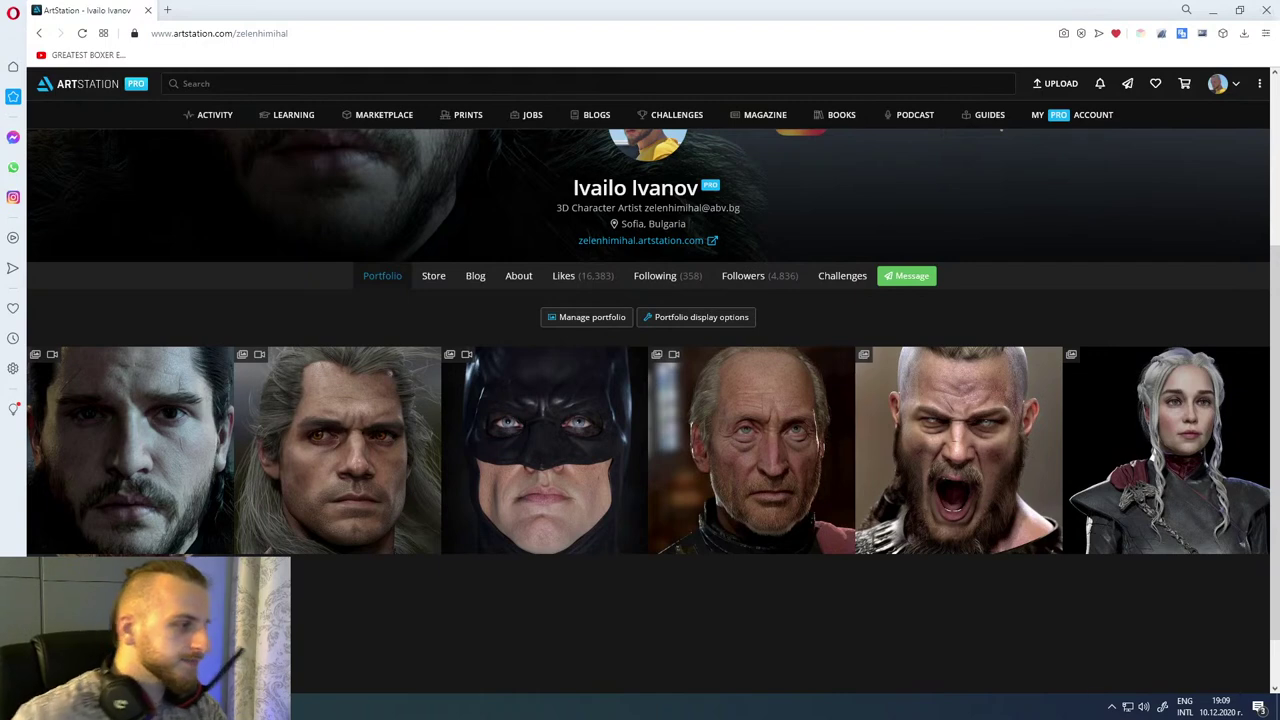
Step: Switch to ZBrush, place the polymesh sphere on the canvas and turn on Edit mode for it
click(200, 707)
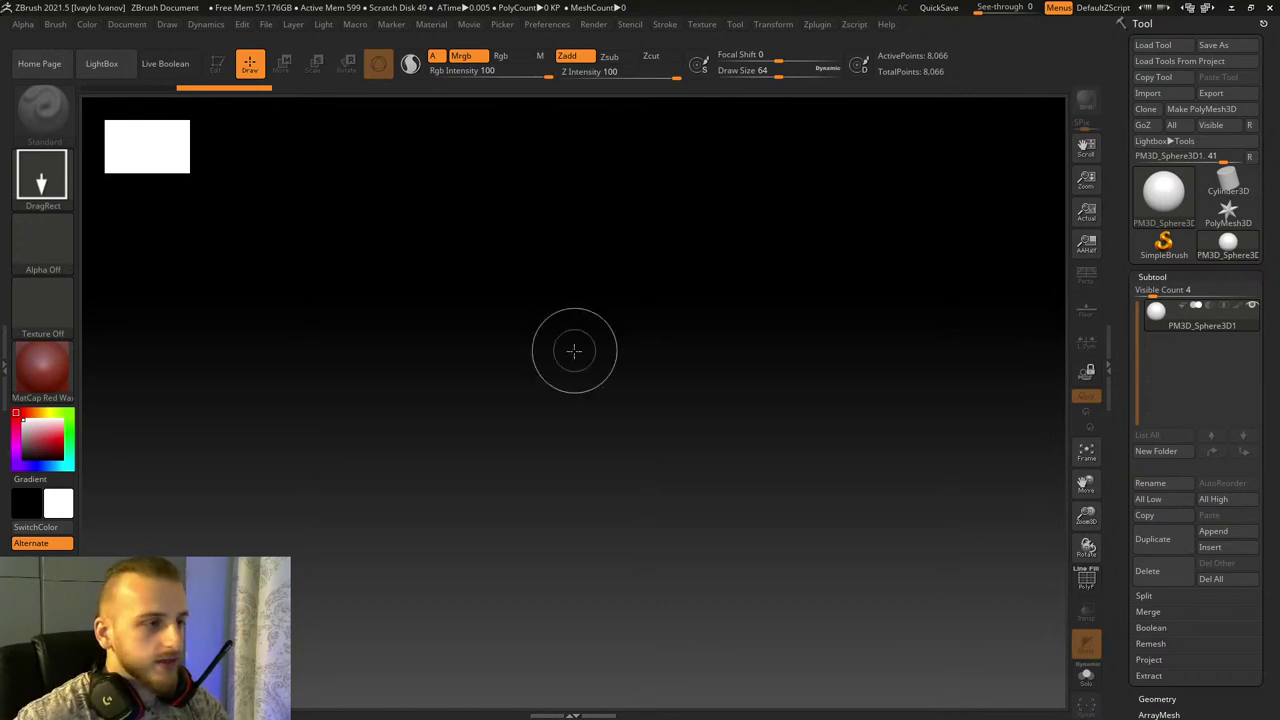
drag(603, 311, 601, 589)
click(216, 65)
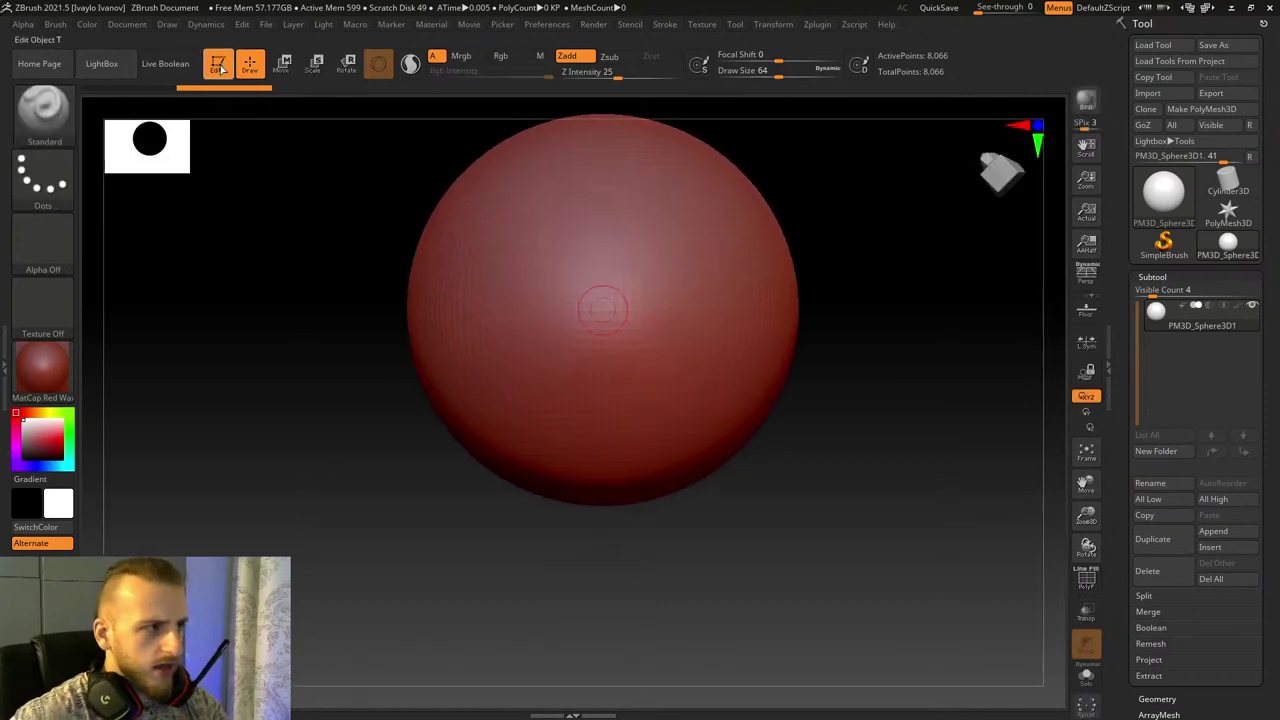
drag(1088, 520, 1085, 500)
drag(1081, 478, 1101, 509)
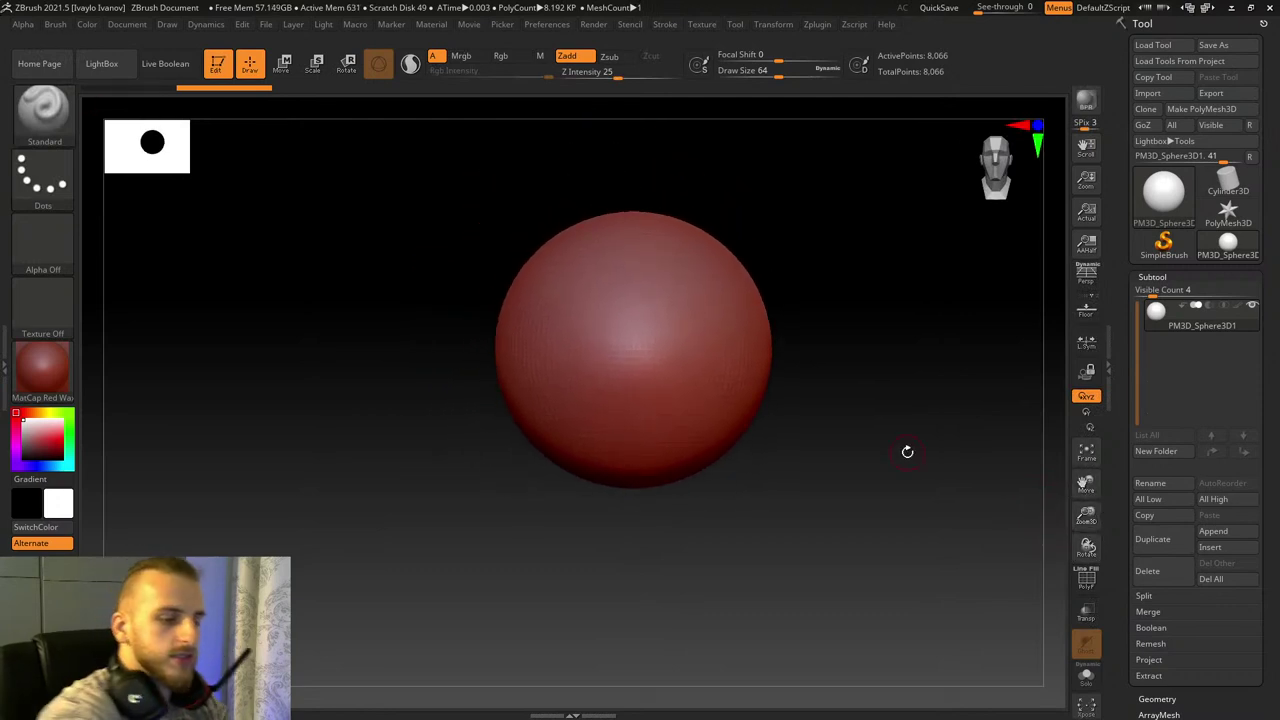
Step: Choose the Move Topological brush with a draw size of about 259, and change the material to MatCap Gray
click(44, 112)
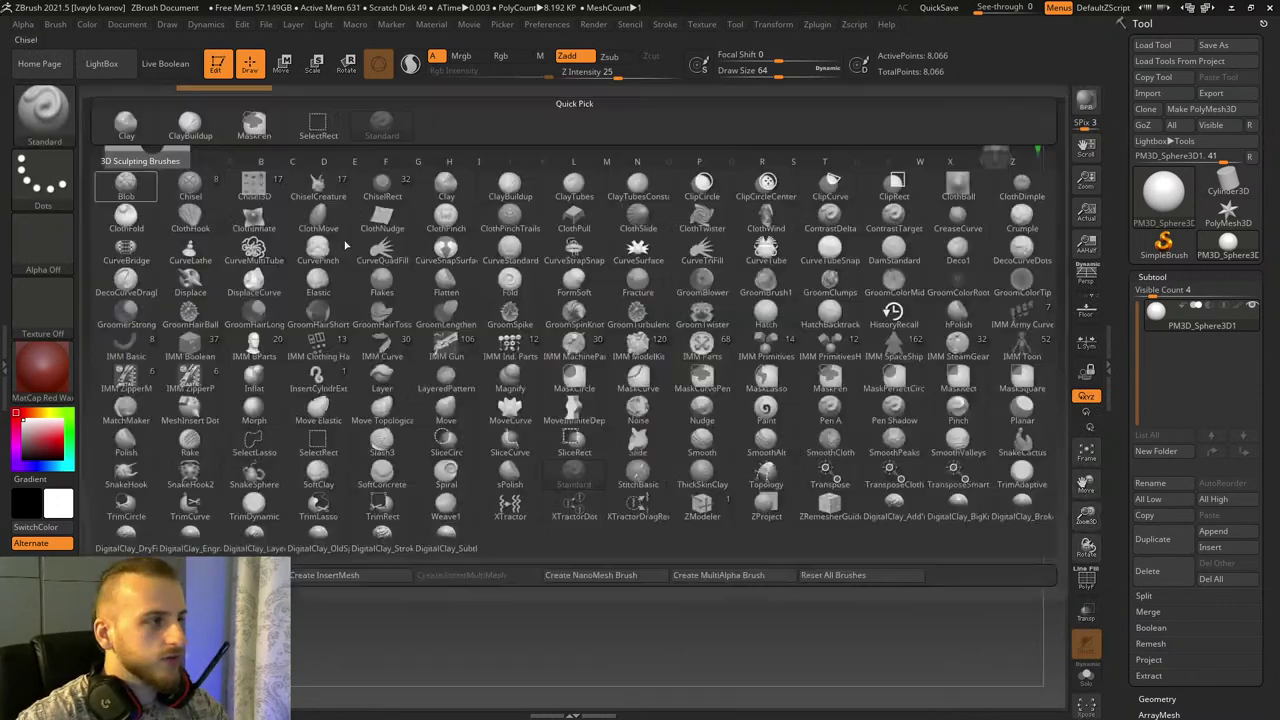
click(393, 408)
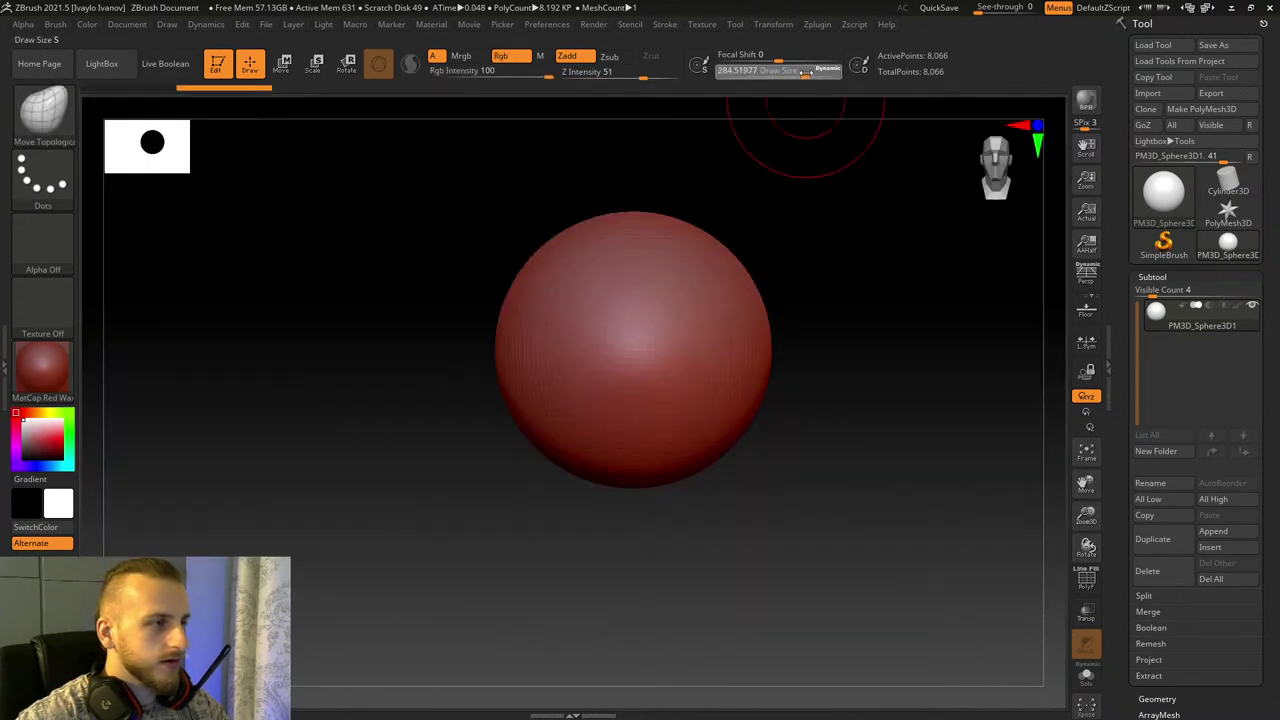
drag(779, 70, 803, 74)
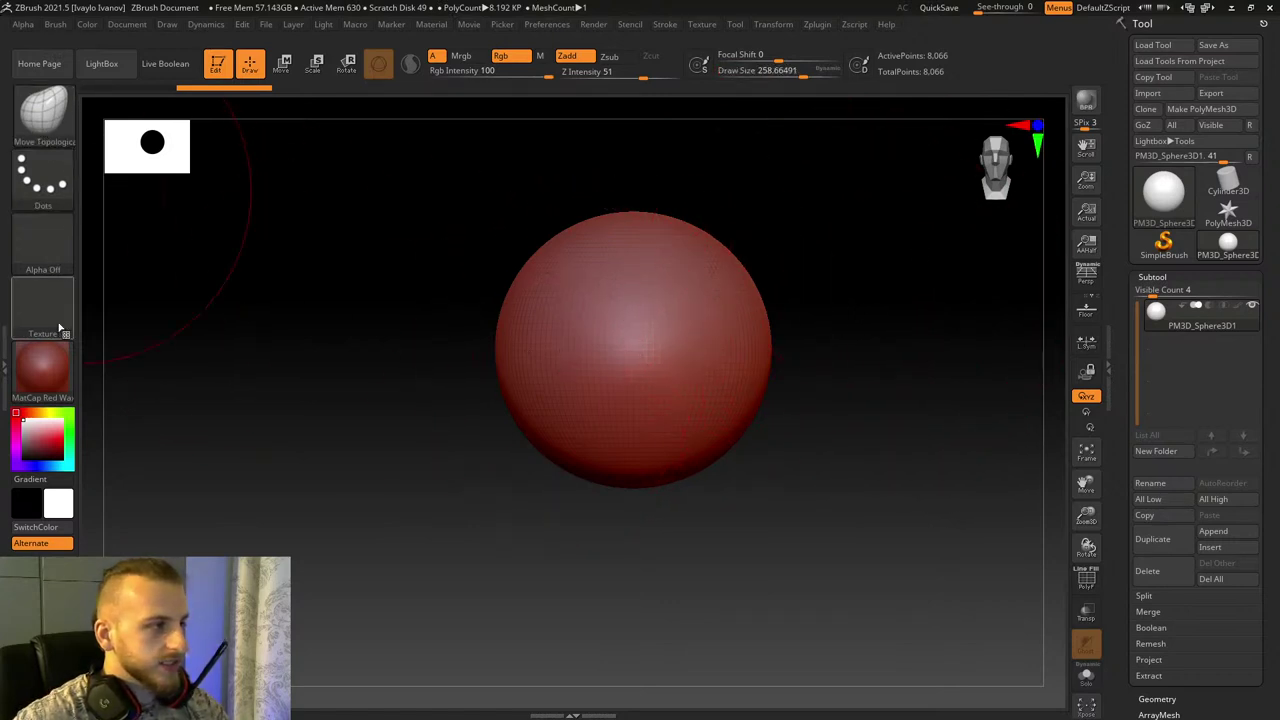
key(m)
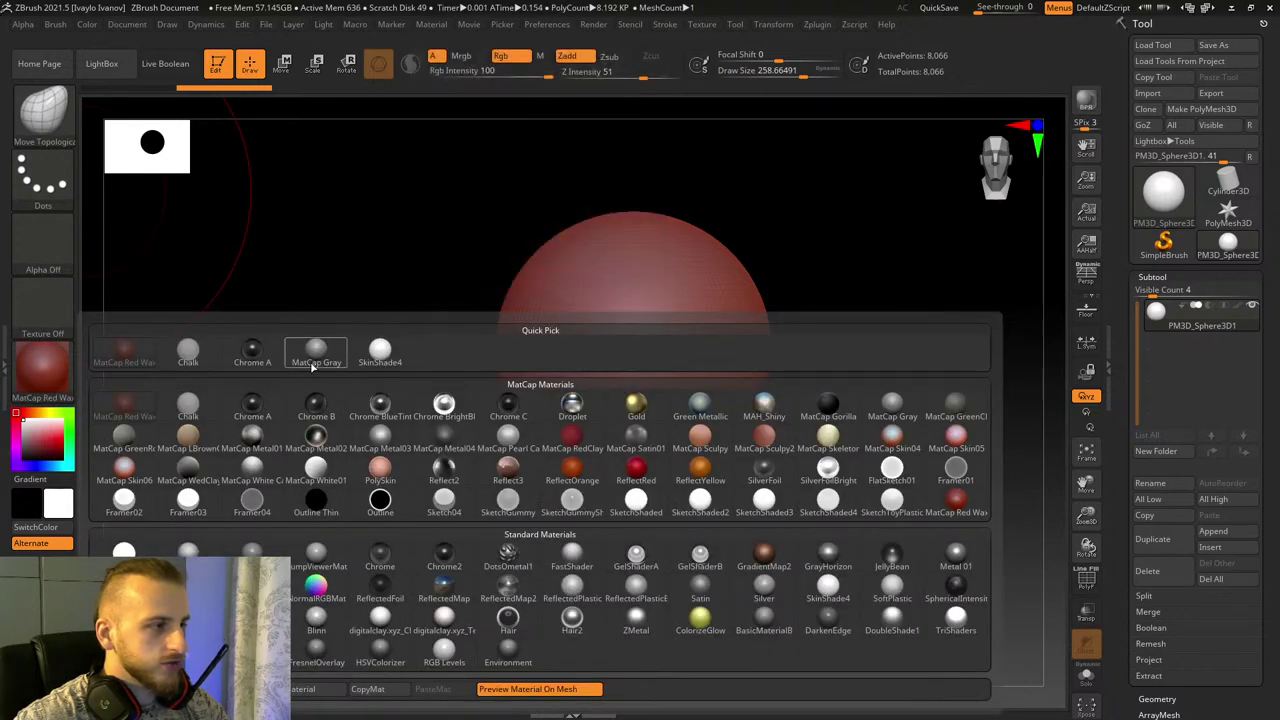
click(314, 362)
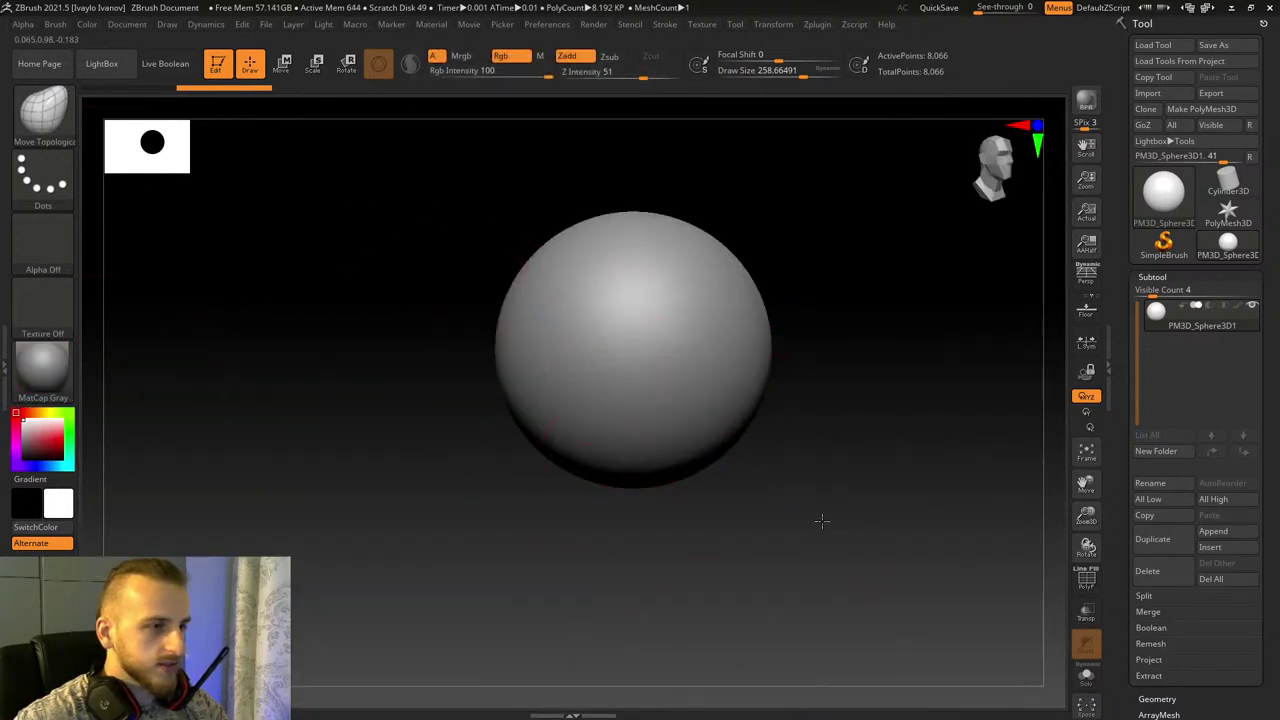
Step: Set the draw size to about 470 and stretch the sphere downward from the front into an egg-shaped head
drag(804, 75, 817, 75)
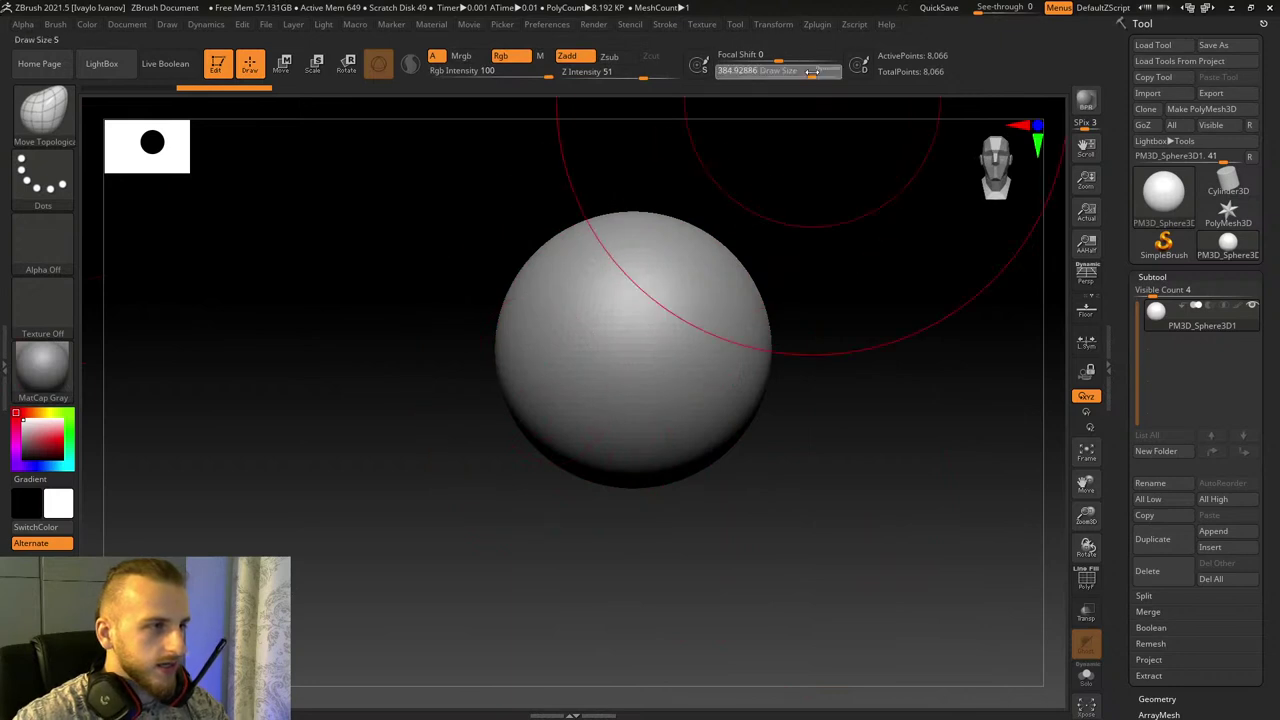
drag(588, 444, 602, 545)
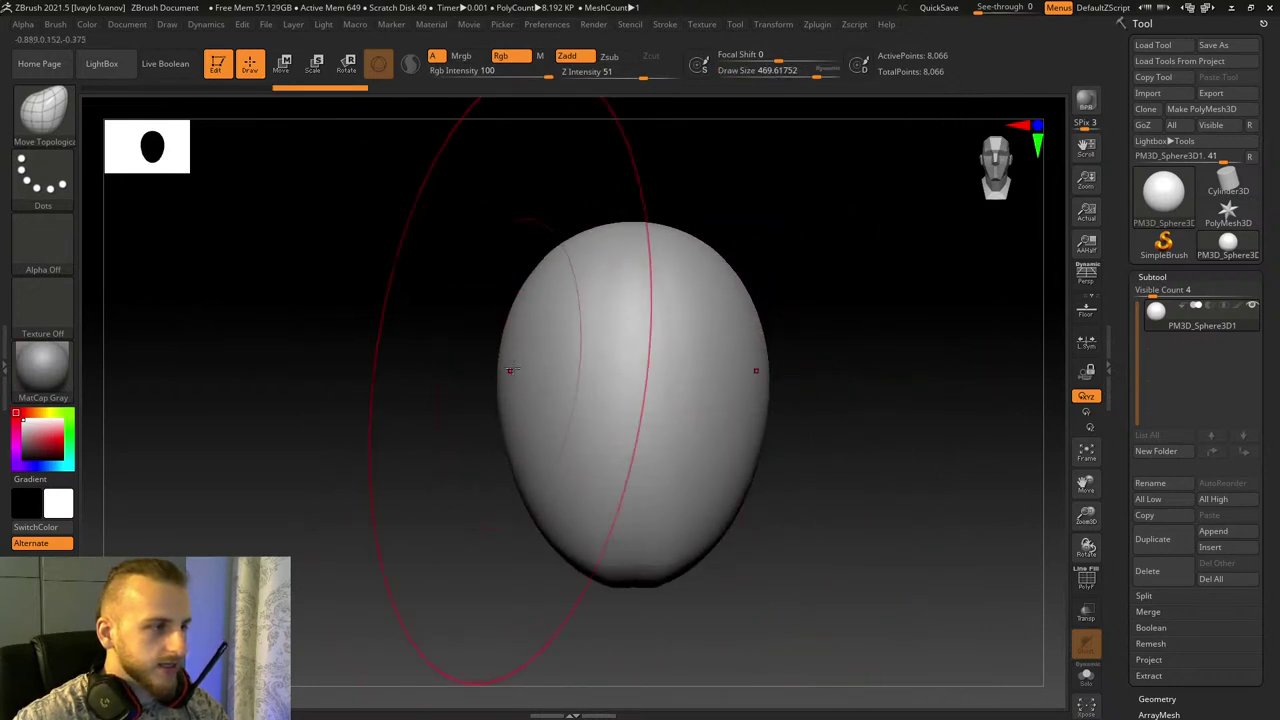
mouse_move(511, 369)
mouse_down()
mouse_move(514, 354)
mouse_move(500, 386)
mouse_up()
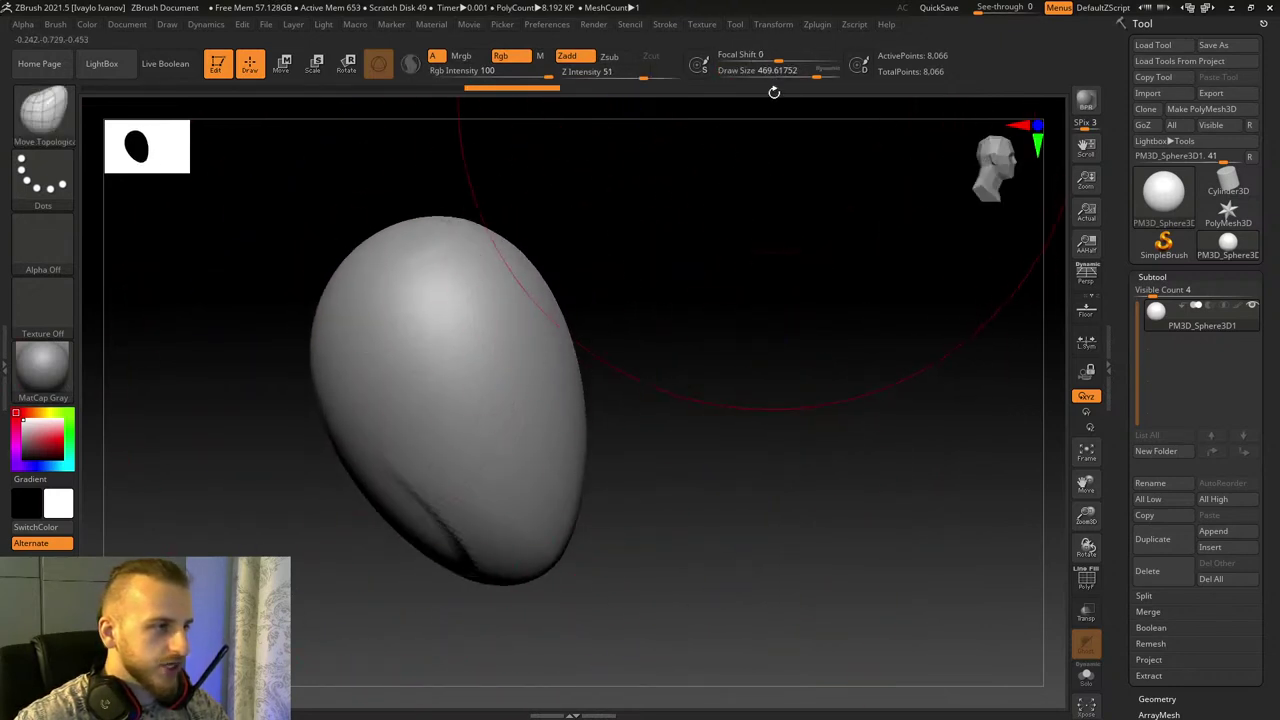
Step: Set the draw size to about 322 and push the skull's crown and back outward in side view
drag(818, 75, 808, 76)
drag(531, 267, 560, 260)
drag(371, 289, 344, 272)
drag(402, 437, 387, 448)
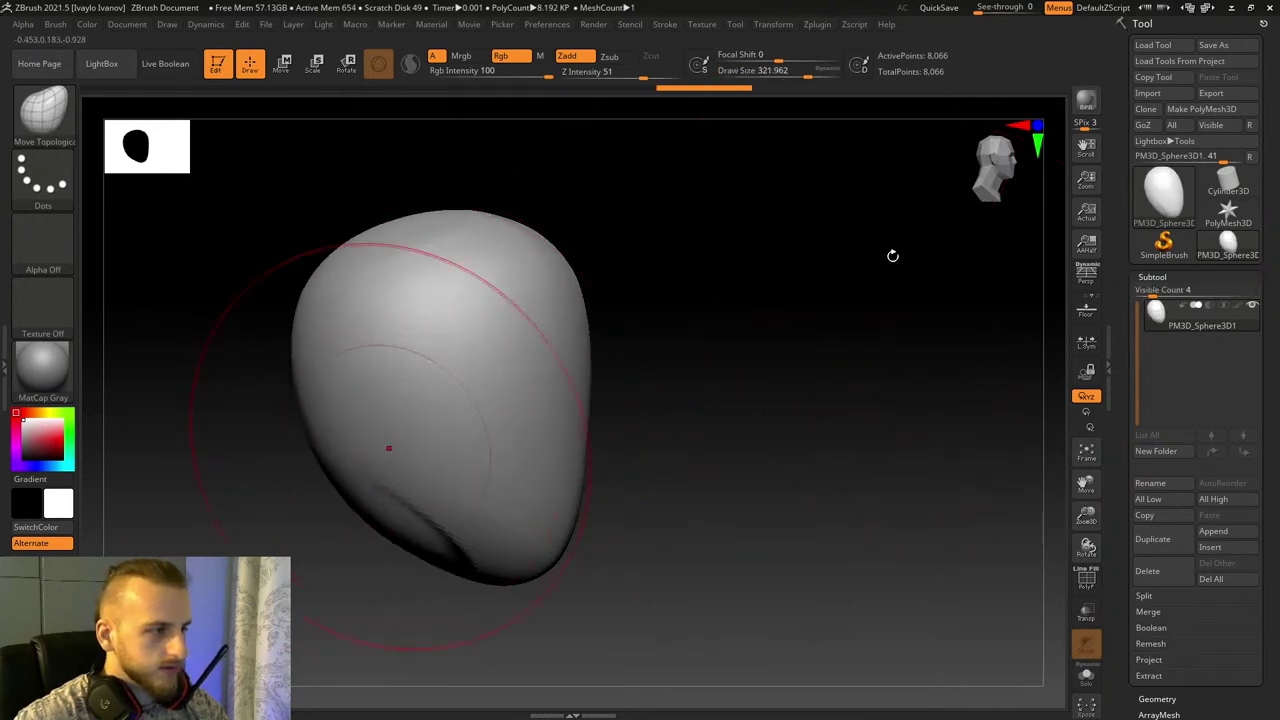
Step: Remesh the head with DynaMesh at a resolution of 24
click(1186, 276)
click(1157, 292)
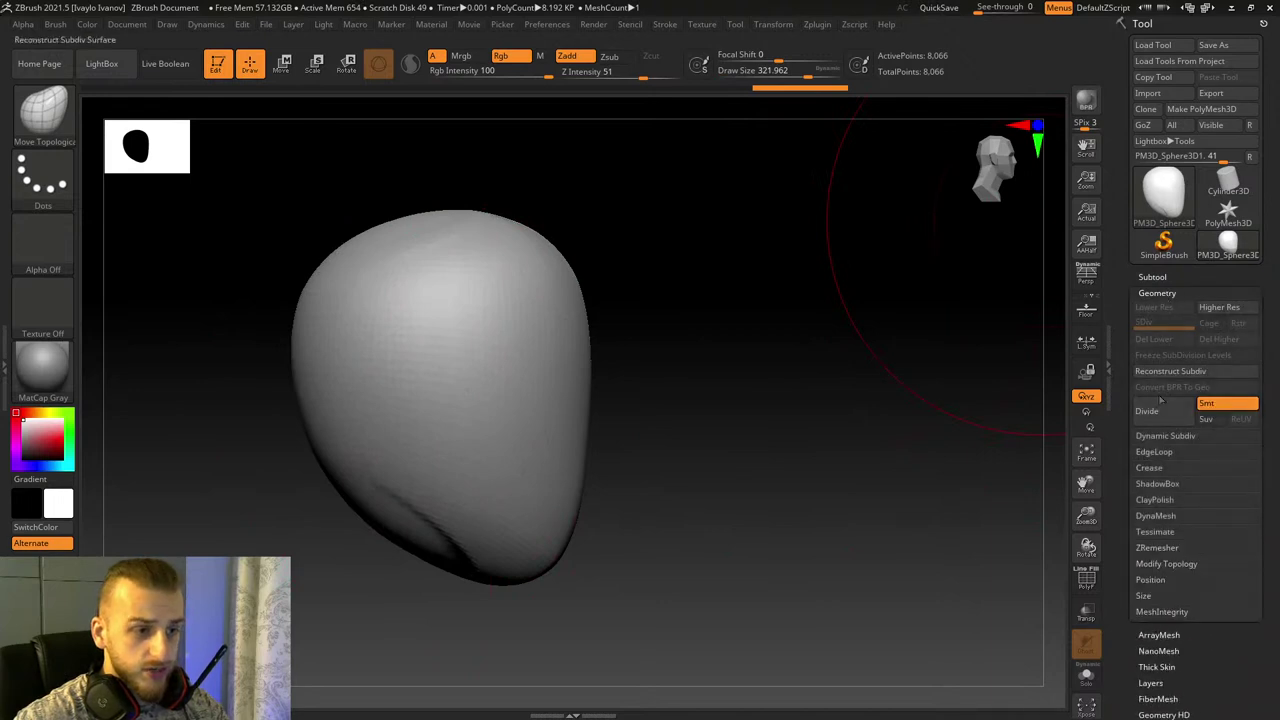
click(1157, 516)
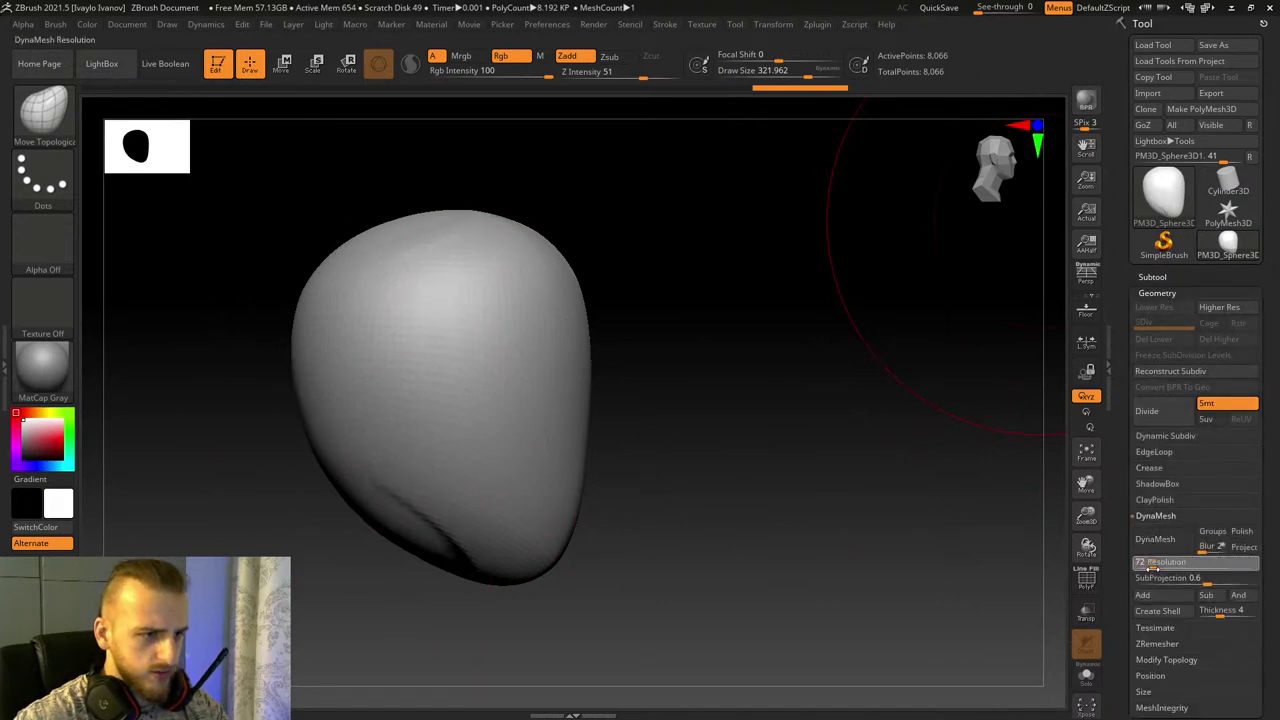
click(1155, 539)
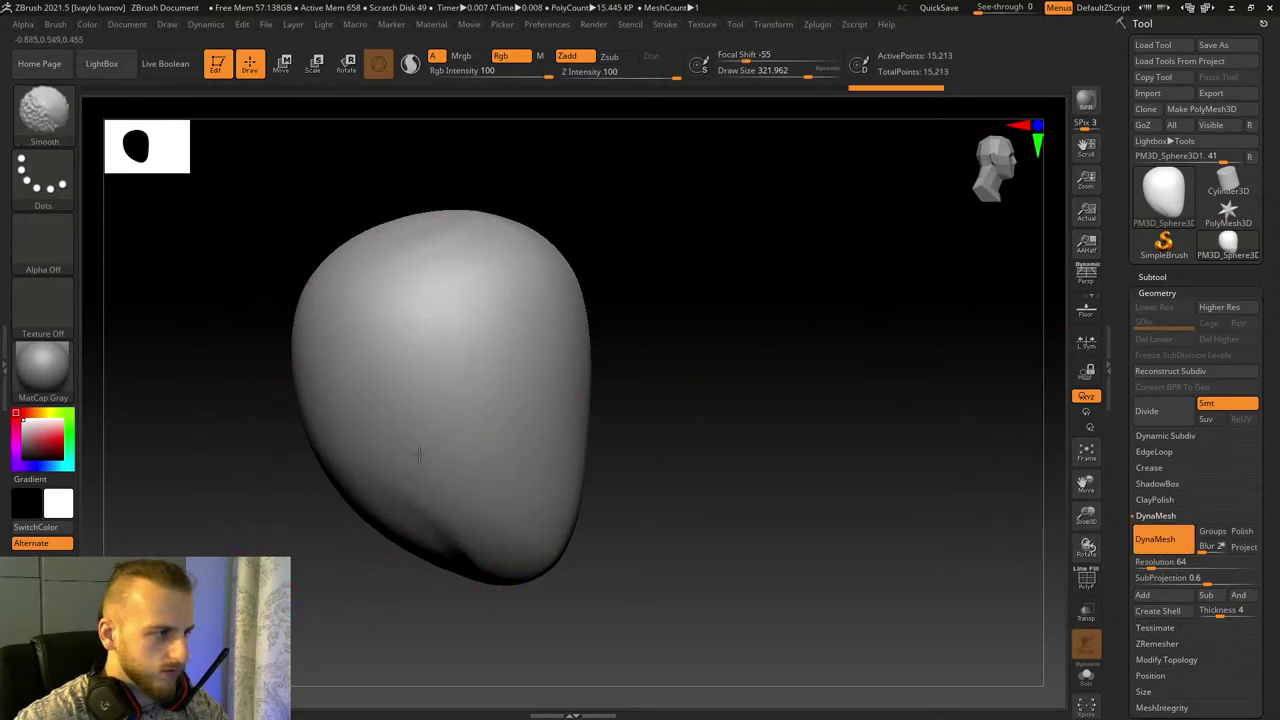
key(ctrl+z)
drag(1151, 565, 1144, 565)
click(1155, 539)
Step: Expand the back, crown and forehead of the skull outward with the Move Topological brush
drag(257, 511, 314, 306)
drag(466, 256, 464, 238)
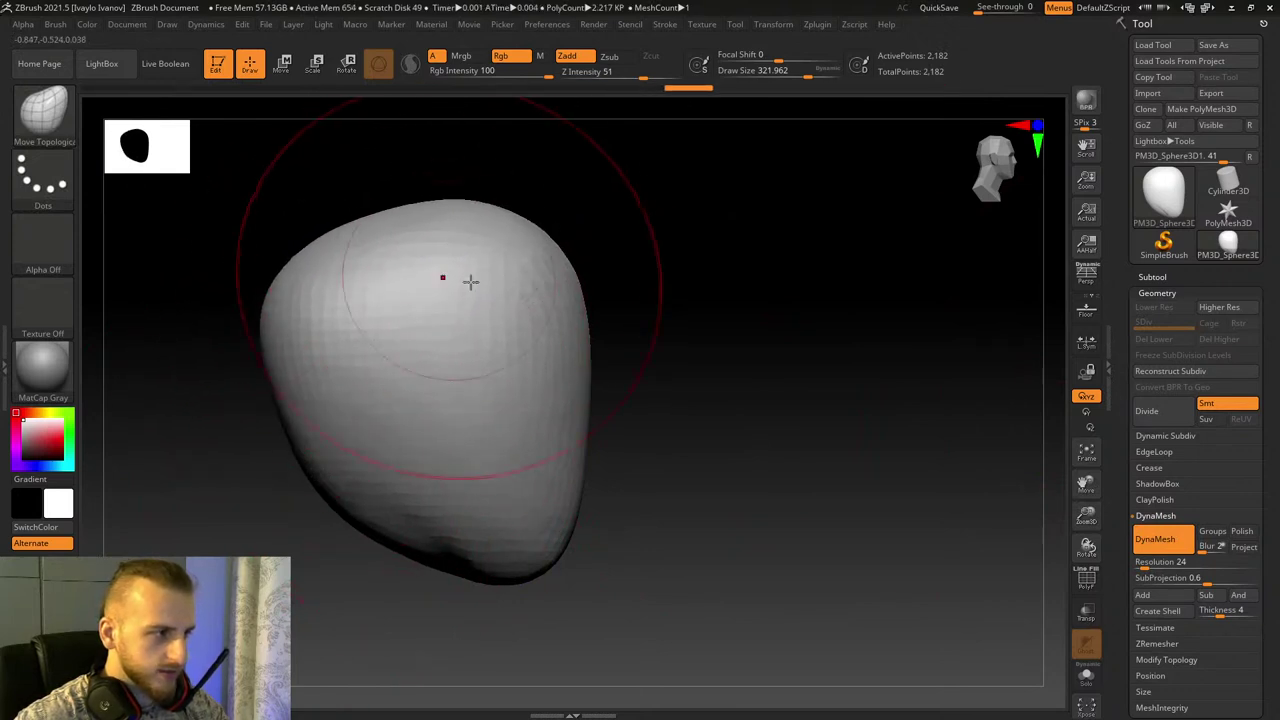
mouse_move(508, 282)
mouse_down()
mouse_move(522, 270)
mouse_move(554, 291)
mouse_up()
drag(388, 277, 379, 258)
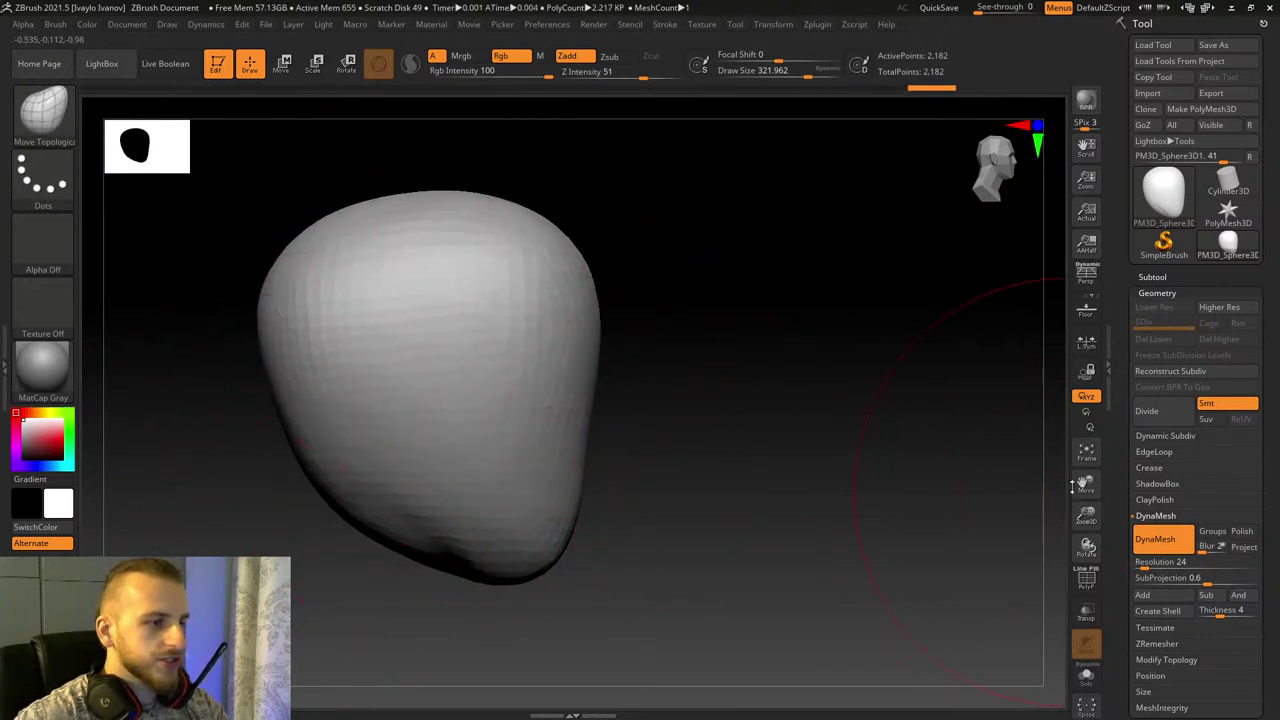
Step: Round out the back and lower rear of the skull, smooth the forehead and pull the chin down
drag(1086, 485, 1216, 463)
drag(420, 302, 388, 306)
drag(453, 443, 449, 472)
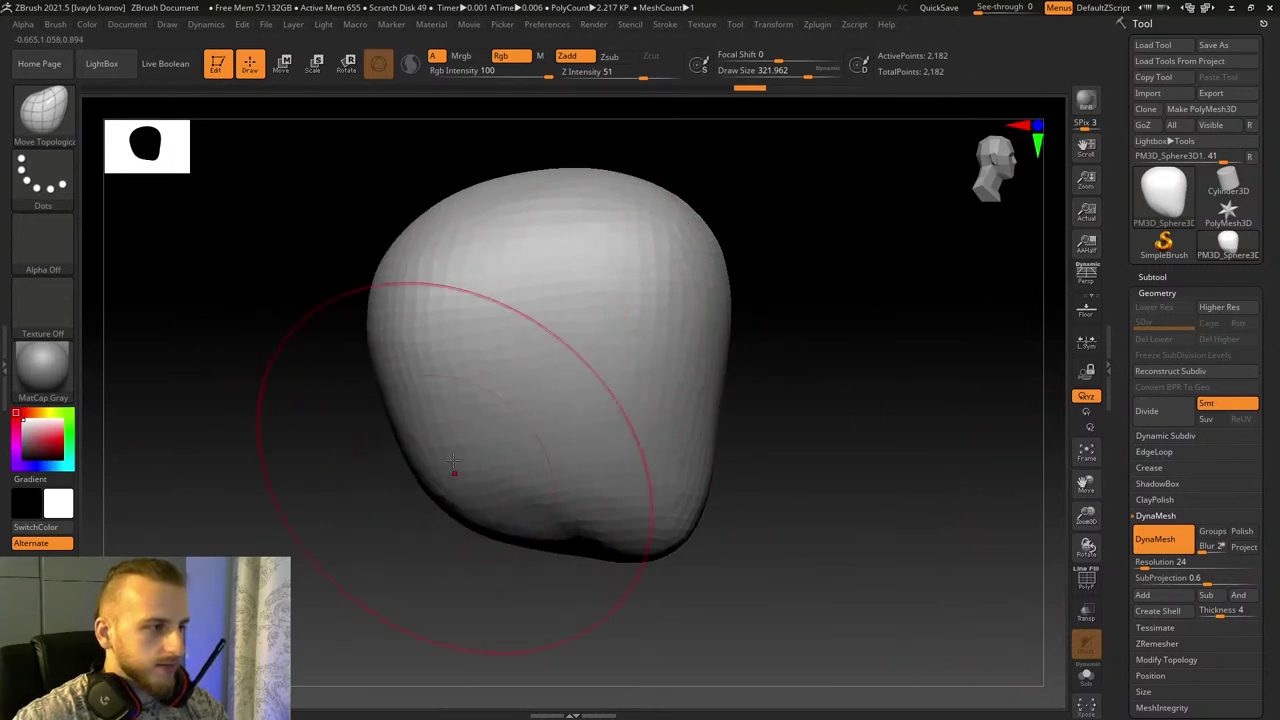
drag(418, 398, 402, 404)
mouse_move(697, 303)
shift+mouse_down()
mouse_move(663, 274)
mouse_move(688, 298)
shift+mouse_up()
drag(686, 497, 706, 534)
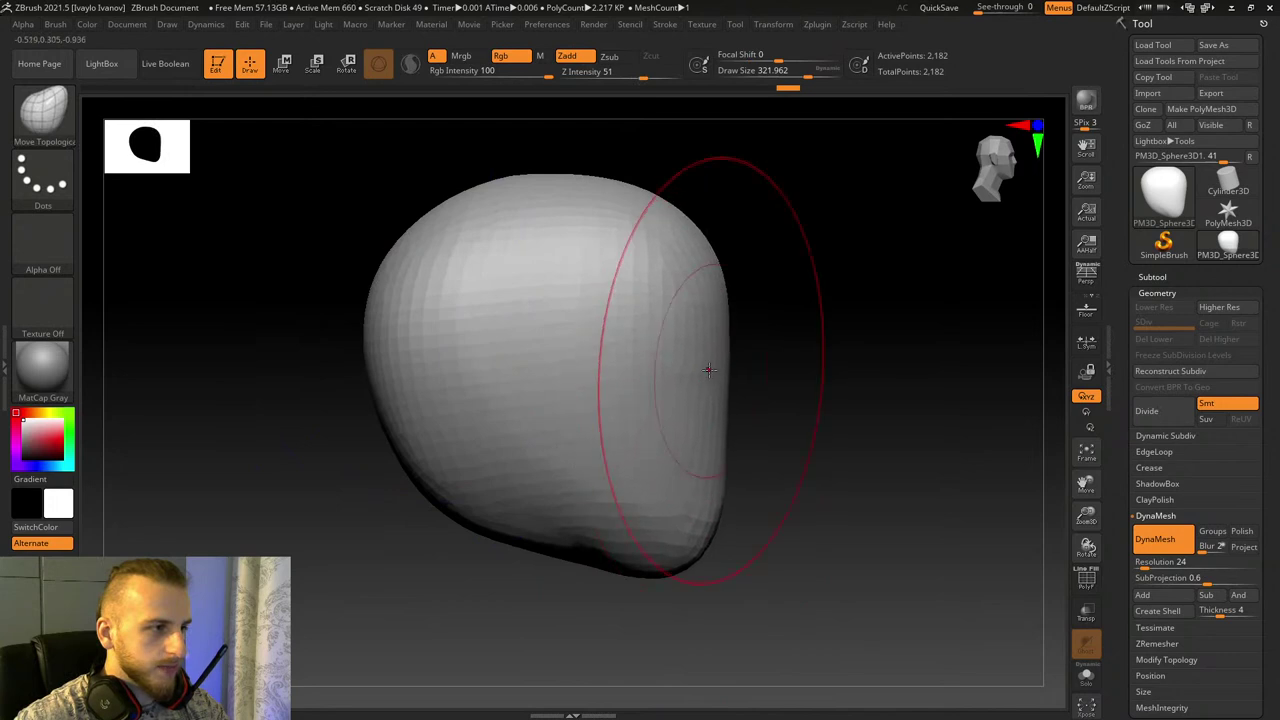
Step: Refine the head's side profile by adjusting the crown, face front, underside of the jaw and upper forehead
drag(541, 196, 521, 192)
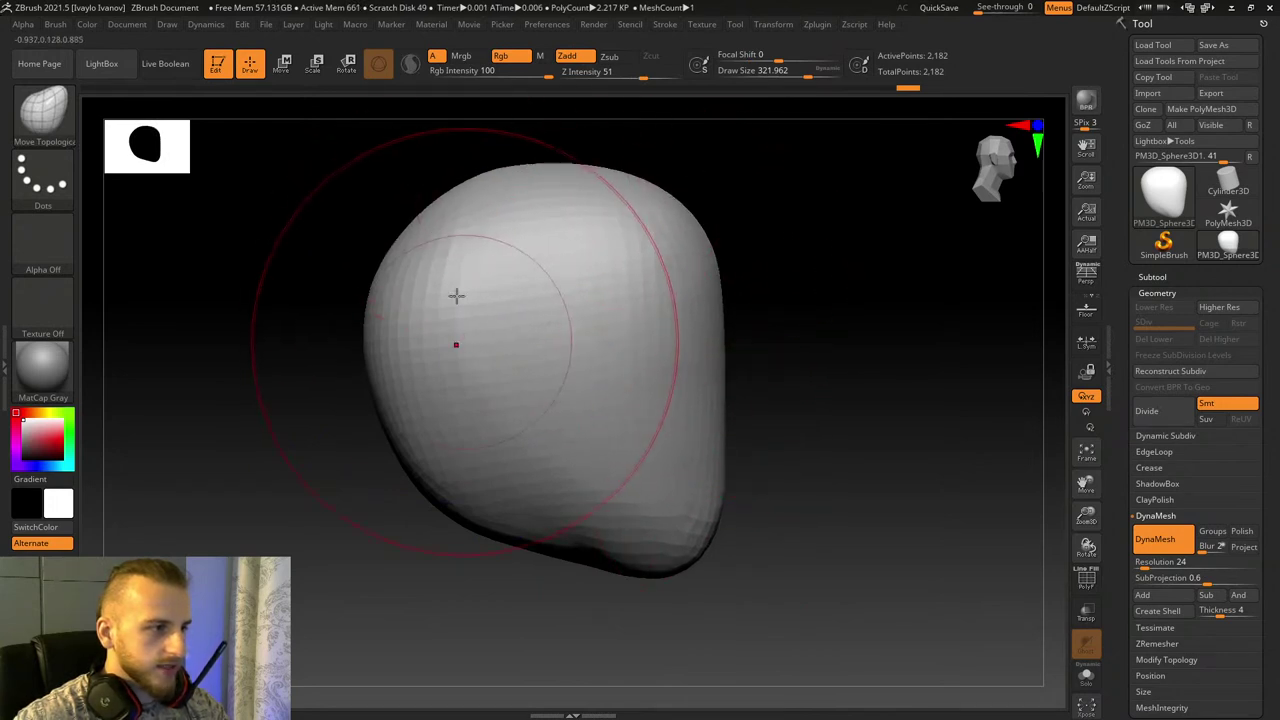
drag(696, 369, 717, 388)
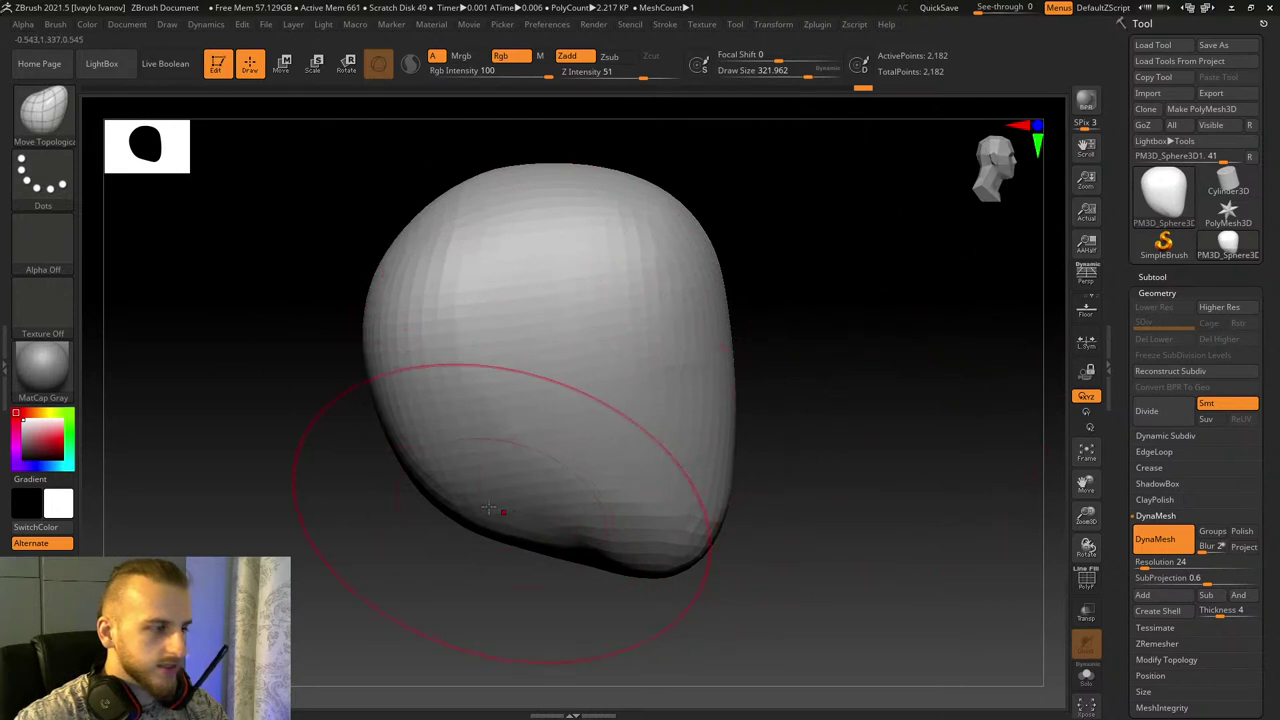
mouse_move(506, 540)
mouse_down()
mouse_move(594, 494)
mouse_move(566, 560)
mouse_move(612, 540)
mouse_up()
drag(686, 243, 696, 217)
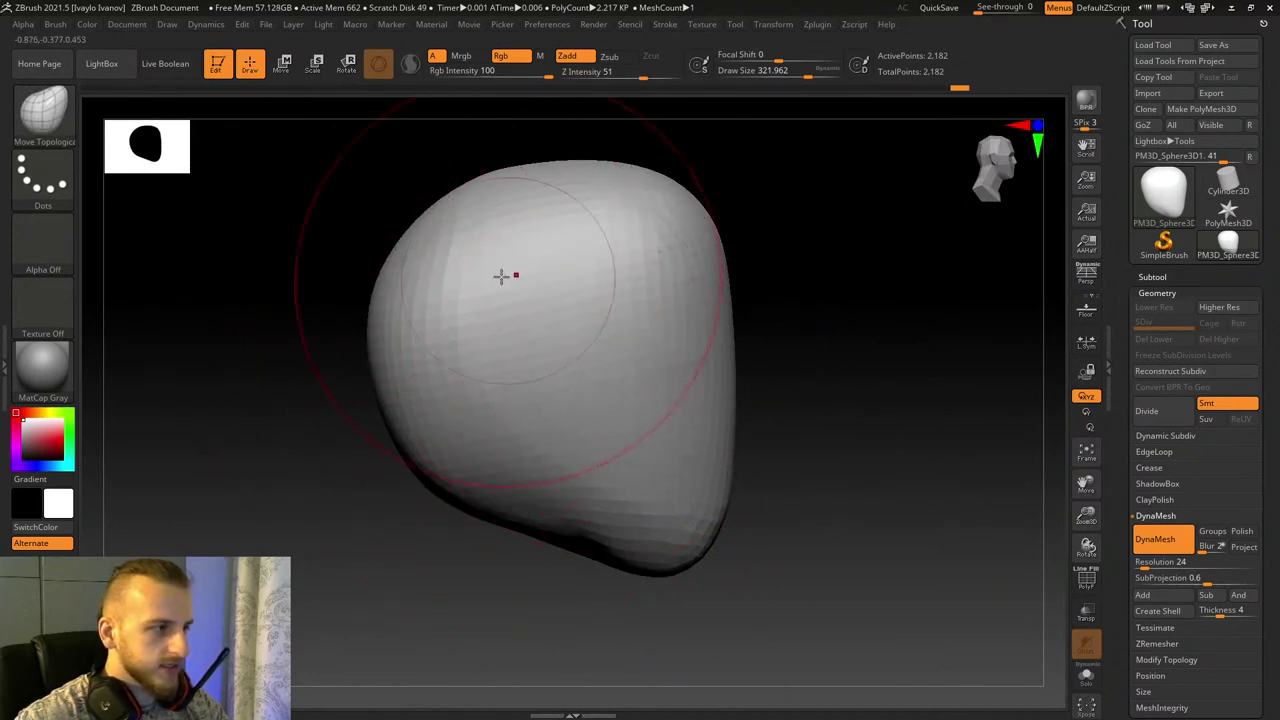
Step: Mask the upper skull from forehead to nape using the MaskPen with a Lasso stroke and a draw size of about 114
drag(809, 73, 788, 73)
ctrl+click(50, 180)
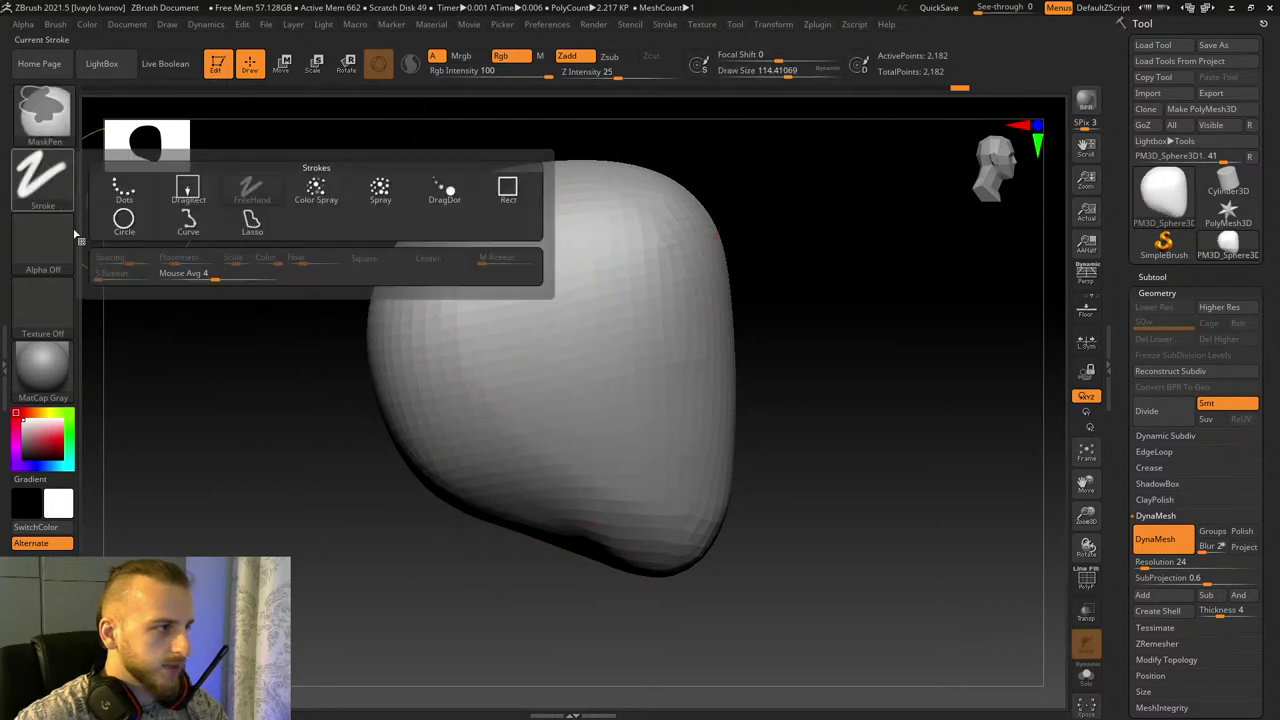
click(40, 178)
click(191, 218)
mouse_move(391, 323)
ctrl+mouse_down()
mouse_move(349, 380)
mouse_move(669, 317)
mouse_move(549, 121)
mouse_move(410, 150)
ctrl+mouse_up()
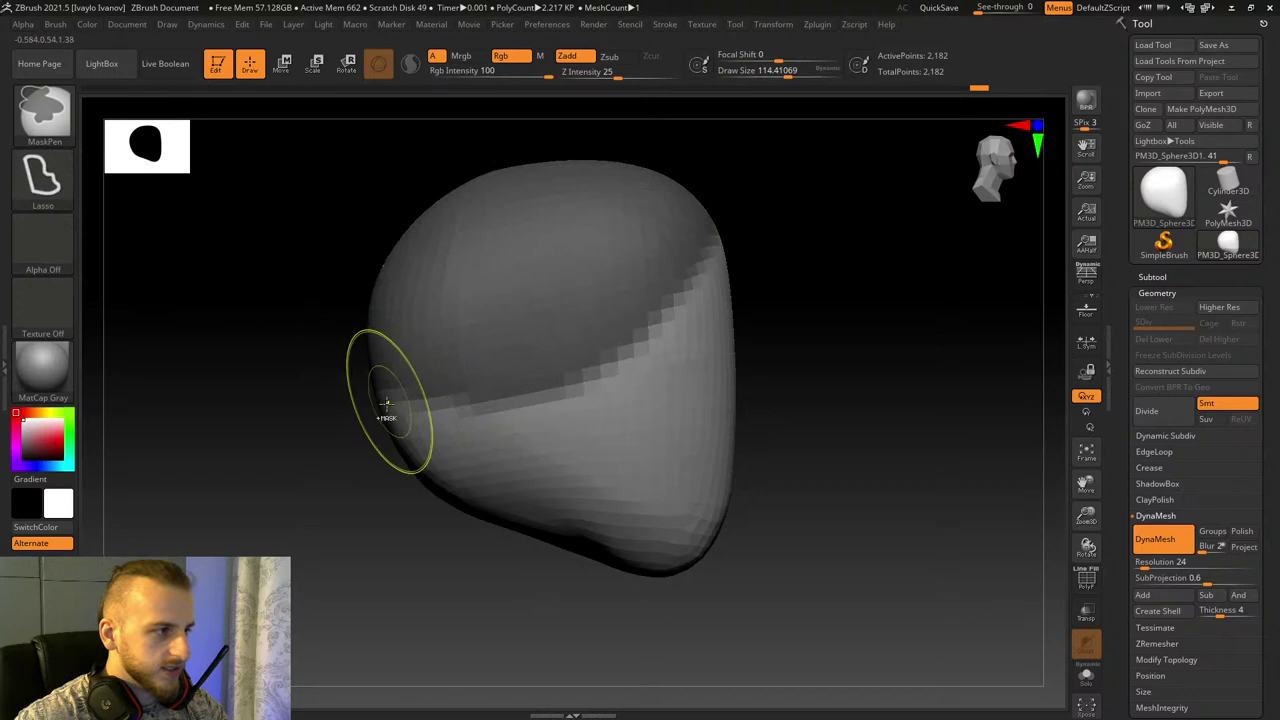
mouse_move(386, 406)
ctrl+mouse_down()
mouse_move(714, 242)
mouse_move(355, 252)
ctrl+mouse_up()
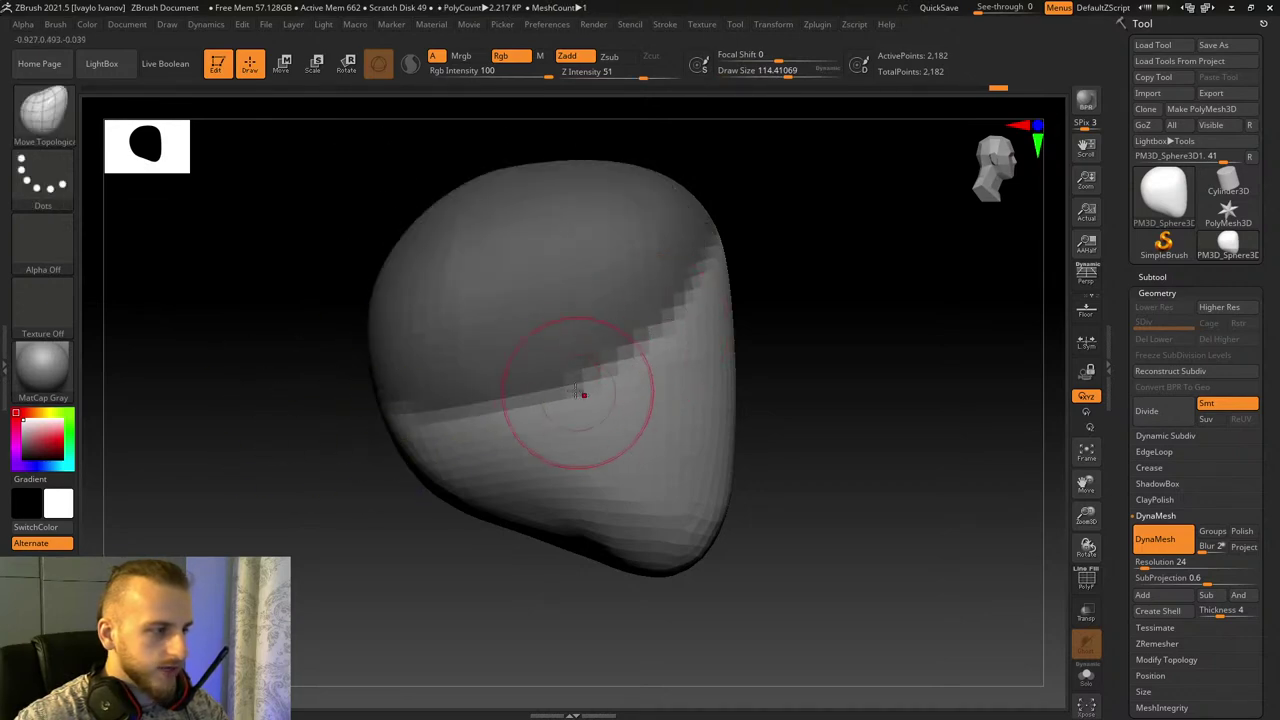
key(ctrl)
ctrl+drag(587, 597, 738, 611)
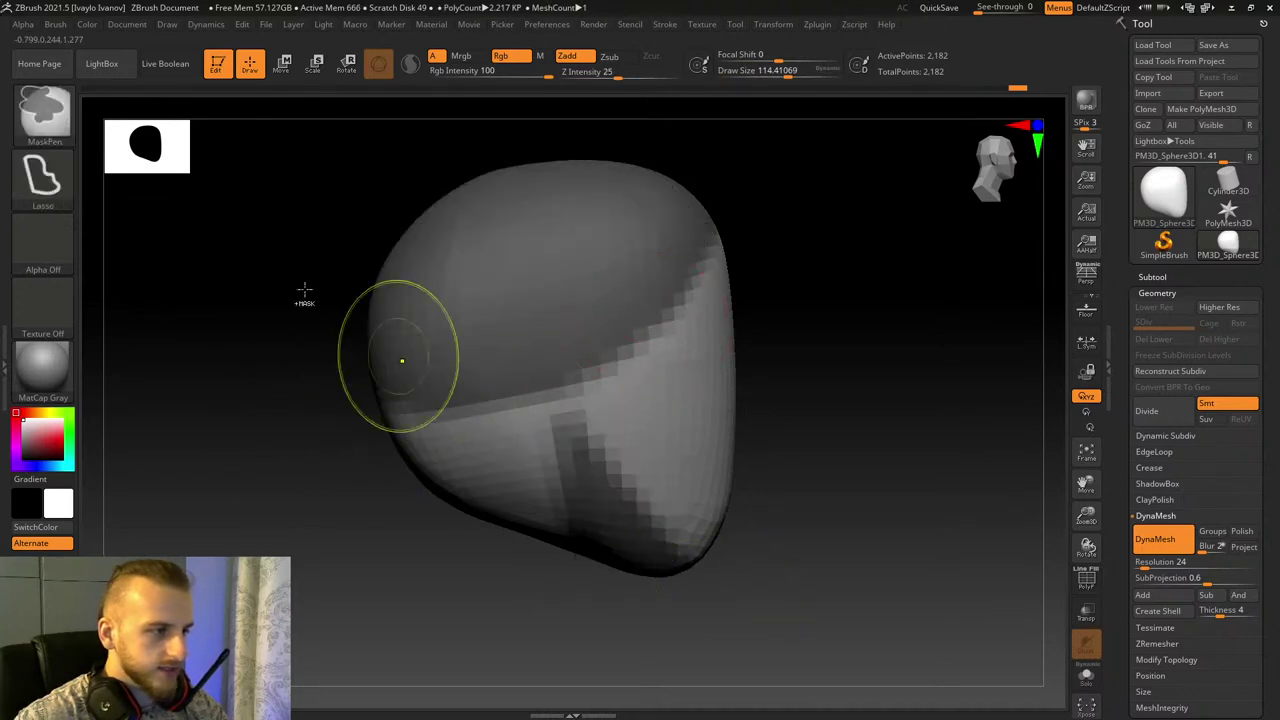
key(ctrl+z)
Step: Shape and smooth the unmasked jaw and lower face using a focal shift of 2 and a draw size of about 172
click(46, 120)
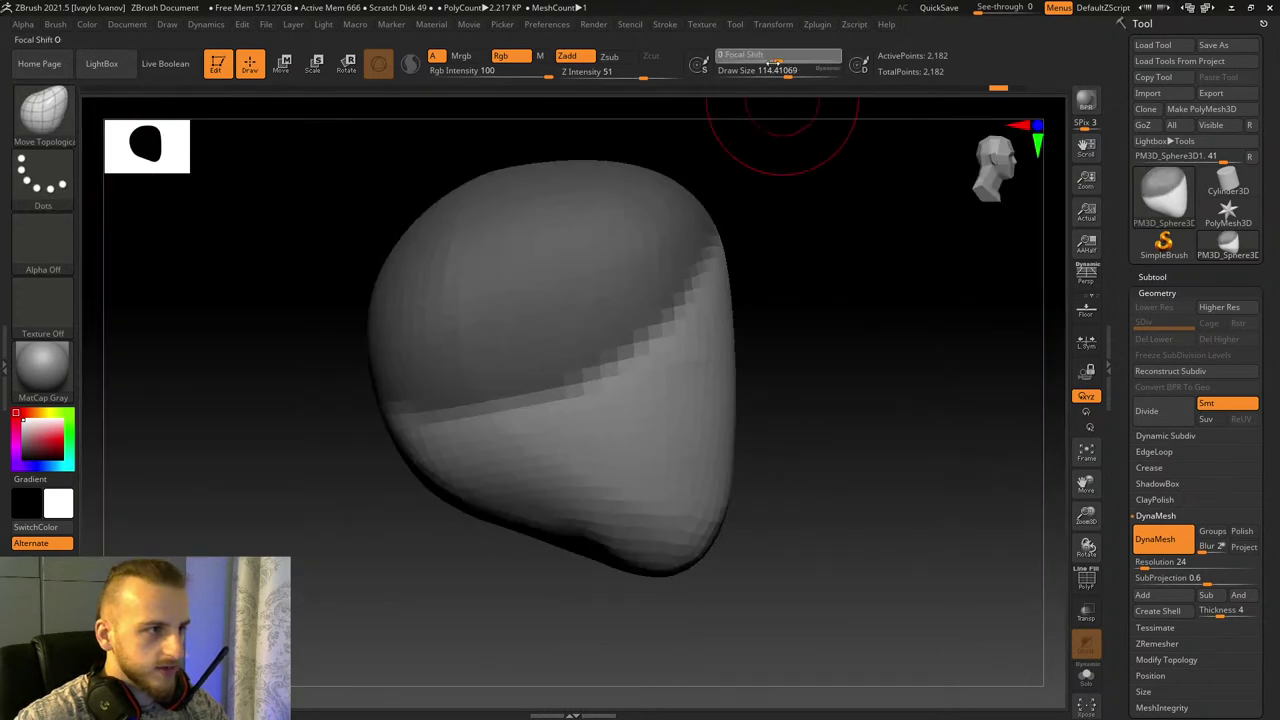
click(780, 61)
click(795, 73)
drag(592, 508, 588, 540)
mouse_move(694, 531)
mouse_down()
mouse_move(704, 543)
mouse_move(662, 559)
mouse_up()
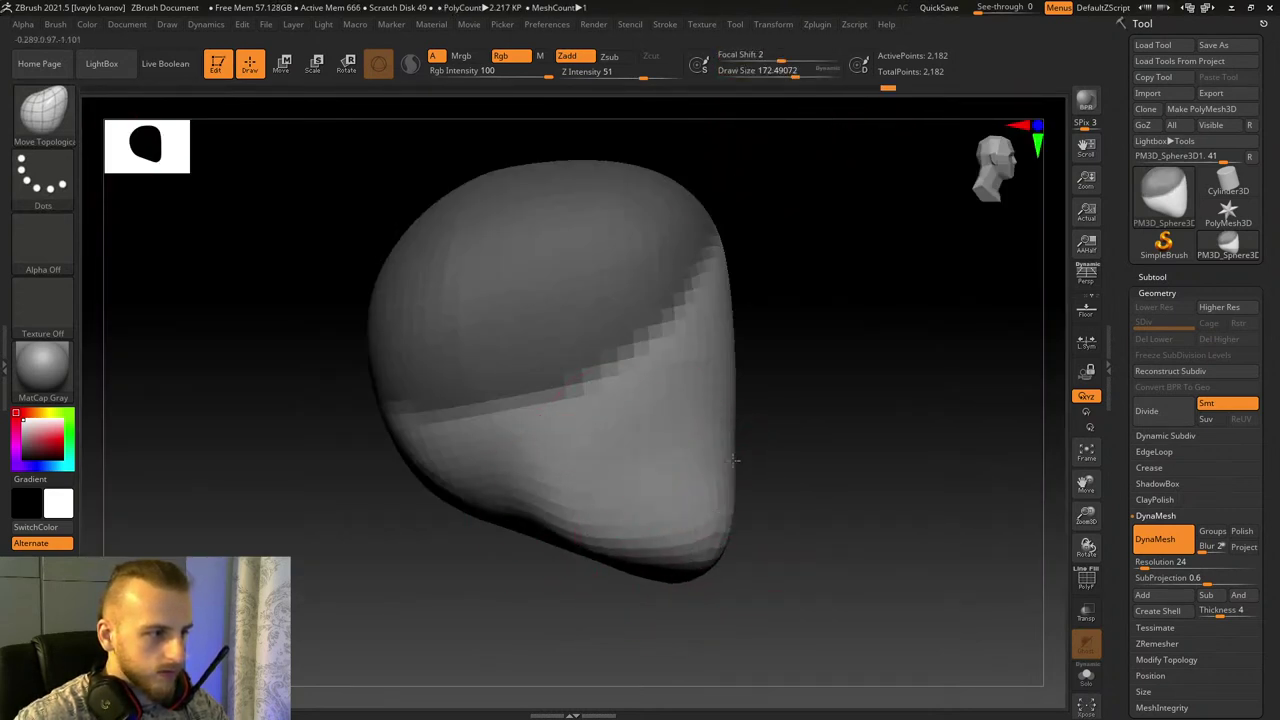
drag(720, 456, 732, 459)
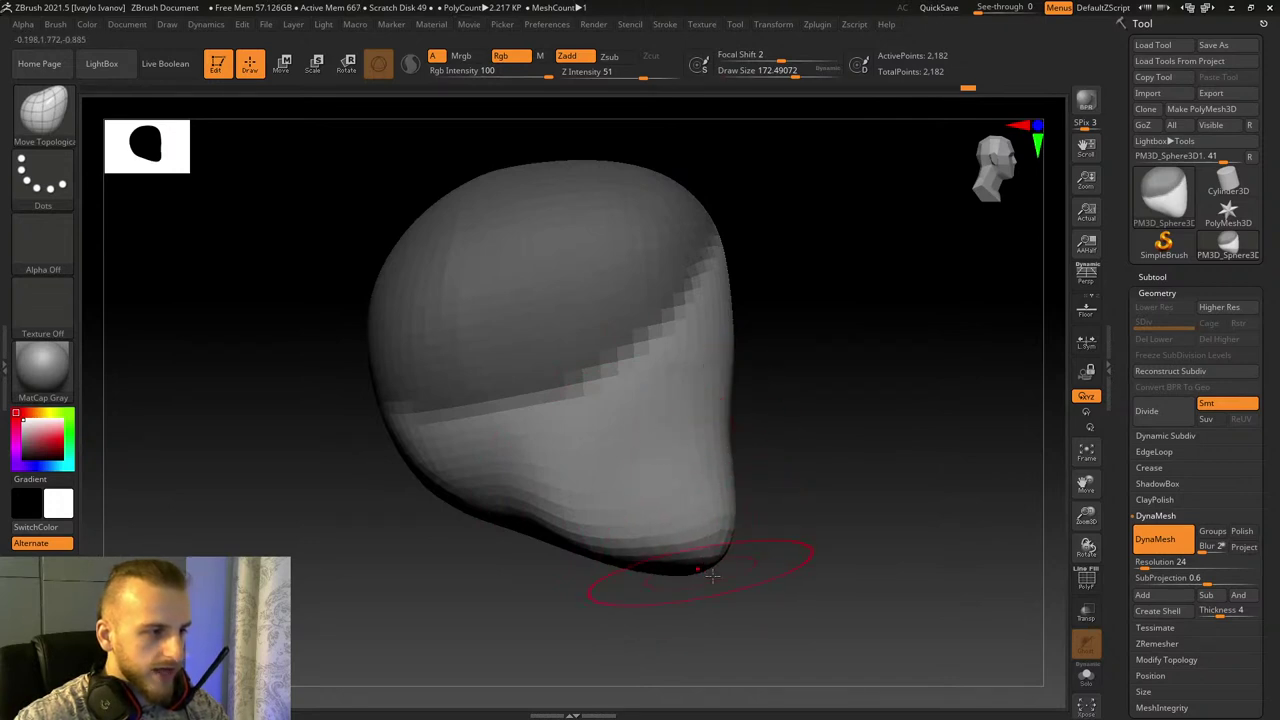
mouse_move(660, 578)
shift+mouse_down()
mouse_move(725, 570)
mouse_move(500, 471)
shift+mouse_up()
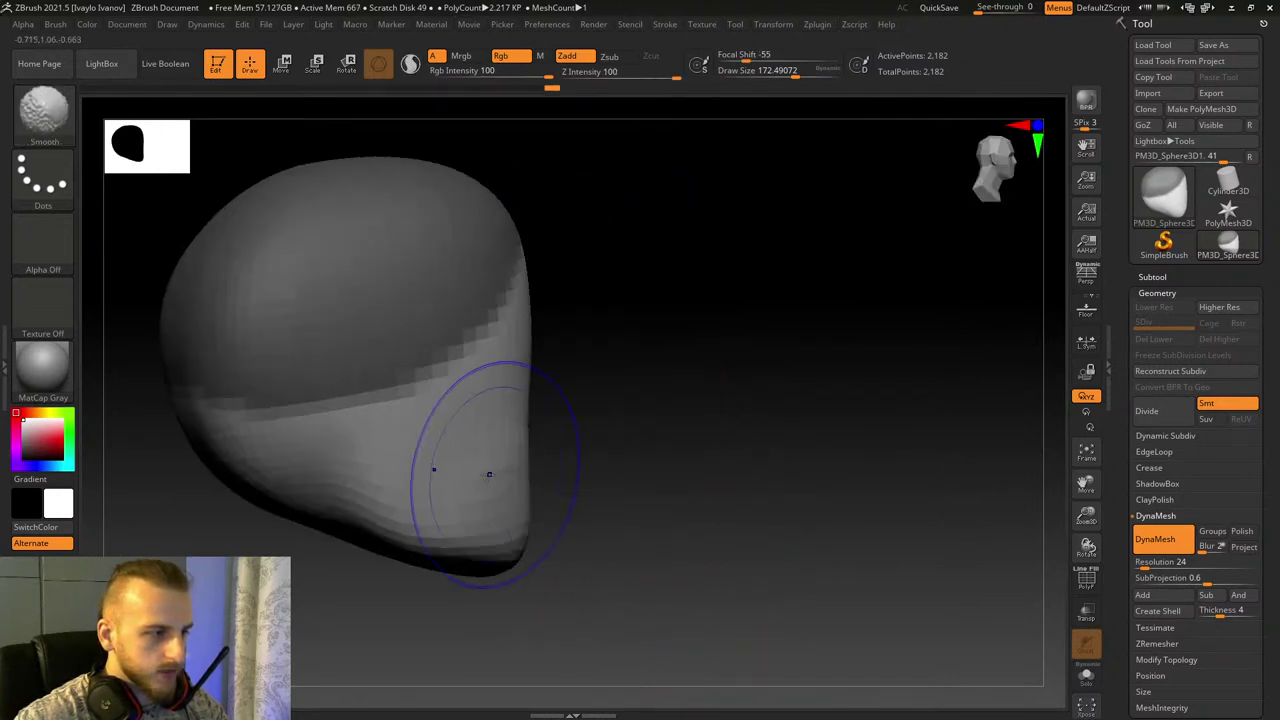
Step: Undo the last stroke on the jaw and clear the mask from the skull
drag(548, 535, 720, 551)
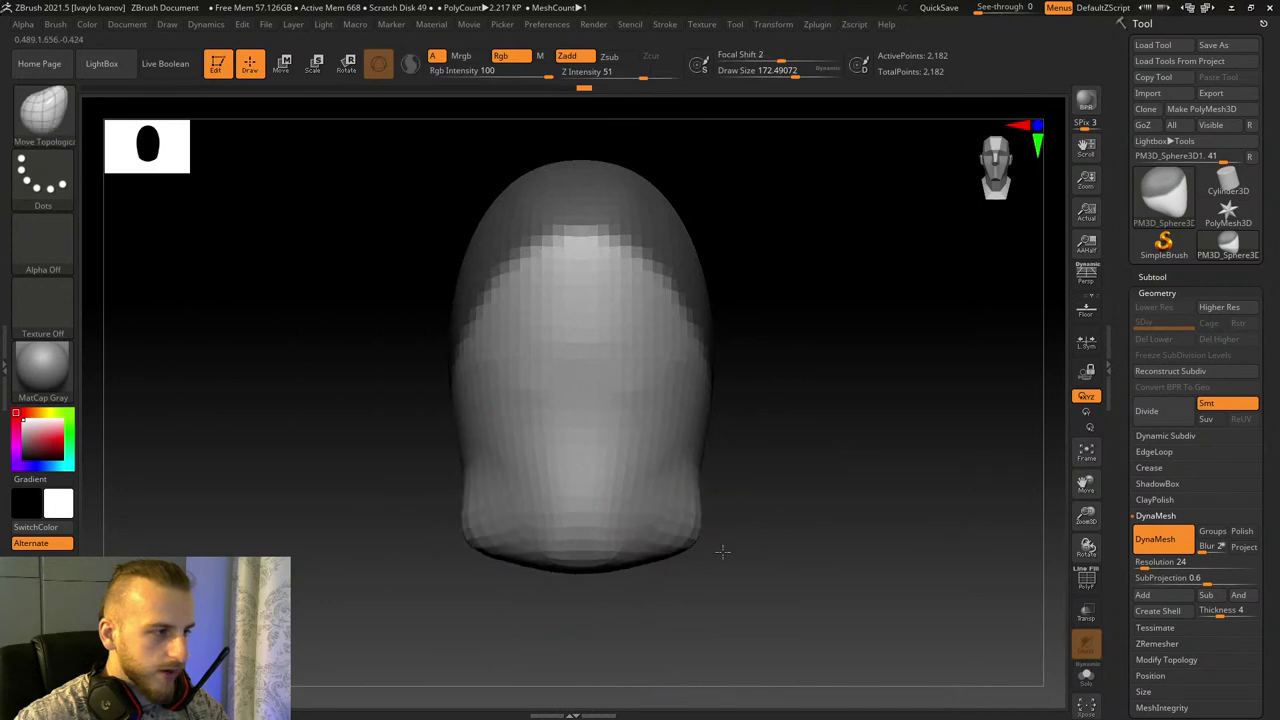
key(ctrl+z)
drag(526, 594, 621, 543)
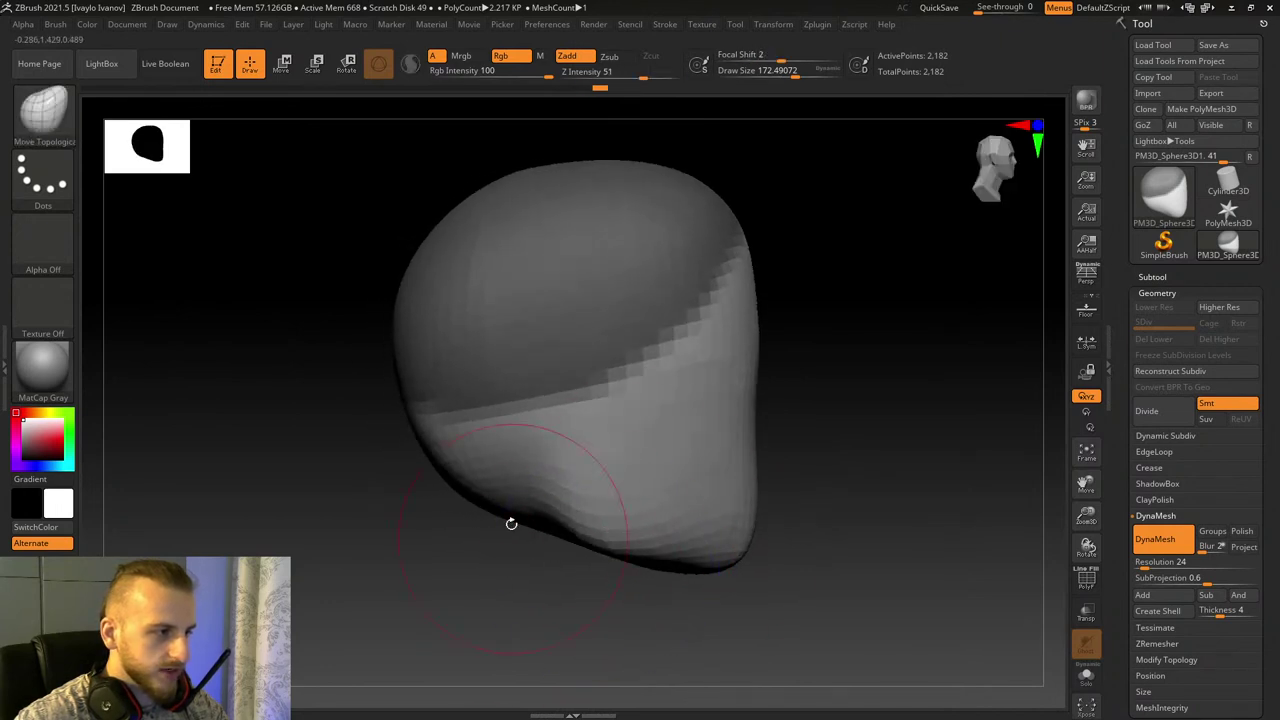
ctrl+drag(388, 415, 406, 528)
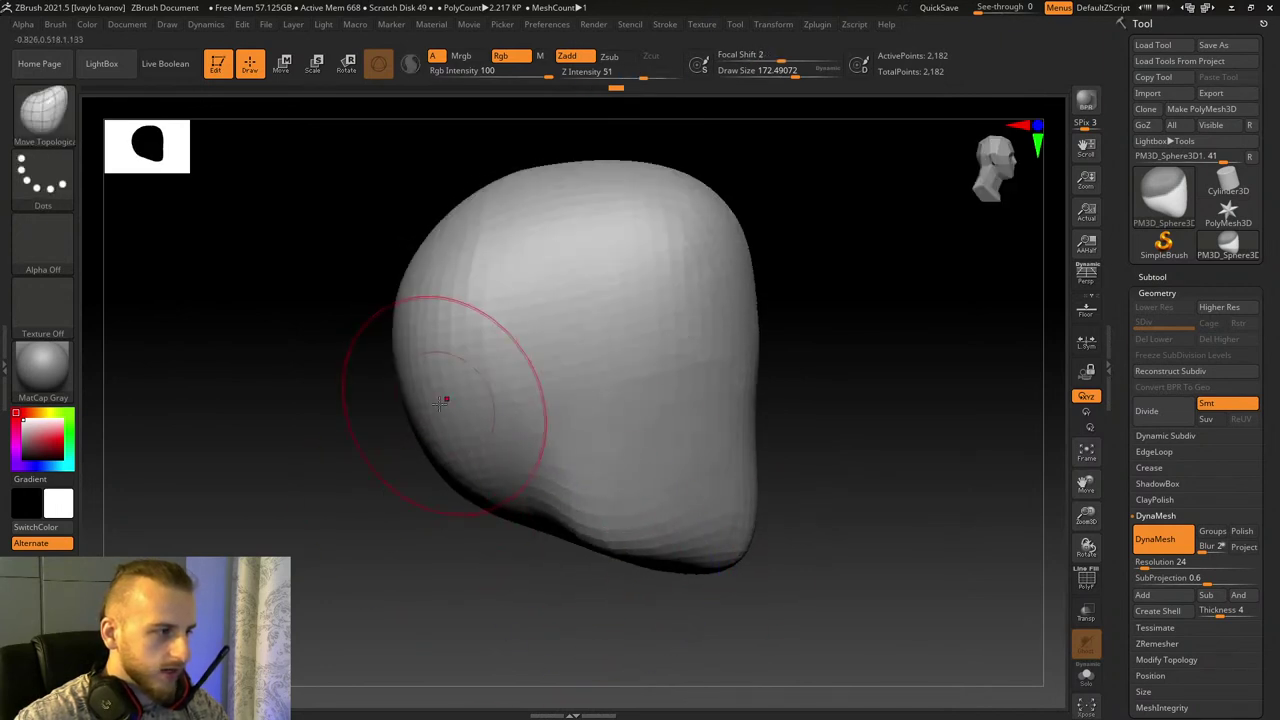
Step: Flatten the underside of the skull and jaw with the hPolish brush at a draw size of about 155, smoothing the surface
click(804, 73)
drag(775, 165, 740, 400)
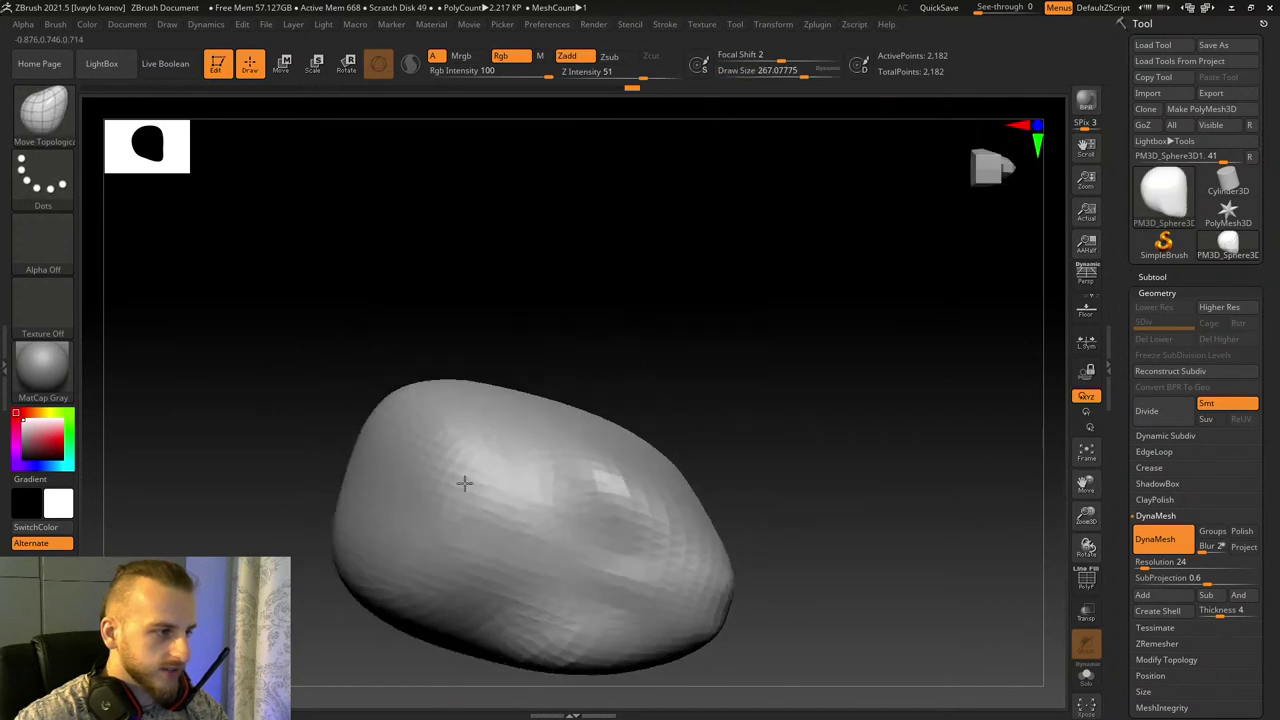
key(b)
key(h)
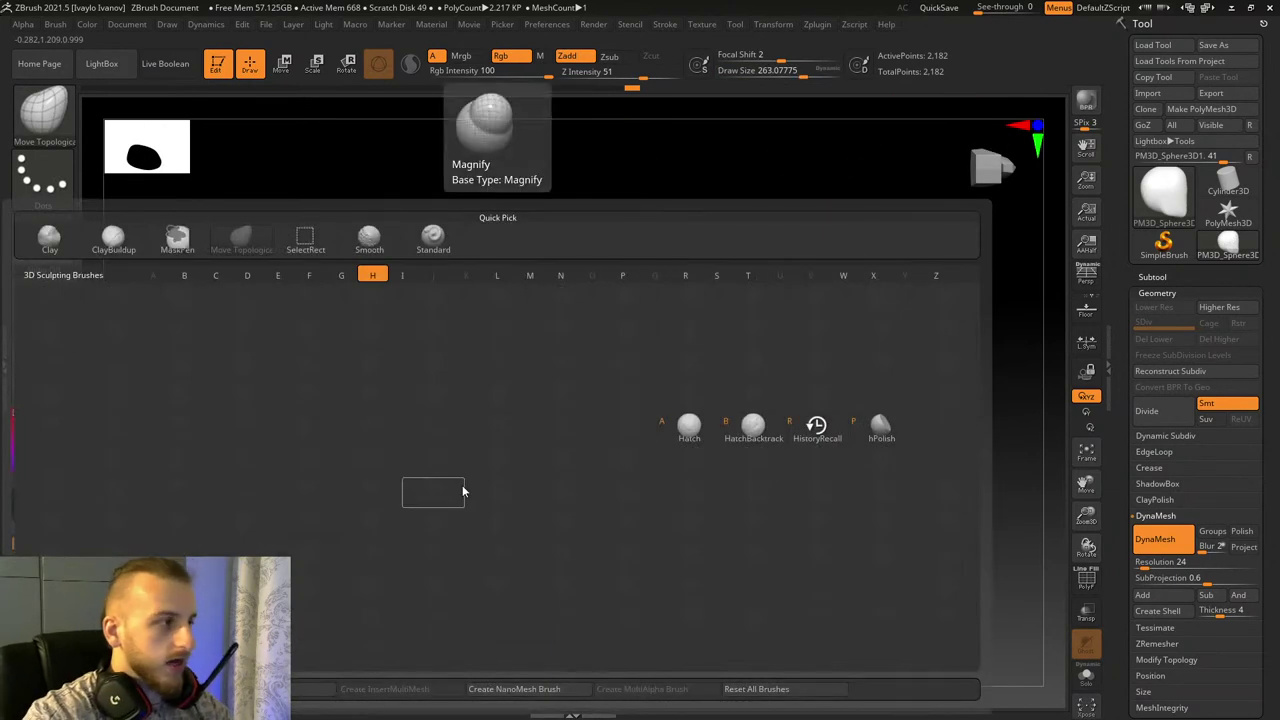
key(p)
drag(793, 73, 779, 58)
drag(810, 349, 539, 486)
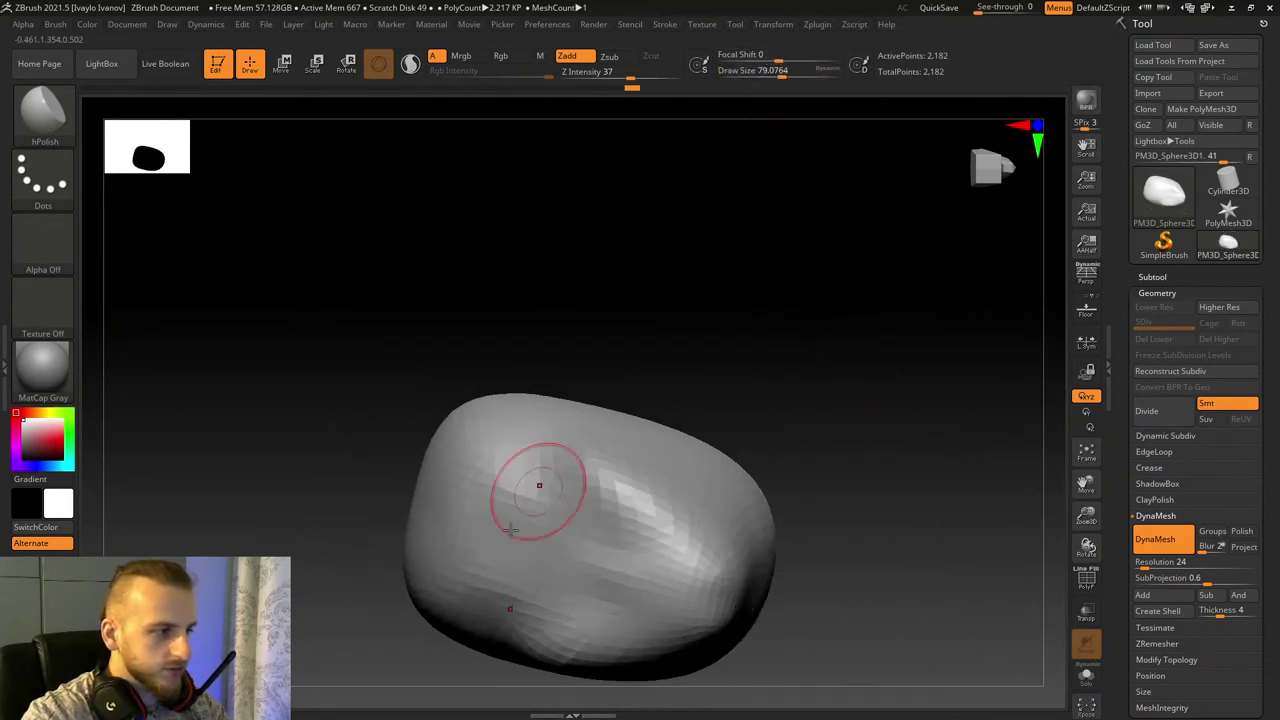
key(])
key(])
mouse_move(669, 337)
mouse_down()
mouse_move(497, 537)
mouse_move(486, 529)
mouse_move(506, 531)
mouse_move(489, 537)
mouse_move(514, 549)
mouse_move(509, 566)
mouse_move(521, 555)
mouse_up()
shift+drag(694, 286, 697, 431)
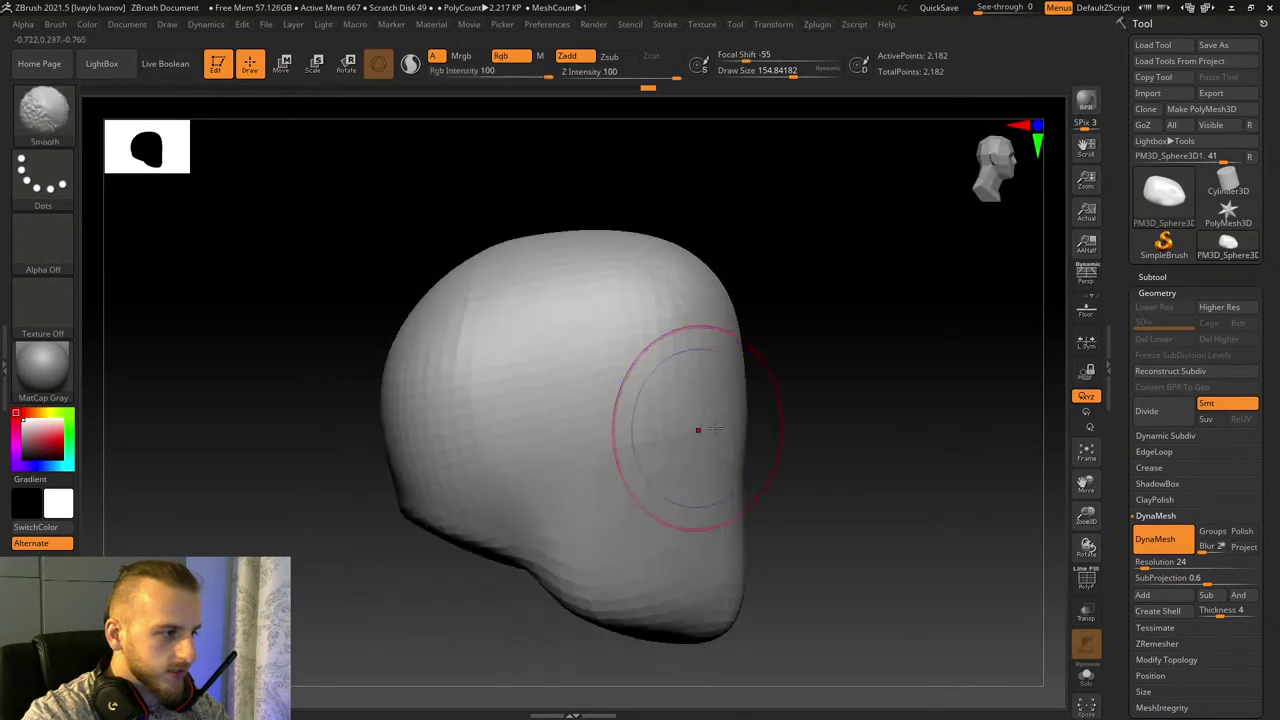
Step: Switch back to the Move Topological brush and set the MaskPen stroke to Dots
drag(1086, 488, 1195, 323)
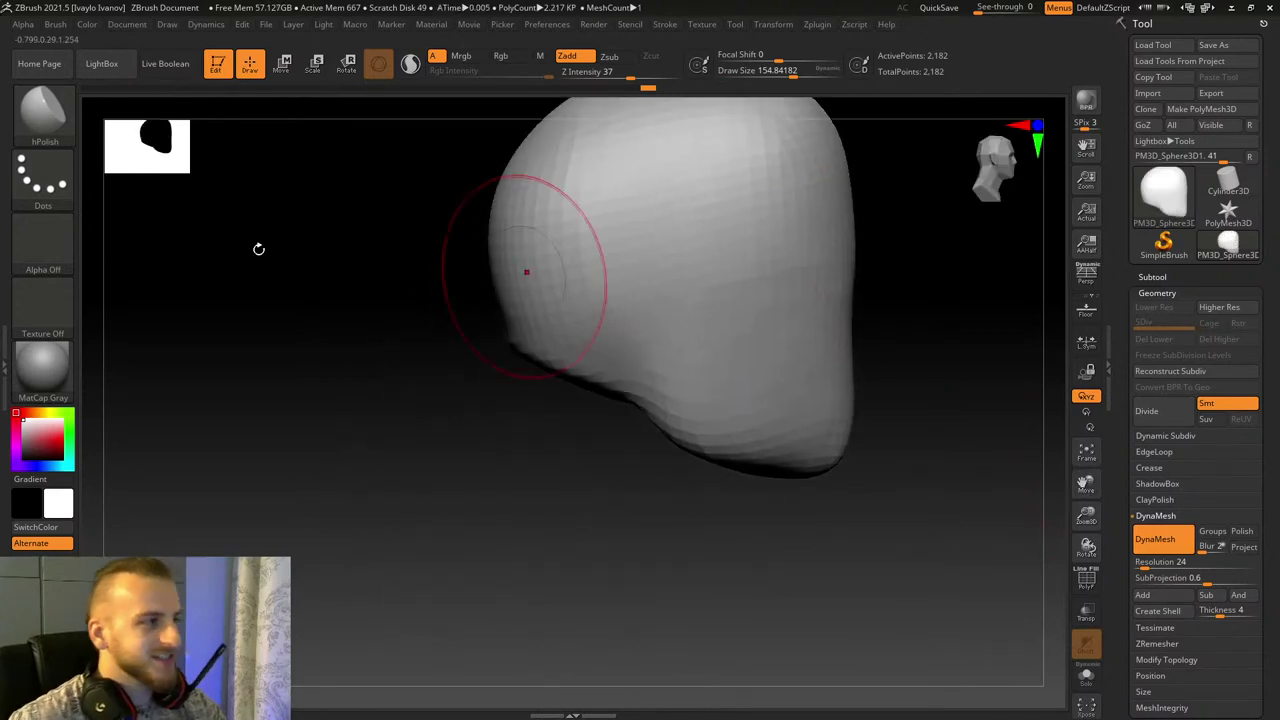
click(38, 115)
click(378, 140)
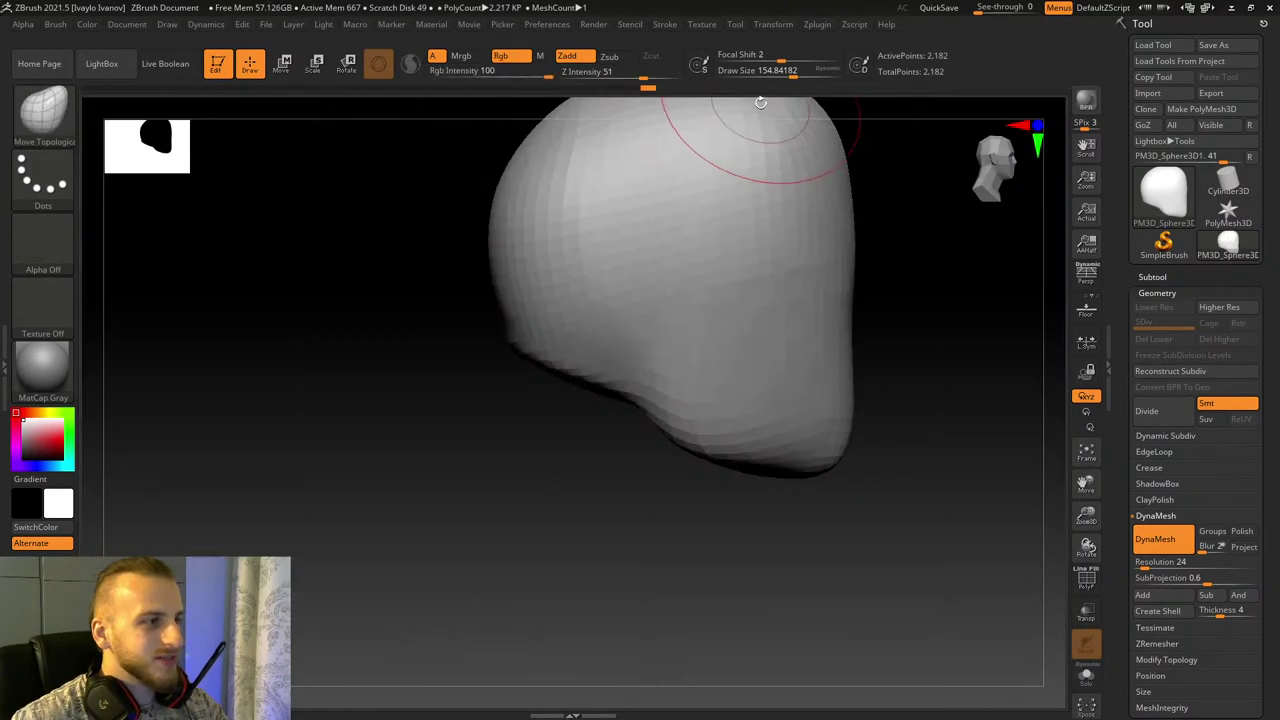
drag(494, 440, 590, 370)
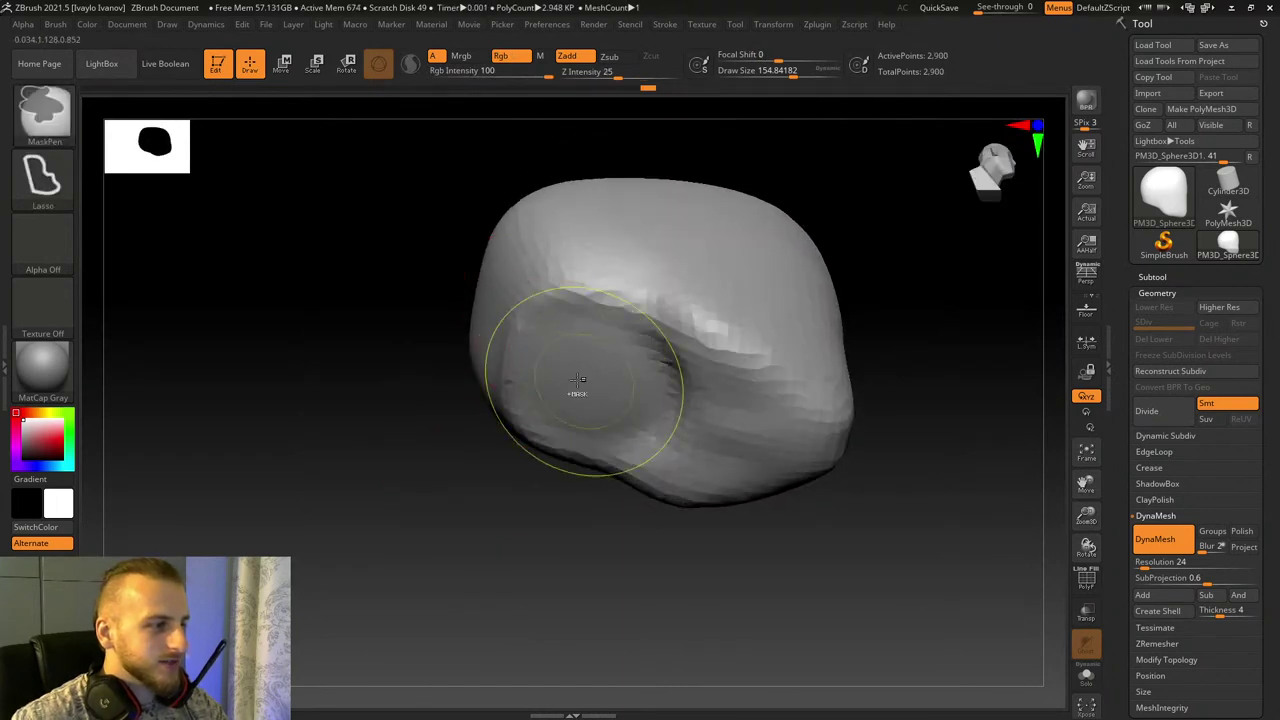
ctrl+click(106, 191)
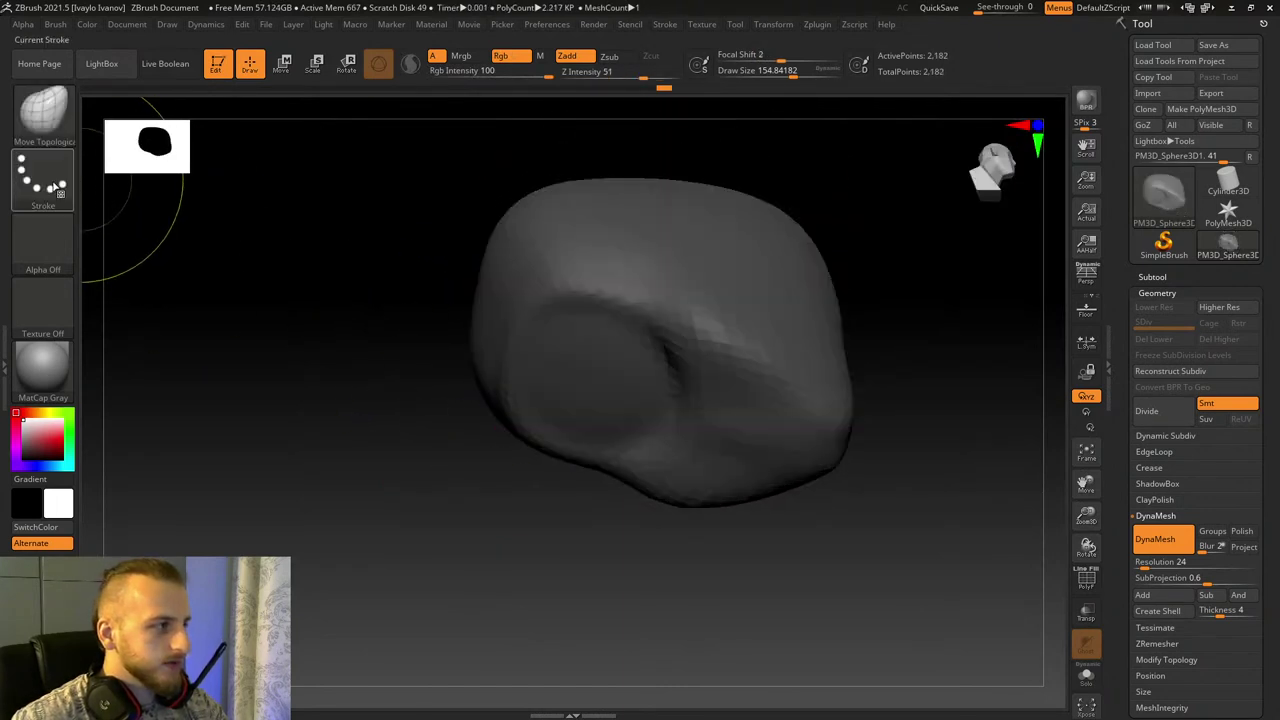
ctrl+click(52, 180)
ctrl+click(112, 188)
ctrl+click(291, 263)
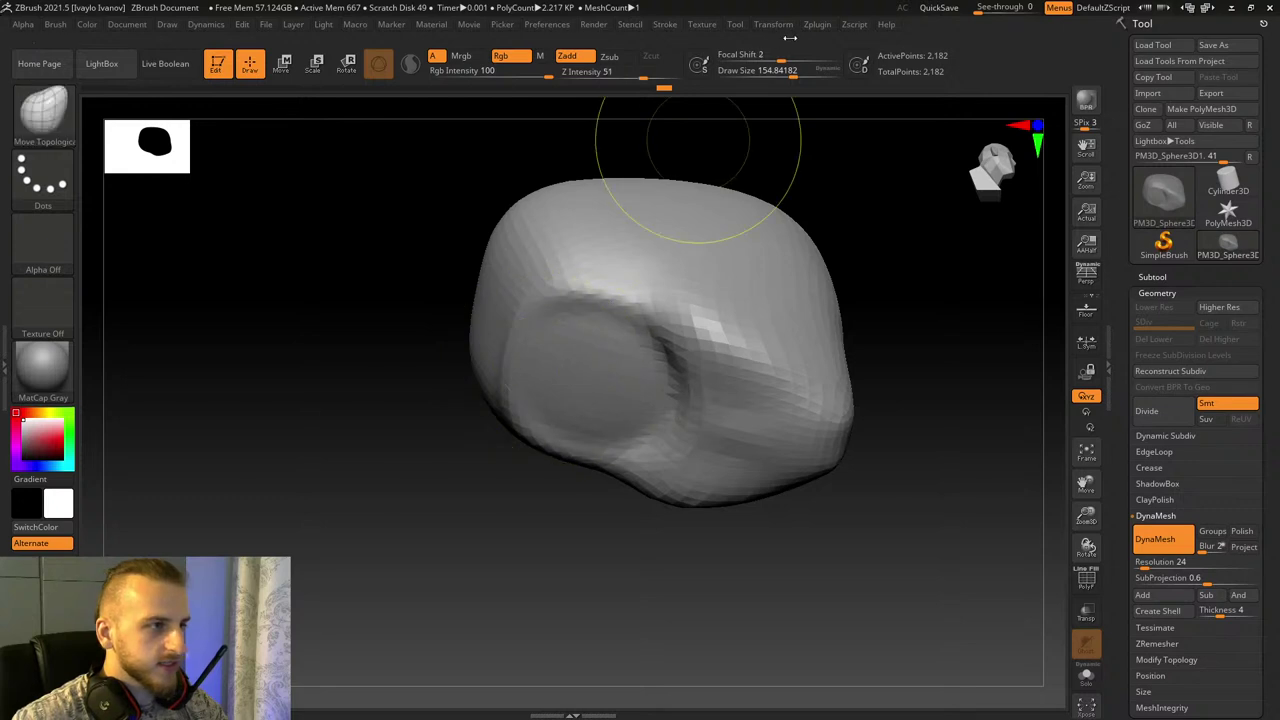
Step: Mask a rounded neck area on the skull's underside at a draw size of about 90 and invert the mask
click(784, 74)
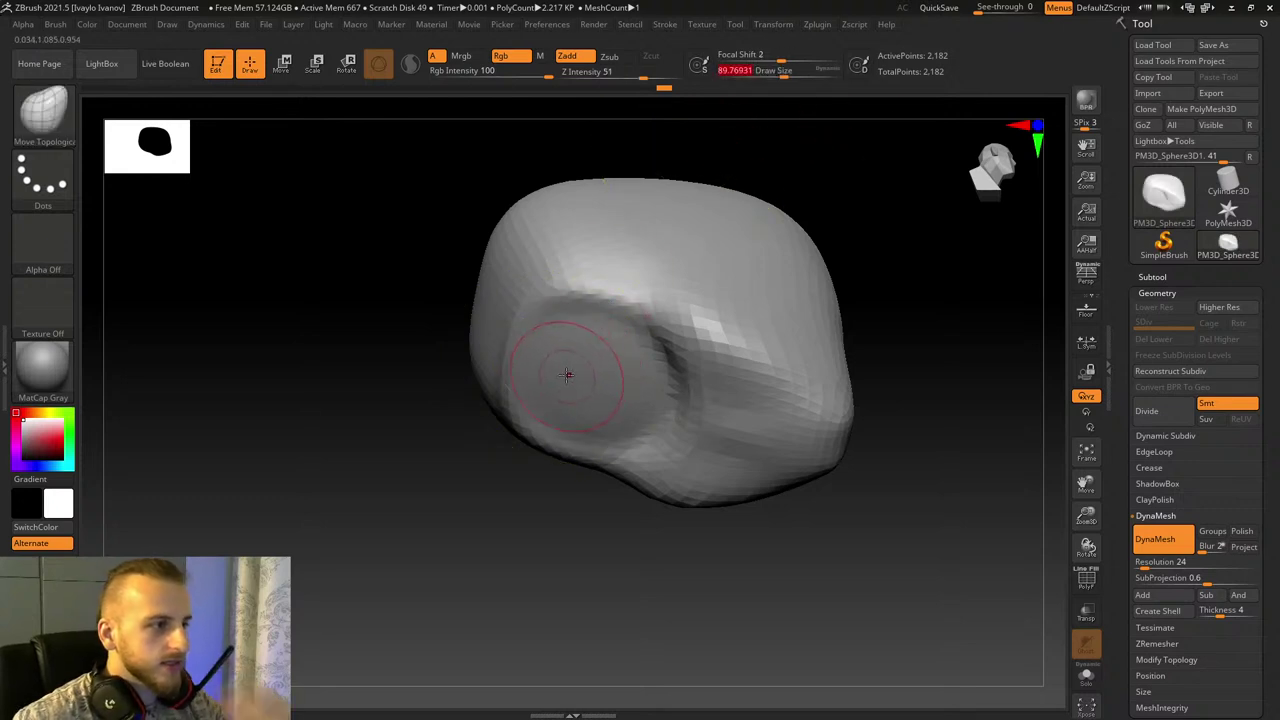
mouse_move(567, 357)
ctrl+mouse_down()
mouse_move(585, 376)
mouse_move(620, 378)
mouse_move(594, 423)
ctrl+mouse_up()
ctrl+click(579, 531)
Step: Pull the unmasked area straight down from the skull with the Move gizmo to form a neck, and clear the mask
mouse_move(560, 525)
mouse_down()
mouse_move(446, 469)
mouse_move(440, 440)
mouse_up()
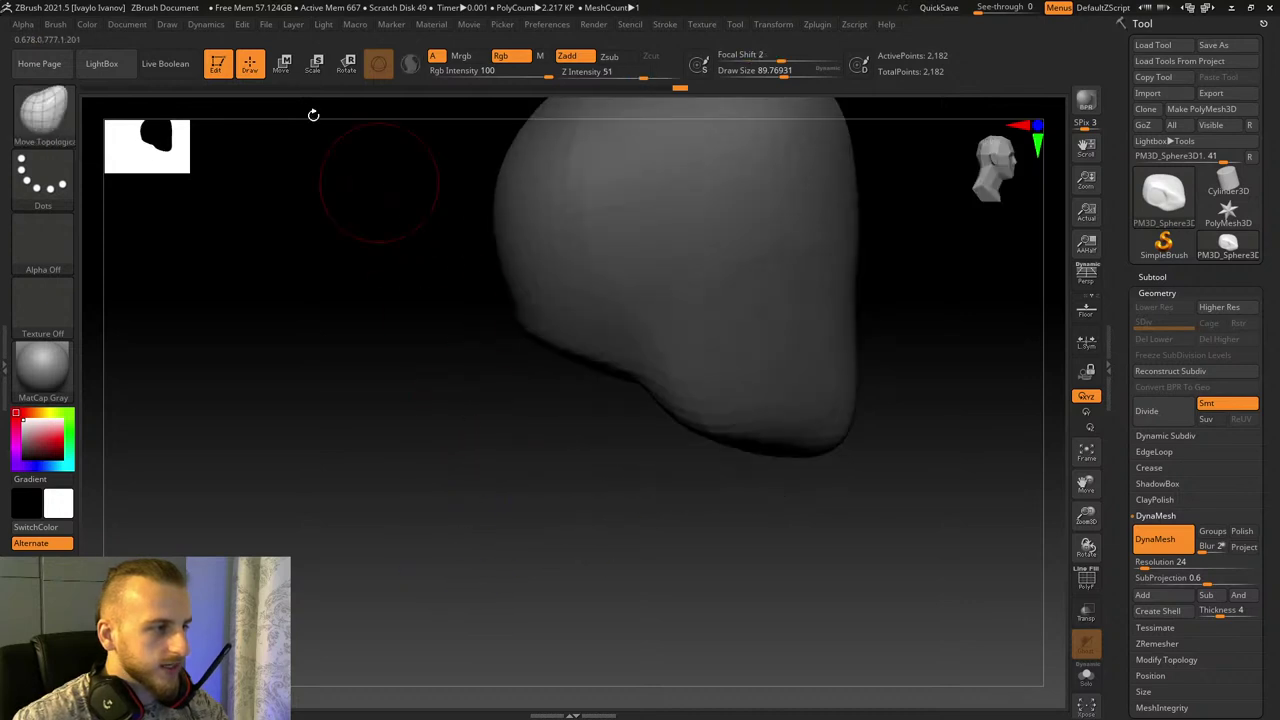
click(290, 69)
drag(704, 132, 704, 315)
click(244, 64)
drag(1086, 484, 1086, 540)
mouse_move(1087, 518)
mouse_down()
mouse_move(1087, 484)
mouse_move(1088, 516)
mouse_up()
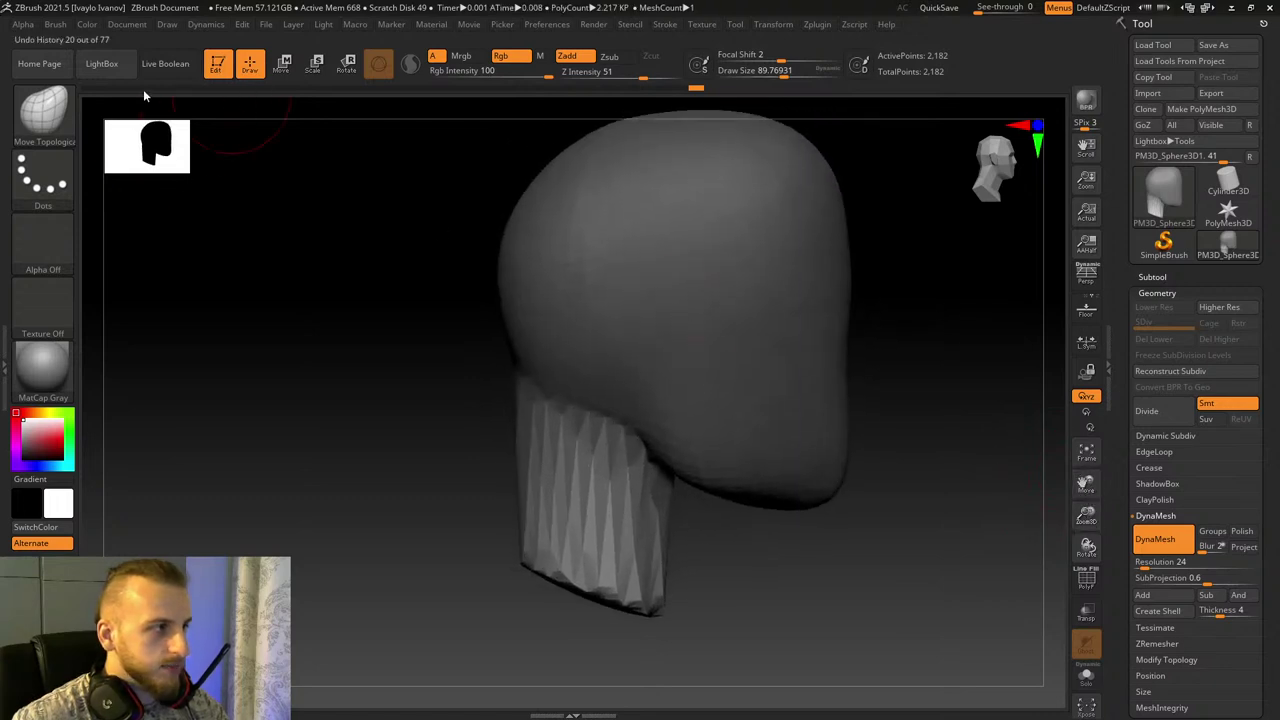
ctrl+drag(941, 238, 959, 278)
Step: Reshape the forehead, crown and back of the skull in side view at a draw size of about 363
click(811, 73)
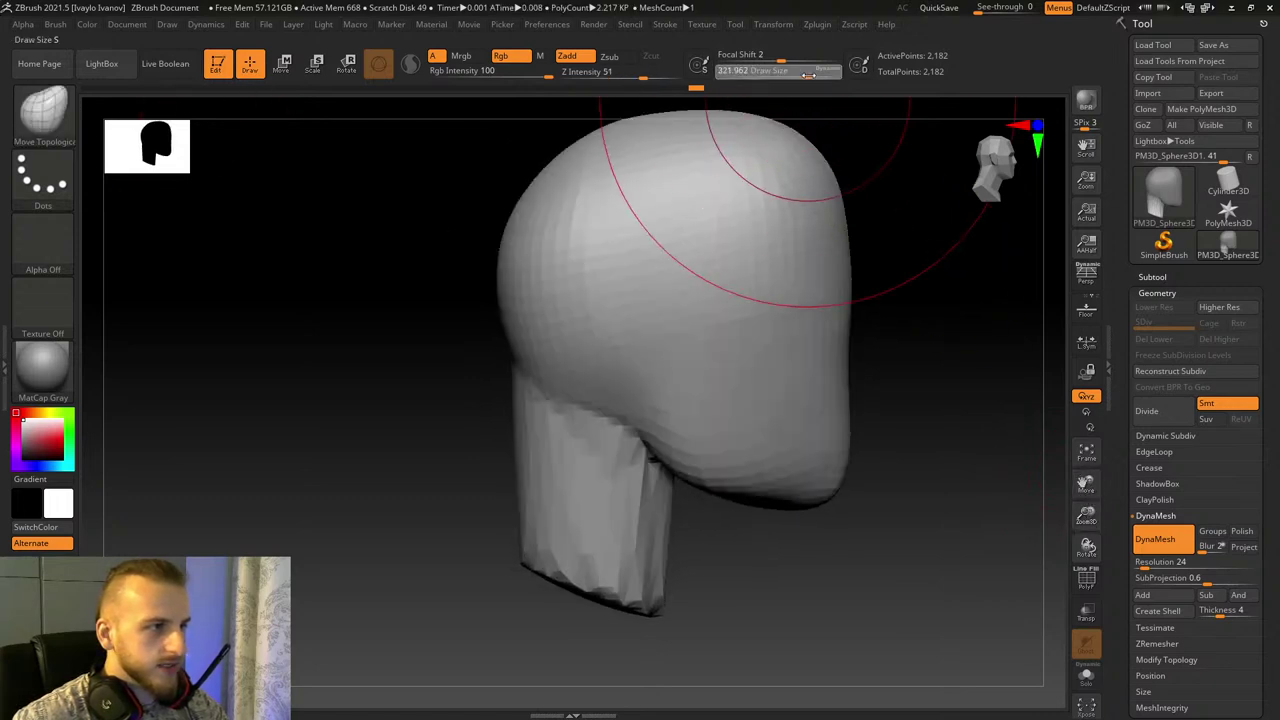
drag(1087, 484, 1063, 543)
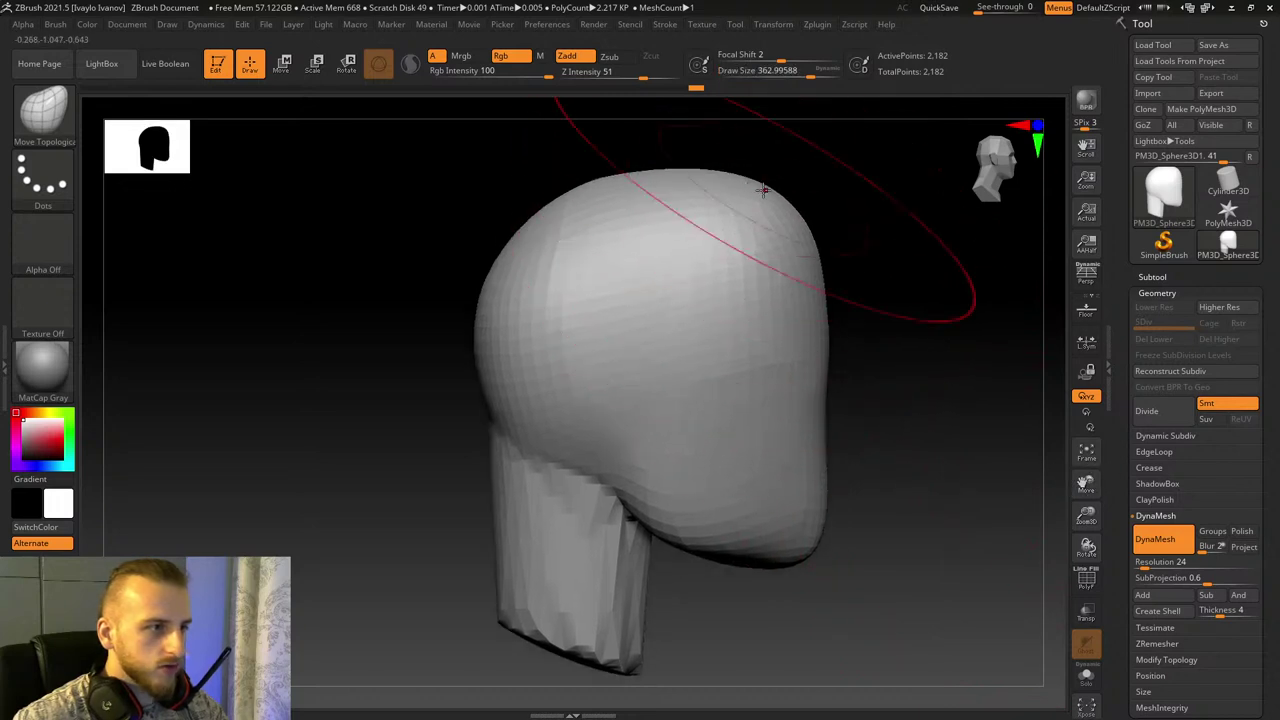
drag(763, 190, 728, 216)
drag(606, 184, 607, 197)
drag(544, 246, 527, 240)
Step: Shape the front and sides of the neck beneath the jaw at a draw size of about 235, and remesh with DynaMesh at resolution 24
drag(1087, 516, 1080, 592)
drag(1087, 484, 1051, 100)
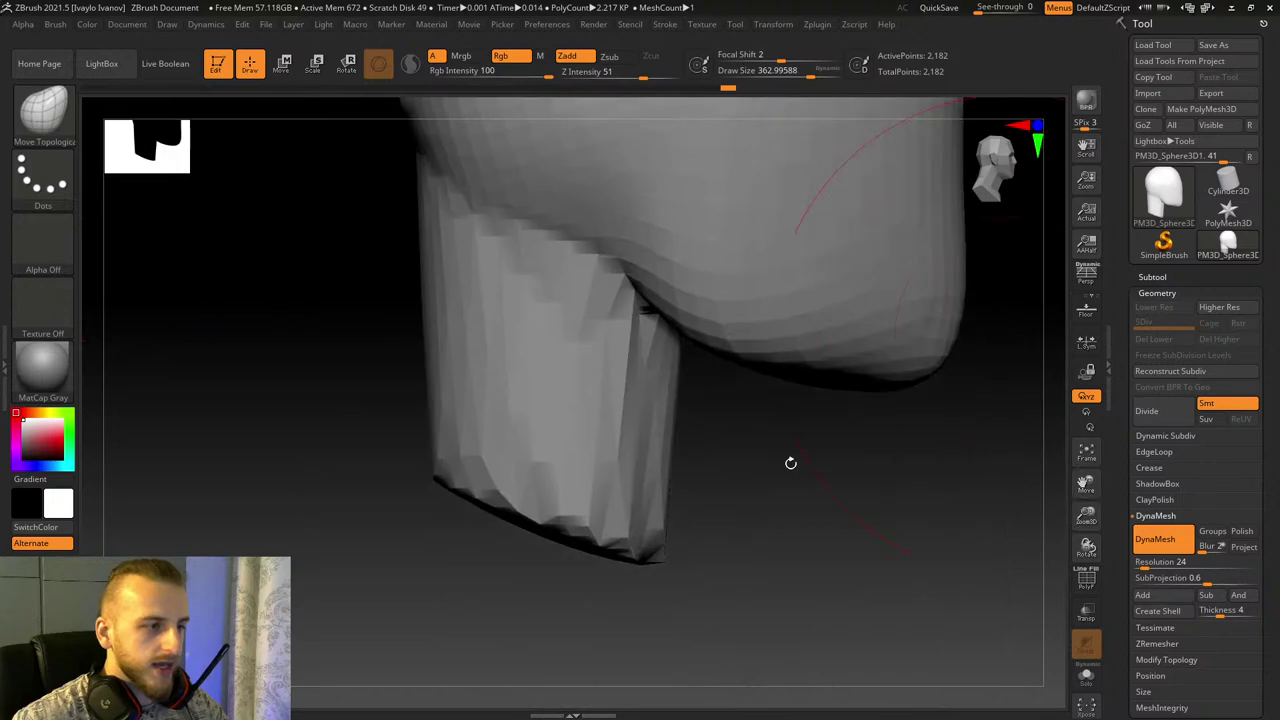
mouse_move(791, 463)
mouse_down()
mouse_move(714, 463)
mouse_move(675, 373)
mouse_move(695, 381)
mouse_up()
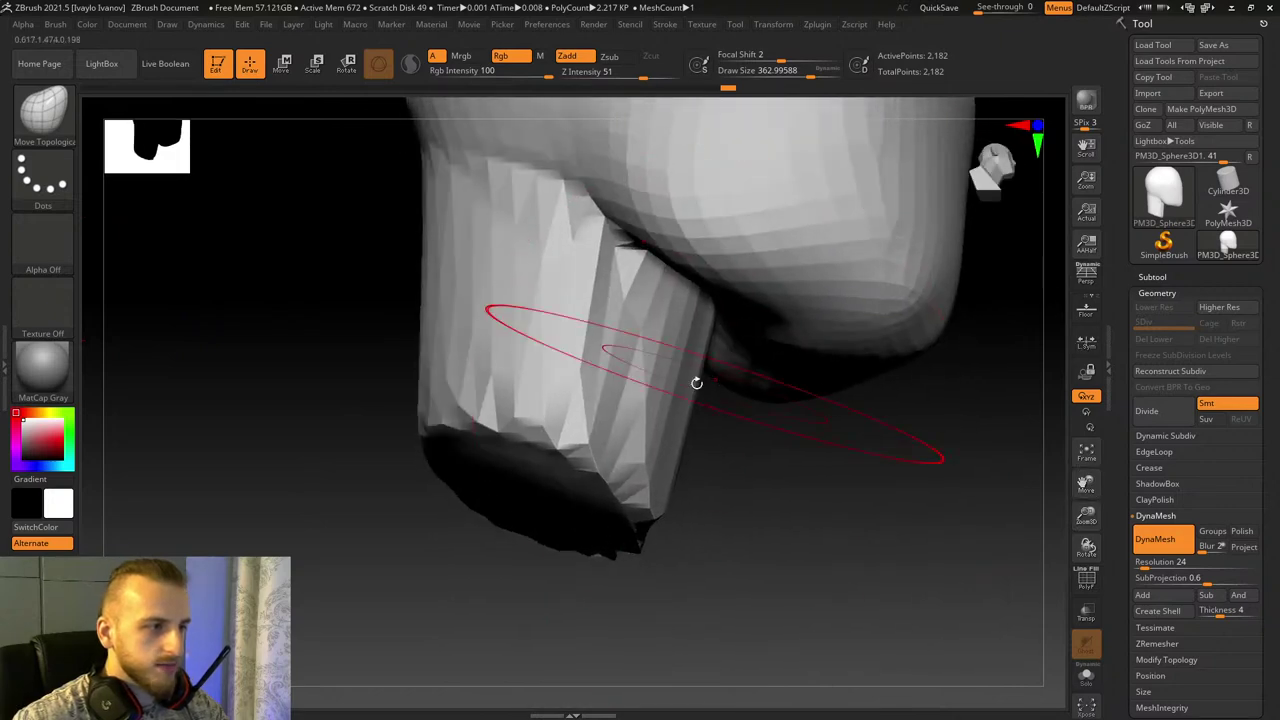
click(801, 74)
drag(837, 470, 828, 568)
drag(689, 403, 697, 406)
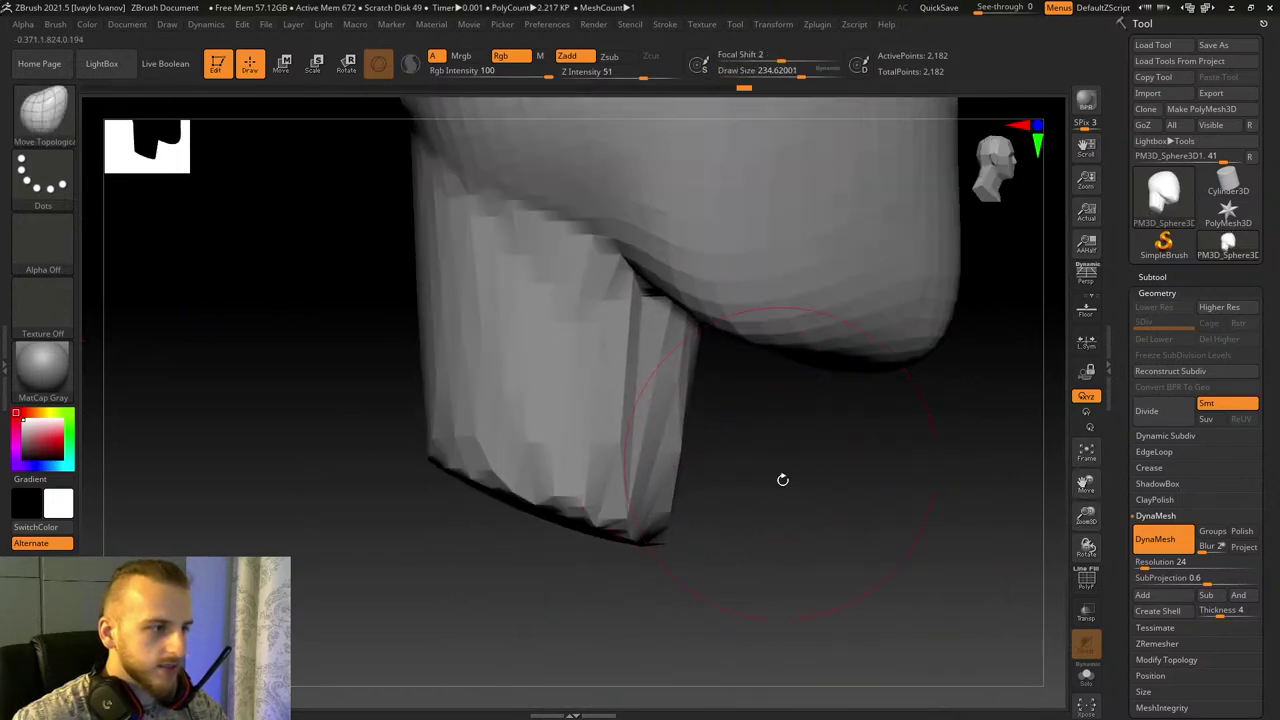
drag(782, 480, 550, 475)
drag(633, 397, 613, 399)
drag(494, 449, 706, 325)
drag(648, 262, 673, 290)
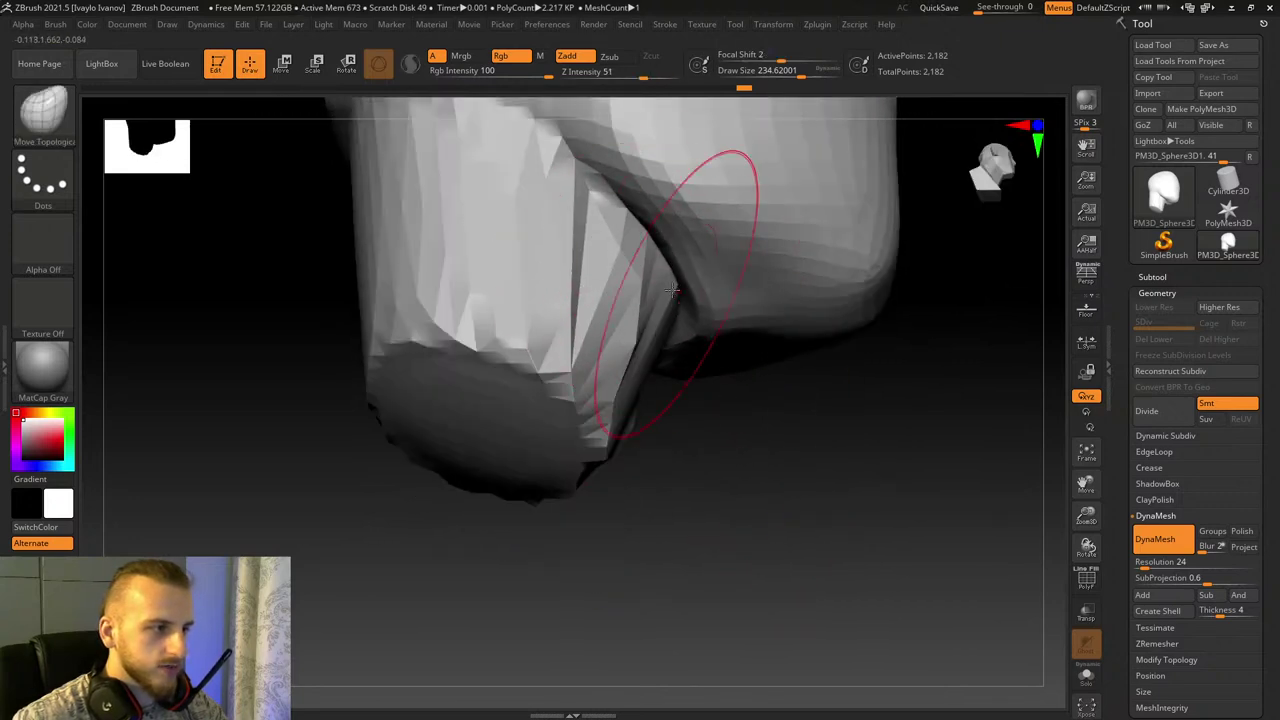
drag(709, 338, 746, 452)
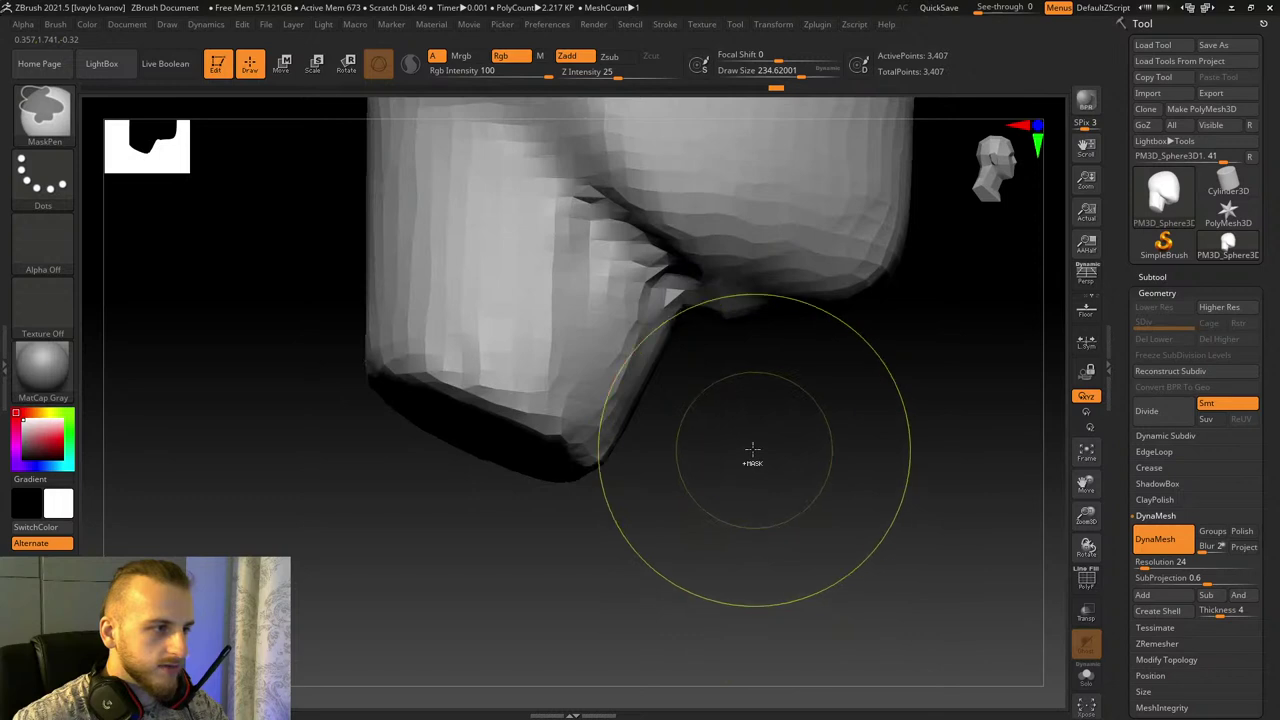
Step: Smooth the rough junction between the jaw's underside and the neck at a draw size of about 76
drag(1099, 526, 1088, 505)
mouse_move(960, 525)
mouse_down()
mouse_move(872, 515)
mouse_move(800, 360)
mouse_up()
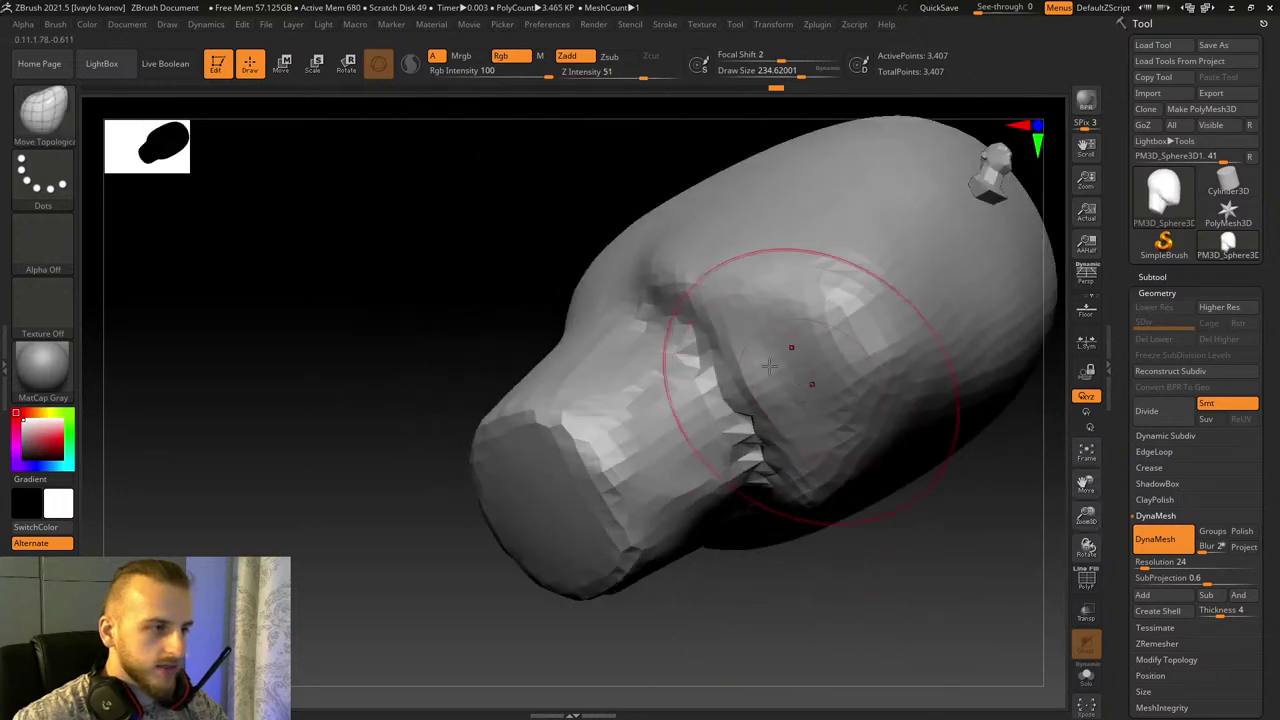
drag(801, 73, 781, 73)
shift+drag(697, 312, 765, 462)
drag(1029, 511, 1043, 608)
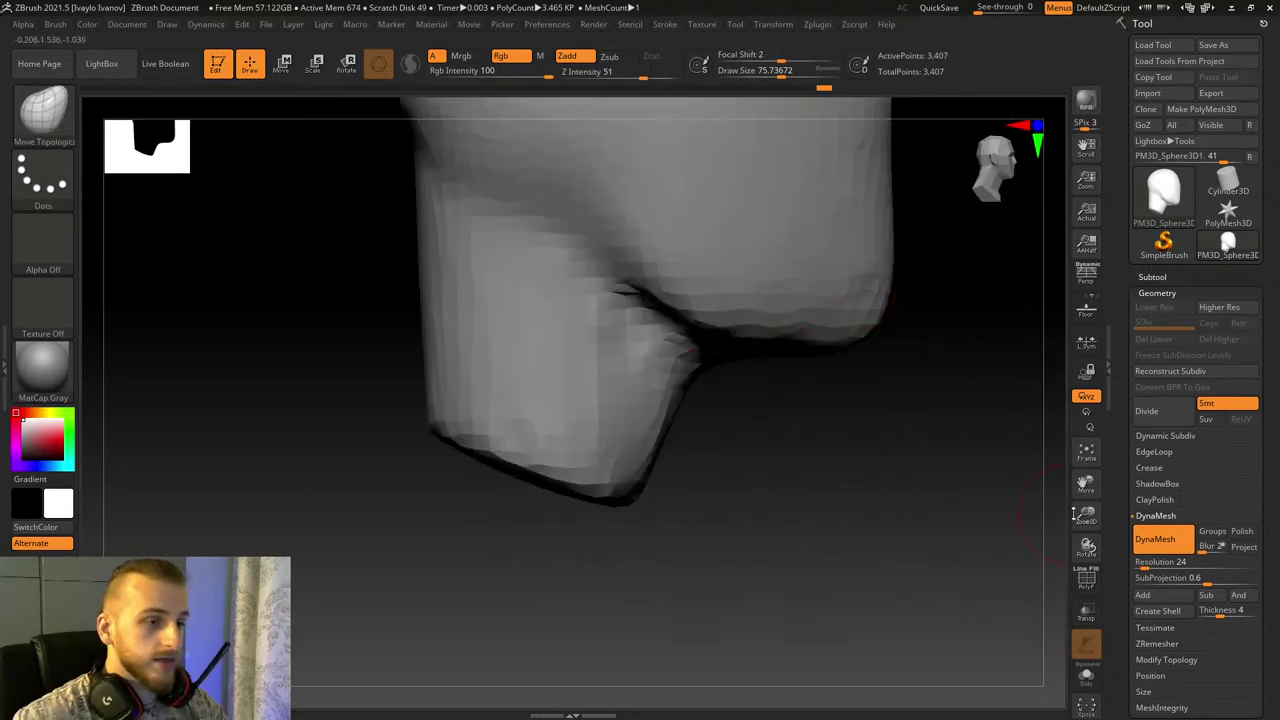
Step: Widen both sides of the upper skull symmetrically from the front and back at a draw size of about 220
drag(1075, 514, 883, 371)
shift+drag(828, 374, 812, 366)
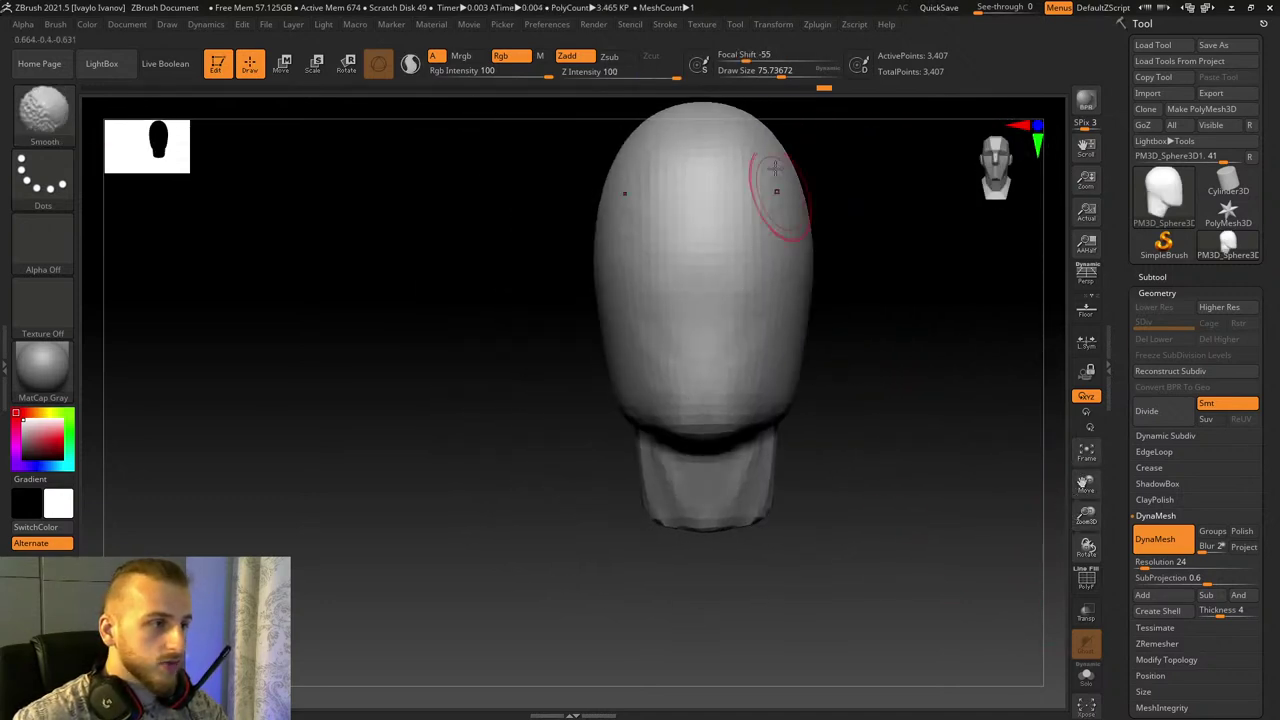
drag(781, 75, 812, 75)
drag(515, 205, 790, 165)
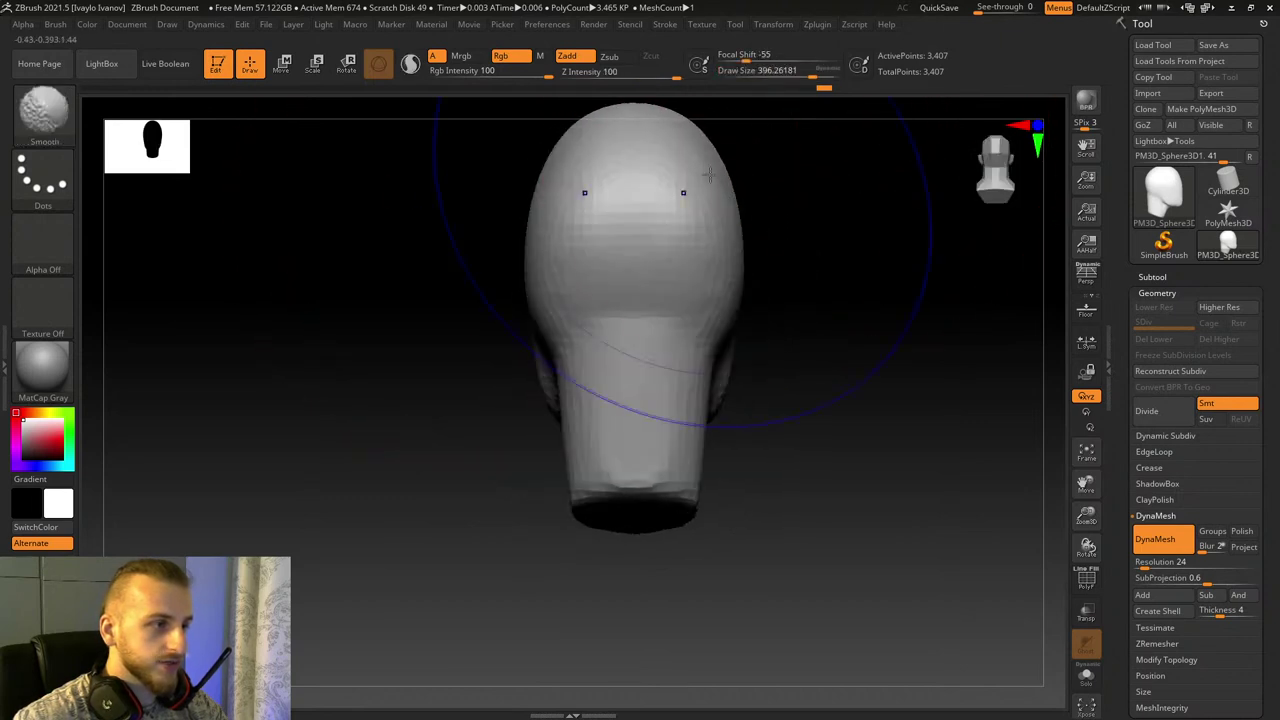
drag(812, 75, 800, 75)
mouse_move(940, 225)
mouse_down()
mouse_move(781, 239)
mouse_move(655, 228)
mouse_up()
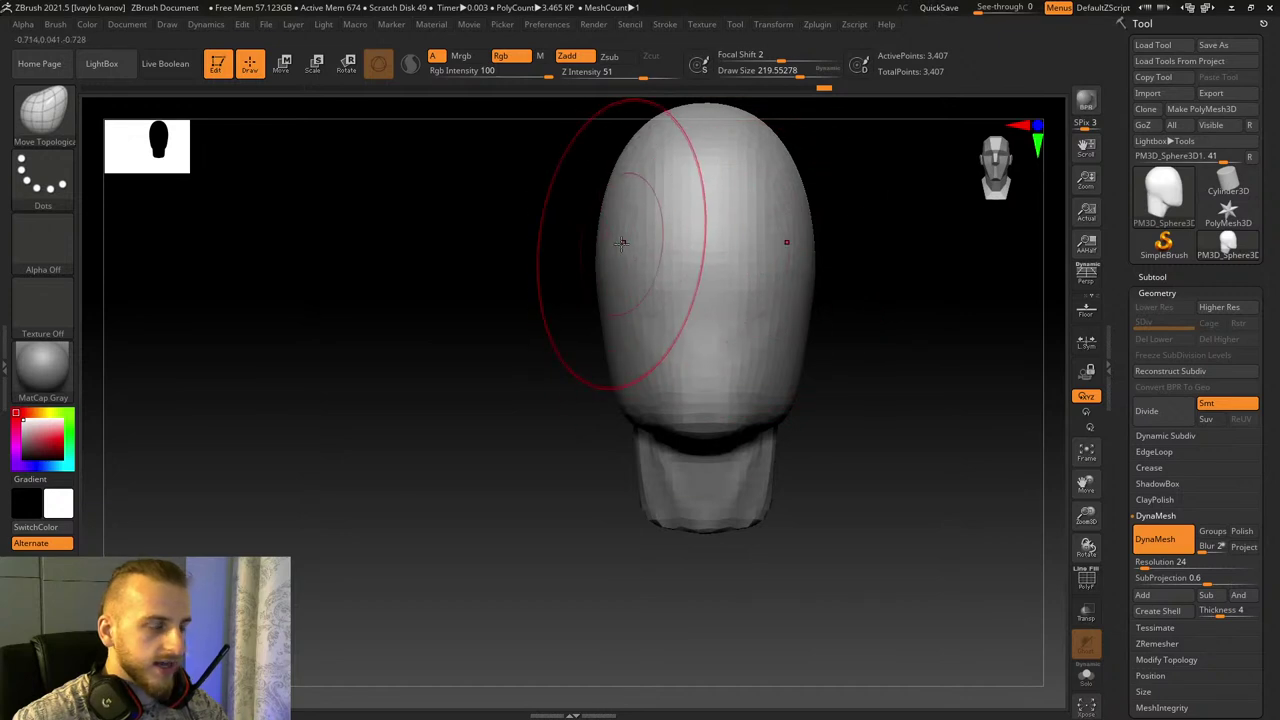
mouse_move(540, 245)
mouse_down()
mouse_move(657, 229)
mouse_move(700, 258)
mouse_up()
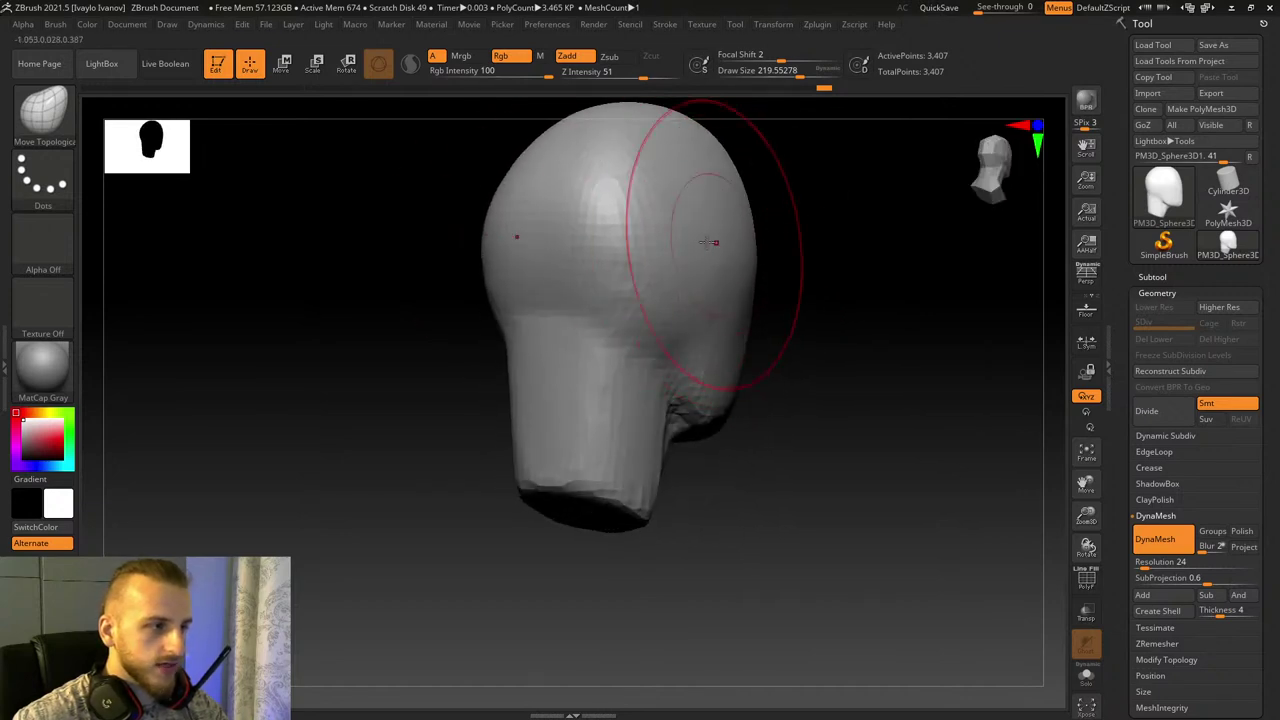
shift+drag(868, 284, 732, 250)
drag(719, 176, 700, 163)
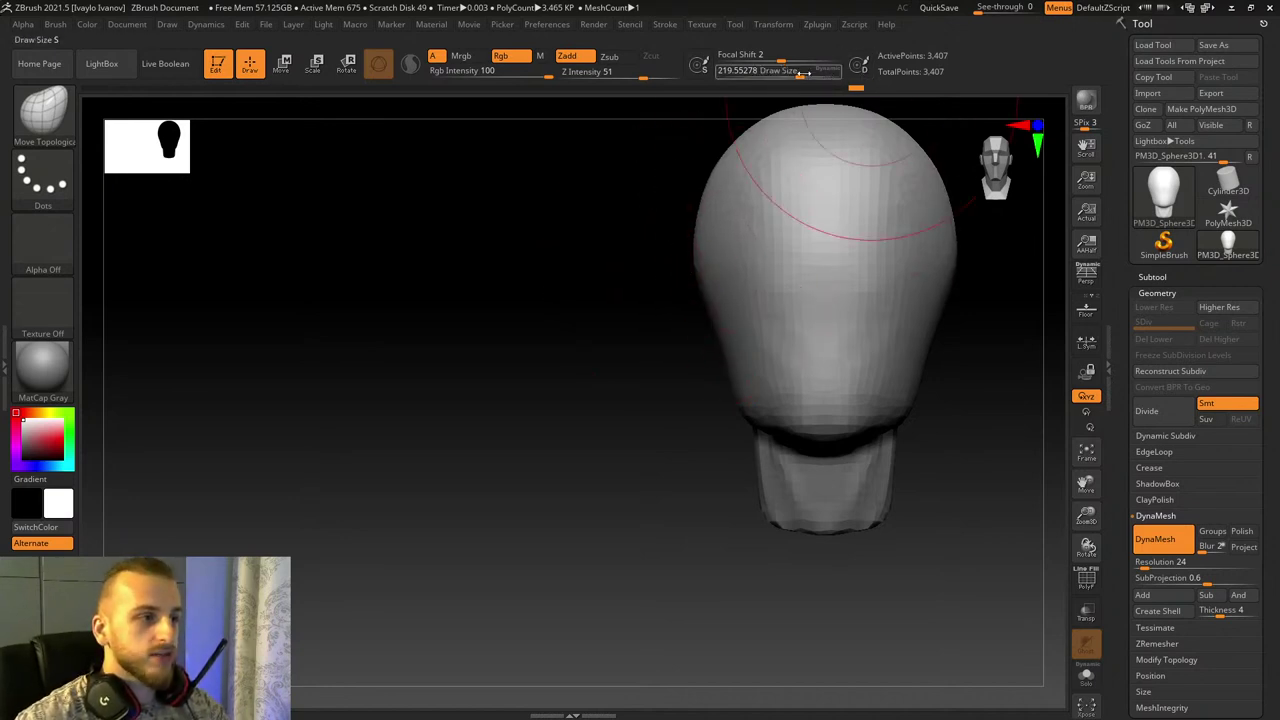
Step: Widen both sides of the neck from the back at a draw size of about 161
drag(803, 75, 790, 75)
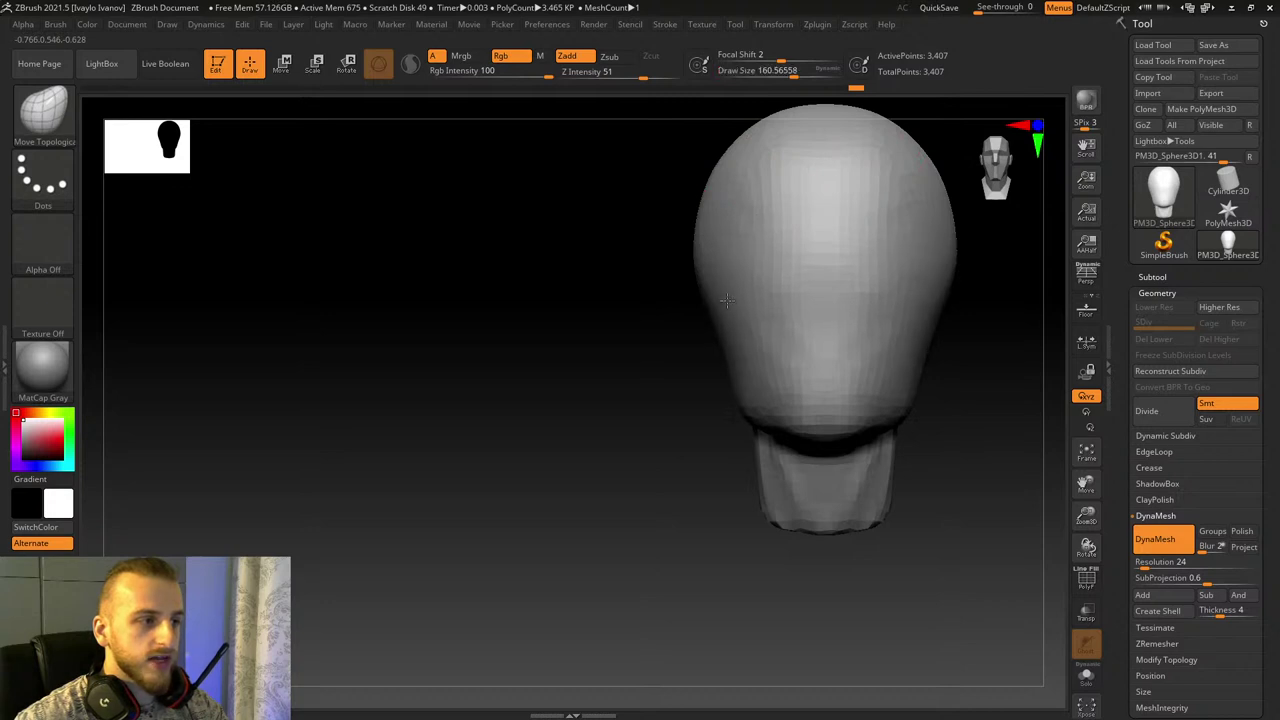
mouse_move(615, 362)
mouse_down()
mouse_move(651, 406)
mouse_move(695, 410)
mouse_up()
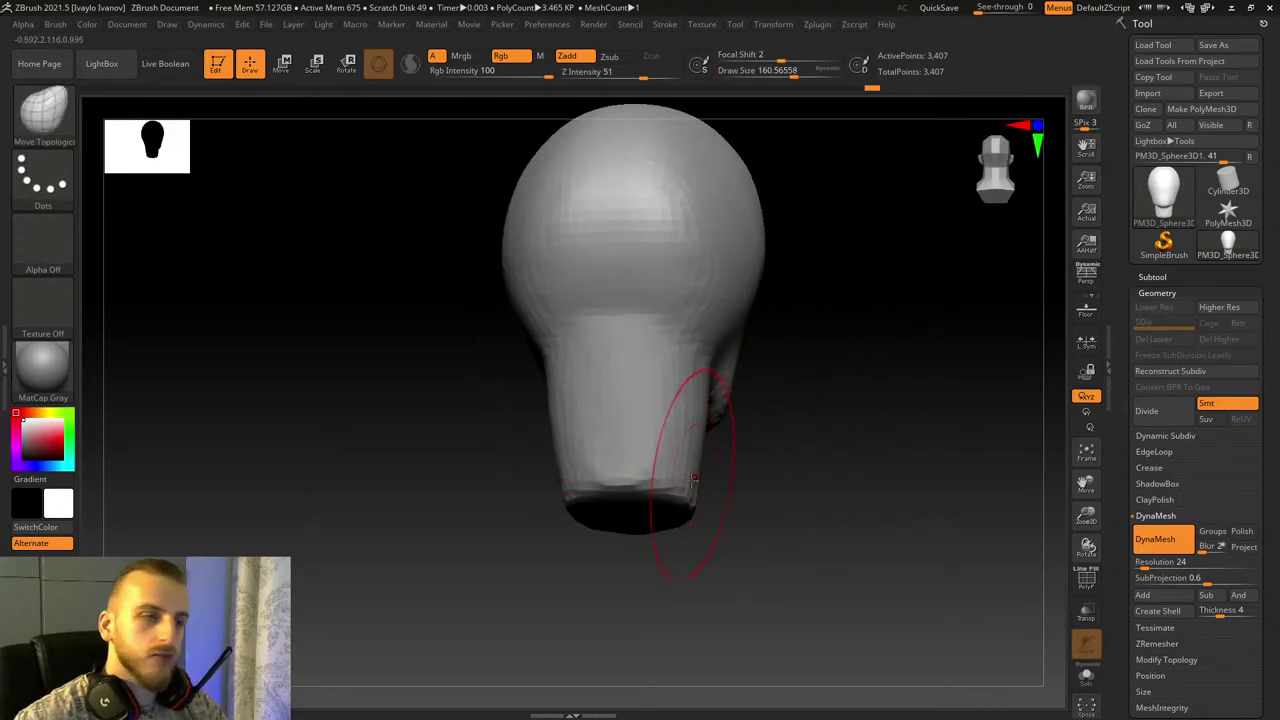
mouse_move(698, 489)
mouse_down()
mouse_move(727, 502)
mouse_move(749, 457)
mouse_up()
drag(780, 457, 636, 465)
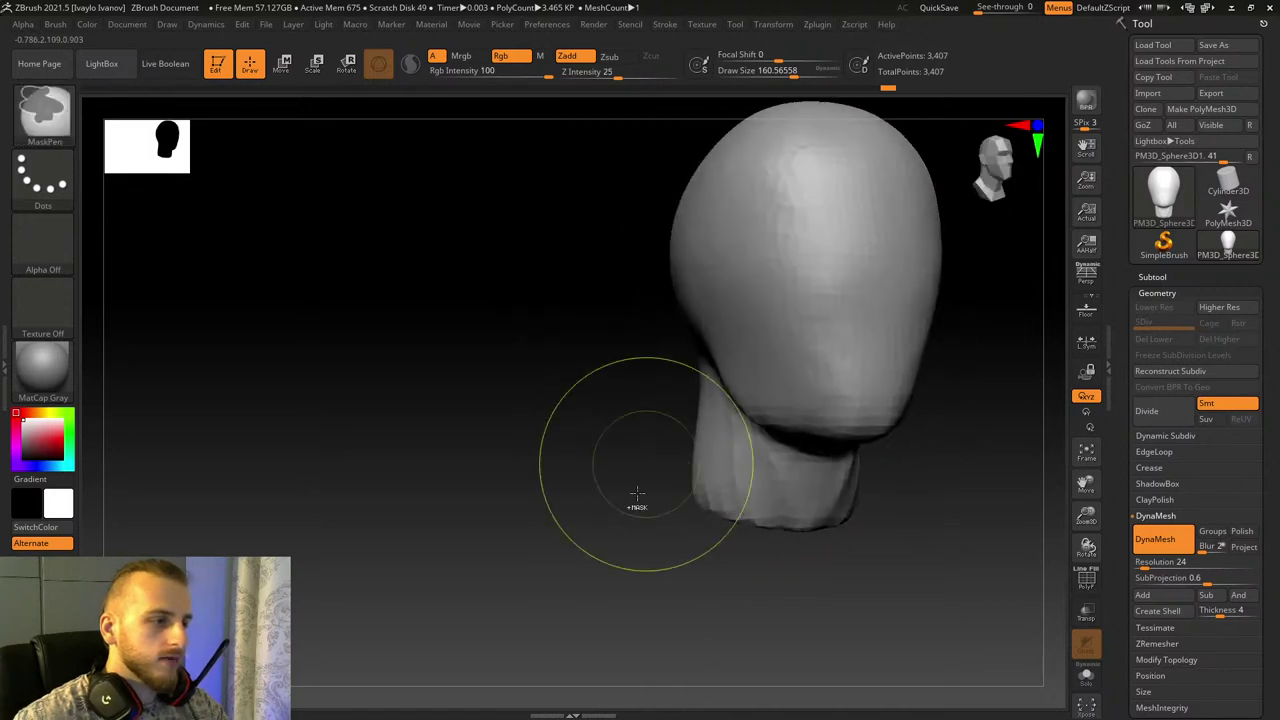
mouse_move(629, 540)
shift+mouse_down()
mouse_move(676, 525)
mouse_move(648, 364)
shift+mouse_up()
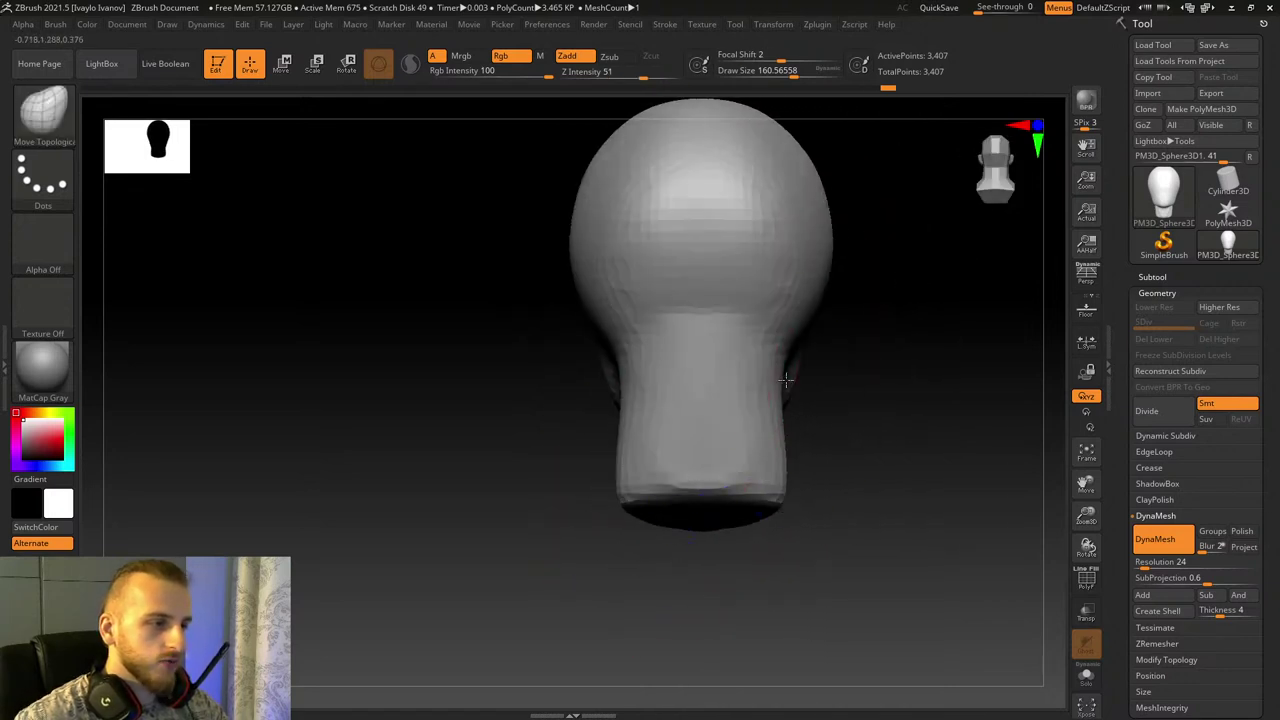
drag(784, 373, 792, 370)
Step: Refine the neck's side profile at the throat, nape and lower end, using draw sizes of about 483 and 124
mouse_move(975, 430)
mouse_down()
mouse_move(866, 437)
mouse_move(920, 434)
mouse_up()
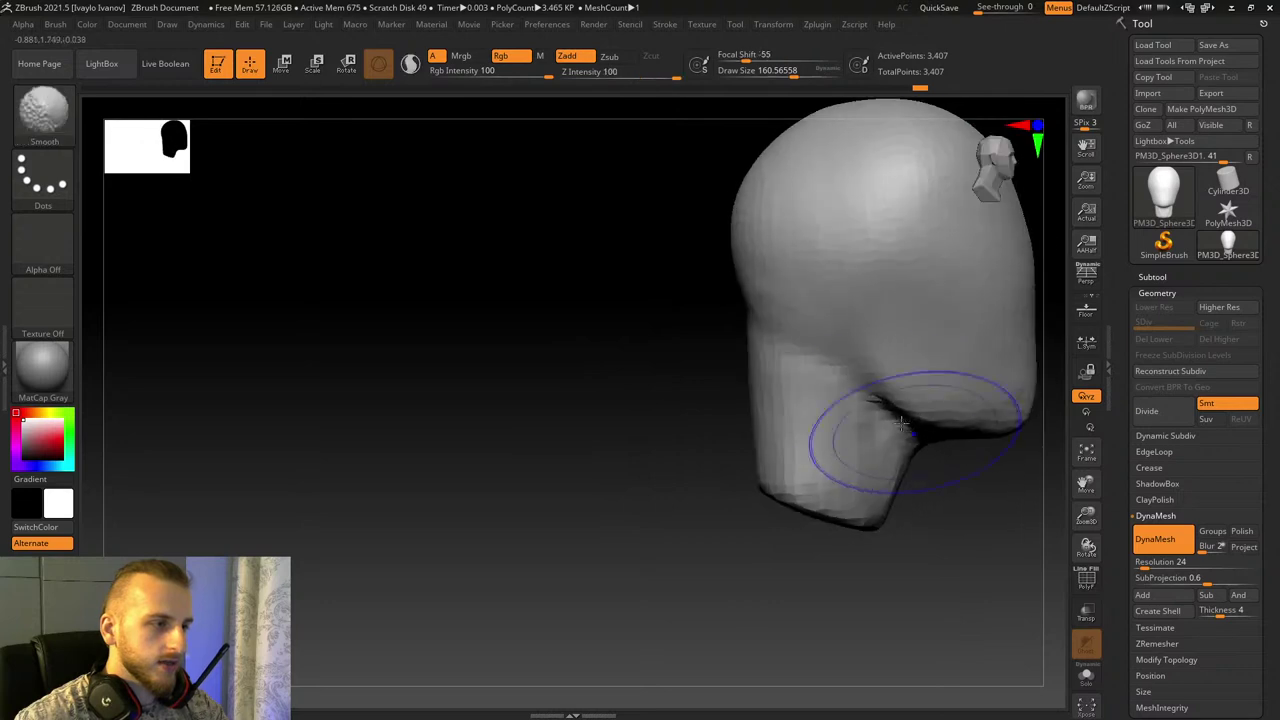
drag(760, 334, 746, 331)
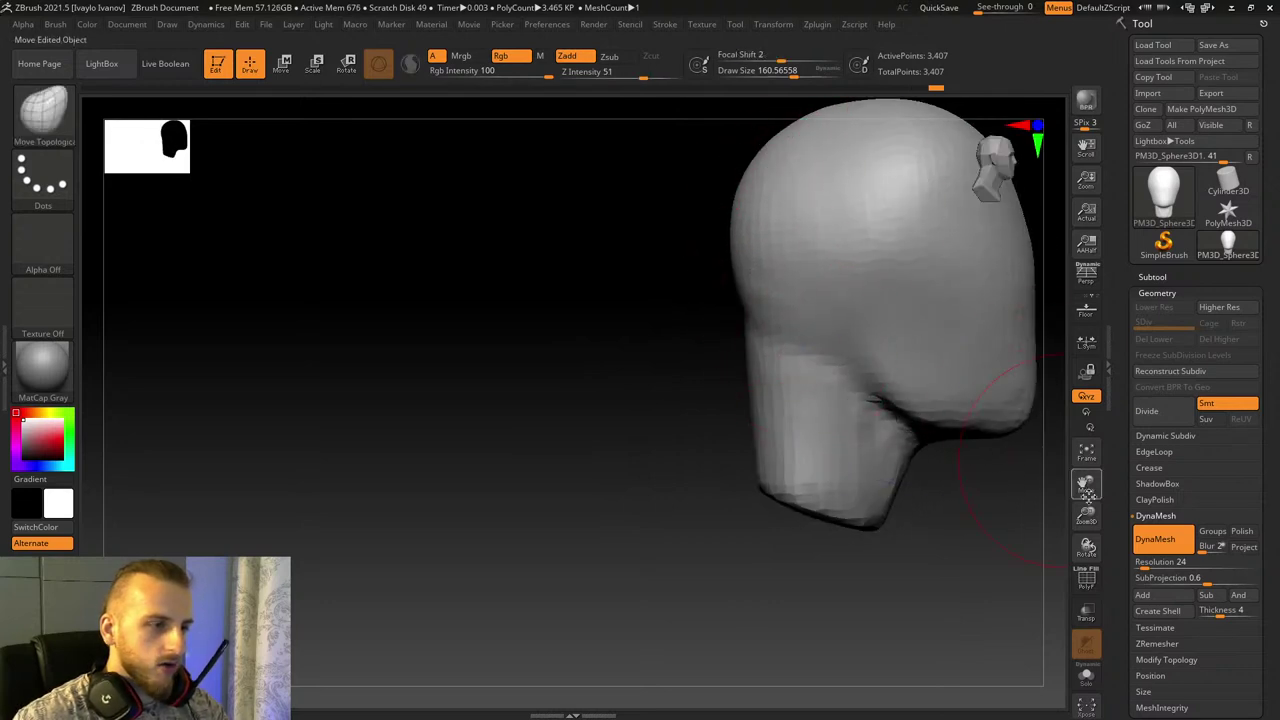
drag(1090, 491, 1043, 497)
click(817, 71)
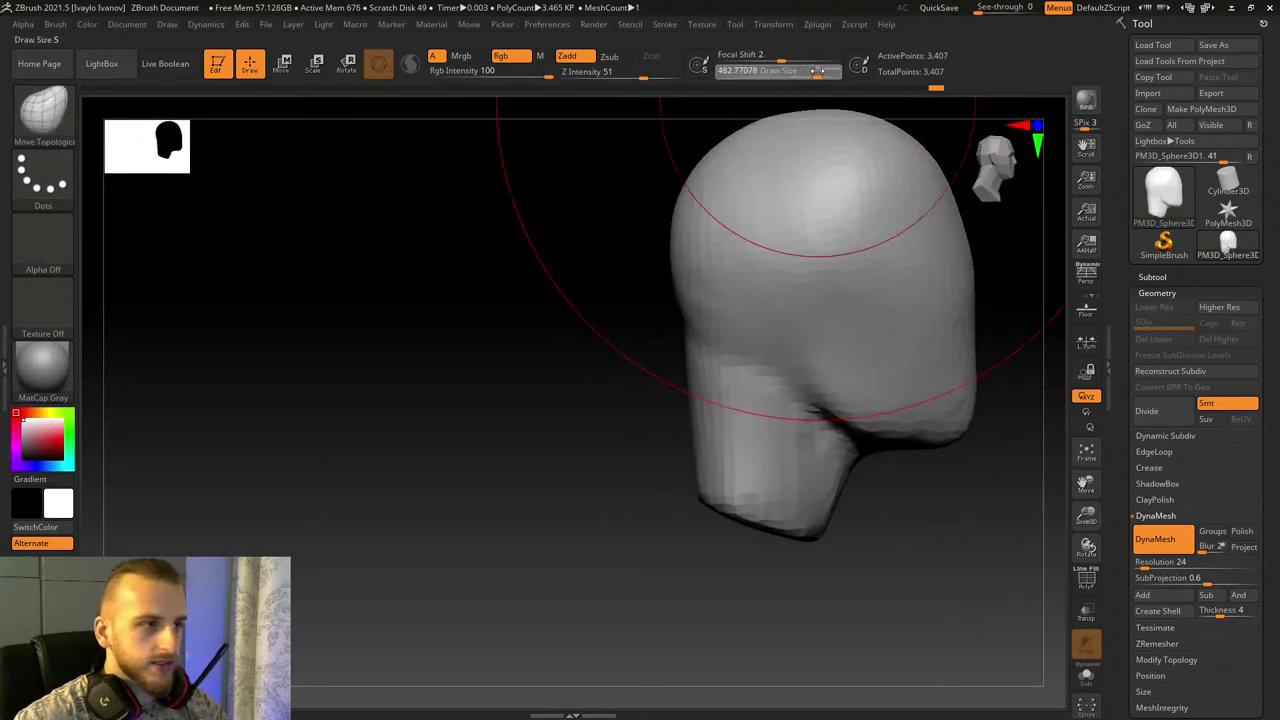
drag(790, 530, 802, 534)
click(789, 74)
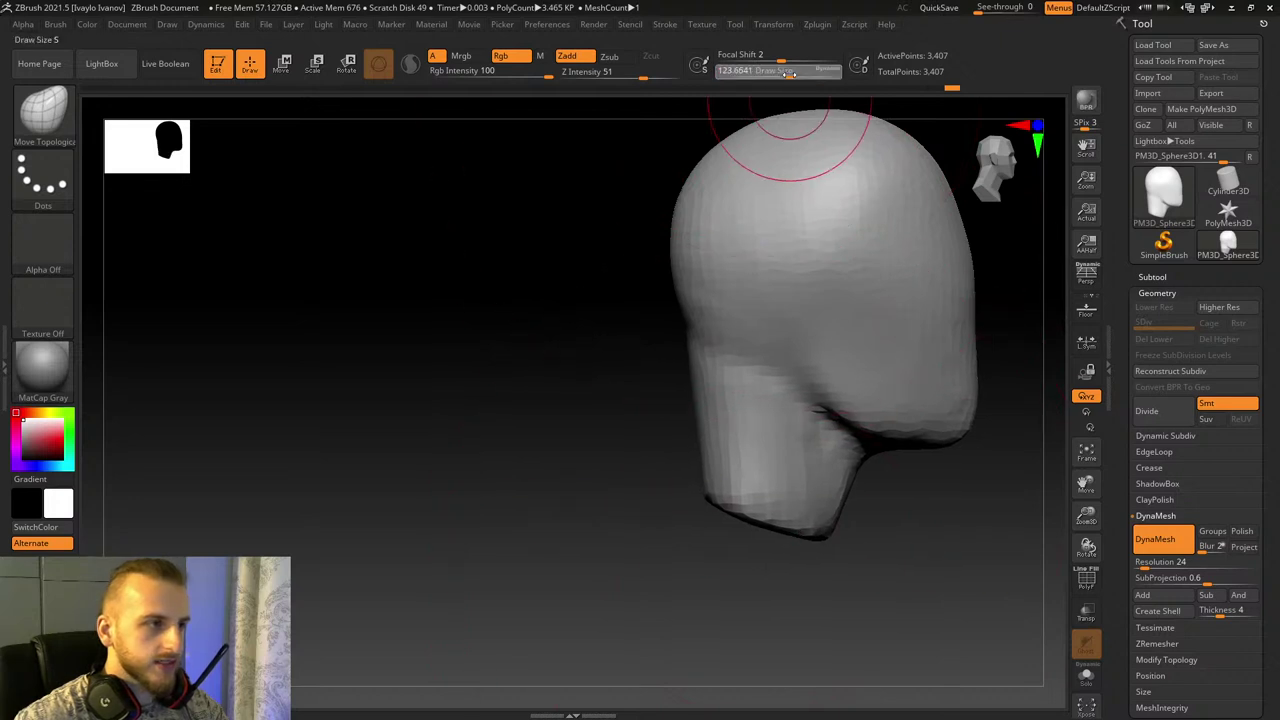
drag(710, 483, 697, 485)
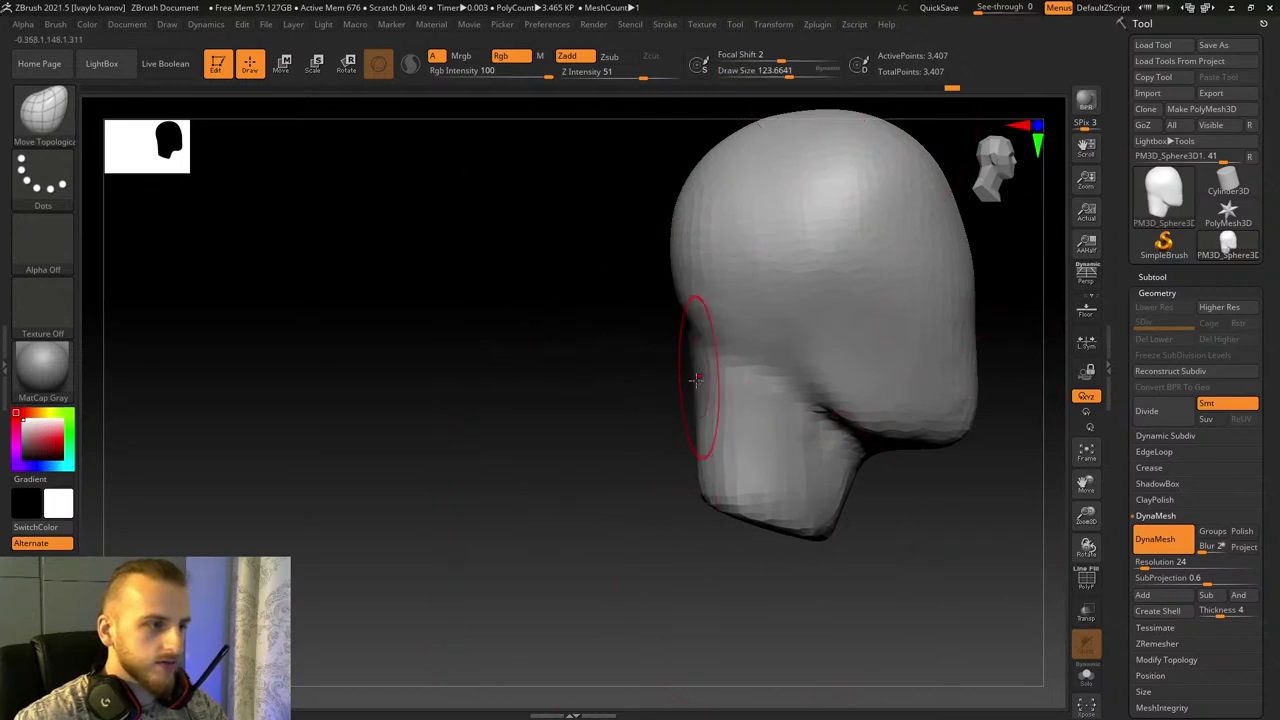
Step: Round the nape and pull the lower front of the neck forward, using a draw size of about 185
drag(697, 375, 708, 396)
shift+drag(702, 450, 742, 466)
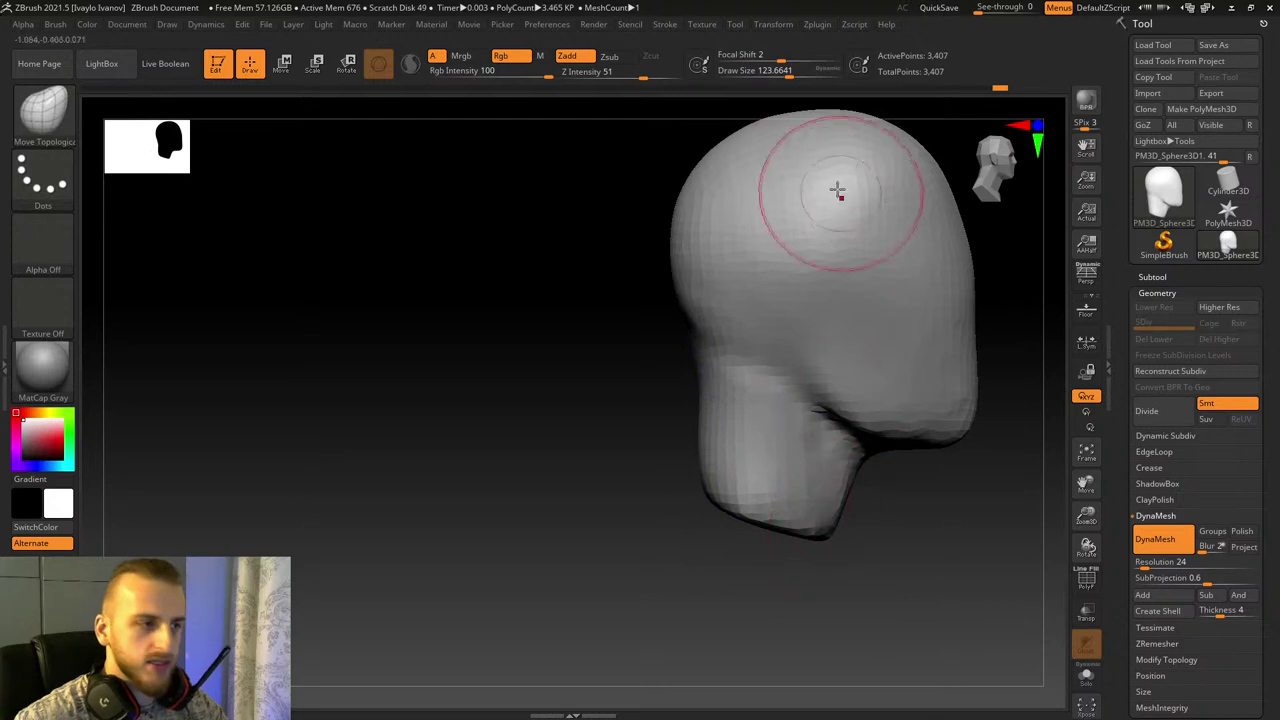
click(794, 61)
mouse_move(794, 65)
mouse_down()
mouse_move(774, 65)
mouse_move(797, 73)
mouse_up()
mouse_move(838, 534)
mouse_down()
mouse_move(855, 532)
mouse_move(789, 526)
mouse_up()
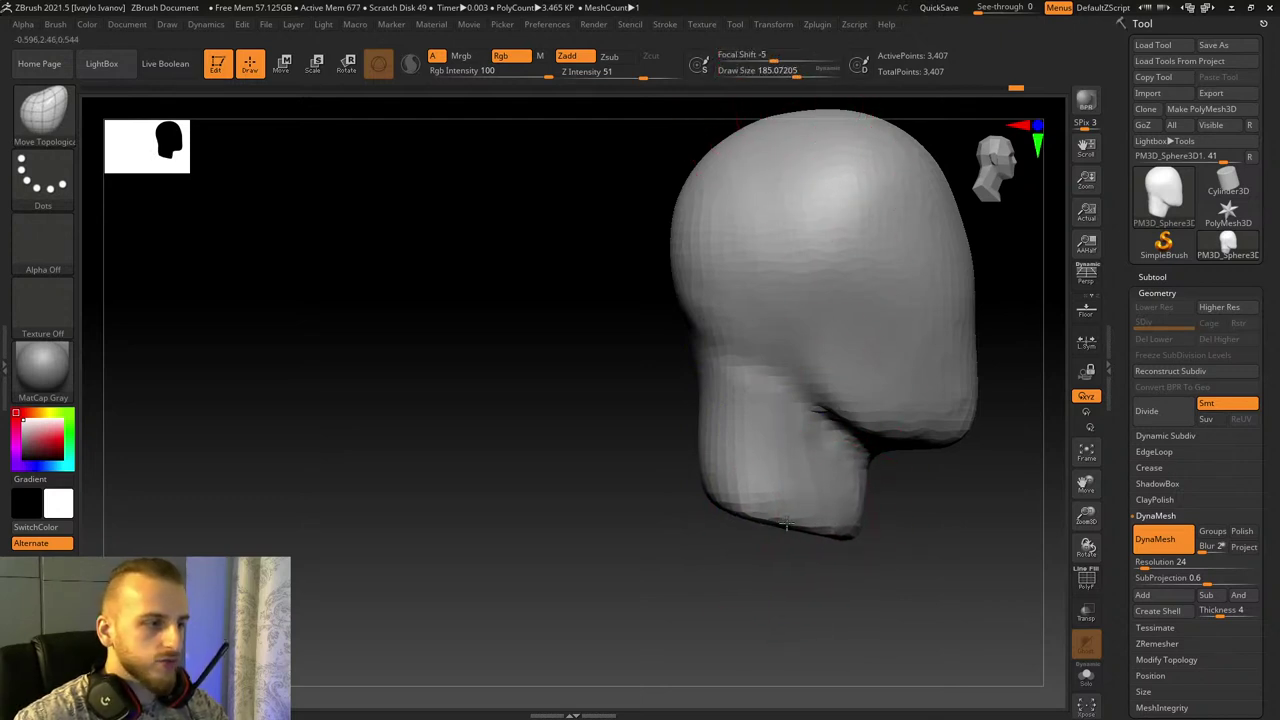
drag(641, 529, 724, 534)
drag(767, 481, 718, 473)
drag(866, 500, 990, 508)
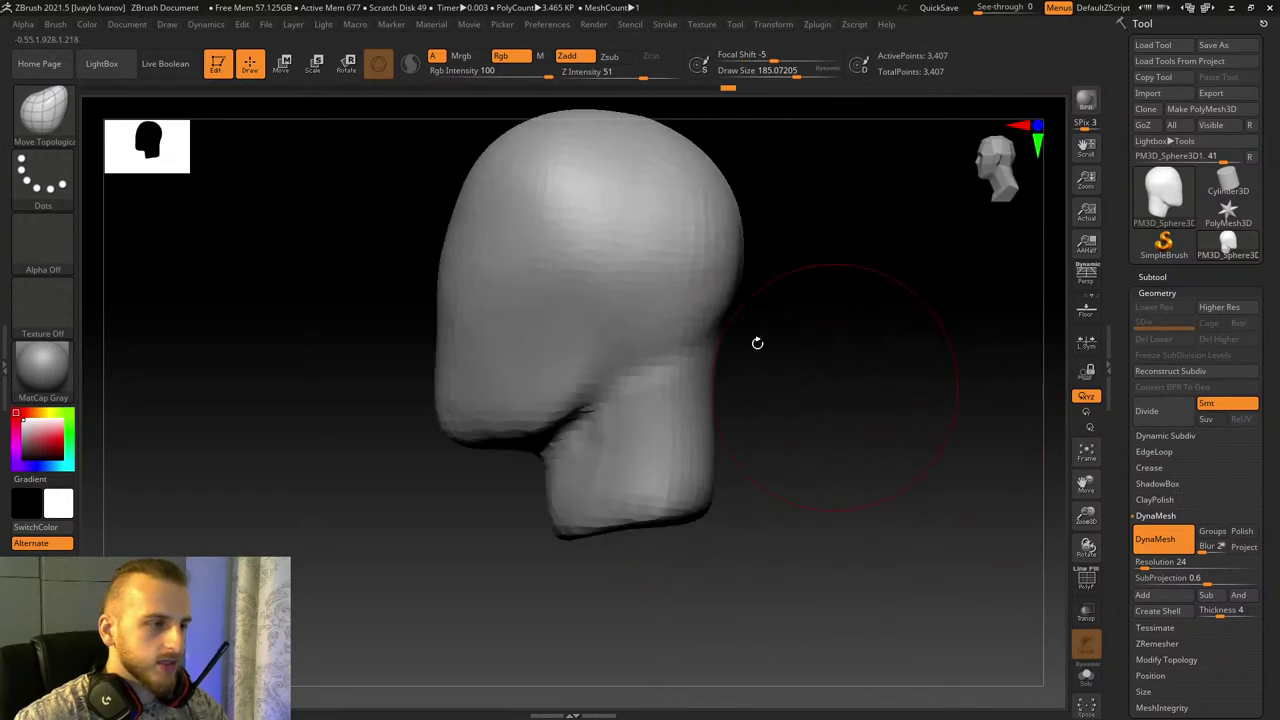
Step: Inspect the proportions of the head and neck from the side, front and three-quarter views
mouse_move(712, 211)
shift+mouse_down()
mouse_move(711, 230)
mouse_move(854, 329)
shift+mouse_up()
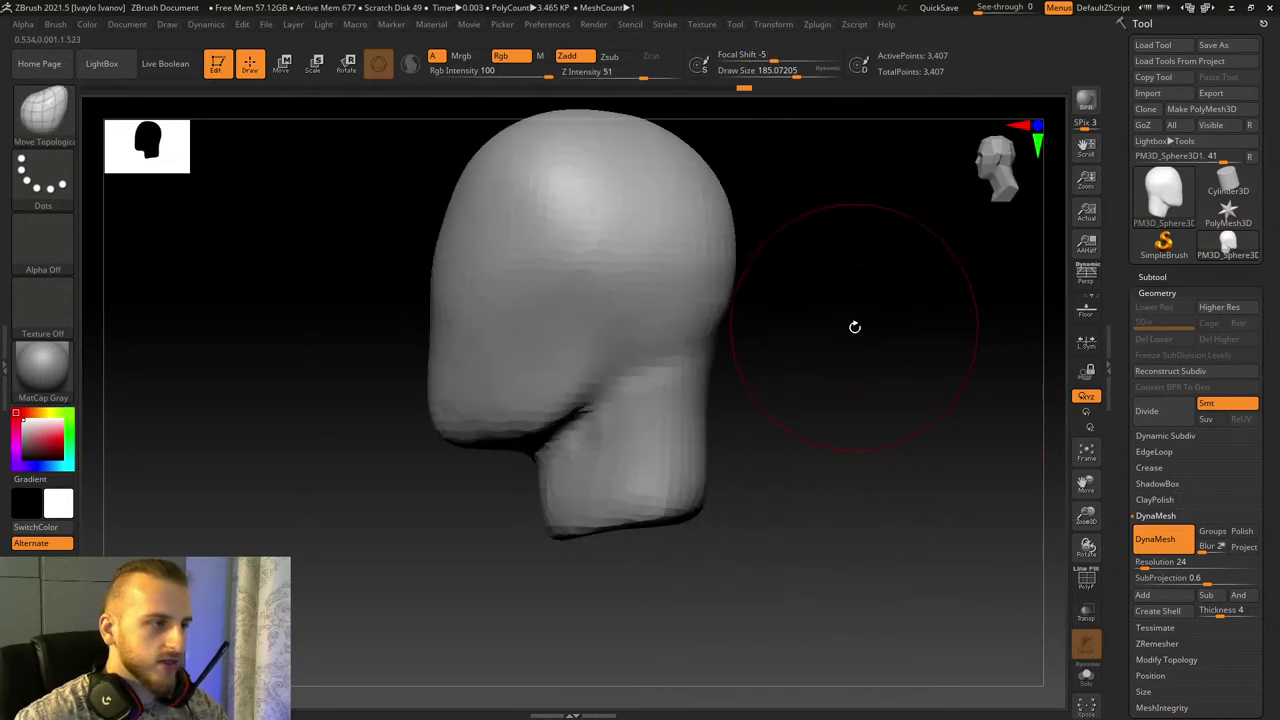
drag(286, 343, 385, 334)
click(786, 75)
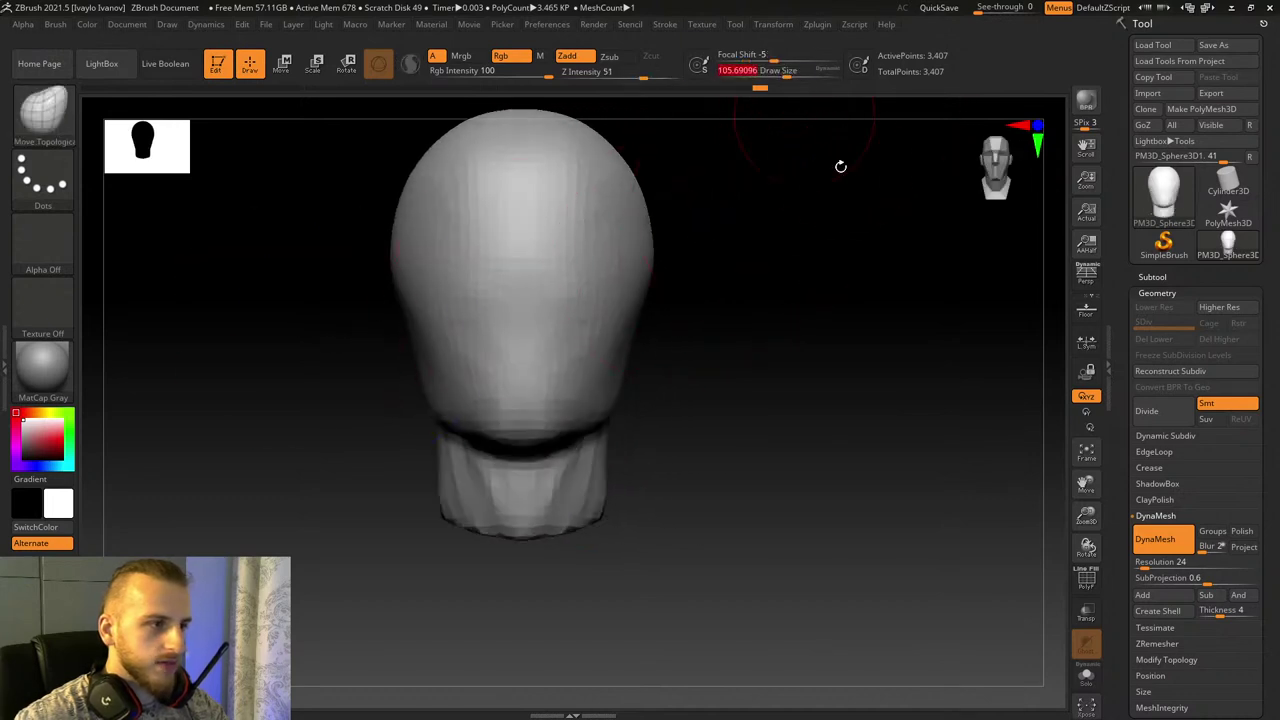
mouse_move(1086, 506)
mouse_down()
mouse_move(1086, 550)
mouse_move(1188, 567)
mouse_up()
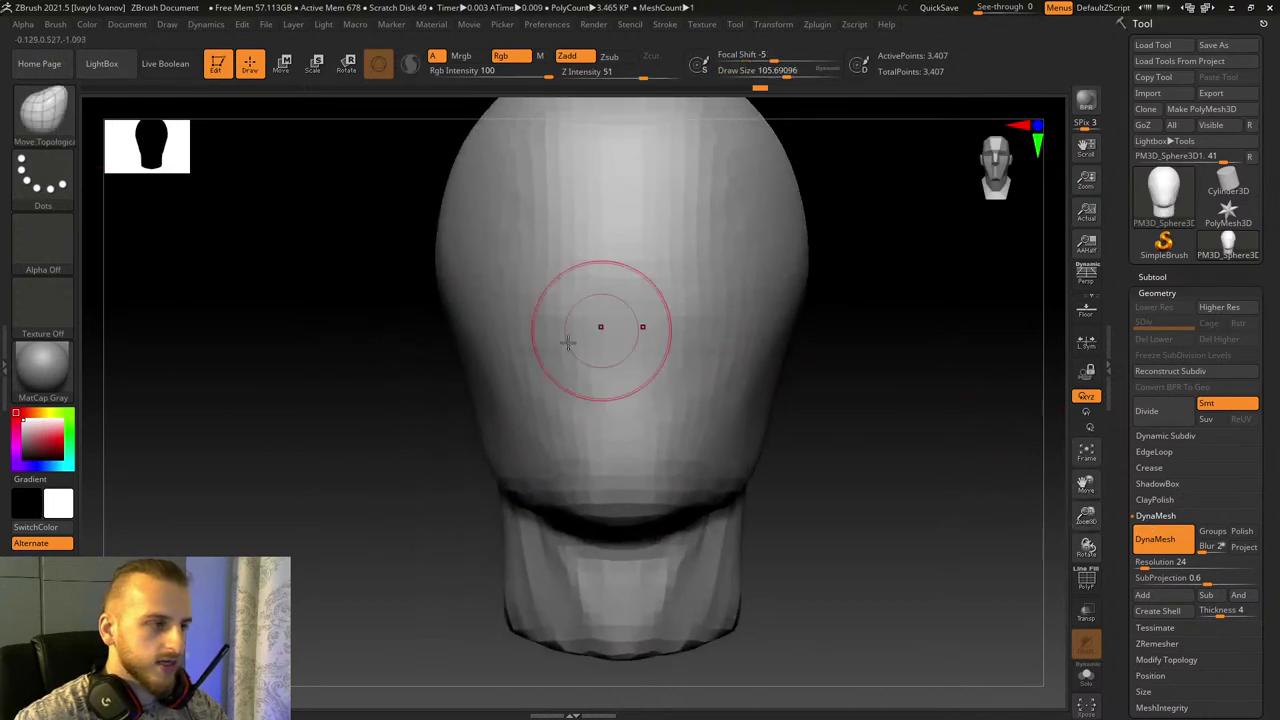
click(801, 72)
drag(836, 297, 886, 326)
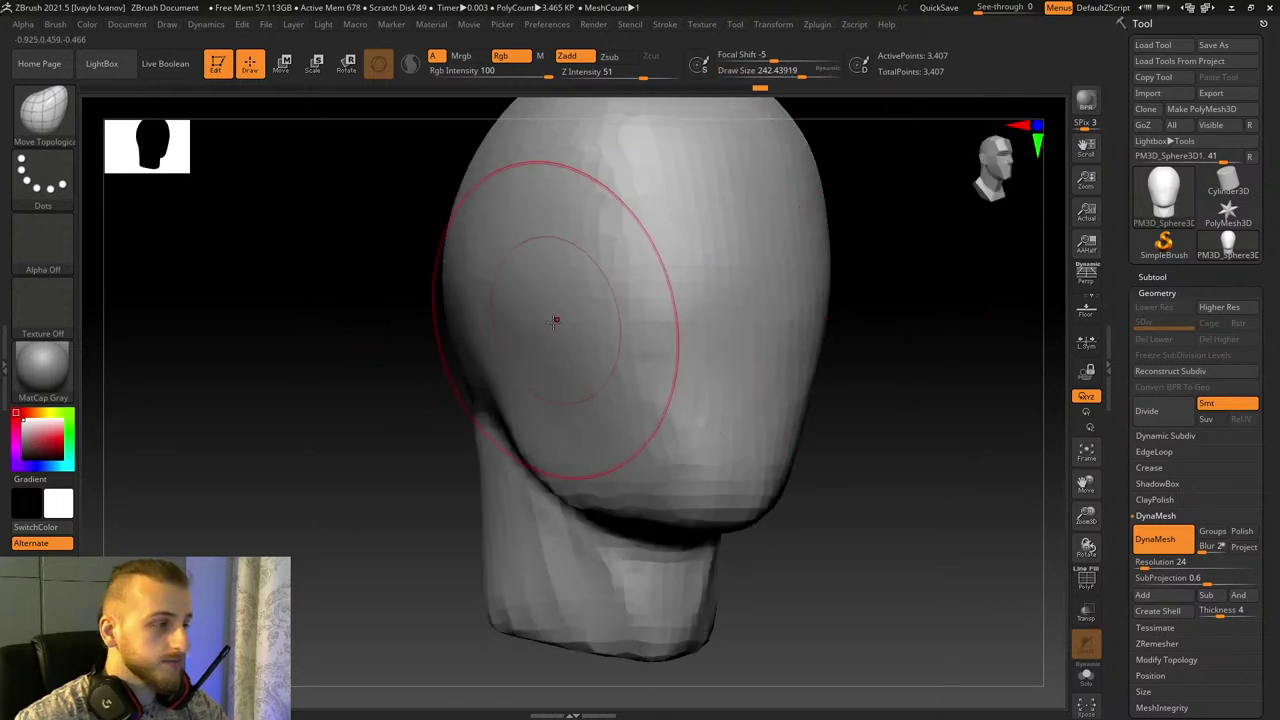
drag(352, 391, 451, 323)
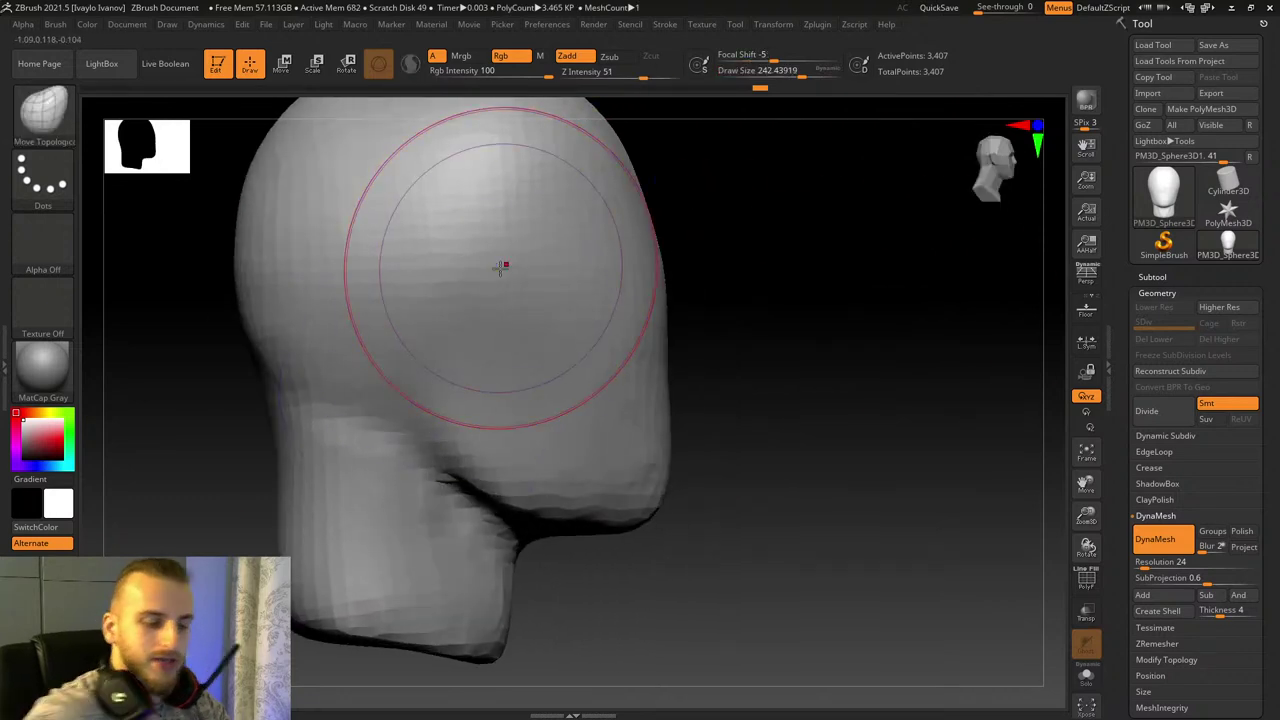
Step: Carve the jaw's rear edge and mark the ear position with the DamStandard brush at a draw size of about 76
drag(1088, 514, 1085, 488)
drag(1085, 487, 1160, 499)
key(b)
key(d)
key(s)
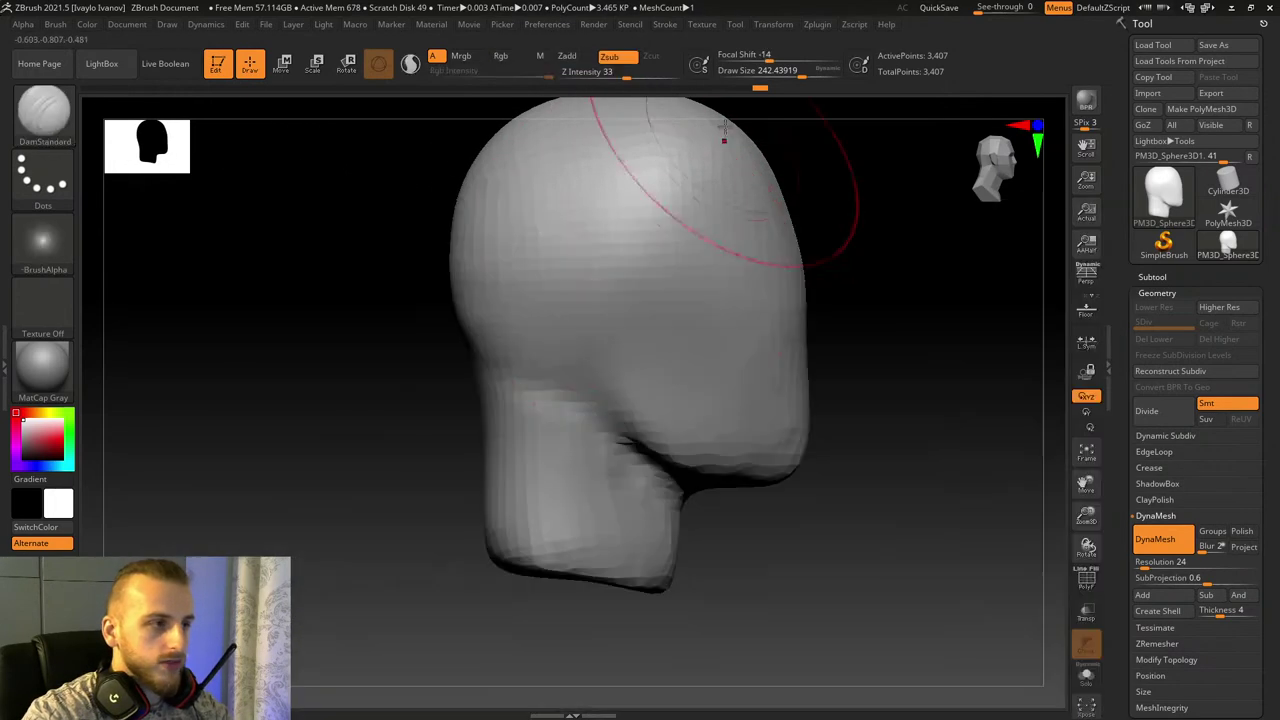
drag(738, 72, 781, 74)
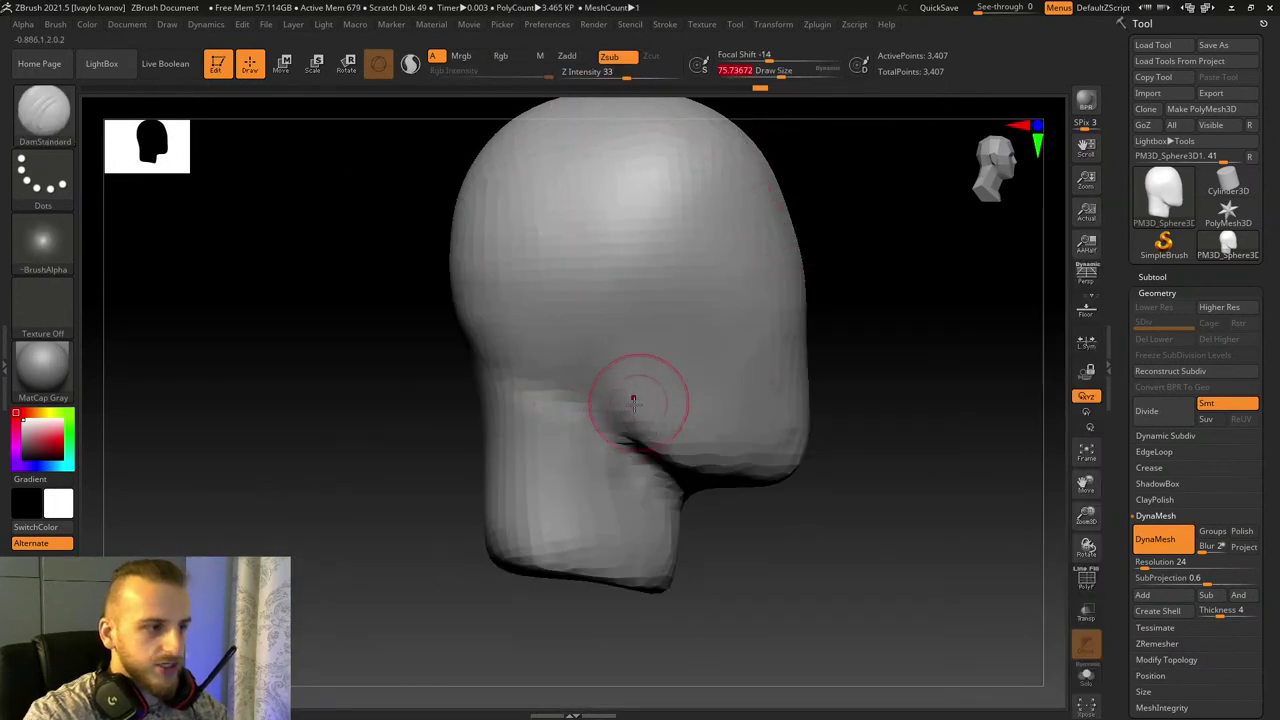
mouse_move(643, 461)
mouse_down()
mouse_move(612, 366)
mouse_move(625, 437)
mouse_up()
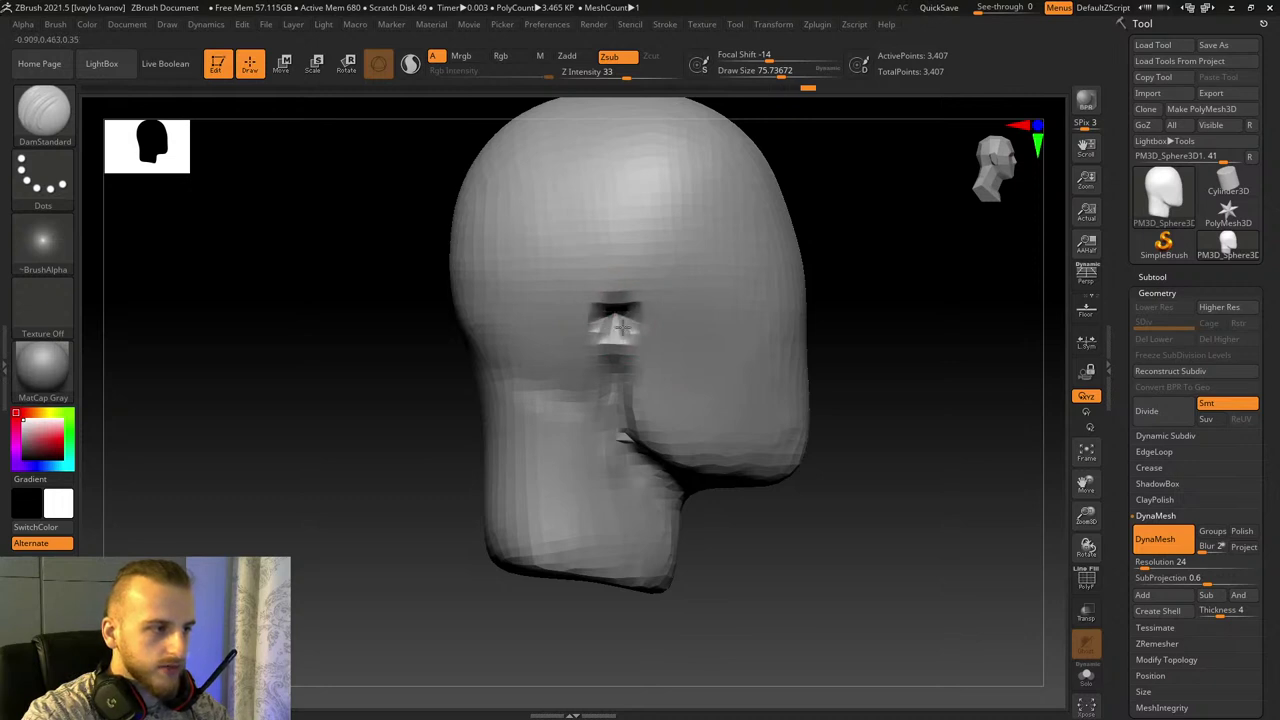
shift+drag(622, 312, 610, 317)
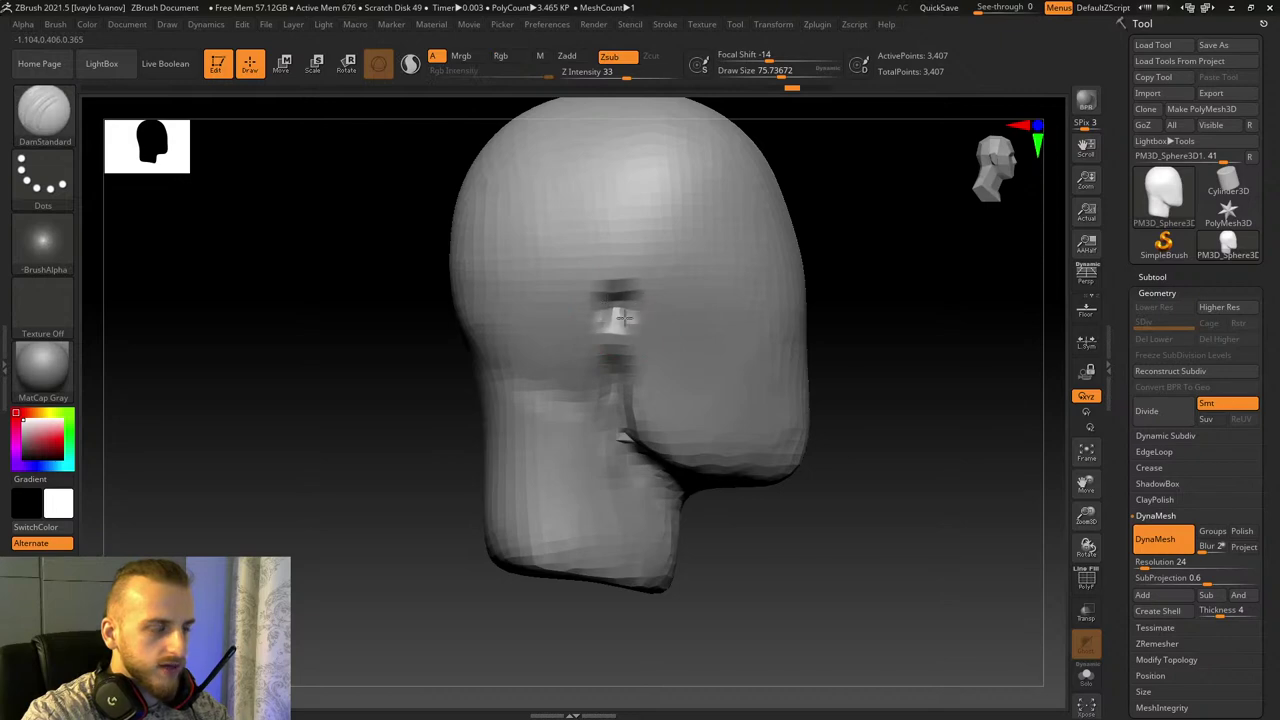
Step: Pull the middle of the face profile forward into a nose bump with Move Topological at a draw size of about 133
click(45, 110)
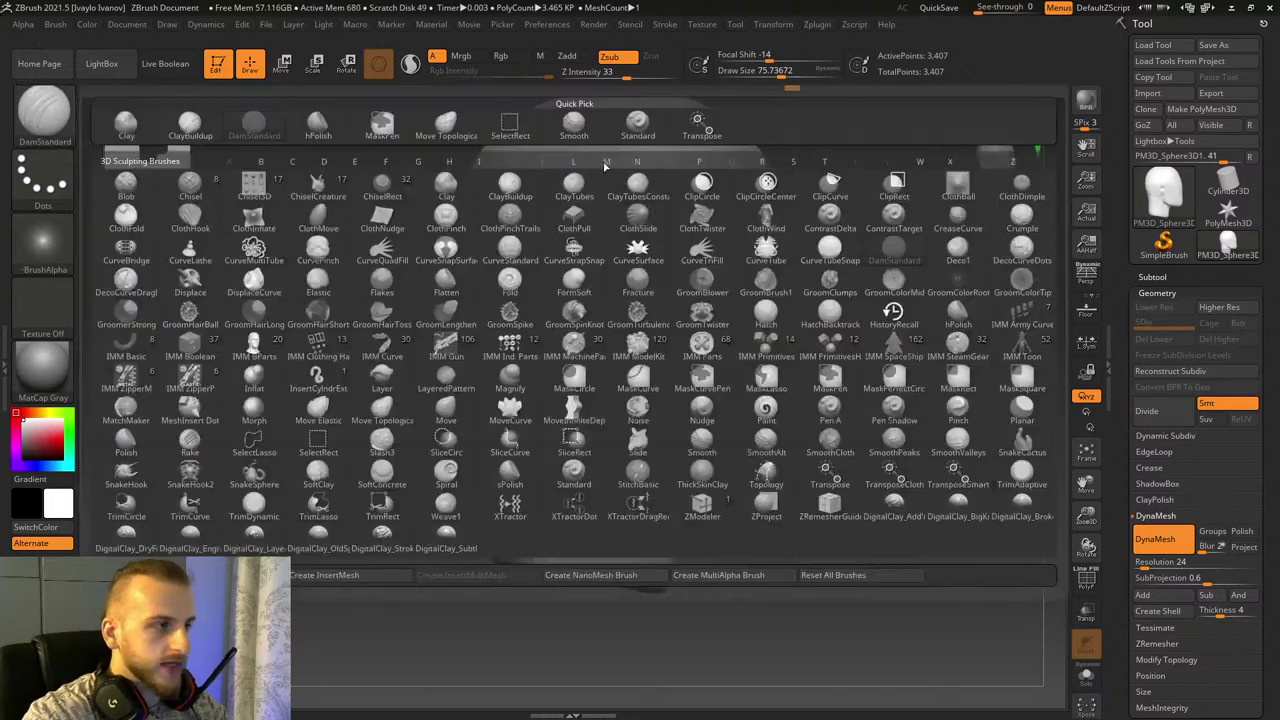
click(446, 128)
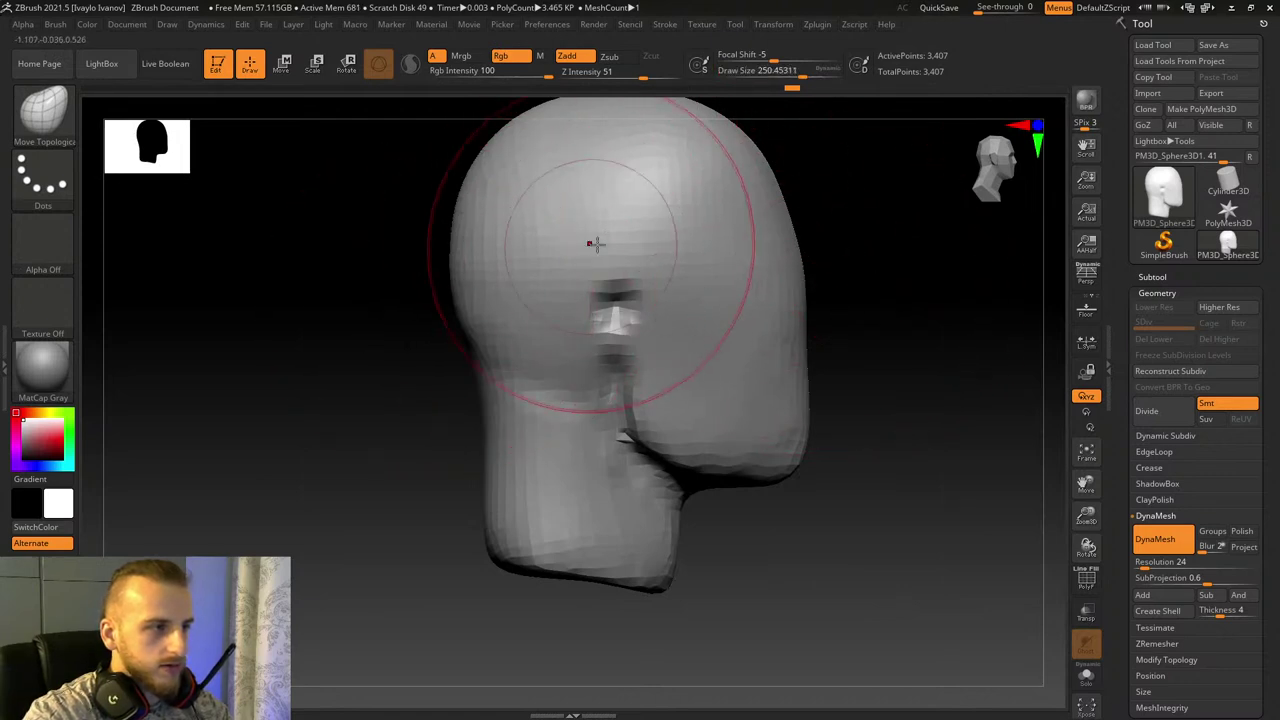
click(788, 74)
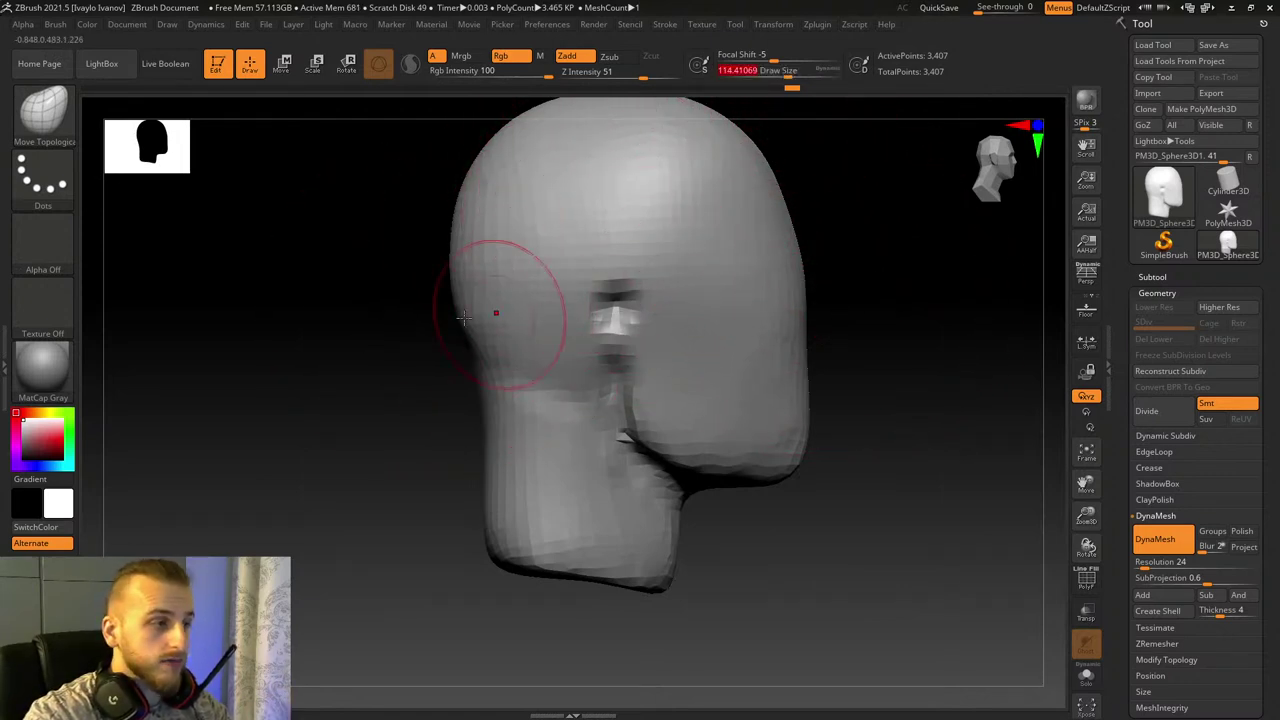
mouse_move(930, 321)
mouse_down()
mouse_move(857, 311)
mouse_move(885, 300)
mouse_up()
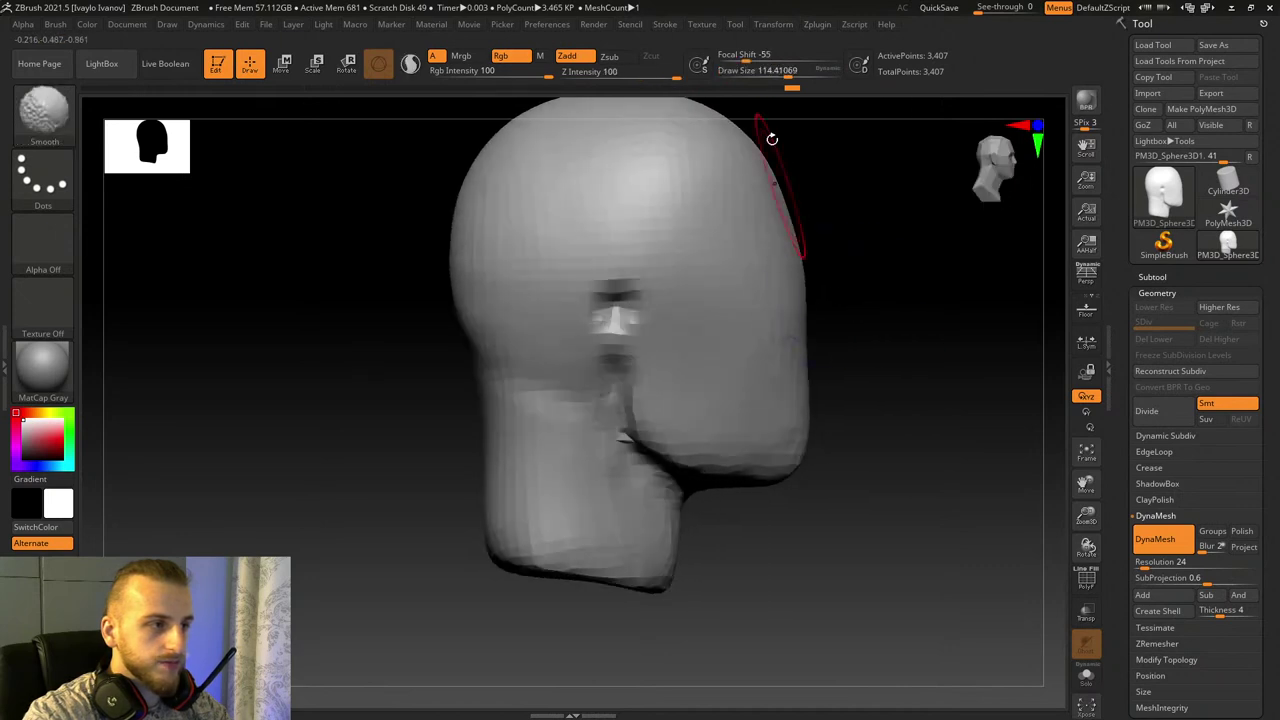
click(794, 74)
drag(802, 292, 811, 294)
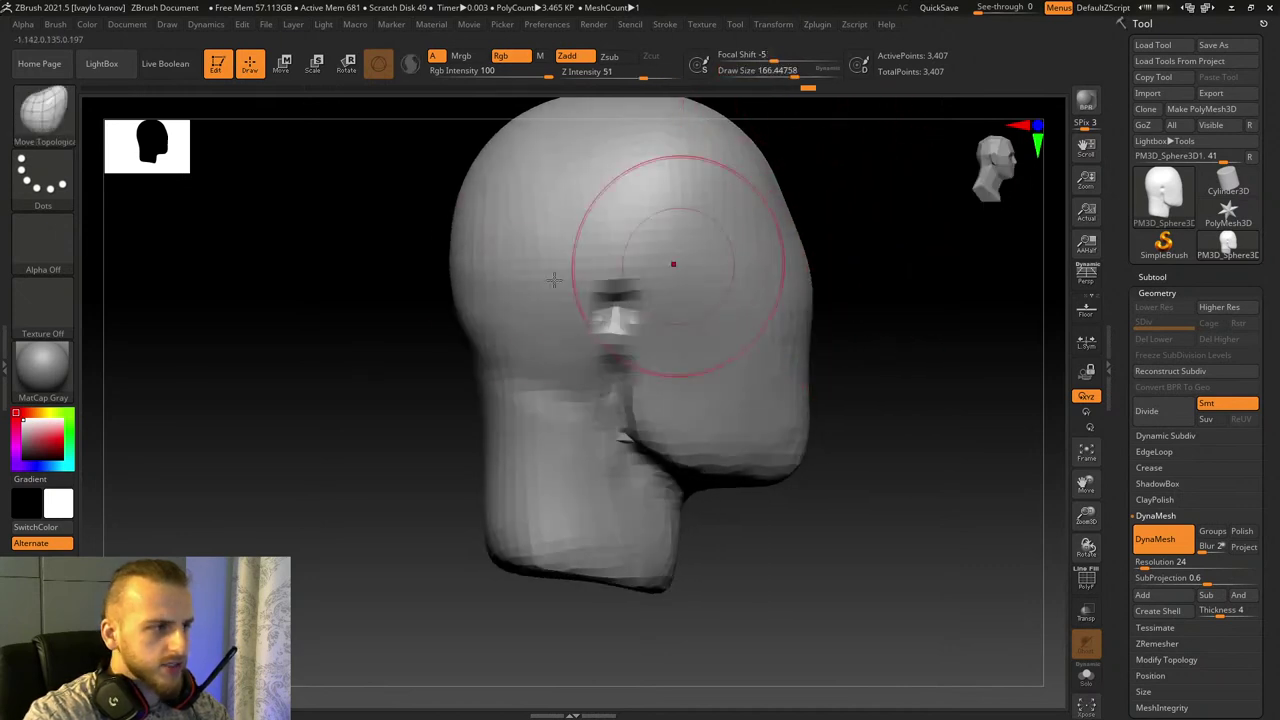
drag(466, 268, 450, 268)
mouse_move(844, 291)
mouse_down()
mouse_move(802, 292)
mouse_move(835, 301)
mouse_up()
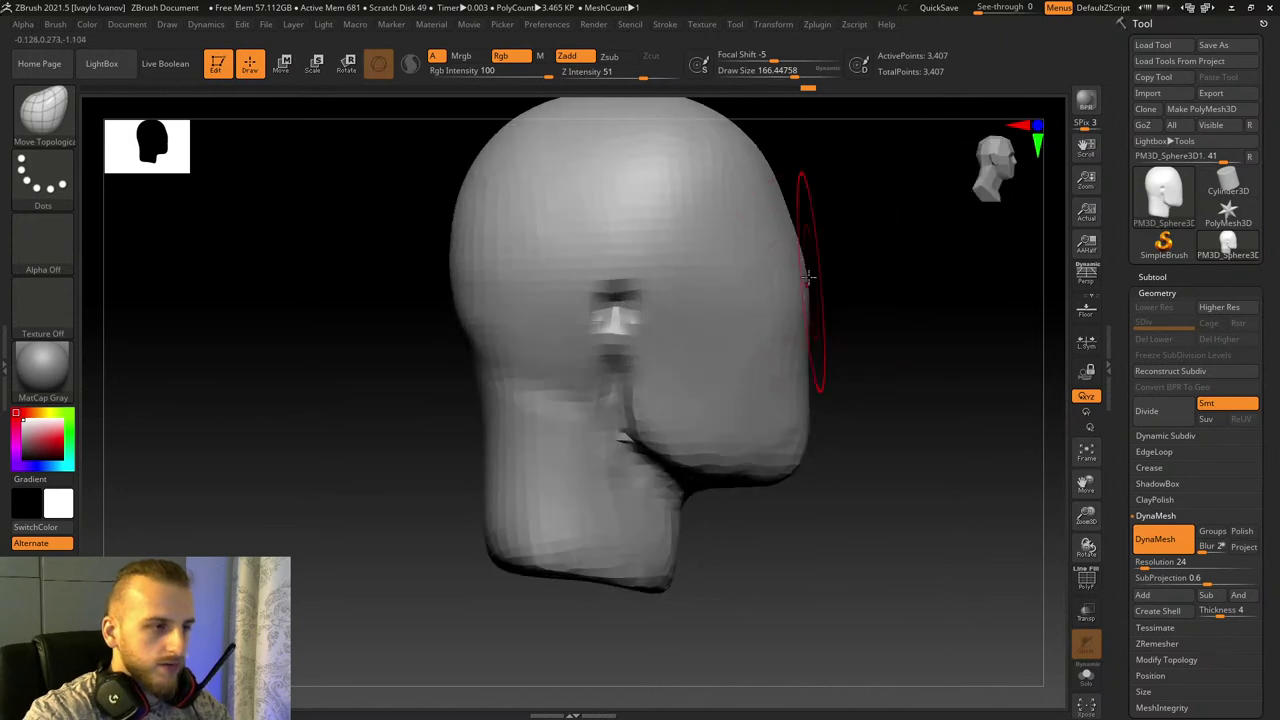
click(790, 71)
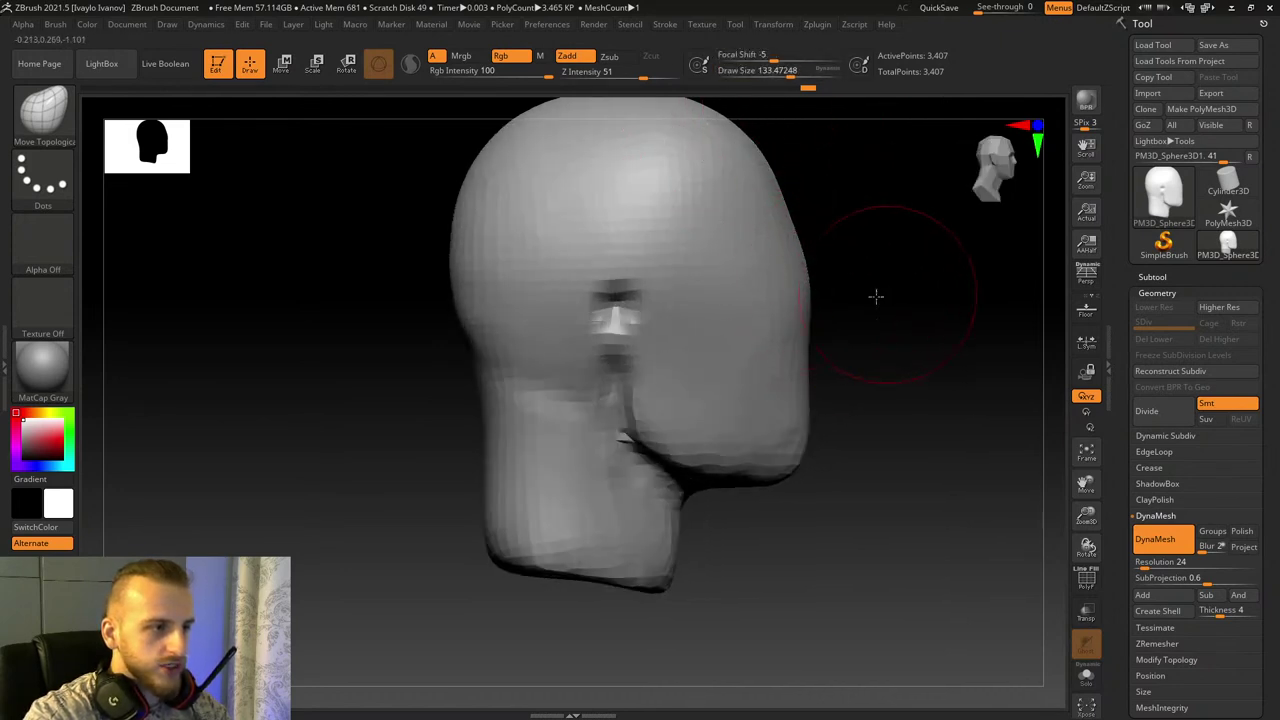
mouse_move(876, 296)
mouse_down()
mouse_move(826, 281)
mouse_move(994, 397)
mouse_move(816, 266)
mouse_up()
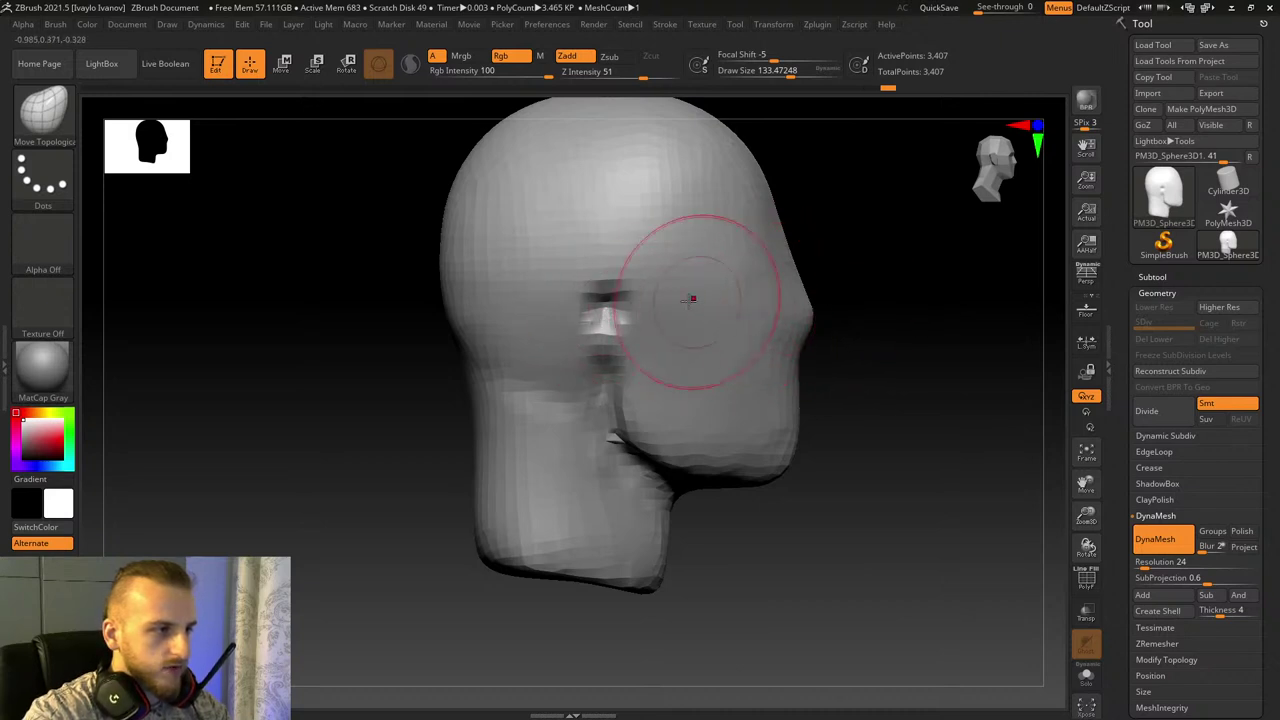
Step: Extend the back of the skull outward in side view at a draw size of about 342
drag(790, 71, 809, 71)
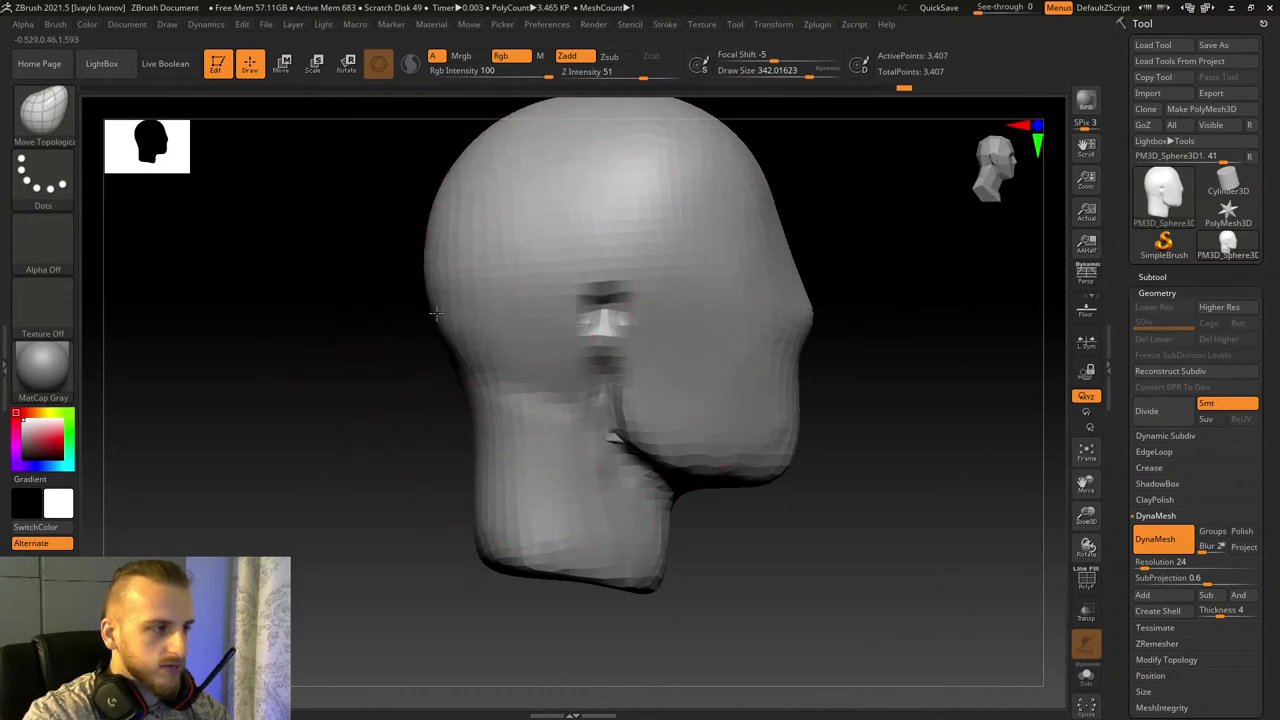
drag(360, 338, 384, 340)
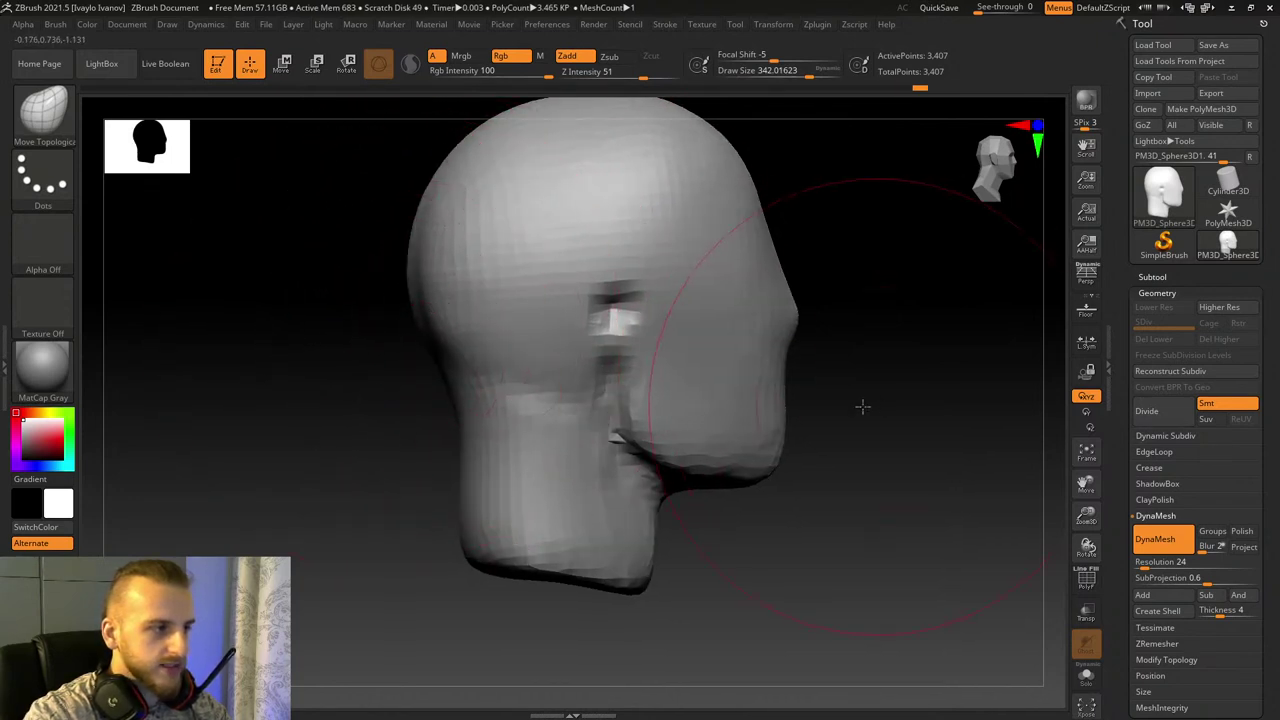
drag(863, 409, 886, 443)
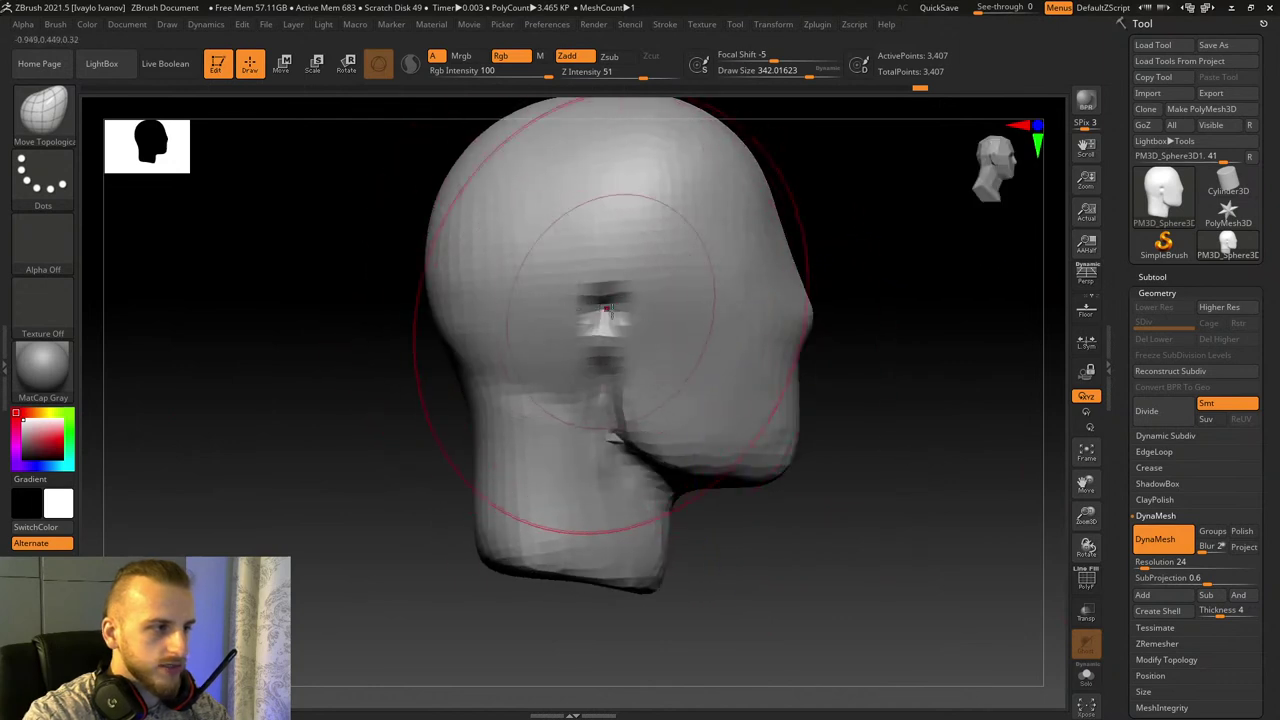
drag(604, 312, 612, 309)
Step: Refine the nose bump and the profile above it at a draw size of about 114
key(s)
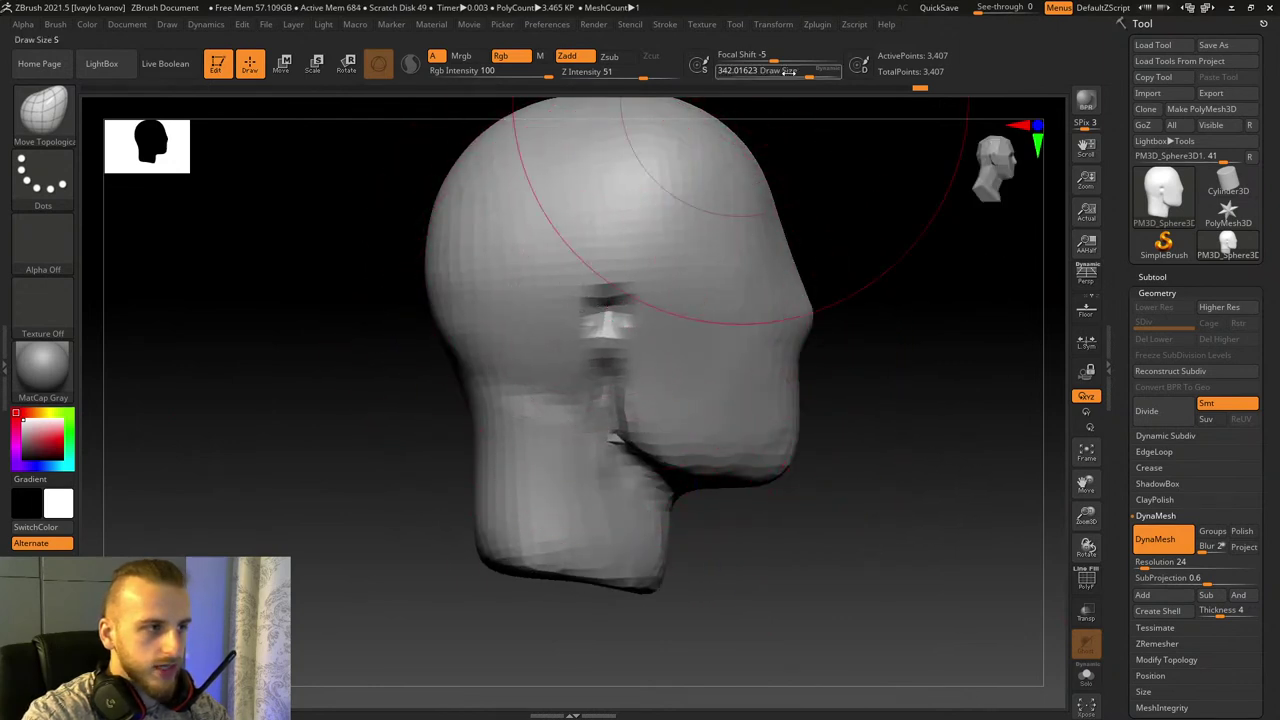
mouse_move(791, 305)
mouse_down()
mouse_move(806, 318)
mouse_move(760, 290)
mouse_up()
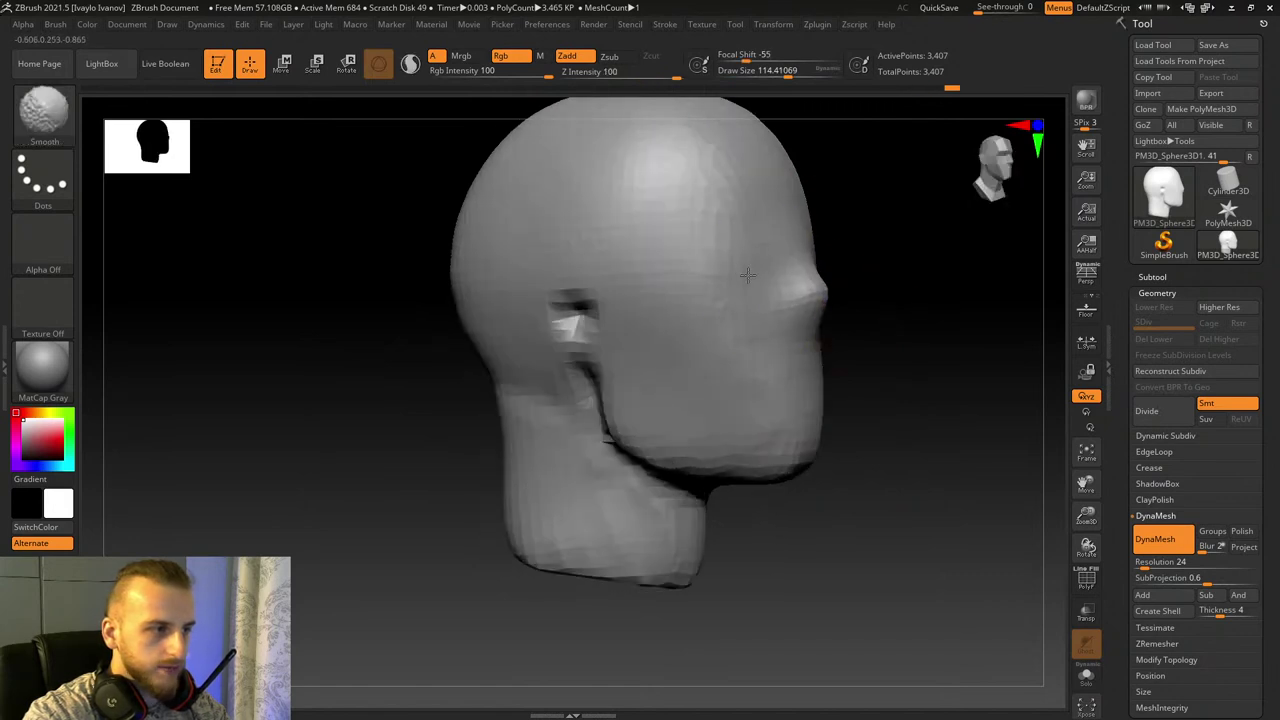
shift+drag(884, 354, 857, 380)
drag(650, 378, 760, 360)
mouse_move(577, 265)
shift+mouse_down()
mouse_move(612, 282)
mouse_move(583, 246)
mouse_move(566, 251)
shift+mouse_up()
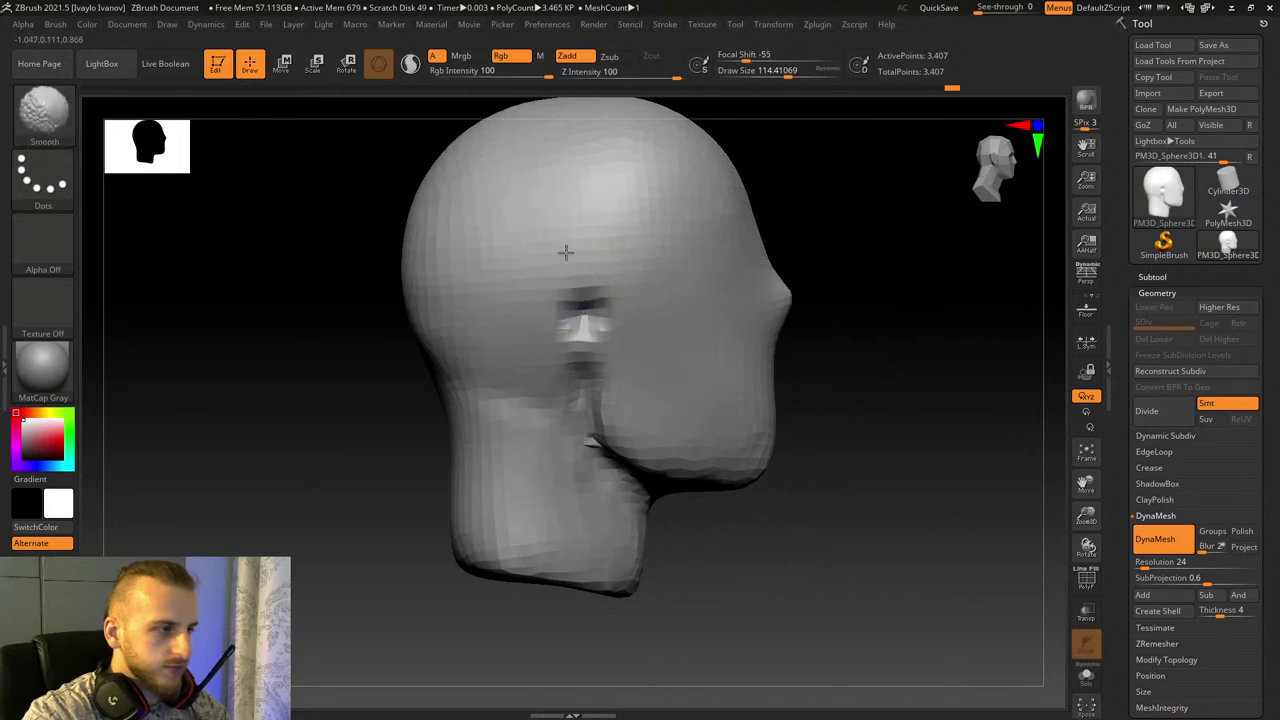
Step: Carve a cheekbone line from the ear mark toward the nose with DamStandard at a draw size of about 76
drag(768, 69, 802, 252)
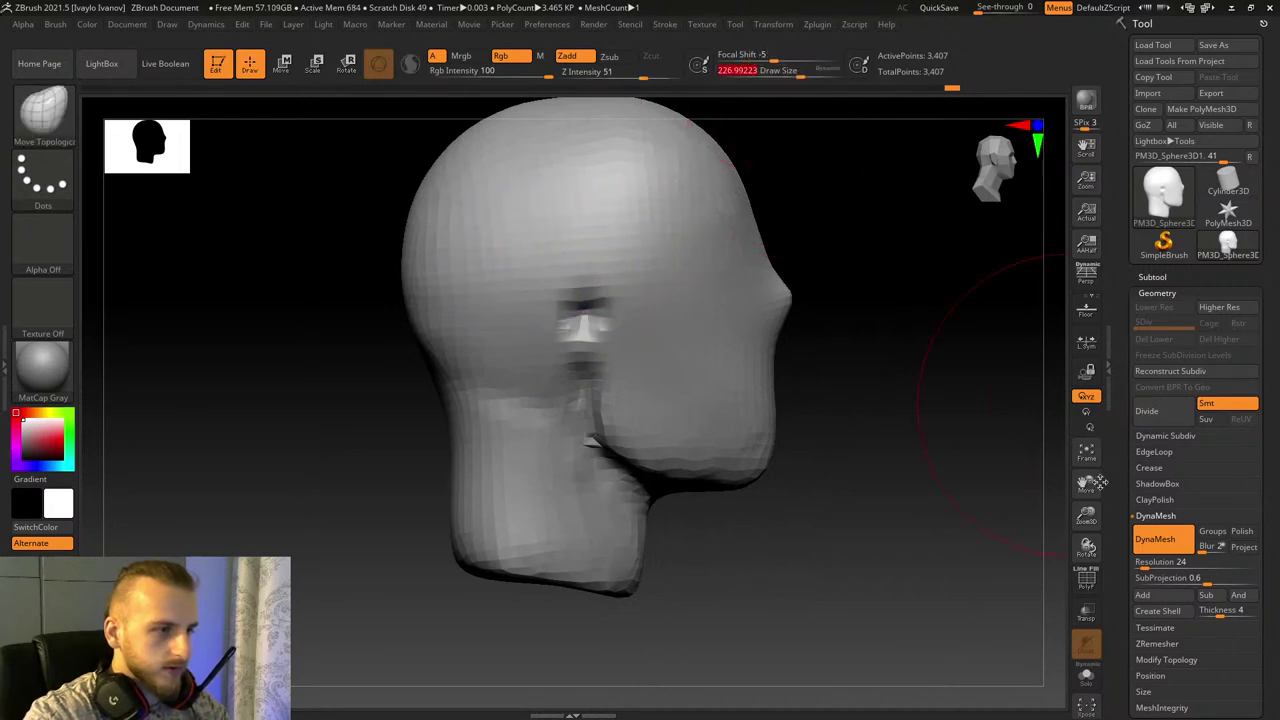
drag(1092, 483, 1196, 573)
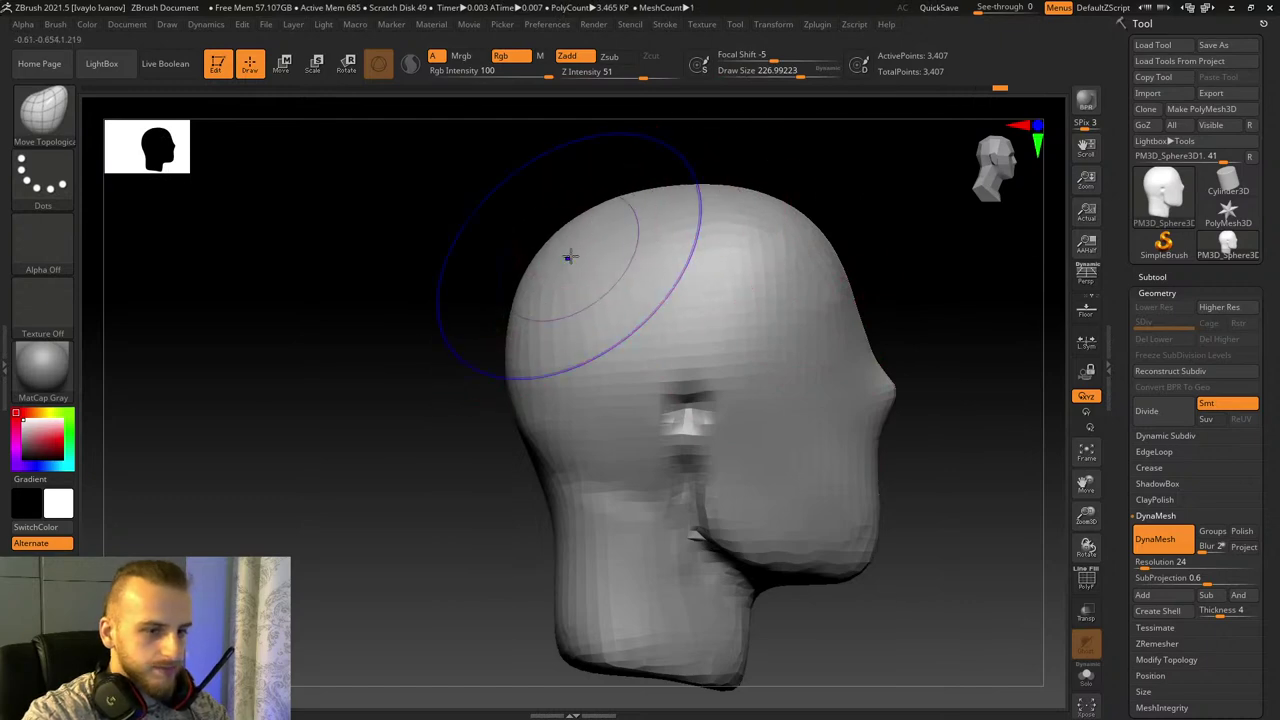
key(b)
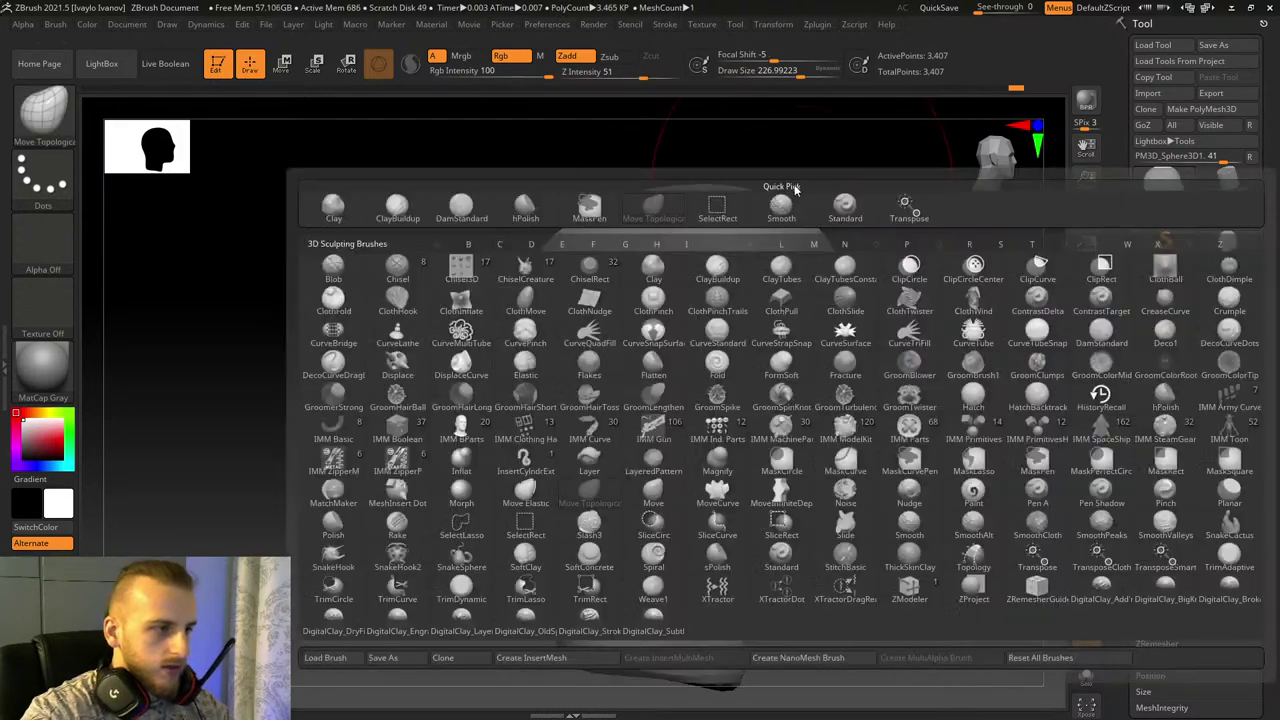
drag(801, 75, 776, 75)
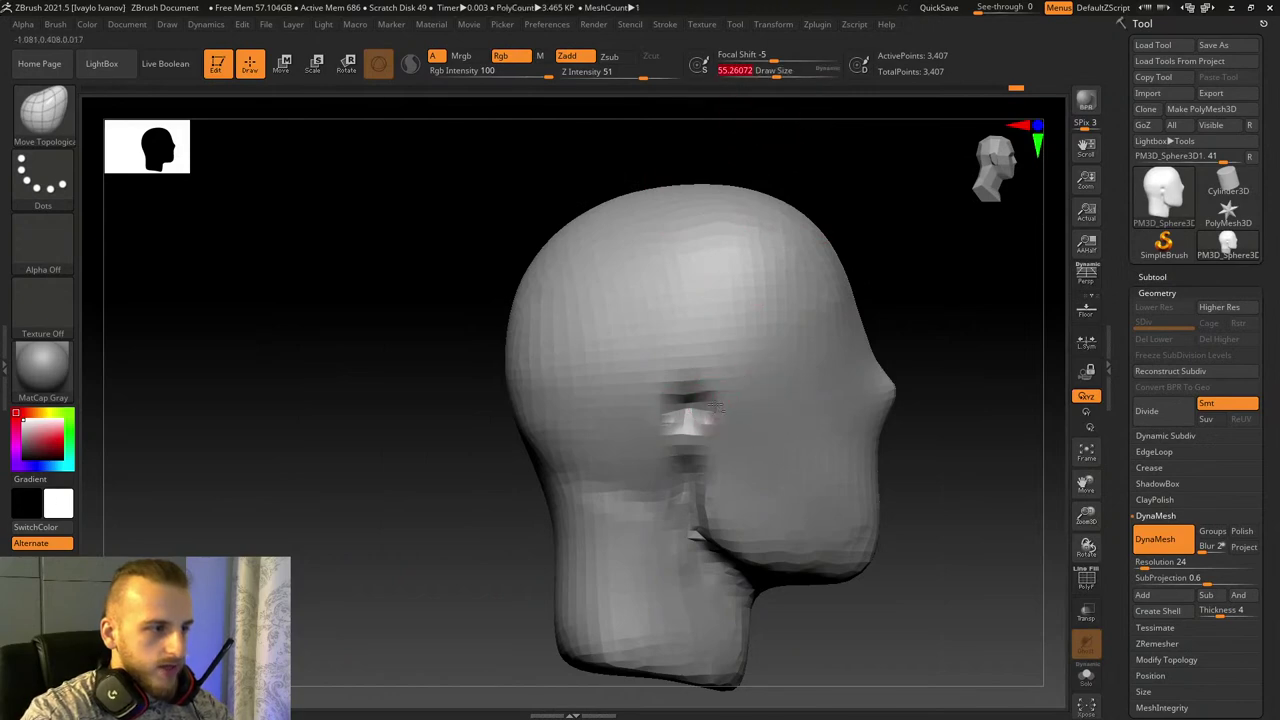
key(b)
key(d)
key(s)
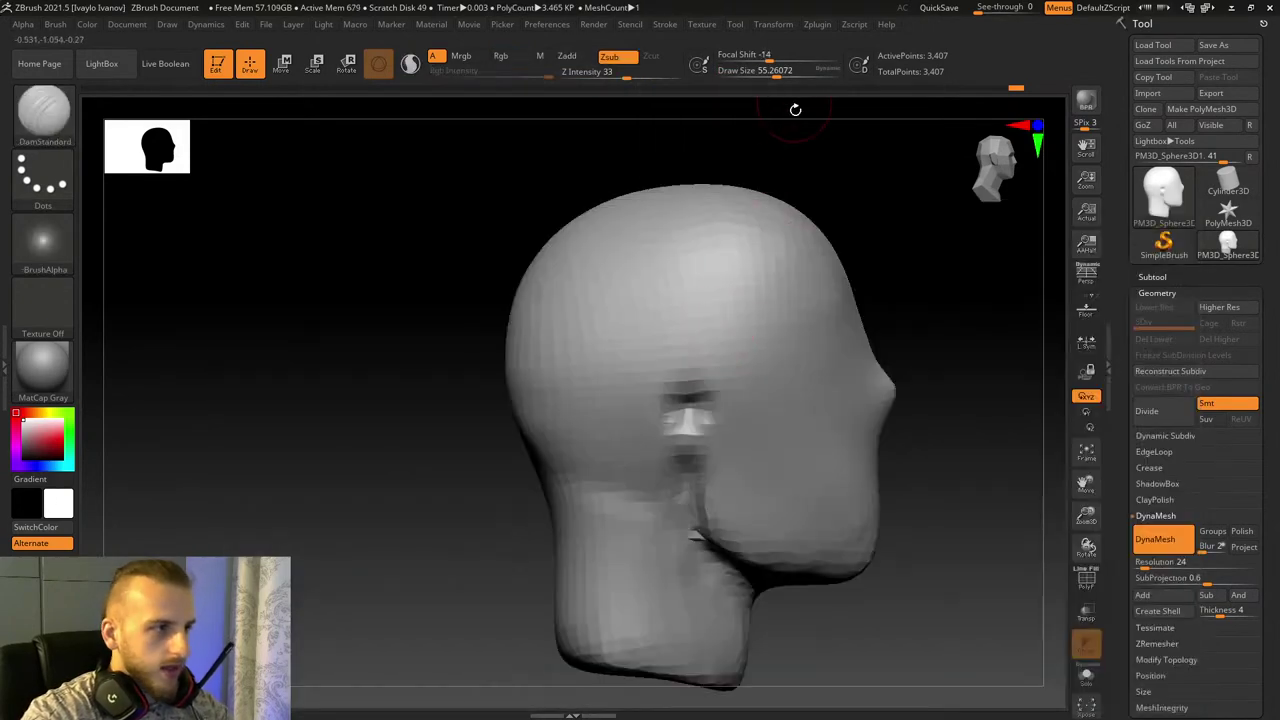
key(])
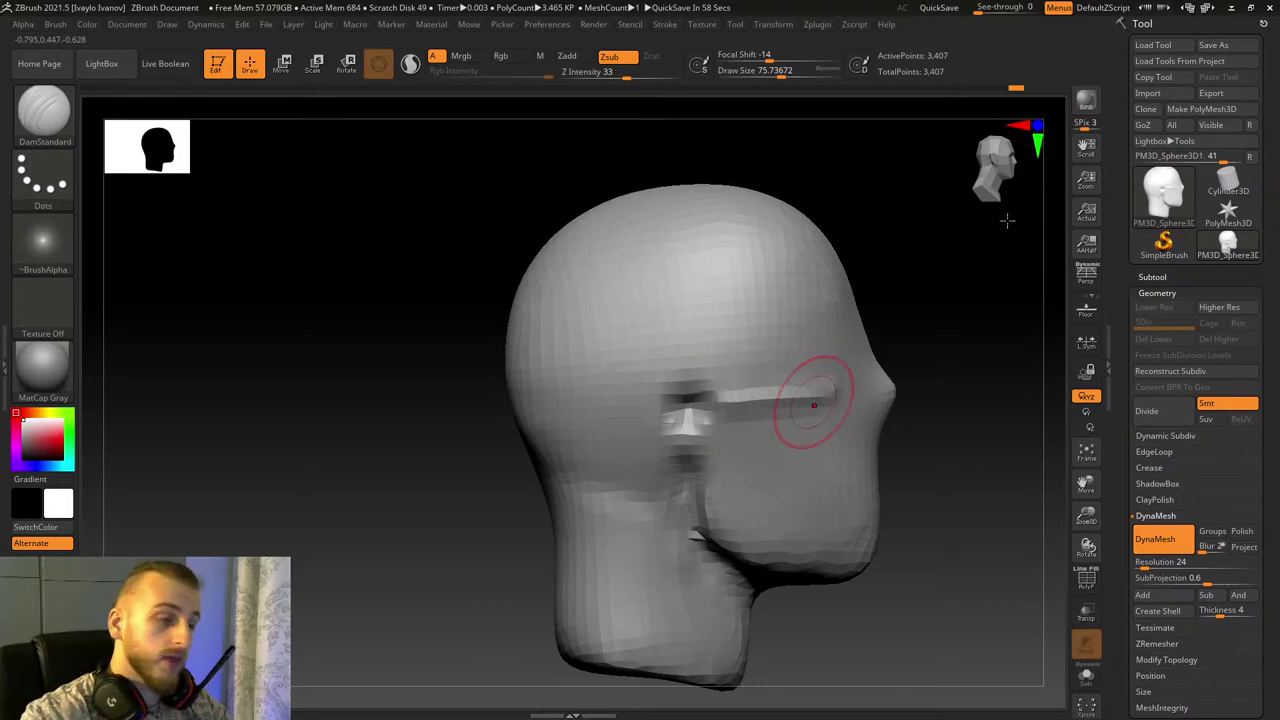
drag(1007, 220, 985, 262)
shift+drag(960, 365, 978, 374)
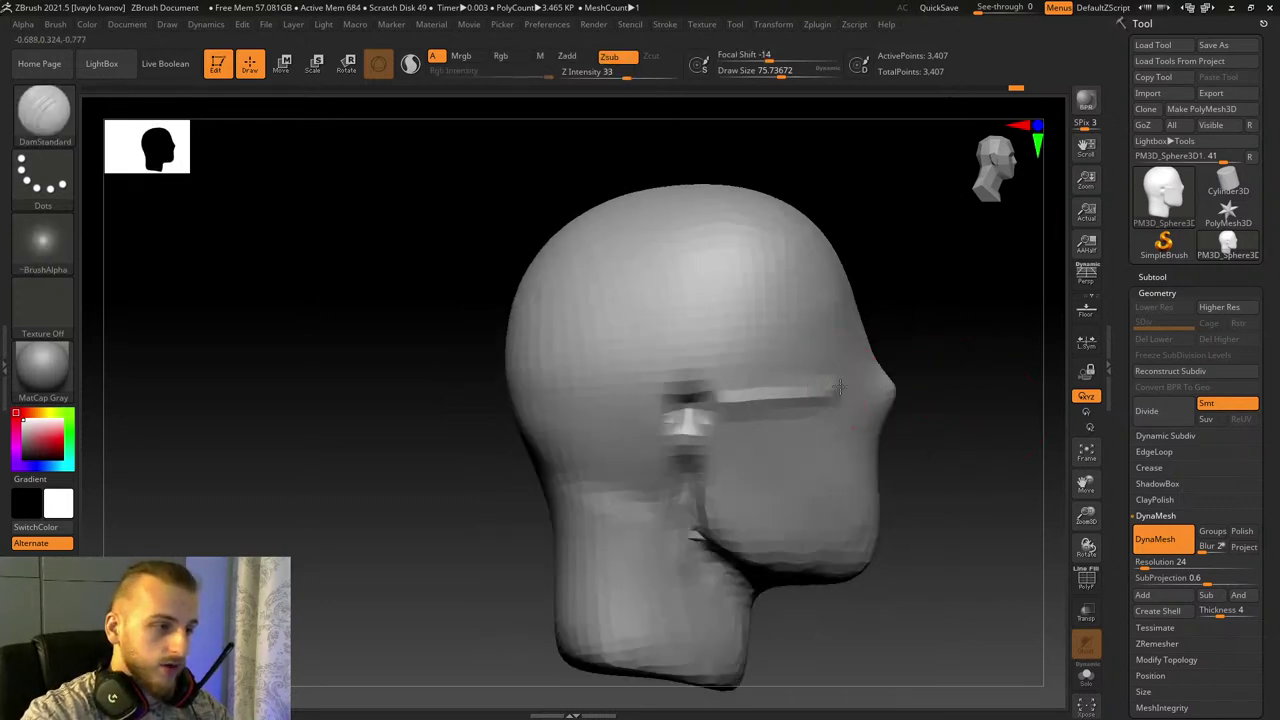
Step: Carve the eye sockets beside the nose bridge and under the brow with DamStandard at a draw size of about 76
mouse_move(906, 343)
mouse_down()
mouse_move(915, 338)
mouse_move(903, 392)
mouse_move(839, 376)
mouse_move(880, 349)
mouse_move(891, 320)
mouse_move(881, 309)
mouse_up()
key(ctrl+z)
mouse_move(879, 311)
mouse_down()
mouse_move(883, 338)
mouse_move(863, 361)
mouse_up()
mouse_move(863, 361)
mouse_down()
mouse_move(884, 315)
mouse_move(872, 342)
mouse_up()
right_drag(826, 363, 902, 348)
shift+drag(884, 330, 843, 332)
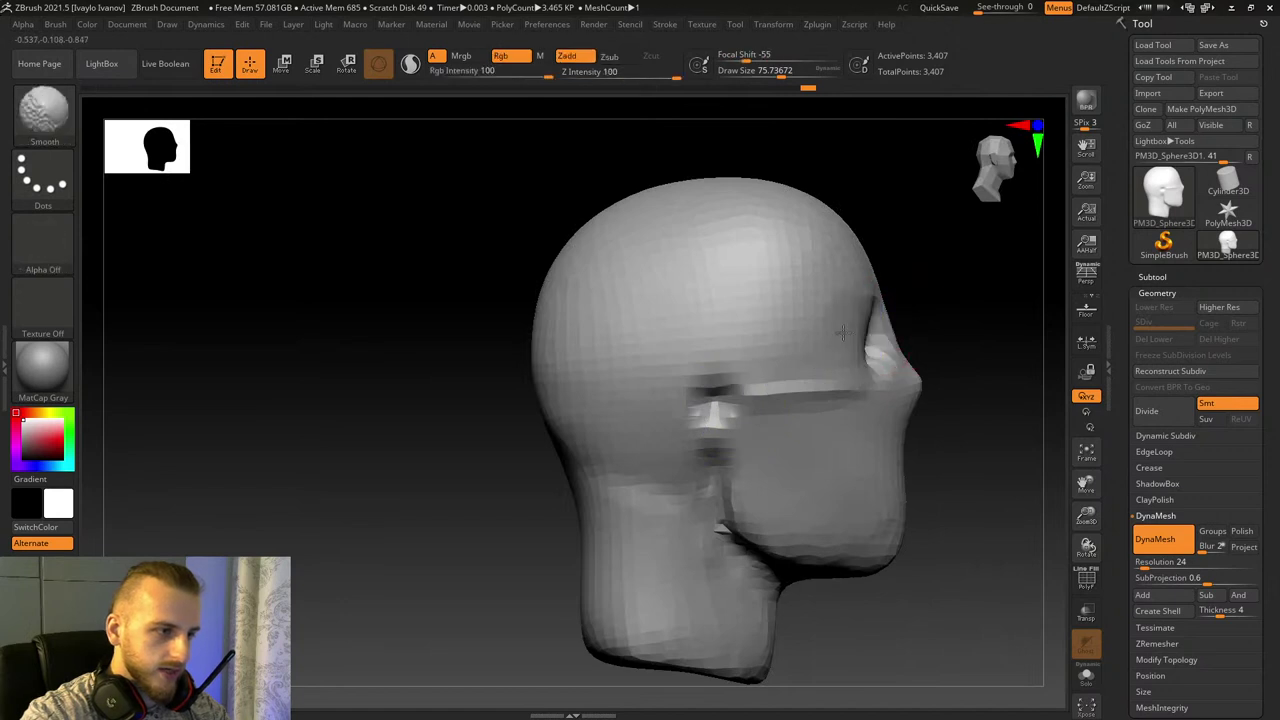
right_drag(874, 346, 844, 368)
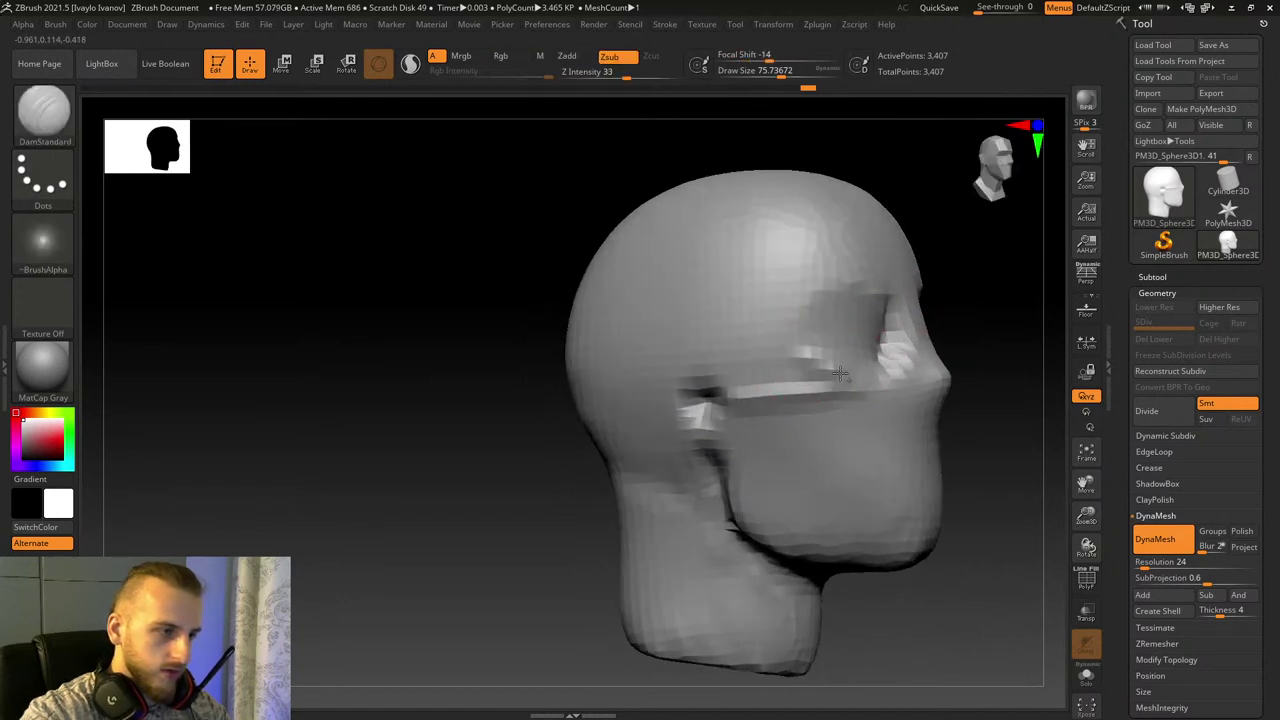
mouse_move(804, 352)
mouse_down()
mouse_move(838, 372)
mouse_move(841, 302)
mouse_up()
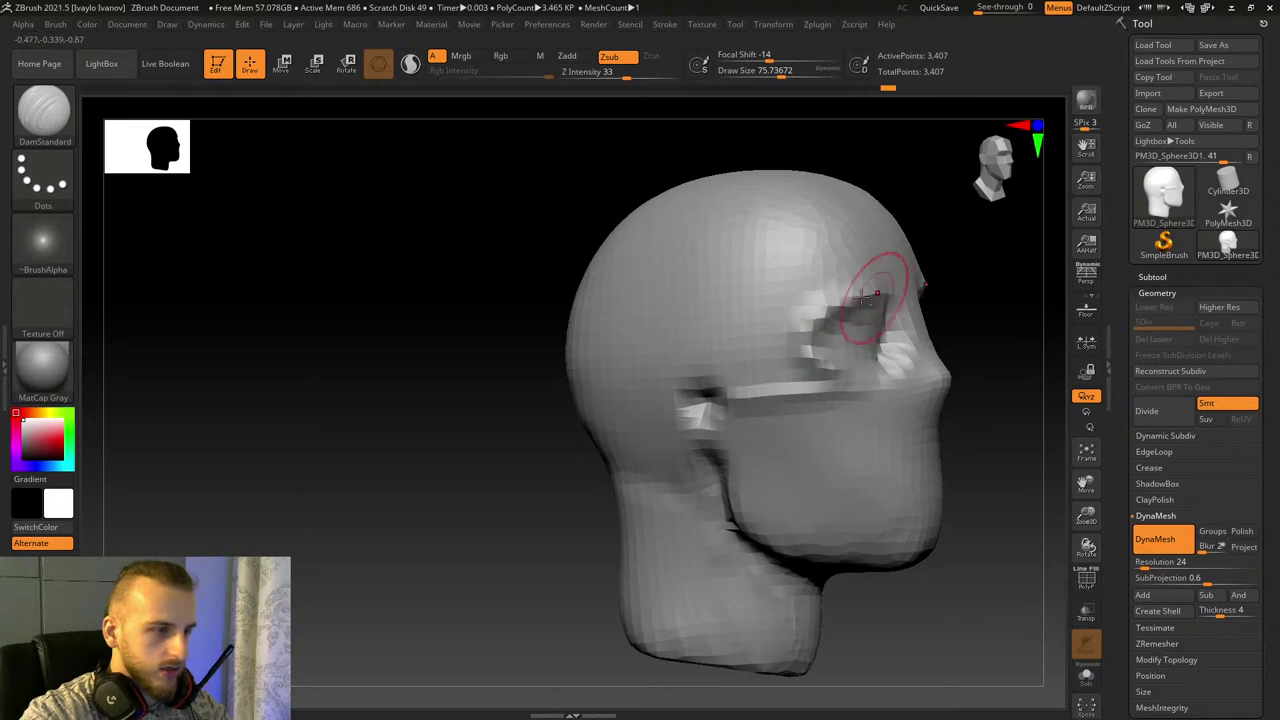
mouse_move(983, 281)
mouse_down()
mouse_move(969, 351)
mouse_move(750, 331)
mouse_move(829, 336)
mouse_move(838, 320)
mouse_up()
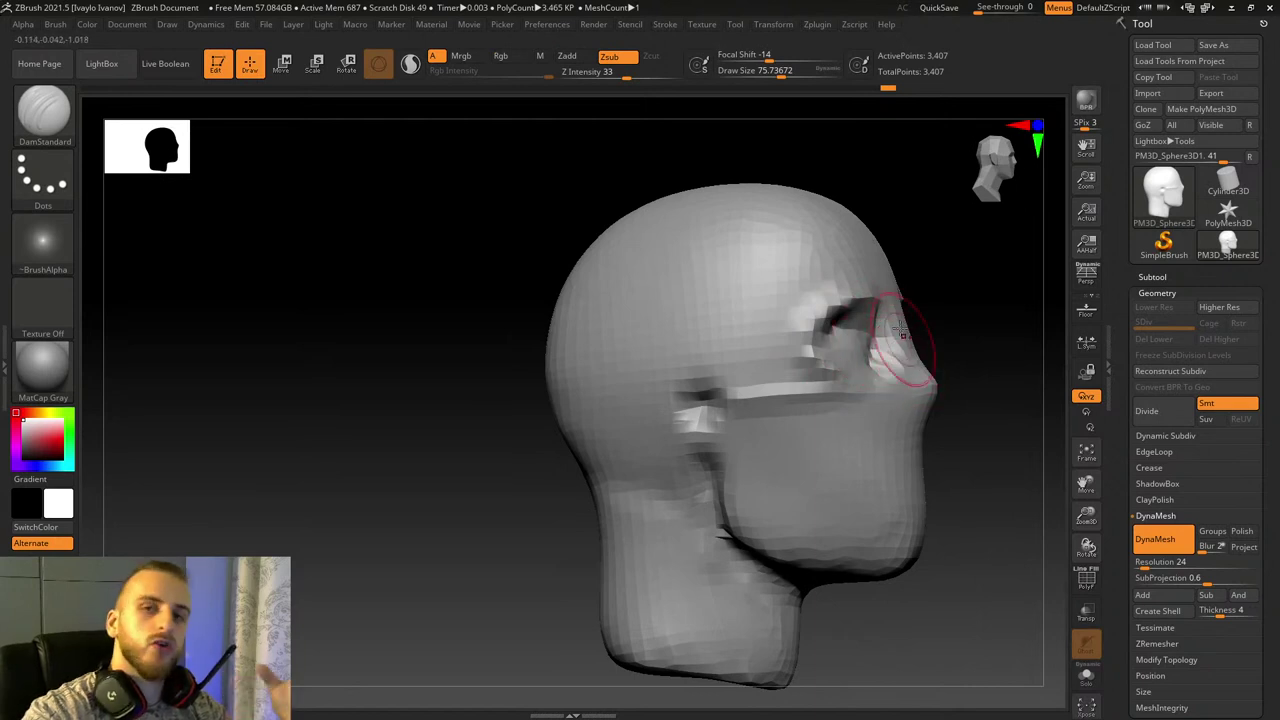
Step: Carve the temple line from the outer eye socket up the forehead and back along the side of the skull
drag(688, 160, 791, 305)
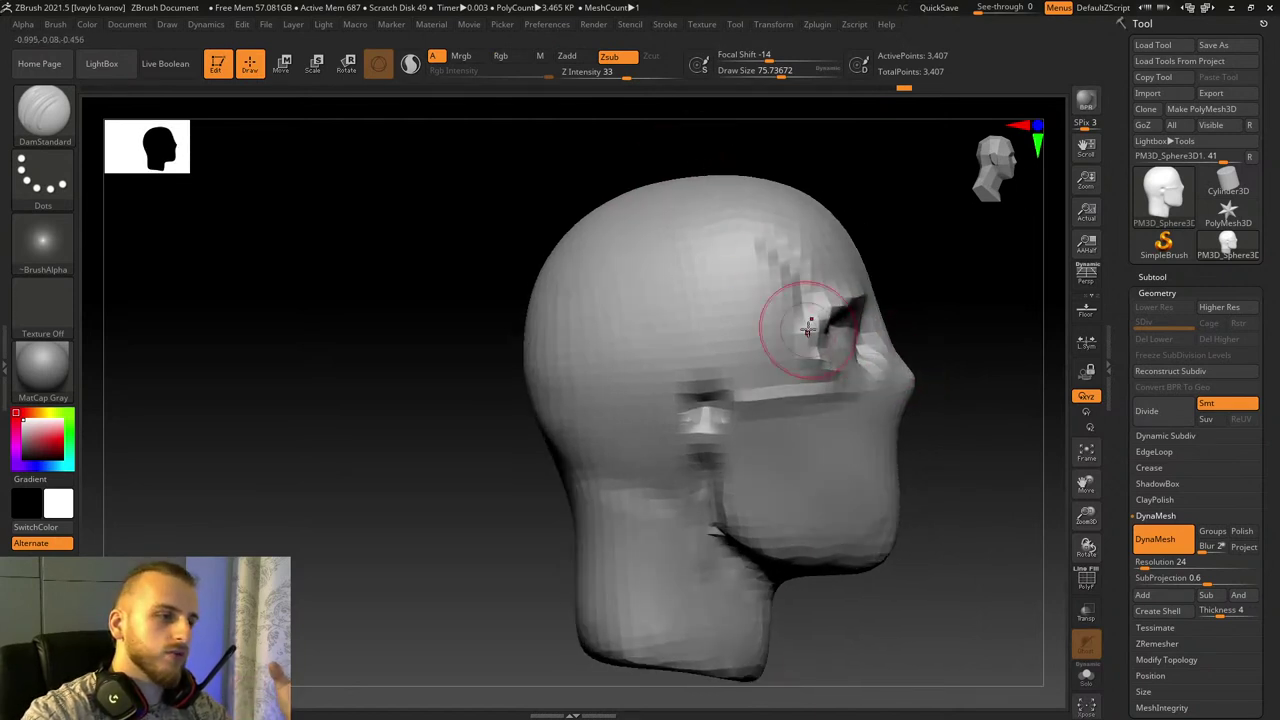
mouse_move(819, 162)
mouse_down()
mouse_move(786, 232)
mouse_move(780, 151)
mouse_up()
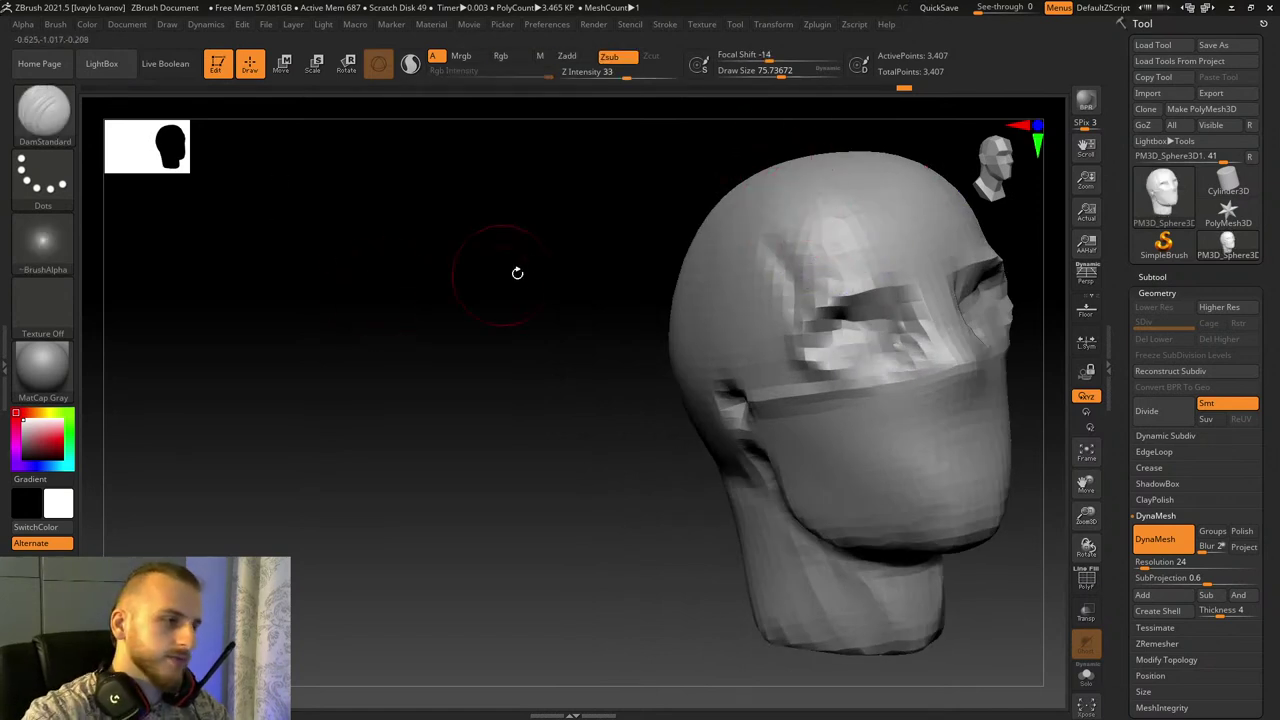
drag(517, 273, 751, 263)
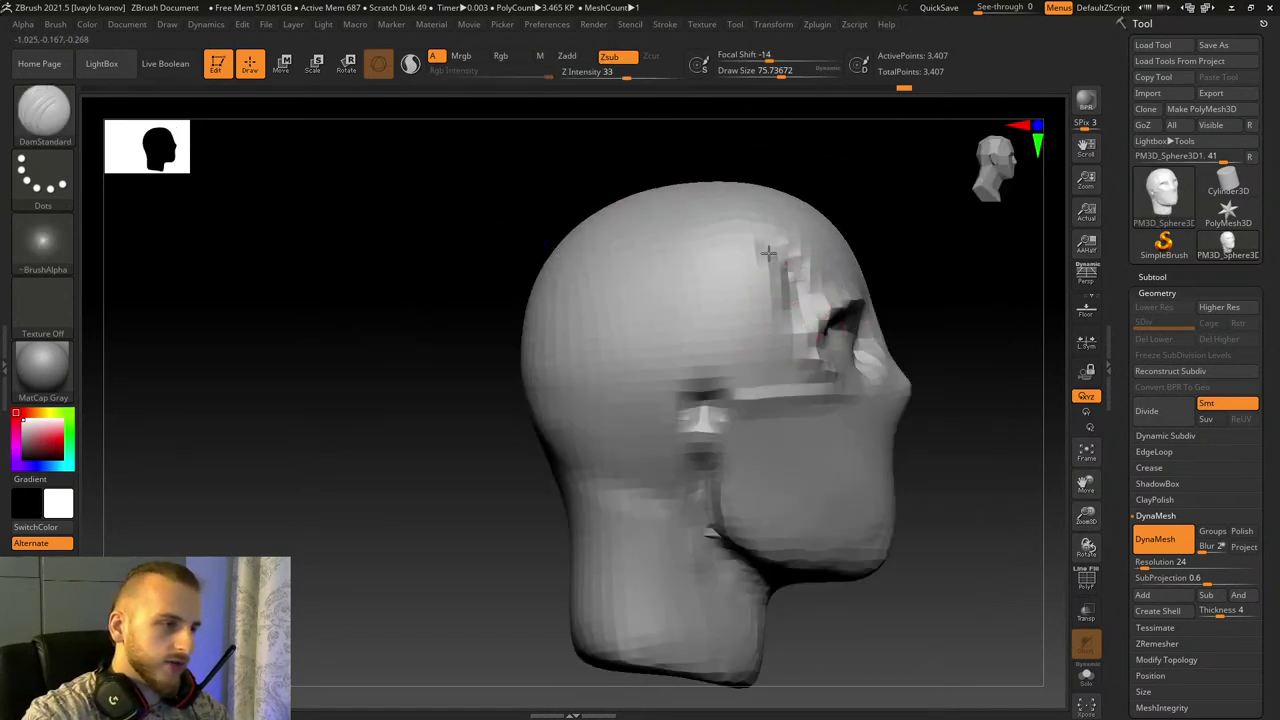
drag(668, 262, 787, 298)
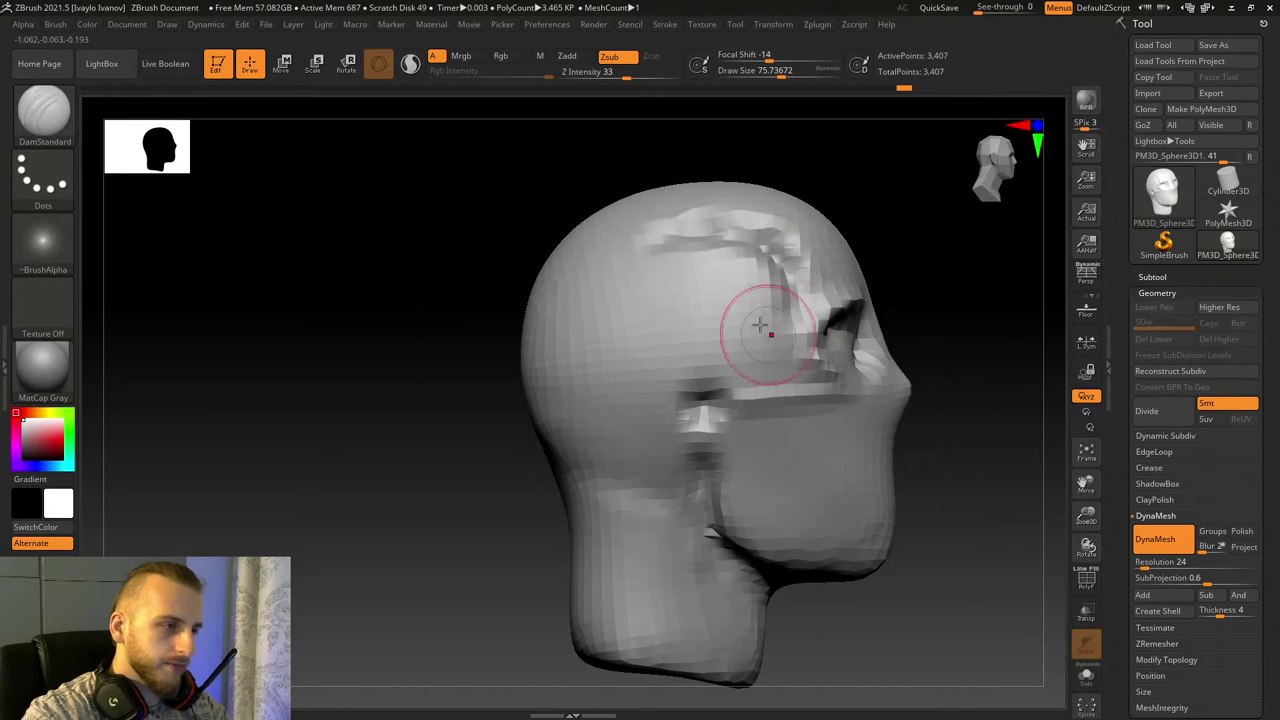
key(shift)
drag(949, 311, 855, 311)
drag(569, 283, 665, 270)
Step: Reshape the upper back of the skull with Move Topological at draw sizes of about 205 and 363
click(44, 113)
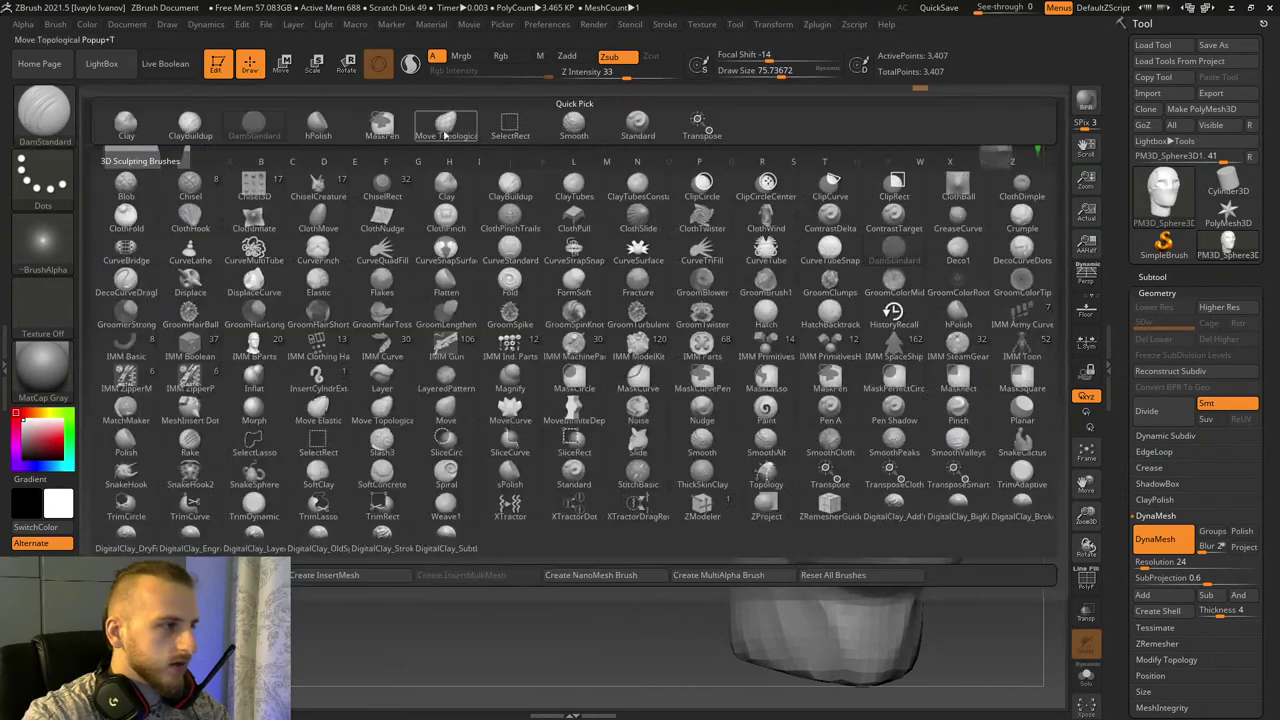
click(447, 128)
drag(778, 75, 790, 95)
shift+drag(689, 195, 752, 192)
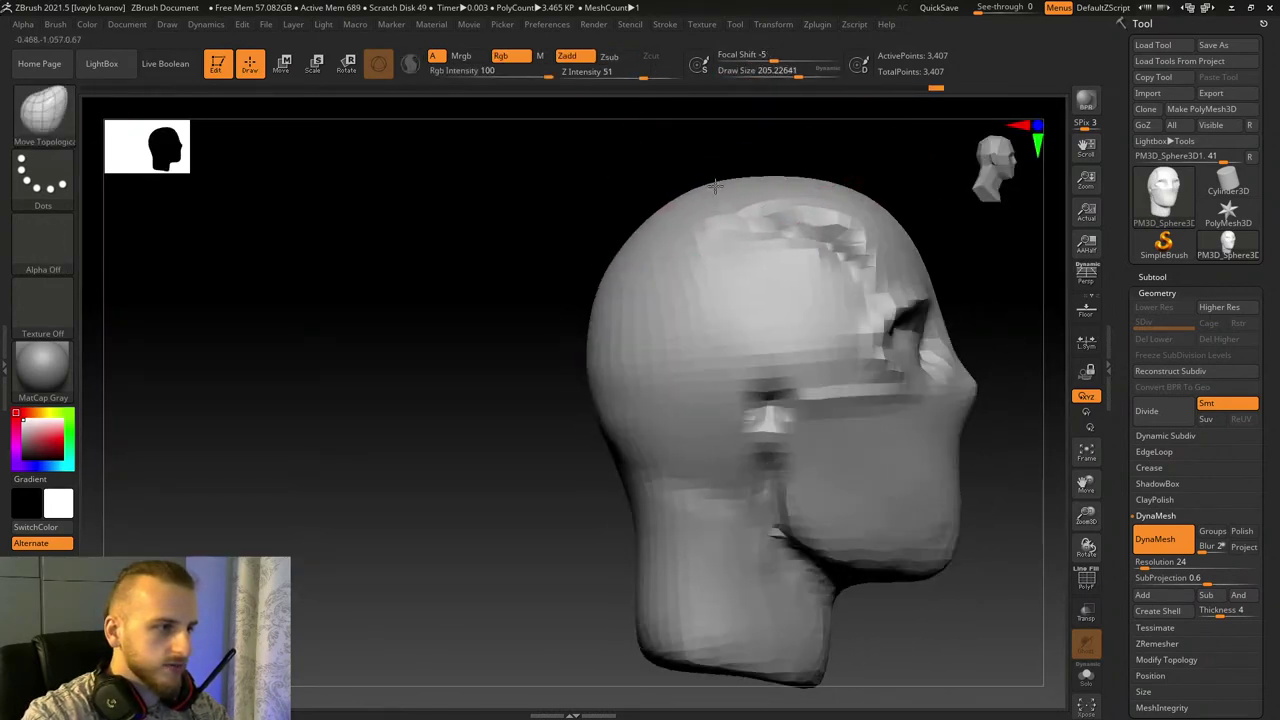
drag(808, 75, 821, 75)
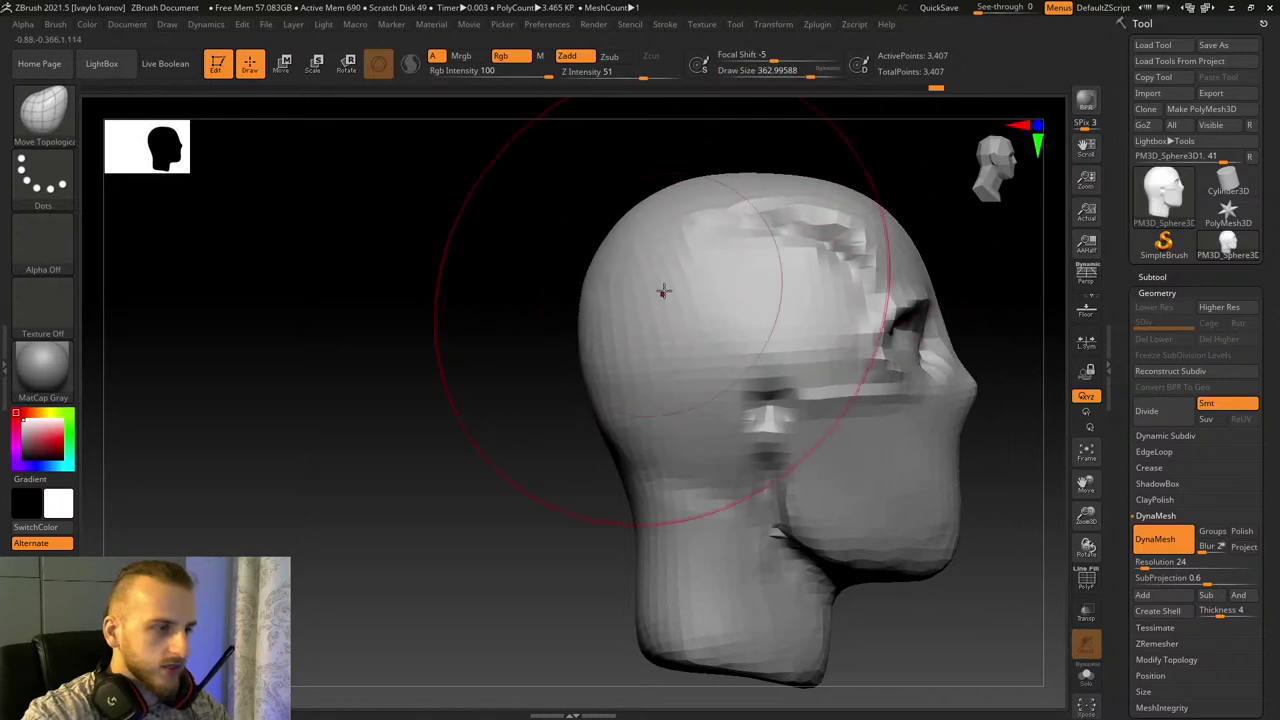
drag(823, 160, 837, 123)
Step: Flatten the side of the skull behind the temple line at a draw size of about 161 and smooth the surface
drag(805, 71, 792, 72)
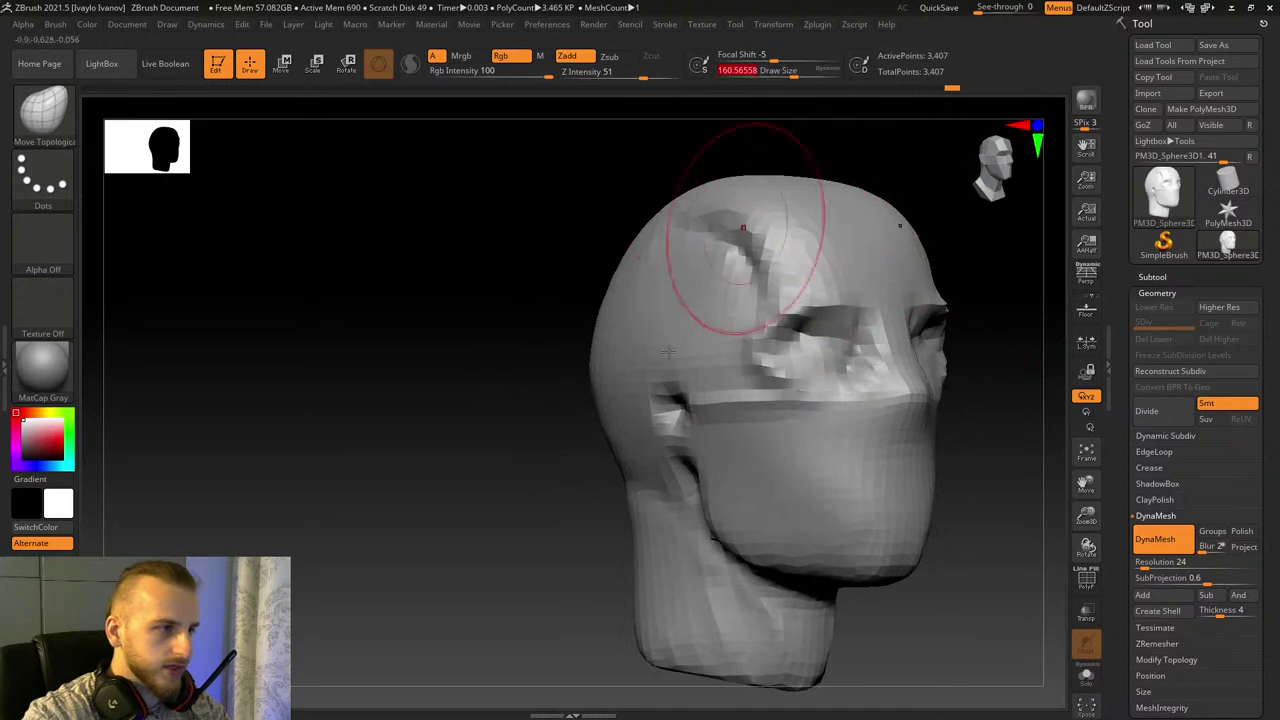
drag(686, 370, 701, 367)
drag(680, 317, 672, 317)
drag(500, 312, 724, 405)
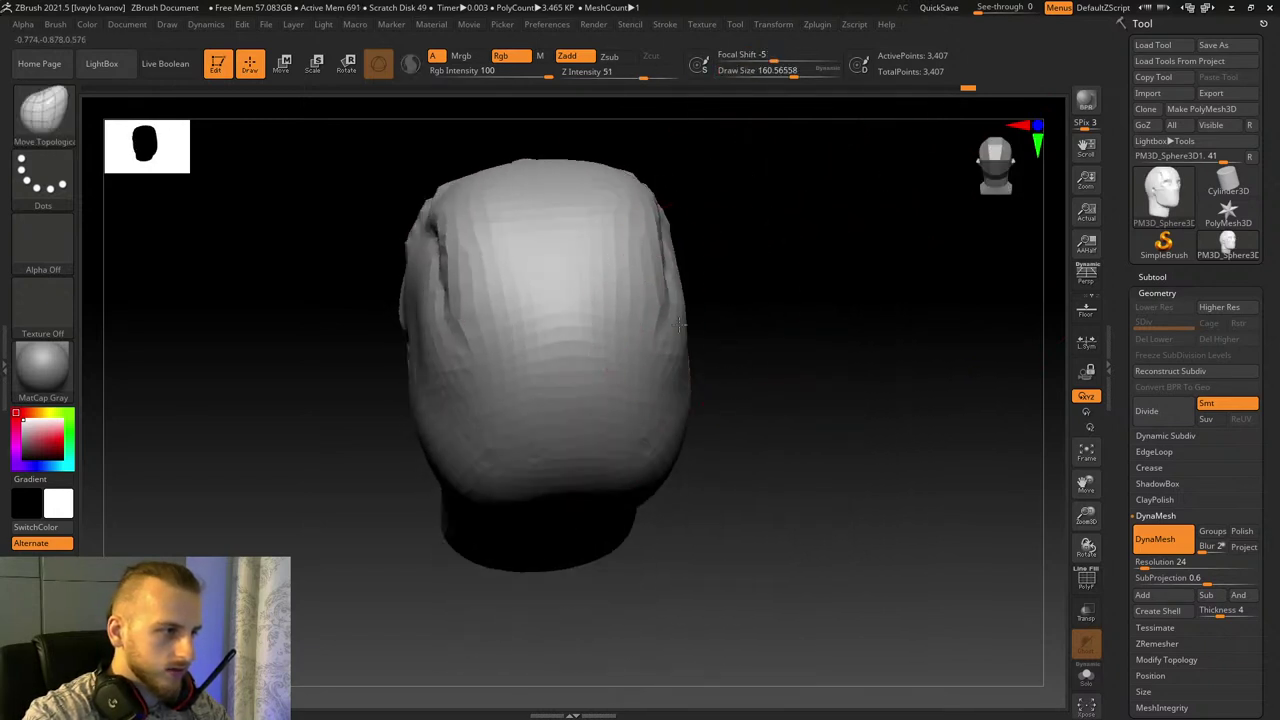
mouse_move(795, 360)
right_down()
mouse_move(907, 351)
mouse_move(524, 312)
mouse_move(737, 357)
right_up()
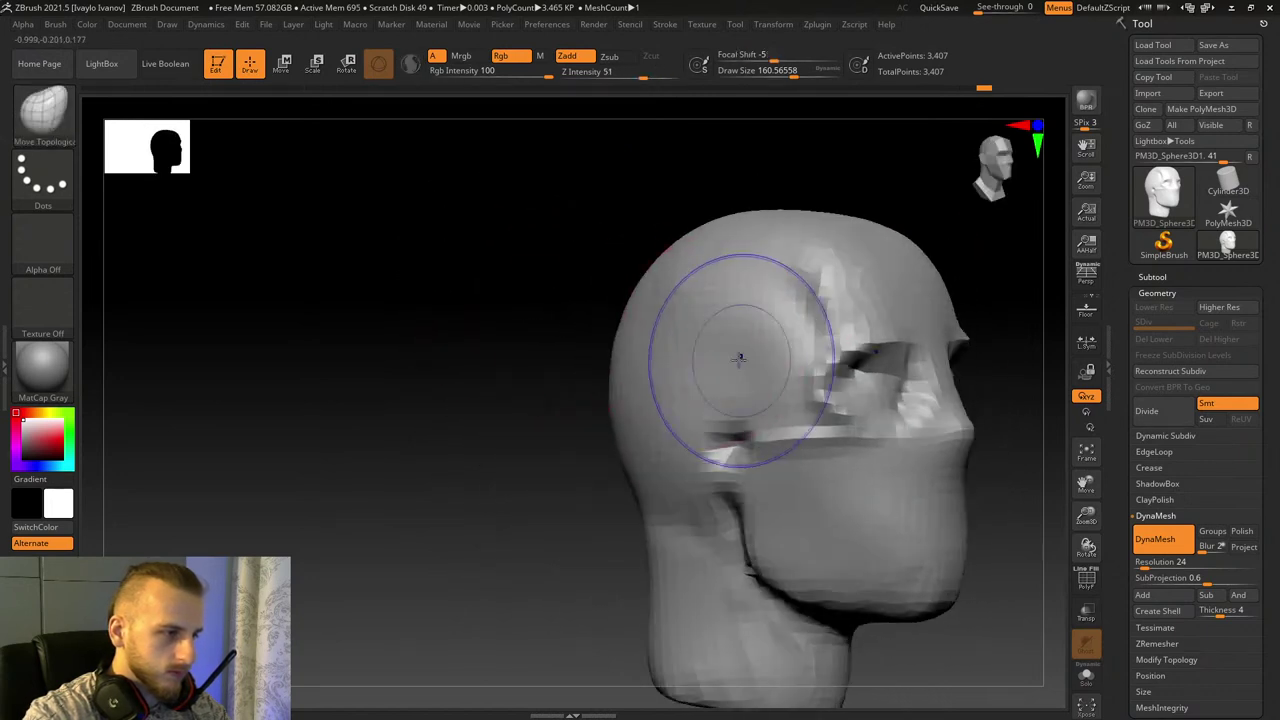
key(shift)
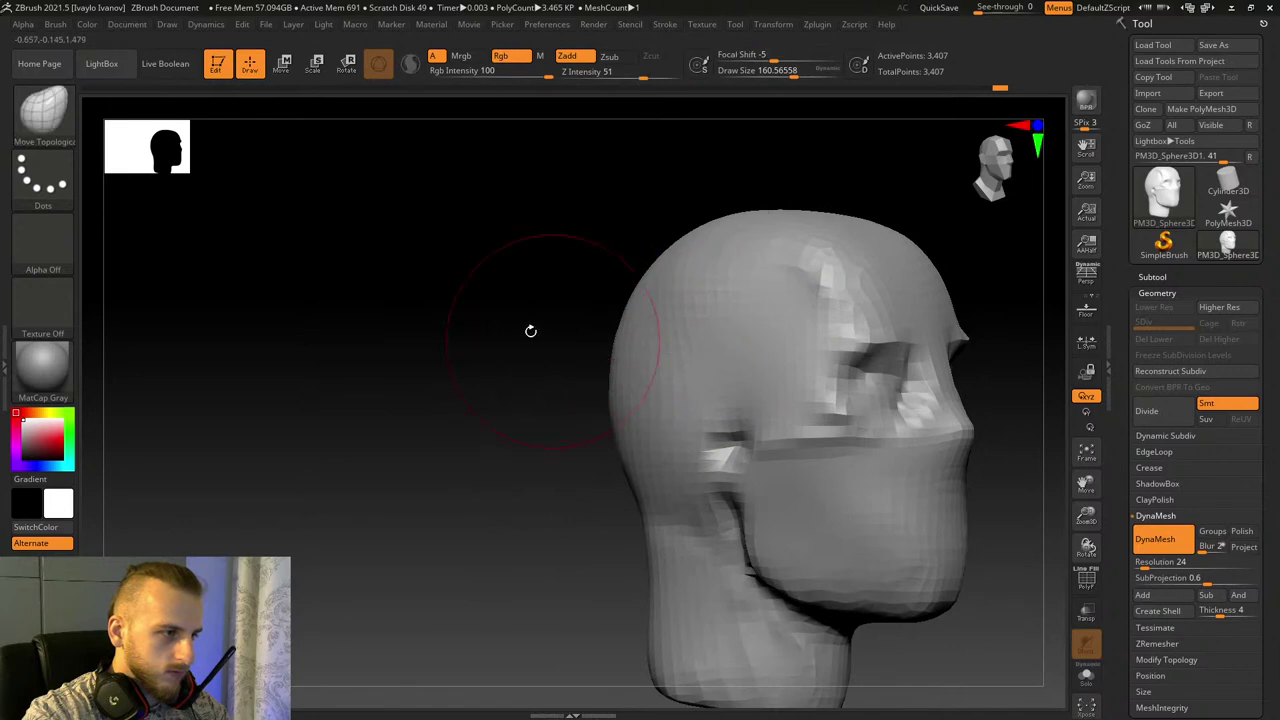
Step: Refine the temple planes between the eye sockets and the ear marks at a draw size of about 161
right_drag(529, 329, 628, 401)
right_drag(712, 289, 823, 309)
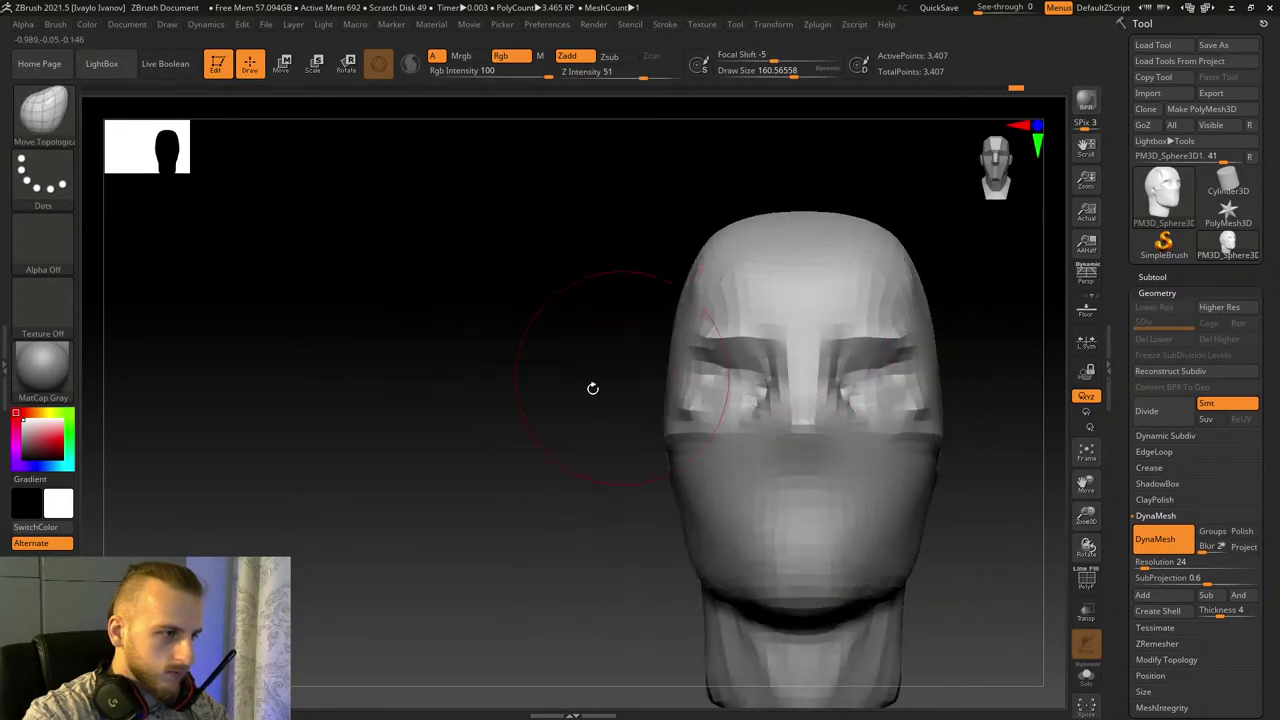
right_drag(591, 386, 784, 507)
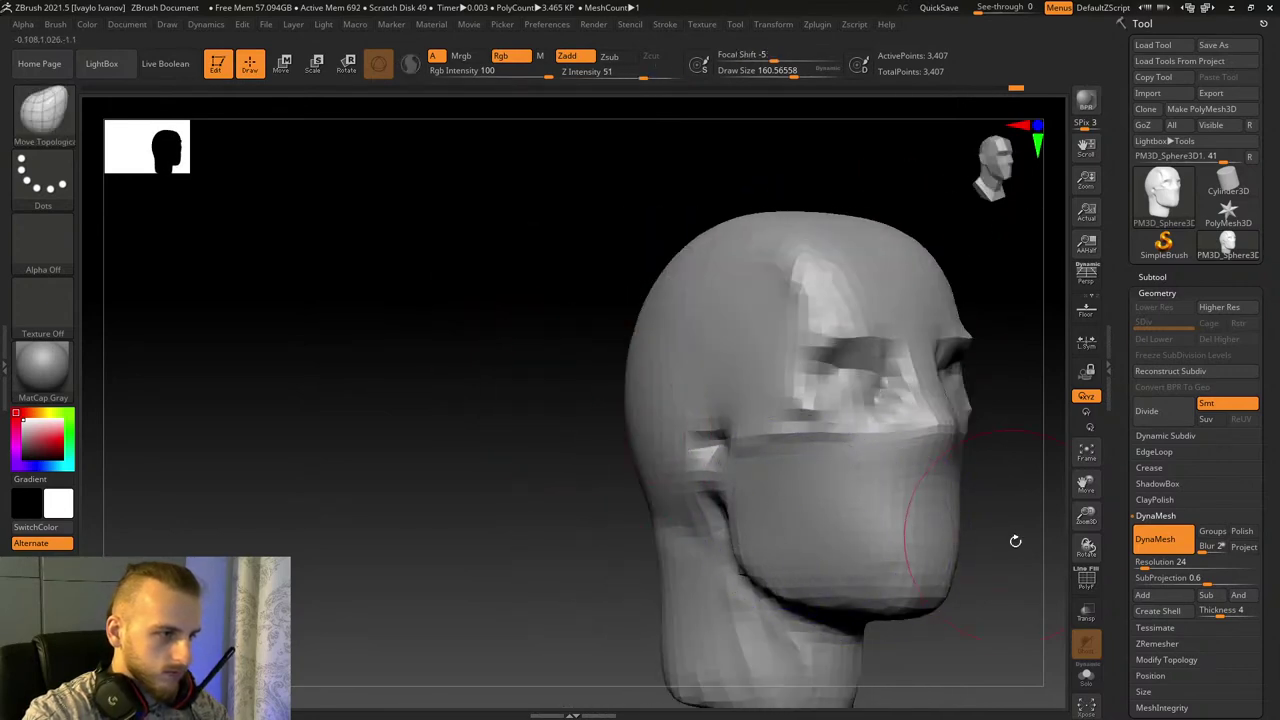
shift+drag(1014, 540, 886, 526)
drag(500, 435, 689, 469)
right_drag(688, 467, 700, 443)
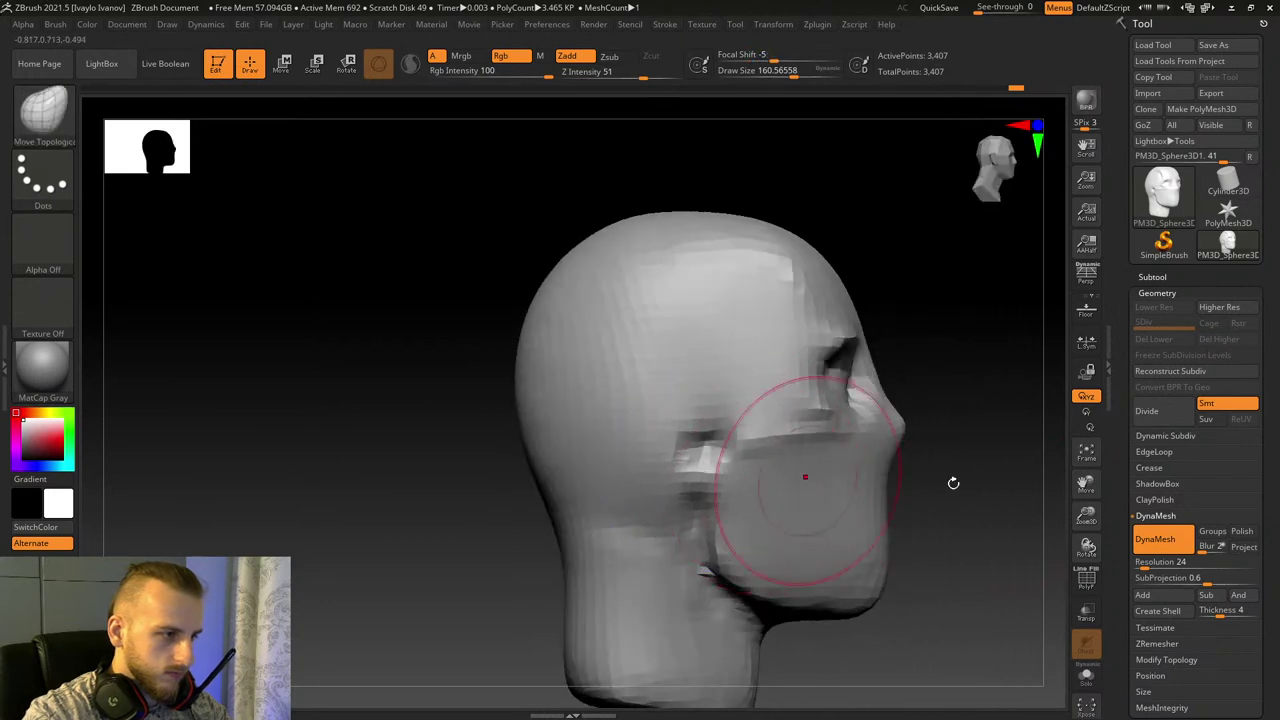
Step: Fill out and round the back of the skull from the rear view at a draw size of about 161
right_drag(808, 477, 732, 364)
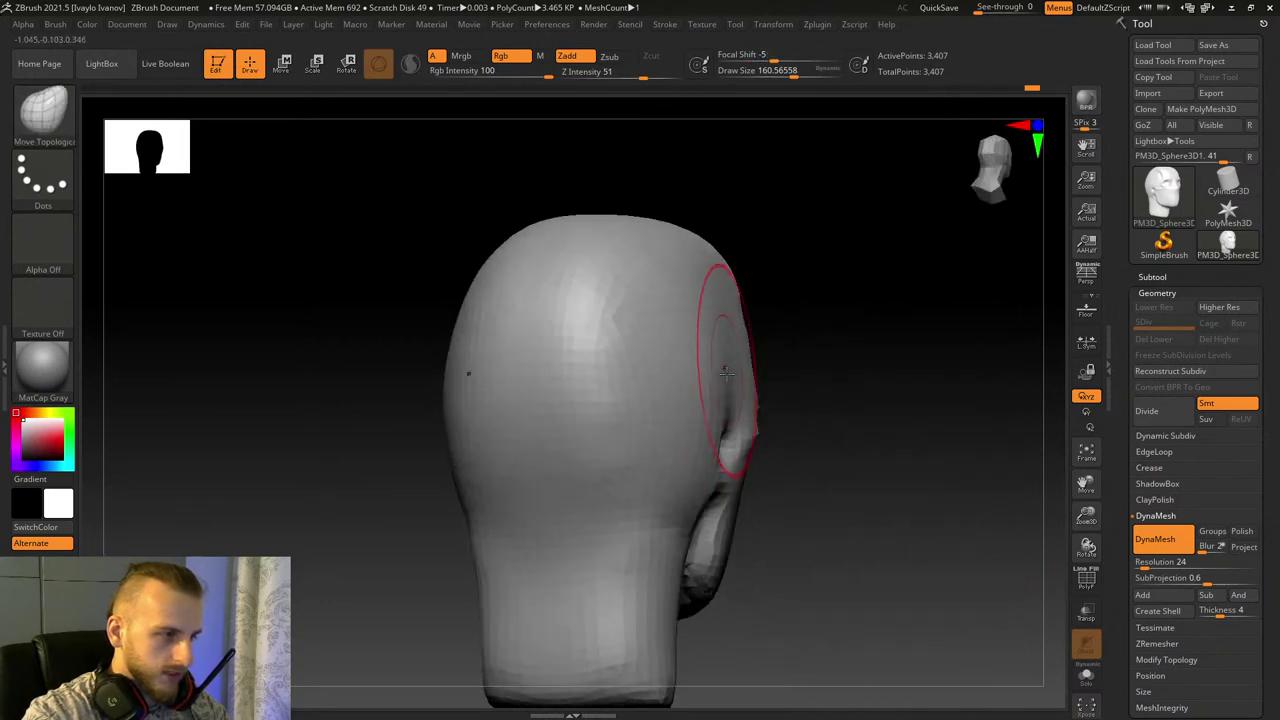
drag(670, 345, 688, 287)
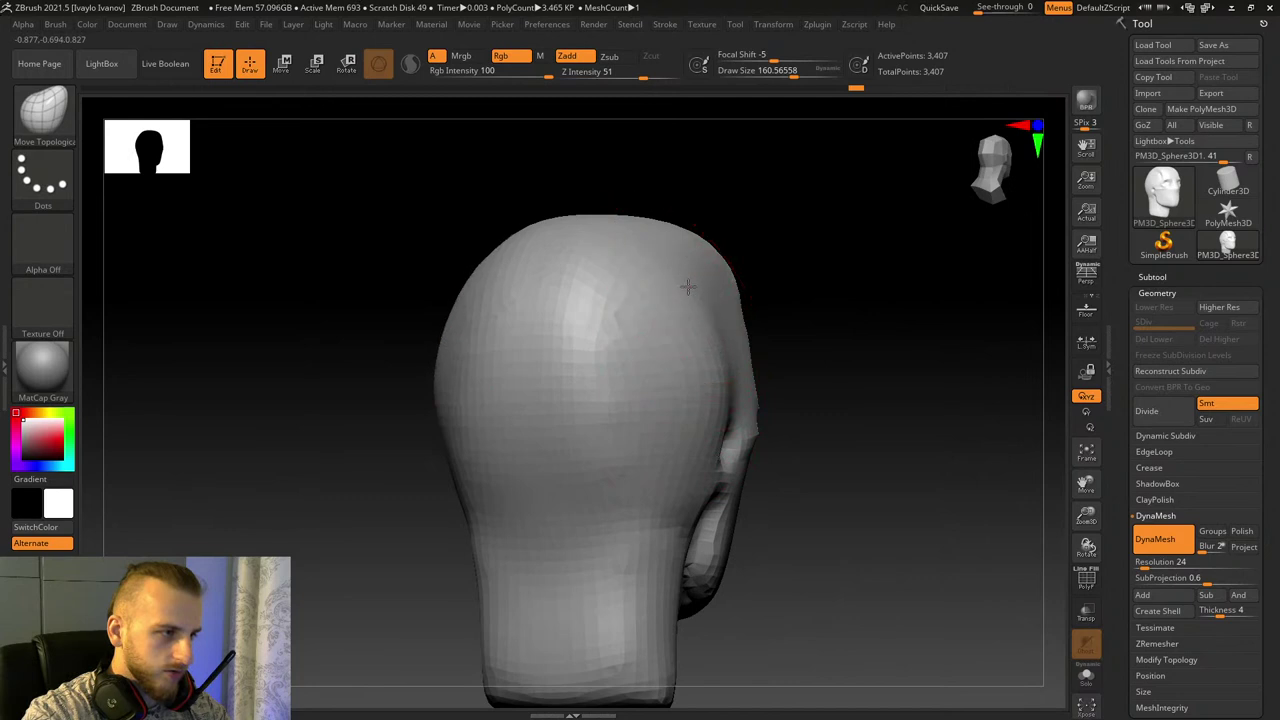
right_drag(702, 275, 720, 366)
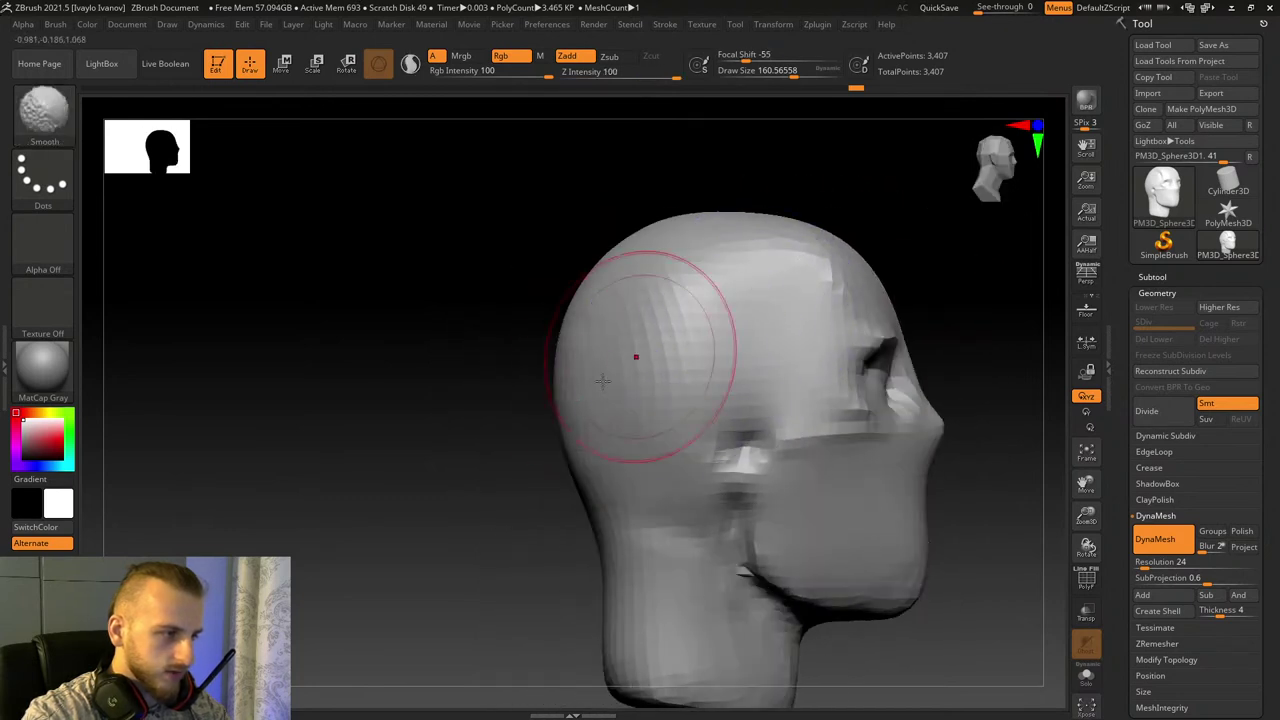
right_drag(634, 357, 605, 408)
mouse_move(858, 363)
mouse_down()
mouse_move(886, 347)
mouse_move(878, 312)
mouse_up()
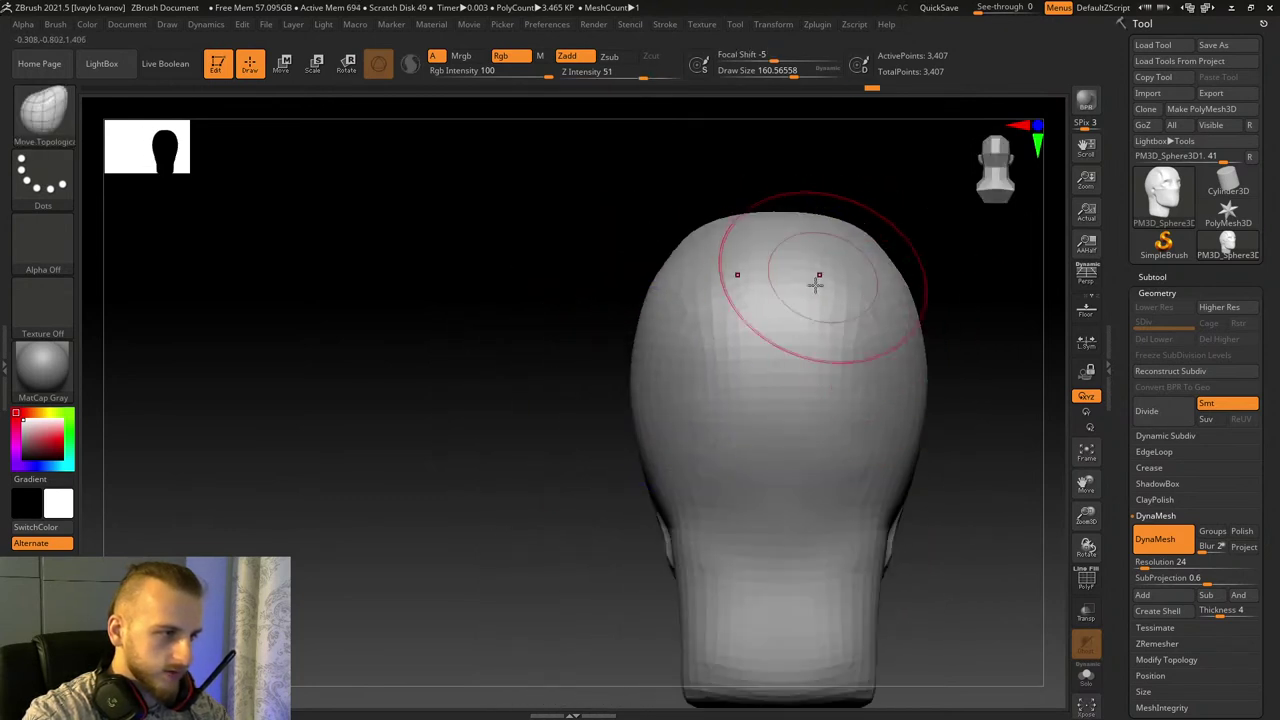
drag(856, 604, 858, 569)
mouse_move(838, 560)
right_down()
mouse_move(708, 438)
mouse_move(776, 336)
right_up()
right_drag(886, 302, 836, 366)
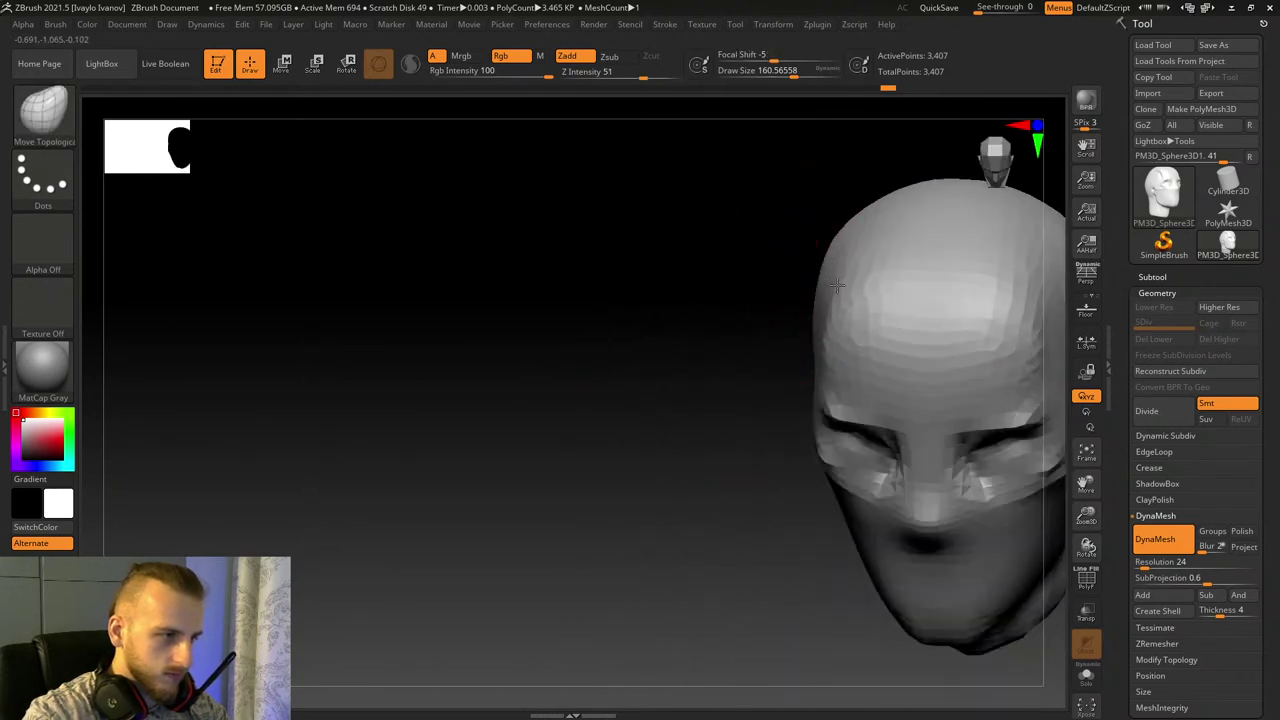
Step: Round the crown and upper sides of the skull in front view at draw sizes of about 285 and 212
right_drag(735, 305, 785, 208)
drag(801, 74, 806, 75)
right_drag(886, 150, 903, 189)
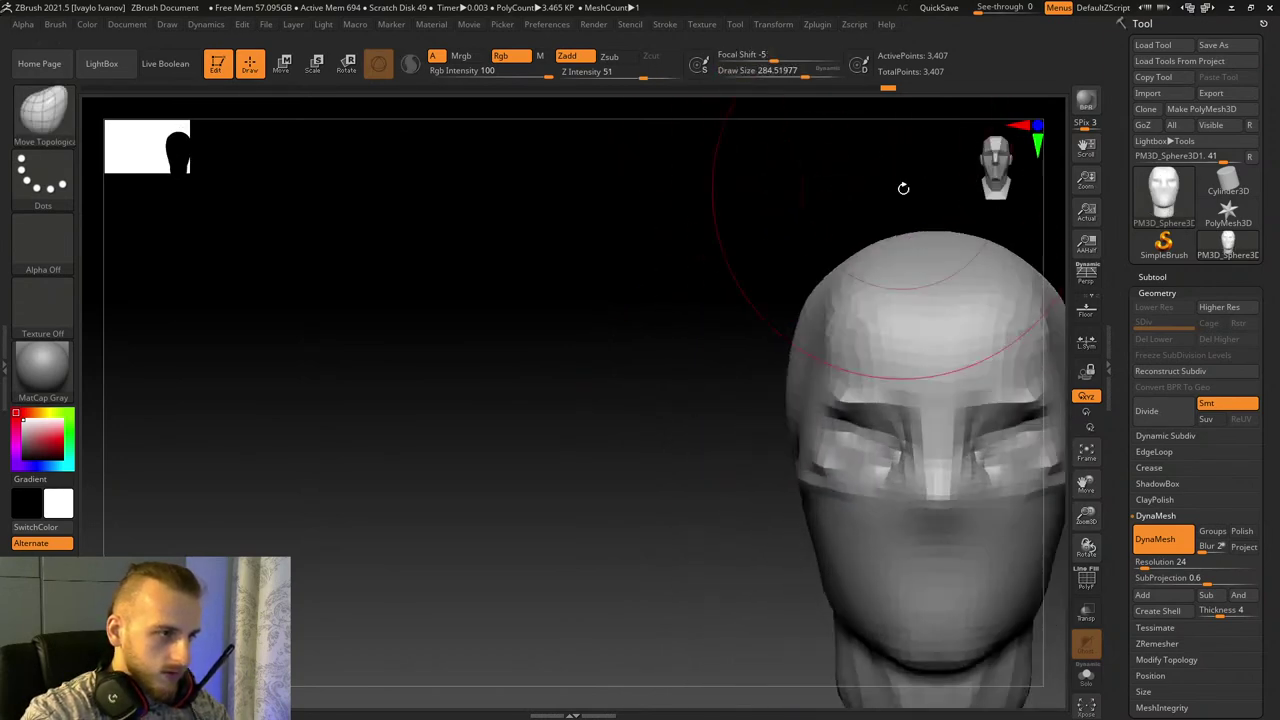
drag(949, 252, 941, 232)
shift+right_drag(846, 218, 837, 190)
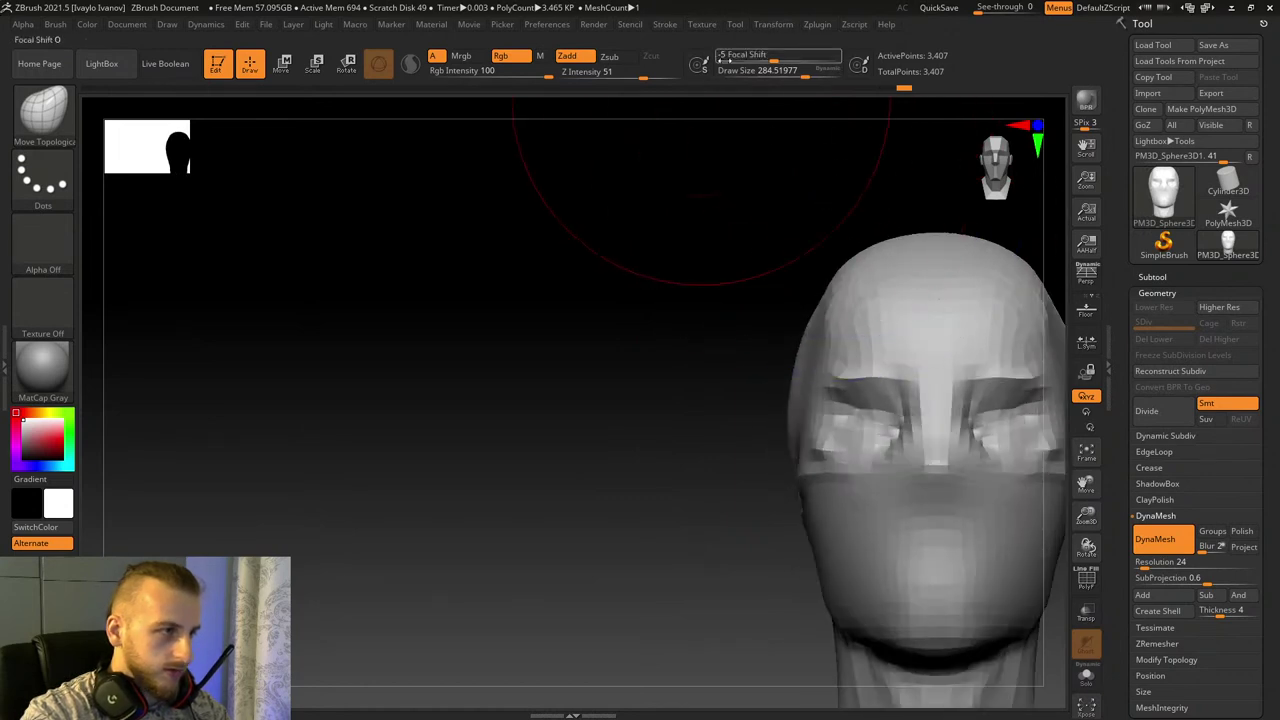
click(799, 76)
drag(846, 262, 823, 280)
right_drag(772, 288, 838, 279)
mouse_move(757, 249)
mouse_down()
mouse_move(797, 220)
mouse_move(1066, 495)
mouse_move(900, 480)
mouse_up()
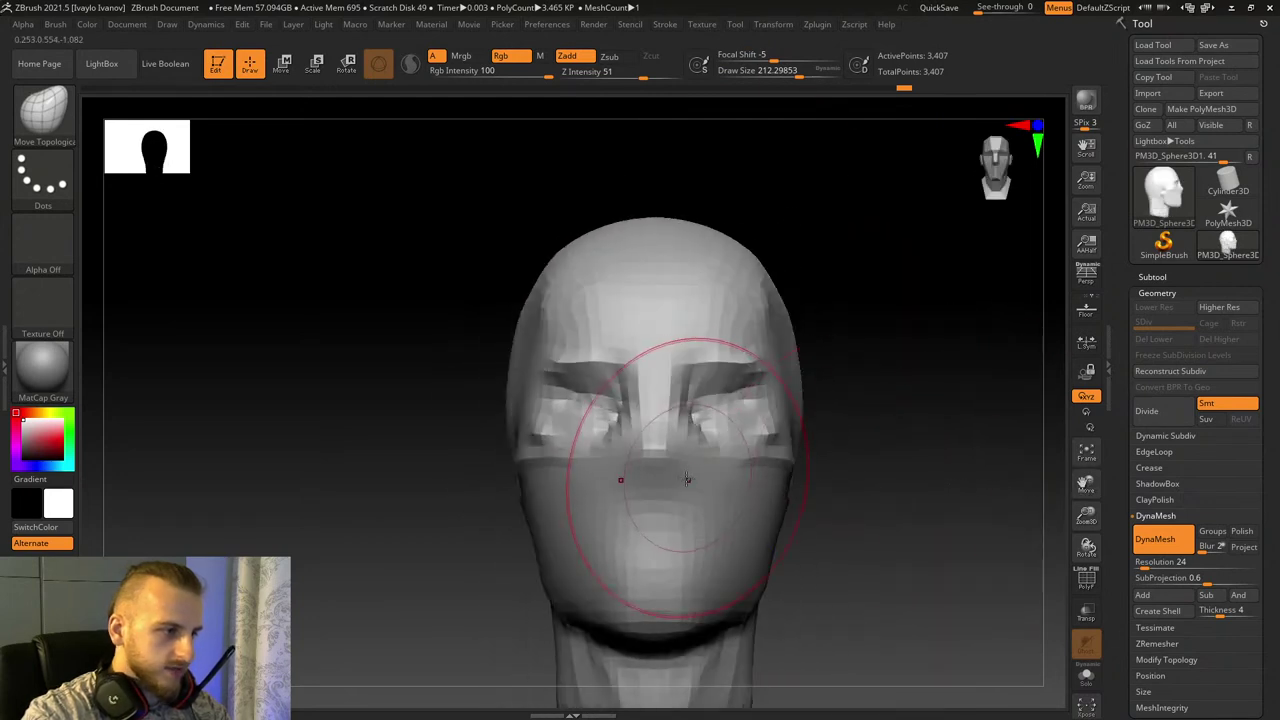
Step: Pull the nose tip down and forward and form the underside of the nose at a draw size of about 106
click(791, 74)
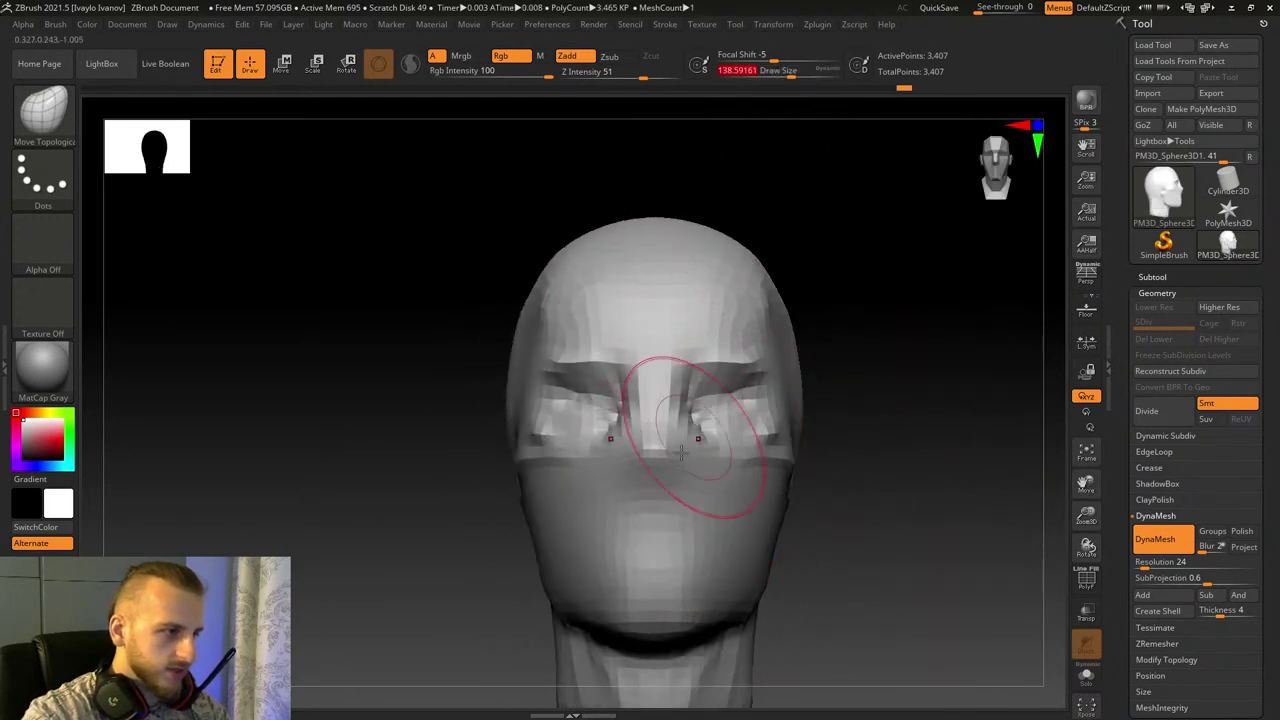
drag(830, 70, 785, 70)
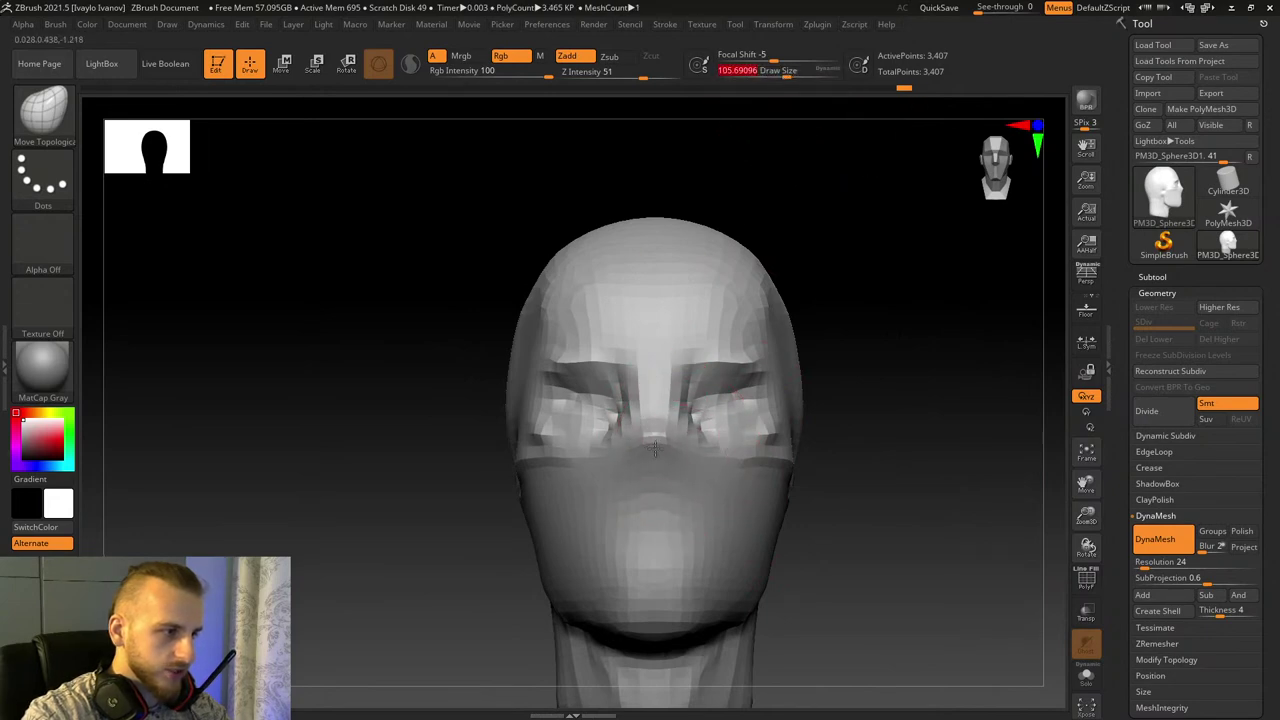
drag(870, 488, 900, 491)
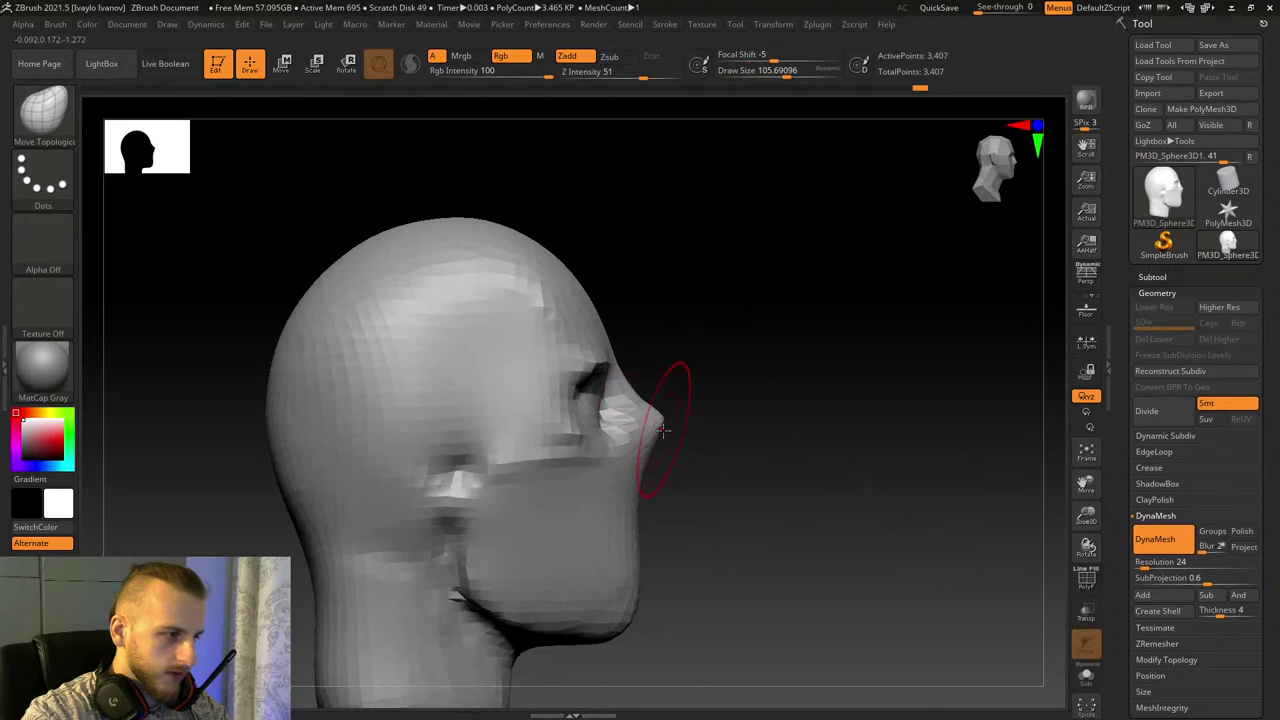
drag(663, 430, 667, 470)
drag(1088, 505, 1086, 552)
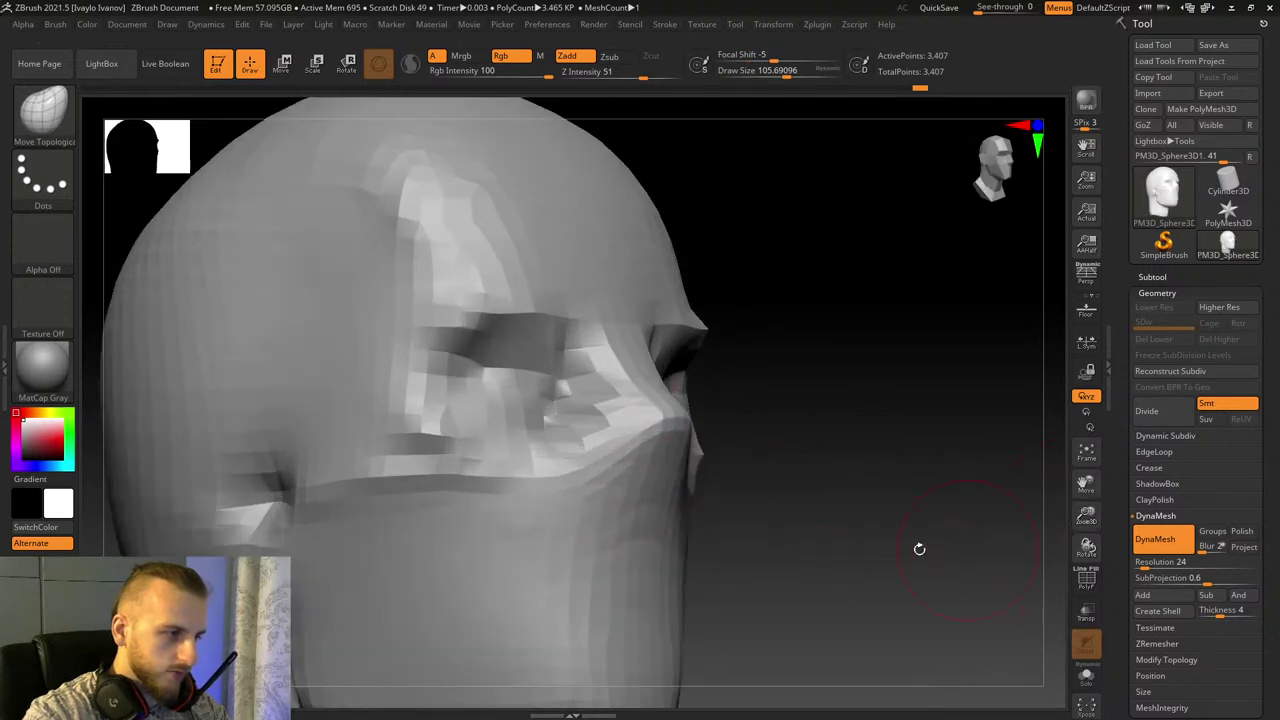
drag(918, 549, 945, 548)
drag(680, 524, 698, 530)
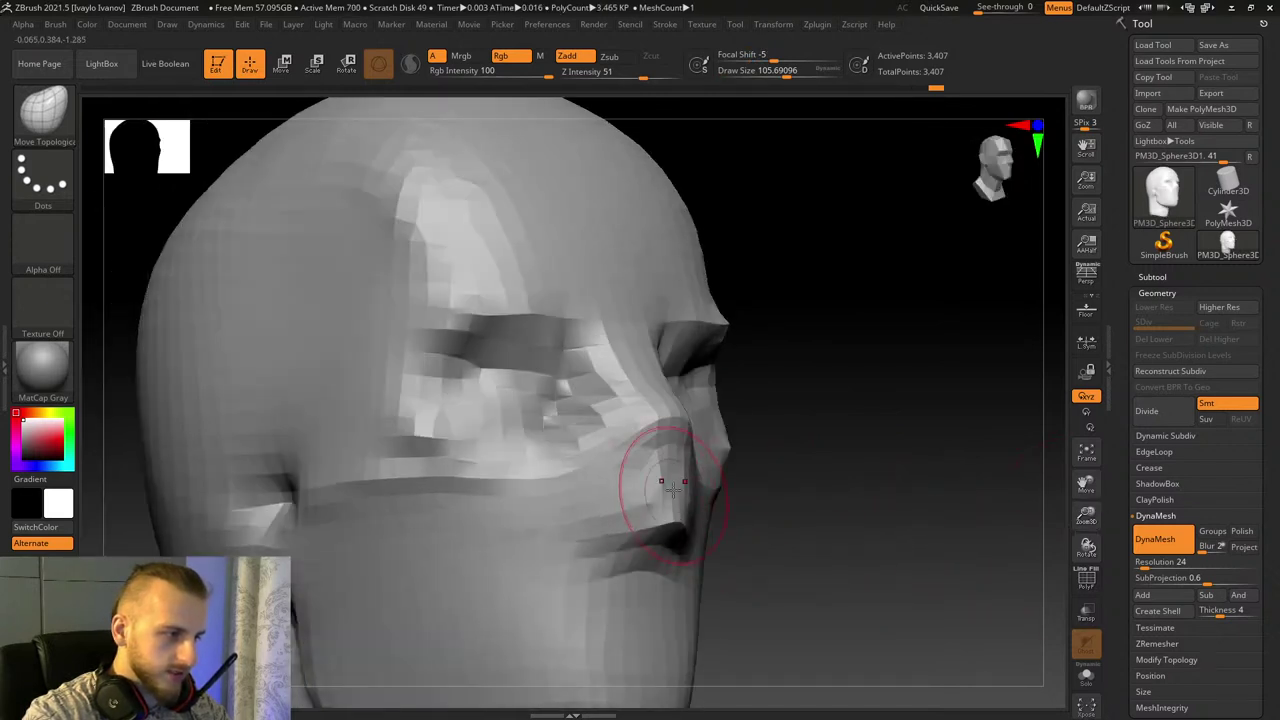
mouse_move(640, 495)
mouse_down()
mouse_move(662, 500)
mouse_move(652, 503)
mouse_up()
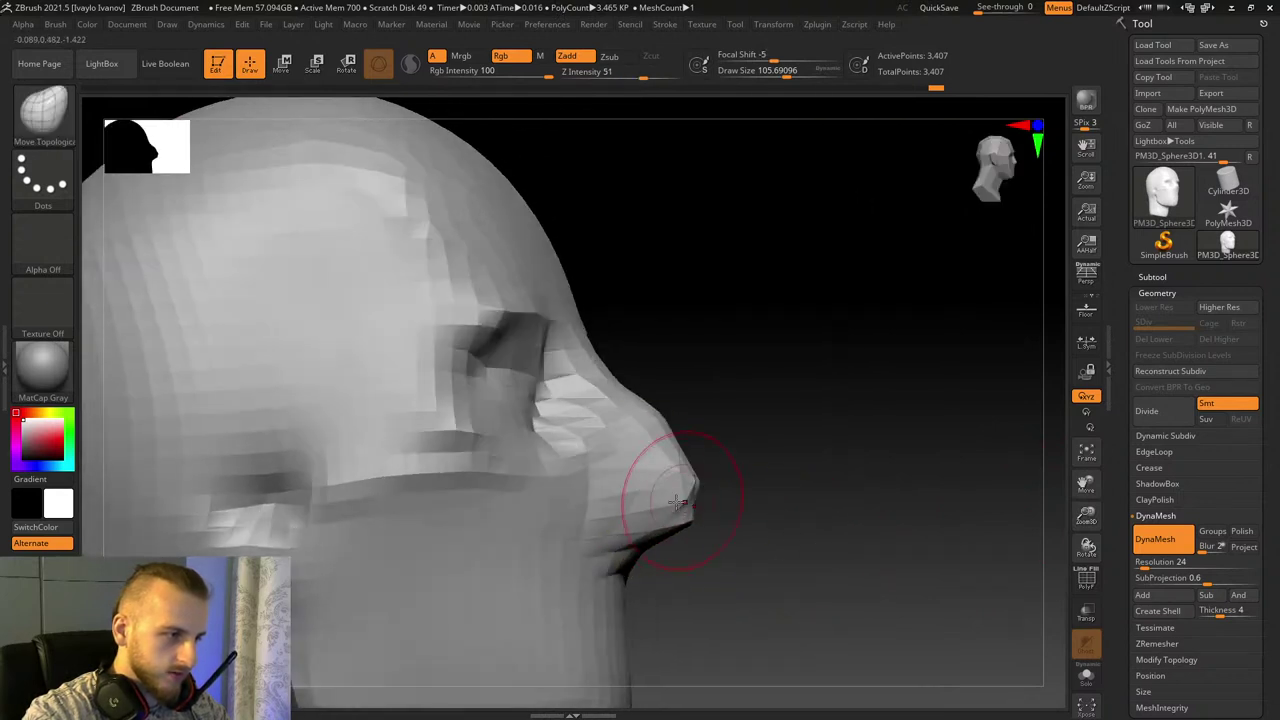
Step: Widen the lower nose into nostril wings and adjust the inner brow in front view
drag(716, 538, 642, 545)
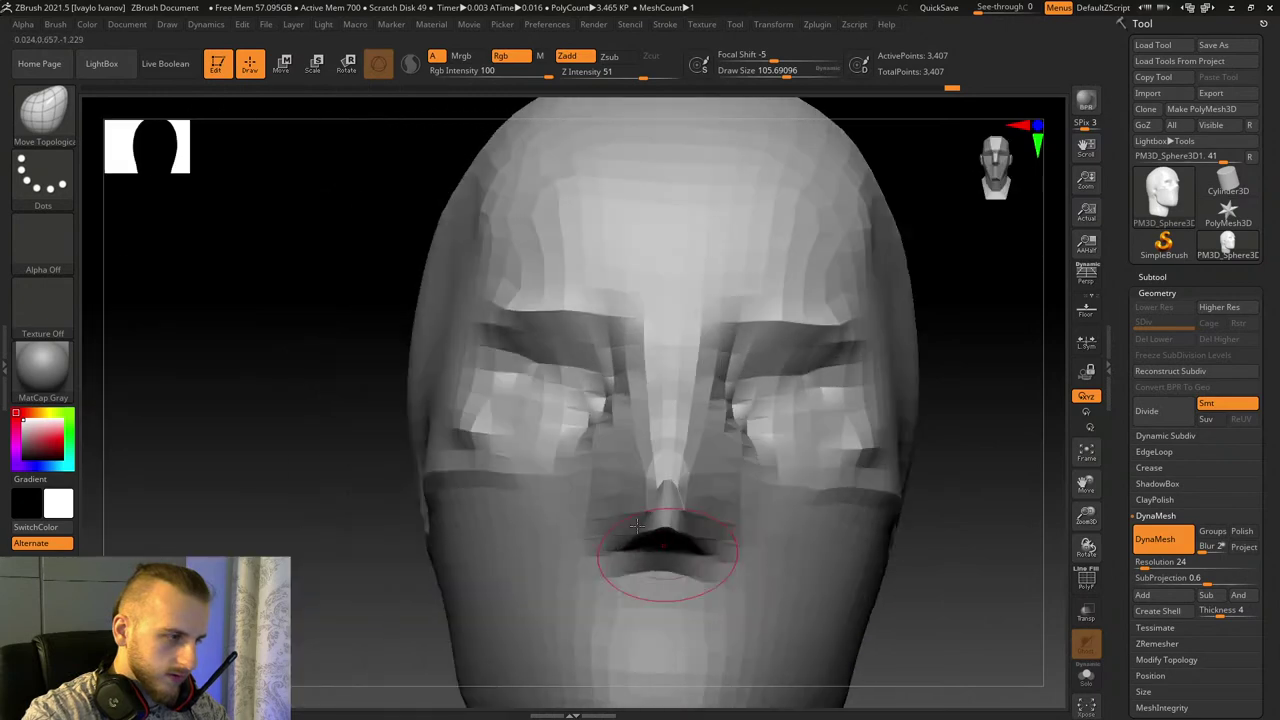
drag(613, 499, 605, 493)
mouse_move(945, 560)
mouse_down()
mouse_move(994, 582)
mouse_move(1085, 466)
mouse_move(1040, 420)
mouse_up()
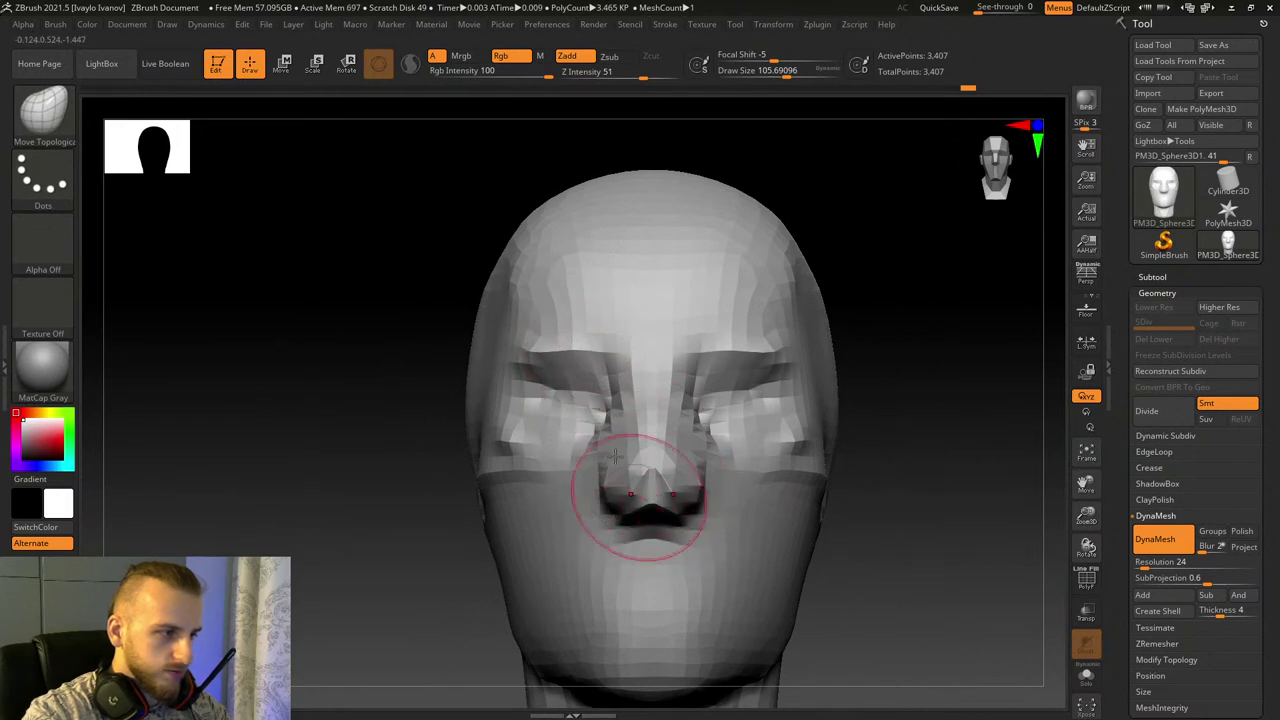
drag(590, 350, 586, 346)
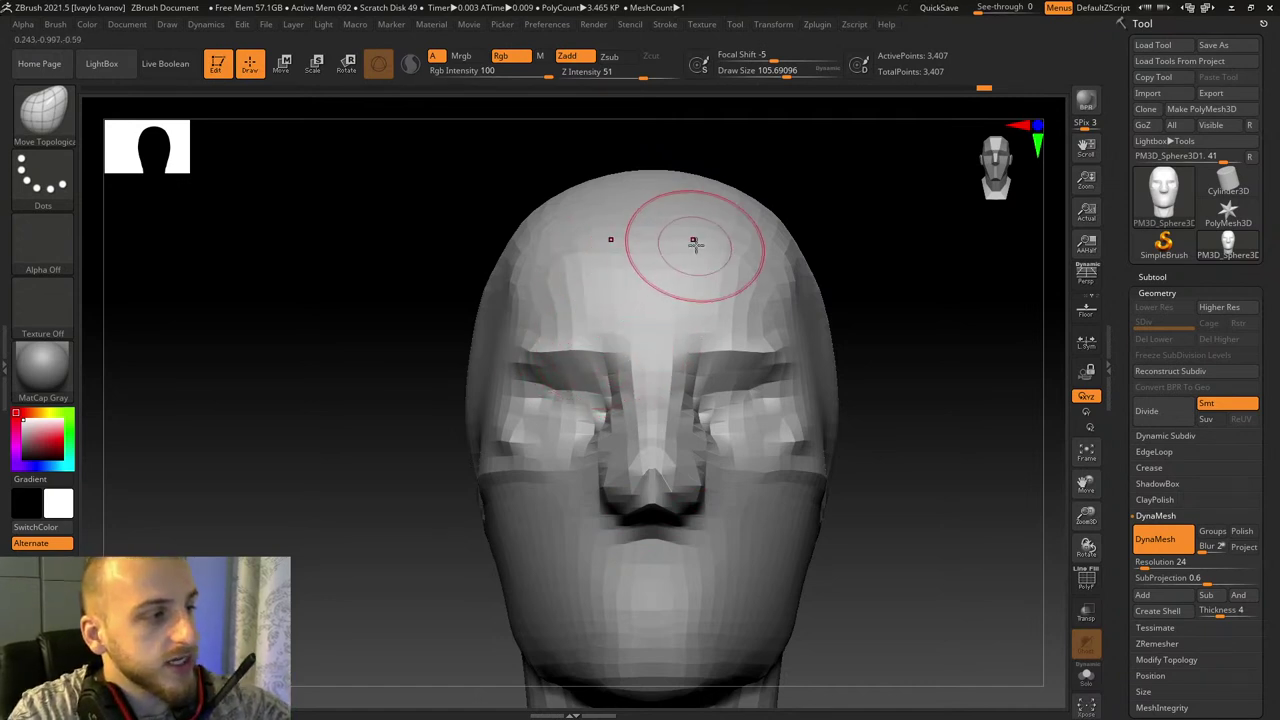
Step: Pull the crown and back of the skull outward and upward in side view at a draw size of about 352
mouse_move(784, 116)
mouse_down()
mouse_move(797, 143)
mouse_move(836, 118)
mouse_up()
drag(785, 73, 809, 70)
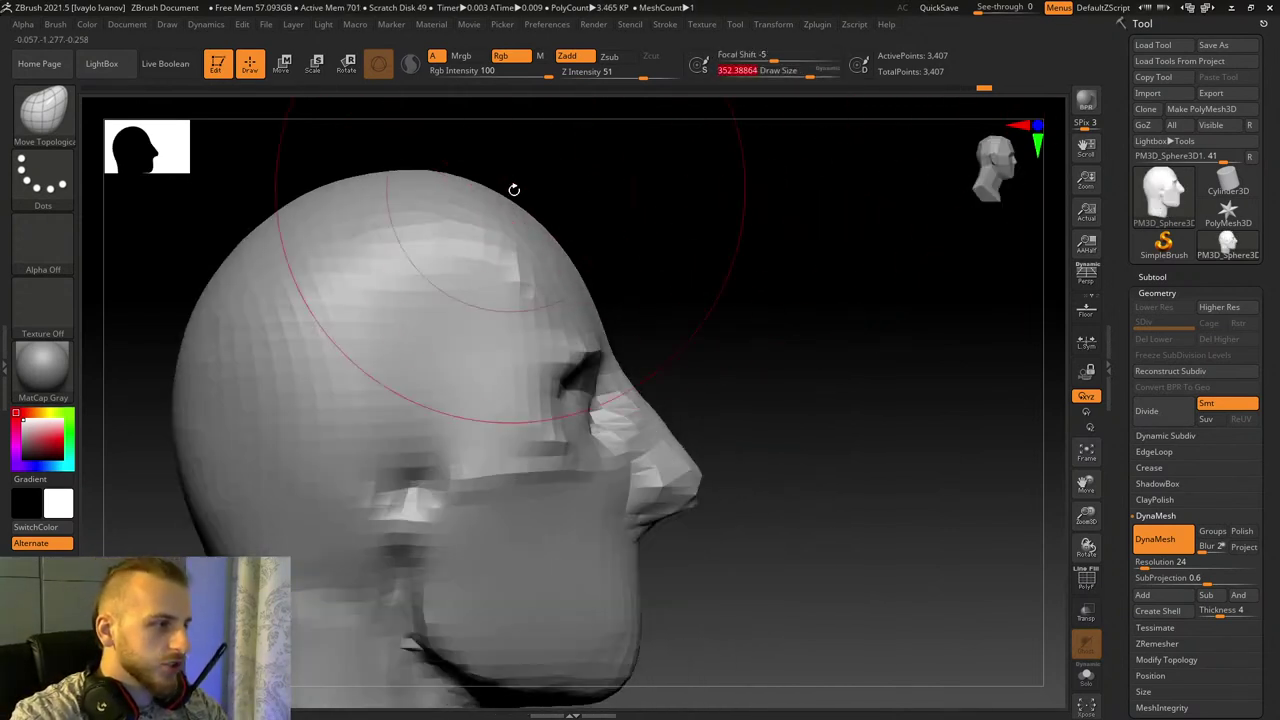
drag(246, 287, 230, 277)
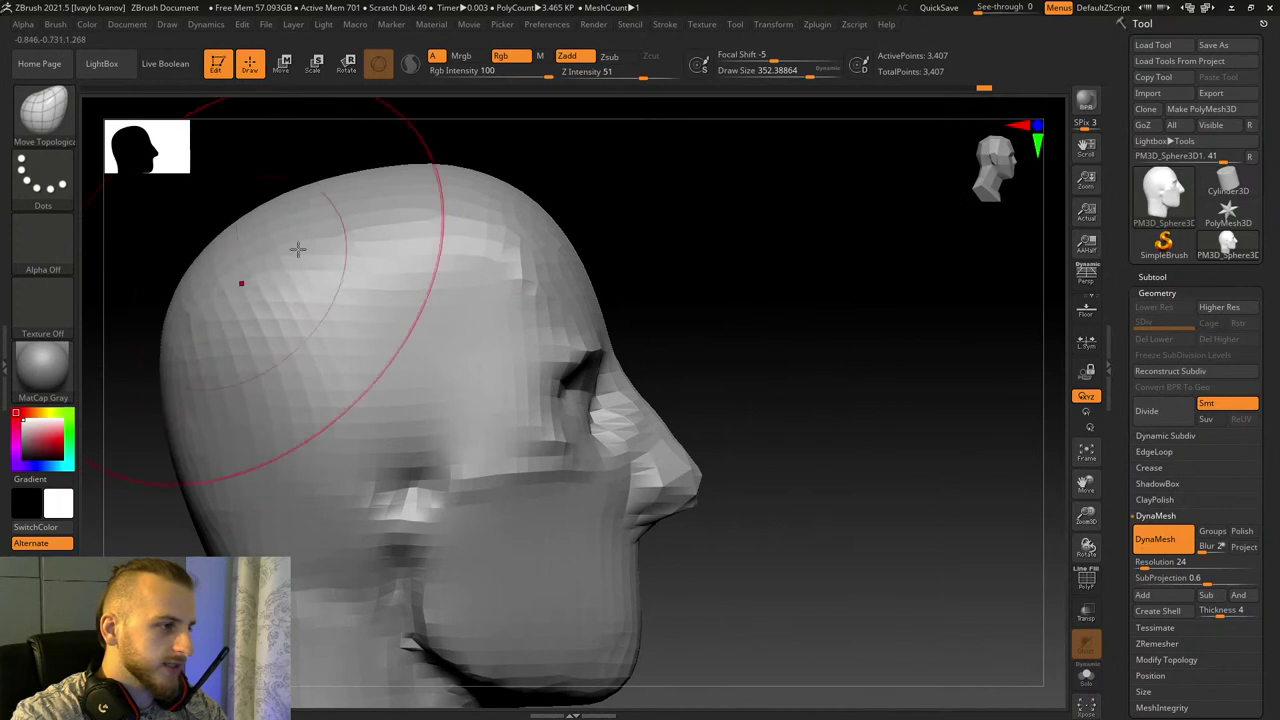
drag(358, 210, 340, 195)
drag(1094, 516, 1094, 478)
mouse_move(1087, 485)
mouse_down()
mouse_move(1151, 465)
mouse_move(1198, 474)
mouse_up()
drag(356, 373, 338, 351)
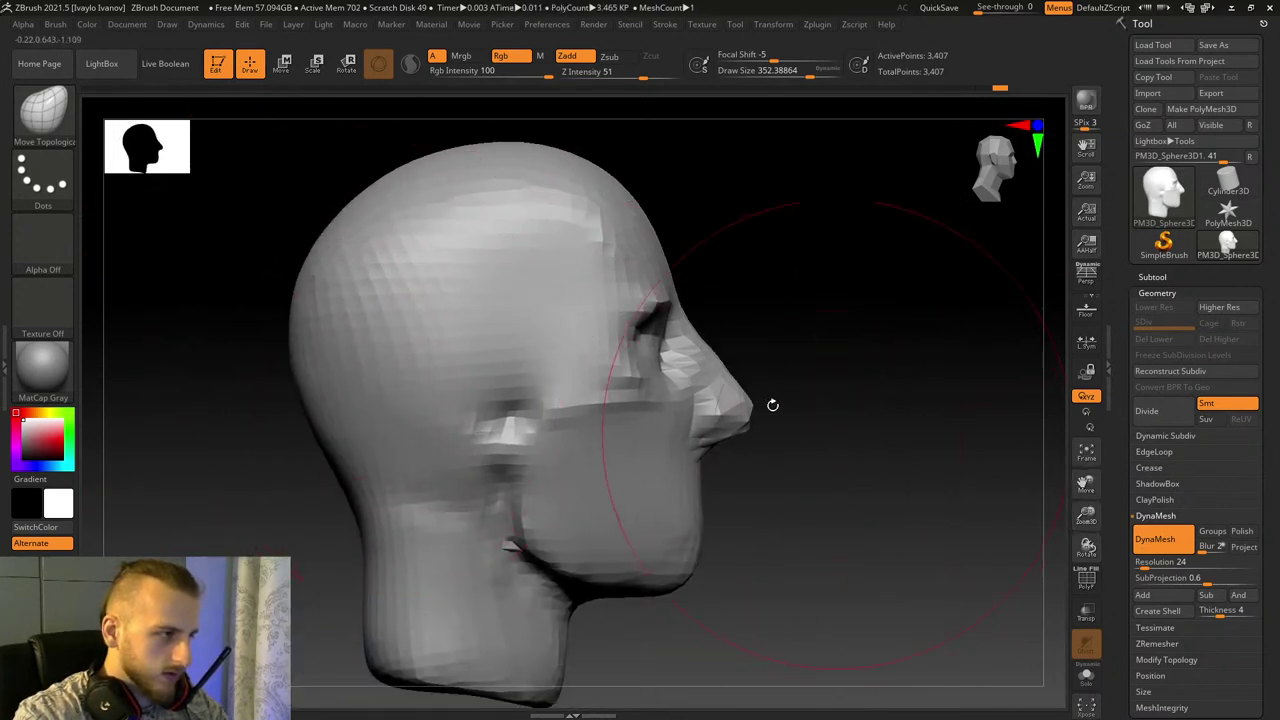
Step: Smooth the upper back of the skull and round its silhouette at draw sizes of about 124 and 212
drag(790, 370, 935, 391)
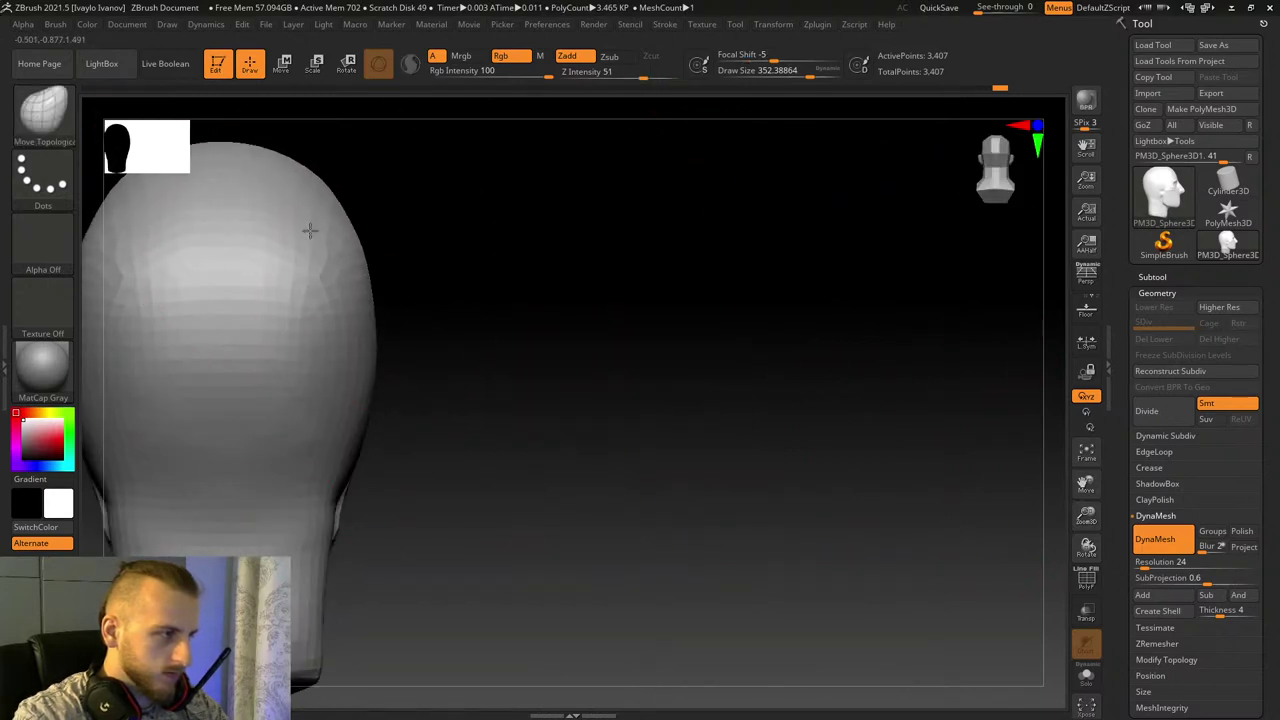
mouse_move(670, 248)
mouse_down()
mouse_move(486, 292)
mouse_move(405, 295)
mouse_move(668, 243)
mouse_up()
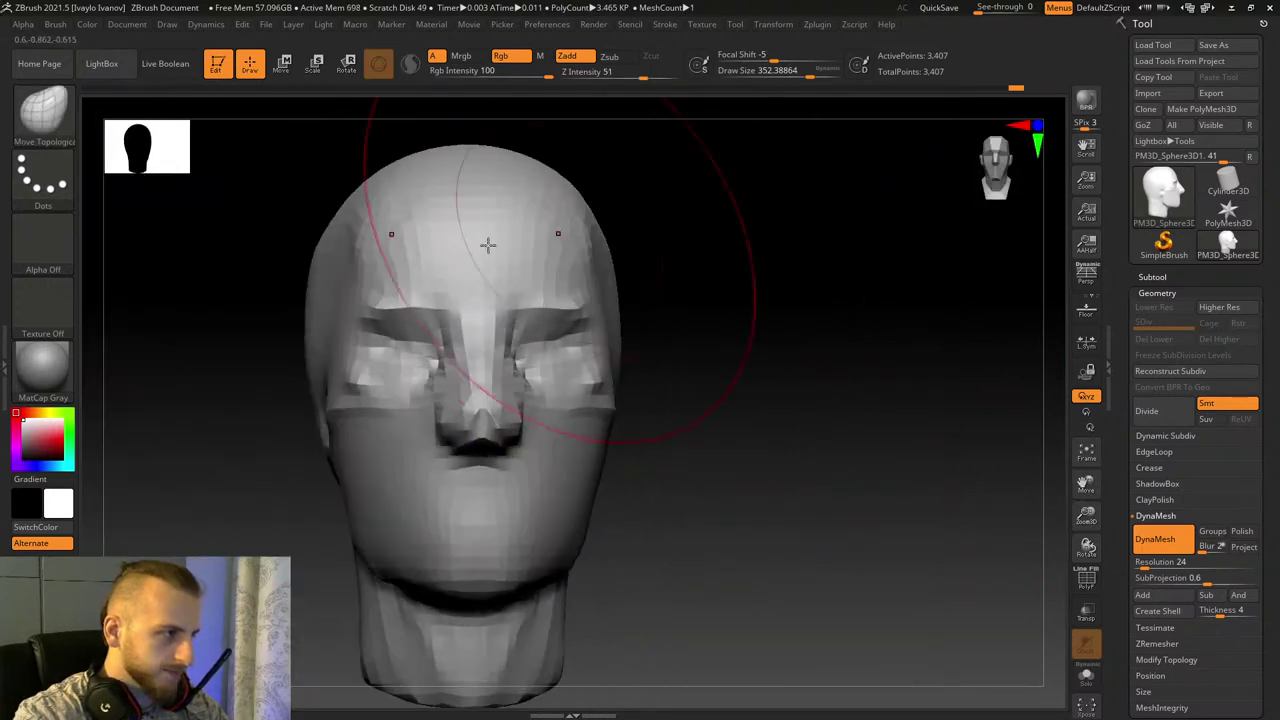
click(790, 75)
drag(791, 251, 811, 253)
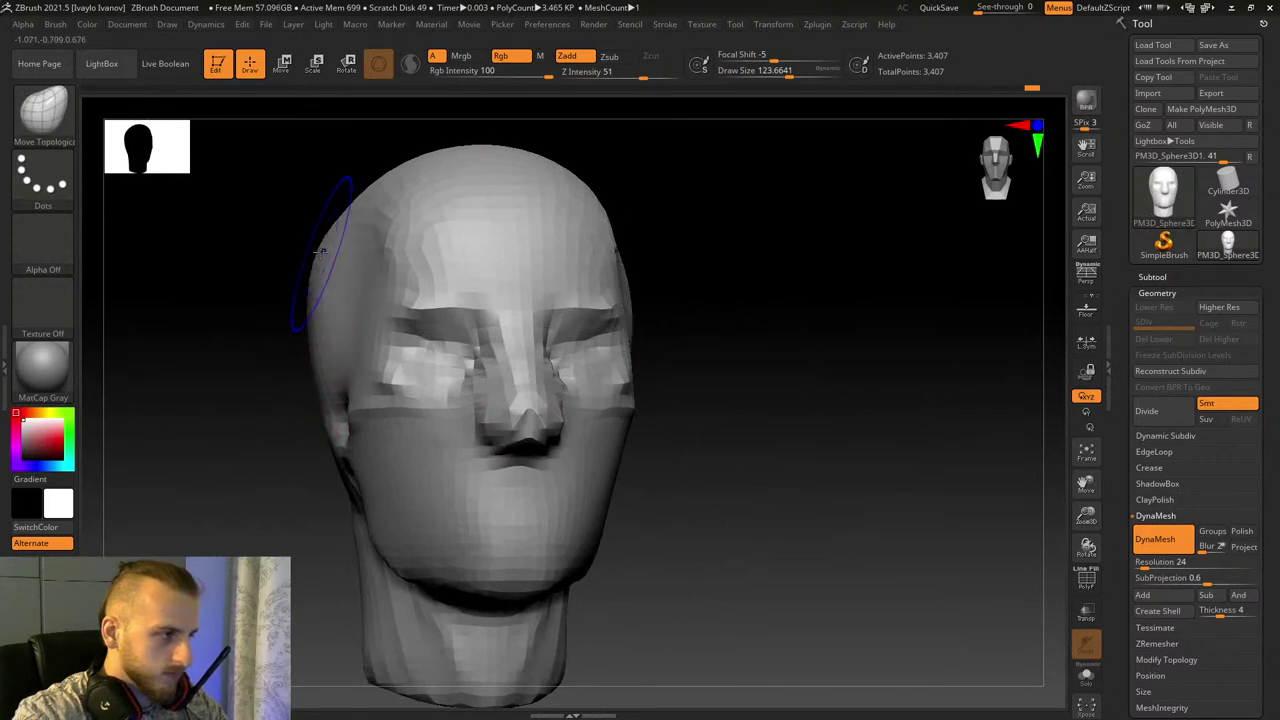
key(shift)
drag(248, 186, 320, 188)
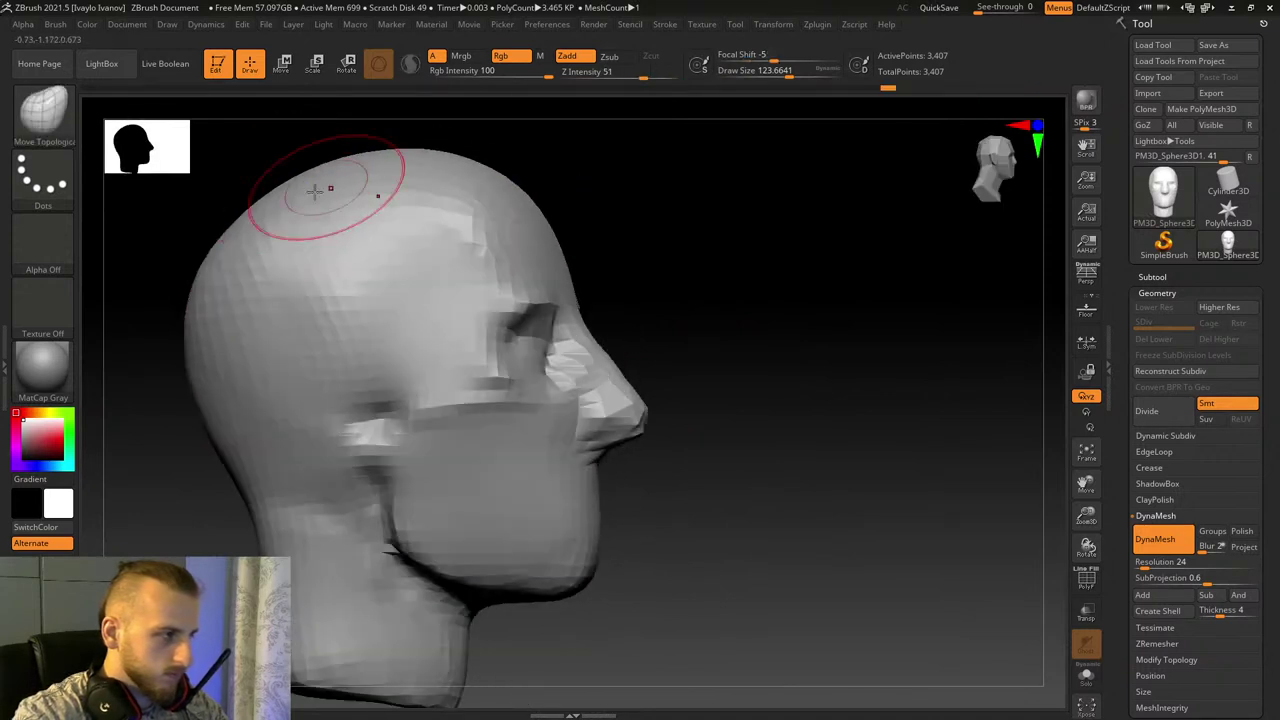
shift+drag(280, 232, 260, 238)
click(801, 71)
drag(800, 68, 796, 68)
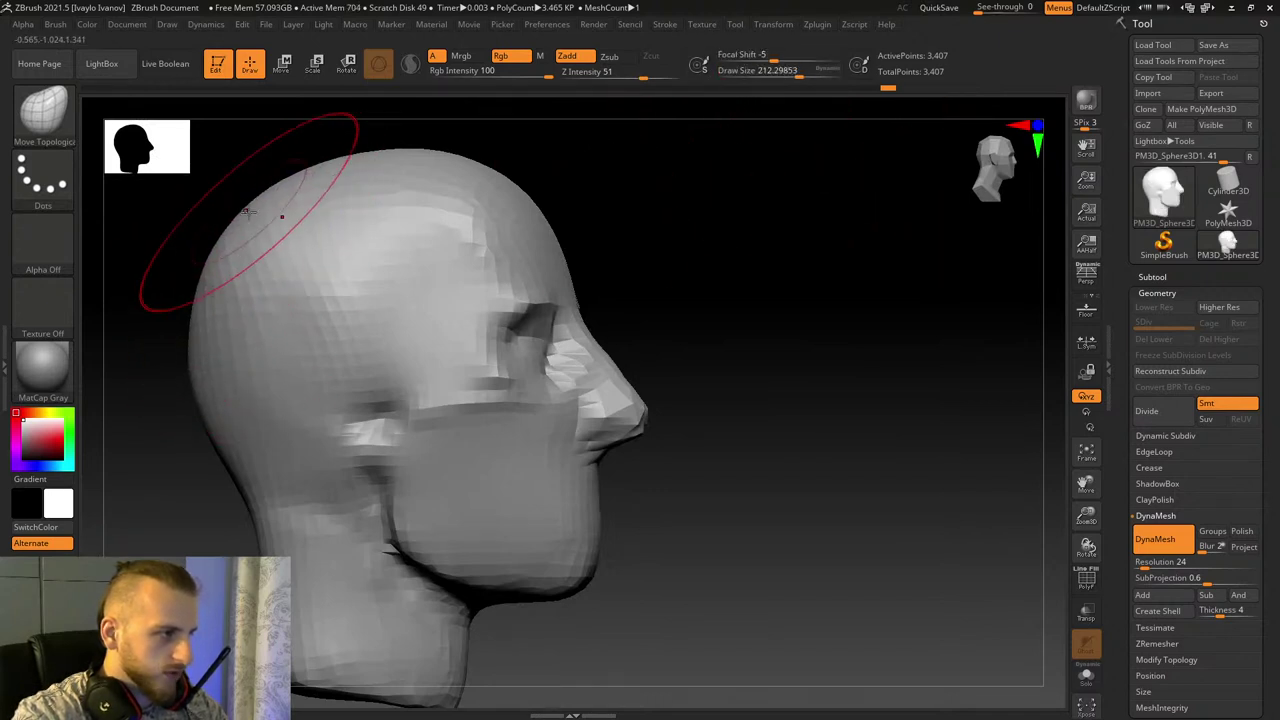
Step: Push the nape and base of the skull inward from the side at a draw size of about 212
drag(1083, 514, 1083, 530)
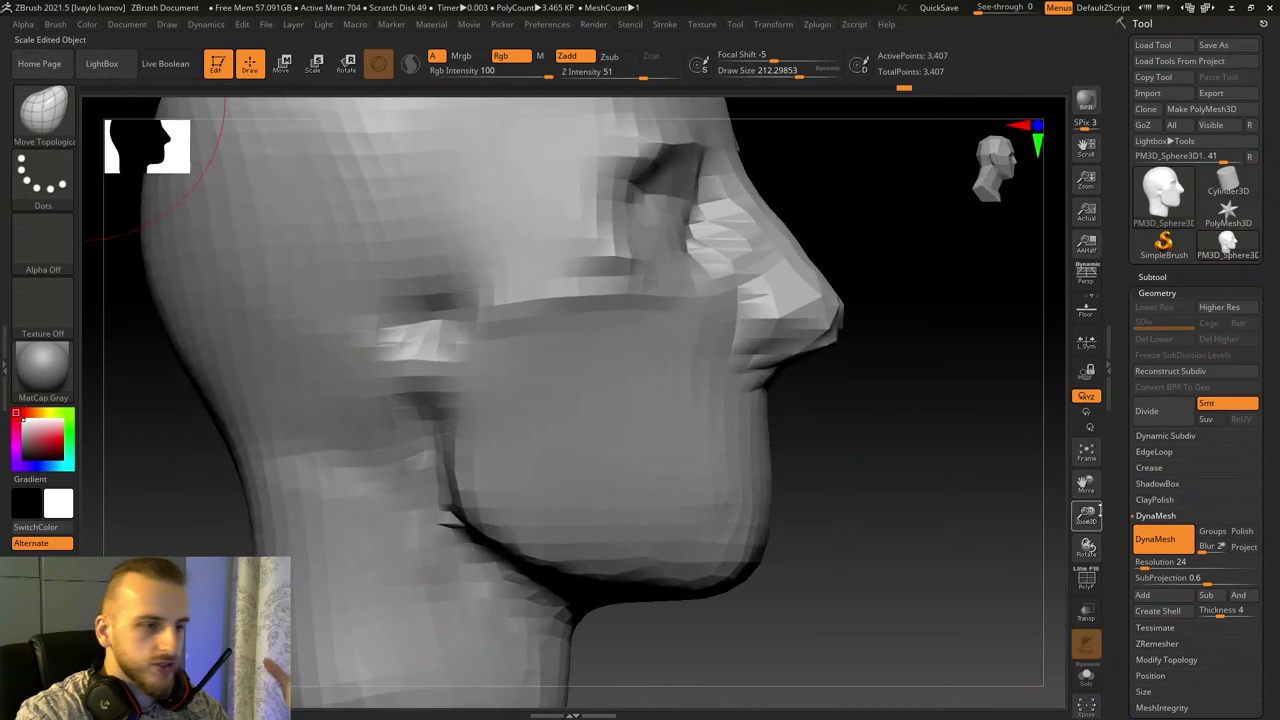
drag(1083, 486, 1121, 463)
drag(1083, 516, 1075, 496)
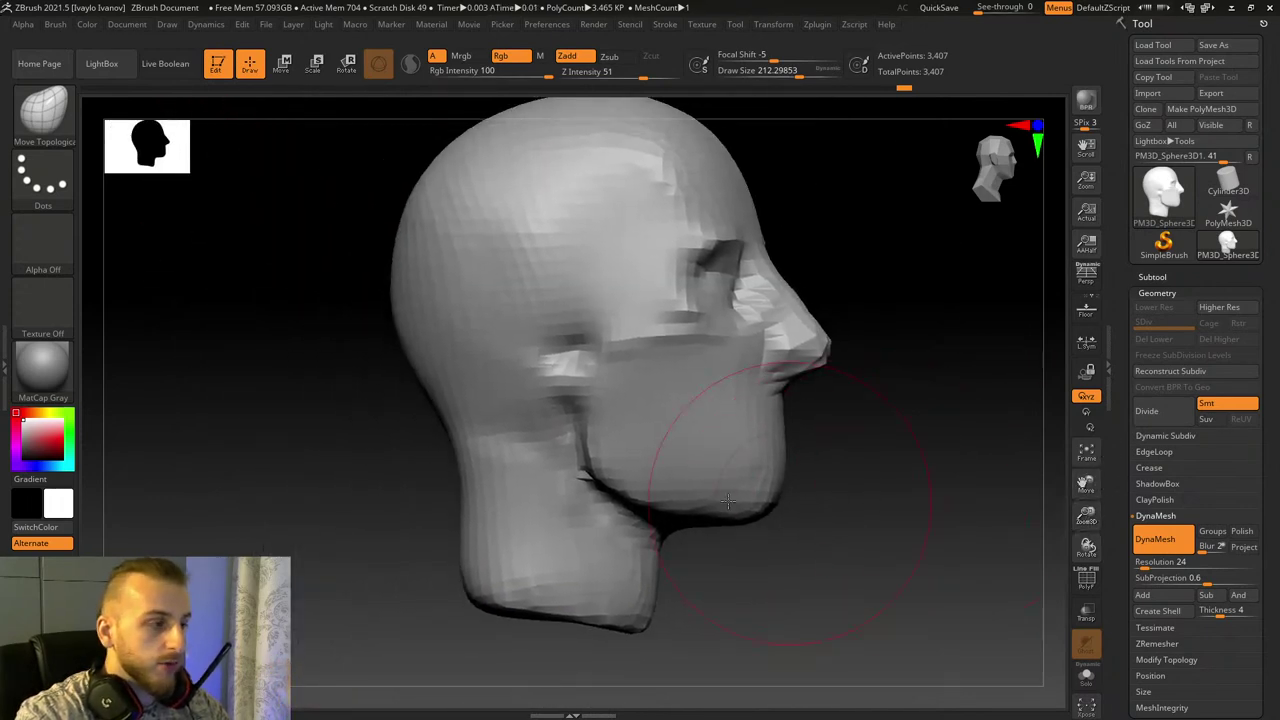
drag(421, 569, 446, 518)
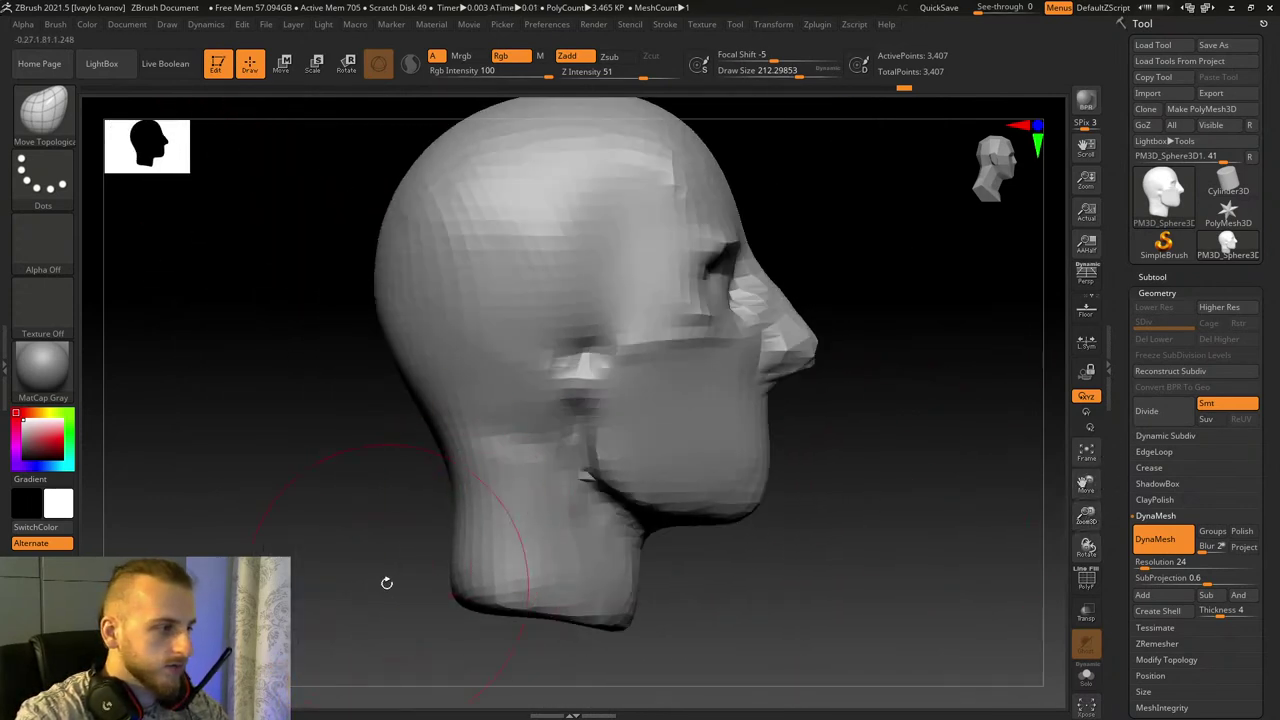
drag(386, 583, 455, 572)
drag(290, 525, 225, 530)
mouse_move(350, 565)
mouse_down()
mouse_move(385, 555)
mouse_move(366, 563)
mouse_up()
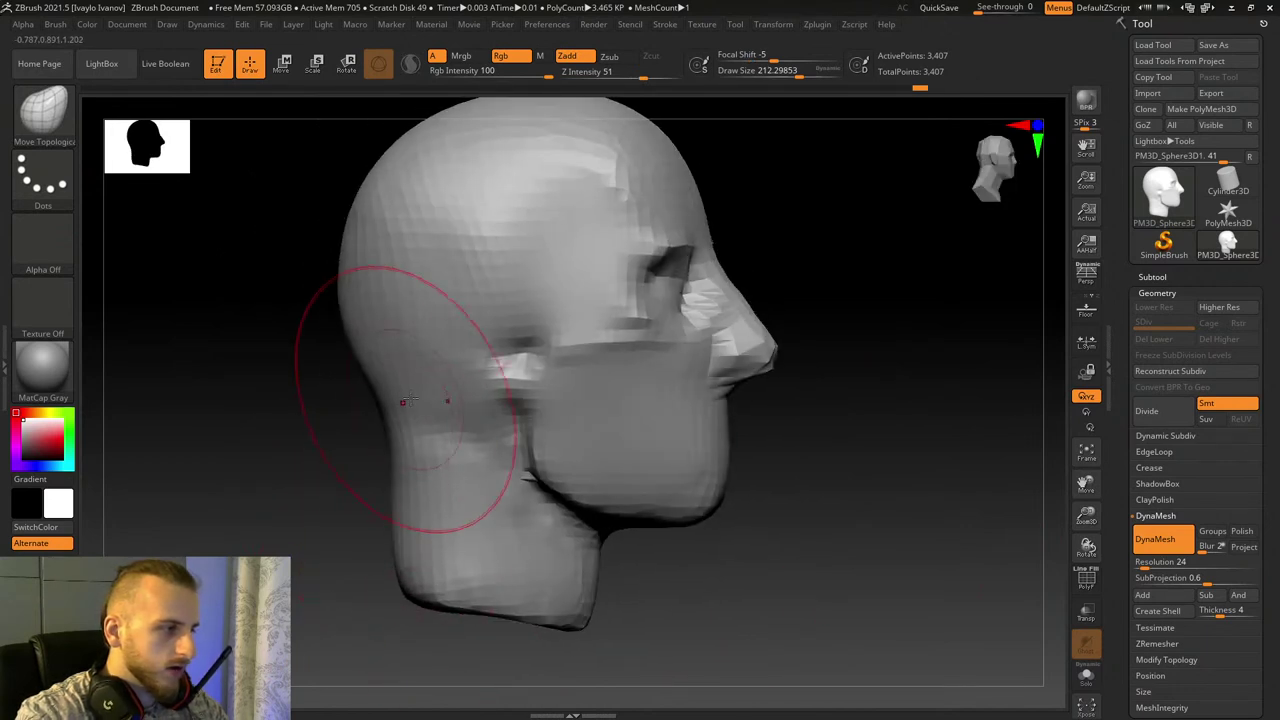
drag(354, 346, 376, 340)
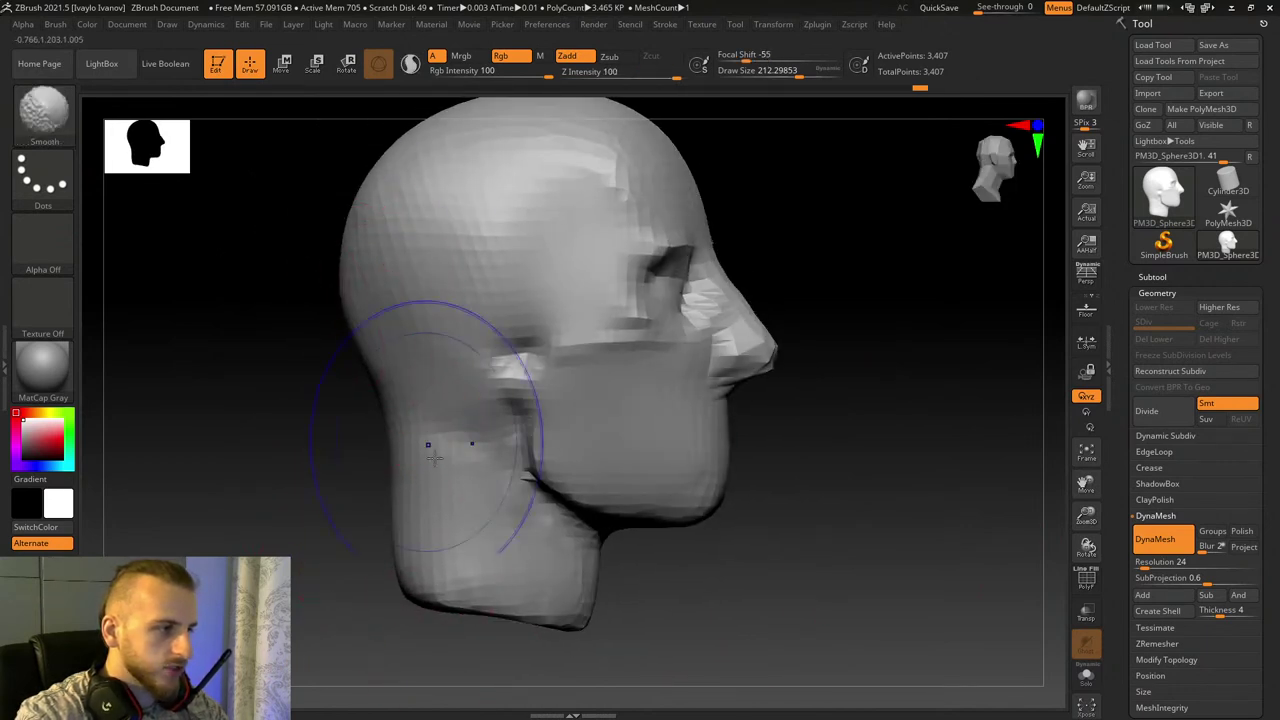
Step: Smooth the back of the skull, the temple and the ear area, reducing the draw size to about 133
mouse_move(676, 626)
mouse_down()
mouse_move(620, 635)
mouse_move(636, 636)
mouse_move(415, 245)
mouse_up()
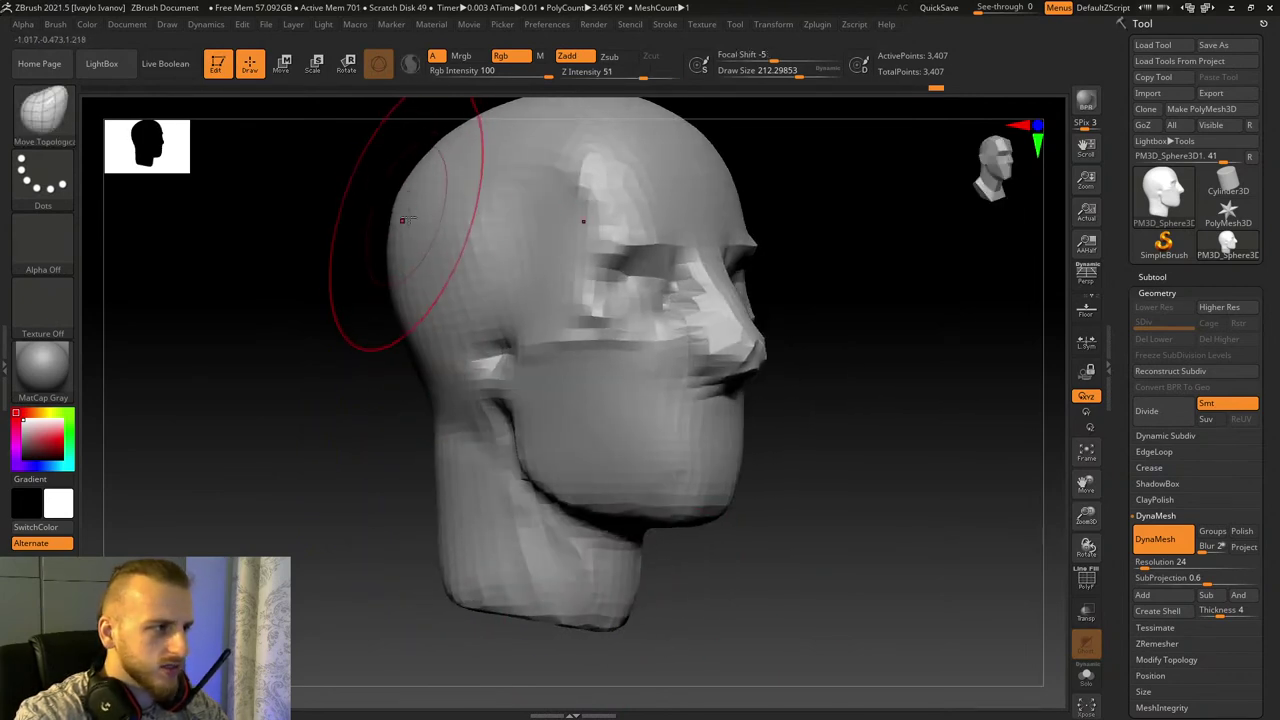
key(shift)
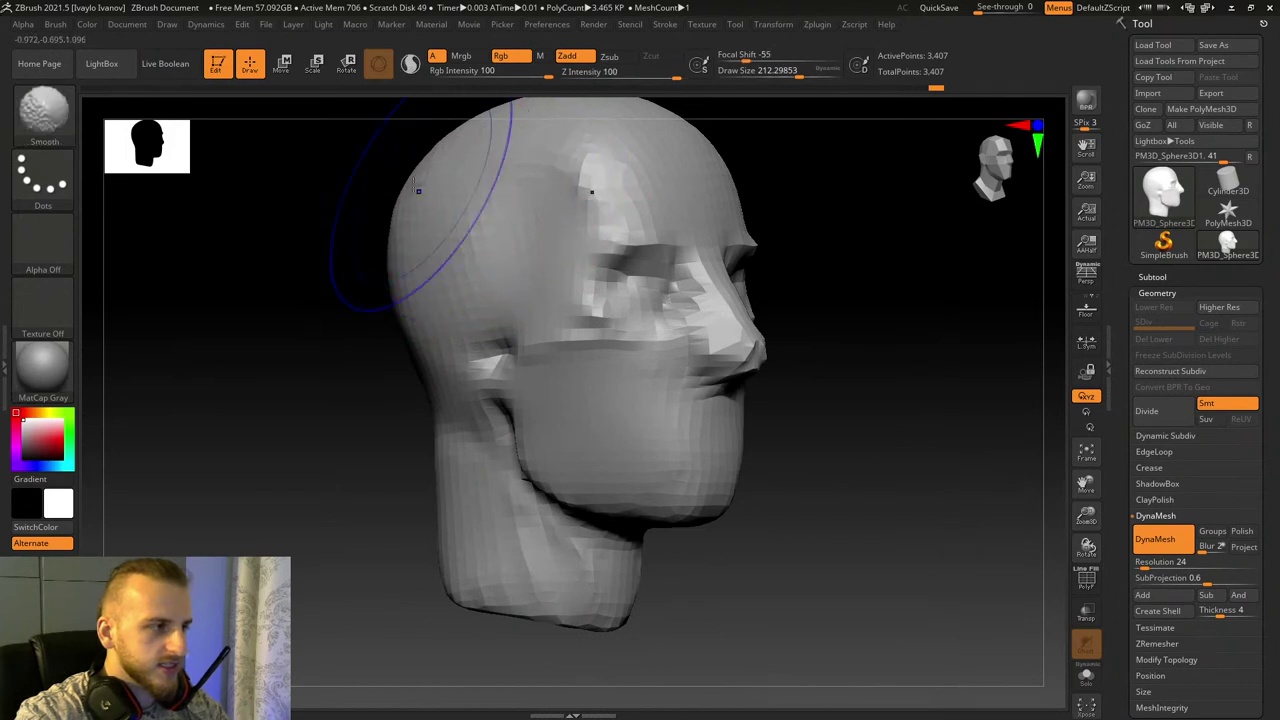
click(790, 73)
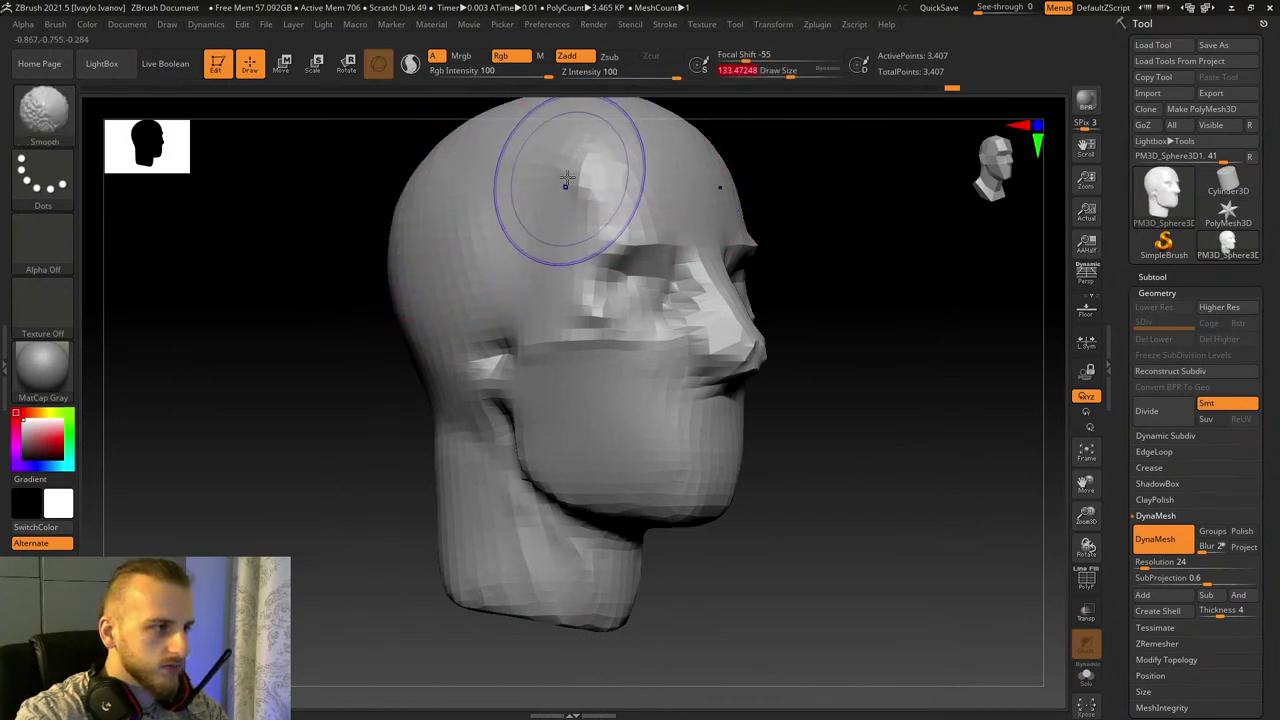
mouse_move(566, 186)
shift+mouse_down()
mouse_move(587, 187)
mouse_move(537, 204)
shift+mouse_up()
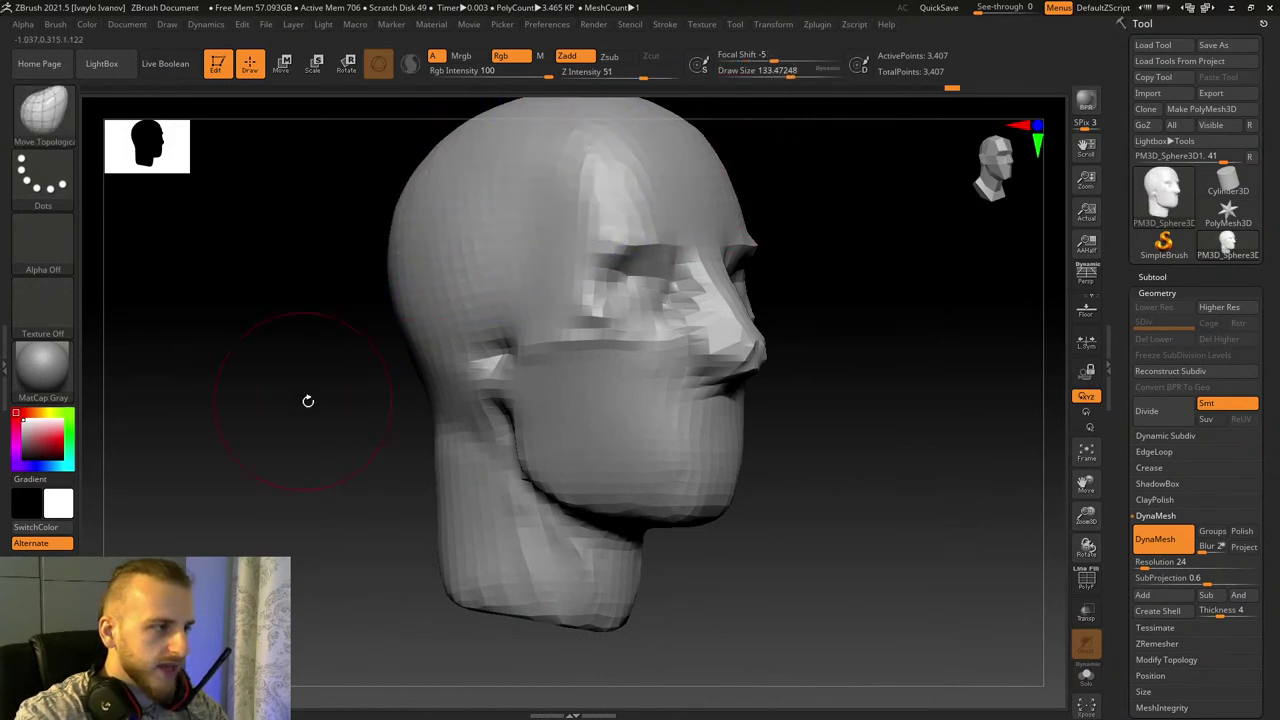
drag(306, 400, 342, 400)
shift+drag(517, 390, 506, 398)
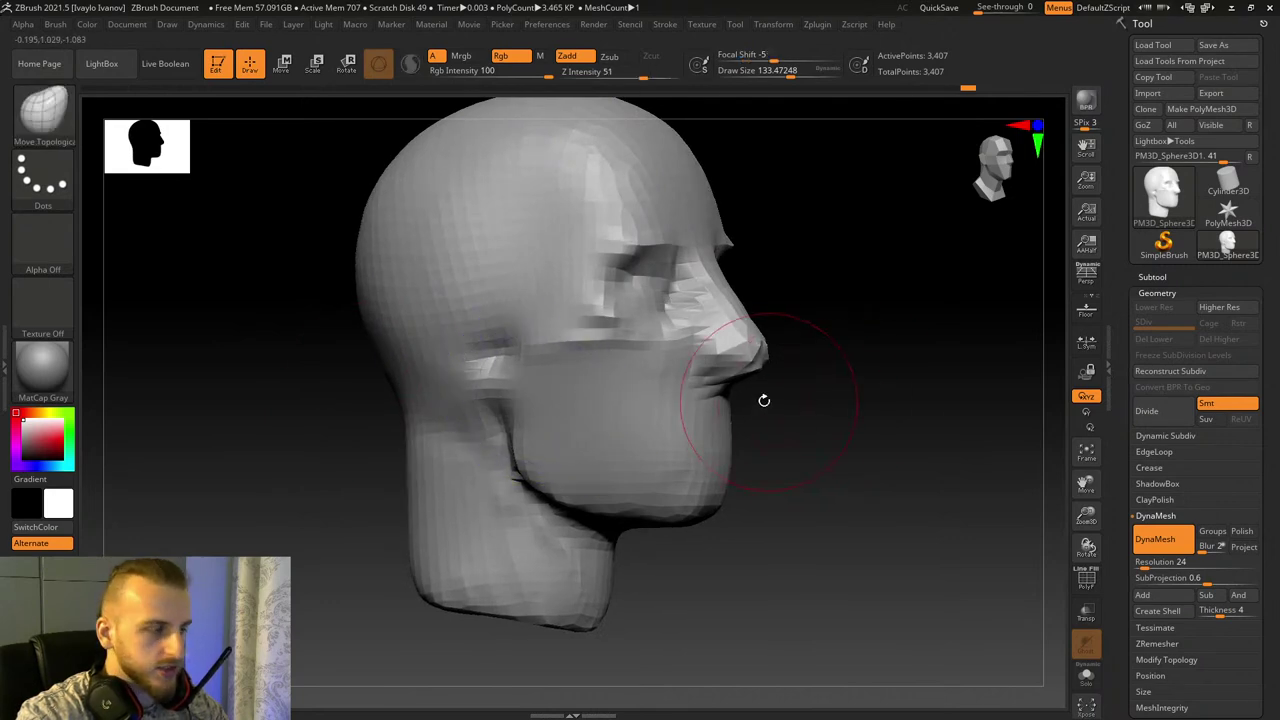
Step: Adjust the Move Topological brush's focal shift to -4 and lightly smooth the side of the chin
drag(764, 400, 765, 478)
drag(1083, 520, 1084, 556)
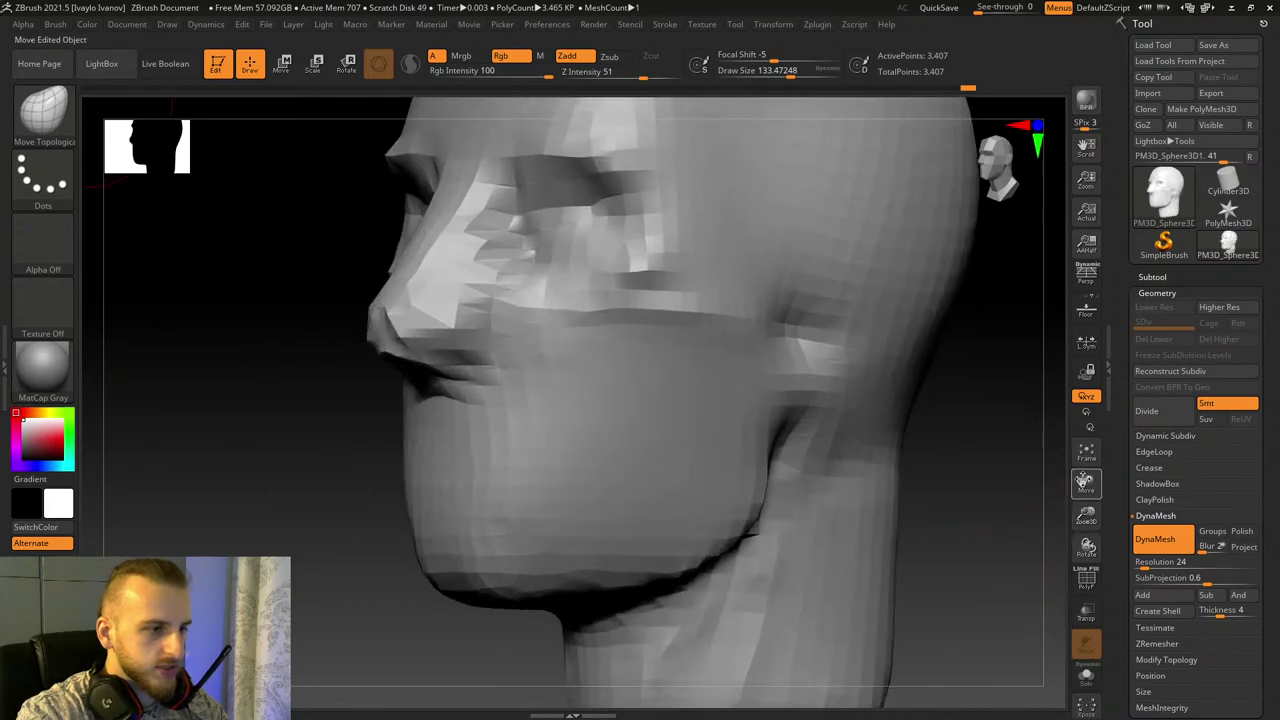
drag(1083, 481, 984, 484)
mouse_move(978, 485)
mouse_down()
mouse_move(929, 500)
mouse_move(951, 497)
mouse_move(963, 580)
mouse_move(931, 400)
mouse_move(953, 472)
mouse_move(974, 466)
mouse_move(920, 514)
mouse_move(875, 514)
mouse_move(868, 500)
mouse_up()
click(800, 73)
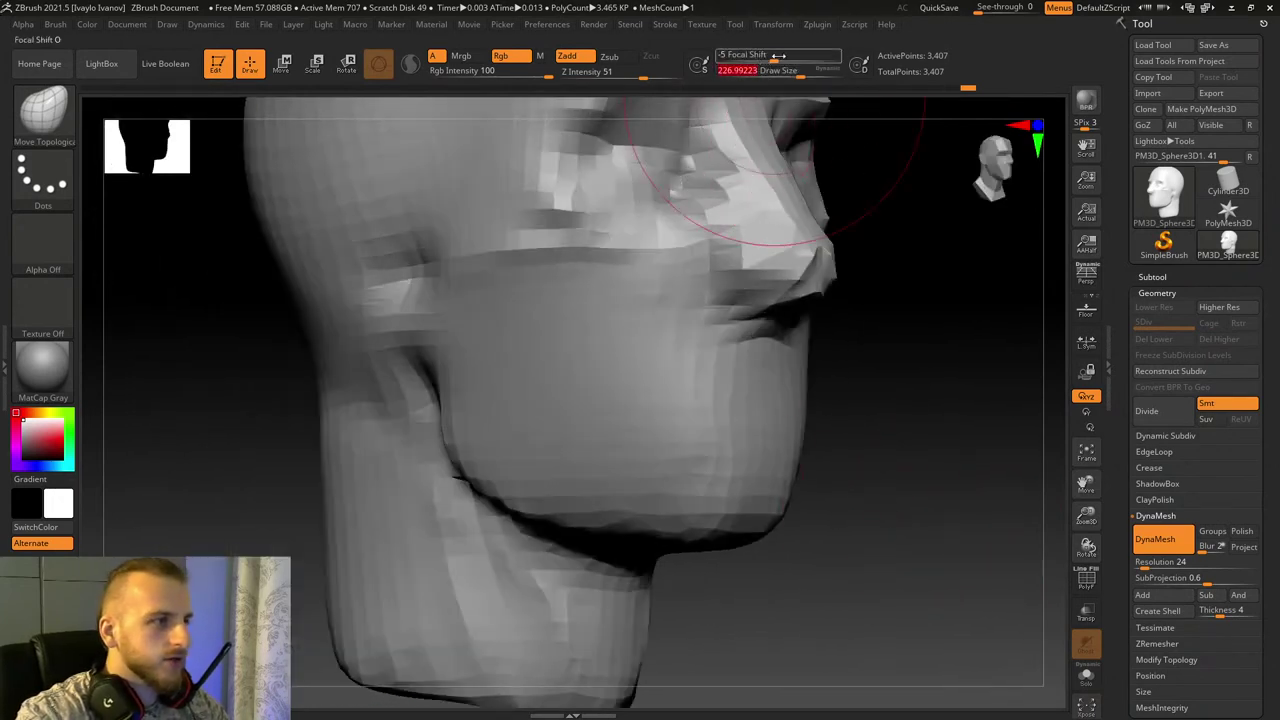
drag(778, 57, 770, 57)
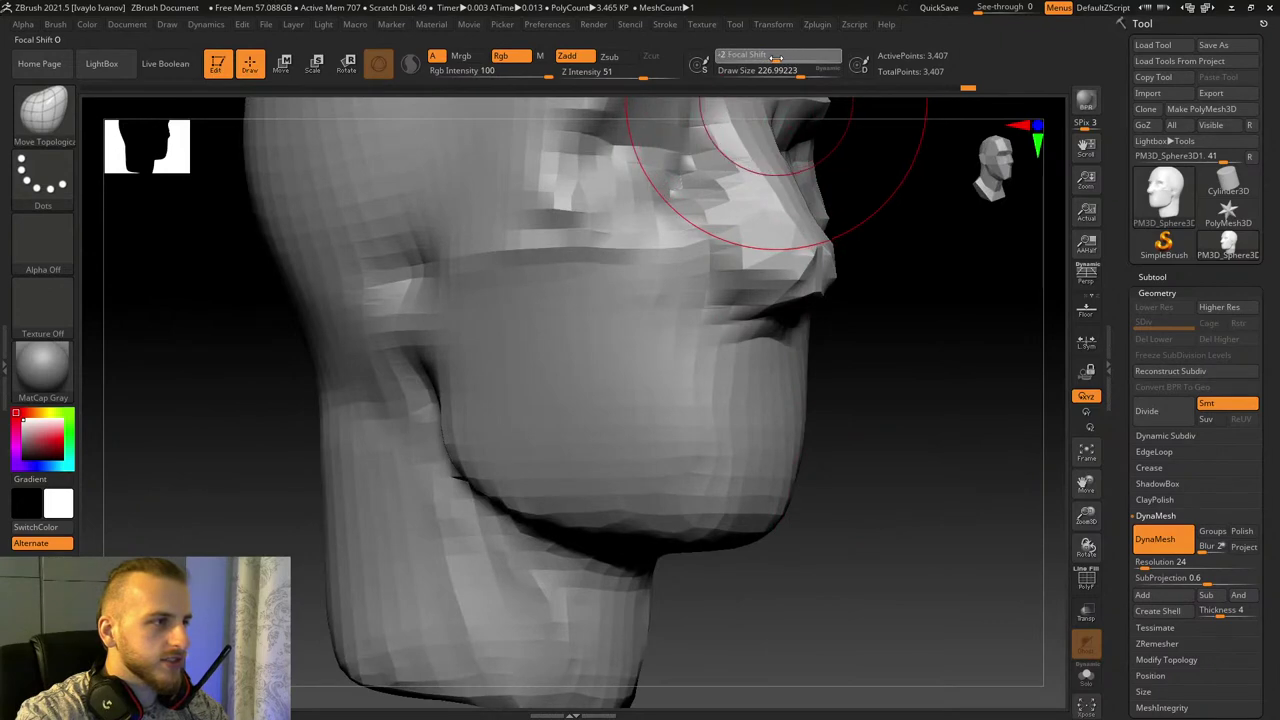
click(42, 113)
shift+drag(741, 503, 726, 495)
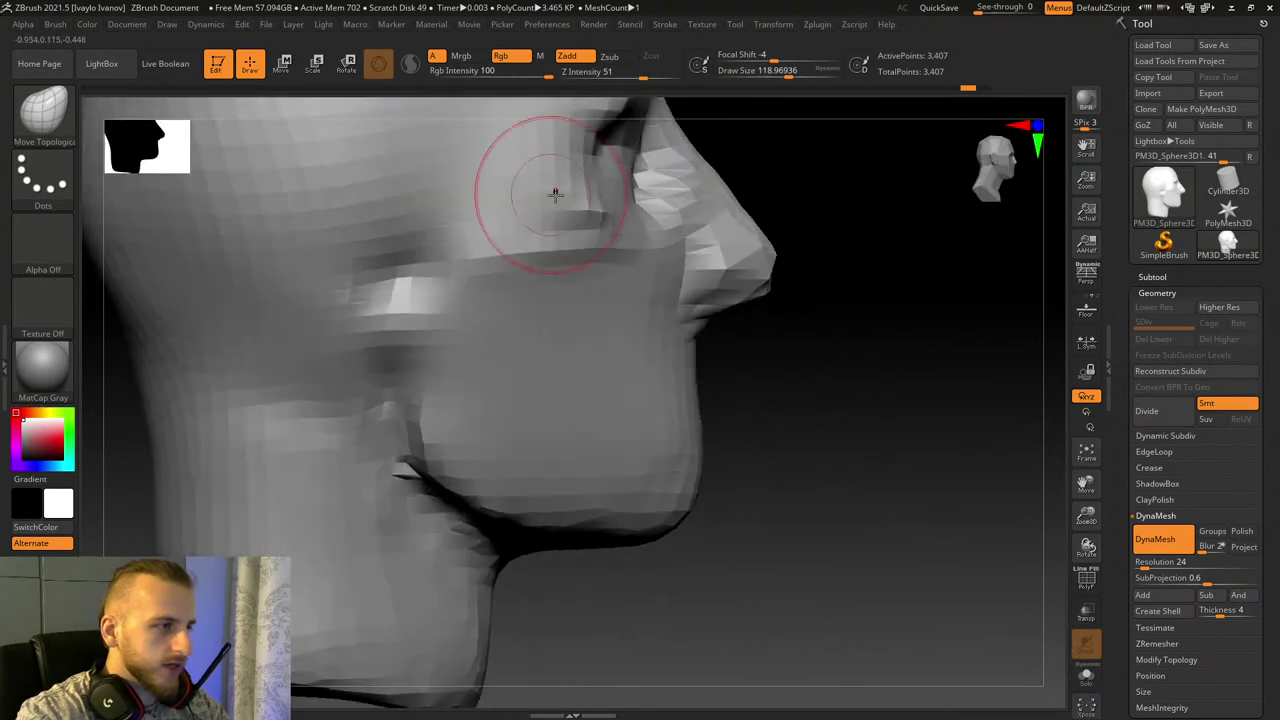
Step: Pull back and smooth the outer rim of the eye sockets at a draw size of about 119
drag(925, 382, 730, 405)
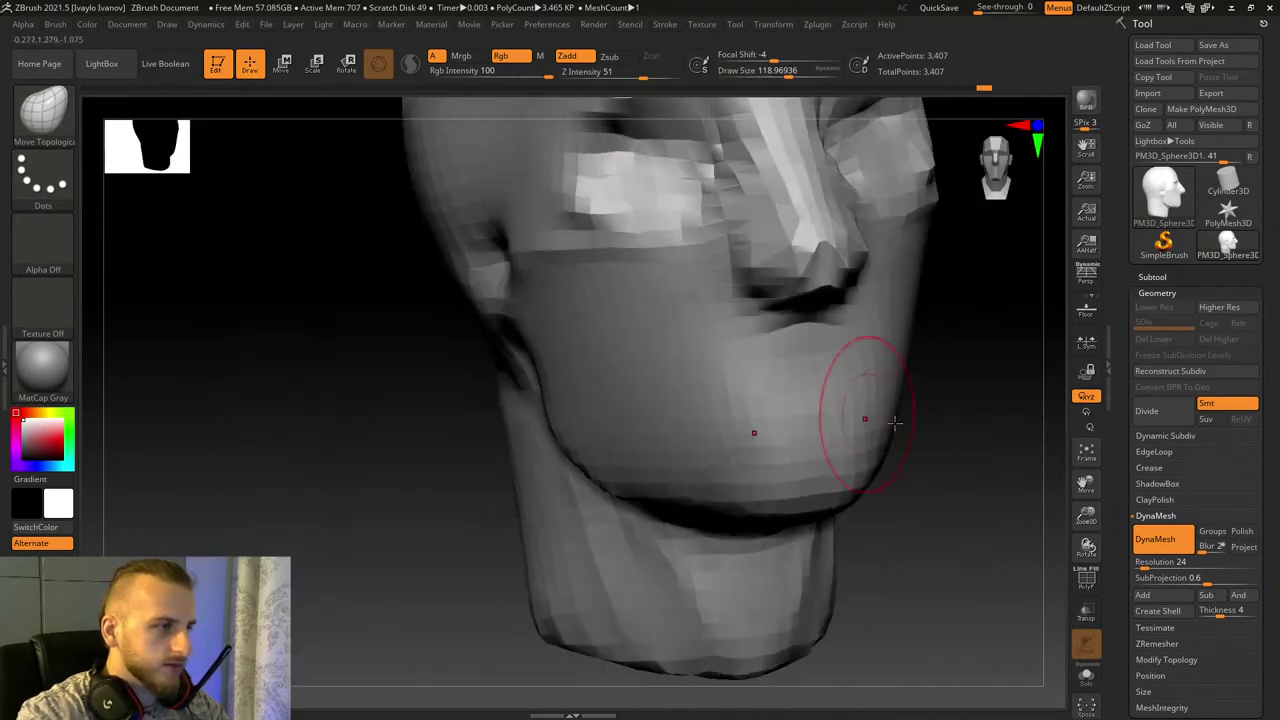
mouse_move(1083, 481)
mouse_down()
mouse_move(1049, 526)
mouse_move(950, 520)
mouse_up()
drag(571, 317, 574, 326)
shift+drag(254, 420, 340, 438)
drag(636, 323, 628, 325)
drag(900, 330, 740, 345)
shift+drag(606, 340, 592, 336)
Step: Refine the outer brow and the cheekbone edge around the eye sockets from three-quarter view
drag(372, 386, 429, 388)
drag(662, 318, 636, 286)
drag(557, 331, 563, 341)
drag(347, 470, 510, 482)
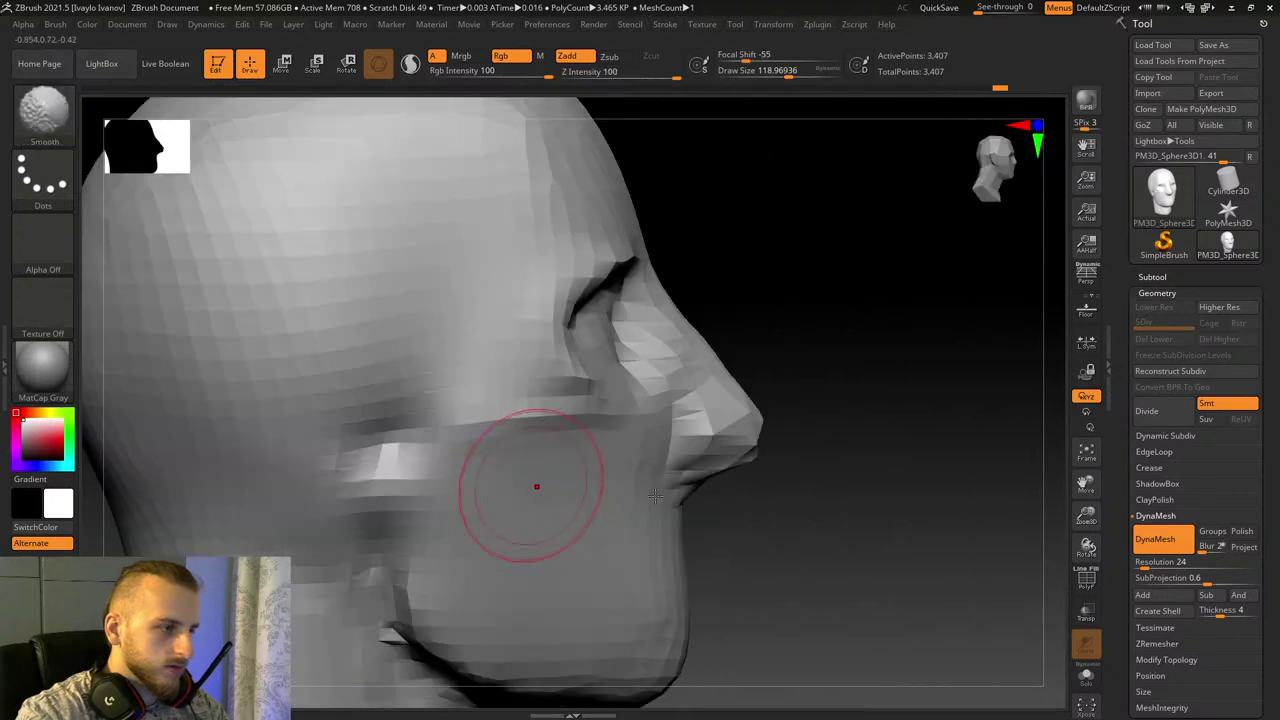
drag(1089, 484, 1120, 328)
drag(994, 434, 848, 442)
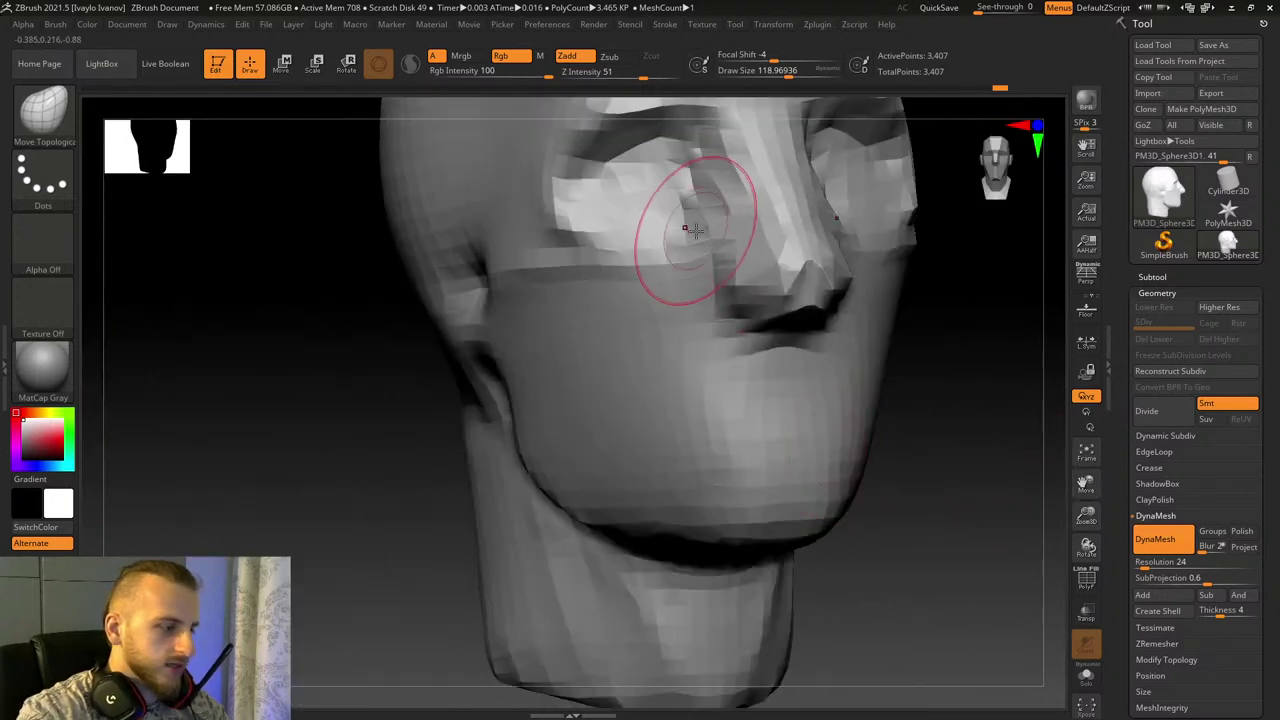
key(b)
key(h)
key(p)
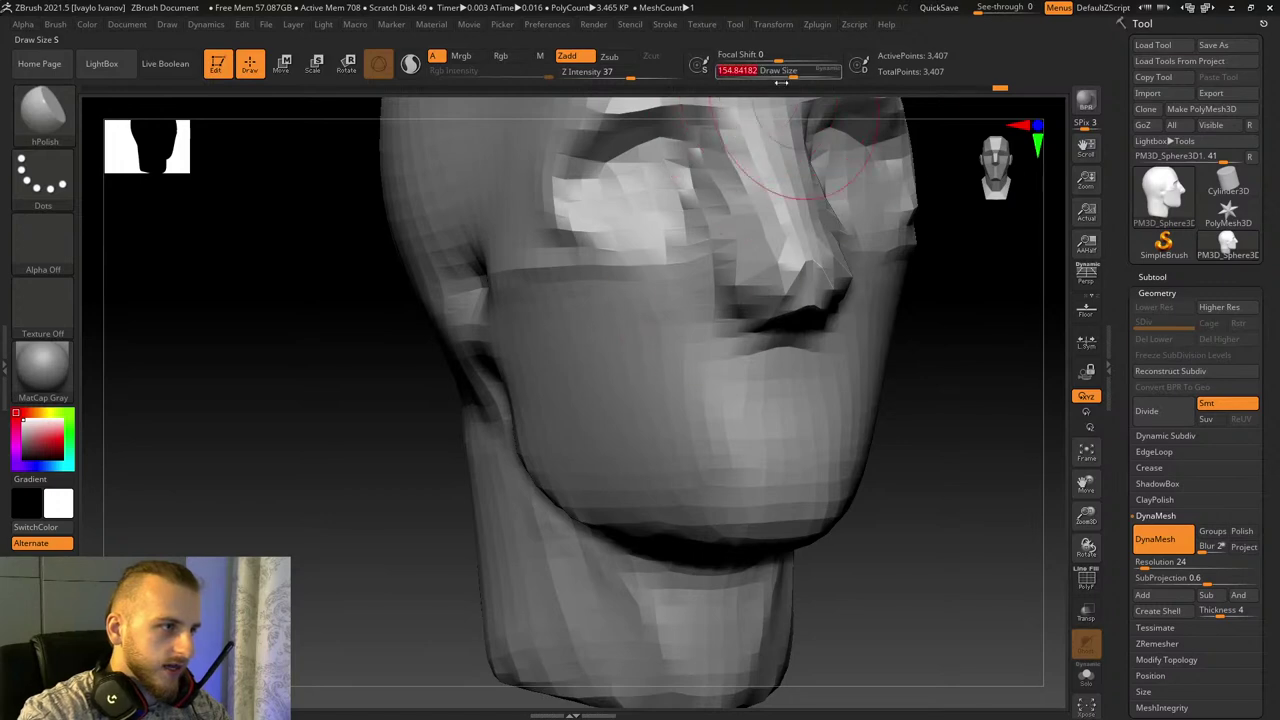
Step: Carve the hollows below the cheekbones with the ClayBuildup brush at a draw size of about 192
key(b)
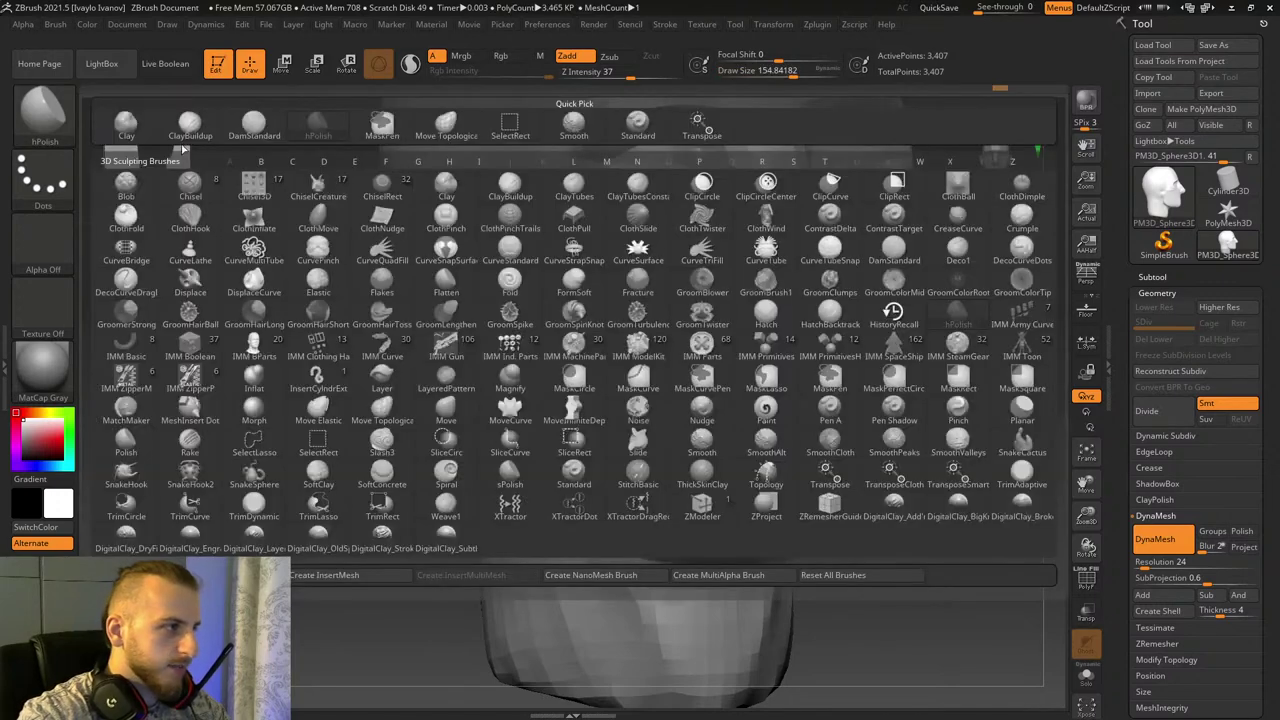
key(c)
key(b)
mouse_move(553, 322)
mouse_down()
mouse_move(591, 289)
mouse_move(569, 266)
mouse_move(620, 292)
mouse_move(626, 281)
mouse_move(575, 235)
mouse_move(550, 310)
mouse_up()
drag(985, 520, 860, 522)
drag(694, 423, 745, 405)
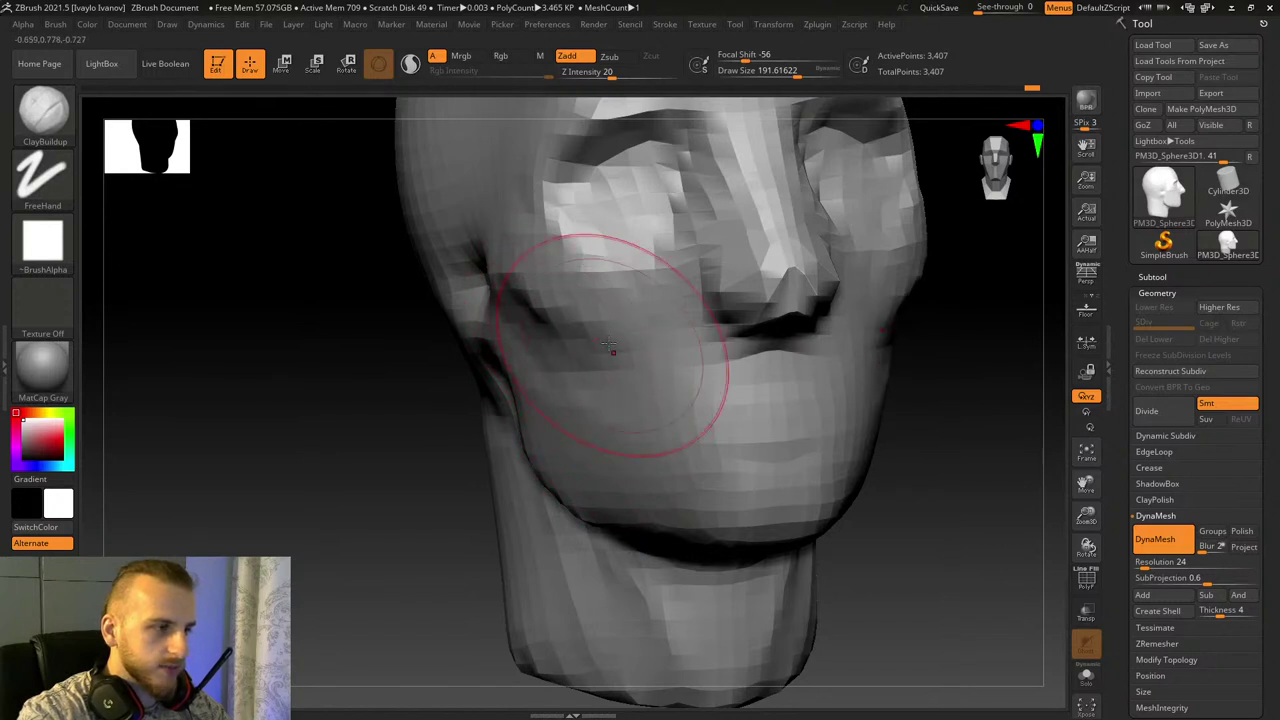
drag(606, 337, 722, 335)
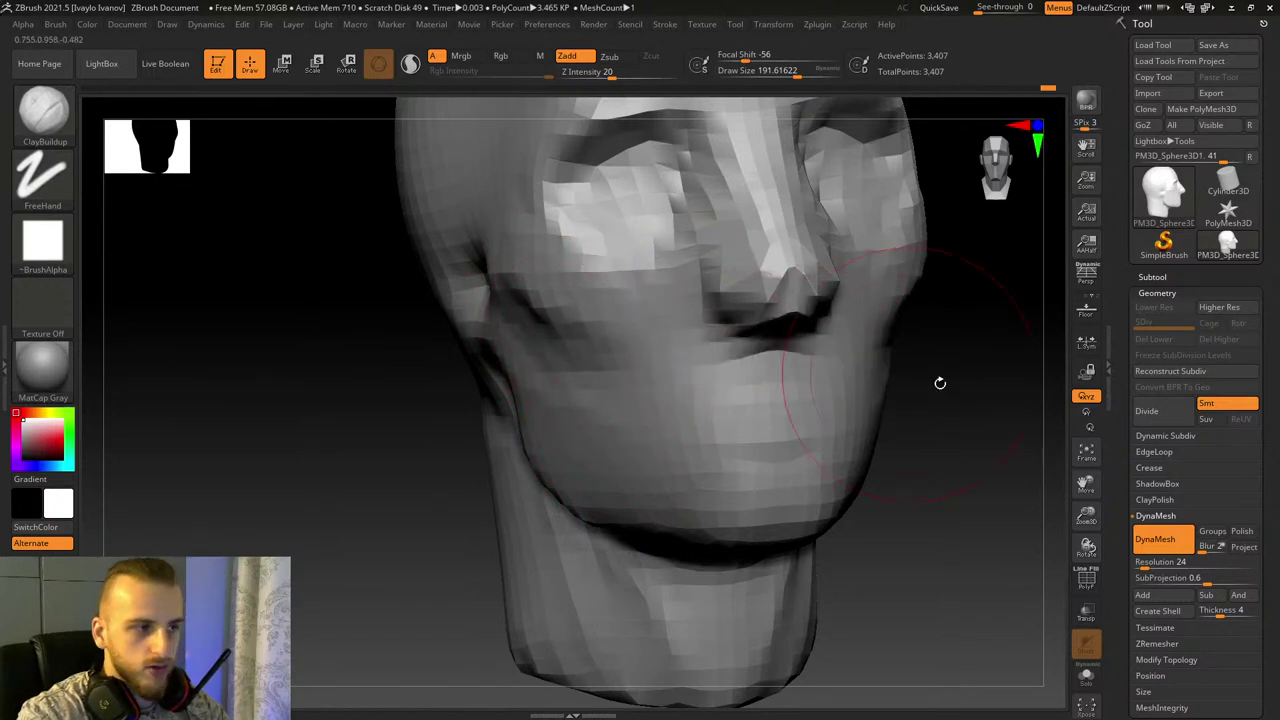
Step: Extend the cheek hollows diagonally down toward the mouth corners with ClayBuildup at a draw size of about 155
drag(930, 414, 871, 312)
drag(805, 72, 799, 72)
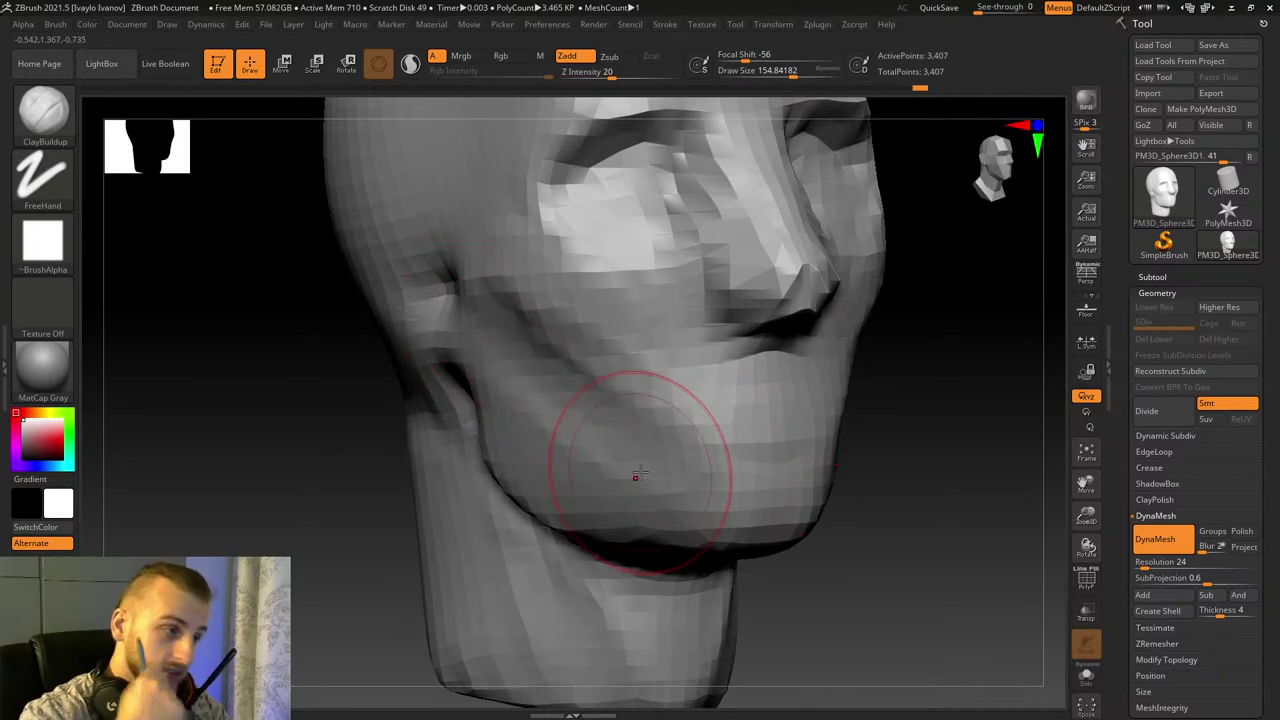
drag(640, 406, 685, 437)
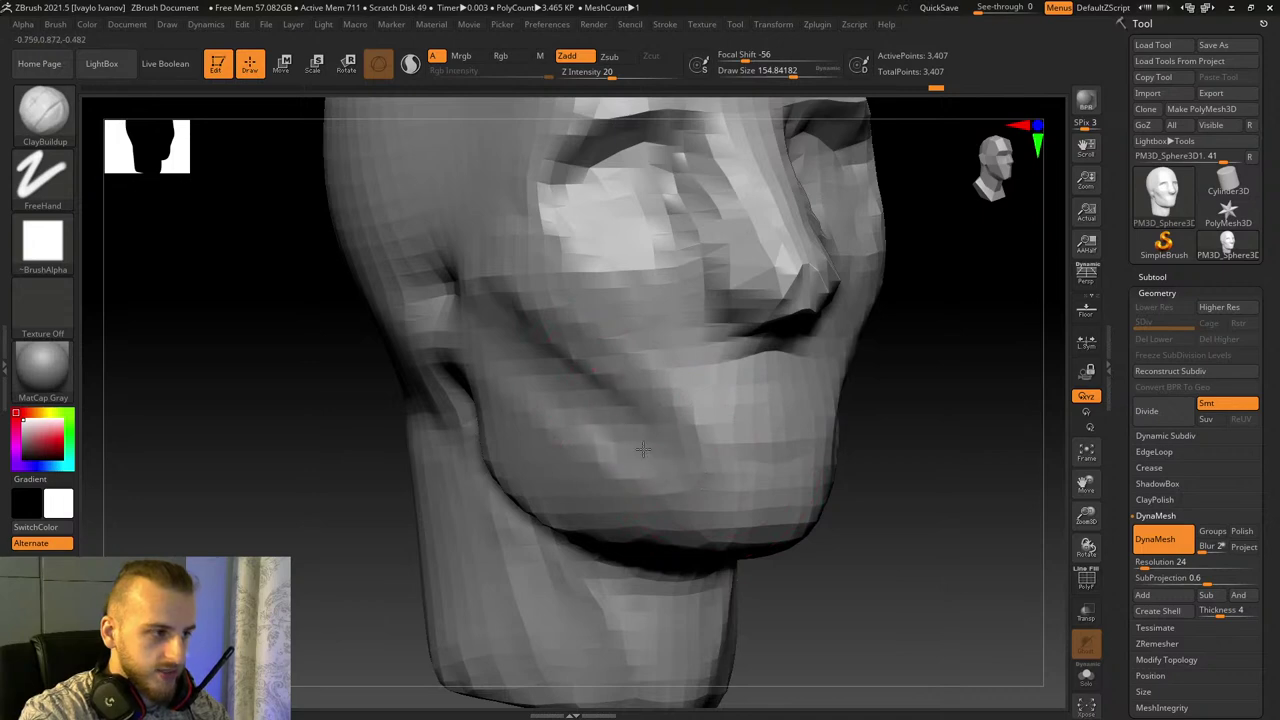
Step: Flatten the sides of the jaw below the cheek hollows with the hPolish brush at a draw size of about 172
key(b)
key(h)
key(p)
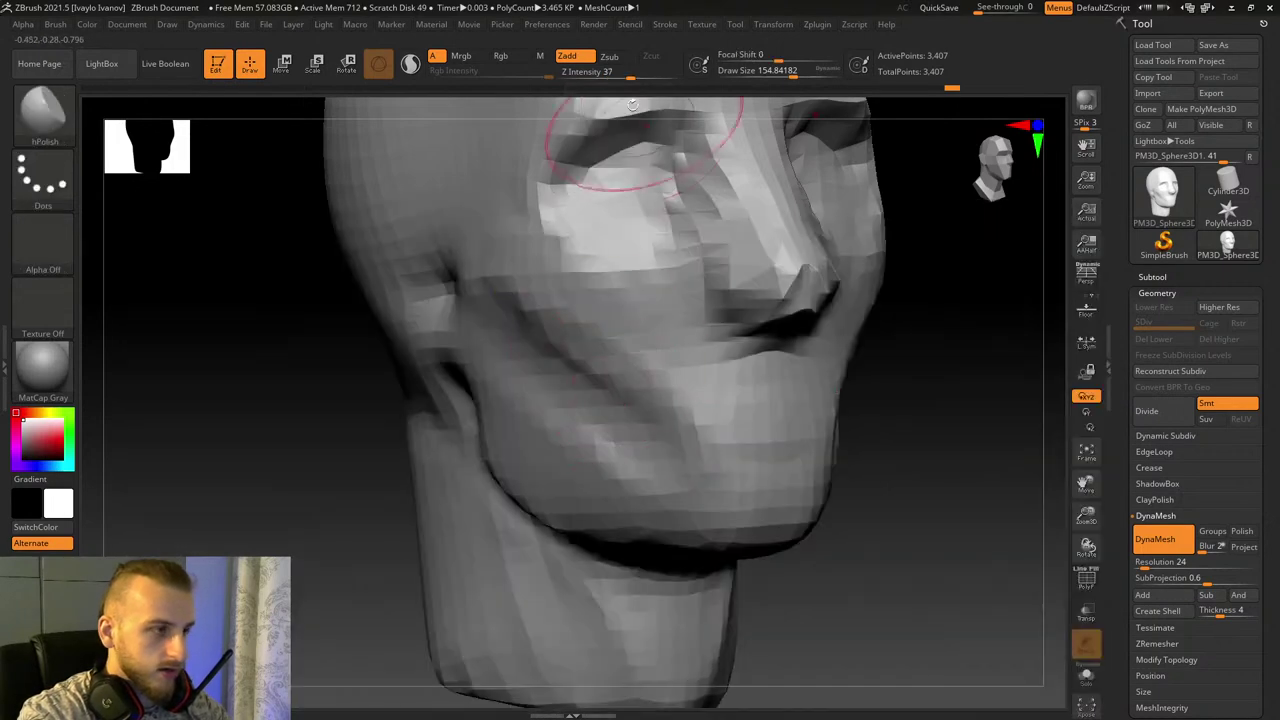
drag(778, 74, 782, 74)
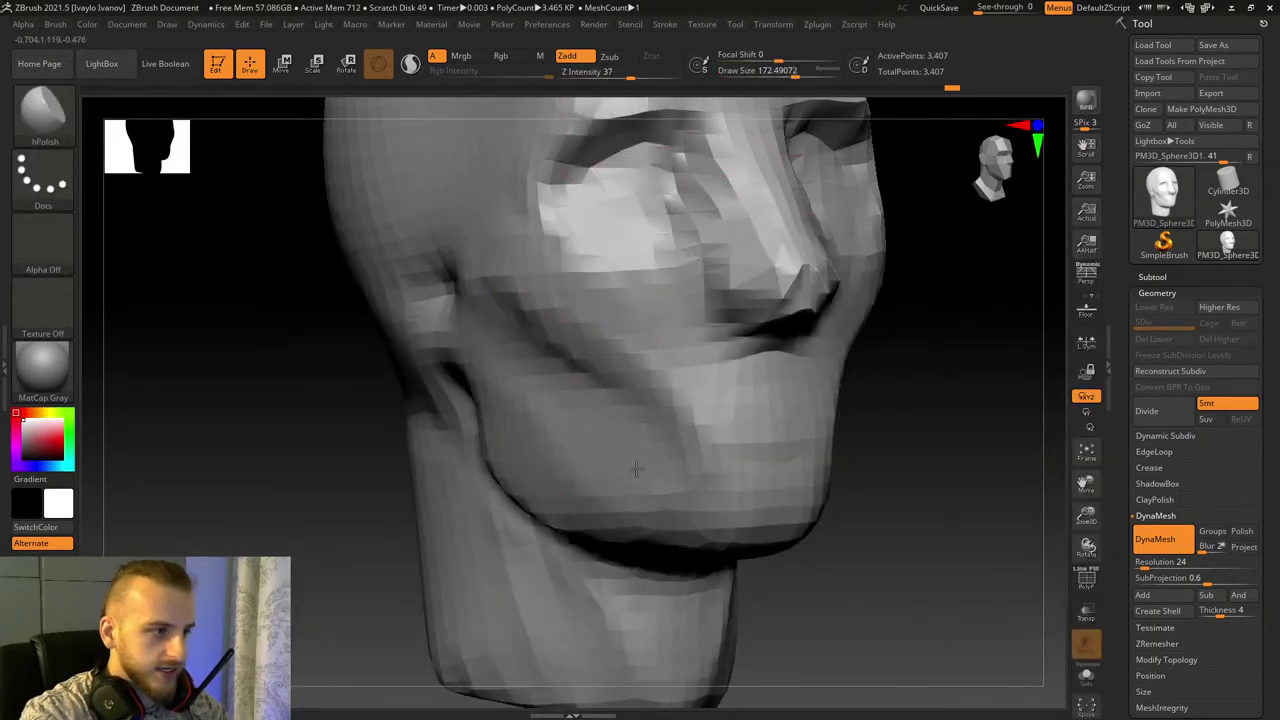
drag(929, 488, 794, 412)
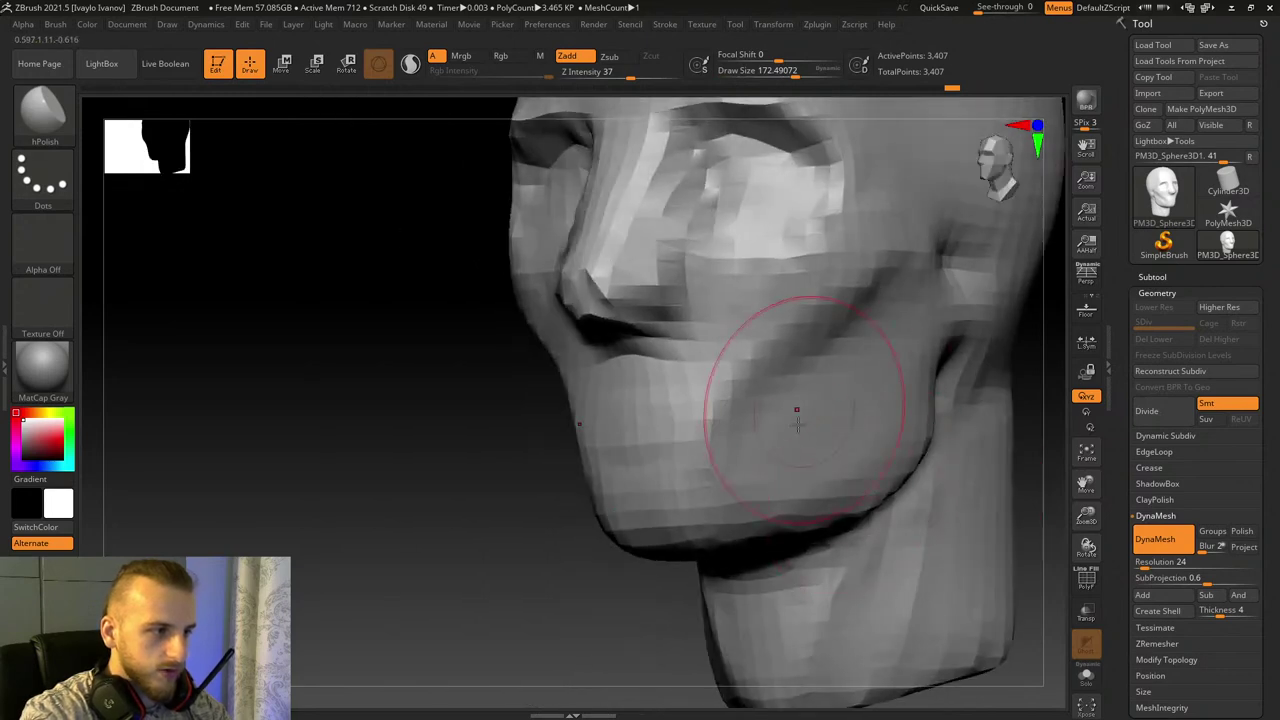
drag(430, 420, 815, 430)
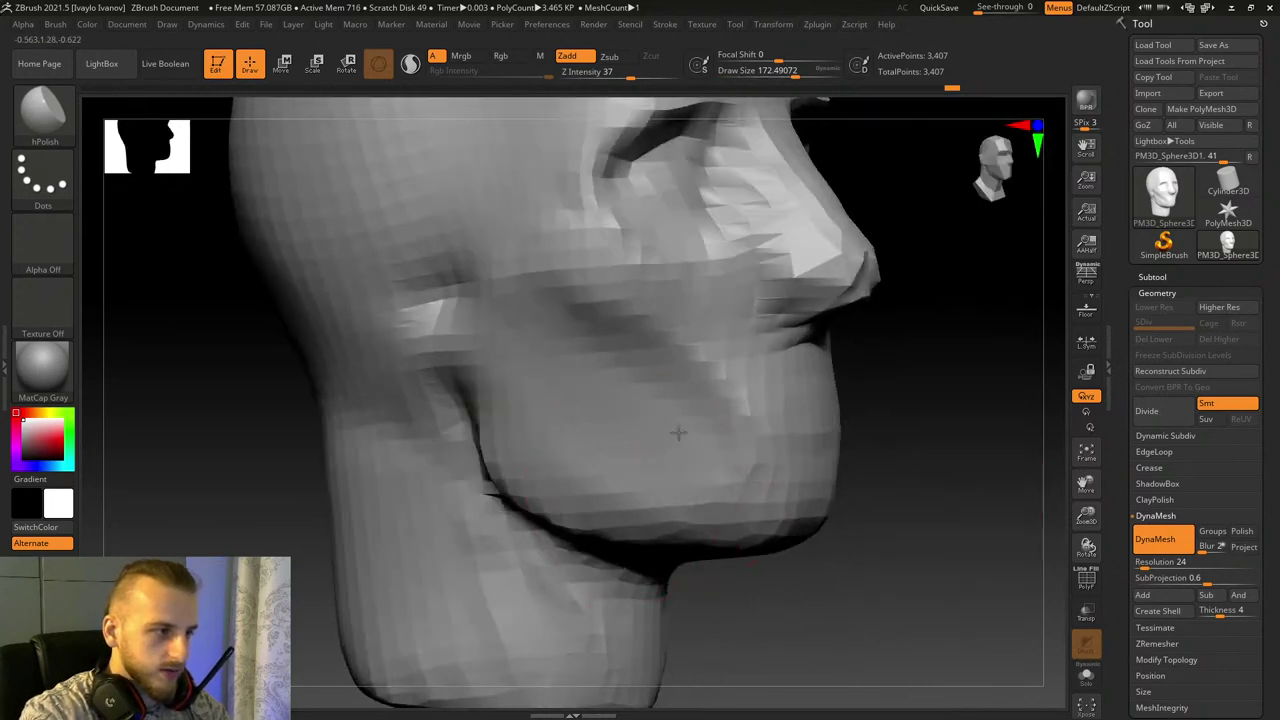
Step: Remesh the head with DynaMesh at a resolution of 64
click(52, 122)
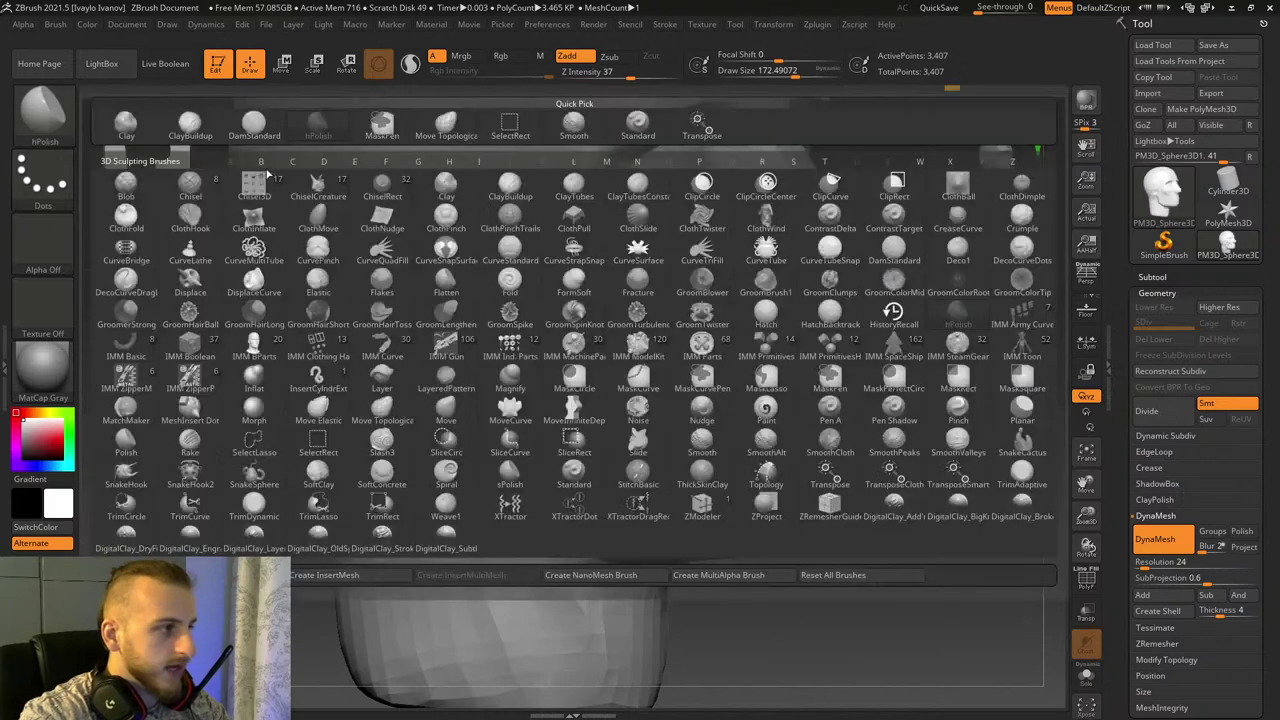
click(188, 127)
mouse_move(940, 450)
mouse_down()
mouse_move(815, 420)
mouse_move(805, 363)
mouse_move(815, 480)
mouse_up()
drag(743, 371, 772, 509)
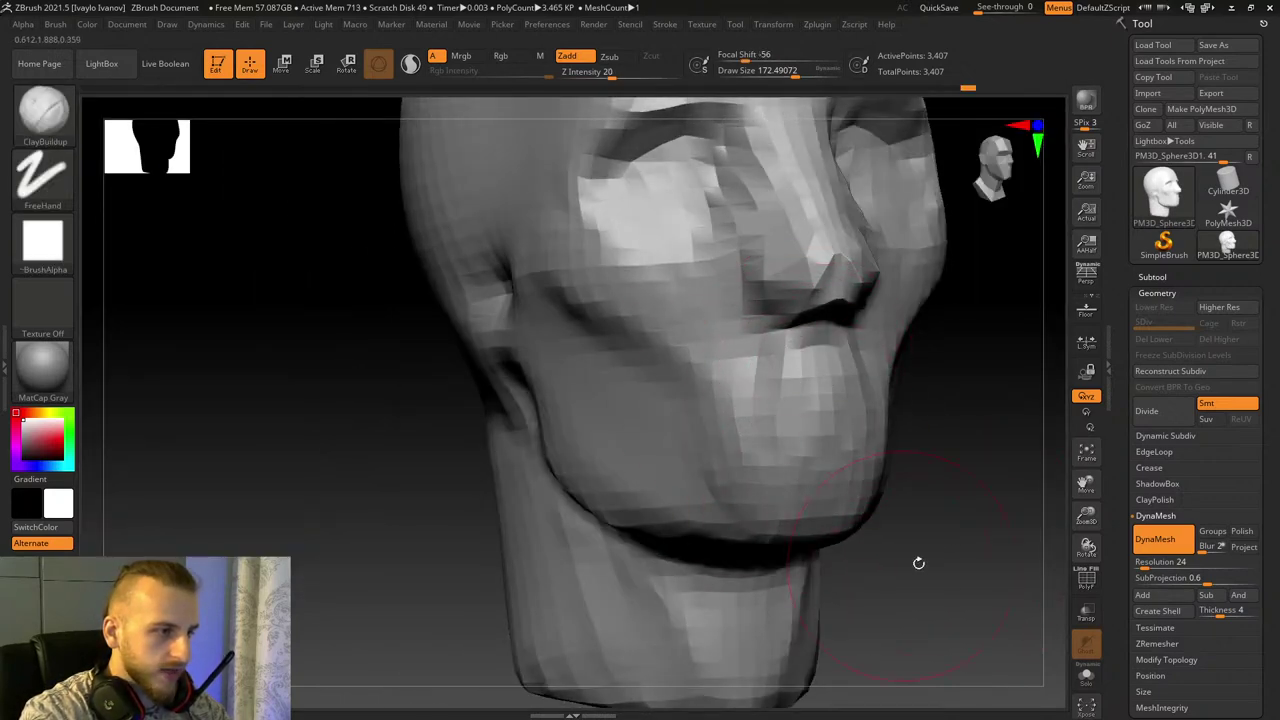
mouse_move(918, 563)
right_down()
mouse_move(974, 543)
mouse_move(997, 472)
right_up()
drag(1090, 510, 1090, 540)
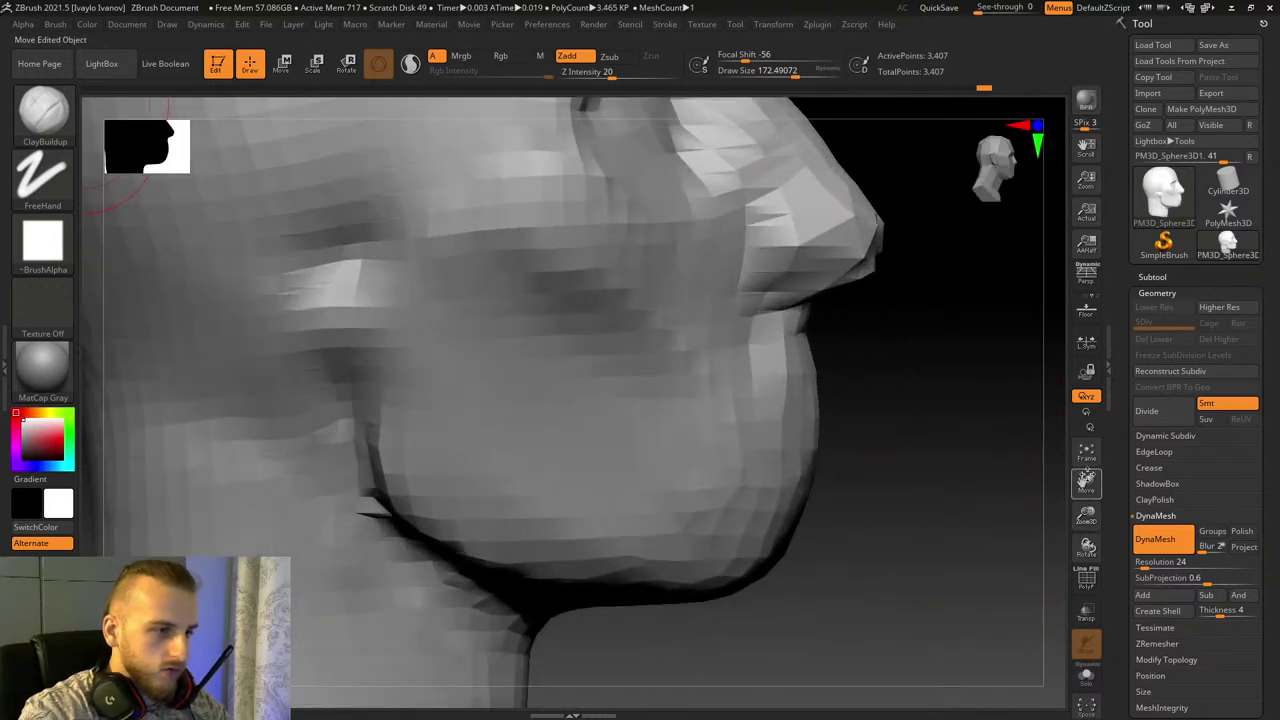
drag(1088, 482, 905, 480)
drag(1097, 508, 1097, 490)
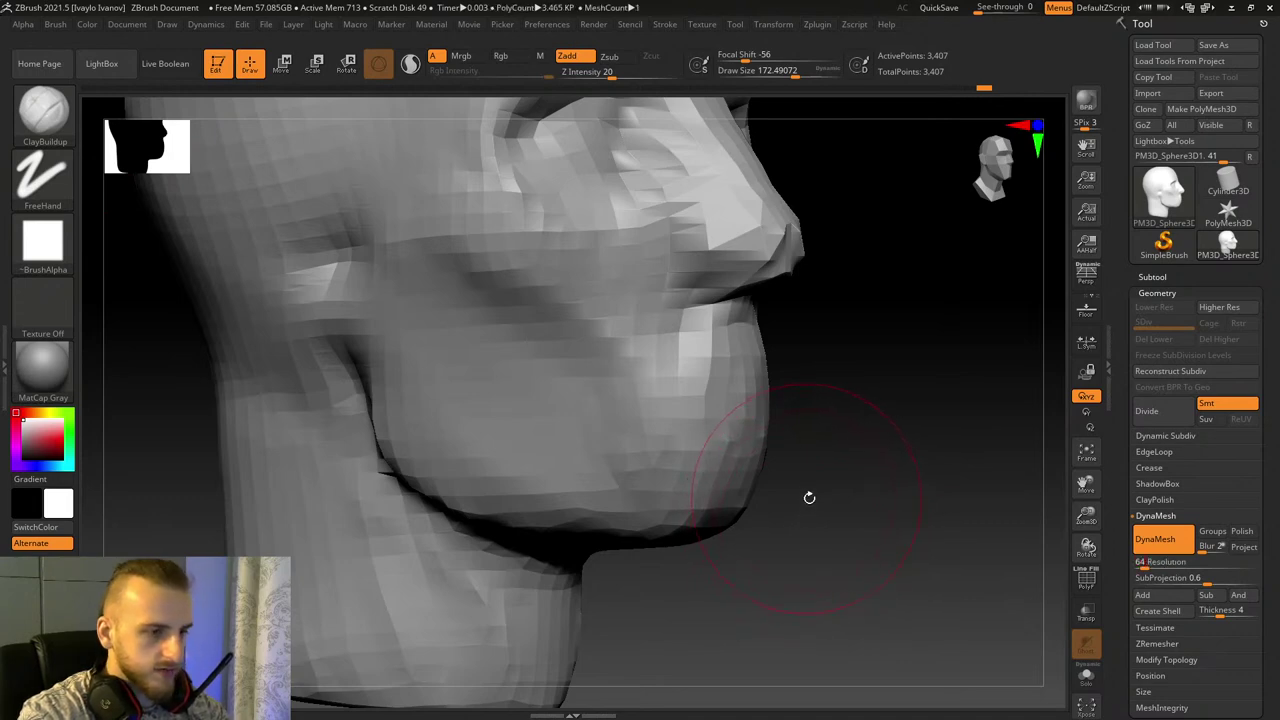
key(ctrl)
drag(918, 488, 572, 323)
Step: Set the ClayBuildup brush's Z Intensity to 11
click(44, 143)
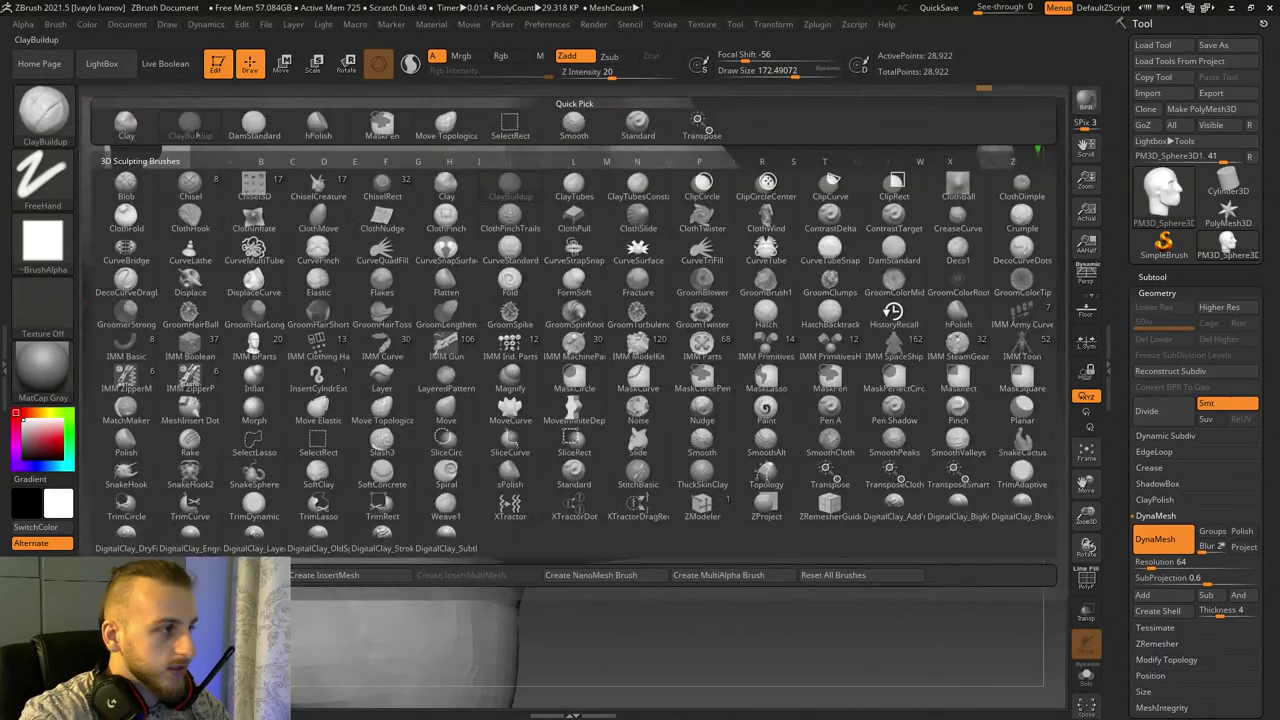
drag(606, 72, 594, 72)
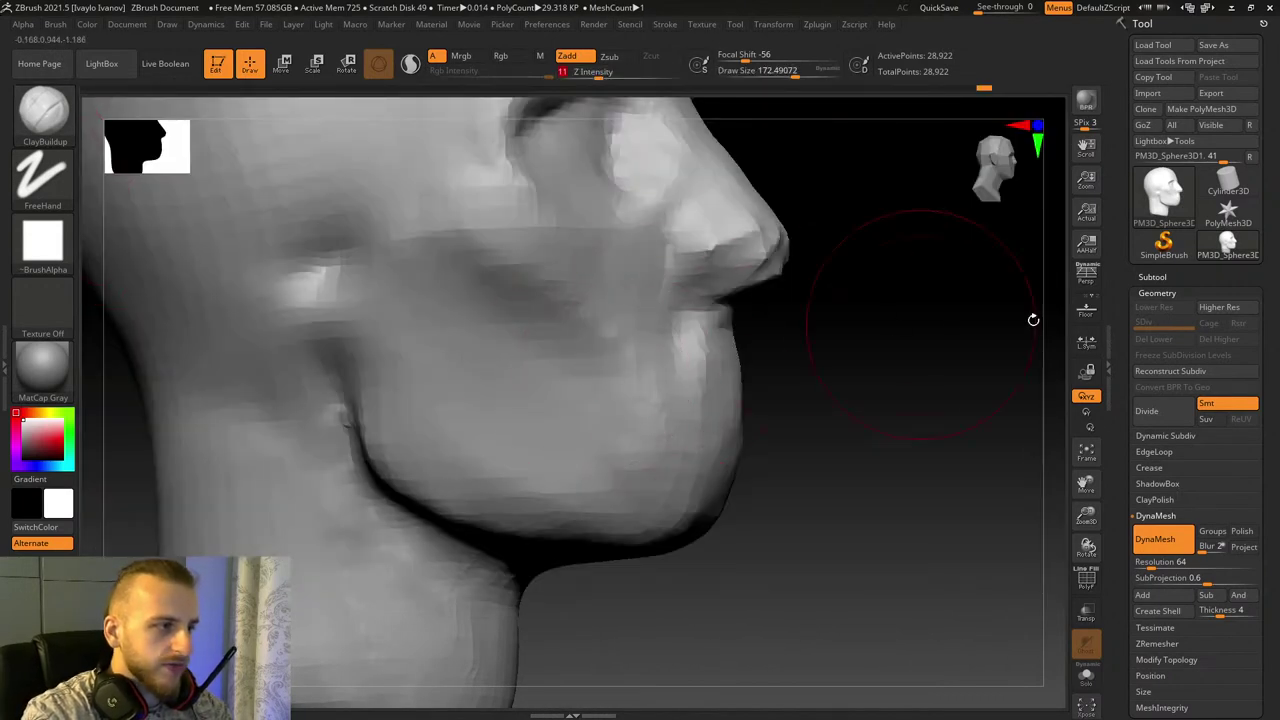
click(1160, 278)
mouse_move(1156, 312)
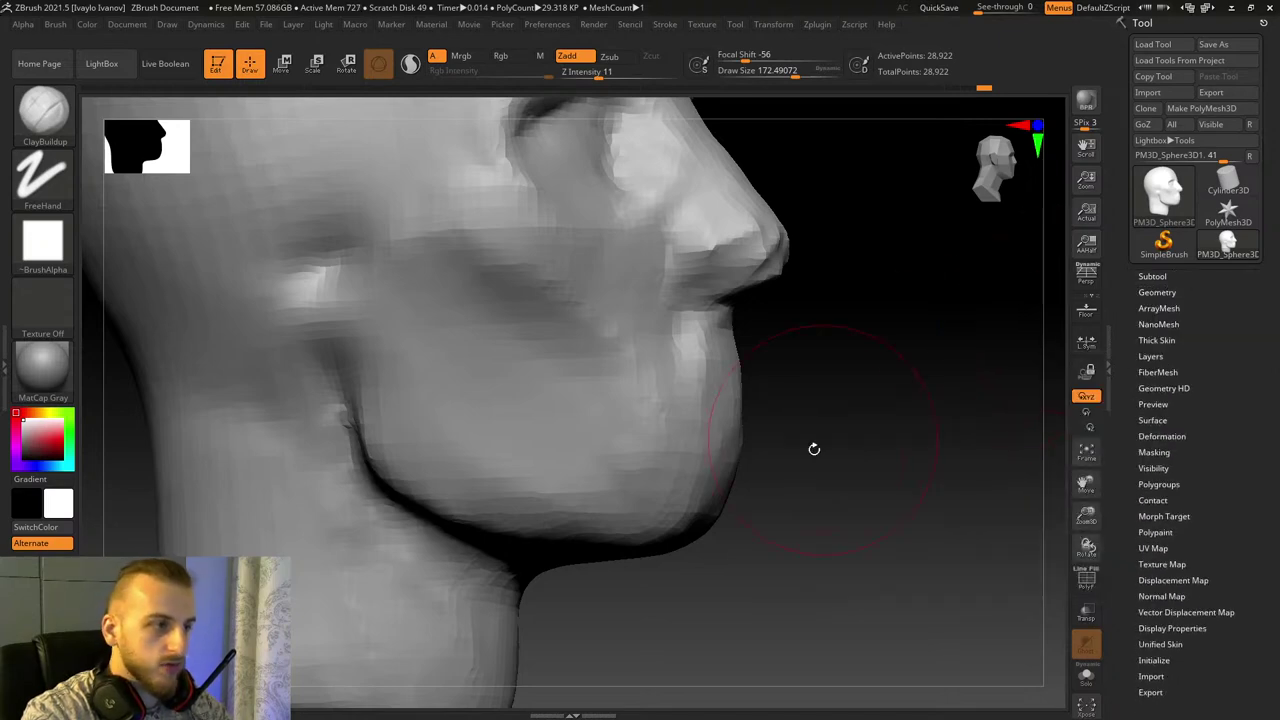
Step: Add light ClayBuildup strokes beside the mouth area at a draw size of about 90 and smooth the surface below the nose
drag(814, 449, 777, 277)
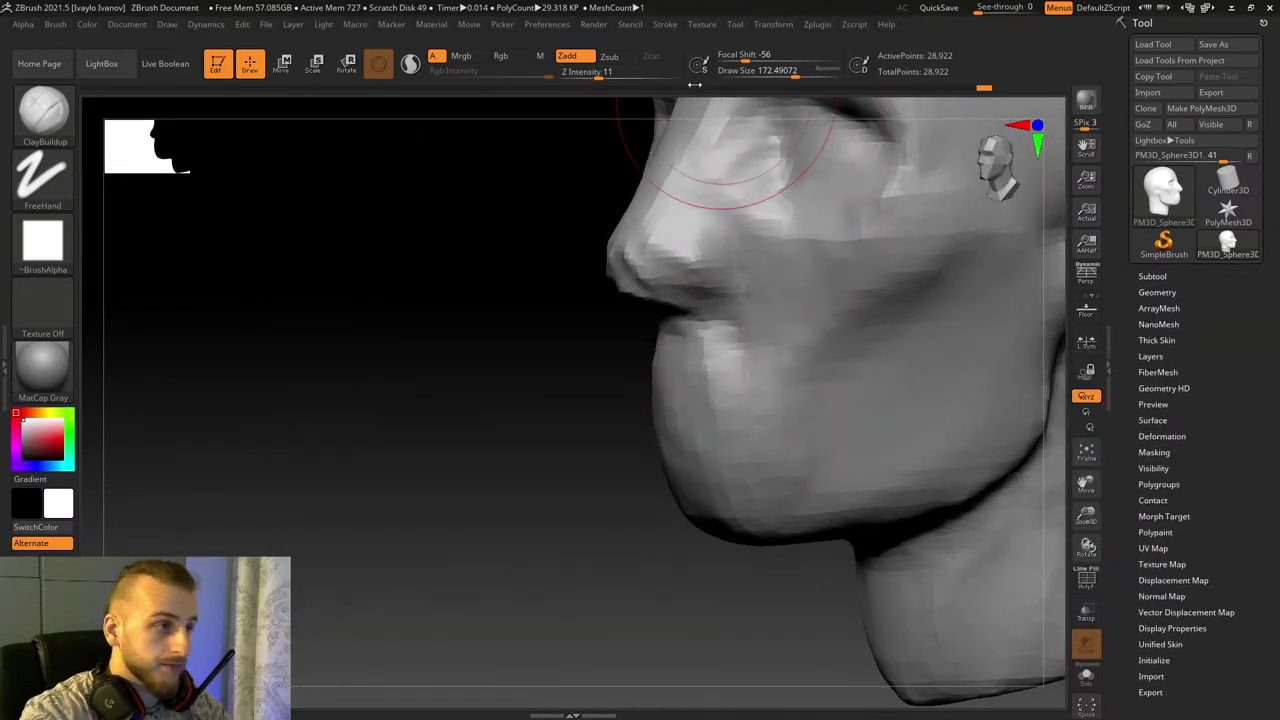
click(784, 73)
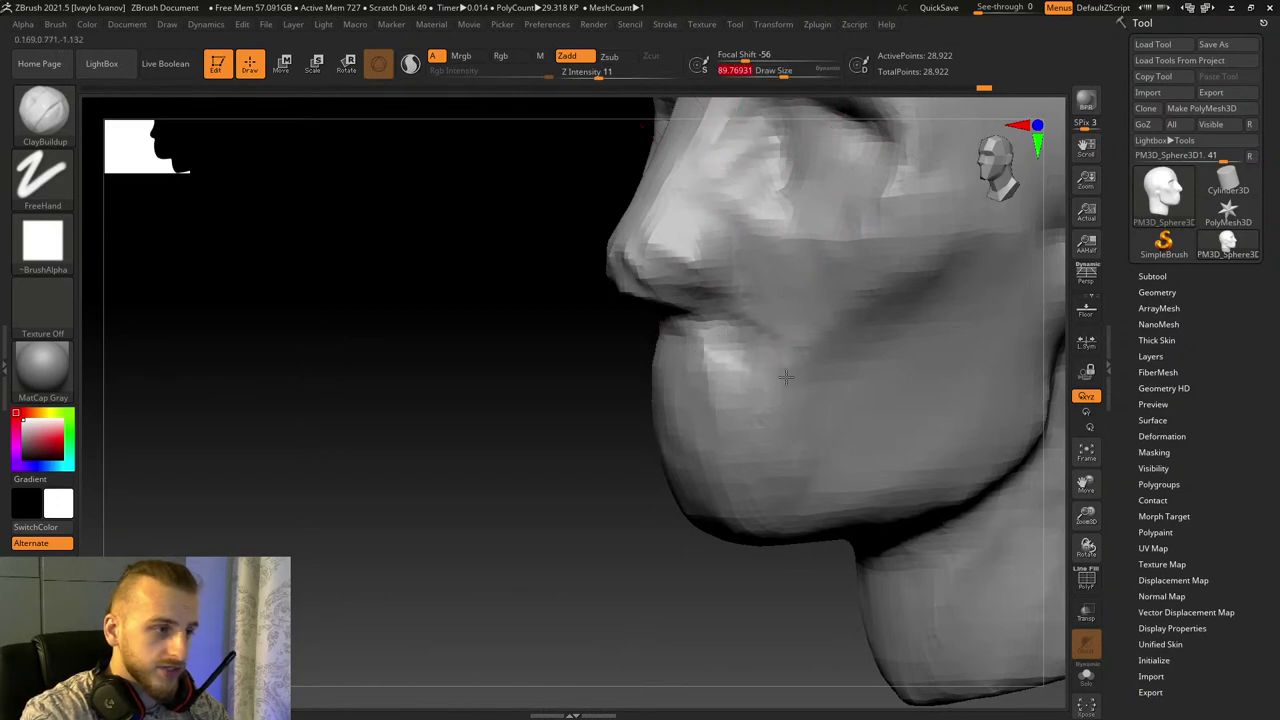
drag(786, 377, 750, 378)
drag(430, 400, 625, 385)
drag(330, 480, 434, 483)
shift+drag(640, 430, 652, 371)
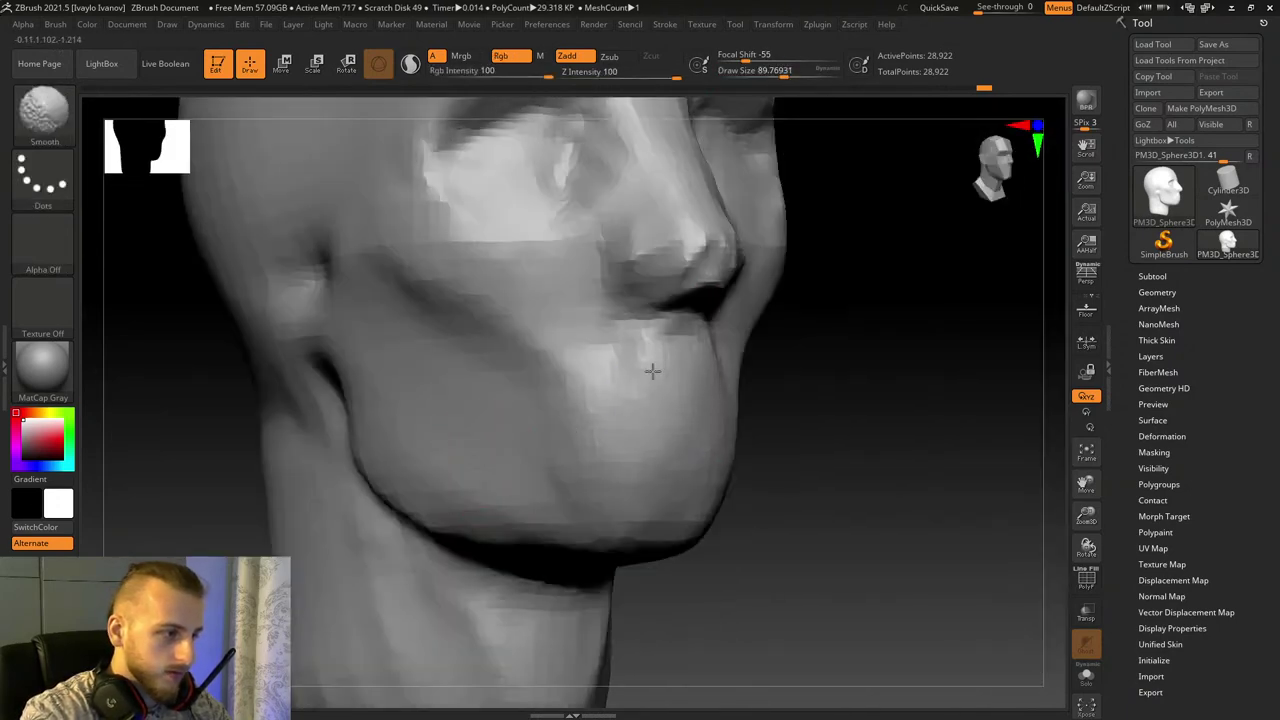
mouse_move(810, 508)
mouse_down()
mouse_move(886, 514)
mouse_move(880, 494)
mouse_move(700, 495)
mouse_up()
drag(922, 518, 965, 510)
drag(1085, 487, 1122, 452)
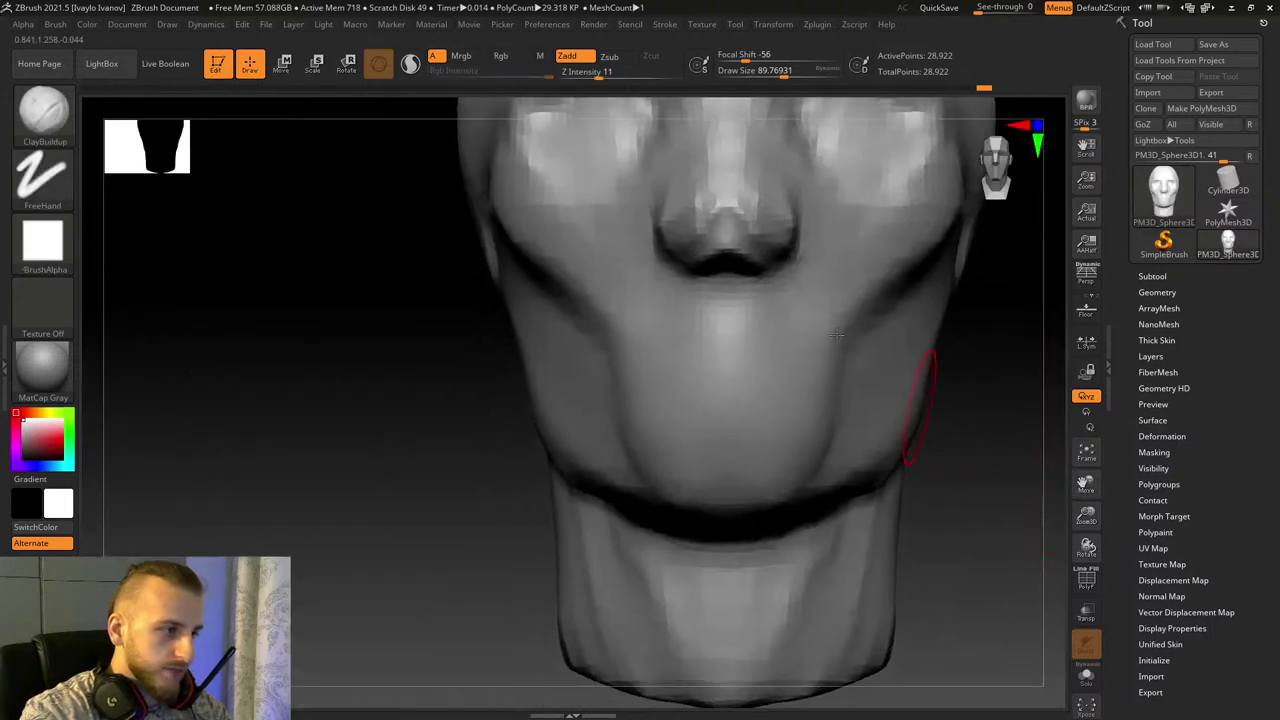
Step: Build up the sides of the mouth mound down toward the chin with ClayBuildup at draw sizes of about 192 and 124
drag(752, 77, 798, 77)
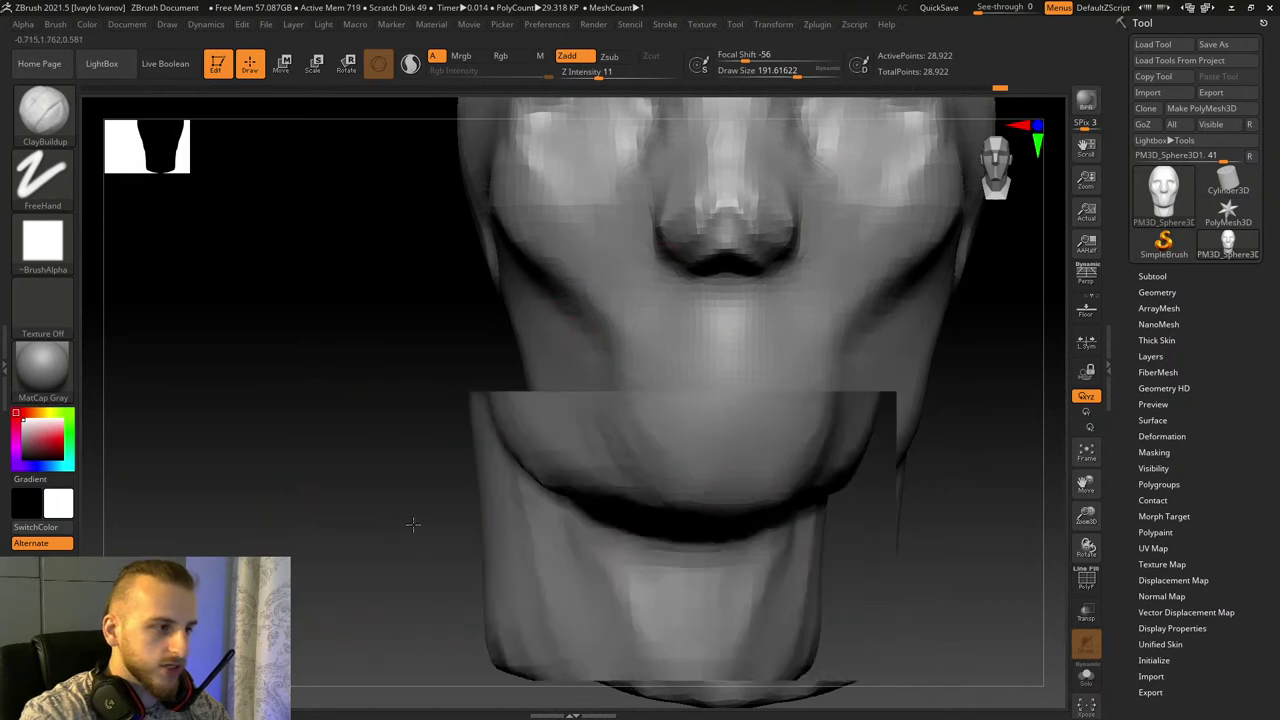
drag(411, 524, 570, 470)
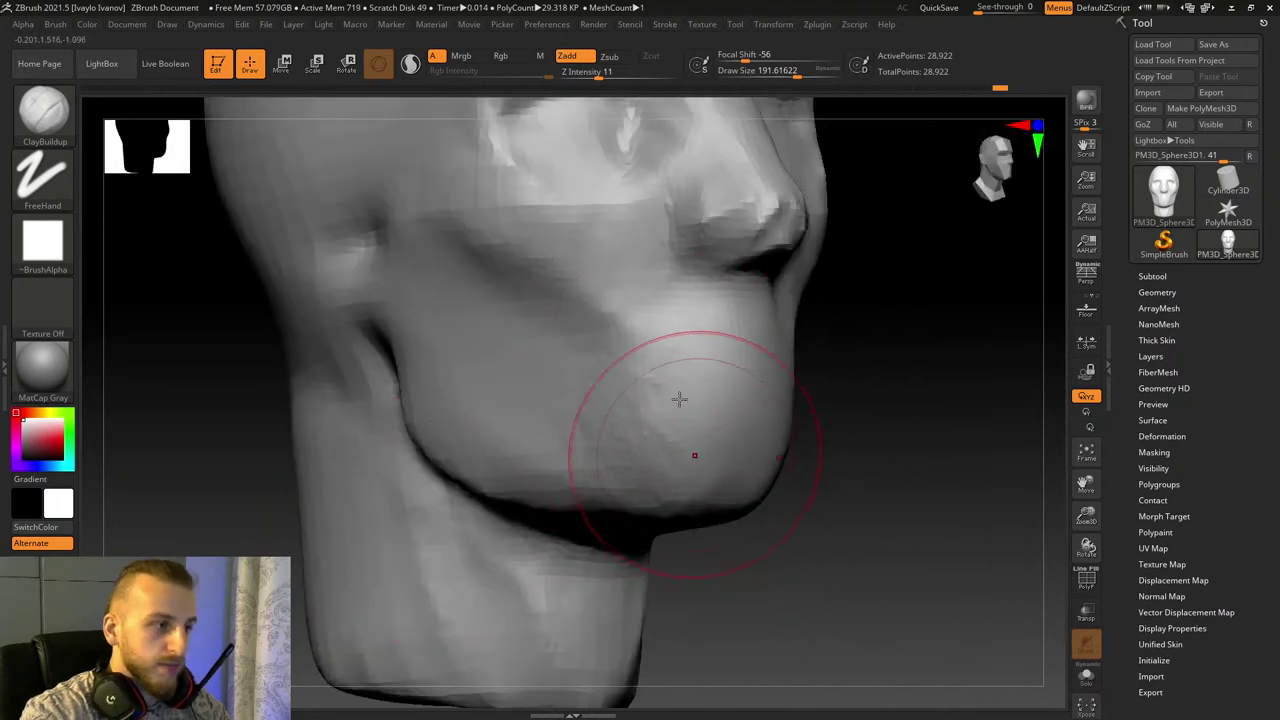
drag(648, 300, 675, 487)
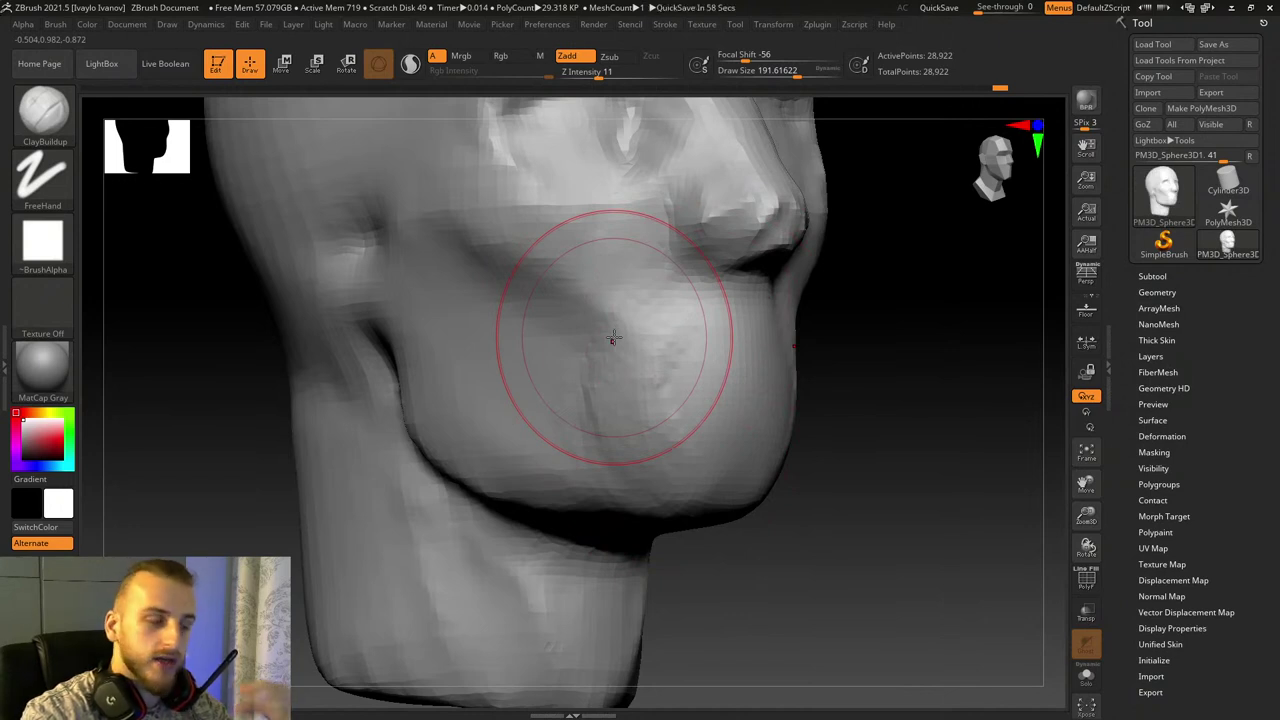
click(789, 72)
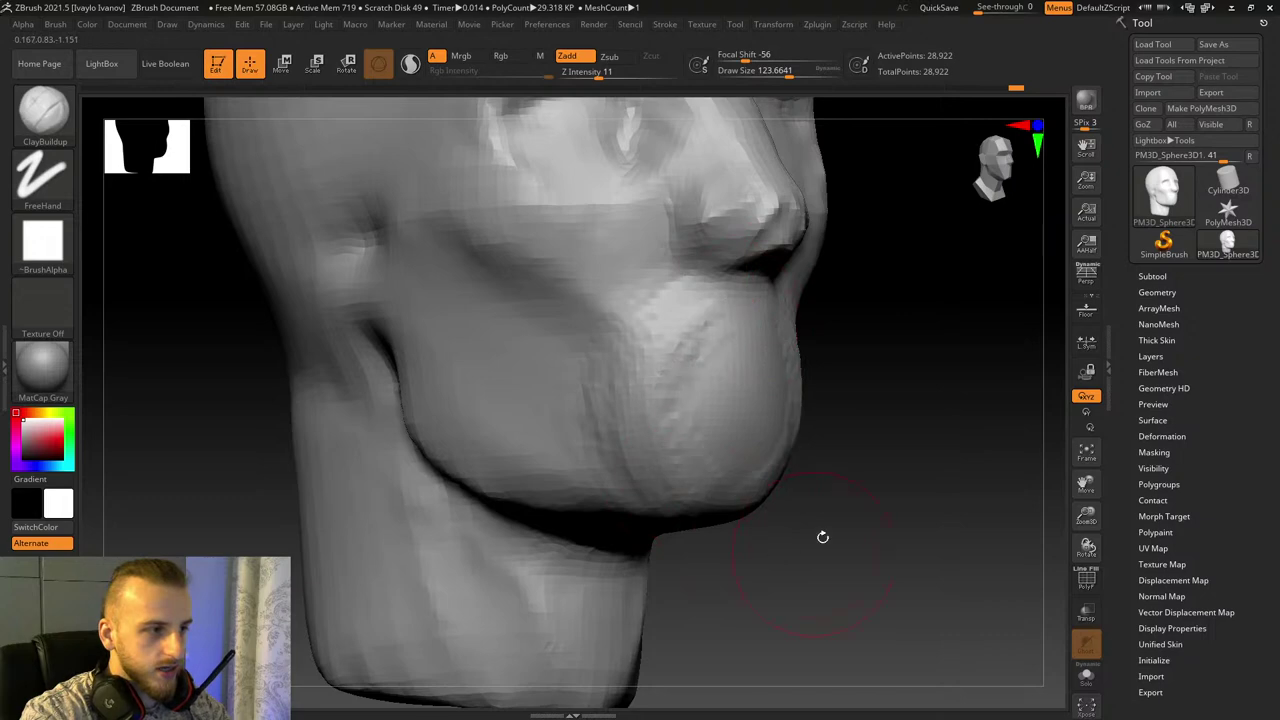
mouse_move(813, 522)
mouse_down()
mouse_move(886, 539)
mouse_move(798, 178)
mouse_up()
Step: Add broader volume across the sides of the mouth mound with ClayBuildup at a draw size of about 192
click(797, 71)
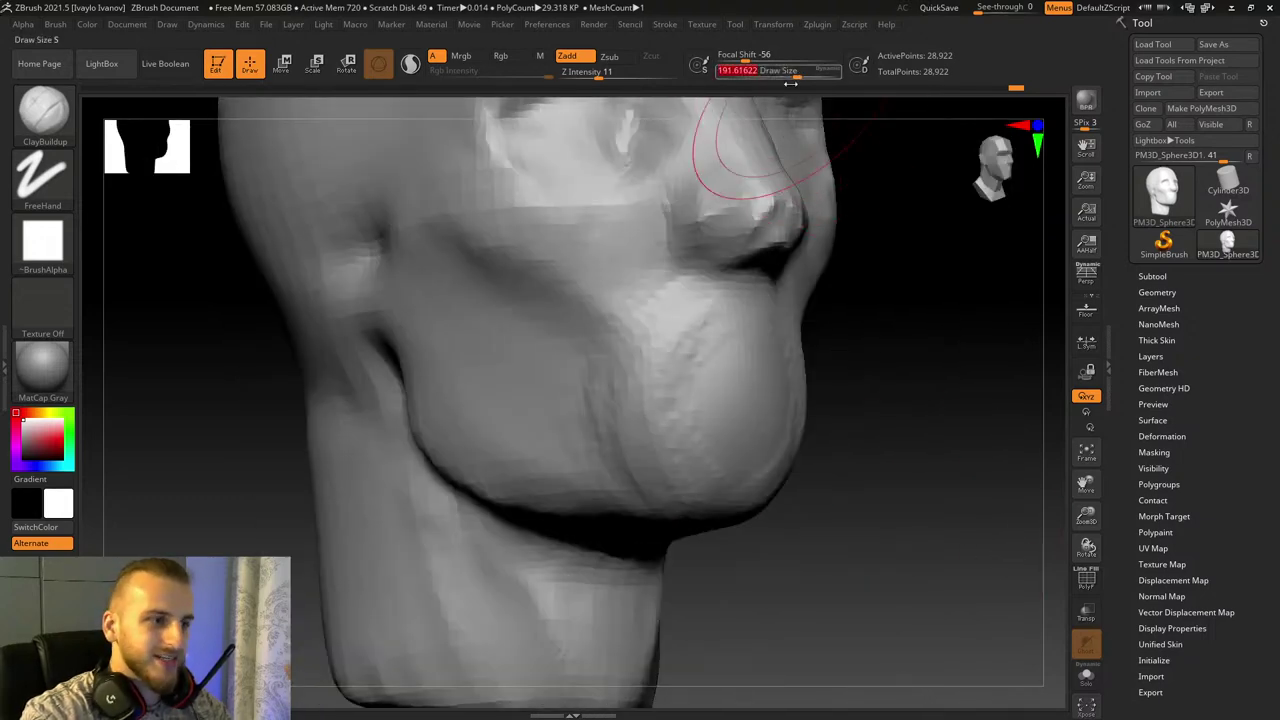
mouse_move(676, 286)
mouse_down()
mouse_move(655, 463)
mouse_move(647, 404)
mouse_move(707, 427)
mouse_up()
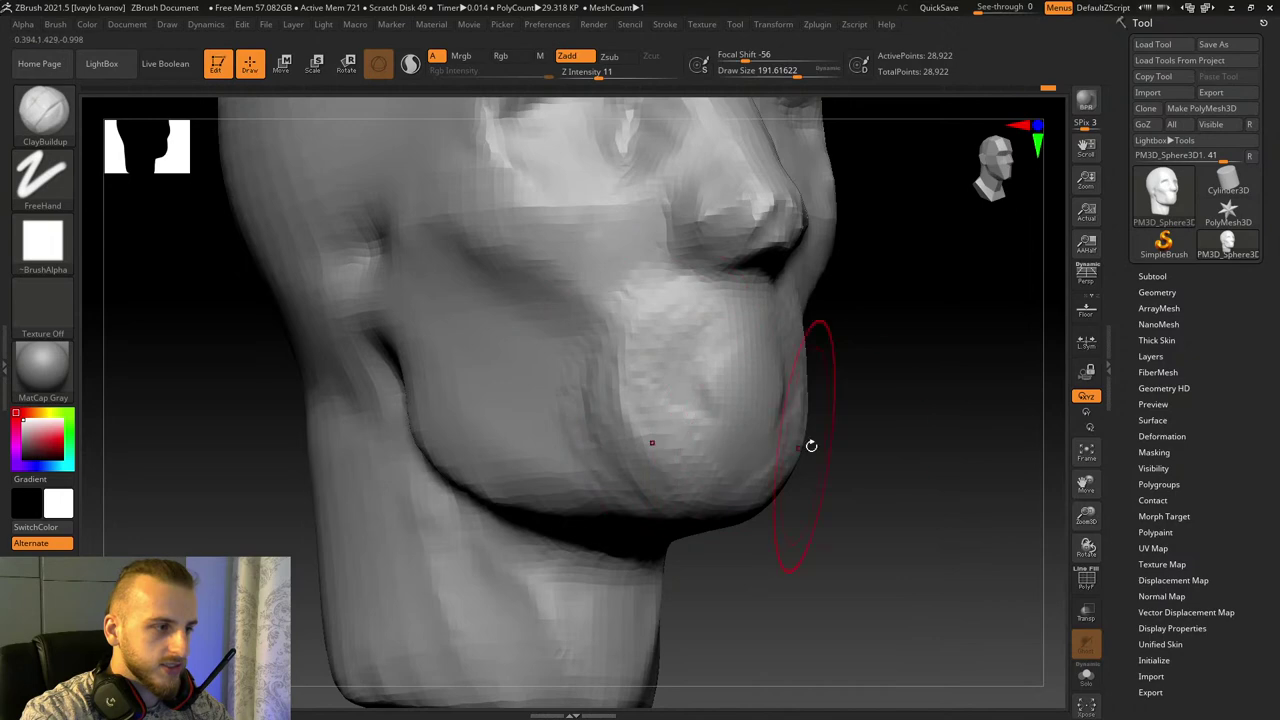
drag(828, 440, 920, 450)
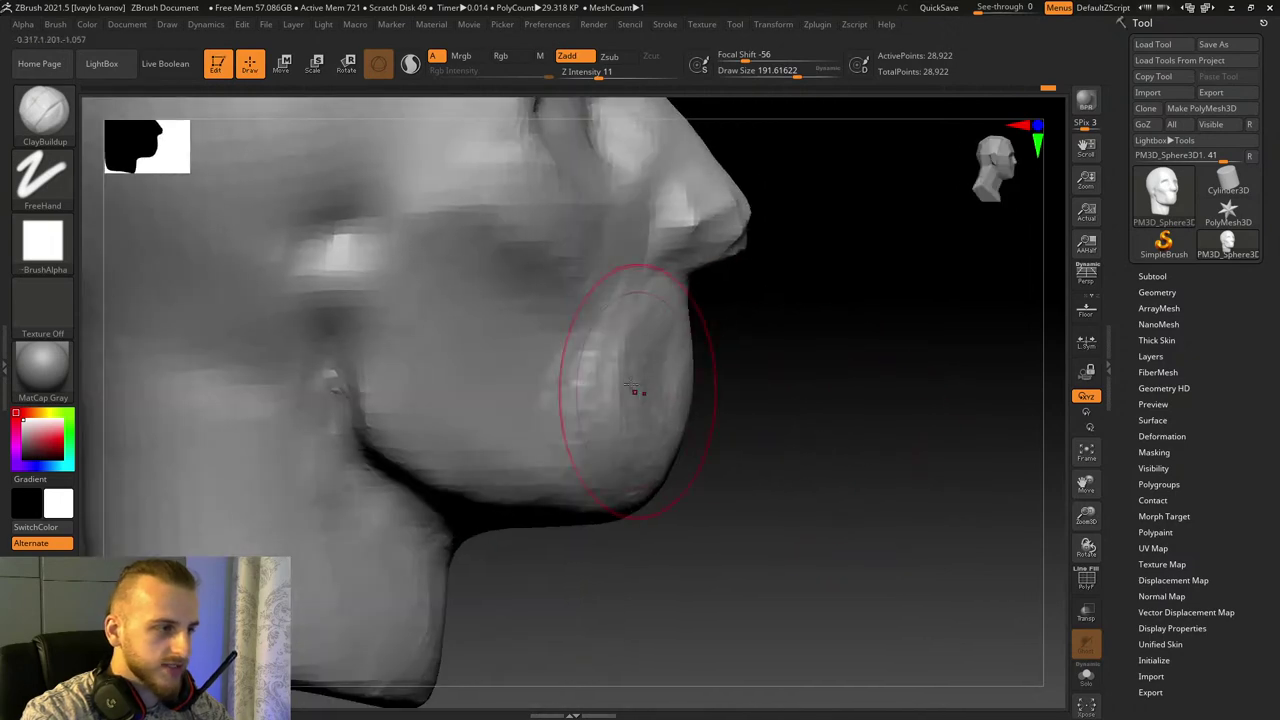
drag(850, 425, 715, 407)
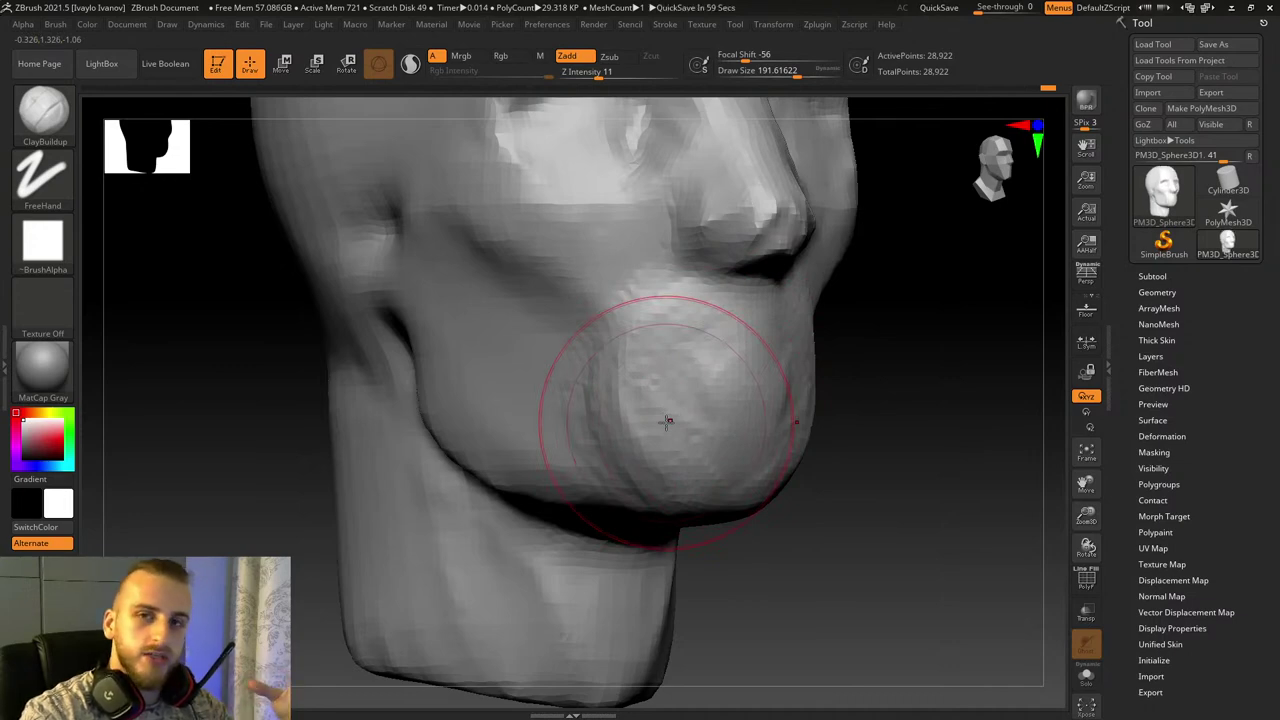
drag(850, 392, 1082, 565)
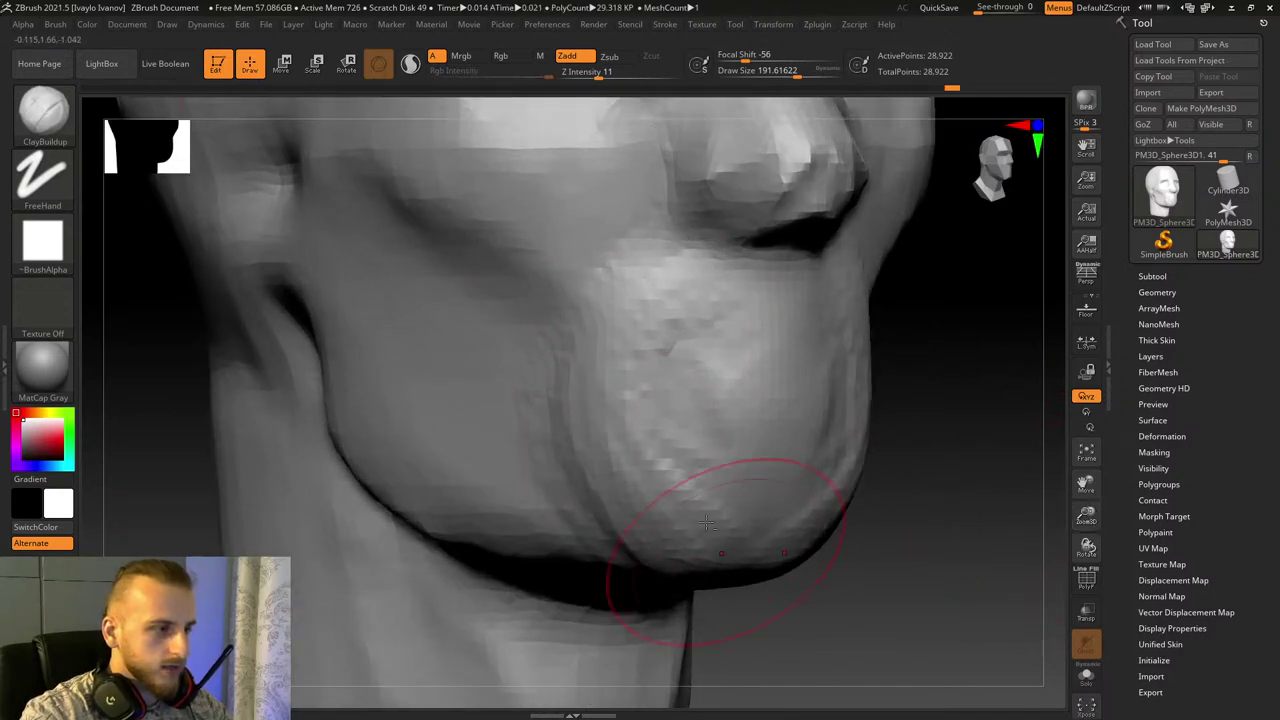
Step: Flatten the front and side planes of the mouth mound down to the chin with the hPolish brush at a draw size of about 192
key(b)
key(h)
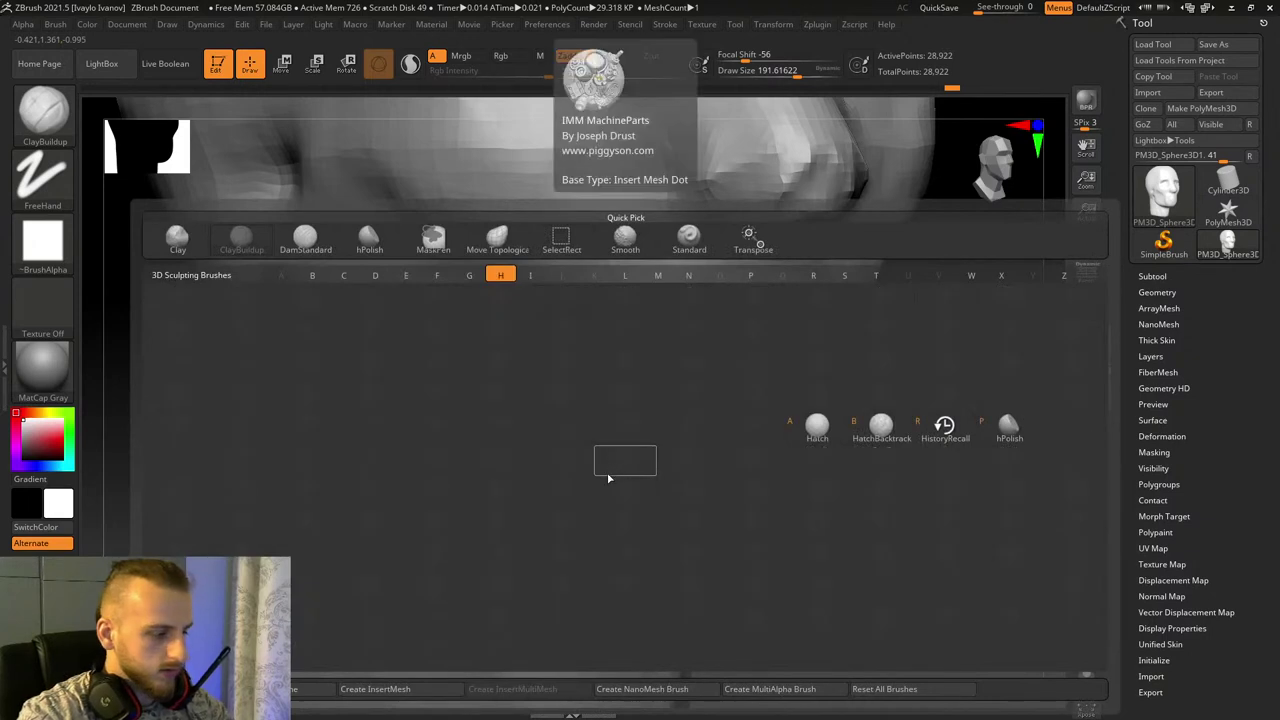
key(p)
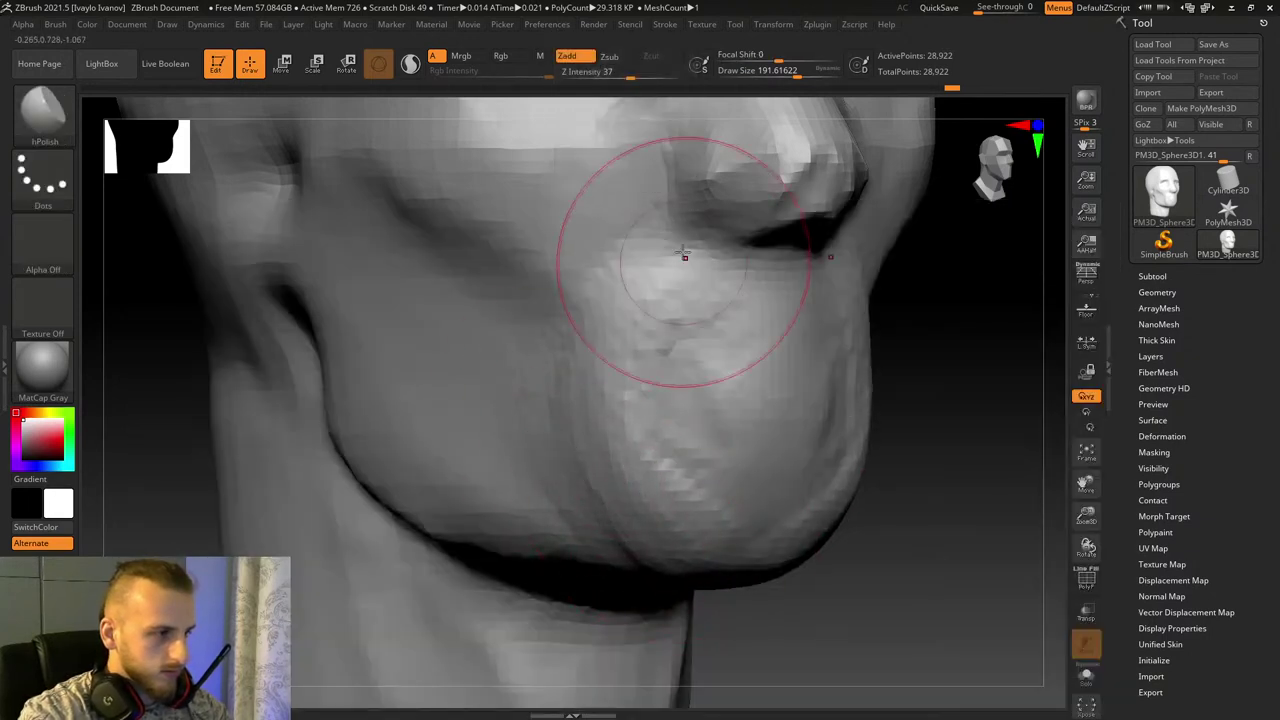
drag(683, 252, 691, 255)
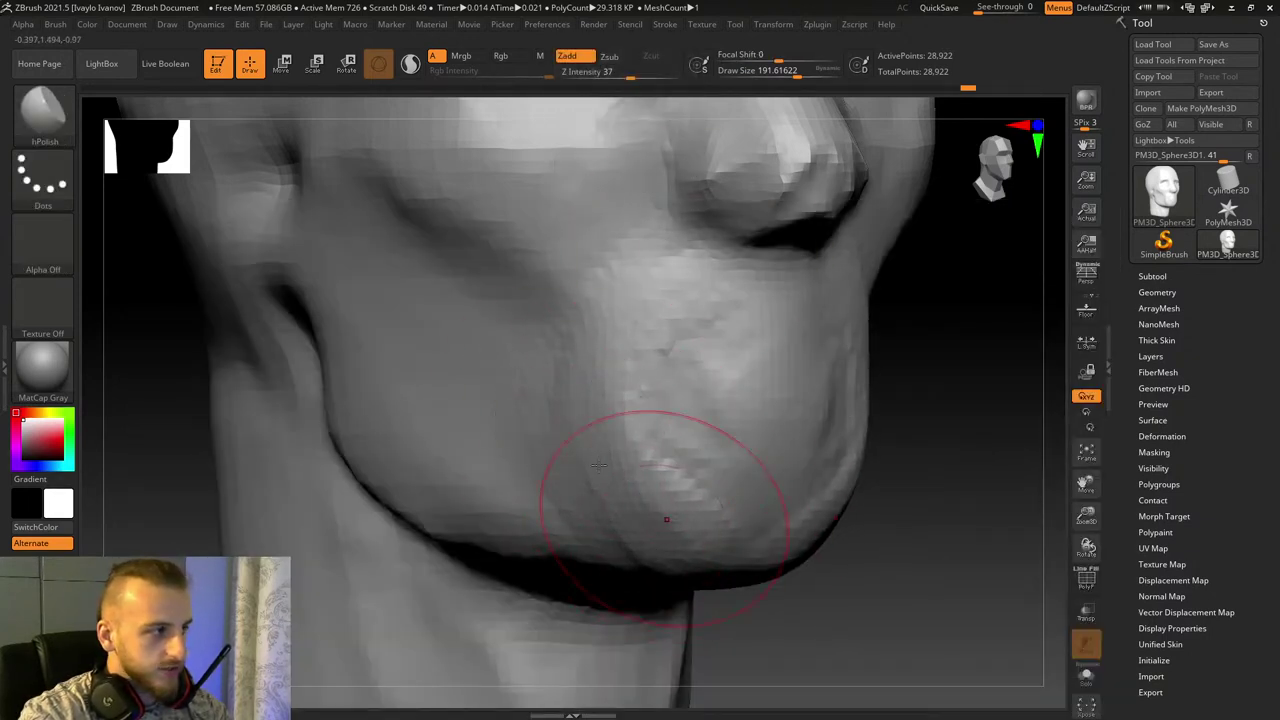
drag(1000, 520, 866, 510)
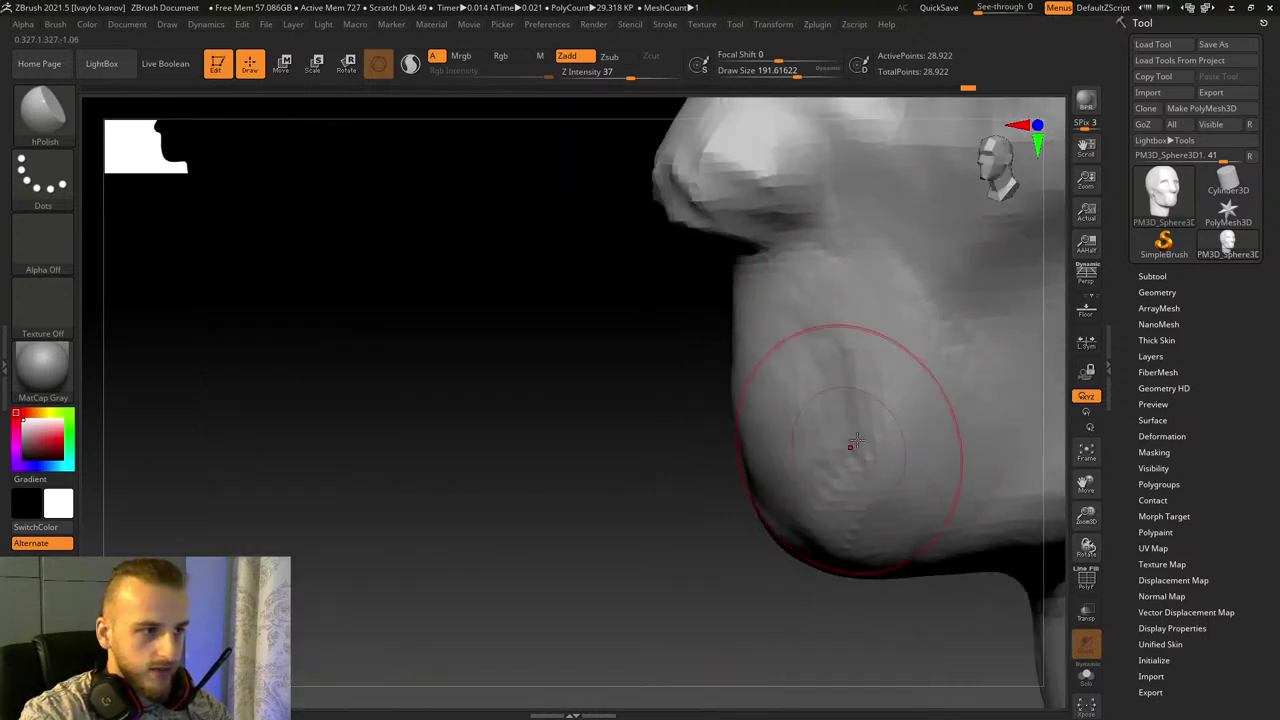
right_drag(596, 531, 700, 318)
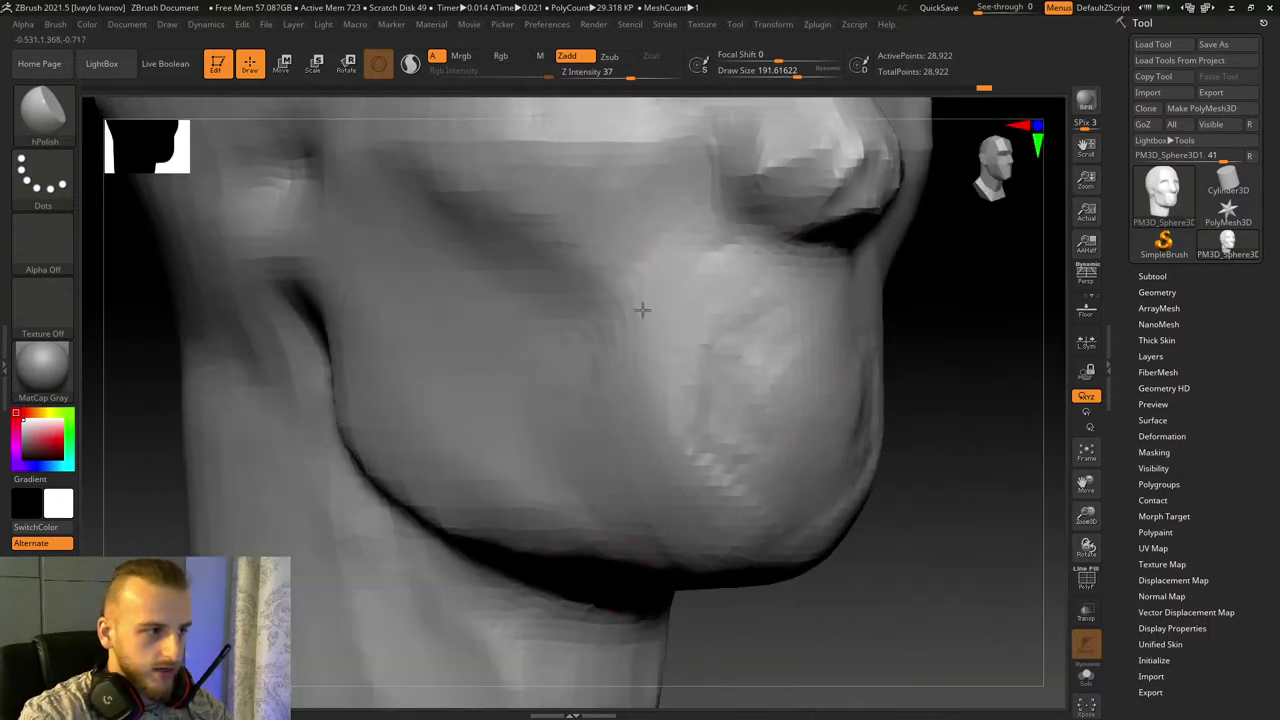
mouse_move(720, 400)
shift+mouse_down()
mouse_move(637, 354)
mouse_move(703, 294)
mouse_move(850, 535)
mouse_move(709, 423)
mouse_move(697, 482)
shift+mouse_up()
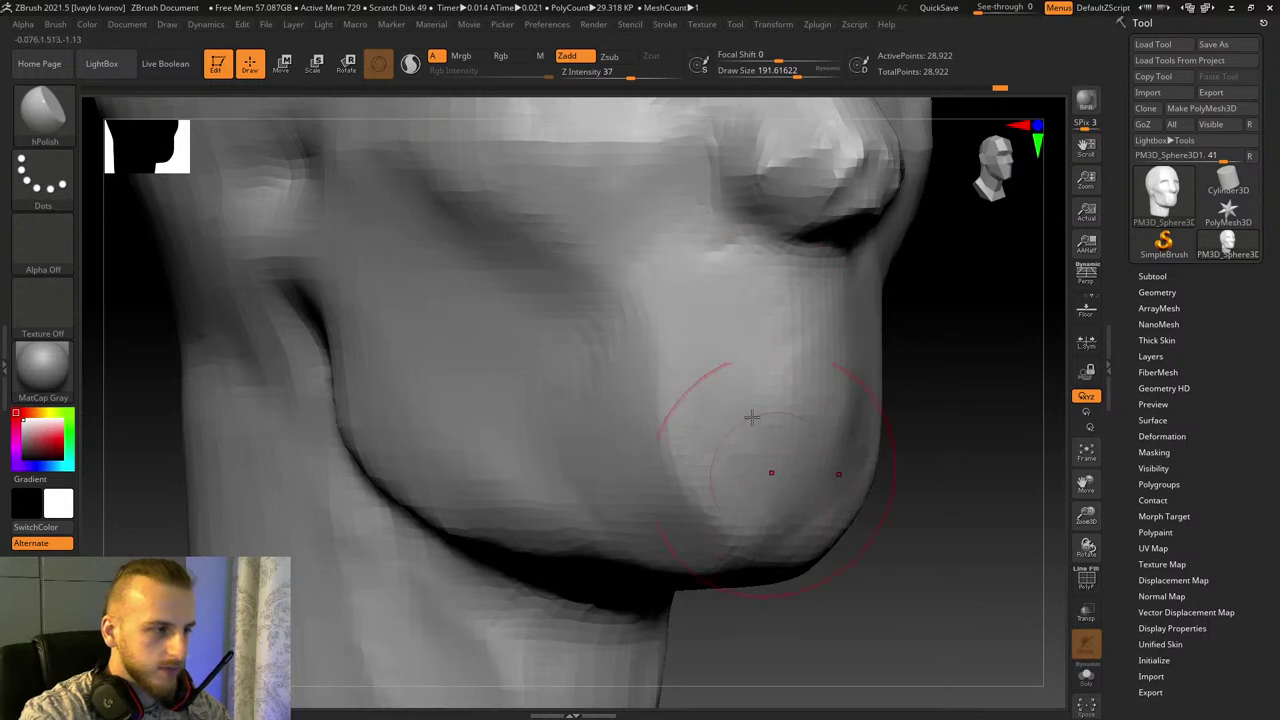
drag(865, 622, 668, 535)
drag(944, 609, 700, 527)
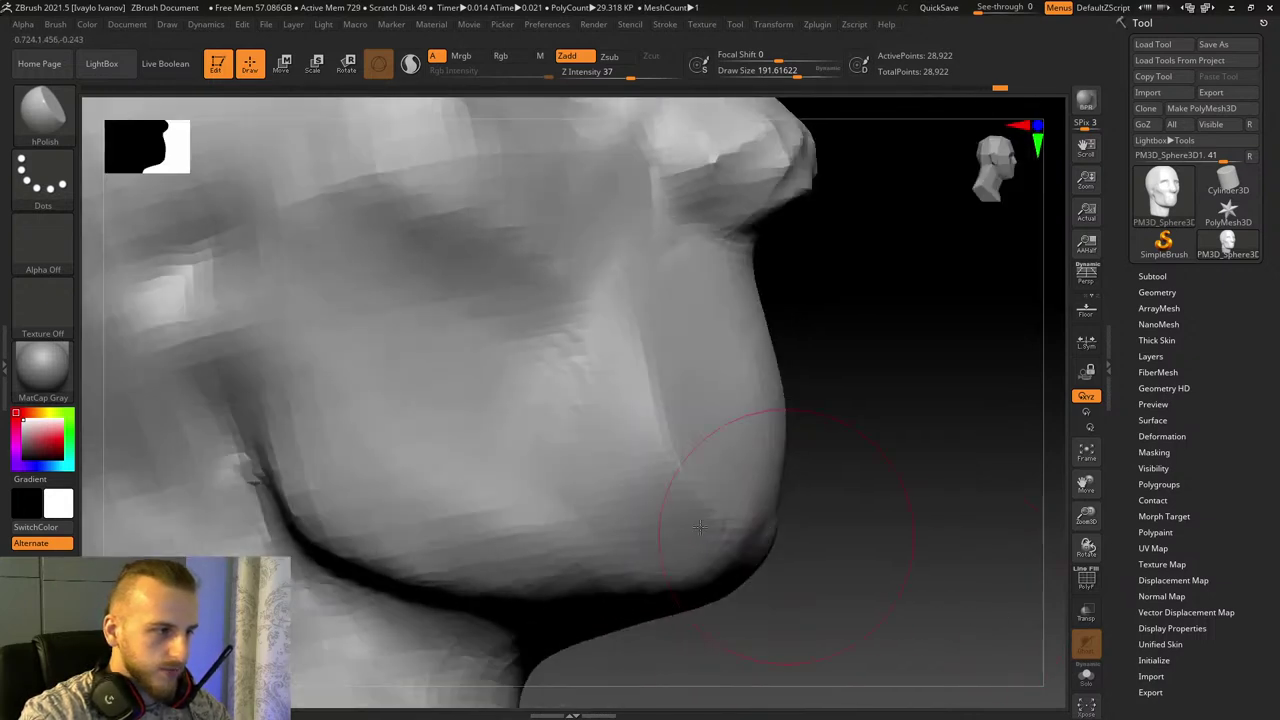
Step: Build up a rounded chin below the mouth area with the ClayBuildup brush at a draw size of about 192
key(b)
key(c)
key(b)
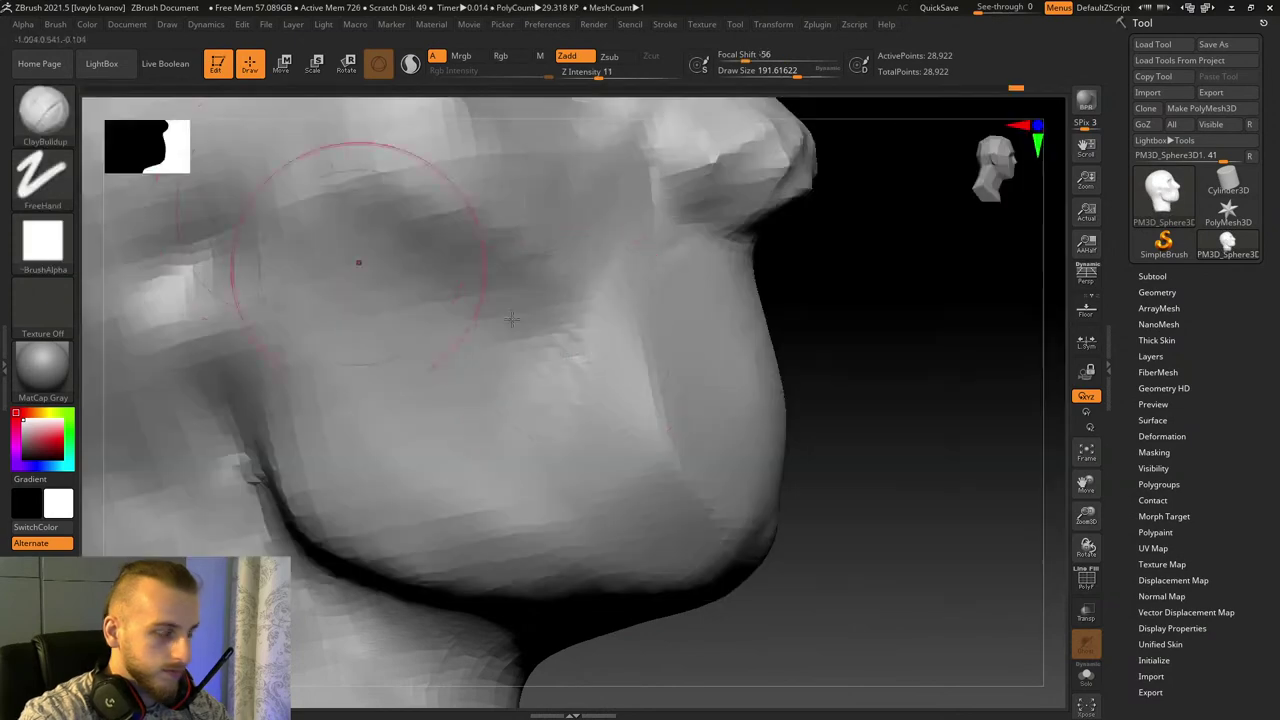
mouse_move(935, 545)
mouse_down()
mouse_move(891, 577)
mouse_move(800, 570)
mouse_up()
mouse_move(750, 528)
mouse_down()
mouse_move(768, 534)
mouse_move(797, 478)
mouse_up()
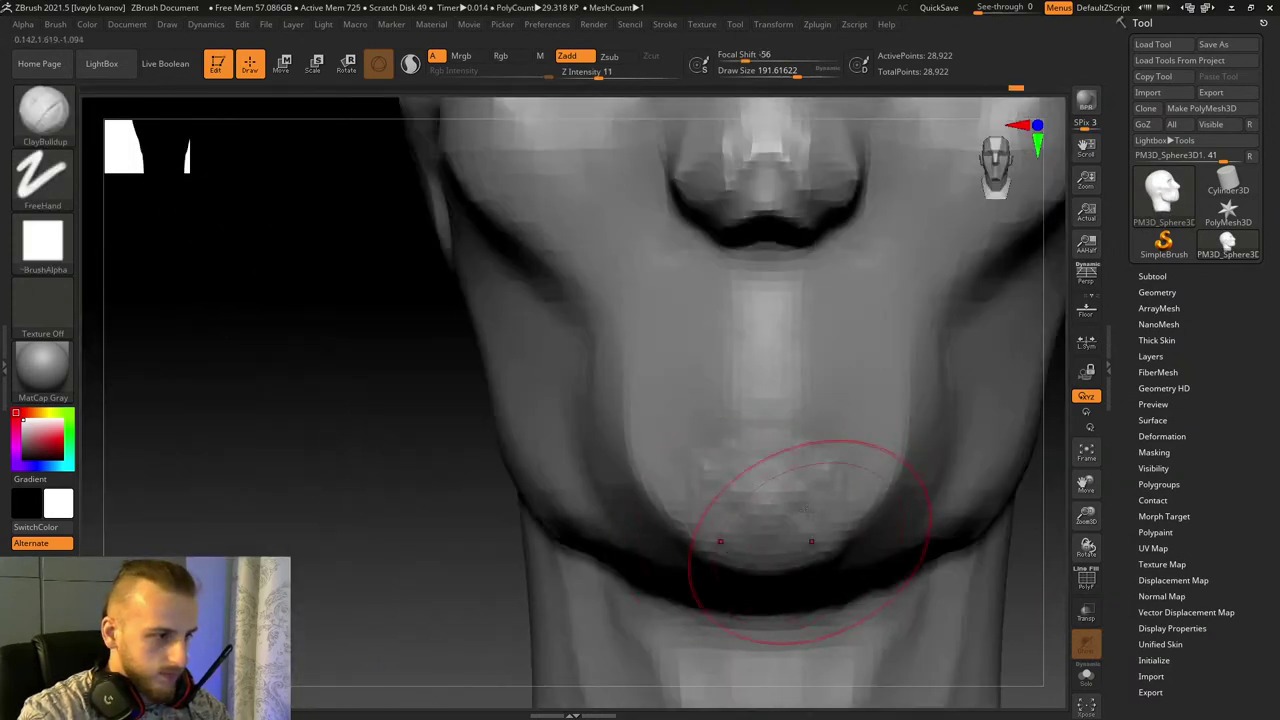
mouse_move(809, 528)
mouse_down()
mouse_move(752, 490)
mouse_move(788, 464)
mouse_up()
mouse_move(786, 462)
mouse_down()
mouse_move(751, 468)
mouse_move(785, 535)
mouse_up()
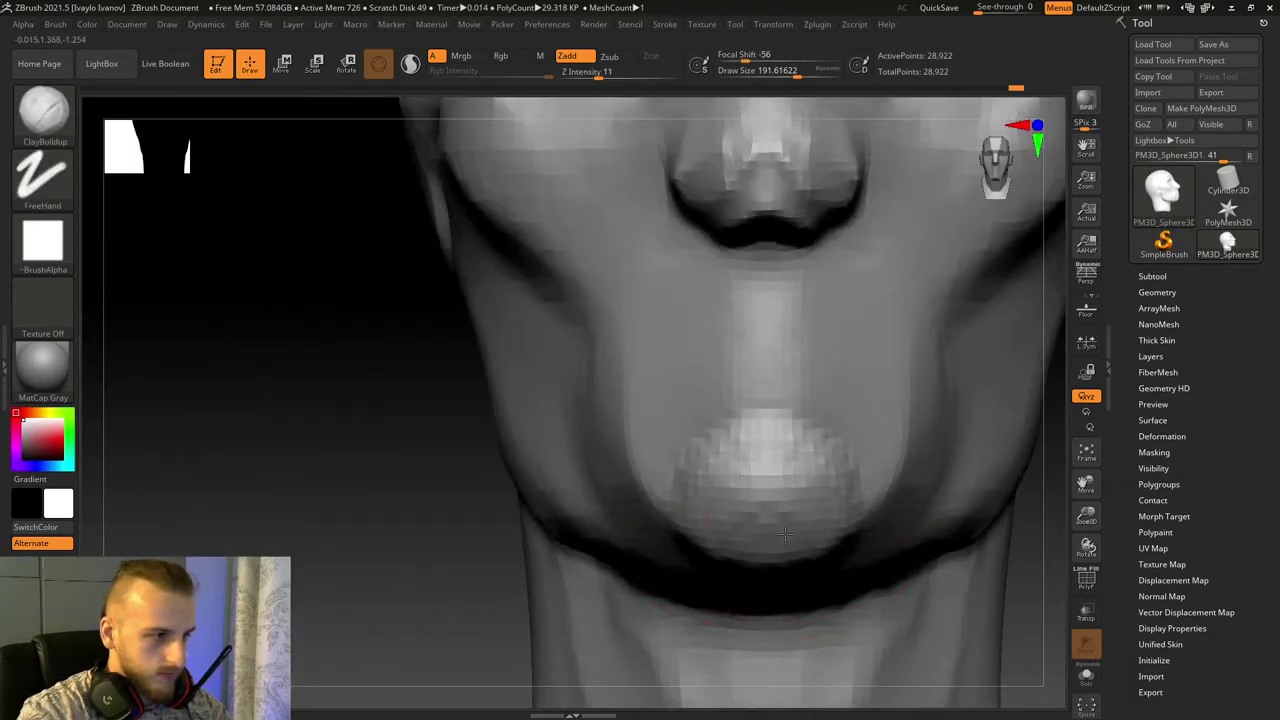
drag(363, 546, 432, 546)
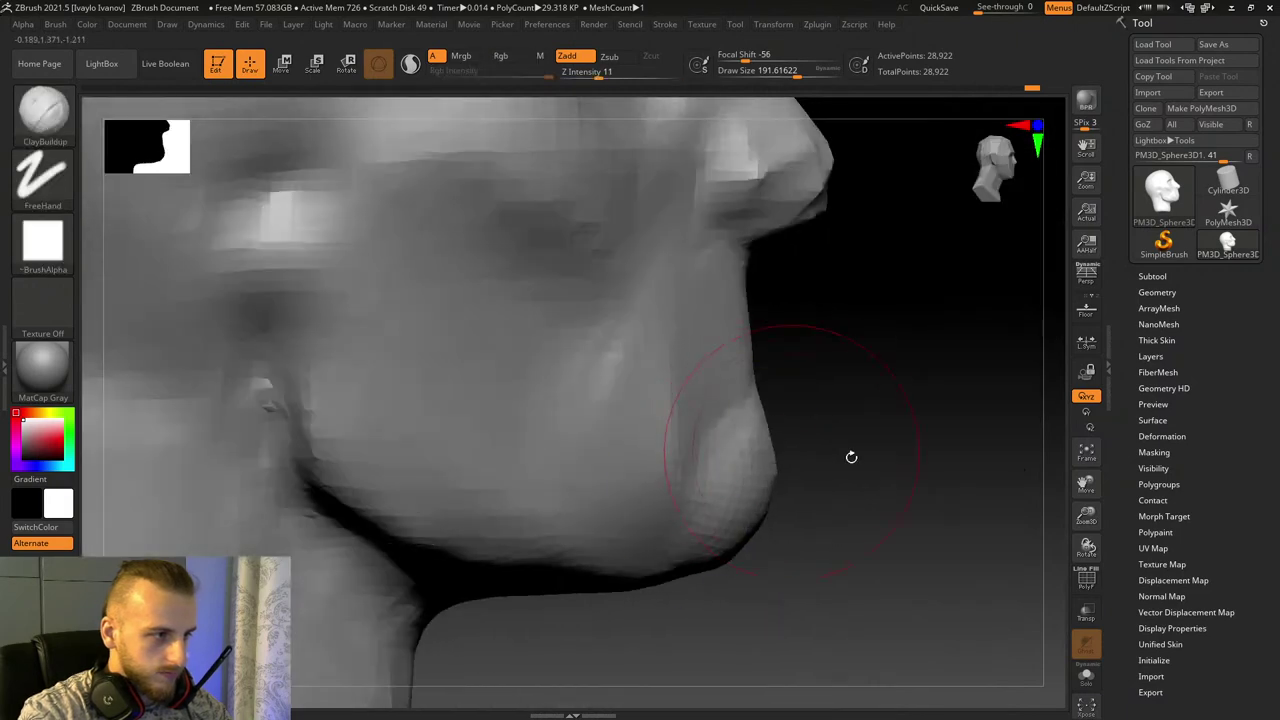
drag(851, 454, 832, 377)
drag(668, 334, 822, 325)
mouse_move(1087, 515)
mouse_down()
mouse_move(1052, 424)
mouse_move(1035, 460)
mouse_move(1007, 441)
mouse_move(929, 443)
mouse_move(903, 380)
mouse_move(909, 420)
mouse_move(680, 423)
mouse_up()
key(ctrl+z)
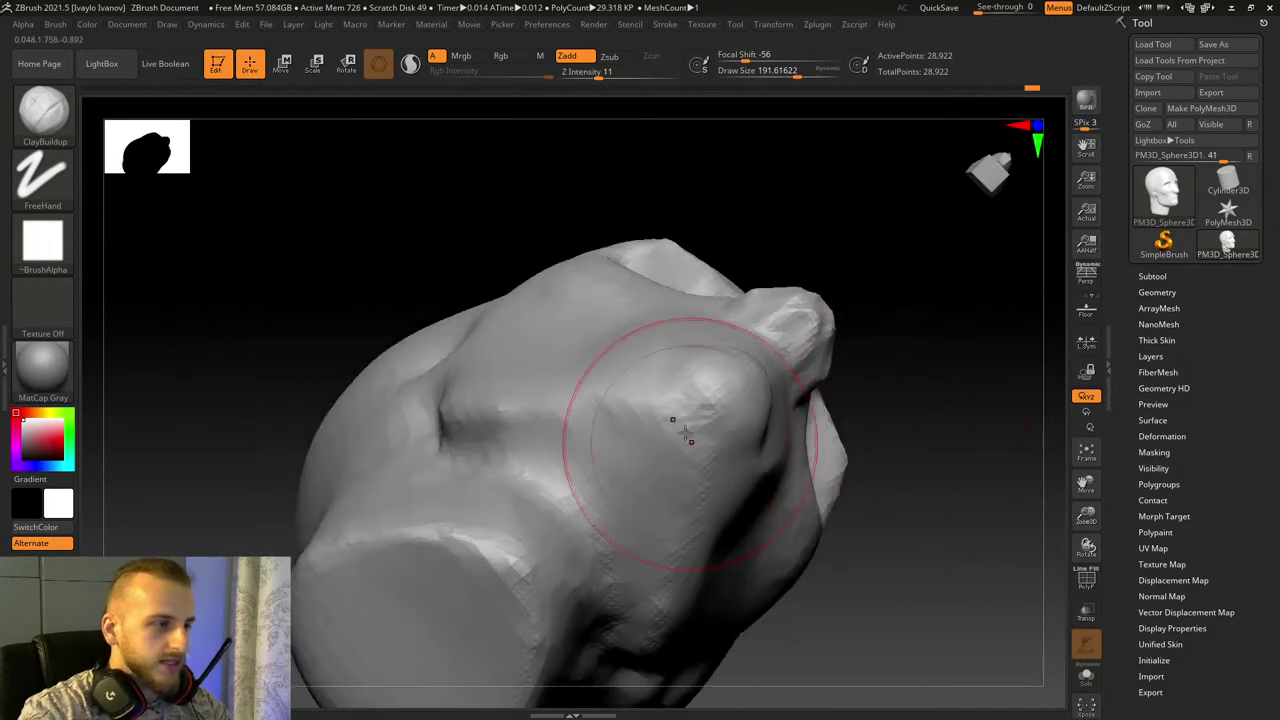
Step: Carve the crease under the jawline toward the chin with the DamStandard brush at a draw size of about 192
key(b)
key(d)
key(s)
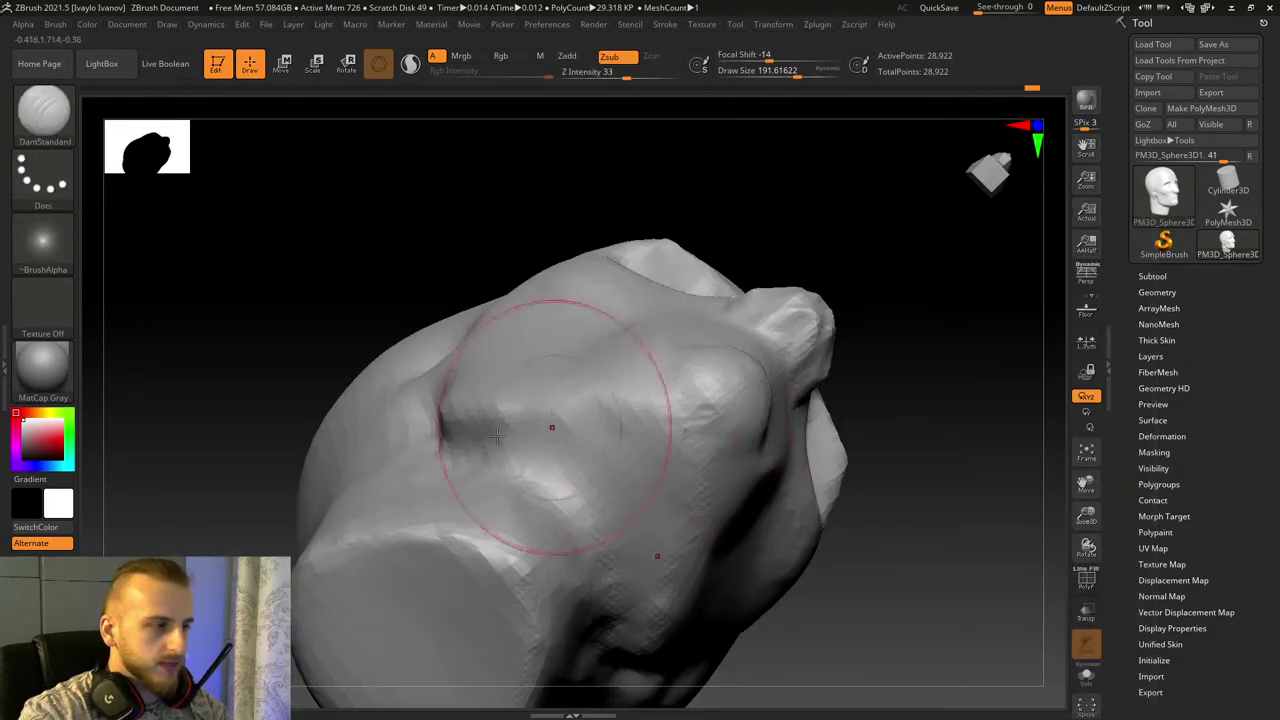
mouse_move(525, 235)
mouse_down()
mouse_move(489, 272)
mouse_move(462, 400)
mouse_up()
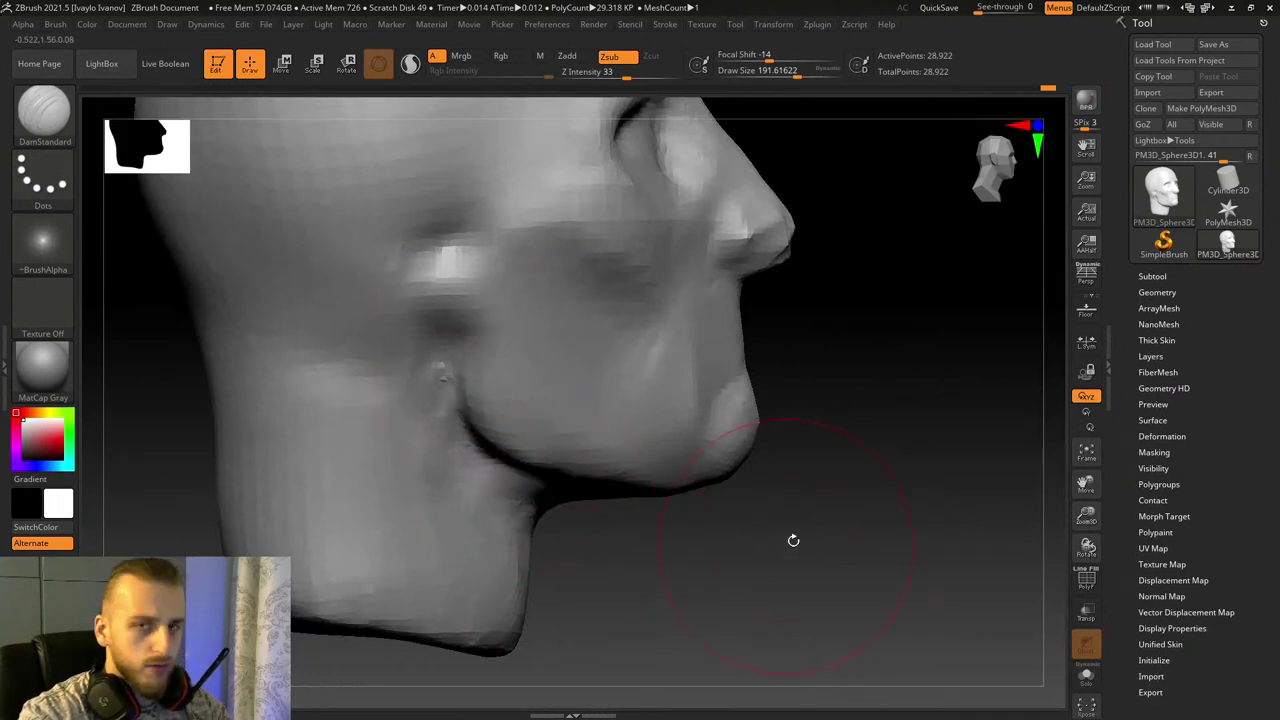
drag(793, 540, 705, 450)
drag(739, 544, 746, 480)
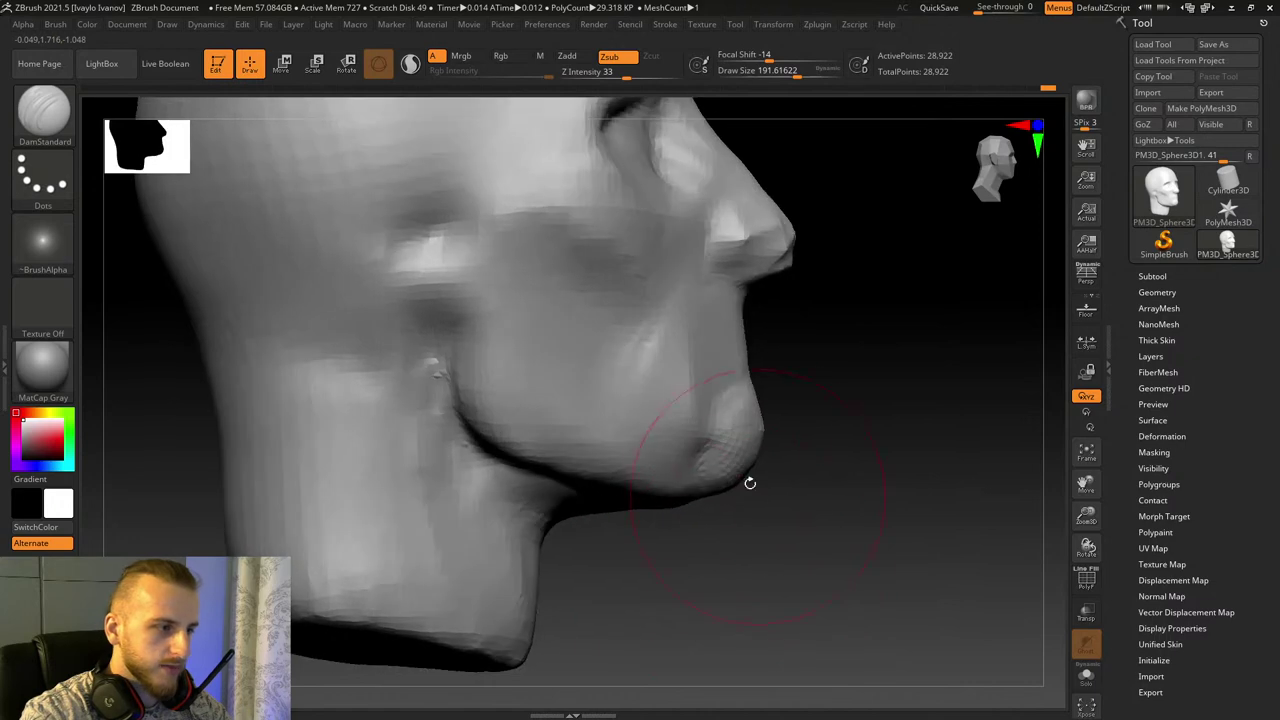
drag(626, 533, 514, 443)
mouse_move(832, 530)
mouse_down()
mouse_move(811, 506)
mouse_move(791, 520)
mouse_move(681, 446)
mouse_up()
Step: Build up the front of the mouth mound and the nose wings with ClayBuildup, smoothing the wings at a draw size of about 86
click(51, 137)
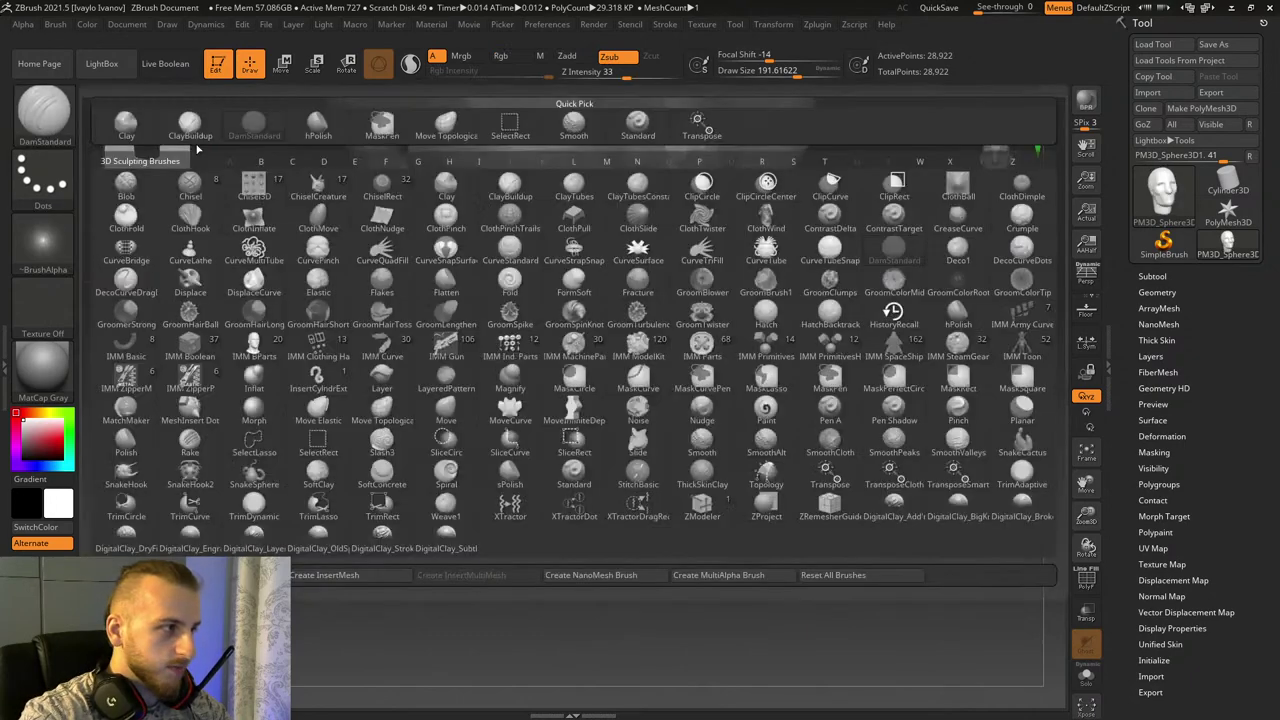
click(190, 139)
mouse_move(604, 266)
mouse_down()
mouse_move(698, 265)
mouse_move(623, 269)
mouse_move(702, 253)
mouse_up()
drag(838, 323, 889, 317)
mouse_move(1042, 517)
mouse_down()
mouse_move(758, 411)
mouse_move(700, 438)
mouse_move(594, 403)
mouse_move(655, 336)
mouse_move(712, 332)
mouse_up()
drag(838, 350, 900, 355)
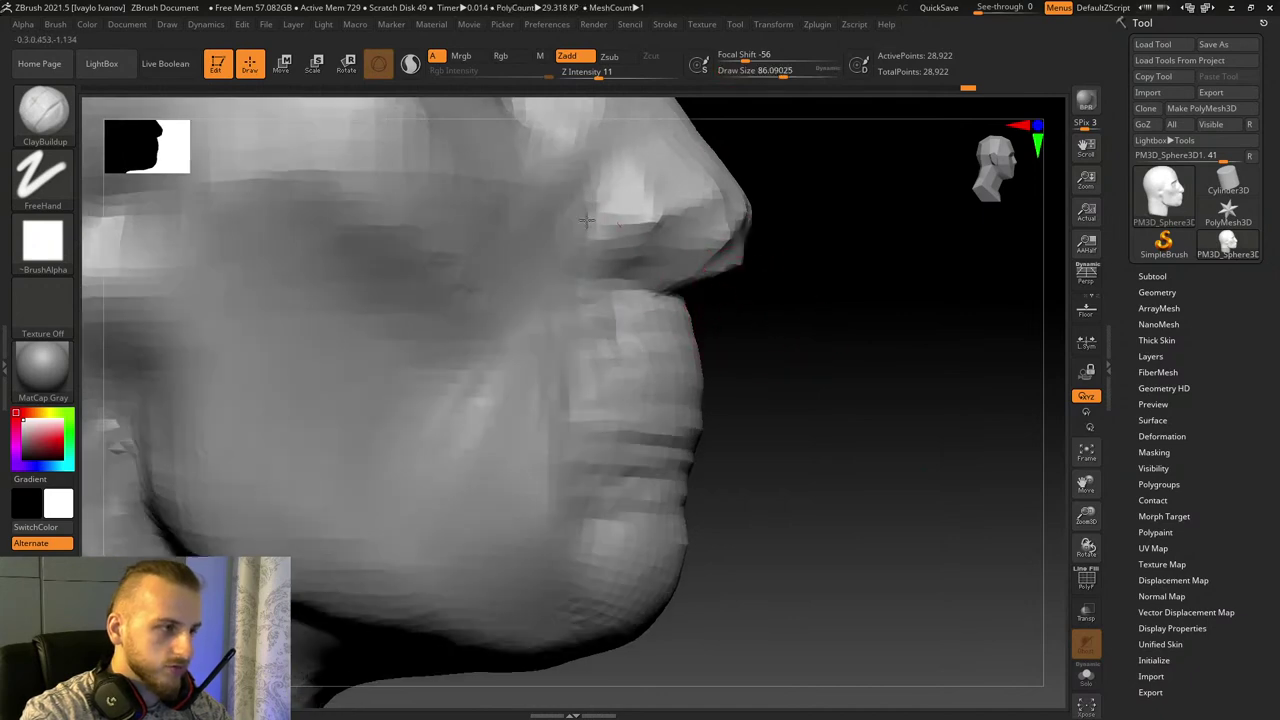
shift+drag(587, 220, 681, 226)
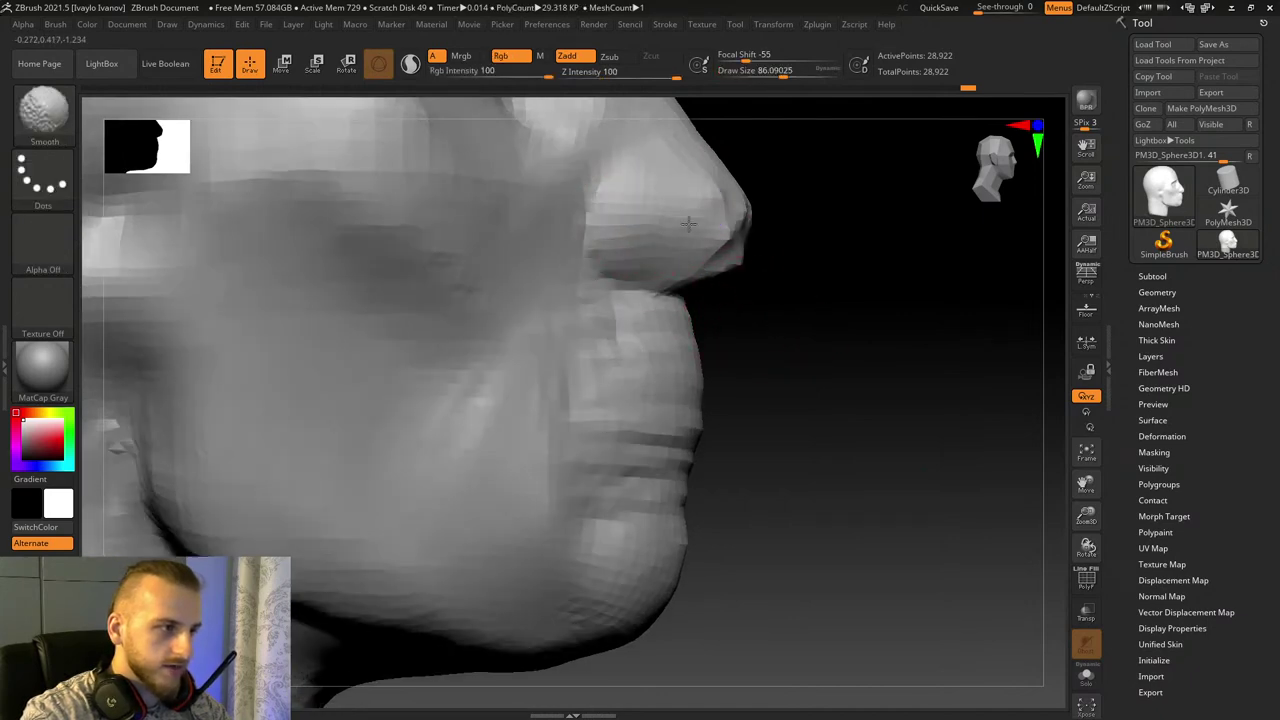
Step: Smooth the tip and underside of the nose into a rounded form at a draw size of about 124
shift+drag(858, 345, 780, 378)
drag(813, 76, 790, 76)
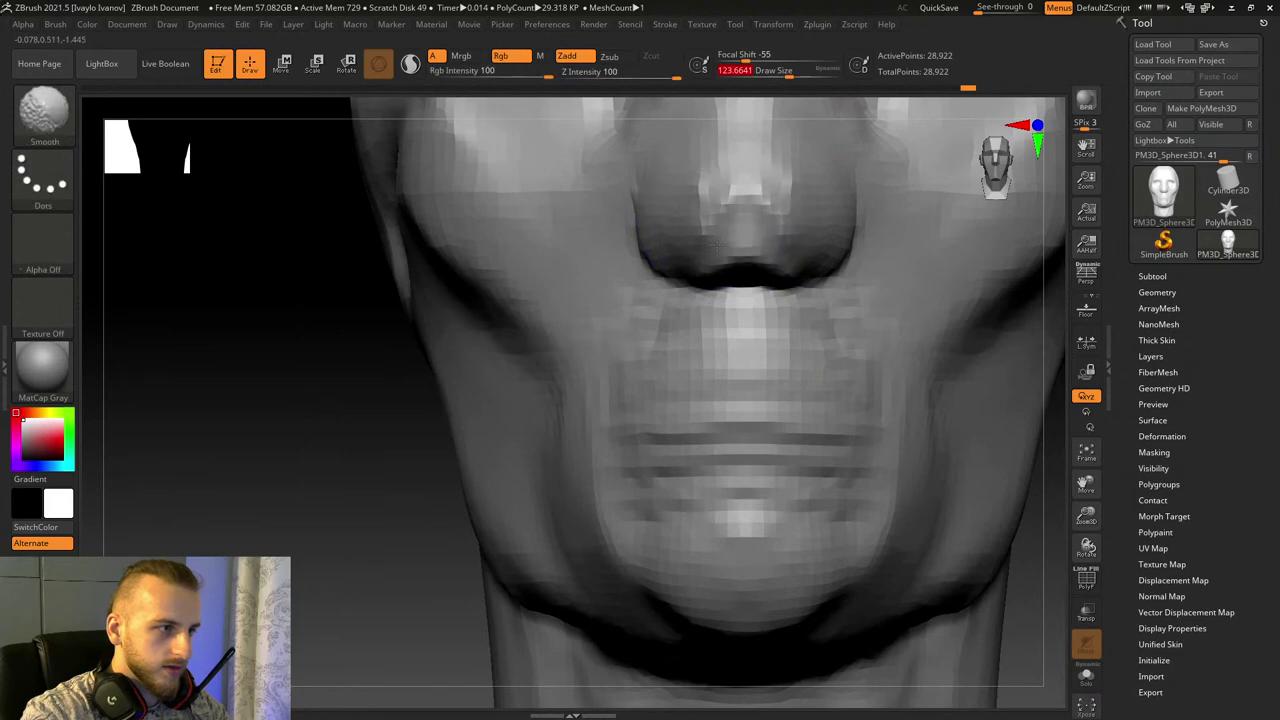
shift+drag(715, 244, 712, 262)
mouse_move(232, 408)
mouse_down()
mouse_move(334, 426)
mouse_move(354, 376)
mouse_up()
shift+drag(697, 277, 724, 265)
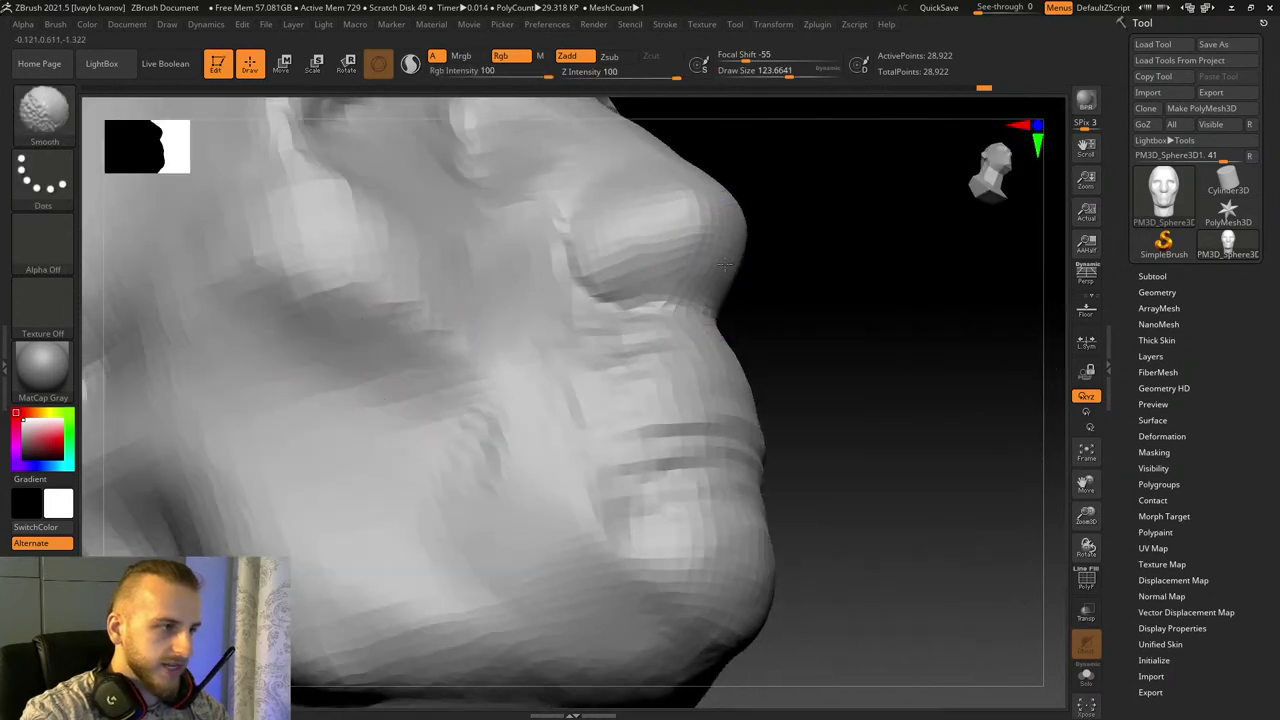
shift+drag(850, 320, 885, 345)
Step: Reshape the profile of the nose tip and bridge with the Move Topological brush at a draw size of about 285
mouse_move(1083, 514)
mouse_down()
mouse_move(1066, 466)
mouse_move(1035, 455)
mouse_move(1021, 489)
mouse_up()
mouse_move(1005, 489)
mouse_down()
mouse_move(1074, 486)
mouse_move(1093, 567)
mouse_up()
click(44, 112)
click(470, 135)
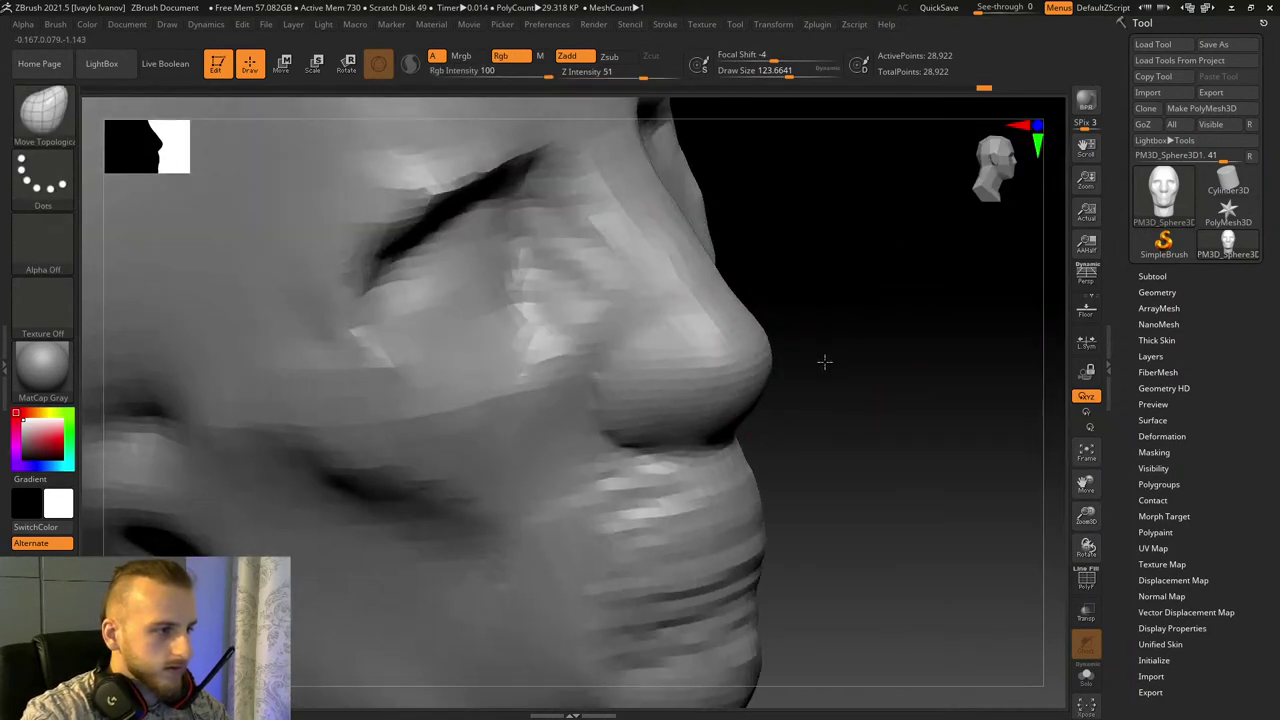
shift+drag(756, 289, 777, 289)
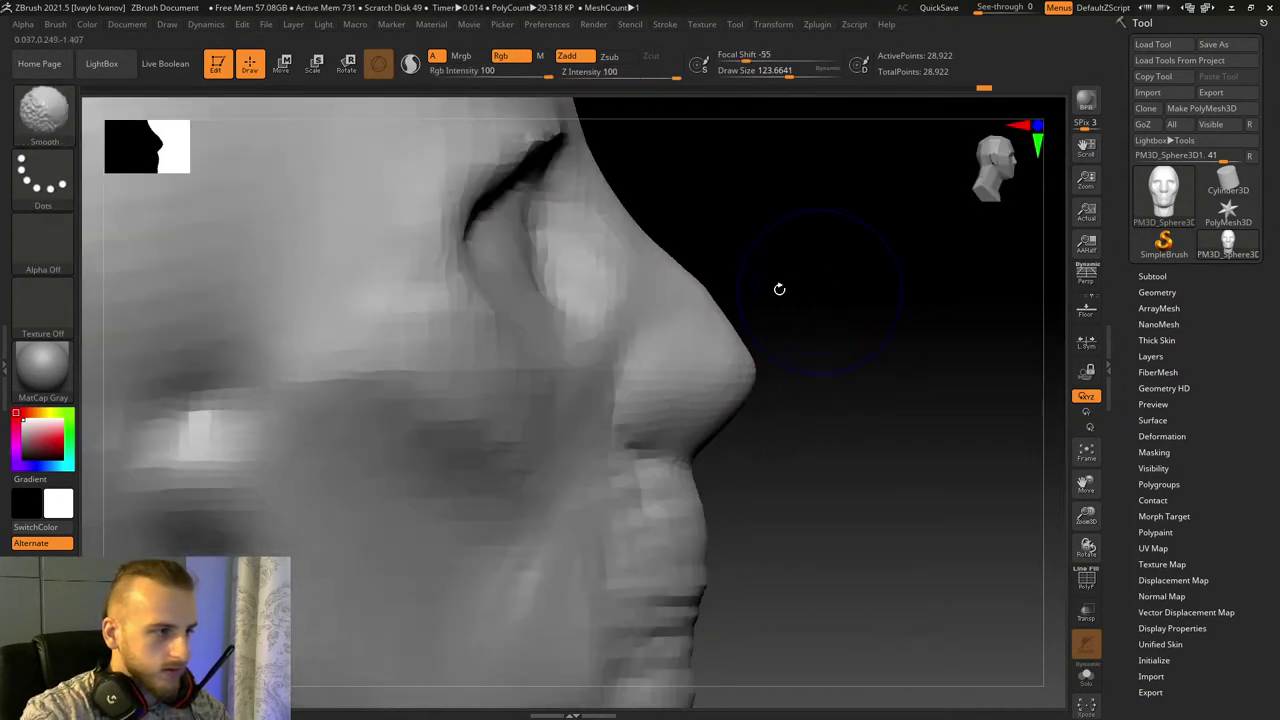
click(792, 76)
drag(1087, 485, 1150, 613)
drag(1090, 515, 1024, 365)
mouse_move(940, 456)
mouse_down()
mouse_move(1087, 536)
mouse_move(819, 95)
mouse_up()
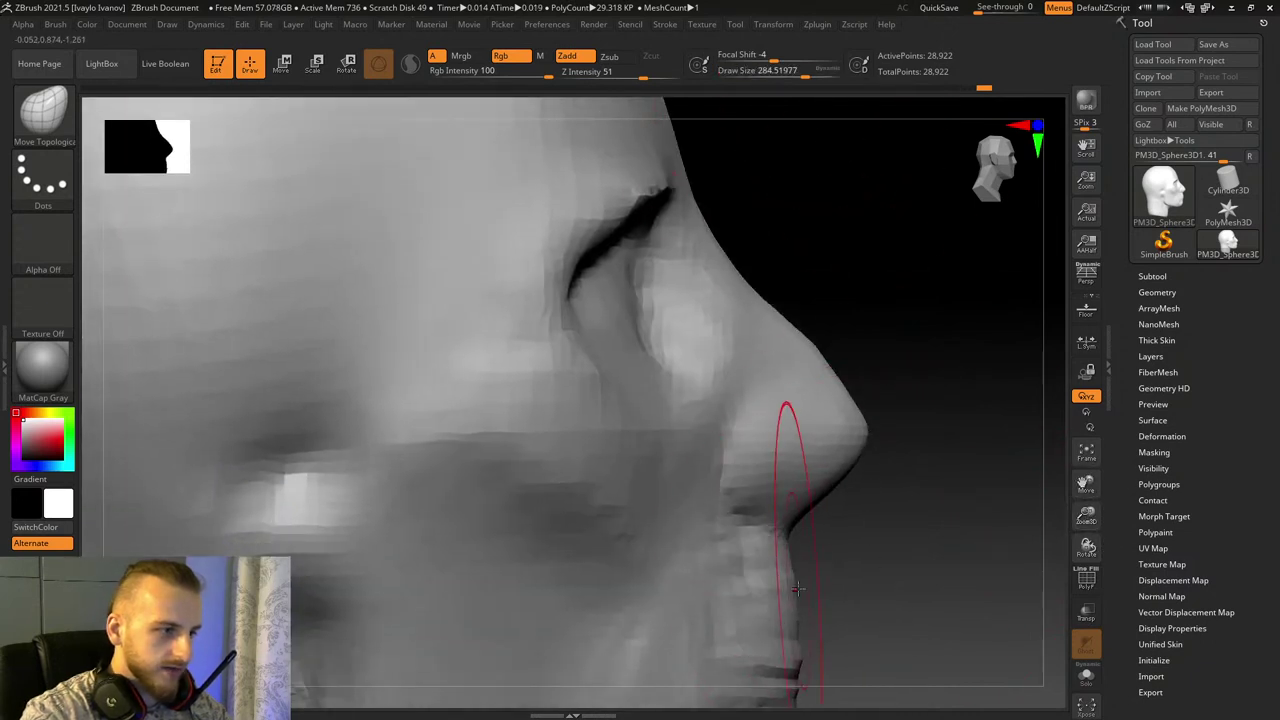
drag(836, 408, 827, 408)
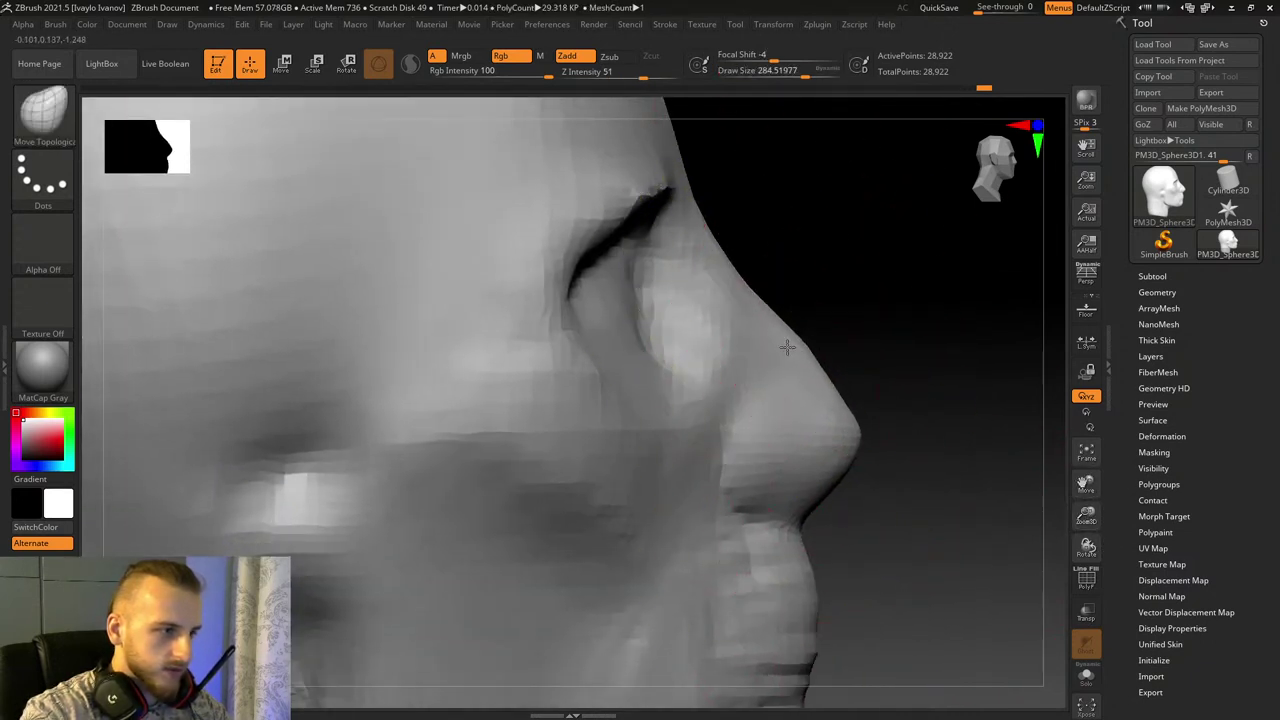
drag(787, 349, 777, 353)
drag(684, 274, 677, 277)
Step: Build up a protruding brow ridge above the eye sockets with the ClayBuildup brush at a draw size of about 242
drag(1083, 485, 1118, 678)
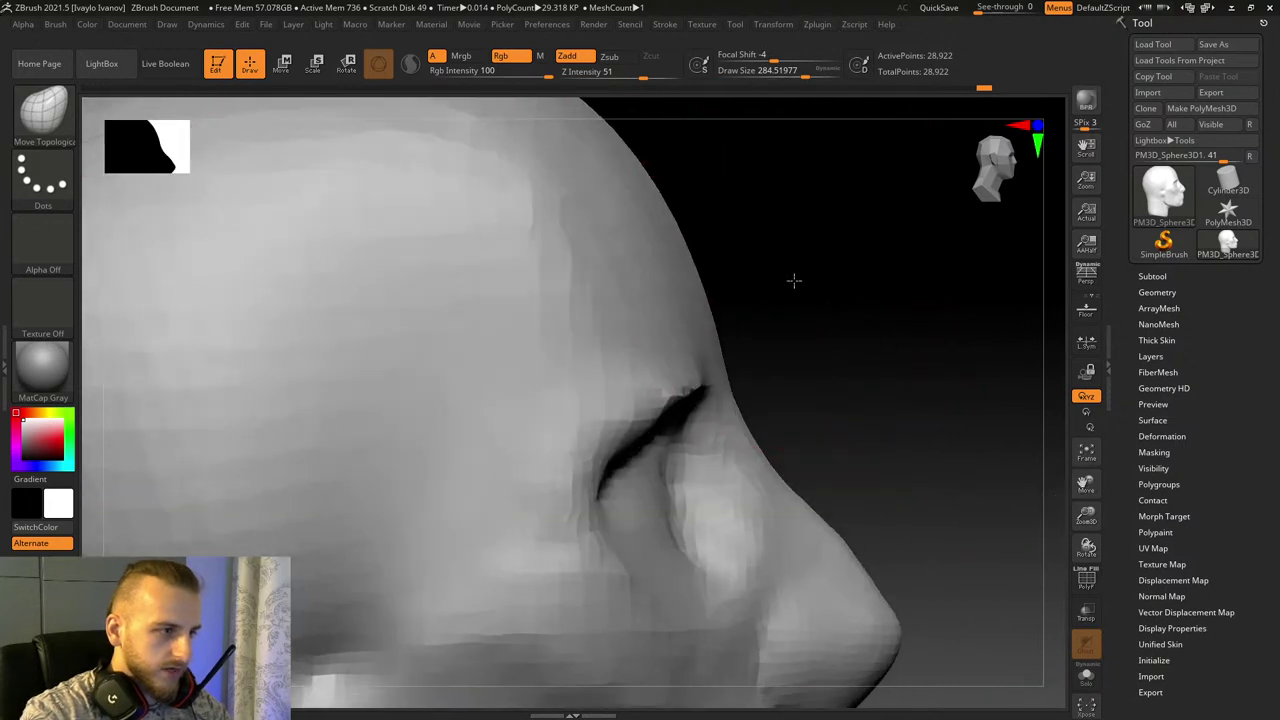
drag(794, 280, 745, 290)
click(790, 73)
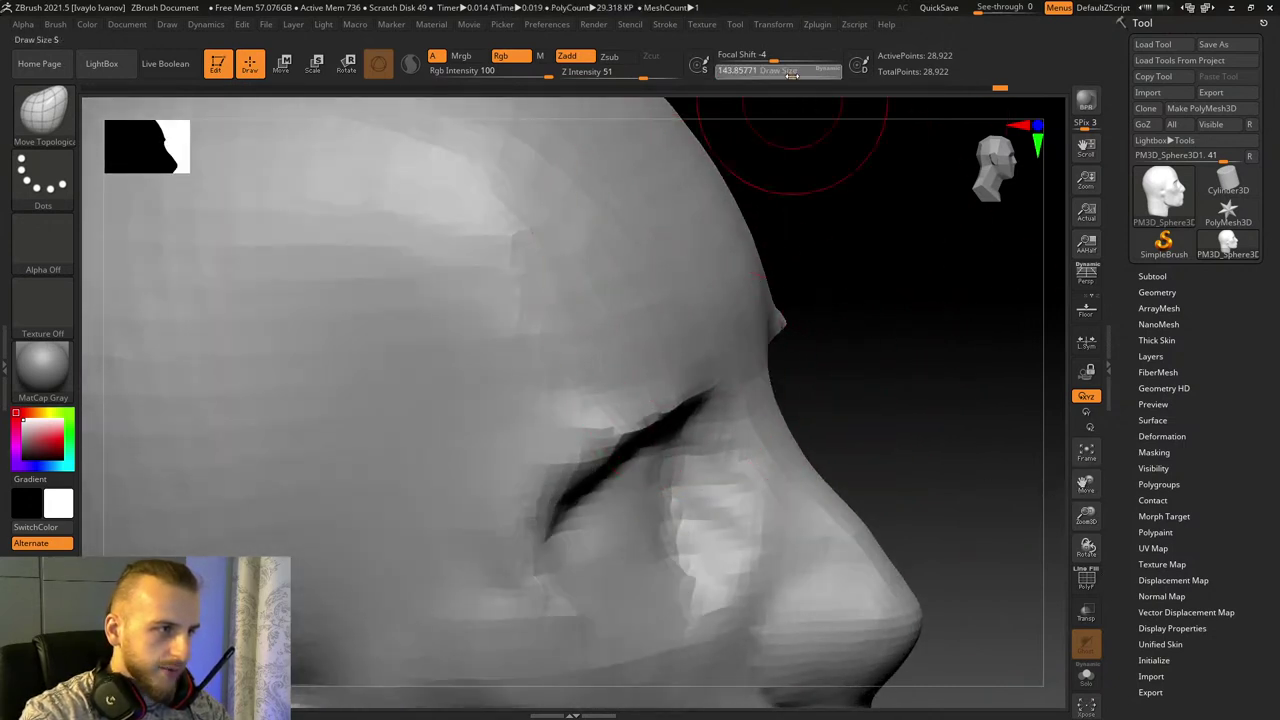
click(57, 103)
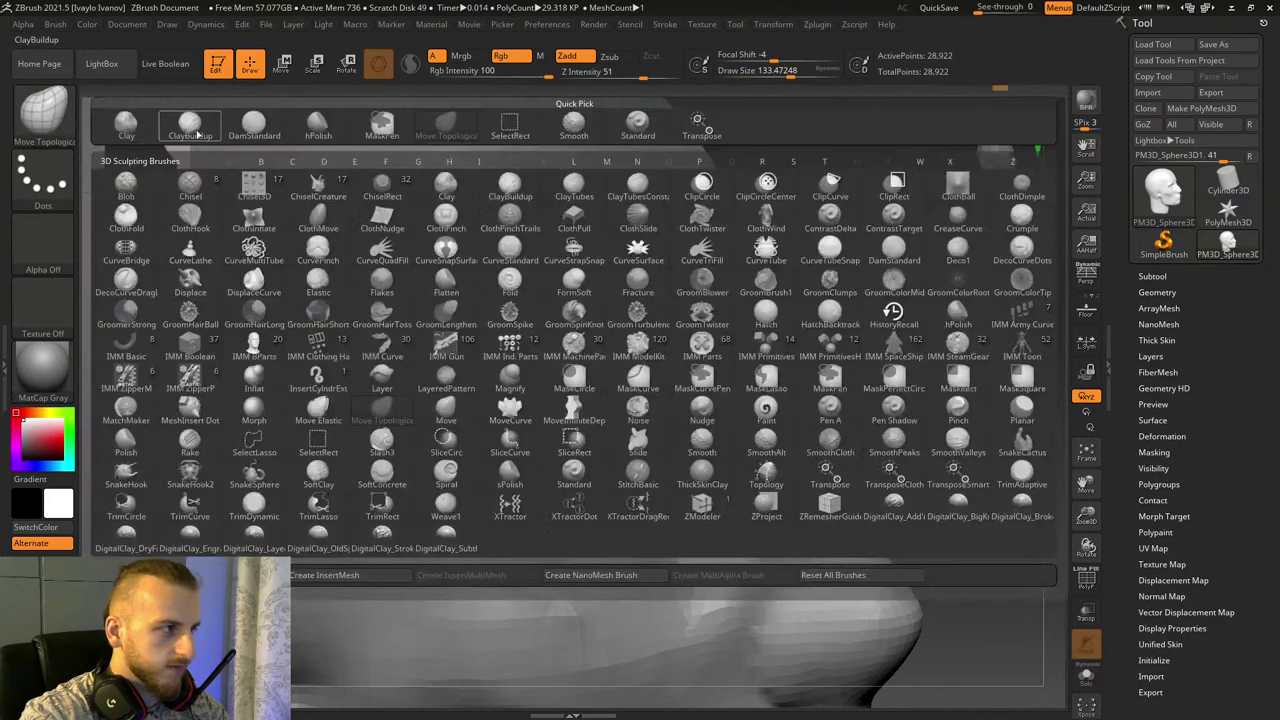
key(c)
key(b)
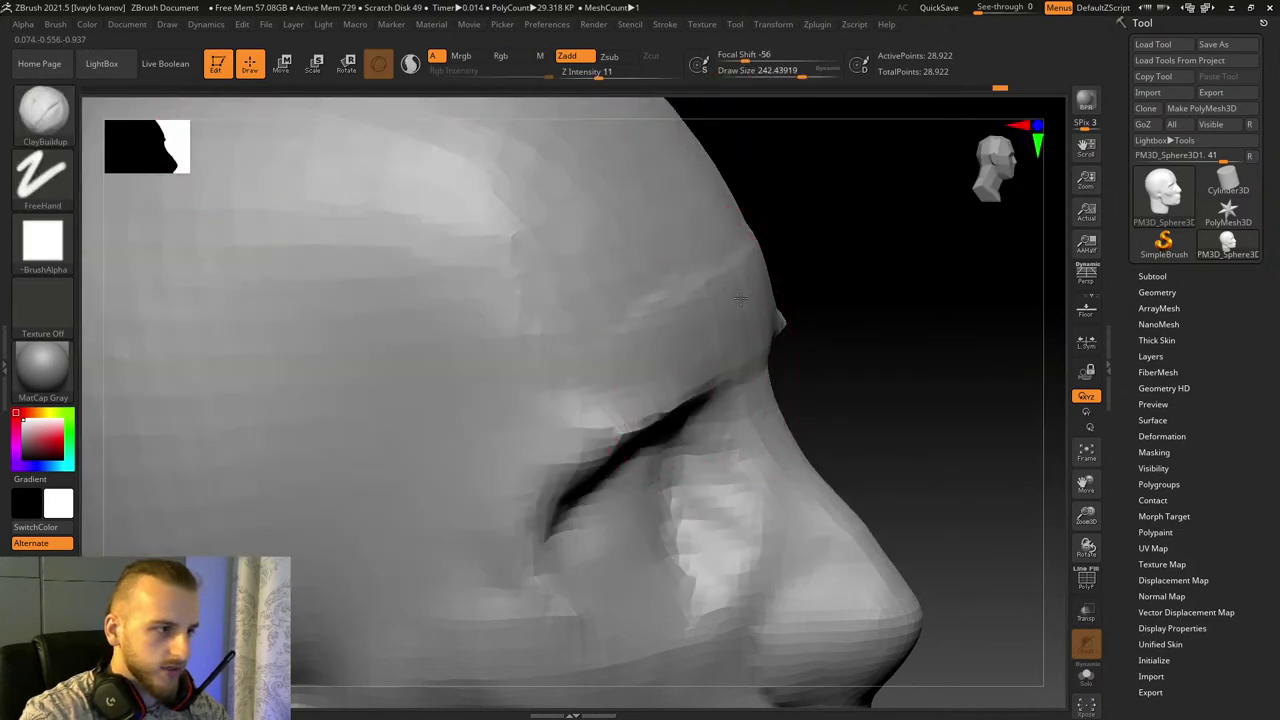
drag(740, 298, 790, 290)
mouse_move(640, 355)
mouse_down()
mouse_move(797, 286)
mouse_move(791, 297)
mouse_up()
mouse_move(604, 385)
mouse_down()
mouse_move(791, 317)
mouse_move(860, 335)
mouse_up()
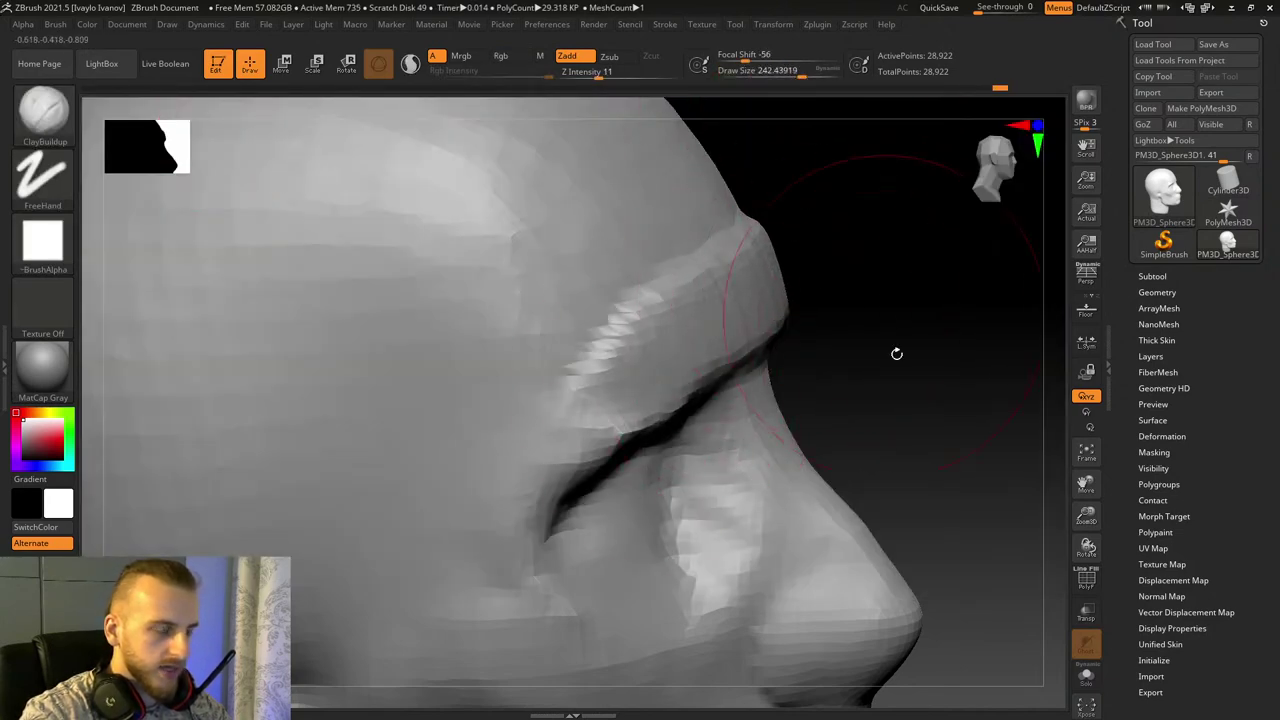
Step: Add ClayBuildup strokes across the lower forehead above the brow ridge at a draw size of about 242
shift+drag(935, 375, 885, 400)
drag(1086, 516, 1080, 545)
drag(1086, 484, 1036, 334)
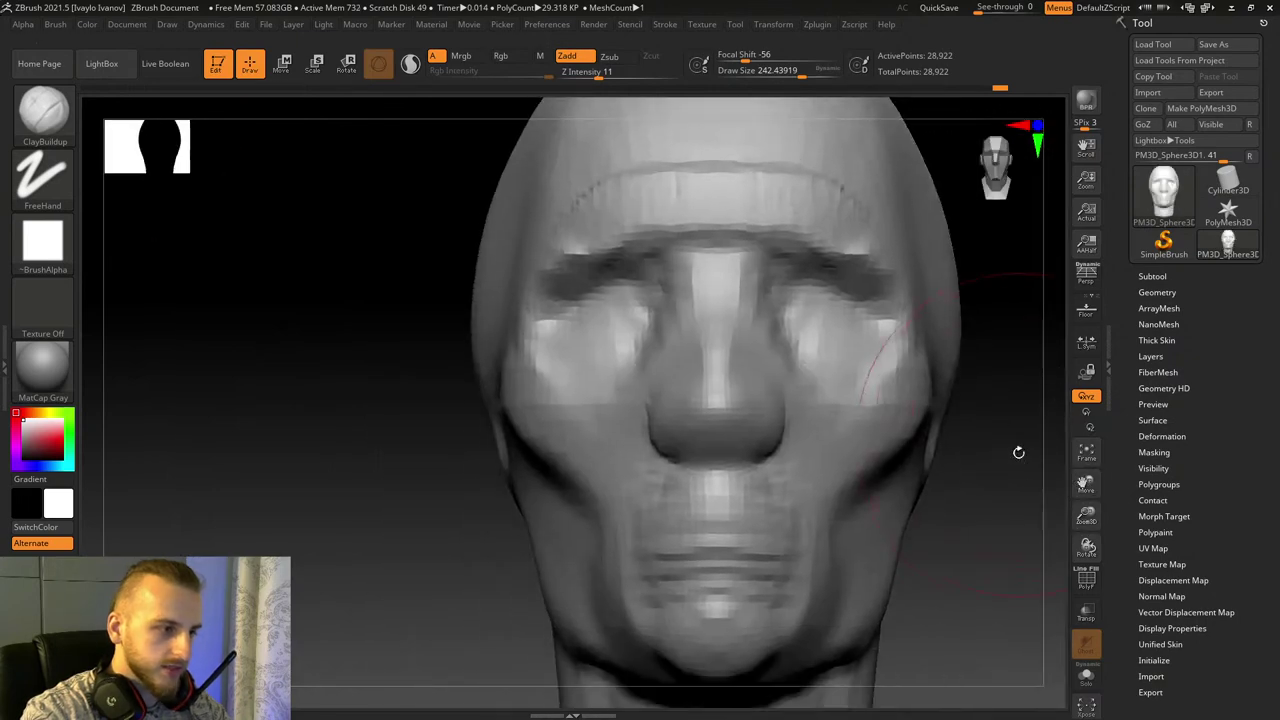
mouse_move(1018, 452)
mouse_down()
mouse_move(560, 290)
mouse_move(497, 249)
mouse_move(660, 300)
mouse_up()
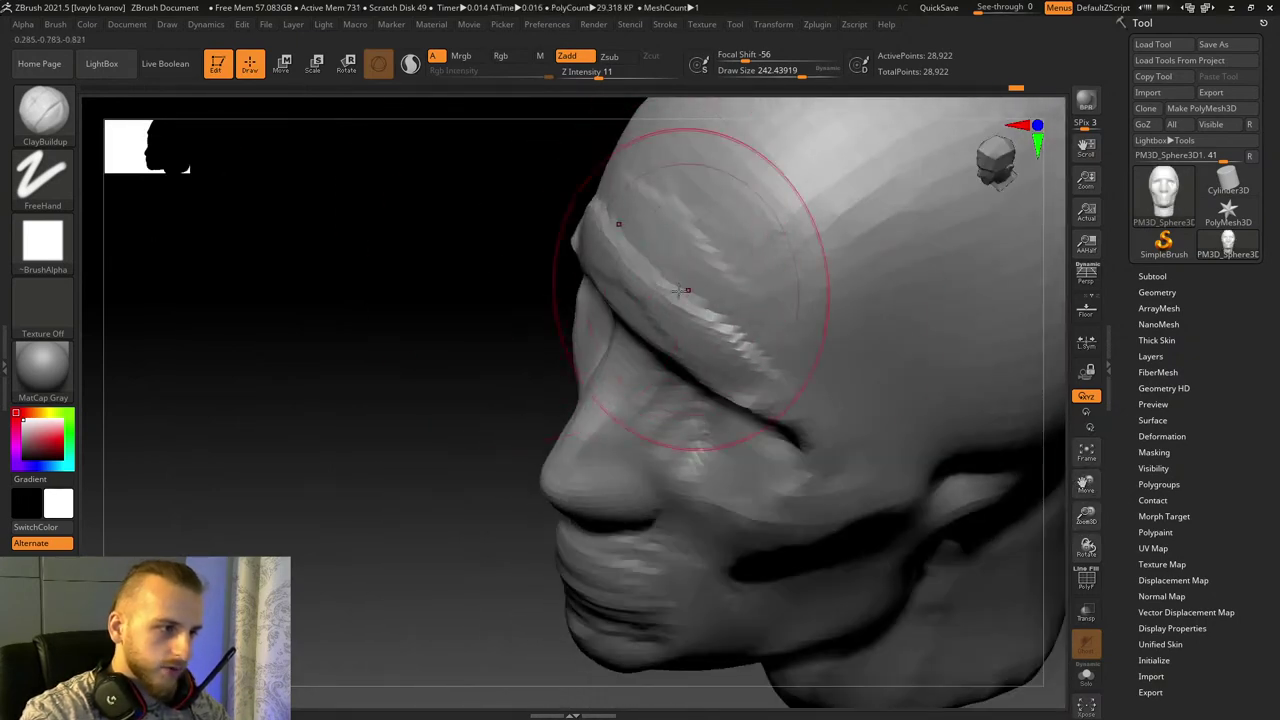
Step: Adjust the side contour of the brow and cheekbones from below with Move Topological at a draw size of about 242
shift+drag(433, 378, 411, 271)
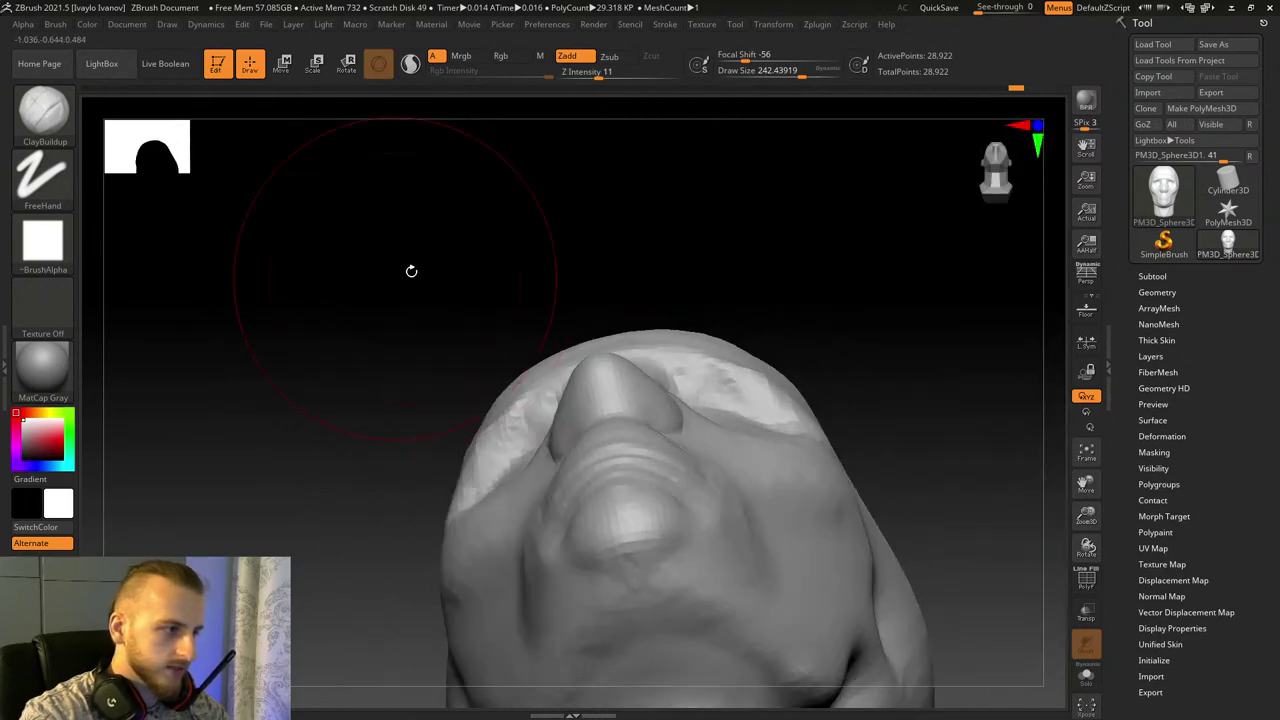
click(58, 118)
click(446, 126)
drag(380, 328, 398, 290)
drag(531, 403, 502, 401)
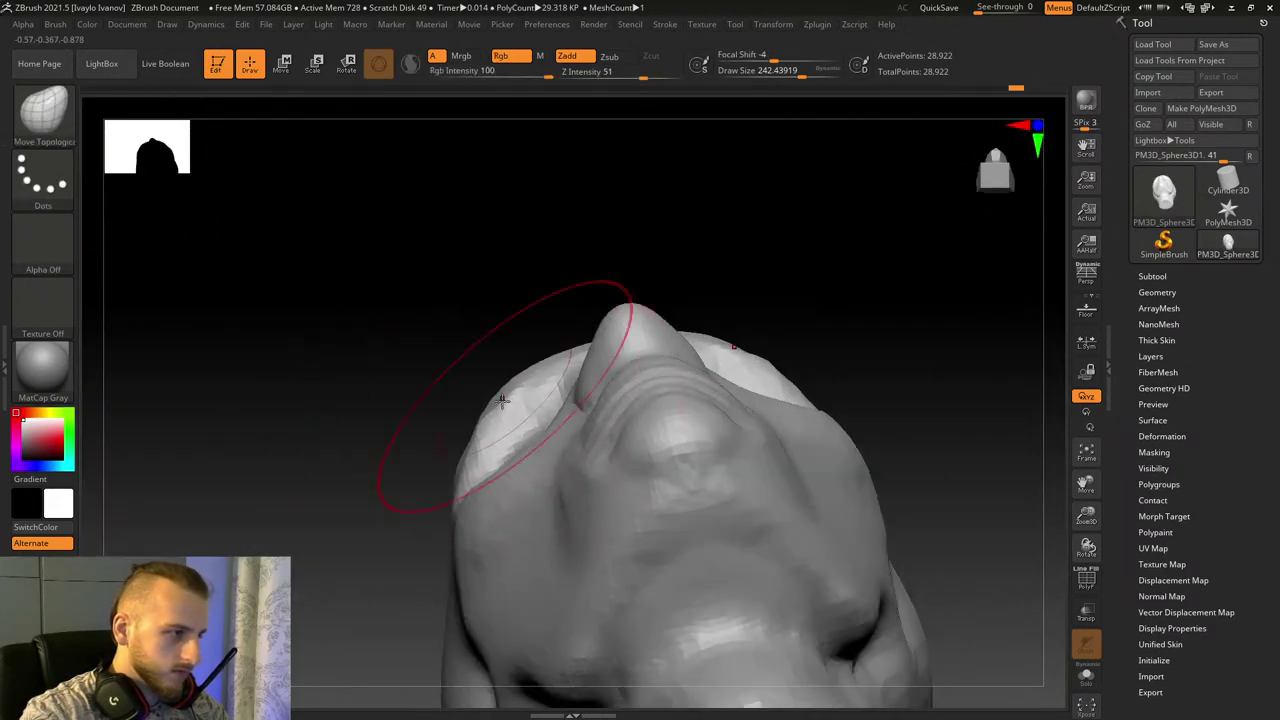
drag(459, 491, 397, 489)
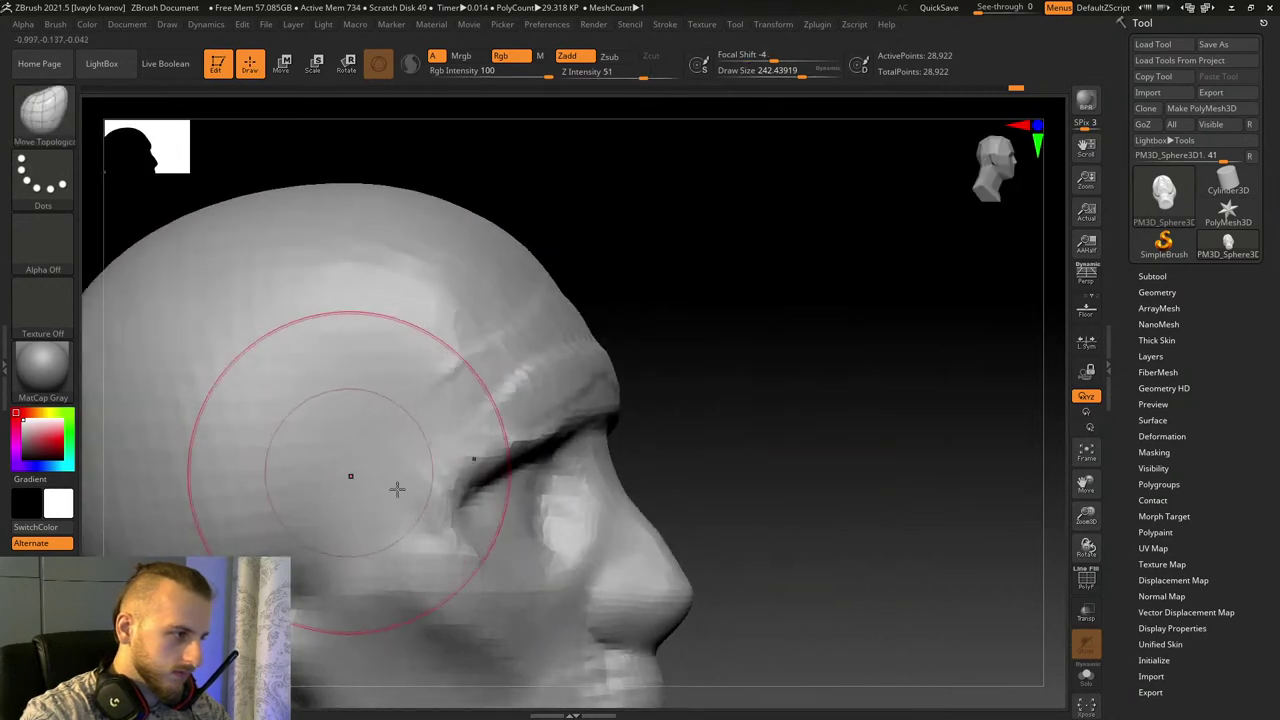
Step: Refine the profile of the brow ridge and upper nose bridge with Move Topological at a draw size of about 242
shift+drag(776, 444, 783, 500)
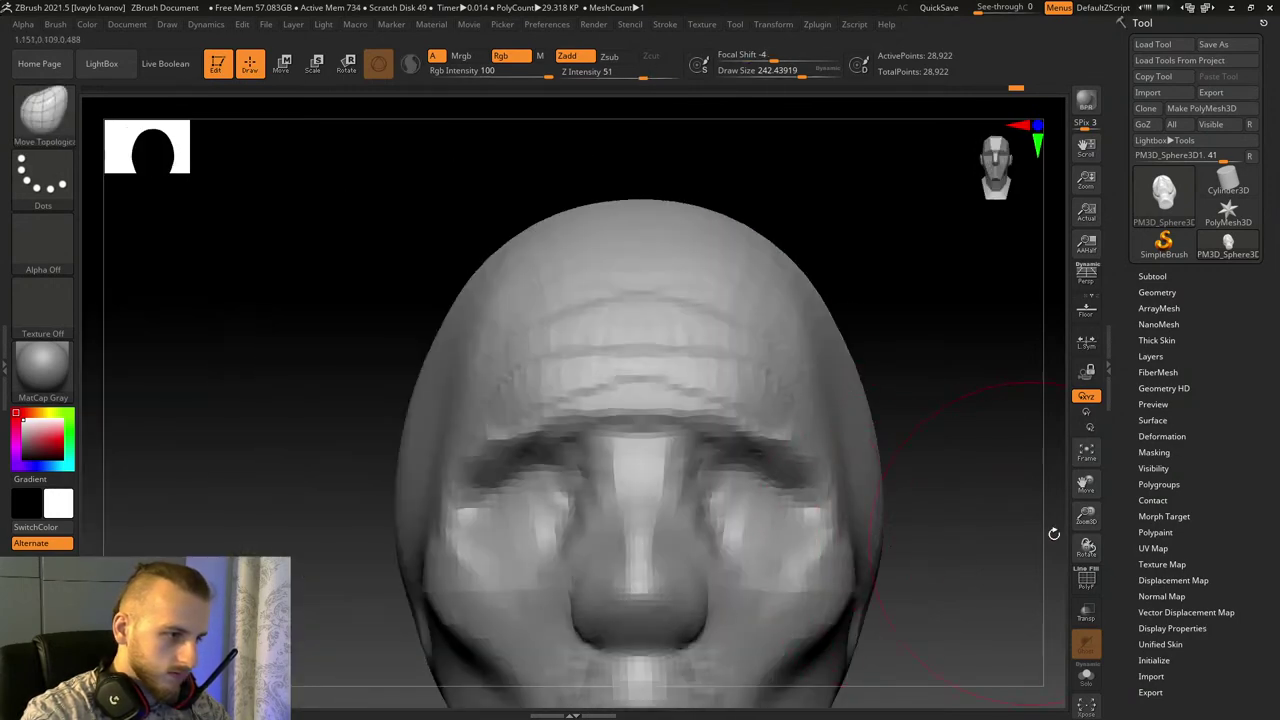
drag(1075, 482, 1087, 400)
shift+drag(363, 489, 474, 491)
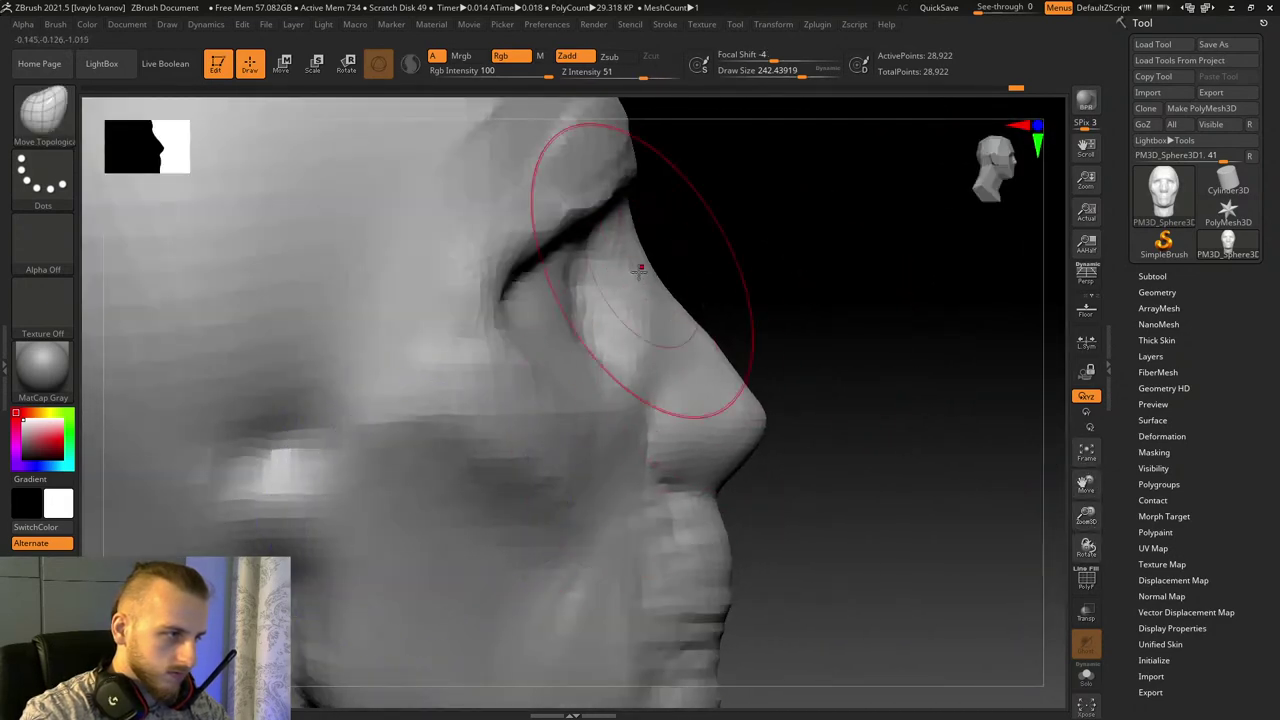
drag(1077, 484, 1106, 604)
drag(866, 352, 812, 350)
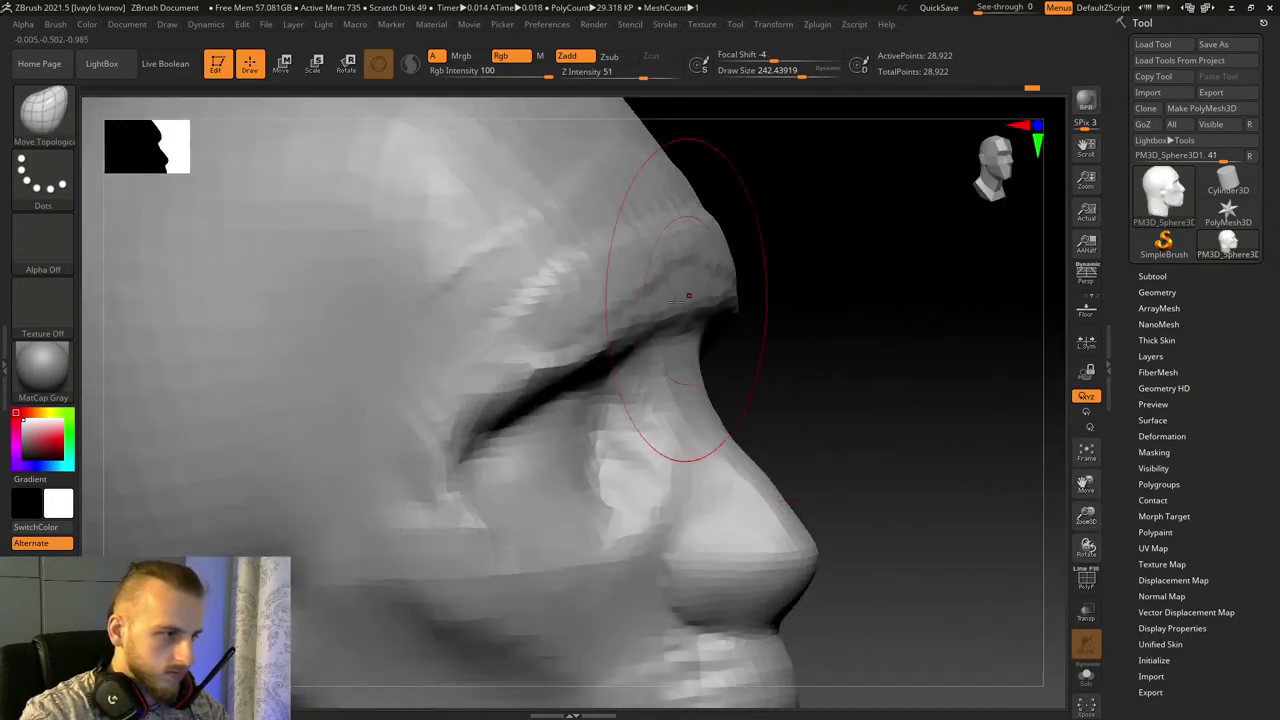
drag(636, 271, 654, 271)
drag(960, 440, 1046, 477)
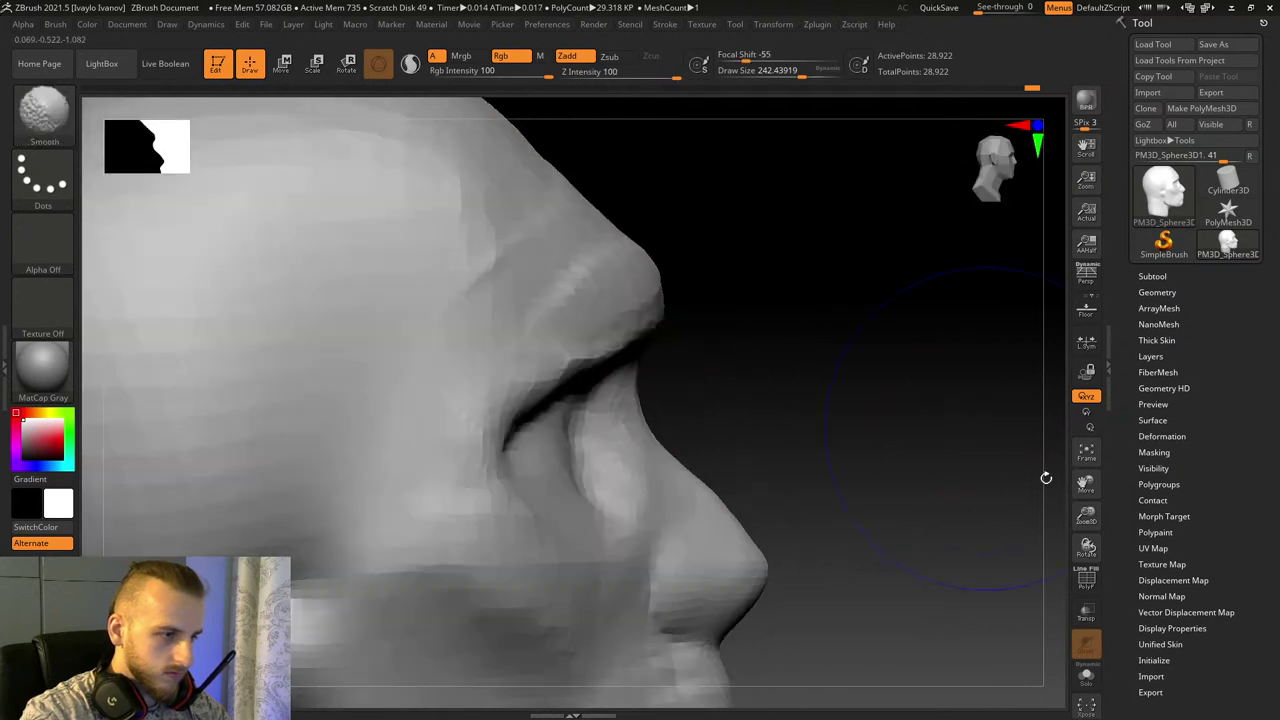
Step: Pull the upper forehead outward to fill out the skull profile with Move Topological at a draw size of about 432
drag(1088, 530, 1092, 500)
drag(800, 70, 814, 70)
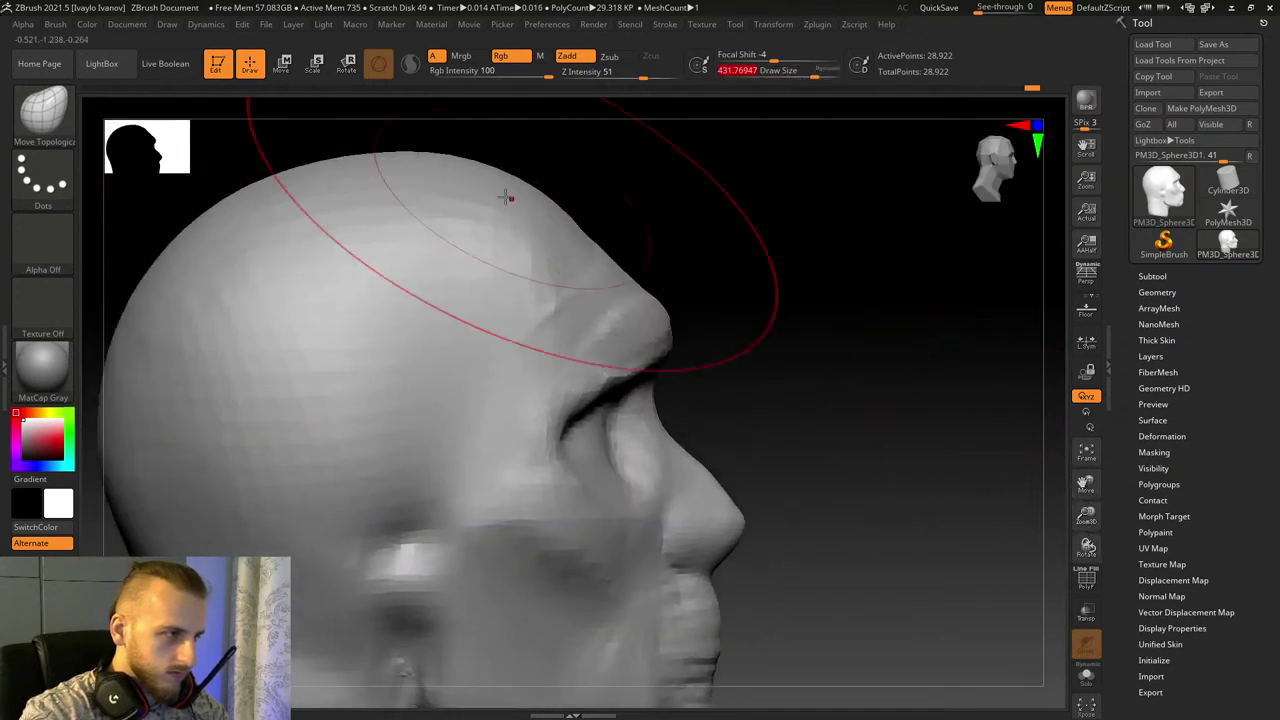
drag(510, 198, 546, 174)
drag(460, 287, 470, 282)
Step: Push the corner where the jaw meets the neck up and back with Move Topological at a draw size of about 432
mouse_move(1086, 485)
mouse_down()
mouse_move(1091, 436)
mouse_move(1190, 245)
mouse_up()
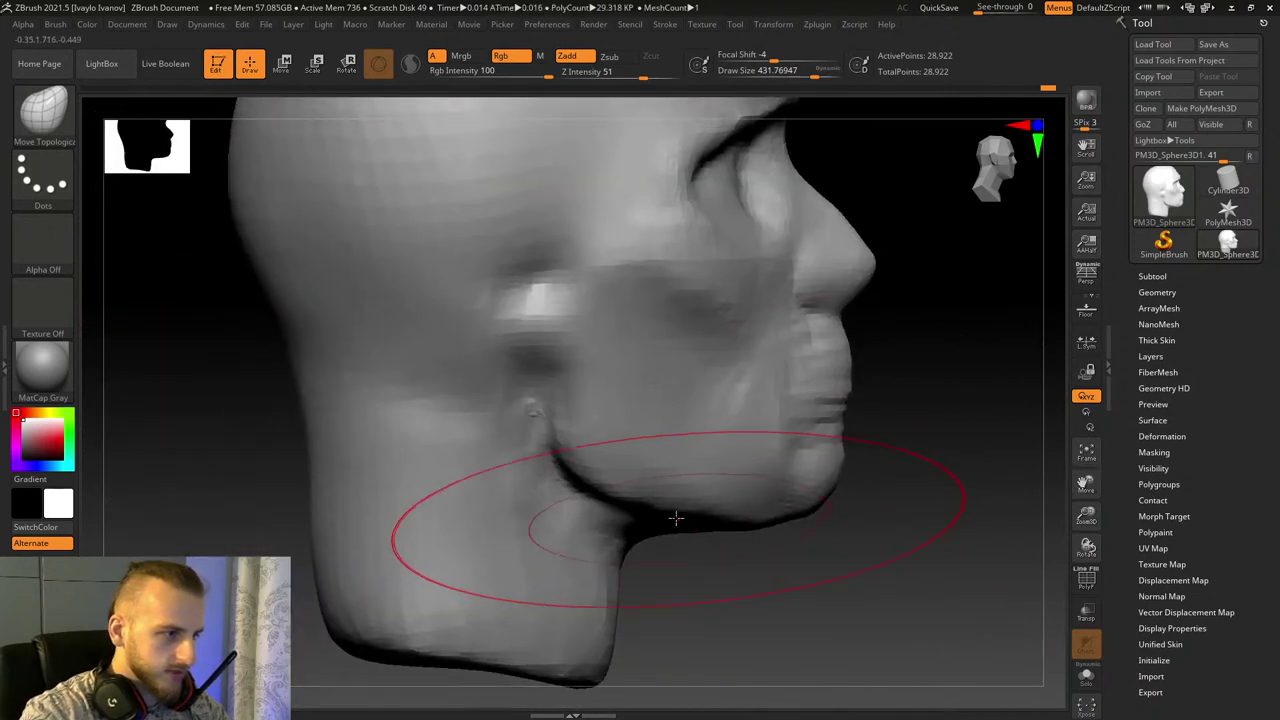
mouse_move(672, 517)
mouse_down()
mouse_move(614, 494)
mouse_move(637, 497)
mouse_up()
key(ctrl+z)
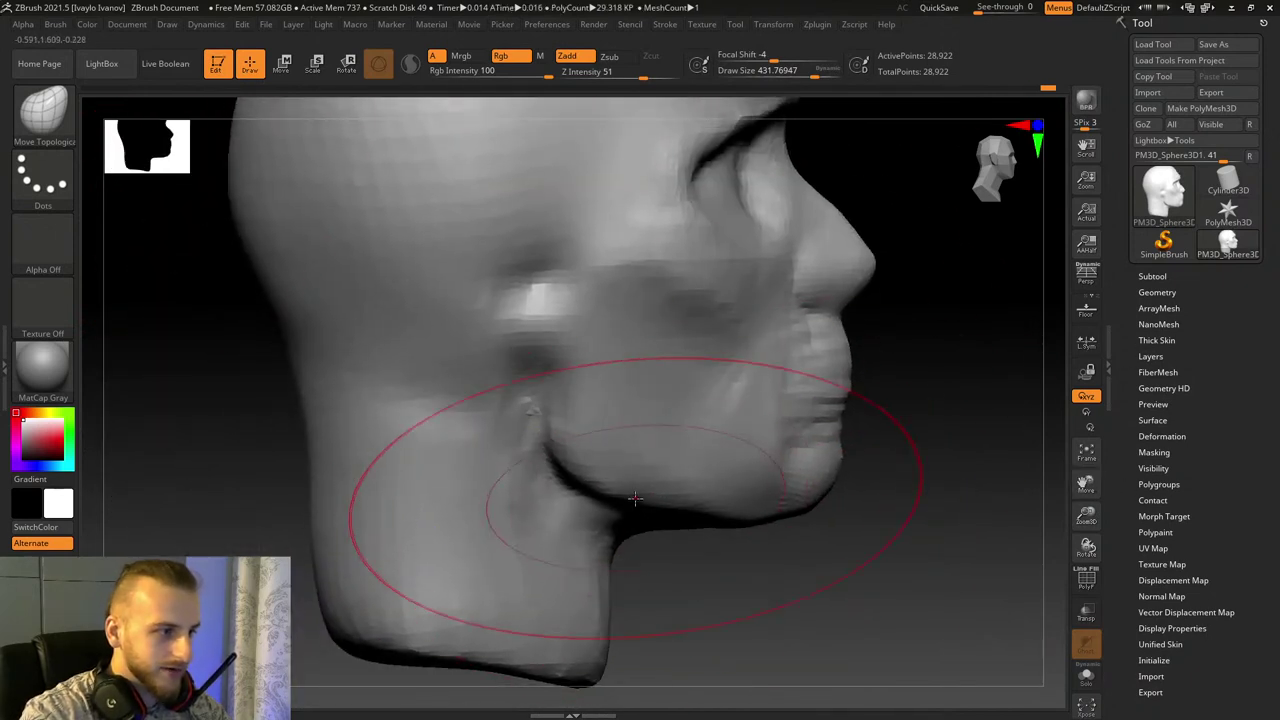
Step: Reshape the jaw edge beside the chin from below with Move Topological at a draw size of about 192
drag(880, 537, 790, 532)
drag(813, 75, 803, 75)
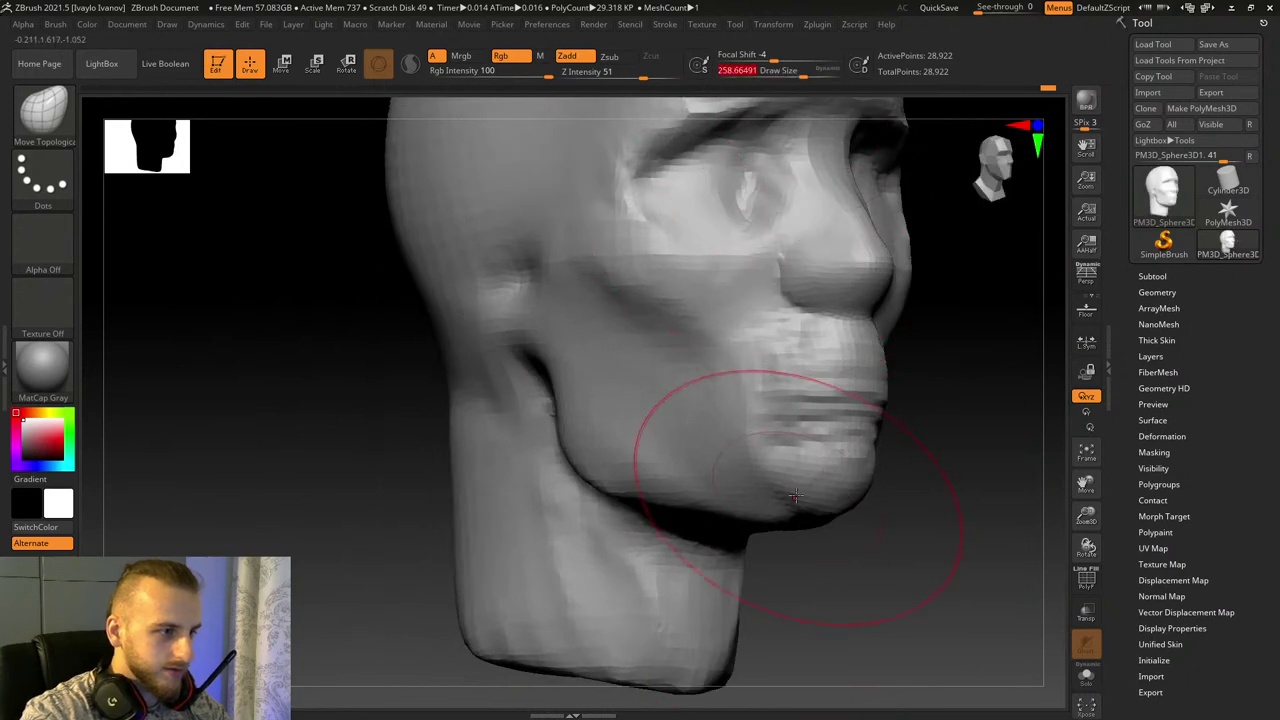
mouse_move(950, 550)
mouse_down()
mouse_move(889, 517)
mouse_move(865, 457)
mouse_up()
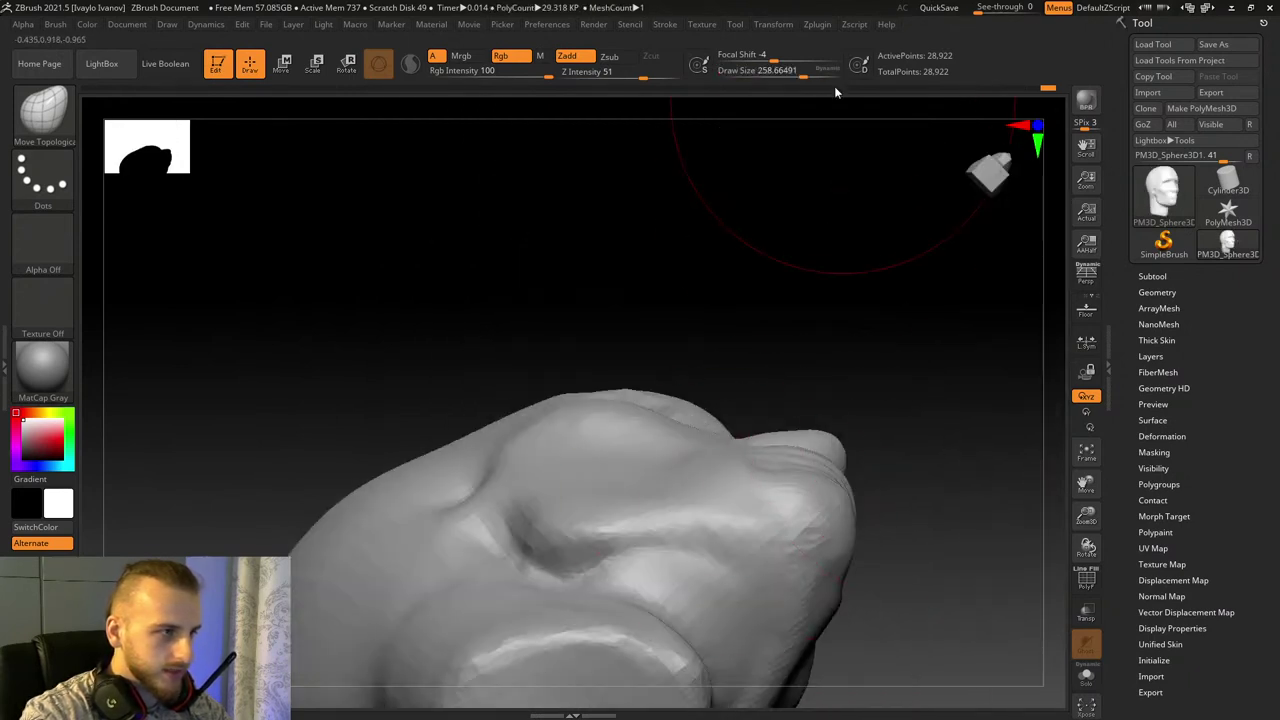
drag(834, 73, 797, 73)
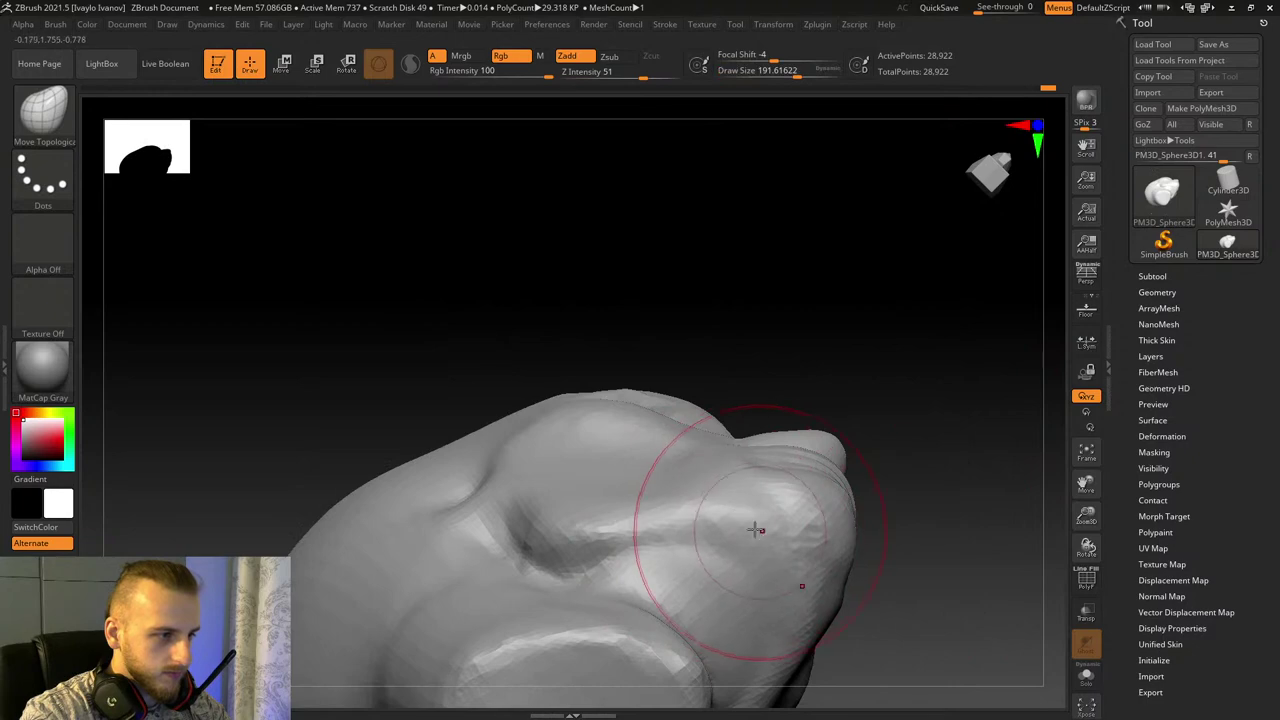
mouse_move(755, 530)
mouse_down()
mouse_move(751, 508)
mouse_move(796, 533)
mouse_up()
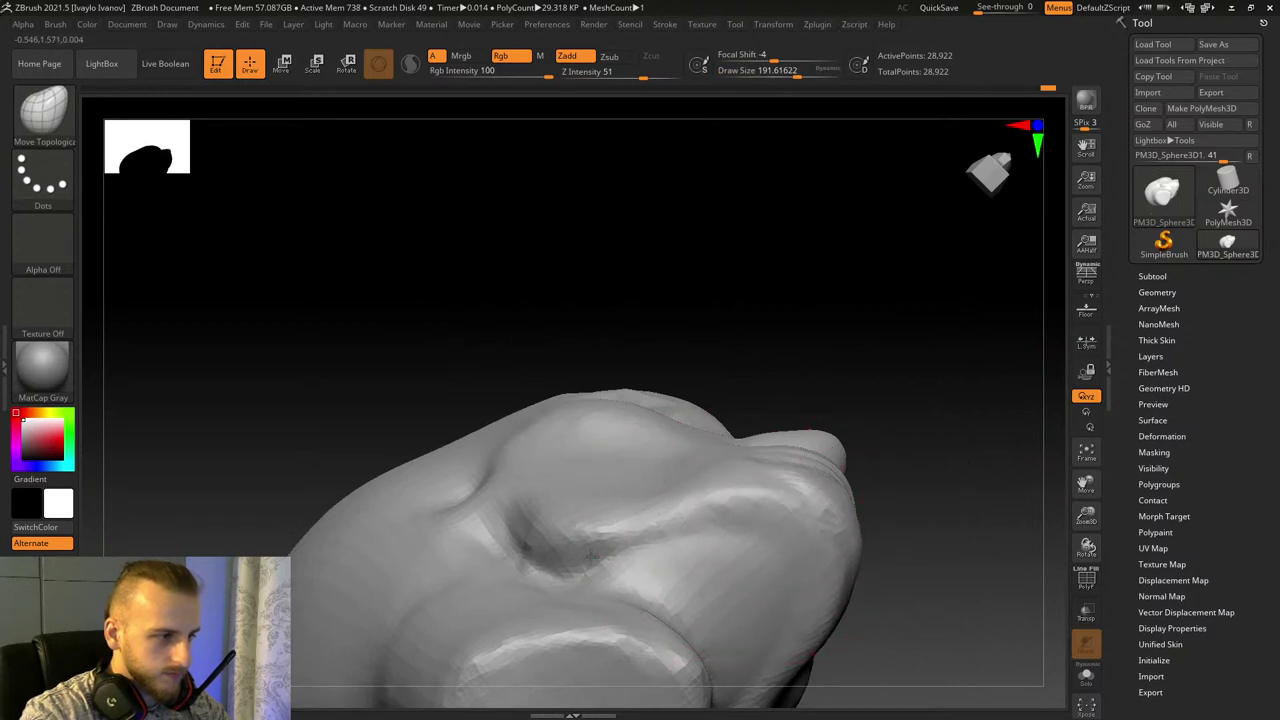
Step: Smooth the lower cheek and the layered mouth area at a draw size of about 192
drag(888, 455, 943, 538)
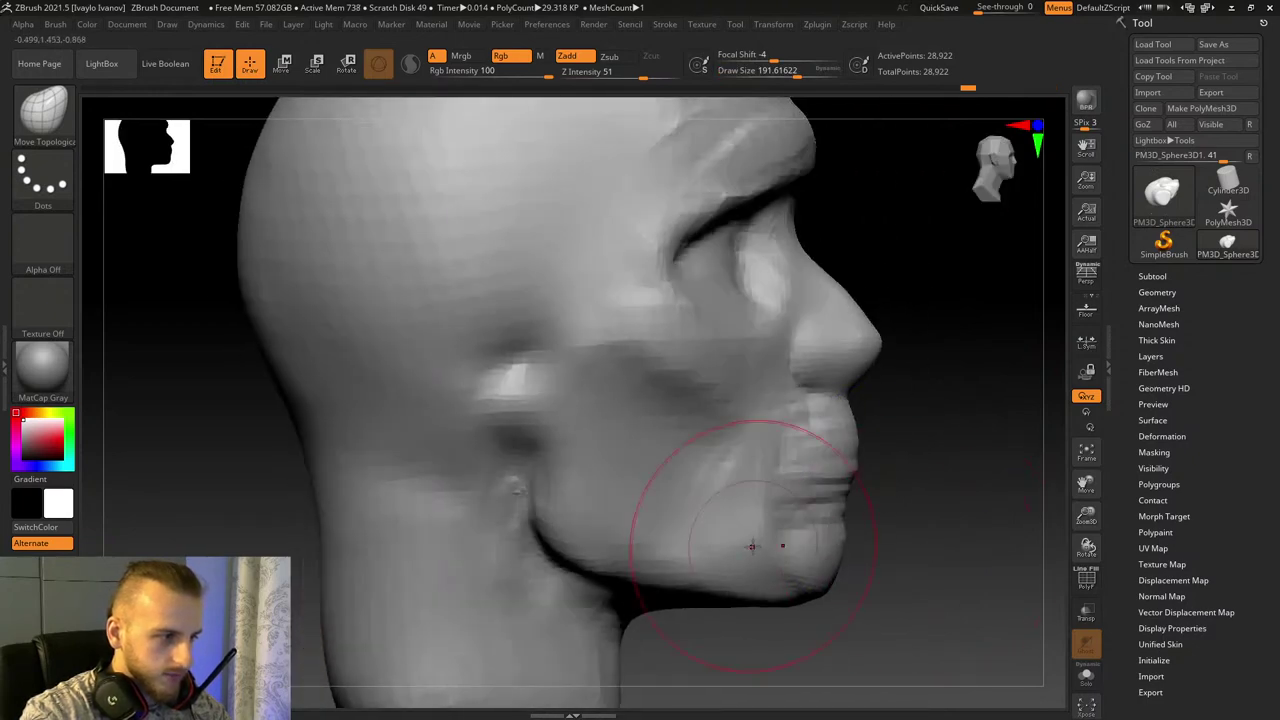
drag(886, 603, 806, 603)
mouse_move(720, 517)
shift+mouse_down()
mouse_move(745, 504)
mouse_move(750, 468)
shift+mouse_up()
drag(806, 507, 822, 498)
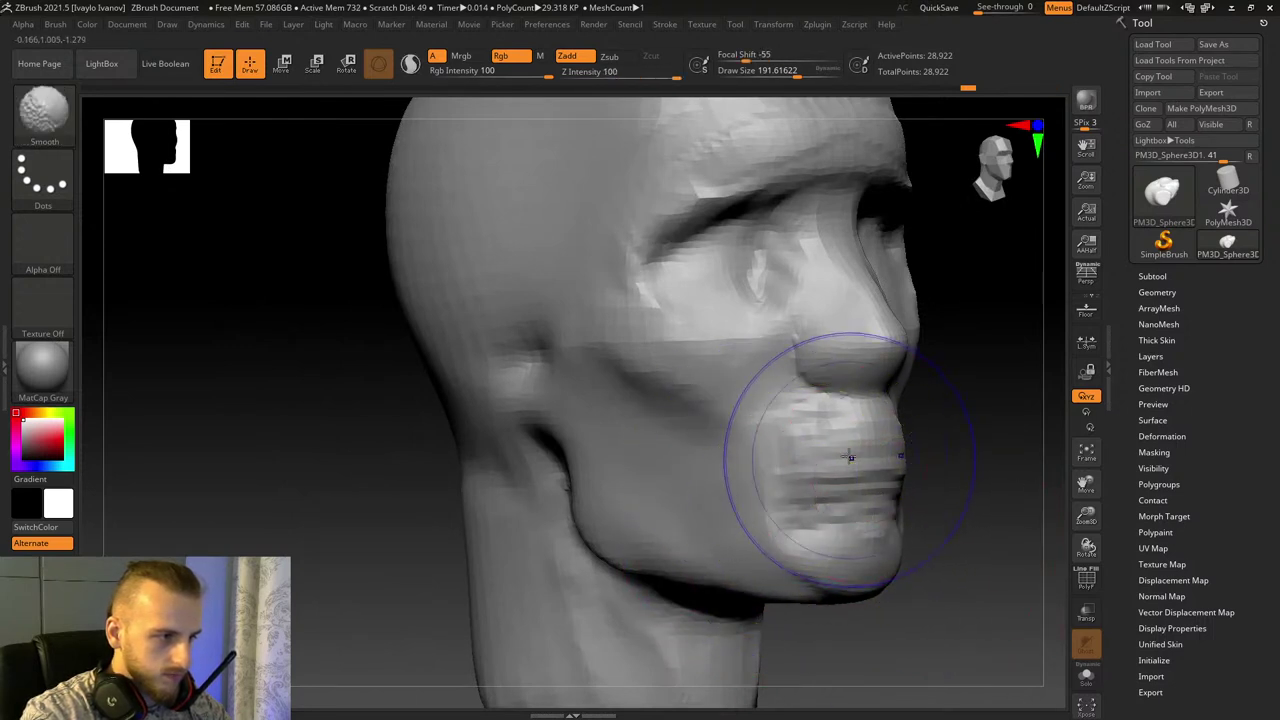
shift+drag(850, 457, 893, 514)
Step: Smooth the chin and the lower side of the jaw at a draw size of about 114
drag(805, 78, 790, 78)
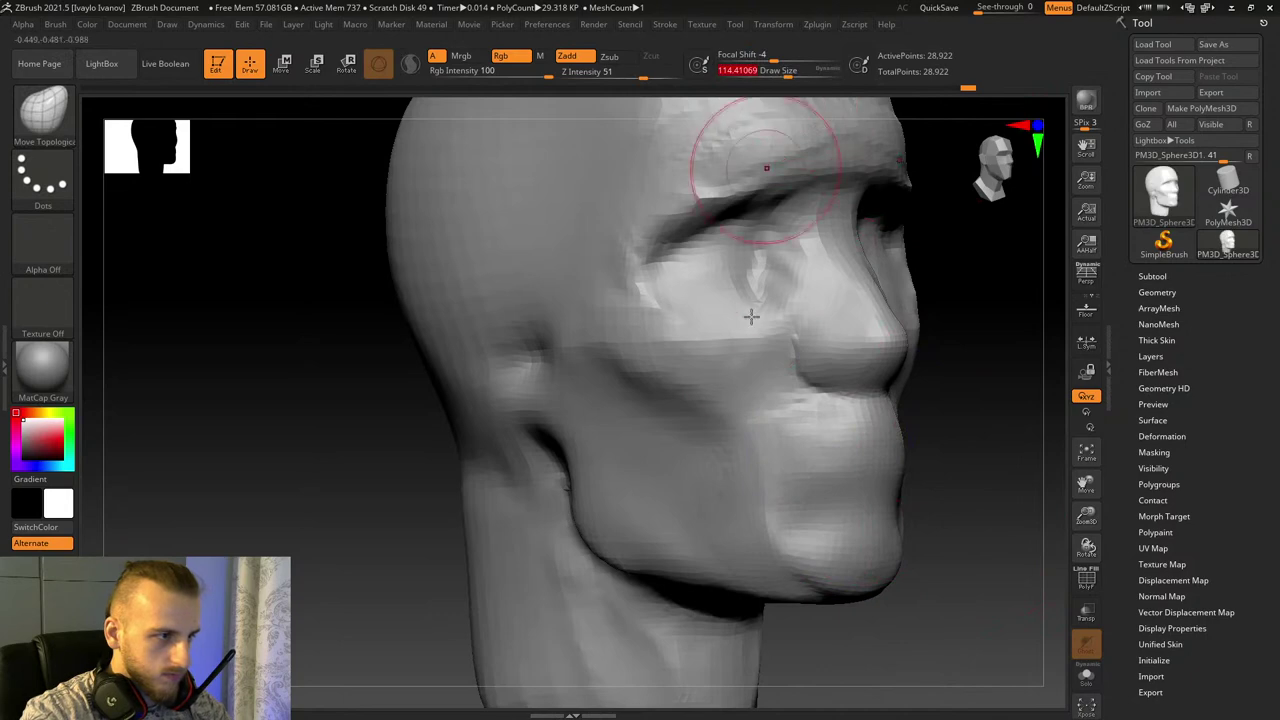
key(b)
key(h)
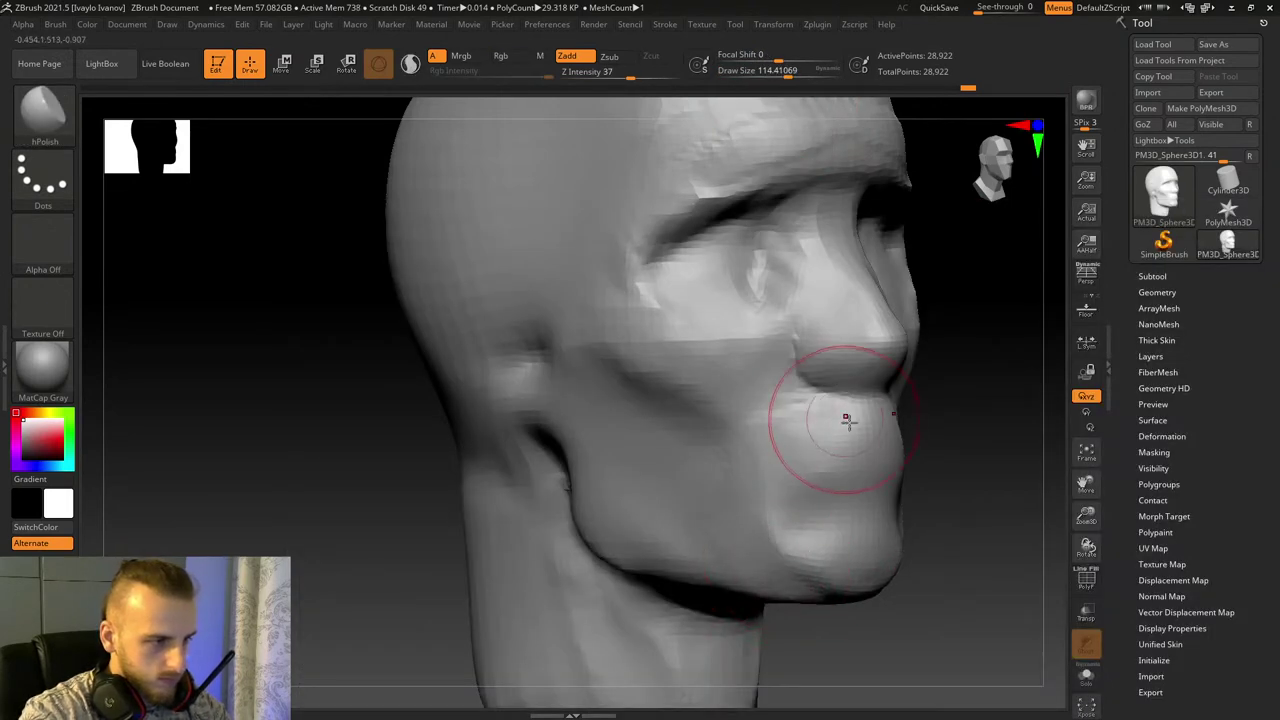
key(shift)
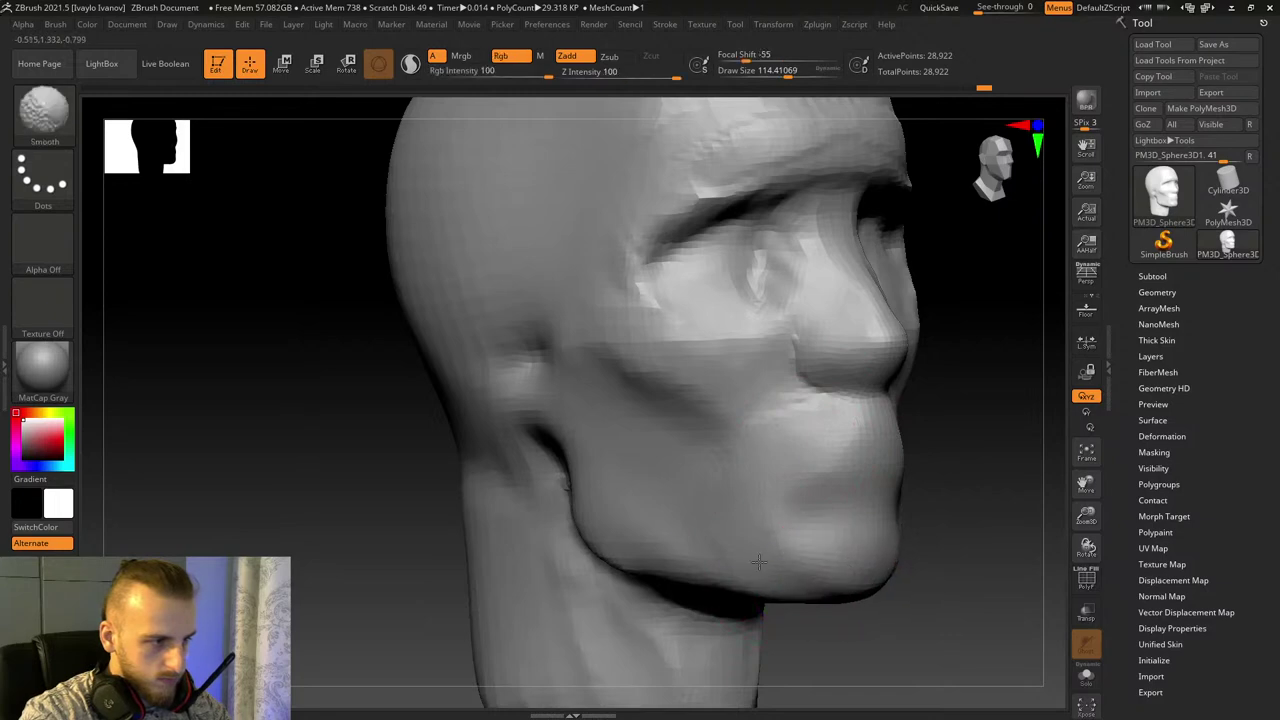
shift+drag(759, 562, 800, 490)
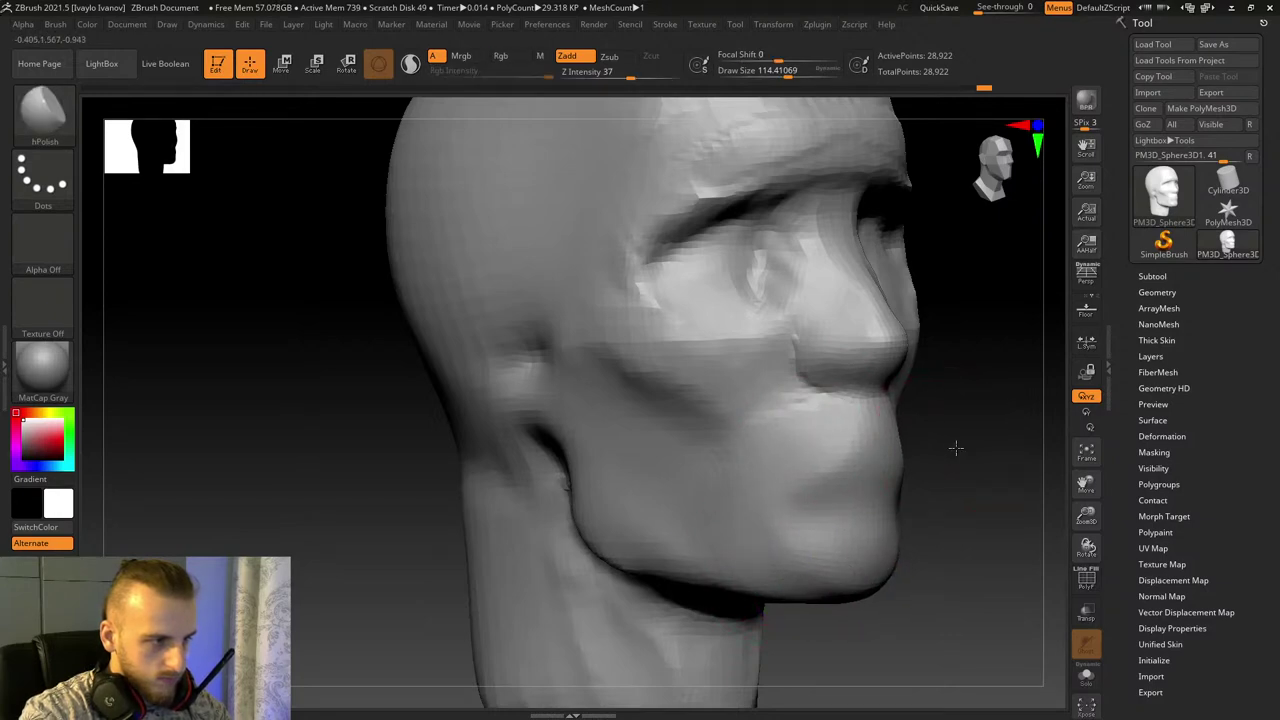
drag(955, 447, 818, 472)
drag(915, 592, 1030, 600)
shift+drag(534, 537, 551, 530)
shift+drag(664, 576, 730, 548)
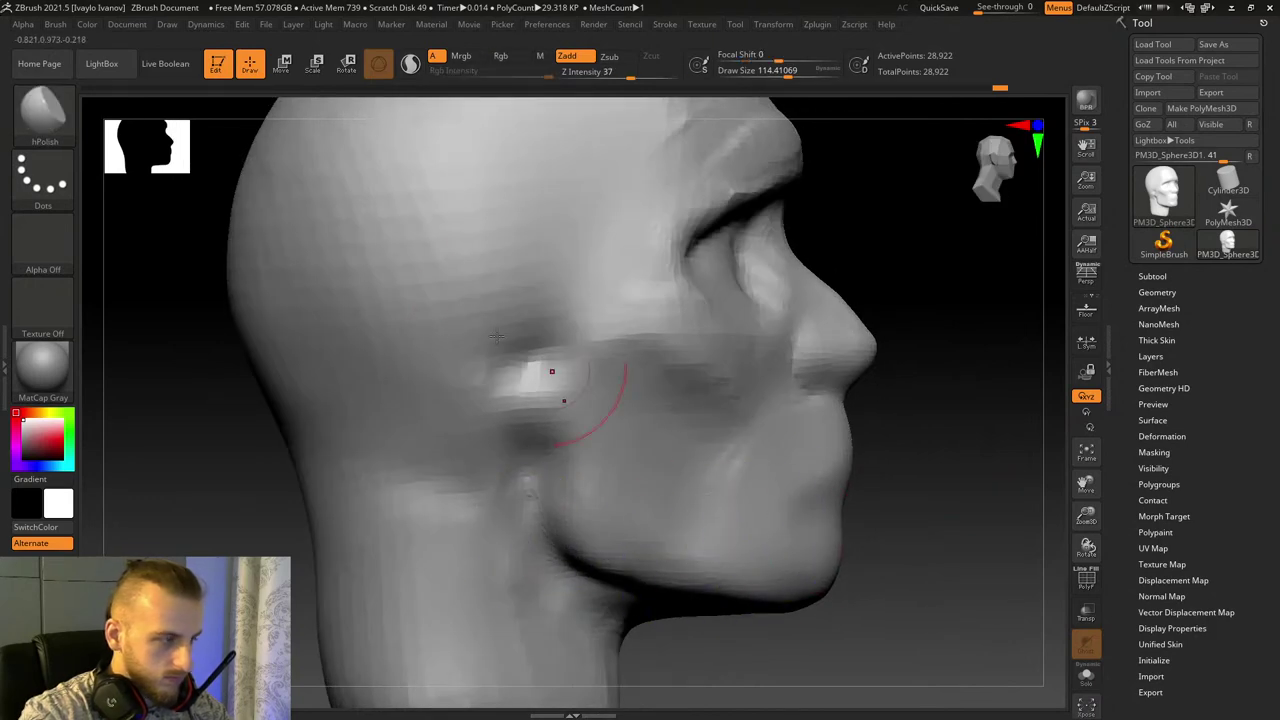
Step: Build up a diagonal jaw muscle from the cheekbone to the jaw corner with ClayBuildup at a draw size of about 114
key(b)
key(c)
key(b)
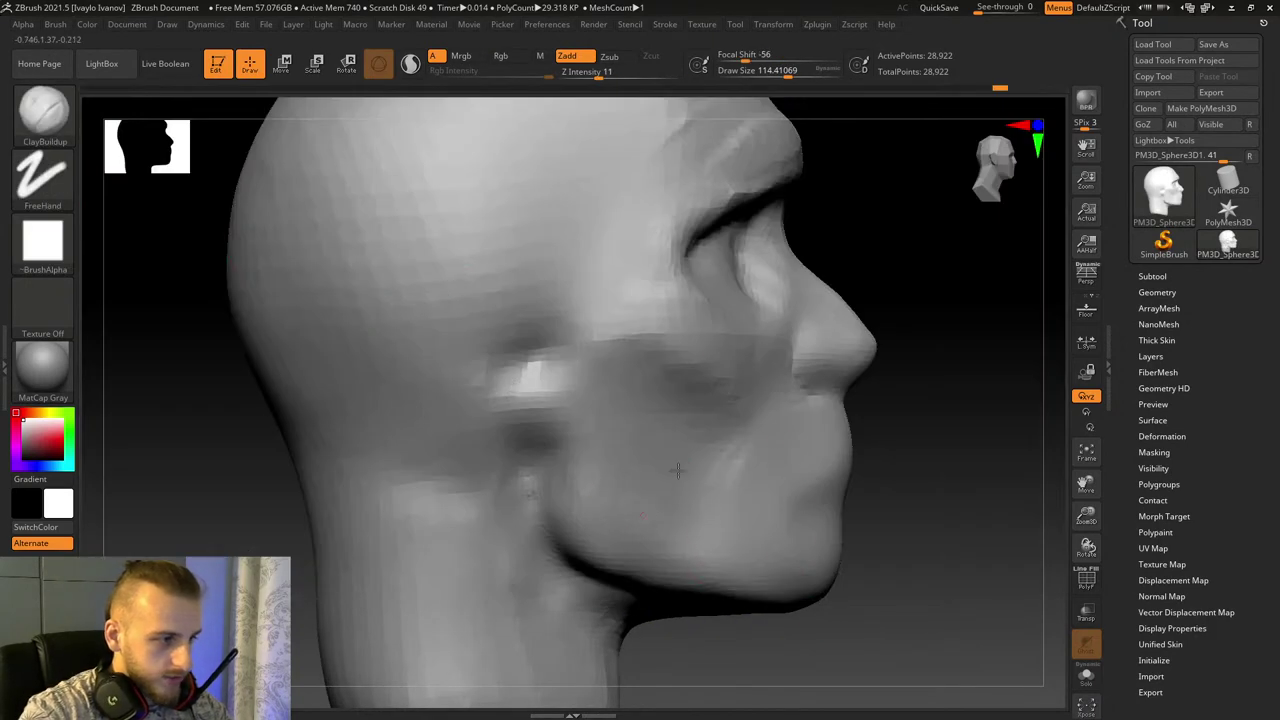
mouse_move(677, 470)
mouse_down()
mouse_move(586, 500)
mouse_move(731, 380)
mouse_move(608, 525)
mouse_move(632, 482)
mouse_move(650, 485)
mouse_up()
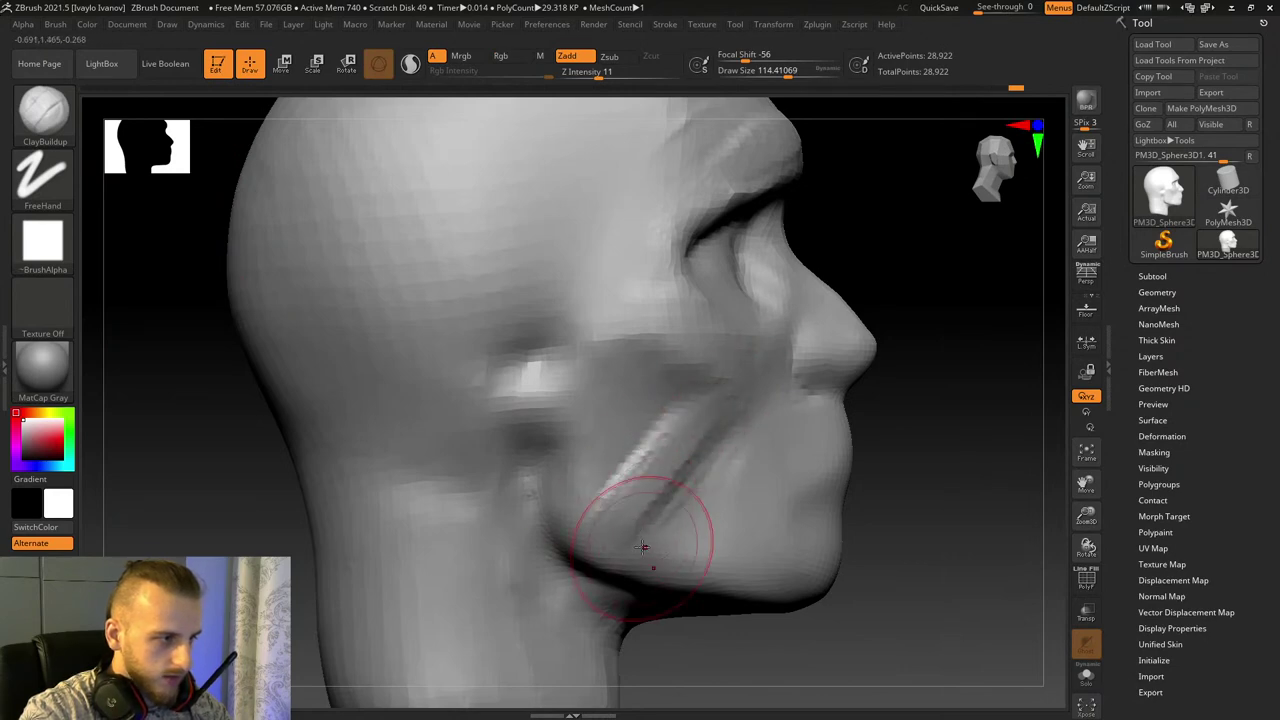
Step: Cut a diagonal crease along the front edge of the jaw muscle with DamStandard at a draw size of about 114
key(b)
key(d)
key(s)
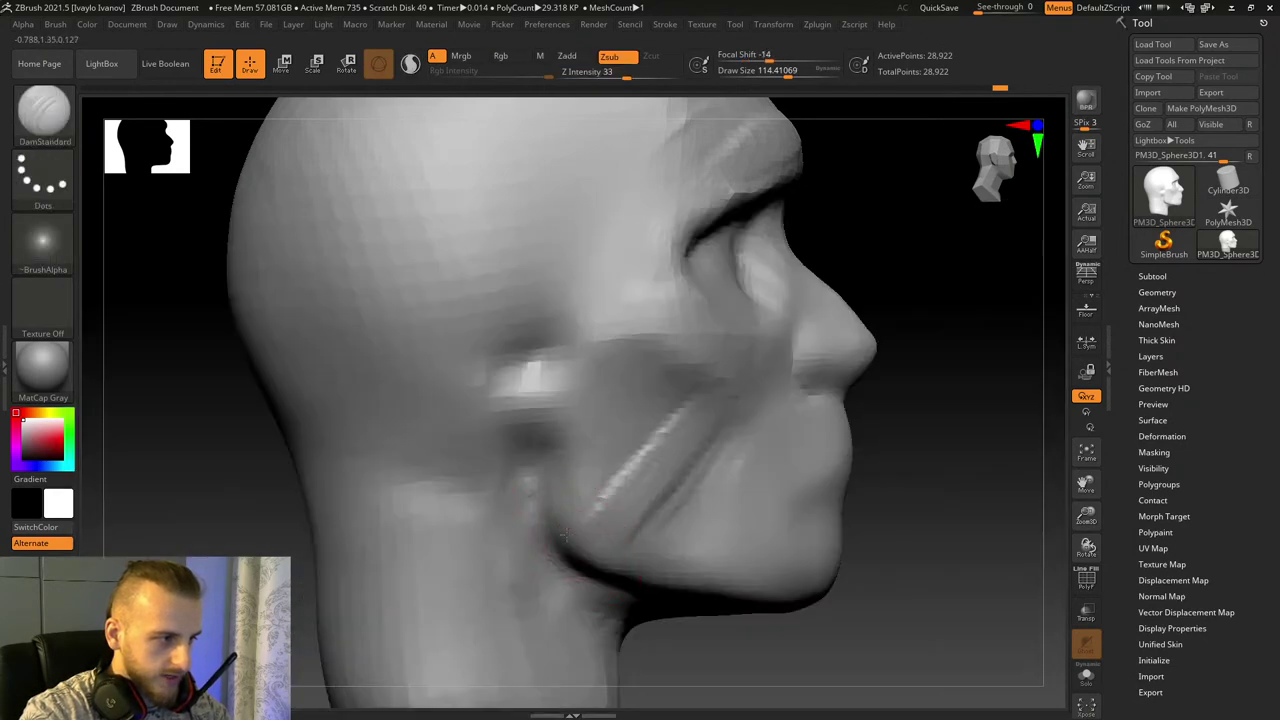
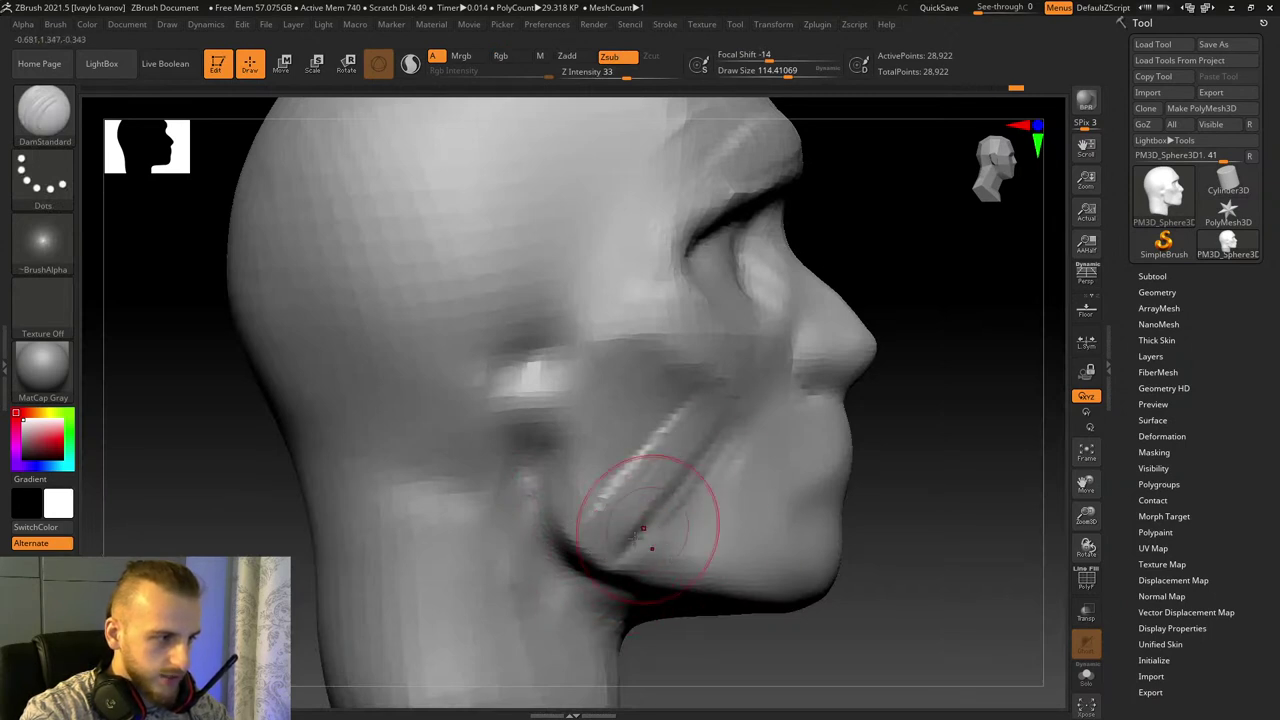
key(ctrl+z)
drag(618, 551, 705, 471)
drag(660, 515, 614, 562)
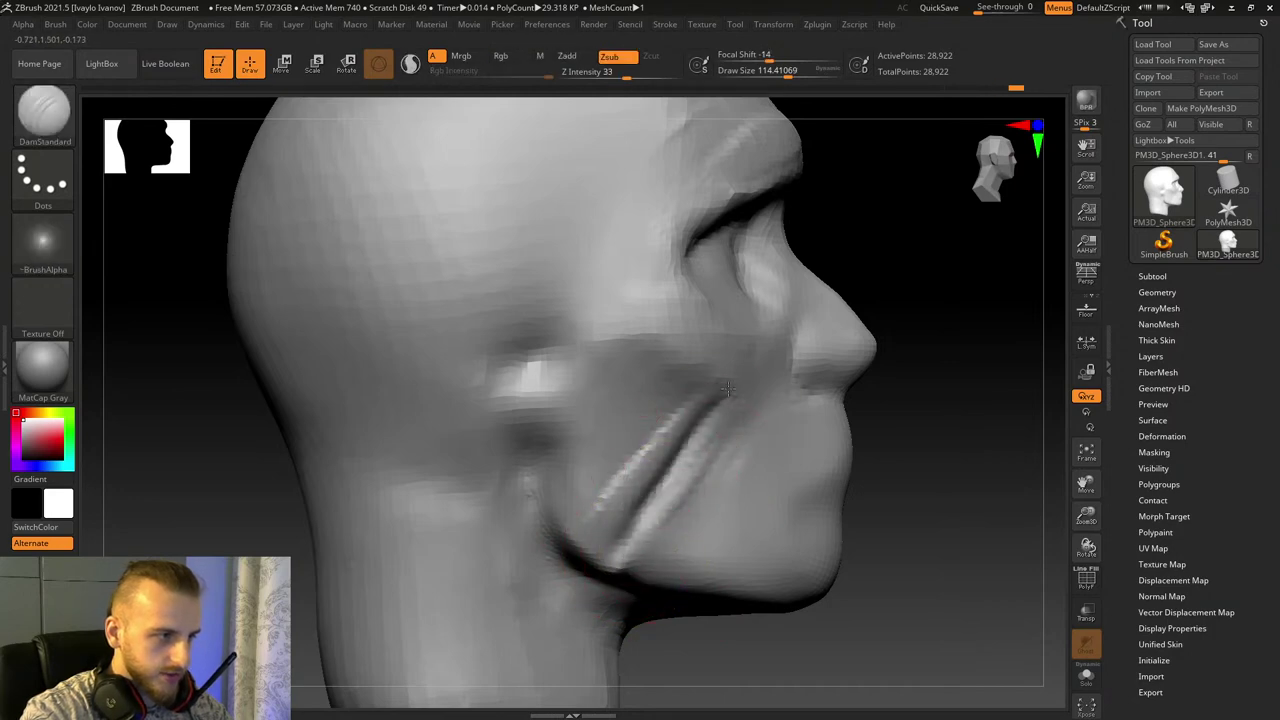
Step: Add more volume to the jaw muscle and along the cheekbone with ClayBuildup at a draw size of about 114
click(44, 133)
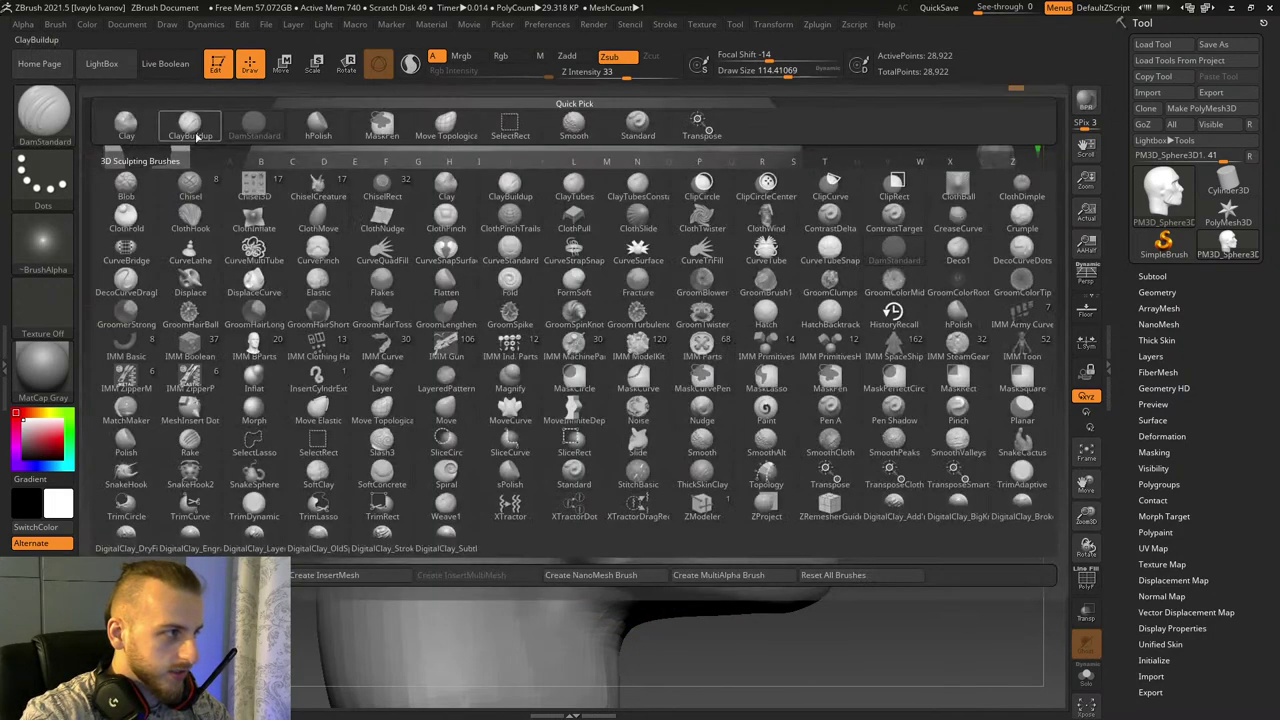
key(c)
key(b)
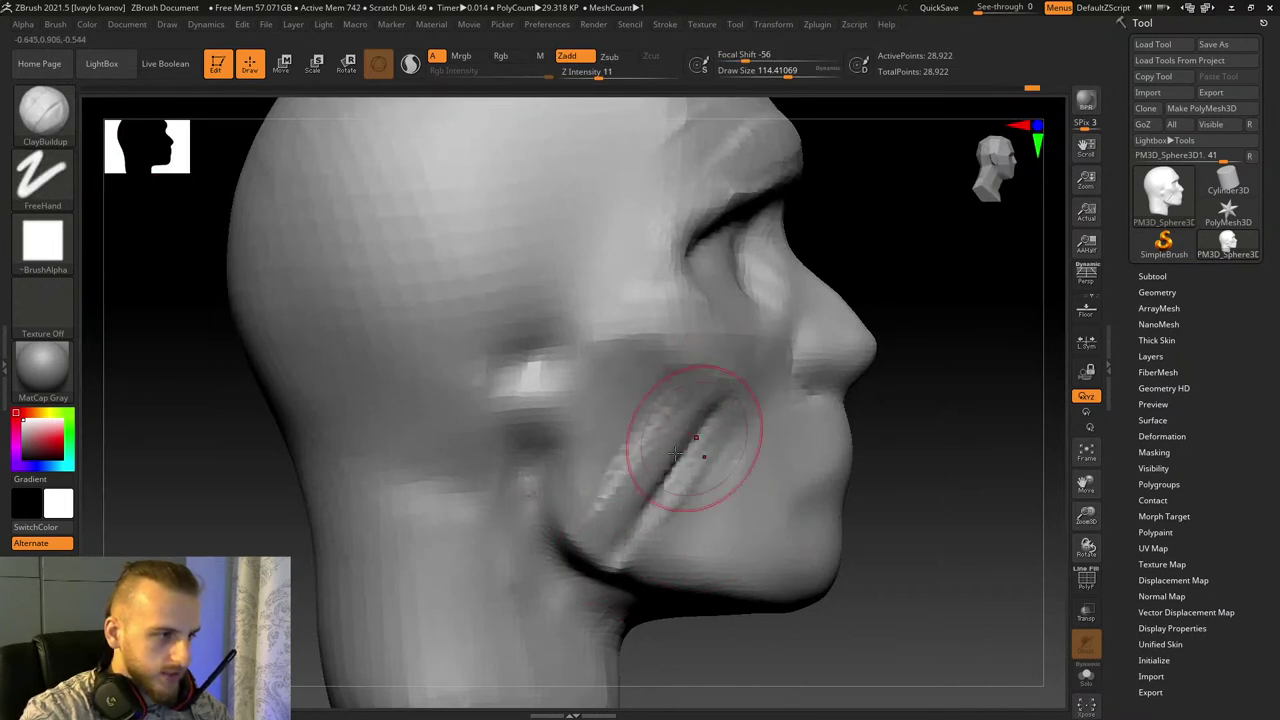
drag(597, 533, 602, 499)
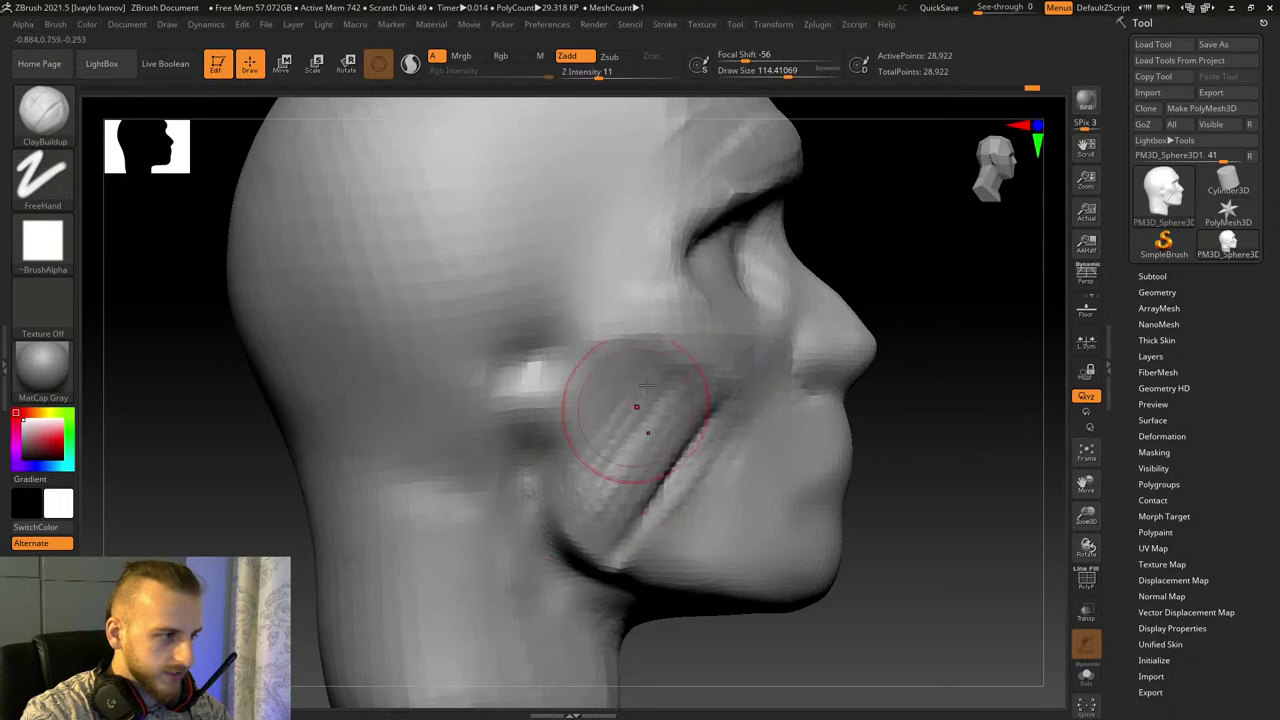
drag(514, 357, 691, 353)
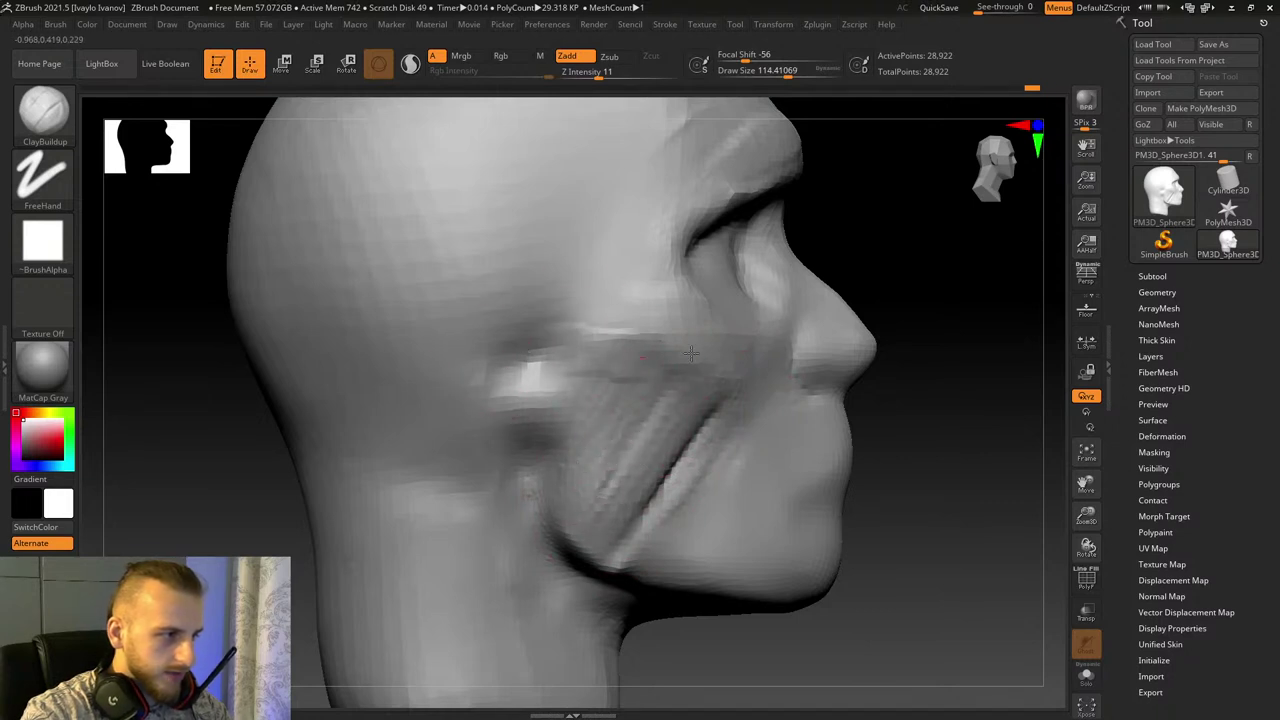
Step: Build up fanning temple muscle strokes from above the cheekbone across the side of the skull with ClayBuildup
mouse_move(1061, 529)
mouse_down()
mouse_move(1003, 537)
mouse_move(702, 470)
mouse_move(857, 510)
mouse_up()
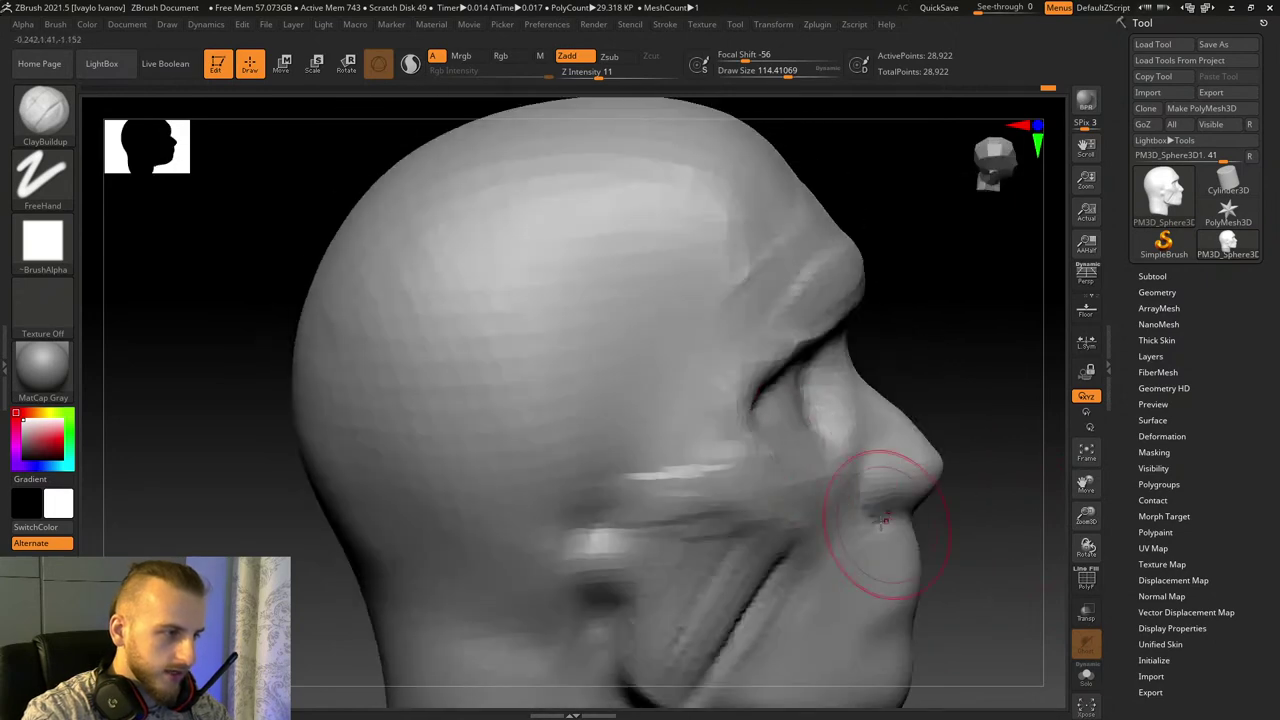
drag(592, 380, 530, 328)
mouse_move(674, 462)
mouse_down()
mouse_move(629, 420)
mouse_move(452, 338)
mouse_move(429, 354)
mouse_move(440, 390)
mouse_move(551, 403)
mouse_move(414, 349)
mouse_move(490, 305)
mouse_up()
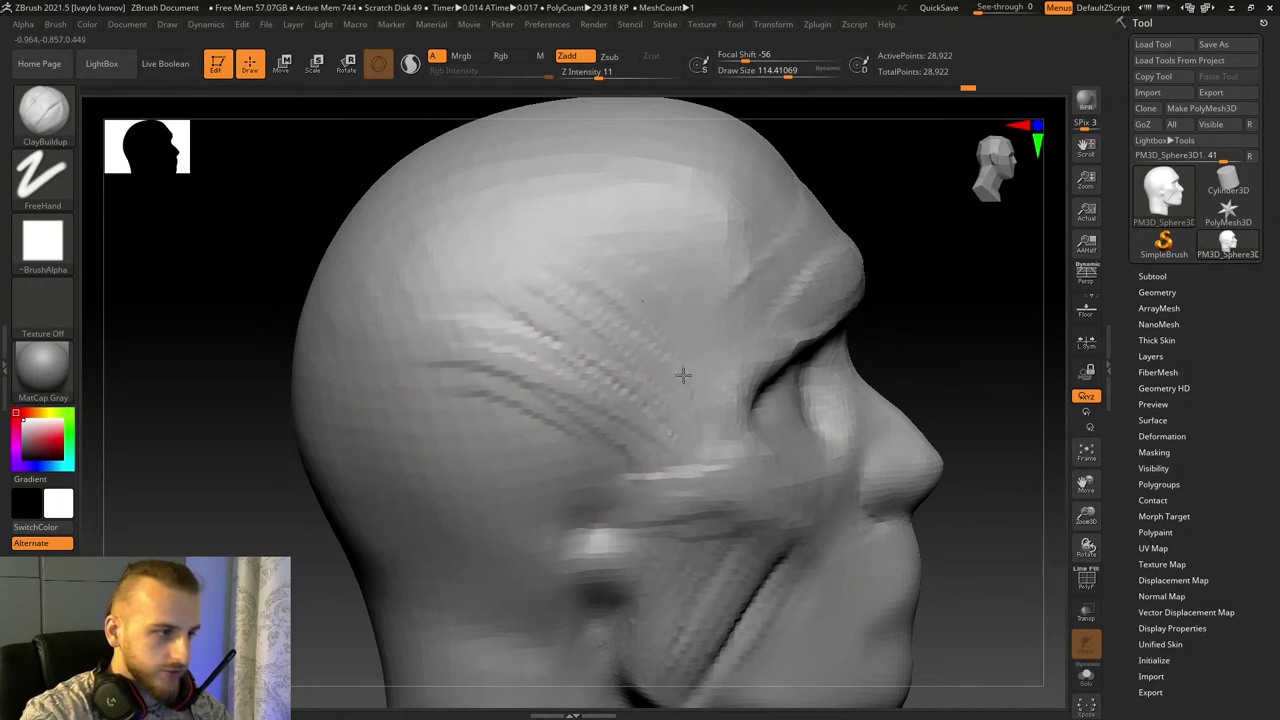
drag(984, 445, 443, 271)
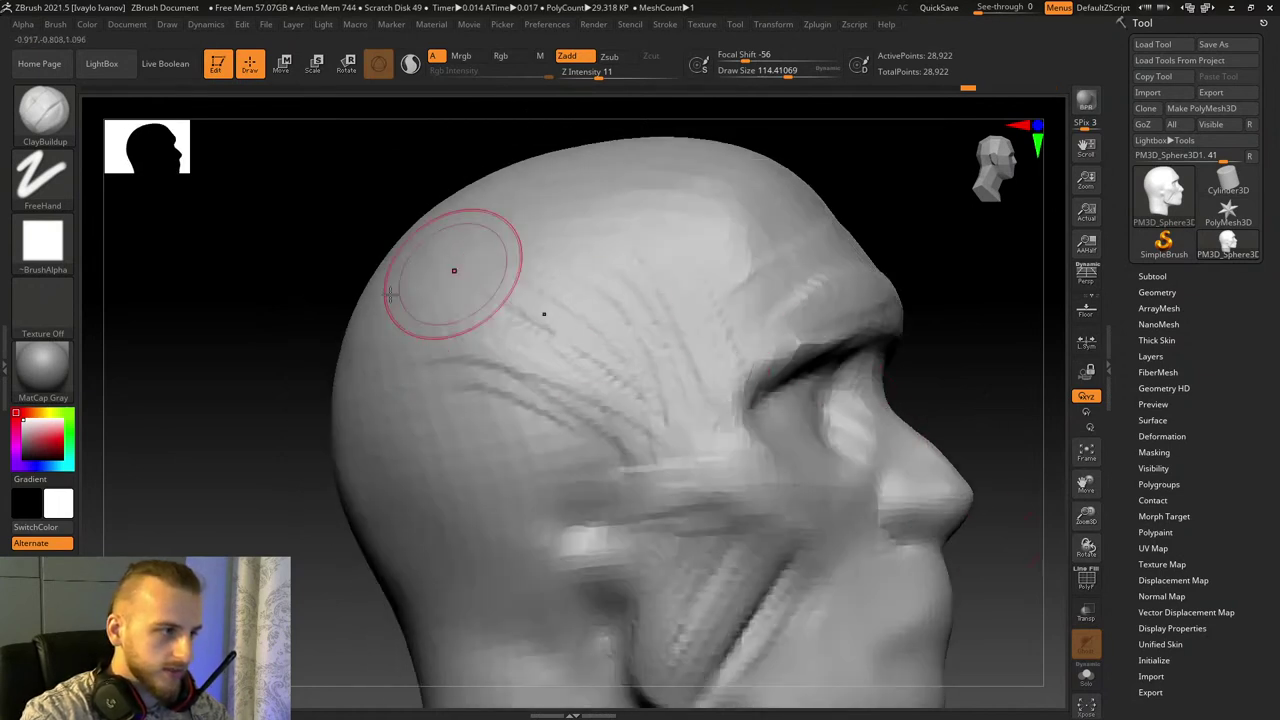
drag(344, 215, 280, 209)
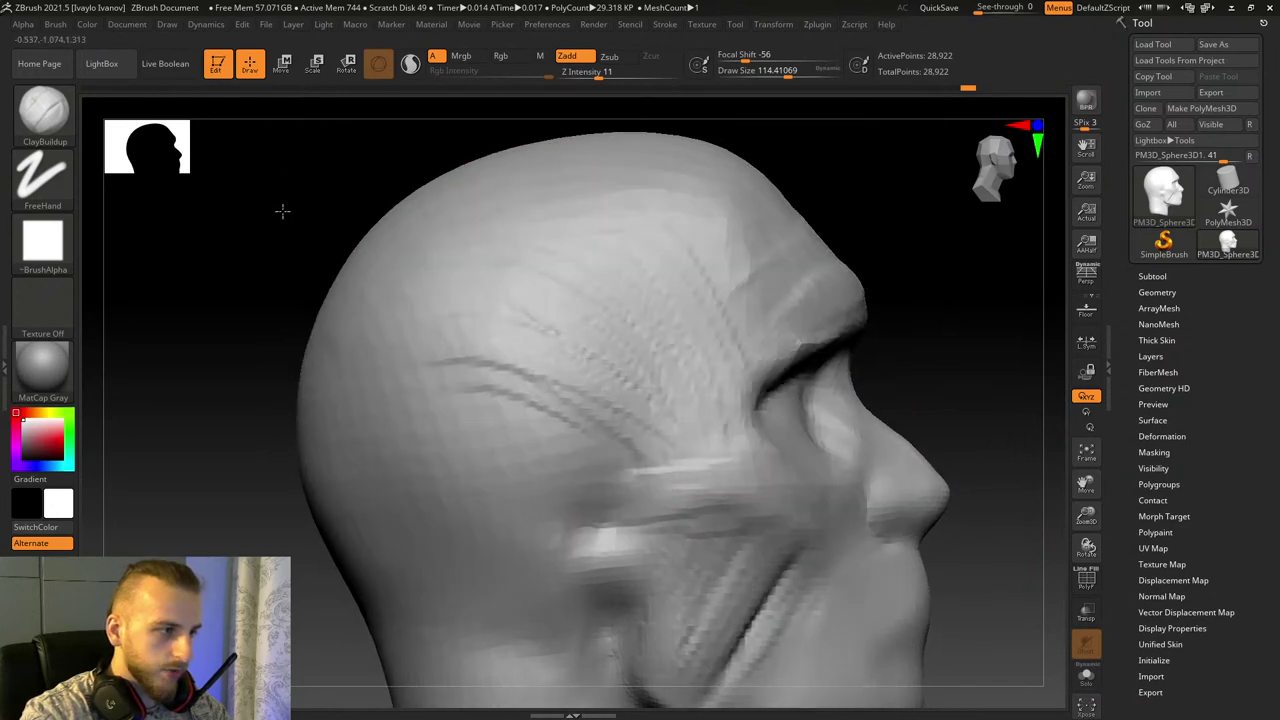
Step: Extend the temple muscle along the side edge of the forehead down to the outer brow with ClayBuildup
drag(1006, 277, 679, 287)
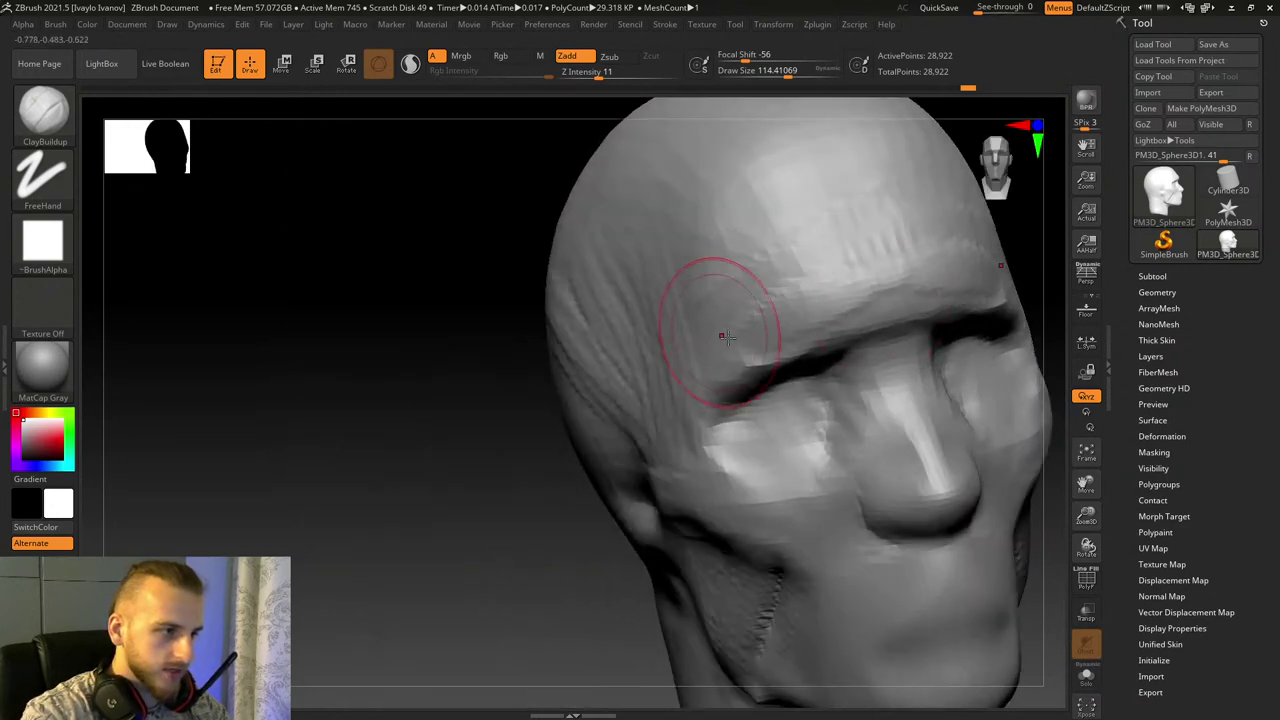
drag(544, 197, 704, 330)
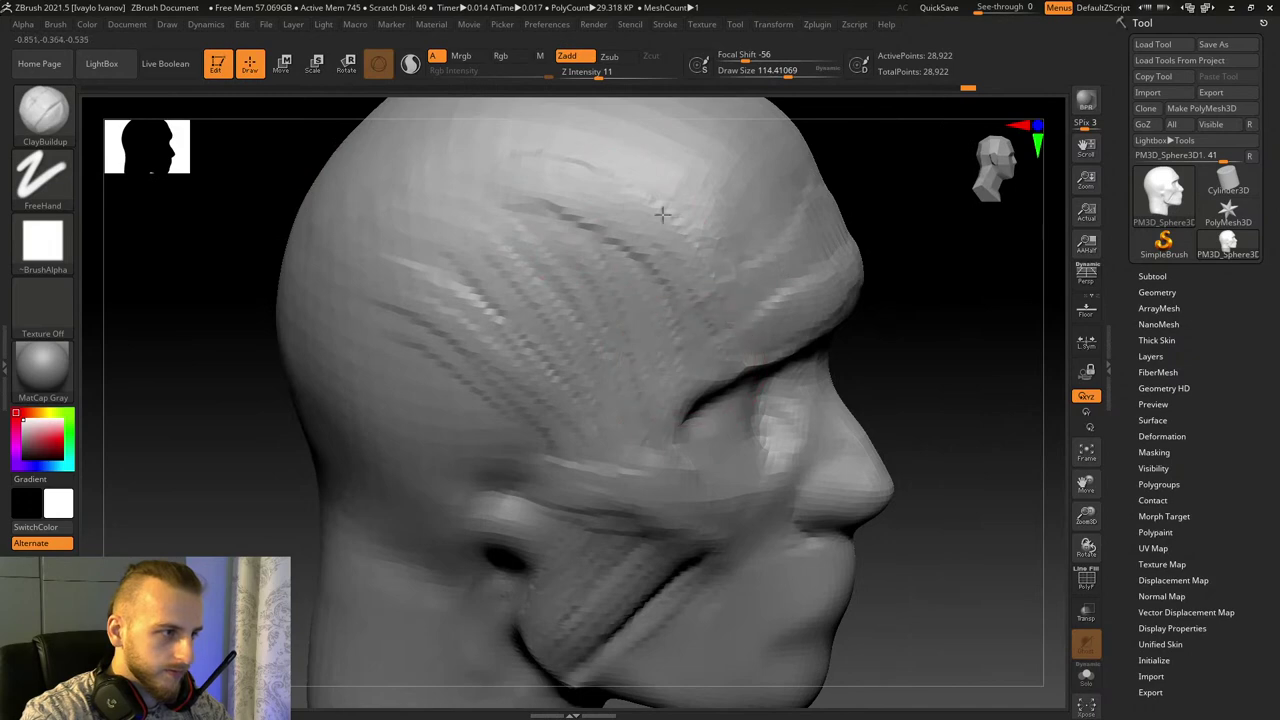
mouse_move(496, 194)
mouse_down()
mouse_move(663, 223)
mouse_move(689, 362)
mouse_up()
mouse_move(592, 212)
mouse_down()
mouse_move(650, 242)
mouse_move(706, 386)
mouse_up()
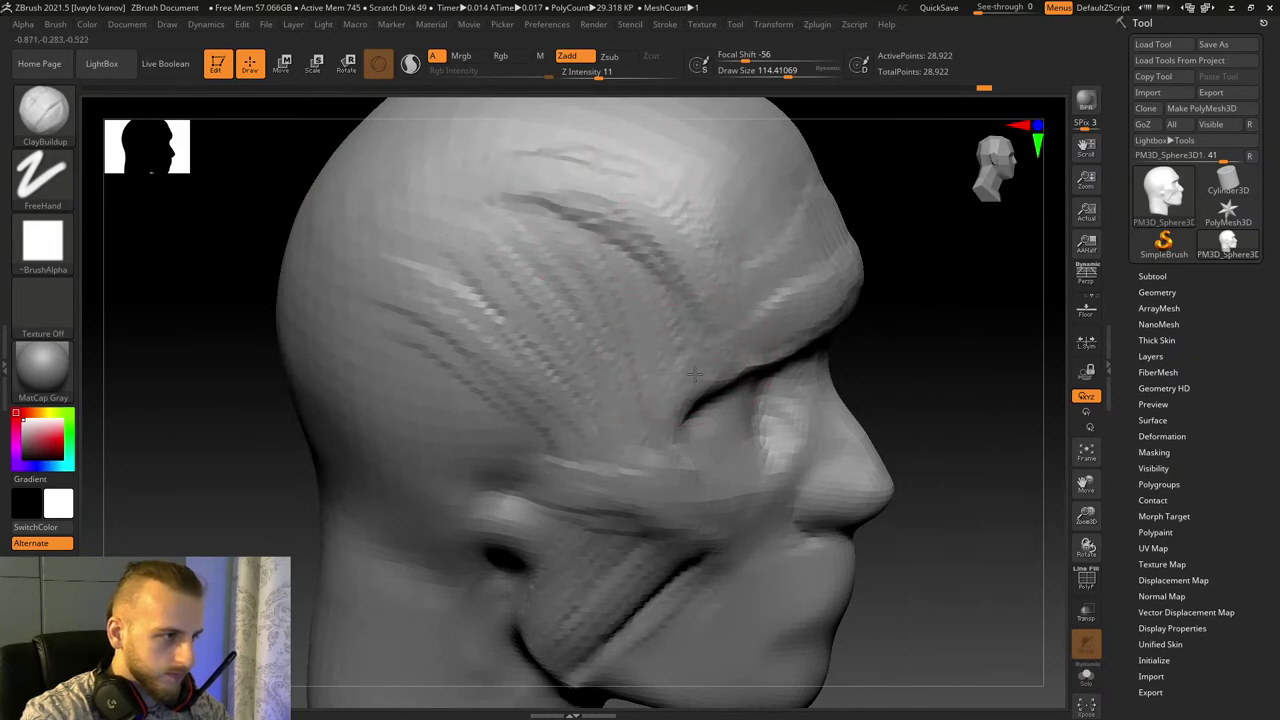
drag(549, 205, 668, 300)
Step: Polish the side edge of the forehead beside the temple with hPolish at a draw size of about 212
mouse_move(960, 425)
mouse_down()
mouse_move(988, 417)
mouse_move(971, 397)
mouse_move(938, 396)
mouse_up()
key(b)
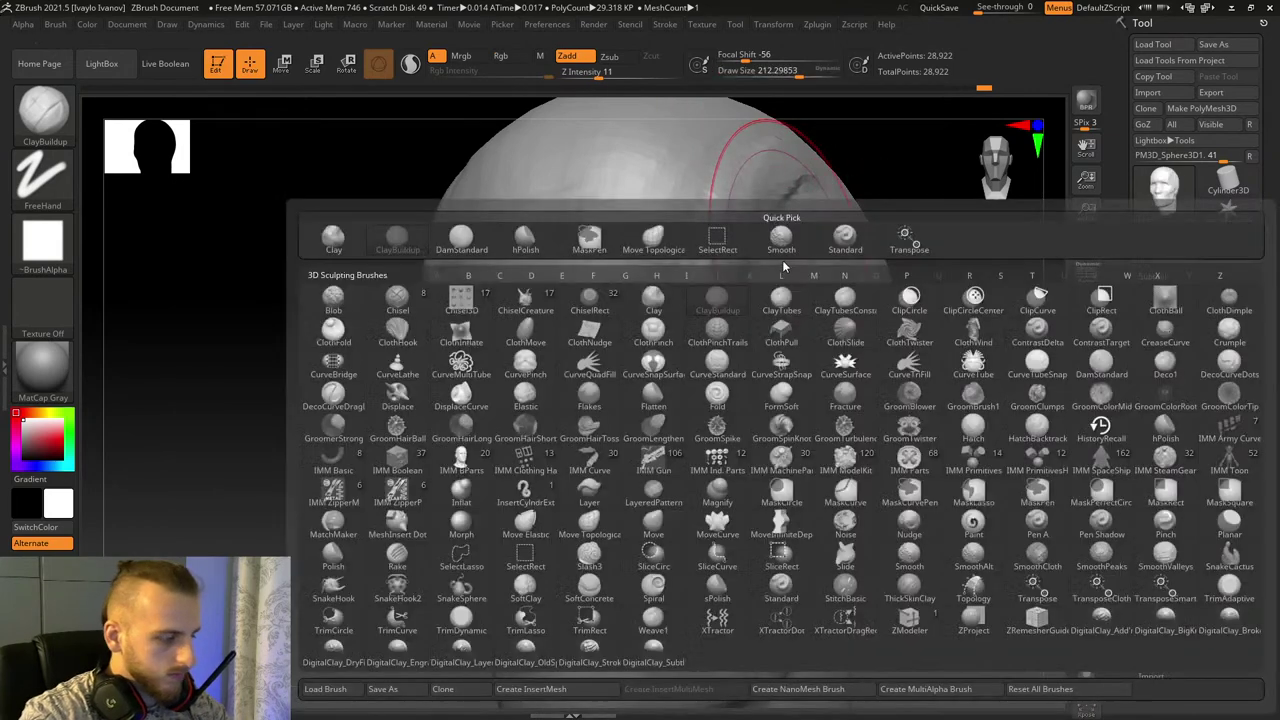
key(h)
key(p)
drag(805, 256, 781, 263)
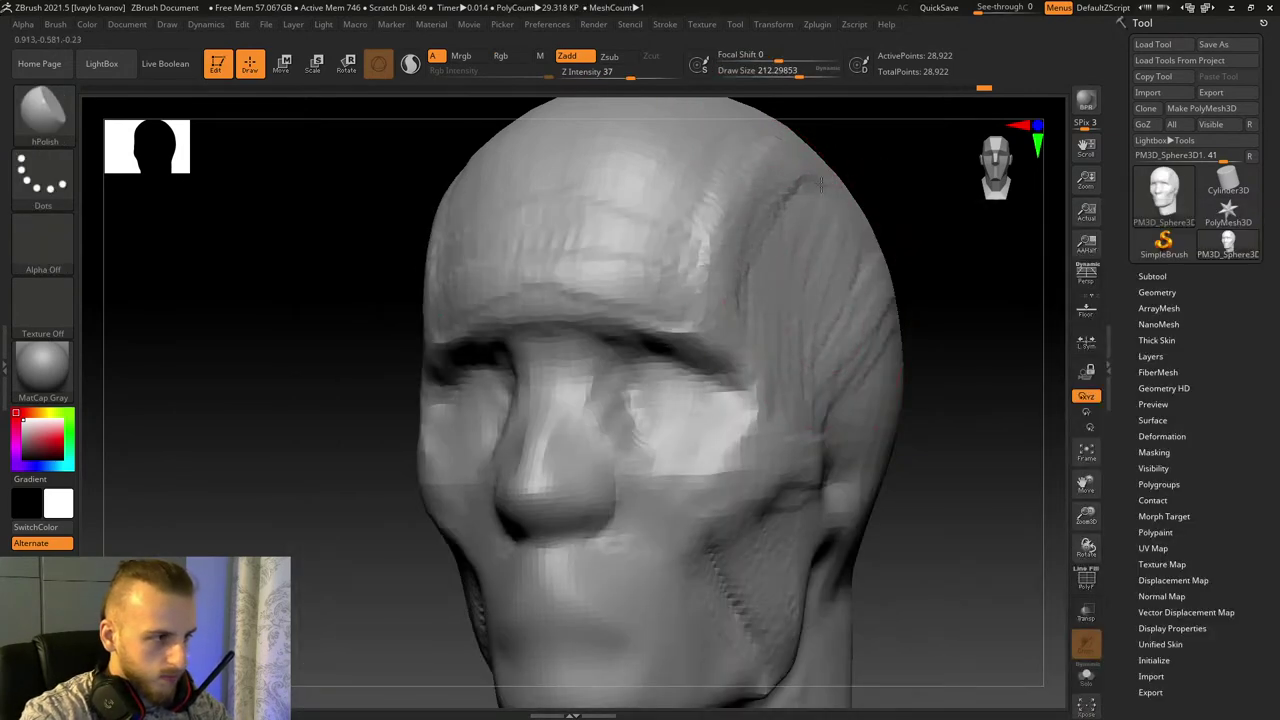
drag(821, 184, 797, 188)
Step: Flatten the front of the forehead and the brow into clear planes with hPolish at a draw size of about 212
shift+drag(925, 330, 985, 332)
drag(548, 208, 555, 259)
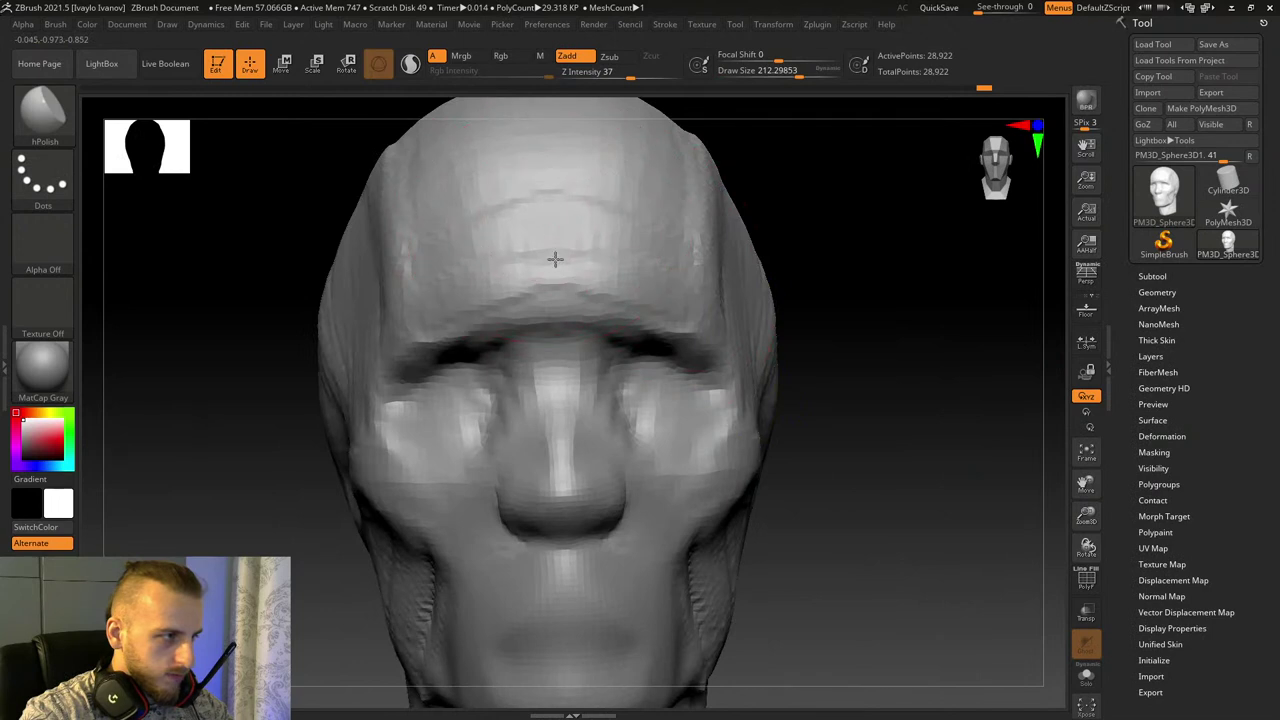
mouse_move(650, 258)
mouse_down()
mouse_move(651, 224)
mouse_move(648, 239)
mouse_move(691, 181)
mouse_up()
mouse_move(522, 275)
mouse_down()
mouse_move(553, 283)
mouse_move(560, 259)
mouse_up()
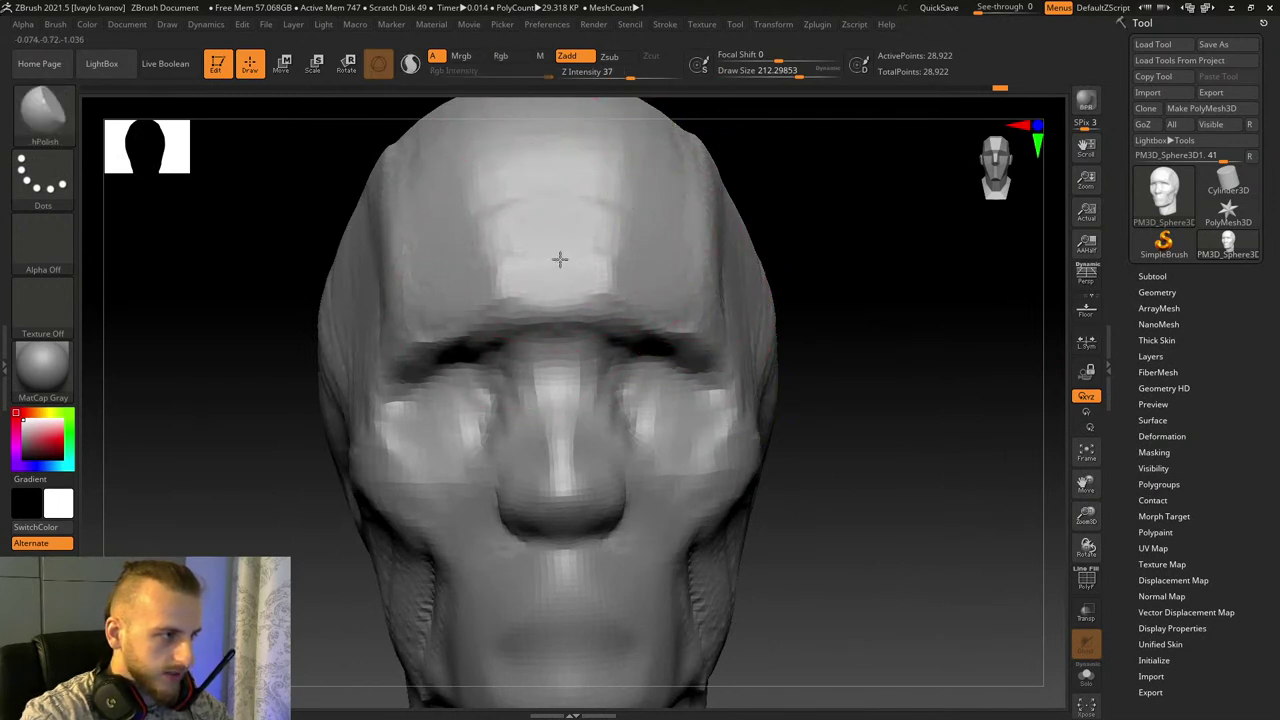
mouse_move(840, 288)
mouse_down()
mouse_move(920, 314)
mouse_move(837, 371)
mouse_up()
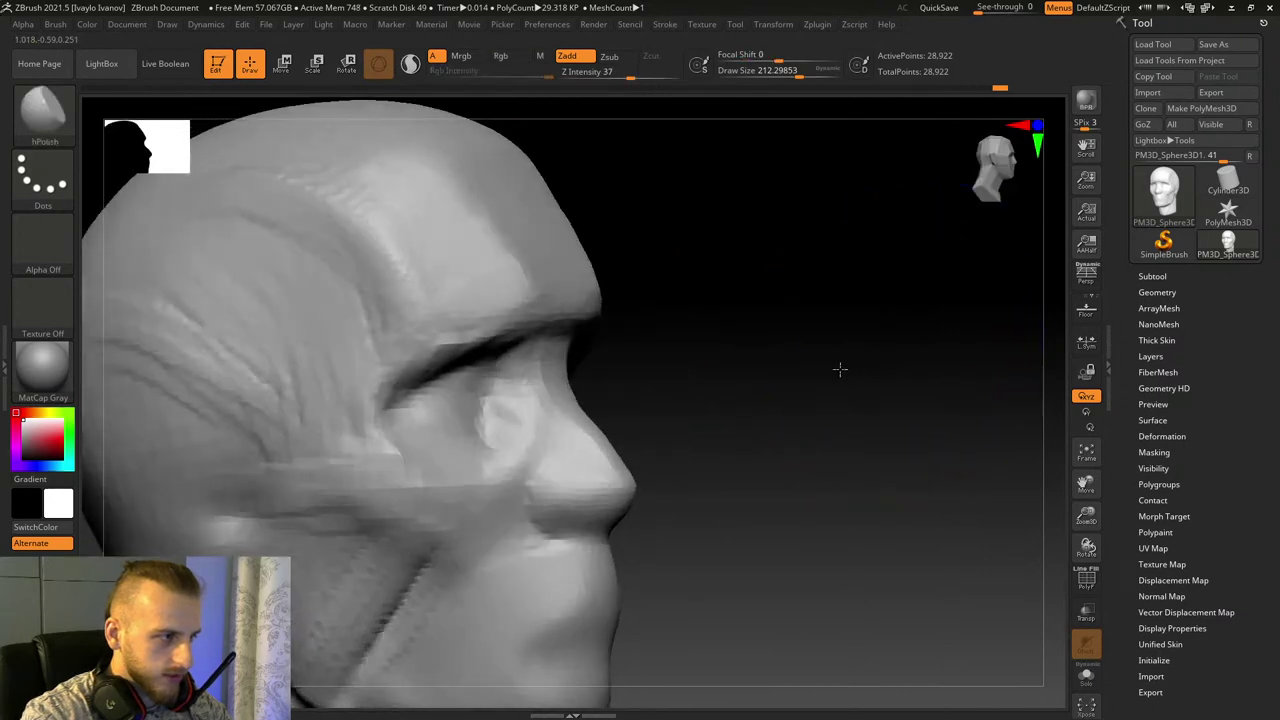
drag(580, 306, 590, 309)
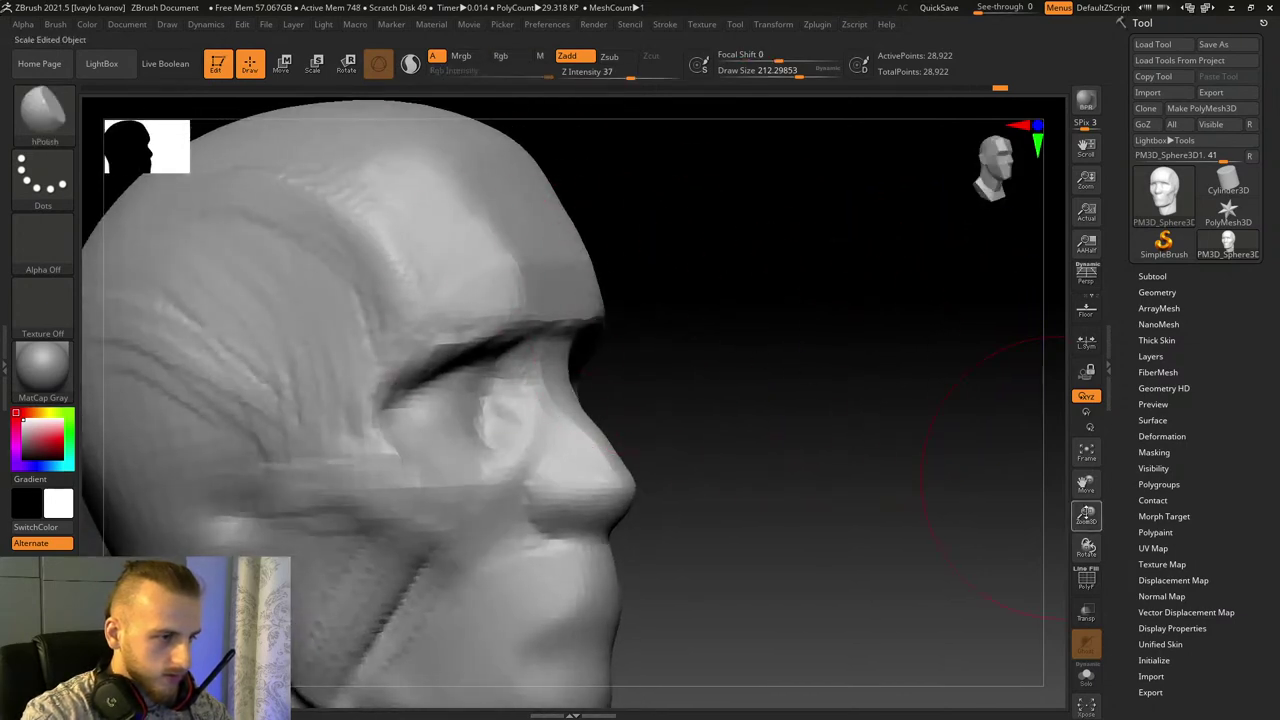
Step: Smooth the brow edge above the nose bridge at a draw size of about 128
drag(1086, 512, 1086, 565)
drag(955, 494, 765, 480)
drag(800, 74, 788, 73)
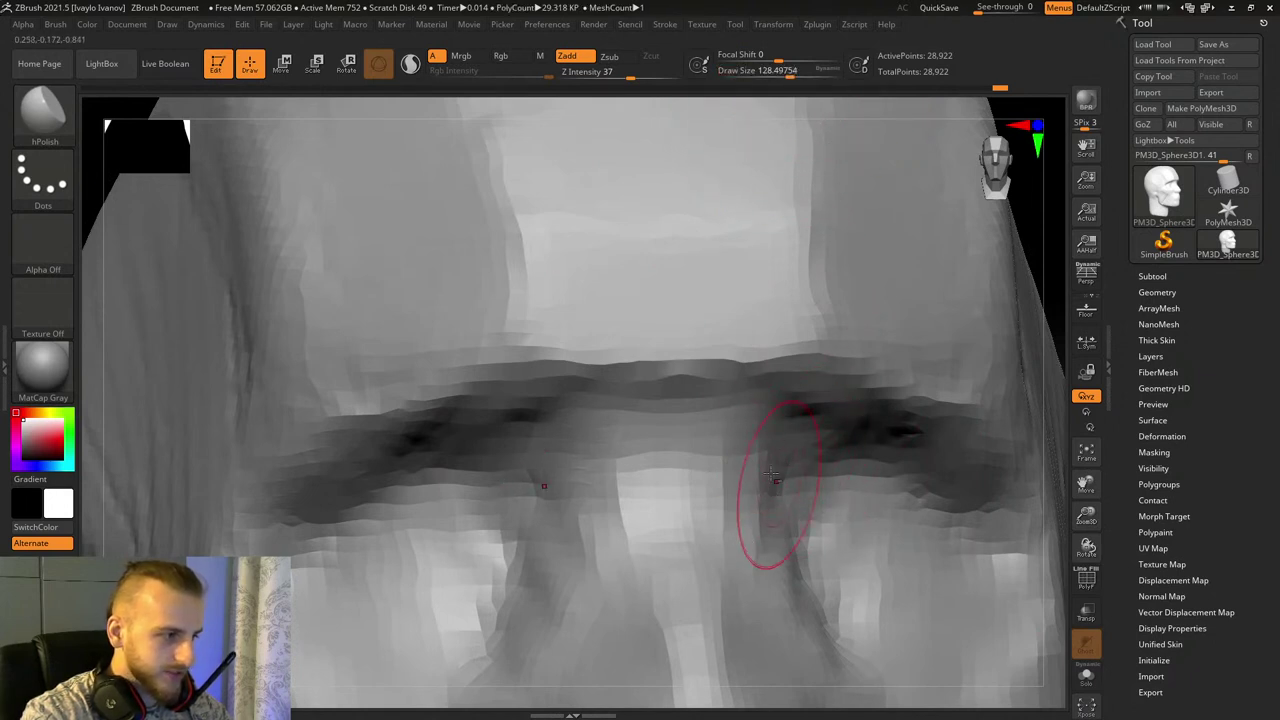
mouse_move(571, 354)
mouse_down()
mouse_move(674, 357)
mouse_move(651, 337)
mouse_move(580, 353)
mouse_up()
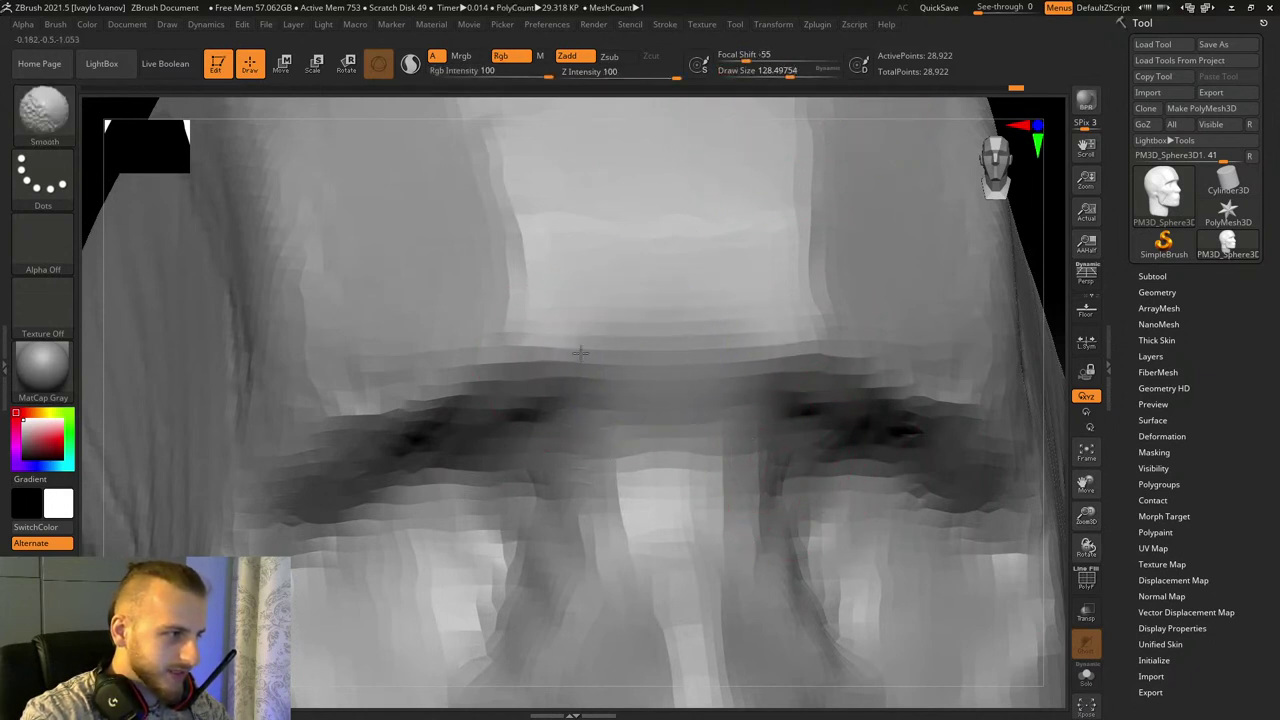
Step: Flatten the nose bridge and the underside of the nose with hPolish at a draw size of about 128
key(b)
key(h)
key(p)
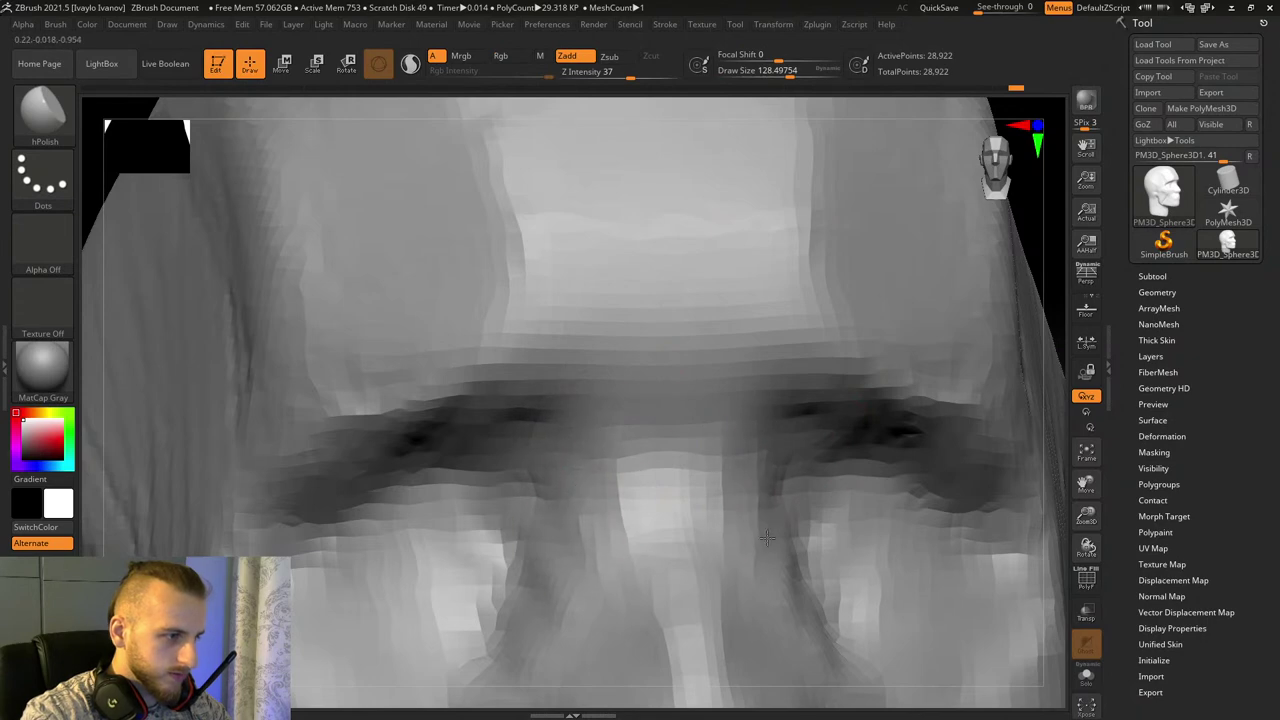
alt+drag(1051, 526, 1012, 452)
mouse_move(597, 283)
mouse_down()
mouse_move(582, 286)
mouse_move(586, 252)
mouse_move(596, 290)
mouse_up()
drag(602, 350, 592, 265)
drag(610, 449, 598, 339)
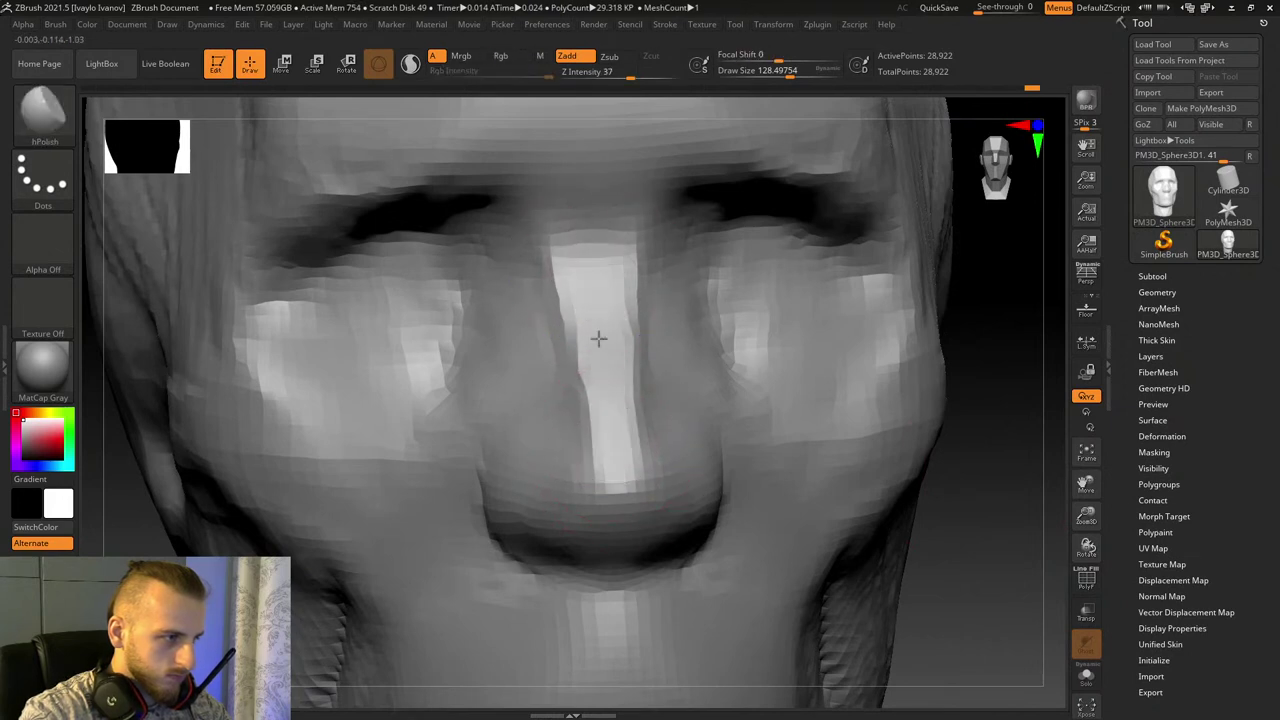
drag(970, 580, 1036, 490)
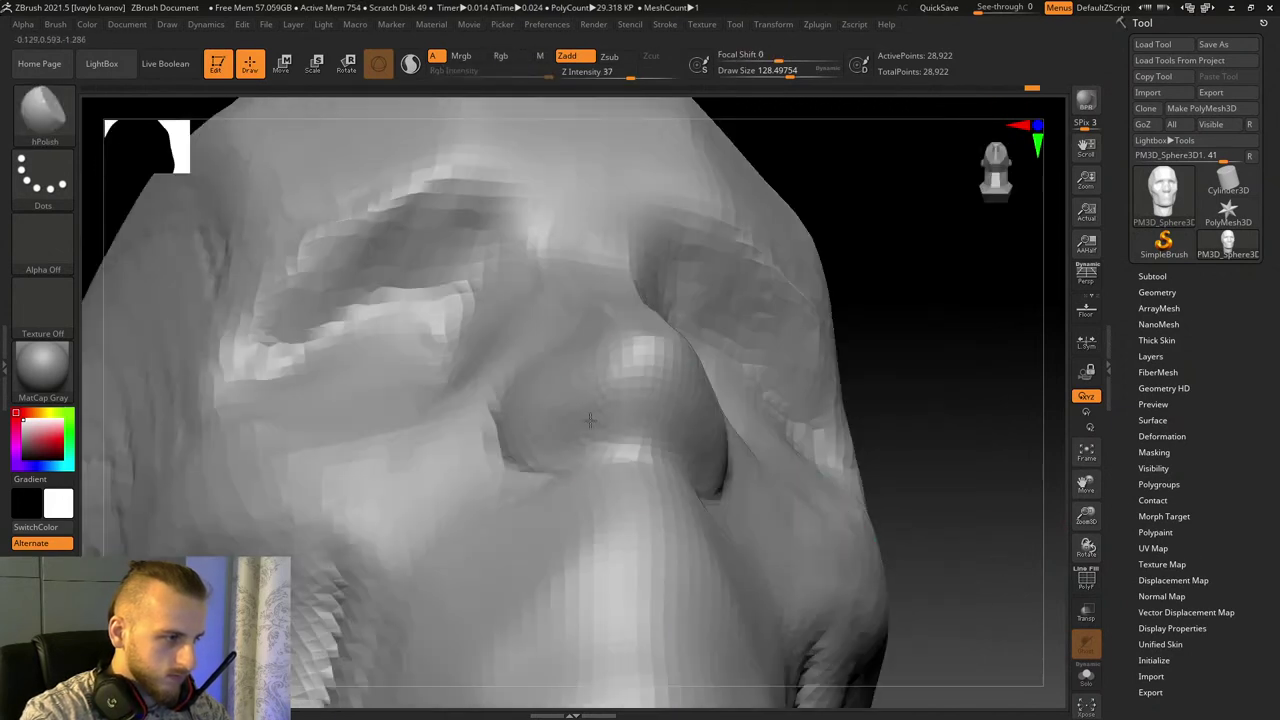
drag(592, 422, 585, 424)
Step: Carve the eye socket outline with DamStandard at a draw size of about 128 and soften the area inside it
drag(960, 470, 1006, 527)
mouse_move(1103, 519)
mouse_down()
mouse_move(1046, 503)
mouse_move(914, 543)
mouse_up()
key(b)
key(d)
key(s)
mouse_move(665, 290)
mouse_down()
mouse_move(714, 343)
mouse_move(769, 366)
mouse_move(850, 323)
mouse_move(840, 276)
mouse_up()
mouse_move(733, 264)
shift+mouse_down()
mouse_move(754, 277)
mouse_move(722, 262)
shift+mouse_up()
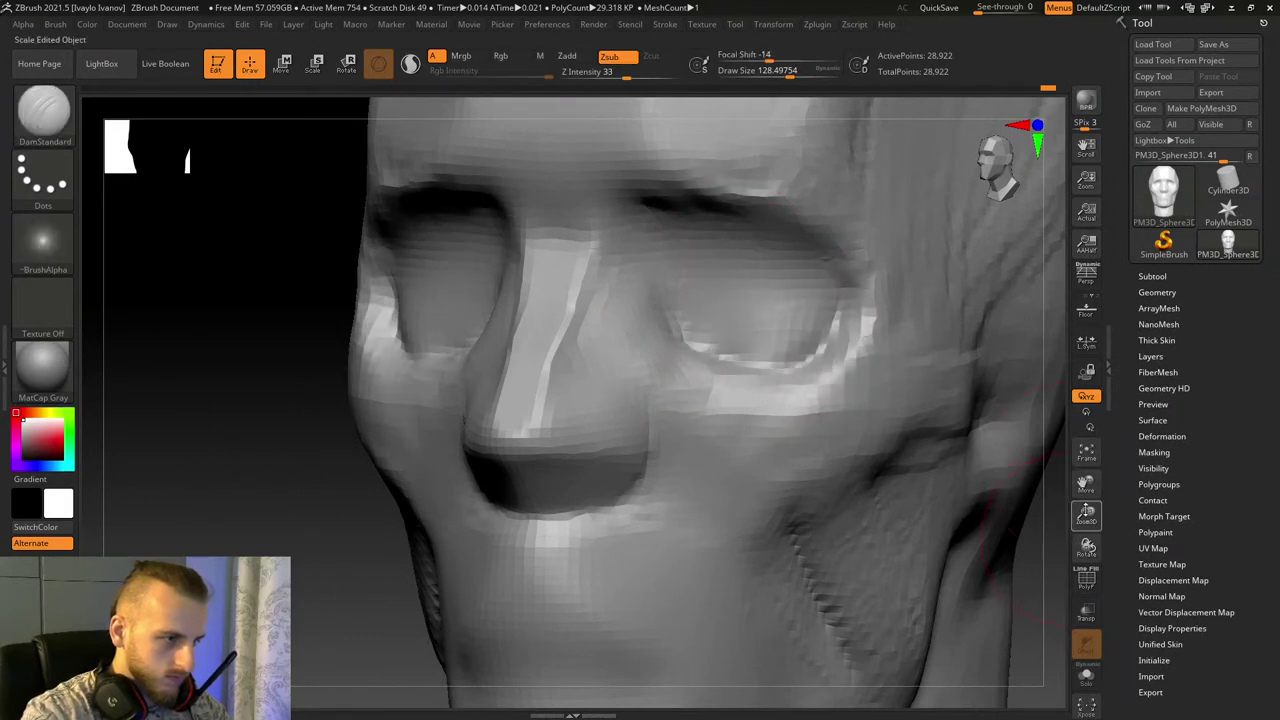
Step: Pull the nose tip and bridge outward in profile with Move Topological at a draw size of about 205
drag(1086, 511, 1086, 462)
drag(1087, 546, 963, 480)
drag(369, 439, 352, 432)
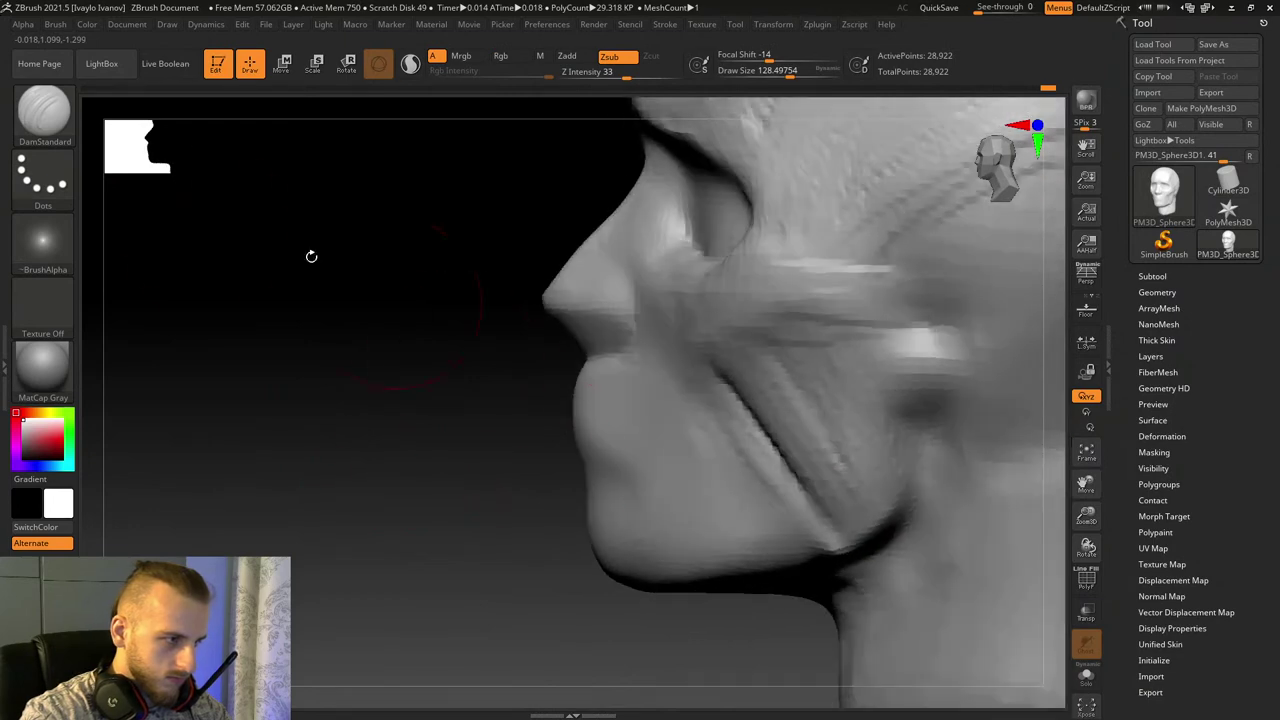
click(62, 147)
click(448, 128)
mouse_move(801, 77)
mouse_down()
mouse_move(826, 77)
mouse_move(812, 77)
mouse_up()
mouse_move(598, 523)
mouse_down()
mouse_move(613, 514)
mouse_move(562, 532)
mouse_move(595, 503)
mouse_move(528, 517)
mouse_up()
key(ctrl+z)
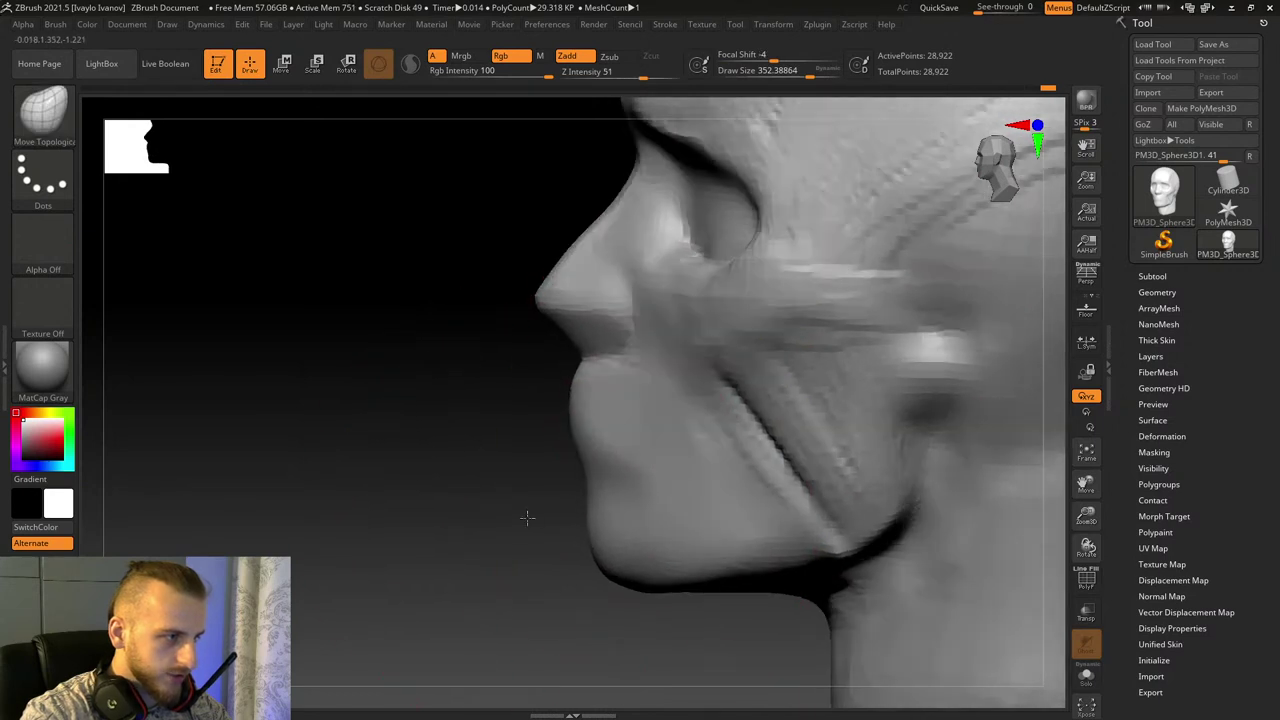
drag(811, 77, 798, 77)
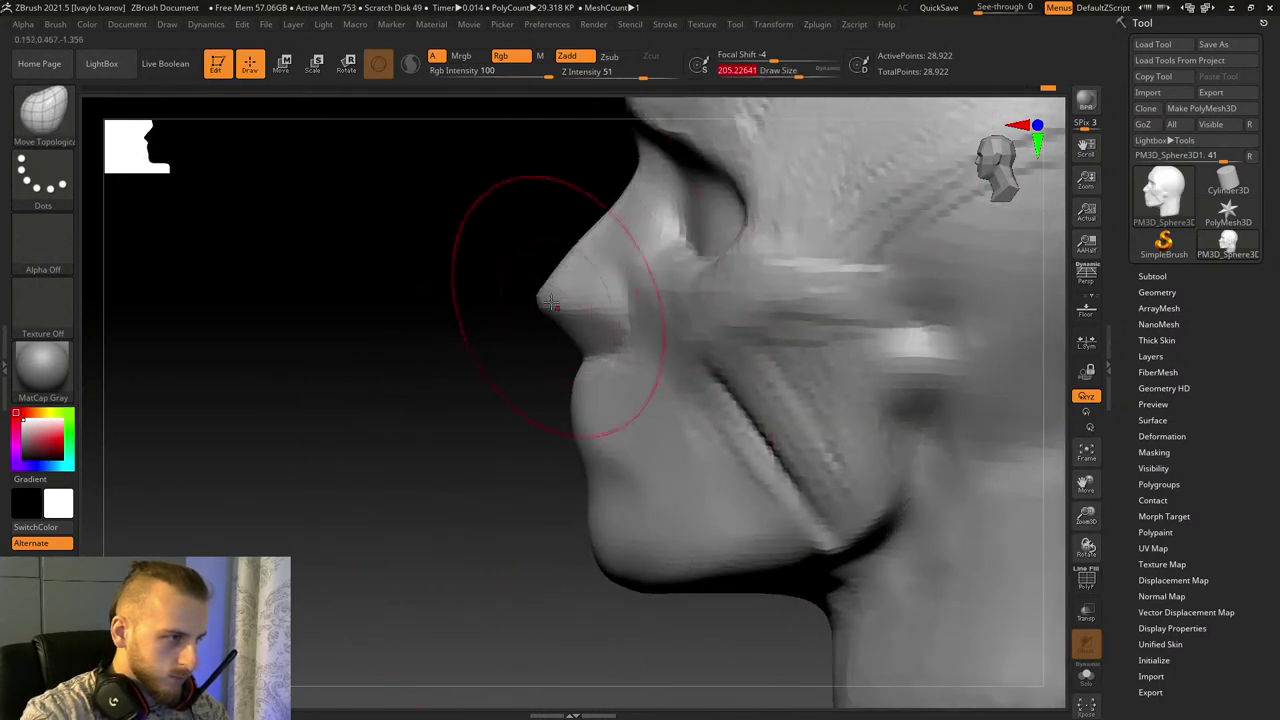
drag(545, 302, 531, 323)
drag(654, 176, 626, 176)
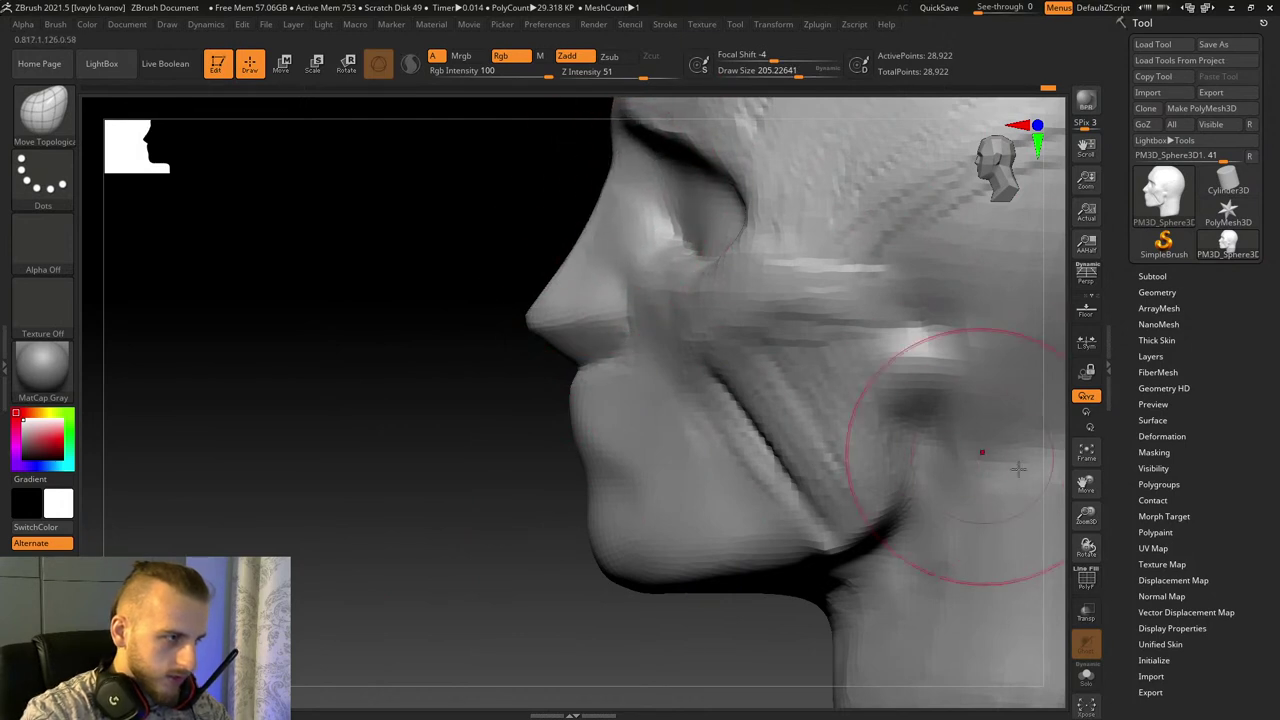
Step: Round out the forehead and crown and adjust the back of the skull with Move Topological at a draw size of about 303
drag(1085, 513, 721, 101)
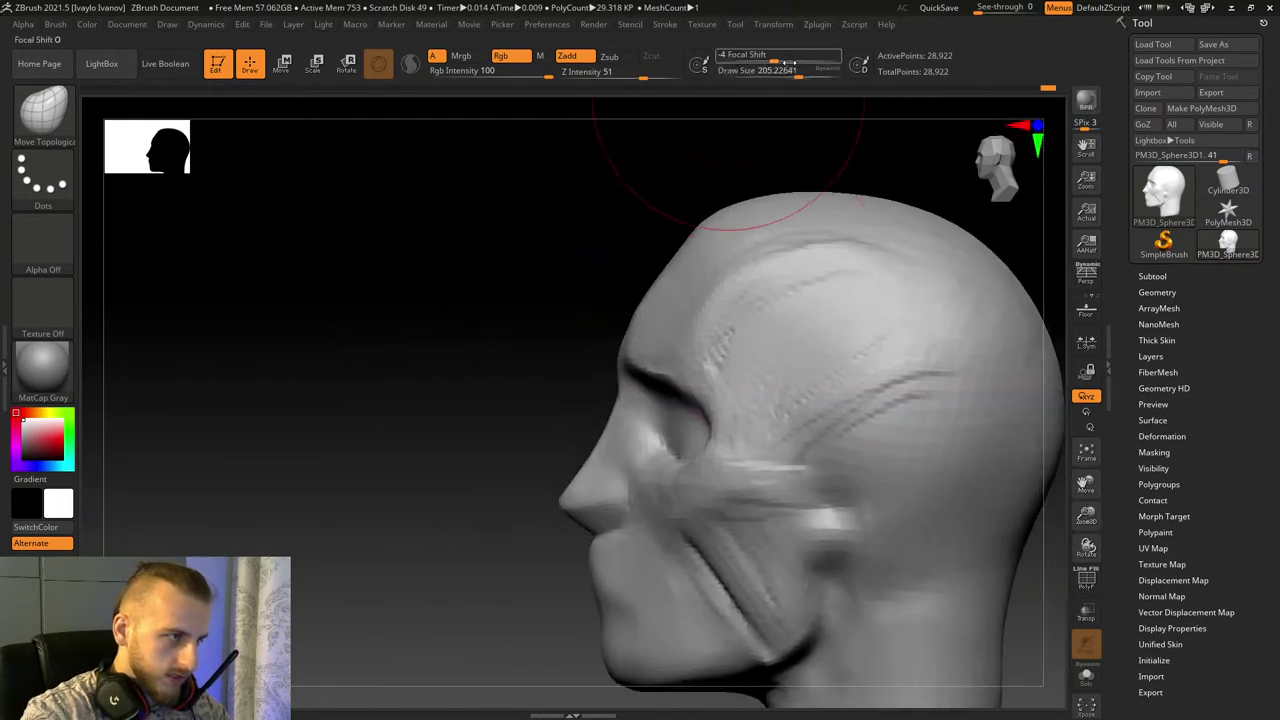
click(795, 73)
mouse_move(674, 272)
mouse_down()
mouse_move(647, 272)
mouse_move(692, 220)
mouse_up()
click(806, 75)
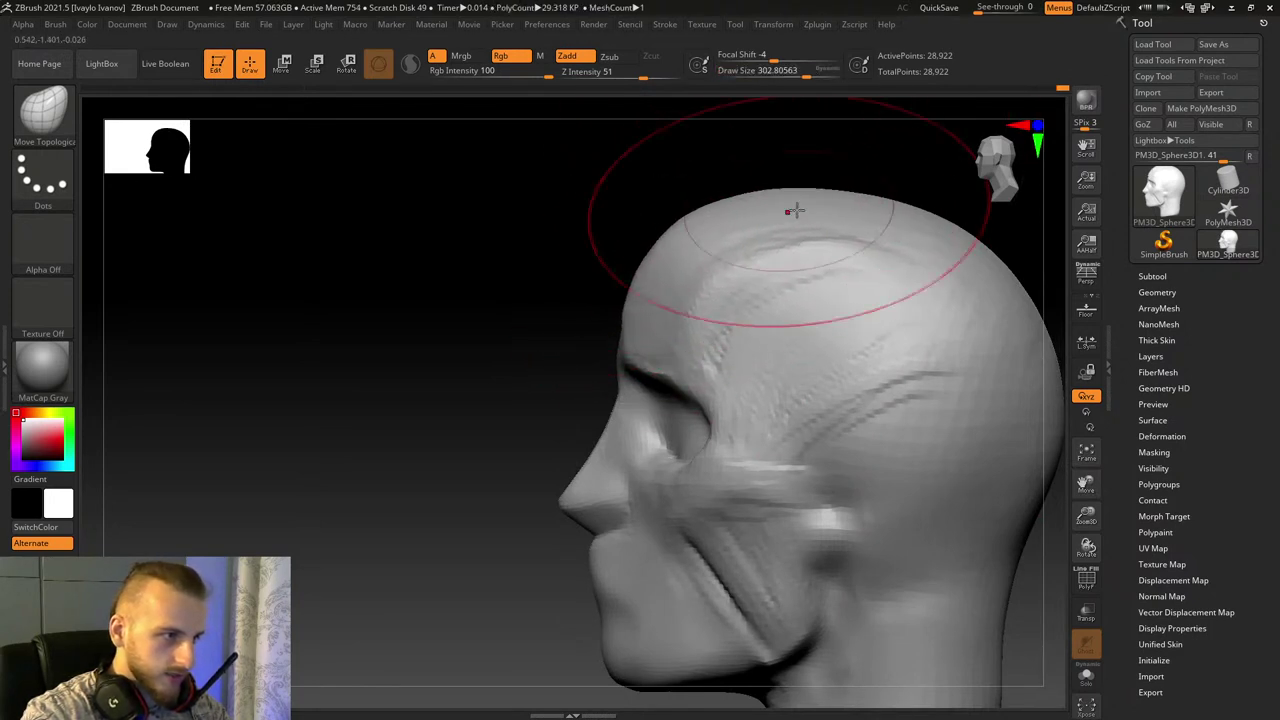
drag(793, 210, 801, 206)
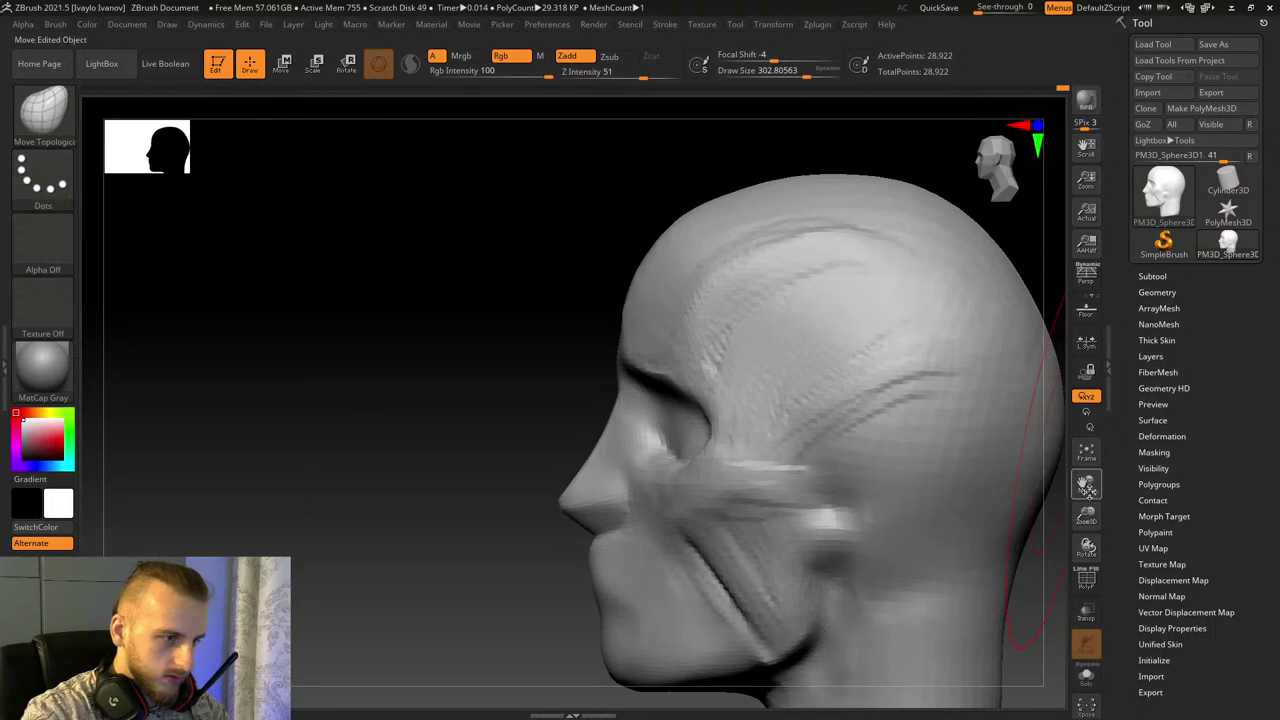
drag(1087, 485, 843, 286)
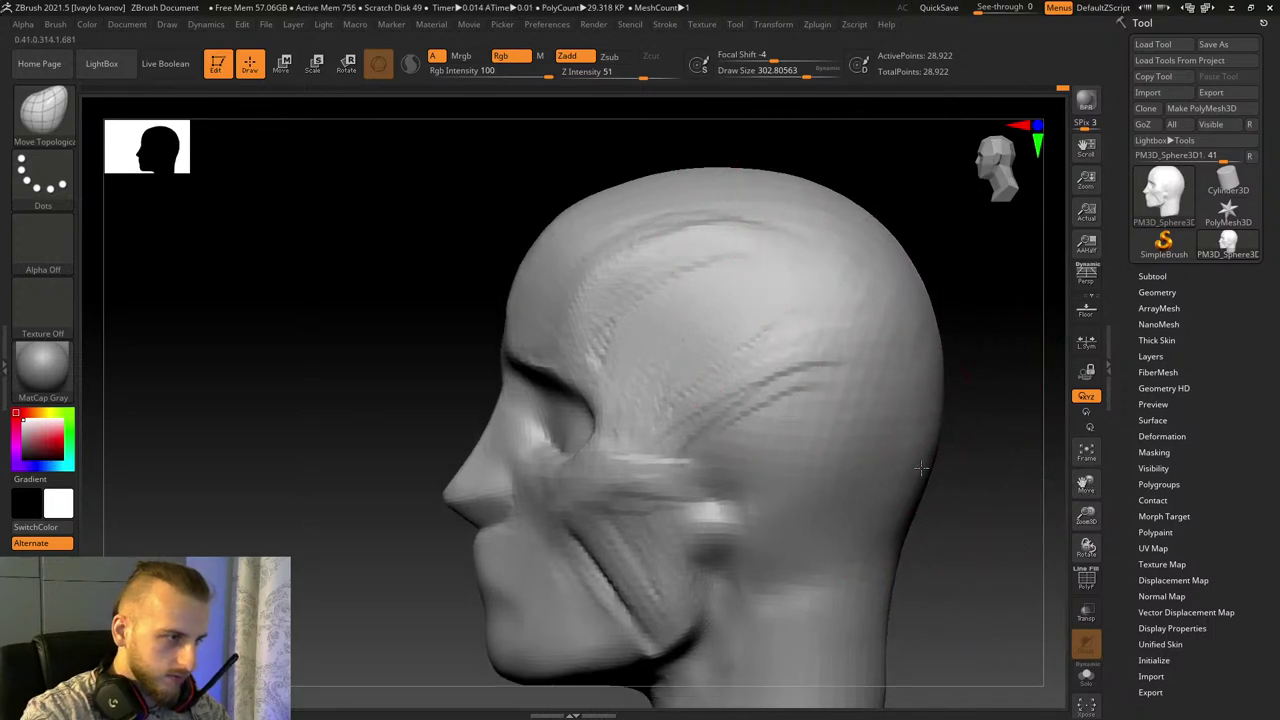
drag(921, 468, 913, 461)
Step: Reshape the sides of the skull with Move Topological, reducing the draw size to about 172, and smooth the temple edge
drag(388, 260, 483, 234)
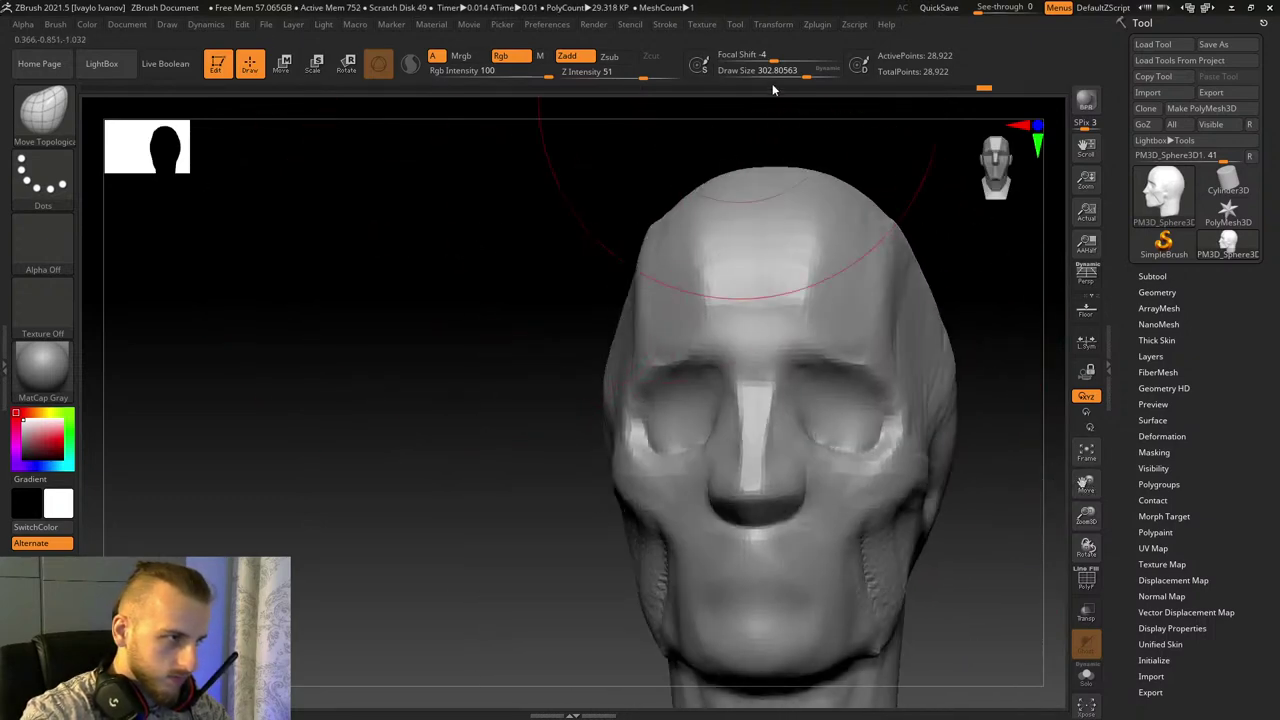
right_drag(638, 225, 683, 229)
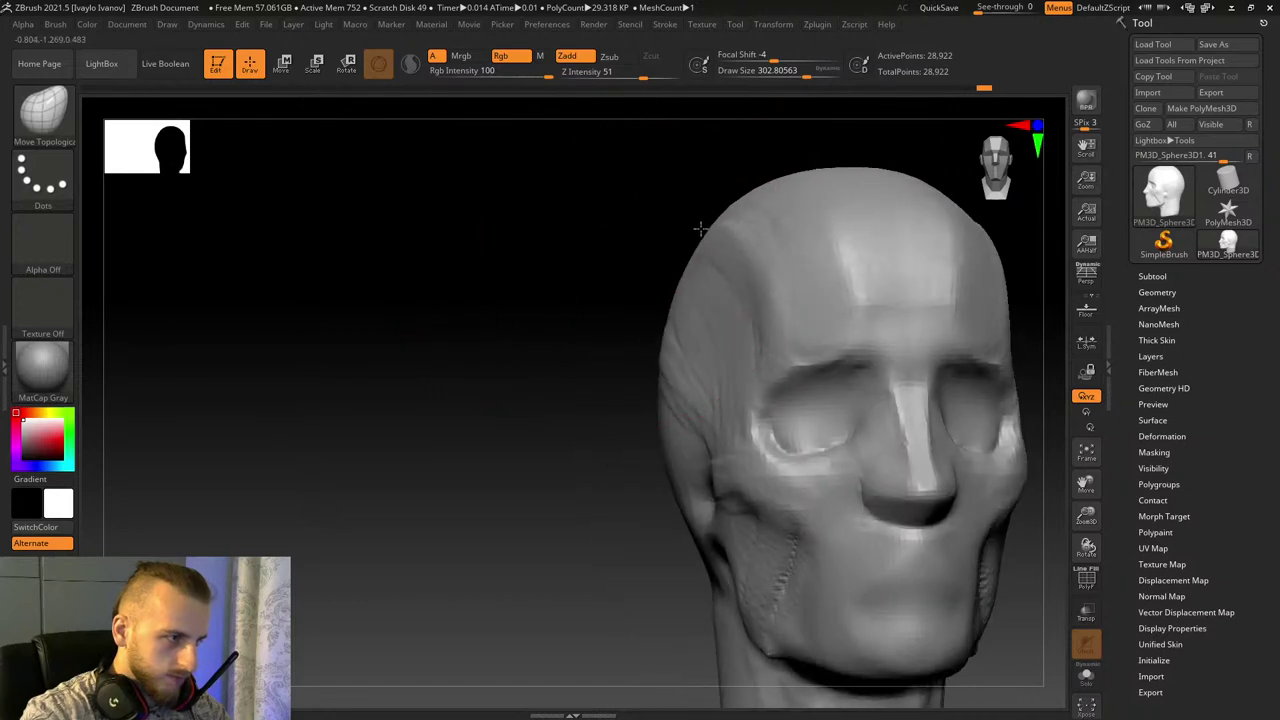
drag(696, 237, 630, 272)
drag(596, 384, 651, 368)
drag(806, 76, 794, 76)
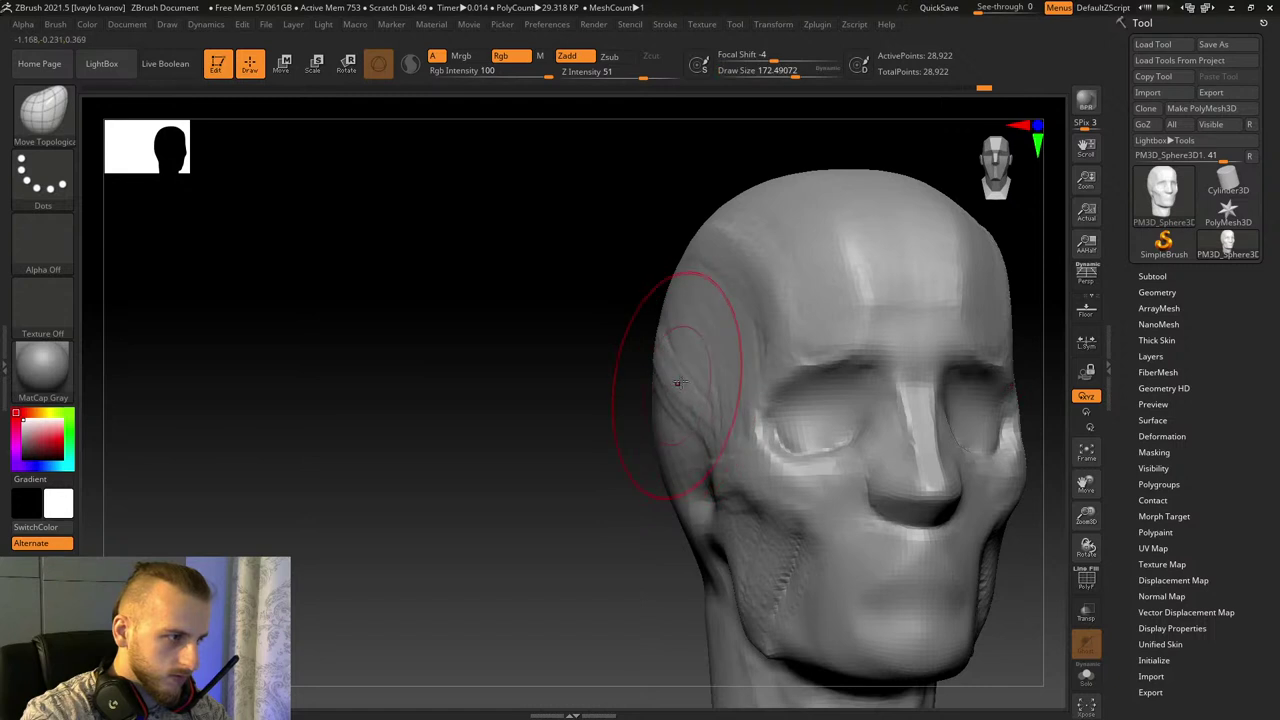
right_drag(592, 314, 691, 277)
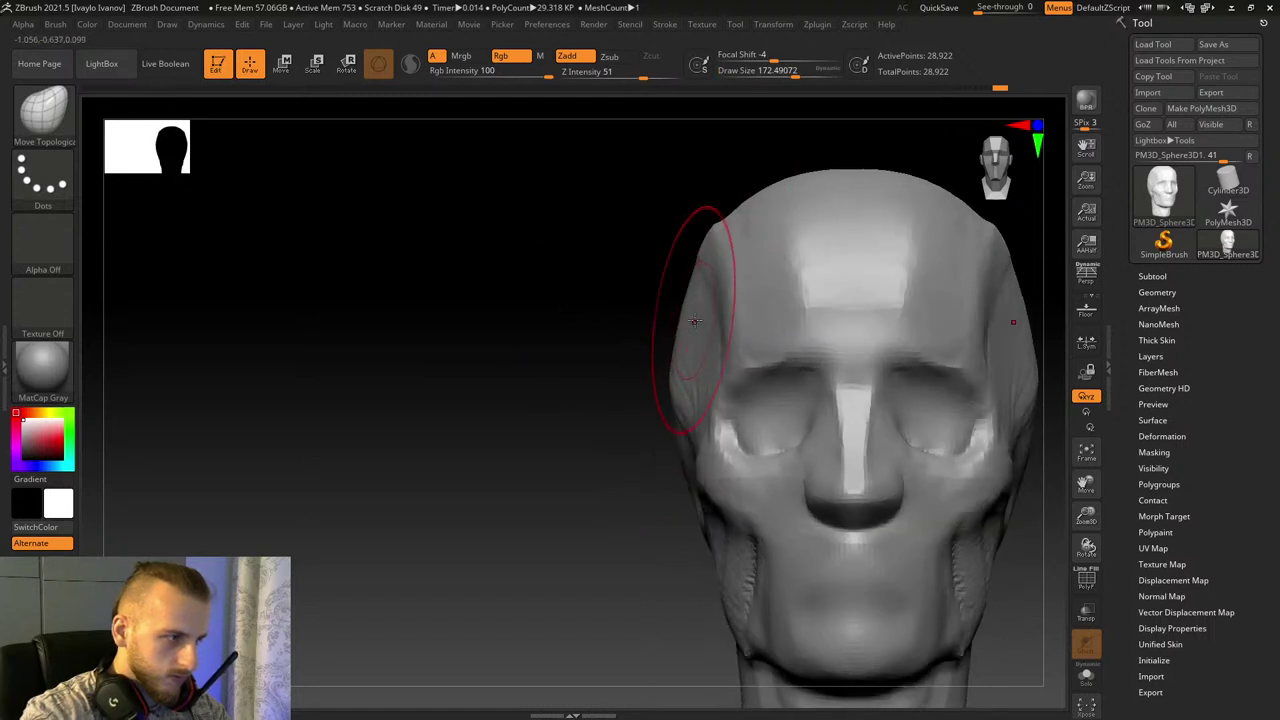
key(shift)
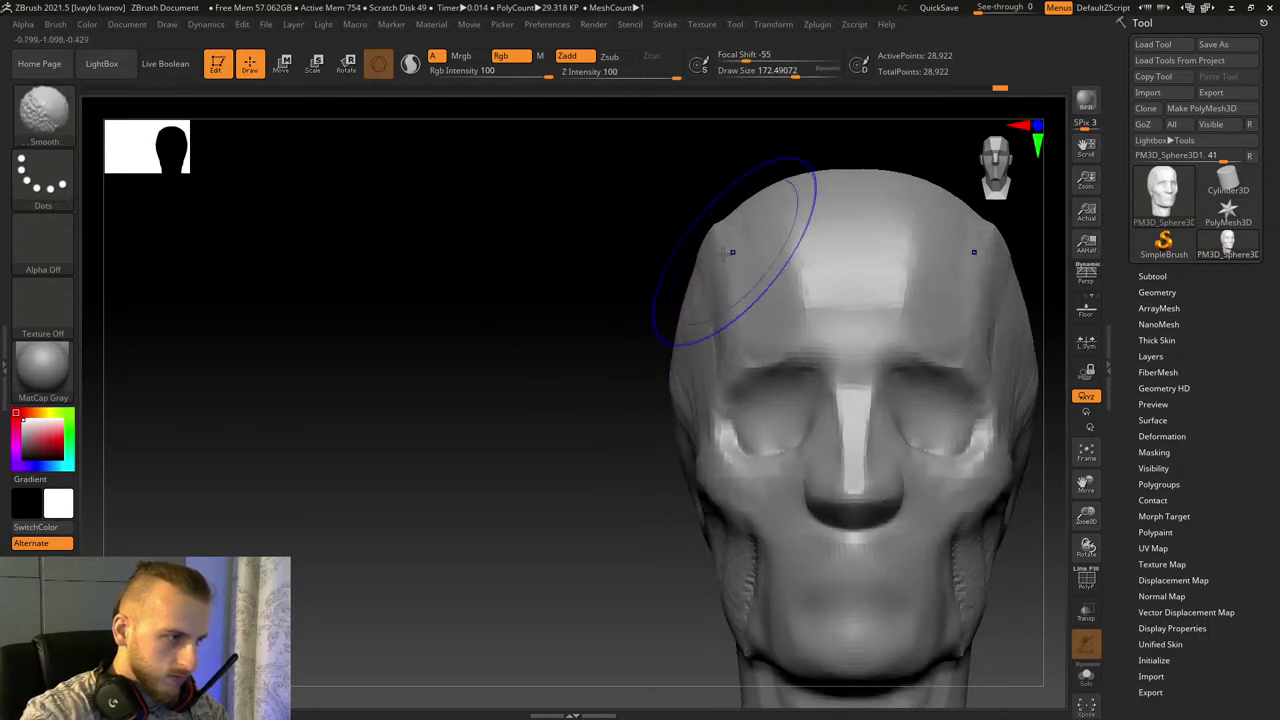
right_drag(571, 474, 766, 457)
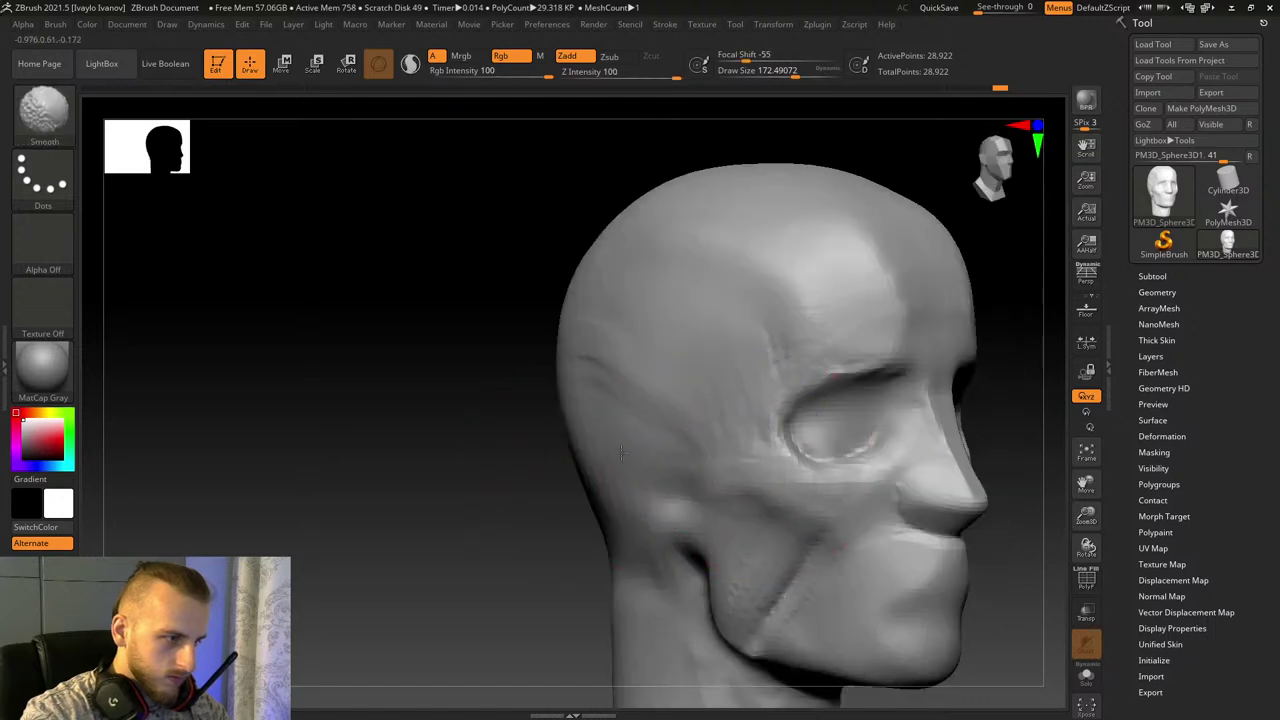
Step: Adjust the inner brow and smooth the top of the nose bridge at a draw size of about 172
shift+right_drag(1040, 489, 814, 234)
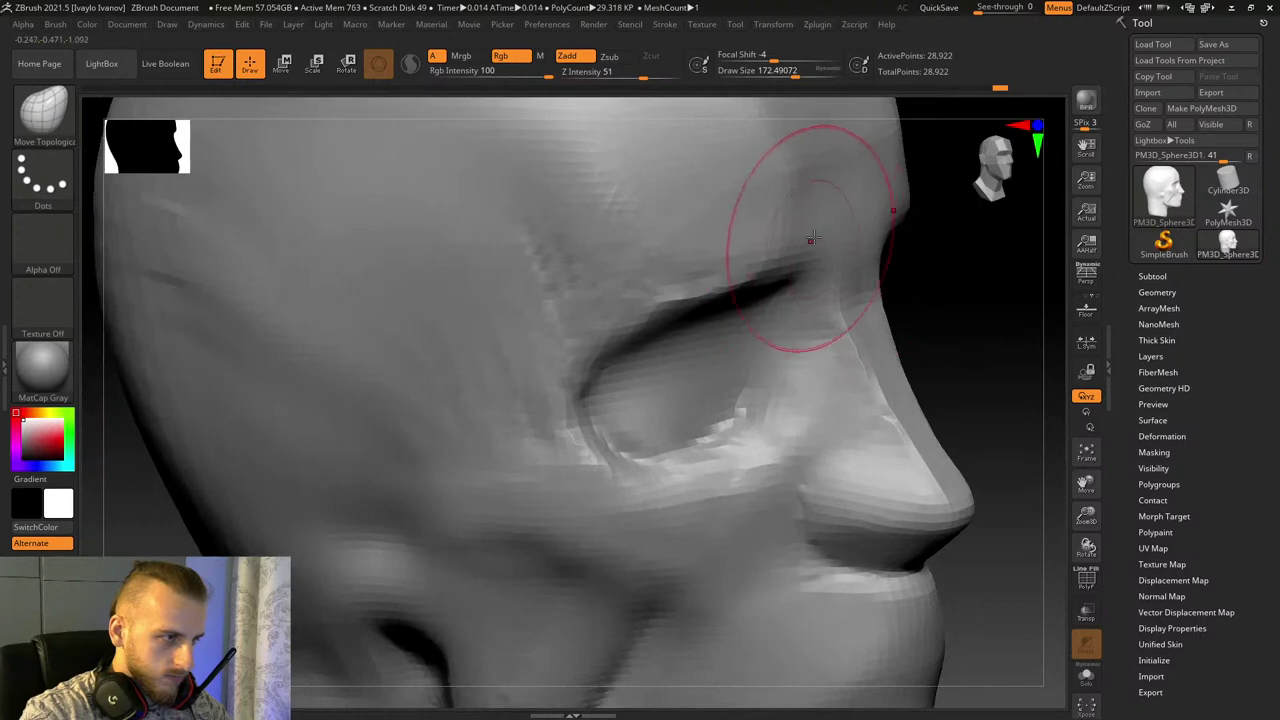
mouse_move(860, 270)
right_down()
mouse_move(958, 296)
mouse_move(843, 329)
right_up()
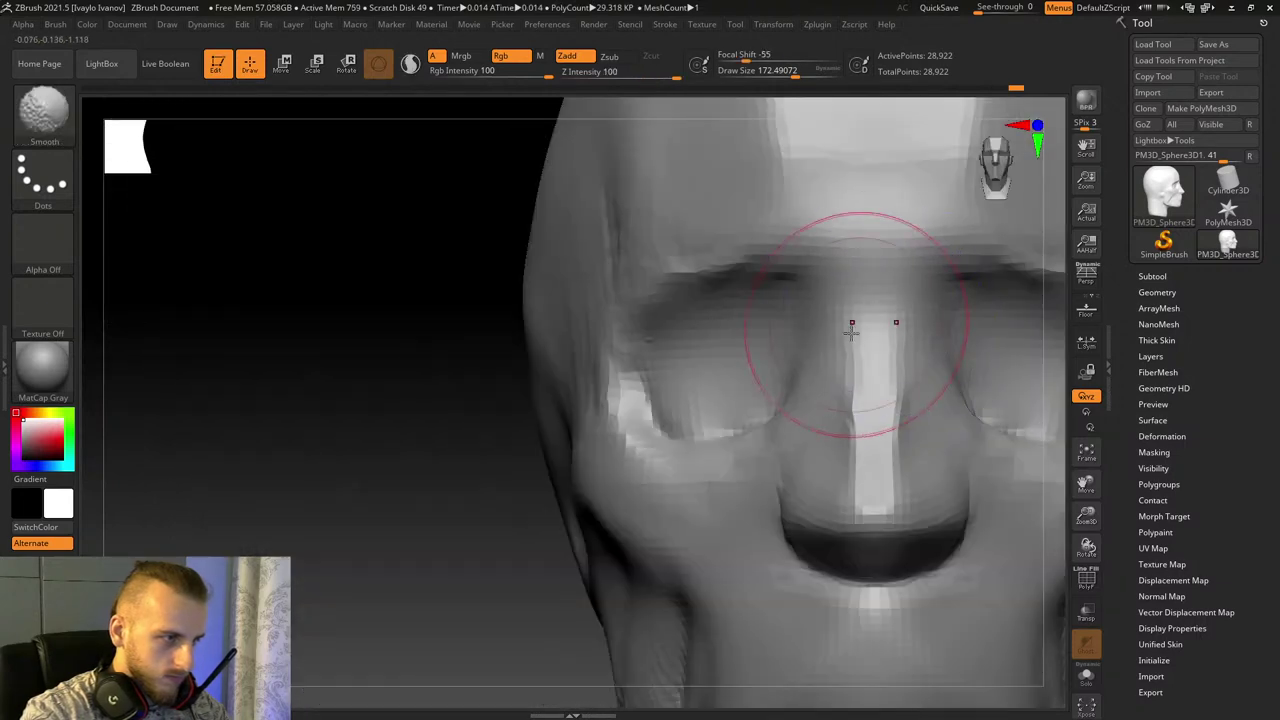
key(shift)
right_drag(386, 471, 749, 223)
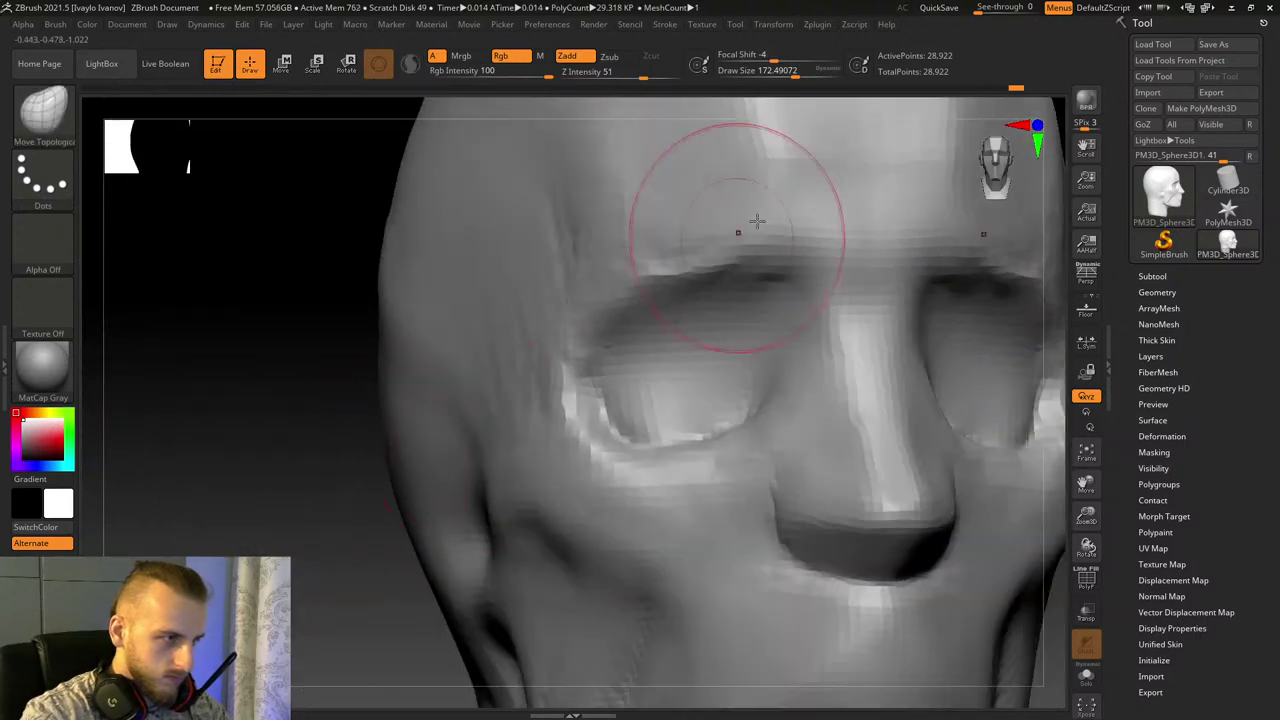
right_drag(693, 258, 343, 374)
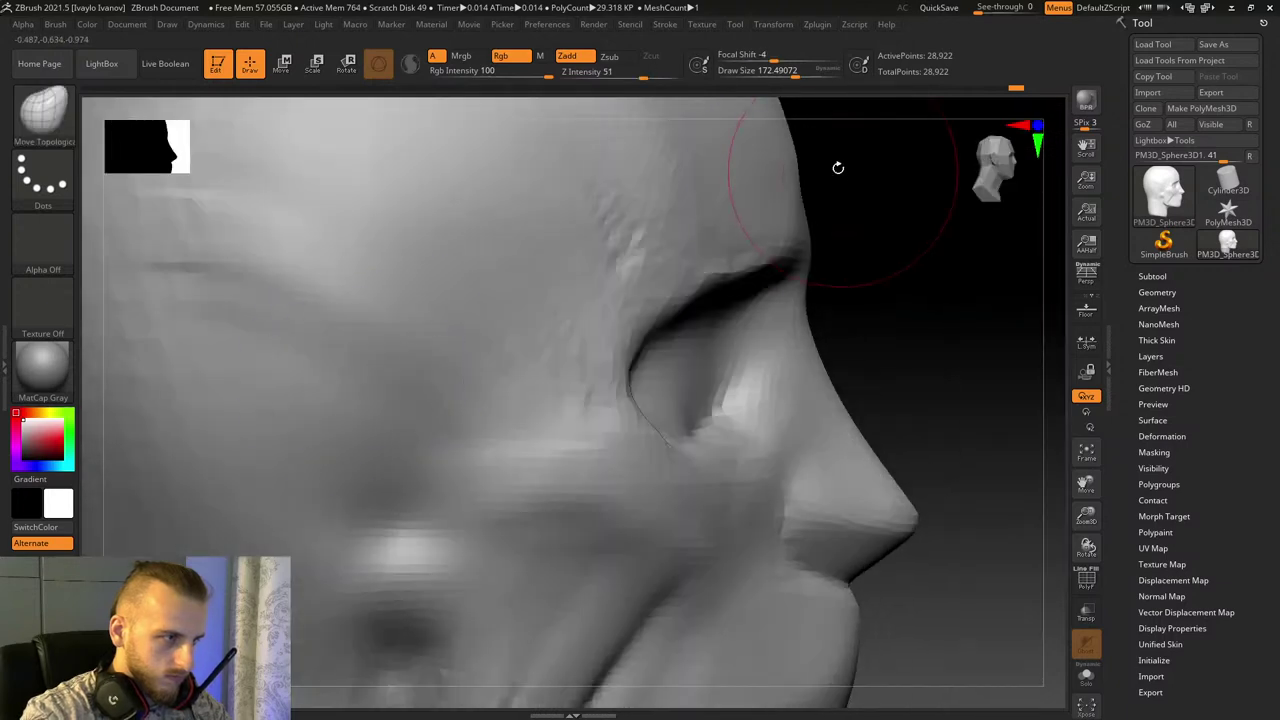
right_drag(1081, 478, 914, 457)
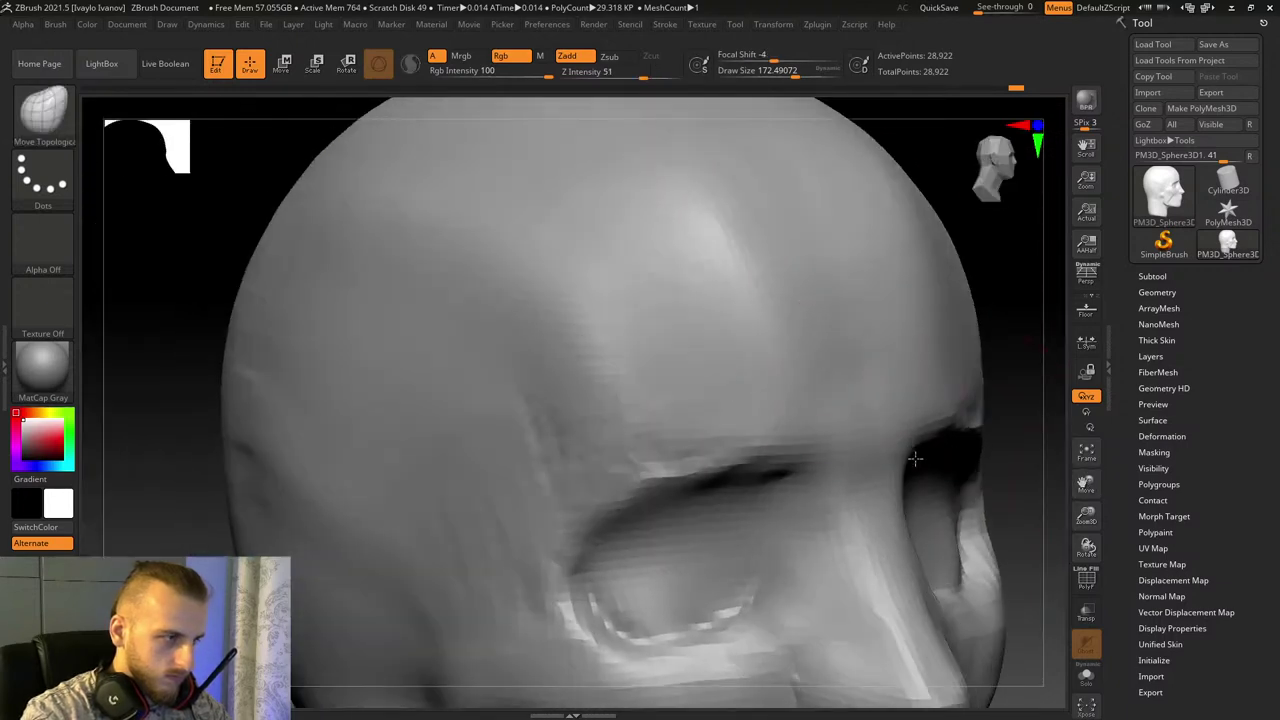
Step: Carve a diagonal crease from the upper temple down to the inner brow with DamStandard at a draw size of about 172
key(b)
key(d)
key(s)
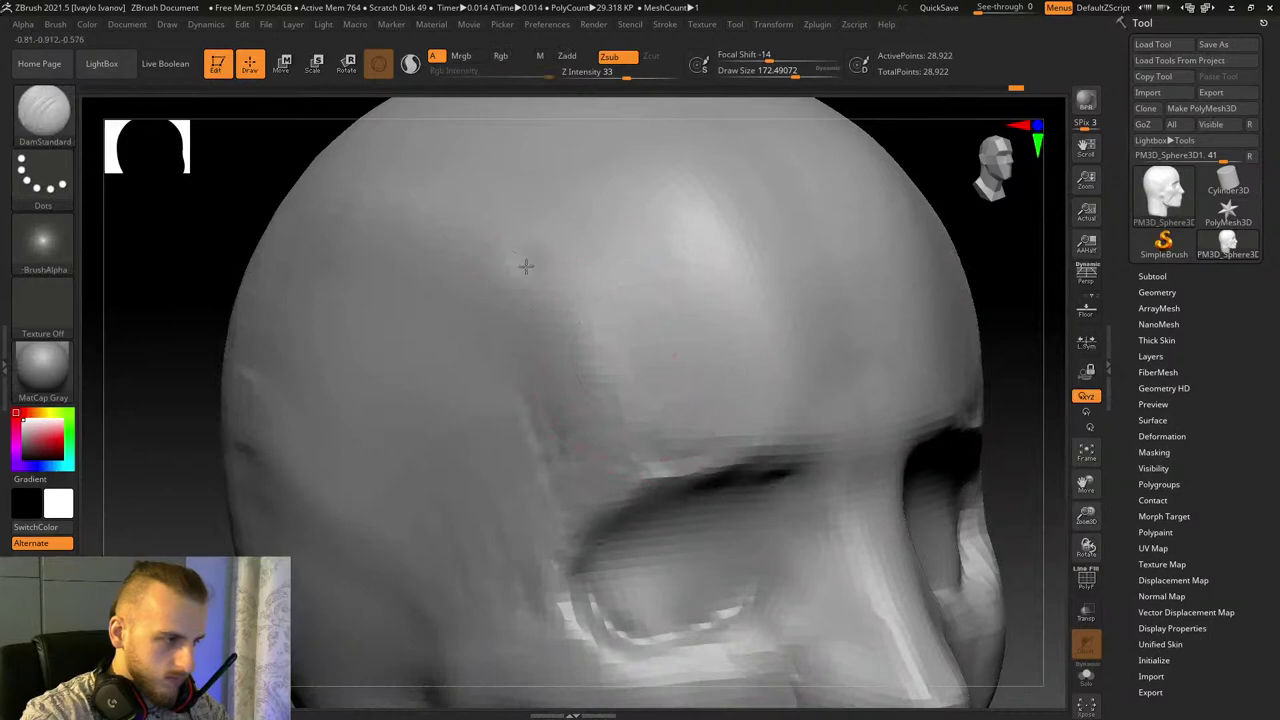
drag(524, 263, 790, 430)
key(ctrl+z)
drag(508, 246, 834, 465)
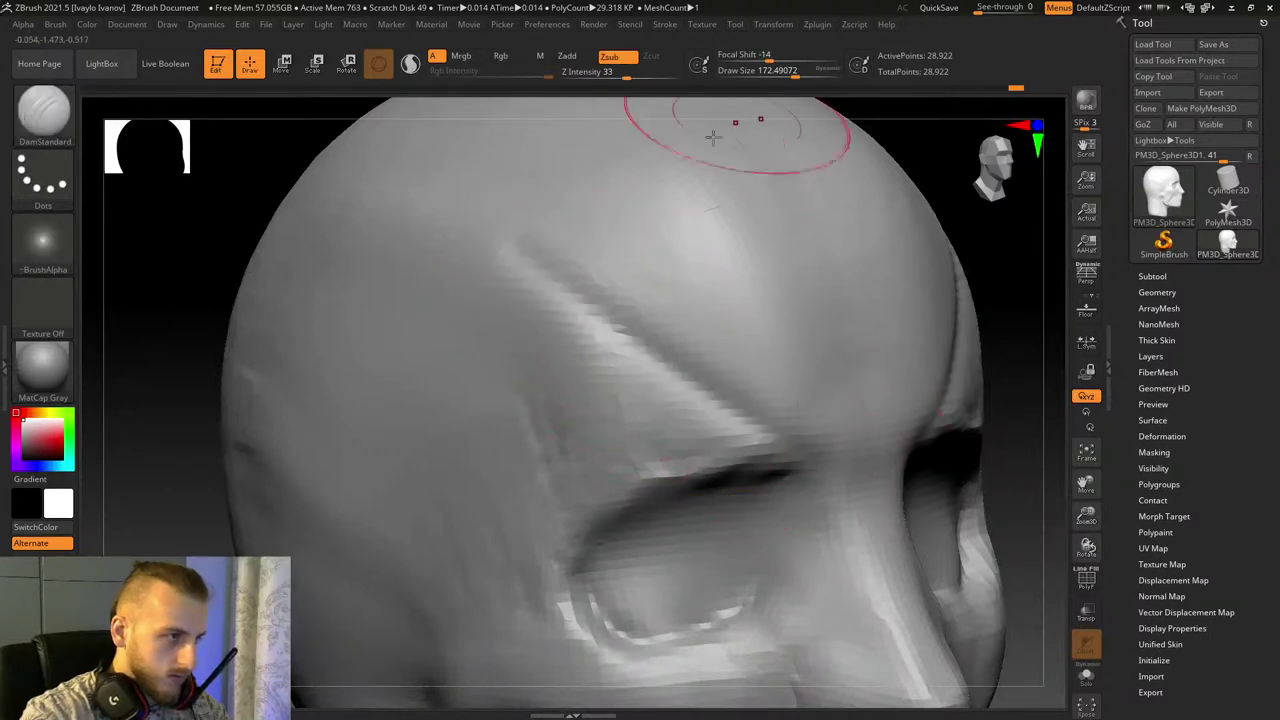
drag(510, 248, 812, 448)
Step: Build up the area between the forehead crease and the temple with ClayBuildup and smooth it at a draw size of about 106
click(56, 122)
key(c)
key(b)
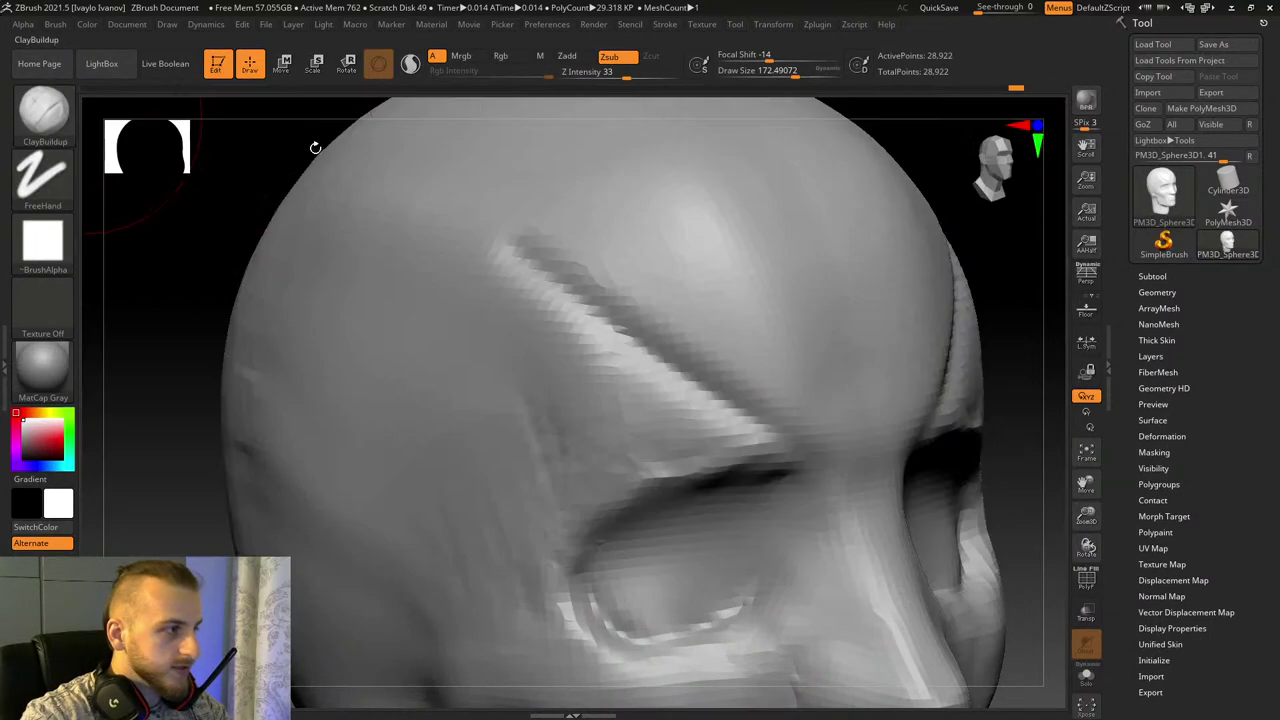
mouse_move(500, 289)
mouse_down()
mouse_move(748, 442)
mouse_move(715, 445)
mouse_up()
shift+drag(659, 396, 575, 455)
mouse_move(535, 320)
mouse_down()
mouse_move(514, 508)
mouse_move(543, 417)
mouse_move(420, 260)
mouse_move(549, 410)
mouse_move(432, 268)
mouse_up()
mouse_move(432, 268)
mouse_down()
mouse_move(575, 400)
mouse_move(584, 475)
mouse_move(535, 276)
mouse_up()
drag(535, 276, 606, 458)
mouse_move(606, 458)
mouse_down()
mouse_move(519, 284)
mouse_move(600, 402)
mouse_move(588, 345)
mouse_move(530, 274)
mouse_up()
shift+drag(438, 243, 551, 364)
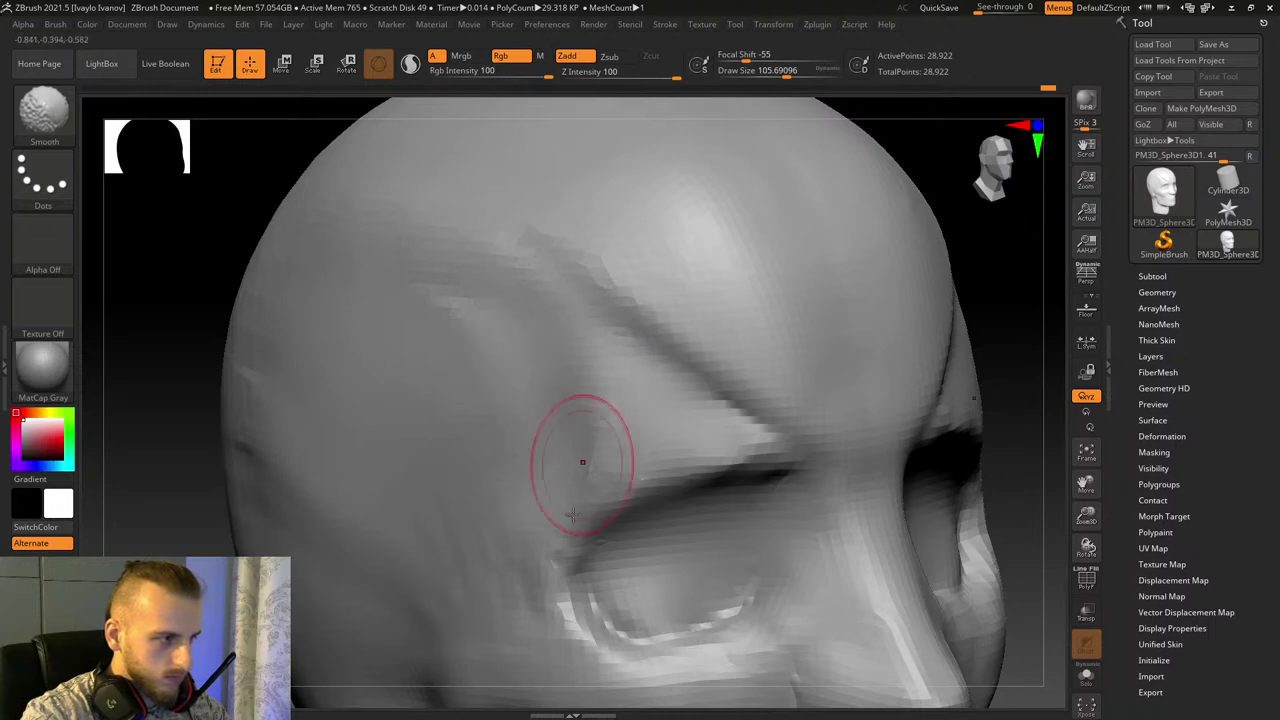
shift+drag(573, 515, 560, 570)
Step: Build up the lower and outer rim of the eye socket with ClayBuildup at a draw size of about 106
drag(1087, 478, 1068, 300)
drag(1086, 547, 1205, 500)
drag(753, 279, 643, 279)
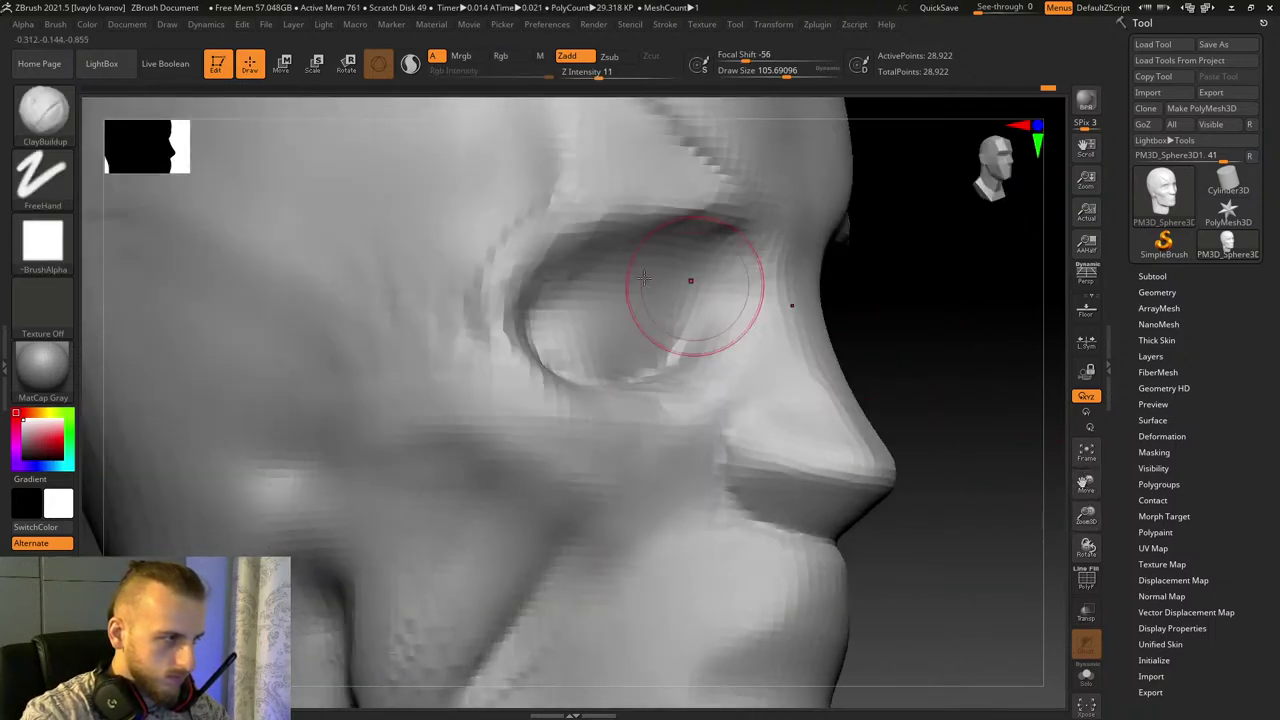
drag(1020, 423, 850, 372)
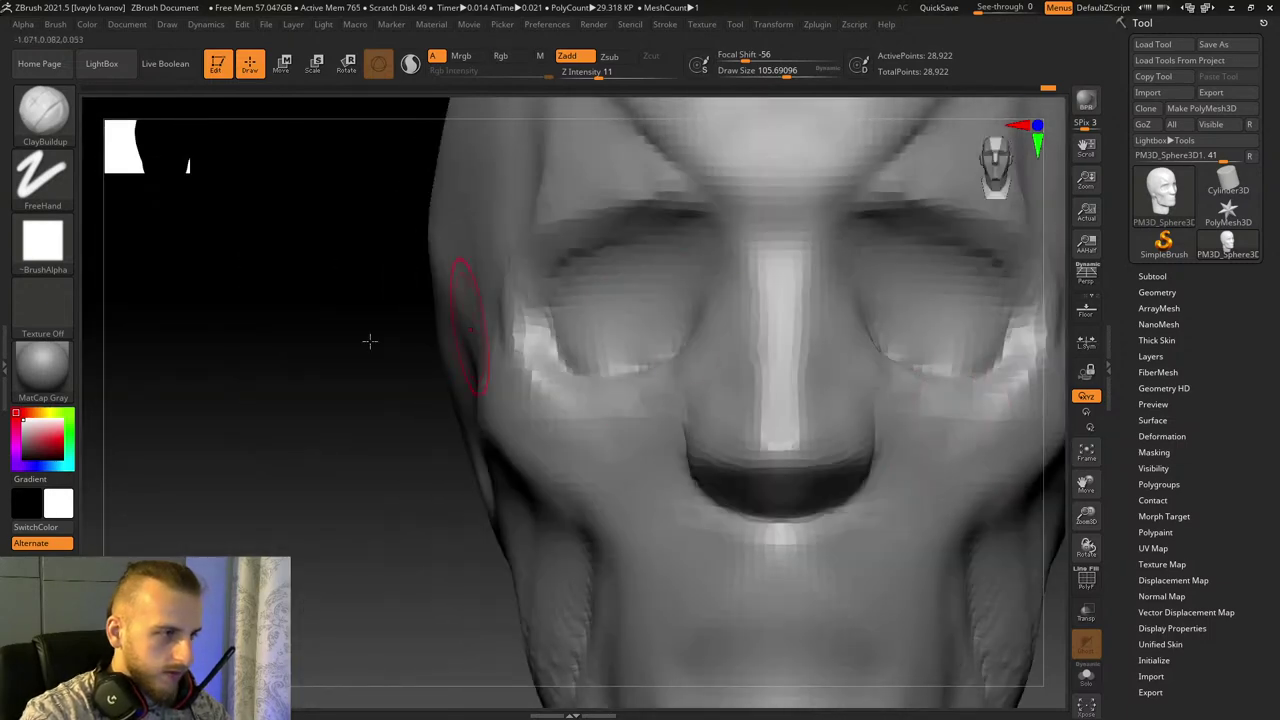
drag(165, 368, 314, 390)
drag(977, 443, 991, 473)
drag(1097, 519, 1097, 546)
drag(1087, 484, 1035, 484)
drag(1020, 460, 935, 432)
mouse_move(640, 401)
mouse_down()
mouse_move(711, 338)
mouse_move(525, 432)
mouse_move(660, 385)
mouse_move(593, 430)
mouse_move(705, 348)
mouse_up()
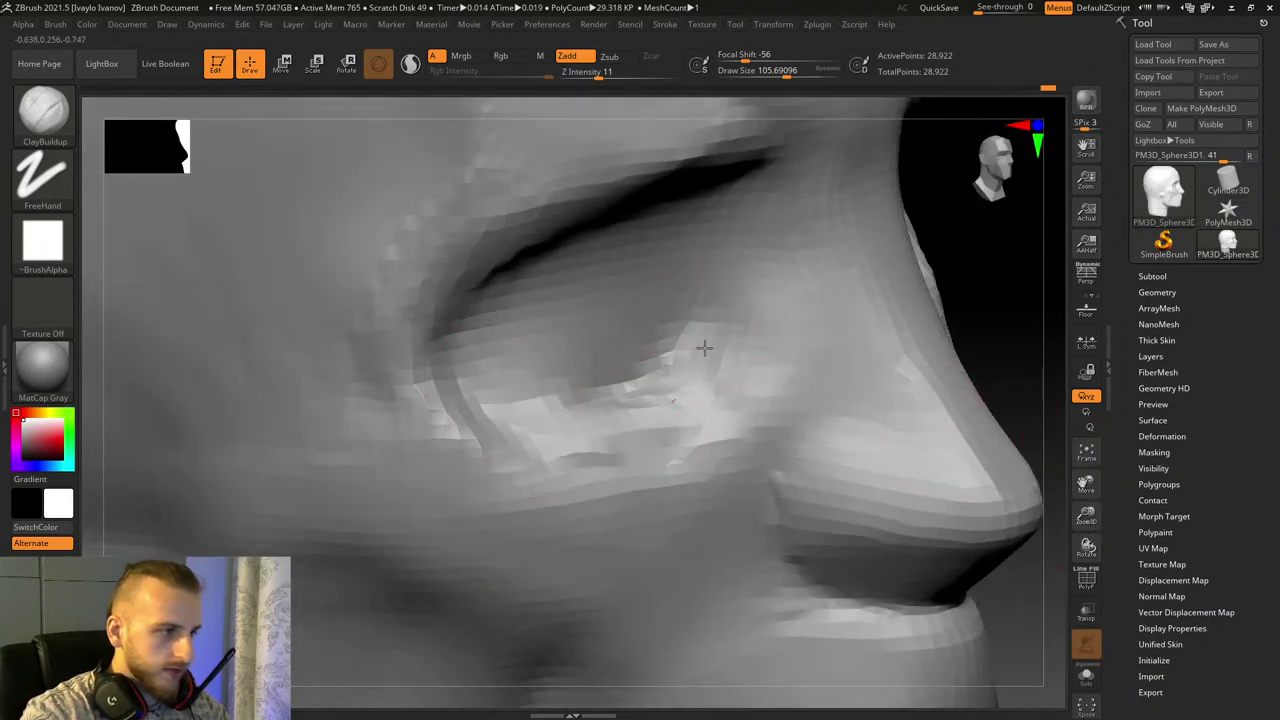
mouse_move(1088, 519)
mouse_down()
mouse_move(1084, 490)
mouse_move(925, 466)
mouse_up()
drag(474, 386, 444, 369)
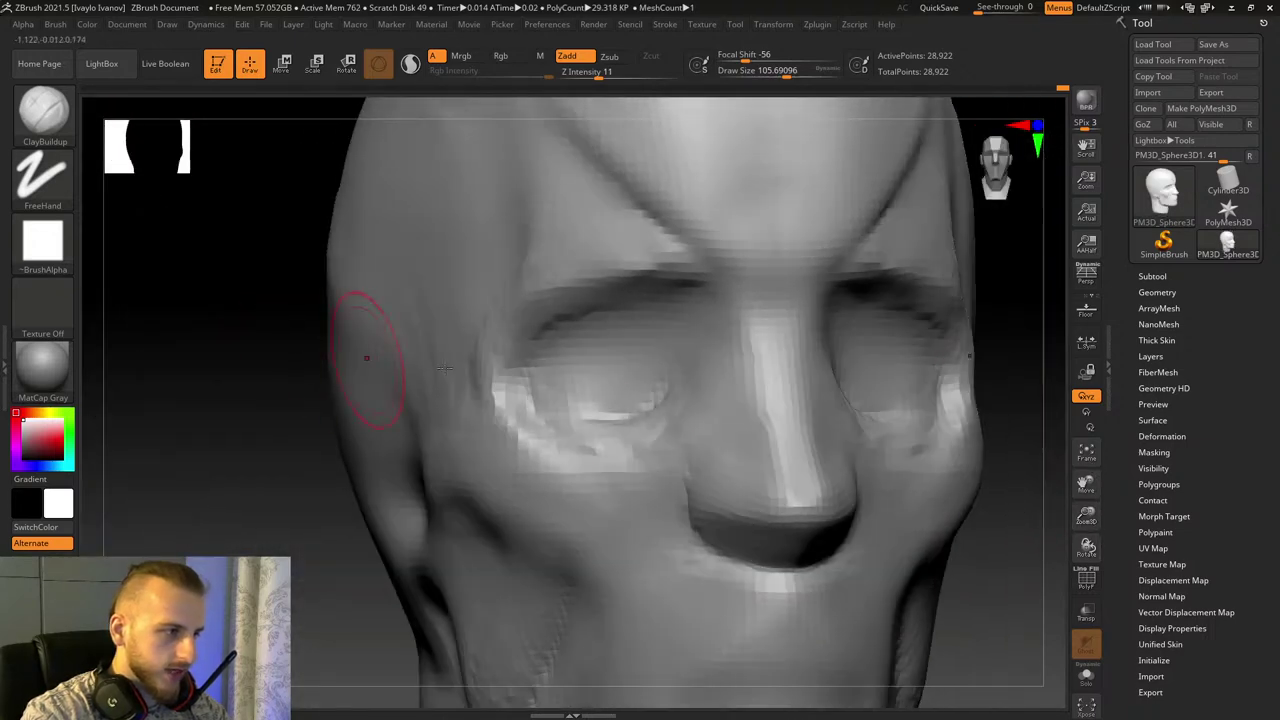
Step: Carve the outer corner of the eye socket below the brow with DamStandard at a draw size of about 106
drag(1088, 510, 1088, 537)
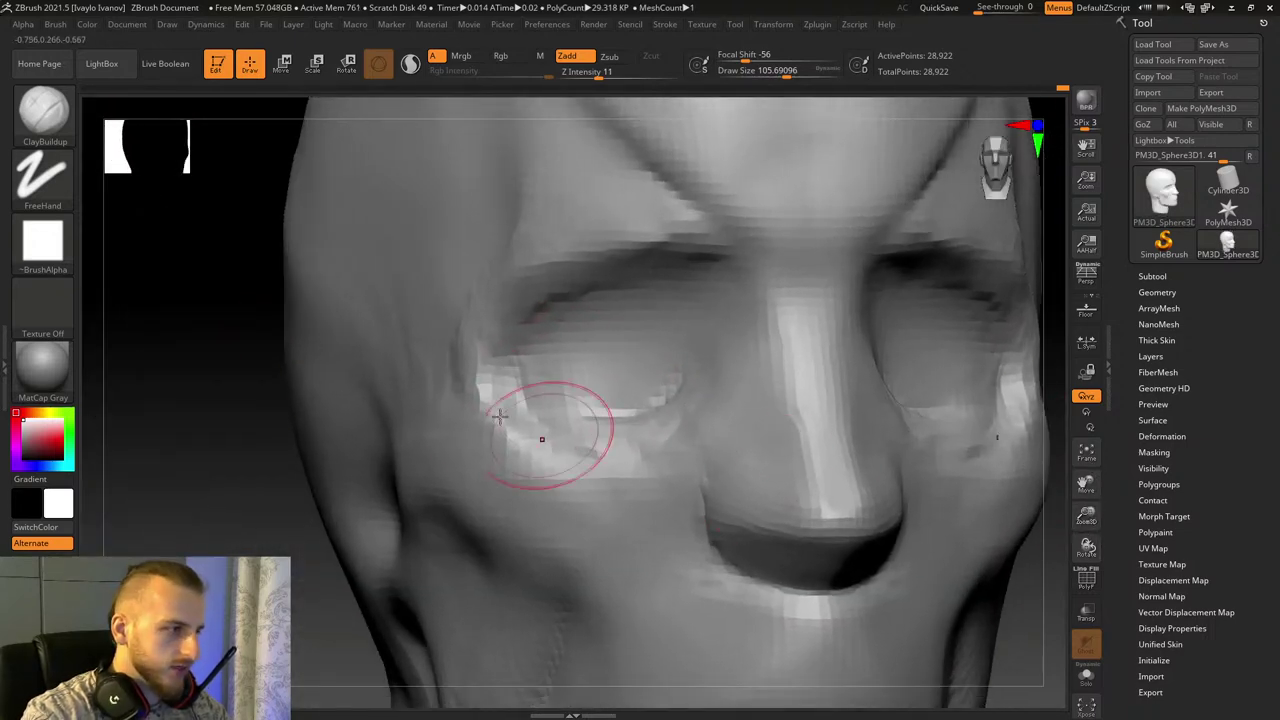
key(b)
key(d)
key(s)
drag(503, 342, 706, 294)
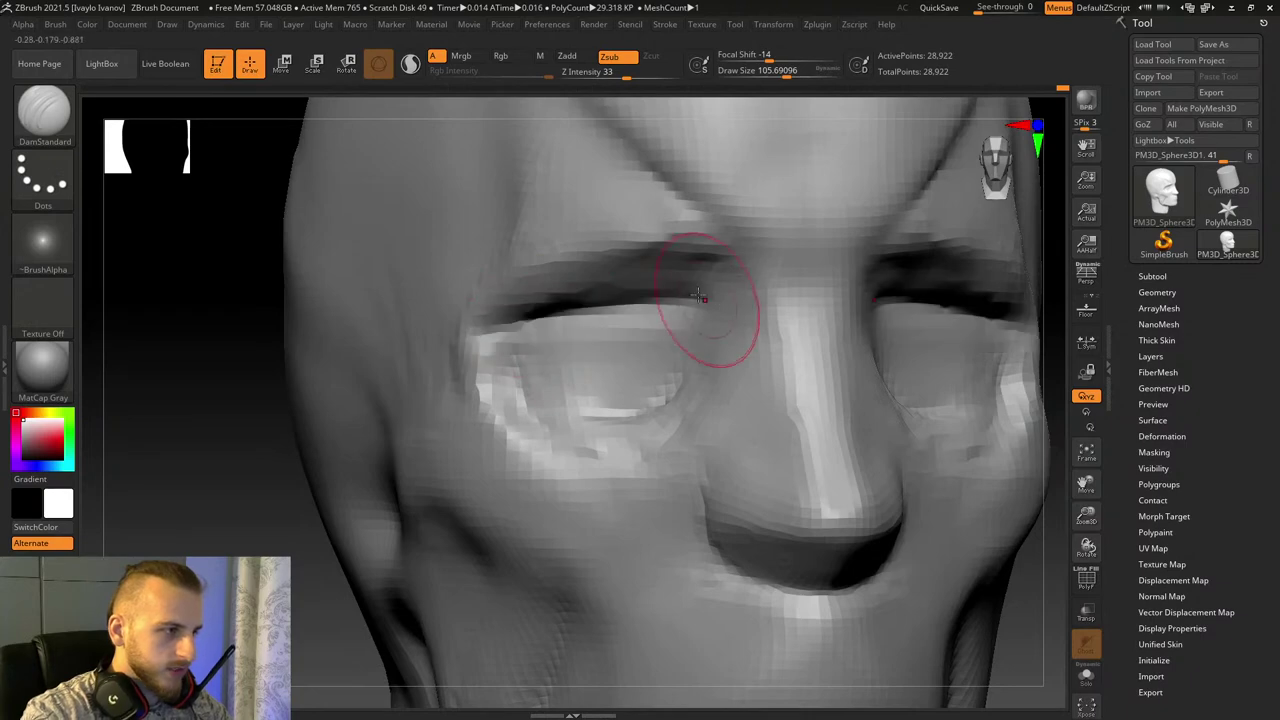
key(ctrl+z)
mouse_move(497, 335)
mouse_down()
mouse_move(748, 251)
mouse_move(471, 320)
mouse_move(737, 243)
mouse_move(446, 271)
mouse_up()
Step: Build up the lower edge of the brow above the eye socket with ClayBuildup, working from below
click(62, 127)
click(187, 127)
drag(192, 490, 146, 406)
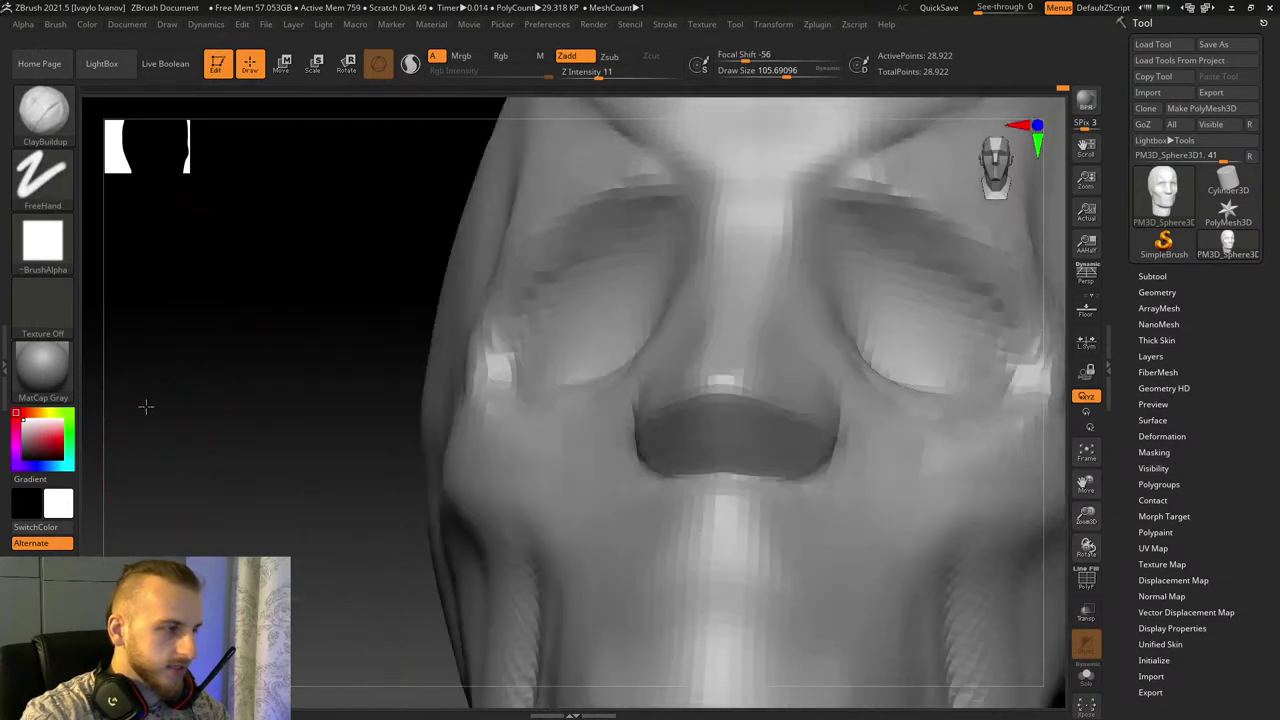
right_drag(574, 289, 399, 319)
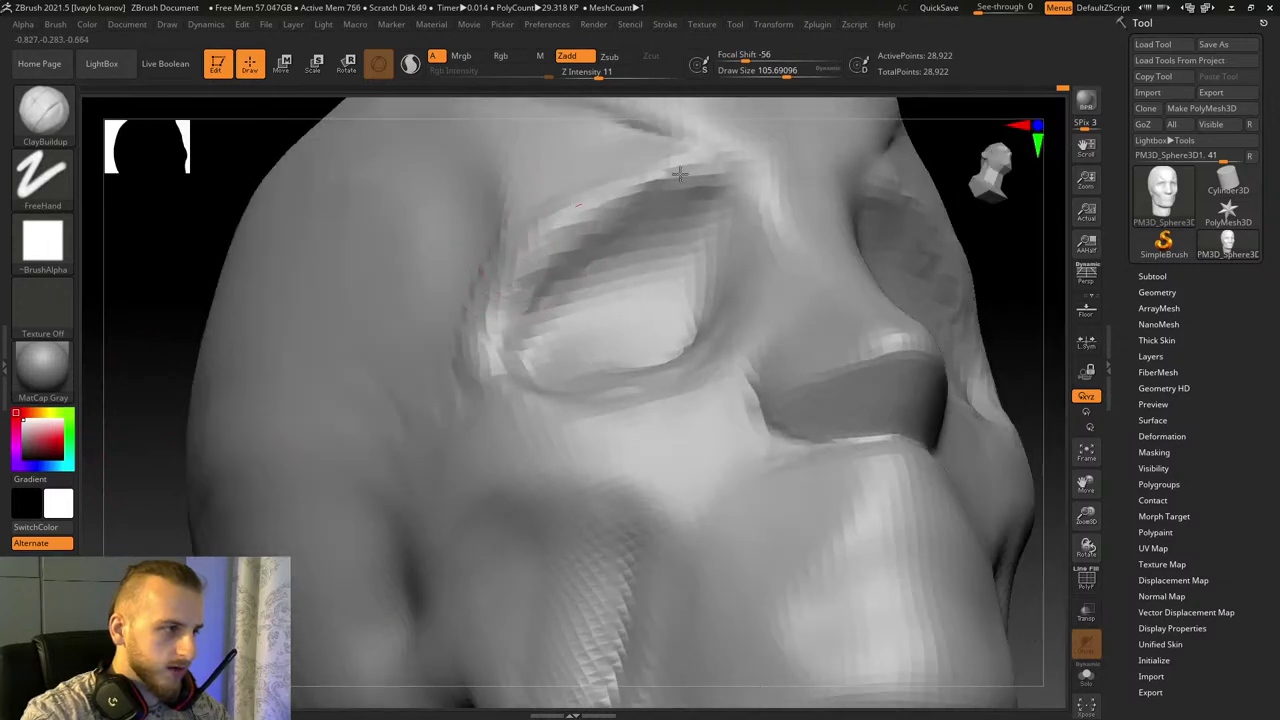
drag(680, 174, 700, 172)
drag(205, 345, 108, 383)
Step: Carve an upper and a lower eyelid line across the eye socket with DamStandard at a draw size of about 106
key(b)
key(d)
key(s)
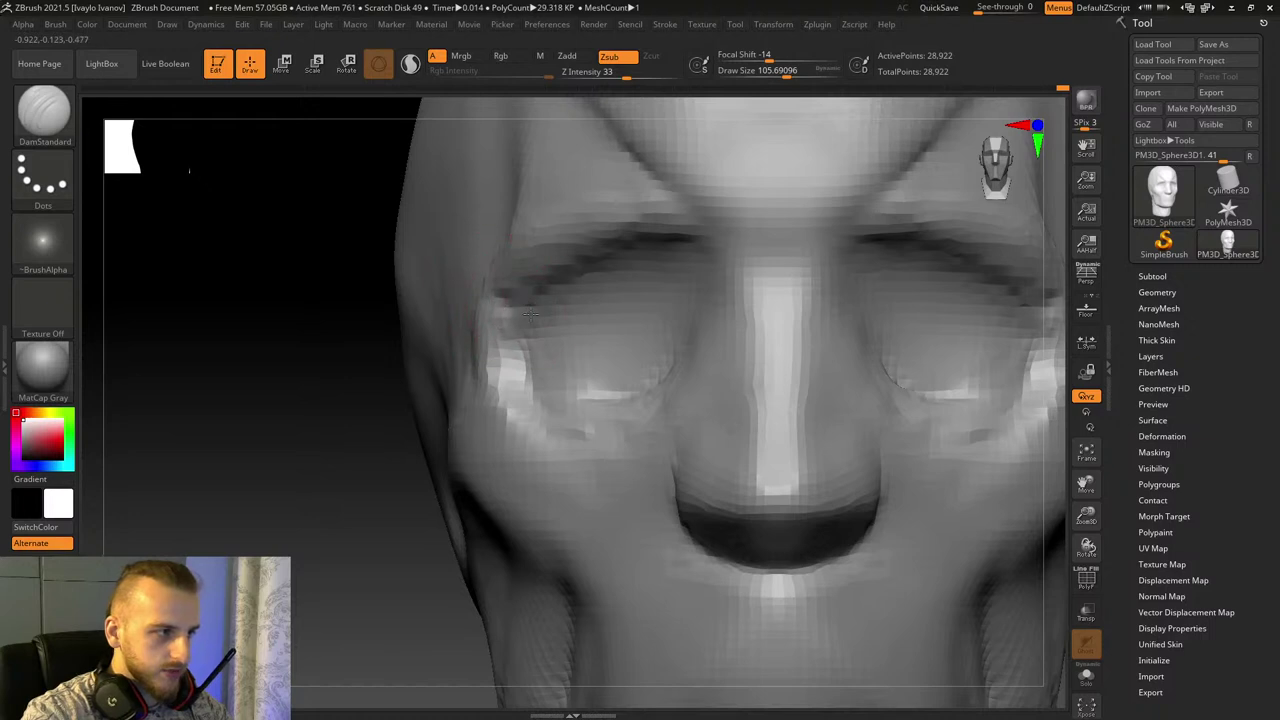
drag(273, 401, 318, 393)
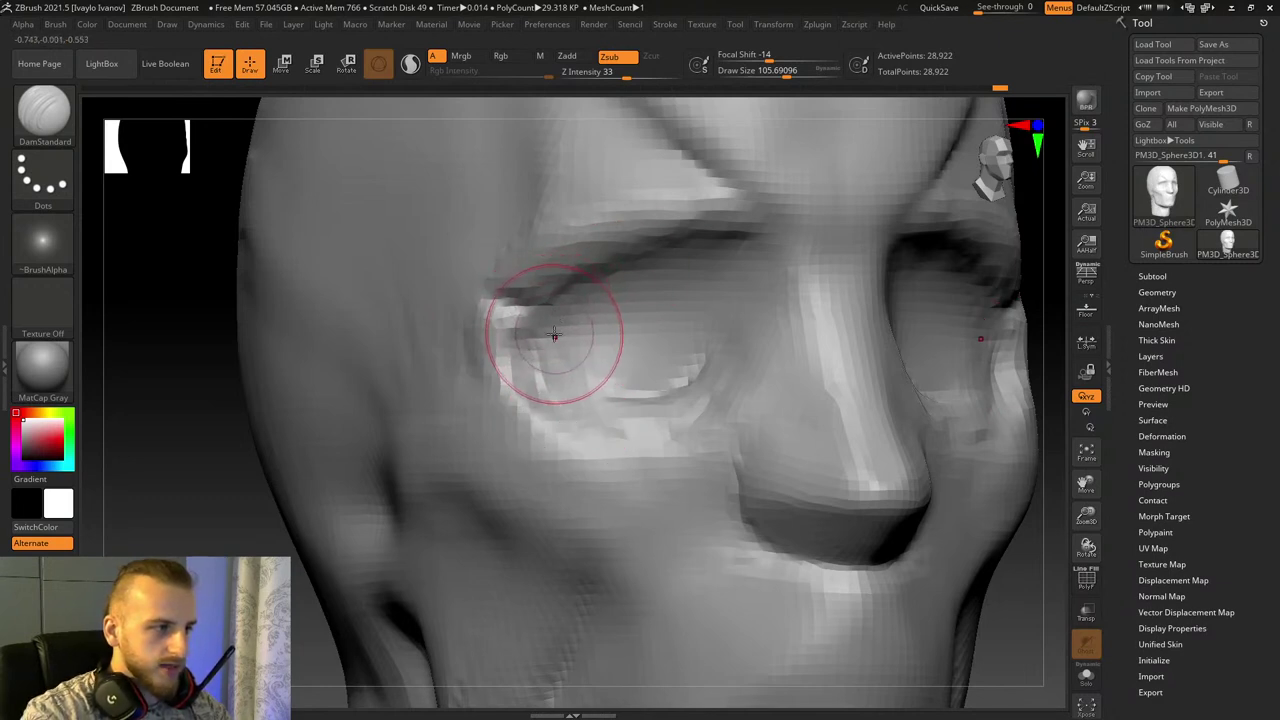
drag(600, 337, 618, 335)
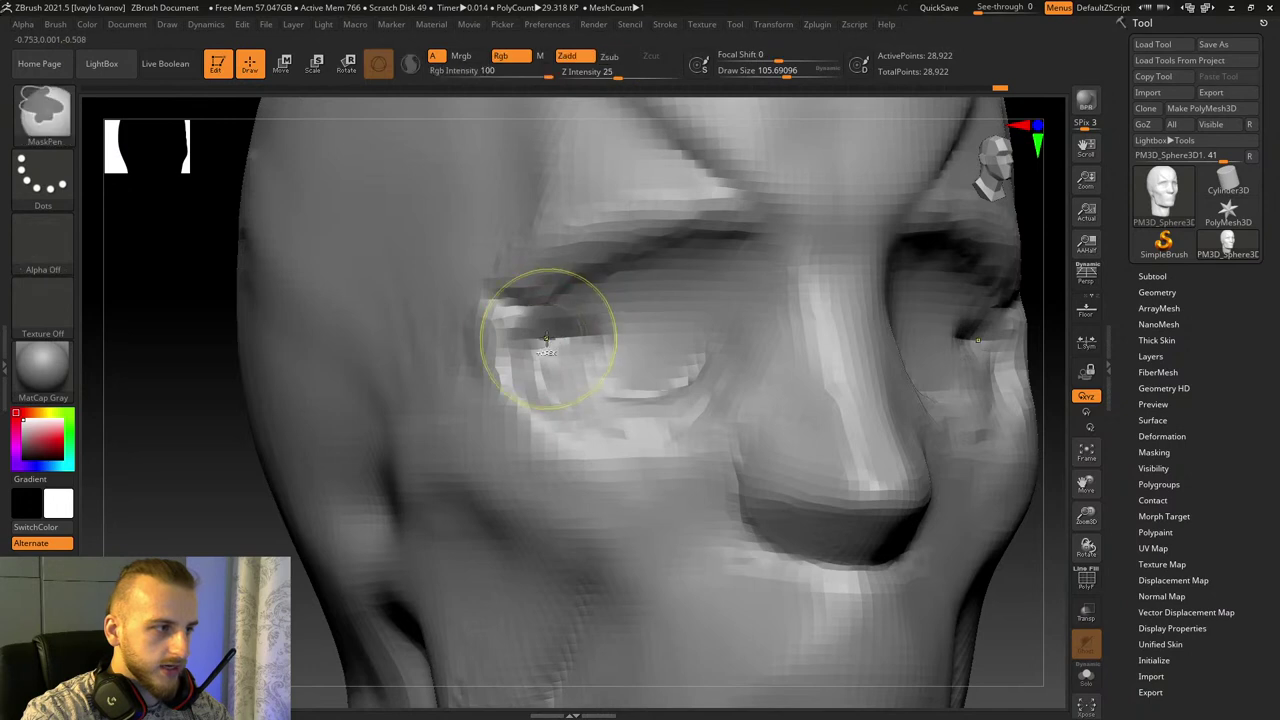
key(ctrl+z)
mouse_move(537, 325)
mouse_down()
mouse_move(690, 302)
mouse_move(712, 316)
mouse_up()
drag(544, 347, 715, 357)
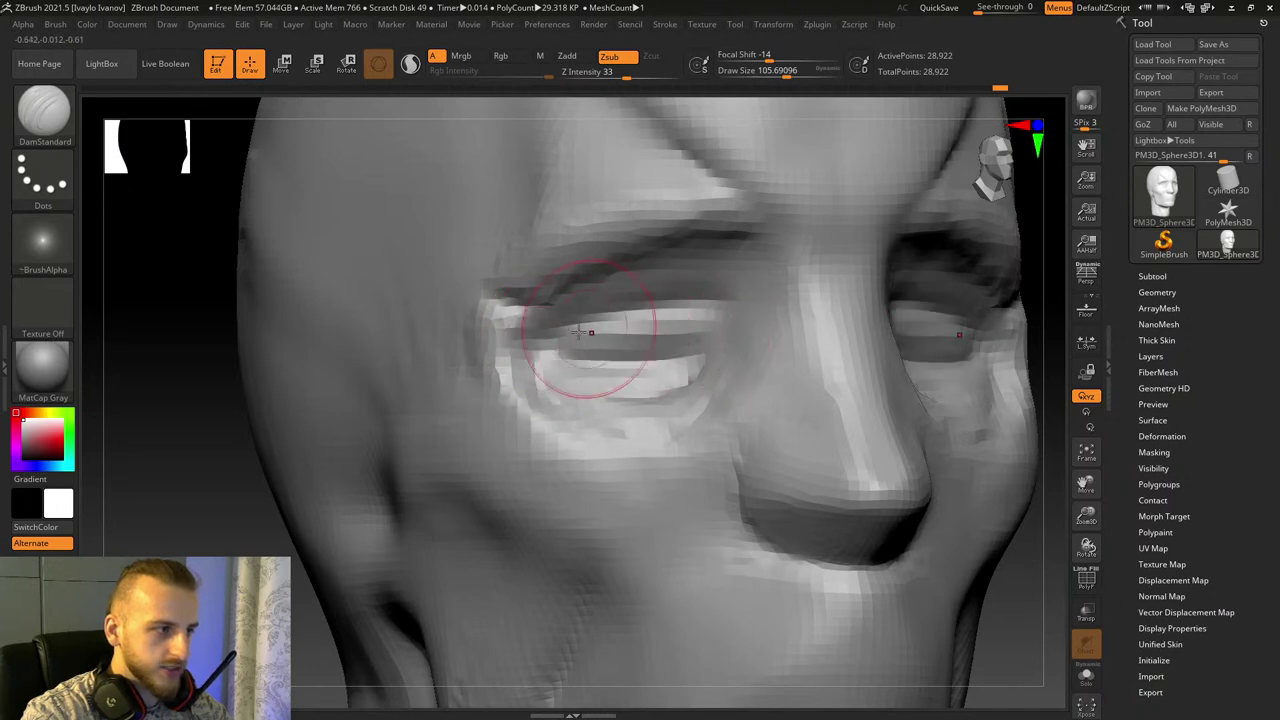
Step: Undo the eyelid lines carved across the eye socket
mouse_move(579, 332)
mouse_down()
mouse_move(706, 334)
mouse_move(698, 322)
mouse_up()
key(ctrl+z)
key(ctrl+z)
key(ctrl+z)
key(ctrl+z)
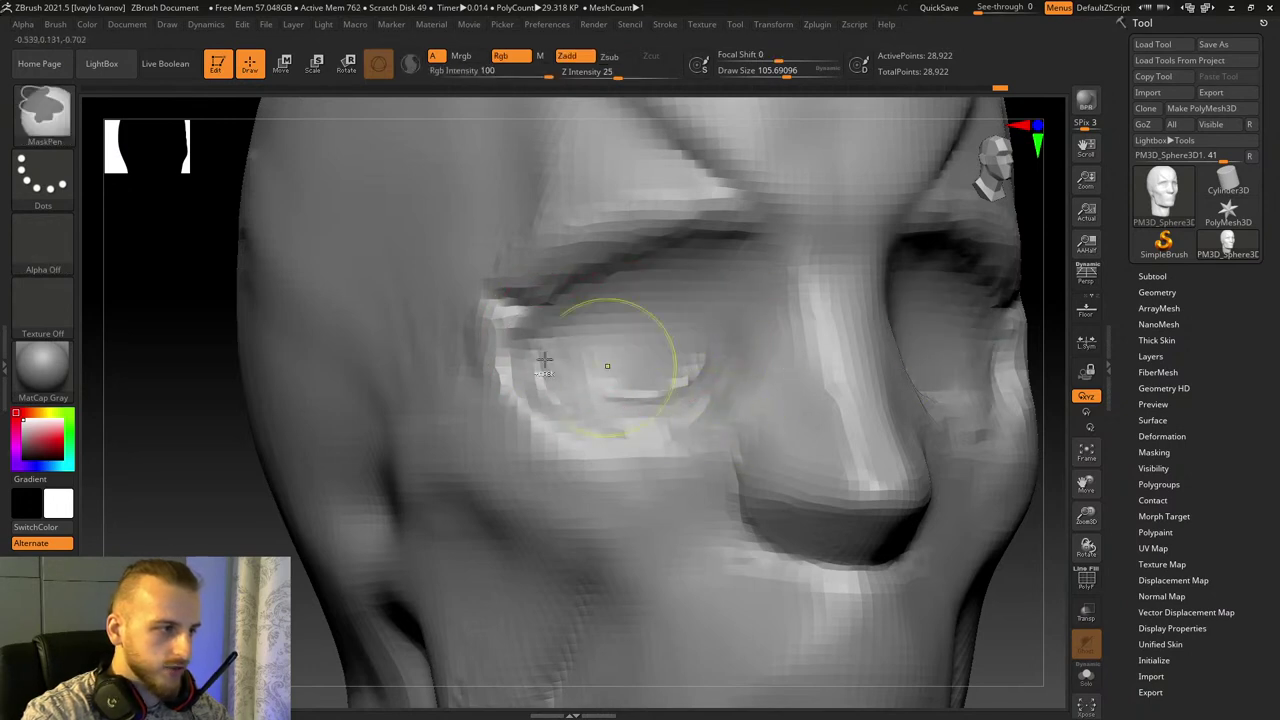
Step: Smooth the outer rim of the eye socket, working from the side of the head
drag(182, 304, 520, 340)
drag(957, 373, 986, 366)
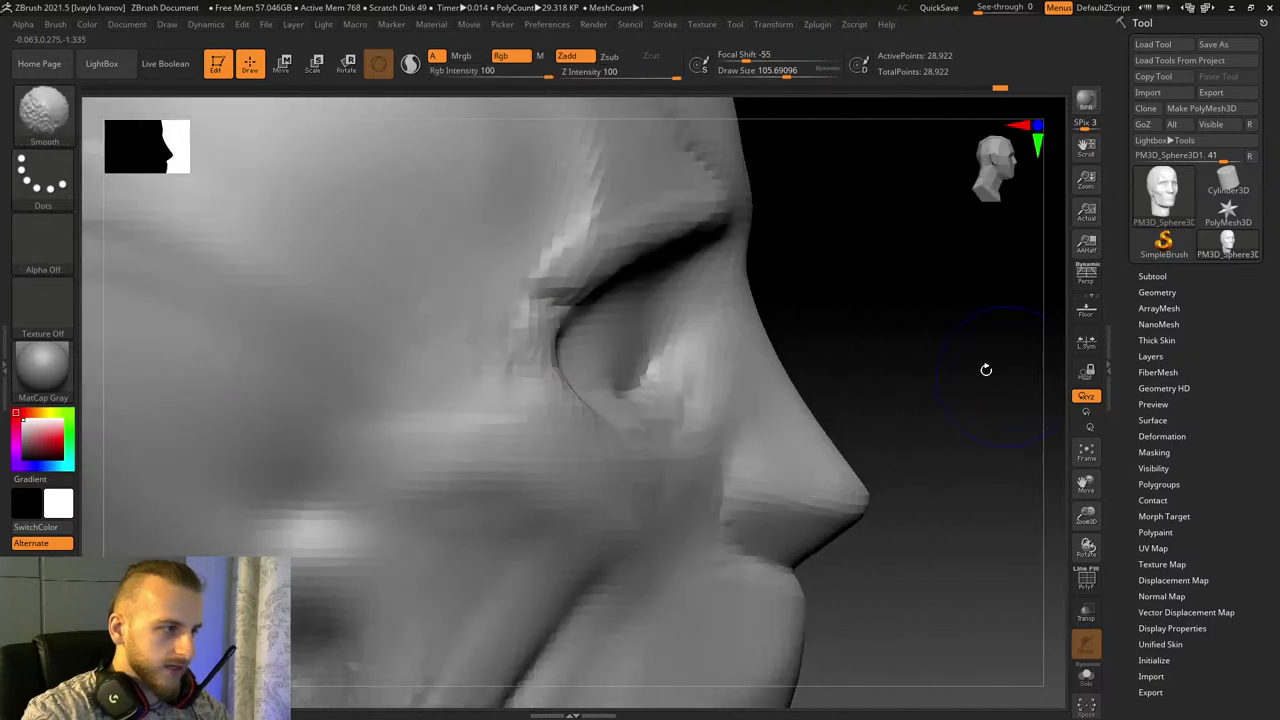
shift+drag(556, 363, 554, 347)
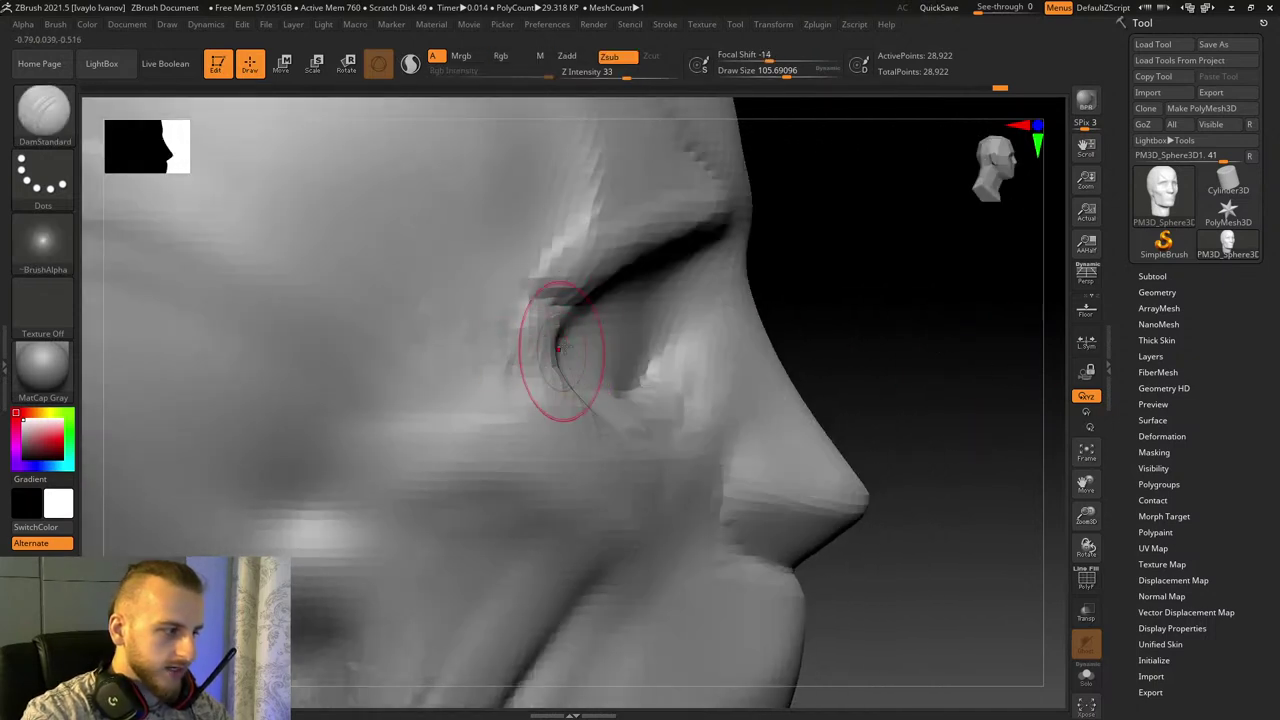
Step: Adjust the outer rim of the eye socket with Move Topological at a draw size of about 106
key(b)
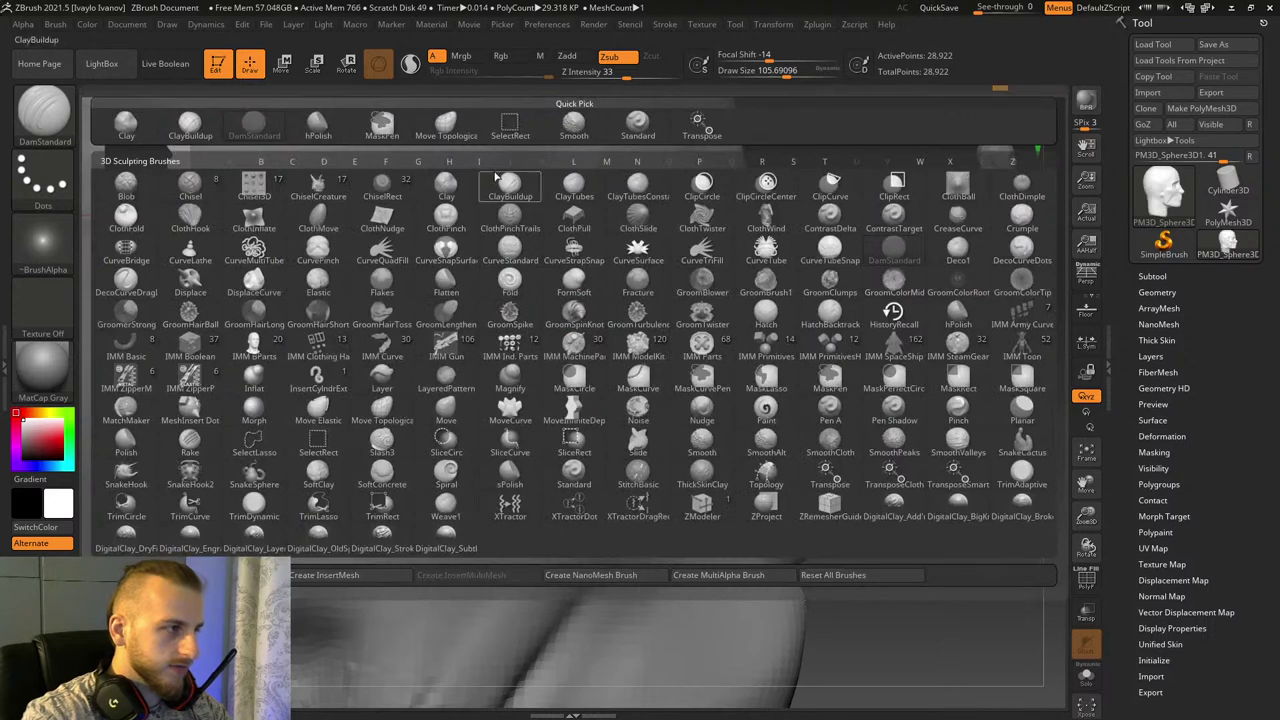
key(m)
key(t)
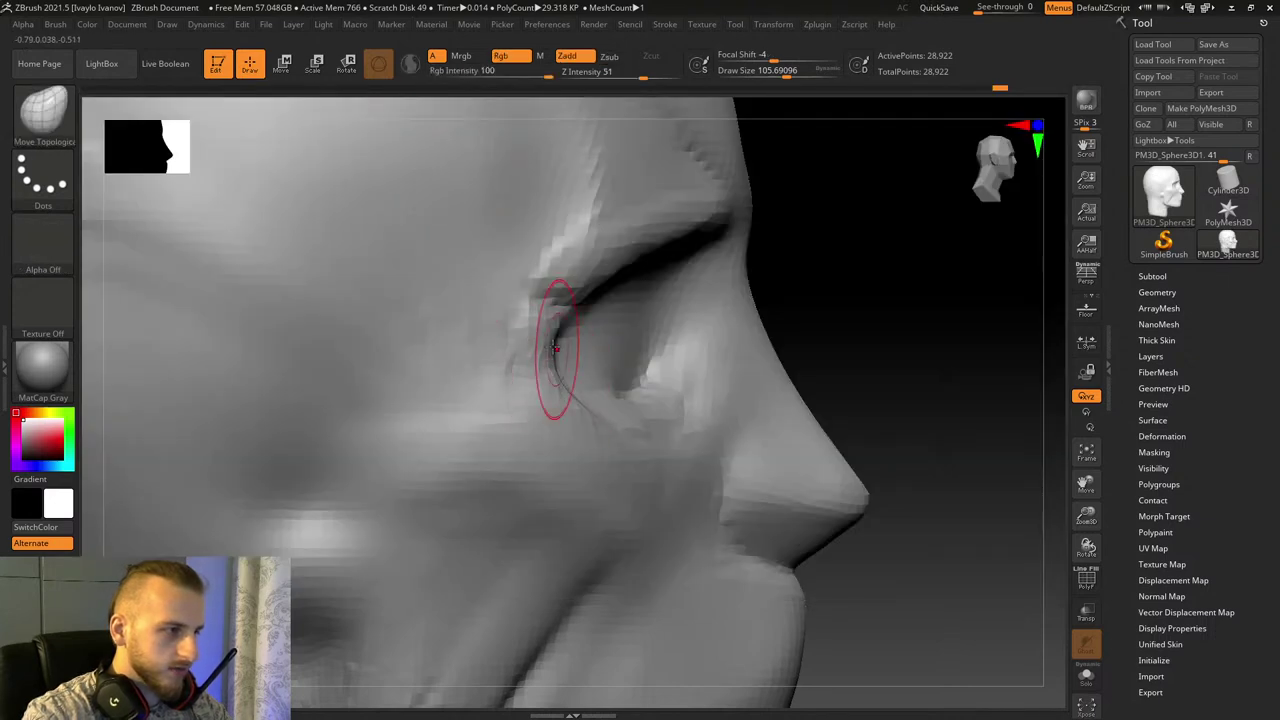
drag(924, 421, 905, 433)
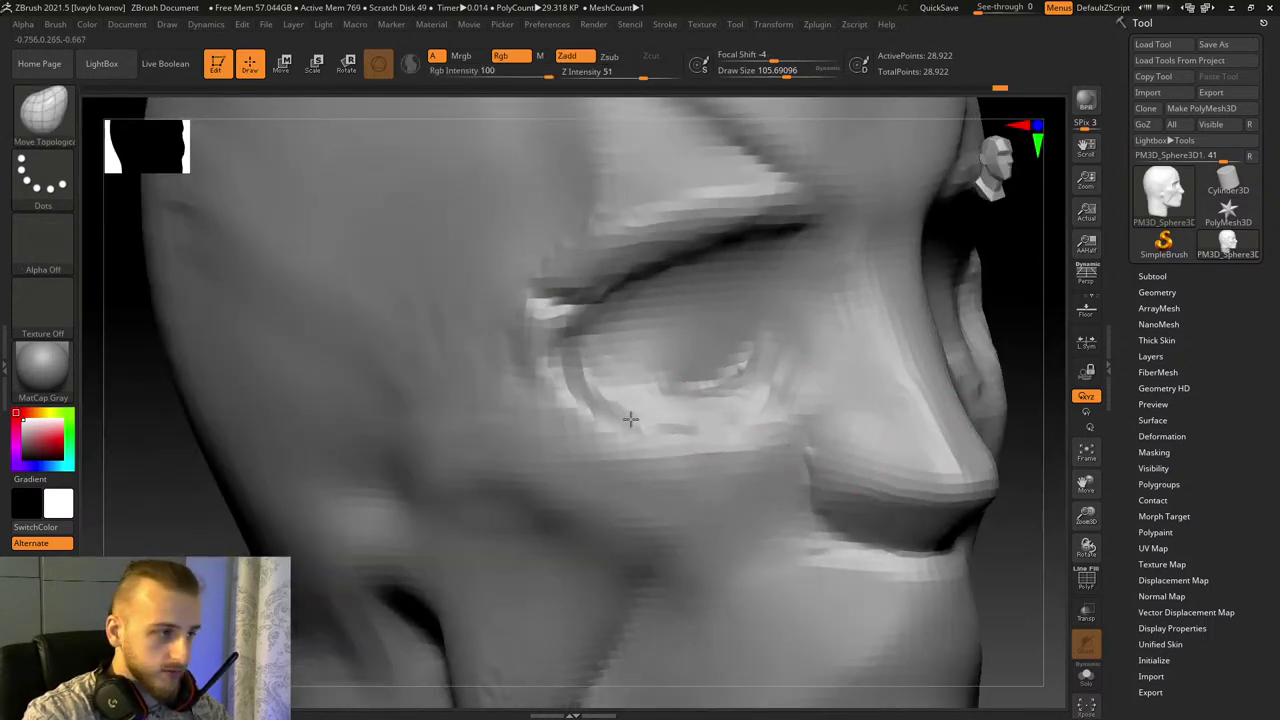
drag(1059, 494, 995, 480)
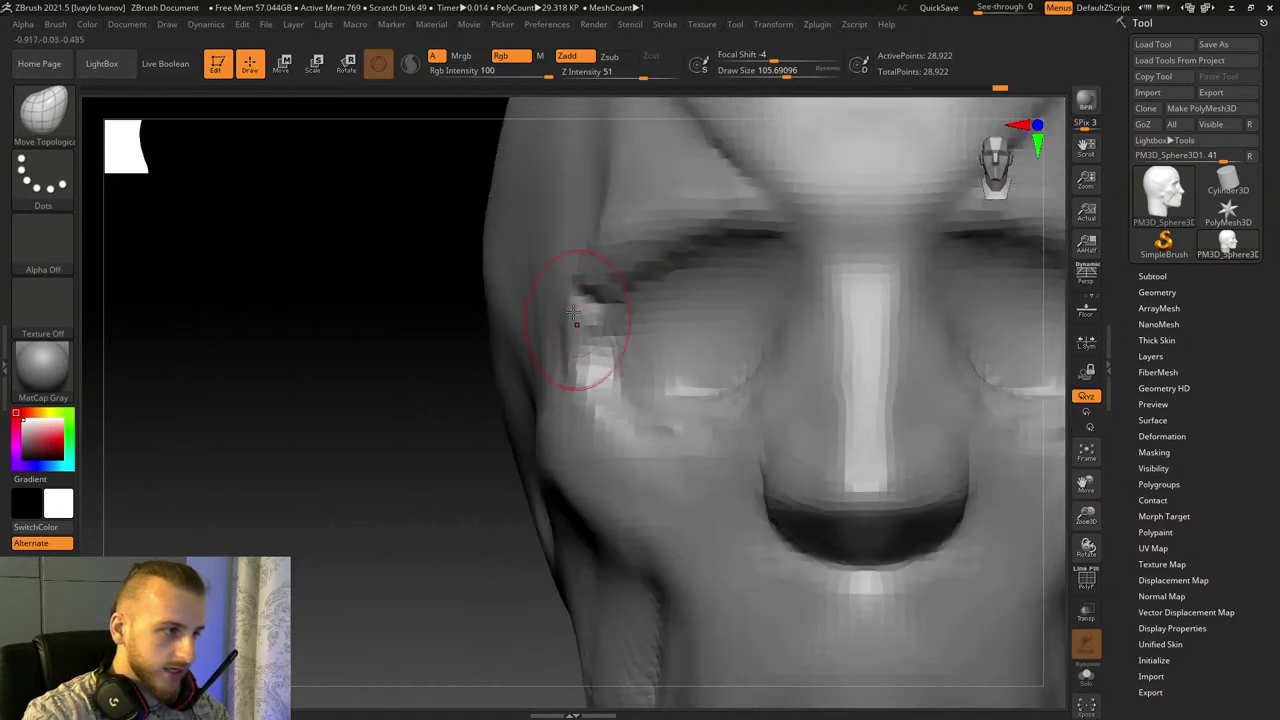
mouse_move(365, 390)
mouse_down()
mouse_move(465, 412)
mouse_move(471, 383)
mouse_move(610, 238)
mouse_up()
Step: Carve the temple edge from the outer end of the brow down to the cheekbone with DamStandard at a draw size of about 106
key(b)
key(d)
key(s)
drag(960, 391, 850, 390)
shift+drag(559, 403, 566, 405)
drag(294, 451, 266, 449)
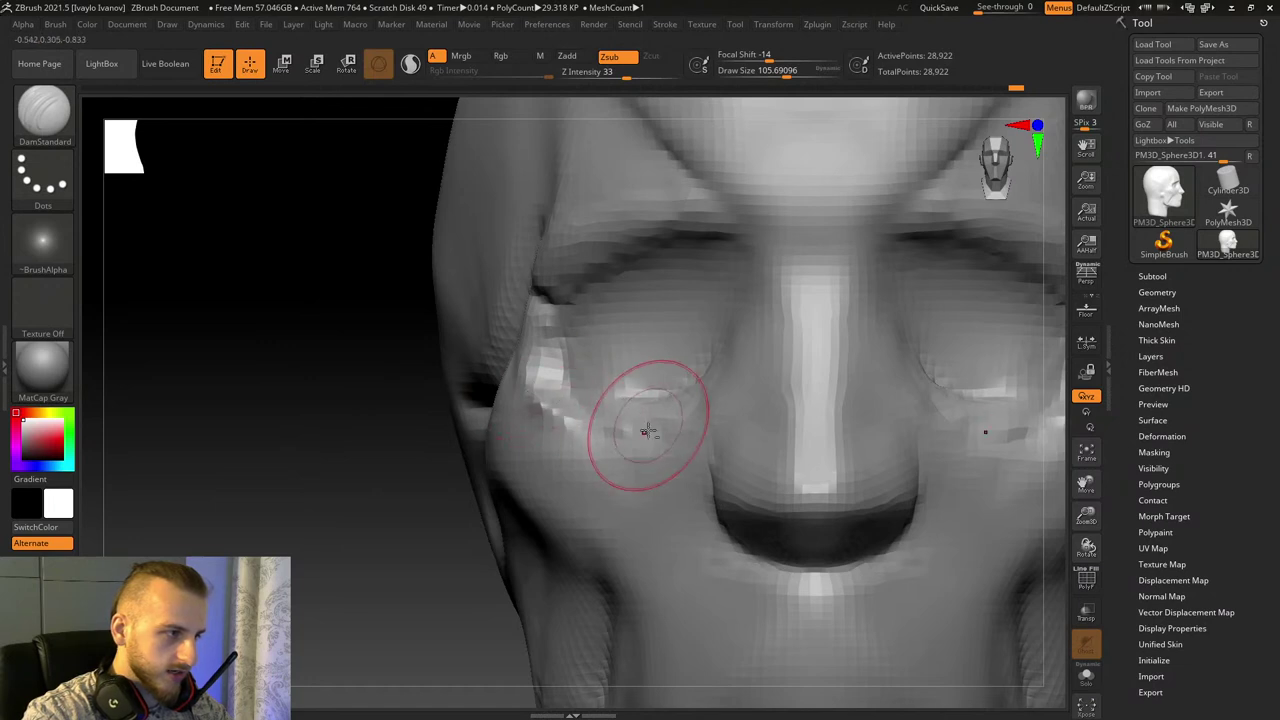
Step: Carve the inner corner of the eye socket with DamStandard at a draw size of about 106 and smooth the cheekbone and socket surfaces
right_drag(543, 386, 525, 436)
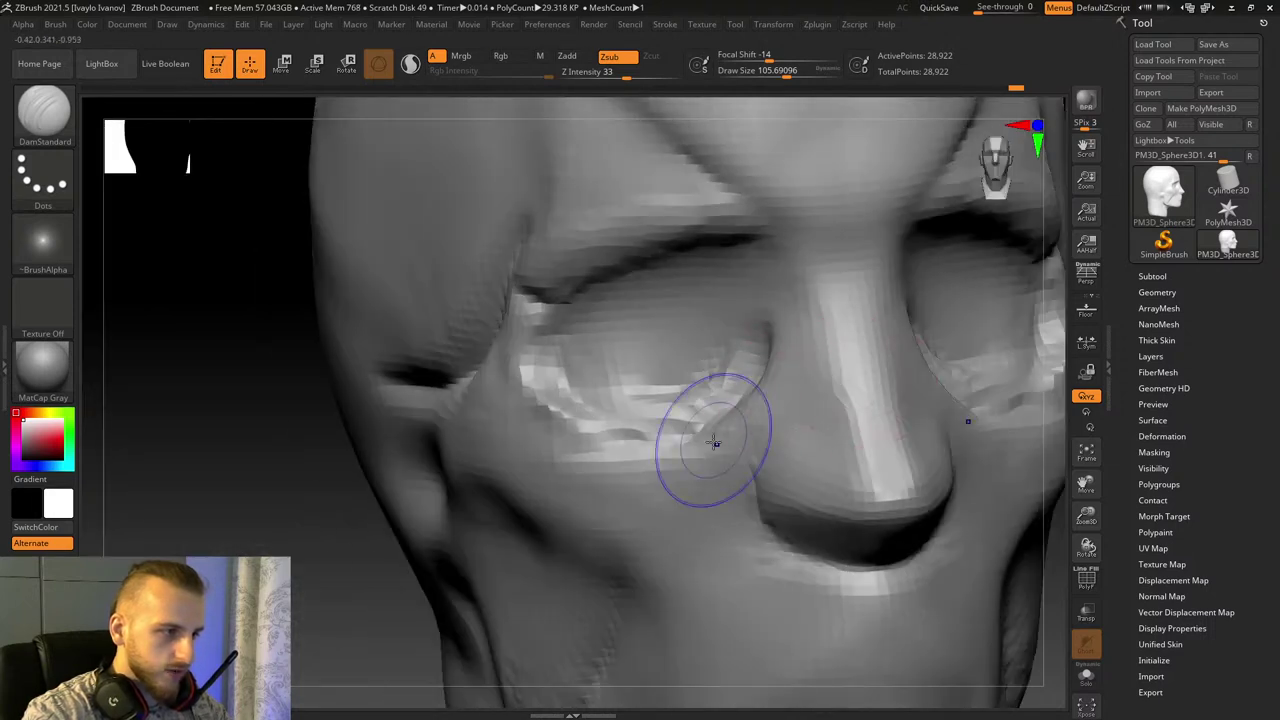
right_drag(372, 466, 572, 372)
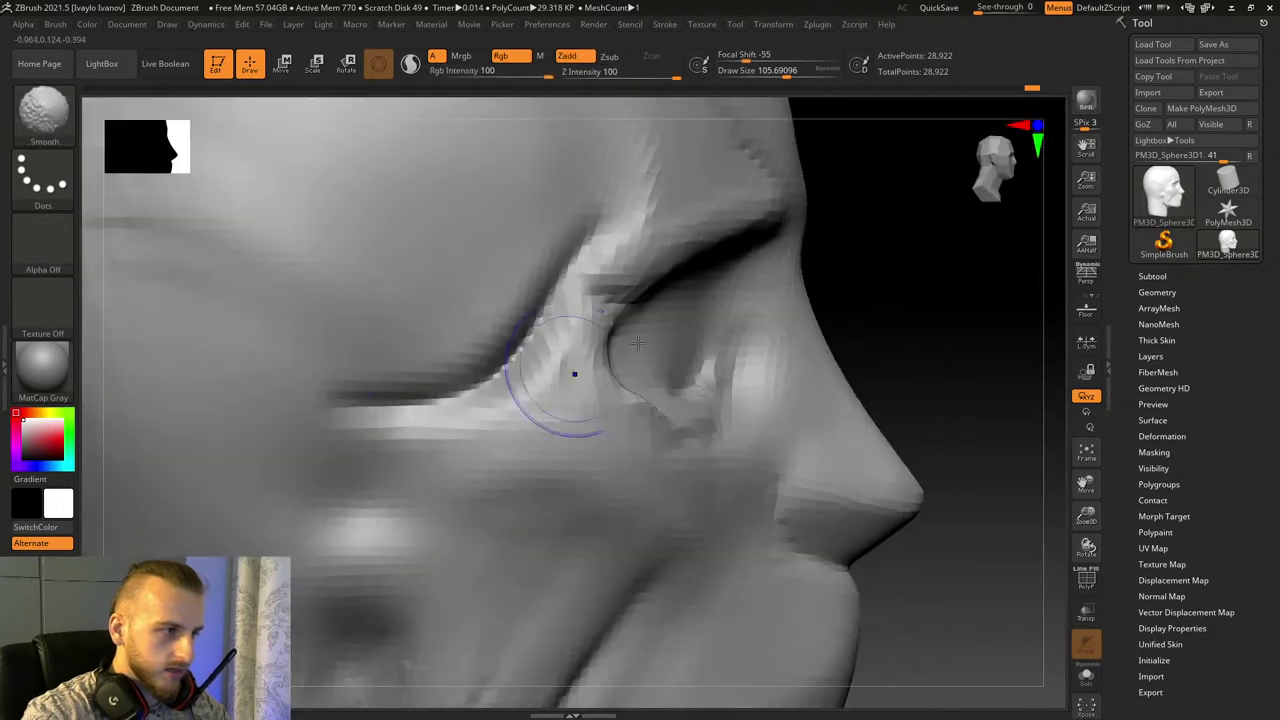
right_drag(801, 354, 829, 300)
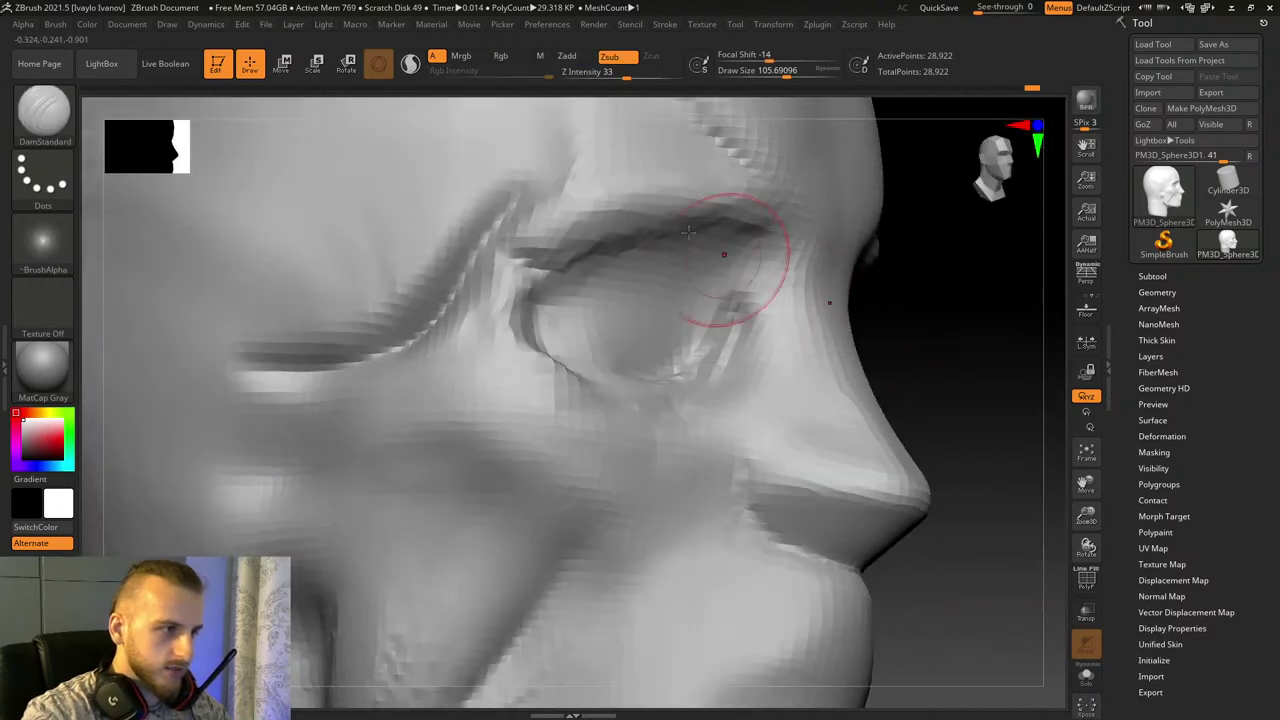
mouse_move(914, 346)
shift+right_down()
mouse_move(951, 414)
mouse_move(943, 392)
mouse_move(638, 347)
shift+right_up()
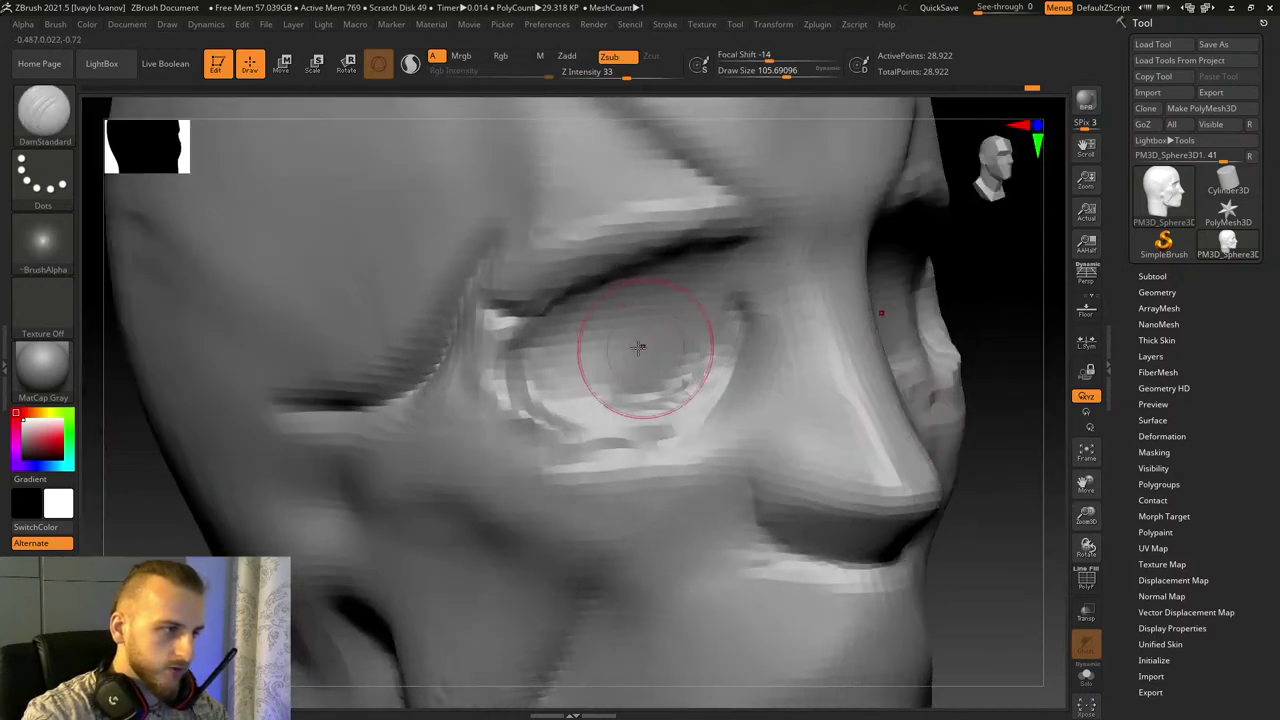
shift+drag(622, 330, 629, 336)
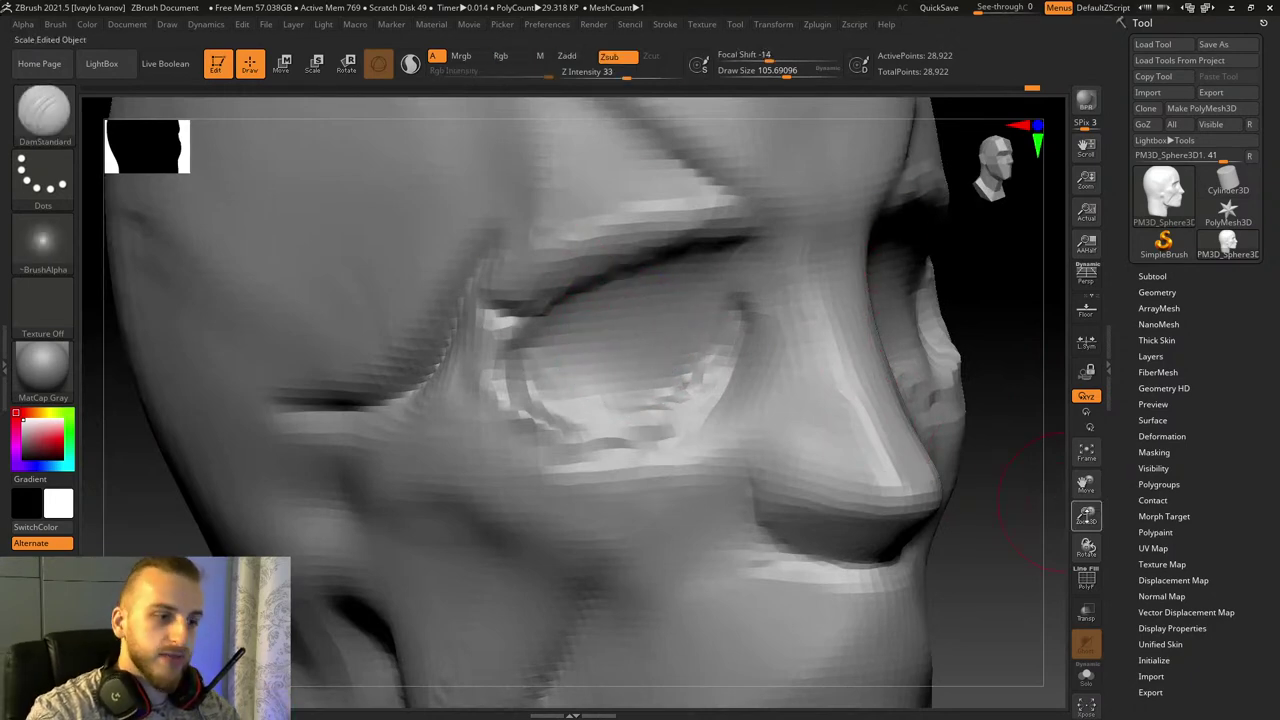
Step: Build up the lower part of the eye socket with ClayBuildup at a draw size of about 106 and smooth its rim
drag(1087, 516, 1091, 545)
click(56, 108)
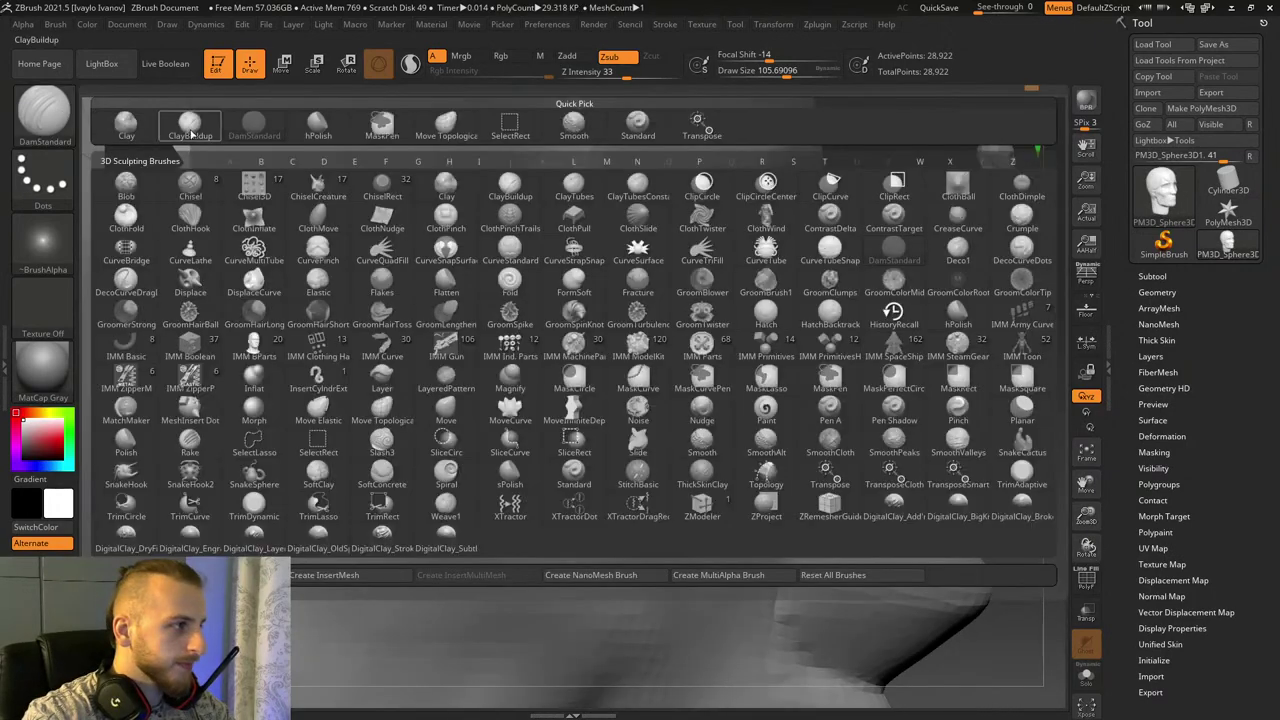
click(191, 133)
drag(1000, 394, 900, 427)
mouse_move(556, 481)
mouse_down()
mouse_move(708, 446)
mouse_move(658, 468)
mouse_move(700, 446)
mouse_move(762, 380)
mouse_up()
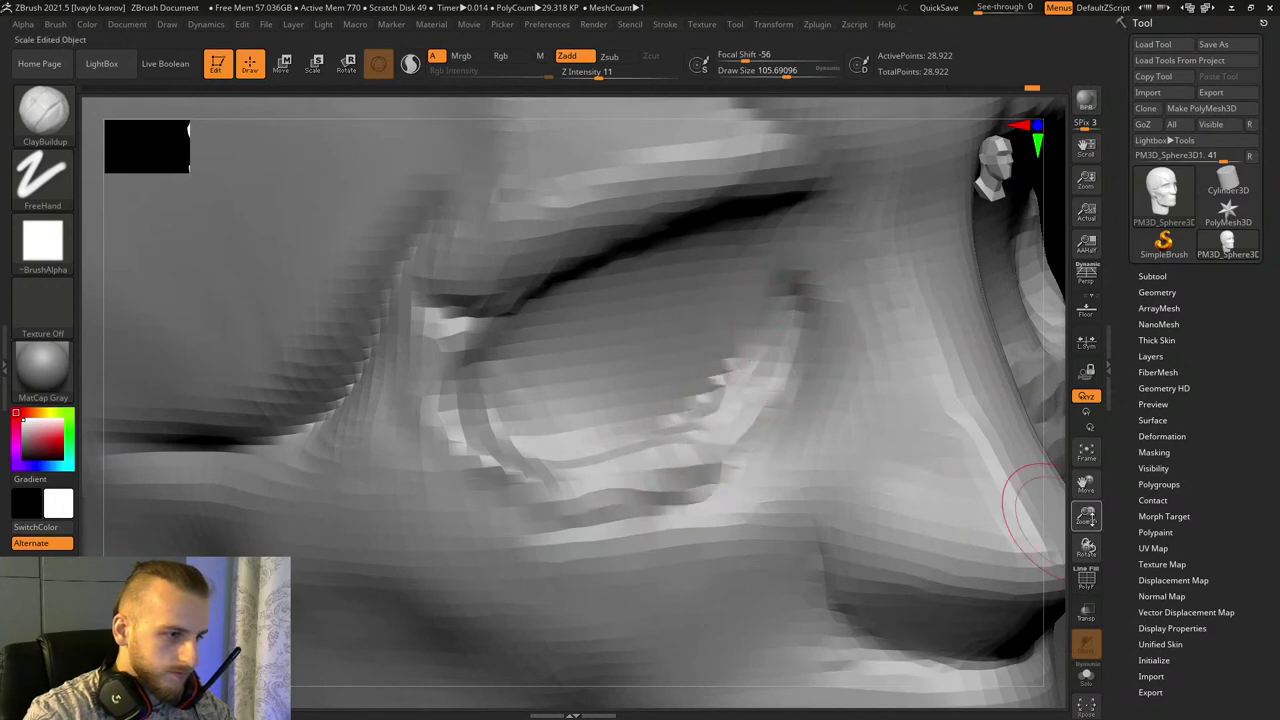
drag(1087, 515, 1074, 391)
mouse_move(945, 415)
mouse_down()
mouse_move(1011, 420)
mouse_move(930, 400)
mouse_up()
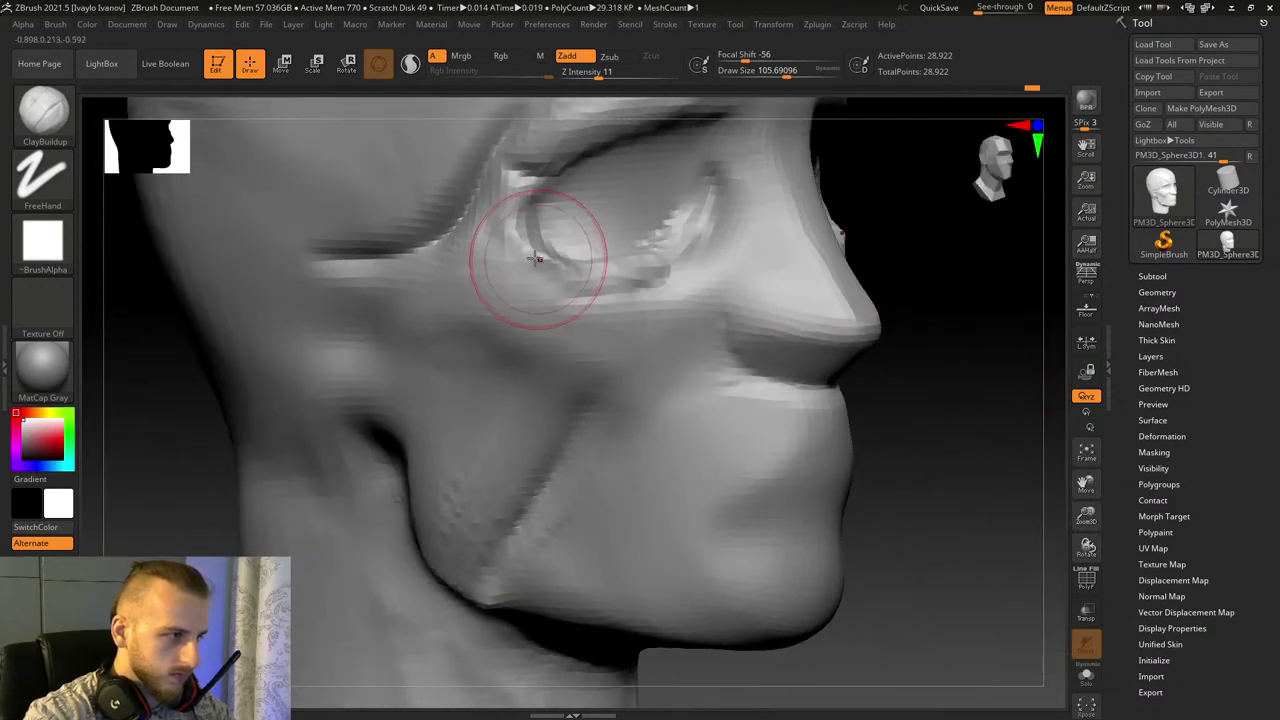
mouse_move(537, 250)
shift+mouse_down()
mouse_move(651, 246)
mouse_move(694, 218)
mouse_move(762, 256)
shift+mouse_up()
Step: Fill and soften the diagonal cheek crease and the area in front of the ear with ClayBuildup at a draw size of about 212
drag(1008, 397, 975, 415)
mouse_move(422, 326)
mouse_down()
mouse_move(286, 349)
mouse_move(460, 385)
mouse_up()
drag(1088, 485, 938, 413)
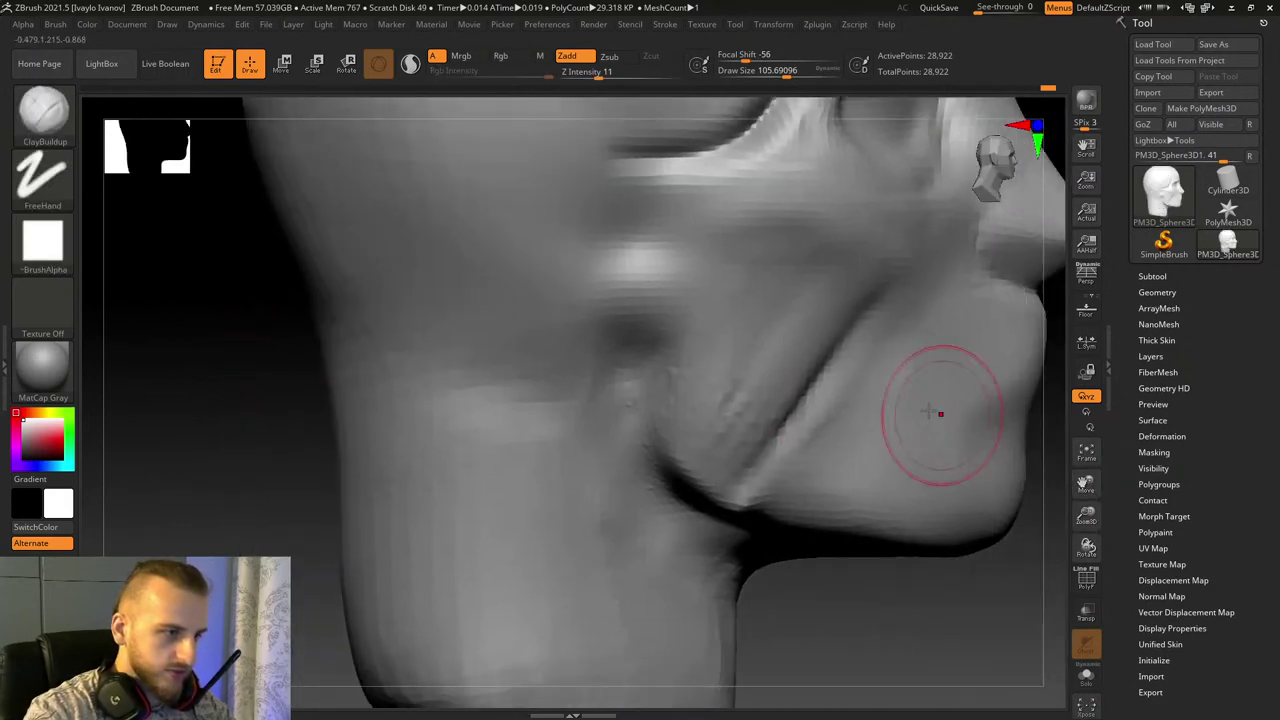
drag(793, 71, 804, 71)
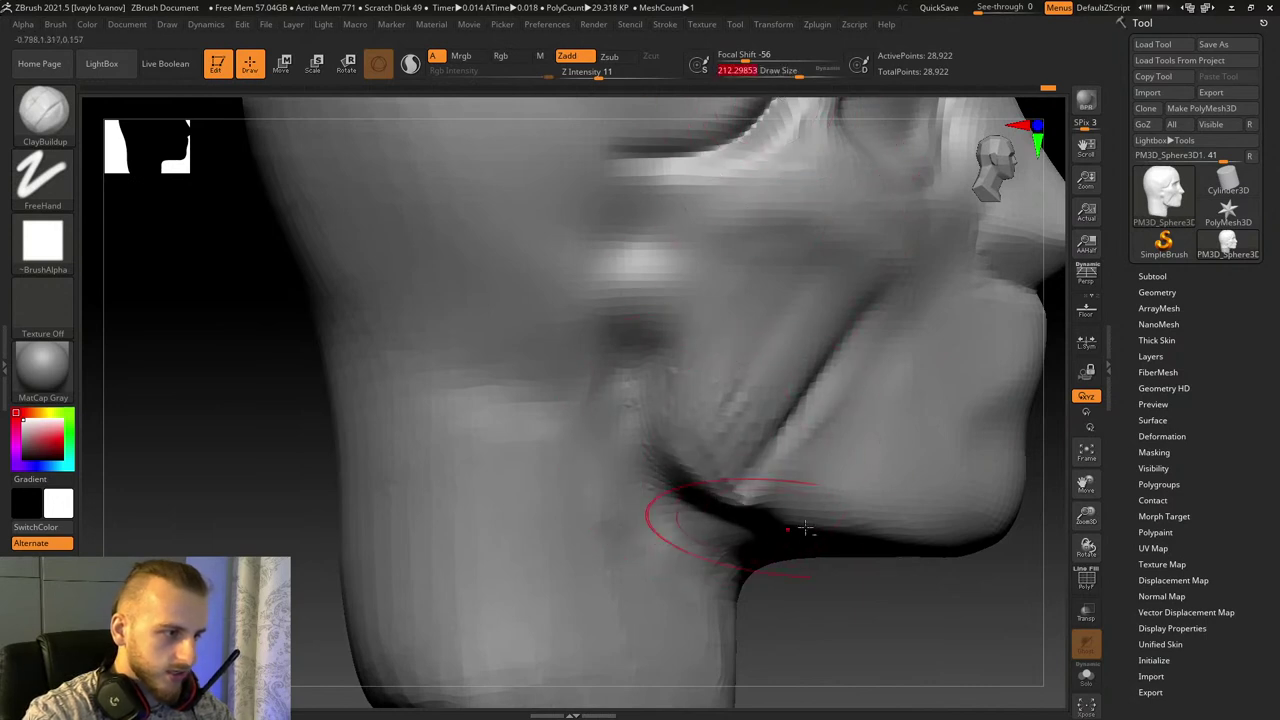
mouse_move(704, 303)
mouse_down()
mouse_move(674, 343)
mouse_move(749, 486)
mouse_move(827, 322)
mouse_move(743, 443)
mouse_move(751, 336)
mouse_up()
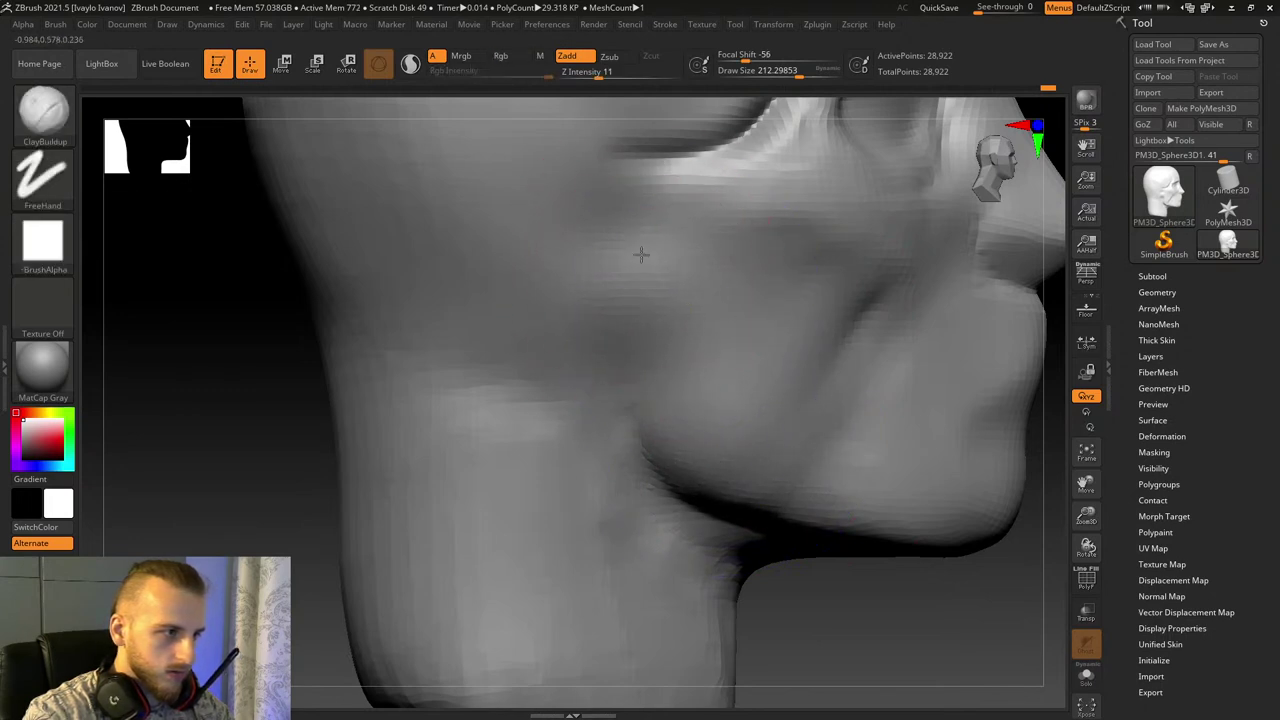
drag(643, 251, 648, 310)
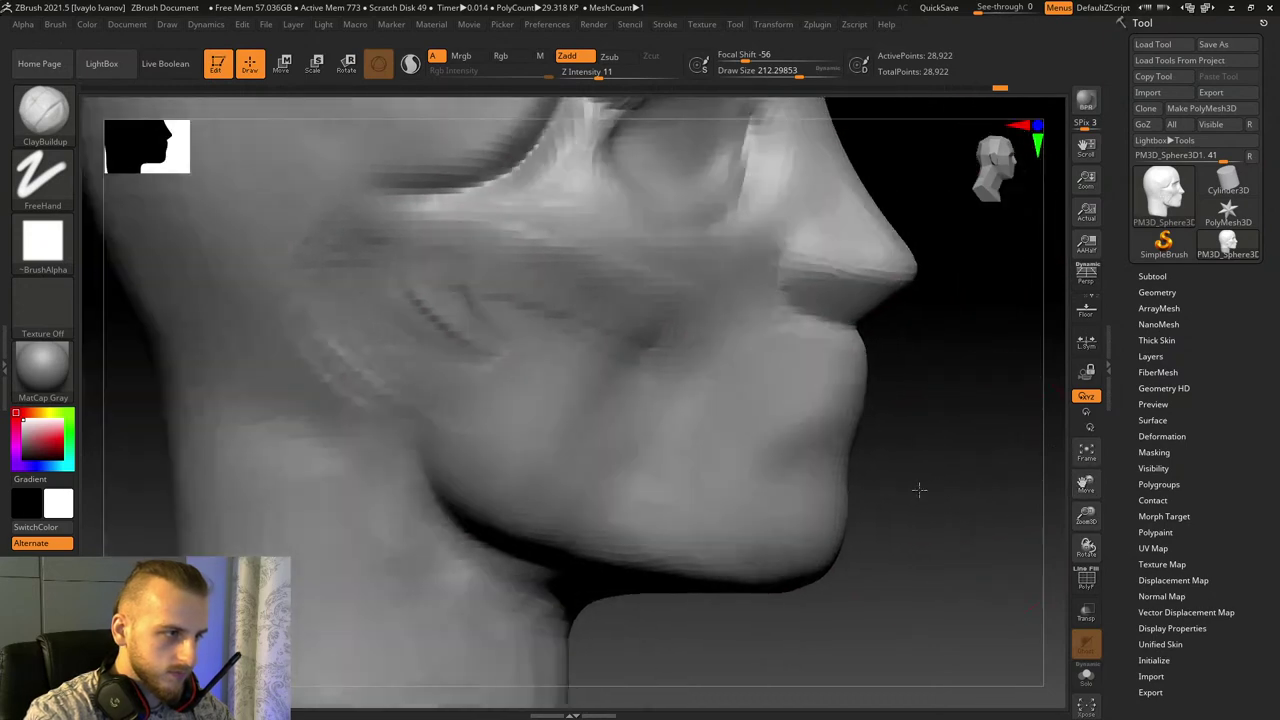
Step: Flatten and smooth the mouth area, chin and lower jaw with hPolish at a draw size of about 110
key(b)
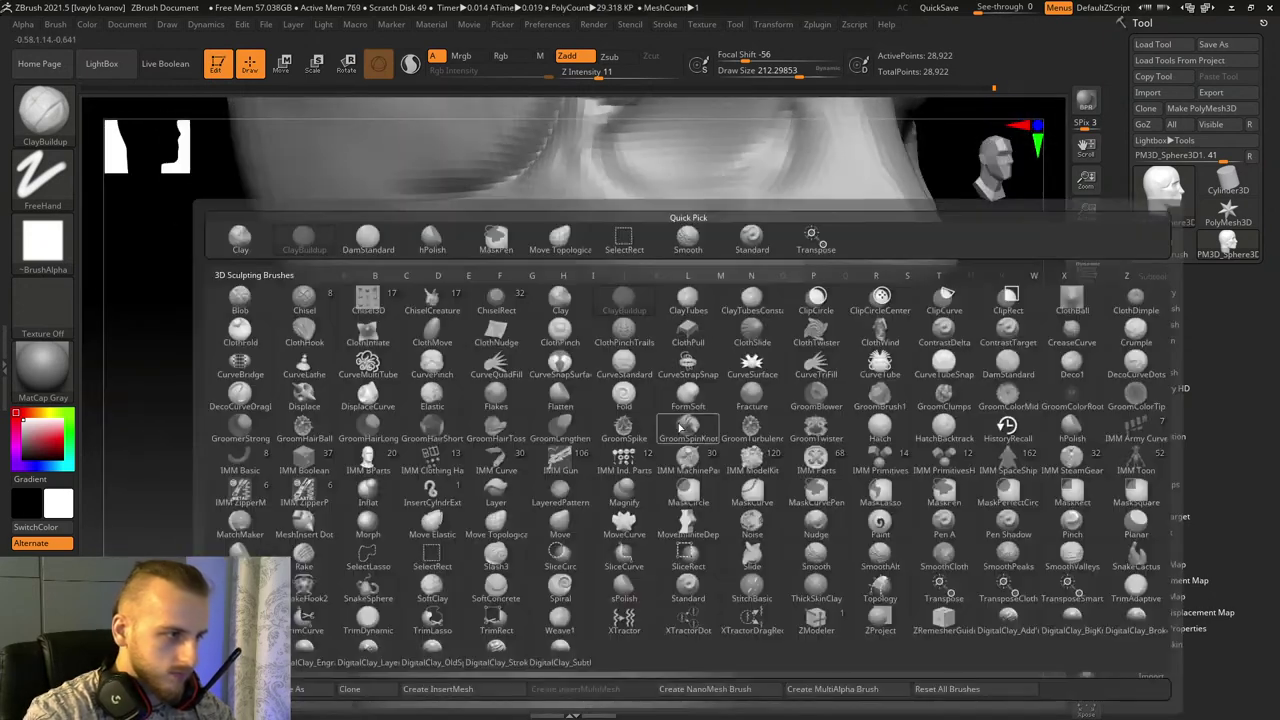
key(h)
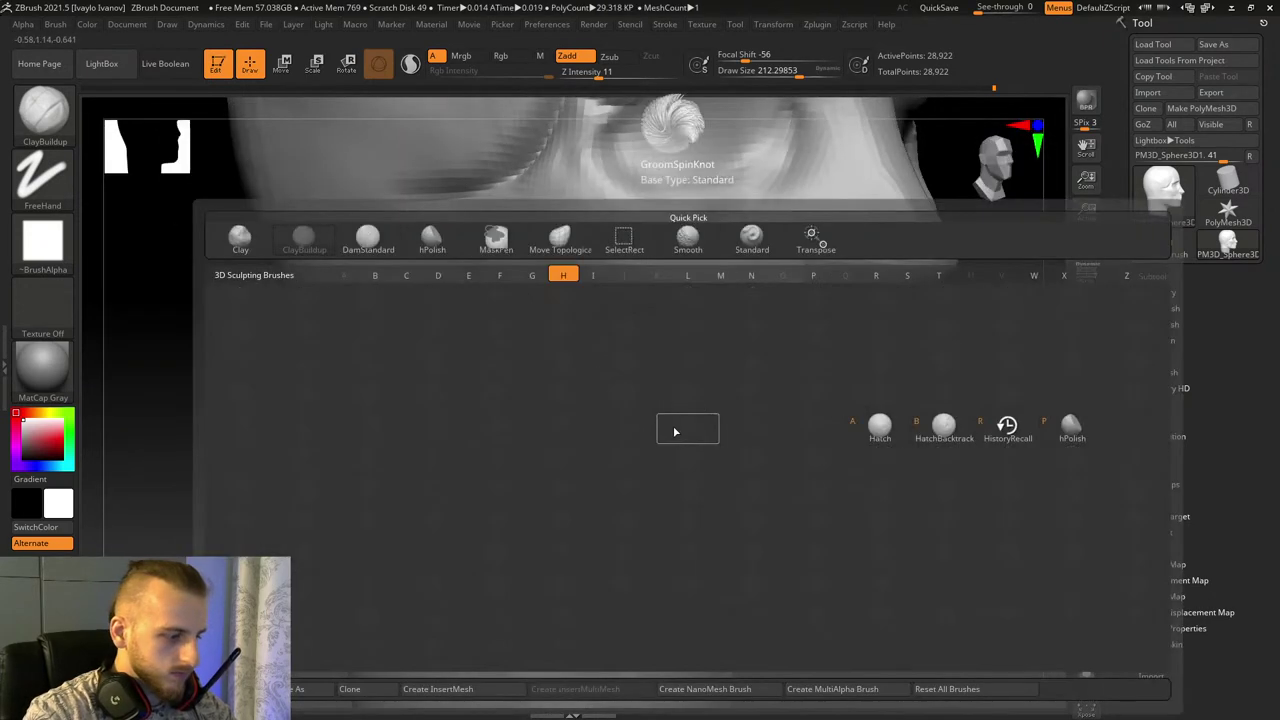
key(p)
drag(795, 74, 783, 74)
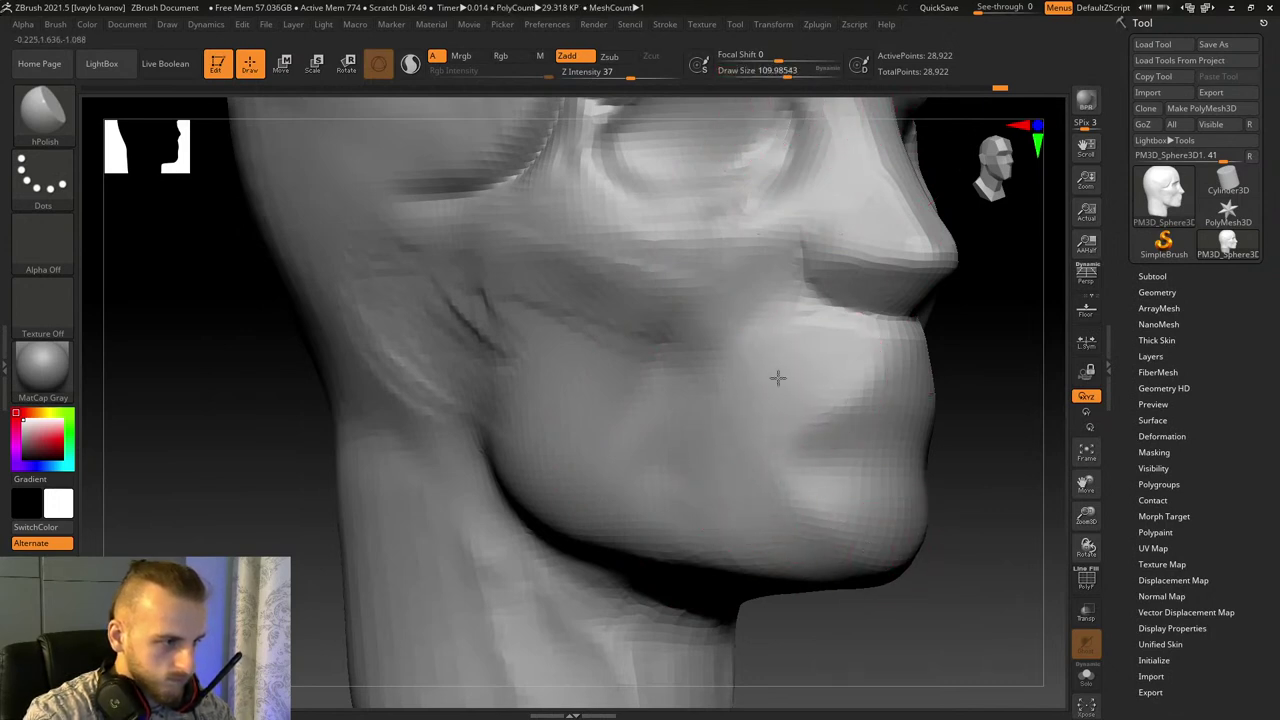
key(shift)
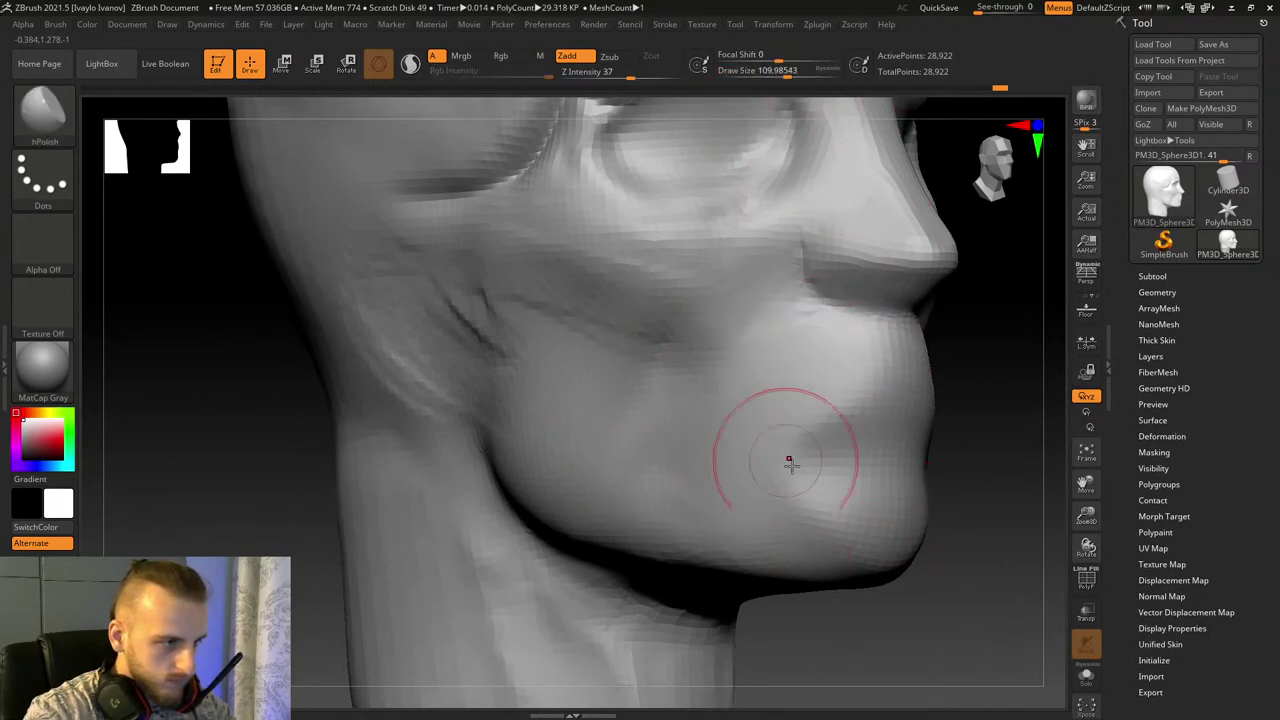
shift+drag(855, 554, 814, 536)
right_drag(862, 482, 805, 460)
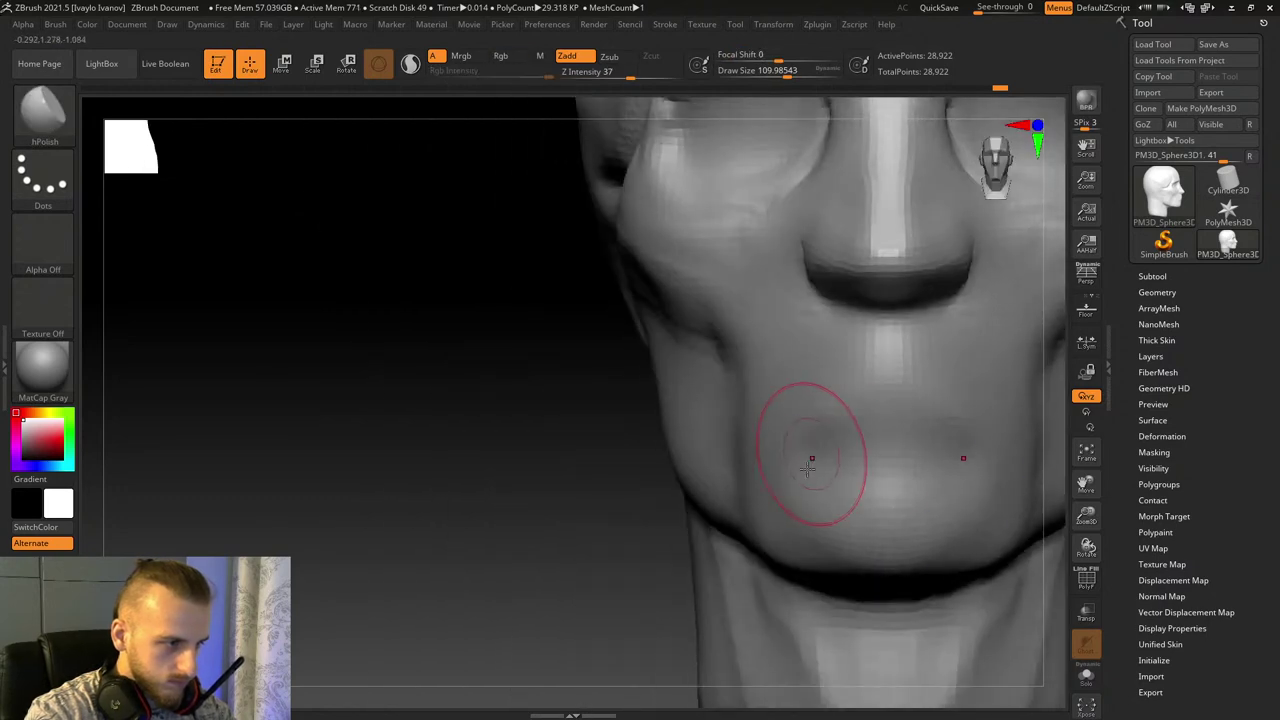
mouse_move(768, 520)
shift+mouse_down()
mouse_move(758, 548)
mouse_move(727, 475)
shift+mouse_up()
Step: Select Move Topological and smooth the side of the cheek and the hollow below the cheekbone
key(b)
click(567, 240)
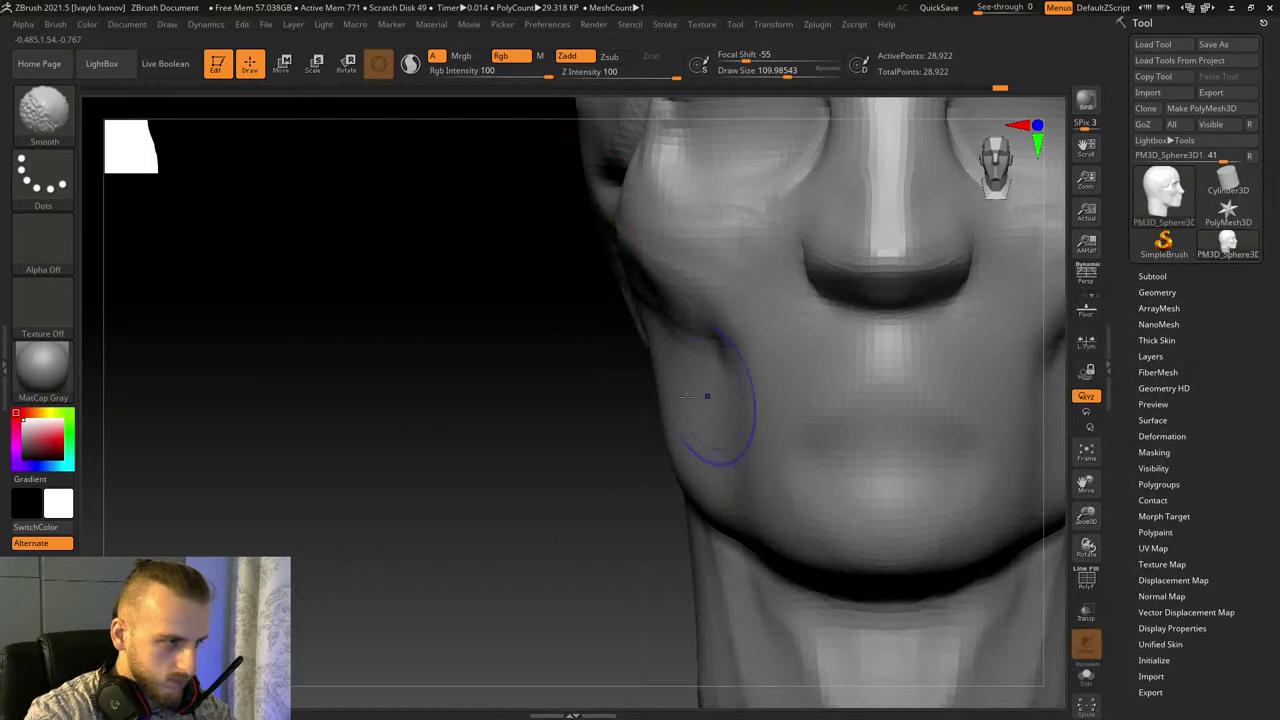
right_drag(530, 378, 603, 368)
shift+drag(645, 300, 693, 316)
shift+drag(555, 276, 738, 298)
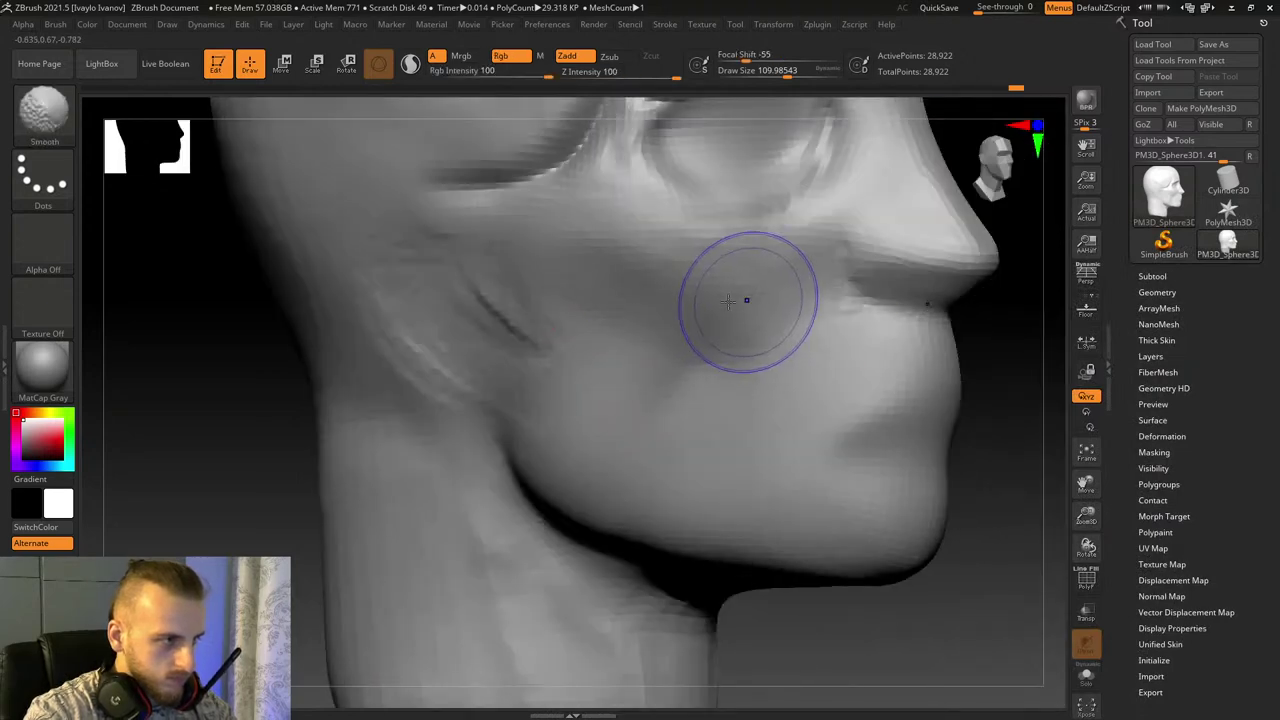
Step: Carve a crease from the inner eye socket down beside the nose onto the cheek with DamStandard at a draw size of about 110
drag(985, 395, 1057, 417)
key(b)
key(d)
key(s)
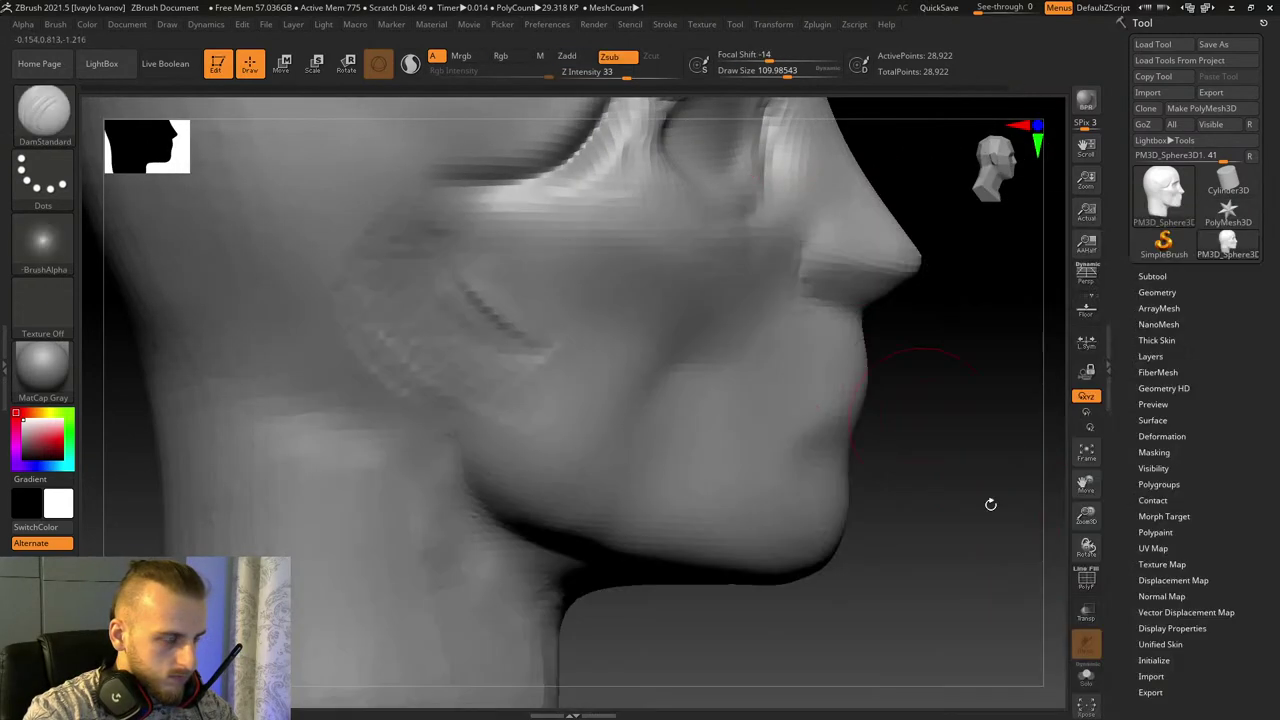
mouse_move(1054, 505)
alt+mouse_down()
mouse_move(1052, 519)
mouse_move(1064, 505)
alt+mouse_up()
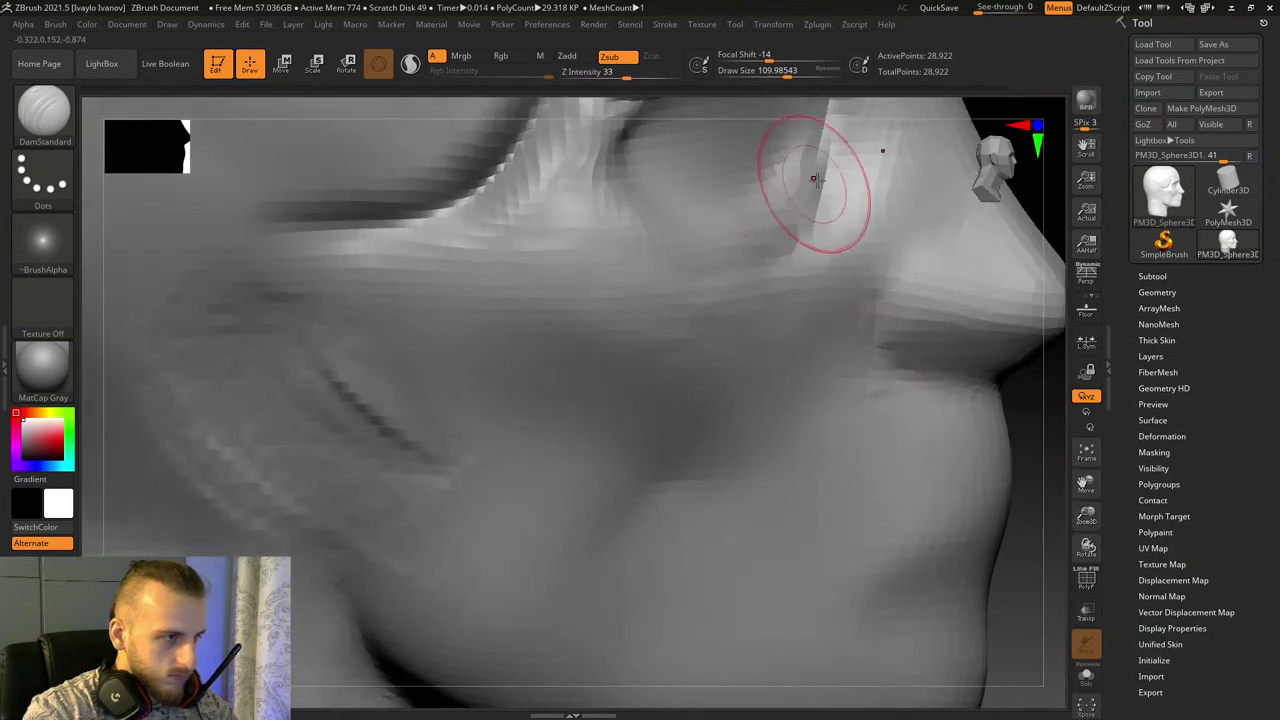
drag(814, 171, 767, 349)
drag(814, 171, 729, 371)
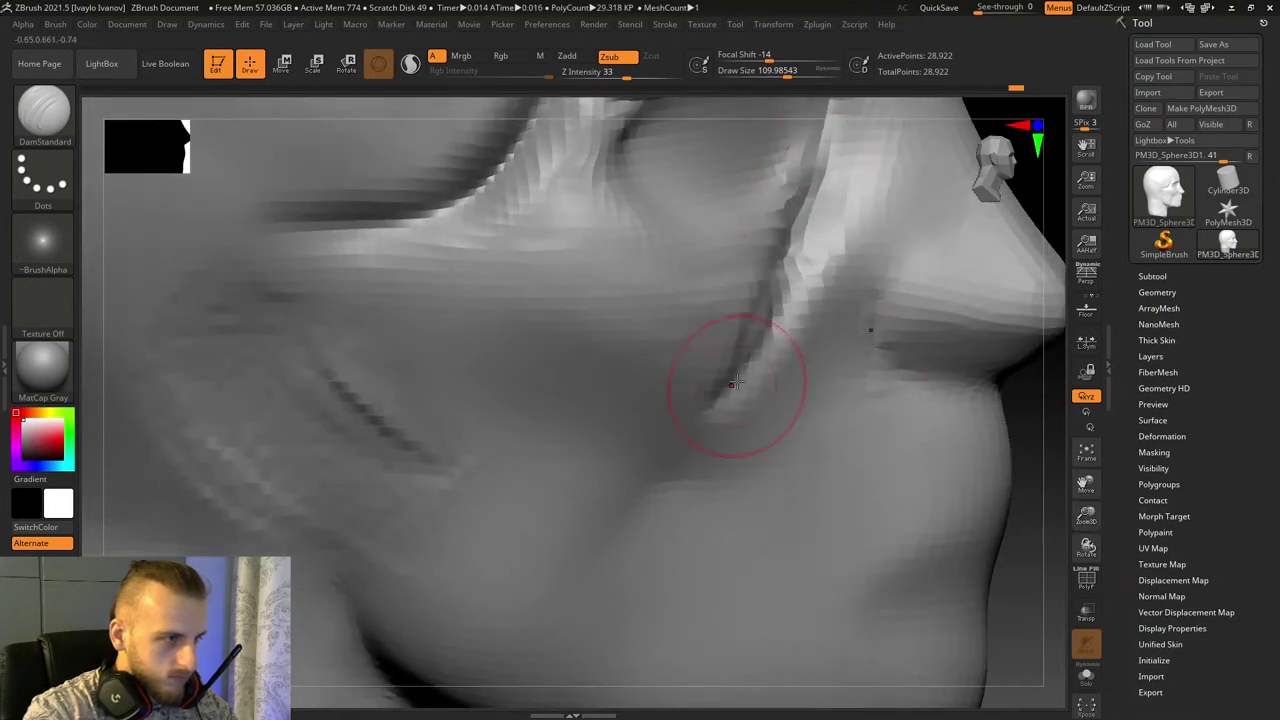
drag(816, 172, 708, 424)
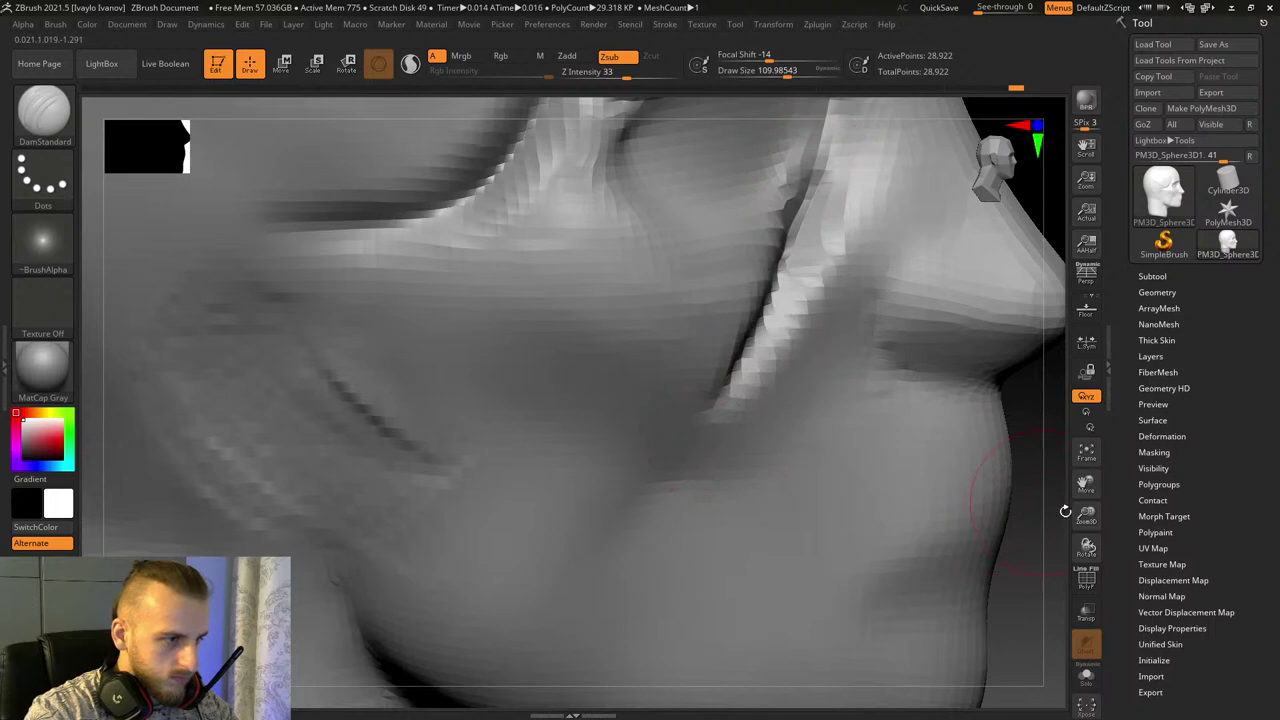
Step: Smooth the cheek side of the crease beside the nose and its upper end at the inner eye socket
alt+drag(1065, 511, 1028, 550)
drag(1028, 550, 900, 537)
drag(1040, 495, 850, 470)
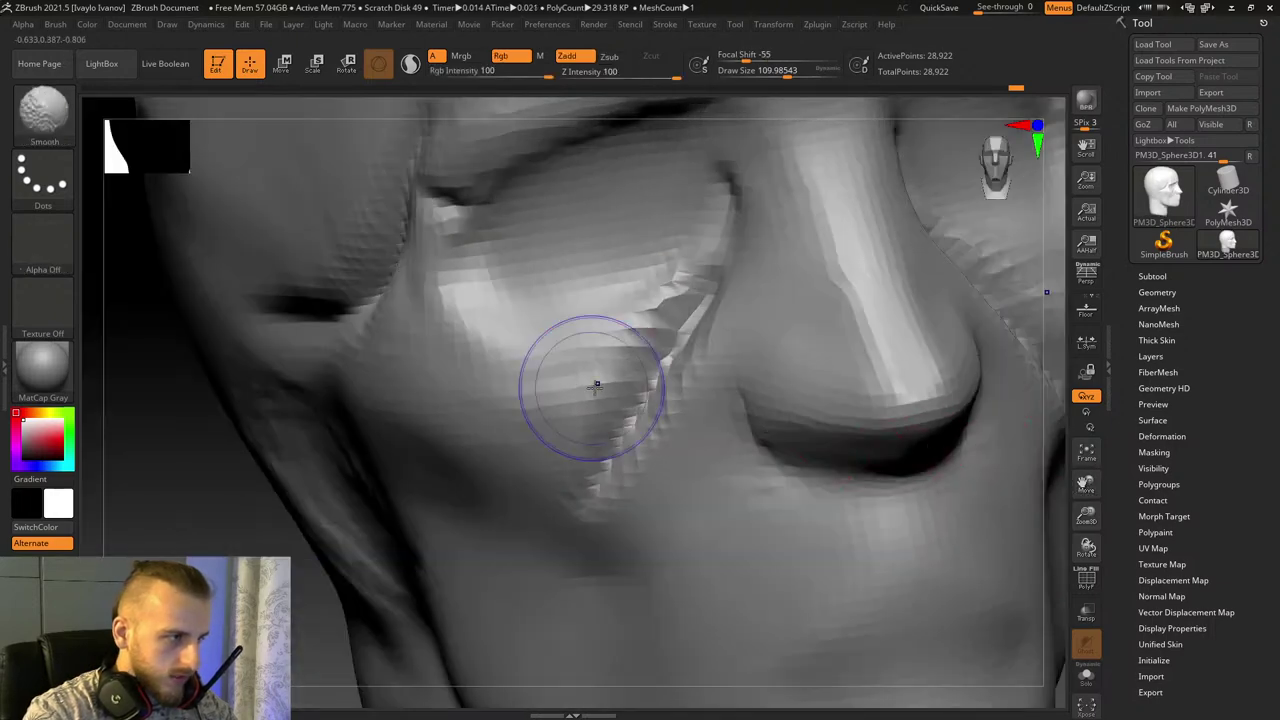
shift+drag(595, 387, 612, 424)
drag(250, 480, 450, 475)
shift+drag(568, 461, 583, 461)
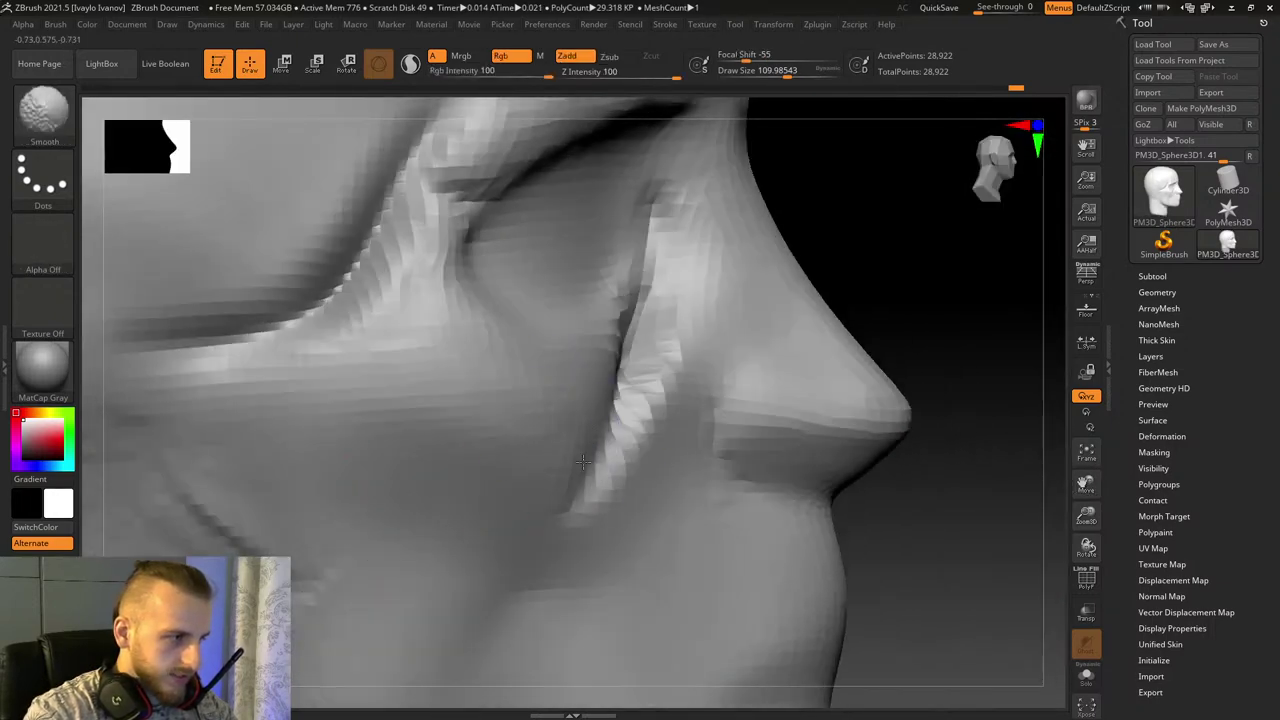
shift+drag(619, 343, 678, 262)
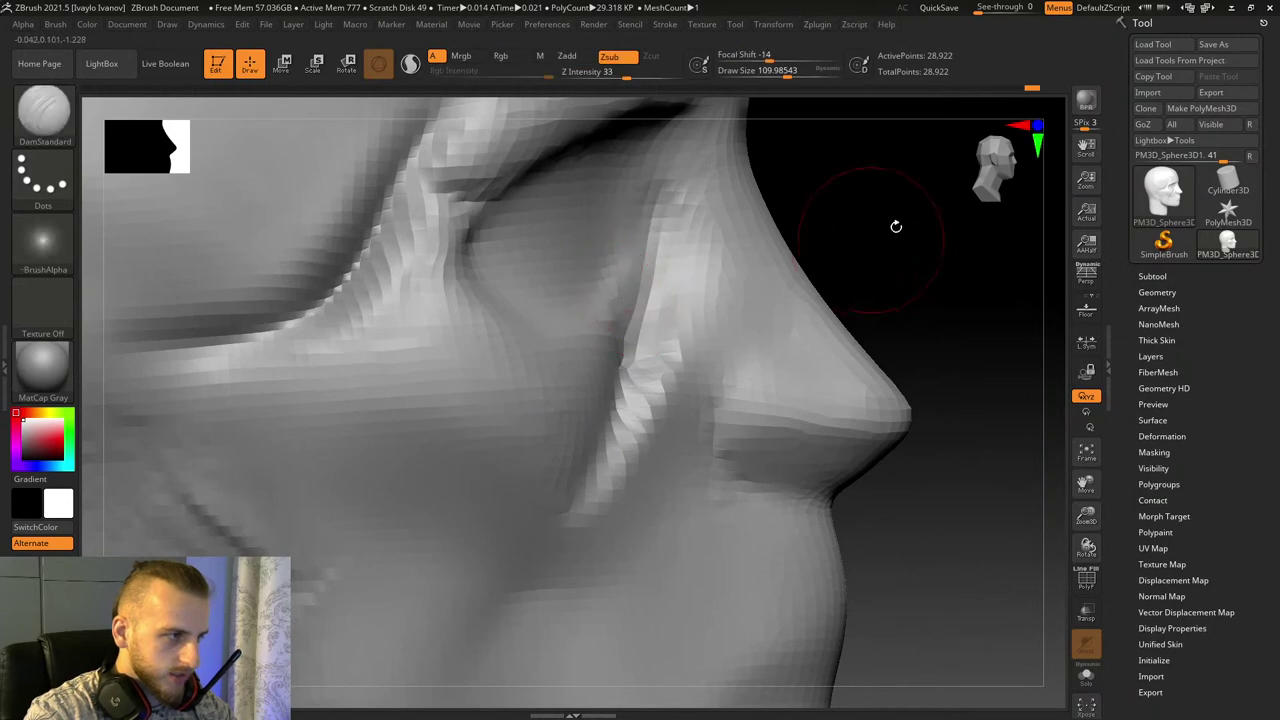
Step: Select ClayBuildup and build up the upper cheek below the eye socket, then smooth the cheek beside the nose crease
drag(894, 226, 630, 245)
click(58, 117)
click(190, 127)
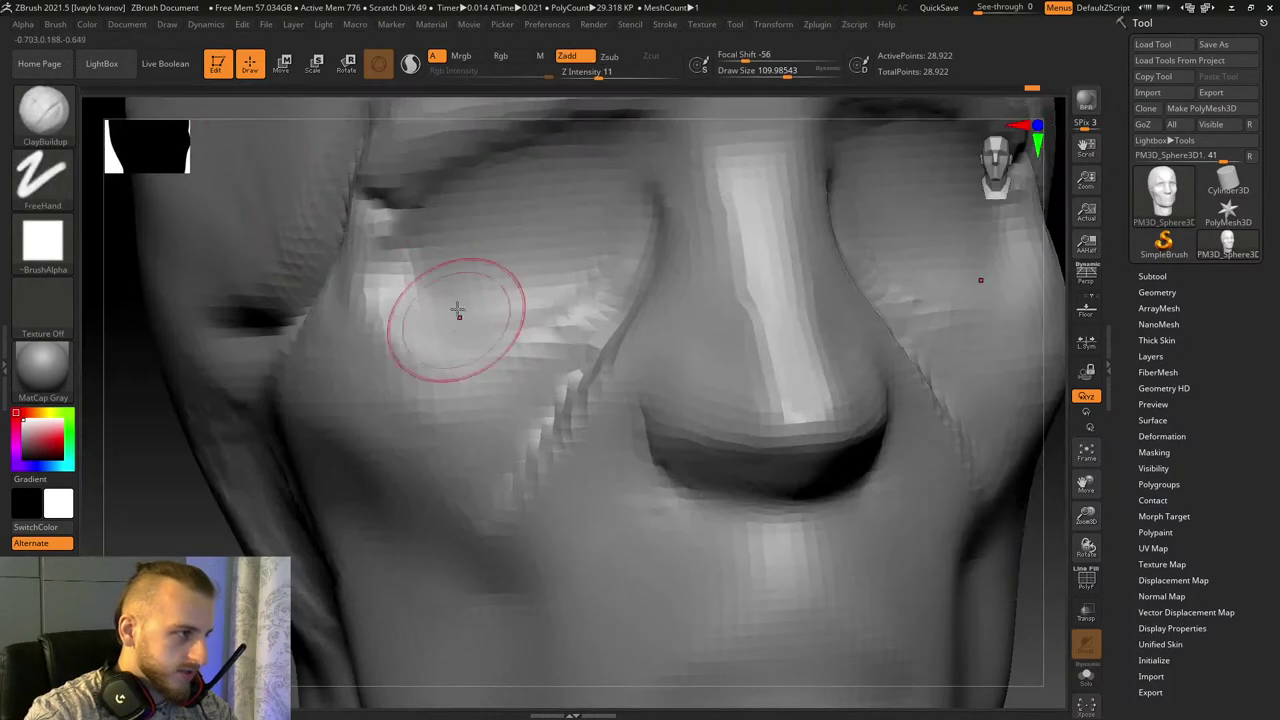
mouse_move(457, 311)
mouse_down()
mouse_move(566, 298)
mouse_move(443, 316)
mouse_up()
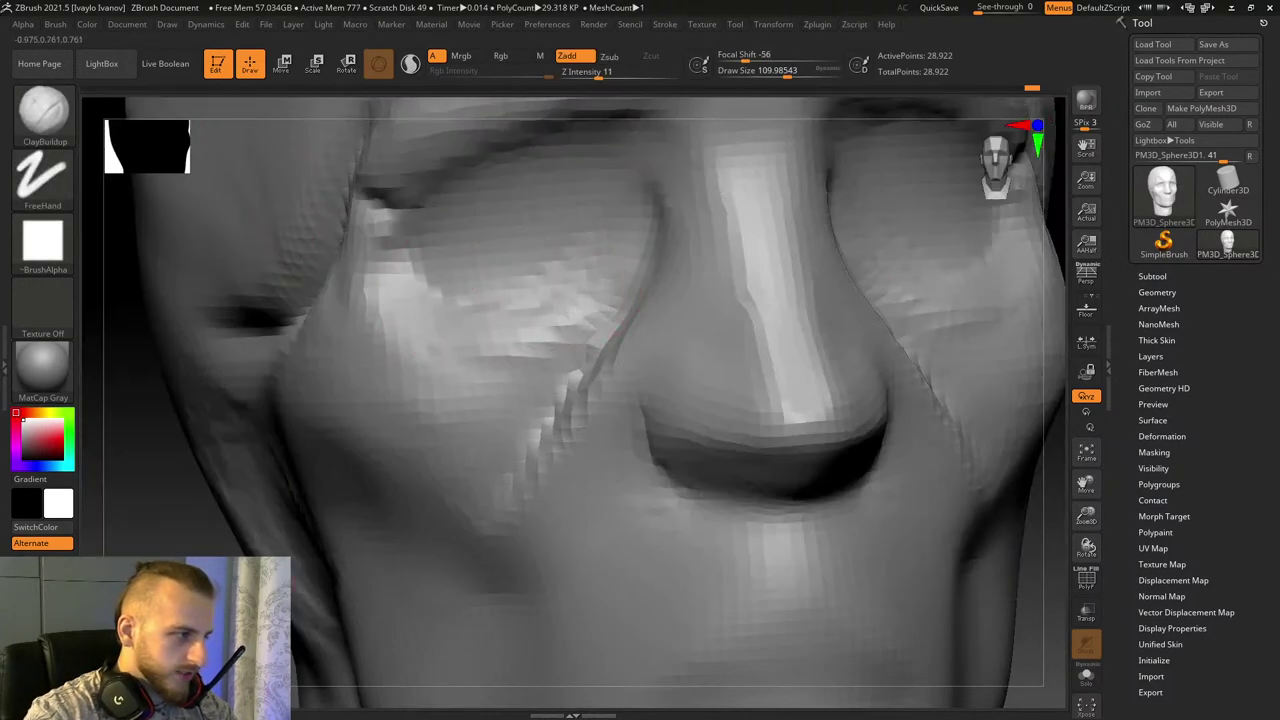
drag(150, 455, 430, 440)
mouse_move(545, 395)
shift+mouse_down()
mouse_move(565, 421)
mouse_move(569, 386)
mouse_move(551, 430)
shift+mouse_up()
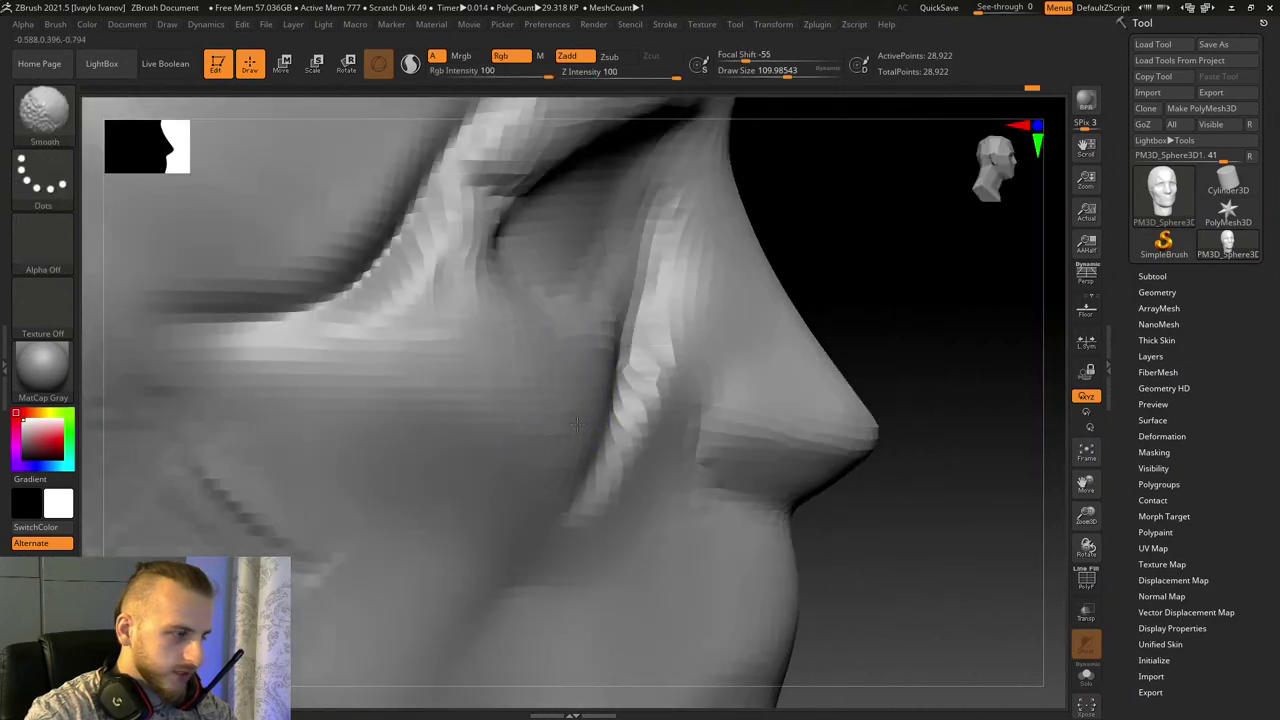
mouse_move(926, 500)
mouse_down()
mouse_move(877, 523)
mouse_move(815, 525)
mouse_up()
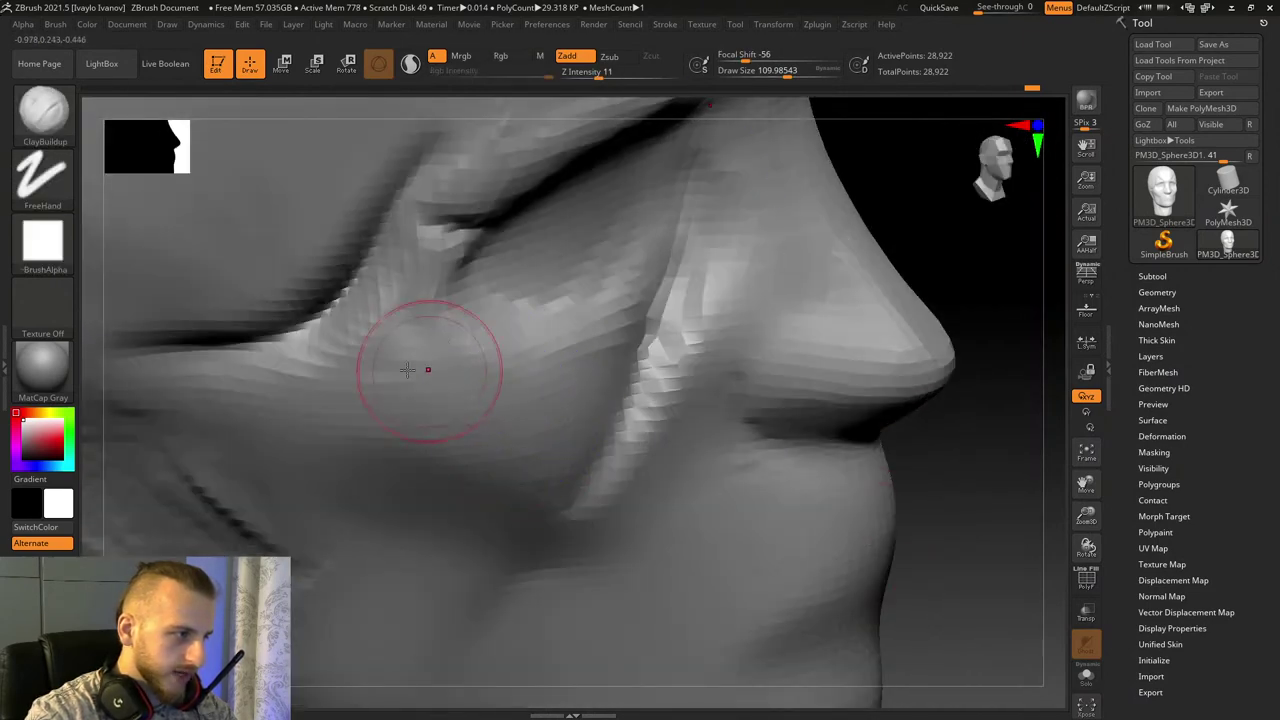
drag(930, 486, 986, 529)
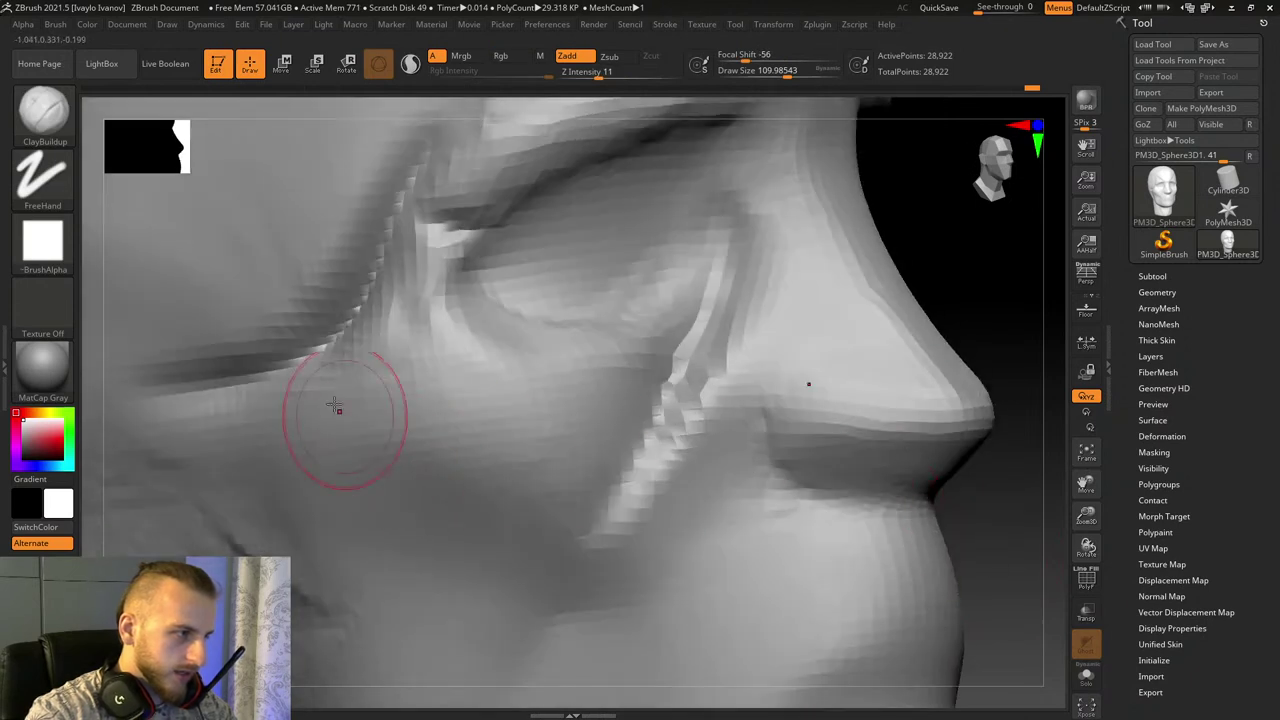
Step: Add ClayBuildup strokes under the cheekbone, down the fold beside the nostril and up the side of the nose
drag(368, 388, 560, 520)
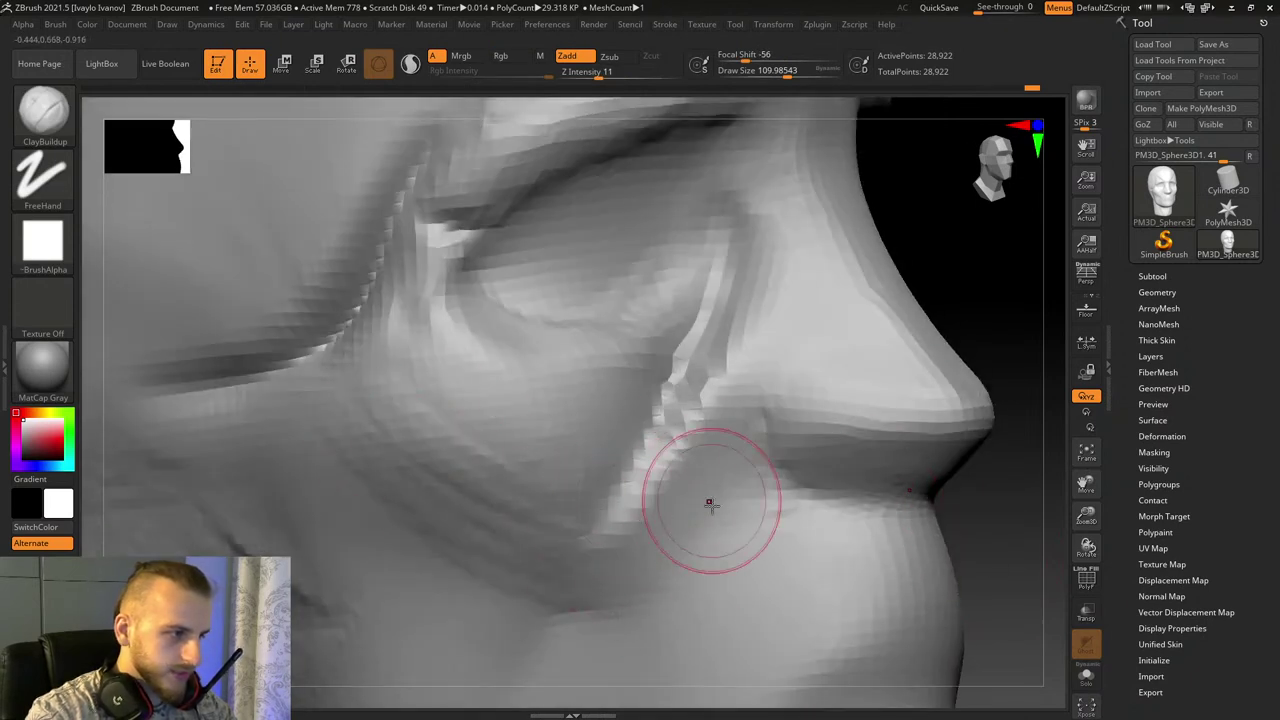
mouse_move(694, 548)
mouse_down()
mouse_move(714, 481)
mouse_move(764, 418)
mouse_up()
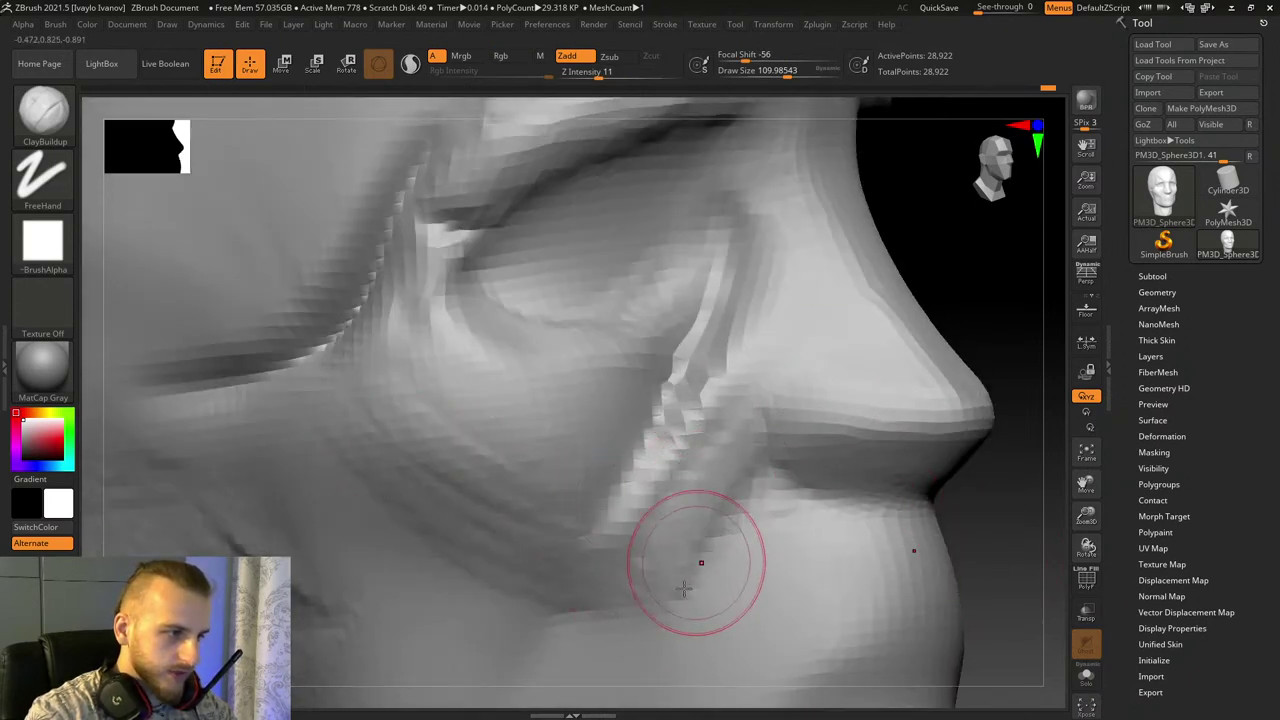
mouse_move(797, 371)
mouse_down()
mouse_move(740, 461)
mouse_move(793, 425)
mouse_move(797, 369)
mouse_up()
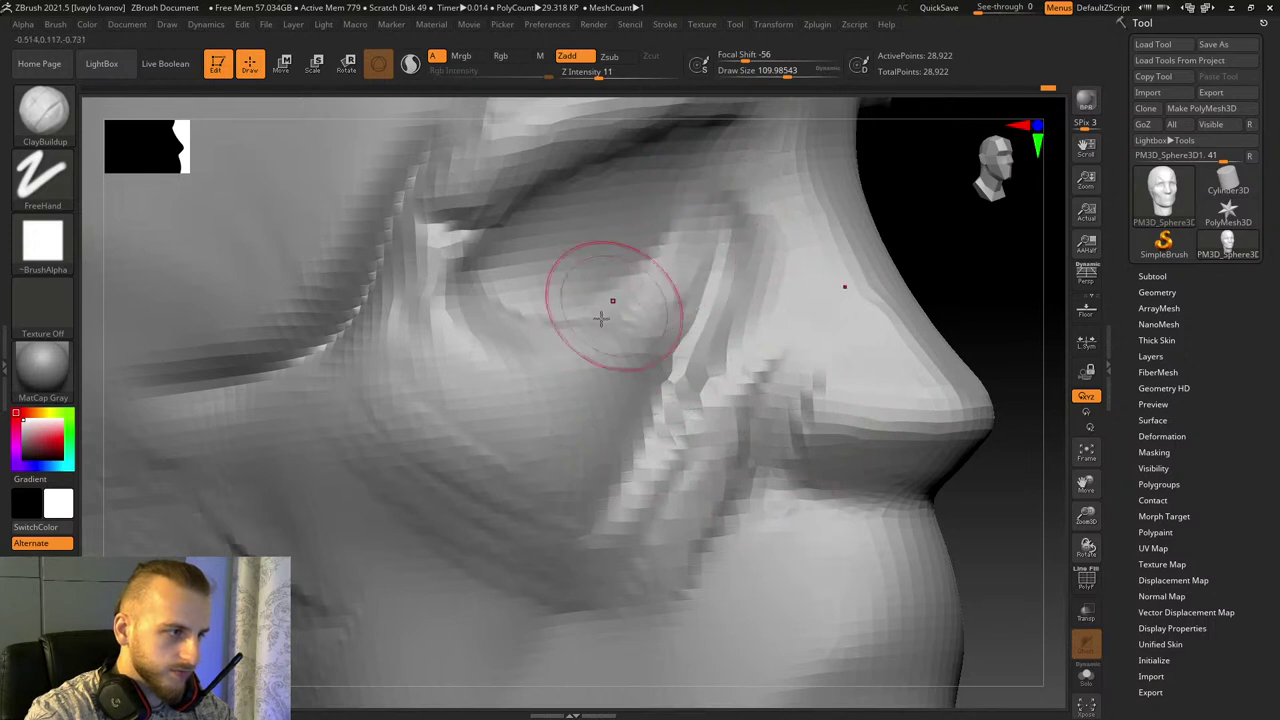
mouse_move(677, 420)
mouse_down()
mouse_move(597, 560)
mouse_move(720, 327)
mouse_up()
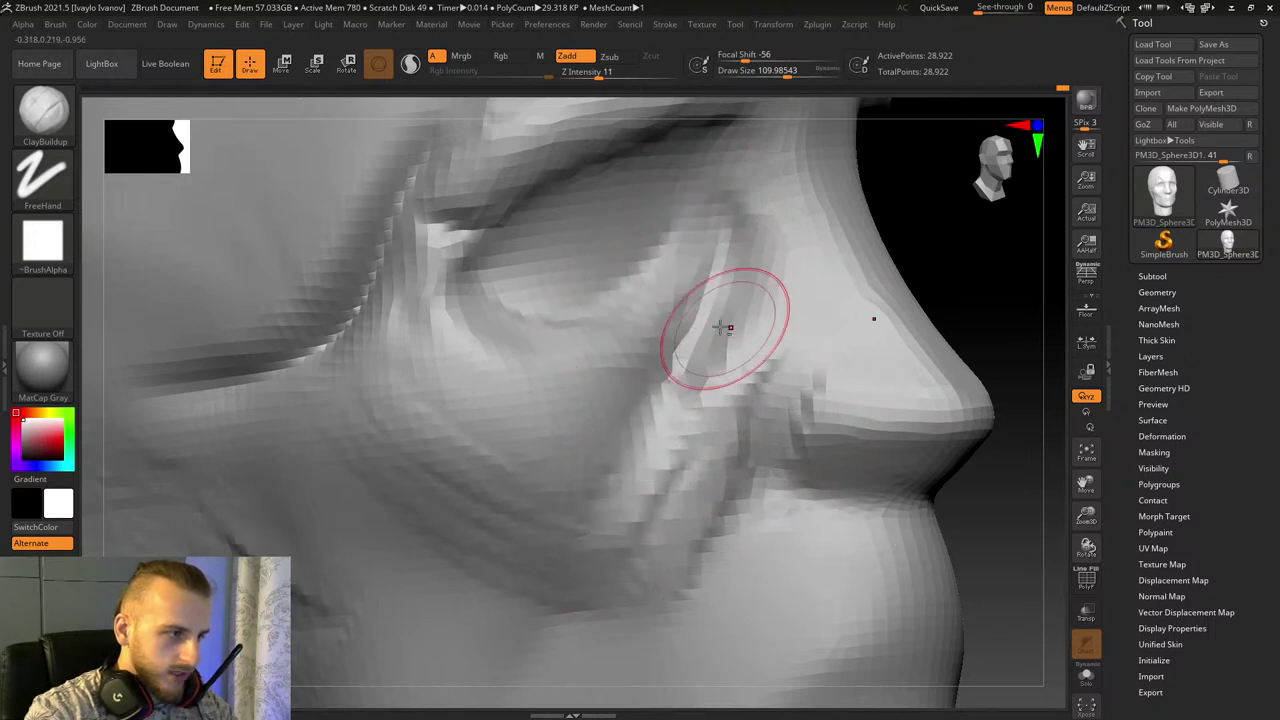
Step: Fill and even out the crease between the nose and cheek with ClayBuildup at a draw size of about 110
alt+drag(1018, 605, 991, 480)
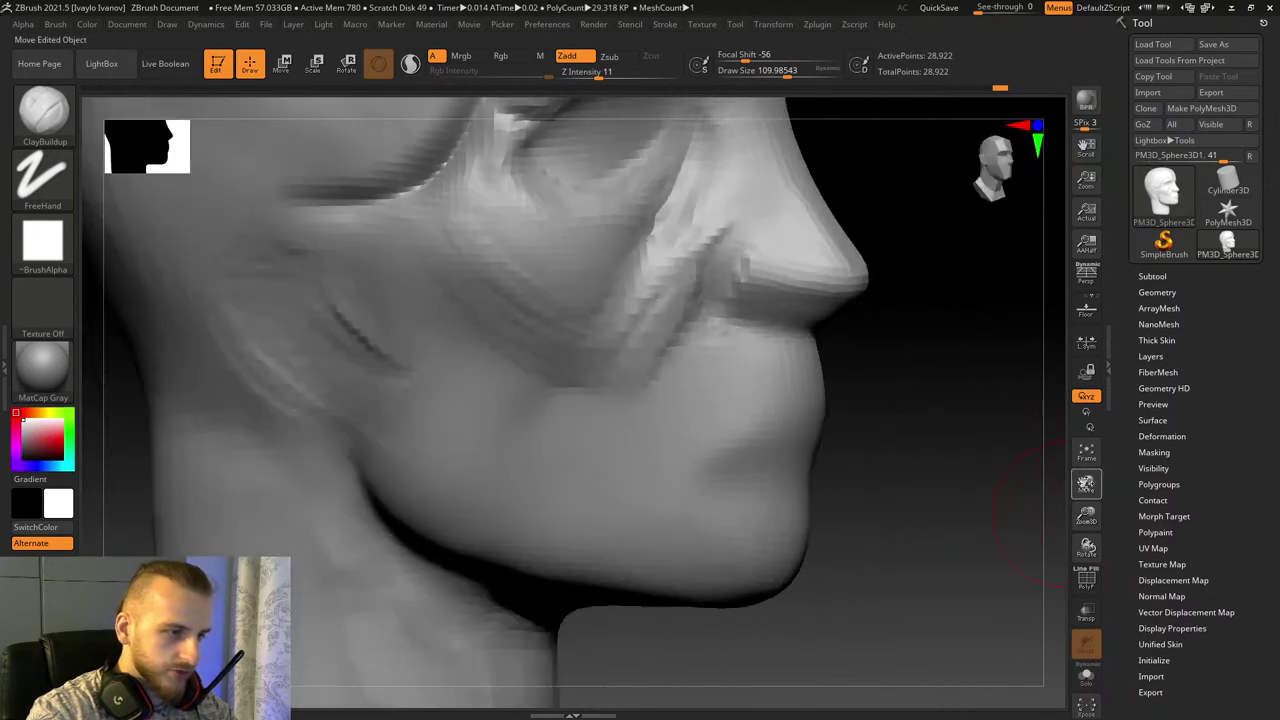
alt+drag(991, 400, 967, 494)
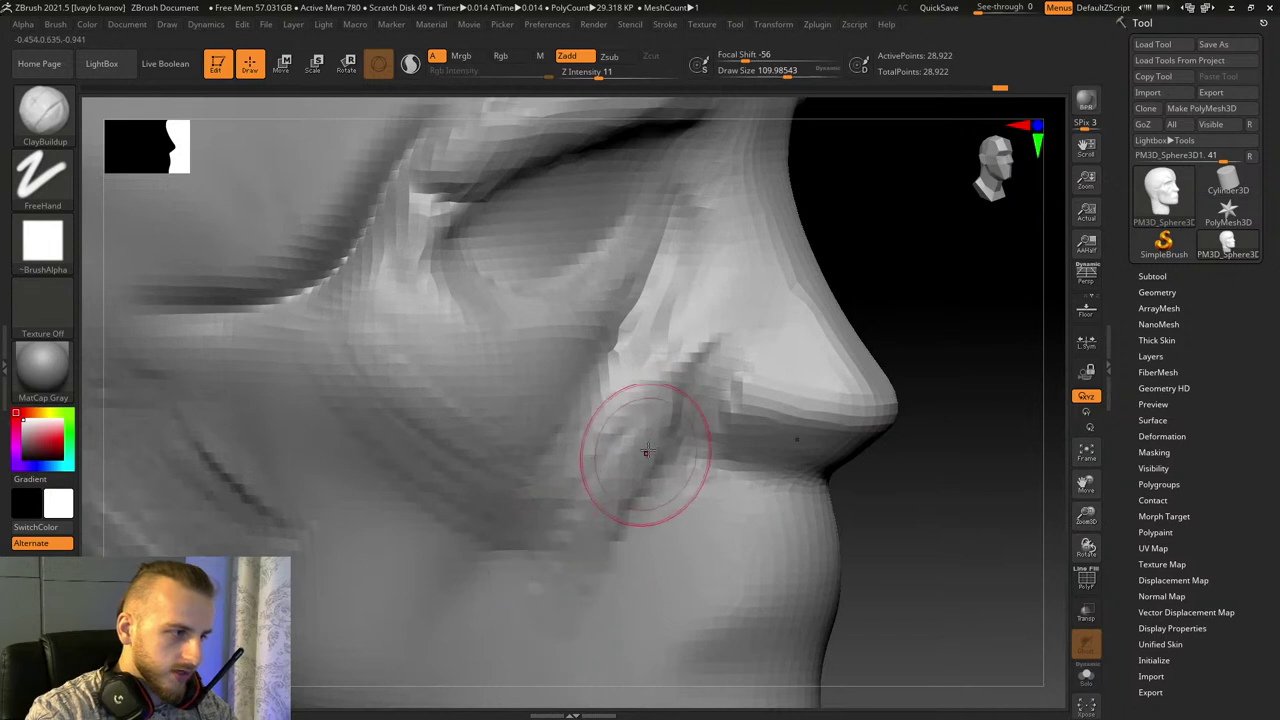
drag(617, 494, 618, 476)
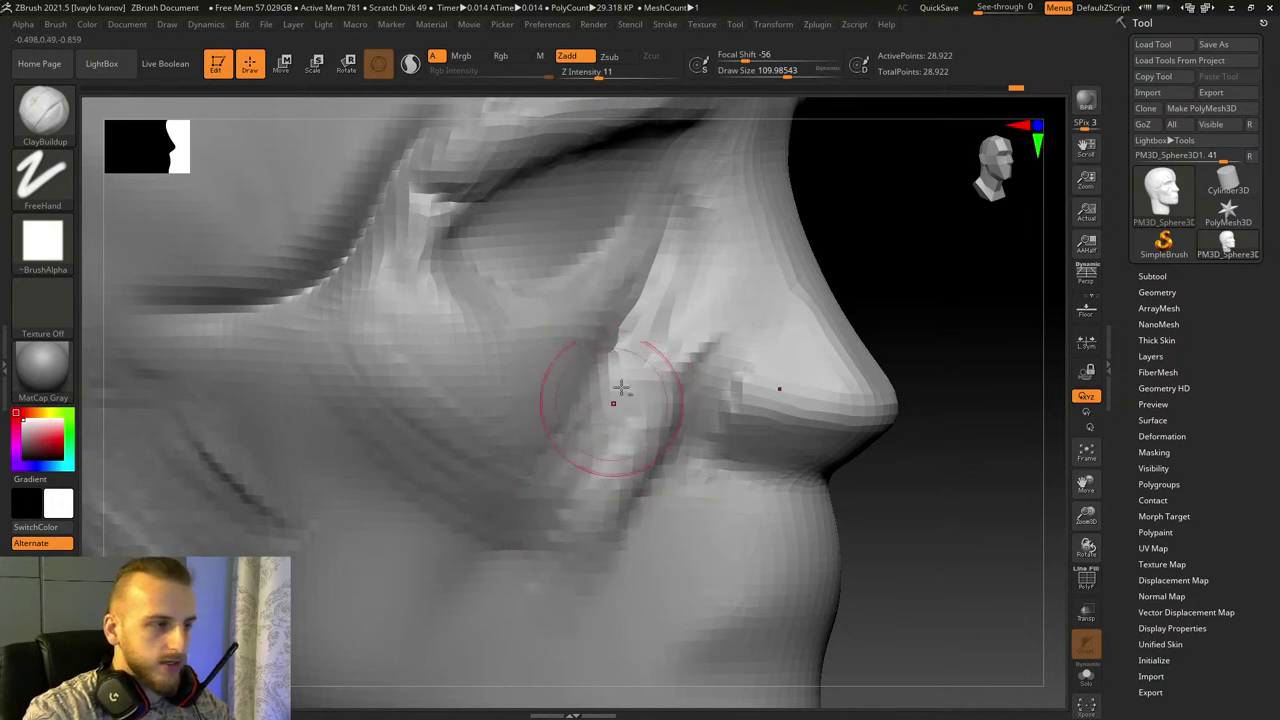
drag(650, 325, 608, 423)
Step: Build up the area around the mouth with ClayBuildup strokes running from below the nose to the chin
drag(1086, 487, 1091, 225)
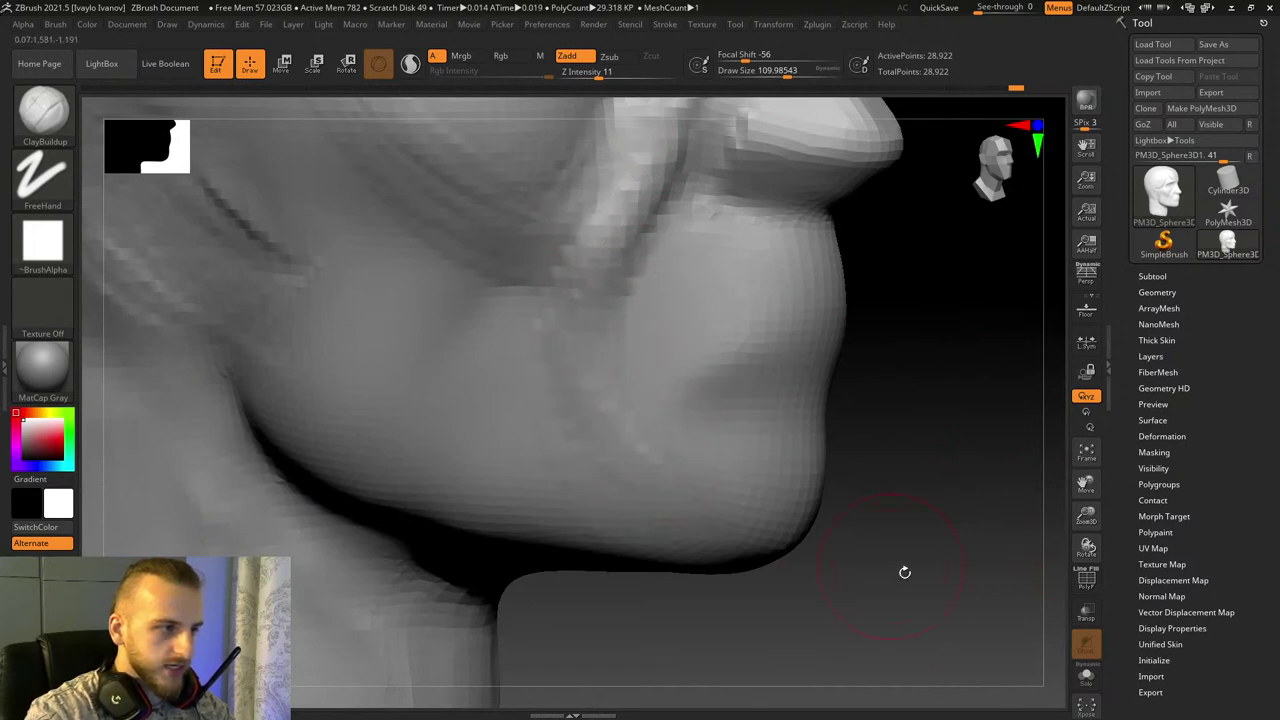
drag(904, 572, 826, 534)
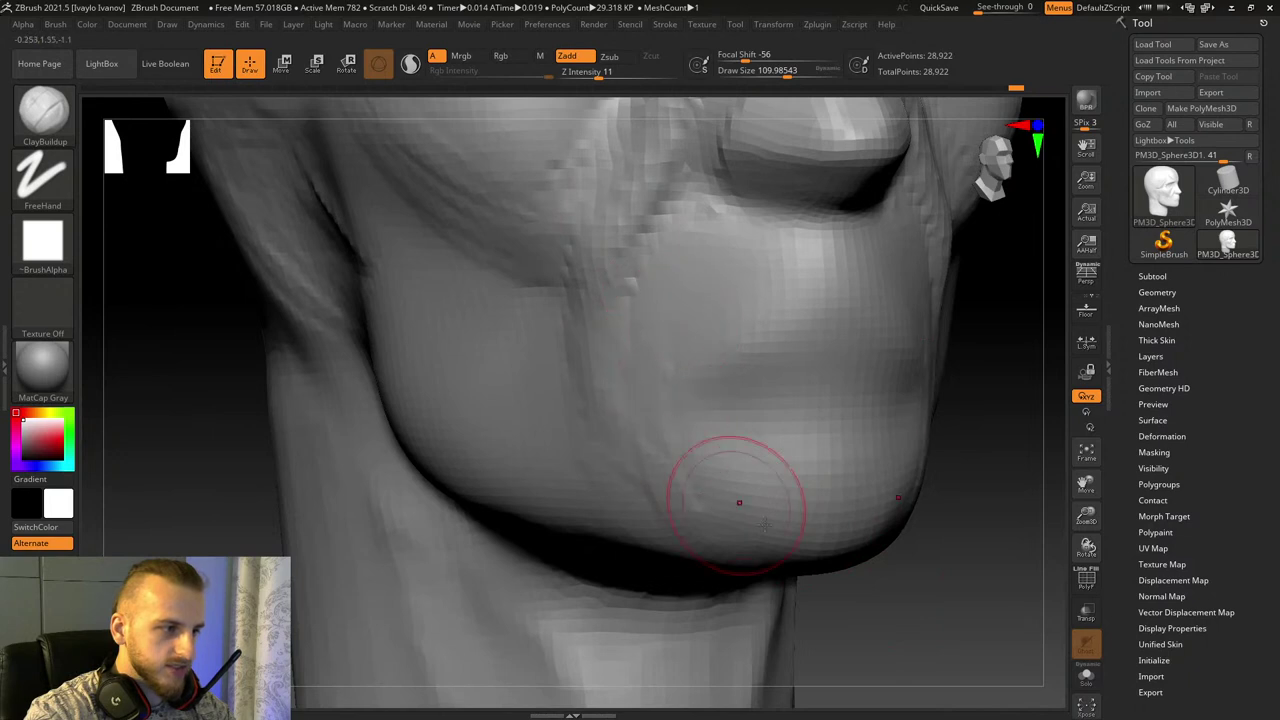
drag(672, 368, 746, 553)
drag(728, 325, 694, 536)
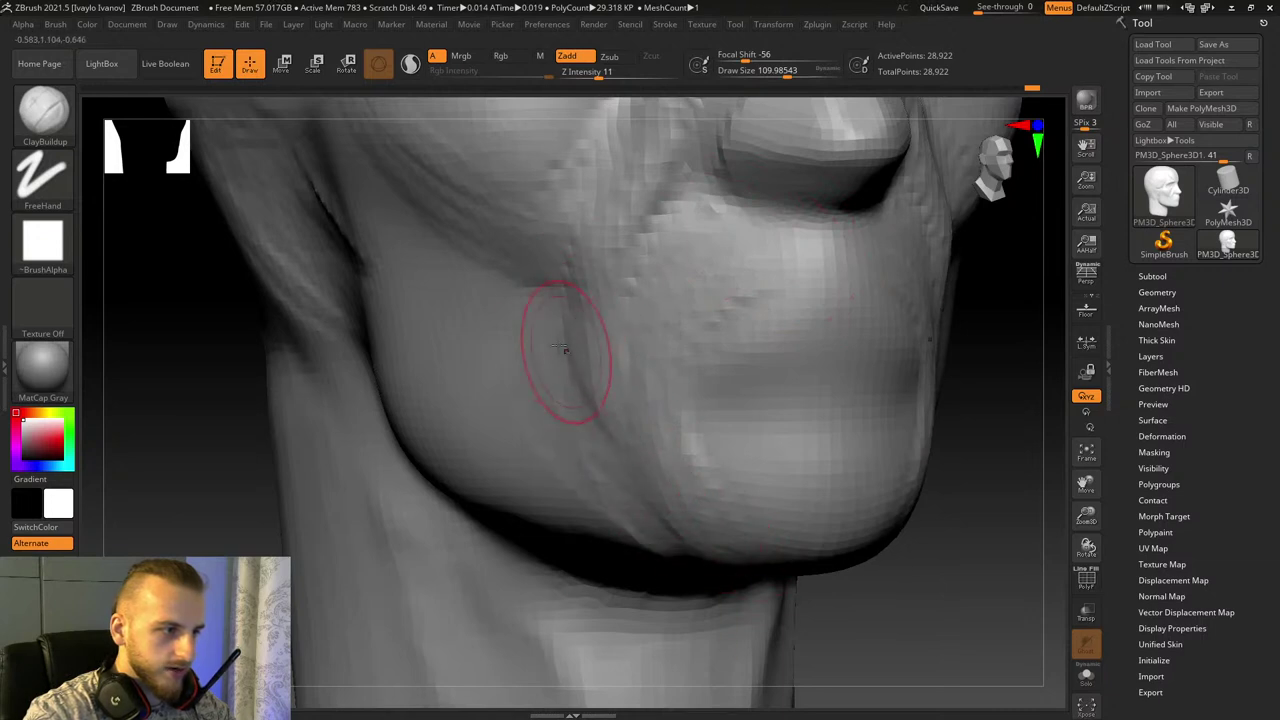
Step: Add ClayBuildup strokes from the lower cheek past the mouth corner to the jawline and the side of the chin
drag(560, 347, 645, 535)
drag(563, 392, 646, 532)
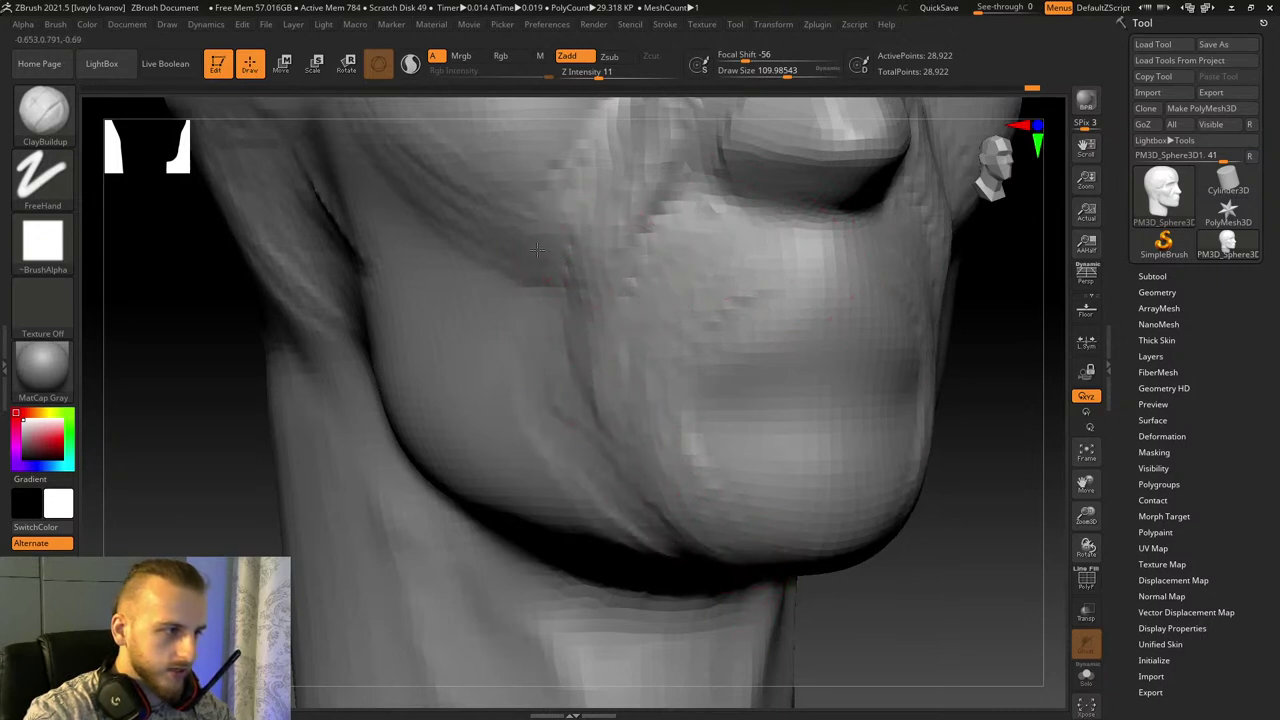
drag(524, 286, 592, 444)
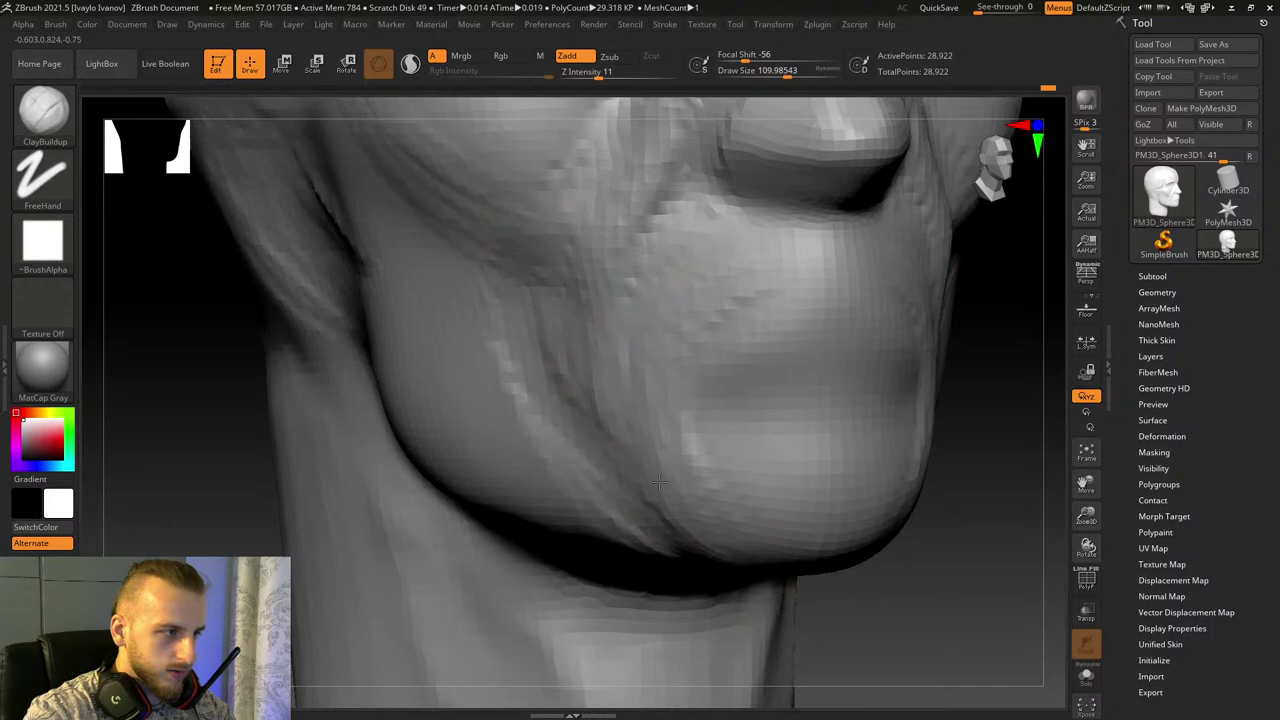
drag(660, 482, 722, 540)
shift+drag(988, 582, 900, 575)
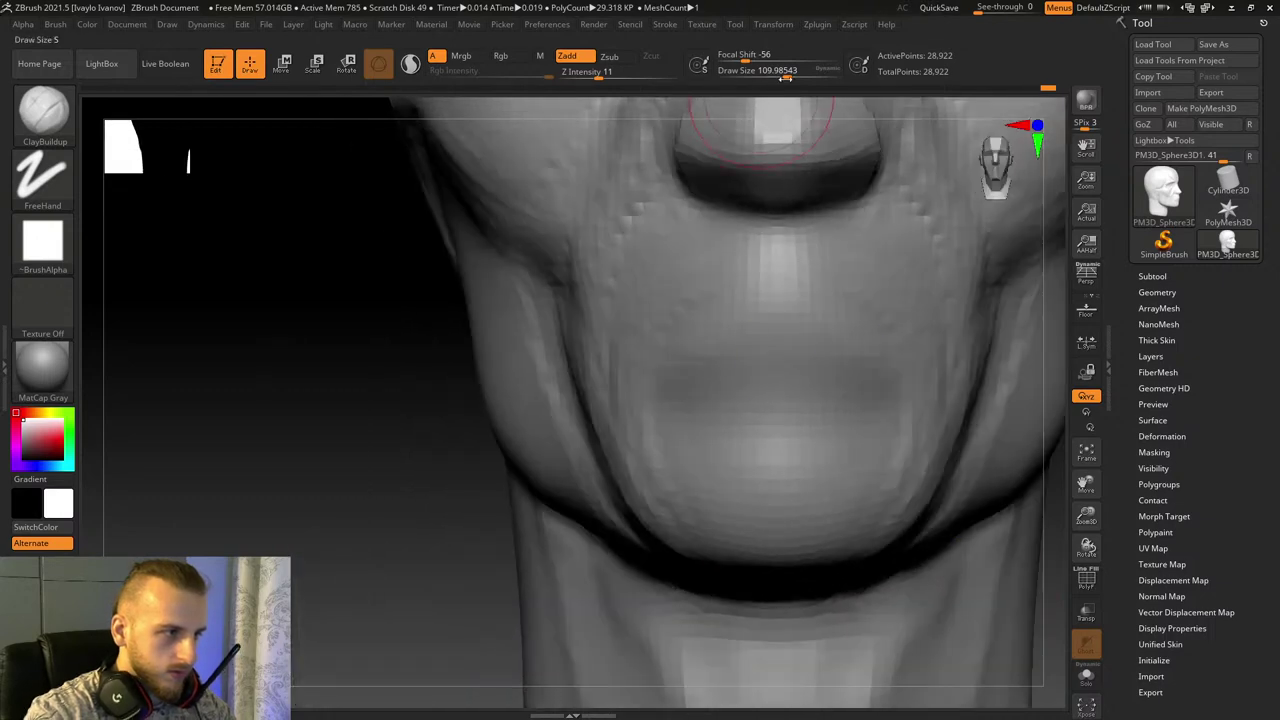
Step: Add clay beside the mouth at a draw size of about 179 and select the hPolish brush
drag(789, 77, 797, 77)
drag(447, 429, 545, 428)
mouse_move(694, 297)
mouse_down()
mouse_move(651, 420)
mouse_move(669, 307)
mouse_up()
key(b)
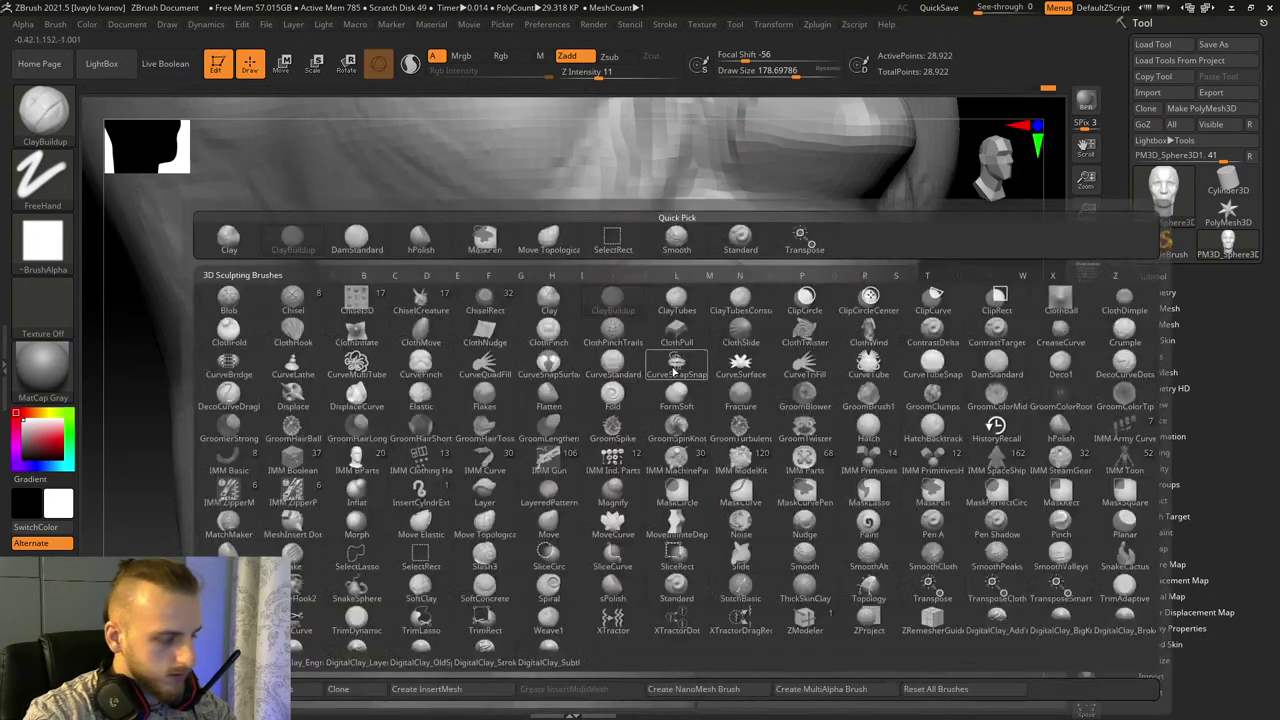
key(h)
key(p)
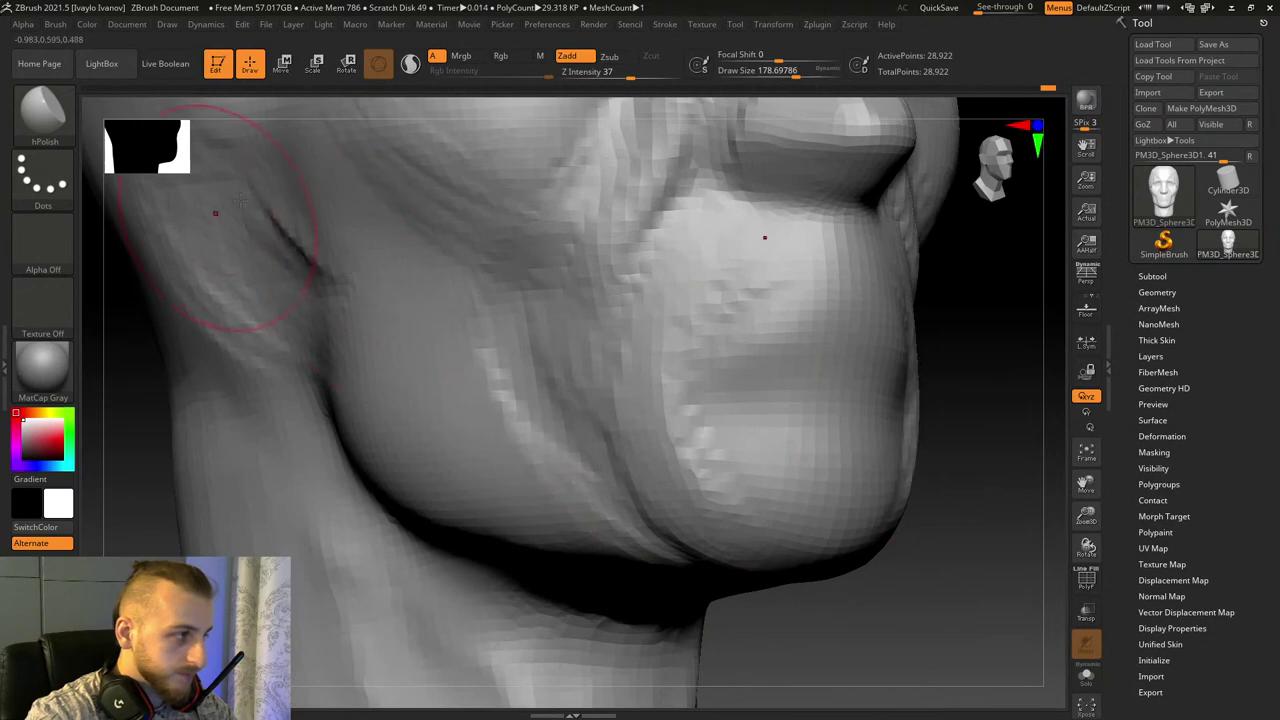
Step: Carve the side of the mouth area and a horizontal groove above the chin with DamStandard at a draw size of about 119
key(b)
key(d)
key(s)
drag(795, 72, 788, 72)
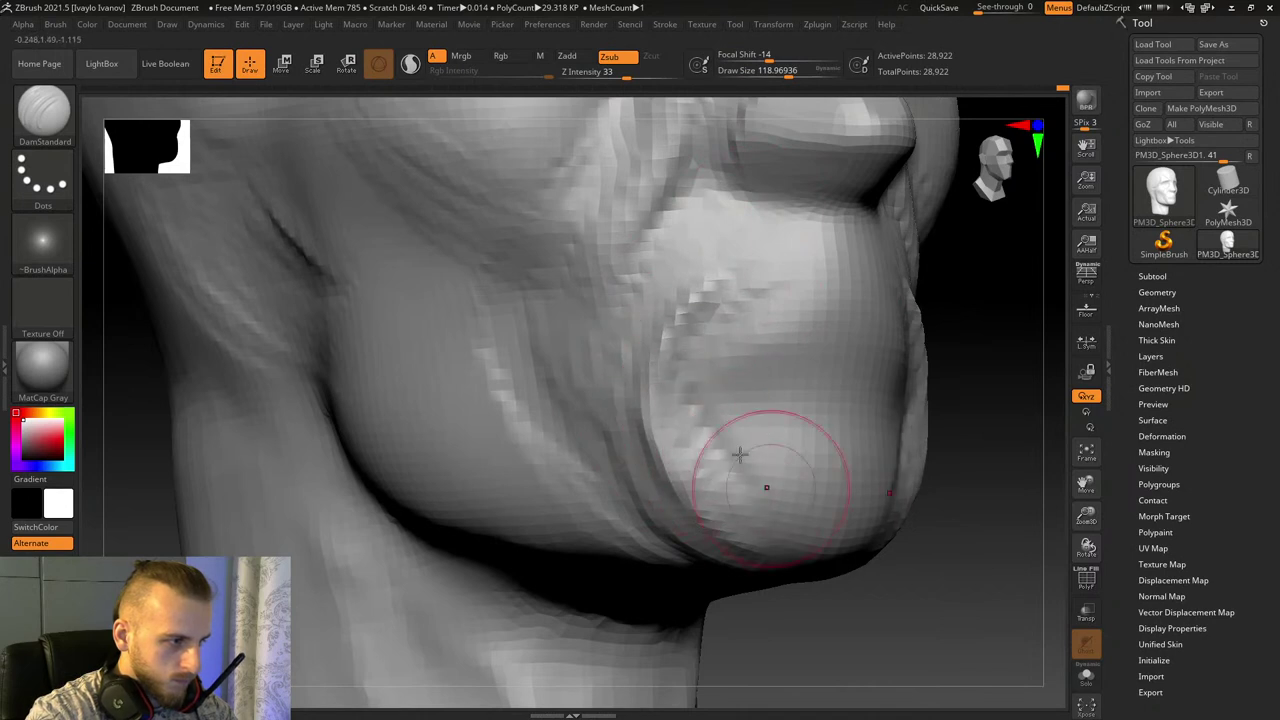
mouse_move(716, 428)
mouse_down()
mouse_move(752, 456)
mouse_move(836, 452)
mouse_move(843, 480)
mouse_move(850, 468)
mouse_up()
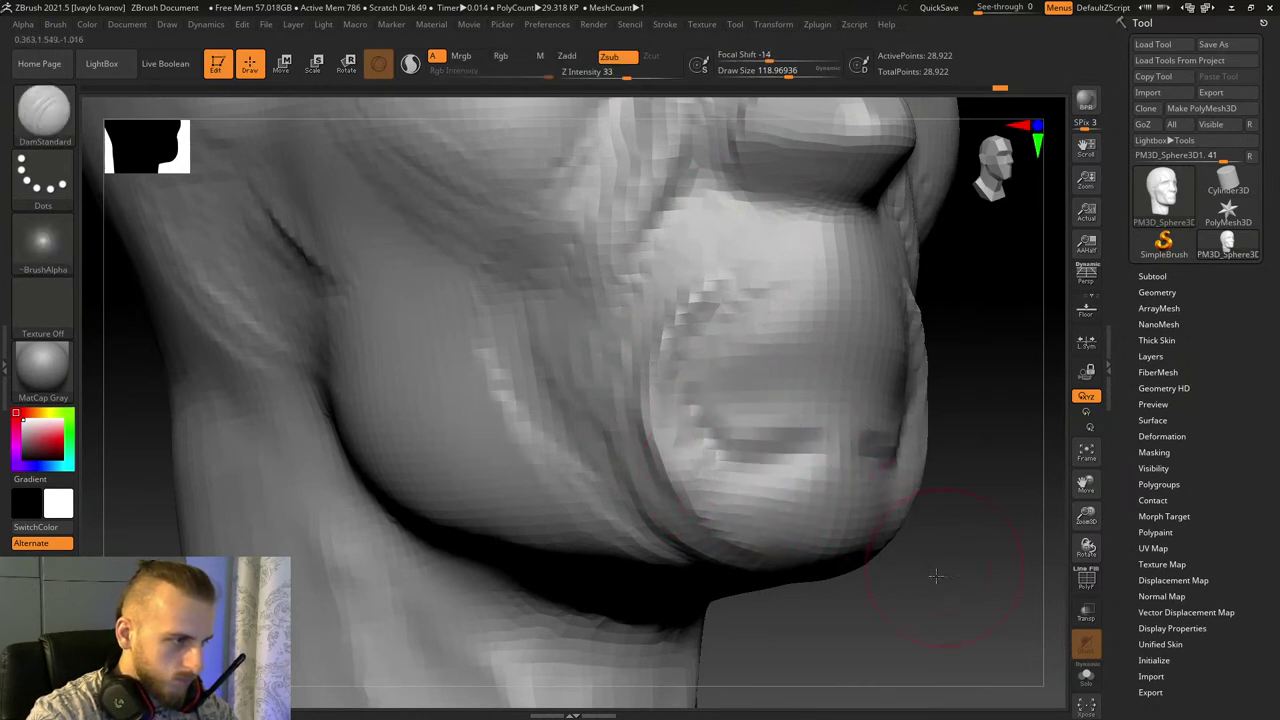
Step: Smooth the groove above the chin and the fold at the side of the mouth
shift+drag(934, 571, 856, 562)
mouse_move(764, 428)
shift+mouse_down()
mouse_move(725, 404)
mouse_move(730, 440)
shift+mouse_up()
drag(480, 520, 600, 512)
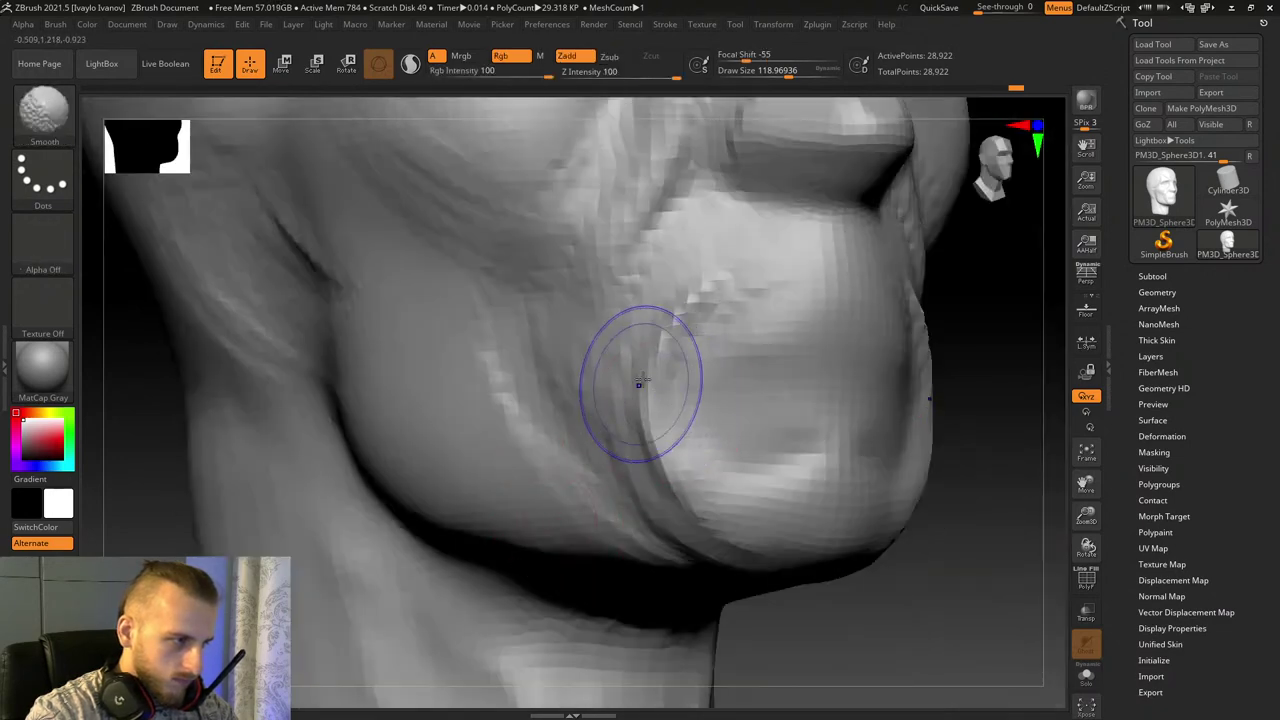
shift+drag(638, 384, 652, 448)
Step: Fill the mouth corner and upper lip area with ClayBuildup at a draw size of about 119, then smooth the upper lip
click(73, 127)
click(648, 420)
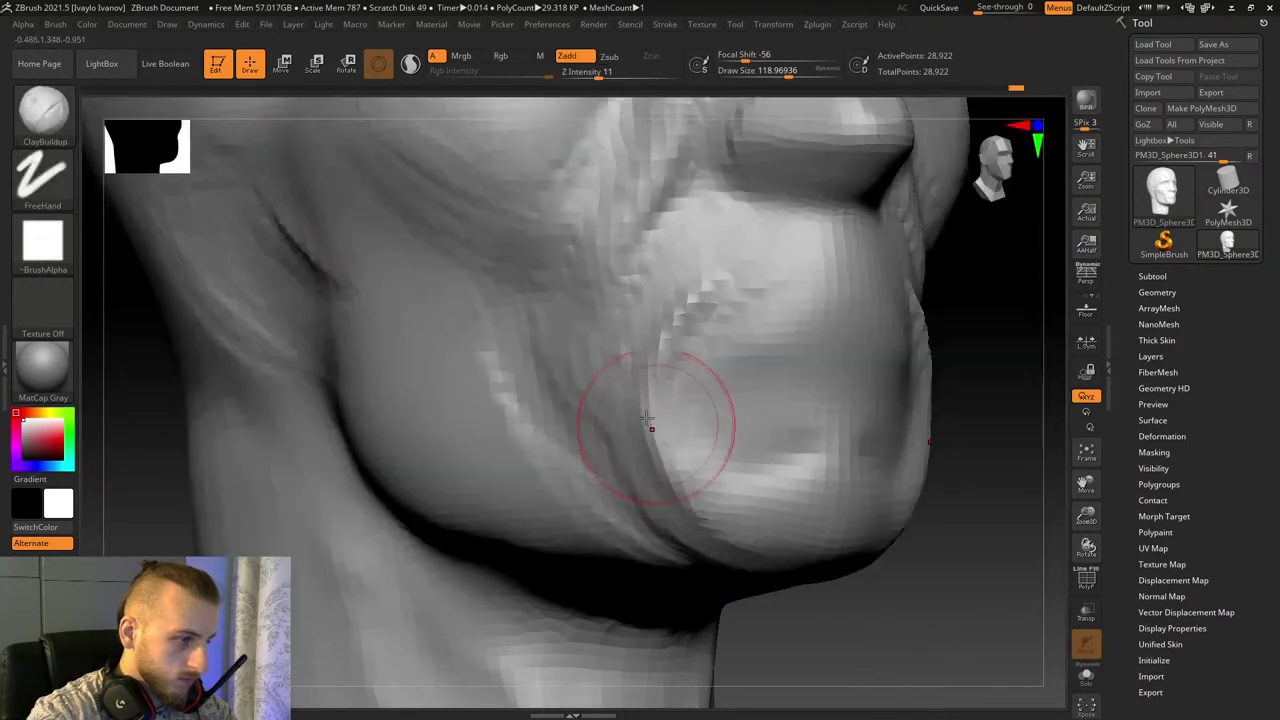
mouse_move(714, 545)
mouse_down()
mouse_move(643, 385)
mouse_move(697, 271)
mouse_up()
mouse_move(622, 387)
mouse_down()
mouse_move(646, 343)
mouse_move(735, 257)
mouse_up()
mouse_move(669, 283)
mouse_down()
mouse_move(639, 330)
mouse_move(800, 272)
mouse_up()
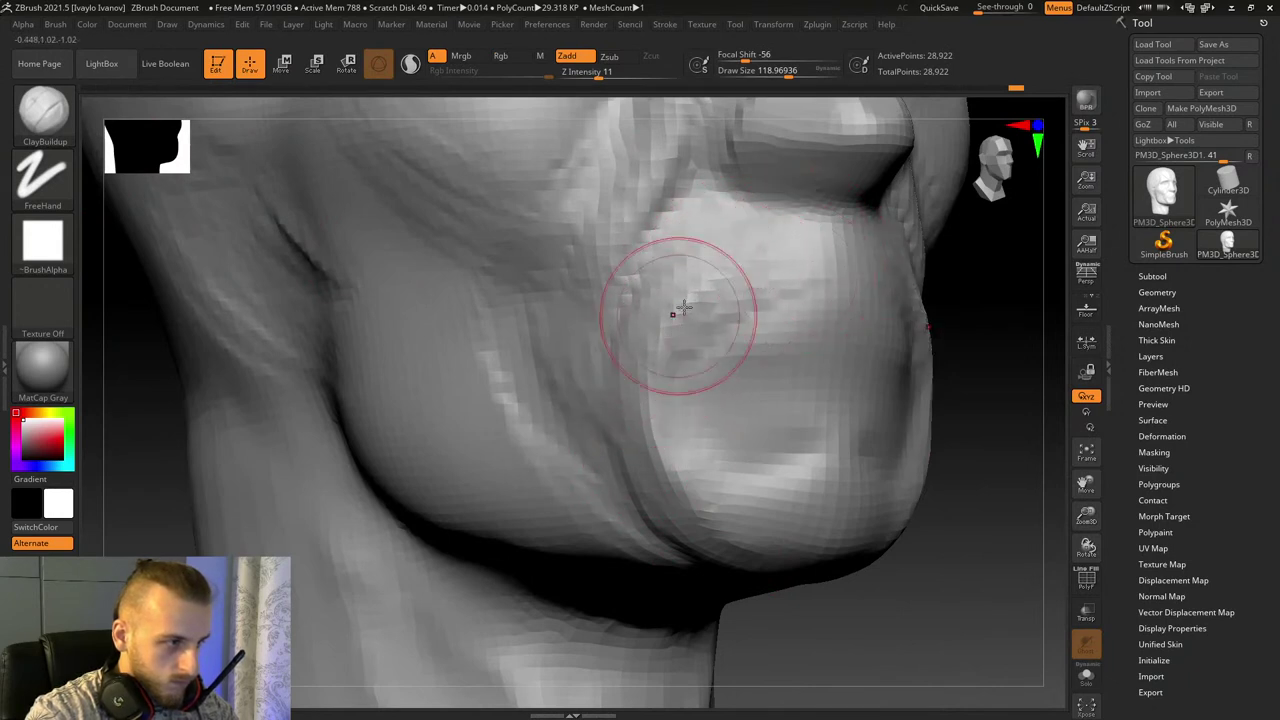
drag(680, 309, 820, 264)
mouse_move(723, 266)
shift+mouse_down()
mouse_move(669, 260)
mouse_move(691, 249)
shift+mouse_up()
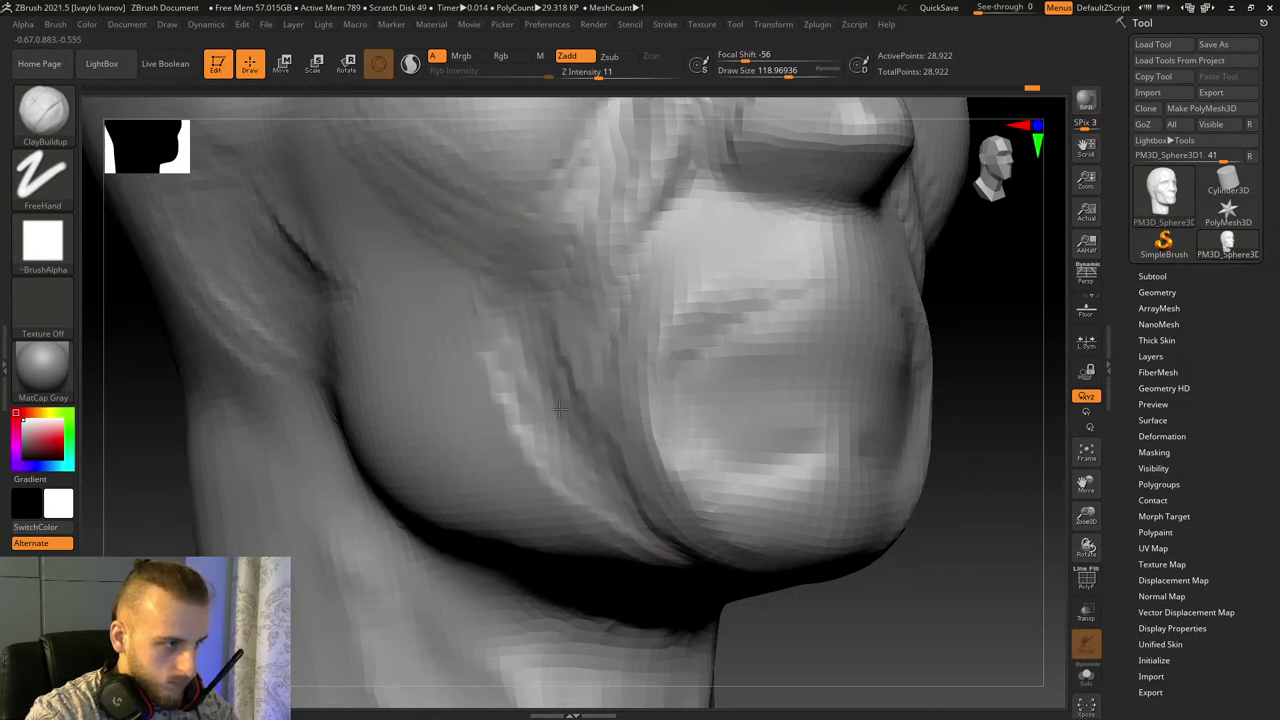
Step: Sculpt ClayBuildup strokes along the crease running from the mouth corner down toward the jaw
drag(537, 324, 600, 414)
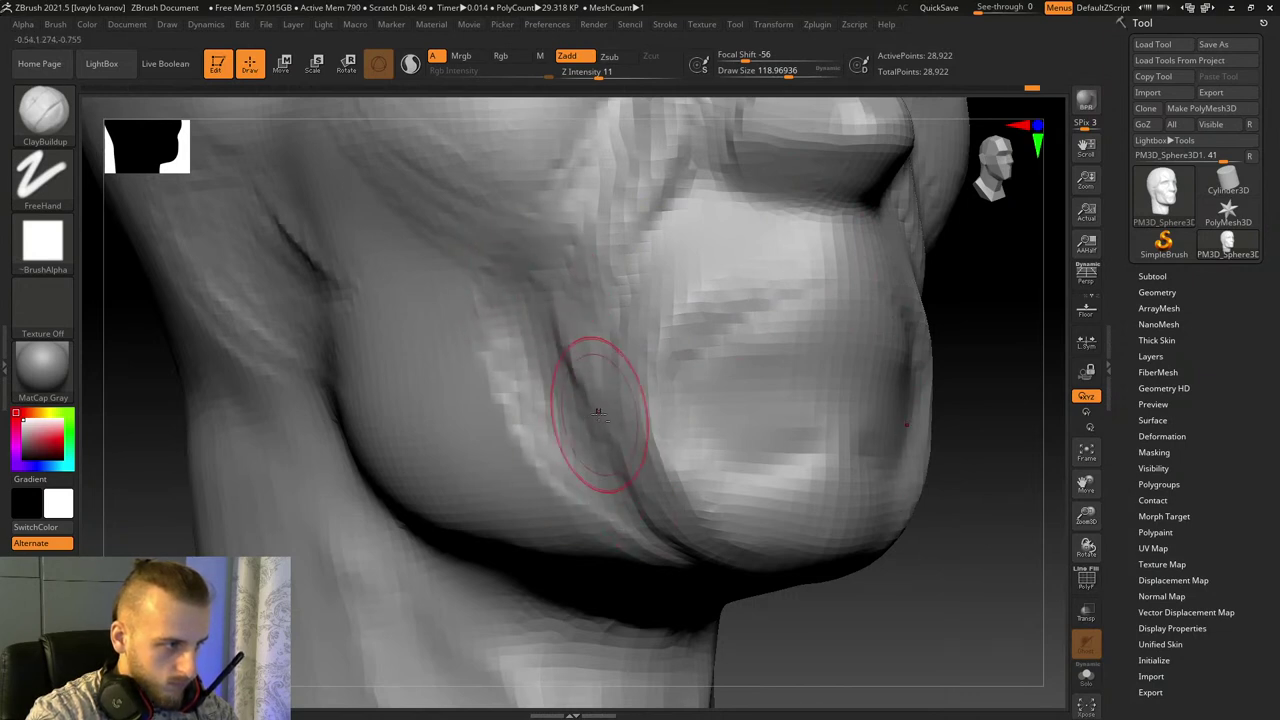
drag(557, 296, 603, 388)
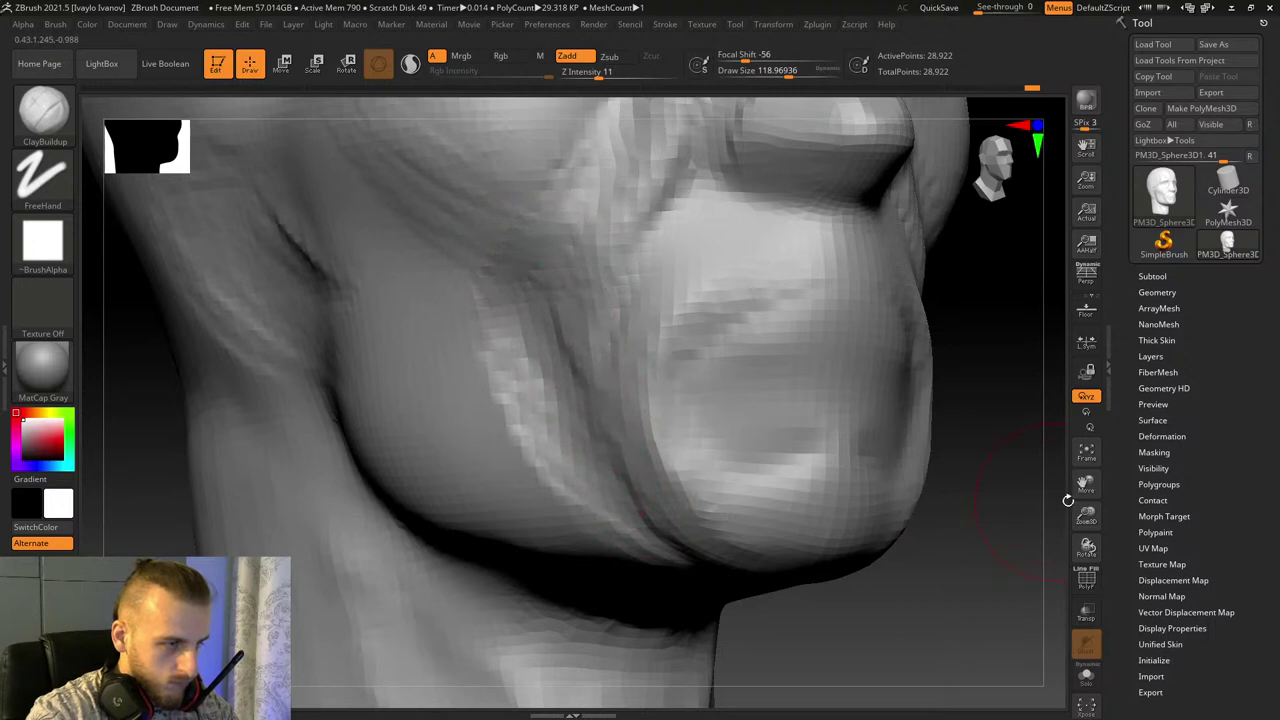
drag(1068, 500, 951, 505)
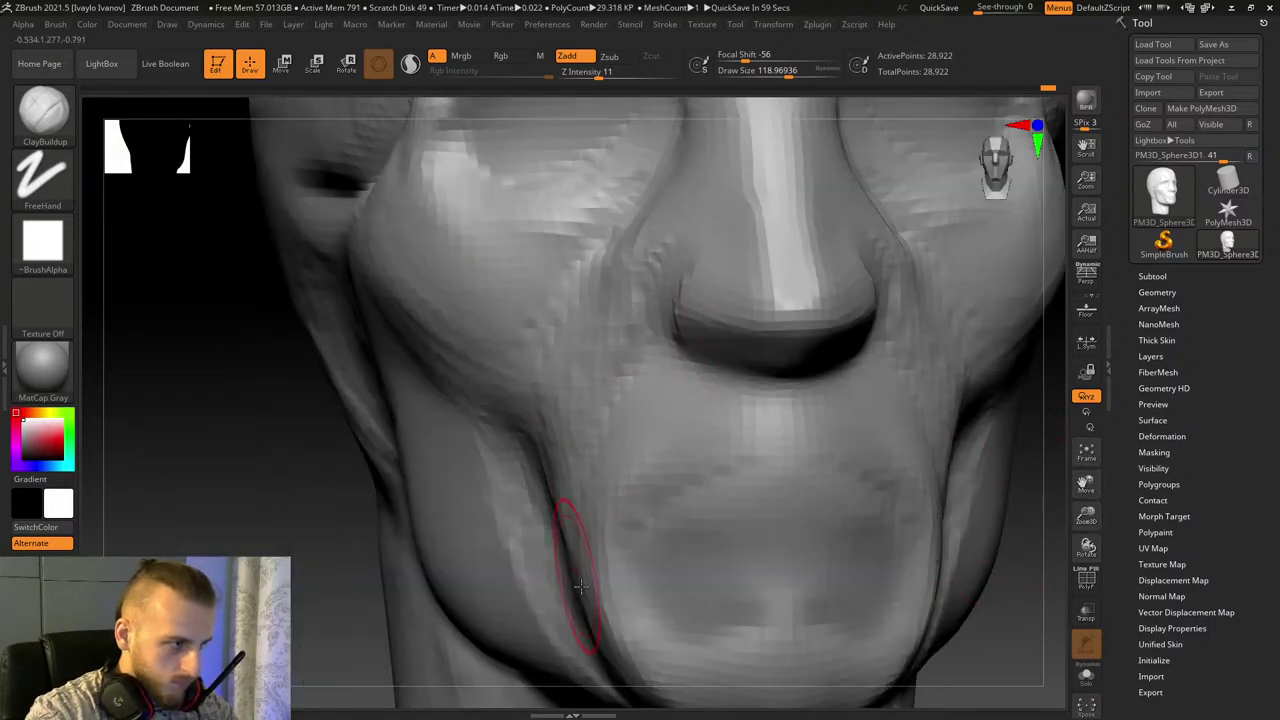
drag(1086, 485, 1184, 348)
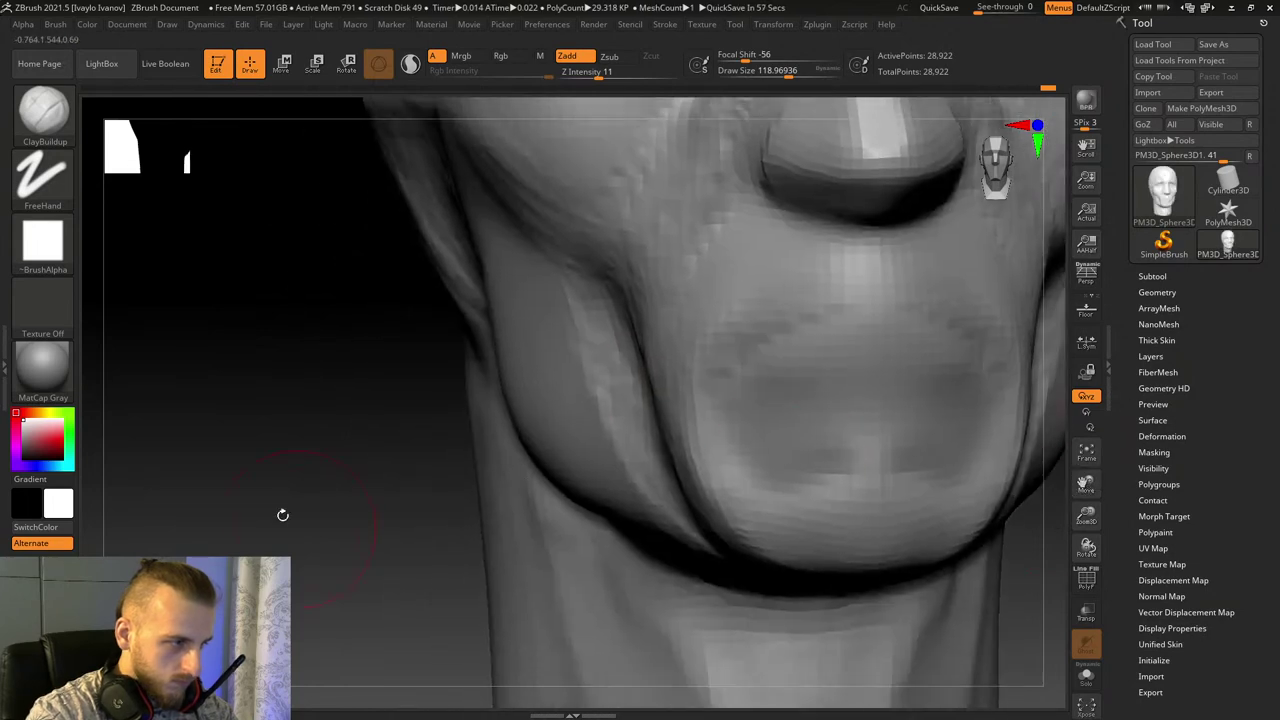
Step: Set the brush size to about 179 and build up the muscle band running from the cheek down beside the chin
drag(280, 515, 440, 480)
drag(792, 76, 799, 76)
drag(674, 372, 692, 530)
drag(654, 368, 754, 591)
drag(640, 415, 707, 560)
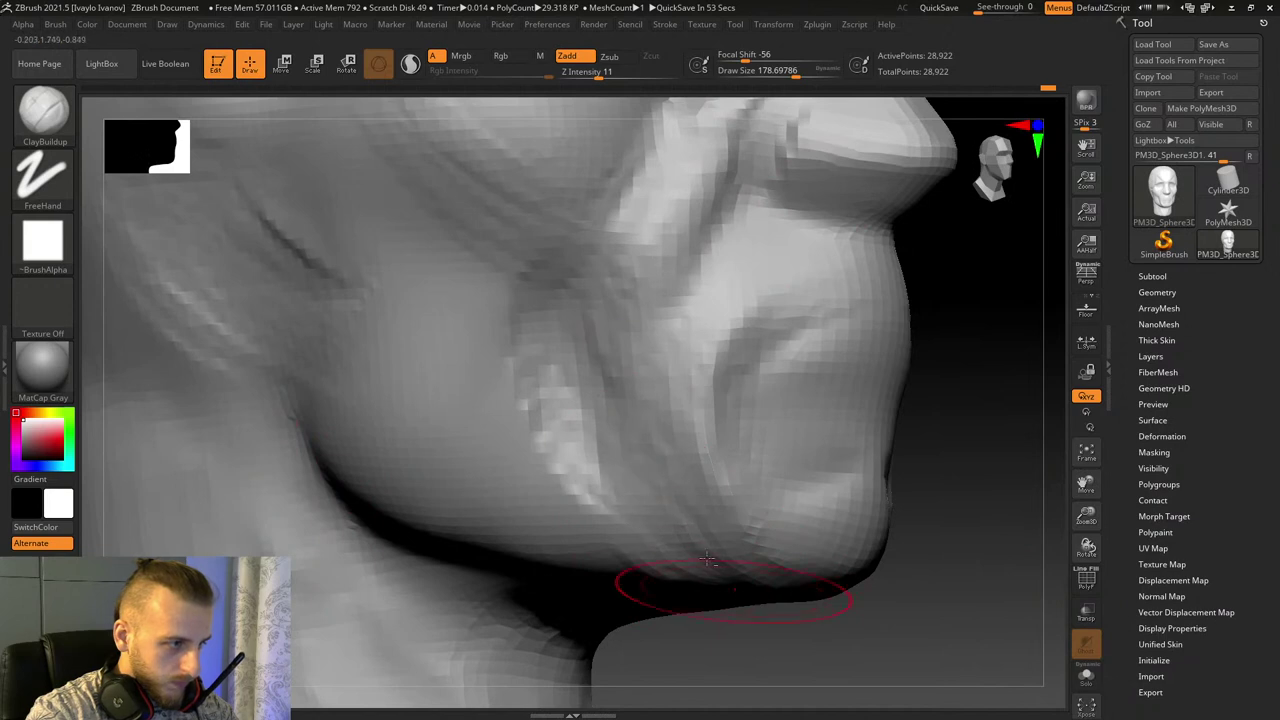
drag(582, 353, 606, 465)
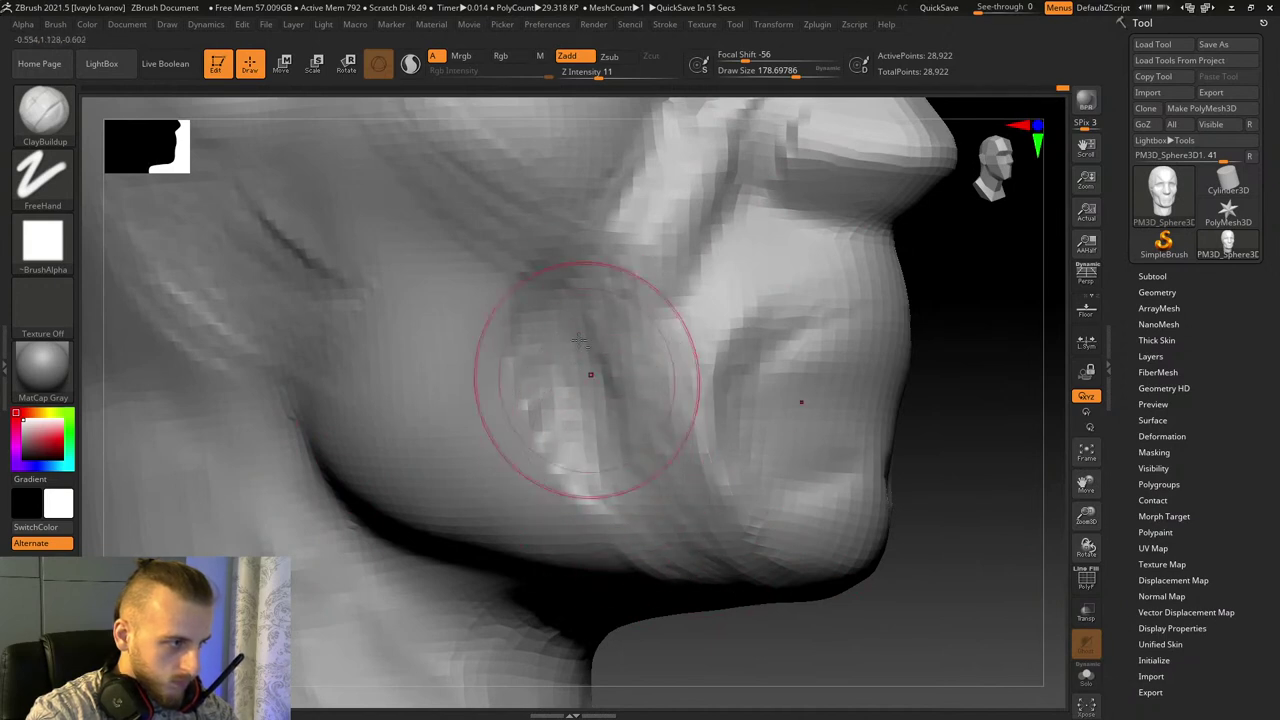
drag(591, 374, 603, 458)
drag(568, 318, 605, 422)
Step: Add ClayBuildup strokes on the lower cheek behind the mouth crease, undoing the unwanted ones
shift+right_drag(655, 431, 510, 500)
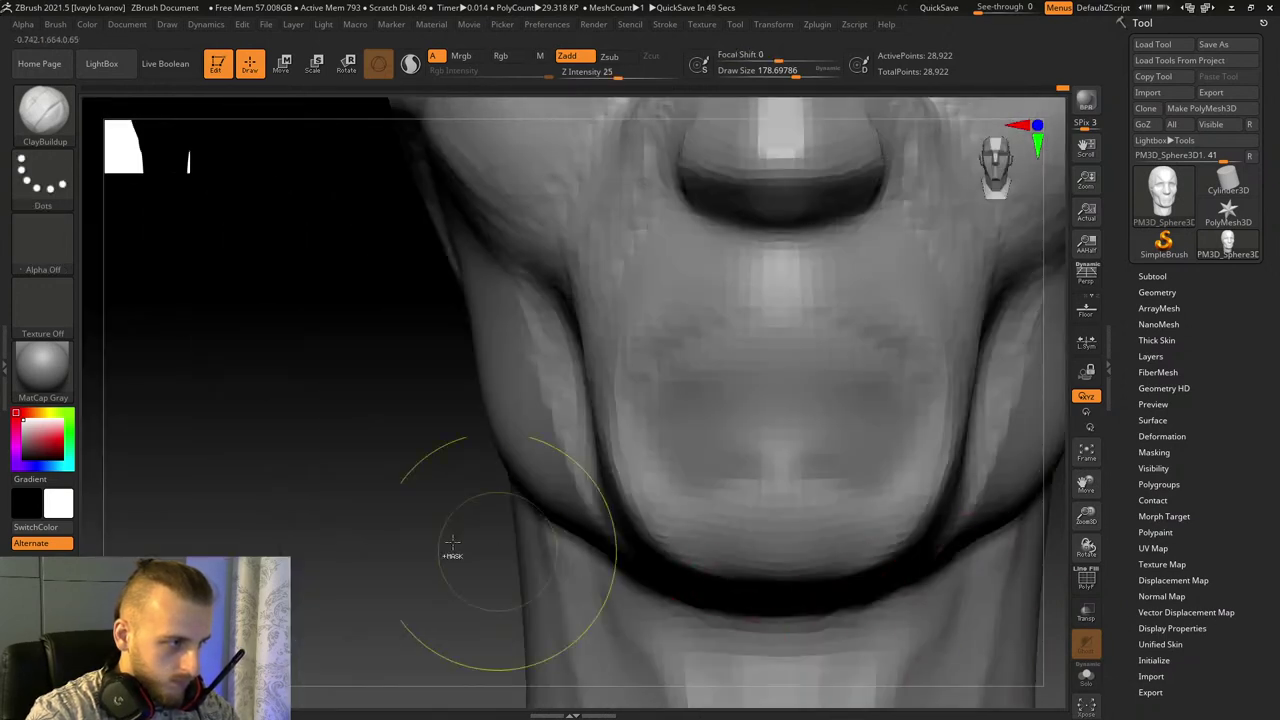
right_drag(361, 508, 626, 366)
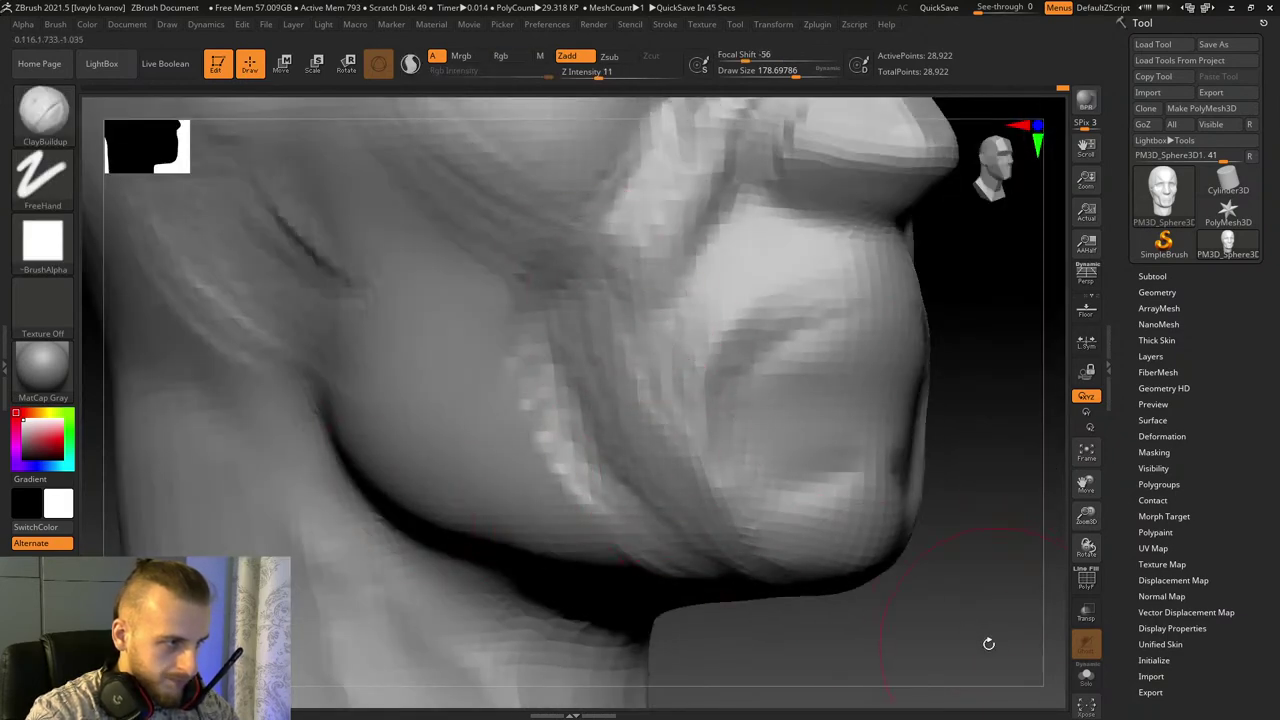
shift+right_drag(988, 643, 802, 560)
drag(1090, 488, 932, 531)
right_drag(932, 531, 862, 507)
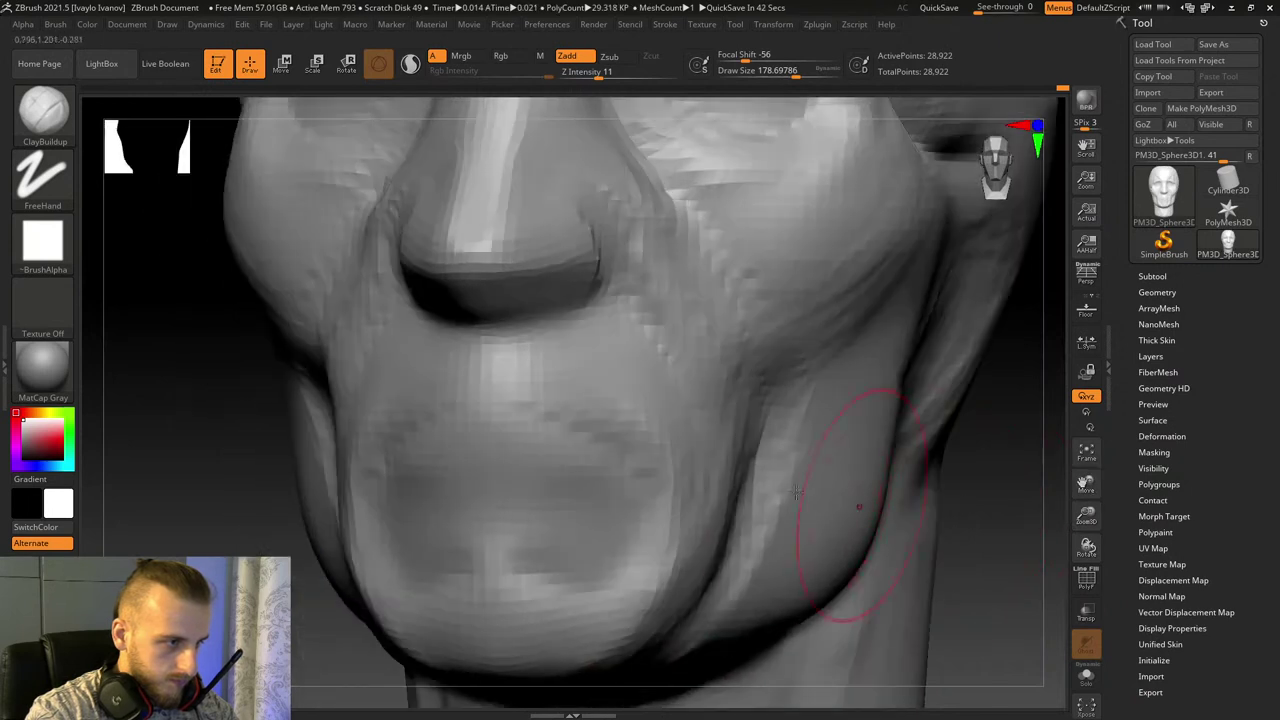
drag(772, 517, 772, 480)
key(ctrl+z)
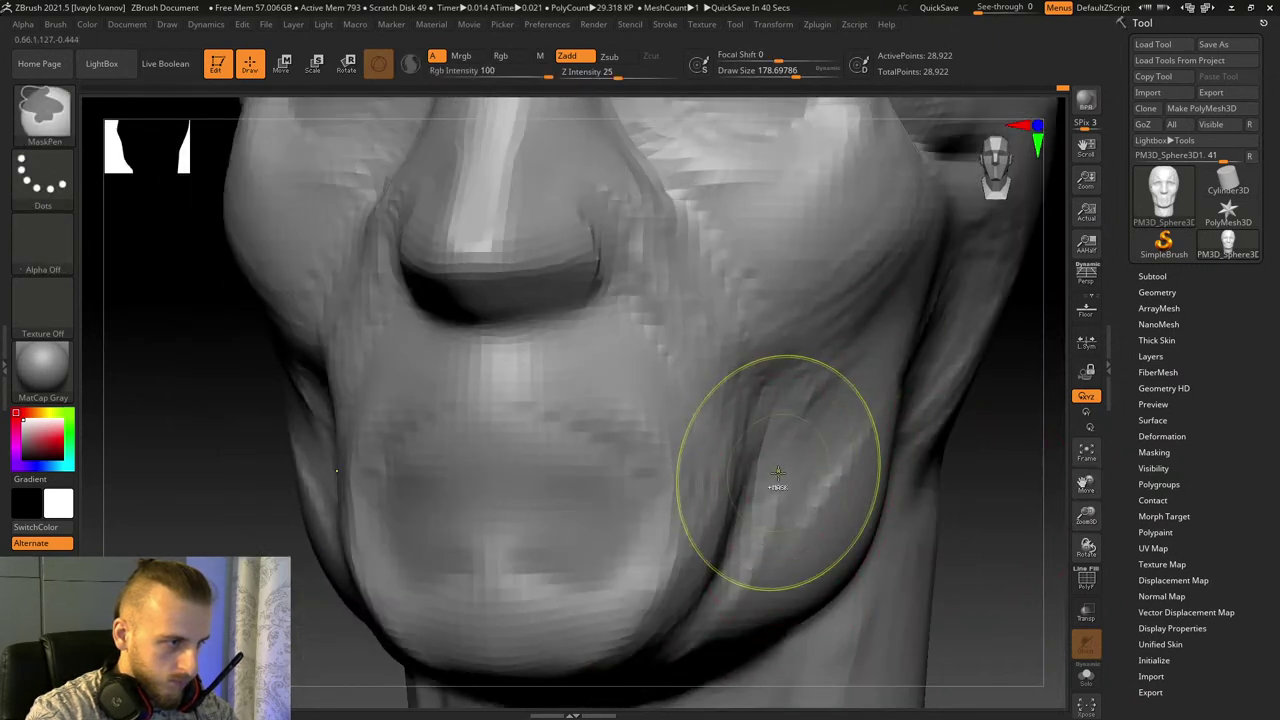
drag(790, 436, 829, 371)
drag(770, 485, 800, 395)
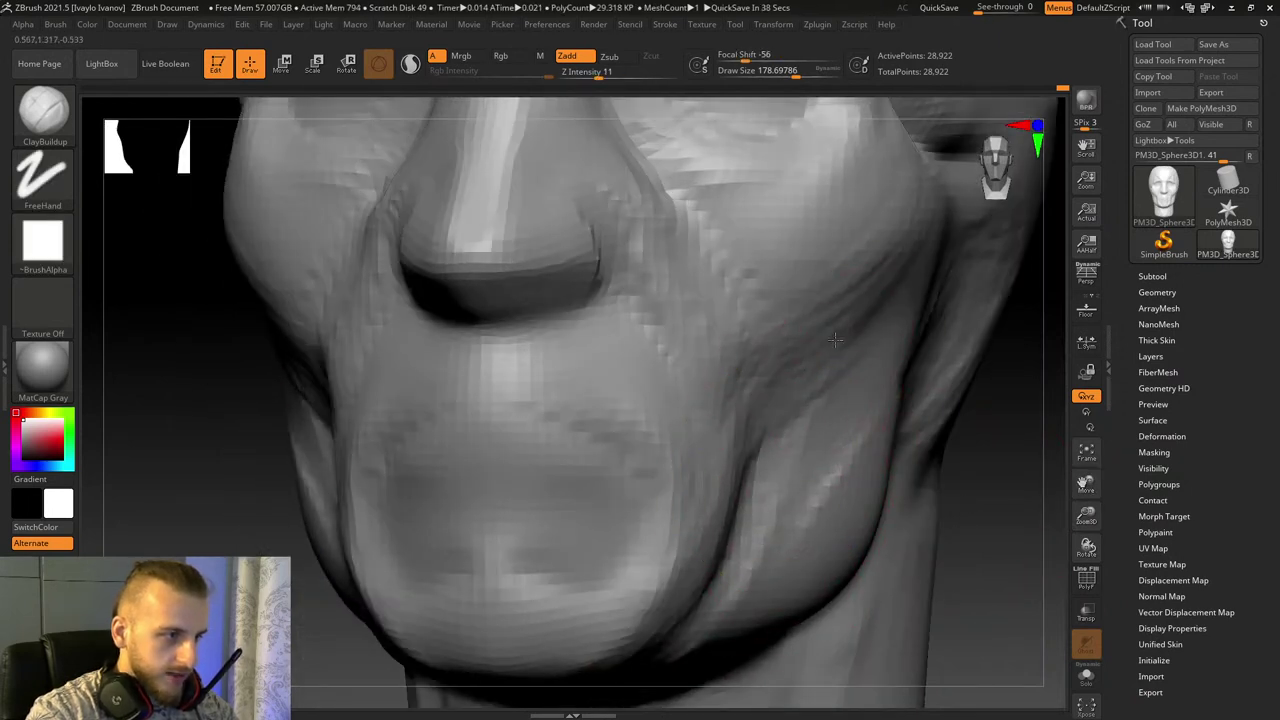
key(ctrl+z)
drag(800, 445, 868, 336)
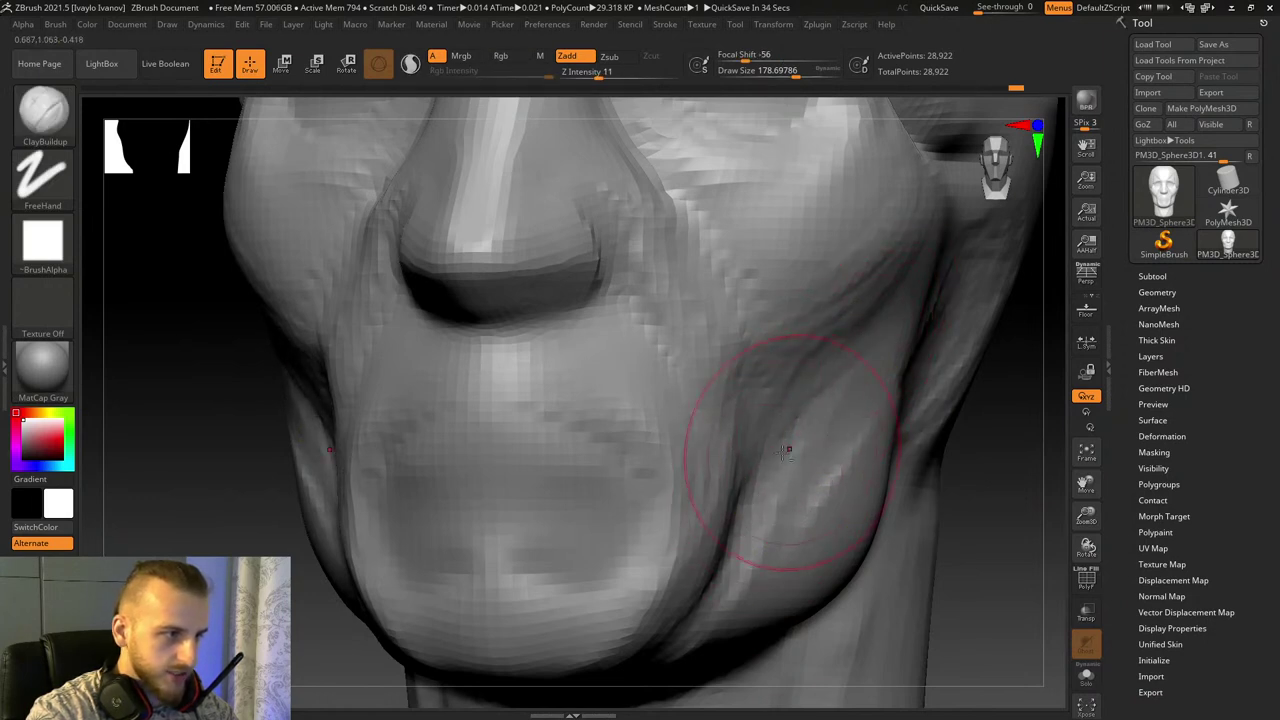
Step: Build up the jaw muscle with diagonal clay strokes running from below the cheekbone toward the jaw corner
drag(997, 552, 804, 353)
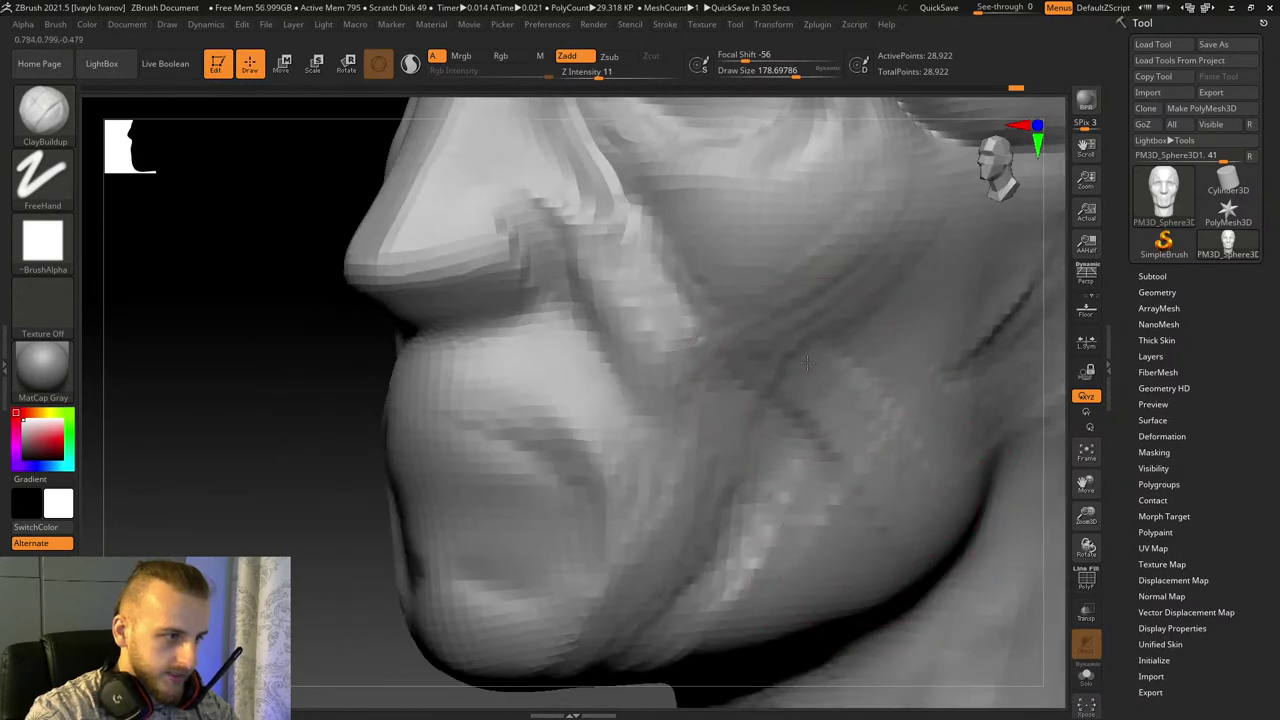
drag(1090, 520, 1000, 520)
drag(800, 365, 1000, 565)
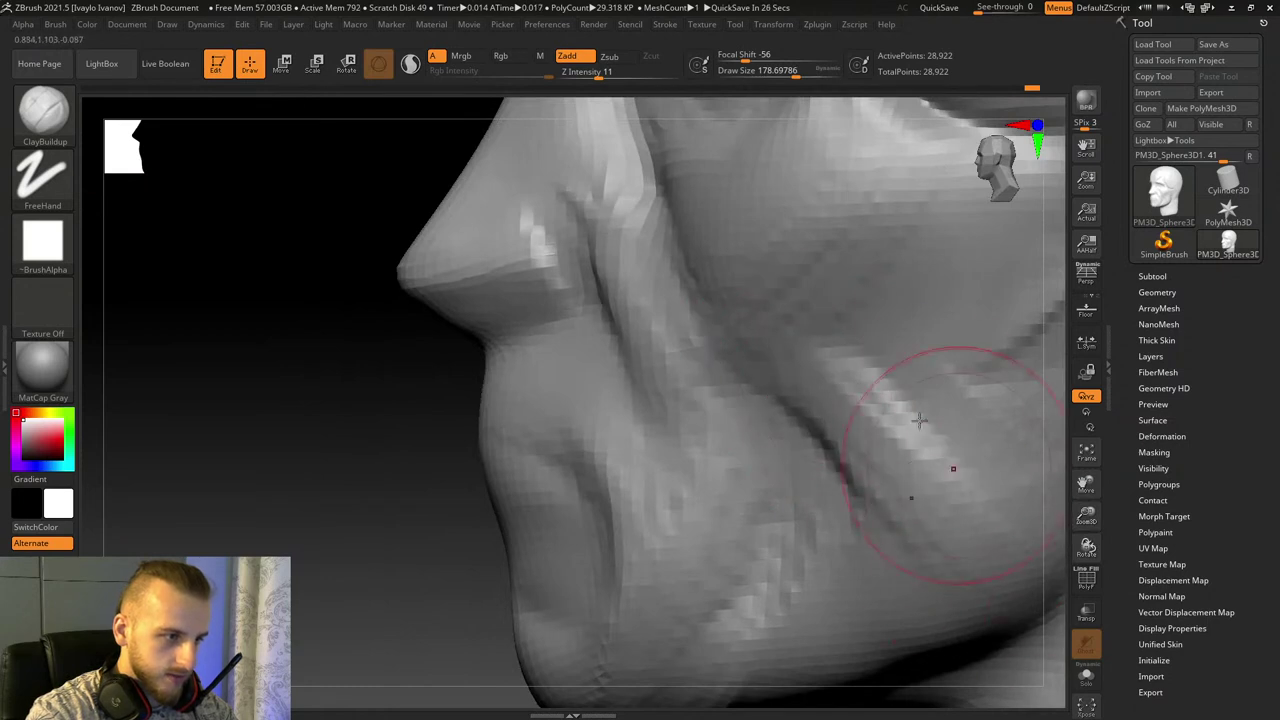
drag(1083, 515, 988, 514)
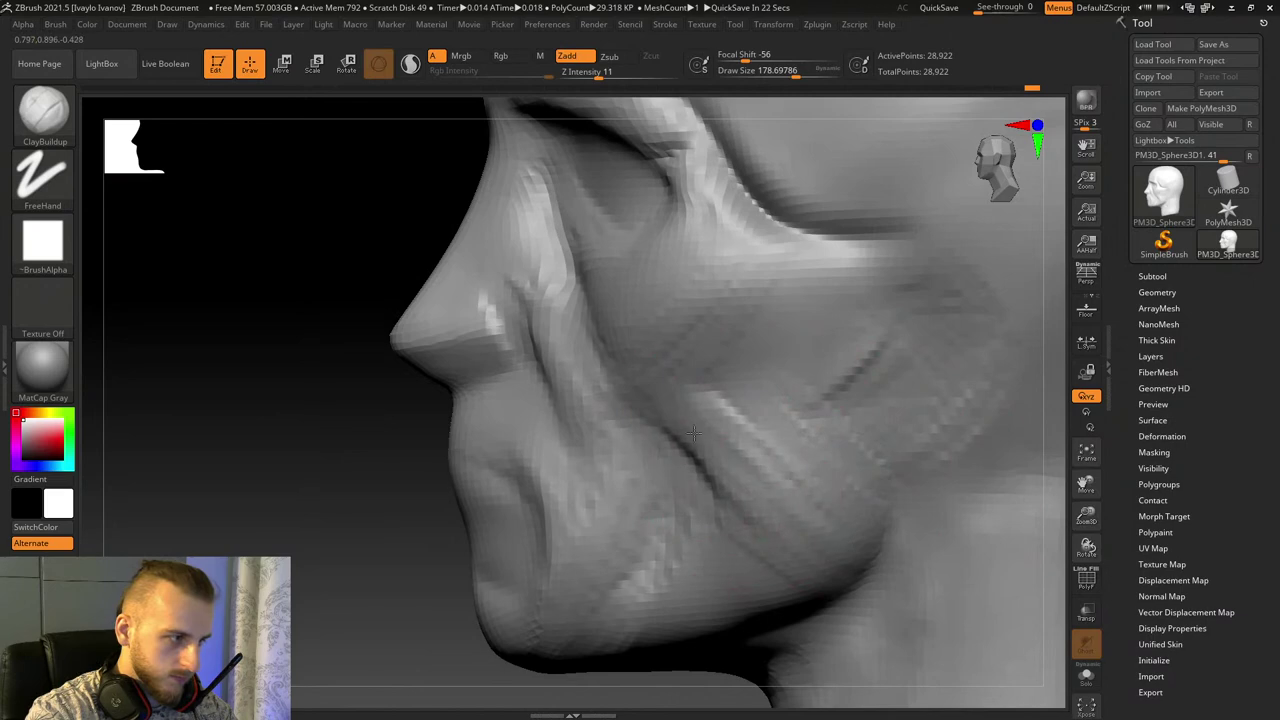
drag(712, 440, 760, 505)
Step: Build up the ridge curving from the upper lip area around the mouth corner, and reduce the brush size to about 119
mouse_move(275, 490)
mouse_down()
mouse_move(564, 504)
mouse_move(474, 449)
mouse_move(556, 440)
mouse_up()
drag(820, 530, 1020, 532)
mouse_move(1080, 502)
mouse_down()
mouse_move(1085, 560)
mouse_move(1240, 450)
mouse_up()
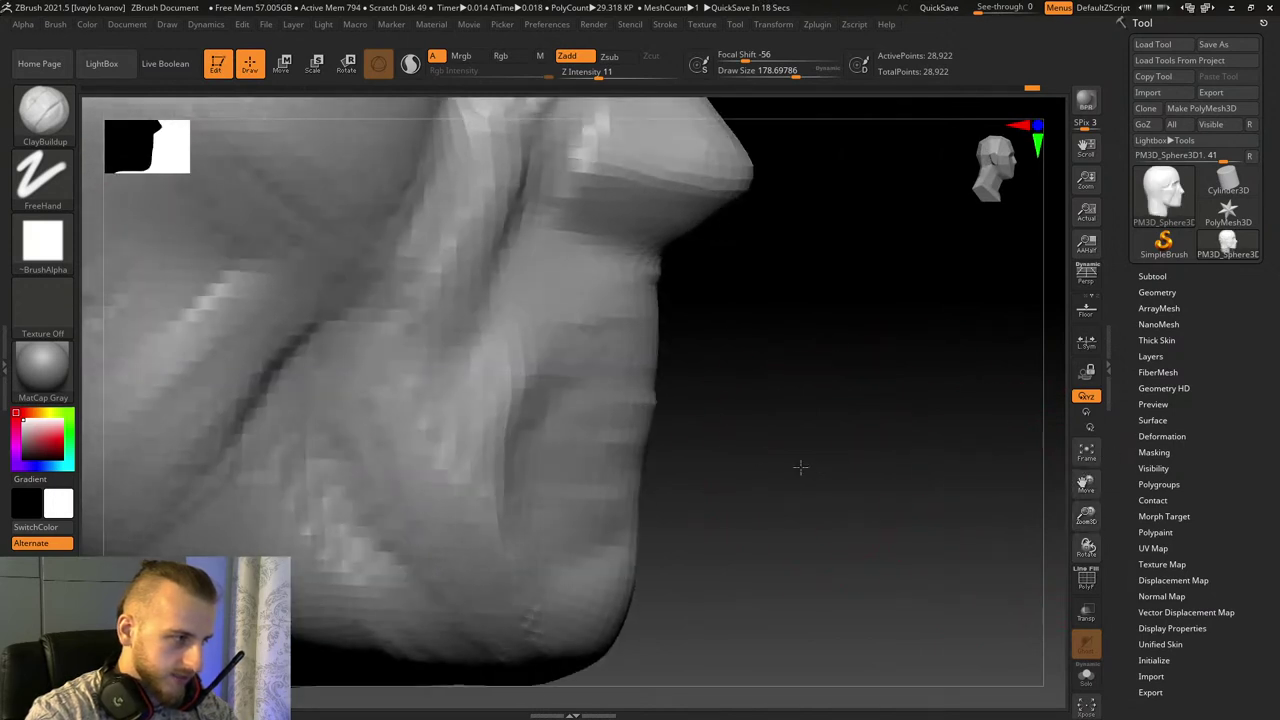
mouse_move(492, 392)
mouse_down()
mouse_move(569, 303)
mouse_move(553, 335)
mouse_move(690, 278)
mouse_move(529, 343)
mouse_up()
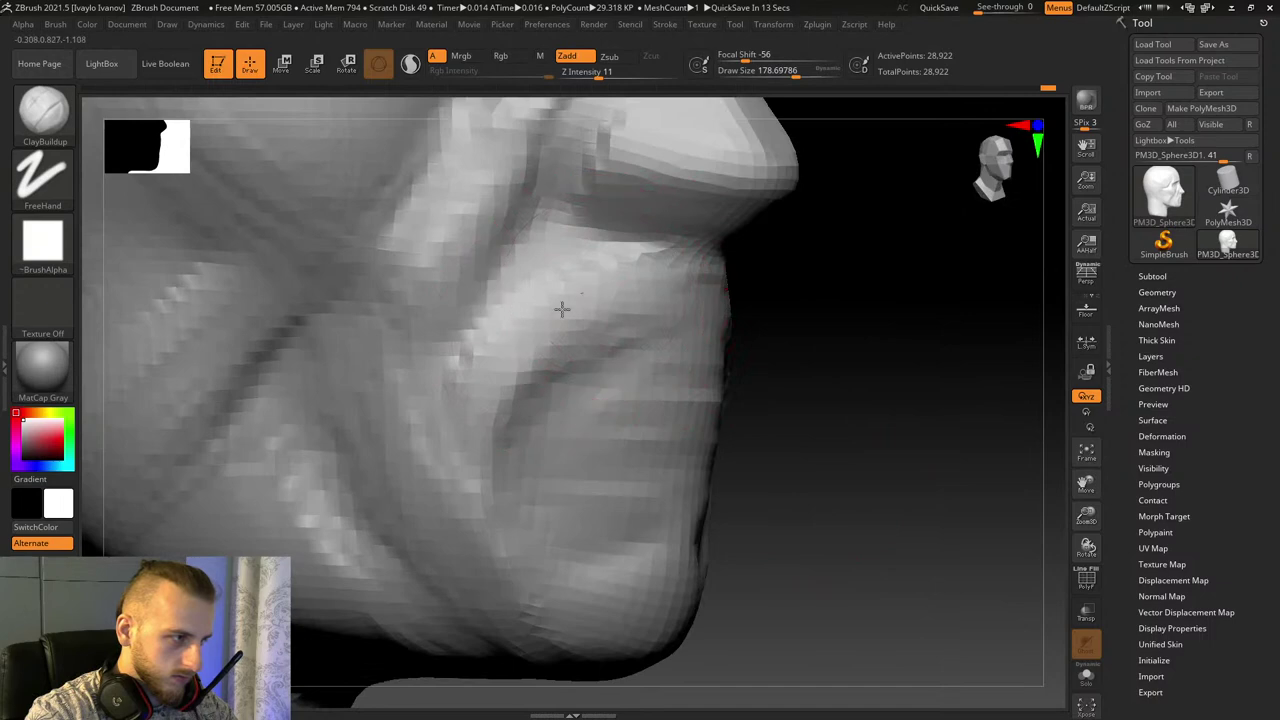
drag(838, 346, 843, 331)
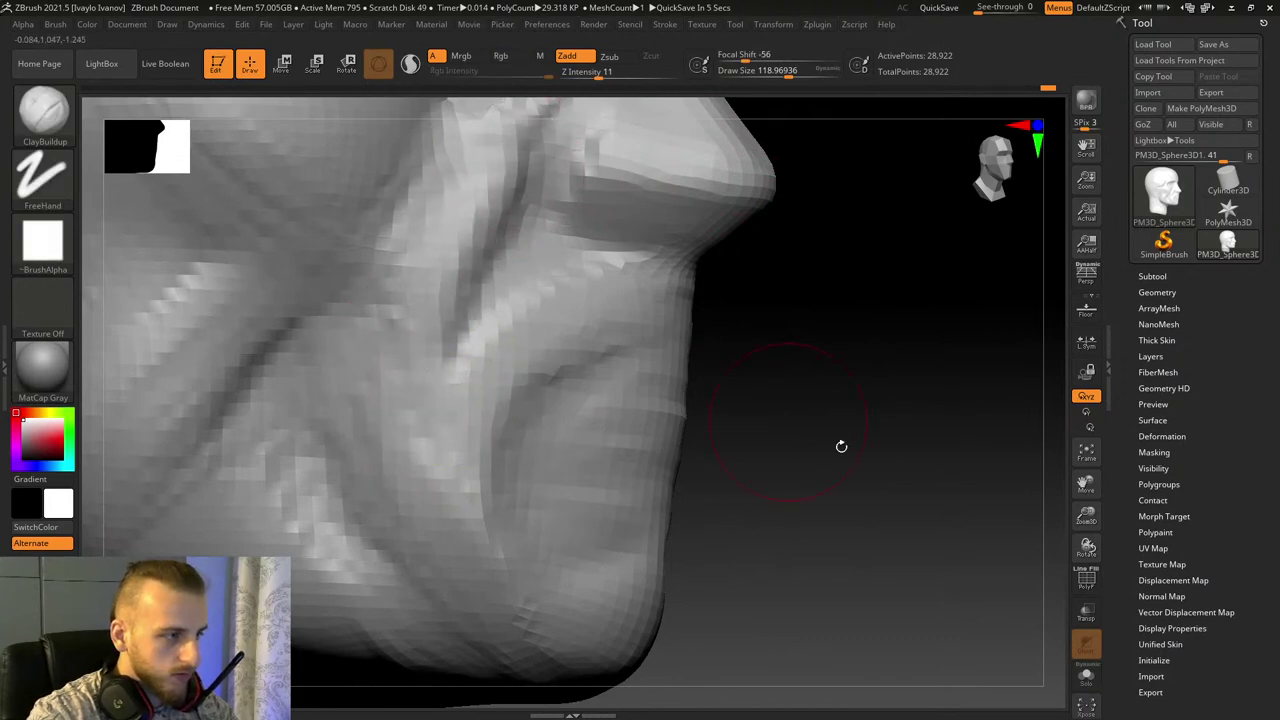
drag(841, 446, 676, 160)
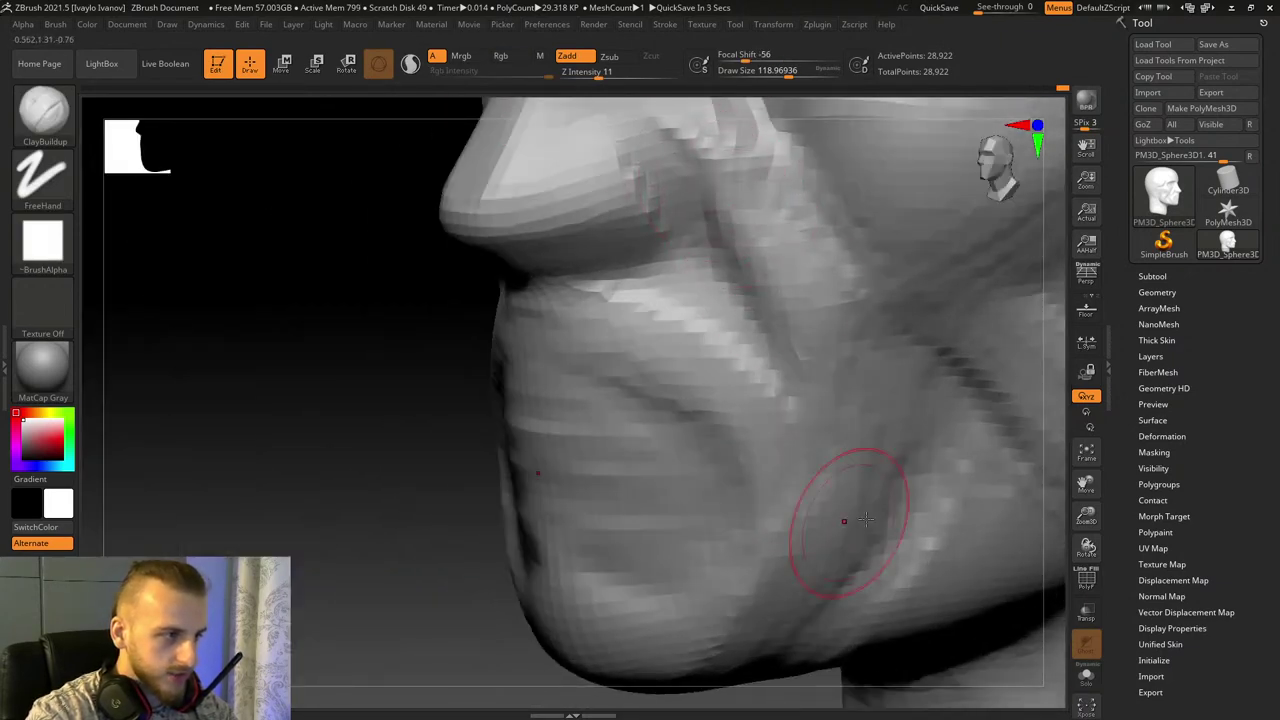
Step: Sculpt clay strokes above the upper lip and down the side of the mouth area toward the chin
mouse_move(1086, 514)
mouse_down()
mouse_move(1080, 489)
mouse_move(1098, 508)
mouse_up()
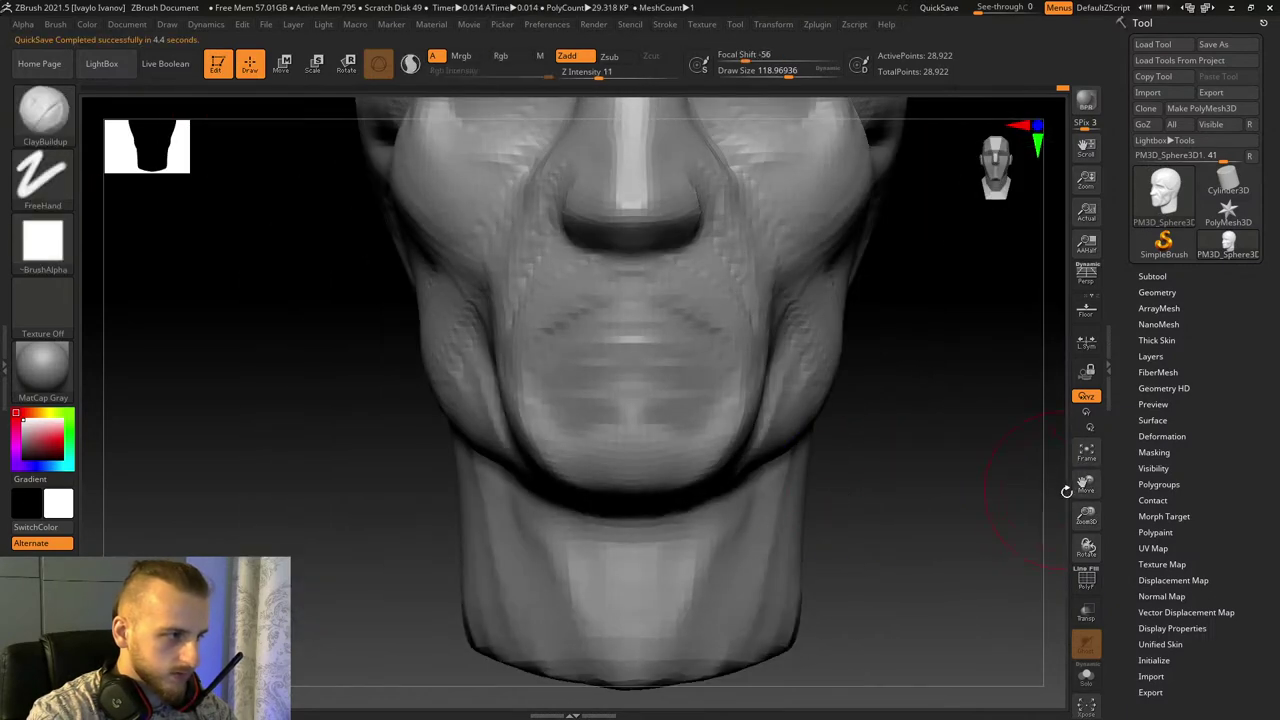
drag(1087, 515, 1096, 540)
drag(1087, 545, 1110, 530)
drag(665, 278, 580, 274)
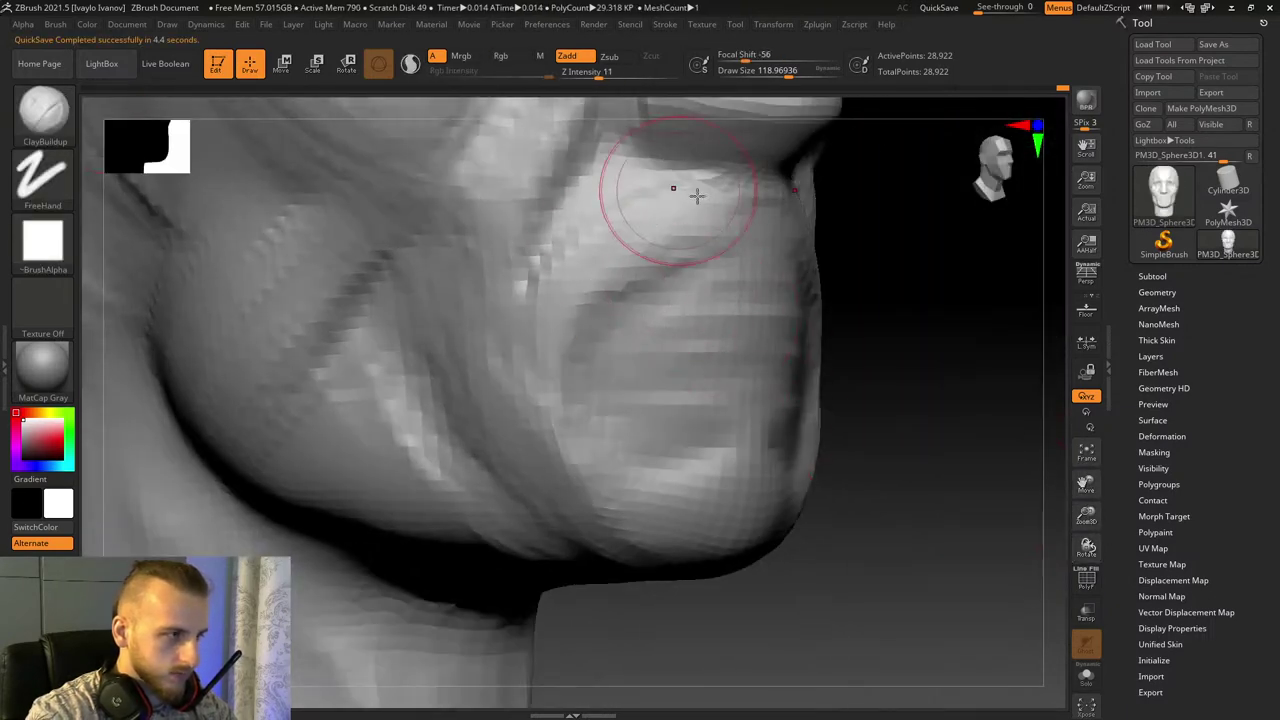
drag(697, 194, 540, 285)
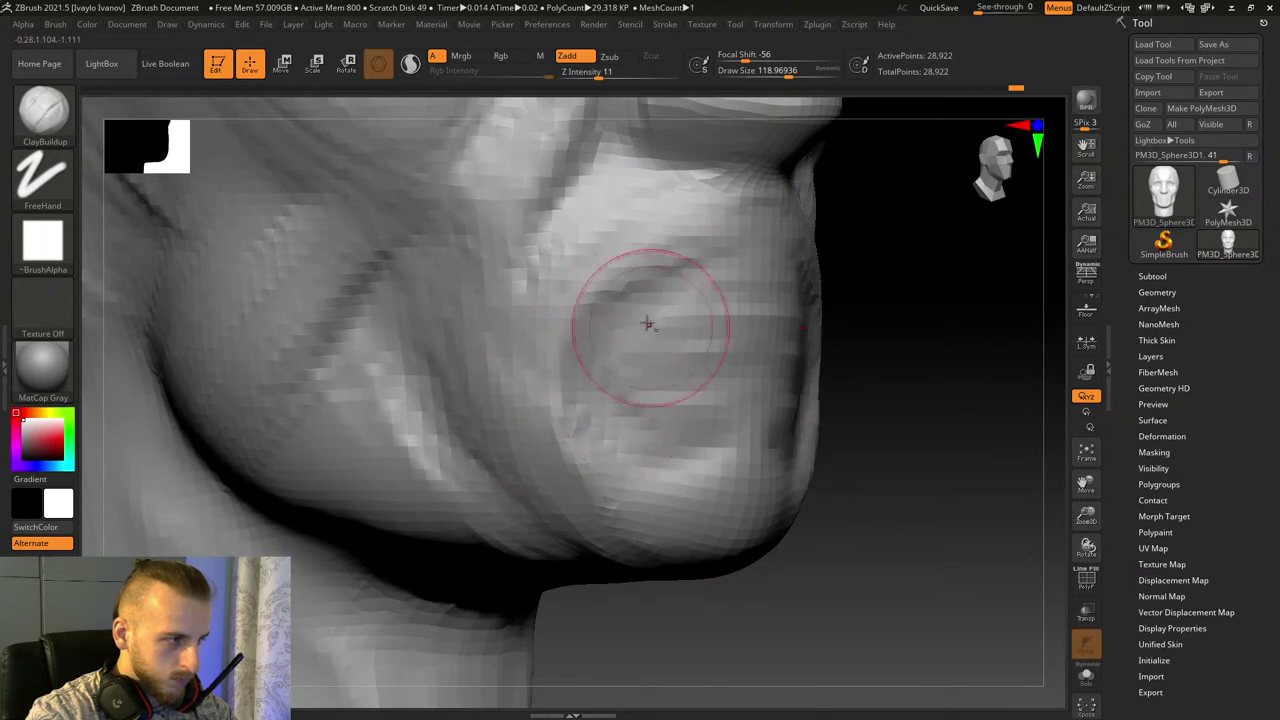
mouse_move(648, 323)
mouse_down()
mouse_move(610, 400)
mouse_move(657, 443)
mouse_up()
mouse_move(1000, 547)
mouse_down()
mouse_move(935, 551)
mouse_move(610, 307)
mouse_up()
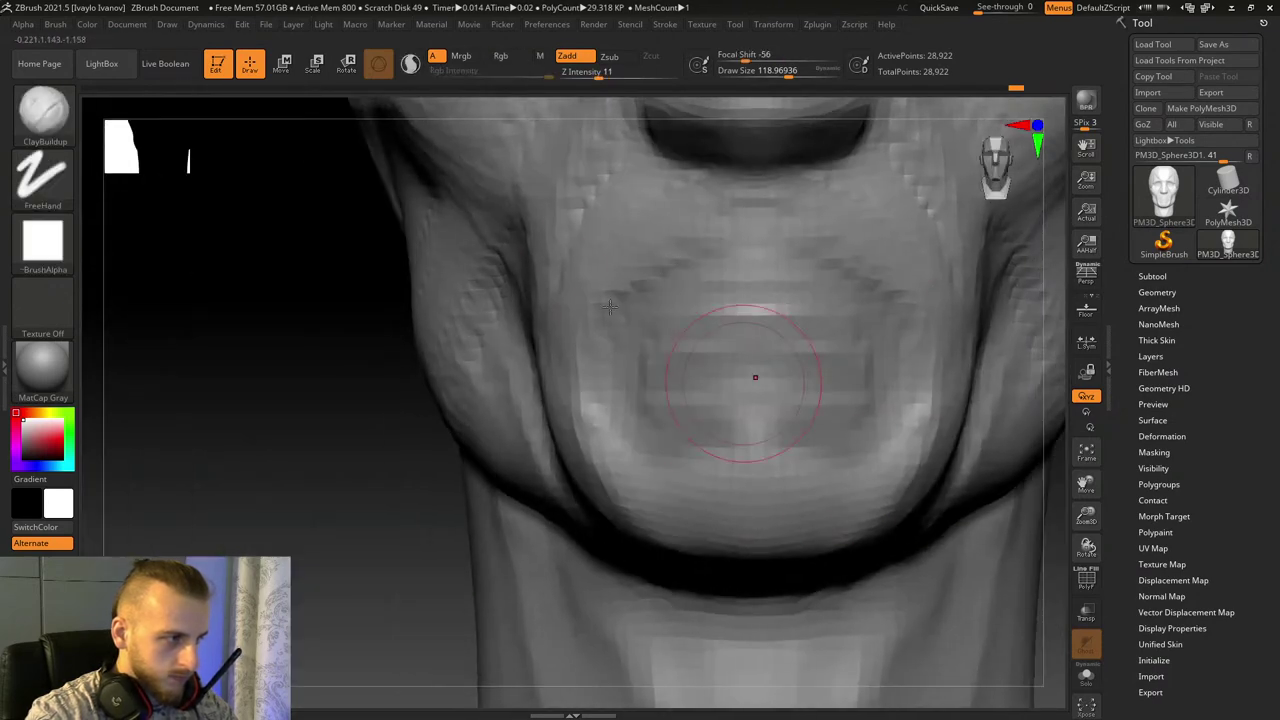
Step: Switch to the Move Topological brush at a size of about 212 and reshape the side of the mouth area
click(73, 127)
click(449, 127)
click(799, 75)
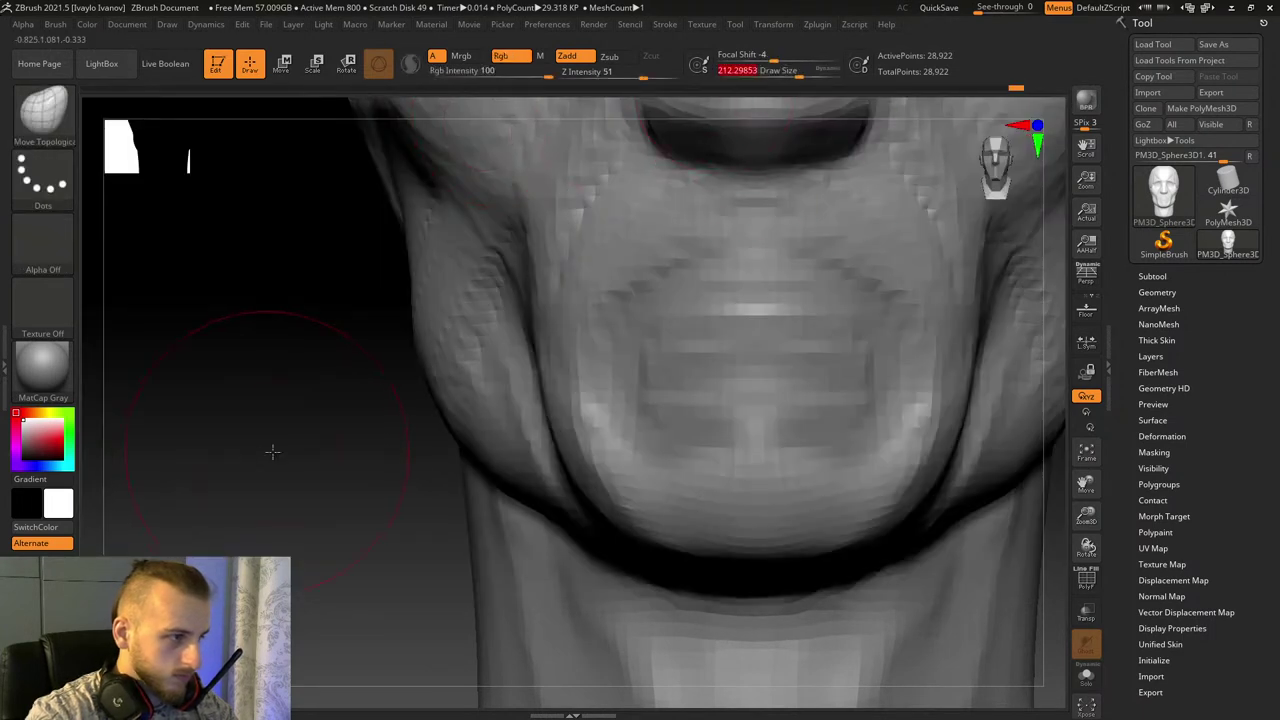
drag(272, 452, 440, 446)
drag(591, 377, 620, 363)
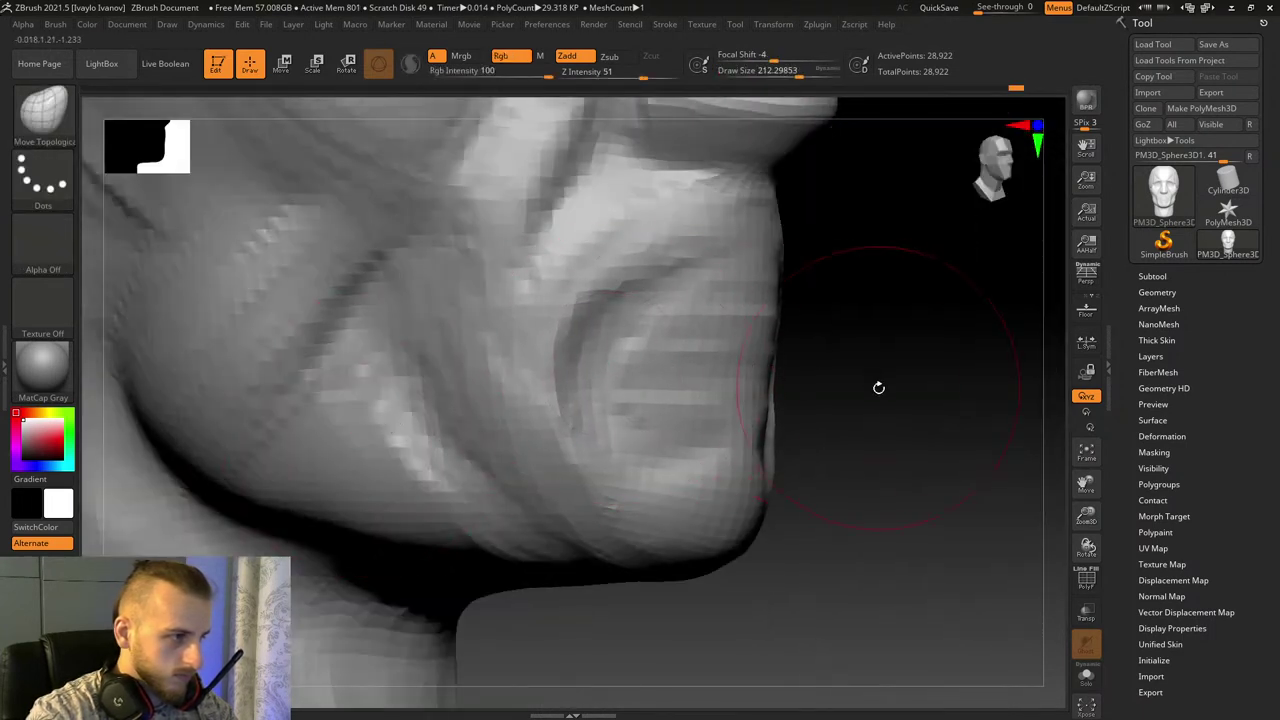
Step: Push and pull the cheek crease and the side of the chin into shape with the Move Topological brush
drag(879, 387, 657, 329)
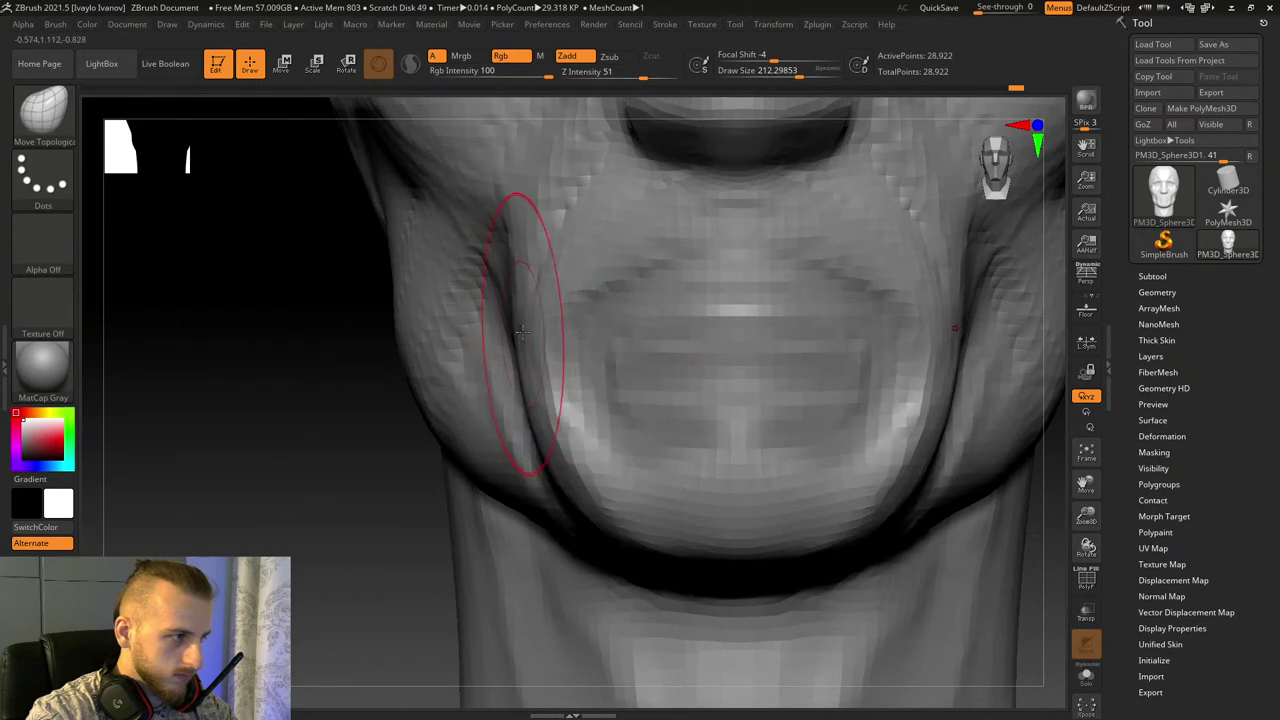
drag(345, 372, 423, 369)
drag(496, 338, 481, 308)
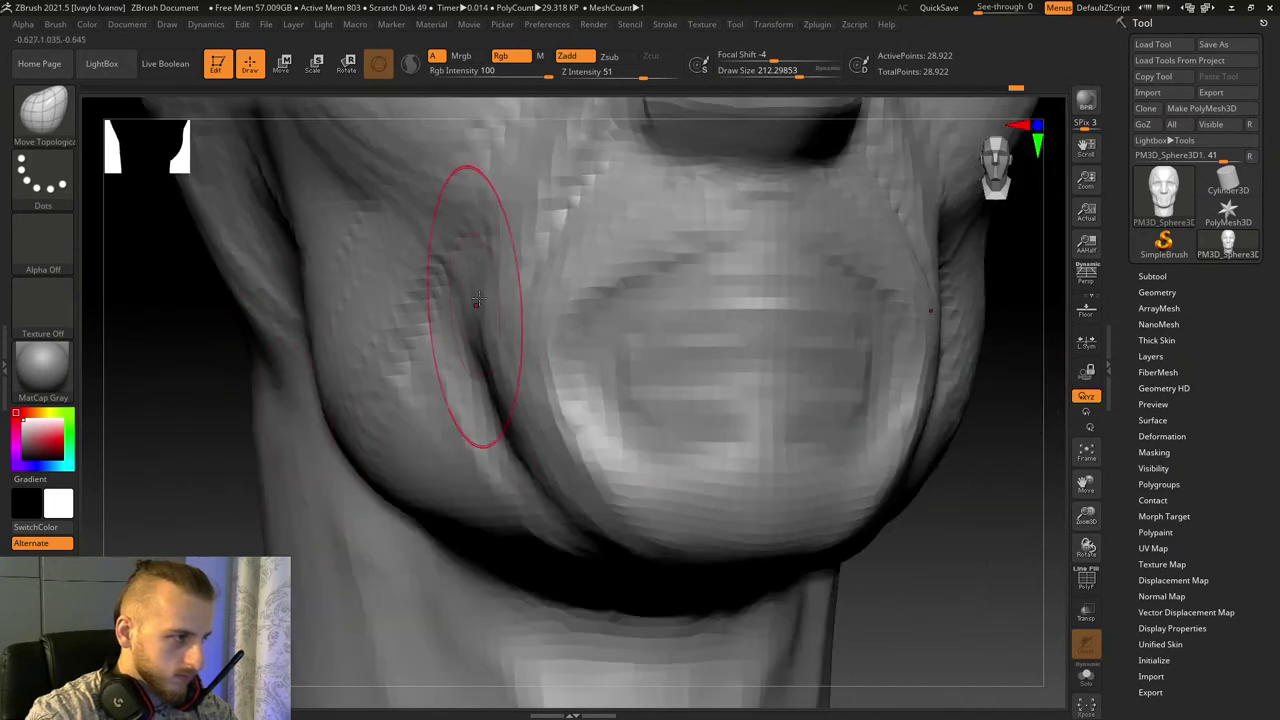
drag(452, 267, 461, 246)
mouse_move(176, 402)
mouse_down()
mouse_move(514, 309)
mouse_move(420, 290)
mouse_move(391, 265)
mouse_up()
drag(578, 519, 557, 515)
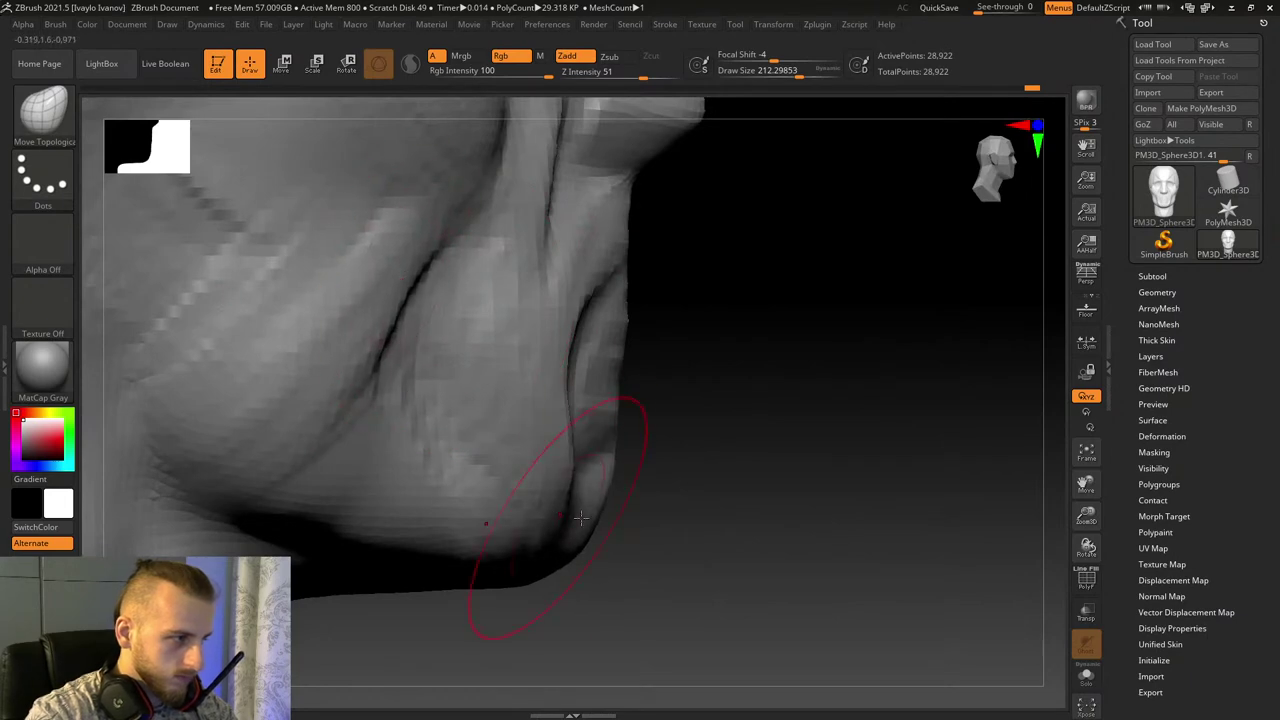
drag(678, 584, 540, 545)
Step: Switch to the ClayBuildup brush at a size of about 139 and fill the hollow between the jaw muscle and mouth band
click(62, 118)
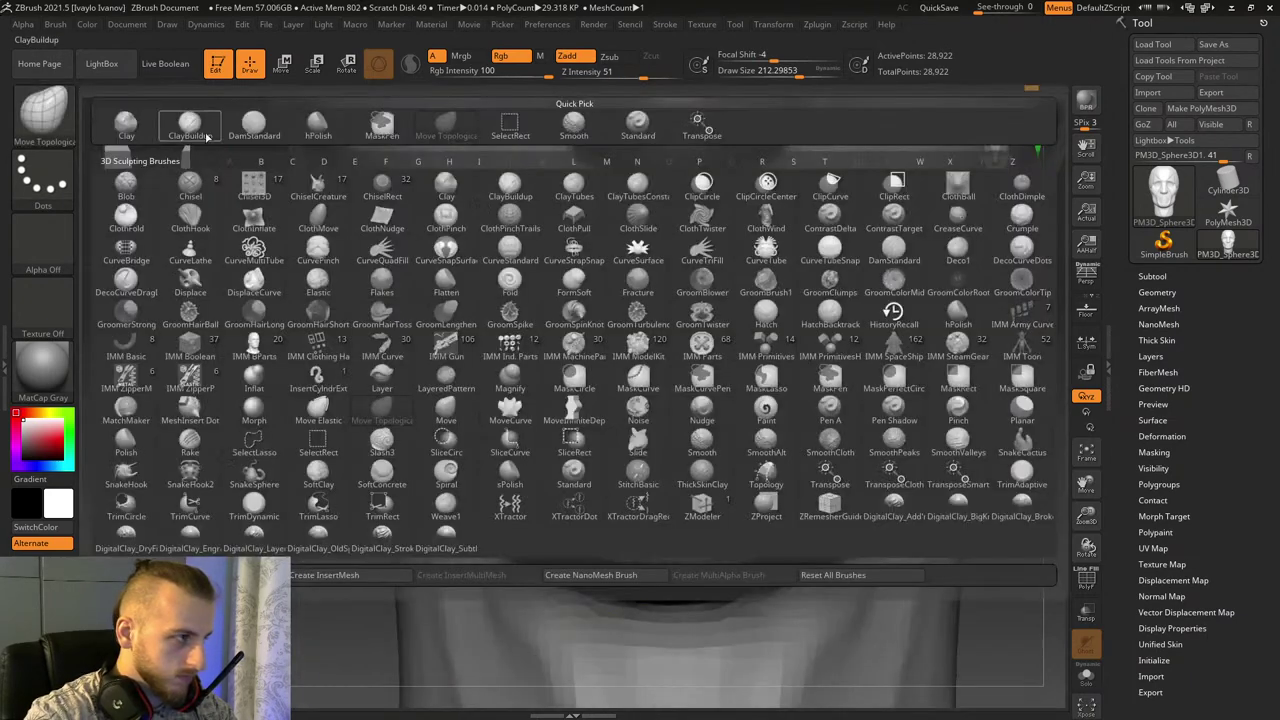
click(204, 135)
drag(112, 394, 329, 386)
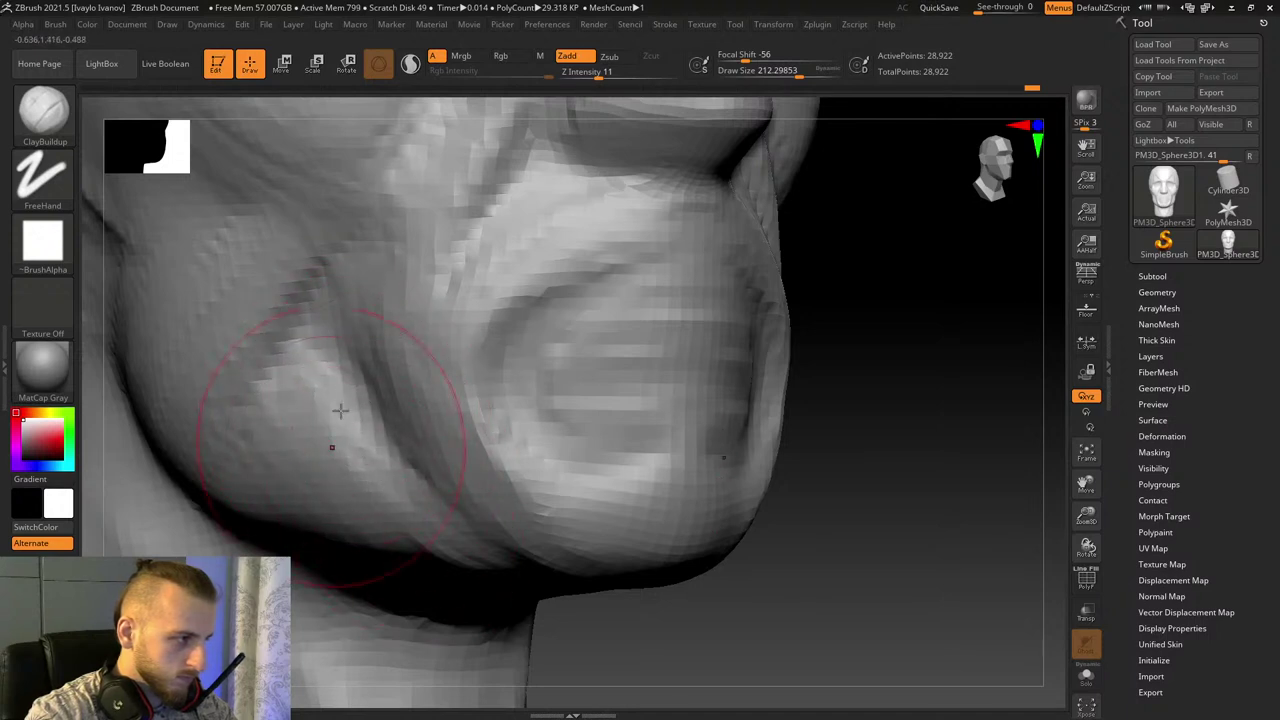
drag(800, 76, 791, 76)
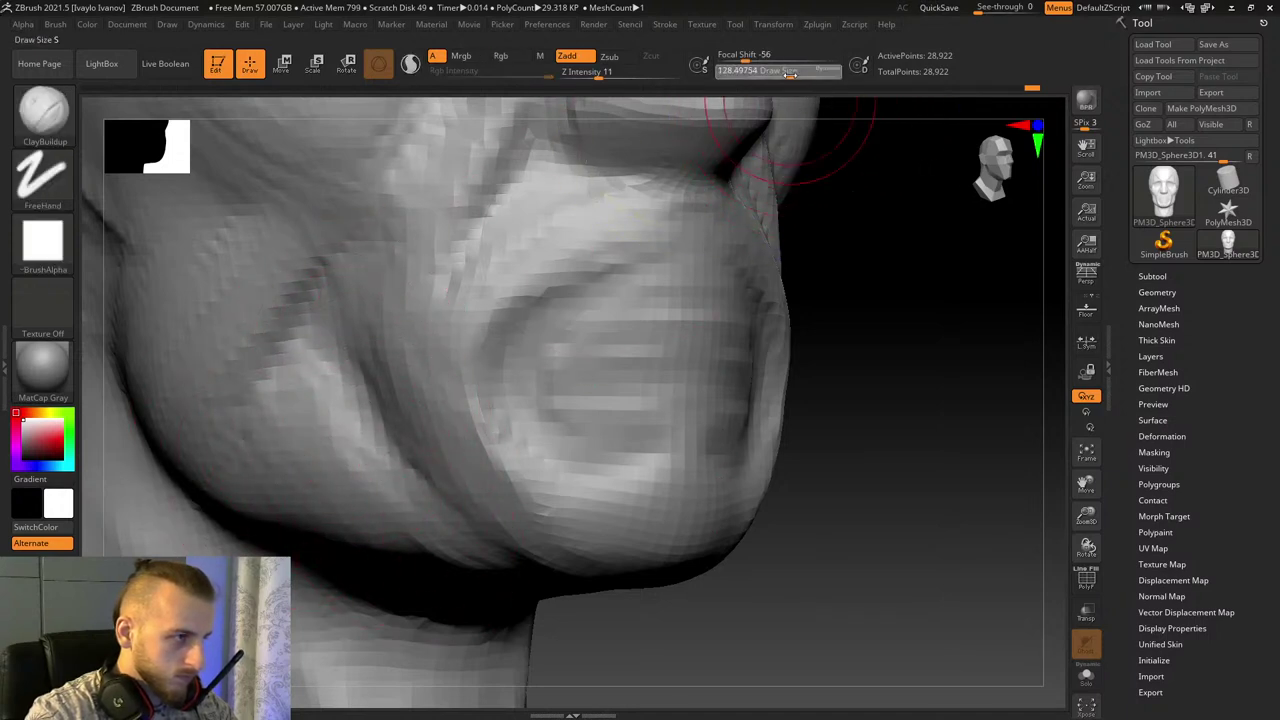
mouse_move(322, 378)
mouse_down()
mouse_move(327, 335)
mouse_move(311, 433)
mouse_up()
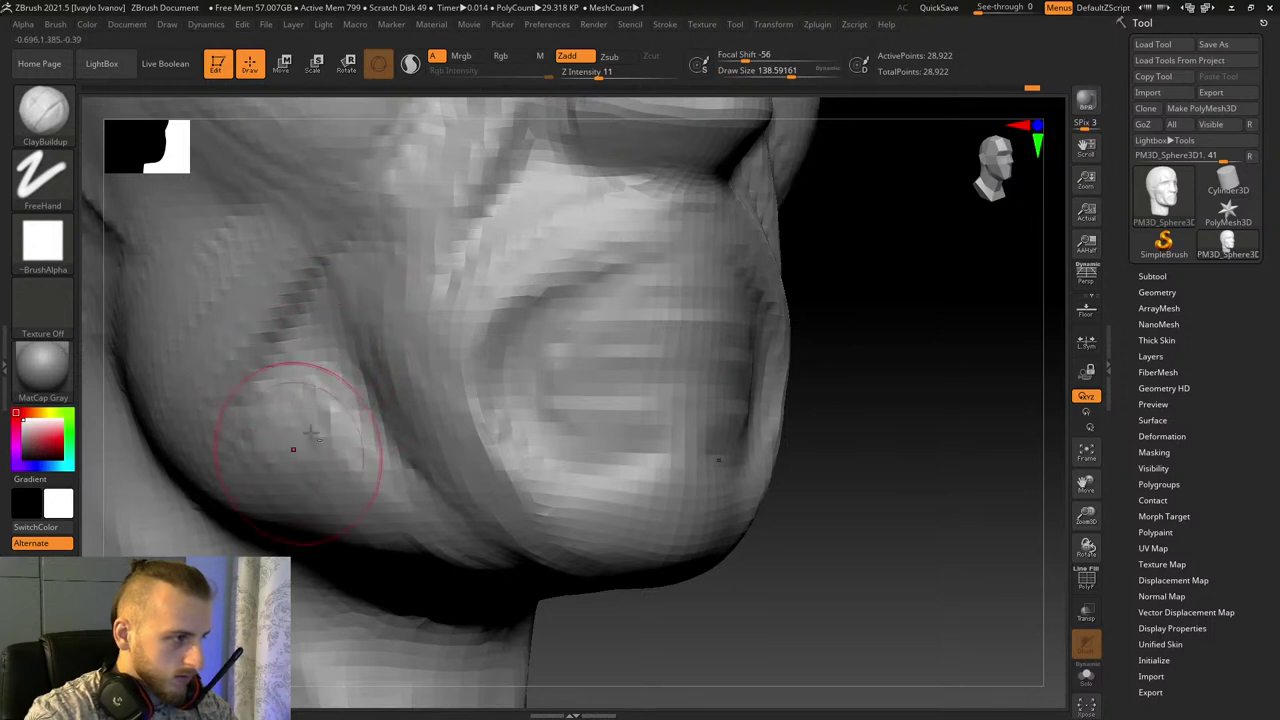
drag(425, 567, 397, 465)
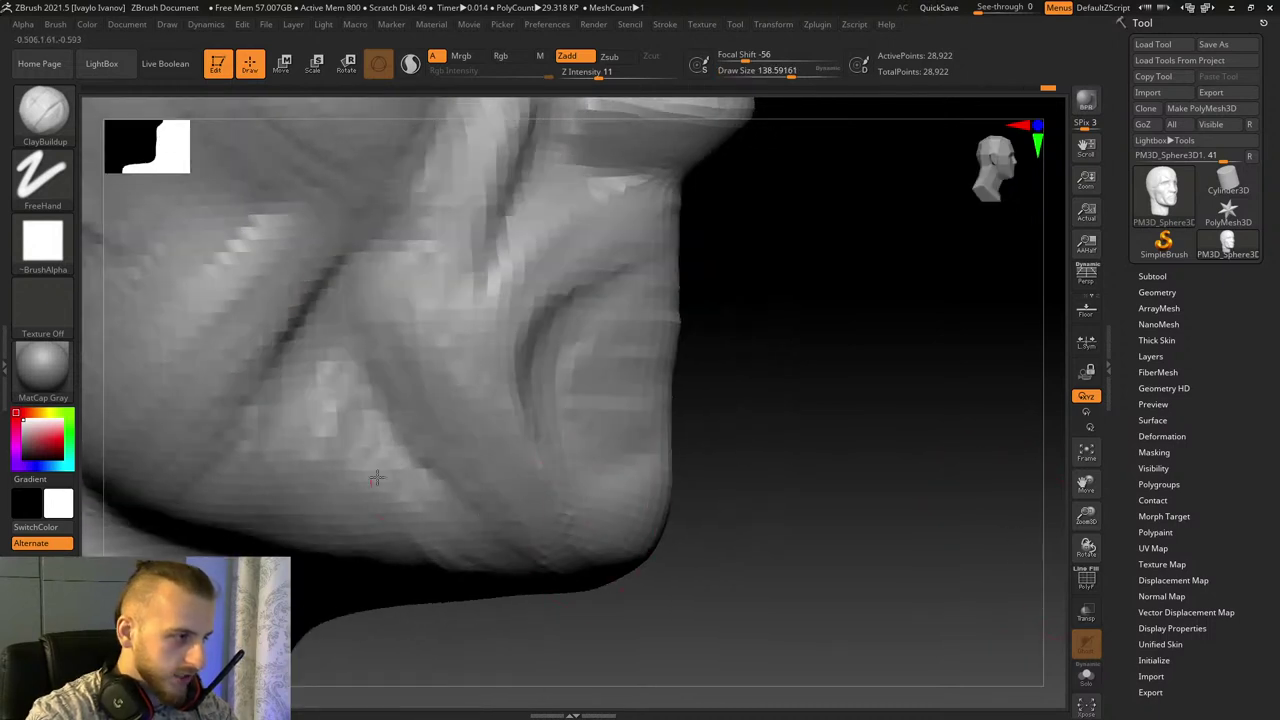
drag(740, 604, 443, 471)
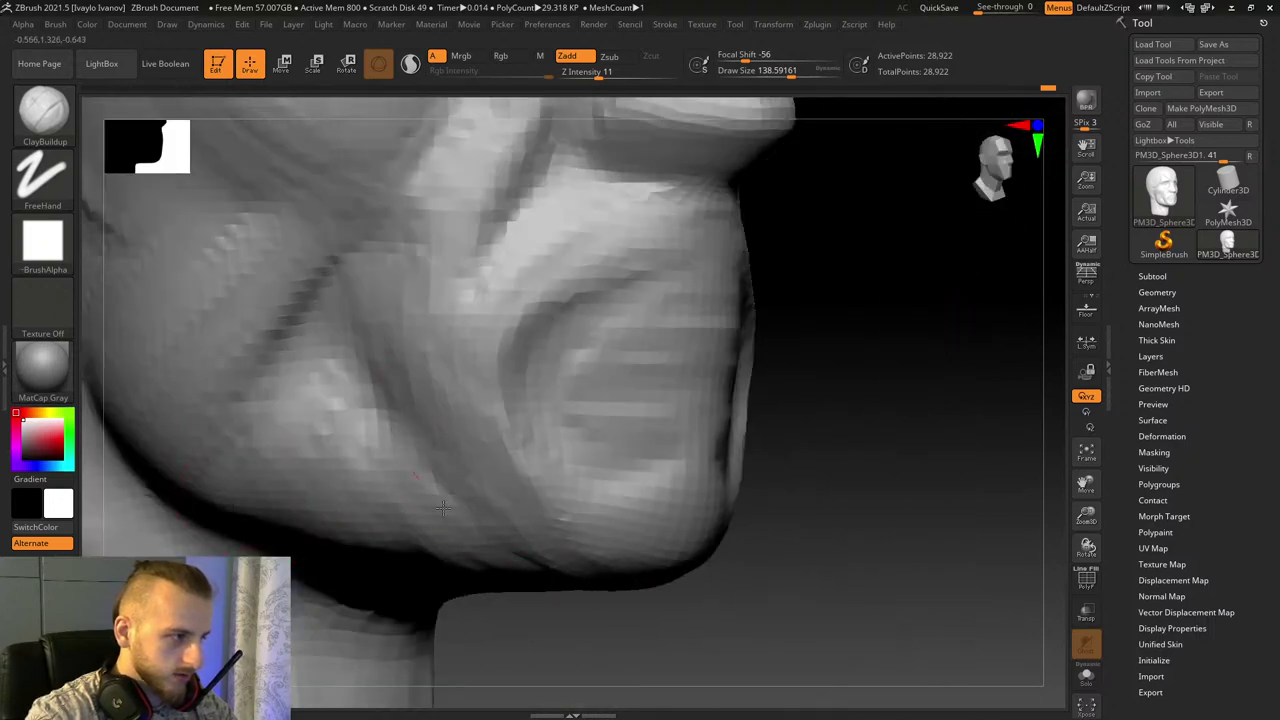
Step: Add ClayBuildup strokes over the jaw muscle on the side of the cheek
drag(1088, 484, 1150, 490)
drag(1086, 516, 1057, 513)
drag(1000, 560, 945, 572)
drag(790, 598, 662, 572)
mouse_move(330, 444)
mouse_down()
mouse_move(535, 300)
mouse_move(481, 382)
mouse_up()
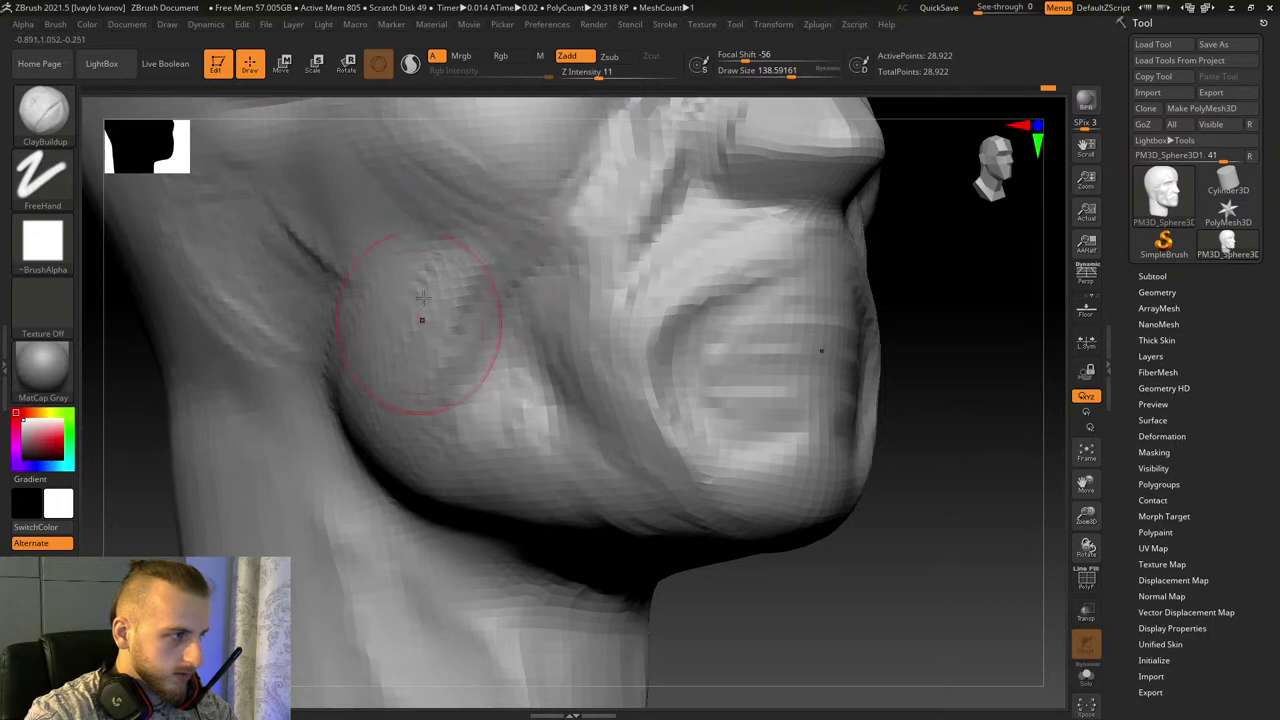
Step: Switch to the DamStandard brush and smooth the surface along the front edge of the jaw muscle
key(b)
key(d)
key(s)
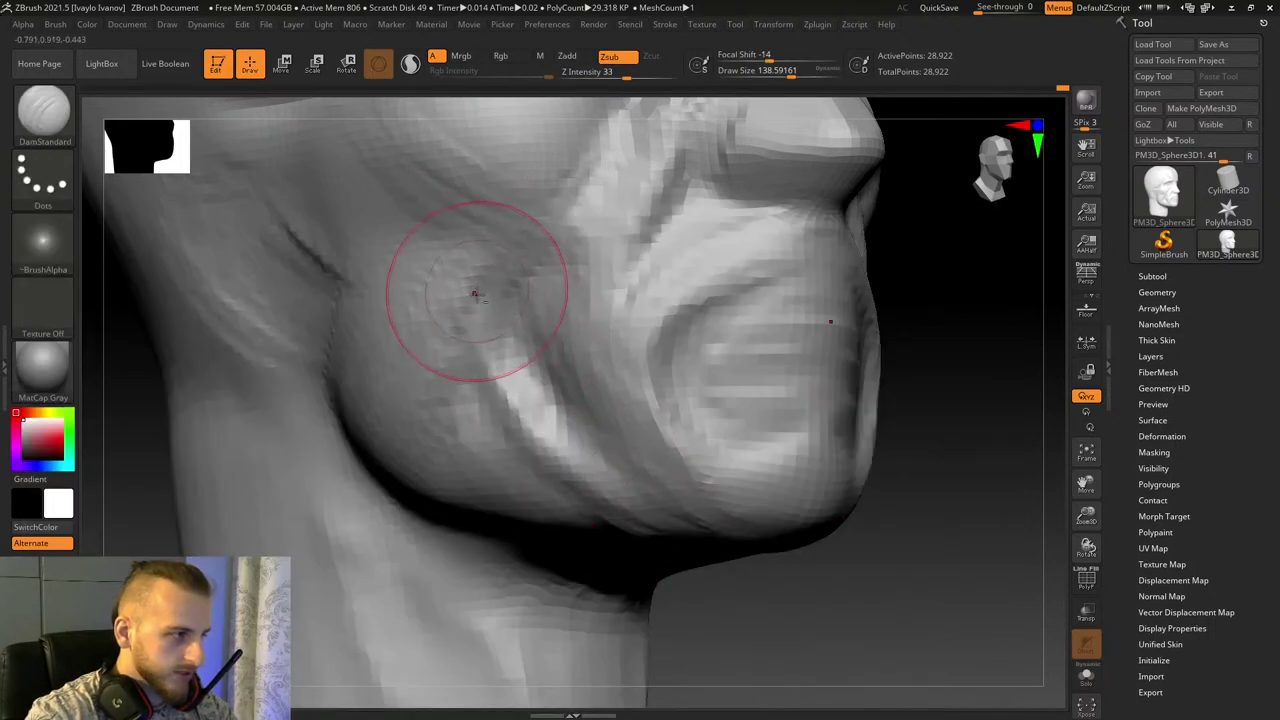
mouse_move(491, 318)
shift+mouse_down()
mouse_move(528, 366)
mouse_move(498, 372)
shift+mouse_up()
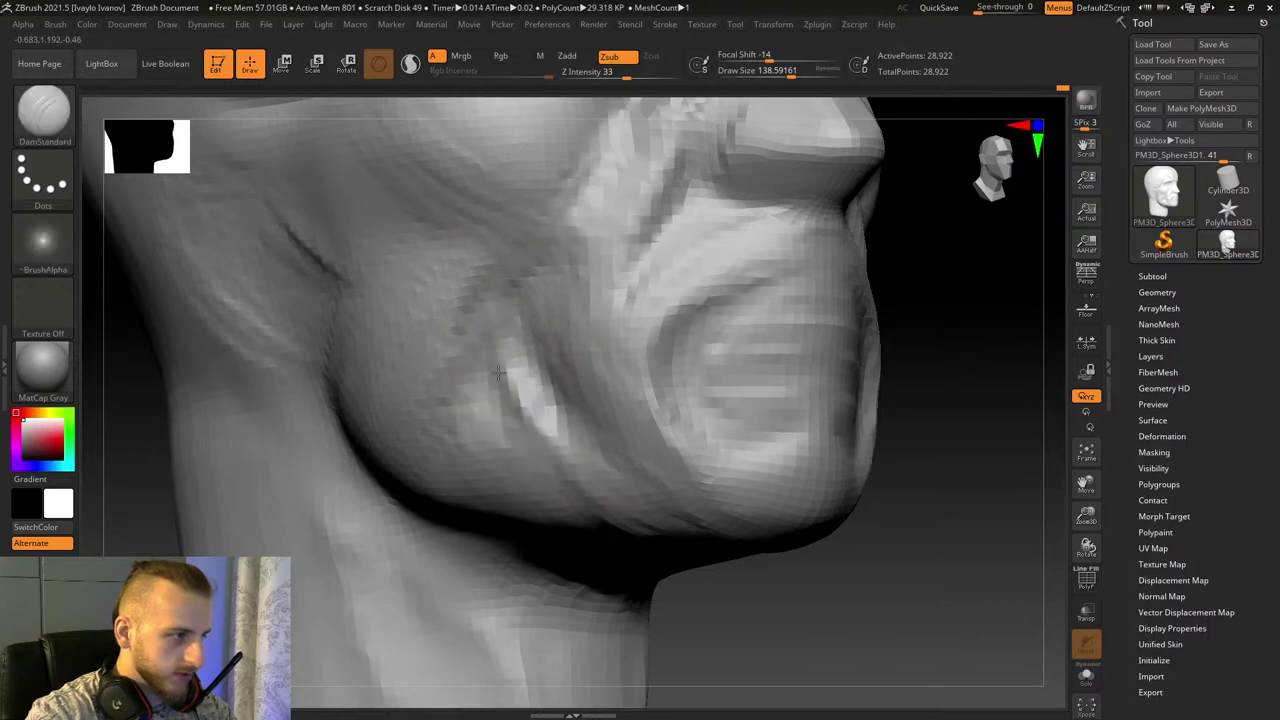
mouse_move(969, 533)
mouse_down()
mouse_move(1020, 517)
mouse_move(920, 420)
mouse_up()
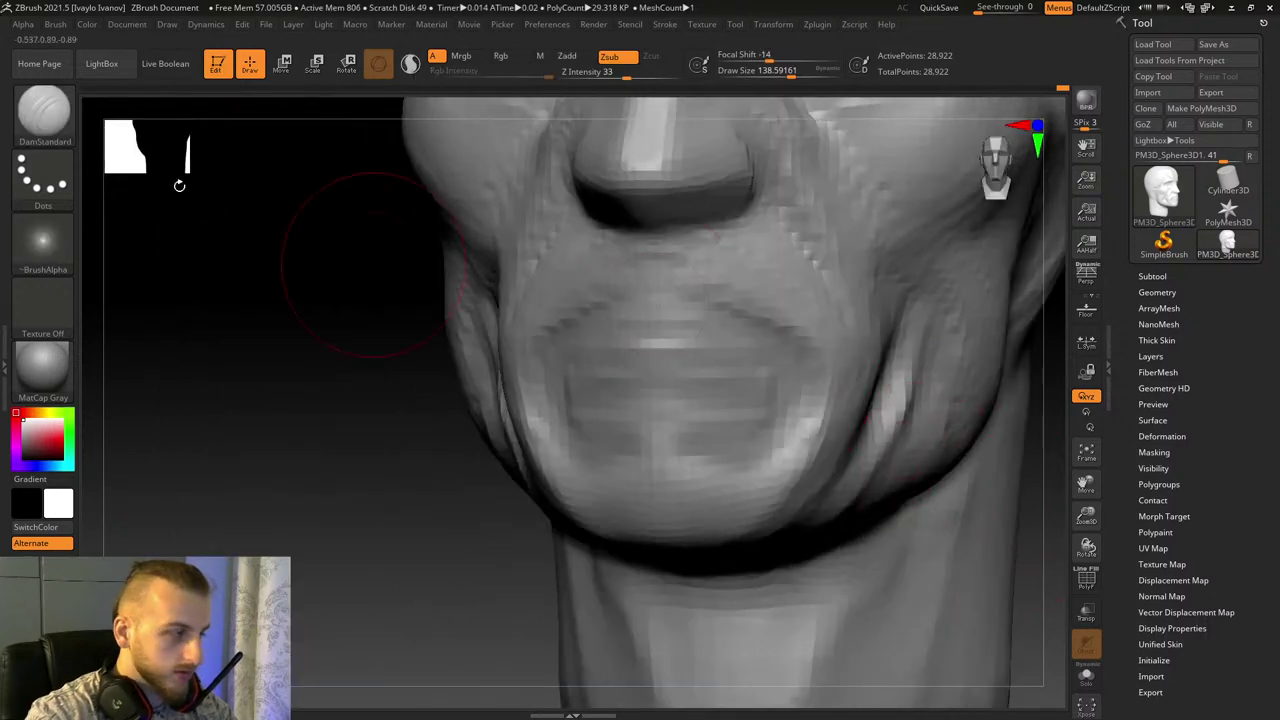
Step: Switch back to the ClayBuildup brush at a size of about 192 and build up the upper jaw muscle on the side of the cheek
key(b)
key(c)
key(b)
mouse_move(226, 306)
mouse_down()
mouse_move(480, 368)
mouse_move(518, 475)
mouse_move(545, 450)
mouse_up()
drag(822, 600, 580, 565)
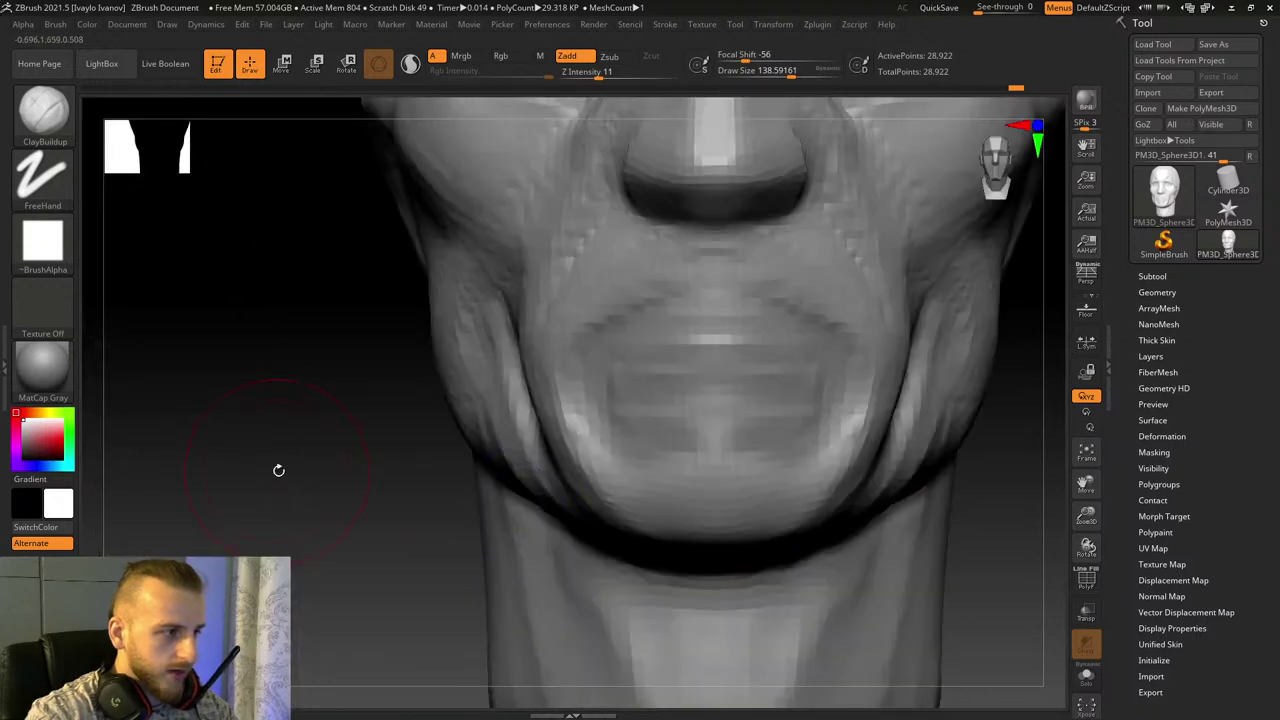
drag(277, 471, 400, 450)
drag(790, 77, 782, 77)
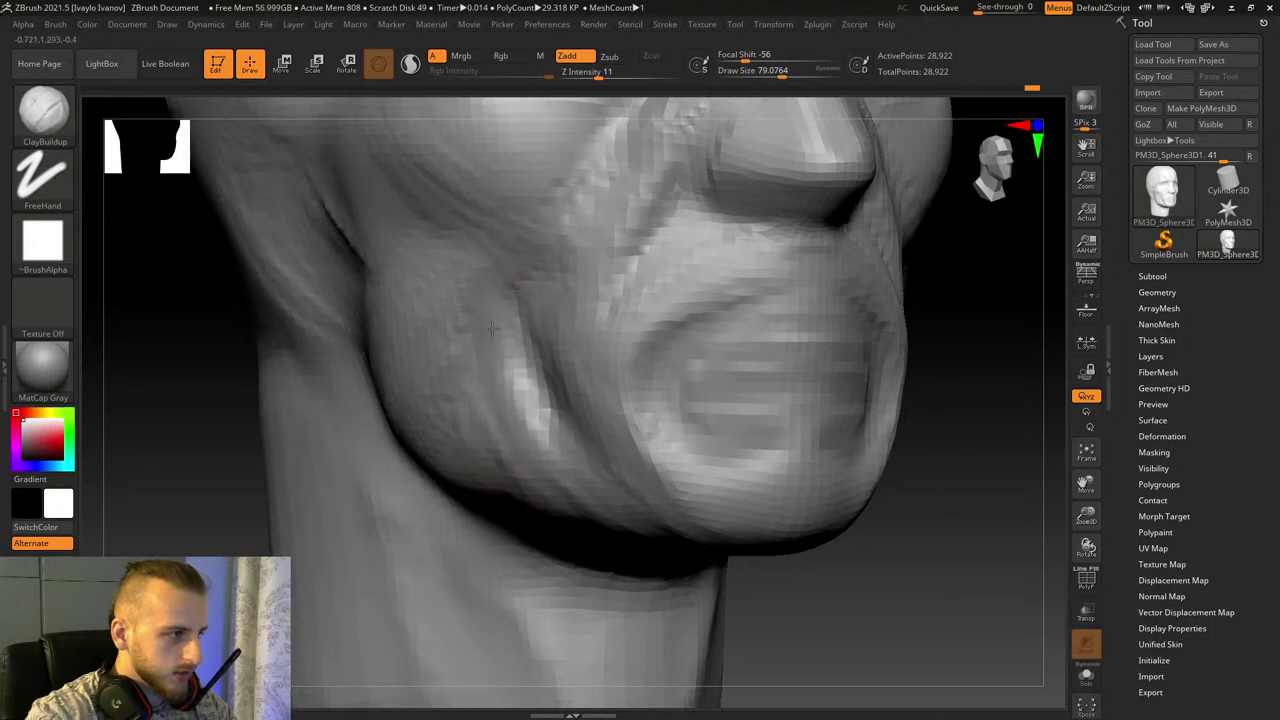
drag(172, 441, 420, 443)
mouse_move(1086, 517)
mouse_down()
mouse_move(1082, 488)
mouse_move(1138, 602)
mouse_up()
click(797, 76)
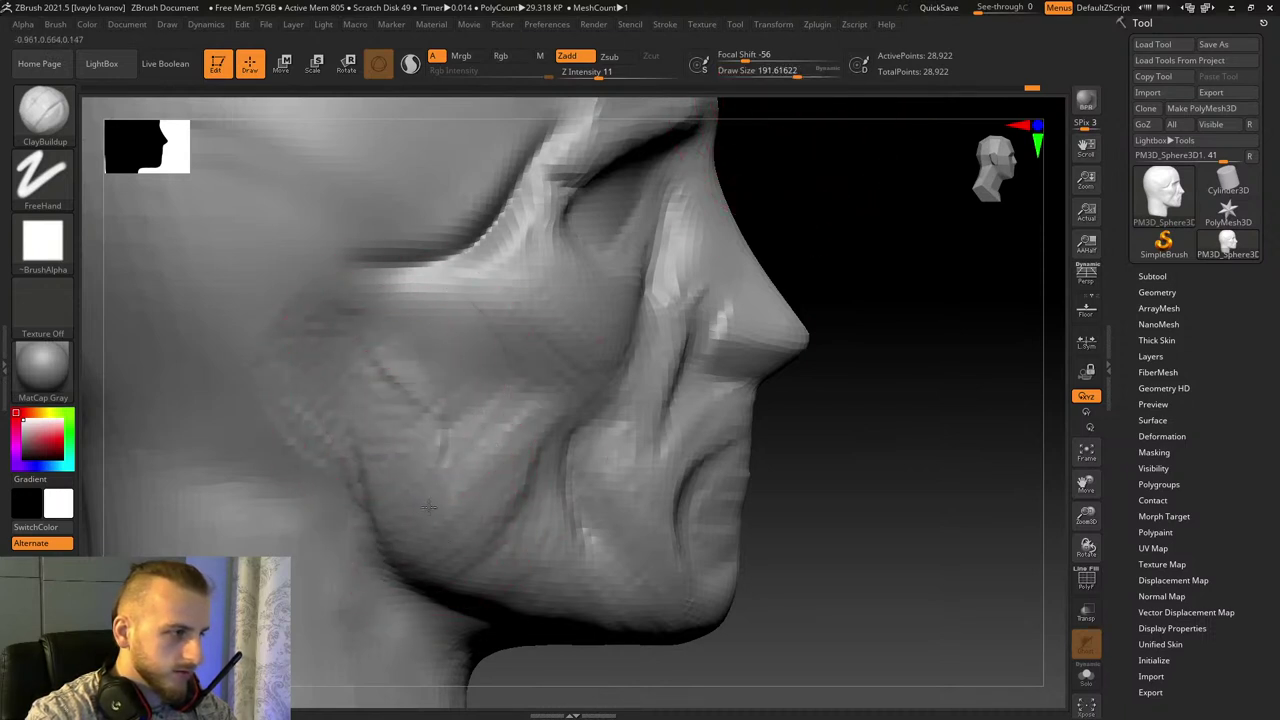
mouse_move(430, 422)
mouse_down()
mouse_move(469, 446)
mouse_move(495, 400)
mouse_move(445, 488)
mouse_move(463, 372)
mouse_move(507, 400)
mouse_move(475, 448)
mouse_up()
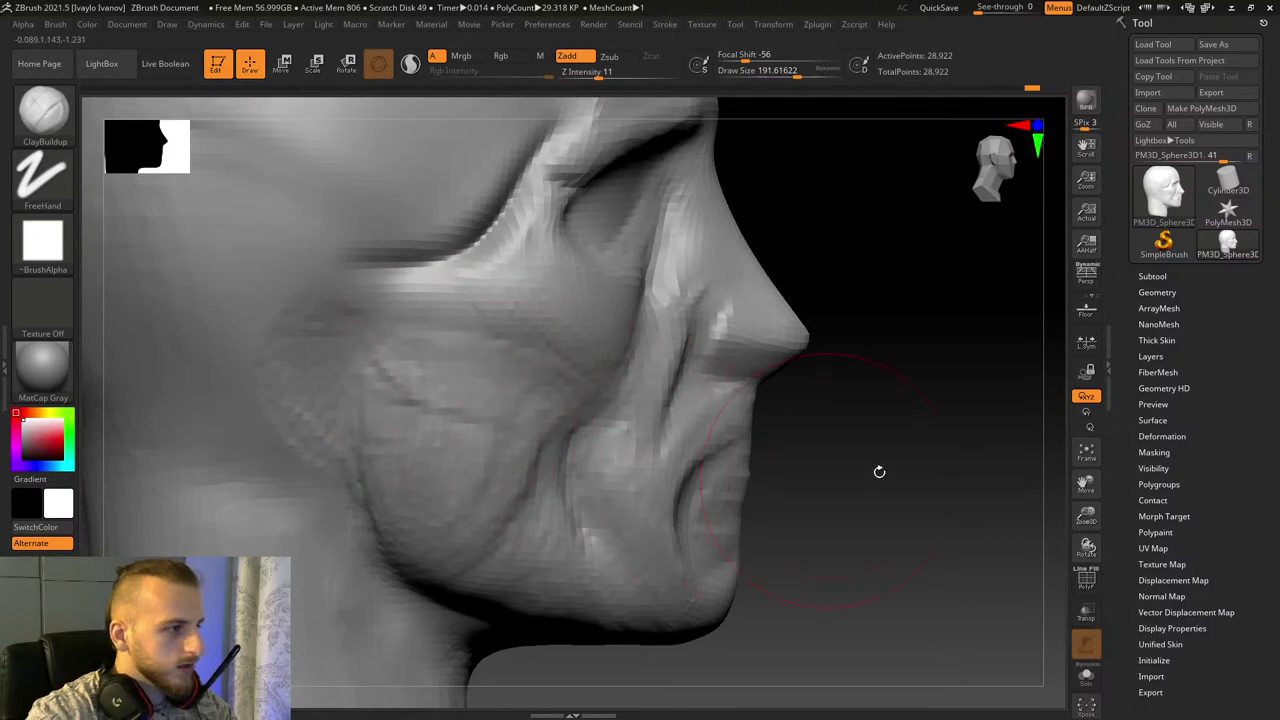
Step: Fill and even out the temple hollow behind the brow with broad ClayBuildup strokes
mouse_move(913, 484)
mouse_down()
mouse_move(850, 479)
mouse_move(838, 496)
mouse_up()
mouse_move(930, 531)
mouse_down()
mouse_move(954, 537)
mouse_move(984, 508)
mouse_up()
mouse_move(914, 560)
mouse_down()
mouse_move(1014, 565)
mouse_move(1086, 508)
mouse_move(1080, 480)
mouse_up()
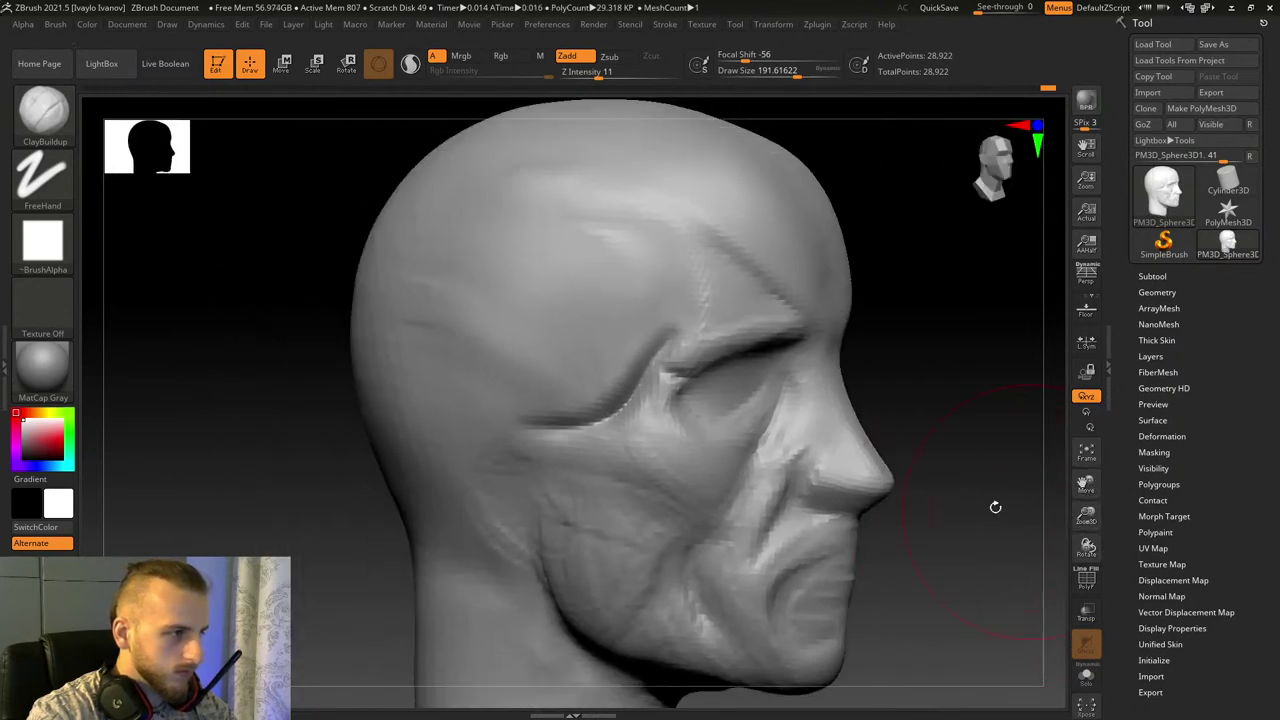
drag(994, 506, 1030, 506)
mouse_move(627, 357)
mouse_down()
mouse_move(640, 304)
mouse_move(603, 263)
mouse_move(648, 354)
mouse_up()
mouse_move(569, 274)
mouse_down()
mouse_move(600, 378)
mouse_move(619, 333)
mouse_move(522, 315)
mouse_move(583, 340)
mouse_up()
Step: Reduce the ClayBuildup size to about 86 and lay curved strokes along the temple's edge beside the forehead
drag(799, 73, 783, 74)
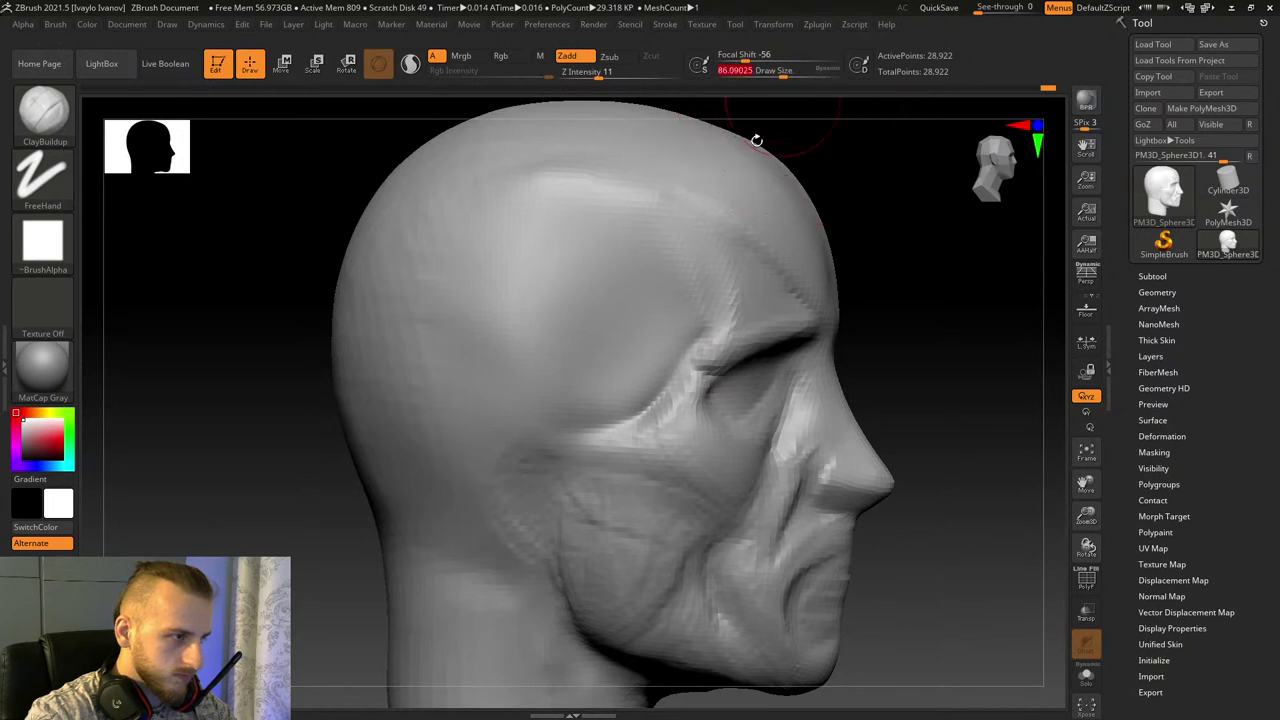
drag(553, 430, 688, 364)
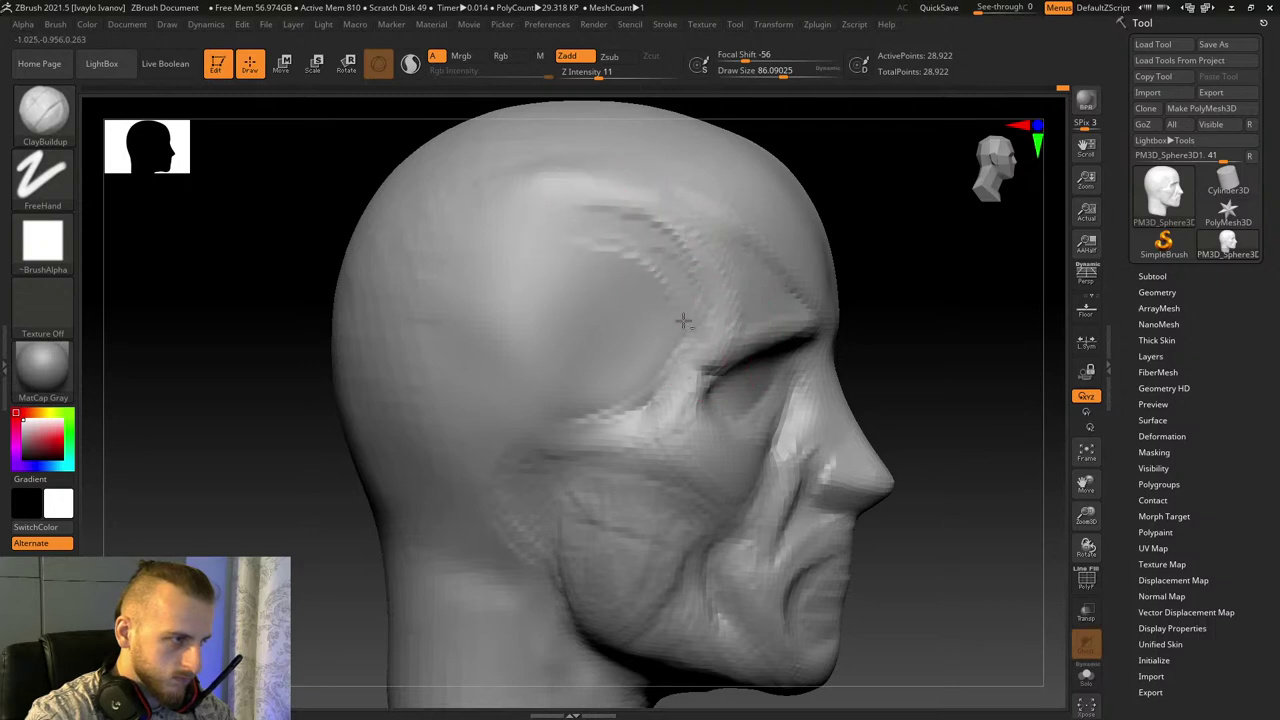
shift+drag(950, 264, 894, 271)
drag(1000, 205, 911, 150)
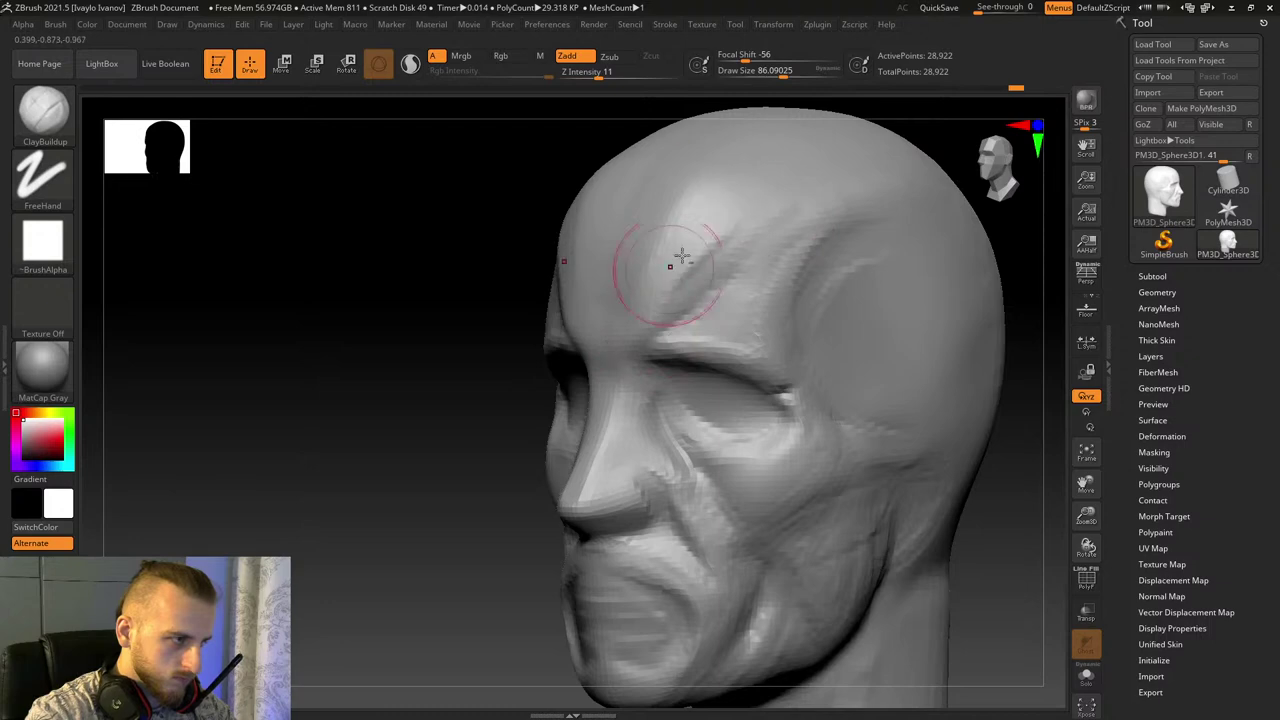
mouse_move(422, 333)
right_down()
mouse_move(580, 312)
mouse_move(529, 209)
right_up()
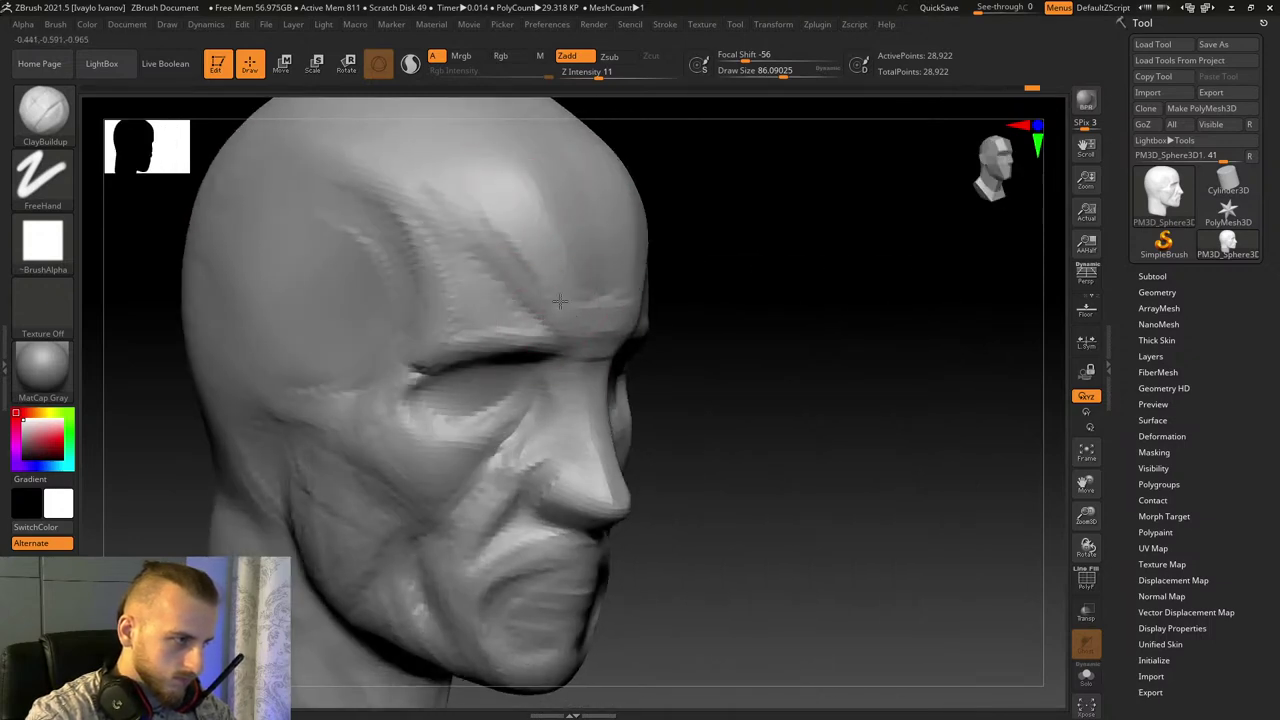
Step: Reduce the ClayBuildup size to about 37 and build a frown band across the lower forehead above the nose bridge
drag(1086, 517, 1094, 585)
shift+drag(1003, 500, 925, 470)
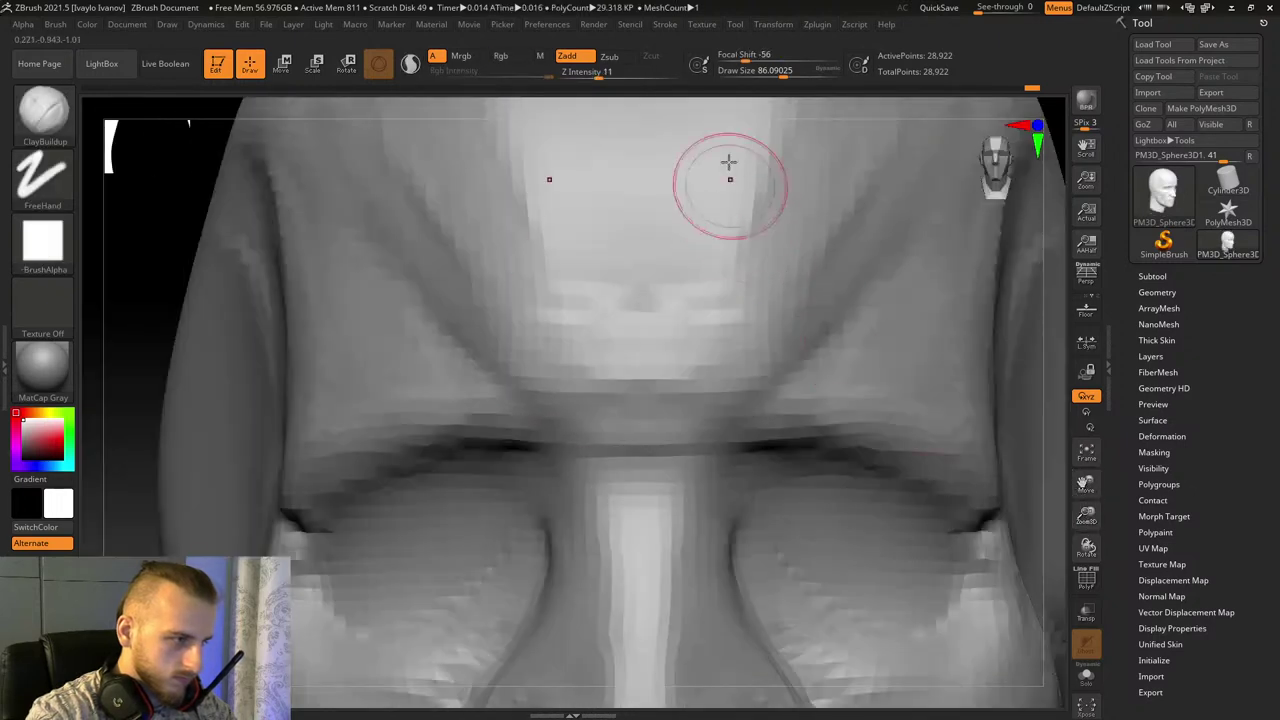
click(772, 72)
mouse_move(634, 388)
mouse_down()
mouse_move(730, 337)
mouse_move(828, 388)
mouse_up()
mouse_move(641, 392)
mouse_down()
mouse_move(706, 349)
mouse_move(738, 347)
mouse_up()
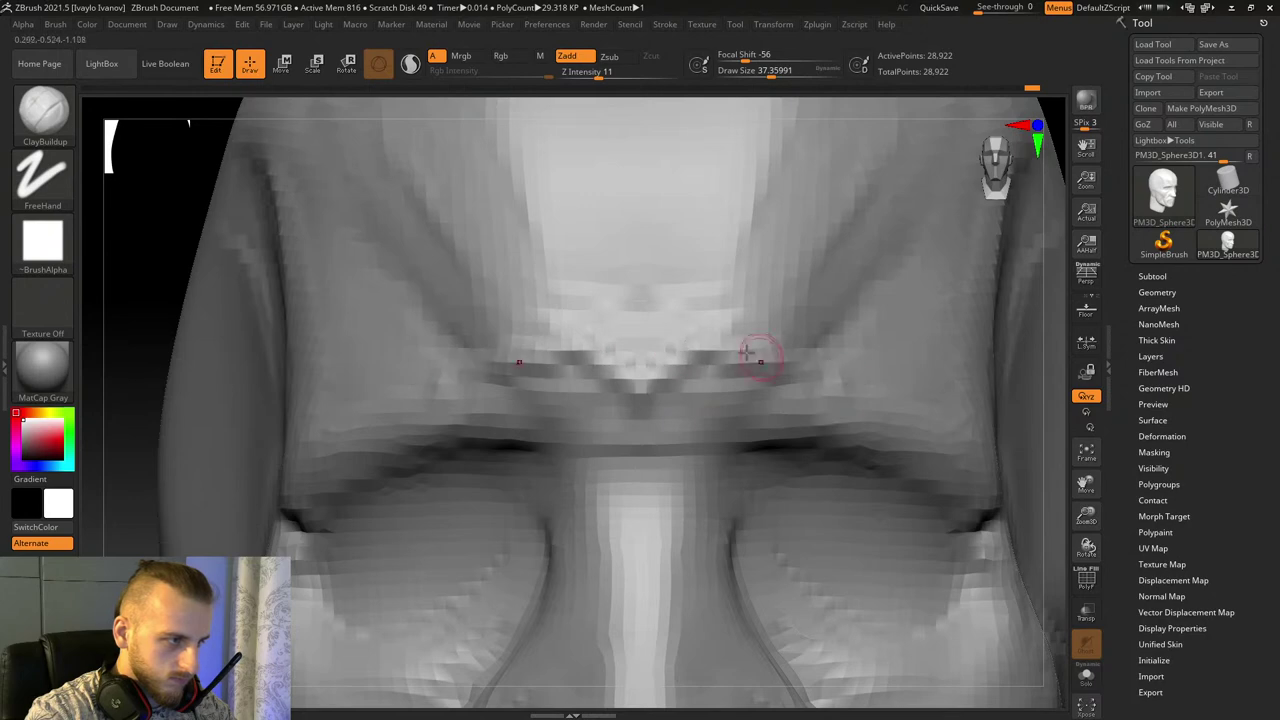
drag(560, 305, 720, 294)
drag(510, 300, 865, 335)
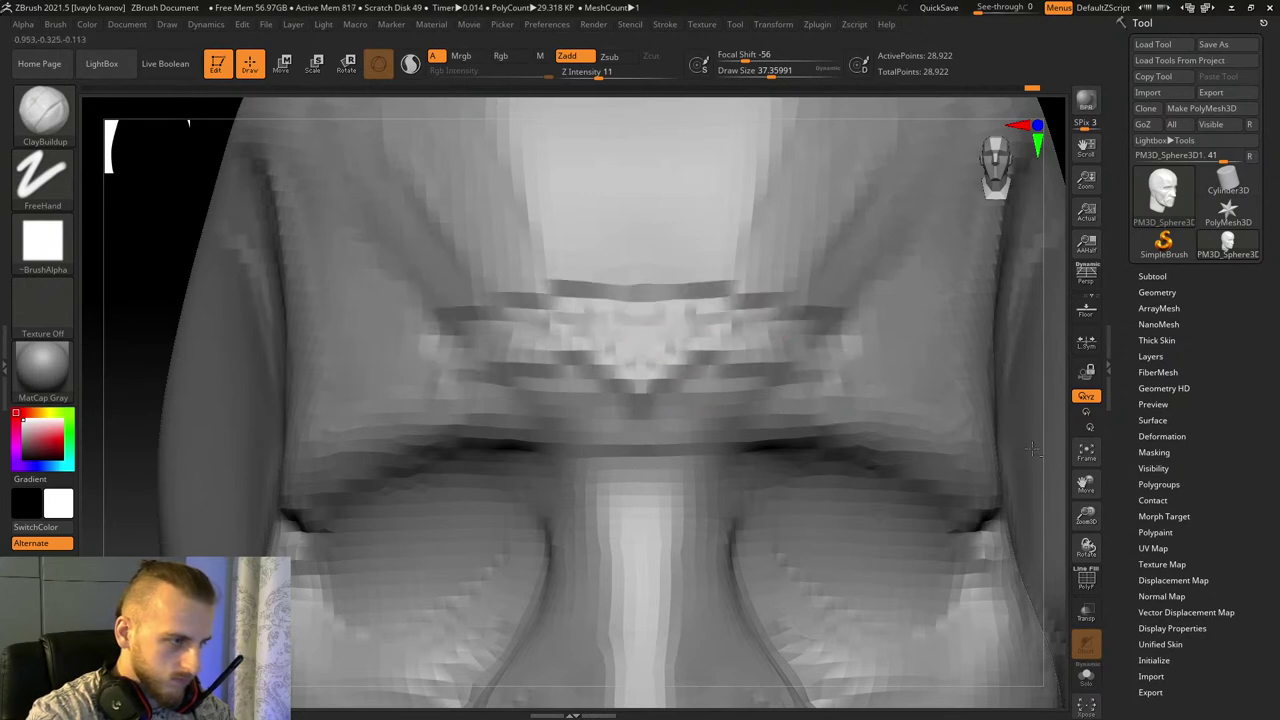
Step: Enlarge the ClayBuildup brush to about 110 and blend the upper edge of the frown band into the forehead
drag(188, 122, 835, 140)
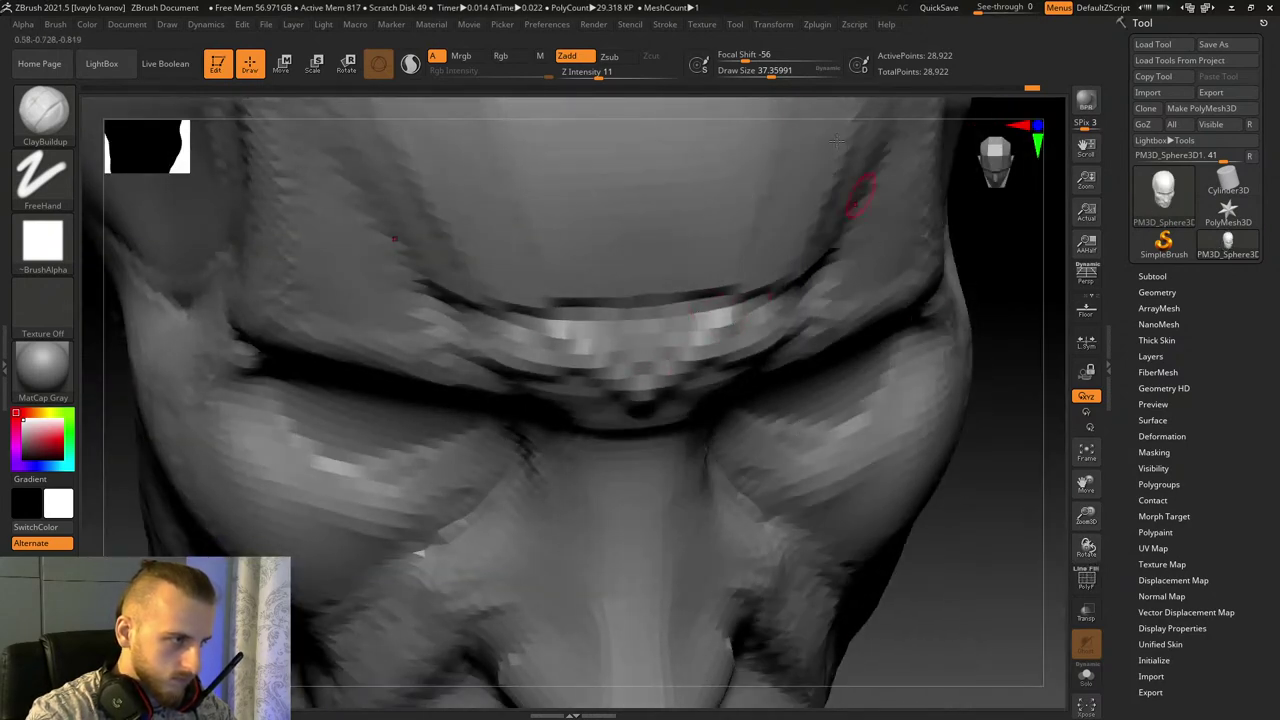
drag(771, 77, 787, 77)
mouse_move(728, 275)
mouse_down()
mouse_move(850, 238)
mouse_move(636, 297)
mouse_move(620, 290)
mouse_up()
mouse_move(453, 243)
mouse_down()
mouse_move(540, 268)
mouse_move(590, 264)
mouse_up()
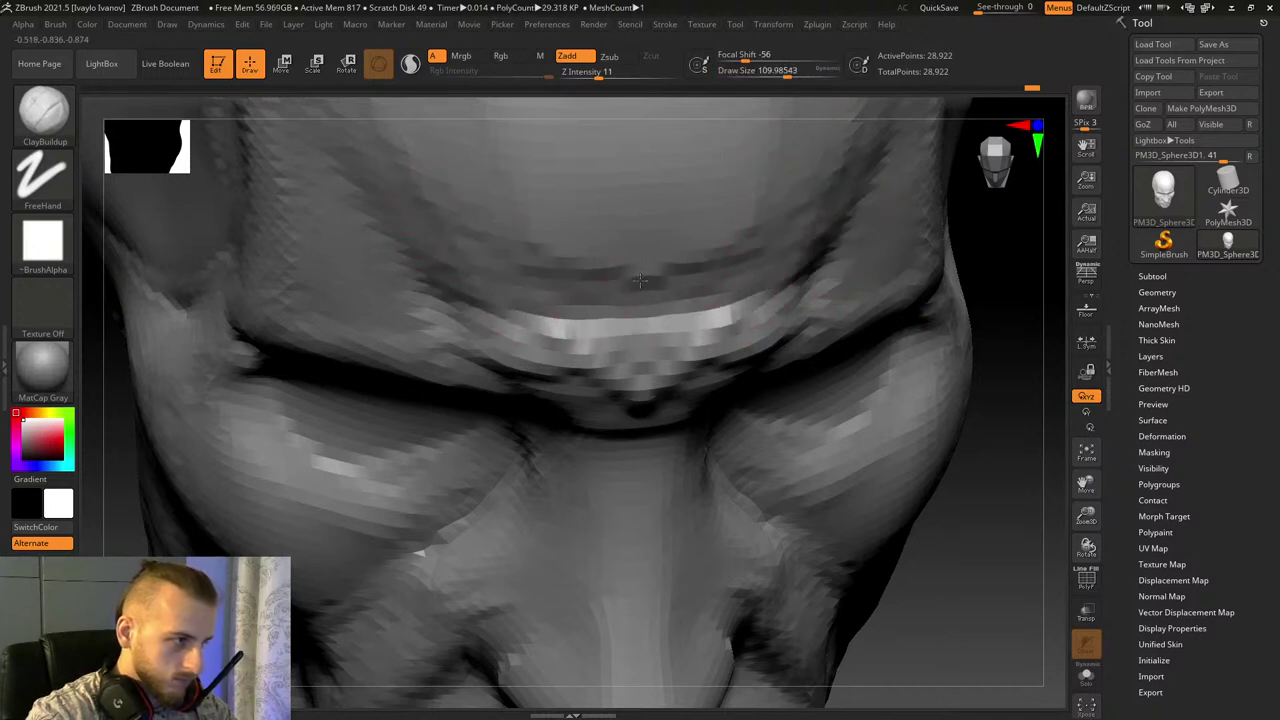
mouse_move(725, 256)
shift+mouse_down()
mouse_move(650, 280)
mouse_move(803, 283)
shift+mouse_up()
mouse_move(1086, 492)
mouse_down()
mouse_move(1089, 523)
mouse_move(1017, 406)
mouse_up()
drag(895, 392, 975, 386)
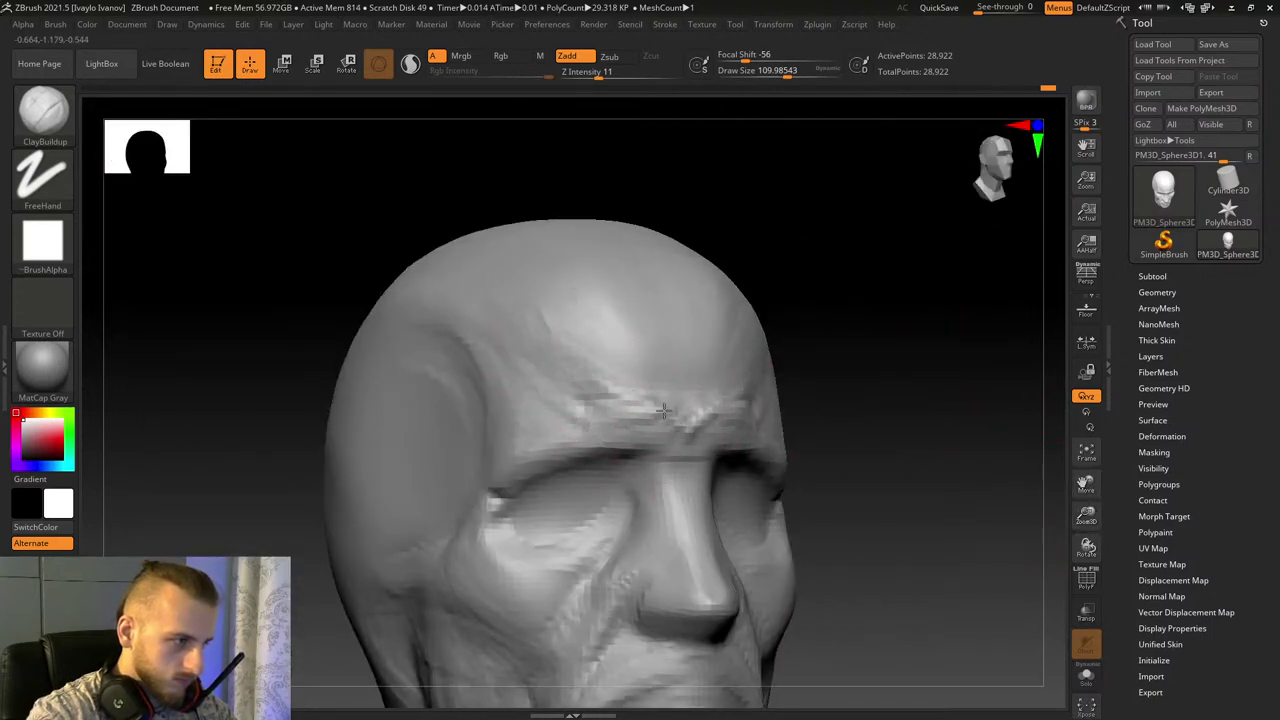
Step: Build up the lower rim of the eye socket with ClayBuildup strokes from its outer corner towards the nose
drag(1086, 515, 1206, 431)
drag(1087, 547, 1185, 550)
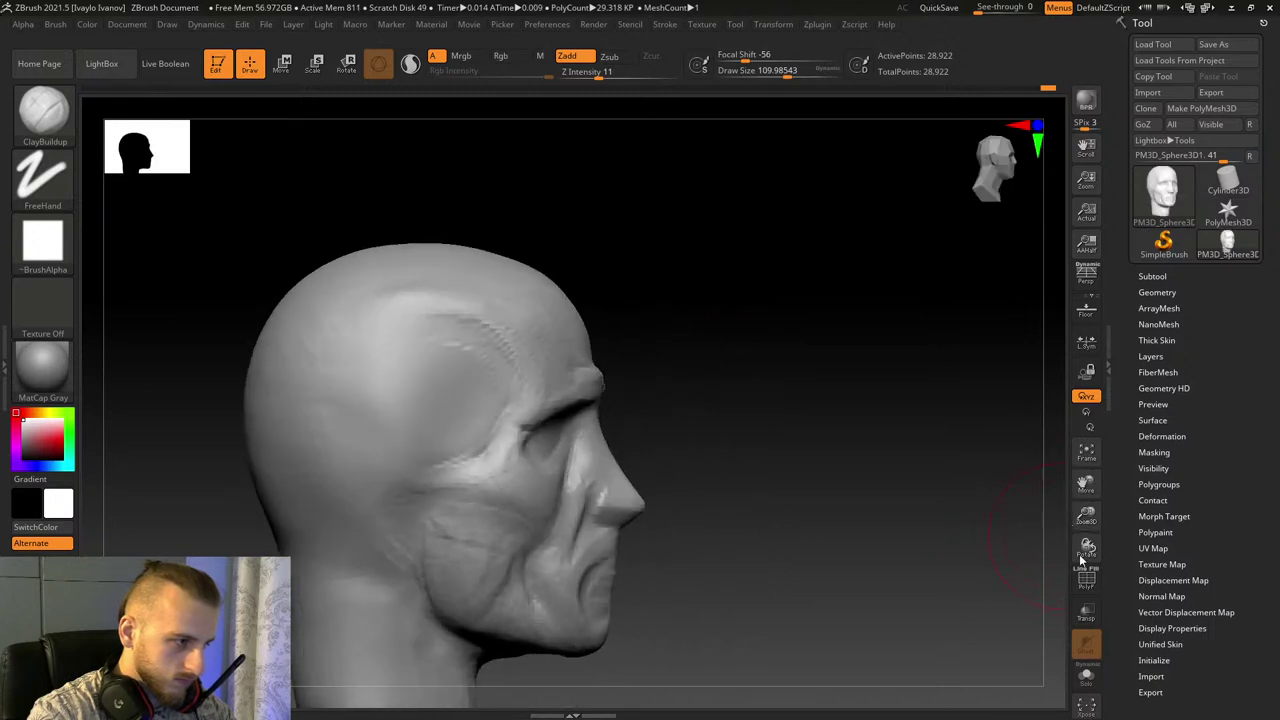
drag(1086, 516, 965, 440)
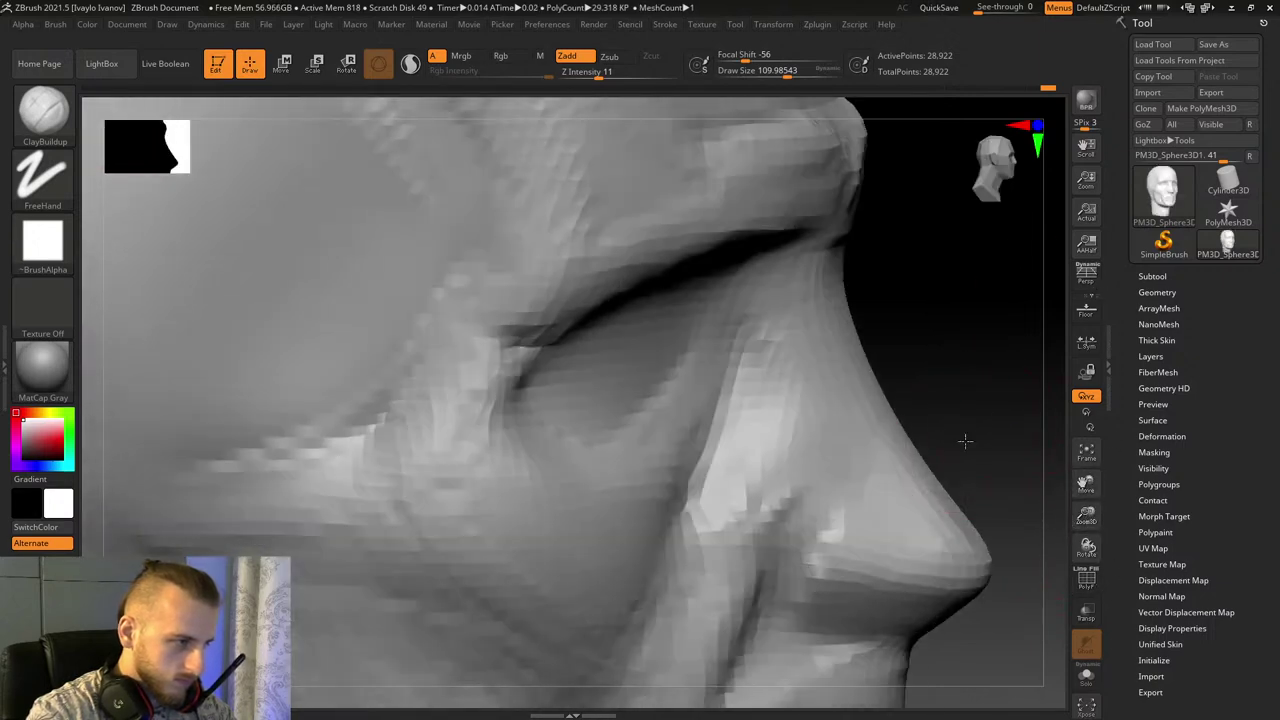
drag(516, 474, 693, 465)
drag(554, 484, 720, 441)
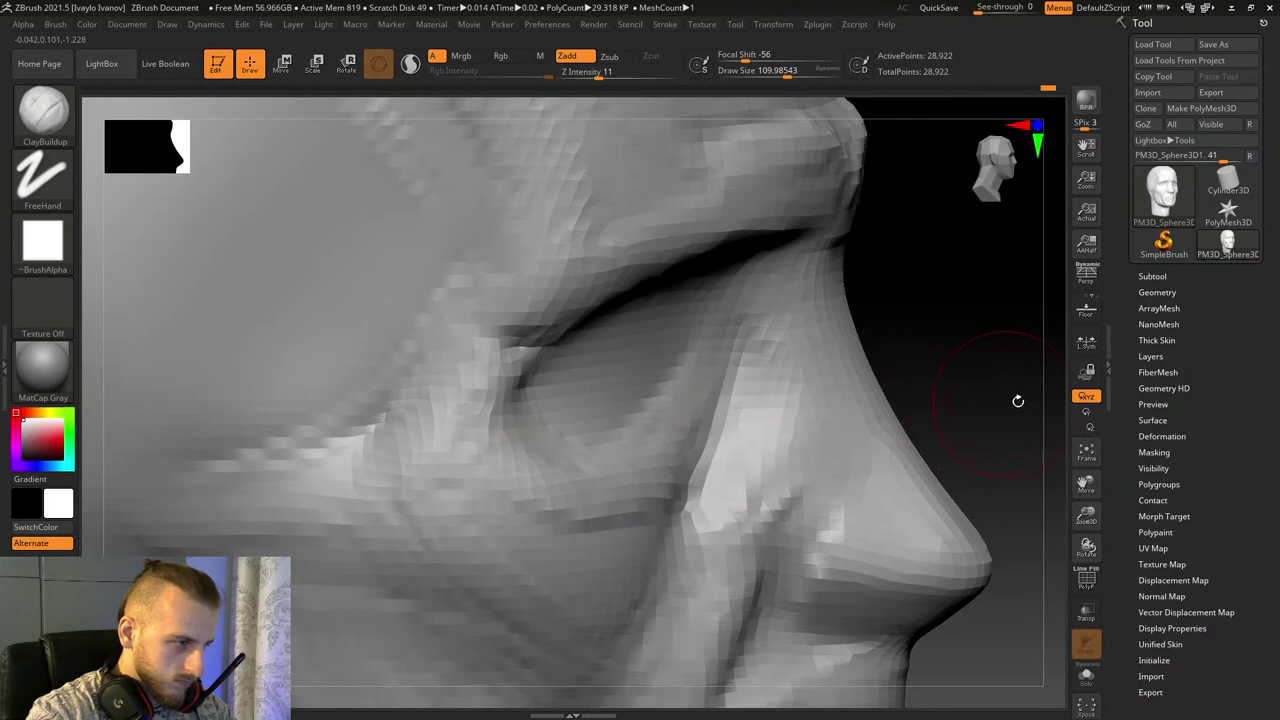
drag(1017, 401, 915, 445)
mouse_move(632, 456)
mouse_down()
mouse_move(537, 420)
mouse_move(708, 405)
mouse_up()
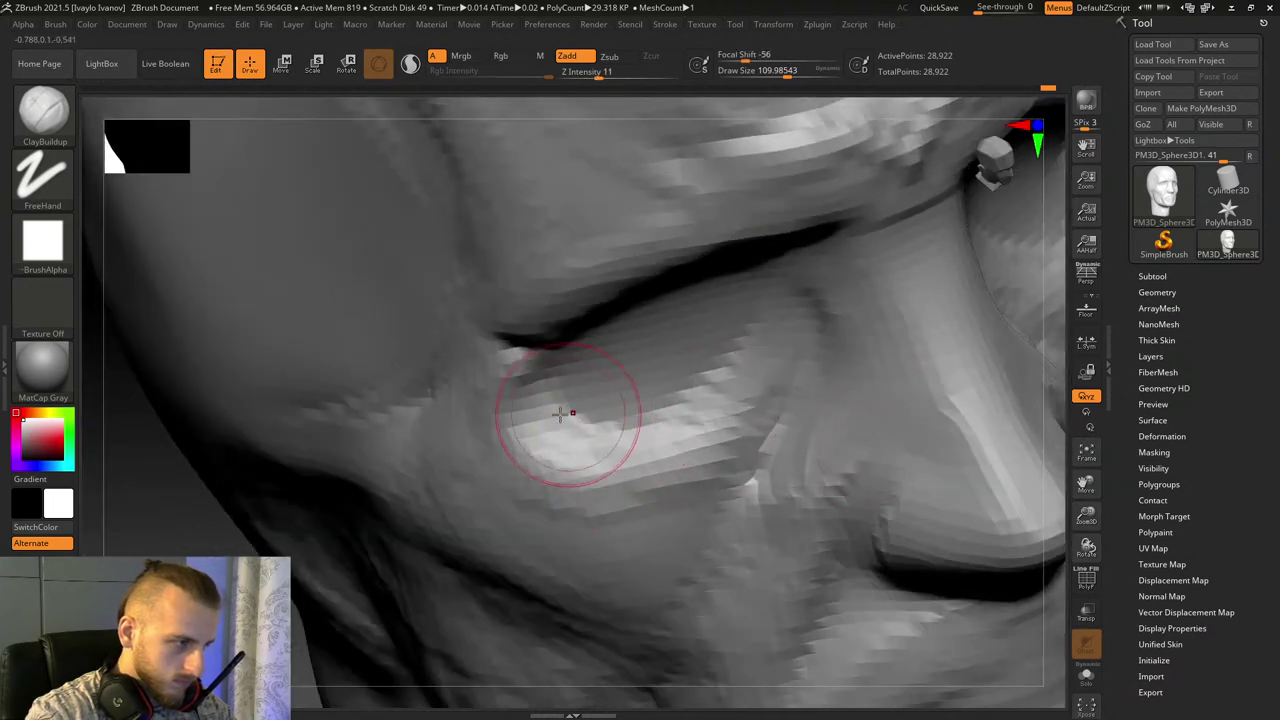
mouse_move(1014, 457)
mouse_down()
mouse_move(920, 509)
mouse_move(917, 414)
mouse_move(988, 423)
mouse_move(954, 426)
mouse_up()
Step: Switch to the Move Topological brush at a size of about 139 and reshape the cheekbone below the eye
click(40, 122)
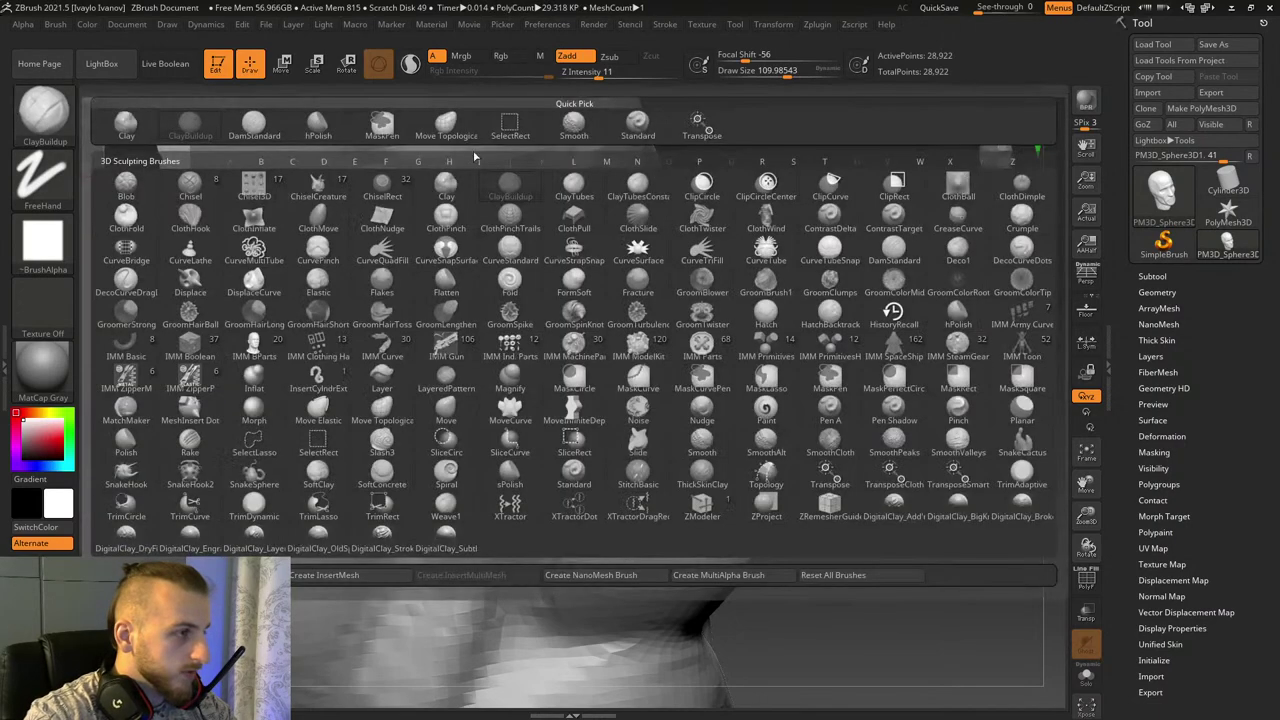
click(456, 132)
drag(786, 70, 791, 70)
drag(850, 330, 838, 340)
mouse_move(804, 518)
mouse_down()
mouse_move(832, 563)
mouse_move(857, 566)
mouse_up()
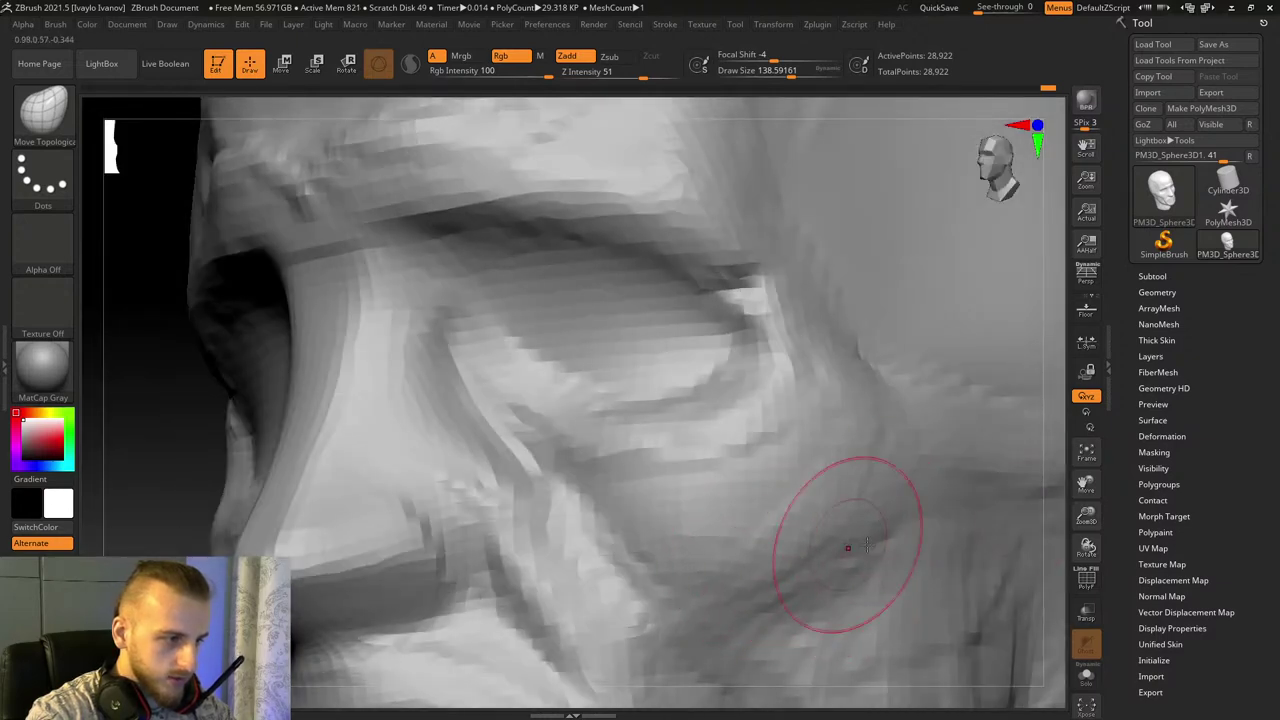
Step: Switch through ClayBuildup to the DamStandard brush and carve a deep crease across the upper cheek below the cheekbone
drag(1097, 483, 1081, 360)
drag(1087, 549, 1072, 576)
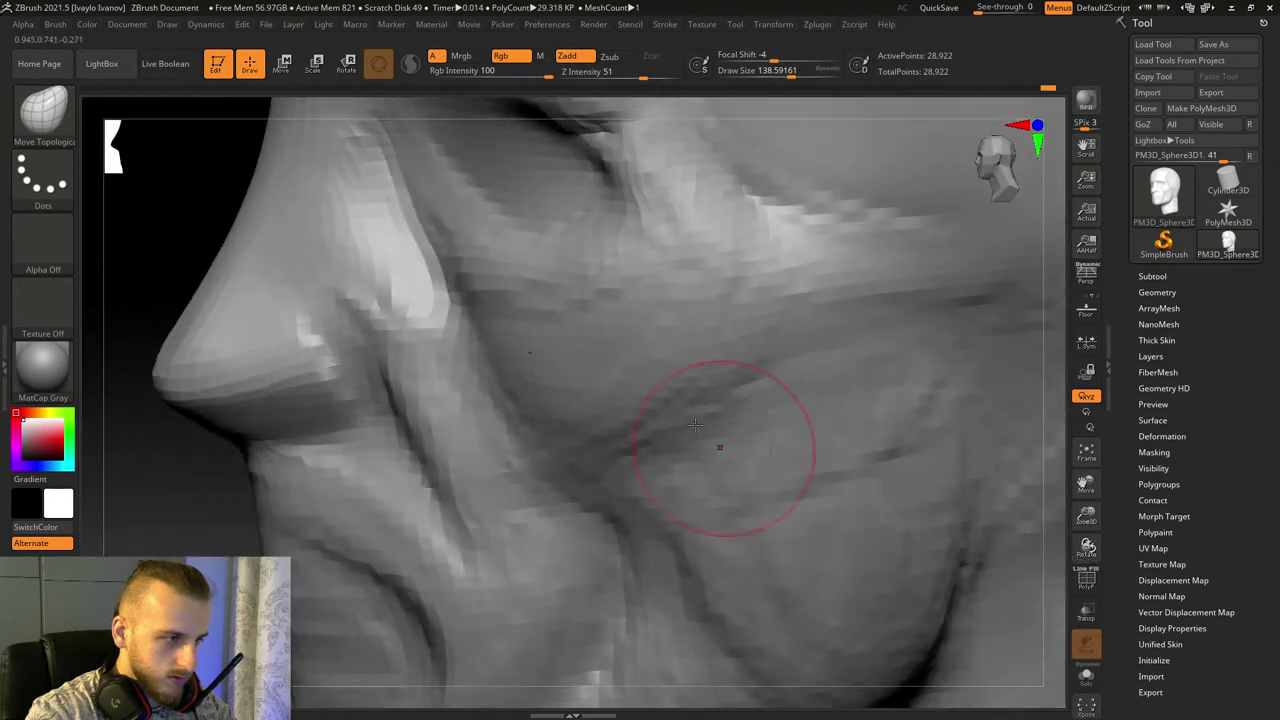
click(72, 132)
click(185, 134)
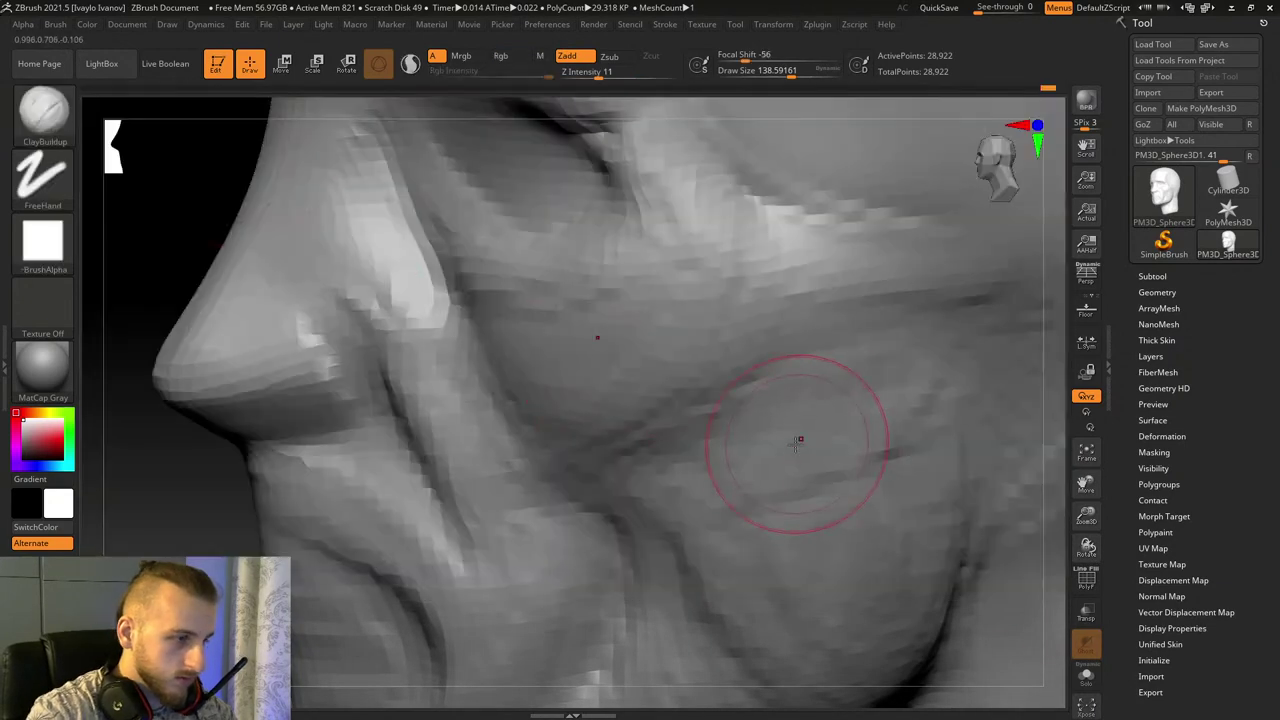
key(b)
key(d)
key(s)
mouse_move(766, 466)
mouse_down()
mouse_move(894, 371)
mouse_move(742, 480)
mouse_up()
drag(180, 480, 340, 470)
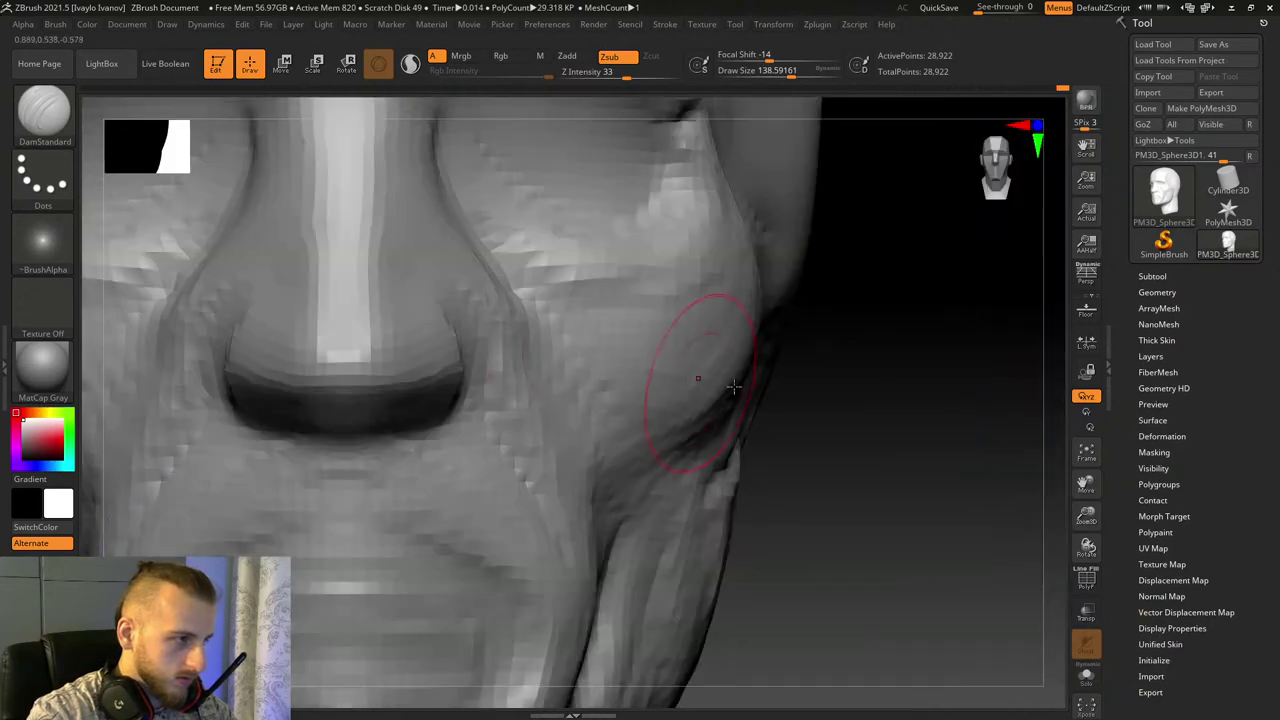
Step: Carve DamStandard grooves along the lower cheekbone muscle up towards the outer eye and undo the last unwanted stroke
right_drag(734, 386, 677, 413)
drag(606, 428, 667, 152)
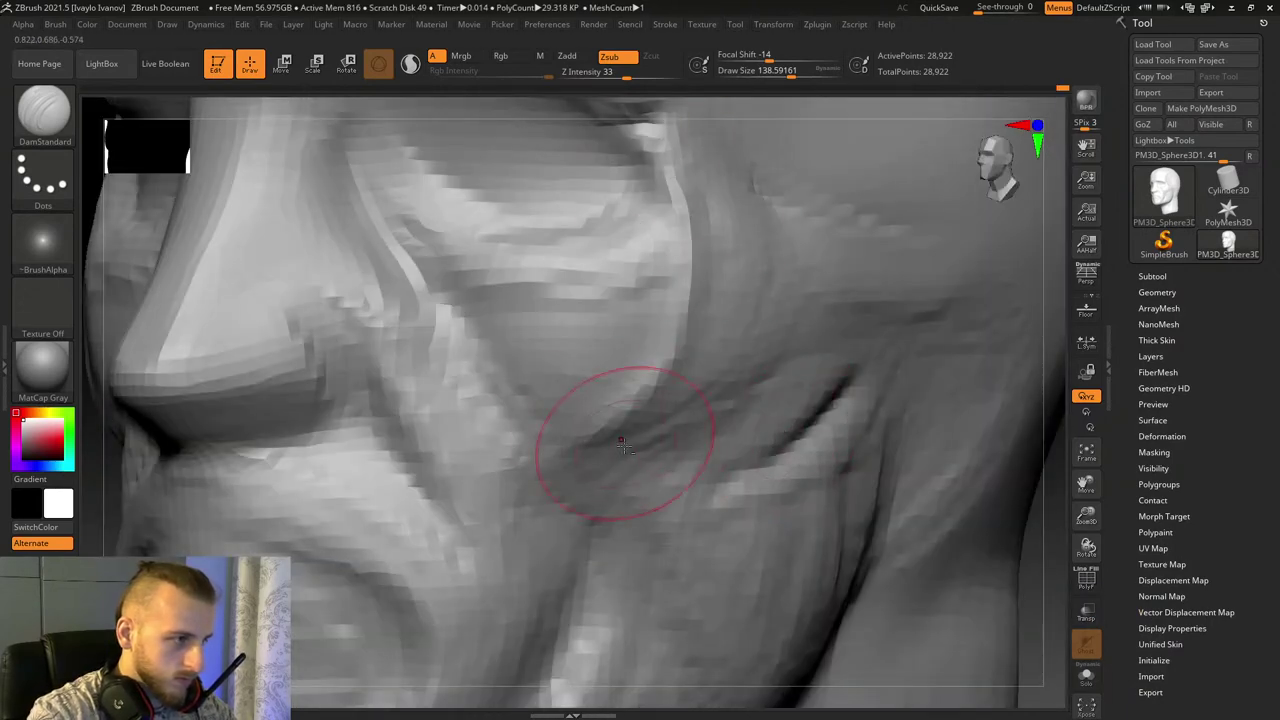
mouse_move(608, 446)
mouse_down()
mouse_move(774, 374)
mouse_move(729, 156)
mouse_move(784, 352)
mouse_move(606, 464)
mouse_up()
key(ctrl+z)
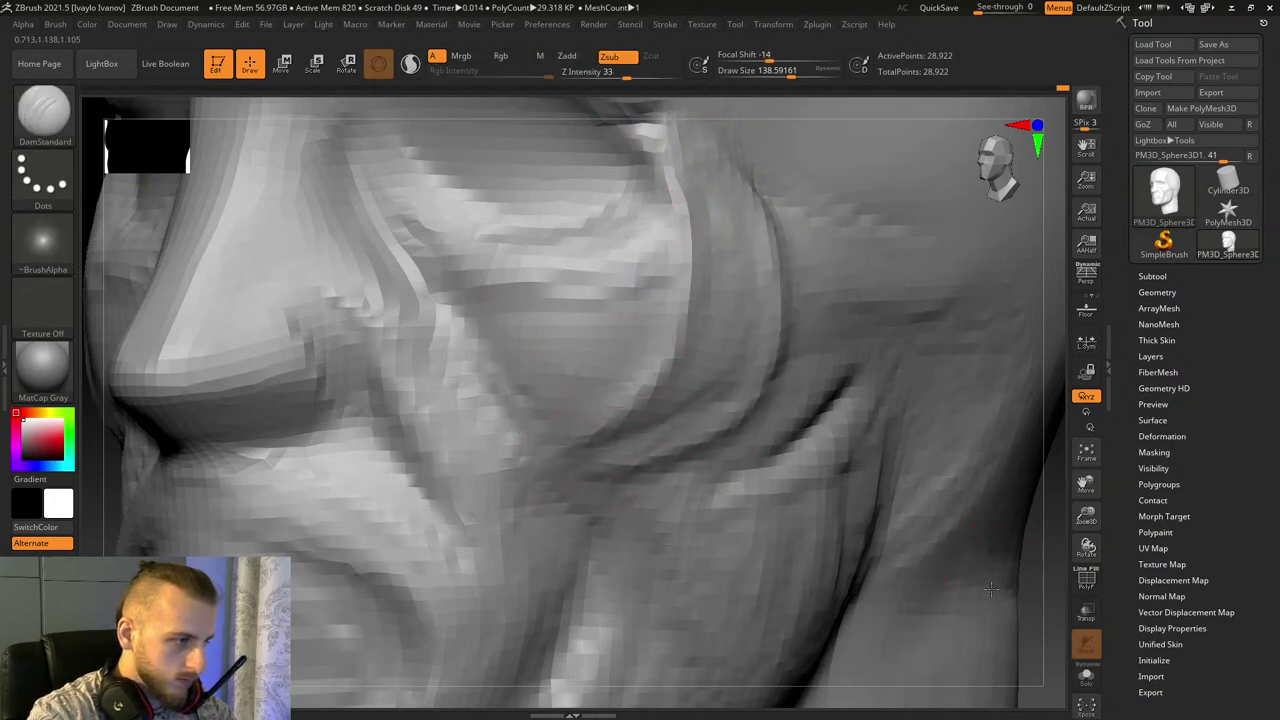
Step: Switch to the Move Topological brush at a size of about 285 and pull the inner end of the cheek crease towards the nose
mouse_move(1056, 555)
mouse_down()
mouse_move(1075, 535)
mouse_move(1069, 512)
mouse_move(870, 388)
mouse_up()
click(33, 131)
click(602, 115)
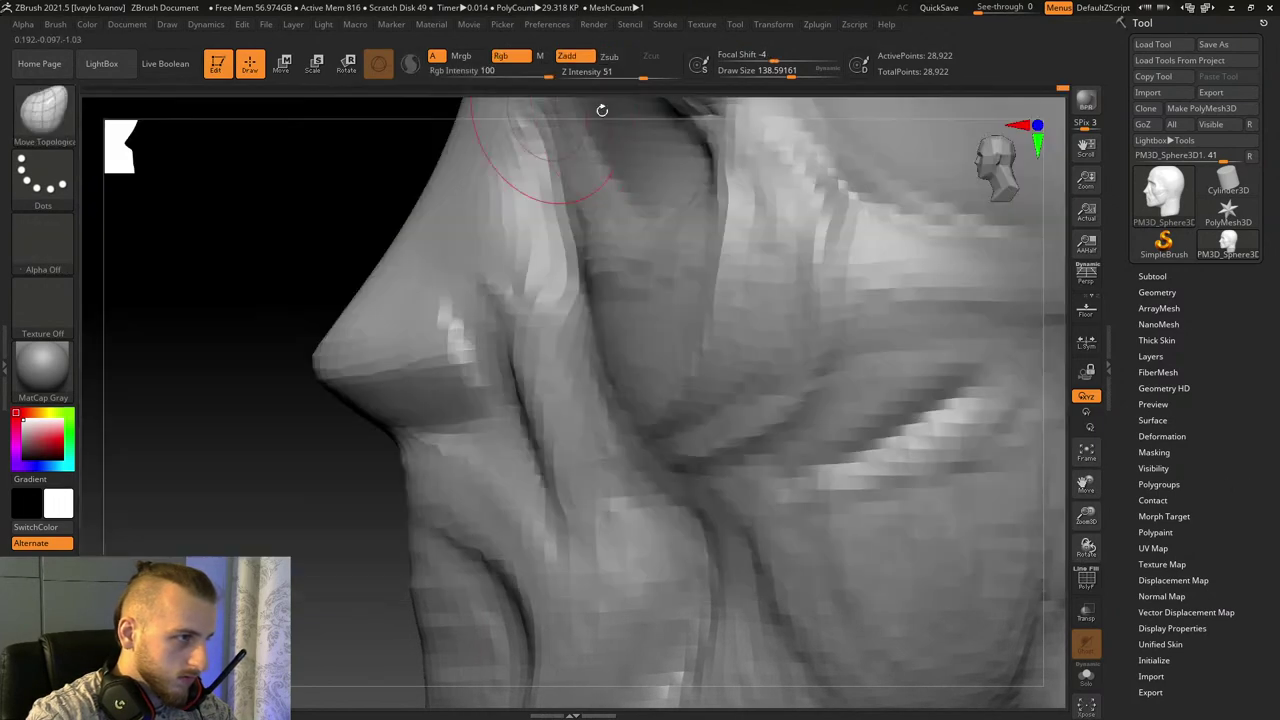
drag(802, 74, 815, 74)
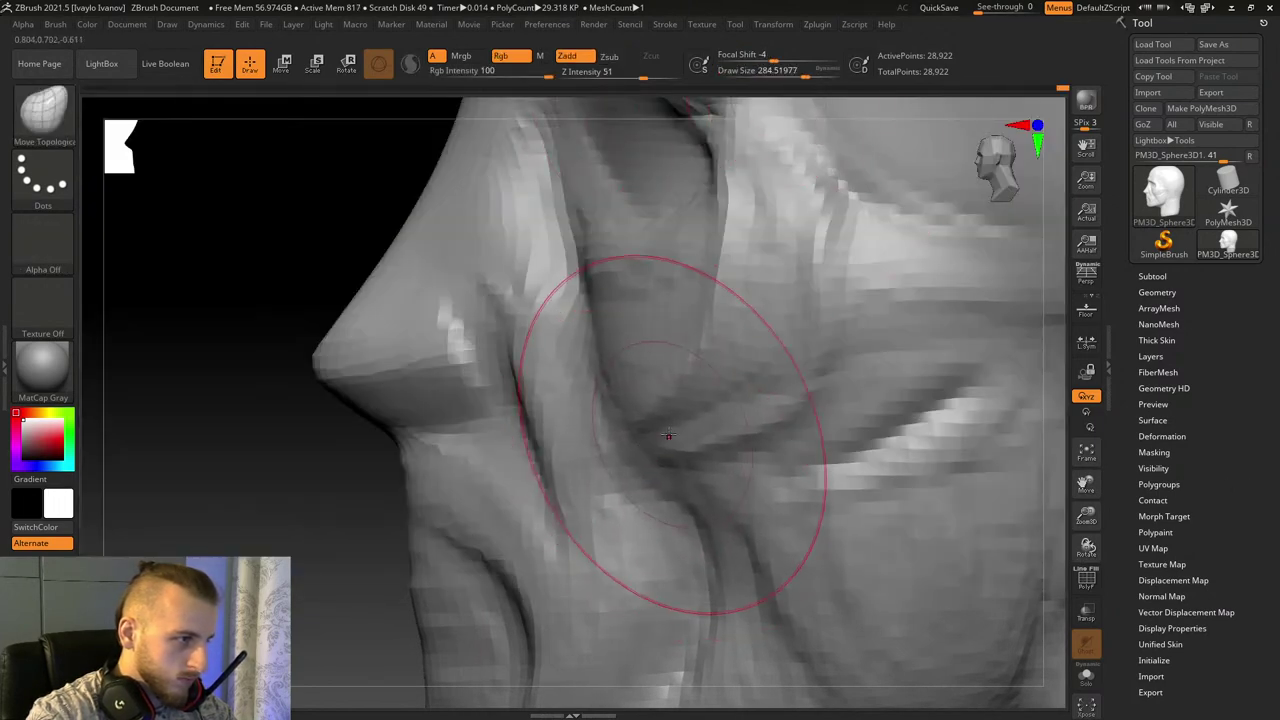
drag(648, 427, 641, 426)
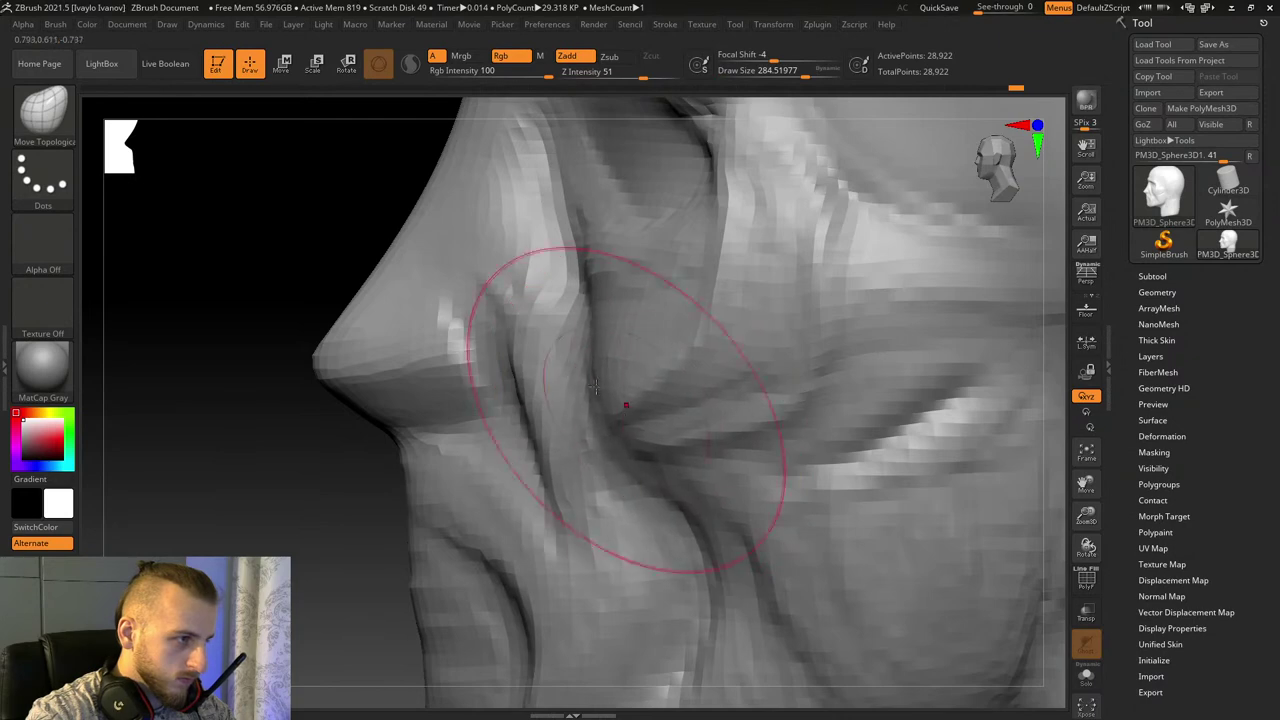
mouse_move(203, 381)
mouse_down()
mouse_move(230, 382)
mouse_move(212, 384)
mouse_up()
Step: Set the brush size to about 172 and work the crease under the eye socket with the DamStandard brush
click(806, 75)
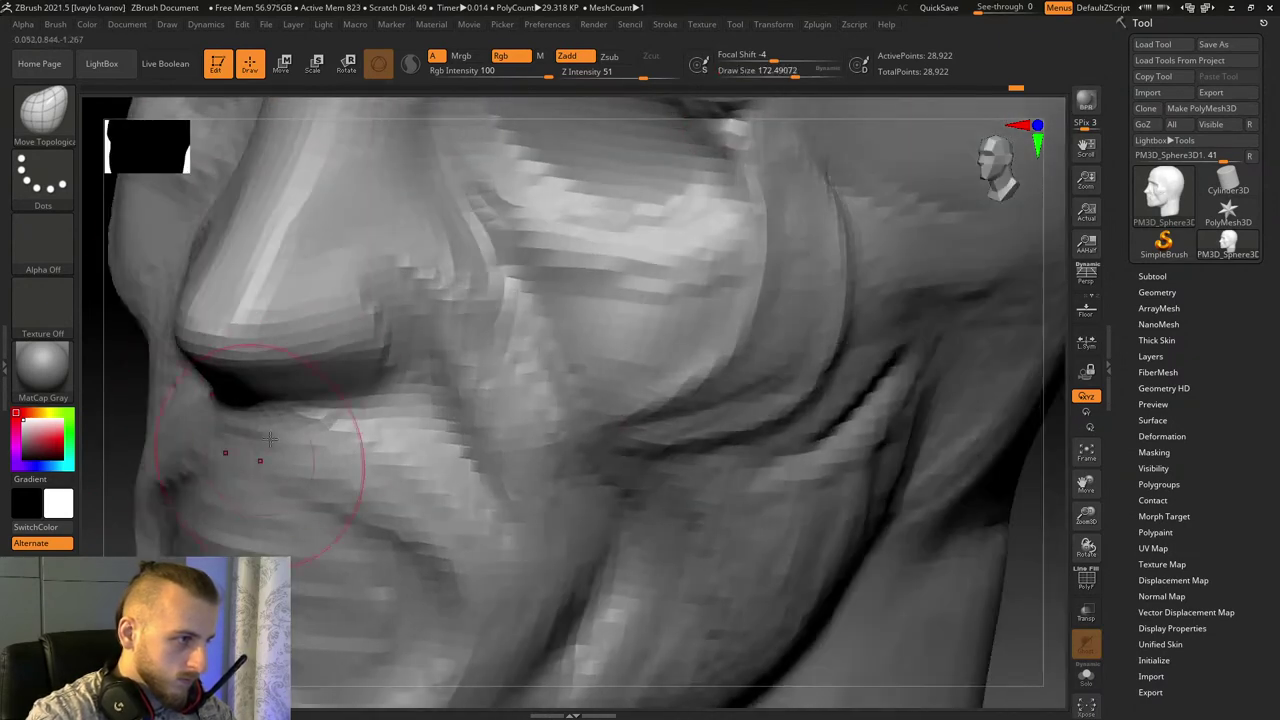
key(b)
key(d)
key(s)
drag(698, 262, 556, 260)
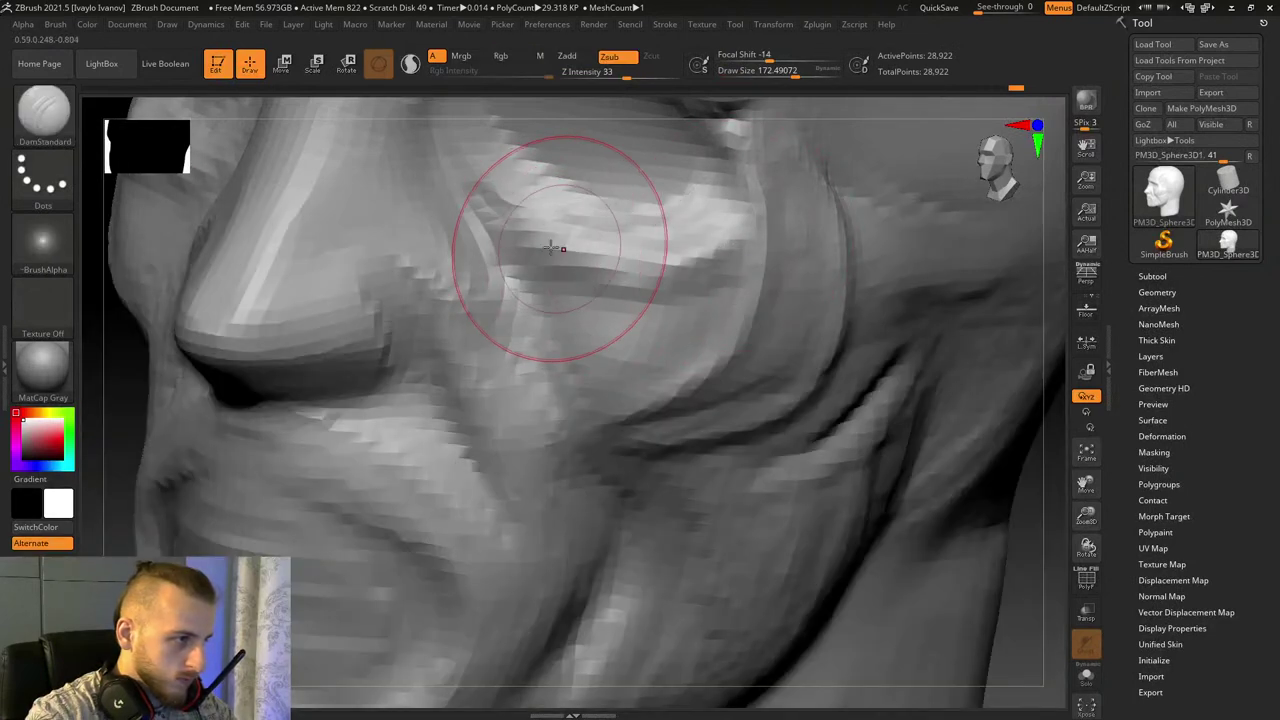
Step: Switch to the hPolish brush and smooth and flatten the cheekbone surface below and beside the eye socket
key(b)
key(c)
key(b)
key(h)
key(p)
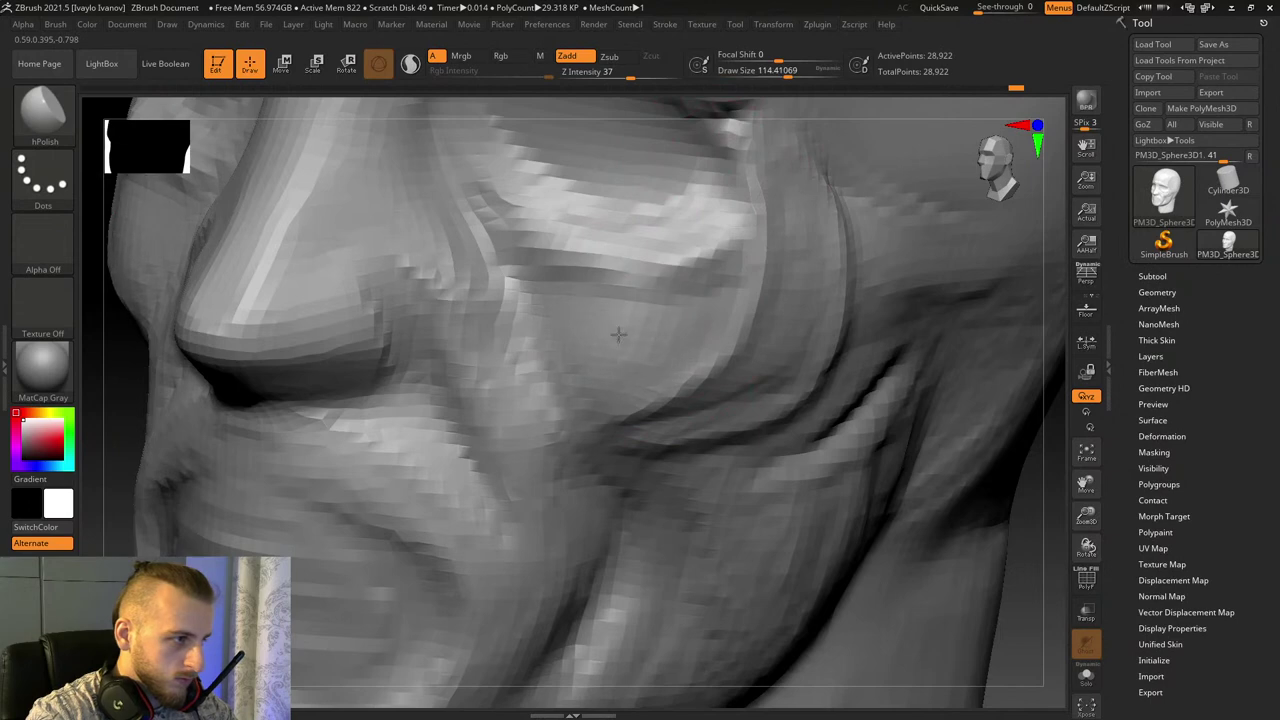
shift+drag(606, 347, 715, 283)
drag(1022, 632, 905, 630)
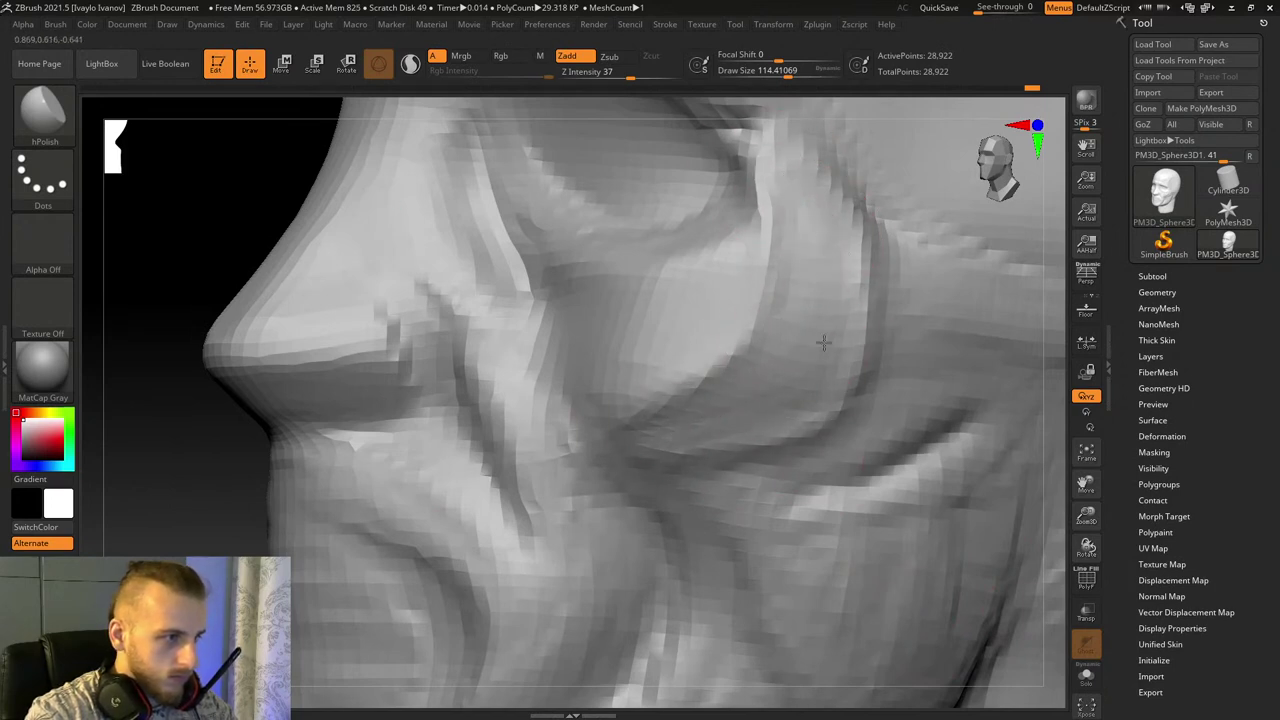
drag(818, 264, 756, 426)
drag(841, 334, 755, 372)
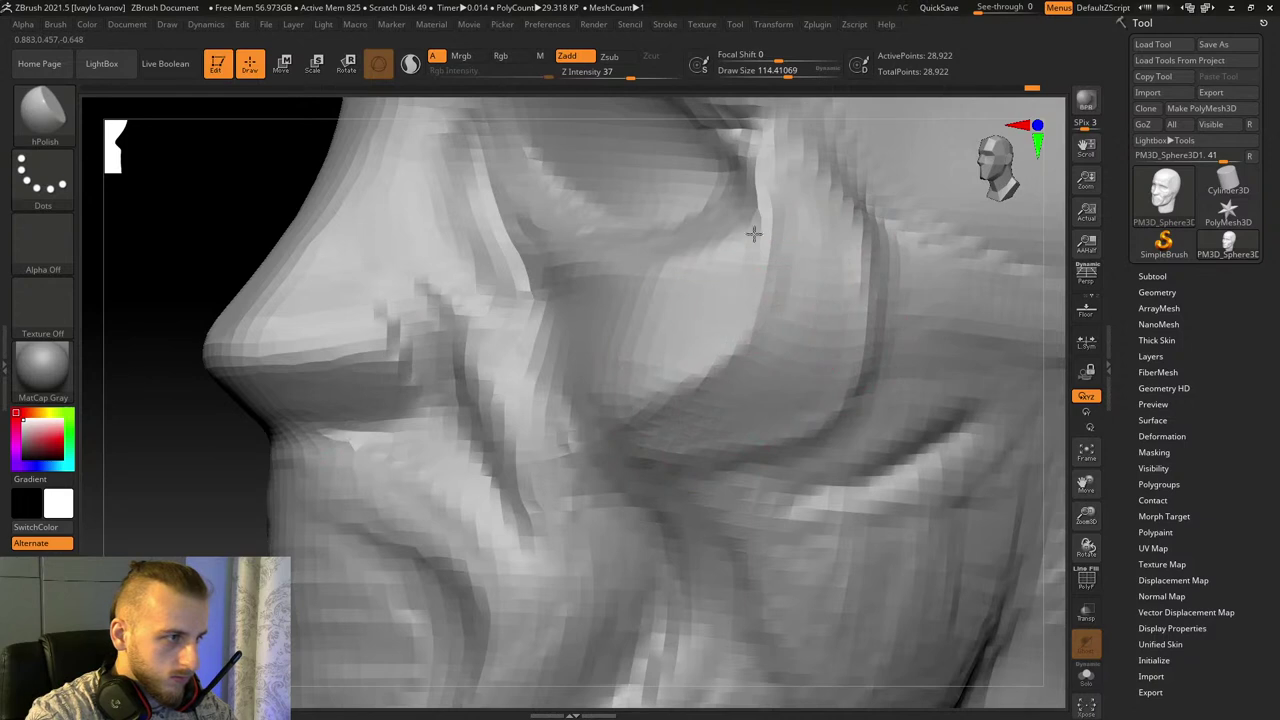
mouse_move(754, 234)
mouse_down()
mouse_move(777, 286)
mouse_move(732, 208)
mouse_up()
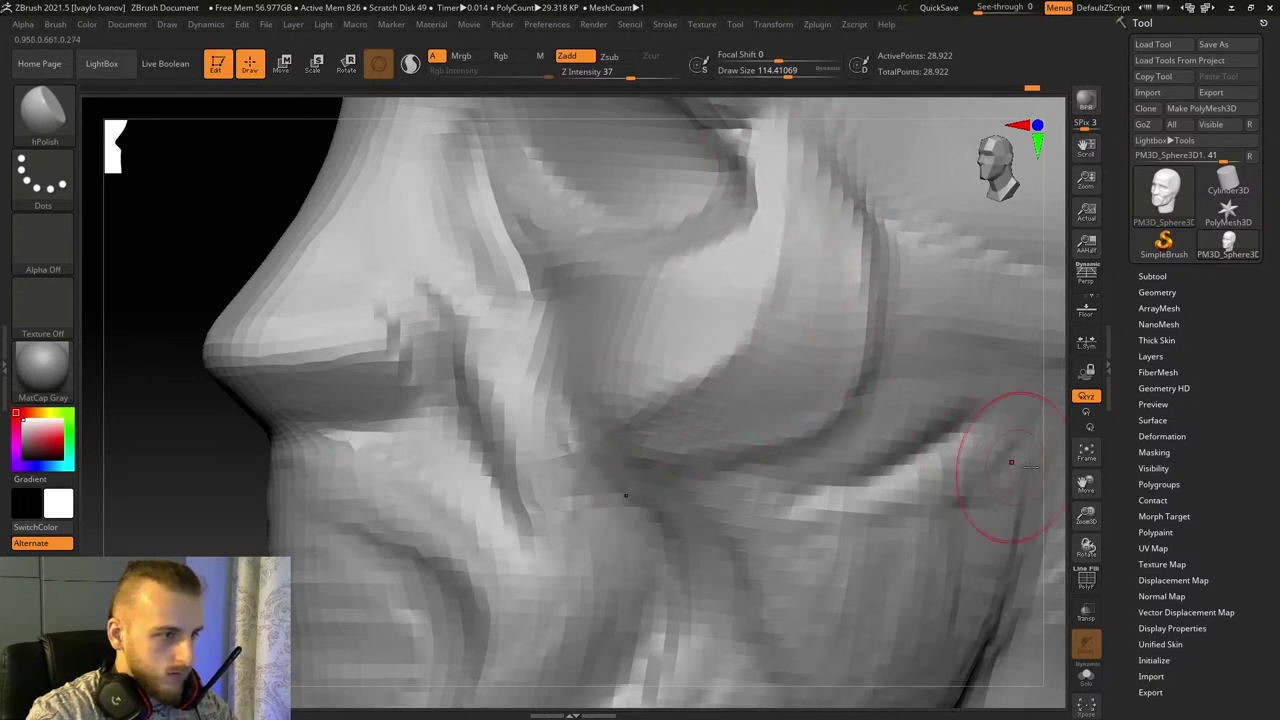
Step: Switch to the Move Topological brush at a size of about 205 and reshape the eye socket beneath the brow
mouse_move(1086, 486)
mouse_down()
mouse_move(1111, 554)
mouse_move(1122, 530)
mouse_up()
shift+drag(1006, 477, 1010, 474)
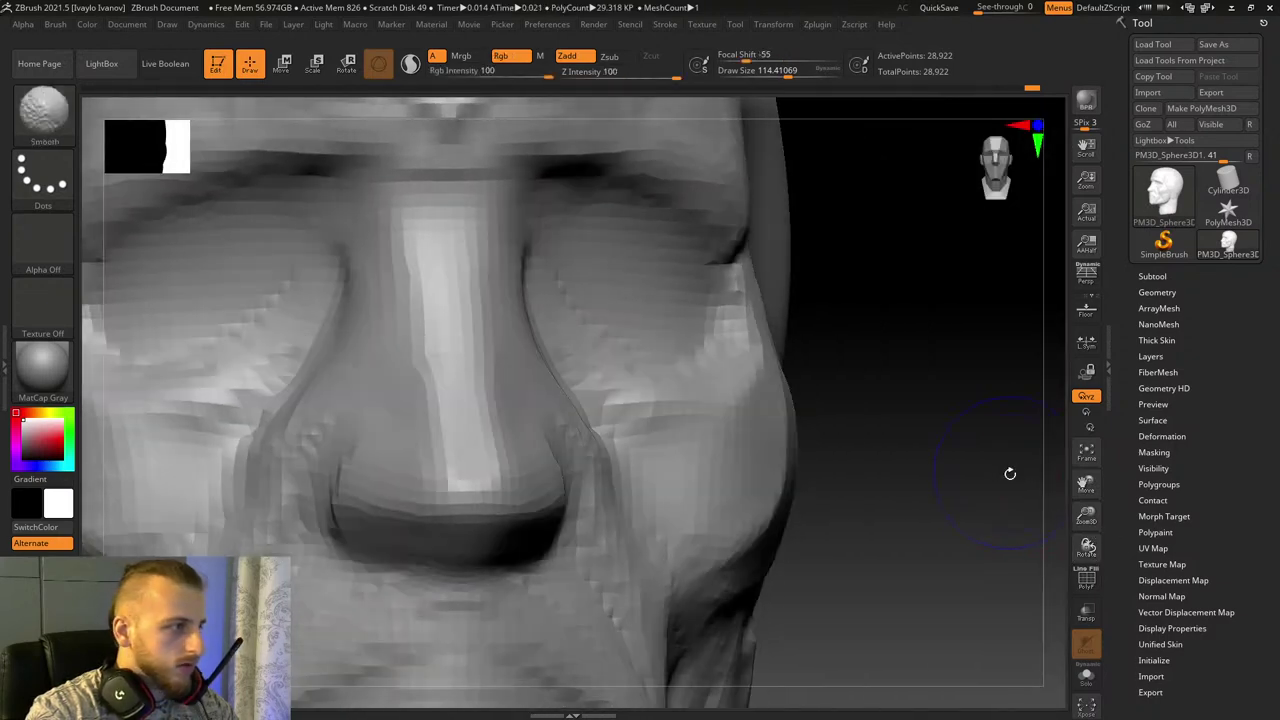
key(b)
click(447, 128)
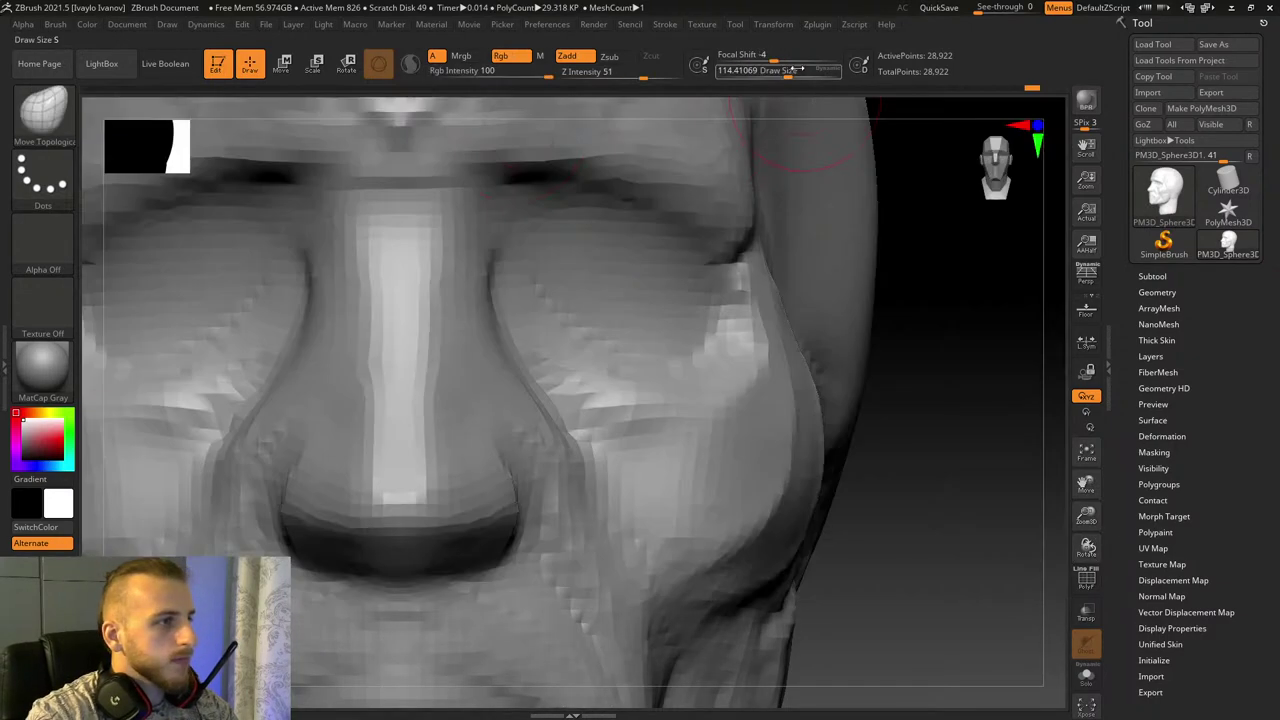
drag(592, 264, 608, 244)
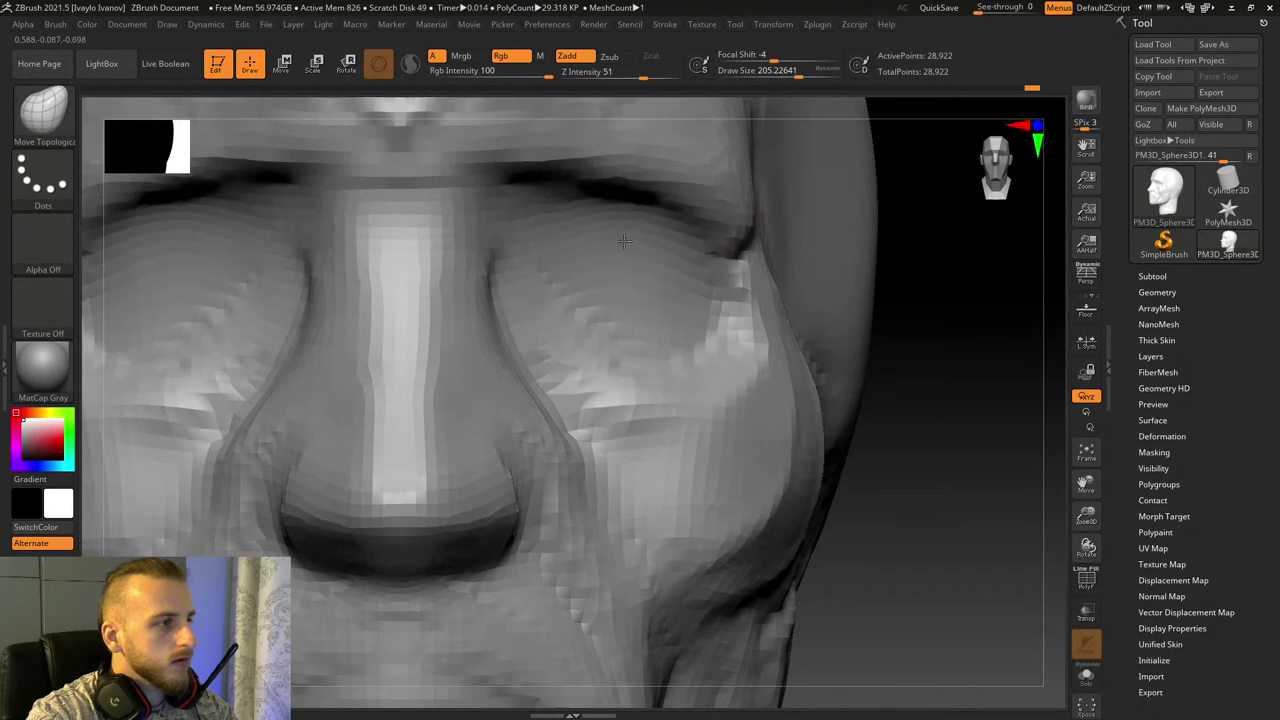
drag(955, 365, 770, 358)
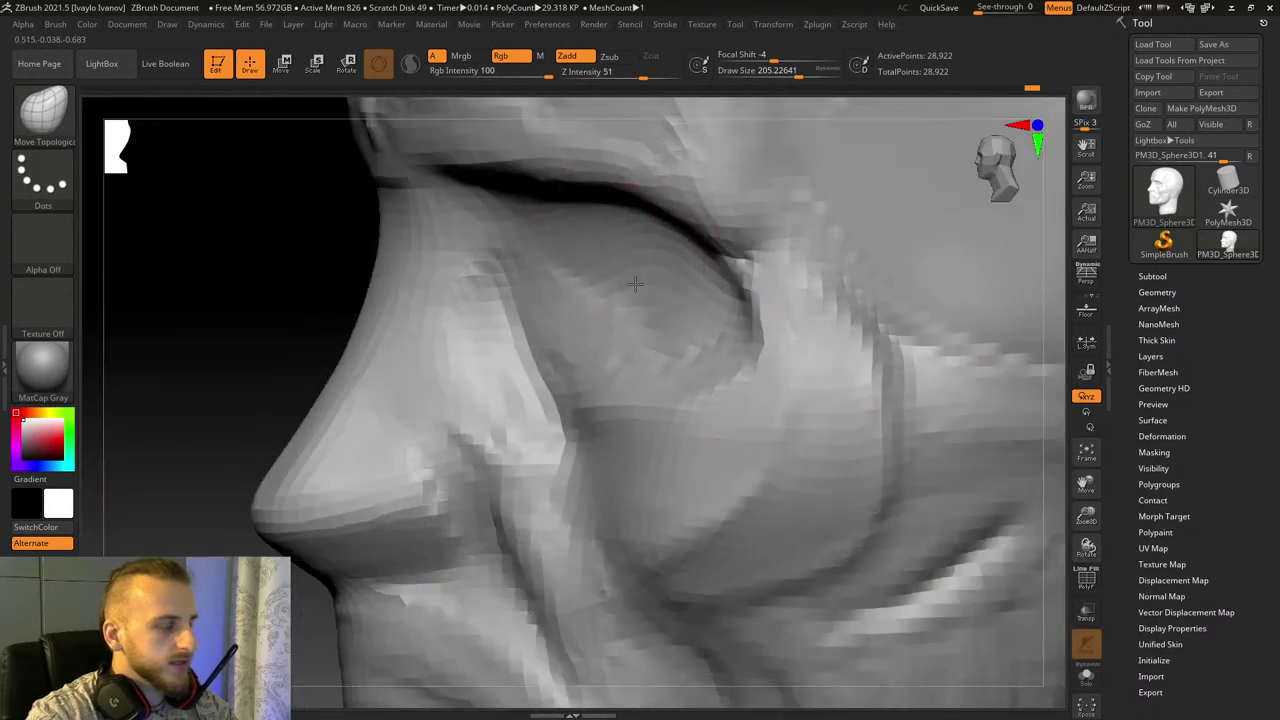
drag(312, 286, 260, 284)
right_drag(609, 352, 500, 343)
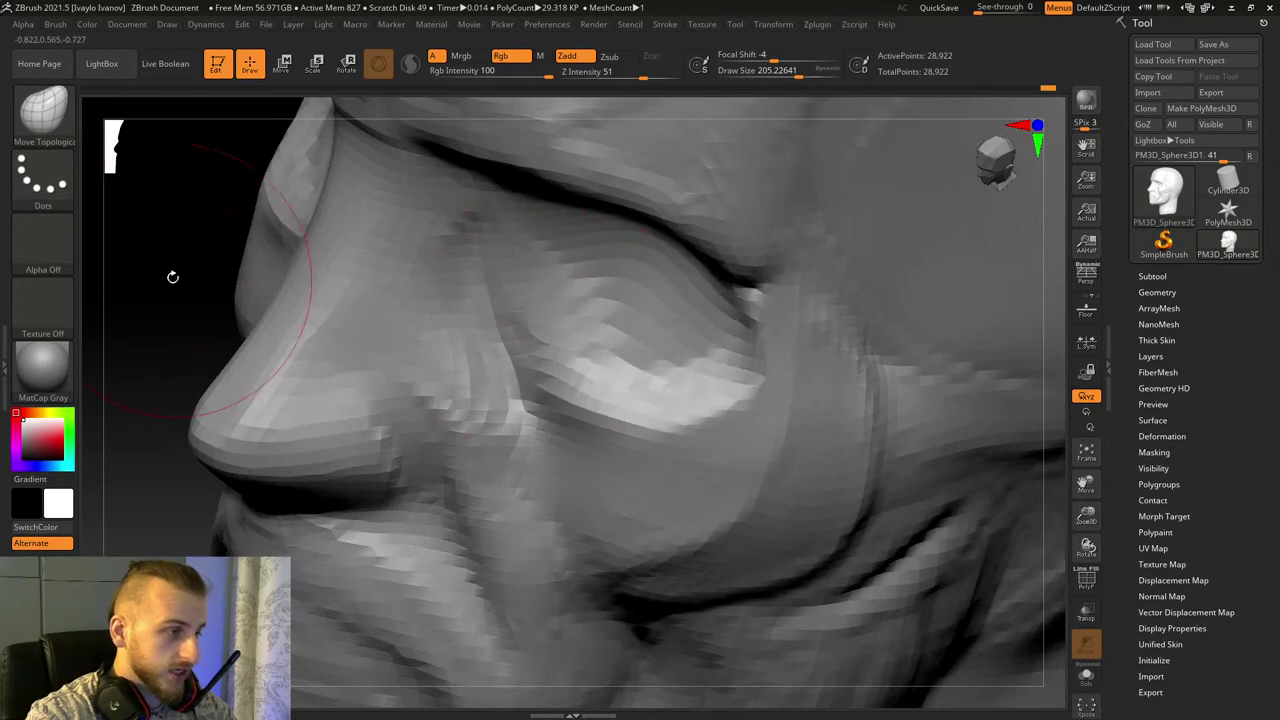
mouse_move(171, 277)
mouse_down()
mouse_move(129, 251)
mouse_move(150, 275)
mouse_up()
drag(318, 402, 390, 400)
mouse_move(532, 424)
shift+mouse_down()
mouse_move(576, 452)
mouse_move(584, 438)
shift+mouse_up()
mouse_move(601, 331)
mouse_down()
mouse_move(587, 297)
mouse_move(638, 285)
mouse_move(606, 289)
mouse_move(680, 312)
mouse_up()
Step: Switch to the Inflat brush and swell the eyeball form inside the socket
key(b)
key(i)
key(n)
drag(1085, 522, 1160, 430)
shift+drag(346, 420, 450, 425)
drag(960, 551, 905, 540)
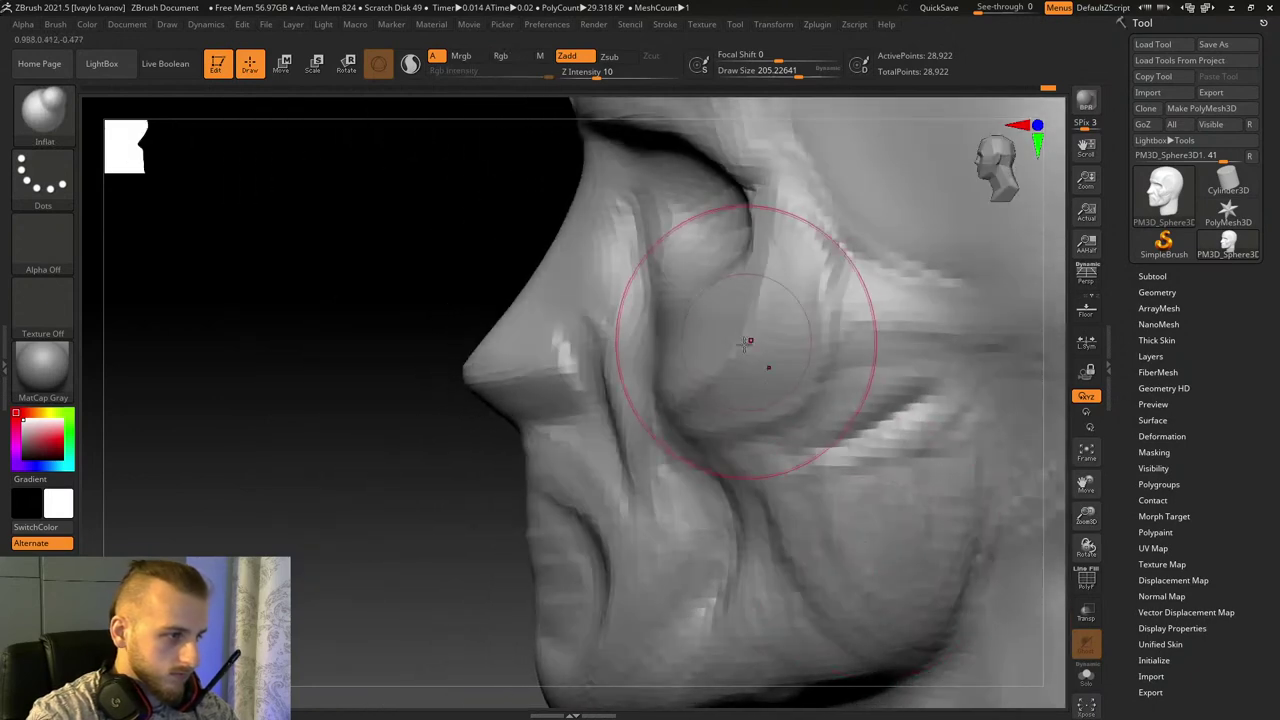
Step: Switch to the hPolish brush at a size of about 133 and flatten the cheekbone and the creases along its lower edge
key(b)
key(h)
key(p)
click(791, 74)
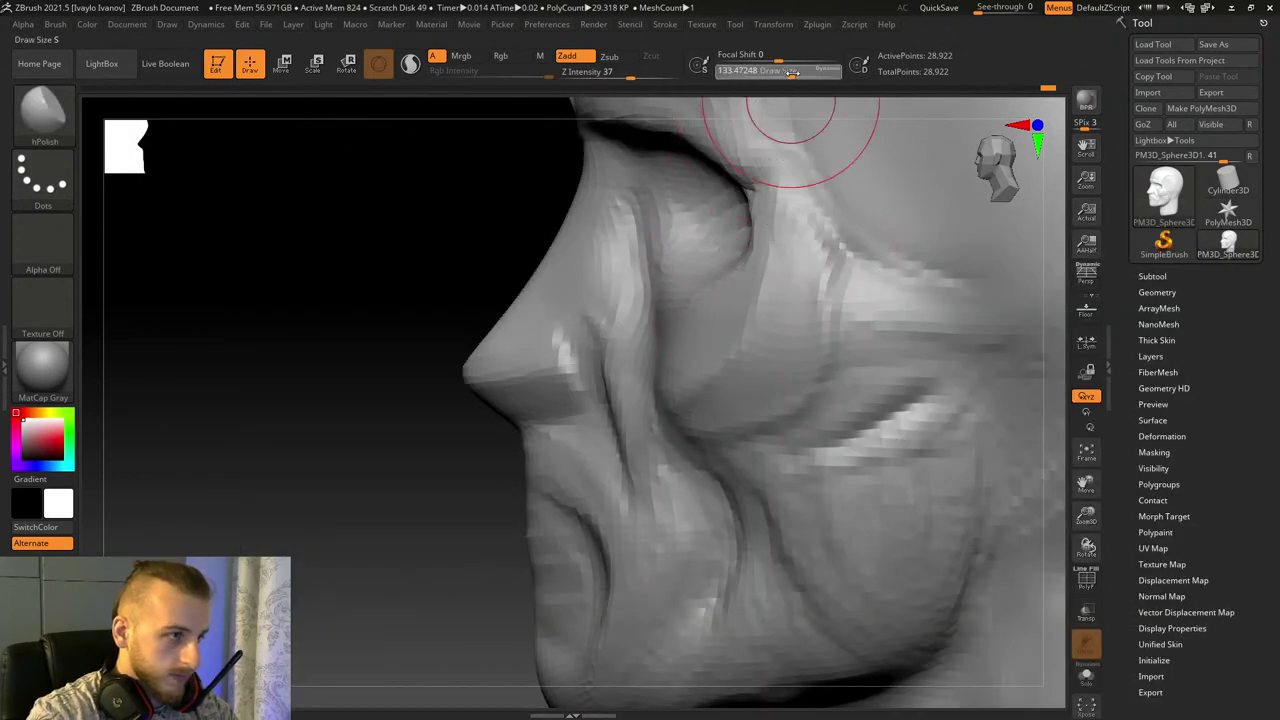
drag(292, 427, 390, 430)
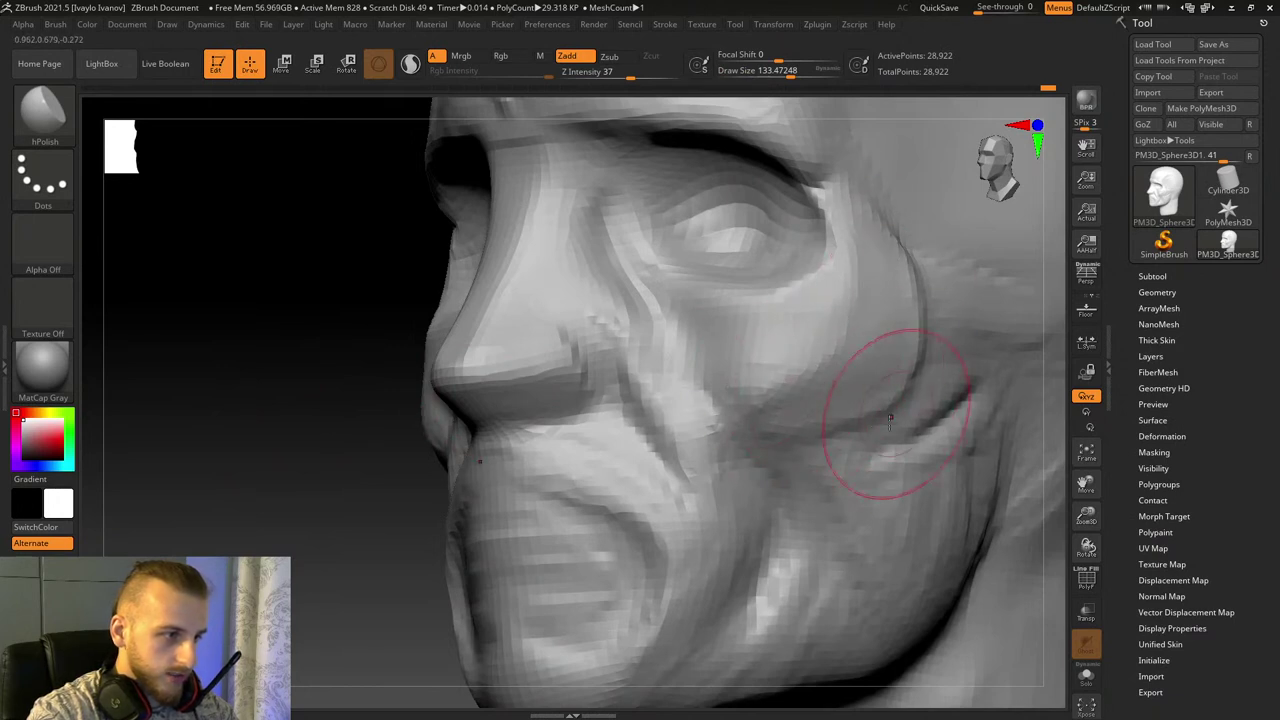
mouse_move(803, 444)
mouse_down()
mouse_move(860, 430)
mouse_move(909, 300)
mouse_move(814, 386)
mouse_move(760, 477)
mouse_move(750, 443)
mouse_up()
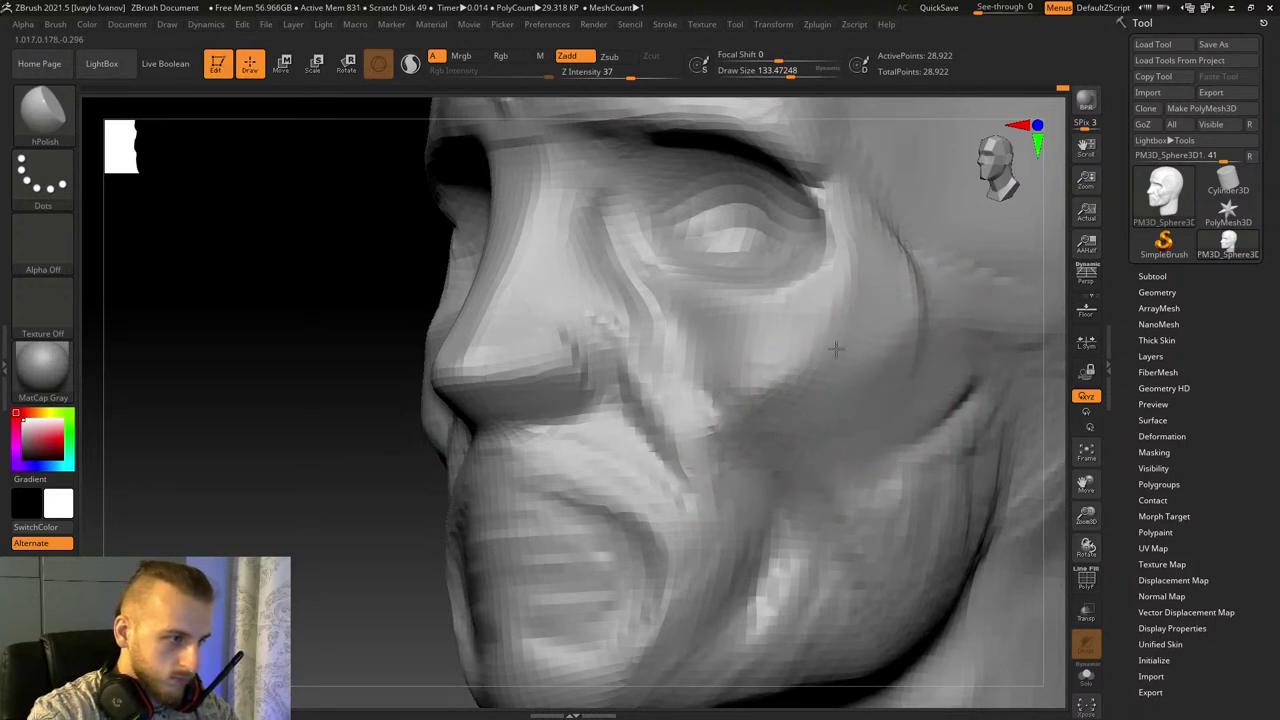
drag(737, 402, 848, 298)
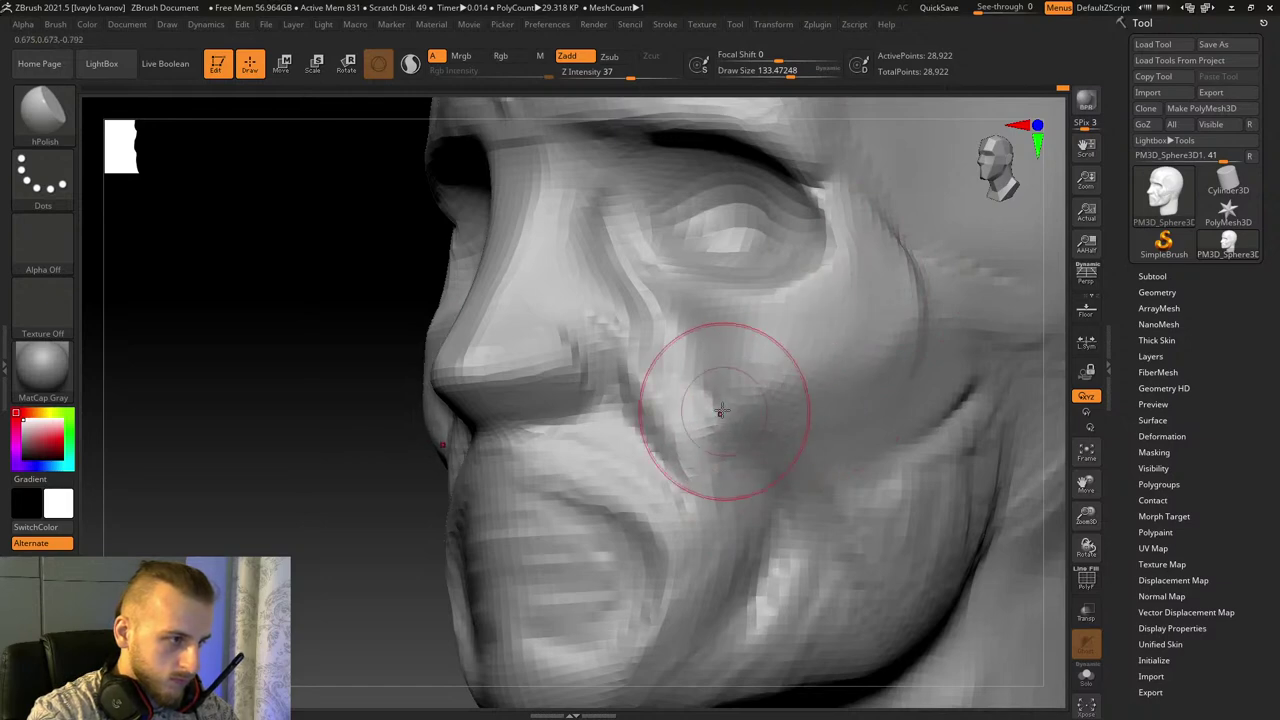
Step: Polish the cheekbone on the other side of the face and soften the deep groove below the cheekbone arch
drag(232, 456, 306, 466)
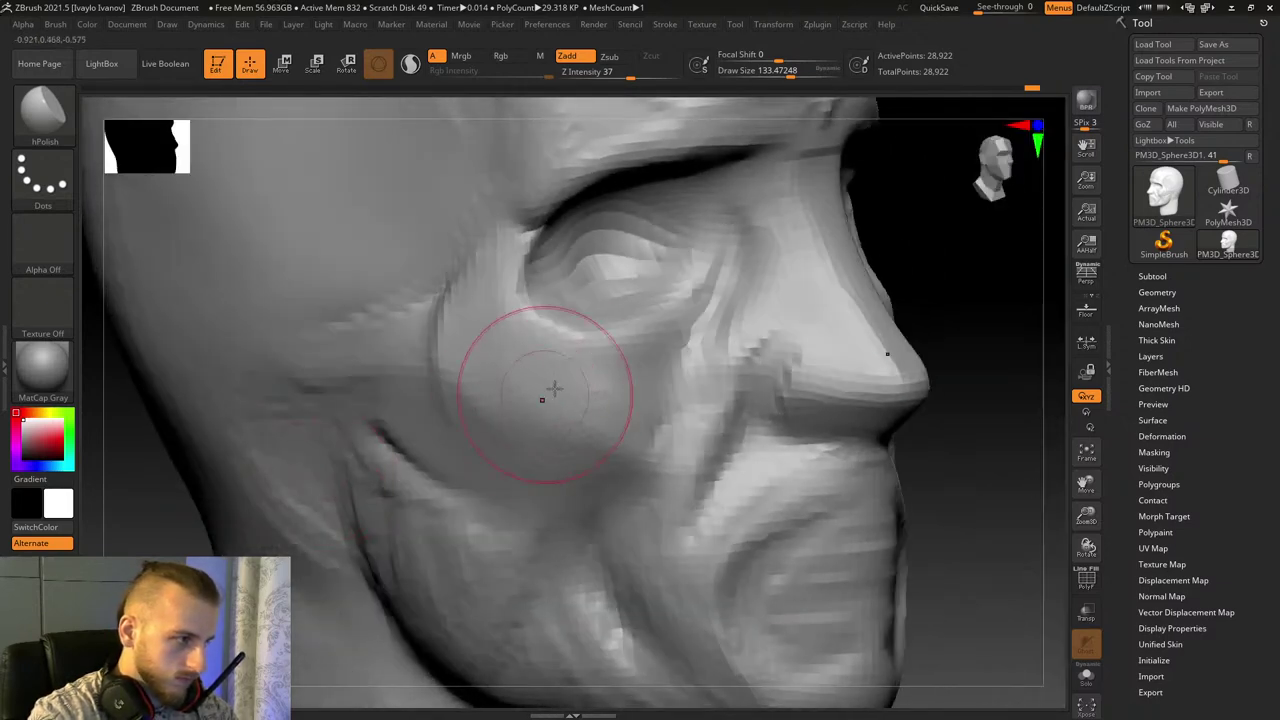
mouse_move(601, 430)
mouse_down()
mouse_move(650, 440)
mouse_move(523, 369)
mouse_move(515, 342)
mouse_up()
right_drag(568, 472, 599, 469)
drag(599, 469, 442, 398)
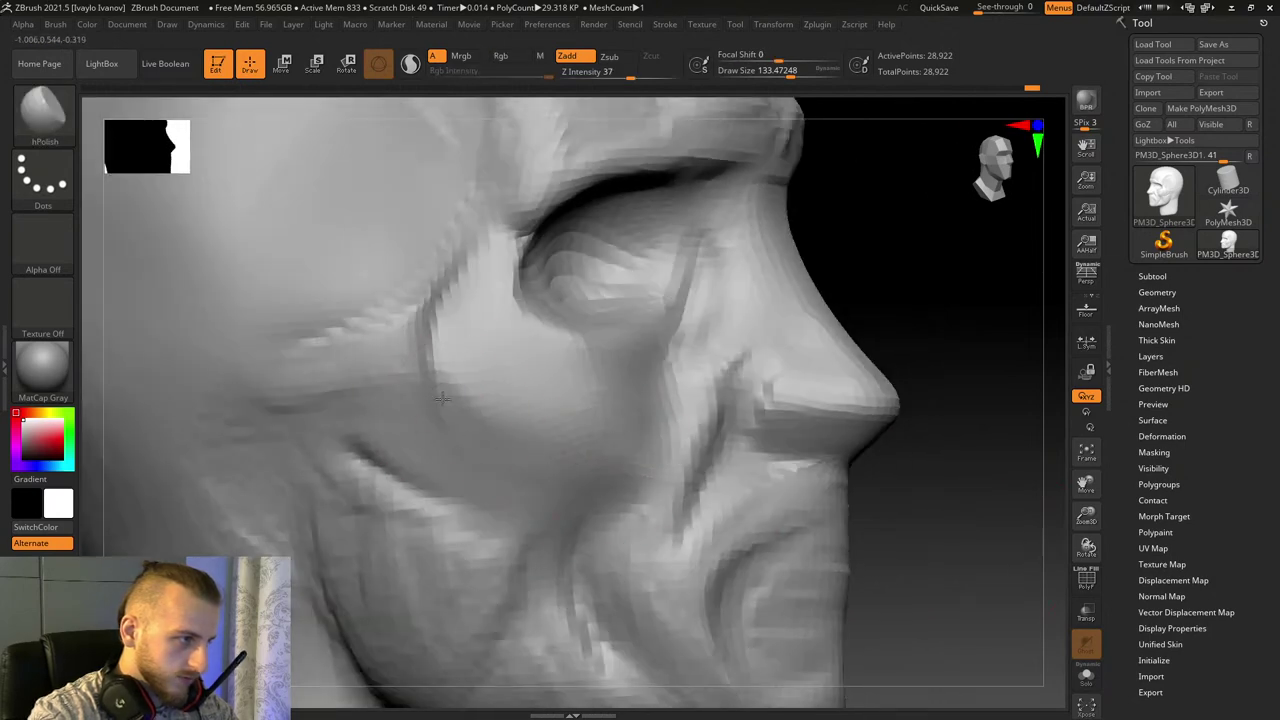
drag(529, 457, 299, 455)
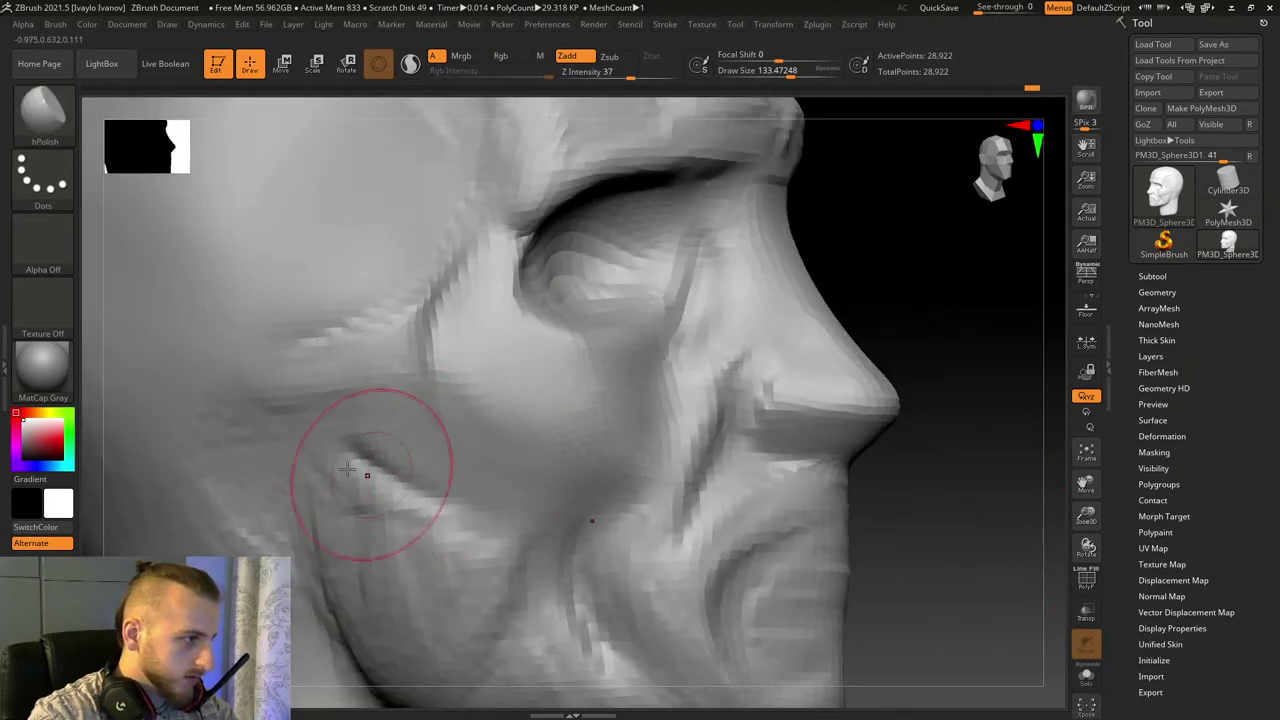
drag(492, 452, 343, 469)
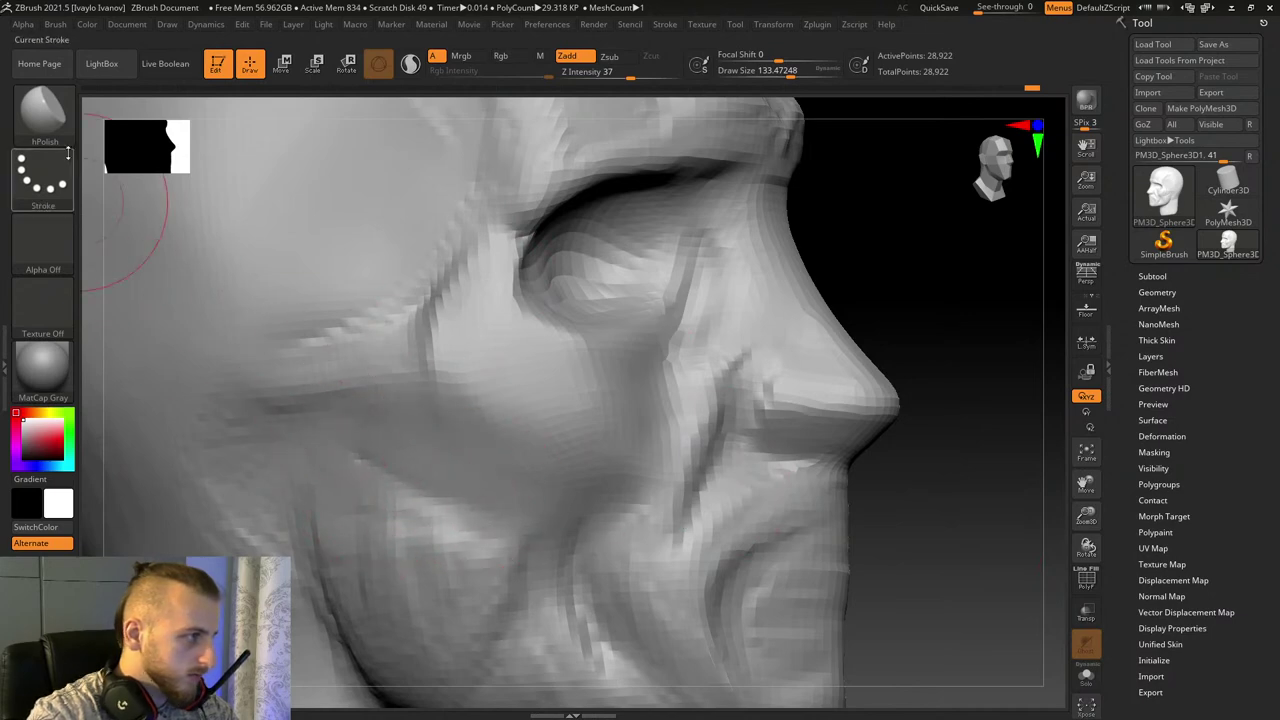
Step: Switch to the ClayBuildup brush at Z intensity 6 and carve a shallow groove under the cheekbone arch towards the cheek
key(b)
key(c)
key(b)
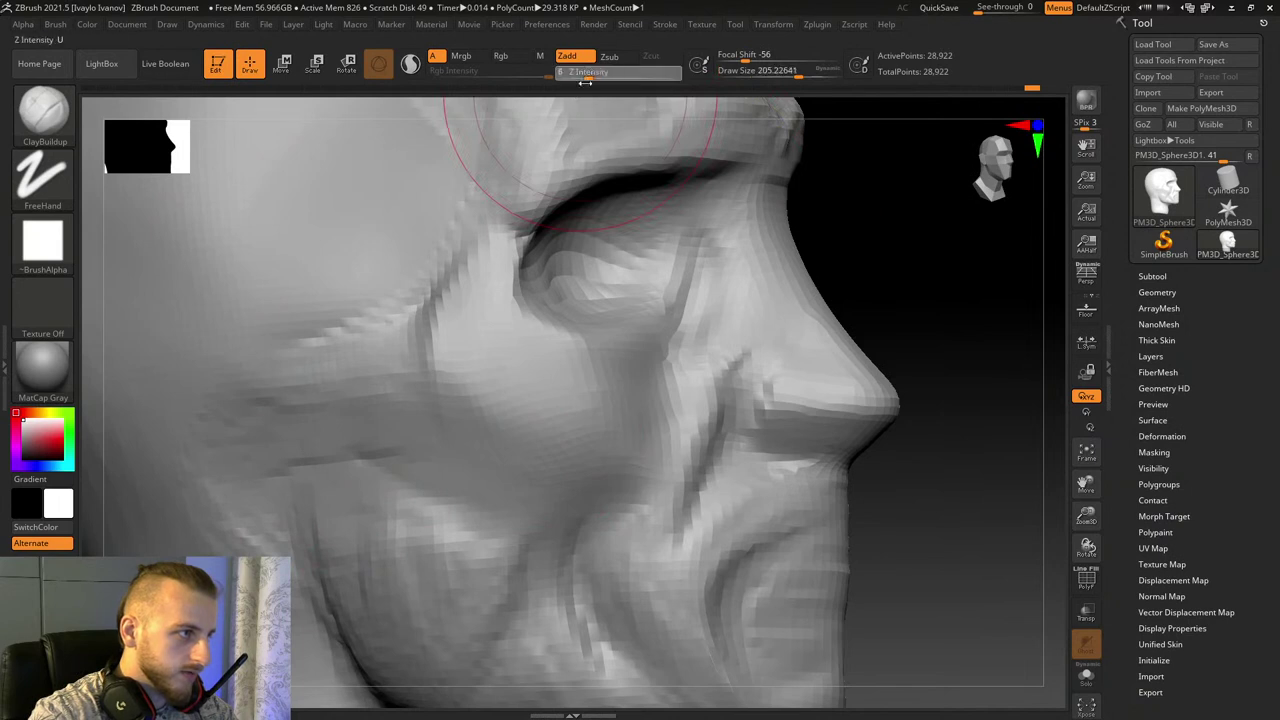
drag(585, 82, 579, 82)
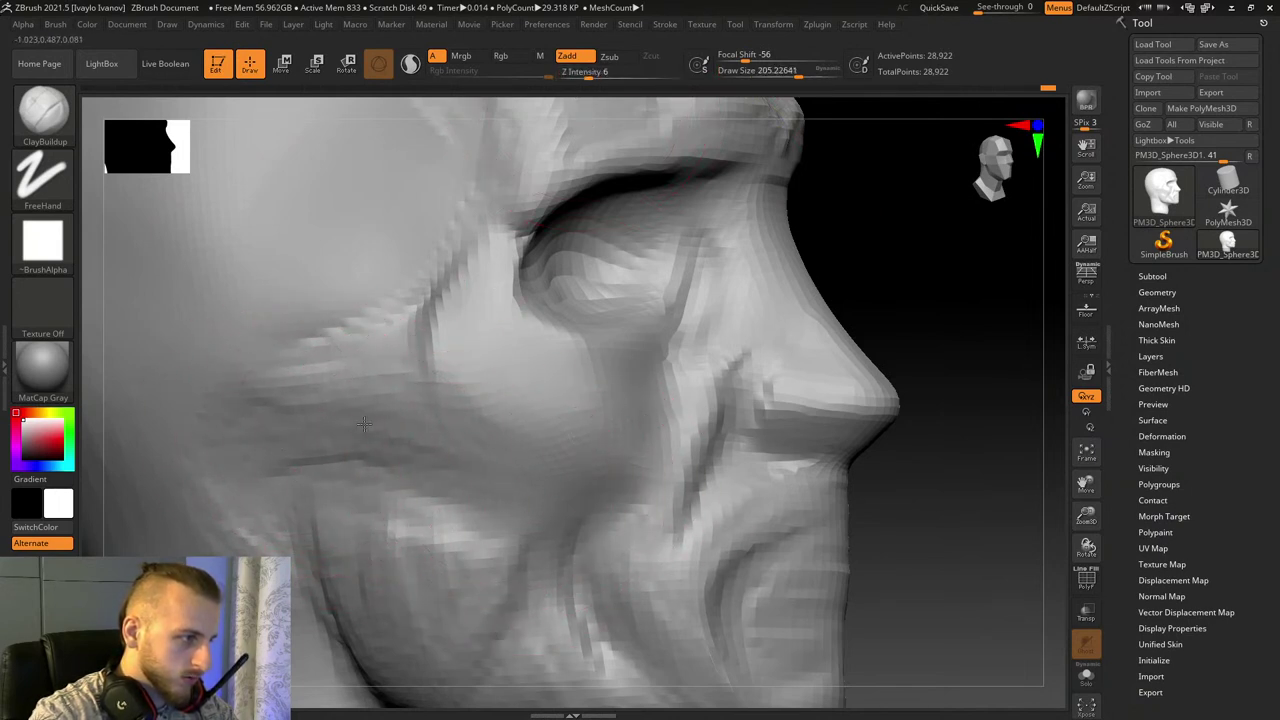
shift+drag(971, 543, 924, 587)
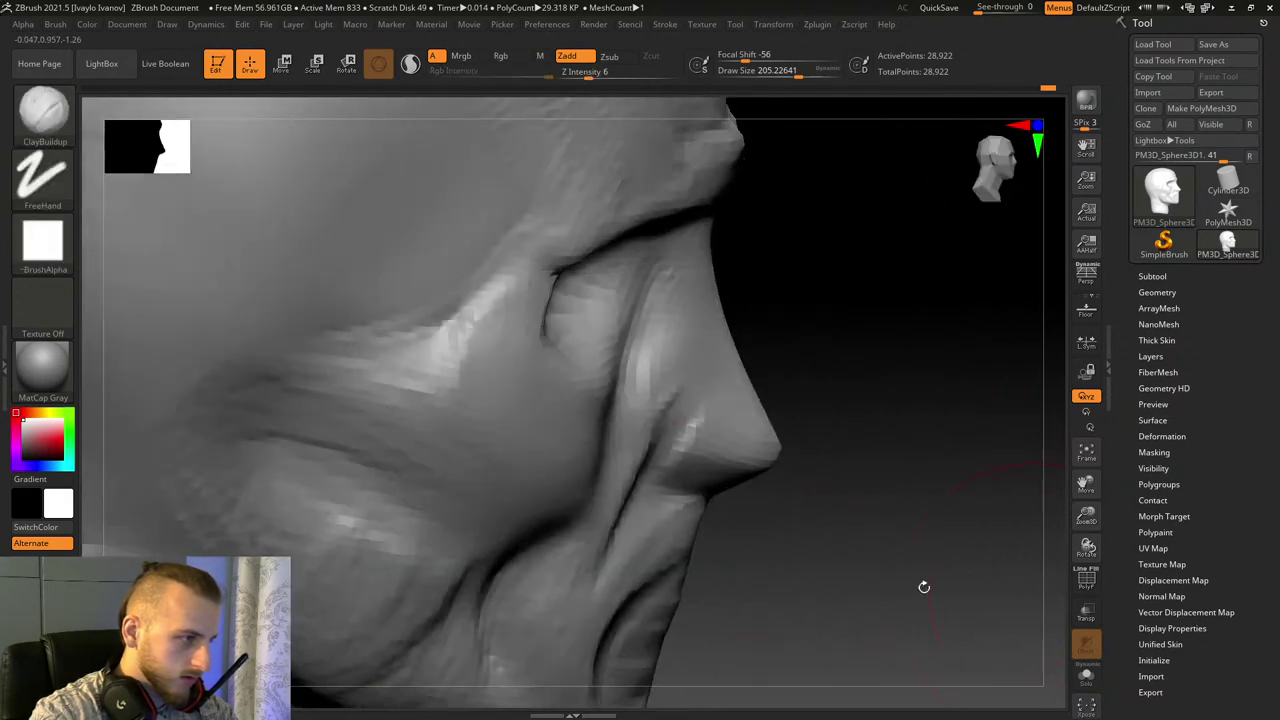
alt+drag(280, 387, 508, 484)
mouse_move(310, 372)
alt+mouse_down()
mouse_move(500, 445)
mouse_move(516, 439)
alt+mouse_up()
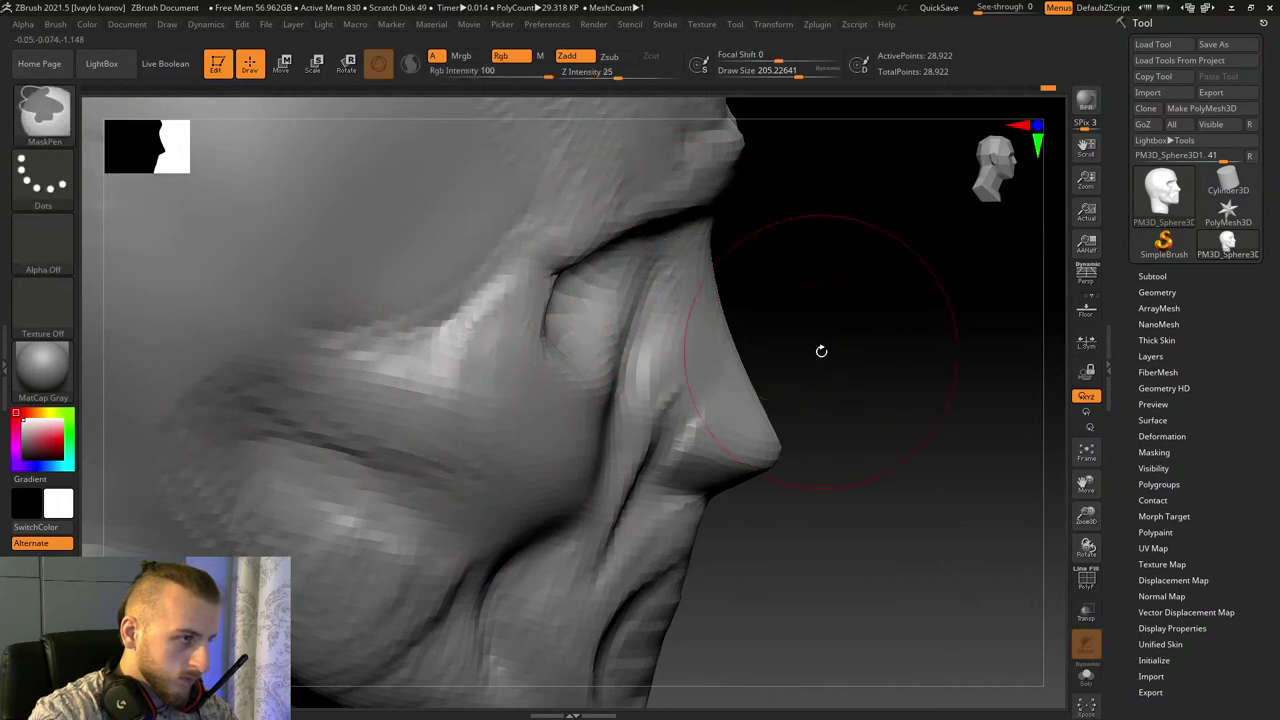
Step: Reduce the ClayBuildup size to about 139, build up the bone beside the outer eye, and smooth the lower cheekbone edge
shift+drag(820, 351, 842, 335)
drag(799, 71, 791, 71)
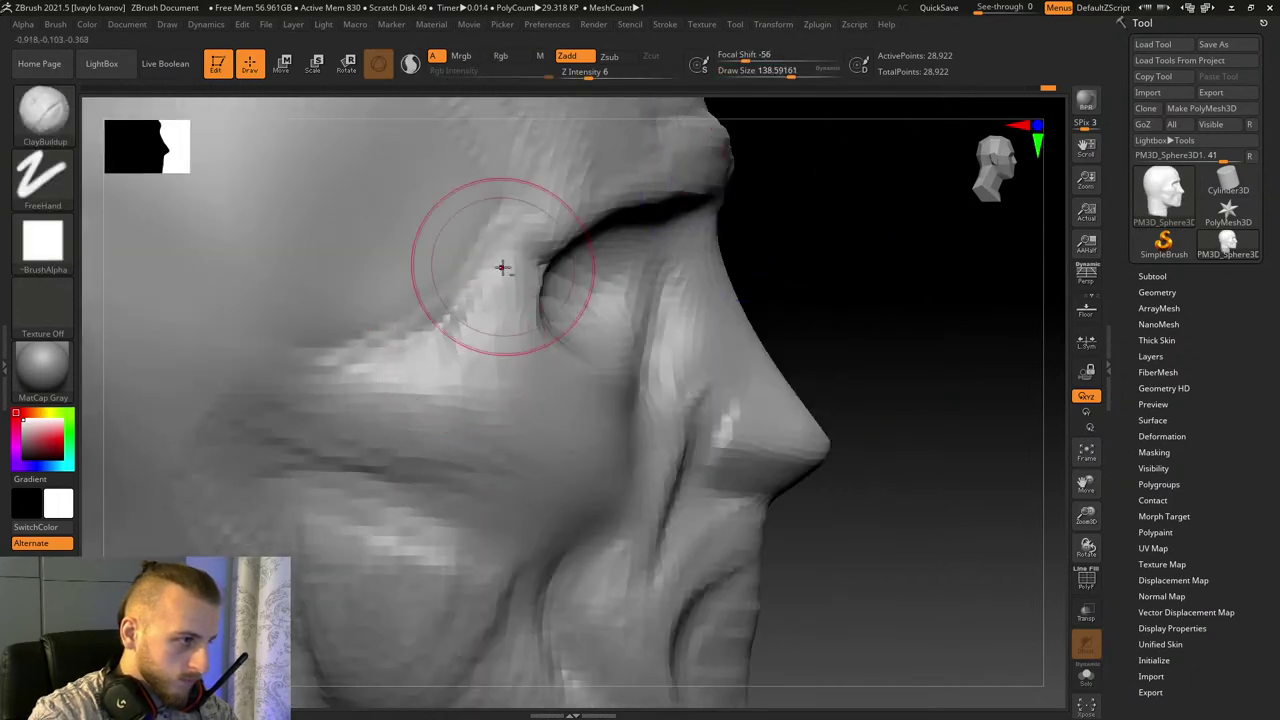
drag(465, 317, 466, 367)
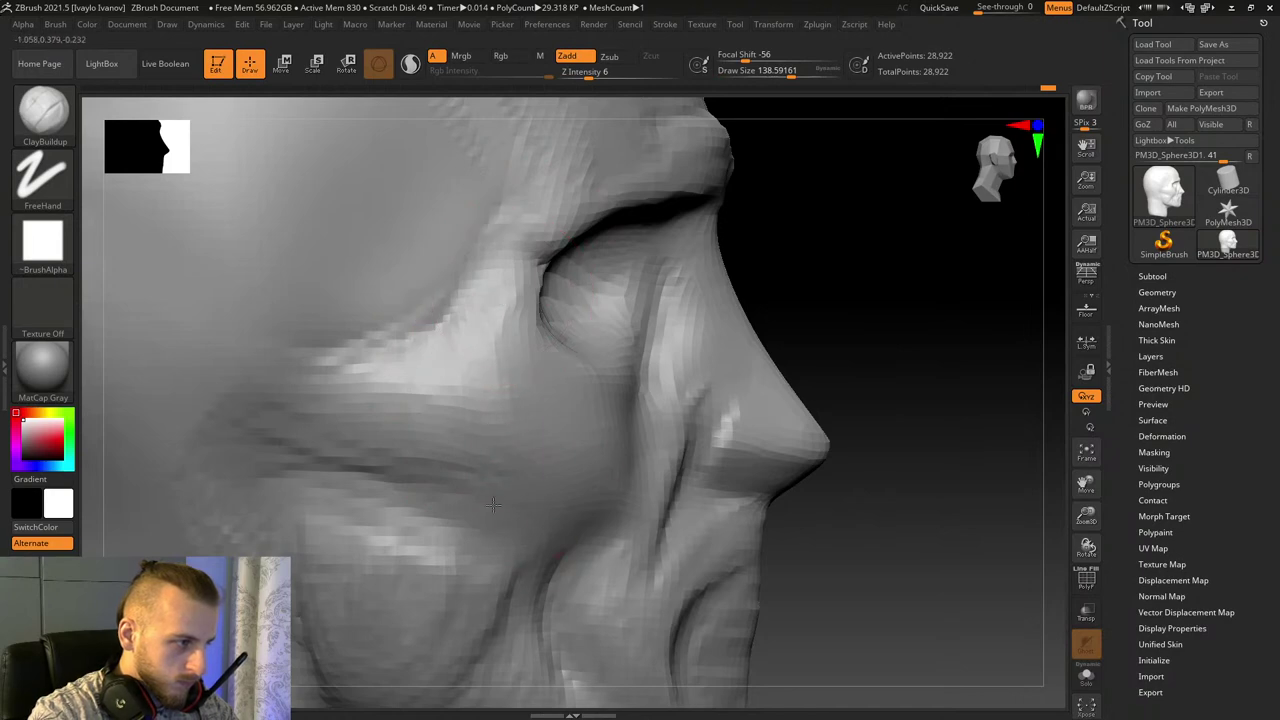
shift+drag(512, 492, 519, 538)
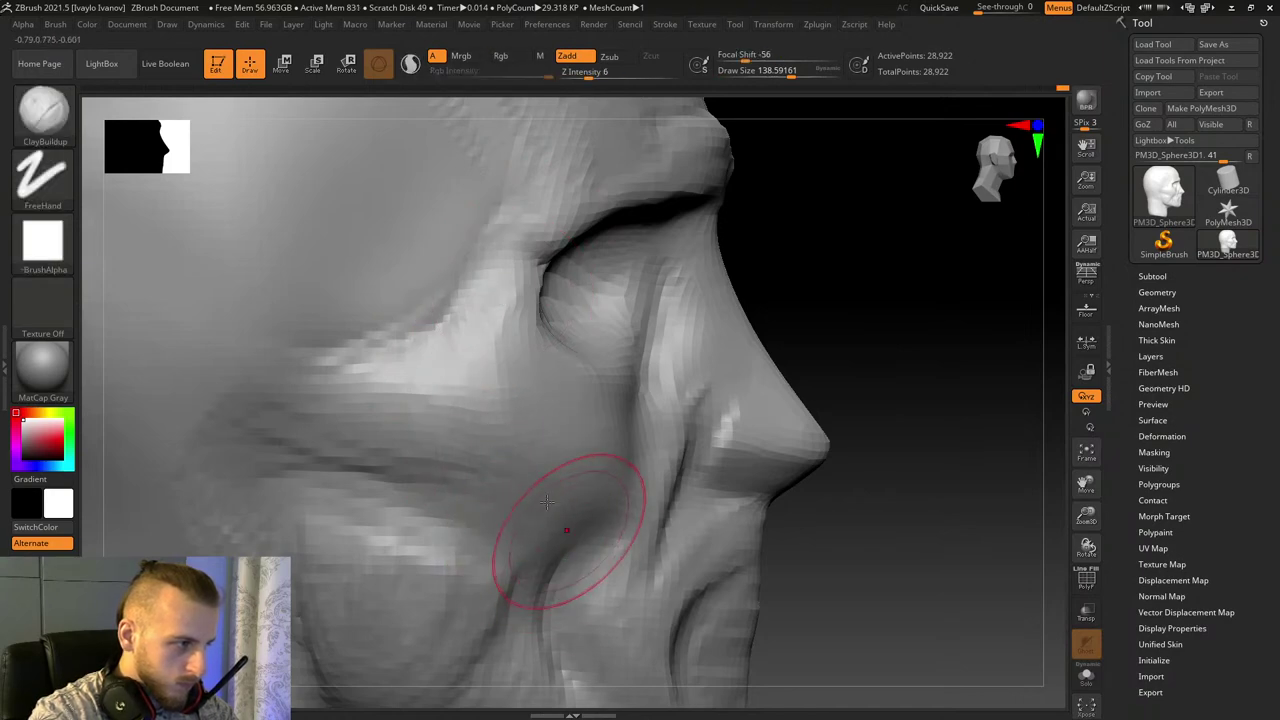
Step: Set the ClayBuildup size to about 192 and define the crease along the cheekbone's lower edge from the nose side outwards
mouse_move(852, 546)
mouse_down()
mouse_move(712, 540)
mouse_move(926, 547)
mouse_up()
mouse_move(1054, 503)
mouse_down()
mouse_move(1049, 488)
mouse_move(960, 494)
mouse_move(1073, 506)
mouse_move(846, 449)
mouse_move(818, 456)
mouse_move(960, 514)
mouse_move(580, 443)
mouse_up()
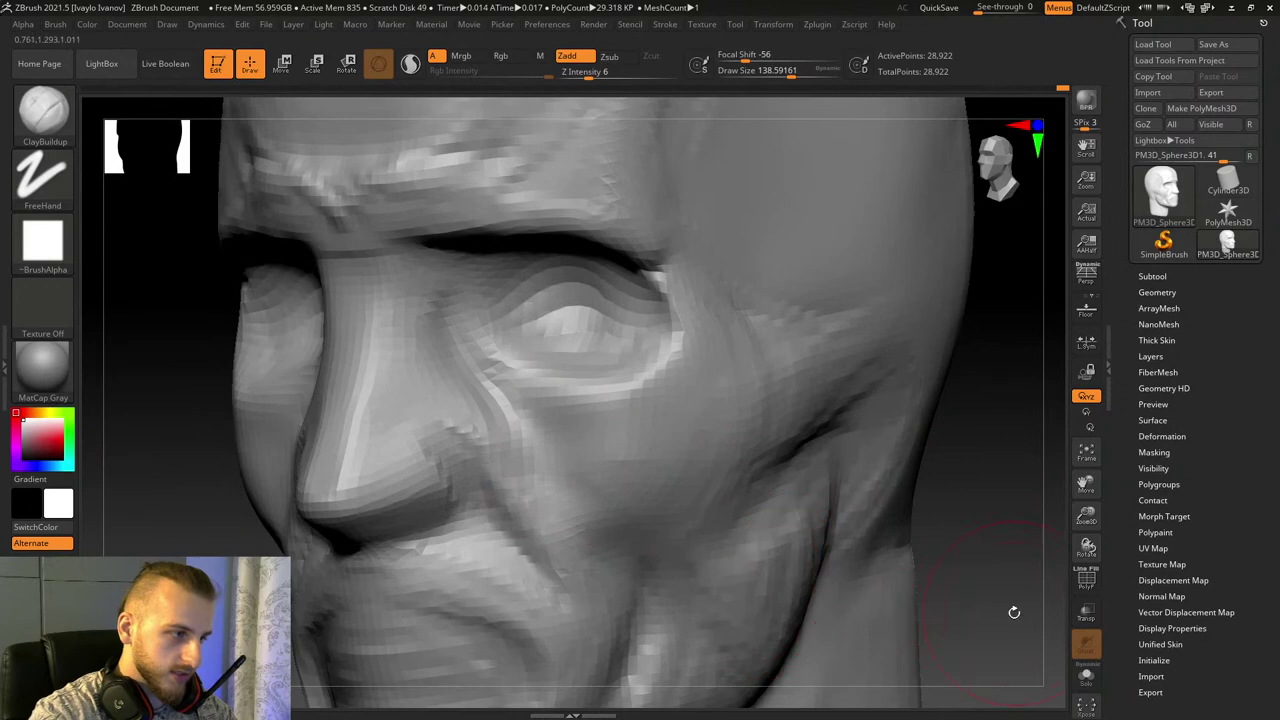
mouse_move(1014, 612)
mouse_down()
mouse_move(951, 563)
mouse_move(943, 586)
mouse_move(900, 560)
mouse_up()
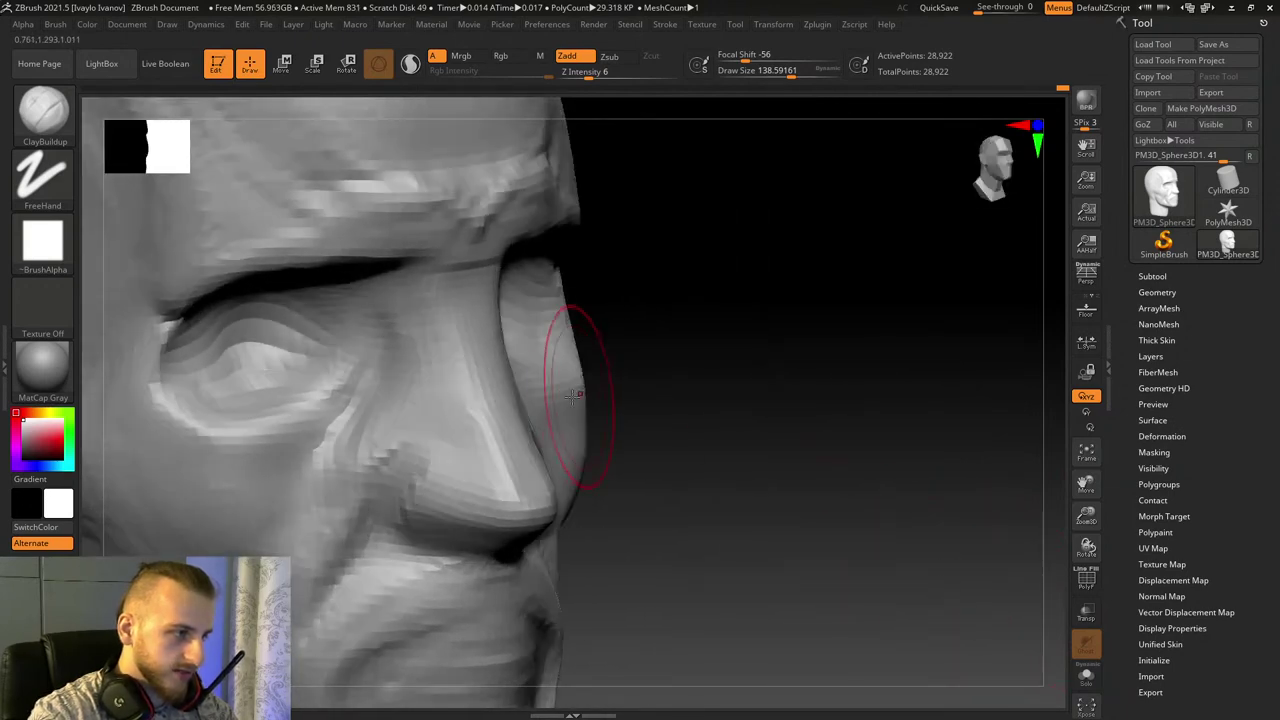
drag(577, 395, 616, 400)
mouse_move(753, 378)
mouse_down()
mouse_move(829, 429)
mouse_move(837, 457)
mouse_move(771, 514)
mouse_move(565, 481)
mouse_move(528, 436)
mouse_up()
drag(790, 69, 797, 69)
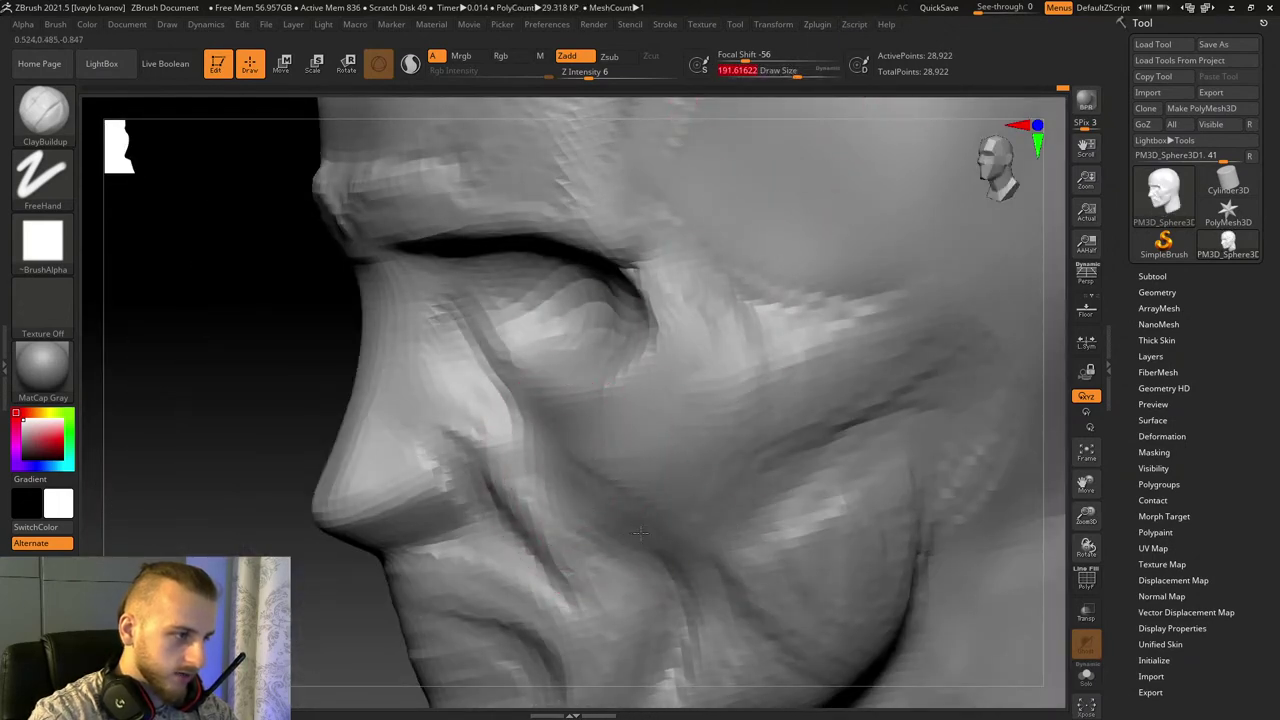
drag(577, 469, 705, 485)
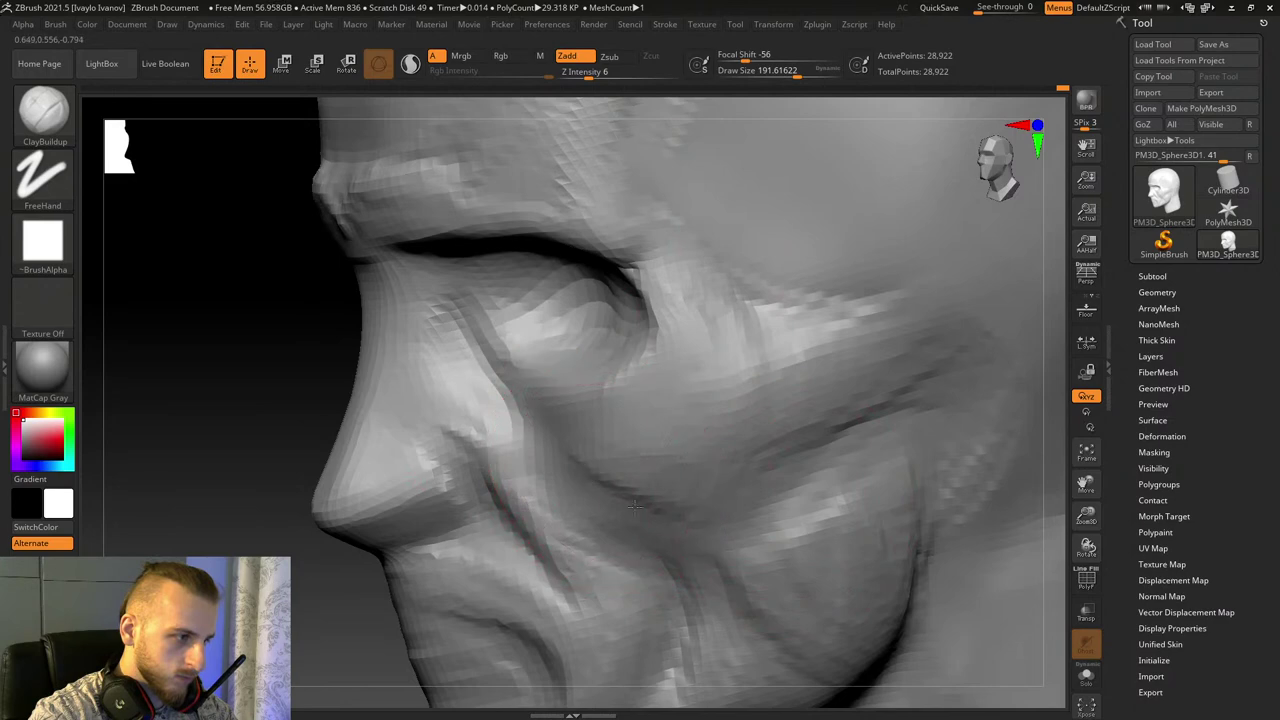
mouse_move(571, 486)
mouse_down()
mouse_move(680, 490)
mouse_move(658, 480)
mouse_up()
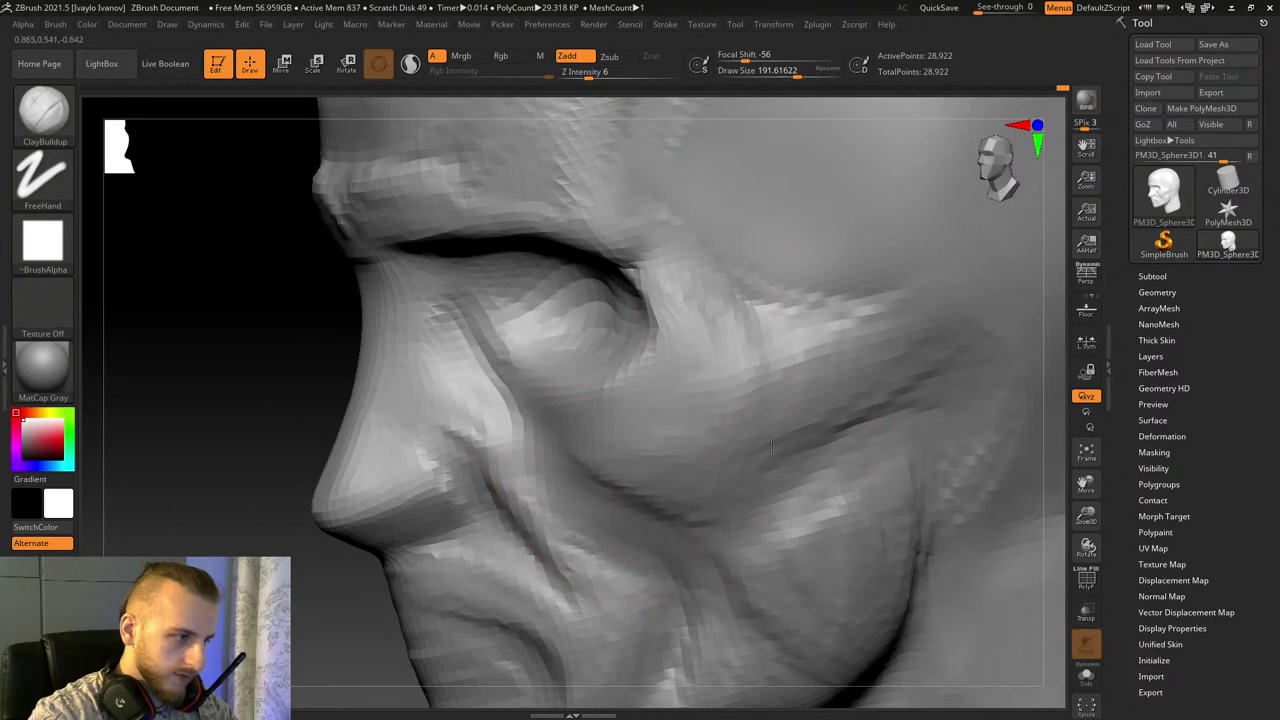
mouse_move(263, 449)
mouse_down()
mouse_move(977, 557)
mouse_move(857, 563)
mouse_up()
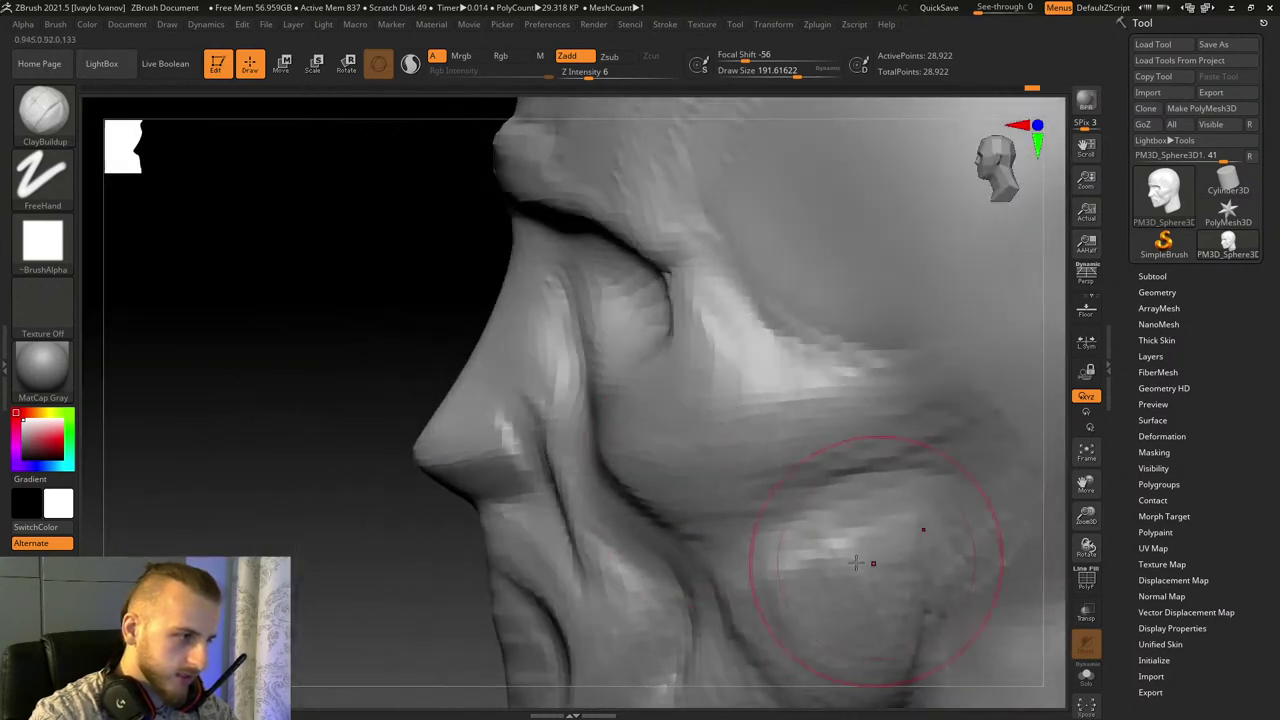
drag(242, 441, 358, 430)
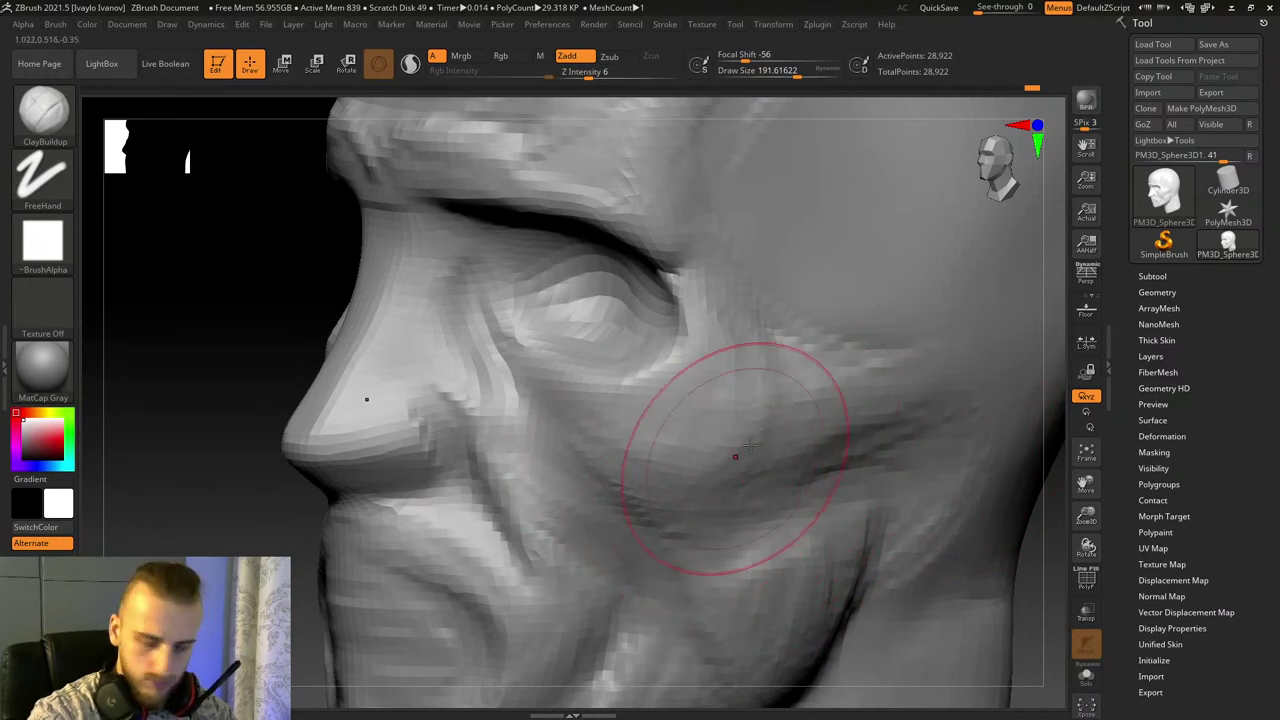
Step: Switch to the hPolish brush at a size of about 97 and flatten and smooth the cheekbone below the outer eye corner
mouse_move(471, 443)
right_down()
mouse_move(278, 535)
mouse_move(857, 554)
mouse_move(566, 434)
right_up()
key(b)
key(h)
key(p)
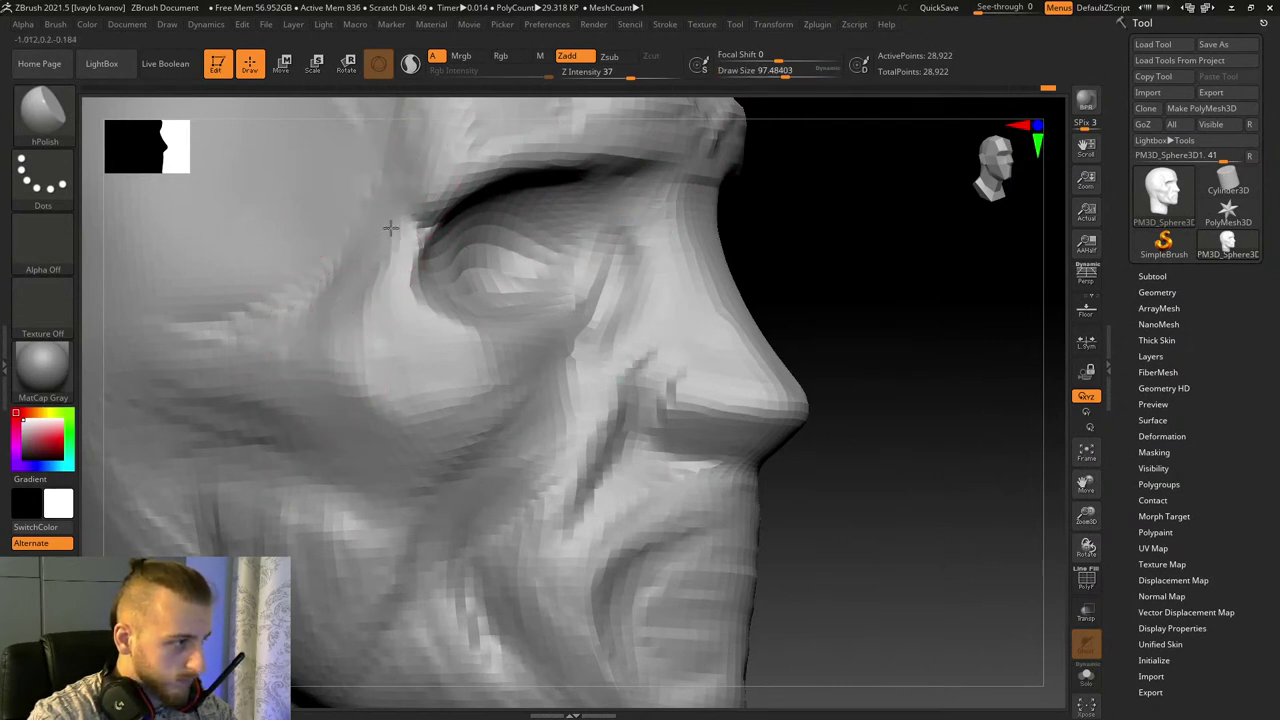
mouse_move(380, 410)
shift+mouse_down()
mouse_move(400, 368)
mouse_move(416, 378)
shift+mouse_up()
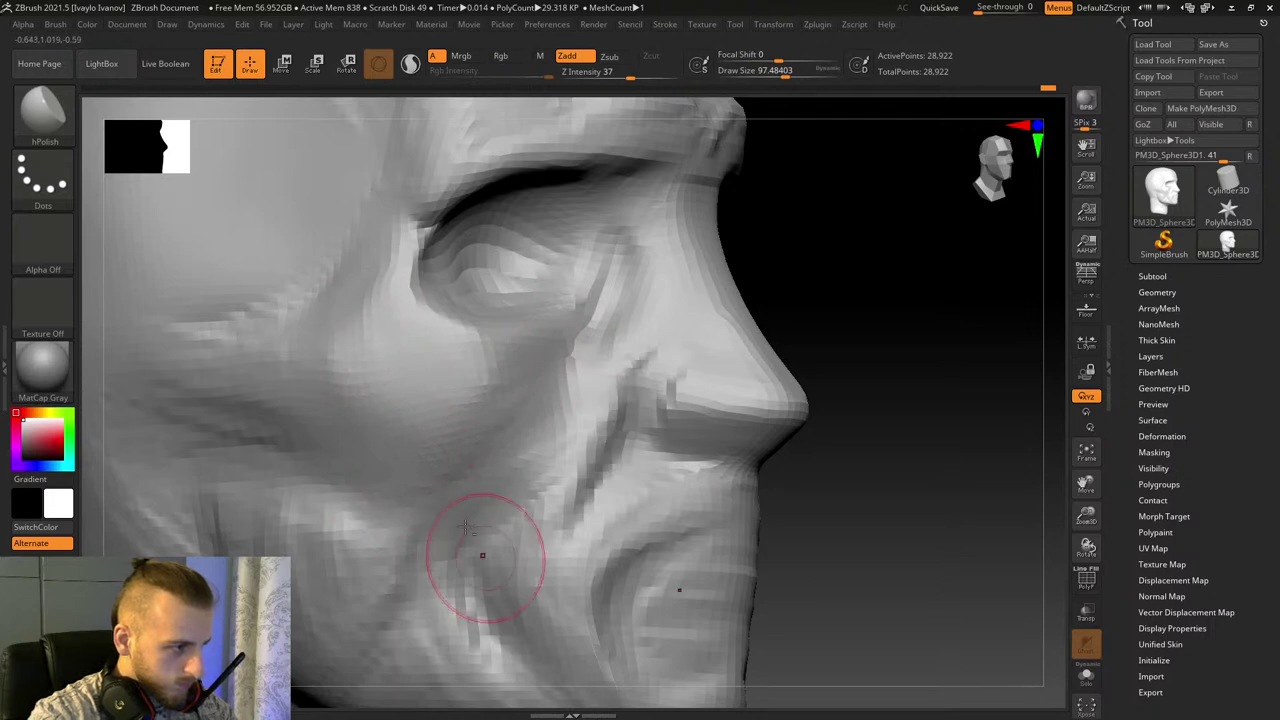
shift+drag(914, 534, 909, 553)
drag(1090, 483, 1260, 317)
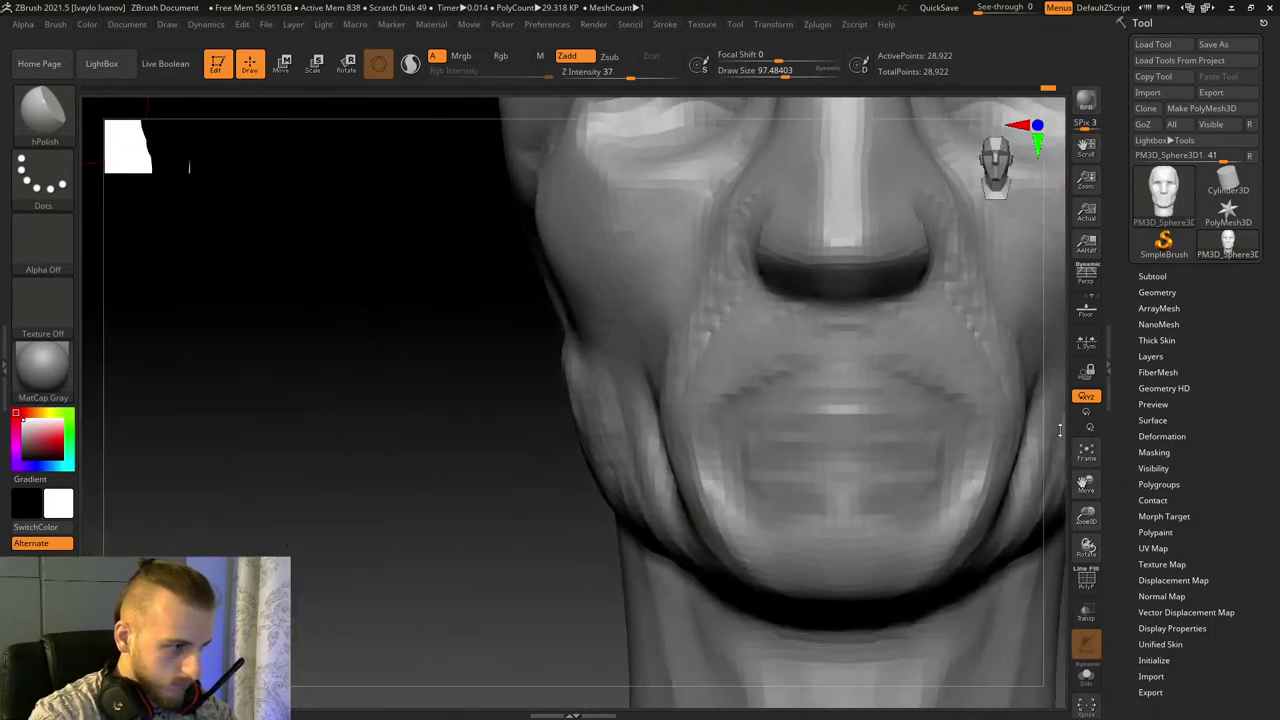
Step: Switch to the ClayBuildup brush at a size of about 294 and build up the jaw muscle below the cheekbone
drag(190, 167, 430, 180)
key(b)
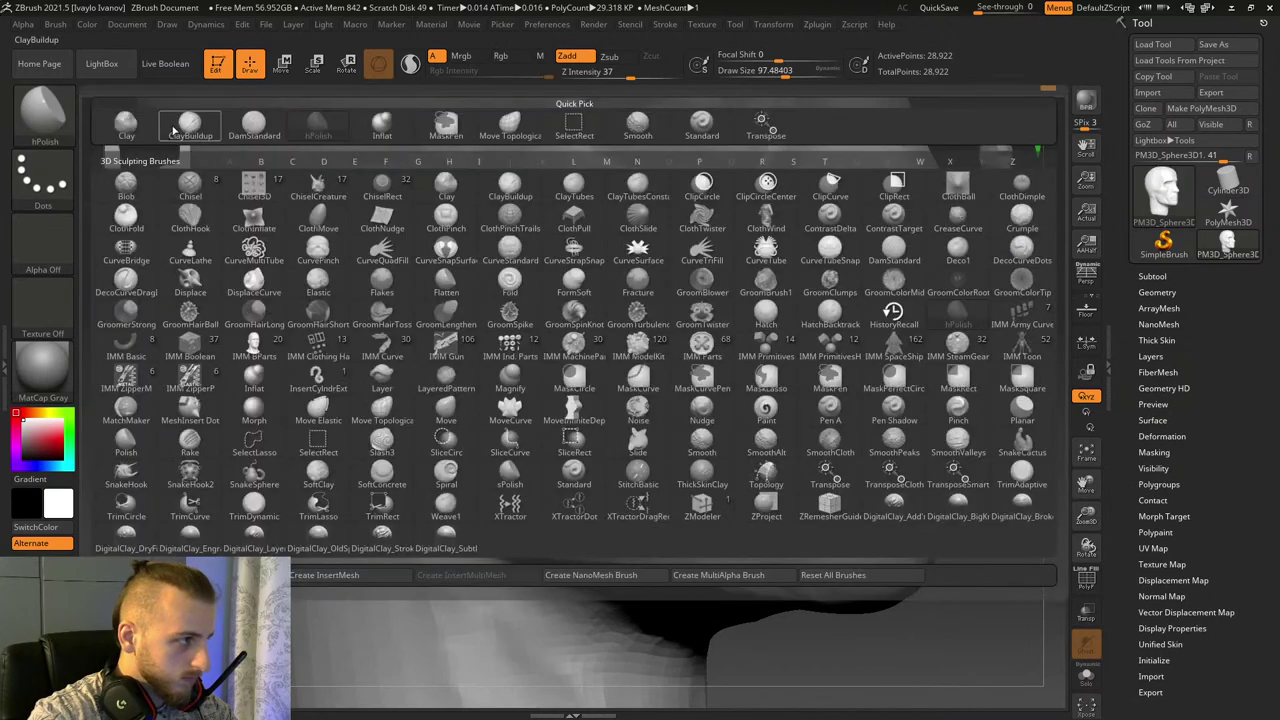
key(c)
key(b)
click(806, 73)
mouse_move(537, 322)
mouse_down()
mouse_move(466, 343)
mouse_move(529, 377)
mouse_up()
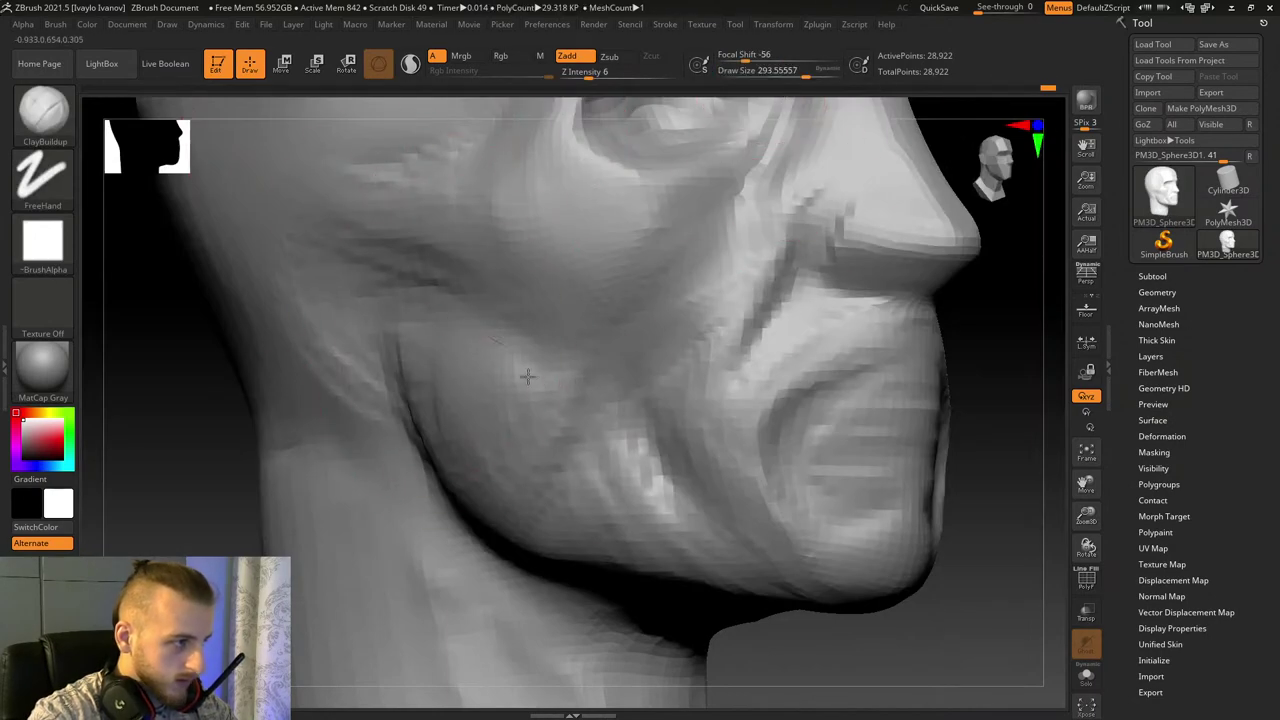
Step: Reduce the ClayBuildup size to about 250 and fill in the underside of the jaw where it meets the neck
click(802, 73)
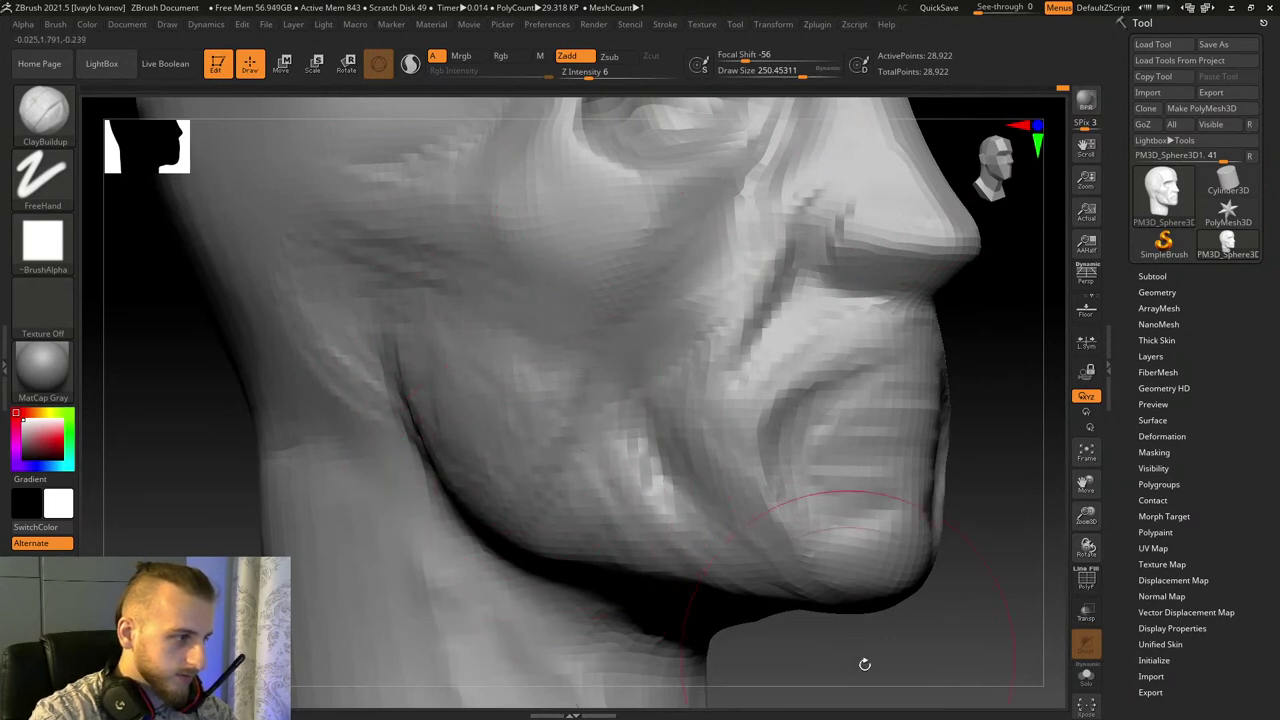
drag(865, 664, 955, 655)
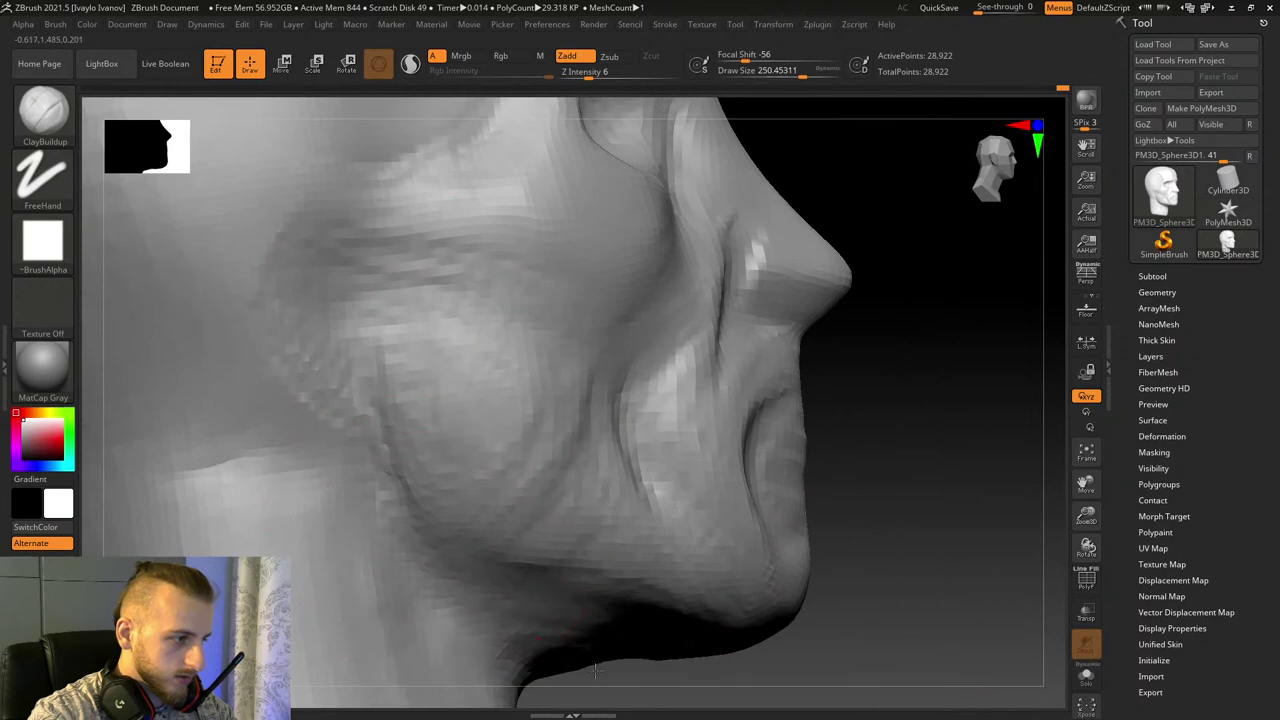
drag(1087, 518, 1120, 400)
mouse_move(947, 469)
mouse_down()
mouse_move(812, 494)
mouse_move(800, 485)
mouse_up()
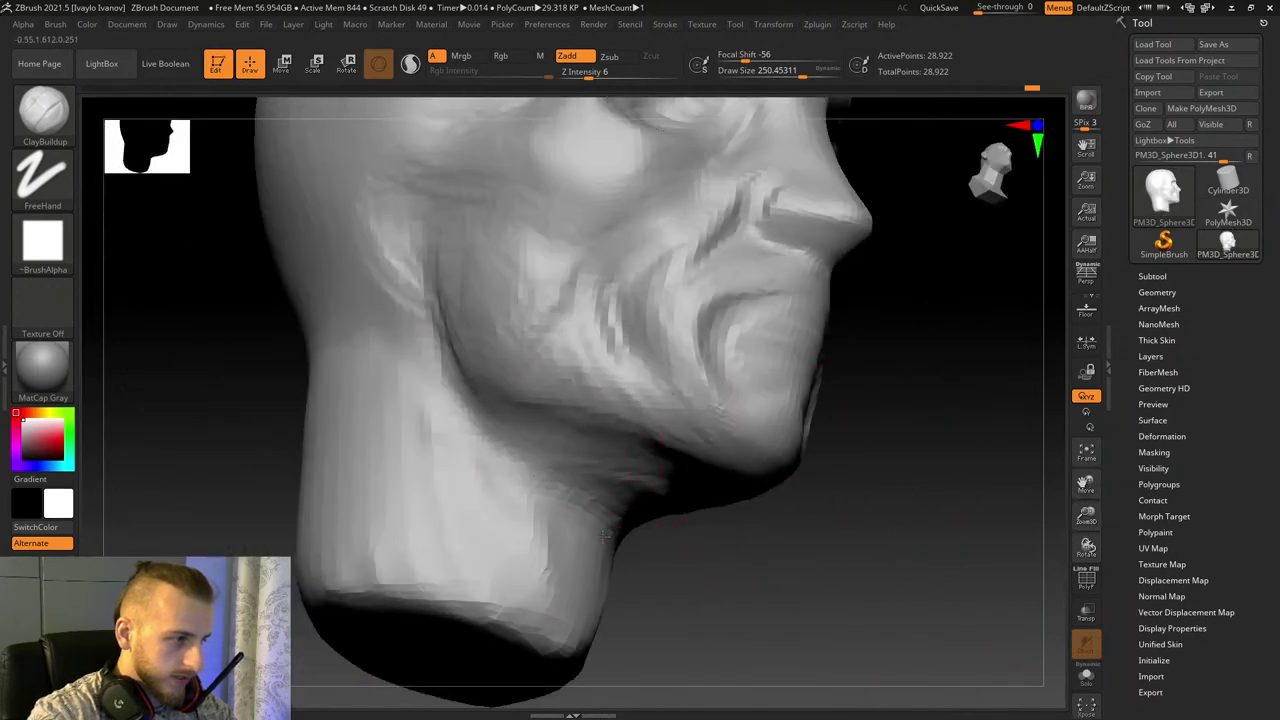
mouse_move(632, 532)
mouse_down()
mouse_move(520, 457)
mouse_move(645, 498)
mouse_move(493, 452)
mouse_move(697, 507)
mouse_up()
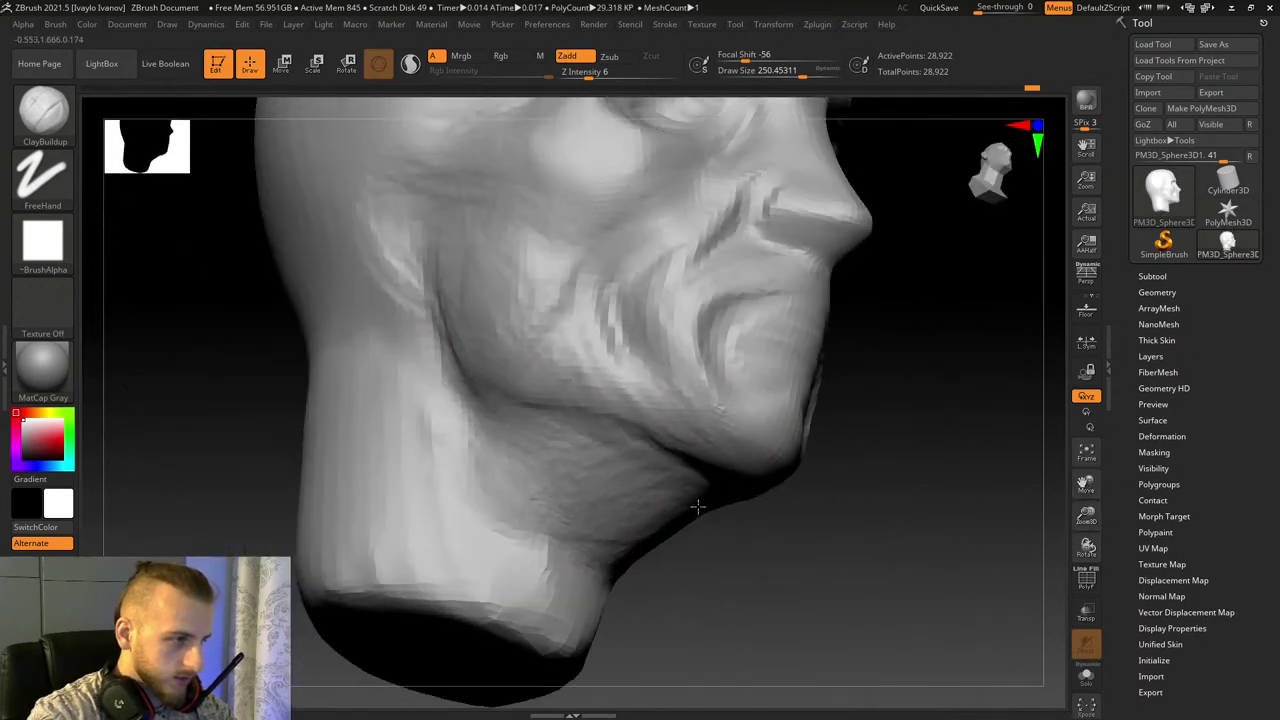
drag(752, 560, 750, 483)
mouse_move(908, 534)
mouse_down()
mouse_move(900, 517)
mouse_move(931, 509)
mouse_move(920, 490)
mouse_up()
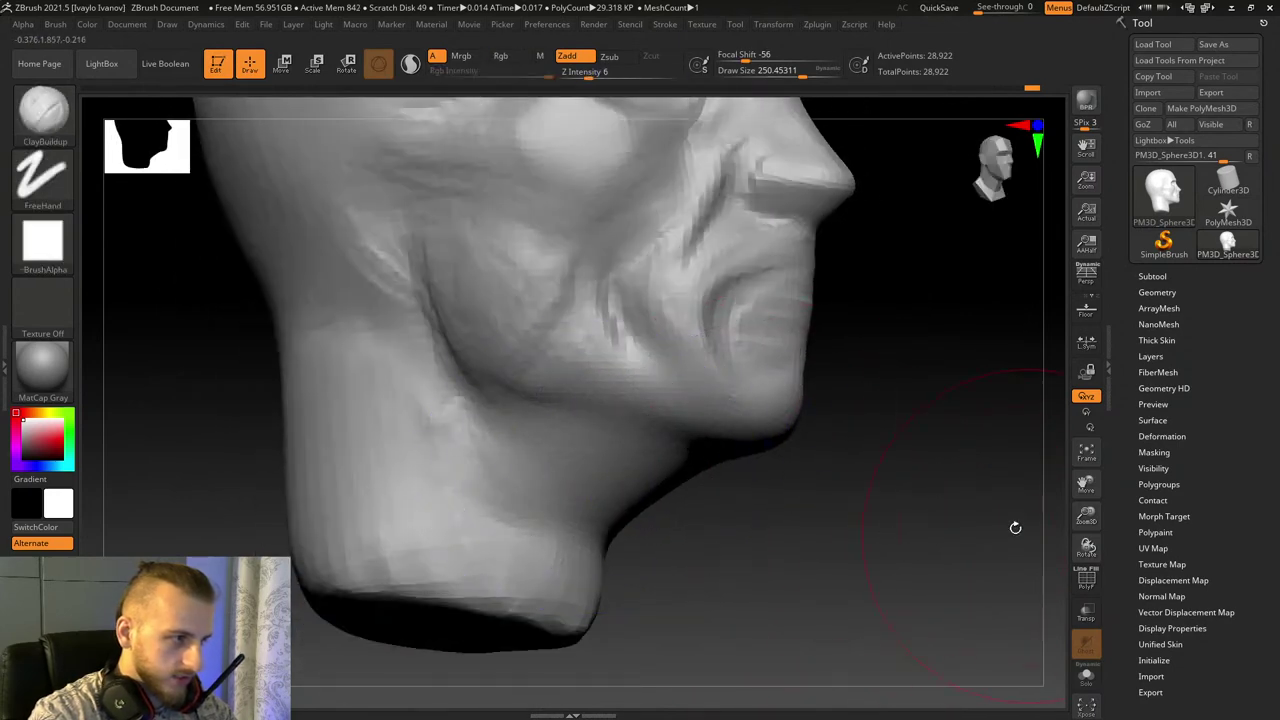
Step: Smooth the side of the neck and the transition behind the jaw
drag(1026, 532, 1087, 486)
drag(1087, 485, 1202, 542)
mouse_move(652, 527)
shift+mouse_down()
mouse_move(560, 409)
mouse_move(495, 286)
shift+mouse_up()
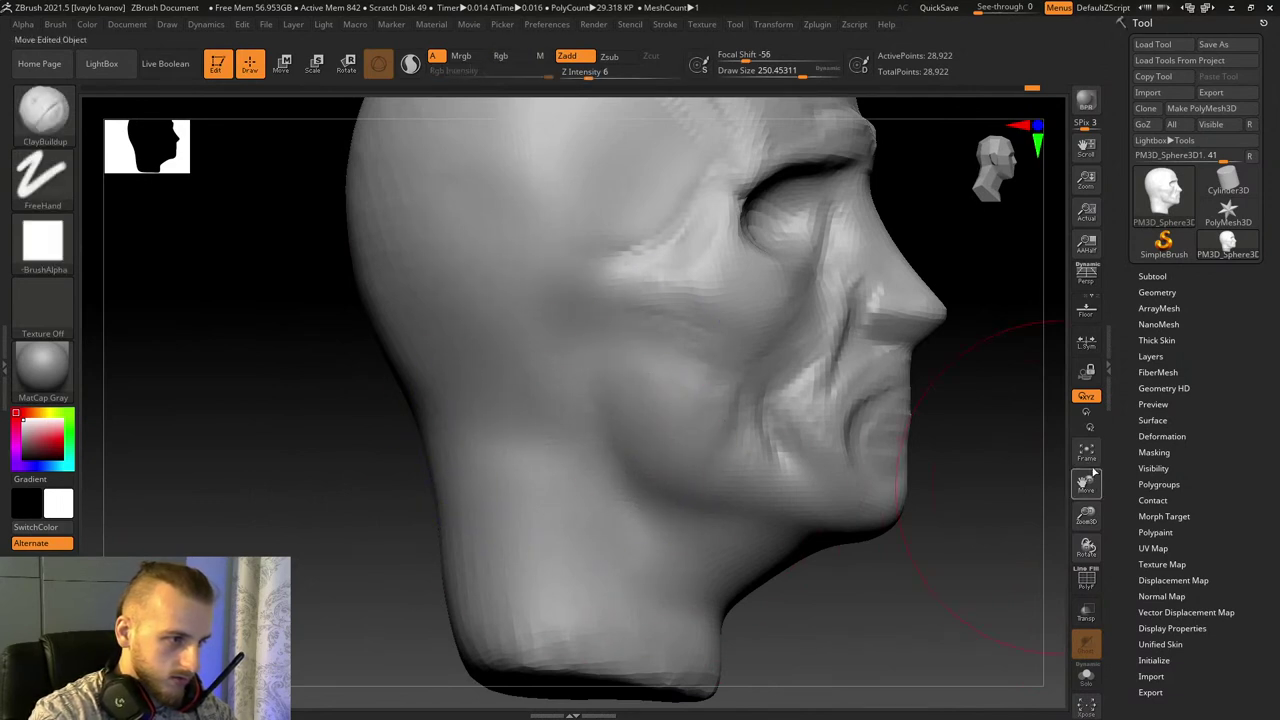
drag(1087, 515, 1030, 574)
shift+drag(946, 437, 922, 402)
drag(610, 375, 511, 266)
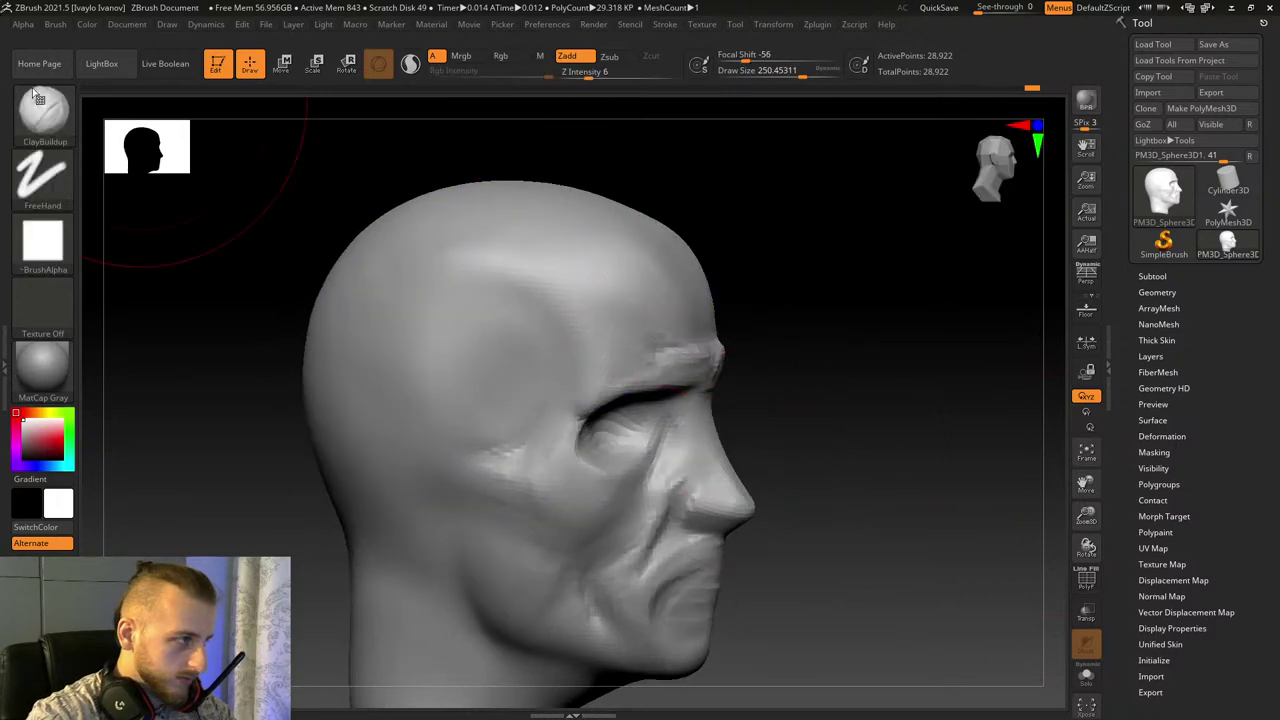
Step: Switch to the Move Topological brush at a size of about 250 and reshape the profile of the forehead, crown and back of the skull
key(b)
click(510, 125)
mouse_move(777, 243)
mouse_down()
mouse_move(718, 250)
mouse_move(835, 264)
mouse_move(805, 263)
mouse_up()
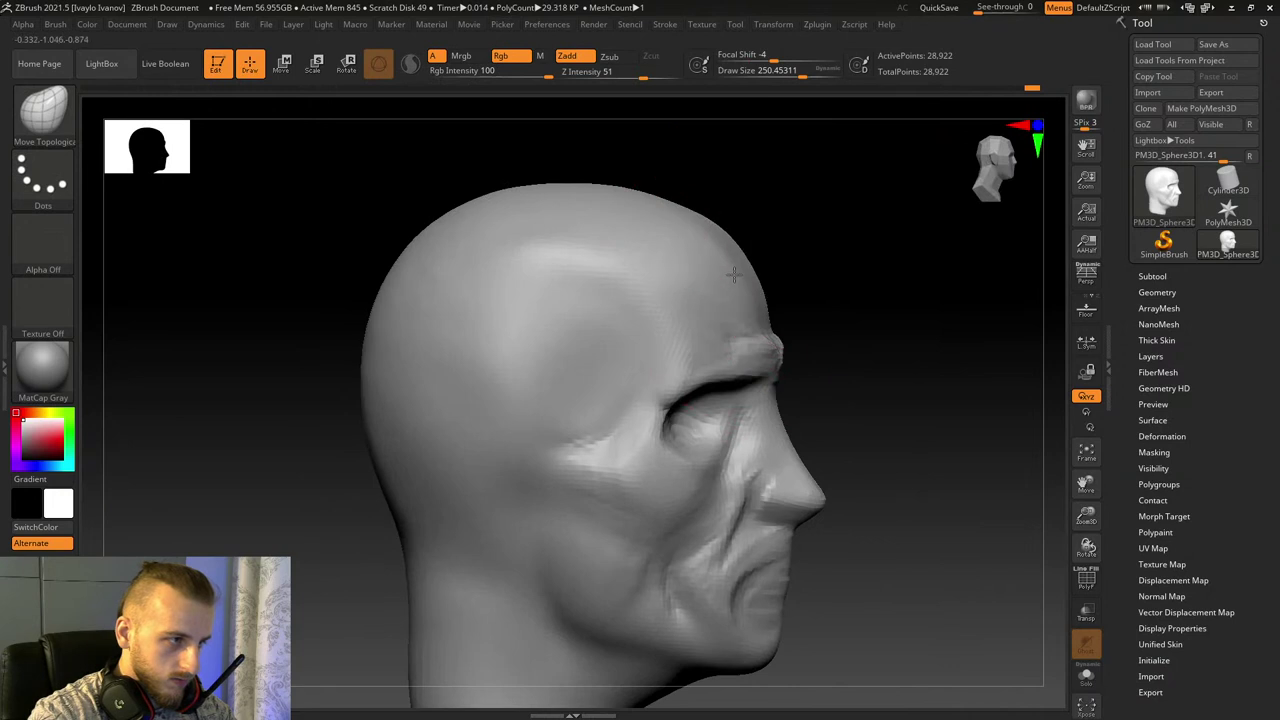
drag(663, 227, 671, 217)
mouse_move(790, 229)
mouse_down()
mouse_move(814, 226)
mouse_move(803, 230)
mouse_up()
mouse_move(342, 343)
mouse_down()
mouse_move(380, 336)
mouse_move(372, 299)
mouse_up()
drag(766, 163, 734, 168)
key(shift)
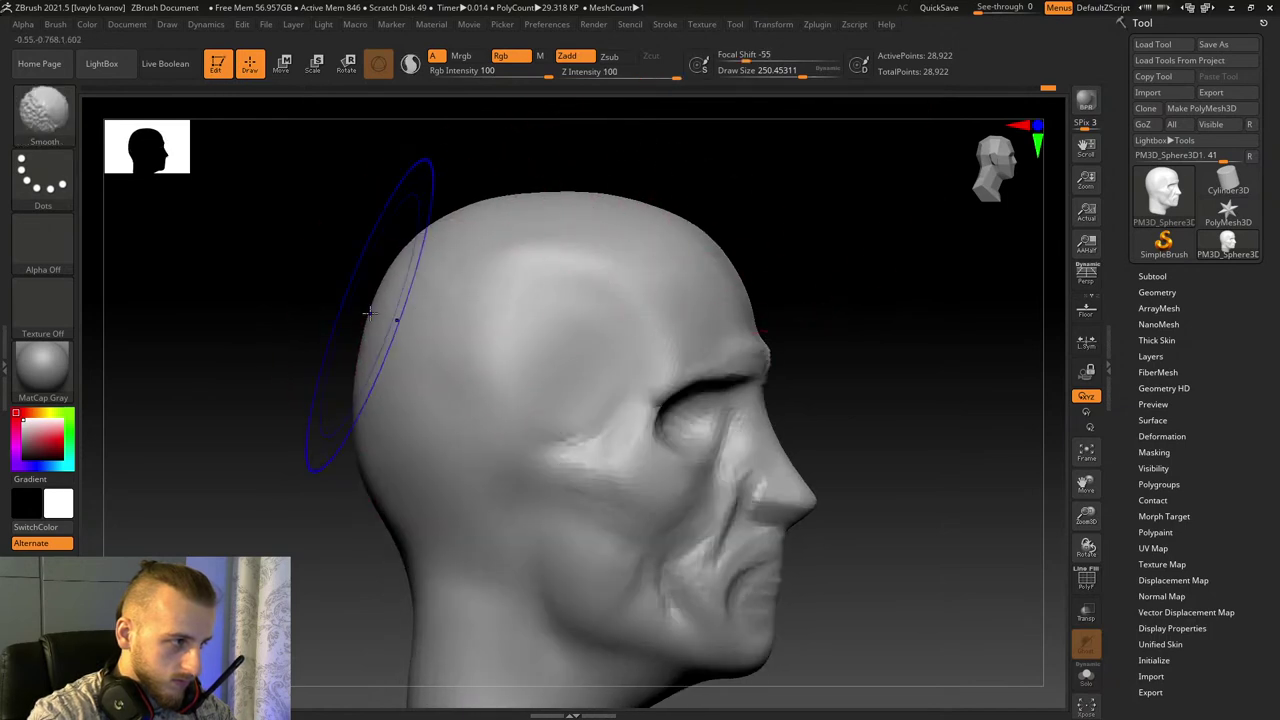
Step: Pull the back of the neck outwards and adjust the nape's profile below the skull with Move Topological
drag(1090, 482, 1154, 320)
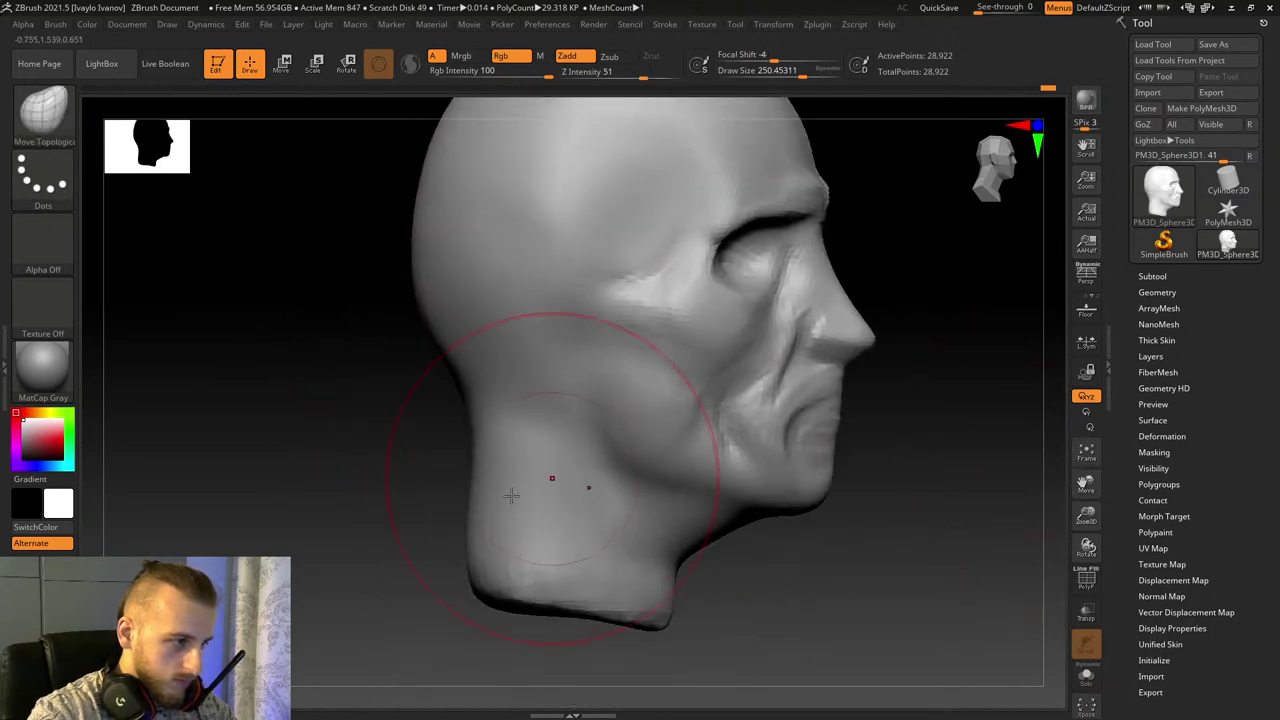
drag(480, 590, 470, 600)
drag(392, 485, 420, 478)
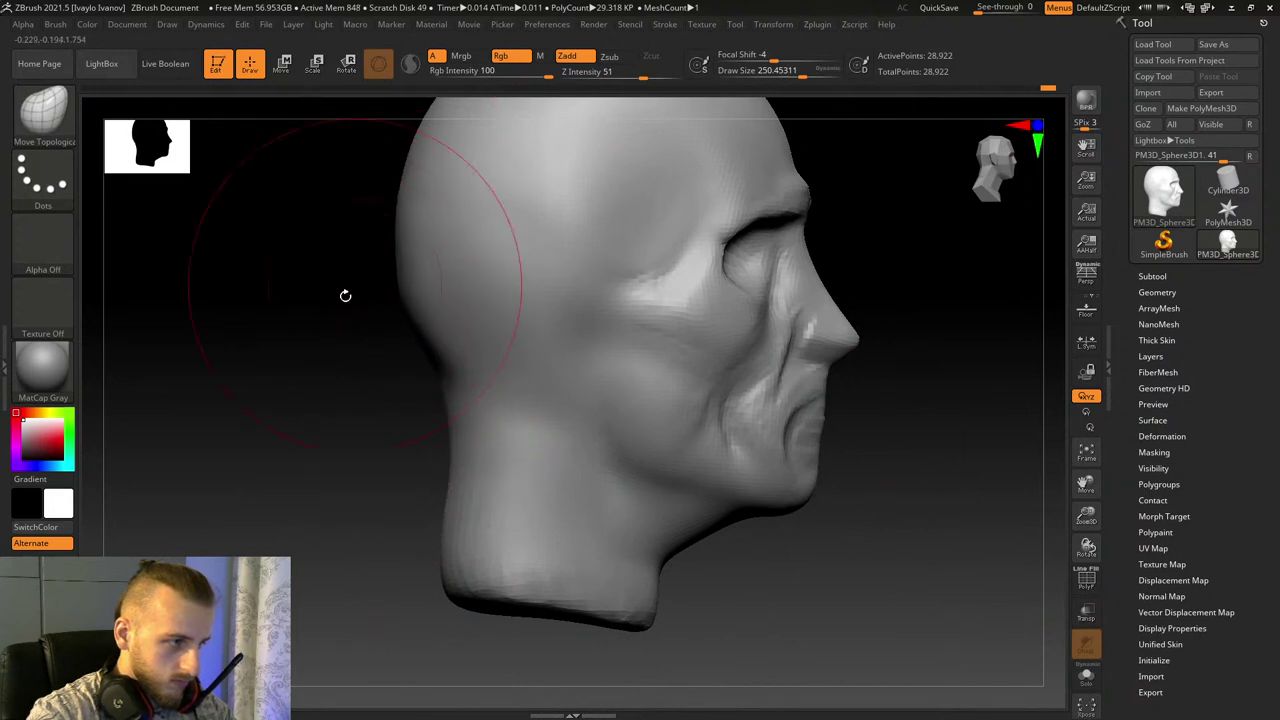
drag(345, 295, 343, 320)
drag(474, 428, 456, 426)
drag(380, 450, 402, 455)
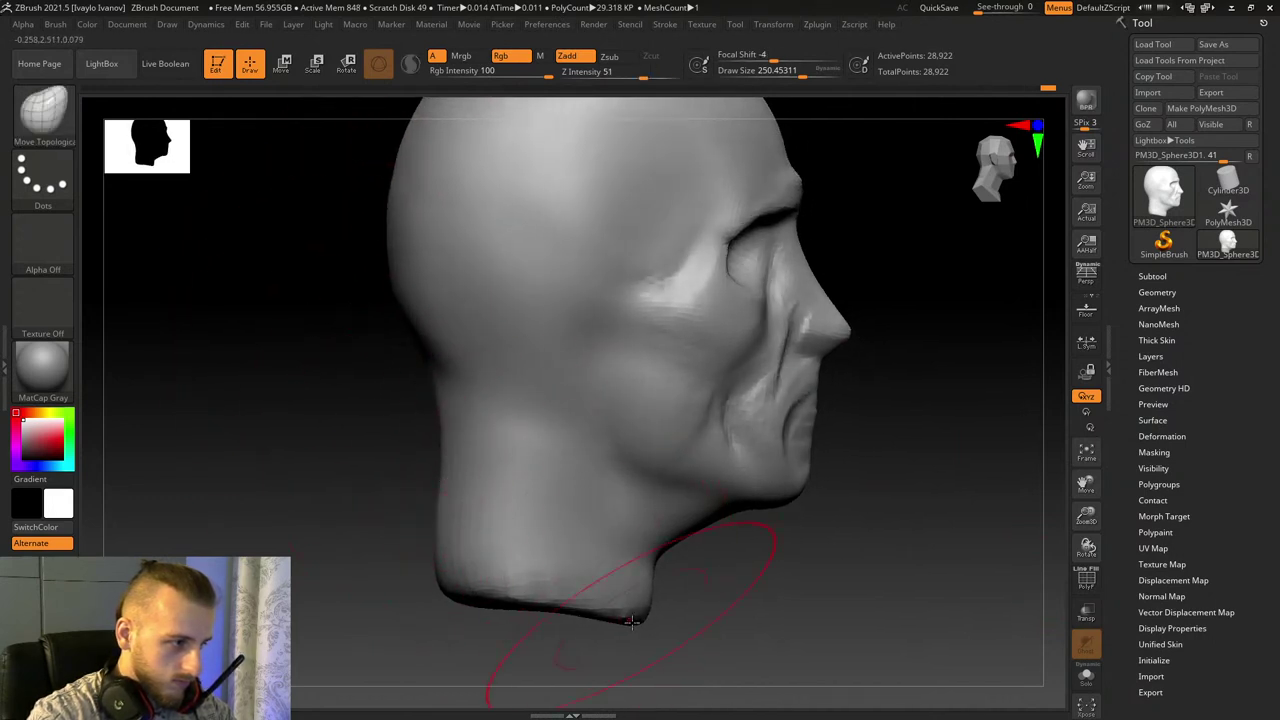
Step: Adjust the front edge and outline of the neck's base with Move Topological
drag(632, 622, 618, 620)
mouse_move(660, 554)
mouse_down()
mouse_move(590, 608)
mouse_move(462, 592)
mouse_up()
mouse_move(360, 590)
mouse_down()
mouse_move(425, 588)
mouse_move(445, 572)
mouse_move(437, 531)
mouse_move(447, 644)
mouse_up()
drag(1013, 483, 740, 489)
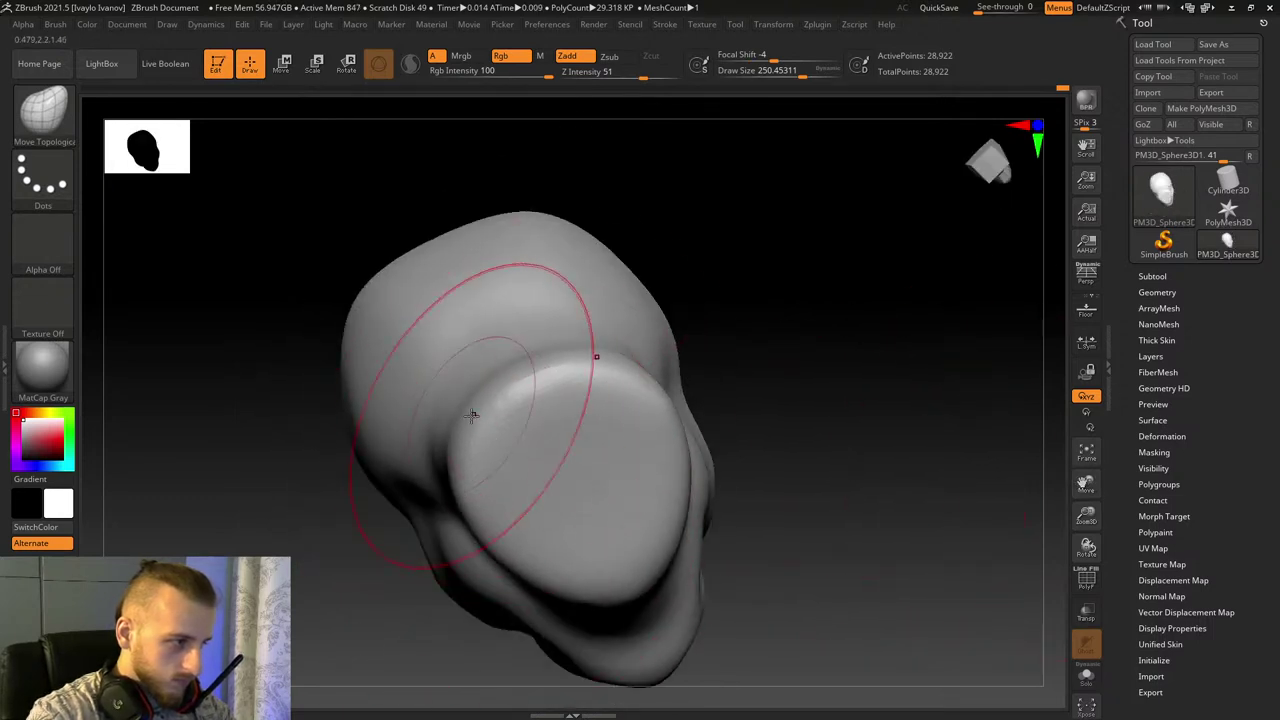
mouse_move(858, 330)
mouse_down()
mouse_move(903, 471)
mouse_move(880, 474)
mouse_up()
Step: Switch to the ClayBuildup brush and build up the paired muscle forms down the back of the neck
click(43, 112)
click(186, 127)
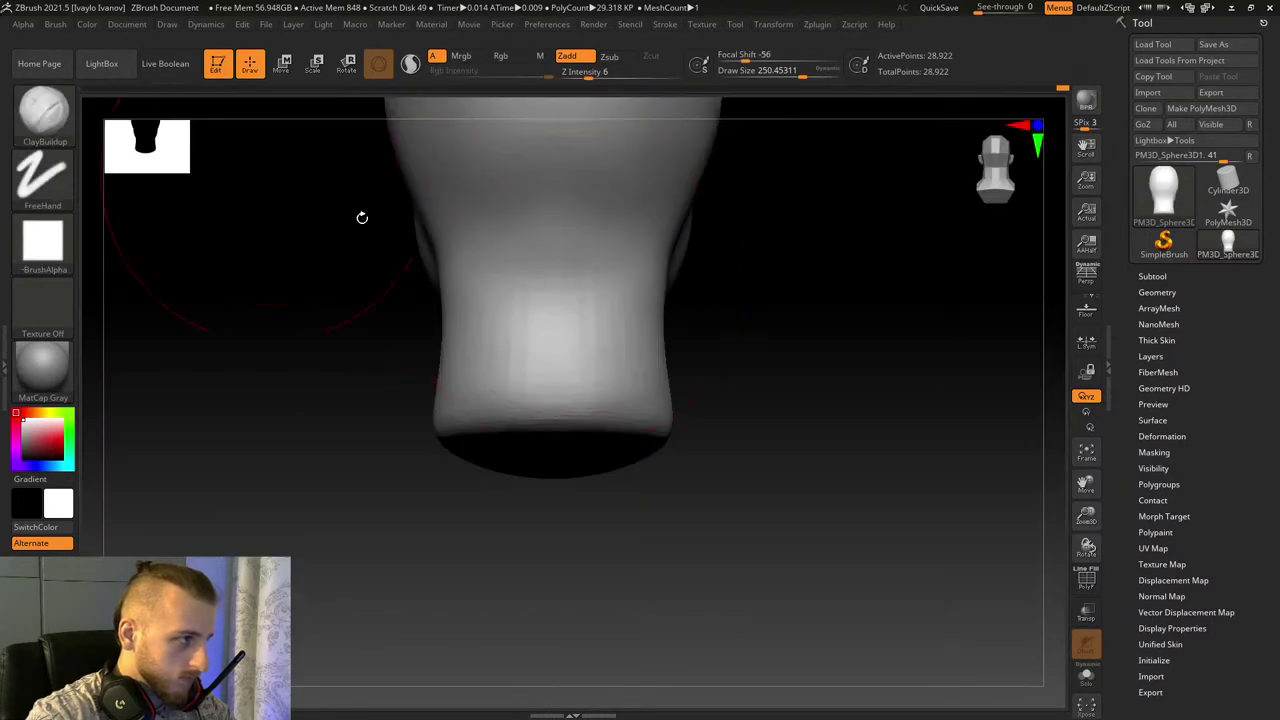
drag(618, 222, 592, 388)
drag(630, 262, 625, 321)
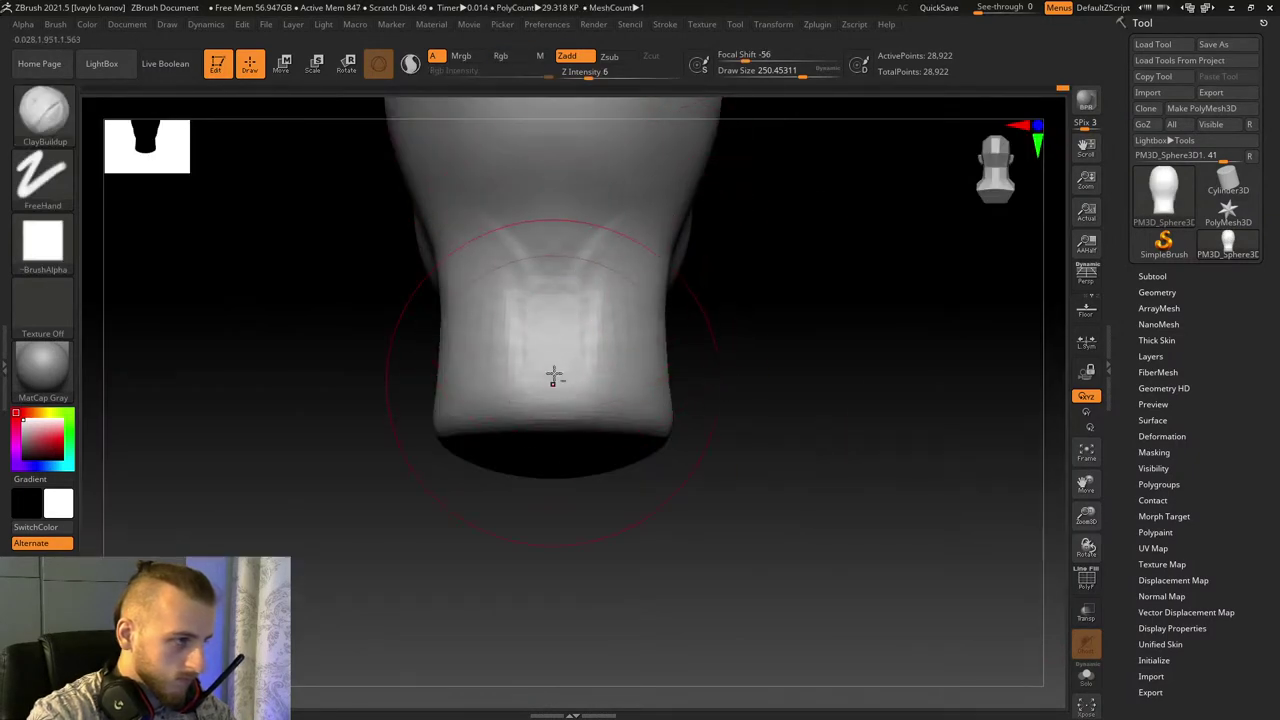
Step: Set the ClayBuildup size to about 114, sculpt the diagonal side neck muscle and front neck hollow, and smooth the strokes
drag(850, 390, 590, 360)
drag(722, 517, 672, 534)
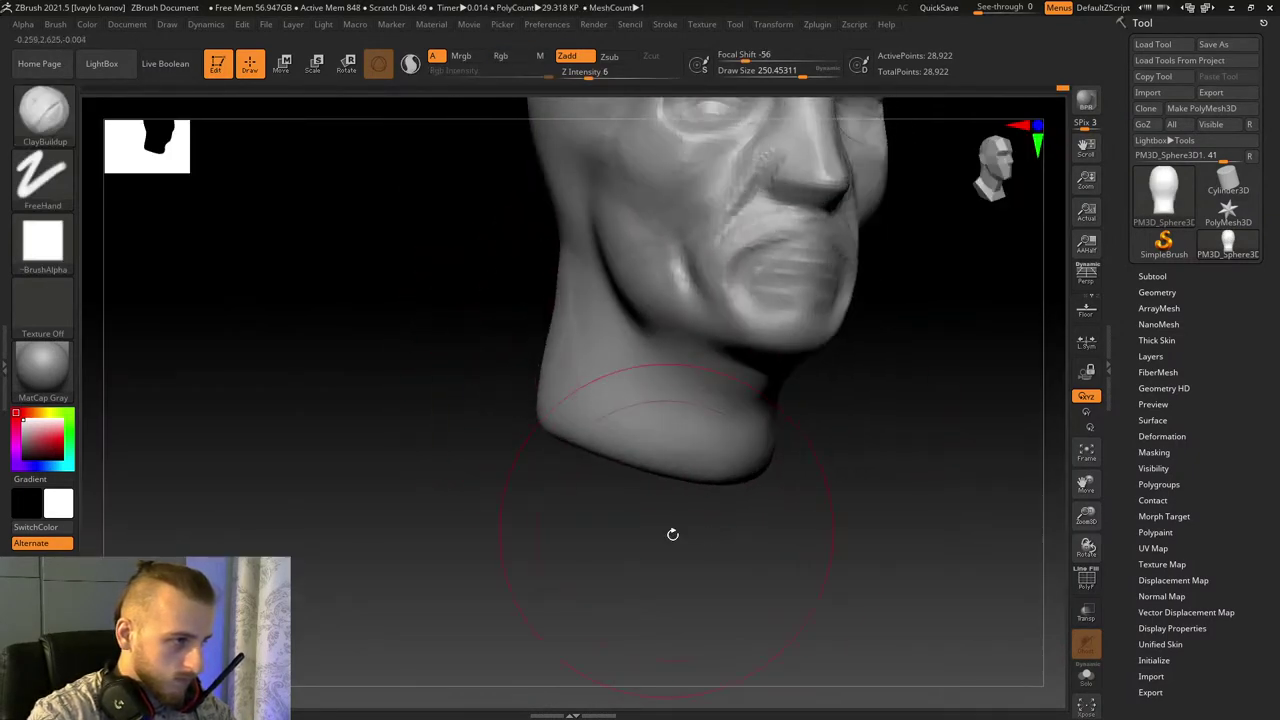
click(788, 76)
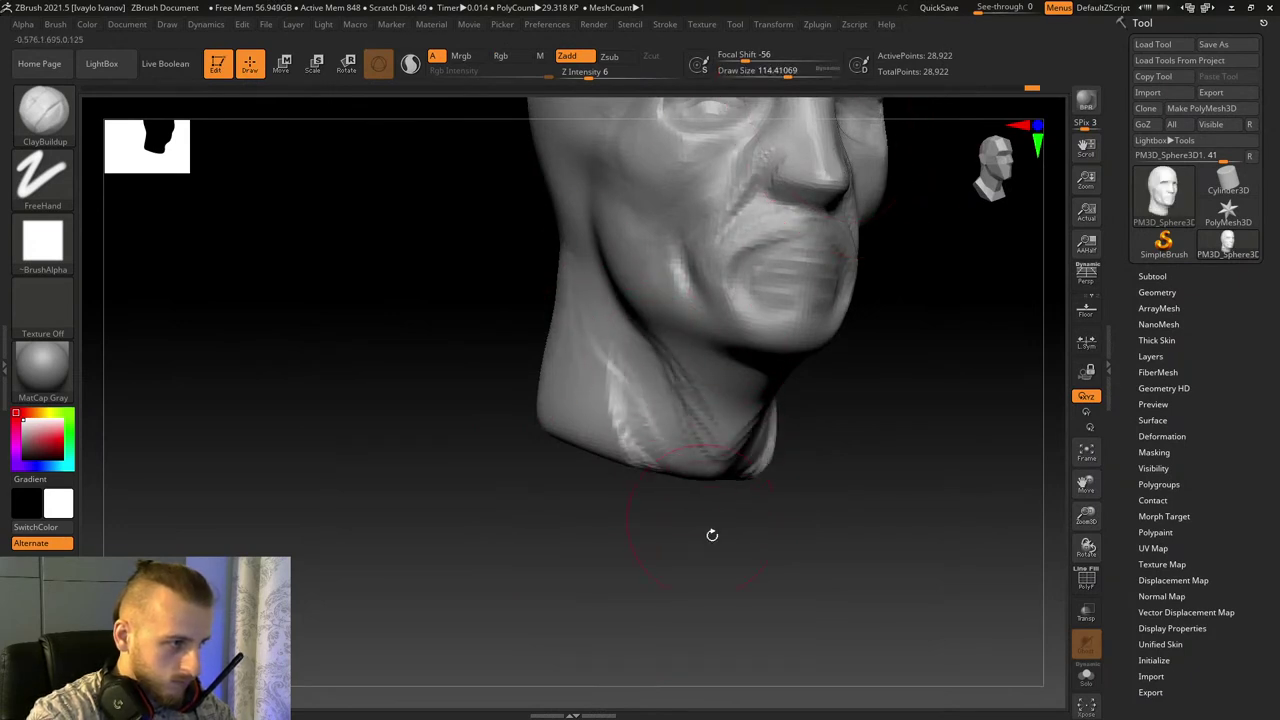
mouse_move(711, 534)
shift+mouse_down()
mouse_move(697, 533)
mouse_move(752, 528)
shift+mouse_up()
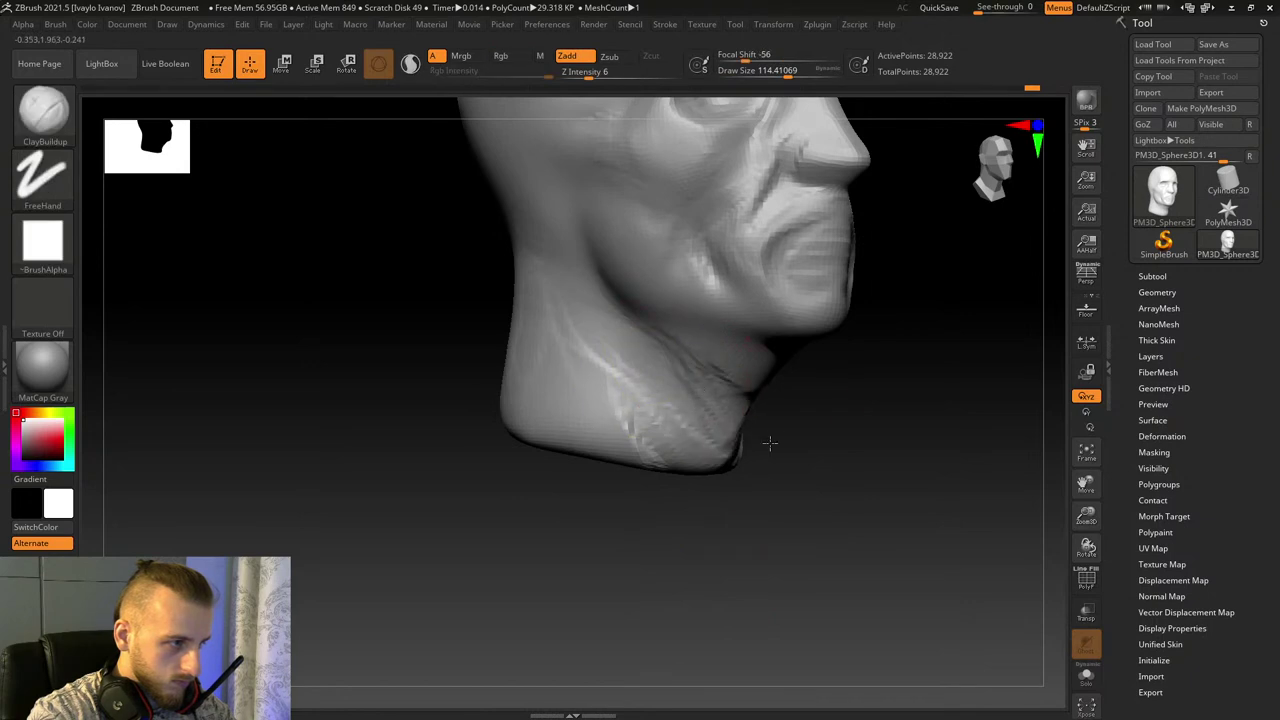
shift+drag(730, 405, 713, 451)
mouse_move(798, 436)
mouse_down()
mouse_move(875, 443)
mouse_move(835, 466)
mouse_up()
Step: Switch to the Move Topological brush at a size of about 220, adjust the neck's side contours, and smooth the back of the neck
mouse_move(1056, 482)
mouse_down()
mouse_move(1014, 528)
mouse_move(971, 517)
mouse_move(891, 549)
mouse_up()
mouse_move(557, 614)
mouse_down()
mouse_move(632, 606)
mouse_move(640, 592)
mouse_up()
click(799, 73)
click(44, 113)
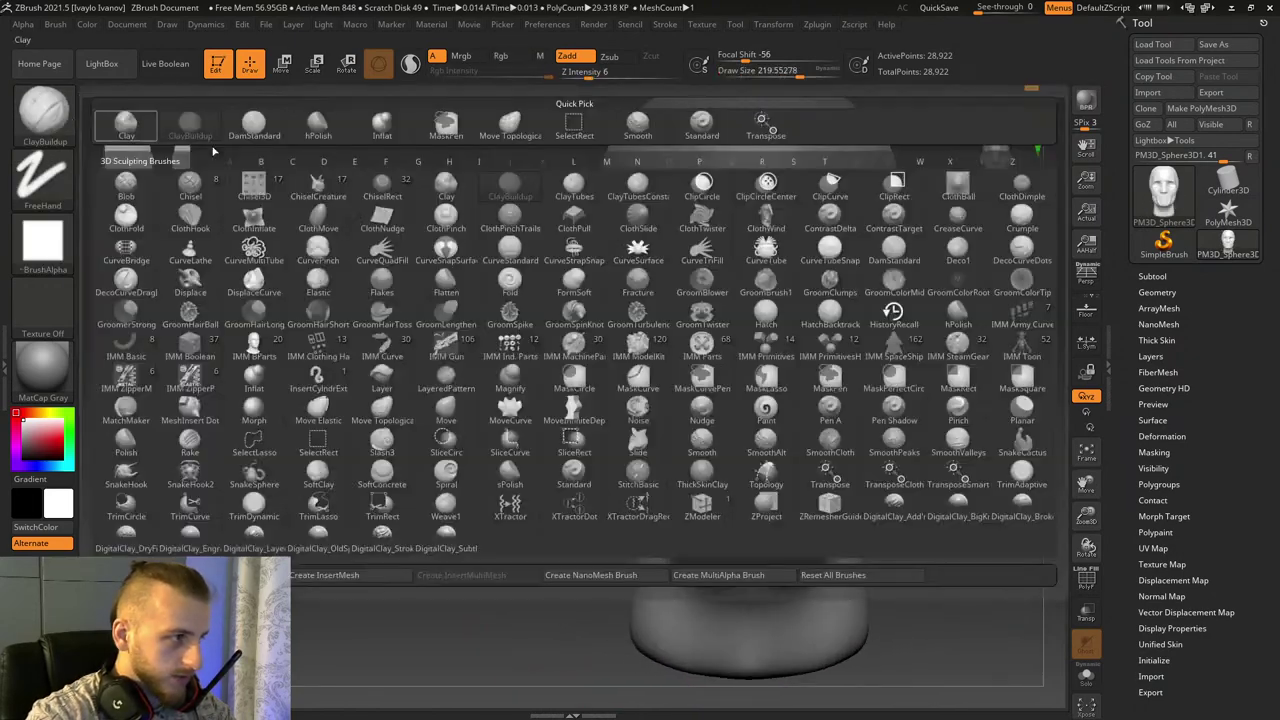
click(505, 140)
mouse_move(626, 640)
mouse_down()
mouse_move(648, 574)
mouse_move(751, 537)
mouse_move(647, 555)
mouse_move(640, 518)
mouse_move(665, 497)
mouse_up()
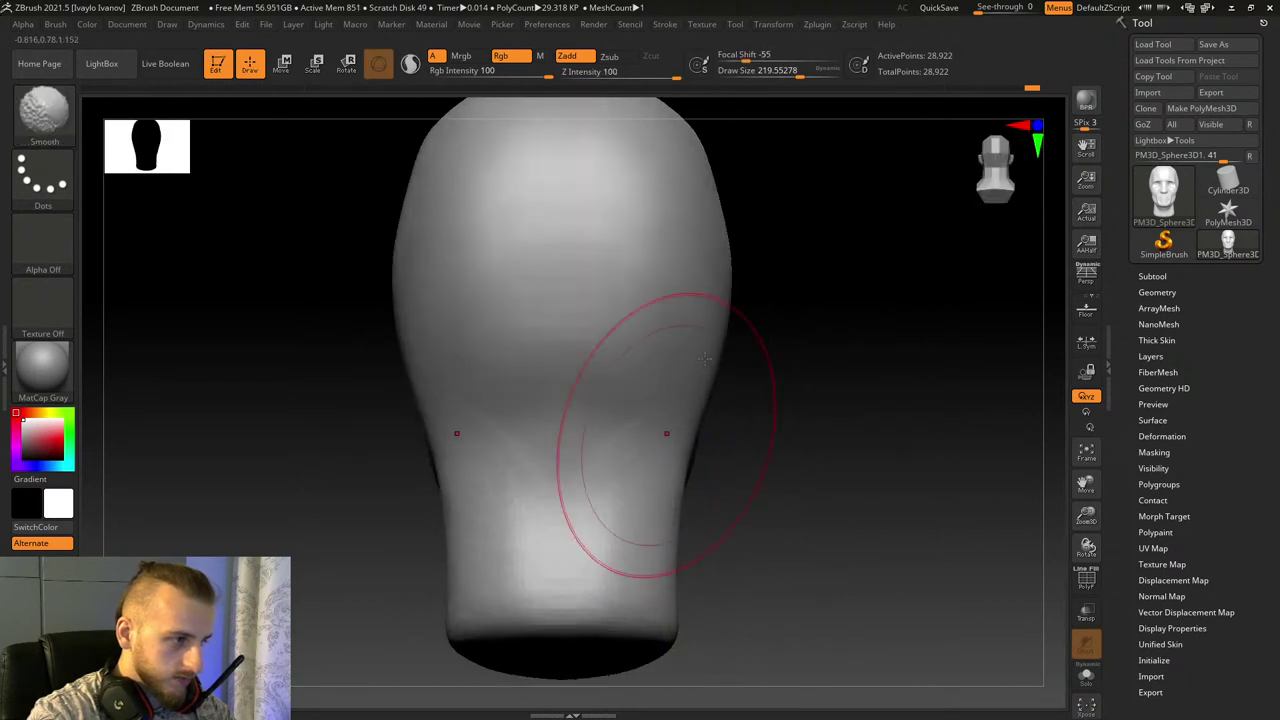
Step: Return to the Move Topological brush and narrow the widest part of the skull's sides as seen from above
key(b)
key(m)
key(t)
drag(737, 180, 866, 438)
key(f)
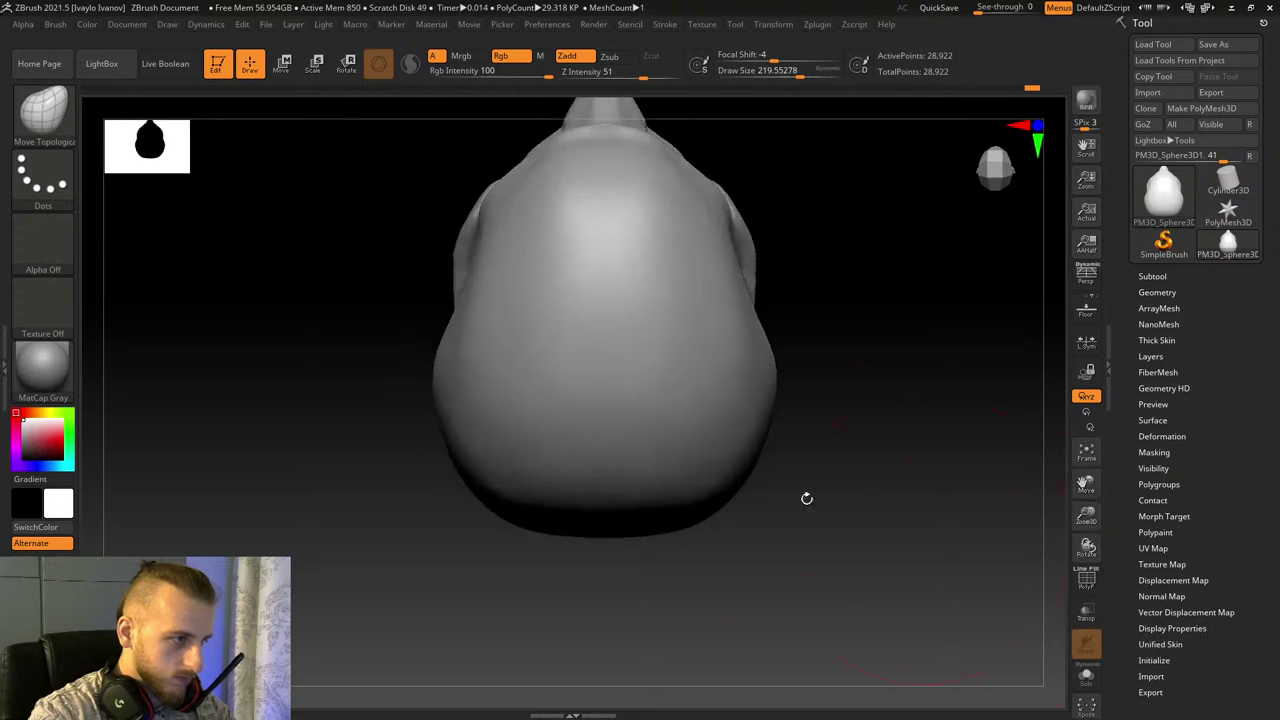
drag(434, 391, 436, 376)
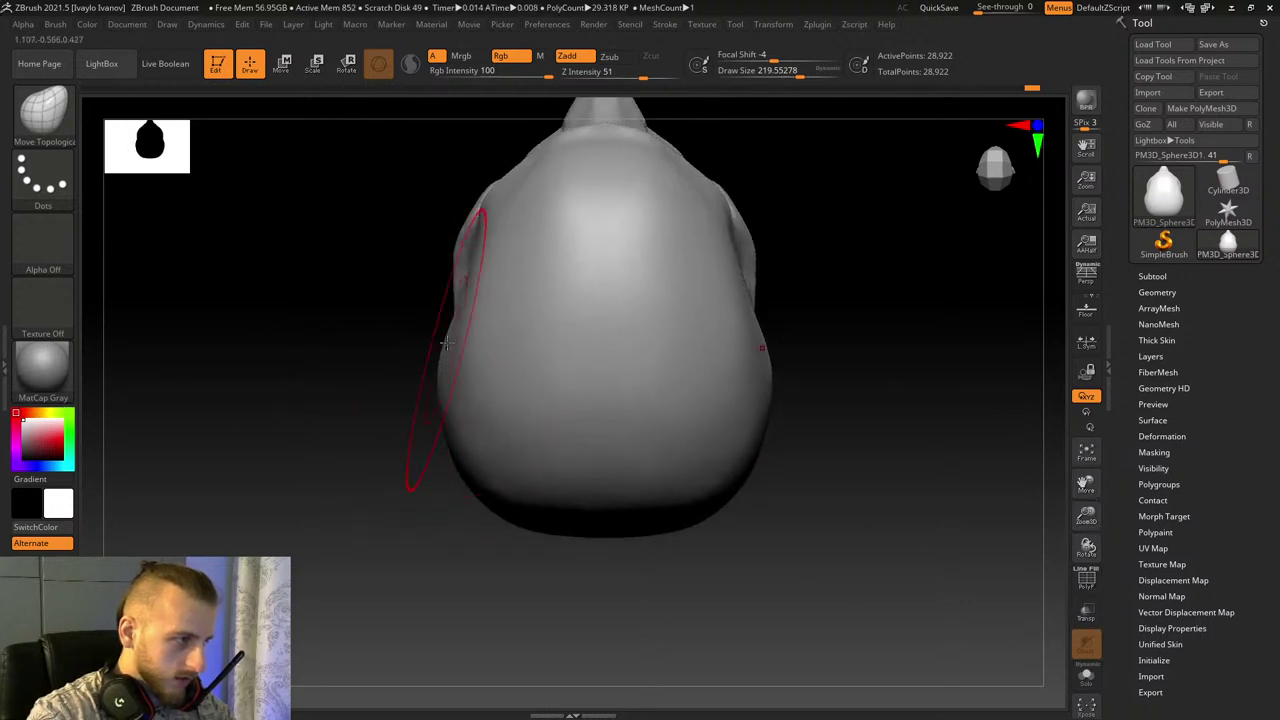
drag(346, 314, 337, 317)
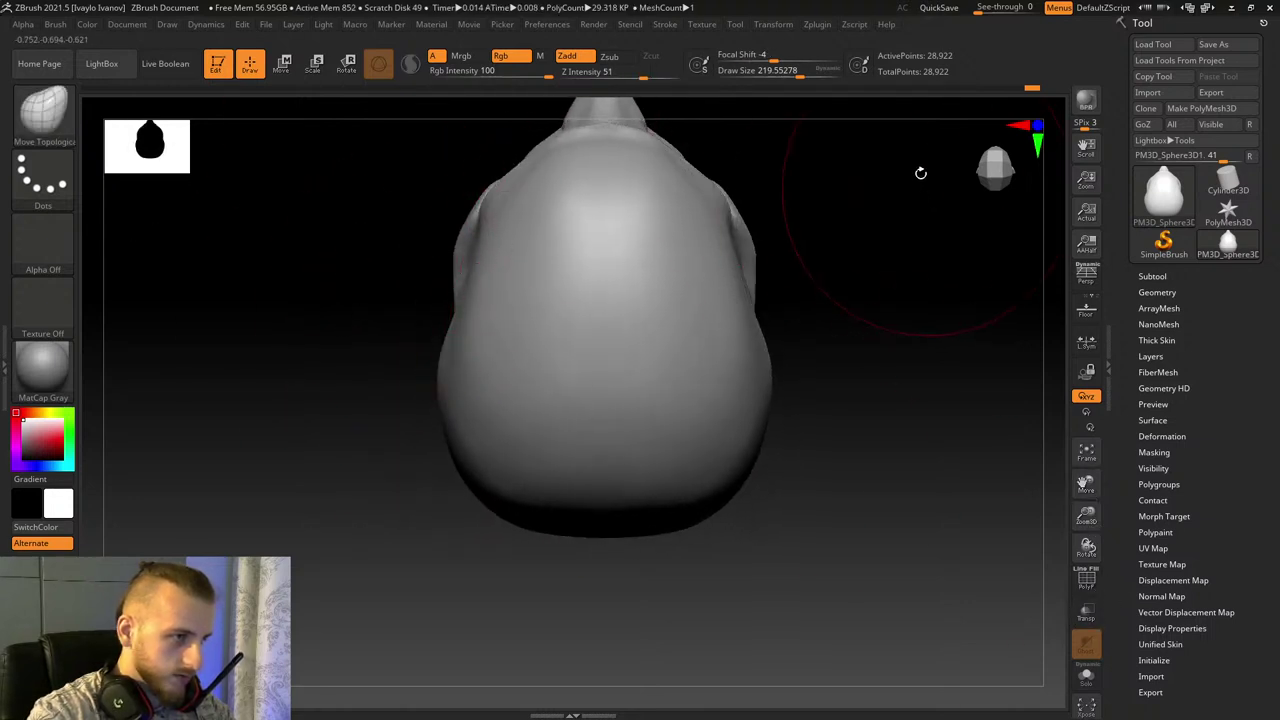
drag(444, 463, 453, 464)
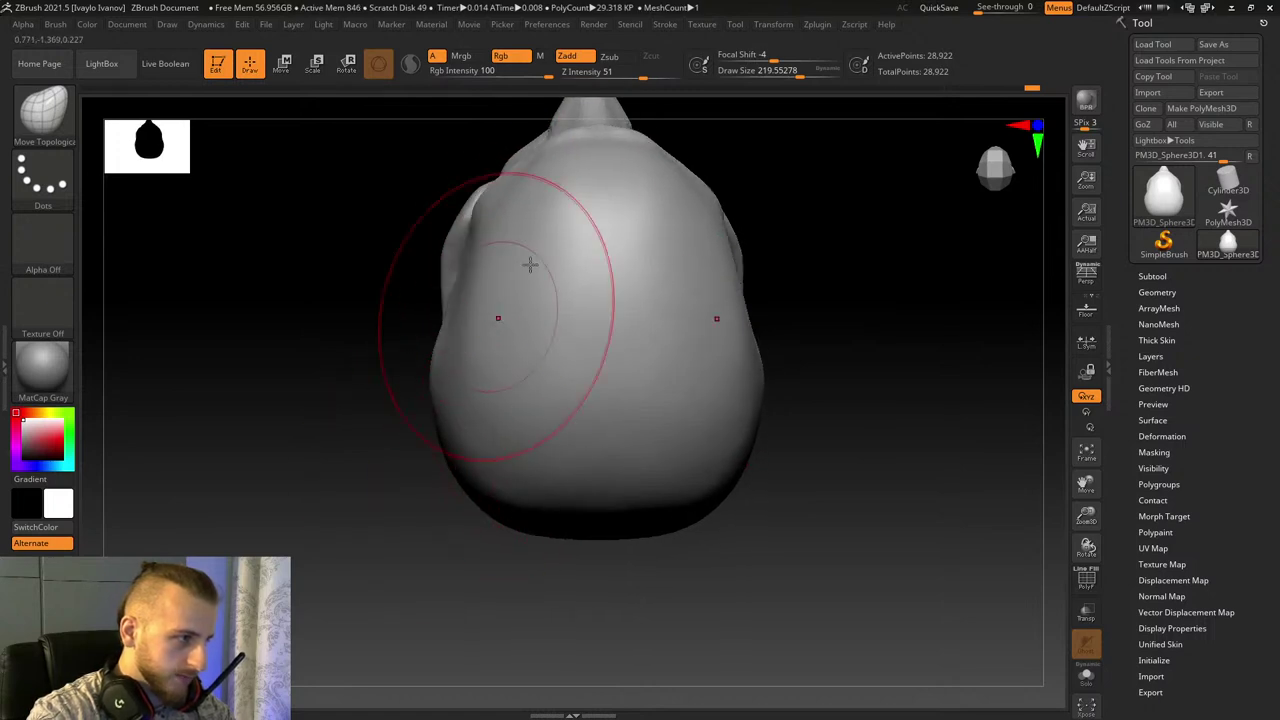
Step: Refine the upper sides and crown of the skull with Move Topological, checking the shape from several angles
drag(530, 264, 514, 248)
drag(376, 322, 410, 343)
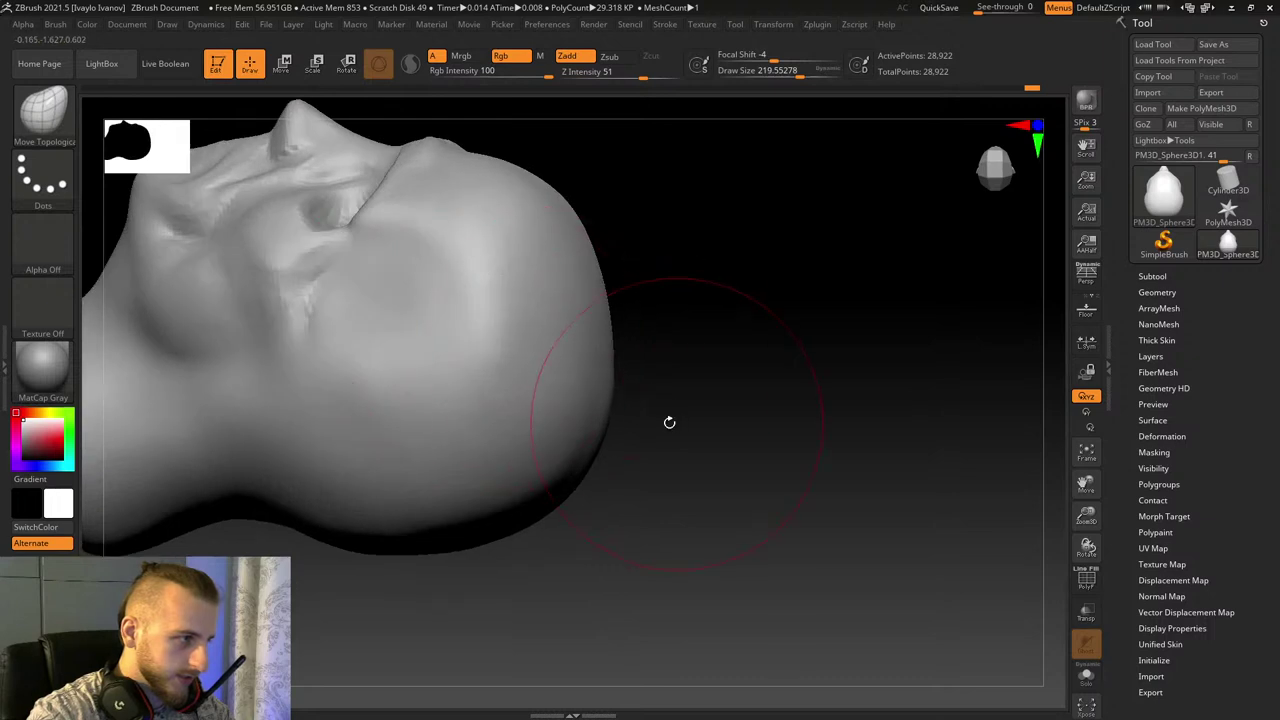
shift+drag(669, 423, 565, 398)
drag(366, 434, 460, 415)
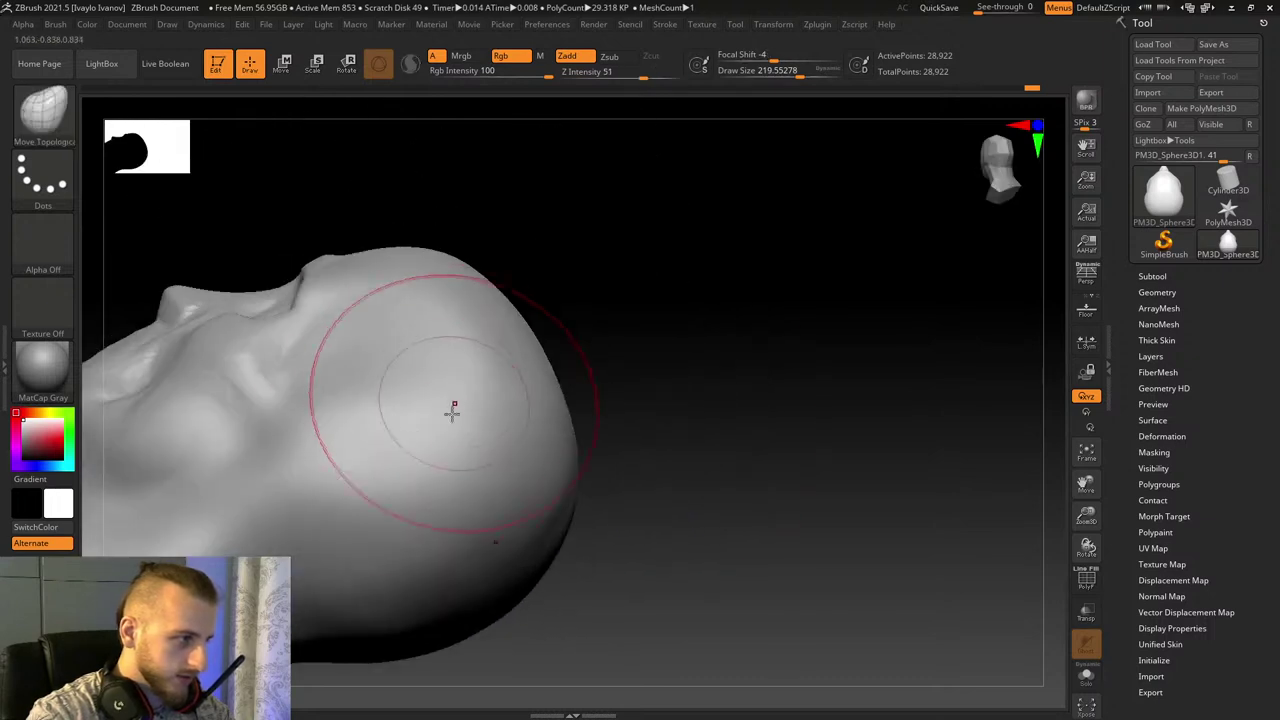
drag(715, 500, 805, 483)
drag(714, 374, 719, 372)
drag(850, 394, 692, 410)
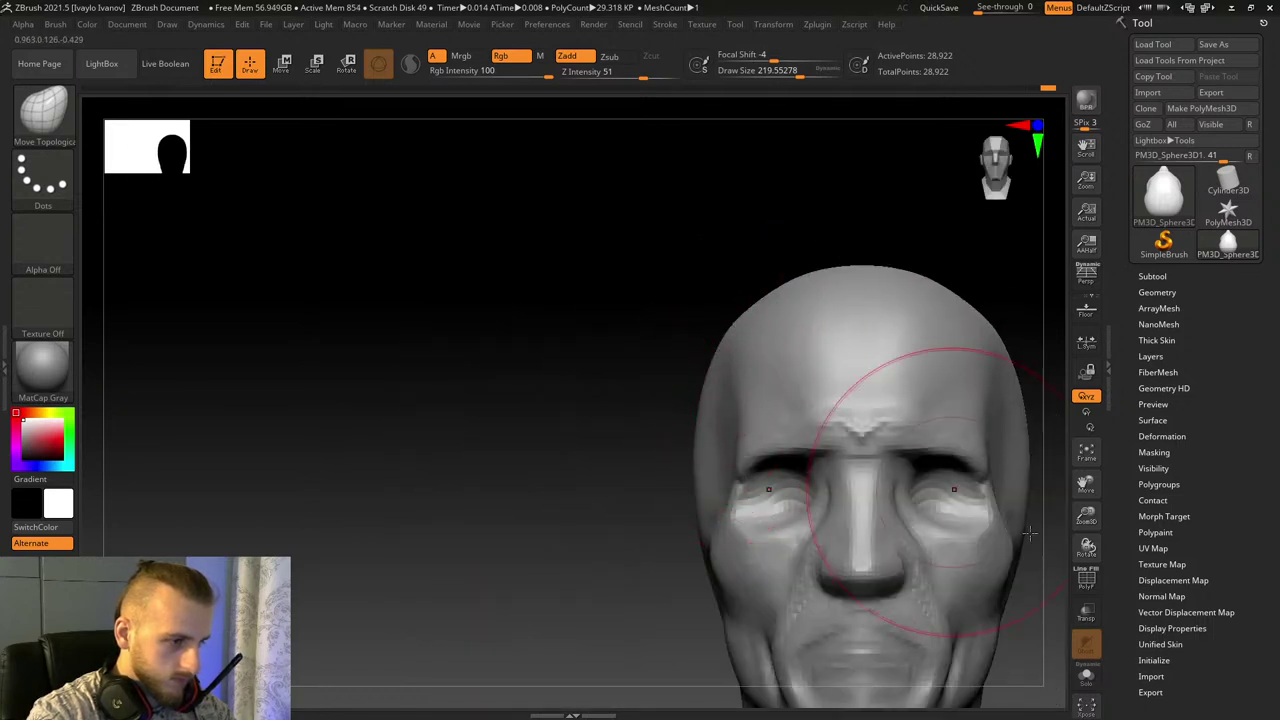
Step: Shift the inner eye sockets towards the nose, reduce the brush size to about 192, and adjust the area beside the nose
drag(1087, 516, 1090, 570)
drag(1086, 486, 970, 262)
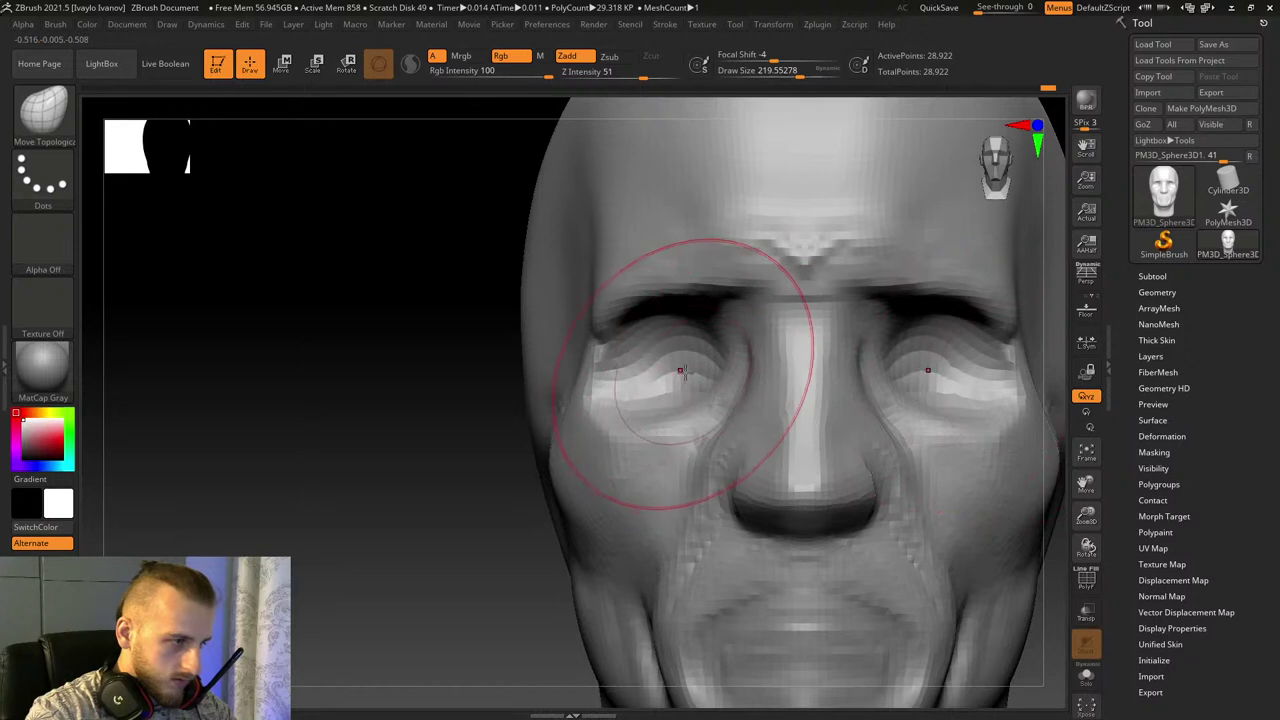
mouse_move(701, 366)
mouse_down()
mouse_move(688, 402)
mouse_move(703, 381)
mouse_up()
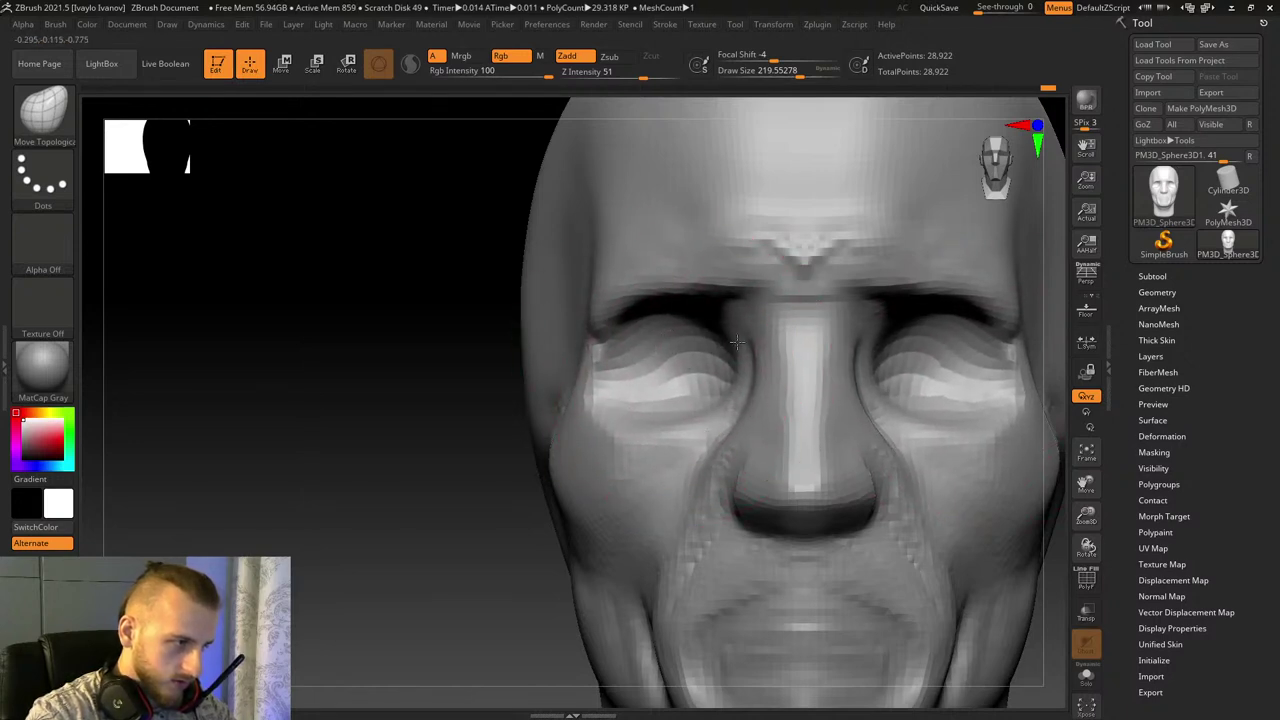
key([)
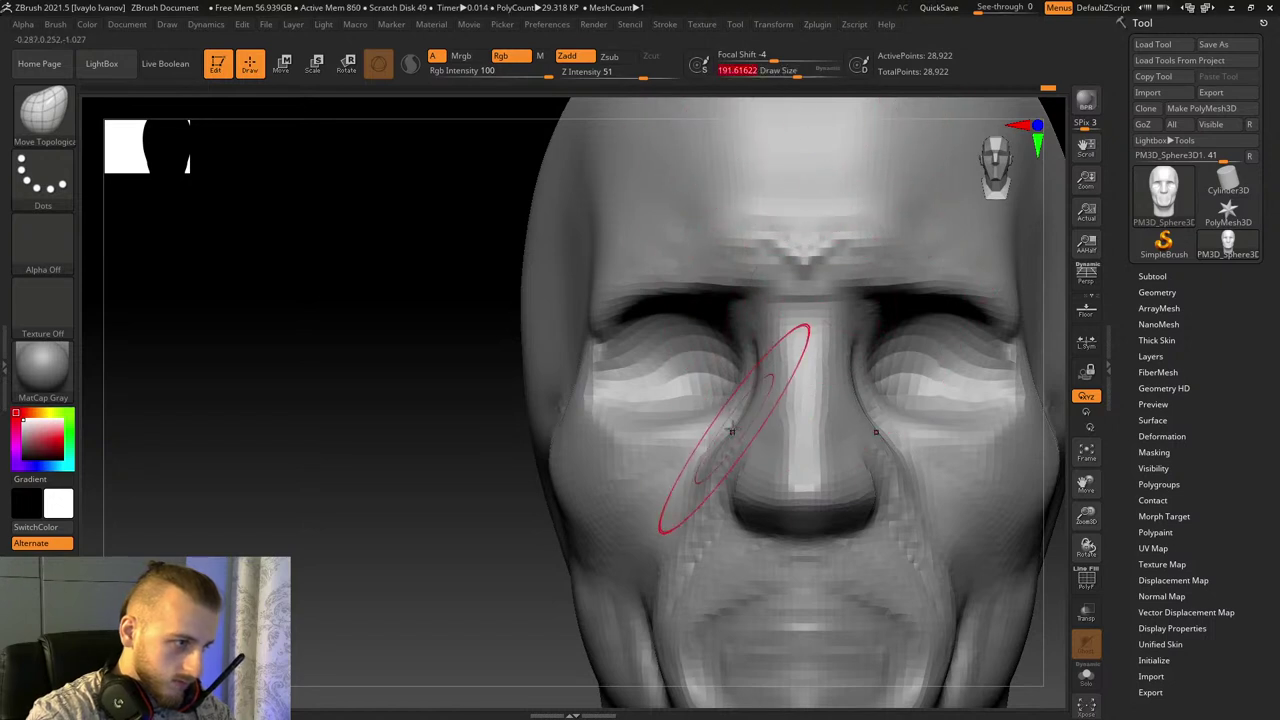
drag(722, 407, 715, 401)
Step: Adjust the contour of the cheeks and jaw sides with Move Topological from the front and side
drag(1084, 518, 1070, 480)
drag(661, 508, 656, 494)
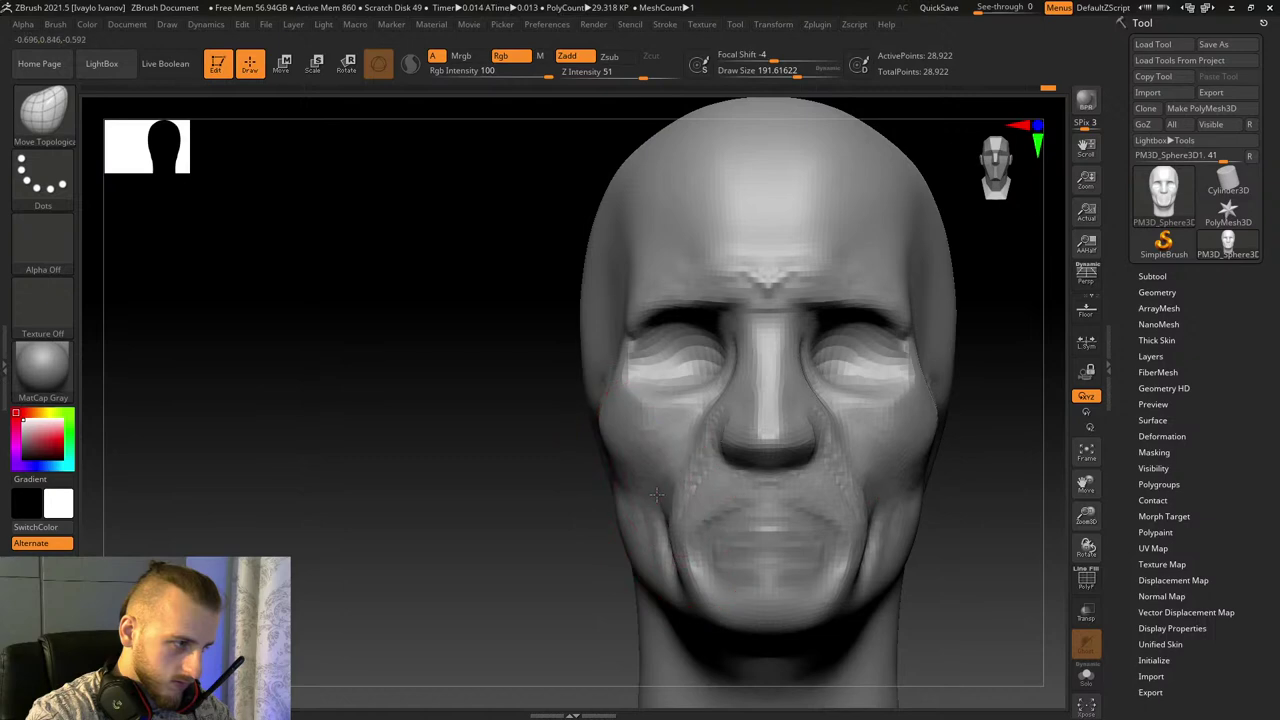
mouse_move(543, 428)
mouse_down()
mouse_move(640, 430)
mouse_move(540, 426)
mouse_up()
right_drag(631, 433, 795, 522)
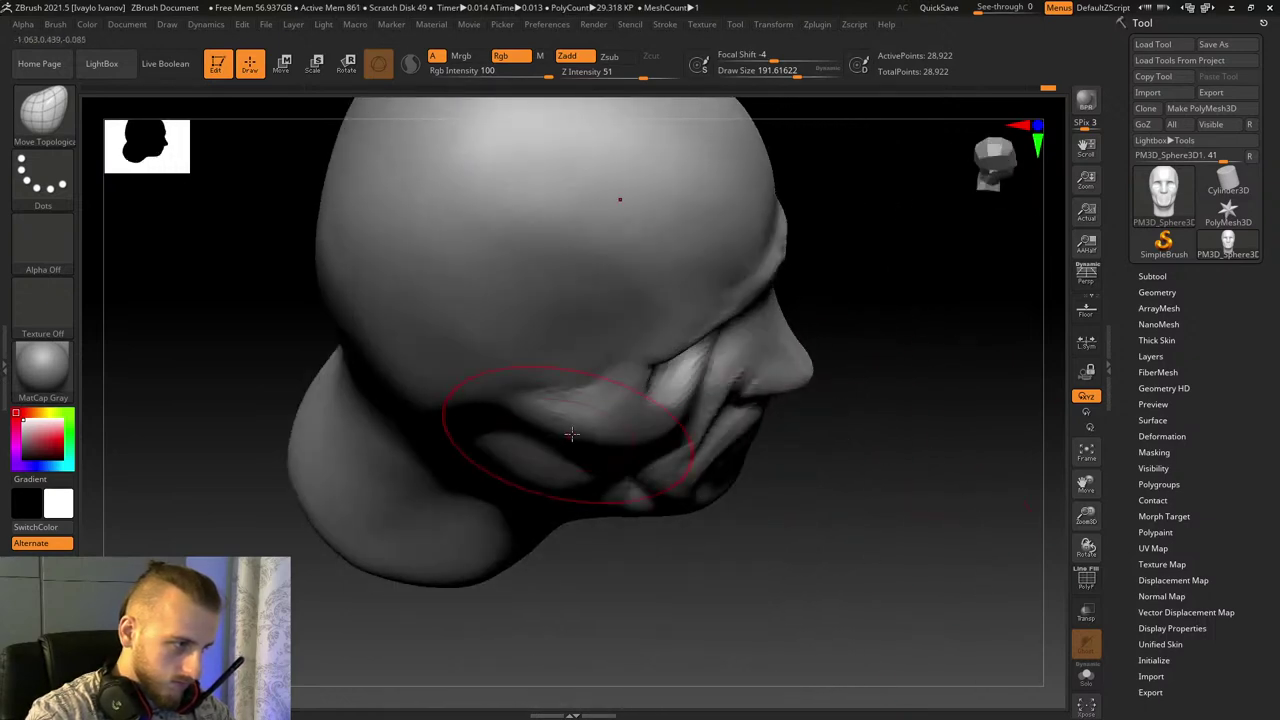
mouse_move(563, 425)
right_down()
mouse_move(690, 455)
mouse_move(626, 535)
mouse_move(565, 560)
mouse_move(604, 541)
right_up()
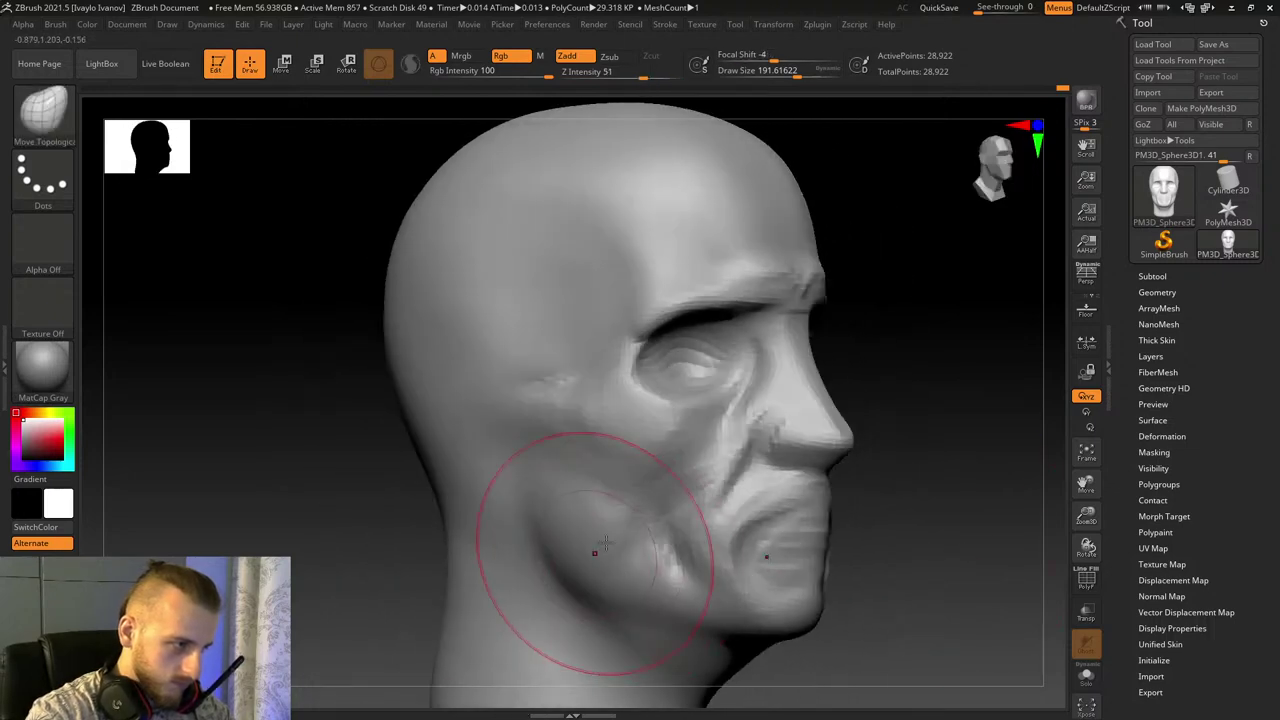
Step: Reduce the Move Topological draw size to about 133, then adjust and smooth the rear corner of the jaw
drag(798, 76, 788, 102)
right_drag(908, 562, 908, 590)
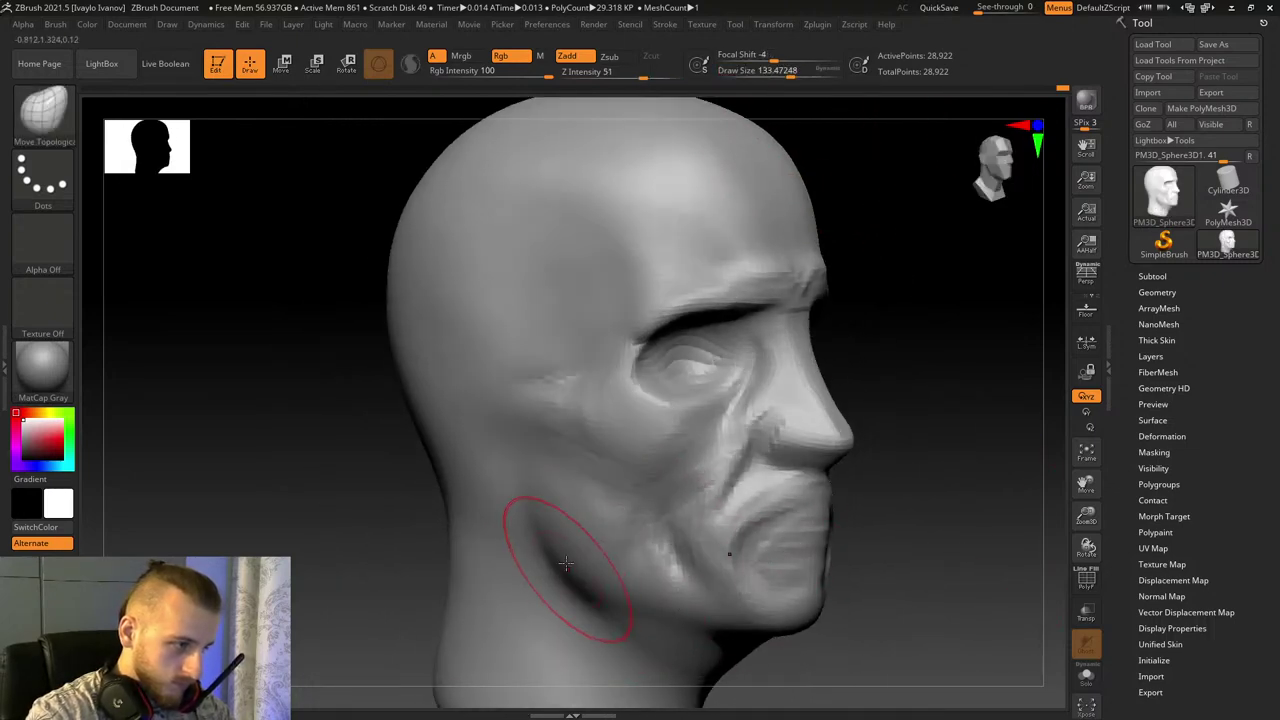
drag(567, 571, 576, 565)
right_drag(586, 545, 917, 596)
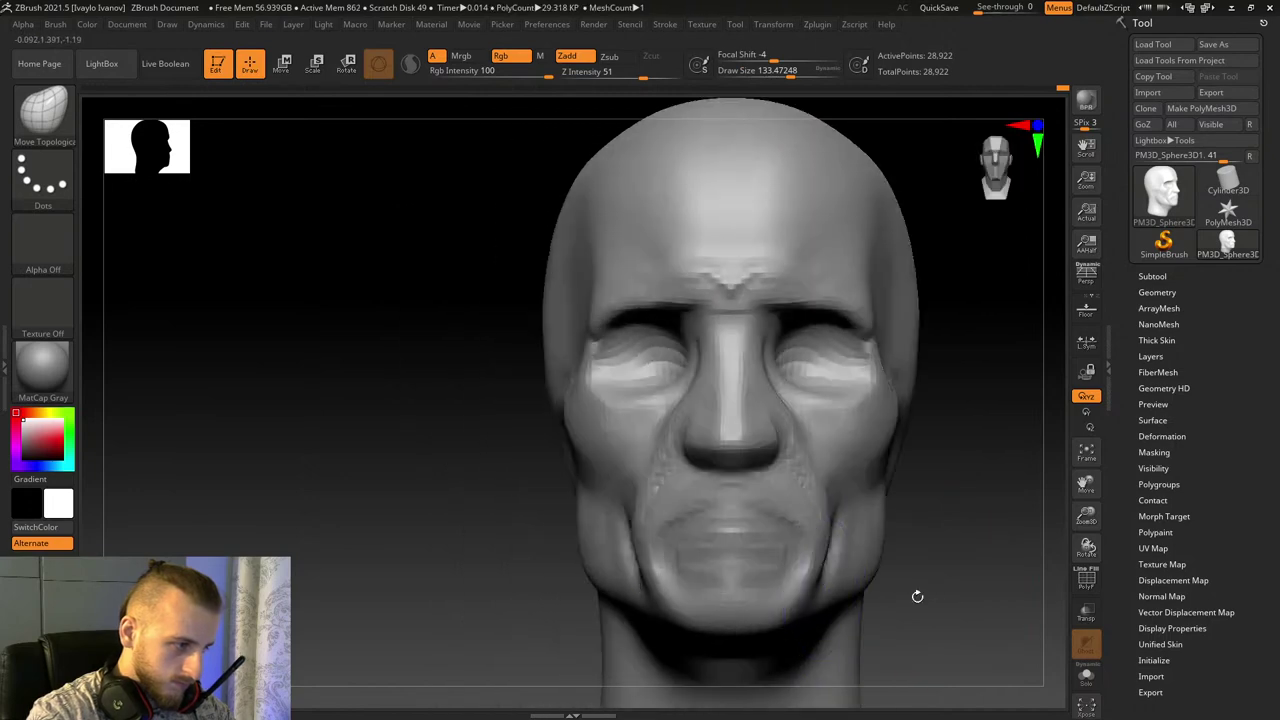
shift+right_drag(539, 597, 601, 597)
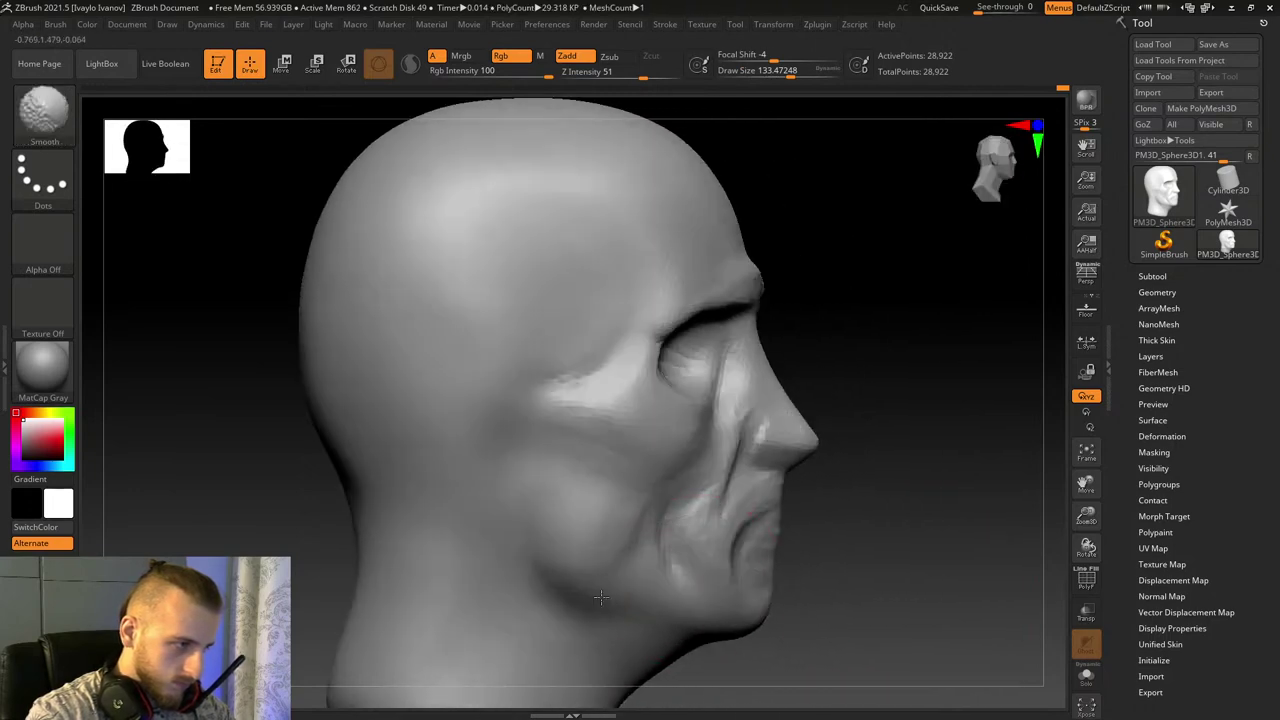
Step: Carve a sharp groove with DamStandard down the back of the jaw and along its lower edge to the chin
drag(1080, 519, 1107, 526)
alt+right_drag(765, 596, 820, 414)
key(b)
key(d)
key(s)
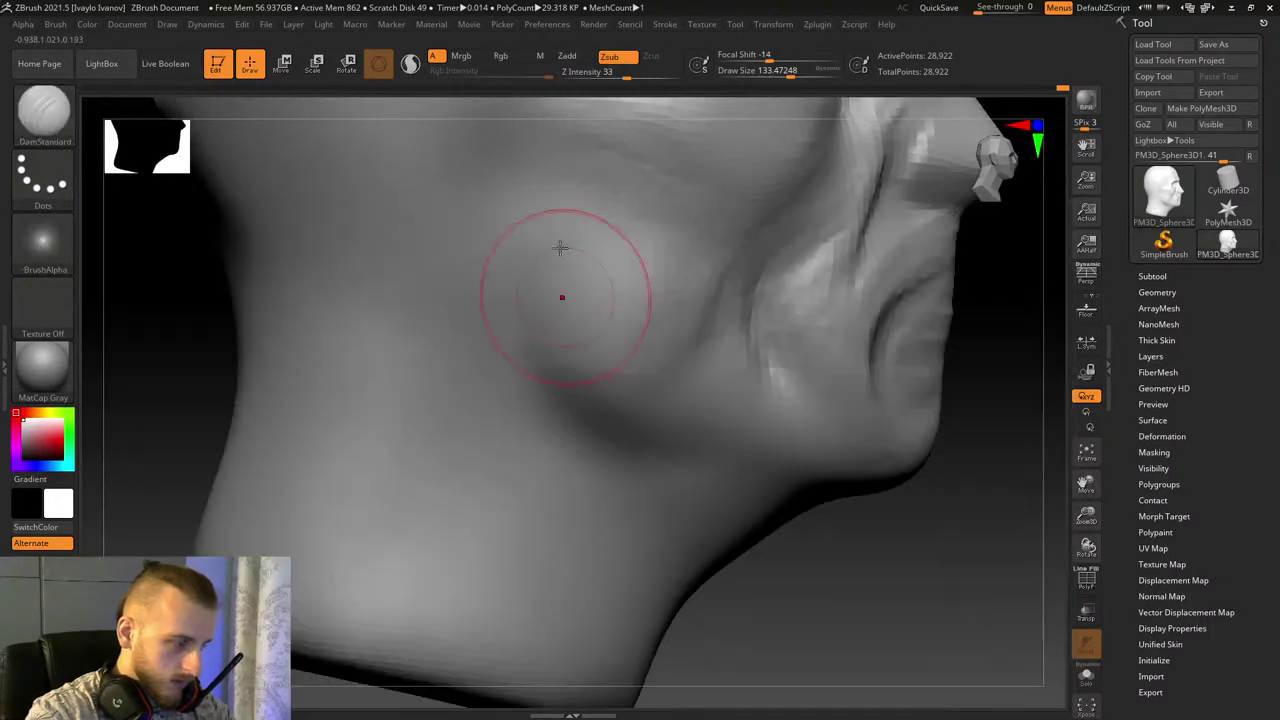
drag(528, 325, 524, 333)
key(ctrl+z)
drag(524, 218, 537, 403)
mouse_move(518, 320)
mouse_down()
mouse_move(597, 445)
mouse_move(729, 457)
mouse_move(814, 491)
mouse_move(875, 497)
mouse_up()
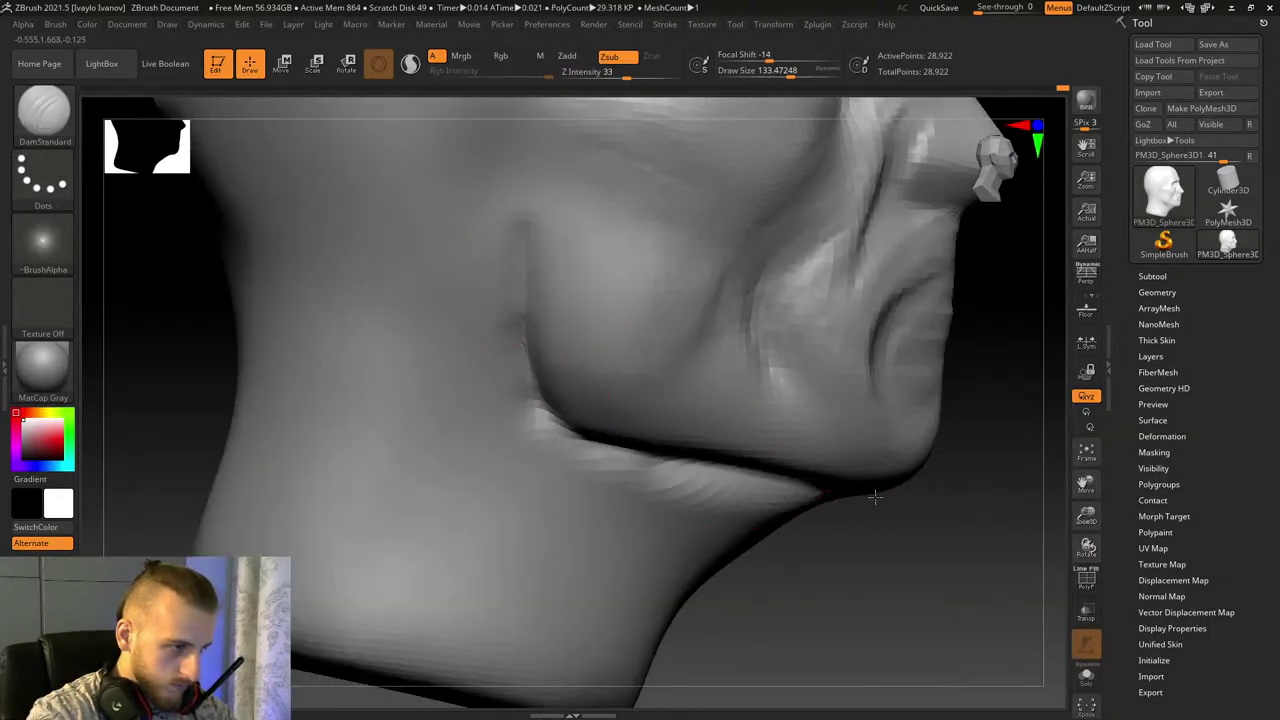
Step: Return to Move Topological and smooth the jagged transition between the underside of the jaw and the neck
mouse_move(913, 535)
mouse_down()
mouse_move(797, 487)
mouse_move(1006, 629)
mouse_move(1052, 622)
mouse_move(1057, 466)
mouse_move(481, 205)
mouse_up()
click(55, 93)
click(446, 126)
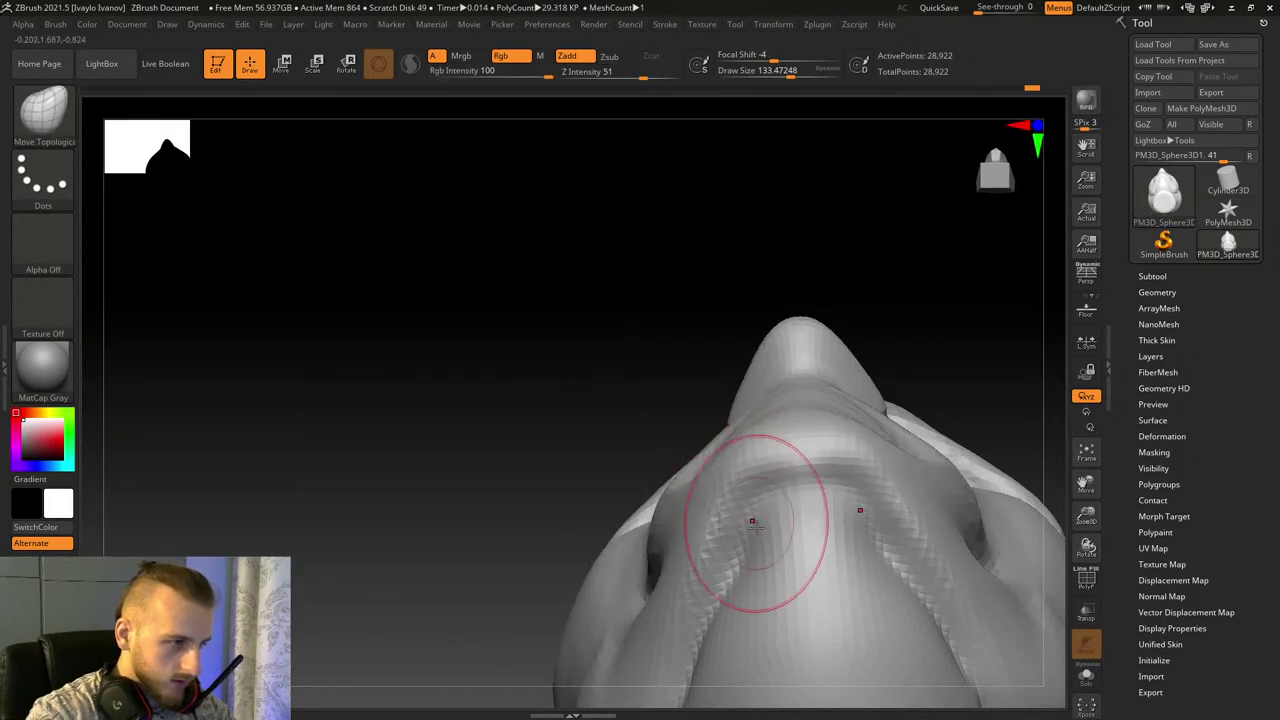
mouse_move(752, 521)
shift+mouse_down()
mouse_move(767, 598)
mouse_move(712, 587)
mouse_move(753, 619)
shift+mouse_up()
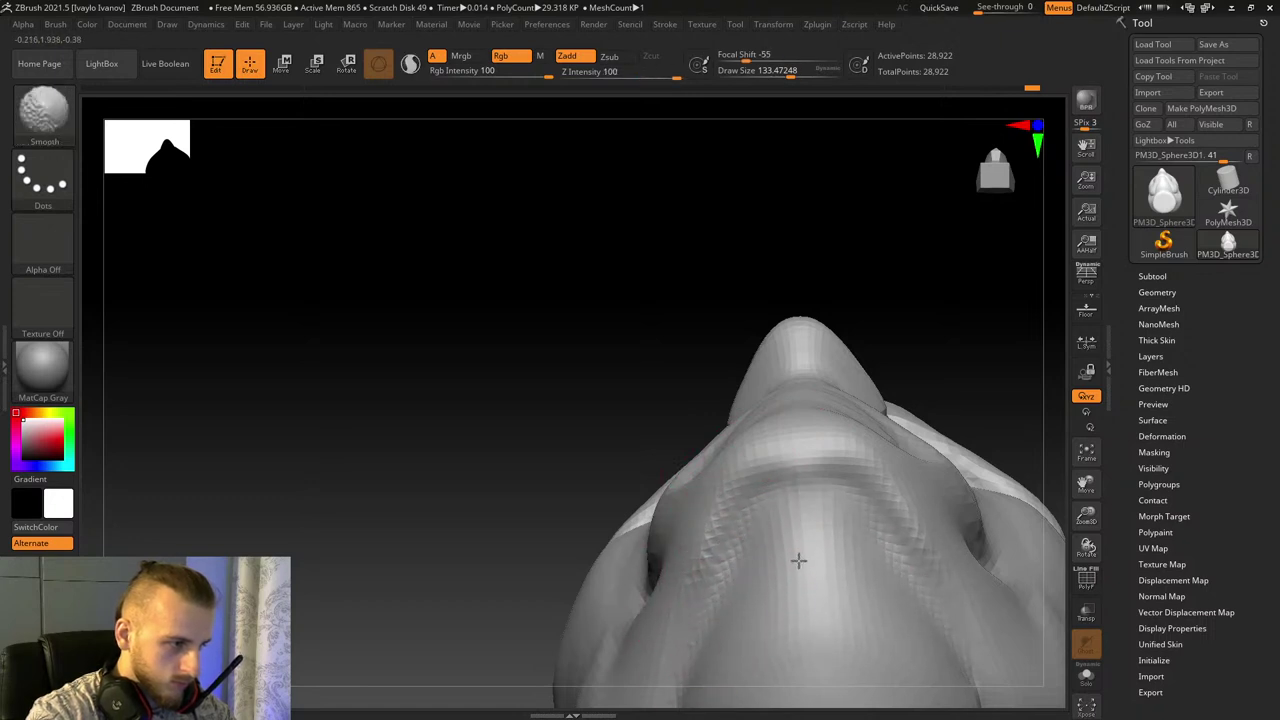
drag(1086, 486, 1076, 315)
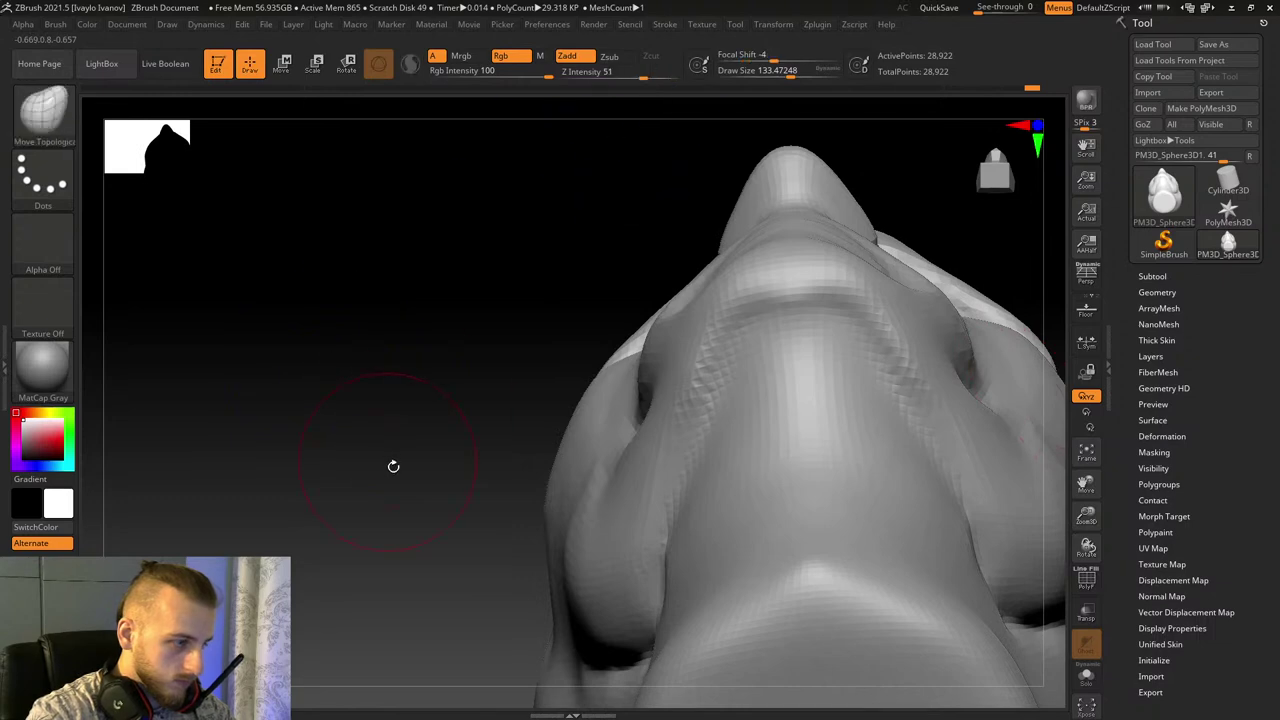
drag(393, 466, 717, 503)
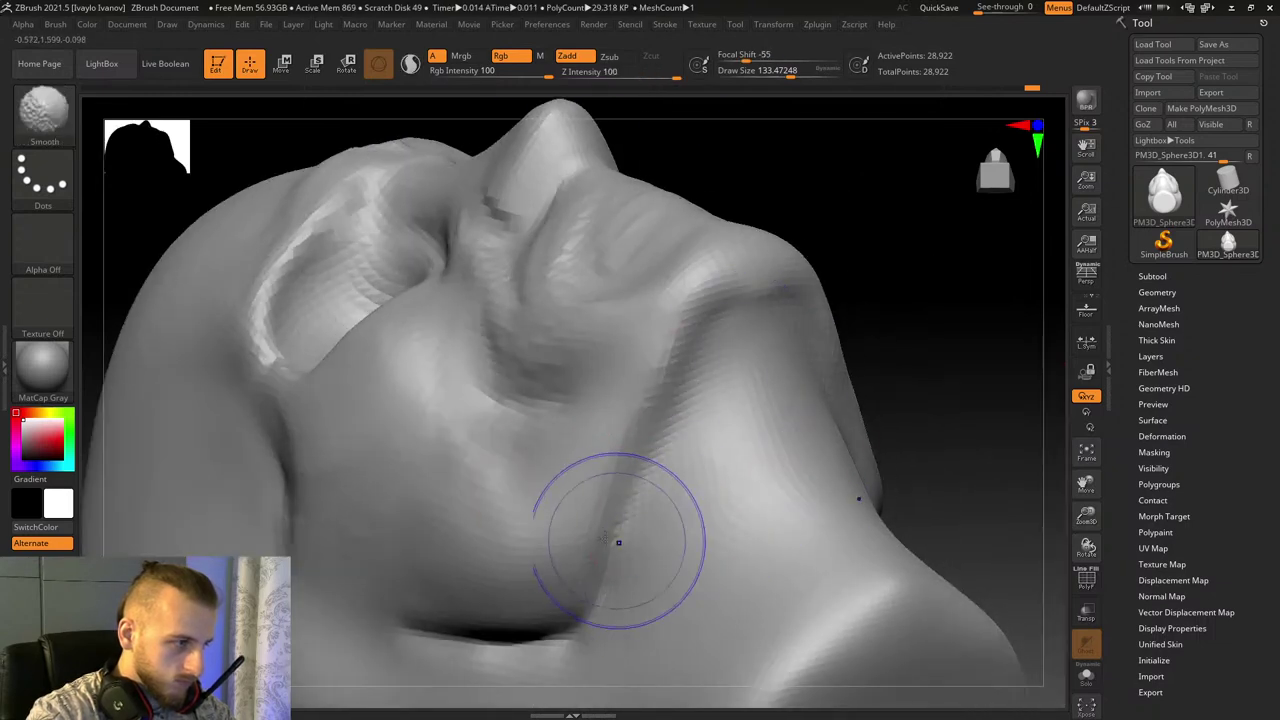
shift+drag(917, 354, 911, 508)
Step: Smooth the lower jaw, cheek fold and mouth area to soften the rough muscle forms
drag(408, 421, 520, 452)
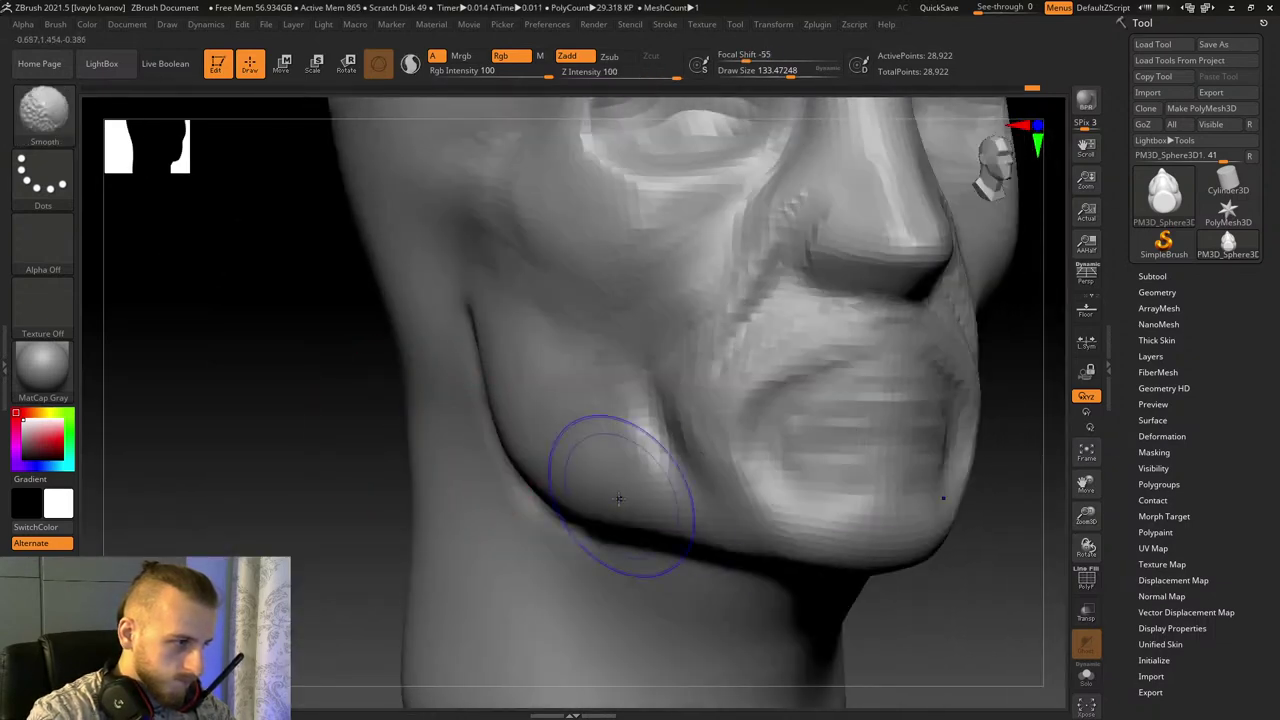
mouse_move(1026, 534)
mouse_down()
mouse_move(1037, 534)
mouse_move(966, 508)
mouse_up()
mouse_move(783, 252)
shift+mouse_down()
mouse_move(702, 271)
mouse_move(691, 308)
shift+mouse_up()
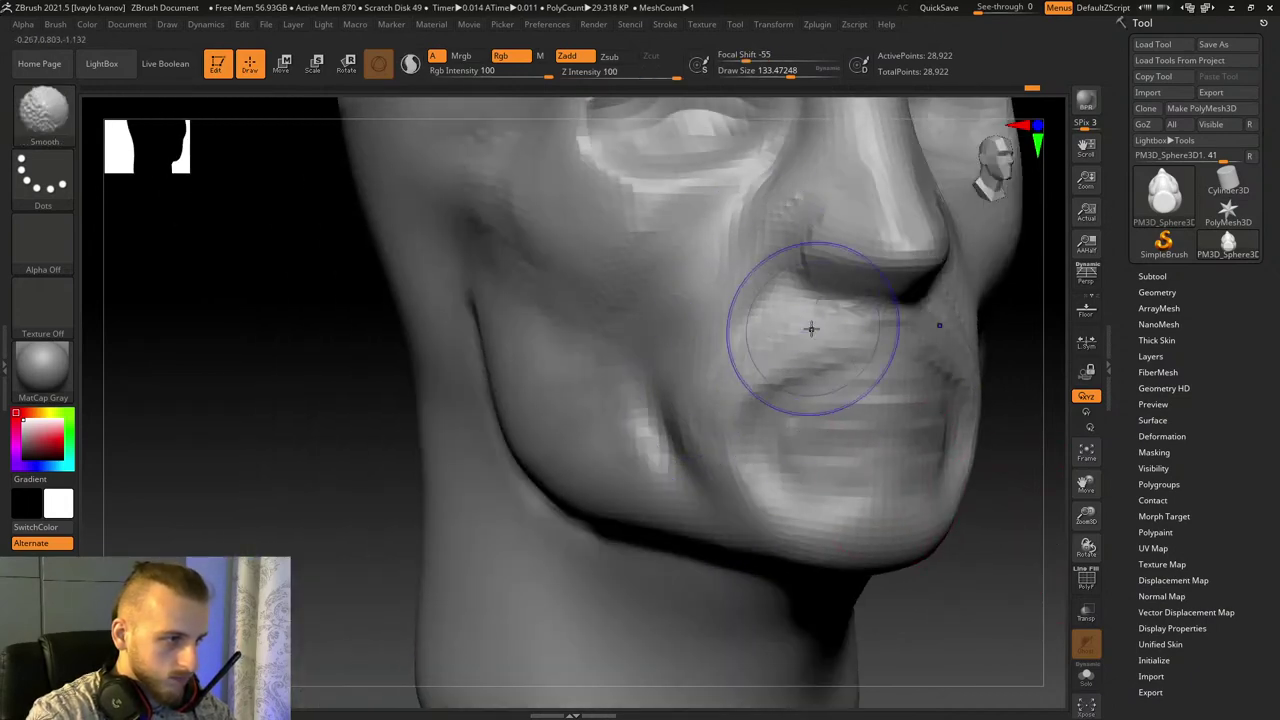
mouse_move(699, 414)
shift+mouse_down()
mouse_move(740, 474)
mouse_move(880, 452)
shift+mouse_up()
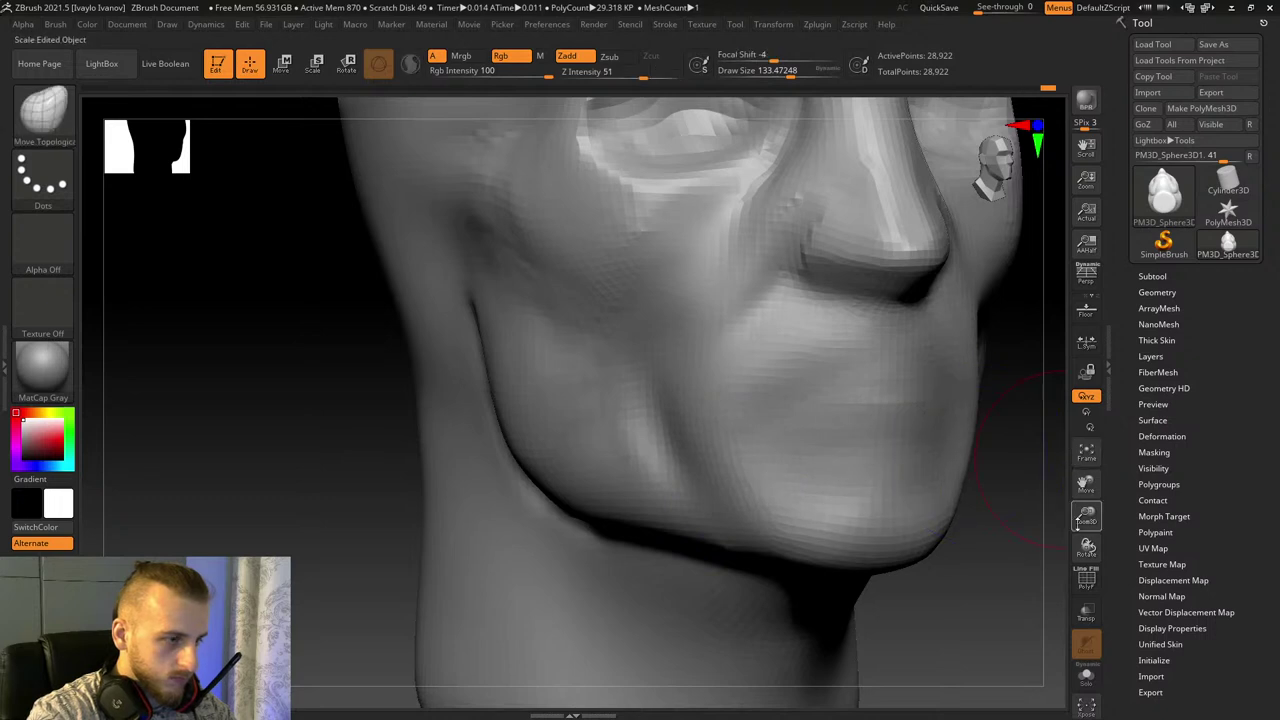
Step: Use ClayBuildup to shape the side of the nose, adding and carving planes between the bridge, inner eye and nostril
drag(1089, 486, 1058, 690)
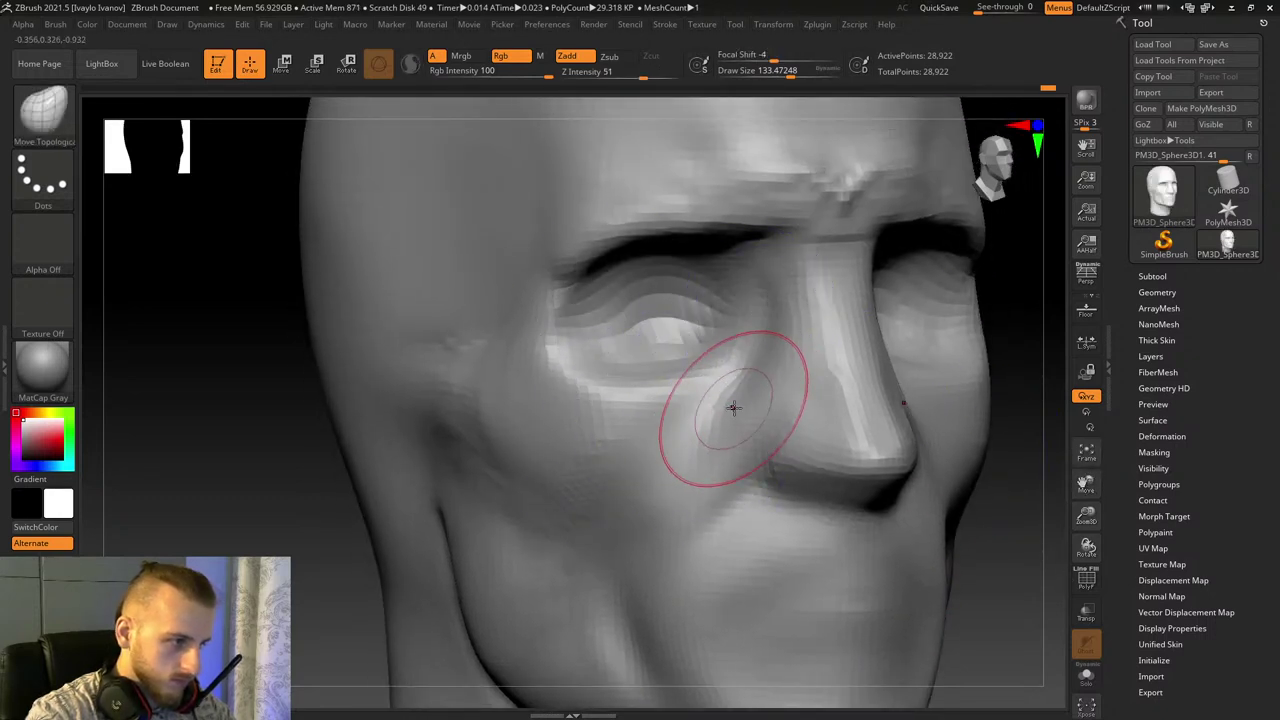
mouse_move(990, 580)
mouse_down()
mouse_move(985, 494)
mouse_move(514, 203)
mouse_move(543, 279)
mouse_up()
drag(471, 362, 617, 323)
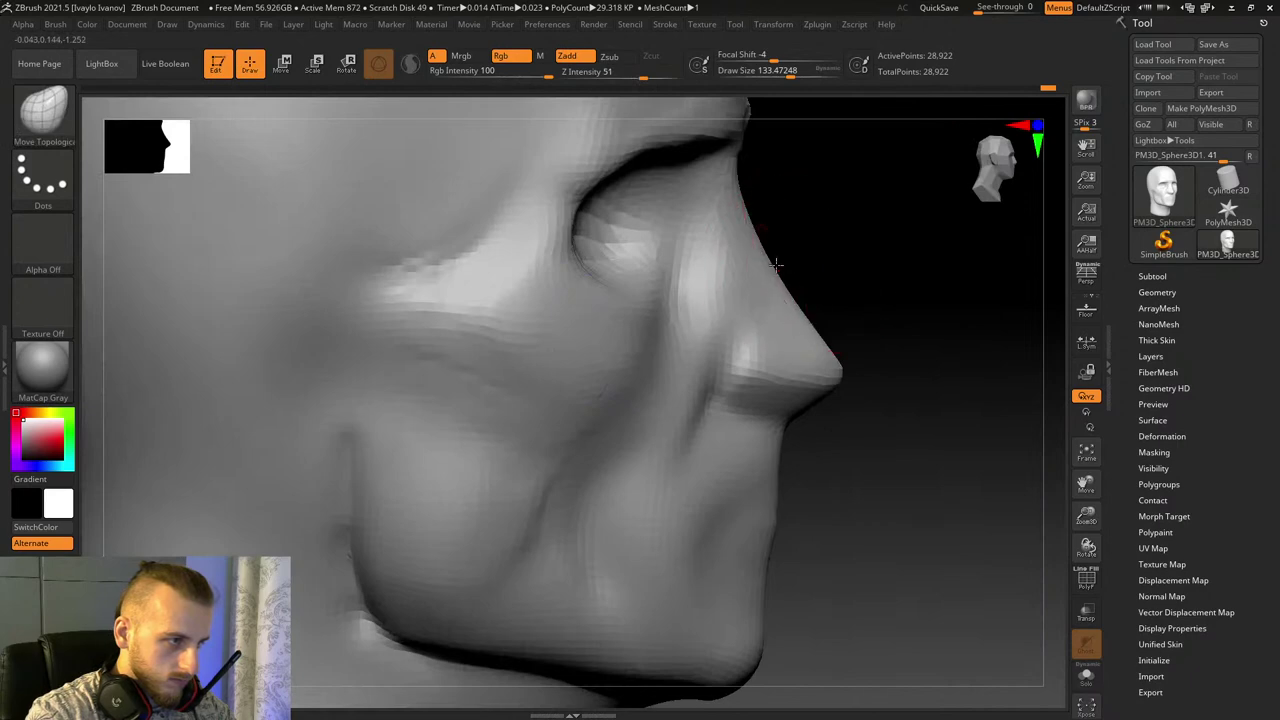
drag(1086, 516, 895, 490)
click(43, 115)
click(187, 127)
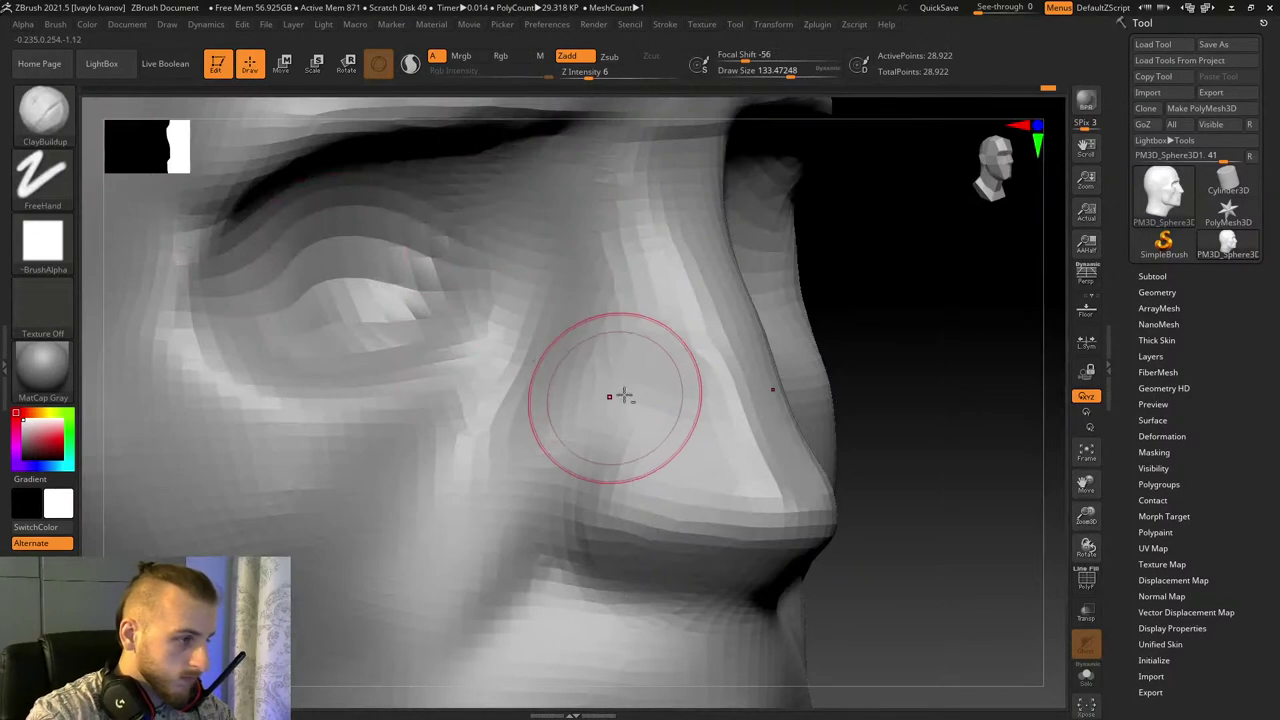
mouse_move(623, 397)
mouse_down()
mouse_move(600, 434)
mouse_move(635, 349)
mouse_up()
mouse_move(611, 277)
alt+mouse_down()
mouse_move(534, 451)
mouse_move(574, 257)
mouse_move(525, 374)
alt+mouse_up()
mouse_move(596, 238)
alt+mouse_down()
mouse_move(520, 427)
mouse_move(594, 186)
mouse_move(520, 405)
alt+mouse_up()
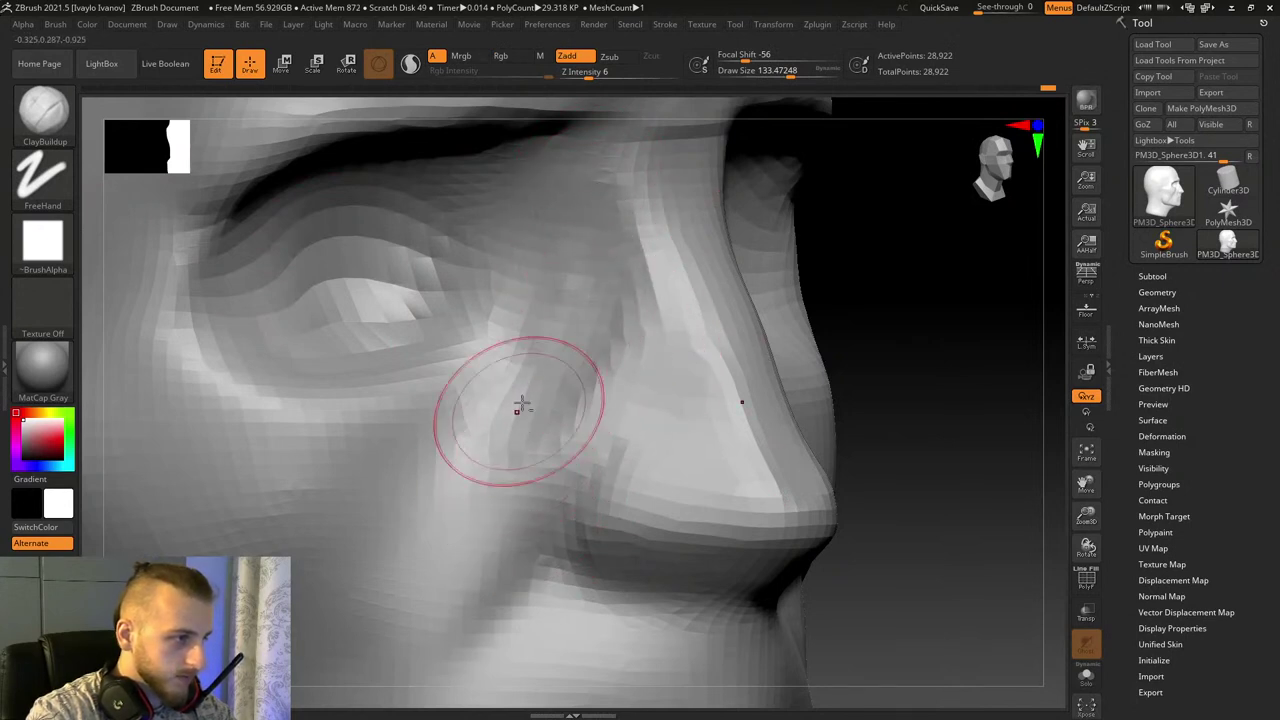
mouse_move(585, 229)
shift+mouse_down()
mouse_move(549, 420)
mouse_move(634, 331)
mouse_move(600, 429)
mouse_move(643, 227)
mouse_move(651, 306)
mouse_move(683, 324)
mouse_move(643, 399)
shift+mouse_up()
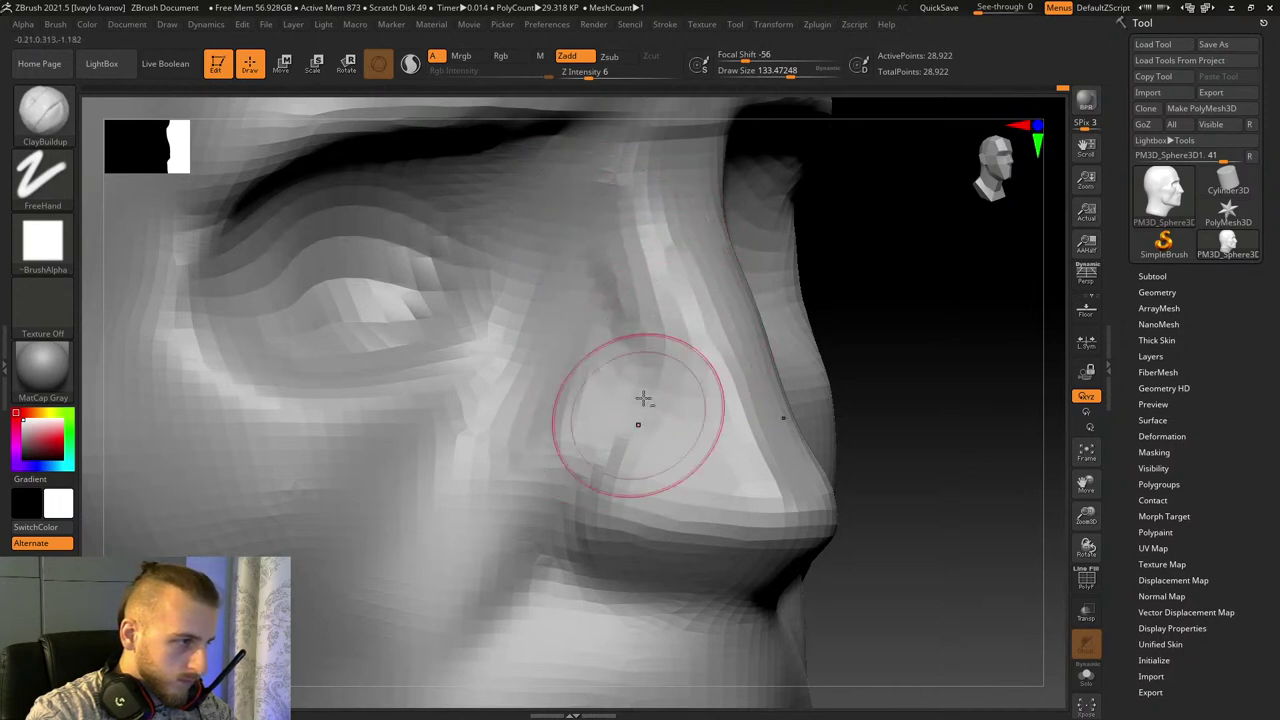
mouse_move(543, 503)
mouse_down()
mouse_move(549, 449)
mouse_move(614, 291)
mouse_move(514, 537)
mouse_up()
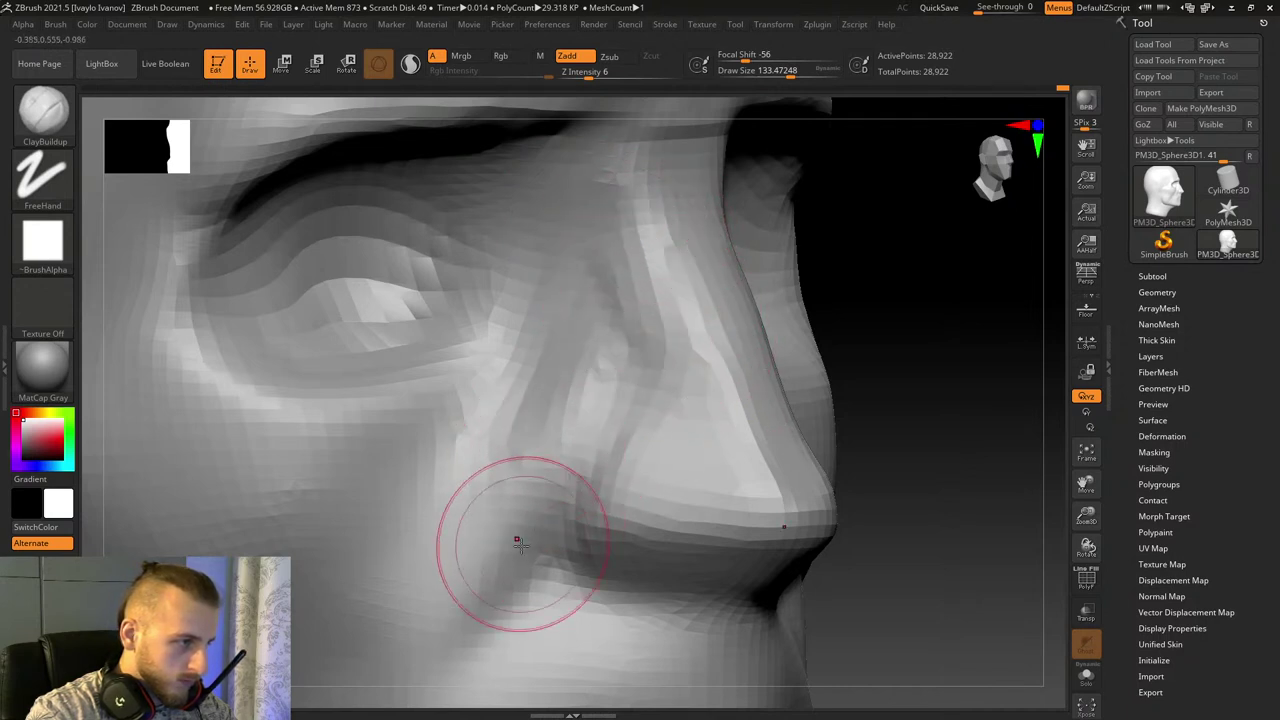
Step: Build up rounded eyeball volumes inside the eye sockets with ClayBuildup and smooth the transitions
drag(1086, 516, 930, 480)
drag(830, 478, 823, 524)
drag(1087, 516, 1057, 566)
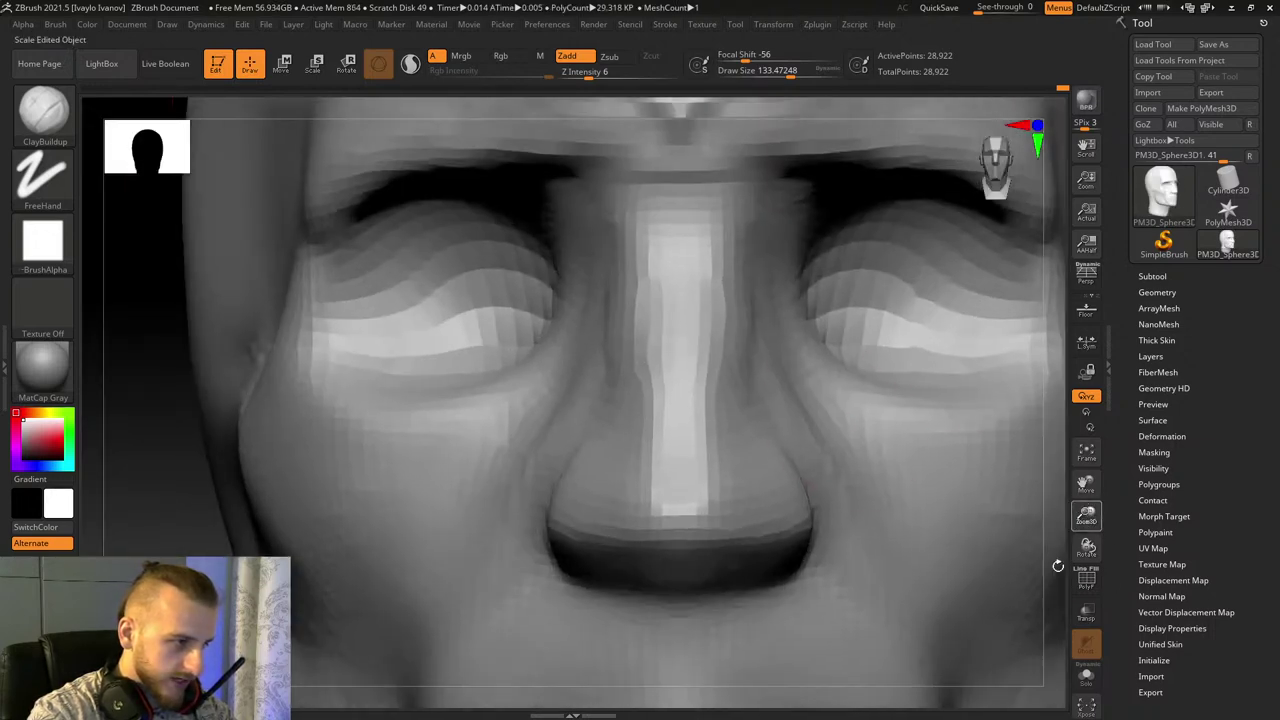
mouse_move(930, 304)
mouse_down()
mouse_move(892, 300)
mouse_move(952, 338)
mouse_up()
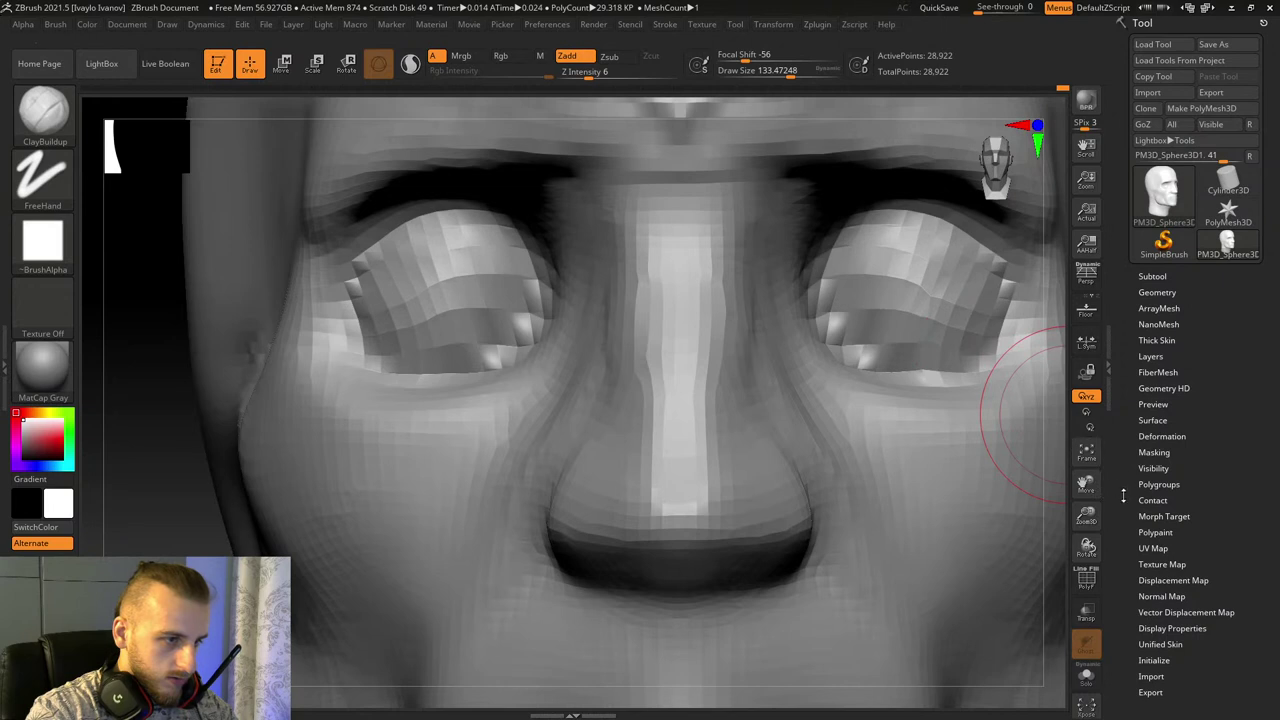
drag(1086, 484, 934, 560)
drag(722, 364, 806, 418)
drag(785, 334, 738, 306)
mouse_move(749, 360)
shift+mouse_down()
mouse_move(758, 405)
mouse_move(811, 377)
mouse_move(763, 357)
mouse_move(776, 358)
shift+mouse_up()
Step: Add ClayBuildup strokes to the upper eyelid area beneath the brow and across the eyeballs
drag(1056, 549, 970, 480)
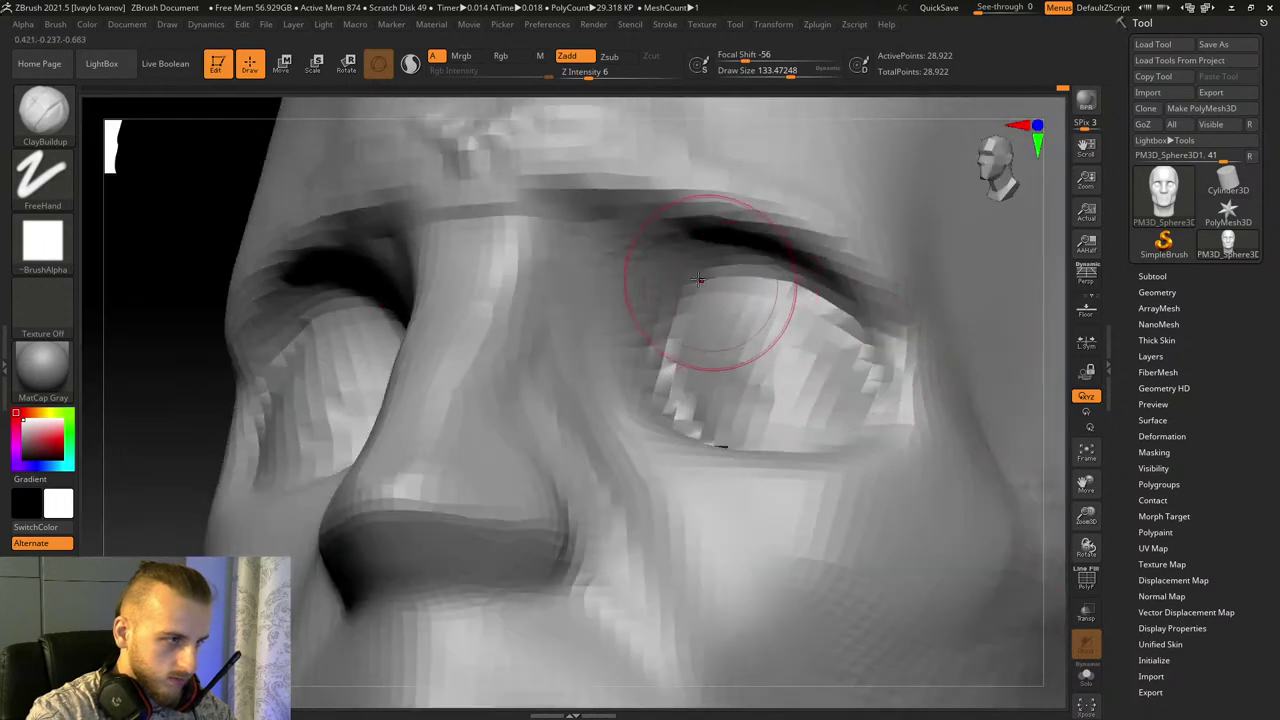
mouse_move(830, 320)
mouse_down()
mouse_move(705, 276)
mouse_move(837, 333)
mouse_up()
mouse_move(799, 310)
mouse_down()
mouse_move(657, 254)
mouse_move(740, 246)
mouse_up()
drag(185, 375, 310, 435)
mouse_move(700, 330)
mouse_down()
mouse_move(671, 314)
mouse_move(747, 318)
mouse_move(779, 278)
mouse_up()
drag(700, 402, 826, 400)
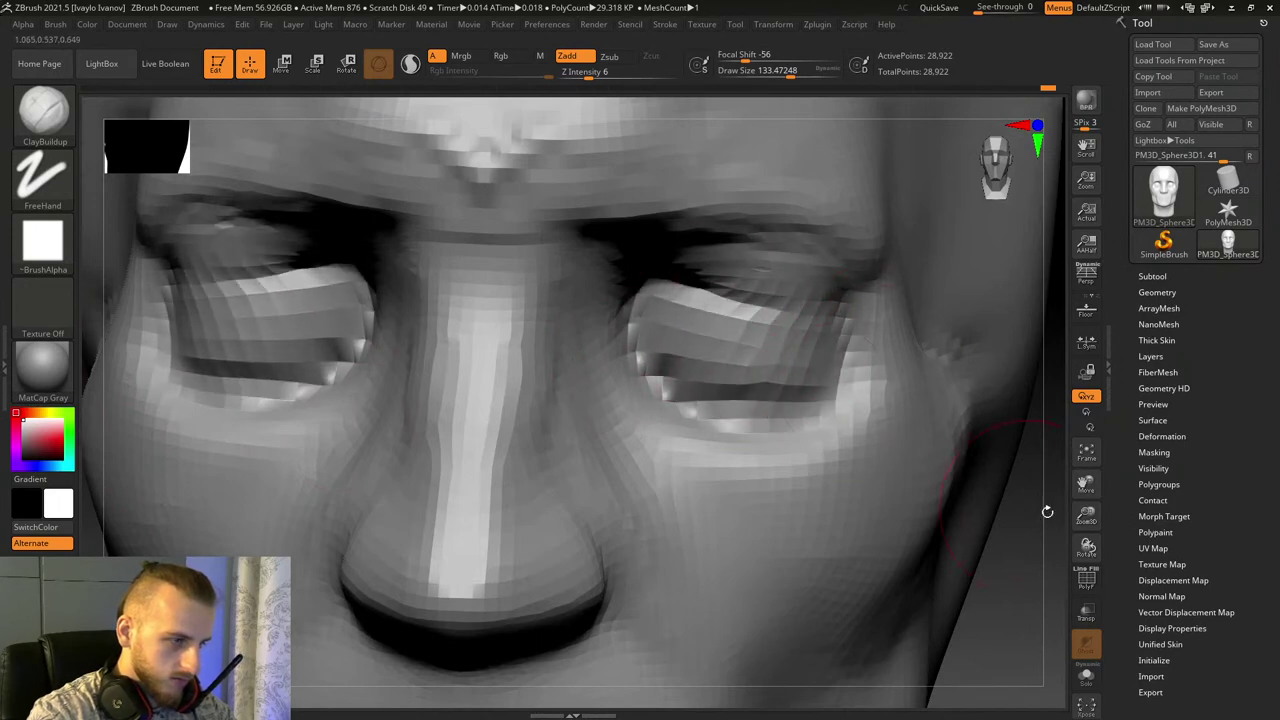
Step: Carve a diagonal DamStandard crease from the inner eye corner down across the cheek and lightly smooth beside it
mouse_move(1084, 492)
mouse_down()
mouse_move(1083, 453)
mouse_move(1082, 466)
mouse_move(1070, 461)
mouse_move(1092, 490)
mouse_up()
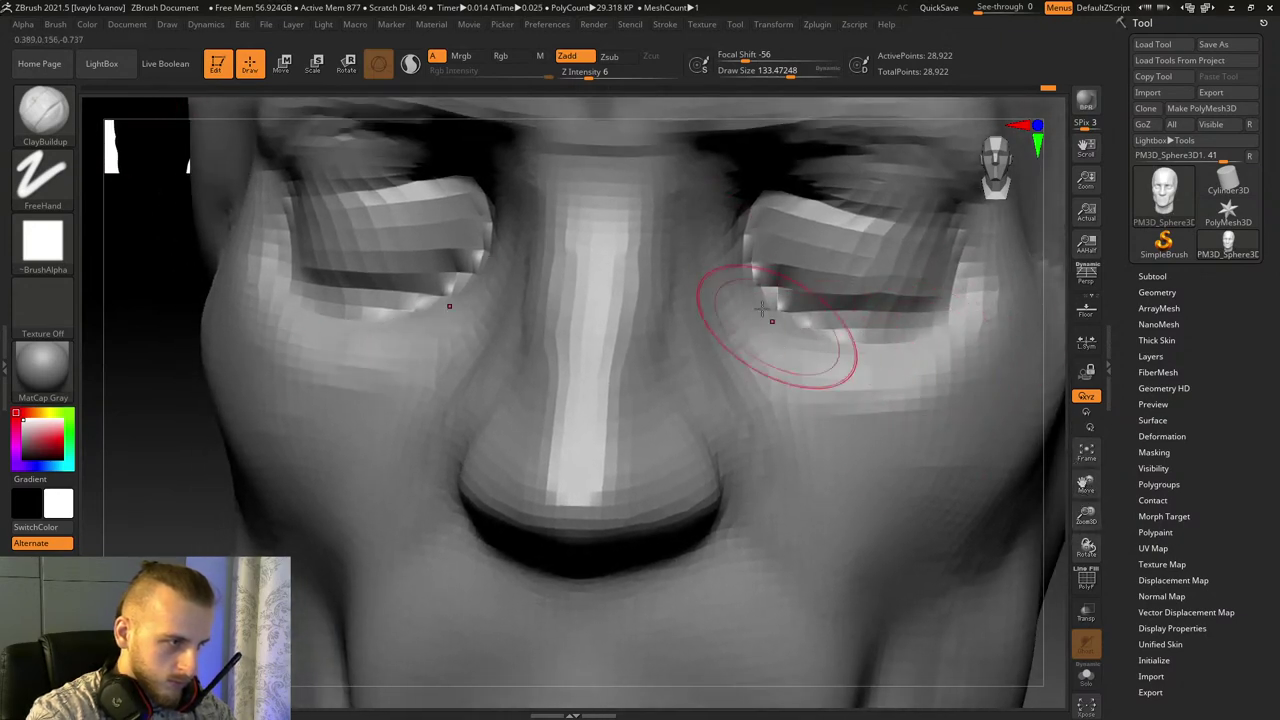
key(b)
key(d)
key(s)
drag(760, 310, 825, 392)
mouse_move(732, 285)
mouse_down()
mouse_move(799, 405)
mouse_move(886, 470)
mouse_up()
drag(788, 378, 960, 545)
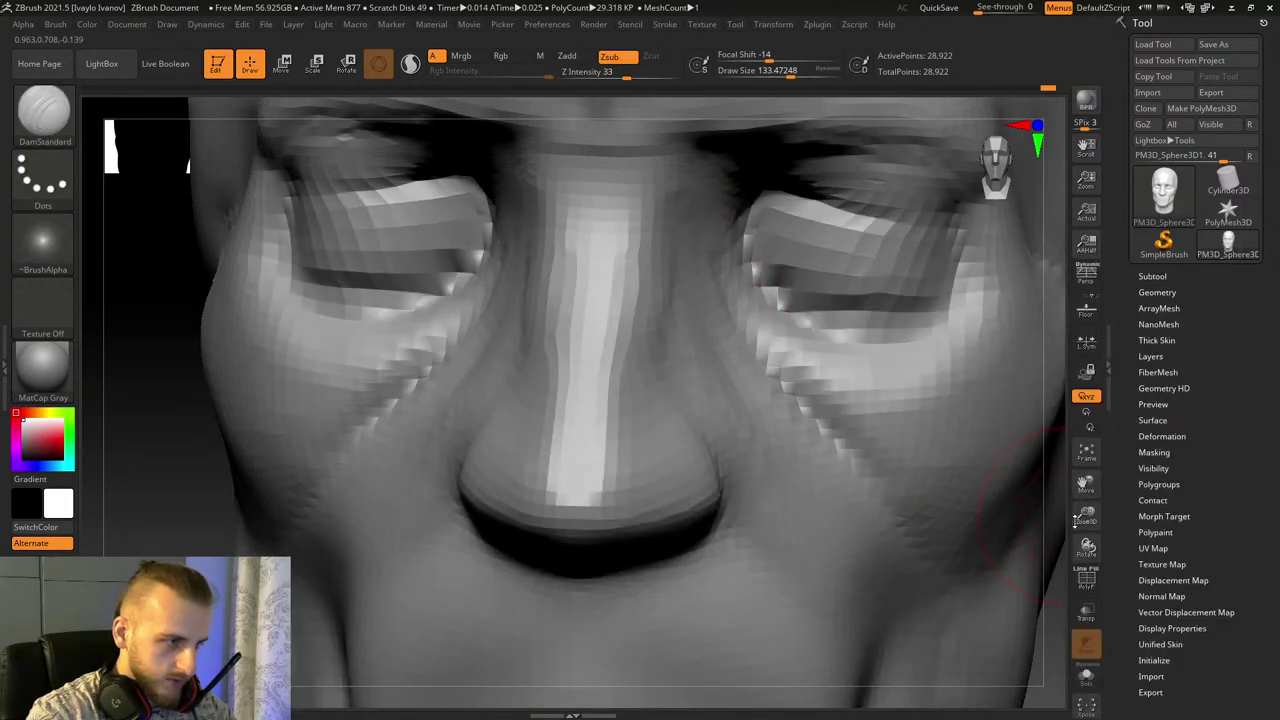
drag(1057, 490, 800, 465)
mouse_move(745, 435)
shift+mouse_down()
mouse_move(689, 320)
mouse_move(656, 300)
mouse_move(775, 455)
shift+mouse_up()
Step: Switch to ClayBuildup with a draw size of about 69 and build up the area under the eye above the cheek crease
click(44, 112)
key(c)
key(b)
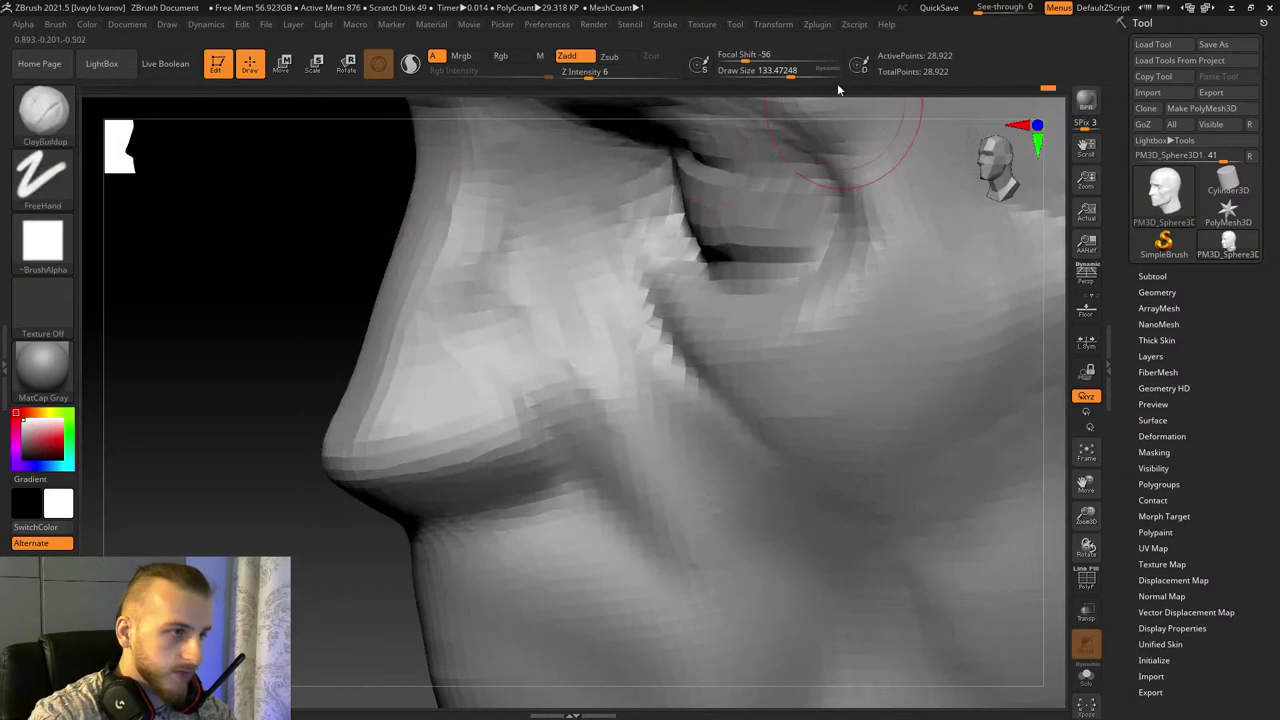
drag(788, 71, 780, 71)
drag(206, 495, 412, 460)
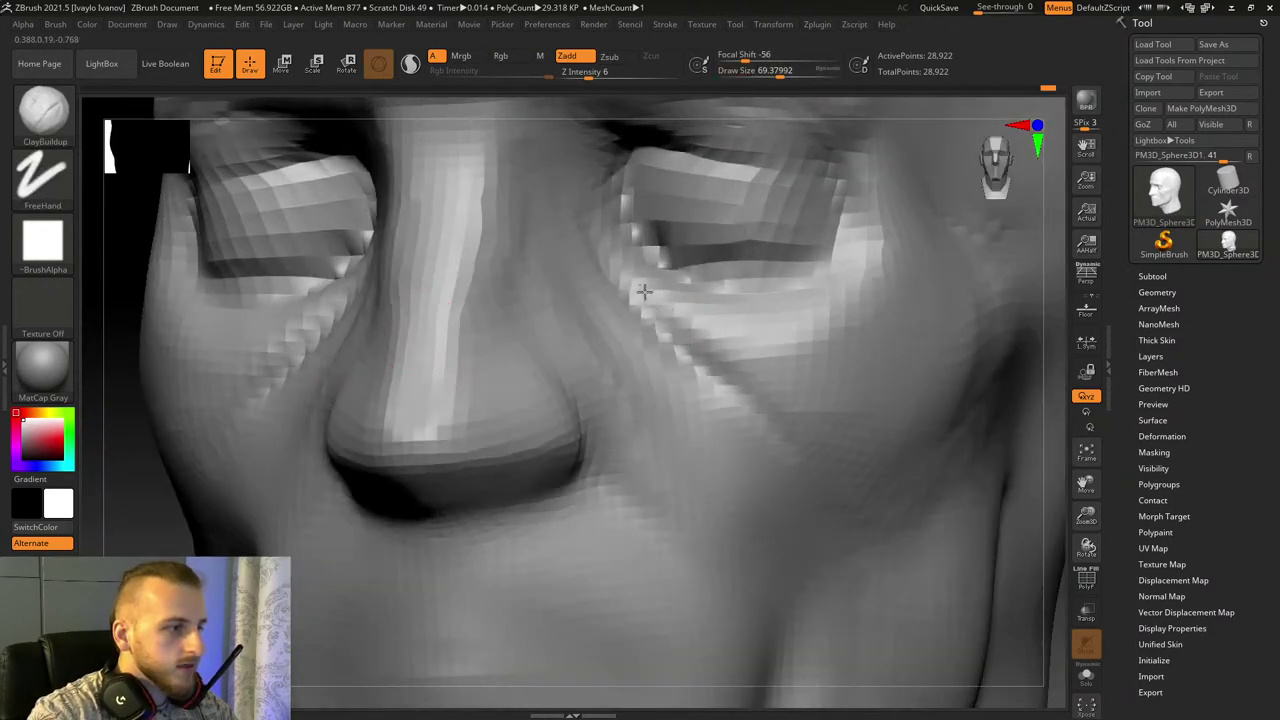
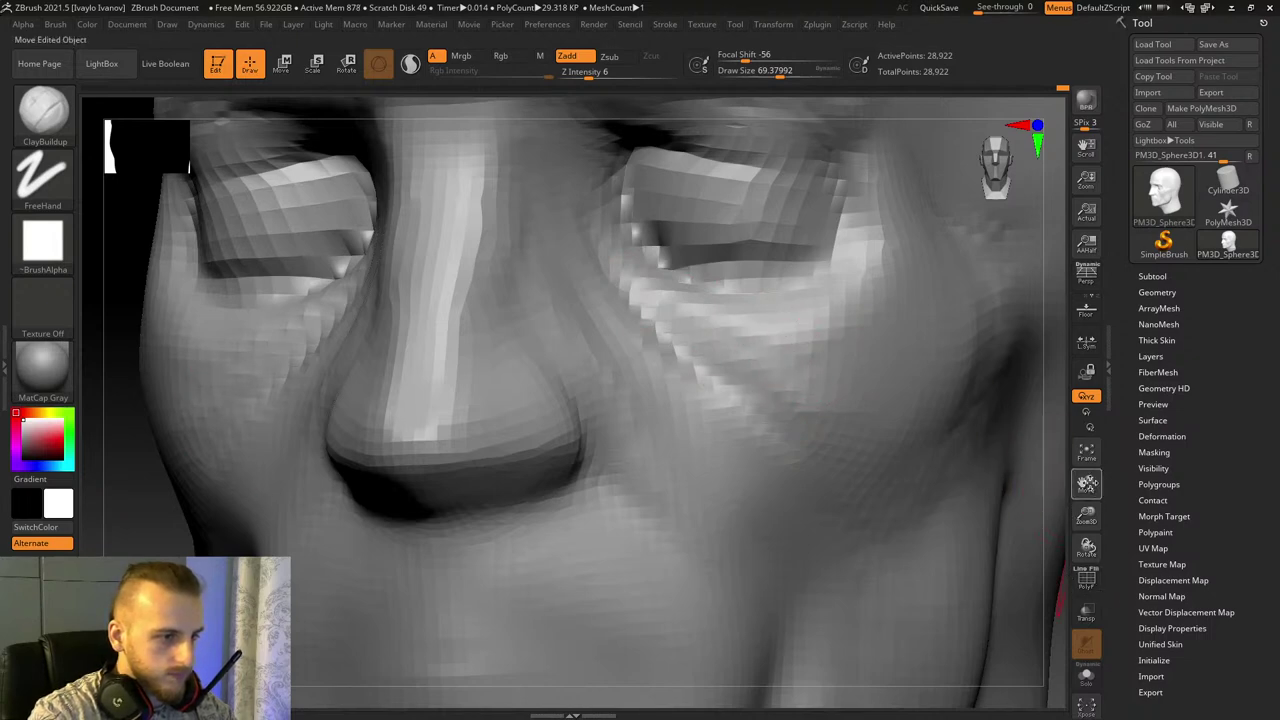
drag(1087, 484, 694, 438)
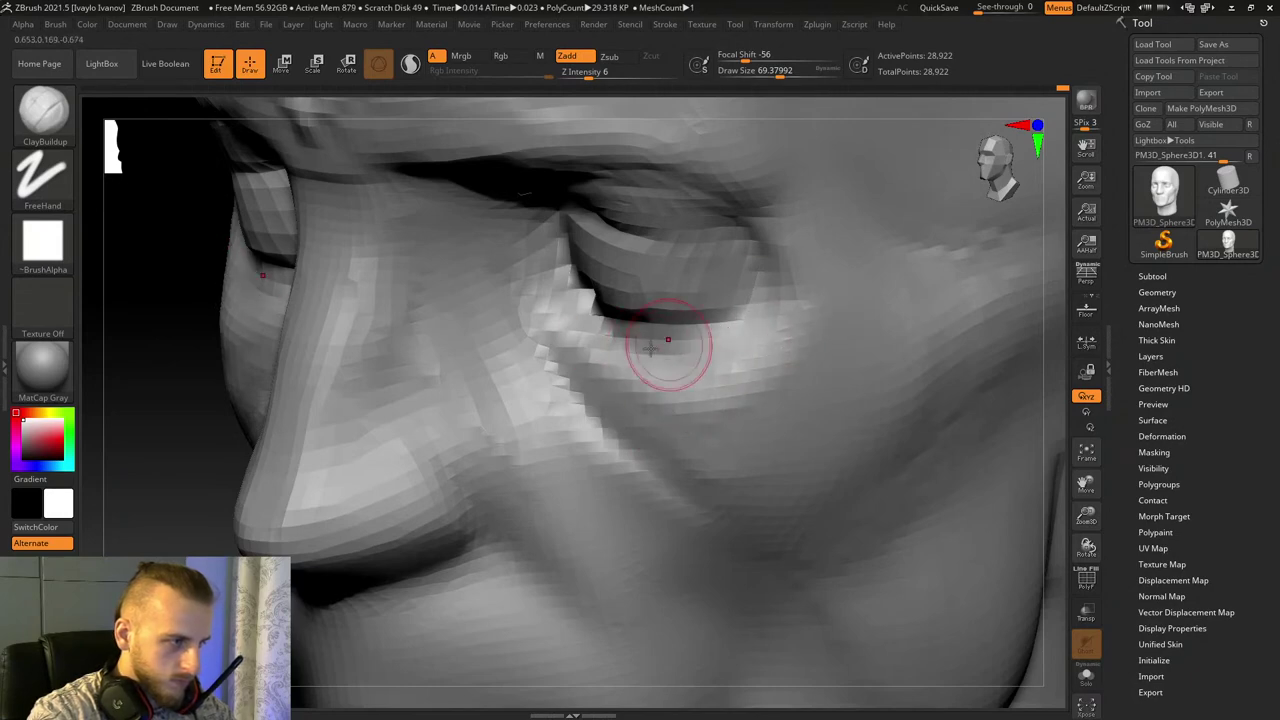
key(b)
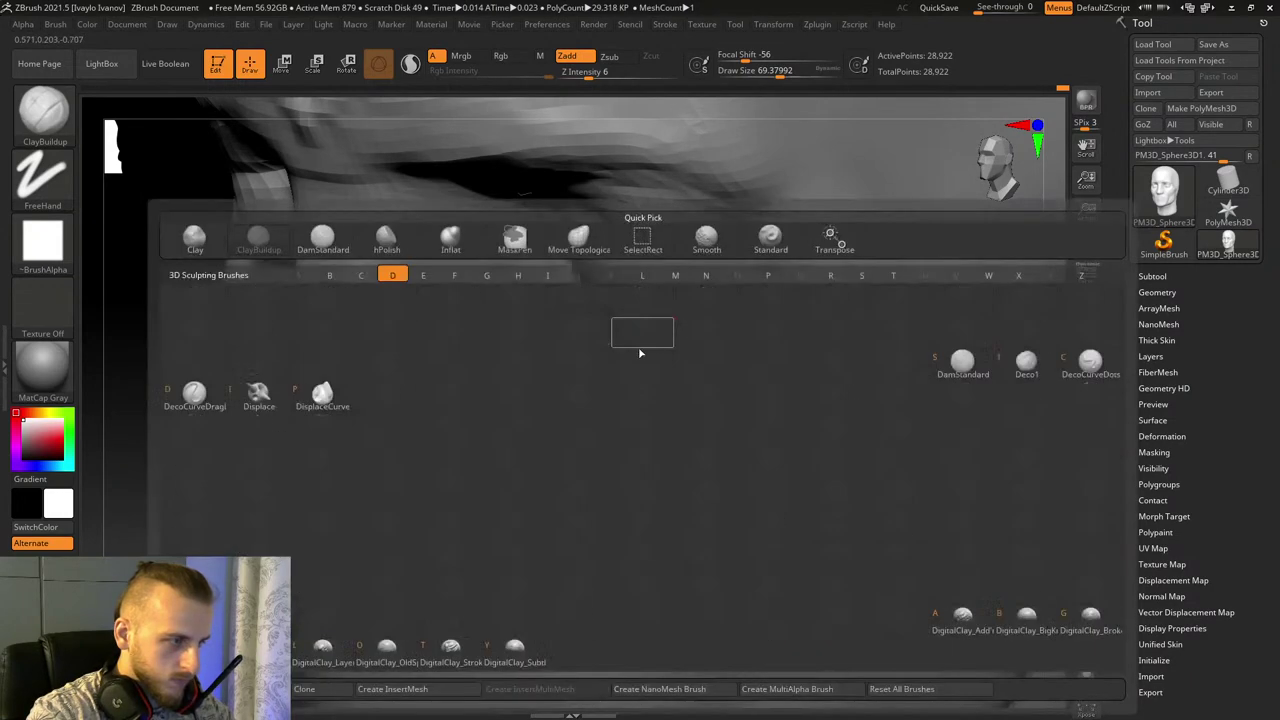
key(d)
key(s)
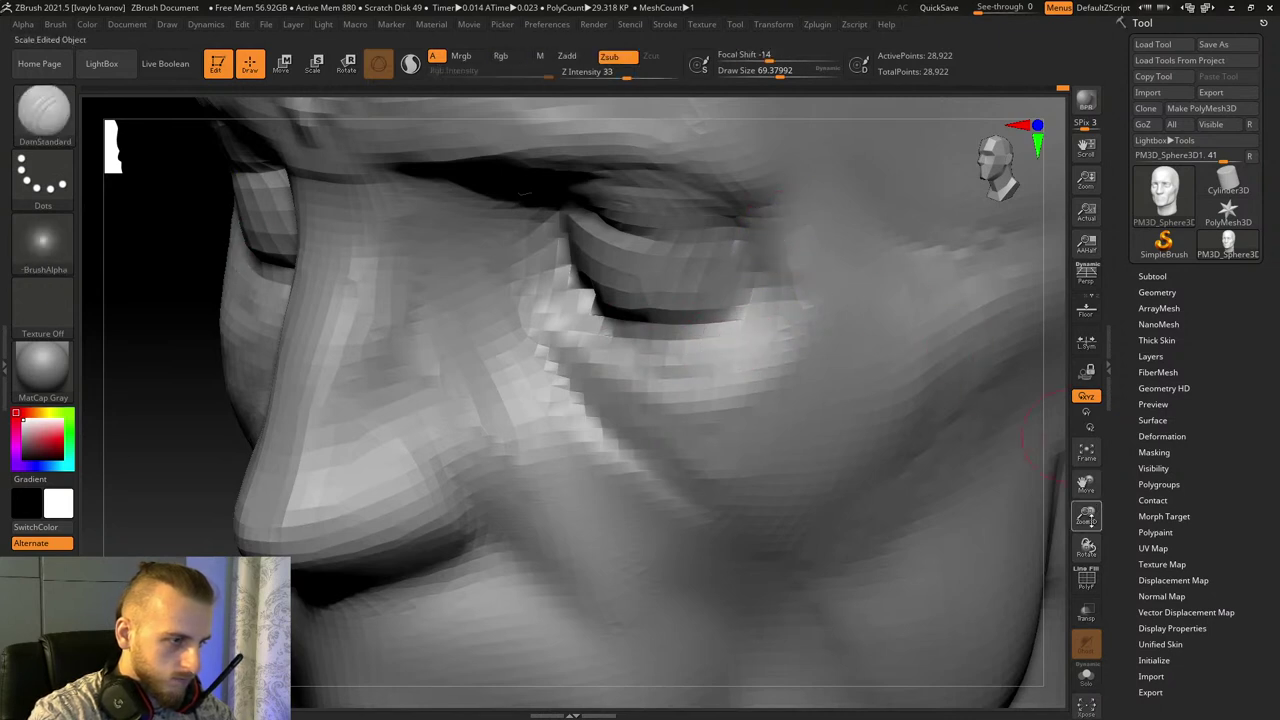
Step: Switch to Move Topological with a draw size of about 303 and adjust the upper contour of the skull
drag(1091, 519, 999, 488)
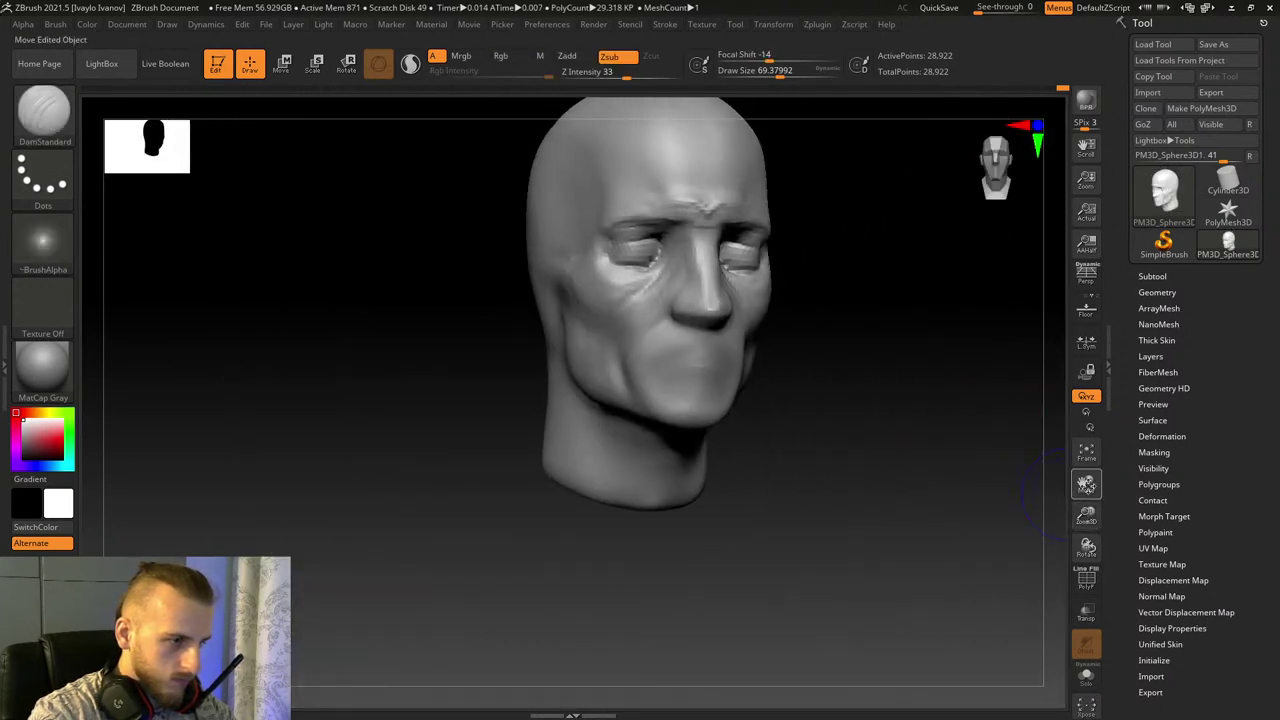
drag(1086, 484, 1086, 590)
drag(1035, 484, 1003, 488)
mouse_move(1084, 485)
mouse_down()
mouse_move(1086, 509)
mouse_move(1137, 562)
mouse_up()
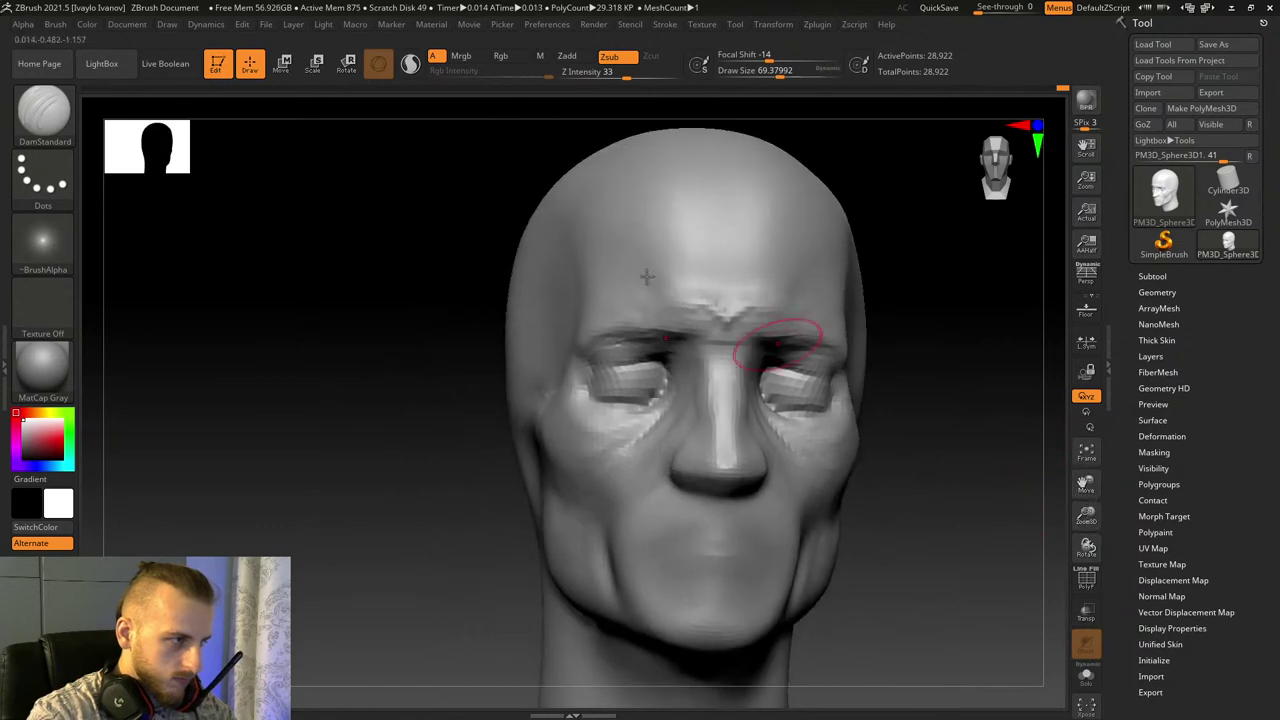
click(44, 113)
click(515, 123)
drag(832, 75, 807, 80)
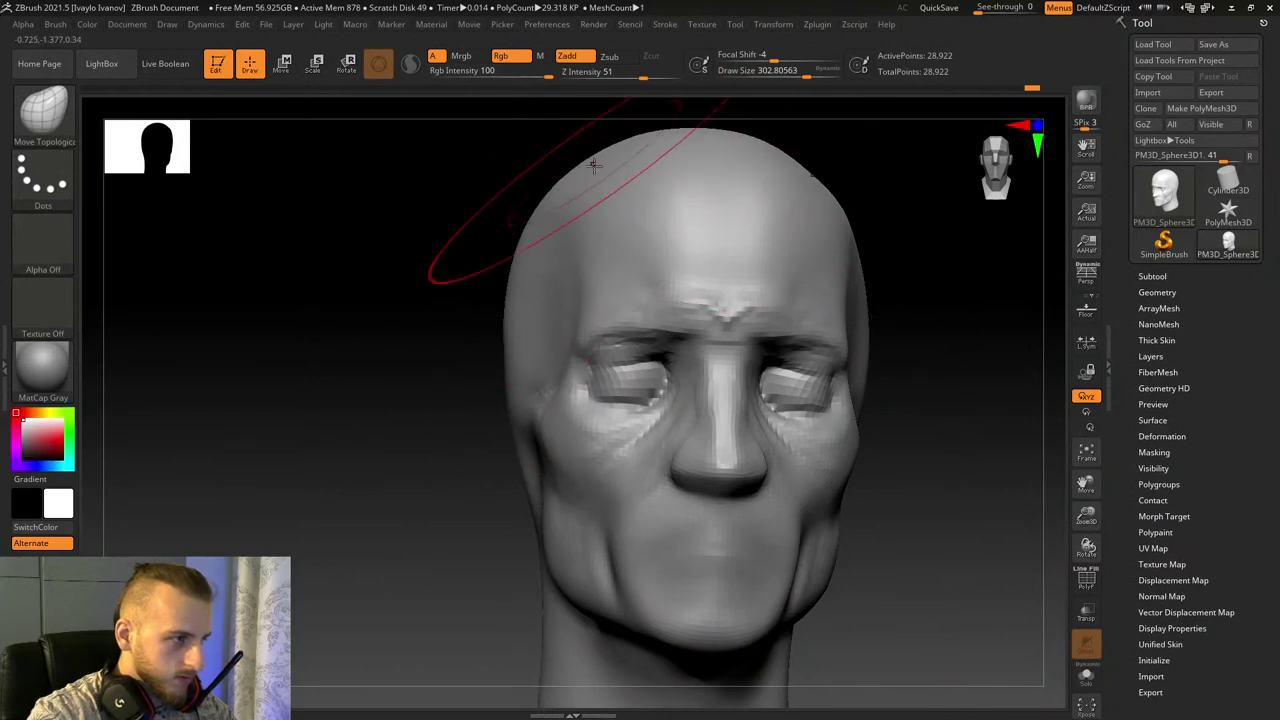
mouse_move(340, 490)
mouse_down()
mouse_move(371, 491)
mouse_move(343, 500)
mouse_up()
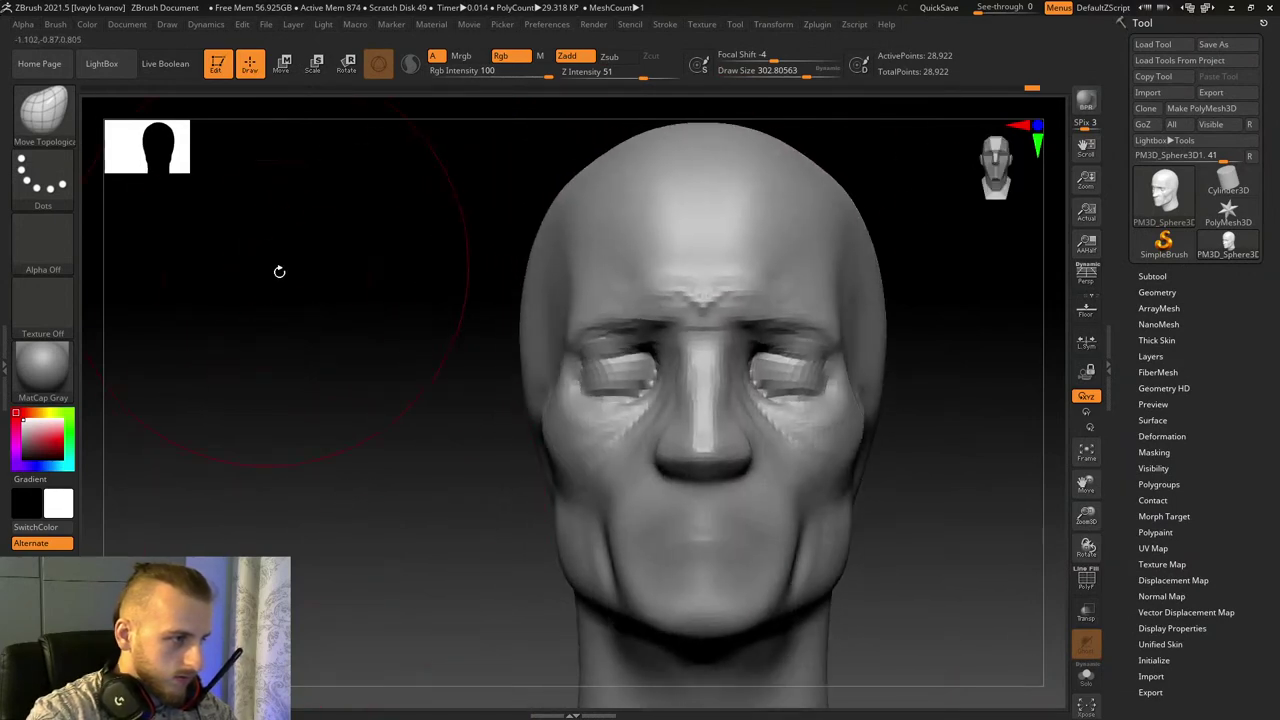
drag(295, 334, 1002, 545)
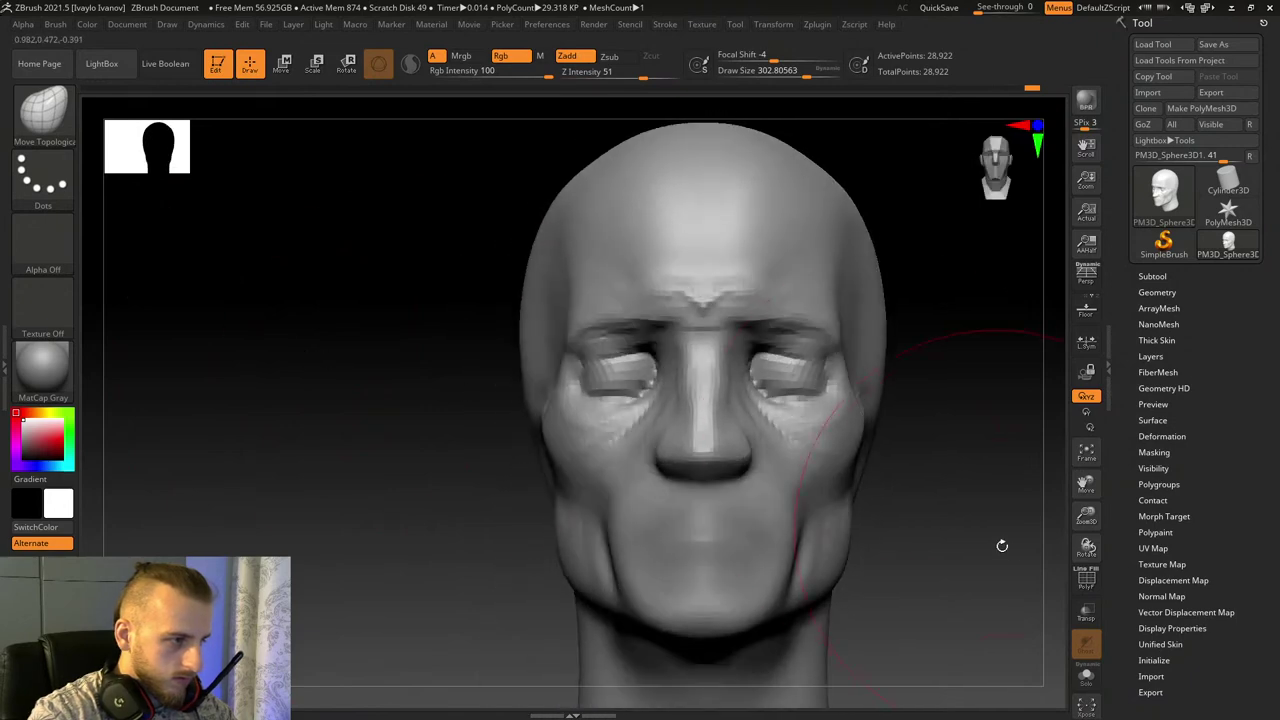
Step: Set the Move Topological draw size to about 235 and nudge the nasal bridge below the brow in profile
mouse_move(1086, 505)
mouse_down()
mouse_move(1006, 334)
mouse_move(986, 344)
mouse_move(1040, 400)
mouse_up()
click(788, 74)
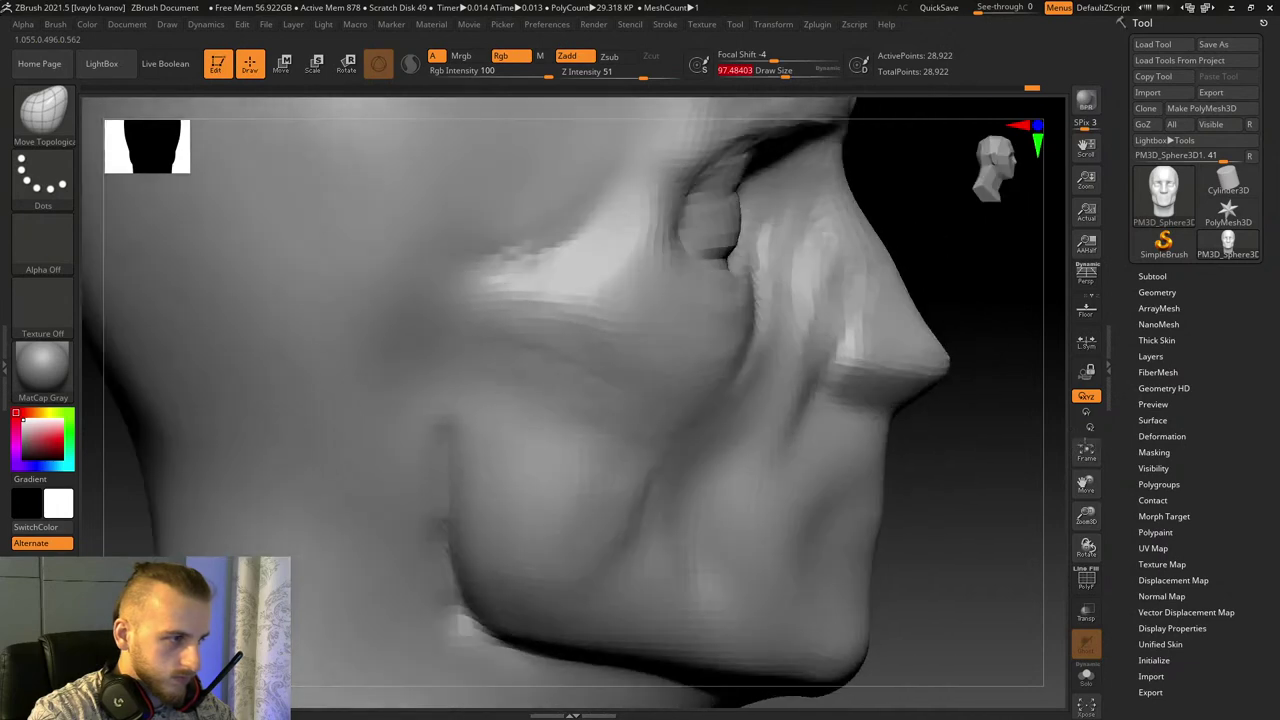
drag(1086, 515, 814, 371)
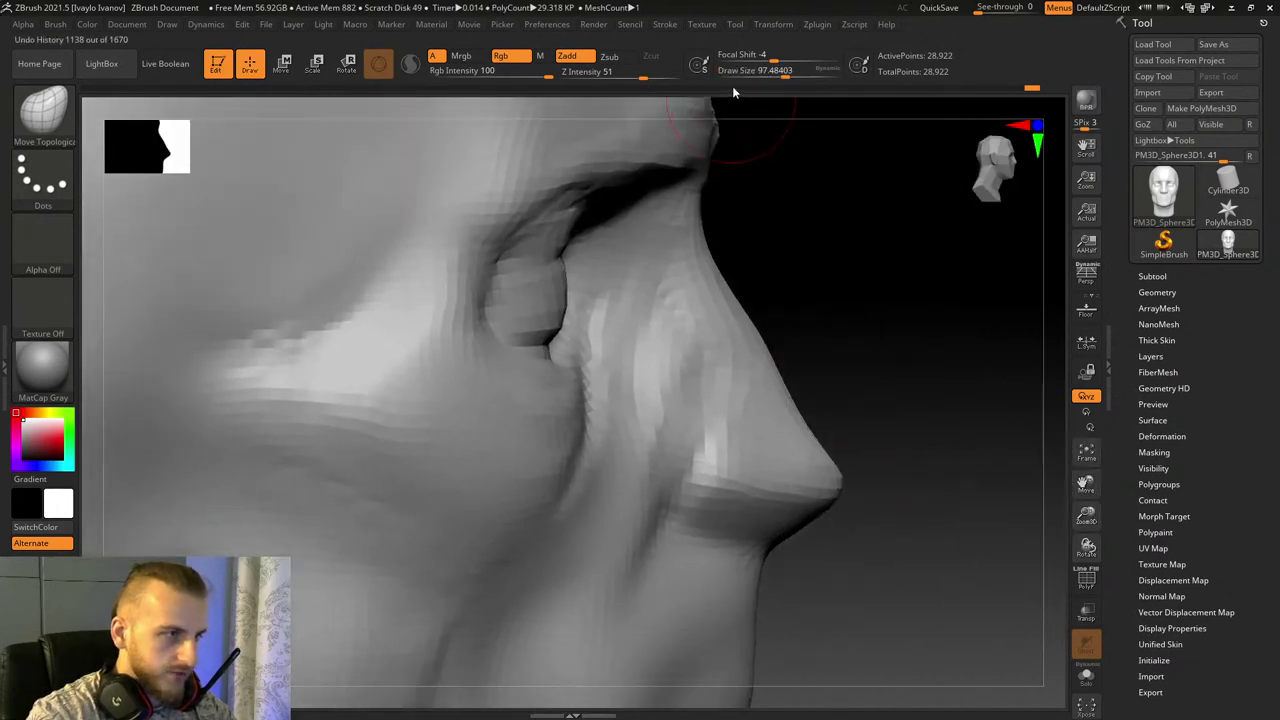
click(801, 74)
drag(682, 240, 673, 244)
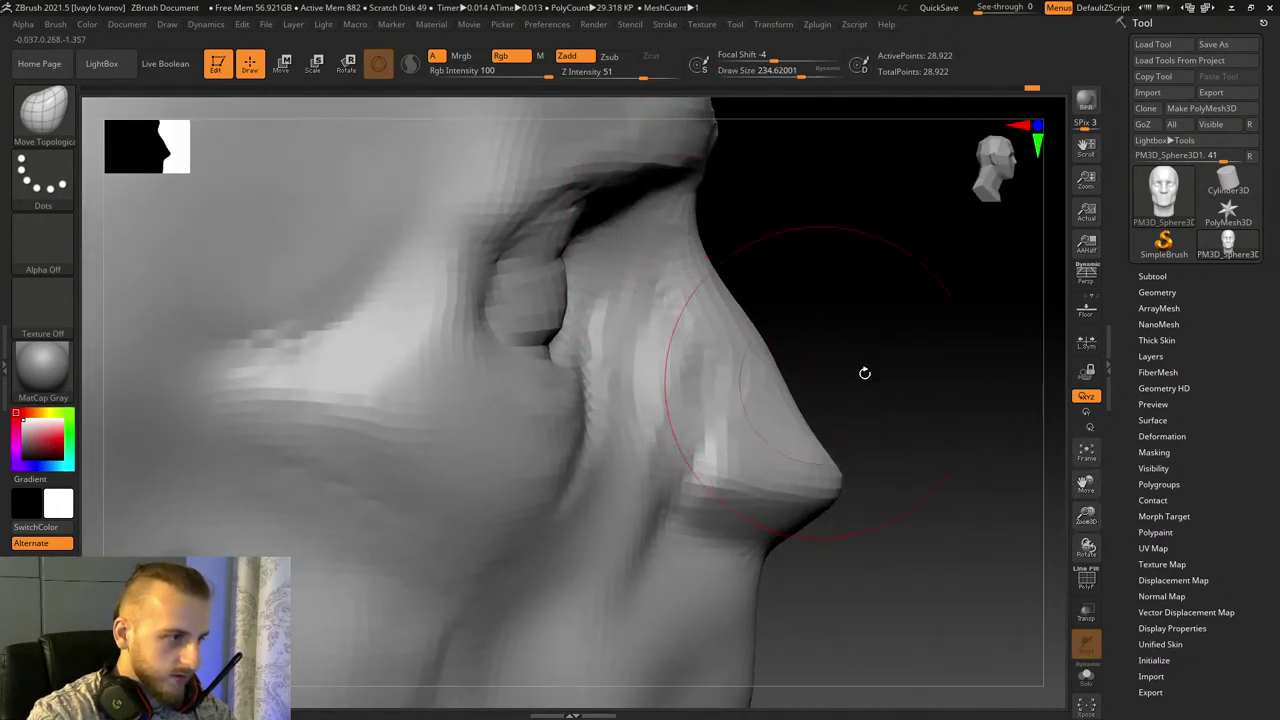
drag(864, 373, 786, 392)
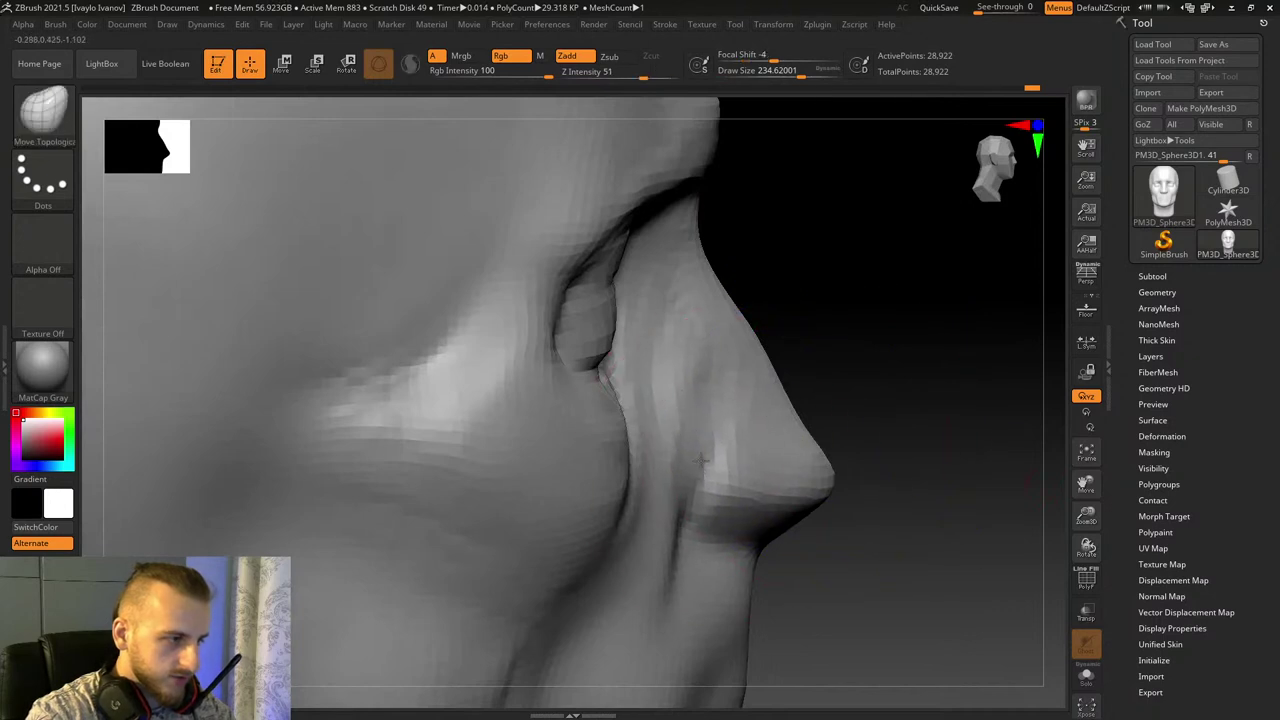
Step: Reduce the draw size to about 172 and push the middle of the nose bridge outward into a more convex profile
click(795, 75)
drag(867, 338, 885, 440)
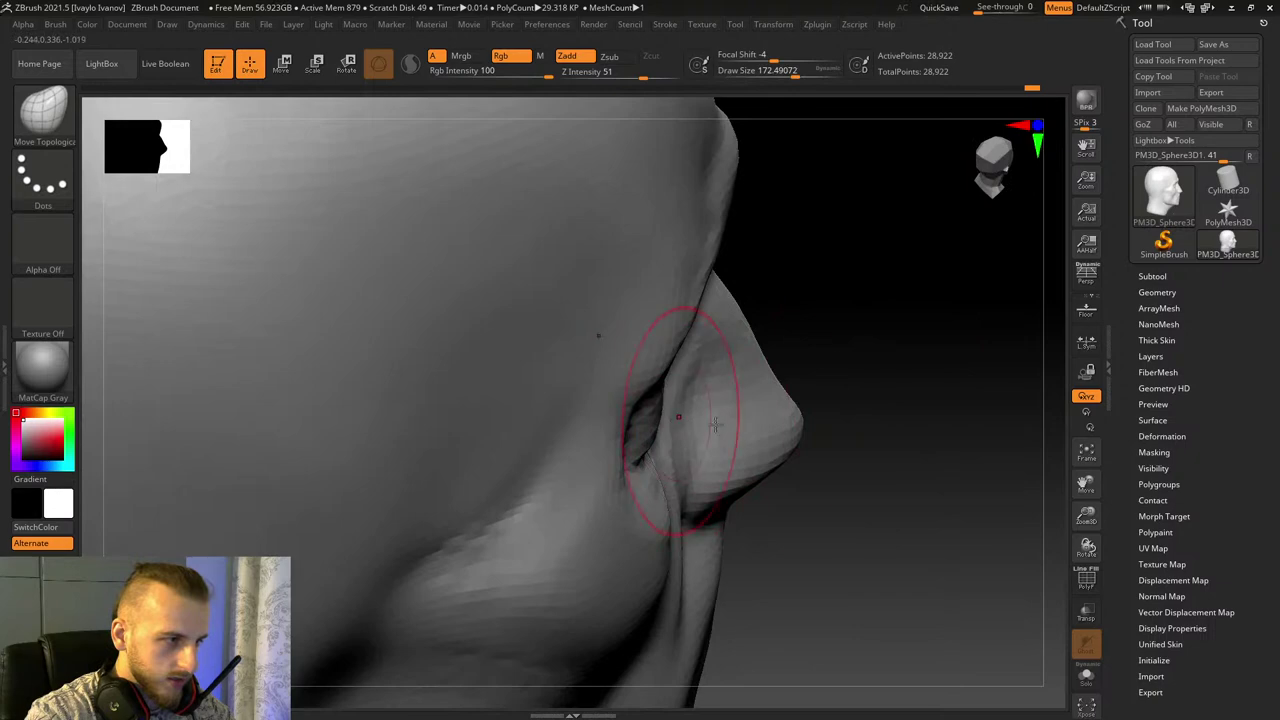
drag(715, 425, 769, 443)
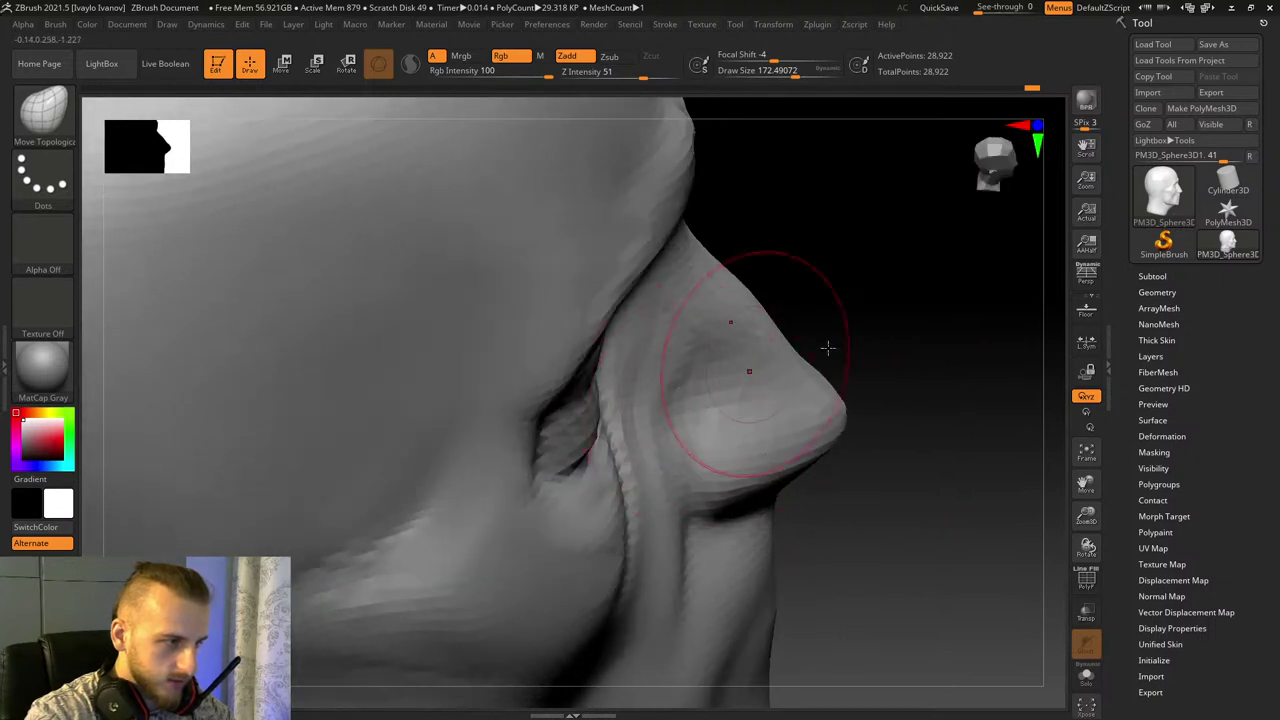
drag(826, 343, 886, 340)
drag(760, 362, 803, 420)
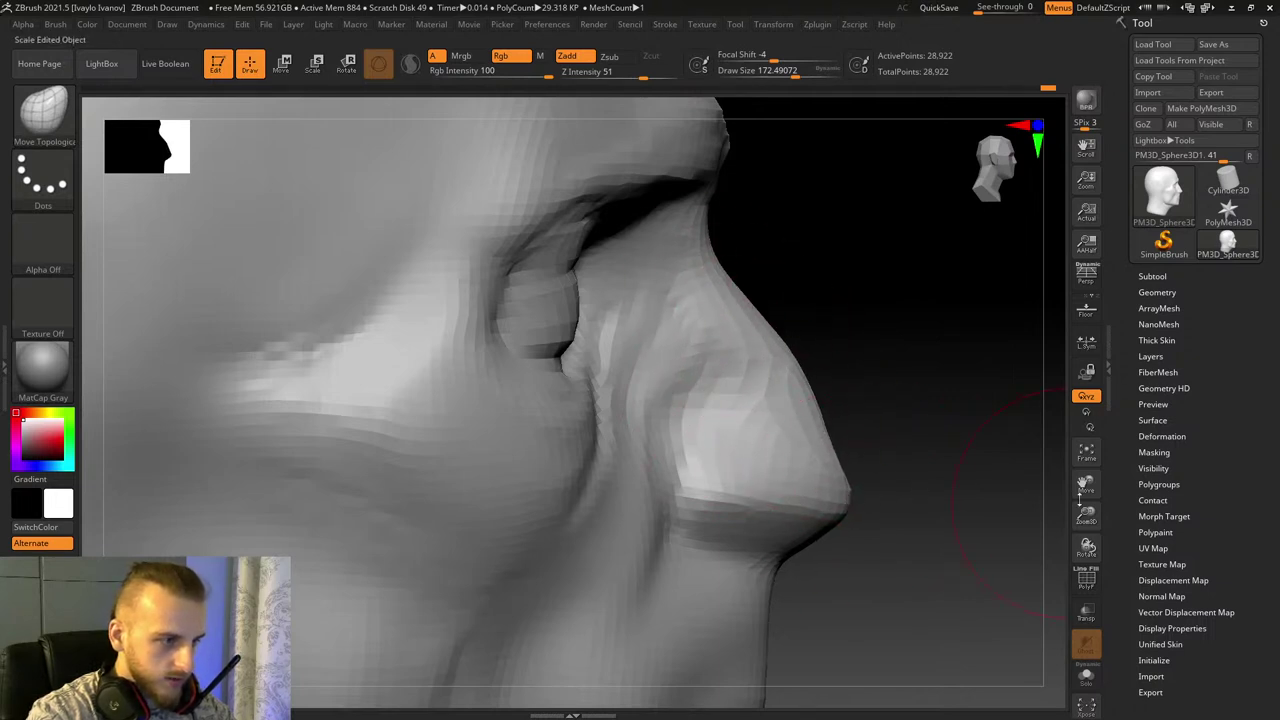
Step: Set the draw size to about 242 and reshape the nasal root and the crown of the skull in side view
drag(1086, 485, 1069, 466)
drag(1086, 516, 1068, 488)
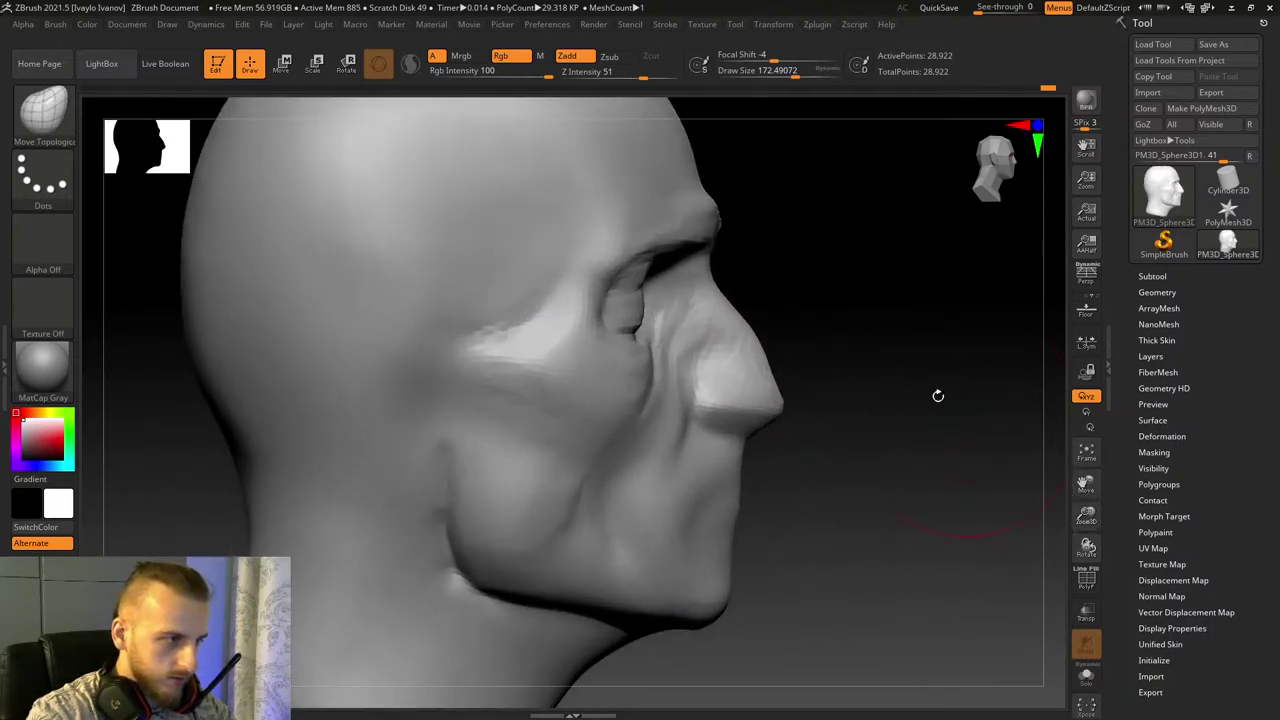
drag(803, 69, 810, 70)
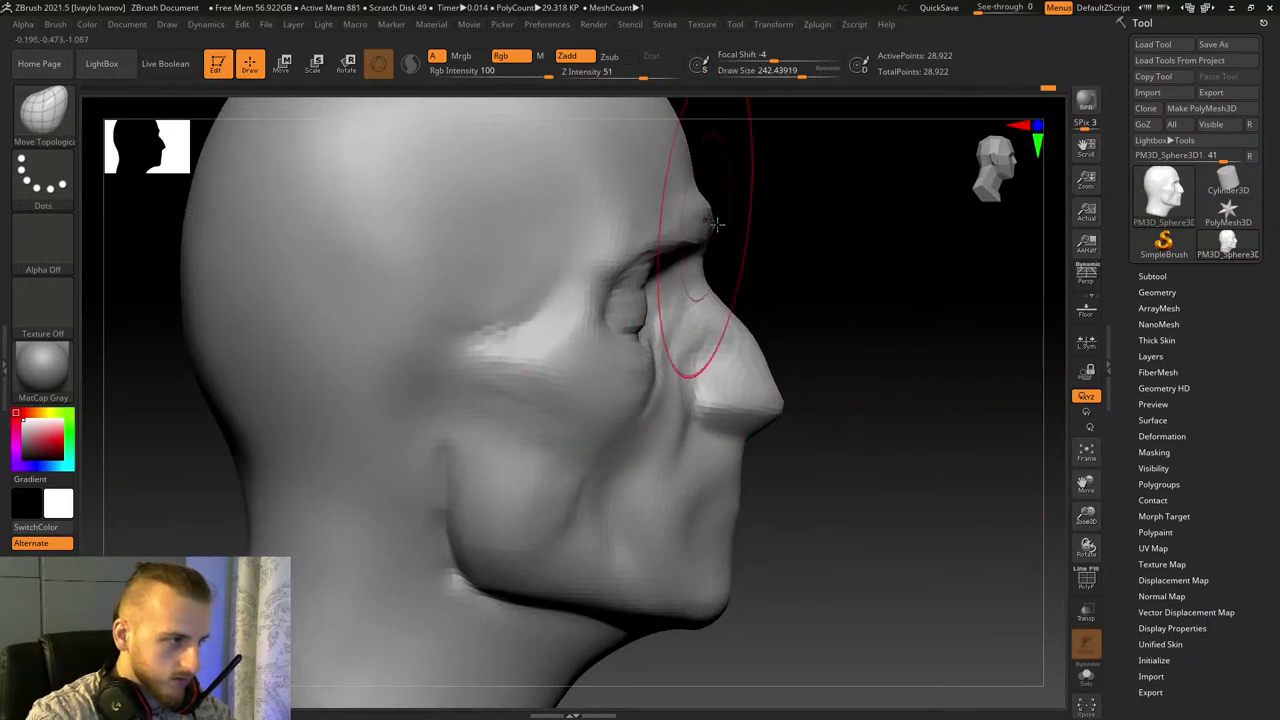
drag(1086, 485, 1181, 648)
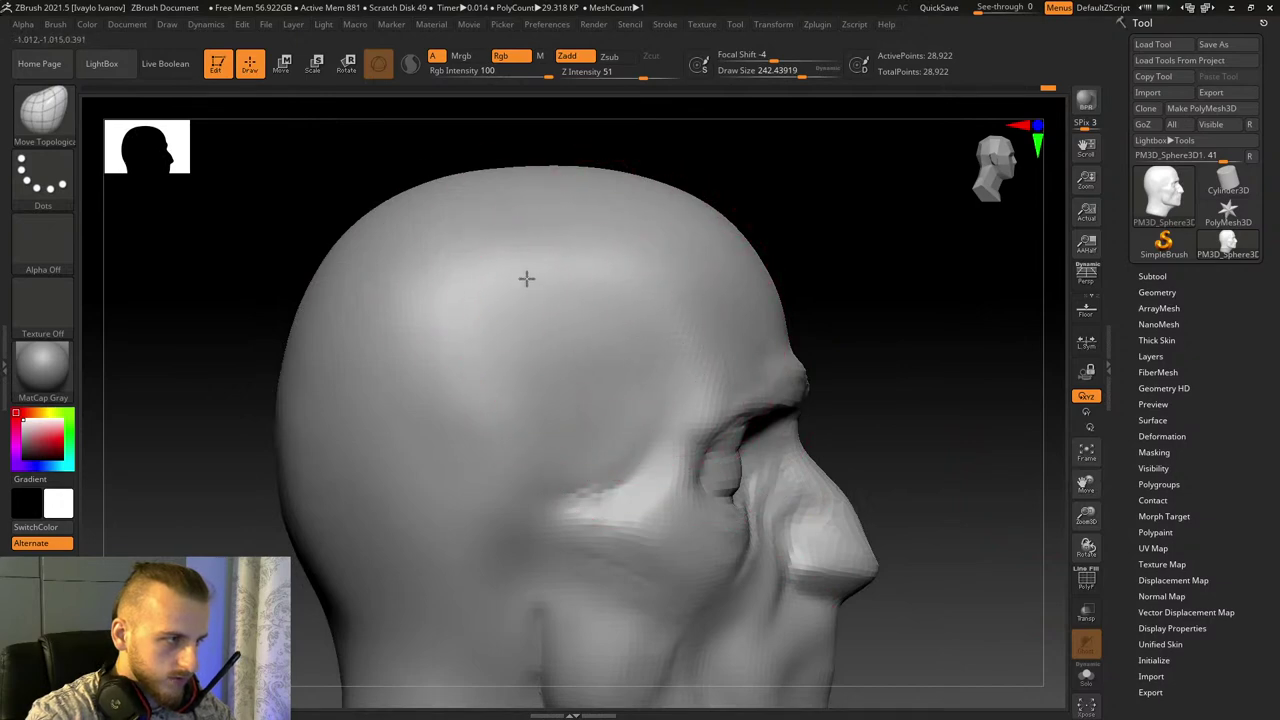
drag(537, 207, 535, 190)
drag(510, 190, 505, 174)
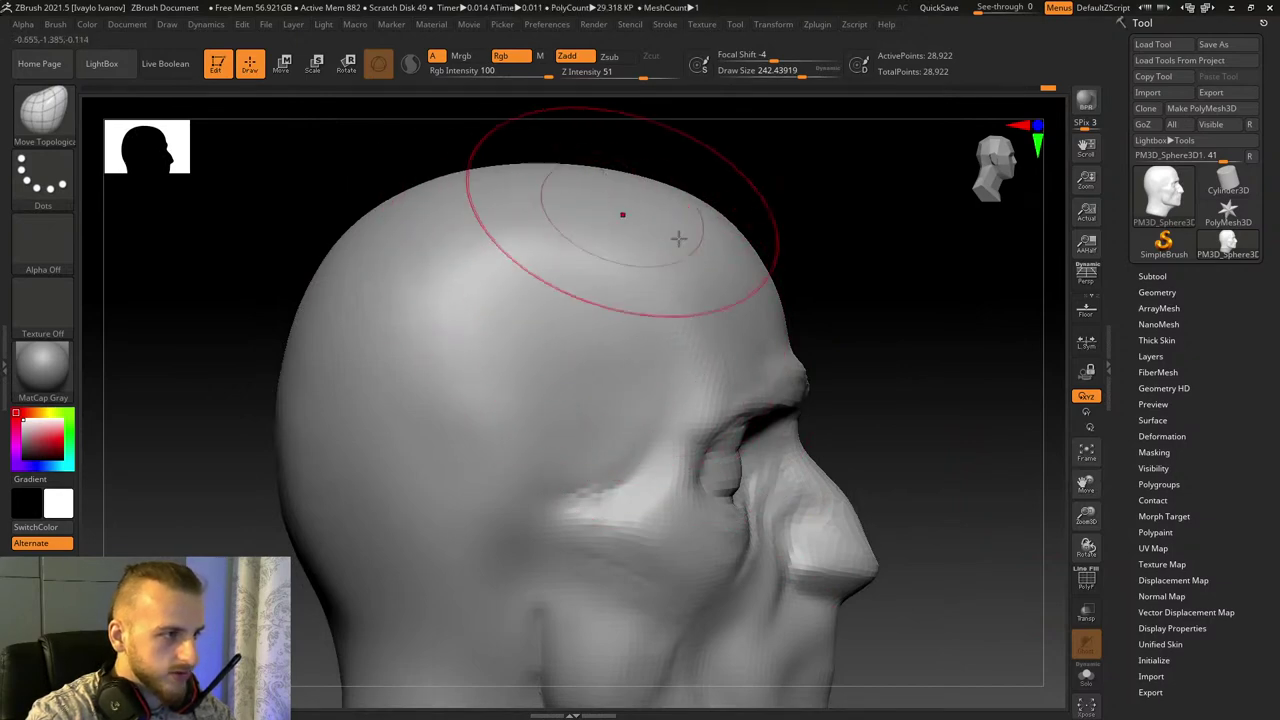
mouse_move(957, 268)
mouse_down()
mouse_move(856, 299)
mouse_move(894, 297)
mouse_up()
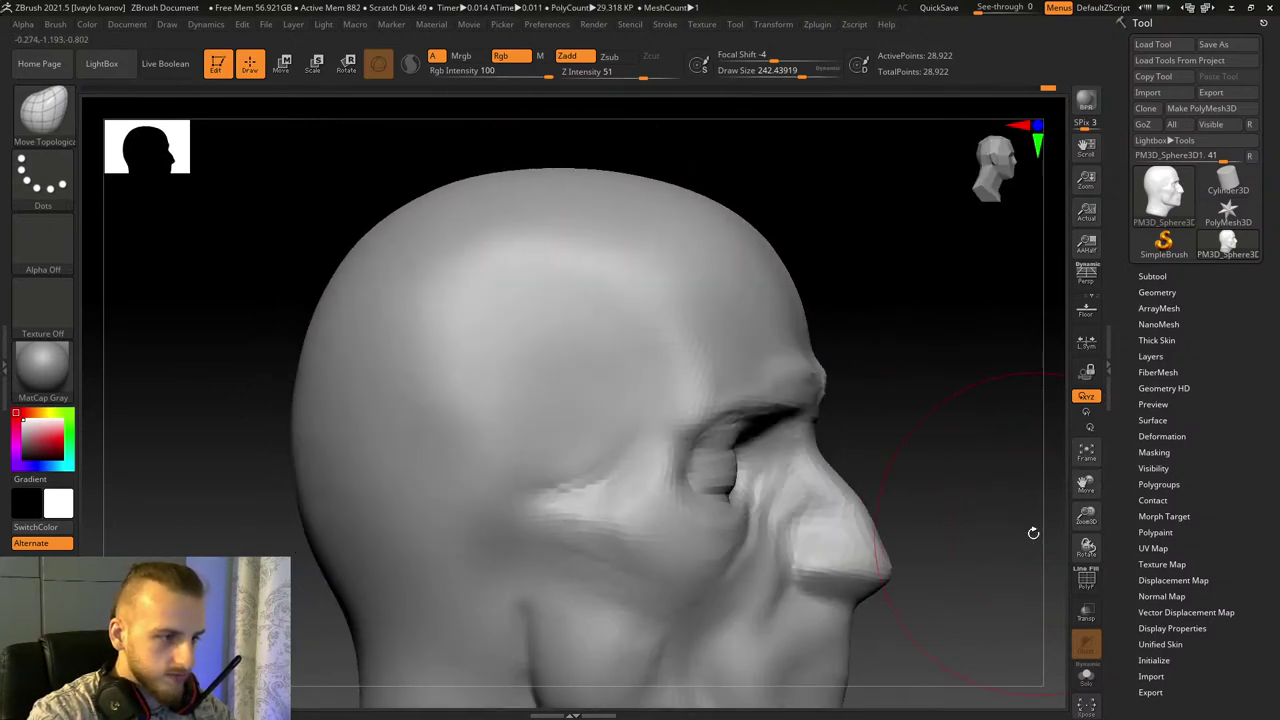
Step: Switch to DamStandard with a draw size of about 124 and carve a crease from the nostril wing down the cheek beside the mouth
drag(1100, 513, 1098, 595)
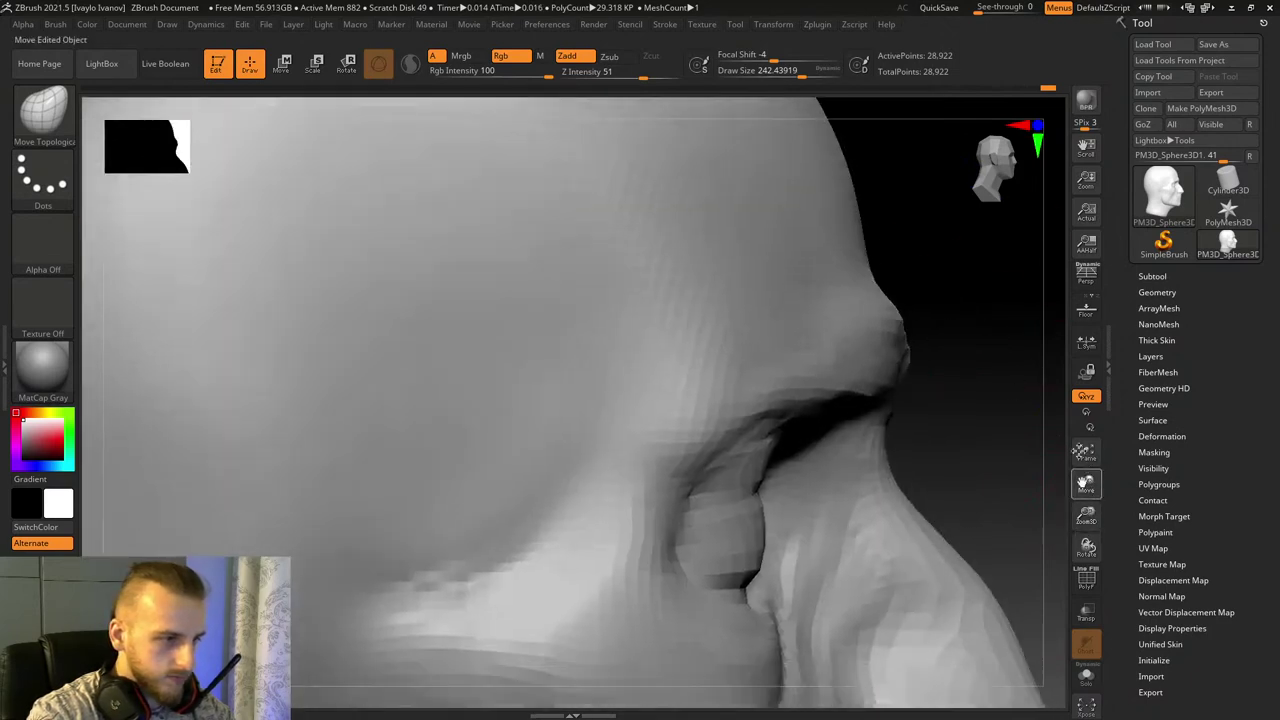
drag(1086, 485, 987, 231)
key(b)
drag(803, 73, 788, 73)
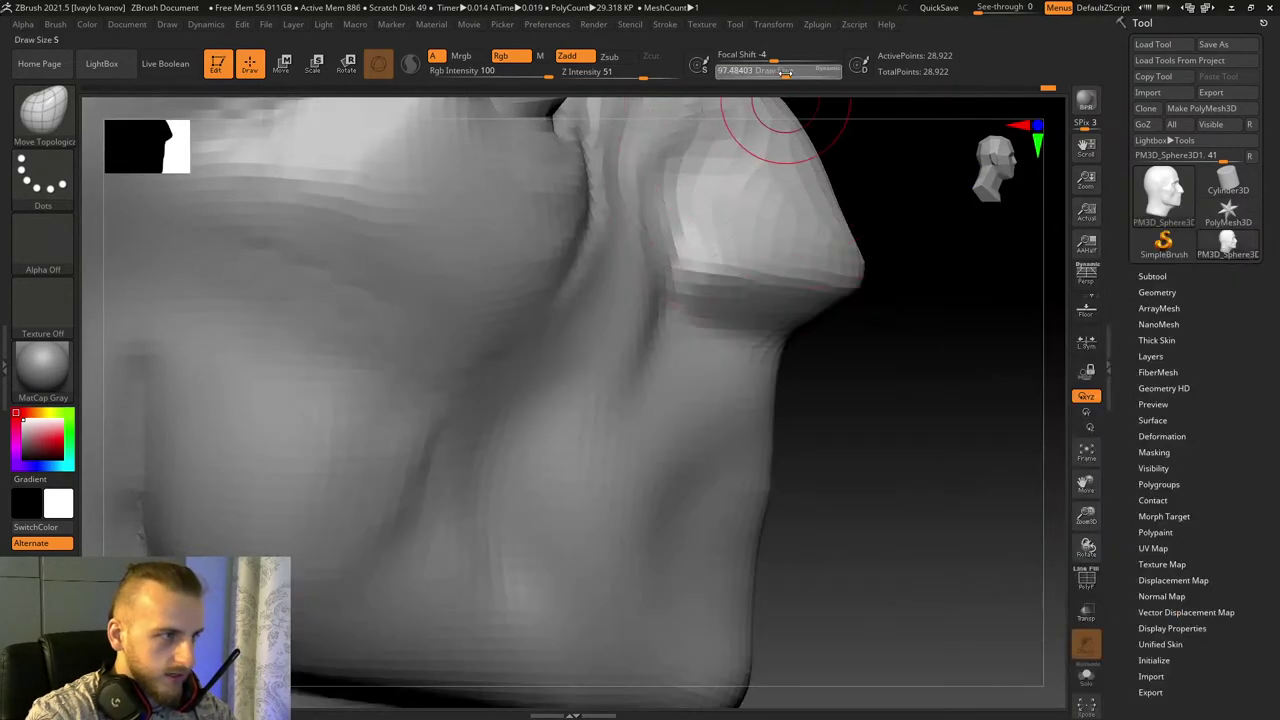
key(b)
key(d)
key(s)
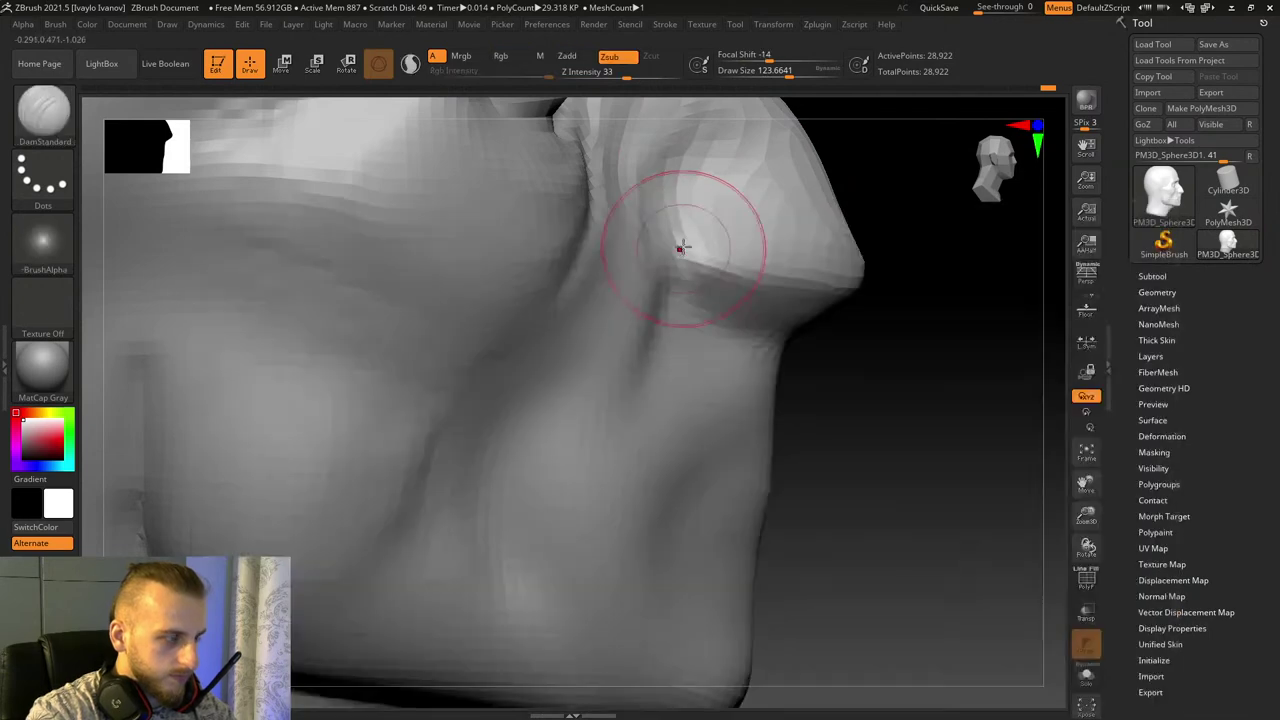
drag(677, 249, 609, 529)
drag(702, 256, 629, 491)
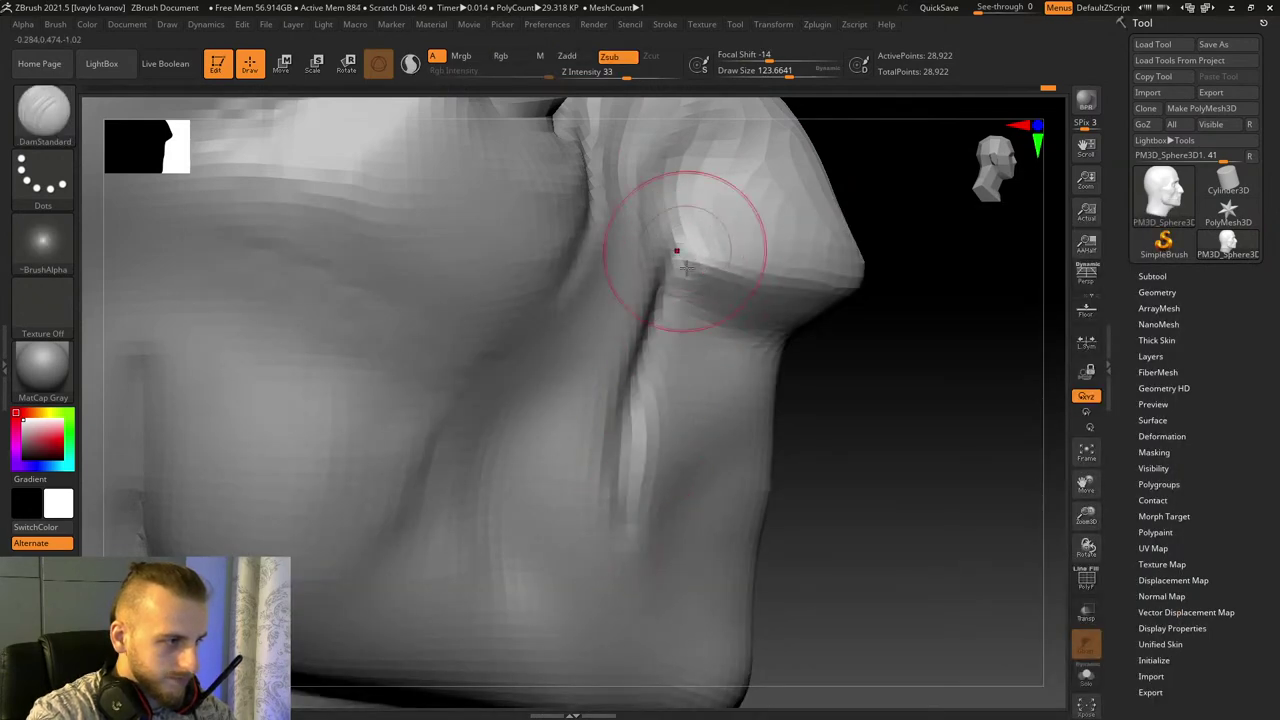
drag(642, 341, 629, 488)
drag(703, 231, 658, 296)
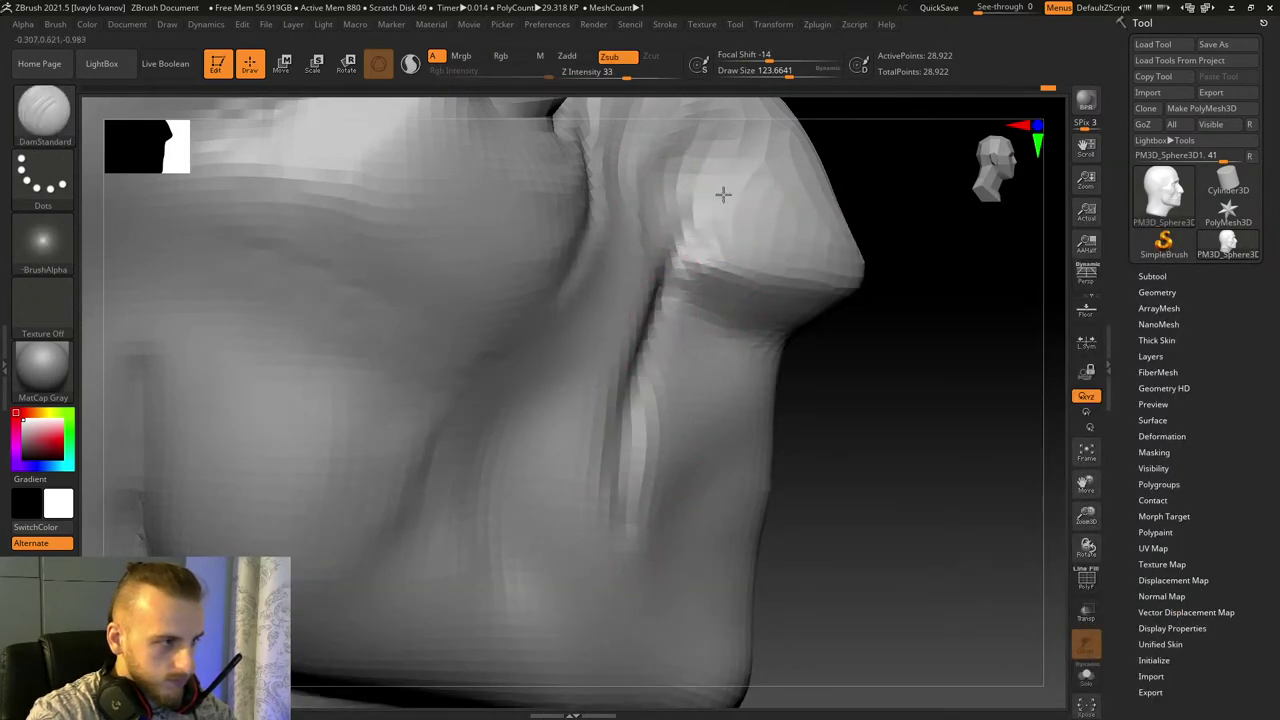
drag(723, 194, 685, 243)
Step: Extend the nostril-to-mouth crease down the cheek and smooth the surface beside it
mouse_move(950, 387)
mouse_down()
mouse_move(926, 400)
mouse_move(908, 380)
mouse_move(1005, 436)
mouse_up()
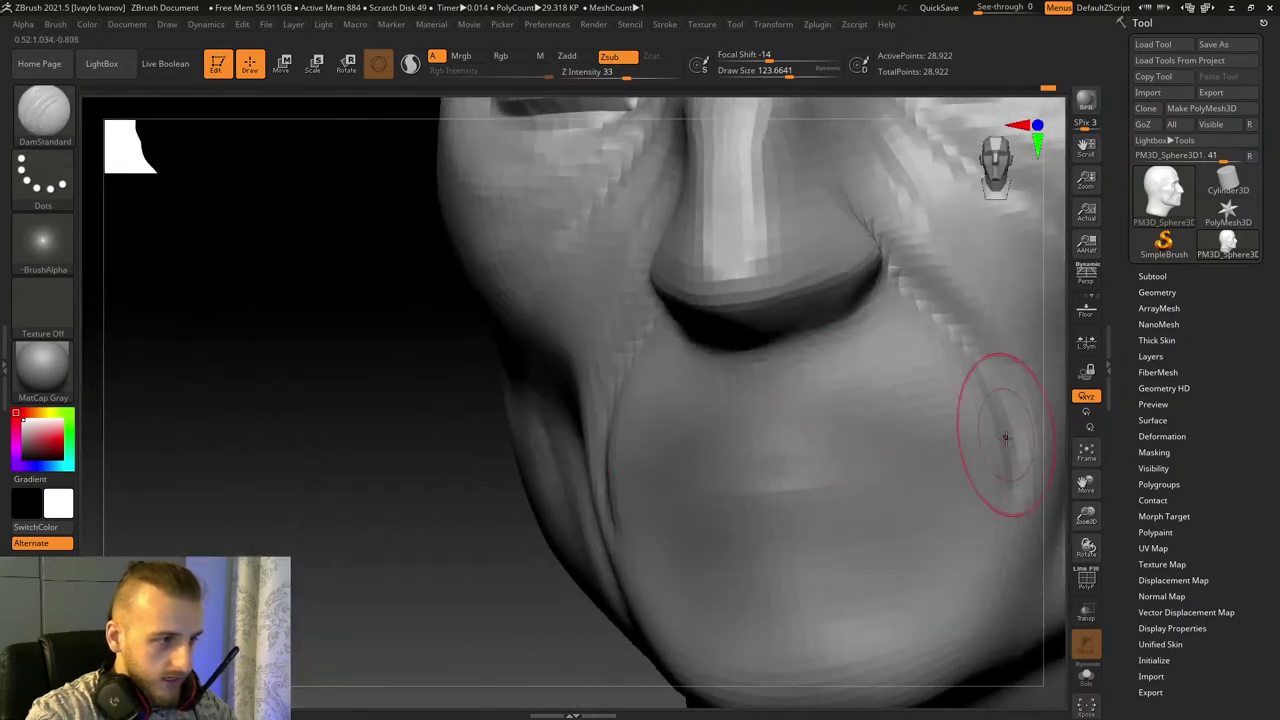
drag(1025, 497, 1070, 532)
drag(215, 493, 457, 428)
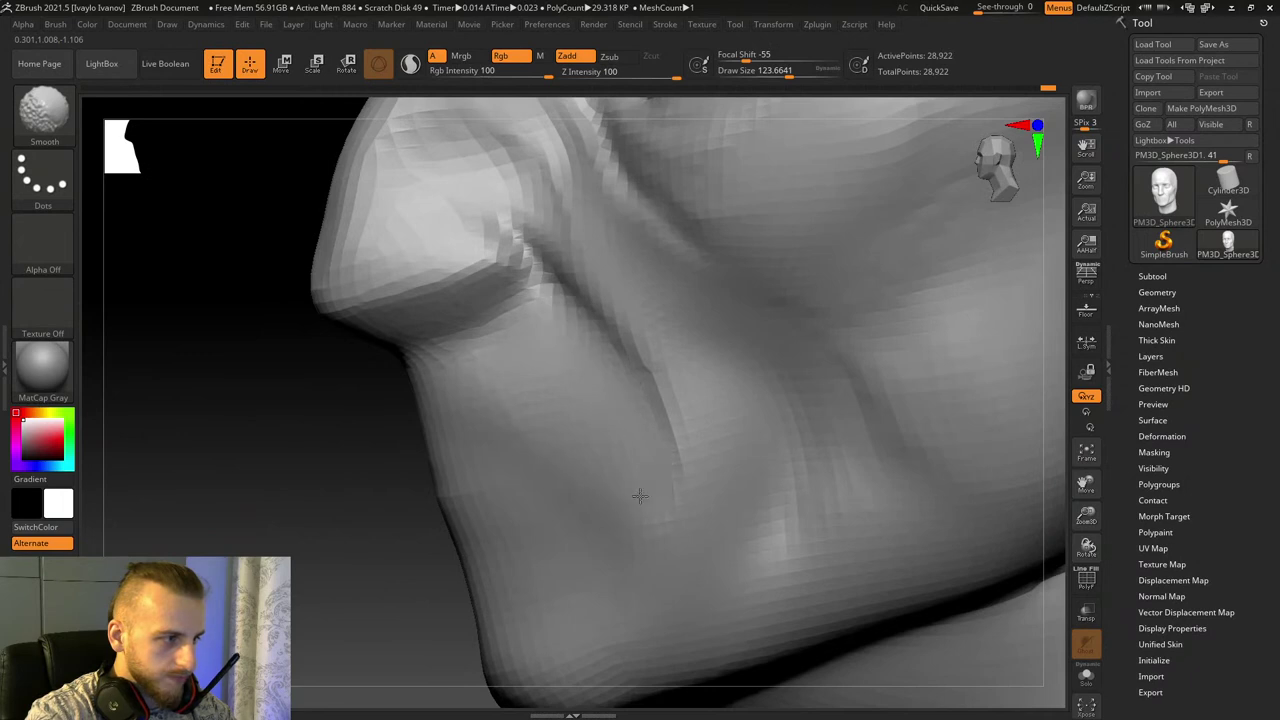
shift+drag(529, 396, 497, 383)
mouse_move(348, 455)
mouse_down()
mouse_move(320, 459)
mouse_move(352, 455)
mouse_up()
Step: Deepen the nostril-to-mouth crease with repeated DamStandard strokes, undoing the first long stroke
mouse_move(538, 255)
mouse_down()
mouse_move(571, 286)
mouse_move(614, 371)
mouse_move(700, 400)
mouse_move(729, 441)
mouse_up()
key(ctrl+z)
drag(640, 335, 710, 497)
drag(640, 325, 692, 405)
drag(615, 302, 690, 450)
mouse_move(240, 520)
mouse_down()
mouse_move(309, 543)
mouse_move(400, 545)
mouse_up()
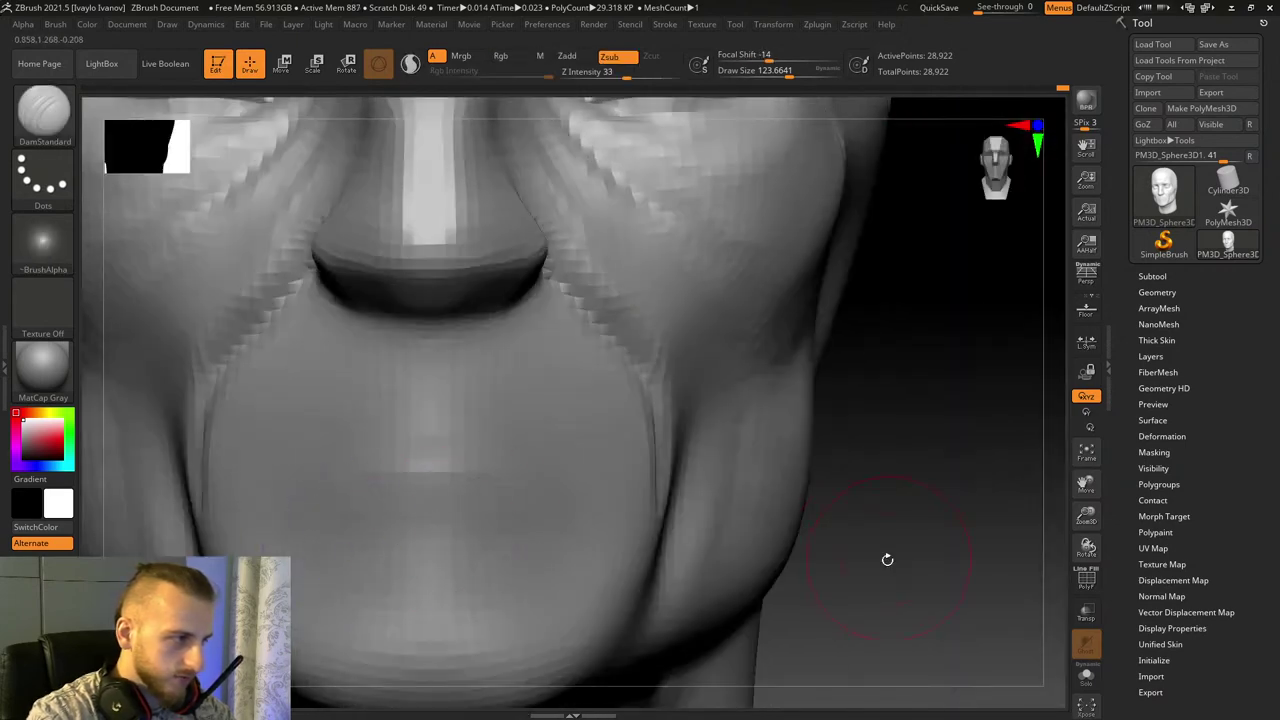
Step: Soften the lower part of the crease beside the mouth and refine its inner edge
drag(886, 560, 990, 520)
mouse_move(429, 371)
shift+mouse_down()
mouse_move(457, 386)
mouse_move(414, 449)
mouse_move(420, 478)
shift+mouse_up()
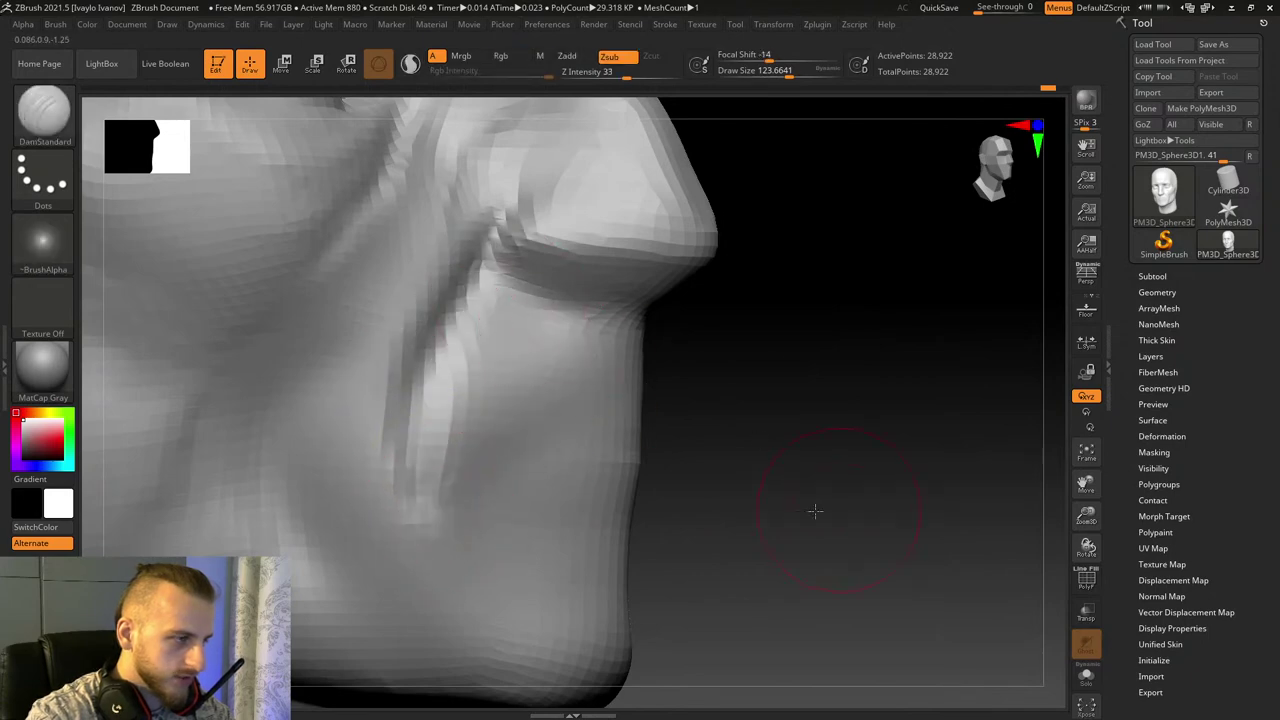
mouse_move(814, 514)
mouse_down()
mouse_move(771, 500)
mouse_move(795, 342)
mouse_up()
mouse_move(768, 280)
mouse_down()
mouse_move(824, 500)
mouse_move(771, 390)
mouse_up()
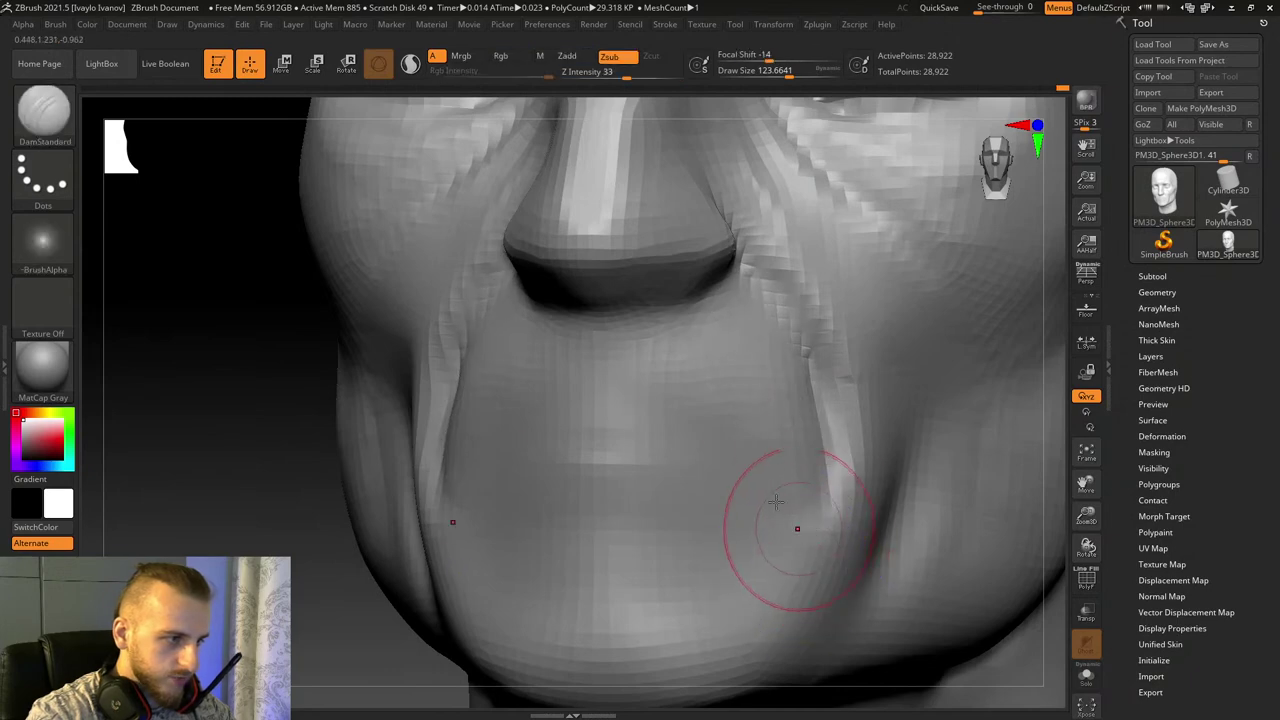
Step: Switch to ClayBuildup and build up the area around the mouth corners toward the chin
key(b)
key(c)
key(b)
drag(186, 443, 414, 529)
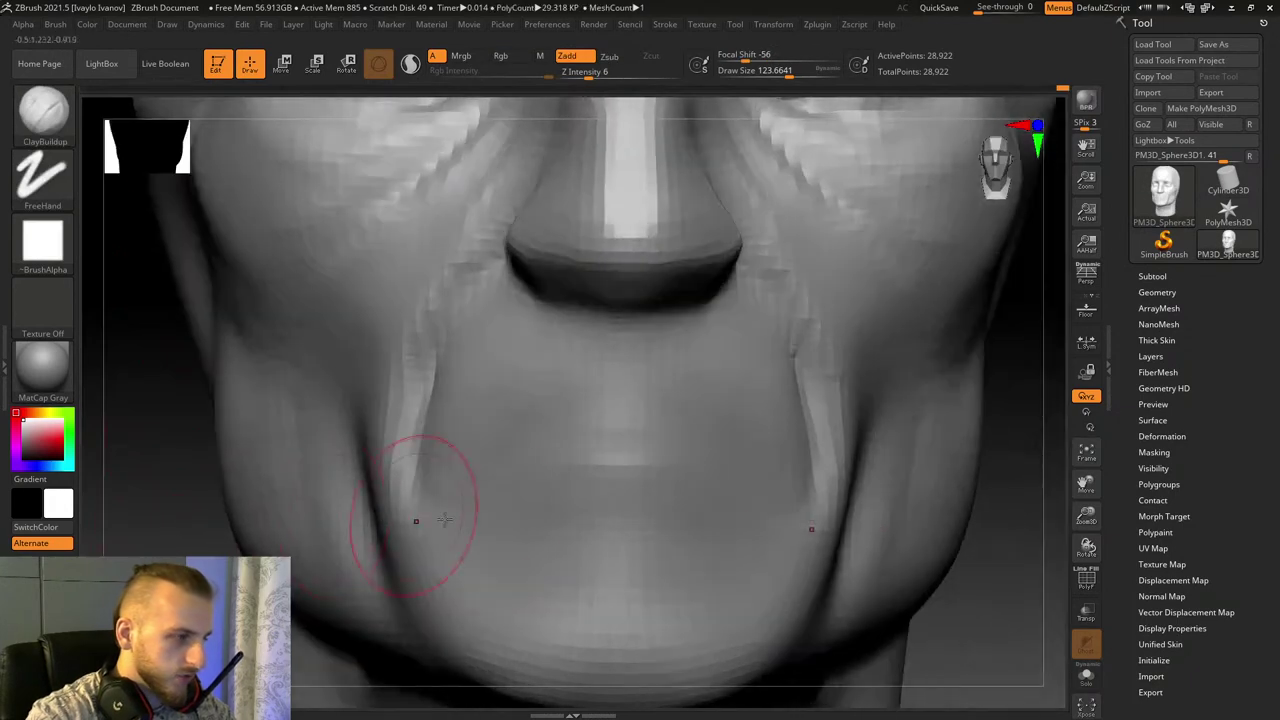
mouse_move(468, 612)
mouse_down()
mouse_move(500, 369)
mouse_move(426, 571)
mouse_move(457, 539)
mouse_up()
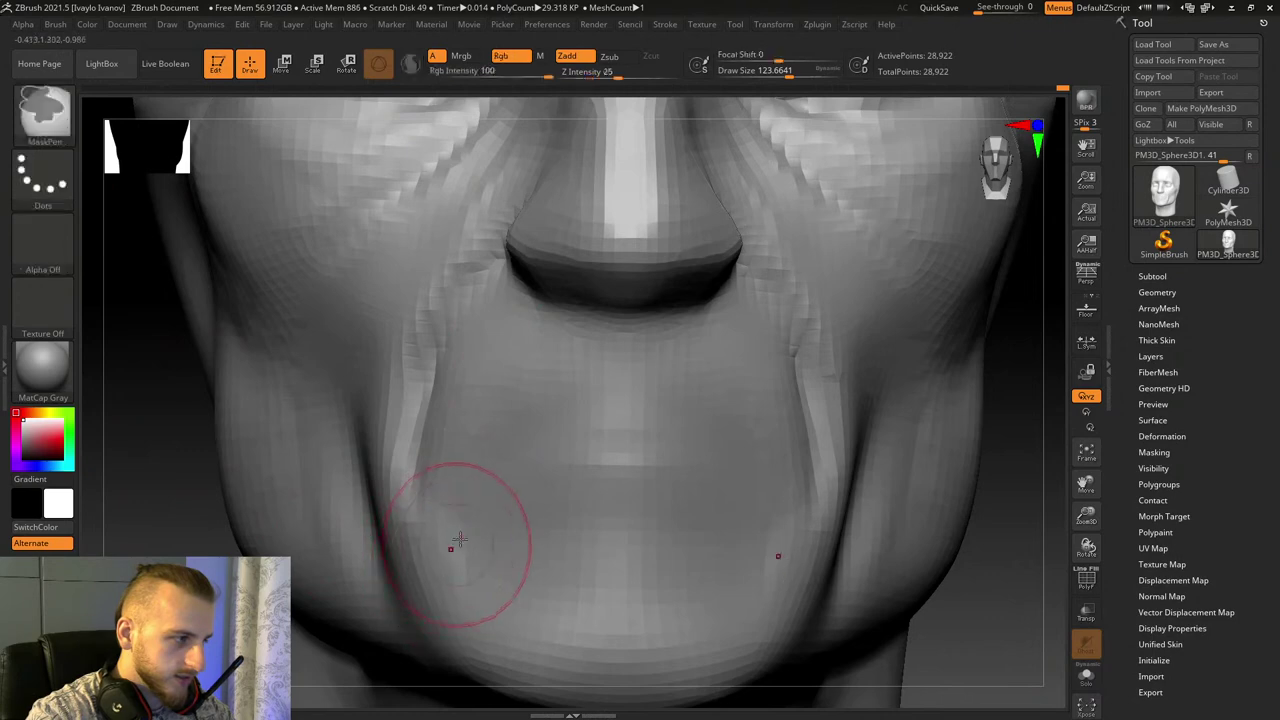
Step: Carve a horizontal DamStandard crease across the chin below the mouth and lightly smooth around it
key(b)
key(d)
key(s)
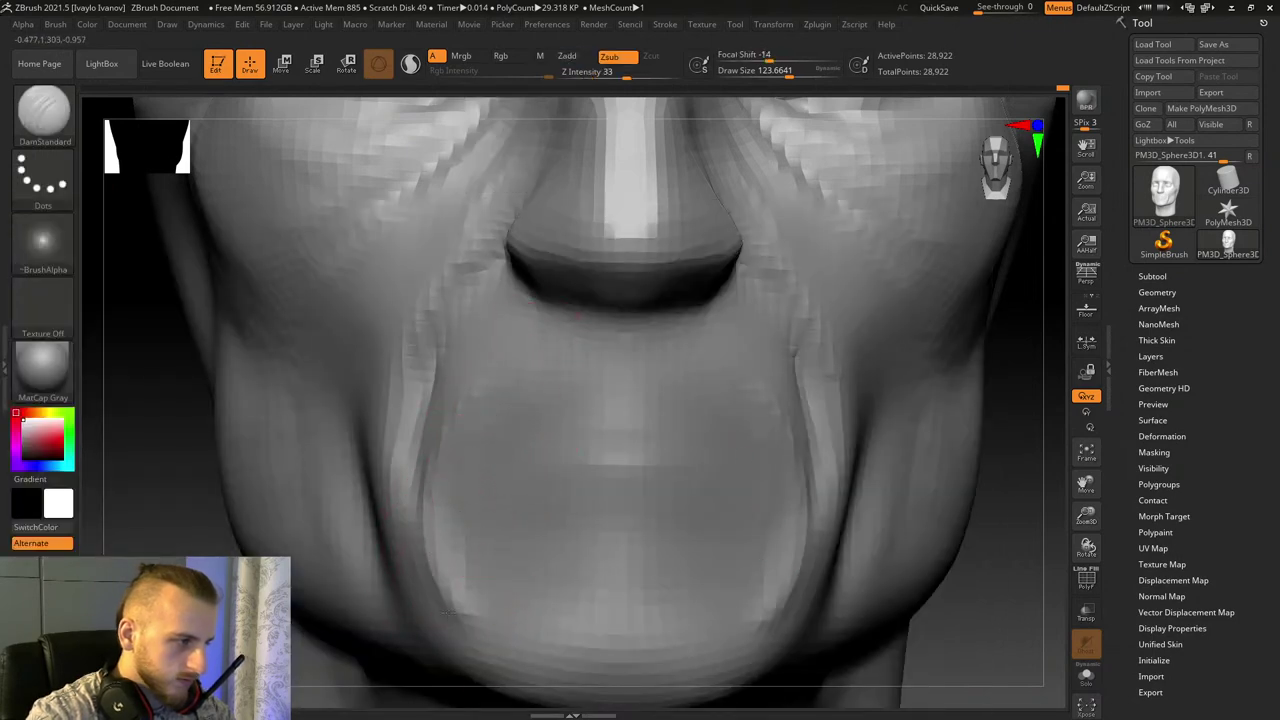
mouse_move(509, 601)
shift+mouse_down()
mouse_move(580, 600)
mouse_move(555, 605)
mouse_move(555, 541)
shift+mouse_up()
drag(497, 576, 691, 566)
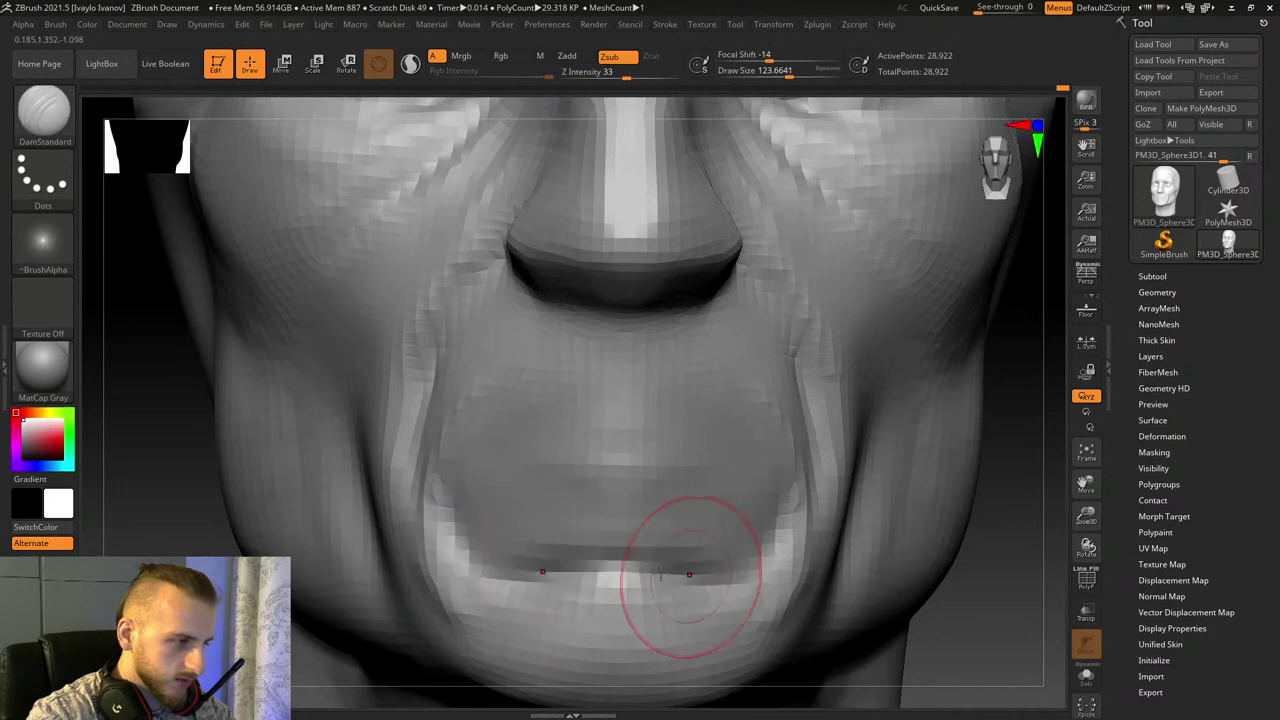
shift+drag(540, 558, 575, 560)
Step: Switch to ClayBuildup and remesh the head with DynaMesh at a resolution of 104
drag(915, 630, 960, 608)
drag(1040, 508, 739, 490)
key(b)
key(c)
key(b)
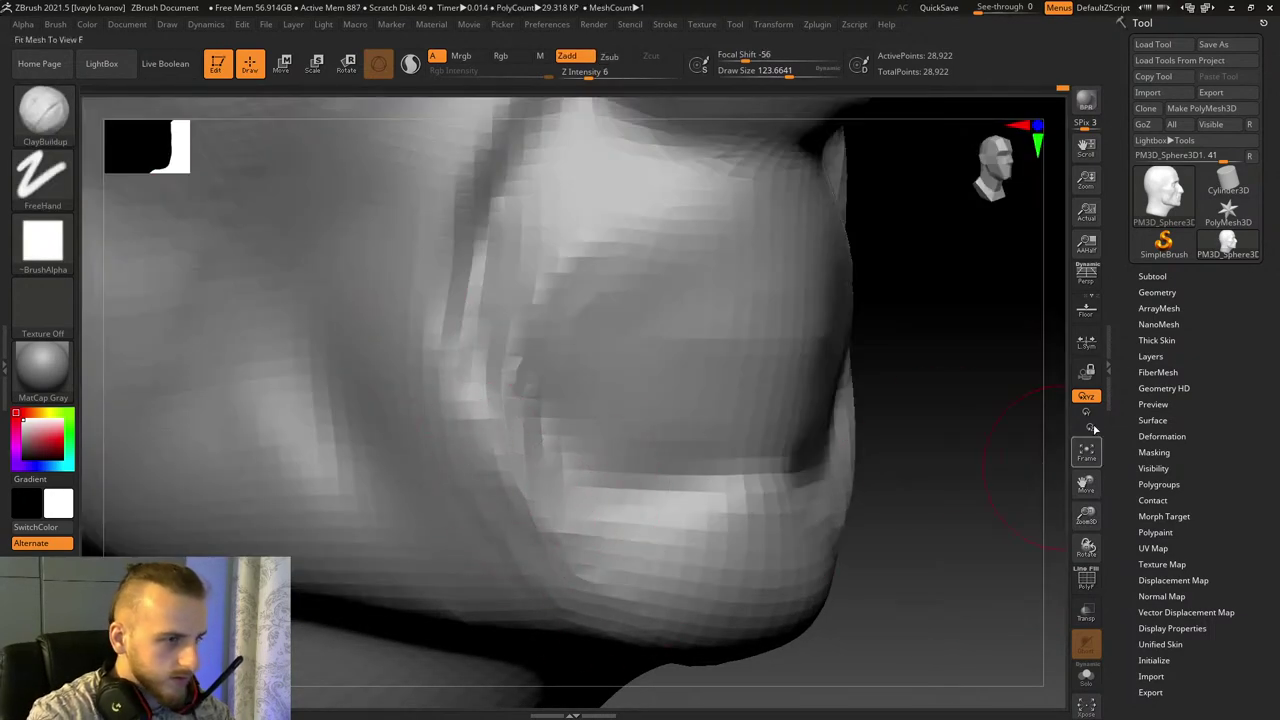
click(1184, 292)
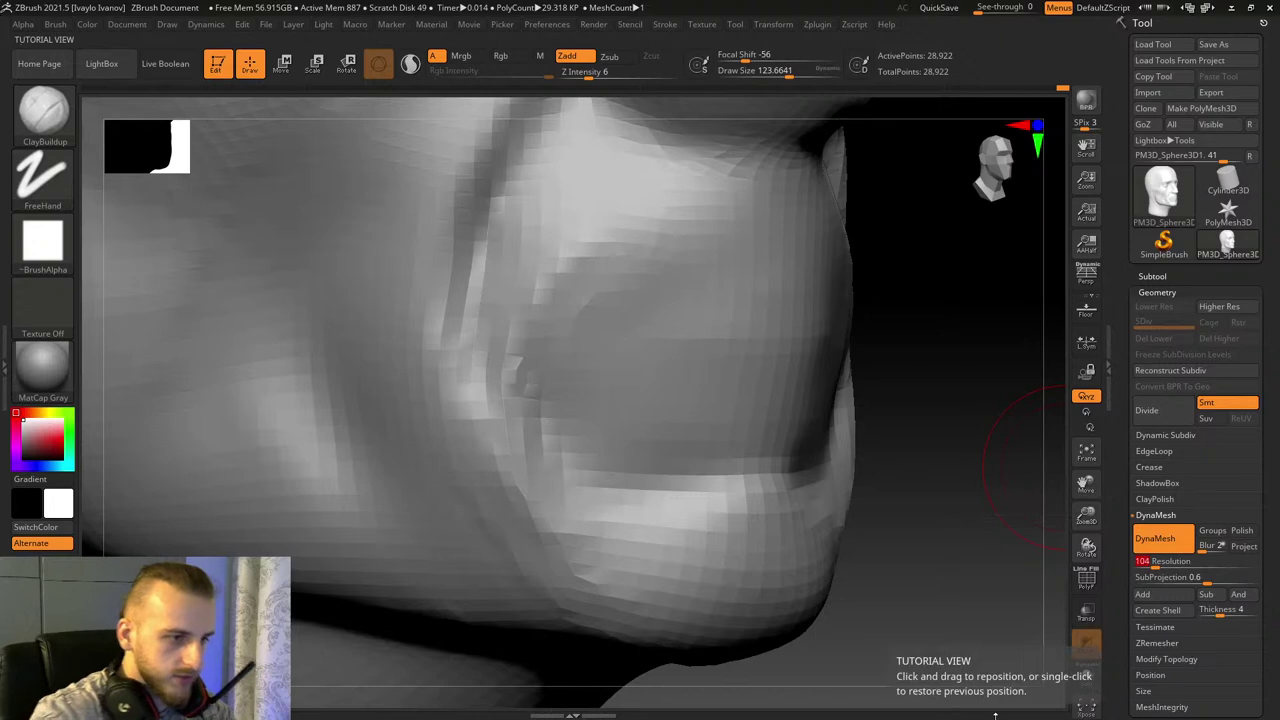
key(Return)
mouse_move(971, 443)
ctrl+mouse_down()
mouse_move(908, 517)
mouse_move(451, 302)
ctrl+mouse_up()
Step: Build up a curved ClayBuildup ridge above the mouth from its outer corner to the middle of the upper lip
click(40, 112)
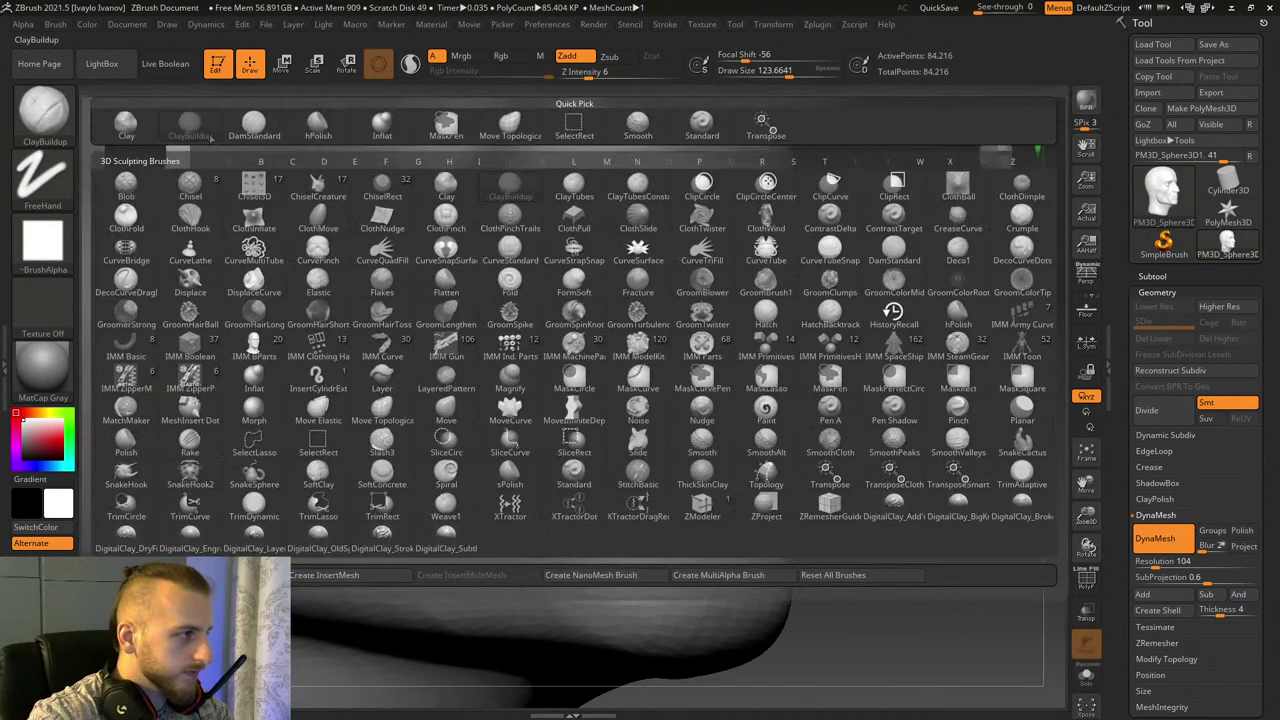
click(212, 140)
mouse_move(540, 352)
mouse_down()
mouse_move(600, 237)
mouse_move(628, 243)
mouse_move(667, 212)
mouse_move(651, 286)
mouse_up()
drag(560, 330, 651, 306)
drag(525, 357, 733, 241)
drag(558, 326, 771, 240)
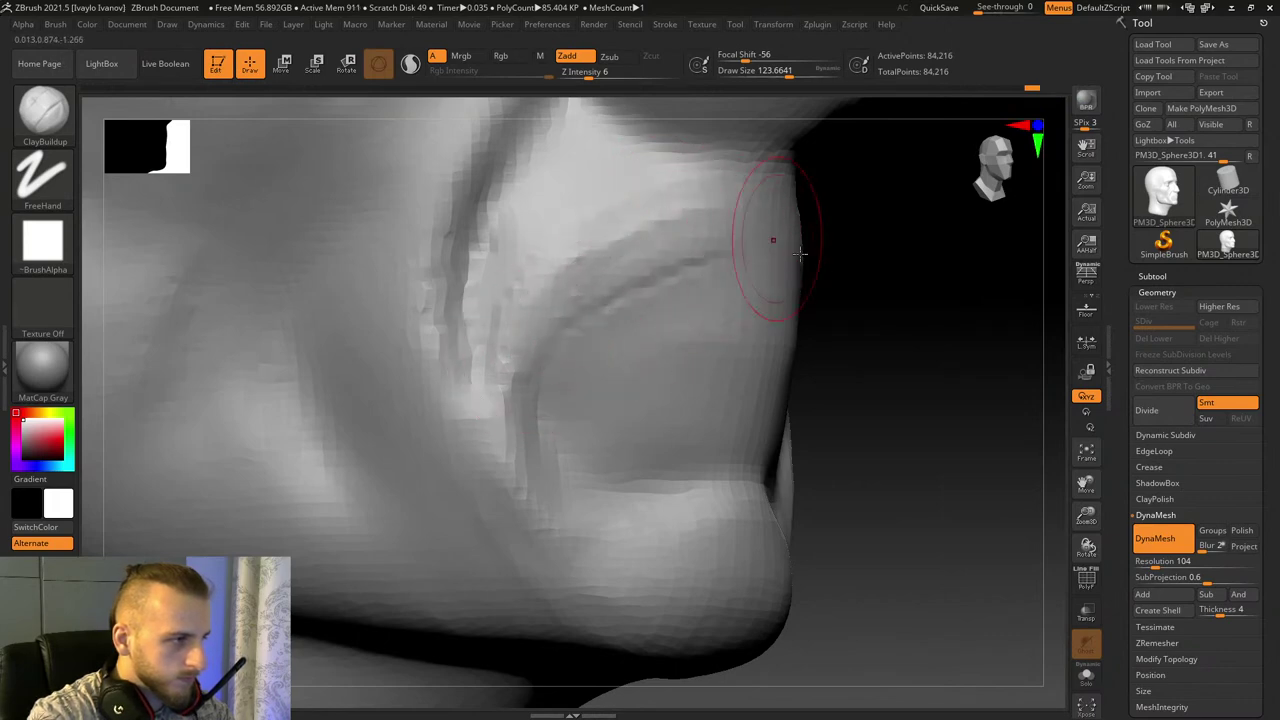
Step: Switch to Move Topological, raise the draw size to about 198, and reshape the lower jaw beside the chin
shift+drag(925, 385, 966, 463)
drag(1086, 514, 1072, 545)
mouse_move(1083, 483)
mouse_down()
mouse_move(1060, 533)
mouse_move(994, 509)
mouse_move(967, 463)
mouse_move(1087, 540)
mouse_move(1086, 516)
mouse_up()
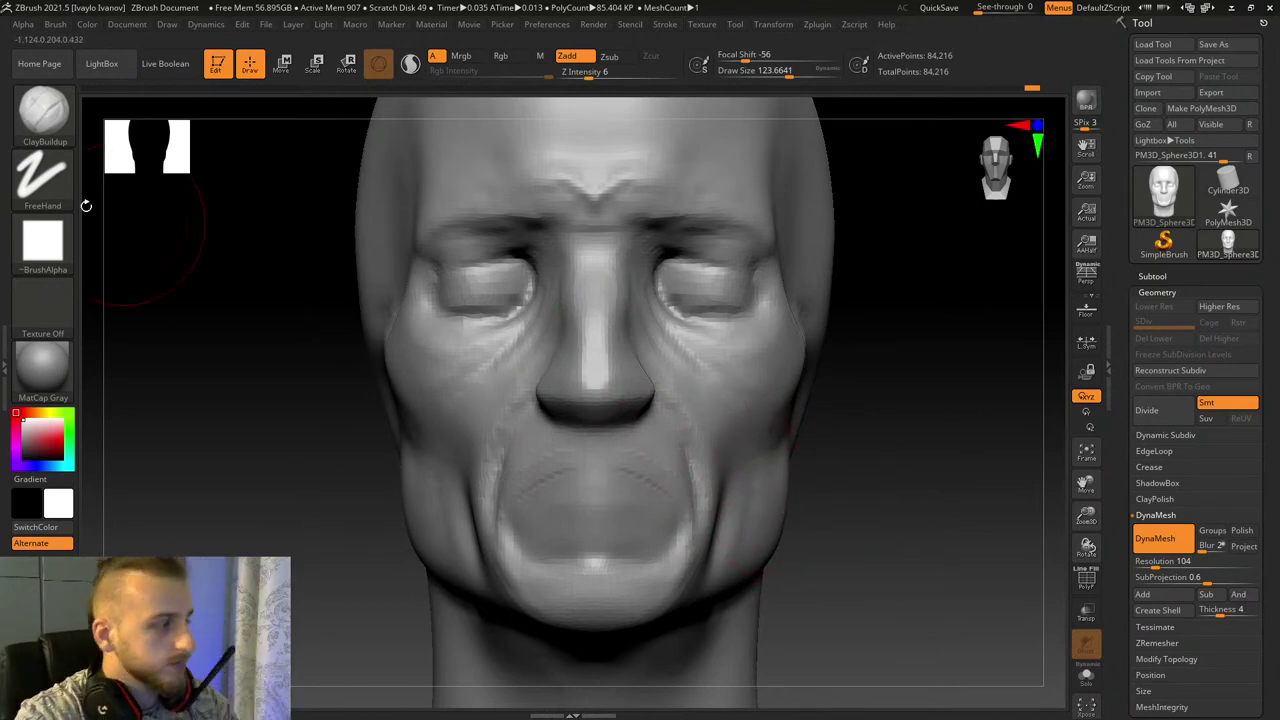
click(46, 122)
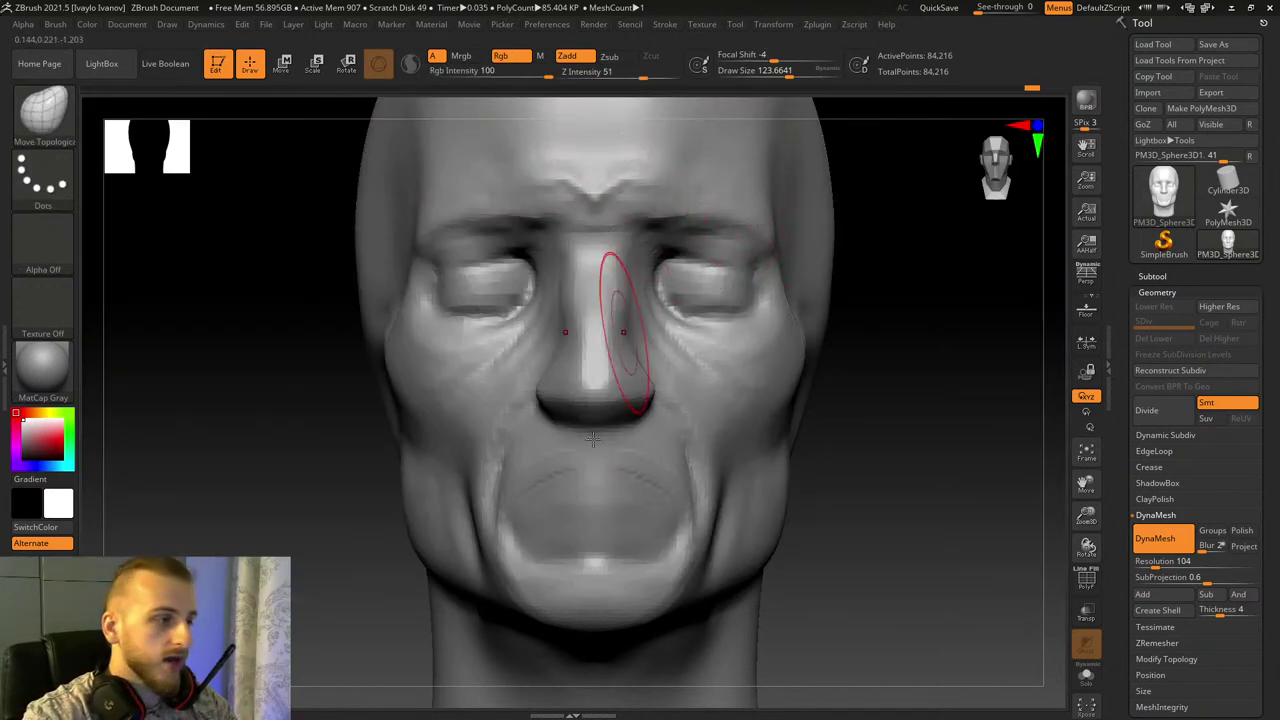
drag(796, 76, 787, 76)
drag(1084, 483, 1053, 523)
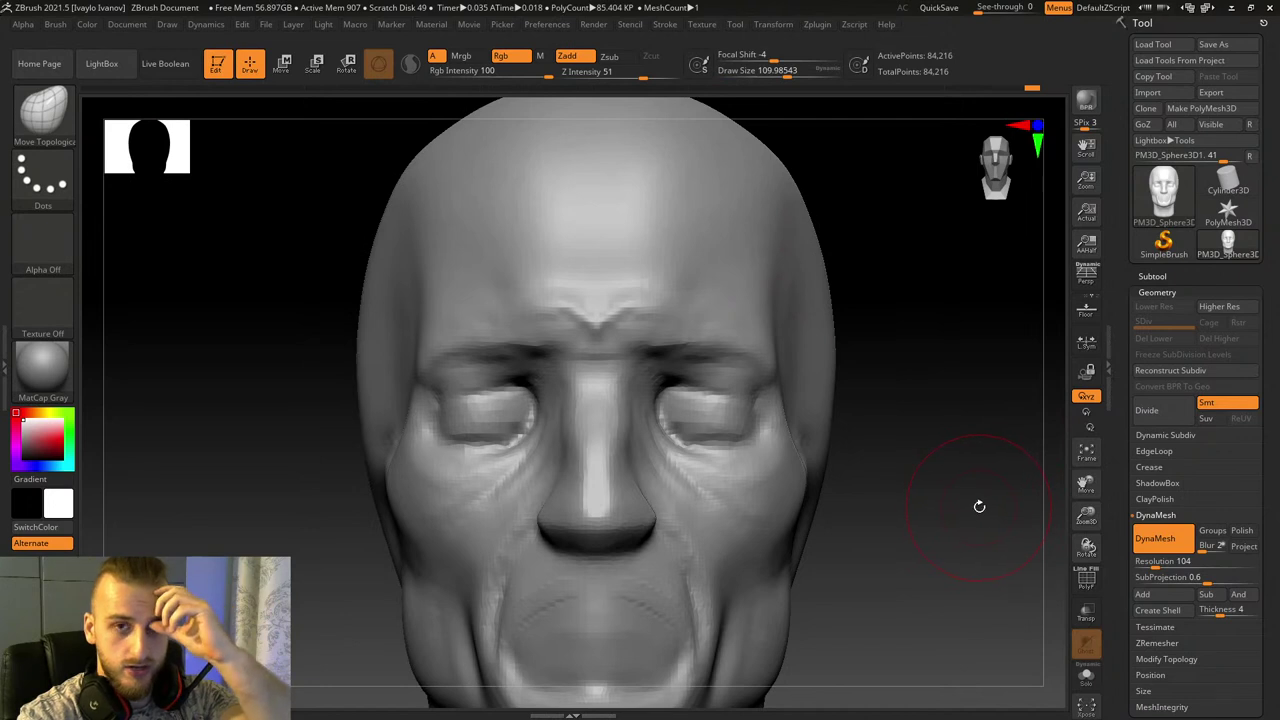
mouse_move(1084, 483)
mouse_down()
mouse_move(1040, 440)
mouse_move(887, 419)
mouse_up()
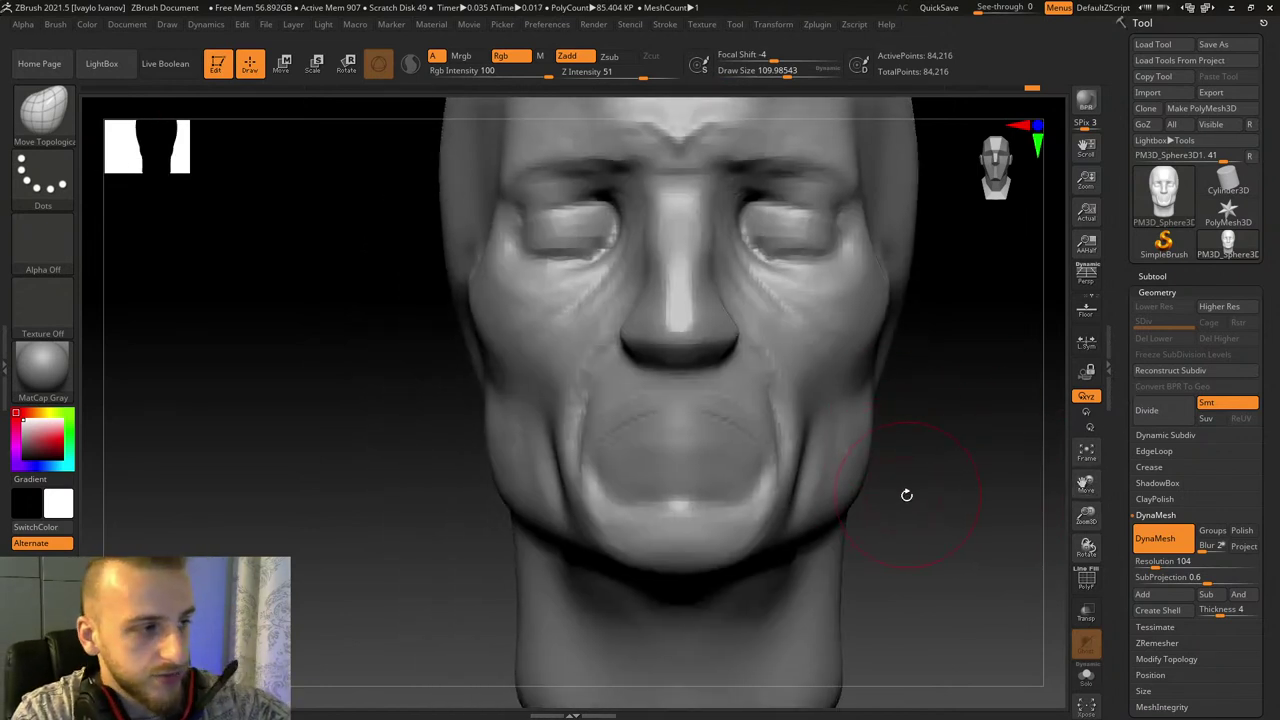
click(795, 72)
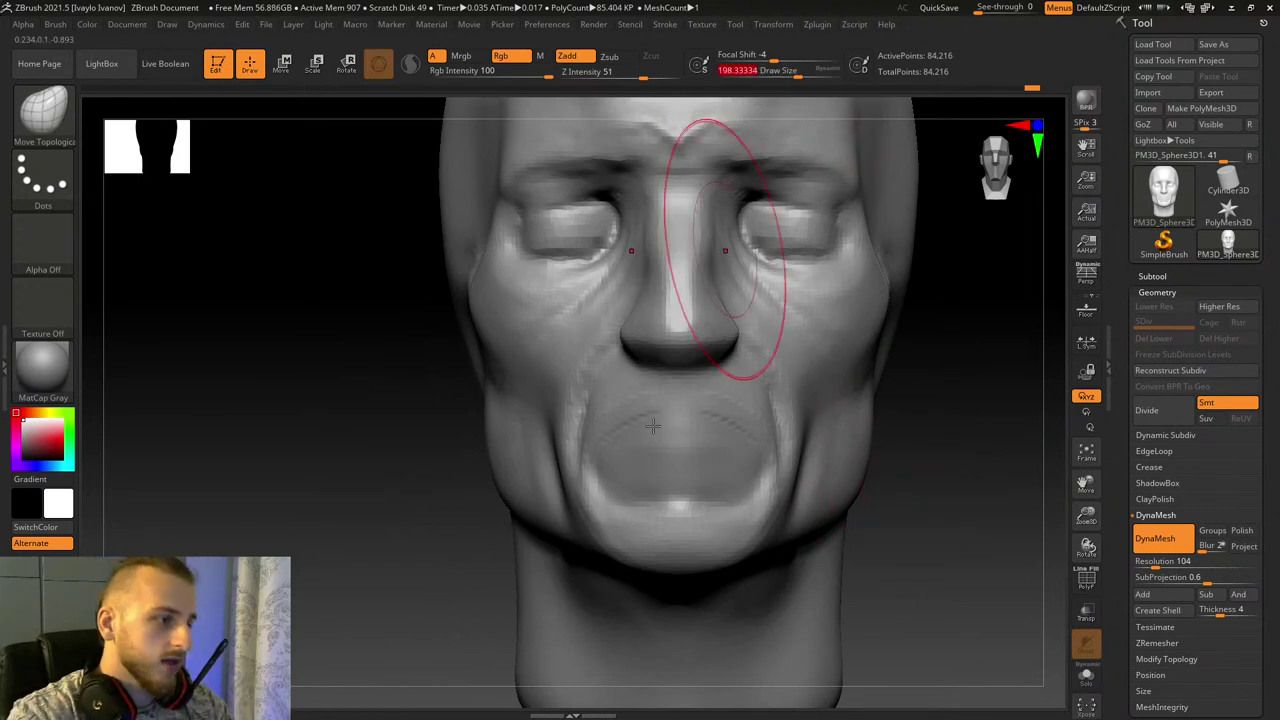
drag(611, 551, 614, 566)
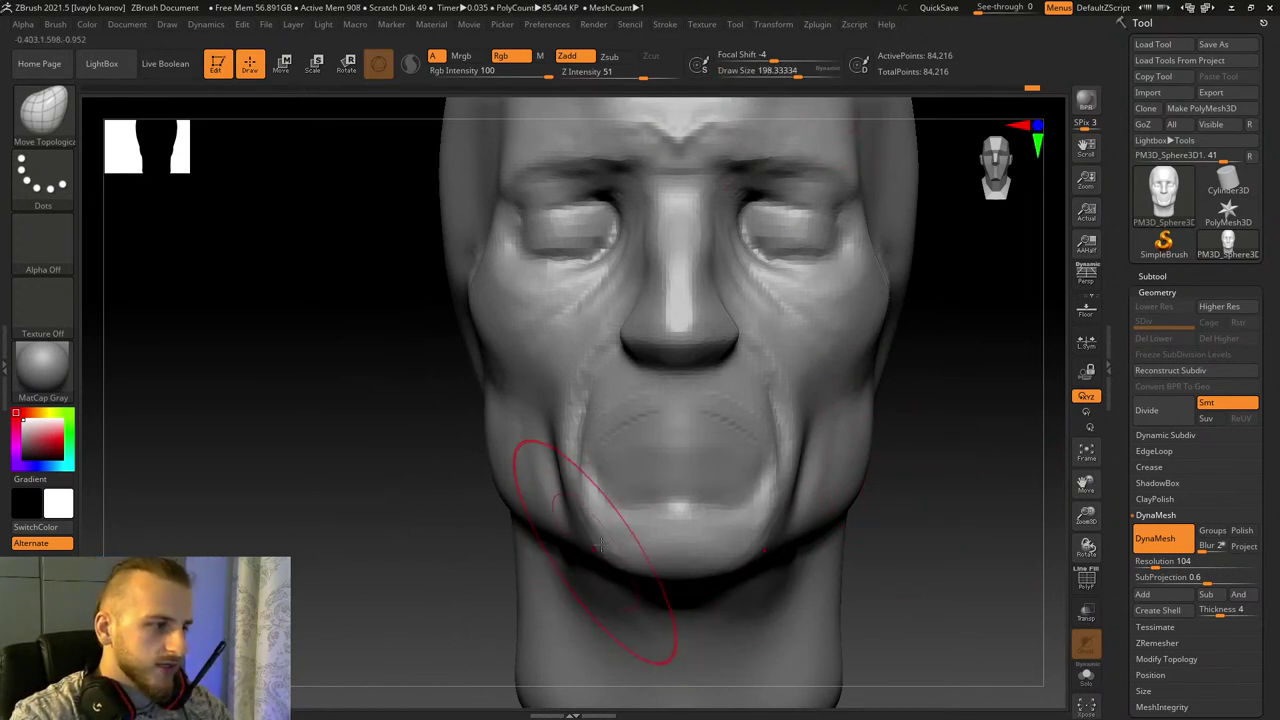
Step: Carve the horizontal mouth opening between the lips with DamStandard at a draw size of about 114
click(788, 73)
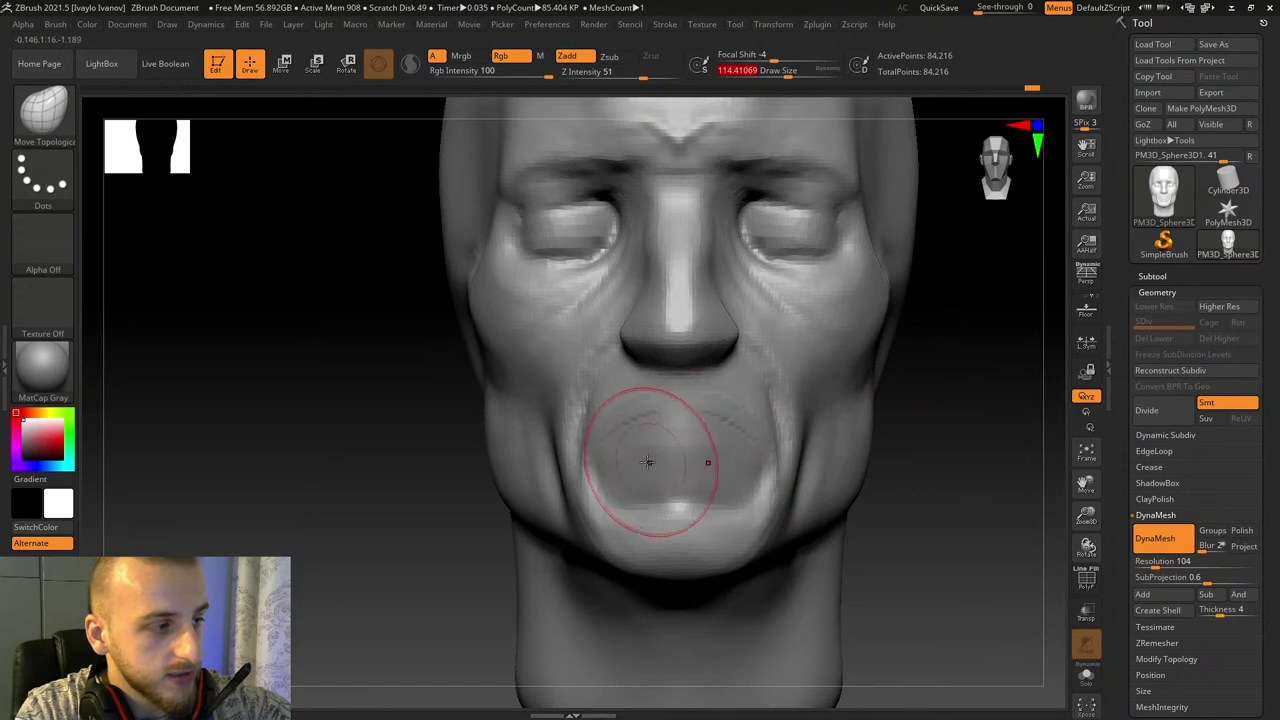
key(b)
key(d)
key(s)
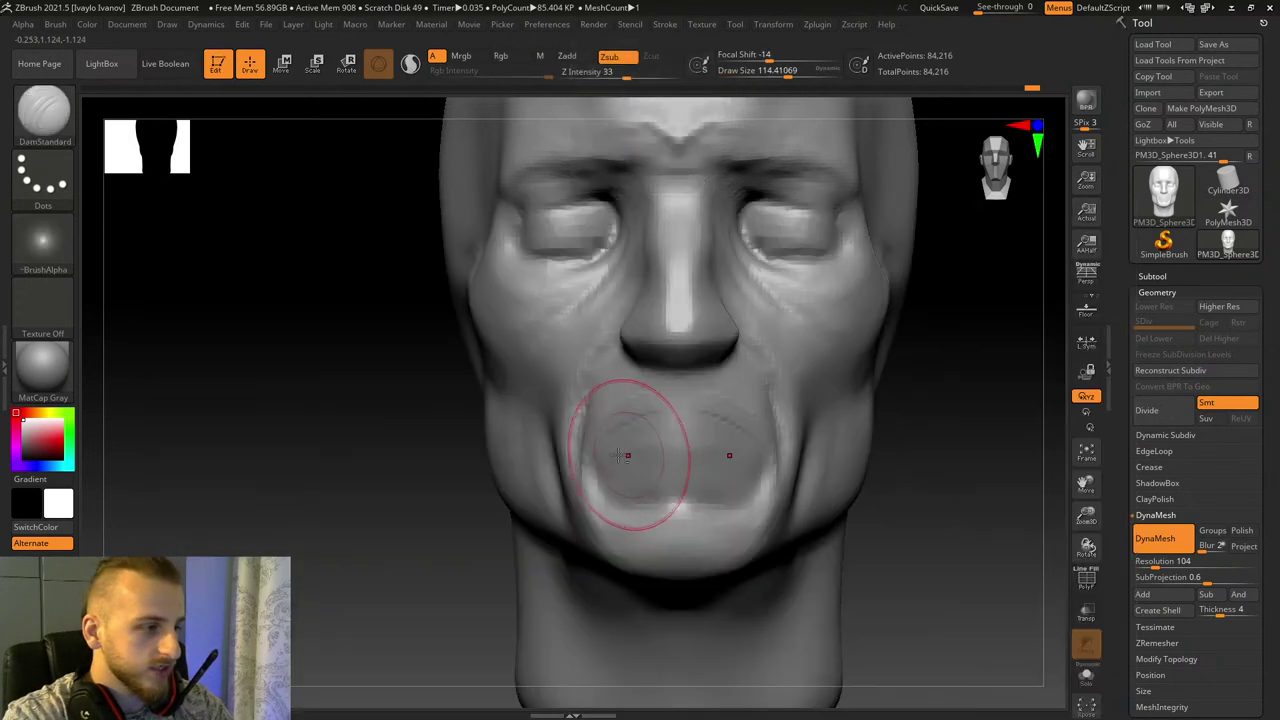
drag(892, 524, 946, 536)
alt+drag(1040, 555, 832, 486)
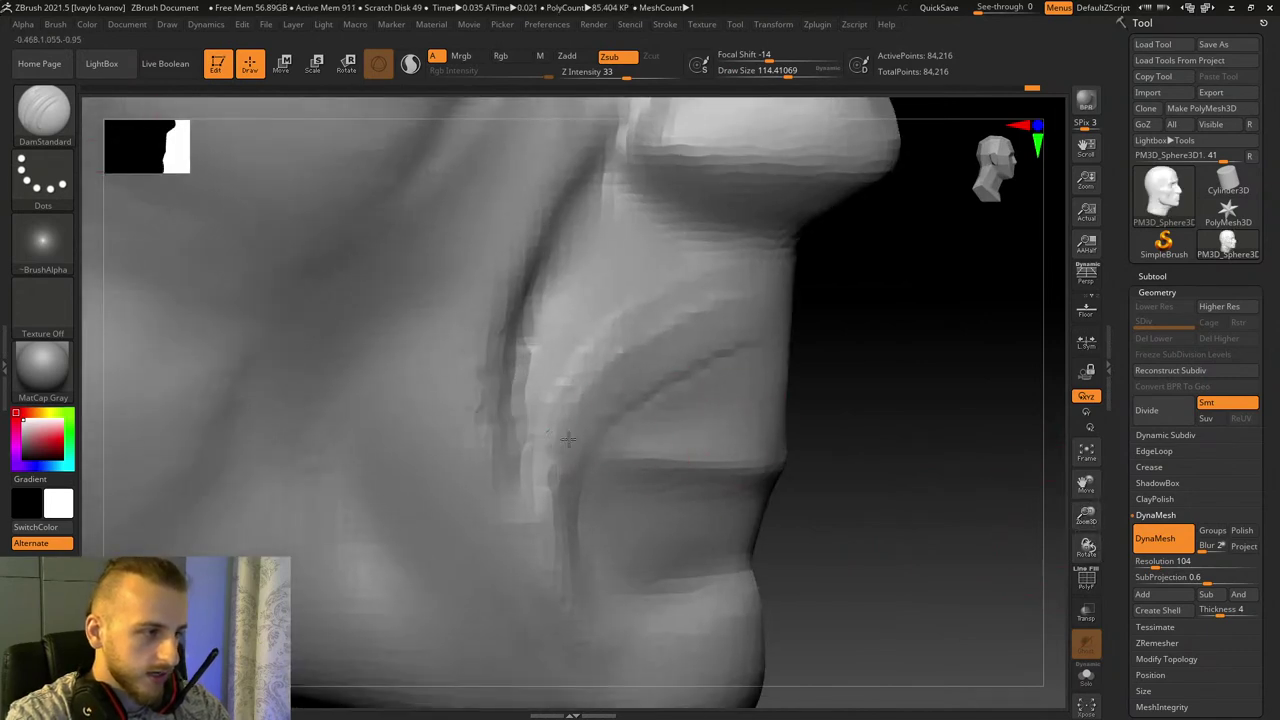
key(ctrl+z)
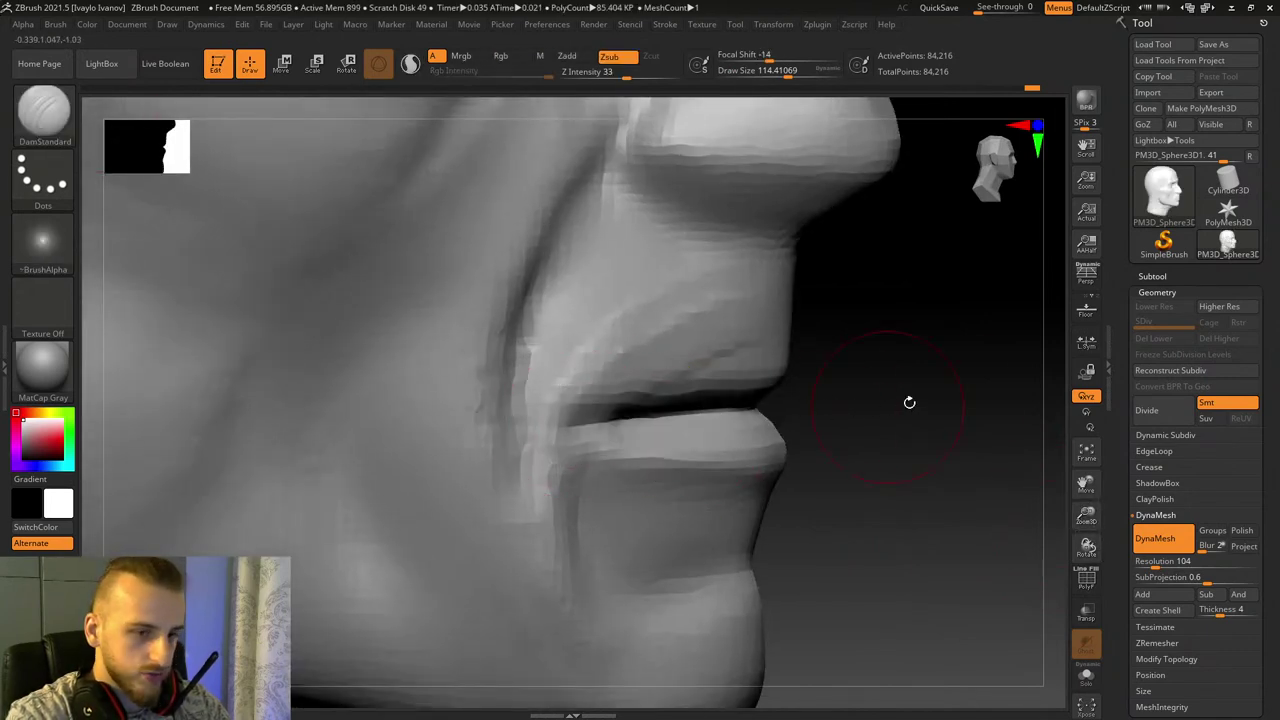
drag(946, 416, 896, 408)
Step: Carve a slanted DamStandard crease below the lower lip, from the mouth corner toward the middle of the chin
drag(160, 472, 302, 476)
right_drag(899, 403, 611, 411)
right_drag(871, 388, 1030, 475)
drag(1087, 488, 1092, 414)
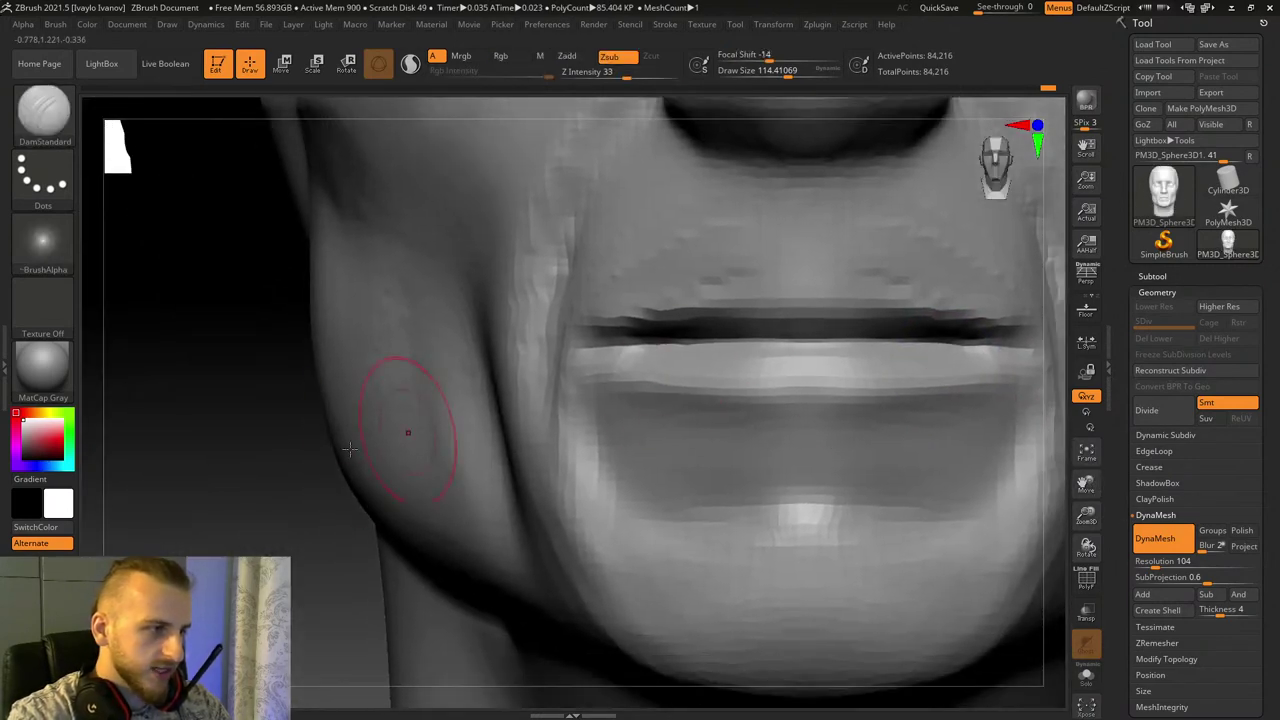
drag(235, 447, 365, 442)
drag(932, 408, 690, 420)
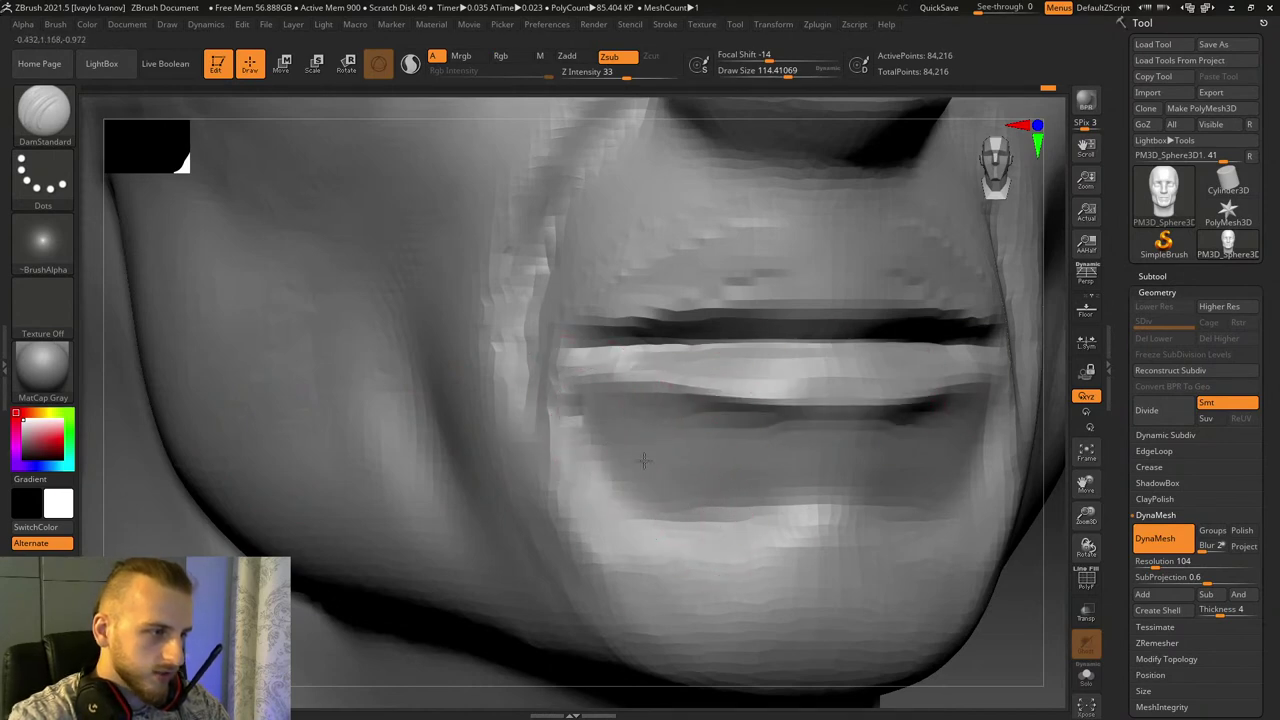
mouse_move(644, 461)
mouse_down()
mouse_move(585, 423)
mouse_move(690, 485)
mouse_up()
mouse_move(1012, 602)
mouse_down()
mouse_move(1086, 655)
mouse_move(944, 601)
mouse_up()
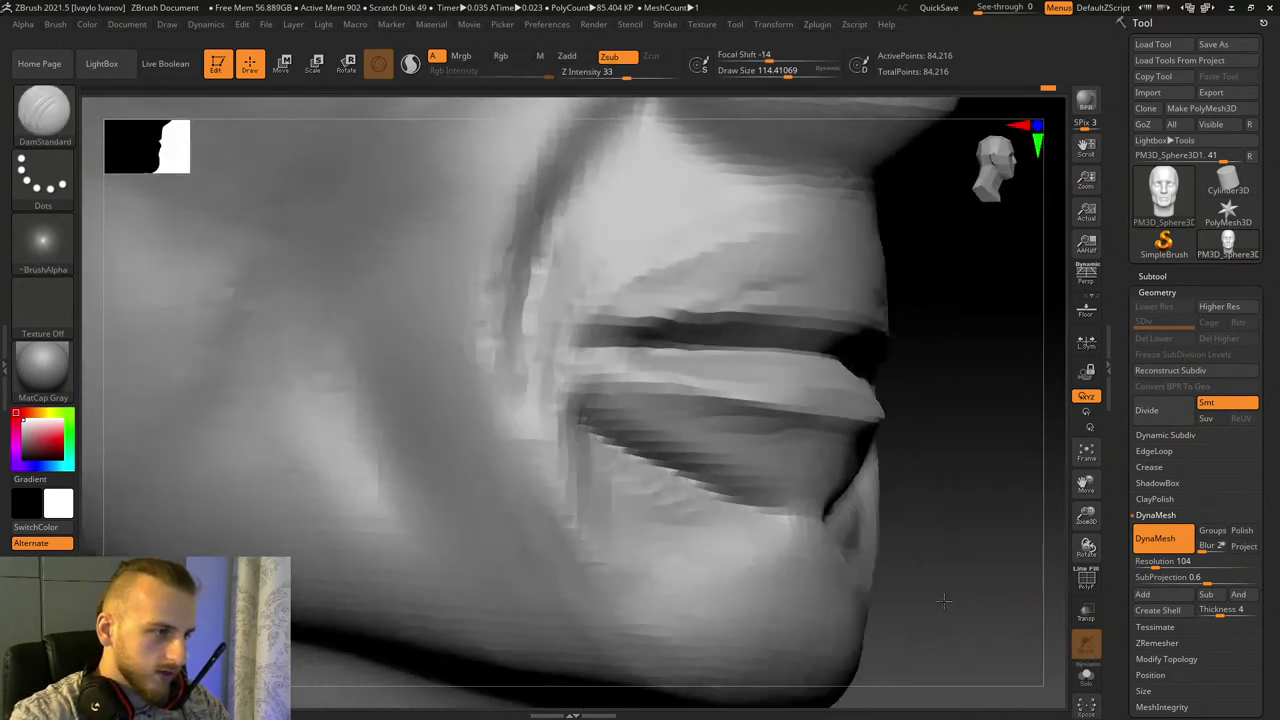
Step: Switch to ClayBuildup with a draw size of about 160 and fill out the area beneath the lower lip toward the mouth corner
right_drag(943, 600, 393, 242)
click(52, 110)
click(209, 132)
click(794, 73)
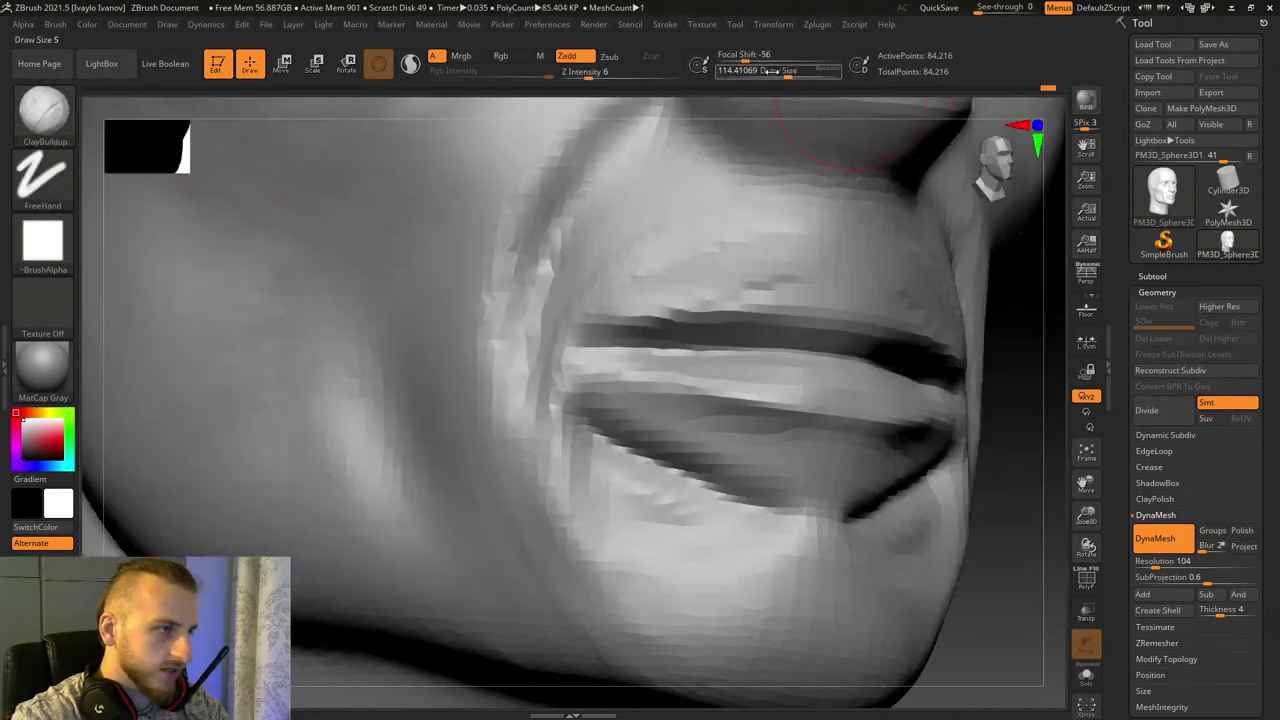
drag(672, 412, 788, 428)
mouse_move(836, 493)
mouse_down()
mouse_move(810, 466)
mouse_move(820, 476)
mouse_up()
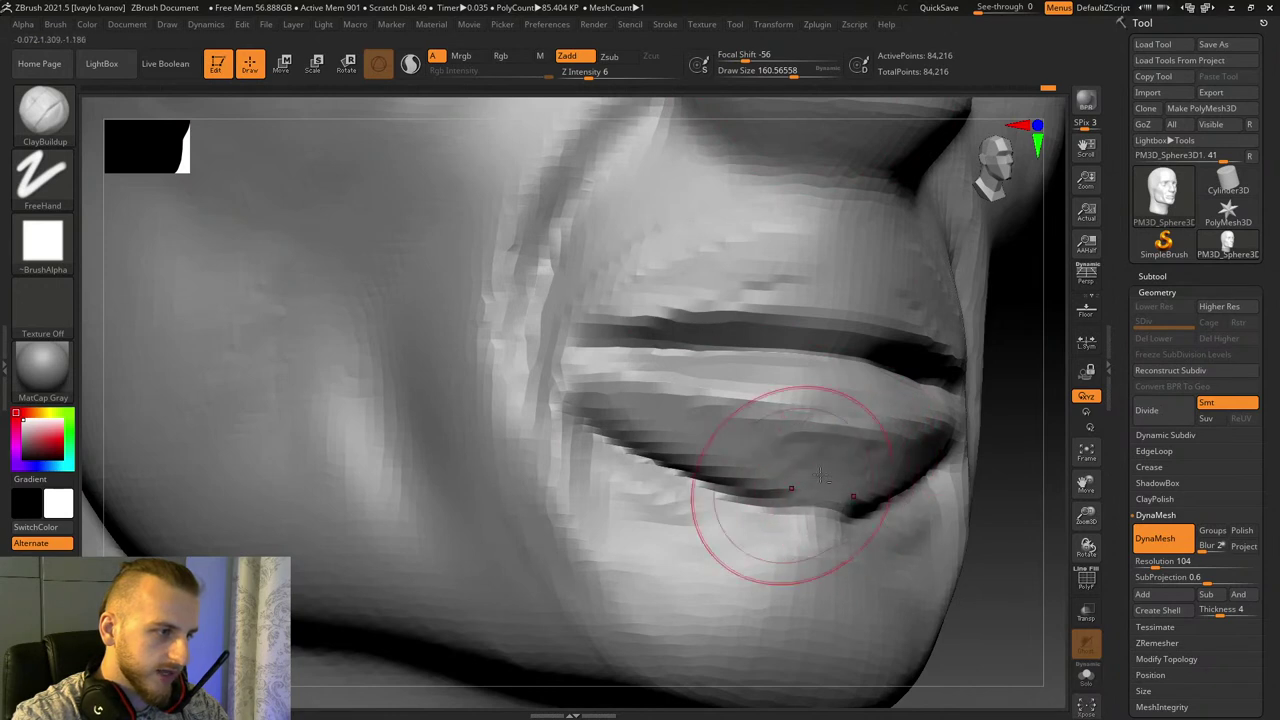
drag(710, 448, 698, 450)
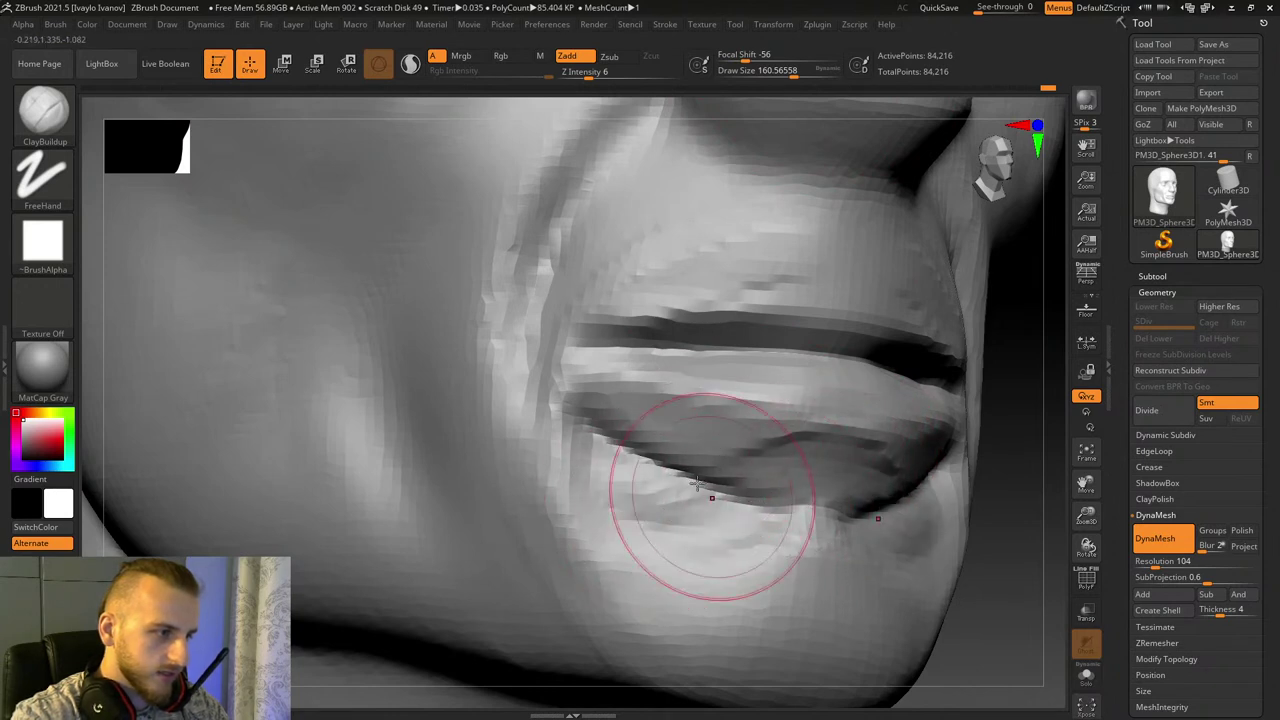
mouse_move(711, 497)
mouse_down()
mouse_move(623, 449)
mouse_move(715, 490)
mouse_up()
mouse_move(606, 440)
mouse_down()
mouse_move(637, 446)
mouse_move(707, 499)
mouse_move(652, 480)
mouse_up()
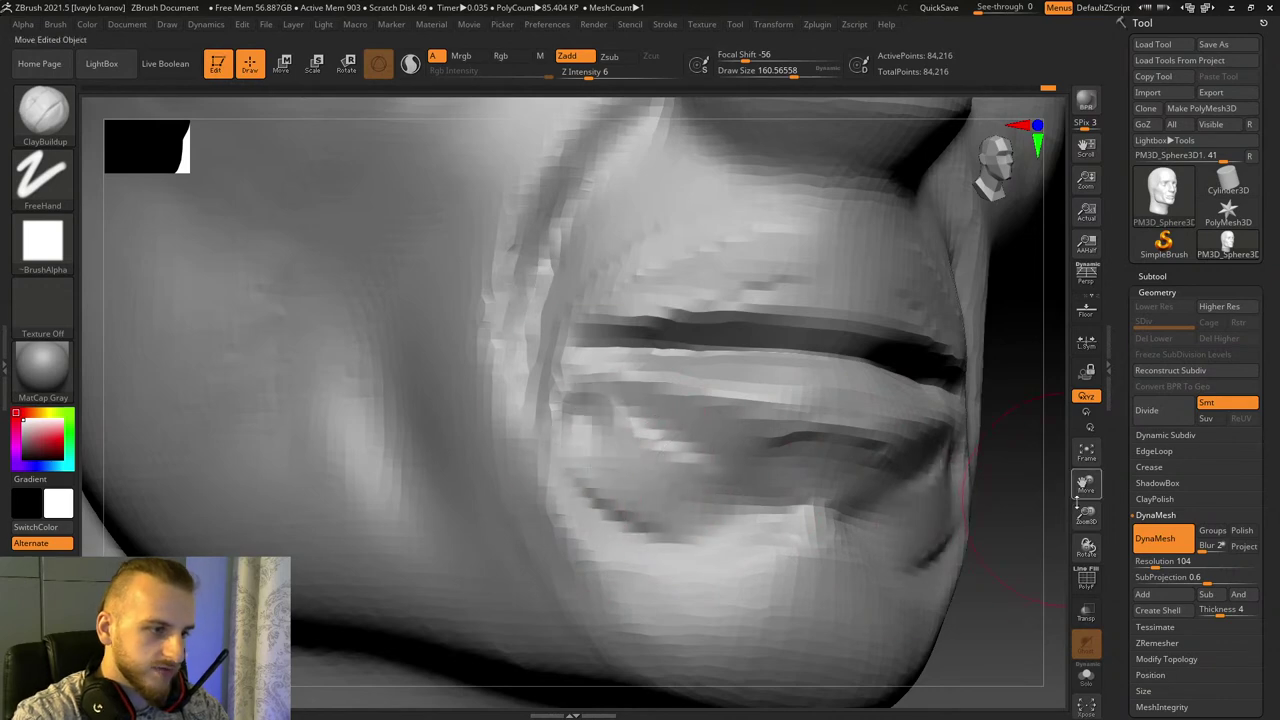
Step: Build up the front of the chin below the lower lip with ClayBuildup
mouse_move(1045, 590)
alt+mouse_down()
mouse_move(1017, 514)
mouse_move(900, 530)
alt+mouse_up()
mouse_move(680, 450)
mouse_down()
mouse_move(660, 507)
mouse_move(674, 505)
mouse_up()
drag(235, 460, 485, 468)
right_drag(658, 485, 543, 212)
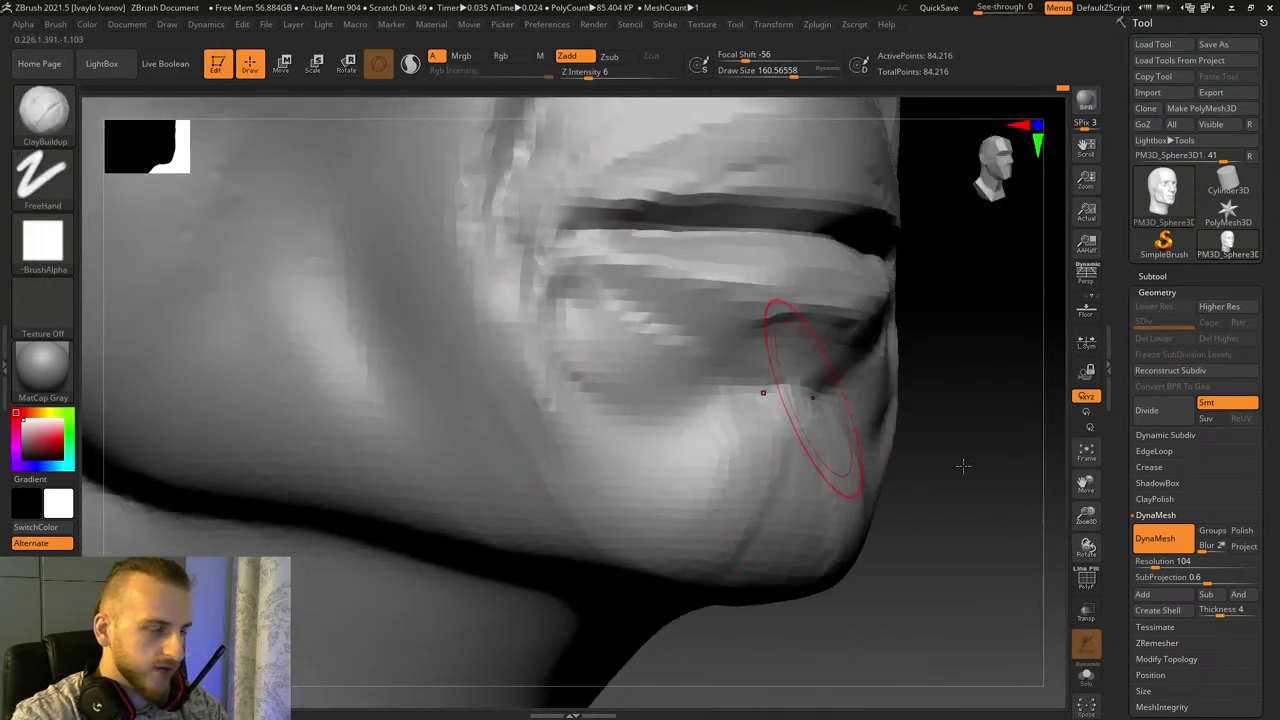
Step: Build up the outer upper lip area, then reduce the draw size to about 114 and add clay at the mouth corner
alt+drag(1060, 517, 1050, 665)
drag(985, 535, 1045, 600)
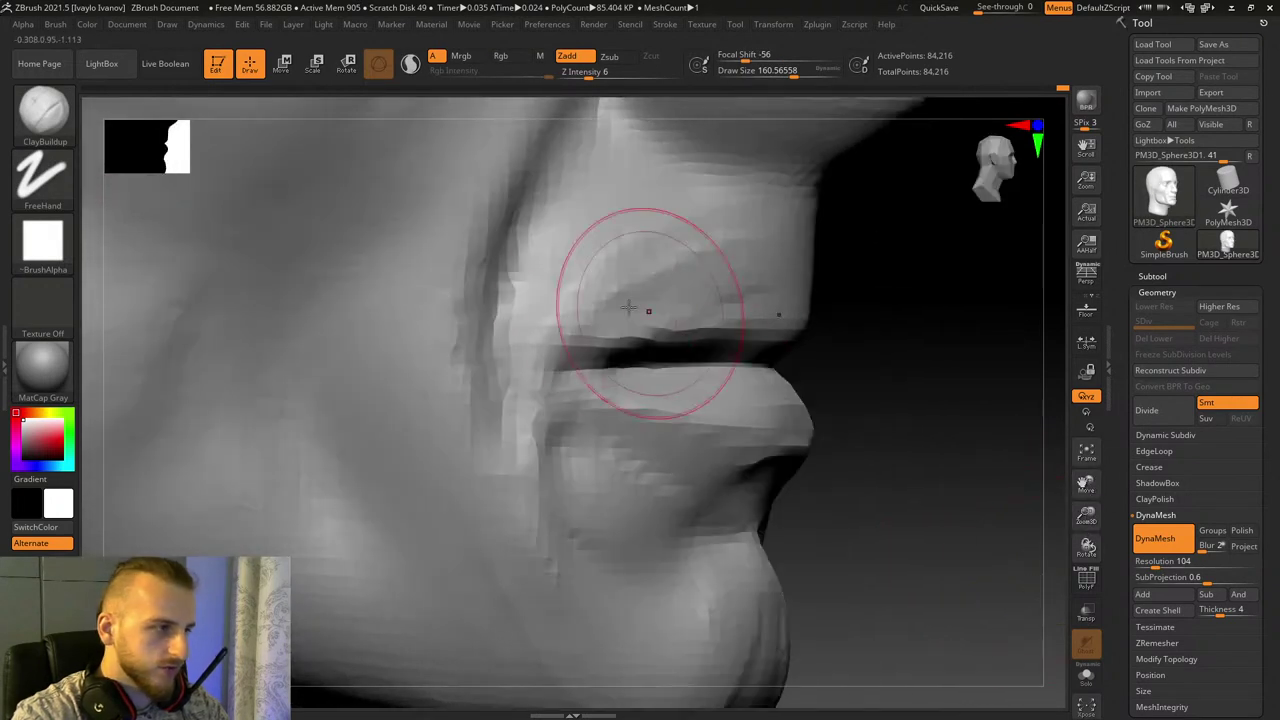
mouse_move(640, 277)
mouse_down()
mouse_move(557, 303)
mouse_move(532, 398)
mouse_move(583, 292)
mouse_up()
click(788, 73)
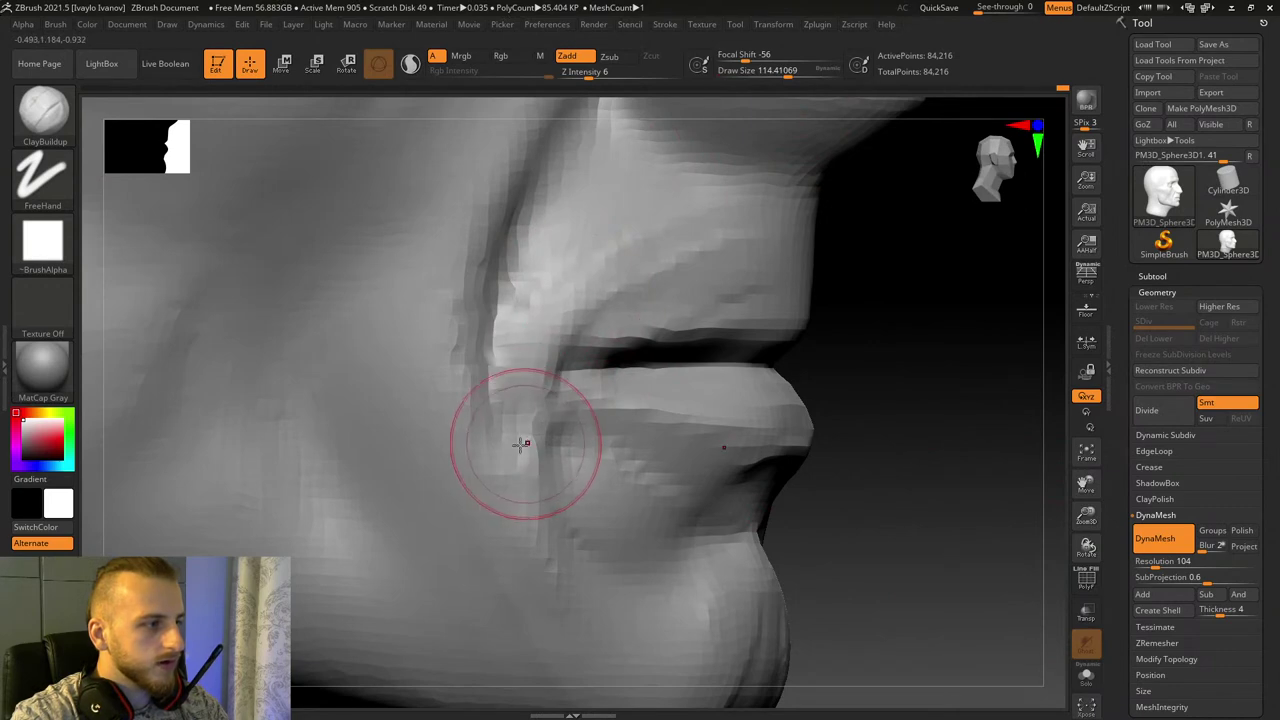
mouse_move(521, 443)
mouse_down()
mouse_move(529, 343)
mouse_move(523, 457)
mouse_move(600, 286)
mouse_move(524, 416)
mouse_move(526, 440)
mouse_up()
drag(892, 340, 755, 342)
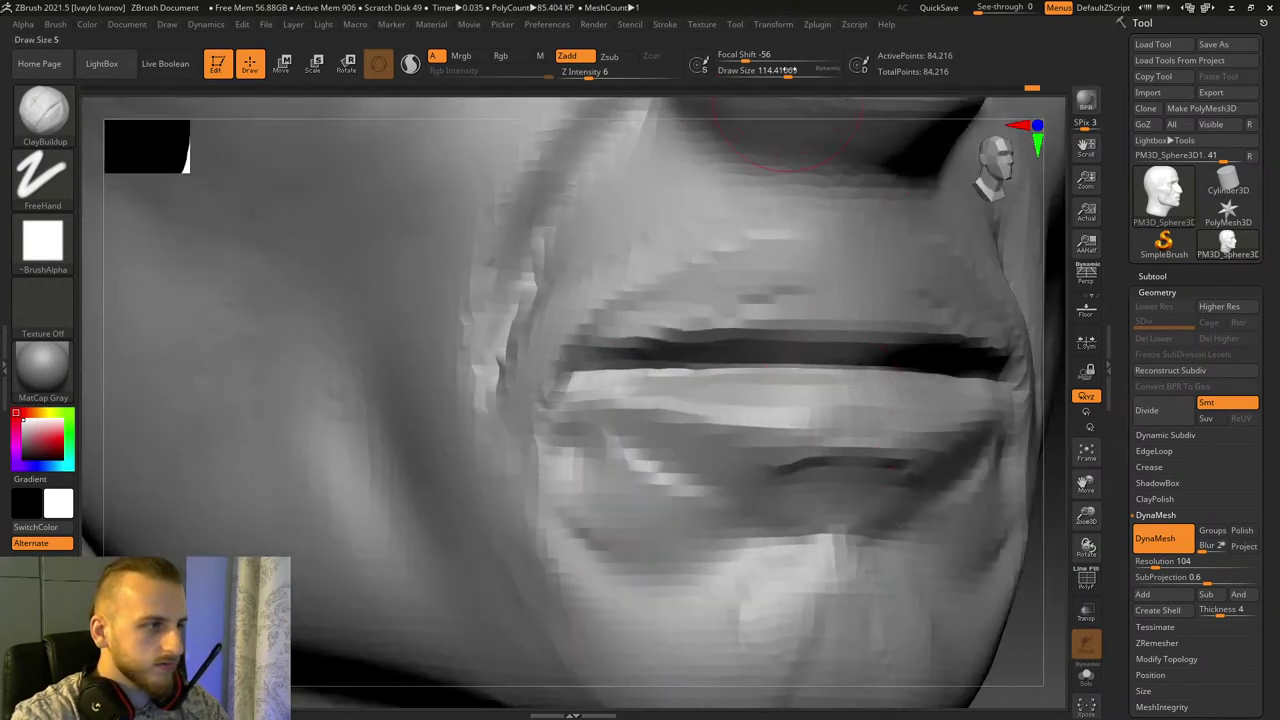
Step: Set the draw size to about 155 and build up the fold between the cheek crease and the mouth corner
drag(788, 73, 794, 73)
drag(548, 282, 515, 405)
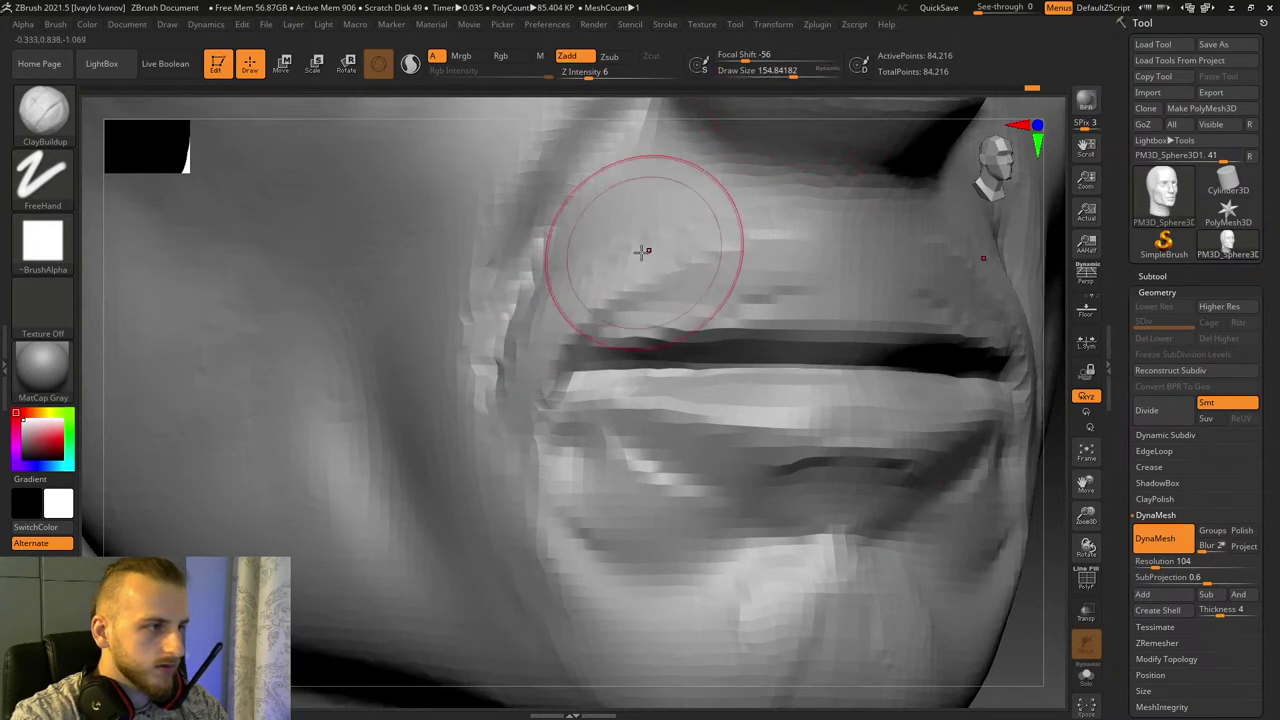
right_drag(1050, 475, 936, 537)
mouse_move(409, 281)
mouse_down()
mouse_move(505, 306)
mouse_move(654, 388)
mouse_up()
drag(580, 298, 676, 397)
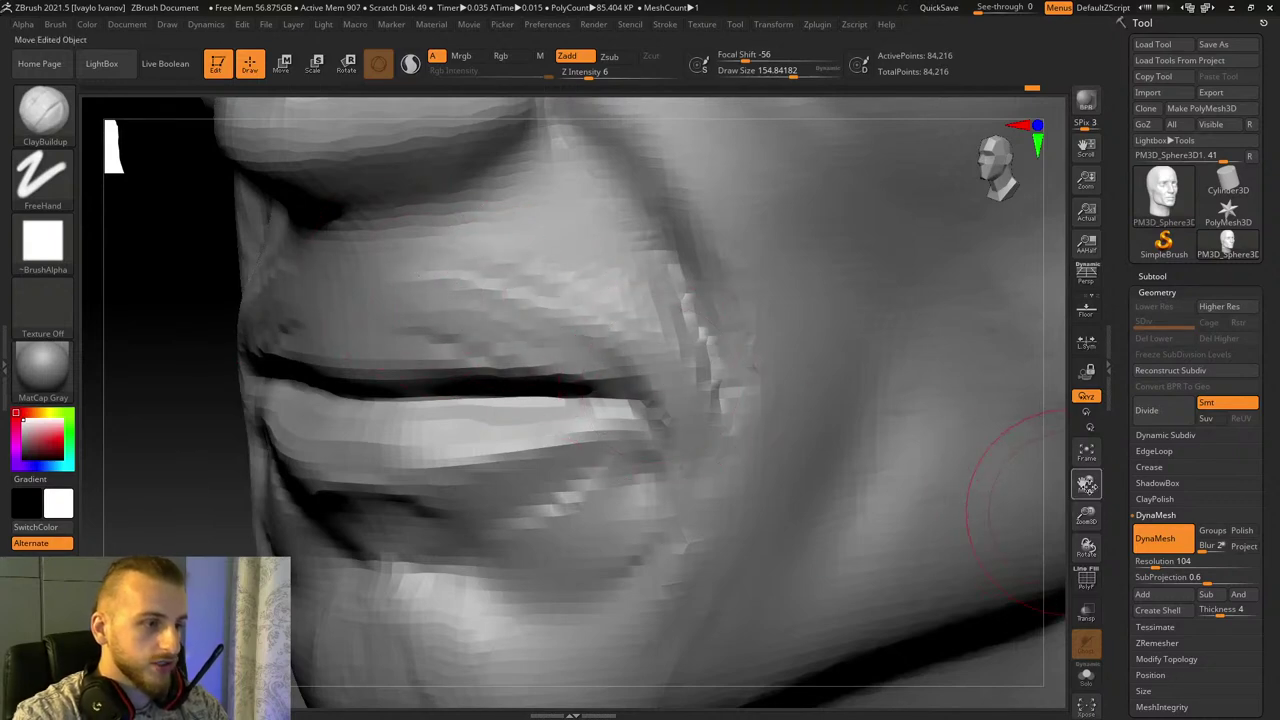
Step: Add a ClayBuildup ridge above the upper lip, sweeping from below the nose down to the mouth corner
drag(1087, 485, 1180, 550)
drag(1086, 516, 1190, 490)
drag(271, 468, 245, 473)
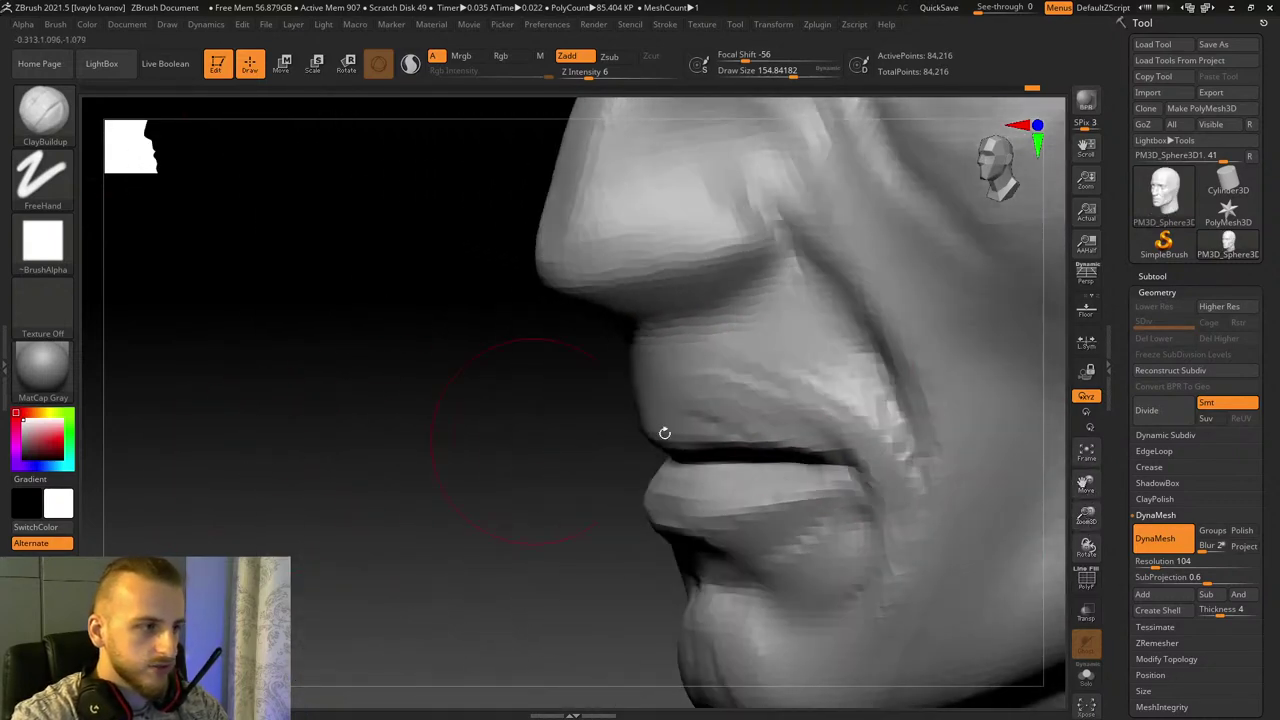
drag(1086, 516, 1088, 534)
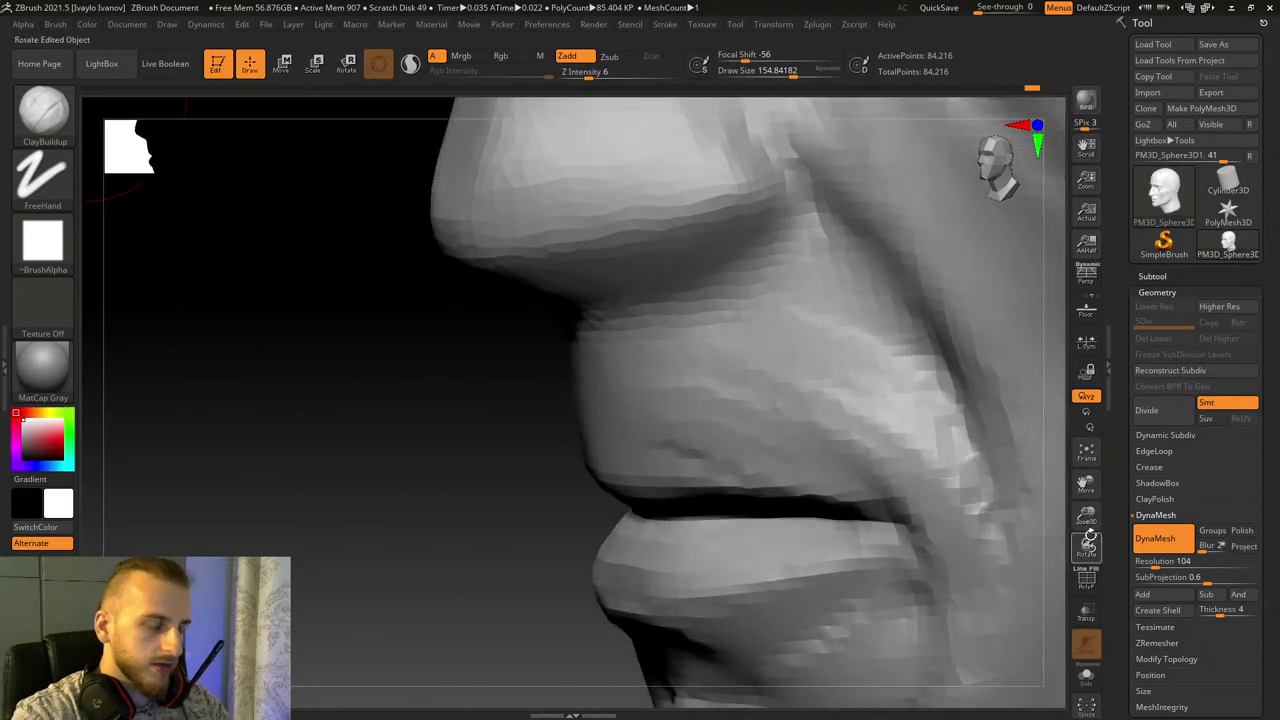
drag(692, 368, 919, 482)
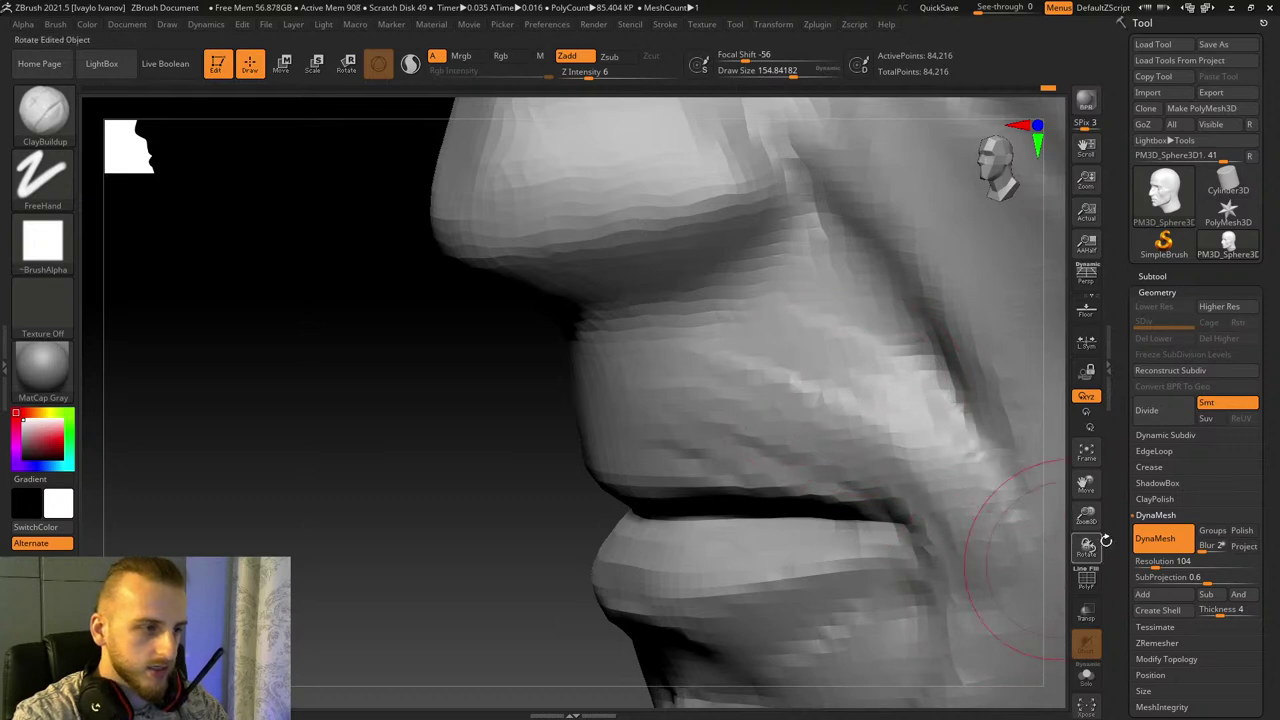
Step: Build up the form beside the mouth corner down toward the chin and smooth it into the upper lip area
drag(1090, 520, 1086, 470)
drag(490, 459, 690, 430)
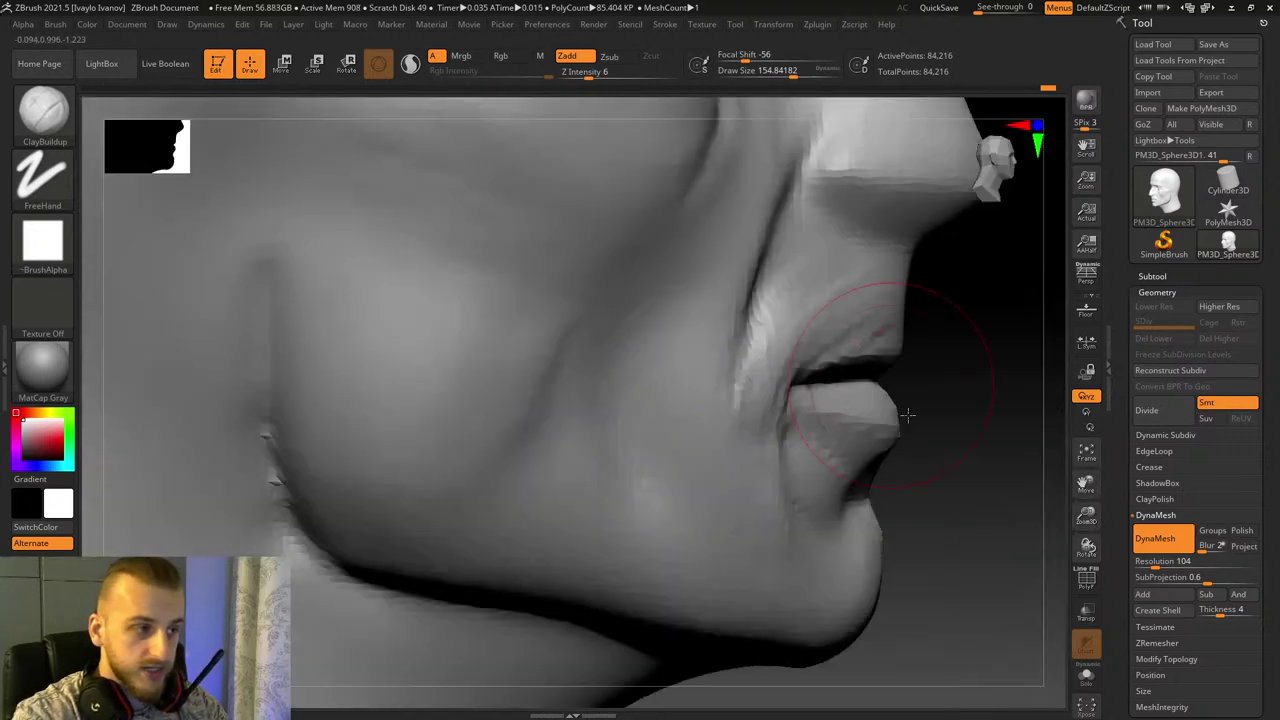
drag(952, 443, 897, 426)
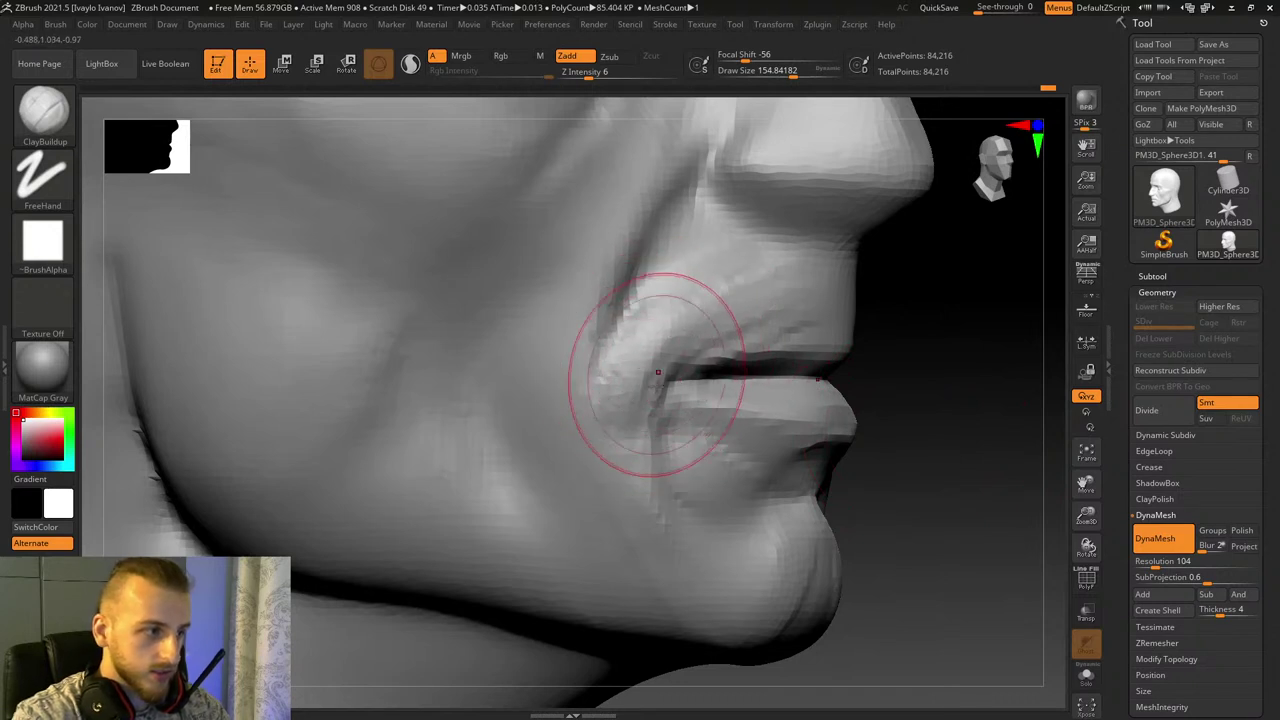
mouse_move(658, 372)
mouse_down()
mouse_move(628, 476)
mouse_move(648, 540)
mouse_up()
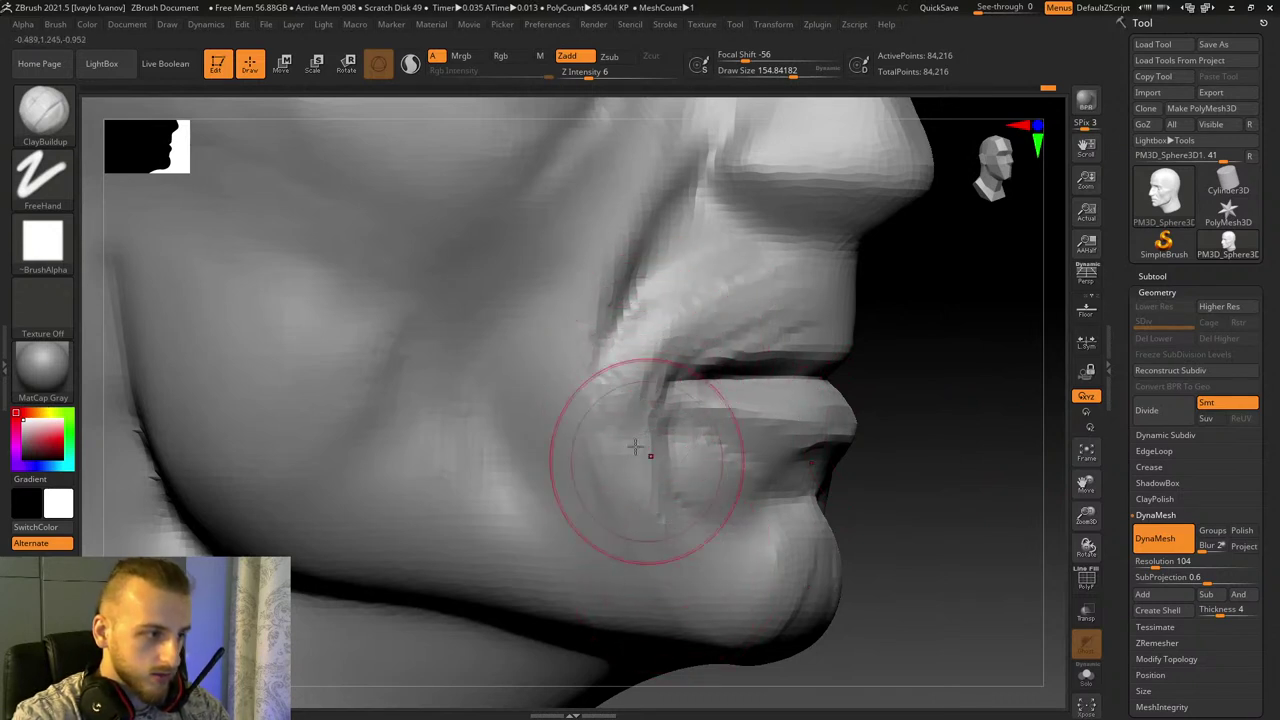
mouse_move(643, 446)
shift+mouse_down()
mouse_move(644, 552)
mouse_move(620, 434)
mouse_move(760, 275)
shift+mouse_up()
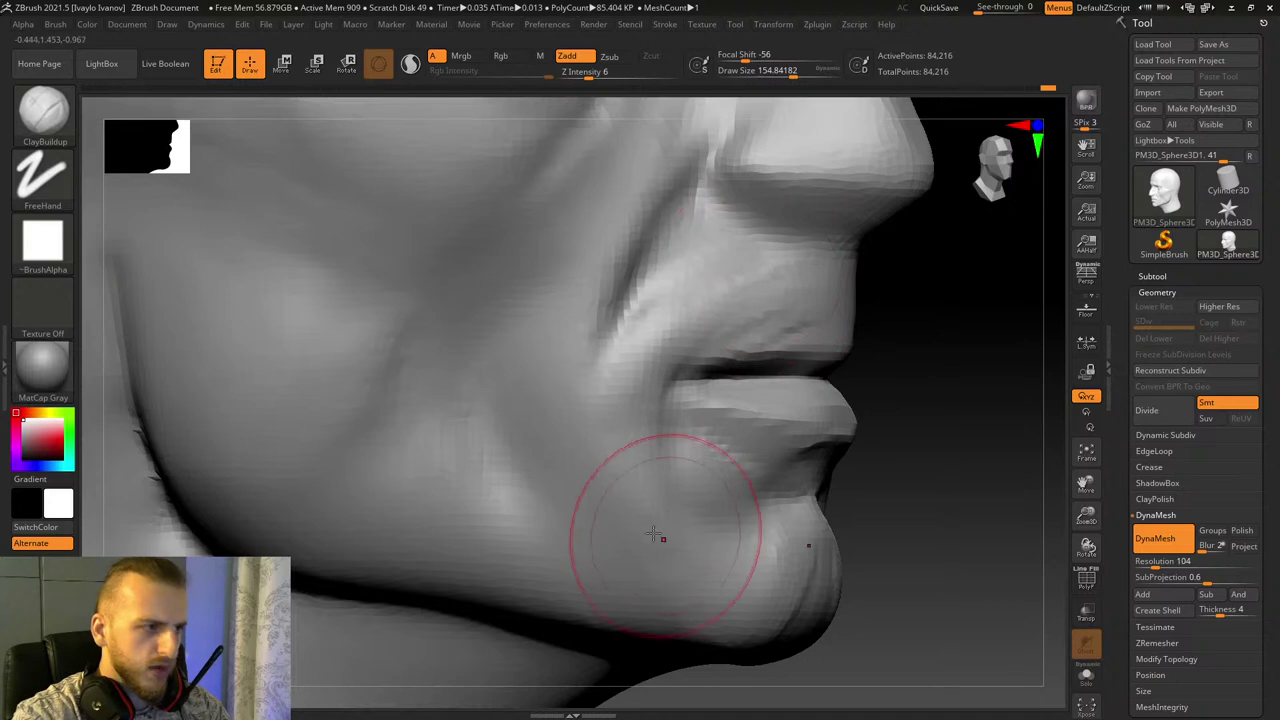
Step: Smooth the forms around the mouth corner and lower cheek crease, checking them from both sides and the front
drag(961, 481, 829, 314)
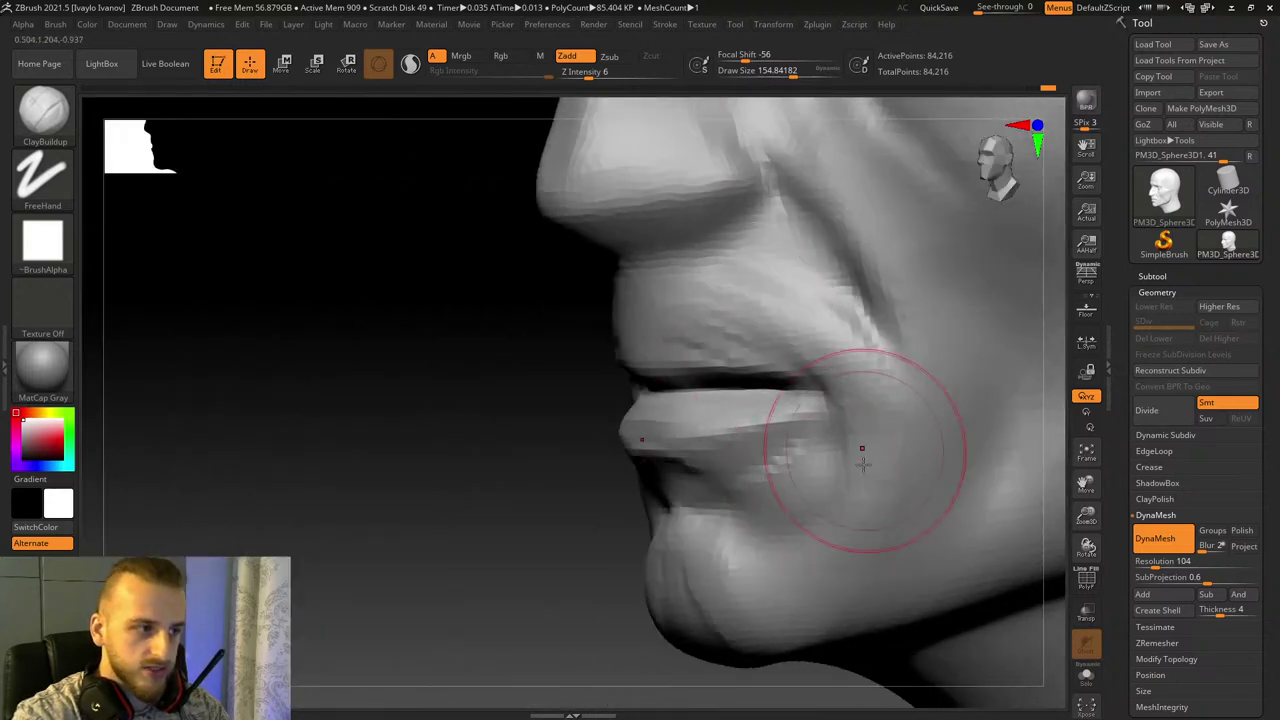
drag(577, 467, 489, 398)
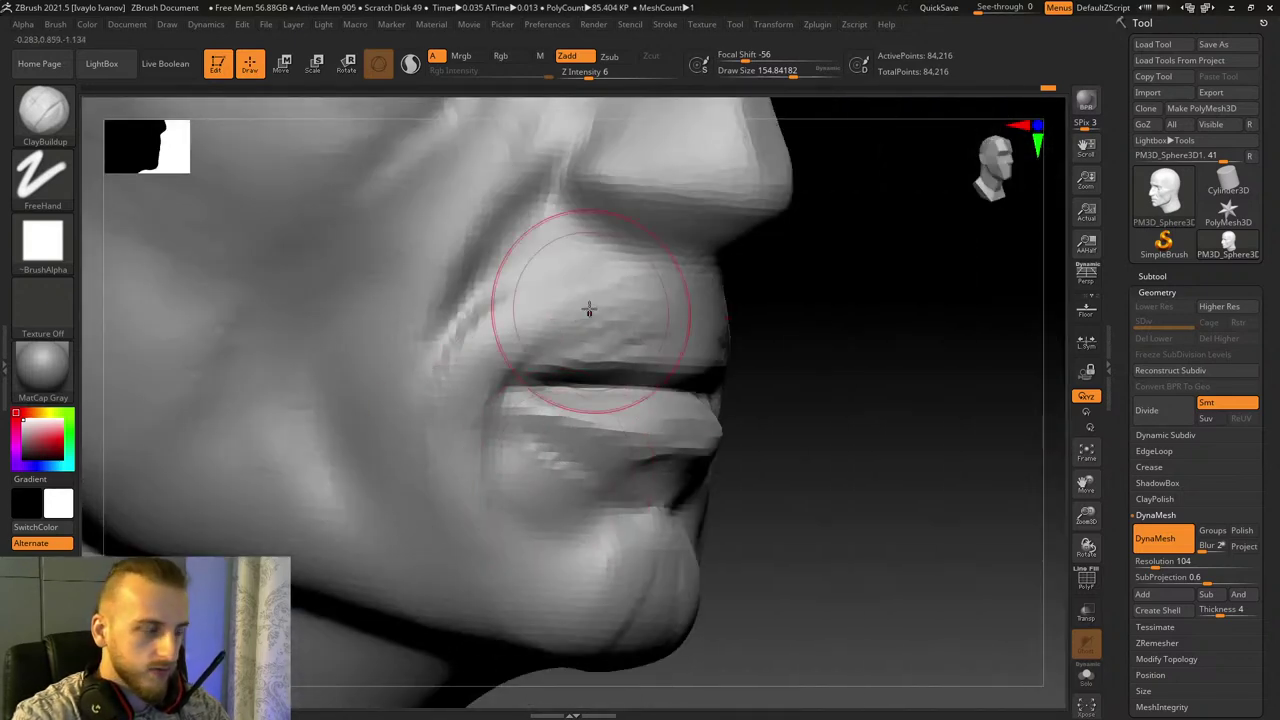
mouse_move(854, 565)
mouse_down()
mouse_move(786, 571)
mouse_move(332, 521)
mouse_move(534, 371)
mouse_move(520, 332)
mouse_up()
drag(760, 310, 520, 390)
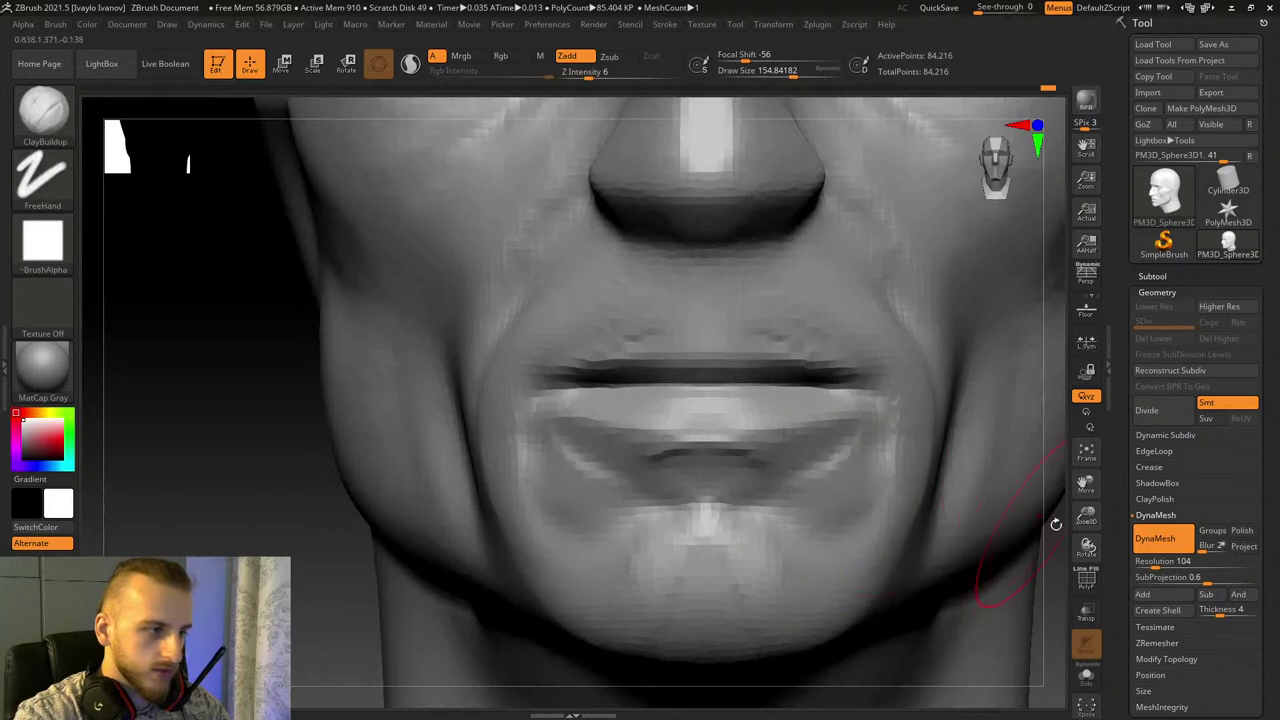
Step: Set the draw size to about 220 and build up the form running from beside the mouth corner down to the jawline
mouse_move(1056, 524)
mouse_down()
mouse_move(860, 400)
mouse_move(423, 380)
mouse_up()
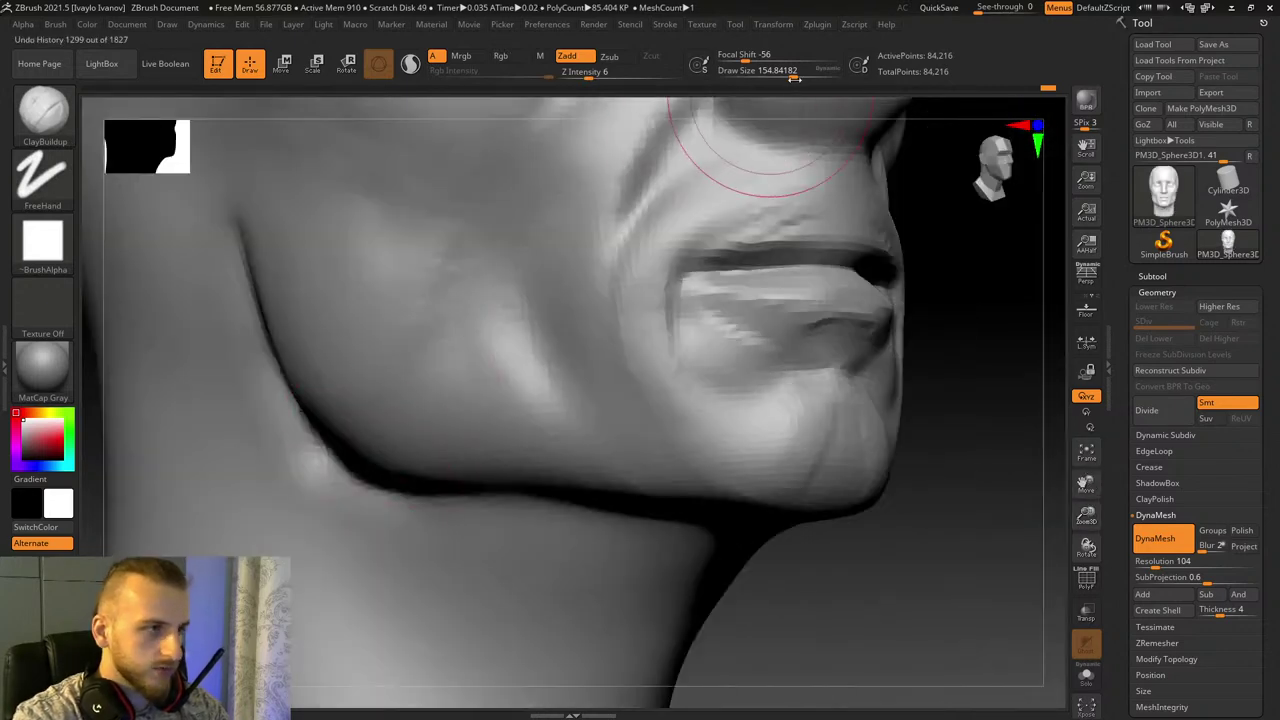
drag(793, 77, 800, 77)
drag(535, 325, 646, 491)
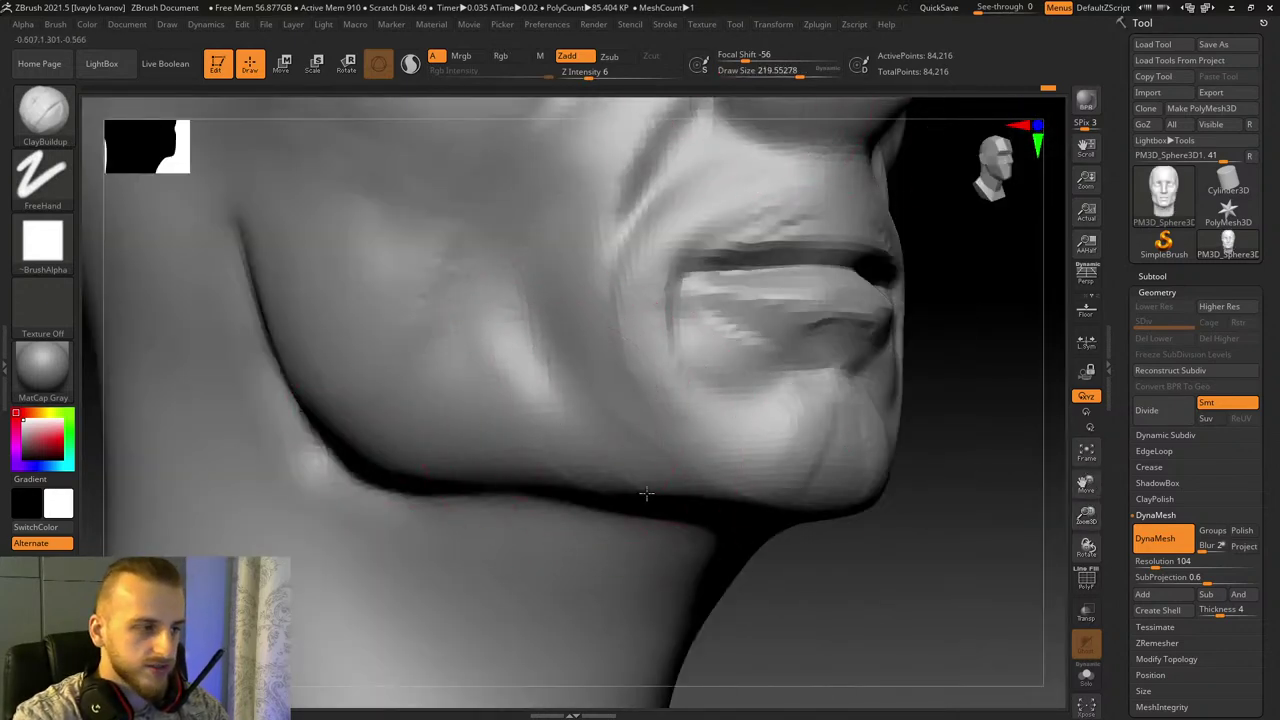
drag(592, 330, 702, 529)
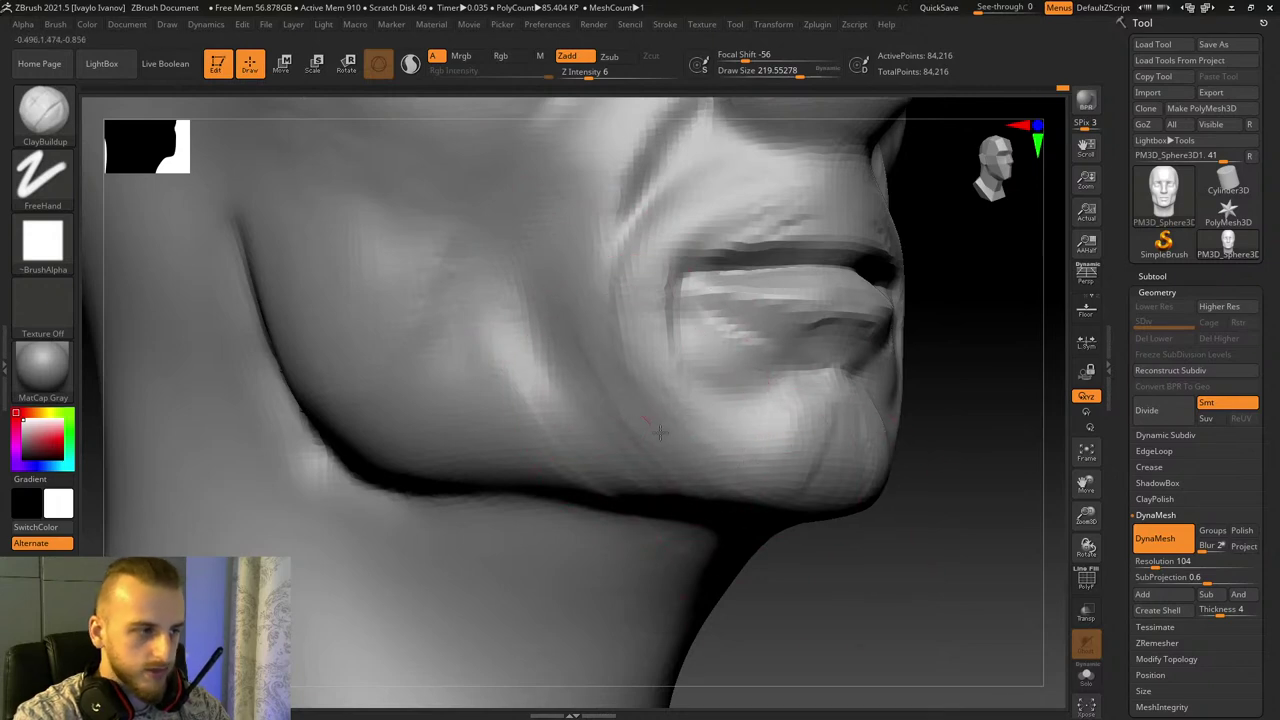
drag(722, 477, 743, 535)
Step: Build up the lower jaw edge beside the chin and smooth it into the underside of the chin
drag(950, 570, 930, 470)
mouse_move(723, 483)
mouse_down()
mouse_move(753, 522)
mouse_move(770, 498)
mouse_up()
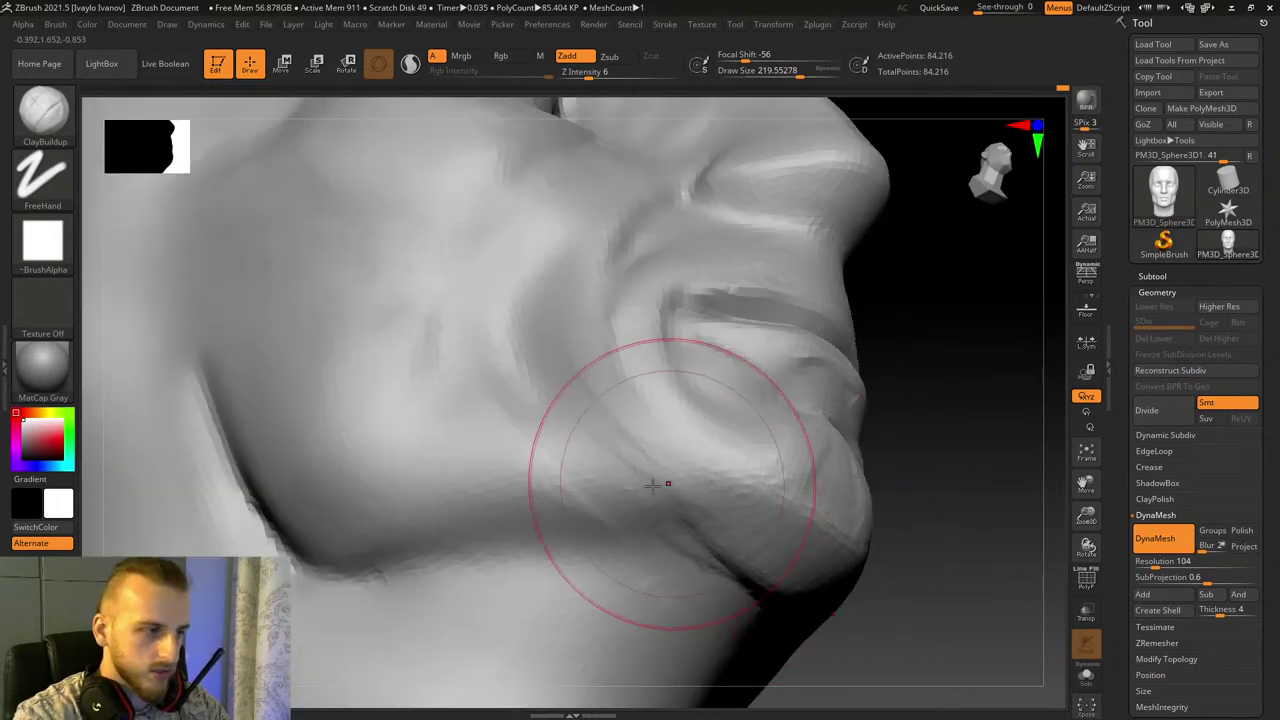
drag(668, 483, 776, 485)
shift+drag(939, 587, 929, 540)
drag(304, 535, 808, 457)
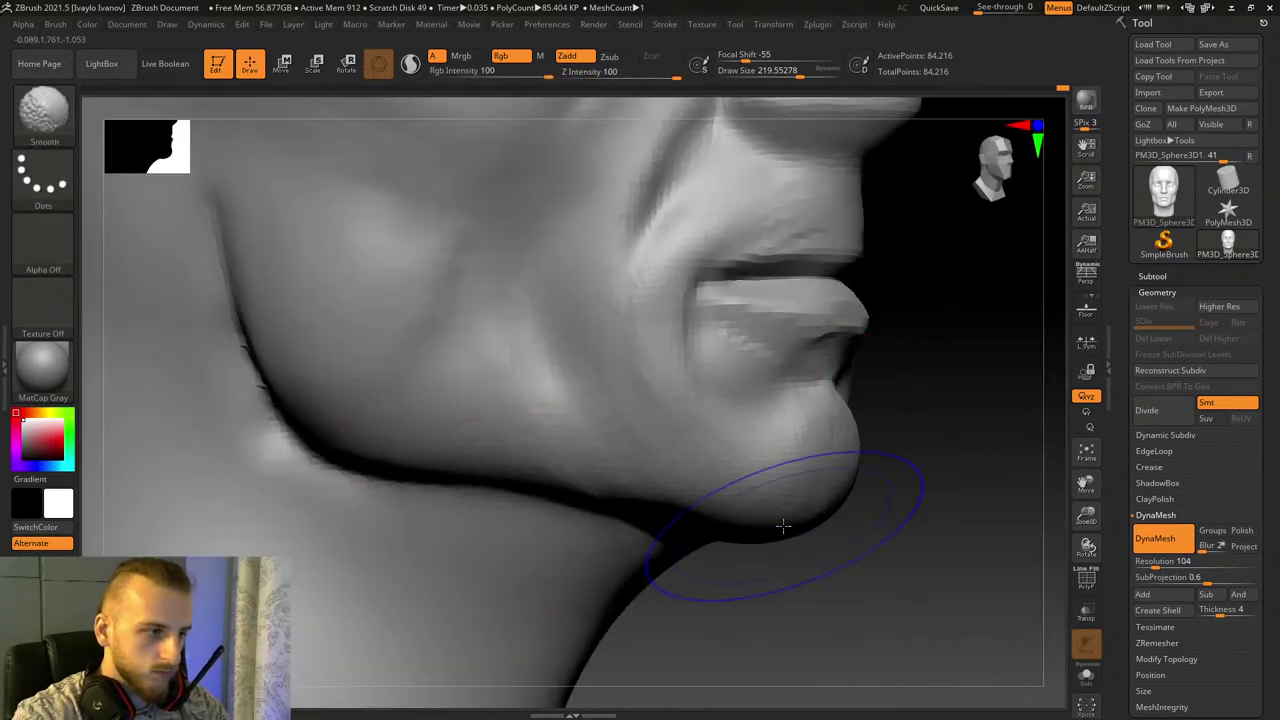
drag(786, 523, 849, 537)
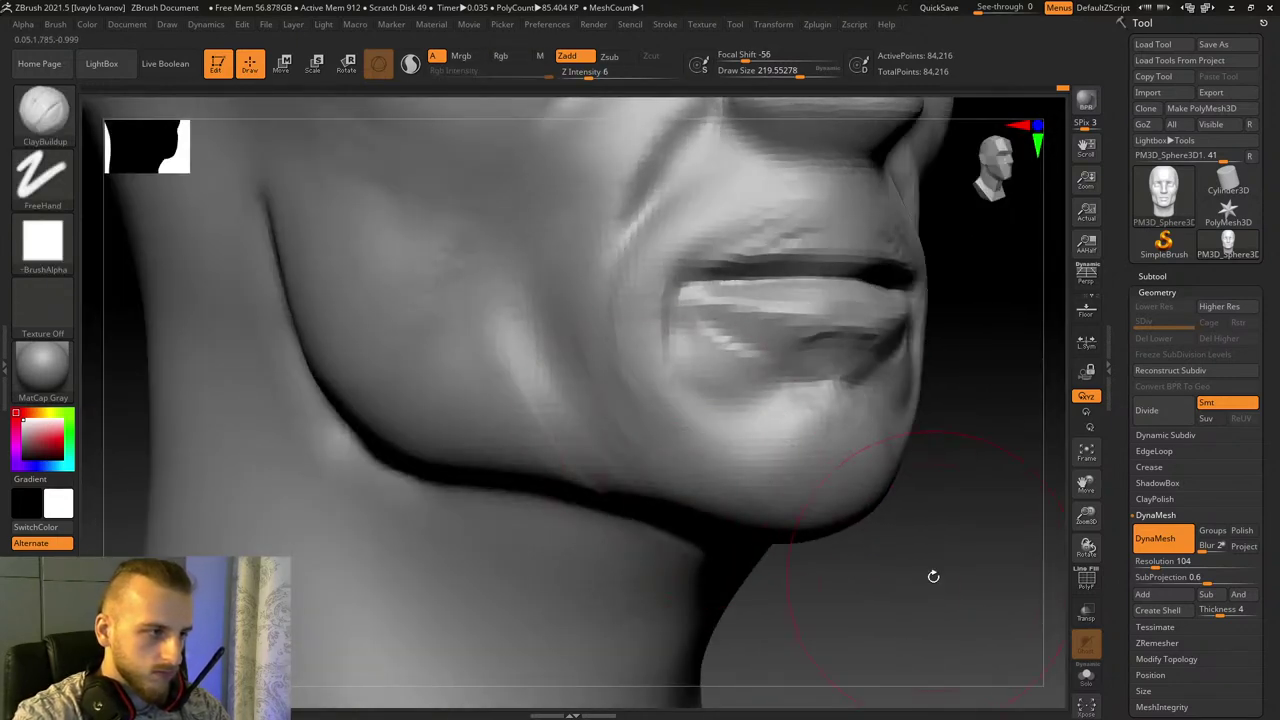
drag(928, 574, 800, 551)
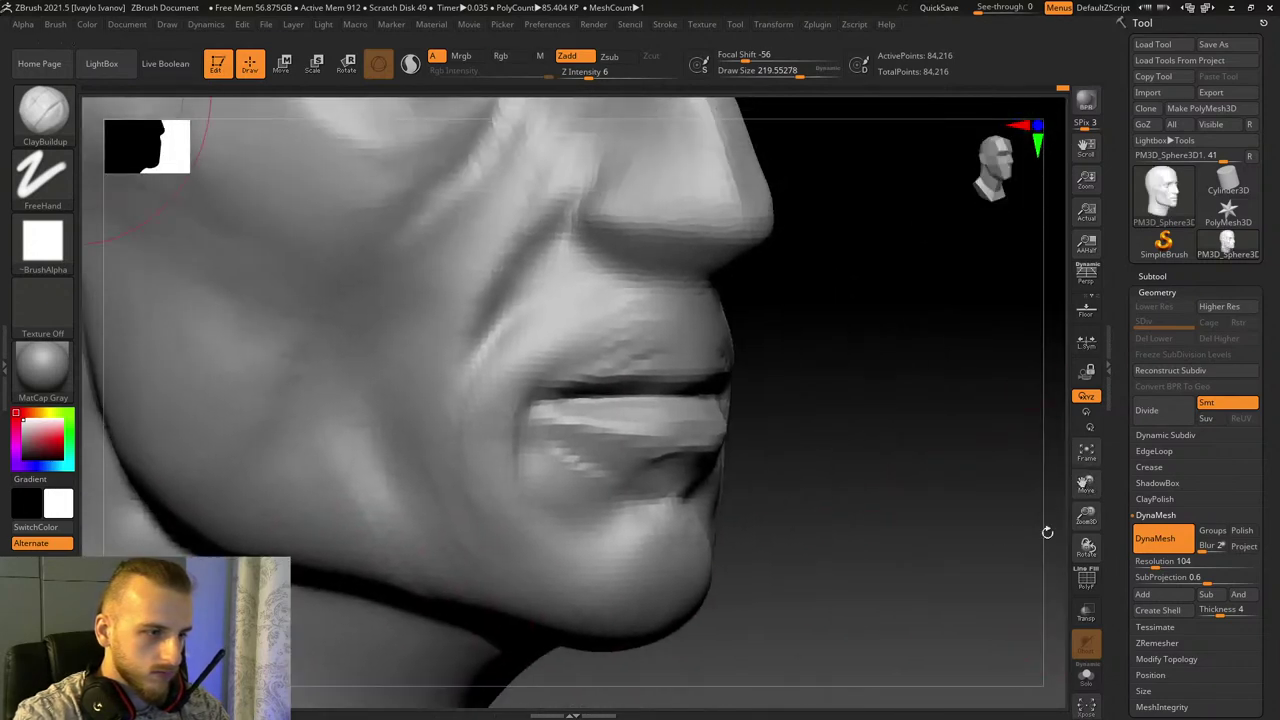
Step: Set the draw size to about 192 and rework the recess between the lower lip and chin out toward the mouth corner
drag(1046, 531, 920, 466)
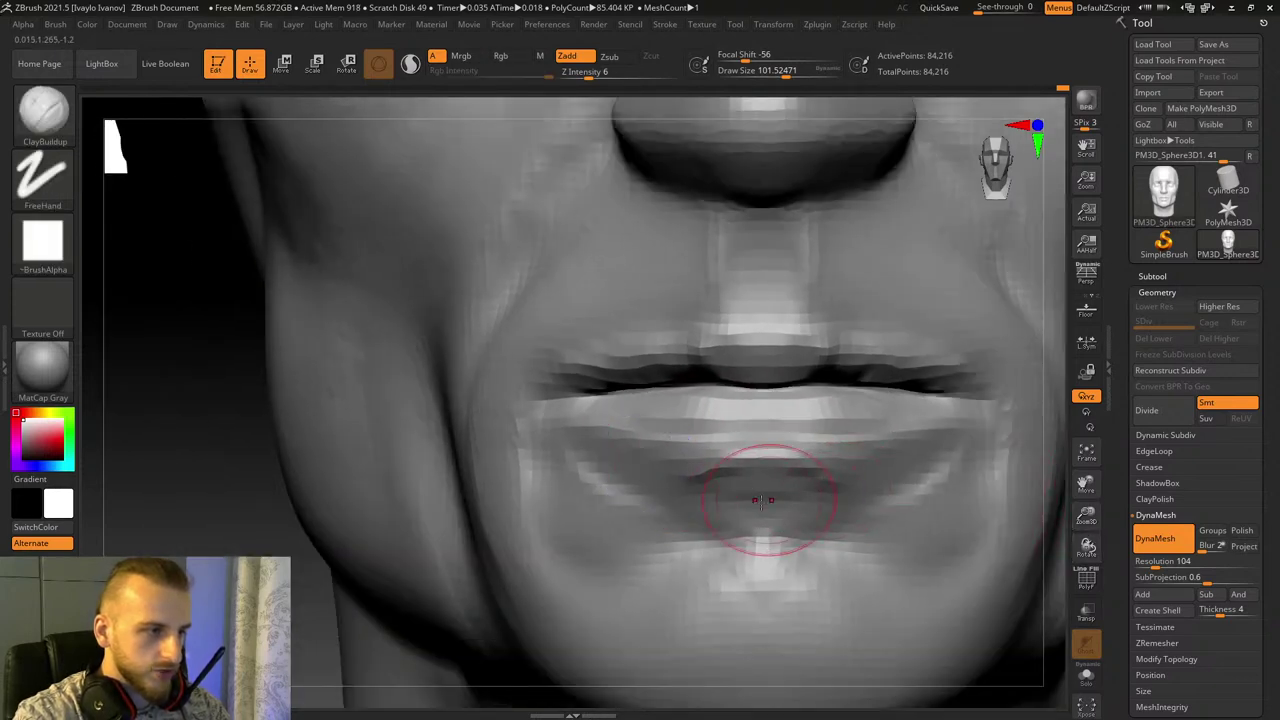
key(shift)
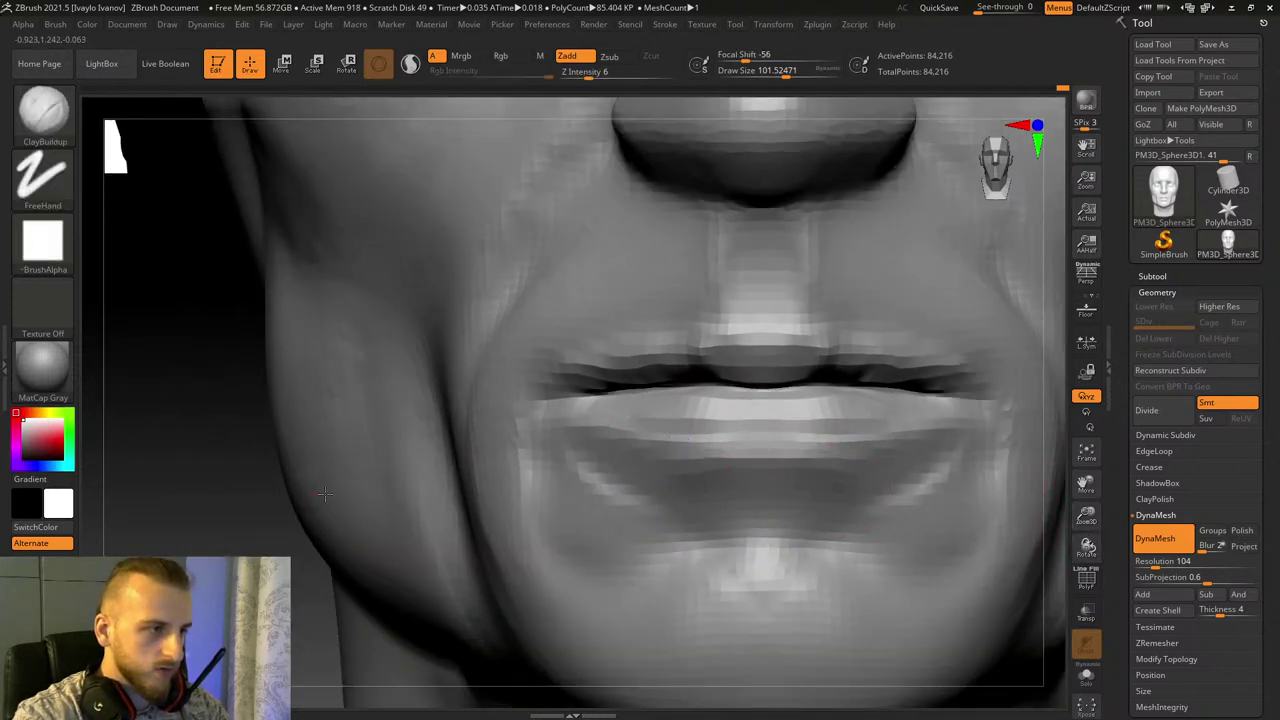
key(shift)
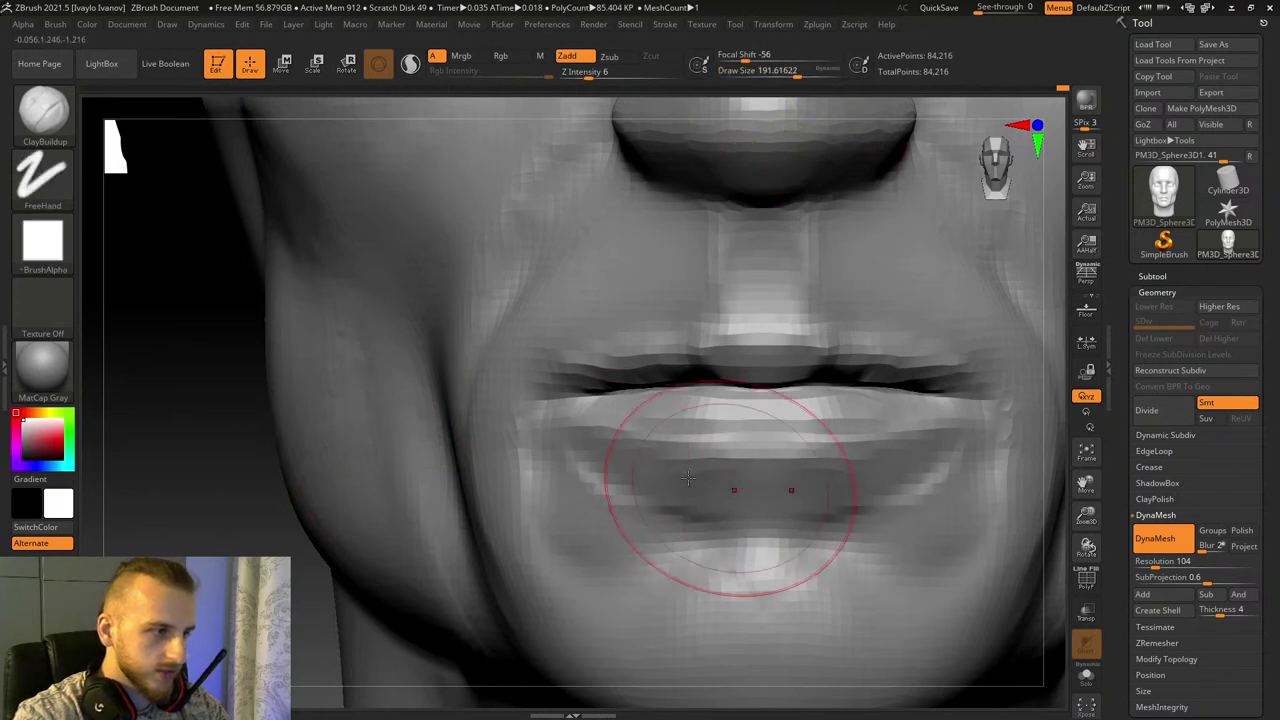
drag(728, 486, 636, 512)
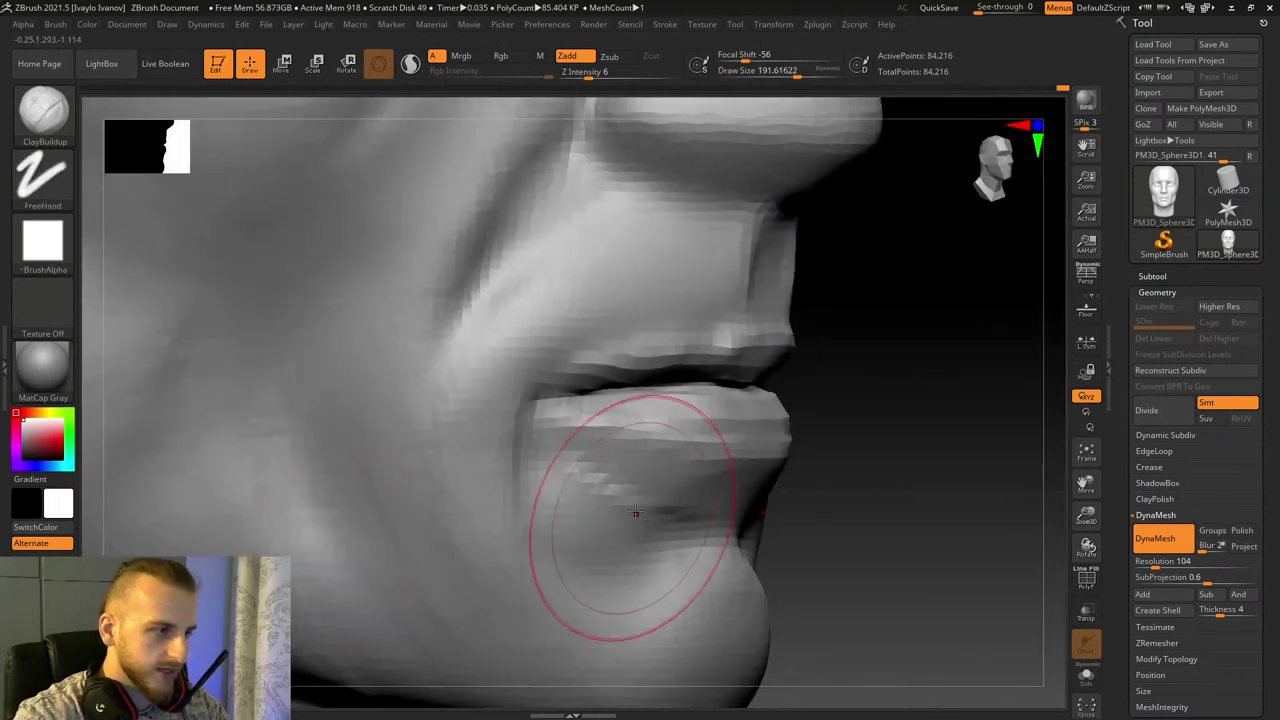
drag(636, 512, 571, 474)
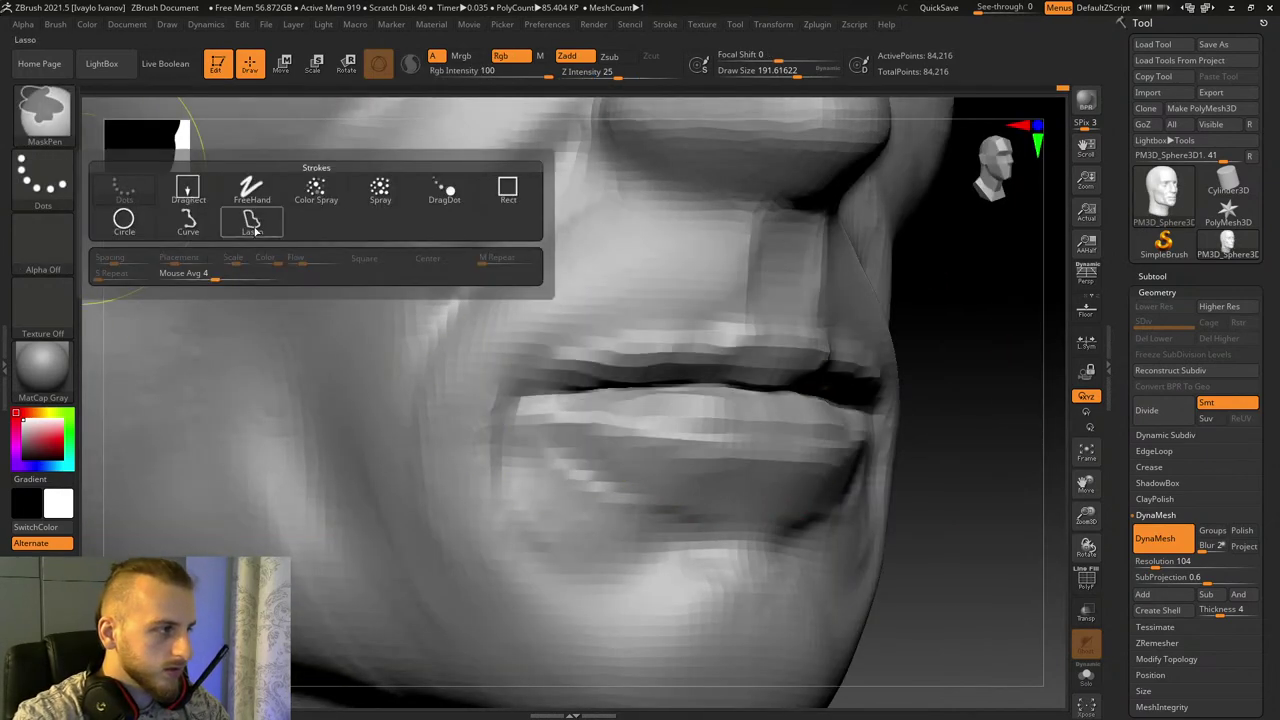
Step: Lasso-mask the lower lip and the area beneath it, invert the mask and choose the Move Topological brush
click(252, 224)
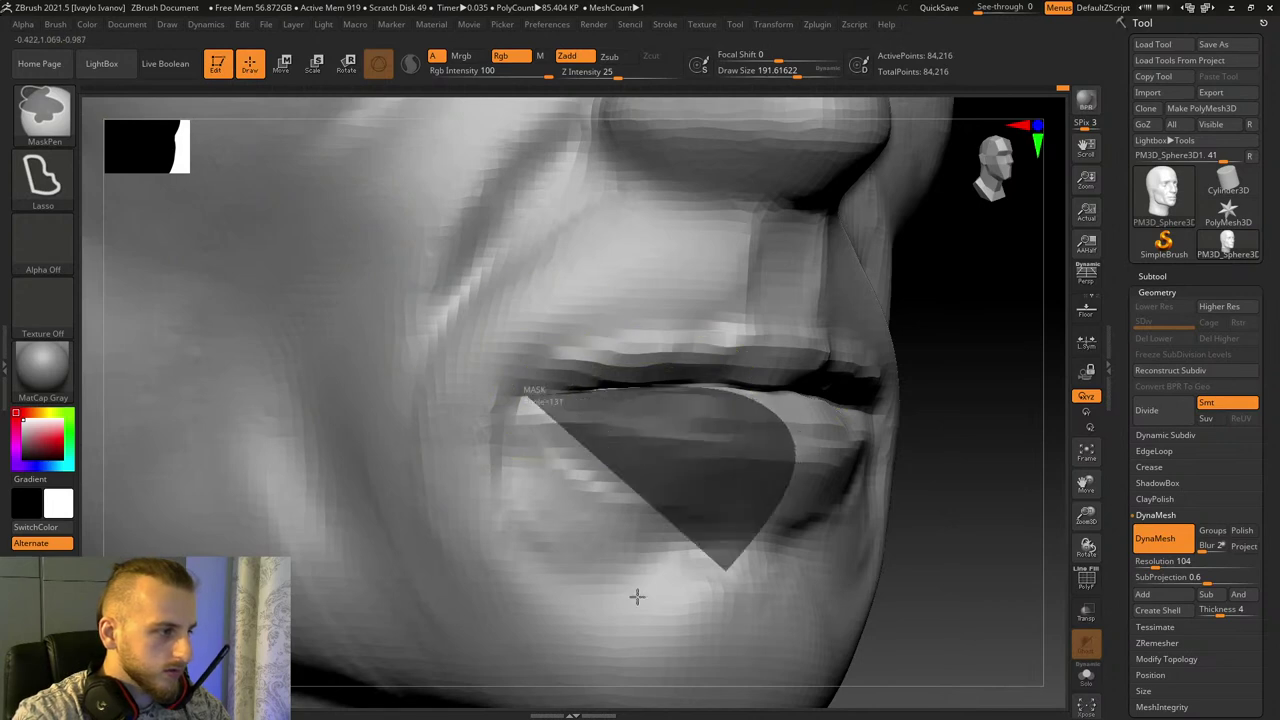
drag(634, 594, 857, 543)
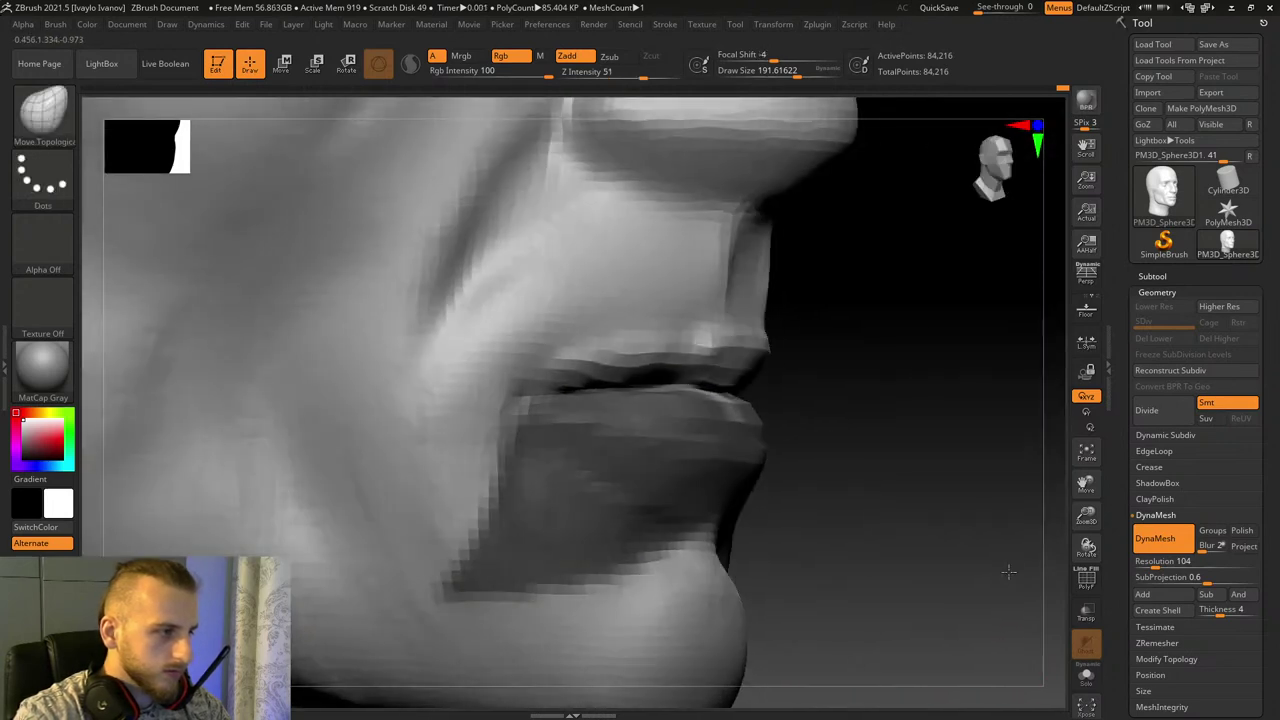
drag(1008, 571, 756, 407)
click(43, 110)
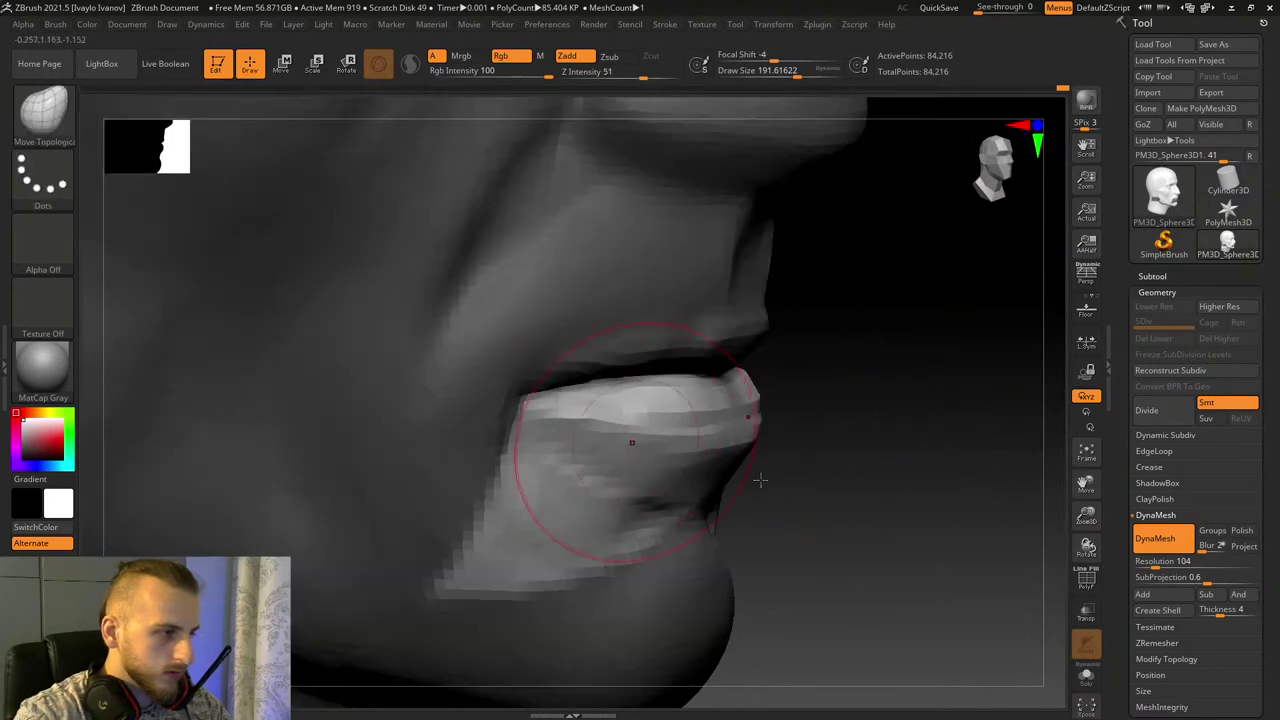
Step: Push the unmasked lower lip back in profile with a draw size of about 276, and clear the mask
drag(835, 505, 745, 540)
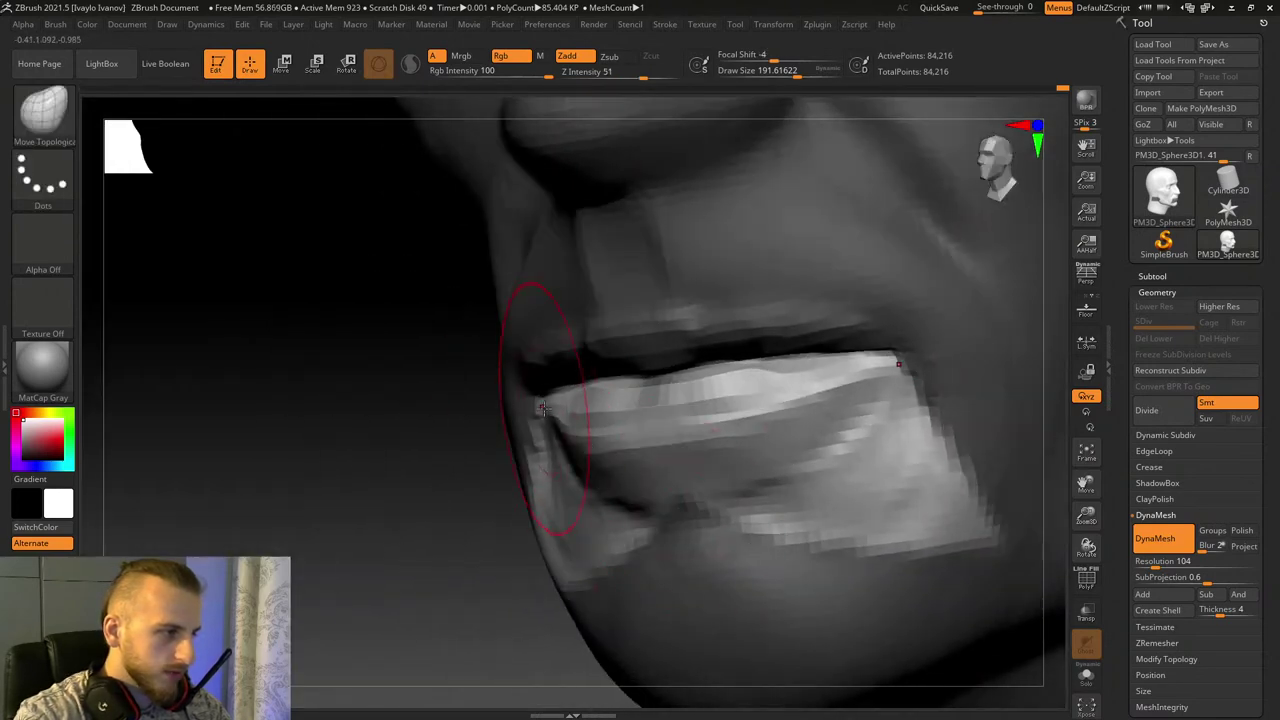
right_drag(540, 416, 733, 441)
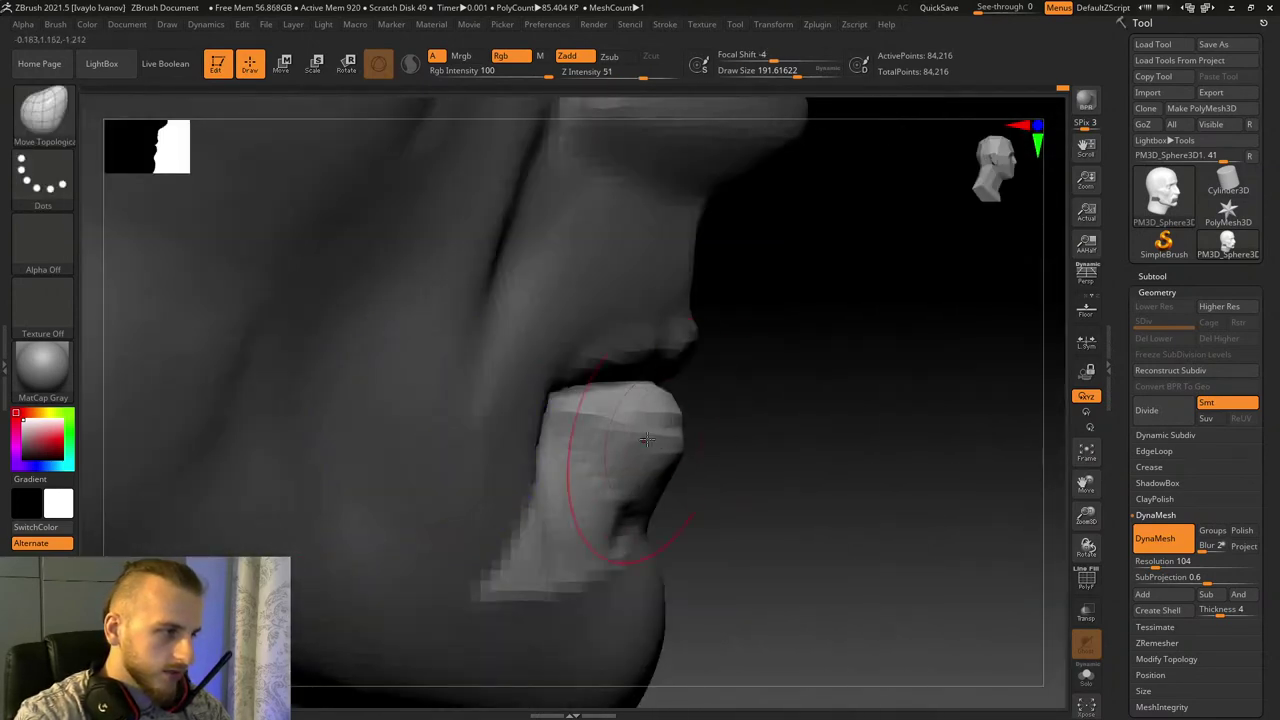
click(803, 76)
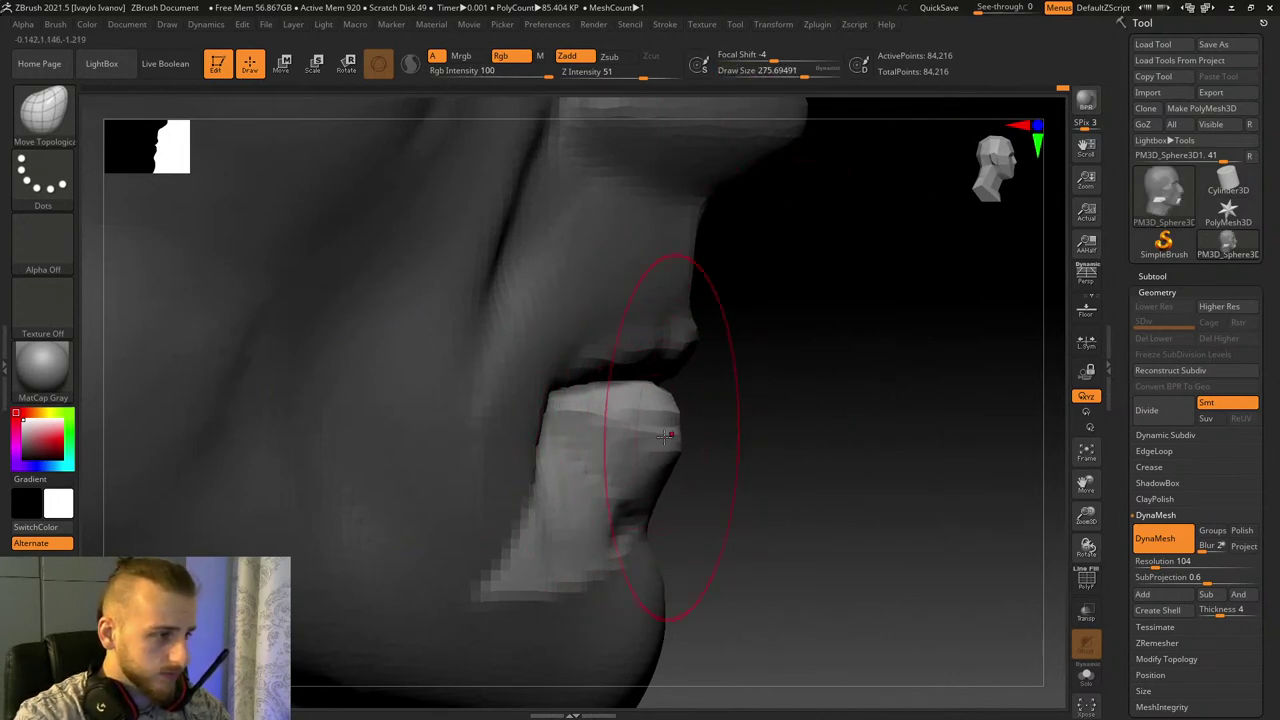
drag(665, 436, 652, 438)
key(ctrl+z)
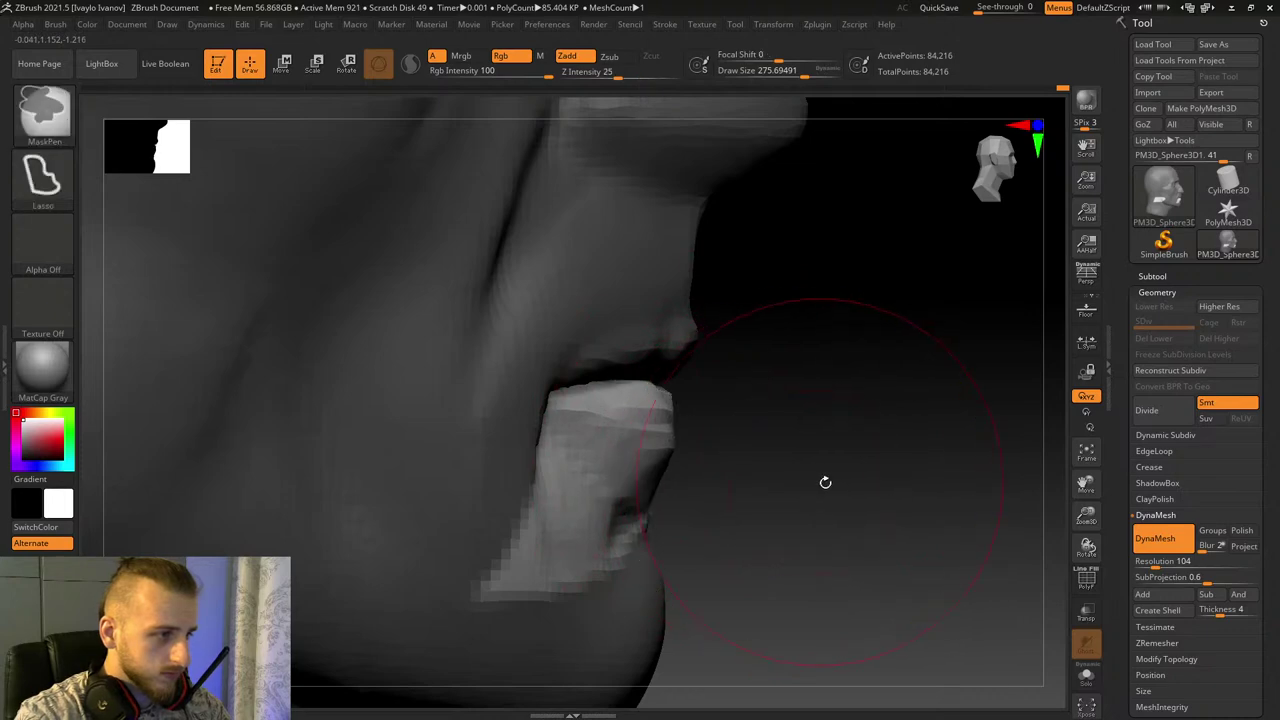
shift+right_drag(825, 482, 575, 455)
ctrl+drag(130, 418, 220, 490)
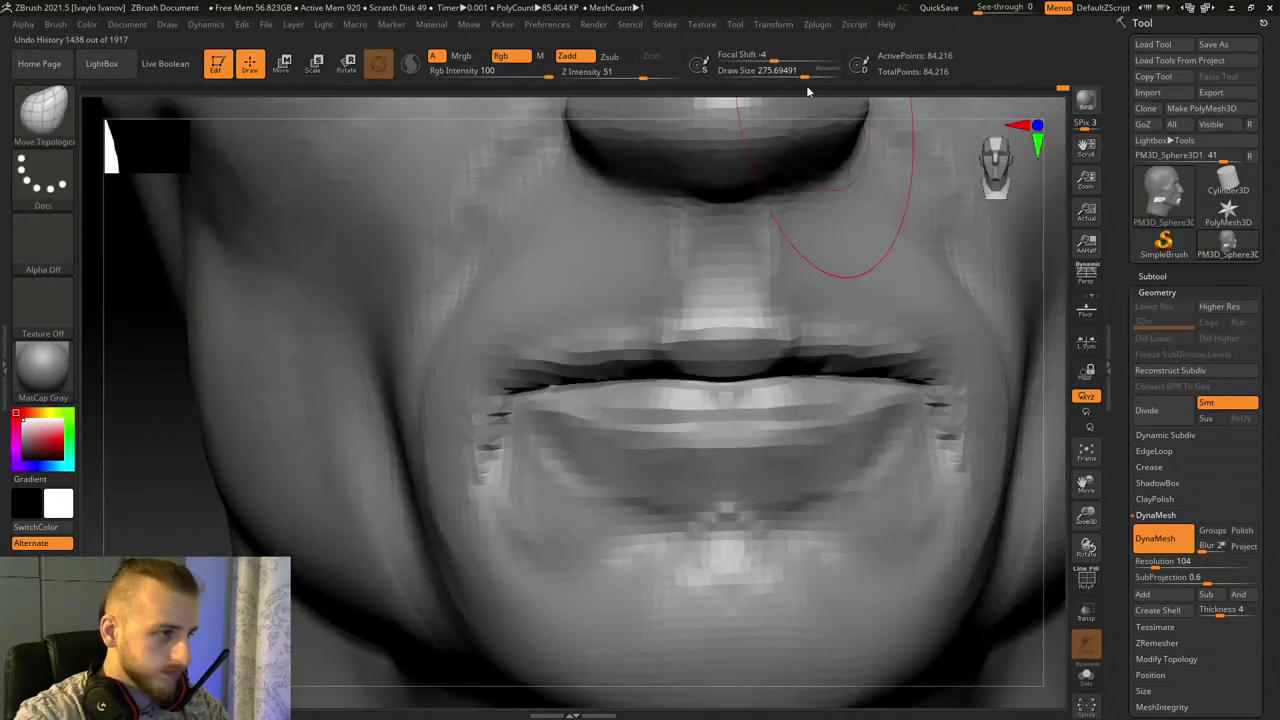
Step: Smooth the middle of the lower lip's upper edge with a draw size of about 34
key(shift)
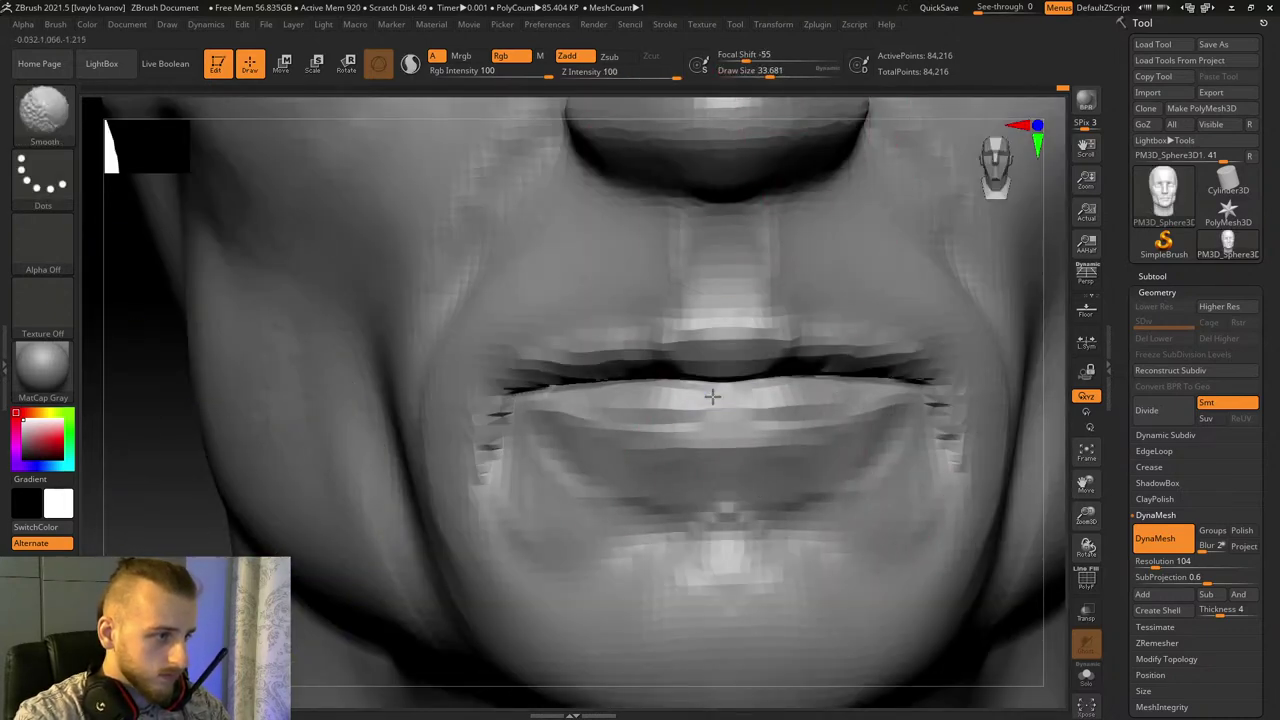
drag(1086, 512, 1036, 450)
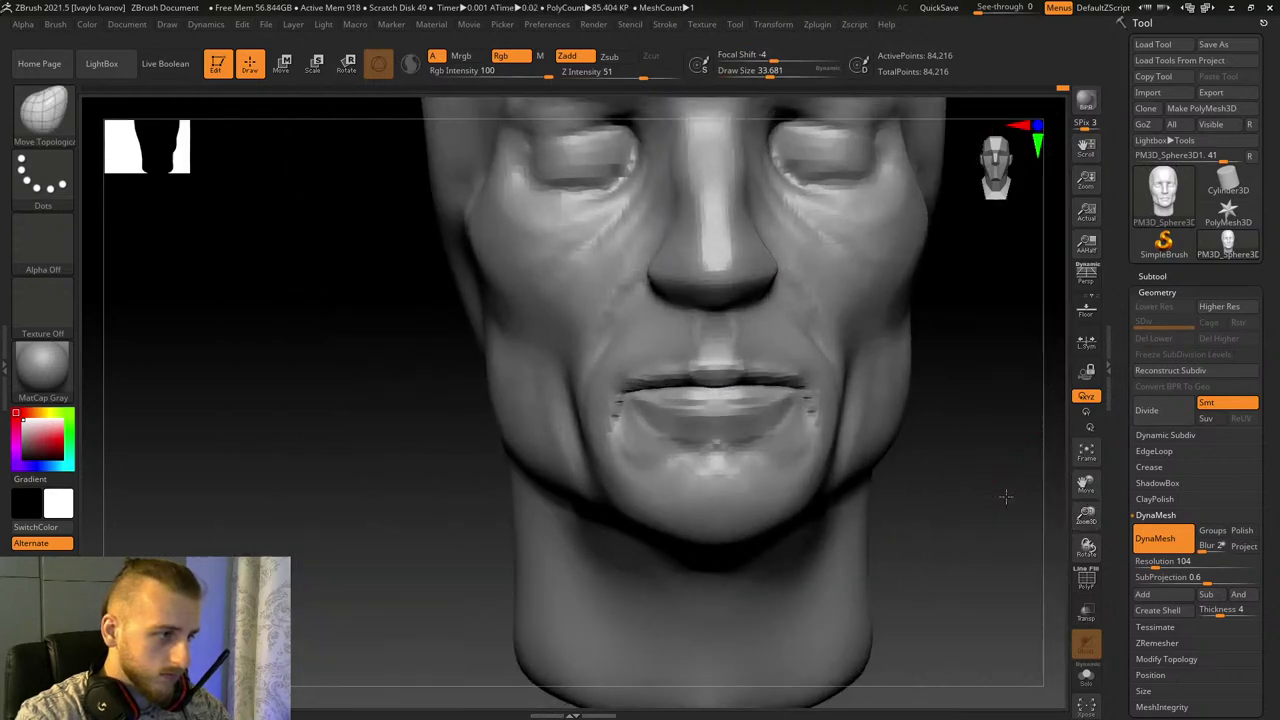
mouse_move(1003, 497)
shift+mouse_down()
mouse_move(1087, 486)
mouse_move(1110, 532)
shift+mouse_up()
Step: Set the draw size to about 294 and, in profile, nudge the eye area forward and the rear jaw corner backward
mouse_move(798, 71)
mouse_down()
mouse_move(787, 71)
mouse_move(806, 71)
mouse_up()
drag(671, 284, 683, 286)
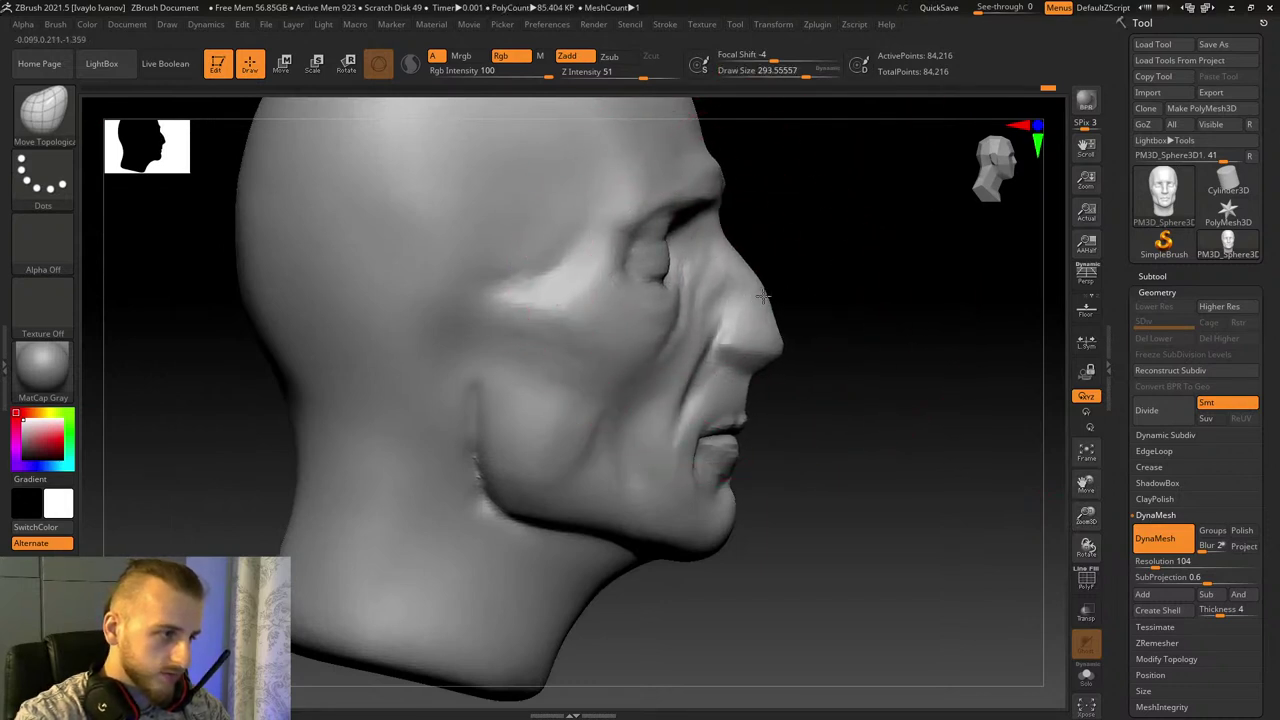
drag(489, 518, 475, 487)
drag(458, 412, 438, 396)
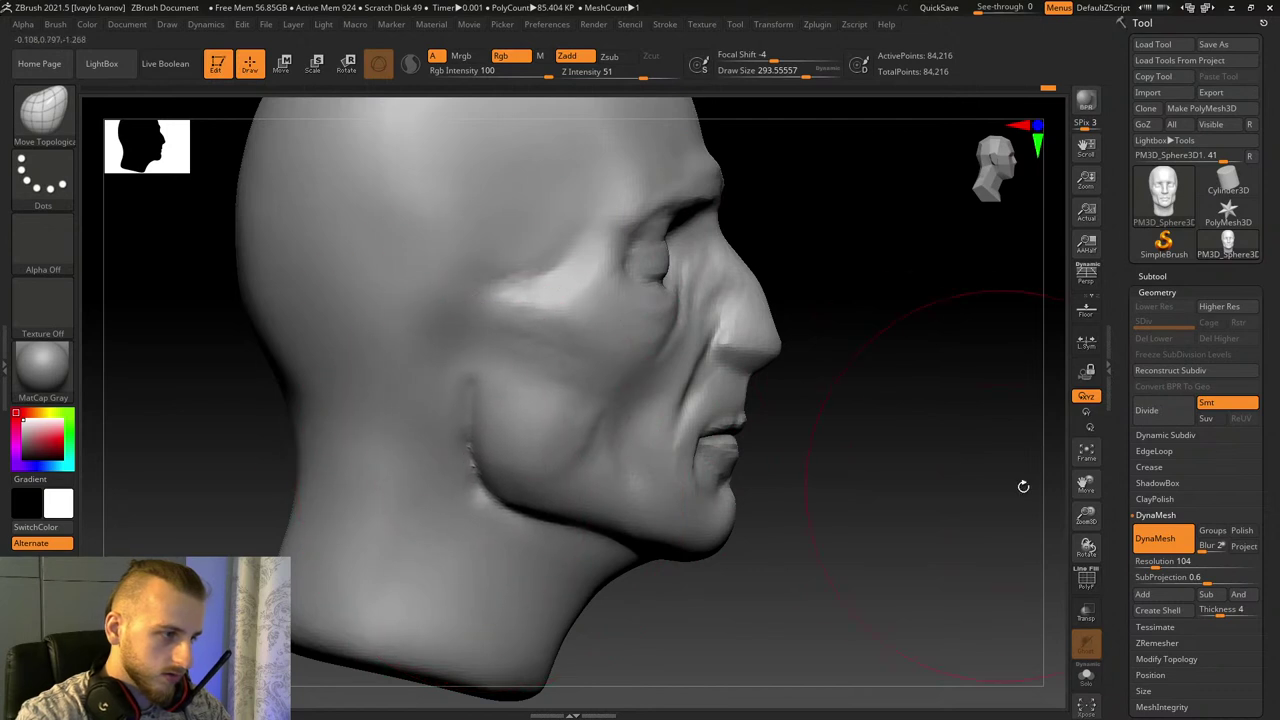
alt+drag(1023, 486, 1025, 628)
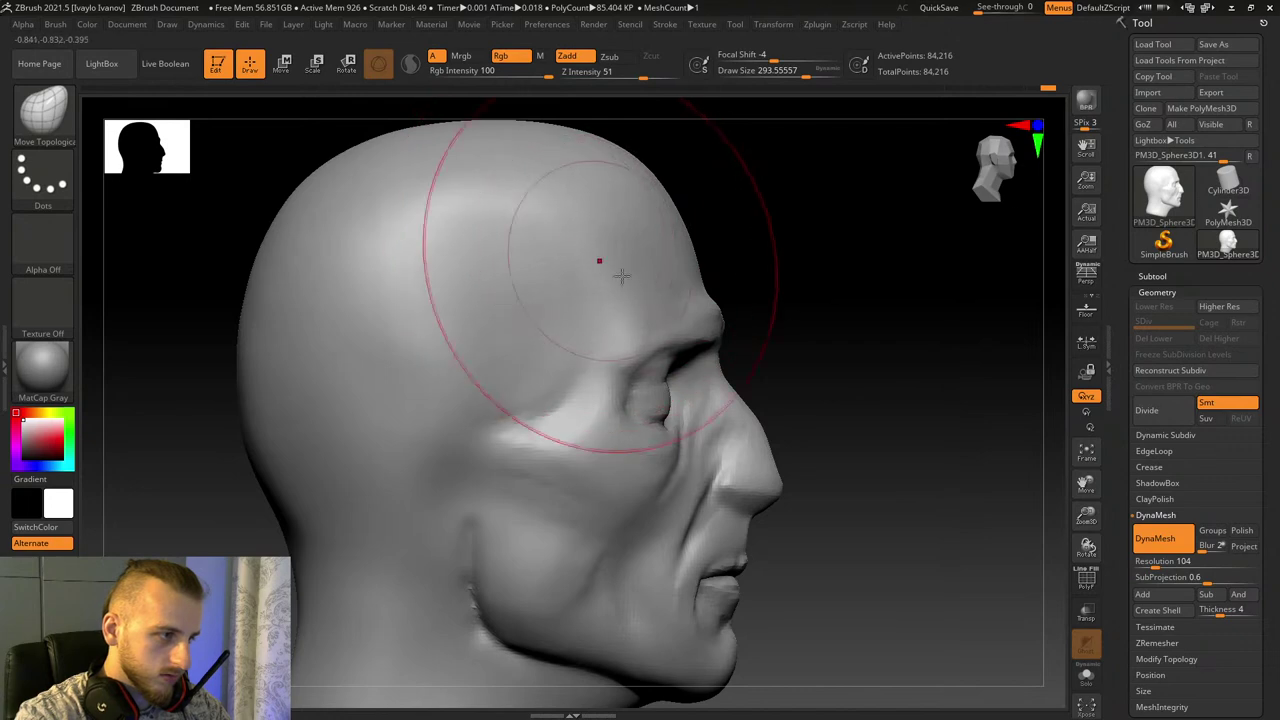
Step: Set the draw size to about 185 and reshape the lower eyelid around the inner eye corner, working from below
click(797, 74)
mouse_move(840, 340)
mouse_down()
mouse_move(820, 340)
mouse_move(826, 449)
mouse_move(870, 274)
mouse_move(829, 363)
mouse_move(1066, 366)
mouse_move(991, 357)
mouse_move(1000, 370)
mouse_up()
drag(1091, 517, 1088, 530)
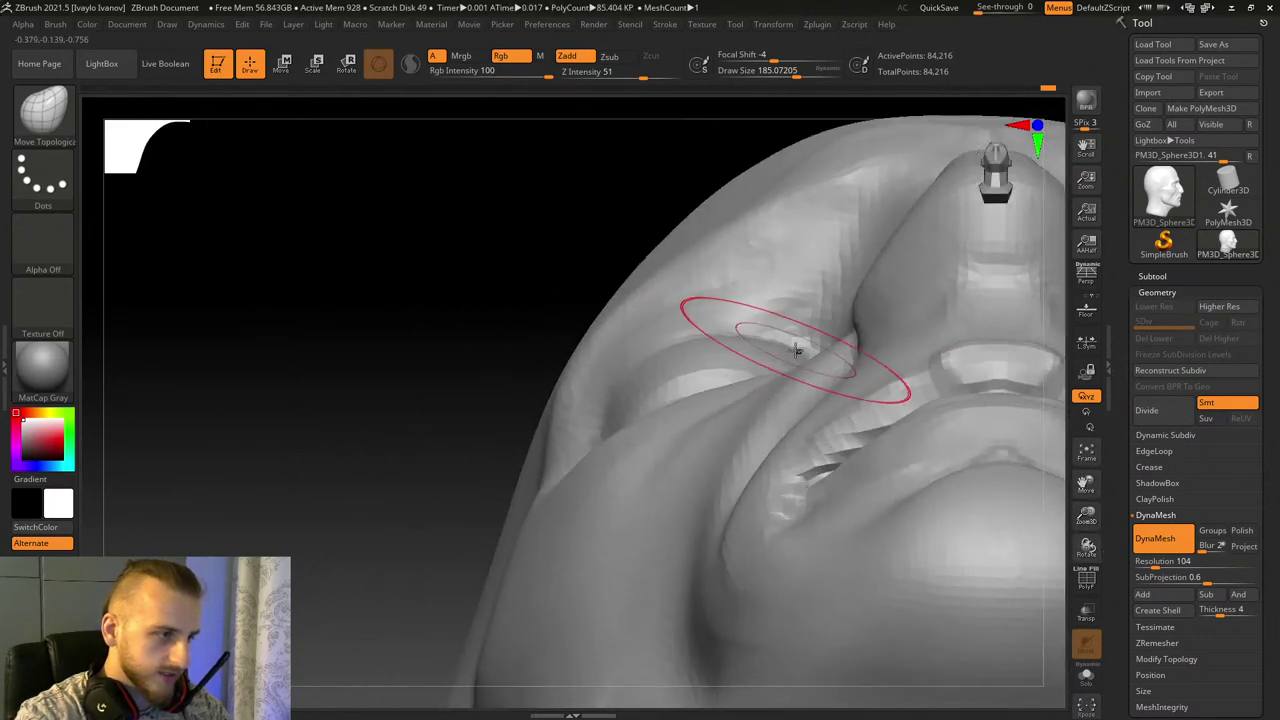
drag(528, 274, 820, 376)
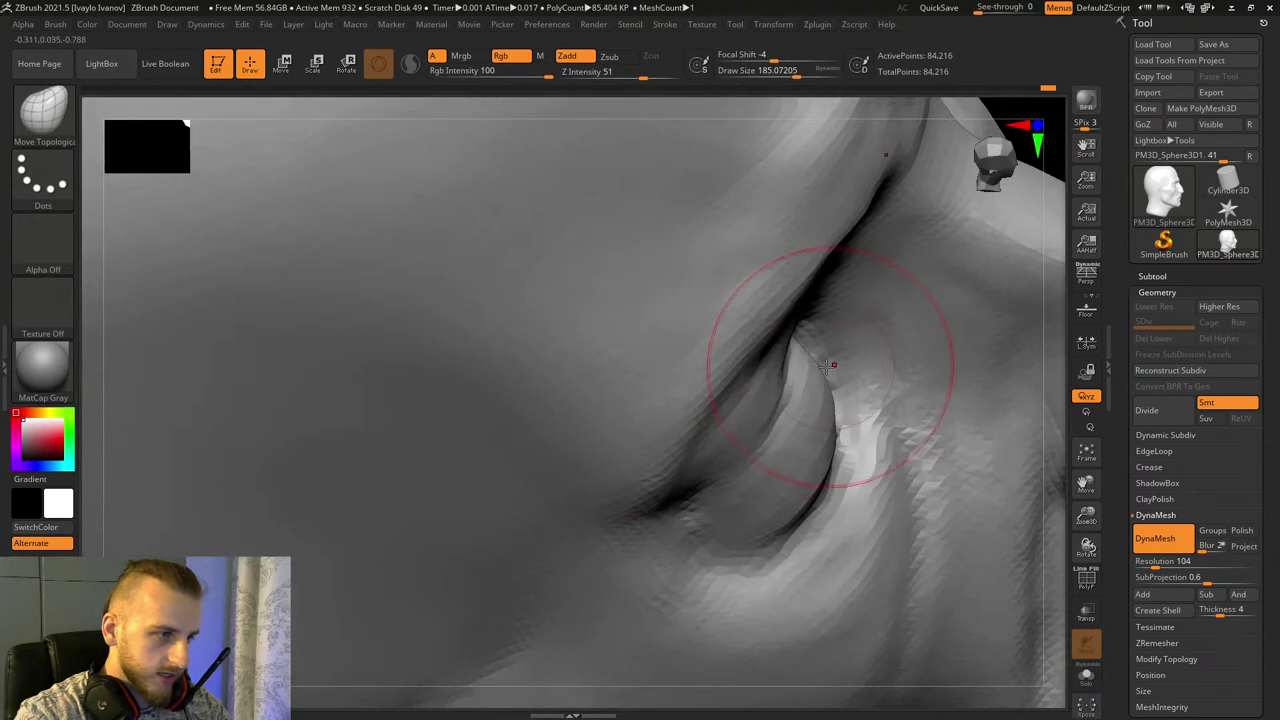
drag(1102, 533, 905, 570)
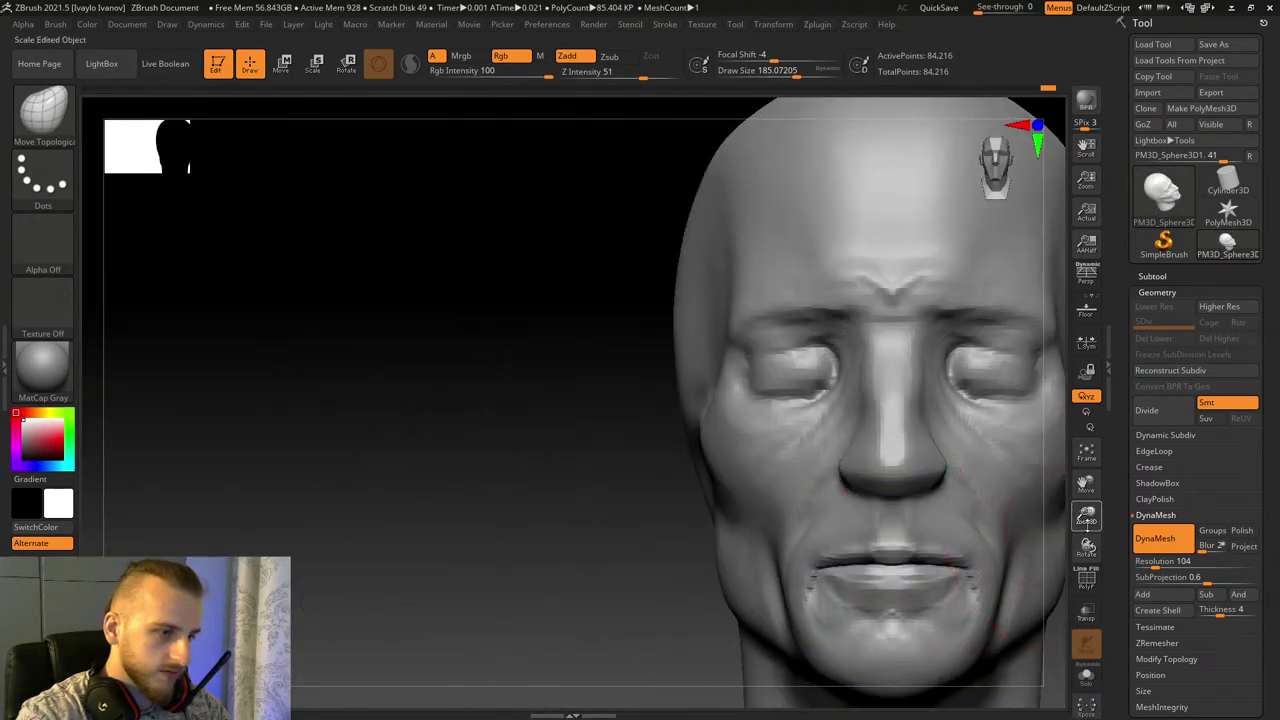
Step: Reshape the curve of the outer lower eyelid and socket rim around the eyeball, checking it from below
drag(1089, 518, 1060, 468)
drag(545, 372, 591, 357)
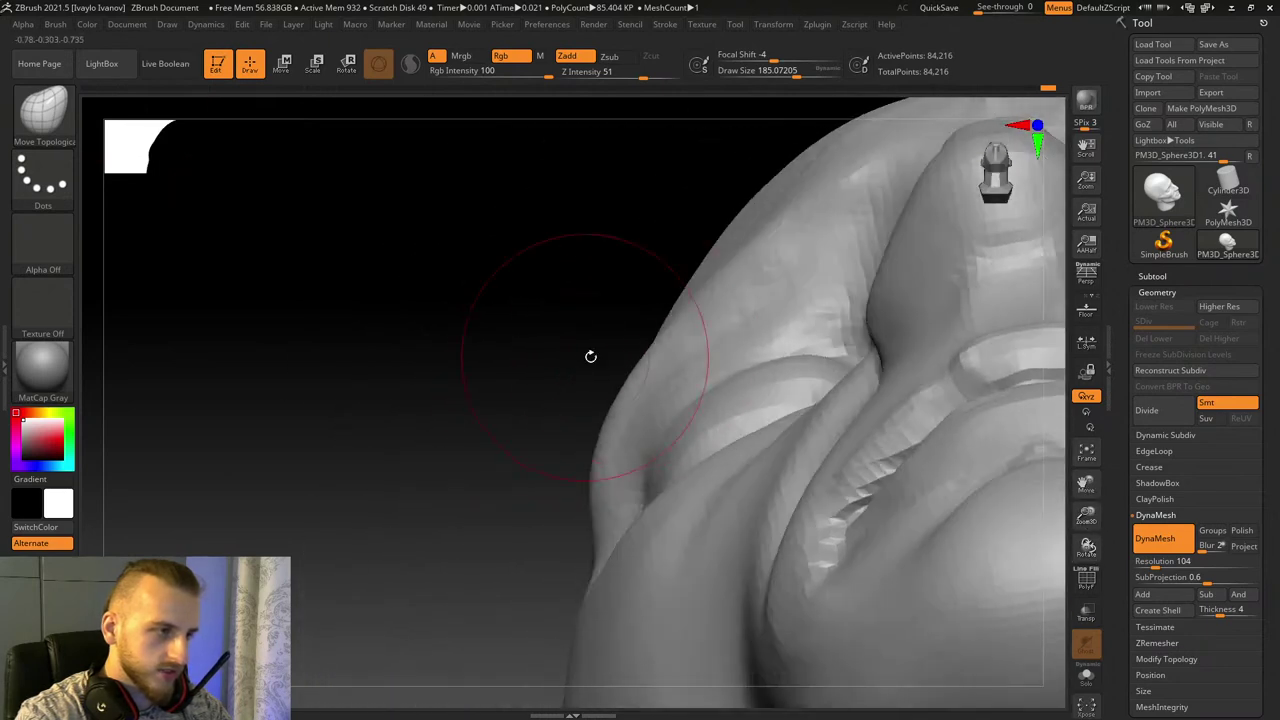
mouse_move(606, 415)
mouse_down()
mouse_move(517, 323)
mouse_move(525, 343)
mouse_up()
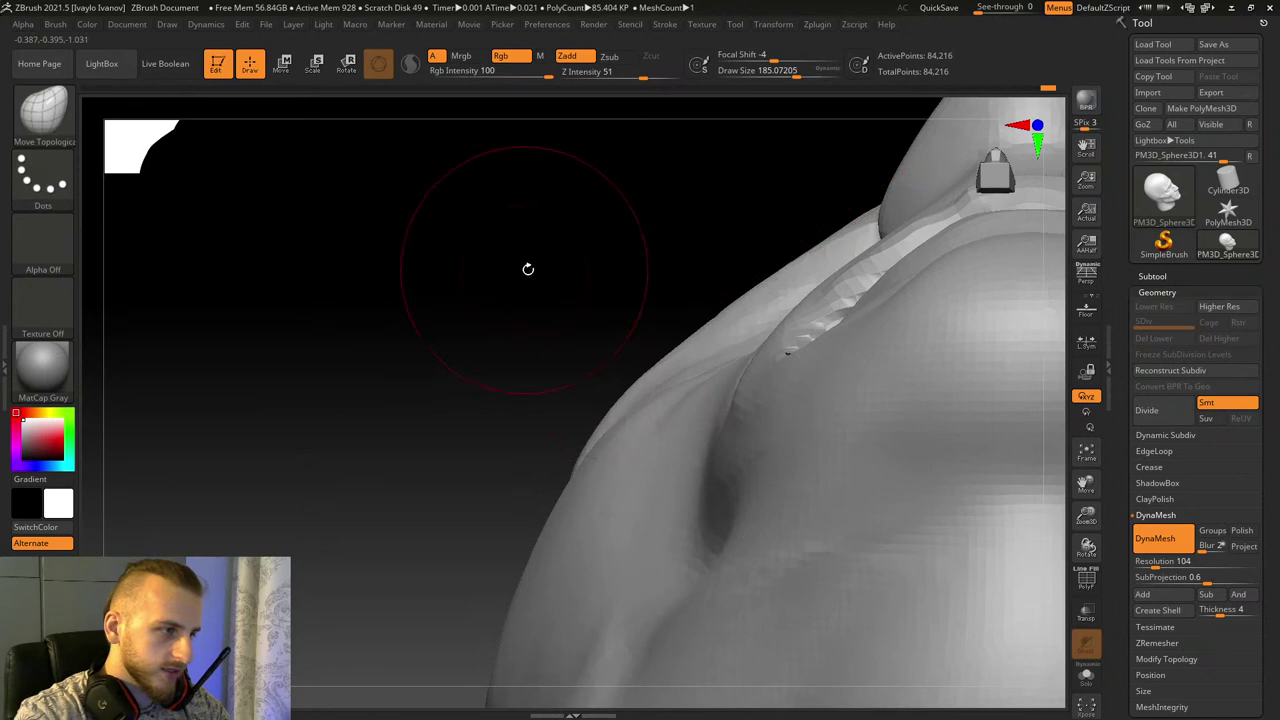
mouse_move(620, 231)
mouse_down()
mouse_move(857, 223)
mouse_move(420, 251)
mouse_move(320, 383)
mouse_move(380, 377)
mouse_move(246, 443)
mouse_move(252, 369)
mouse_move(275, 362)
mouse_up()
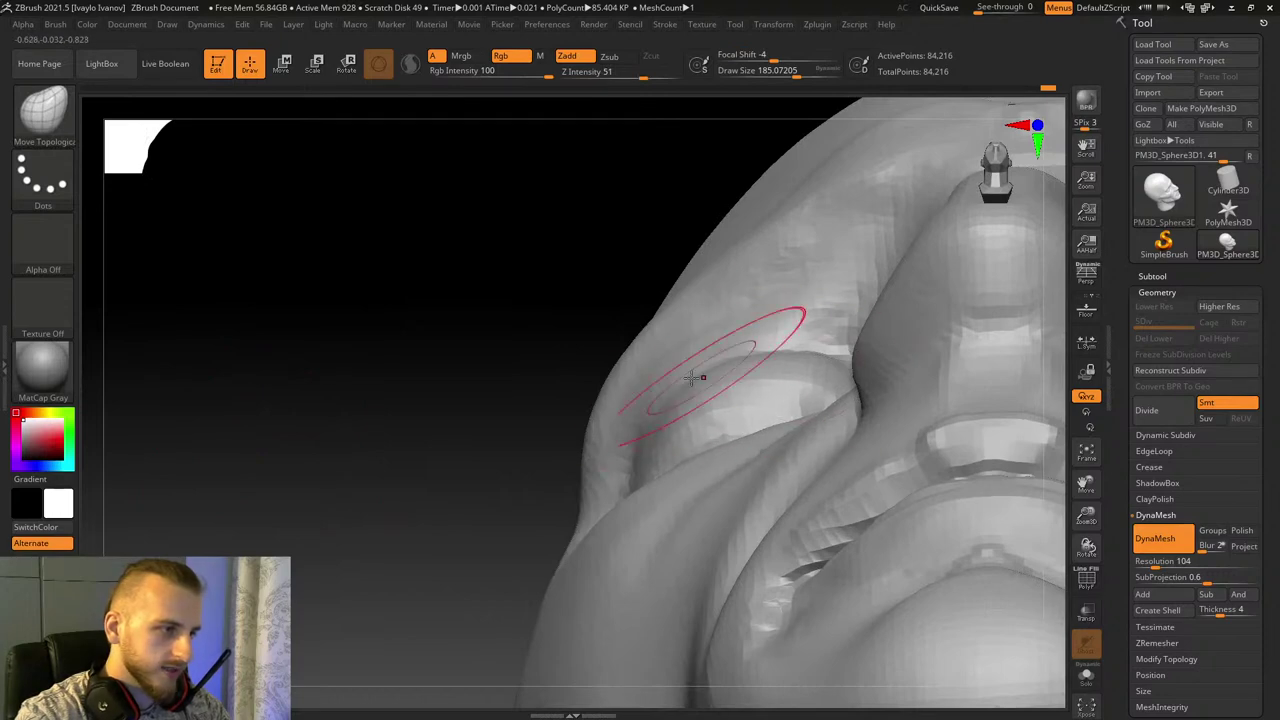
drag(371, 369, 395, 447)
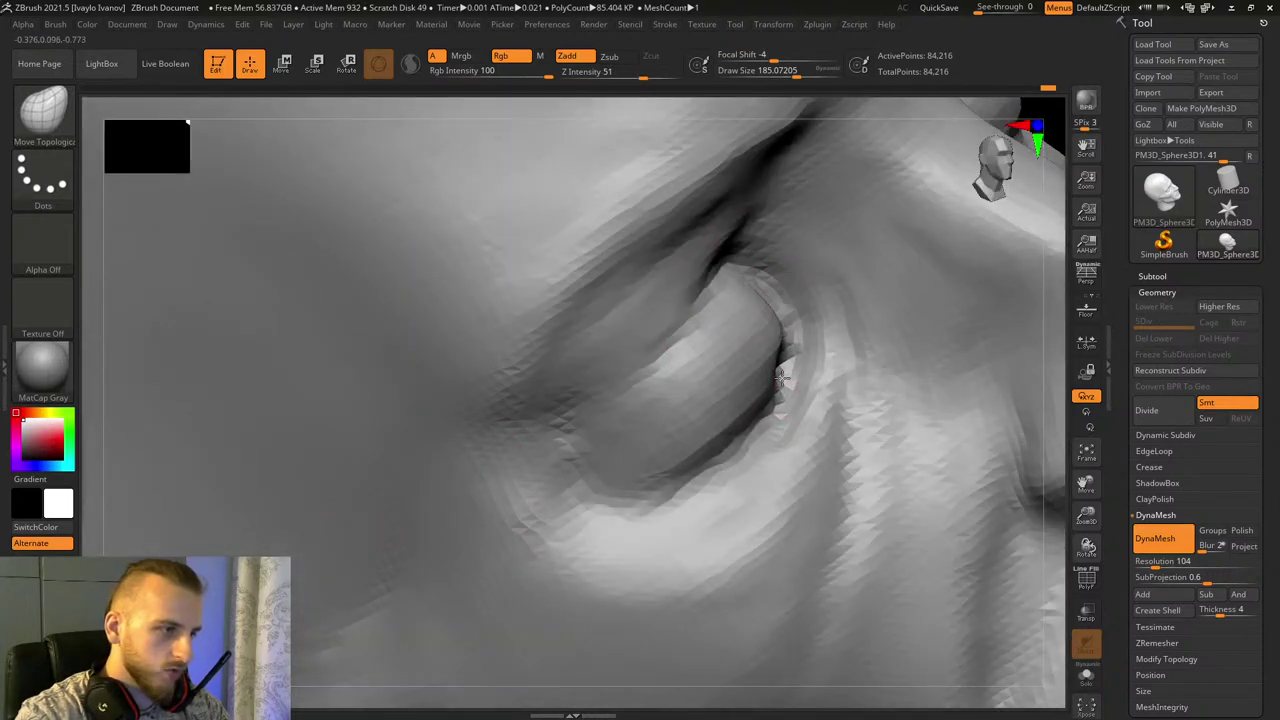
Step: Refine the lower eyelid's fit against the eyeball near the inner corner, comparing the underside and side views
drag(1087, 547, 1088, 497)
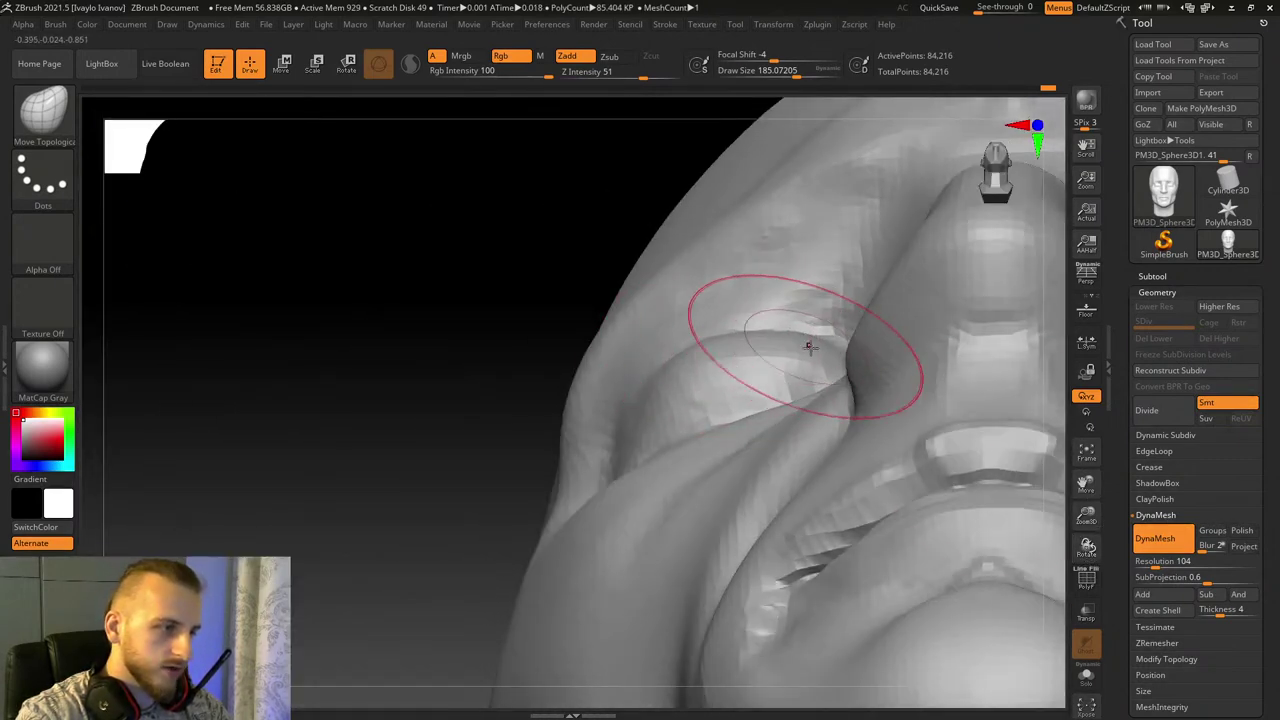
drag(418, 241, 663, 353)
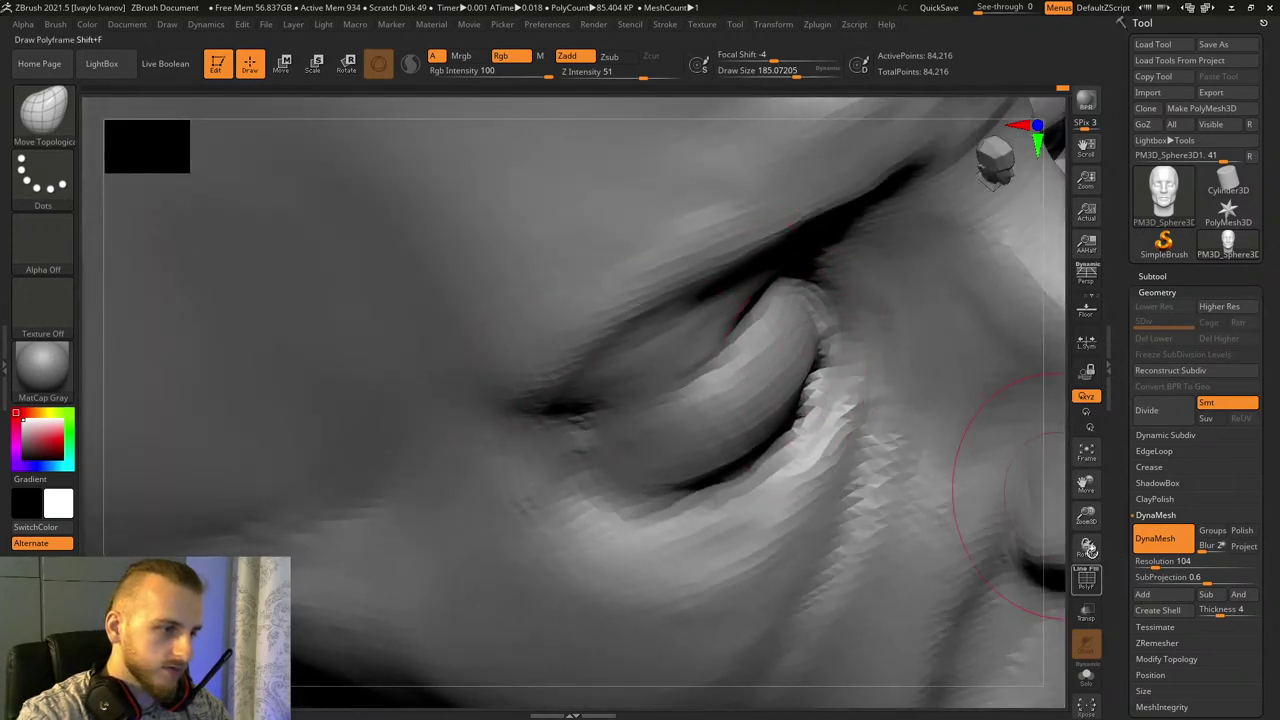
drag(1088, 548, 1047, 458)
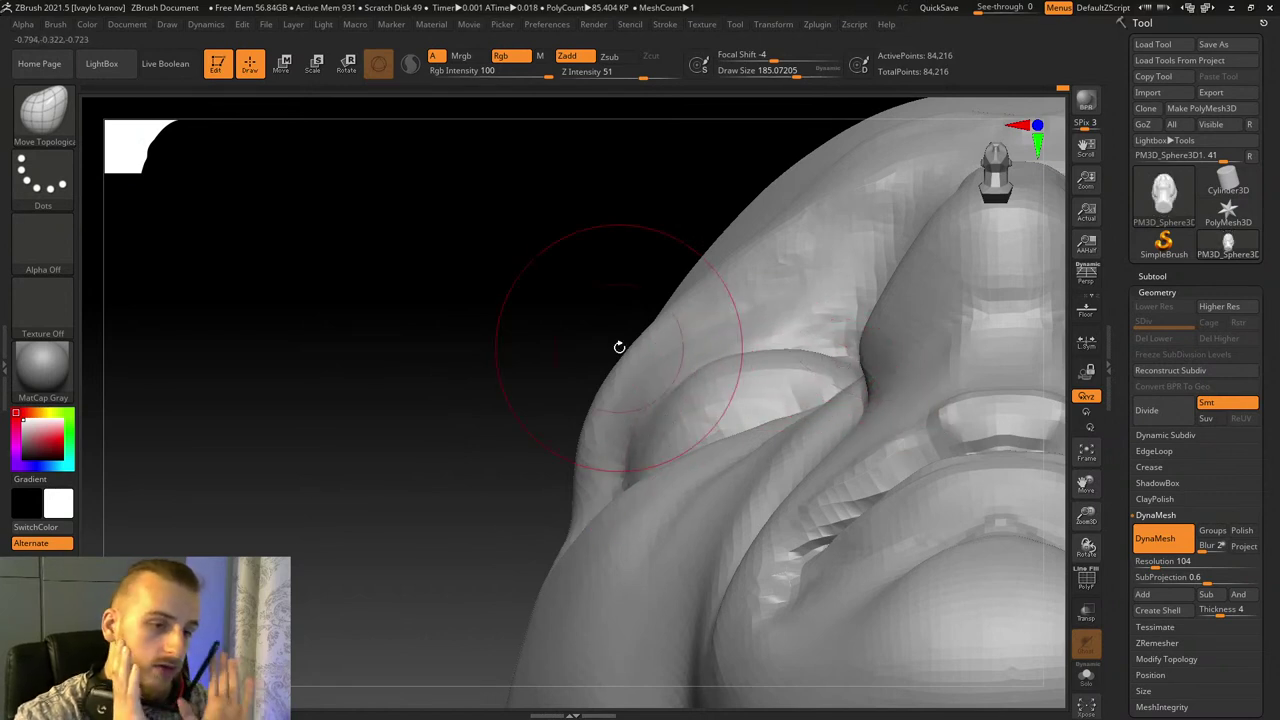
Step: Smooth the eyeball surface between the lids and inspect the eye from the front and in profile
mouse_move(538, 337)
mouse_down()
mouse_move(434, 294)
mouse_move(431, 357)
mouse_move(454, 428)
mouse_up()
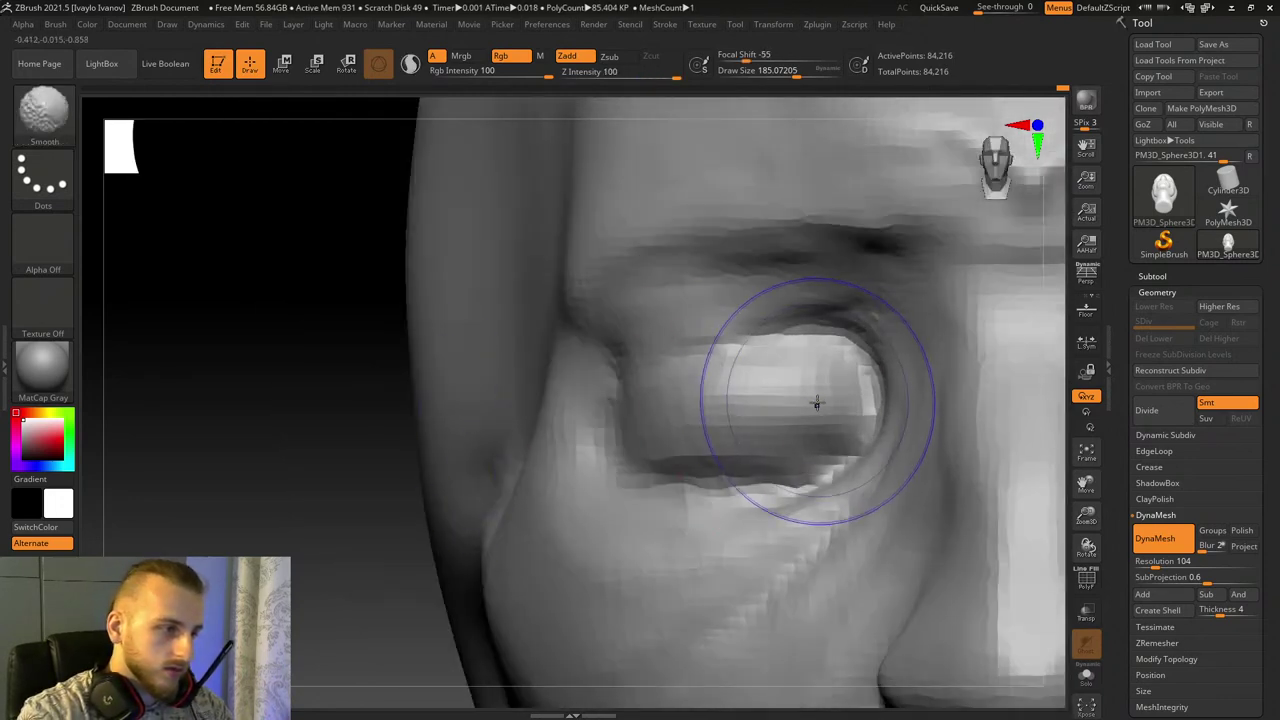
shift+drag(817, 403, 745, 420)
drag(165, 415, 320, 429)
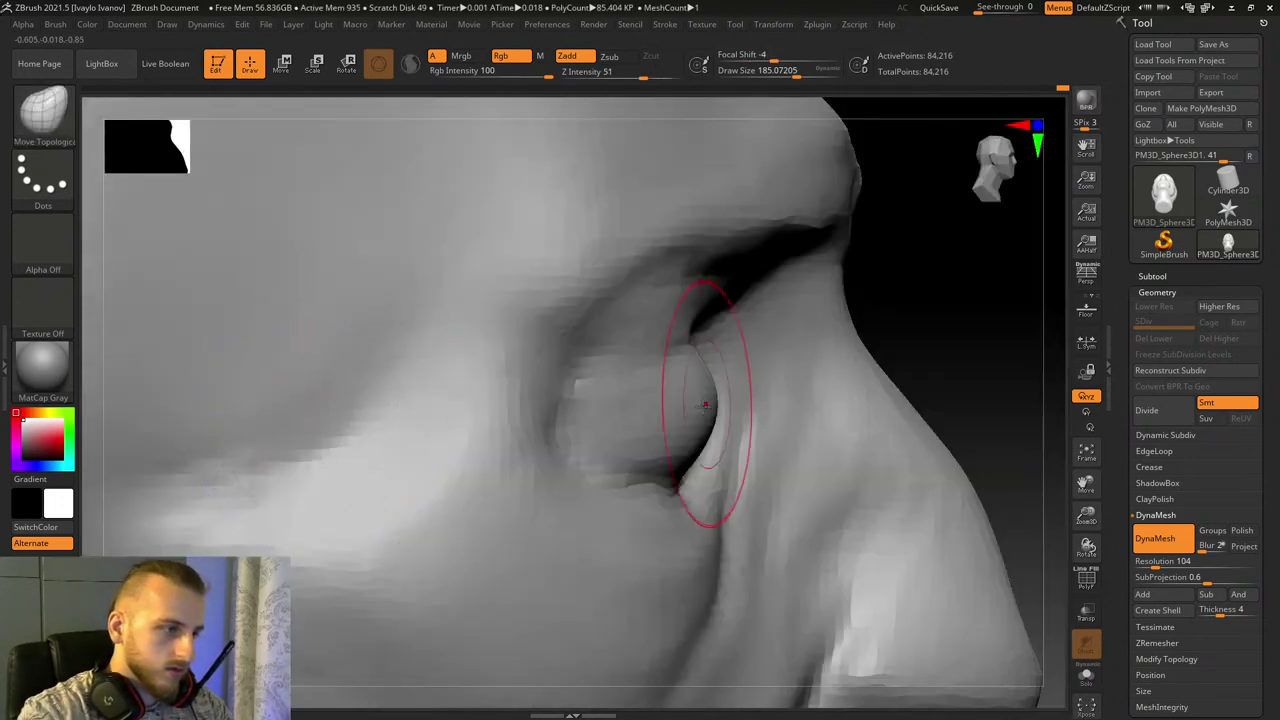
drag(976, 344, 790, 362)
Step: Build up the upper eyelid above the eyeball with ClayBuildup strokes running from the outer corner towards the nose
click(48, 110)
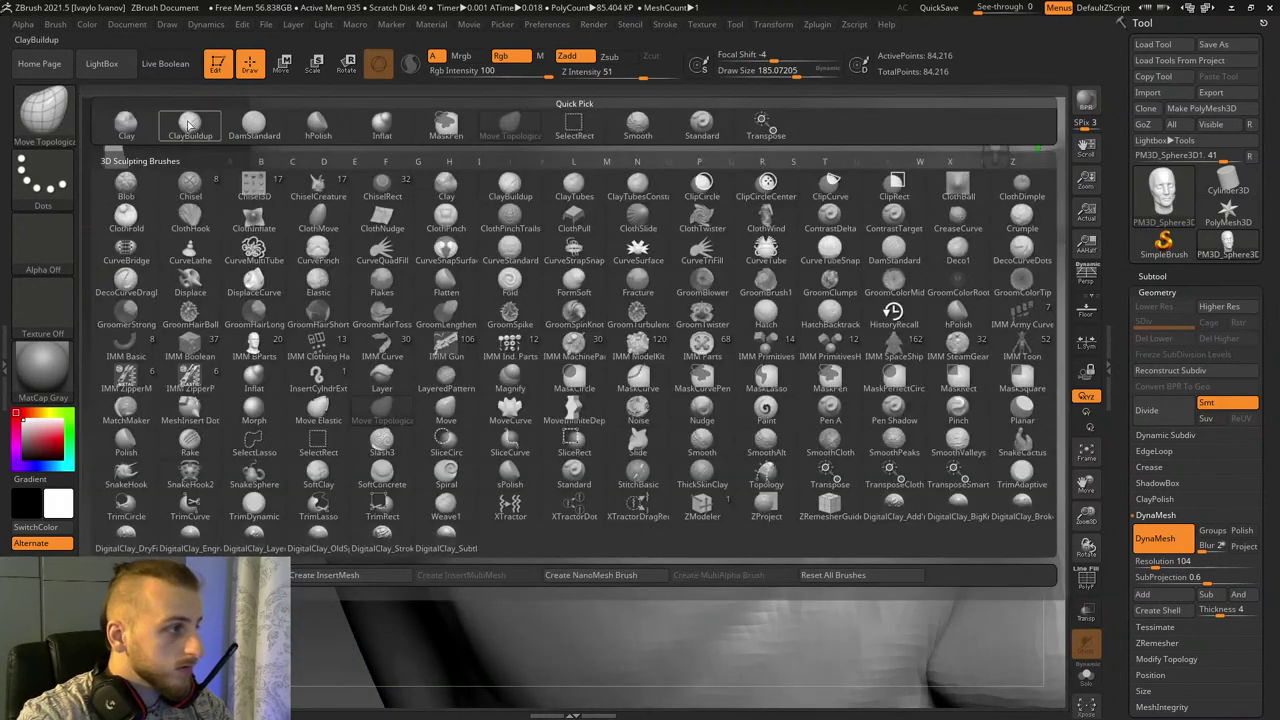
click(188, 126)
drag(660, 352, 795, 325)
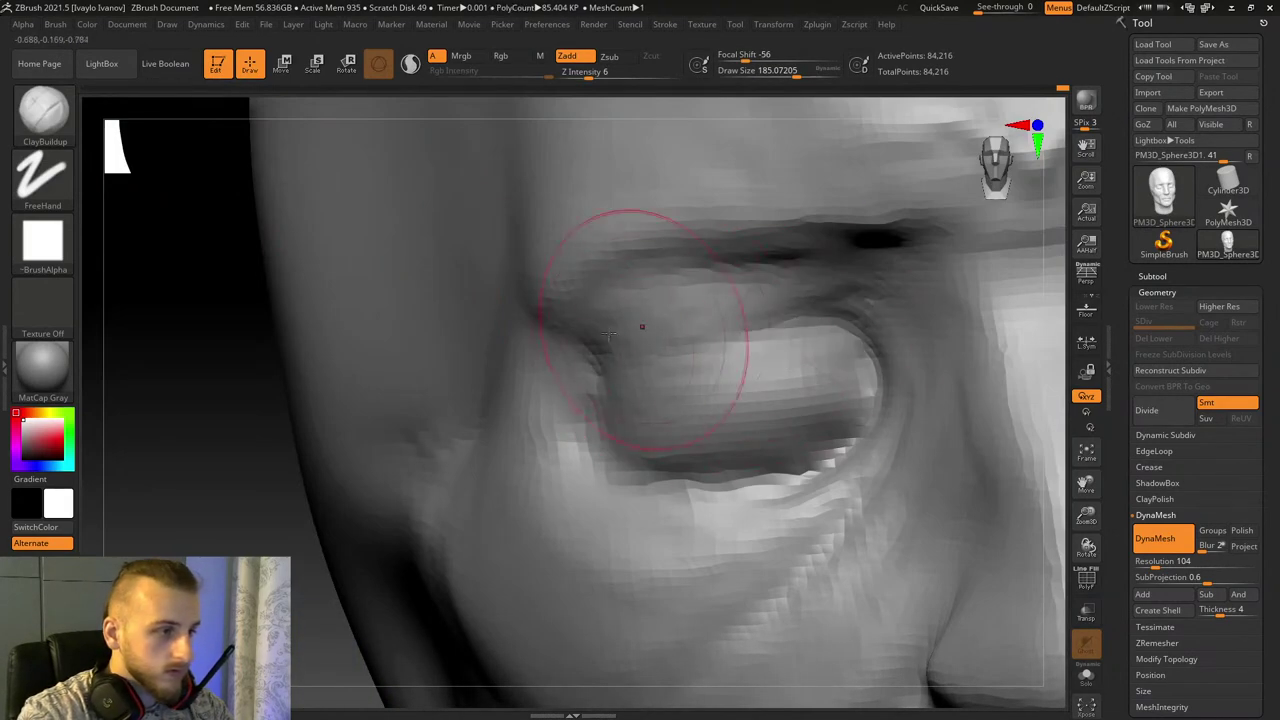
drag(643, 326, 785, 308)
drag(620, 348, 818, 334)
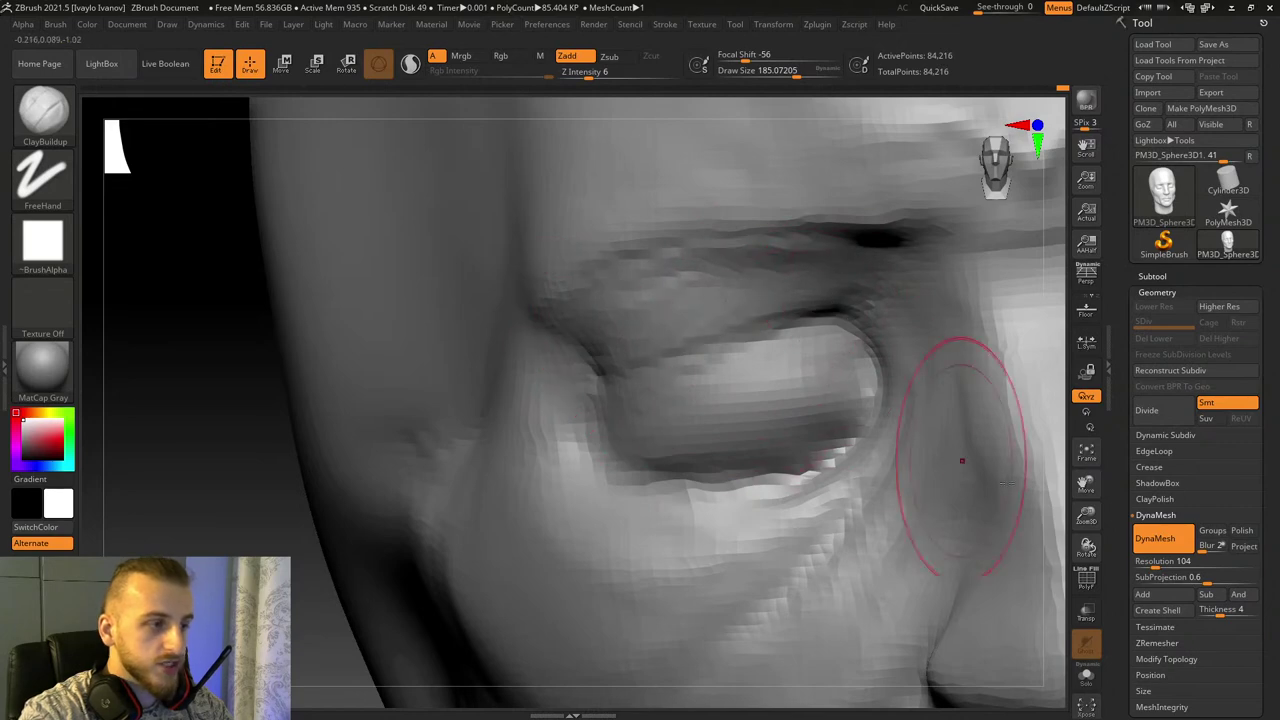
drag(1089, 529, 1011, 414)
ctrl+right_drag(1011, 414, 884, 487)
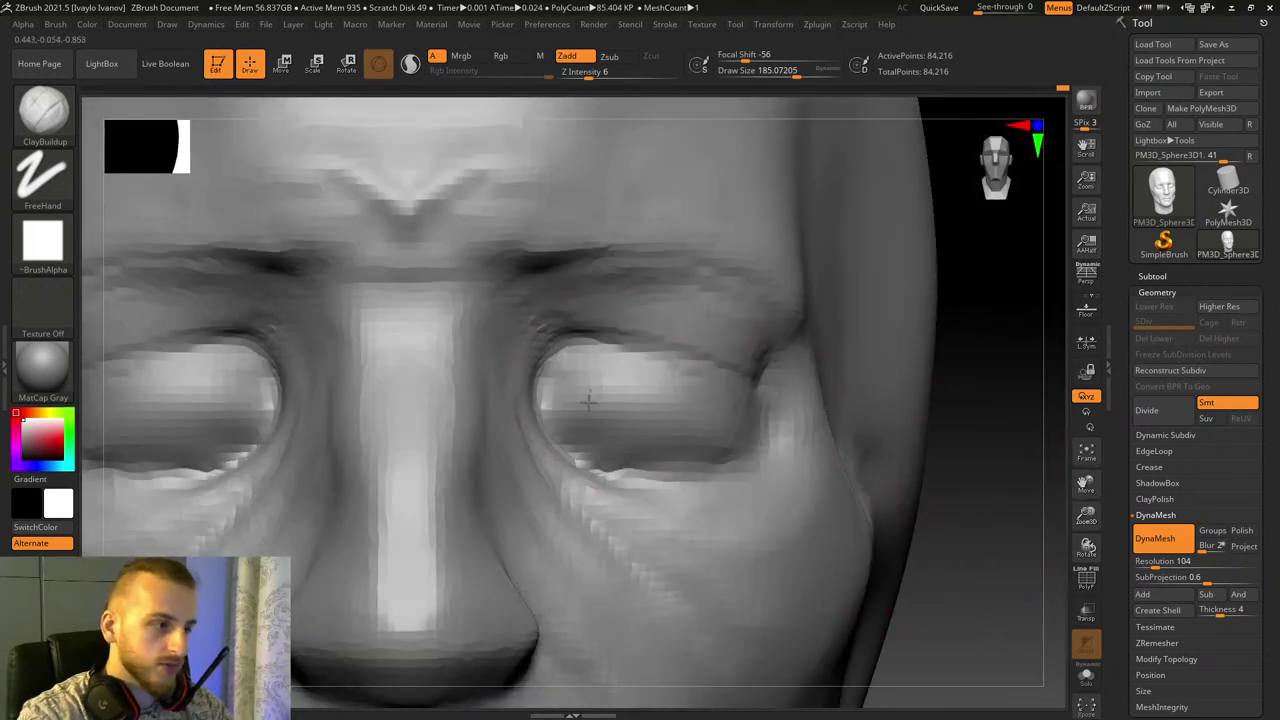
right_drag(971, 496, 933, 521)
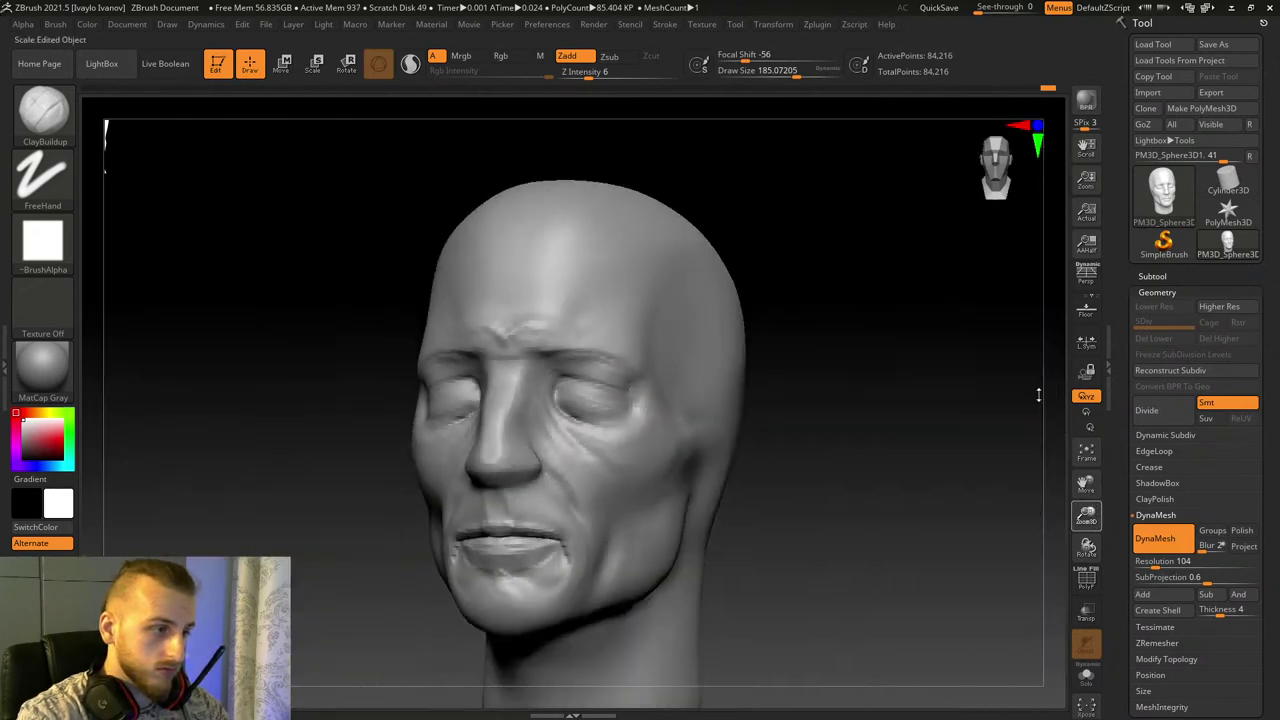
drag(1000, 440, 1036, 492)
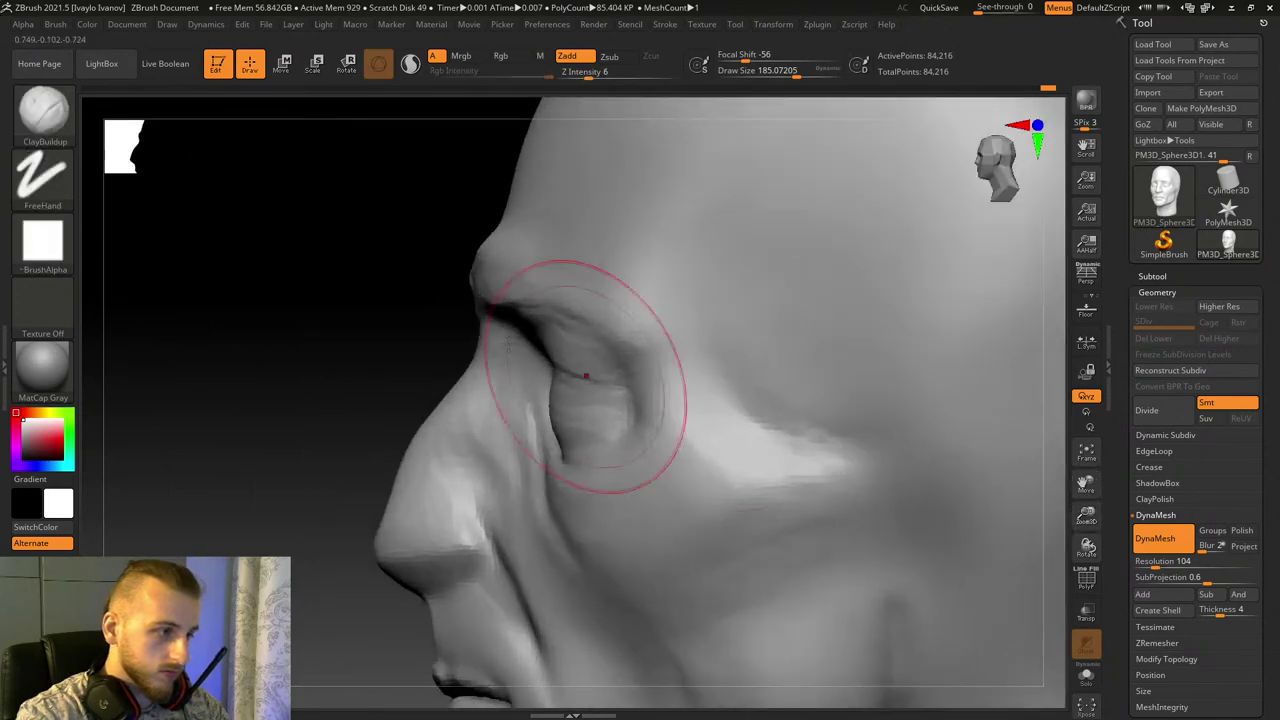
Step: Switch to the Move Topological brush and adjust the profile of the upper lip area beneath the nose
click(44, 112)
click(590, 214)
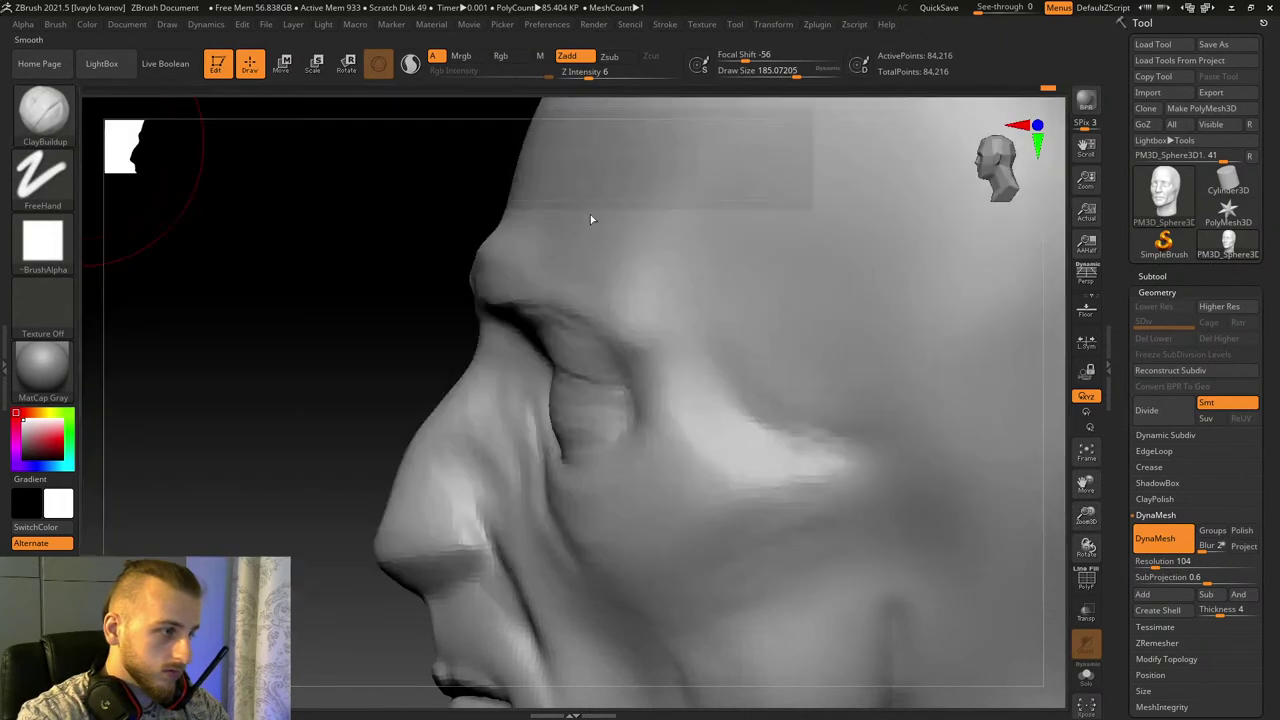
click(430, 557)
drag(1088, 520, 1100, 580)
mouse_move(1086, 484)
mouse_down()
mouse_move(1133, 410)
mouse_move(1220, 345)
mouse_up()
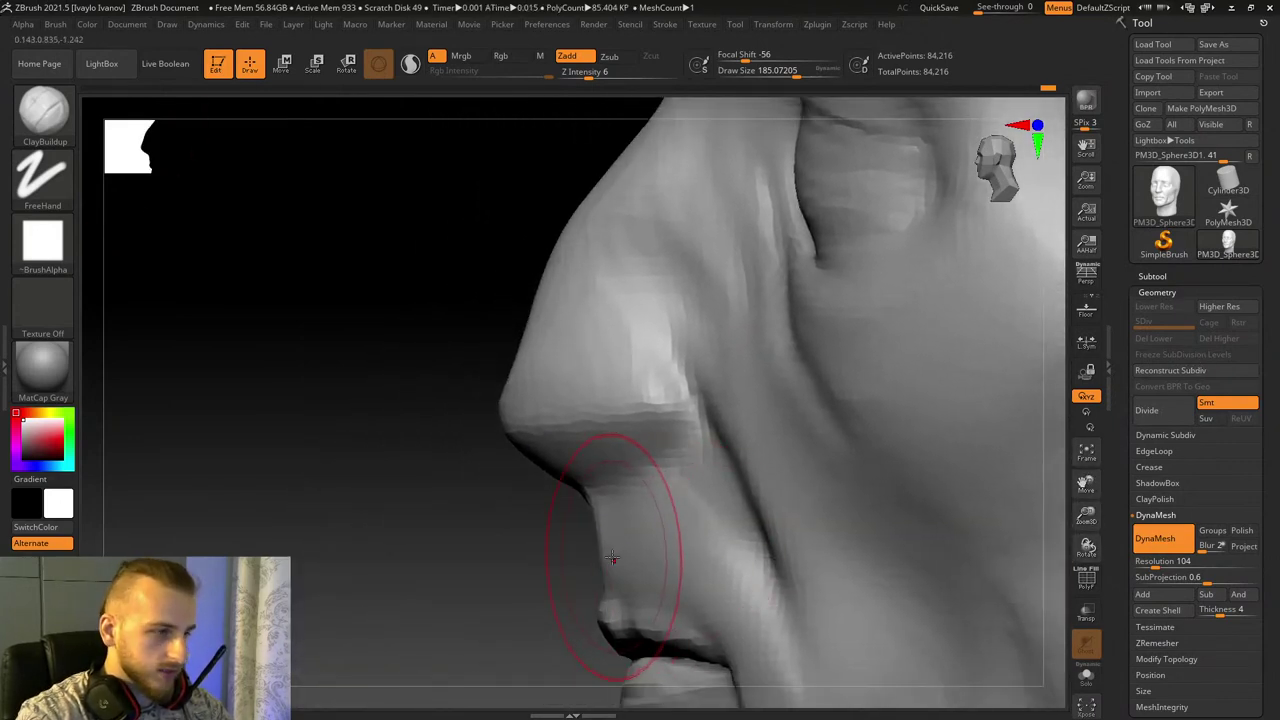
right_drag(588, 523, 586, 514)
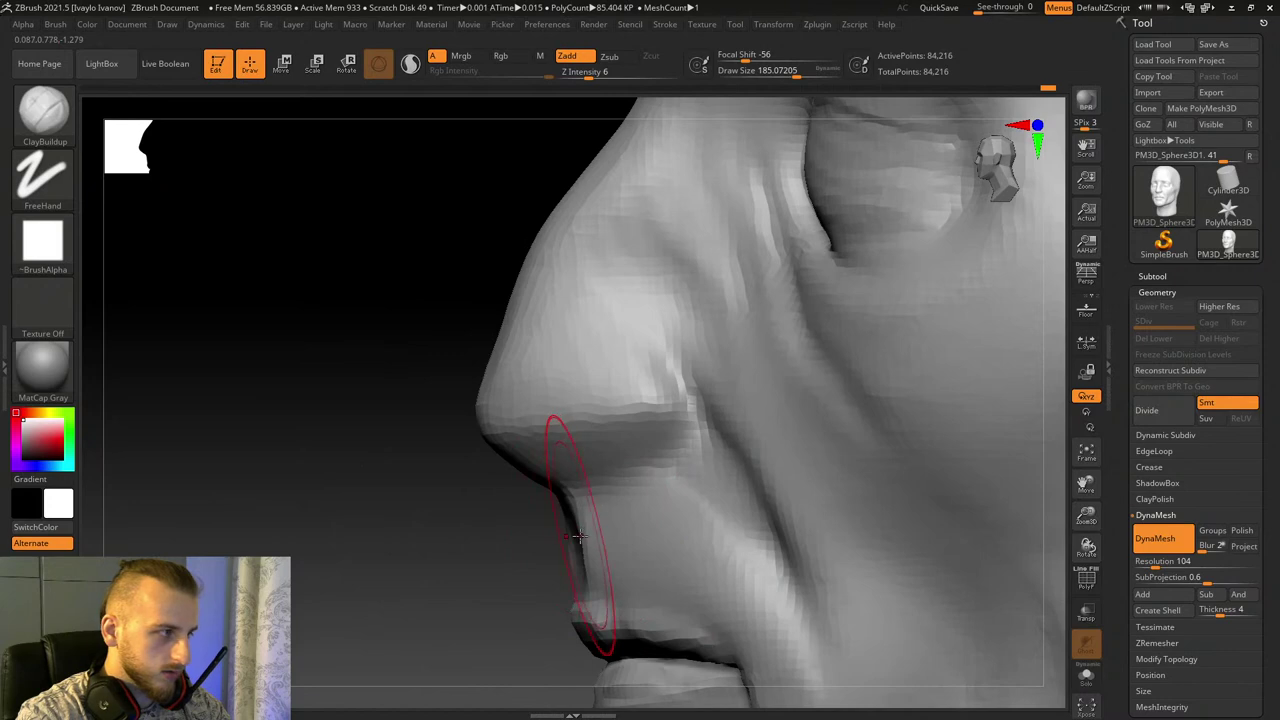
click(43, 112)
click(516, 138)
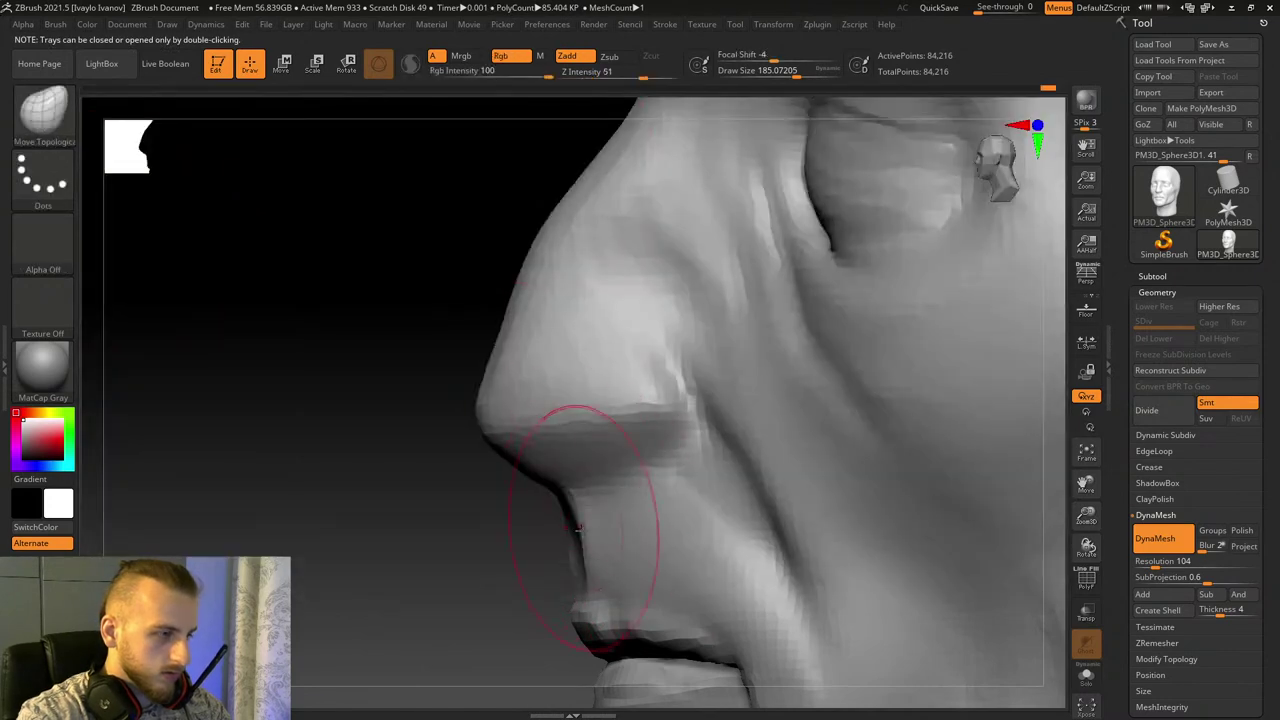
drag(588, 525, 587, 543)
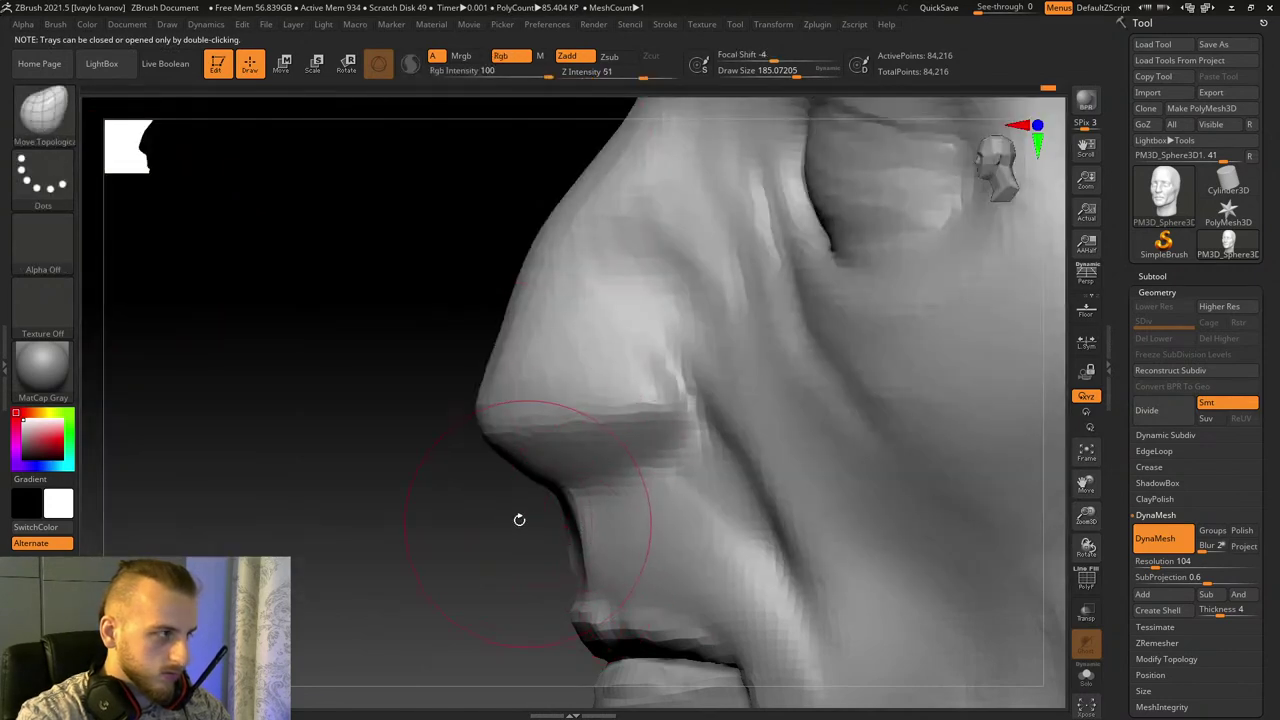
mouse_move(440, 521)
mouse_down()
mouse_move(690, 521)
mouse_move(443, 528)
mouse_up()
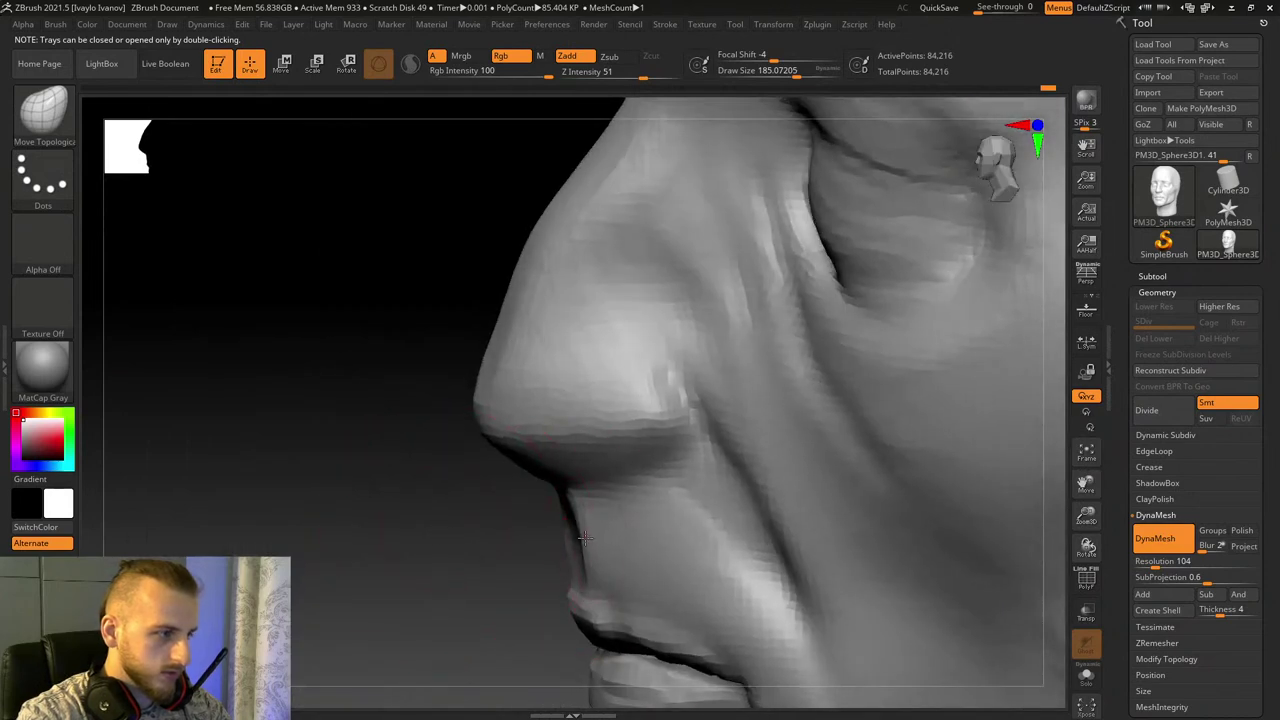
drag(562, 543, 587, 537)
Step: Pull the nose tip forward and straighten the line of the nose bridge in profile
drag(454, 512, 480, 483)
drag(496, 432, 470, 405)
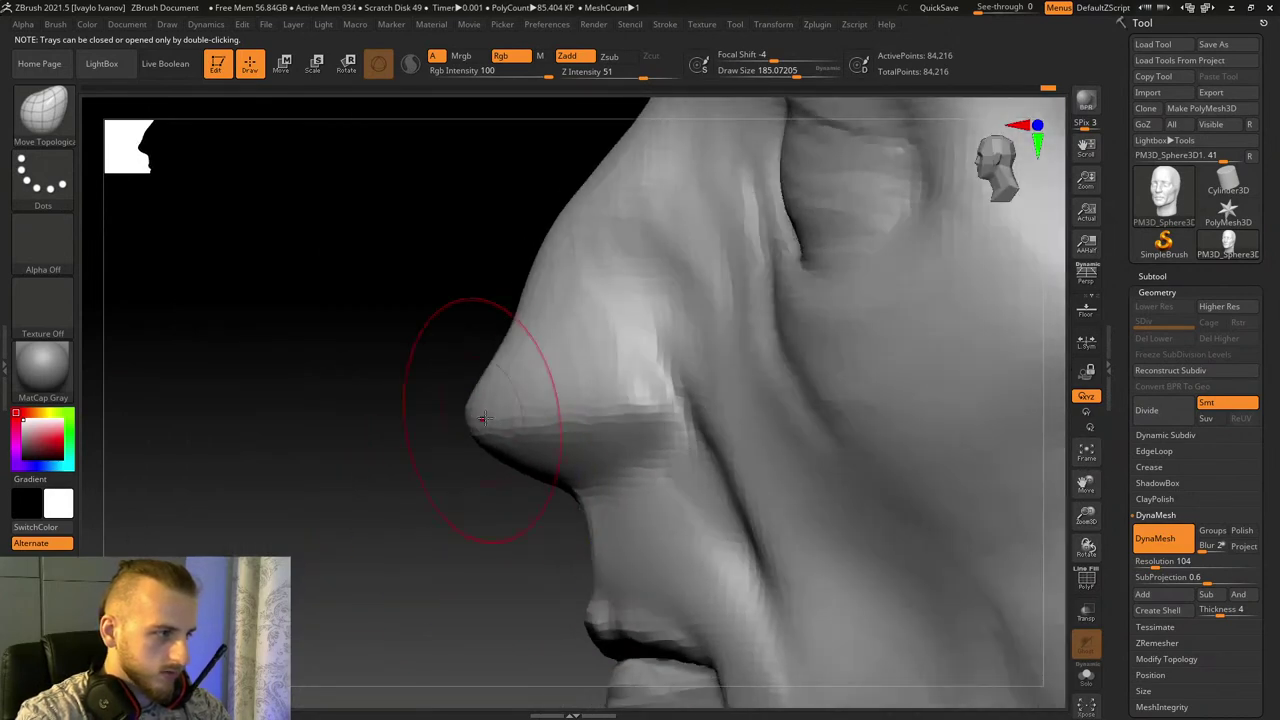
drag(426, 345, 600, 420)
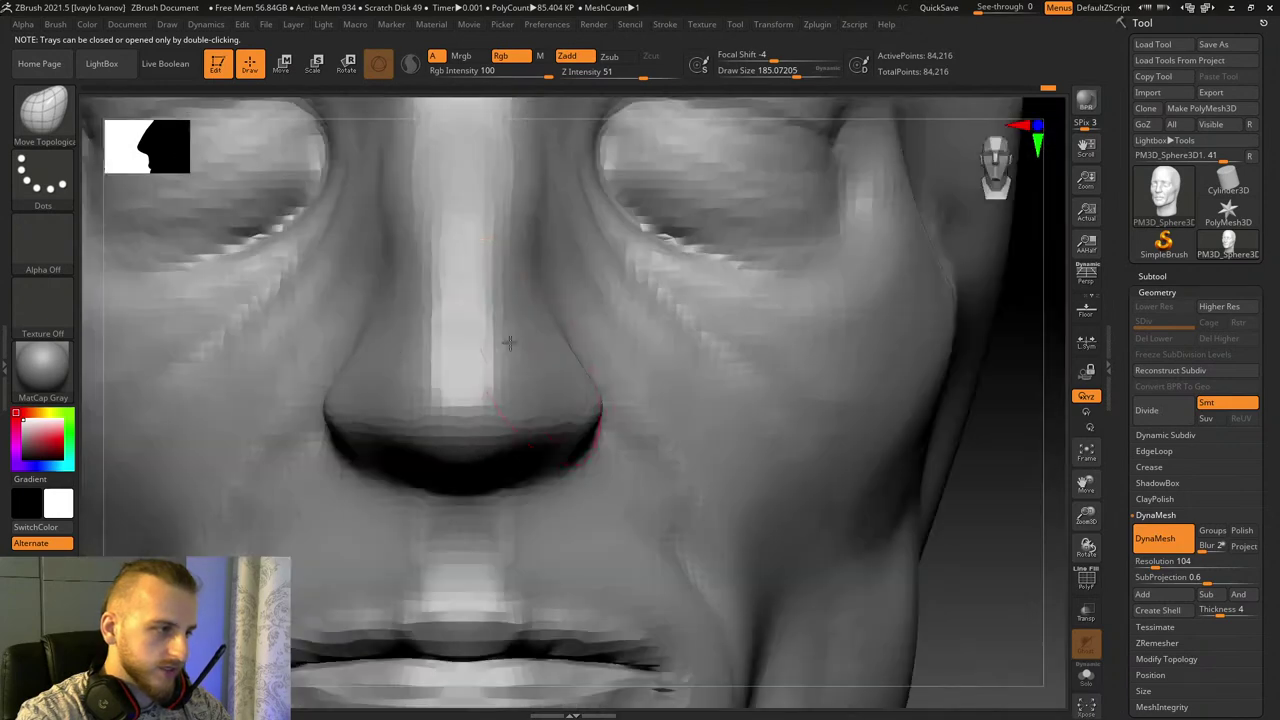
drag(978, 598, 934, 606)
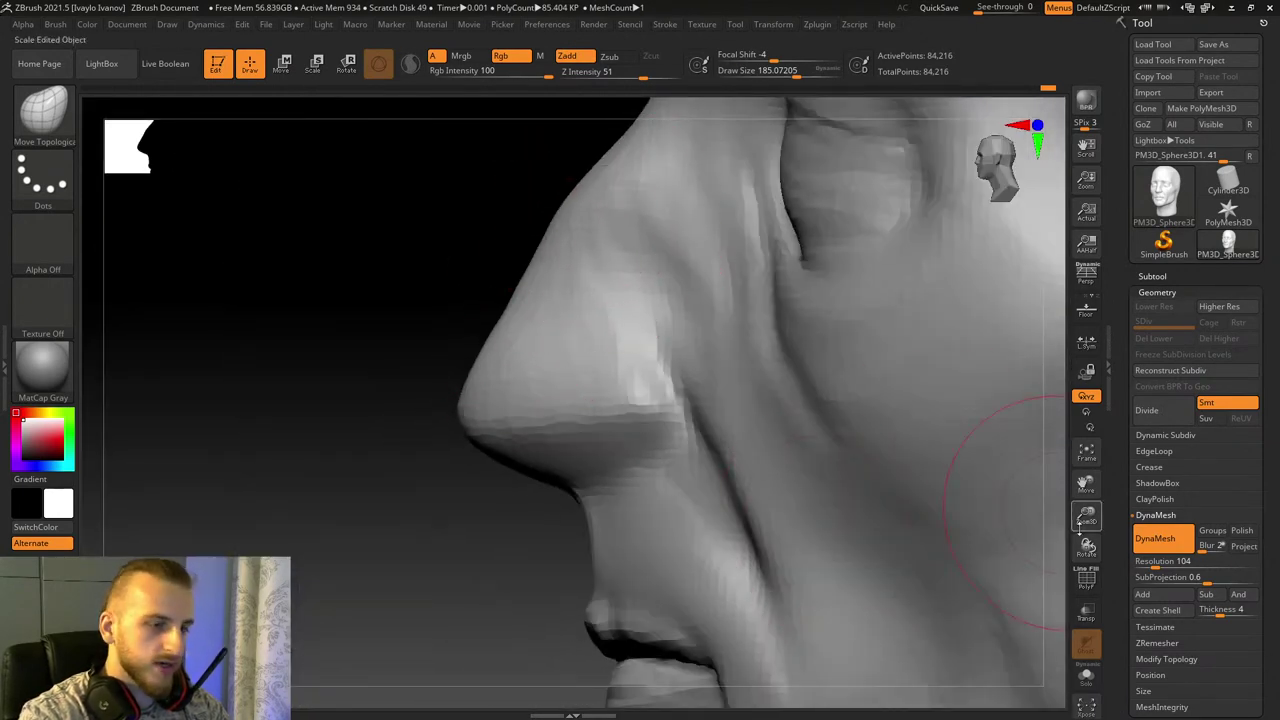
mouse_move(1086, 516)
mouse_down()
mouse_move(1085, 498)
mouse_move(1242, 626)
mouse_up()
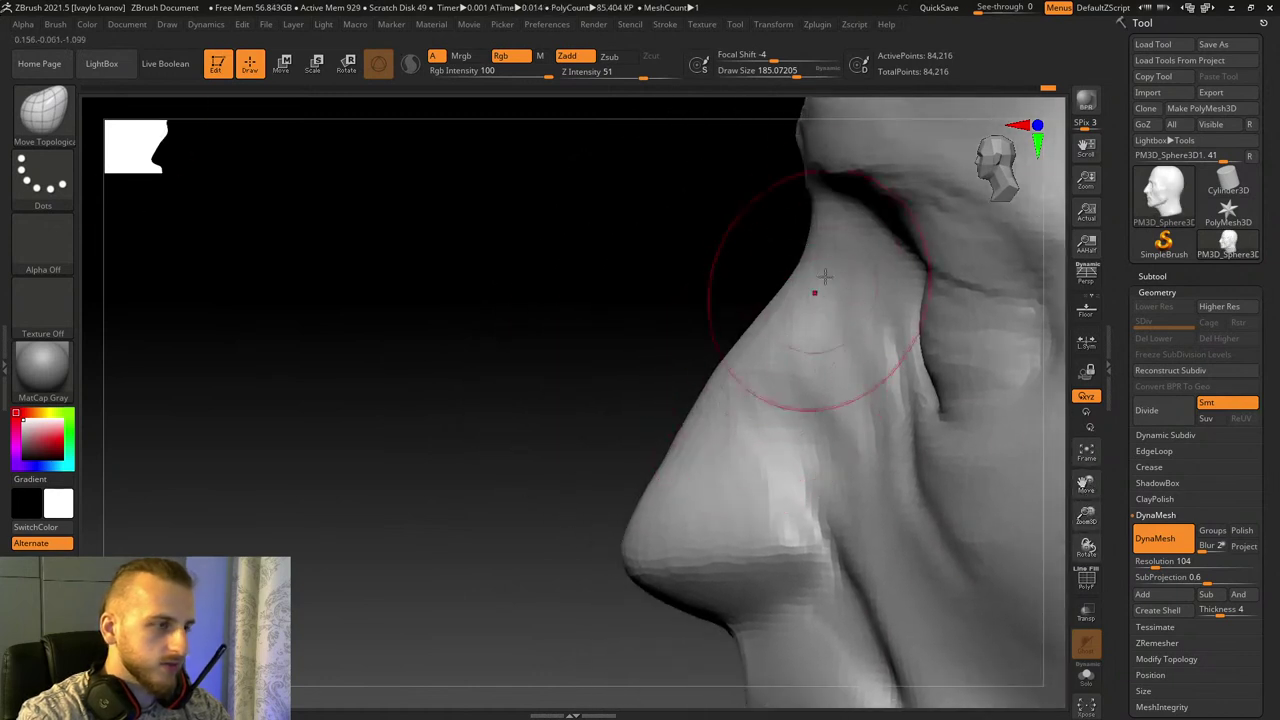
Step: Set the draw size to about 285, then adjust the forehead profile and raise the crown of the skull
drag(1093, 501, 926, 669)
click(806, 75)
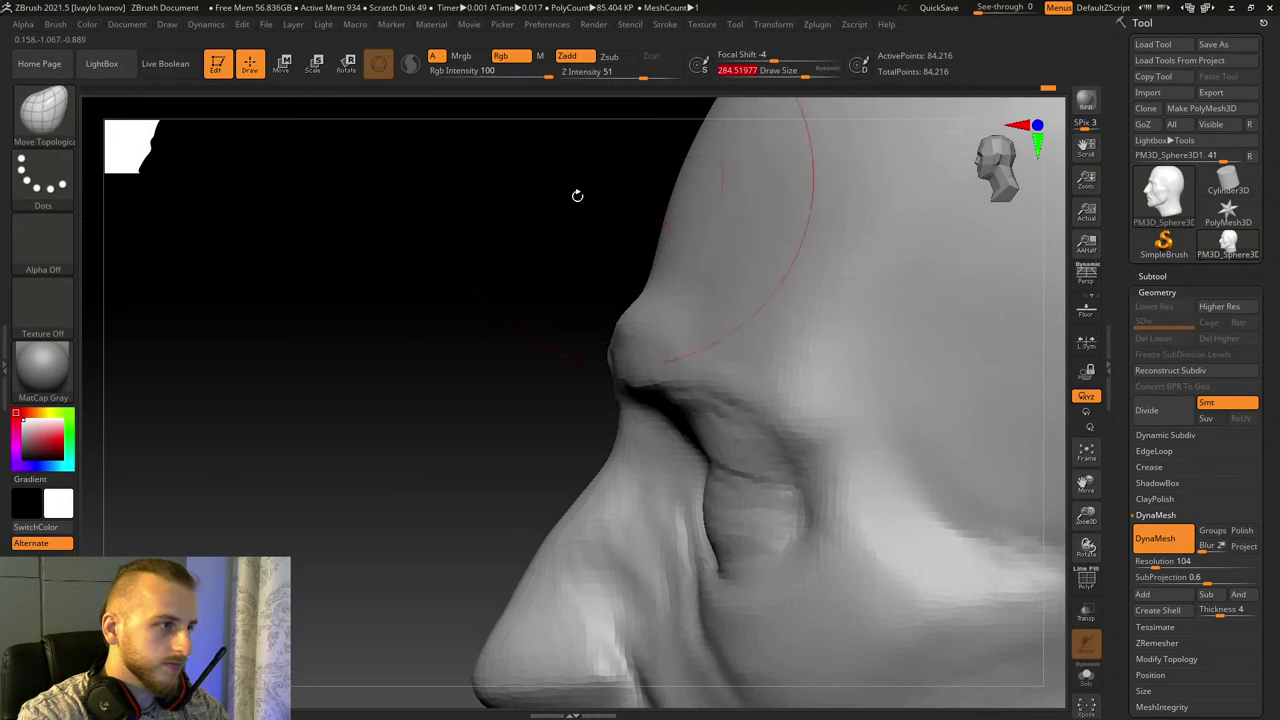
mouse_move(577, 197)
mouse_down()
mouse_move(614, 259)
mouse_move(600, 261)
mouse_up()
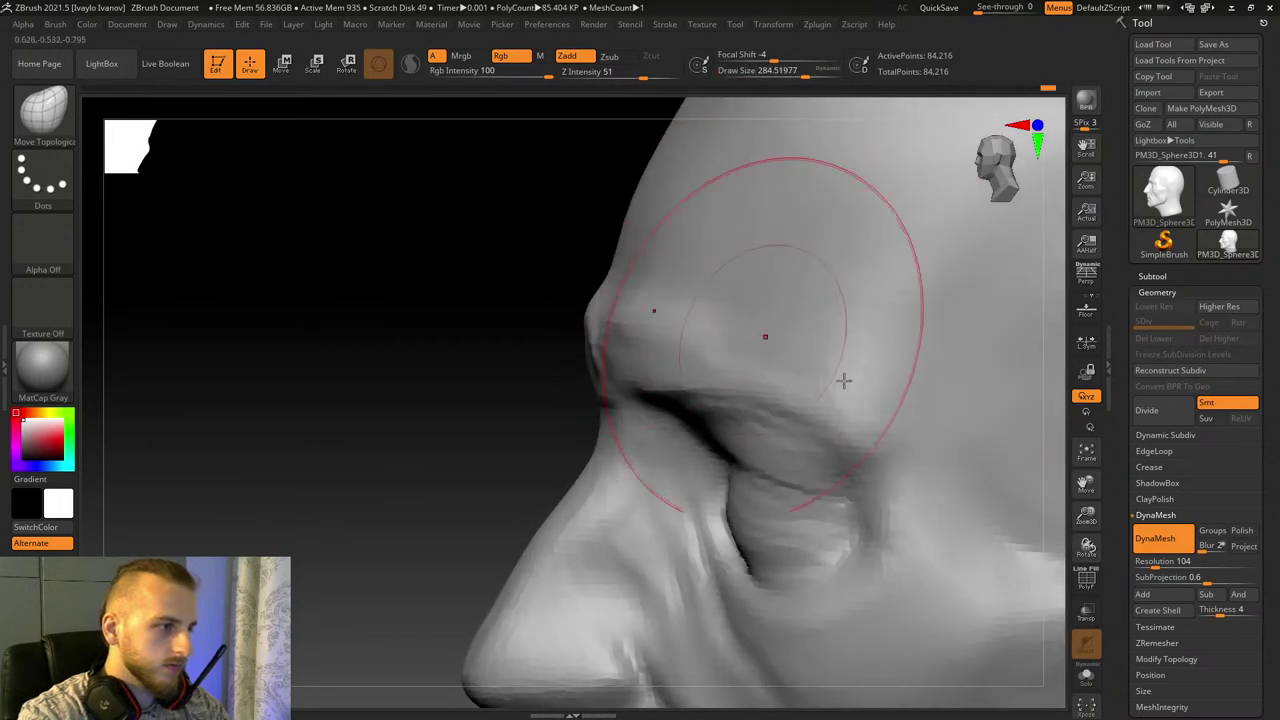
mouse_move(1088, 514)
mouse_down()
mouse_move(1055, 505)
mouse_move(1014, 562)
mouse_up()
drag(634, 230, 626, 220)
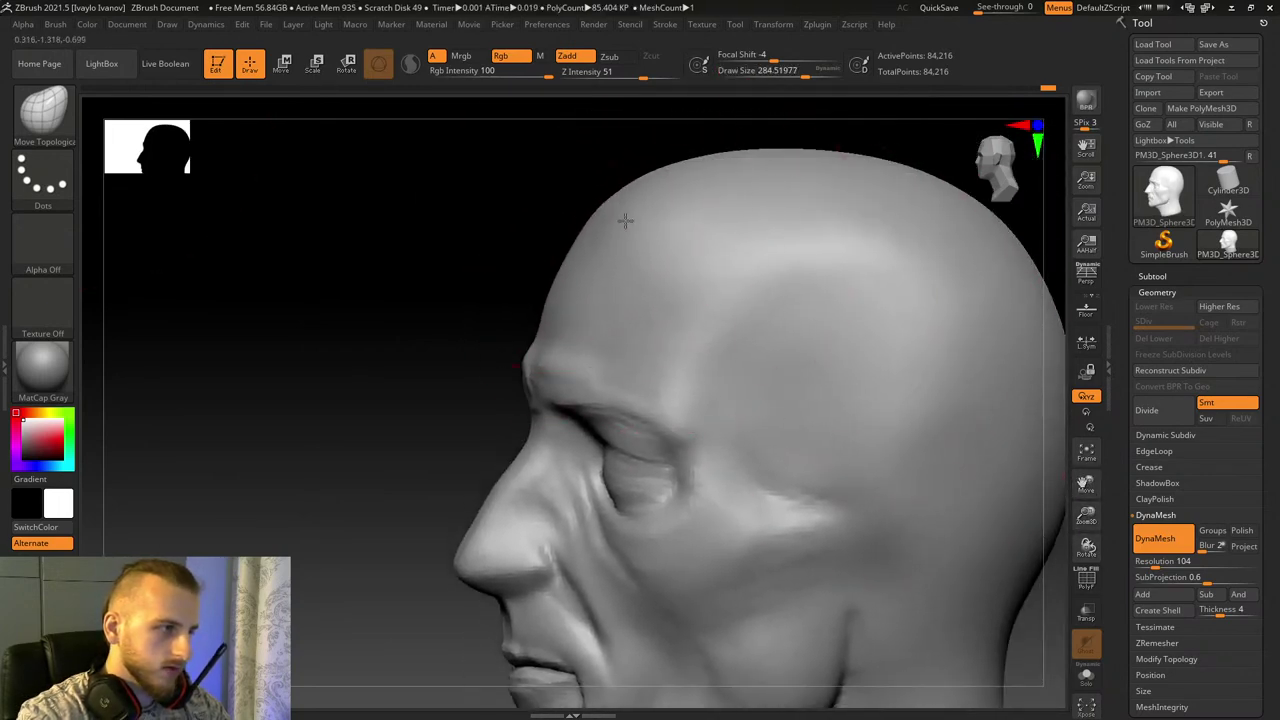
drag(808, 180, 808, 156)
Step: Set the draw size to about 553 and reshape the back of the skull in profile
drag(806, 77, 820, 76)
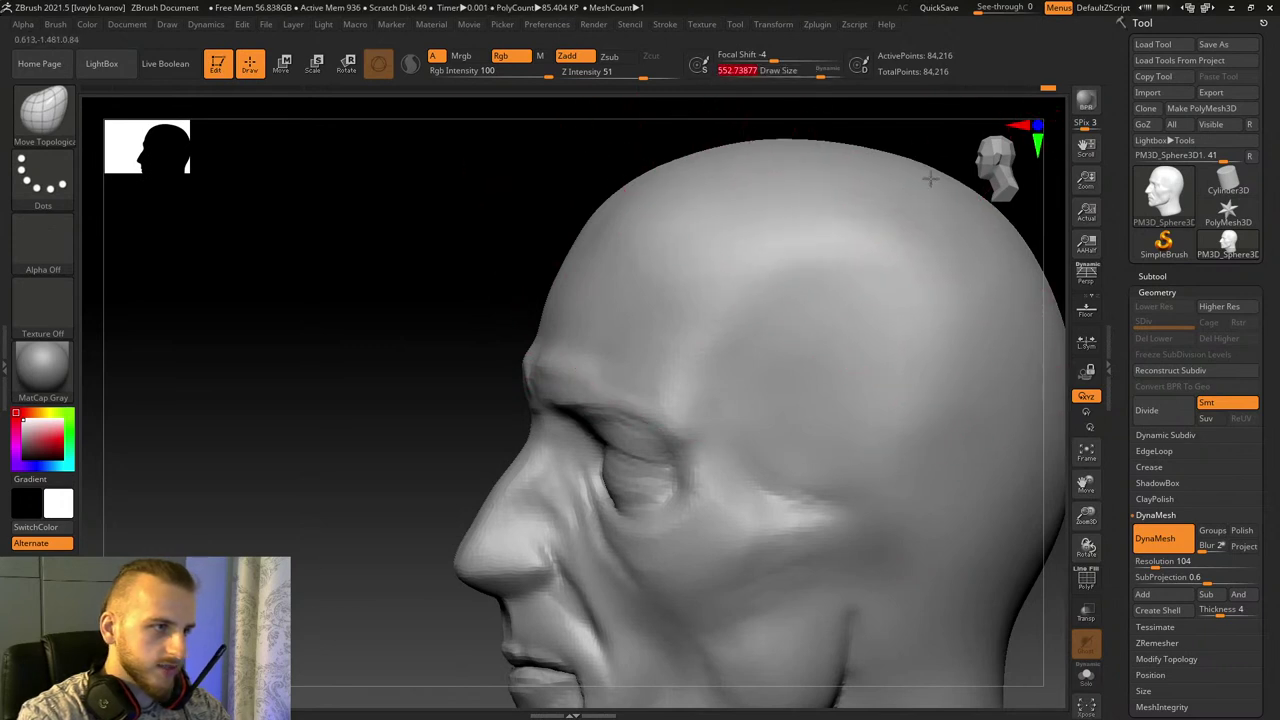
drag(1088, 518, 1056, 498)
drag(1022, 446, 972, 410)
drag(955, 290, 987, 351)
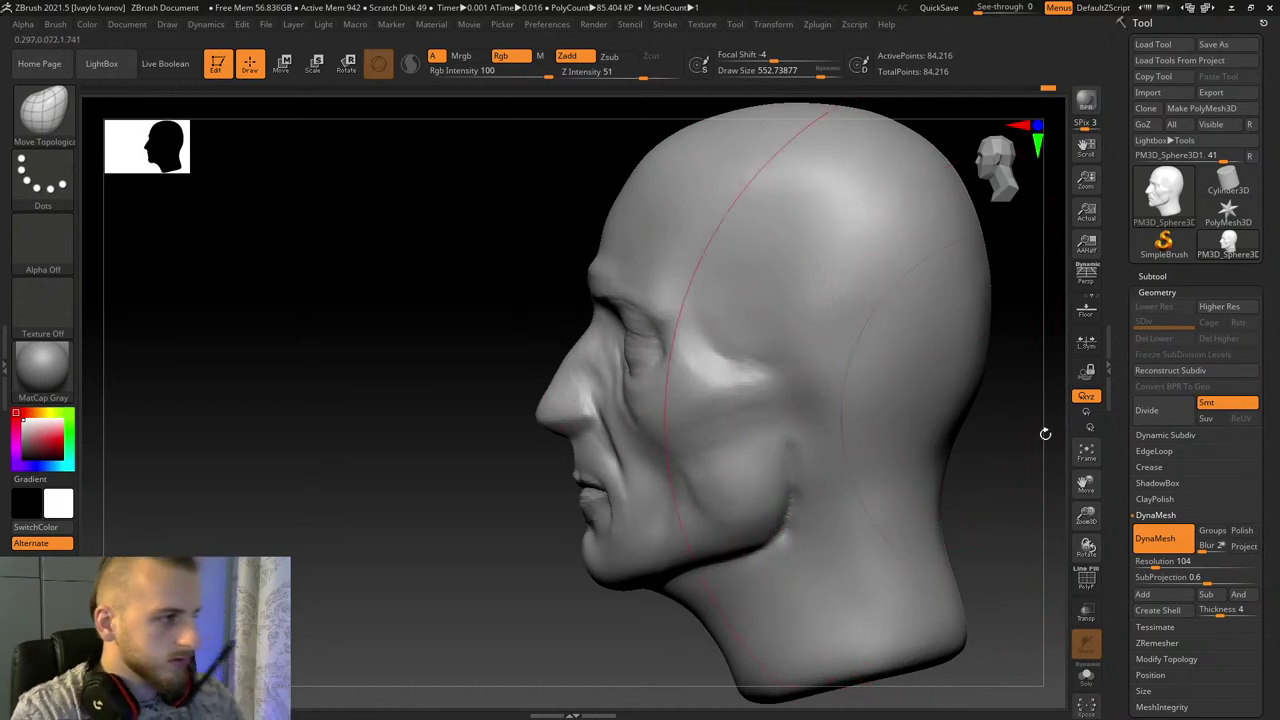
Step: Set the draw size to about 385 and adjust the side contour of the skull from the front
mouse_move(1086, 483)
mouse_down()
mouse_move(1036, 497)
mouse_move(1002, 370)
mouse_move(655, 380)
mouse_up()
drag(820, 76, 812, 76)
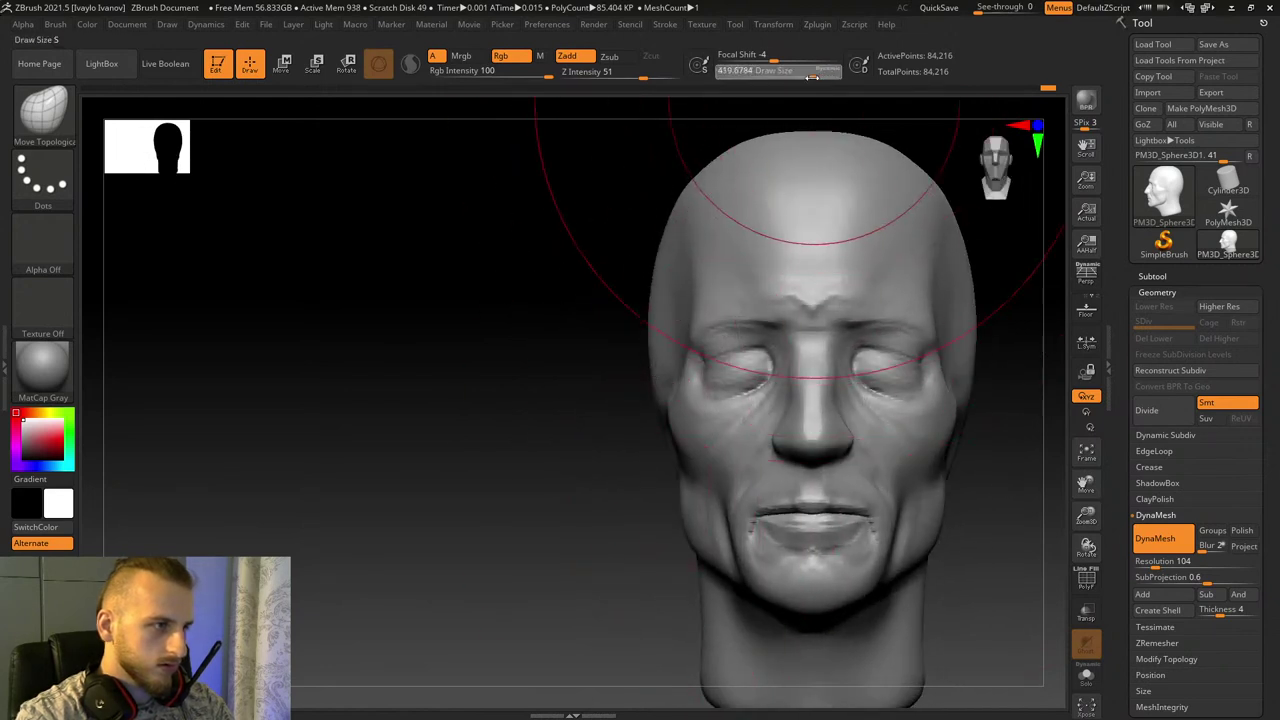
drag(655, 397, 676, 212)
drag(533, 292, 574, 306)
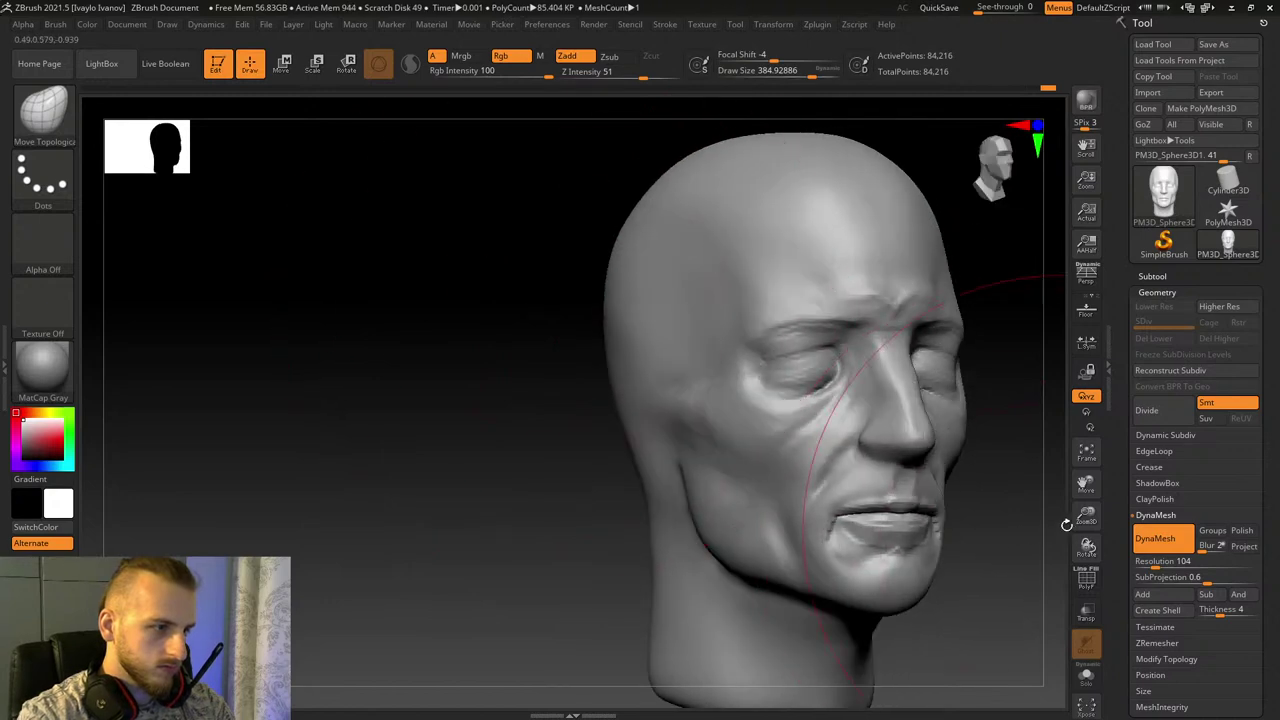
Step: Set the draw size to about 114, switch to ClayBuildup and smooth the side of the nose above the nostril
drag(1084, 516, 1092, 555)
drag(1093, 486, 815, 302)
drag(979, 449, 974, 446)
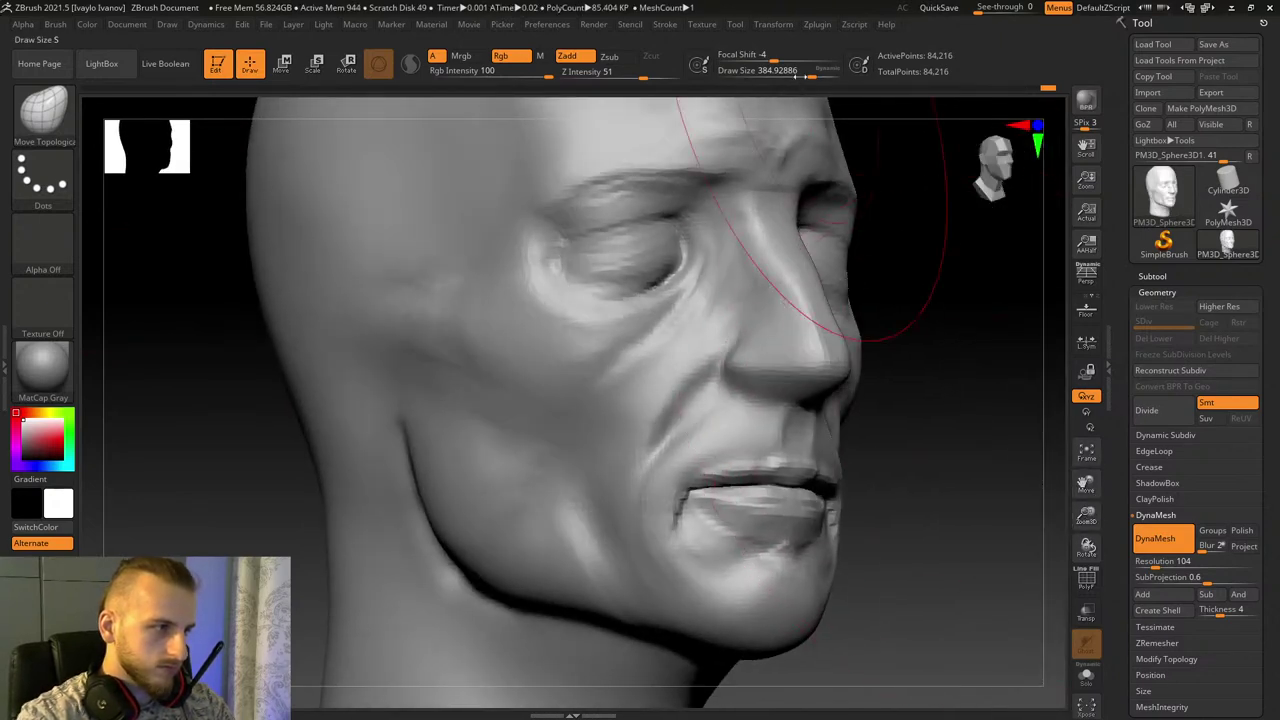
drag(812, 76, 788, 76)
click(42, 110)
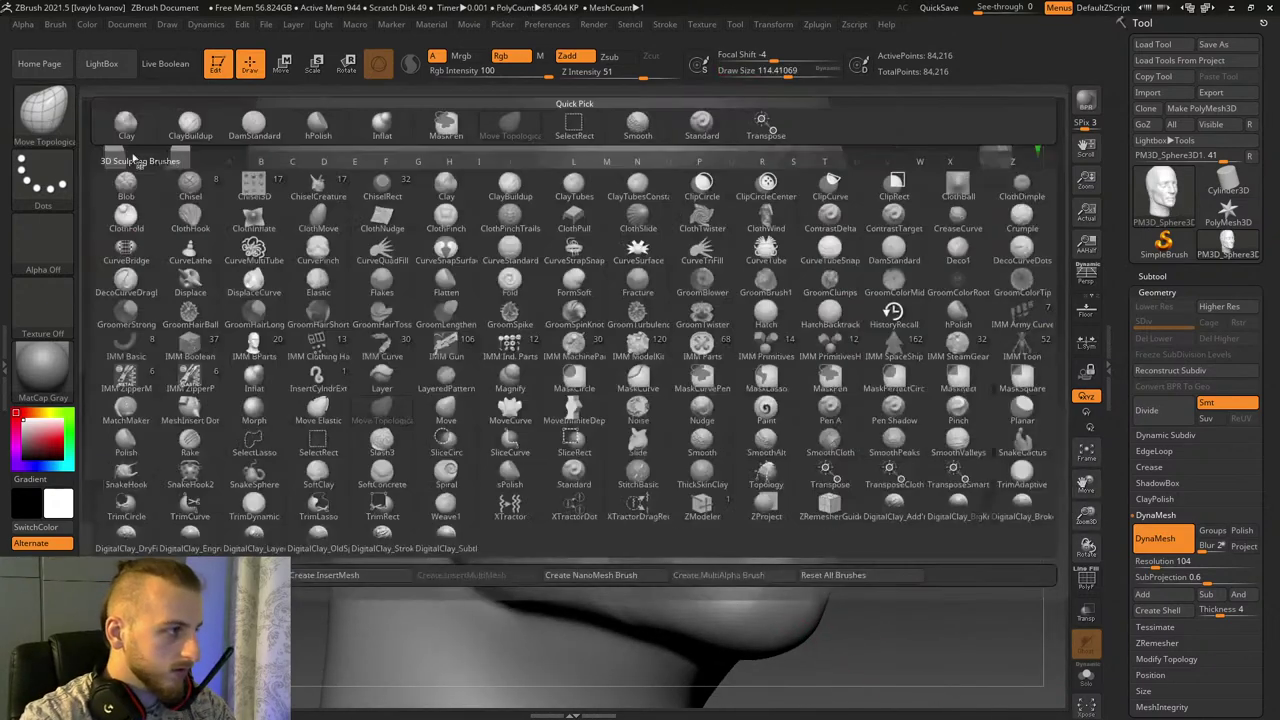
click(286, 194)
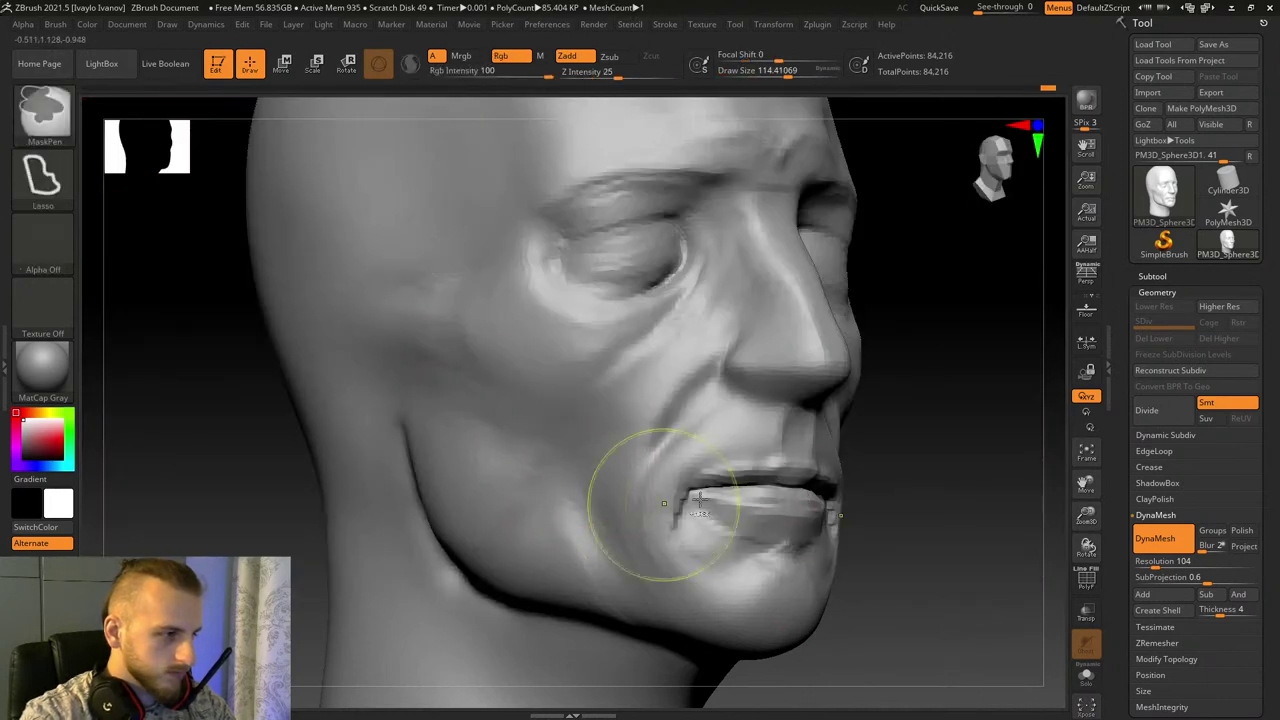
drag(938, 544, 850, 522)
drag(359, 340, 450, 343)
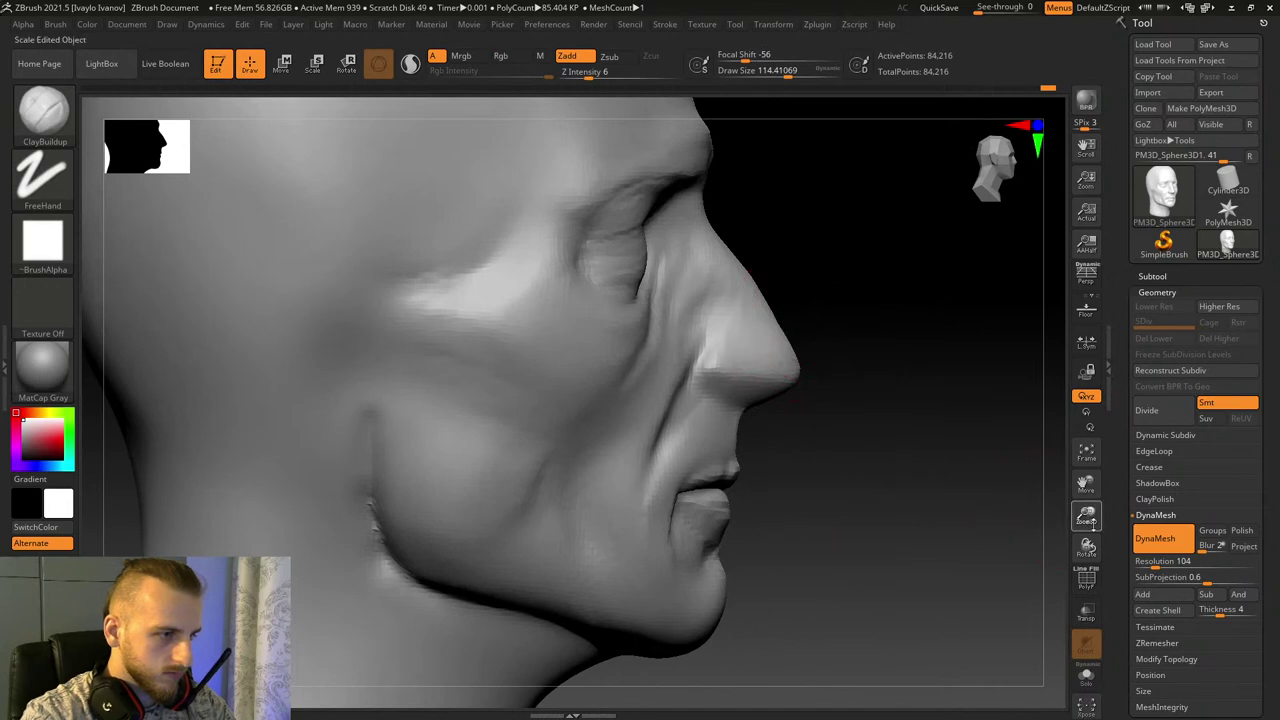
drag(1093, 524, 1093, 572)
drag(1086, 486, 757, 610)
shift+drag(549, 406, 545, 404)
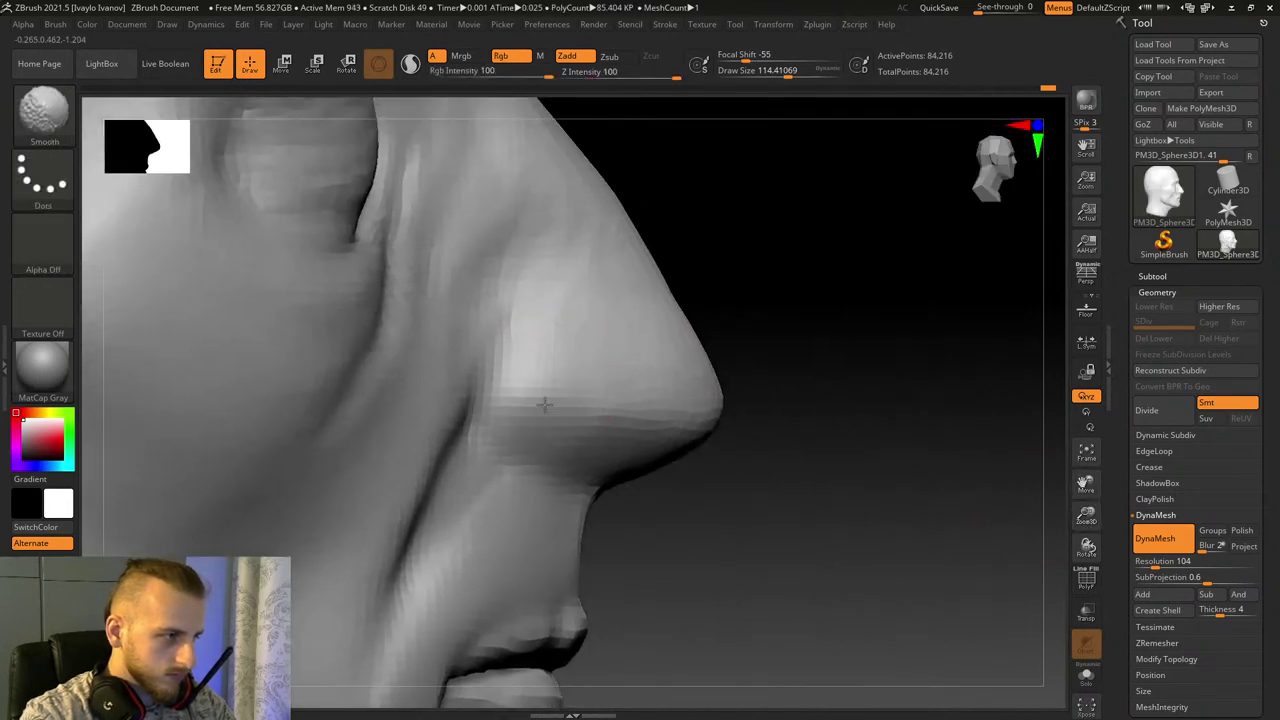
Step: Carve the side of the upper nose bridge with ClayBuildup and check its shape from the front
drag(812, 400, 720, 388)
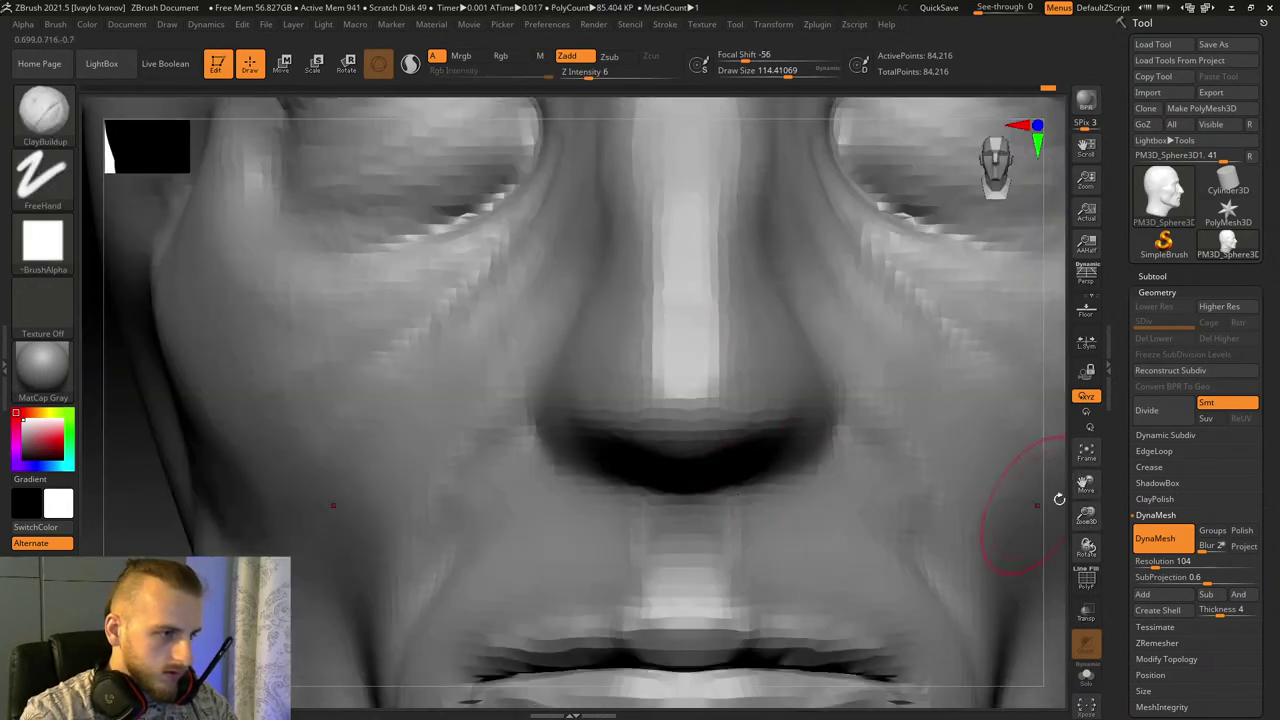
mouse_move(1086, 487)
mouse_down()
mouse_move(1097, 544)
mouse_move(1085, 543)
mouse_up()
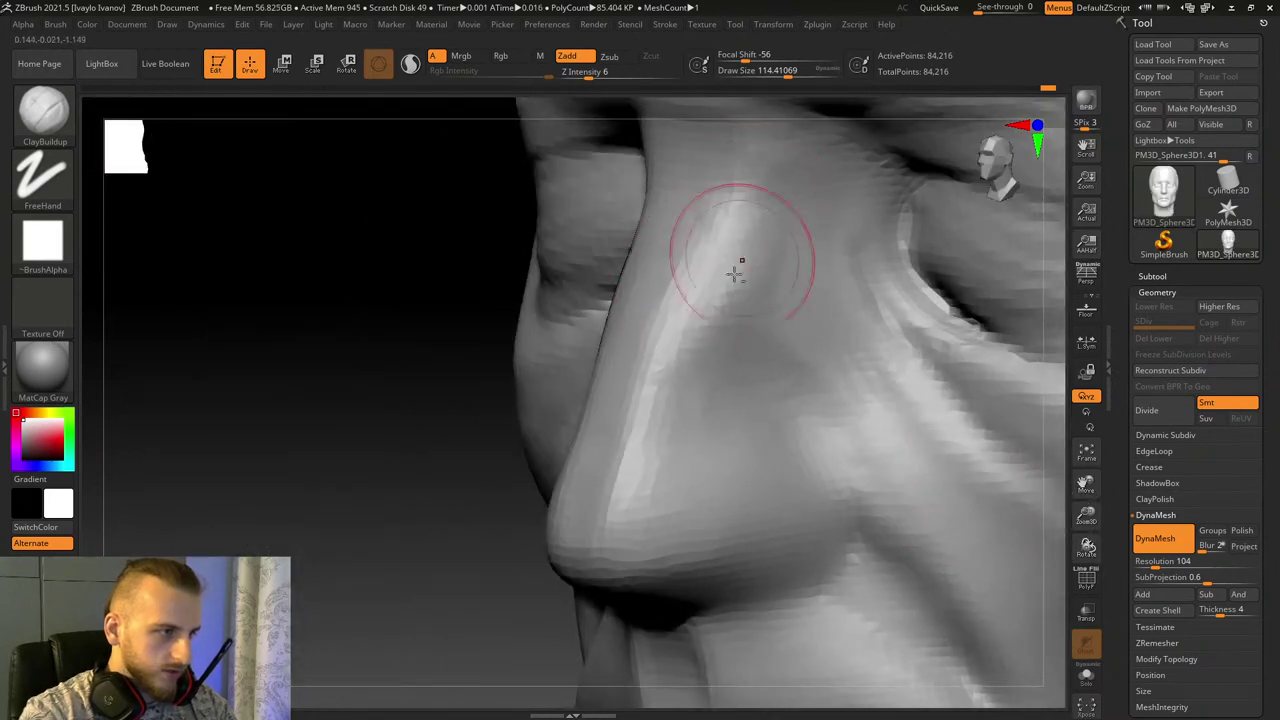
drag(1048, 466, 1016, 497)
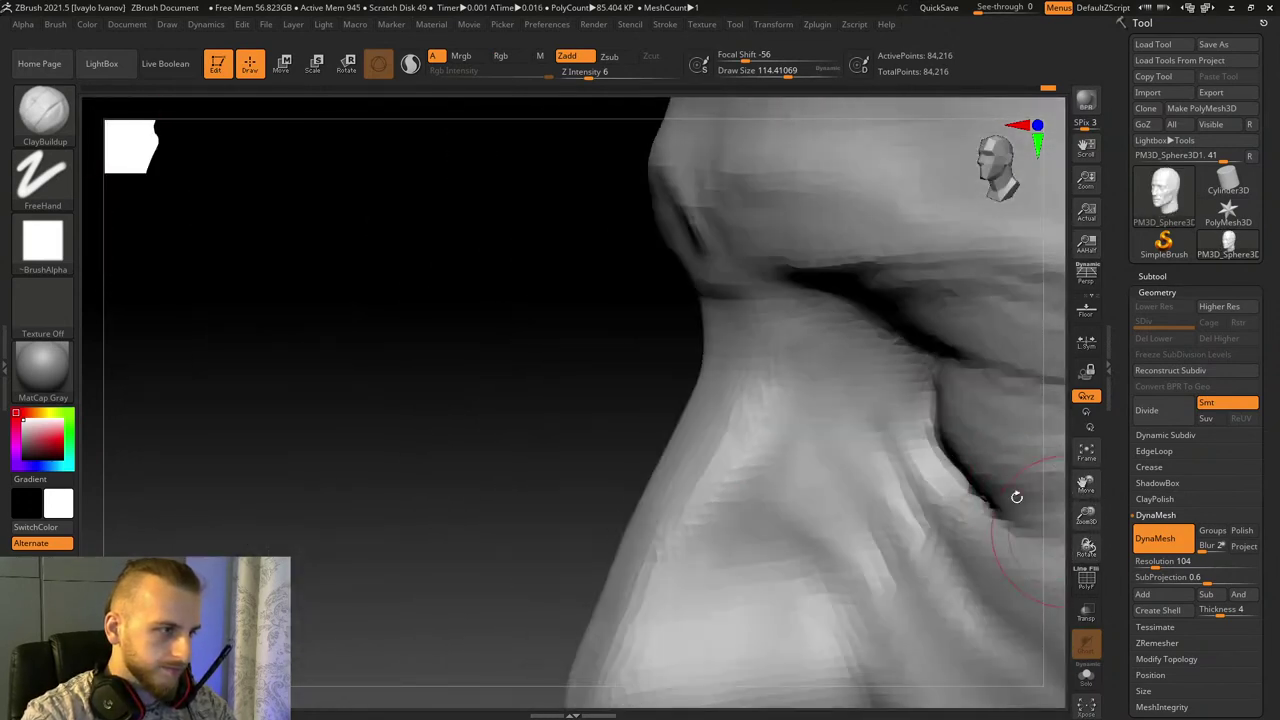
alt+drag(754, 242, 776, 400)
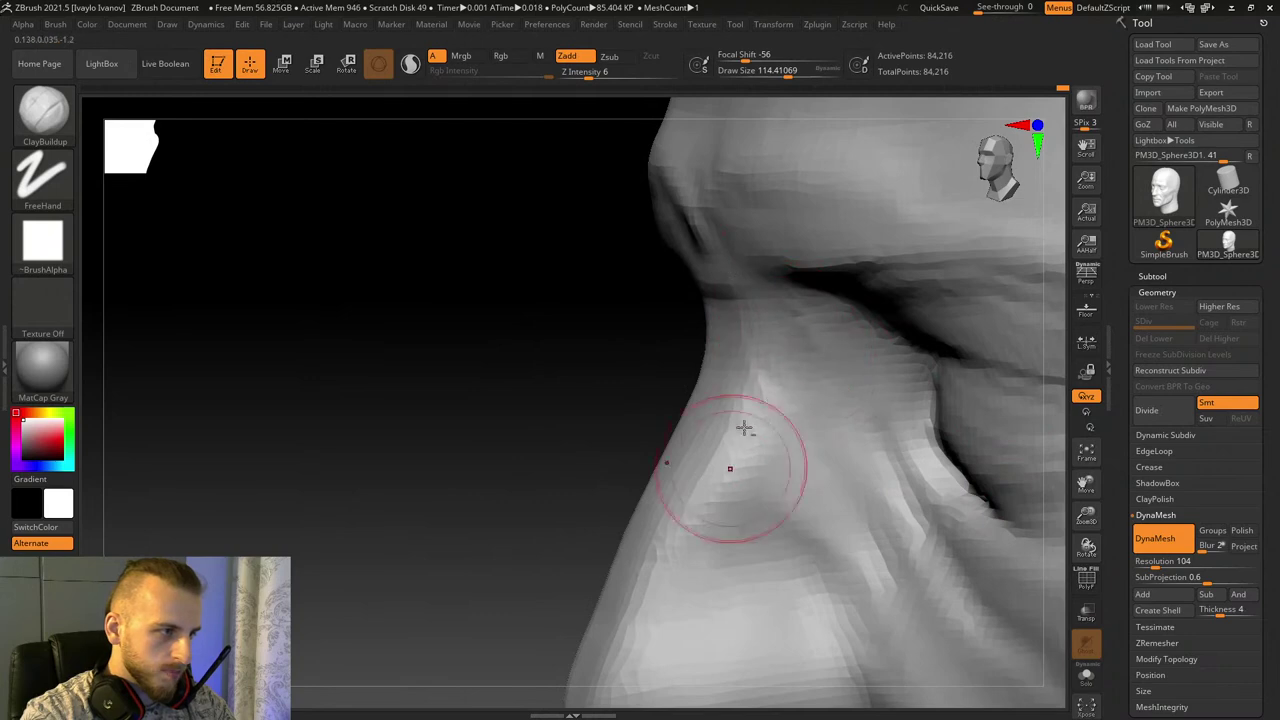
shift+drag(484, 540, 600, 541)
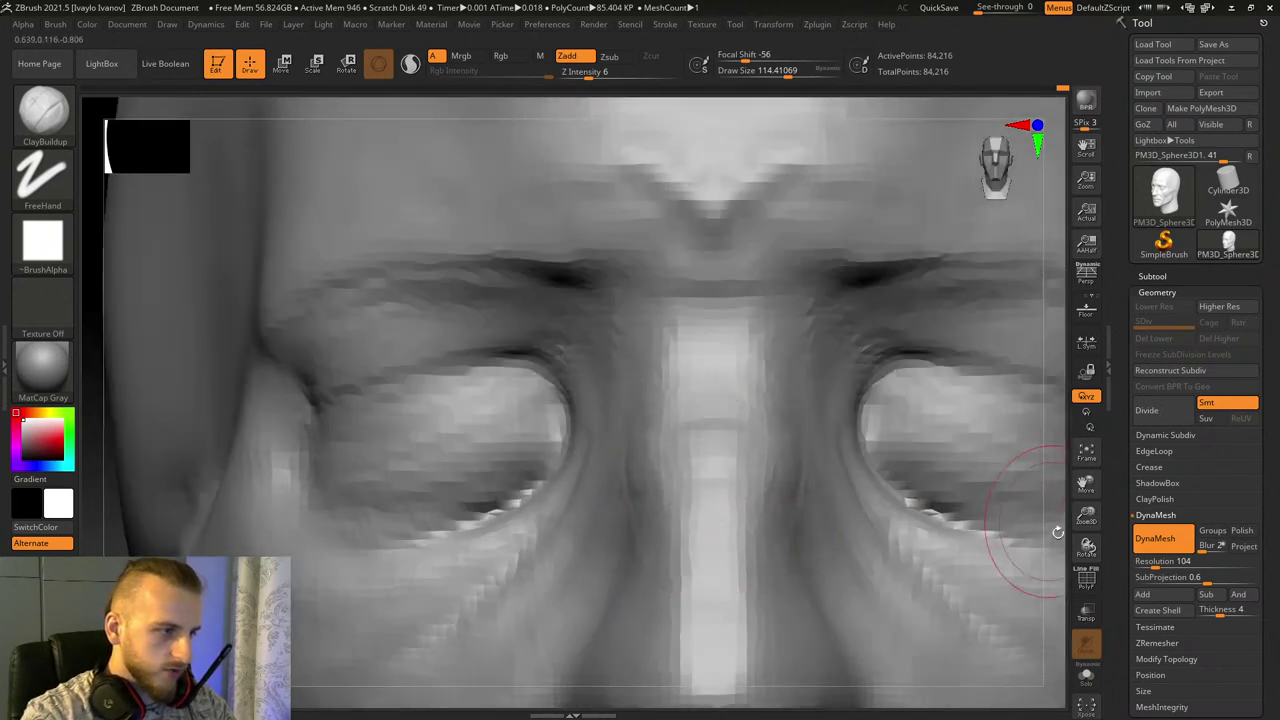
Step: Build up the side of the nose bridge with ClayBuildup and smooth the strokes along its edge
drag(1080, 545, 960, 530)
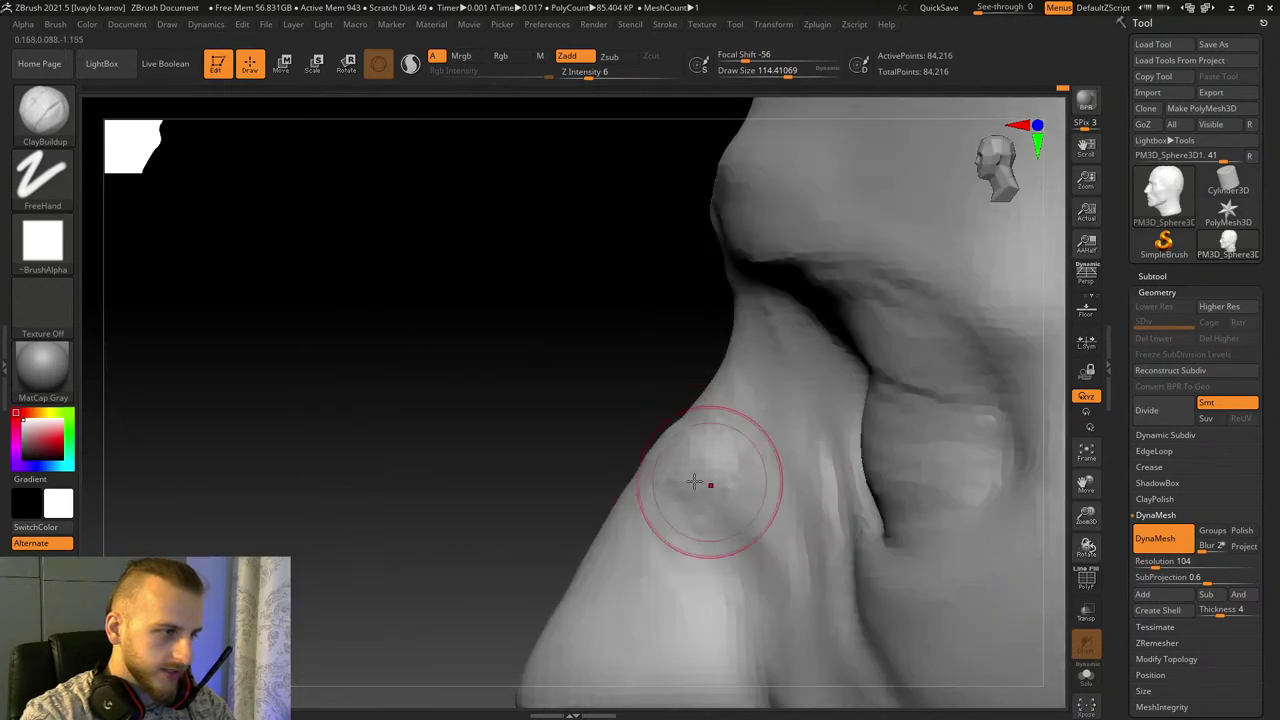
drag(505, 505, 630, 485)
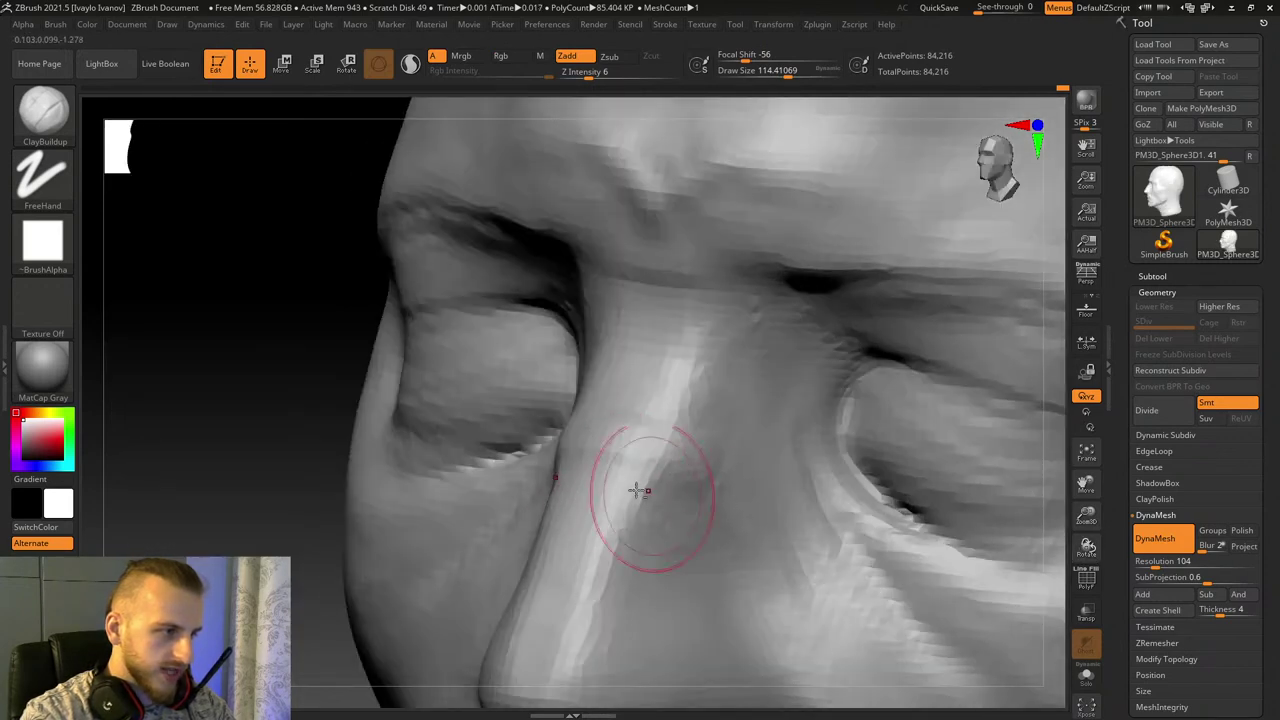
key(shift)
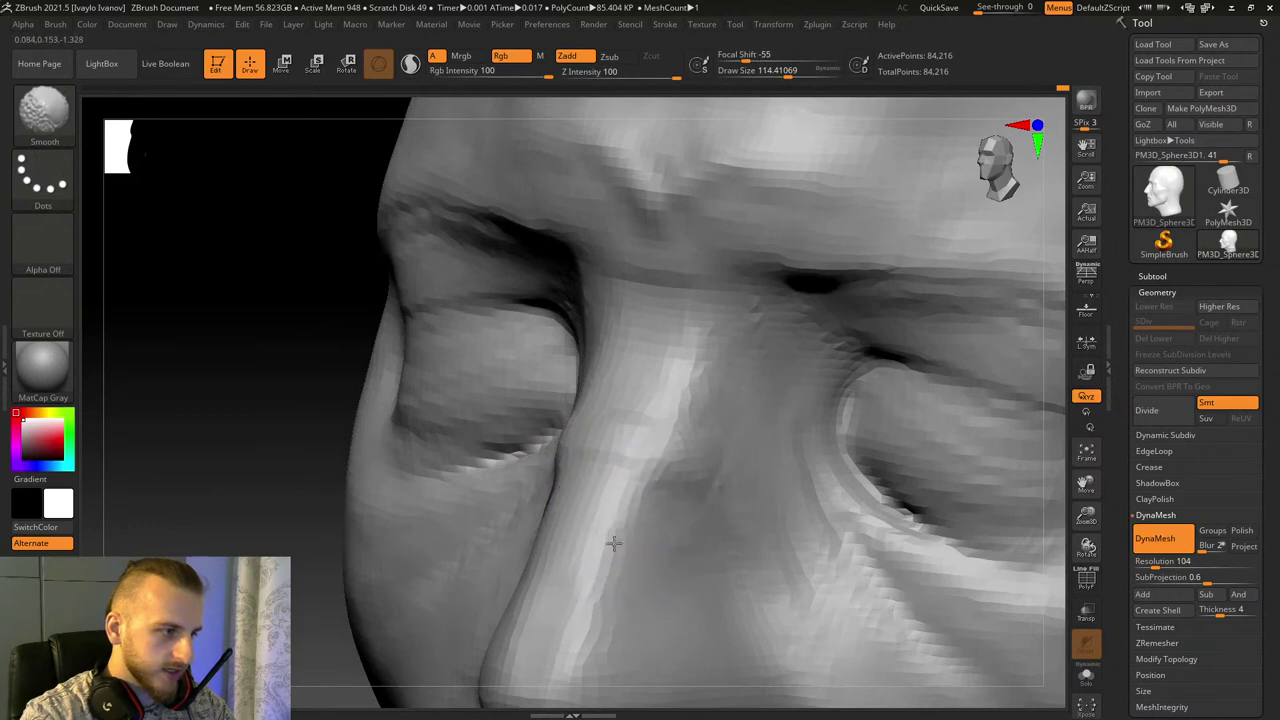
shift+drag(614, 543, 617, 567)
drag(1086, 486, 1190, 262)
shift+drag(289, 549, 400, 540)
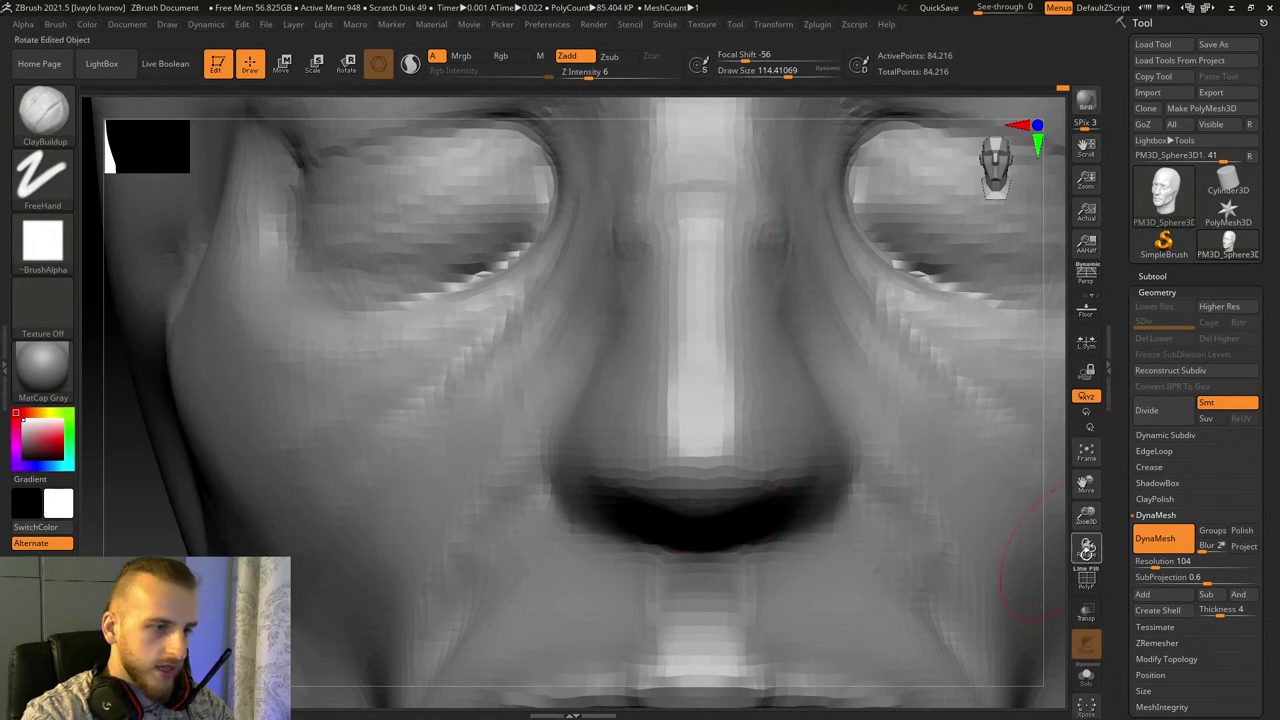
Step: Add clay over the nostril wing and the lower side of the nose toward the tip
right_drag(1050, 555, 737, 486)
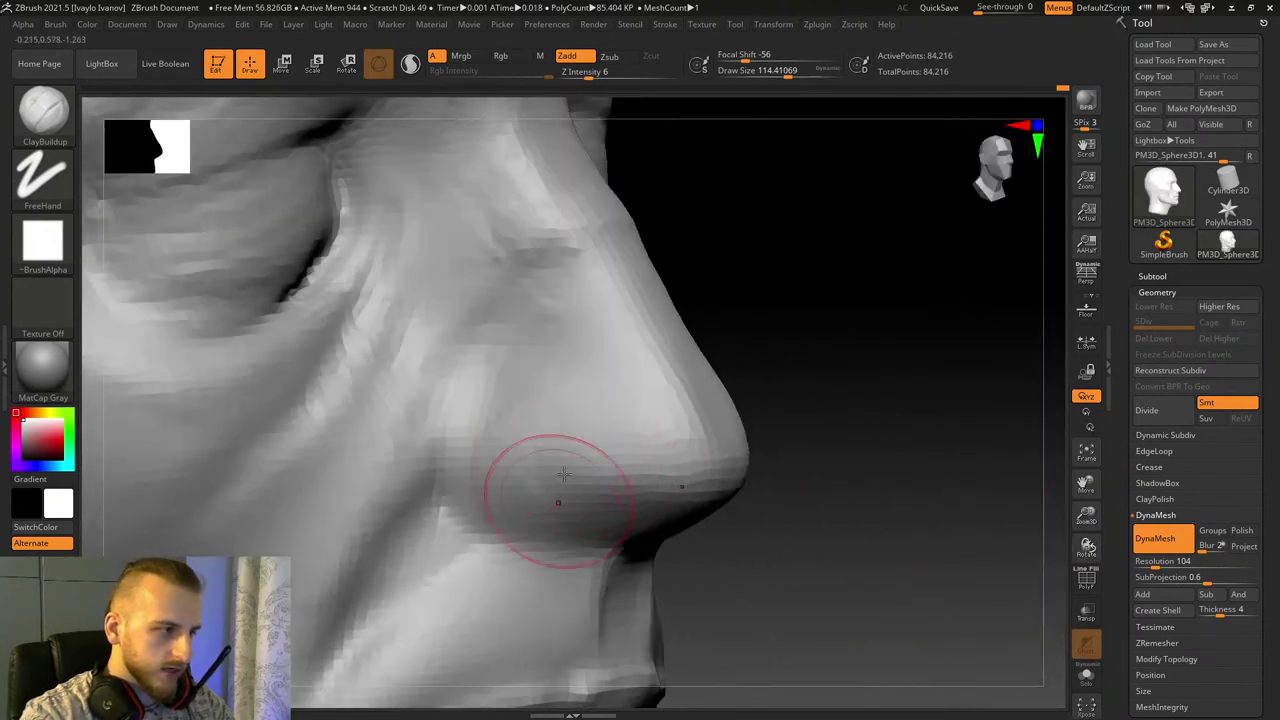
mouse_move(563, 474)
mouse_down()
mouse_move(554, 423)
mouse_move(569, 443)
mouse_move(560, 429)
mouse_move(527, 445)
mouse_move(660, 460)
mouse_move(630, 450)
mouse_up()
mouse_move(690, 480)
right_down()
mouse_move(820, 503)
mouse_move(900, 494)
mouse_move(909, 474)
mouse_move(732, 395)
right_up()
mouse_move(706, 430)
mouse_down()
mouse_move(694, 423)
mouse_move(702, 396)
mouse_move(666, 452)
mouse_up()
Step: Switch to DamStandard, undo the last stroke and cut grooves around the nose tip
key(b)
key(s)
key(t)
key(ctrl+z)
mouse_move(701, 362)
mouse_down()
mouse_move(711, 440)
mouse_move(733, 397)
mouse_up()
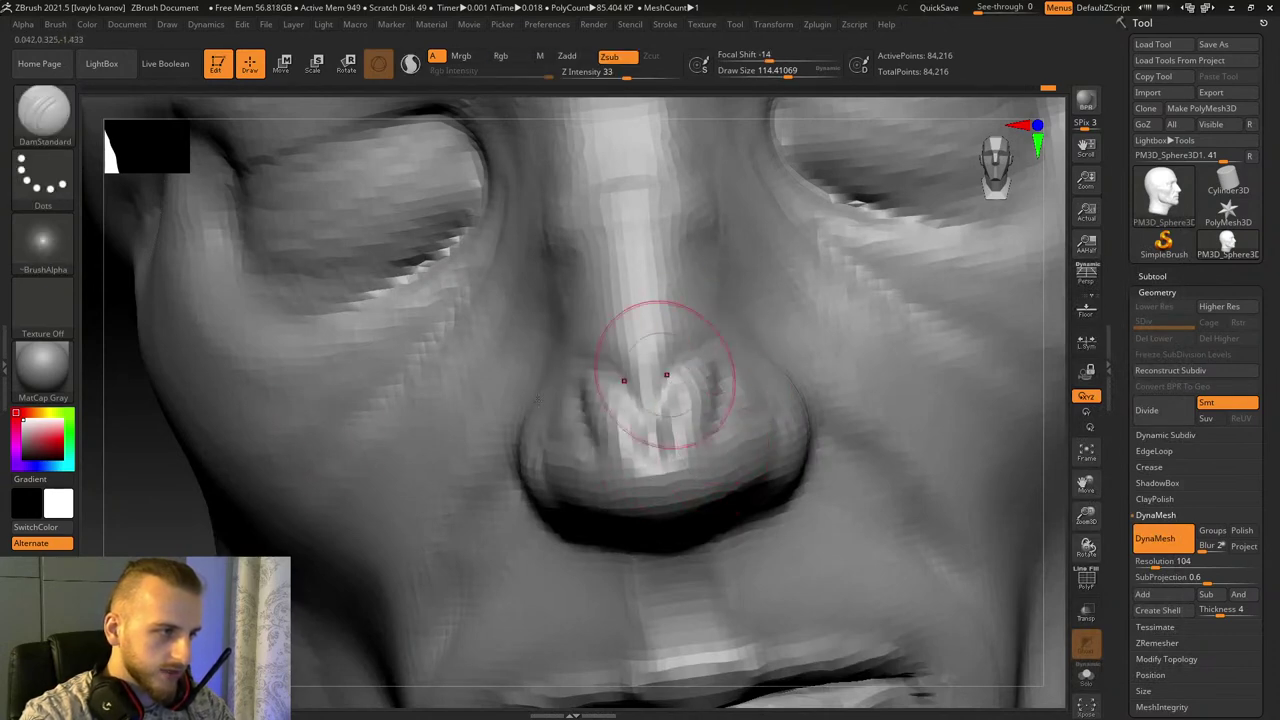
Step: Return to ClayBuildup, define the upper edge of the nostril wing and smooth it into the side of the nose
click(67, 131)
key(c)
key(b)
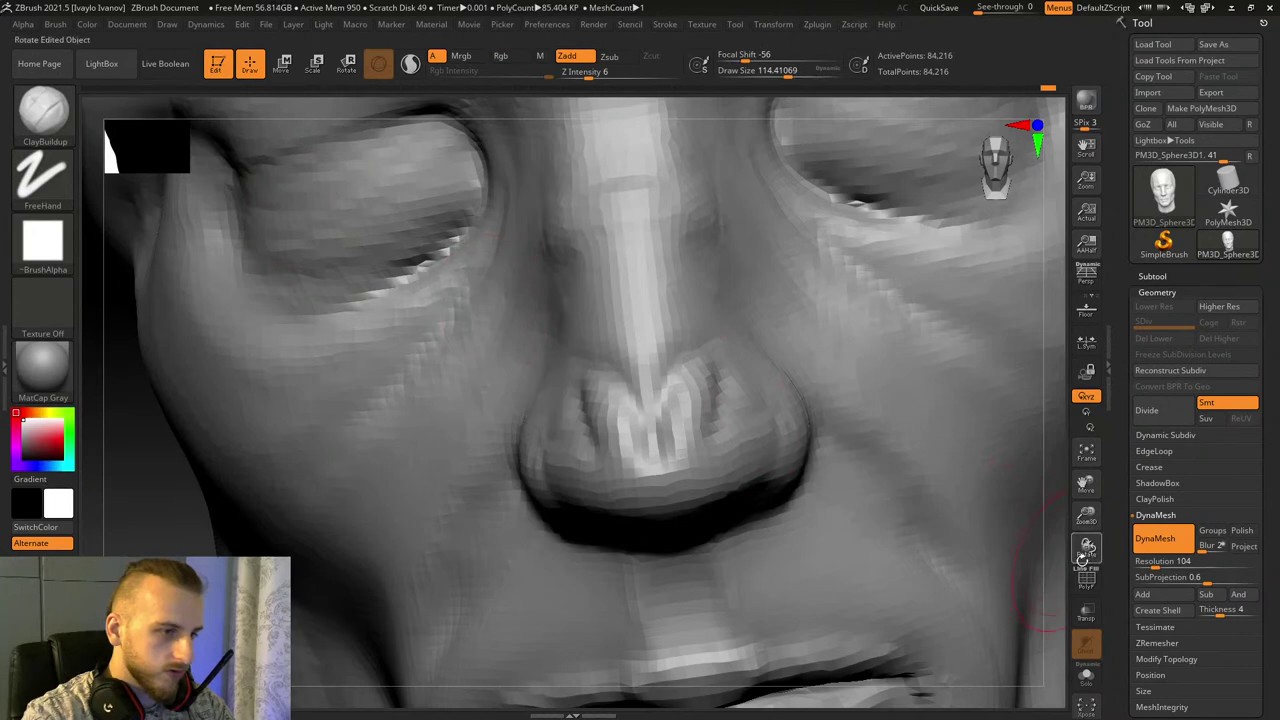
mouse_move(1084, 558)
mouse_down()
mouse_move(700, 325)
mouse_move(778, 311)
mouse_up()
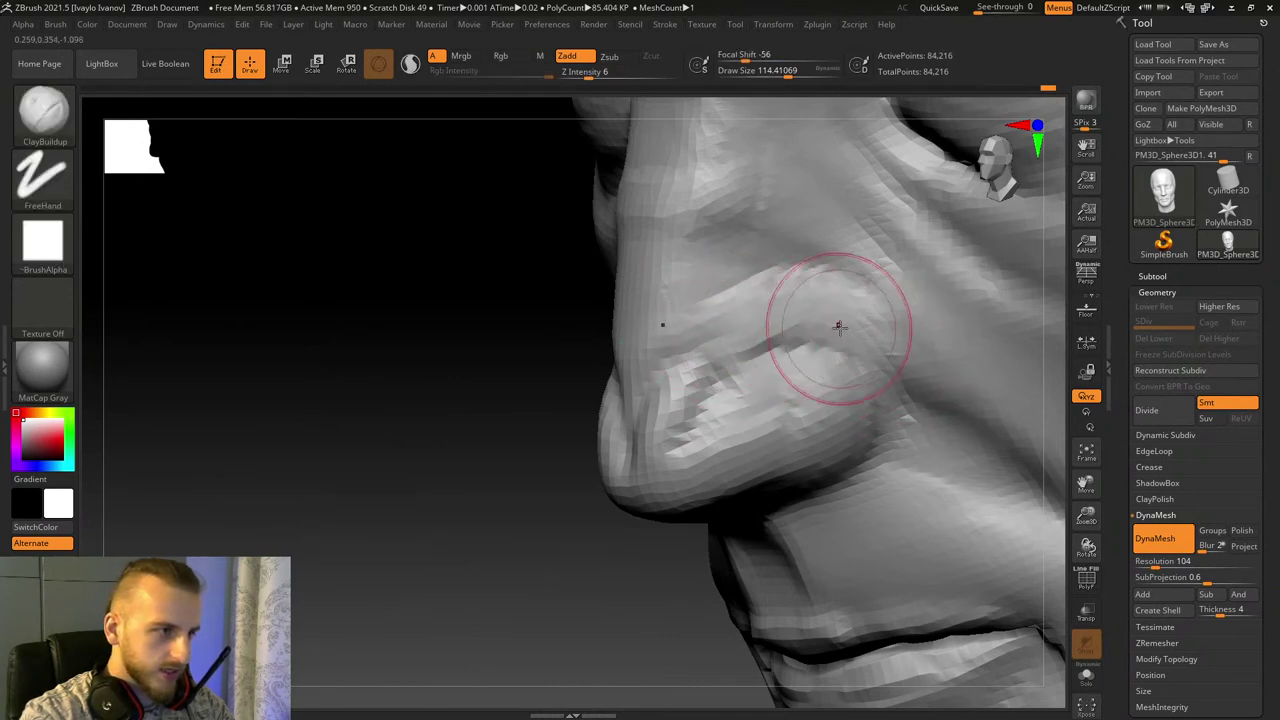
mouse_move(840, 328)
shift+mouse_down()
mouse_move(826, 340)
mouse_move(812, 321)
shift+mouse_up()
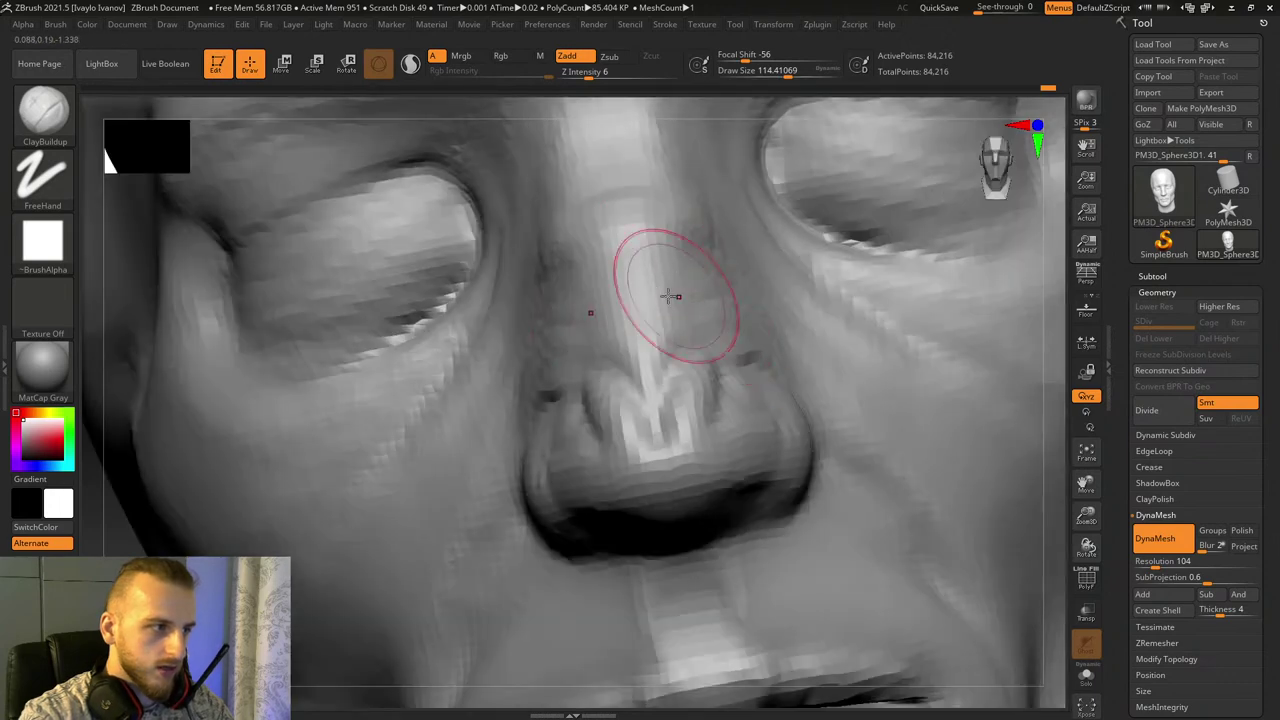
Step: Build up the lower bridge and rounded ball of the nose with ClayBuildup, then smooth the tip
drag(1060, 570, 986, 534)
mouse_move(727, 270)
mouse_down()
mouse_move(731, 294)
mouse_move(675, 345)
mouse_up()
drag(792, 306, 909, 396)
mouse_move(587, 374)
shift+mouse_down()
mouse_move(700, 395)
mouse_move(716, 468)
mouse_move(727, 431)
mouse_move(791, 457)
mouse_move(782, 466)
shift+mouse_up()
mouse_move(779, 421)
shift+mouse_down()
mouse_move(749, 441)
mouse_move(777, 449)
mouse_move(757, 426)
shift+mouse_up()
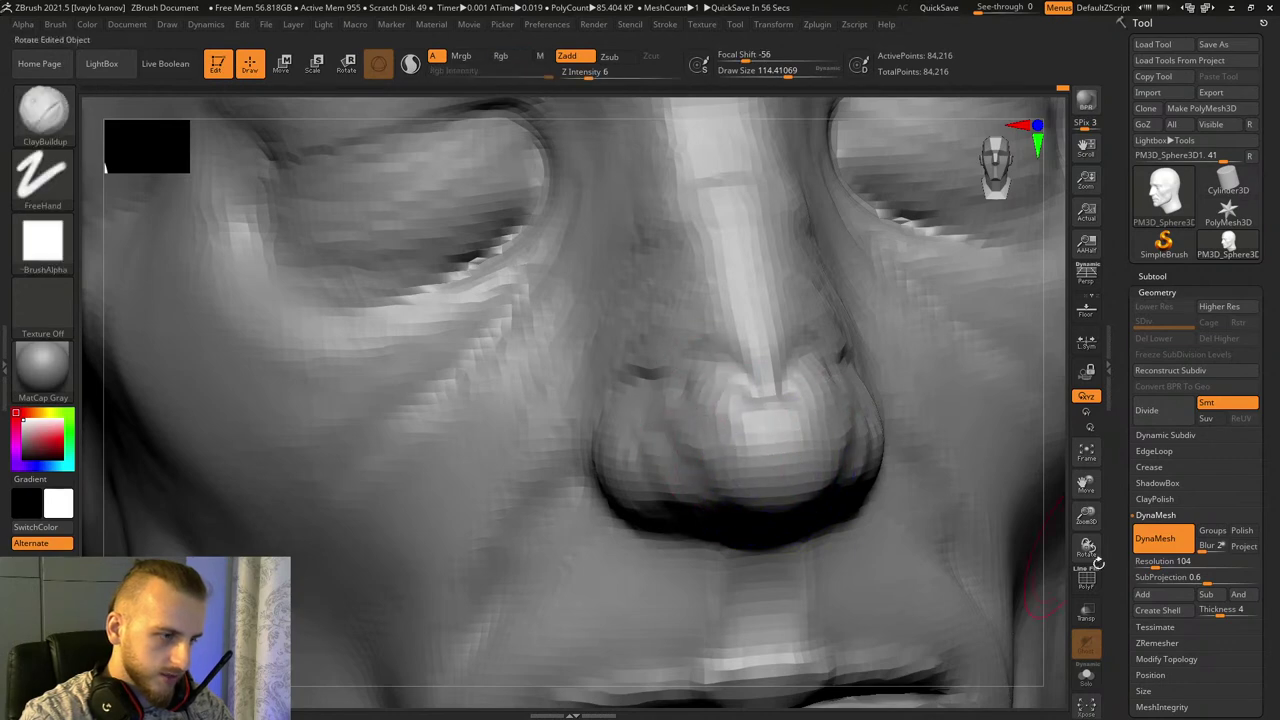
Step: Shape the transition between the nose tip and nostril wing with ClayBuildup strokes along the lower side
mouse_move(1095, 558)
mouse_down()
mouse_move(1103, 536)
mouse_move(1200, 525)
mouse_up()
mouse_move(749, 480)
mouse_down()
mouse_move(737, 489)
mouse_move(718, 476)
mouse_up()
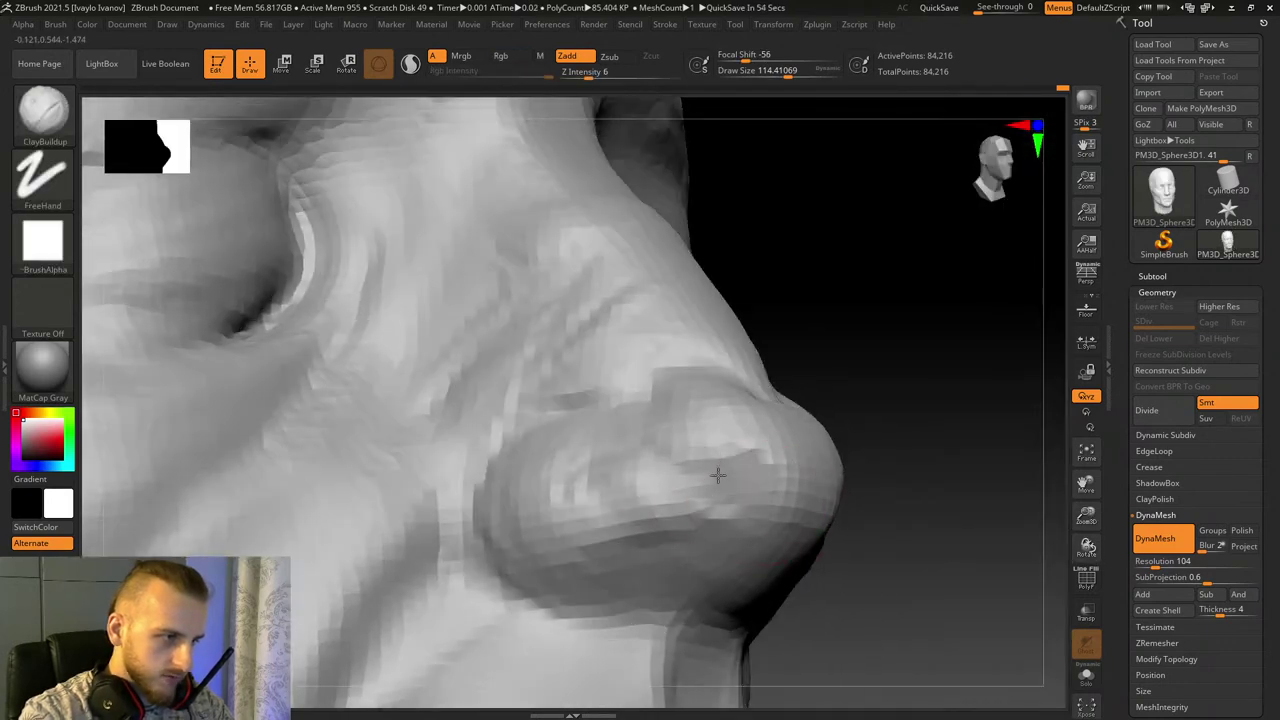
drag(1090, 550, 982, 540)
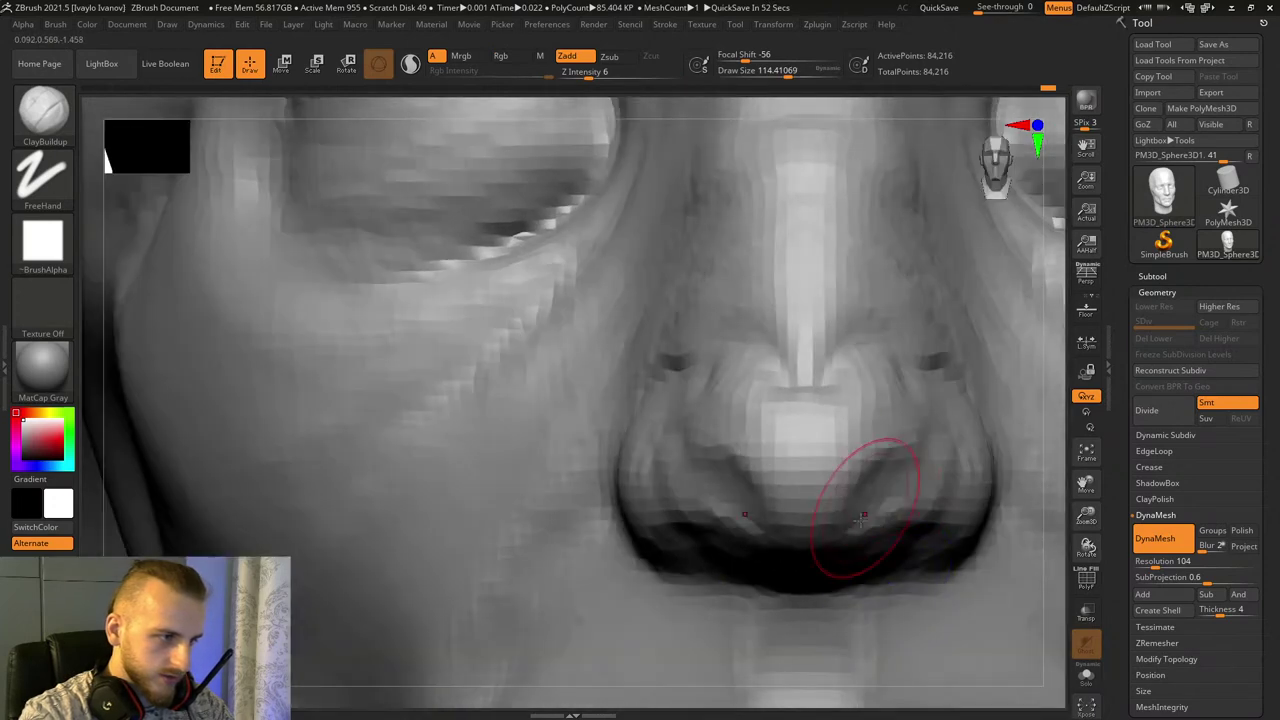
drag(1087, 546, 1190, 525)
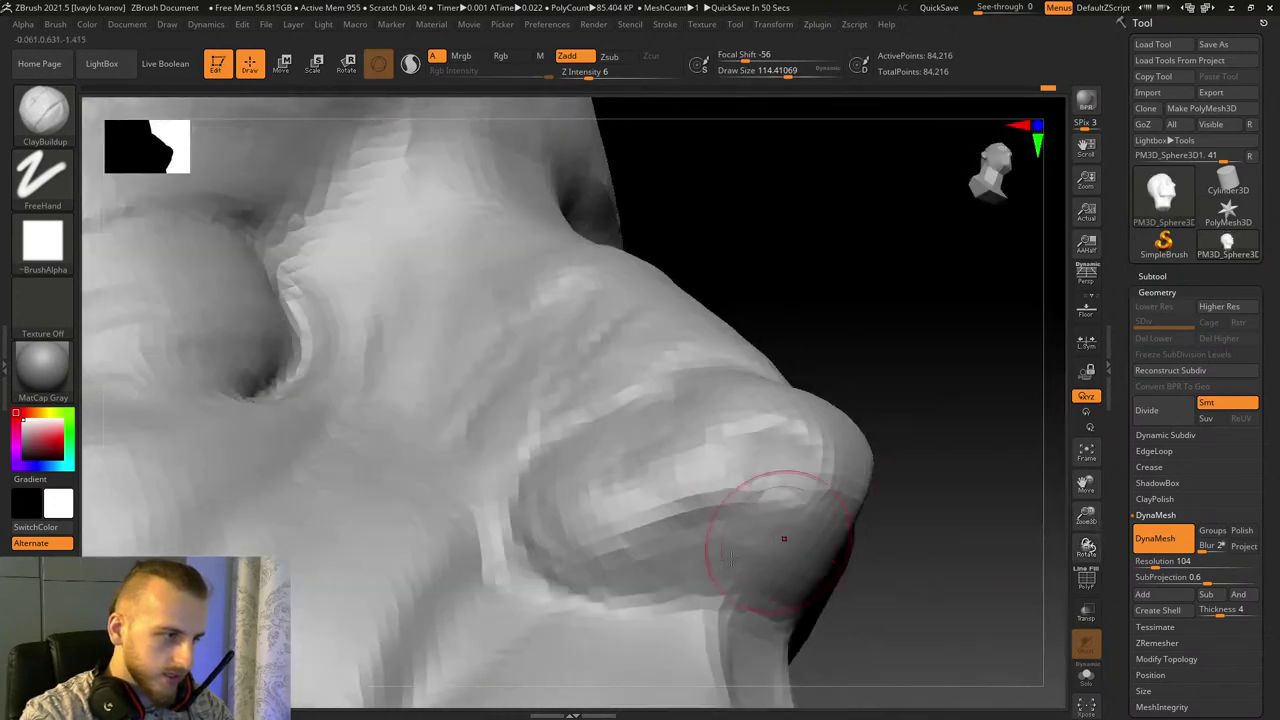
Step: Carve the nostril openings into the underside of the nose with subtractive ClayBuildup strokes
mouse_move(776, 538)
alt+mouse_down()
mouse_move(722, 540)
mouse_move(728, 530)
mouse_move(742, 560)
alt+mouse_up()
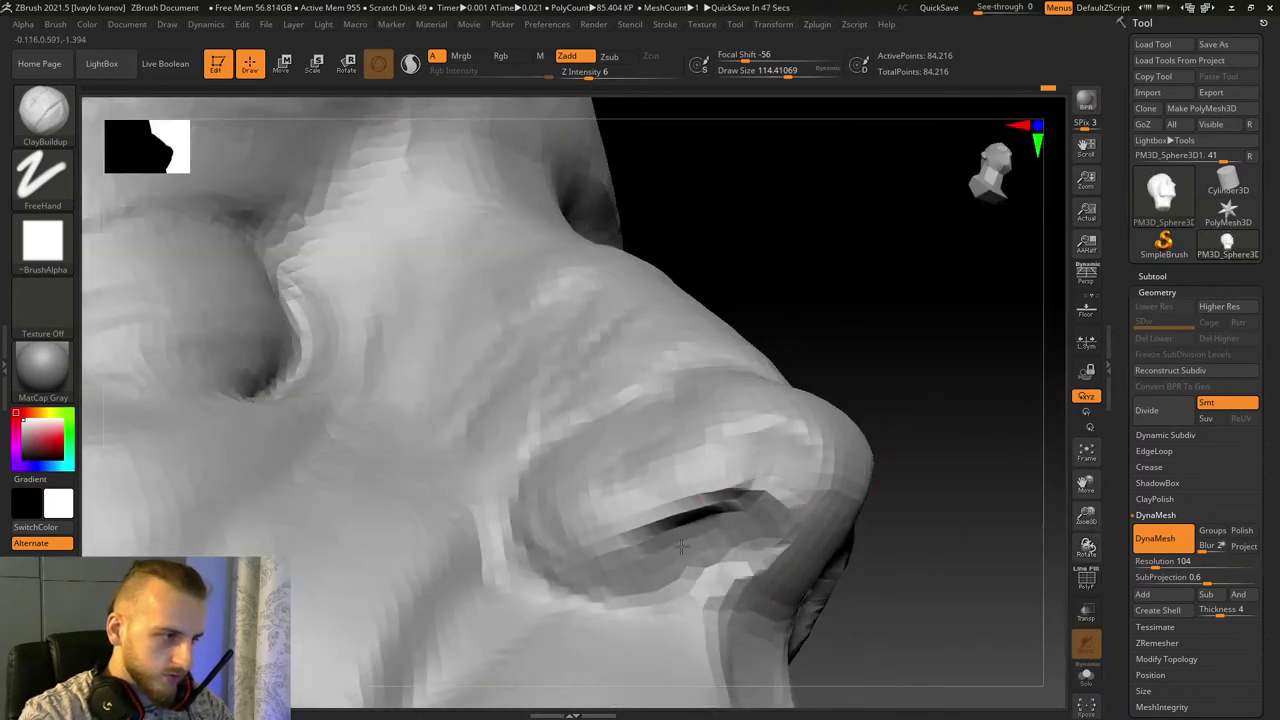
drag(937, 621, 892, 620)
mouse_move(684, 522)
shift+mouse_down()
mouse_move(729, 481)
mouse_move(677, 528)
mouse_move(790, 490)
shift+mouse_up()
shift+drag(929, 486, 785, 482)
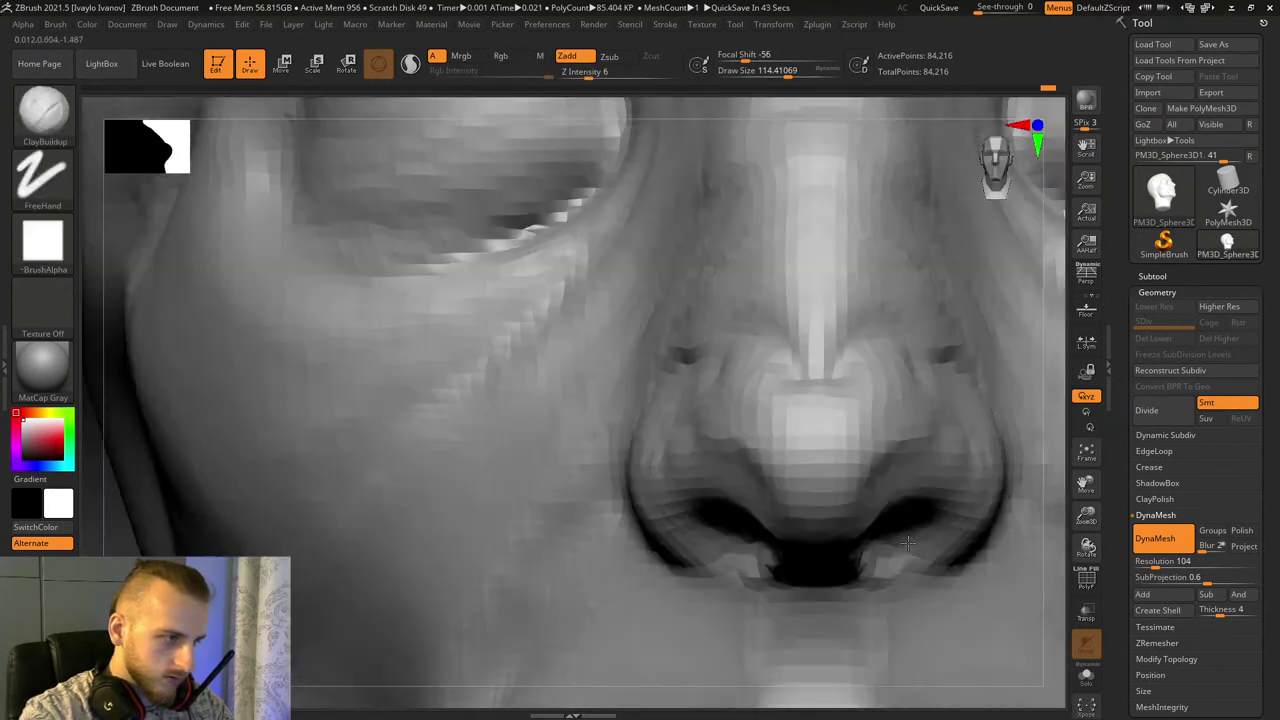
Step: Switch to the Move Topological brush and deepen the nostril opening, arching its upper rim
drag(1091, 486, 918, 458)
click(28, 118)
click(857, 463)
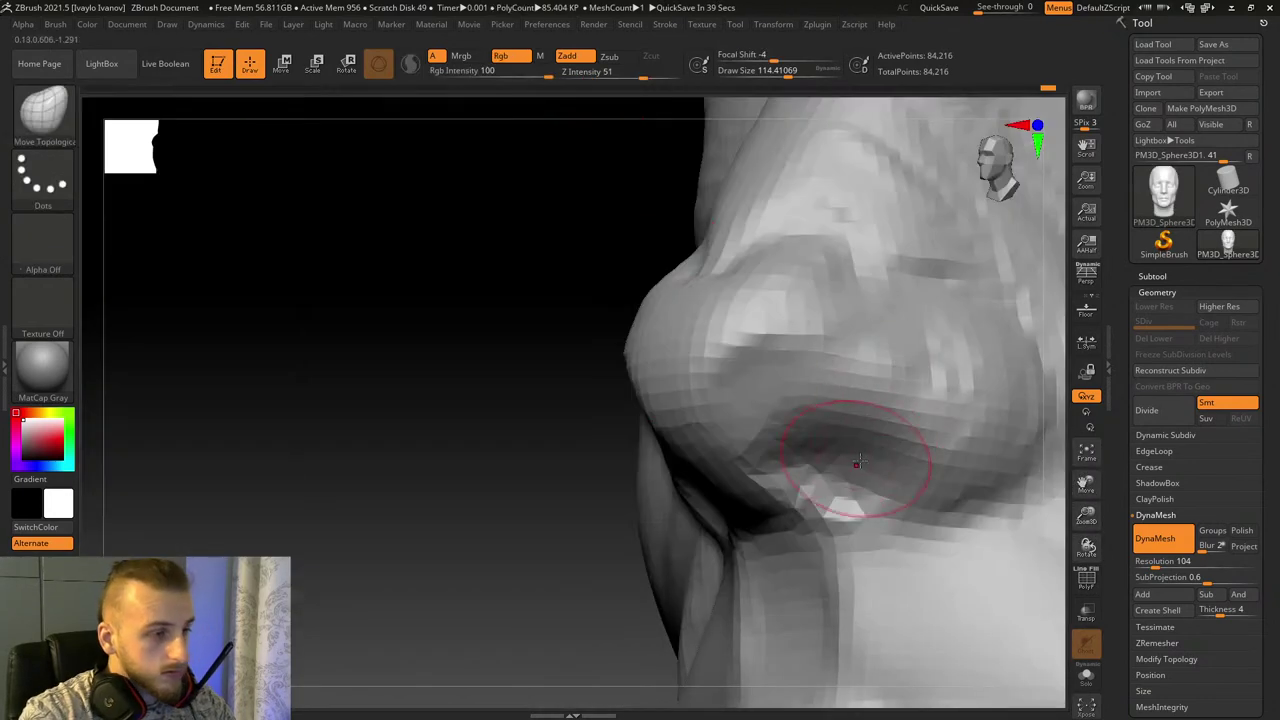
mouse_move(804, 432)
mouse_down()
mouse_move(842, 443)
mouse_move(838, 430)
mouse_up()
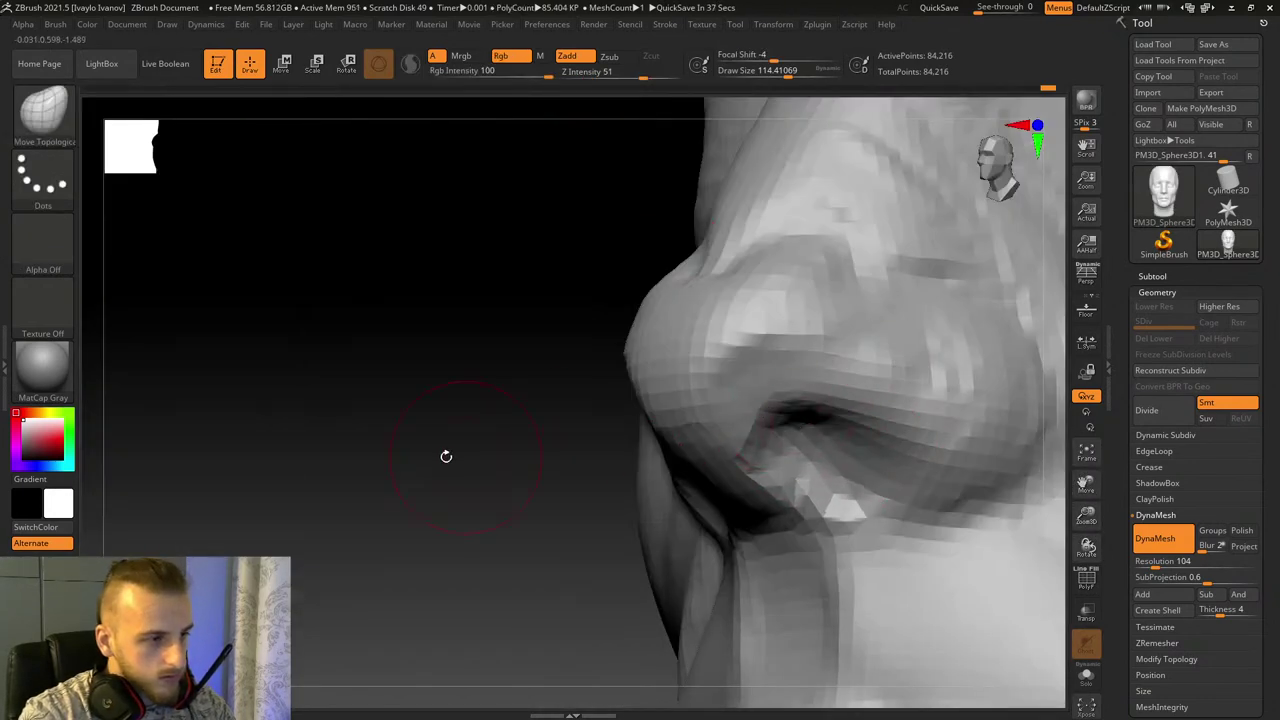
mouse_move(443, 457)
shift+mouse_down()
mouse_move(531, 479)
mouse_move(538, 425)
shift+mouse_up()
drag(848, 474, 852, 436)
drag(530, 390, 468, 381)
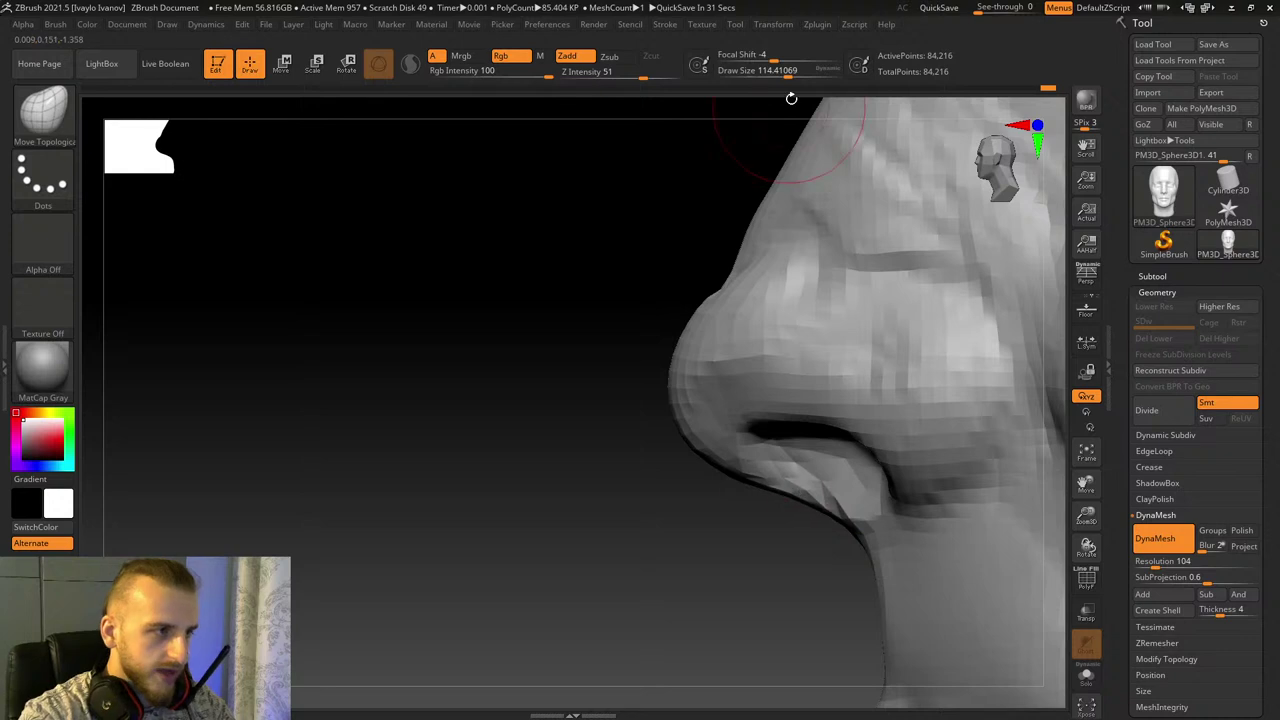
Step: Set the draw size to about 166 and adjust the columella and underside of the nose in profile
drag(788, 71, 795, 72)
drag(859, 542, 866, 529)
drag(749, 473, 747, 481)
mouse_move(680, 411)
mouse_down()
mouse_move(654, 376)
mouse_move(628, 368)
mouse_up()
Step: Refine the nose tip's profile with Move Topological and smooth the nose bridge
drag(1086, 515, 1092, 545)
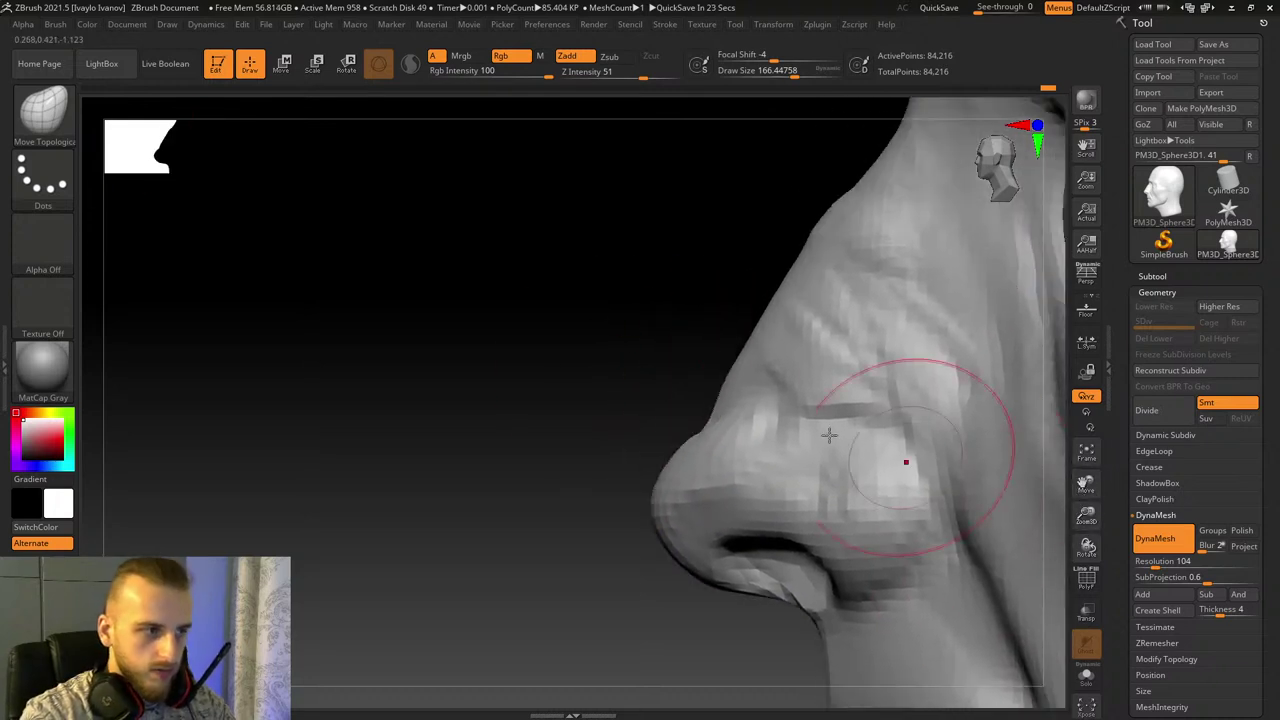
drag(712, 421, 695, 417)
shift+drag(834, 214, 808, 254)
drag(697, 318, 786, 371)
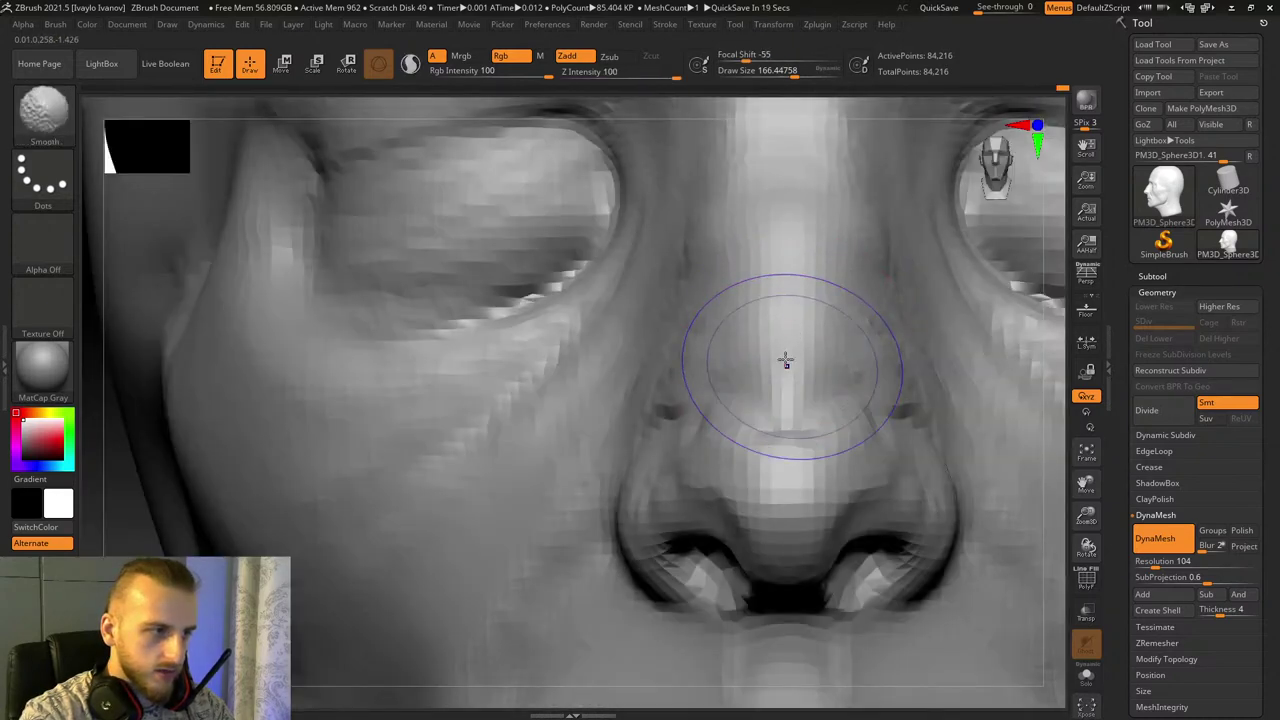
Step: Set the draw size to about 285 and pull the nostril's rear edge and wing back toward the cheek
mouse_move(1091, 548)
mouse_down()
mouse_move(1060, 540)
mouse_move(1087, 541)
mouse_up()
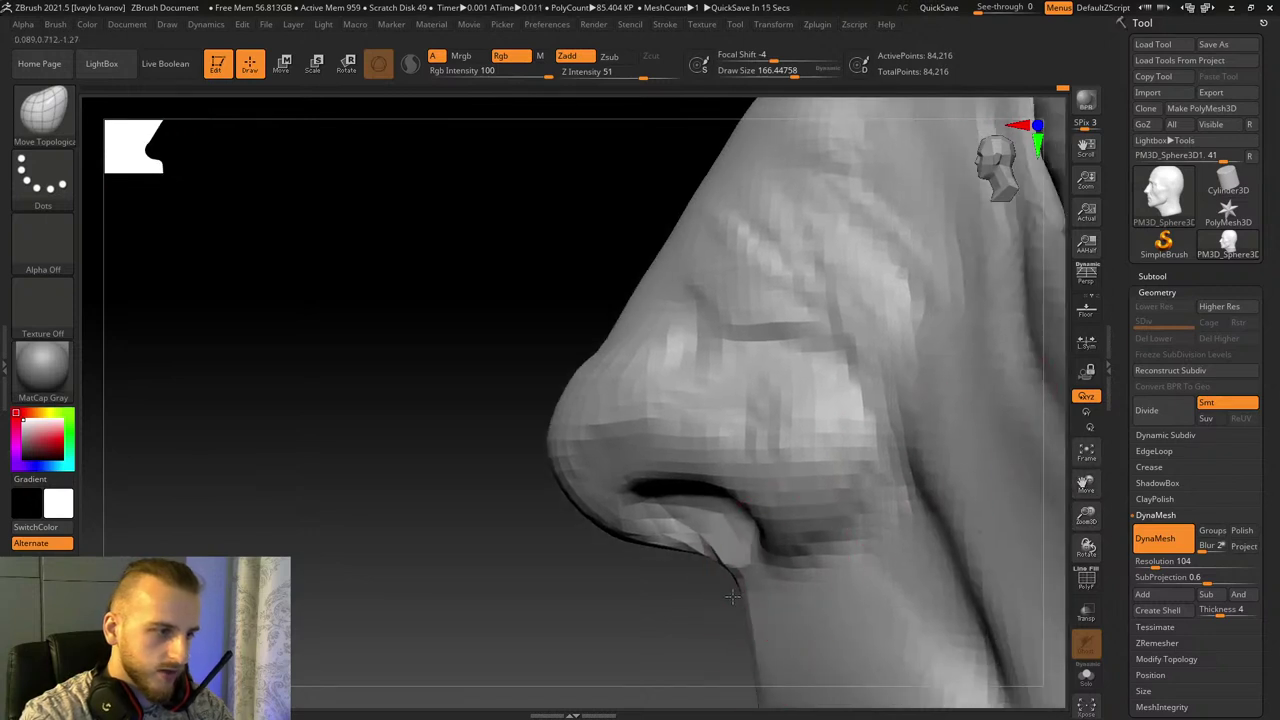
click(805, 75)
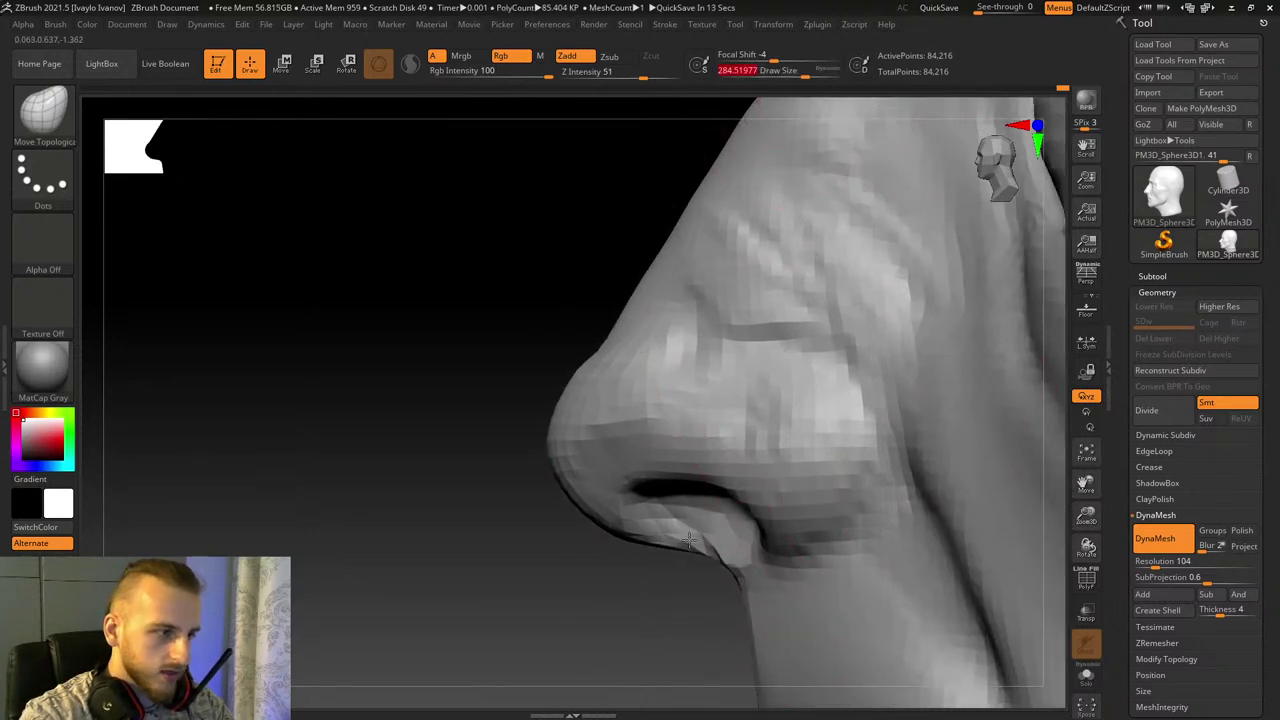
mouse_move(733, 513)
mouse_down()
mouse_move(769, 513)
mouse_move(402, 562)
mouse_up()
key(ctrl+z)
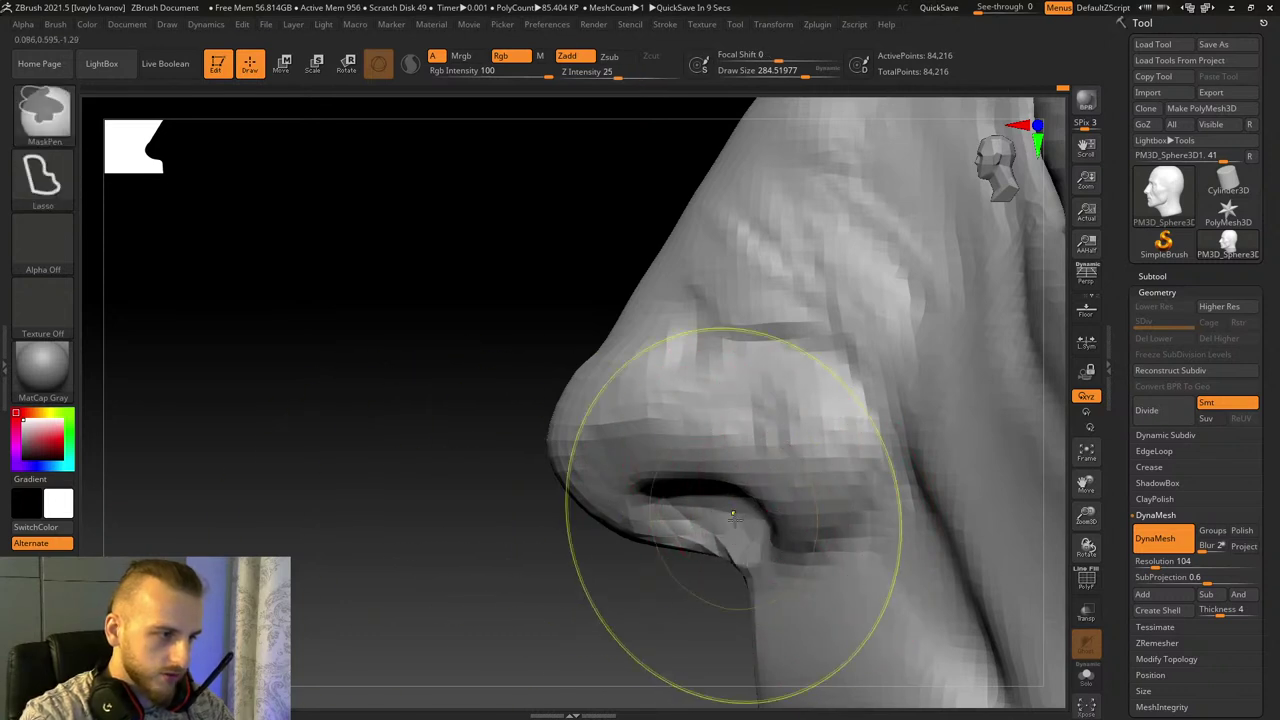
mouse_move(737, 518)
ctrl+mouse_down()
mouse_move(585, 603)
mouse_move(430, 592)
mouse_move(802, 515)
ctrl+mouse_up()
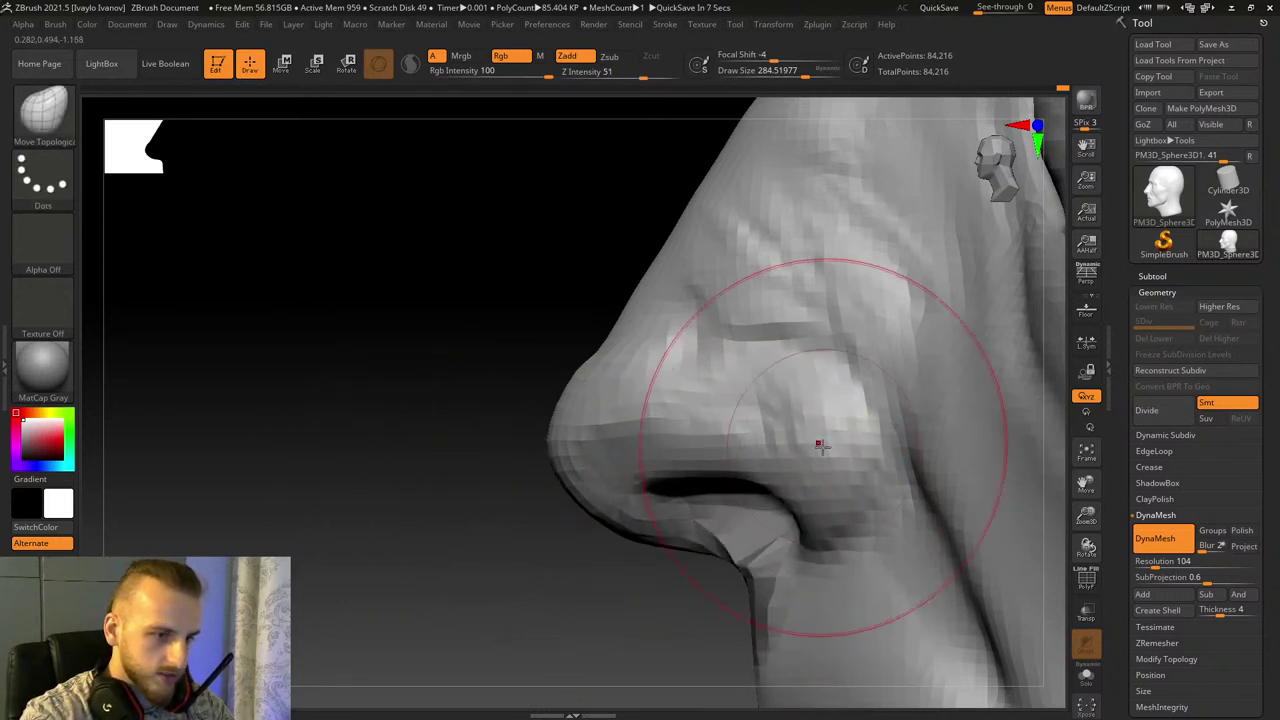
drag(818, 443, 823, 433)
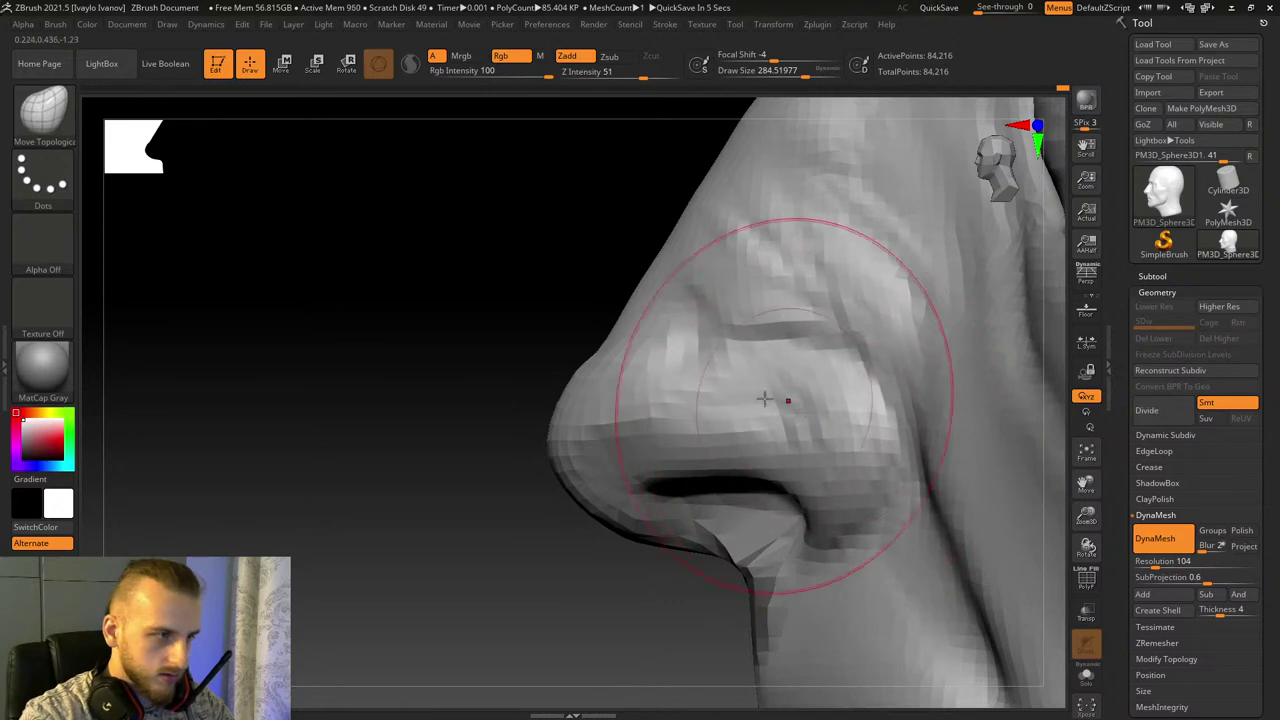
drag(1095, 521, 1090, 493)
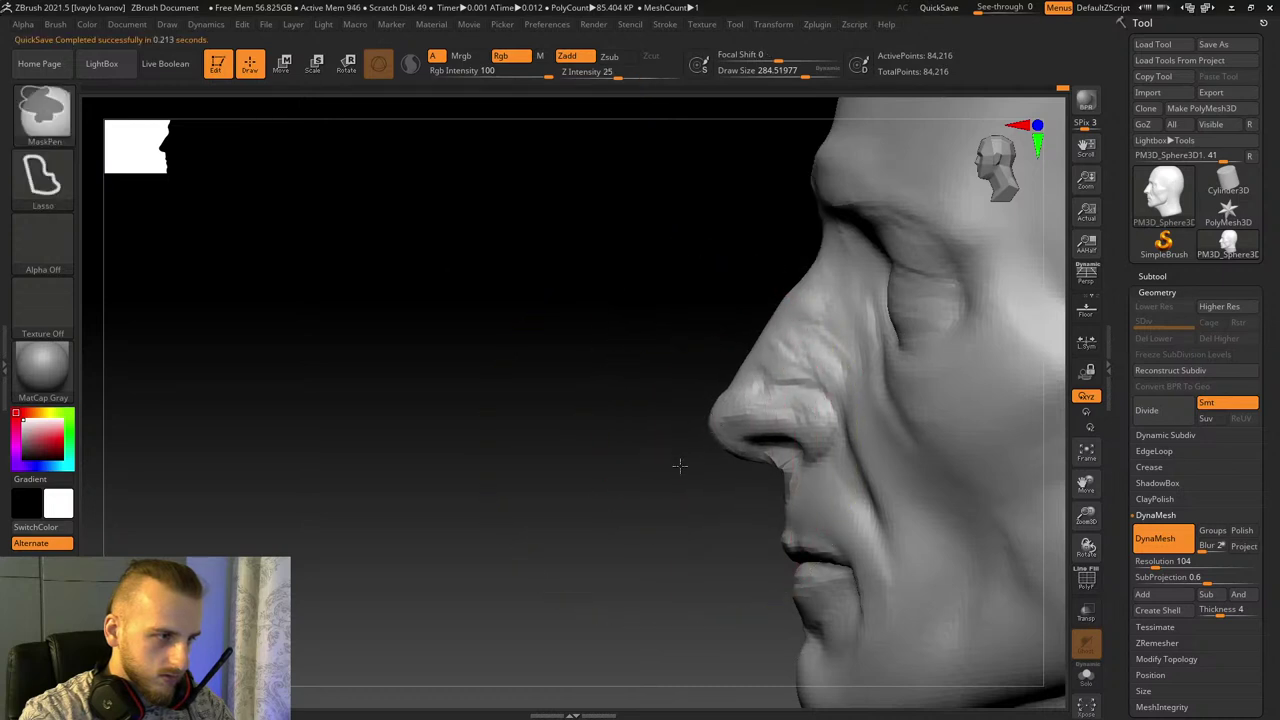
Step: Adjust the profile of the upper lip, chin and underside of the jaw with Move Topological
mouse_move(612, 530)
mouse_down()
mouse_move(645, 528)
mouse_move(632, 521)
mouse_up()
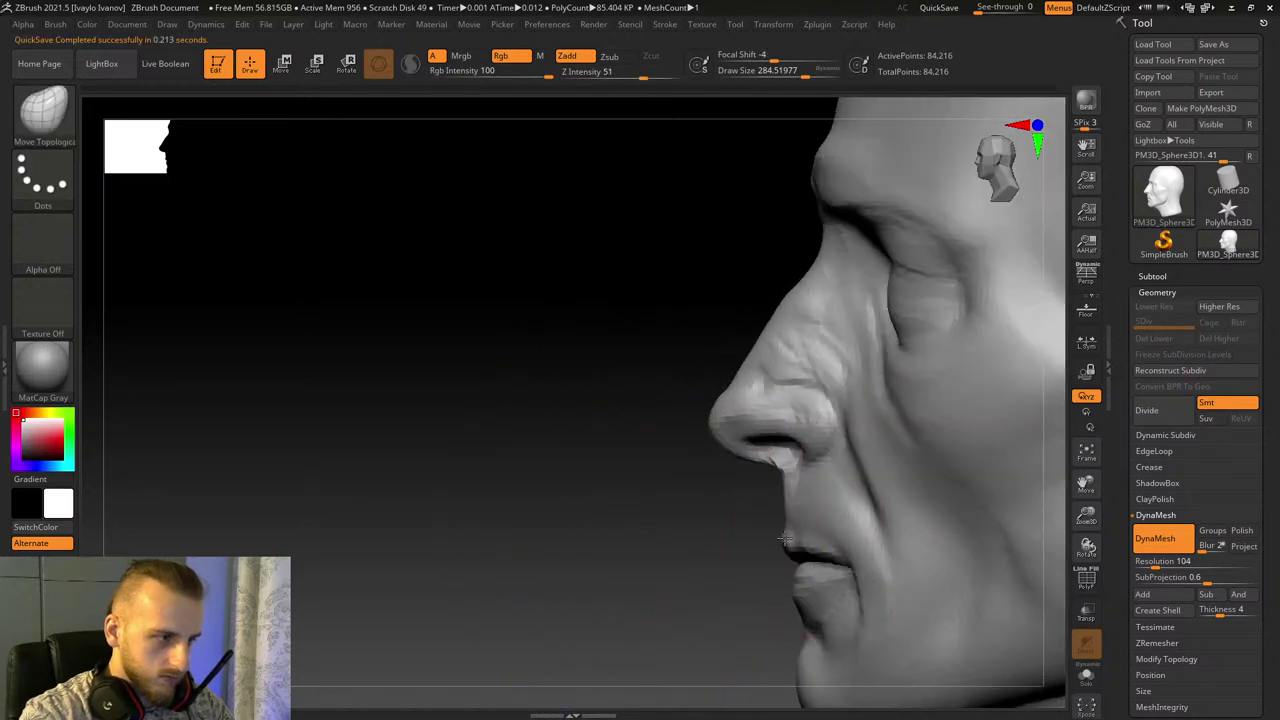
mouse_move(790, 541)
mouse_down()
mouse_move(776, 538)
mouse_move(909, 561)
mouse_up()
drag(1089, 521, 1018, 325)
mouse_move(721, 549)
mouse_down()
mouse_move(738, 549)
mouse_move(715, 549)
mouse_up()
shift+drag(895, 533, 922, 519)
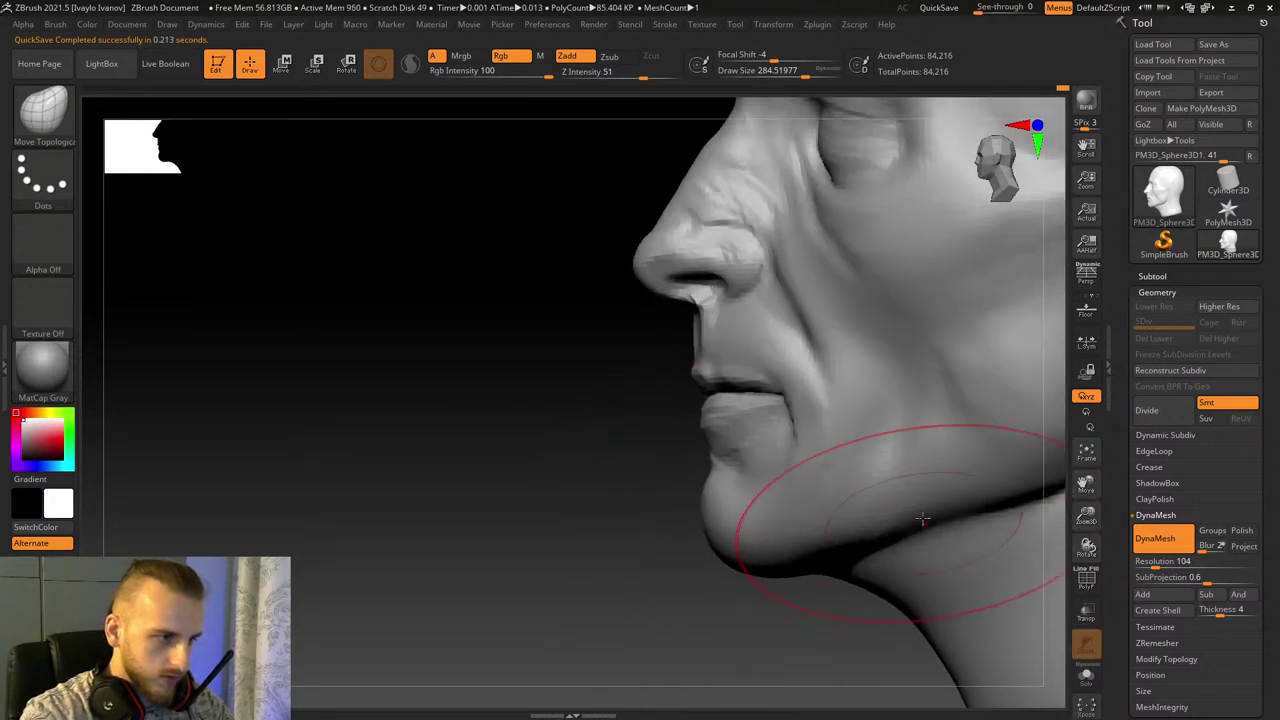
drag(800, 625, 761, 642)
Step: Set the draw size to about 374 and reshape the skull and back of the neck in profile
drag(1095, 525, 984, 561)
drag(671, 178, 656, 225)
key(])
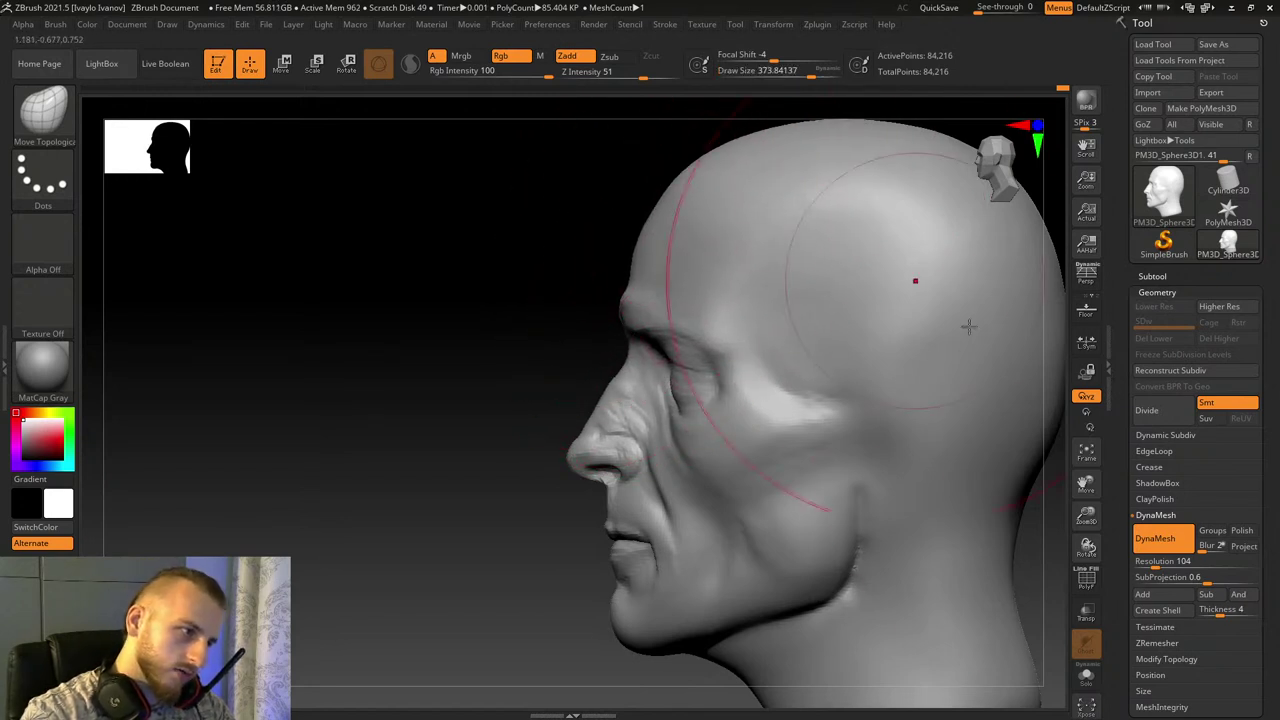
drag(1087, 517, 1081, 492)
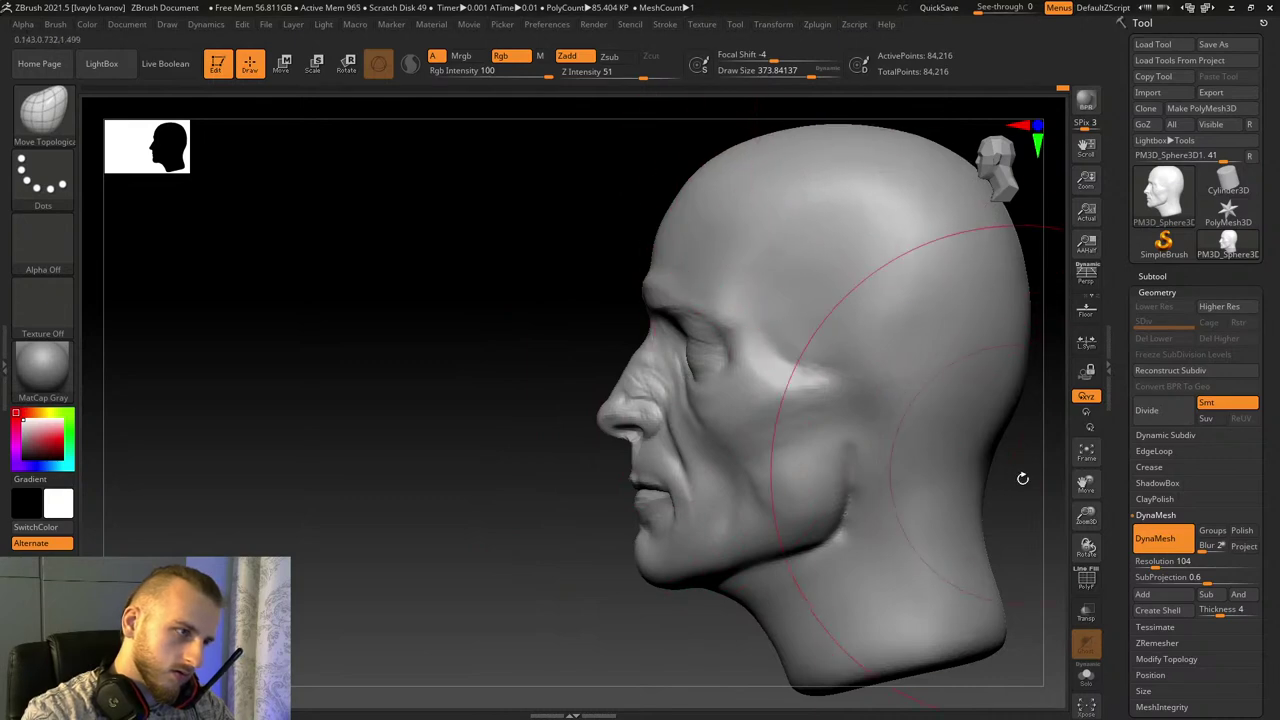
mouse_move(1087, 520)
mouse_down()
mouse_move(1086, 485)
mouse_move(1192, 333)
mouse_up()
drag(310, 400, 442, 390)
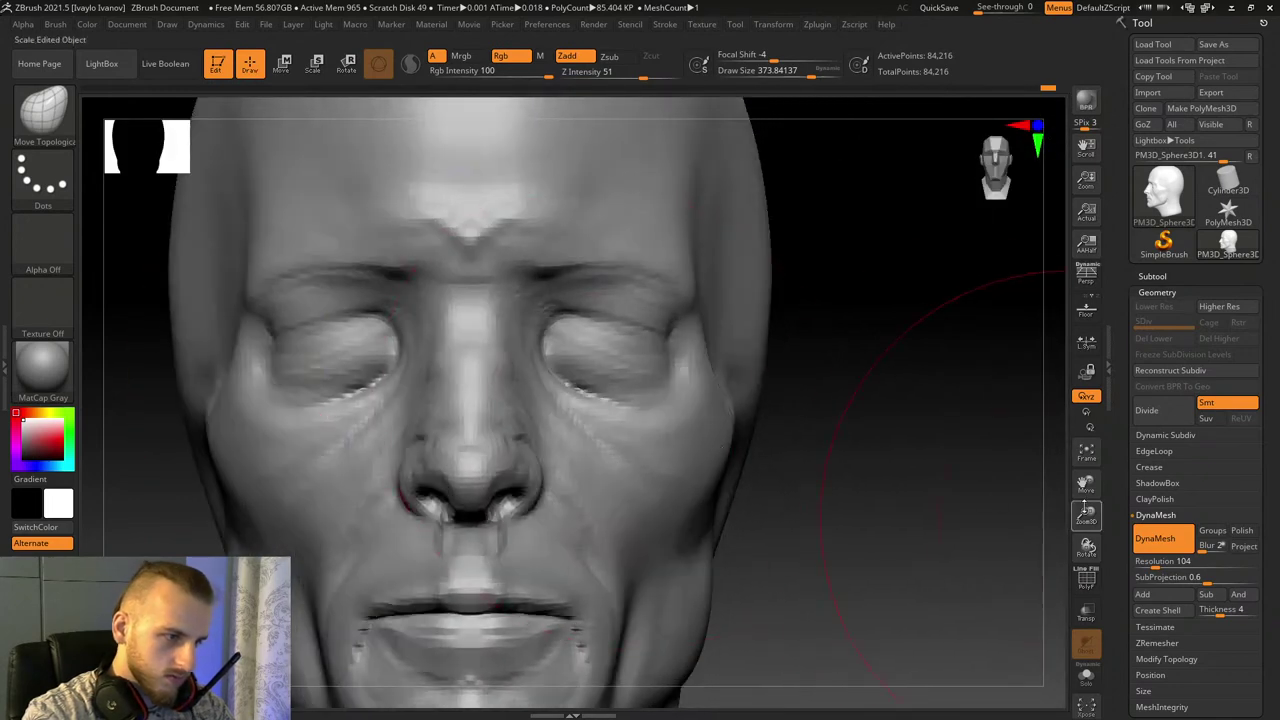
Step: Set the draw size to about 110 and adjust the nostril wings around the openings
drag(1086, 486, 1196, 332)
drag(1086, 512, 1103, 572)
drag(1086, 484, 1238, 514)
mouse_move(811, 72)
mouse_down()
mouse_move(768, 71)
mouse_move(787, 72)
mouse_move(776, 58)
mouse_up()
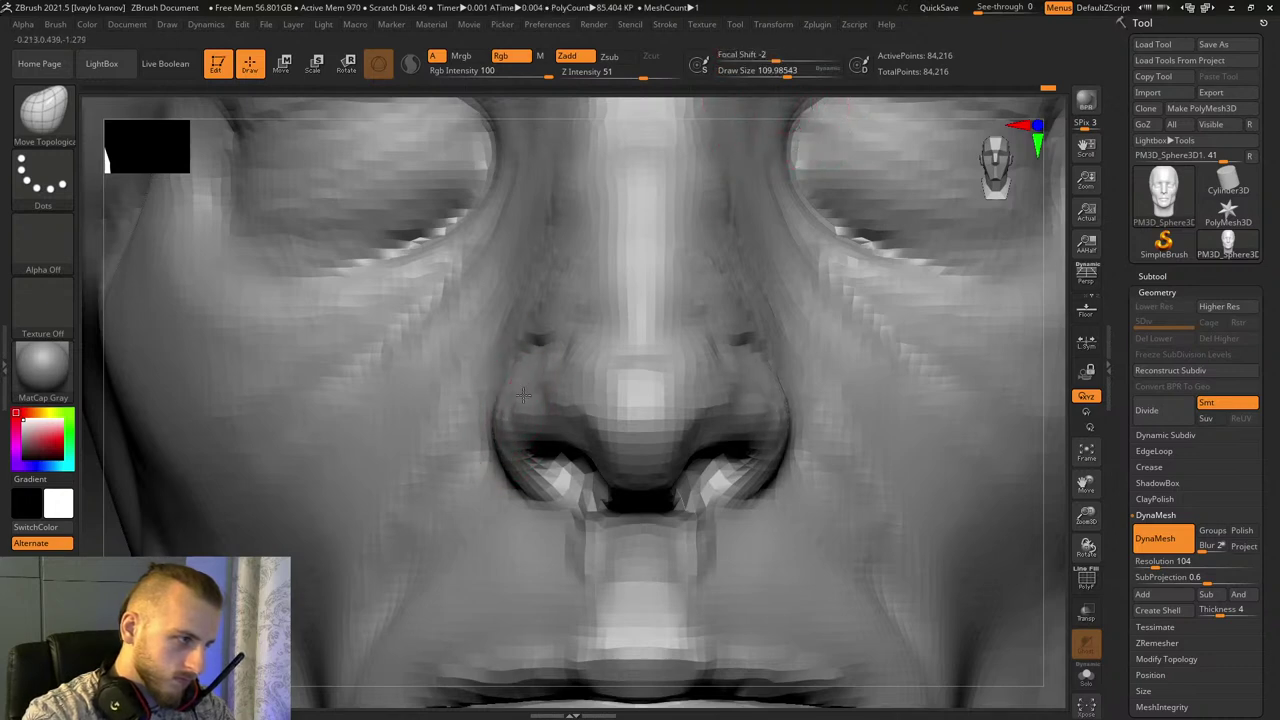
drag(1045, 500, 755, 516)
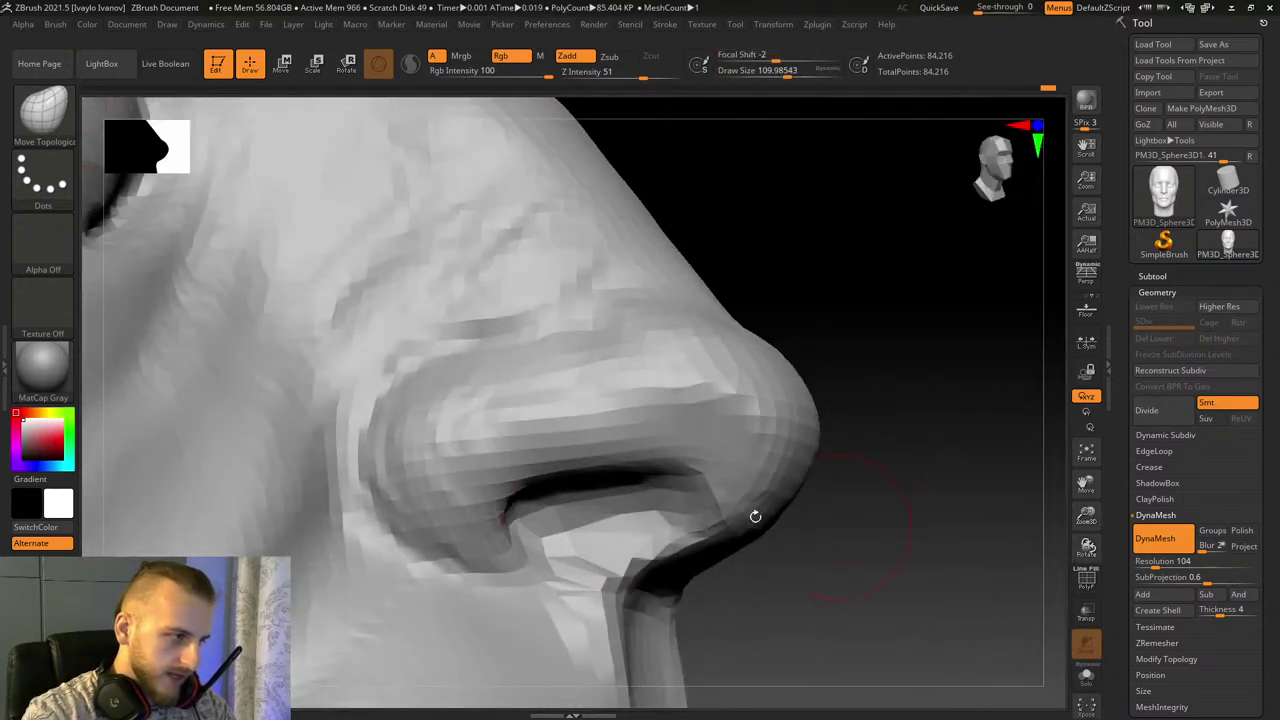
Step: Switch to the hPolish brush and flatten the inner rim of the nostril
key(b)
key(h)
key(p)
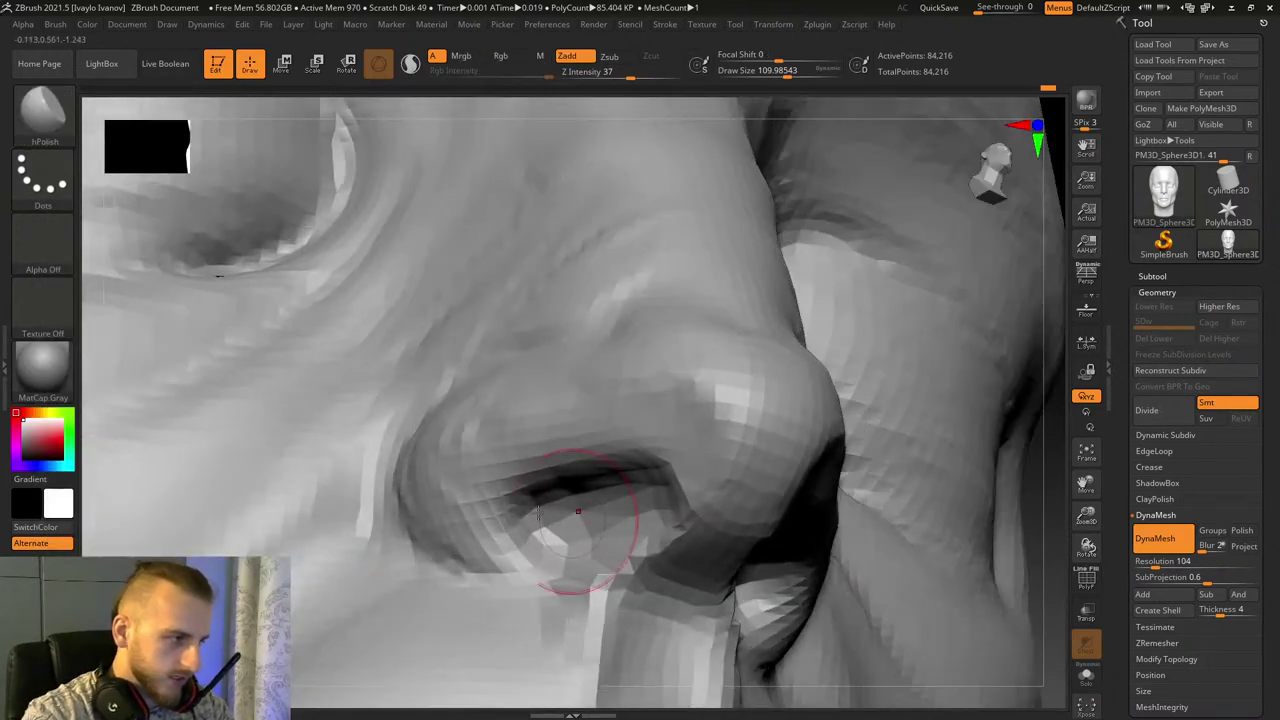
drag(505, 488, 499, 505)
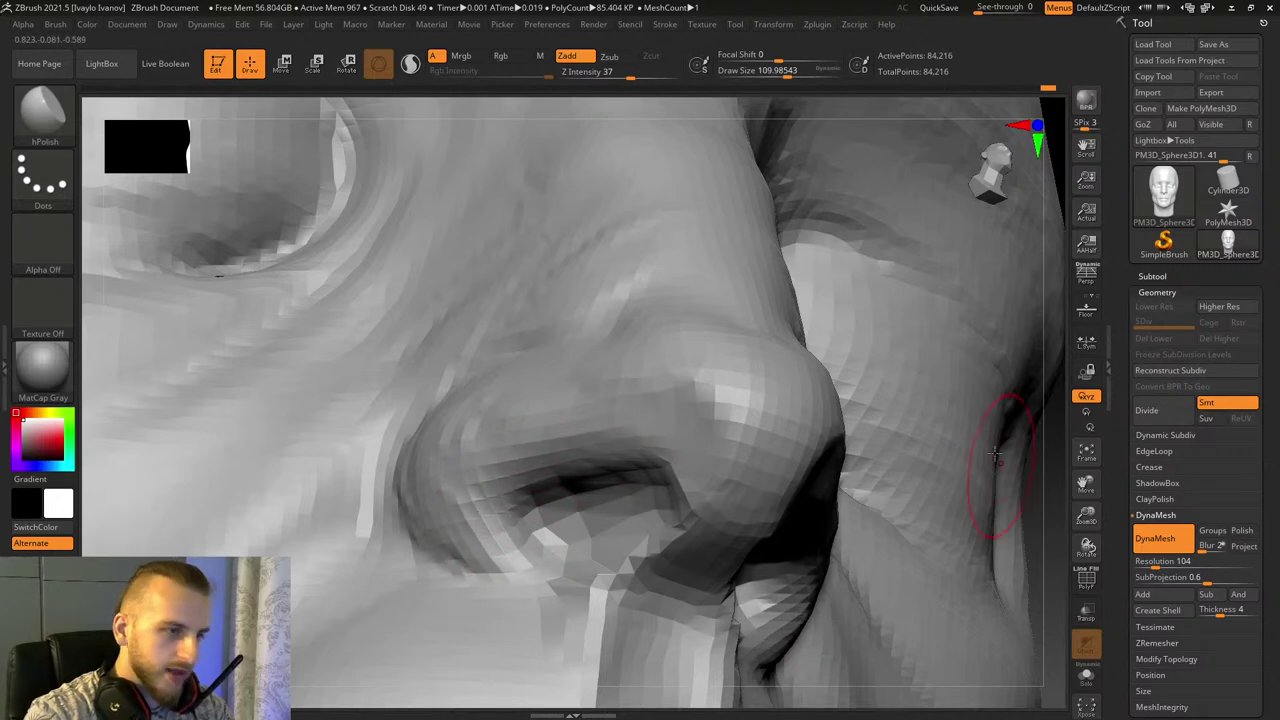
Step: Switch to the DamStandard brush and carve a sharp crease along the nostril wing's lower edge towards the nose tip
drag(1089, 549, 908, 542)
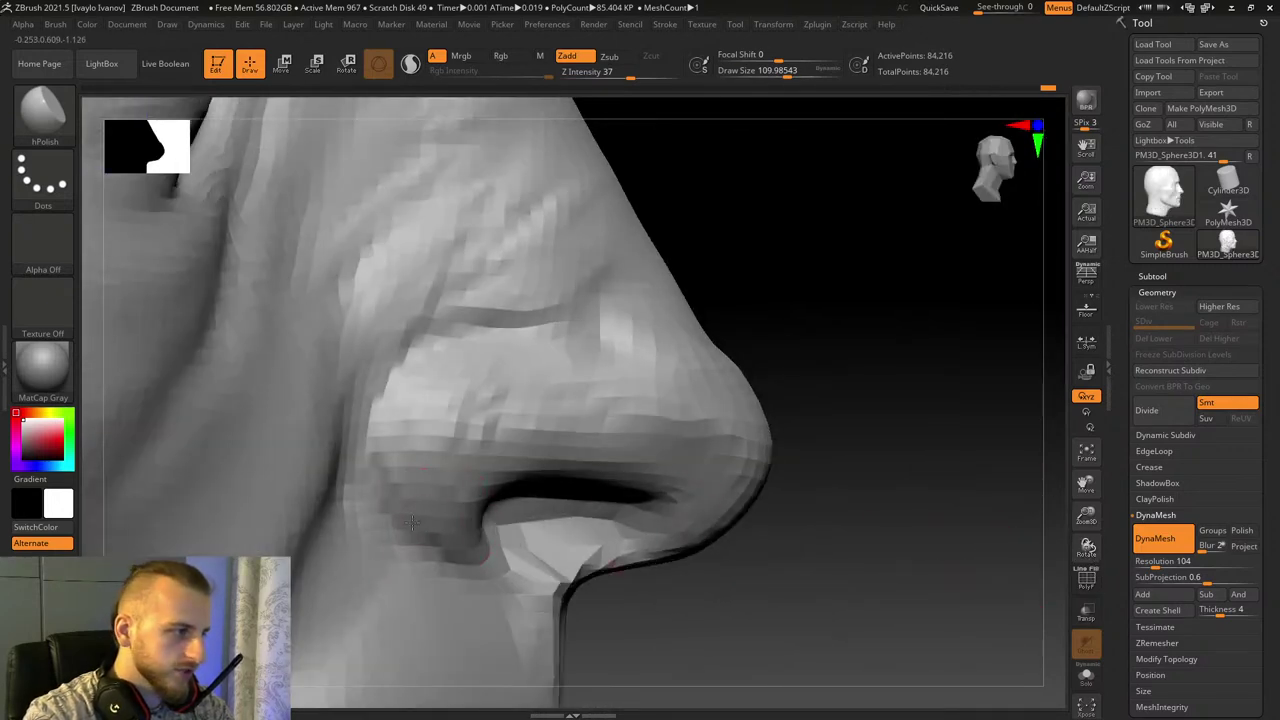
key(b)
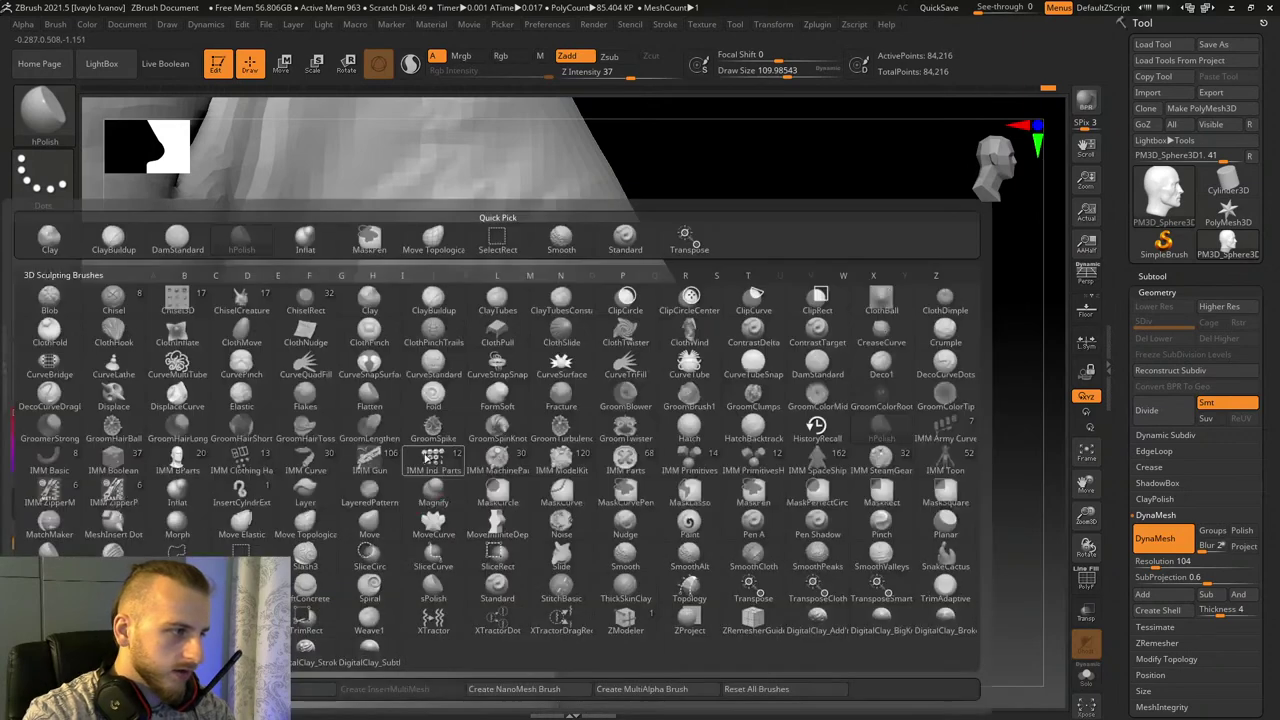
key(d)
key(s)
drag(375, 458, 650, 440)
key(ctrl+z)
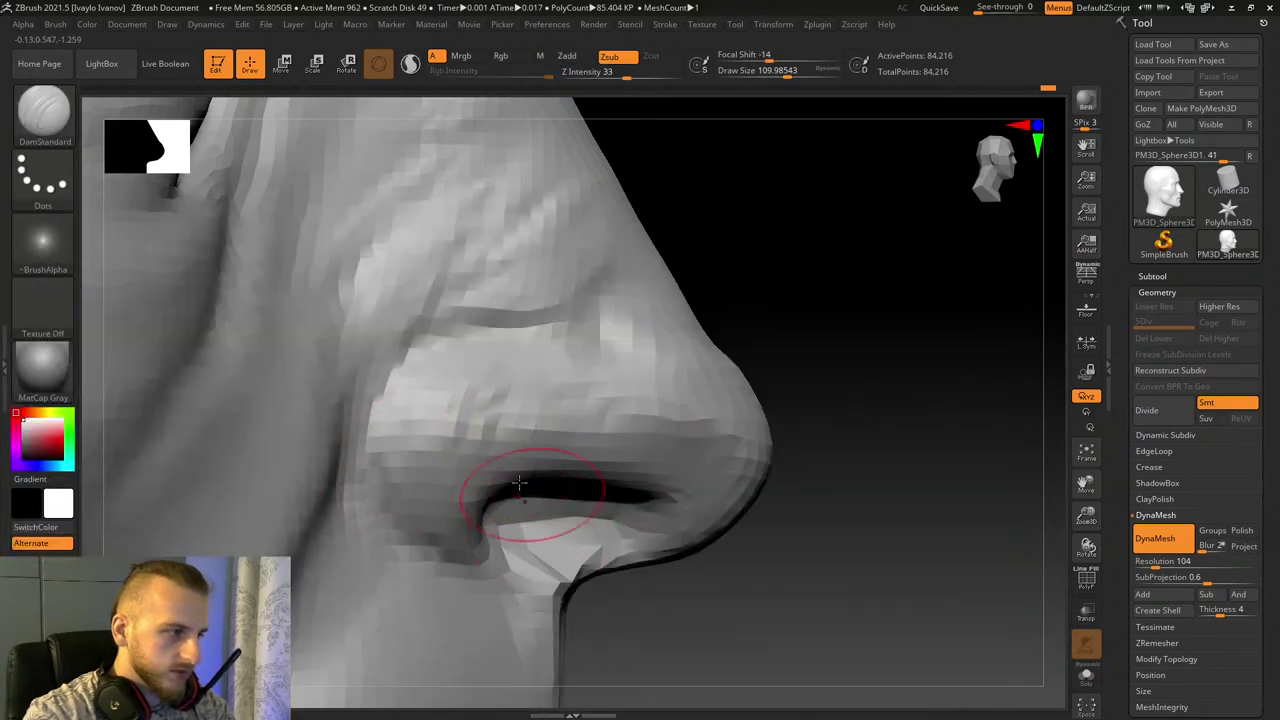
drag(392, 460, 672, 428)
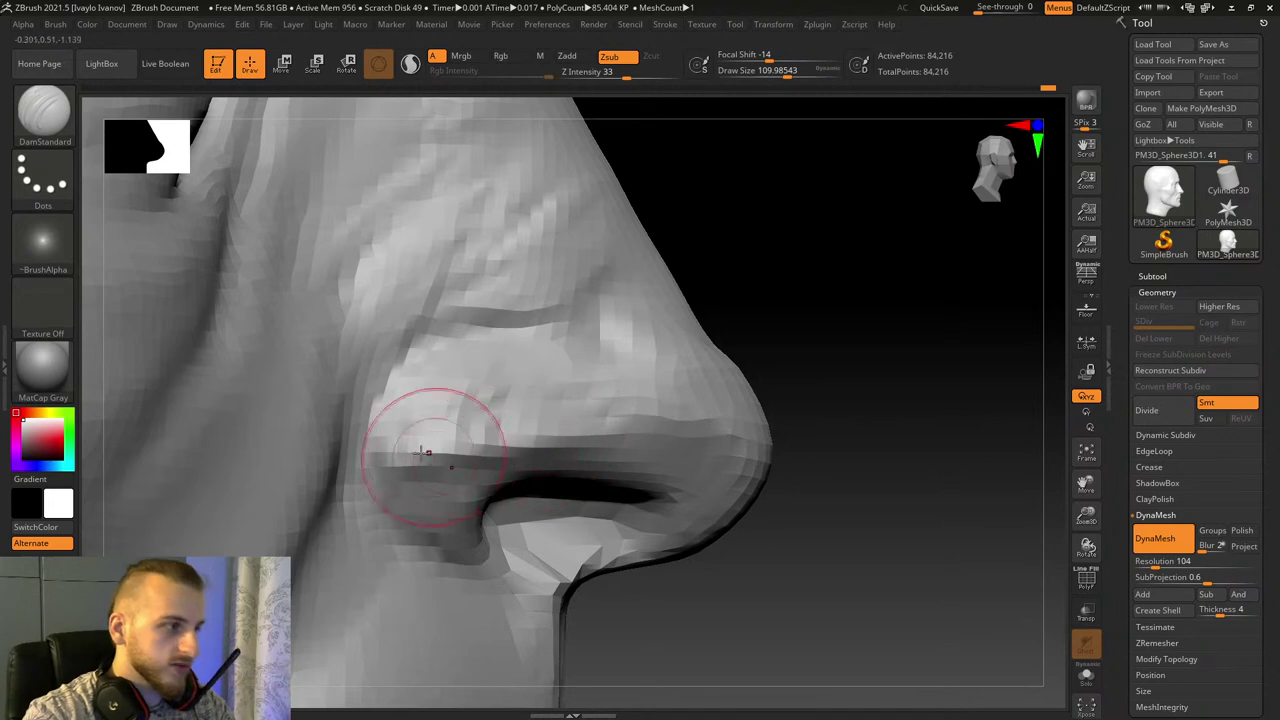
mouse_move(424, 450)
mouse_down()
mouse_move(617, 423)
mouse_move(712, 426)
mouse_up()
Step: Continue the crease across the underside of the nose tip and smooth the surface around it and the nostril wing
mouse_move(860, 476)
mouse_down()
mouse_move(822, 482)
mouse_move(848, 480)
mouse_up()
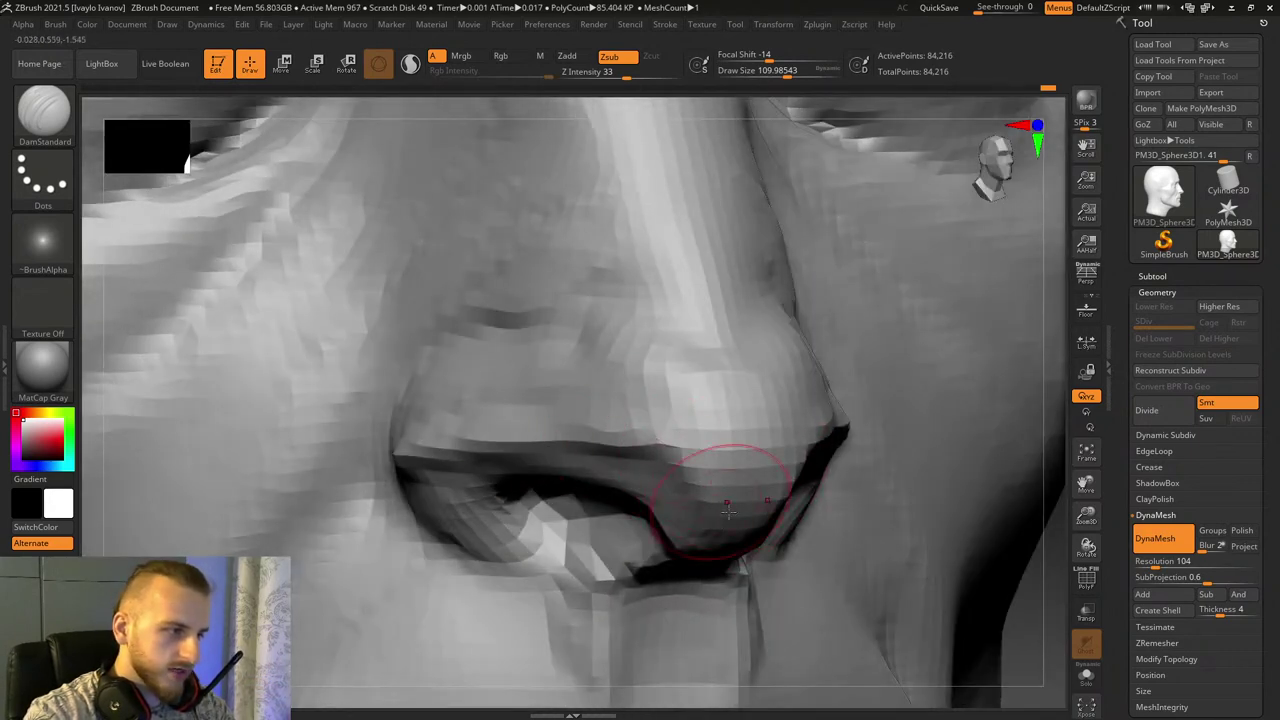
mouse_move(662, 446)
mouse_down()
mouse_move(836, 443)
mouse_move(722, 504)
mouse_up()
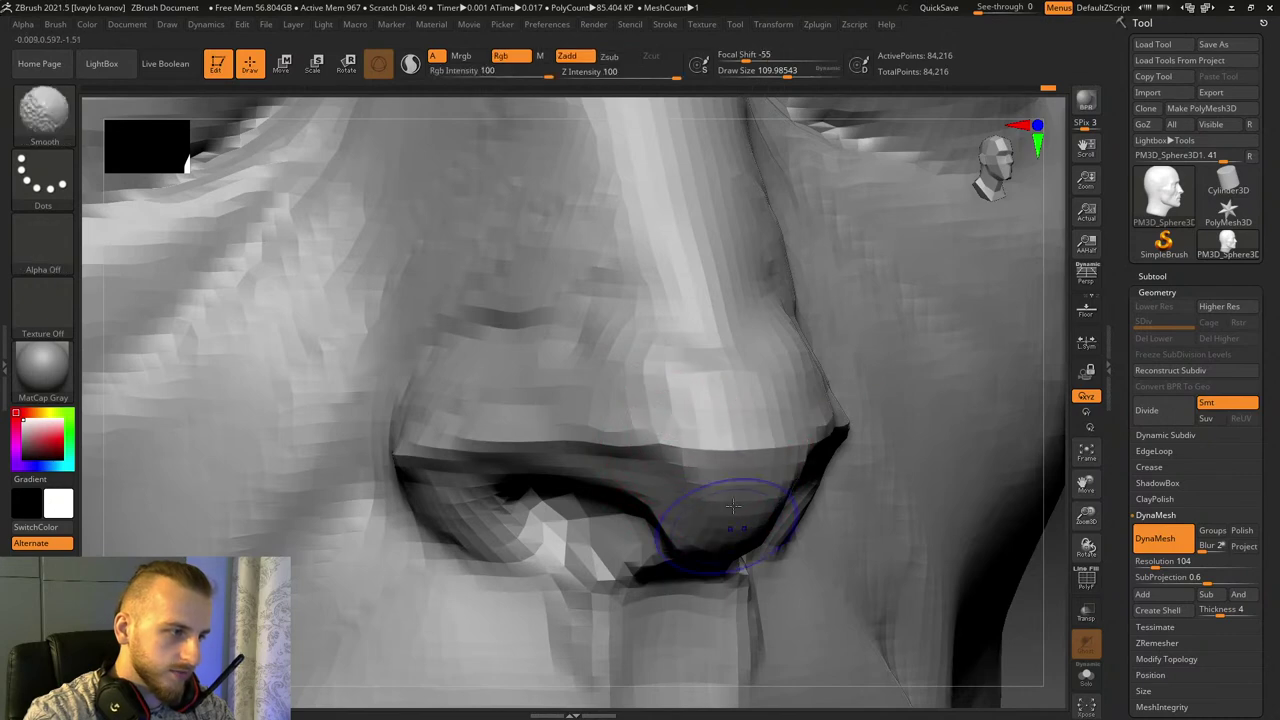
key(shift)
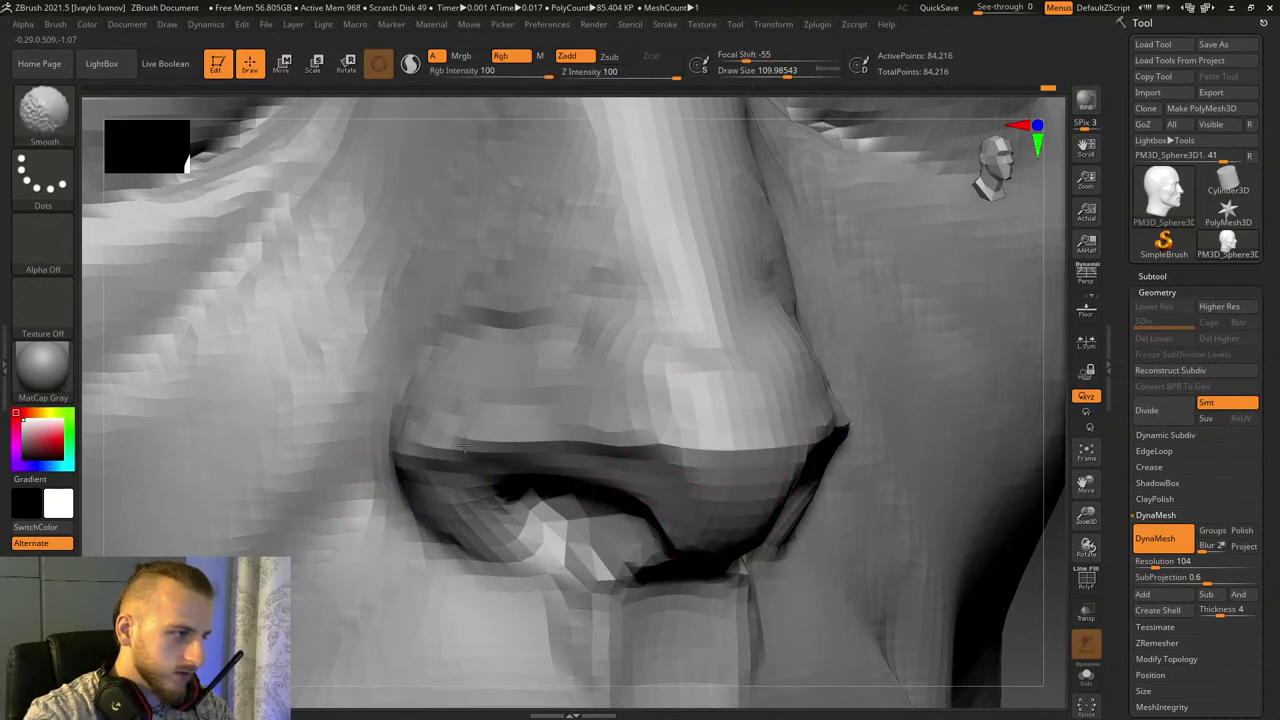
shift+drag(464, 446, 446, 408)
Step: Define the rear outer edge of the nostril wing with DamStandard and smooth the wing's side surface
mouse_move(1089, 550)
mouse_down()
mouse_move(882, 551)
mouse_move(800, 525)
mouse_up()
click(58, 130)
click(172, 144)
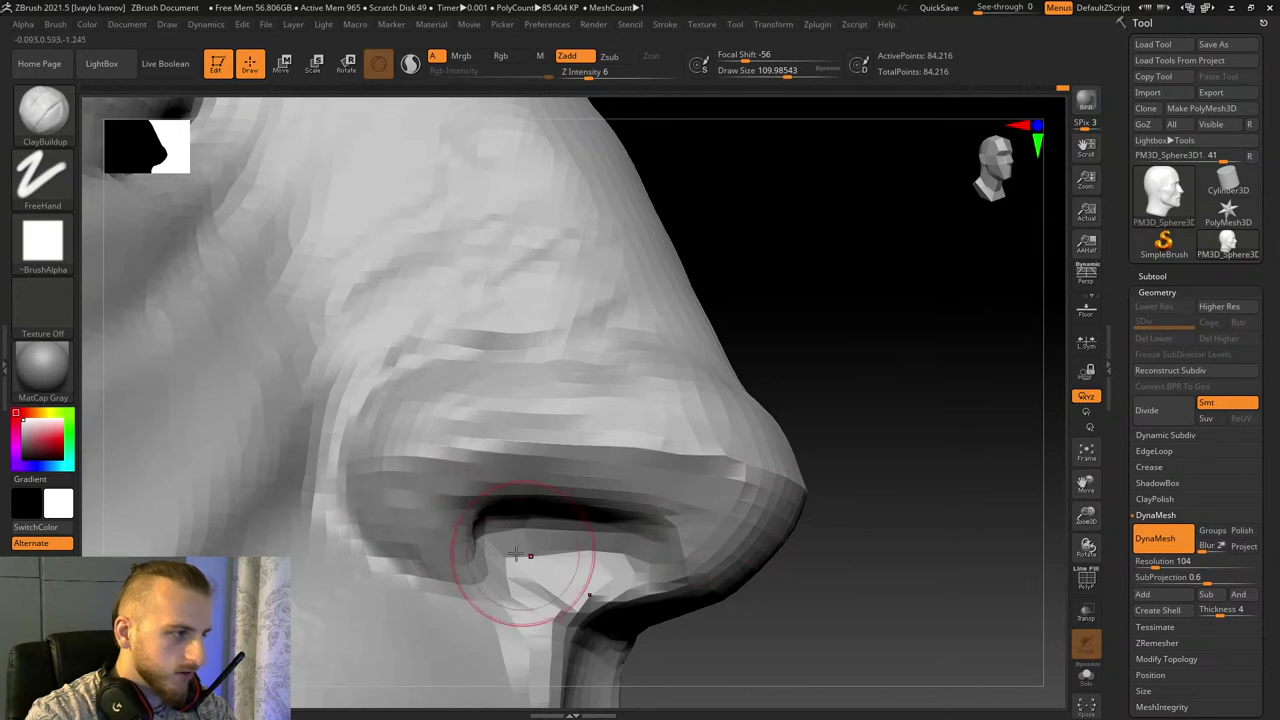
key(b)
key(d)
key(s)
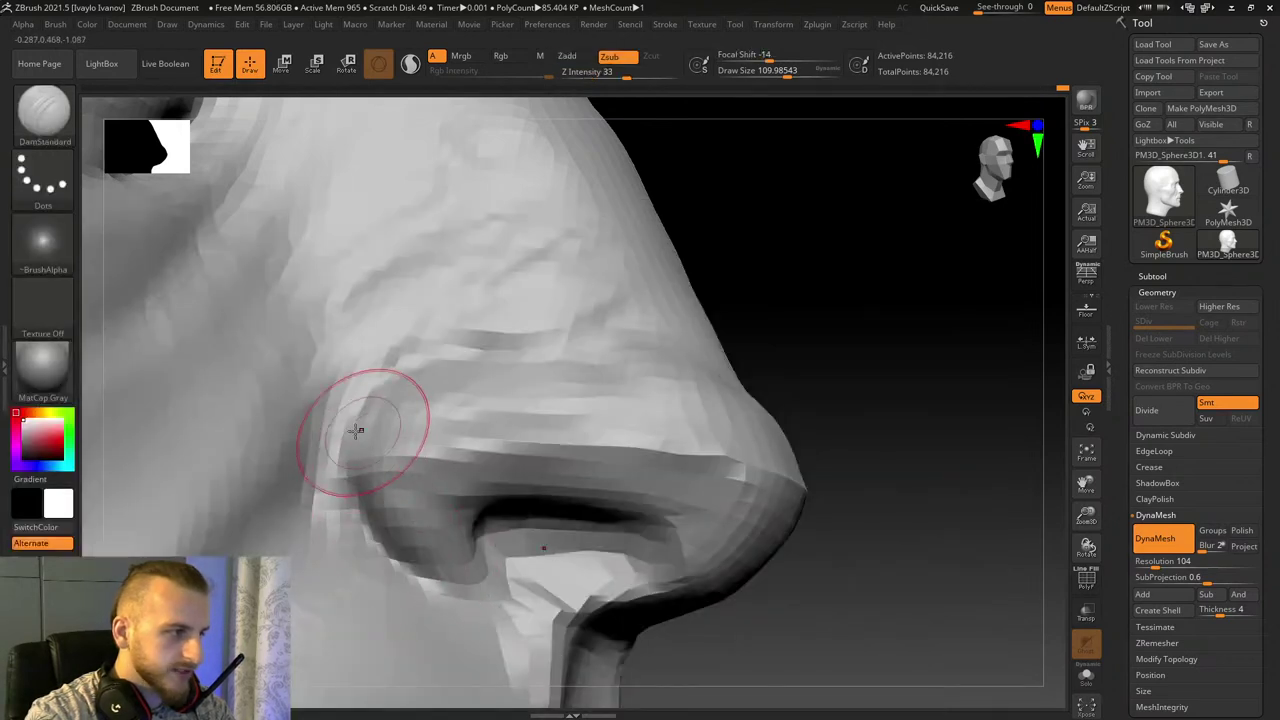
drag(889, 615, 925, 530)
shift+drag(494, 440, 461, 390)
Step: Carve the groove separating the nose tip from the nostril wing and soften it
drag(931, 517, 672, 381)
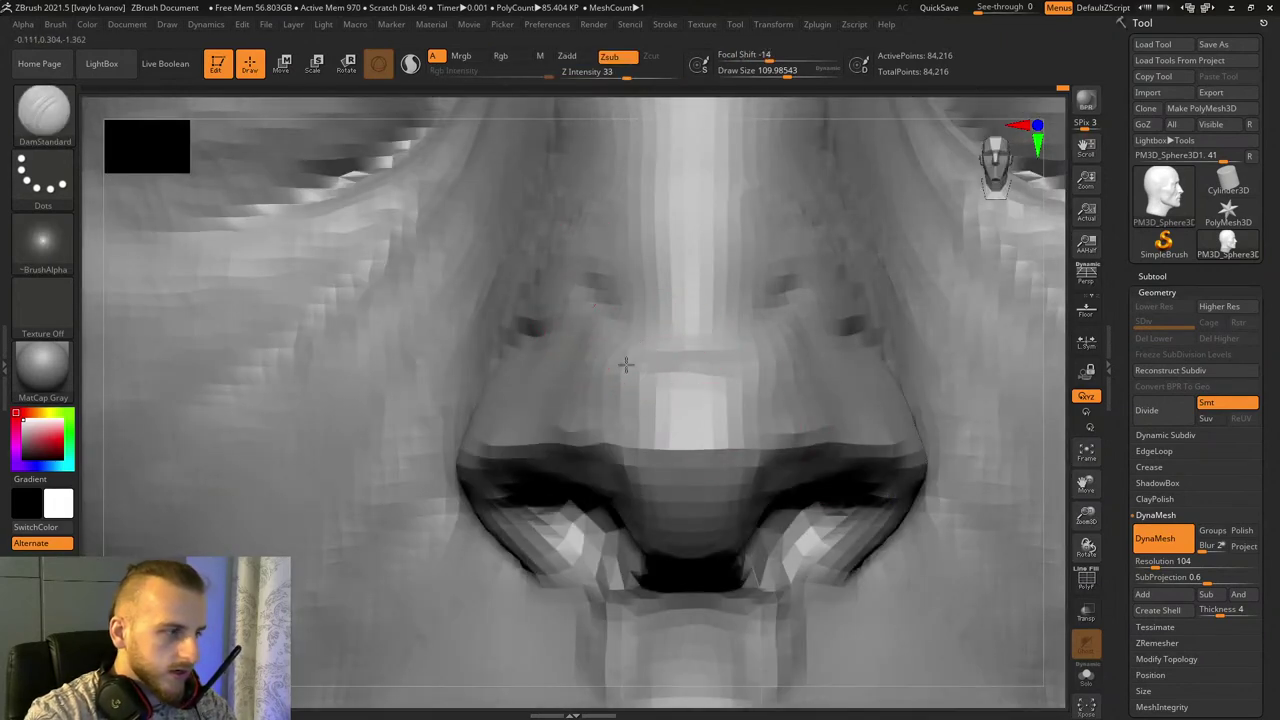
drag(1030, 530, 829, 505)
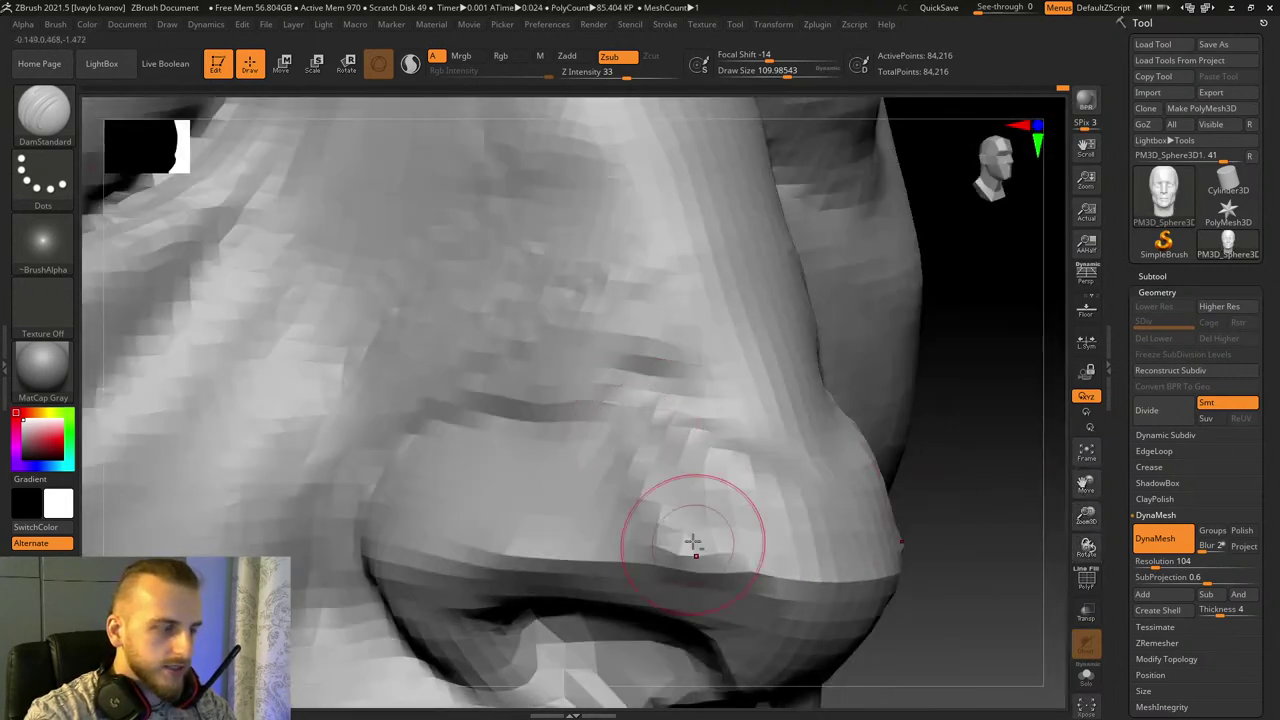
key(shift)
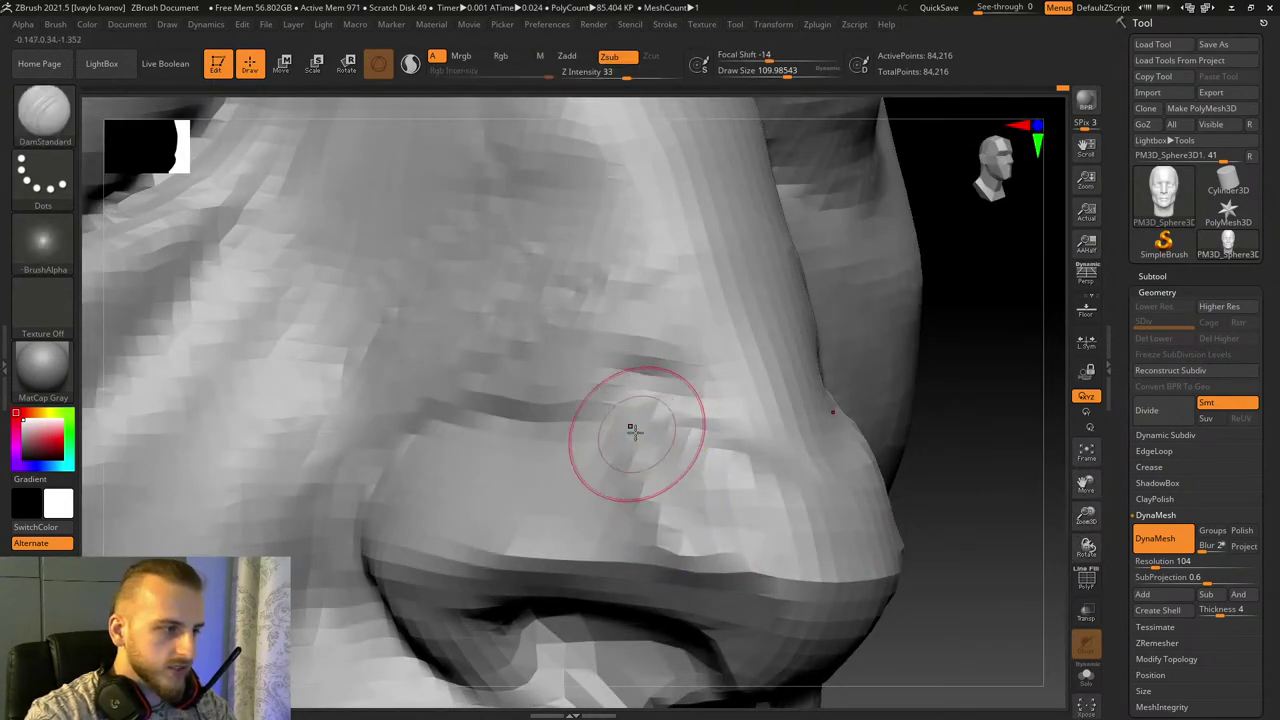
Step: Switch to the ClayBuildup brush and build up the sides of the nose tip, shaping them from several angles
key(b)
key(c)
key(b)
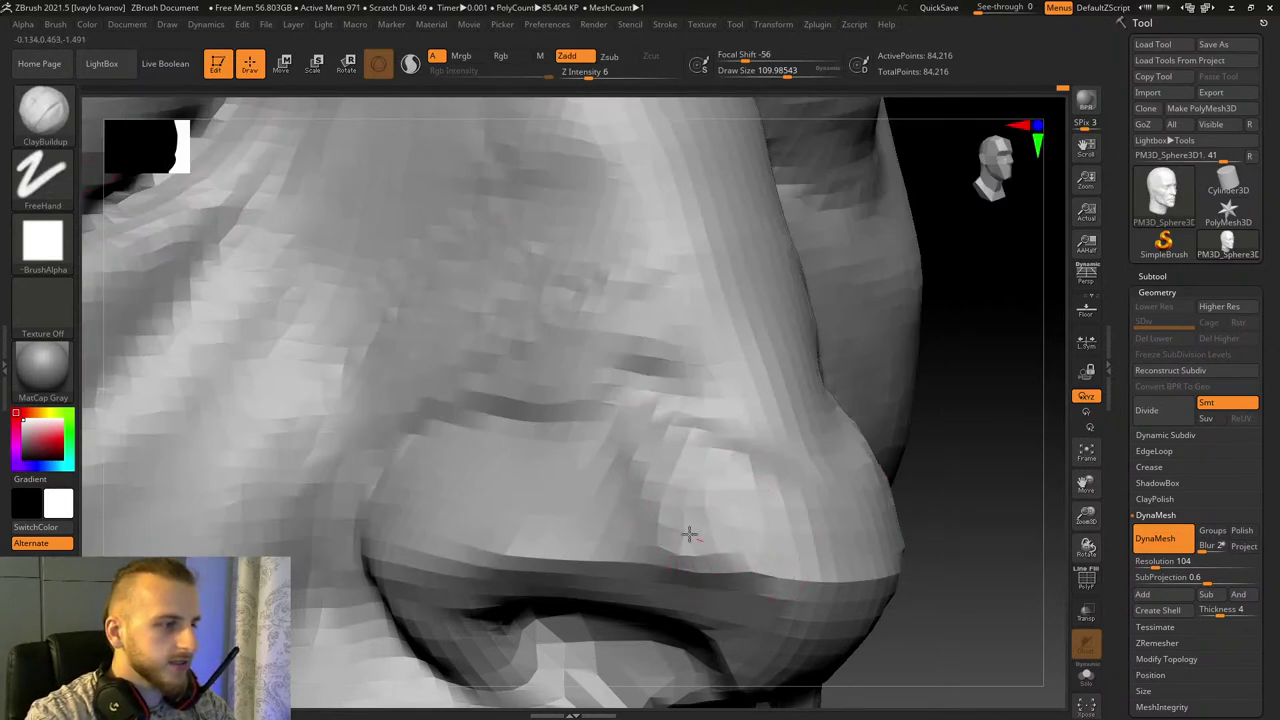
drag(1007, 585, 652, 449)
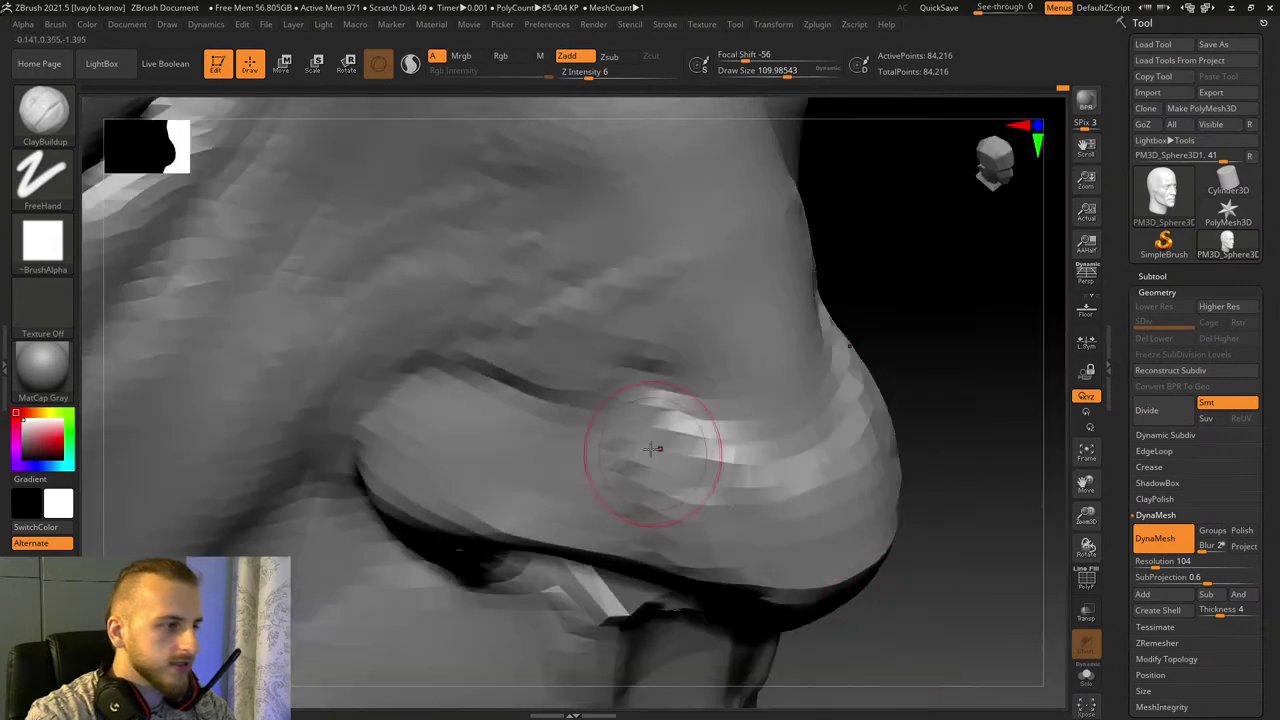
mouse_move(1073, 530)
mouse_down()
mouse_move(1003, 397)
mouse_move(923, 457)
mouse_move(890, 519)
mouse_up()
drag(1086, 517, 1130, 596)
drag(1086, 486, 936, 497)
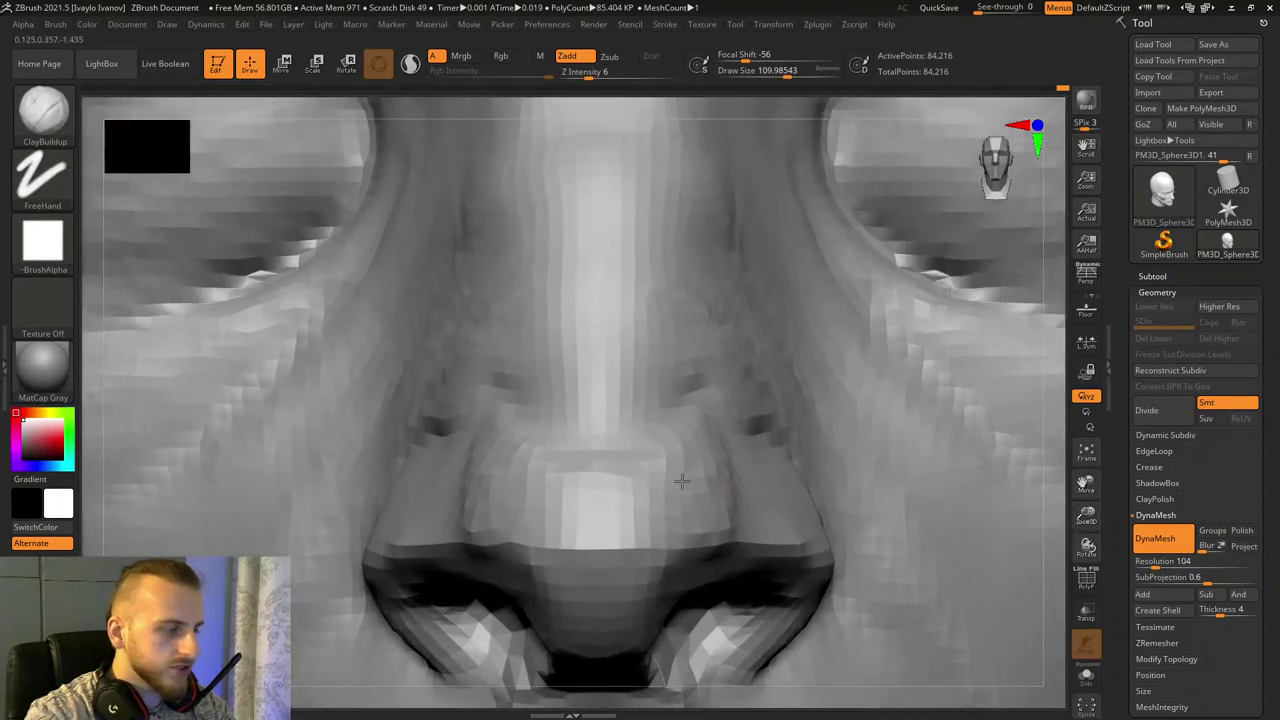
mouse_move(1087, 545)
mouse_down()
mouse_move(995, 508)
mouse_move(976, 520)
mouse_up()
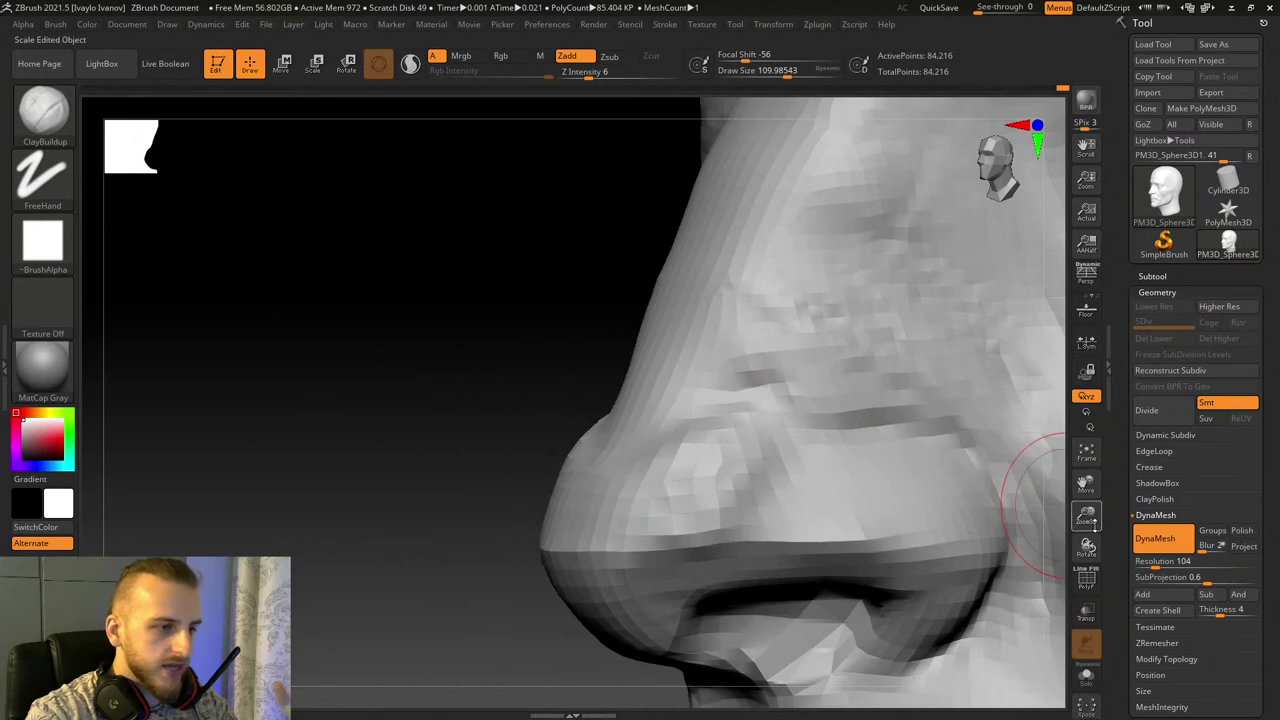
drag(1092, 520, 1030, 330)
drag(1086, 486, 1084, 523)
drag(574, 394, 745, 408)
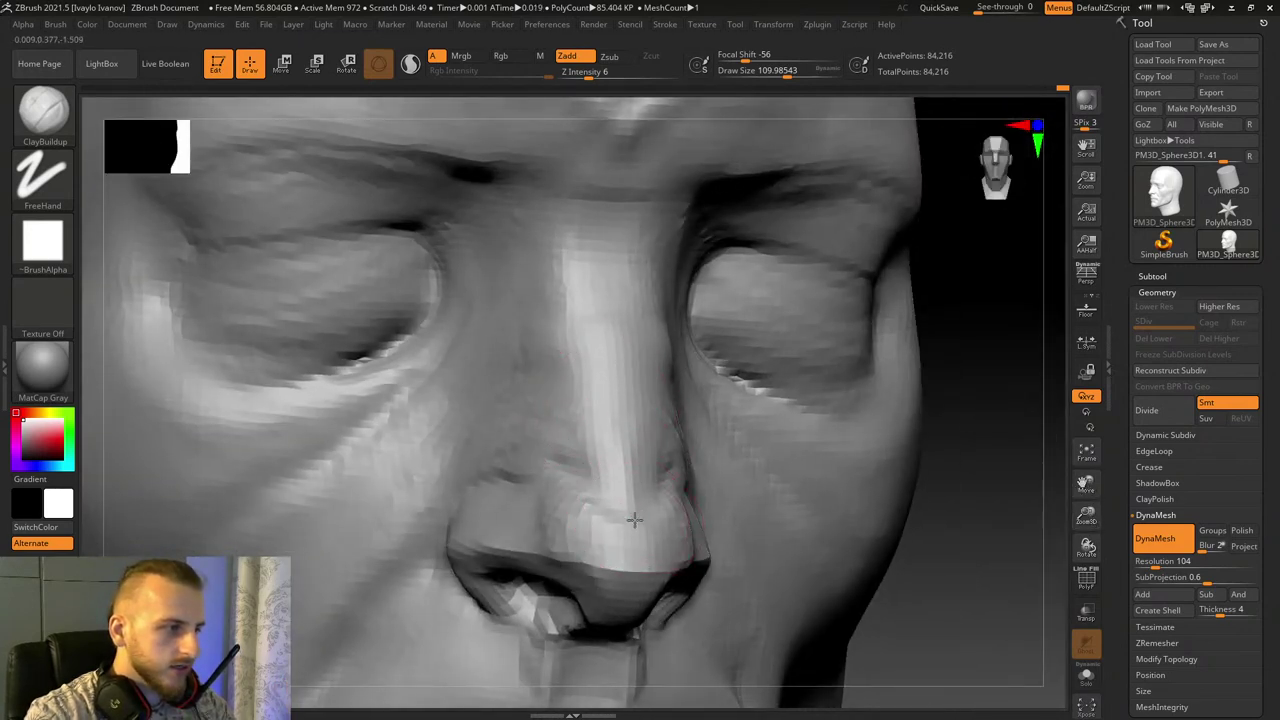
mouse_move(942, 604)
mouse_down()
mouse_move(477, 437)
mouse_move(600, 450)
mouse_move(675, 478)
mouse_up()
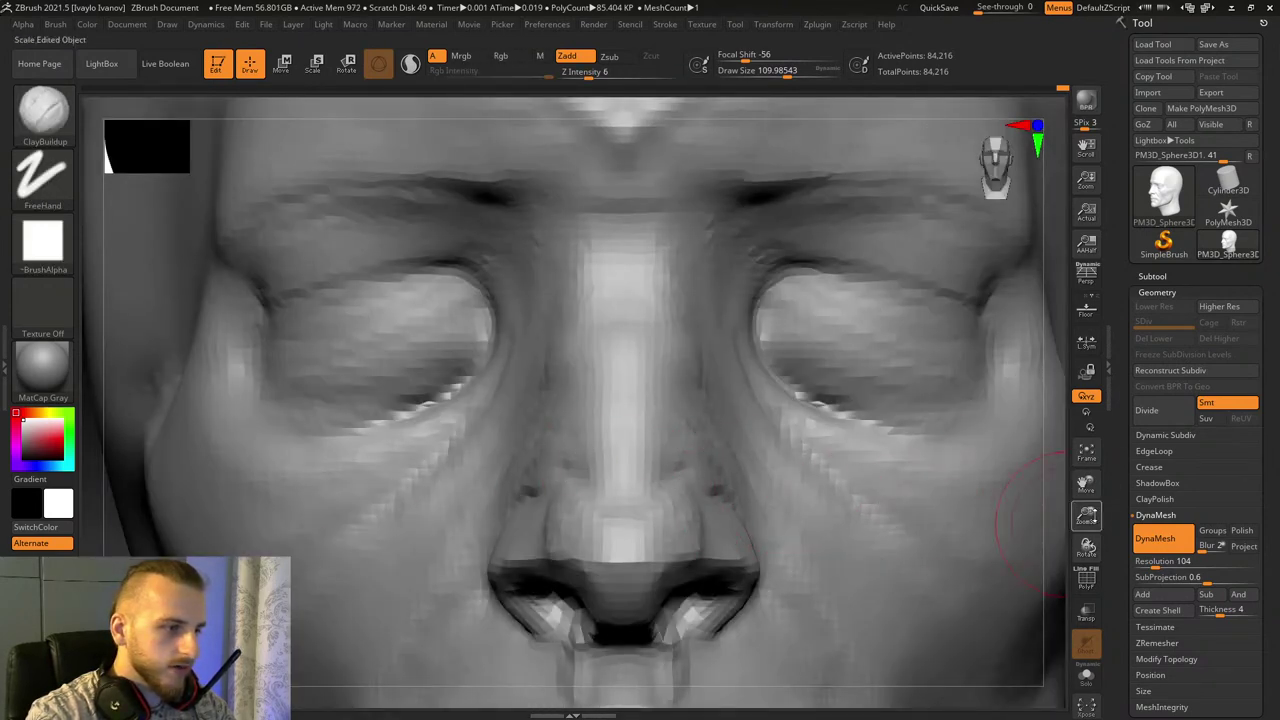
Step: Switch to DamStandard and work the crease at the mouth corner, stepping back through the last strokes
drag(1093, 516, 1041, 470)
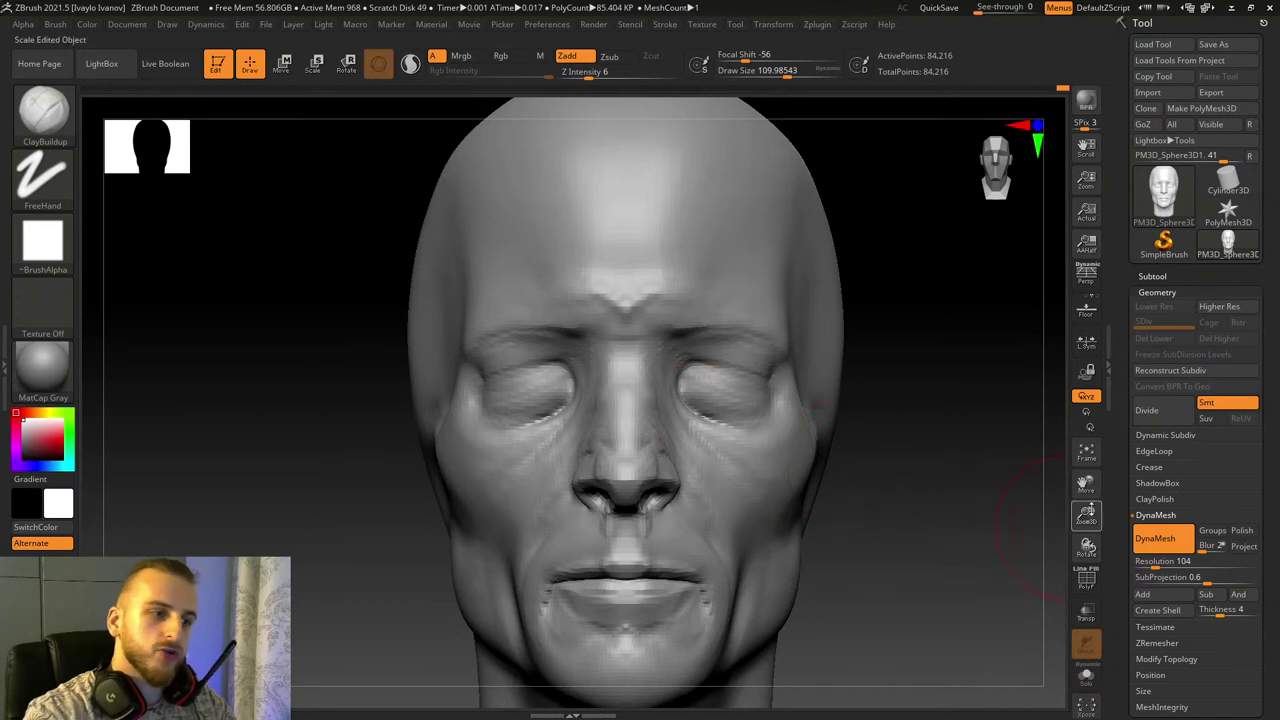
drag(1068, 528, 1058, 366)
mouse_move(954, 416)
mouse_down()
mouse_move(1006, 466)
mouse_move(946, 491)
mouse_move(1039, 500)
mouse_move(1126, 420)
mouse_up()
drag(890, 440, 791, 463)
key(b)
key(d)
key(s)
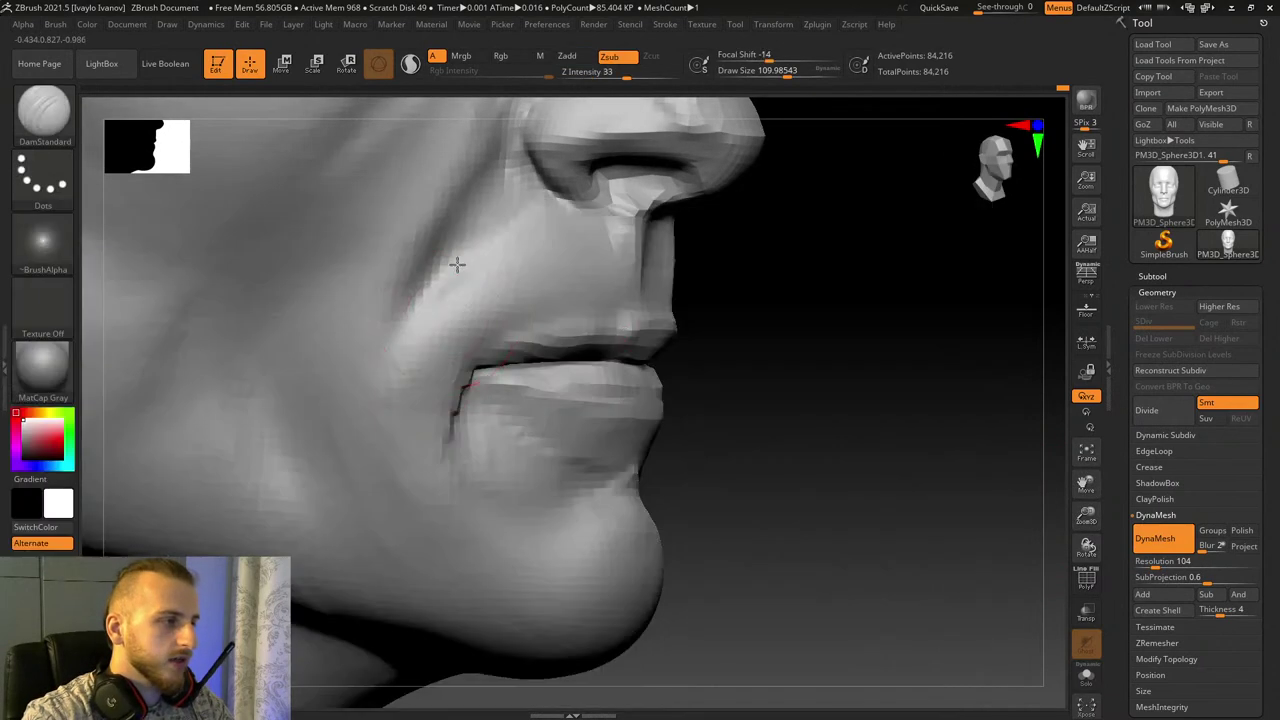
key(ctrl+z)
key(ctrl+z)
key(ctrl+shift+z)
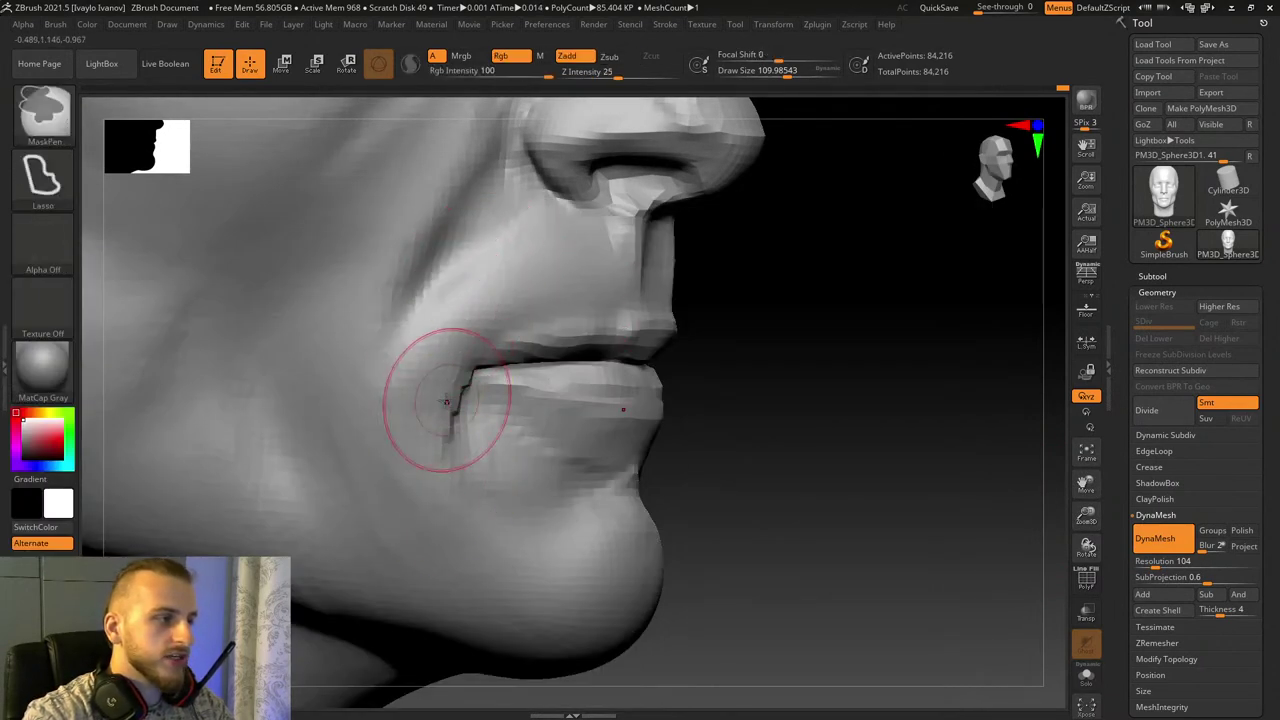
Step: Smooth the folds running from the mouth corners down to the chin
mouse_move(852, 524)
mouse_down()
mouse_move(811, 534)
mouse_move(848, 528)
mouse_up()
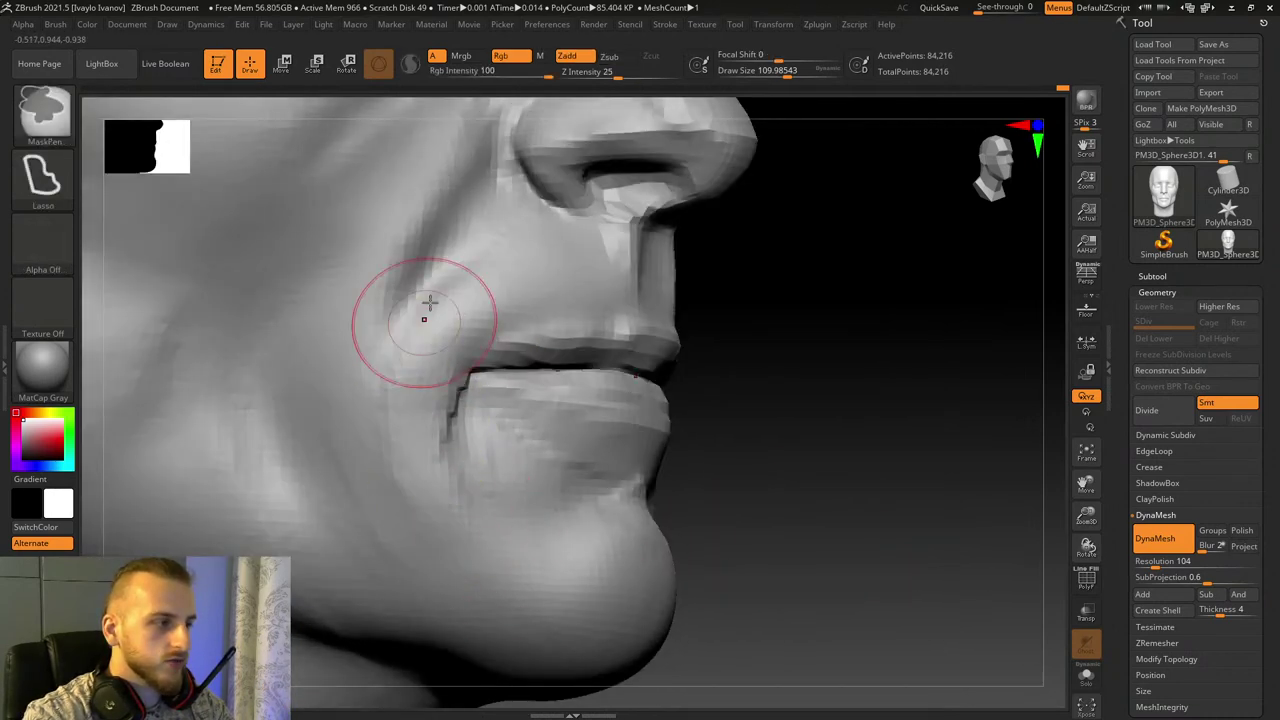
mouse_move(720, 604)
mouse_down()
mouse_move(800, 587)
mouse_move(665, 592)
mouse_up()
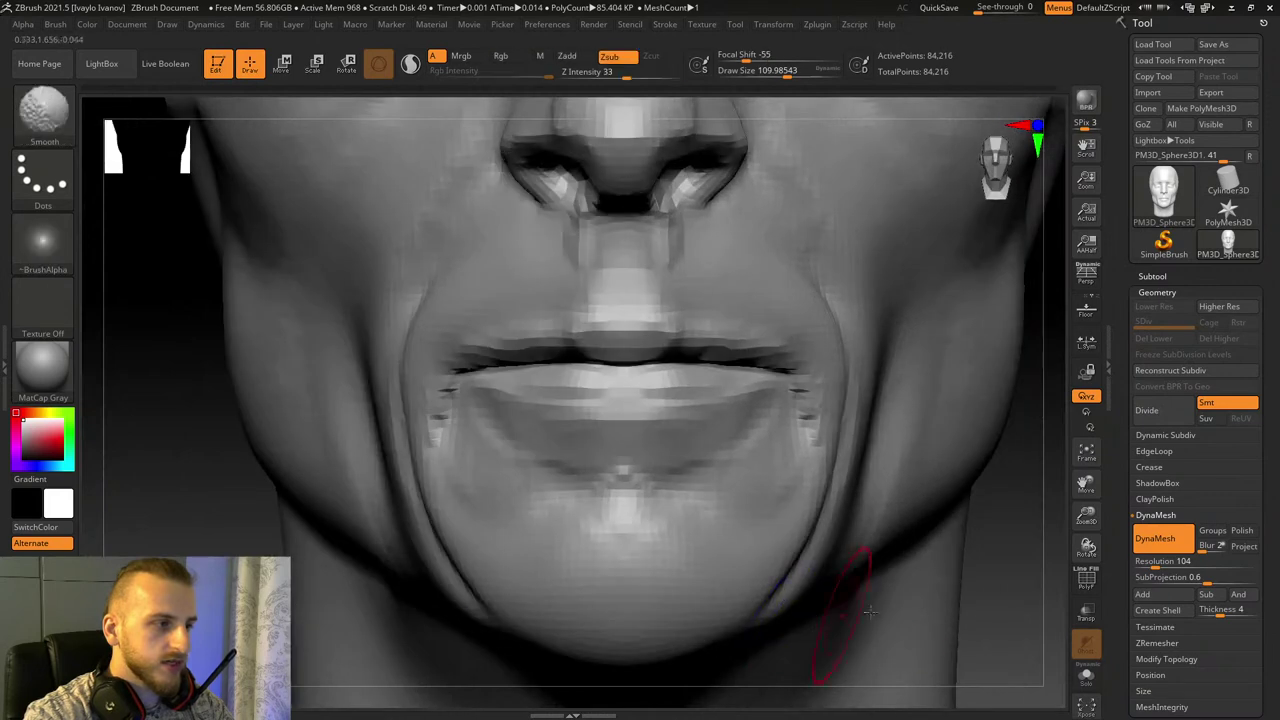
drag(868, 612, 945, 608)
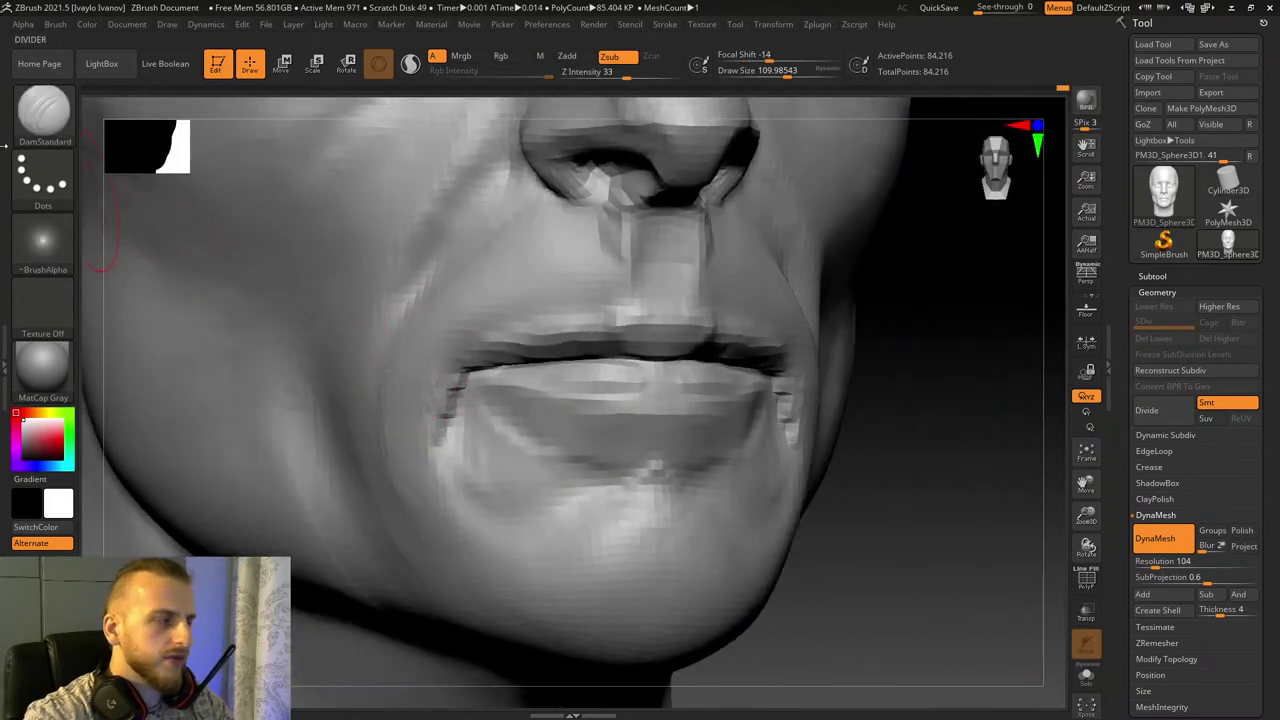
Step: Carve down the cheek hollow beside the mouth with the ClayBuildup brush at a draw size of about 179
click(43, 110)
click(190, 130)
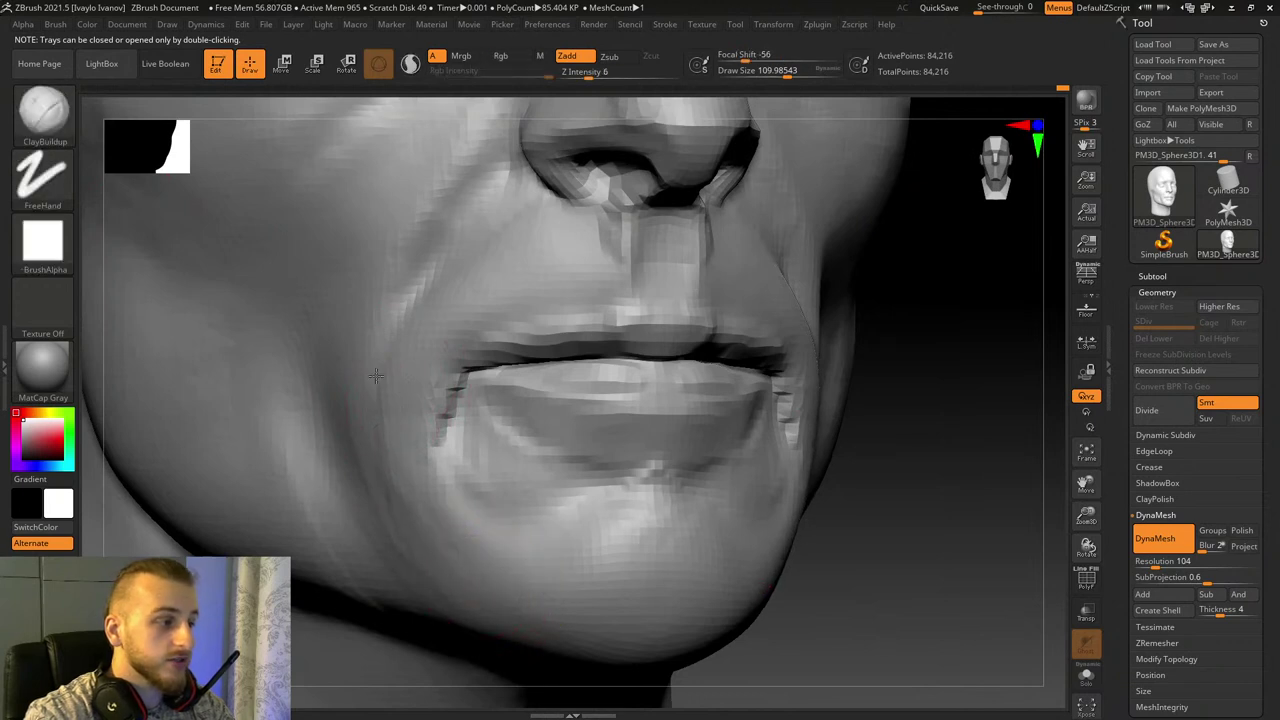
click(796, 71)
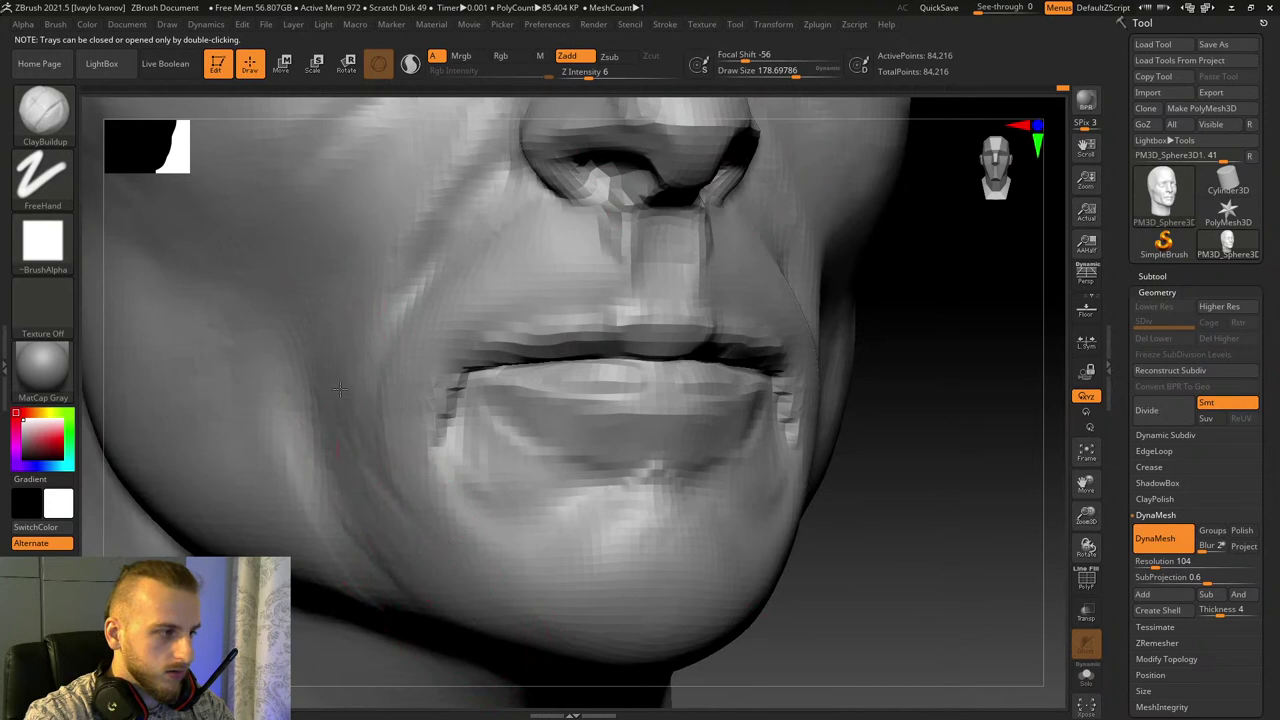
alt+drag(309, 351, 409, 506)
mouse_move(320, 312)
alt+mouse_down()
mouse_move(335, 395)
mouse_move(395, 496)
alt+mouse_up()
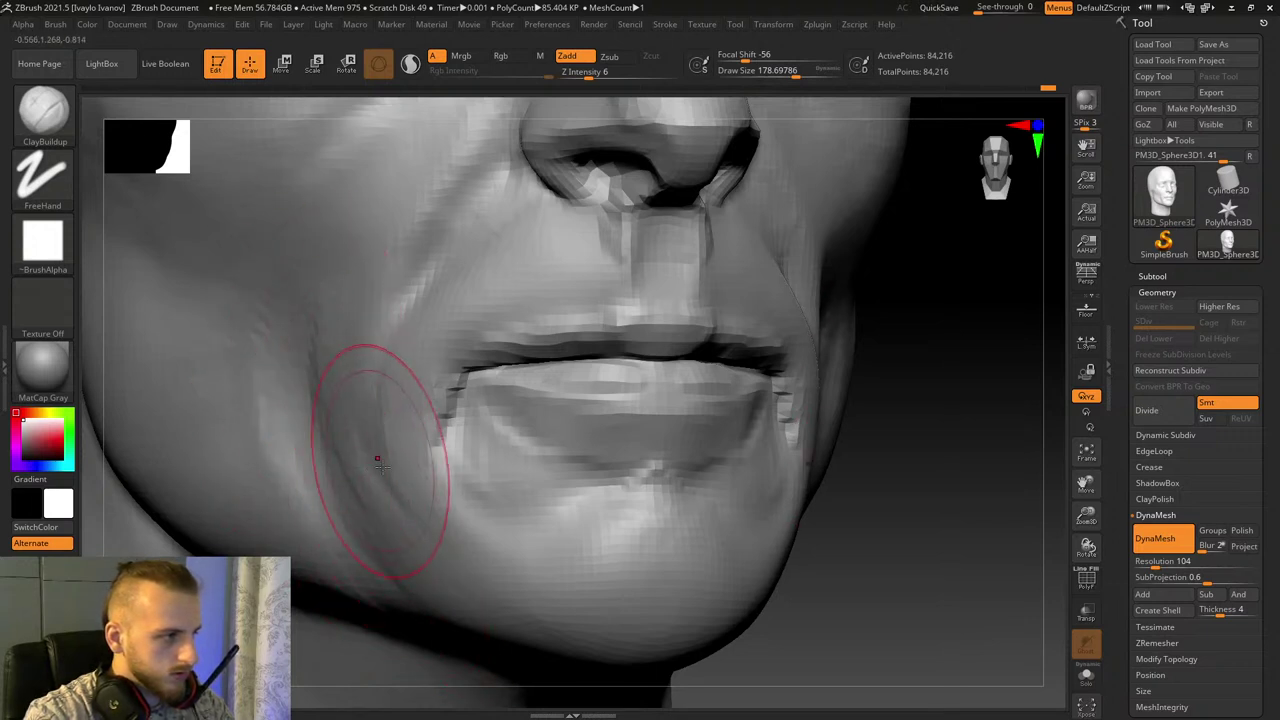
Step: Build up the skin around the mouth corner and along its downward crease with ClayBuildup at a draw size of about 102
drag(863, 586, 738, 287)
drag(794, 72, 778, 72)
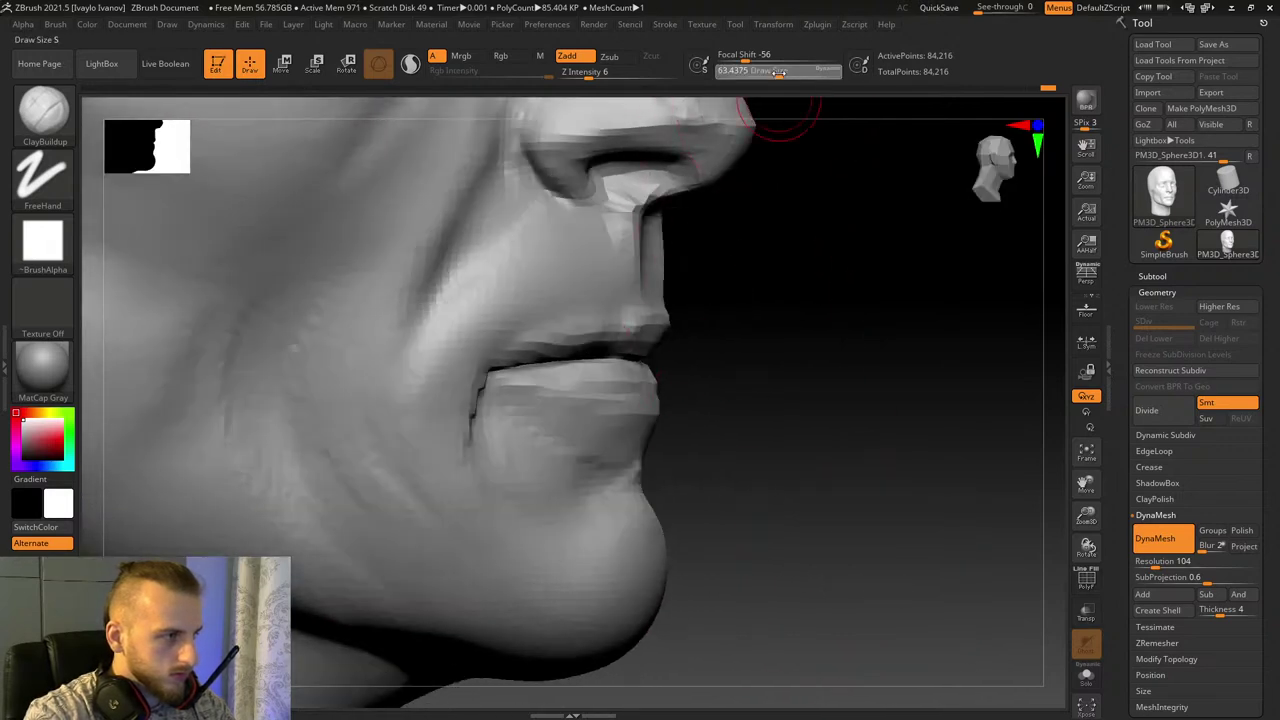
mouse_move(1049, 502)
alt+mouse_down()
mouse_move(1052, 537)
mouse_move(985, 530)
alt+mouse_up()
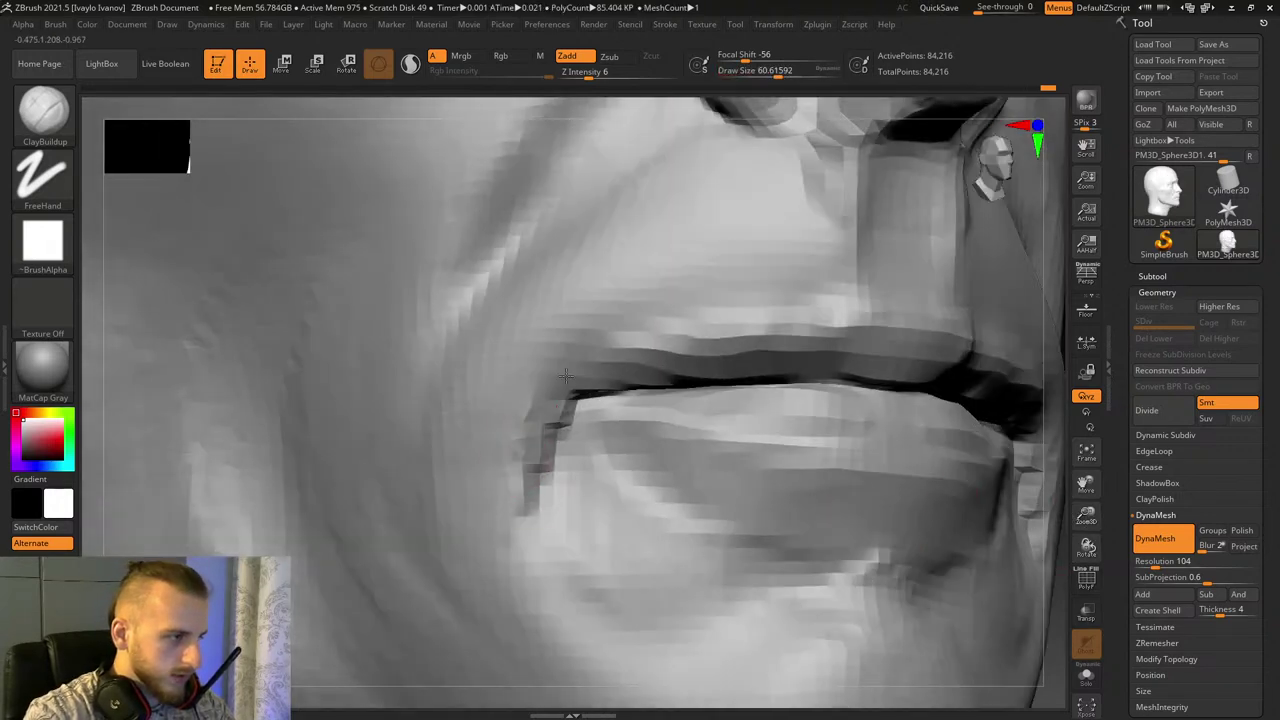
click(786, 75)
drag(543, 410, 531, 482)
drag(556, 398, 524, 503)
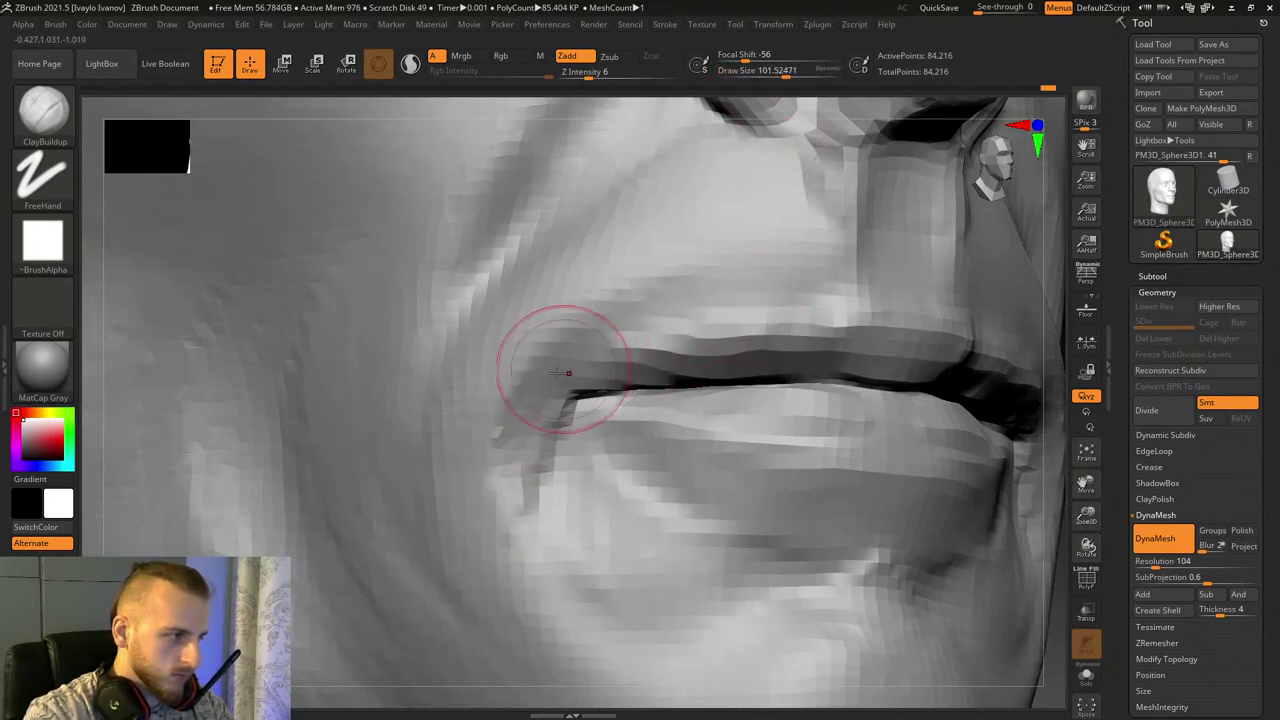
drag(562, 371, 583, 321)
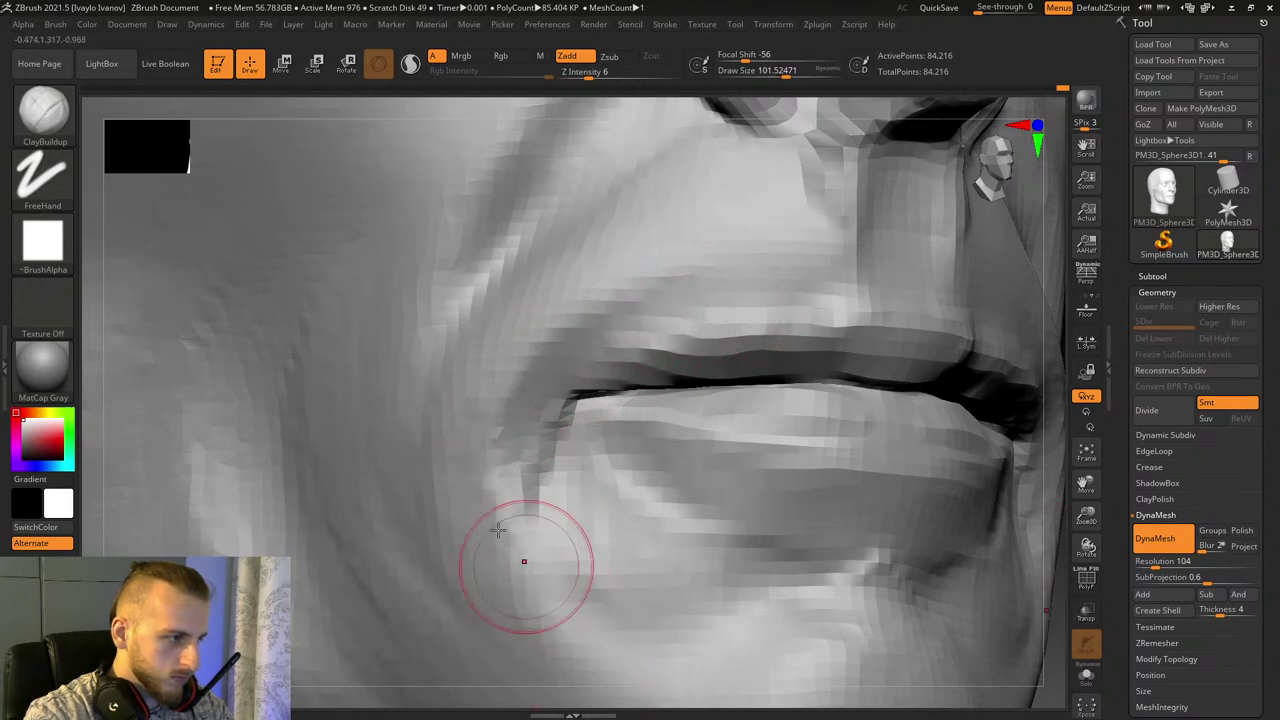
Step: Select the Standard brush and smooth the side of the chin below the mouth corner
drag(1086, 516, 1084, 440)
drag(1086, 484, 1106, 381)
drag(1086, 548, 930, 549)
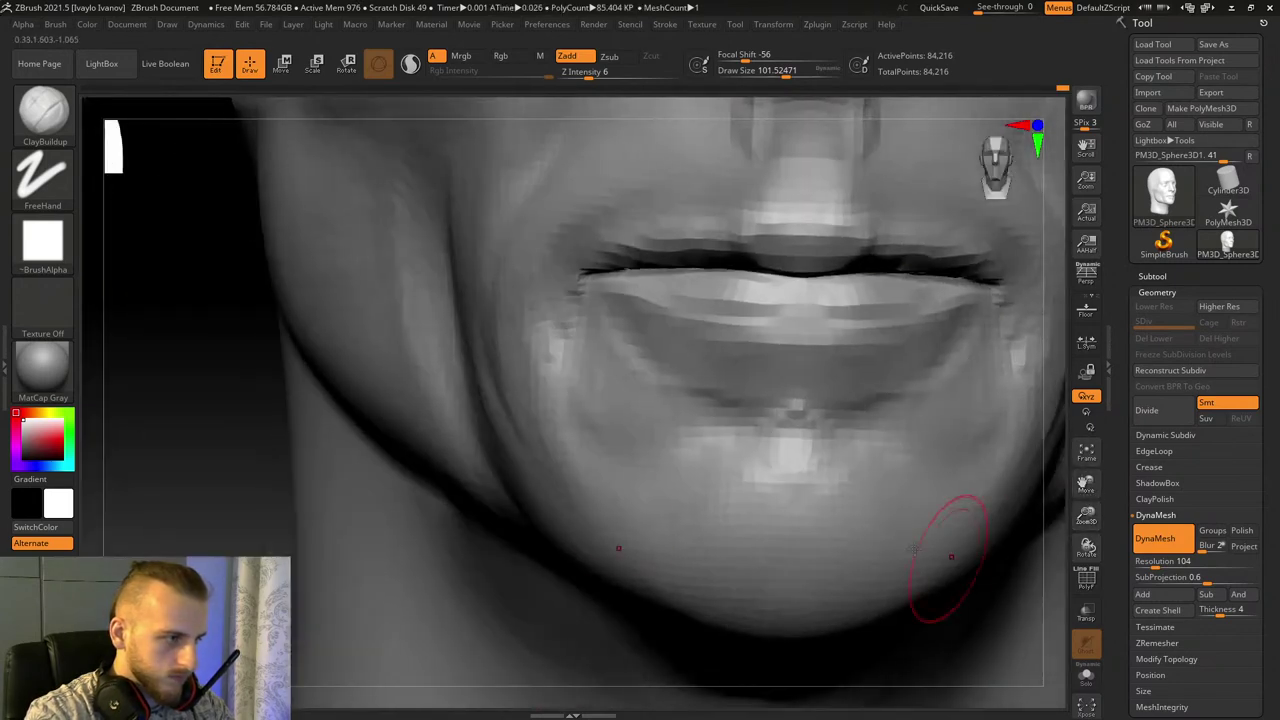
key(b)
key(s)
key(t)
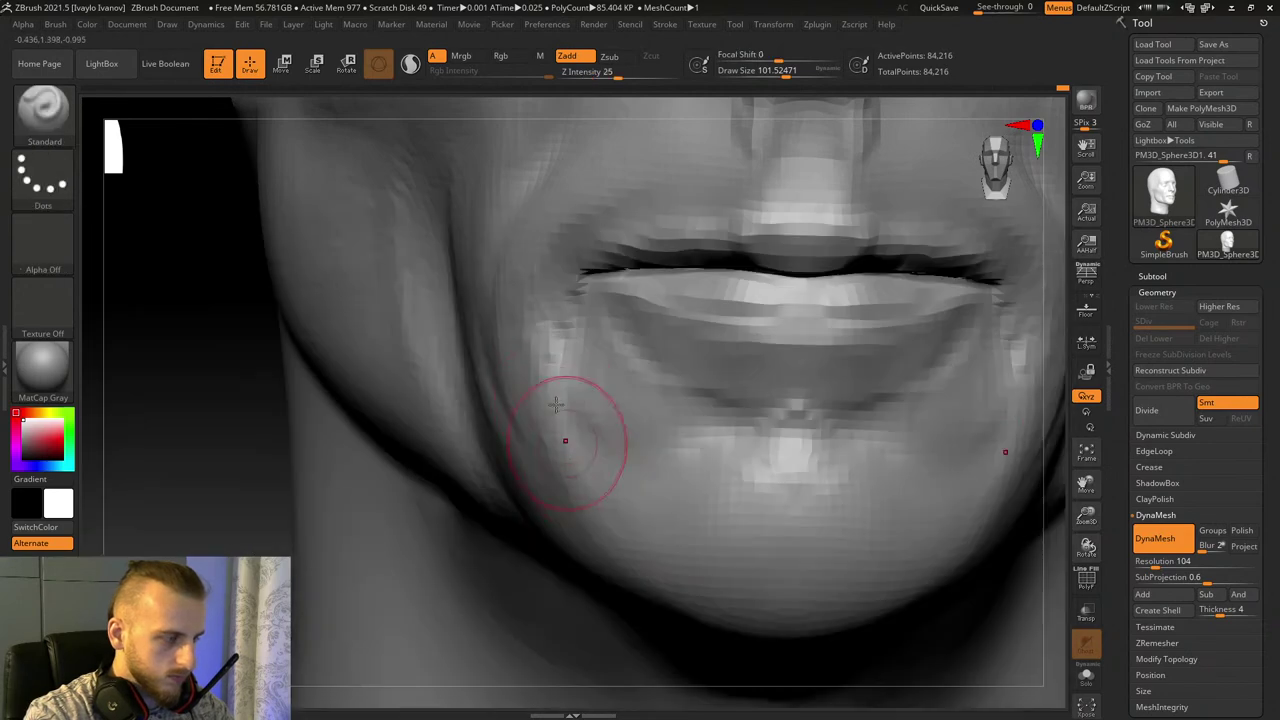
mouse_move(580, 458)
shift+mouse_down()
mouse_move(571, 489)
mouse_move(618, 550)
mouse_move(569, 472)
mouse_move(598, 520)
shift+mouse_up()
key(shift)
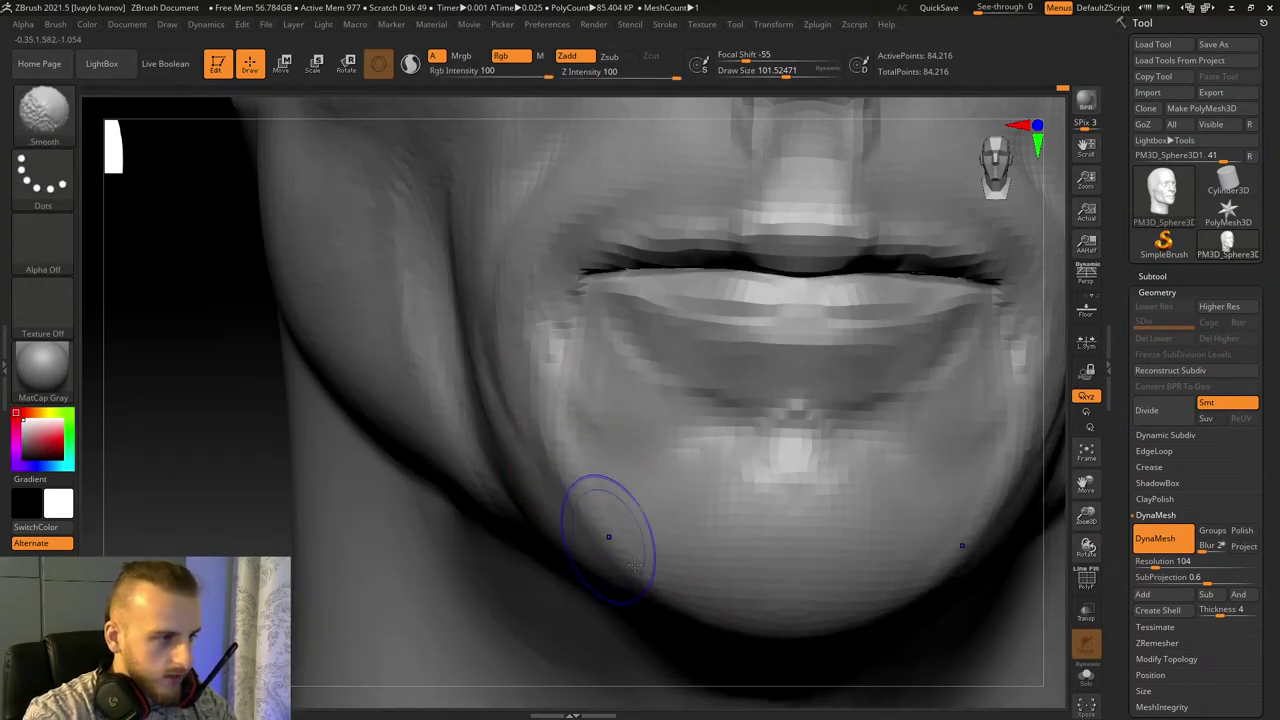
mouse_move(681, 523)
shift+mouse_down()
mouse_move(726, 471)
mouse_move(750, 482)
shift+mouse_up()
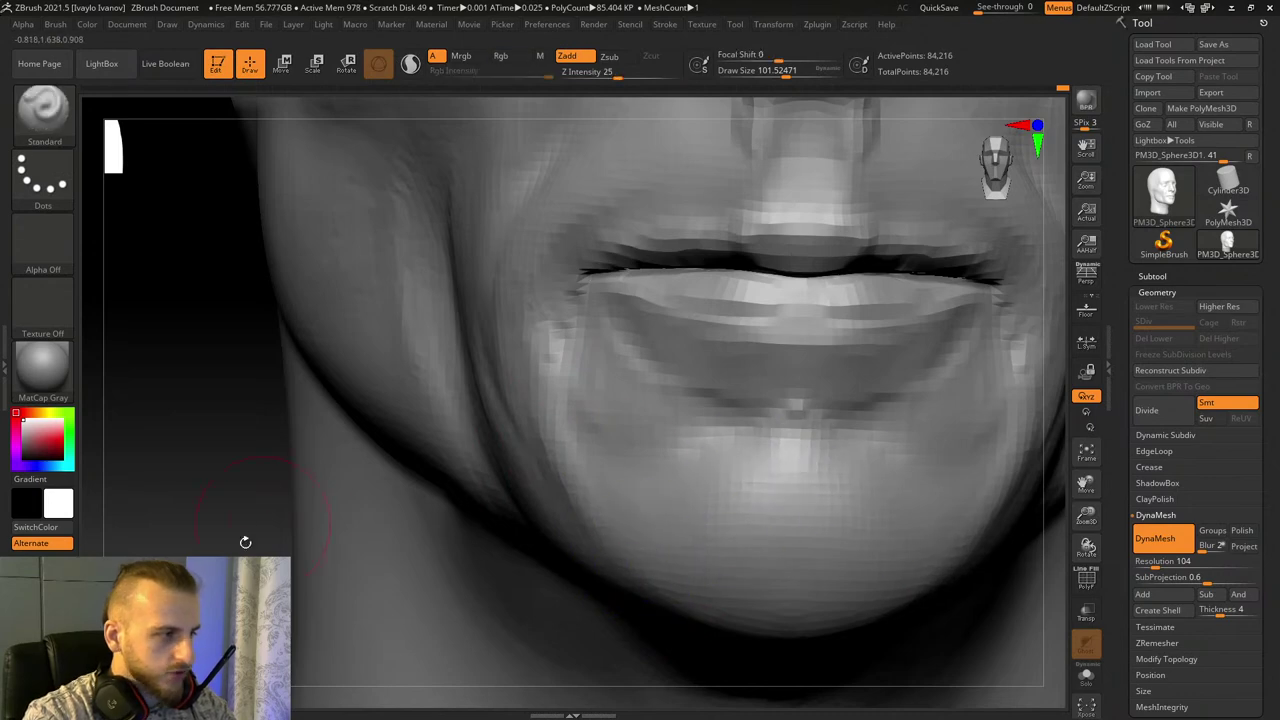
Step: Build up the area between the cheek fold and chin using ClayBuildup with draw size about 185 and focal shift 5
drag(243, 540, 580, 604)
drag(825, 607, 650, 520)
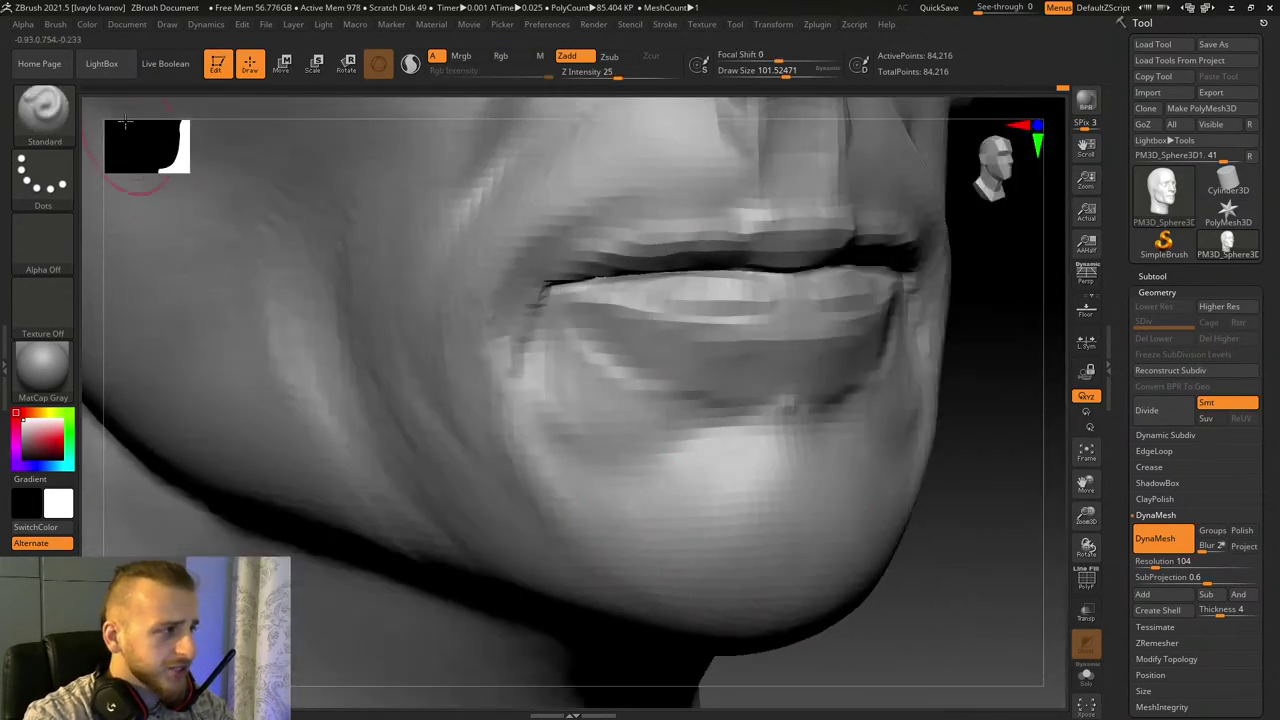
click(45, 116)
click(190, 127)
drag(776, 71, 828, 72)
click(783, 57)
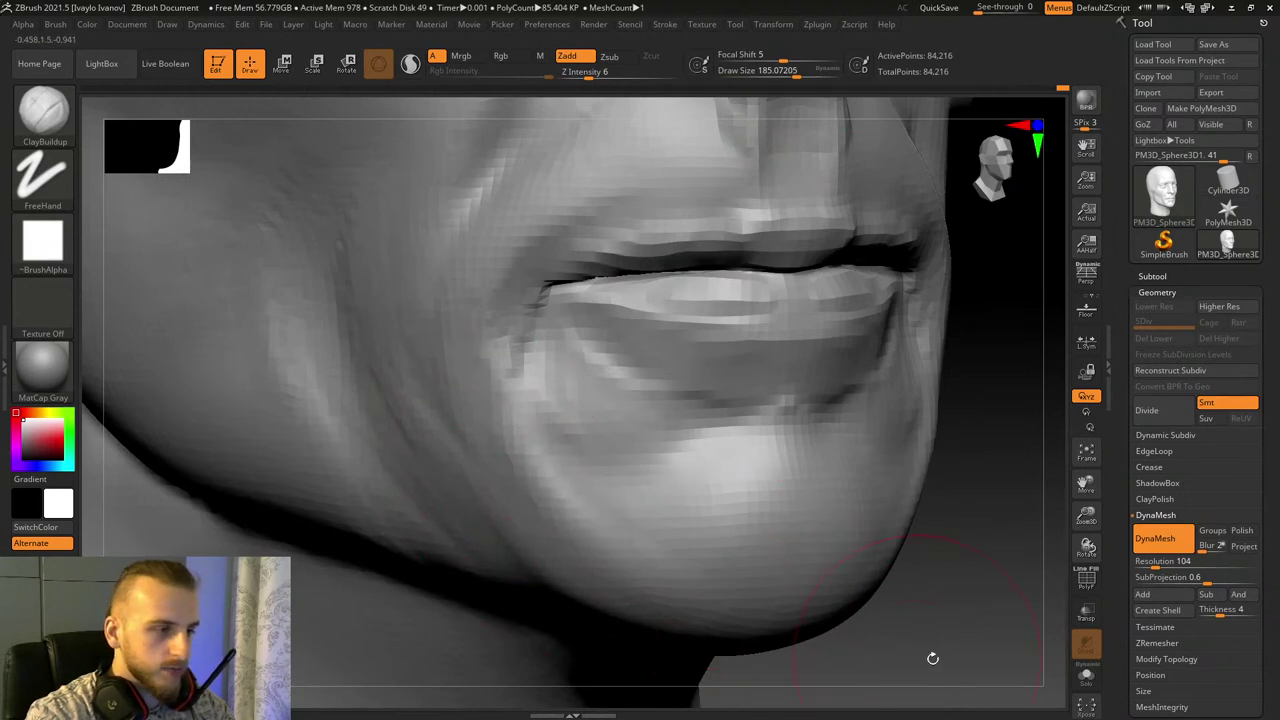
drag(930, 655, 957, 588)
shift+drag(950, 644, 1048, 640)
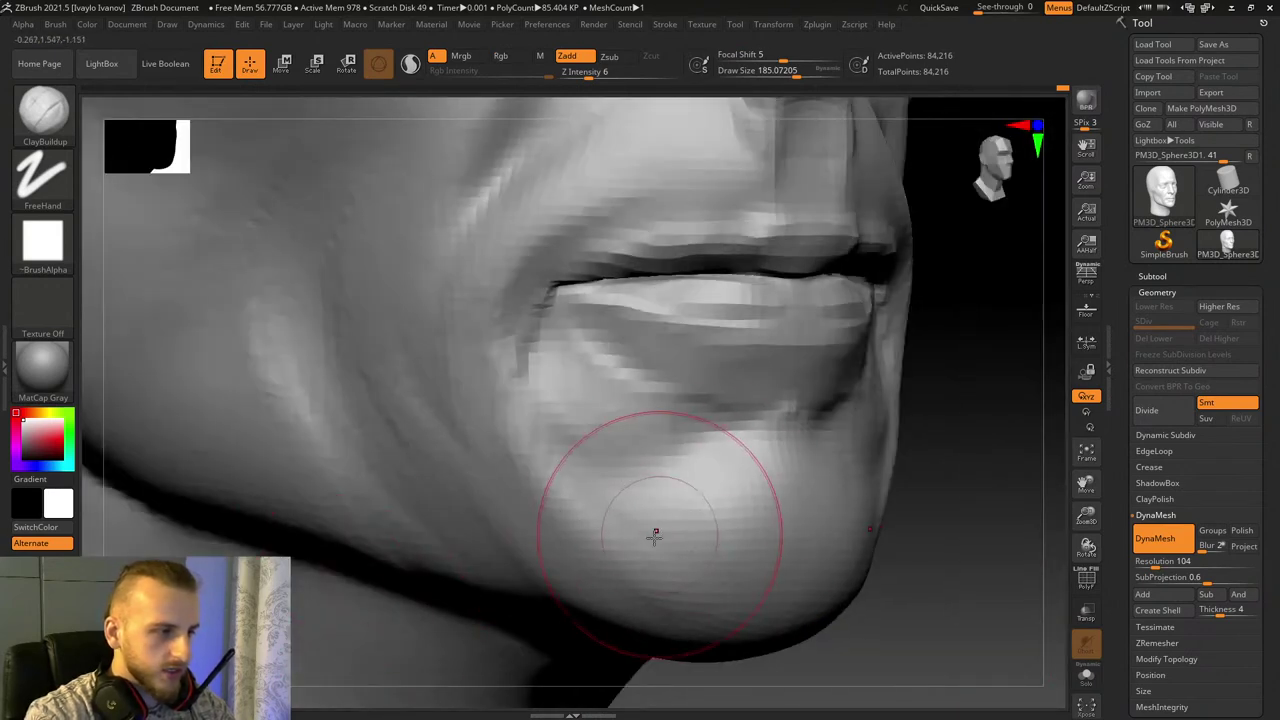
drag(968, 624, 737, 491)
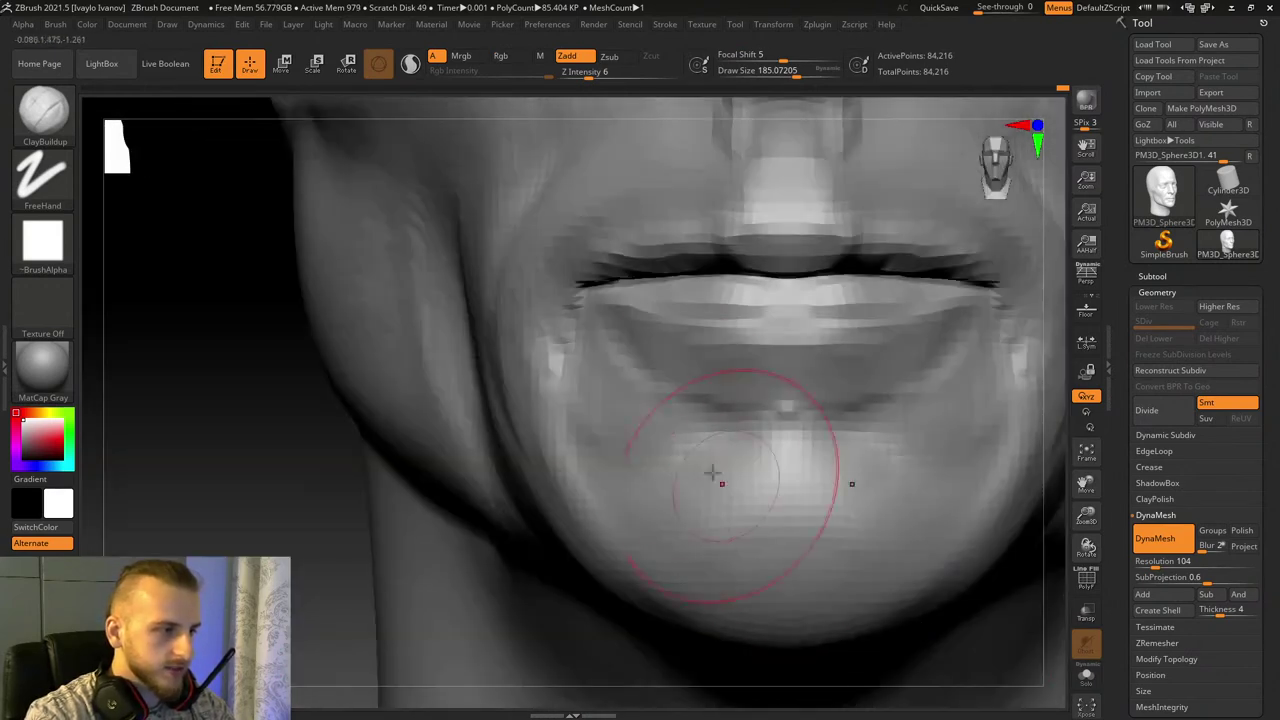
Step: Soften the lower cheek and the area around the mouth corner, checking the forms from both sides
shift+drag(210, 440, 415, 430)
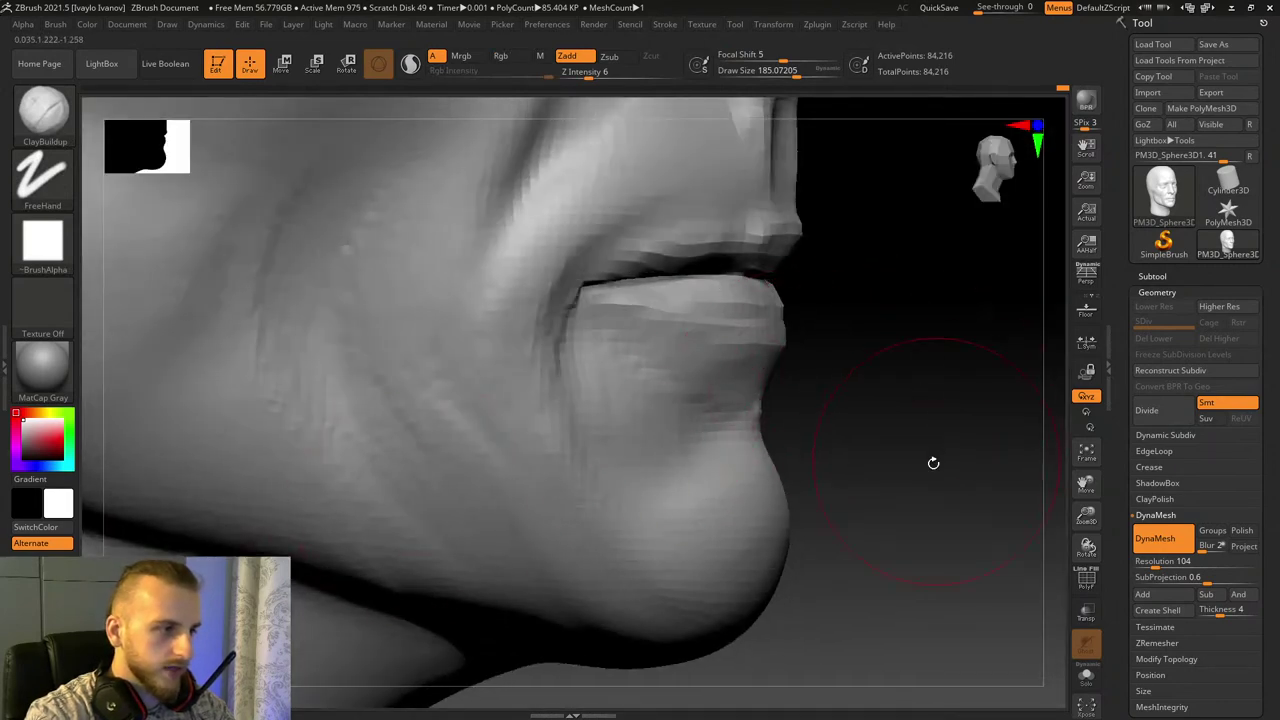
drag(934, 460, 746, 423)
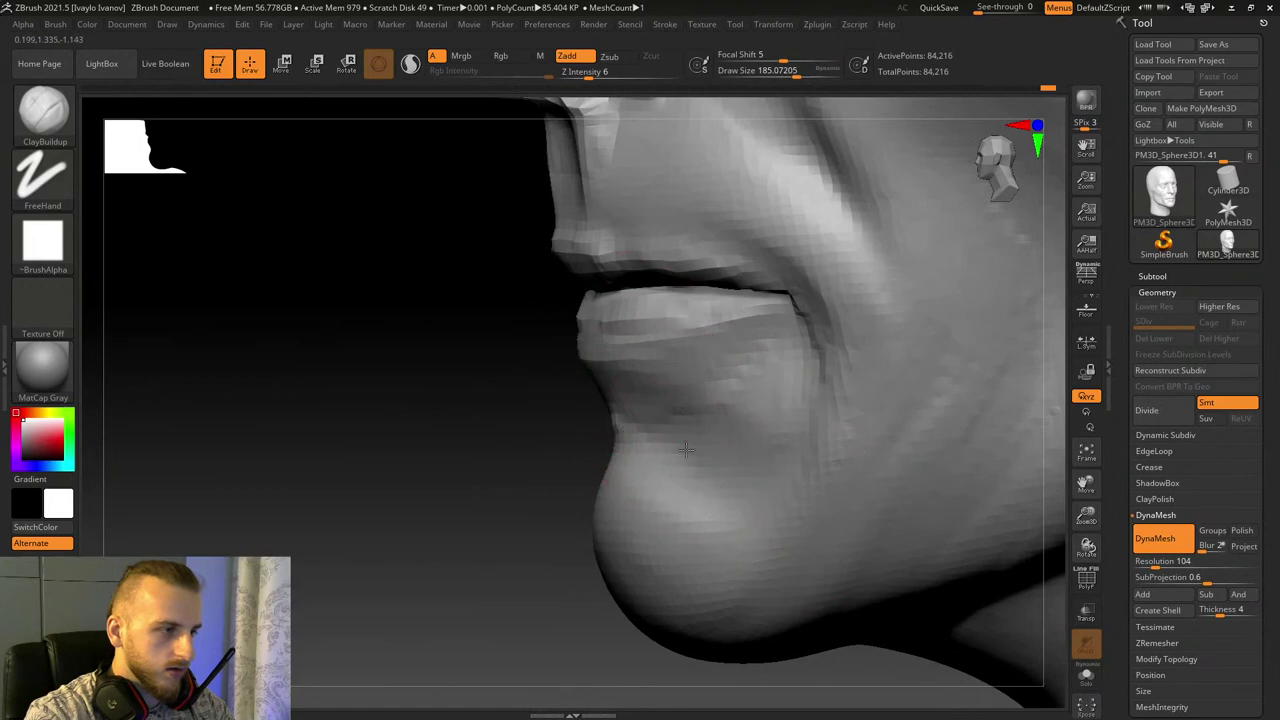
drag(310, 475, 685, 468)
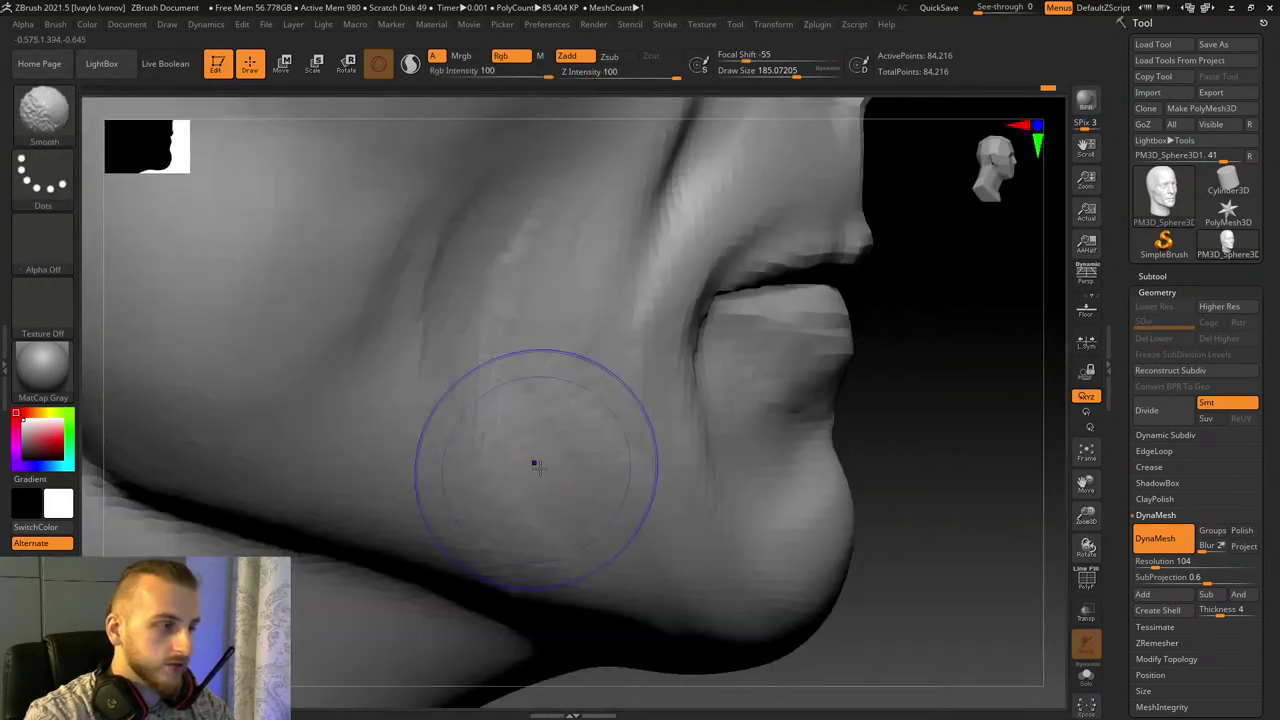
mouse_move(953, 440)
mouse_down()
mouse_move(890, 449)
mouse_move(706, 429)
mouse_up()
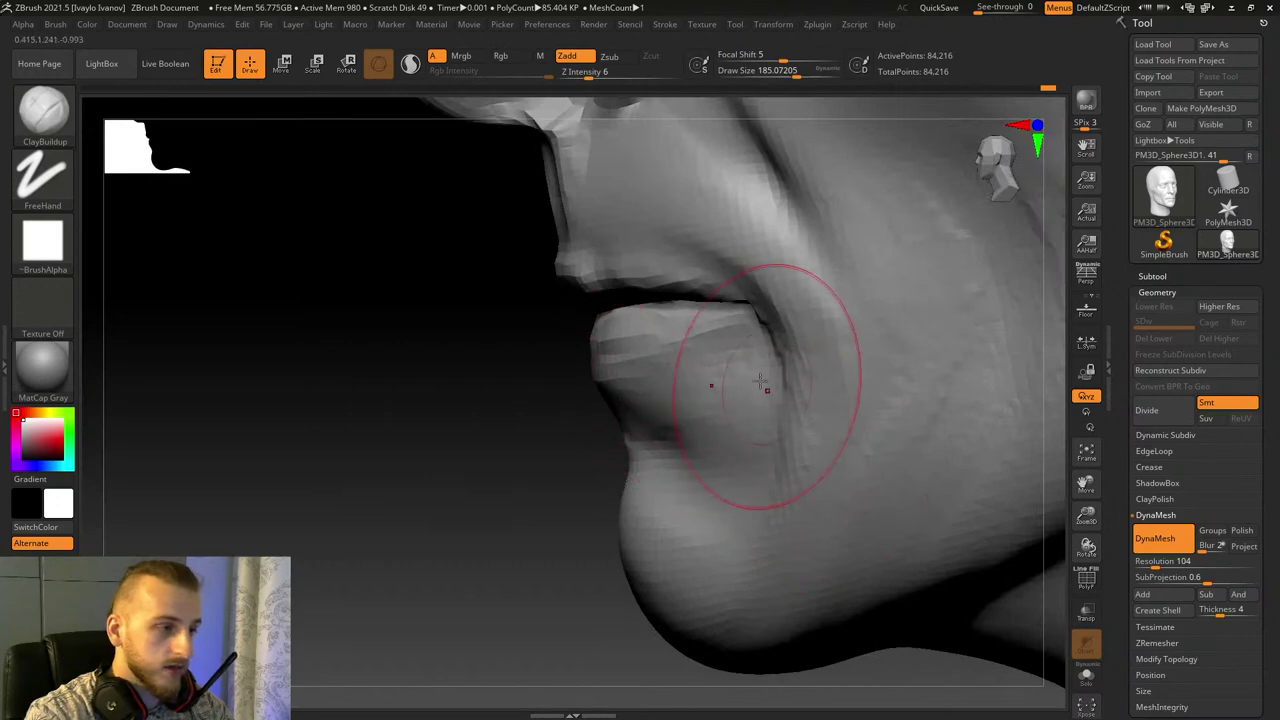
drag(452, 442, 630, 395)
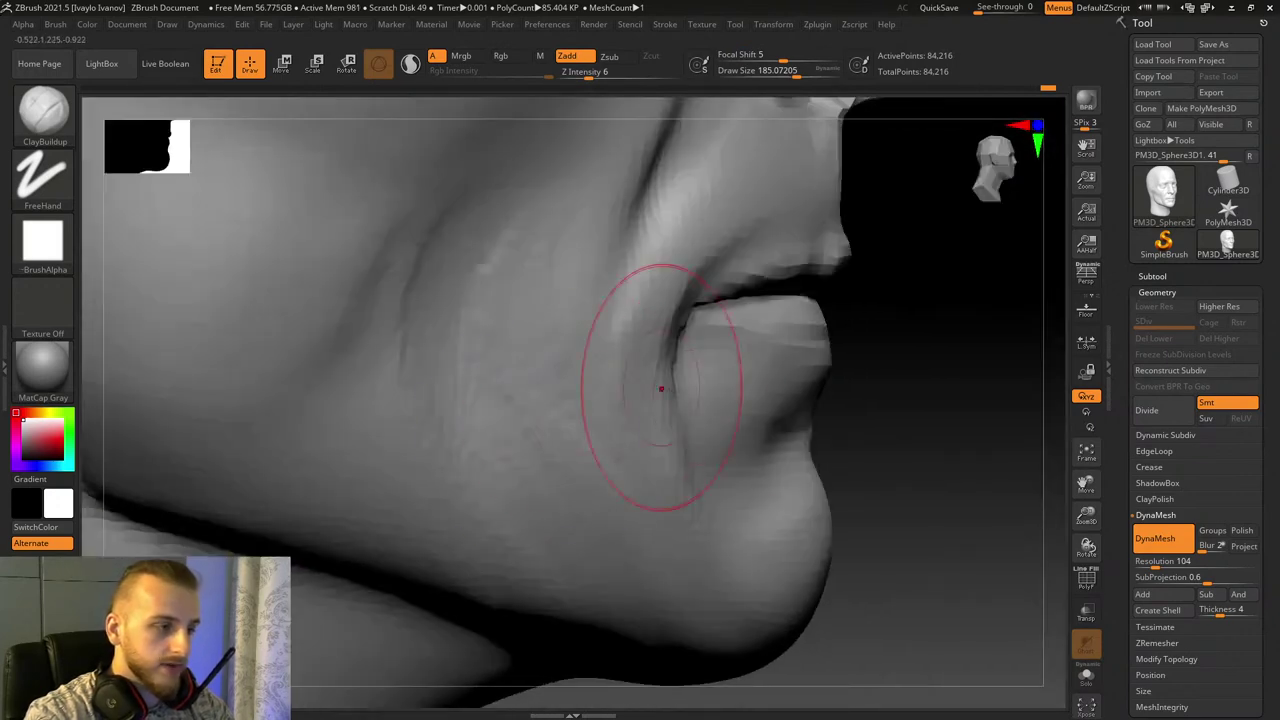
Step: Reshape the mouth-corner area and pull up the top of the cheek crease with the Move Topological brush
click(22, 117)
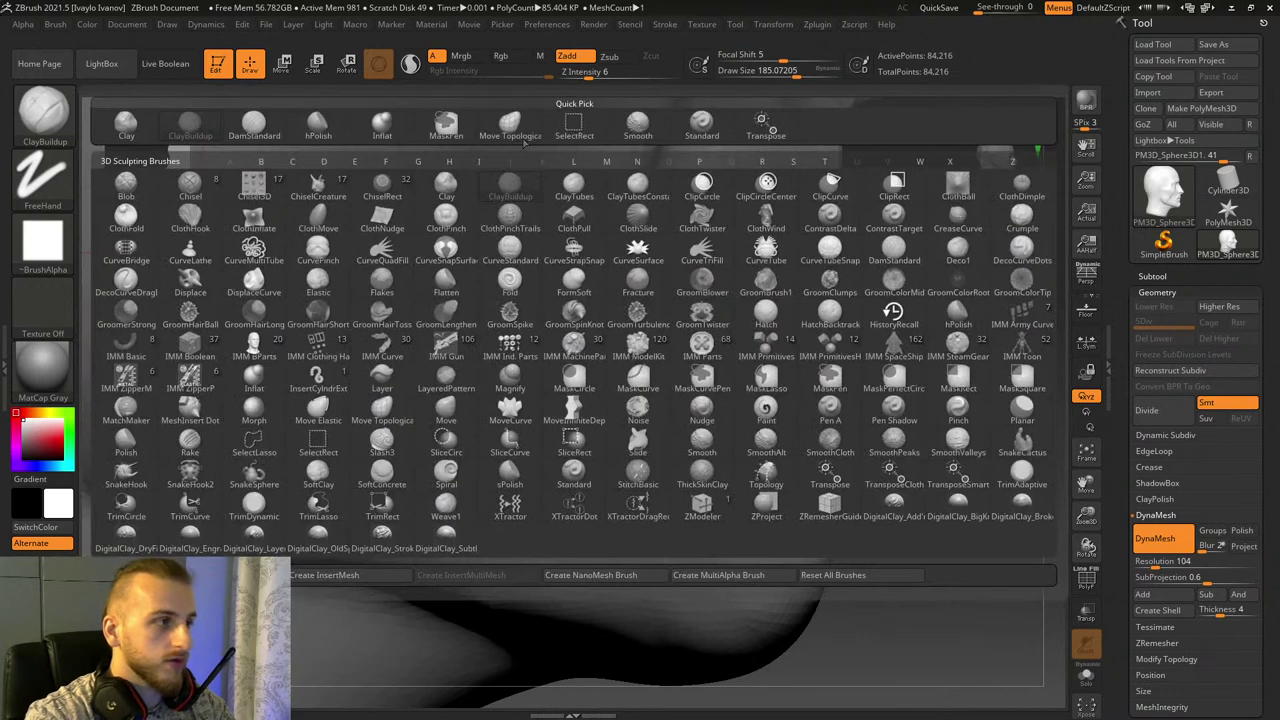
click(517, 125)
drag(697, 450, 682, 442)
drag(935, 508, 770, 529)
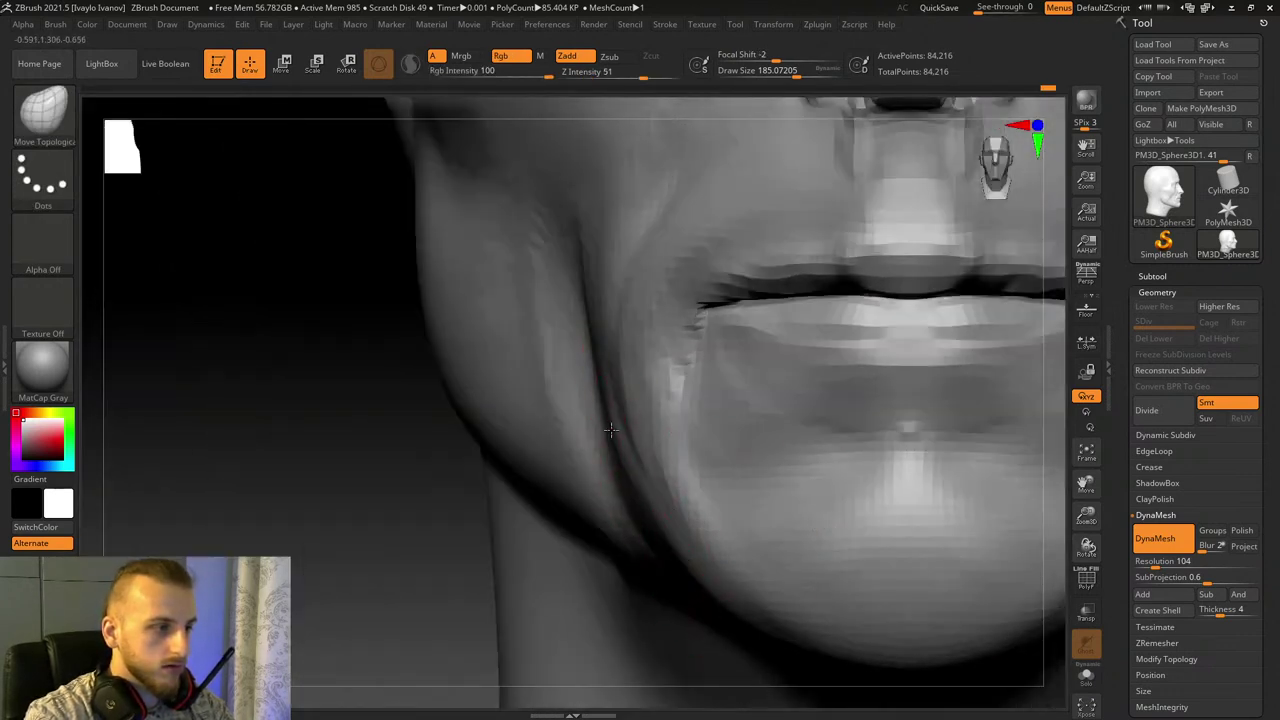
drag(367, 327, 284, 388)
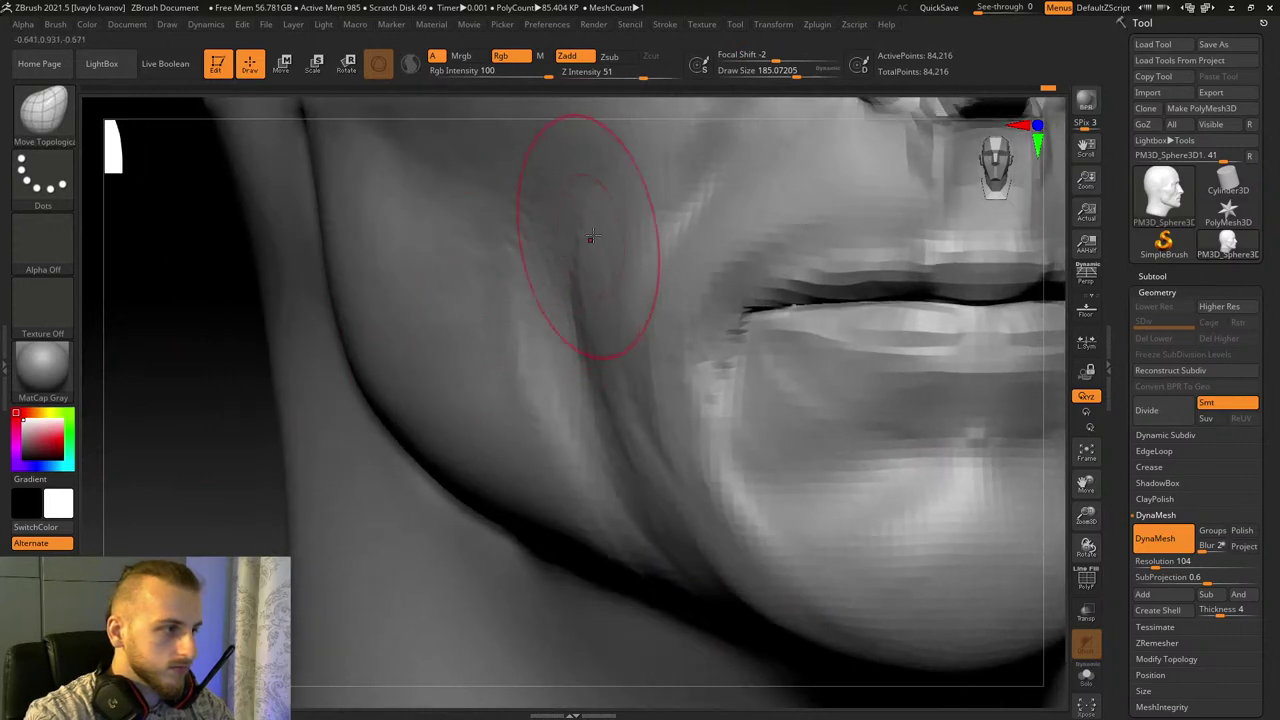
drag(592, 238, 572, 216)
key(ctrl+z)
drag(589, 274, 586, 231)
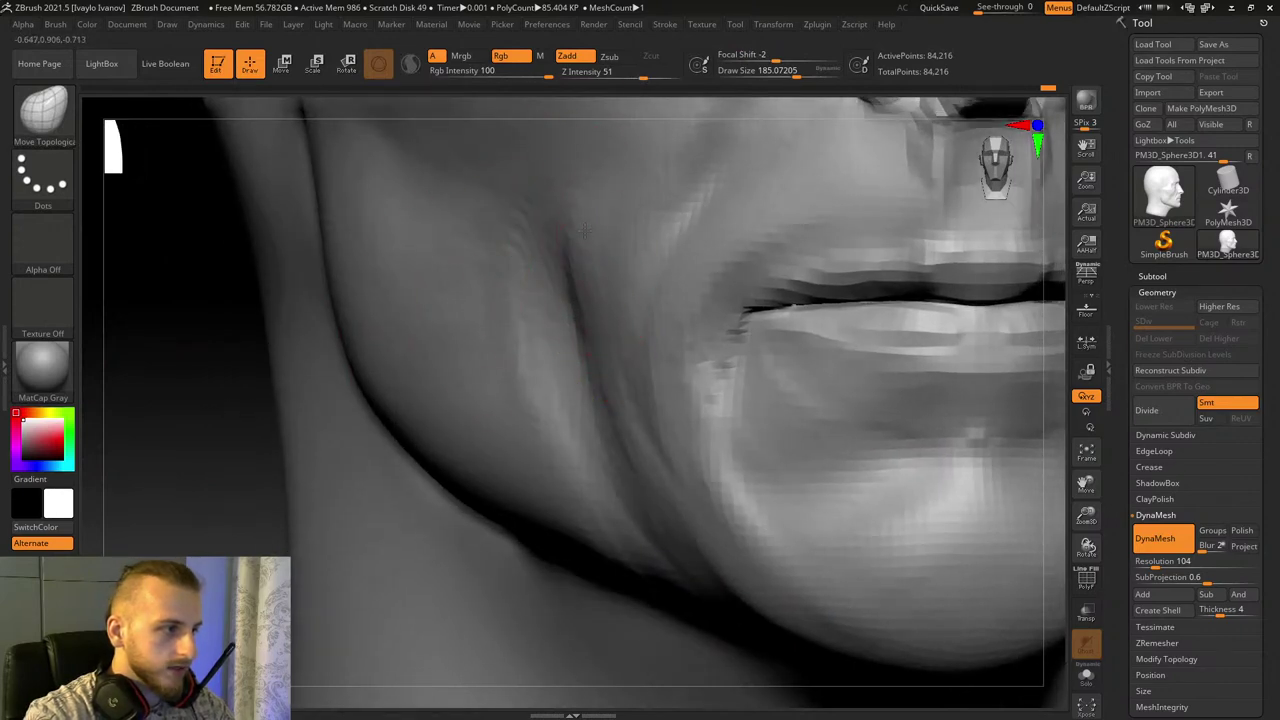
Step: Sharpen the fold running from the mouth corner up toward the nose with the DamStandard brush
key(b)
key(s)
key(t)
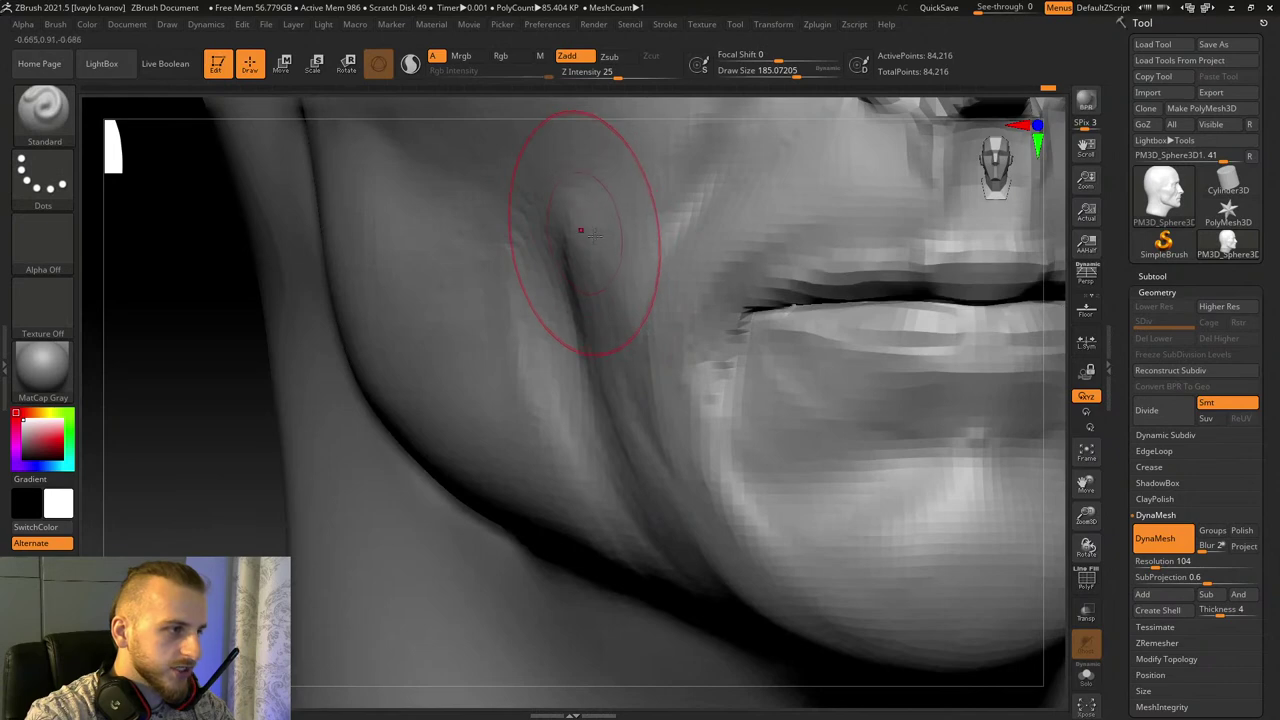
key(b)
key(d)
key(s)
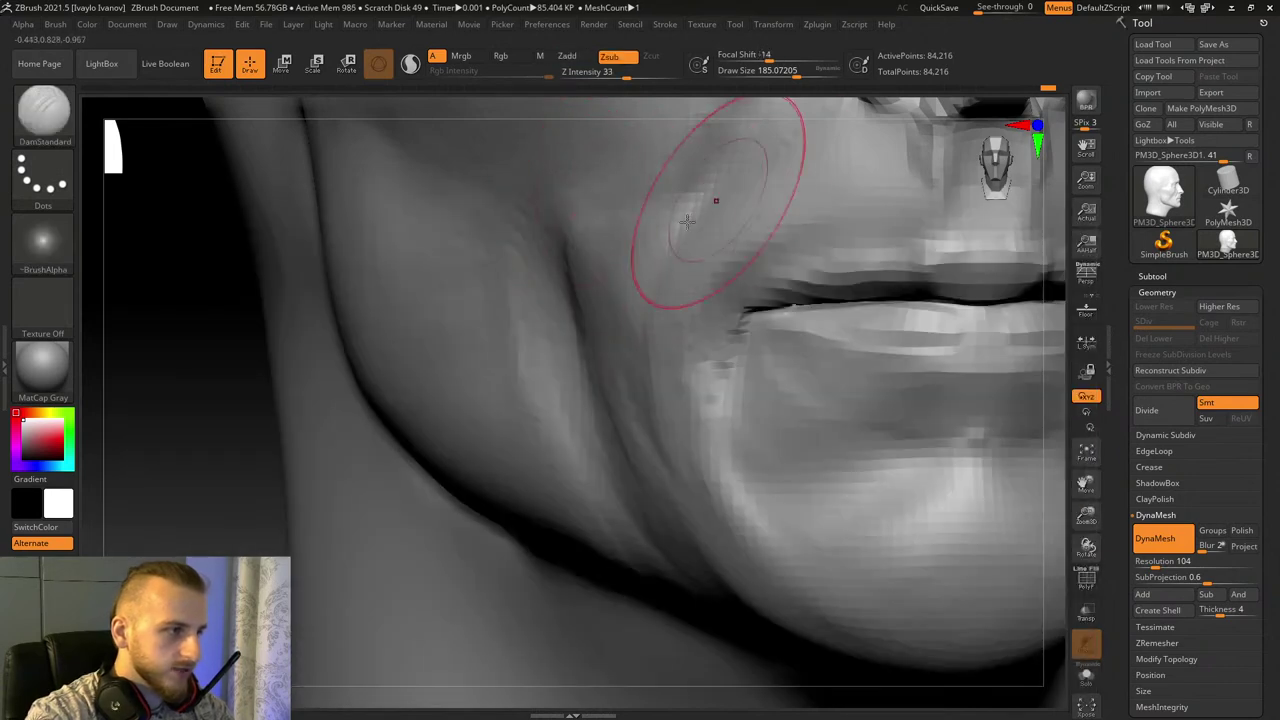
drag(738, 307, 696, 183)
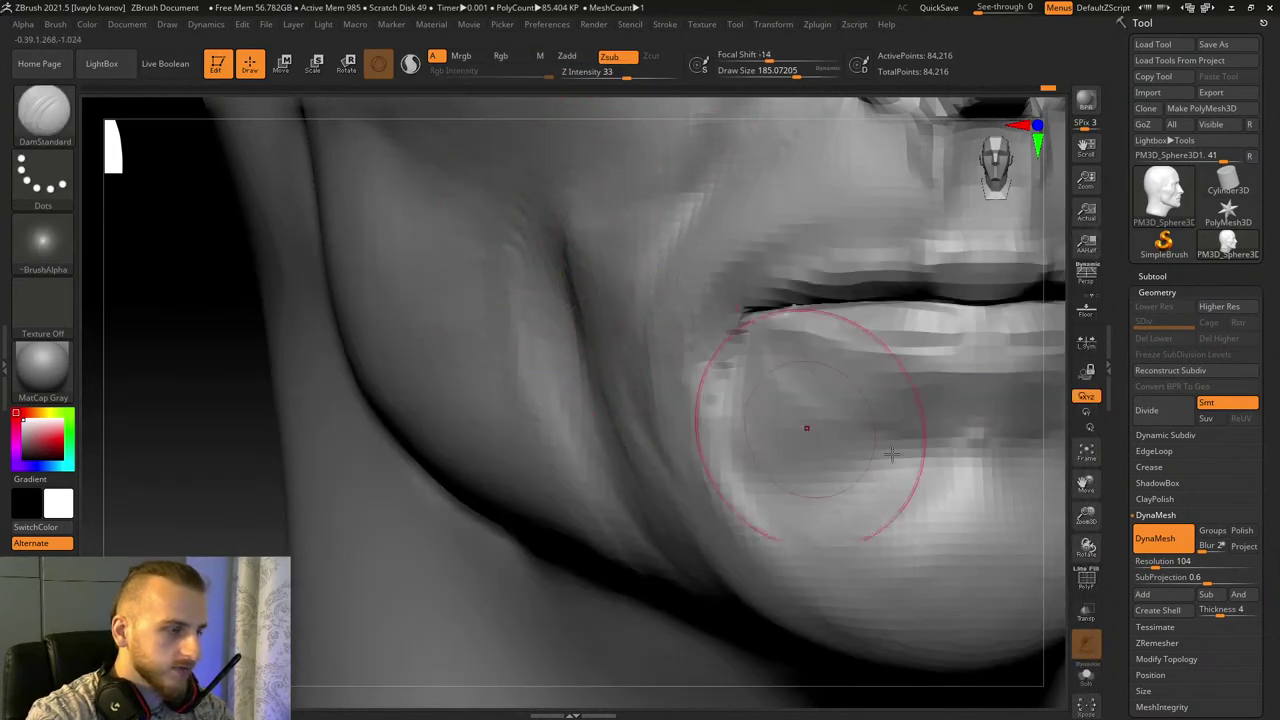
Step: Rework the upper end of the vertical cheek crease with ClayBuildup strokes
drag(1085, 486, 1161, 675)
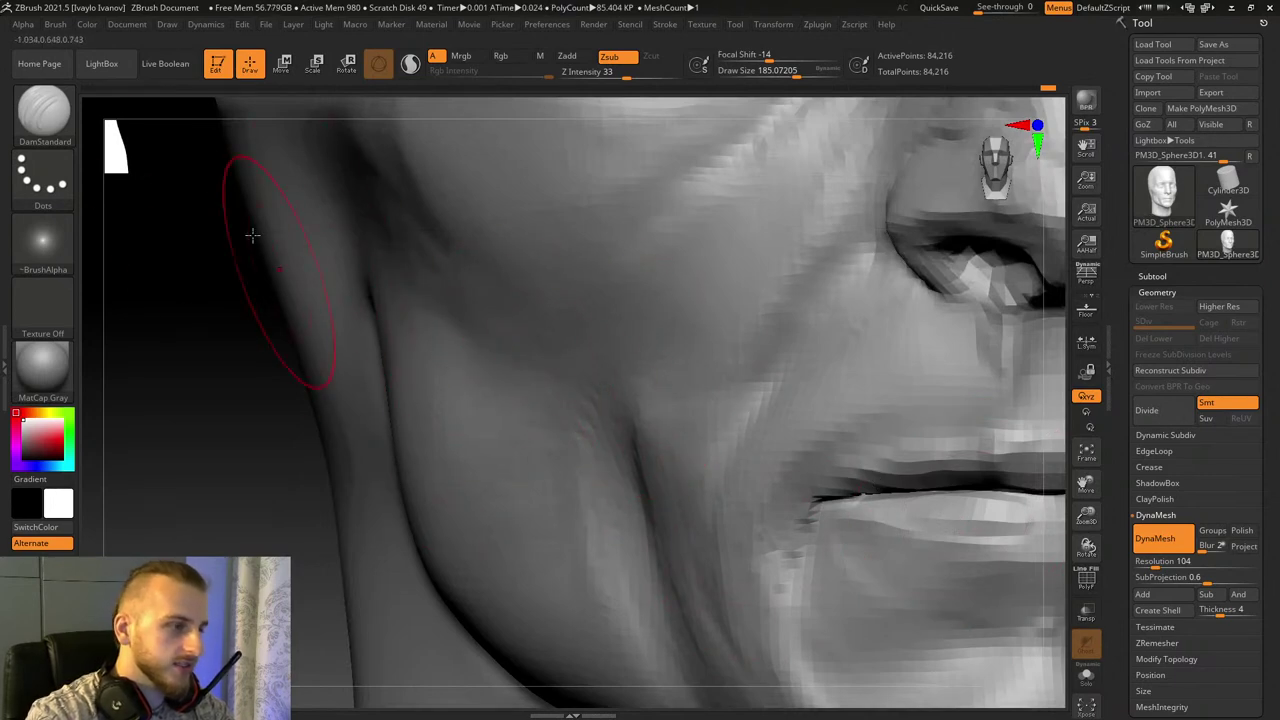
click(50, 116)
click(188, 130)
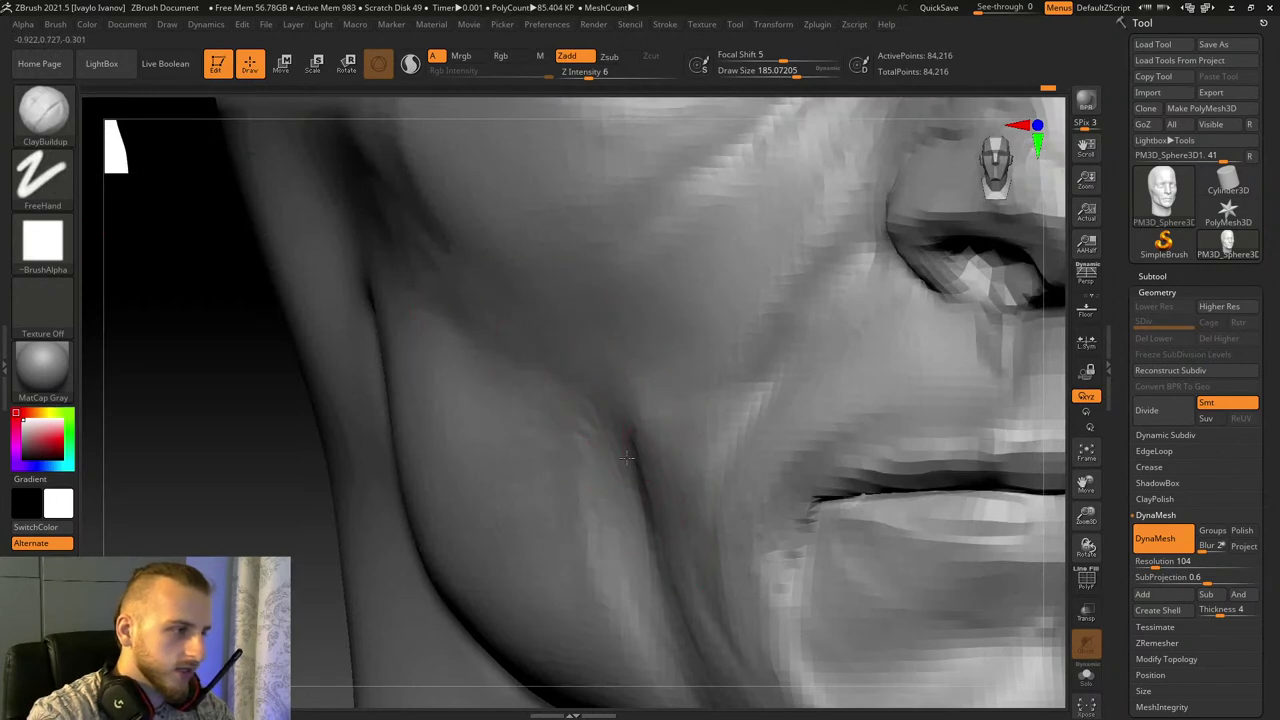
drag(627, 458, 626, 418)
drag(647, 482, 634, 429)
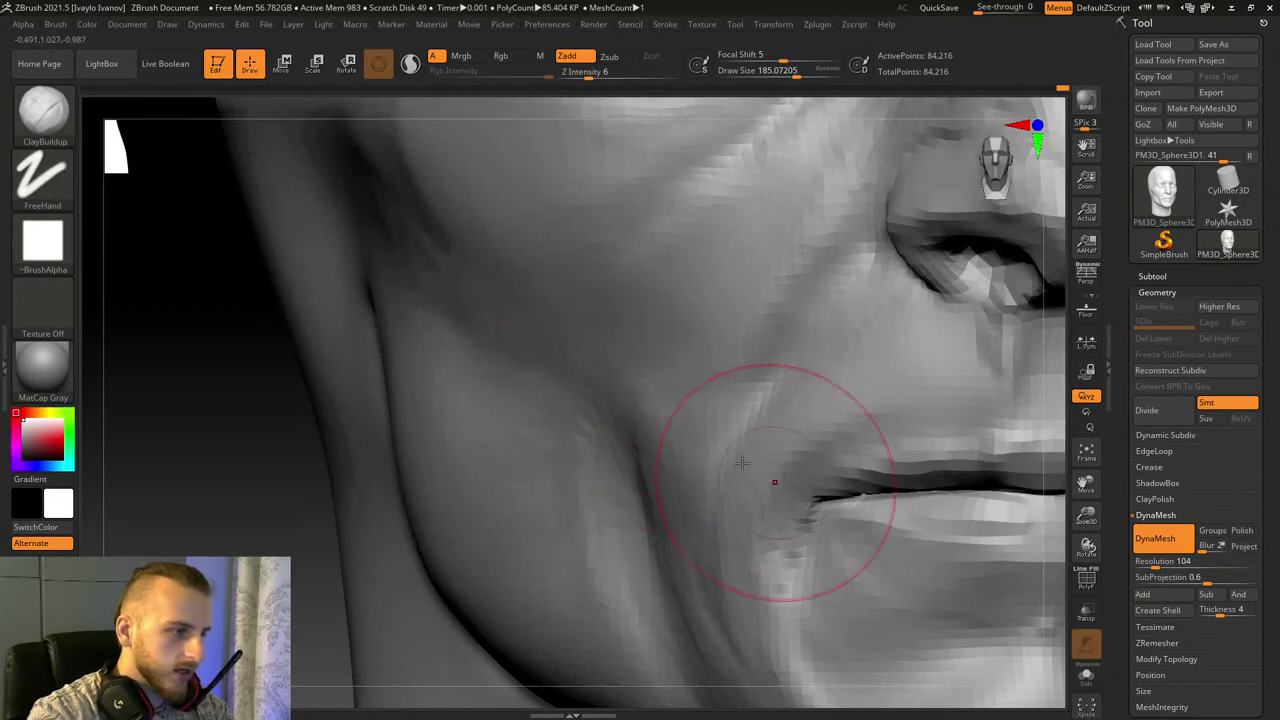
Step: Reshape the area around the mouth corner using Move Topological with a draw size of about 342
key(b)
click(510, 125)
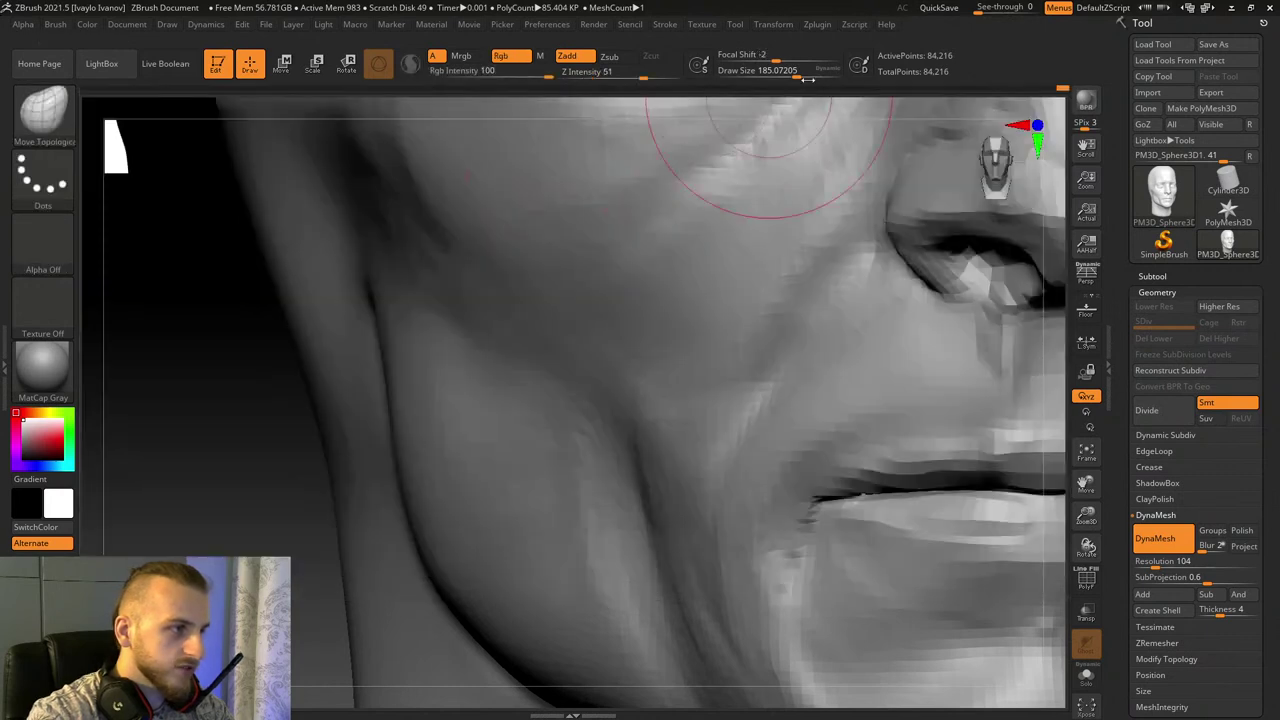
drag(233, 470, 292, 468)
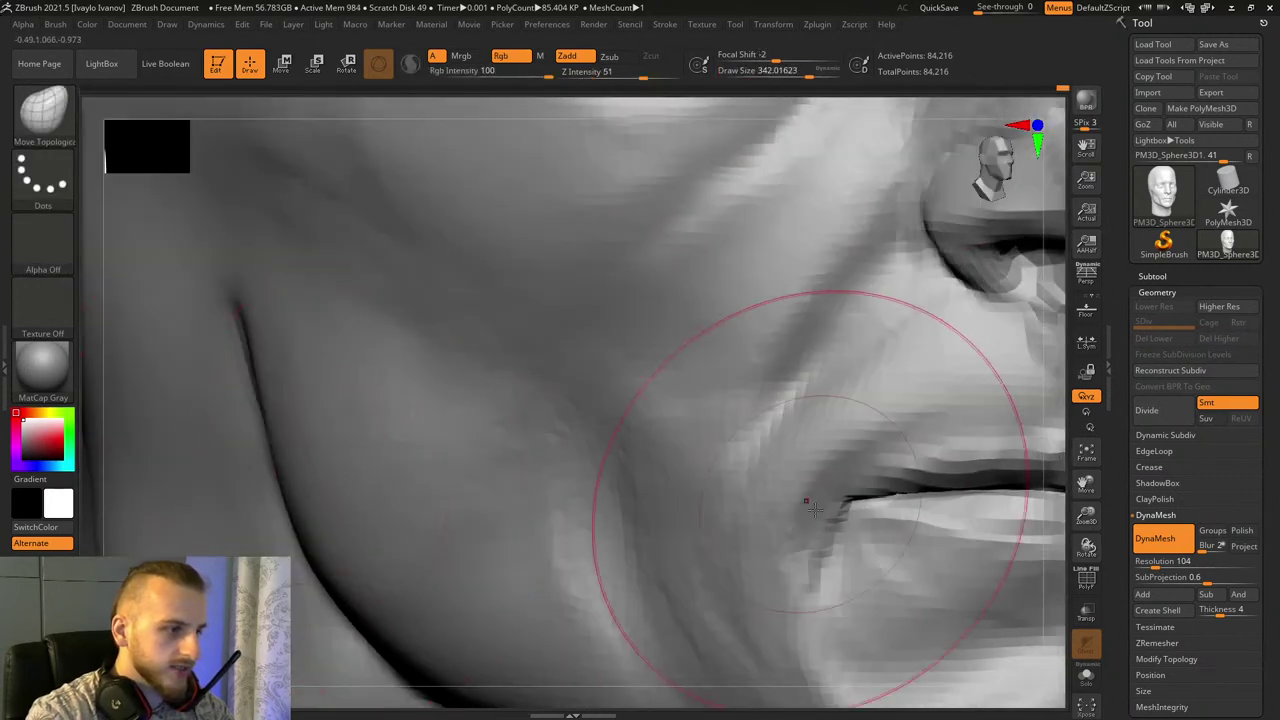
mouse_move(829, 510)
mouse_down()
mouse_move(720, 429)
mouse_move(729, 434)
mouse_up()
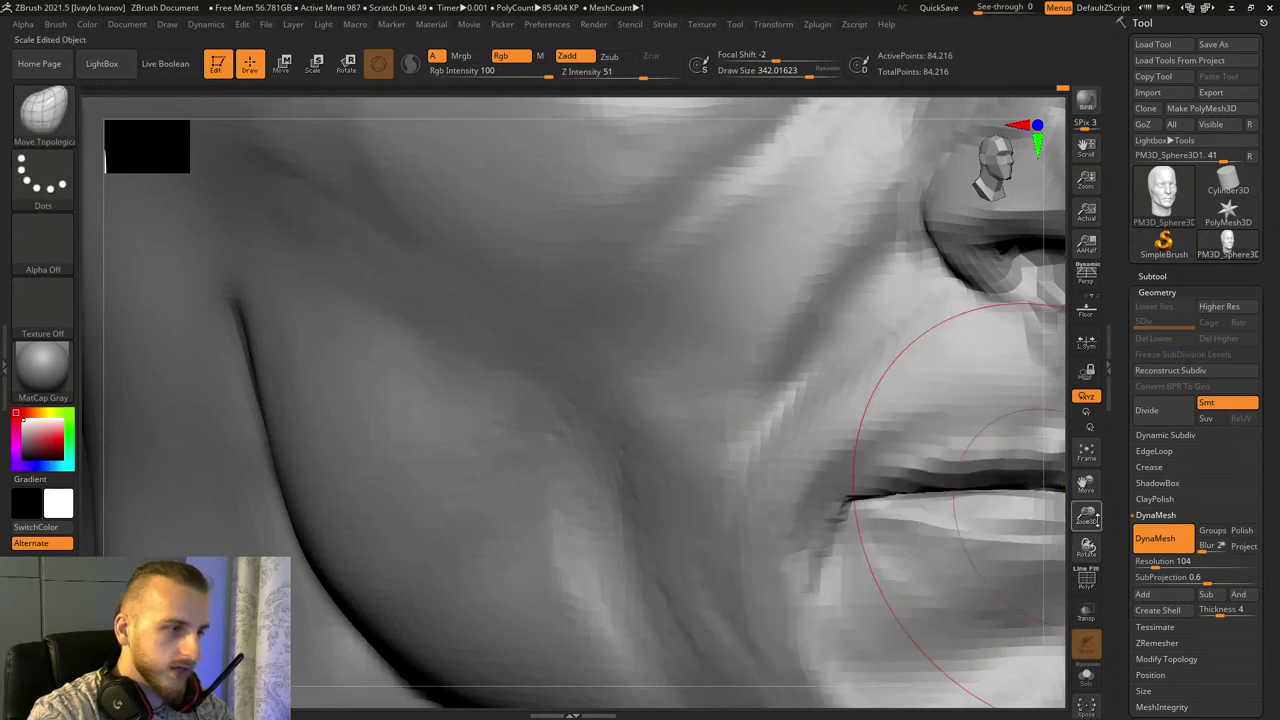
Step: Build up the cheek below the cheekbone with ClayBuildup at a draw size of about 227
drag(1085, 516, 907, 508)
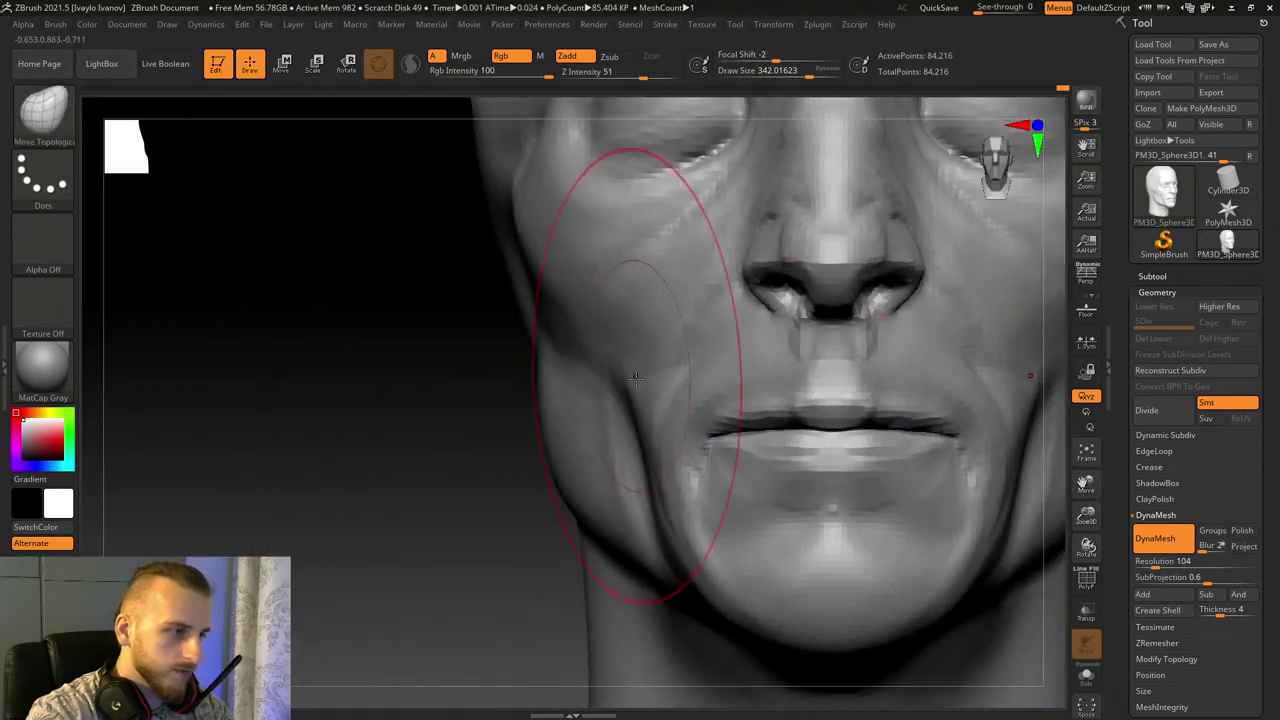
key(s)
drag(785, 162, 752, 165)
drag(285, 330, 444, 312)
key(b)
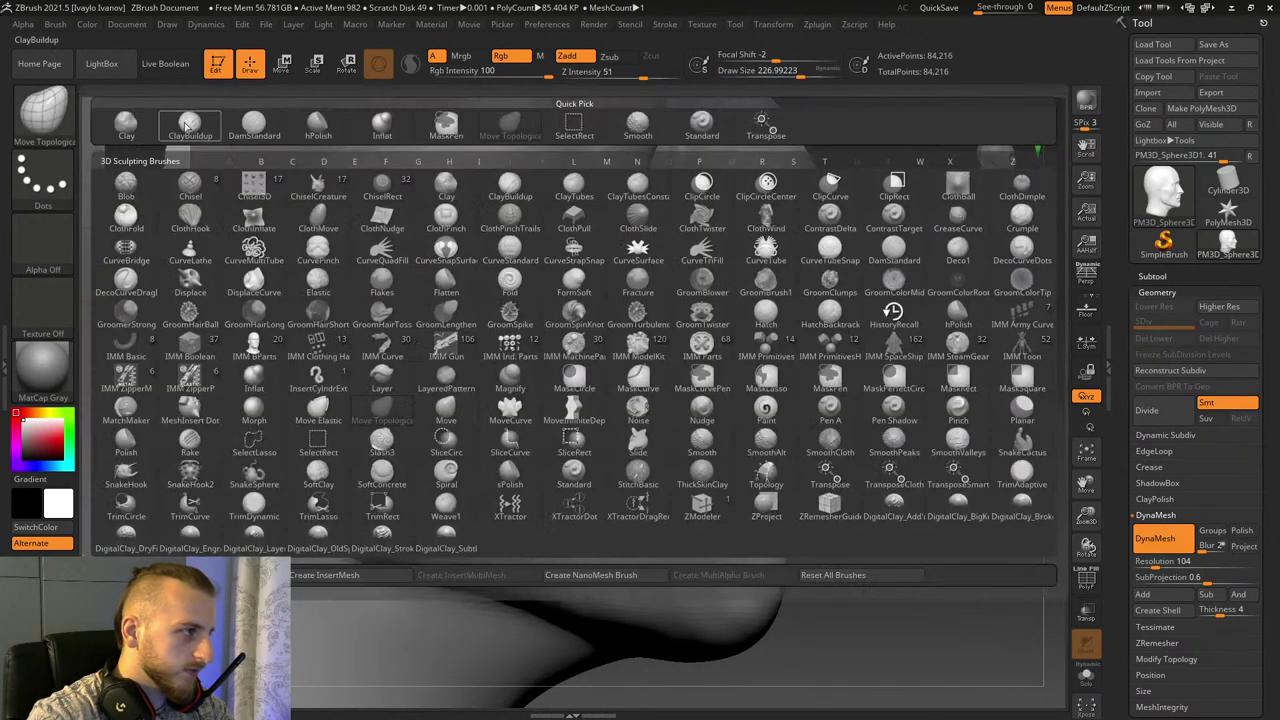
key(c)
key(b)
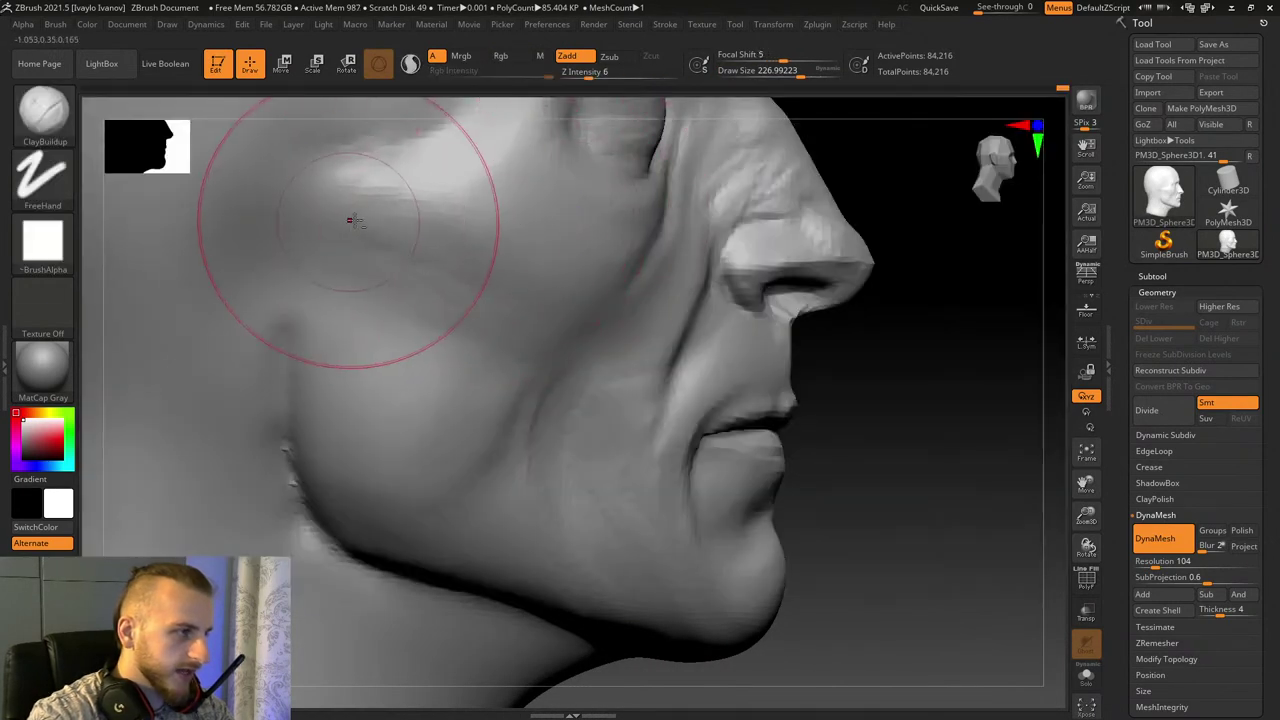
shift+right_drag(886, 447, 486, 314)
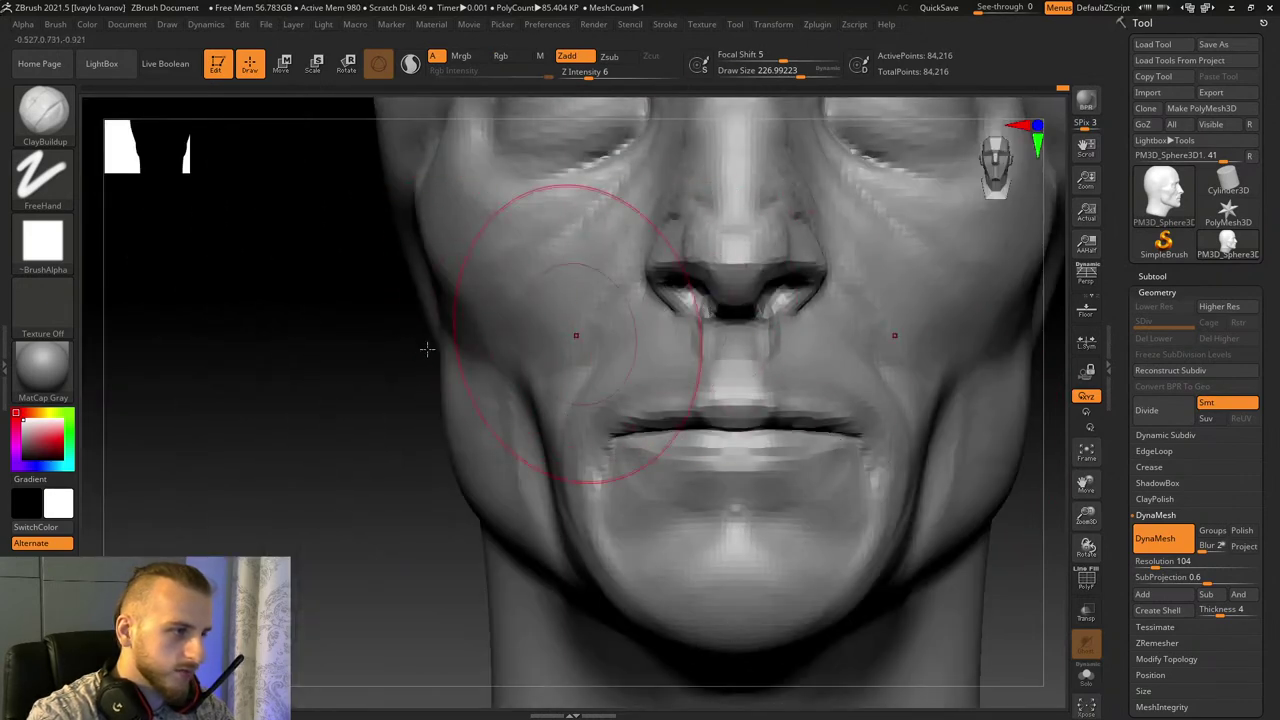
drag(199, 398, 425, 385)
Step: Refine the jaw muscle on the rear cheek using ClayBuildup with a draw size of about 179
drag(812, 75, 805, 75)
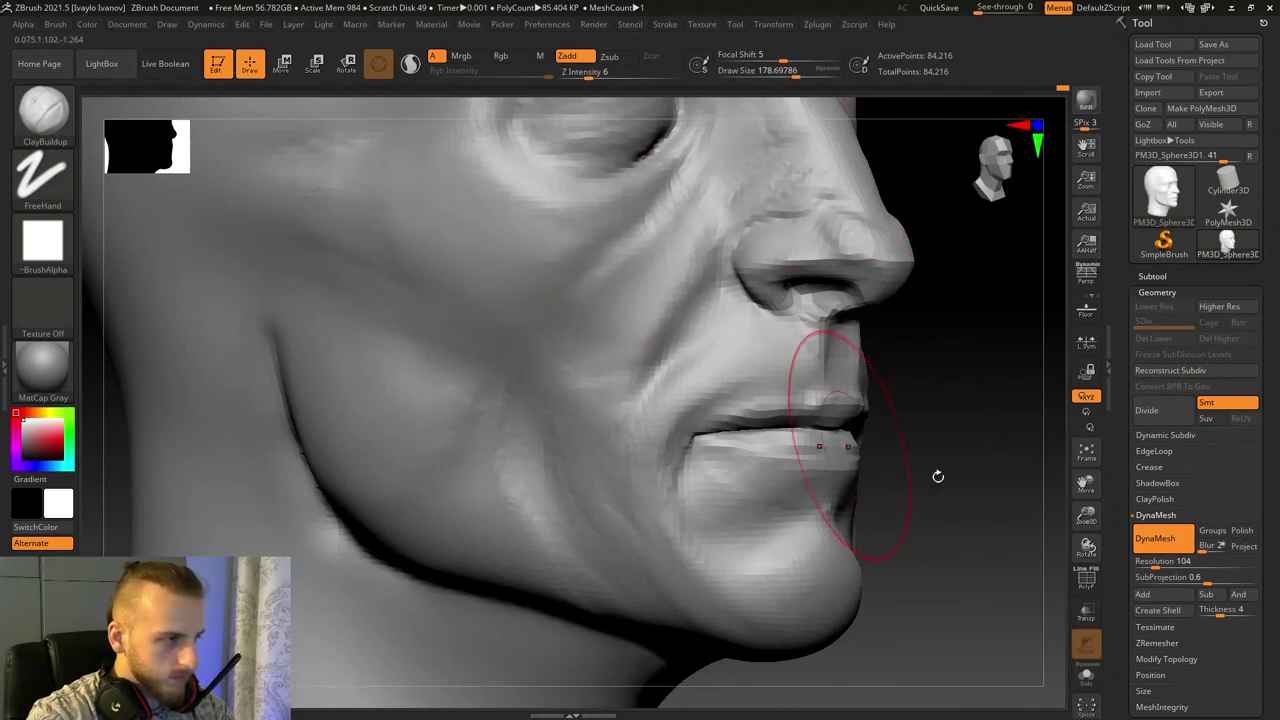
mouse_move(937, 480)
right_down()
mouse_move(943, 500)
mouse_move(1057, 502)
mouse_move(943, 500)
mouse_move(757, 400)
right_up()
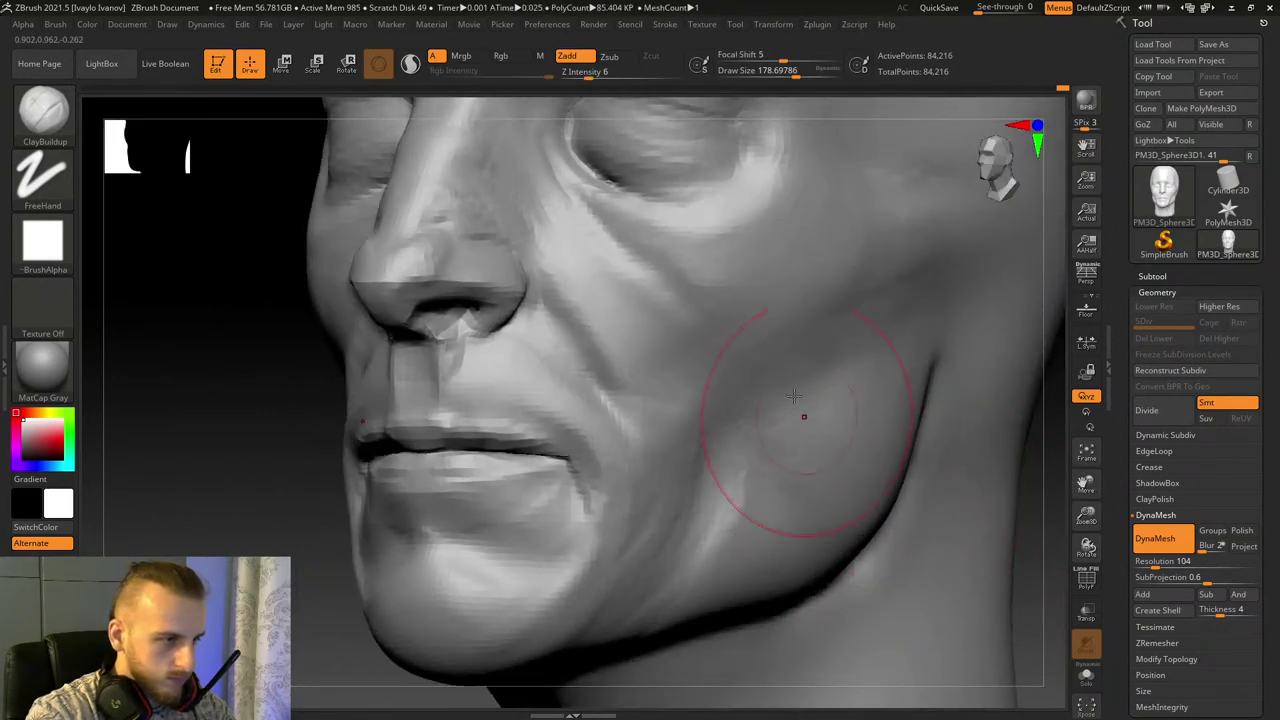
mouse_move(1022, 532)
right_down()
mouse_move(900, 505)
mouse_move(800, 420)
right_up()
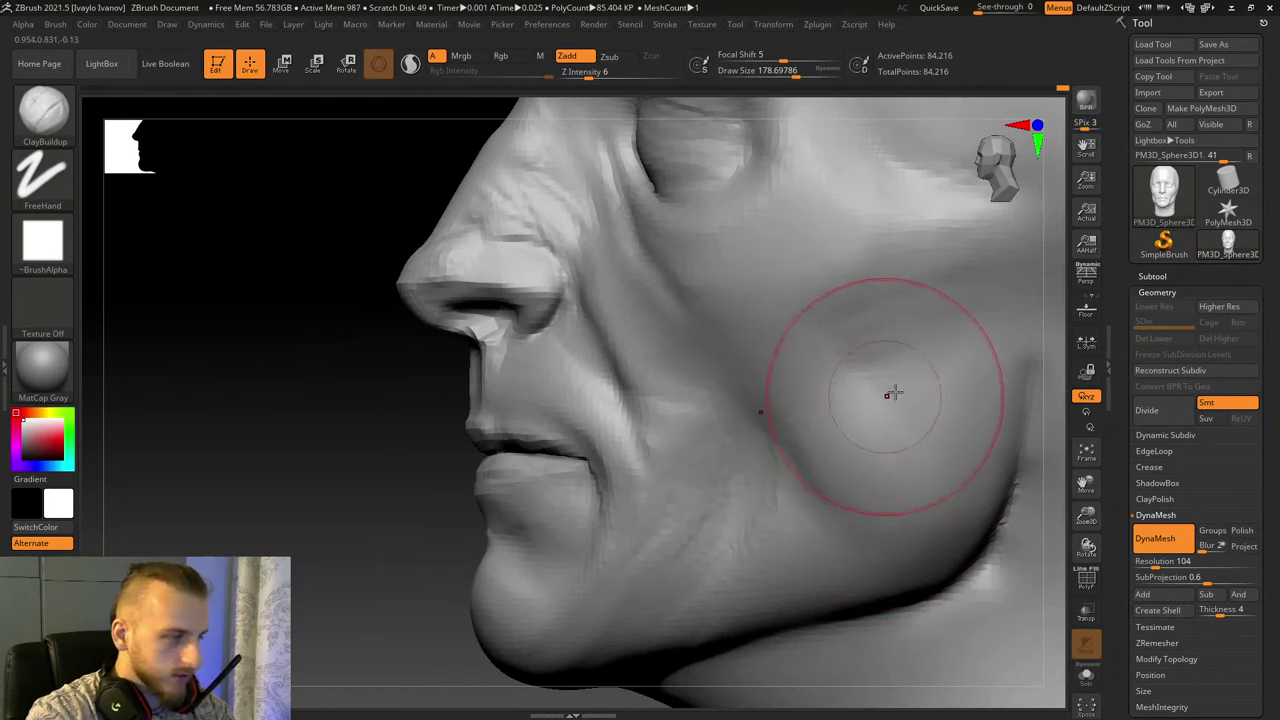
key(shift)
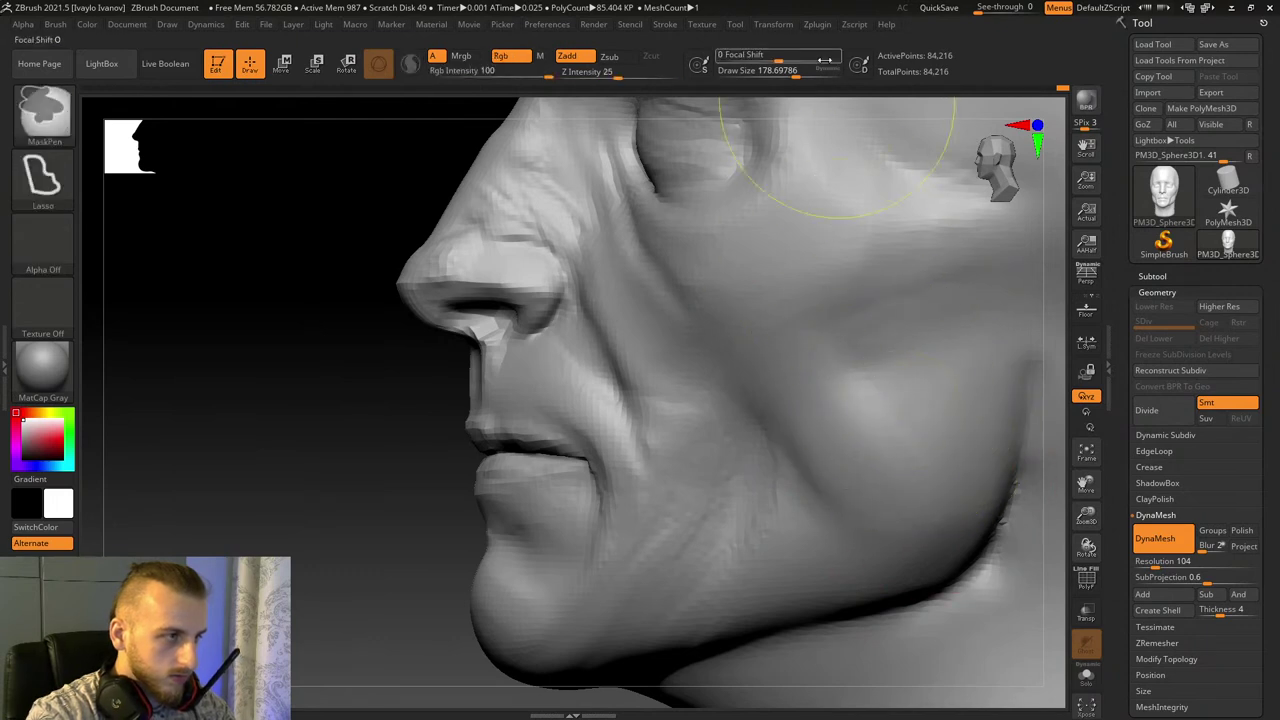
Step: Set the ClayBuildup focal shift to -23, add diagonal strokes across the jaw muscle and smooth beside the vertical cheek crease
drag(765, 54, 758, 55)
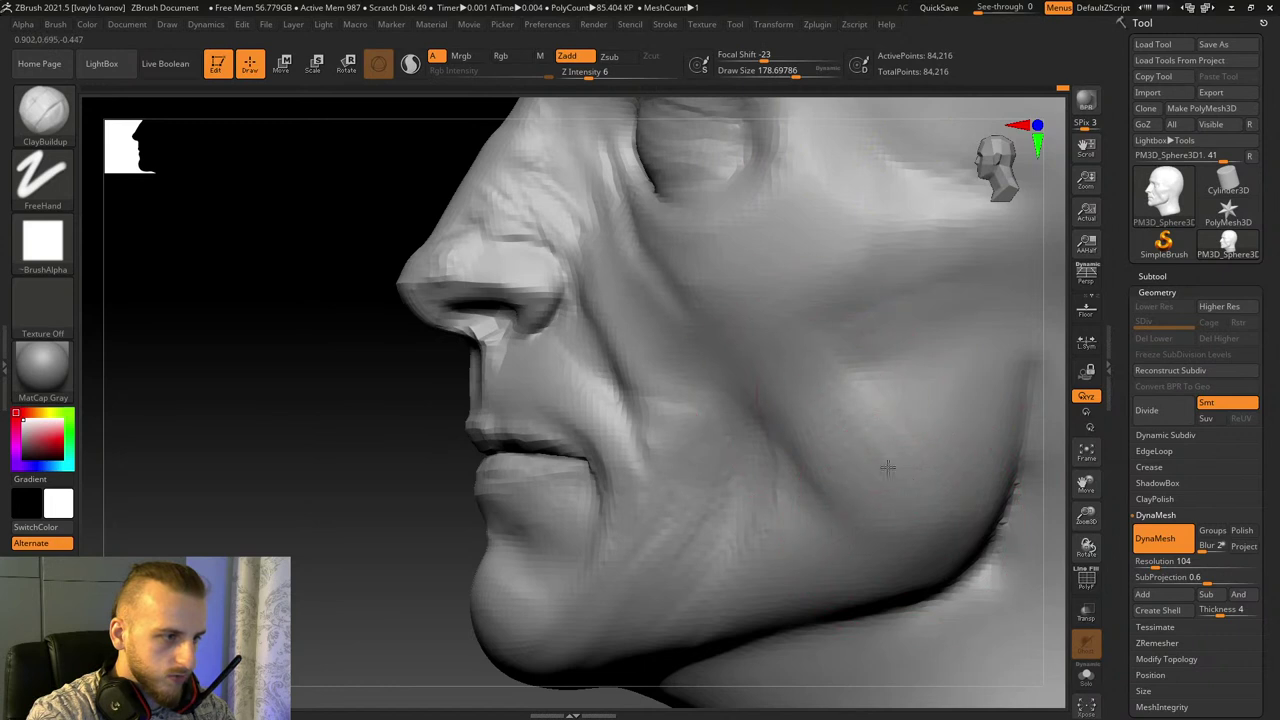
drag(917, 417, 848, 350)
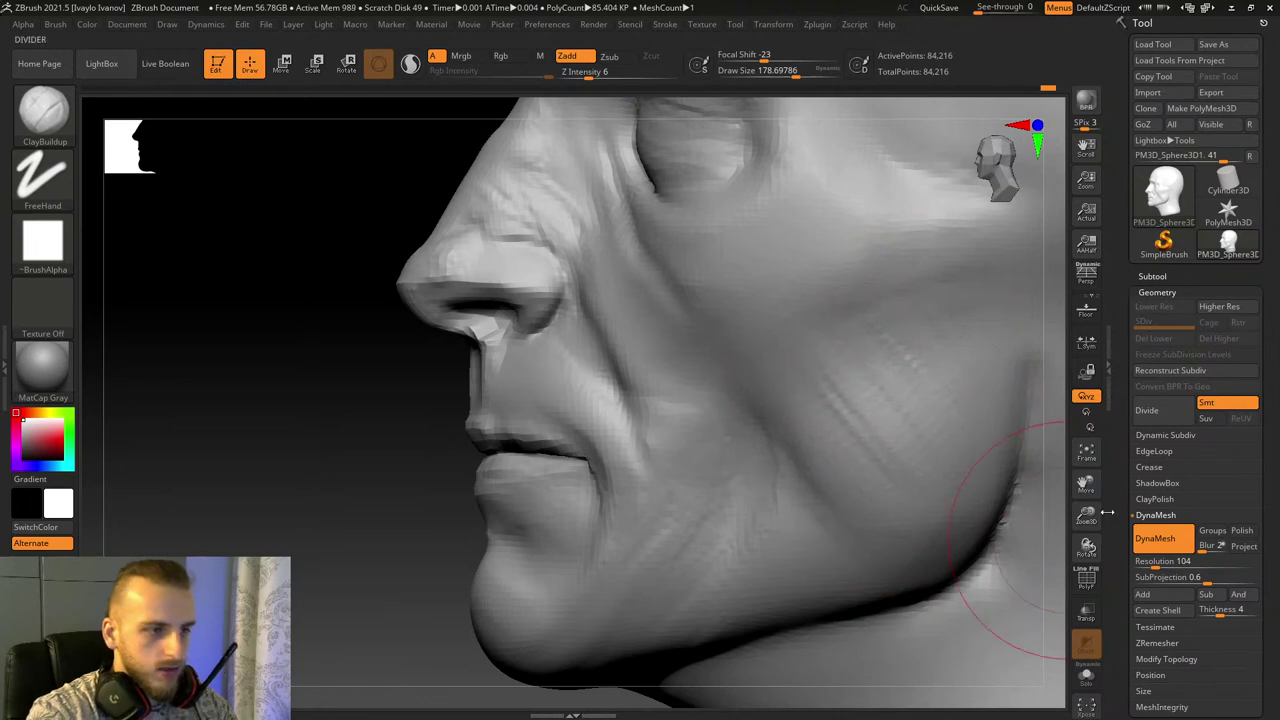
drag(1088, 517, 1198, 440)
shift+drag(446, 434, 553, 438)
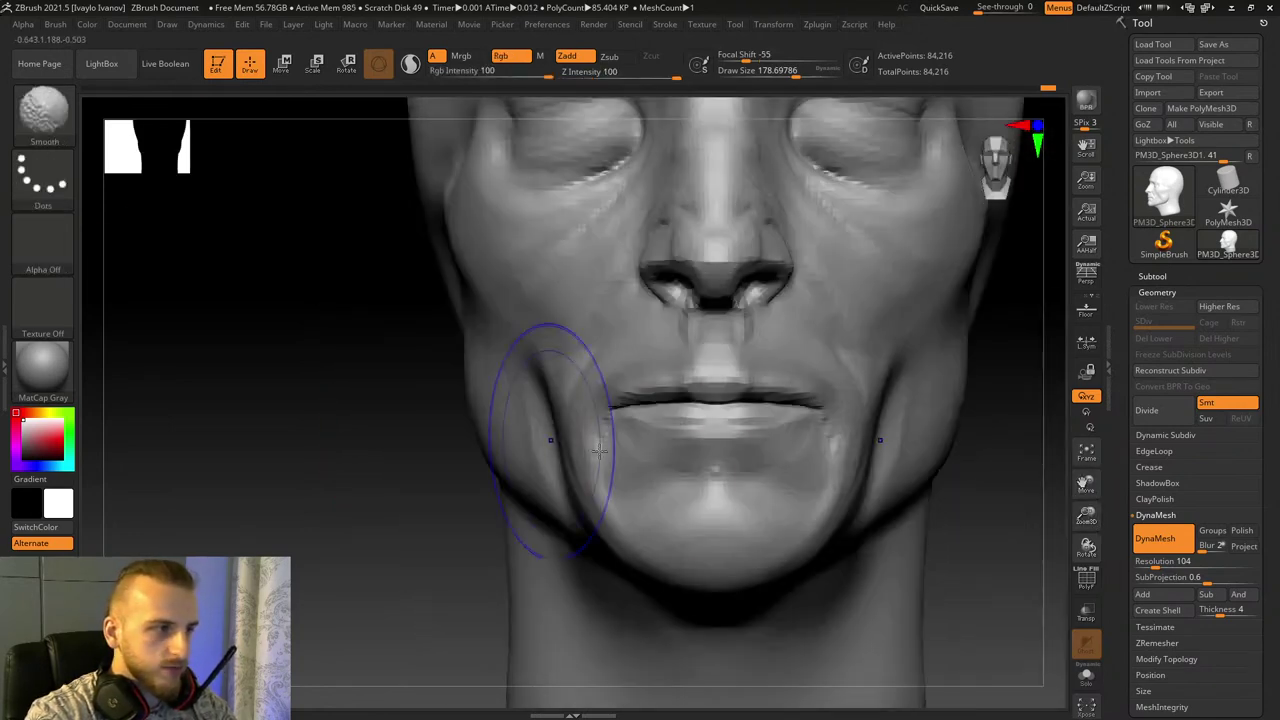
Step: Shape the lower cheek just above the jawline, behind the vertical crease, with ClayBuildup
drag(1005, 568, 1017, 546)
drag(1100, 502, 1100, 536)
mouse_move(1088, 485)
mouse_down()
mouse_move(960, 482)
mouse_move(930, 350)
mouse_up()
drag(1006, 591, 1040, 520)
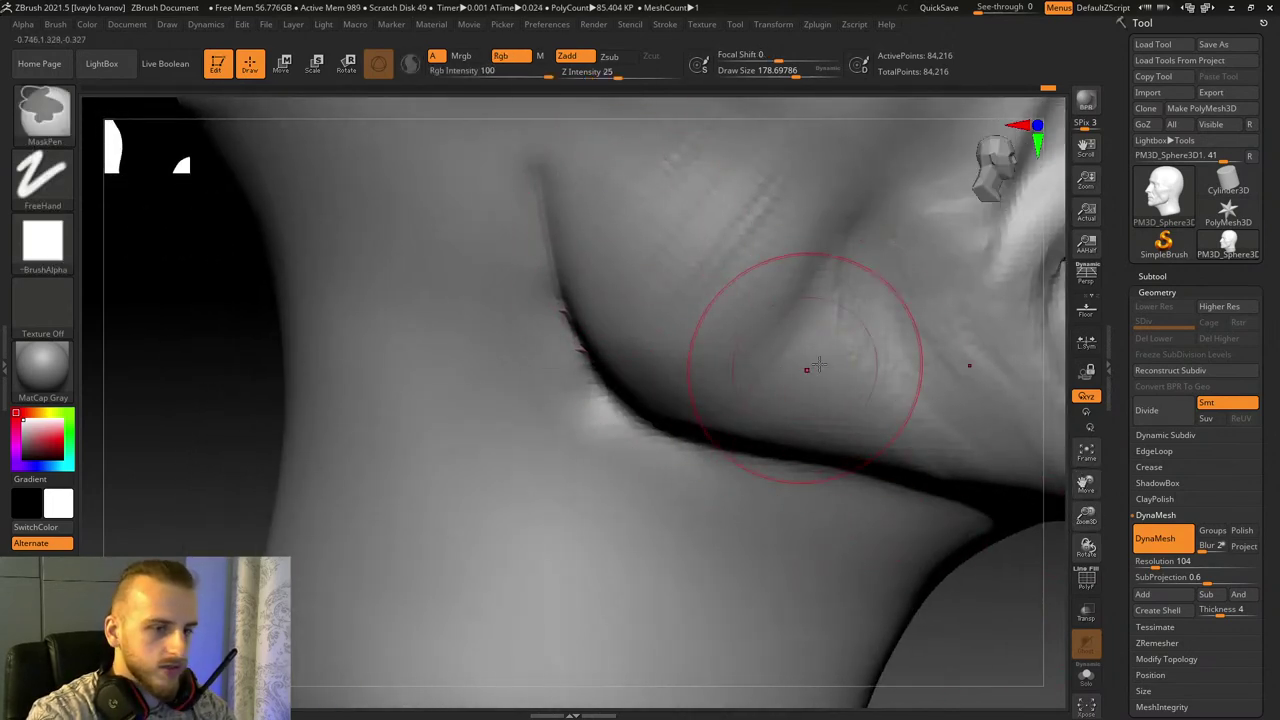
drag(1088, 485, 992, 440)
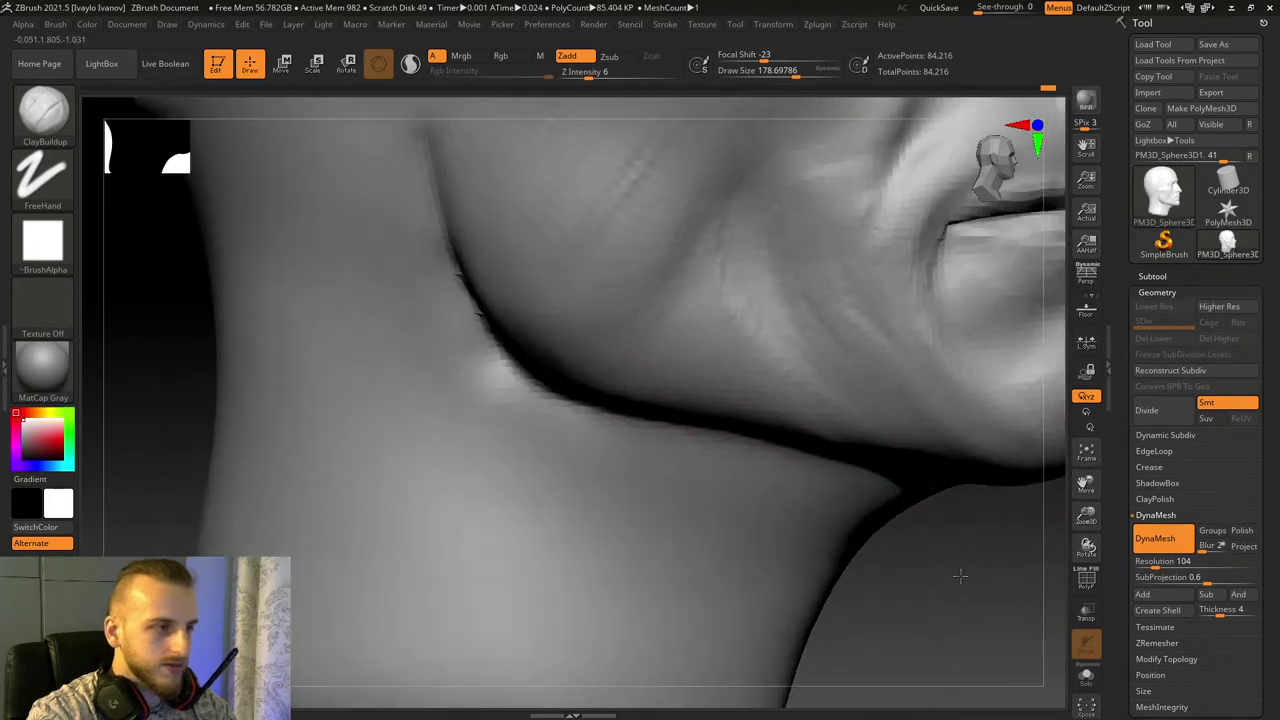
drag(963, 577, 915, 572)
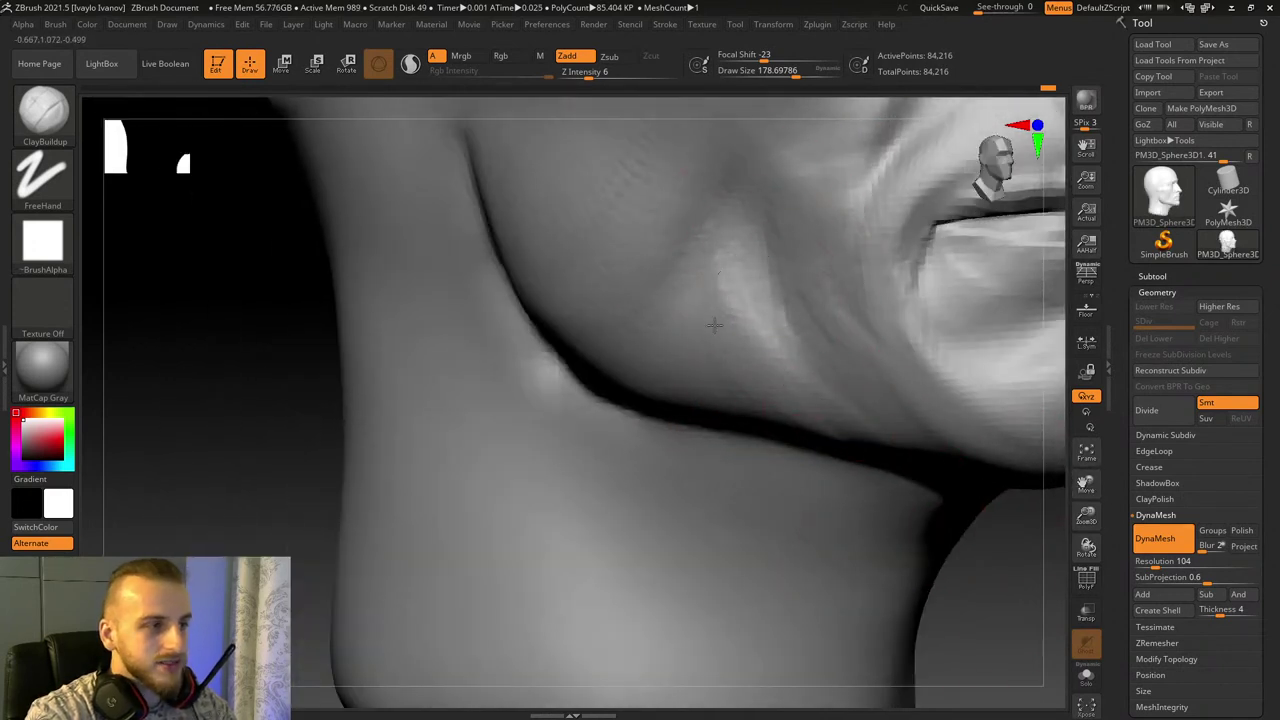
mouse_move(714, 325)
mouse_down()
mouse_move(738, 342)
mouse_move(766, 214)
mouse_move(740, 222)
mouse_up()
Step: Define the triangular plane between the jaw muscle and the cheek crease with downward ClayBuildup strokes
mouse_move(1088, 490)
mouse_down()
mouse_move(872, 515)
mouse_move(880, 505)
mouse_move(903, 523)
mouse_up()
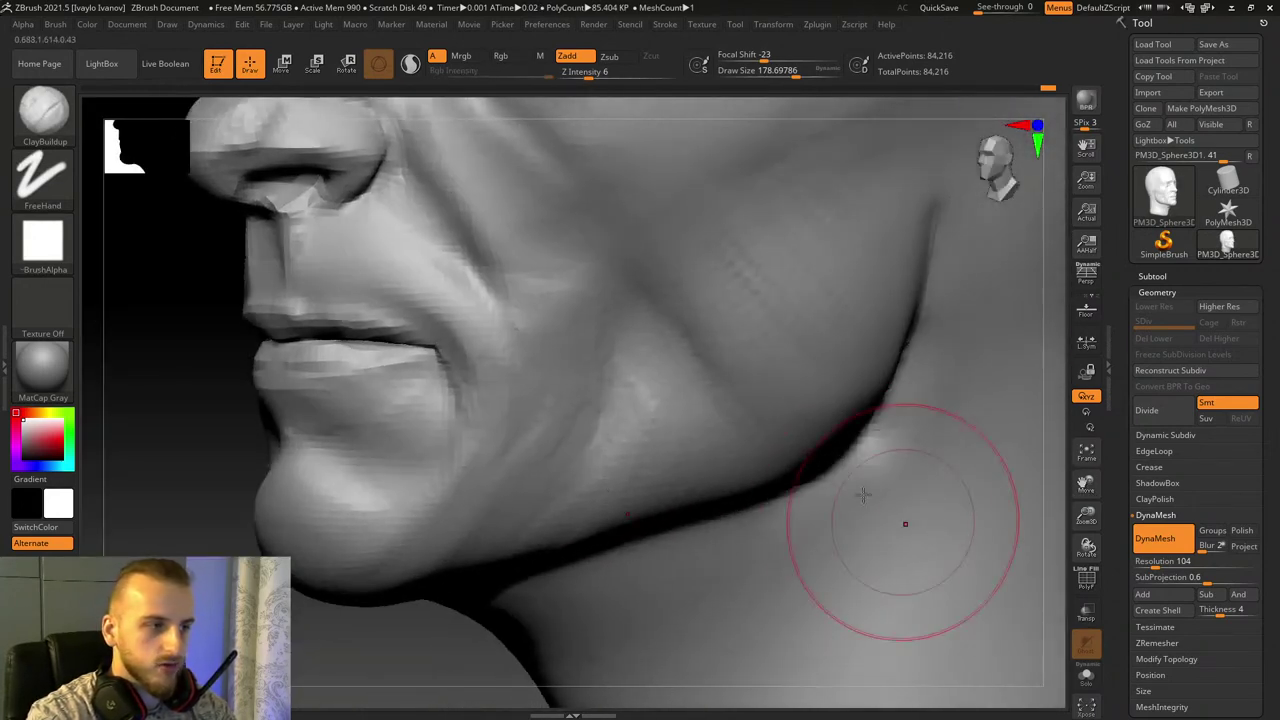
drag(628, 338, 690, 480)
drag(658, 399, 675, 485)
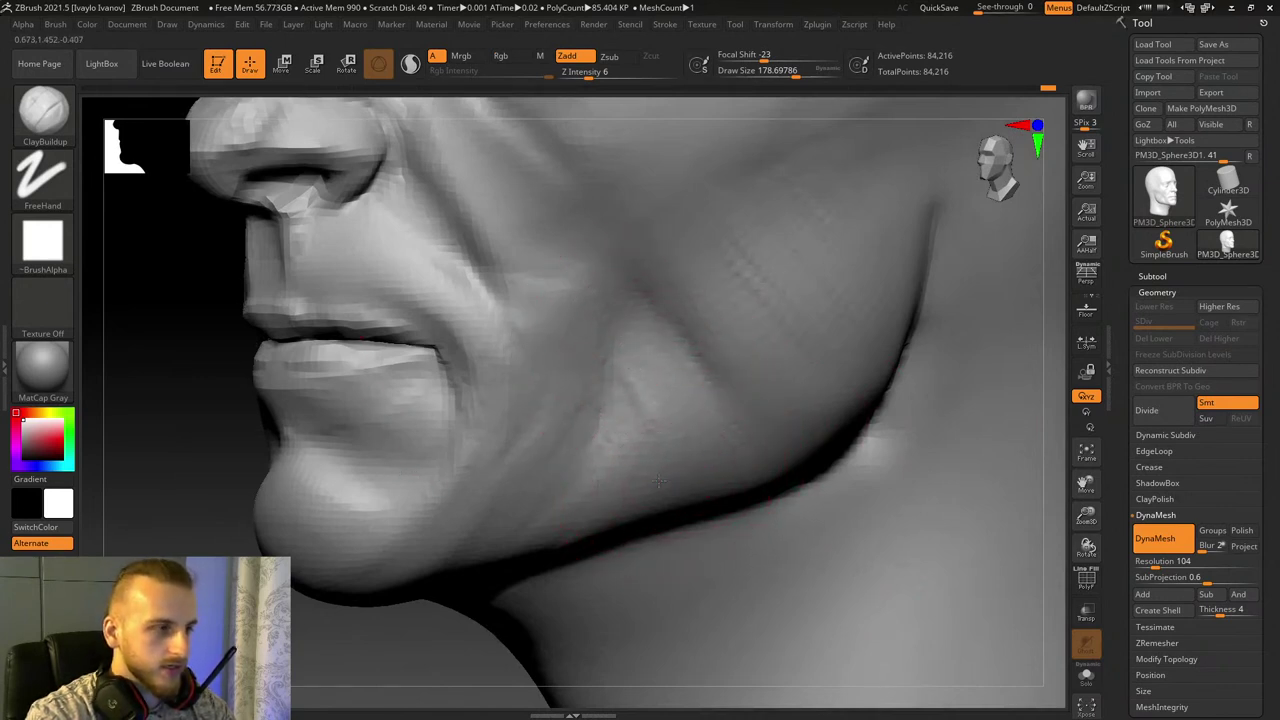
mouse_move(640, 346)
mouse_down()
mouse_move(685, 500)
mouse_move(543, 314)
mouse_move(694, 496)
mouse_up()
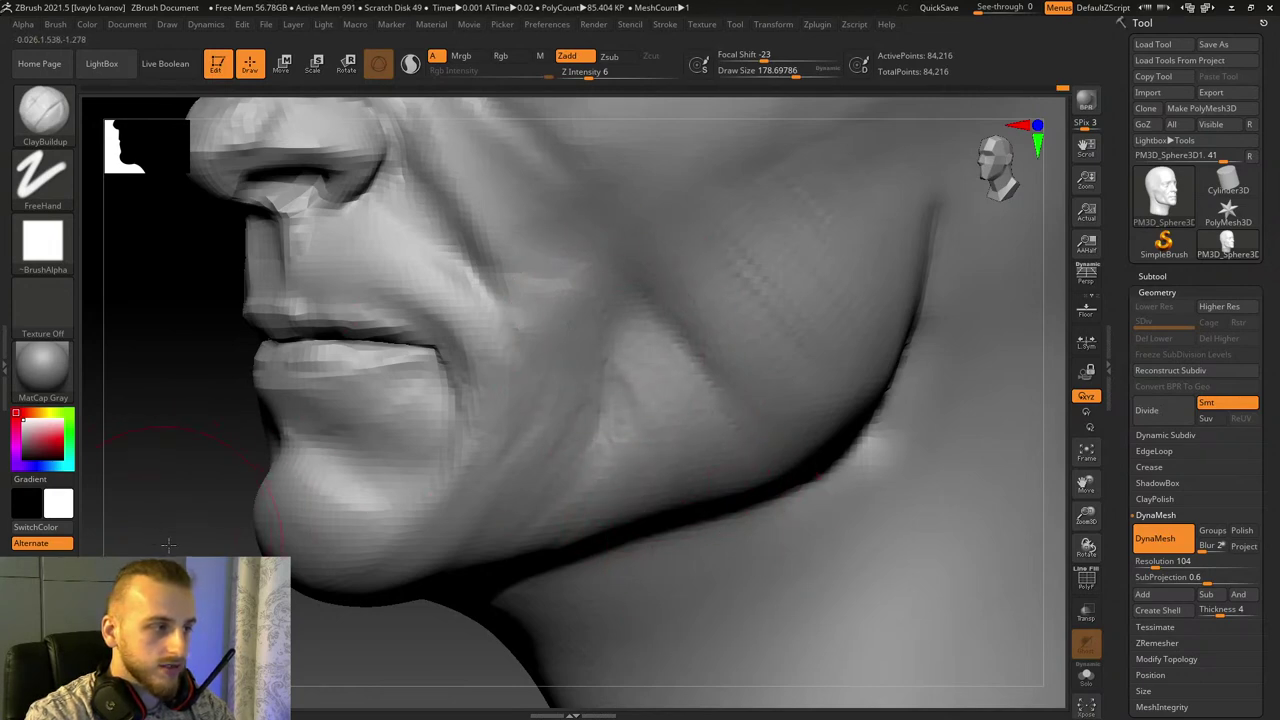
Step: Soften the fold between the nostril and the mouth corner by smoothing with a draw size of about 83
drag(168, 545, 998, 547)
mouse_move(1050, 490)
mouse_down()
mouse_move(958, 524)
mouse_move(998, 510)
mouse_up()
click(783, 74)
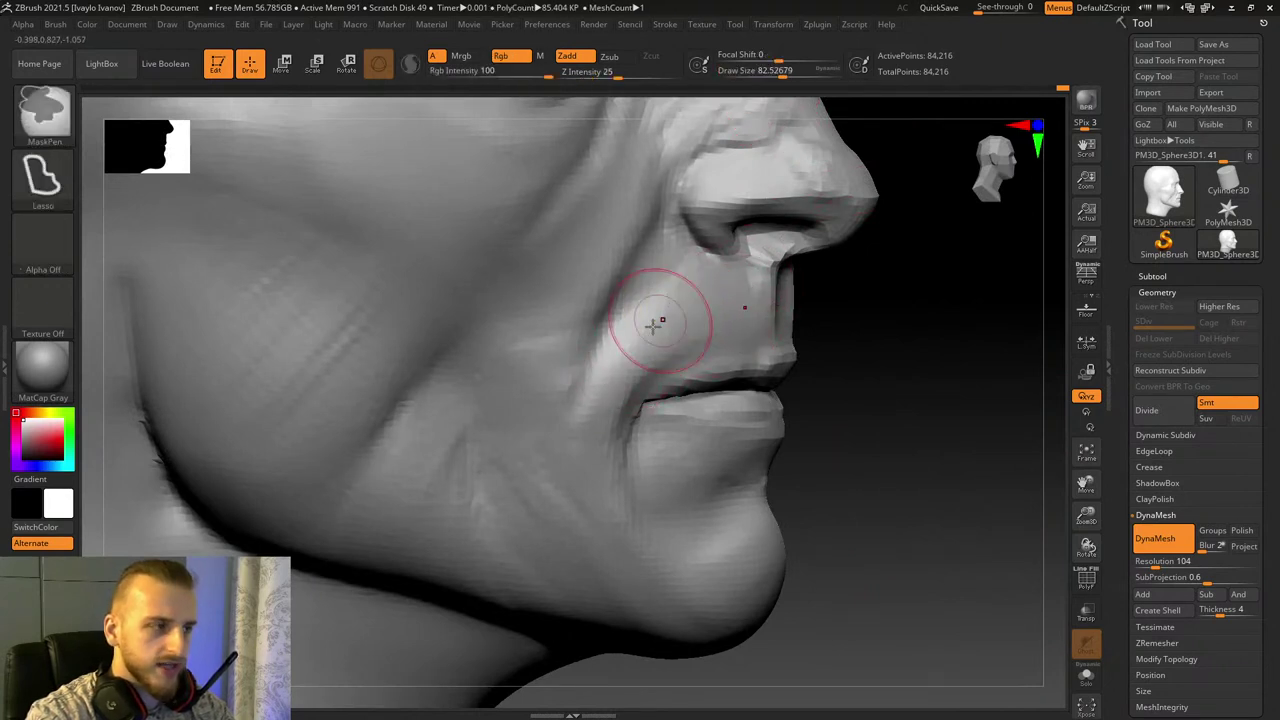
key(shift)
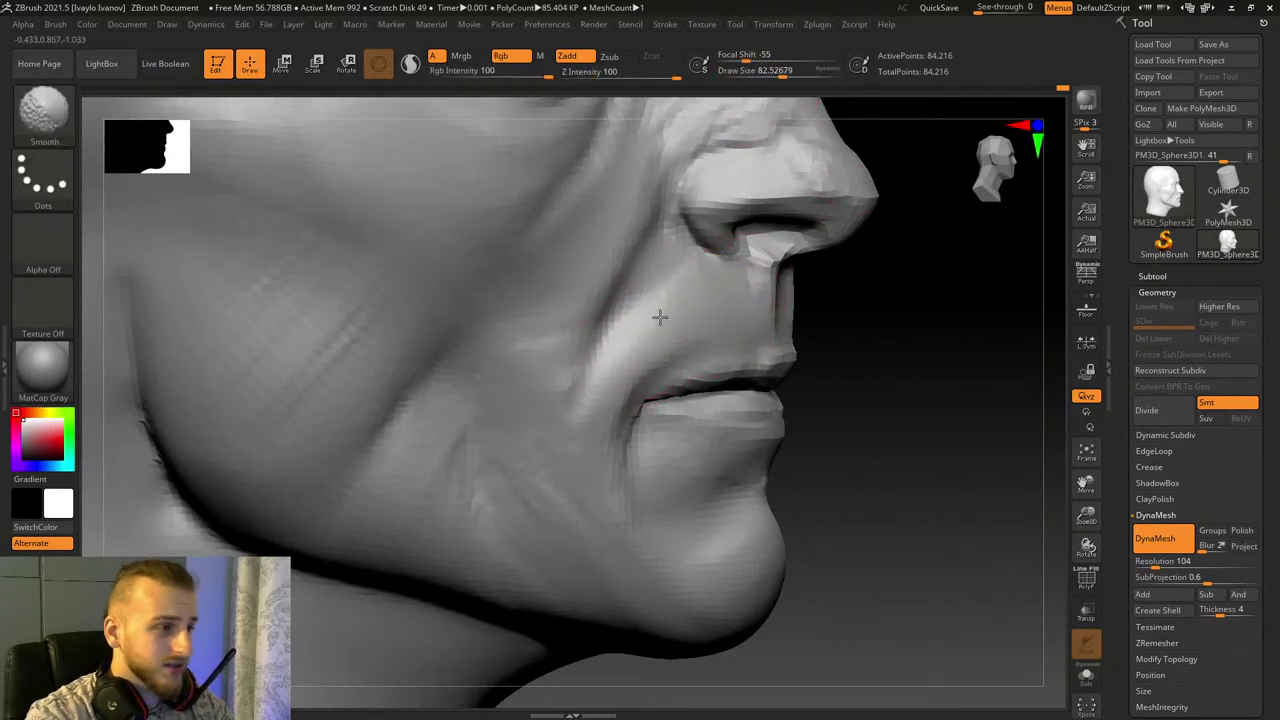
drag(995, 420, 806, 430)
drag(400, 355, 255, 350)
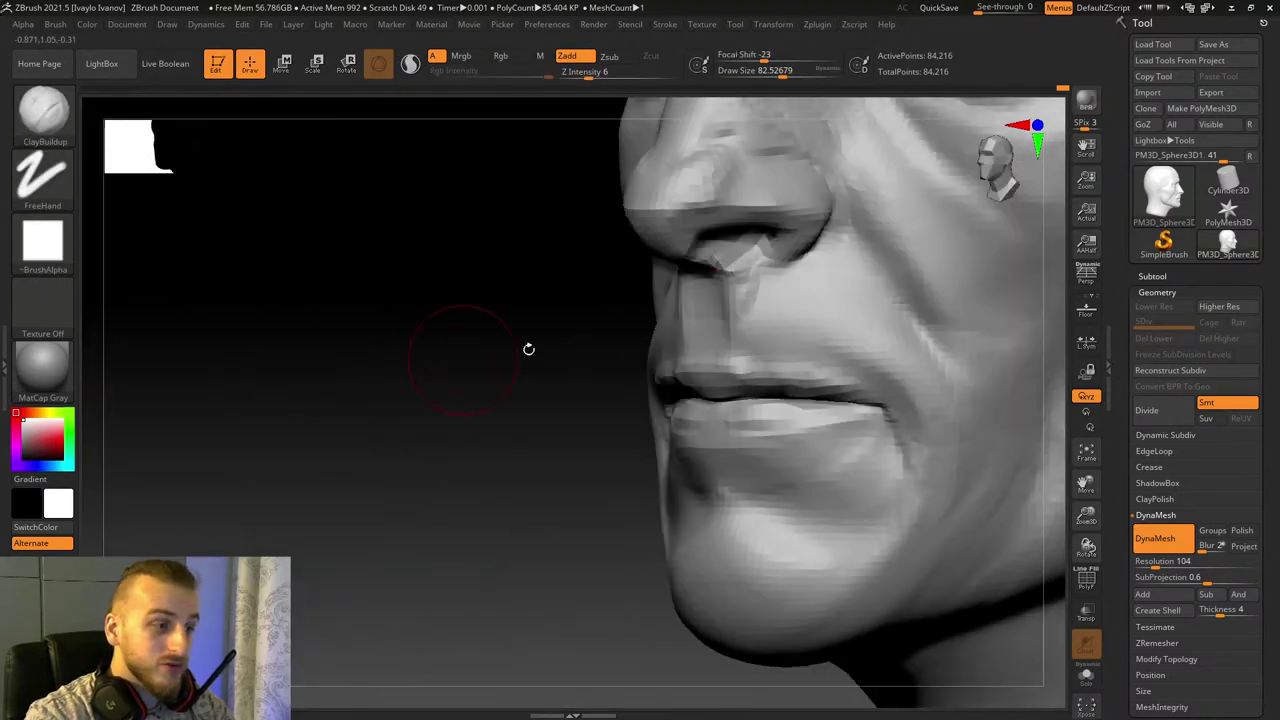
key(shift)
mouse_move(640, 340)
shift+mouse_down()
mouse_move(429, 406)
mouse_move(663, 314)
shift+mouse_up()
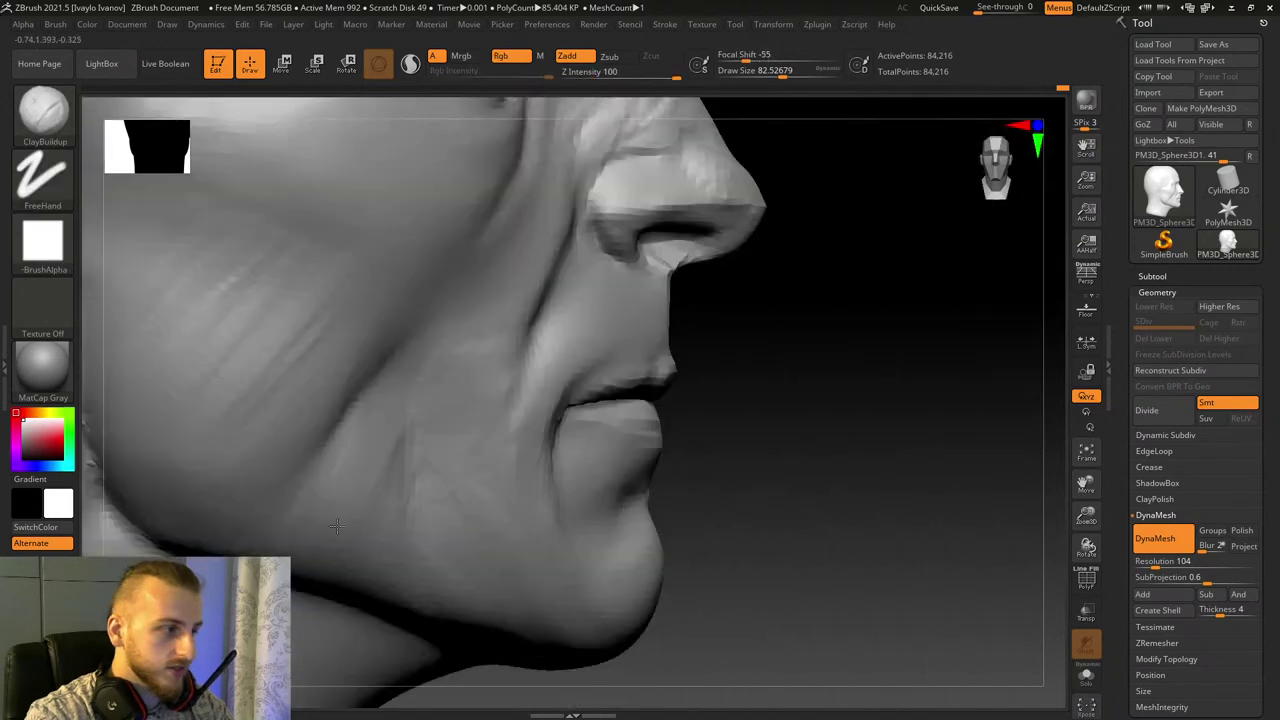
Step: Blend the area below the mouth corner into the side of the chin with ClayBuildup and smoothing
drag(724, 506, 630, 500)
drag(540, 487, 532, 496)
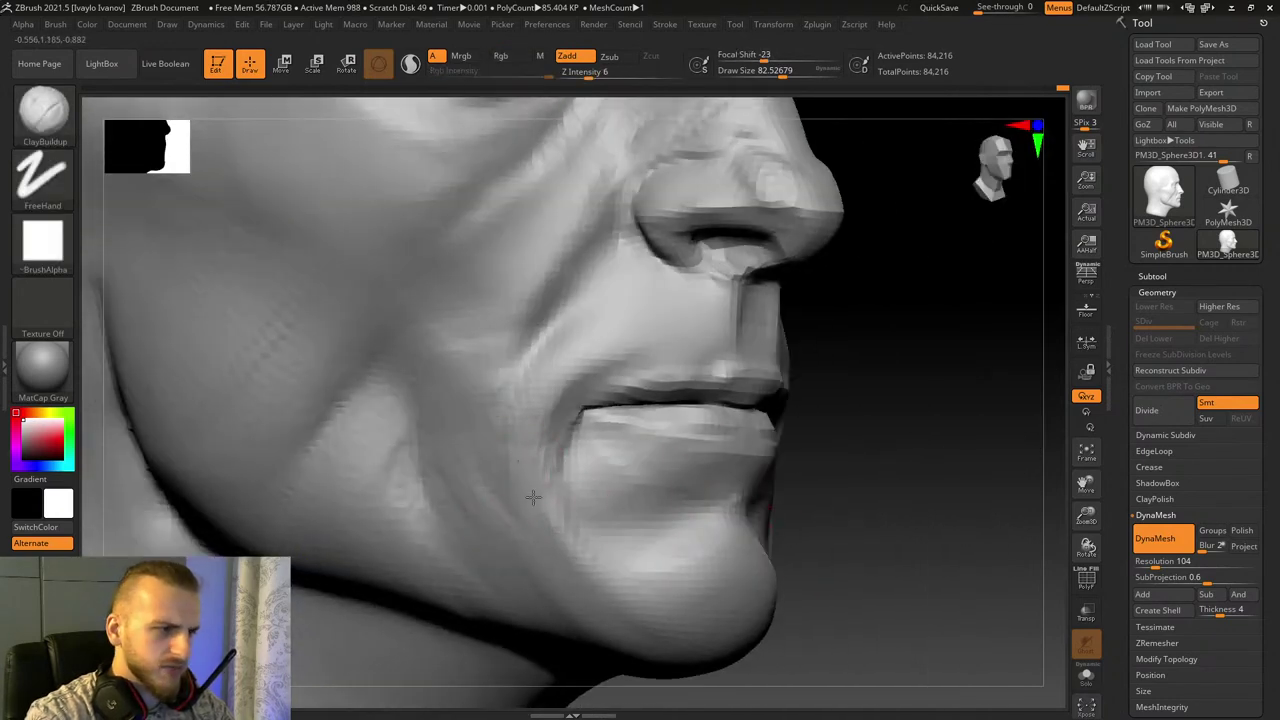
mouse_move(600, 560)
shift+mouse_down()
mouse_move(557, 514)
mouse_move(549, 526)
shift+mouse_up()
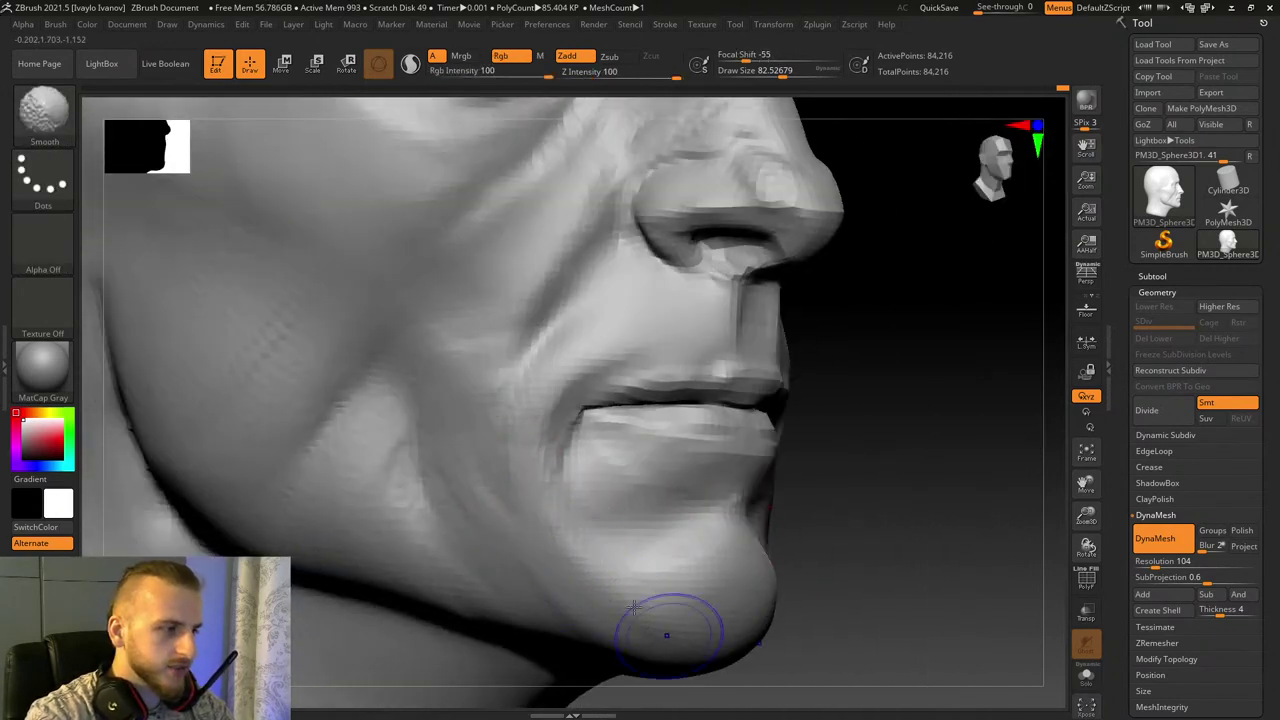
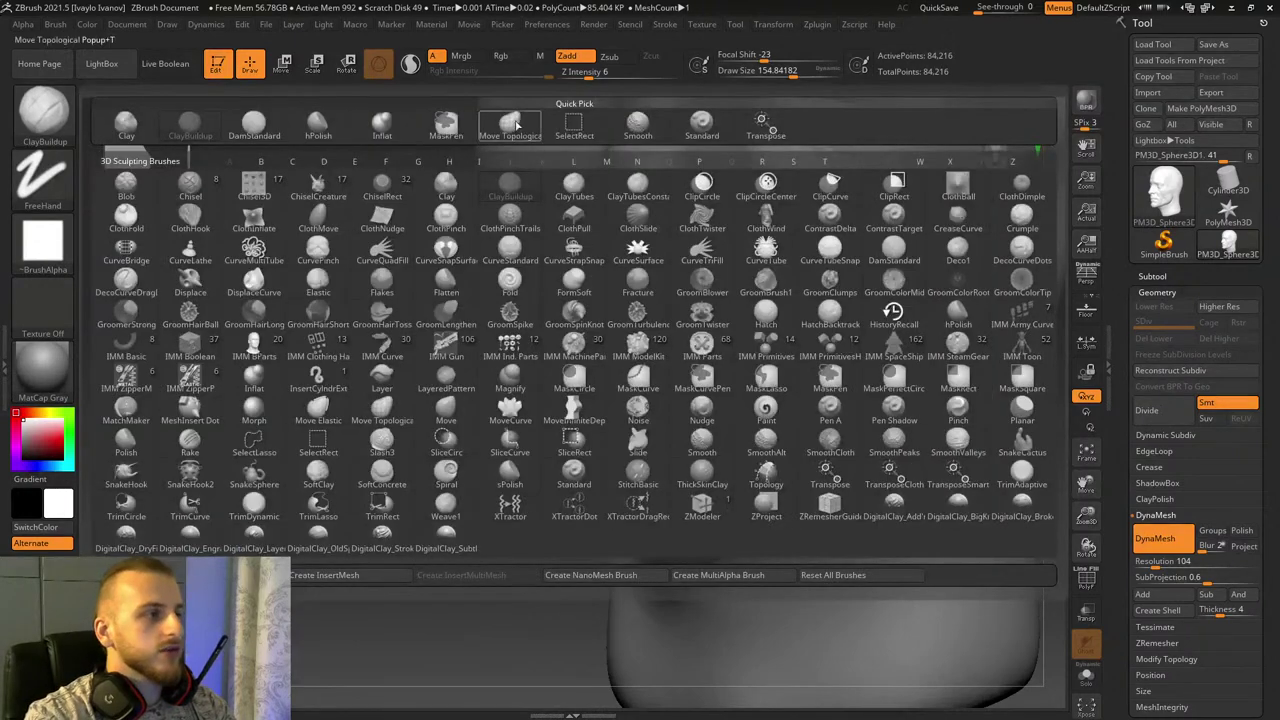
Step: Fill out the sides of the chin with ClayBuildup at a draw size of about 212
click(510, 124)
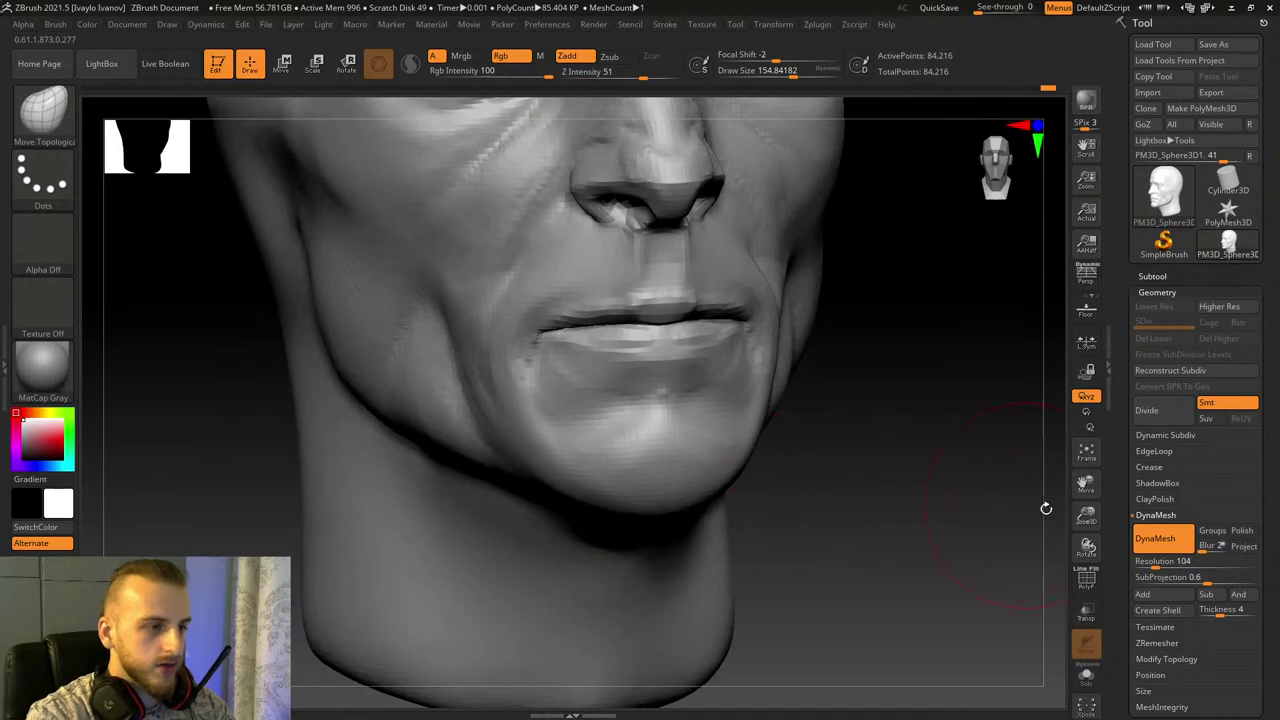
drag(1086, 514, 1102, 519)
drag(1030, 490, 900, 470)
click(44, 114)
click(190, 122)
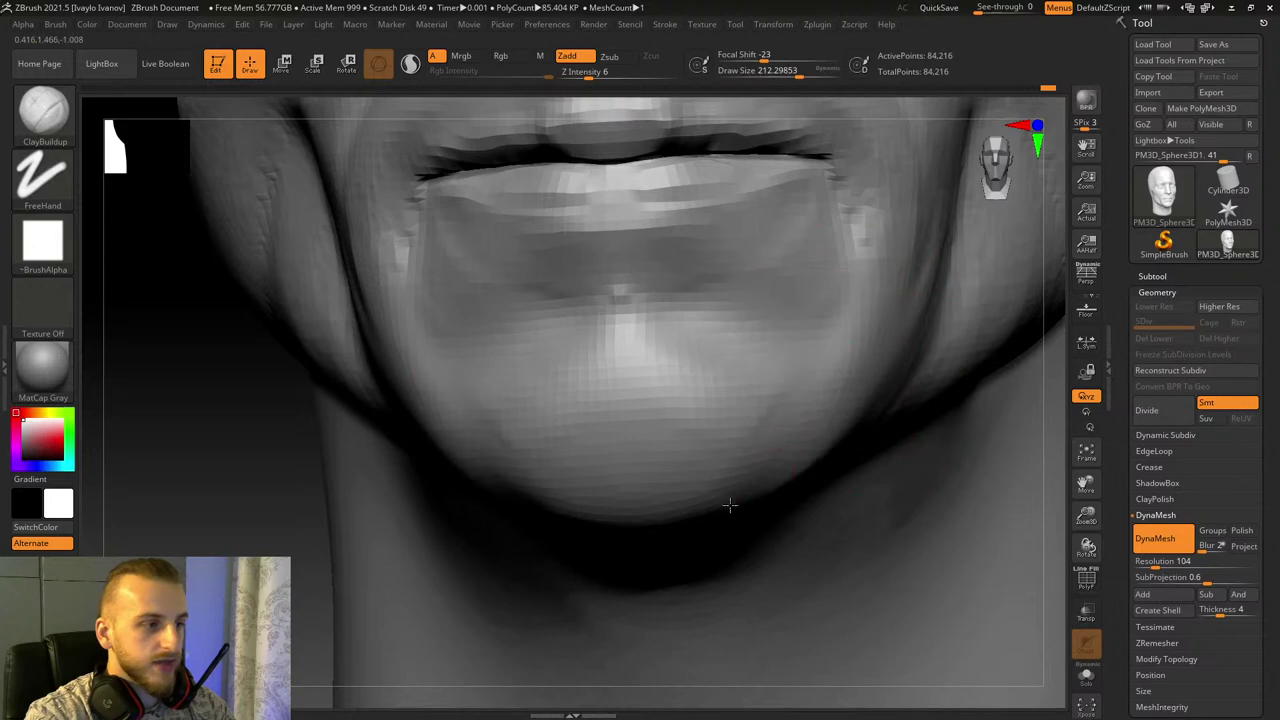
drag(191, 494, 527, 418)
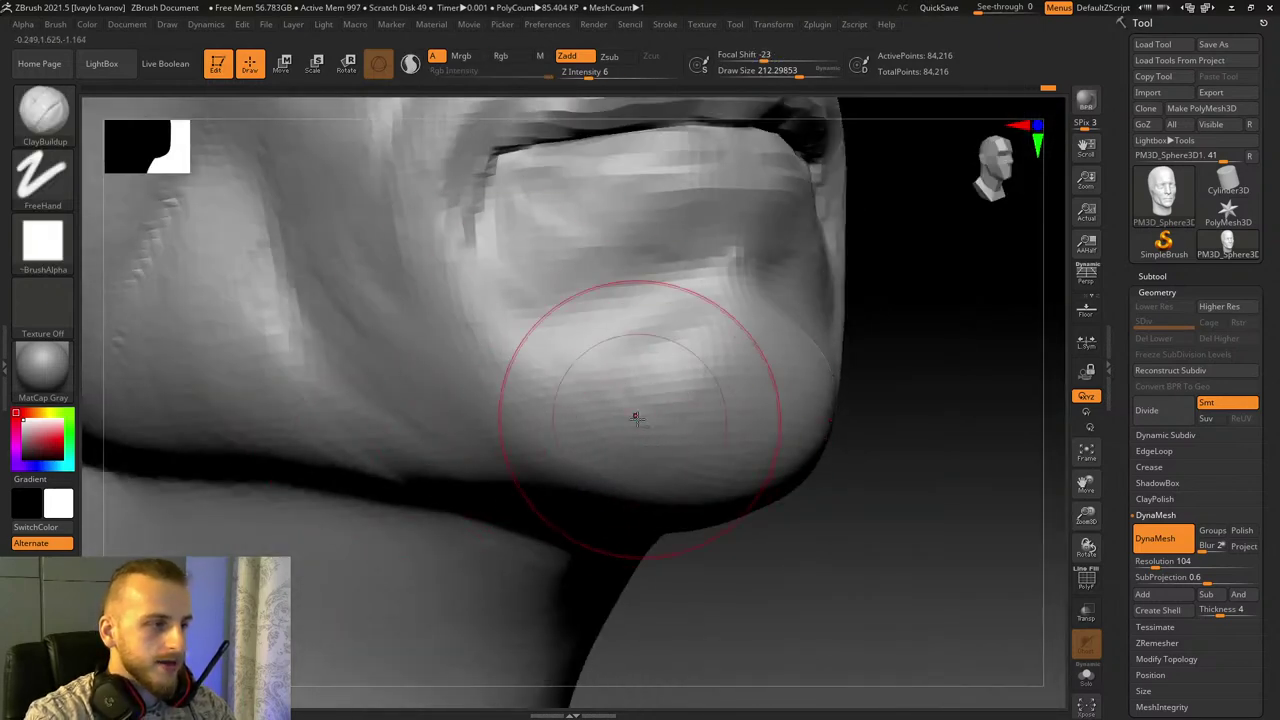
drag(790, 375, 923, 537)
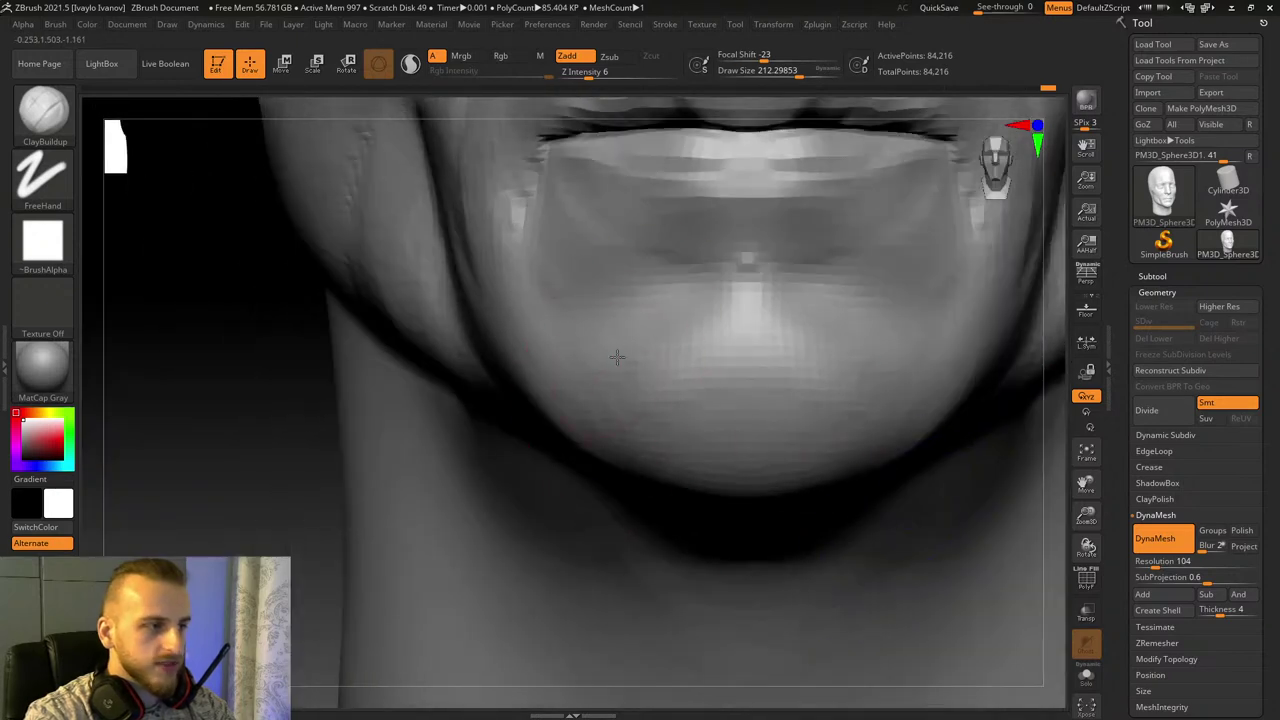
Step: Deepen the crease between the lower lip and the chin using ClayBuildup with a draw size of about 102
drag(311, 437, 722, 252)
drag(787, 75, 781, 75)
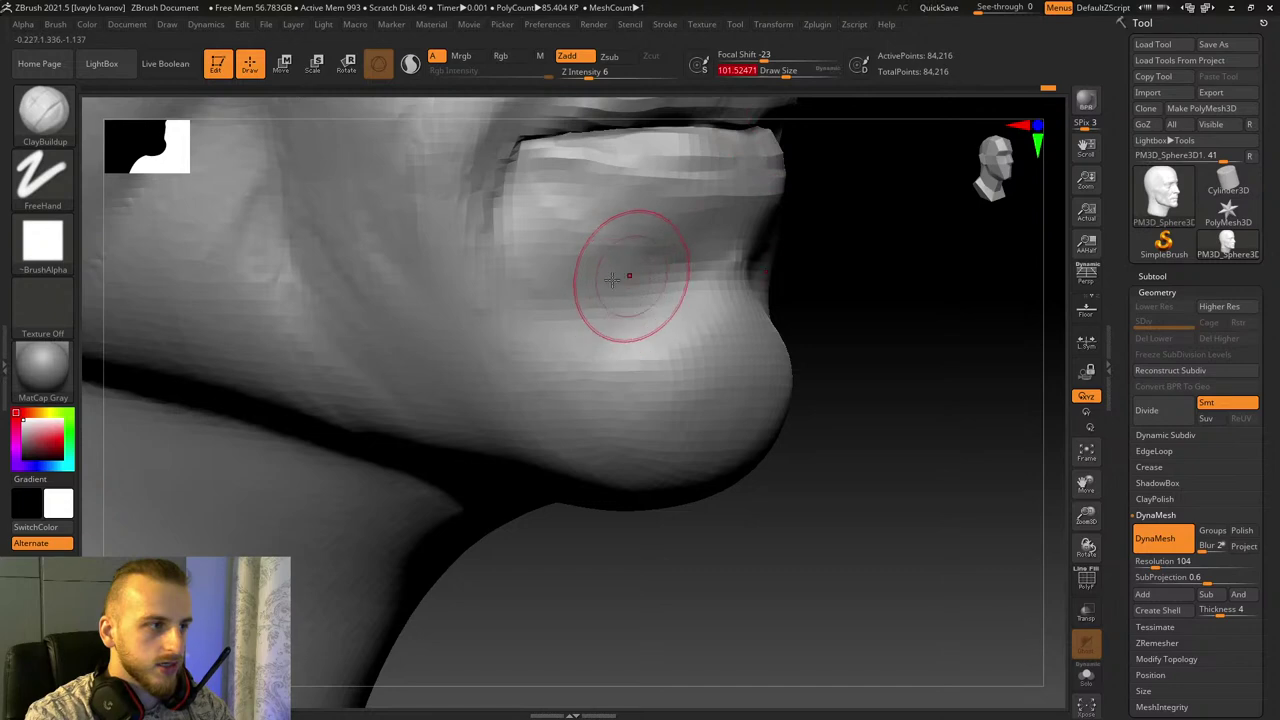
drag(779, 254, 826, 341)
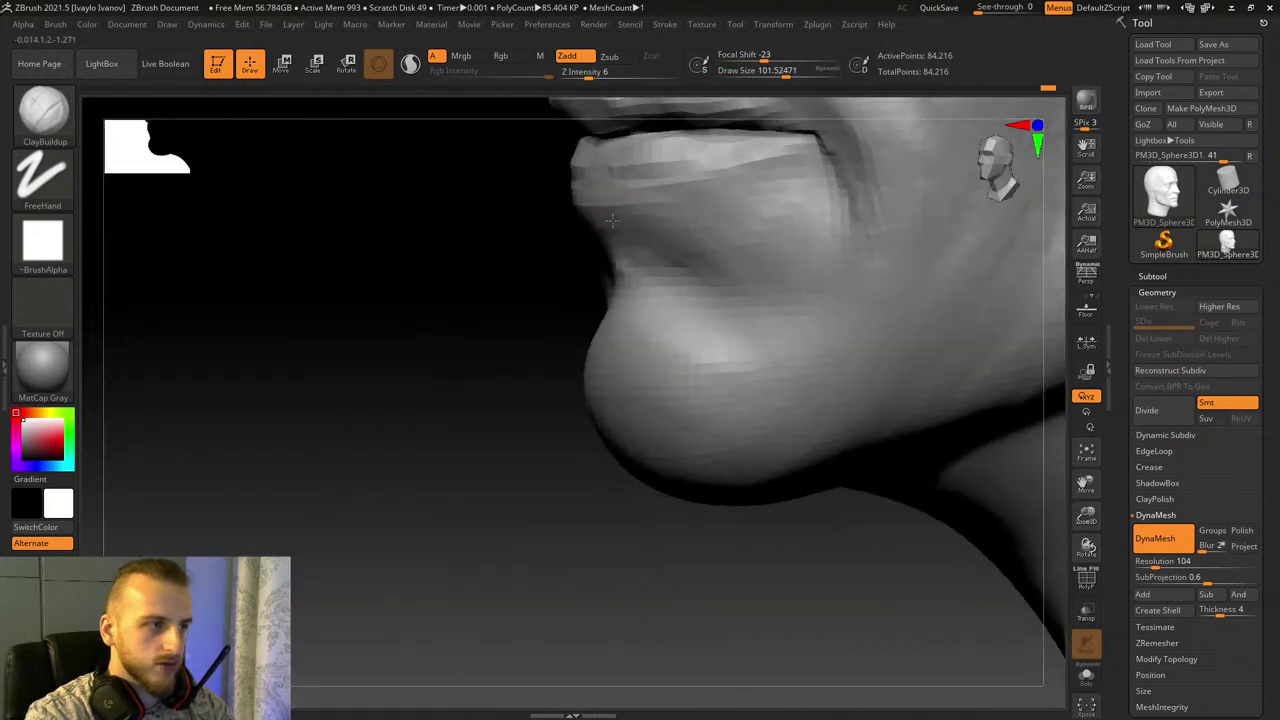
drag(612, 220, 571, 257)
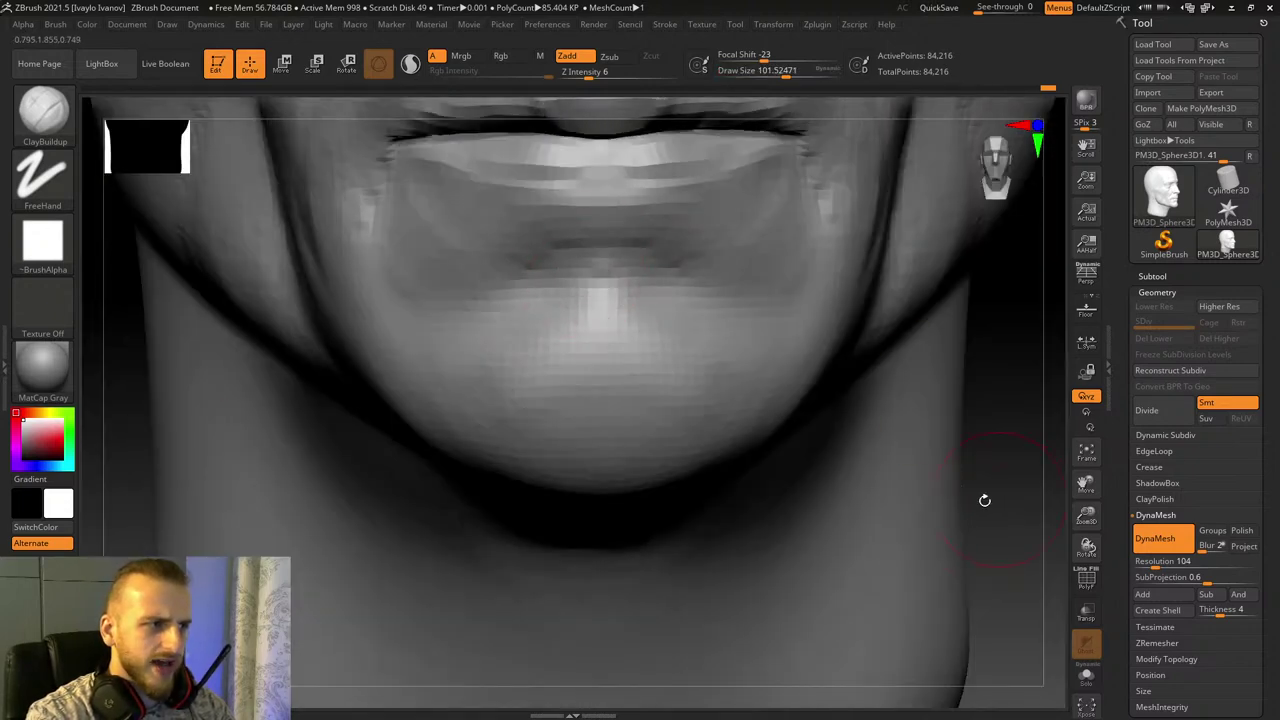
mouse_move(984, 500)
mouse_down()
mouse_move(577, 267)
mouse_move(691, 297)
mouse_move(737, 337)
mouse_up()
drag(430, 400, 365, 414)
Step: Smooth the chin's front and lower edge
key(shift)
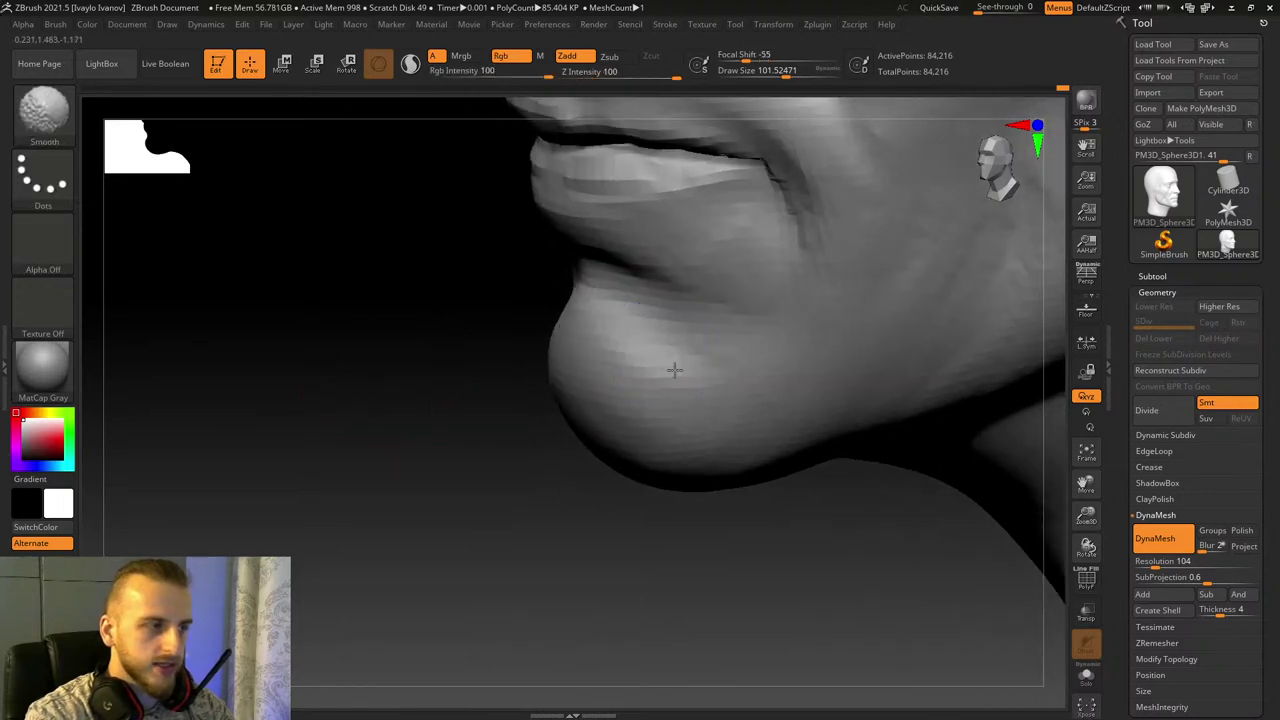
shift+drag(617, 474, 514, 500)
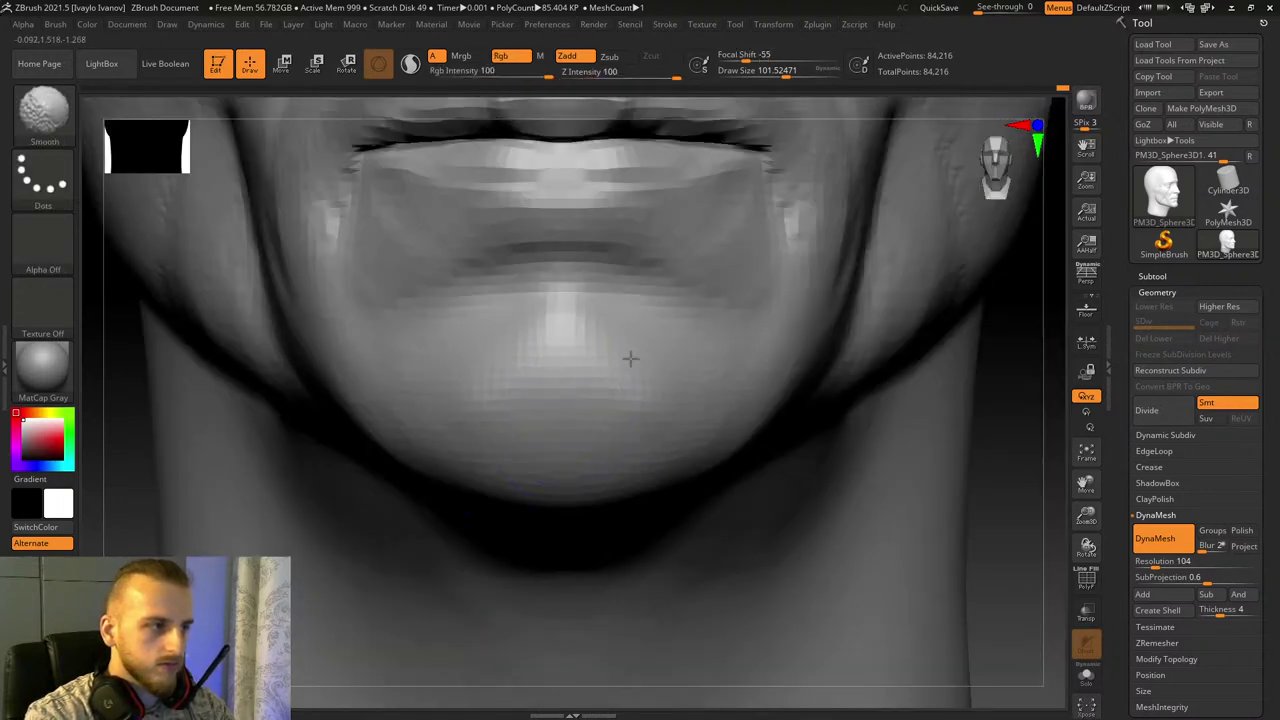
key(ctrl)
mouse_move(653, 409)
shift+mouse_down()
mouse_move(586, 374)
mouse_move(529, 310)
shift+mouse_up()
Step: Build up the jaw muscle and the side of the cheek with ClayBuildup at a draw size of about 235
drag(1084, 516, 1082, 460)
drag(1086, 485, 1131, 592)
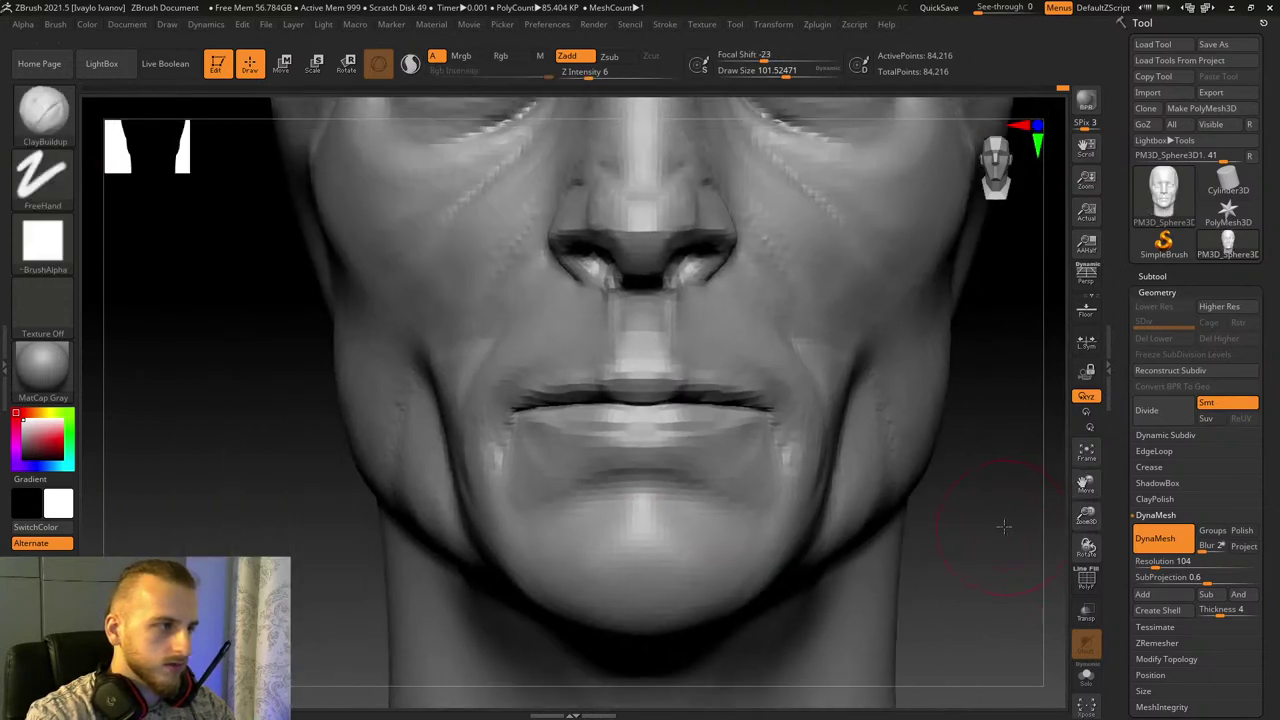
drag(1003, 526, 1268, 500)
drag(303, 443, 626, 477)
drag(808, 72, 798, 72)
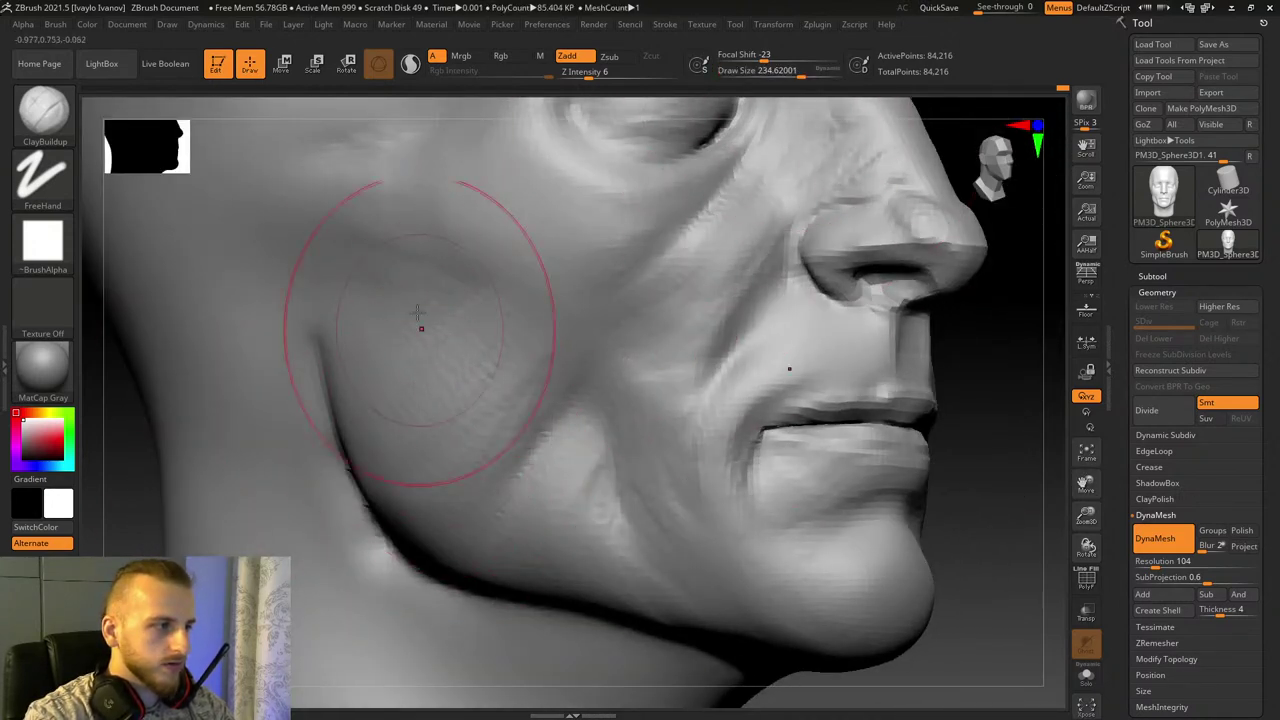
mouse_move(1014, 506)
mouse_down()
mouse_move(1042, 518)
mouse_move(837, 591)
mouse_move(585, 457)
mouse_up()
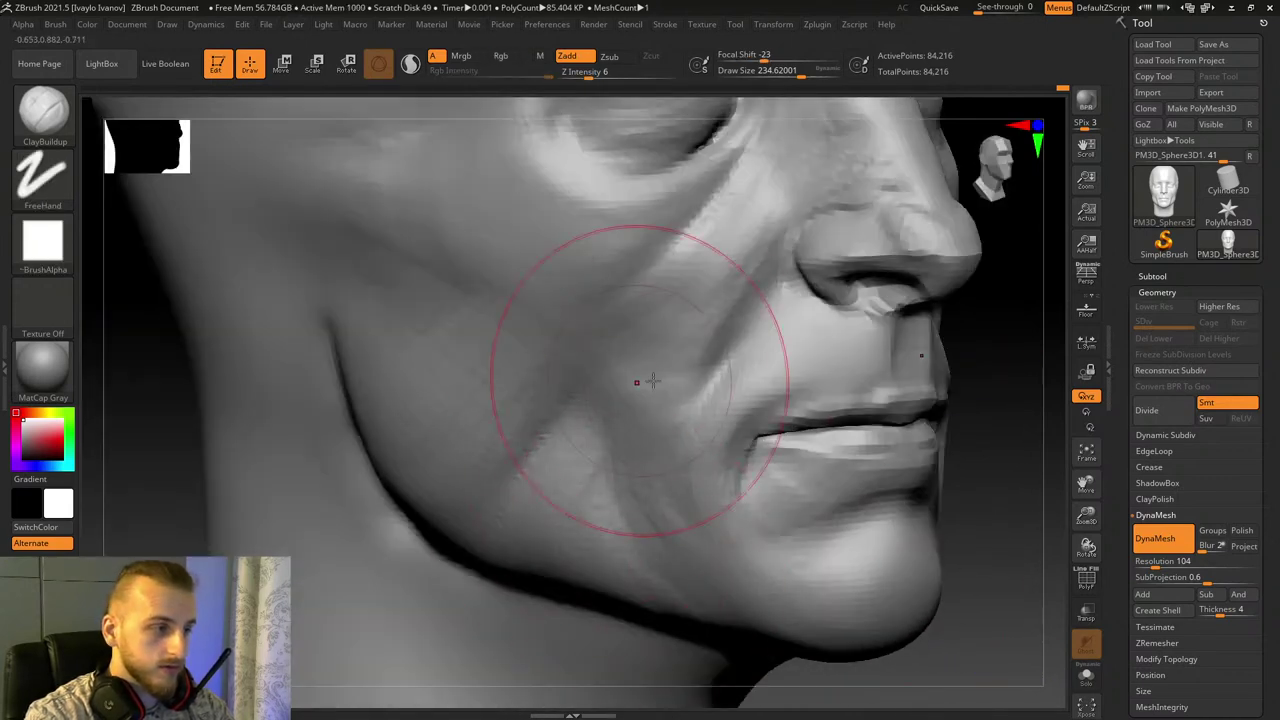
mouse_move(1000, 430)
mouse_down()
mouse_move(411, 409)
mouse_move(560, 378)
mouse_up()
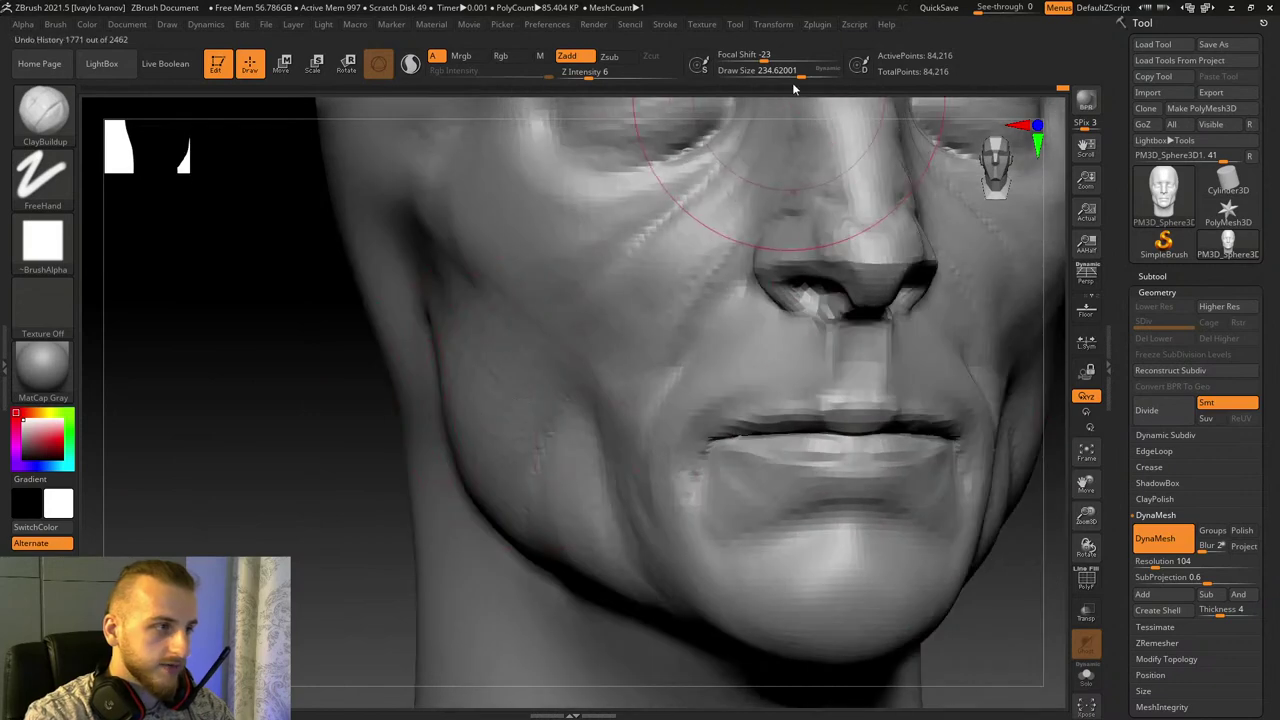
Step: Carve the fold between the cheek and the jaw muscle down to the jawline with DamStandard at a draw size of about 124
drag(803, 75, 789, 80)
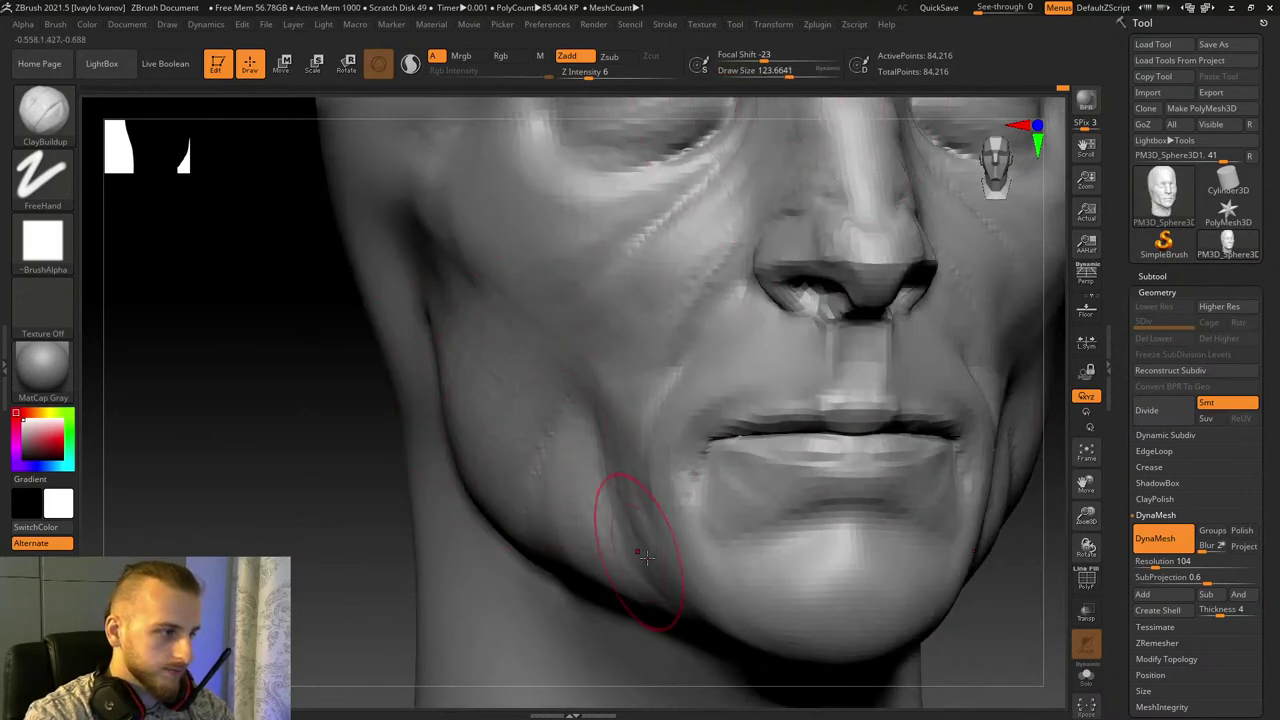
key(b)
key(d)
key(s)
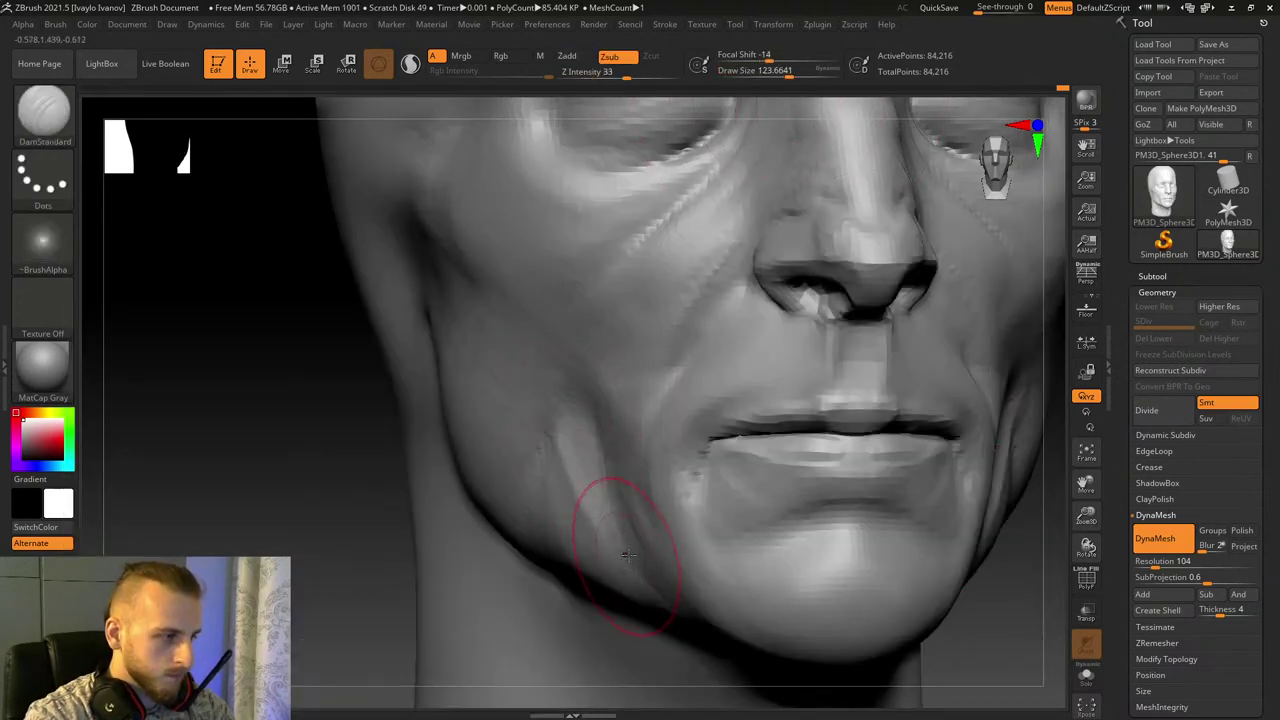
drag(587, 509, 572, 438)
key(ctrl+z)
drag(588, 526, 543, 448)
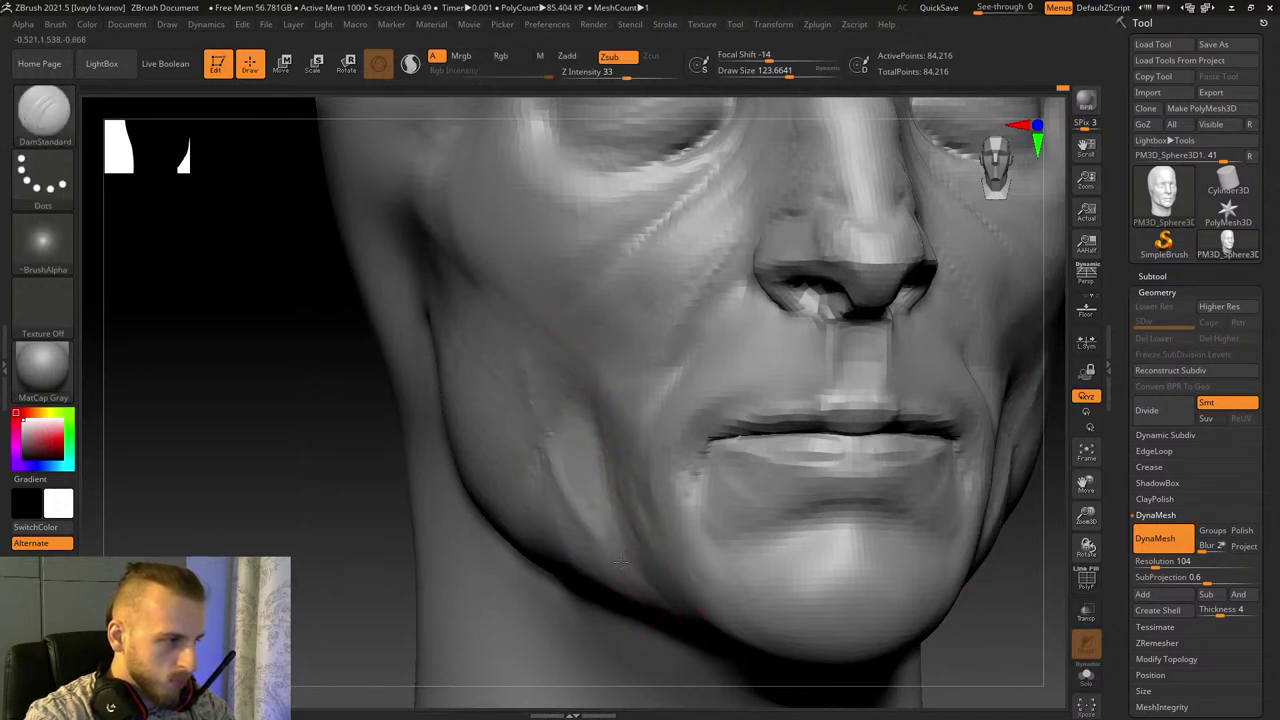
drag(650, 588, 525, 356)
key(ctrl+z)
drag(637, 573, 524, 349)
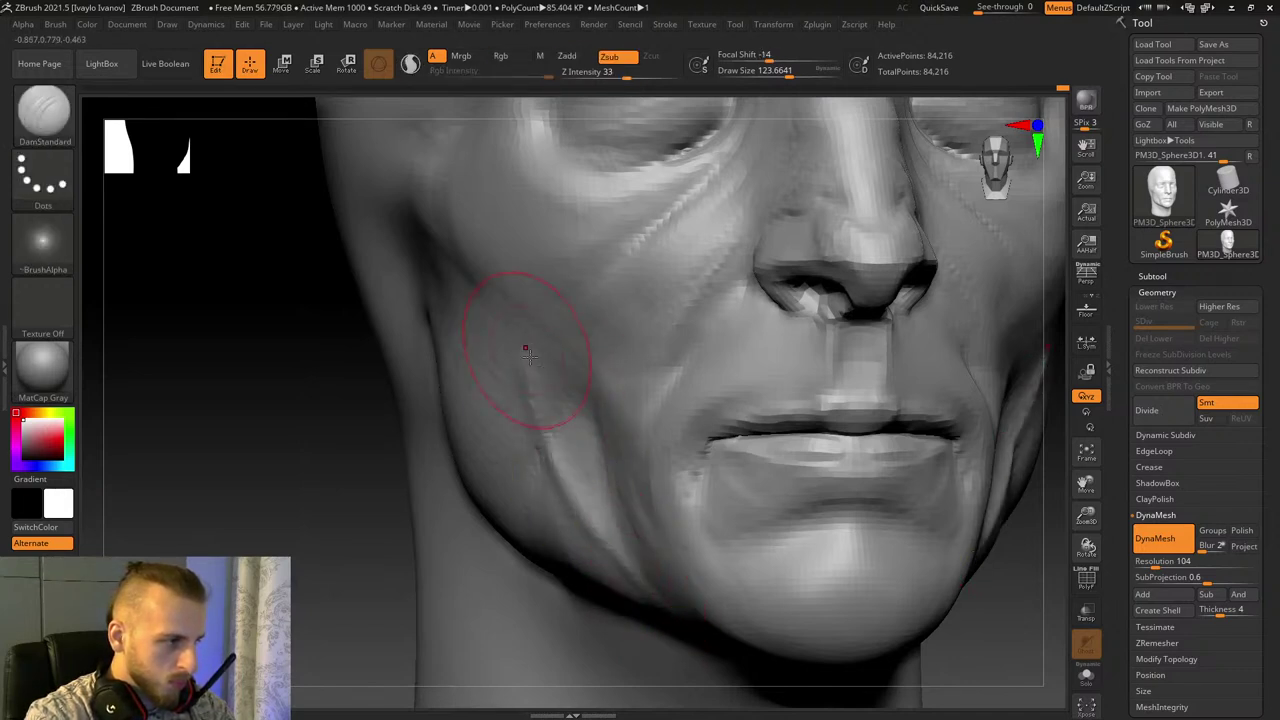
key(ctrl+z)
drag(645, 590, 530, 362)
key(ctrl+z)
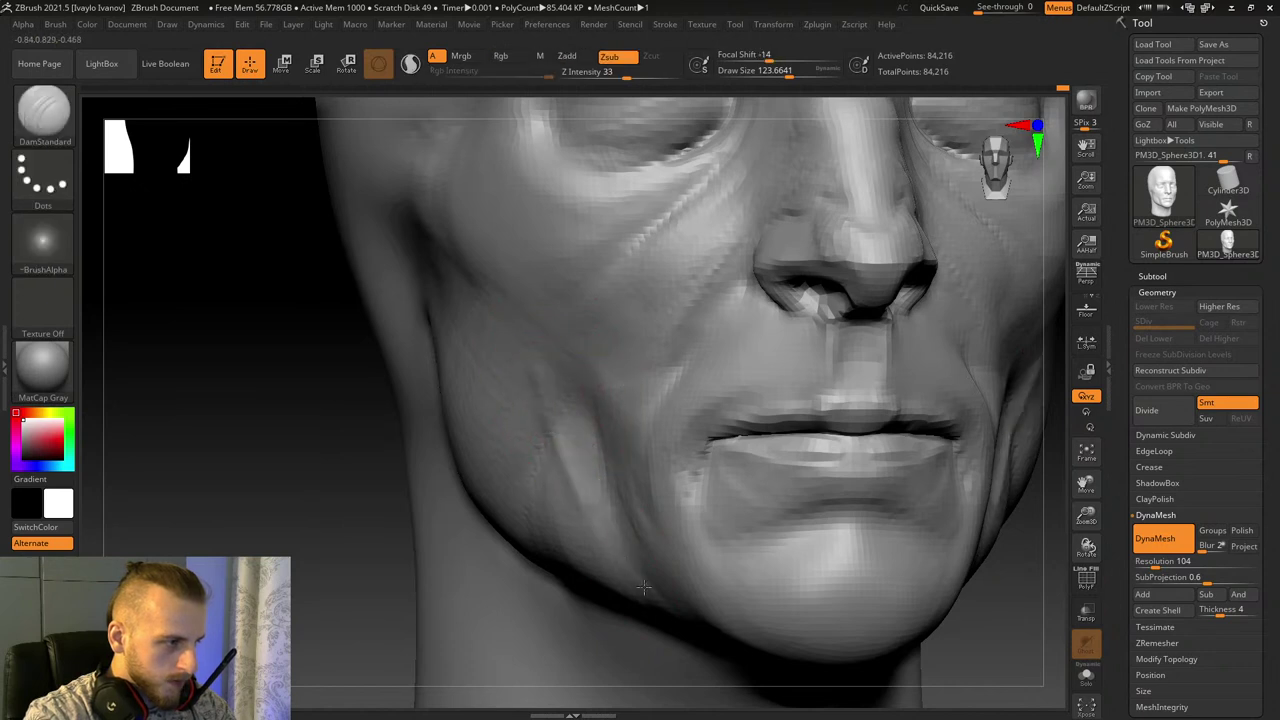
mouse_move(645, 597)
mouse_down()
mouse_move(543, 370)
mouse_move(569, 482)
mouse_move(654, 590)
mouse_move(562, 424)
mouse_move(655, 576)
mouse_move(606, 532)
mouse_move(529, 369)
mouse_up()
key(ctrl+z)
key(ctrl+z)
key(ctrl+z)
key(ctrl+z)
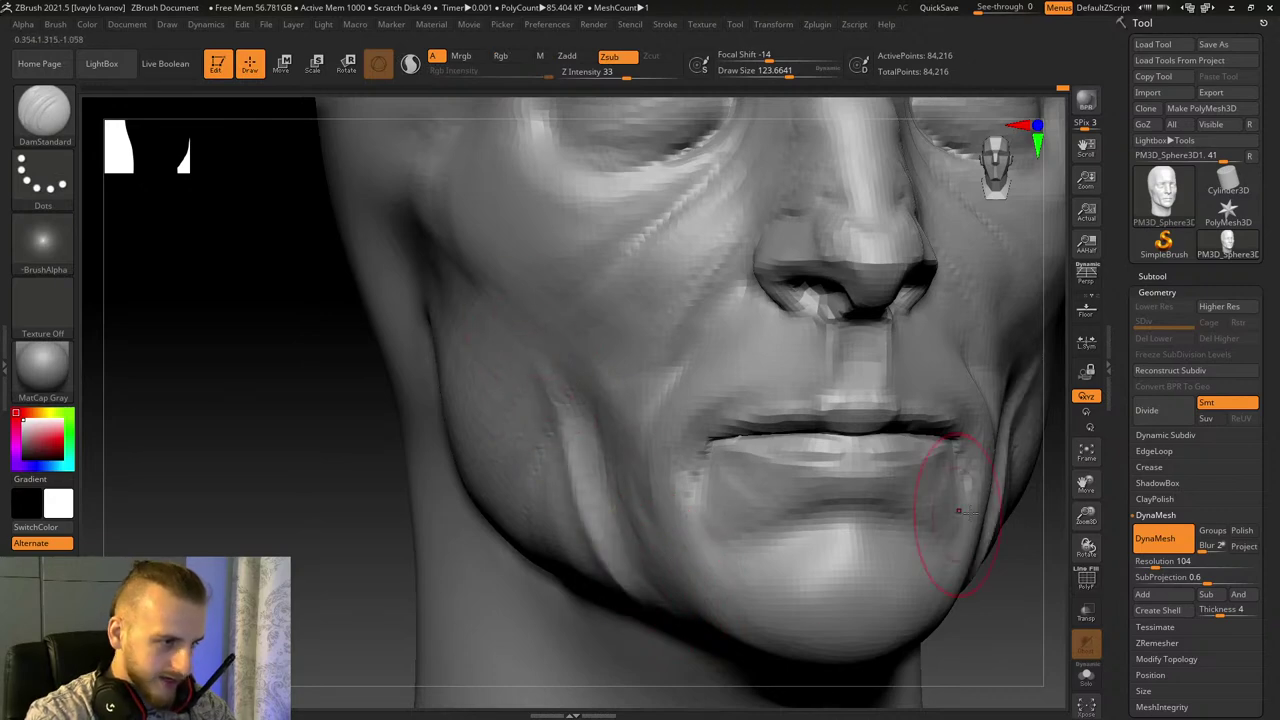
Step: Refine the long cheek fold and its lower end at the jawline with ClayBuildup at a draw size of about 73
drag(1086, 488, 886, 420)
drag(891, 486, 923, 506)
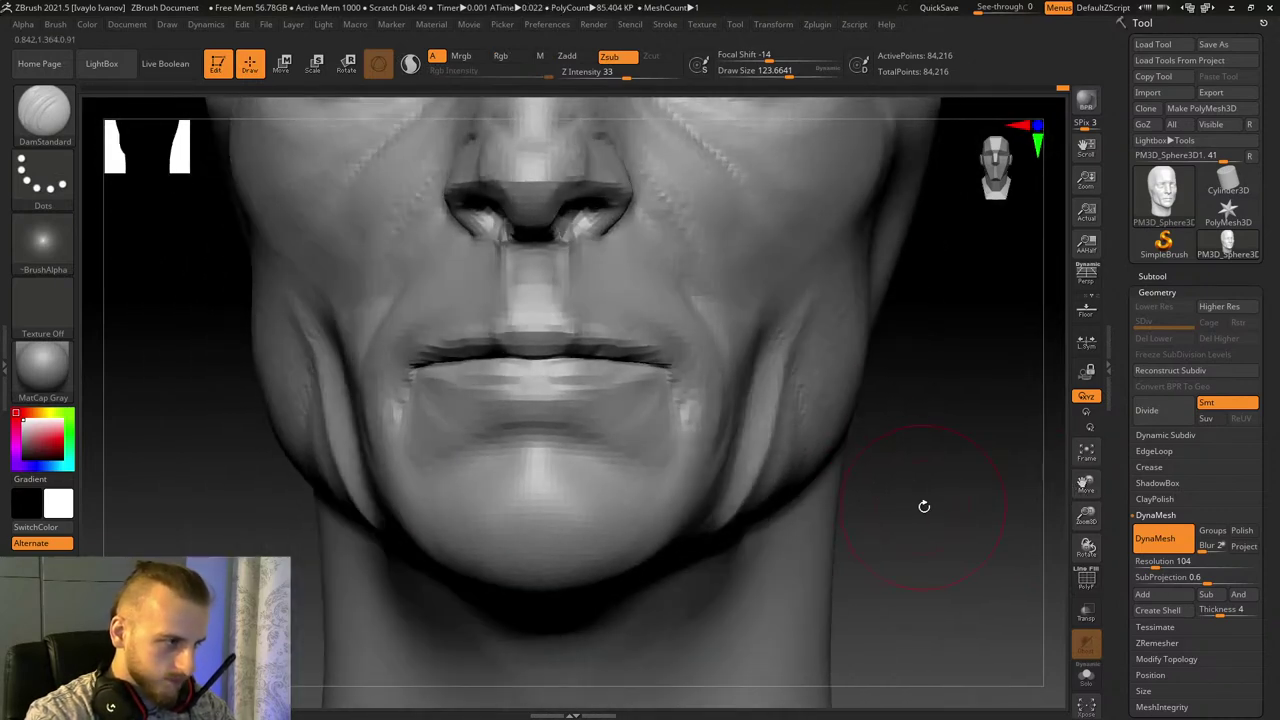
key(b)
key(c)
key(b)
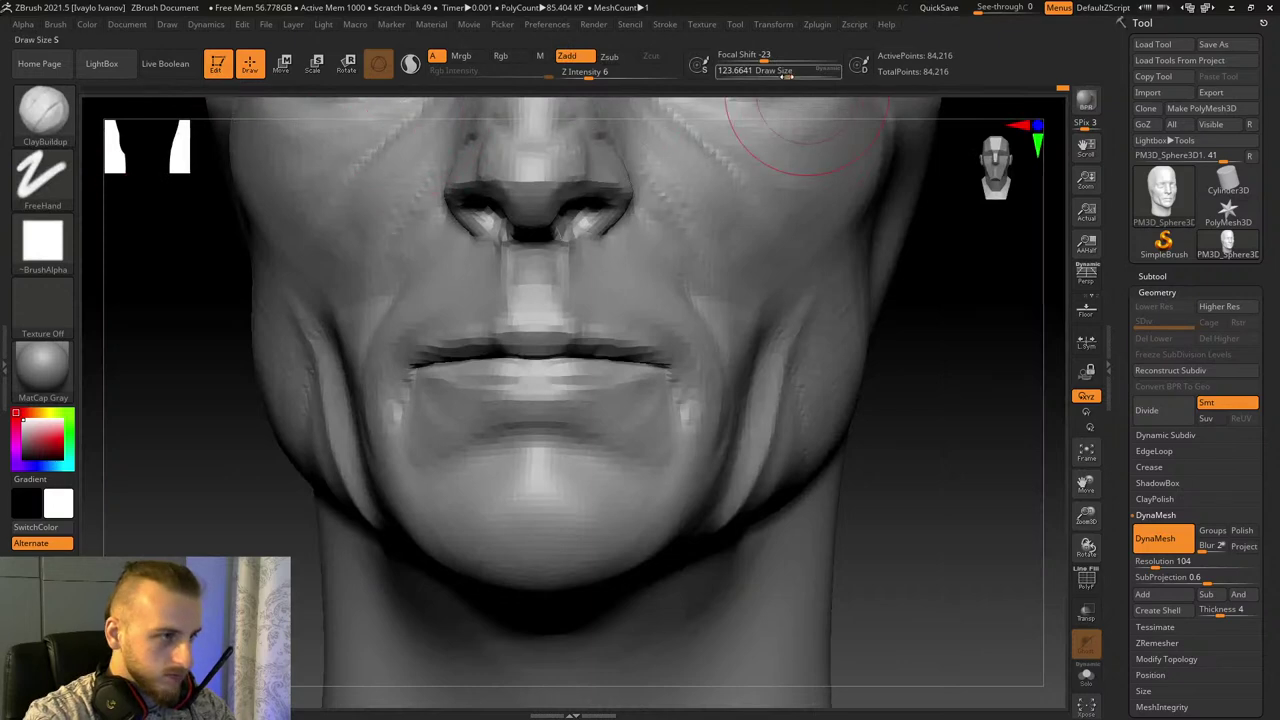
drag(788, 77, 780, 77)
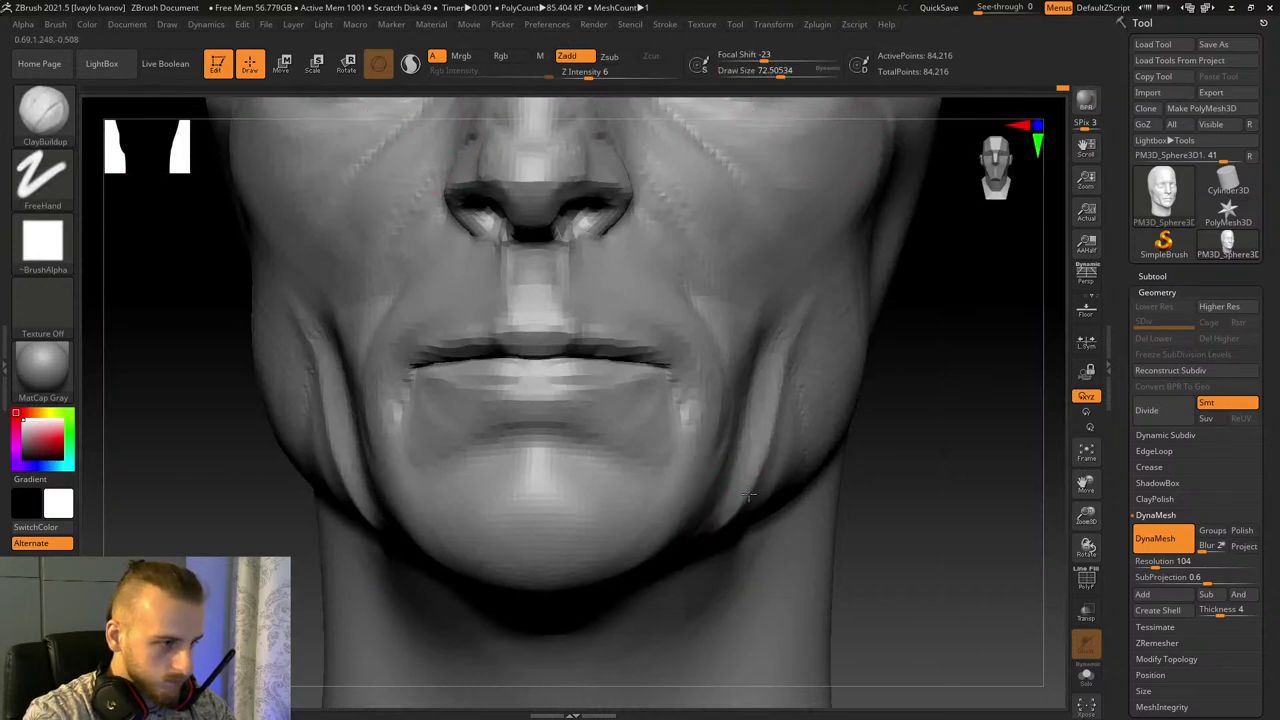
drag(871, 541, 770, 540)
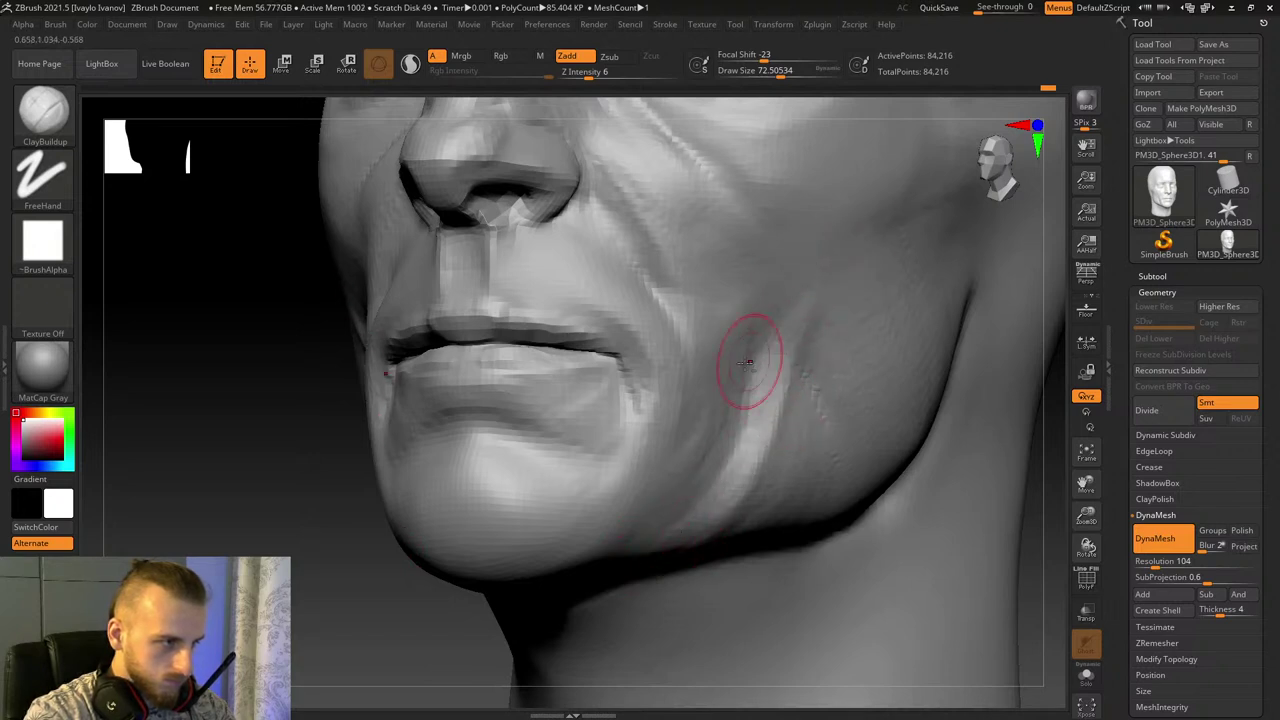
drag(124, 447, 258, 348)
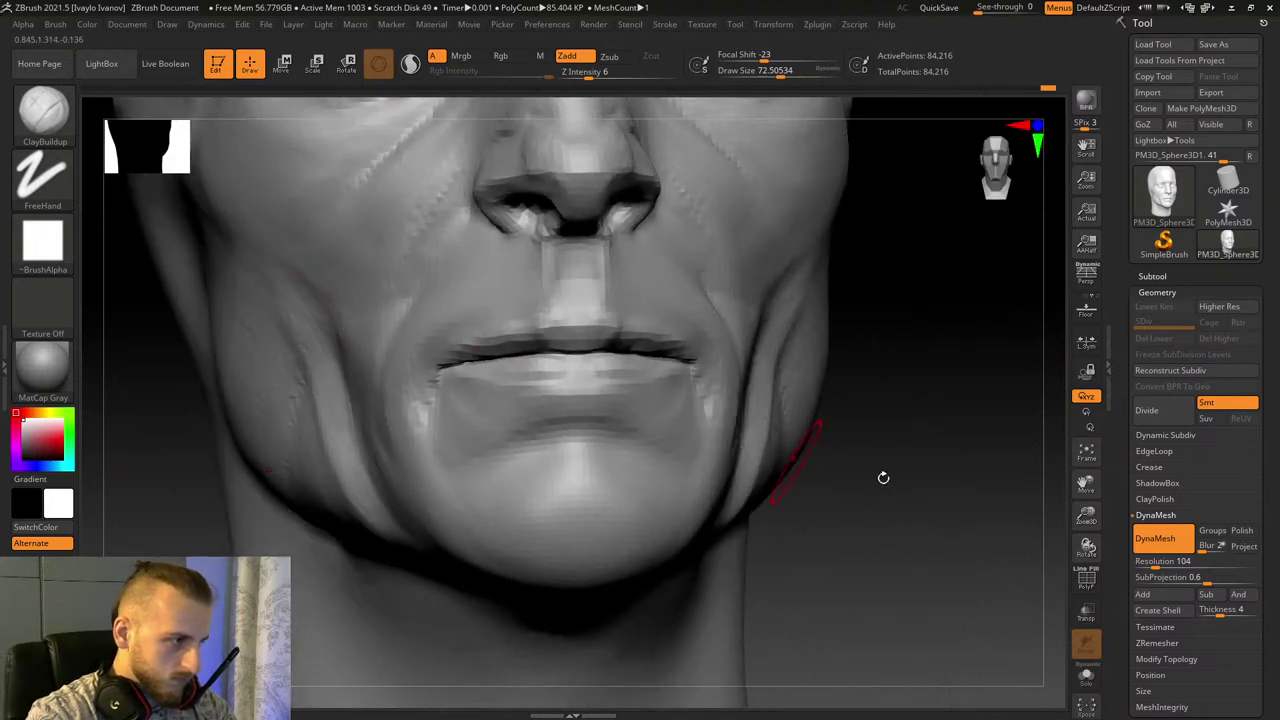
drag(883, 478, 900, 410)
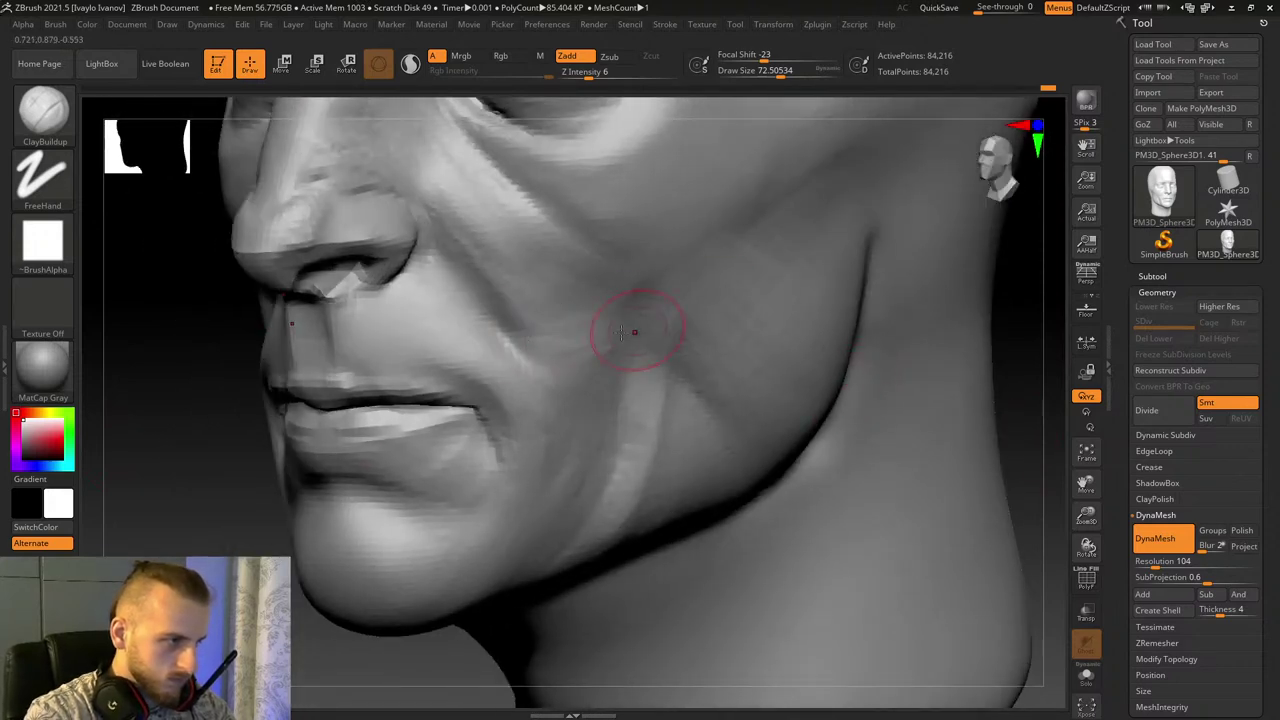
Step: Shape the upper jaw muscle and the area below the cheekbone with ClayBuildup at draw sizes of about 110 and 155
drag(775, 72, 787, 72)
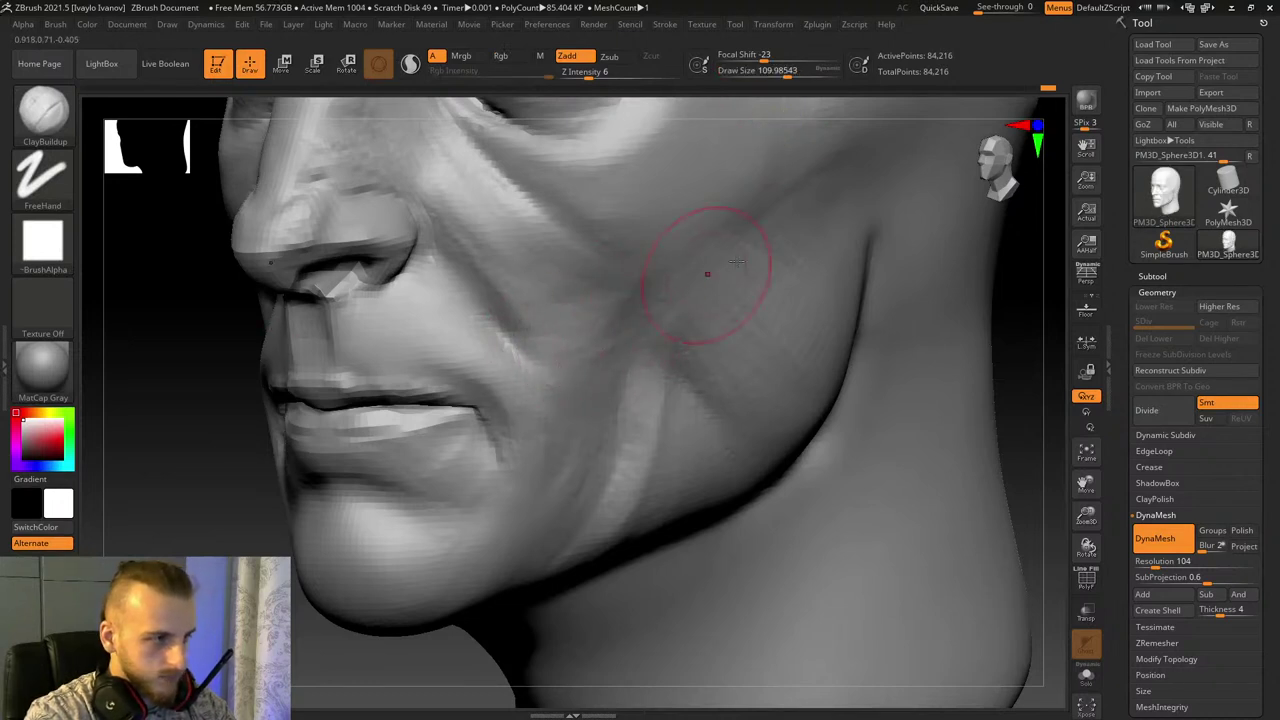
drag(1086, 484, 1260, 490)
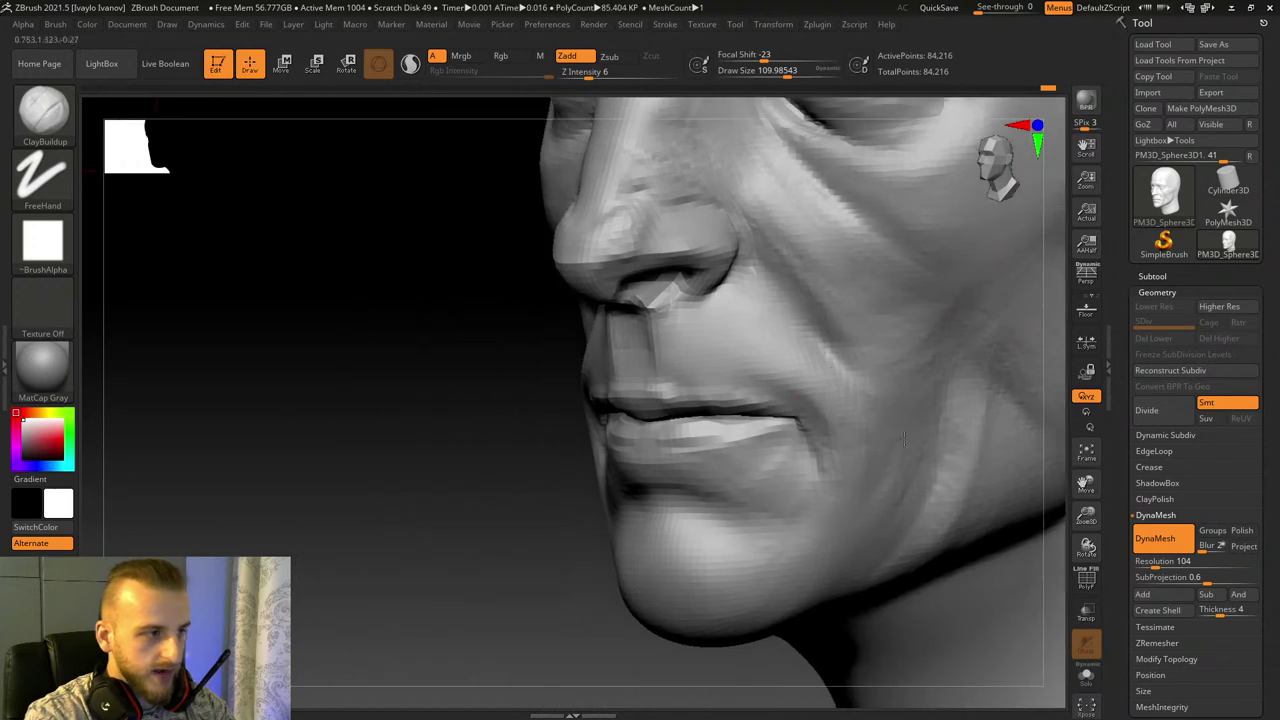
drag(390, 410, 472, 430)
drag(1087, 486, 1216, 596)
drag(374, 385, 490, 380)
drag(775, 76, 786, 97)
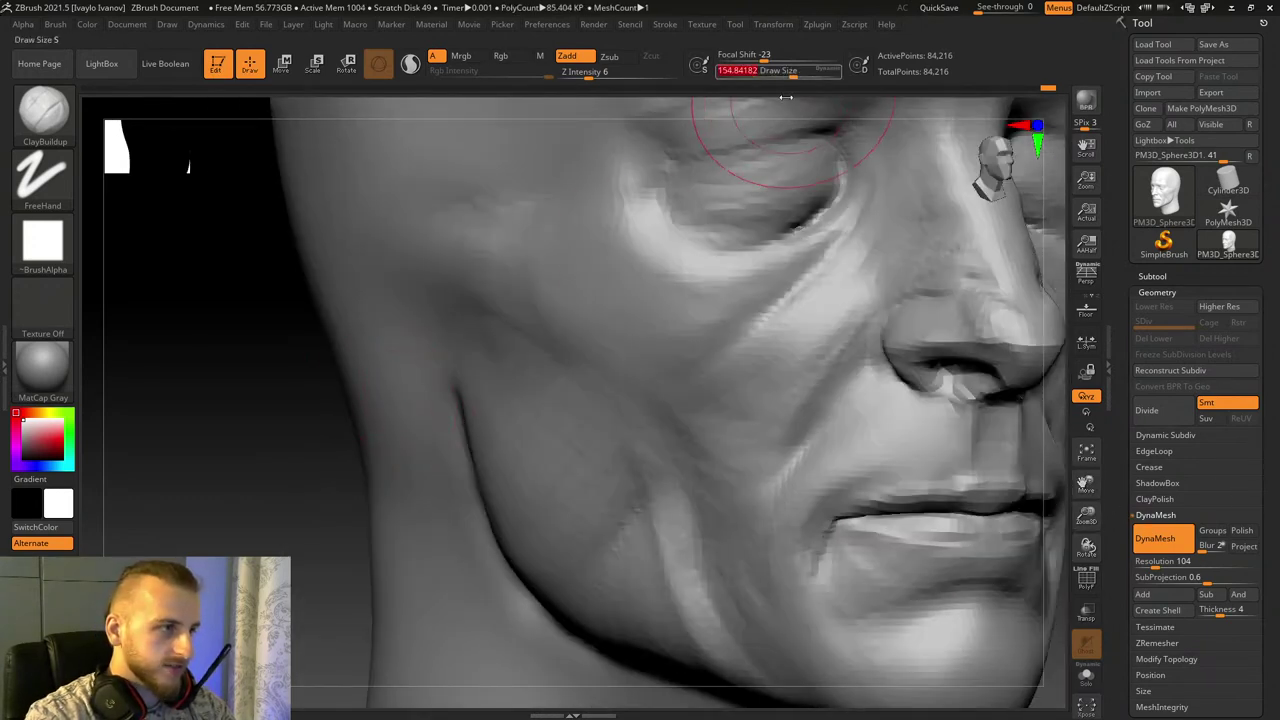
drag(230, 467, 282, 462)
mouse_move(589, 366)
mouse_down()
mouse_move(649, 380)
mouse_move(571, 356)
mouse_up()
Step: Build up the outer brow ridge and blend it into the side of the forehead with ClayBuildup
drag(1088, 486, 974, 517)
drag(1088, 483, 1080, 665)
drag(977, 506, 981, 506)
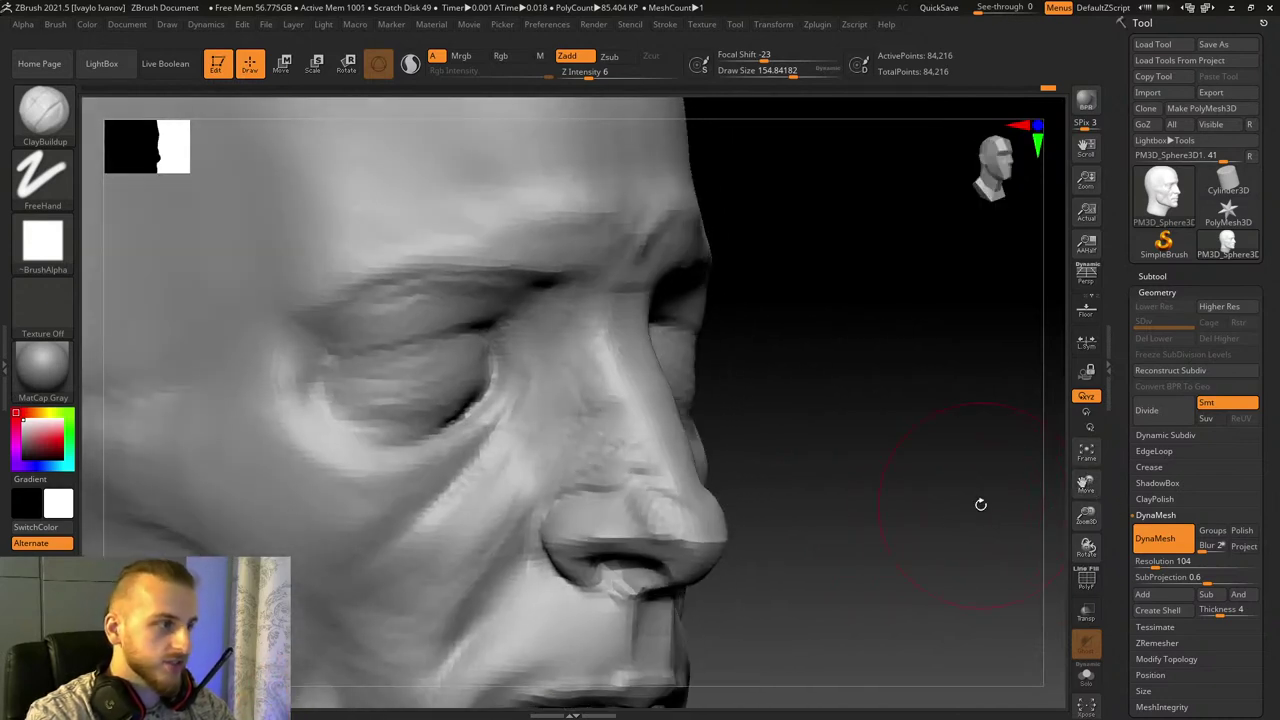
drag(800, 310, 580, 270)
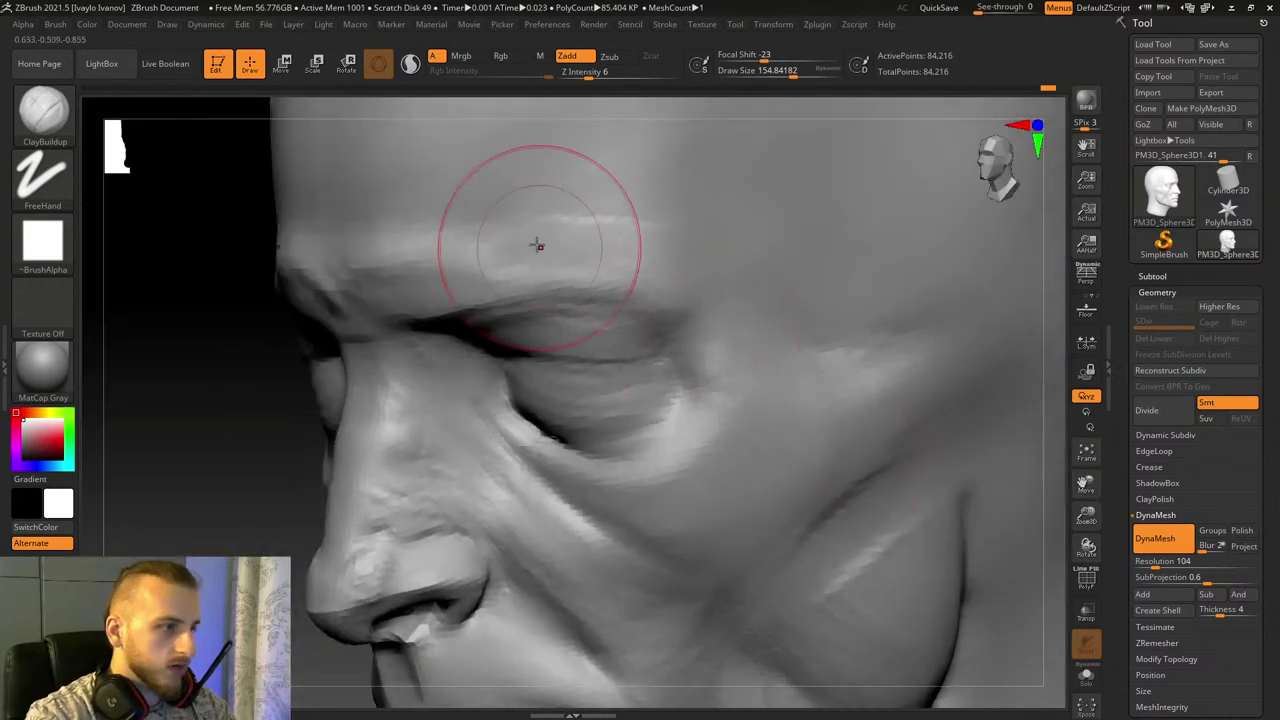
drag(1087, 485, 1184, 672)
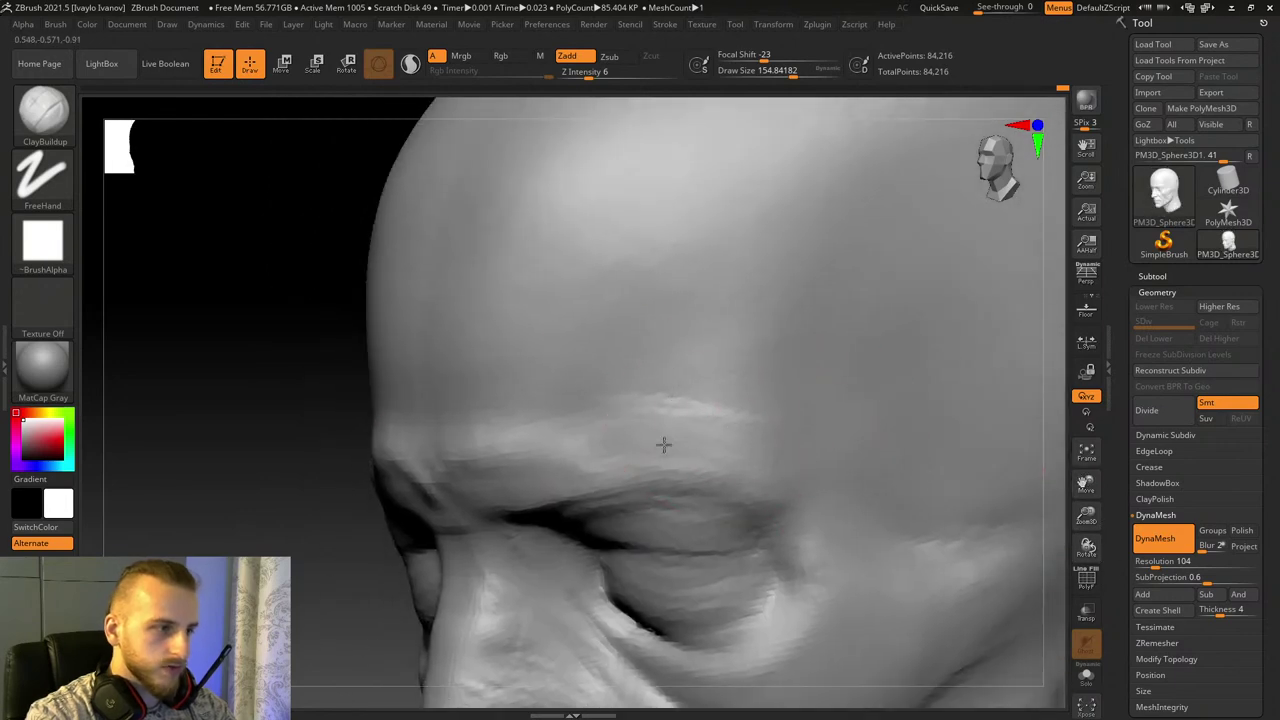
drag(663, 446, 807, 477)
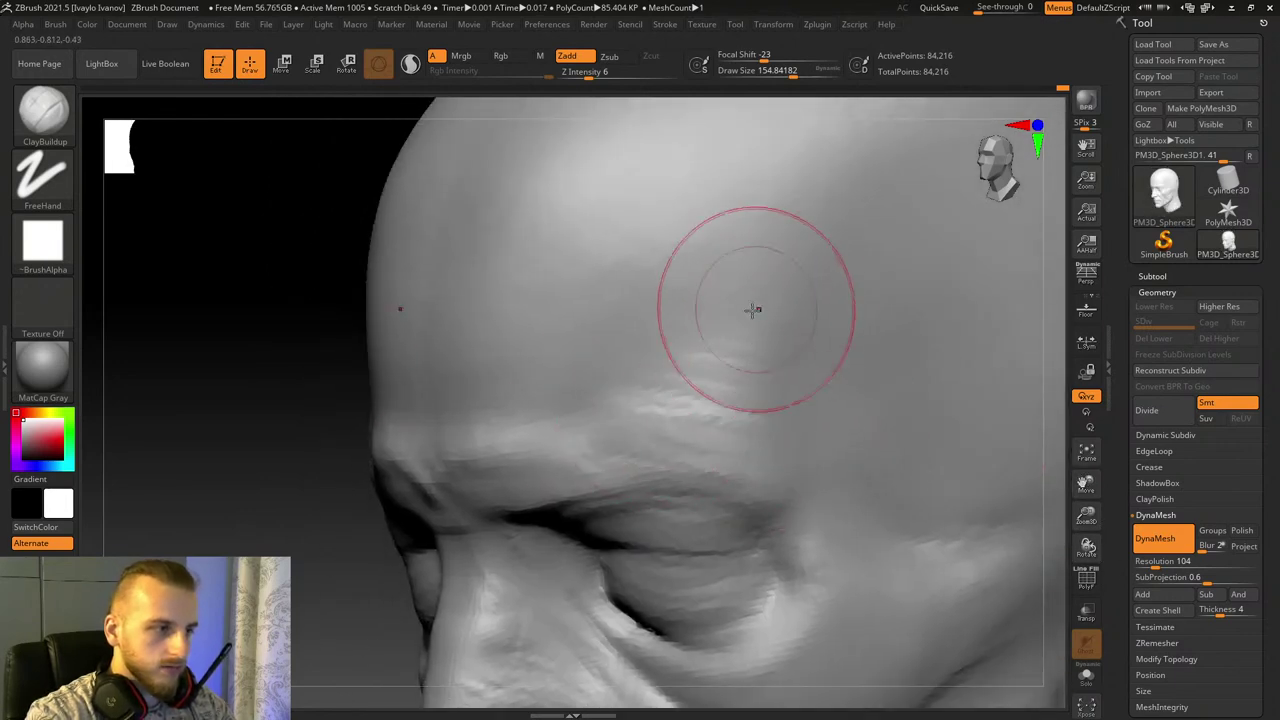
Step: Fill out the temple and the side of the skull with ClayBuildup at a draw size of about 276
mouse_move(289, 440)
mouse_down()
mouse_move(1010, 441)
mouse_move(994, 480)
mouse_move(900, 470)
mouse_up()
drag(795, 72, 804, 72)
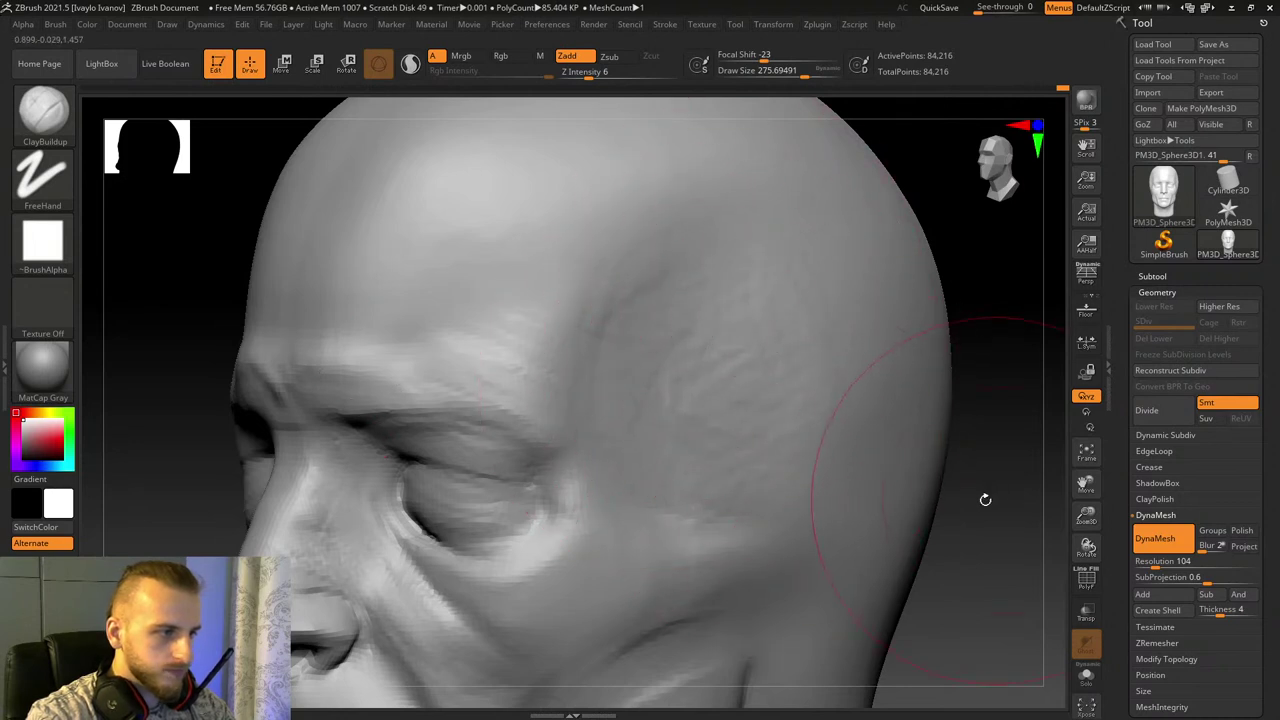
drag(985, 499, 714, 429)
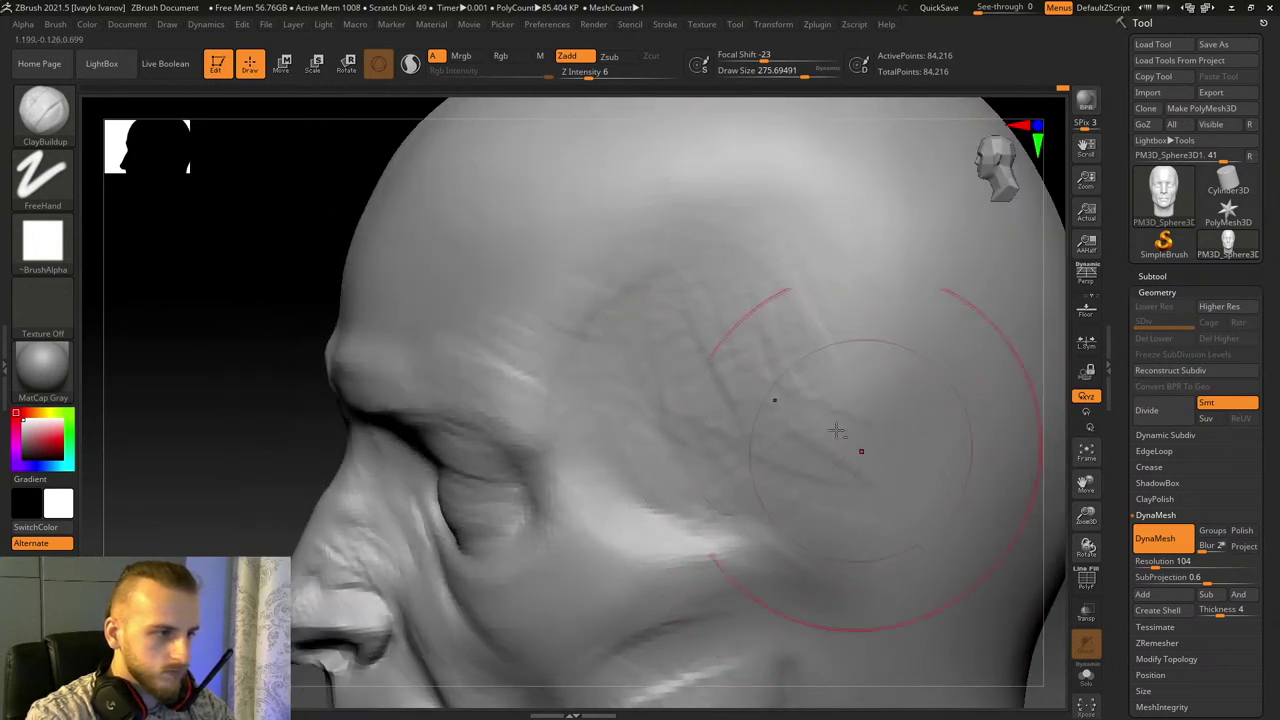
drag(306, 269, 592, 346)
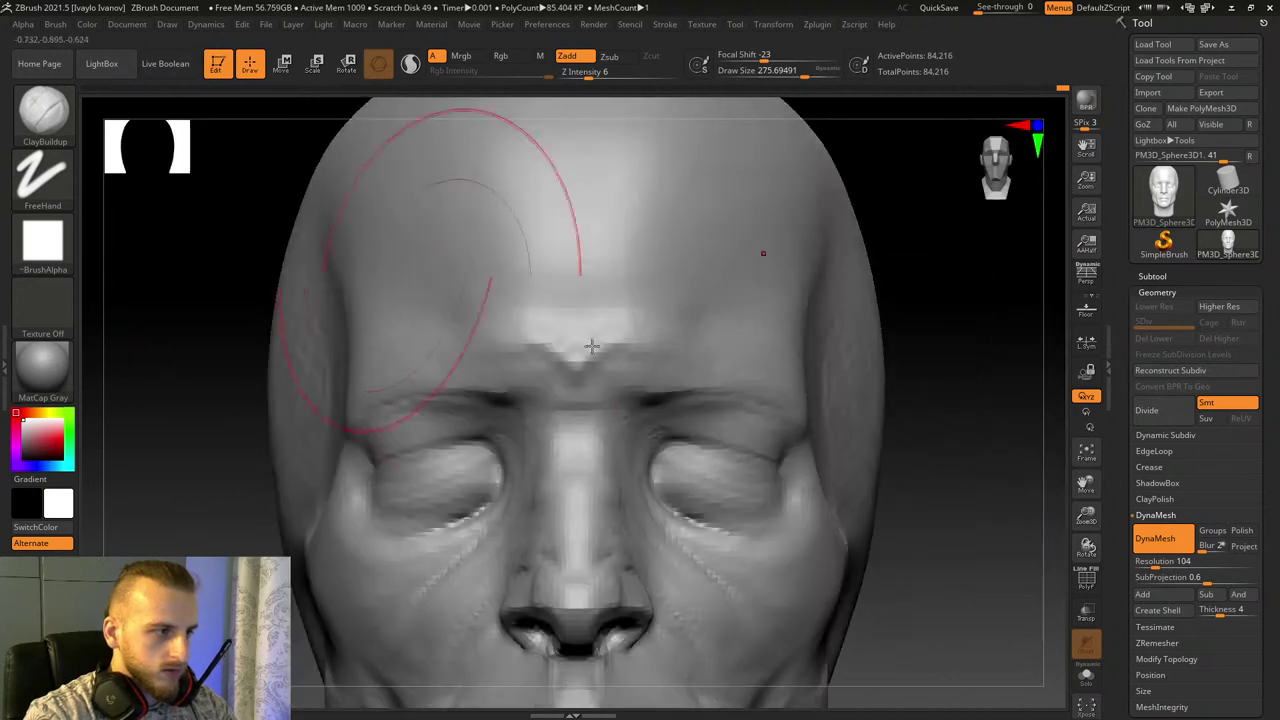
Step: Blend the cheek beside the nose-to-mouth fold with ClayBuildup at a draw size of about 144
drag(1086, 520, 1076, 400)
mouse_move(986, 460)
mouse_down()
mouse_move(999, 472)
mouse_move(908, 483)
mouse_move(519, 382)
mouse_up()
drag(1086, 518, 1100, 545)
drag(1086, 486, 1160, 440)
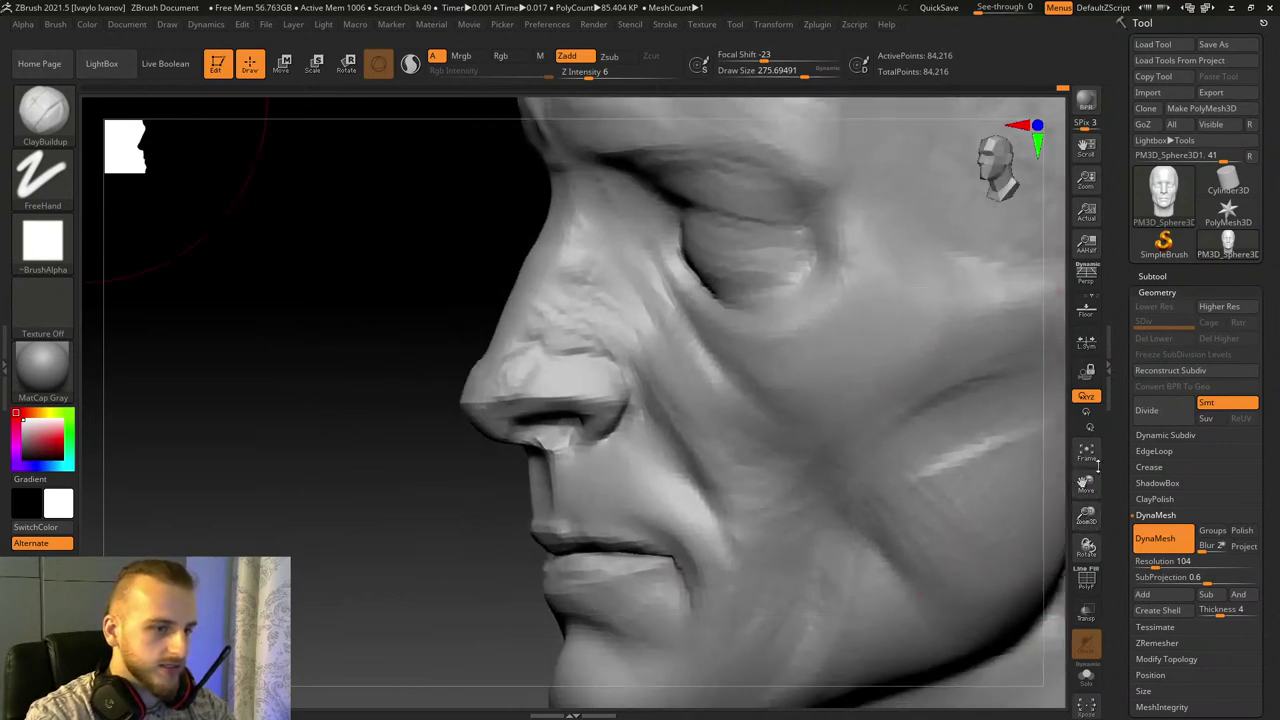
drag(396, 382, 358, 388)
drag(804, 74, 792, 73)
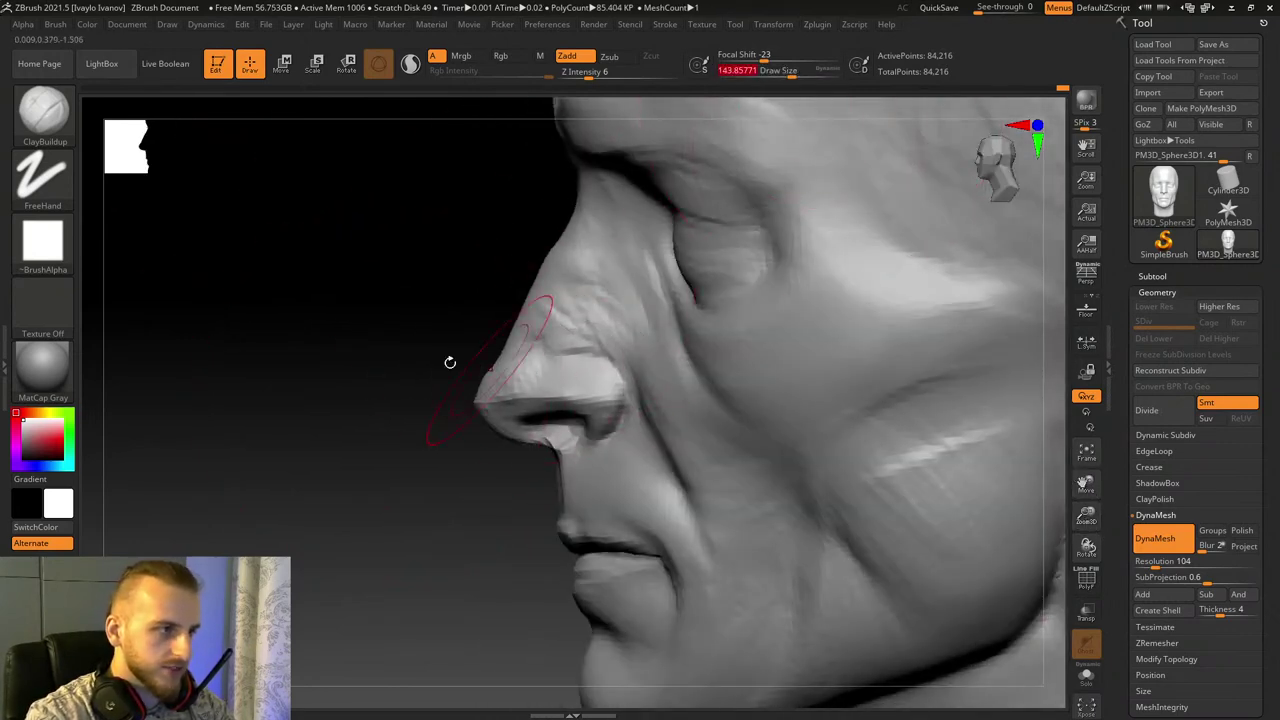
drag(449, 363, 492, 363)
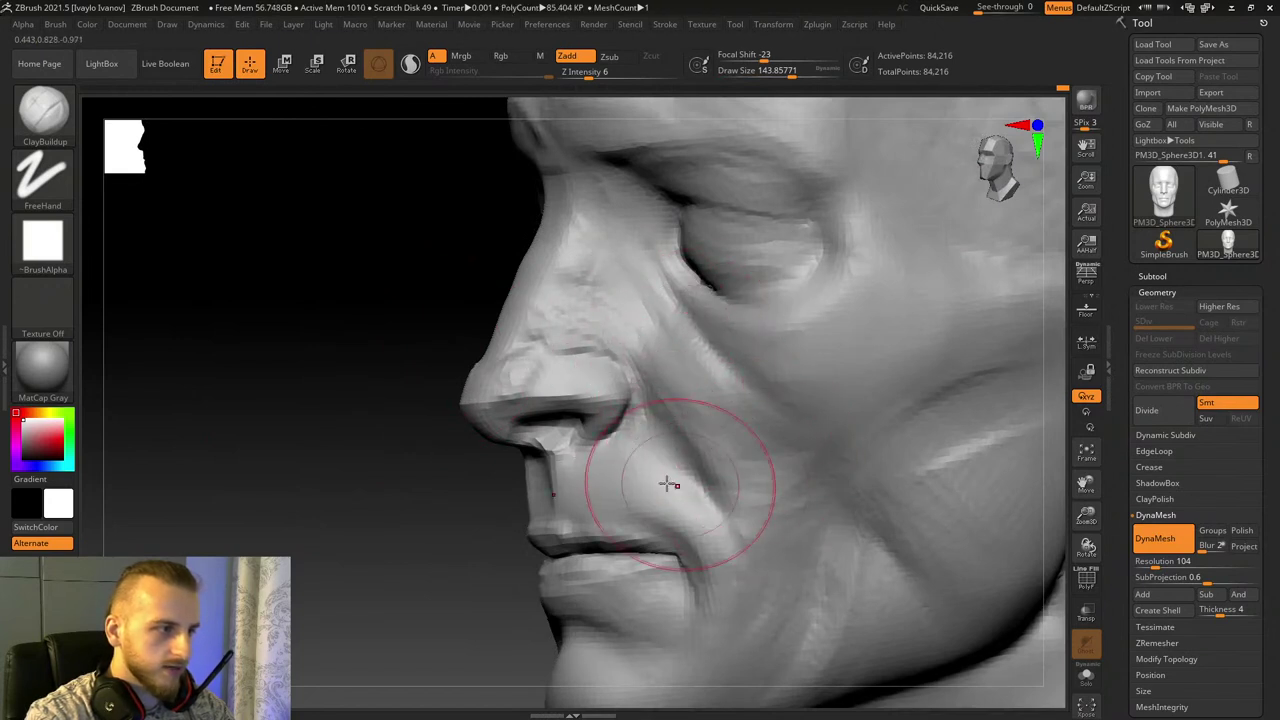
drag(760, 461, 725, 347)
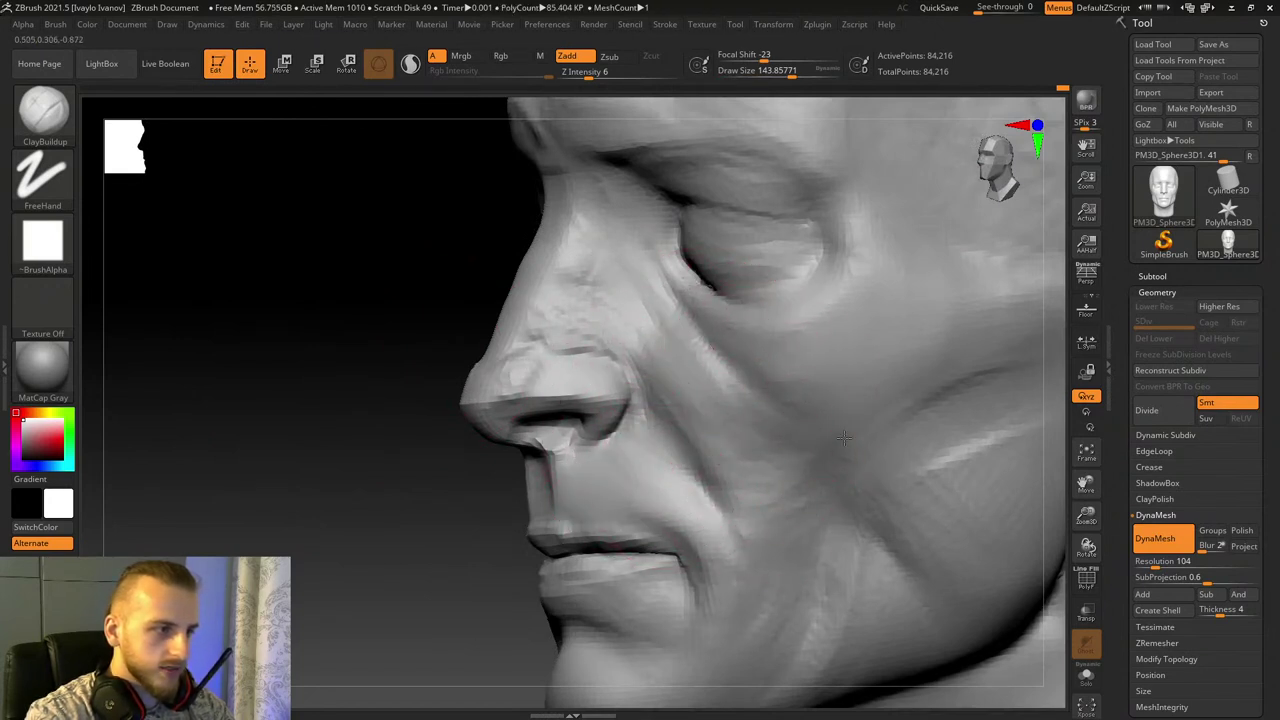
Step: Adjust the contour of the cheekbone and cheek with the Move Topological brush at a draw size of about 144
drag(305, 444, 415, 450)
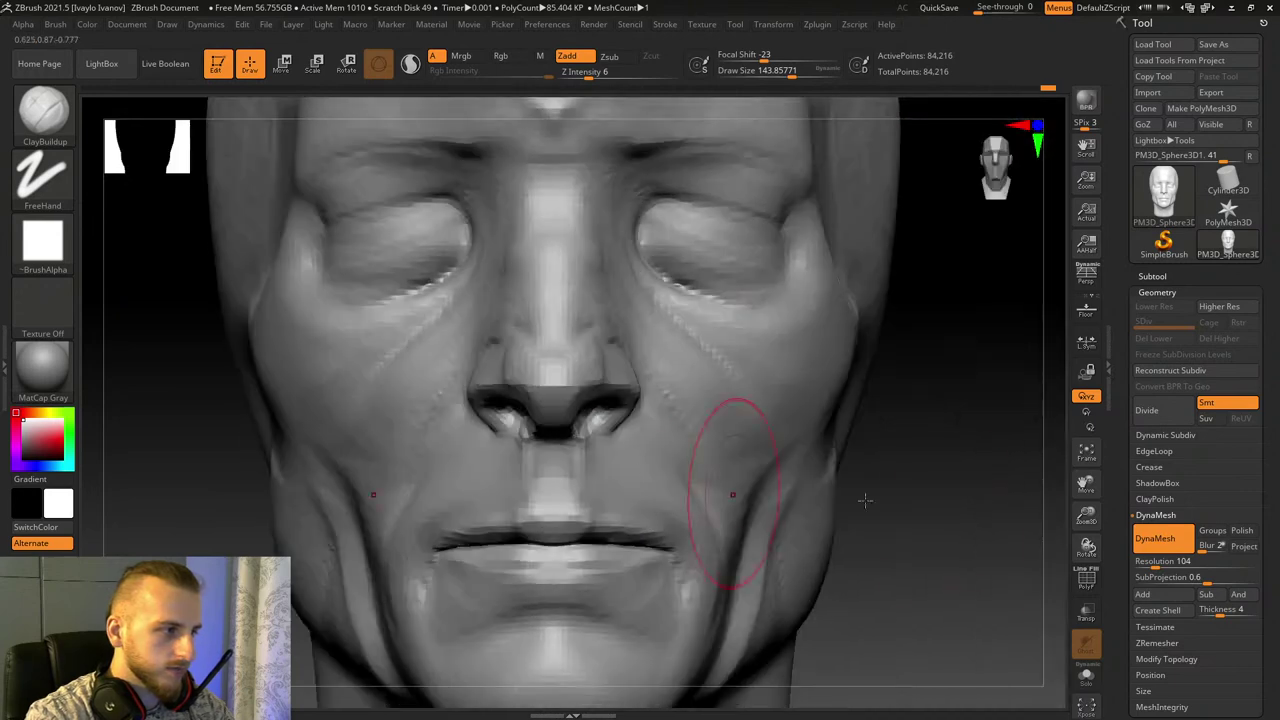
drag(930, 500, 850, 503)
drag(1087, 518, 1071, 436)
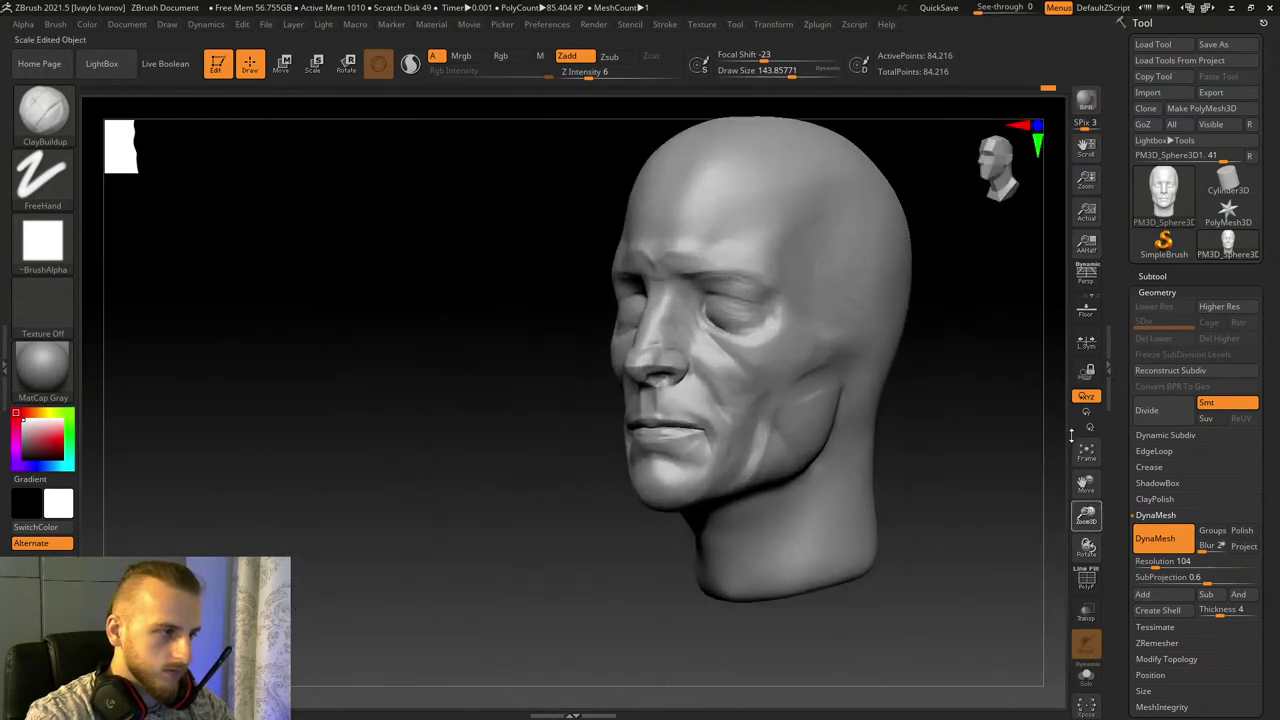
key(b)
key(m)
key(t)
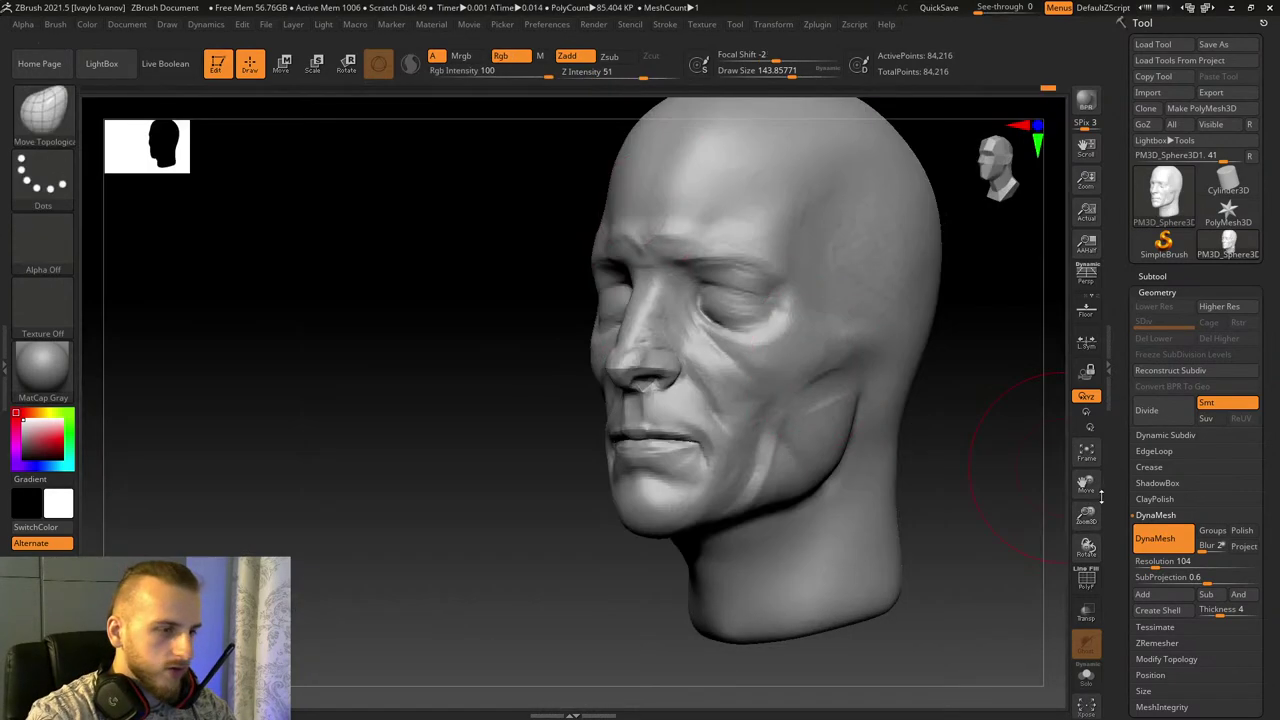
drag(1087, 514, 1103, 588)
drag(1086, 486, 1208, 574)
drag(585, 397, 628, 389)
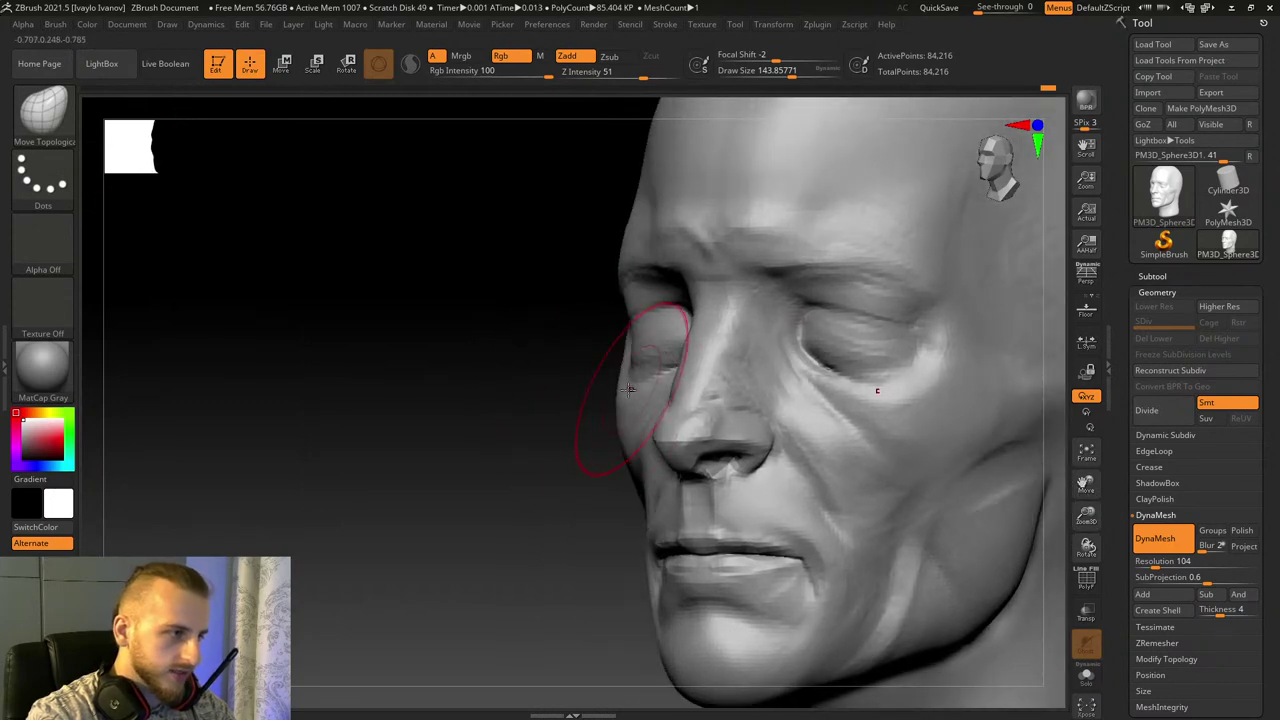
drag(560, 471, 617, 457)
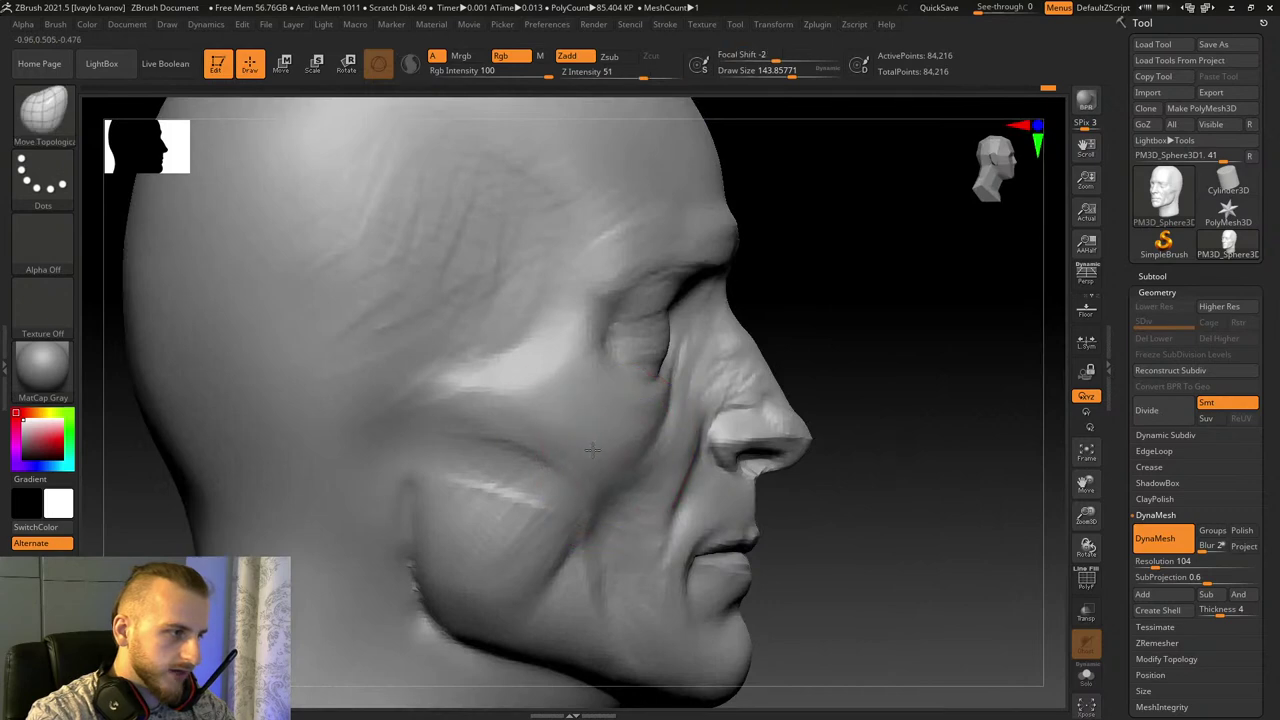
right_drag(466, 422, 519, 463)
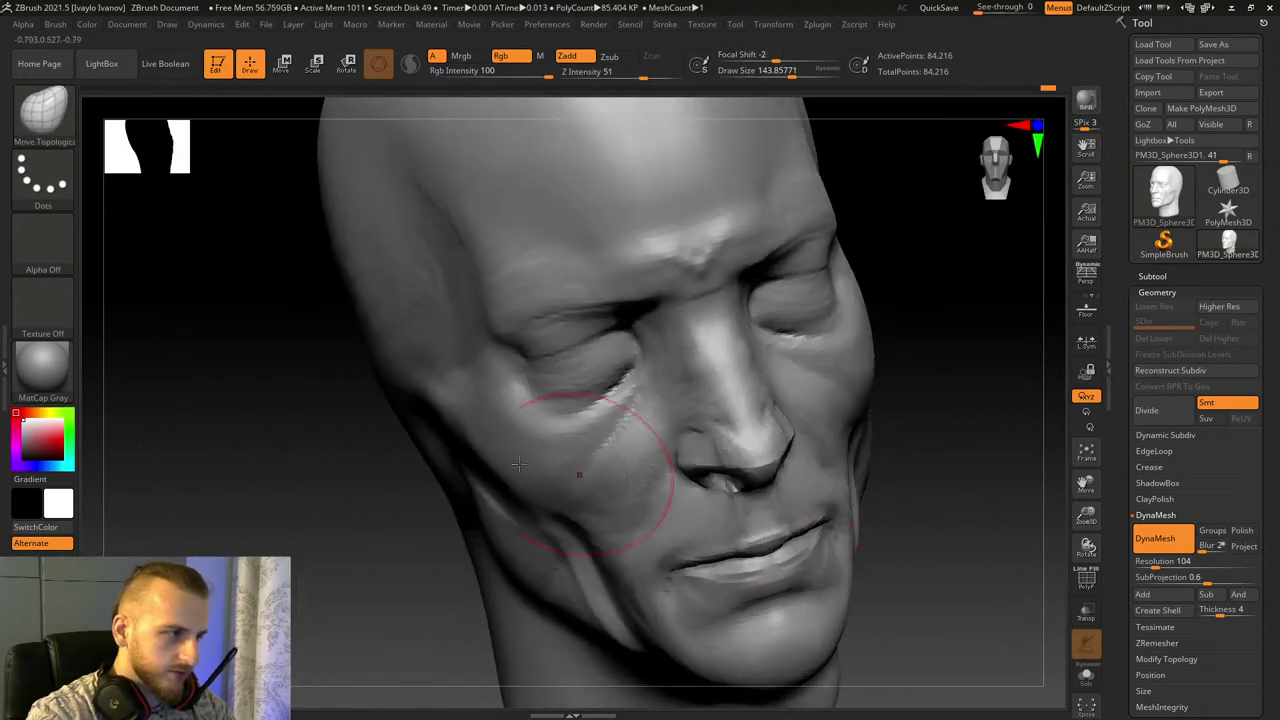
shift+drag(940, 473, 1021, 446)
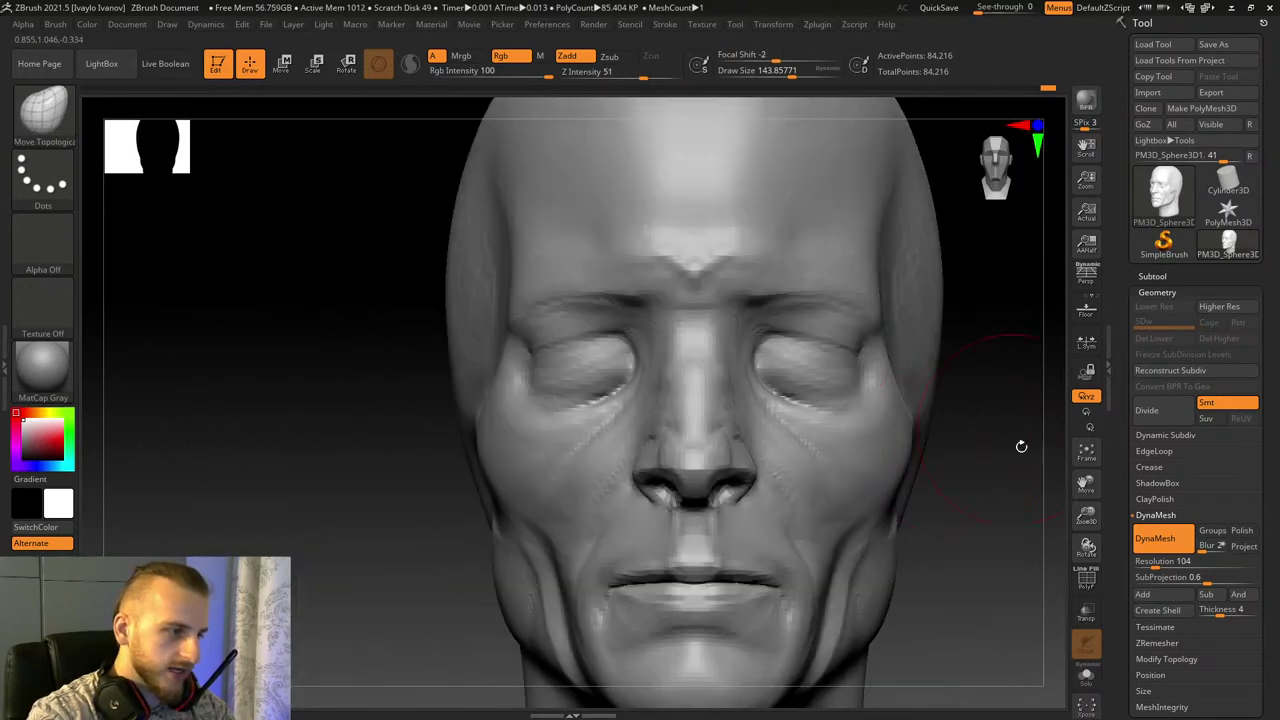
Step: Turn on perspective for the viewport and reduce the camera's field of view
click(1094, 273)
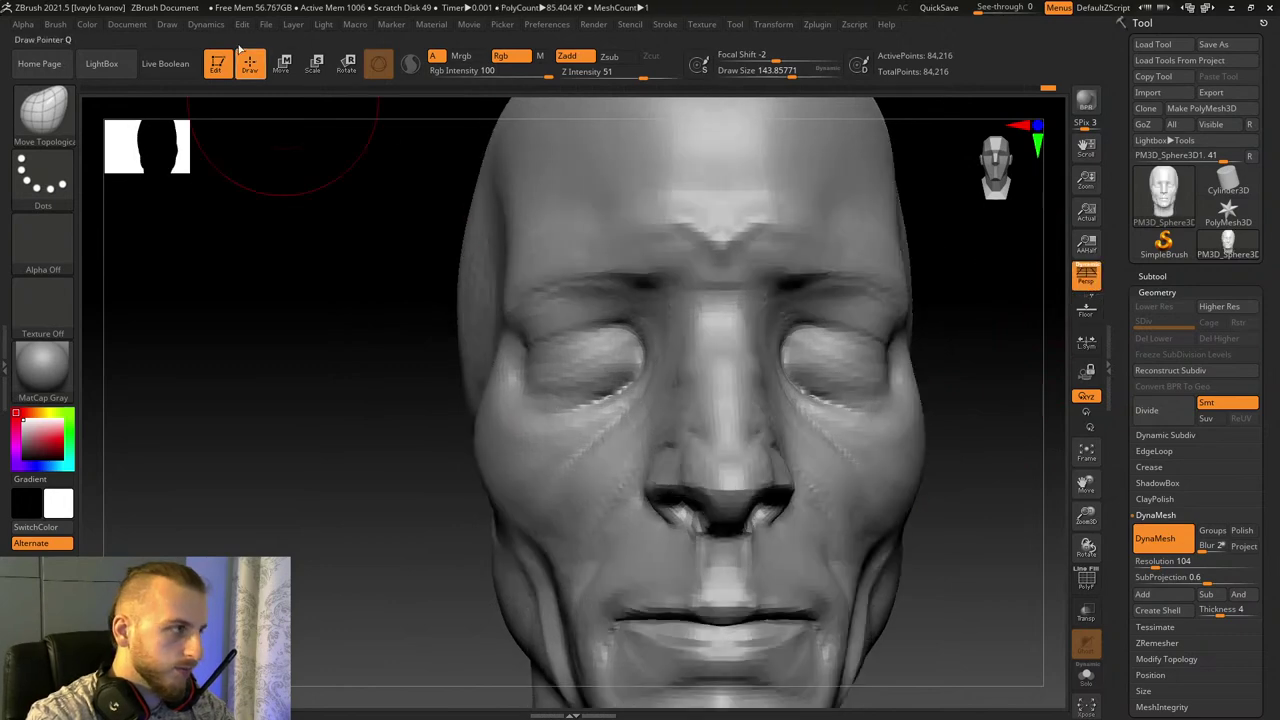
click(135, 25)
click(167, 24)
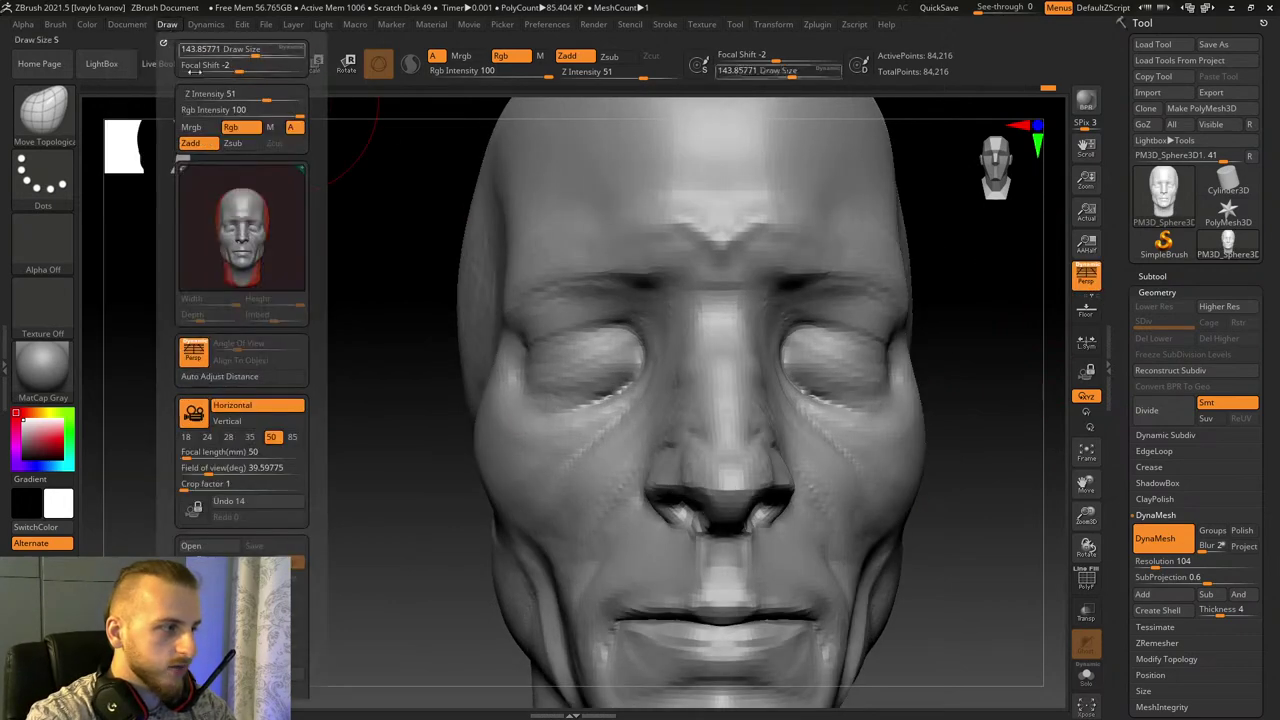
drag(194, 473, 193, 473)
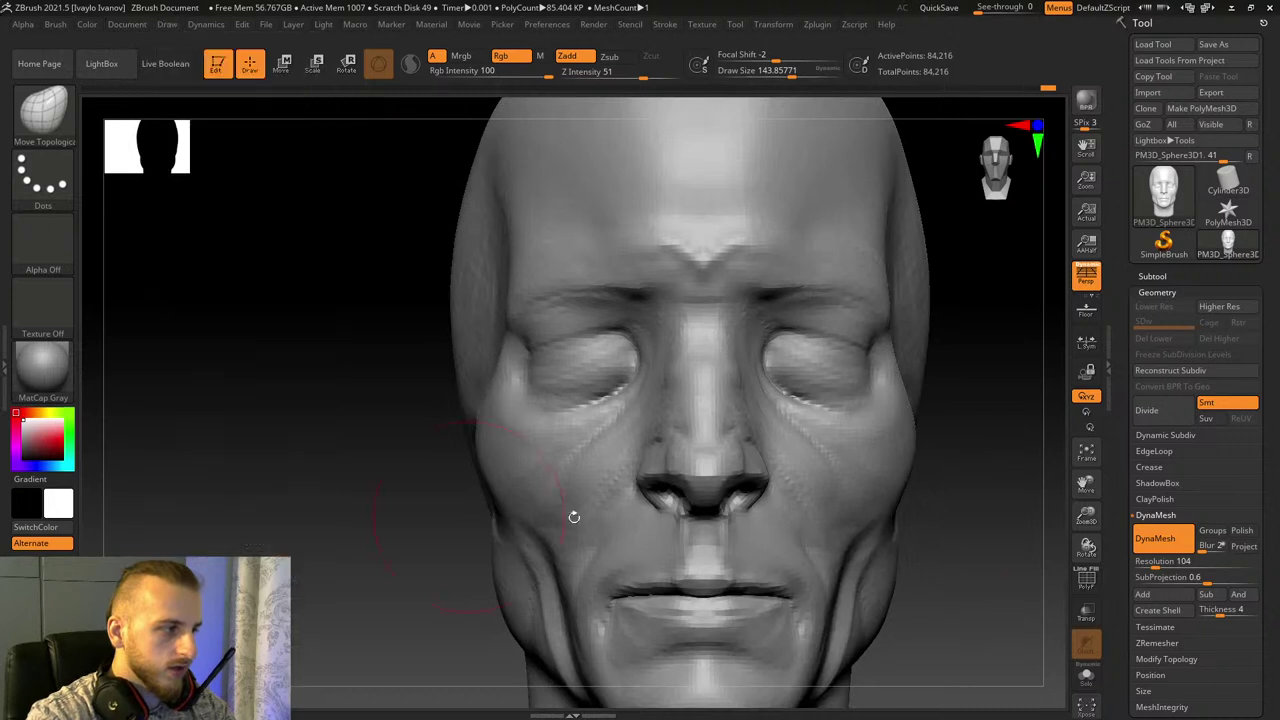
drag(1087, 518, 934, 362)
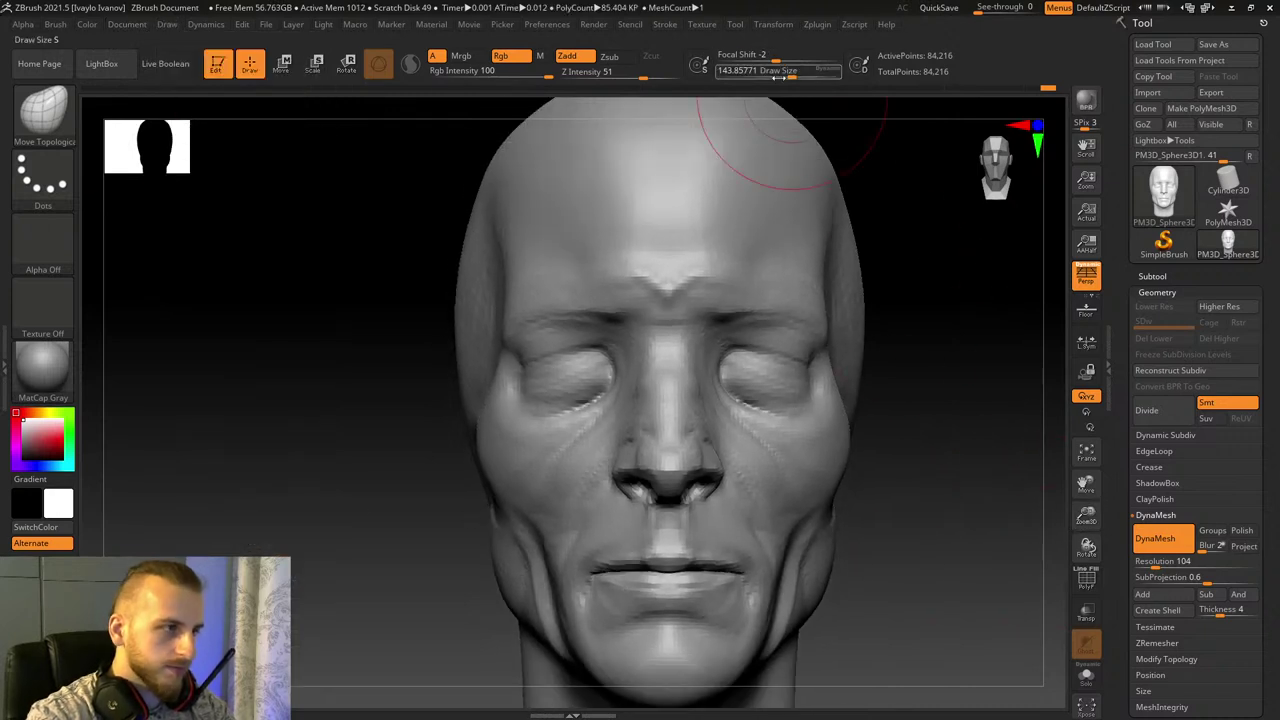
Step: Widen the sides of the skull and adjust the underside of the chin with Move Topological at a draw size of about 342
drag(778, 76, 810, 76)
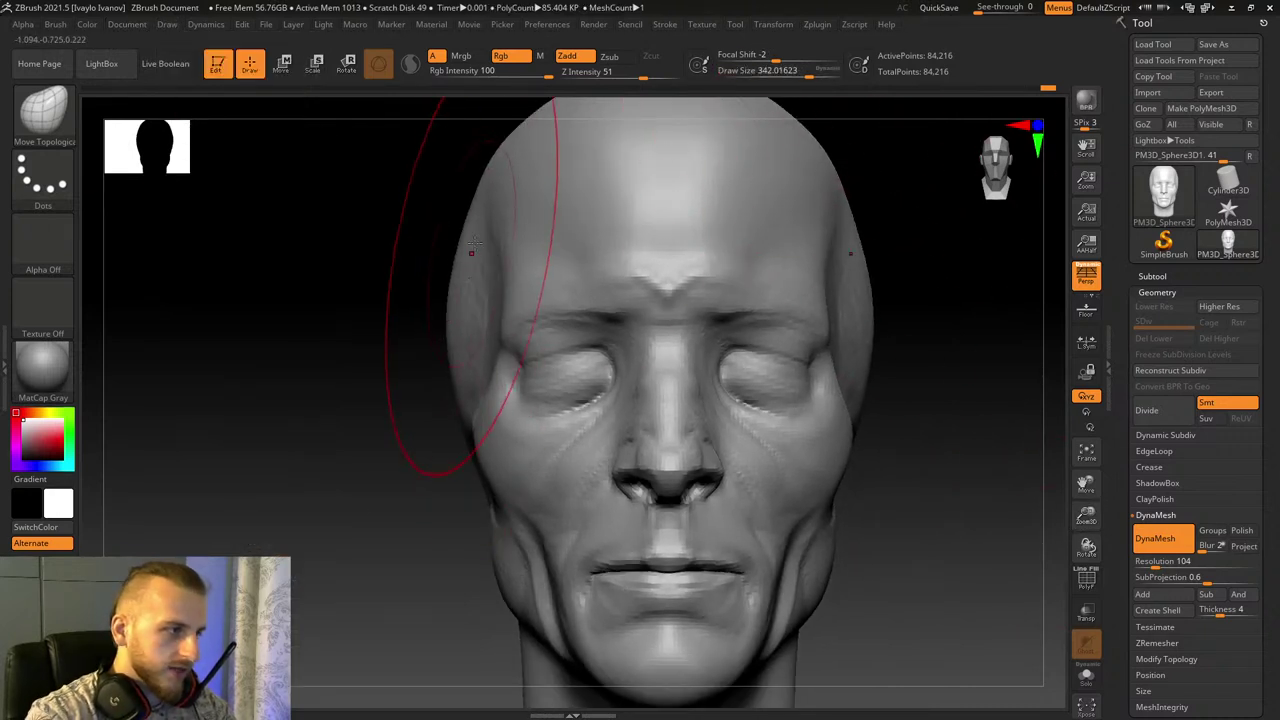
drag(1087, 518, 1084, 572)
drag(1085, 484, 968, 335)
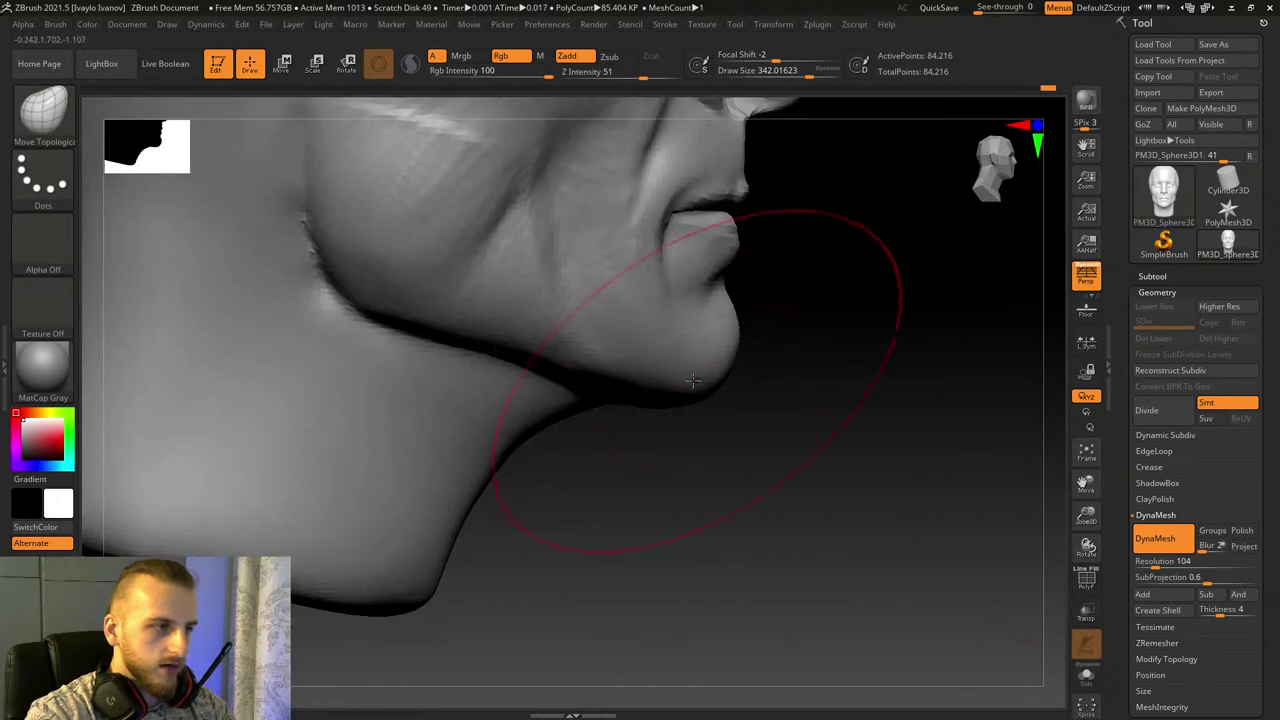
drag(692, 379, 698, 382)
Step: Build up and smooth the muscle strand from cheek to jaw with ClayBuildup at a draw size of about 66 and focal shift 18
drag(1086, 516, 1089, 538)
drag(1086, 486, 1117, 590)
click(43, 114)
click(188, 129)
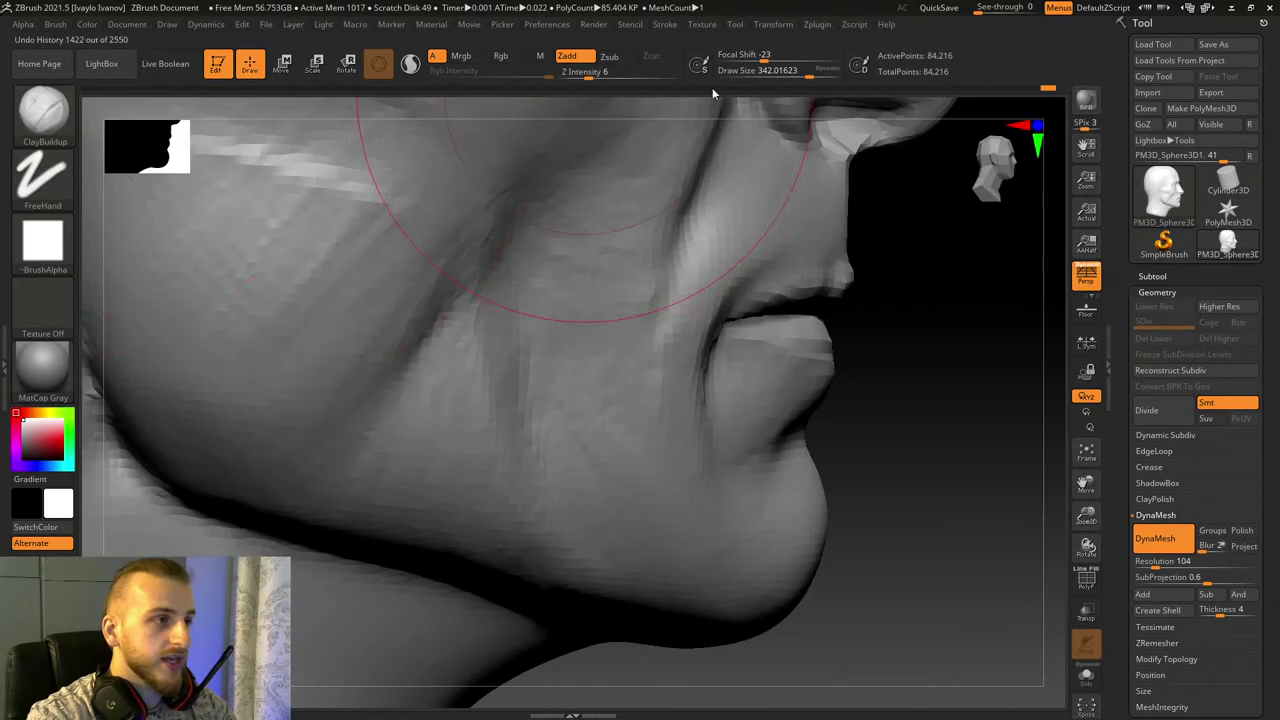
drag(796, 74, 779, 71)
click(790, 57)
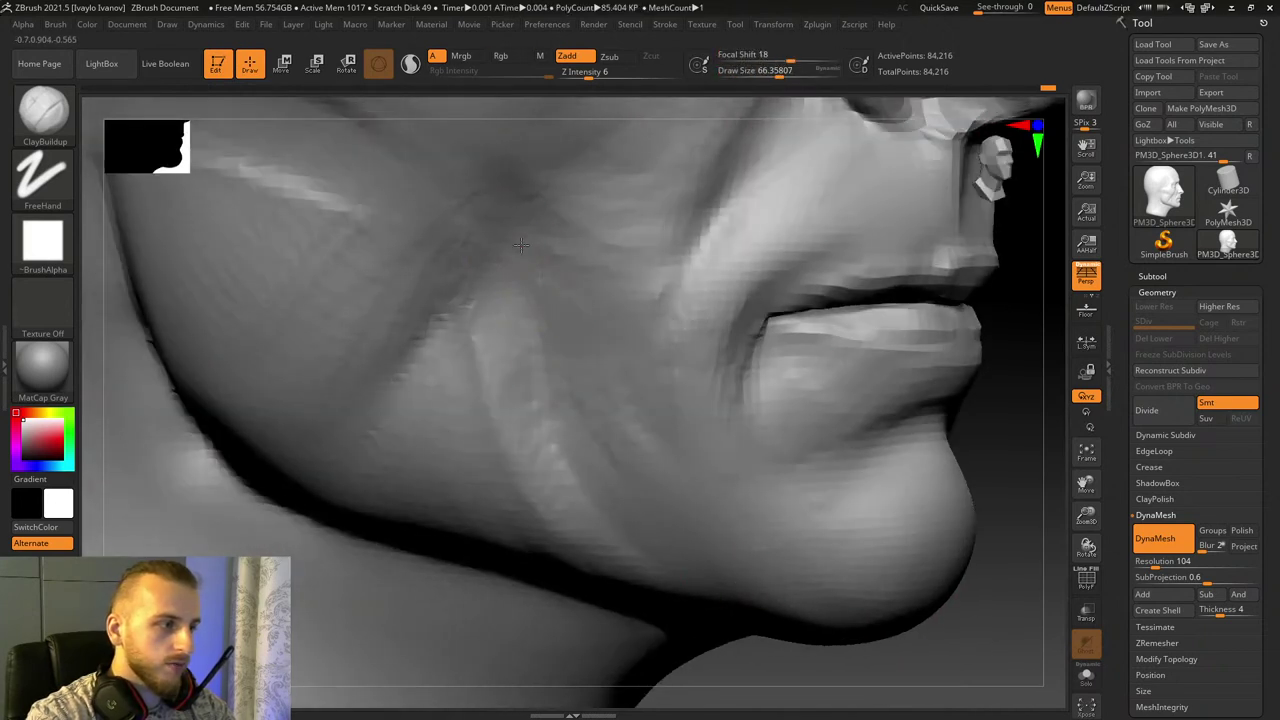
key(shift)
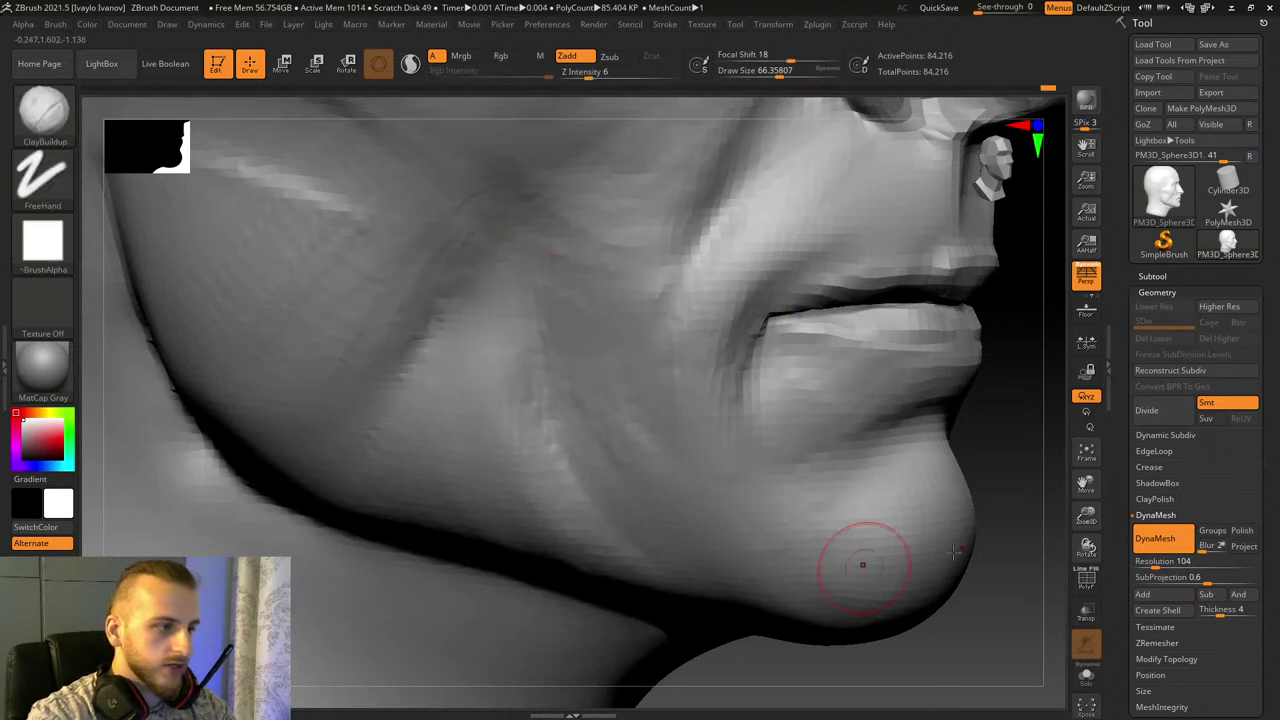
Step: Examine the mouth corners, chin and lower cheek muscles from the front and both sides
drag(1024, 591, 760, 610)
key(shift)
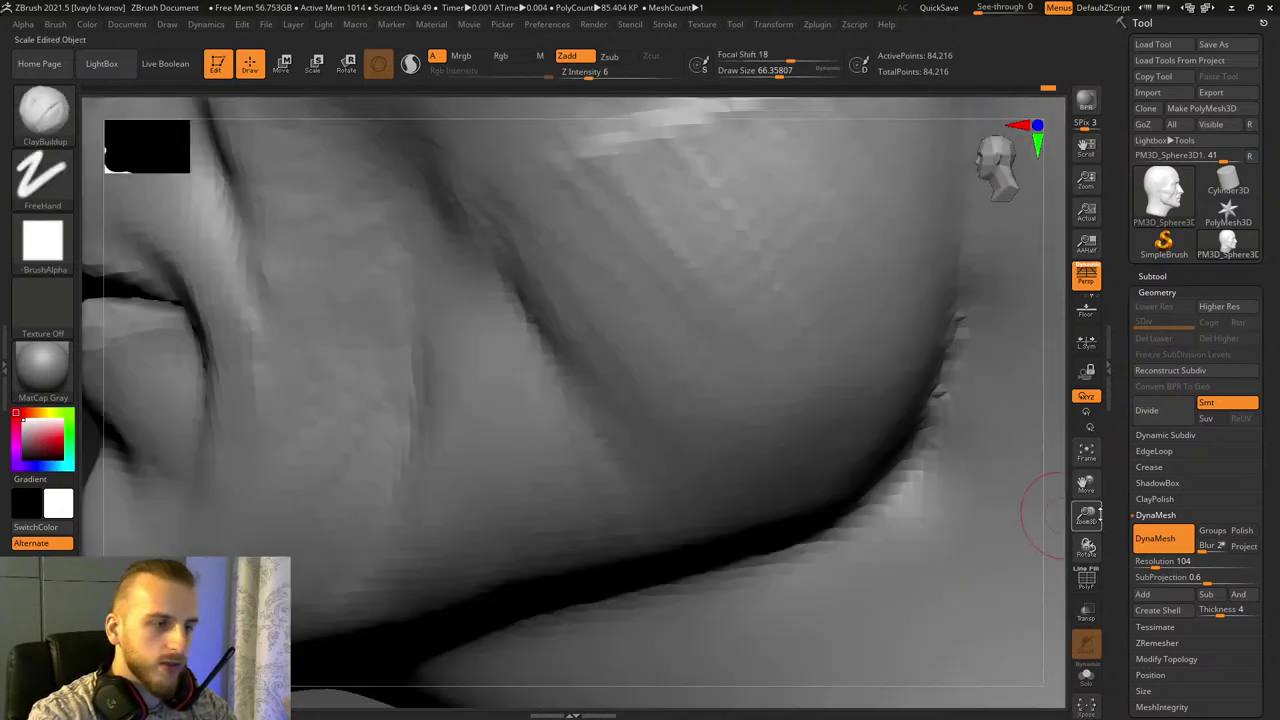
drag(1100, 514, 1210, 497)
drag(435, 423, 500, 416)
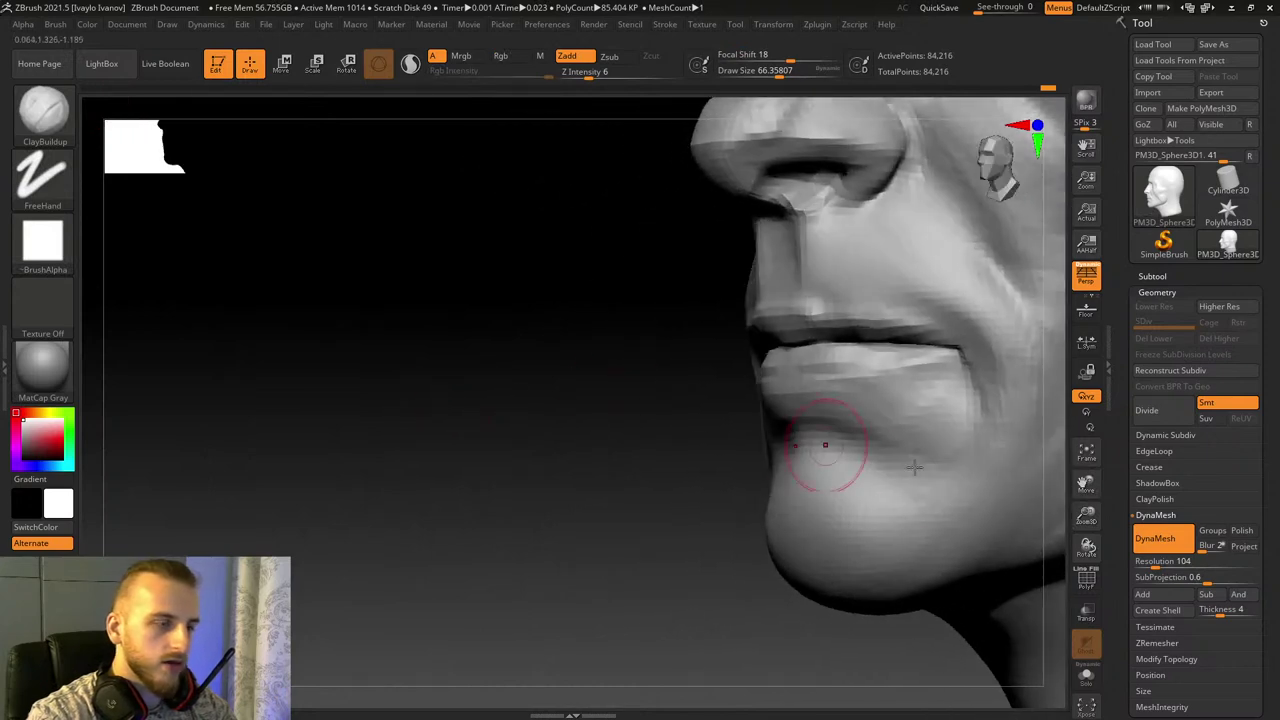
mouse_move(1060, 515)
right_down()
mouse_move(323, 460)
mouse_move(391, 400)
mouse_move(292, 416)
mouse_move(407, 386)
right_up()
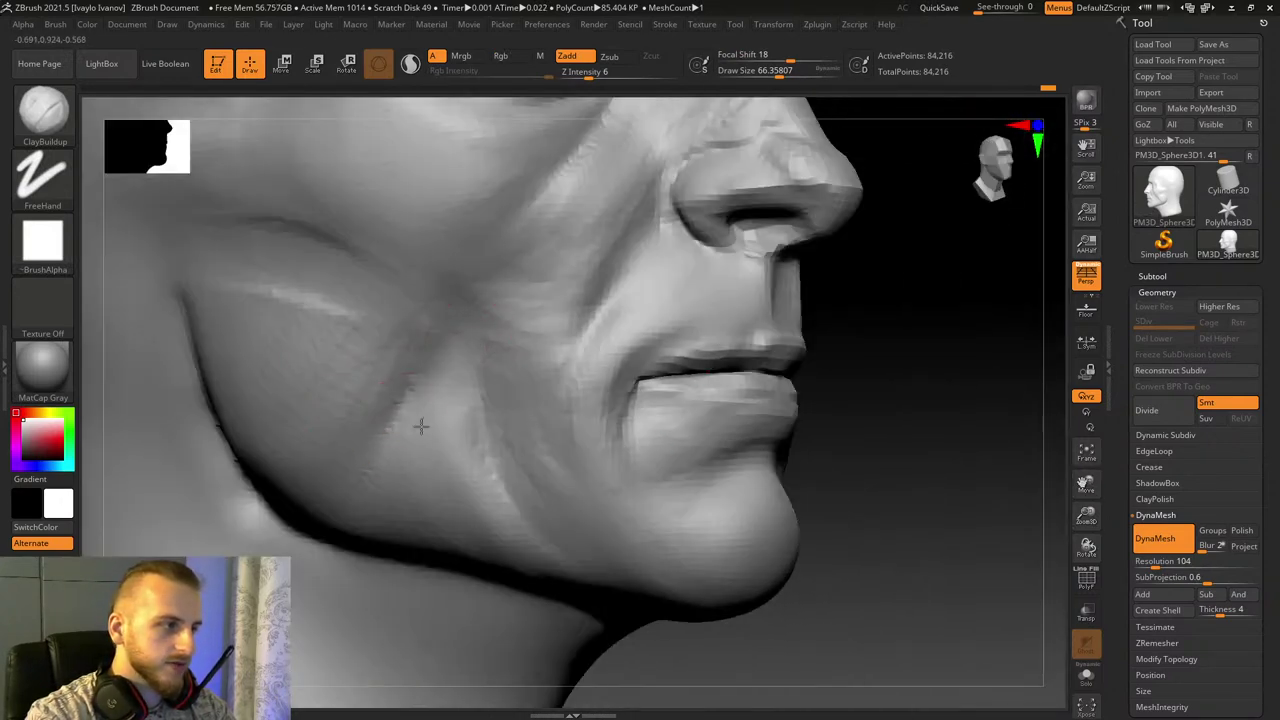
right_drag(720, 491, 821, 519)
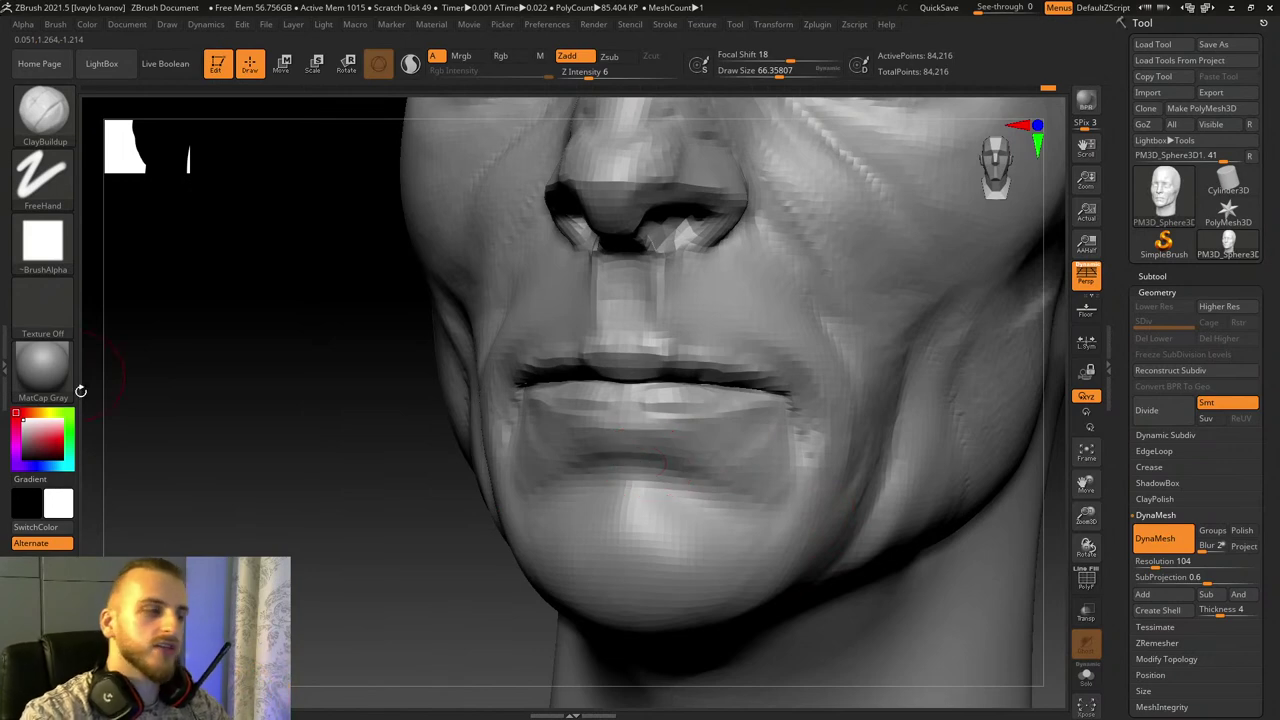
right_drag(306, 412, 371, 409)
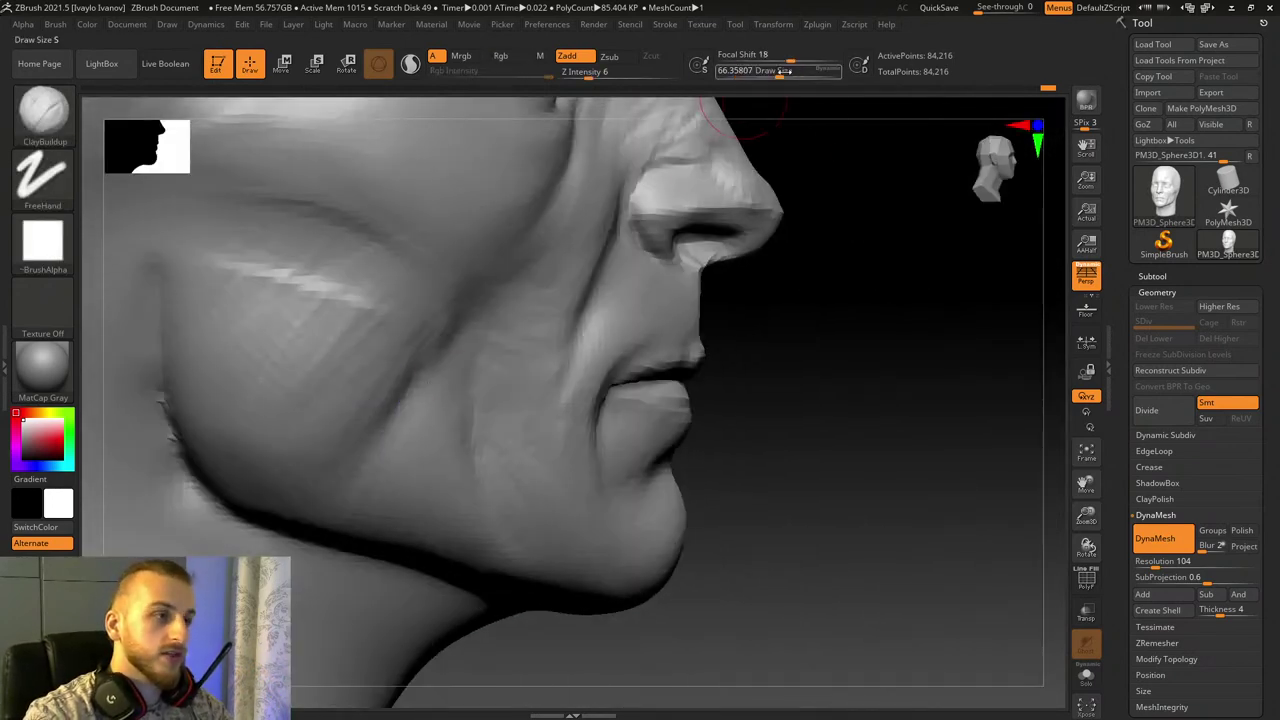
Step: Fill the lower cheek between the mouth-side muscle strand and the jaw muscle with ClayBuildup at a draw size of about 144
drag(785, 71, 792, 72)
right_drag(929, 449, 788, 464)
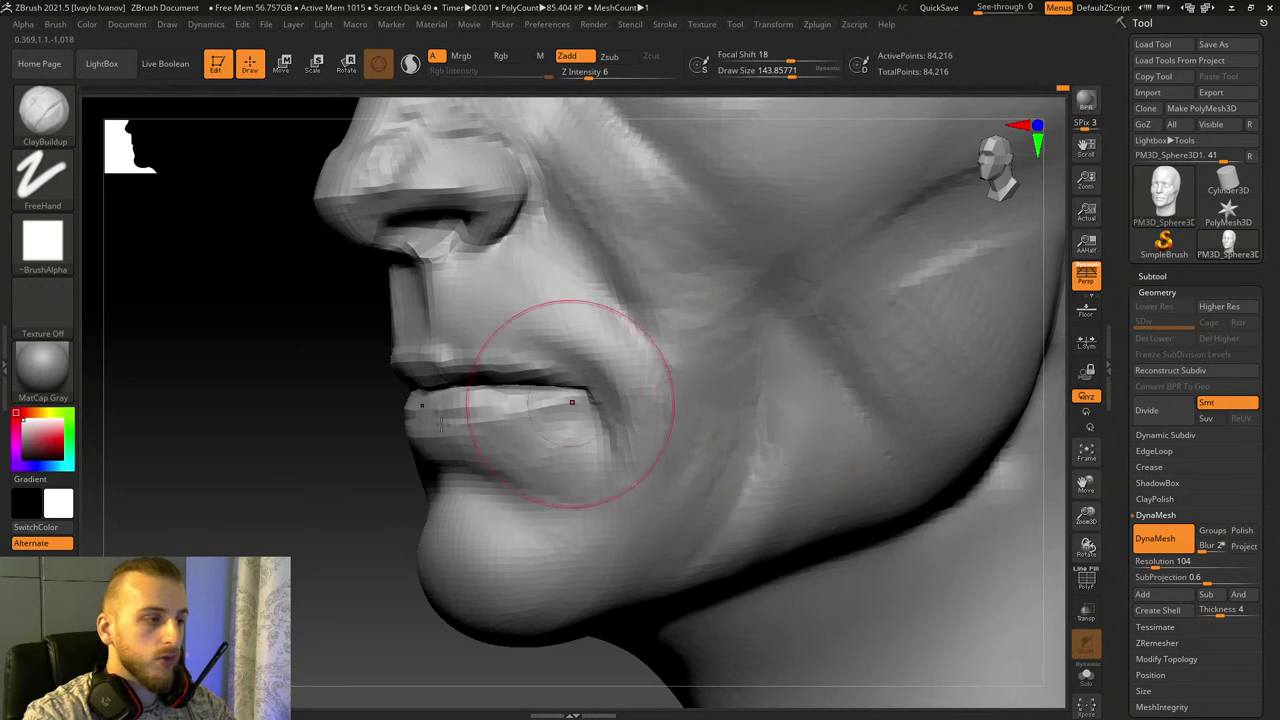
drag(260, 406, 435, 402)
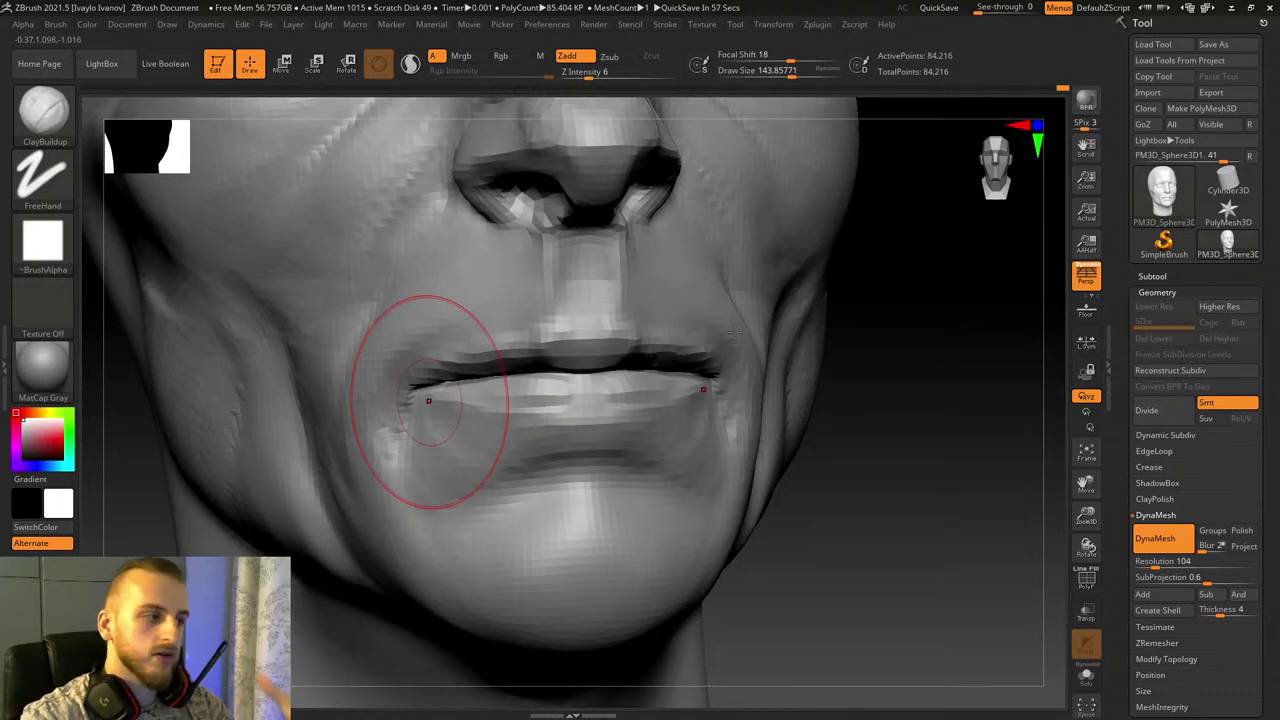
drag(812, 513, 945, 502)
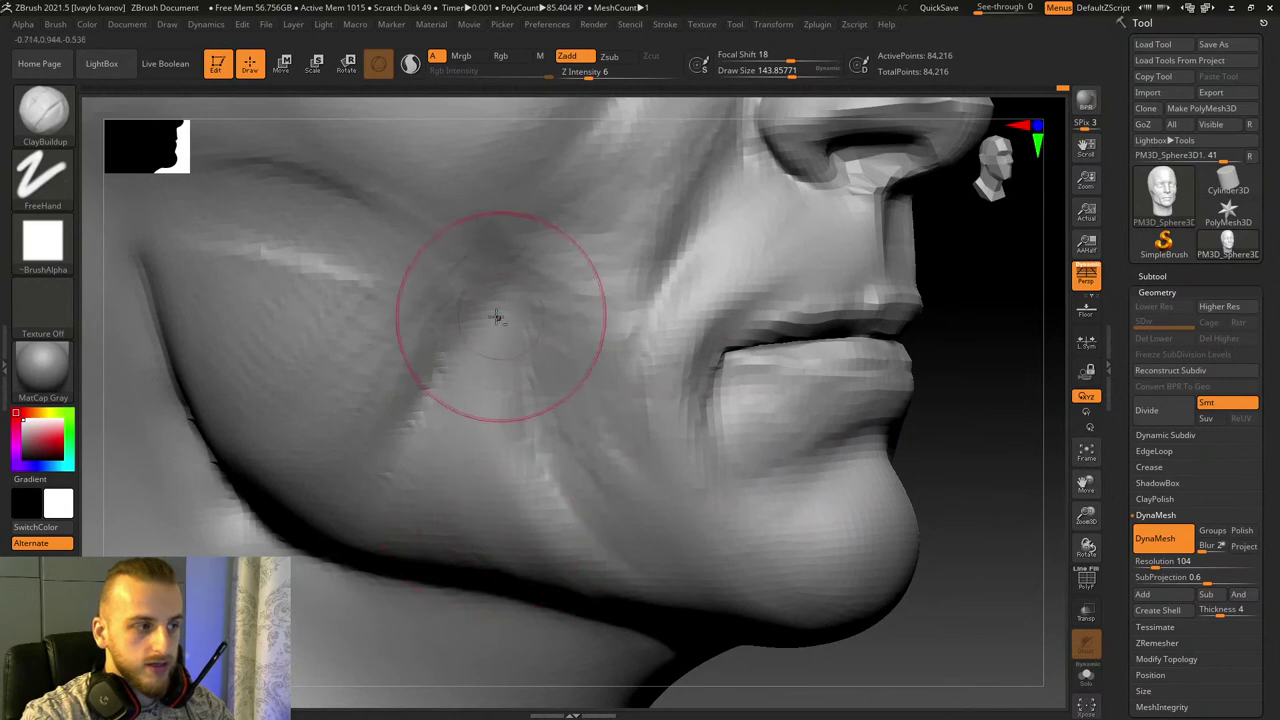
drag(496, 316, 484, 500)
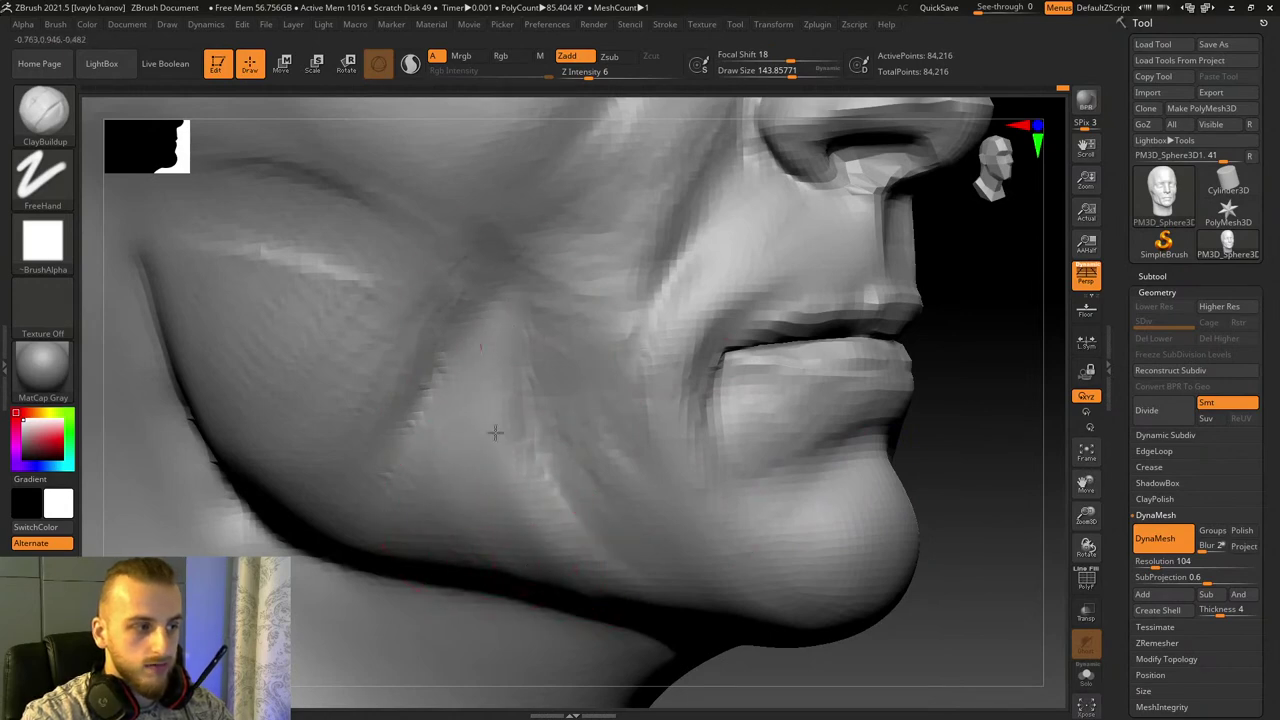
Step: Soften the jaw muscle and the hollow below the cheekbone with ClayBuildup at a draw size of about 205
drag(1086, 516, 1000, 536)
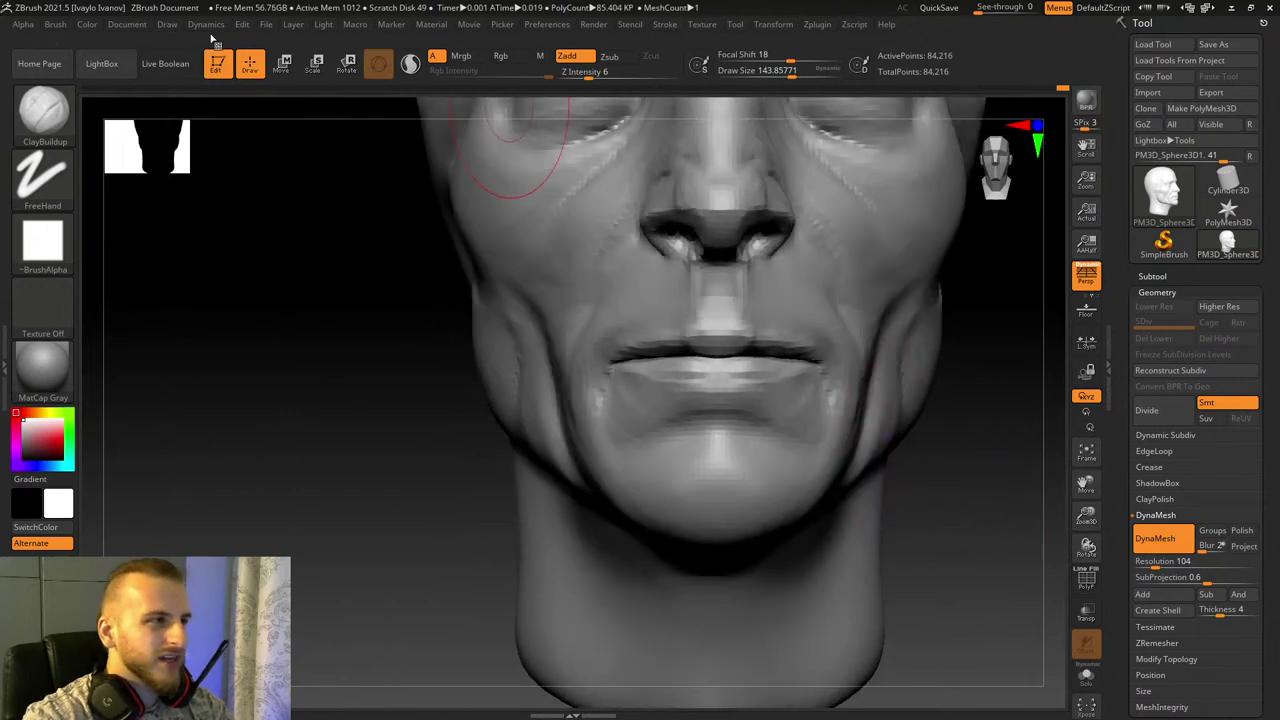
drag(1086, 516, 1103, 535)
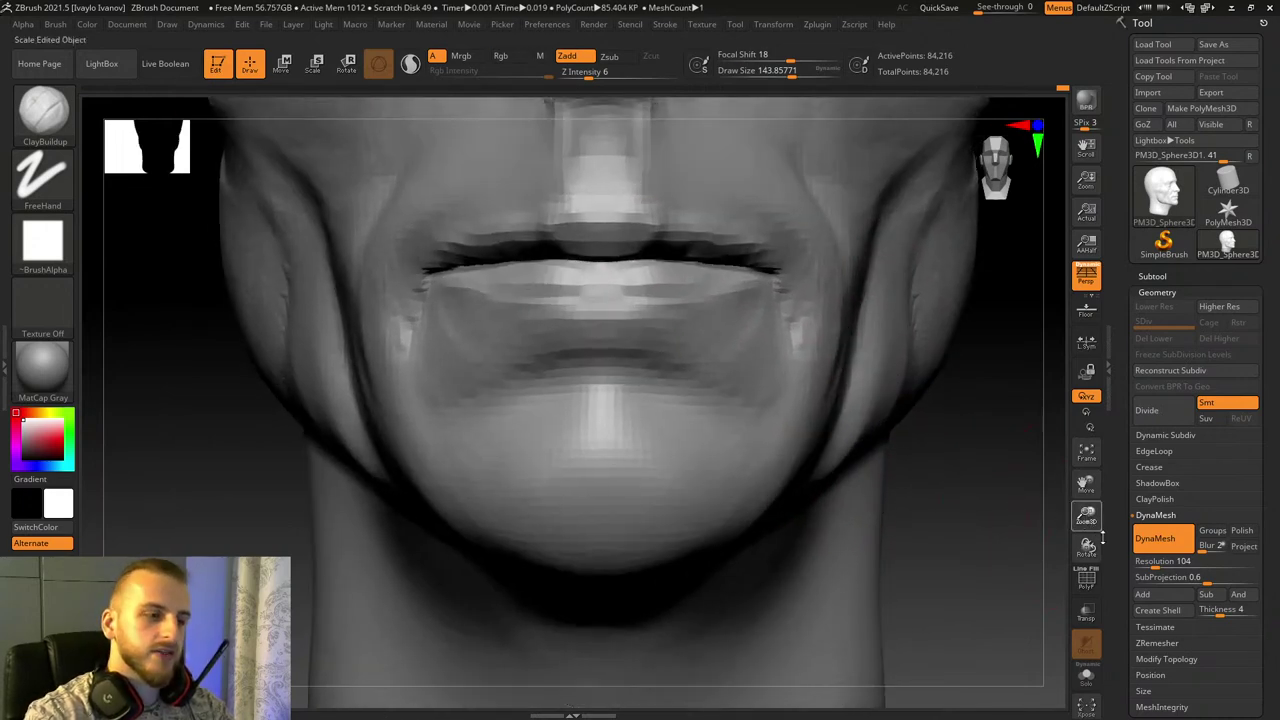
drag(1086, 484, 1250, 640)
drag(230, 372, 448, 427)
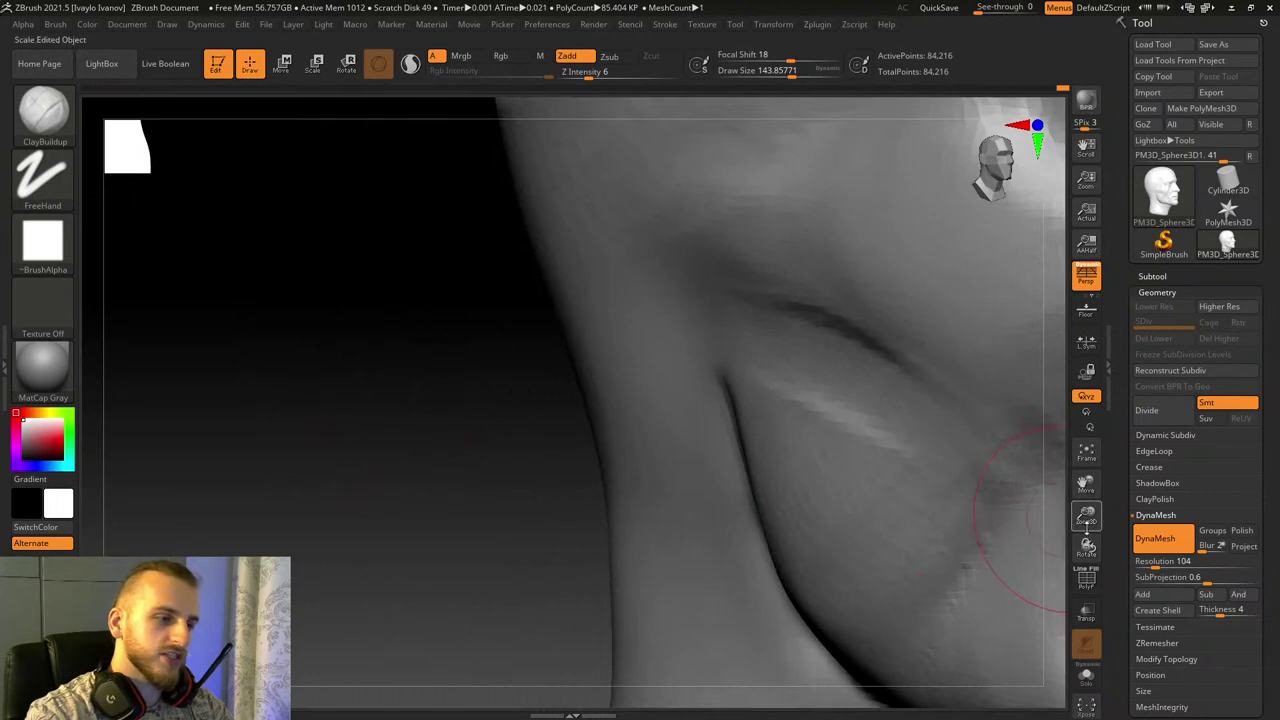
mouse_move(1086, 527)
mouse_down()
mouse_move(1086, 488)
mouse_move(740, 368)
mouse_up()
click(798, 72)
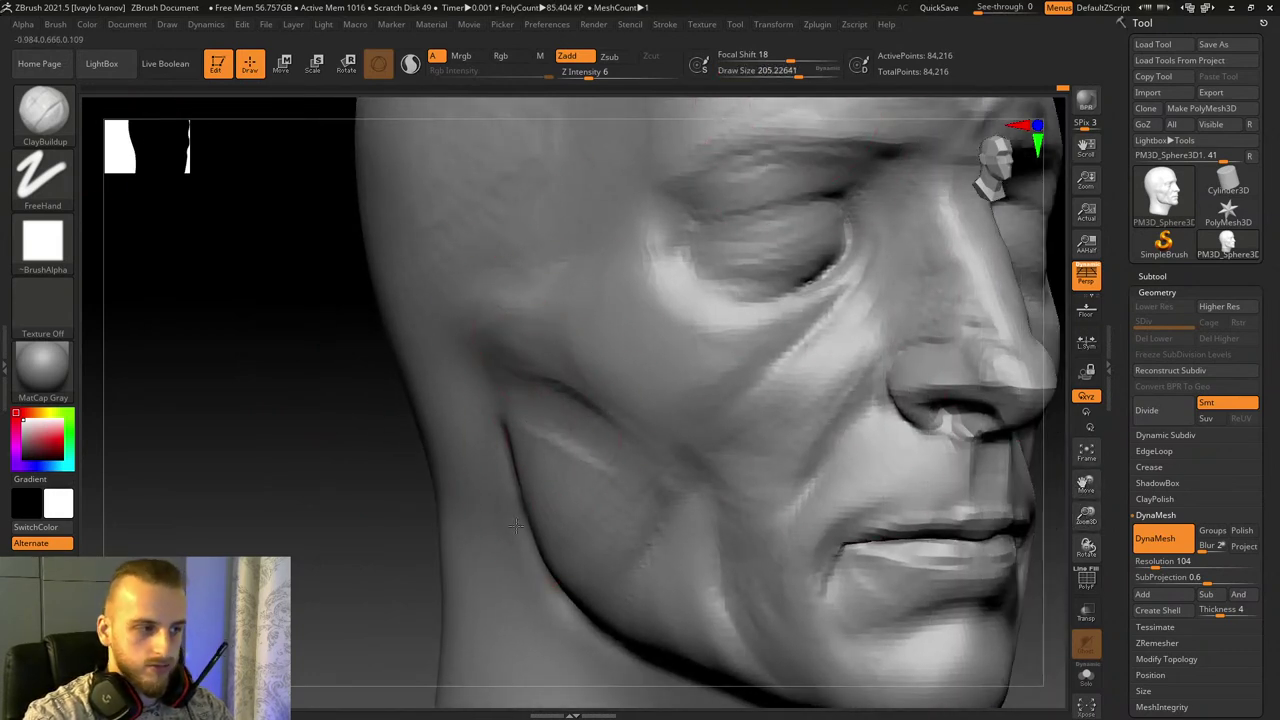
drag(297, 584, 455, 572)
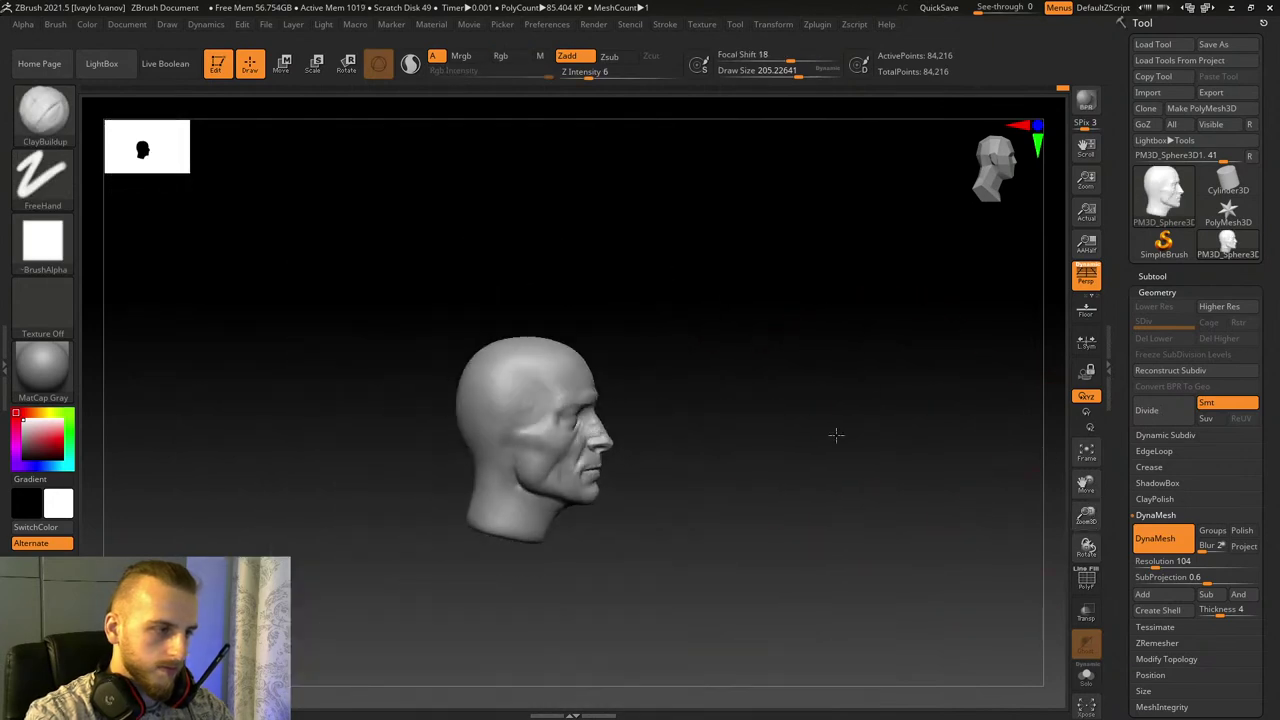
right_drag(834, 434, 789, 431)
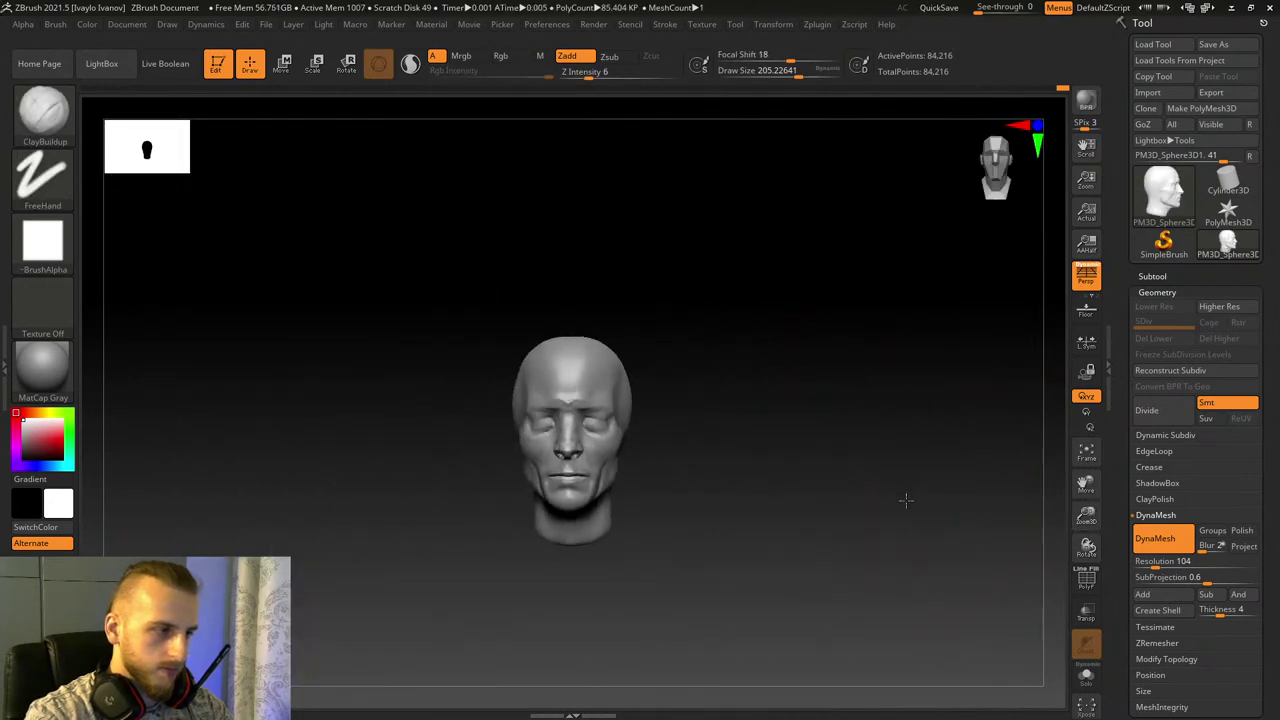
shift+drag(932, 489, 946, 489)
drag(1087, 514, 1100, 580)
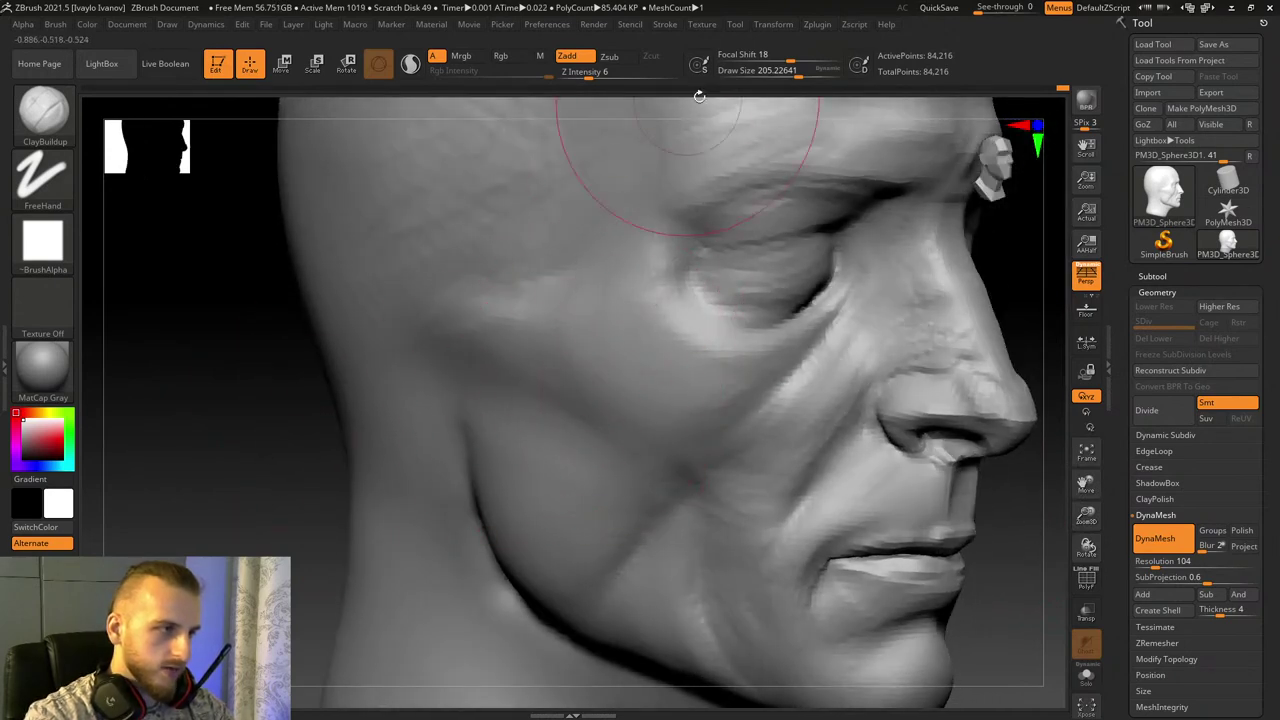
Step: Set the draw size to about 144 and choose the Ear mesh of the IMM BParts insert brush
drag(793, 70, 770, 70)
right_drag(601, 456, 700, 450)
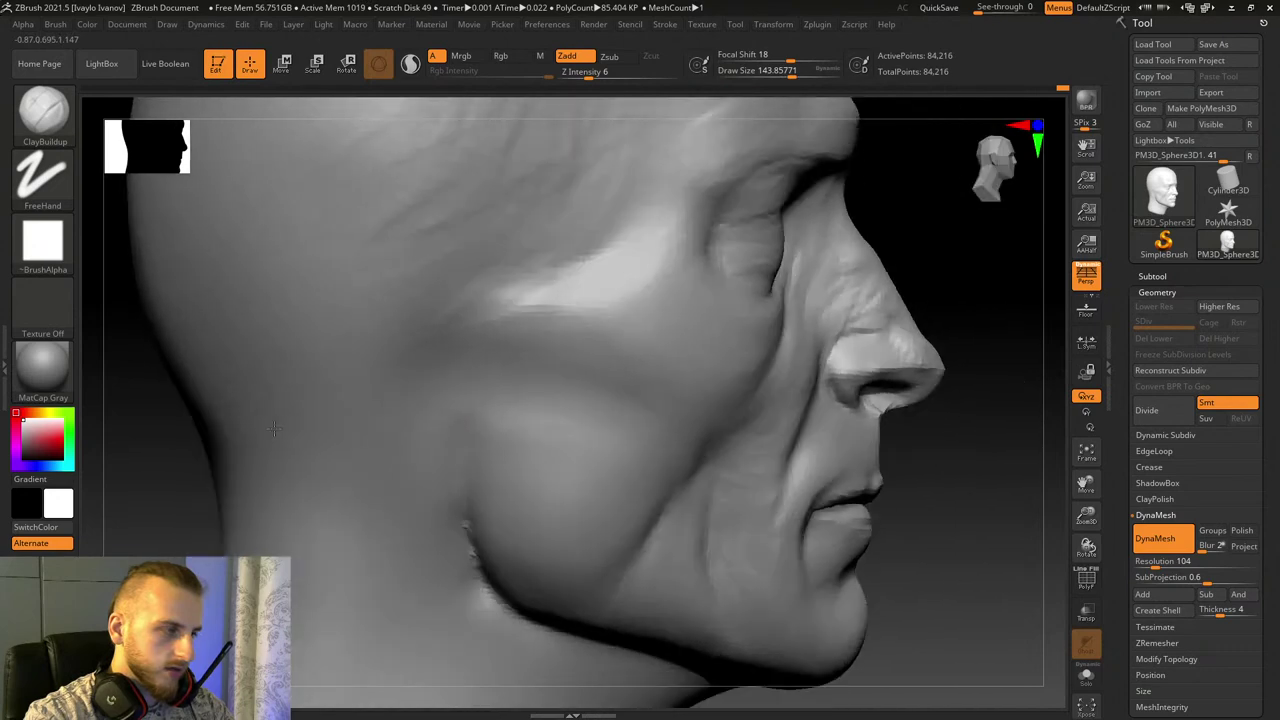
key(b)
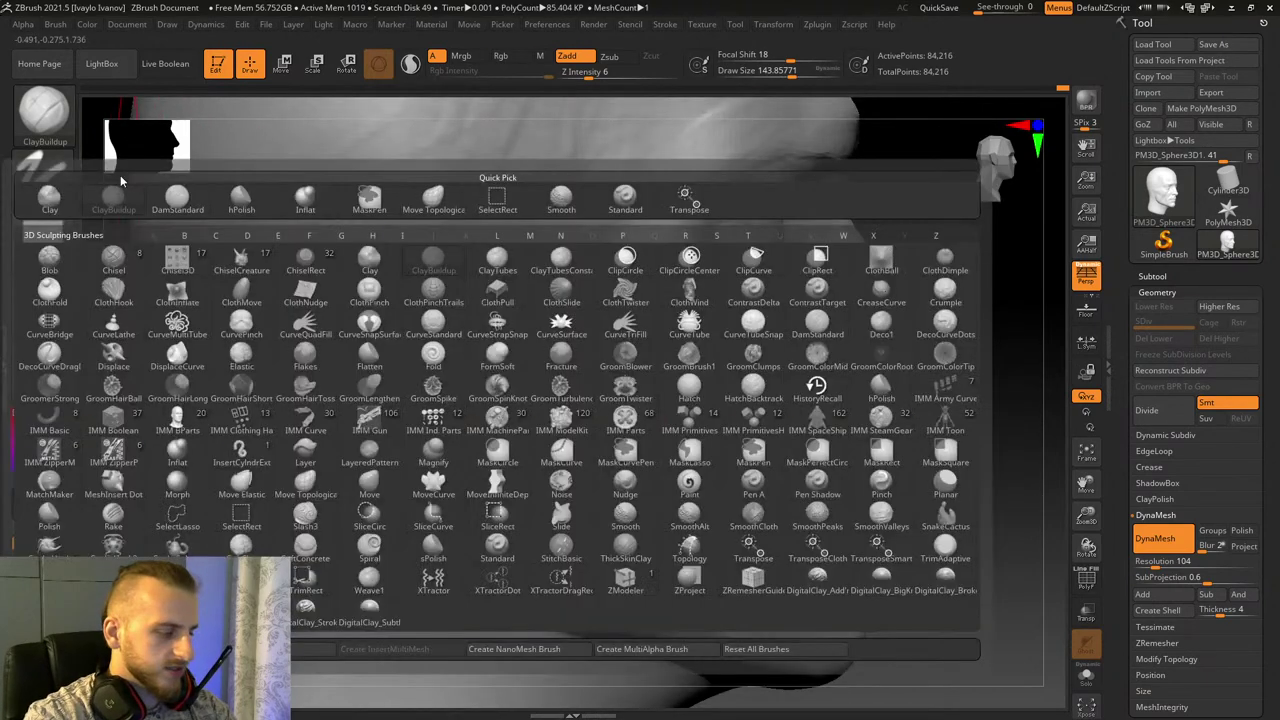
key(i)
key(a)
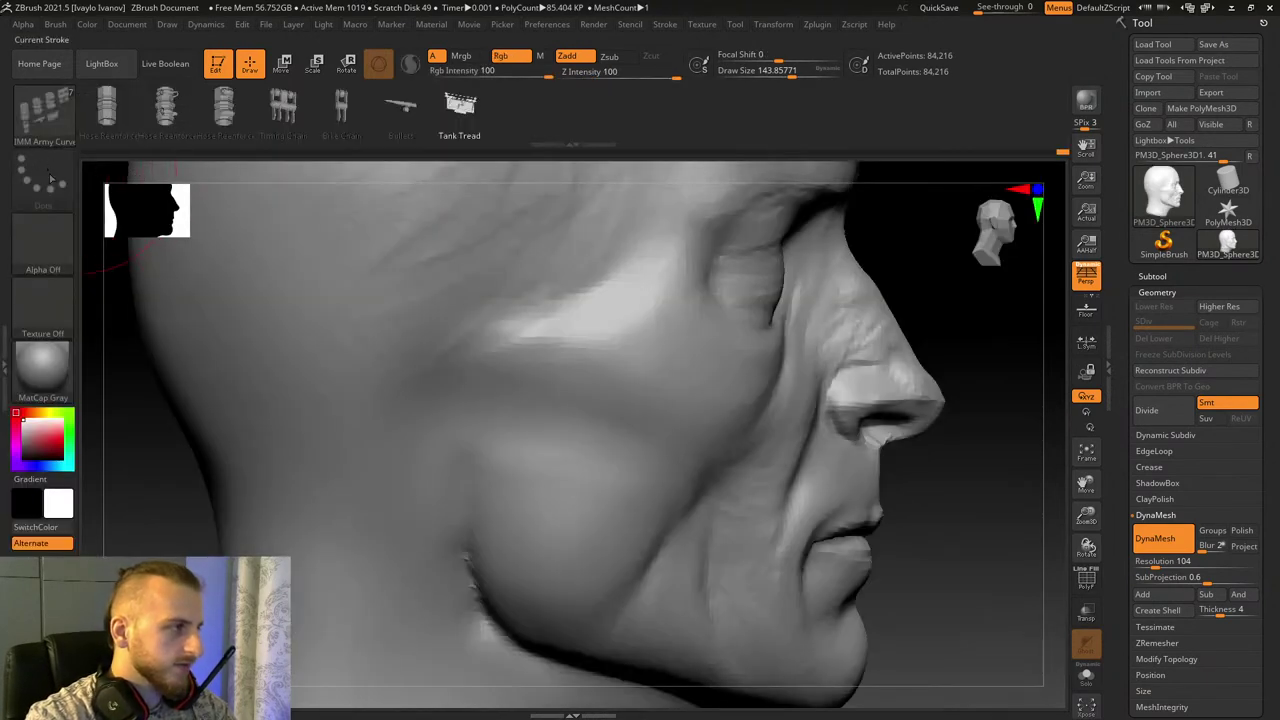
click(50, 137)
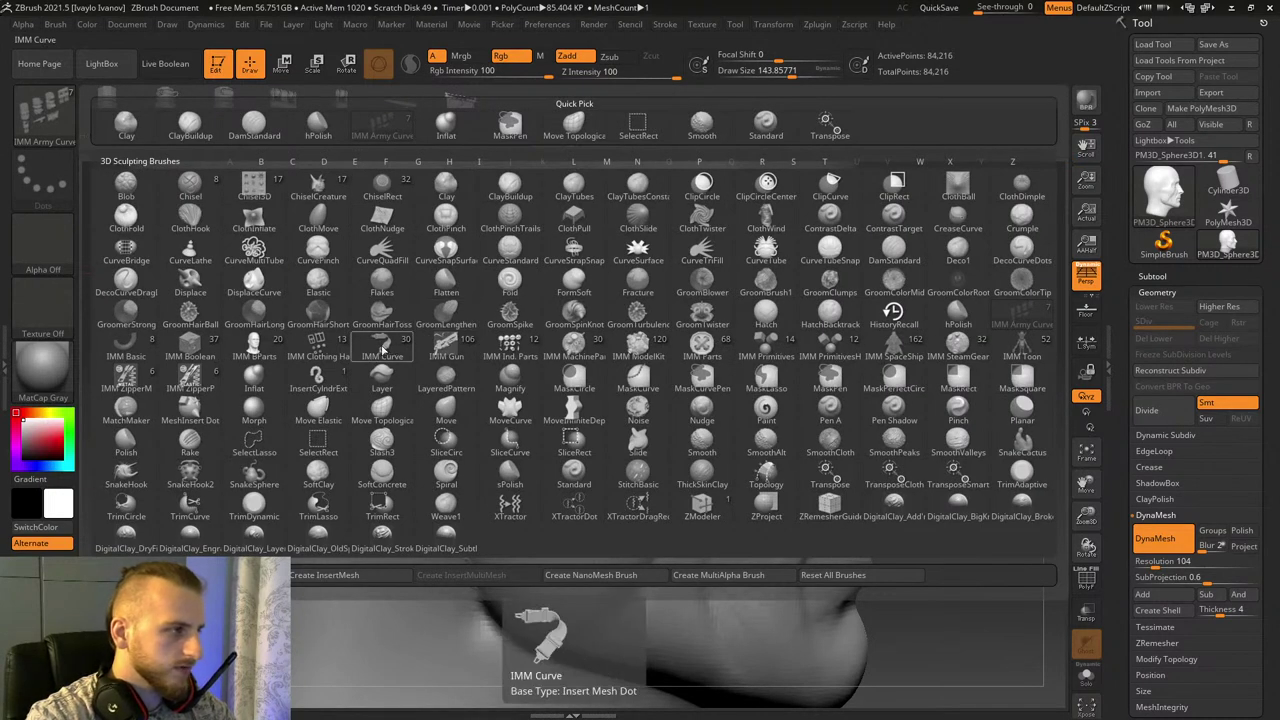
click(254, 345)
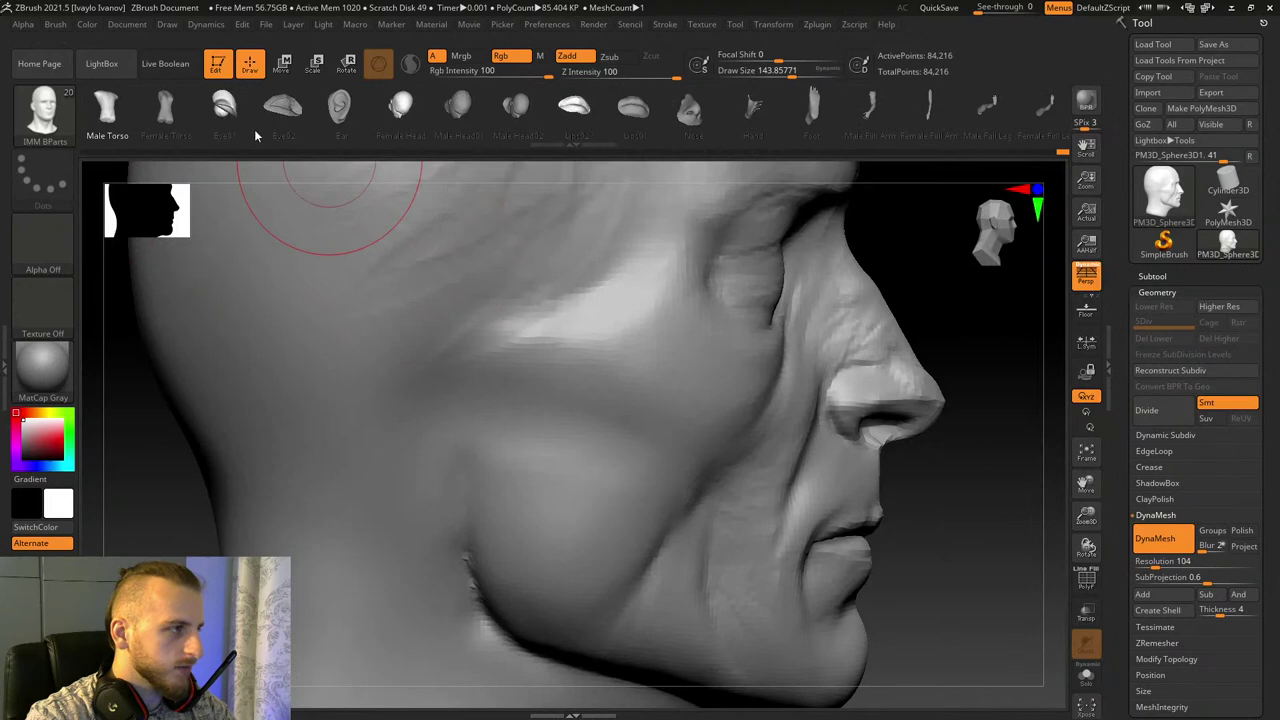
click(341, 120)
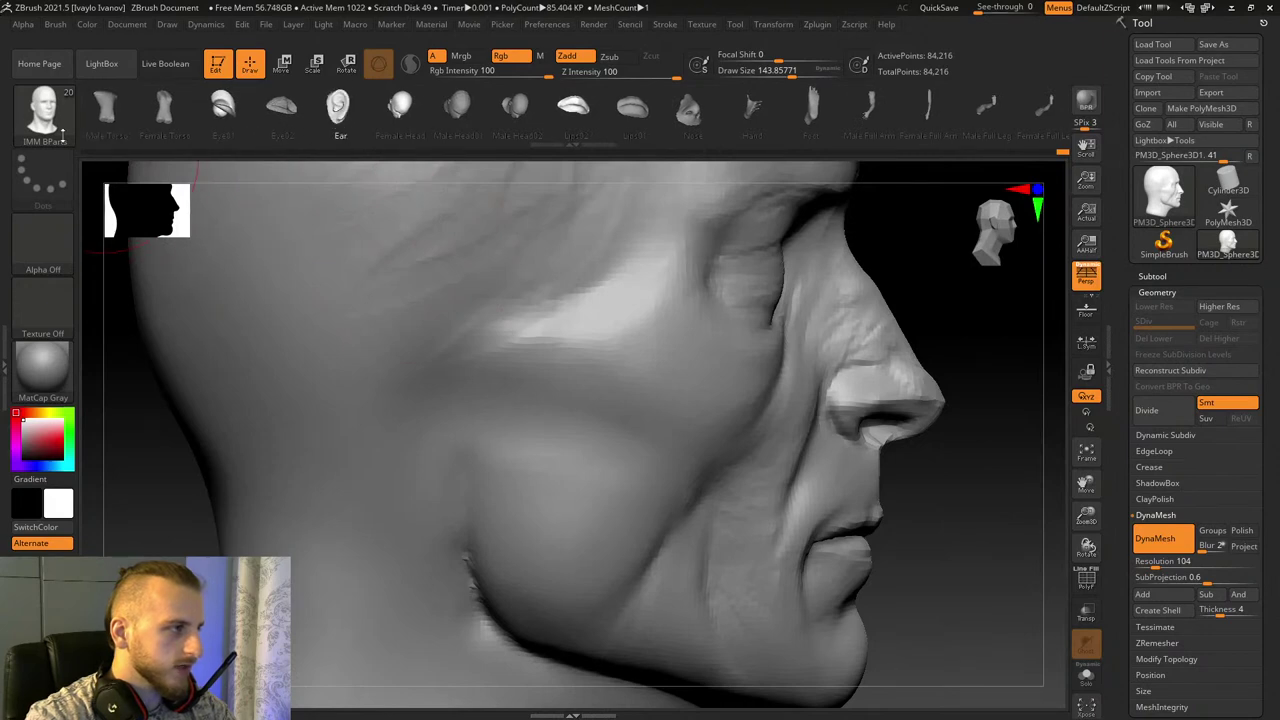
click(86, 73)
key(comma)
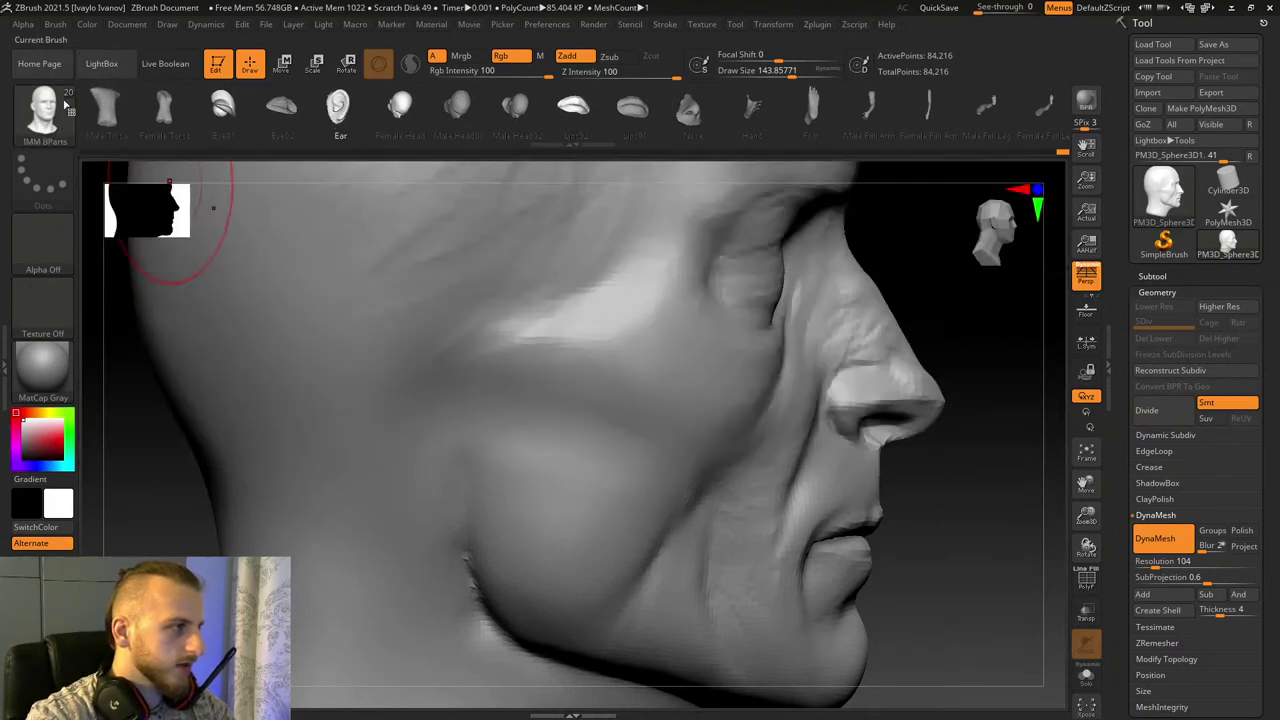
key(b)
Step: Insert the ear mesh symmetrically on the sides of the head, behind the cheekbone and above the jaw corner
drag(1014, 508, 862, 503)
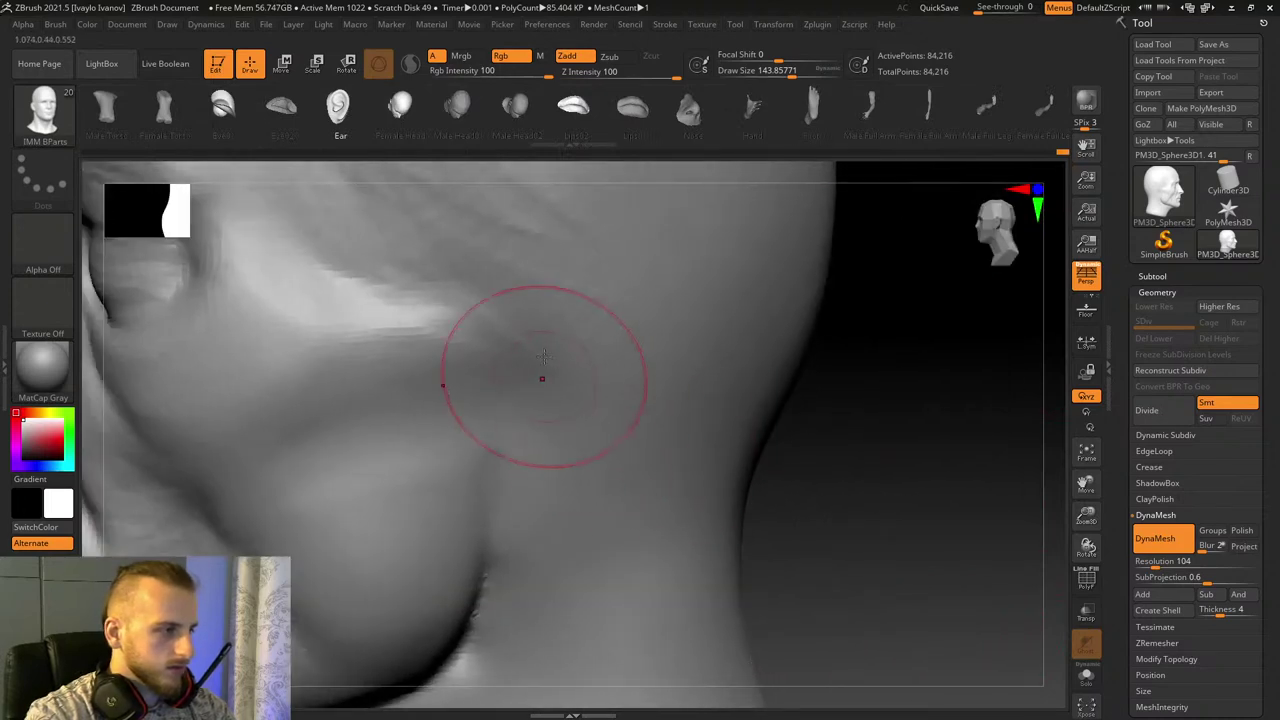
mouse_move(526, 366)
mouse_down()
mouse_move(518, 287)
mouse_move(520, 430)
mouse_move(380, 400)
mouse_move(500, 537)
mouse_move(507, 527)
mouse_move(494, 523)
mouse_up()
drag(1087, 518, 1240, 474)
shift+drag(982, 480, 995, 456)
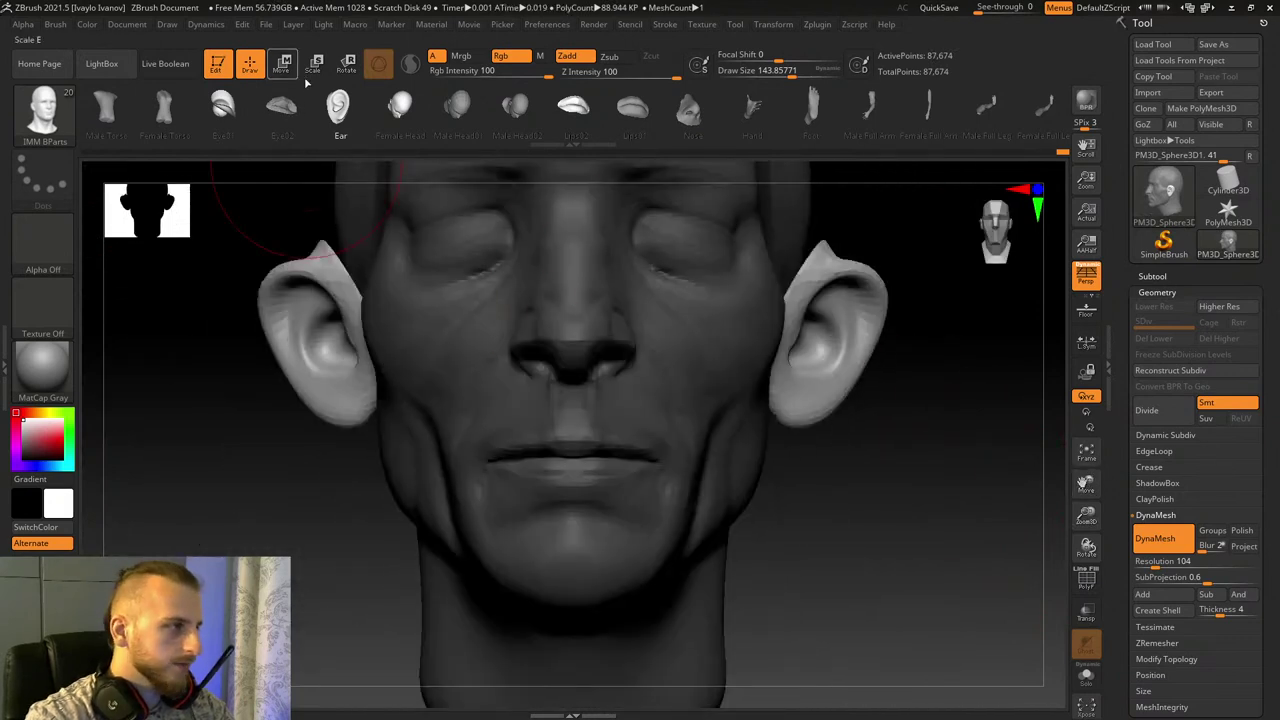
Step: Bring the inserted ears closer against the head and scale them down to about 0.89 with the transform gizmo
click(346, 63)
drag(829, 316, 779, 327)
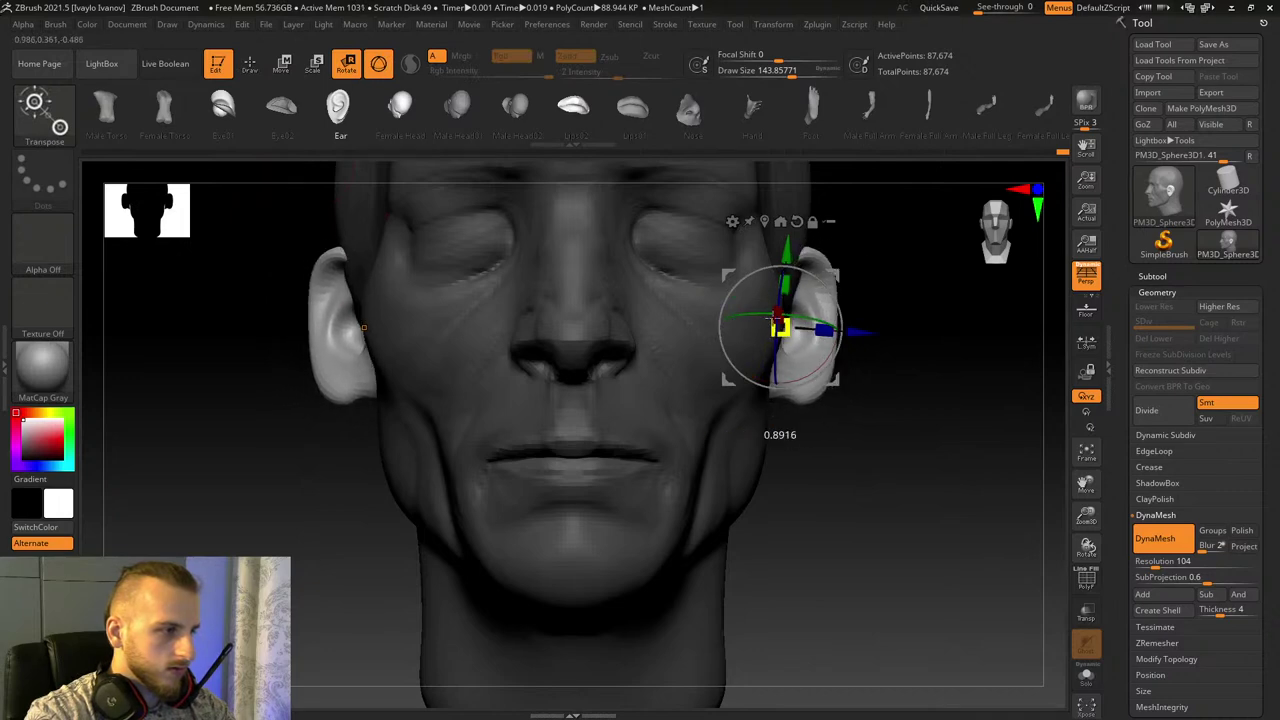
drag(863, 330, 851, 314)
drag(950, 392, 830, 403)
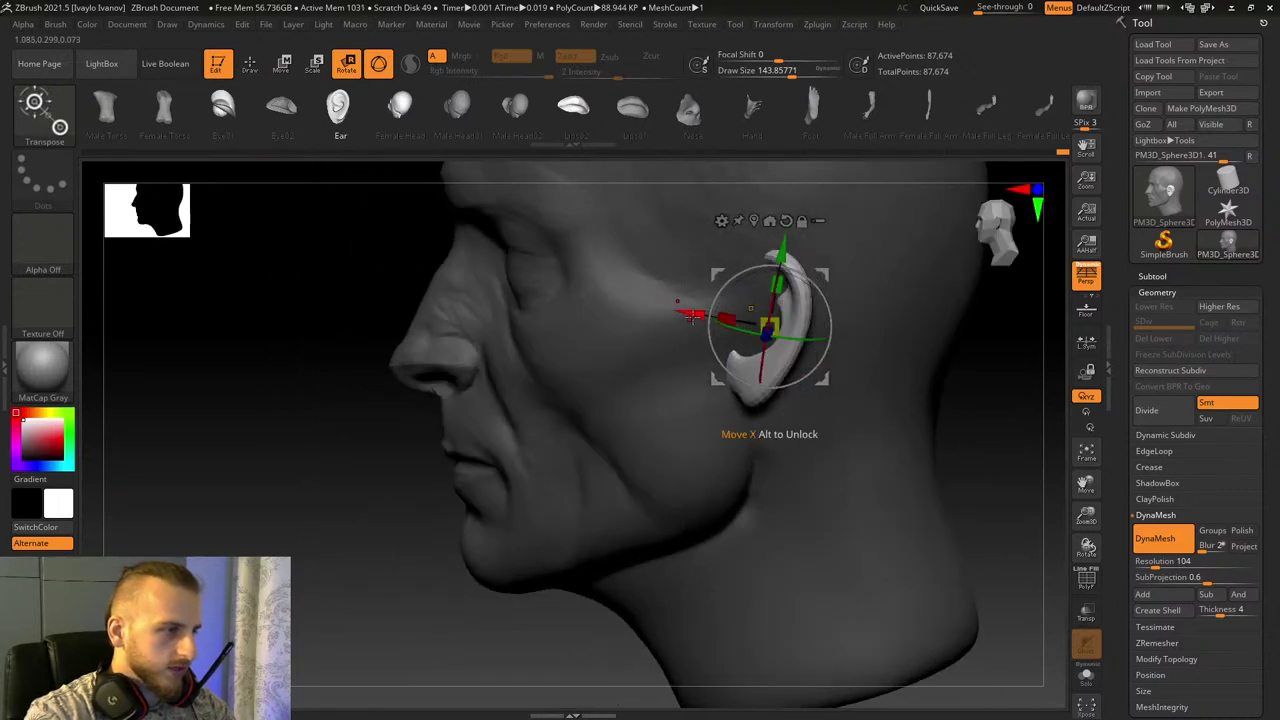
Step: Tilt and slightly shrink the ears, placing them just behind the end of the cheekbone in side view
drag(692, 316, 294, 357)
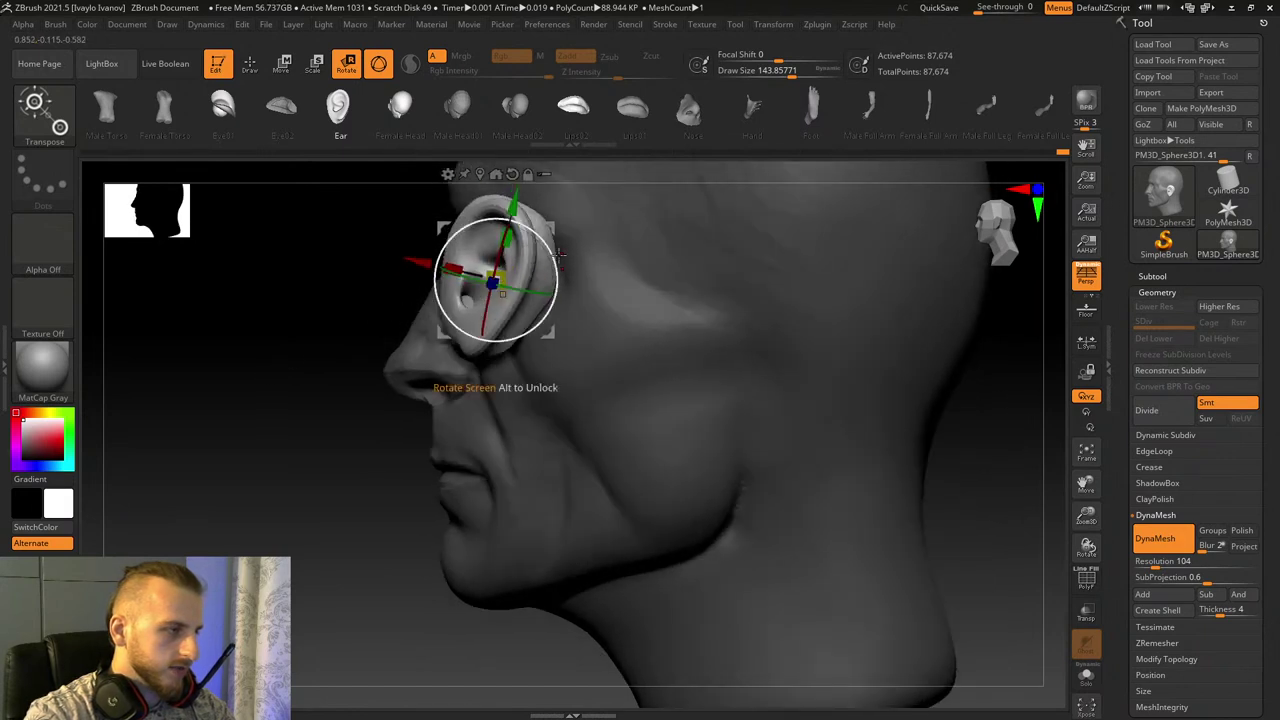
drag(509, 216, 504, 257)
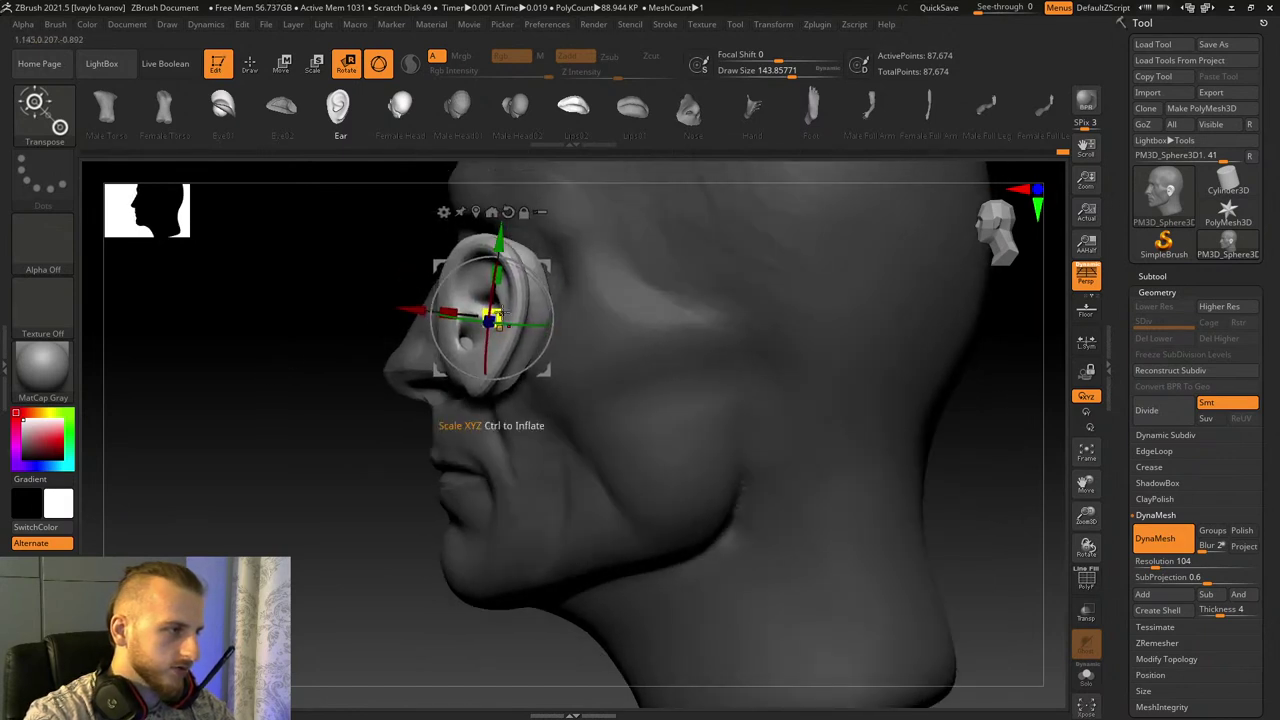
drag(497, 316, 491, 319)
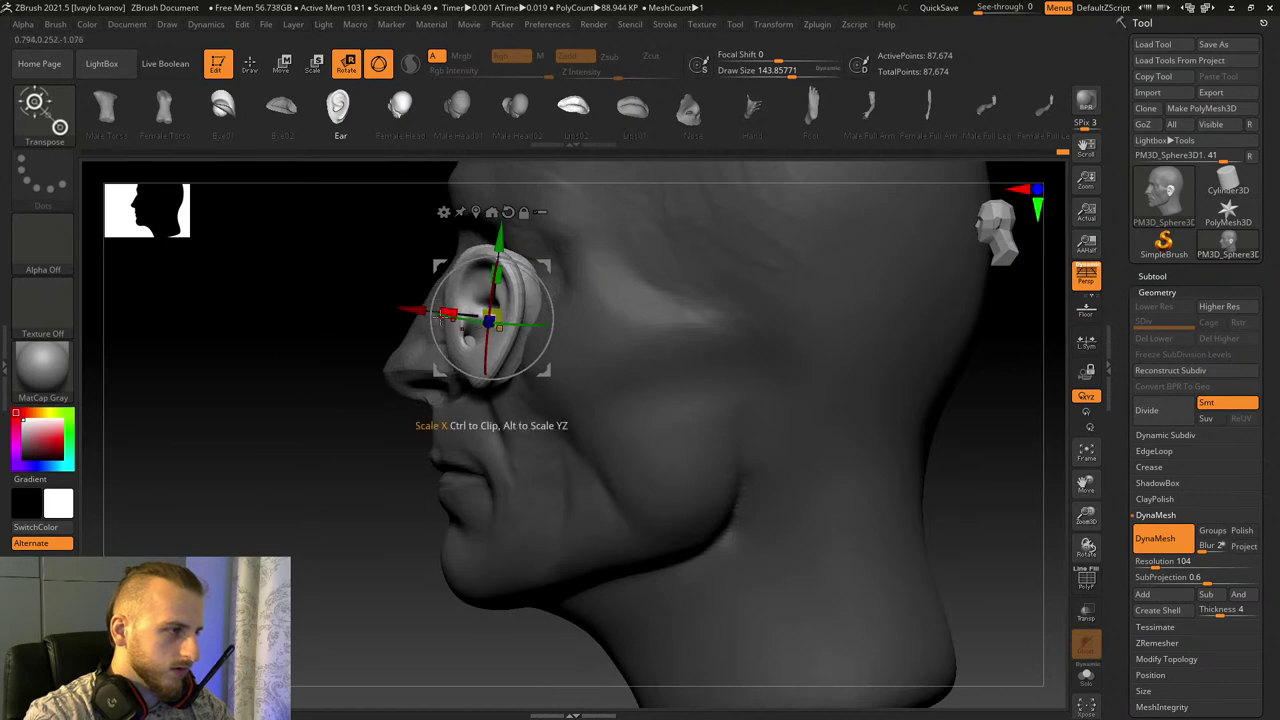
drag(413, 310, 673, 336)
shift+drag(286, 363, 480, 366)
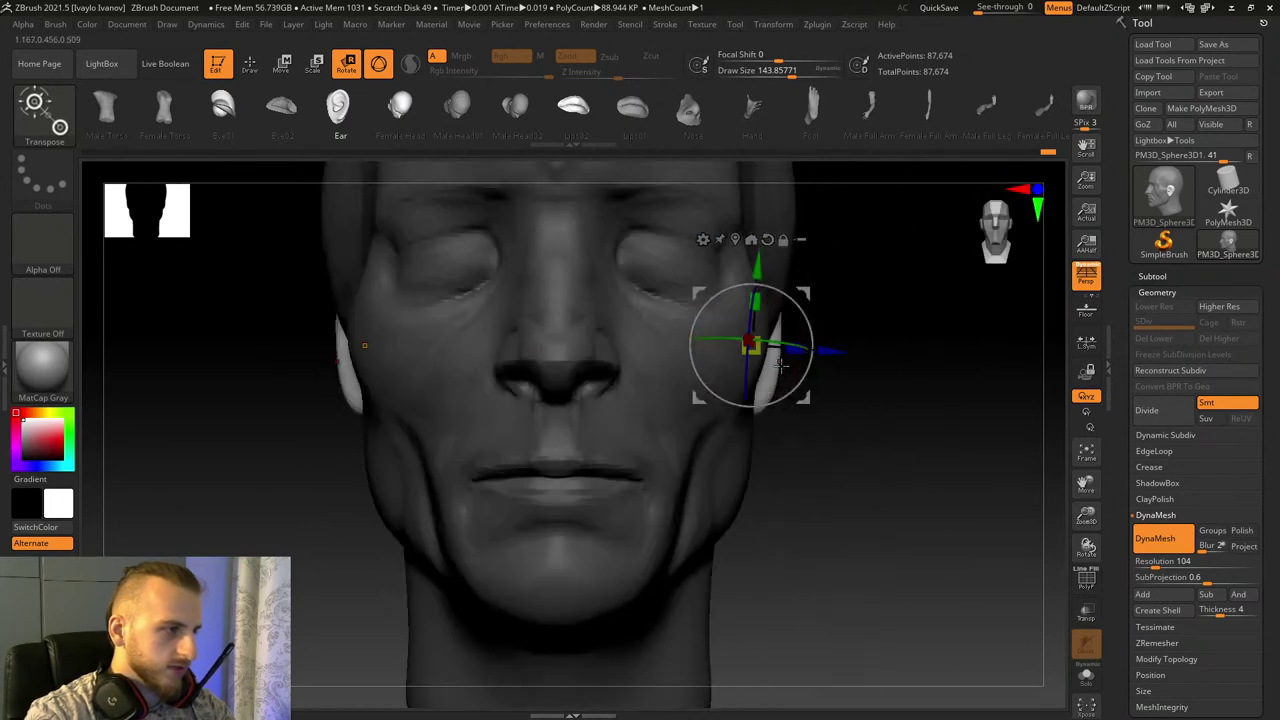
Step: Pull the ears outward from the head, turn them slightly forward and raise them a little
drag(849, 353, 822, 430)
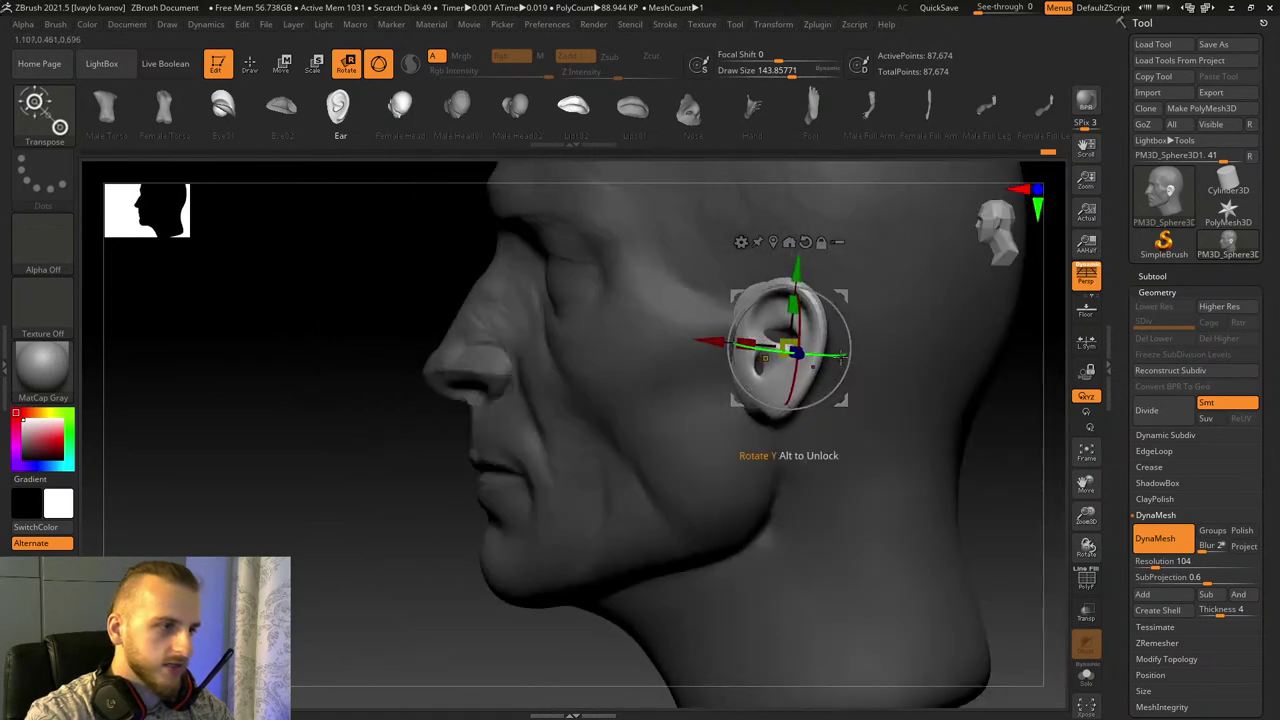
drag(302, 398, 430, 402)
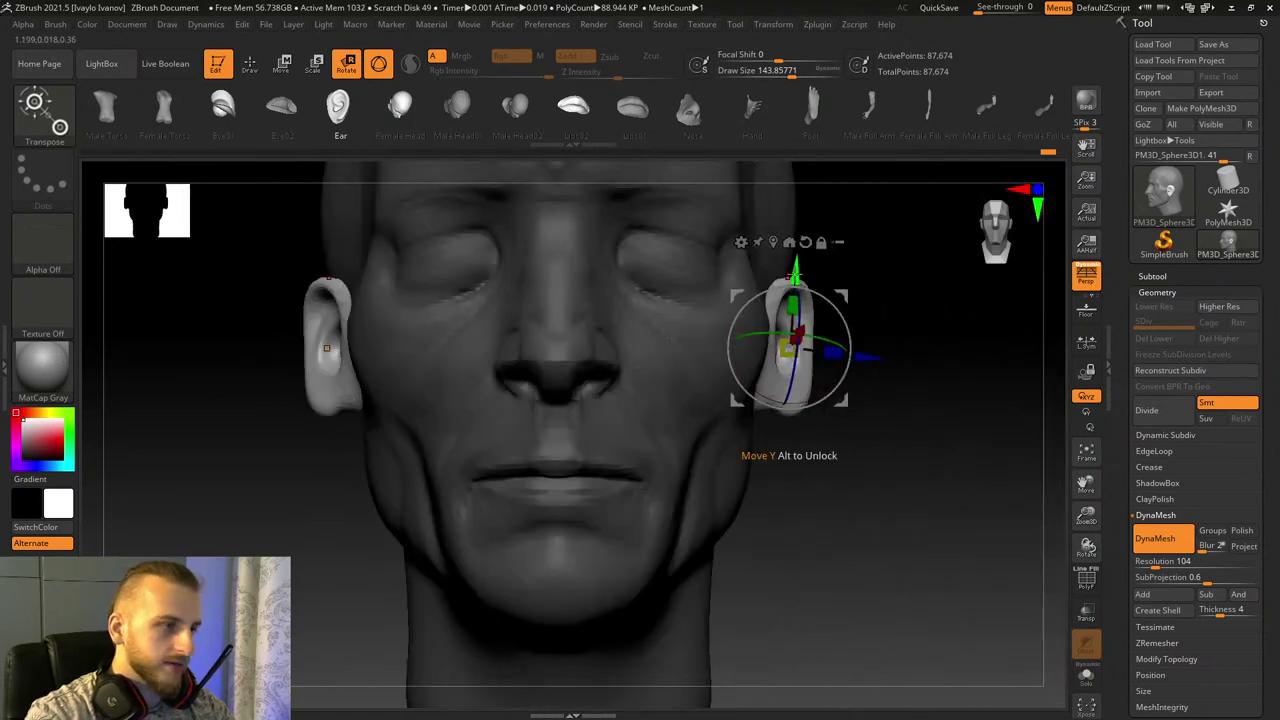
drag(805, 269, 807, 261)
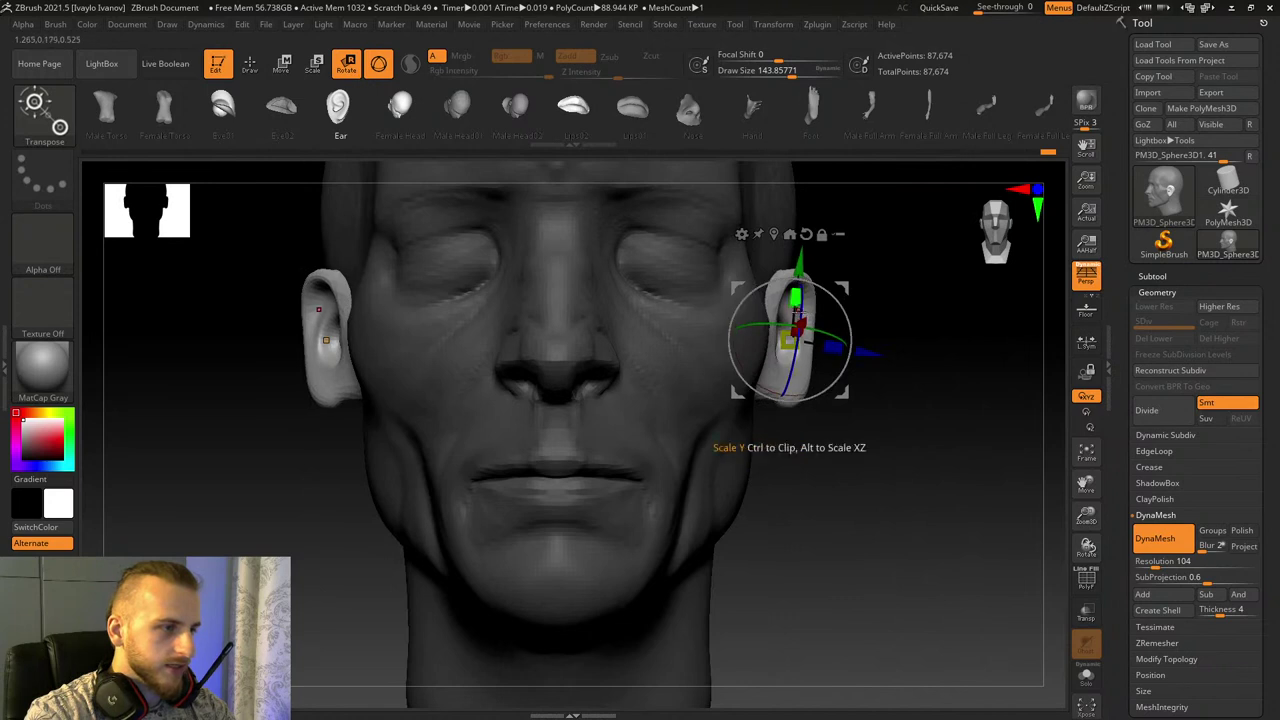
drag(785, 337, 804, 321)
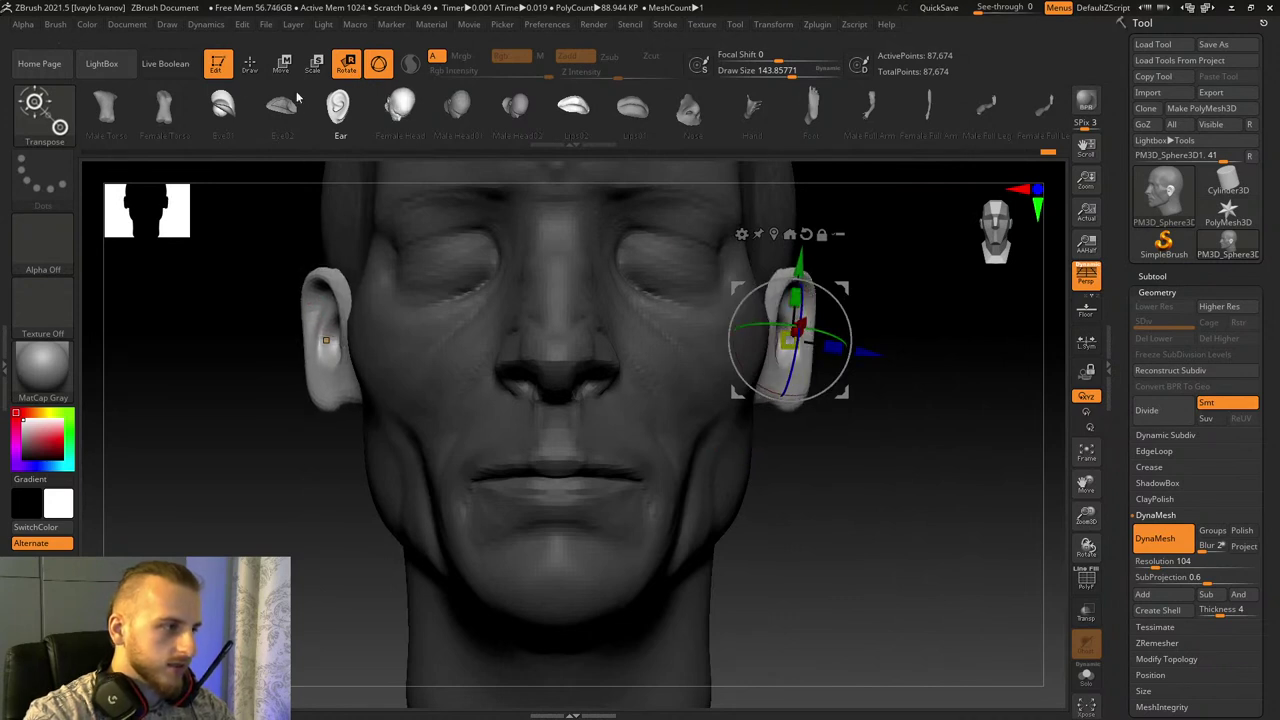
Step: Adjust the outline of the ears from the front with Move Topological at a draw size of about 144
click(261, 70)
key(b)
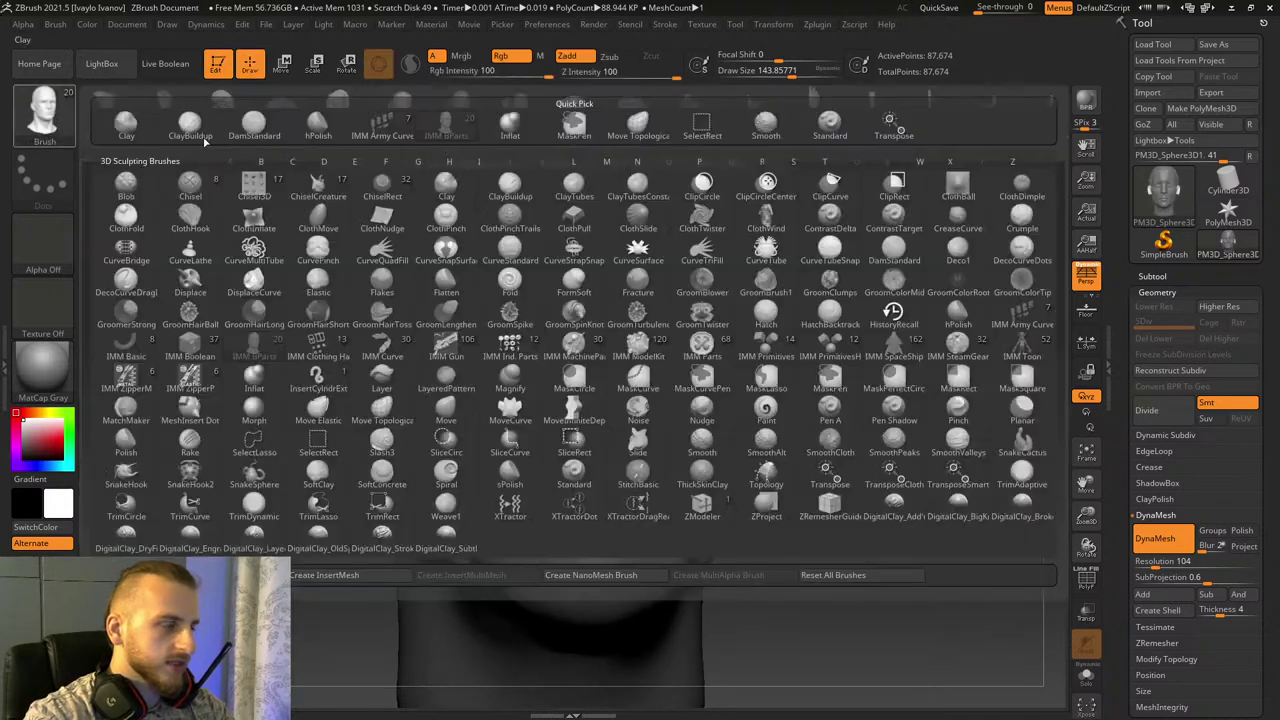
click(640, 141)
mouse_move(826, 503)
mouse_down()
mouse_move(814, 514)
mouse_move(802, 250)
mouse_up()
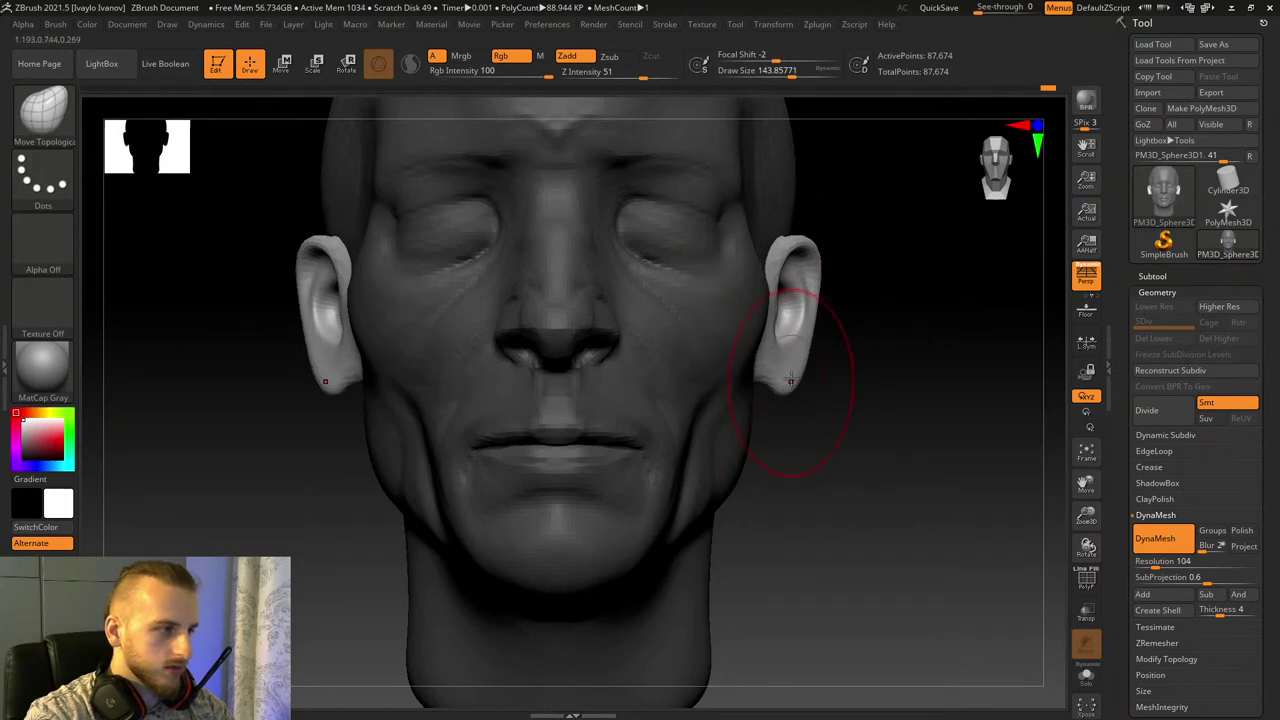
mouse_move(848, 406)
mouse_down()
mouse_move(750, 396)
mouse_move(800, 378)
mouse_up()
Step: Thicken the lower part of the ears with the Inflat brush at Z Intensity 10 and clear the head's mask
key(b)
key(i)
key(n)
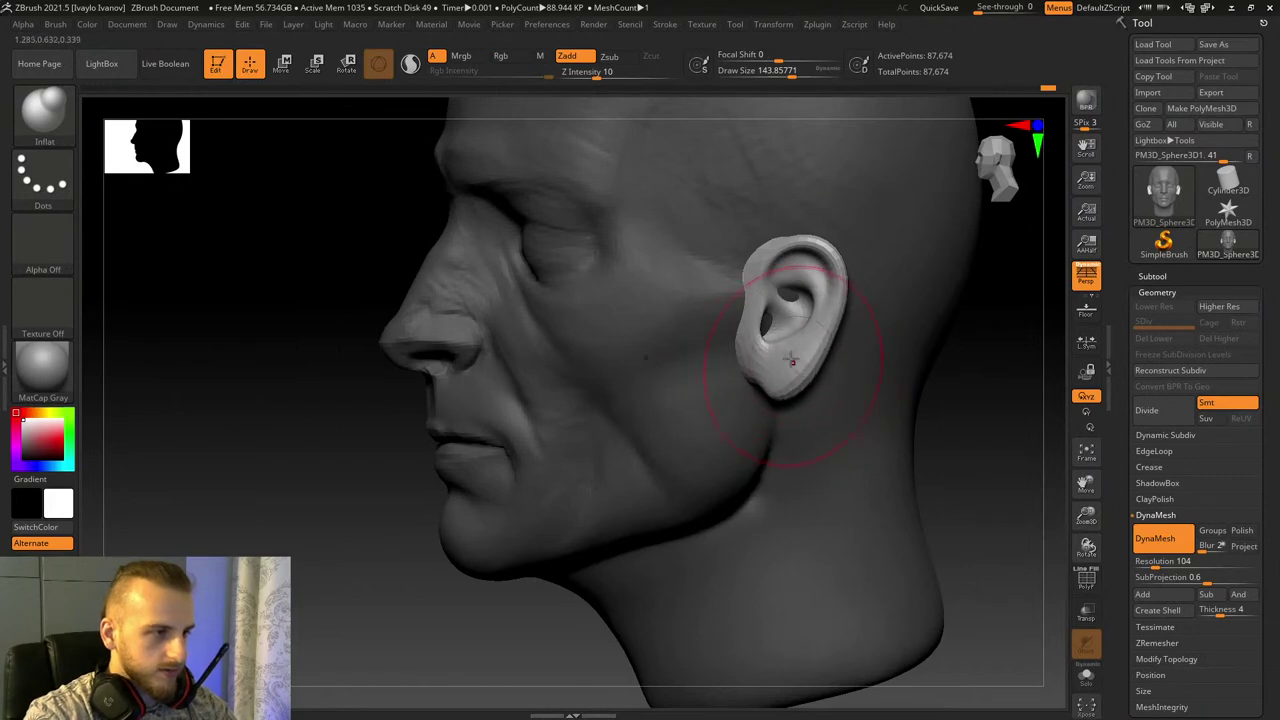
mouse_move(918, 380)
right_down()
mouse_move(948, 474)
mouse_move(994, 477)
right_up()
Step: Push the earlobes slightly toward the head with Move Topological at a draw size of about 128
key(b)
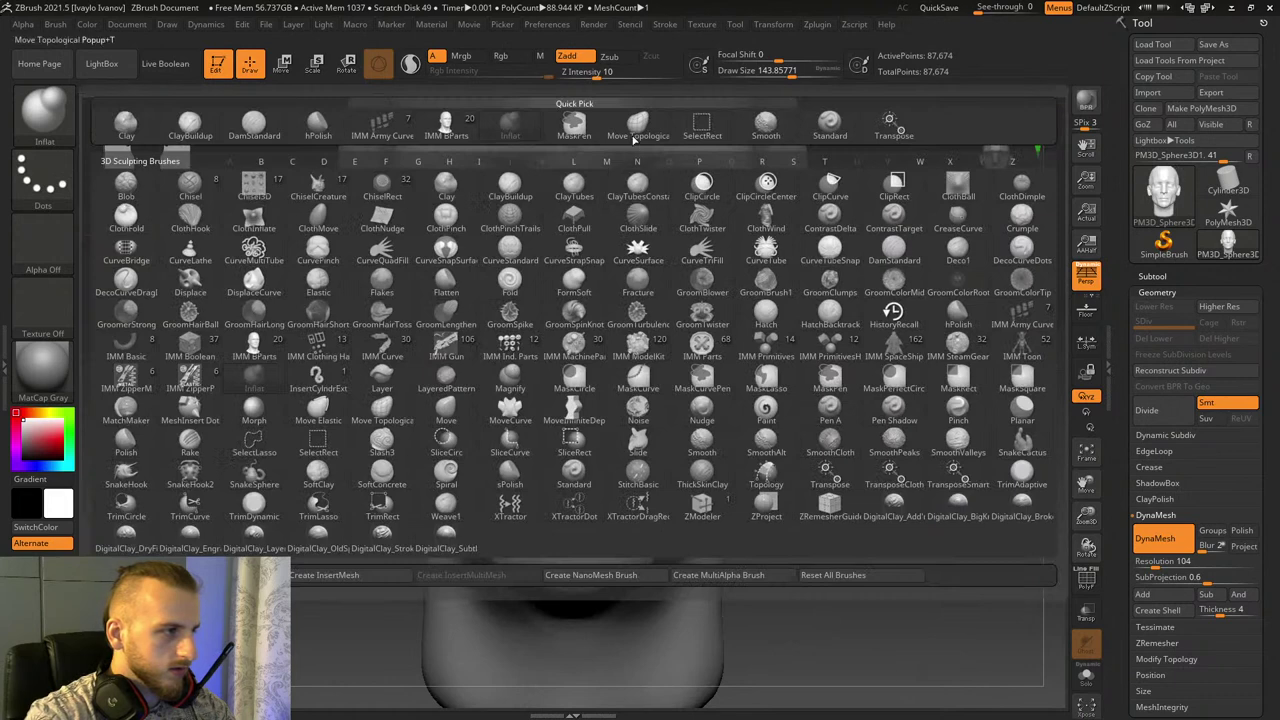
key(m)
key(t)
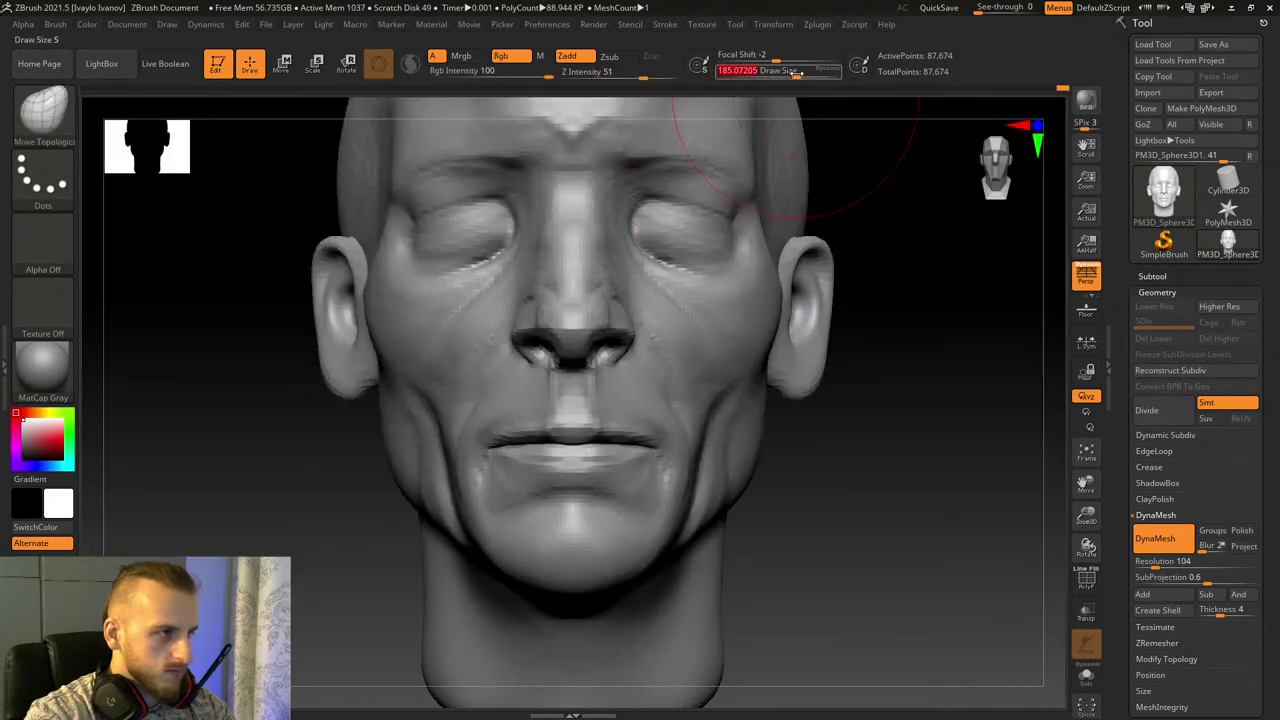
drag(797, 72, 789, 72)
drag(819, 380, 809, 377)
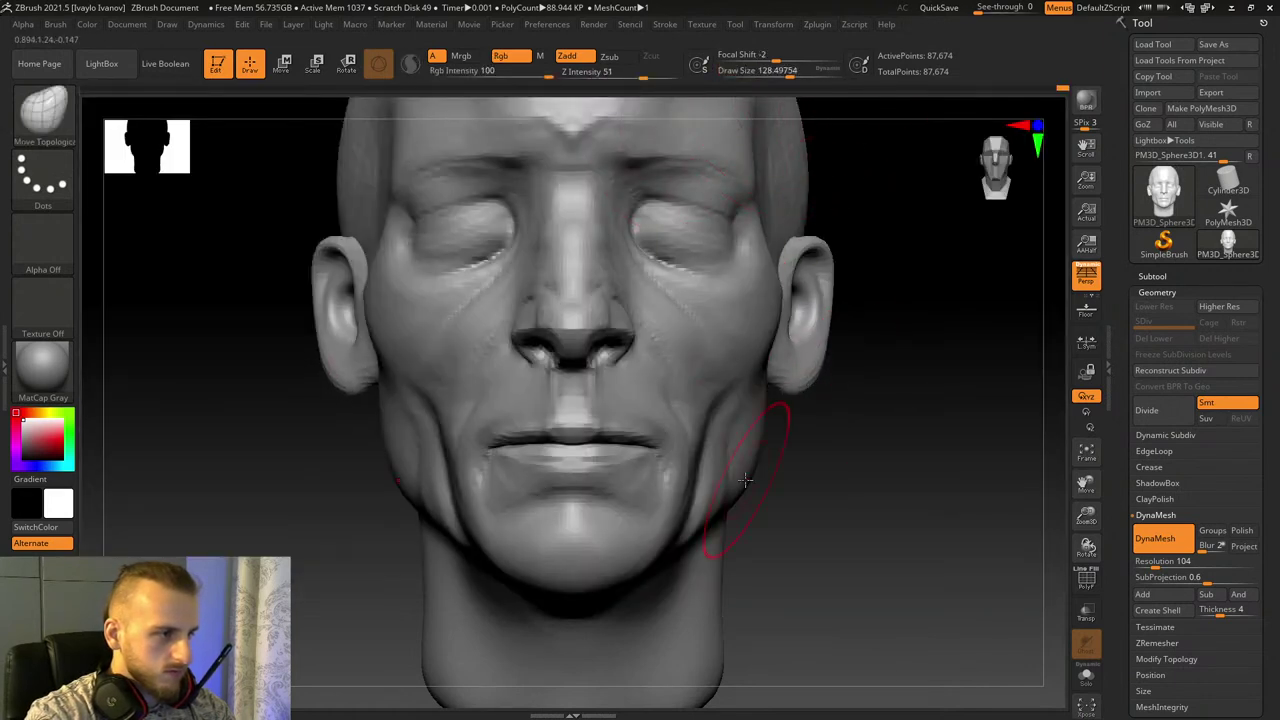
Step: Adjust the face and skull outline from the front with Move Topological at draw sizes of about 212, 250 and 155
click(799, 74)
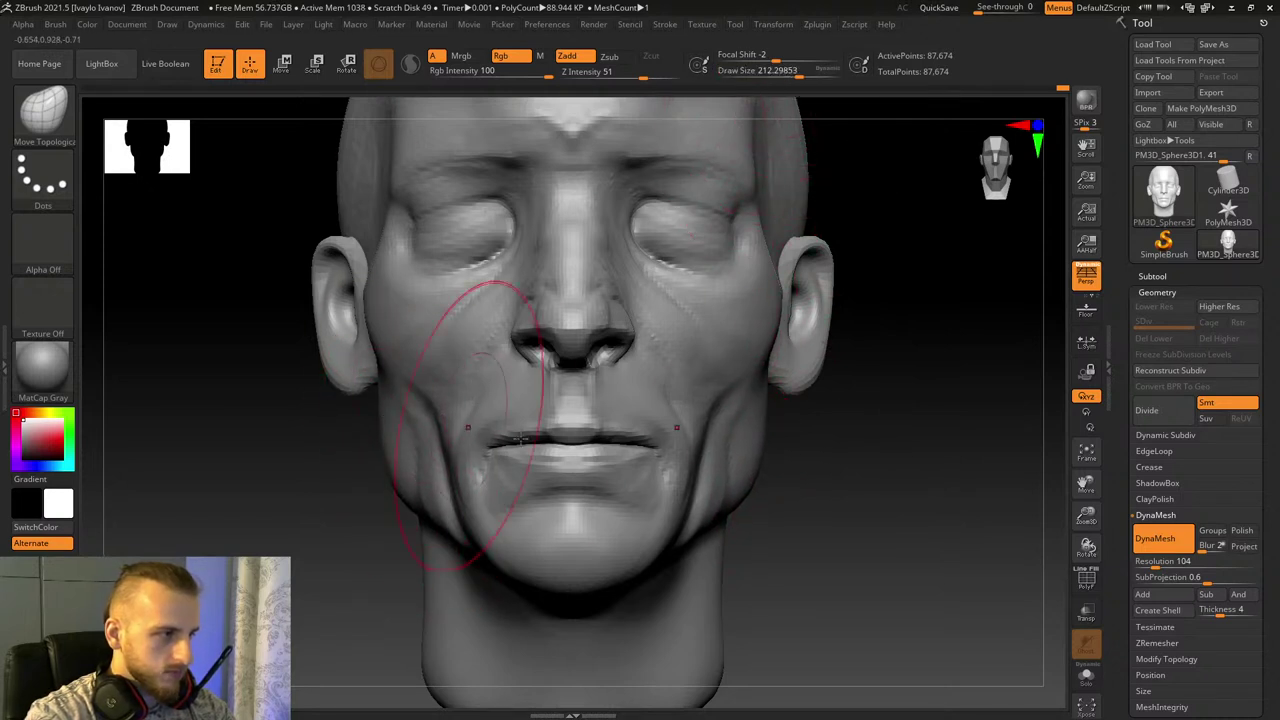
drag(1085, 486, 1131, 565)
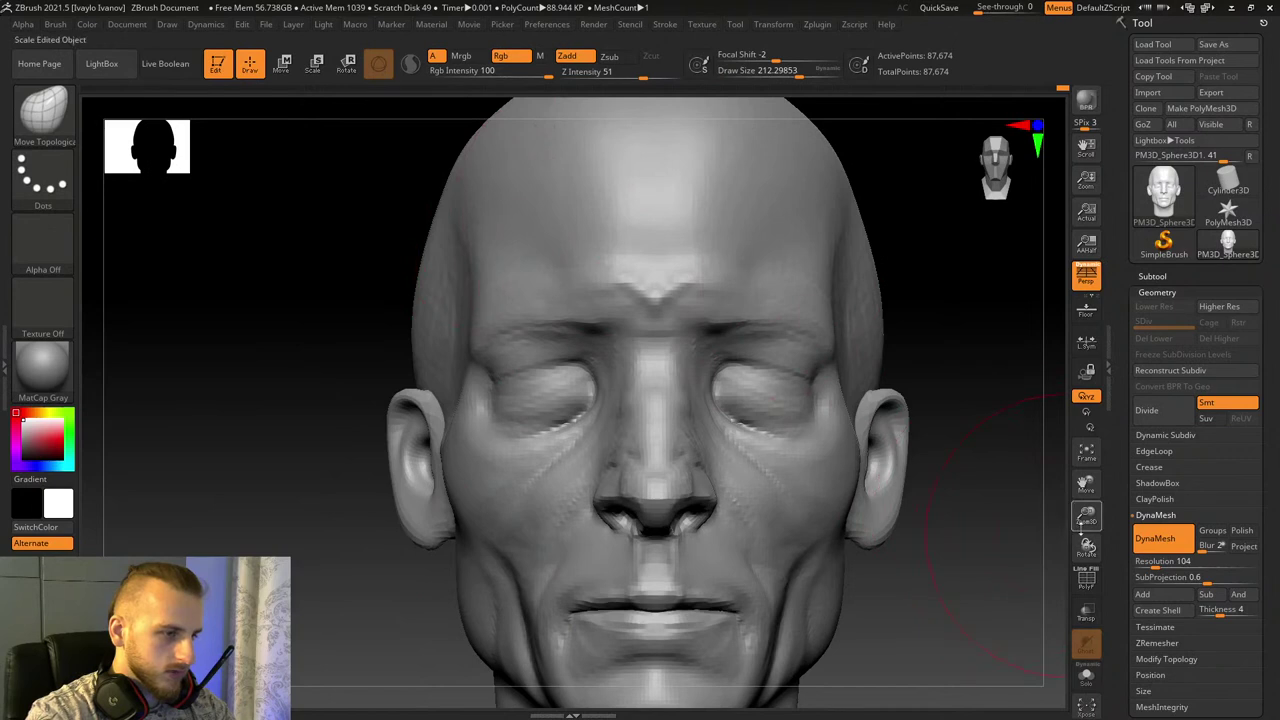
mouse_move(1081, 528)
mouse_down()
mouse_move(1083, 484)
mouse_move(1138, 472)
mouse_up()
click(802, 74)
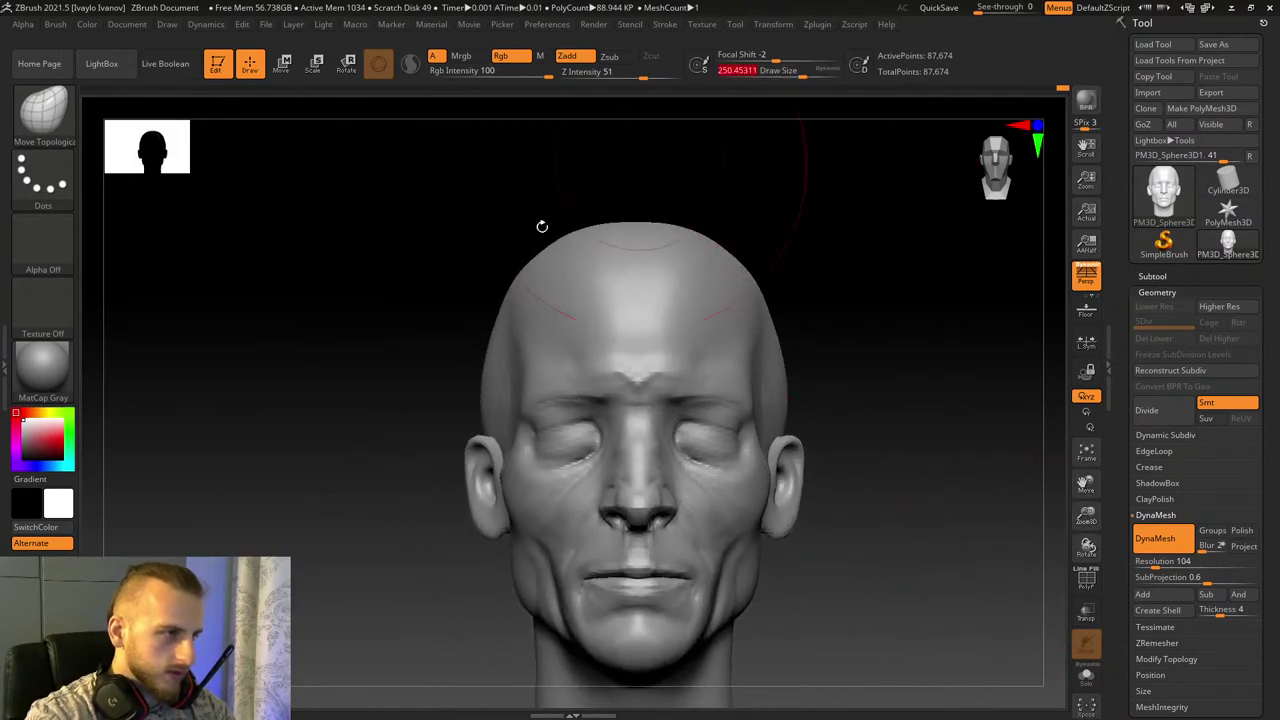
click(794, 75)
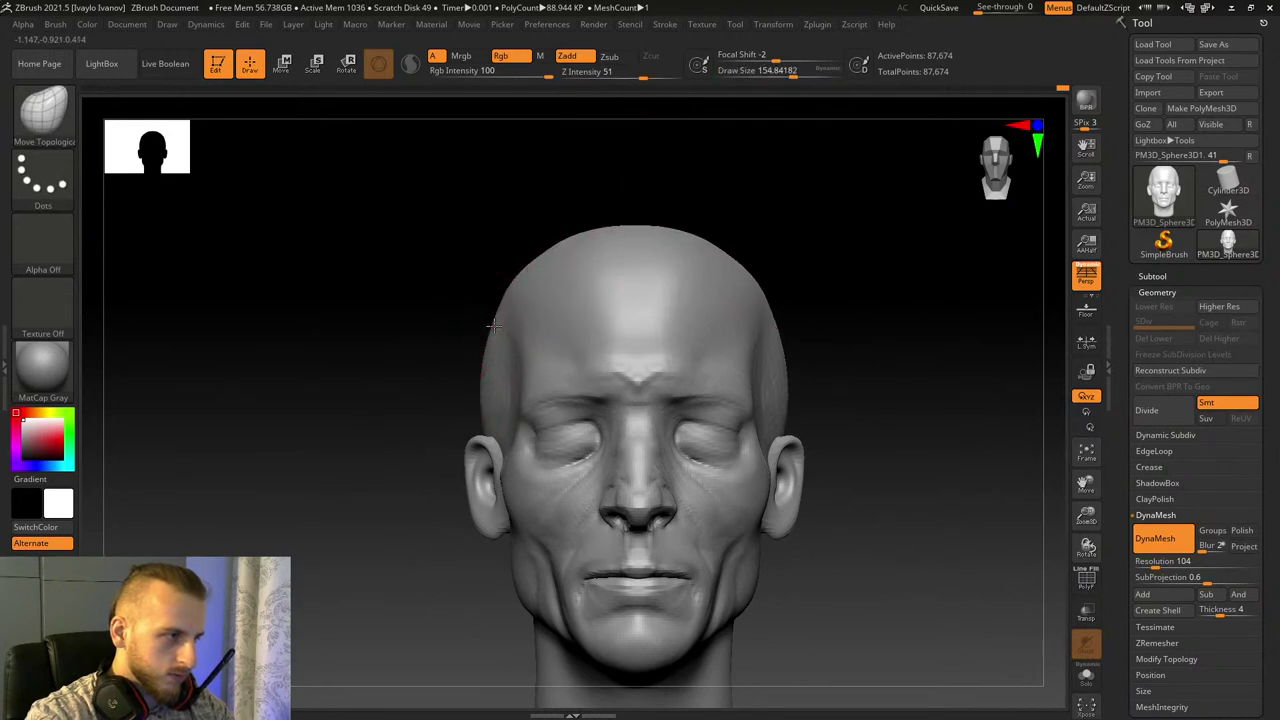
Step: Thicken the upper and rear rim of the ear with the Inflat brush at a draw size of about 155
mouse_move(974, 534)
mouse_down()
mouse_move(914, 534)
mouse_move(955, 527)
mouse_up()
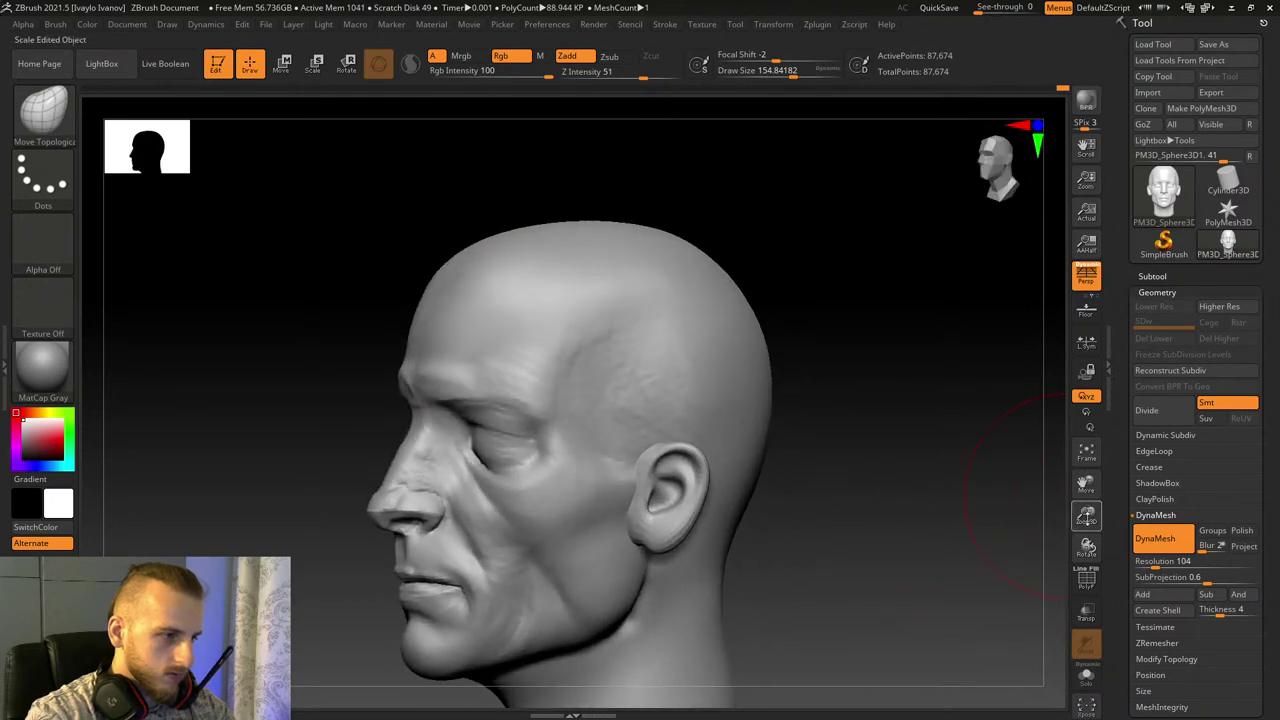
drag(1087, 517, 1087, 572)
drag(1087, 484, 1200, 400)
drag(408, 428, 335, 440)
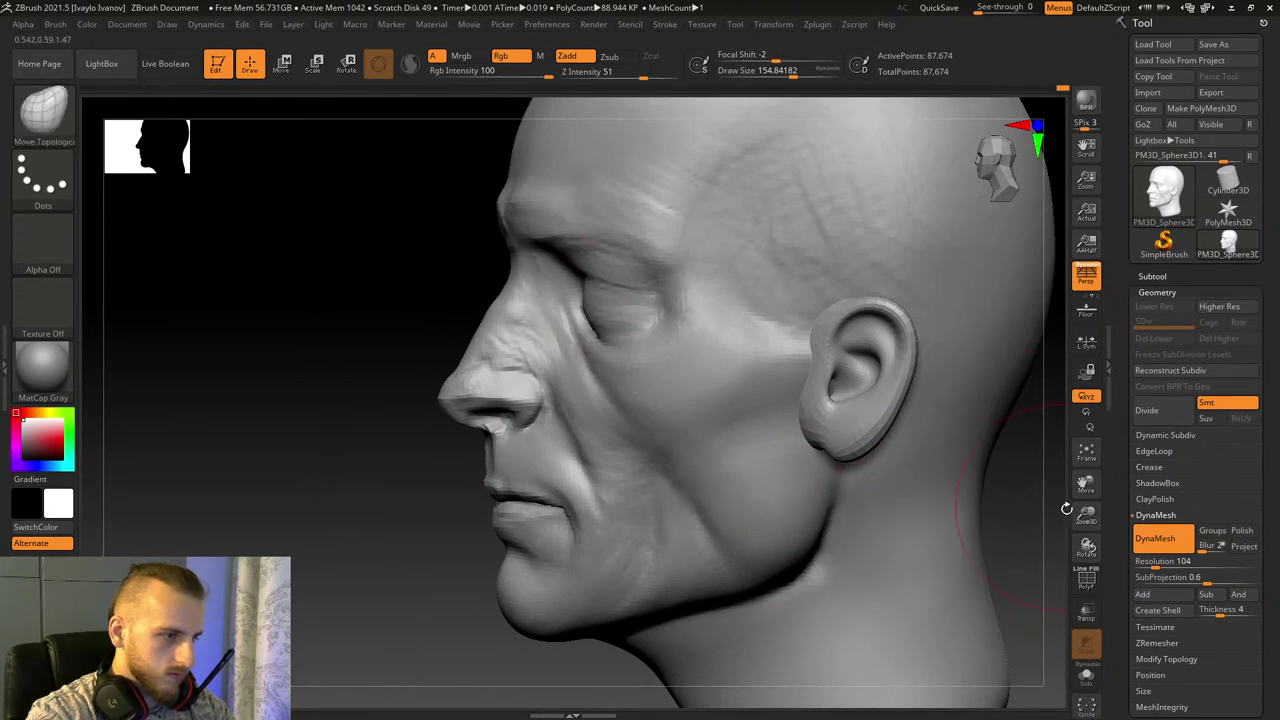
drag(1086, 514, 1086, 478)
drag(1005, 475, 936, 477)
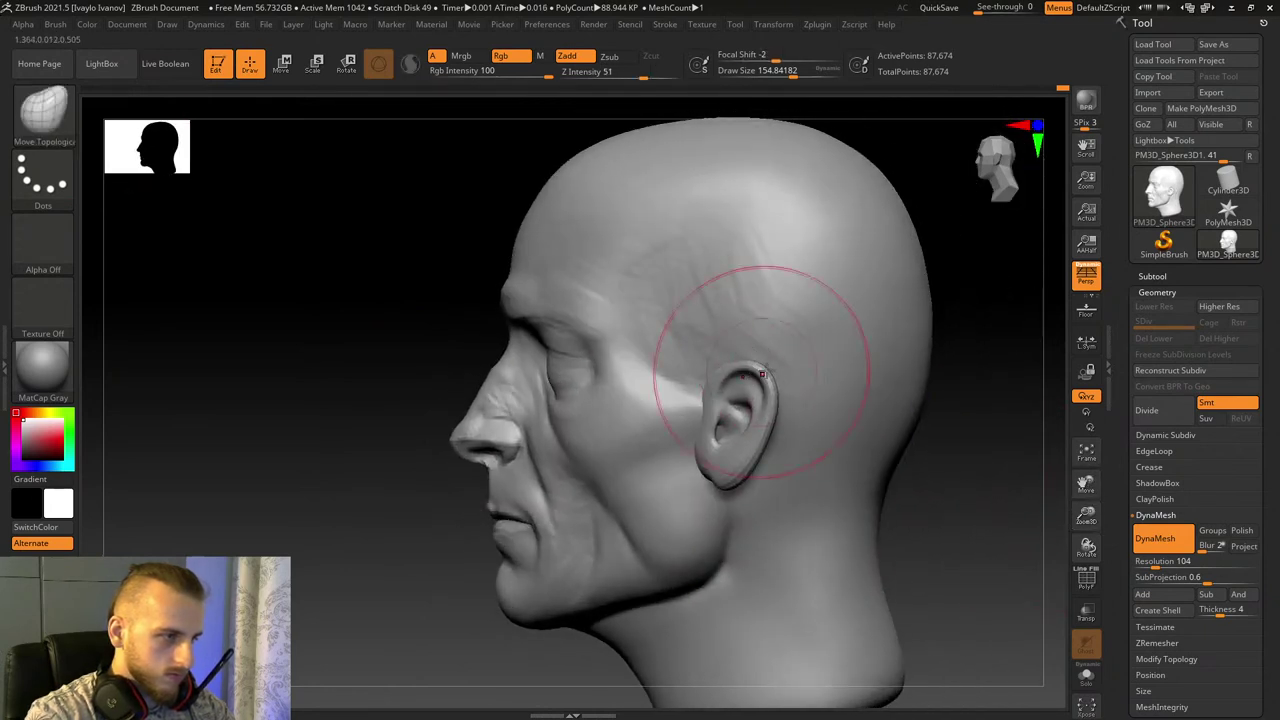
ctrl+right_drag(1063, 480, 1058, 580)
key(b)
key(i)
key(n)
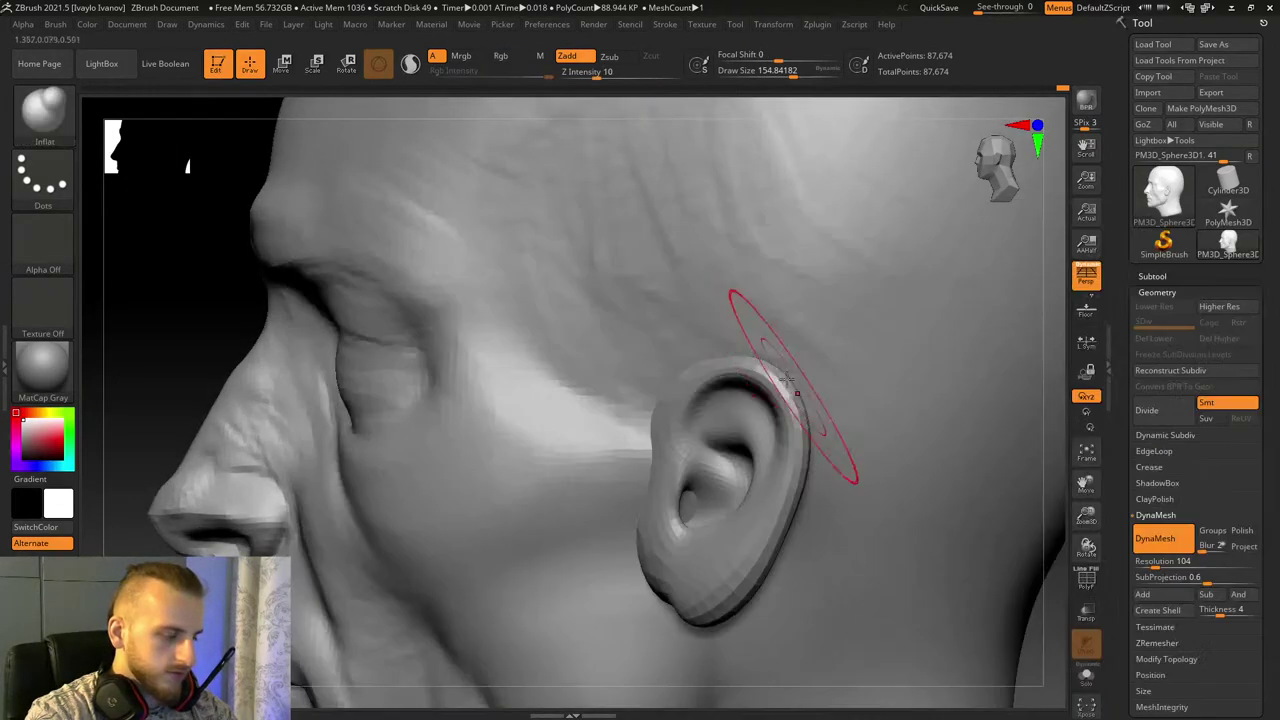
mouse_move(715, 362)
mouse_down()
mouse_move(785, 385)
mouse_move(804, 450)
mouse_move(784, 411)
mouse_move(772, 500)
mouse_up()
Step: Carve a groove between the inner fold and outer rim of the ear with DamStandard at a draw size of about 119
drag(1087, 515, 1074, 483)
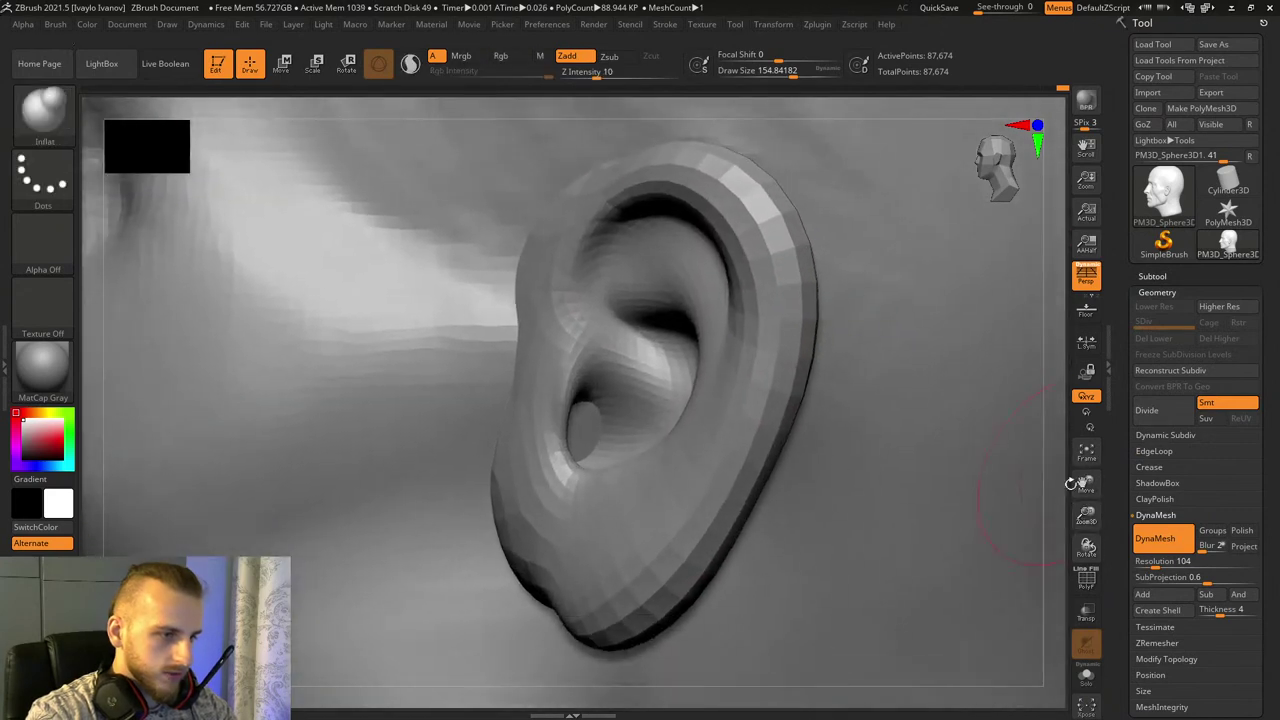
drag(1087, 547, 1120, 543)
key(b)
key(d)
key(s)
click(788, 76)
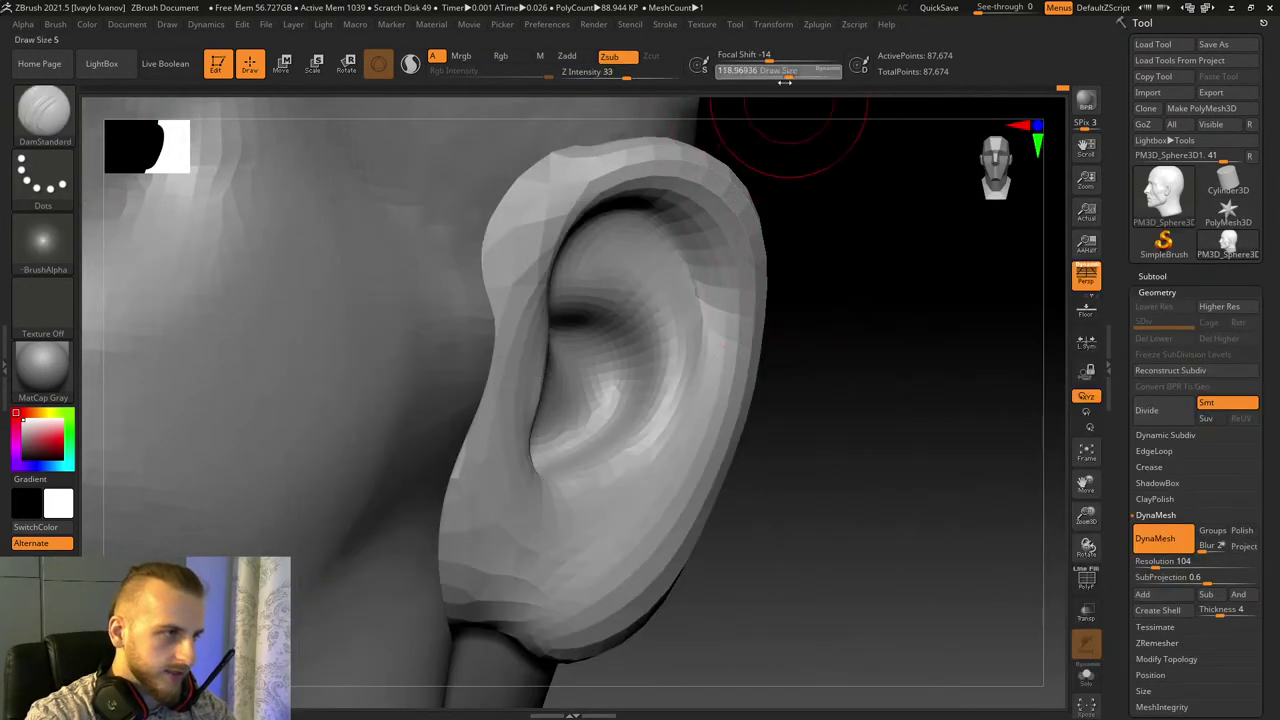
drag(580, 543, 676, 388)
mouse_move(625, 524)
mouse_down()
mouse_move(700, 353)
mouse_move(704, 270)
mouse_move(634, 216)
mouse_move(664, 480)
mouse_up()
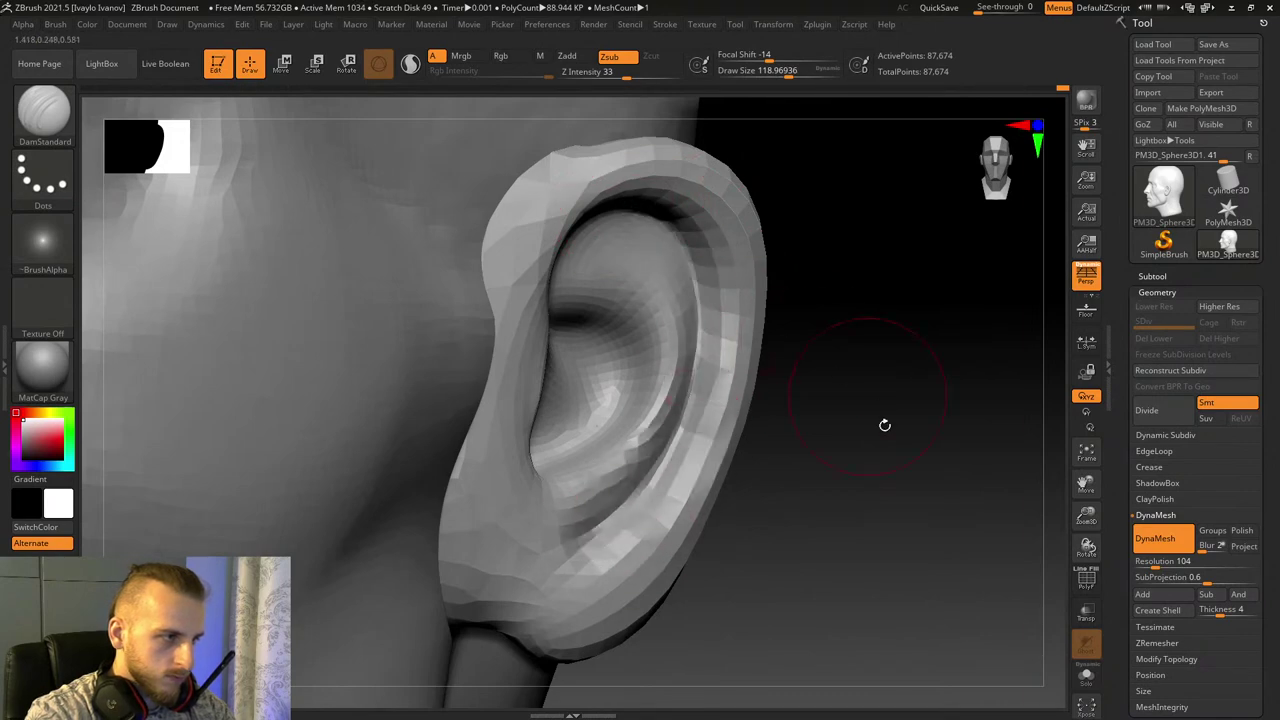
Step: Mask the outer rim of the ear from its top down to the earlobe with lasso masks
mouse_move(886, 423)
right_down()
mouse_move(774, 285)
mouse_move(671, 243)
right_up()
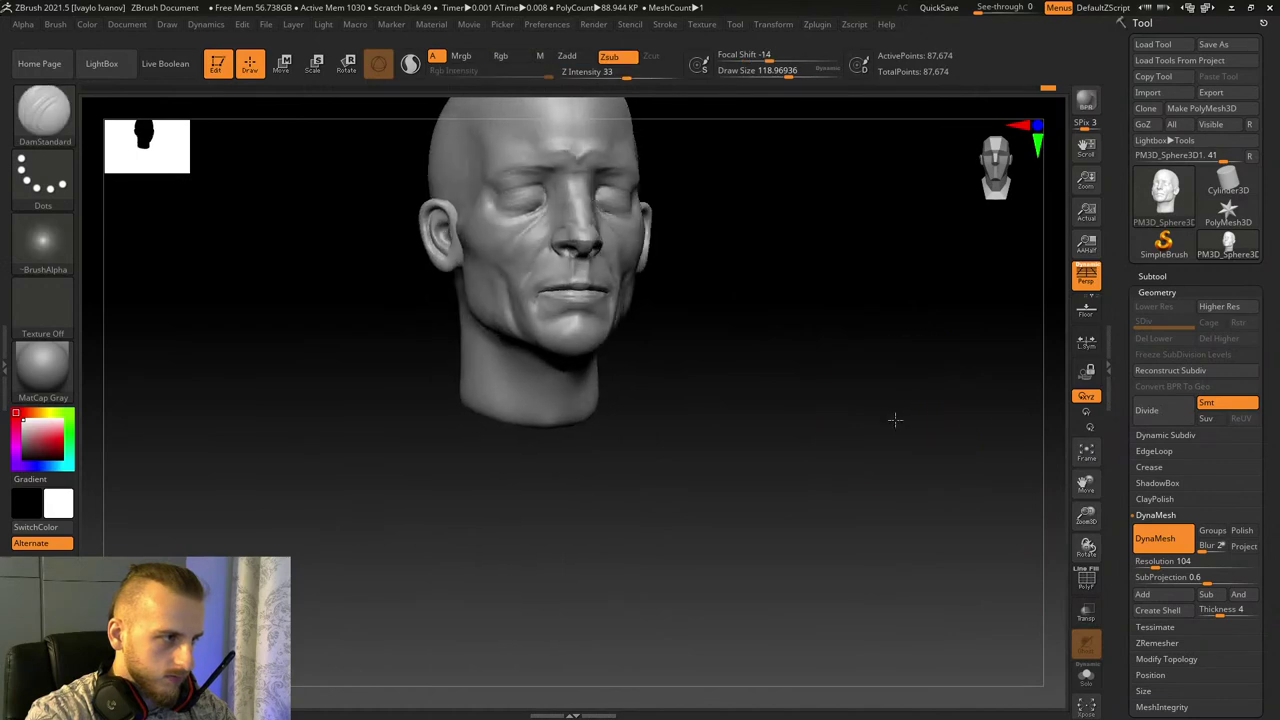
right_drag(897, 423, 768, 537)
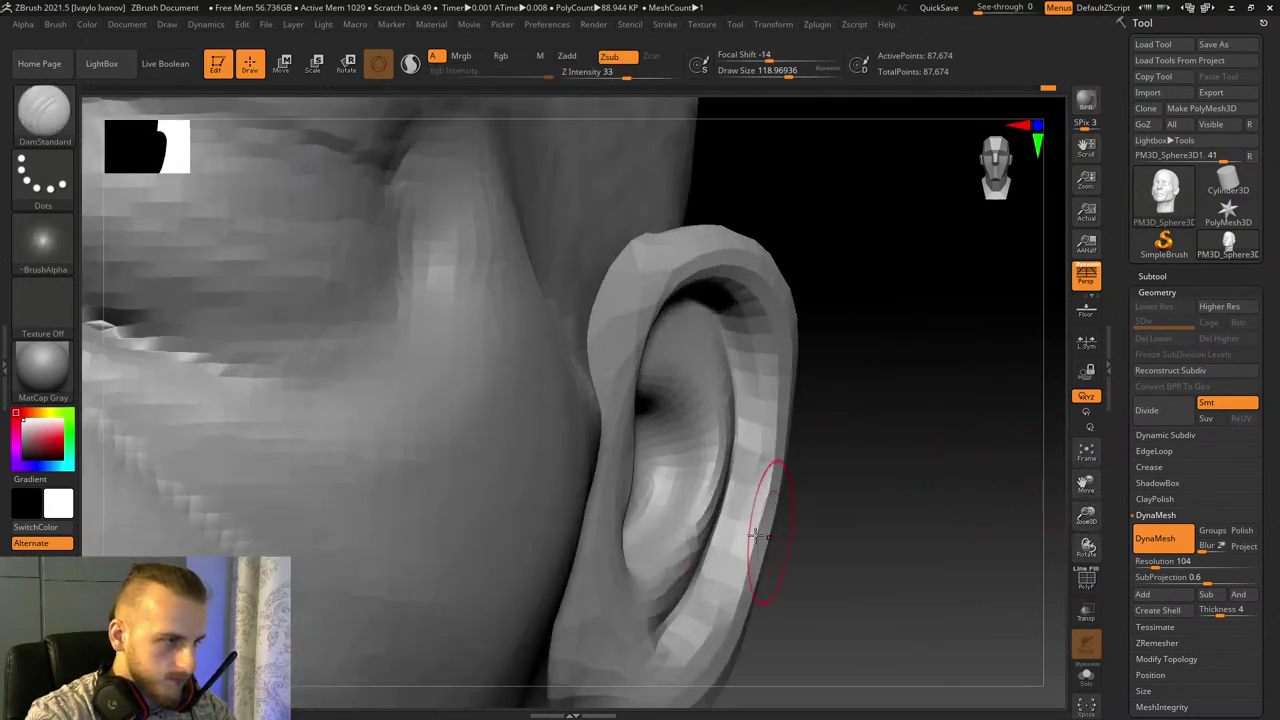
mouse_move(1060, 560)
right_down()
mouse_move(977, 590)
mouse_move(743, 529)
right_up()
key(ctrl)
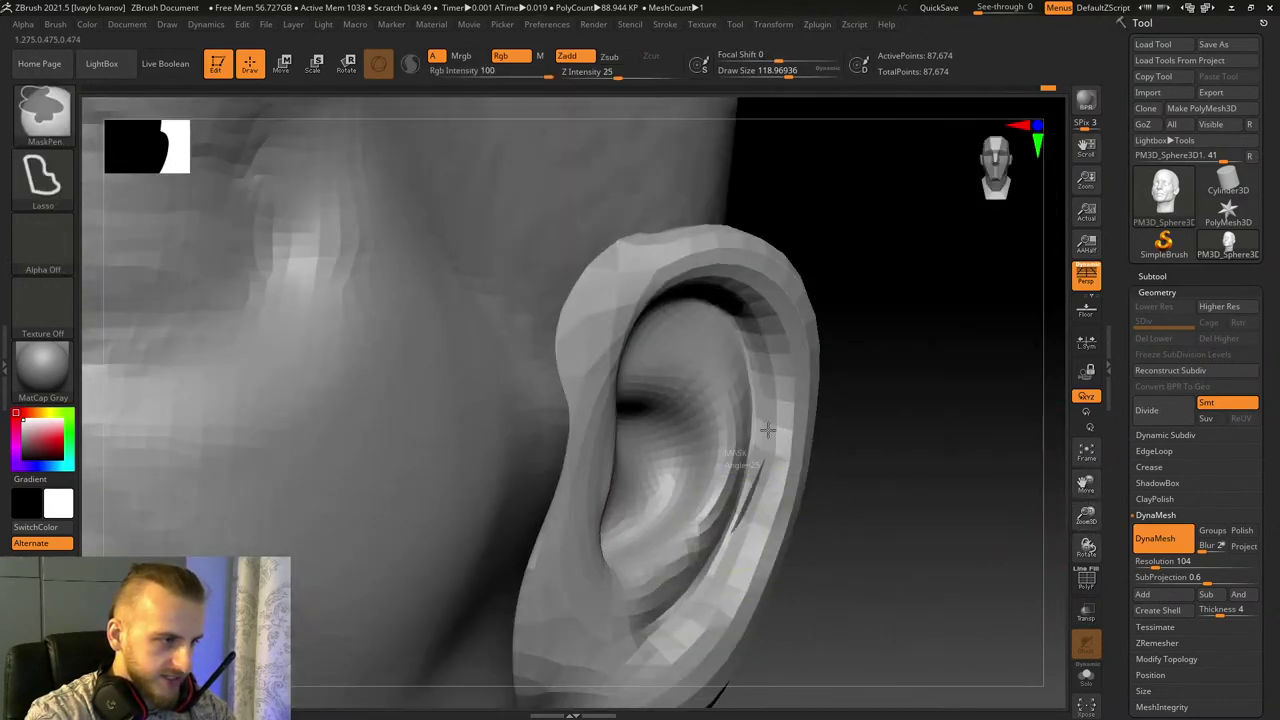
mouse_move(746, 514)
ctrl+mouse_down()
mouse_move(871, 251)
mouse_move(732, 626)
ctrl+mouse_up()
drag(1096, 481, 1062, 362)
drag(950, 450, 846, 471)
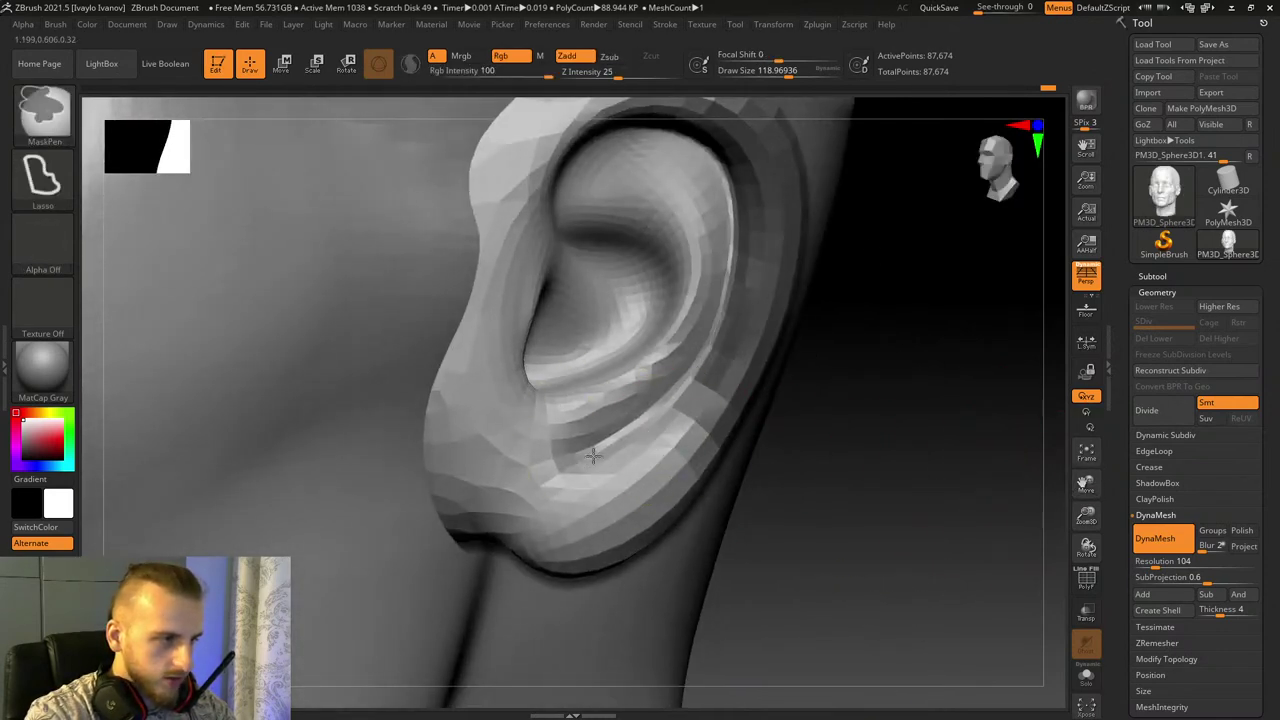
mouse_move(594, 460)
ctrl+mouse_down()
mouse_move(777, 655)
mouse_move(408, 670)
ctrl+mouse_up()
mouse_move(671, 422)
ctrl+mouse_down()
mouse_move(949, 529)
mouse_move(701, 393)
mouse_move(935, 225)
mouse_move(900, 265)
ctrl+mouse_up()
ctrl+drag(702, 107, 885, 300)
drag(903, 454, 985, 442)
Step: Pull the ear's unmasked inner fold outward with Move Topological at a draw size of about 198
key(b)
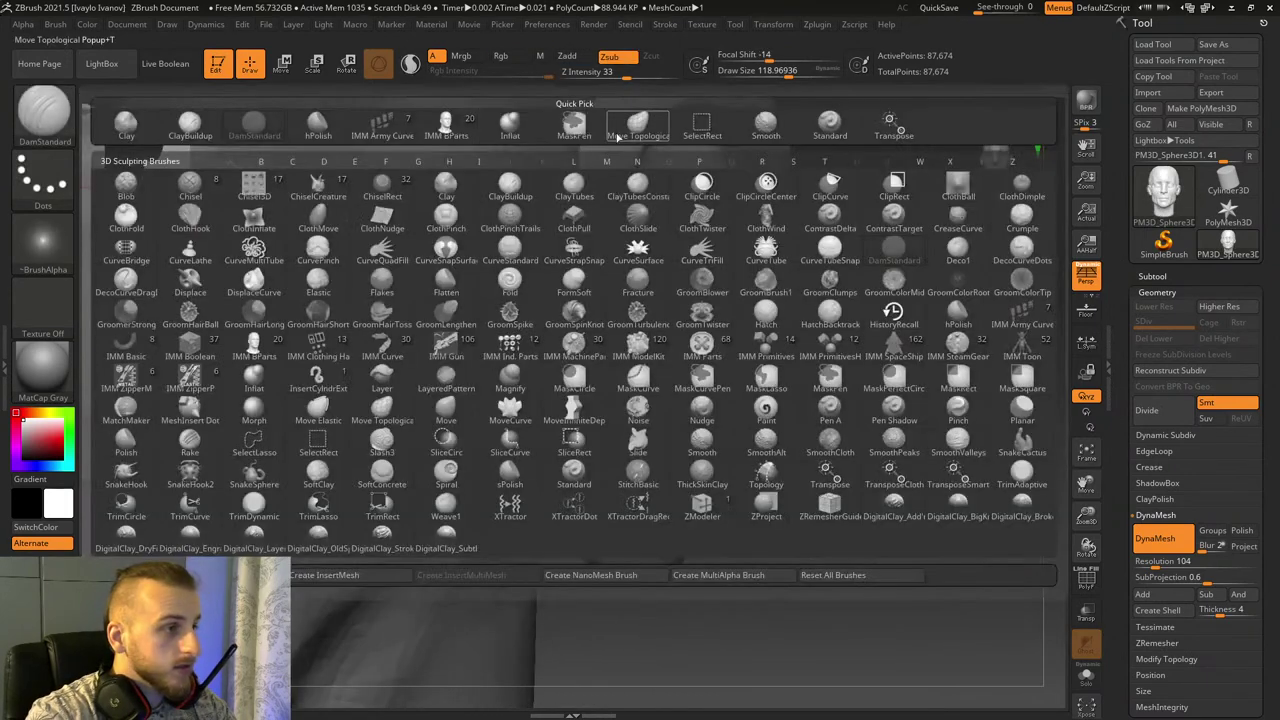
key(m)
key(t)
drag(705, 323, 731, 318)
drag(710, 252, 746, 243)
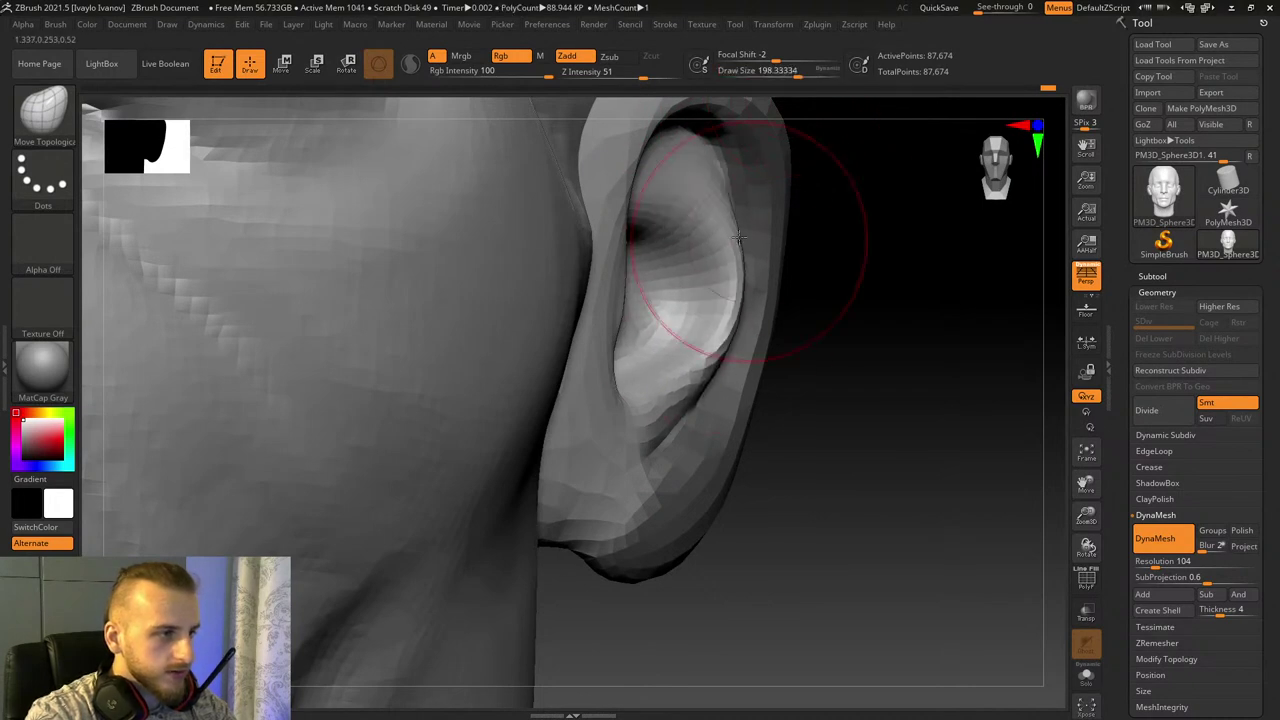
drag(650, 216, 654, 194)
drag(713, 166, 724, 163)
Step: Clear the ear's mask and reshape its upper and rear rim with Move Topological at a draw size of about 198
drag(994, 371, 797, 303)
drag(719, 426, 715, 508)
drag(738, 268, 706, 285)
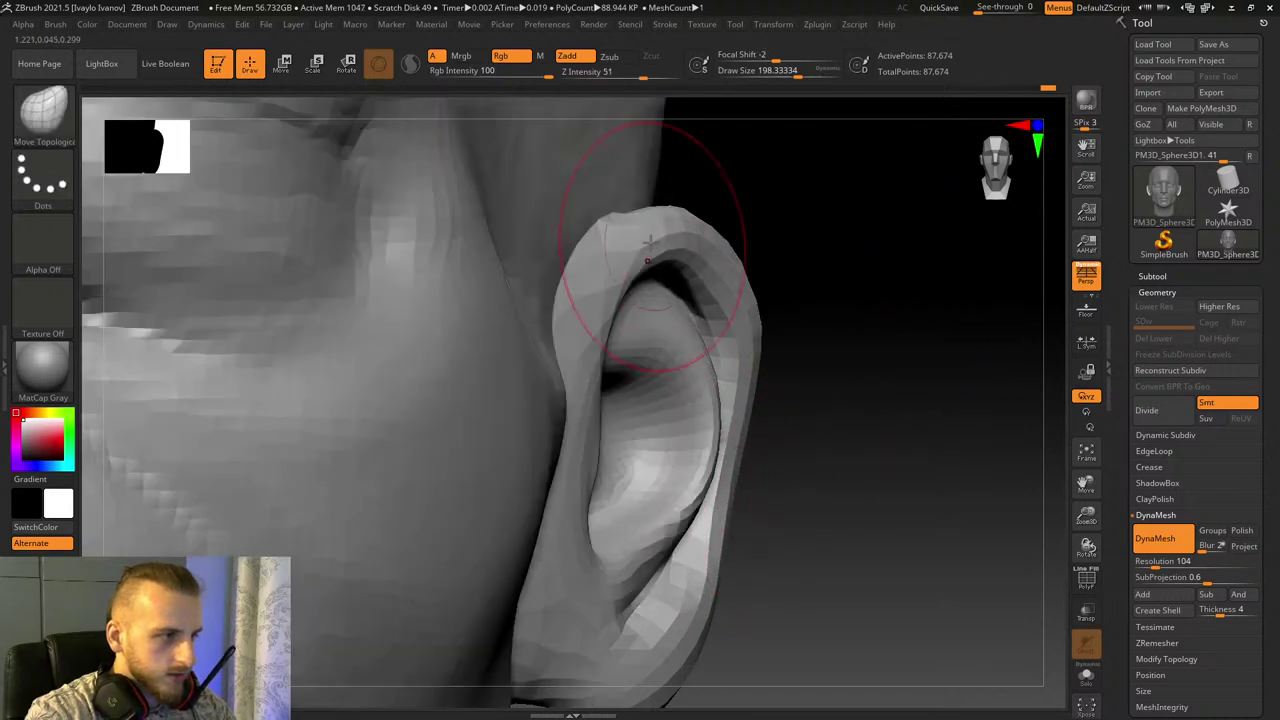
drag(648, 228, 669, 204)
drag(738, 263, 728, 273)
mouse_move(856, 312)
mouse_down()
mouse_move(730, 300)
mouse_move(722, 256)
mouse_up()
mouse_move(698, 310)
mouse_down()
mouse_move(706, 296)
mouse_move(640, 221)
mouse_move(686, 223)
mouse_up()
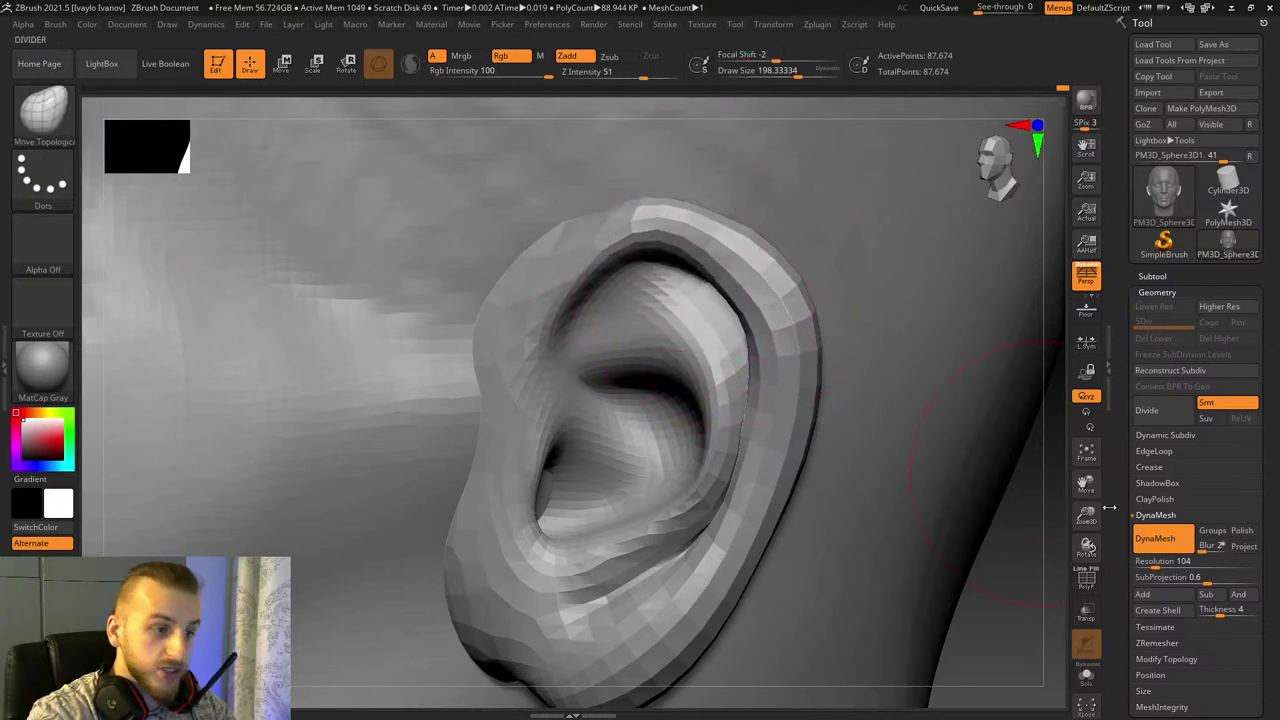
Step: Push the lower edge of the earlobe slightly inward and upward with Move Topological
drag(1086, 514, 1080, 490)
drag(1000, 480, 1000, 442)
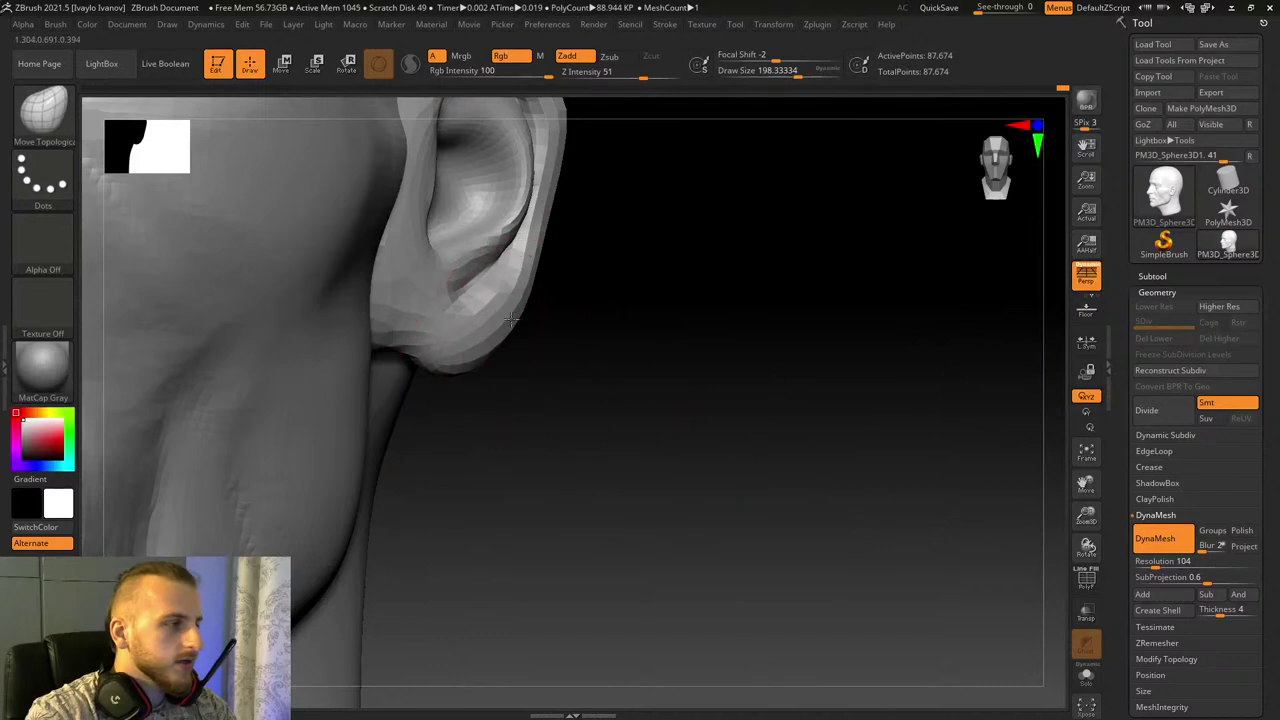
drag(511, 319, 443, 354)
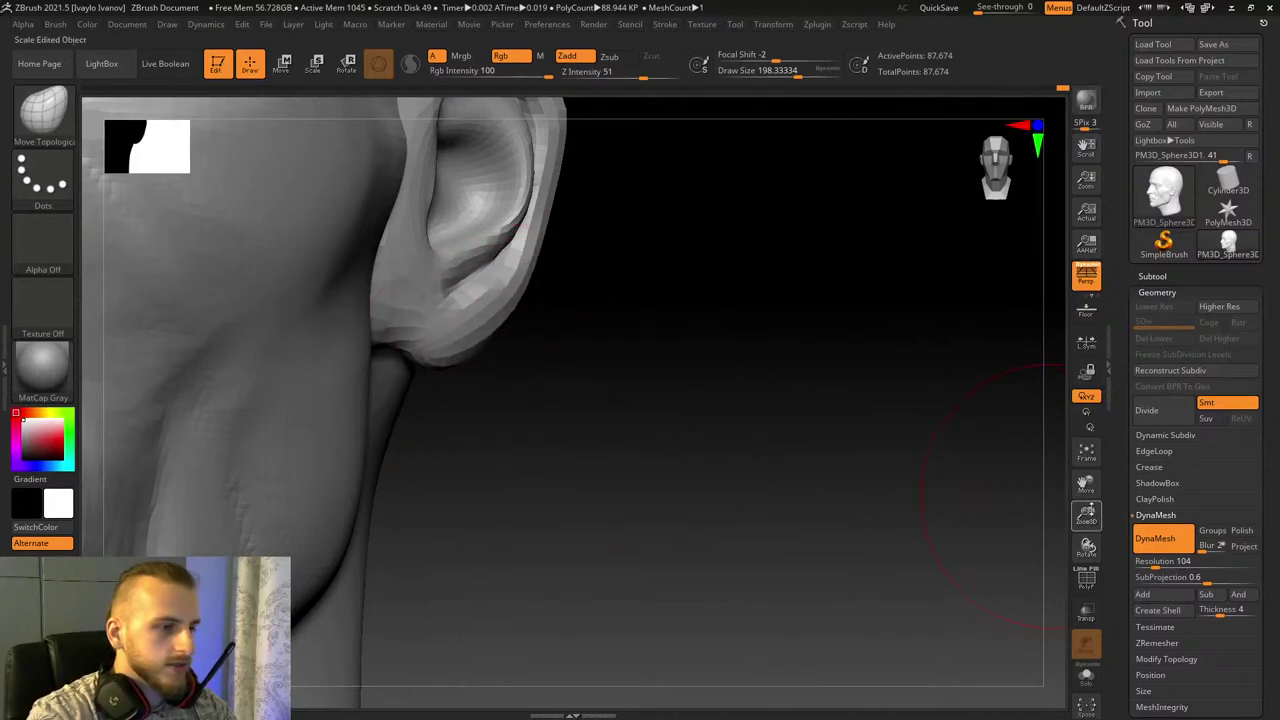
Step: Thicken the front of the ear around the tragus with the Inflat brush at a draw size of about 139
drag(1086, 514, 1010, 460)
mouse_move(811, 466)
mouse_down()
mouse_move(1021, 497)
mouse_move(1076, 528)
mouse_move(971, 491)
mouse_move(965, 505)
mouse_up()
key(b)
key(i)
key(n)
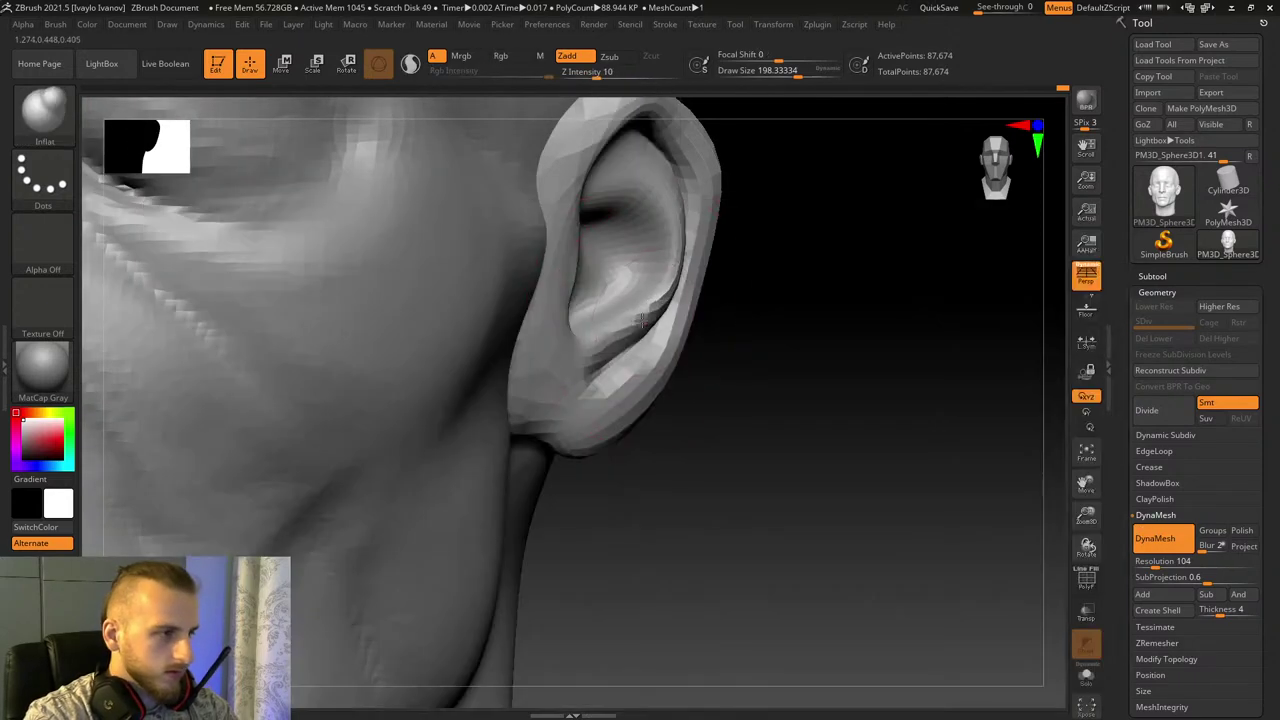
drag(790, 388, 720, 405)
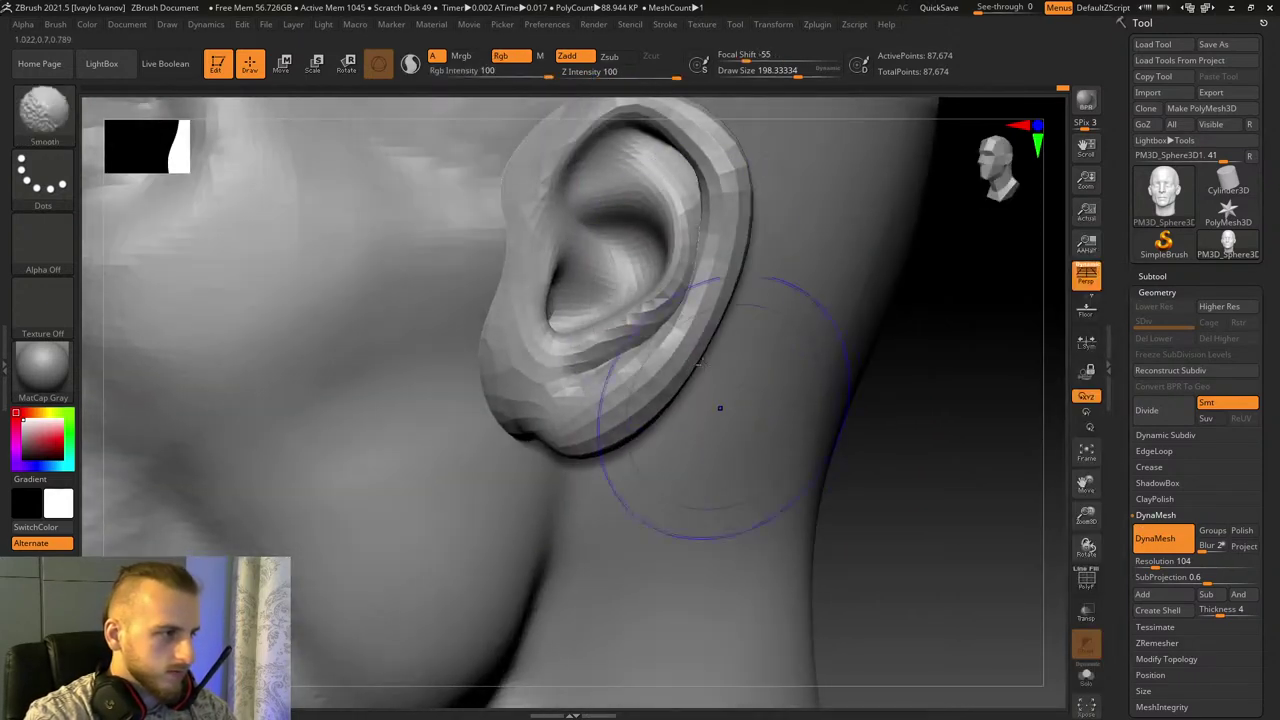
click(791, 73)
mouse_move(539, 287)
mouse_down()
mouse_move(552, 290)
mouse_move(549, 270)
mouse_up()
Step: Shape the tragus and lower rear rim with Move Topological at a draw size of about 139, undoing the earlobe stroke
key(b)
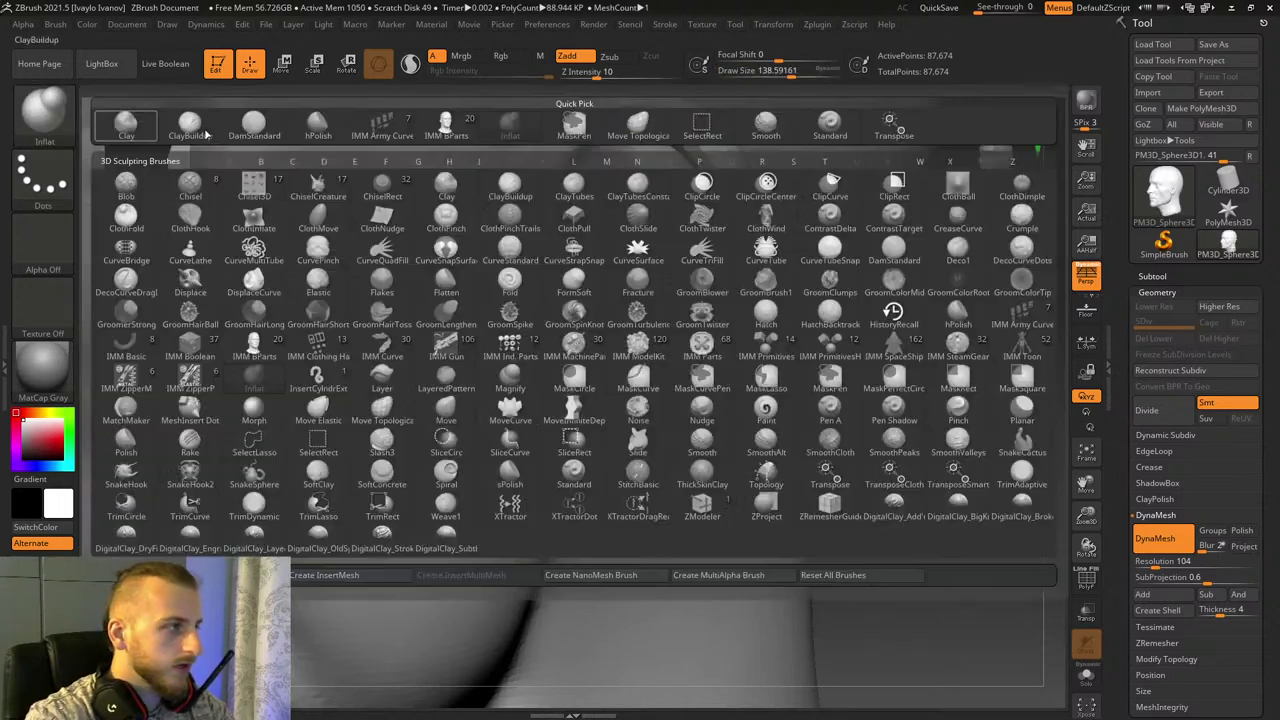
click(625, 136)
mouse_move(554, 282)
mouse_down()
mouse_move(539, 275)
mouse_move(550, 278)
mouse_up()
mouse_move(499, 406)
mouse_down()
mouse_move(458, 411)
mouse_move(540, 425)
mouse_up()
key(ctrl+z)
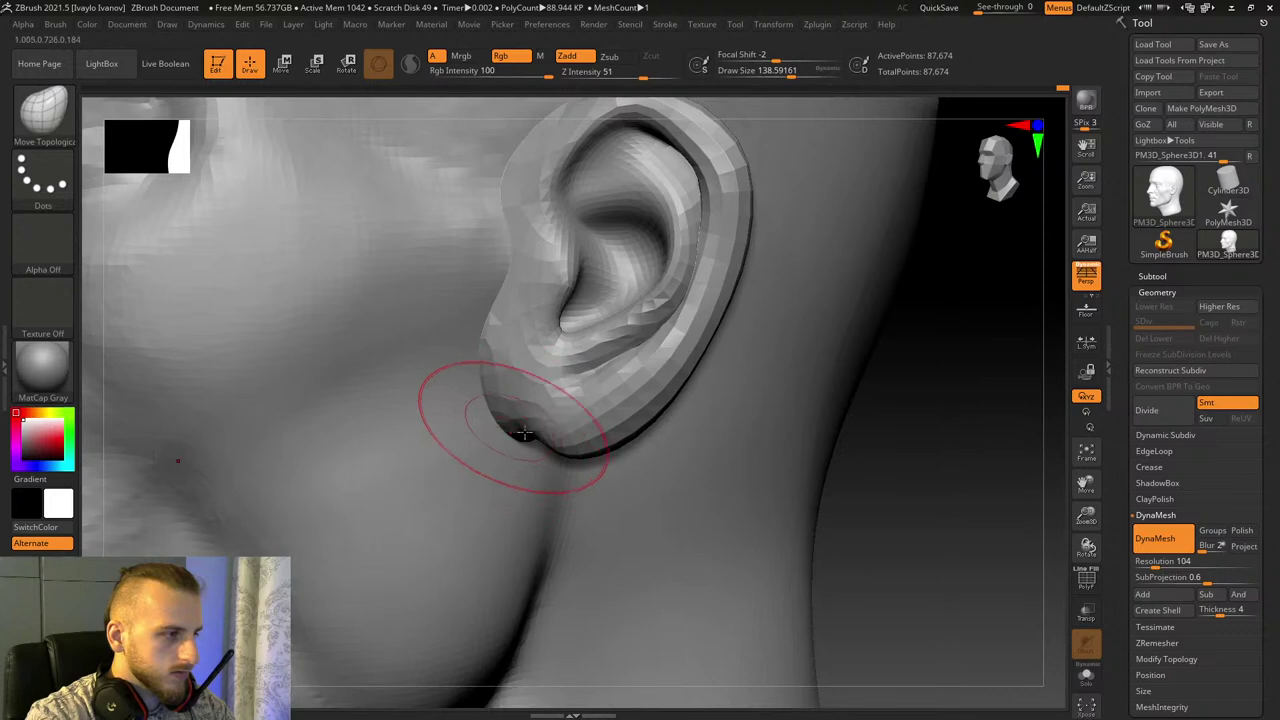
drag(624, 437, 667, 385)
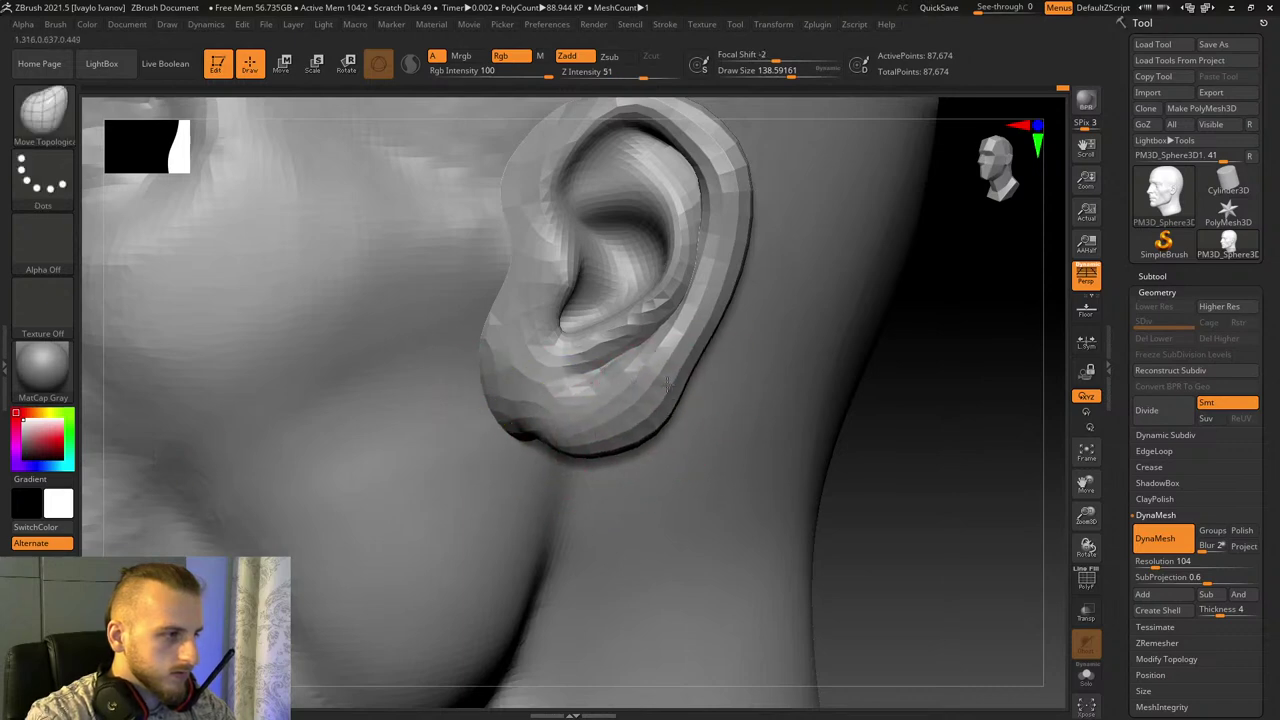
Step: Tilt the upper ear backward with Move Topological at a draw size of about 235 and undo the last nudge near the lobe
click(1082, 455)
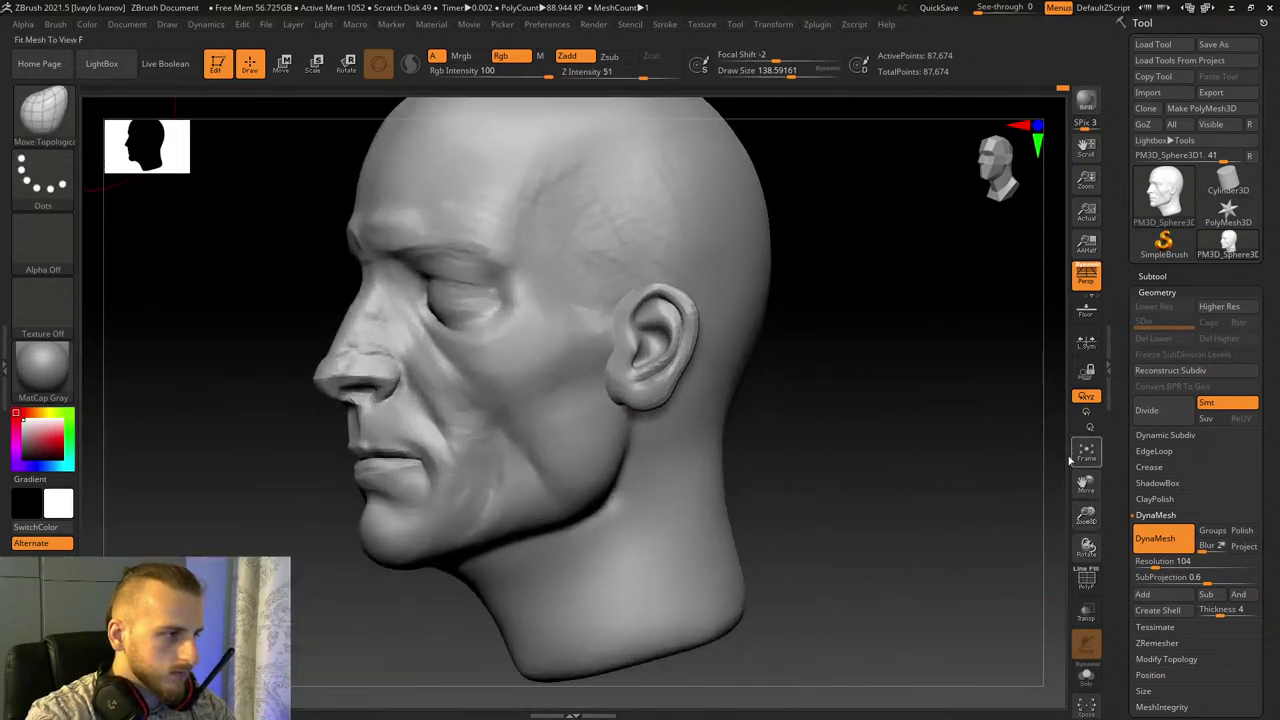
drag(832, 185, 790, 190)
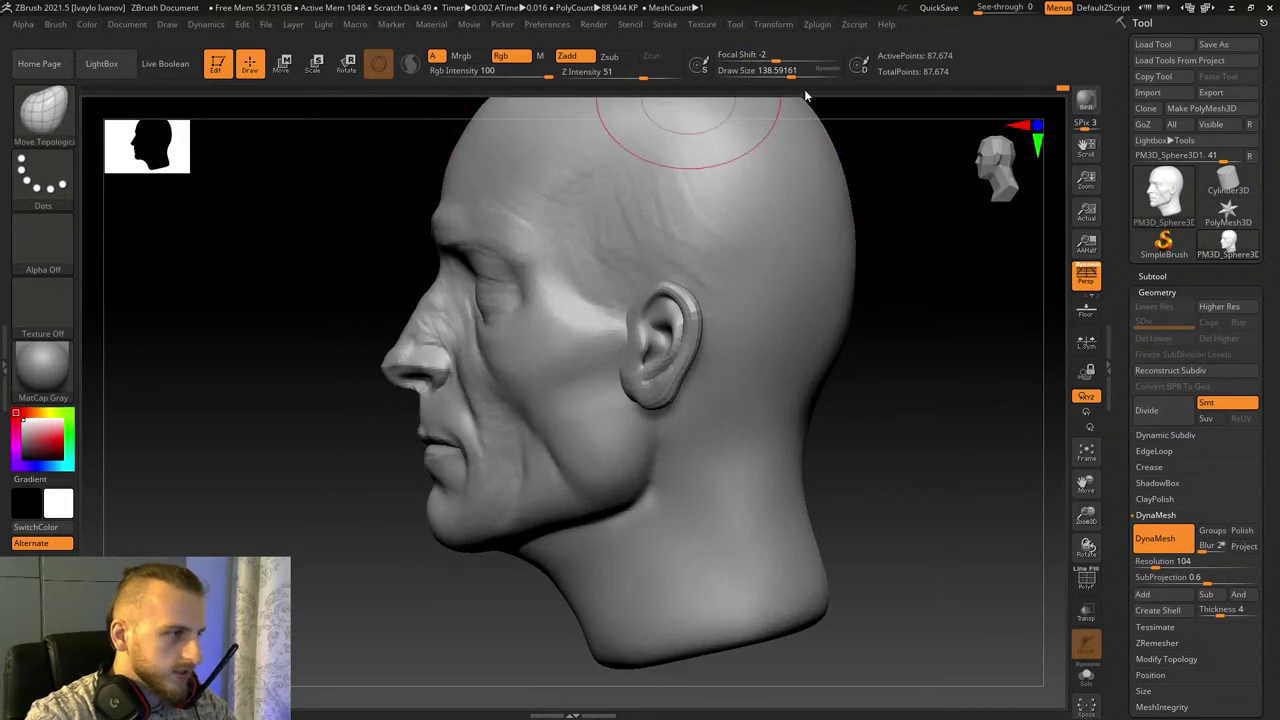
drag(791, 72, 801, 72)
mouse_move(656, 306)
mouse_down()
mouse_move(648, 290)
mouse_move(708, 293)
mouse_up()
drag(646, 360, 655, 356)
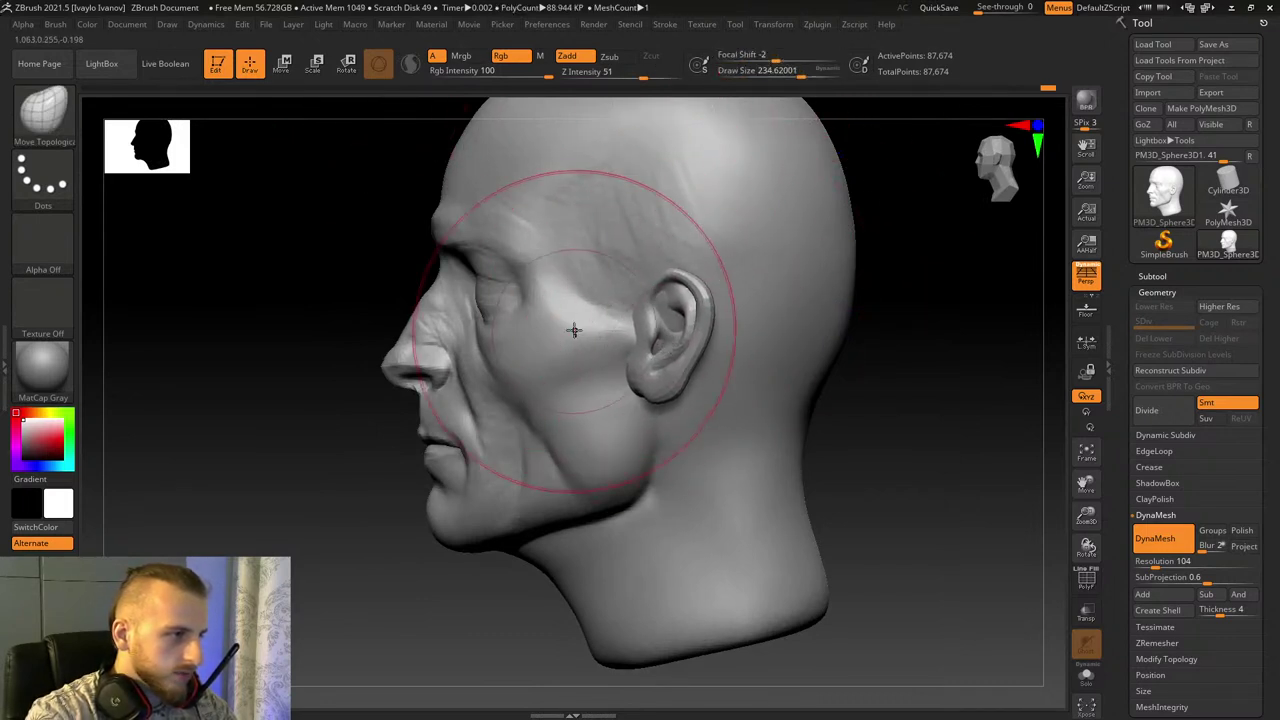
key(ctrl+z)
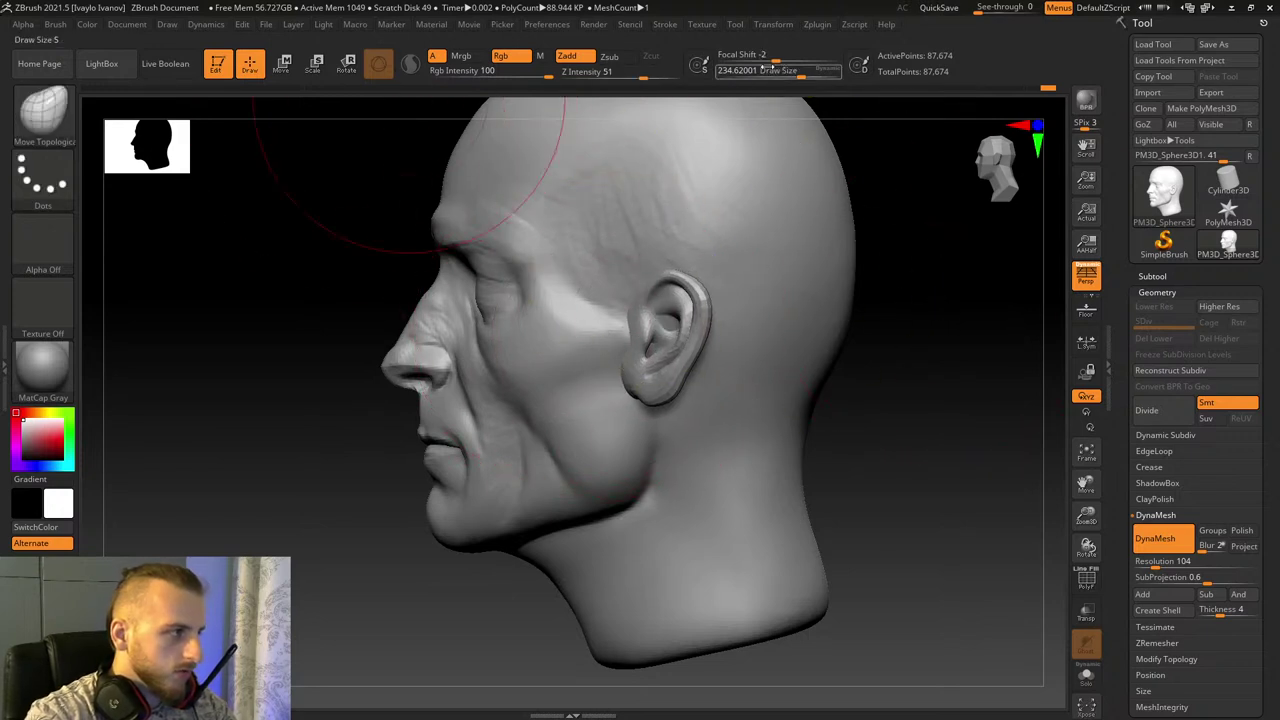
Step: Shift the whole ear slightly toward the back of the head with Move Topological at draw size 1
click(788, 73)
text(1)
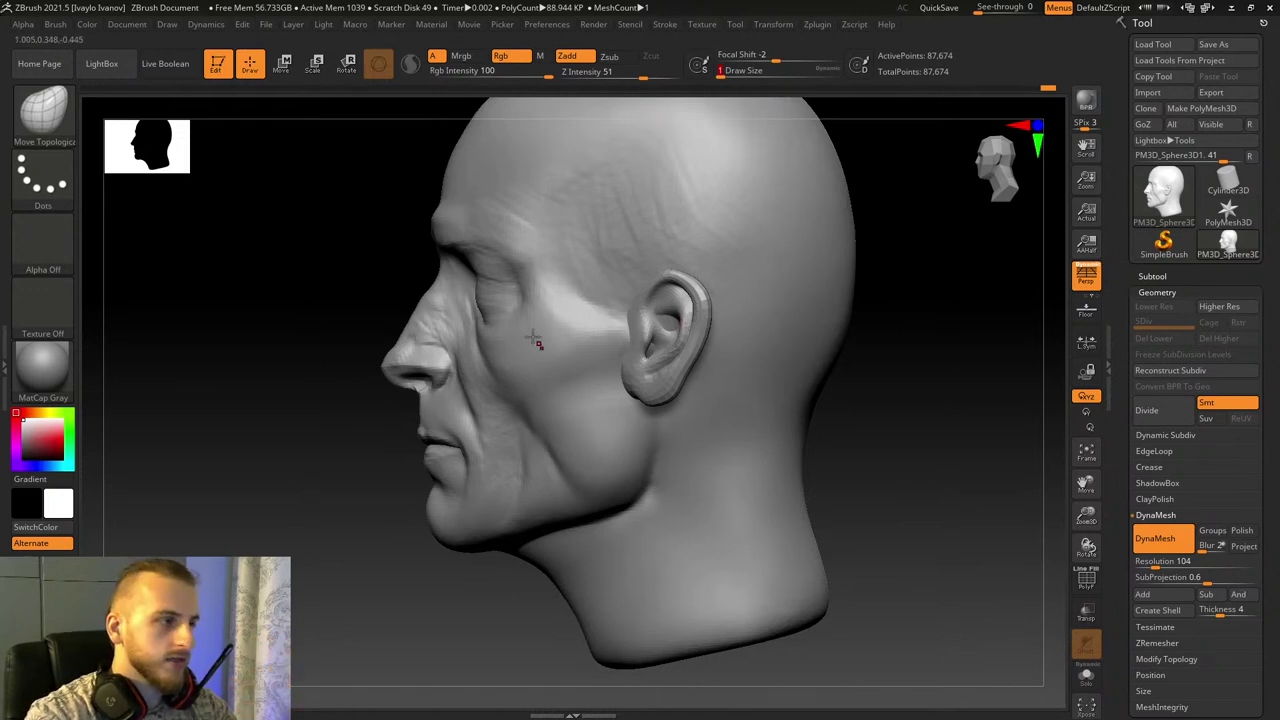
mouse_move(691, 355)
mouse_down()
mouse_move(701, 341)
mouse_move(709, 350)
mouse_move(684, 368)
mouse_up()
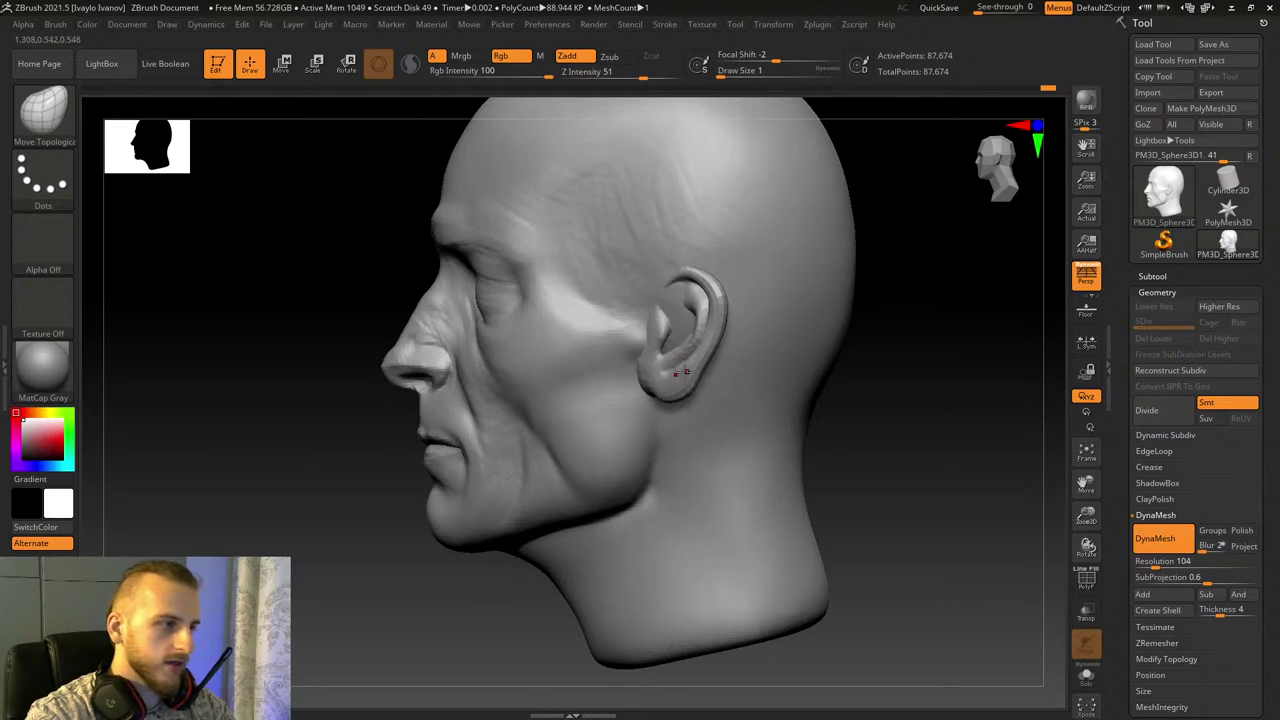
Step: Try moving the entire ear up toward the back of the skull with Move Topological at draw size 1
drag(876, 433, 978, 436)
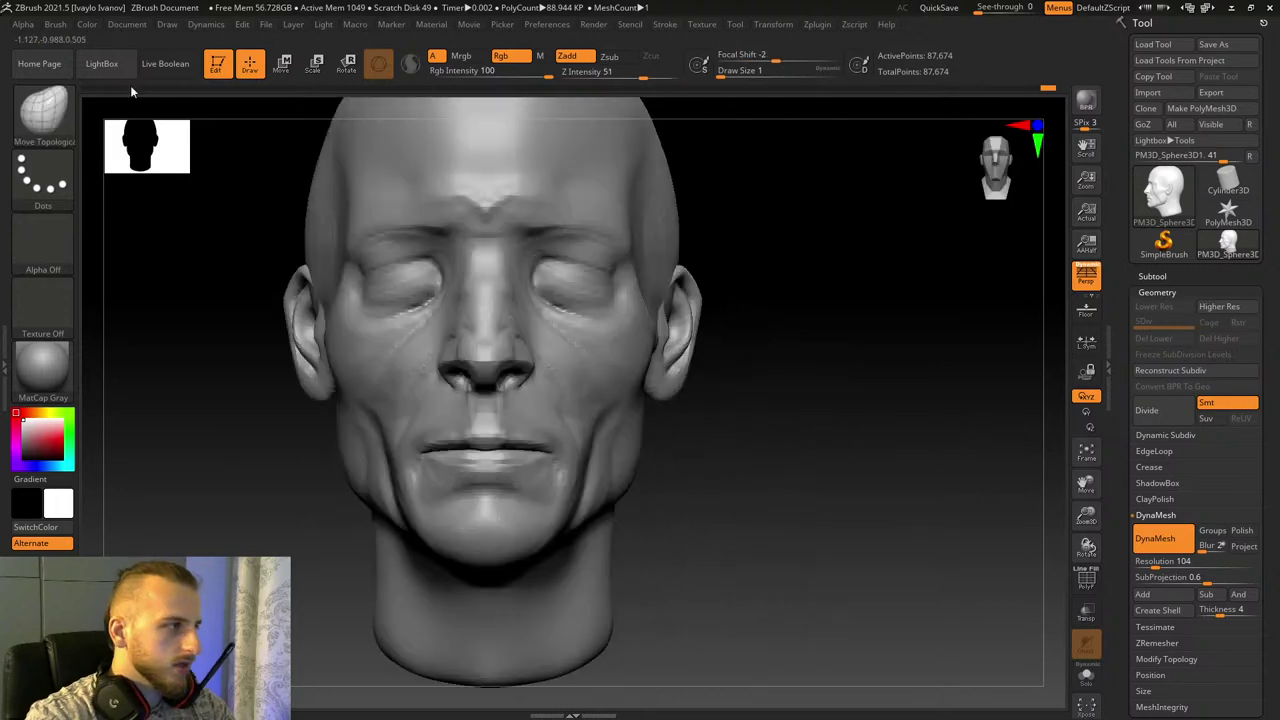
click(46, 112)
click(772, 72)
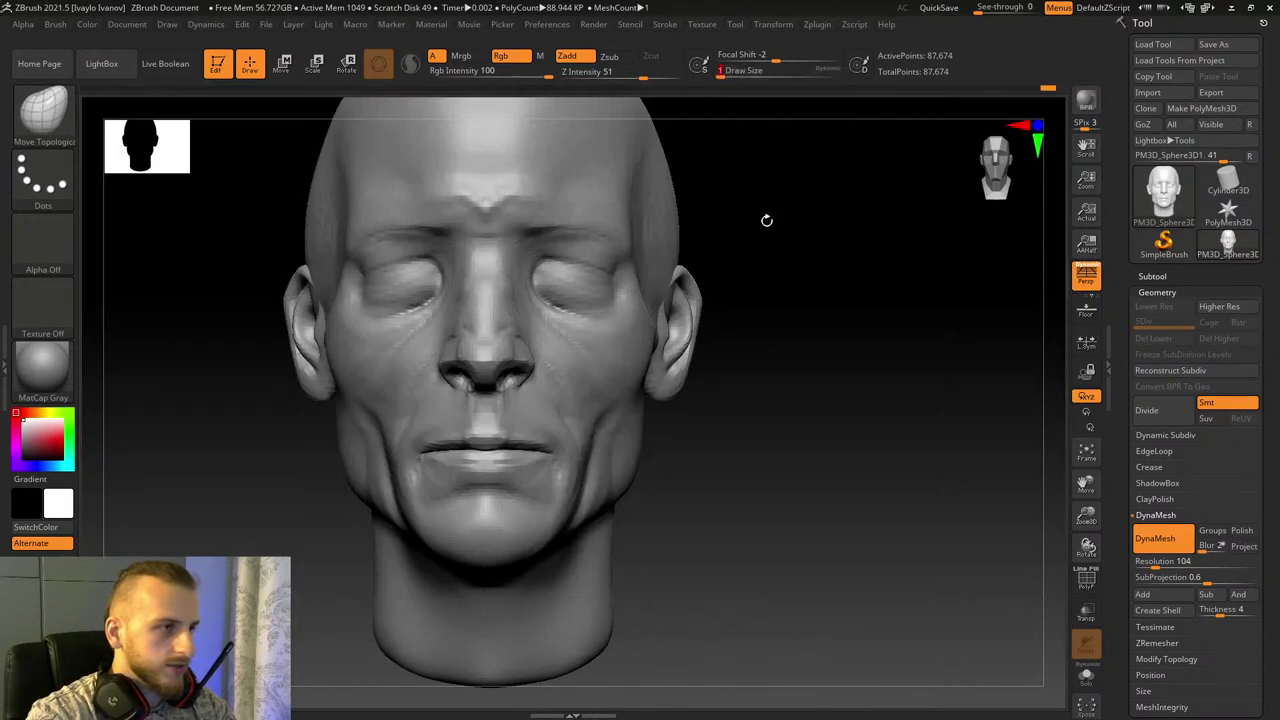
drag(767, 221, 652, 214)
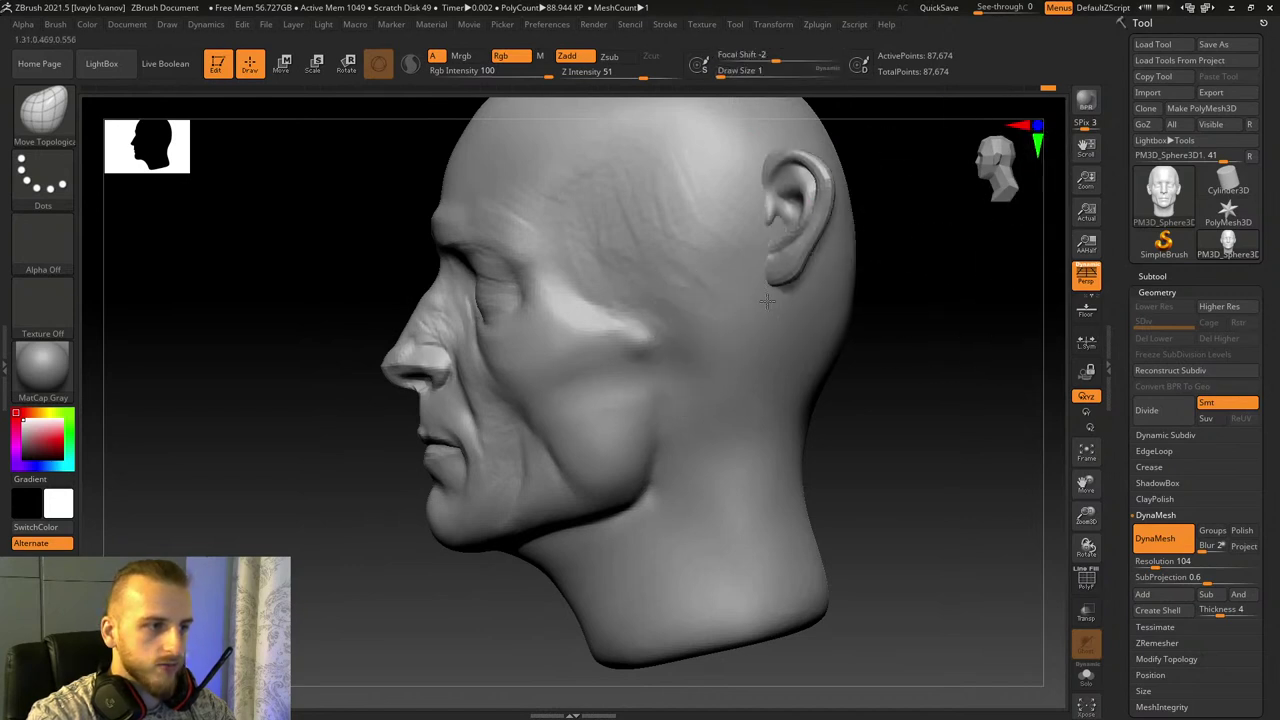
Step: Pull the upper part of the ears outward from the front with Move Topological at a draw size of about 227
drag(914, 391, 998, 406)
click(799, 73)
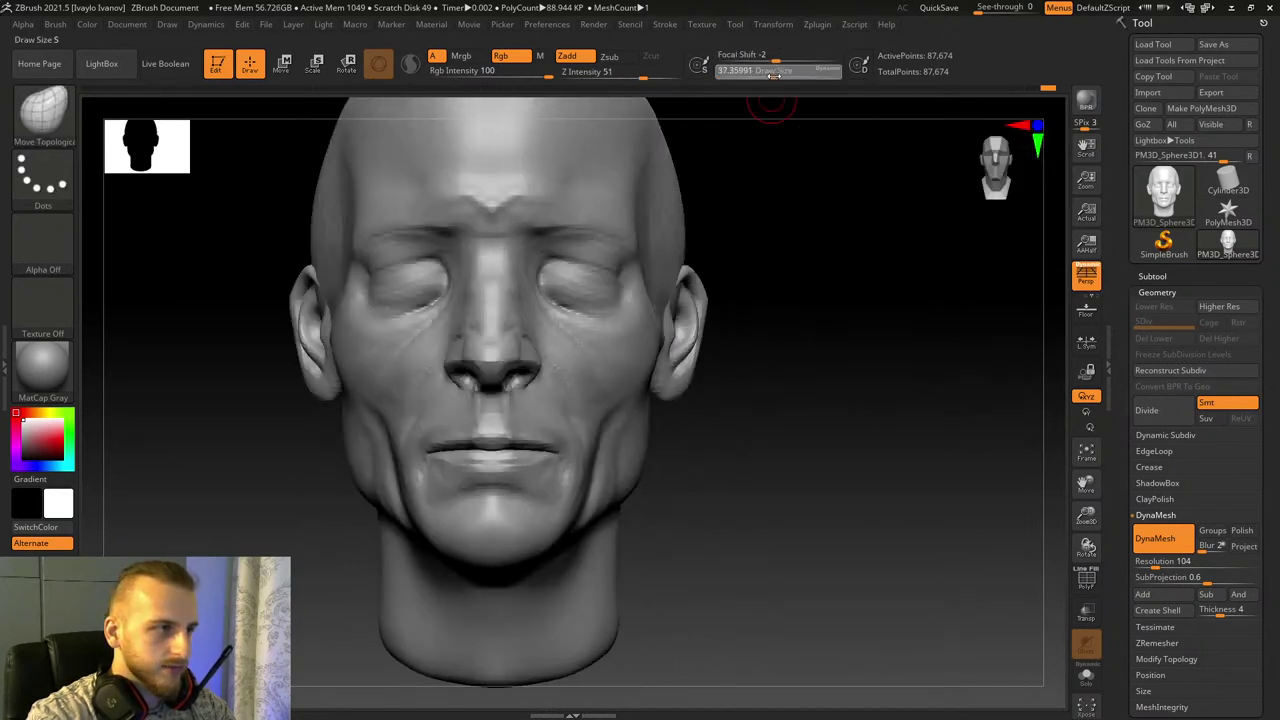
drag(680, 288, 698, 279)
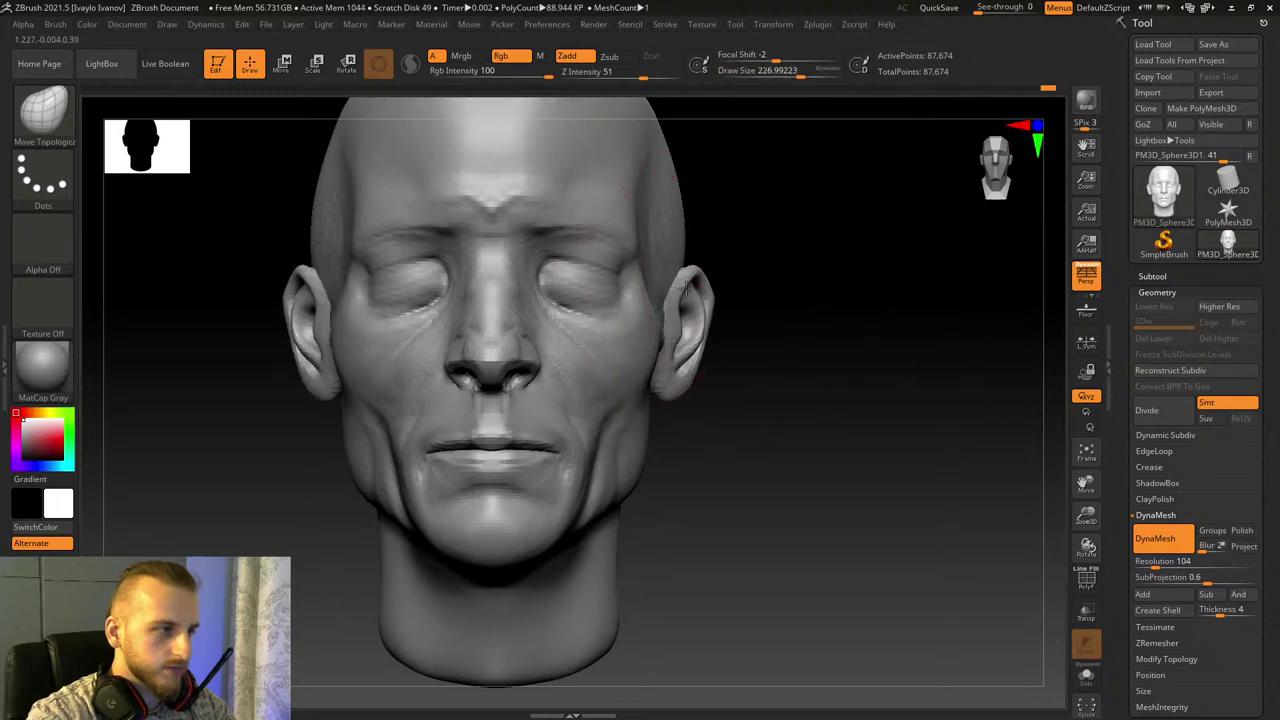
drag(880, 340, 790, 370)
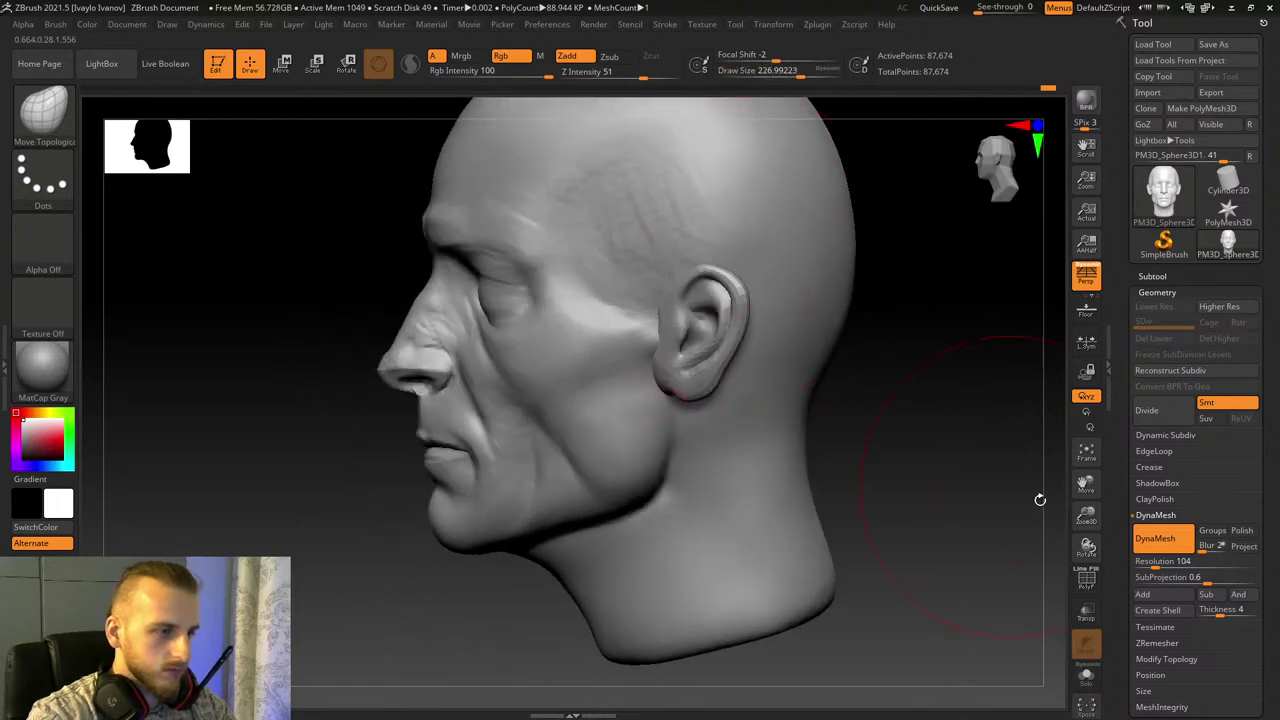
Step: Create polygroups with Auto Groups and isolate the head mesh by hiding the ears
drag(1086, 510, 1144, 460)
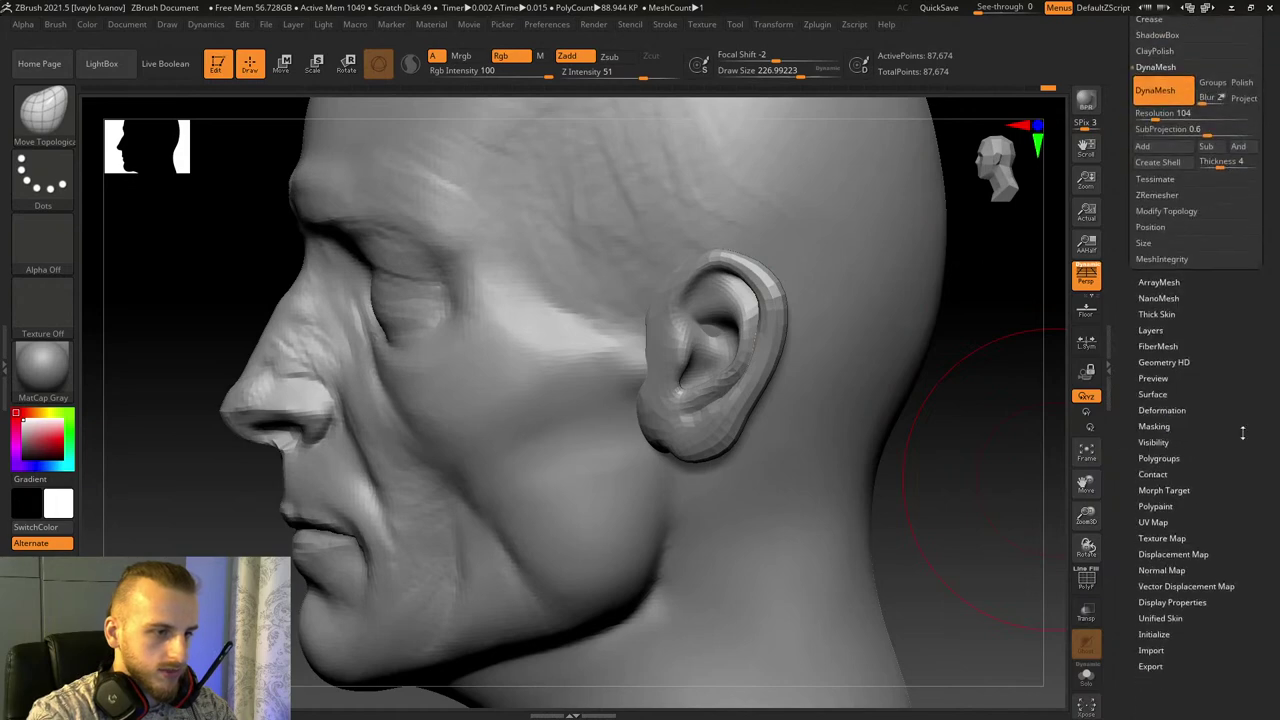
click(1176, 460)
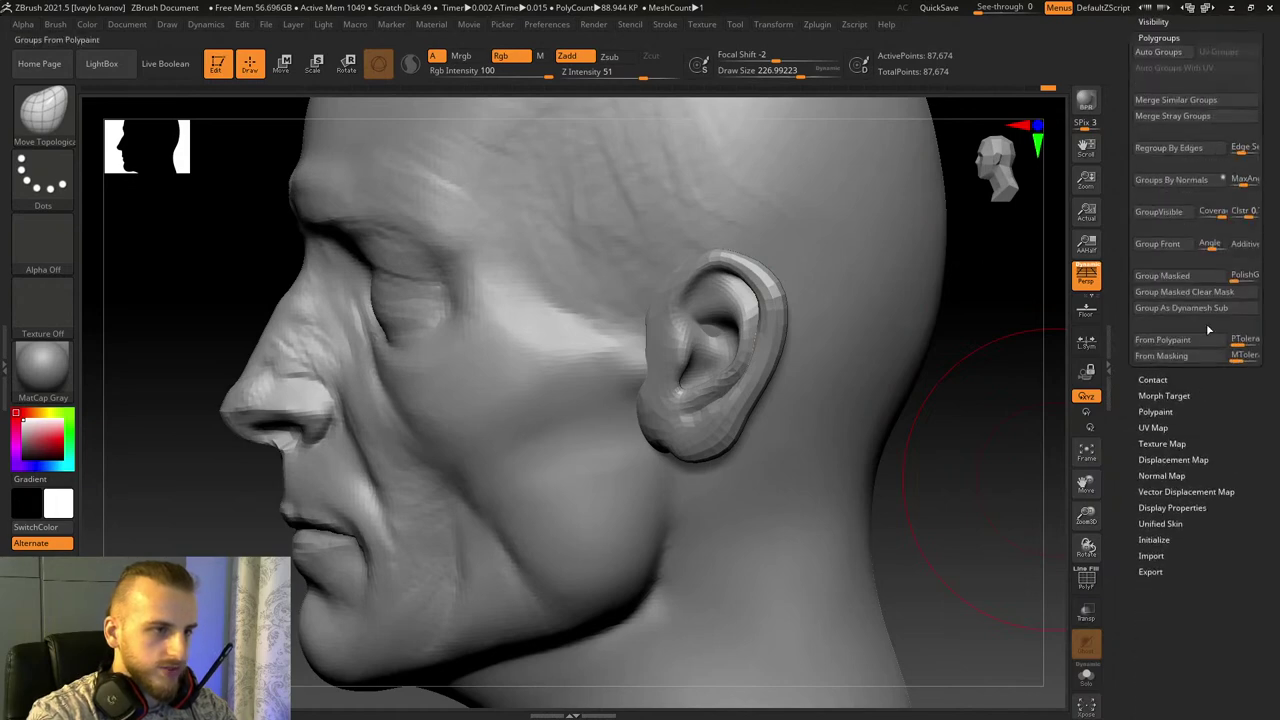
click(1180, 56)
ctrl+shift+click(826, 172)
ctrl+click(983, 420)
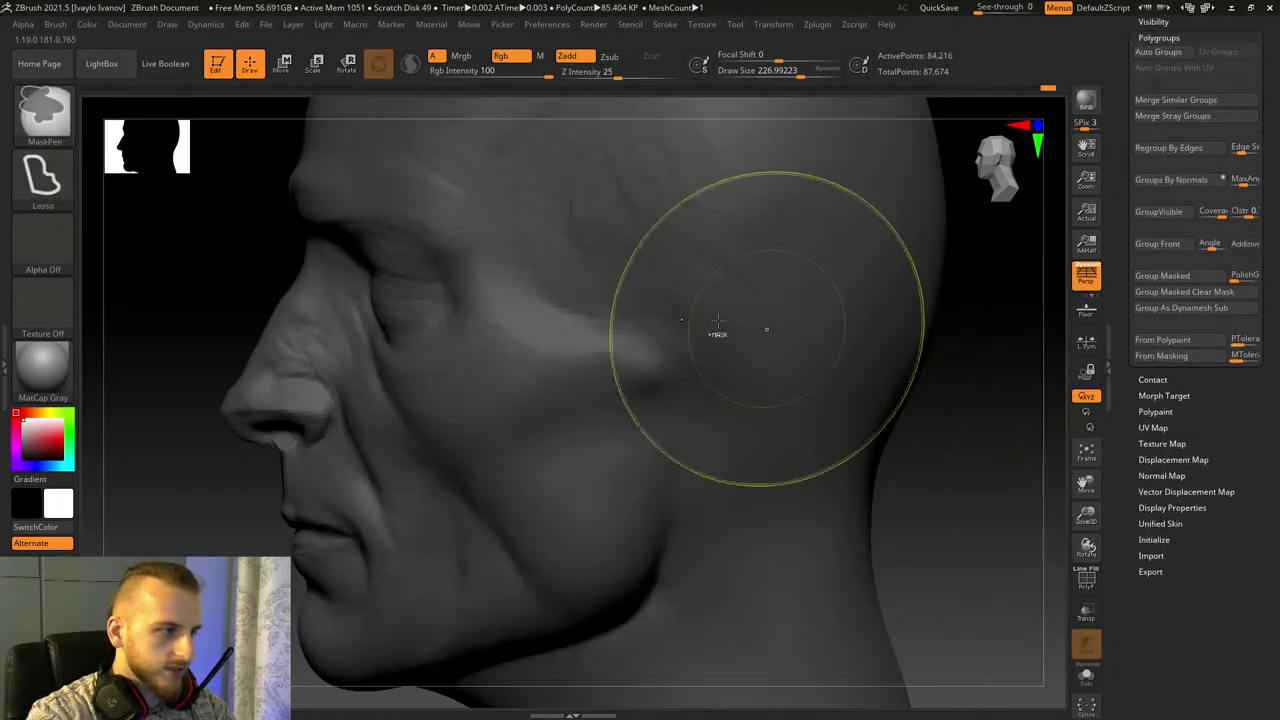
Step: Build up the head surface above and around the ear attachment with ClayBuildup at draw size about 179, and show the ears again
key(b)
key(c)
key(b)
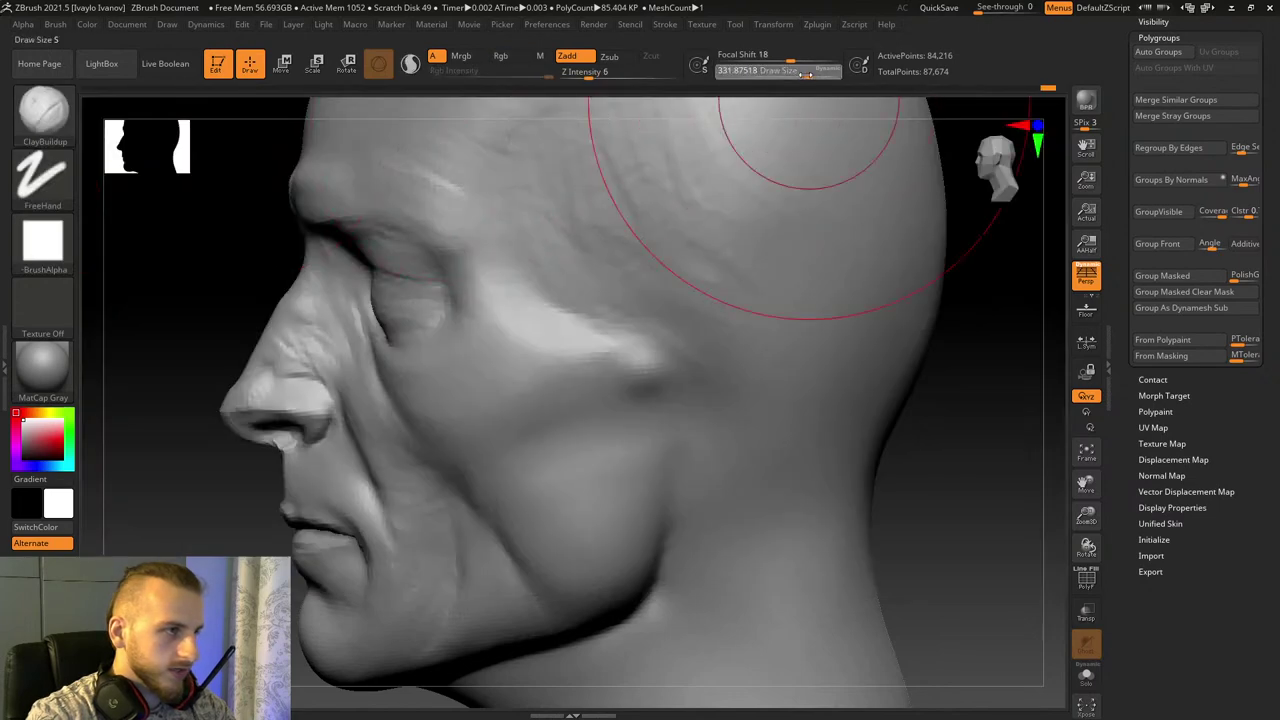
drag(806, 75, 796, 75)
drag(657, 271, 723, 316)
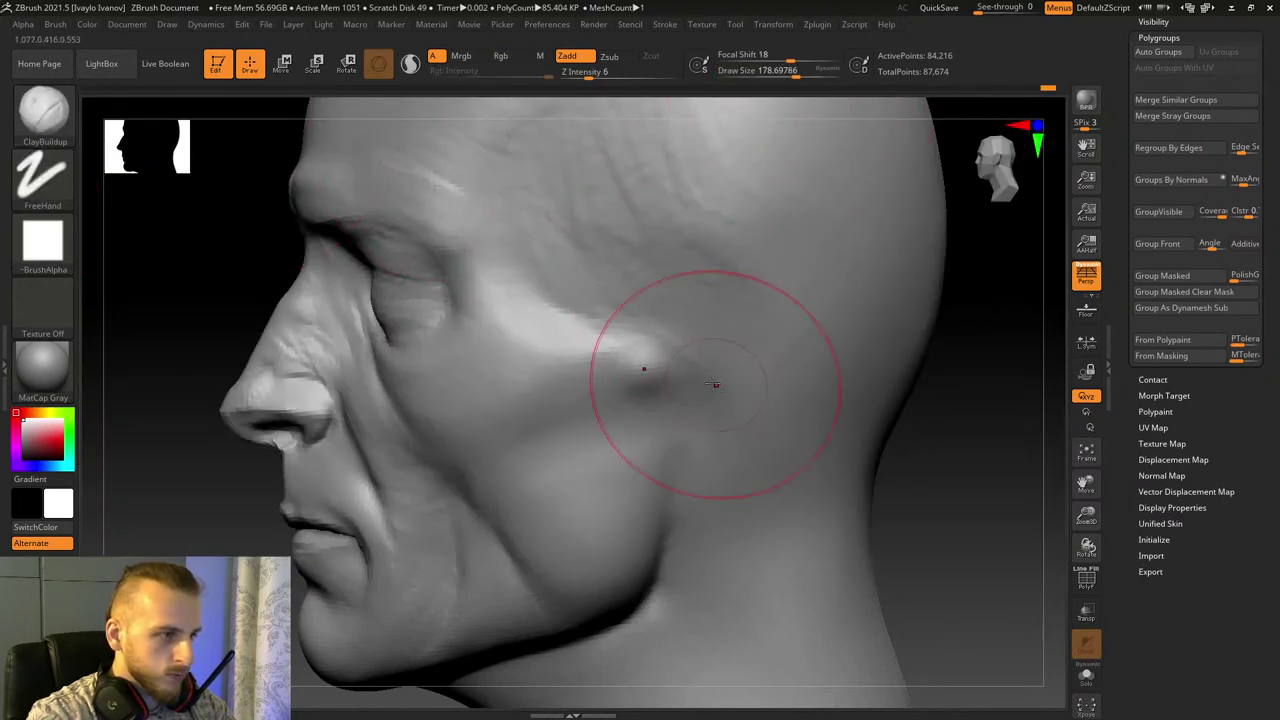
drag(583, 240, 718, 365)
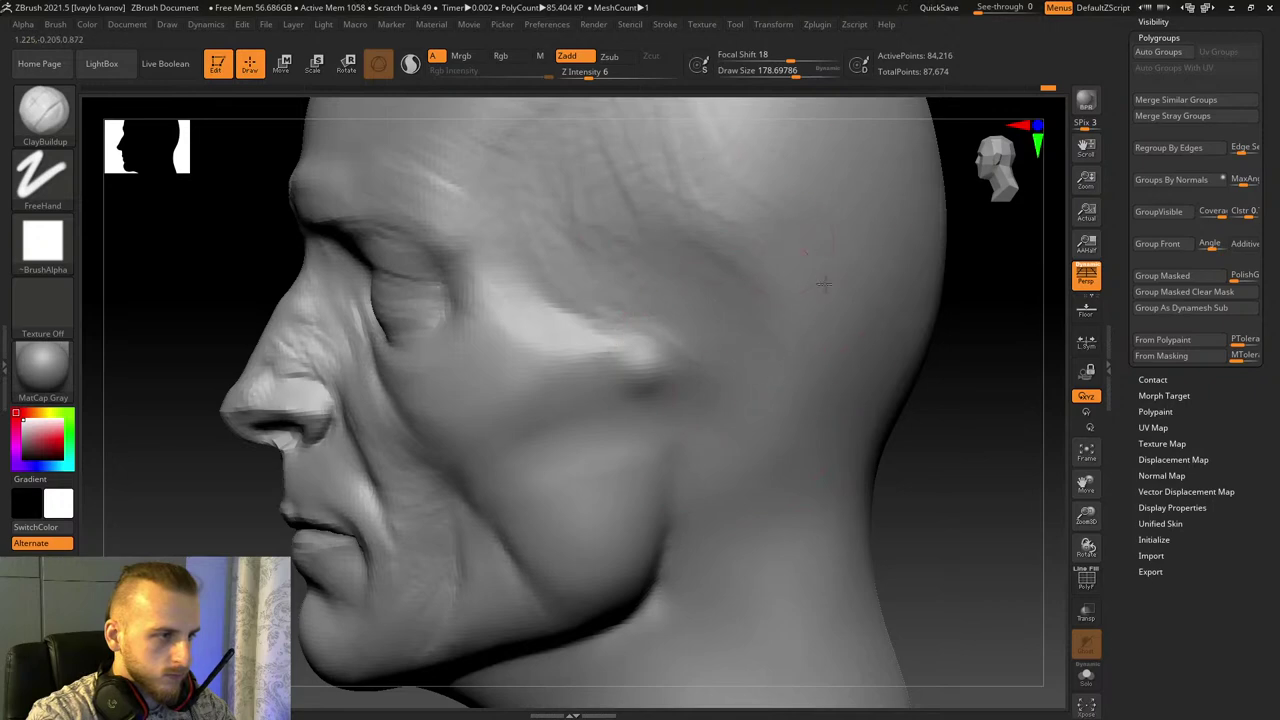
right_drag(823, 285, 730, 305)
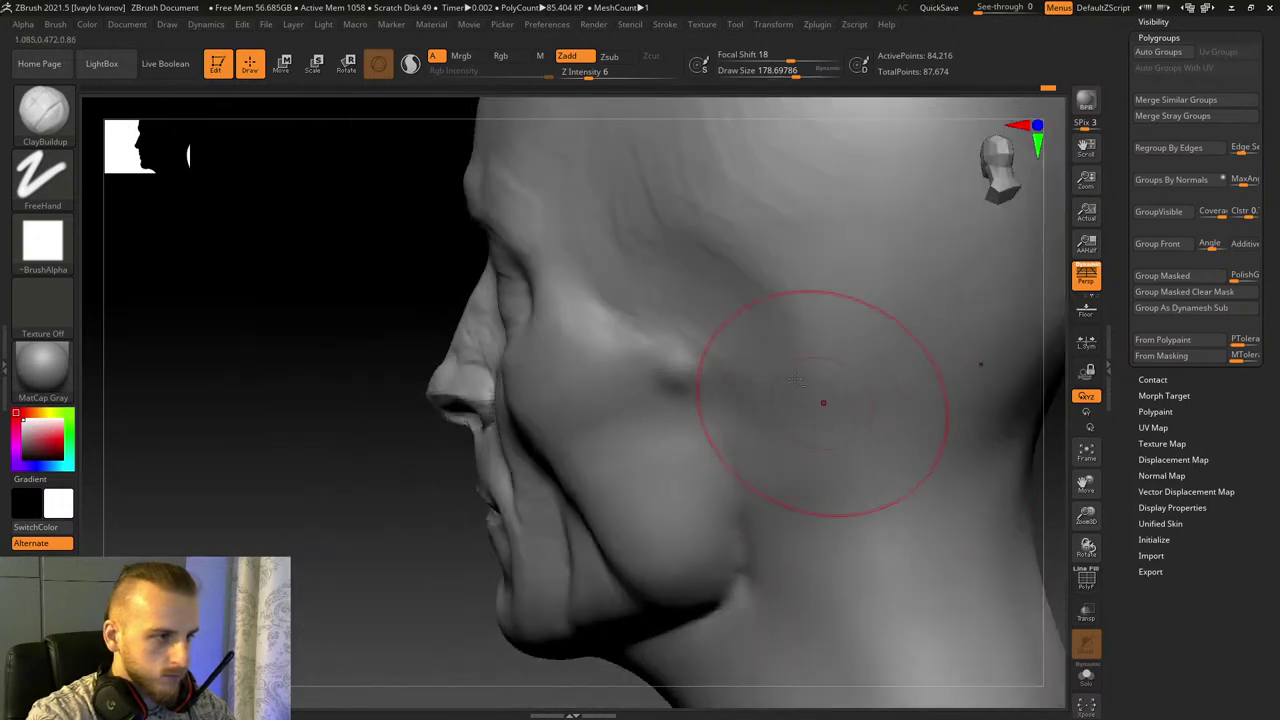
ctrl+shift+click(343, 365)
Step: Reshape the ear's outer rim and lobe from the front with Move Topological at a draw size of about 128
mouse_move(343, 365)
right_down()
mouse_move(903, 434)
mouse_move(941, 464)
right_up()
drag(1085, 482, 1075, 428)
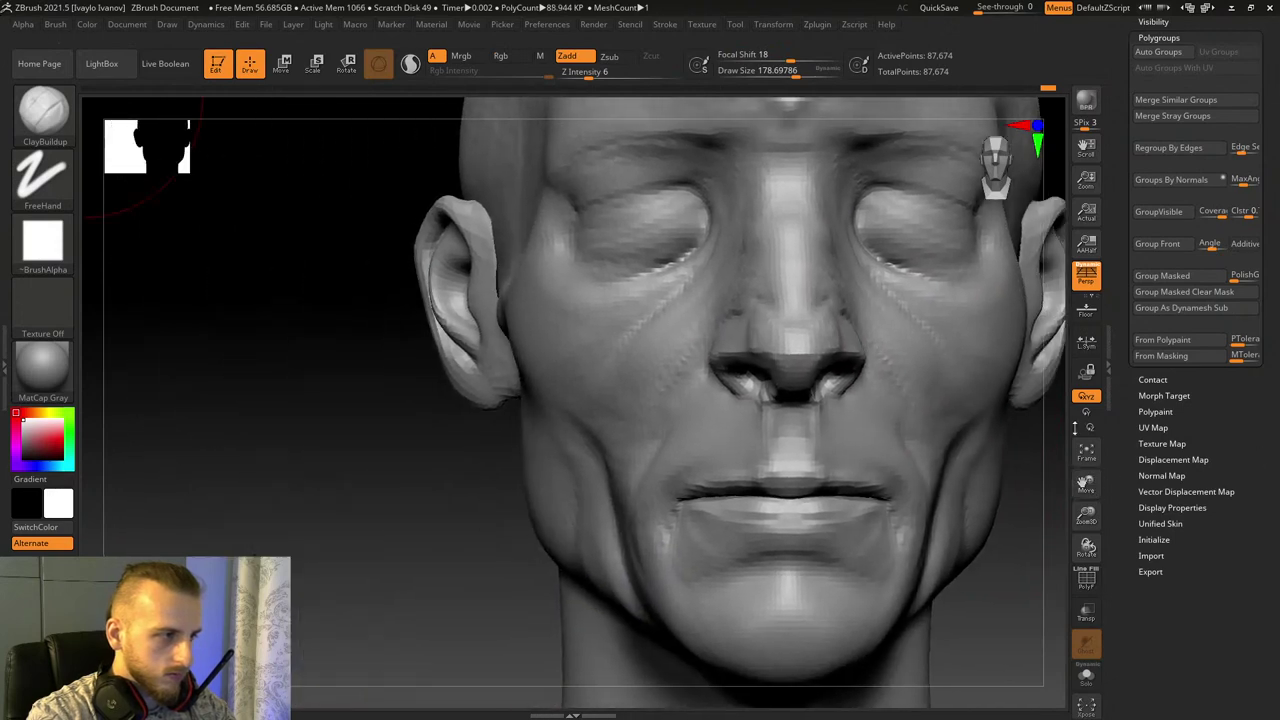
key(b)
key(m)
key(t)
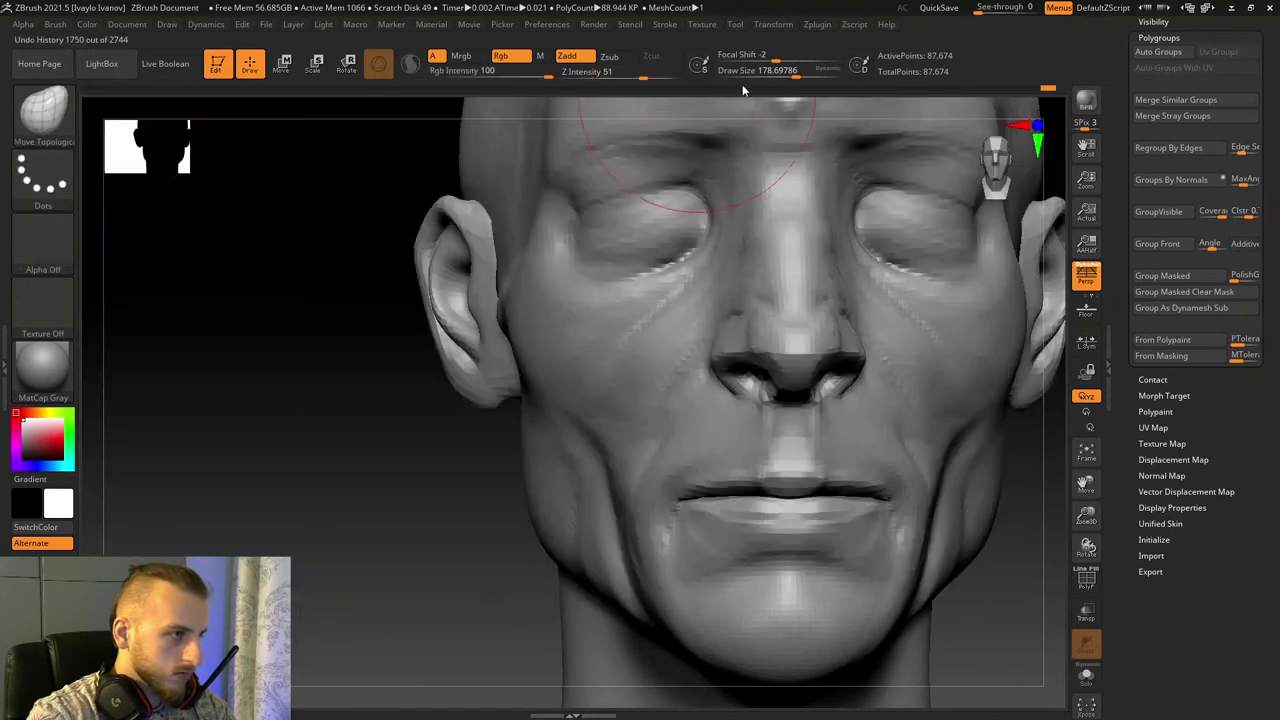
drag(791, 71, 788, 72)
drag(453, 373, 444, 386)
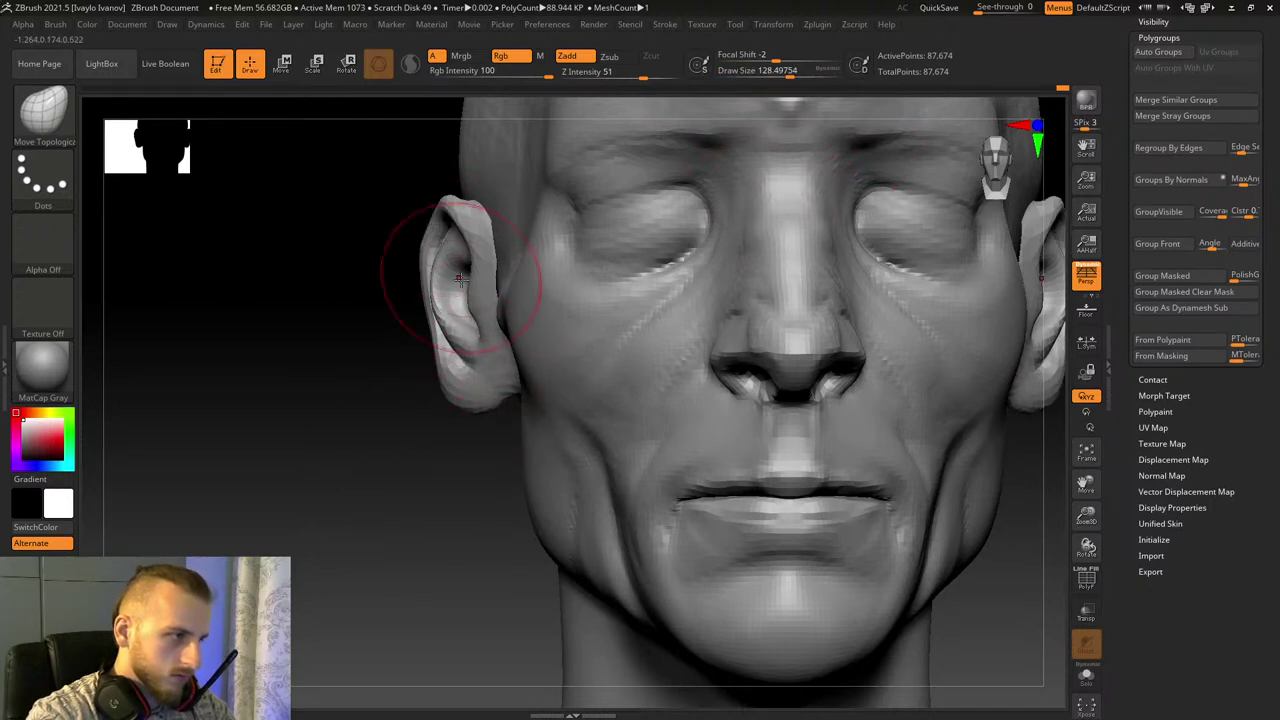
right_drag(957, 450, 610, 185)
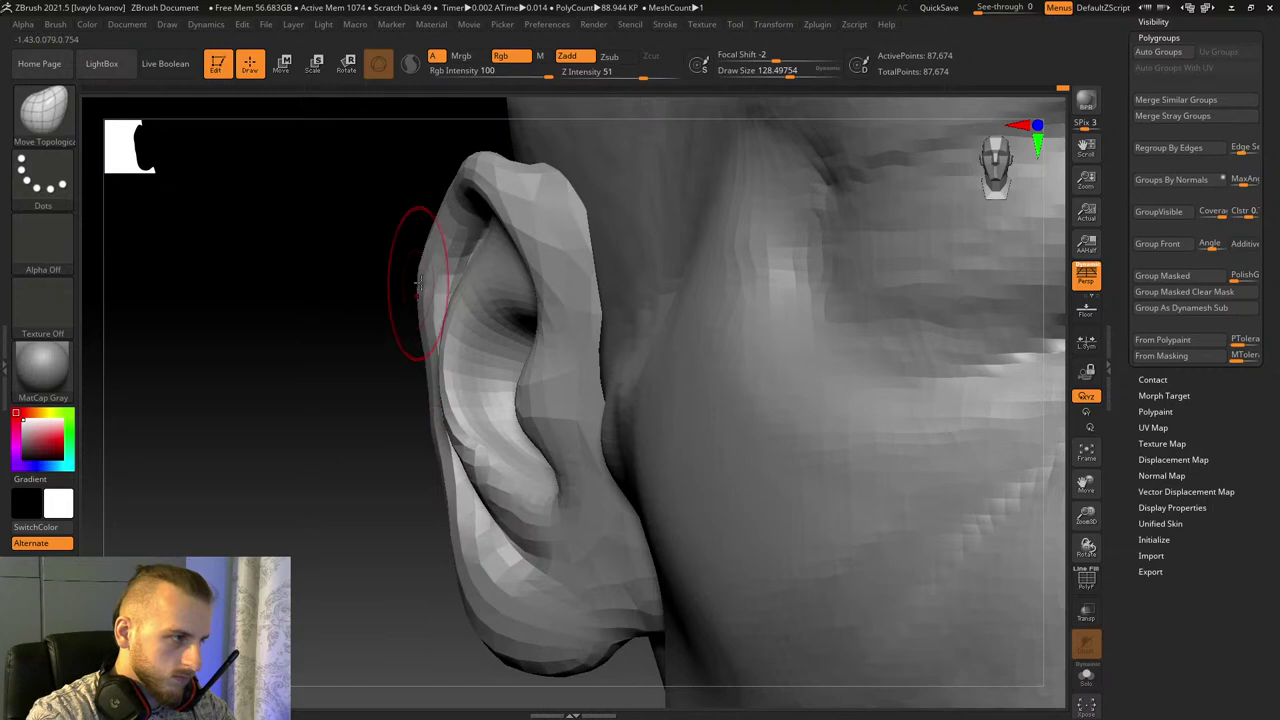
mouse_move(455, 563)
mouse_down()
mouse_move(444, 551)
mouse_move(490, 578)
mouse_up()
drag(644, 647, 630, 645)
mouse_move(630, 645)
right_down()
mouse_move(446, 600)
mouse_move(557, 614)
right_up()
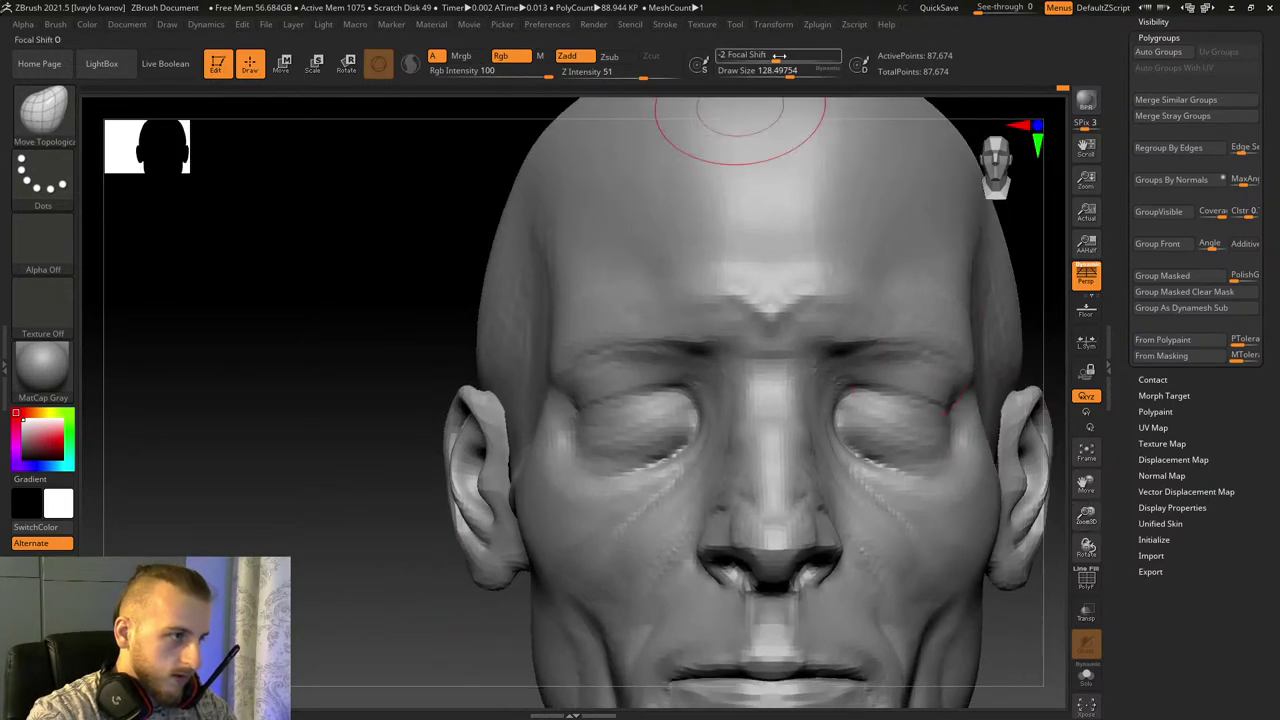
Step: Push the ear's inner ridge outward and tuck its lower rim inward with Move Topological at a draw size of about 227
click(800, 72)
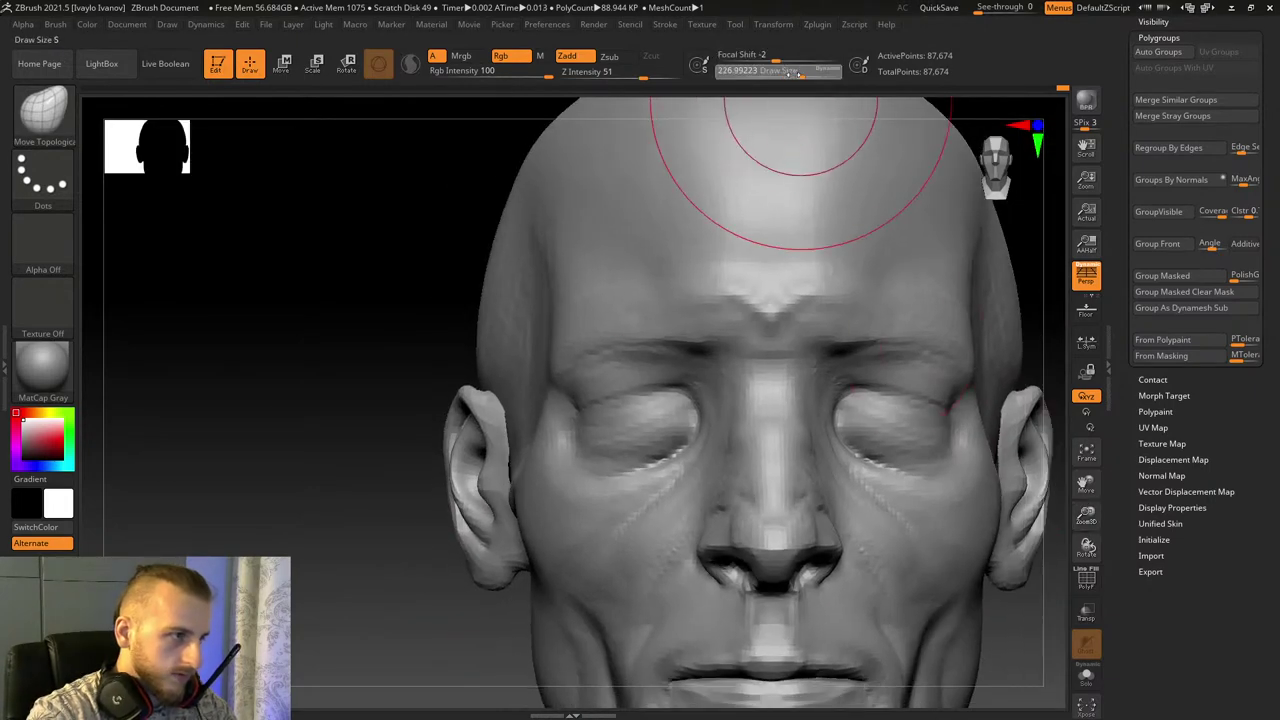
drag(1086, 514, 1086, 580)
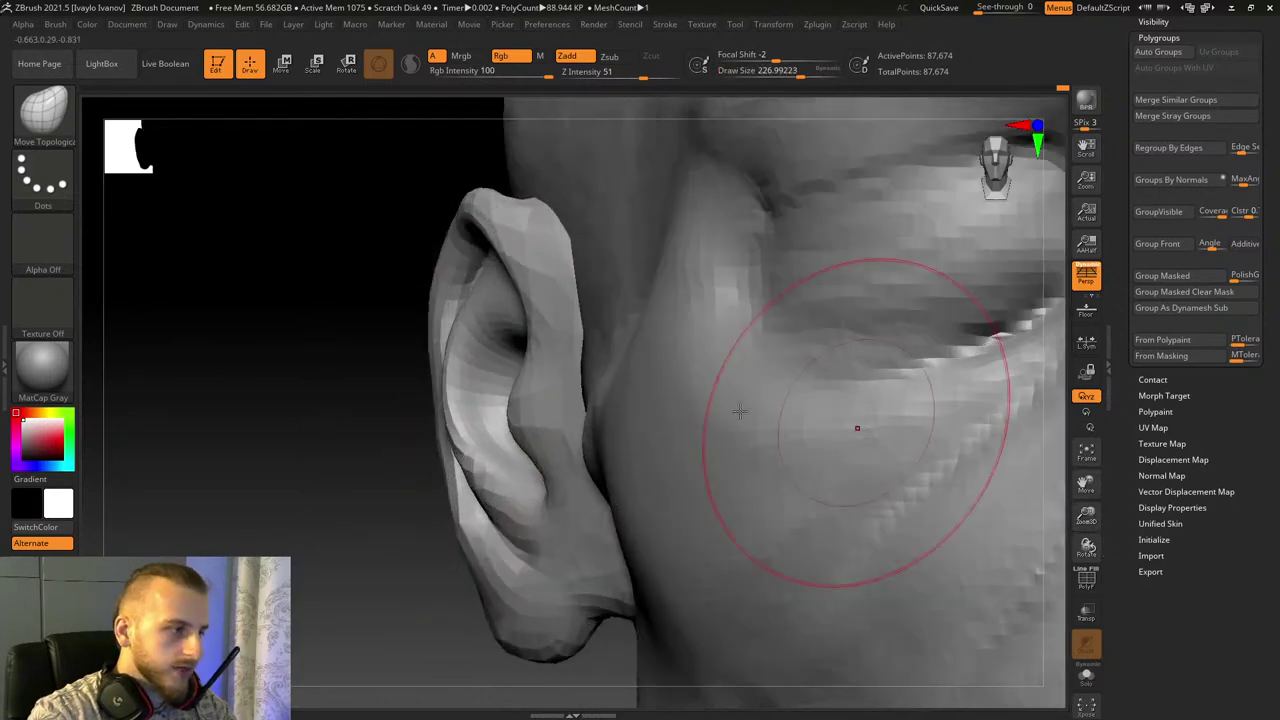
drag(482, 428, 445, 430)
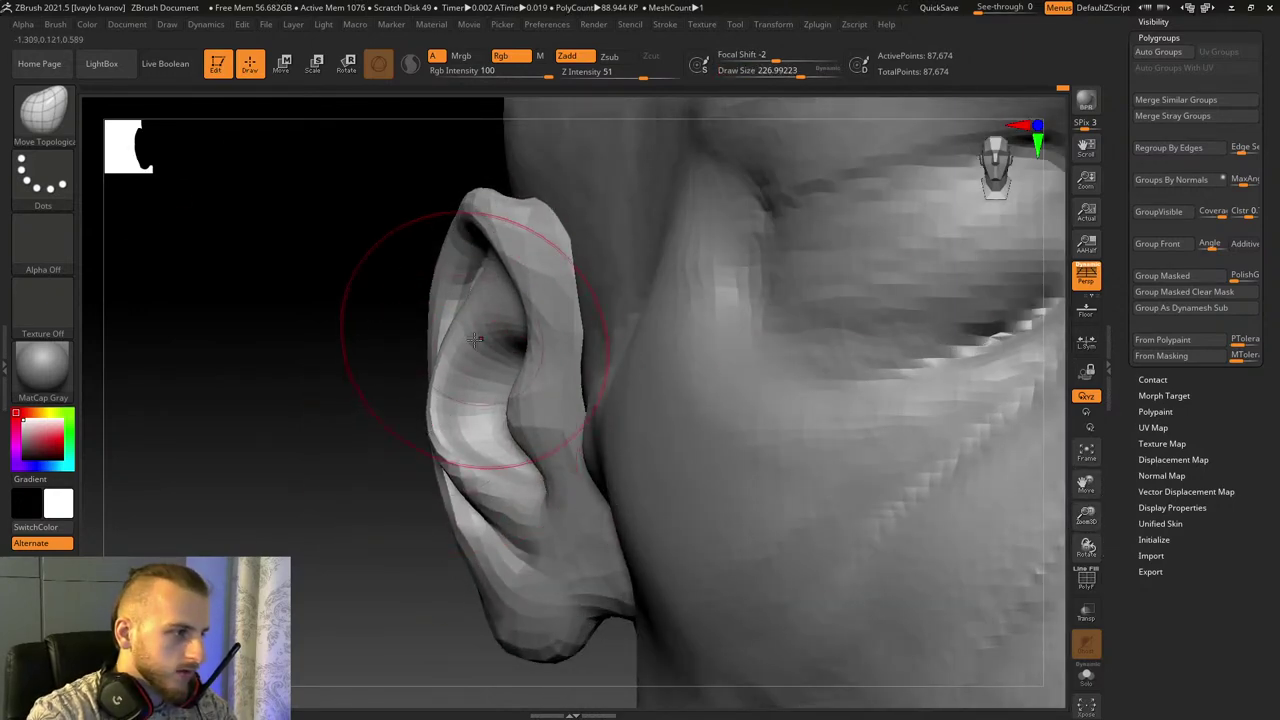
drag(476, 342, 454, 328)
drag(460, 540, 476, 541)
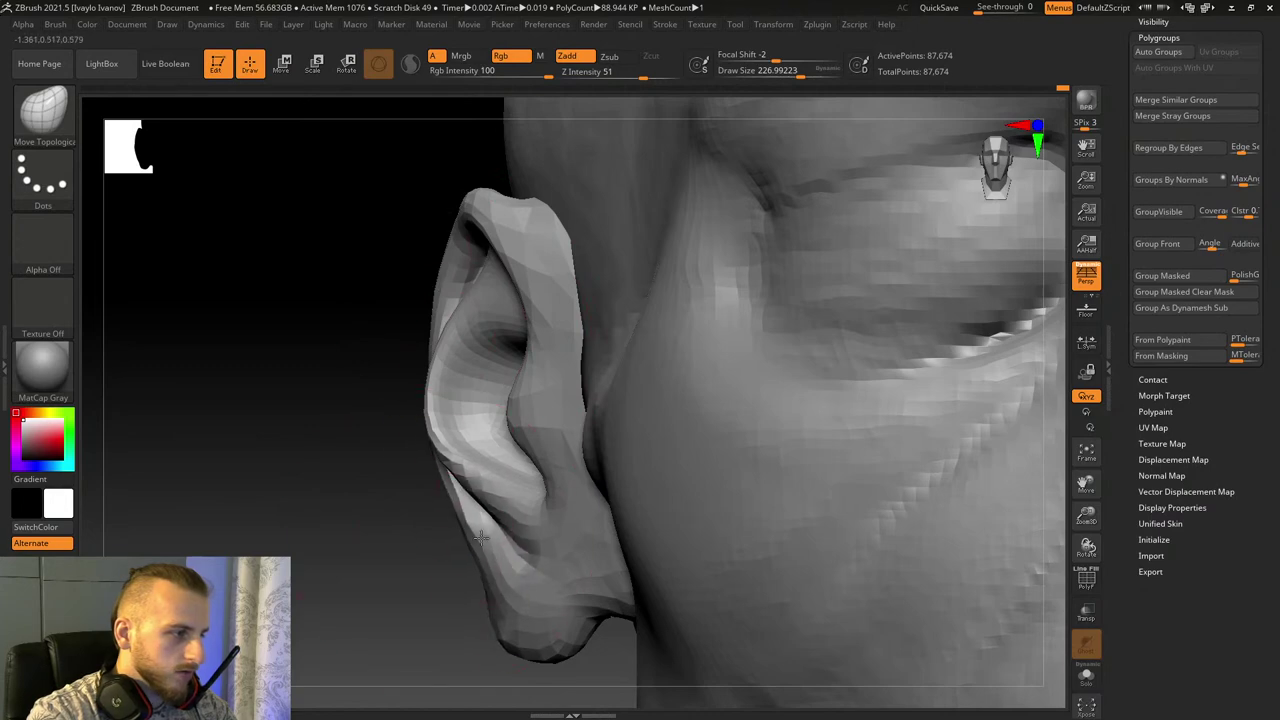
drag(484, 478, 464, 480)
mouse_move(403, 515)
mouse_down()
mouse_move(462, 545)
mouse_move(514, 514)
mouse_move(498, 512)
mouse_up()
drag(346, 557, 300, 552)
drag(544, 612, 556, 606)
Step: Choose the Inflat brush at a draw size of about 161 and smooth the ear's lower rim and lobe from the side
right_drag(443, 615, 543, 543)
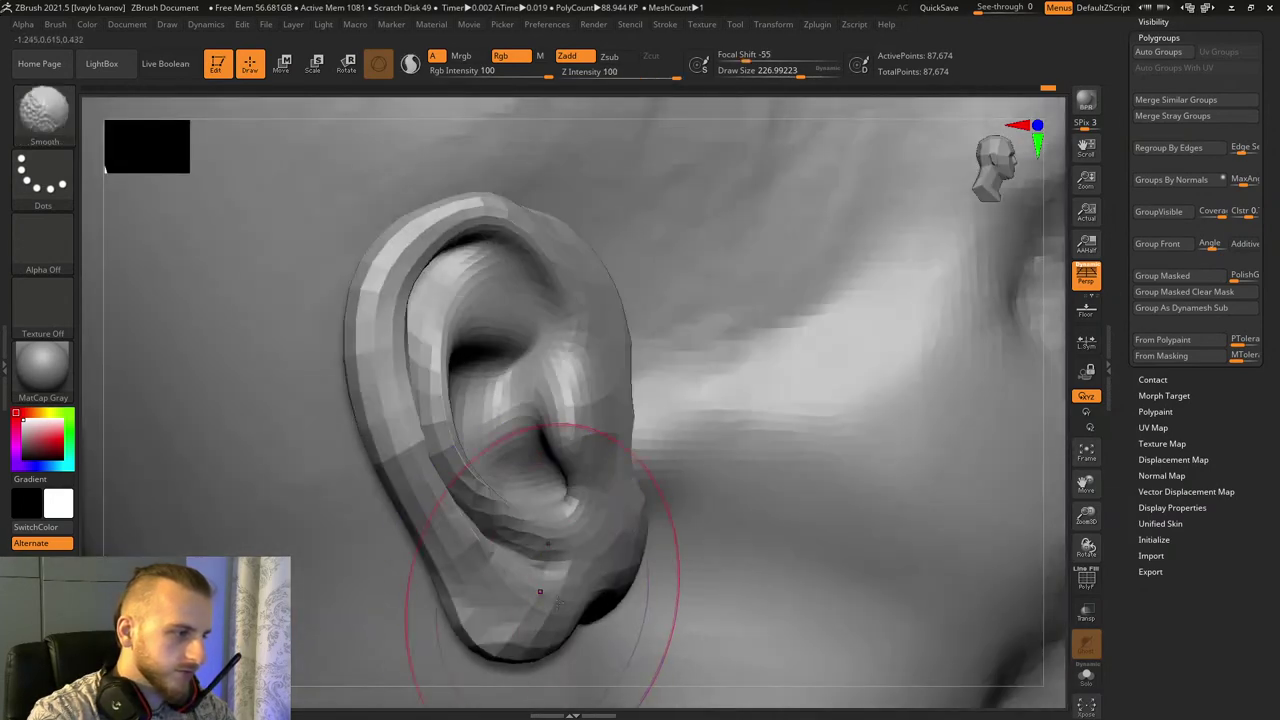
drag(800, 72, 794, 72)
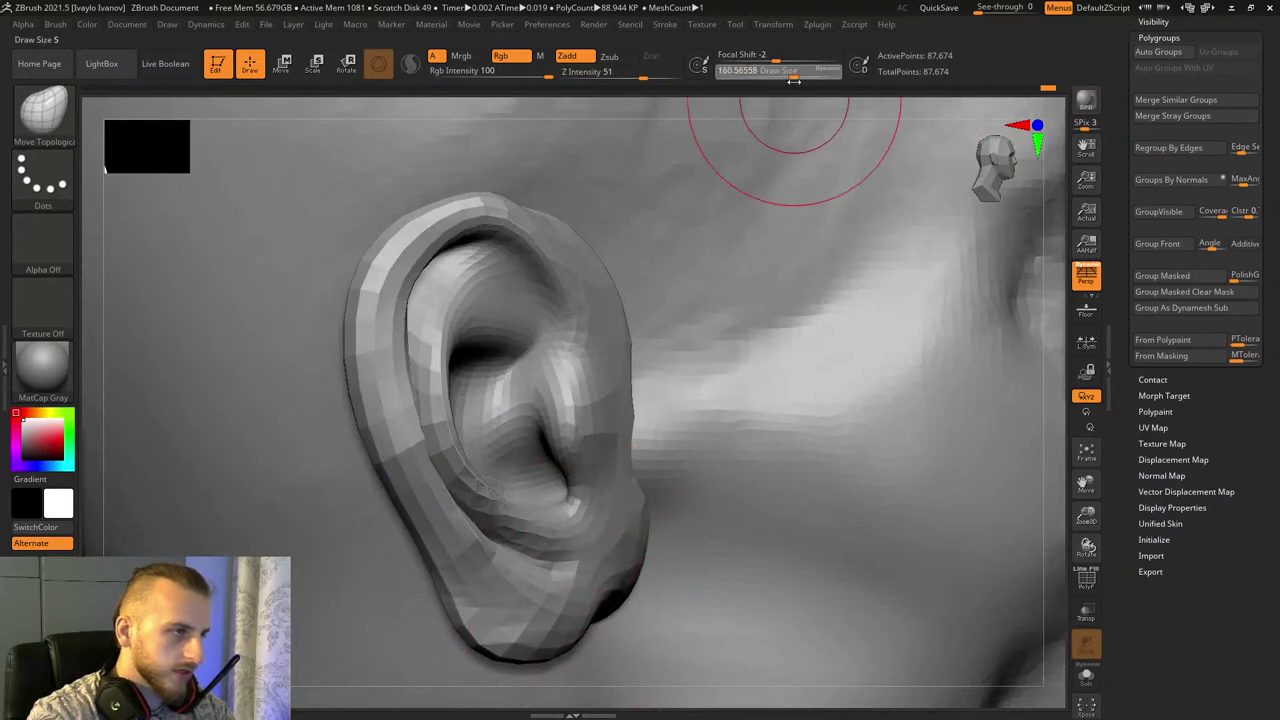
key(b)
key(i)
key(n)
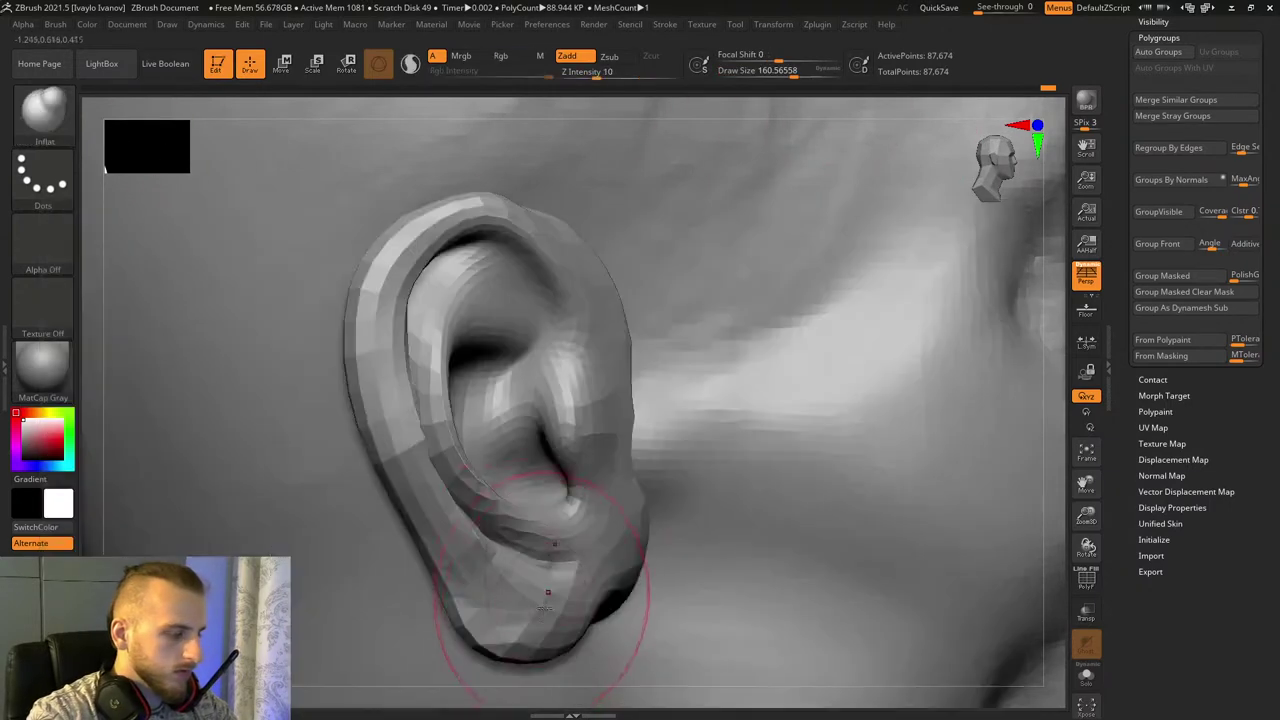
mouse_move(465, 605)
mouse_down()
mouse_move(525, 628)
mouse_move(478, 625)
mouse_up()
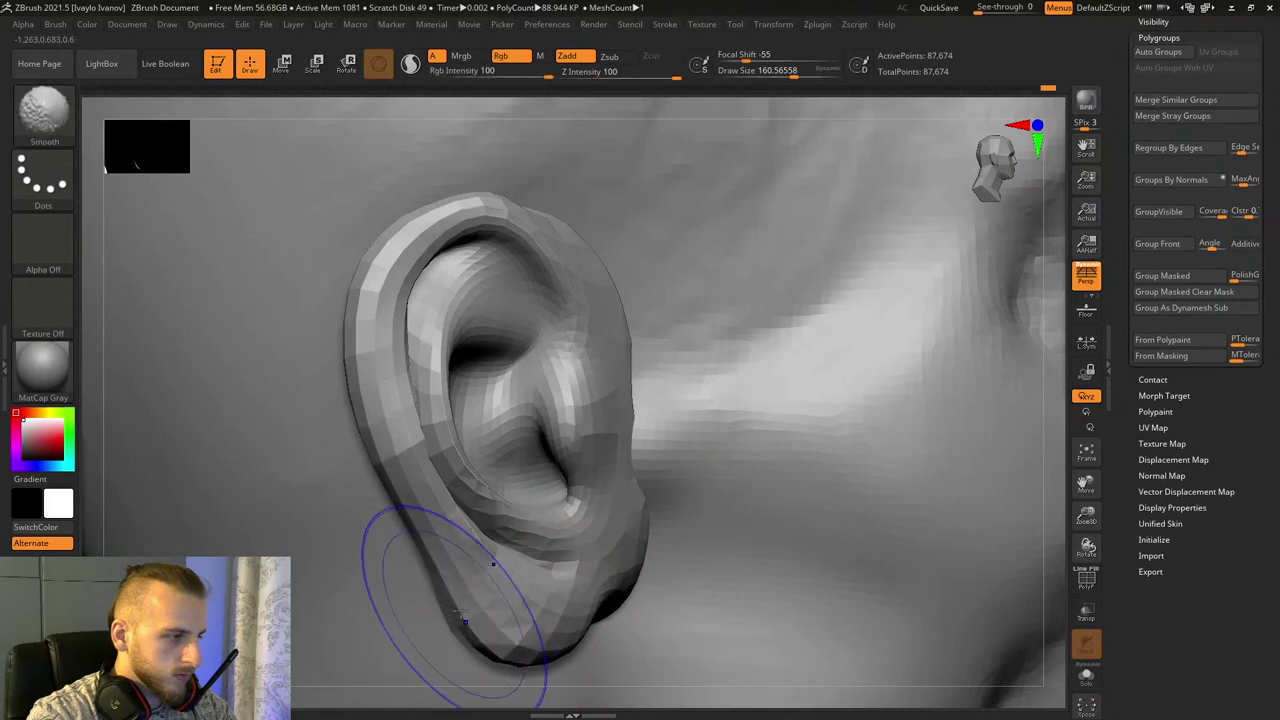
Step: Examine the ears' shape and placement on the head from the front, close up and in profile
drag(1091, 517, 1078, 380)
drag(955, 445, 870, 490)
drag(1087, 516, 1090, 555)
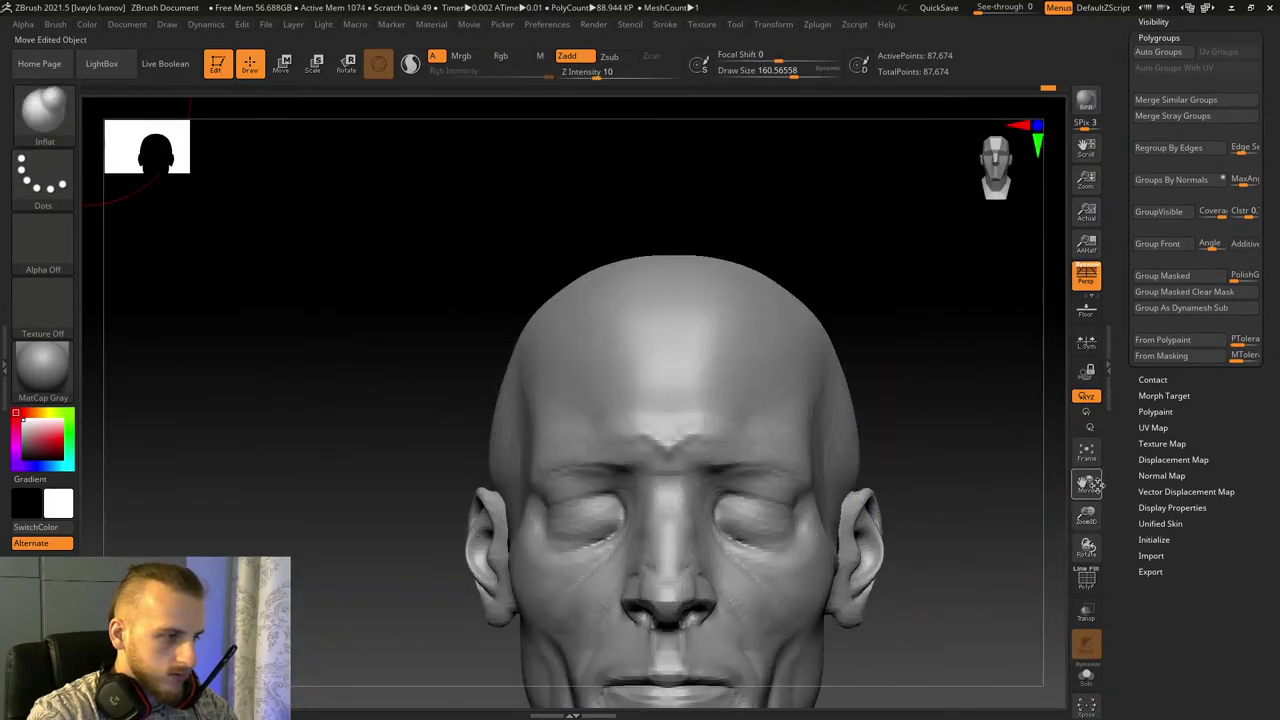
drag(1089, 486, 1086, 354)
drag(1012, 466, 981, 470)
ctrl+drag(981, 470, 994, 475)
shift+drag(990, 476, 971, 483)
key(ctrl+z)
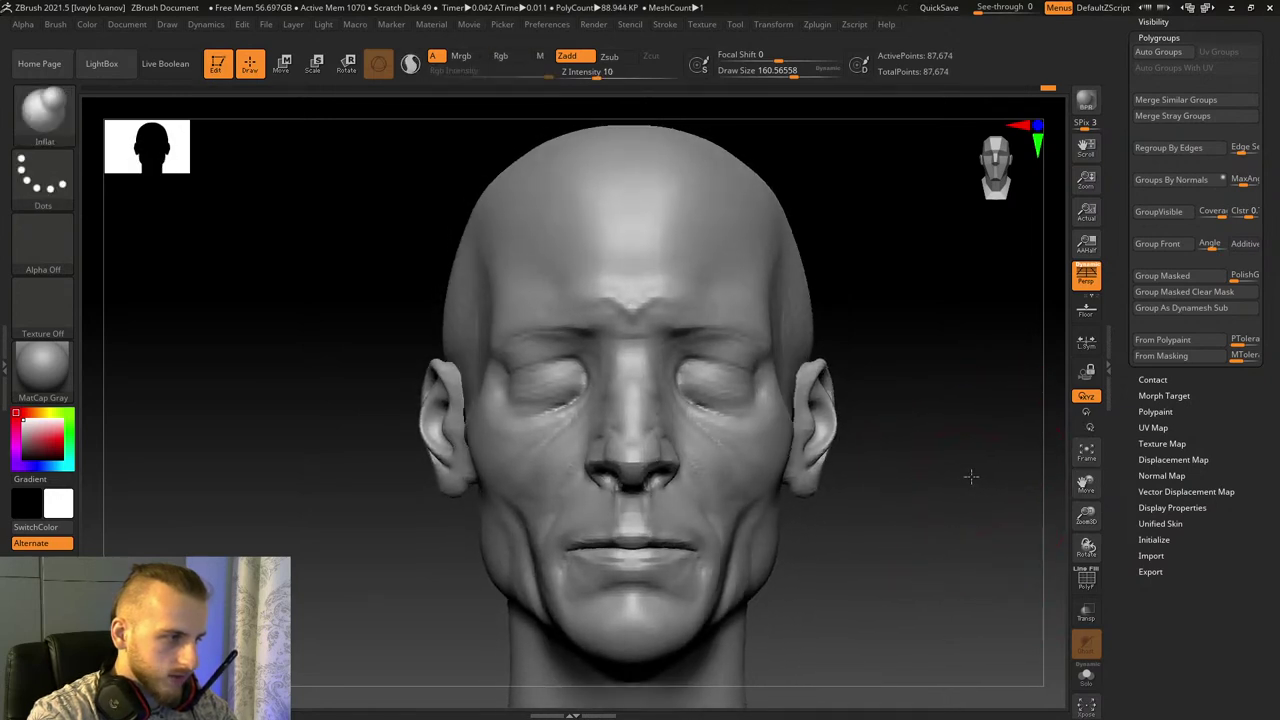
drag(1086, 516, 1086, 600)
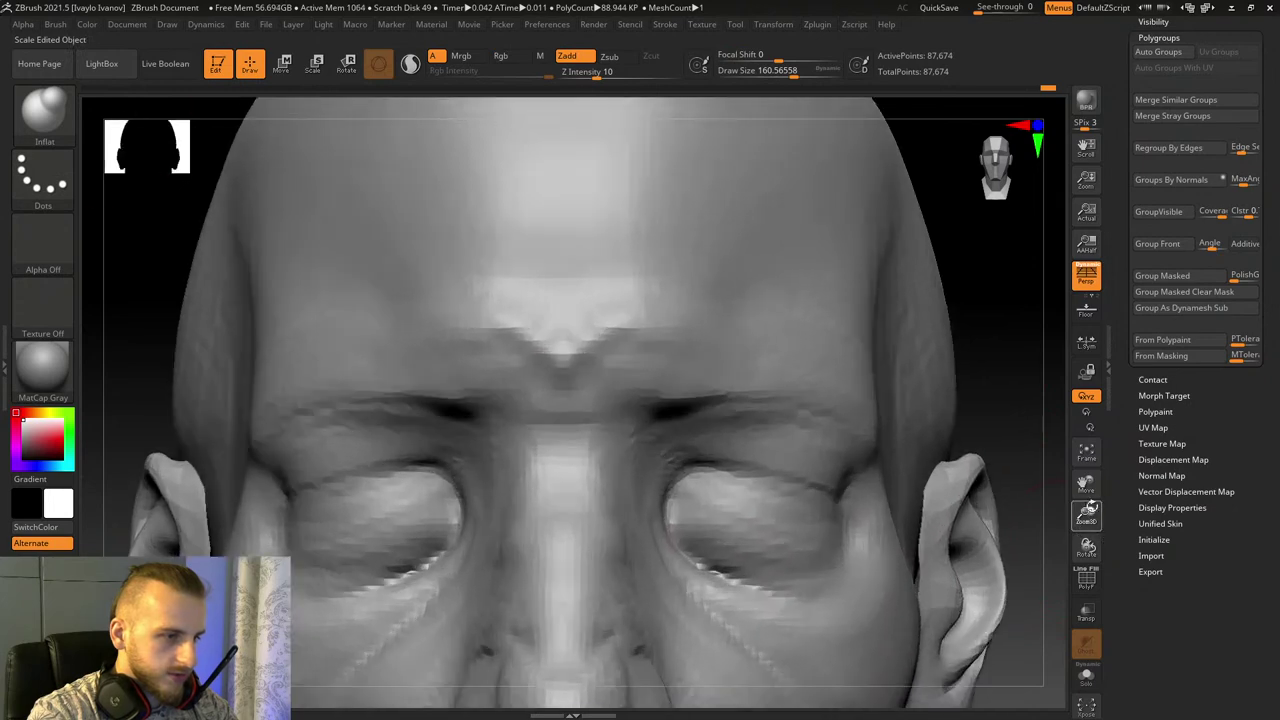
drag(1086, 484, 1148, 496)
click(52, 122)
key(c)
key(b)
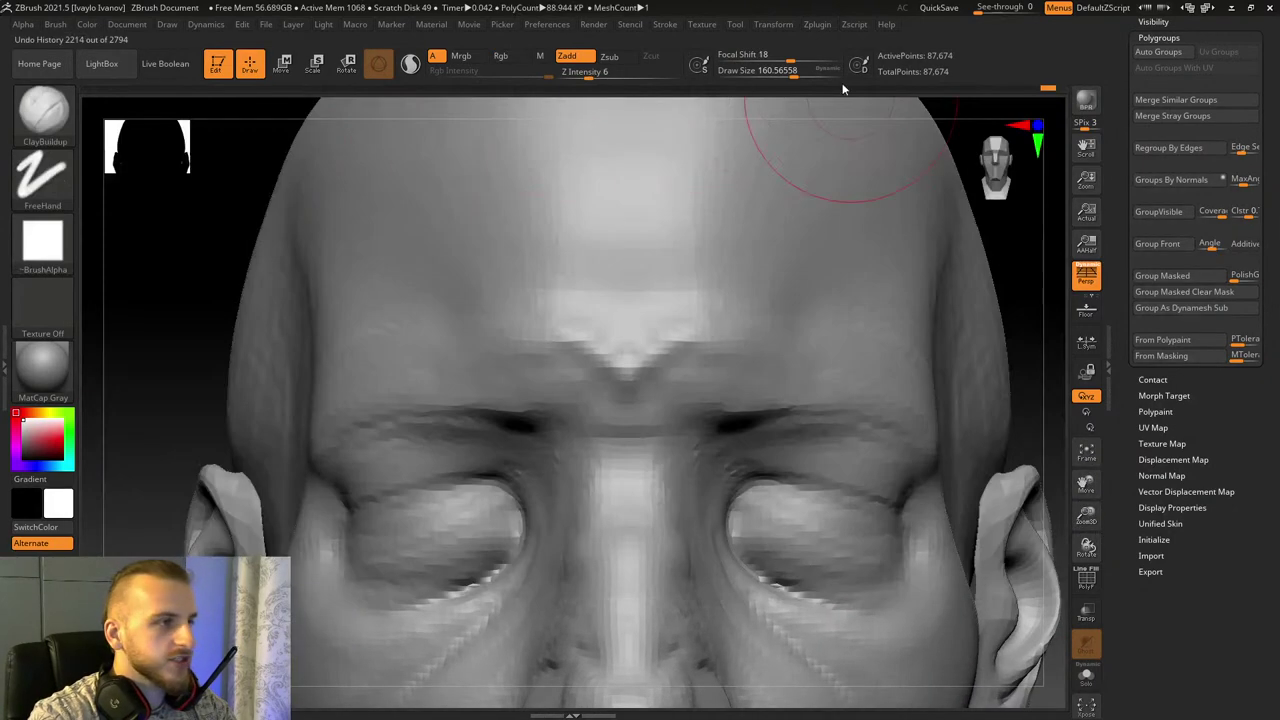
drag(1086, 484, 1262, 262)
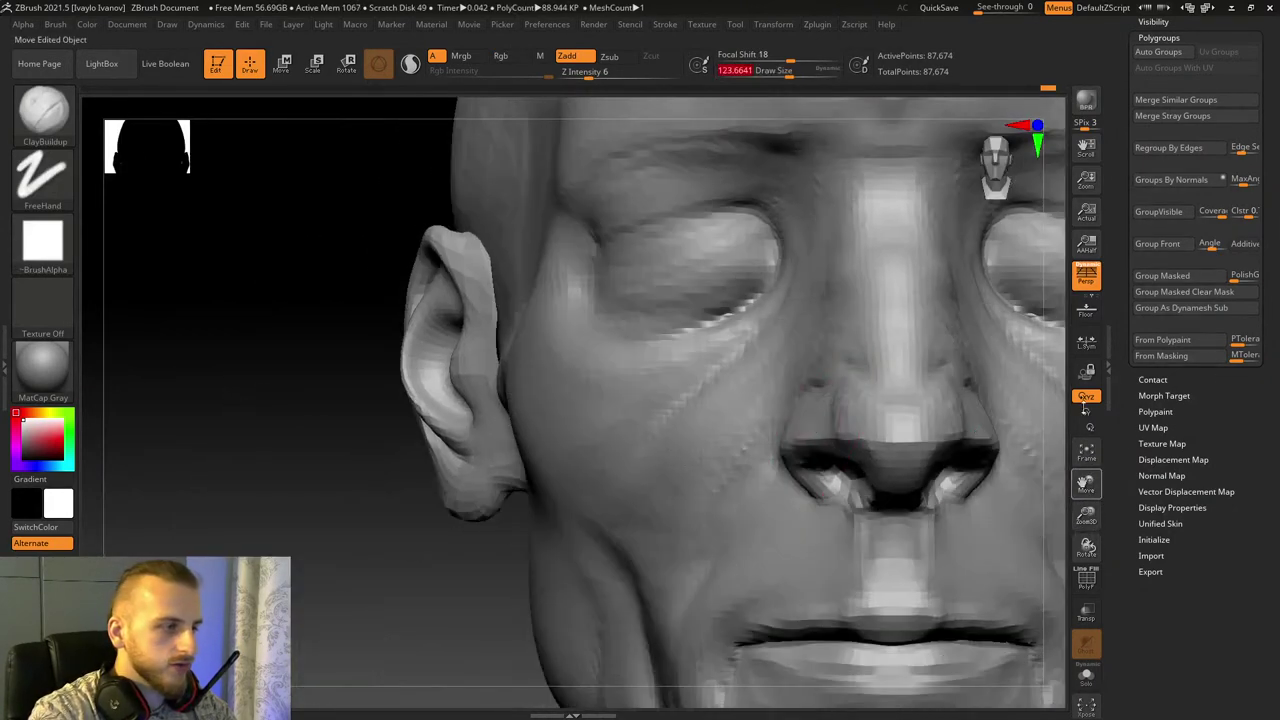
drag(210, 460, 510, 520)
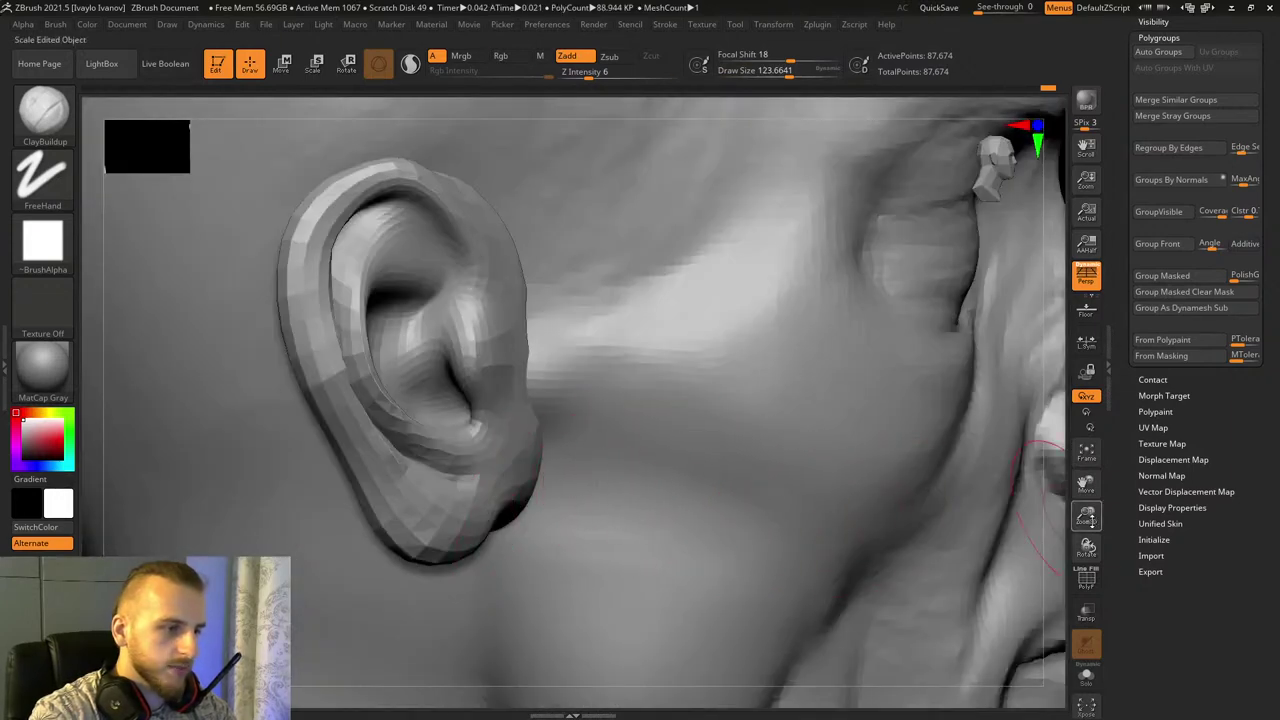
drag(1091, 520, 796, 576)
drag(994, 514, 1012, 508)
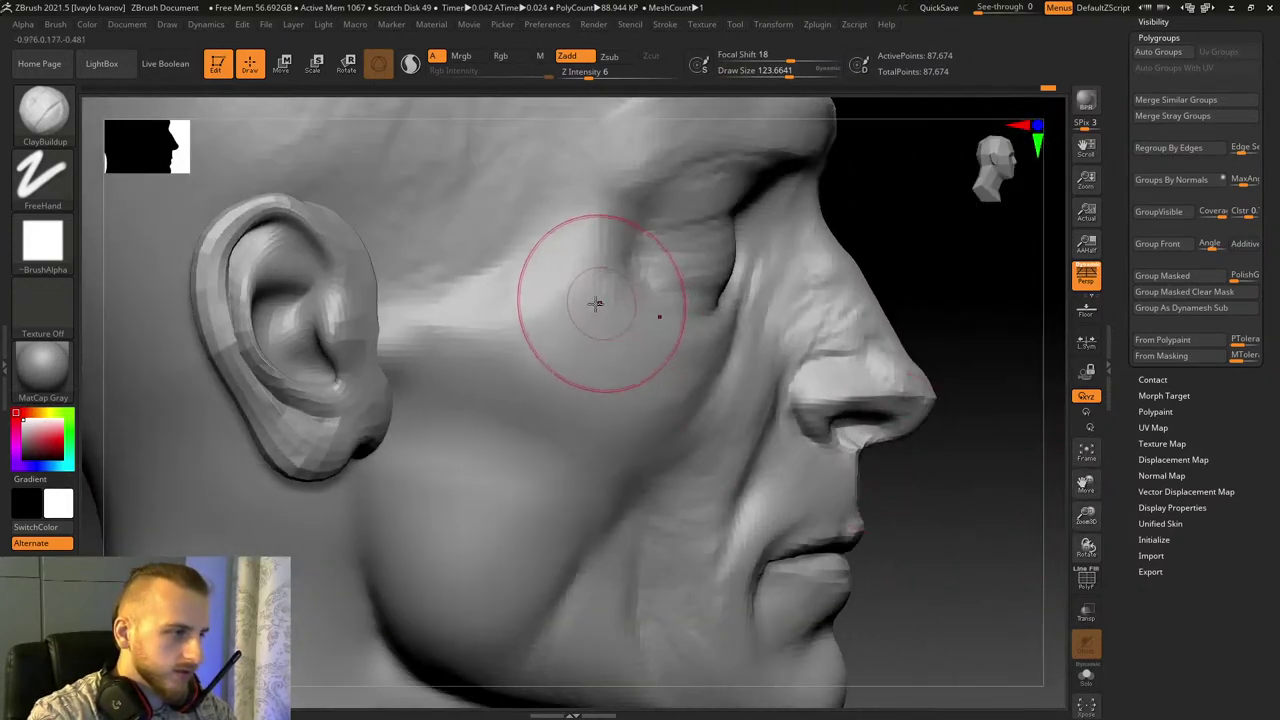
Step: Choose DamStandard with Z Intensity 10 and a draw size of about 66, and mask the closed eye with a lasso
key(b)
key(d)
key(s)
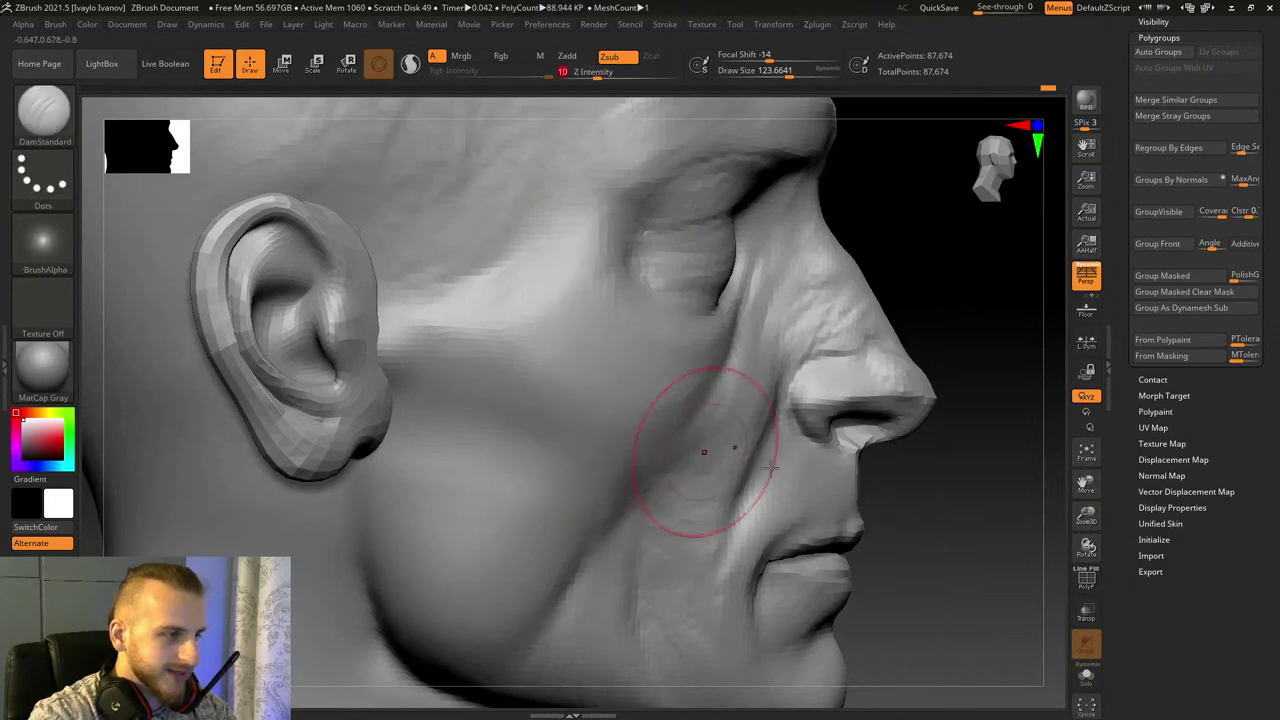
drag(1041, 571, 760, 560)
drag(1060, 515, 978, 530)
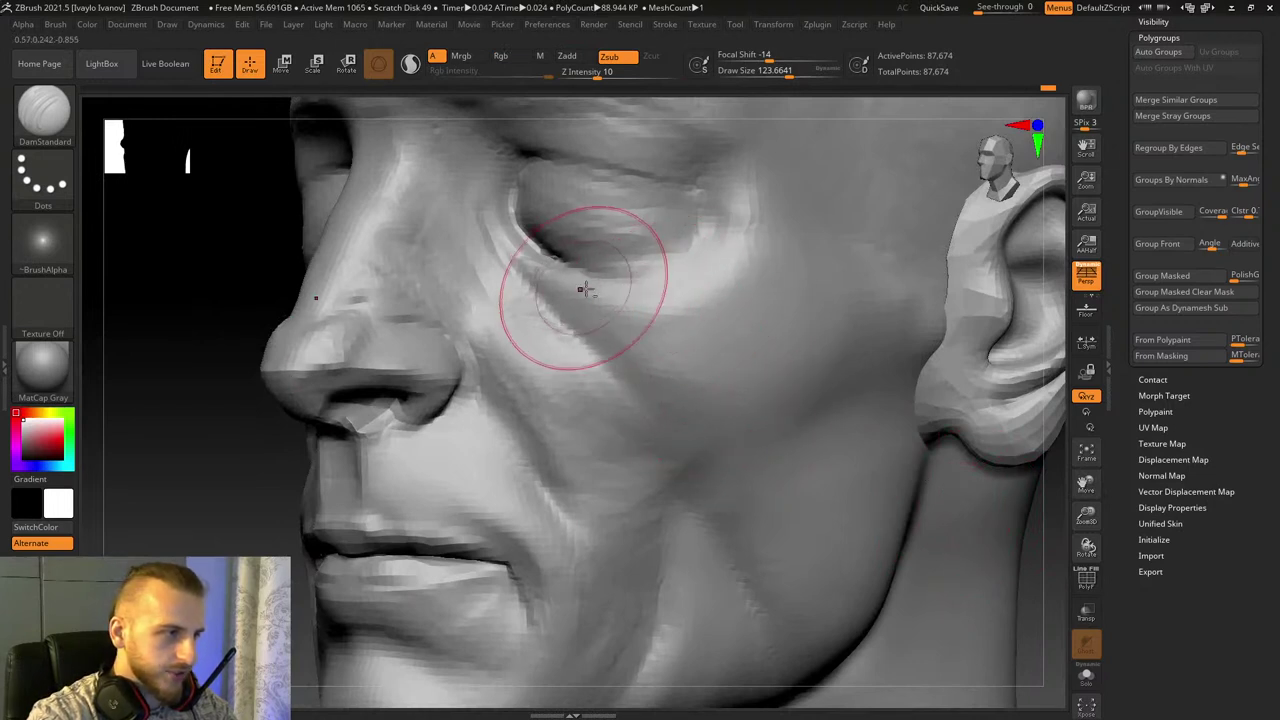
drag(585, 271, 650, 267)
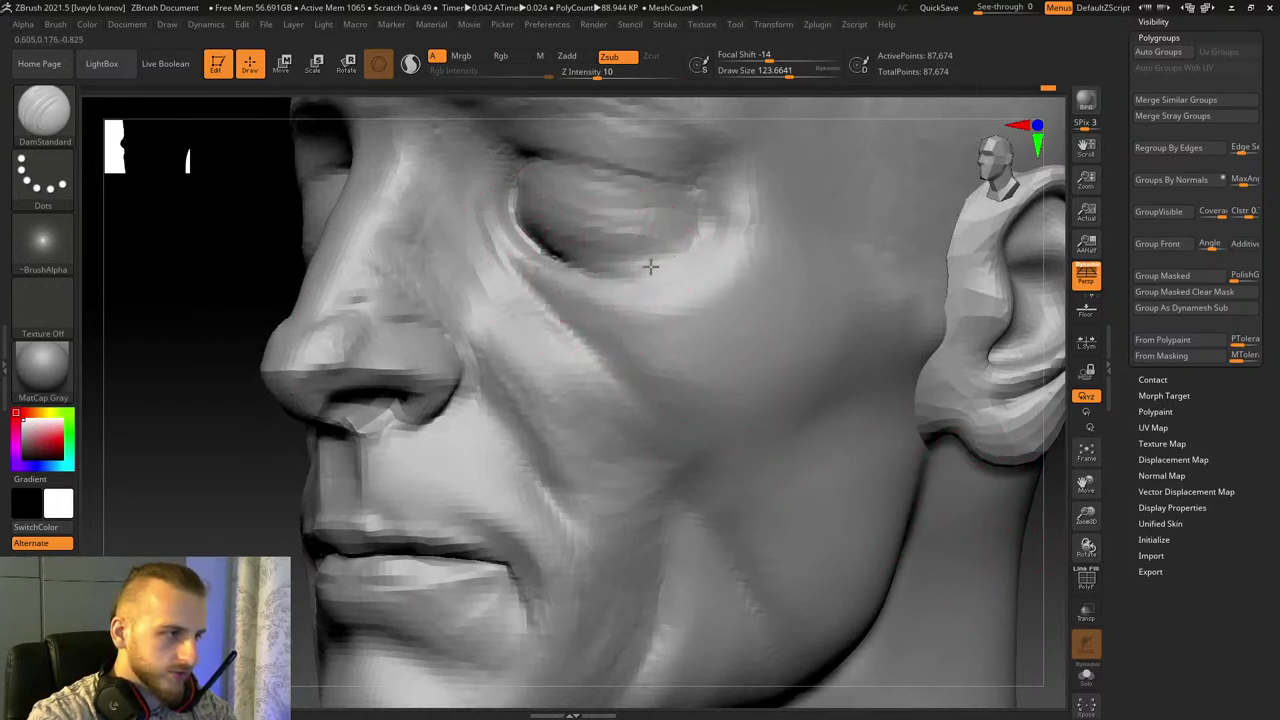
drag(800, 68, 780, 69)
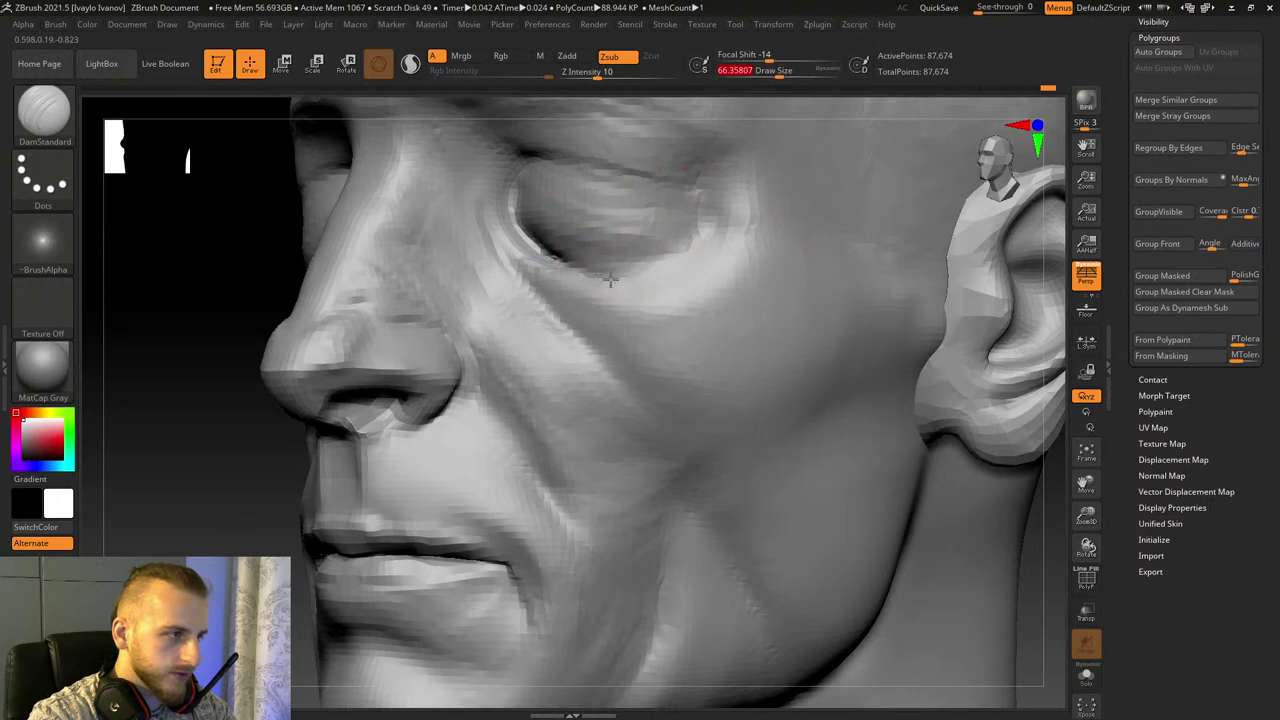
mouse_move(705, 230)
ctrl+mouse_down()
mouse_move(626, 277)
mouse_move(528, 243)
mouse_move(626, 128)
mouse_move(712, 190)
ctrl+mouse_up()
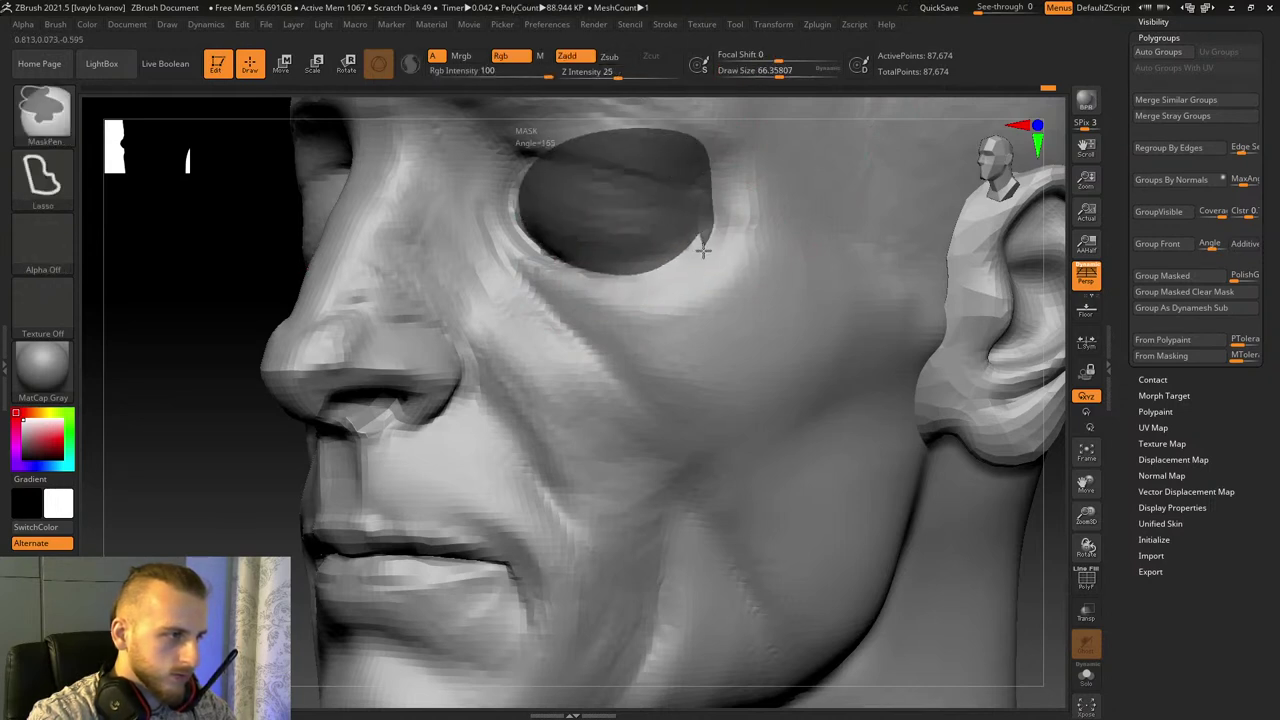
ctrl+drag(703, 250, 705, 238)
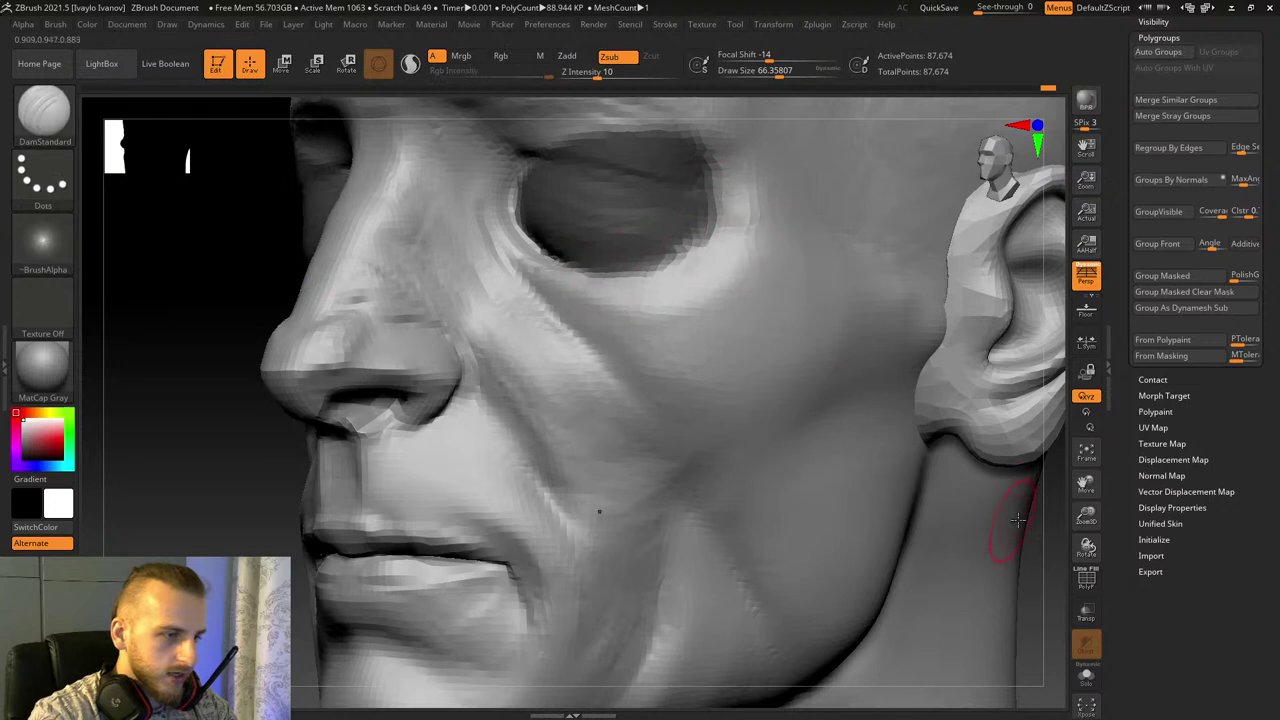
Step: Reshape the cheek area below the masked eye with Move Topological at a draw size of about 192
drag(1086, 515, 1092, 552)
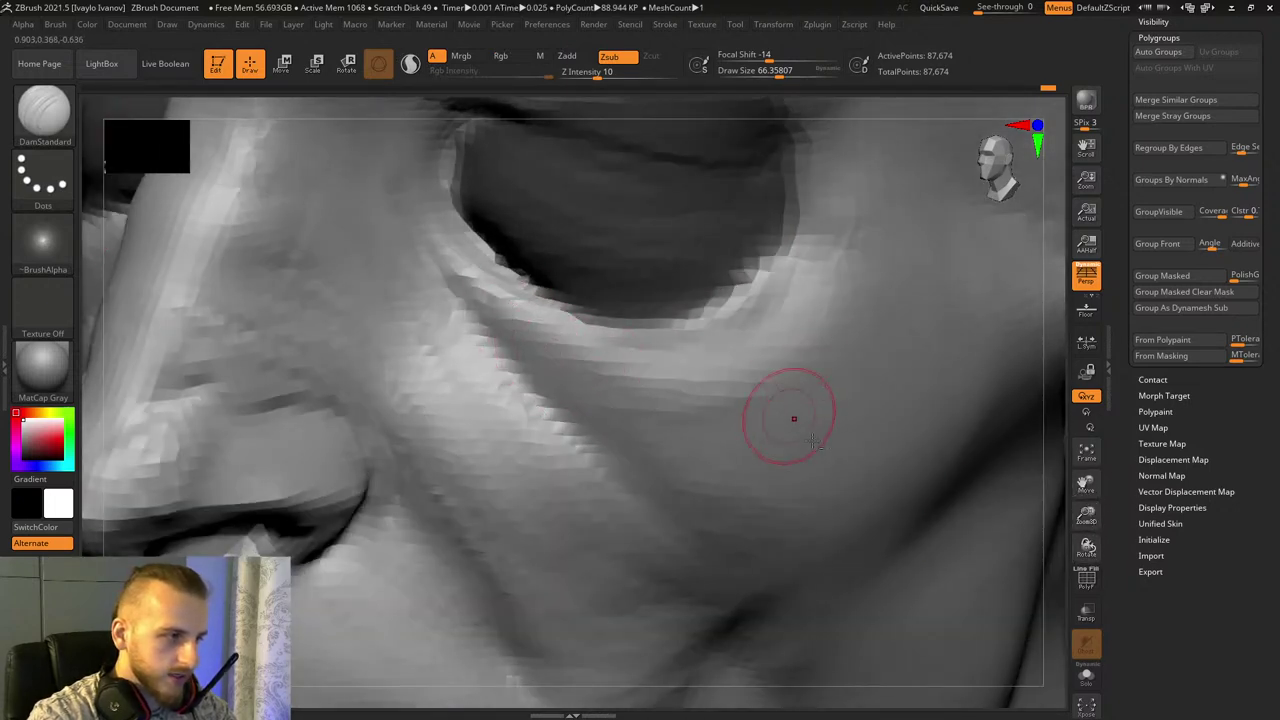
drag(1083, 514, 1077, 475)
drag(935, 495, 652, 462)
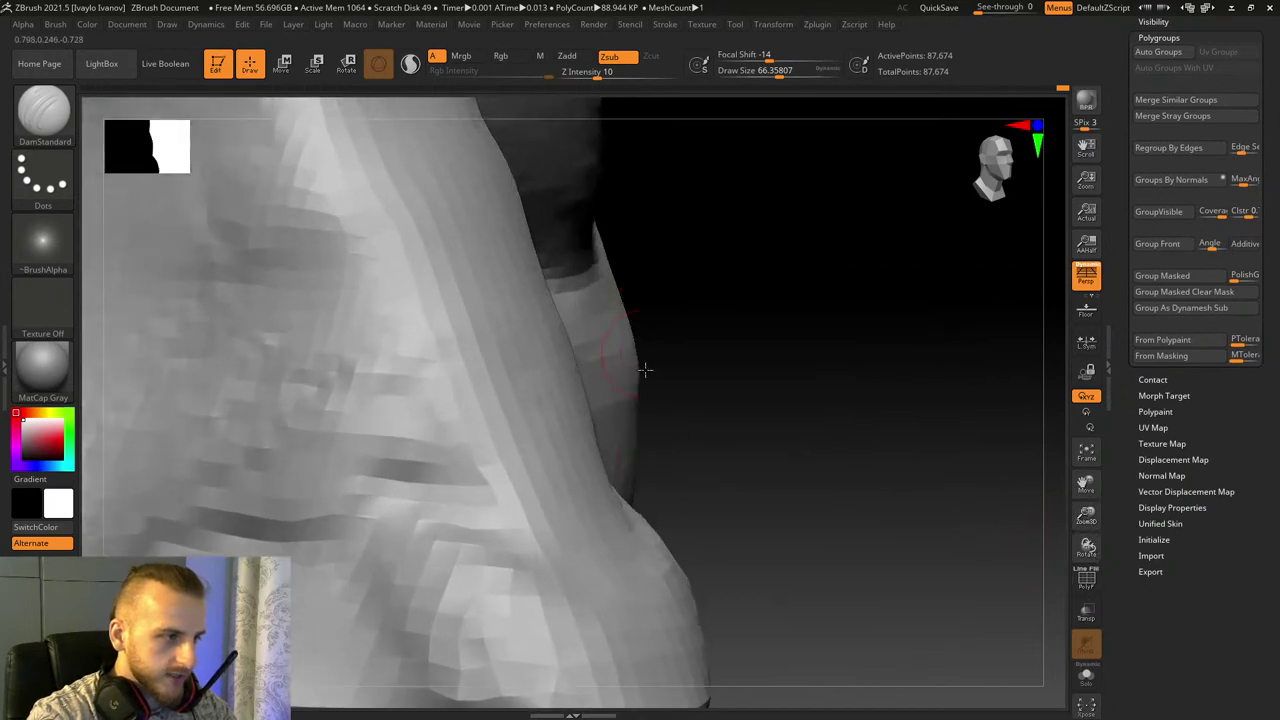
drag(645, 370, 758, 425)
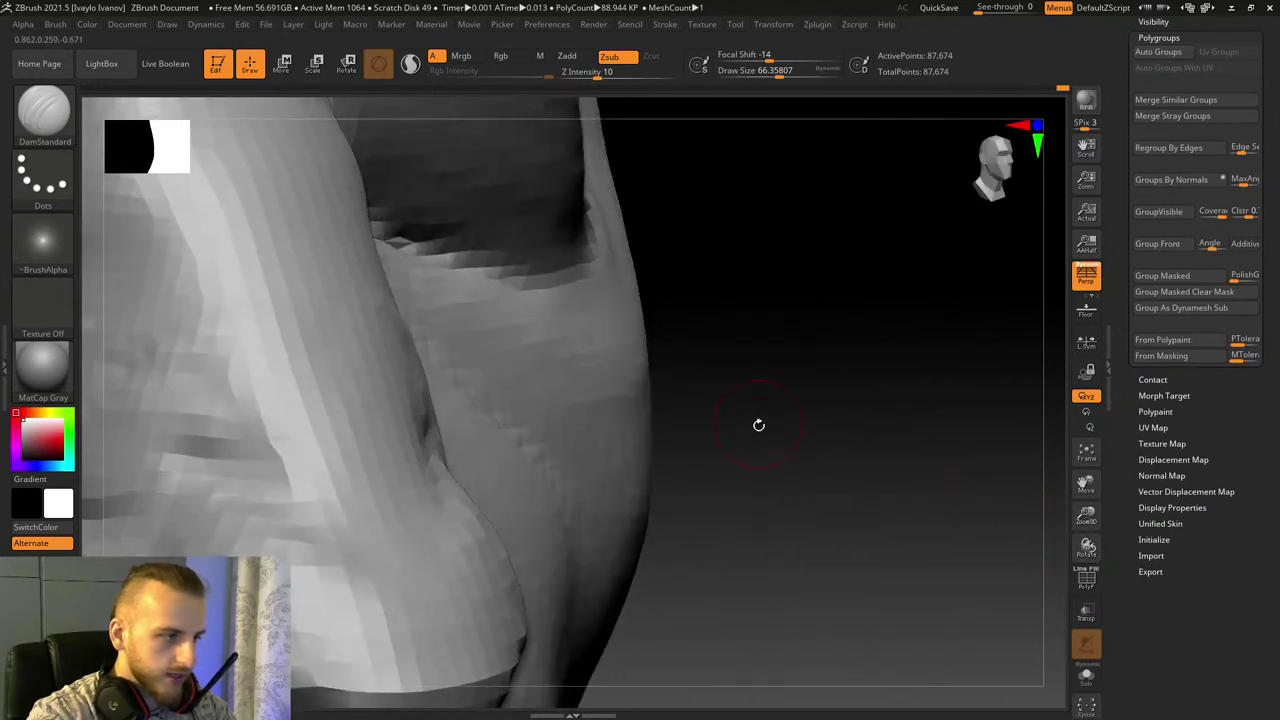
click(50, 114)
click(636, 125)
click(797, 73)
mouse_move(800, 366)
mouse_down()
mouse_move(888, 381)
mouse_move(669, 497)
mouse_move(594, 506)
mouse_up()
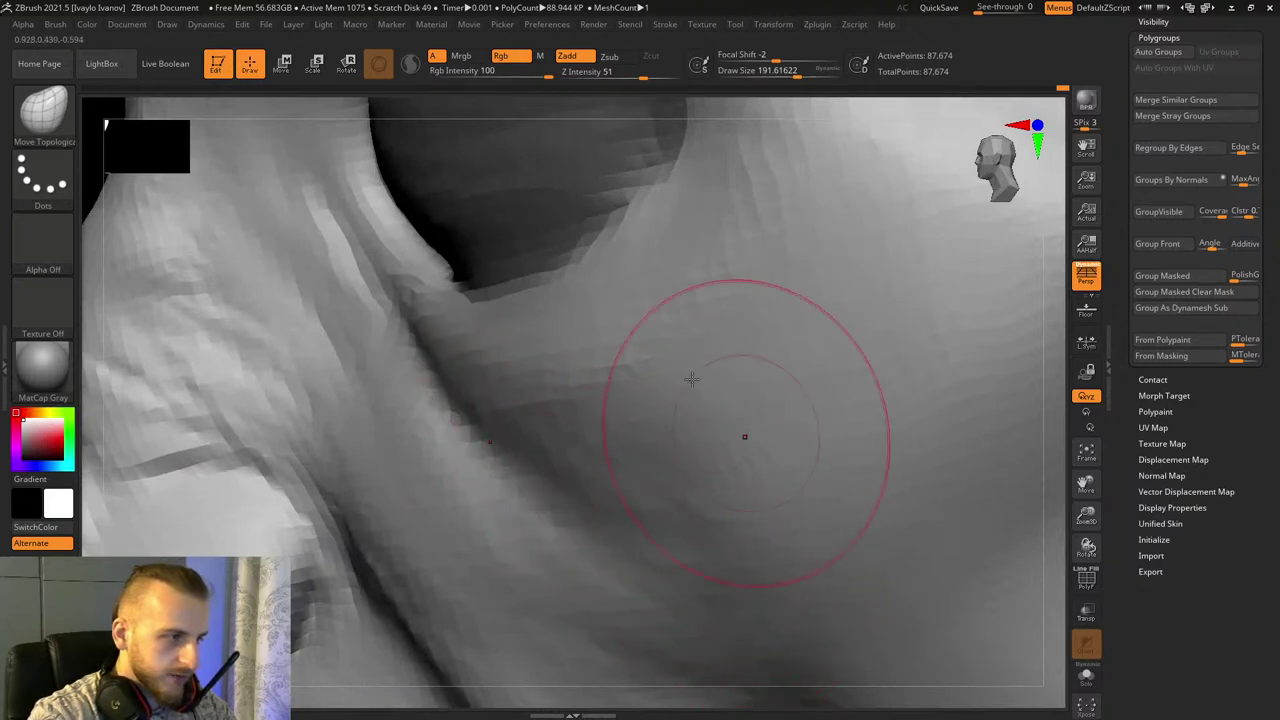
Step: Build up the hollow below the cheekbone with ClayBuildup at Z Intensity 6 and a draw size of about 192
mouse_move(1100, 500)
mouse_down()
mouse_move(985, 490)
mouse_move(1080, 508)
mouse_move(690, 412)
mouse_up()
key(b)
key(d)
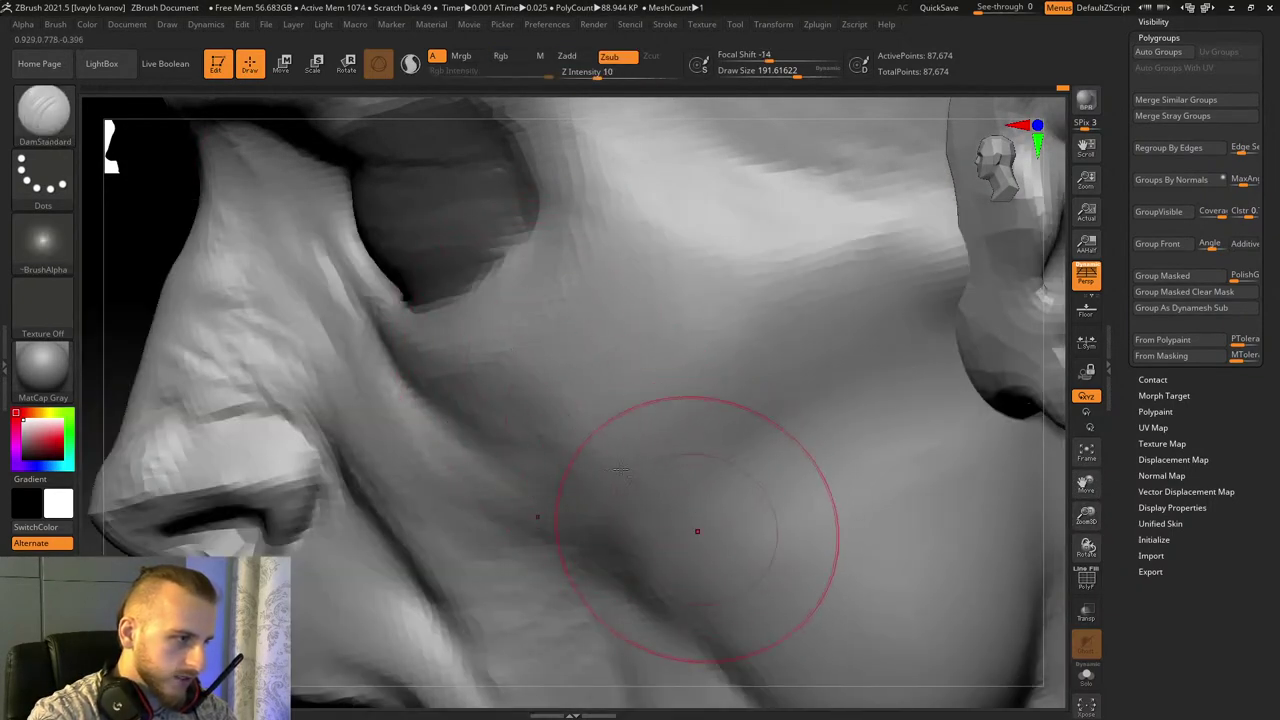
click(60, 138)
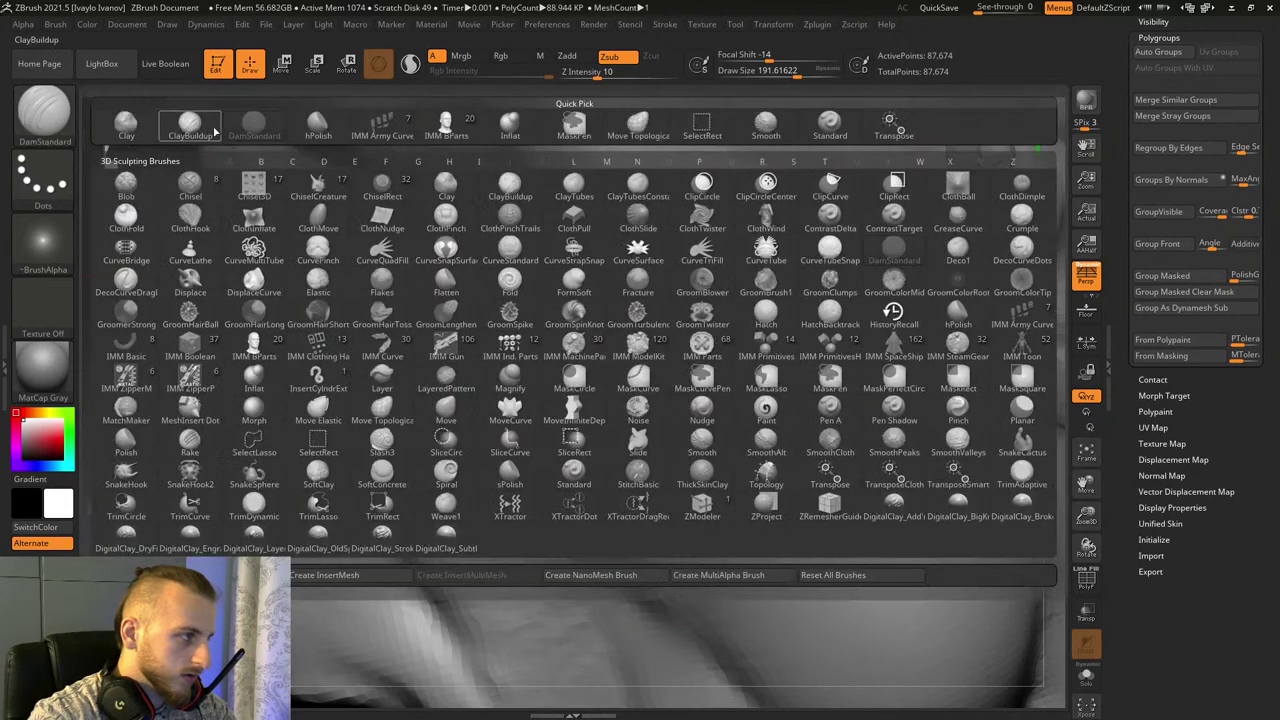
click(208, 129)
drag(487, 397, 549, 468)
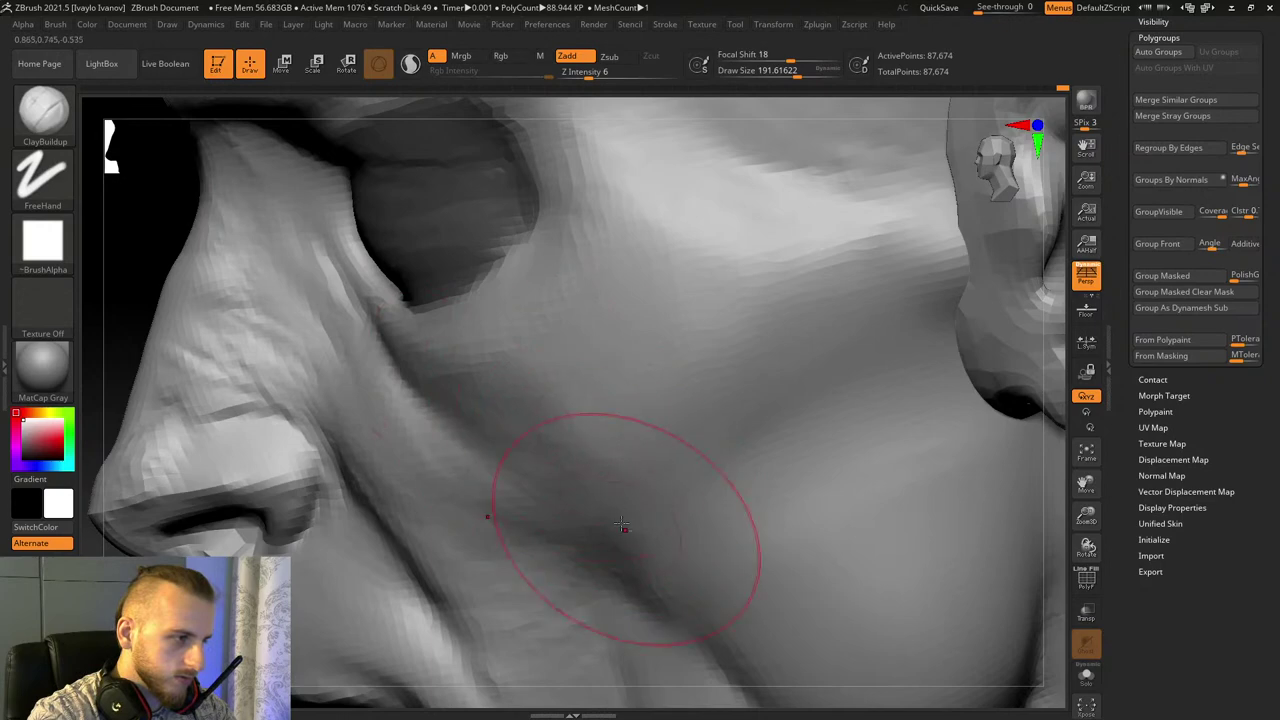
drag(1086, 516, 1080, 440)
drag(935, 399, 968, 404)
drag(911, 443, 977, 479)
Step: Undo the last stroke and carve the cheekbone's outer contour with DamStandard at Z Intensity 10 and a draw size of about 192
drag(1086, 515, 1084, 586)
key(b)
key(d)
key(s)
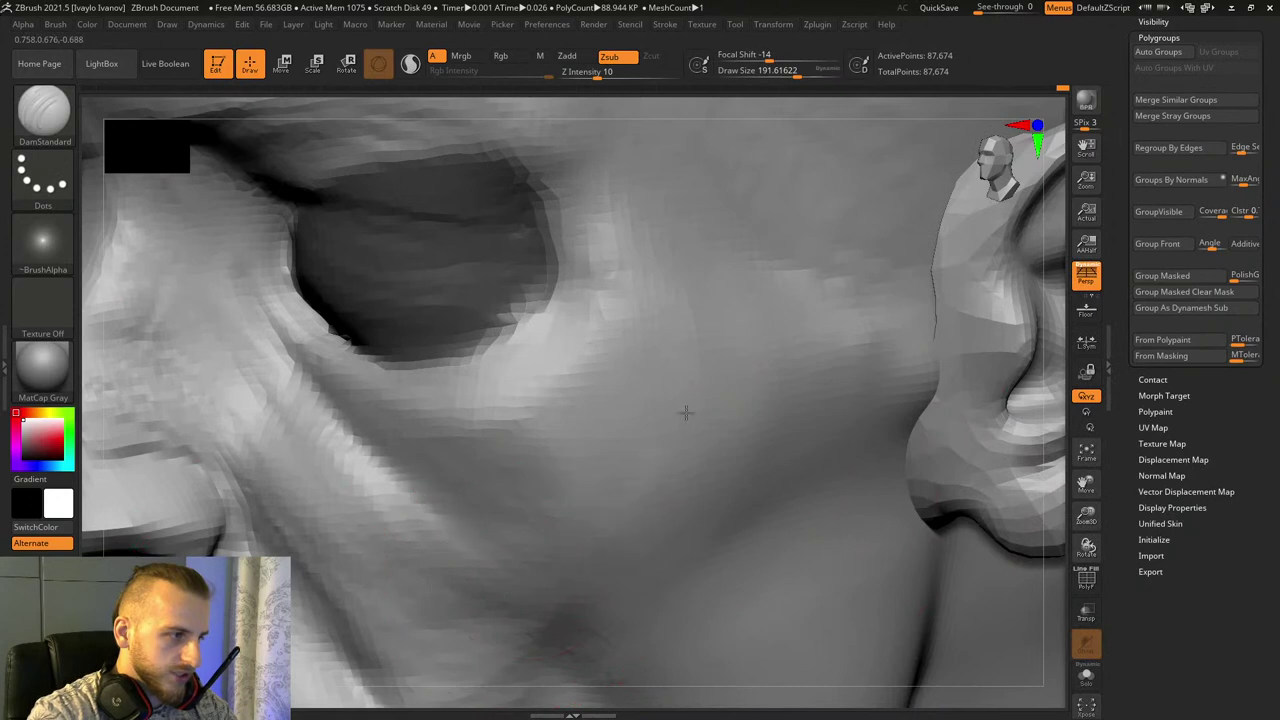
key(ctrl+z)
mouse_move(601, 562)
mouse_down()
mouse_move(522, 577)
mouse_move(686, 386)
mouse_move(636, 258)
mouse_move(490, 584)
mouse_up()
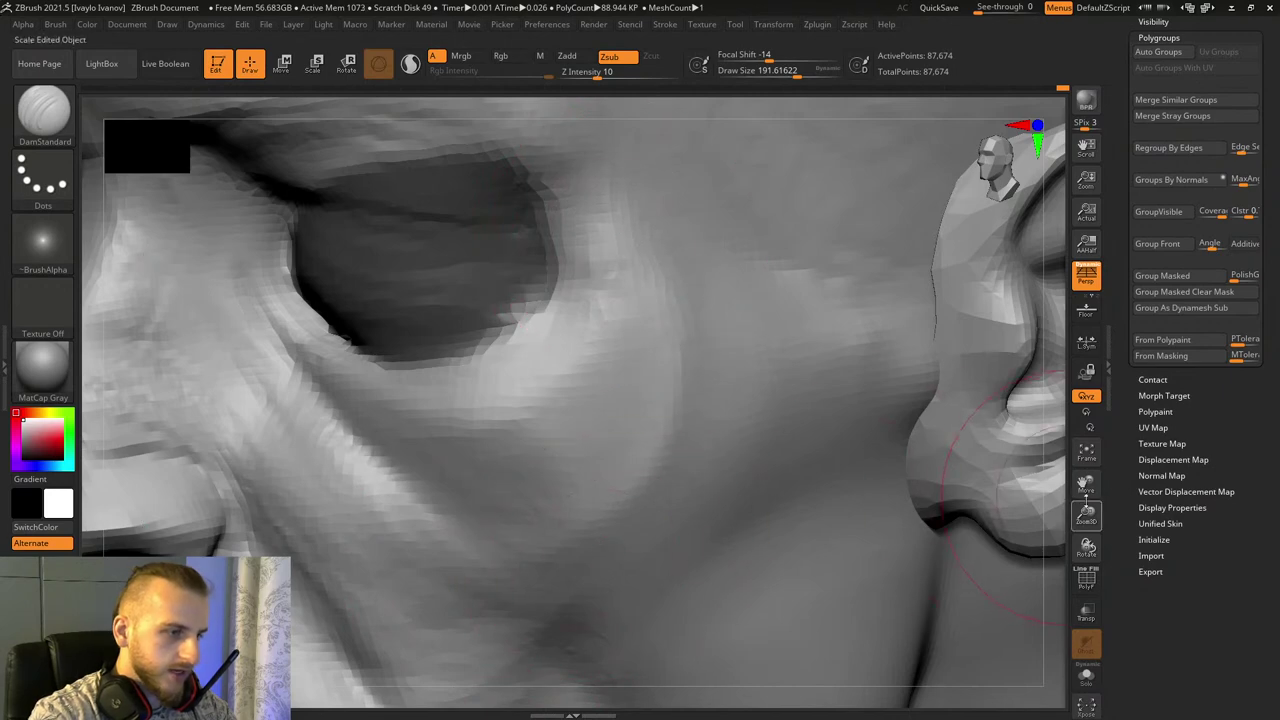
drag(1086, 503, 1107, 580)
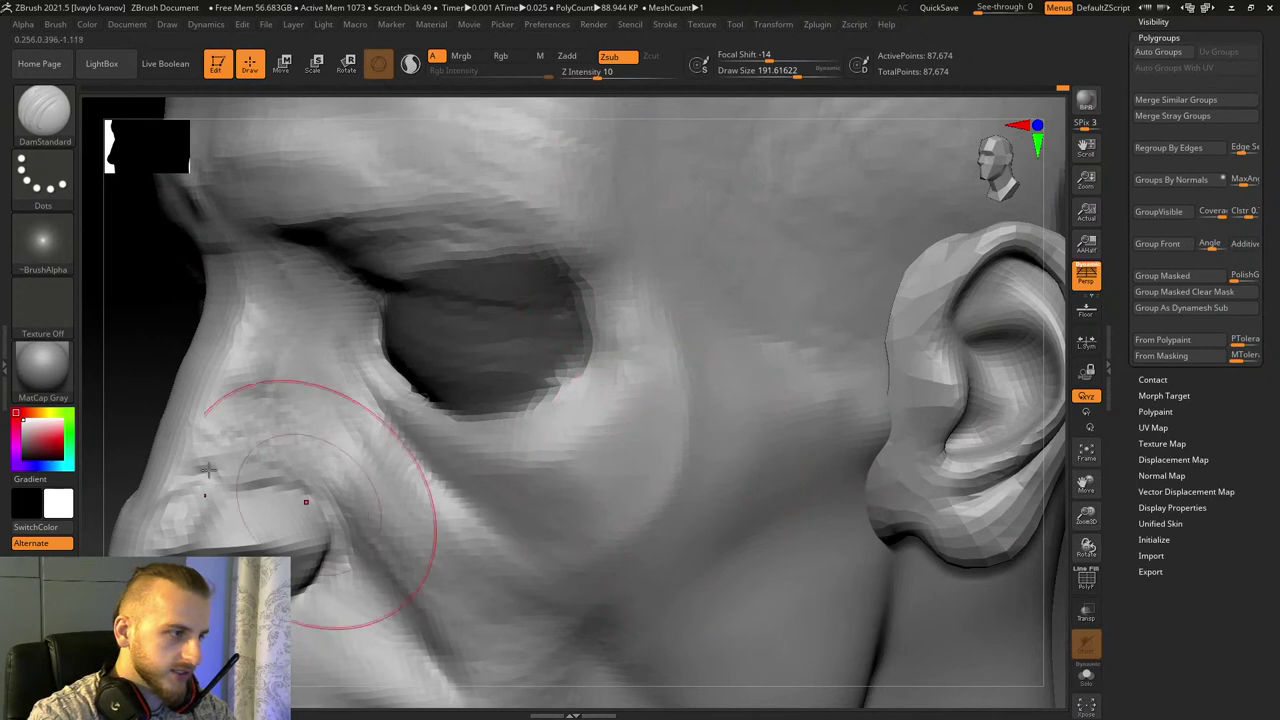
drag(100, 312, 243, 327)
drag(880, 440, 610, 482)
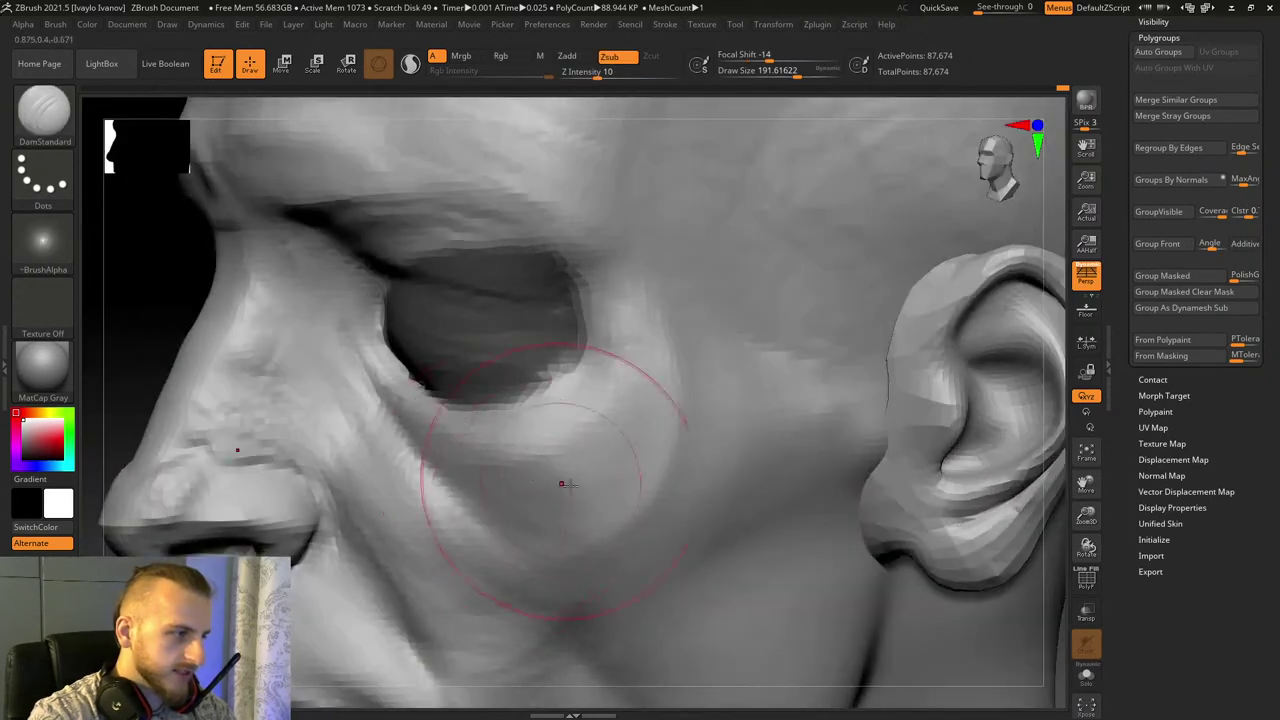
Step: Flatten the cheekbone below the masked eye with hPolish at Z Intensity 37 and a draw size of about 149
key(b)
key(h)
key(p)
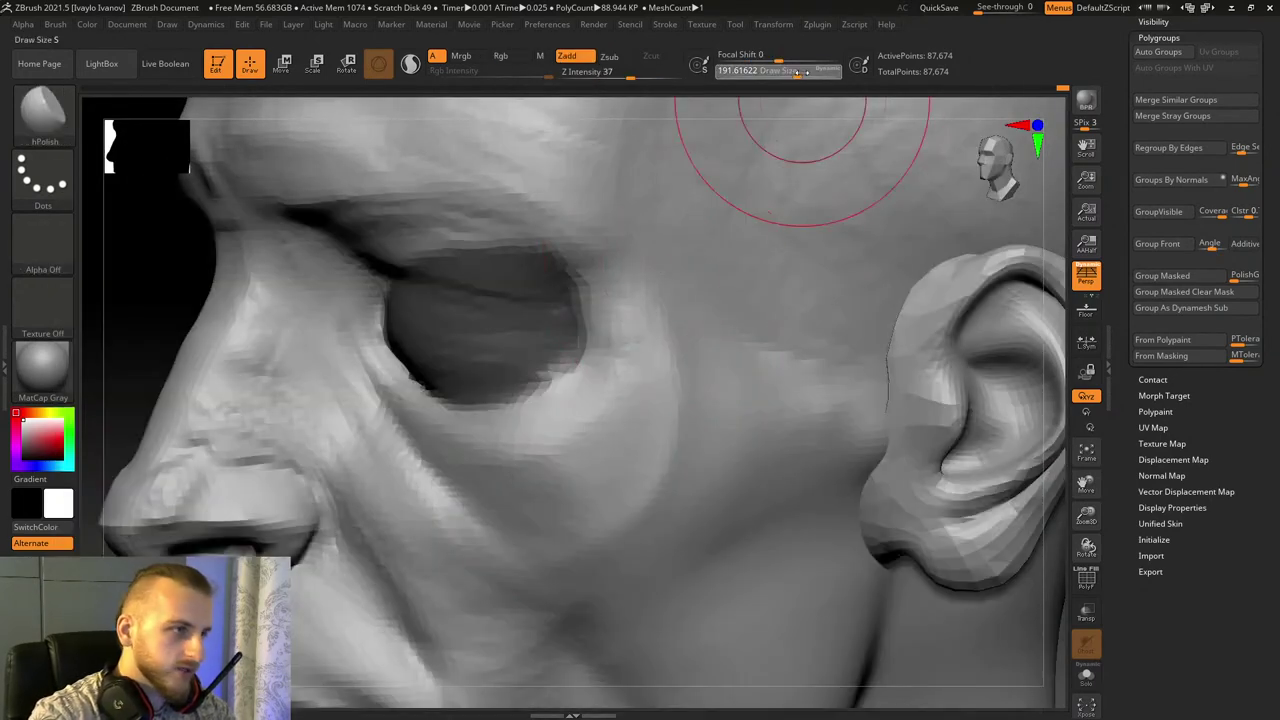
drag(806, 71, 792, 71)
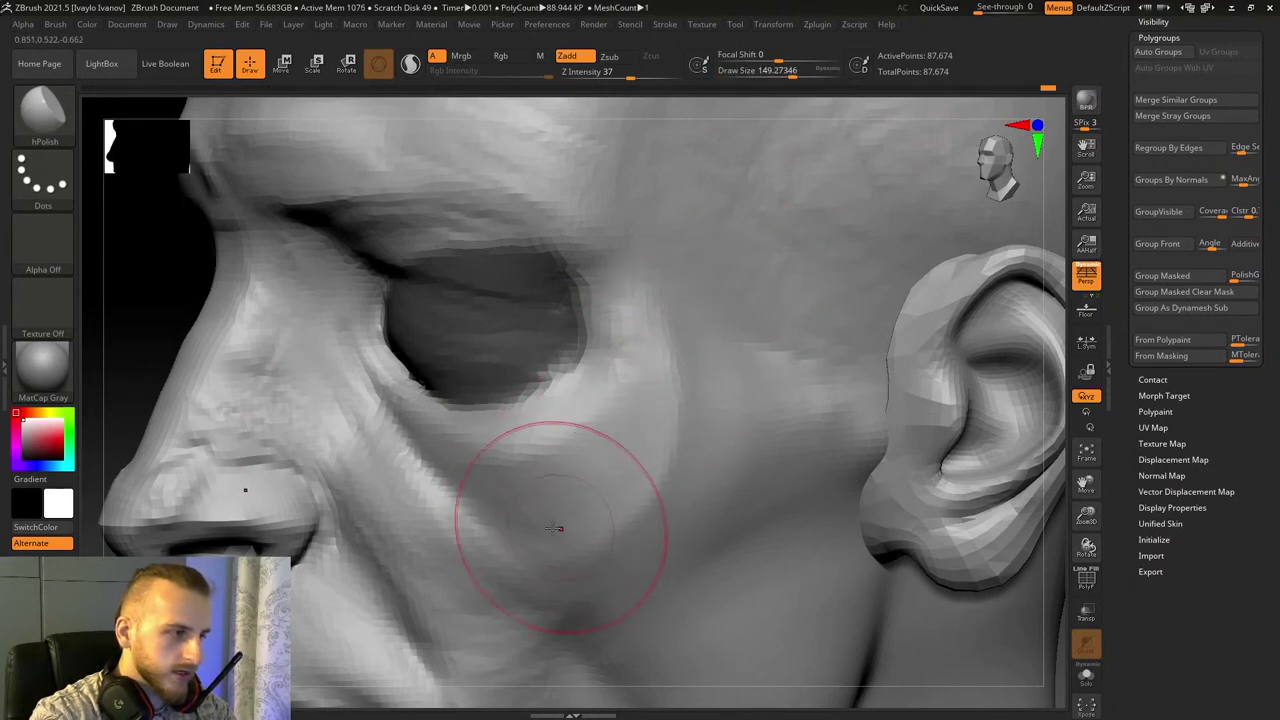
drag(1059, 514, 192, 233)
Step: Adjust the cheekbone's side silhouette from the front with Move Topological at a draw size of about 149
click(52, 120)
click(652, 130)
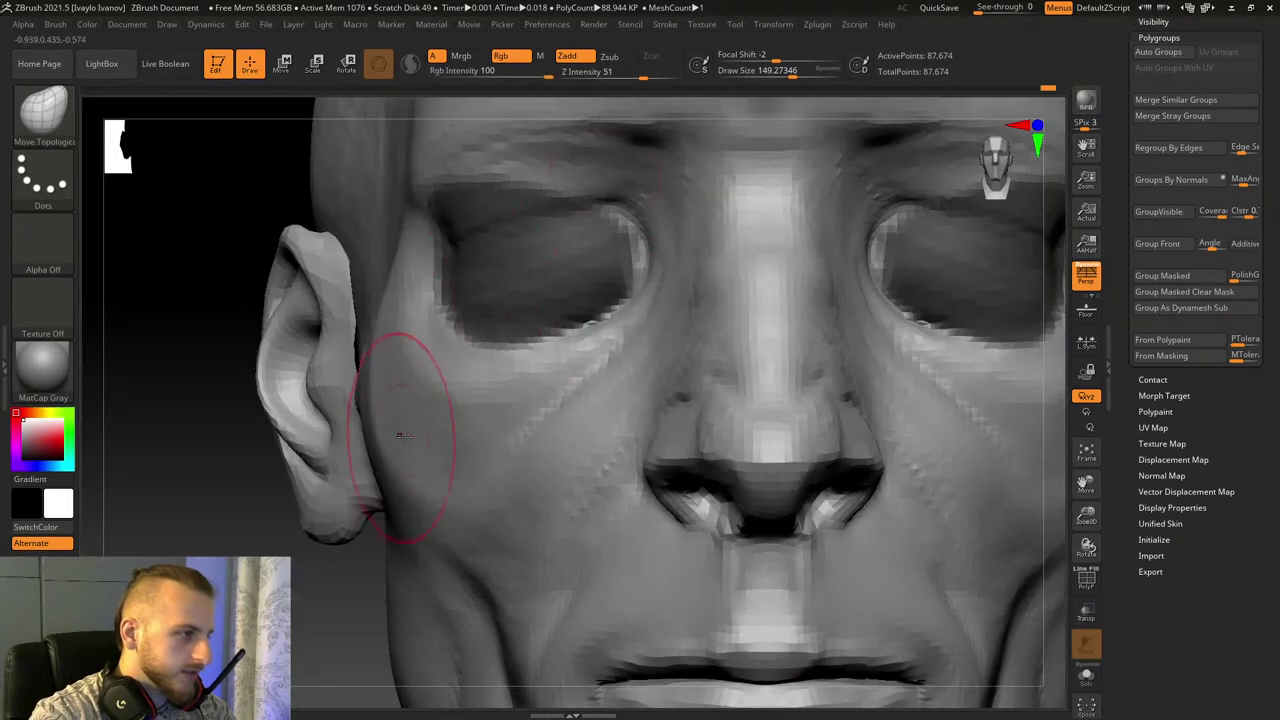
drag(224, 489, 271, 457)
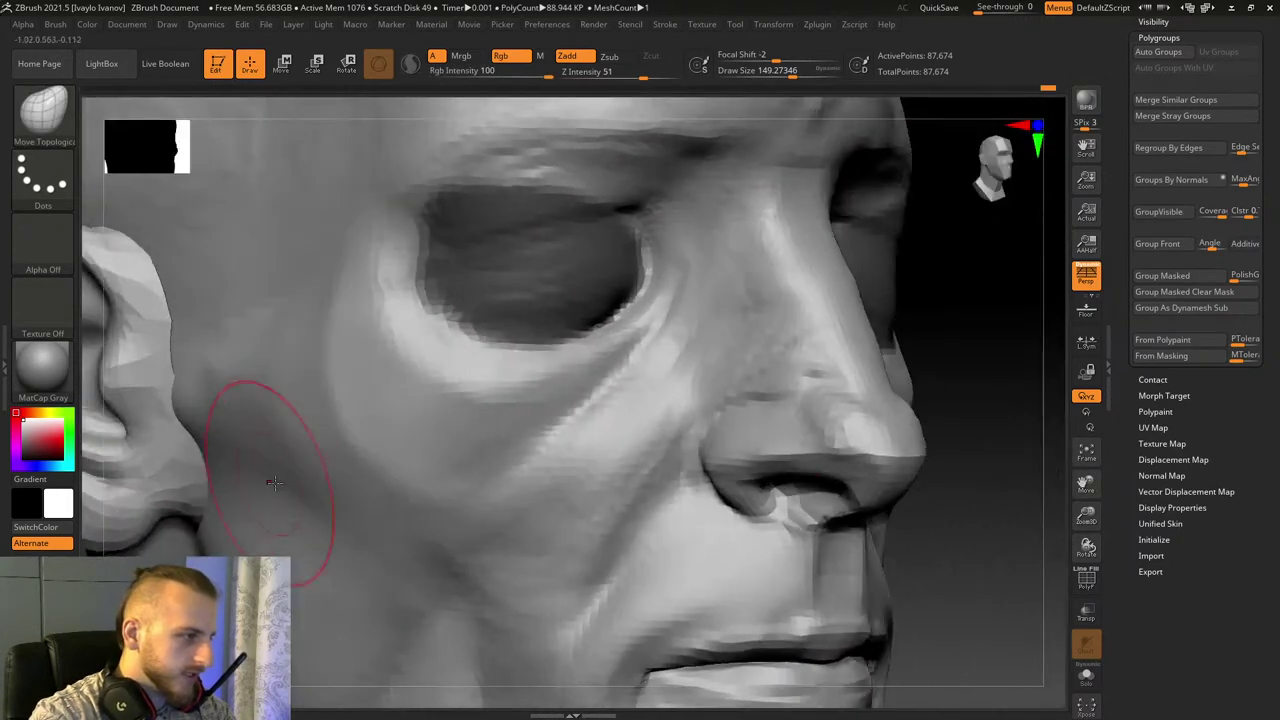
Step: Define the rear and lower edge of the cheekbone with DamStandard at a draw size of about 149 and smooth the cheek
key(b)
key(d)
key(s)
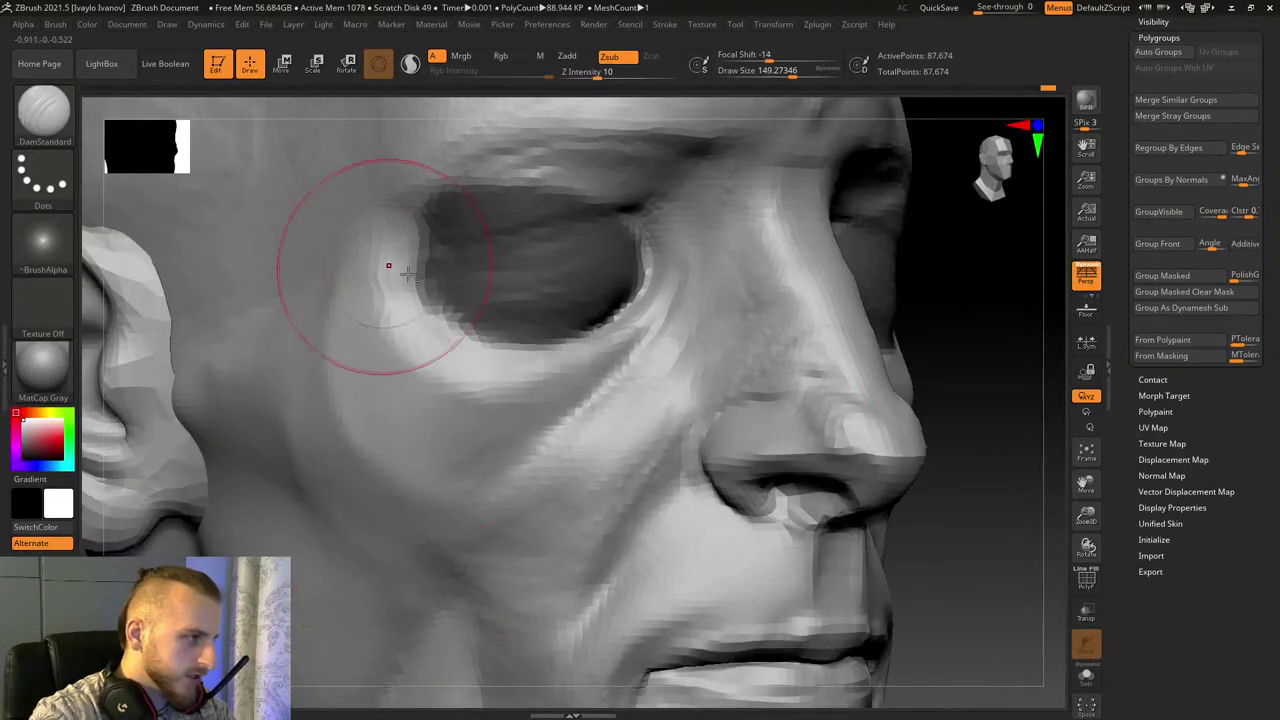
drag(1020, 591, 357, 437)
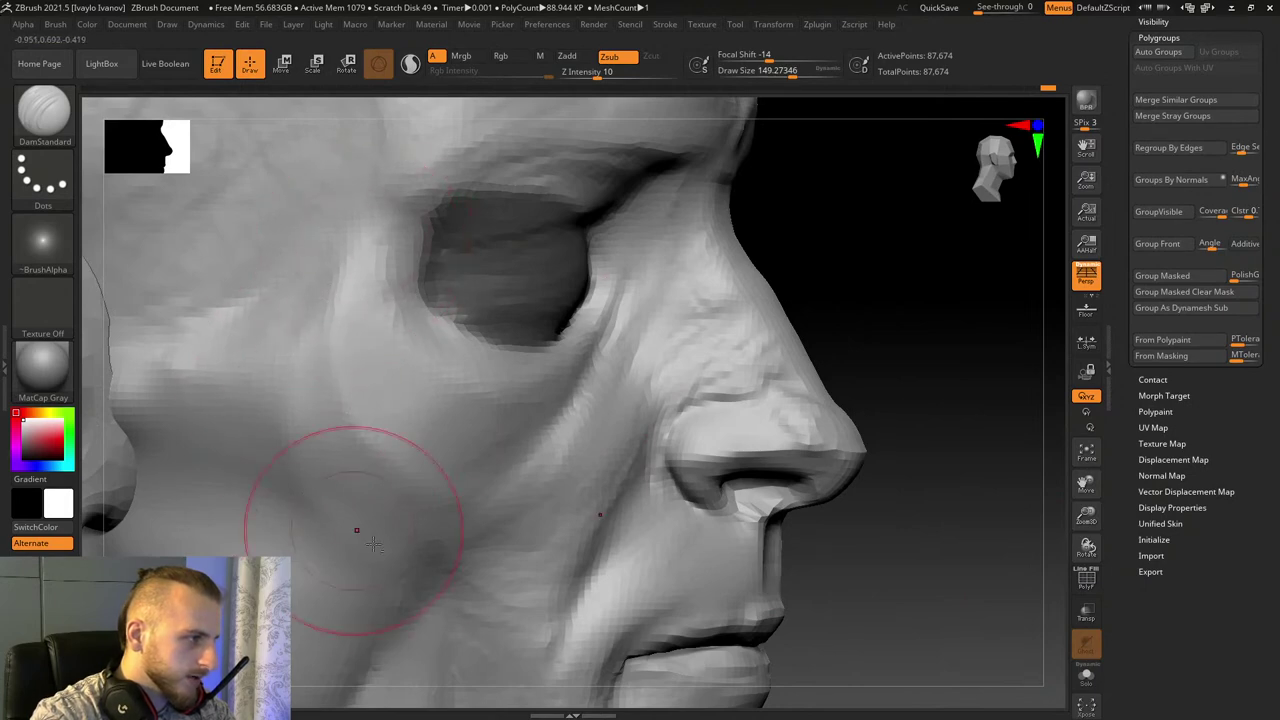
shift+drag(928, 565, 894, 566)
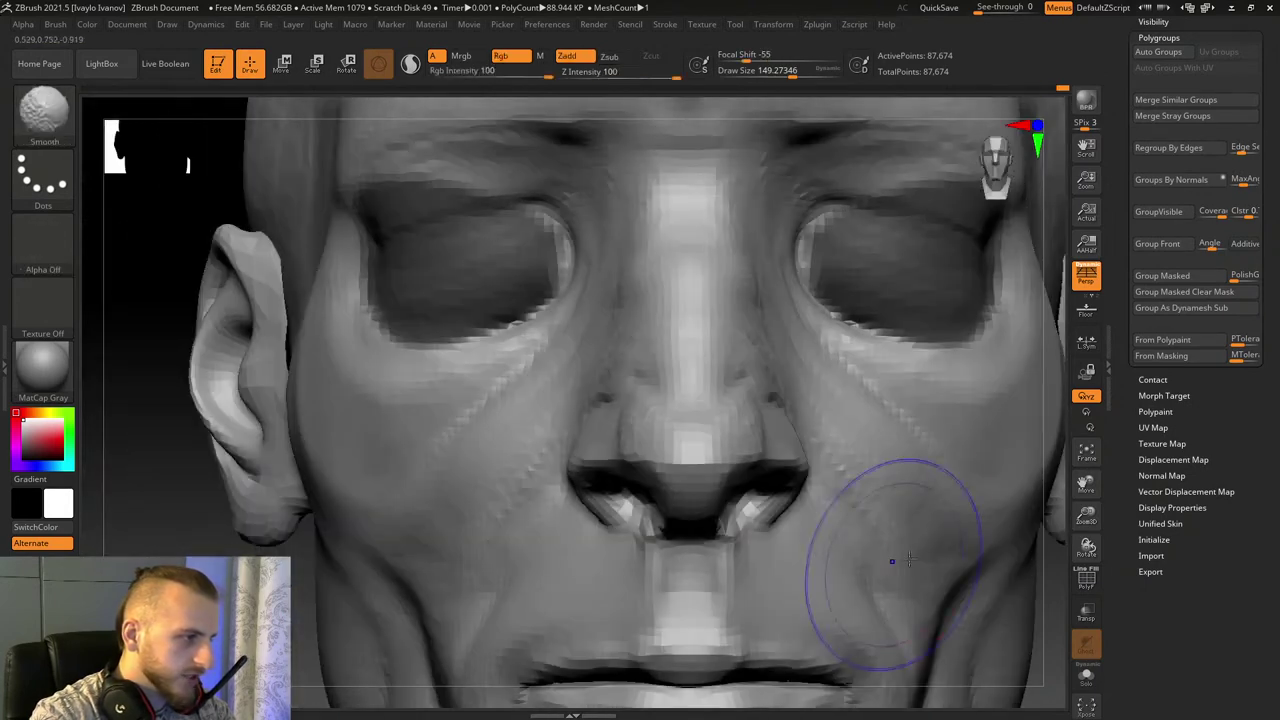
drag(1088, 484, 829, 429)
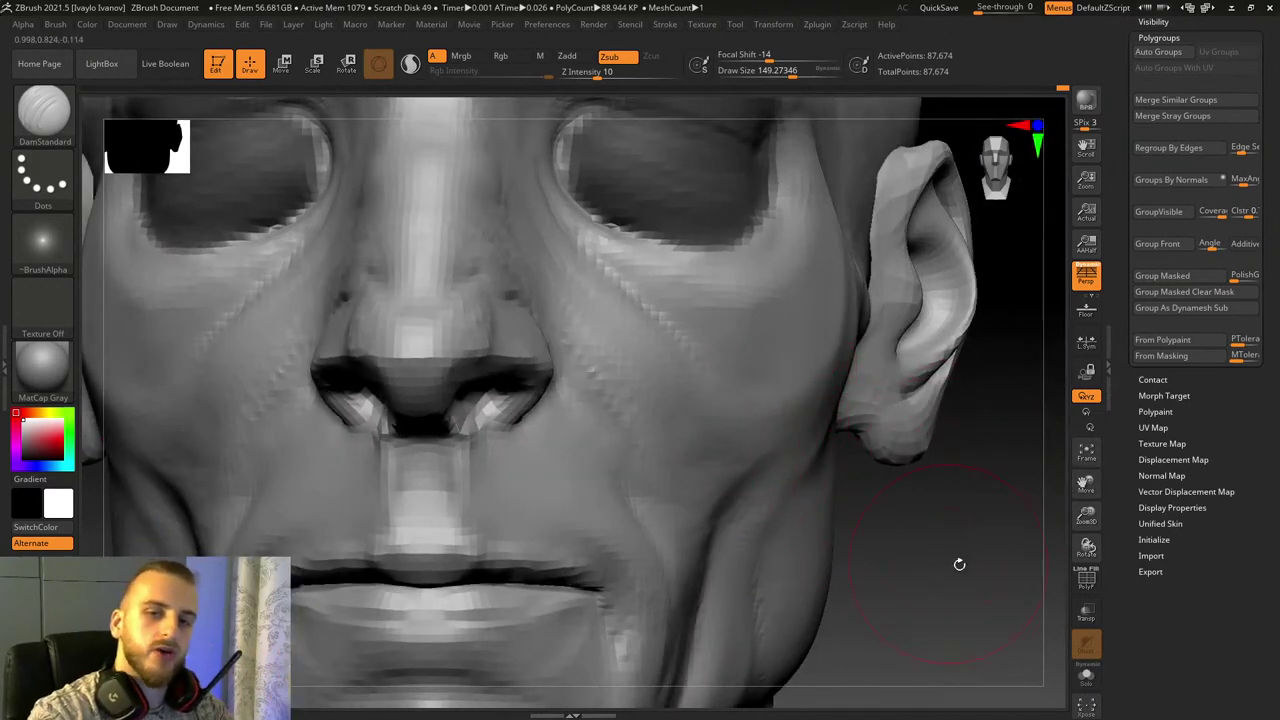
drag(937, 569, 820, 560)
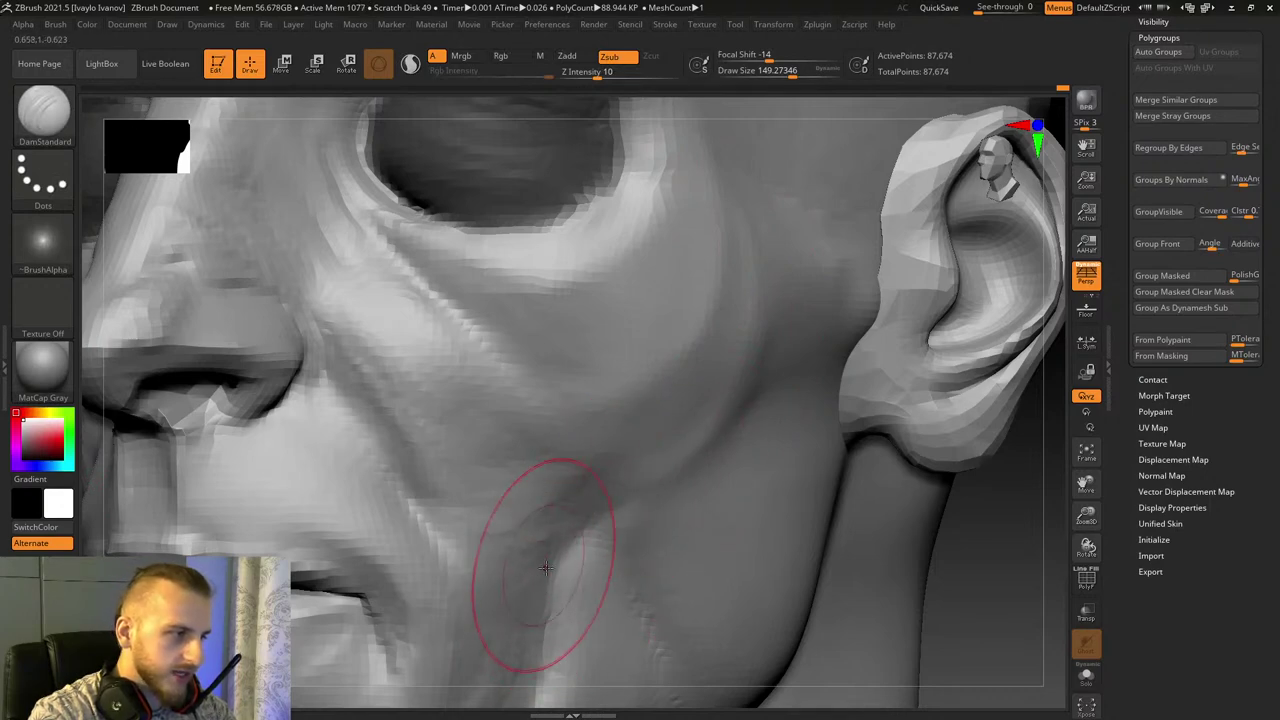
Step: Fill and smooth the hollow between cheekbone and jaw with ClayBuildup at Z Intensity 6 and a draw size of about 149
click(43, 112)
click(214, 150)
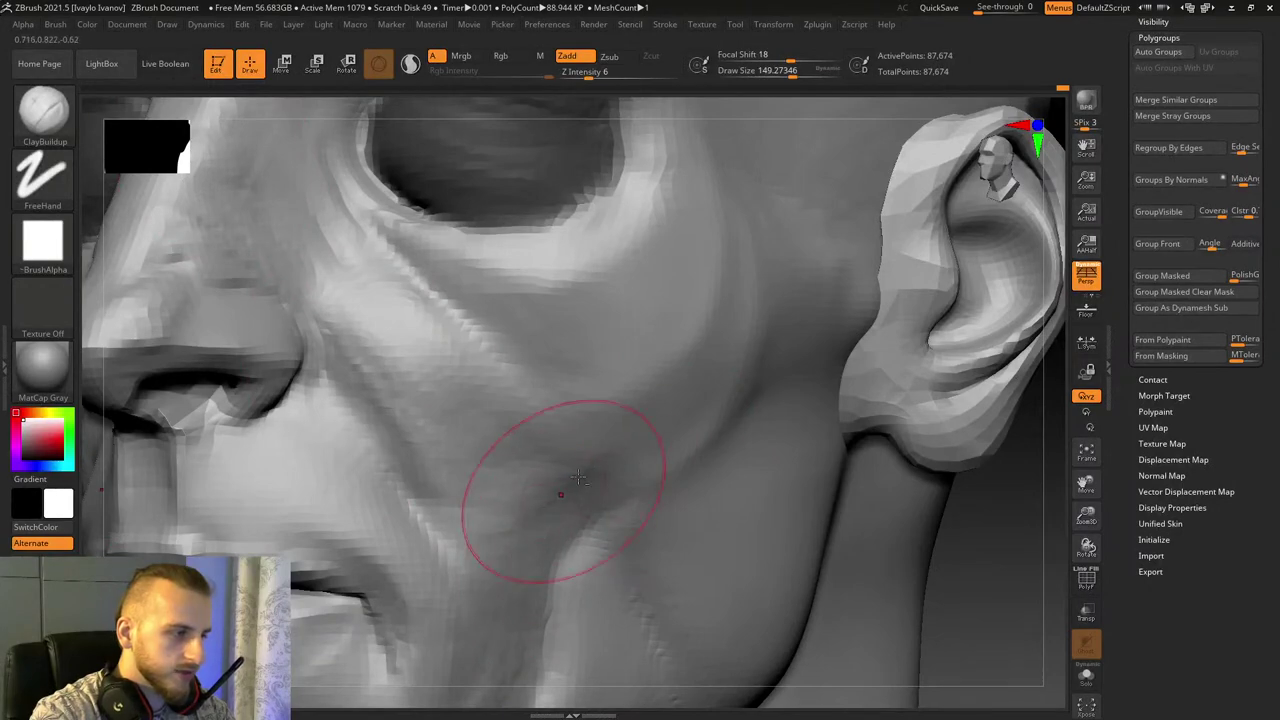
shift+drag(600, 498, 569, 500)
mouse_move(569, 500)
right_down()
mouse_move(600, 512)
mouse_move(590, 520)
right_up()
drag(1084, 518, 1080, 484)
drag(1086, 484, 1270, 465)
drag(388, 446, 462, 448)
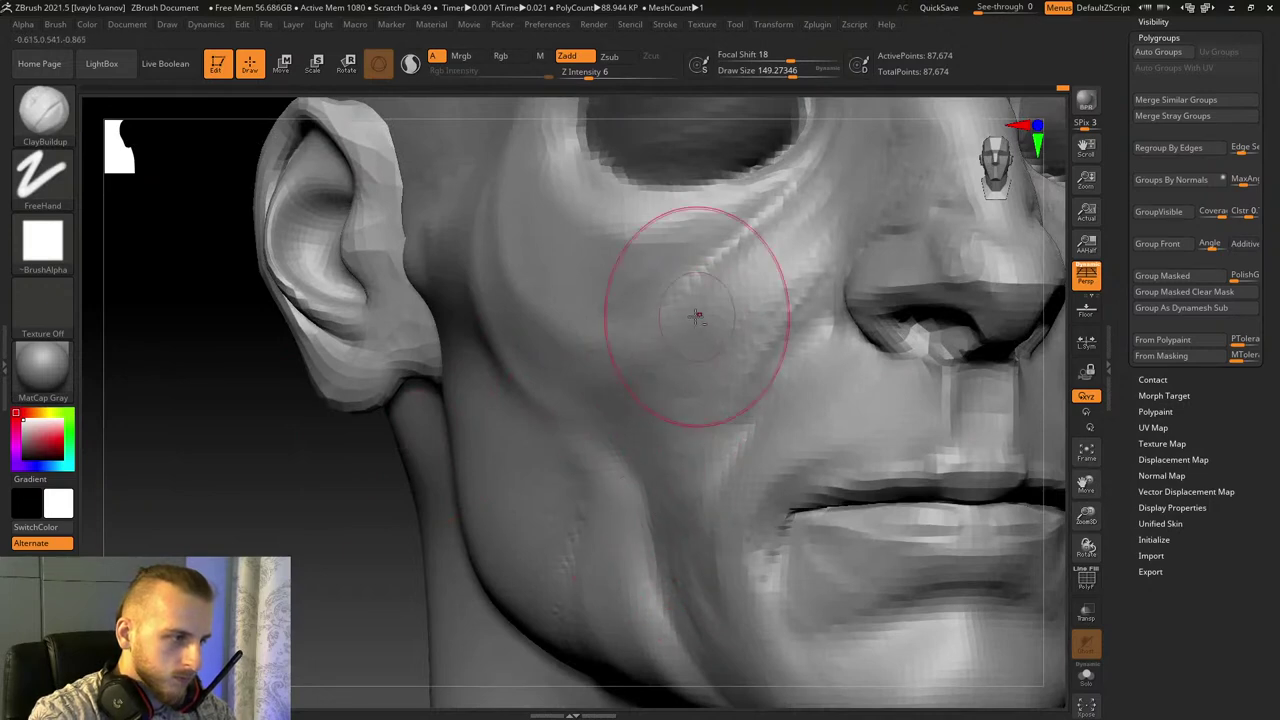
drag(375, 444, 500, 446)
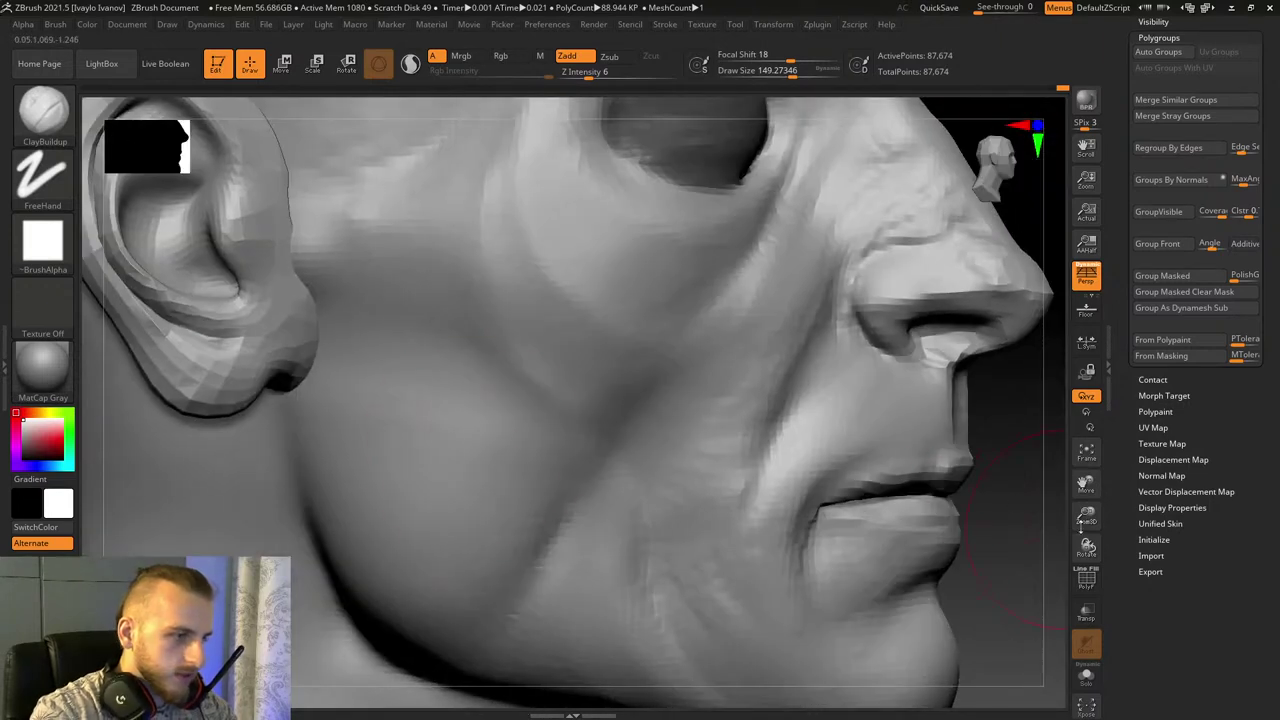
drag(1086, 484, 1090, 556)
Step: Polish the lower edge of the cheekbone with hPolish at a draw size of about 133
key(b)
key(h)
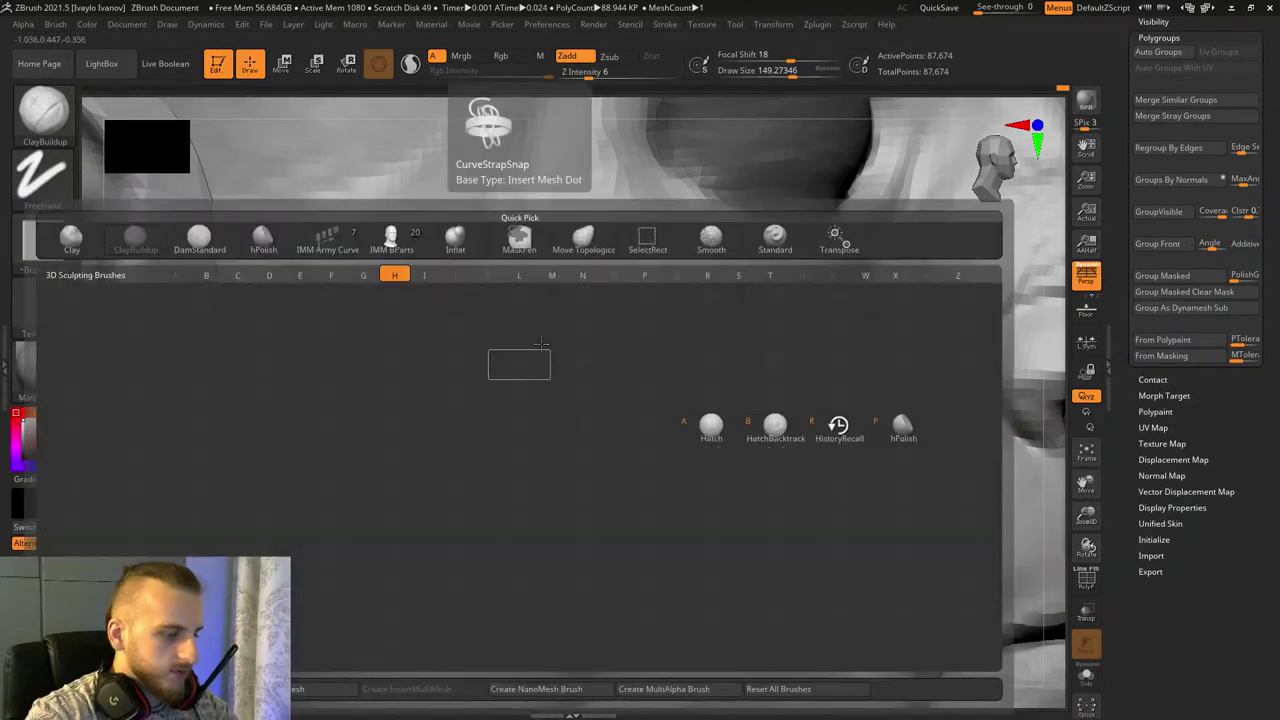
key(p)
drag(792, 76, 788, 76)
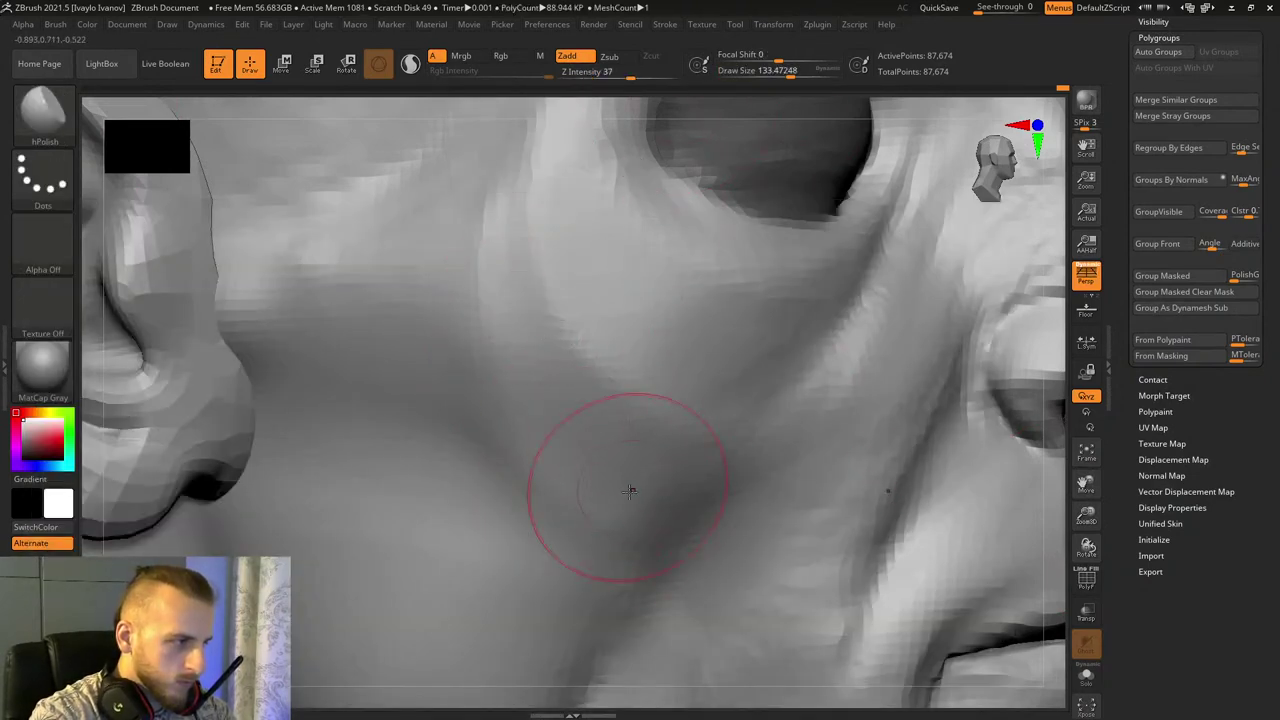
Step: Build up the cheekbone toward the ear with ClayBuildup at Z Intensity 3 and smooth the strokes into the surrounding surface
text(bcb)
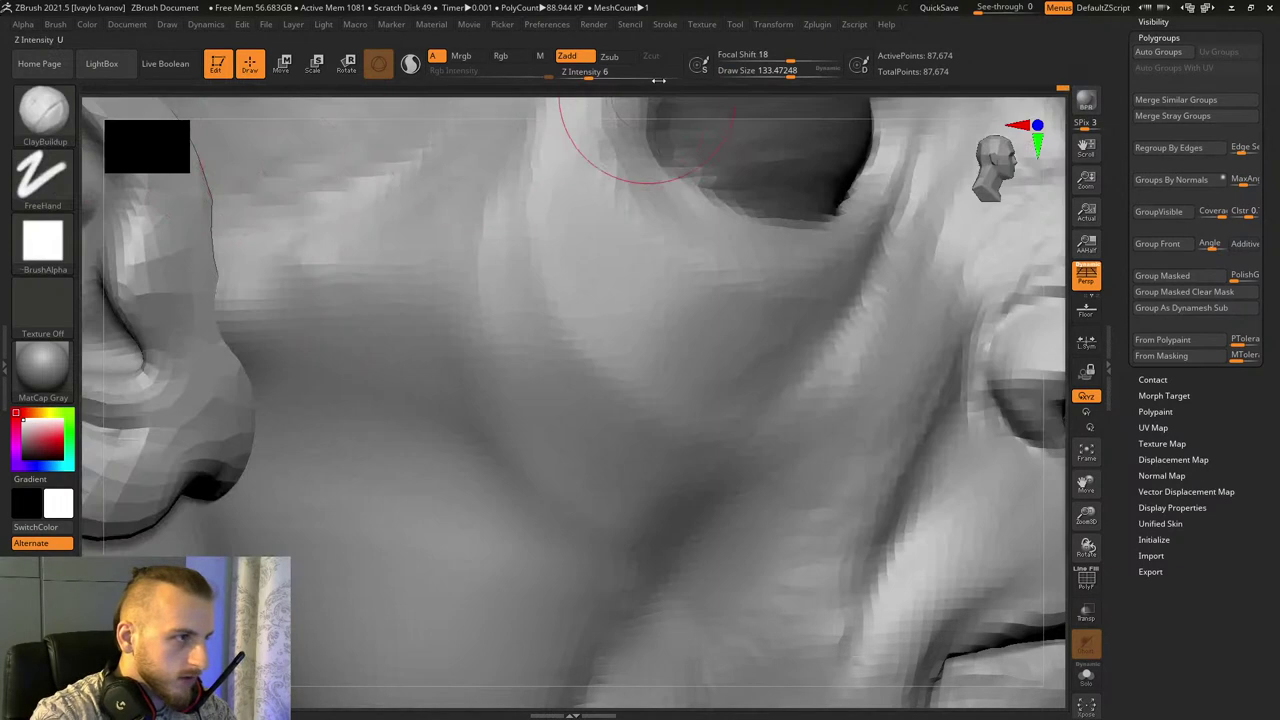
text(3)
key(Return)
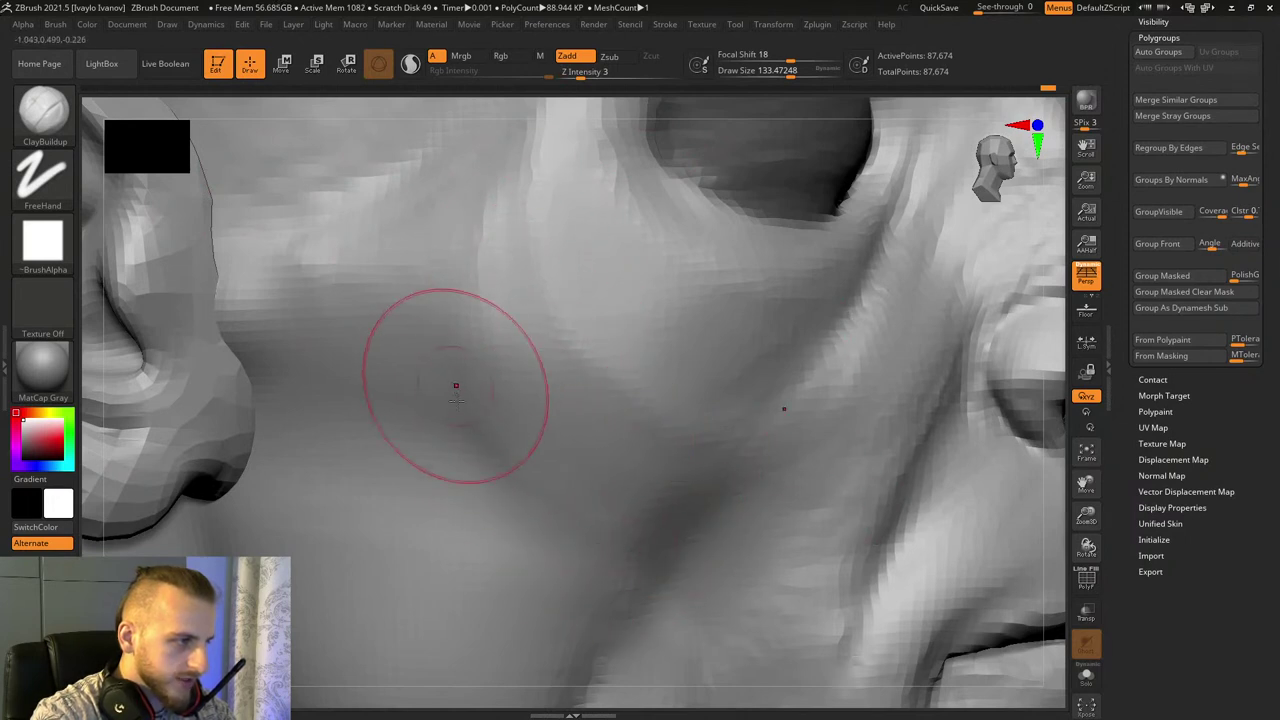
key(shift)
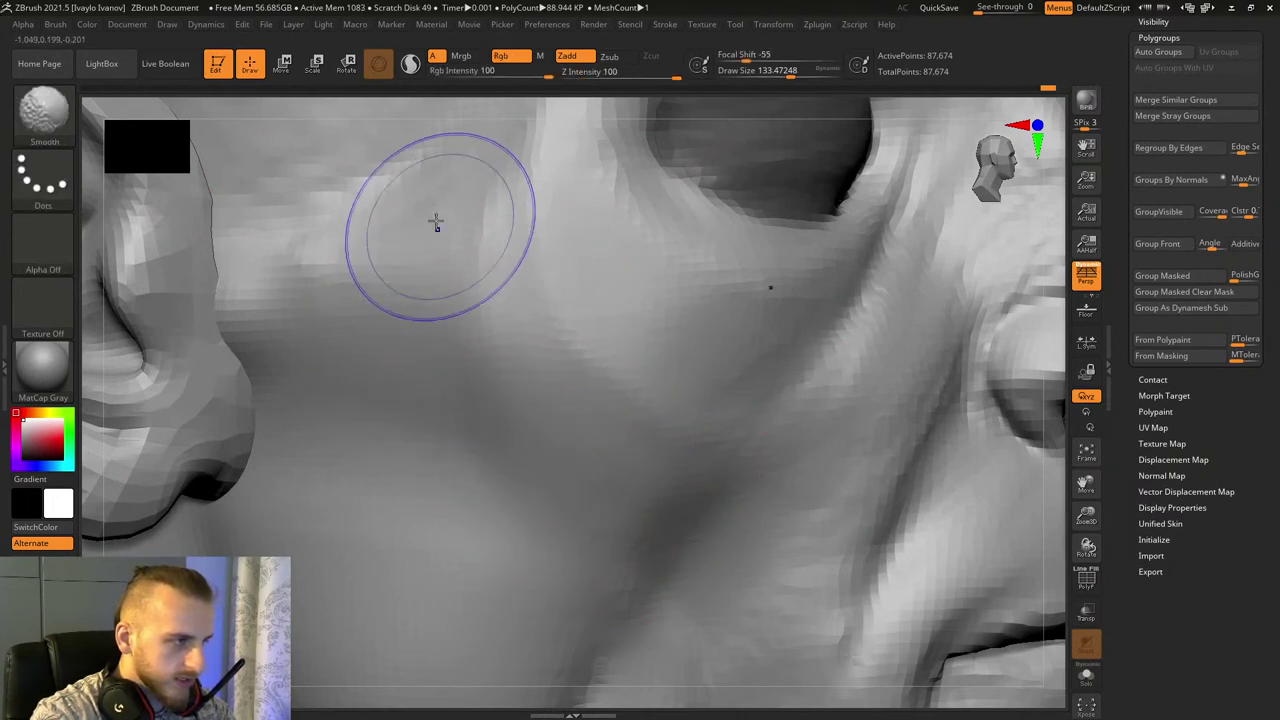
mouse_move(1087, 547)
mouse_down()
mouse_move(1053, 560)
mouse_move(543, 425)
mouse_up()
drag(227, 461, 466, 357)
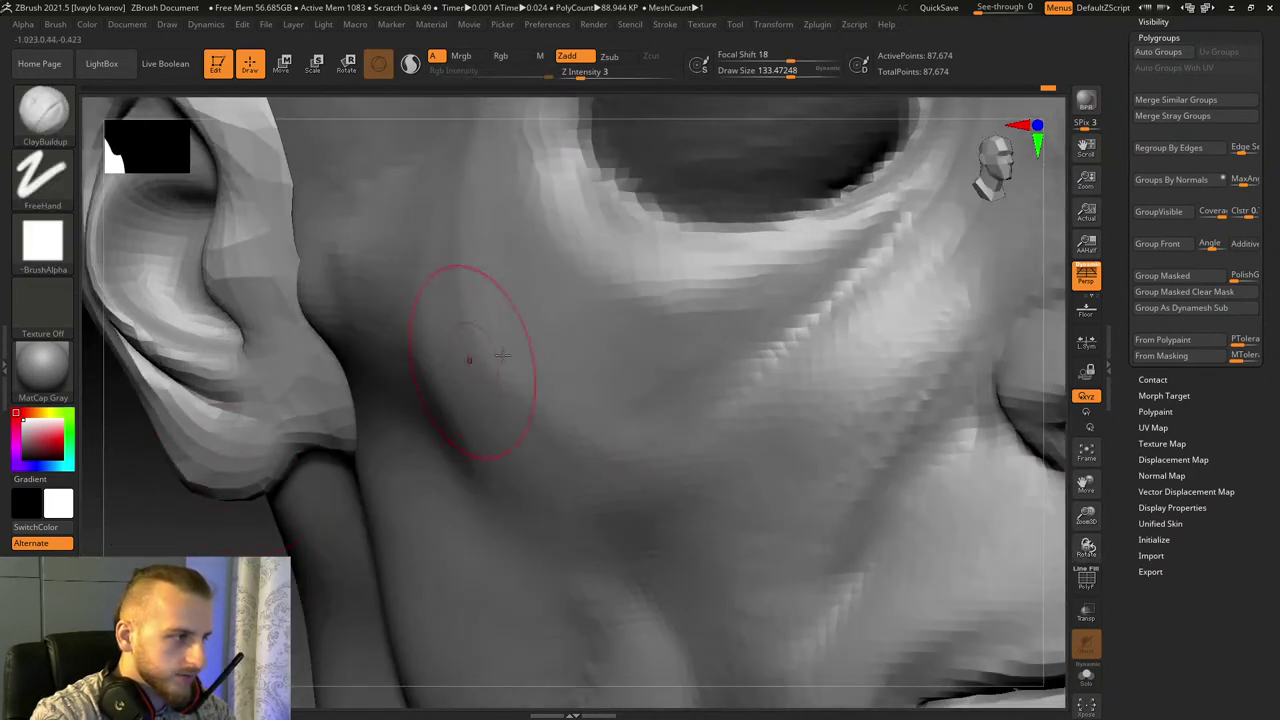
key(shift)
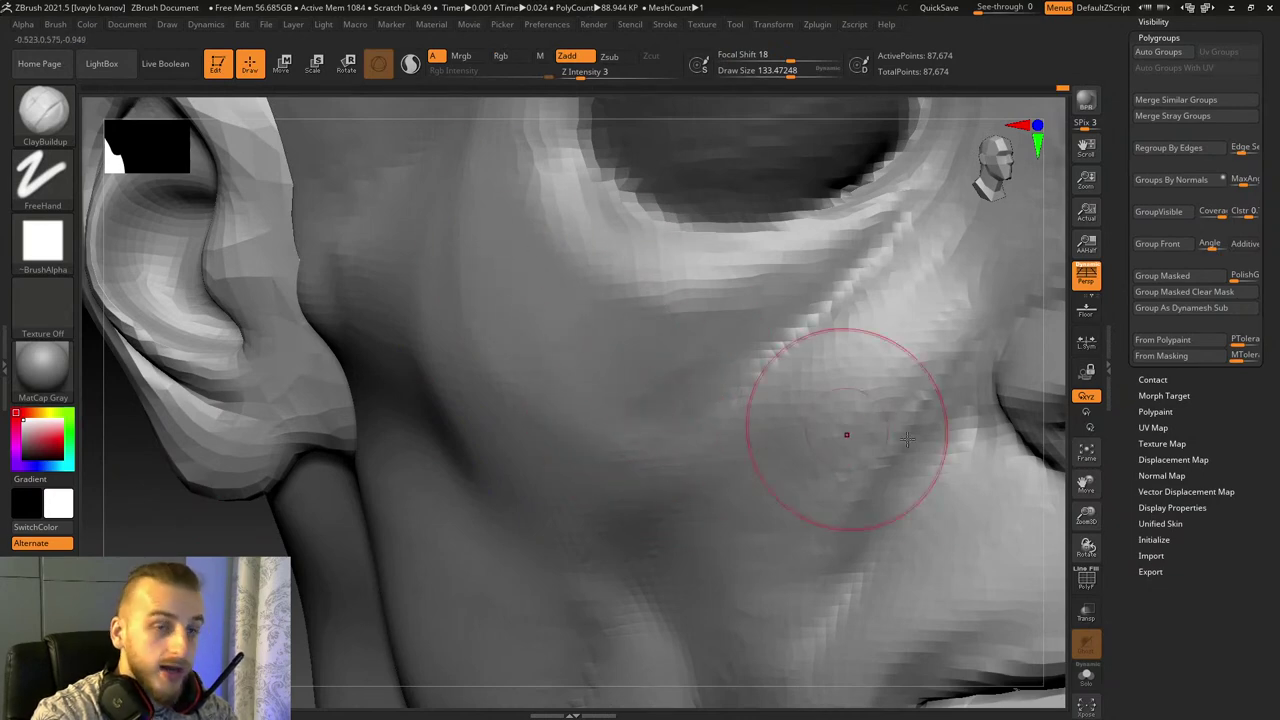
Step: Blend the cheekbone into the area beside the masked eye with light ClayBuildup and Smooth strokes
drag(1087, 485, 960, 520)
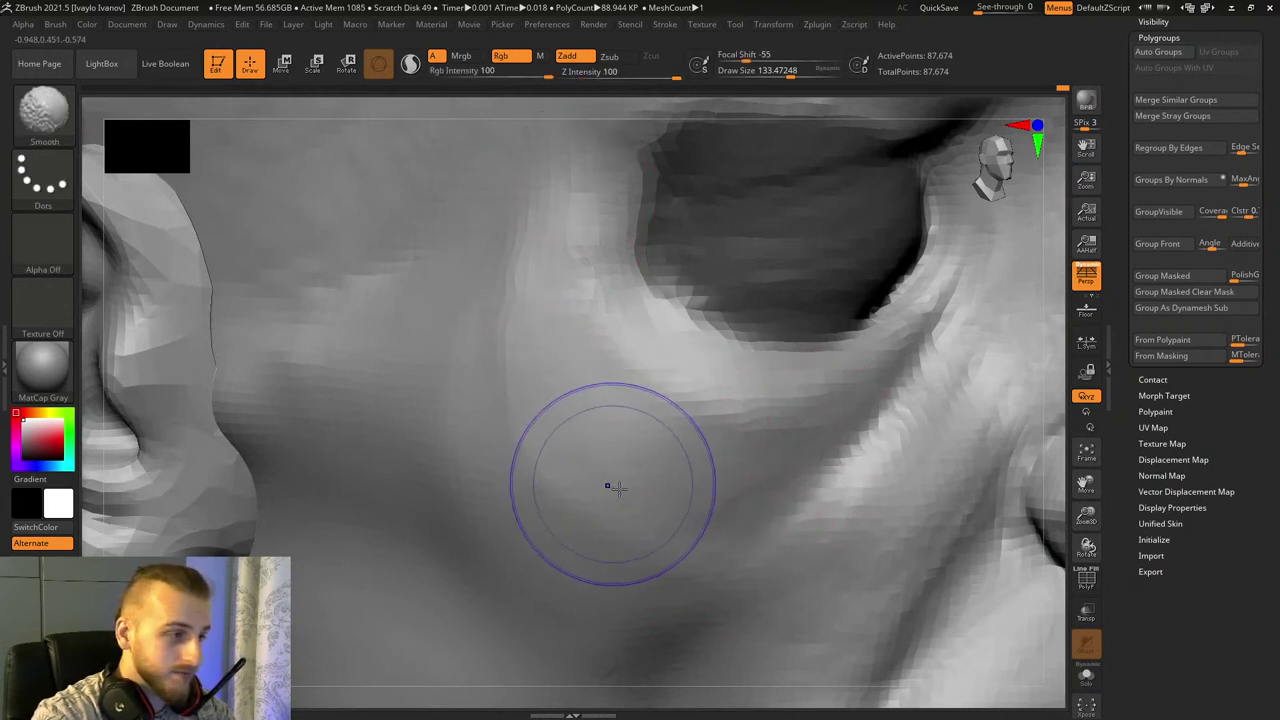
mouse_move(613, 486)
shift+mouse_down()
mouse_move(531, 363)
mouse_move(522, 415)
shift+mouse_up()
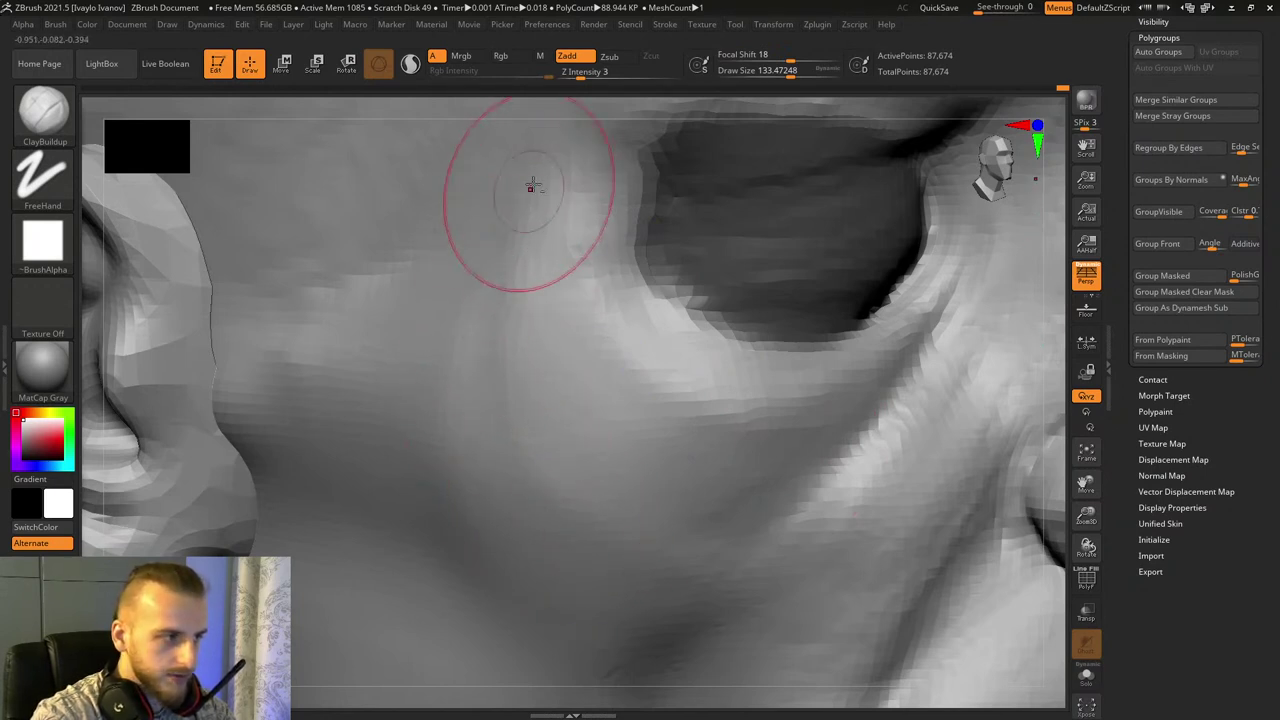
key(shift)
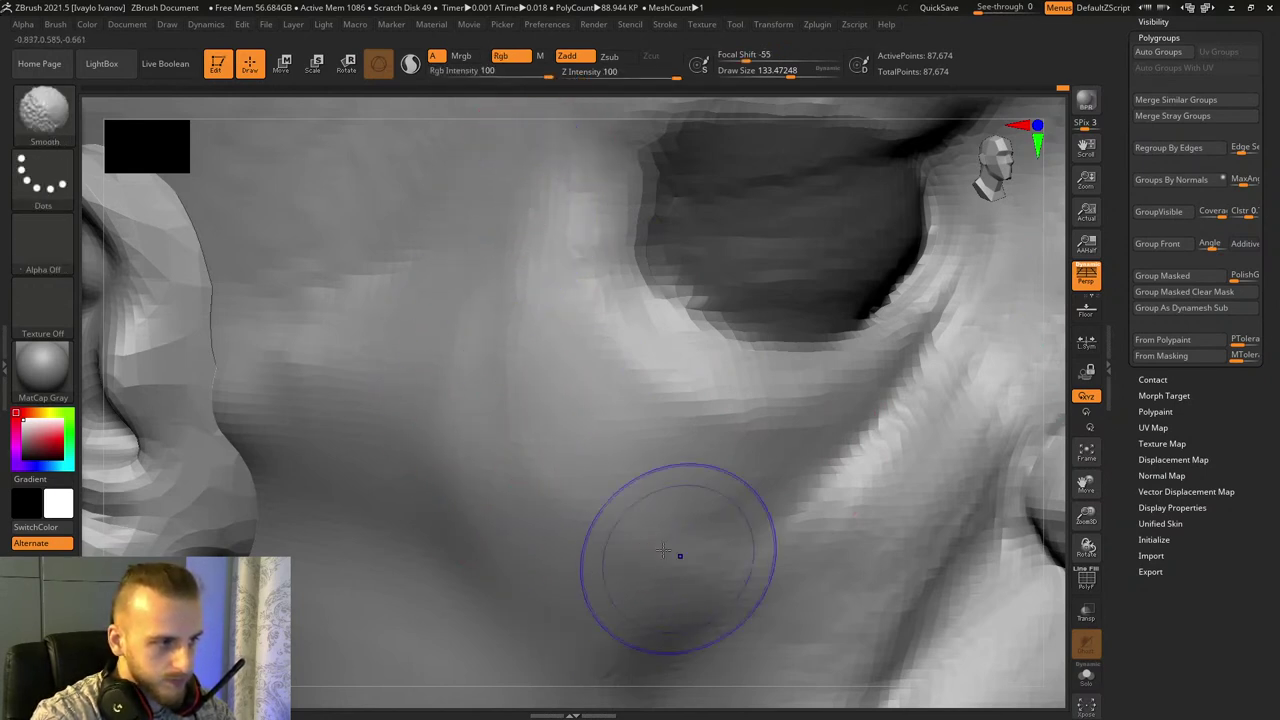
drag(1085, 514, 1070, 470)
Step: Reshape the cheekbone and outer eye-socket contour with Move Topological at a draw size of about 185, working from the front and above
key(f)
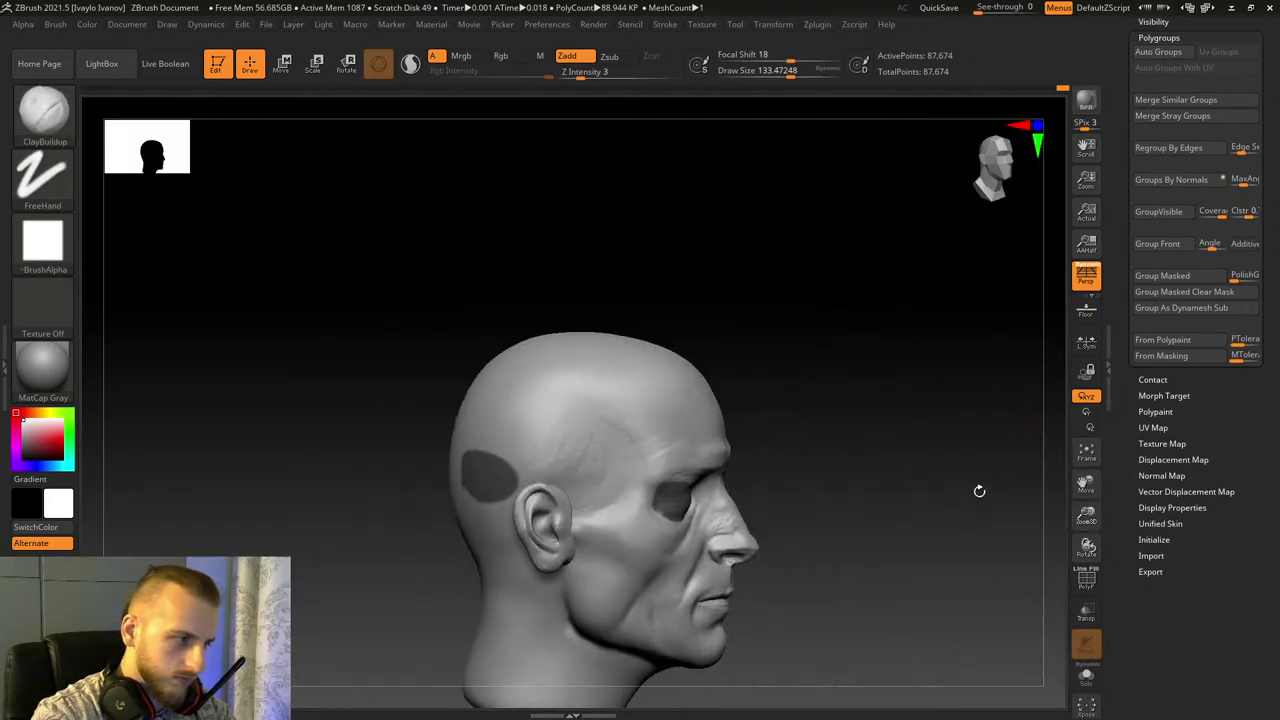
drag(980, 491, 964, 597)
drag(1086, 515, 1109, 540)
drag(262, 245, 406, 230)
click(62, 116)
click(636, 130)
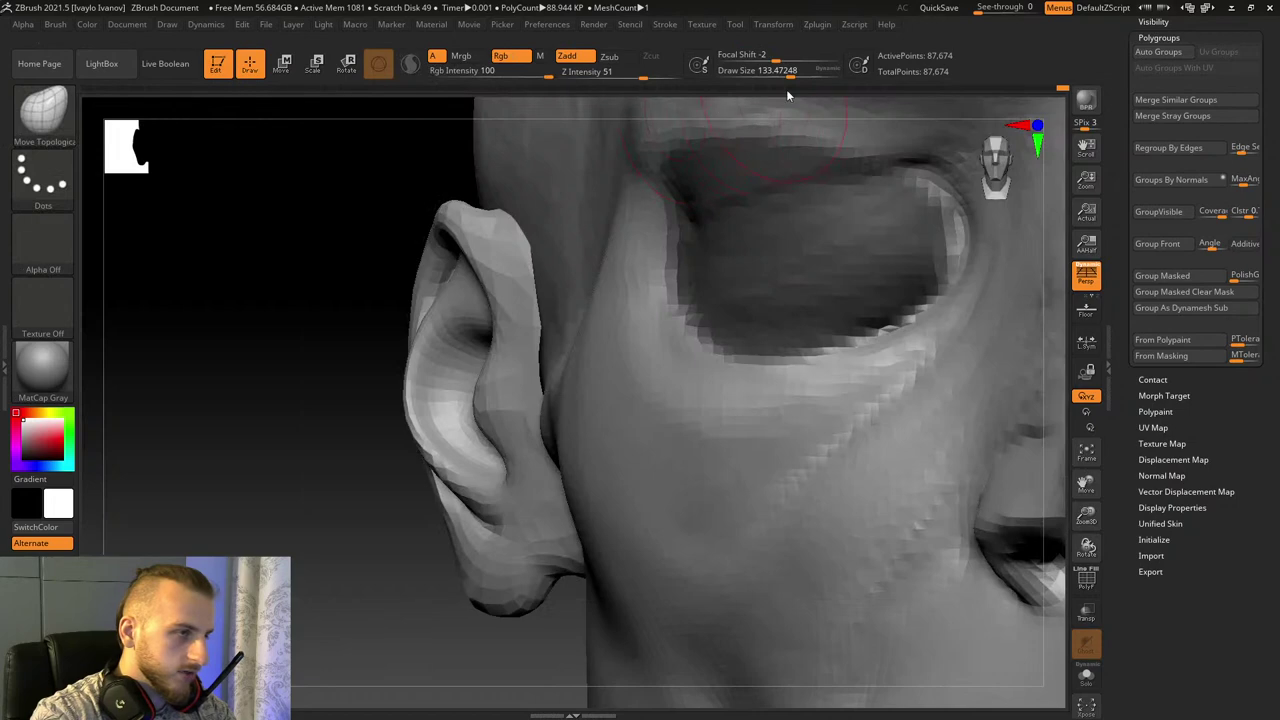
drag(796, 73, 797, 73)
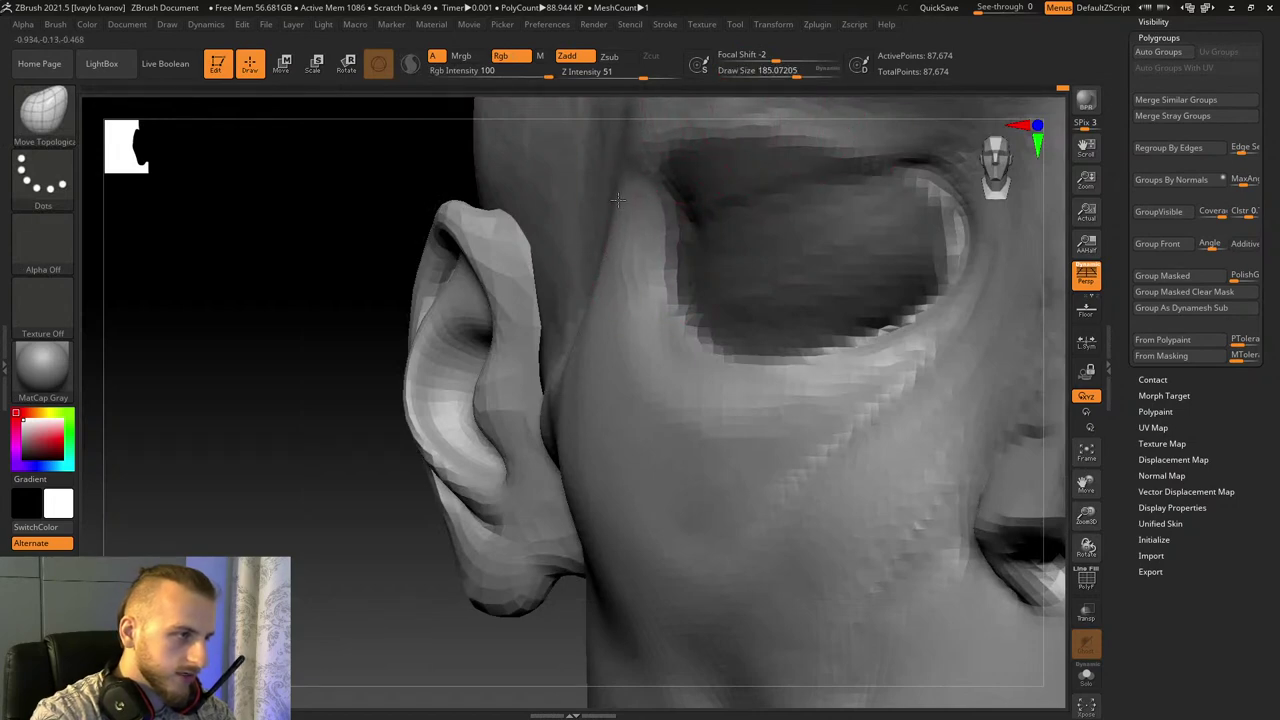
drag(332, 341, 277, 343)
drag(1089, 488, 1112, 616)
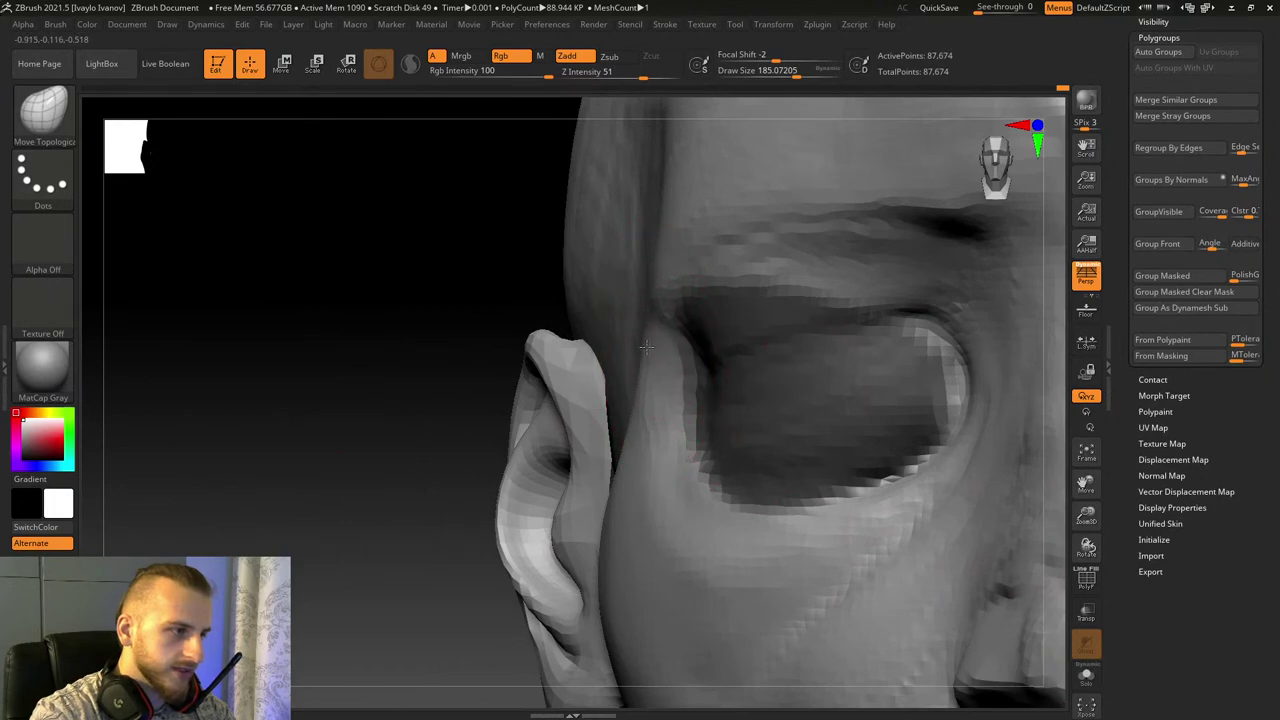
mouse_move(268, 364)
mouse_down()
mouse_move(345, 376)
mouse_move(343, 483)
mouse_move(275, 500)
mouse_up()
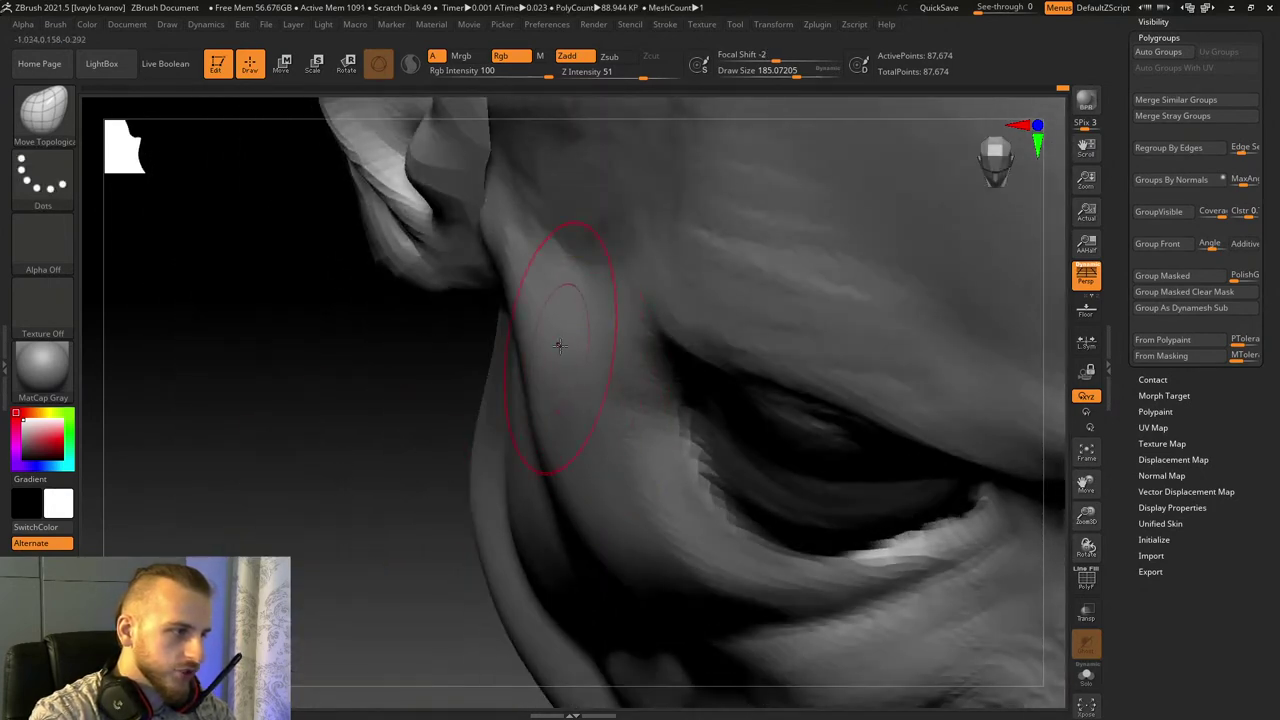
drag(489, 367, 253, 454)
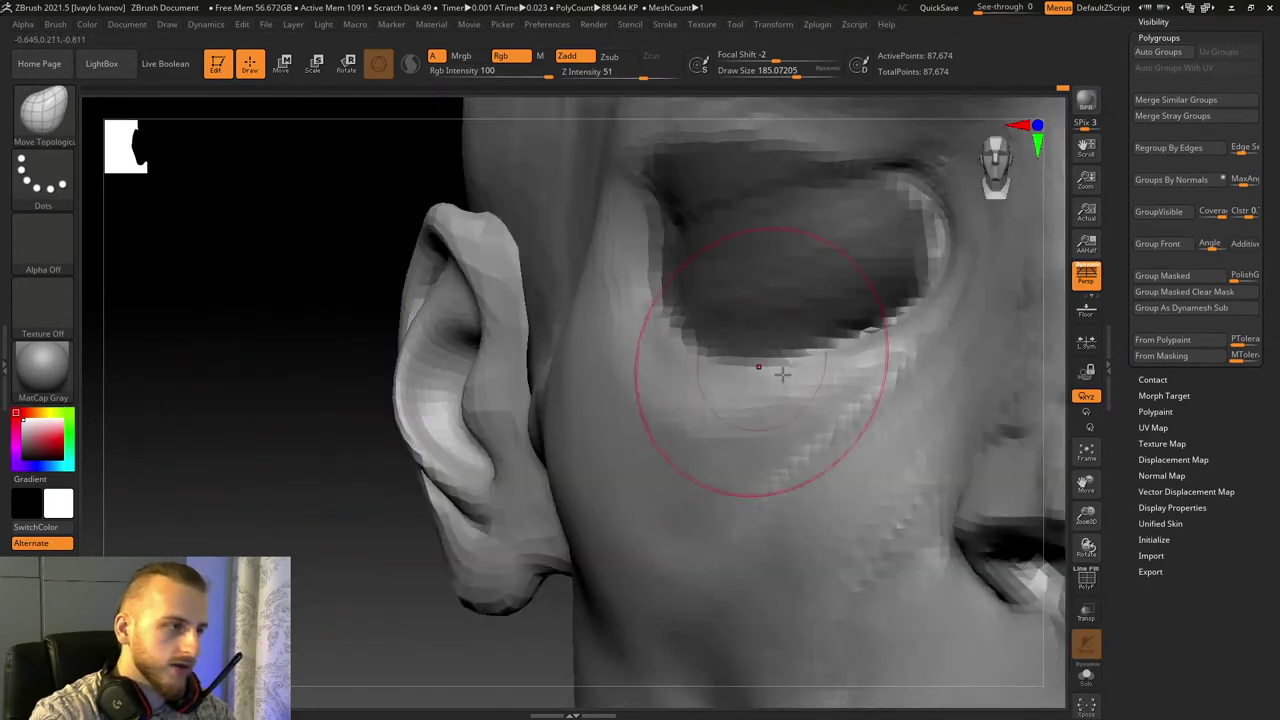
Step: Clear the mask covering both eyes
mouse_move(1086, 516)
mouse_down()
mouse_move(1046, 467)
mouse_move(1032, 532)
mouse_move(965, 537)
mouse_move(1028, 534)
mouse_move(1081, 492)
mouse_up()
drag(1086, 484, 1078, 600)
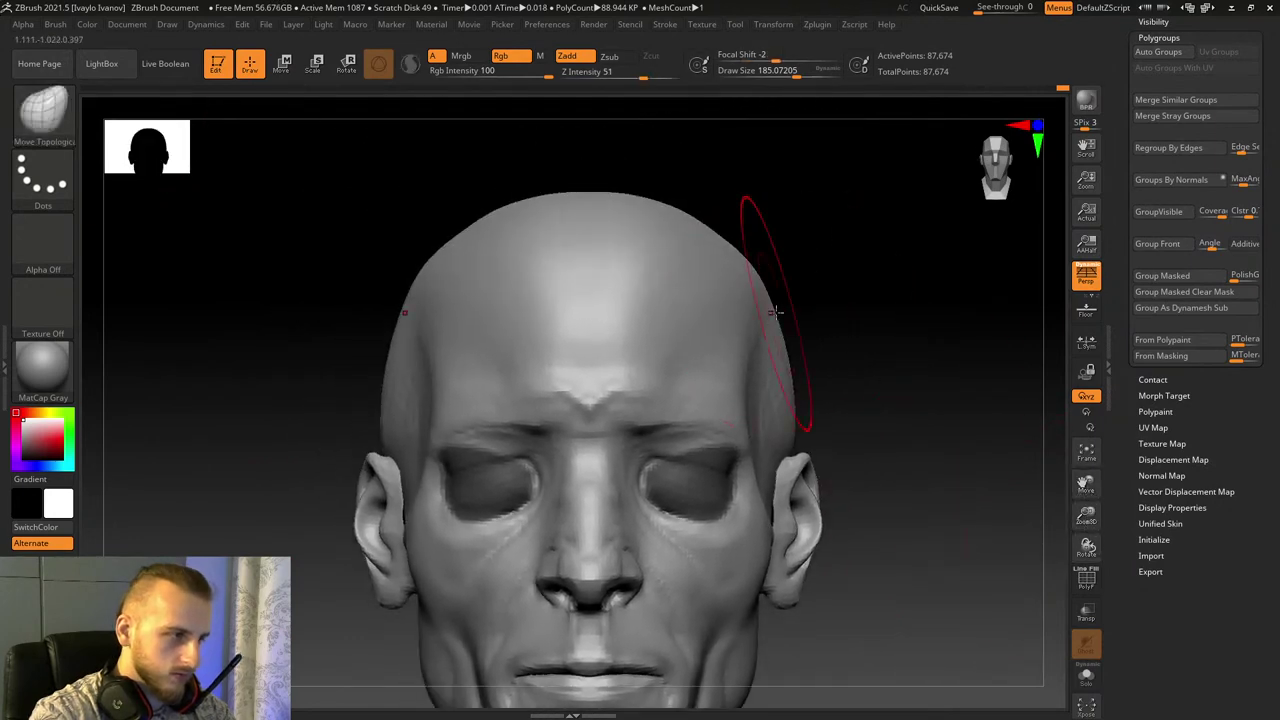
drag(1093, 488, 1091, 377)
drag(1014, 464, 936, 530)
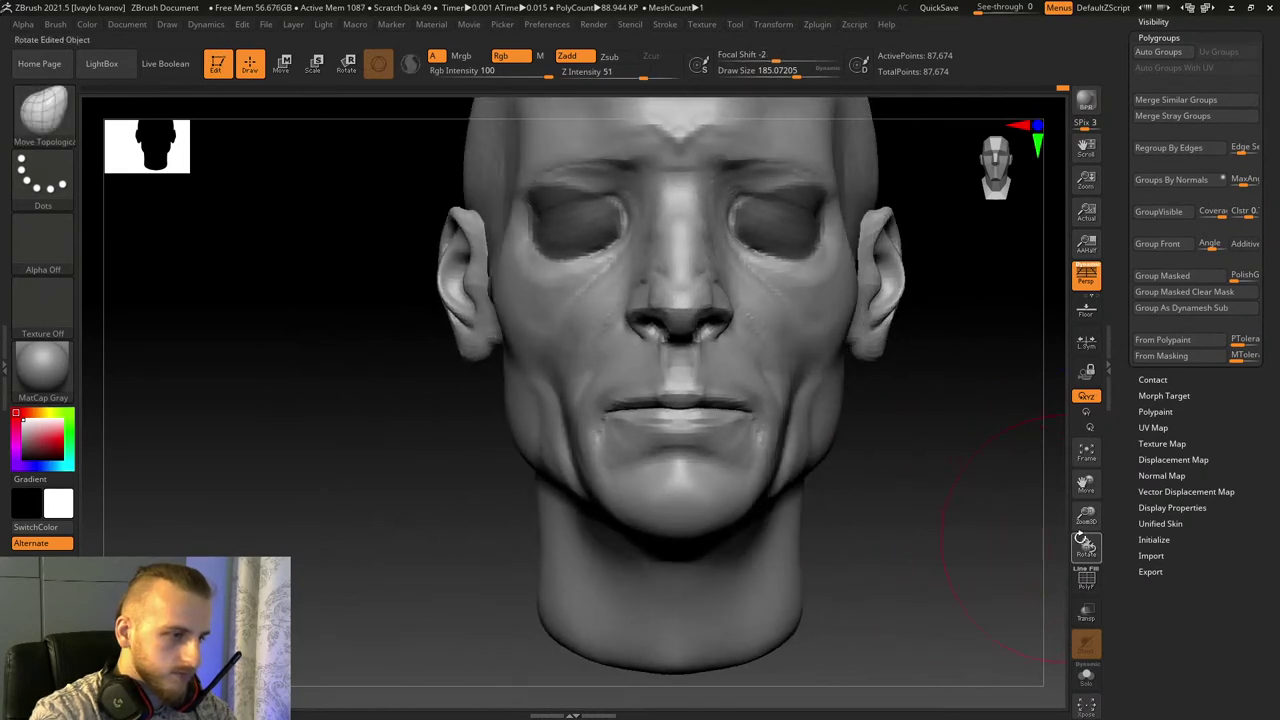
drag(1086, 514, 1087, 405)
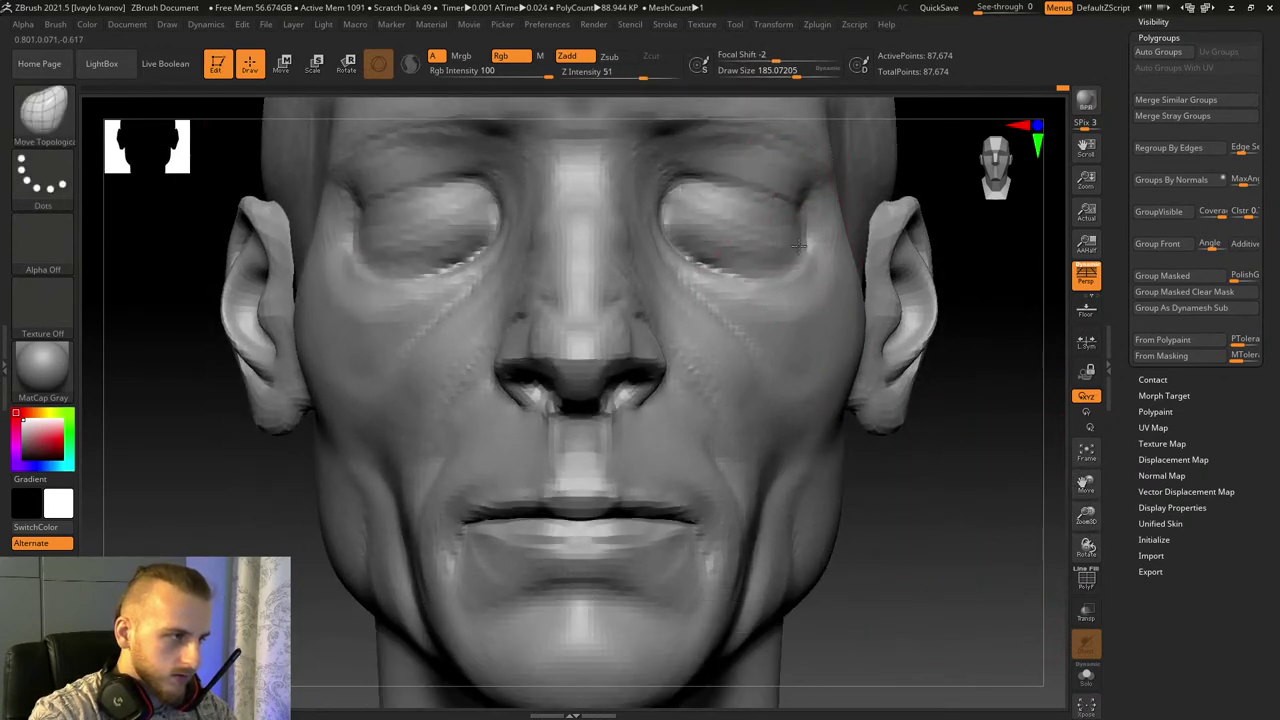
Step: Carve the creases along the lower and upper edges of the eyelid with DamStandard at Z Intensity 18 and a draw size of about 86
drag(797, 71, 783, 72)
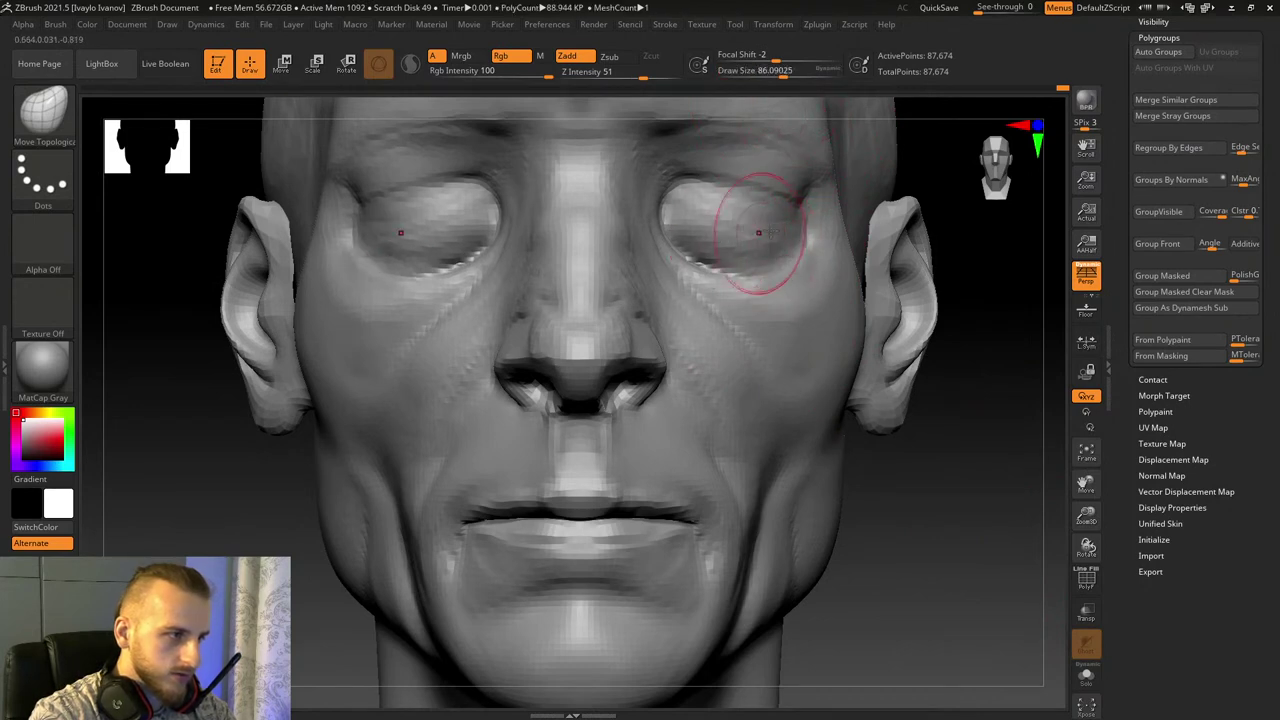
drag(938, 302, 780, 290)
key(b)
key(d)
key(s)
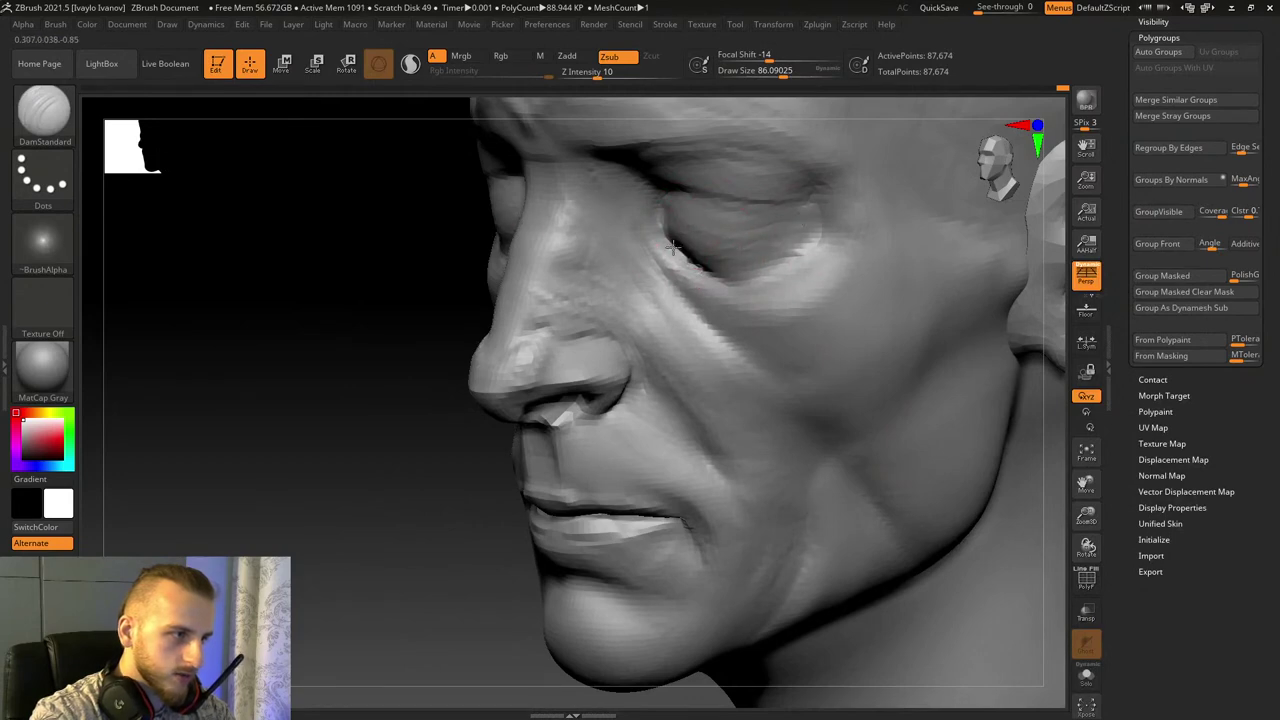
shift+right_drag(241, 314, 972, 371)
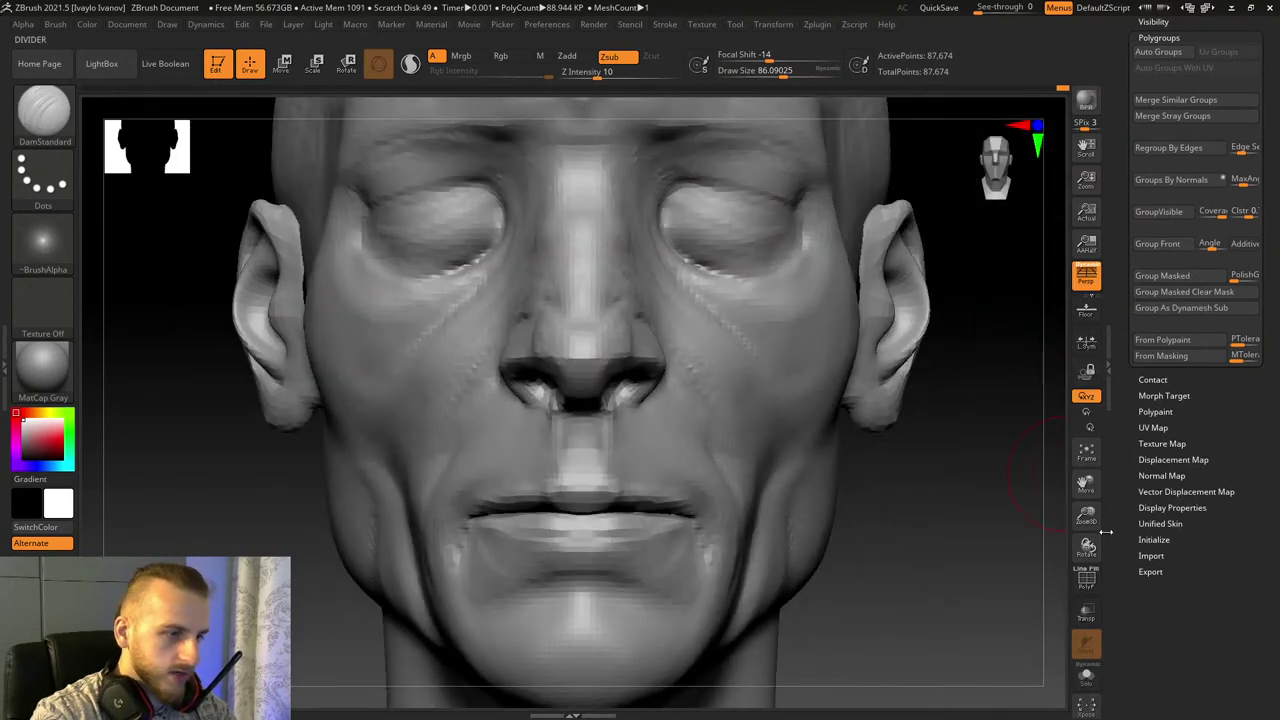
drag(1088, 514, 1090, 532)
drag(1085, 488, 768, 638)
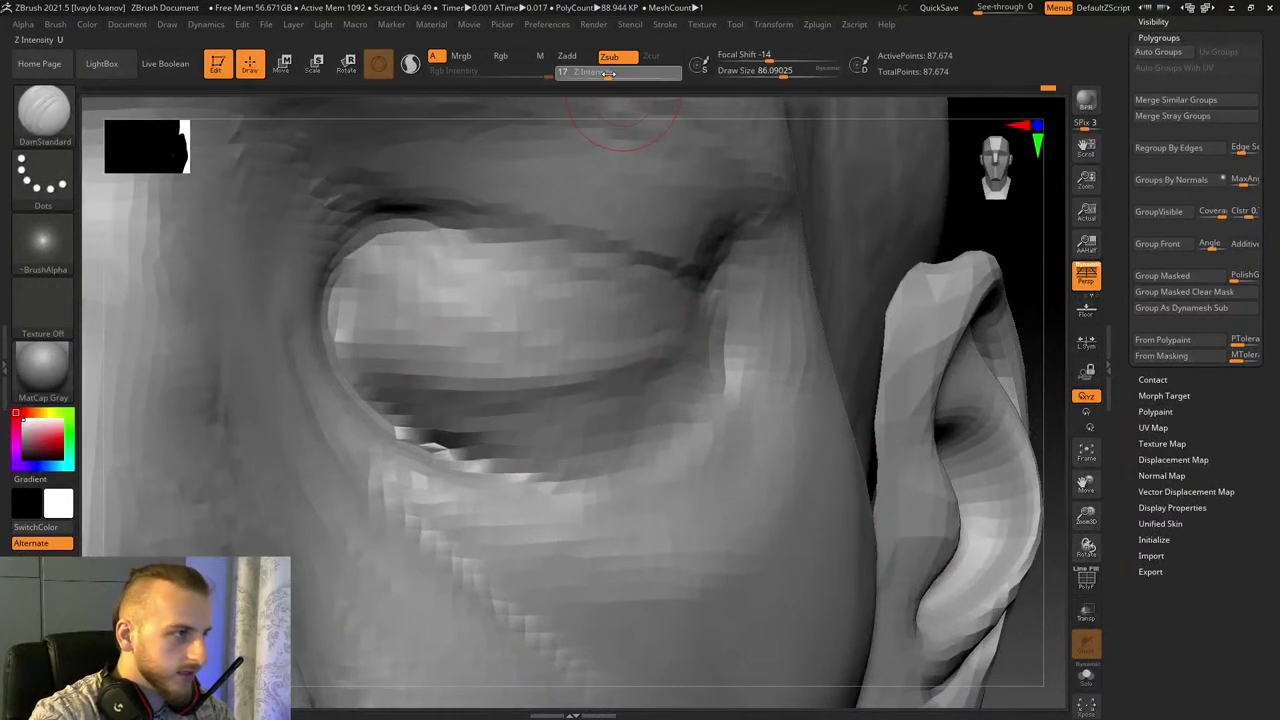
drag(608, 73, 612, 73)
drag(390, 380, 675, 335)
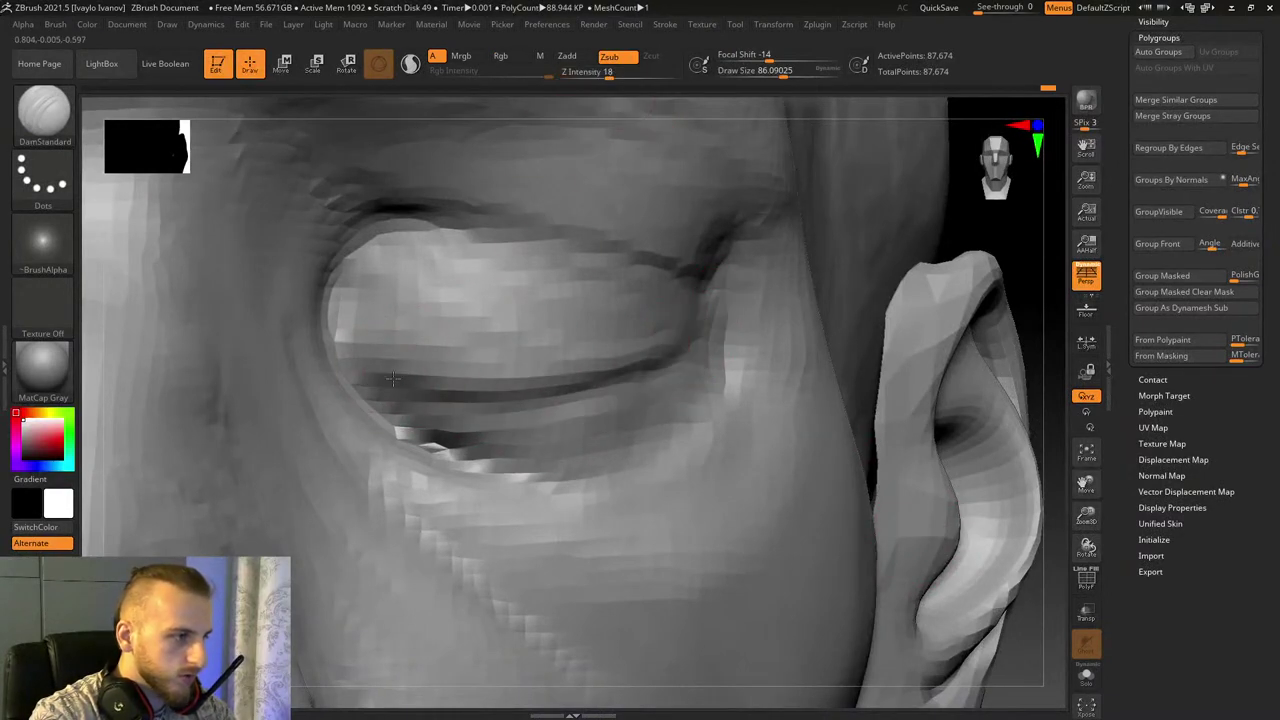
drag(393, 377, 668, 291)
drag(430, 217, 668, 280)
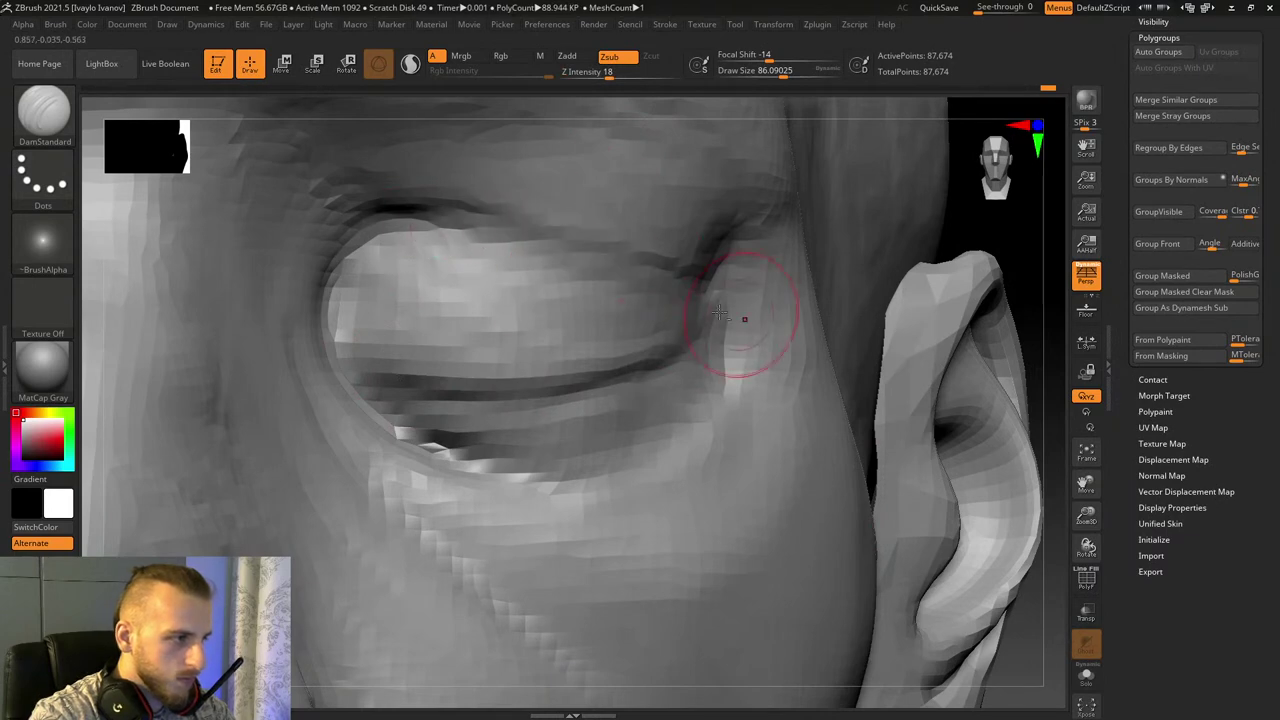
Step: Smooth the upper eyelid and deepen the crease between the lids and the fold of the lower lid with DamStandard
ctrl+right_drag(1003, 522, 662, 425)
shift+drag(455, 268, 745, 240)
mouse_move(320, 376)
mouse_down()
mouse_move(543, 449)
mouse_move(763, 426)
mouse_move(622, 478)
mouse_move(750, 450)
mouse_up()
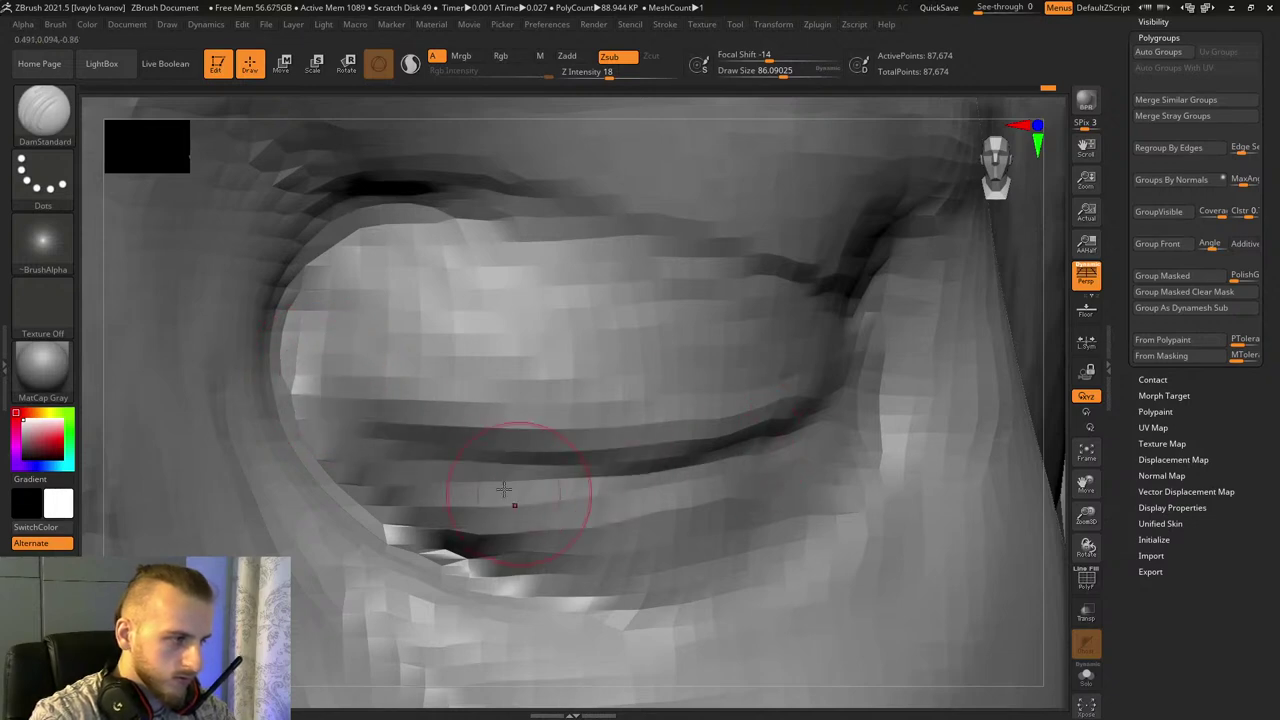
drag(504, 490, 652, 485)
drag(1104, 508, 871, 498)
mouse_move(480, 434)
shift+mouse_down()
mouse_move(510, 446)
mouse_move(540, 430)
shift+mouse_up()
Step: Soften the cheek fold beside the nose using ClayBuildup at Z Intensity 3 and a draw size of about 144
drag(1093, 518, 988, 474)
mouse_move(984, 484)
mouse_down()
mouse_move(904, 502)
mouse_move(973, 507)
mouse_up()
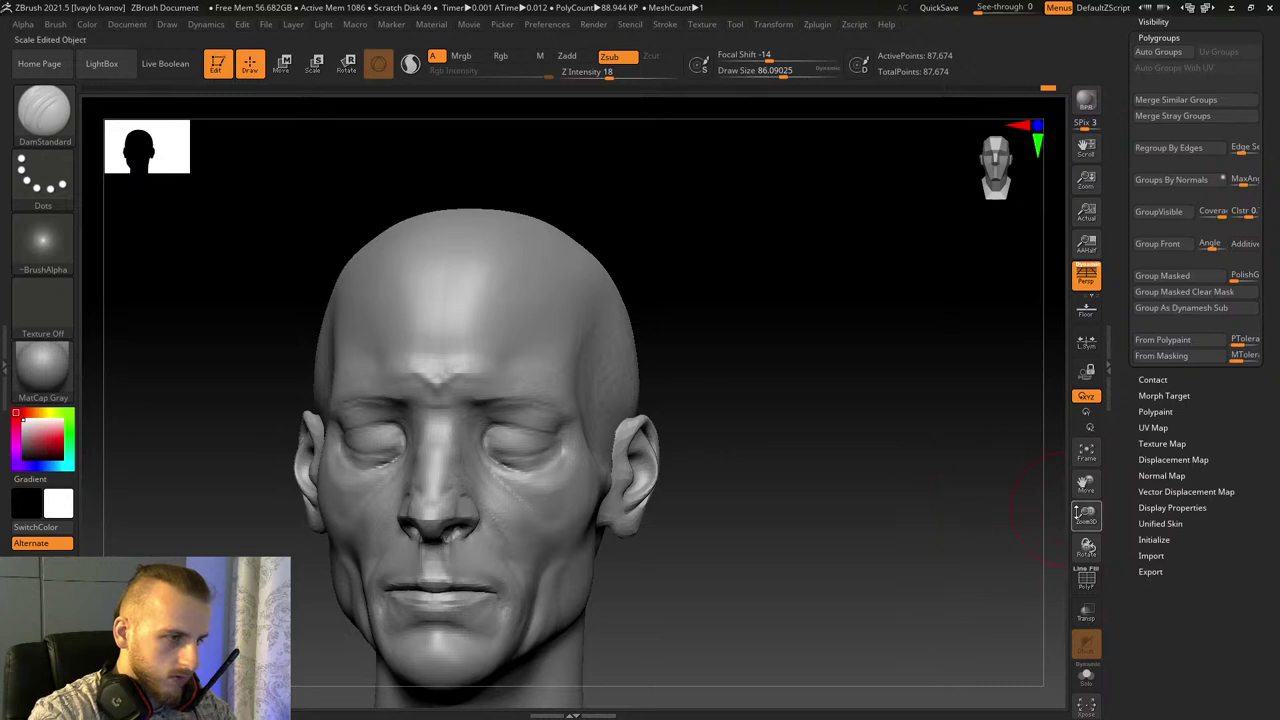
drag(1077, 513, 1134, 426)
drag(985, 470, 1040, 485)
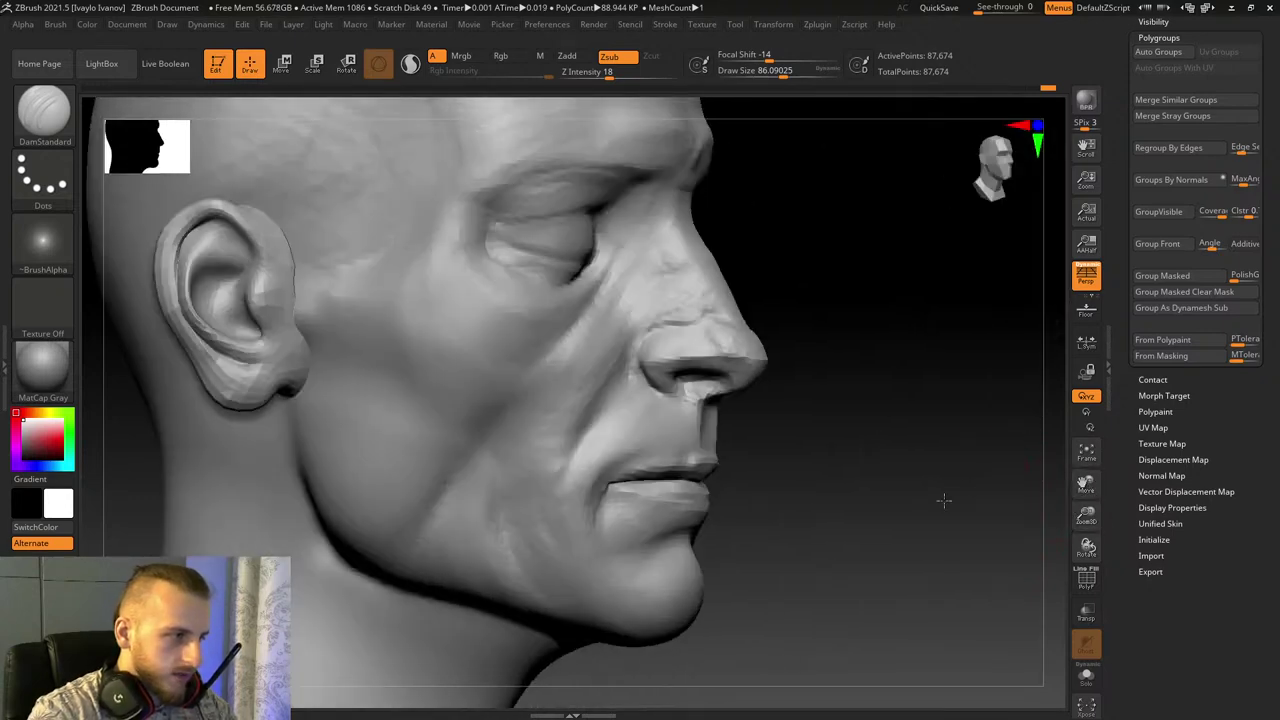
drag(943, 500, 924, 523)
drag(1086, 515, 1120, 620)
drag(1086, 485, 1253, 422)
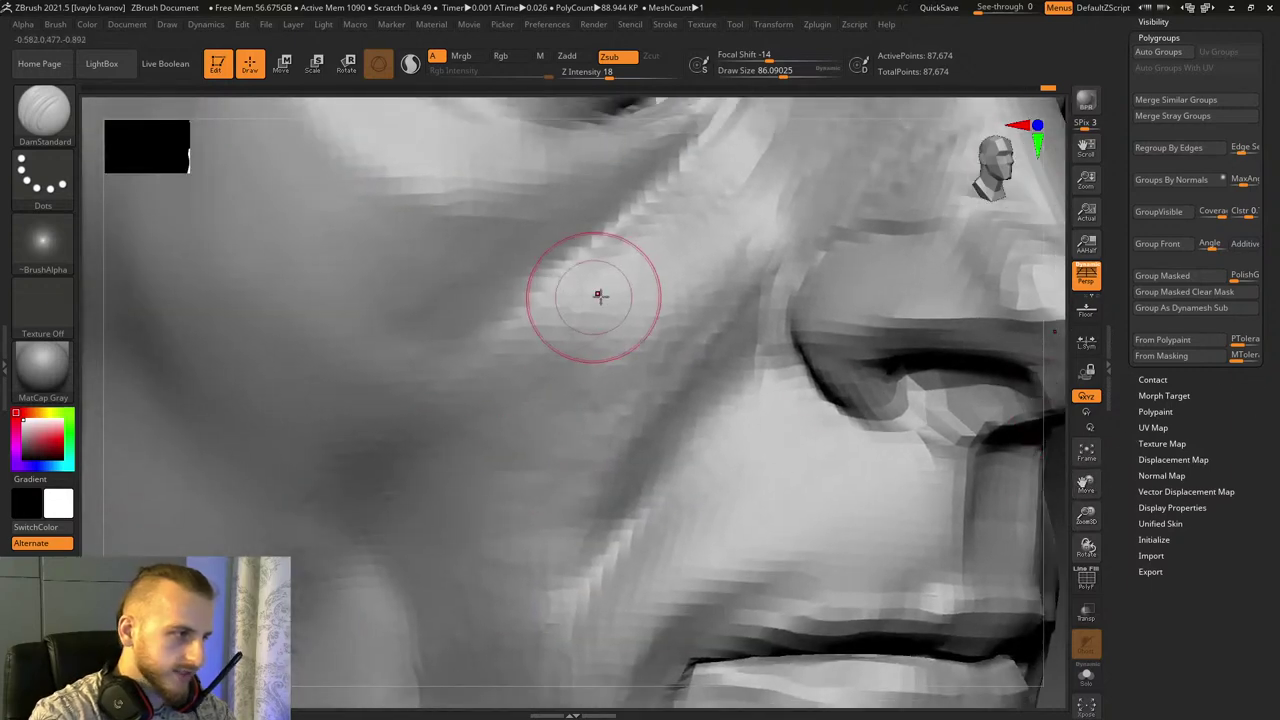
key(b)
key(c)
key(b)
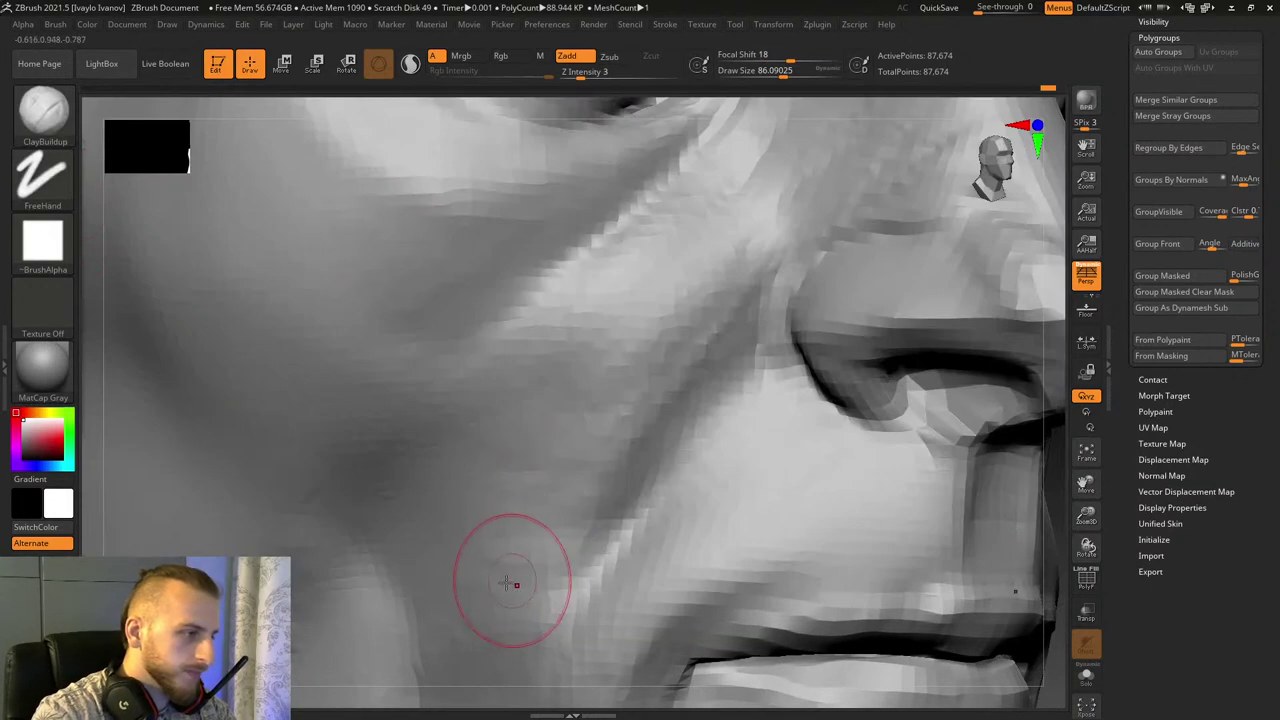
drag(790, 72, 798, 72)
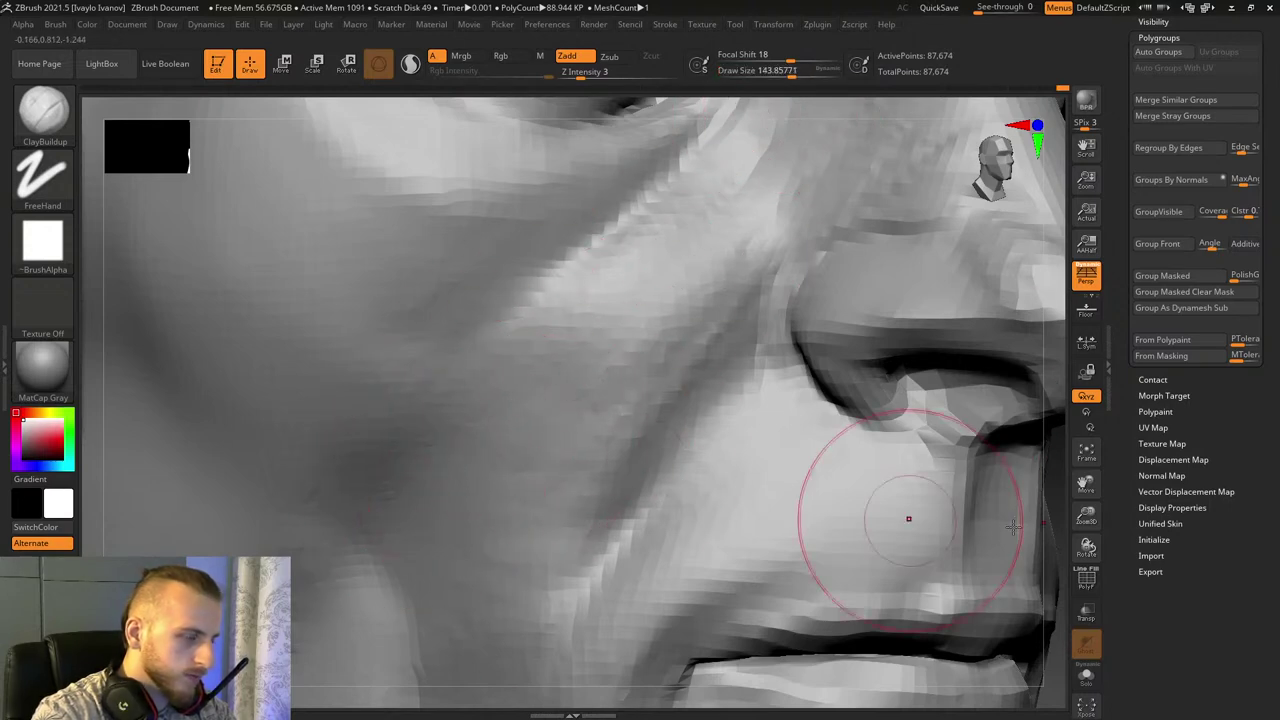
drag(1087, 549, 990, 537)
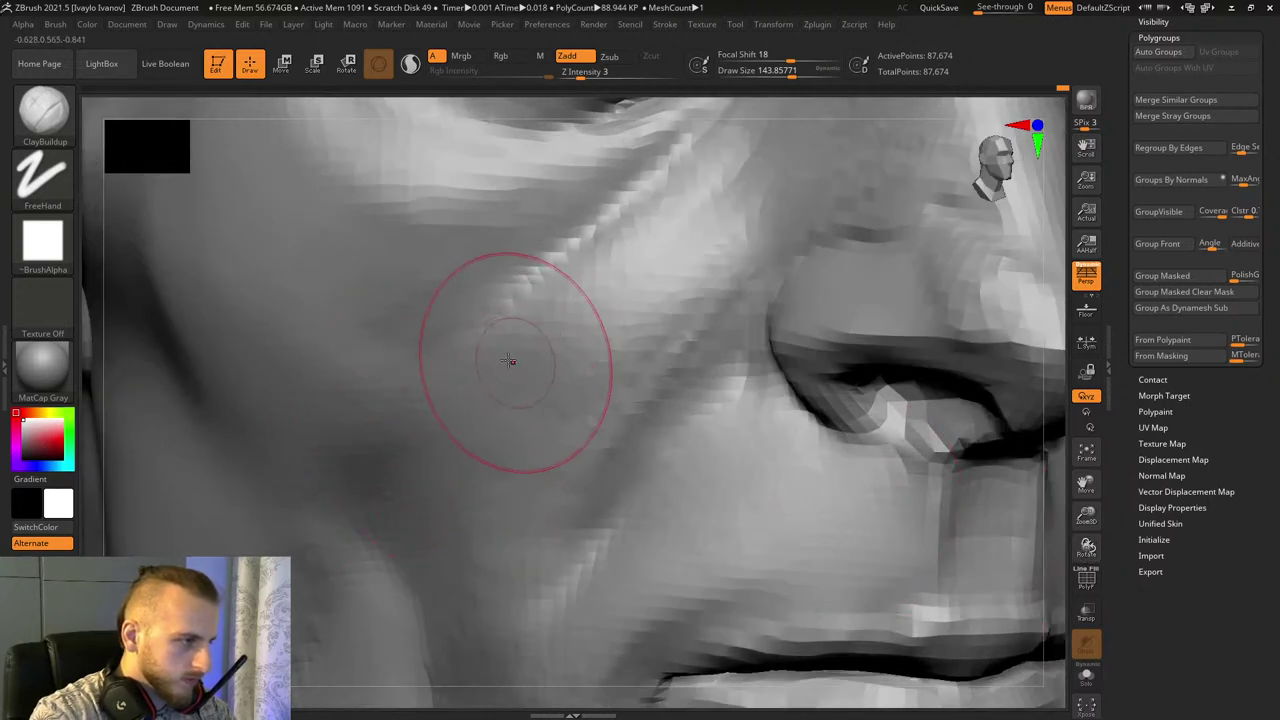
Step: Carve the hollow below the front of the cheekbone with DamStandard at Z Intensity 18
key(b)
key(d)
key(s)
mouse_move(418, 373)
mouse_down()
mouse_move(543, 360)
mouse_move(398, 520)
mouse_up()
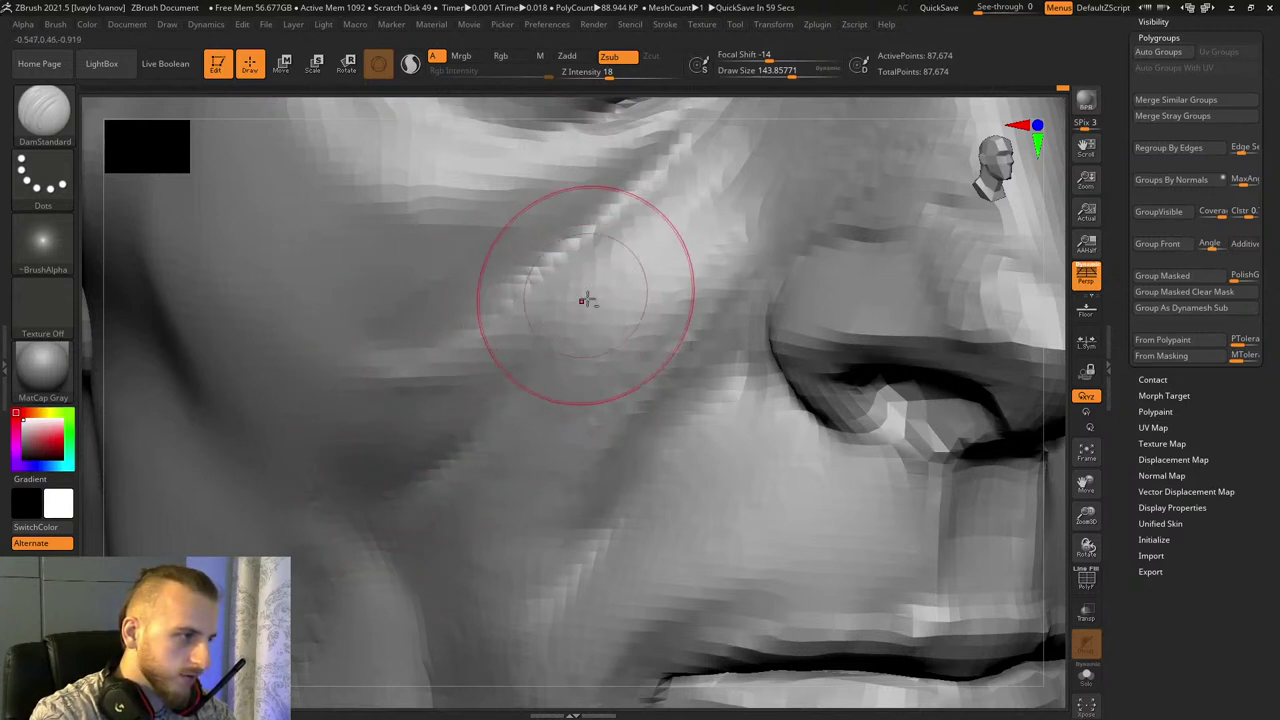
Step: Fill and smooth the lower edge of the carved cheek hollow toward the nasolabial fold with ClayBuildup at Z Intensity 3
drag(1086, 484, 1104, 493)
drag(1088, 547, 1112, 538)
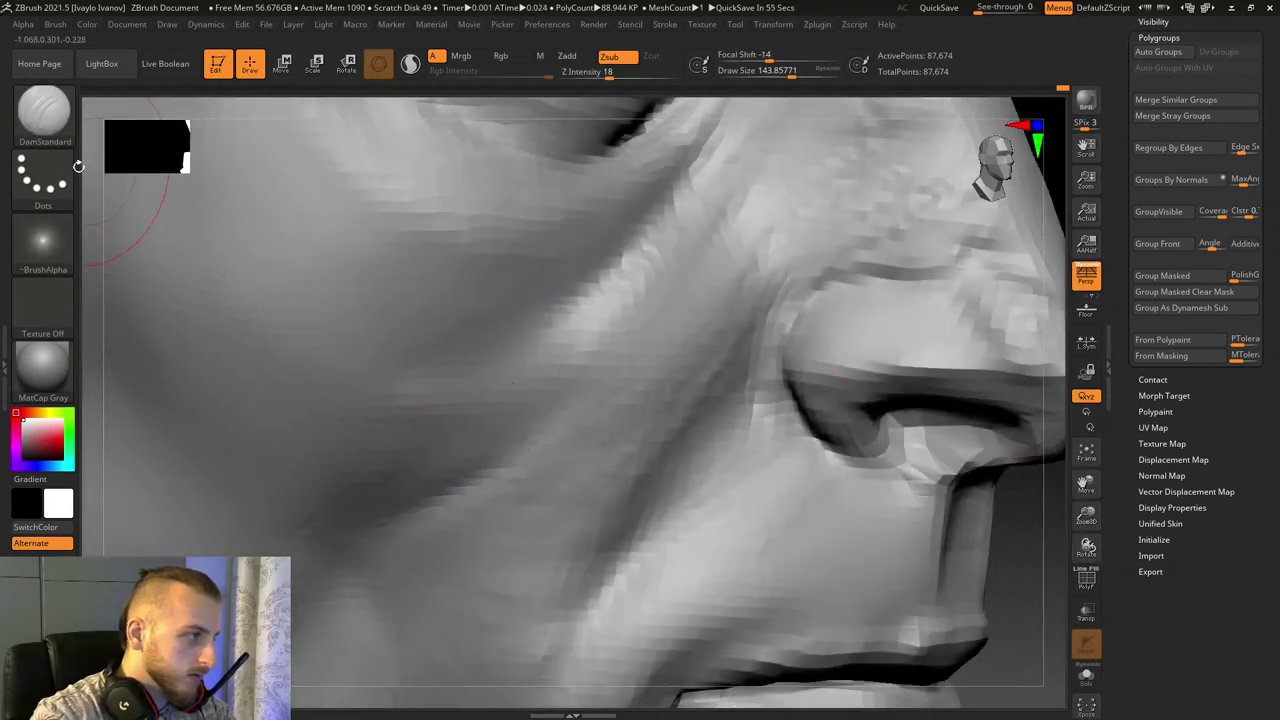
click(43, 110)
click(192, 130)
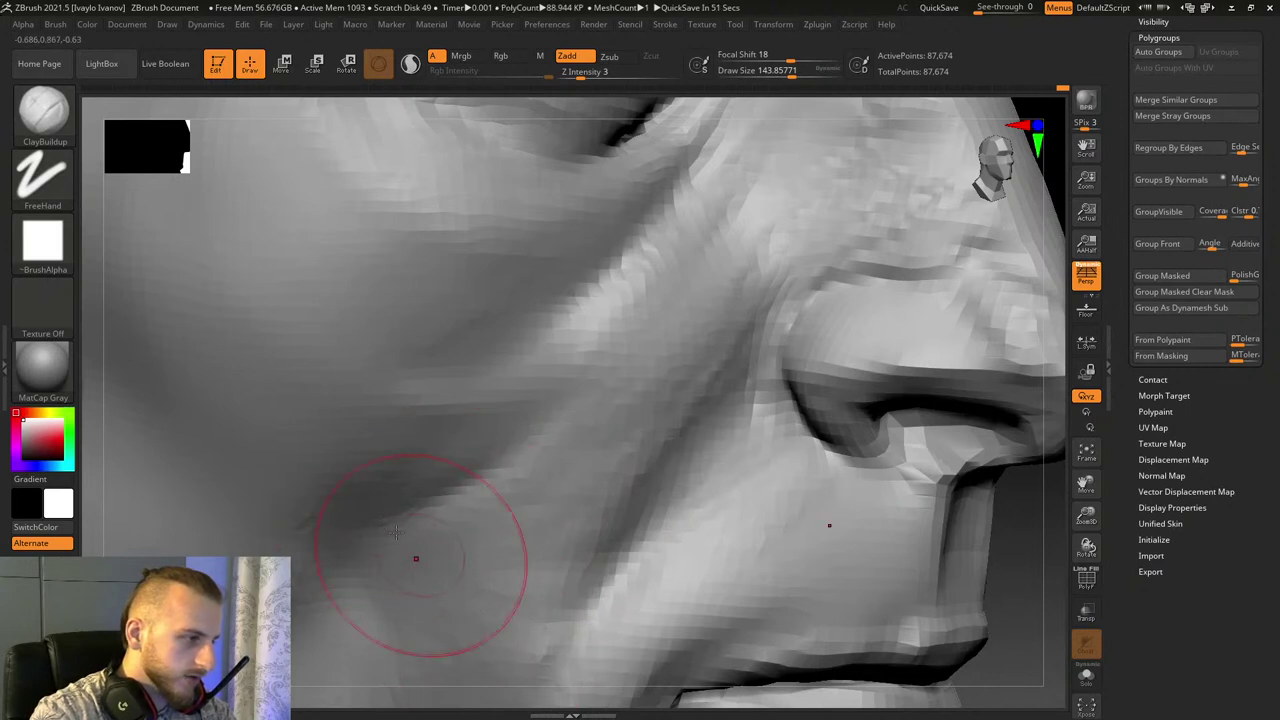
drag(400, 554, 391, 540)
shift+drag(391, 539, 371, 514)
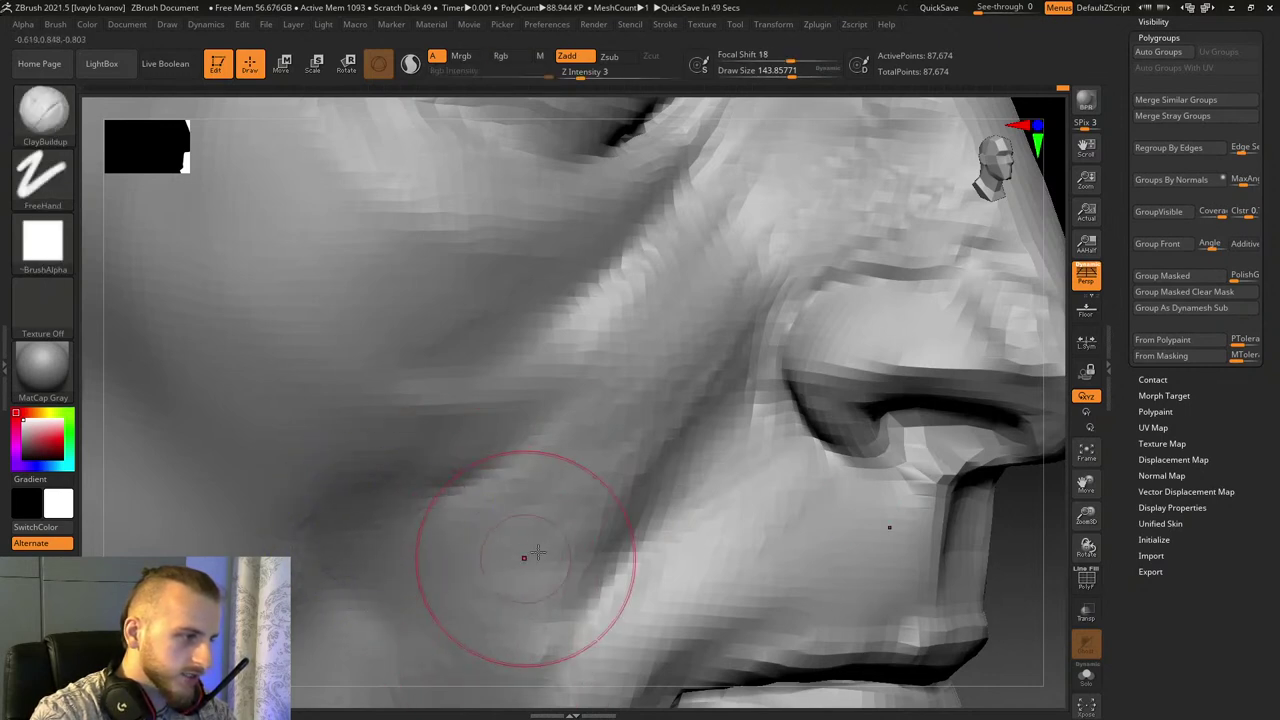
drag(490, 598, 496, 533)
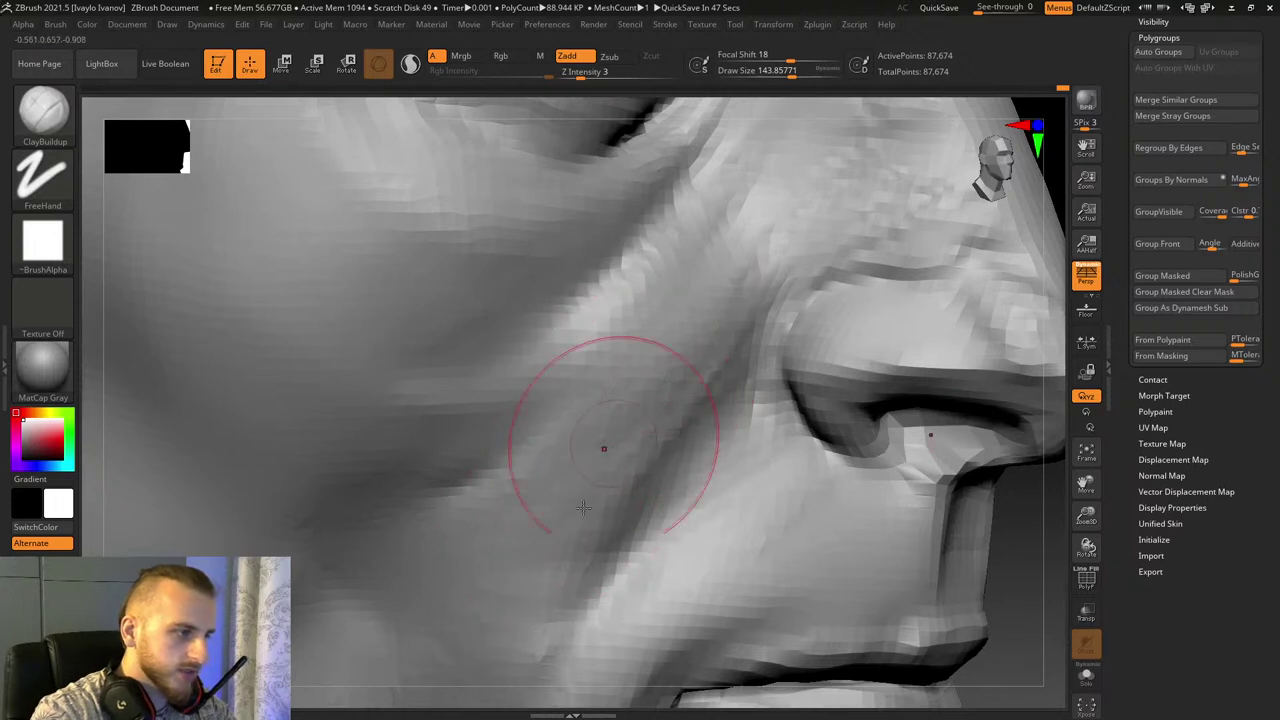
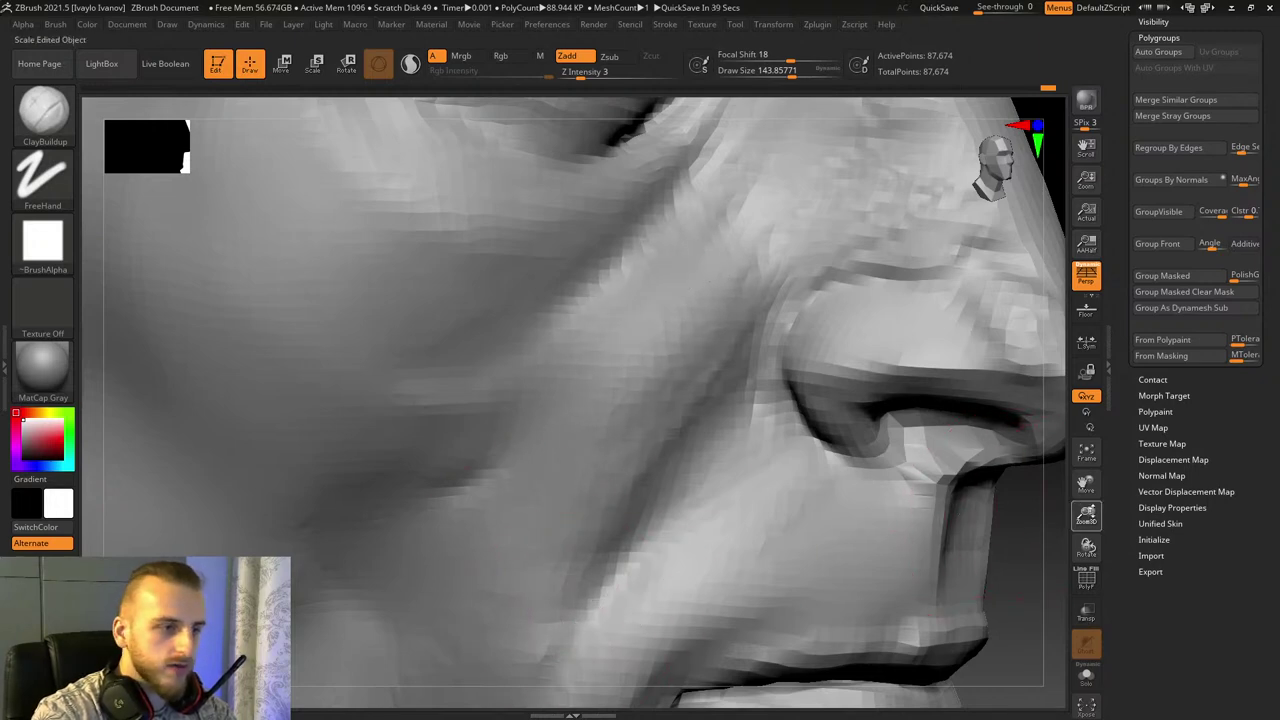
Step: Deepen the nasolabial fold beside the nose wing with DamStandard at a draw size of about 106
drag(1086, 515, 1071, 428)
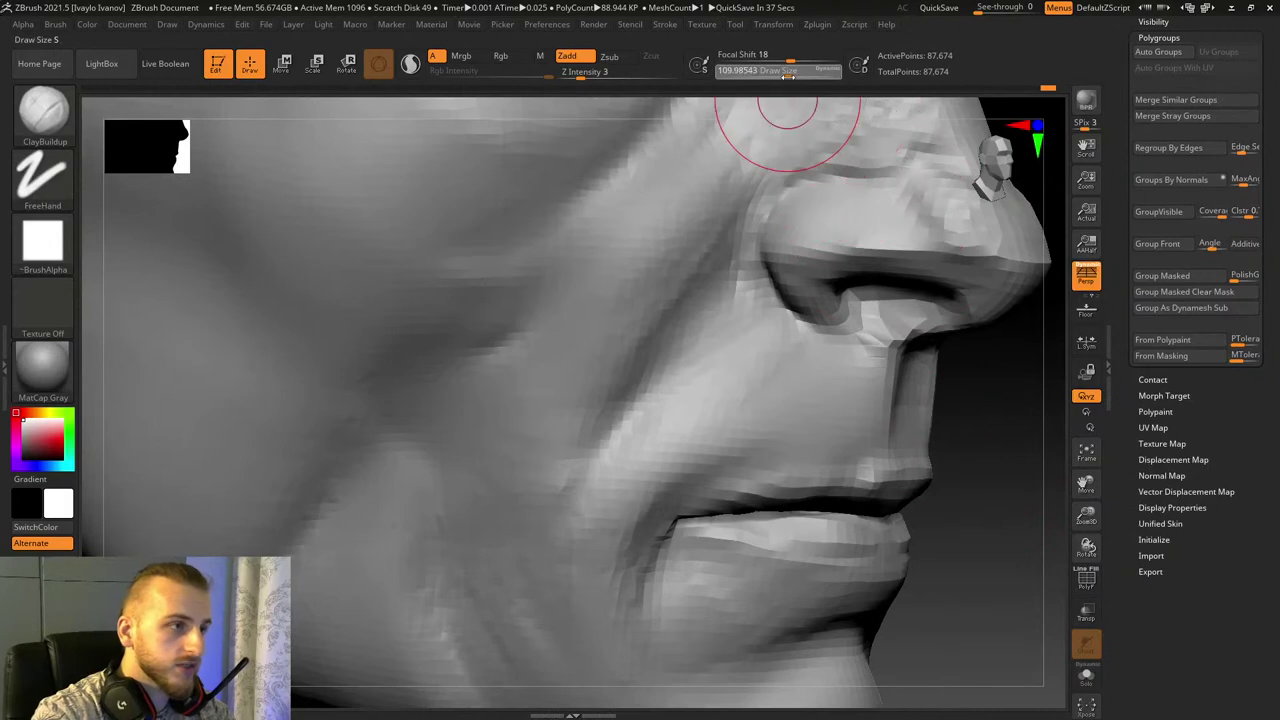
drag(1017, 531, 935, 531)
key(b)
key(d)
key(s)
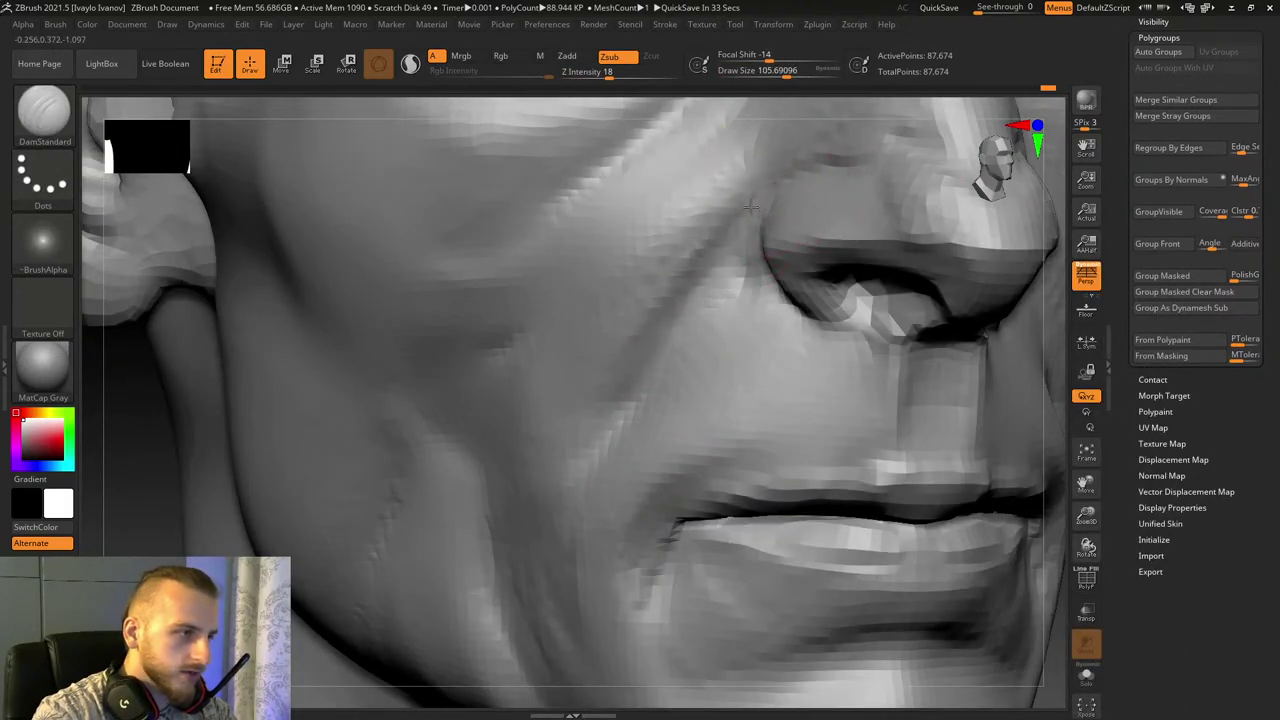
Step: Refine the side of the nose above the nostril wing with the Standard brush at Z Intensity 25 and smooth it
drag(1087, 482, 1030, 704)
key(b)
key(s)
key(t)
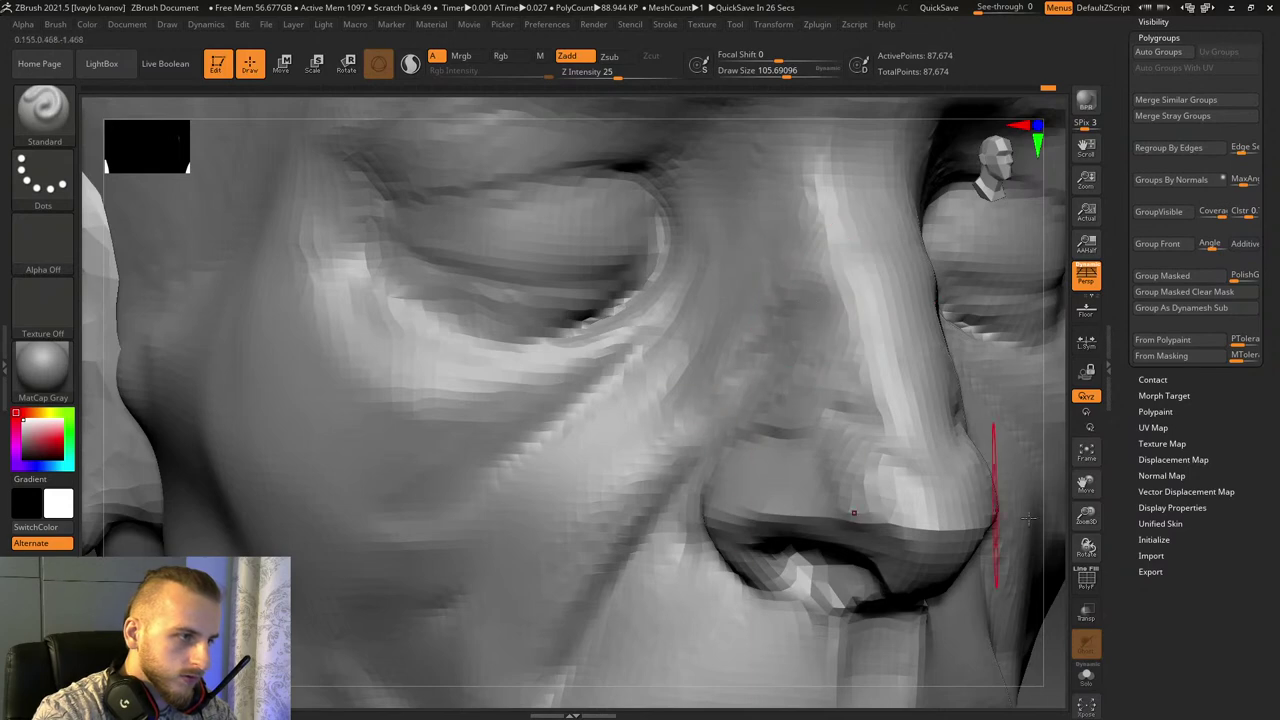
drag(1087, 545, 991, 471)
key(shift)
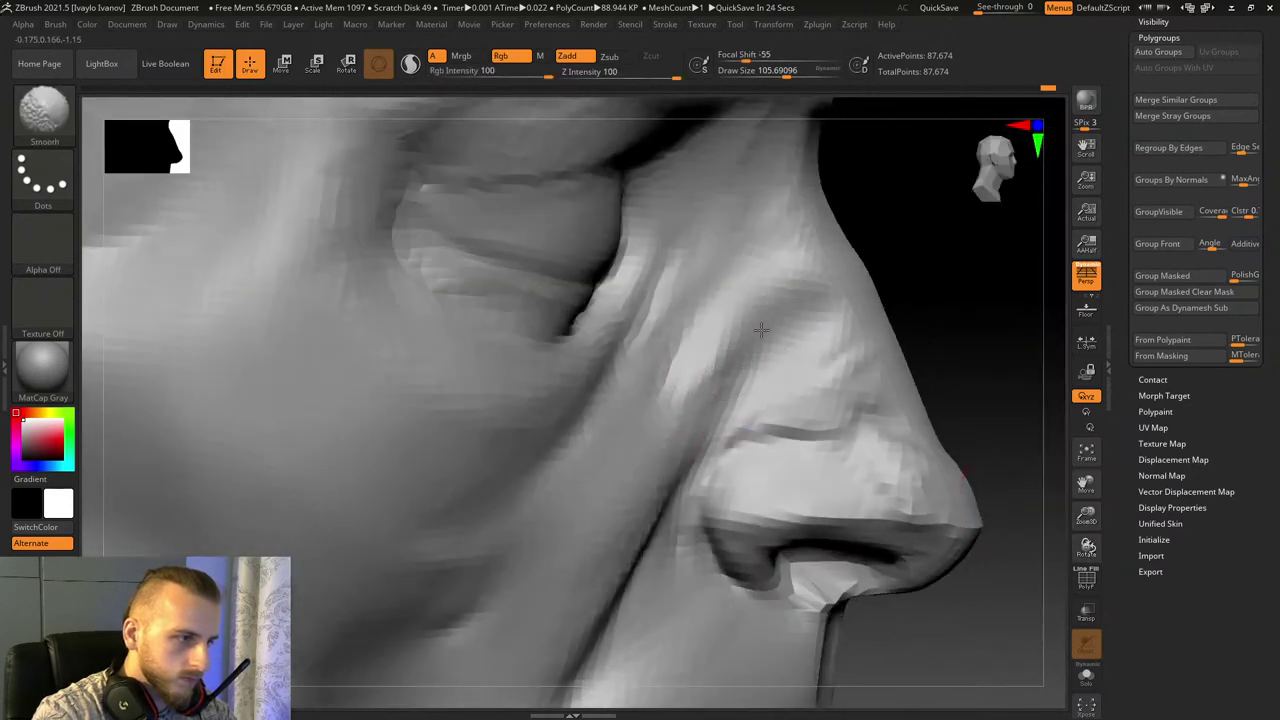
drag(994, 349, 912, 344)
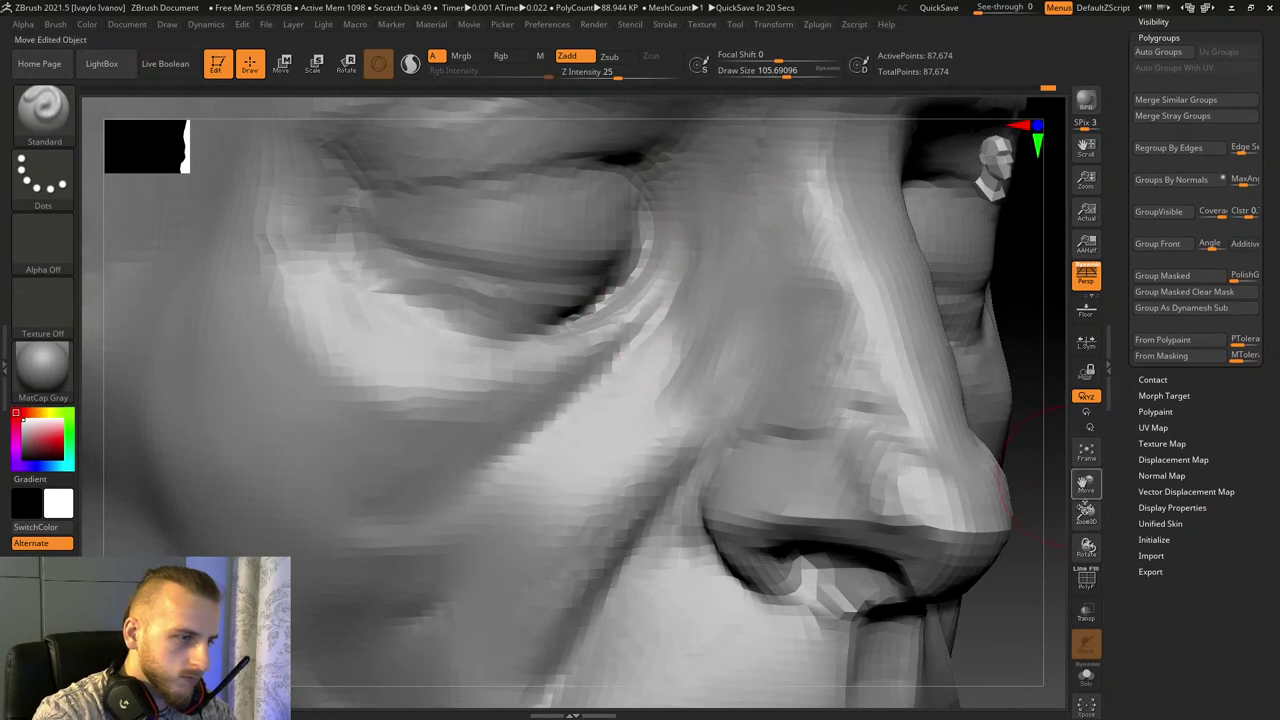
Step: Extend the nasolabial fold toward the mouth corner with DamStandard at Z Intensity 18 and smooth its upper part
drag(1085, 505, 1086, 457)
mouse_move(945, 455)
mouse_down()
mouse_move(997, 460)
mouse_move(805, 470)
mouse_move(964, 490)
mouse_move(1060, 515)
mouse_move(1094, 543)
mouse_up()
alt+drag(985, 595, 929, 403)
key(b)
key(d)
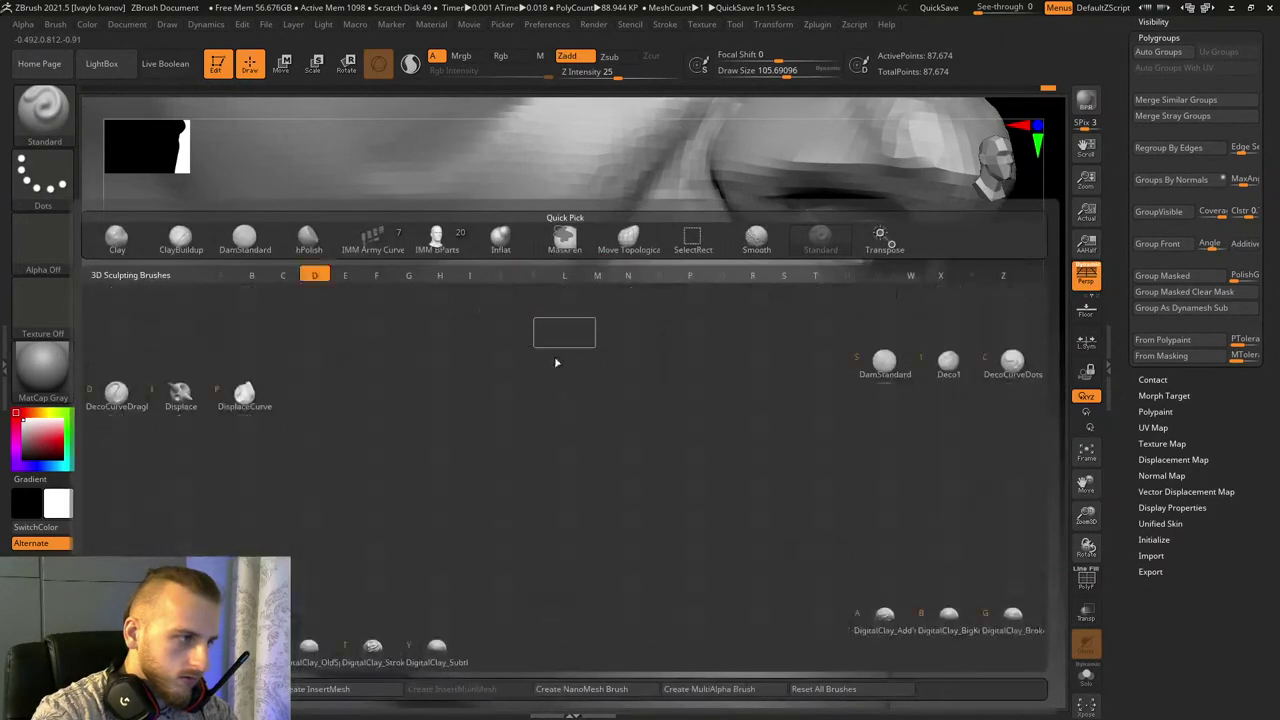
key(s)
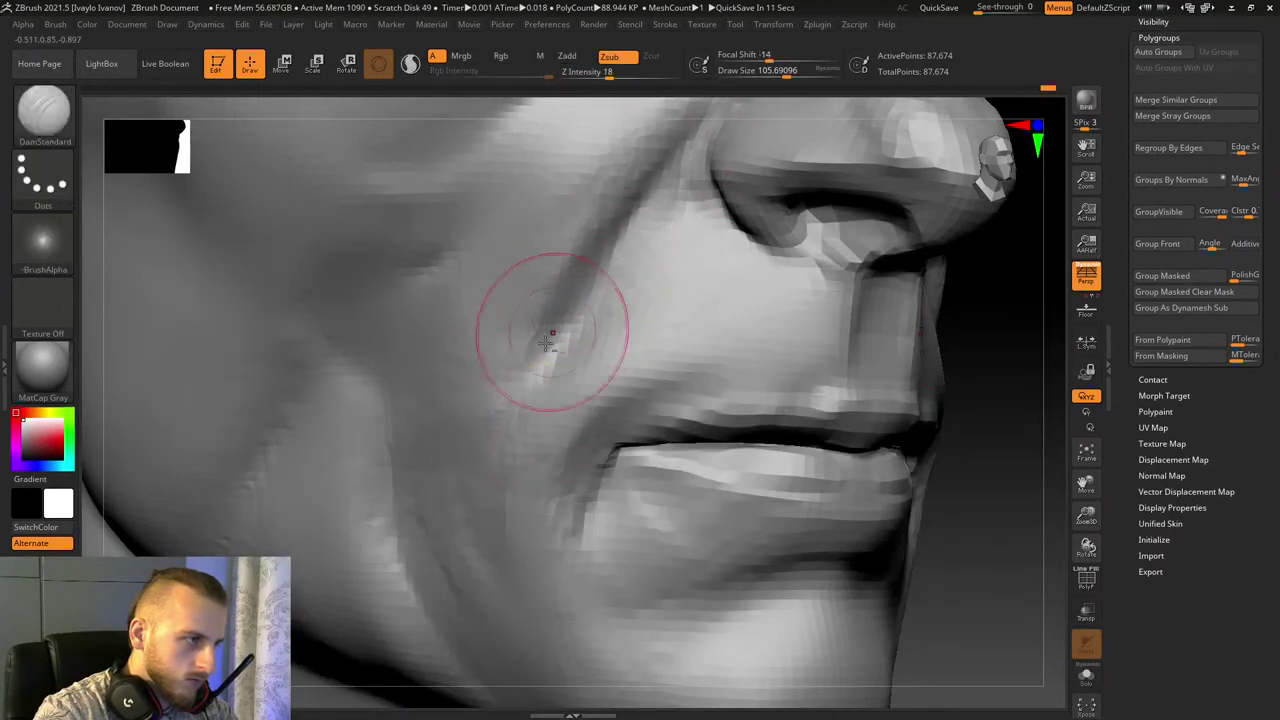
drag(545, 343, 528, 370)
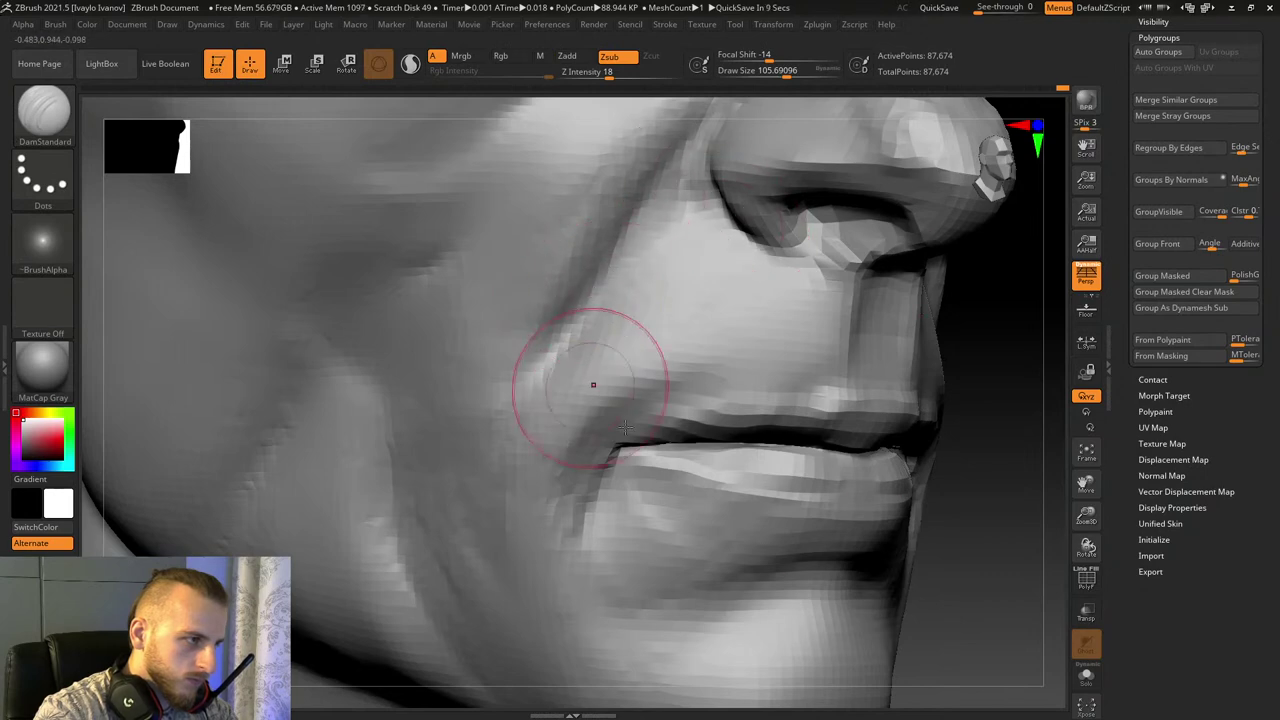
drag(945, 555, 991, 557)
shift+drag(584, 188, 534, 305)
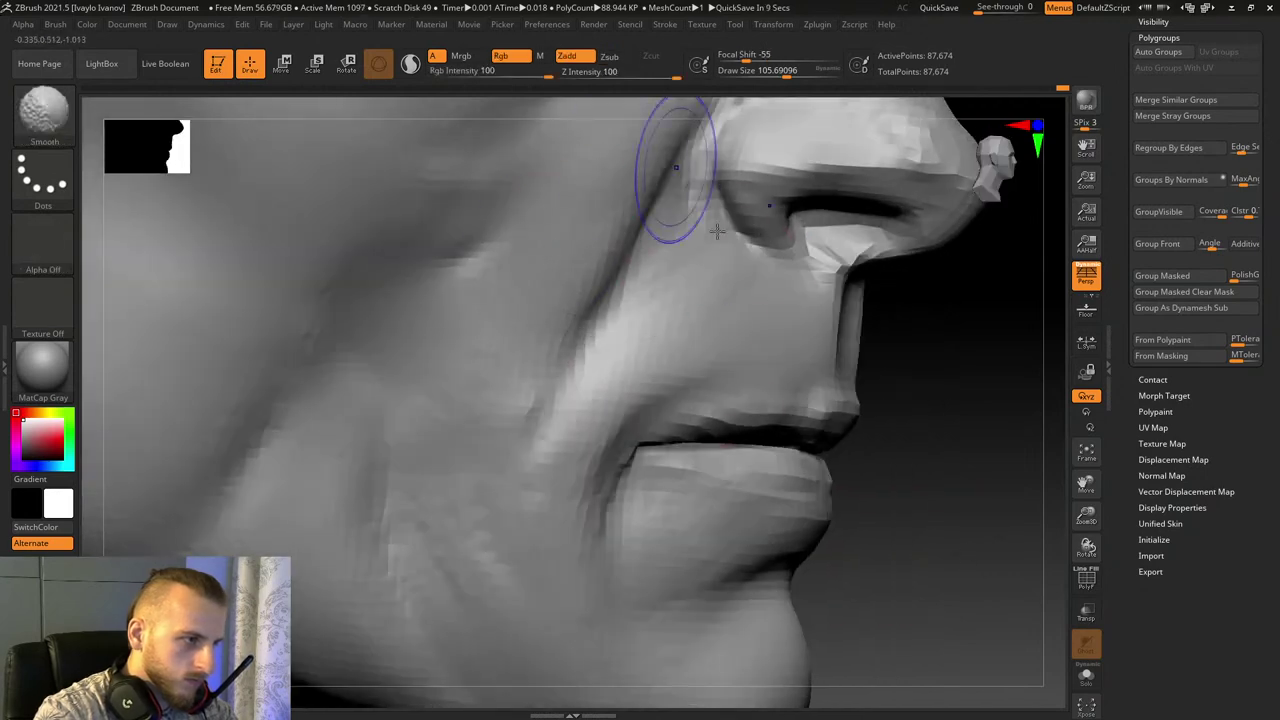
Step: Carve a long crease from beside the mouth corner down toward the chin with DamStandard strokes
mouse_move(935, 535)
alt+mouse_down()
mouse_move(940, 249)
mouse_move(1003, 471)
mouse_move(1041, 516)
mouse_move(1044, 556)
mouse_move(957, 520)
alt+mouse_up()
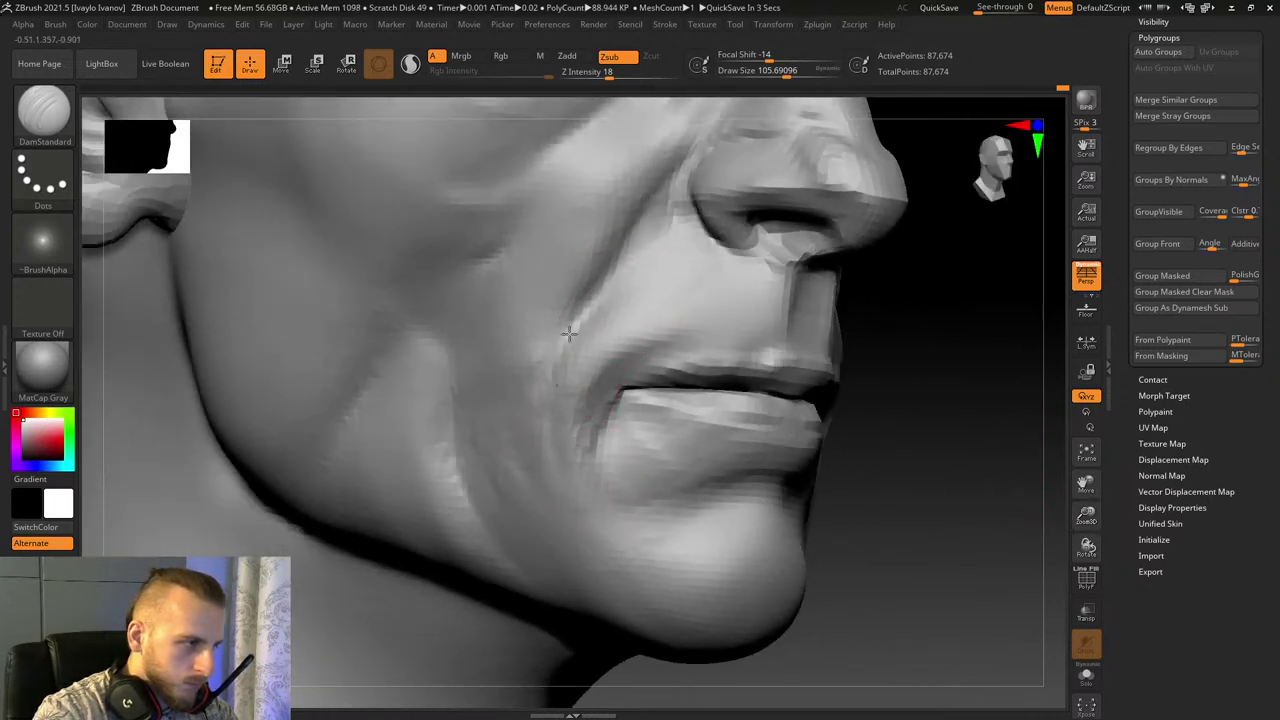
mouse_move(894, 631)
mouse_down()
mouse_move(860, 612)
mouse_move(917, 611)
mouse_move(354, 564)
mouse_move(571, 400)
mouse_up()
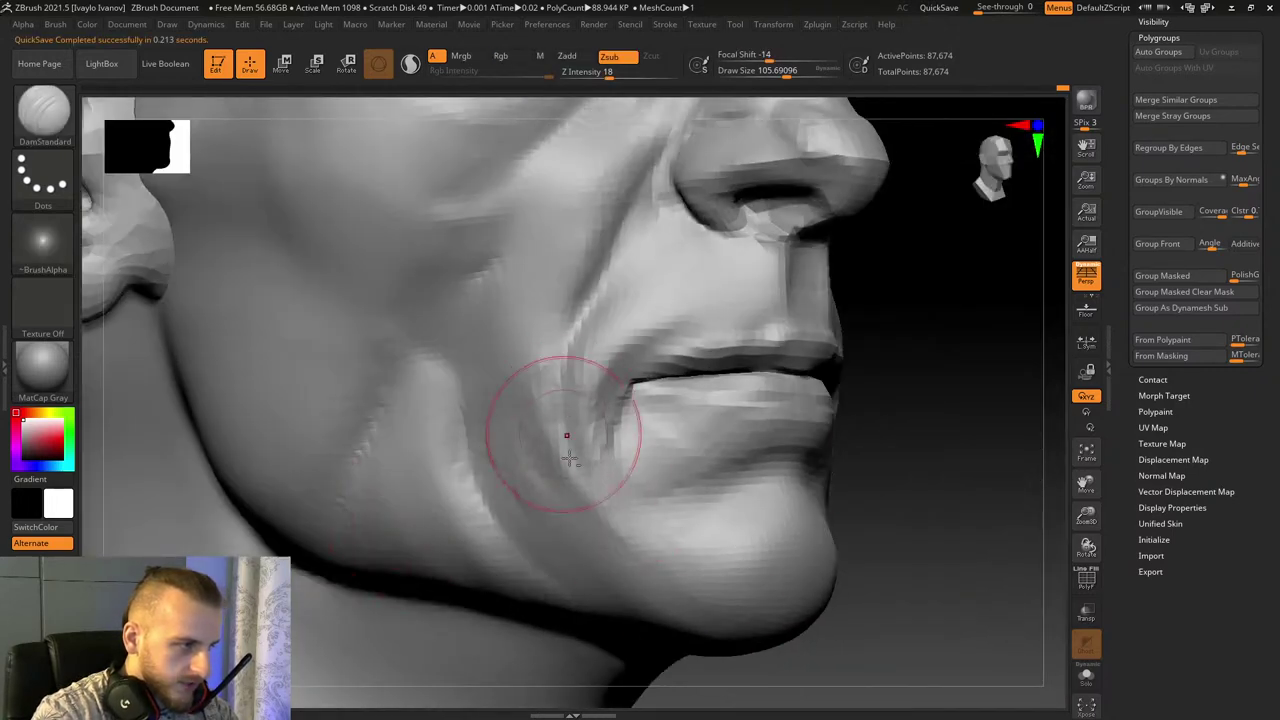
drag(534, 360, 644, 575)
drag(537, 372, 668, 603)
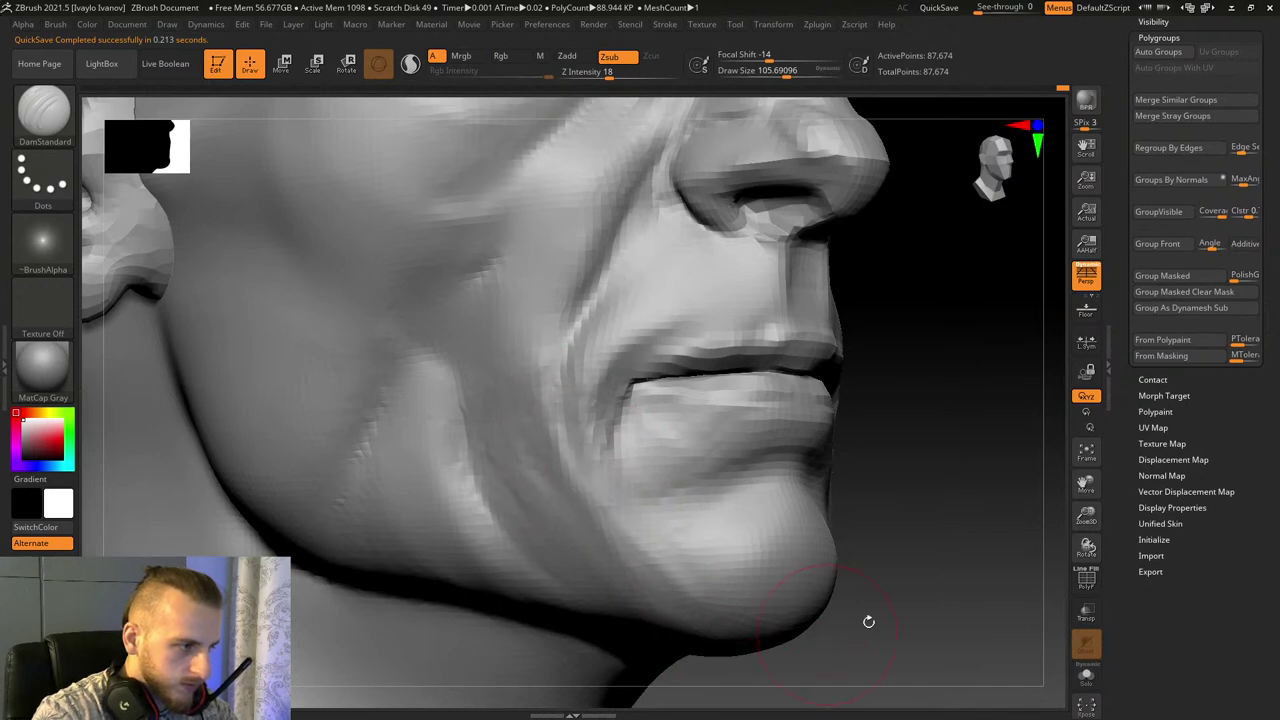
drag(869, 621, 843, 586)
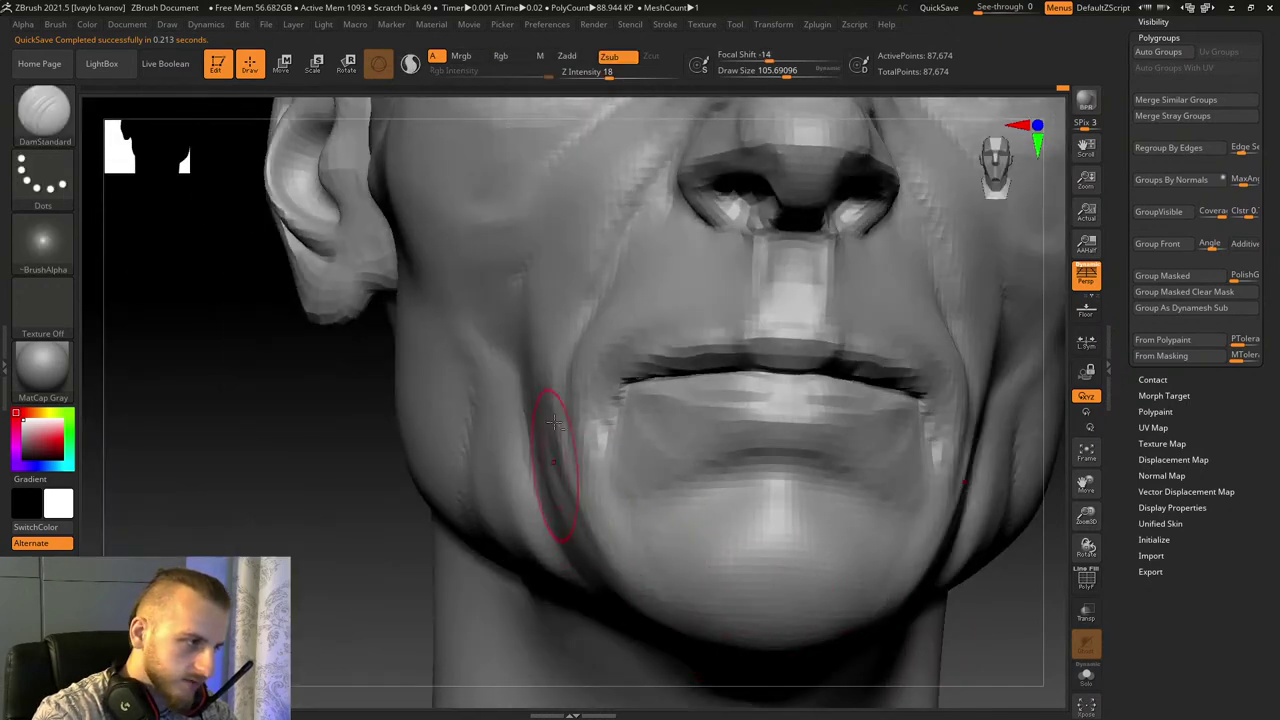
Step: Soften the crease between the mouth corner and chin with ClayBuildup at Z Intensity 3 and a draw size of about 106
drag(264, 552, 557, 500)
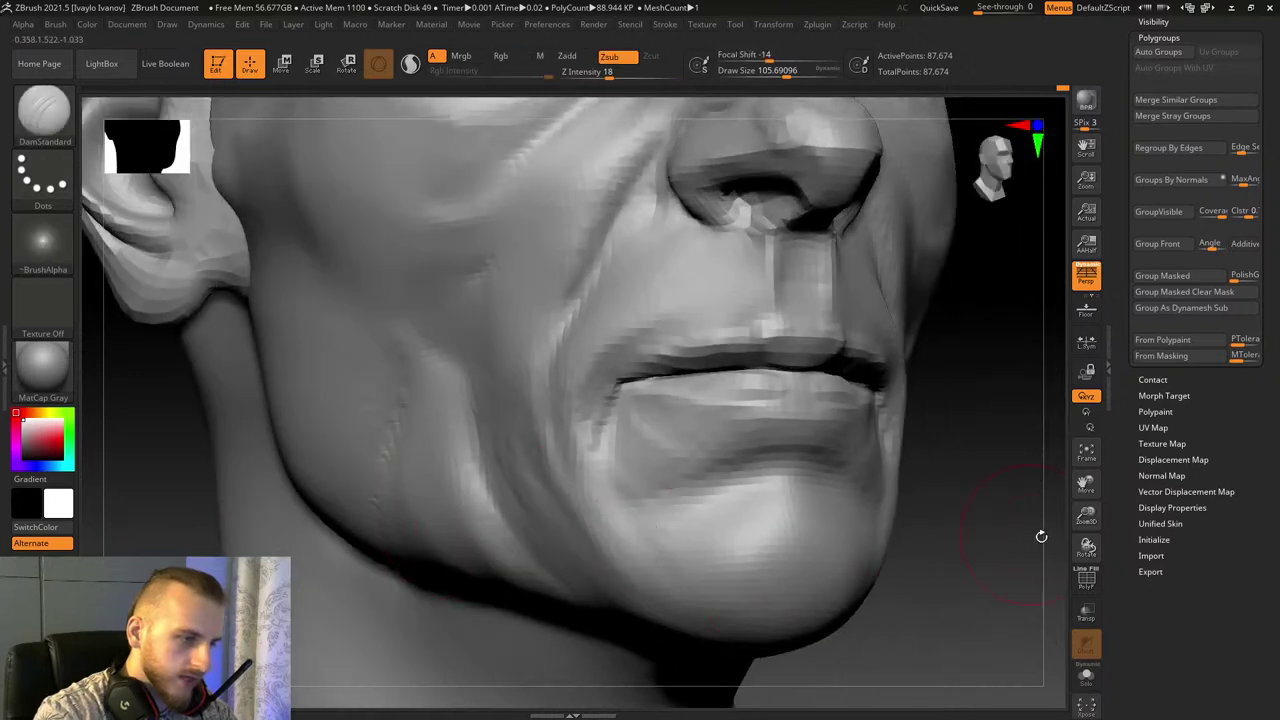
drag(1086, 515, 1088, 500)
alt+drag(968, 592, 992, 466)
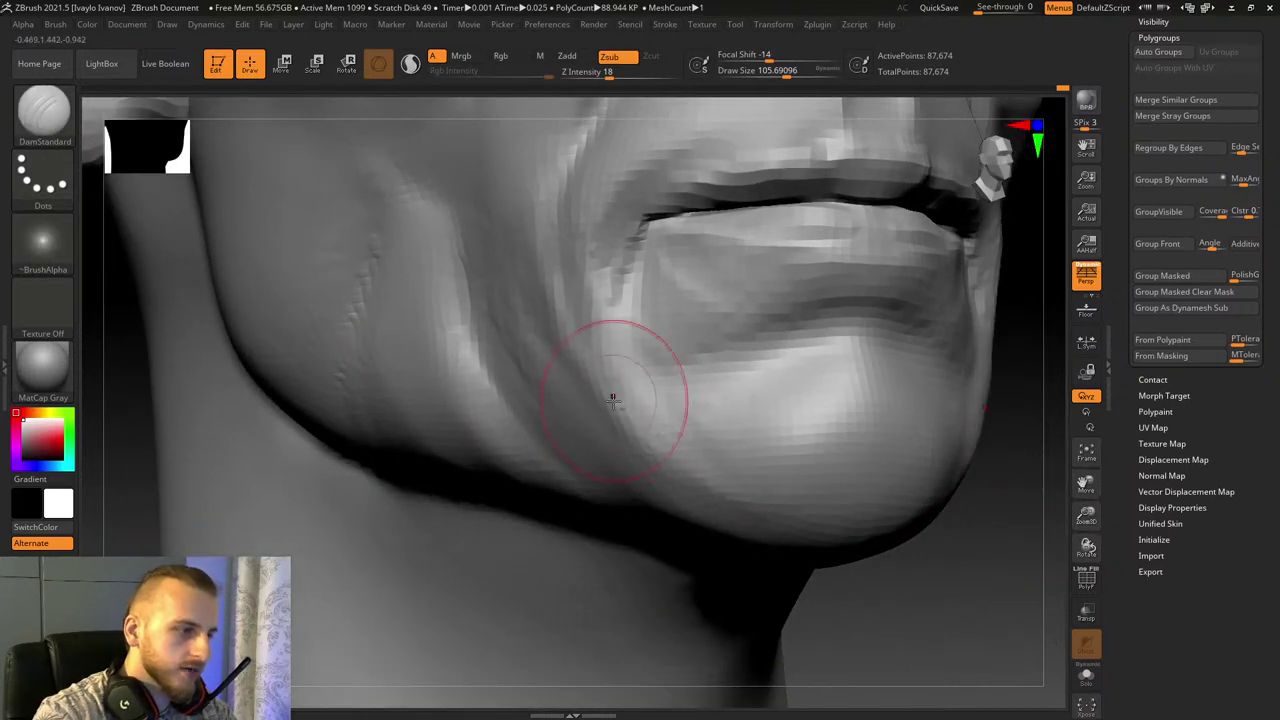
drag(894, 629, 686, 486)
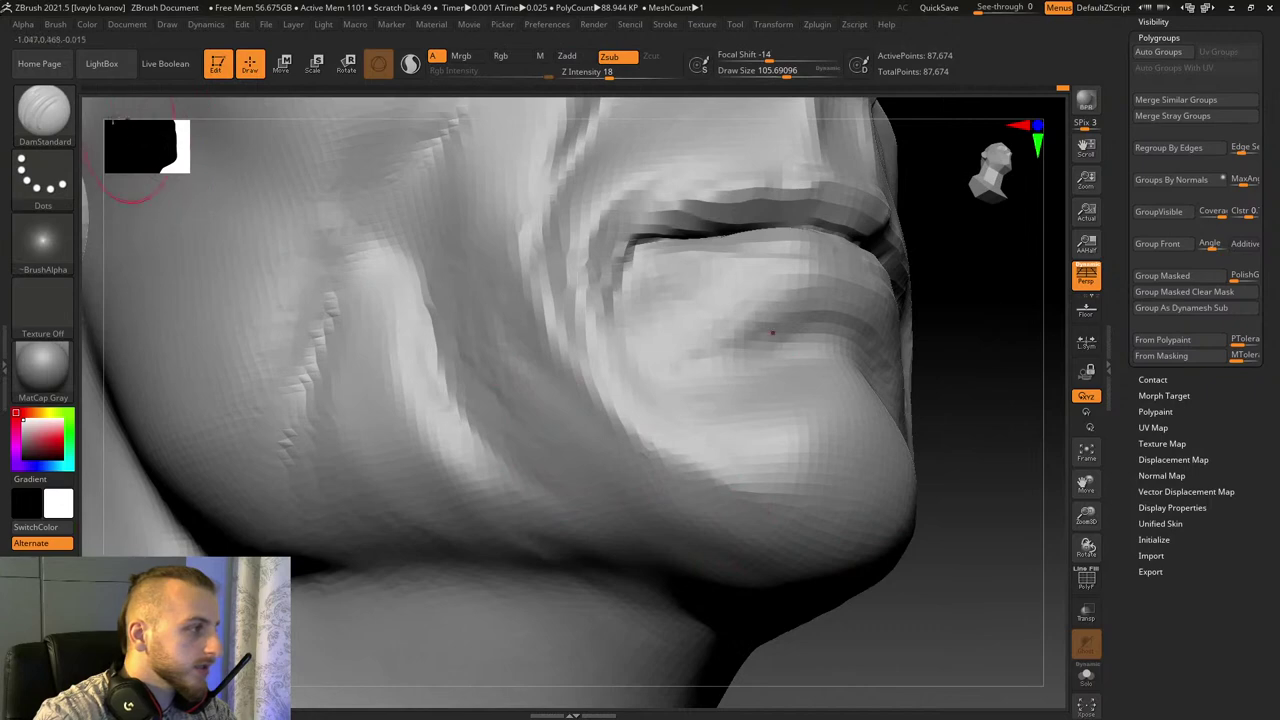
click(43, 110)
click(205, 130)
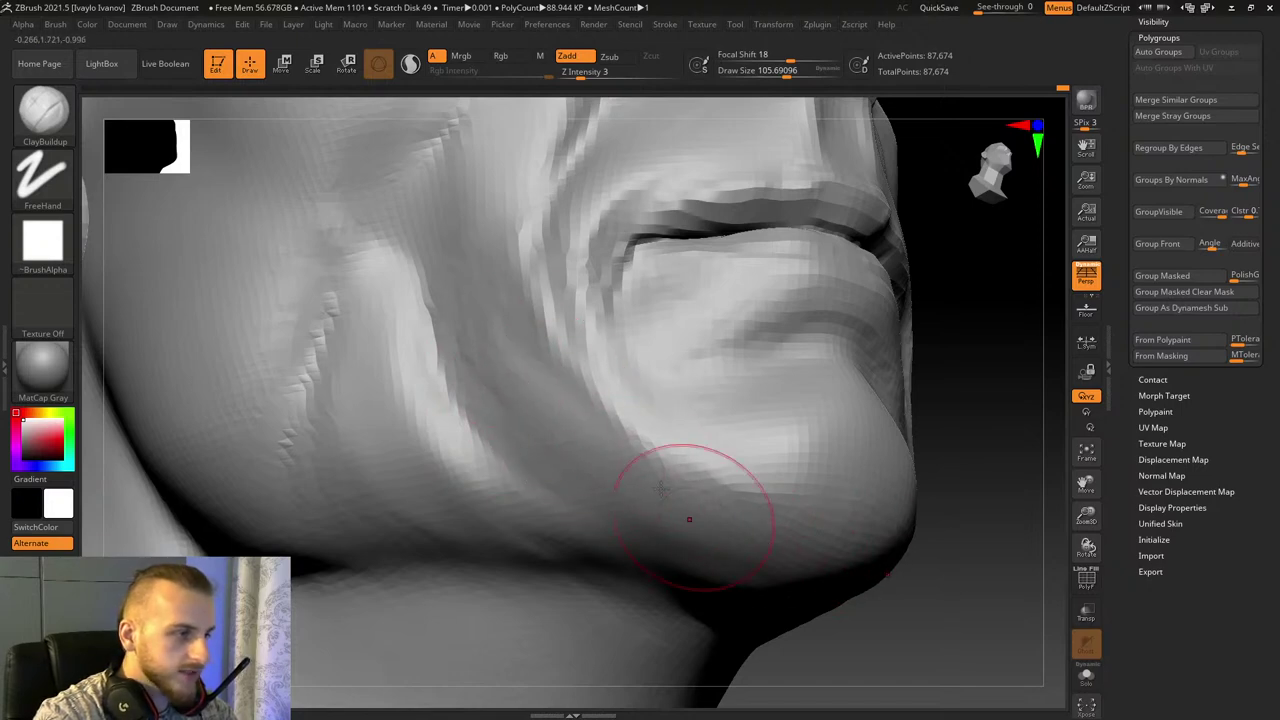
right_drag(808, 499, 965, 610)
right_drag(698, 636, 638, 625)
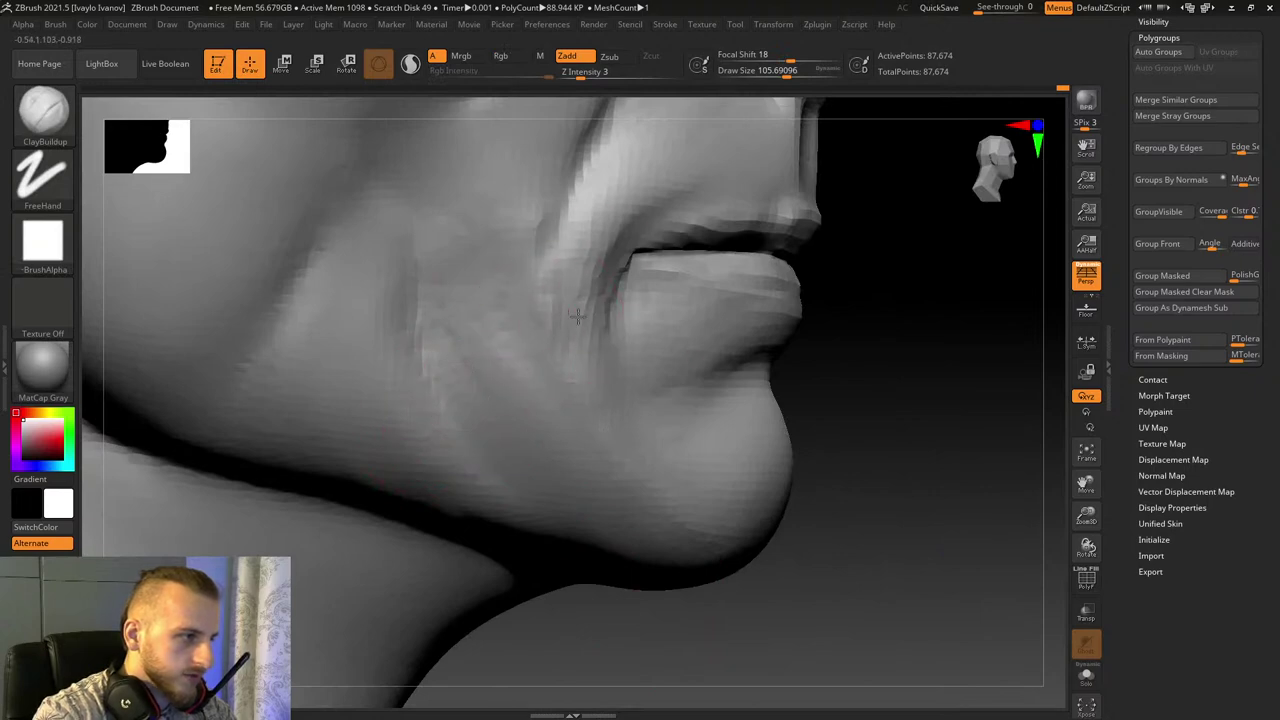
drag(537, 321, 587, 318)
Step: Fill the lower cheek beside the mouth with larger ClayBuildup strokes, up to a draw size of about 235, and smooth the jawline
right_drag(889, 380, 520, 380)
key(bracketright)
mouse_move(798, 176)
mouse_down()
mouse_move(836, 343)
mouse_move(785, 271)
mouse_move(817, 298)
mouse_up()
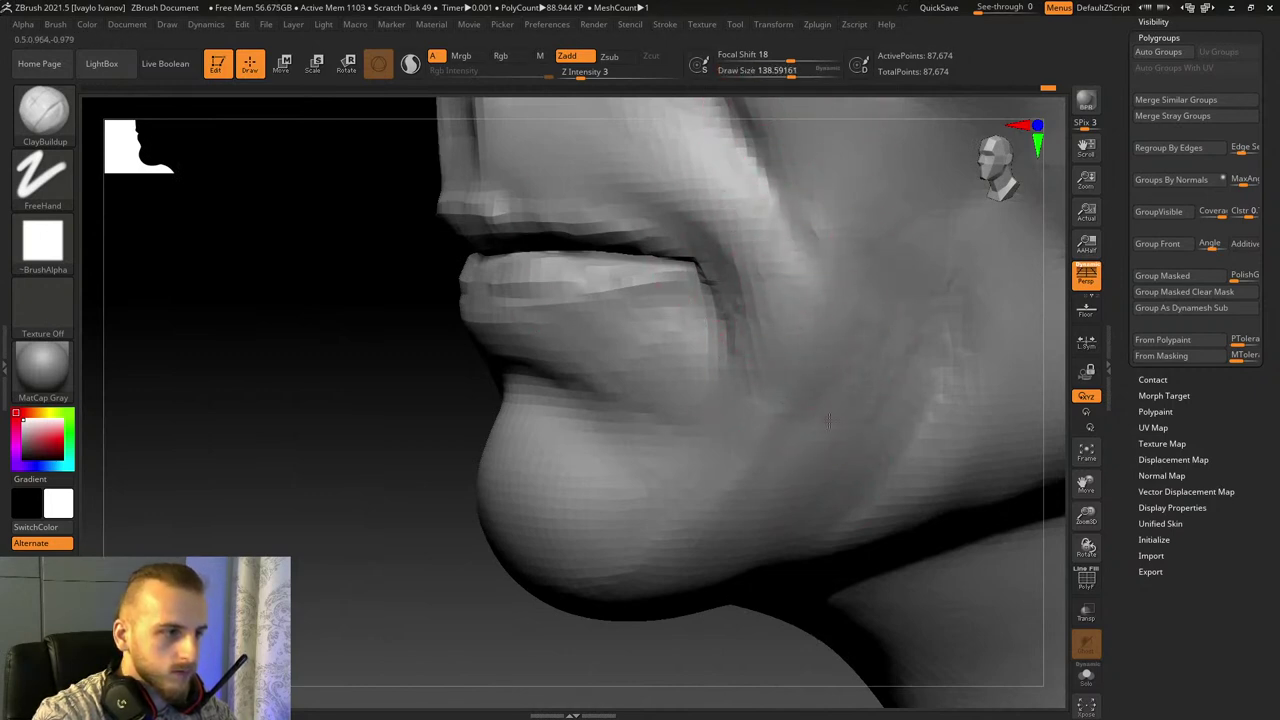
click(801, 76)
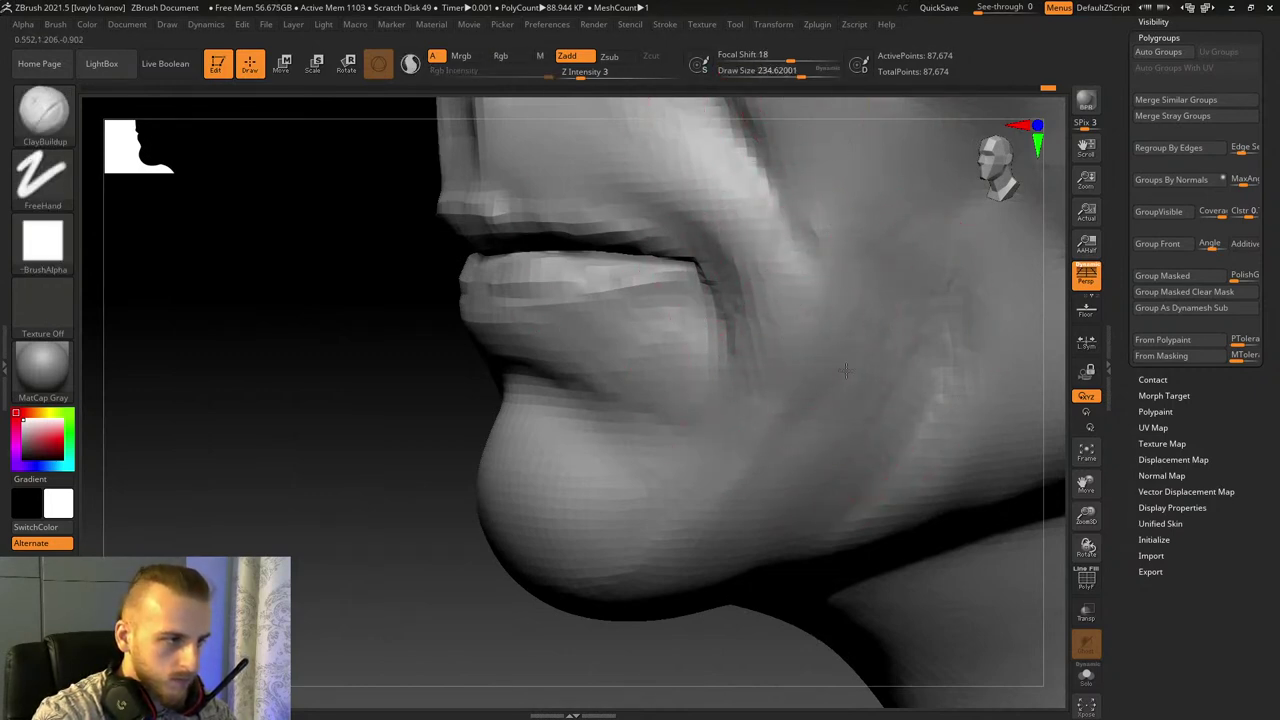
drag(827, 390, 849, 454)
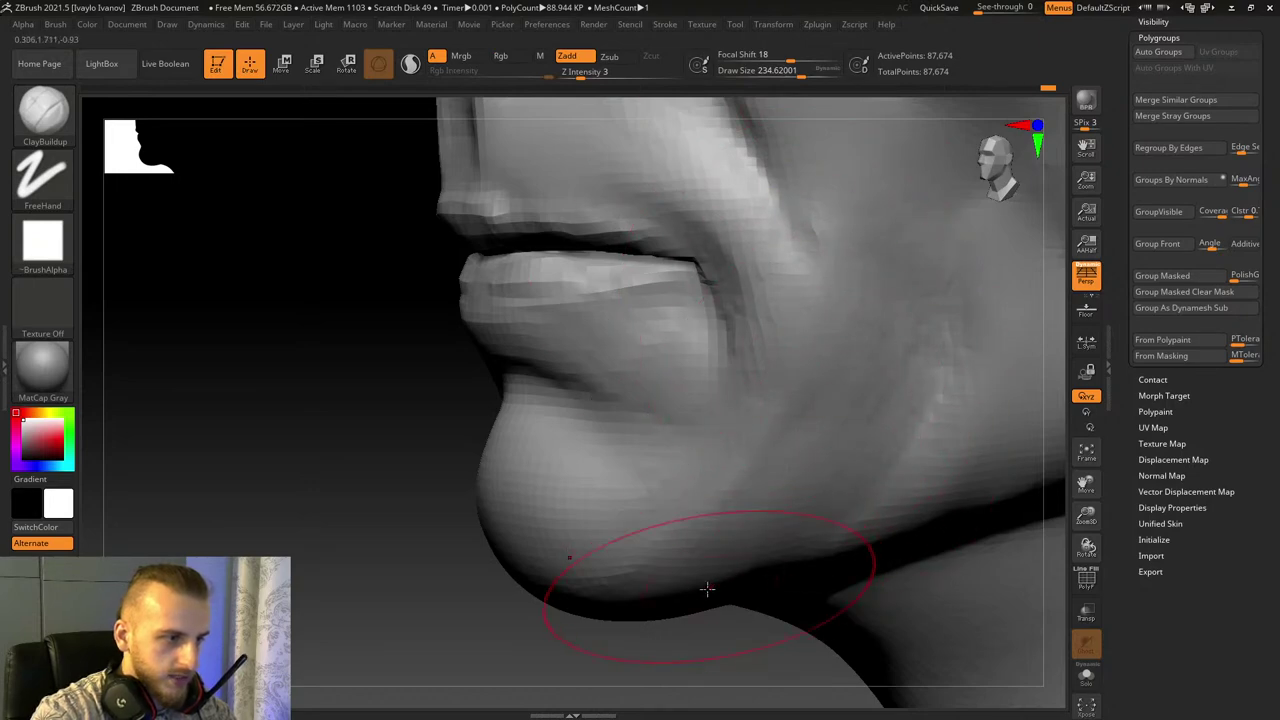
shift+drag(805, 574, 769, 594)
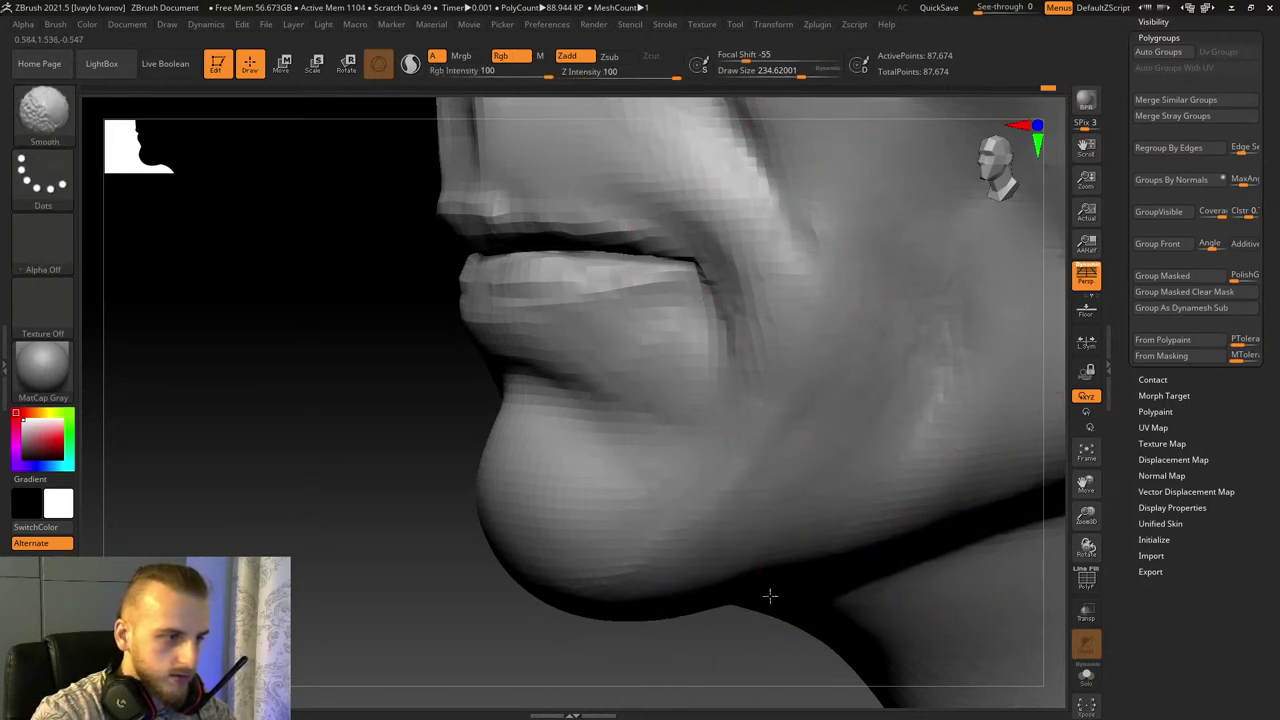
Step: Examine the jaw, chin and neck transition from several angles with the Standard brush active
mouse_move(360, 595)
mouse_down()
mouse_move(534, 591)
mouse_move(560, 560)
mouse_up()
drag(240, 549, 543, 443)
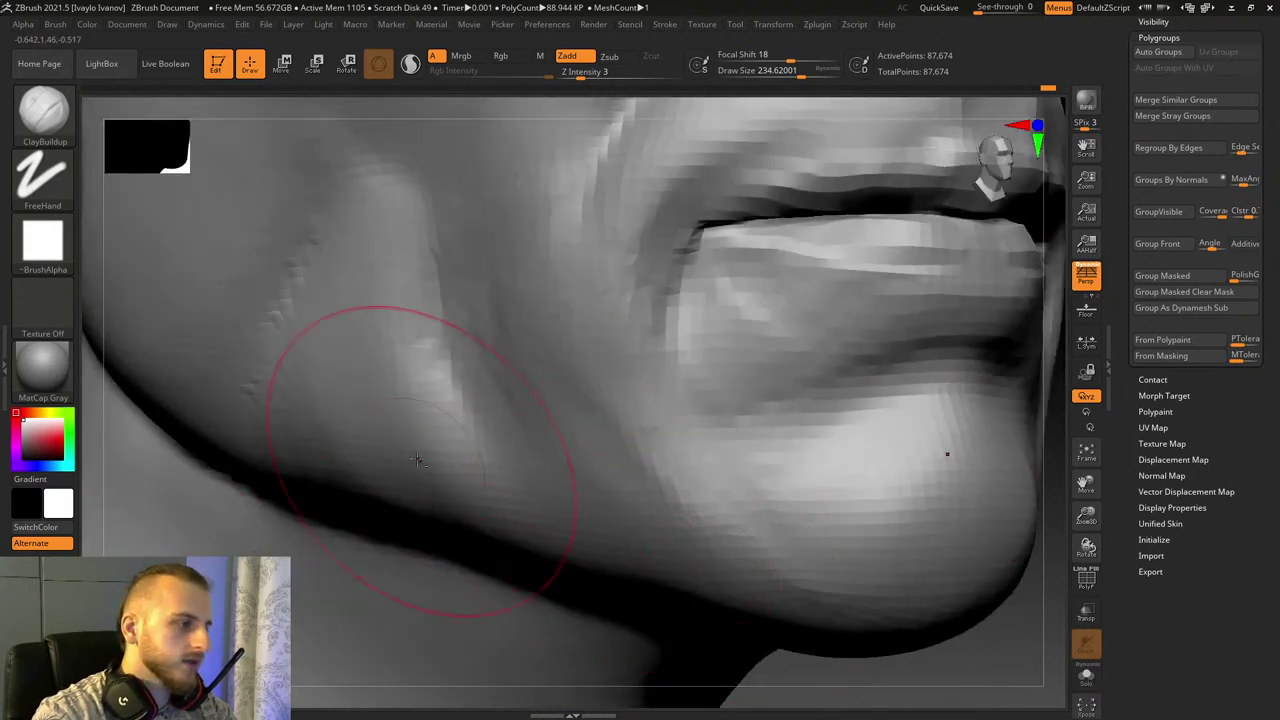
key(b)
key(s)
key(t)
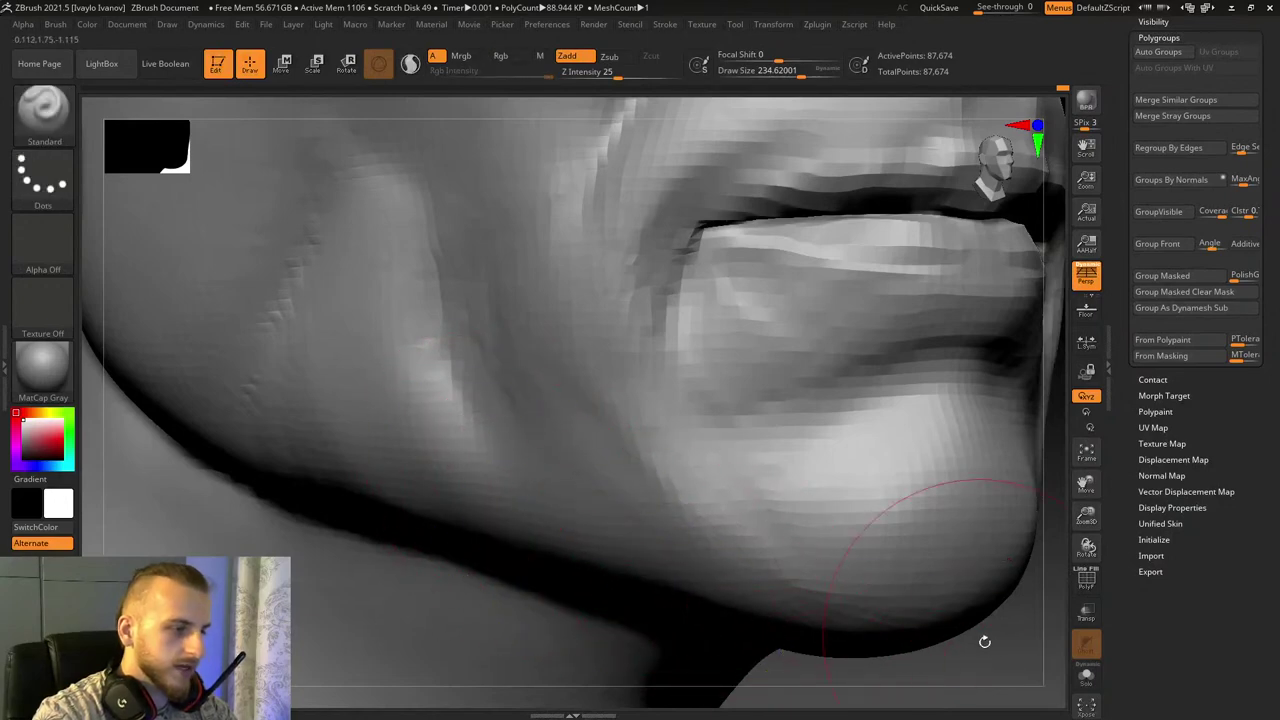
drag(985, 642, 1017, 611)
drag(1087, 488, 1063, 443)
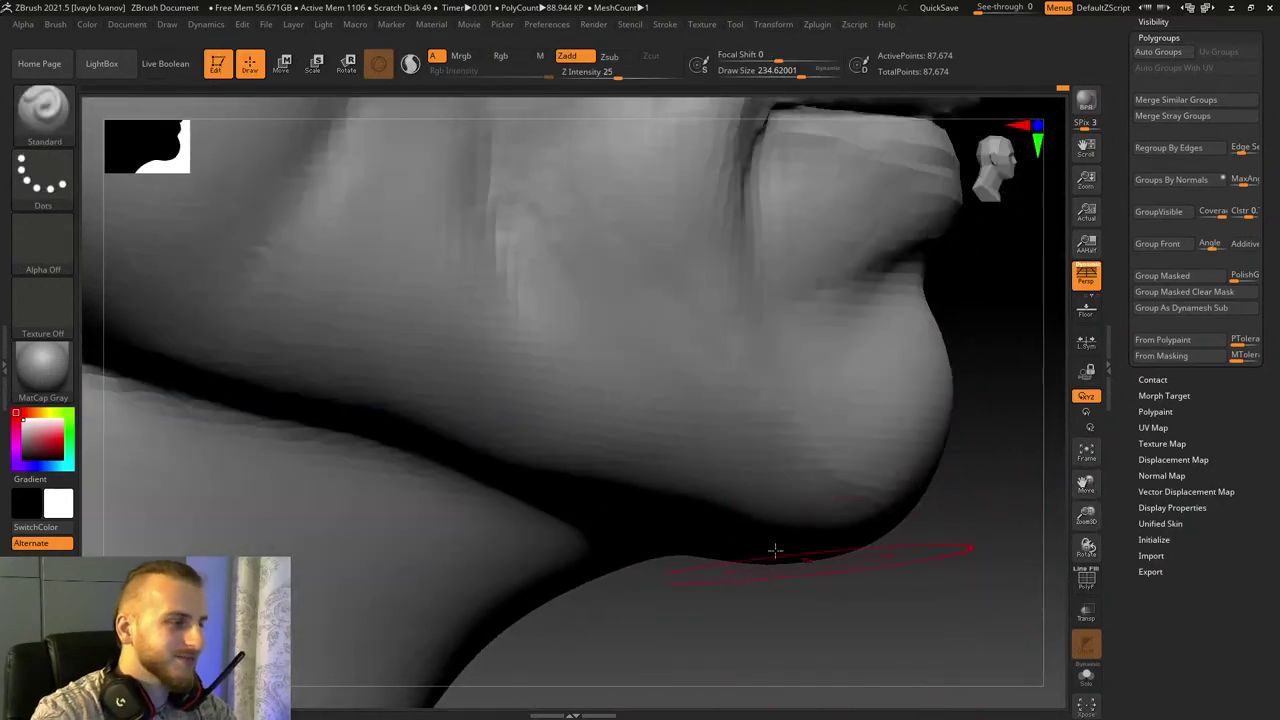
drag(887, 638, 768, 612)
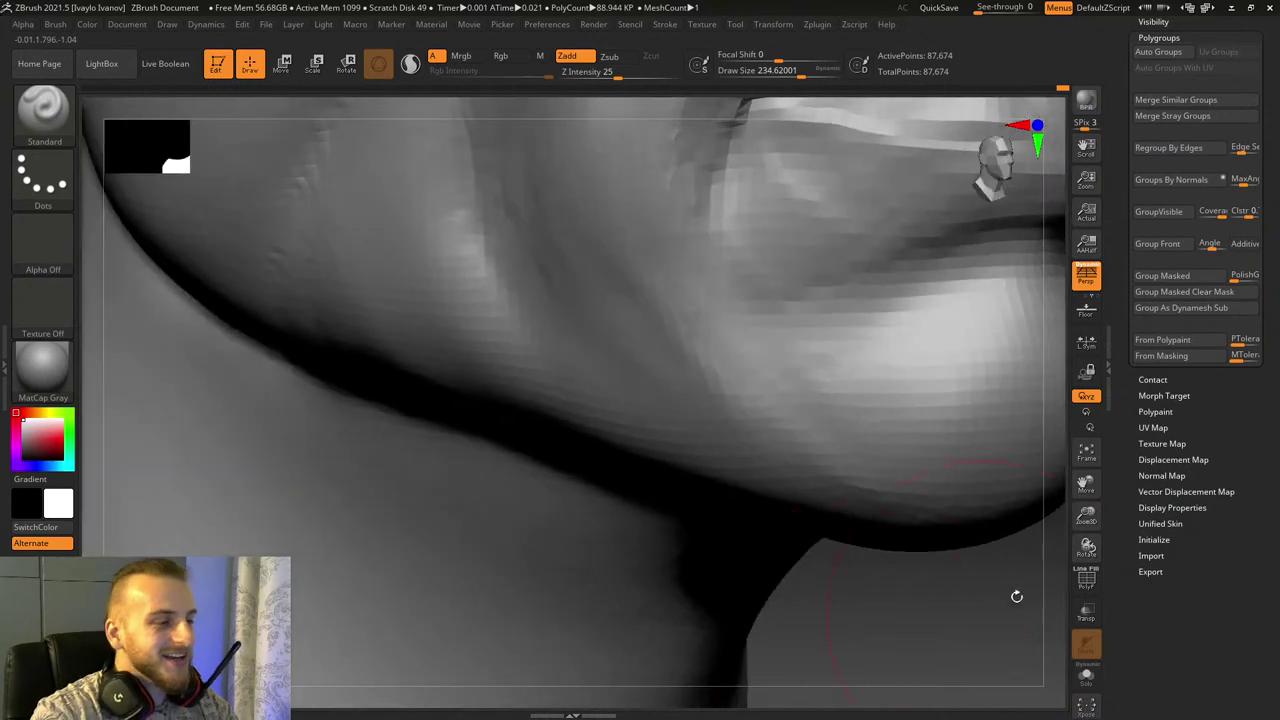
drag(1090, 530, 1085, 494)
mouse_move(983, 514)
mouse_down()
mouse_move(937, 518)
mouse_move(963, 526)
mouse_move(1000, 482)
mouse_up()
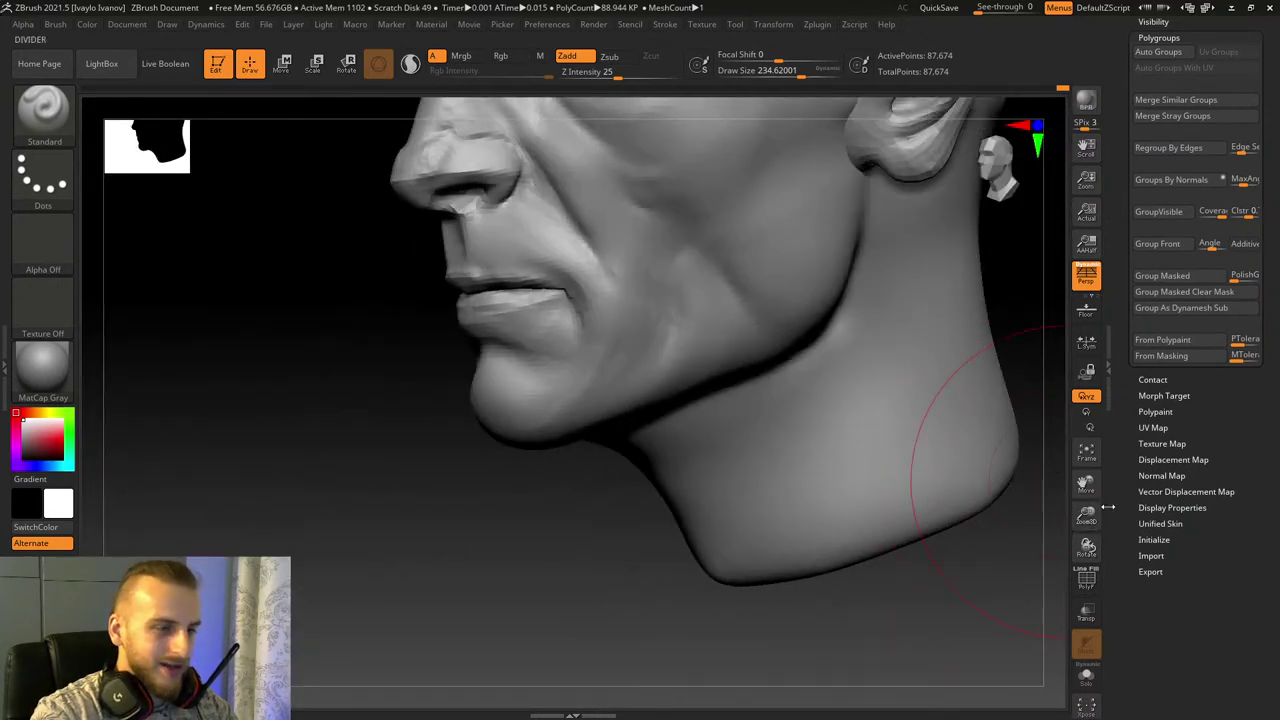
Step: Soften the diagonal cheek crease below the cheekbone with ClayBuildup at a draw size of about 119 and smooth it
drag(1087, 486, 1118, 574)
drag(1087, 517, 1087, 585)
drag(1087, 486, 949, 600)
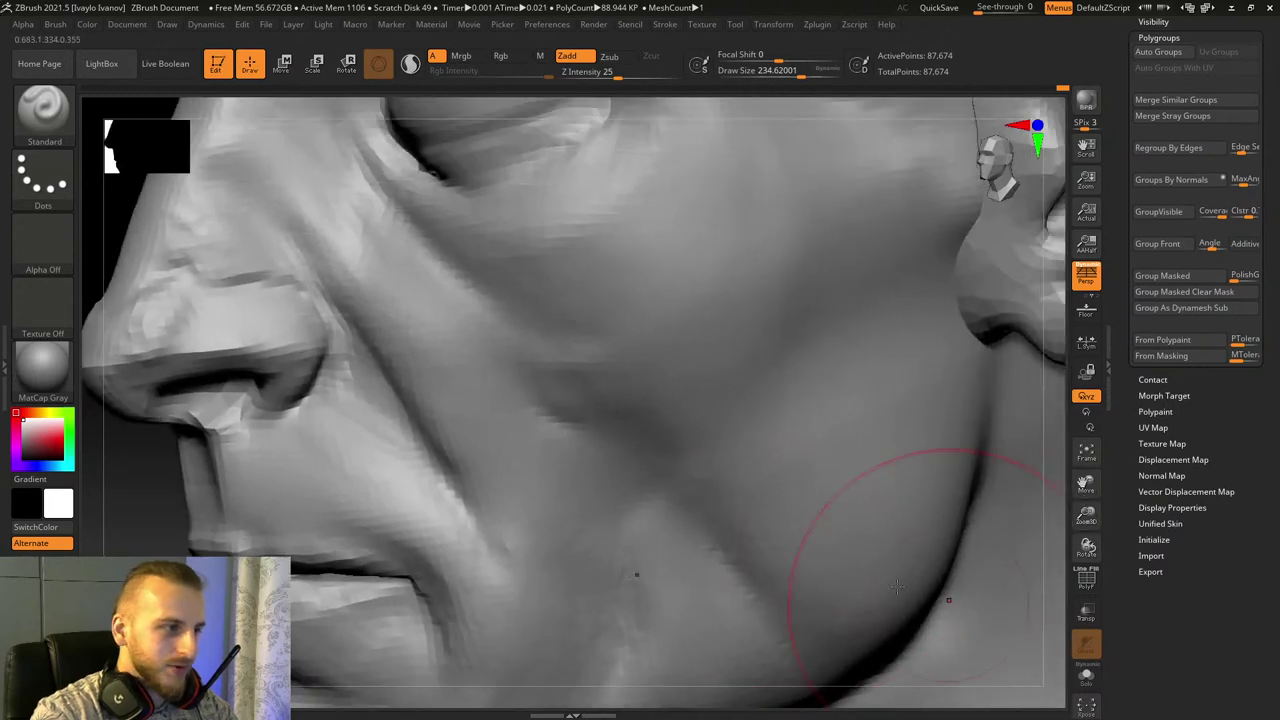
click(52, 142)
click(196, 128)
drag(808, 76, 800, 77)
drag(1087, 514, 1235, 478)
shift+drag(400, 491, 514, 480)
drag(1087, 514, 1088, 538)
drag(1087, 486, 962, 568)
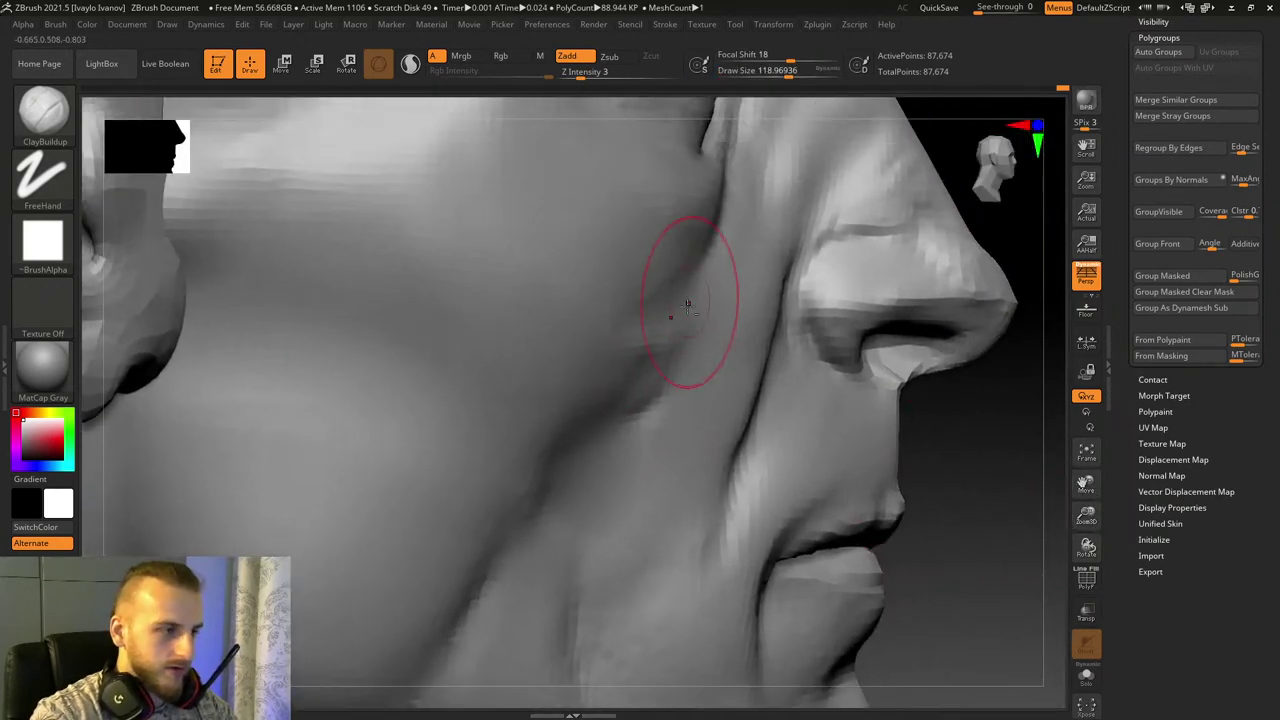
drag(649, 384, 692, 350)
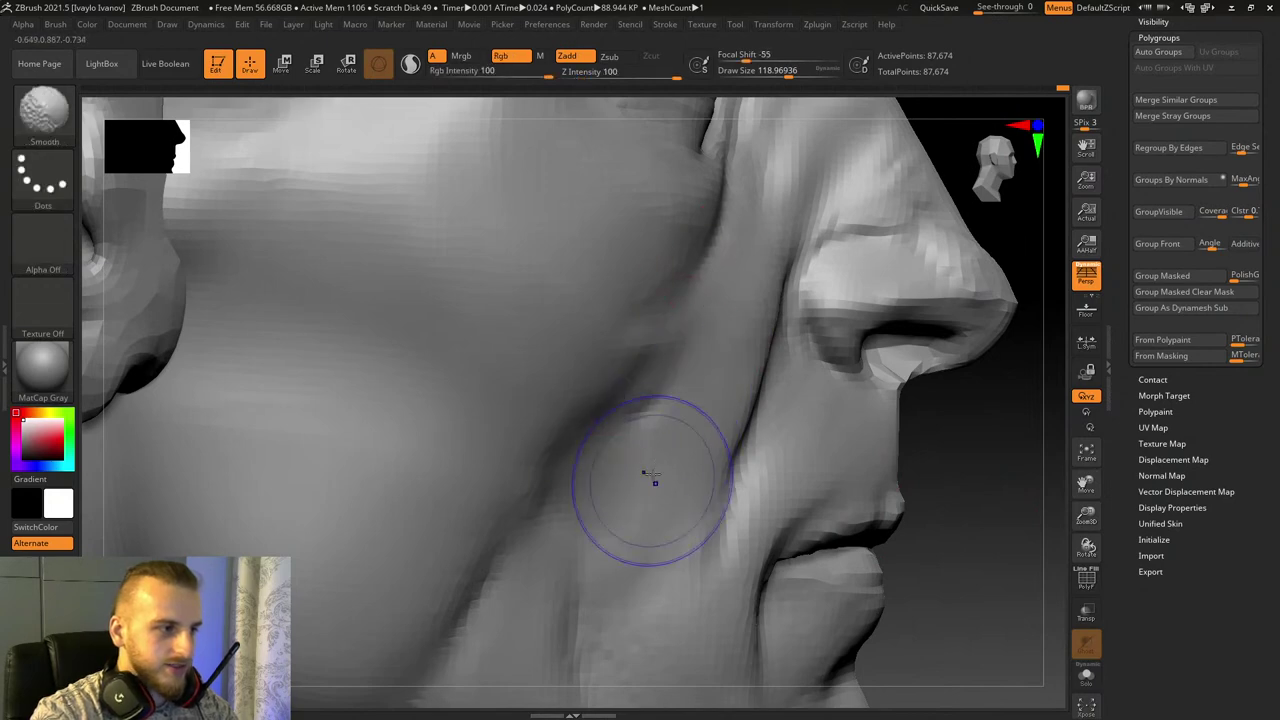
shift+drag(651, 480, 738, 335)
Step: Refine the cheek crease on the opposite side of the face with ClayBuildup and smooth its upper part
mouse_move(1020, 515)
mouse_down()
mouse_move(902, 545)
mouse_move(829, 486)
mouse_up()
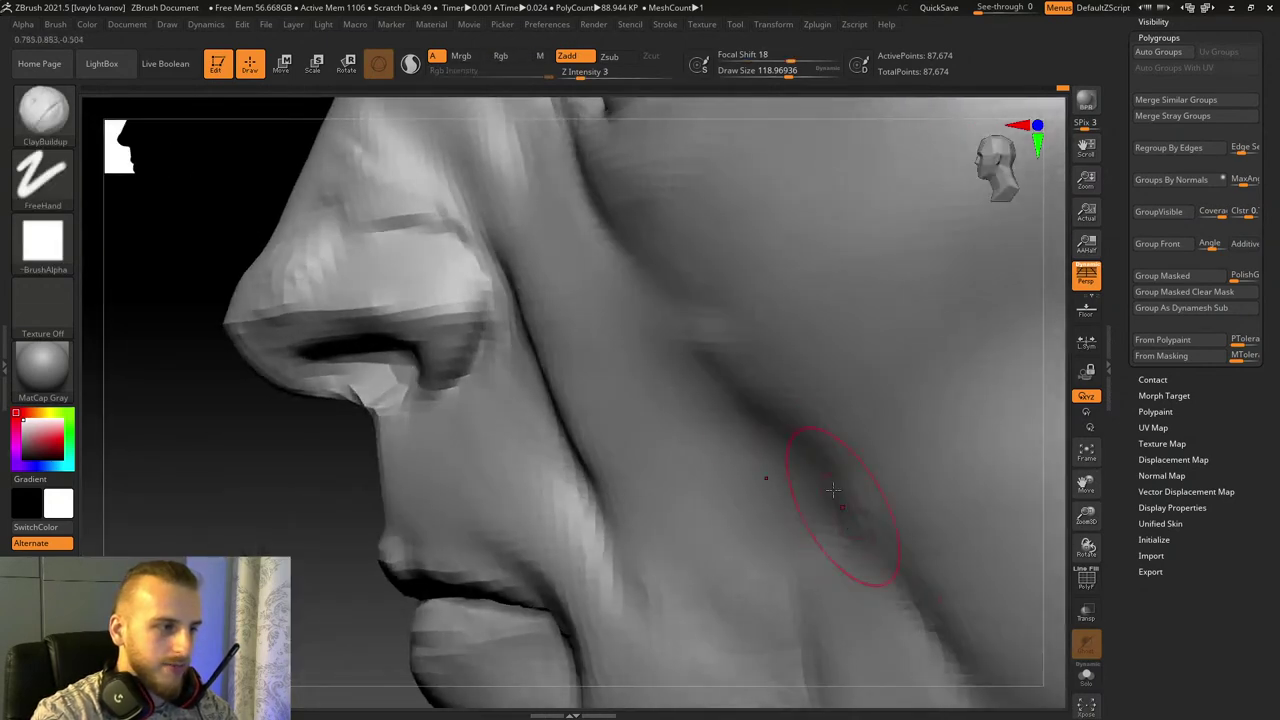
mouse_move(626, 284)
shift+mouse_down()
mouse_move(641, 332)
mouse_move(612, 320)
shift+mouse_up()
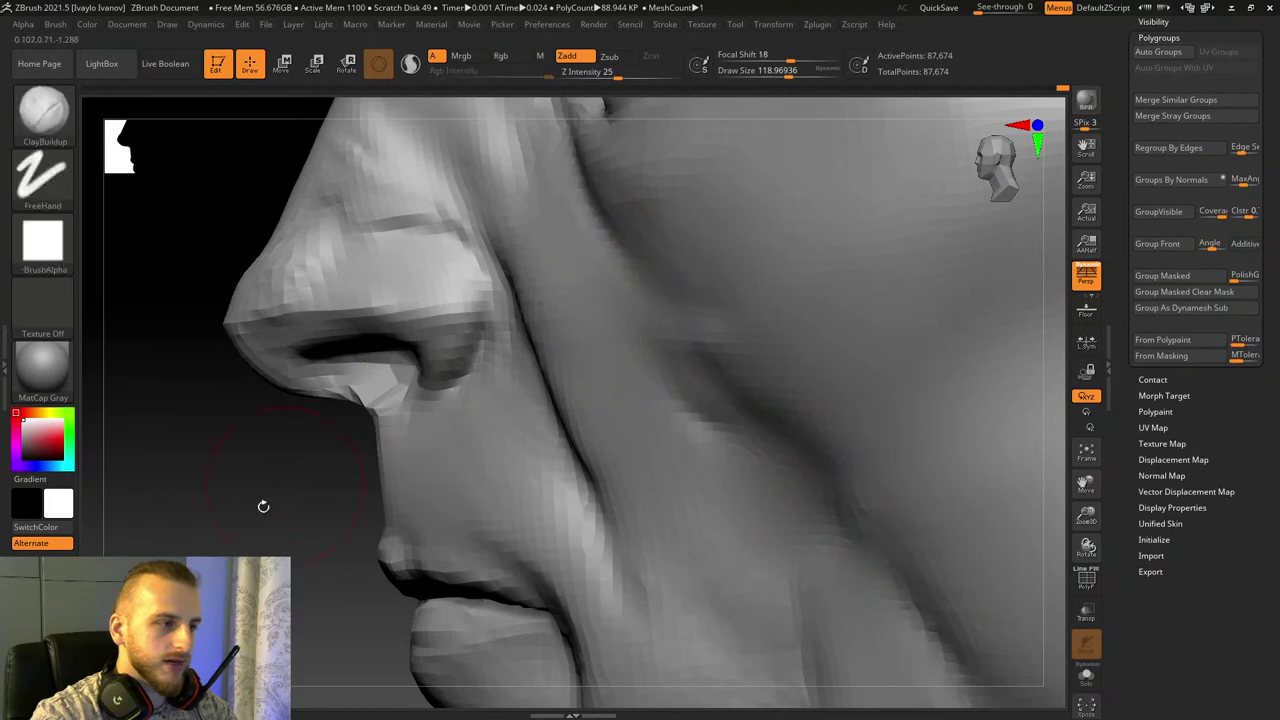
drag(263, 506, 410, 482)
Step: Deepen the cheek crease descending from the inner eye with DamStandard at Z Intensity 18 and undo the last stroke
drag(1081, 490, 581, 620)
key(b)
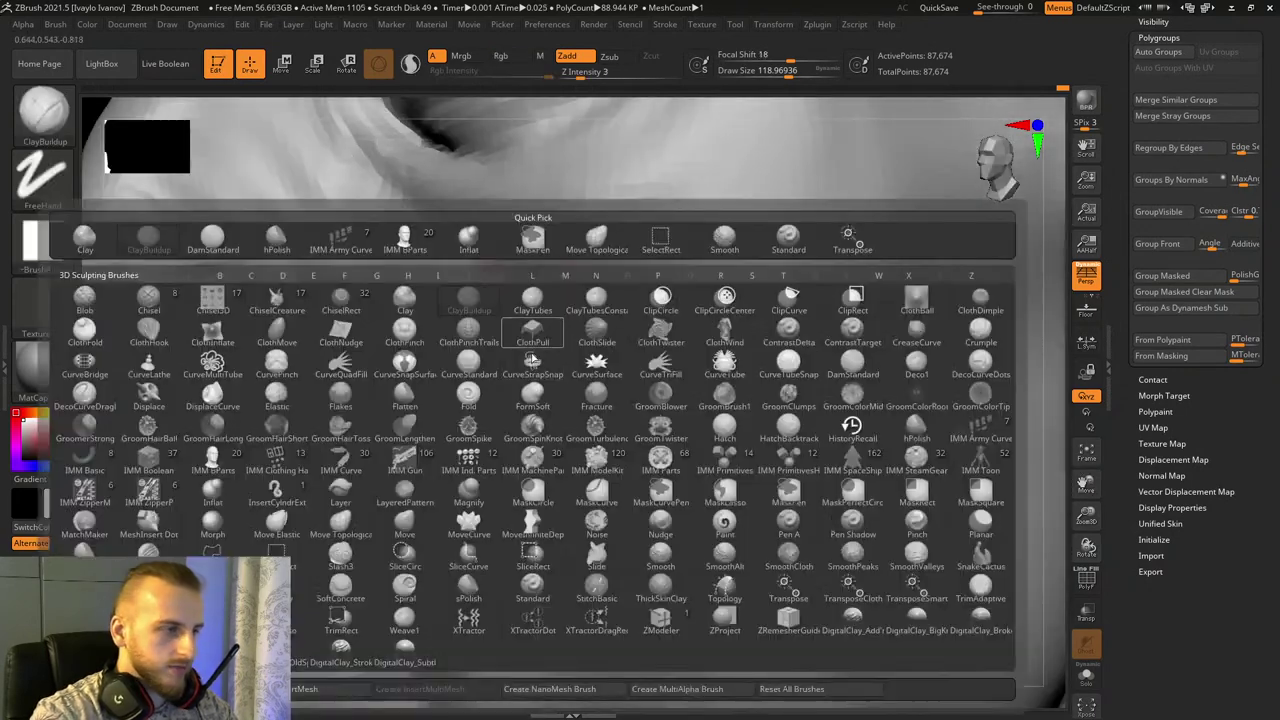
key(d)
key(s)
mouse_move(580, 455)
mouse_down()
mouse_move(497, 300)
mouse_move(437, 243)
mouse_up()
mouse_move(437, 243)
mouse_down()
mouse_move(525, 328)
mouse_move(630, 468)
mouse_move(547, 366)
mouse_up()
key(ctrl+z)
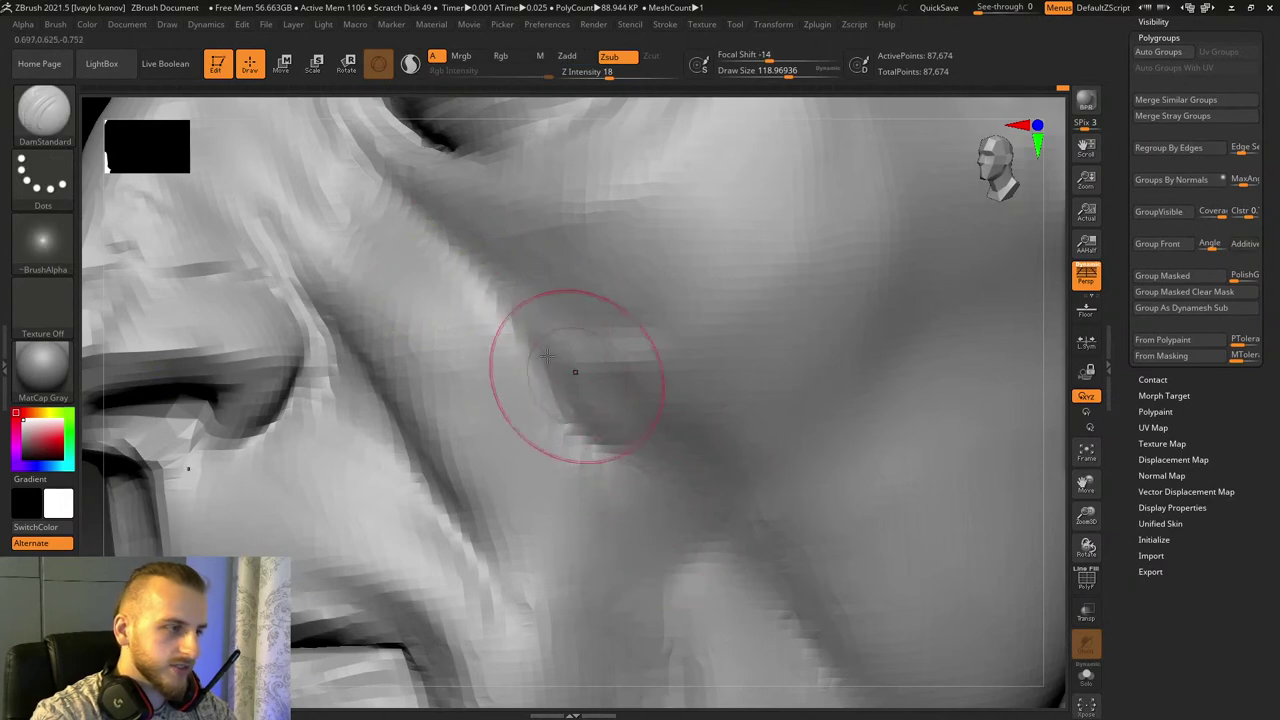
Step: Blend the edge of the cheek crease below the eye with ClayBuildup at Z Intensity 3 and smoothing strokes
key(b)
click(192, 124)
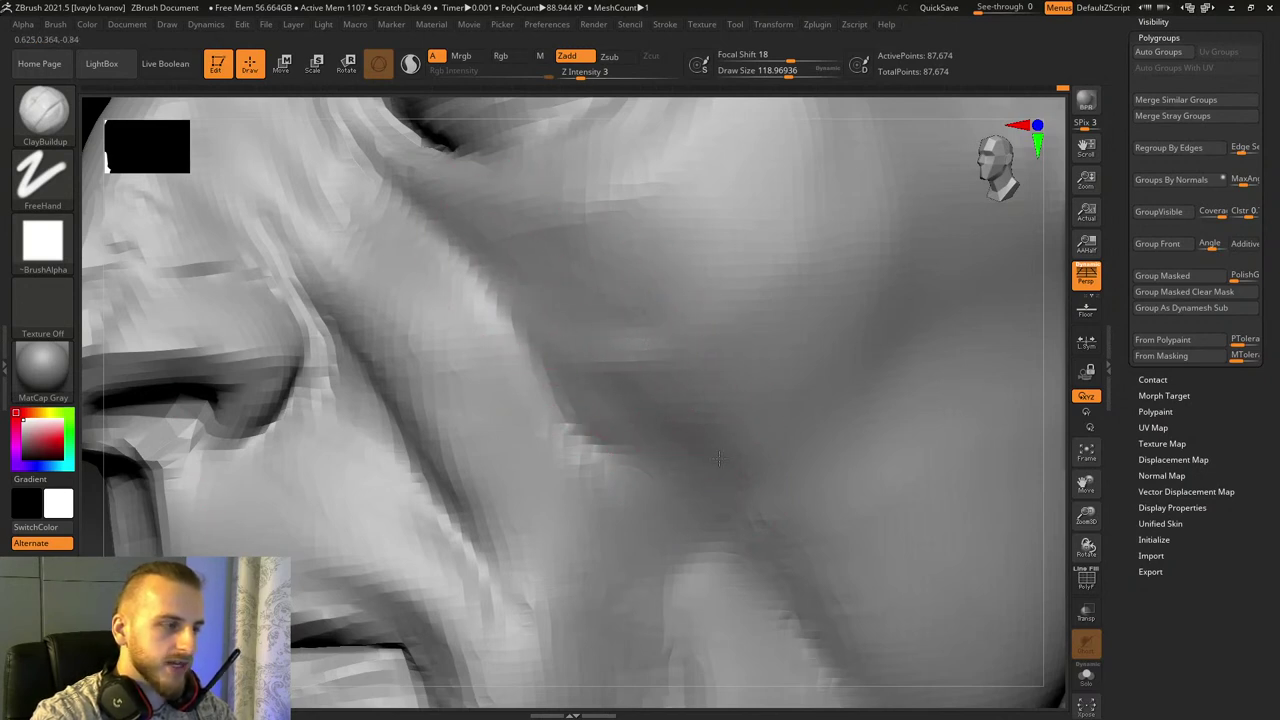
drag(1087, 520, 1086, 543)
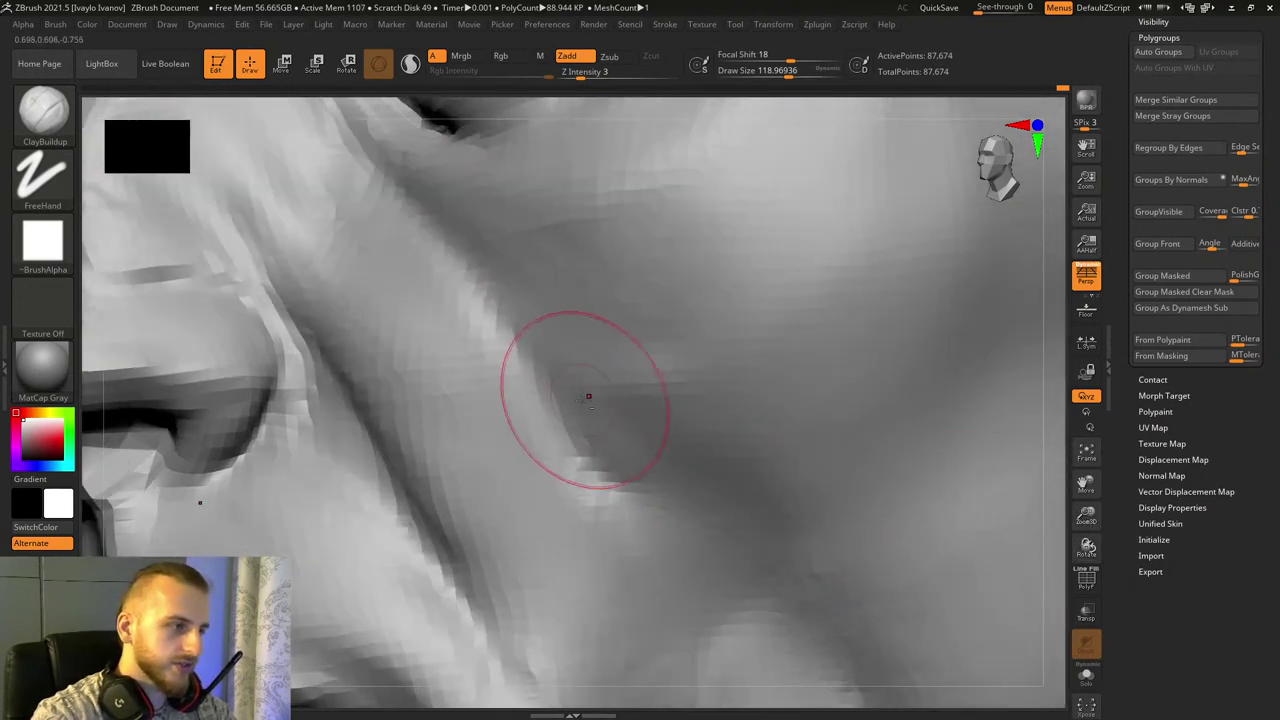
mouse_move(514, 342)
mouse_down()
mouse_move(645, 479)
mouse_move(706, 516)
mouse_up()
shift+drag(690, 500, 620, 420)
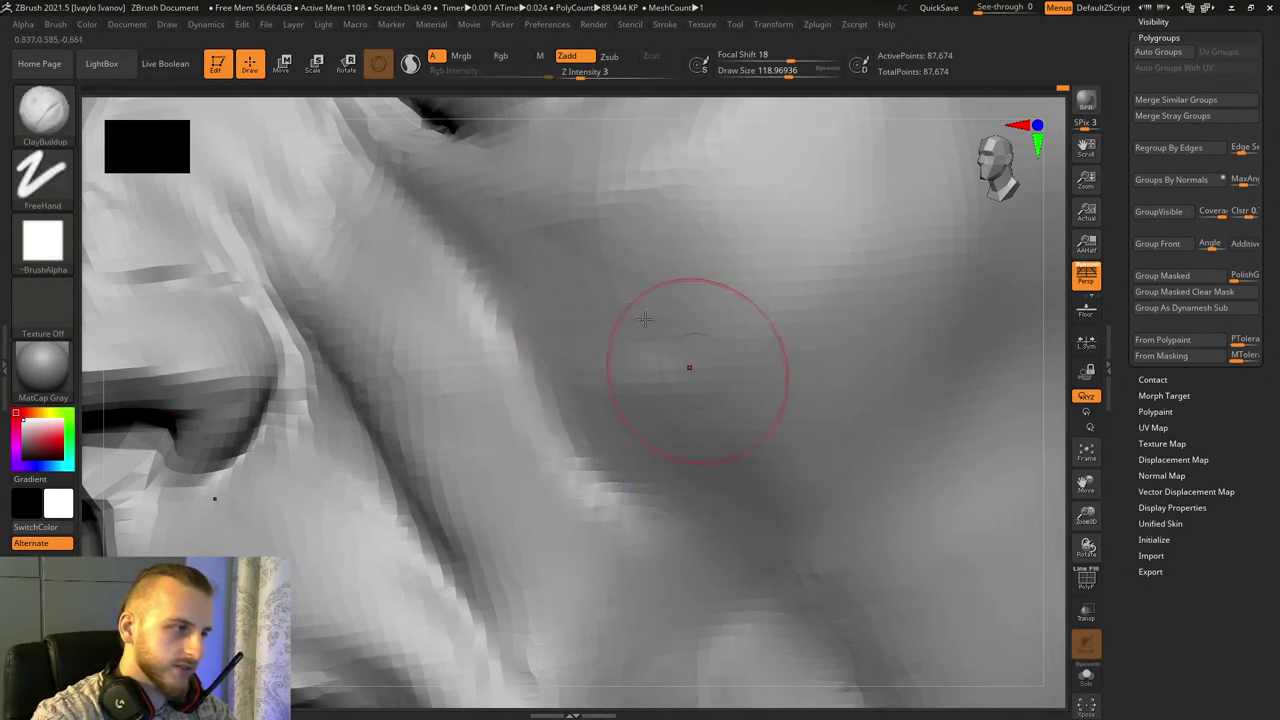
drag(592, 331, 743, 424)
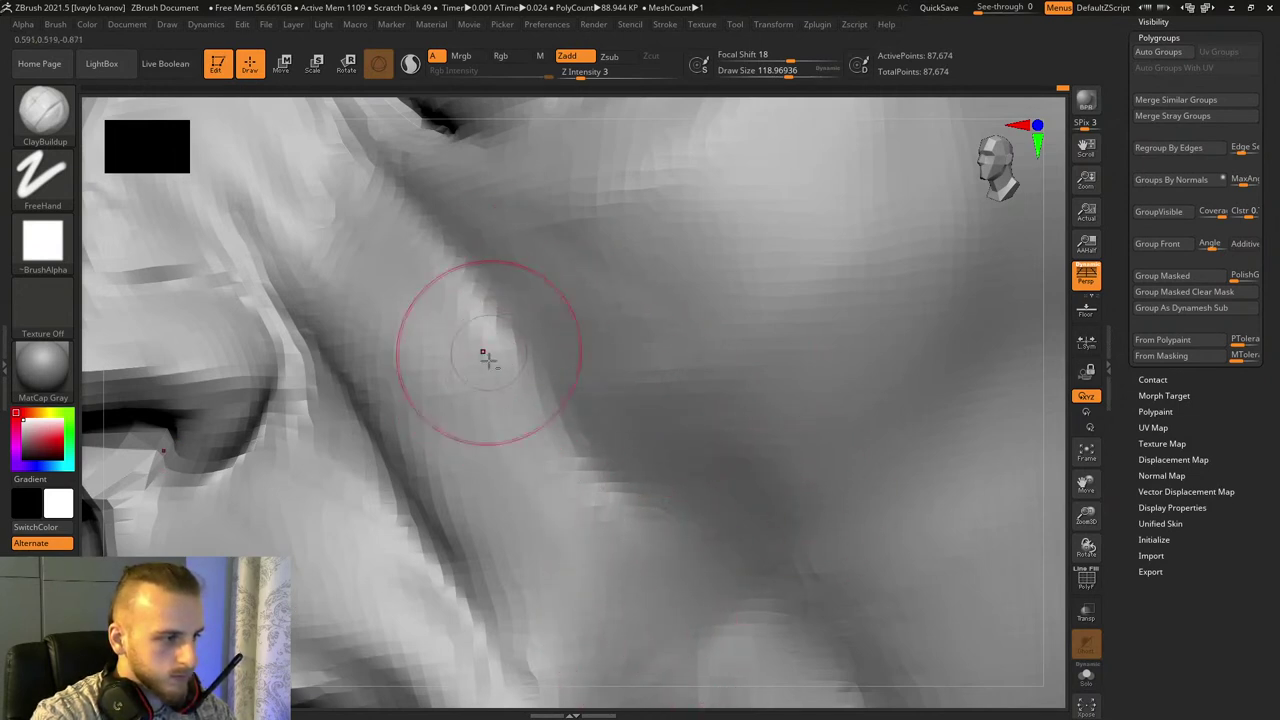
key(shift)
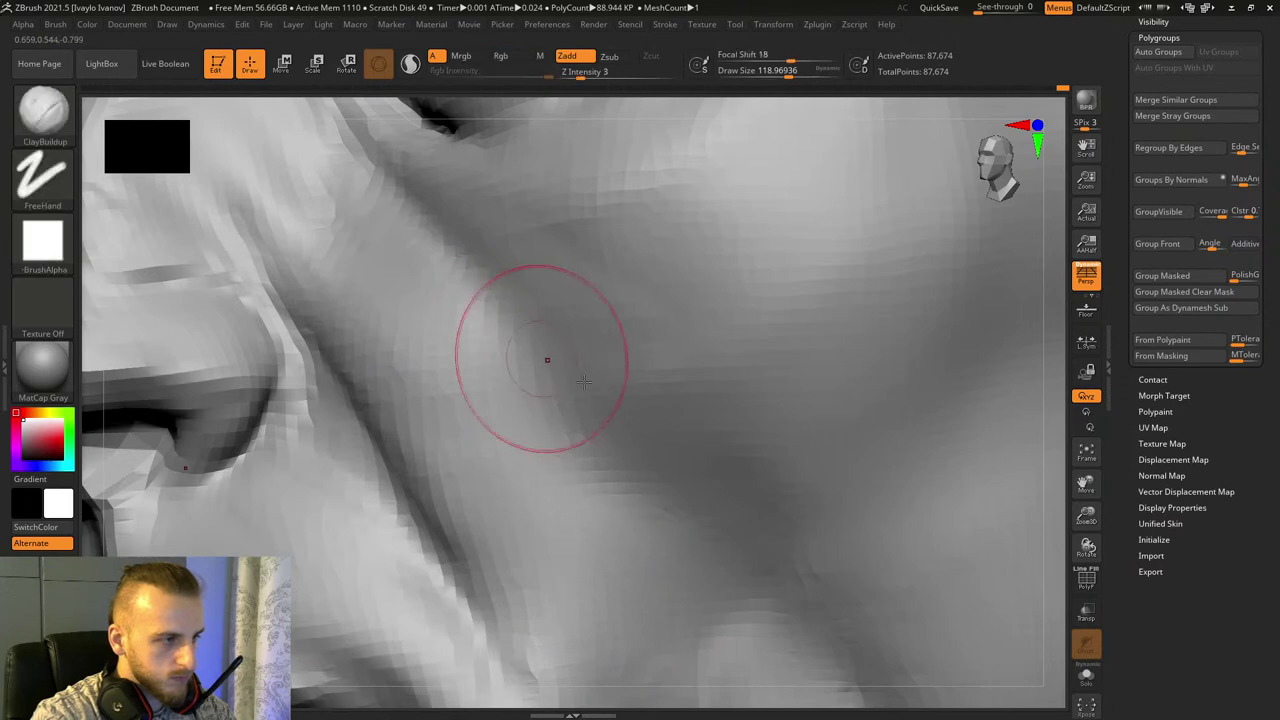
Step: Rework the cheek plane between the eye bag and nose wing with DamStandard at Z Intensity 18 and smooth it
drag(1083, 518, 1060, 440)
mouse_move(891, 451)
mouse_down()
mouse_move(935, 492)
mouse_move(951, 486)
mouse_move(960, 534)
mouse_move(1032, 540)
mouse_up()
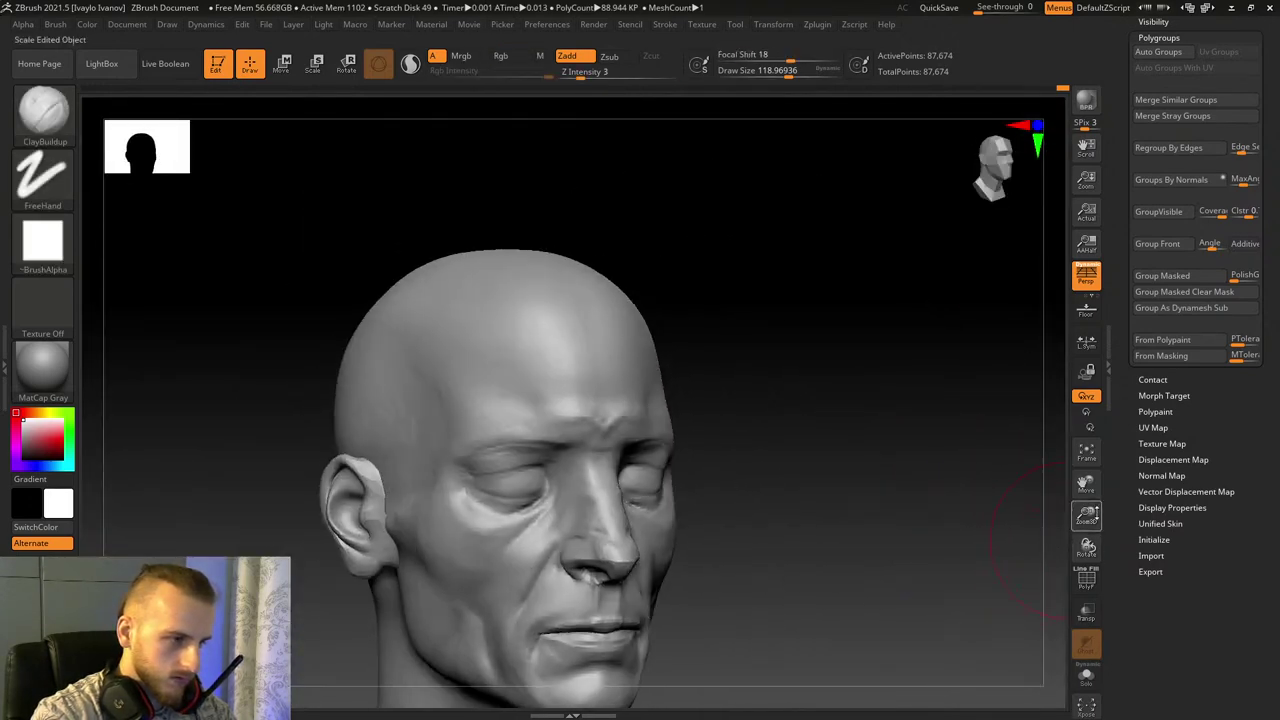
drag(1096, 514, 1106, 543)
drag(1088, 486, 1252, 424)
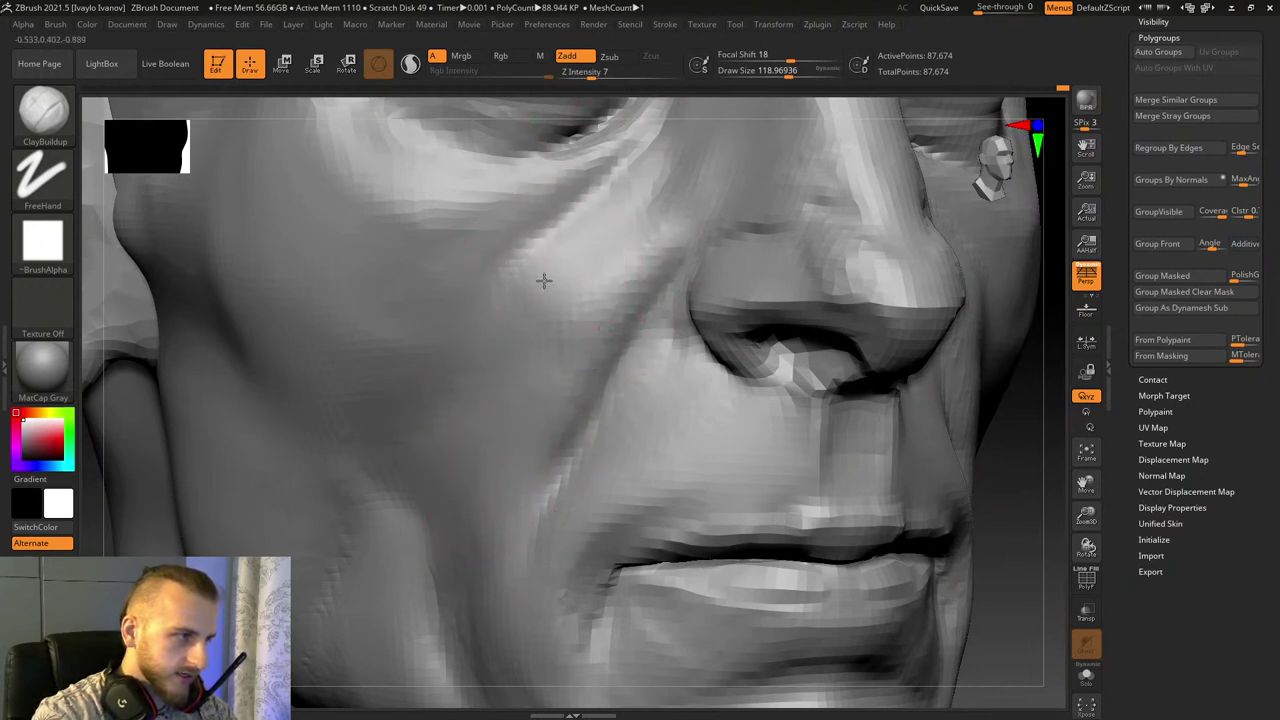
mouse_move(1086, 486)
mouse_down()
mouse_move(926, 577)
mouse_move(868, 540)
mouse_up()
key(b)
key(d)
key(s)
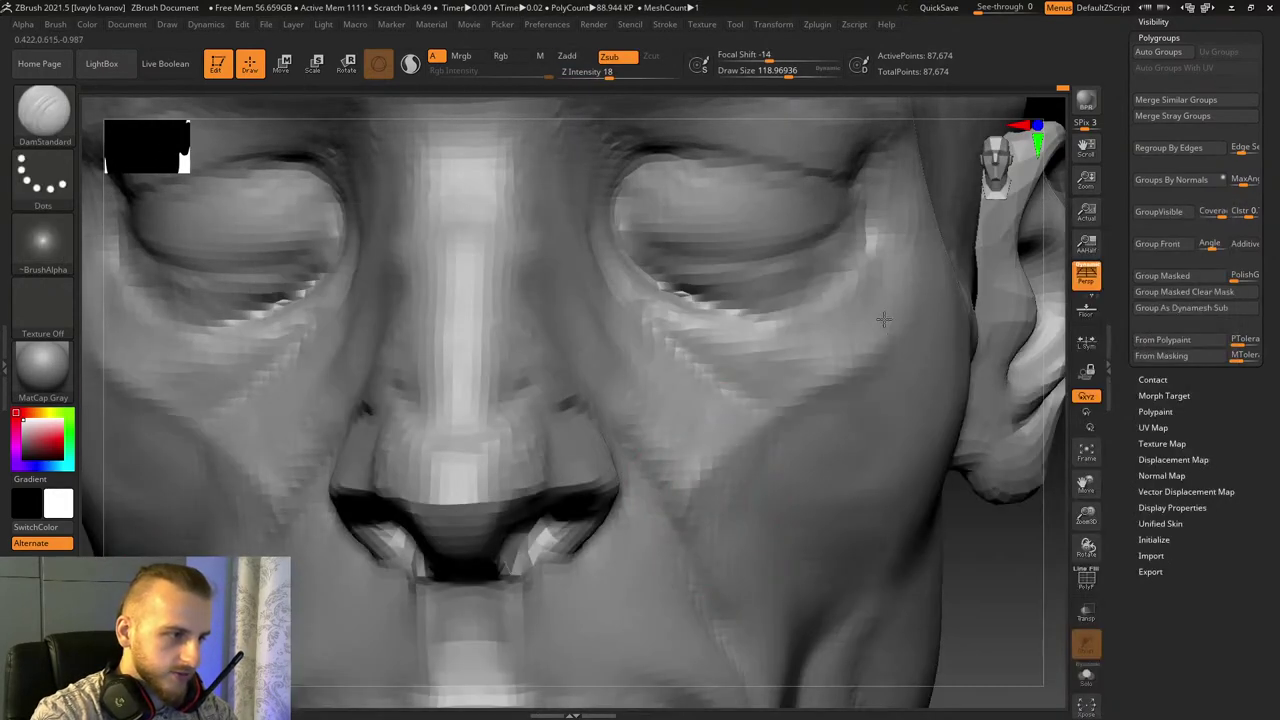
drag(680, 470, 665, 300)
mouse_move(785, 365)
shift+mouse_down()
mouse_move(771, 449)
mouse_move(857, 529)
shift+mouse_up()
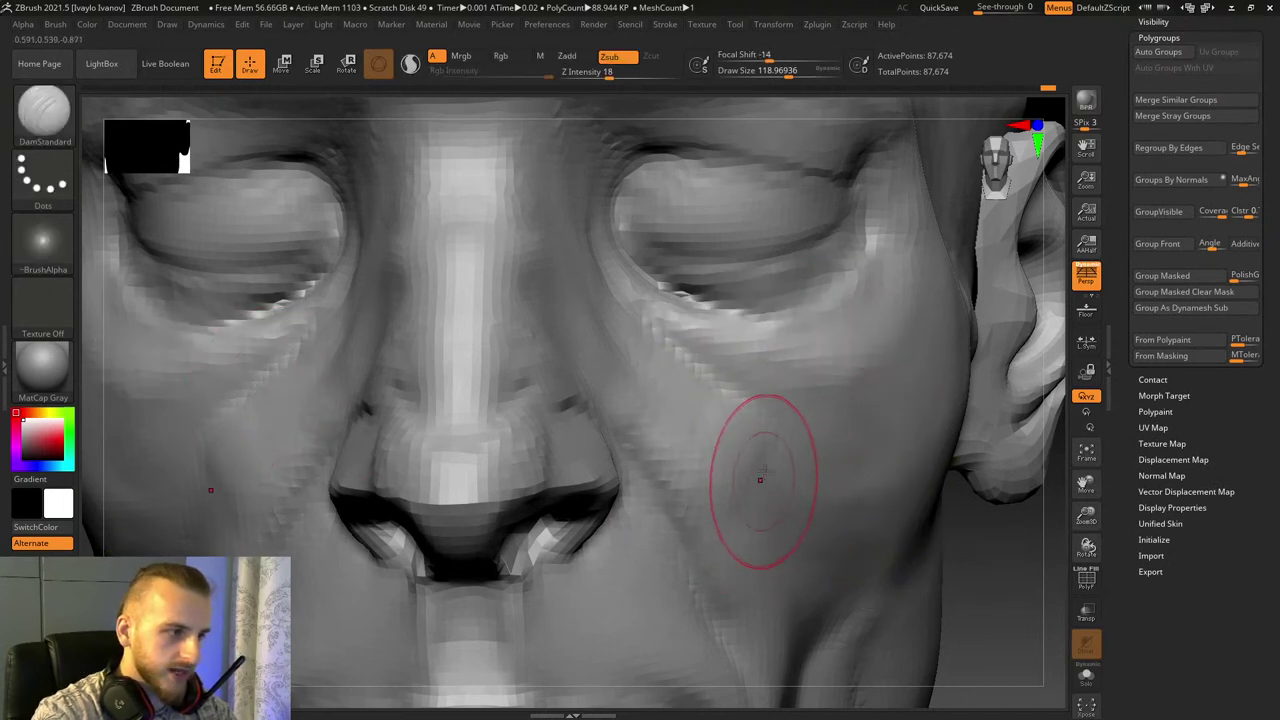
Step: Refine the cheek volume beside the nose with ClayBuildup at Z Intensity 7
mouse_move(617, 653)
mouse_down()
mouse_move(858, 375)
mouse_move(622, 650)
mouse_move(665, 602)
mouse_move(632, 655)
mouse_up()
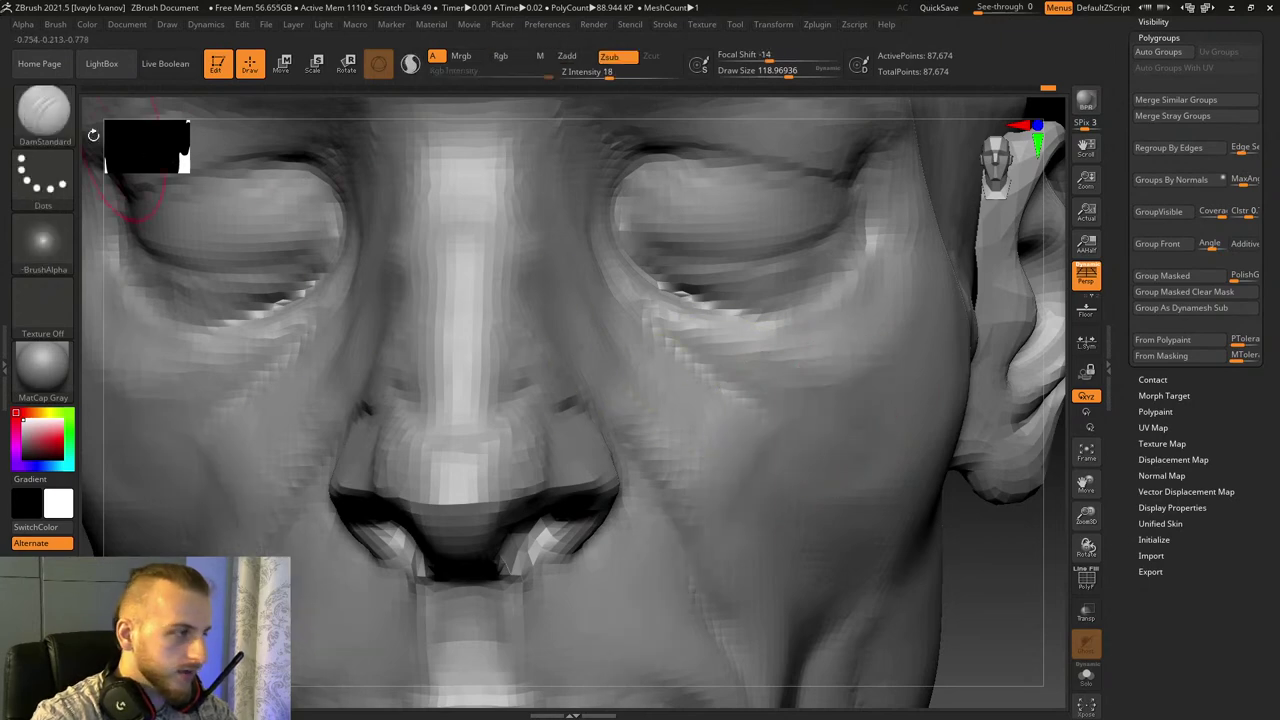
key(b)
key(c)
key(b)
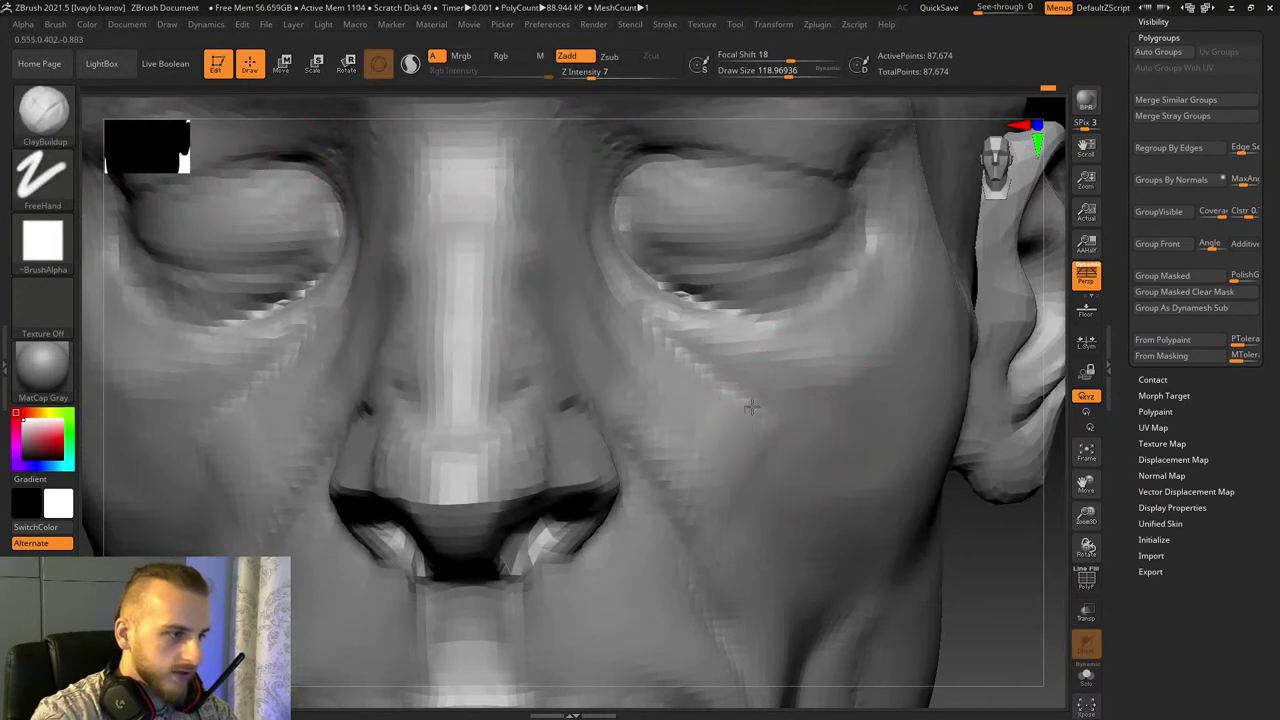
right_drag(751, 407, 694, 503)
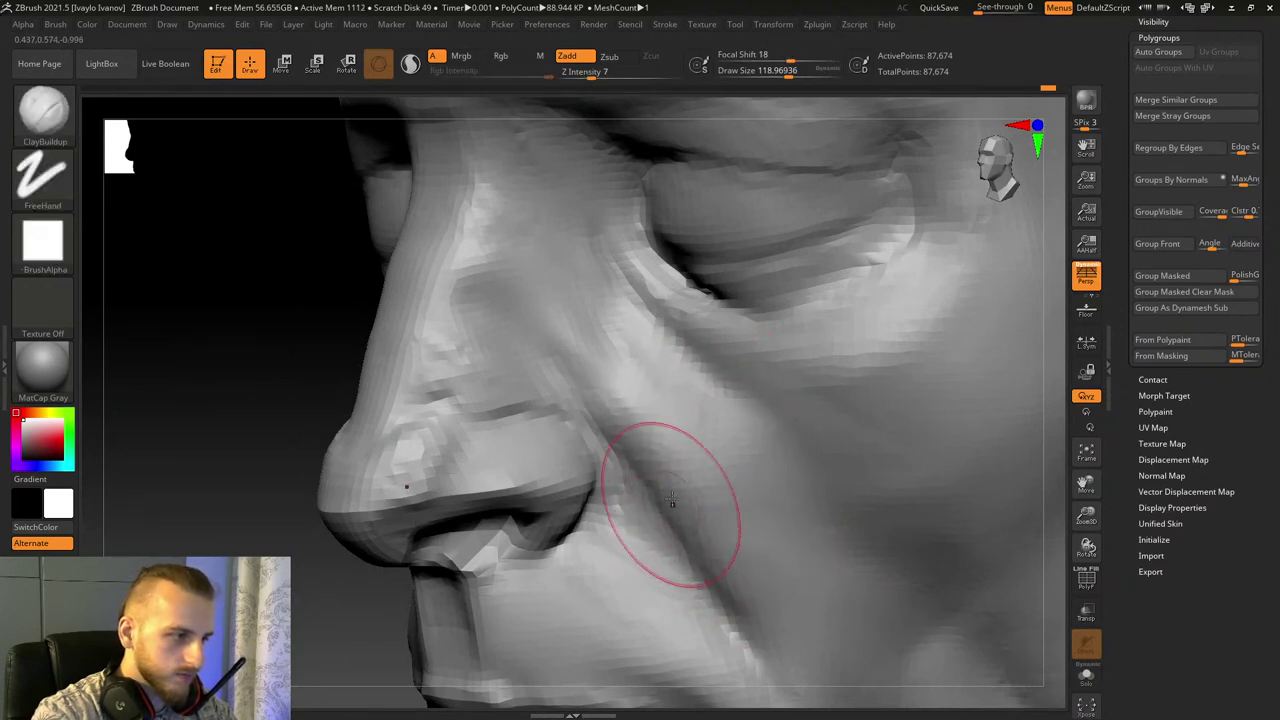
Step: Reshape the nasolabial fold beside the nostril wing with Move Topological at Z Intensity 51 and a draw size of about 119
key(b)
key(d)
key(s)
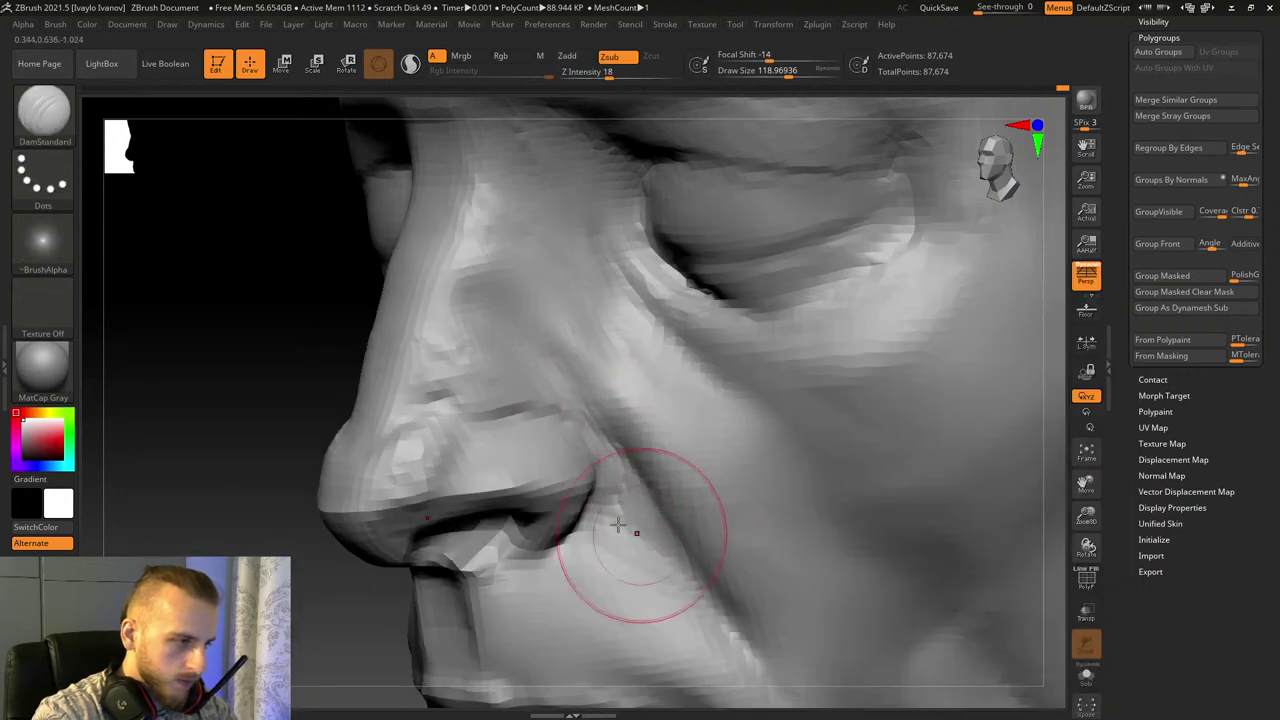
key(b)
key(m)
key(t)
drag(708, 558, 669, 556)
mouse_move(671, 508)
mouse_down()
mouse_move(658, 511)
mouse_move(707, 561)
mouse_up()
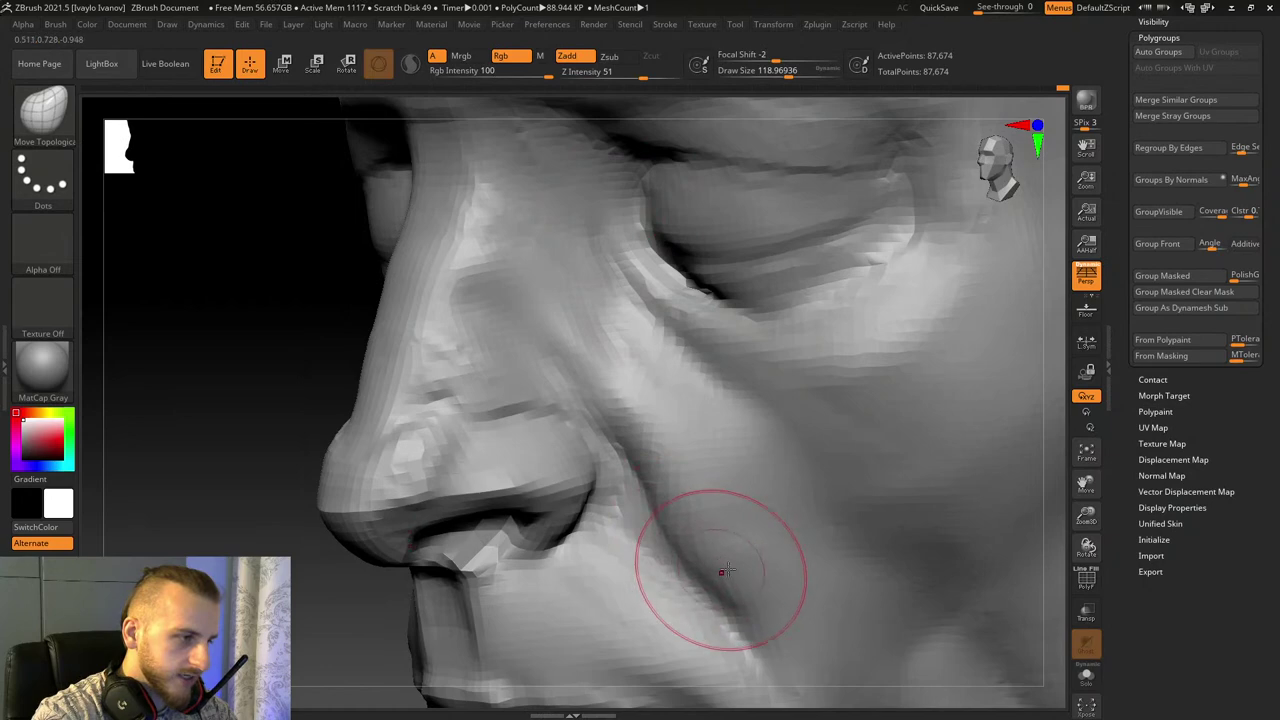
Step: Adjust the nasolabial fold beside the nostril wing with Move Topological at Z Intensity 51 and smooth the cheek next to it
drag(1058, 478, 285, 466)
drag(820, 354, 797, 356)
drag(540, 424, 720, 412)
drag(480, 423, 717, 406)
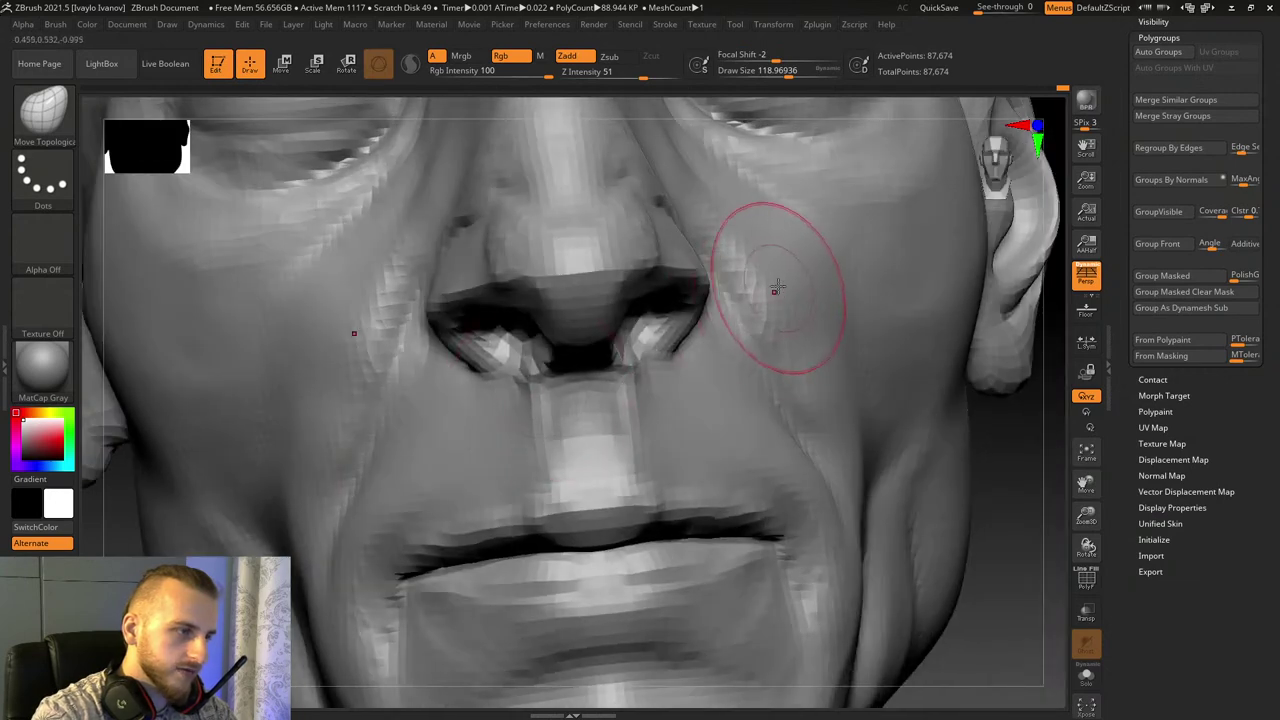
drag(1045, 598, 954, 604)
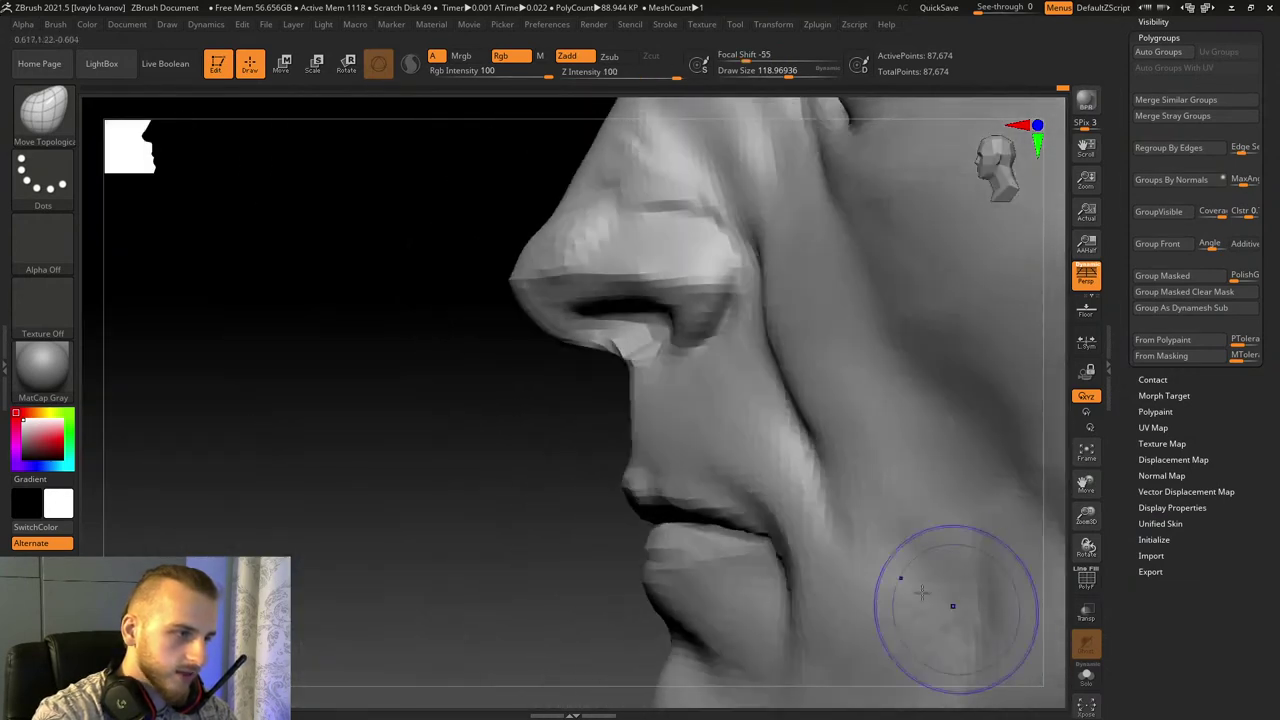
drag(520, 384, 634, 368)
mouse_move(791, 300)
shift+mouse_down()
mouse_move(811, 334)
mouse_move(787, 276)
shift+mouse_up()
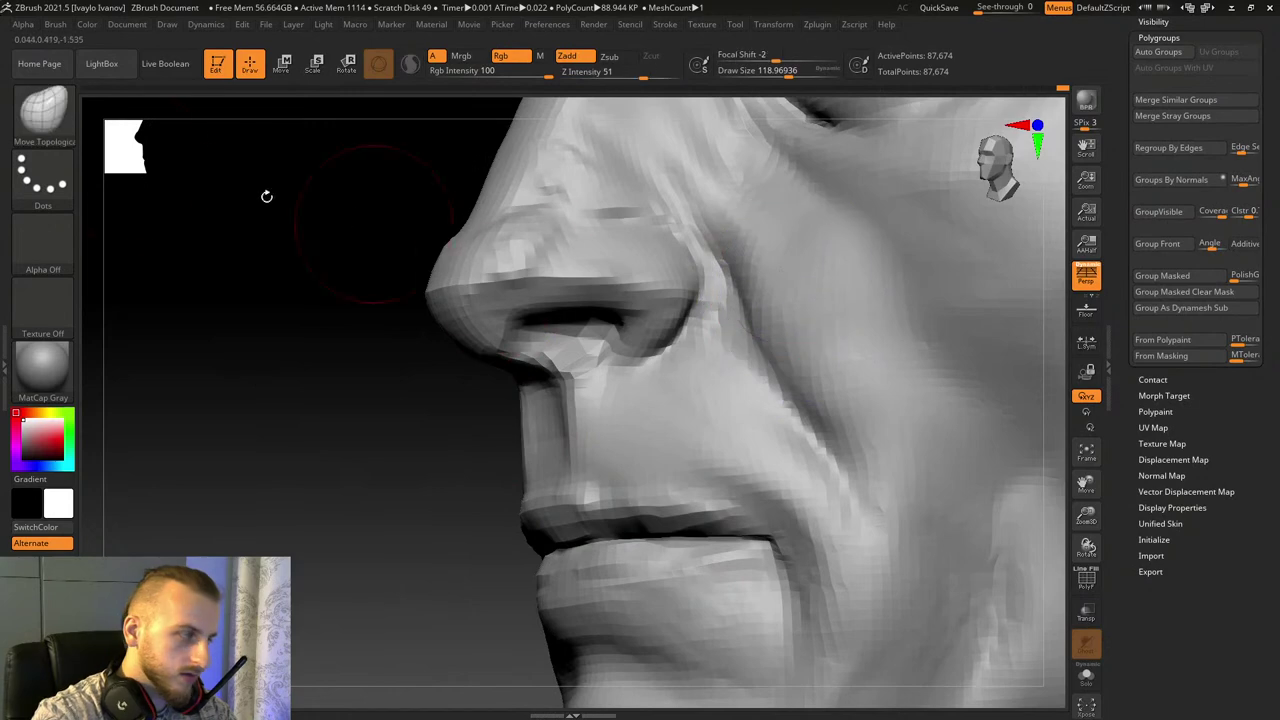
Step: Take the ClayBuildup brush and lasso-mask the cheek beside the nose along the edge of the nasolabial fold
click(46, 116)
click(189, 125)
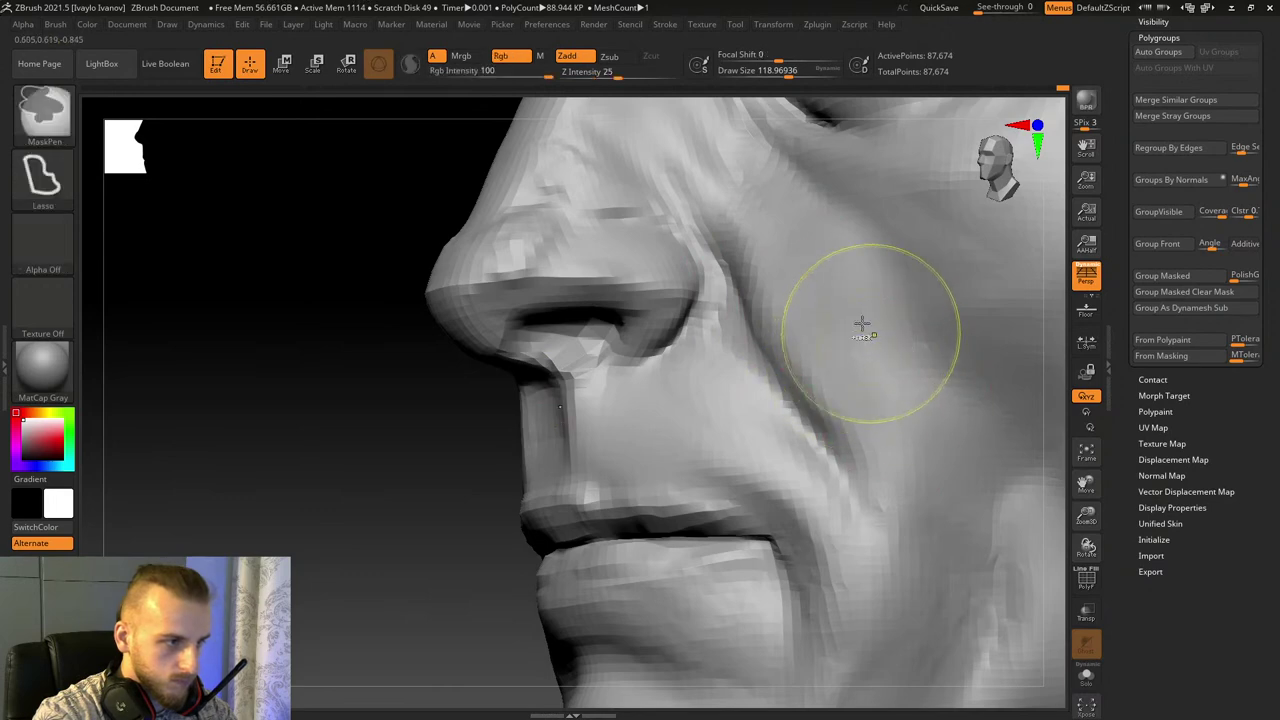
shift+drag(350, 557, 386, 543)
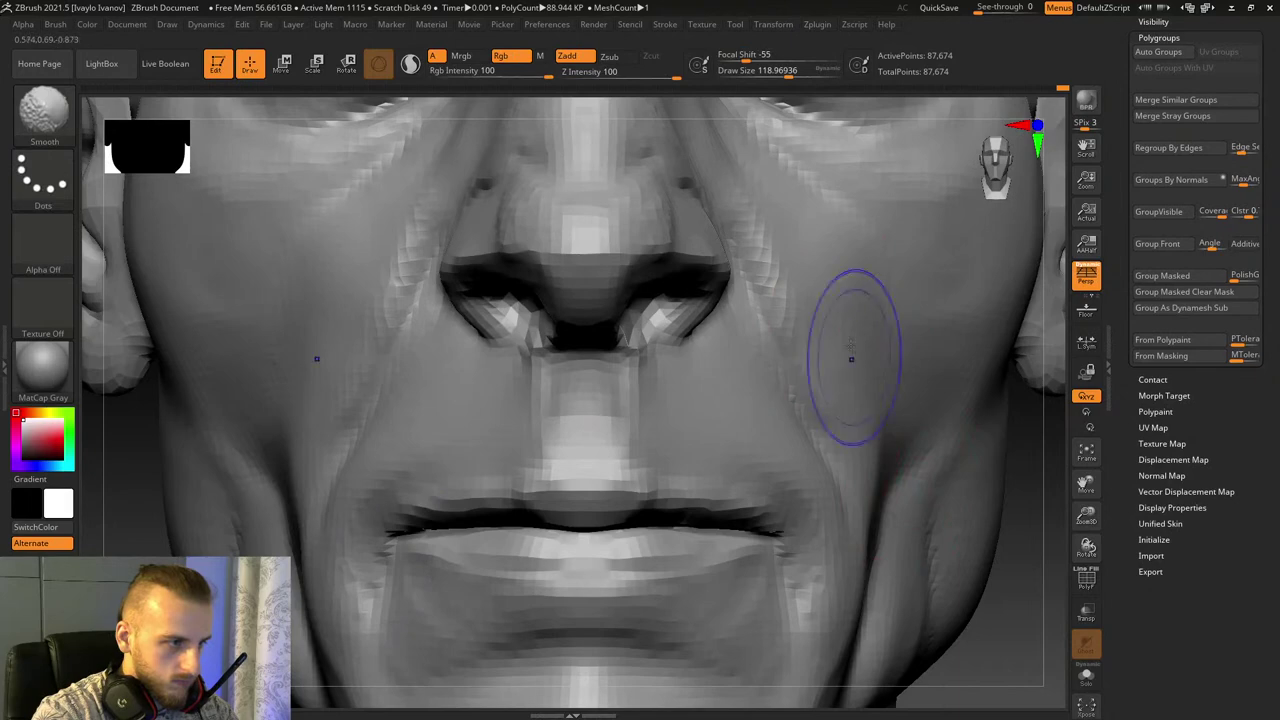
drag(1049, 589, 968, 590)
key(ctrl)
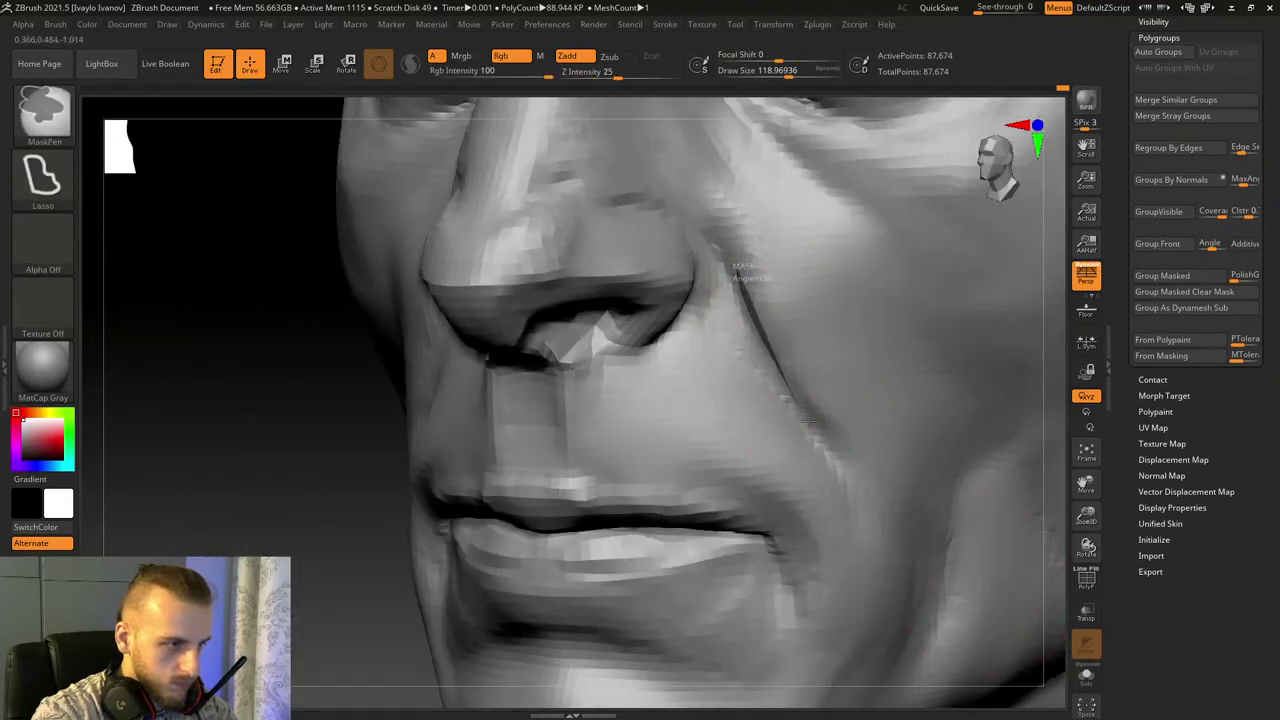
mouse_move(810, 422)
ctrl+mouse_down()
mouse_move(835, 143)
mouse_move(625, 125)
mouse_move(688, 232)
mouse_move(700, 286)
ctrl+mouse_up()
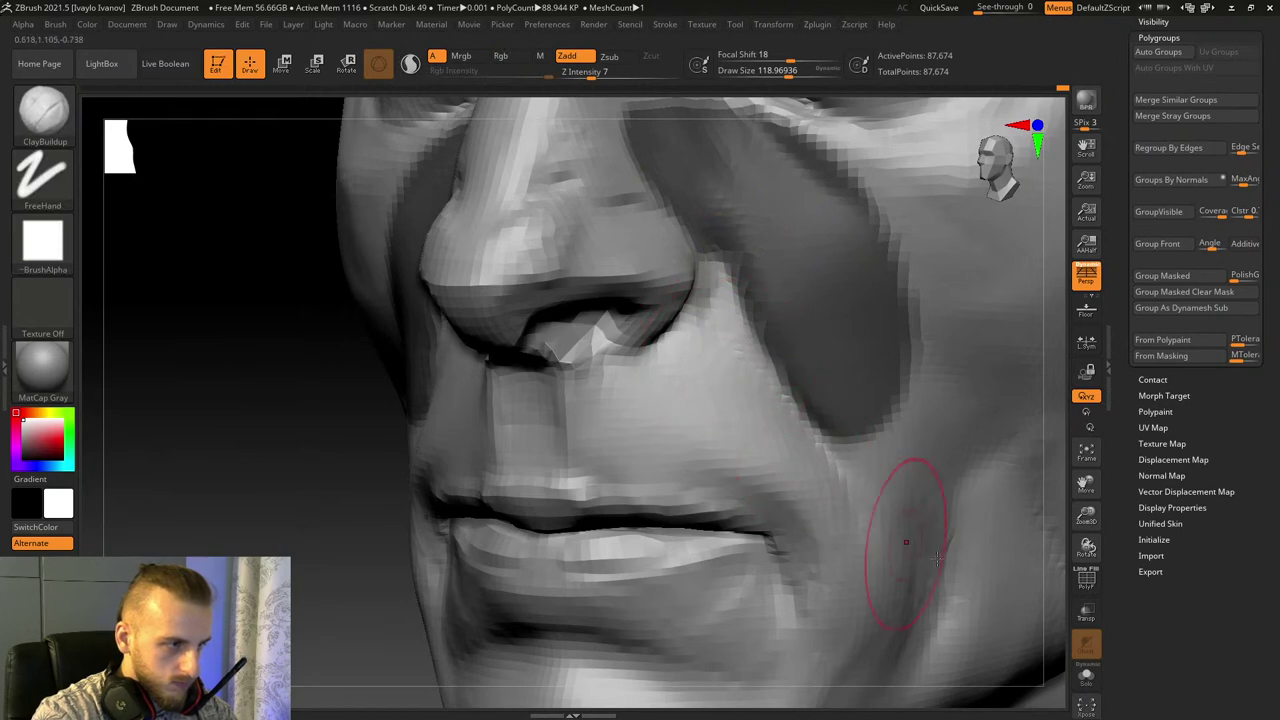
Step: Carve the crease where the nostril wing meets the upper lip with DamStandard at Z Intensity 18
right_drag(938, 558, 791, 466)
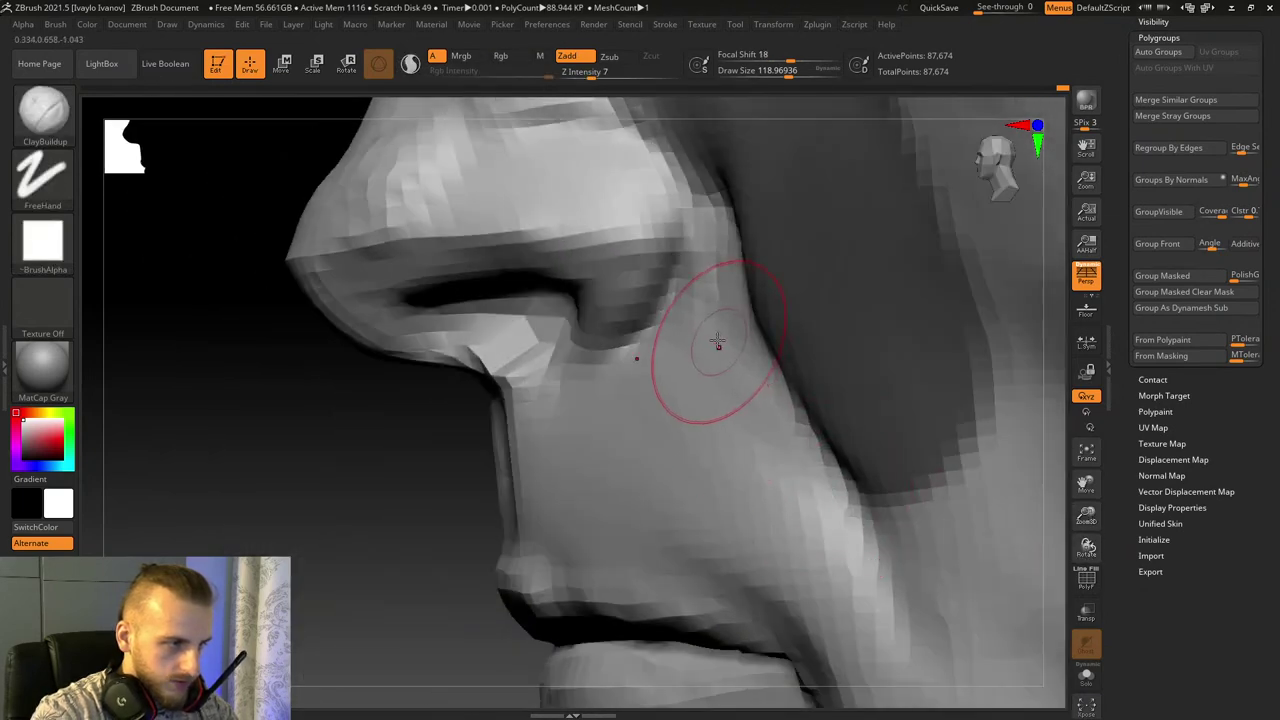
right_drag(440, 467, 691, 300)
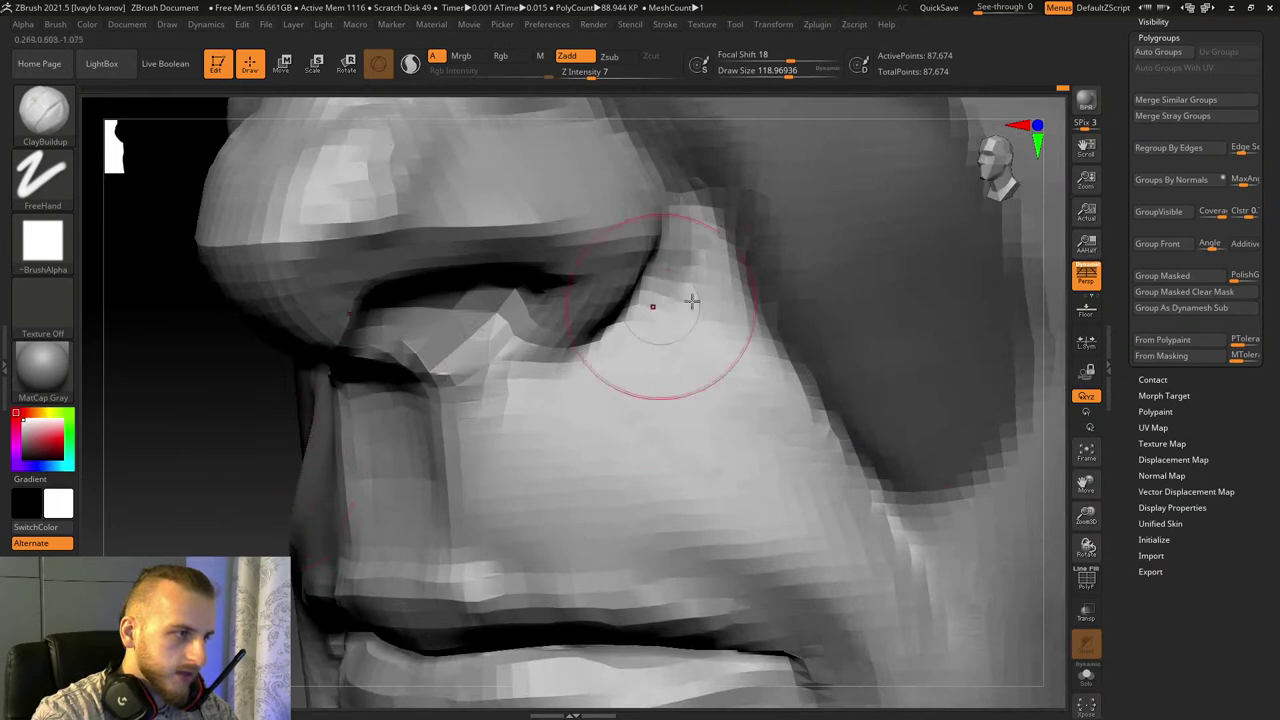
key(b)
key(d)
key(s)
drag(652, 222, 630, 297)
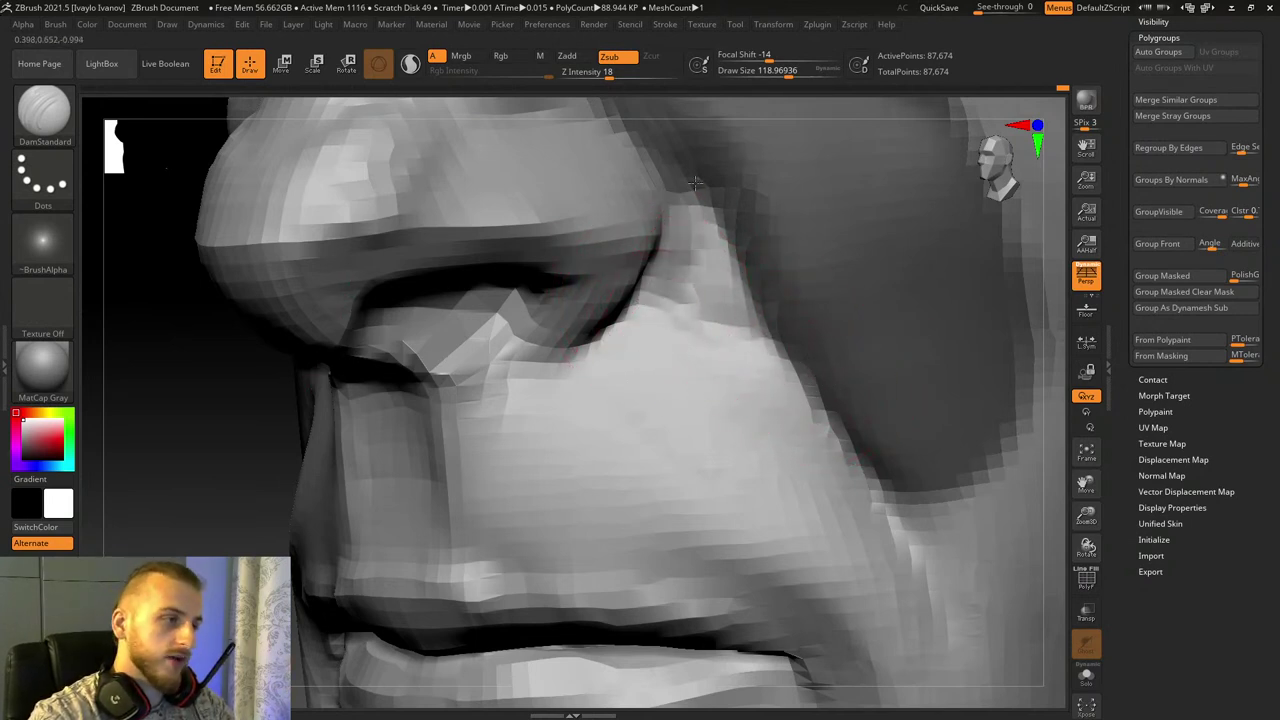
Step: Build up the upper lip area between the philtrum and the masked nasolabial fold with ClayBuildup at Z Intensity 7
key(b)
key(c)
key(b)
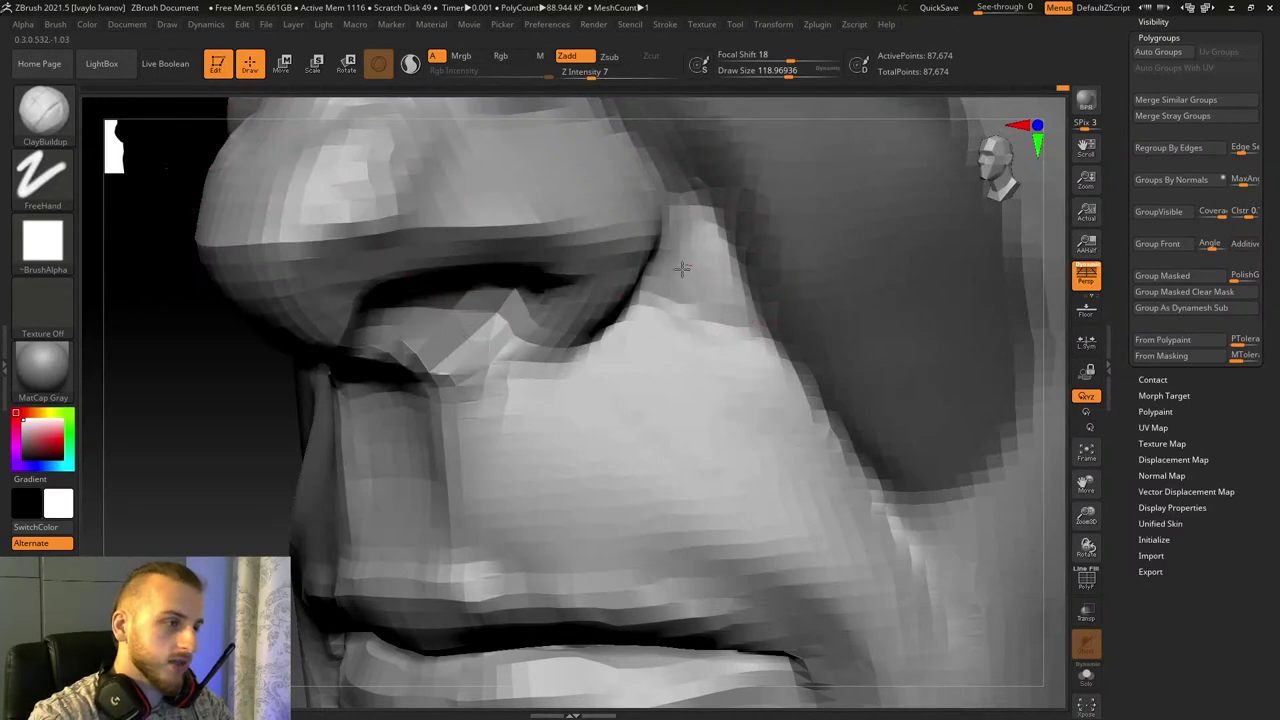
mouse_move(624, 370)
mouse_down()
mouse_move(691, 369)
mouse_move(850, 515)
mouse_up()
mouse_move(555, 408)
mouse_down()
mouse_move(518, 401)
mouse_move(584, 370)
mouse_up()
drag(1087, 517, 1030, 482)
mouse_move(611, 357)
mouse_down()
mouse_move(644, 357)
mouse_move(686, 400)
mouse_move(781, 414)
mouse_up()
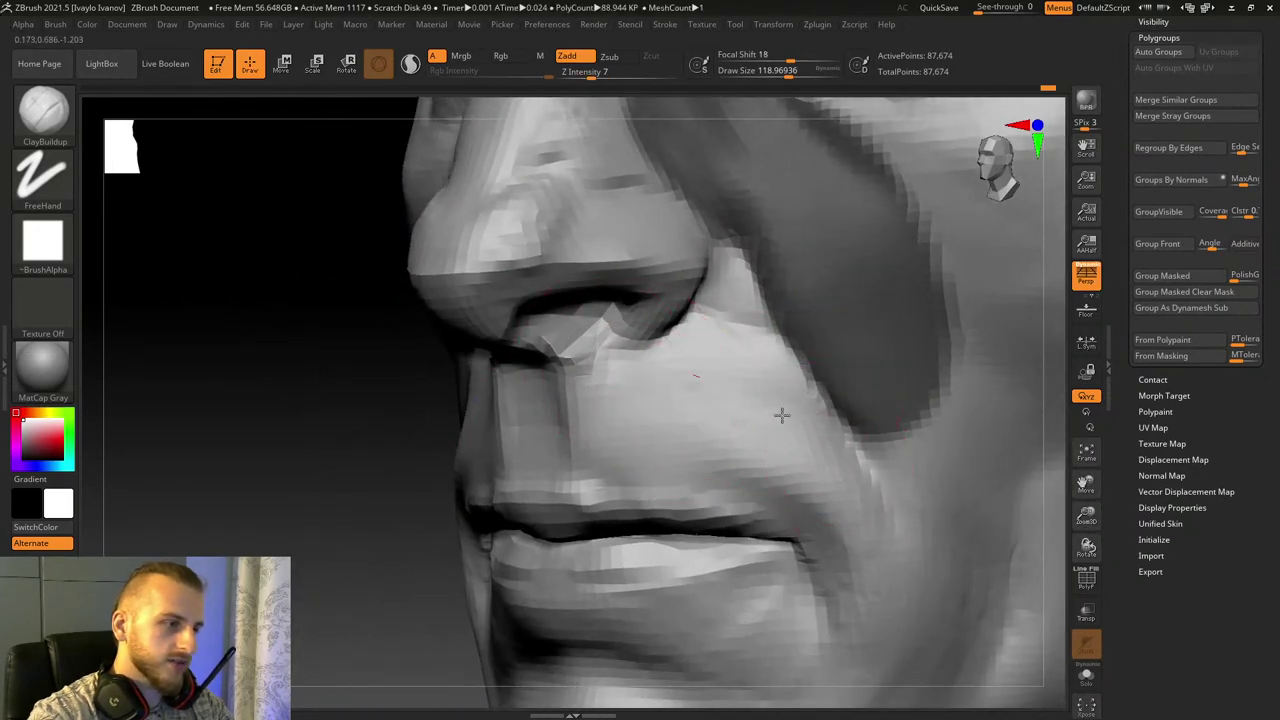
drag(359, 469, 480, 424)
drag(930, 480, 710, 400)
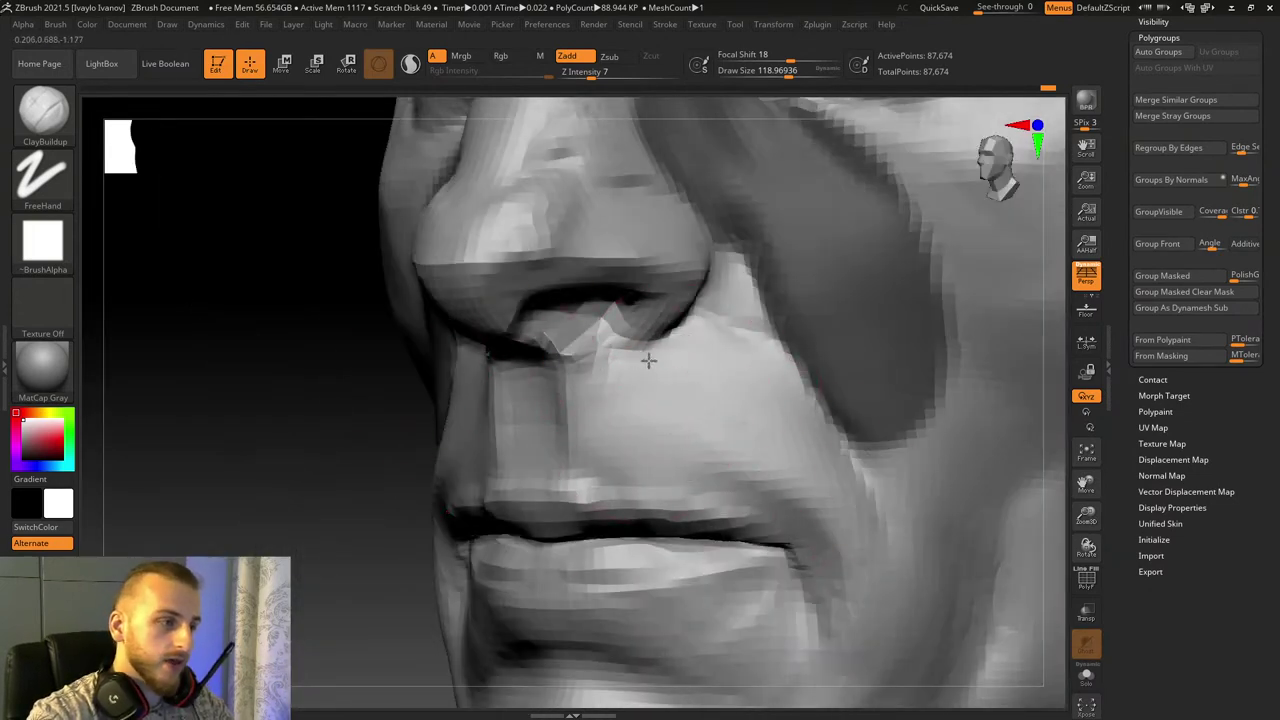
drag(180, 470, 305, 478)
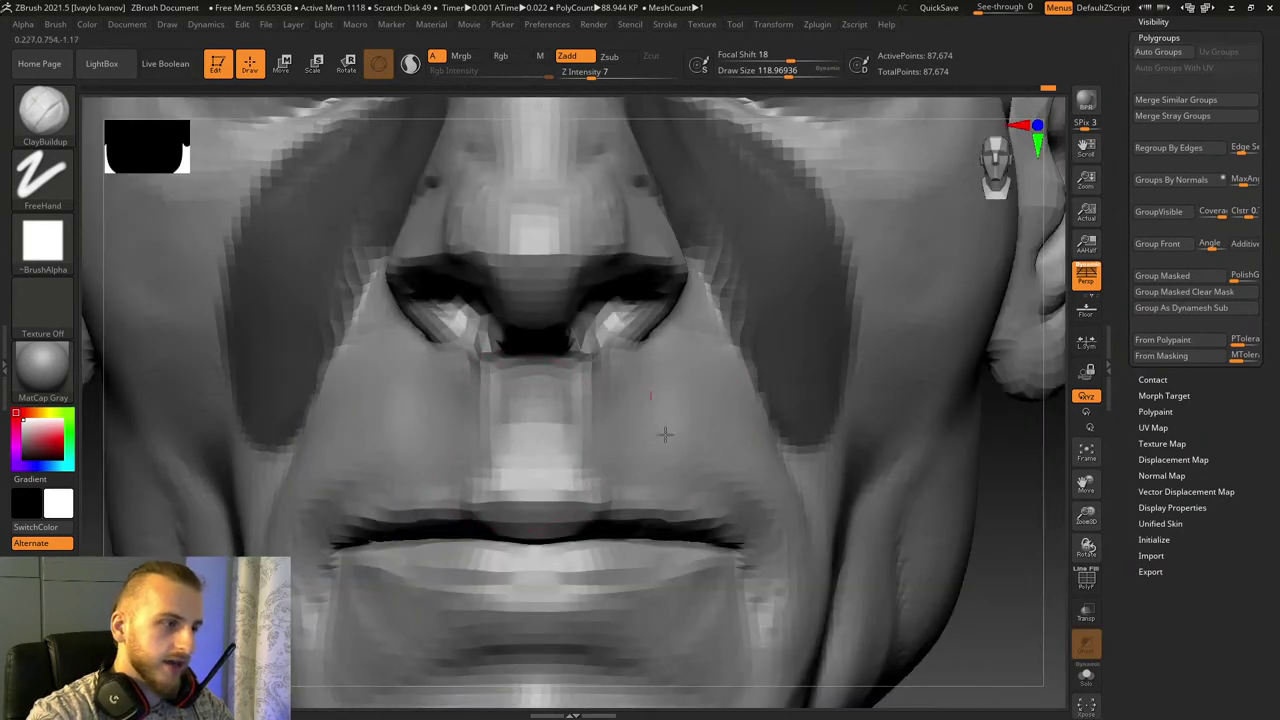
drag(988, 564, 800, 535)
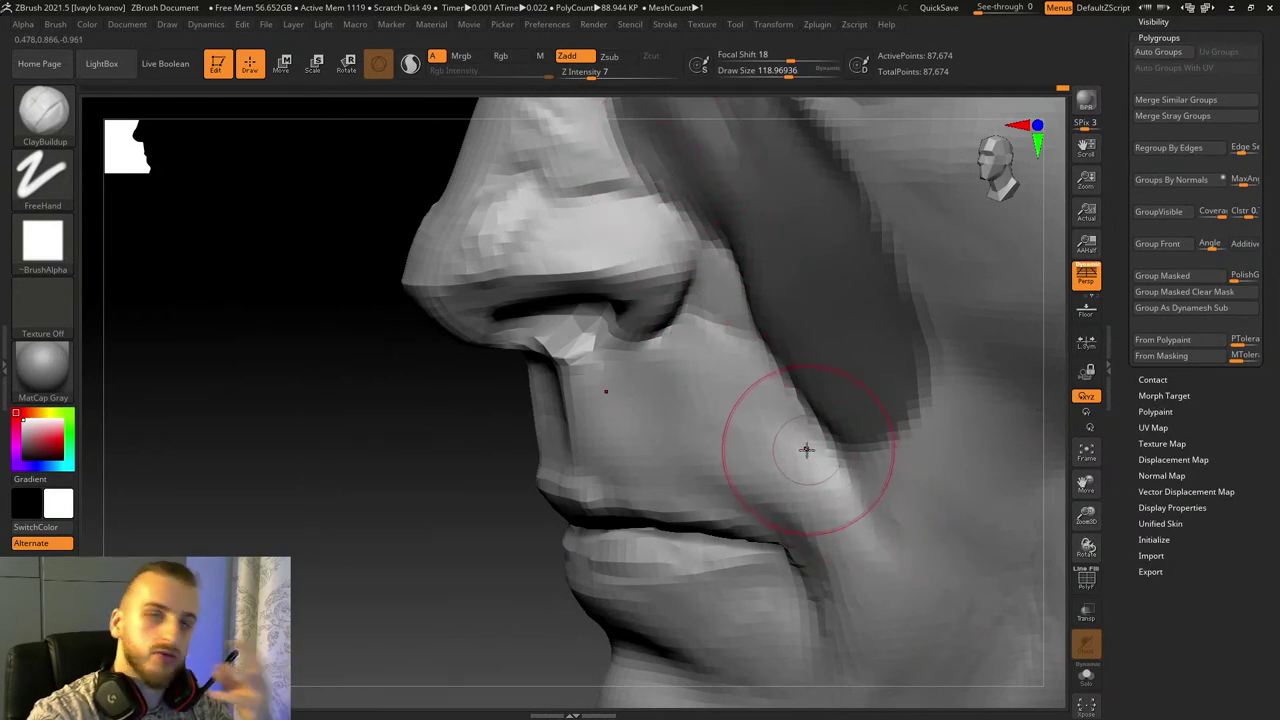
mouse_move(437, 403)
mouse_down()
mouse_move(257, 374)
mouse_move(680, 396)
mouse_up()
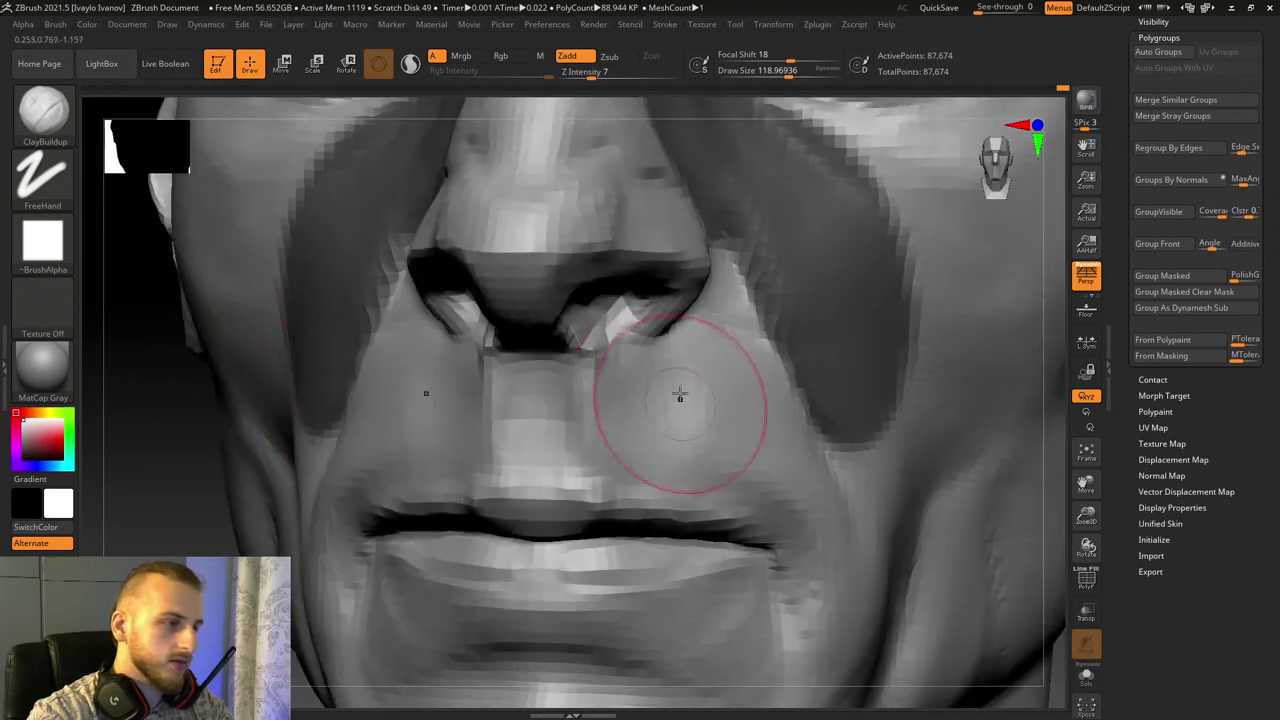
Step: Refine the surface between the nostril wing and nasolabial fold with DamStandard, smoothing it at draw sizes of about 41 and 76
key(b)
key(d)
key(s)
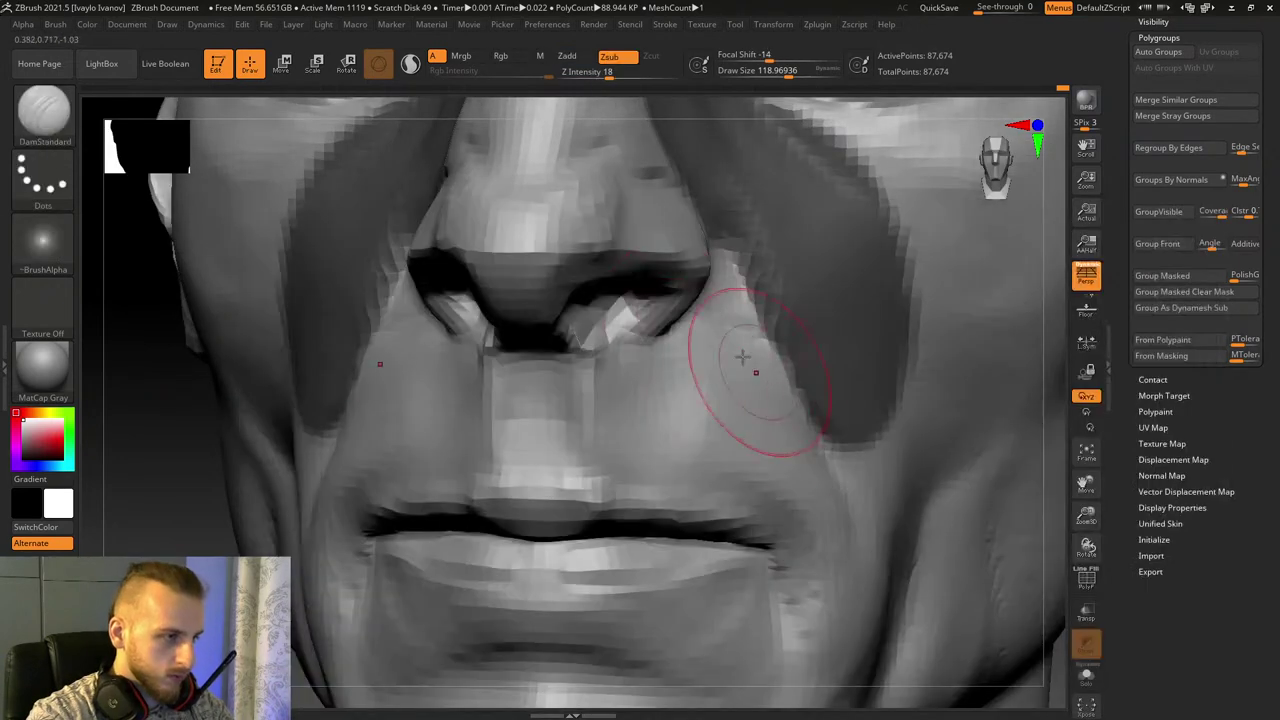
mouse_move(1098, 511)
mouse_down()
mouse_move(1087, 543)
mouse_move(960, 530)
mouse_up()
key(shift)
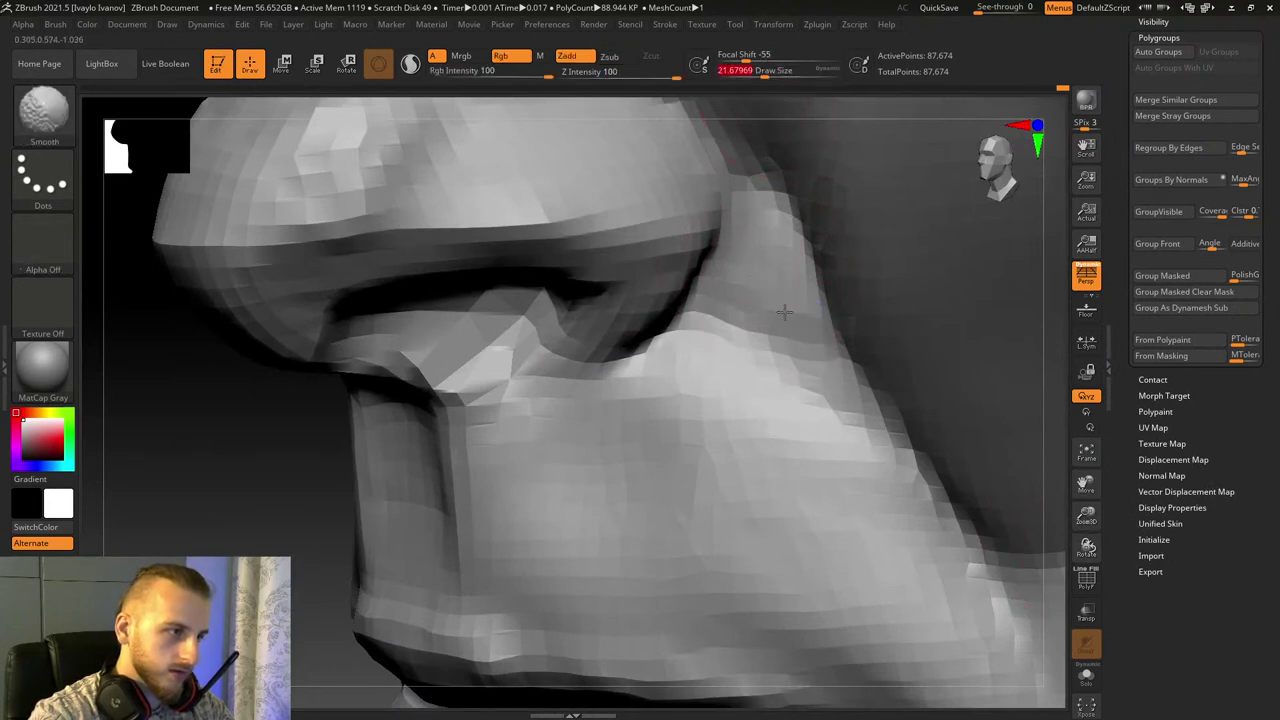
click(772, 72)
key(shift)
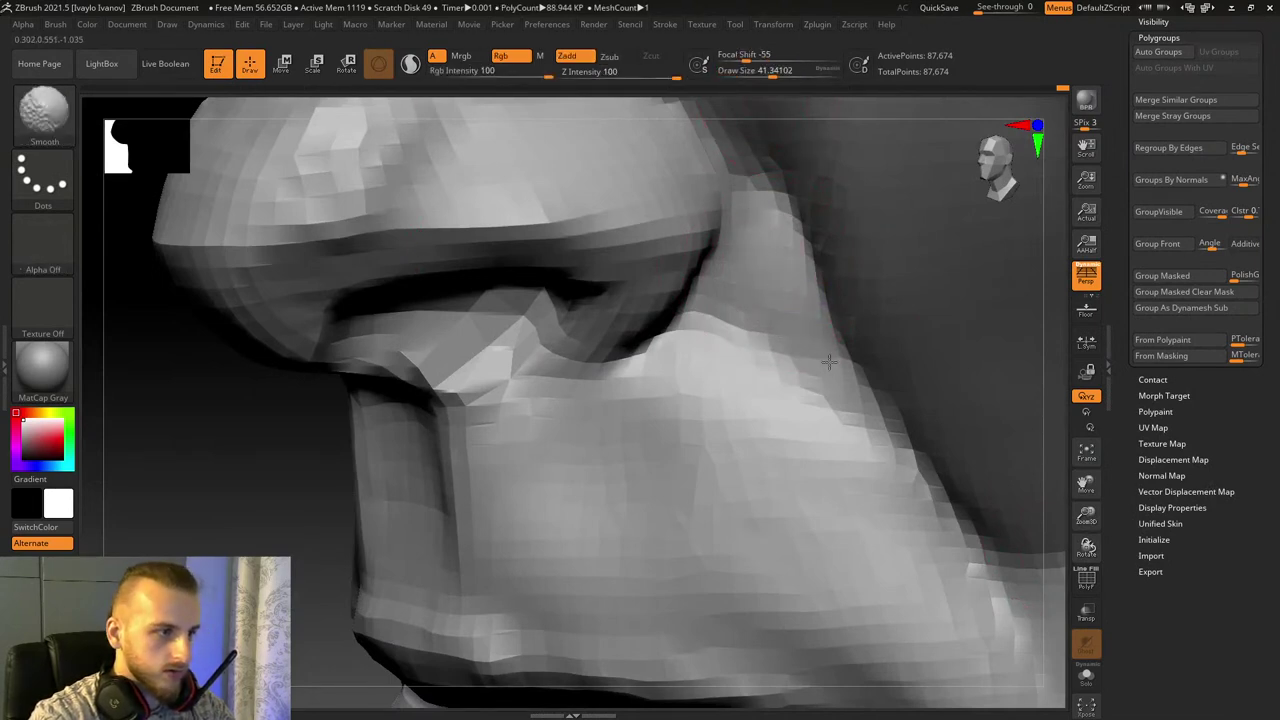
key(shift)
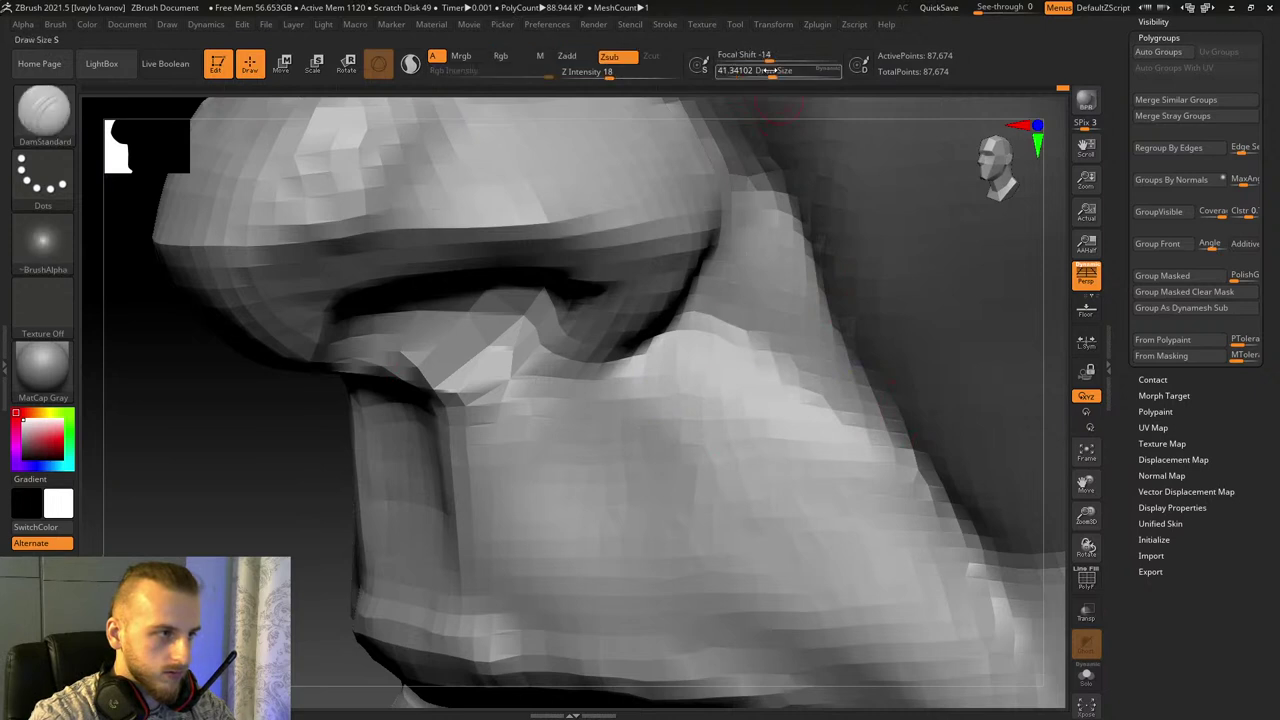
click(781, 73)
key(shift)
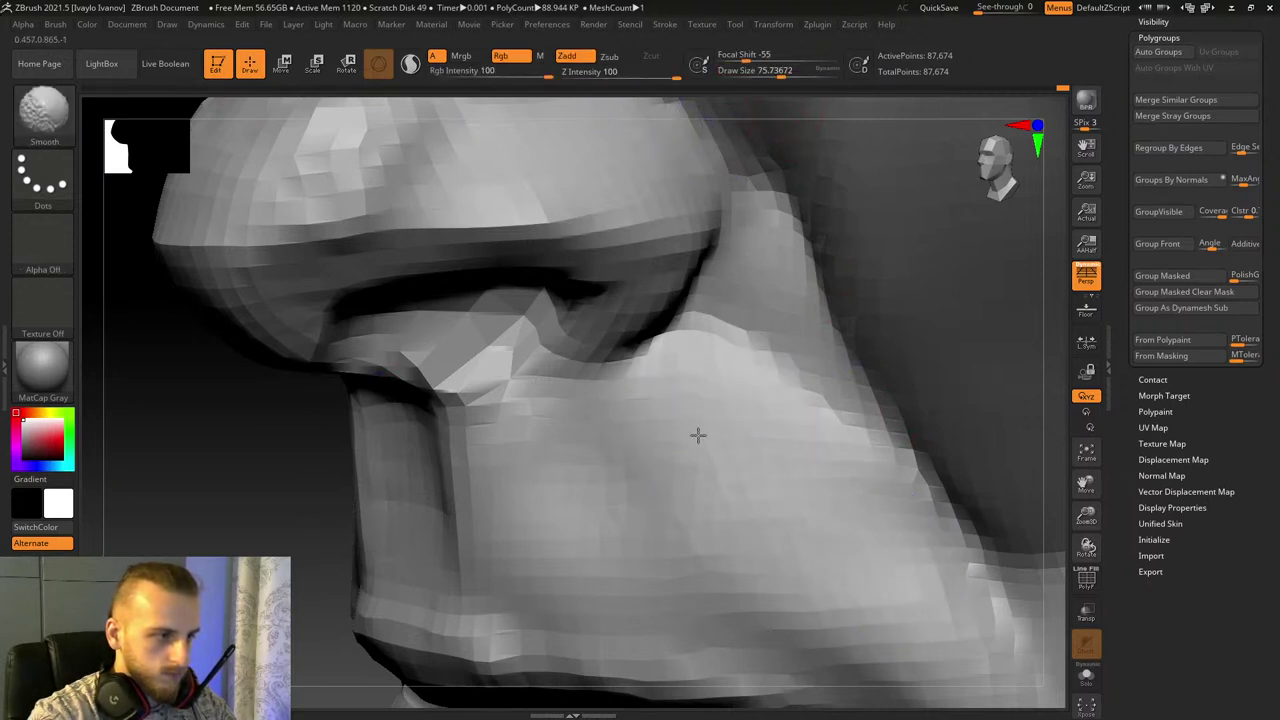
Step: Check the upper lip and philtrum from several angles and clear the mask from both cheeks
alt+right_drag(948, 597, 1097, 409)
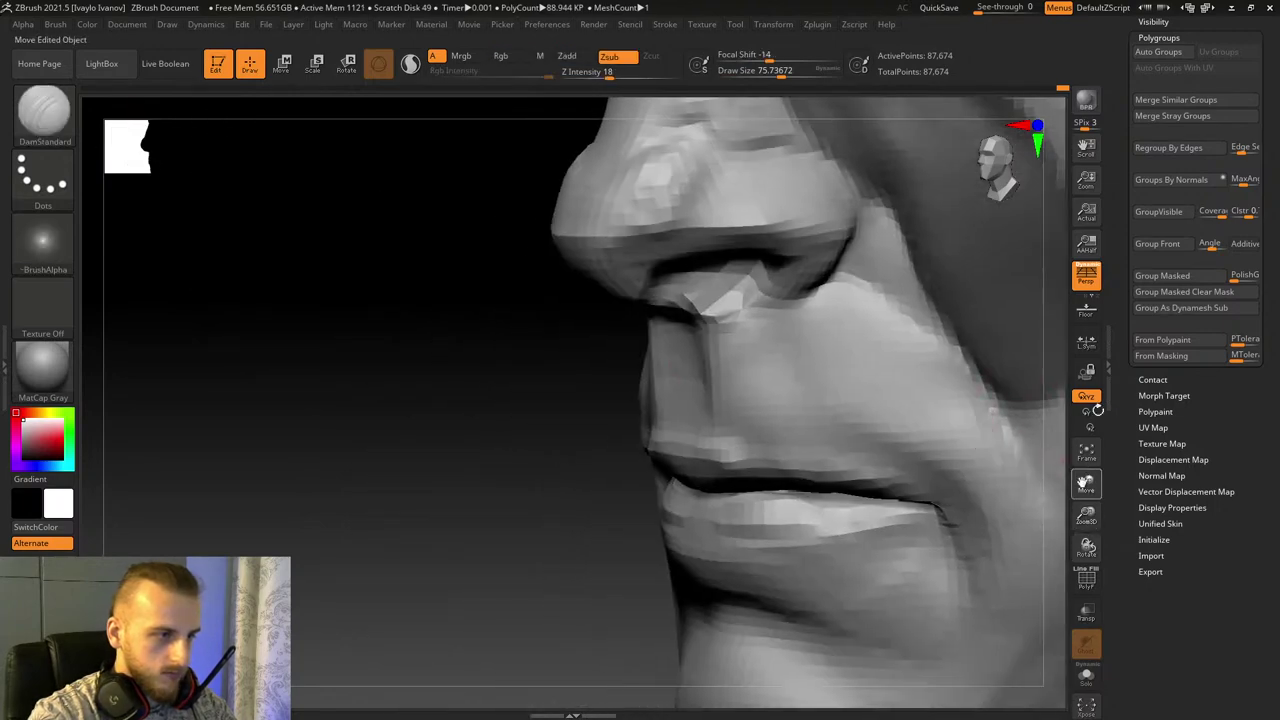
key(shift)
shift+right_drag(880, 339, 1012, 487)
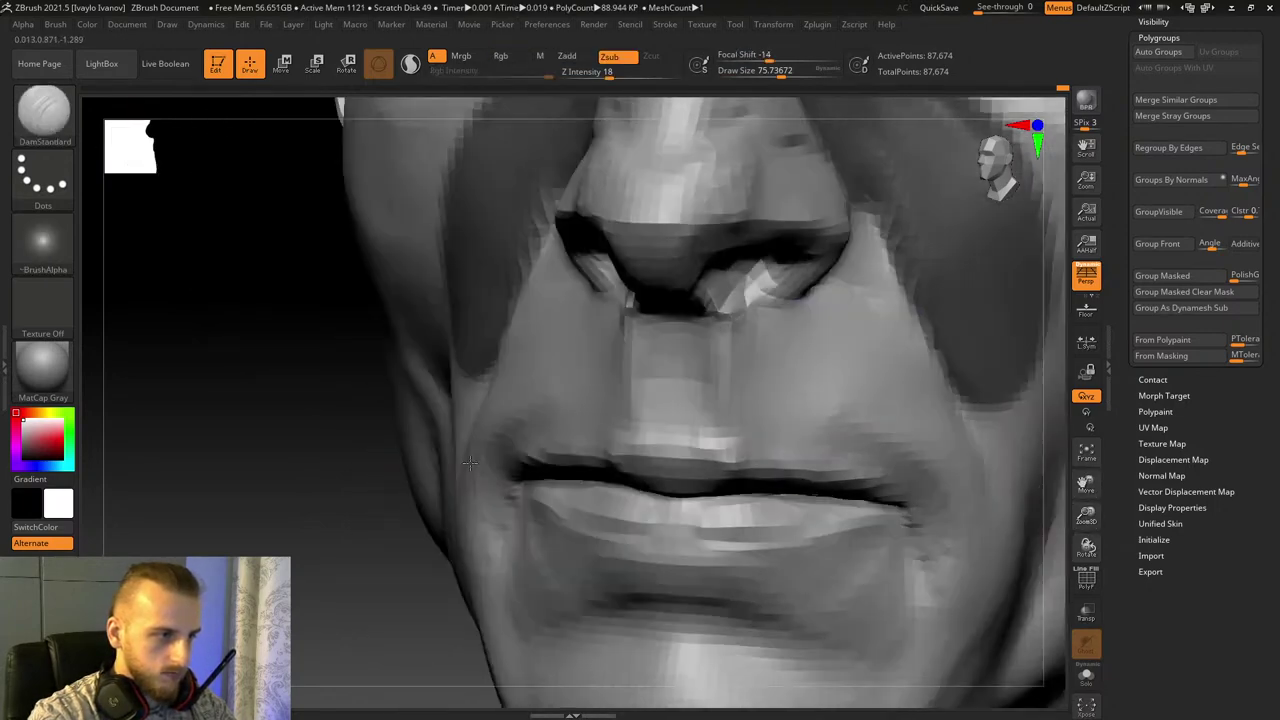
alt+right_drag(1087, 508, 1058, 445)
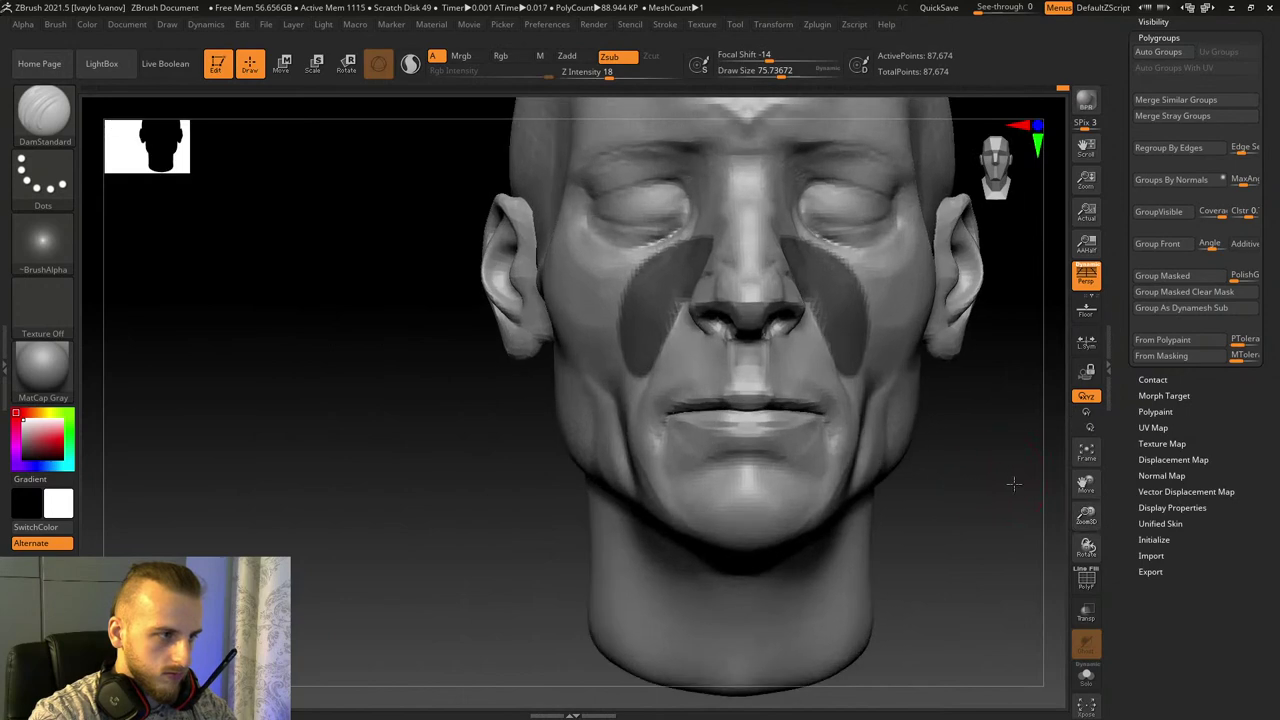
mouse_move(1011, 483)
right_down()
mouse_move(1084, 512)
mouse_move(1054, 443)
right_up()
key(shift)
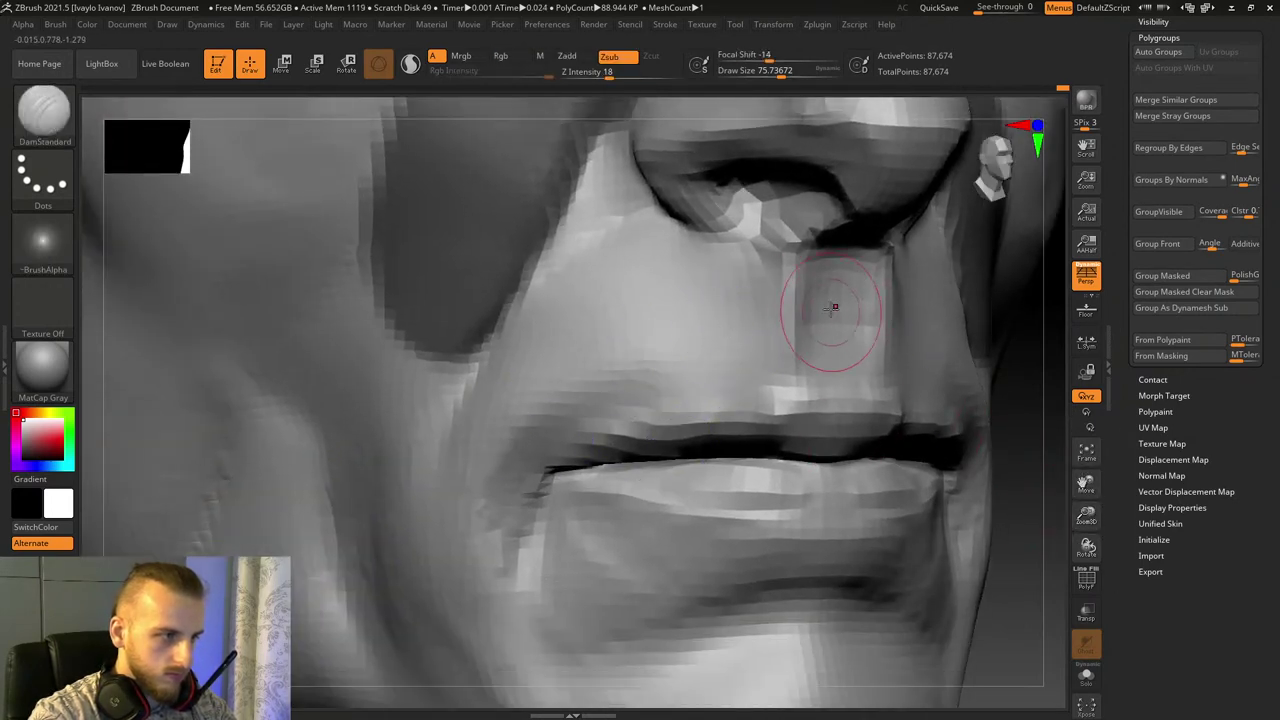
mouse_move(1038, 588)
shift+right_down()
mouse_move(1087, 488)
mouse_move(1023, 546)
shift+right_up()
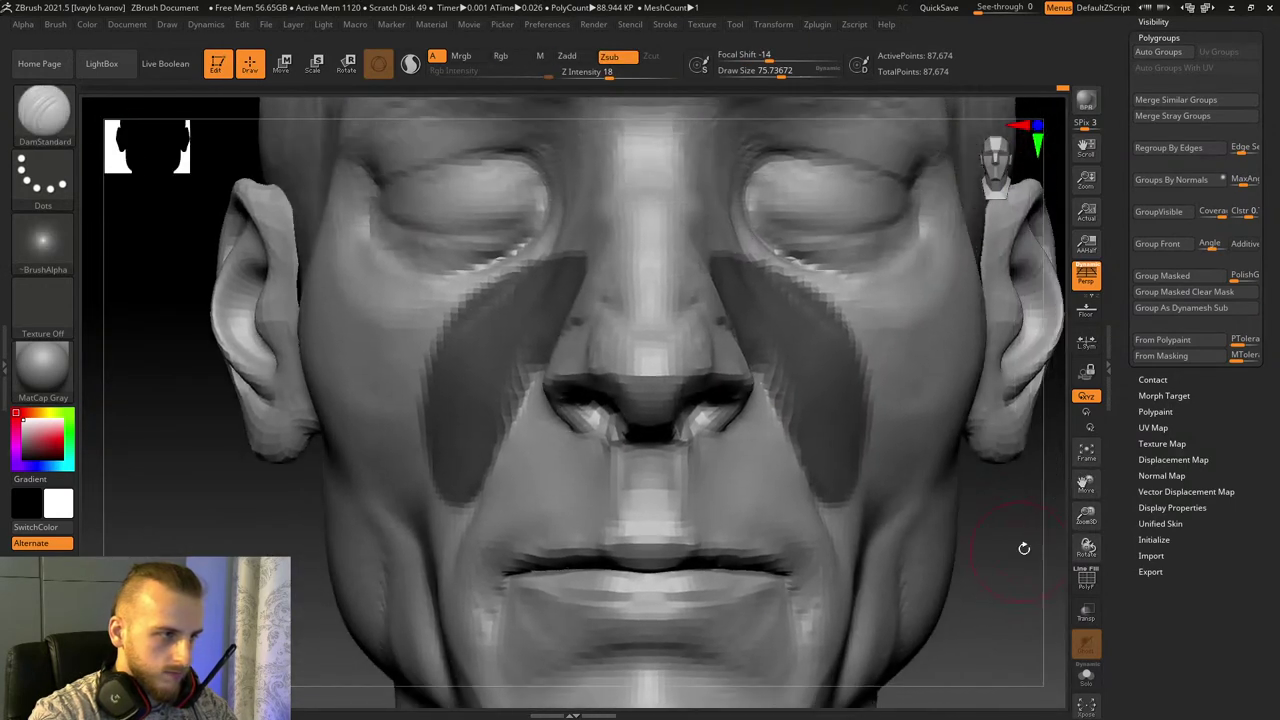
ctrl+drag(1023, 546, 1004, 580)
Step: Reshape the nostril wings and the sides of the nose bridge with Move Topological at a draw size of about 76
click(72, 128)
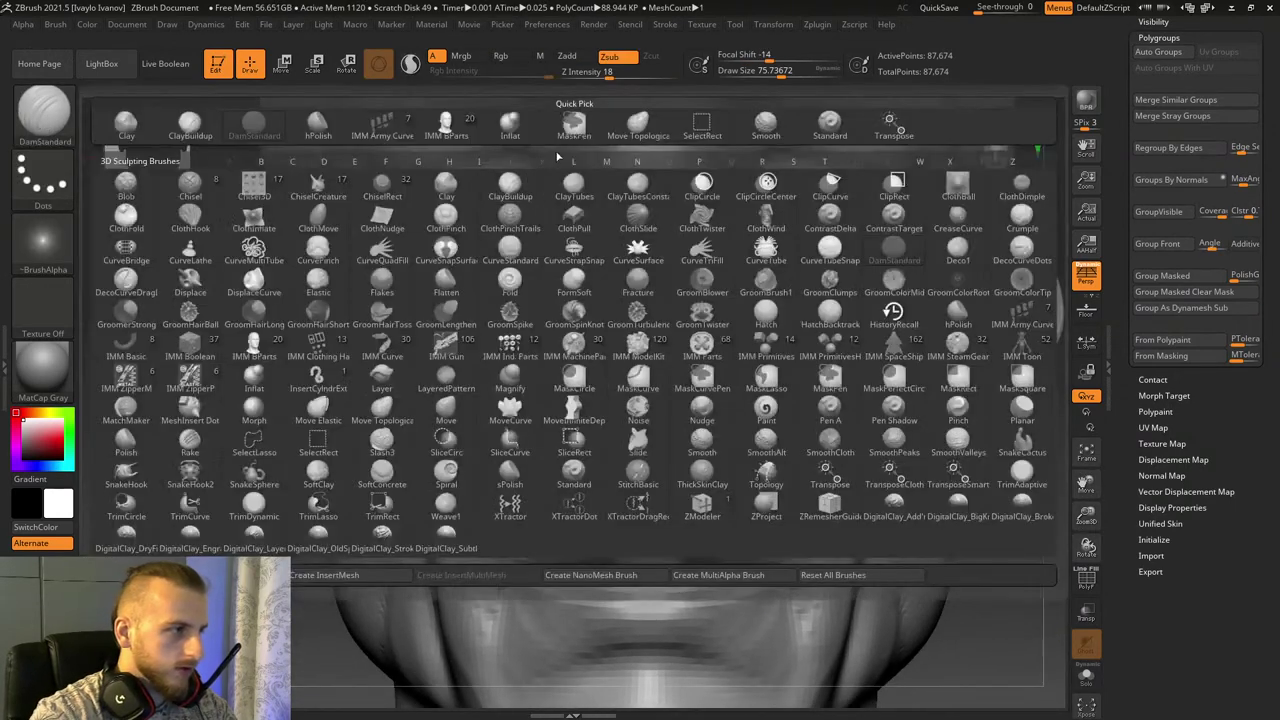
click(621, 365)
drag(565, 413, 549, 383)
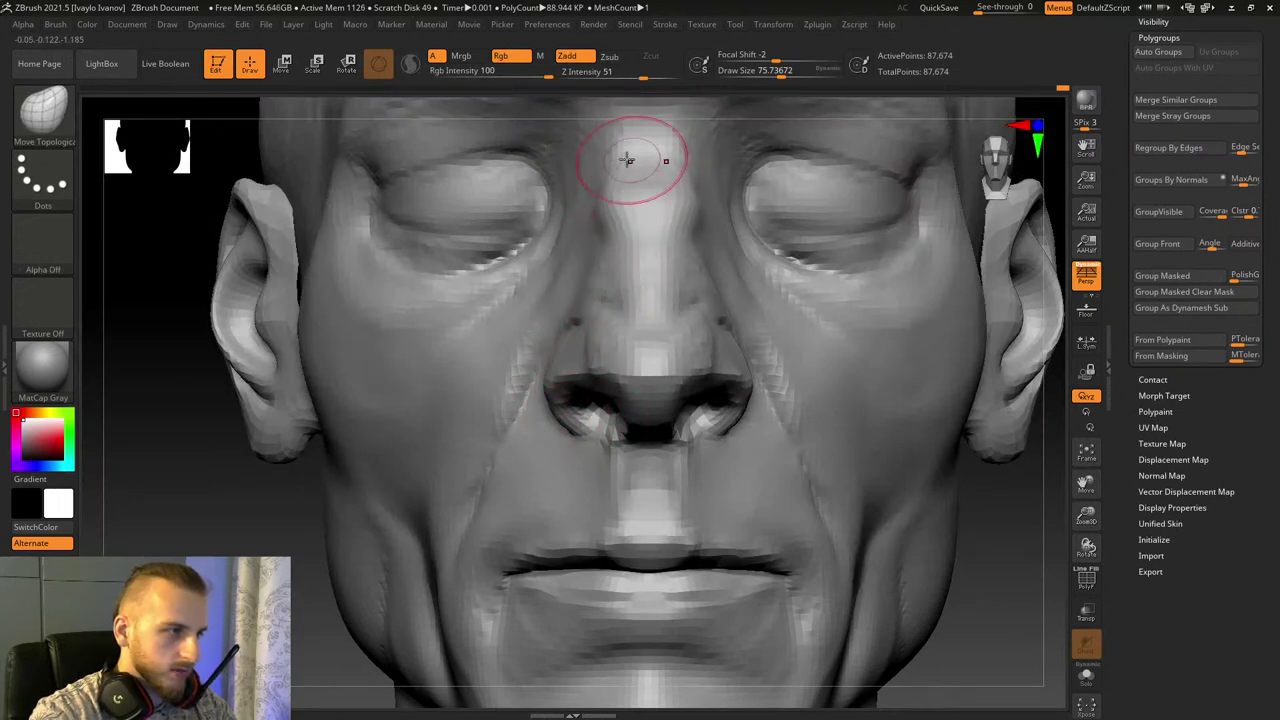
drag(1087, 545, 1050, 545)
drag(712, 335, 731, 334)
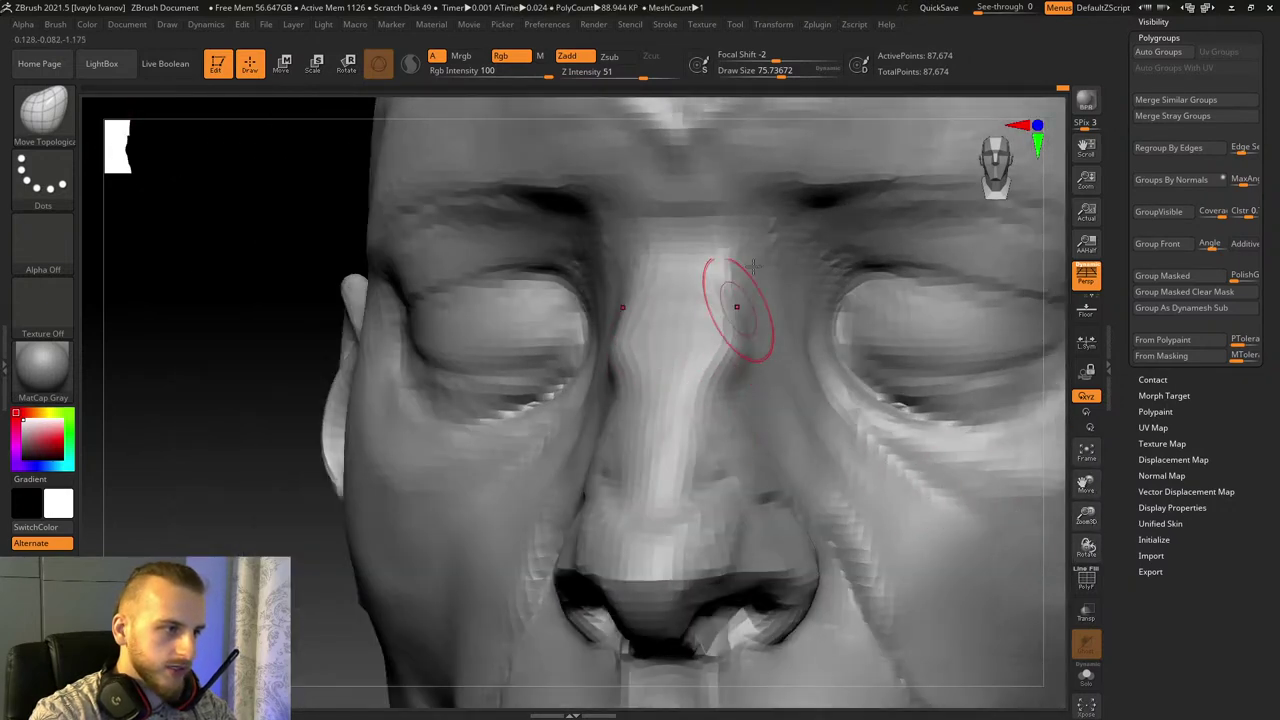
Step: Widen the upper nose bridge and shift the inner eye corner with Move Topological at draw size about 139, undoing unwanted moves
click(791, 72)
drag(721, 268, 739, 263)
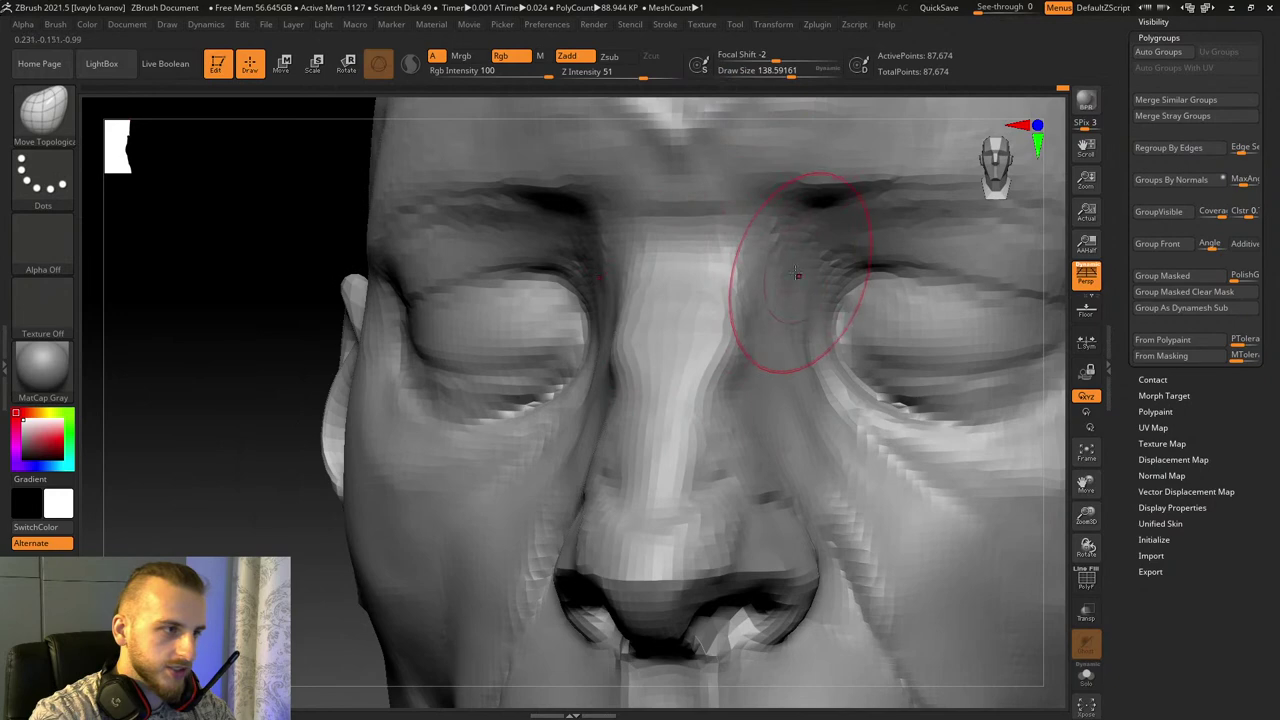
drag(812, 331, 795, 333)
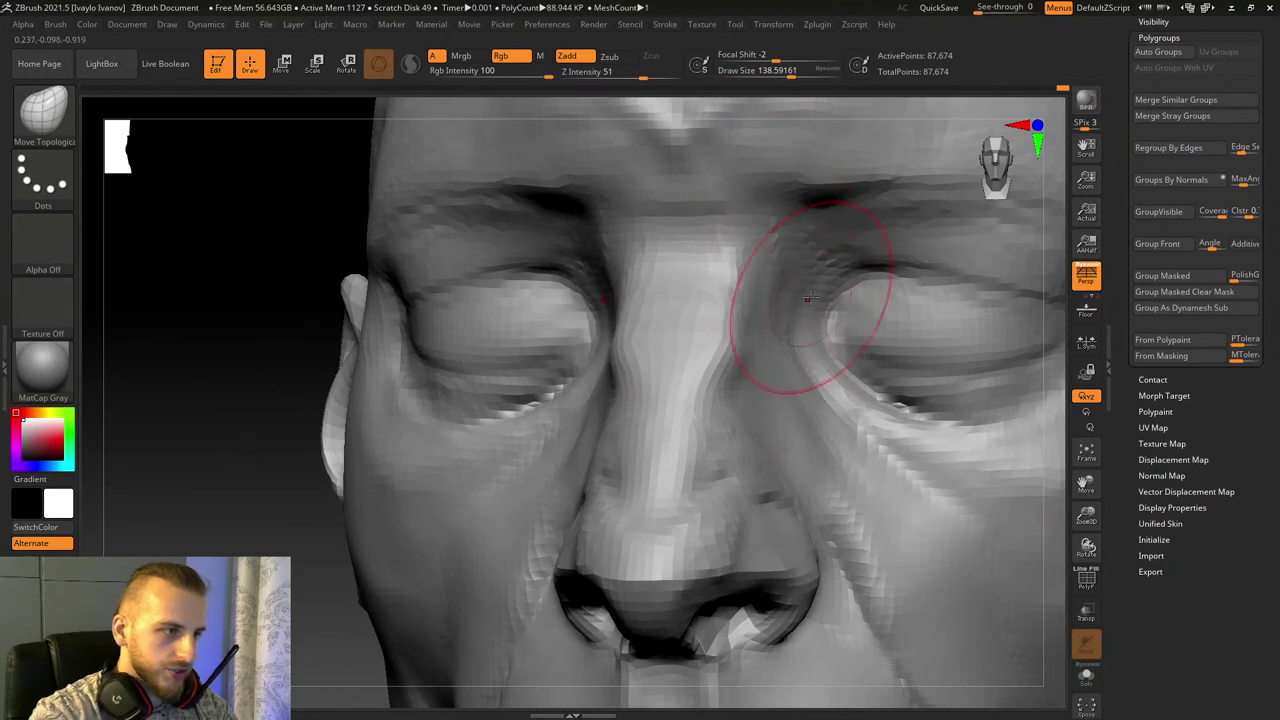
key(ctrl+z)
key(ctrl+z)
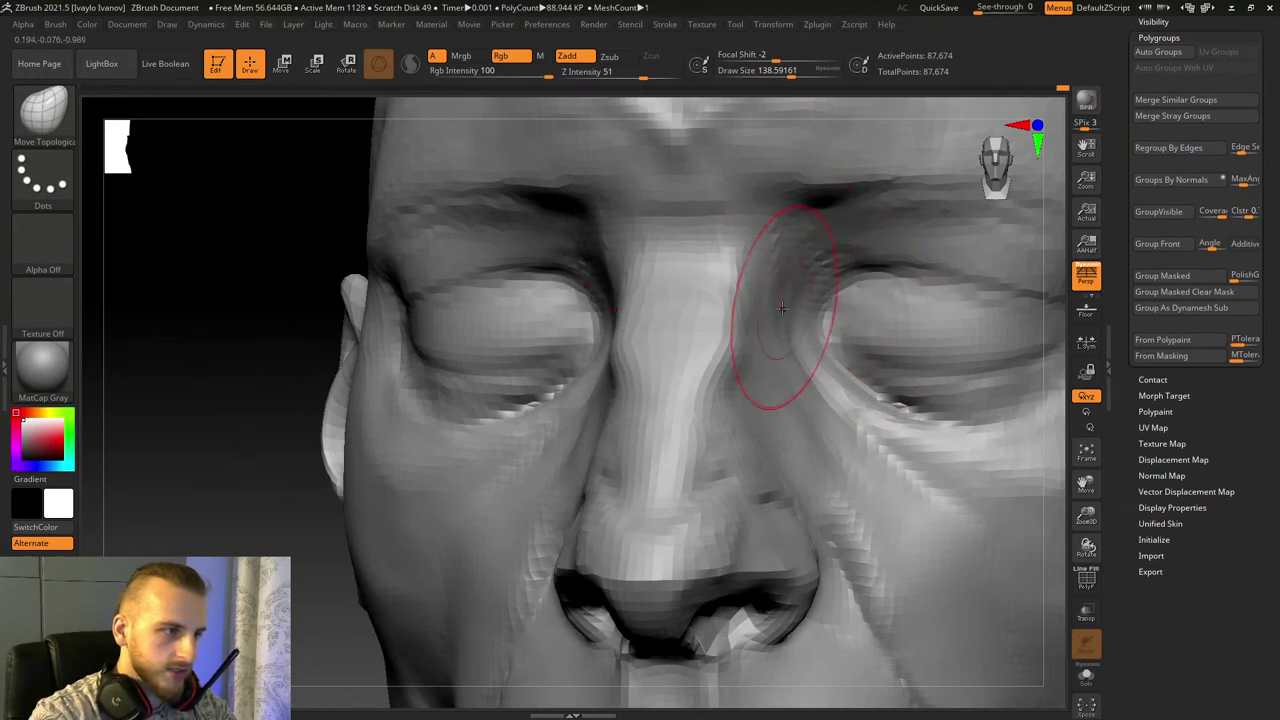
Step: Switch to ClayBuildup at Z Intensity 7 for the hollow between the nose bridge and the inner eye corner
key(b)
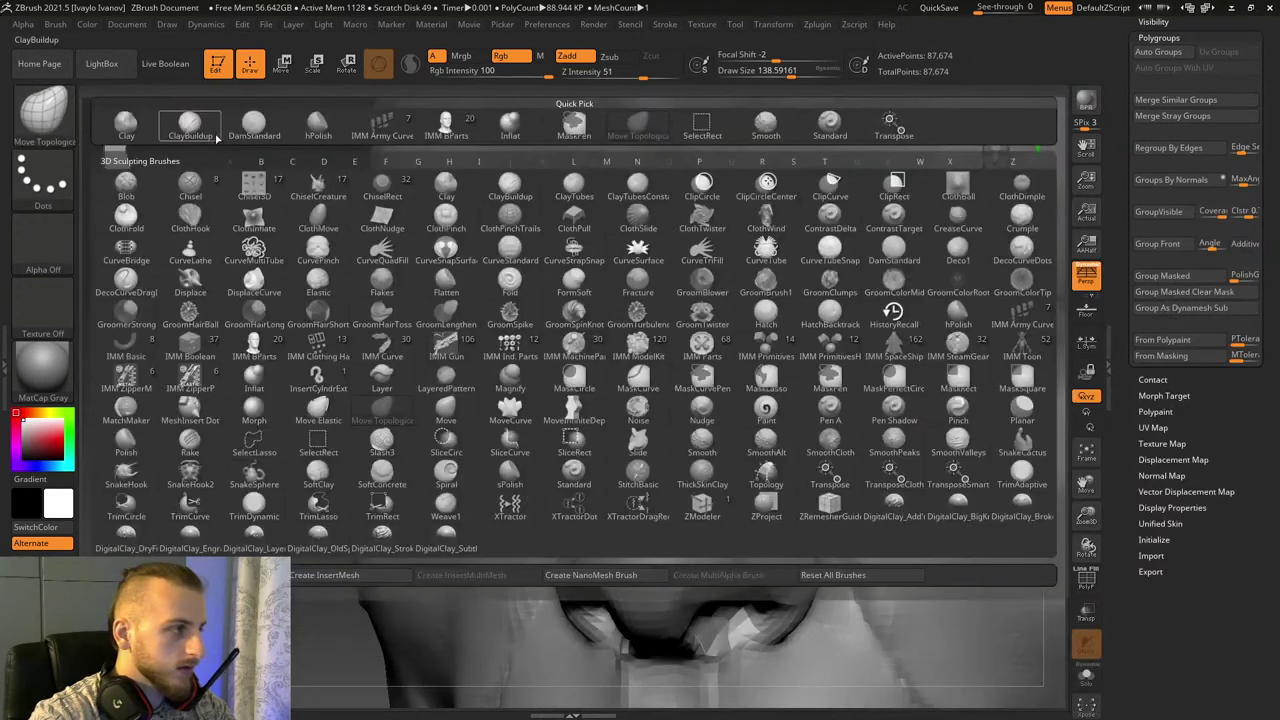
key(c)
key(b)
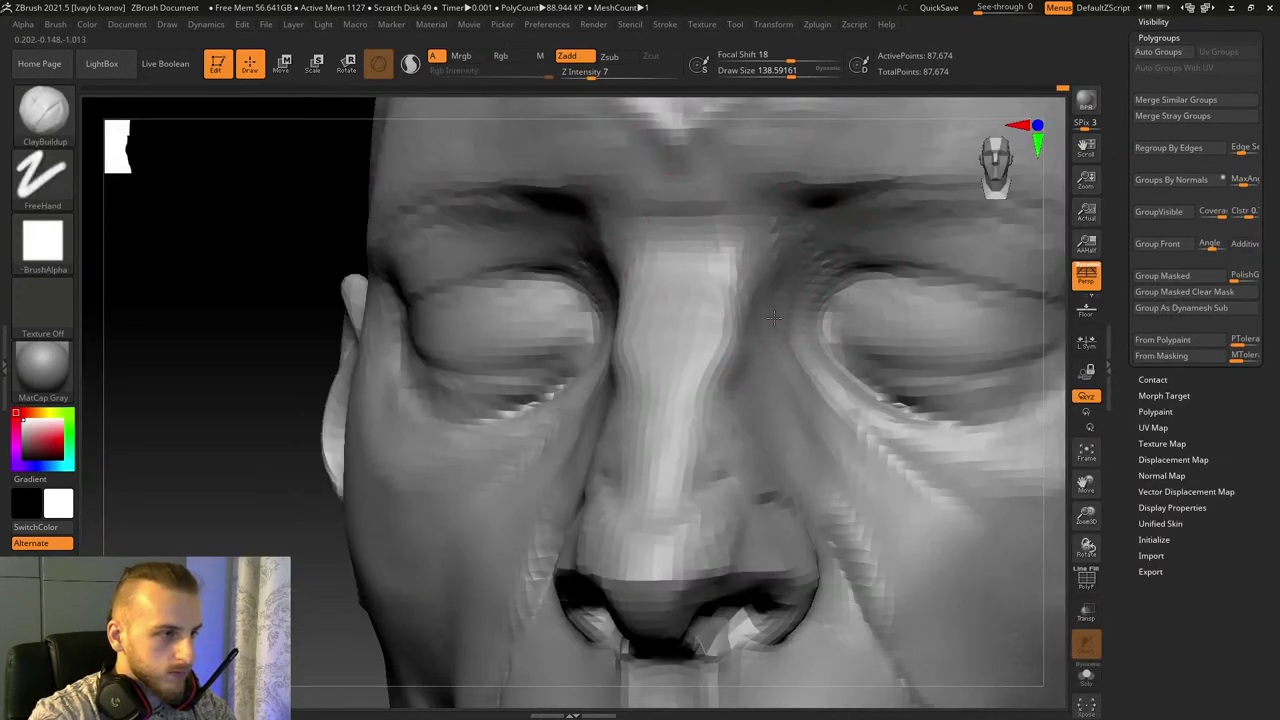
Step: Add clay at the inner eye corner and smooth away the pointed bump between the eyebrows
mouse_move(780, 242)
mouse_down()
mouse_move(752, 262)
mouse_move(764, 226)
mouse_up()
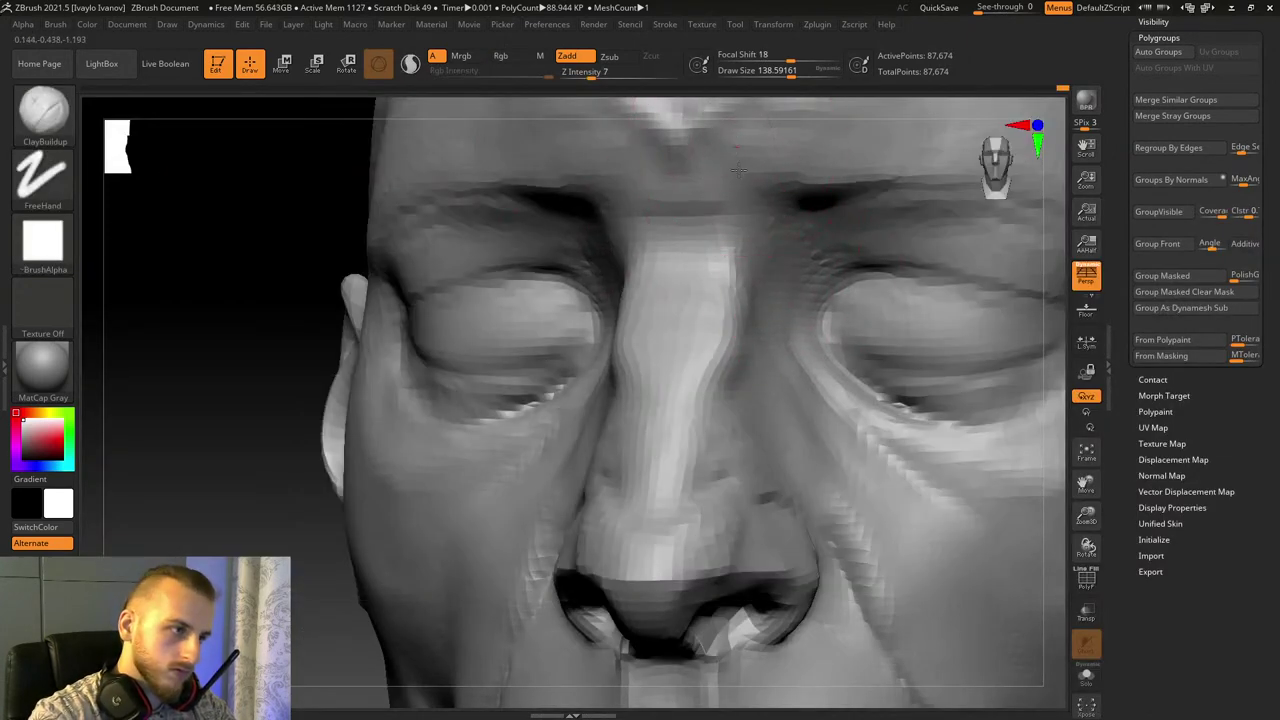
key(b)
key(d)
key(s)
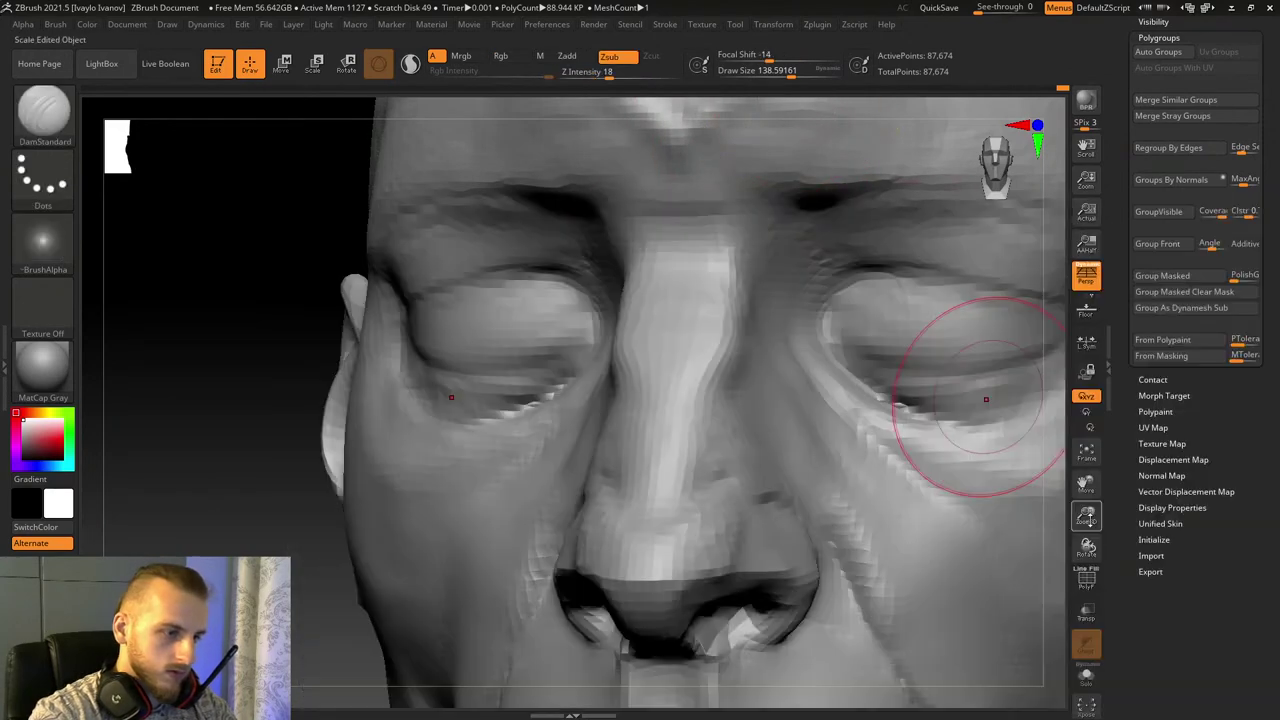
alt+right_drag(986, 396, 1033, 561)
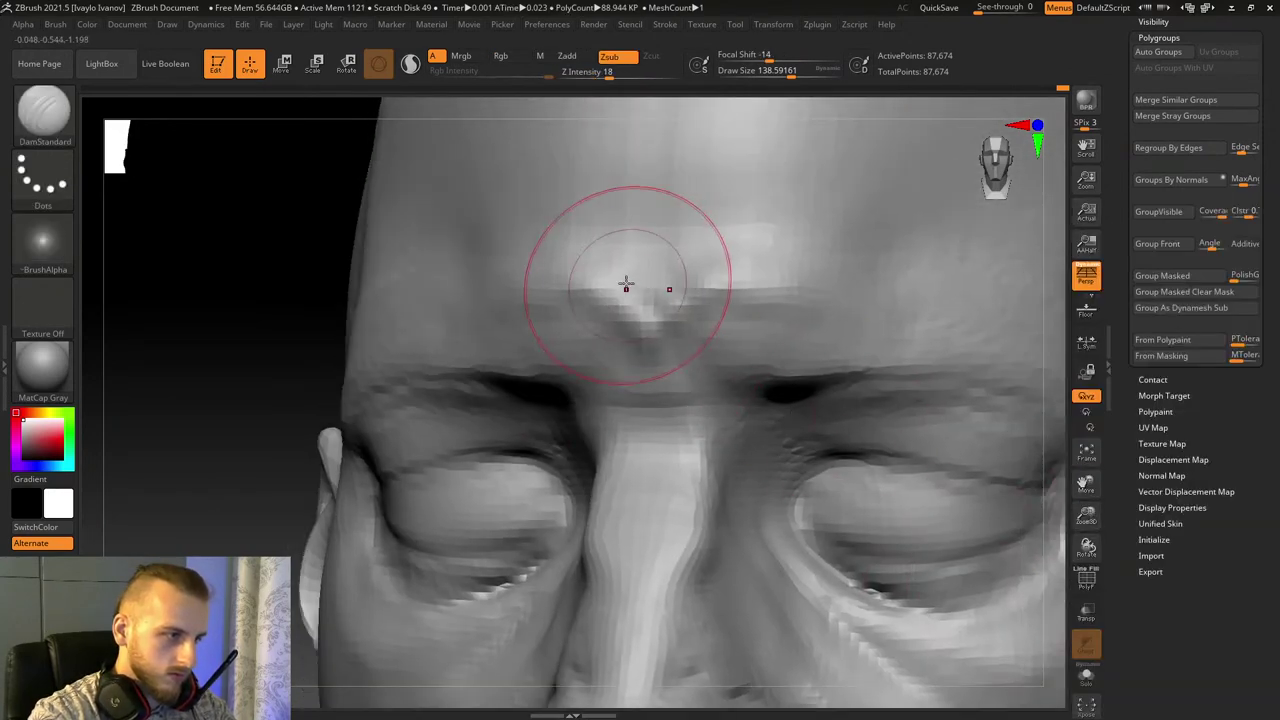
mouse_move(626, 283)
shift+mouse_down()
mouse_move(648, 363)
mouse_move(757, 320)
mouse_move(900, 370)
shift+mouse_up()
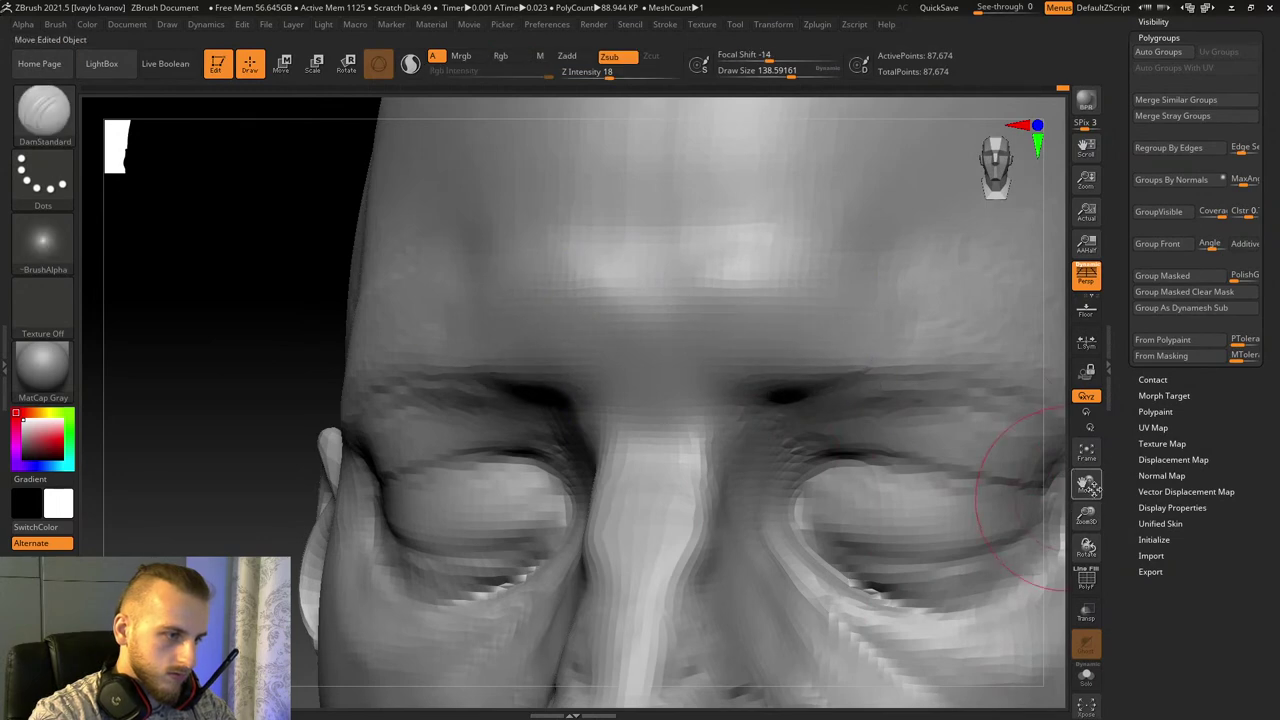
drag(1086, 485, 859, 333)
Step: Build up the brow ridge from its inner end outward with ClayBuildup at a draw size of about 110
key(b)
key(c)
key(b)
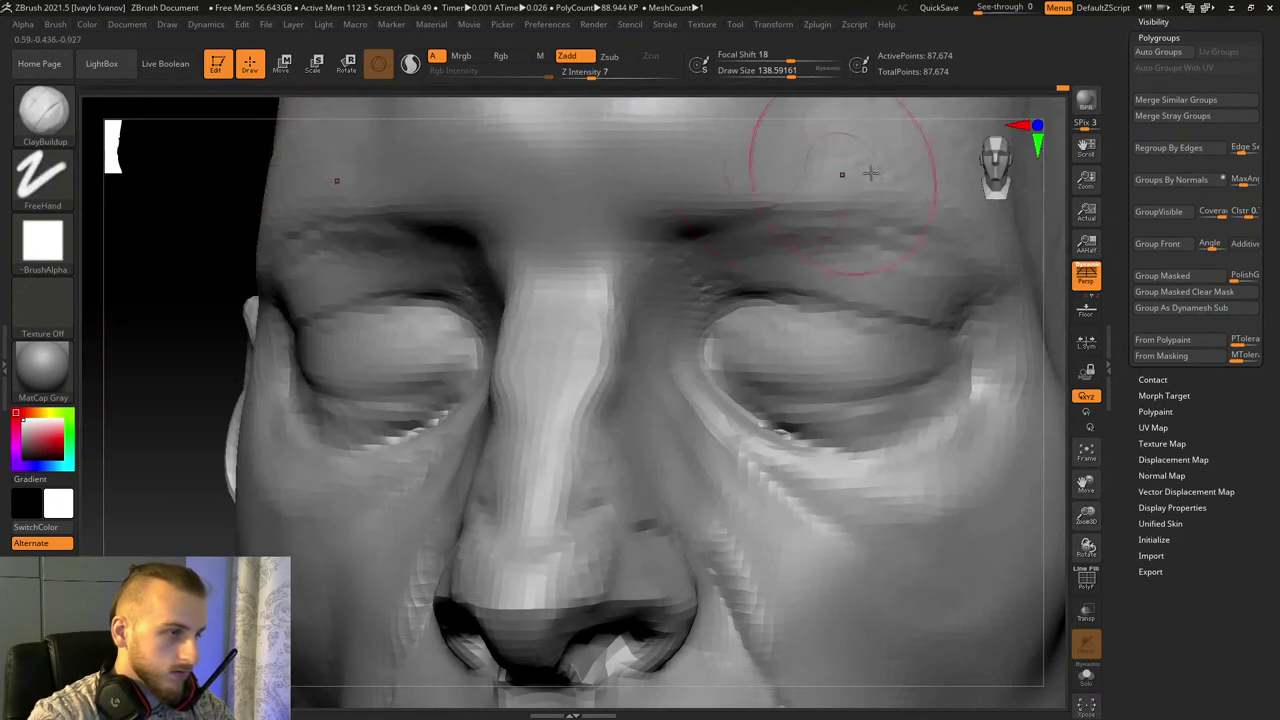
drag(790, 78, 786, 78)
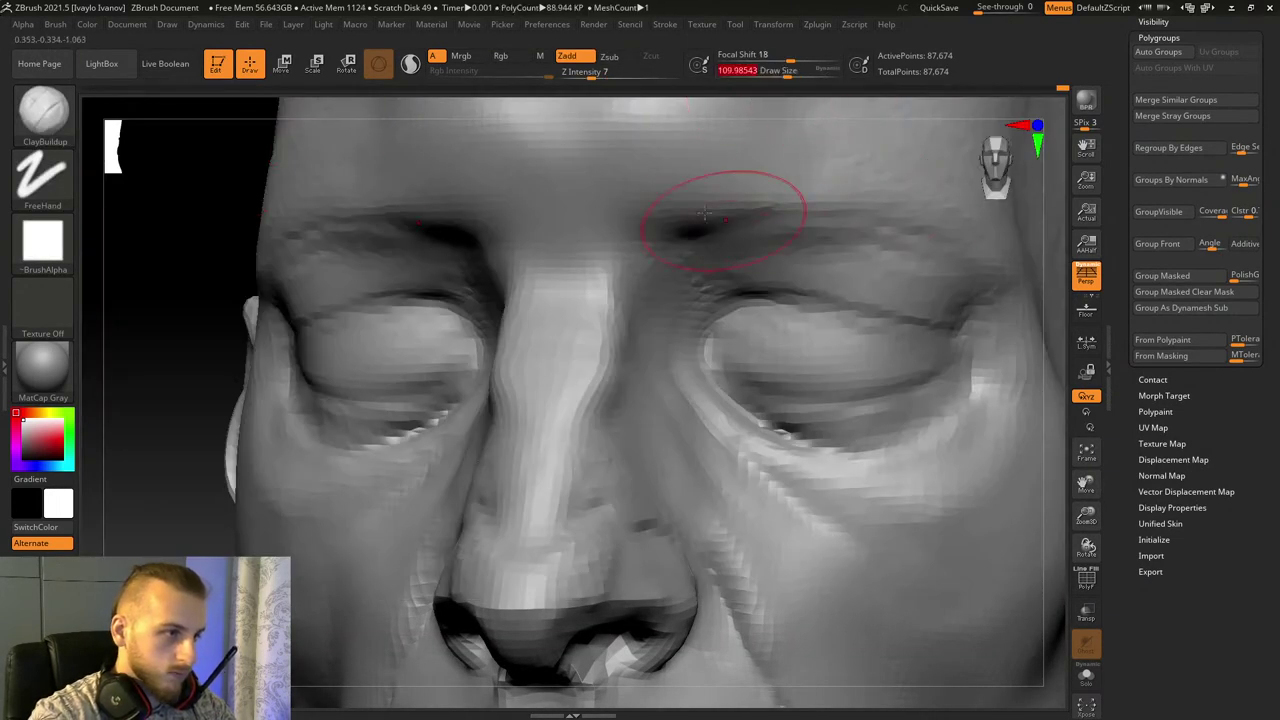
drag(692, 232, 875, 202)
drag(678, 242, 899, 196)
drag(1080, 520, 1062, 450)
drag(900, 430, 1030, 420)
drag(1035, 375, 935, 361)
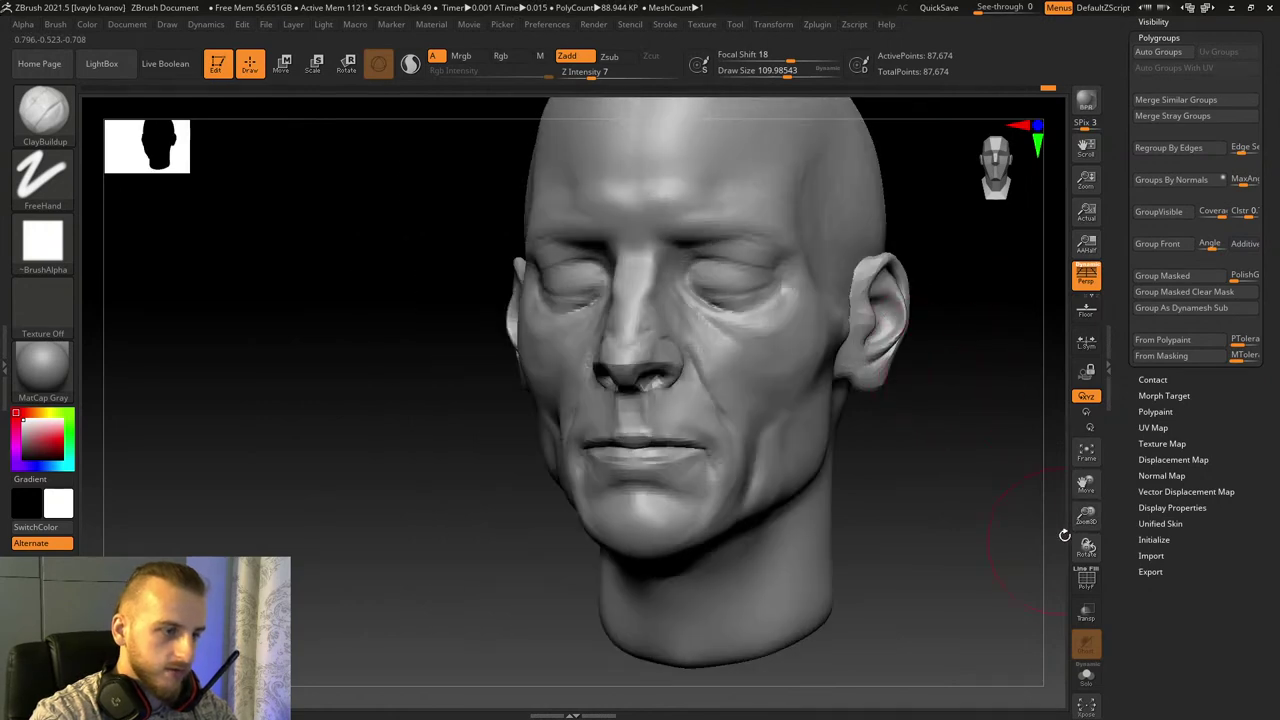
Step: Carve the frown creases with DamStandard from between the eyebrows down into the inner eye sockets
drag(1087, 517, 1060, 590)
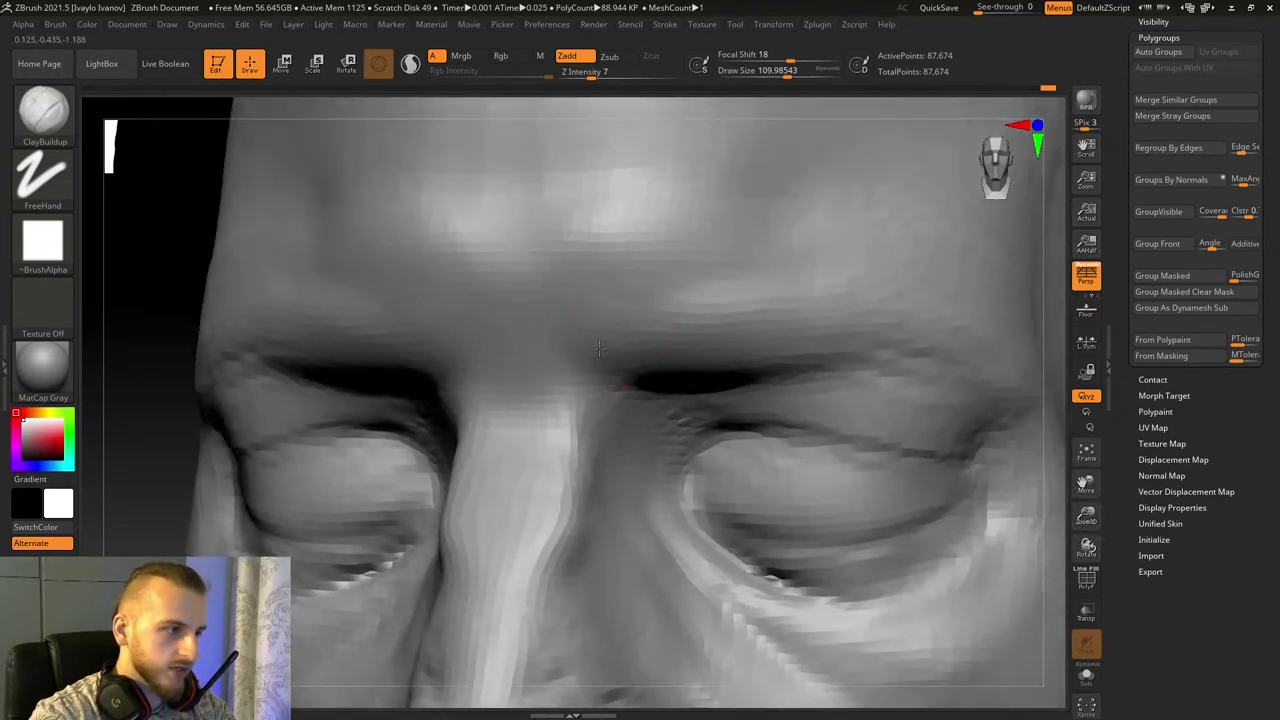
key(b)
key(d)
key(s)
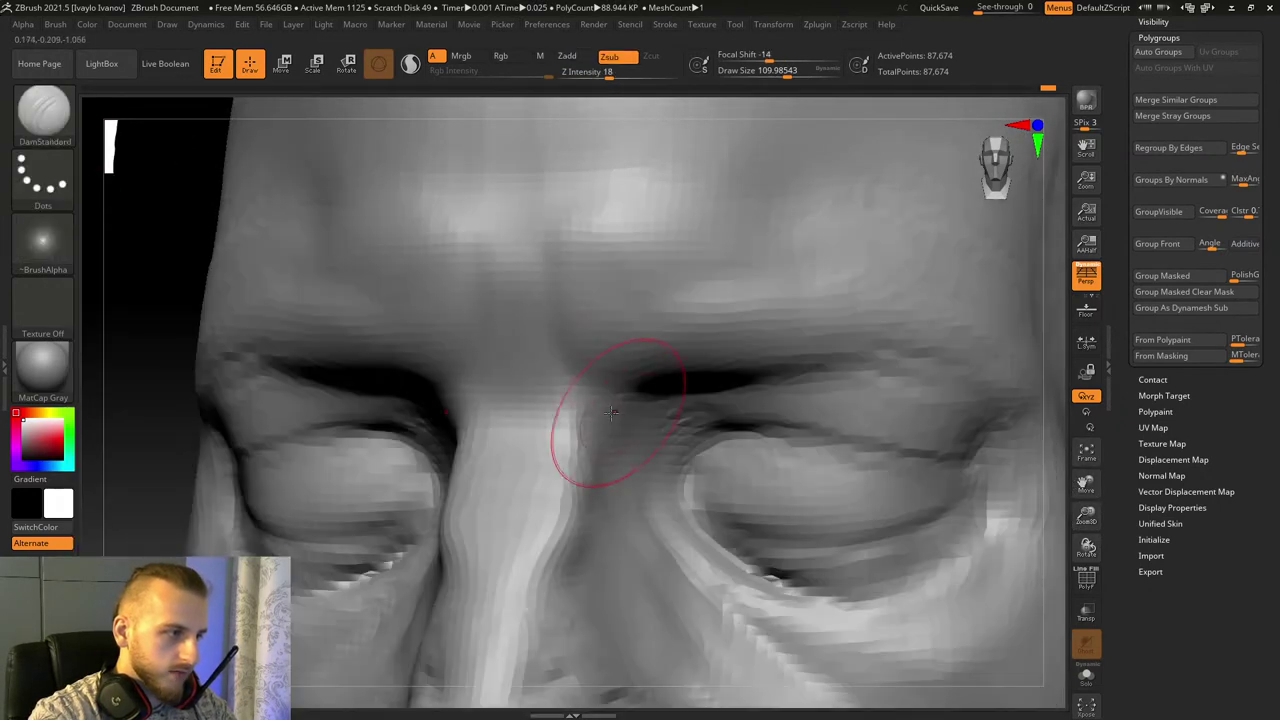
drag(528, 257, 586, 371)
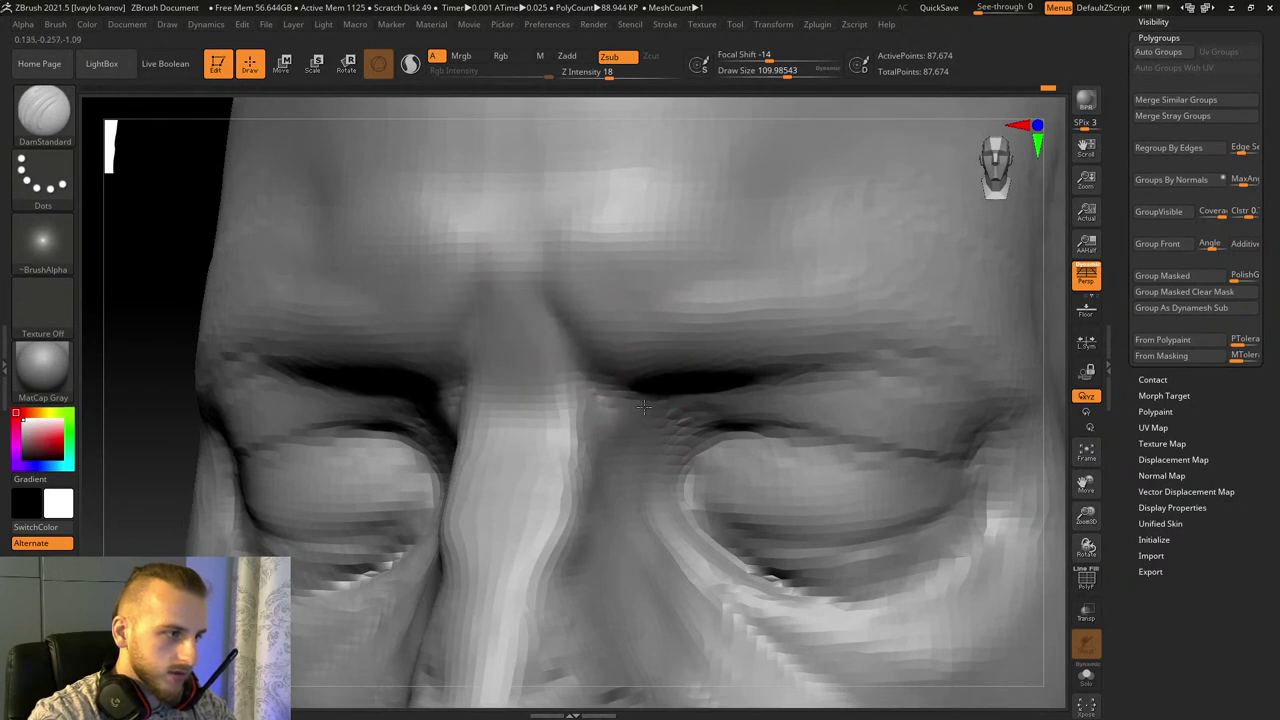
drag(120, 410, 566, 366)
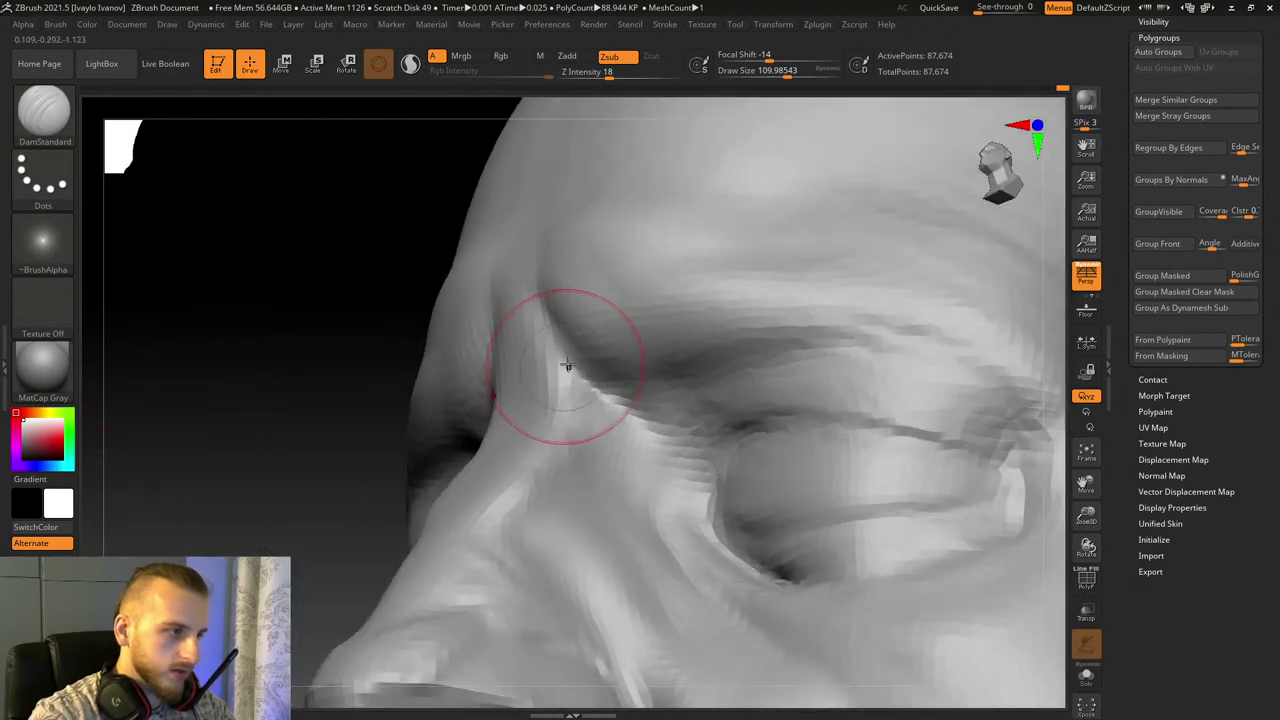
mouse_move(546, 318)
mouse_down()
mouse_move(563, 353)
mouse_move(667, 415)
mouse_up()
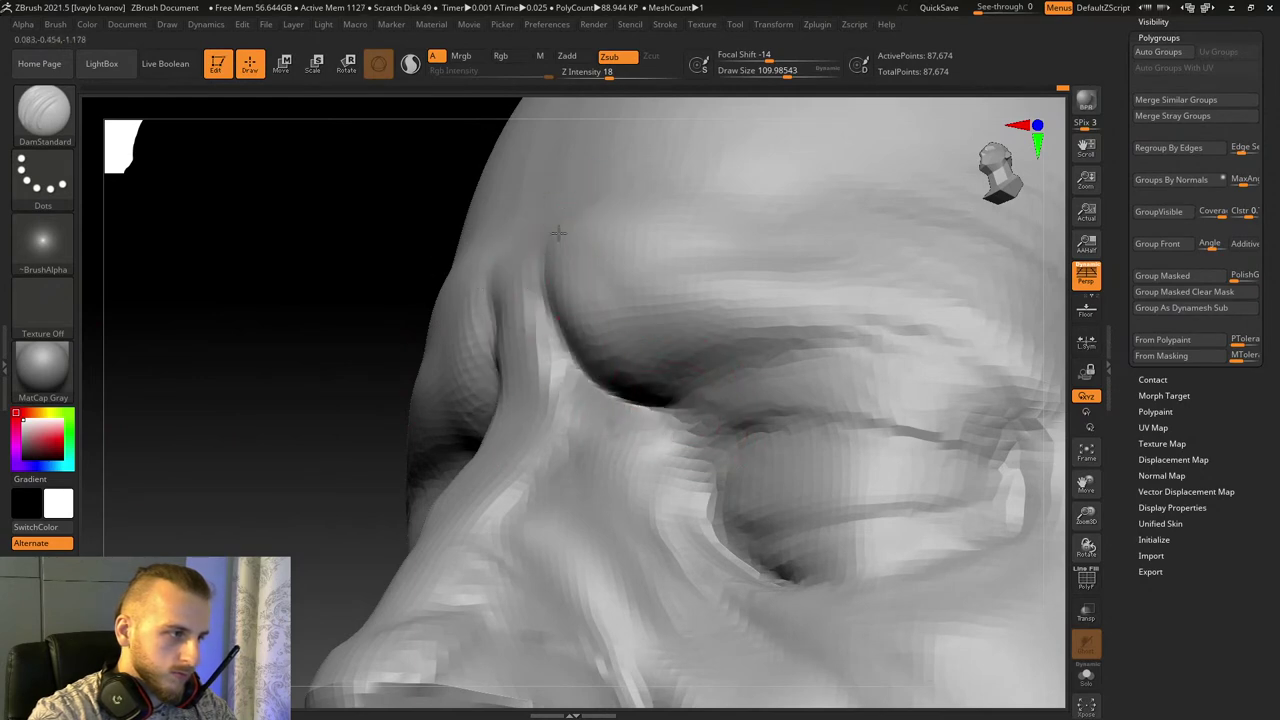
Step: Build up volume along the brow and on the upper eyelid fold beneath it with ClayBuildup
mouse_move(393, 183)
mouse_down()
mouse_move(284, 301)
mouse_move(394, 320)
mouse_up()
drag(900, 300, 838, 383)
key(b)
key(c)
key(b)
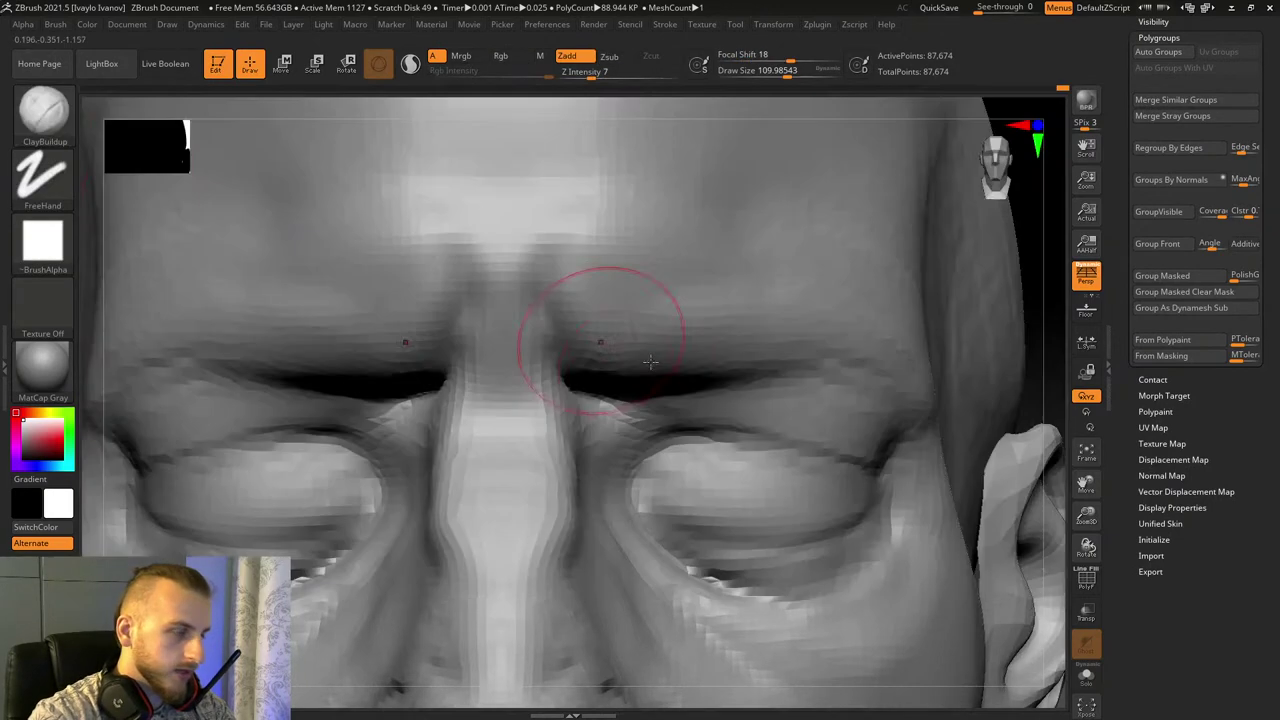
mouse_move(783, 340)
mouse_down()
mouse_move(706, 377)
mouse_move(825, 342)
mouse_up()
drag(775, 386, 829, 398)
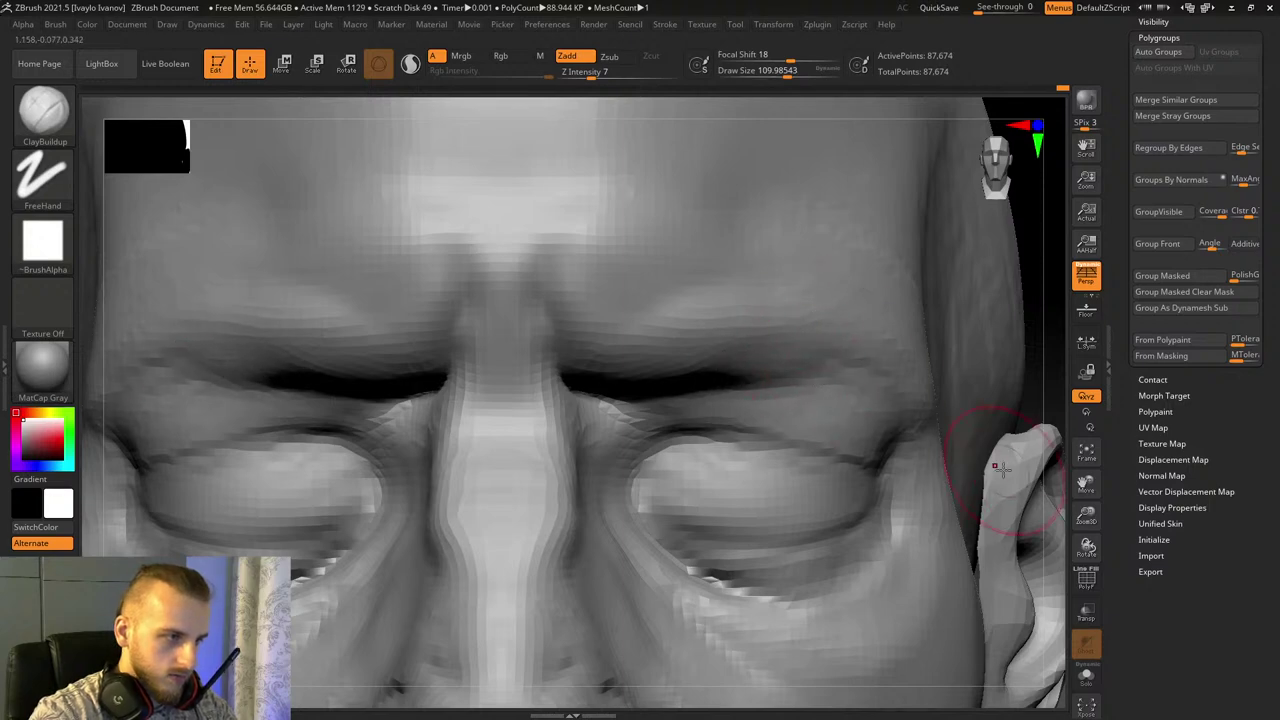
Step: Carve the crease under the outer brow down toward the outer eye corner with DamStandard
right_drag(1003, 470, 1040, 386)
key(b)
key(d)
key(s)
mouse_move(1038, 502)
right_down()
mouse_move(1089, 517)
mouse_move(940, 445)
right_up()
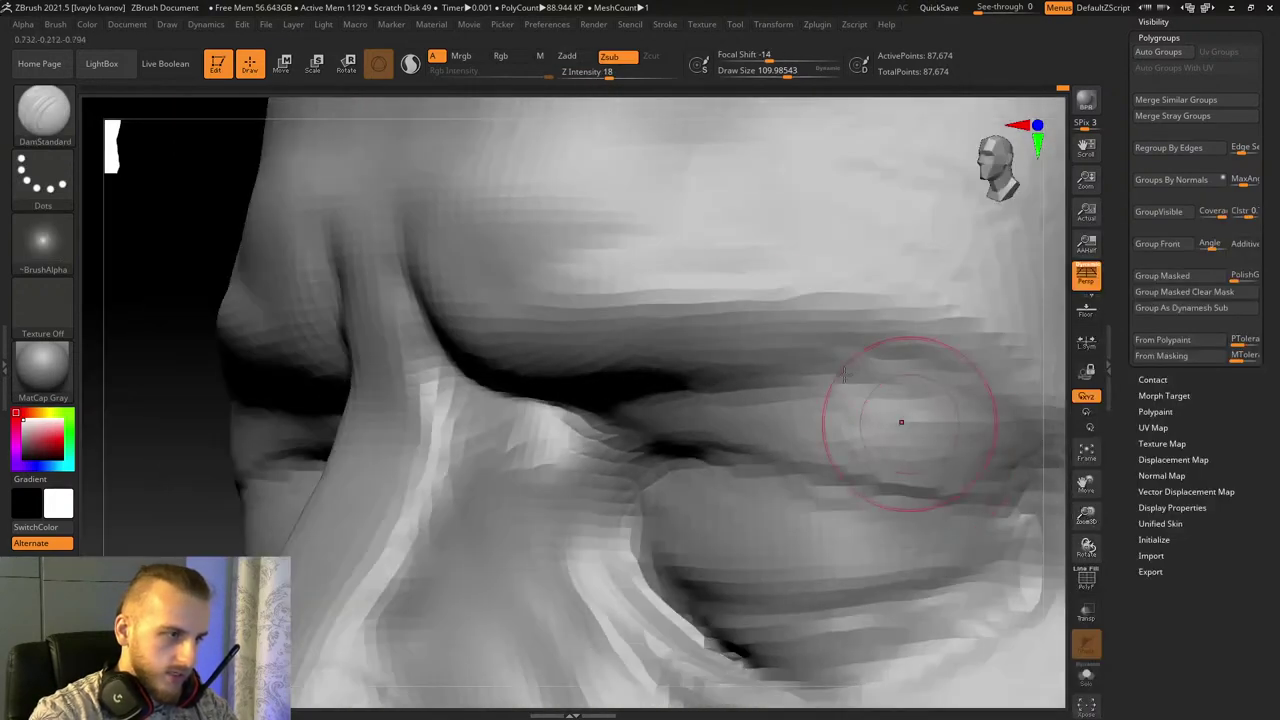
drag(836, 347, 1030, 435)
drag(780, 294, 1036, 382)
drag(890, 304, 1052, 437)
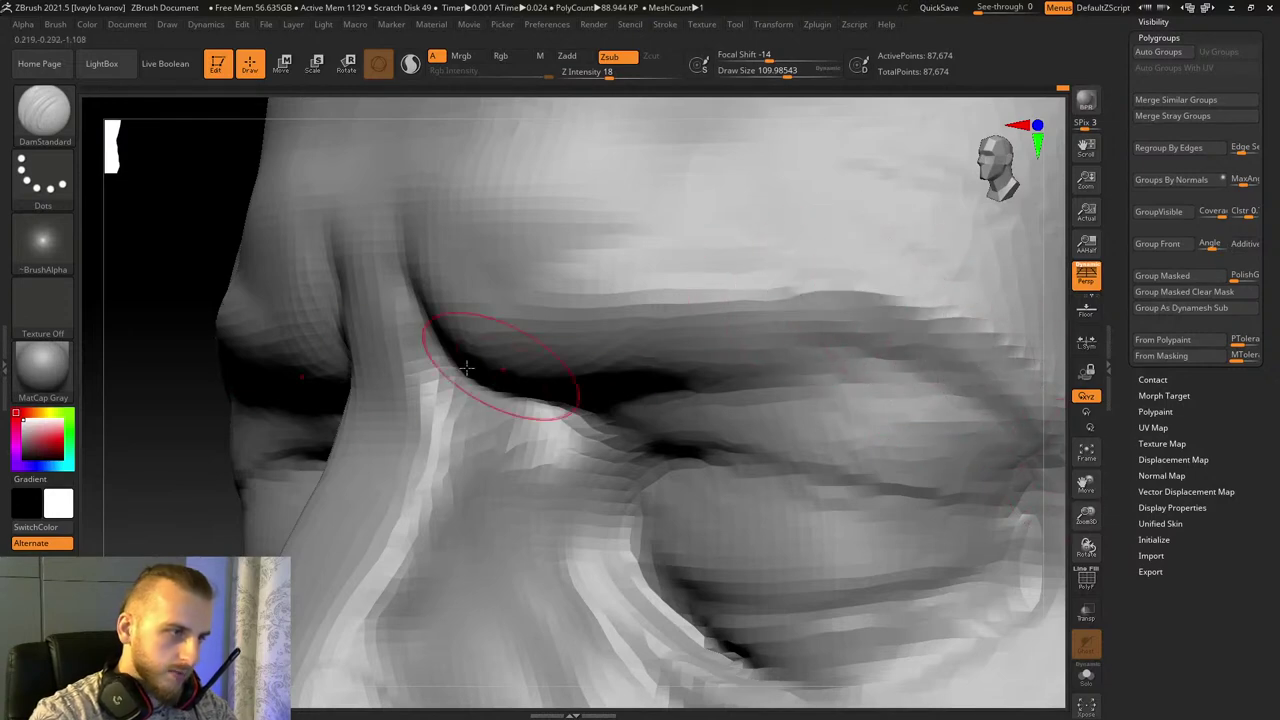
Step: Add volume with ClayBuildup along the brow ridge above the outer half of the eye
shift+drag(151, 272, 320, 268)
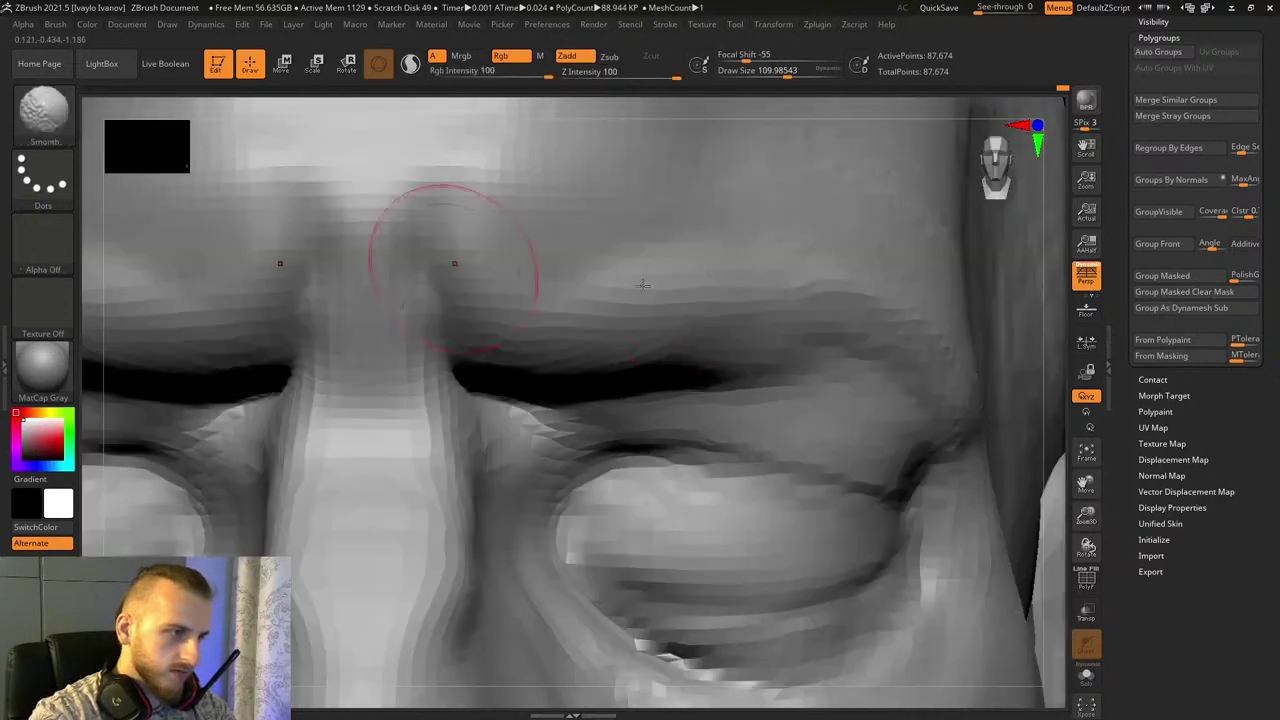
click(45, 108)
key(c)
key(b)
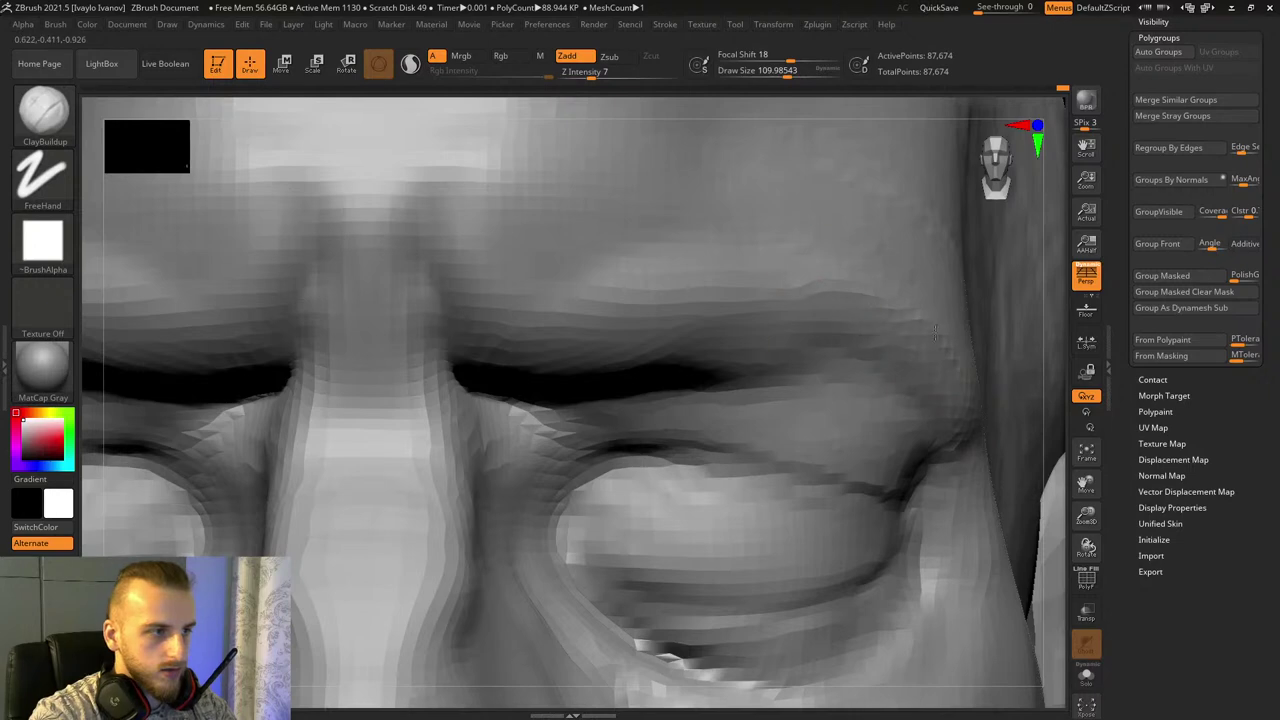
drag(1086, 514, 1040, 517)
drag(1037, 437, 983, 486)
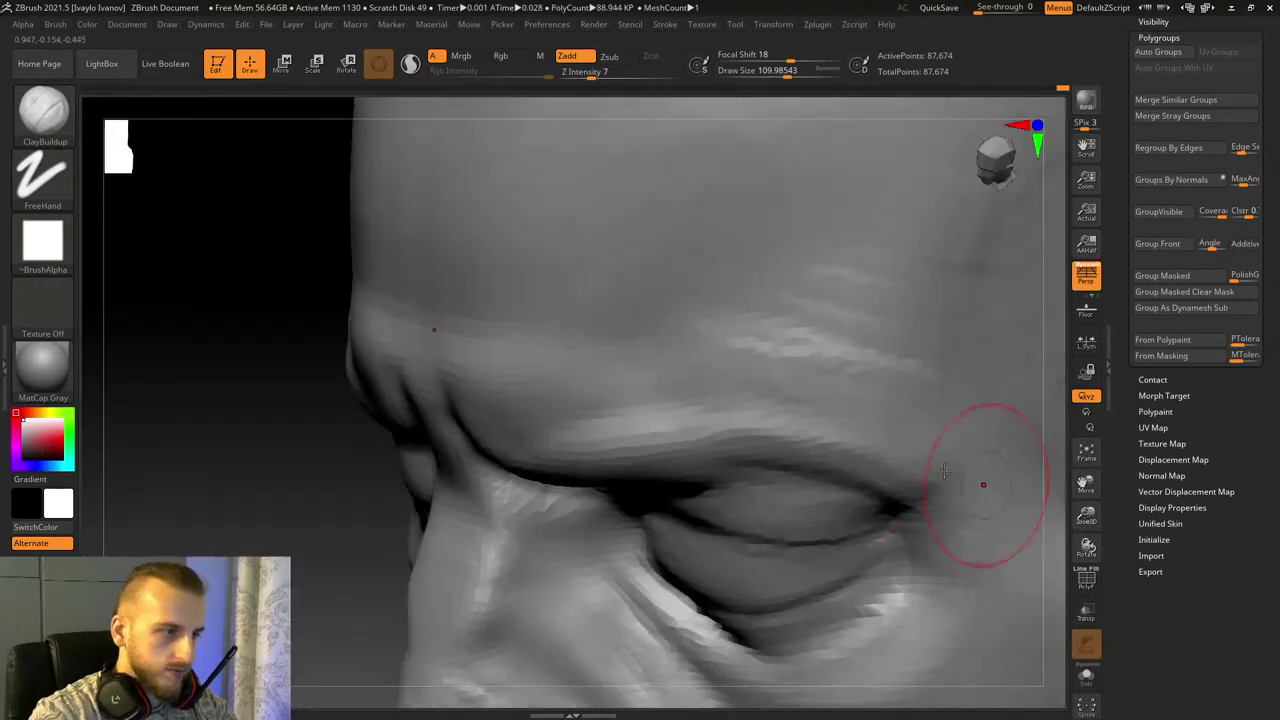
drag(721, 396, 760, 388)
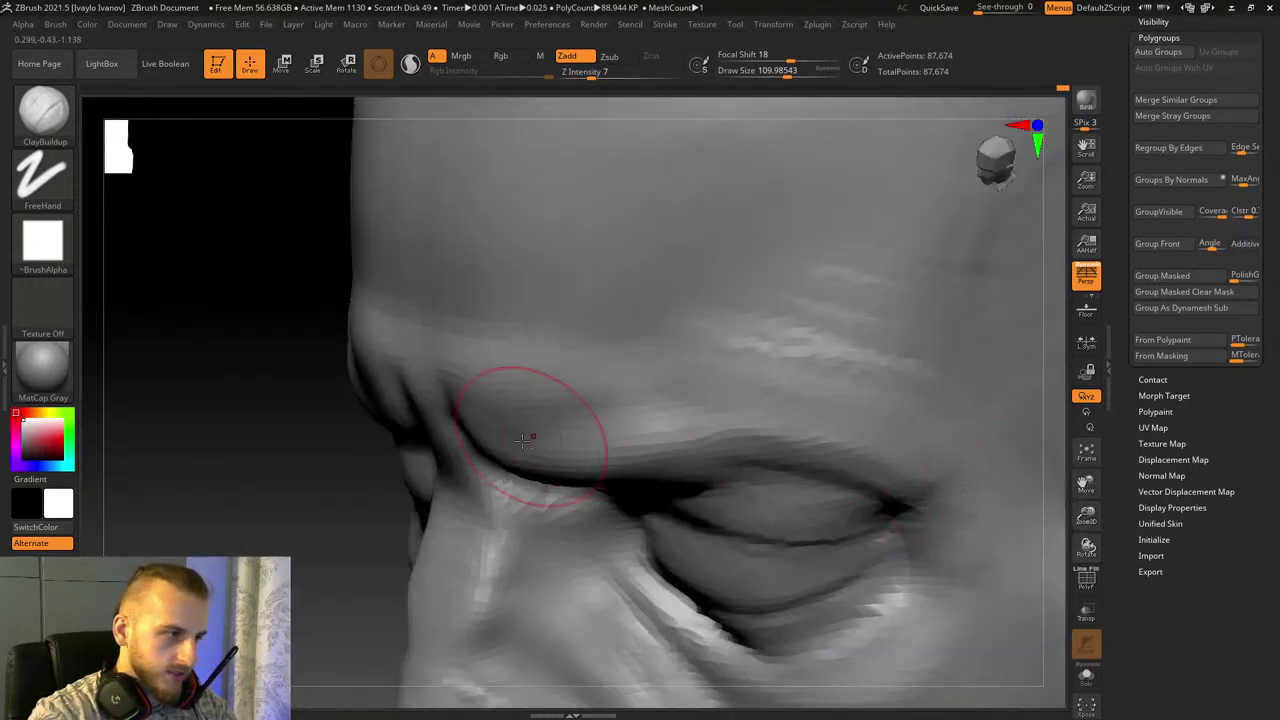
Step: Sculpt raised frown folds above the nose bridge with ClayBuildup, adding smaller folds over the inner brows at draw size about 76
shift+right_drag(523, 441, 565, 463)
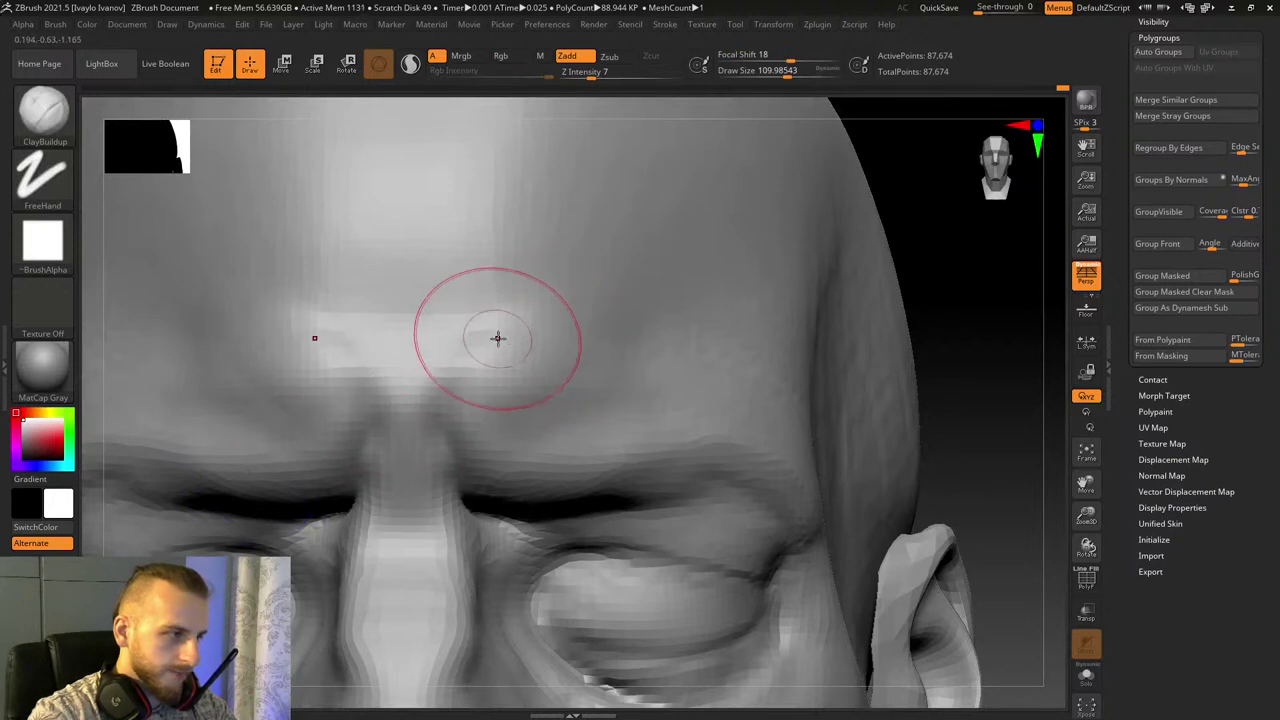
mouse_move(452, 347)
mouse_down()
mouse_move(508, 336)
mouse_move(551, 283)
mouse_up()
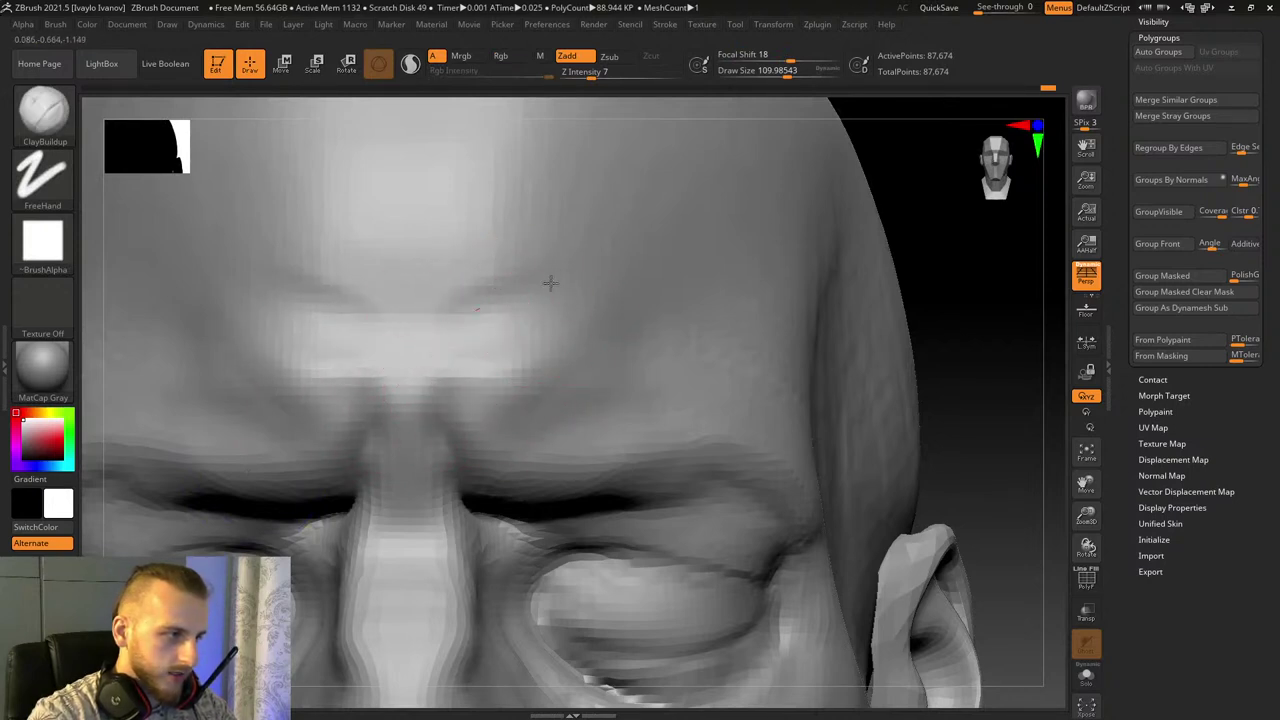
drag(323, 329, 283, 301)
drag(366, 289, 357, 317)
mouse_move(289, 257)
mouse_down()
mouse_move(283, 274)
mouse_move(257, 246)
mouse_move(600, 287)
mouse_up()
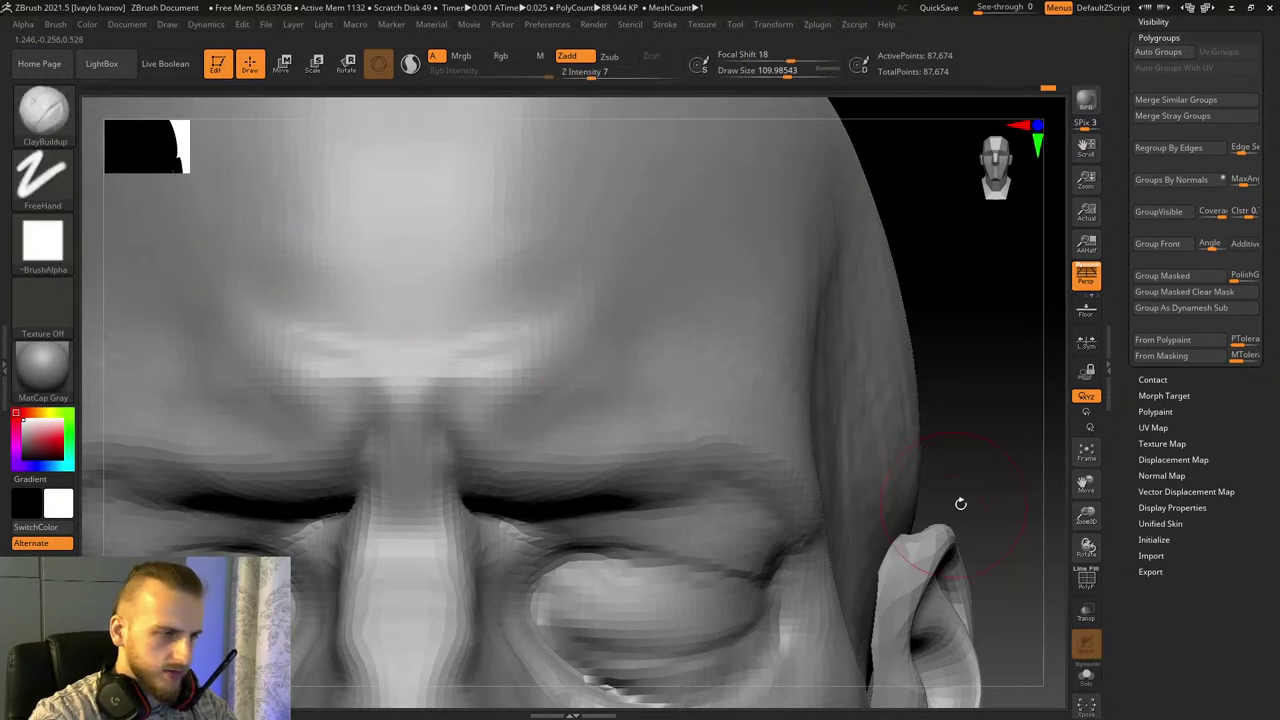
drag(1030, 529, 820, 400)
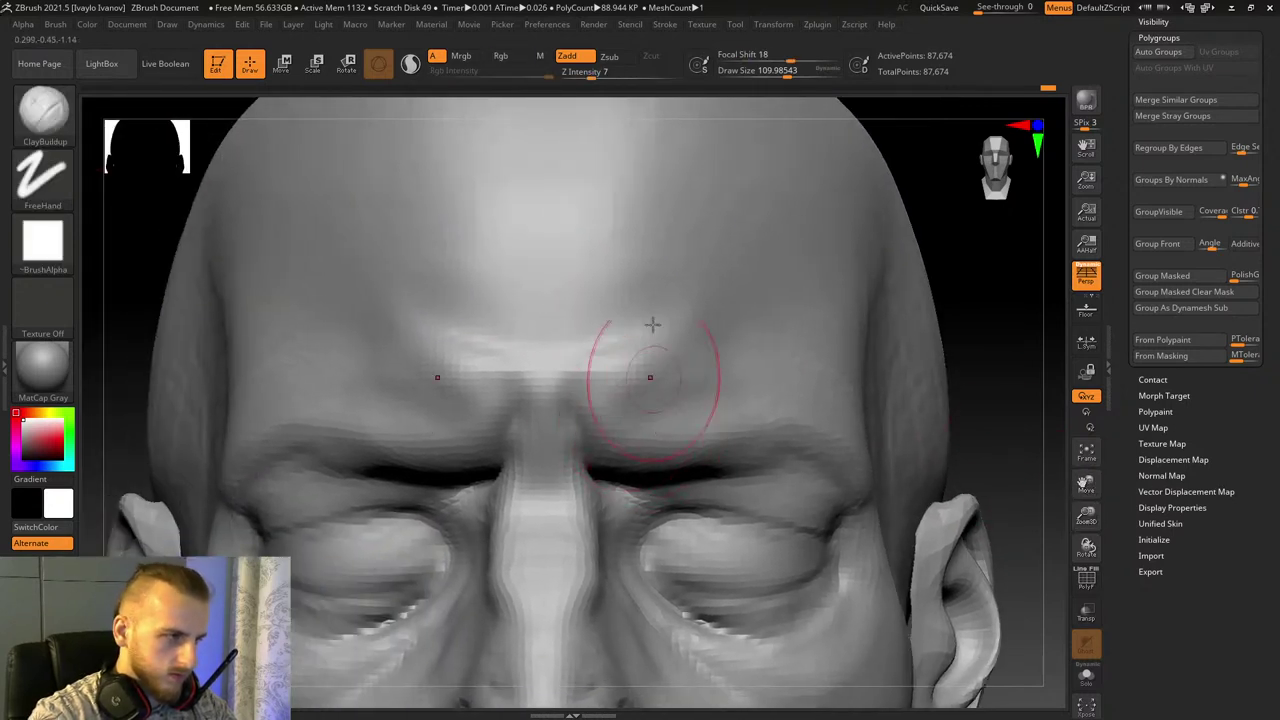
drag(790, 70, 780, 70)
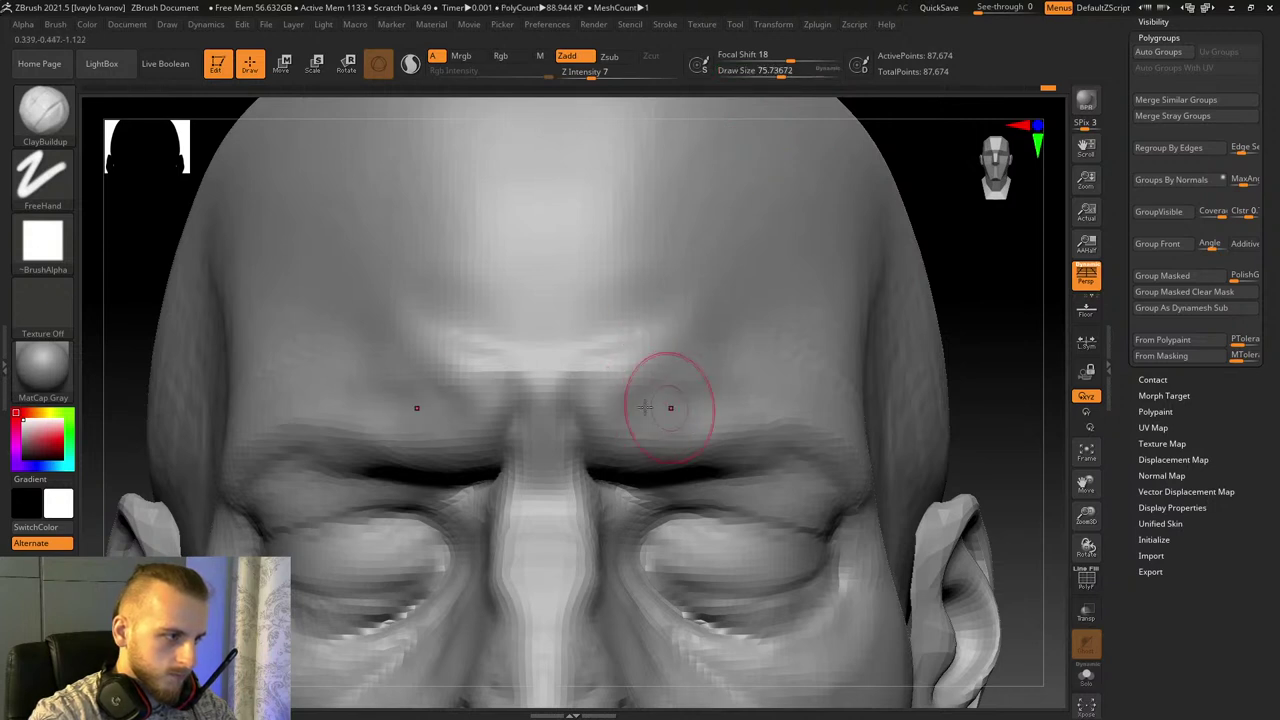
click(772, 72)
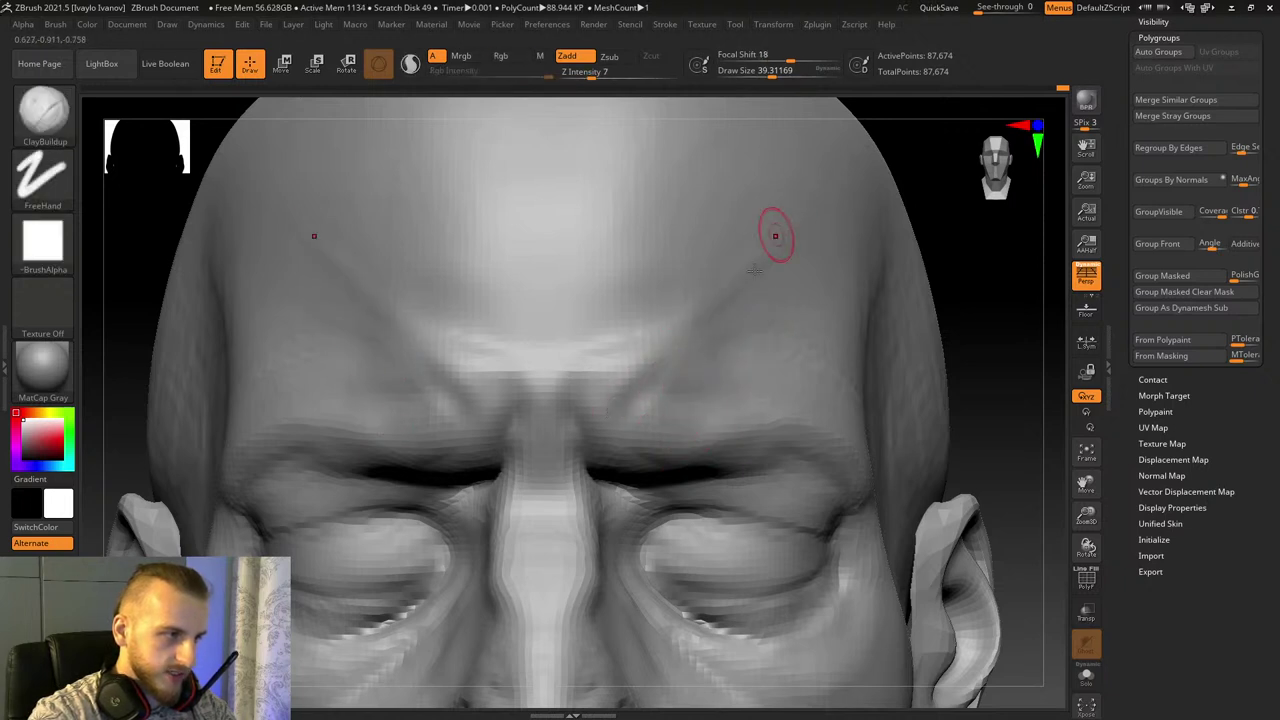
key(ctrl+z)
key(ctrl+z)
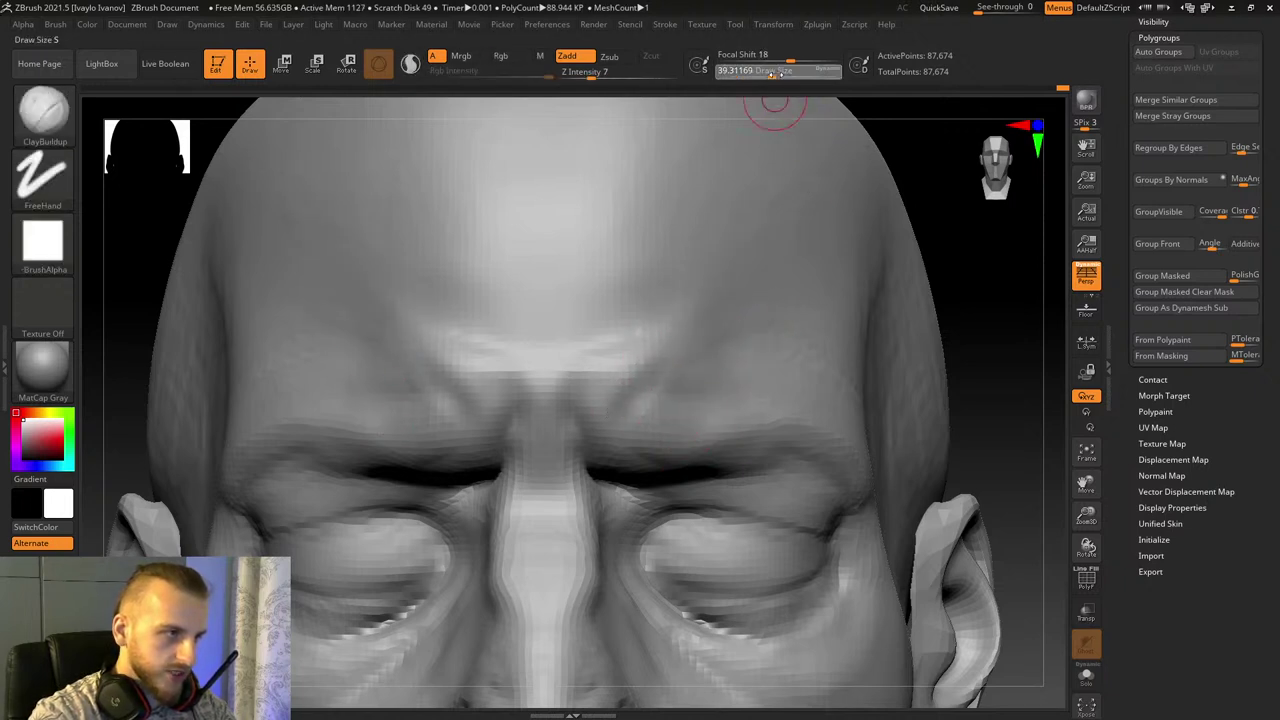
Step: Shape the folds above the inner brows with ClayBuildup at a draw size of about 110, checking the head from several sides
click(788, 72)
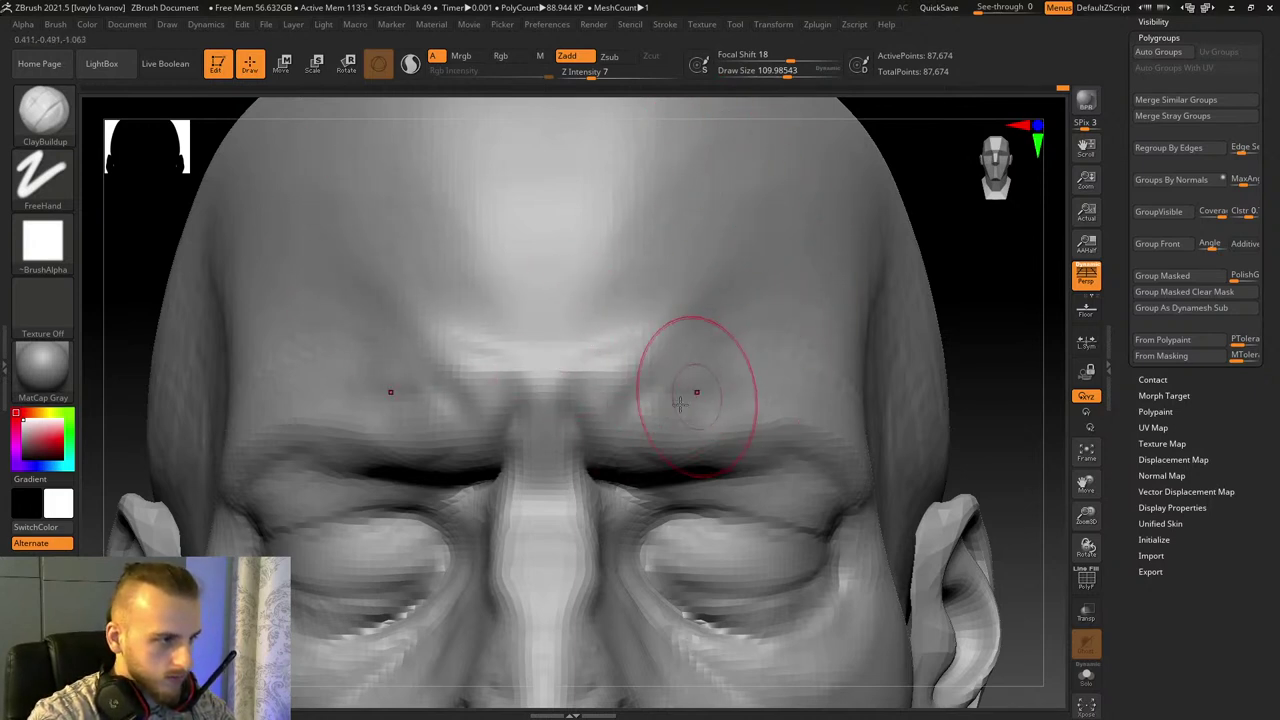
drag(982, 363, 766, 380)
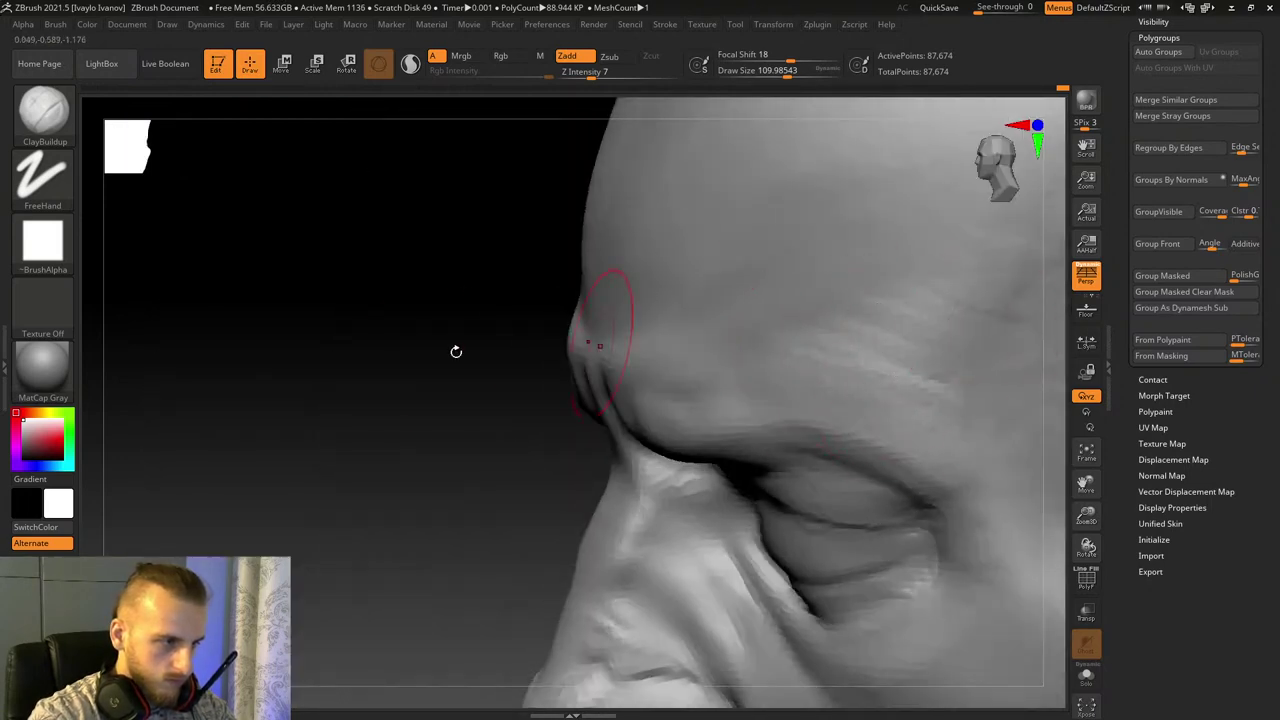
shift+drag(454, 351, 742, 360)
drag(1090, 515, 1092, 476)
right_drag(1087, 481, 1010, 382)
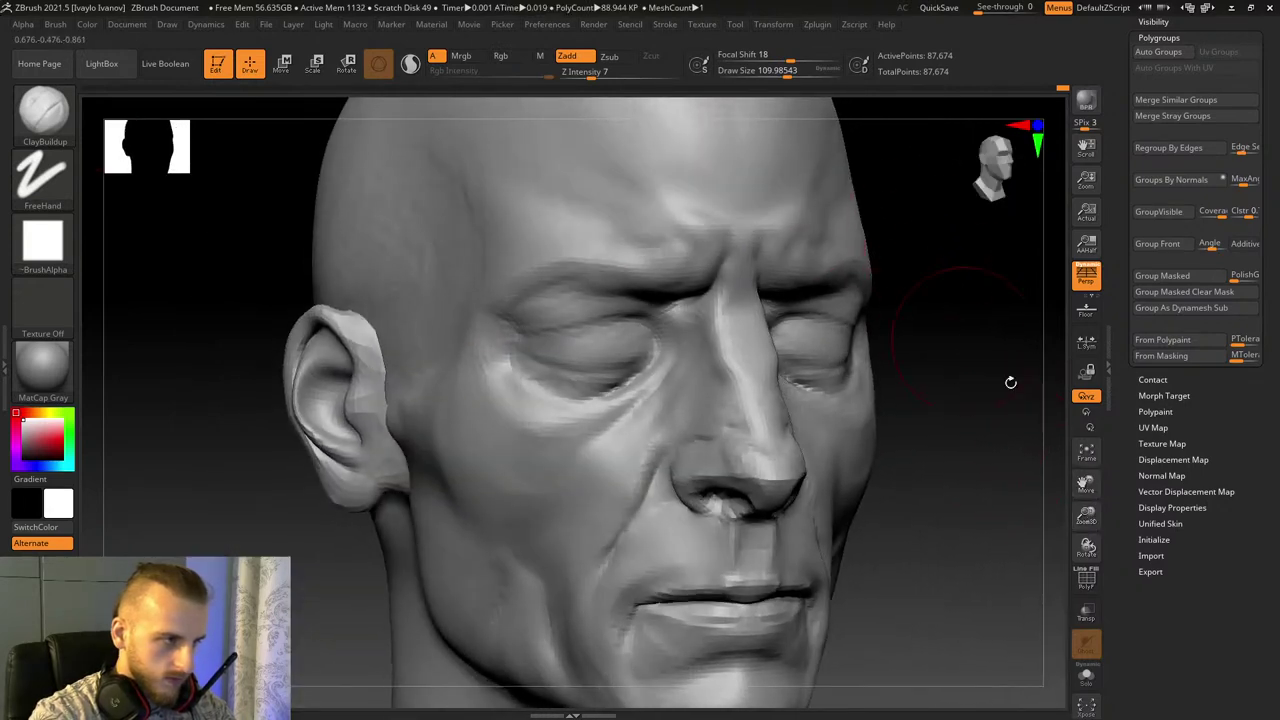
Step: Build up horizontal forehead wrinkles with ClayBuildup and carve their creases with DamStandard at a draw size of about 58
right_drag(1085, 490, 869, 370)
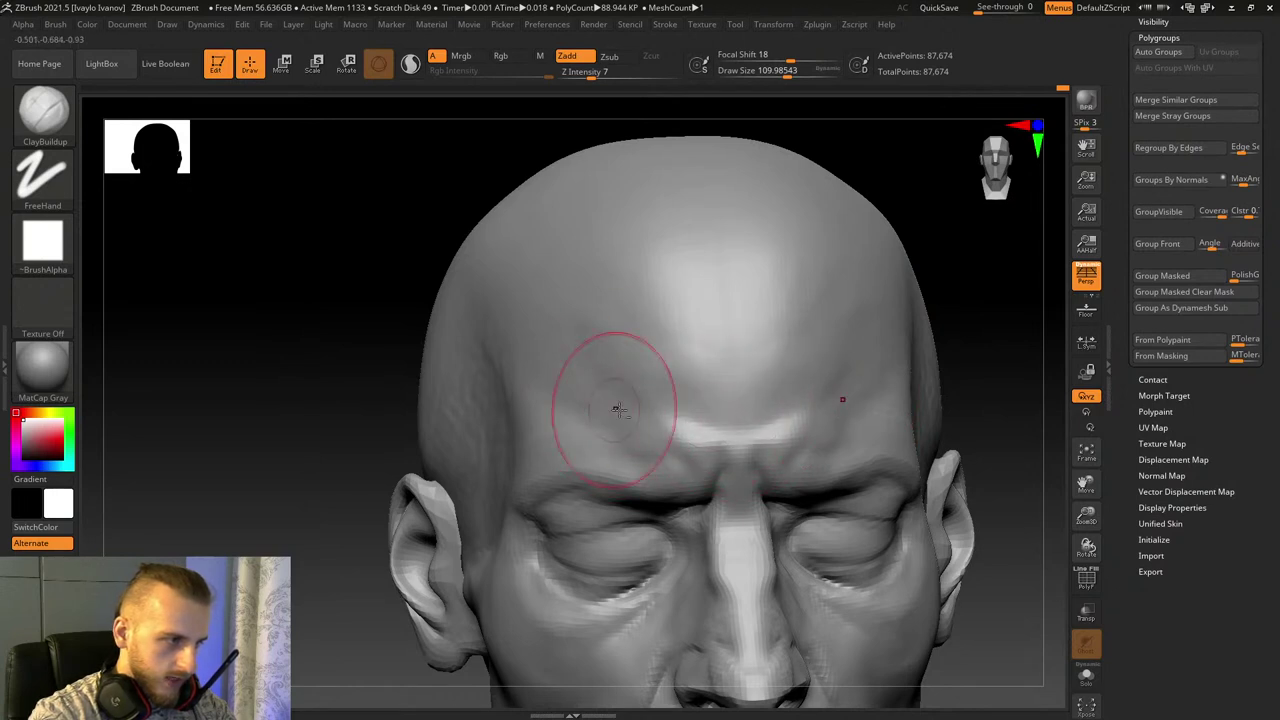
key(ctrl+z)
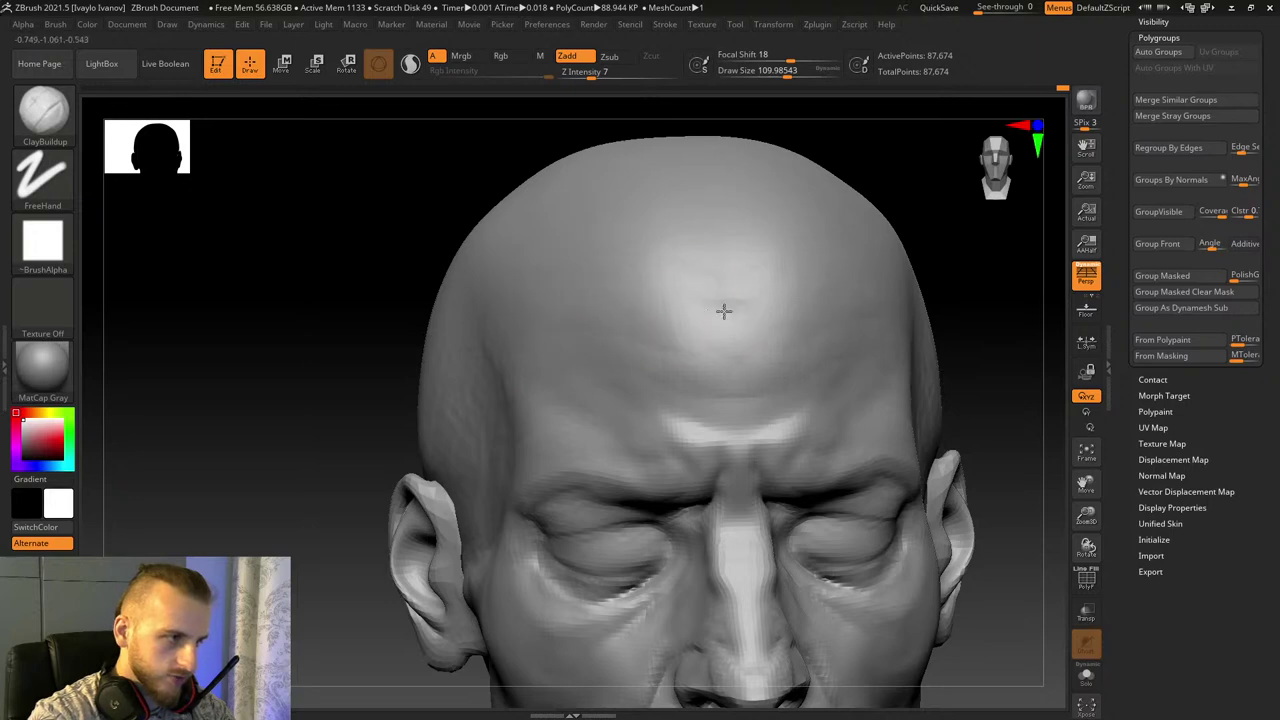
key(b)
key(d)
key(s)
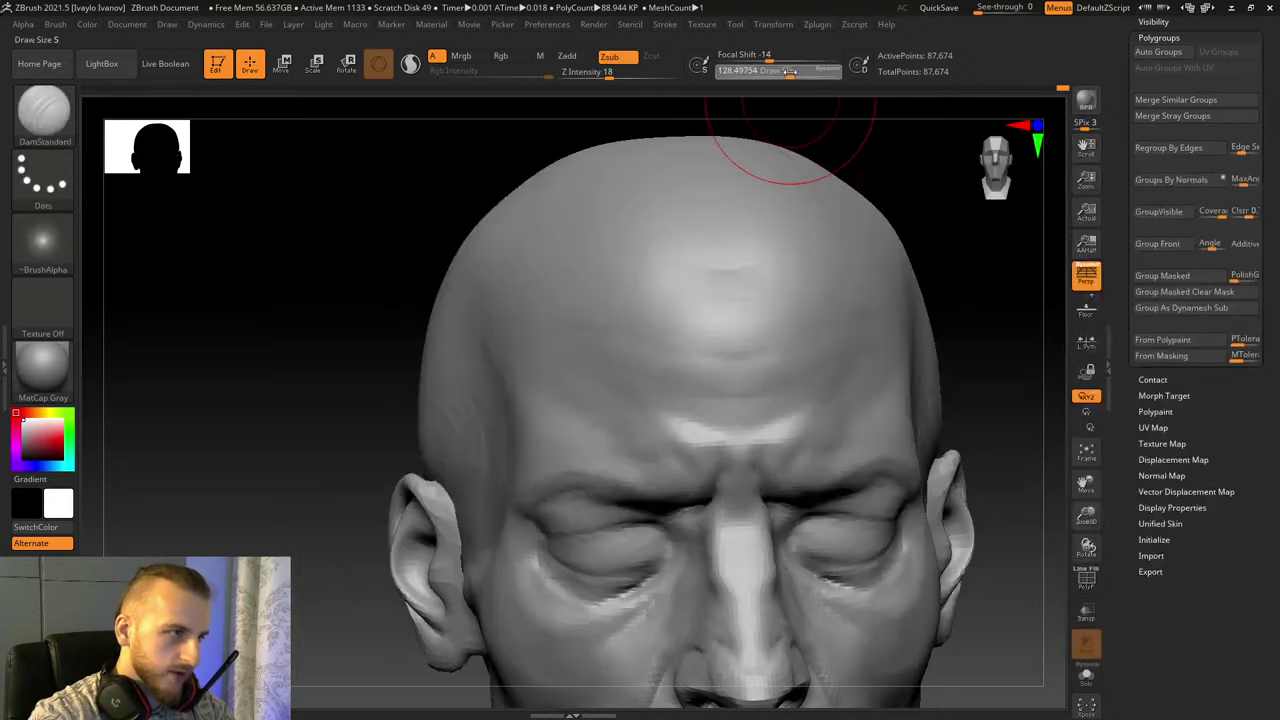
drag(790, 71, 768, 72)
drag(571, 390, 574, 384)
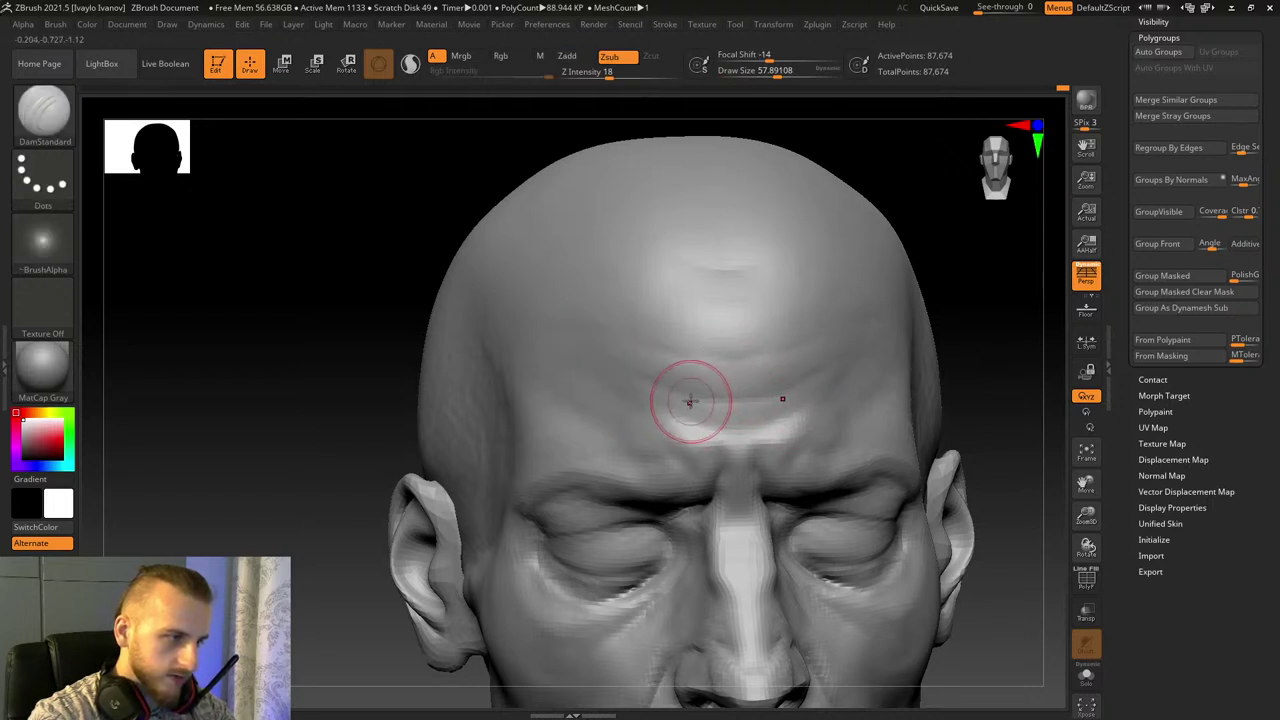
drag(690, 401, 740, 390)
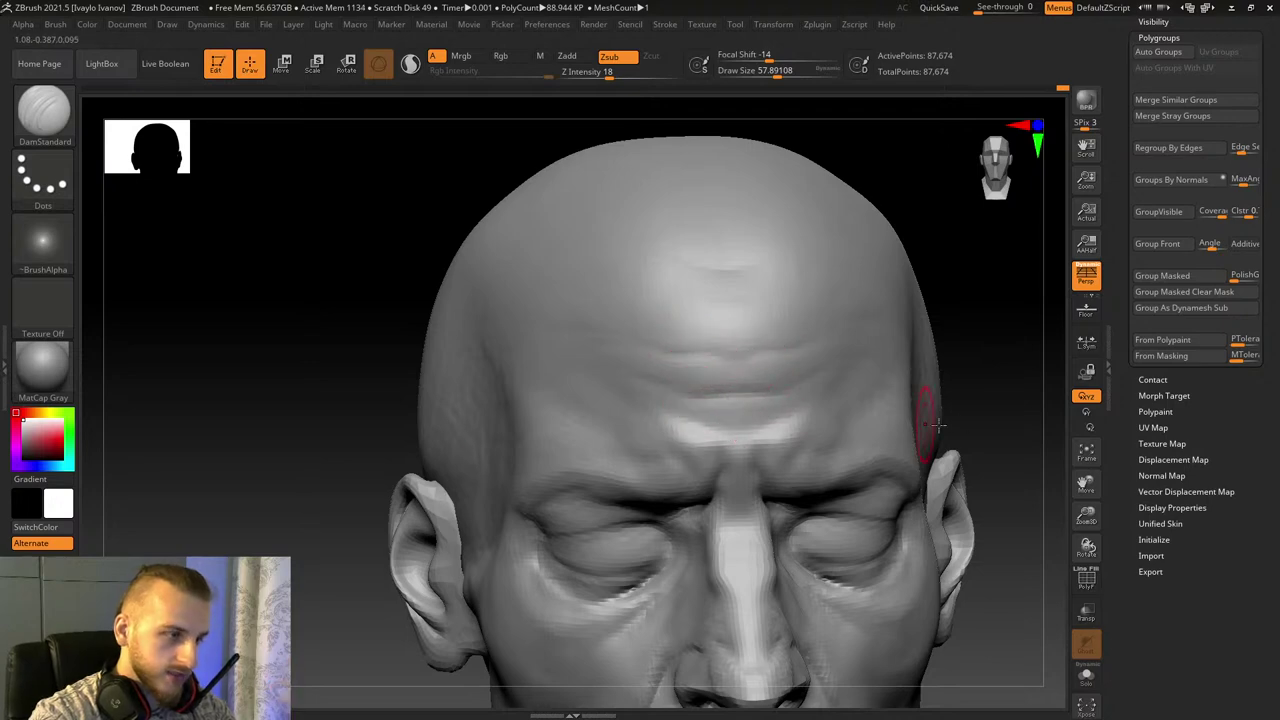
Step: Sculpt the inner brow folds beside the nose bridge with the Standard brush at a draw size of about 58
drag(1029, 425, 1060, 424)
drag(1092, 522, 1075, 408)
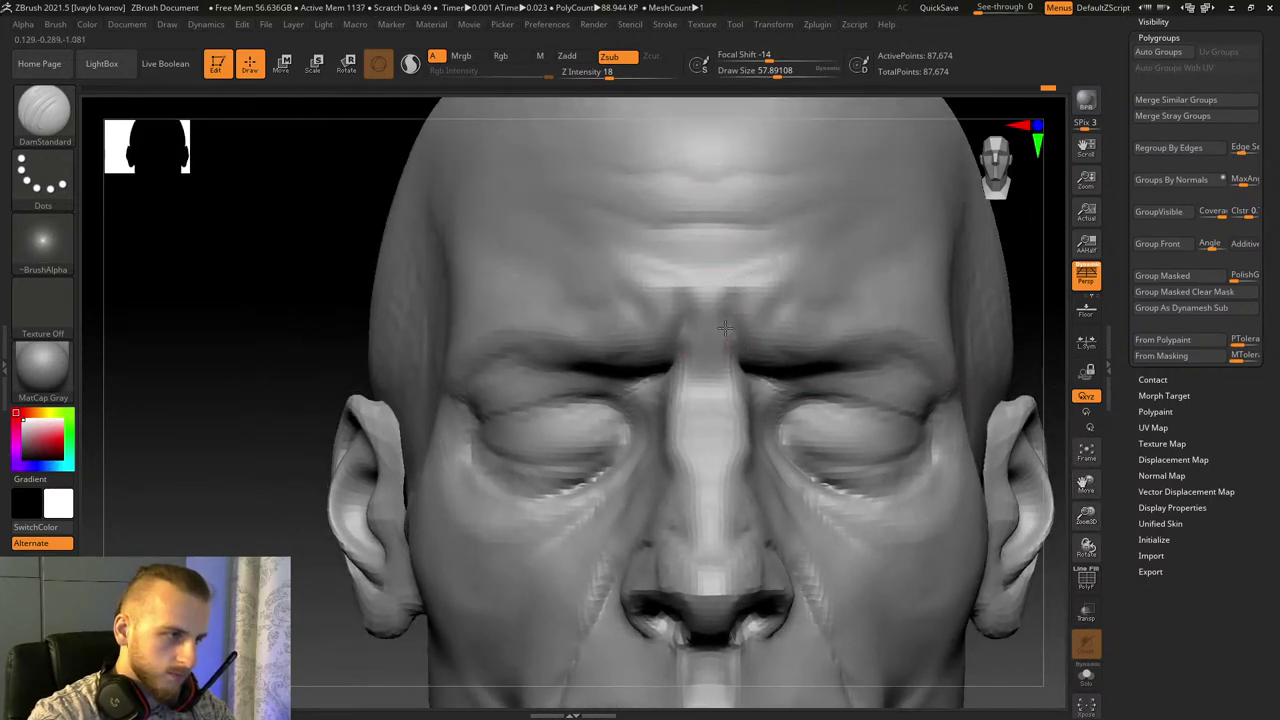
mouse_move(1086, 519)
mouse_down()
mouse_move(1088, 546)
mouse_move(1050, 575)
mouse_move(1074, 504)
mouse_up()
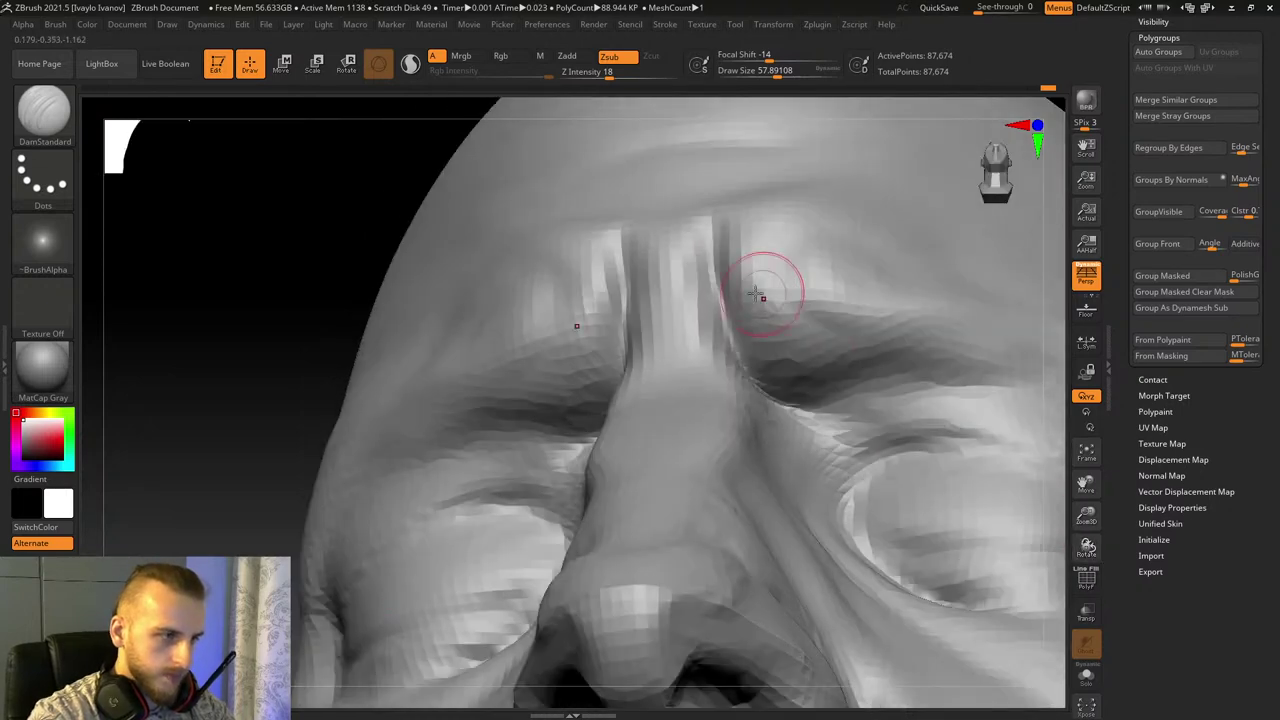
key(b)
key(s)
key(t)
drag(740, 241, 808, 393)
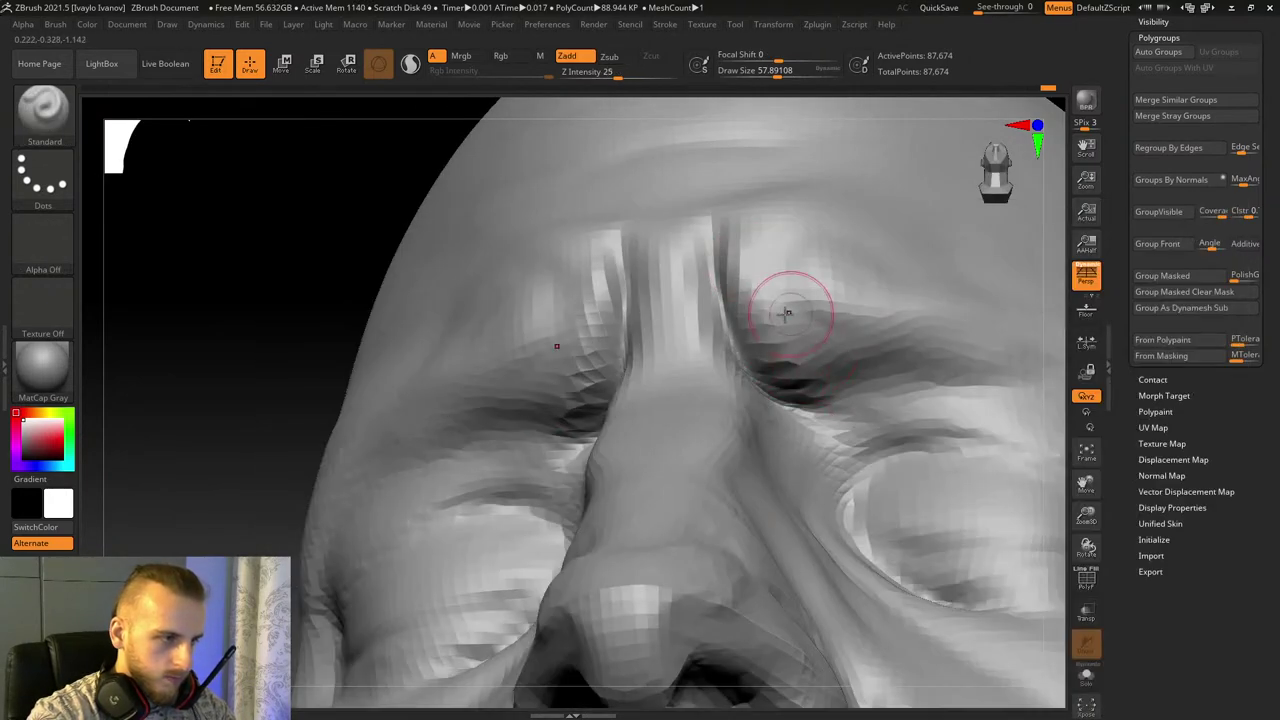
Step: Sharpen the creases under the inner brows with DamStandard and check the whole face from the front
key(b)
key(d)
key(s)
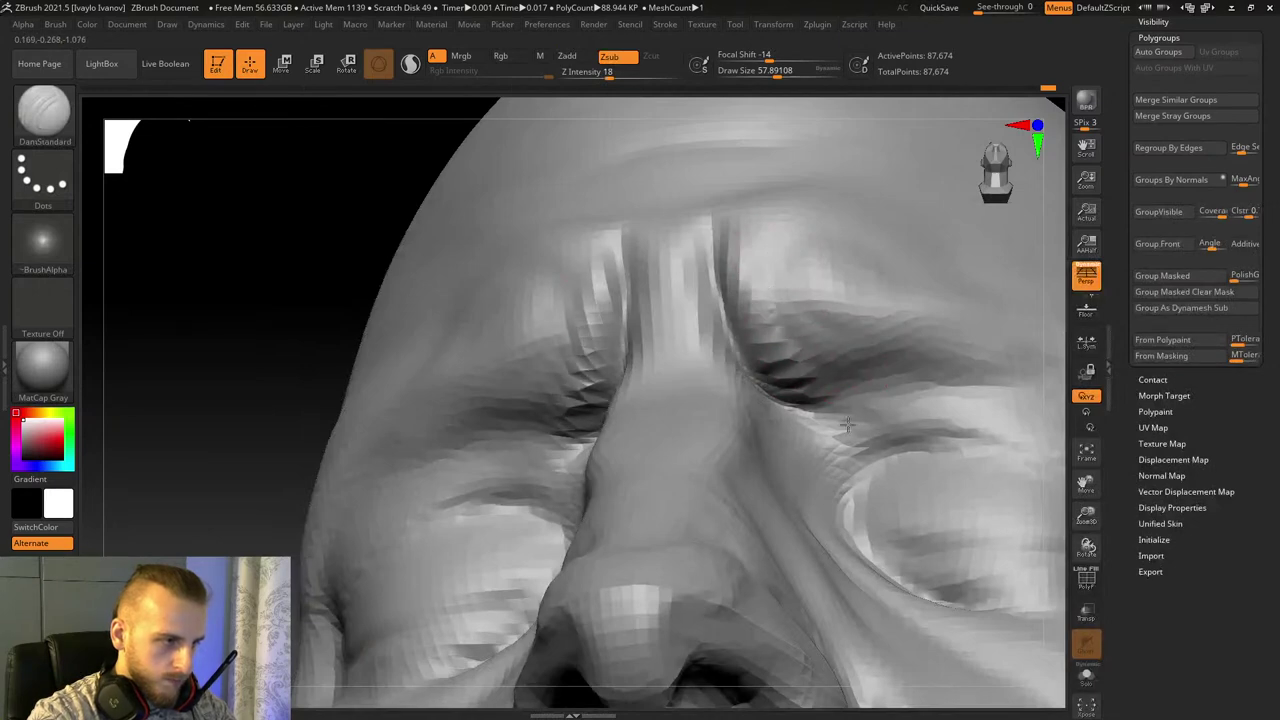
drag(1095, 527, 1078, 440)
drag(636, 309, 650, 400)
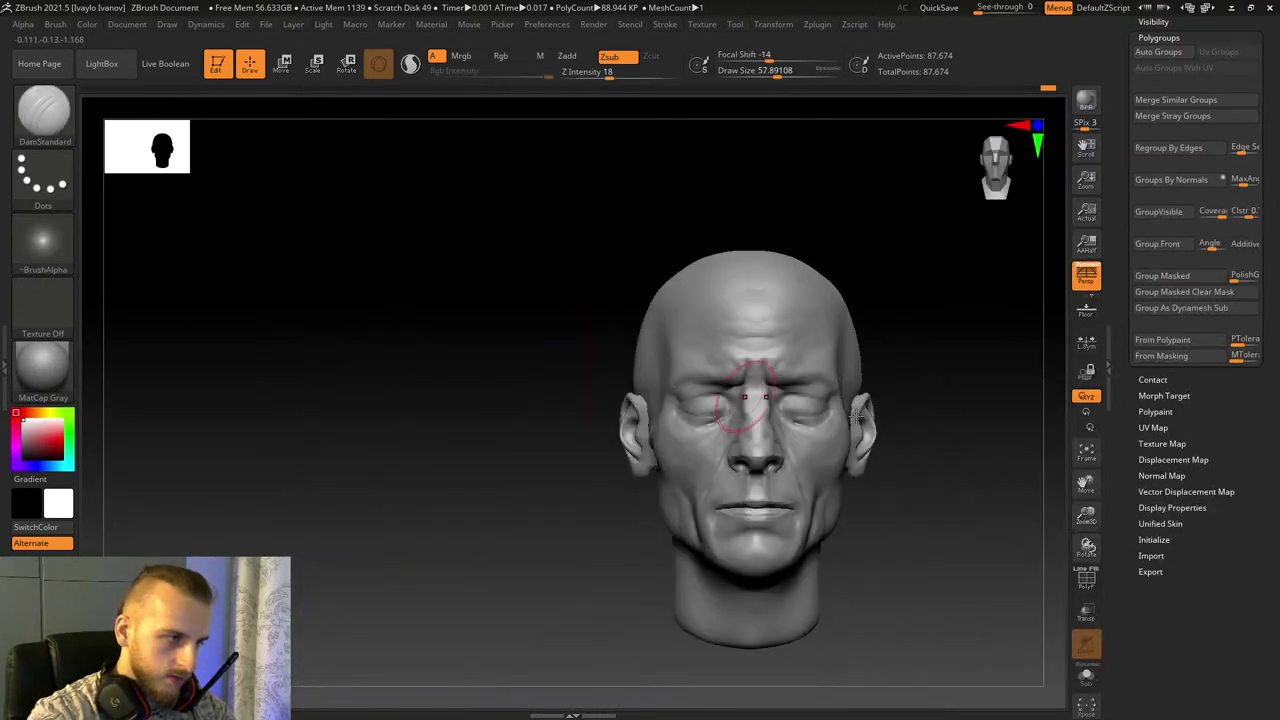
drag(990, 475, 986, 552)
drag(1087, 518, 1000, 489)
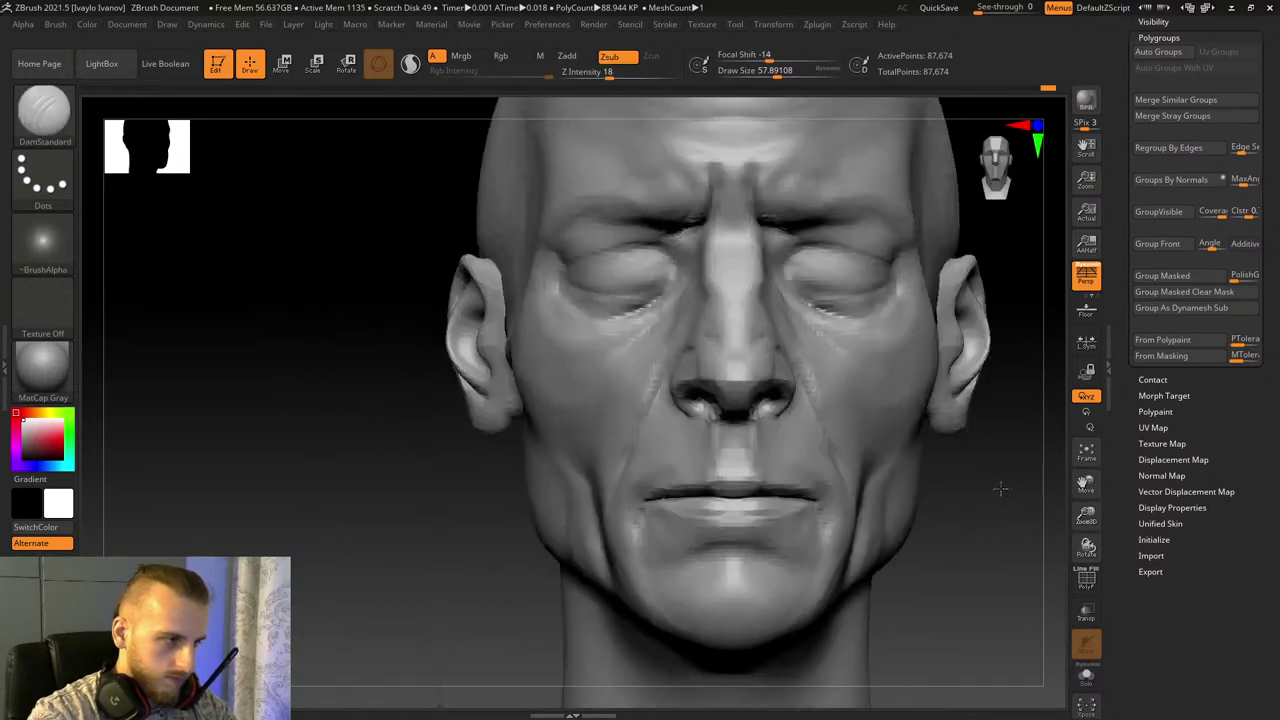
Step: Set the draw size to about 139 and smooth the cheek between the cheekbone and the nasolabial fold
click(46, 114)
click(636, 126)
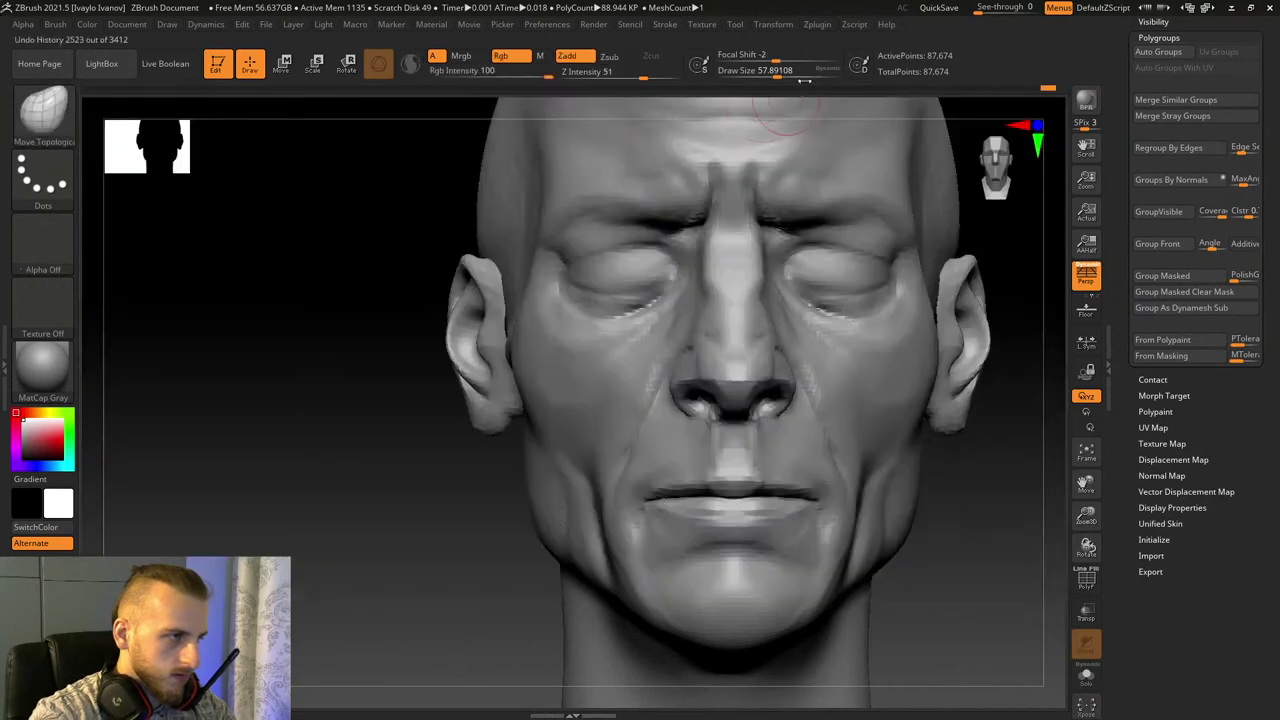
click(800, 72)
drag(392, 511, 586, 414)
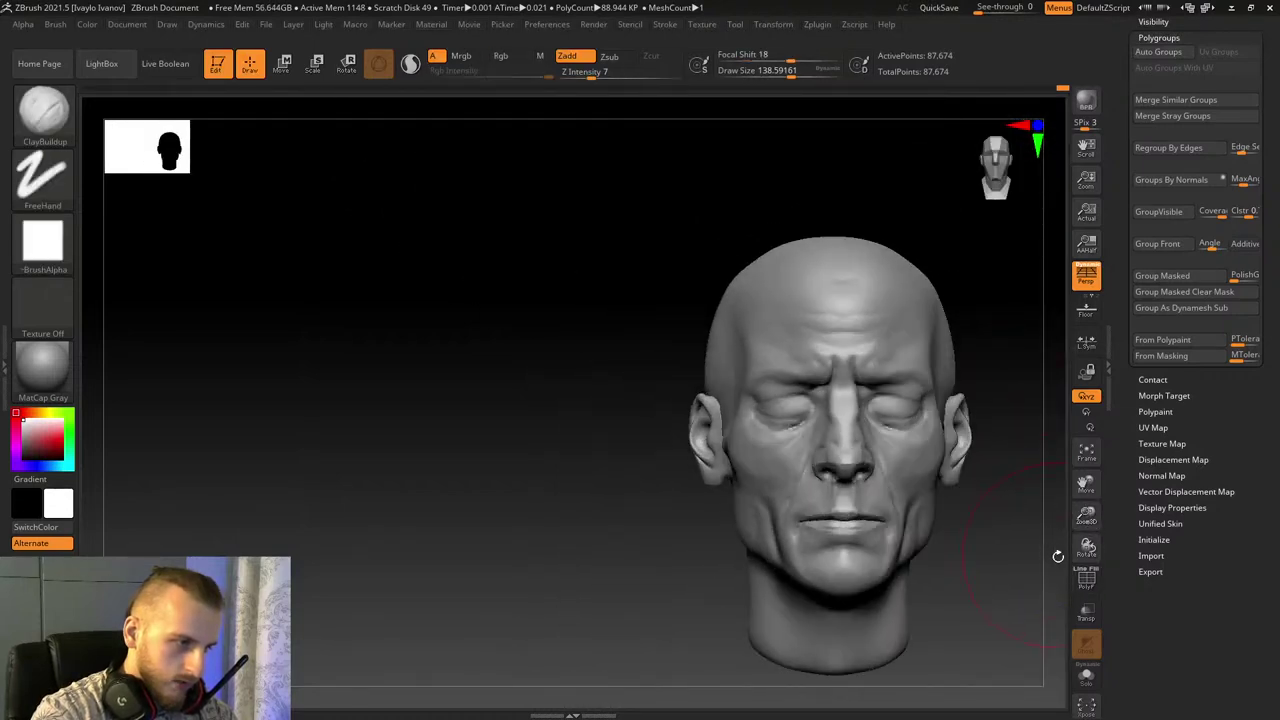
drag(1086, 516, 1122, 585)
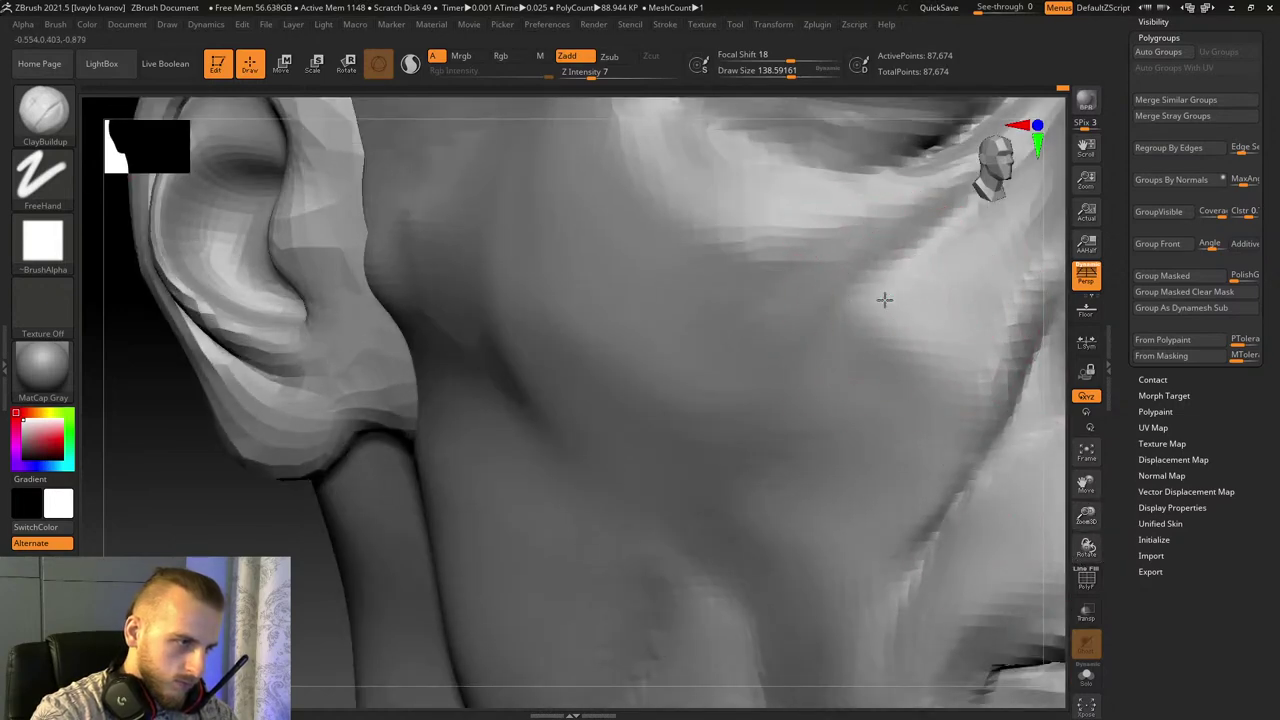
right_drag(903, 303, 860, 309)
shift+drag(822, 175, 842, 290)
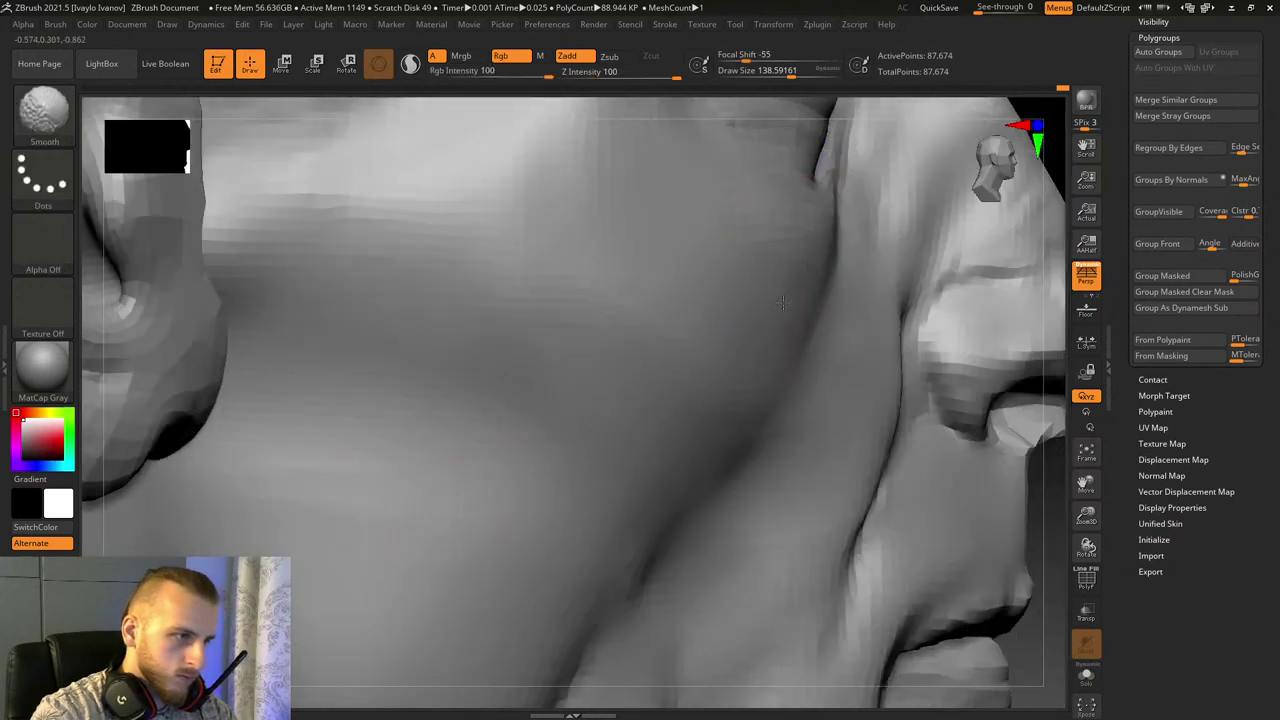
drag(1086, 516, 1064, 440)
mouse_move(1012, 403)
mouse_down()
mouse_move(973, 461)
mouse_move(977, 505)
mouse_up()
drag(1086, 516, 1088, 575)
drag(1086, 486, 1047, 541)
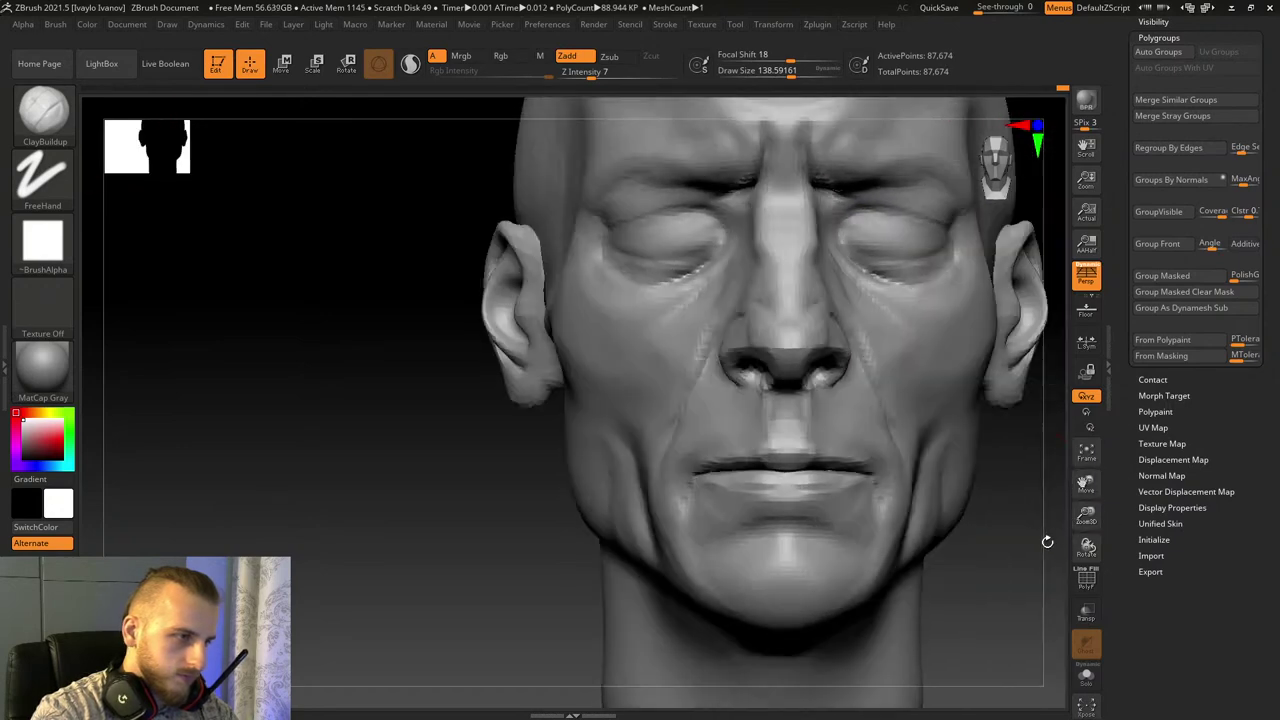
Step: Nudge the inner part of the closed eyelids with Move Topological at a draw size of about 76
key(b)
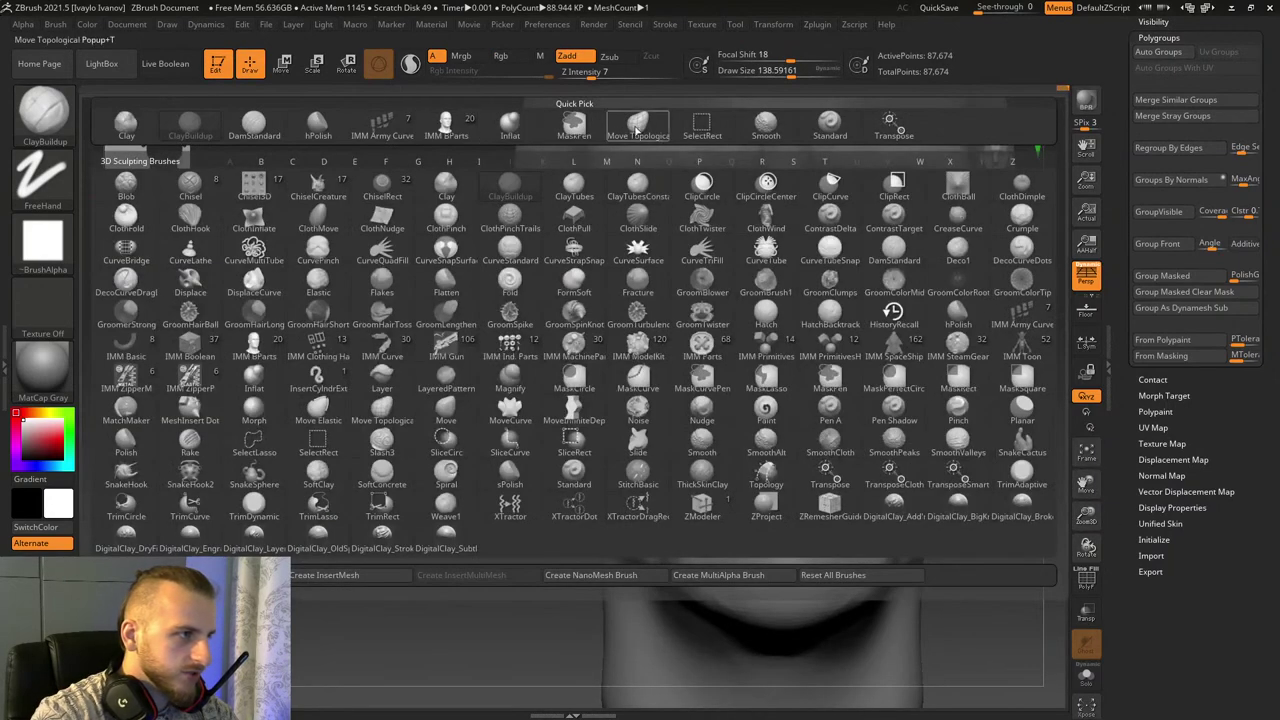
click(637, 125)
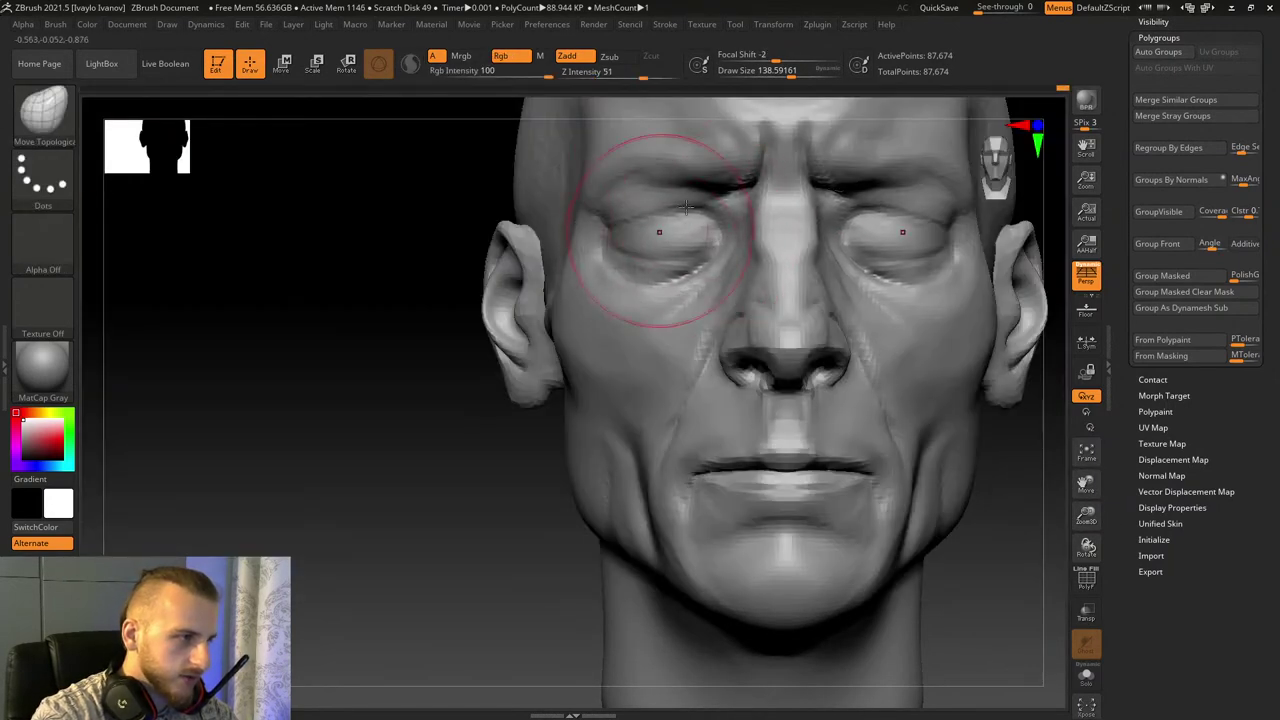
drag(792, 71, 781, 71)
drag(675, 230, 692, 236)
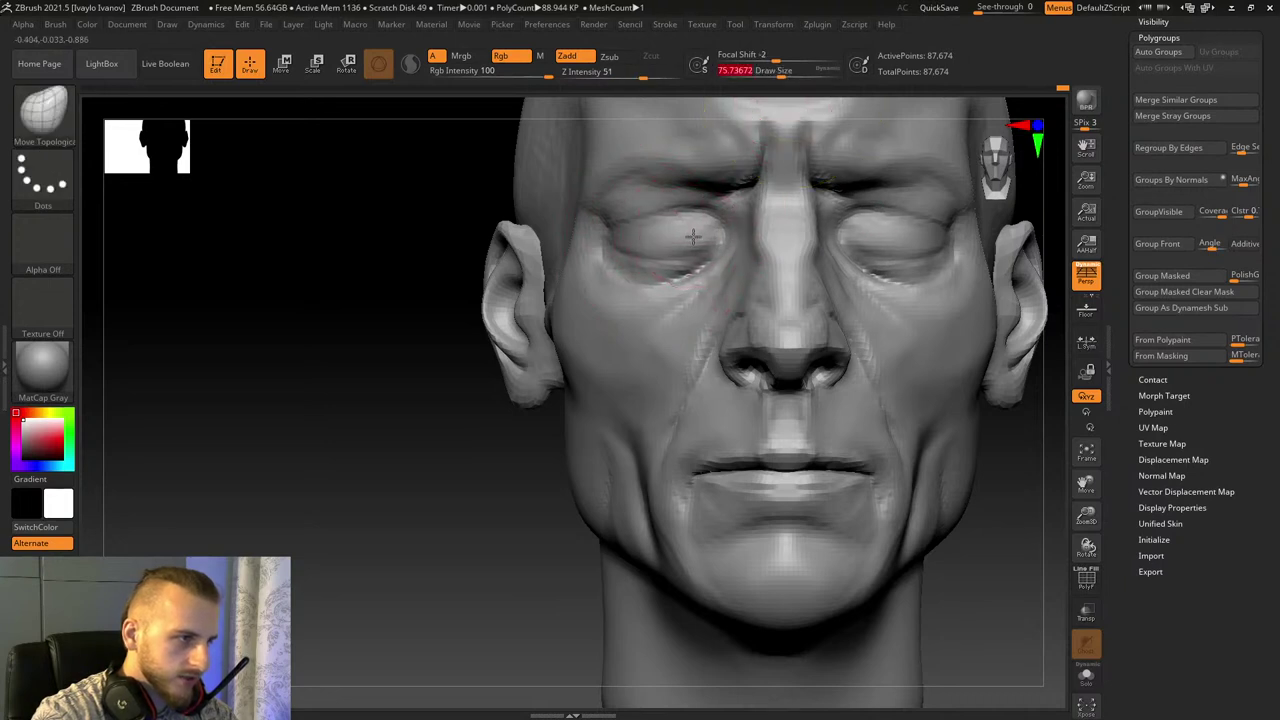
Step: Reshape the inner lid area with Move Topological, undoing a first pull and setting the draw size to about 106
click(779, 72)
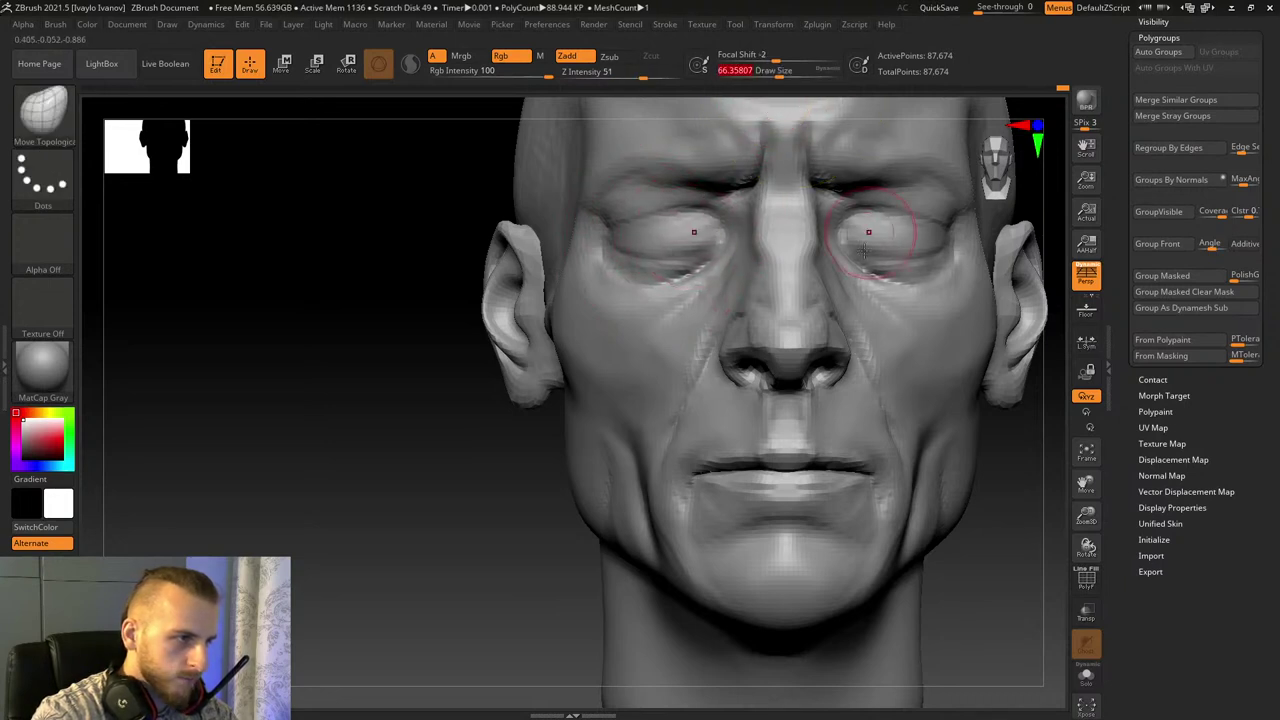
drag(1090, 487, 1166, 680)
drag(1088, 515, 1130, 680)
drag(1090, 483, 790, 458)
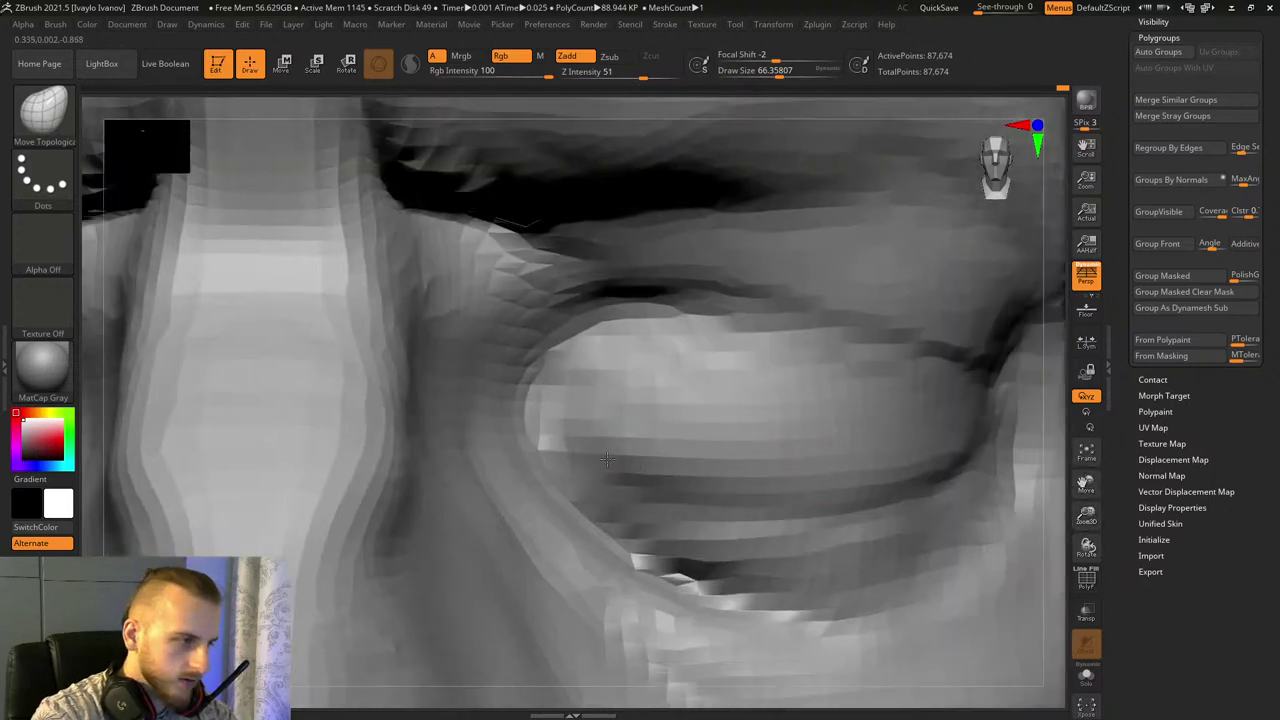
mouse_move(607, 460)
mouse_down()
mouse_move(592, 444)
mouse_move(641, 363)
mouse_up()
key(ctrl+z)
click(787, 72)
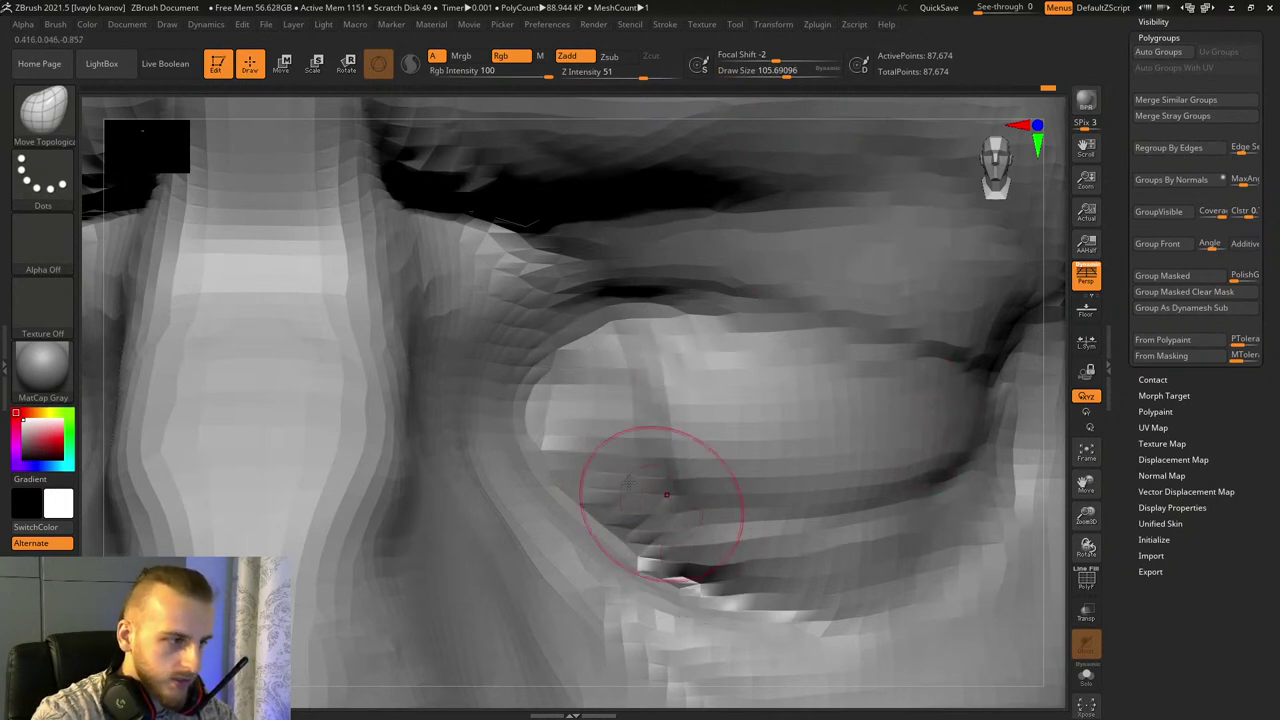
Step: Carve the line where the closed eyelids meet with DamStandard at a draw size of about 106
key(b)
key(d)
key(s)
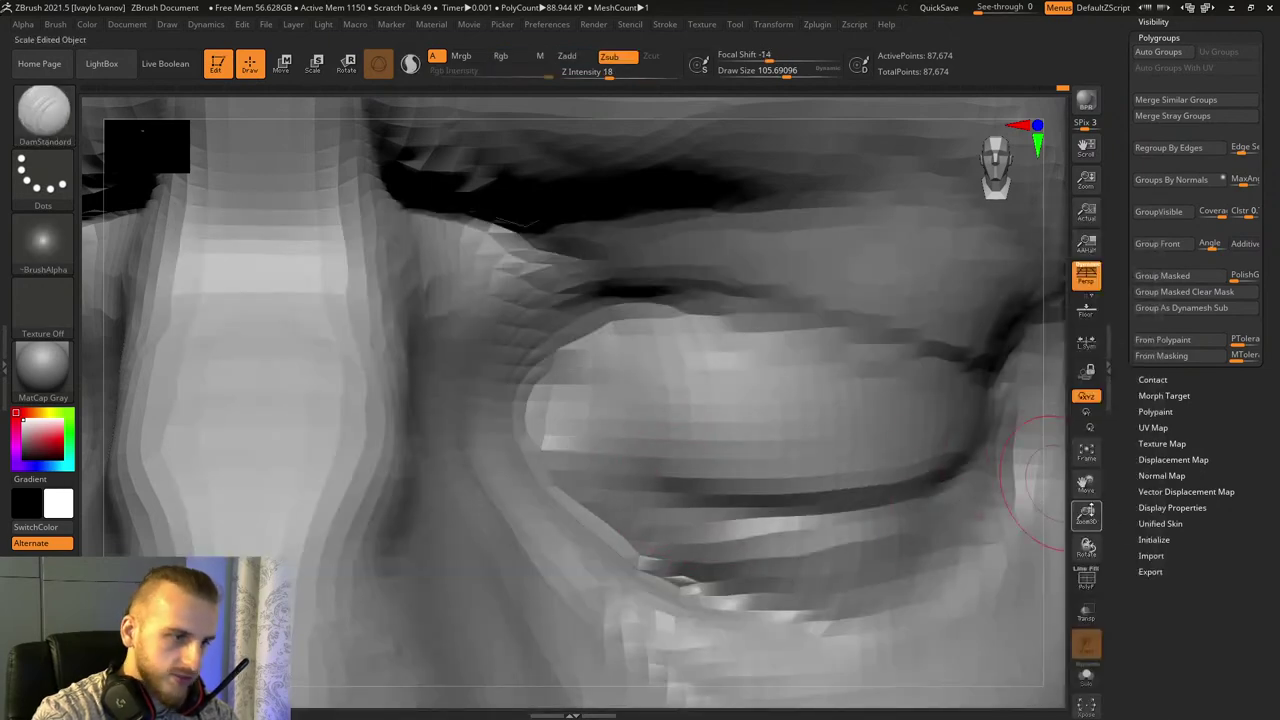
key(f)
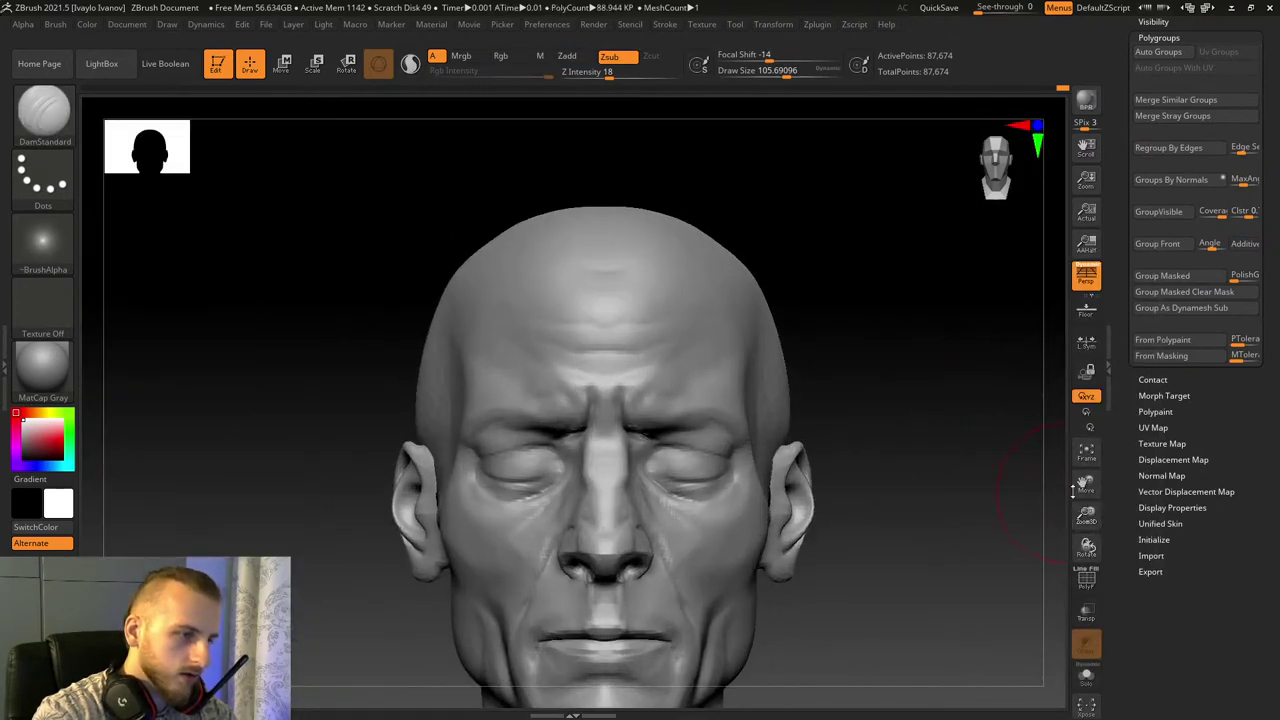
drag(1080, 488, 1146, 424)
drag(930, 478, 1016, 537)
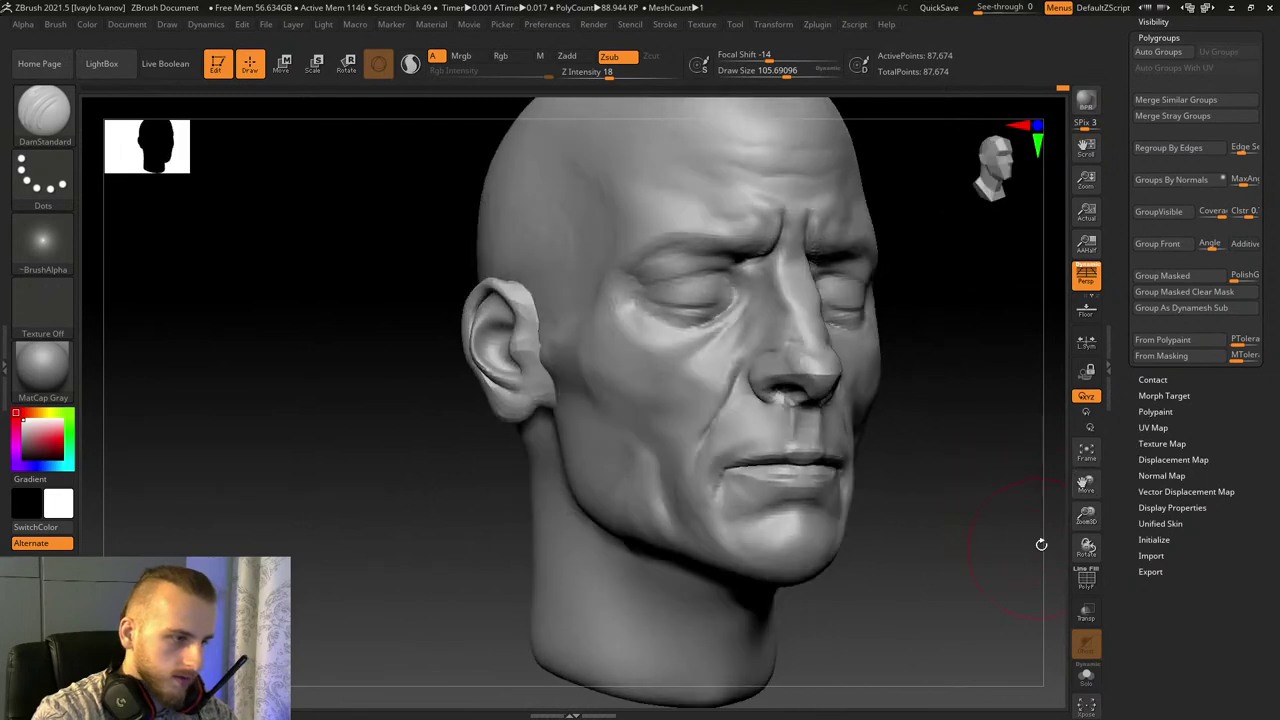
Step: Refine the masseter area and lower cheek with ClayBuildup and DamStandard at a draw size of about 106
drag(1086, 516, 1092, 580)
drag(1086, 487, 1196, 315)
drag(300, 517, 352, 522)
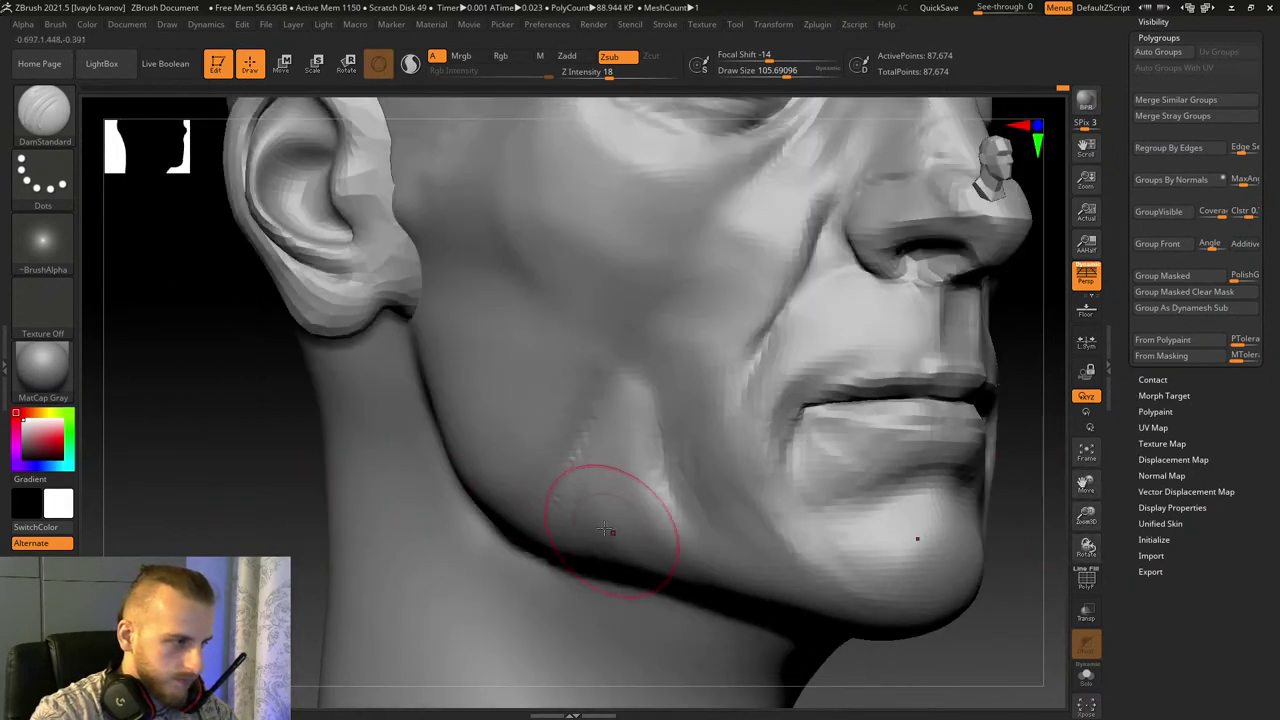
drag(200, 497, 74, 146)
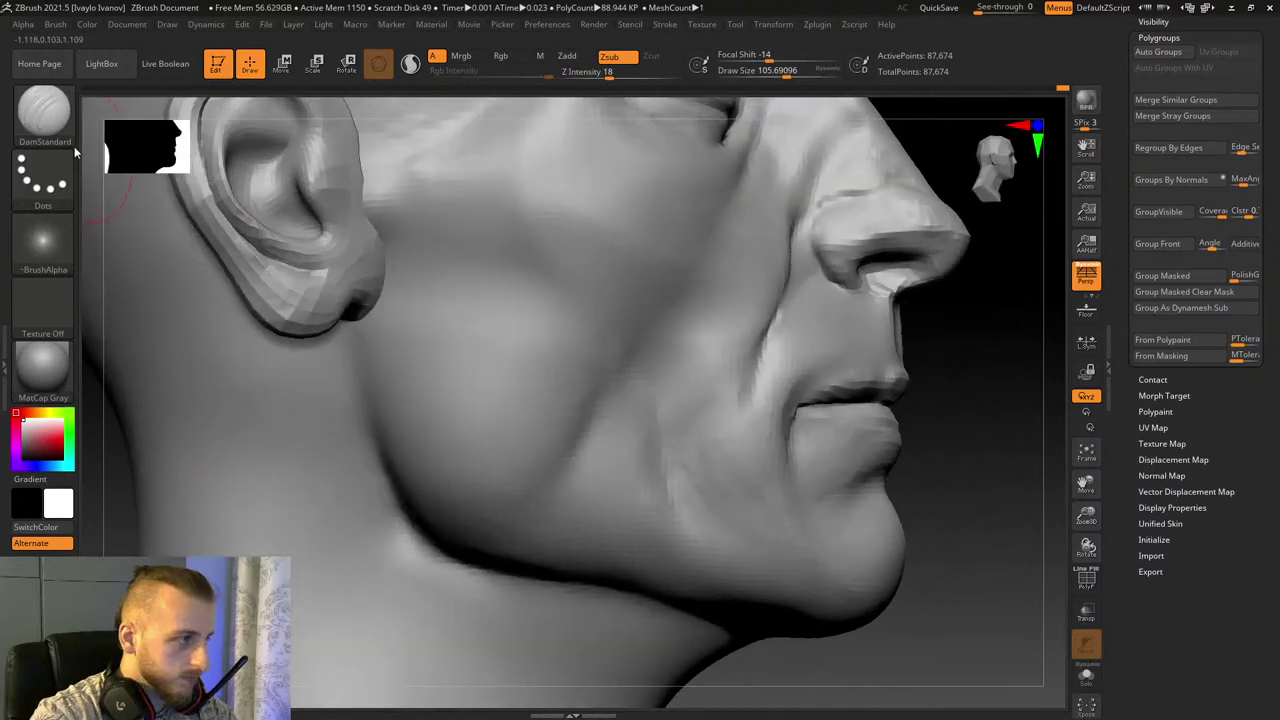
click(74, 146)
click(213, 143)
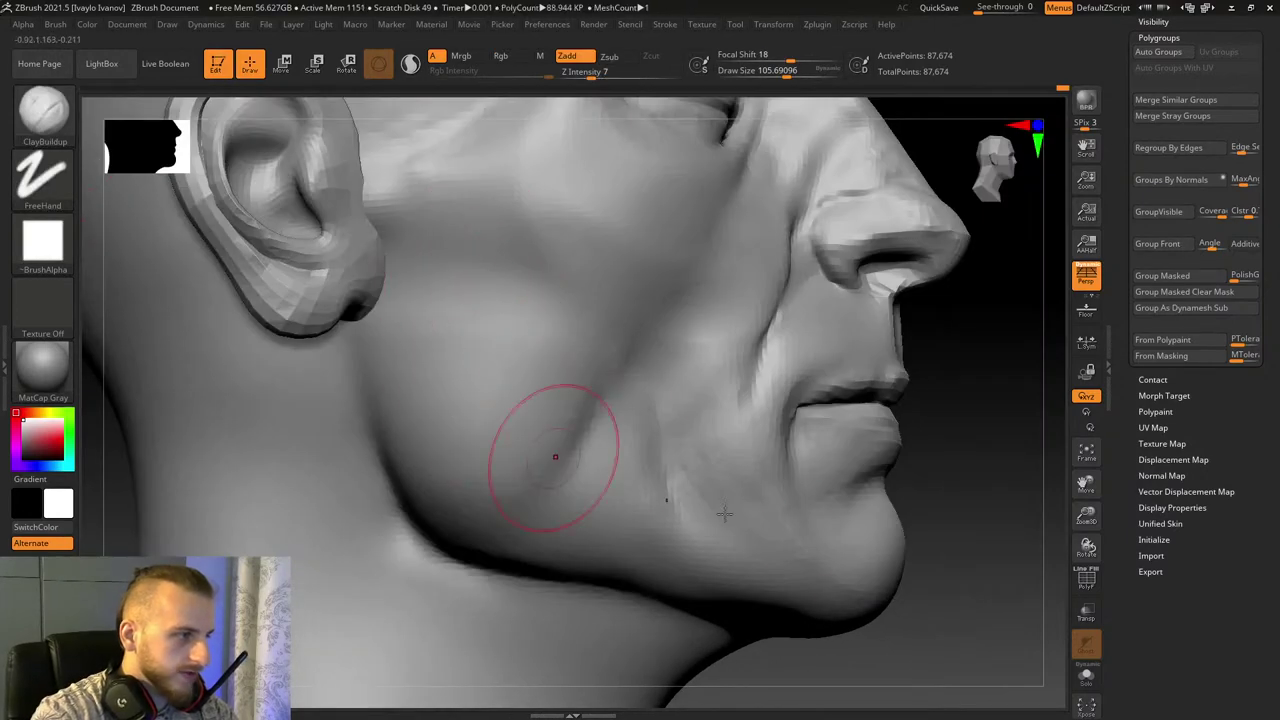
right_drag(554, 454, 318, 456)
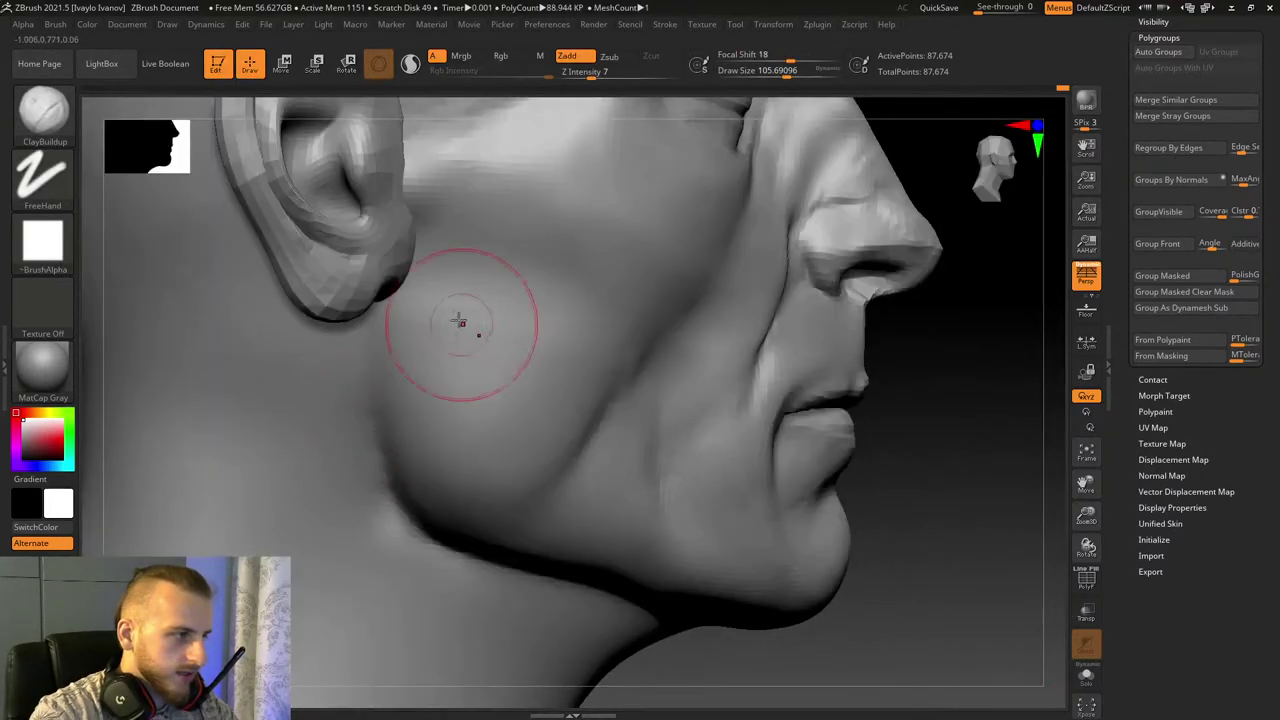
key(b)
key(d)
key(s)
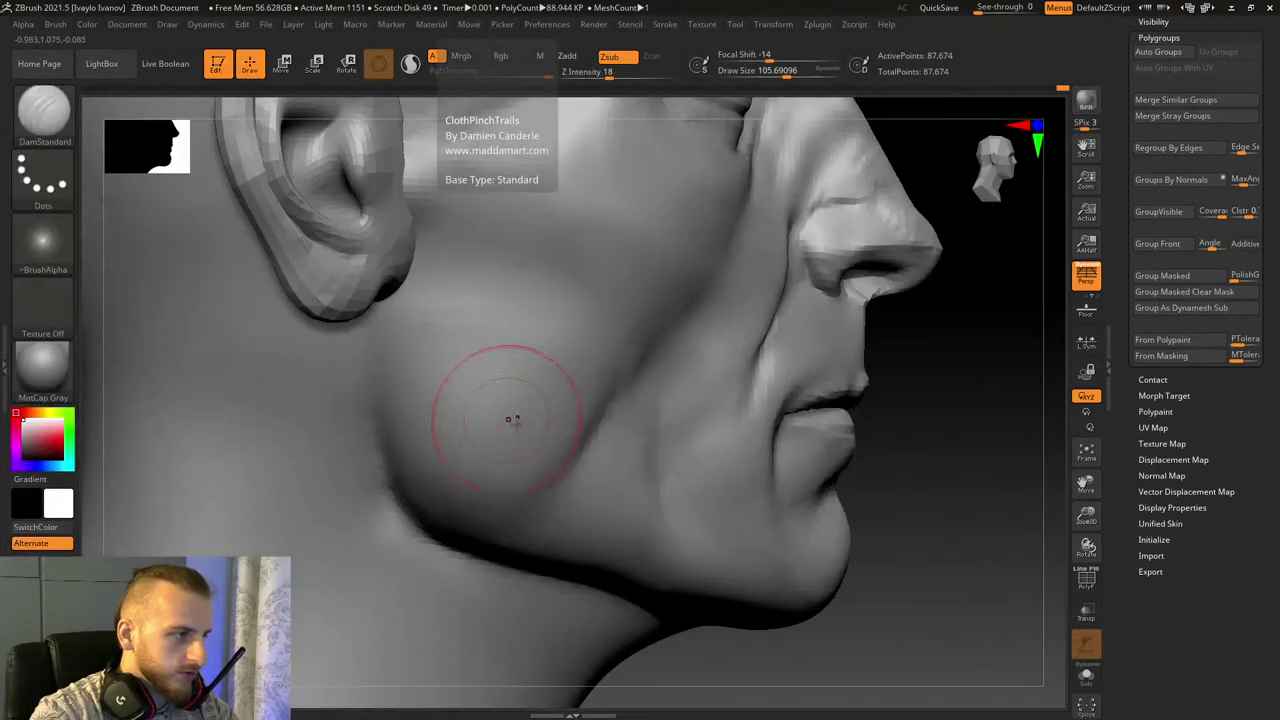
mouse_move(946, 629)
mouse_down()
mouse_move(866, 628)
mouse_move(912, 624)
mouse_move(900, 650)
mouse_move(810, 588)
mouse_up()
Step: Reshape the jaw corner below the ear with Move Topological at a draw size of about 192, checking several angles
click(5, 108)
click(62, 116)
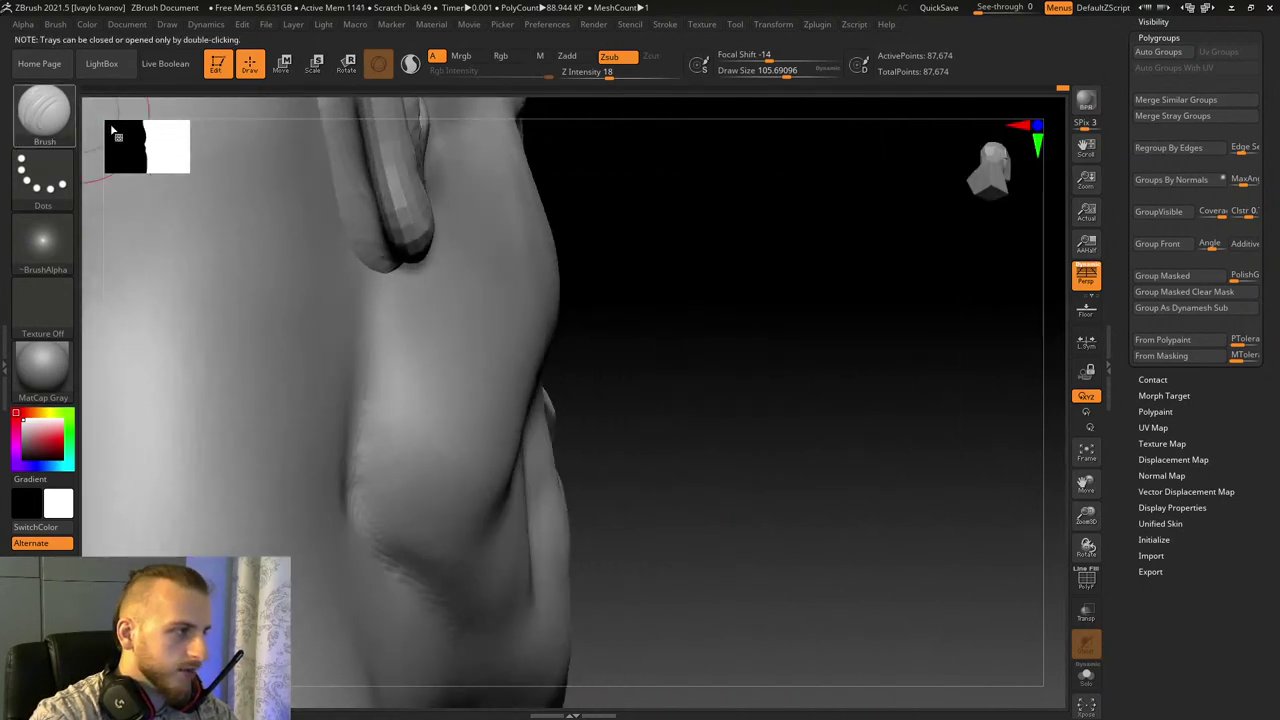
click(638, 127)
click(797, 73)
mouse_move(725, 492)
mouse_down()
mouse_move(634, 423)
mouse_move(609, 477)
mouse_up()
drag(410, 462, 440, 462)
drag(720, 523, 775, 495)
drag(412, 507, 430, 513)
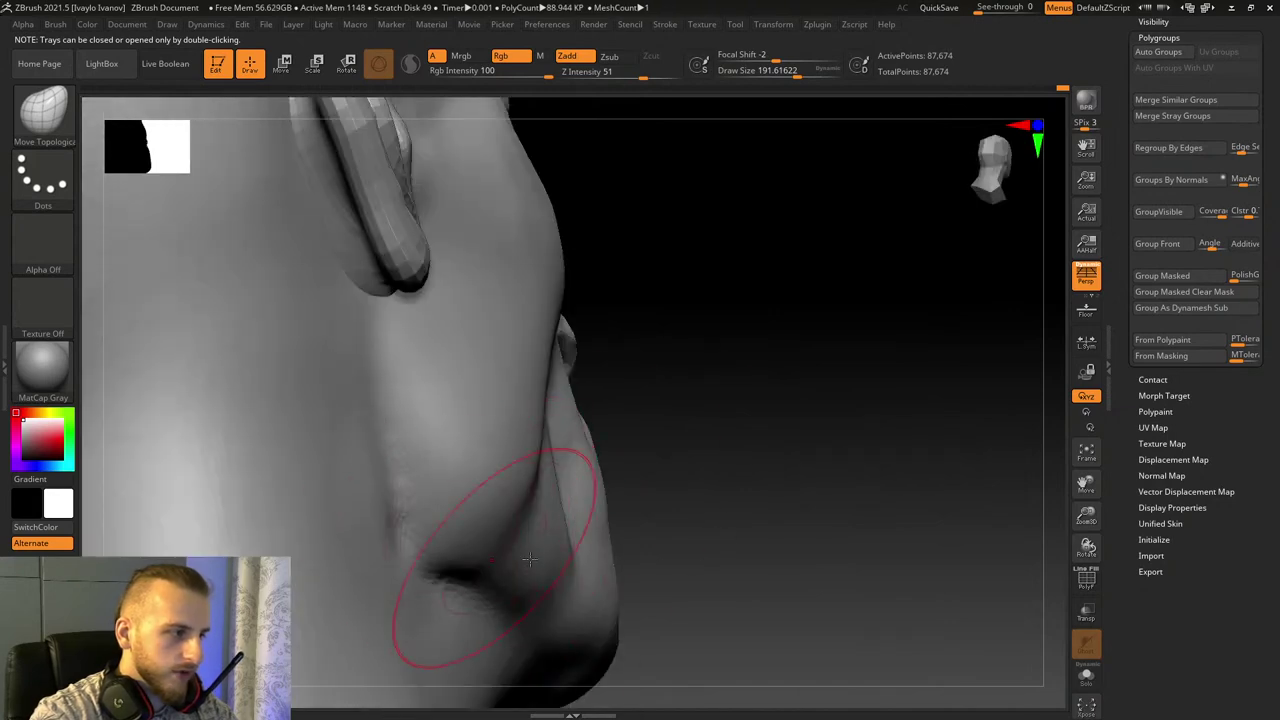
mouse_move(735, 560)
mouse_down()
mouse_move(646, 609)
mouse_move(665, 590)
mouse_move(580, 545)
mouse_move(555, 550)
mouse_up()
drag(447, 563, 402, 580)
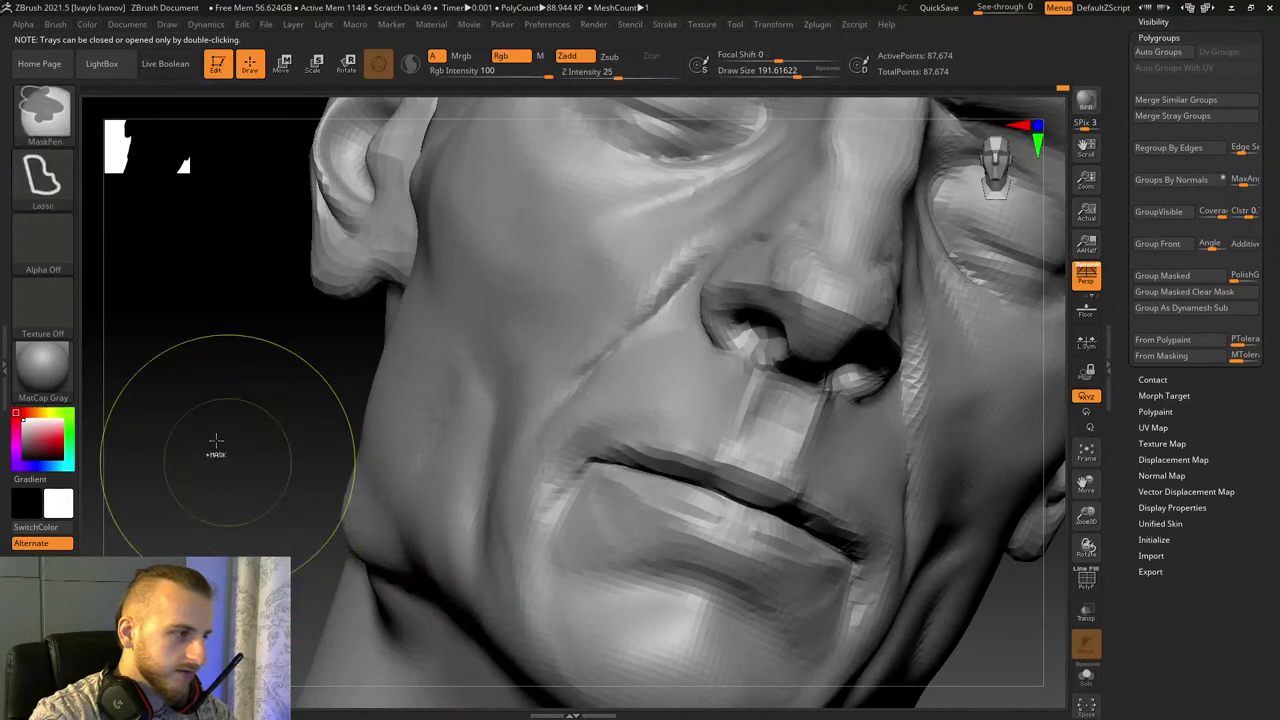
drag(214, 427, 545, 510)
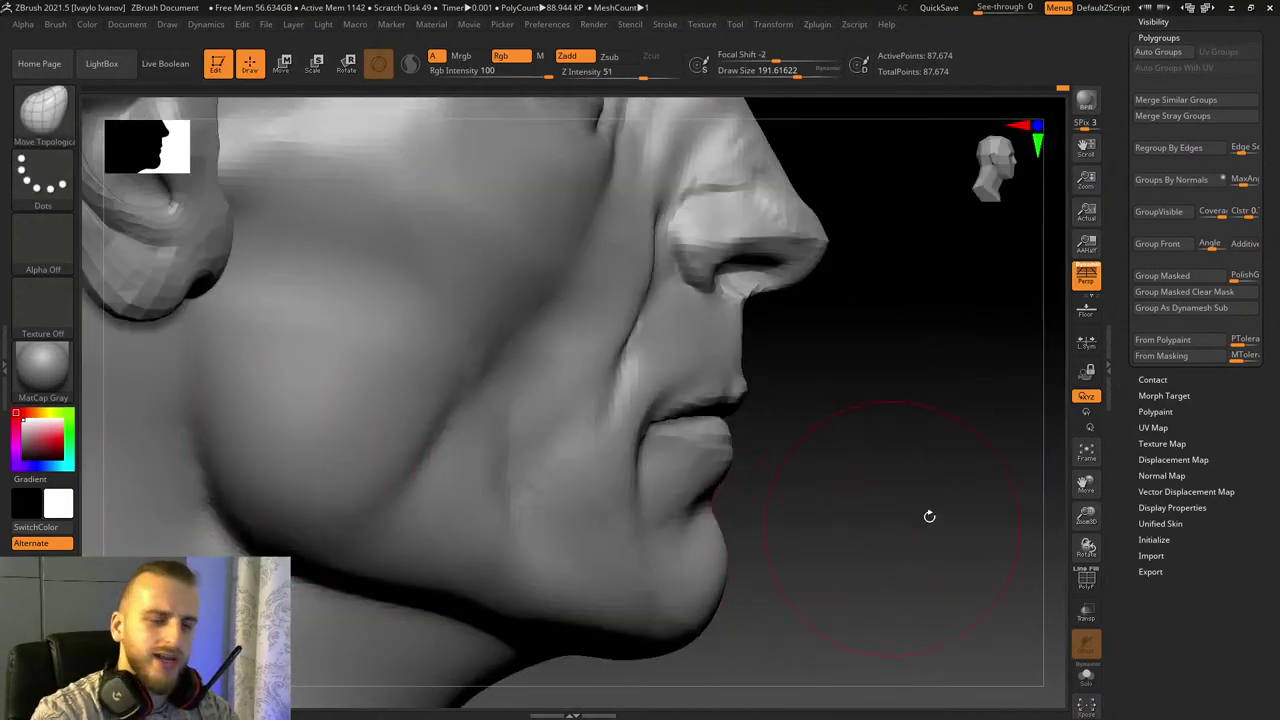
mouse_move(1076, 530)
mouse_down()
mouse_move(1081, 495)
mouse_move(1180, 440)
mouse_up()
drag(969, 586, 925, 578)
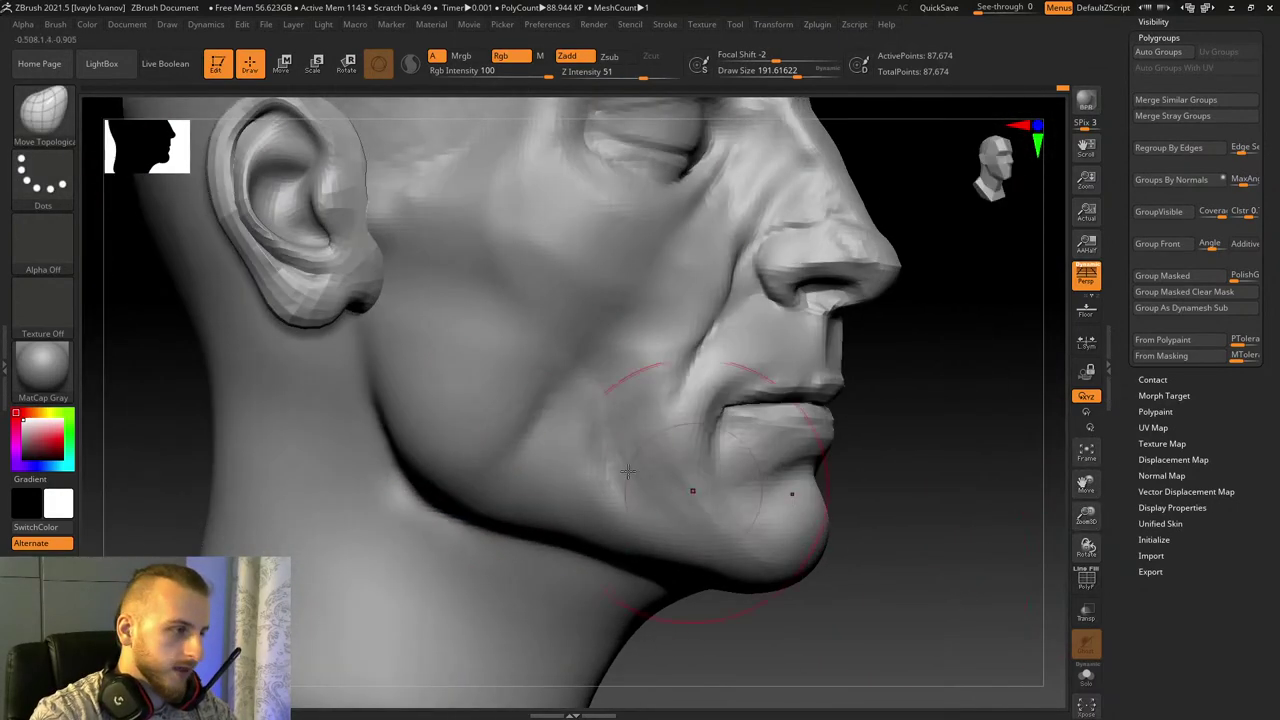
Step: Define the jaw angle and lower jaw edge with DamStandard at a draw size of about 192
key(b)
key(d)
key(s)
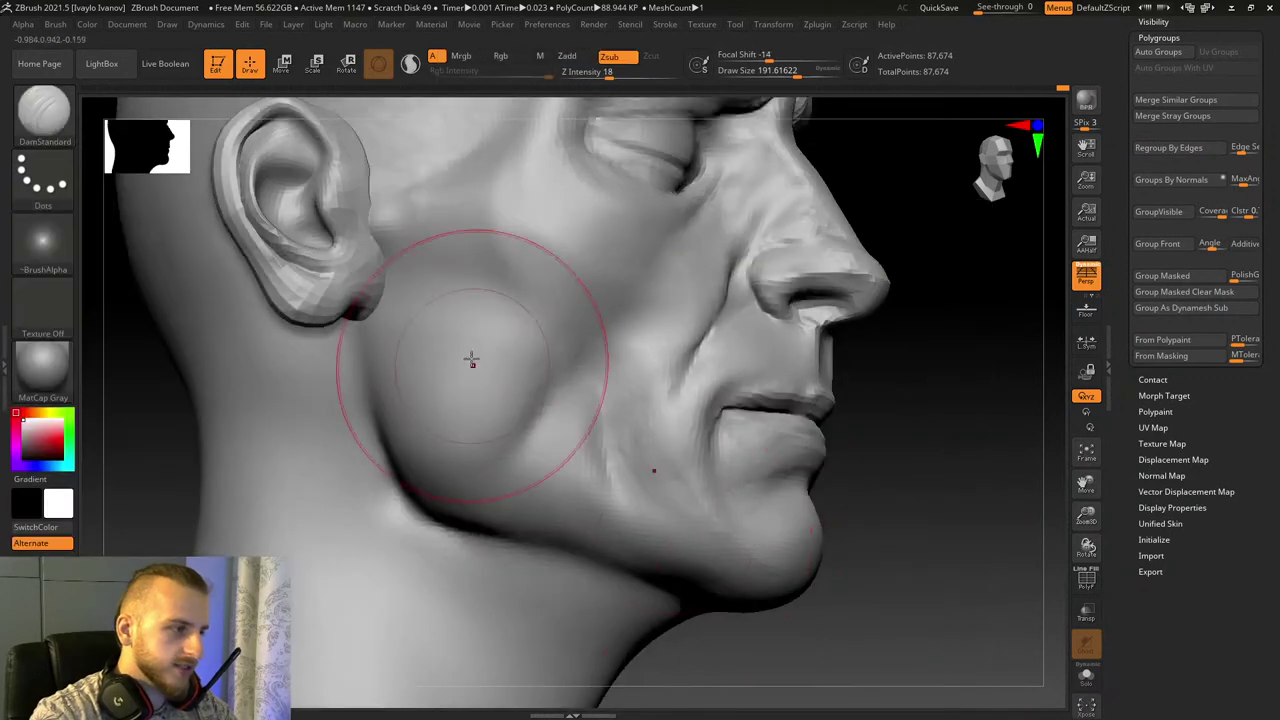
drag(920, 480, 430, 395)
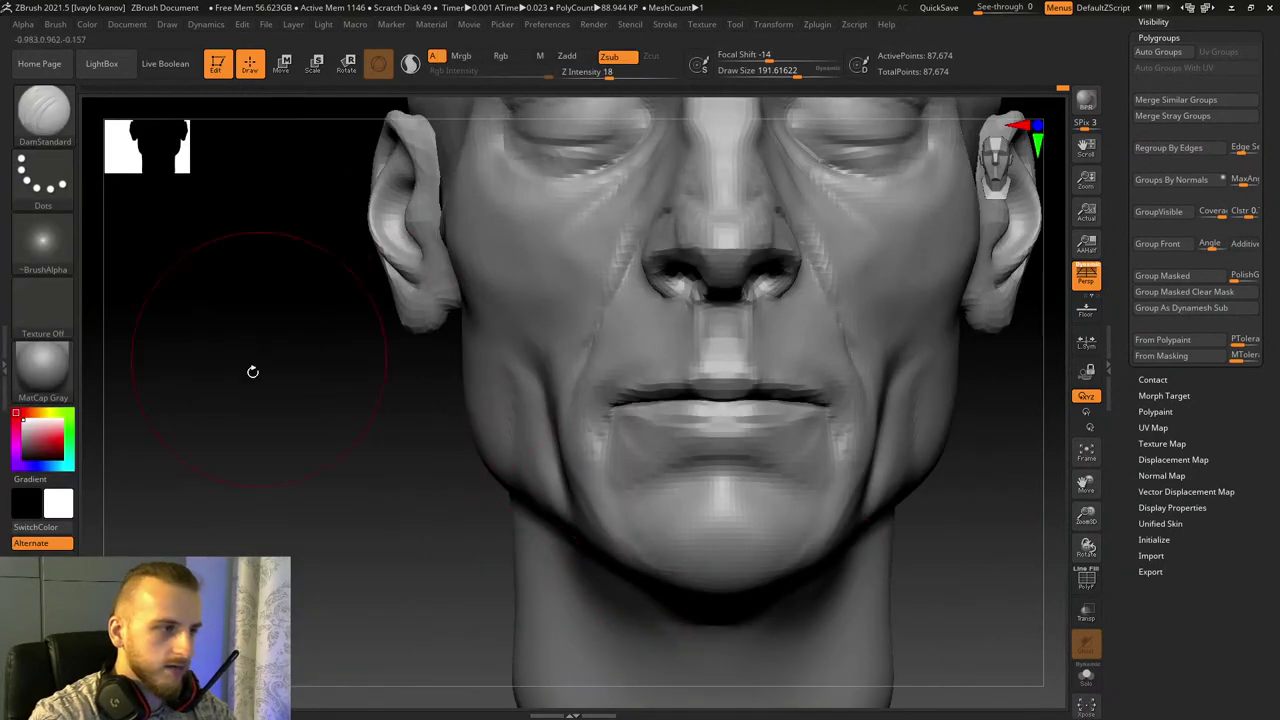
right_drag(253, 371, 314, 374)
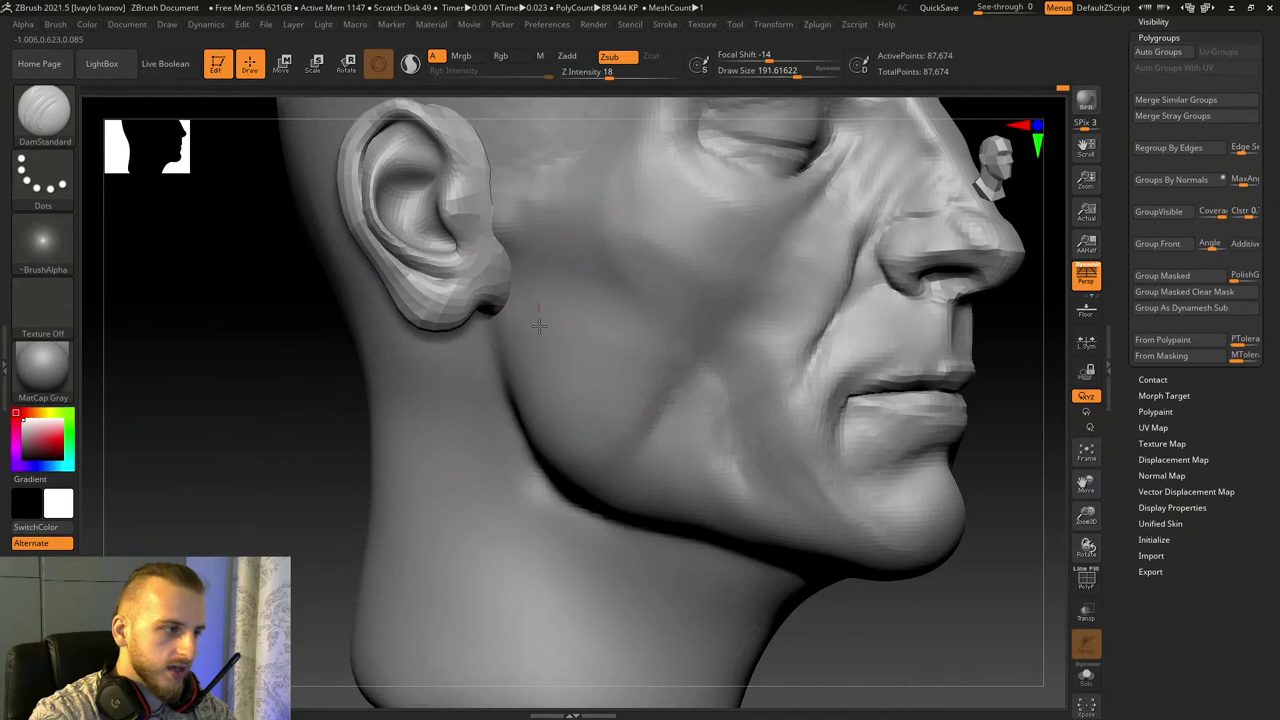
drag(569, 450, 728, 526)
drag(825, 620, 975, 650)
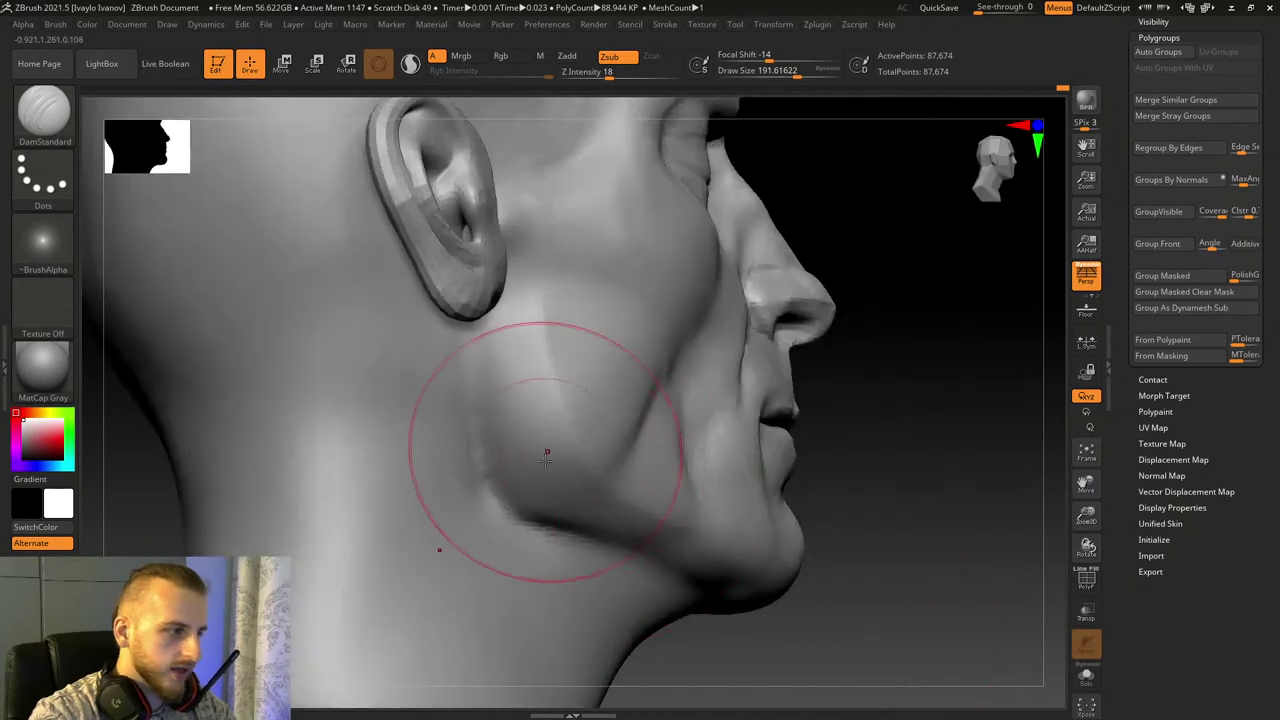
drag(880, 615, 764, 610)
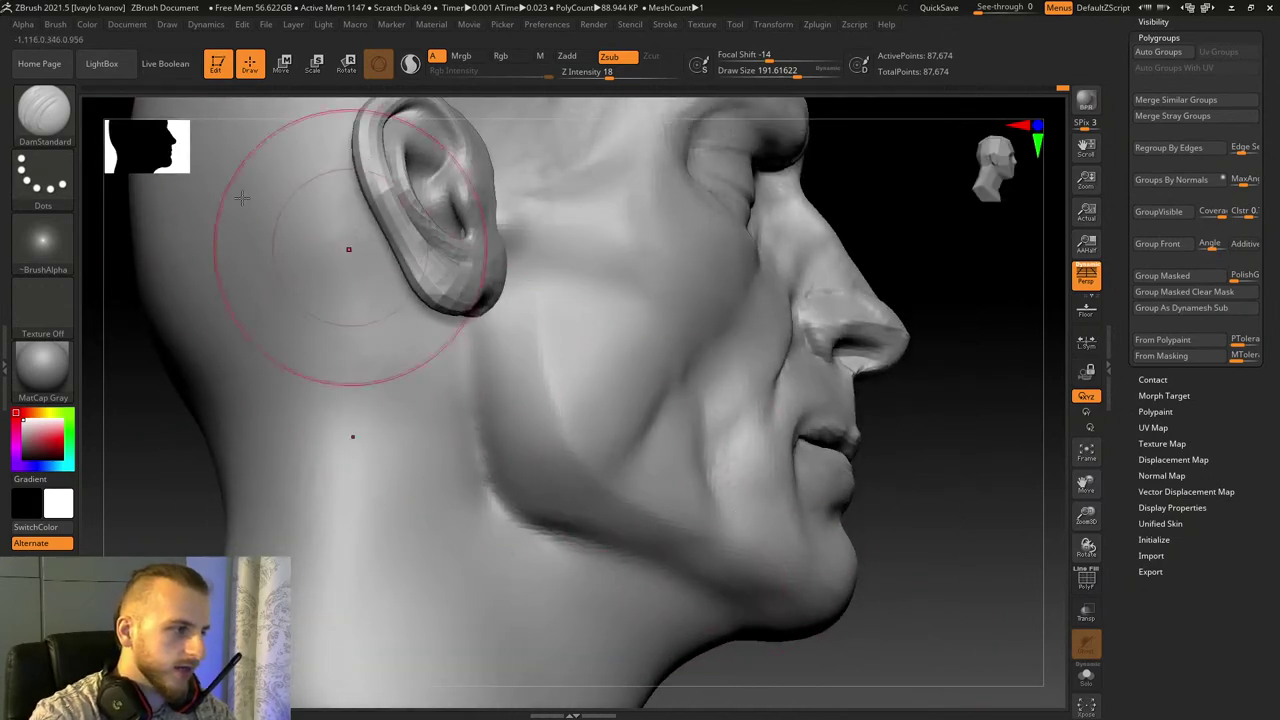
Step: Build up the area along the underside of the jaw edge with ClayBuildup at a draw size of about 83
click(62, 122)
click(334, 206)
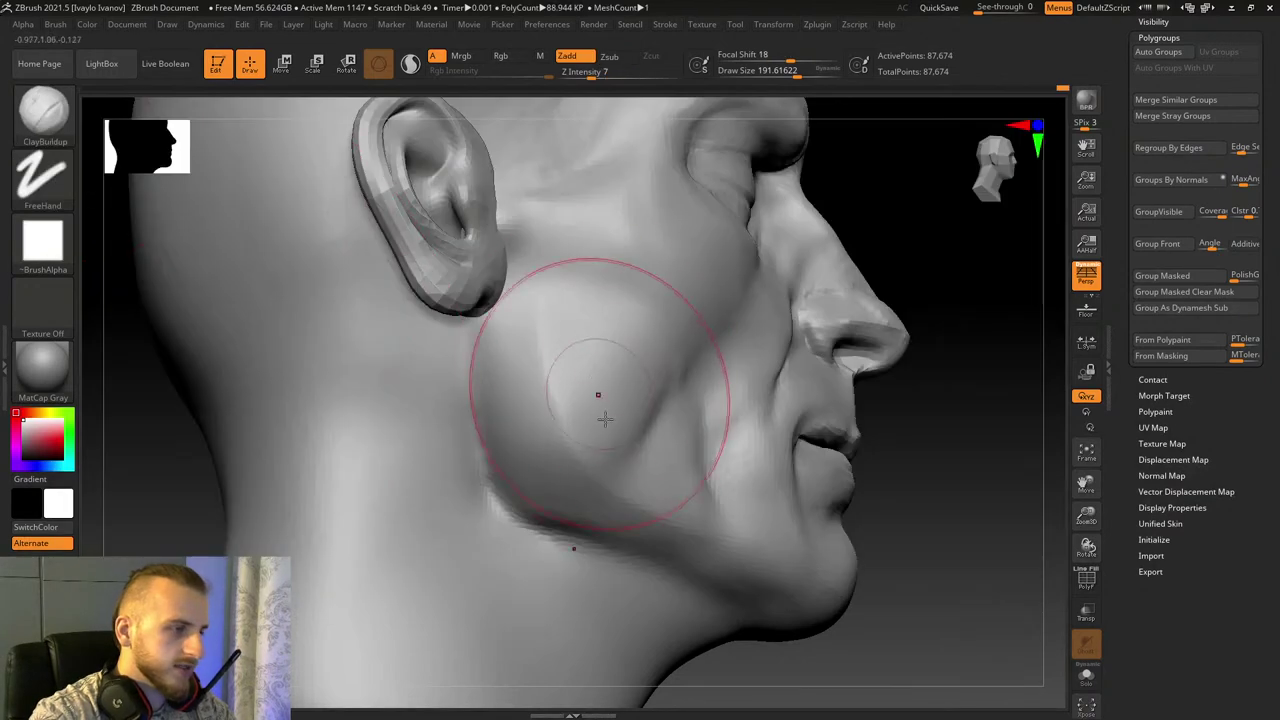
drag(949, 657, 923, 676)
right_drag(922, 676, 652, 540)
drag(928, 675, 972, 668)
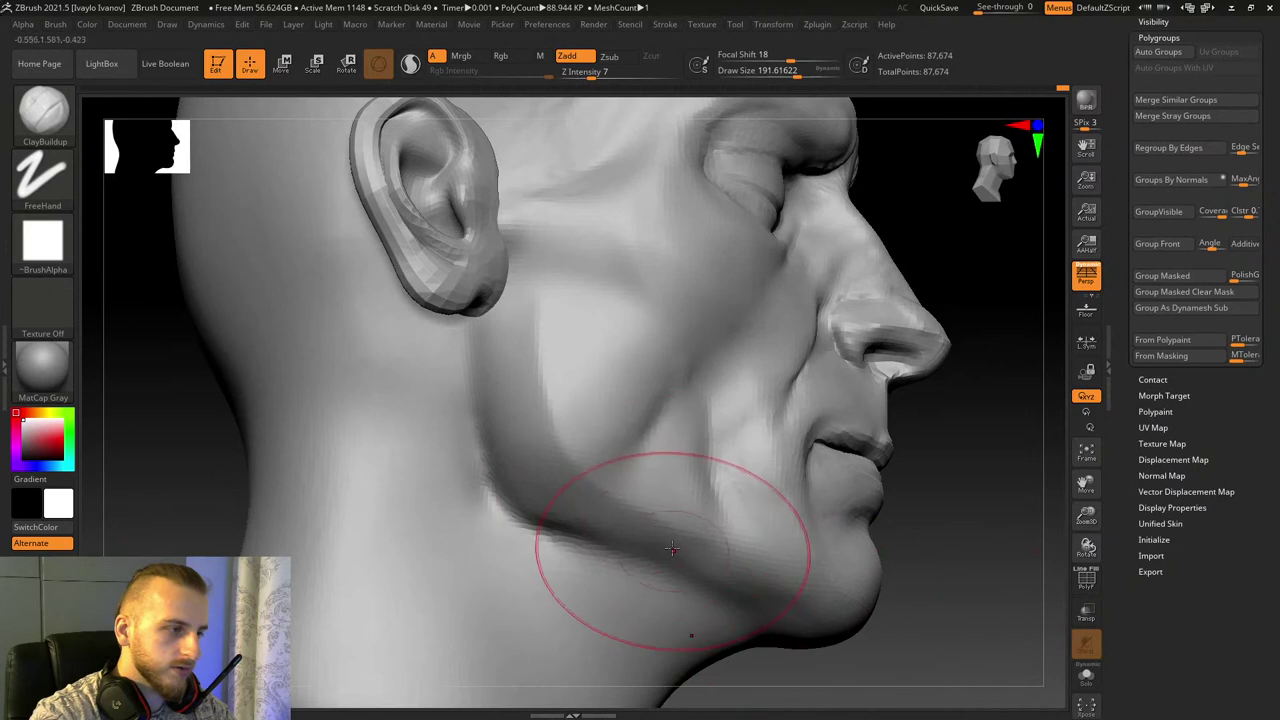
click(788, 73)
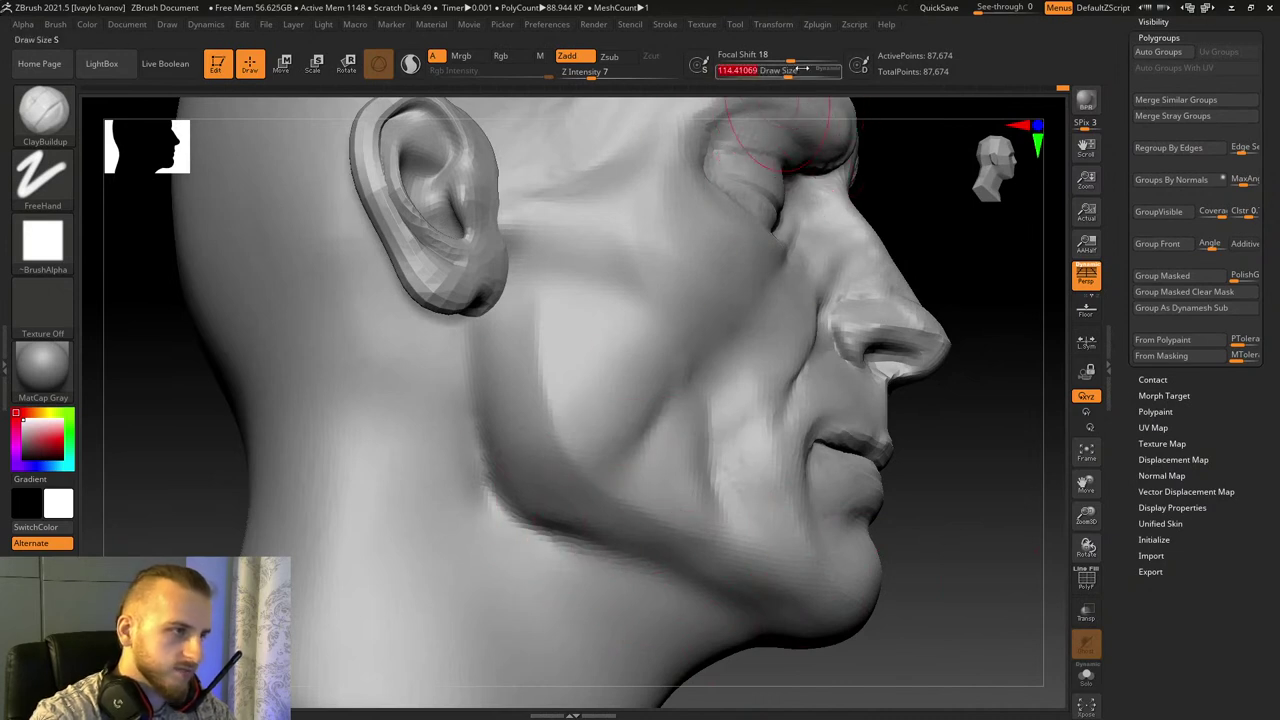
click(783, 74)
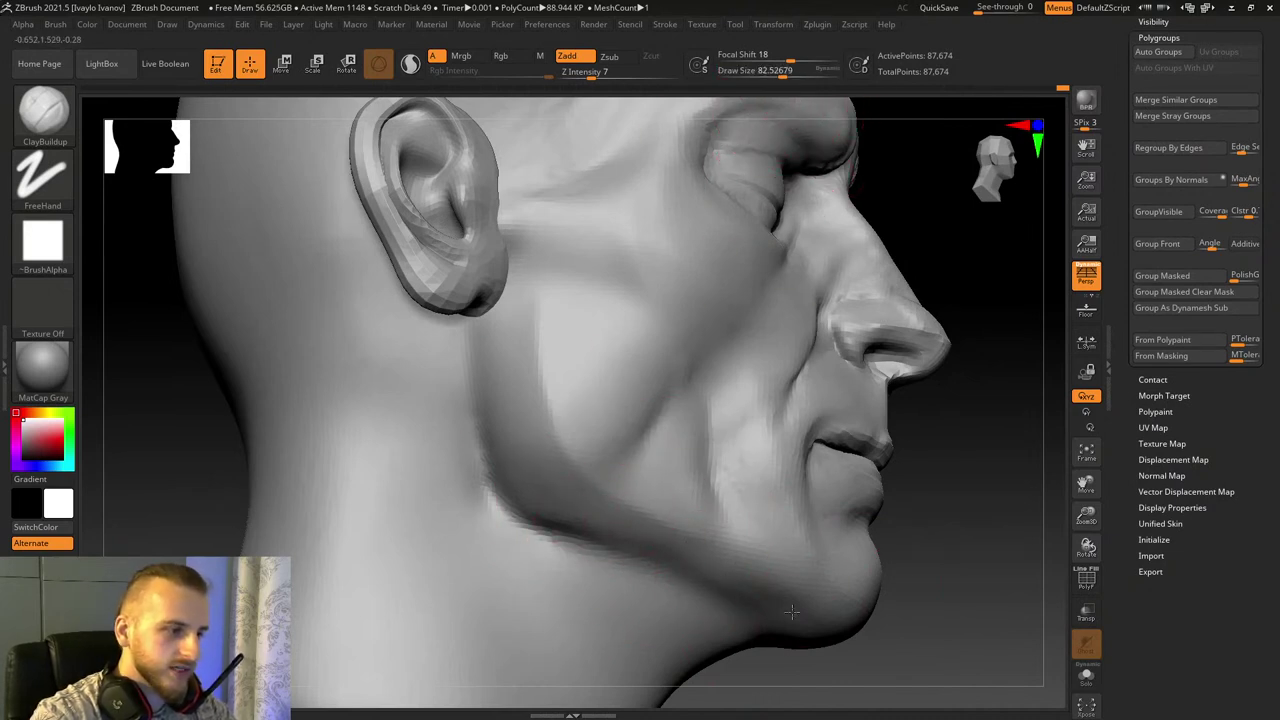
drag(938, 664, 797, 639)
drag(910, 680, 1010, 650)
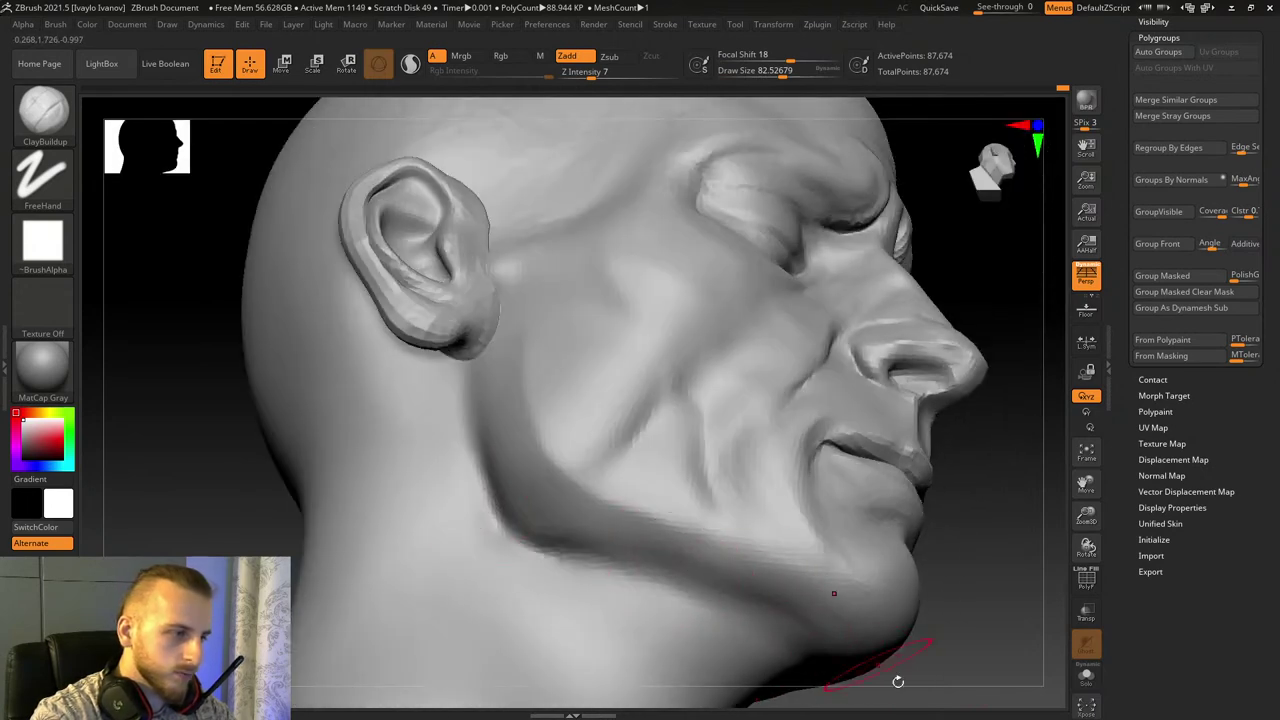
right_drag(898, 681, 514, 538)
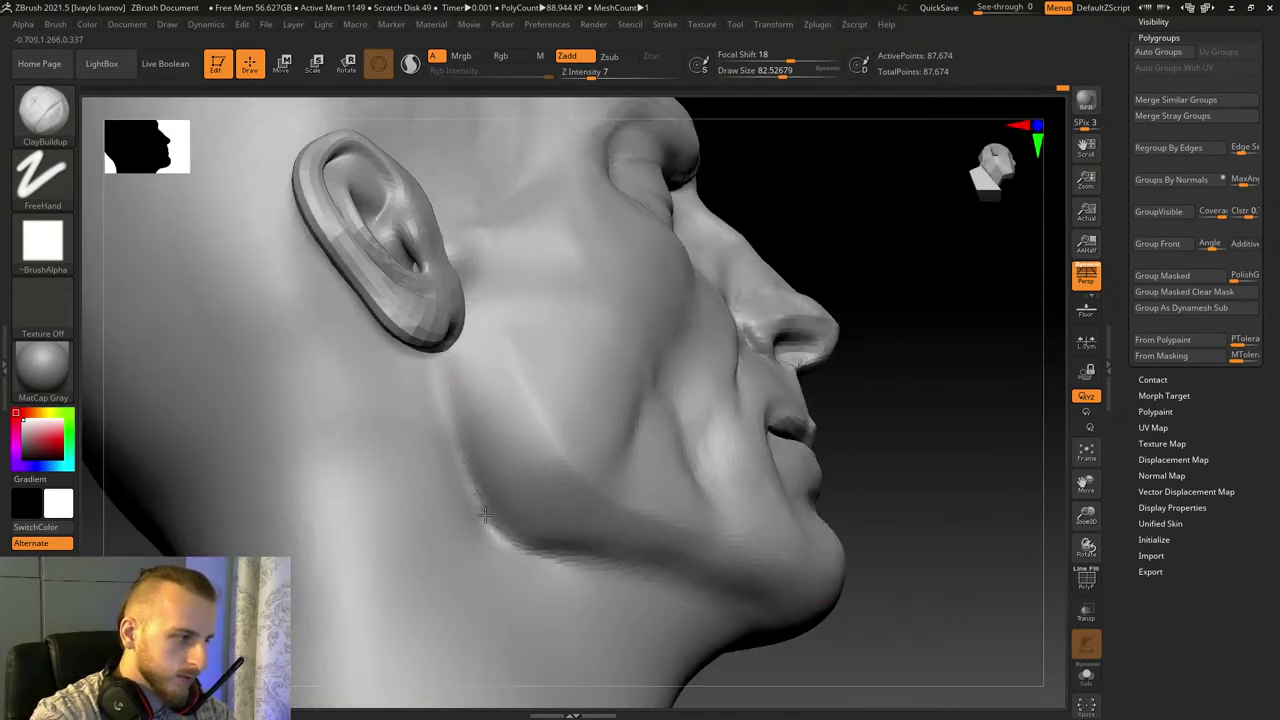
drag(571, 573, 557, 567)
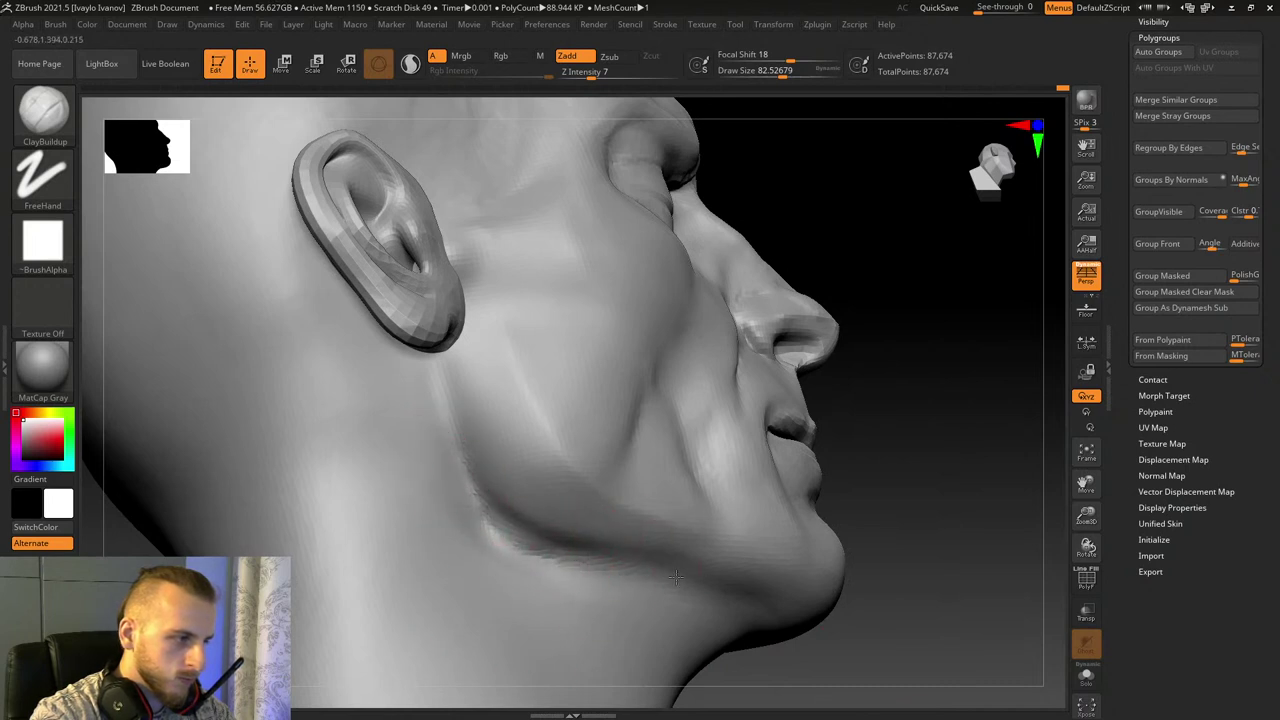
Step: Smooth the masseter area and the jaw edge below the ear at a draw size of about 83
key(shift)
shift+drag(524, 345, 524, 343)
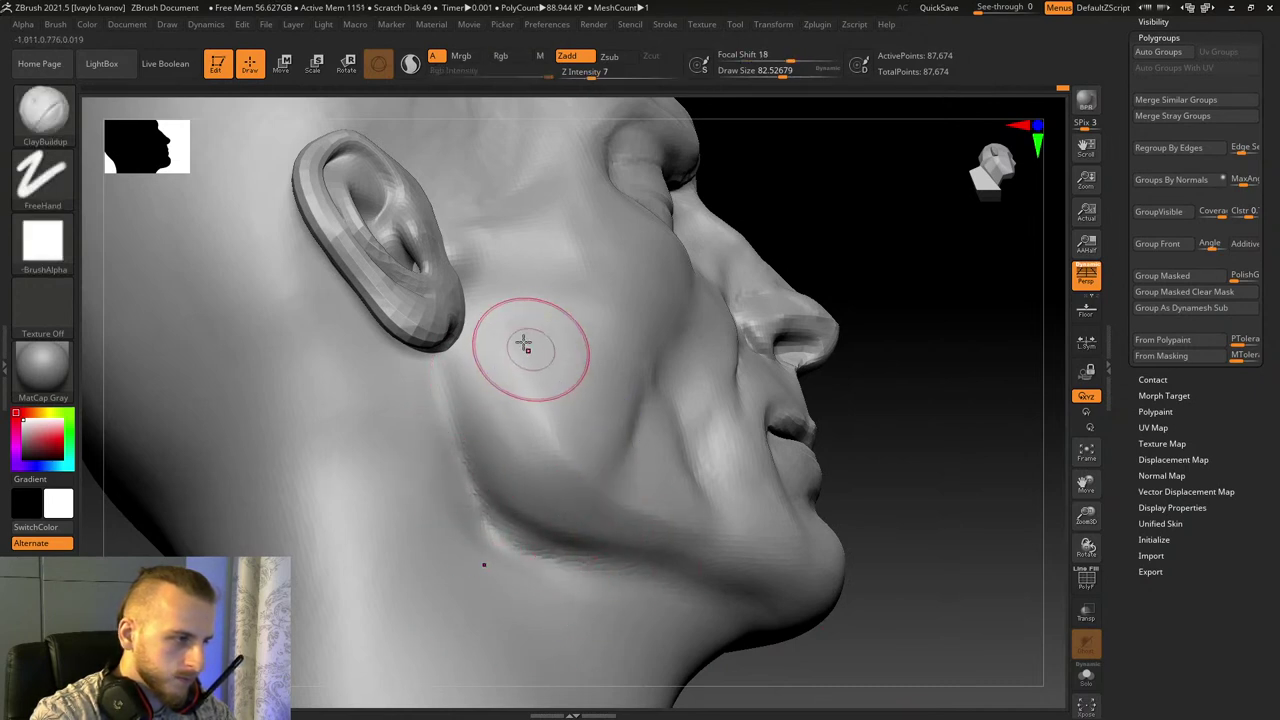
drag(909, 540, 593, 430)
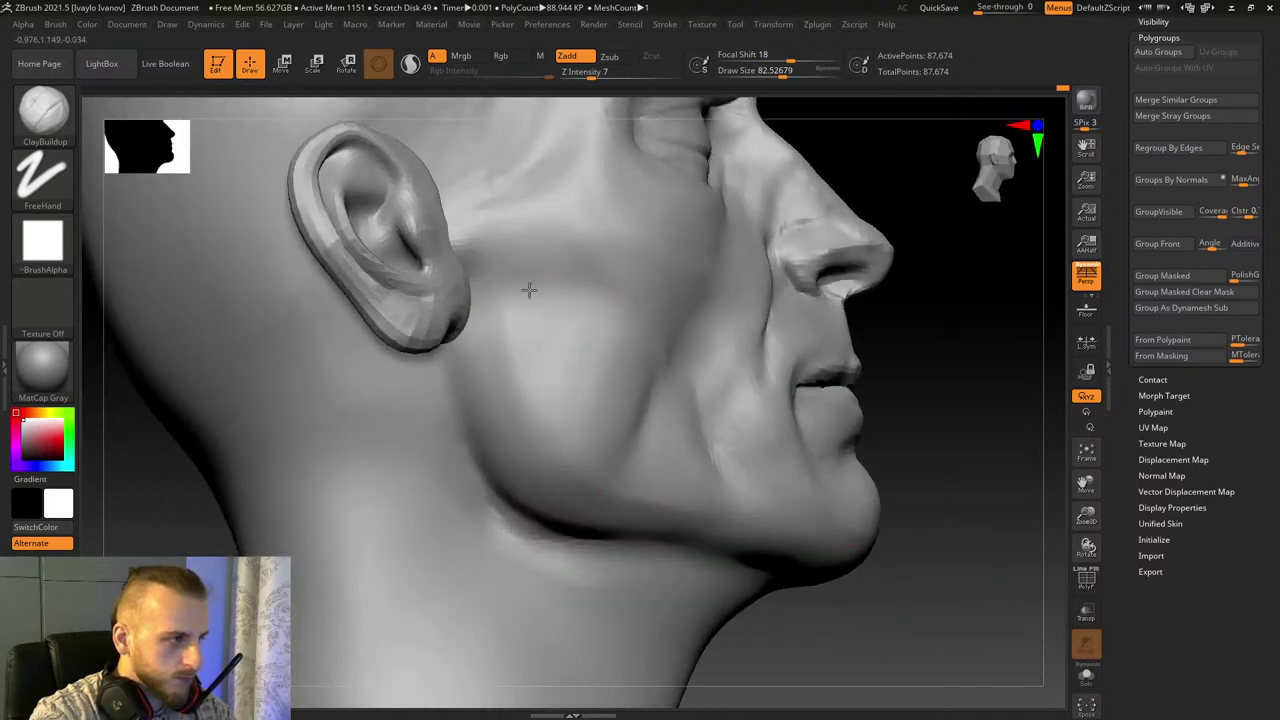
drag(968, 600, 843, 486)
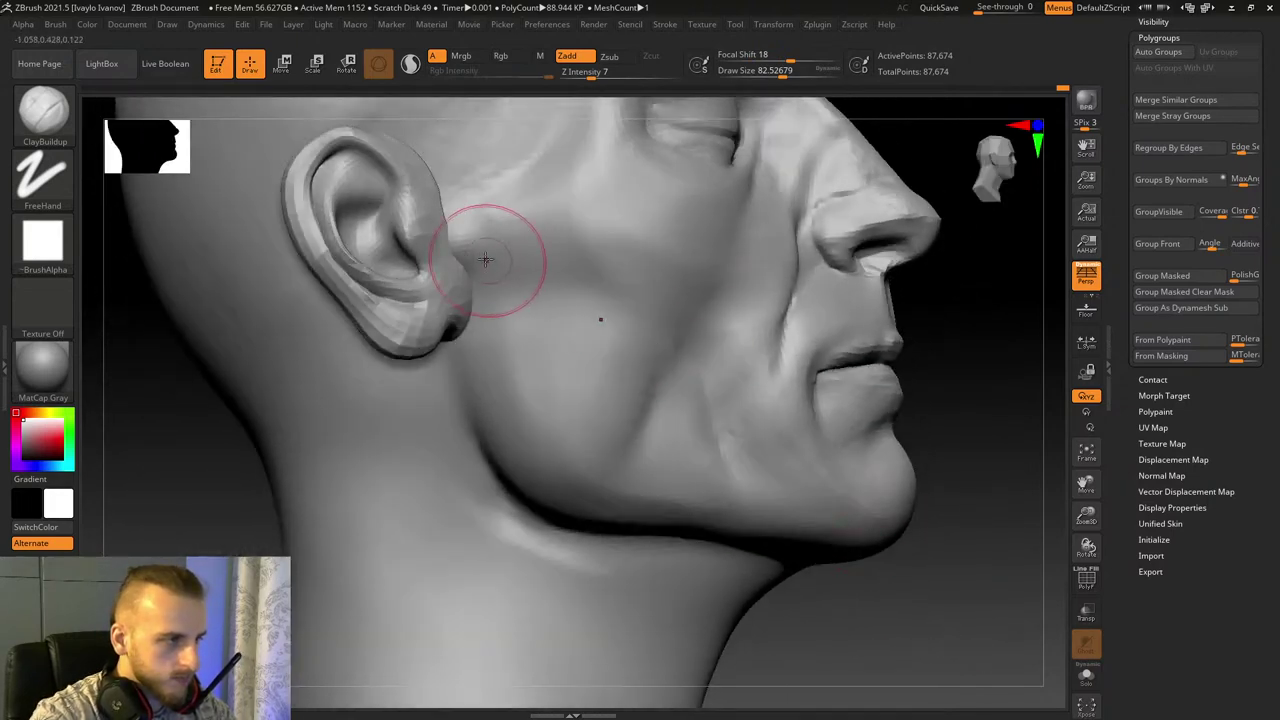
Step: Carve the lower edge of the cheekbone in front of the ear with DamStandard at a draw size of about 83
mouse_move(1086, 516)
mouse_down()
mouse_move(1088, 546)
mouse_move(1050, 545)
mouse_up()
key(b)
key(d)
key(s)
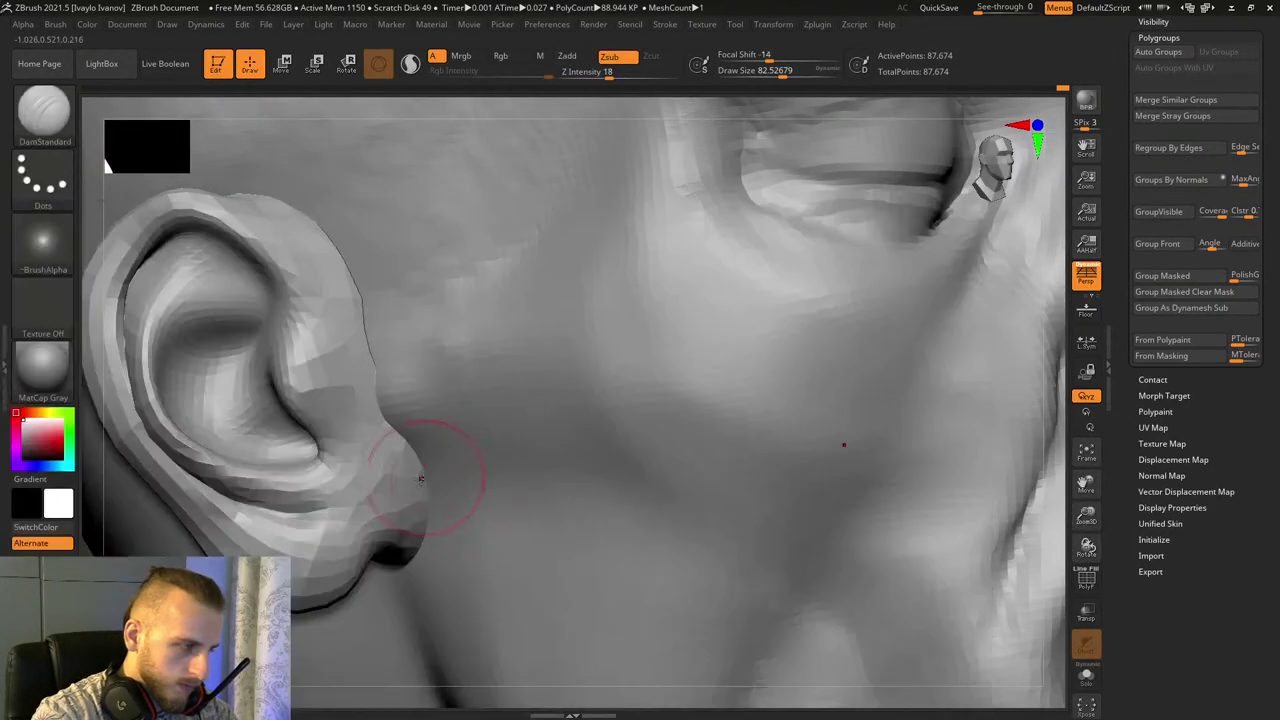
drag(443, 470, 610, 530)
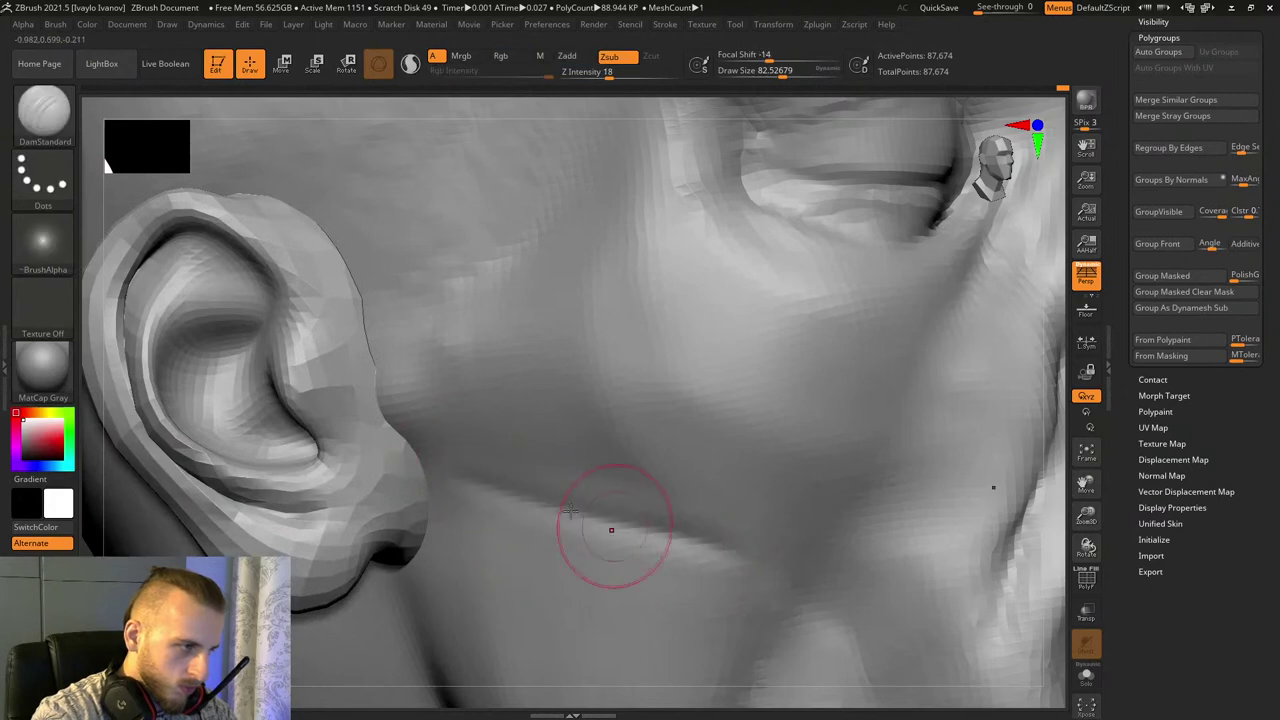
Step: Soften the carved line under the cheekbone with ClayBuildup and smoothing at a draw size of about 128
key(b)
key(c)
key(b)
drag(783, 73, 790, 73)
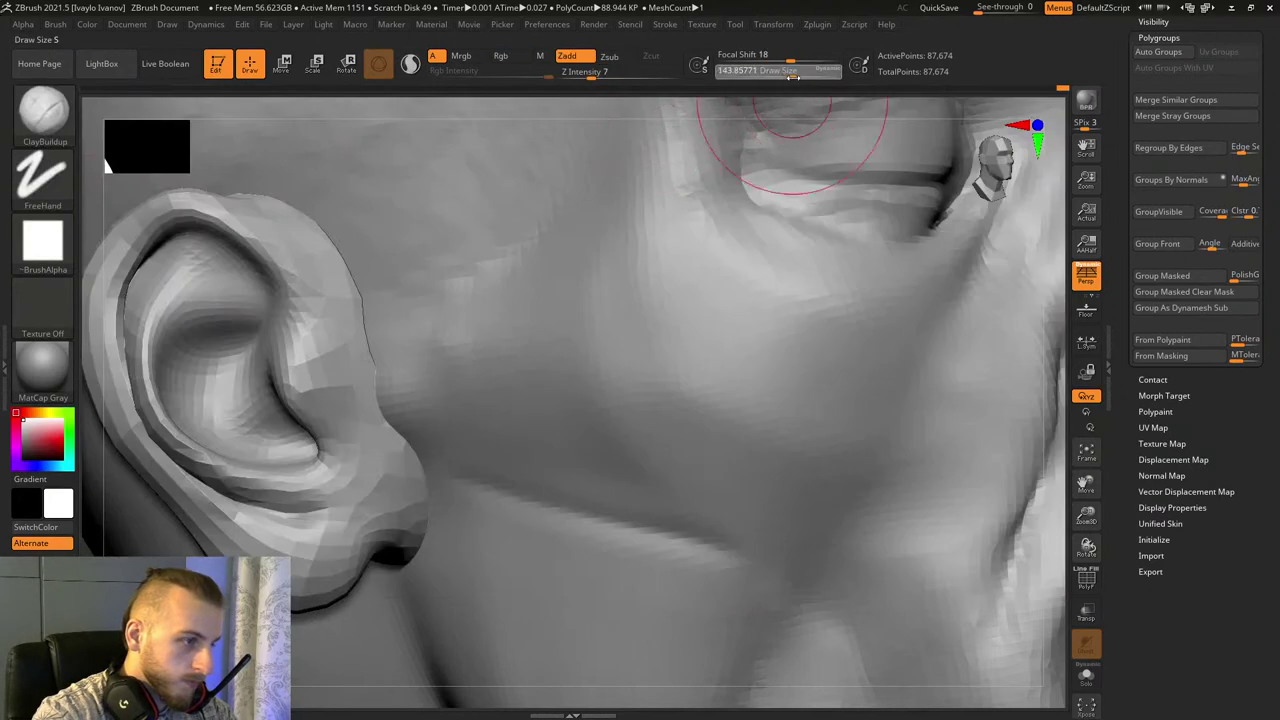
mouse_move(500, 428)
shift+mouse_down()
mouse_move(528, 471)
mouse_move(651, 557)
mouse_move(569, 568)
shift+mouse_up()
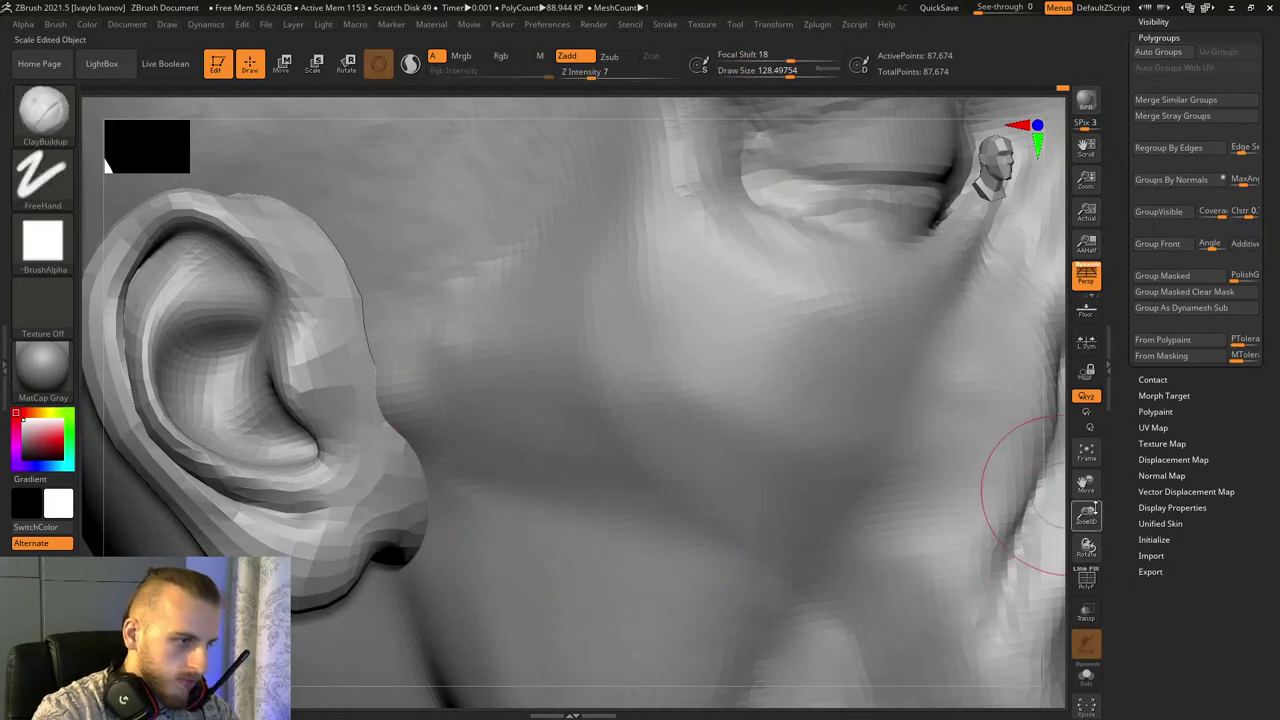
Step: Refine the temple and cheekbone surface in front of the ear with ClayBuildup at a draw size of about 227
drag(1086, 515, 1086, 485)
drag(1086, 547, 1082, 580)
key(bracketright)
key(bracketright)
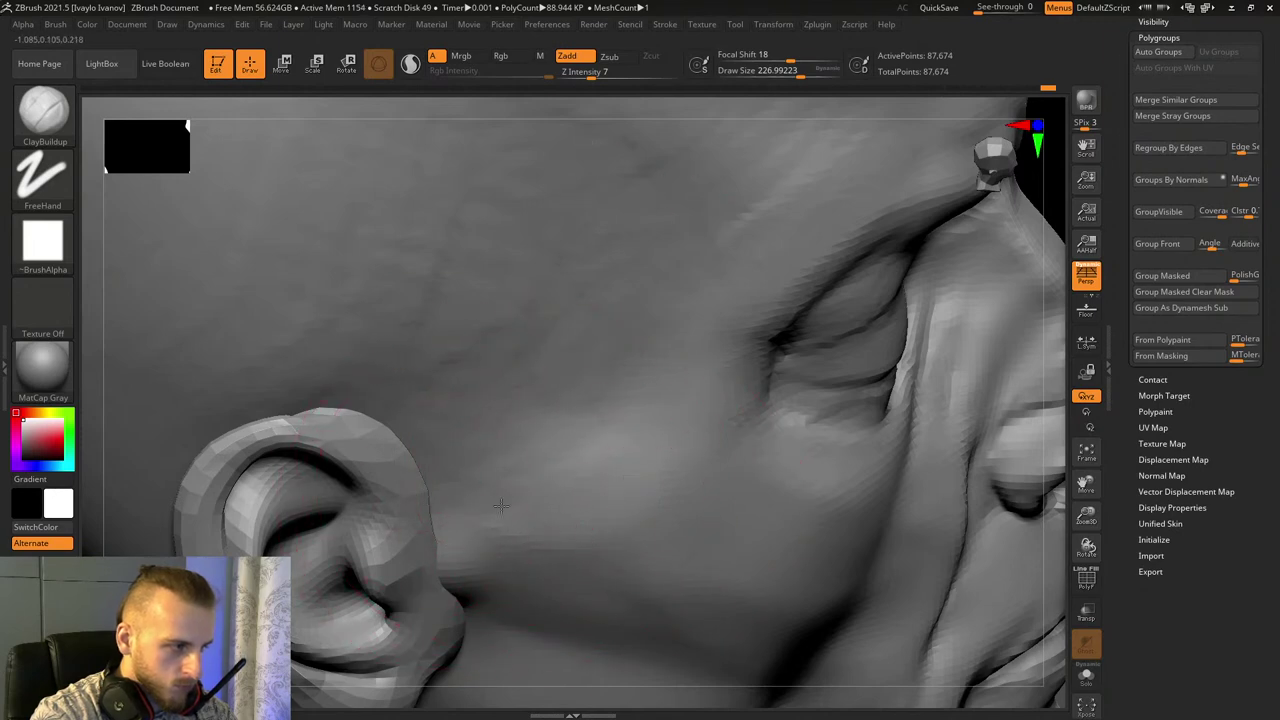
mouse_move(1105, 491)
mouse_down()
mouse_move(826, 514)
mouse_move(929, 494)
mouse_up()
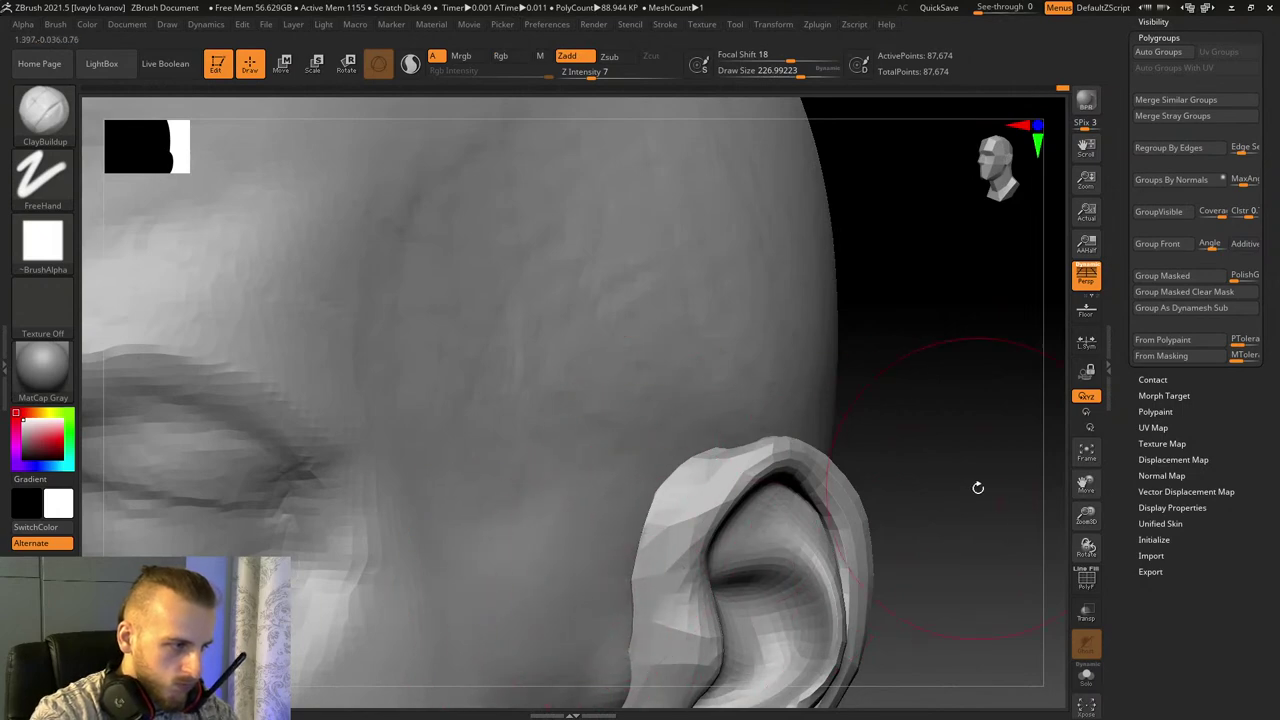
mouse_move(978, 487)
mouse_down()
mouse_move(931, 449)
mouse_move(1003, 522)
mouse_move(942, 498)
mouse_up()
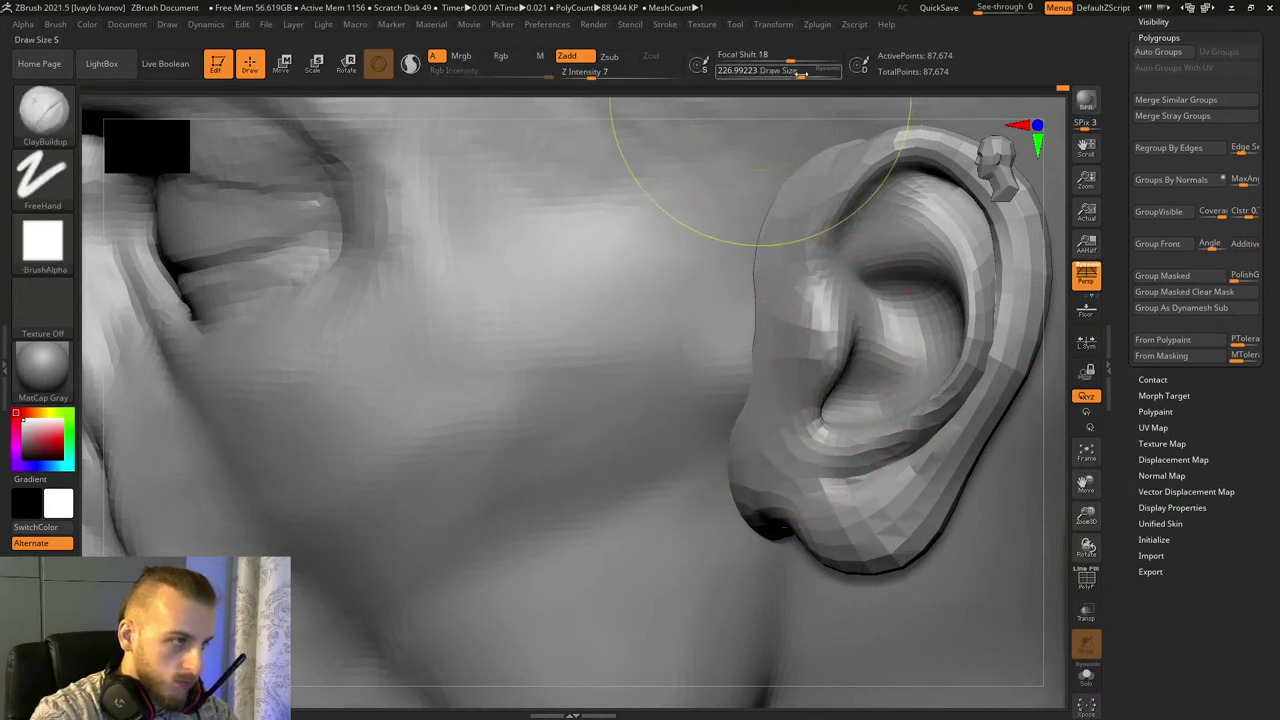
Step: Hide the ears, smooth the cheekbone area beside them at a draw size of about 102, and show the whole head again
drag(800, 73, 780, 73)
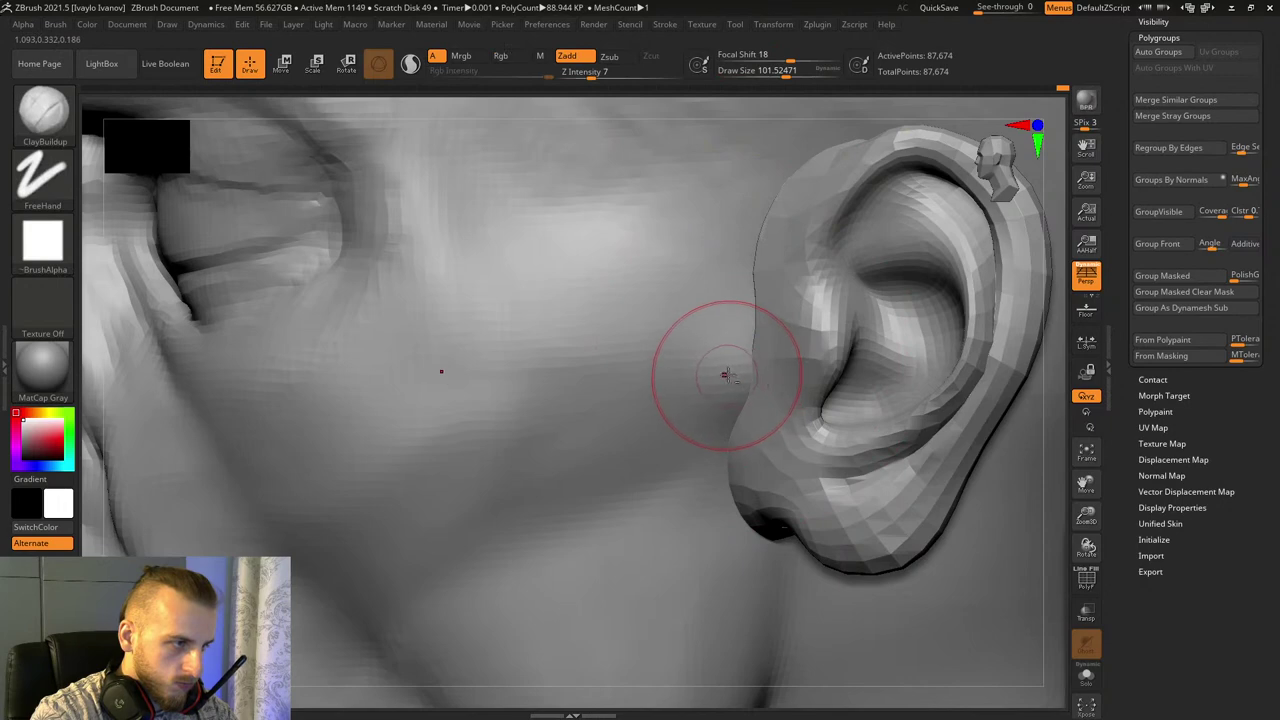
ctrl+shift+click(726, 375)
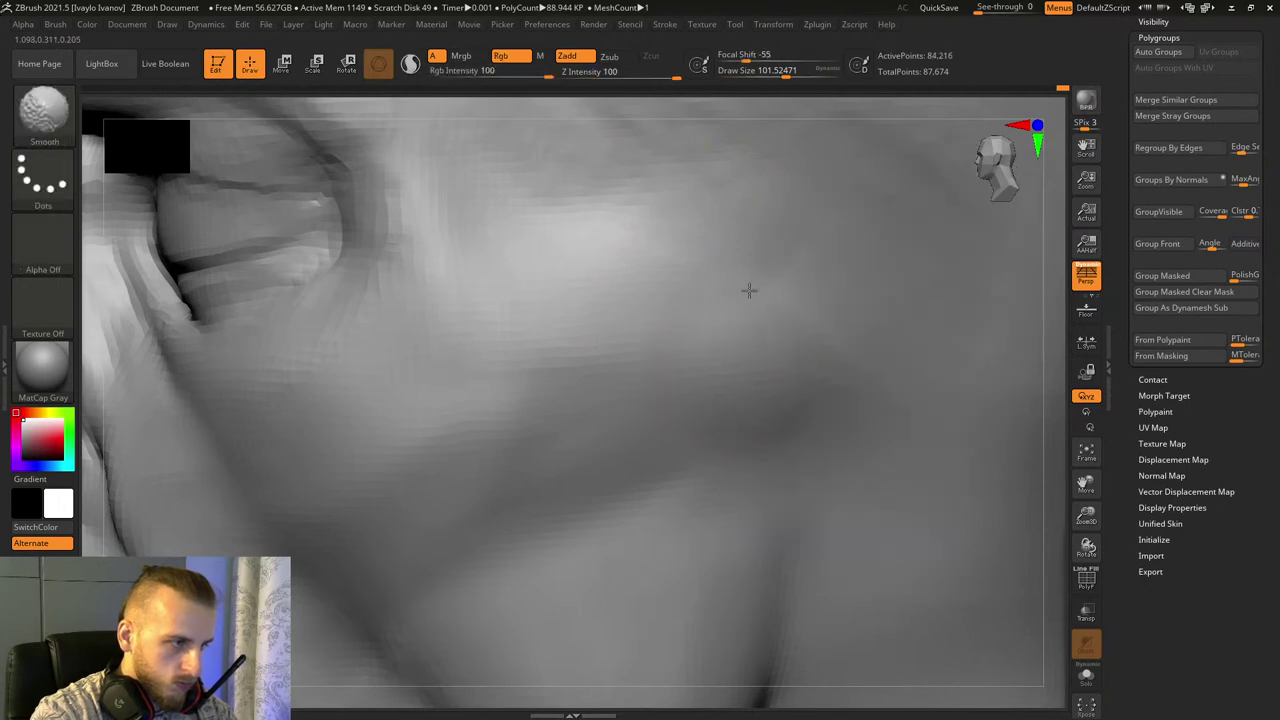
shift+drag(608, 436, 542, 484)
mouse_move(948, 478)
ctrl+right_down()
mouse_move(966, 502)
mouse_move(990, 502)
ctrl+right_up()
ctrl+shift+click(760, 494)
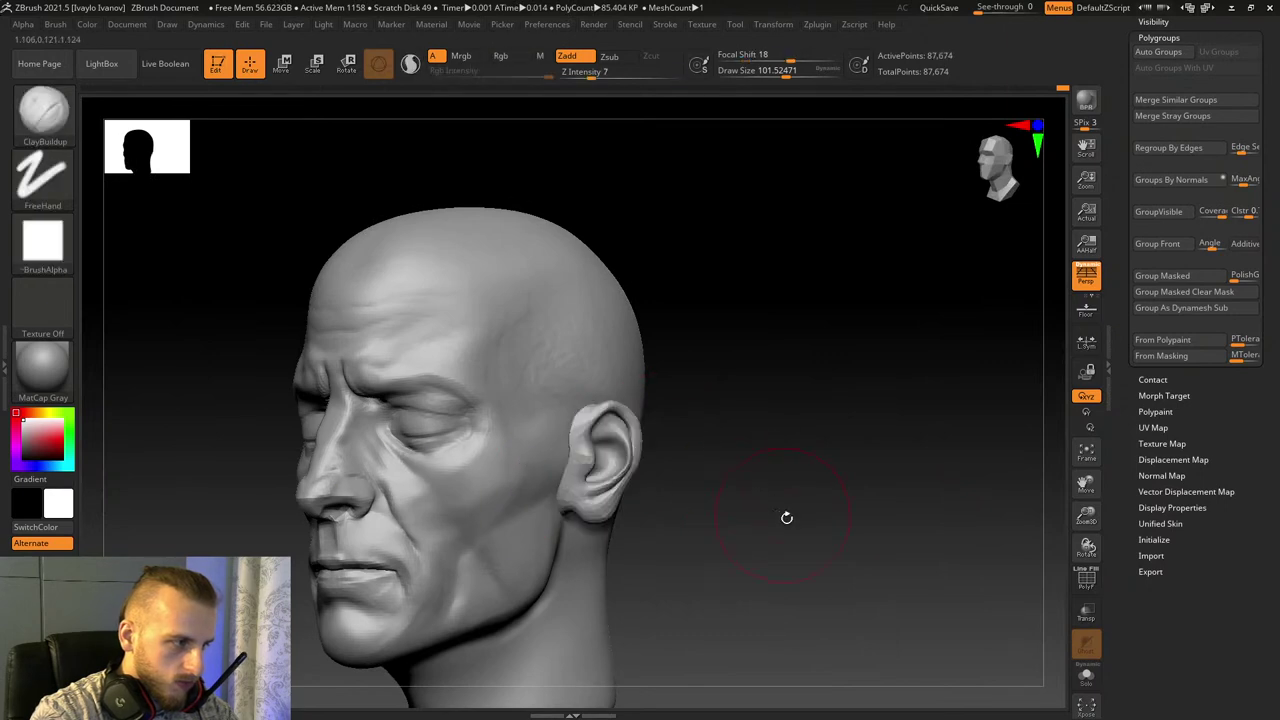
Step: Adjust the chin and jaw contour with Move Topological at a draw size of about 102, checking front and side
right_drag(786, 517, 812, 529)
drag(1087, 516, 1087, 540)
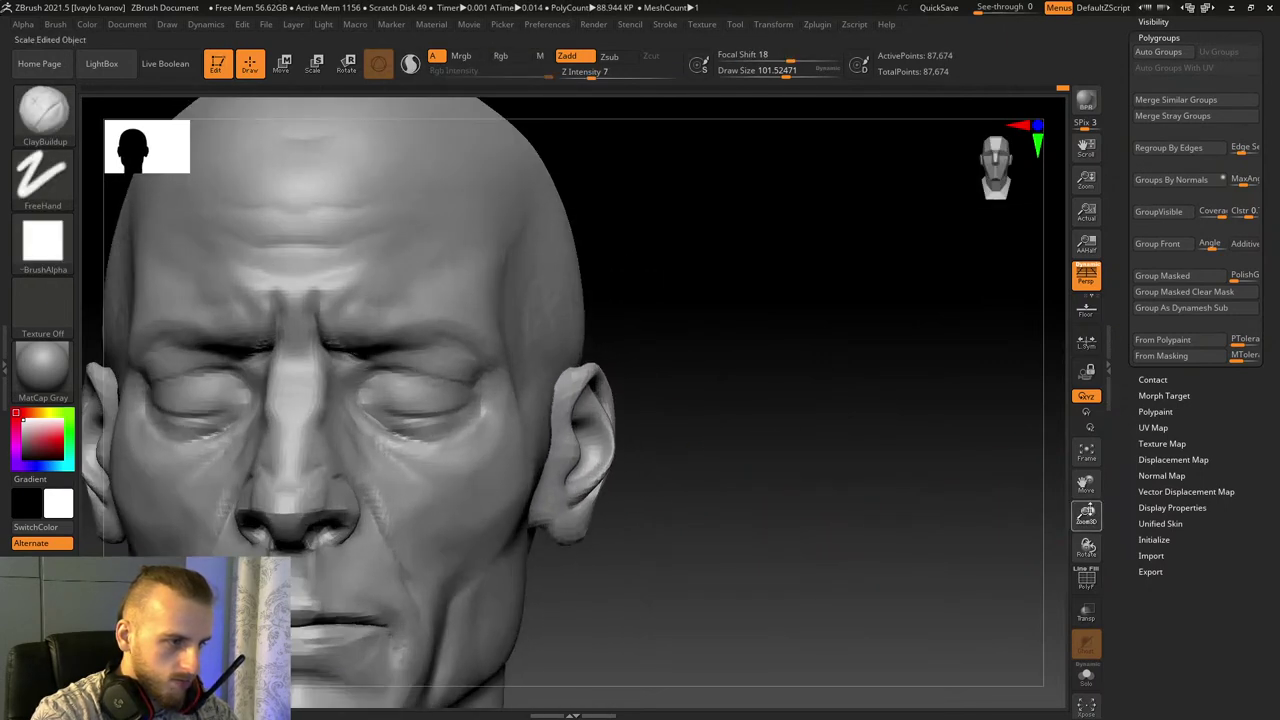
alt+right_drag(740, 600, 738, 404)
click(67, 134)
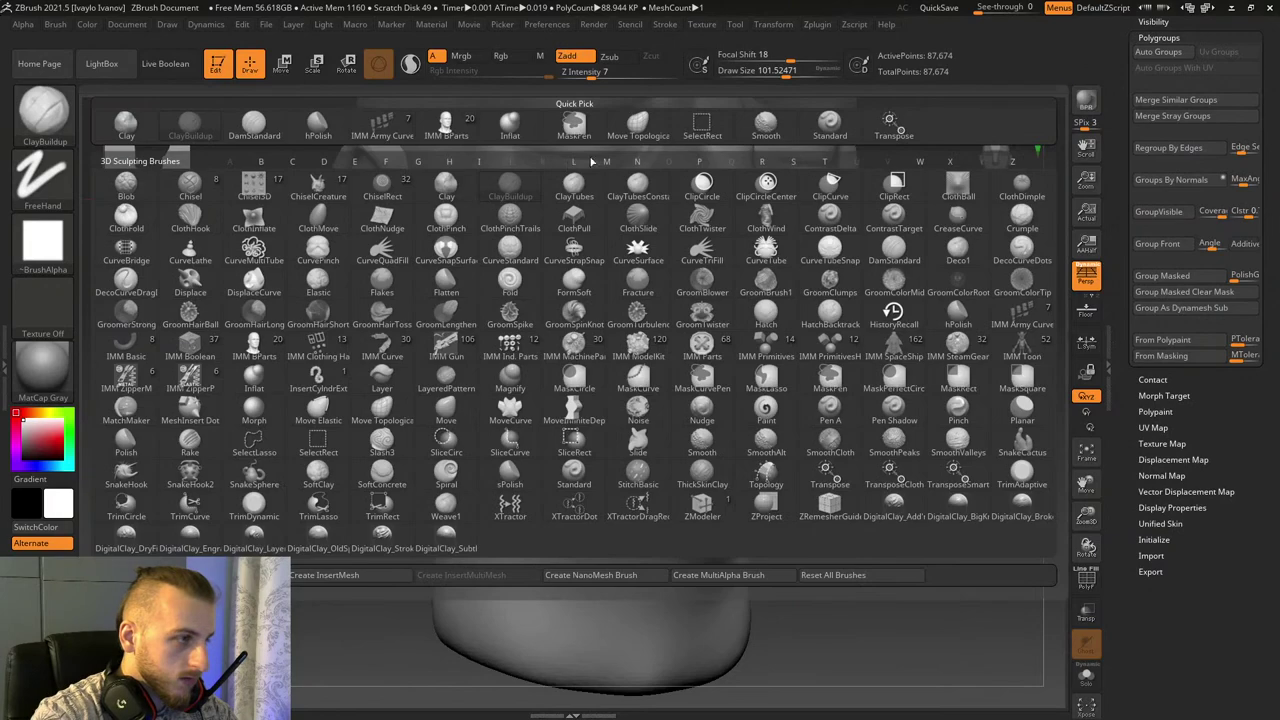
click(596, 418)
right_drag(938, 540, 988, 523)
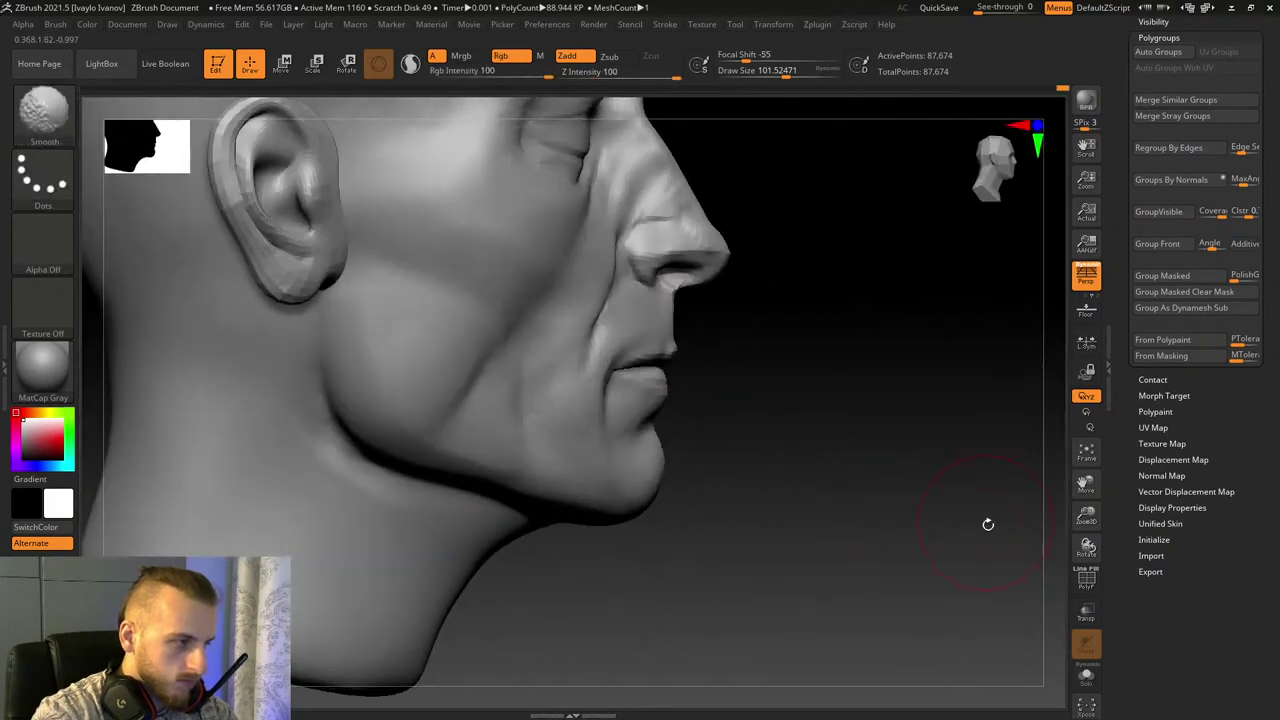
Step: Add volume around the lower lip and chin with the Inflat brush at a draw size of about 212
drag(1089, 521, 1087, 570)
right_drag(835, 405, 766, 381)
key(b)
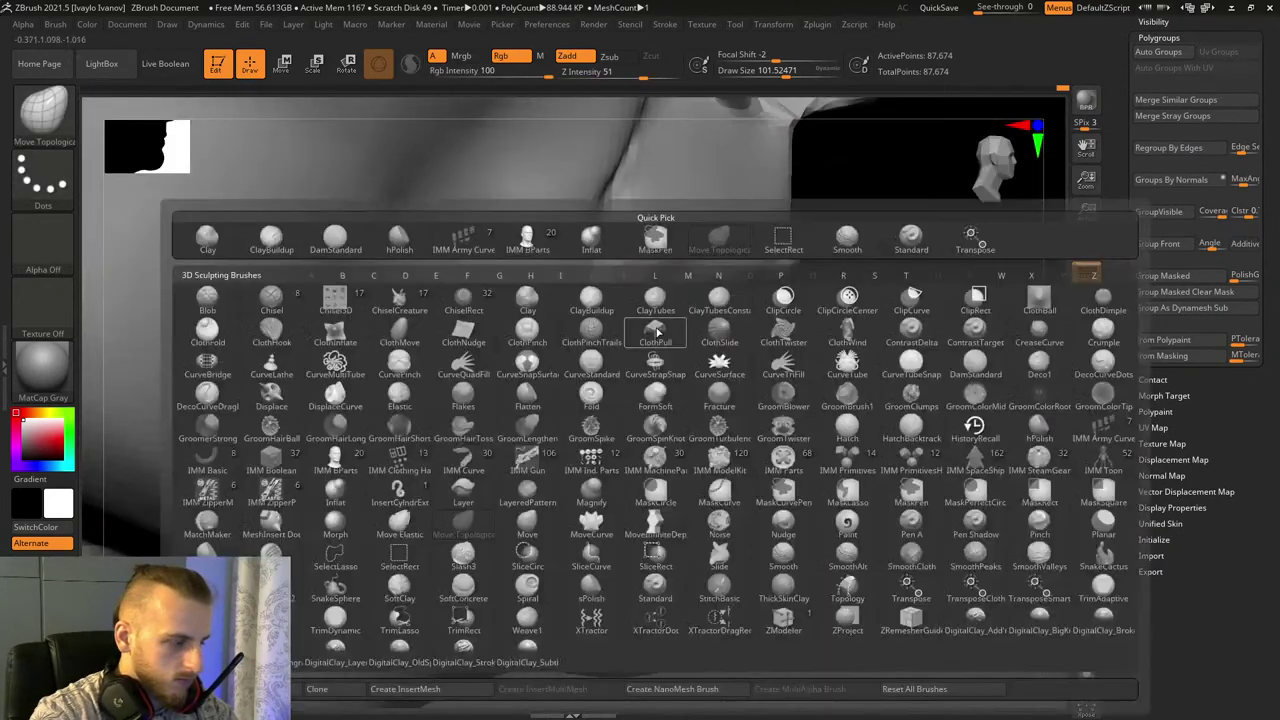
key(i)
key(n)
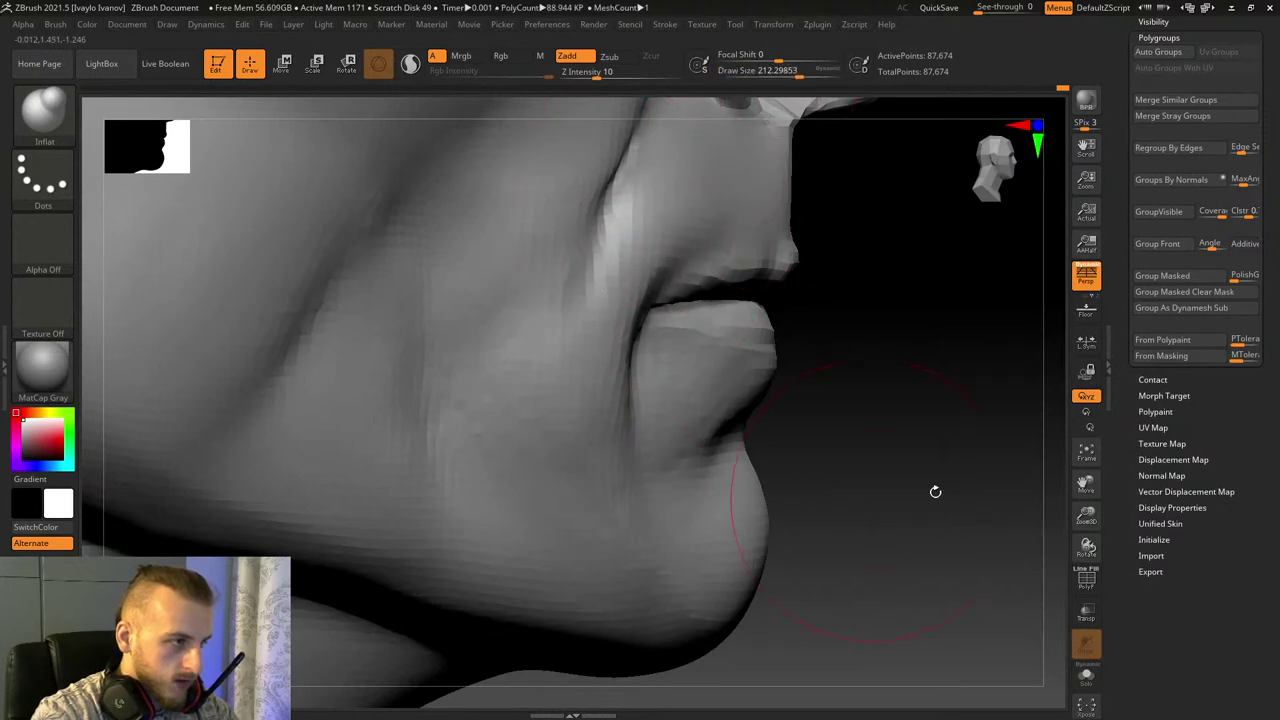
right_drag(935, 492, 875, 503)
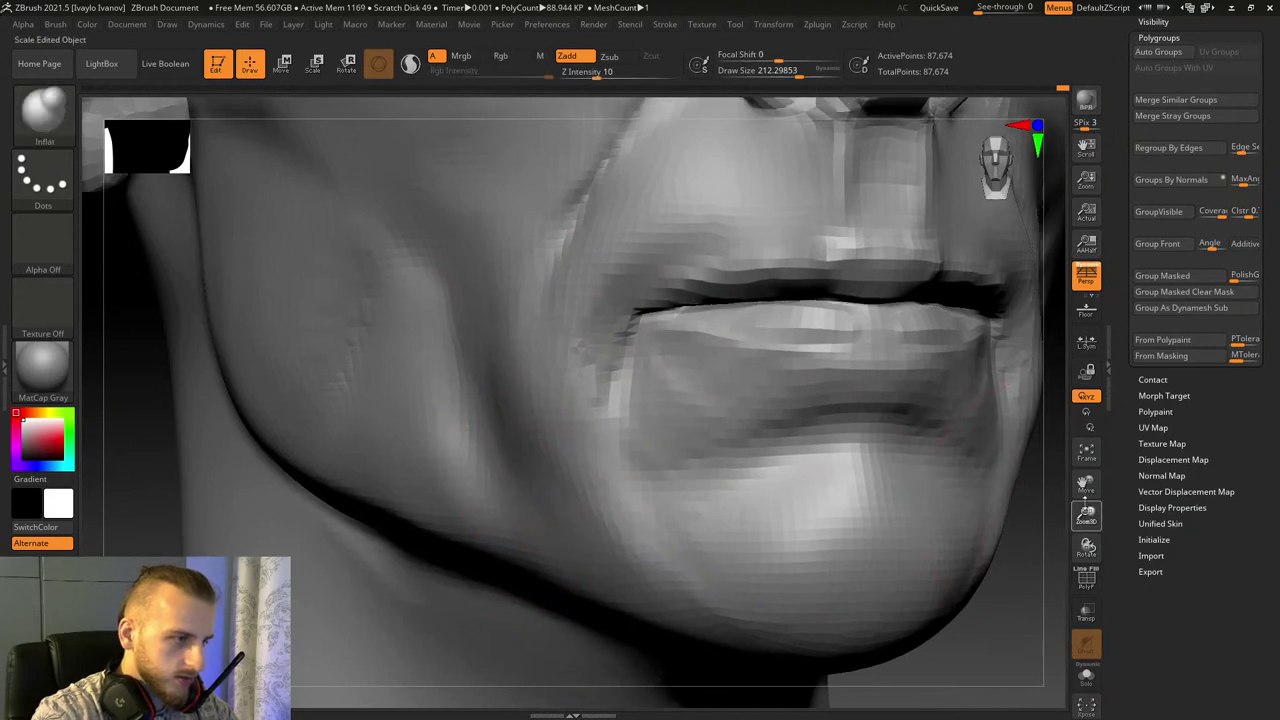
Step: Refine the nasolabial fold and upper lip with Inflat and smoothing at a draw size of about 66
drag(1087, 515, 975, 413)
ctrl+right_drag(975, 413, 955, 484)
mouse_move(955, 484)
right_down()
mouse_move(917, 494)
mouse_move(923, 510)
mouse_move(903, 526)
right_up()
drag(903, 526, 940, 526)
drag(1087, 515, 1088, 600)
drag(1087, 484, 1108, 584)
drag(800, 75, 779, 75)
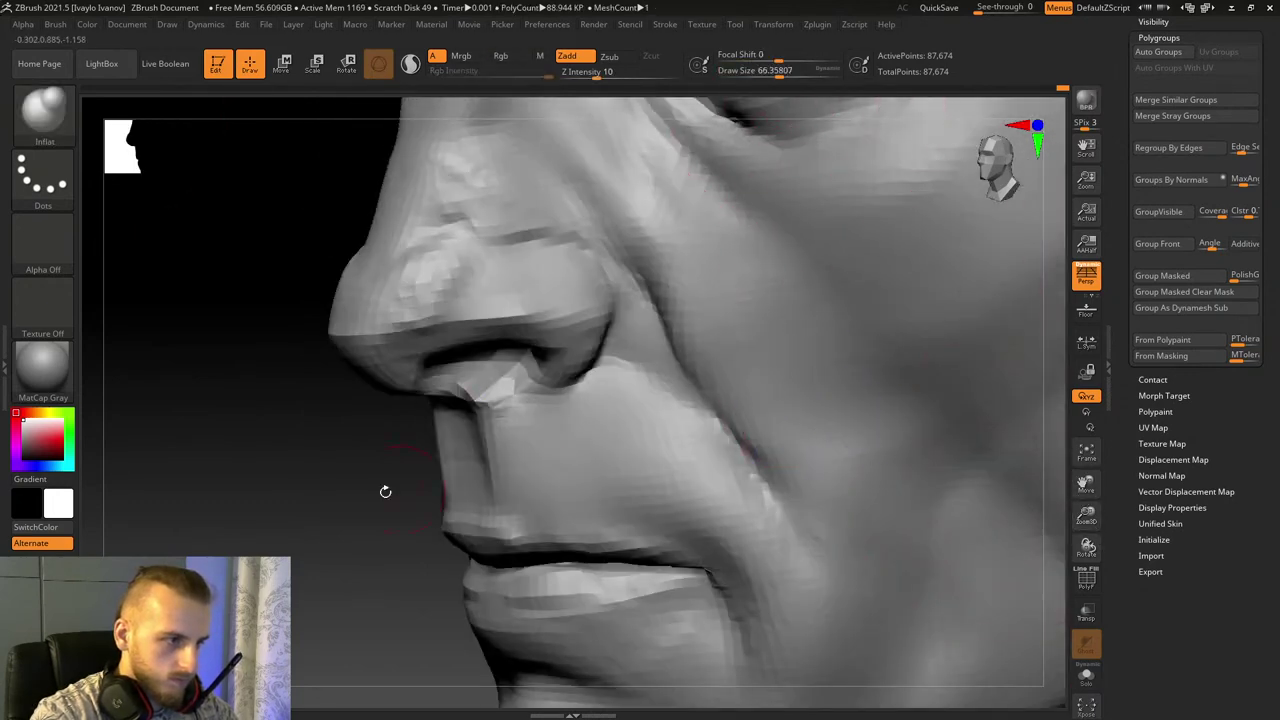
shift+drag(386, 491, 418, 494)
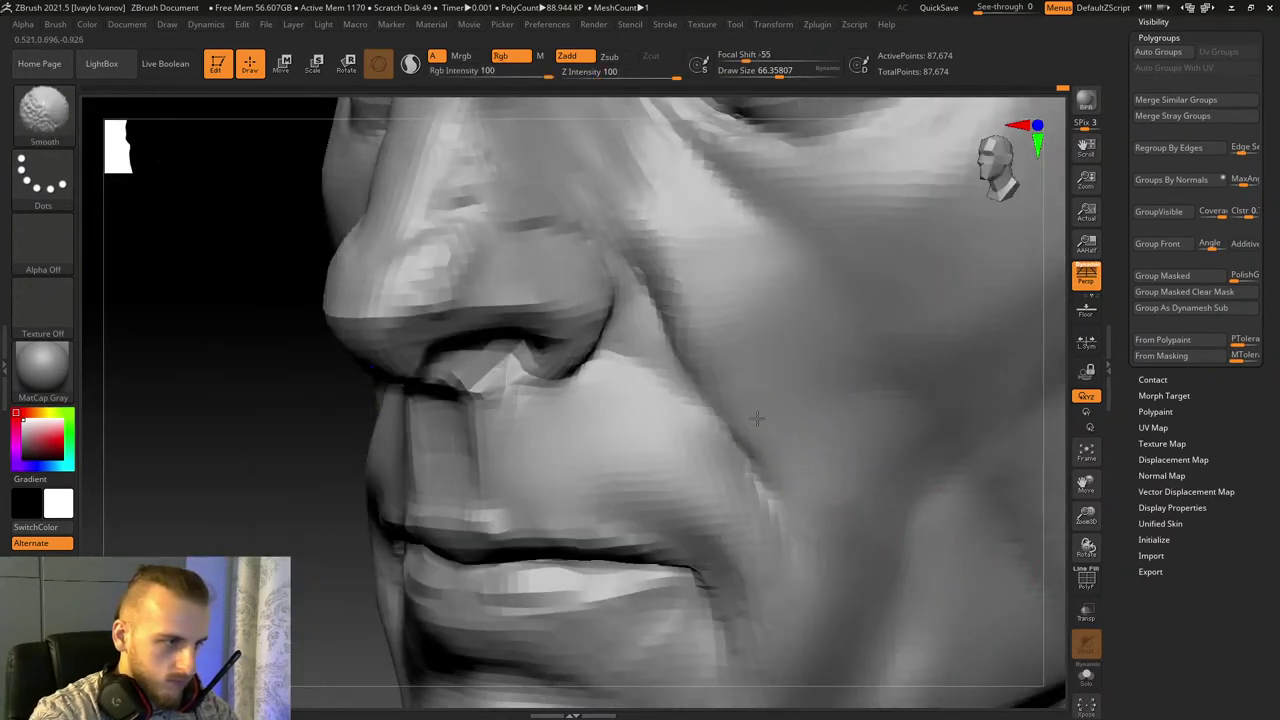
mouse_move(712, 410)
shift+mouse_down()
mouse_move(634, 434)
mouse_move(698, 472)
shift+mouse_up()
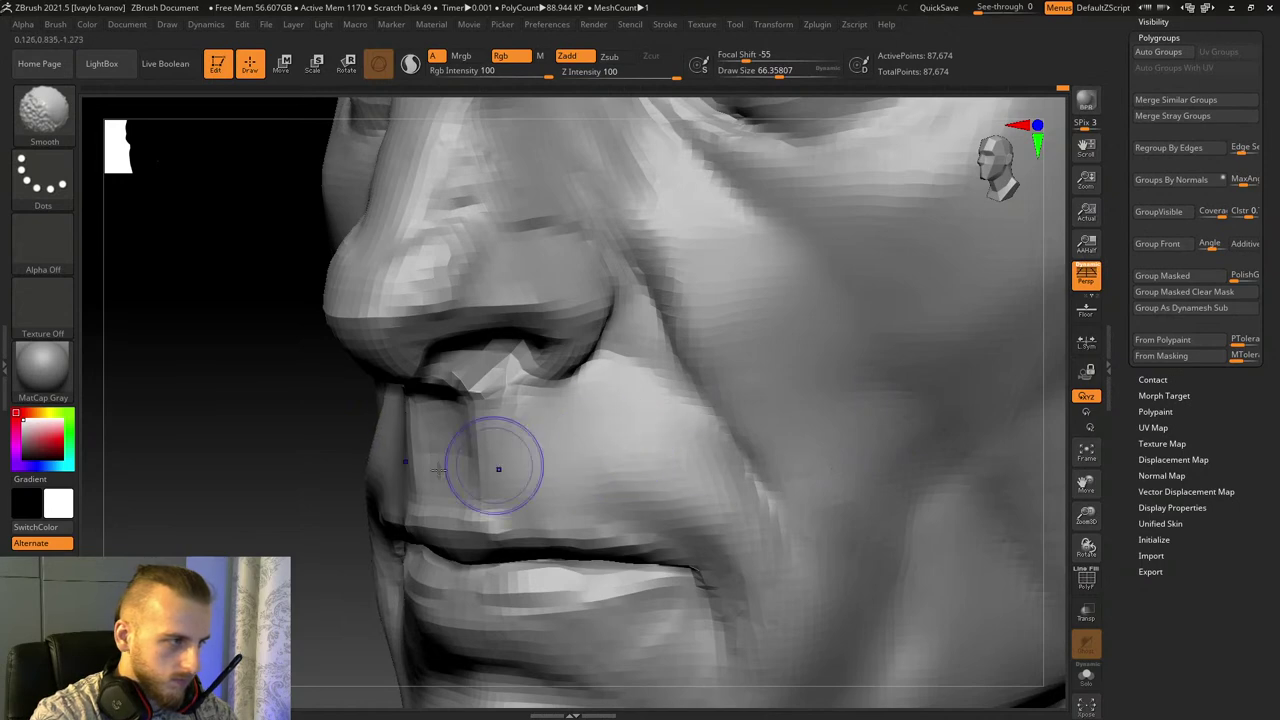
right_drag(498, 469, 286, 429)
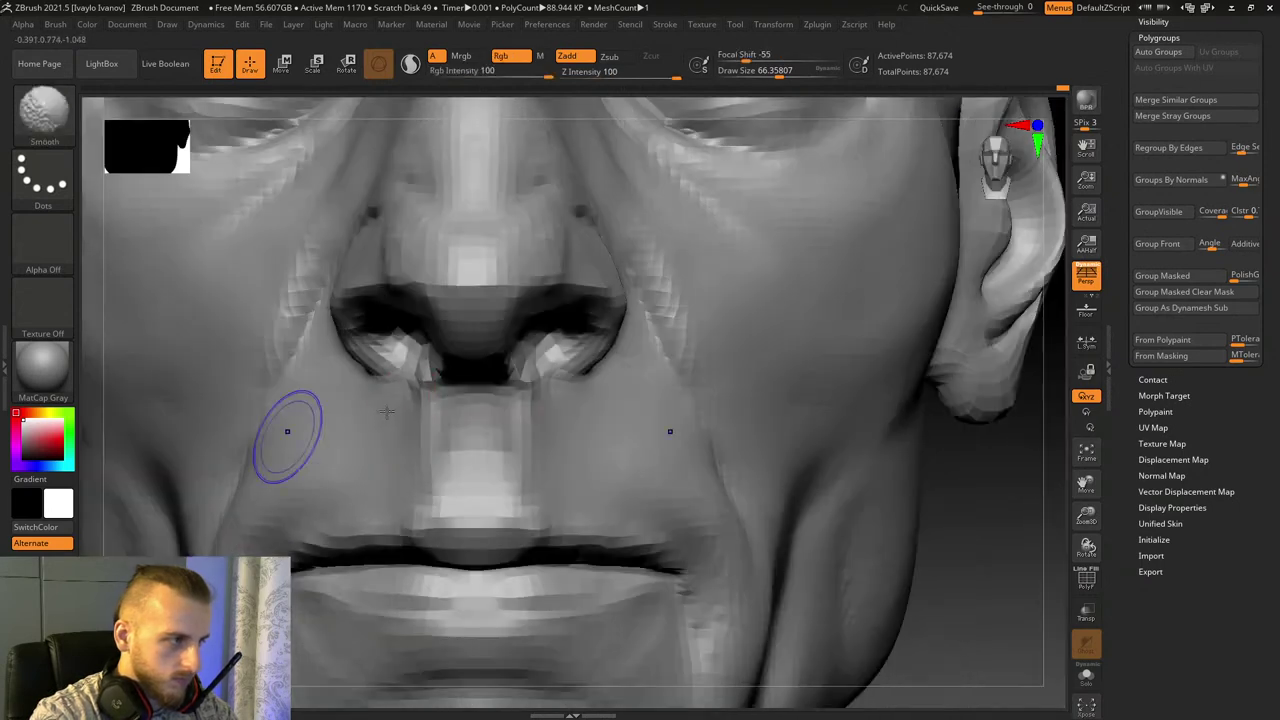
Step: Reshape the nostrils with Move Topological at a draw size of about 66, and the nose bridge at about 124
click(47, 117)
click(635, 129)
mouse_move(348, 338)
mouse_down()
mouse_move(341, 348)
mouse_move(404, 356)
mouse_up()
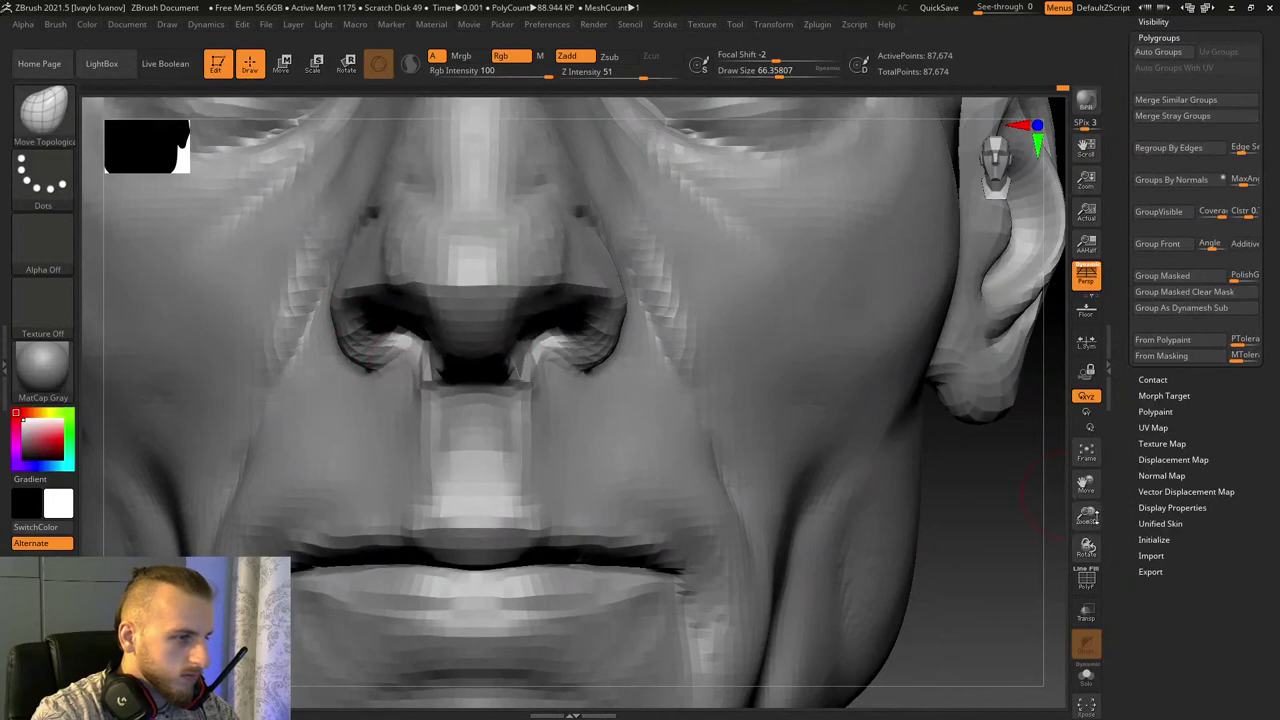
drag(1087, 515, 1124, 568)
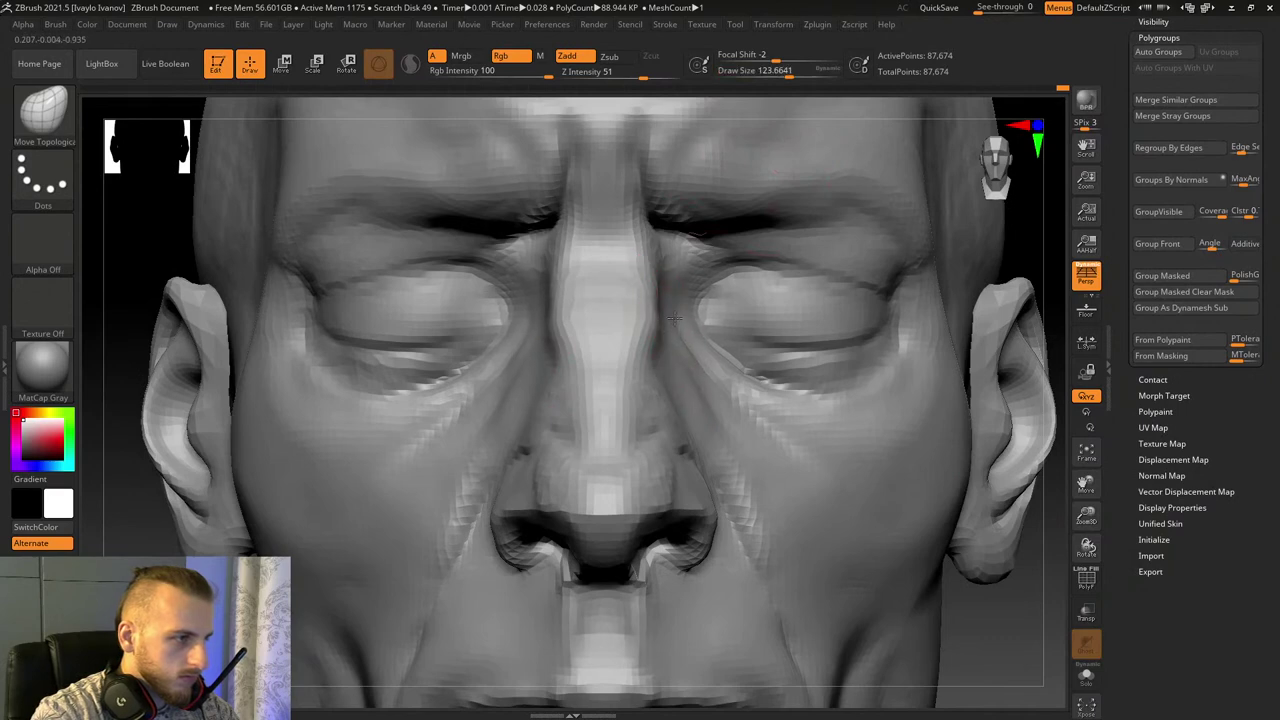
drag(1093, 493, 1060, 562)
drag(1087, 518, 1043, 327)
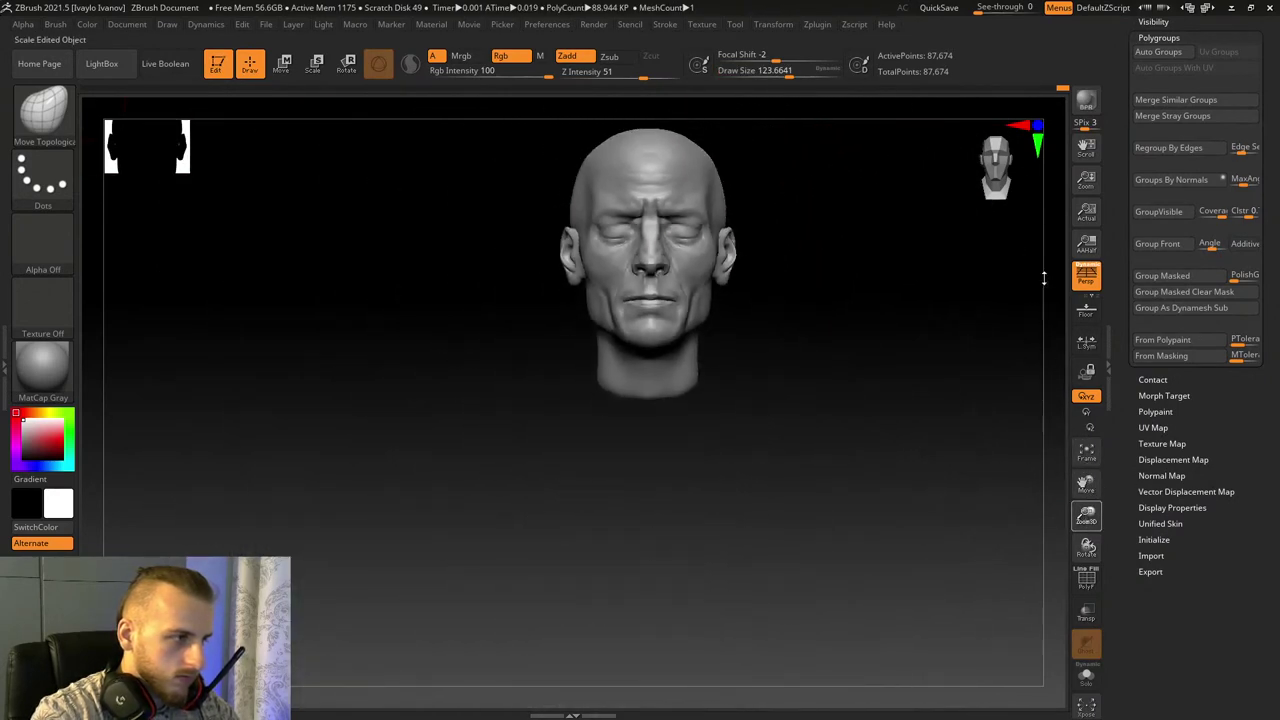
Step: Try to reshape the outer eye area with Move Topological at a draw size of about 161
drag(985, 410, 1004, 431)
drag(1086, 515, 1125, 595)
drag(1087, 485, 1015, 600)
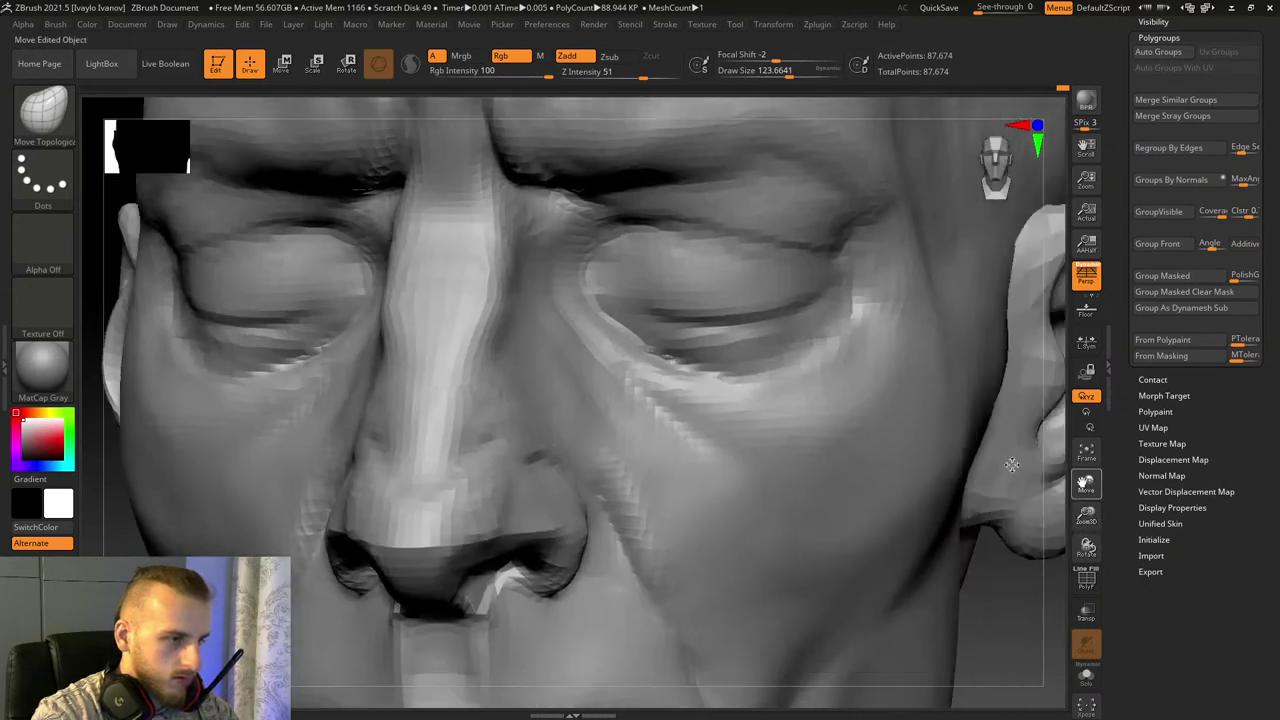
drag(1087, 547, 1000, 540)
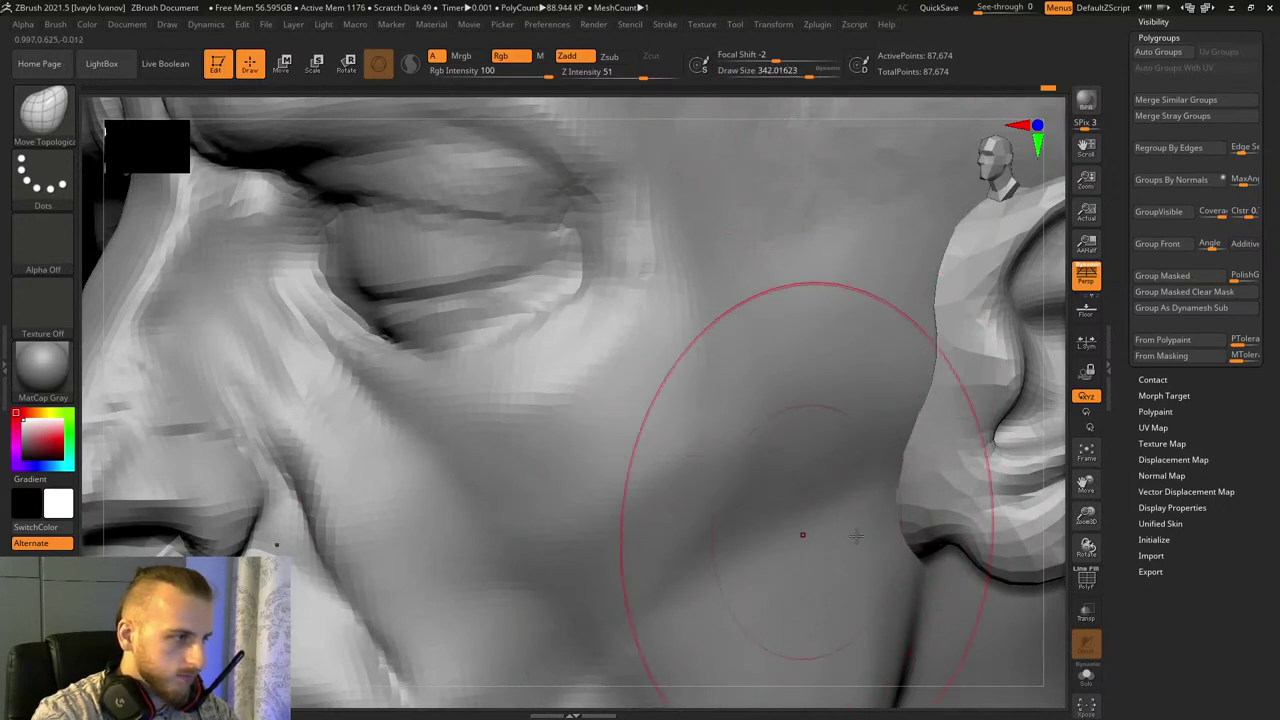
drag(1087, 548, 1086, 490)
mouse_move(1087, 485)
mouse_down()
mouse_move(1097, 543)
mouse_move(1097, 531)
mouse_up()
drag(809, 72, 794, 72)
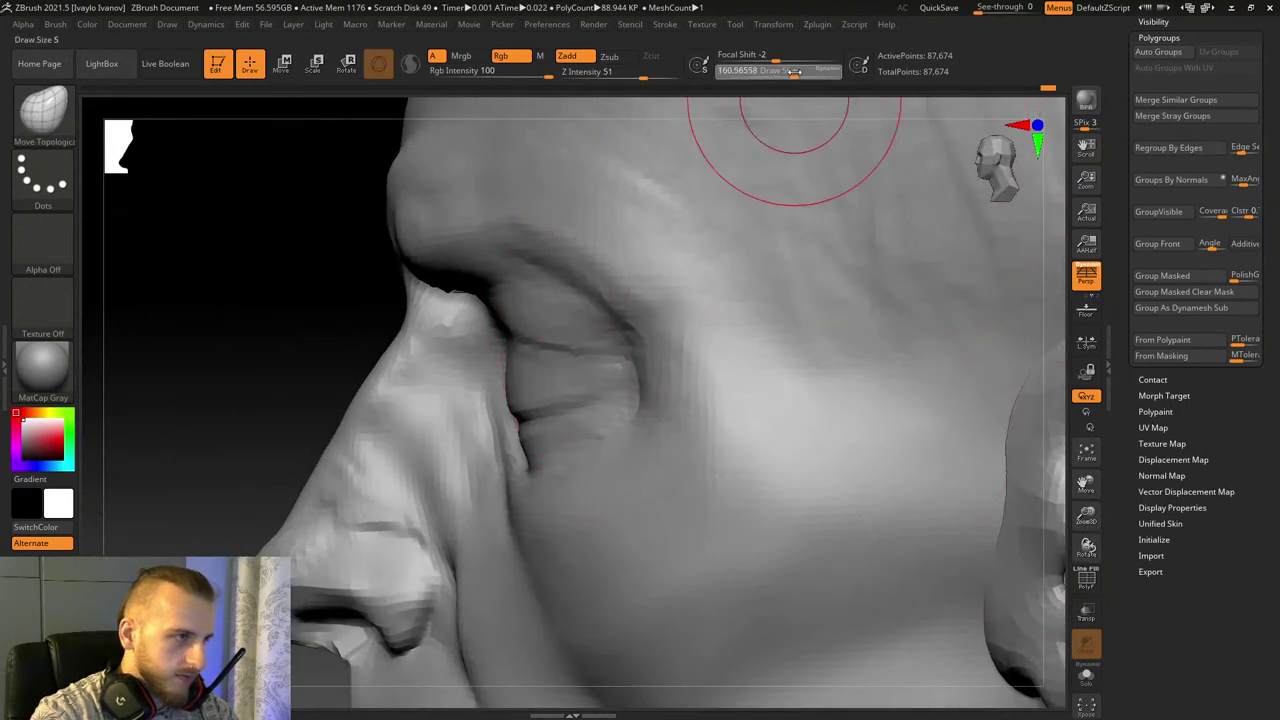
mouse_move(659, 342)
mouse_down()
mouse_move(727, 340)
mouse_move(730, 356)
mouse_move(764, 364)
mouse_up()
key(ctrl+z)
Step: Try to smooth the crease at the outer corner of the lower eyelid at a draw size of about 90
drag(254, 303, 690, 350)
mouse_move(1038, 492)
mouse_down()
mouse_move(1060, 494)
mouse_move(1046, 492)
mouse_up()
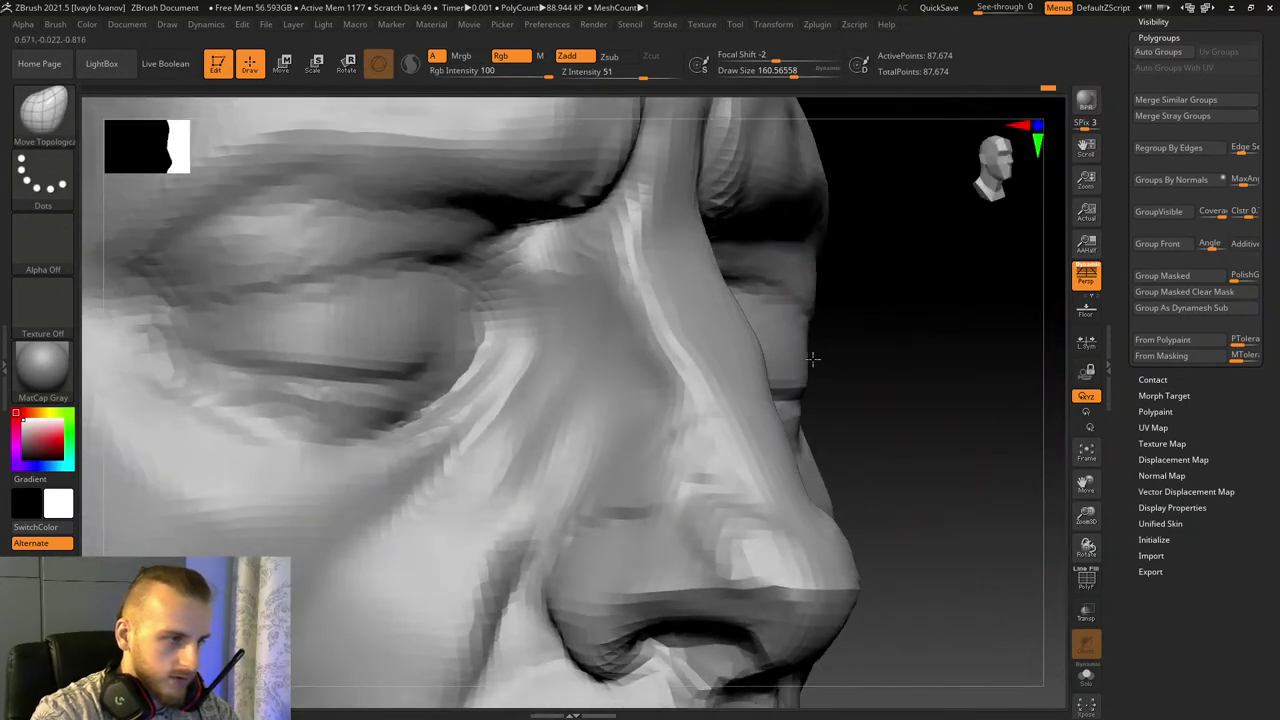
drag(940, 368, 865, 367)
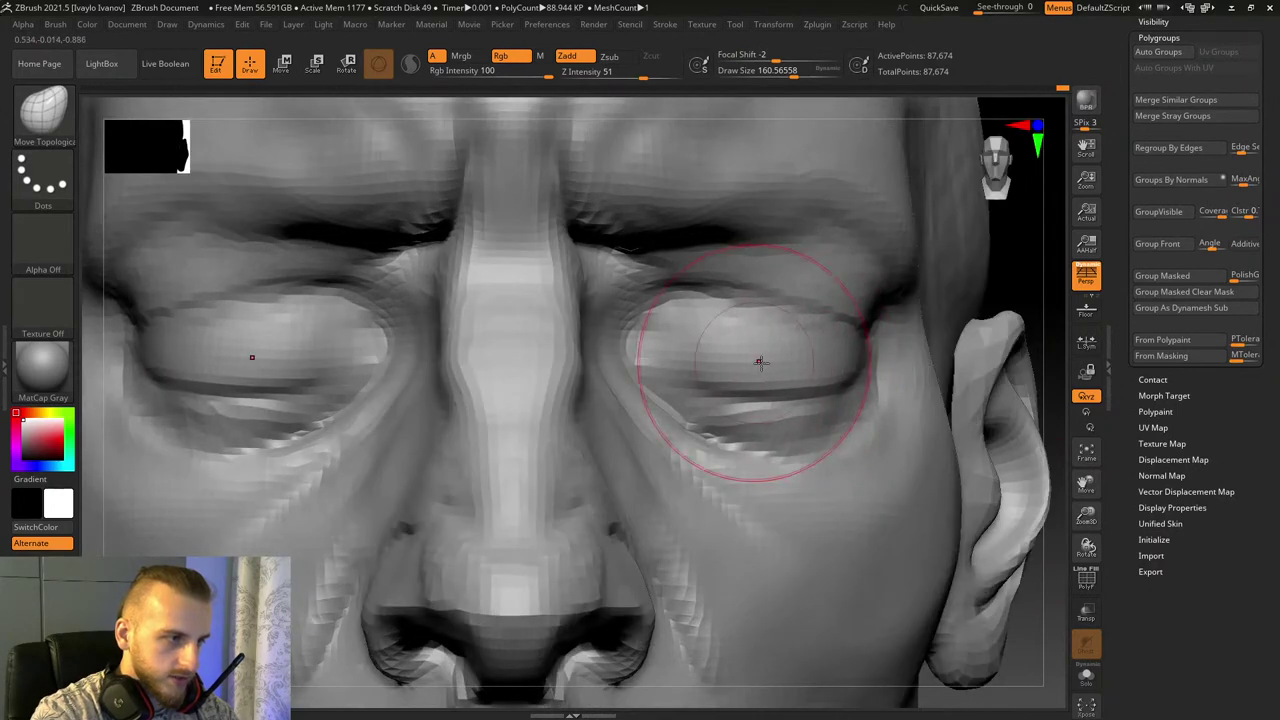
right_drag(1015, 510, 916, 489)
mouse_move(848, 435)
right_down()
mouse_move(1029, 457)
mouse_move(843, 457)
right_up()
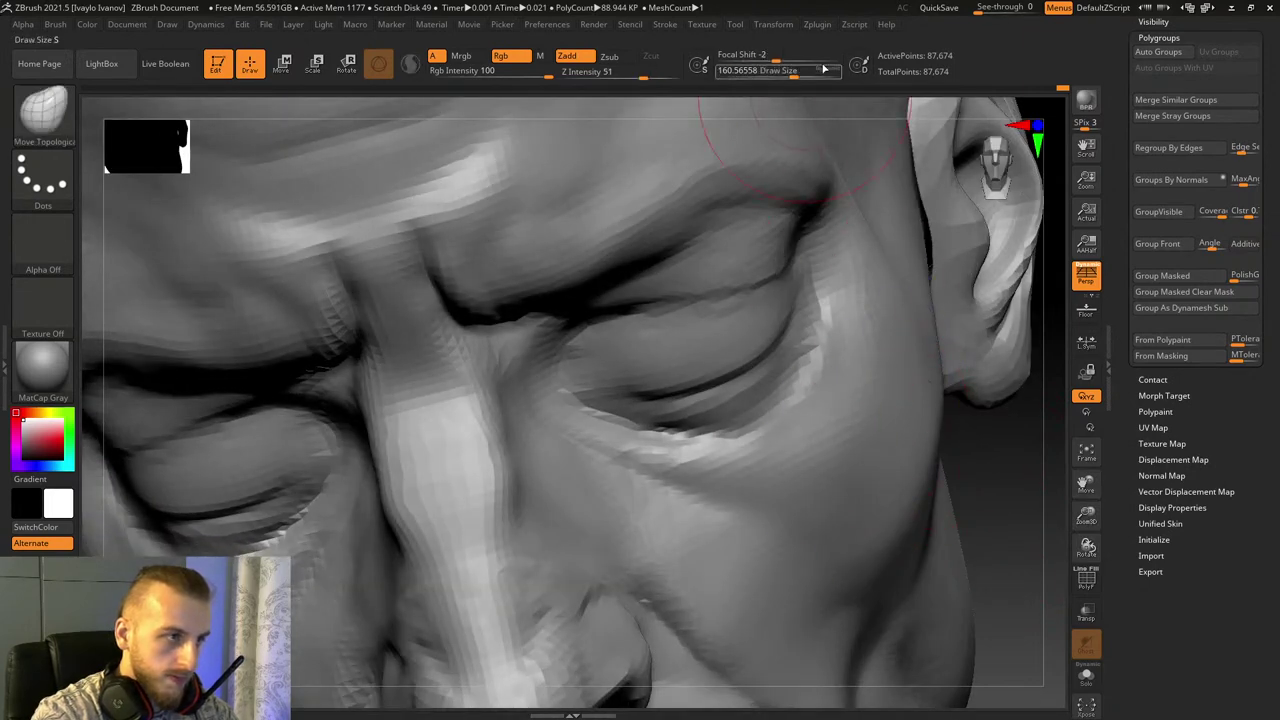
click(777, 73)
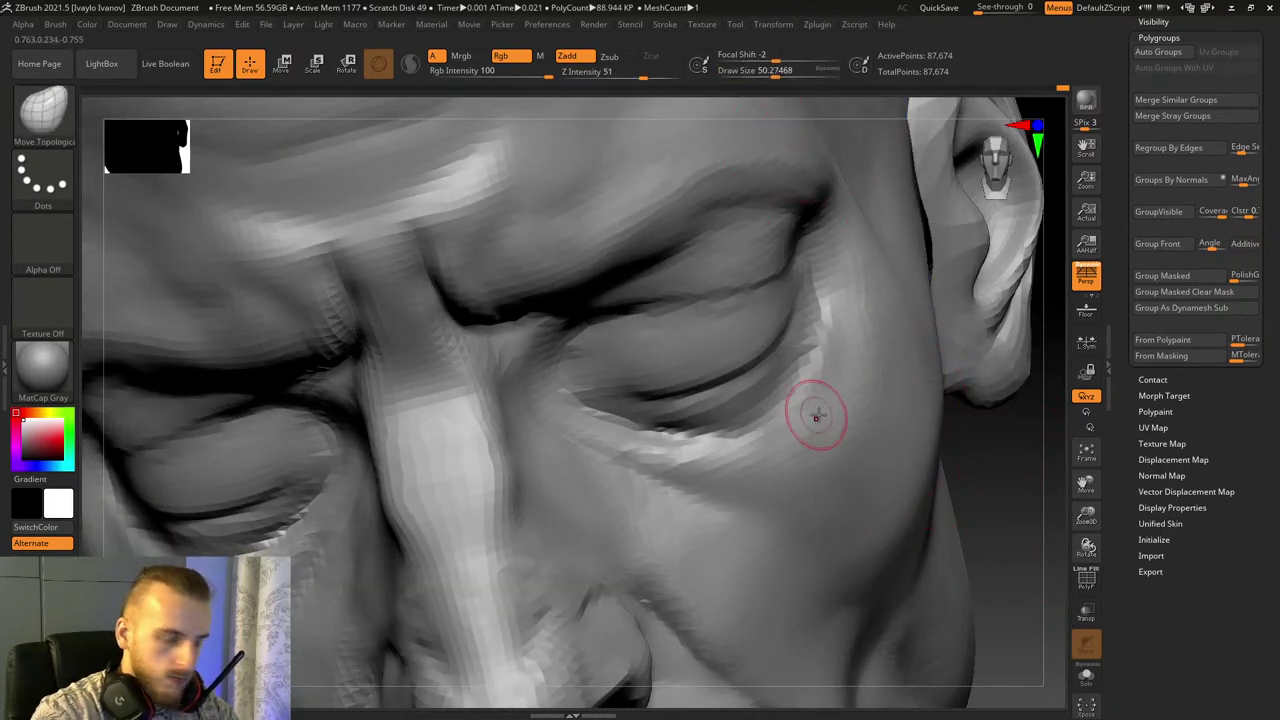
drag(780, 72, 785, 73)
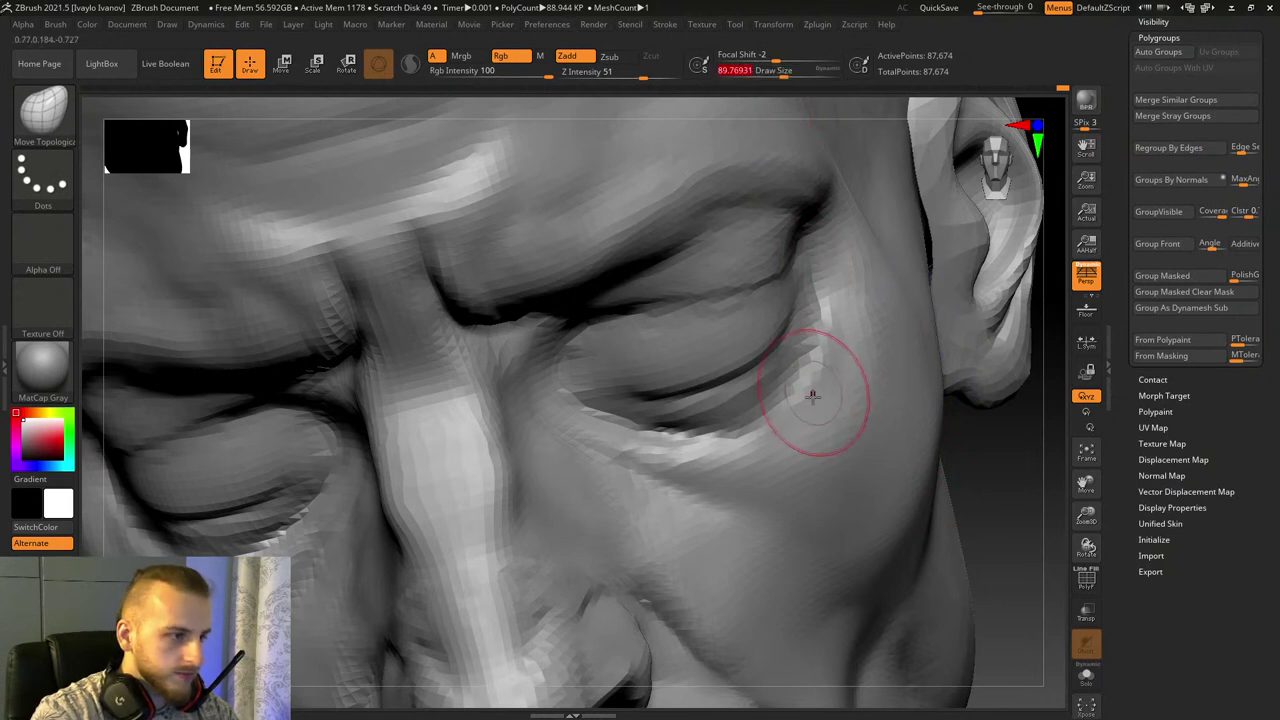
mouse_move(838, 370)
shift+mouse_down()
mouse_move(777, 443)
mouse_move(857, 311)
shift+mouse_up()
key(ctrl+z)
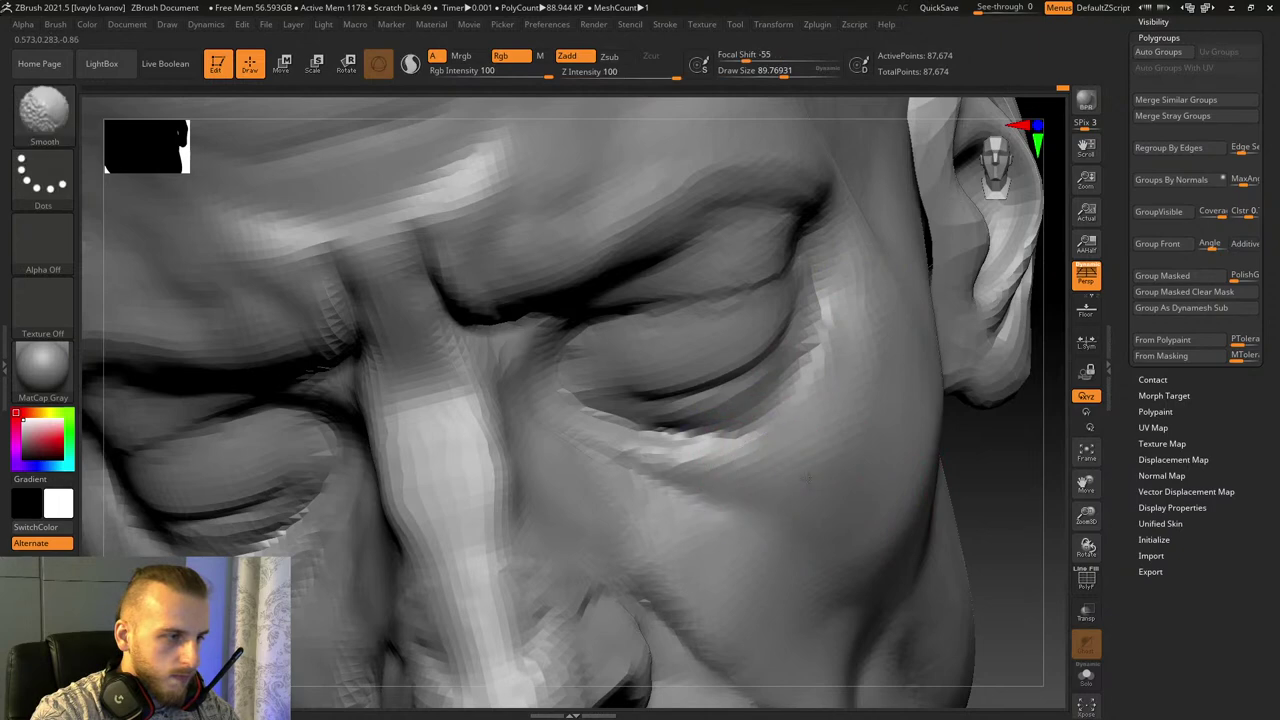
Step: Build up the side of the cheek and jaw with ClayBuildup at a draw size of about 220, and smooth the jawline
mouse_move(1087, 514)
mouse_down()
mouse_move(988, 351)
mouse_move(997, 471)
mouse_move(959, 485)
mouse_move(1012, 485)
mouse_up()
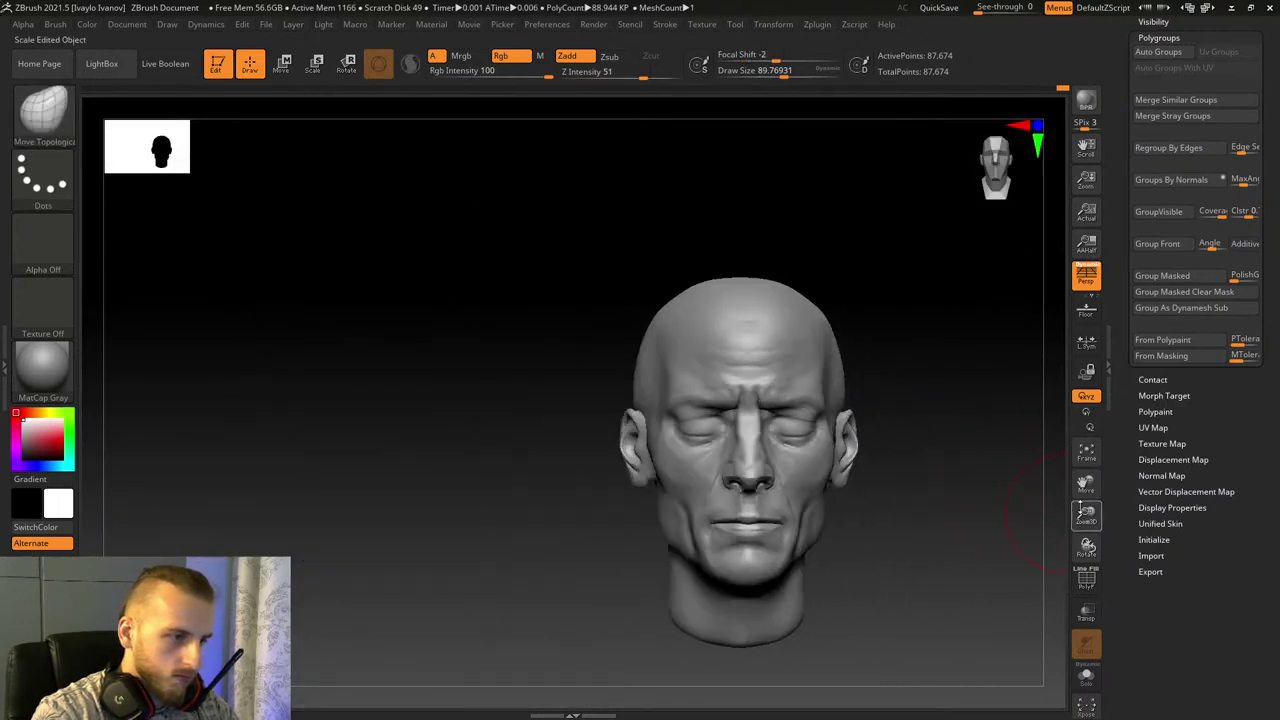
drag(1081, 509, 1100, 545)
drag(1087, 484, 1117, 428)
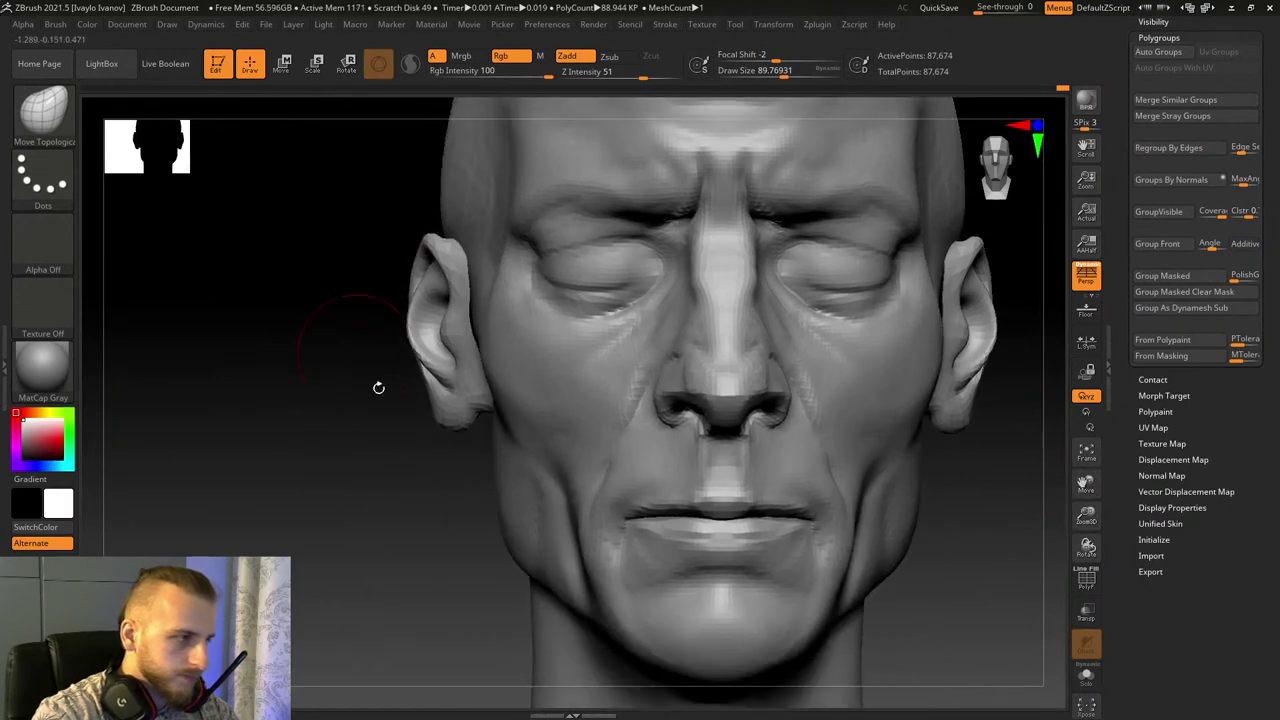
drag(378, 387, 403, 377)
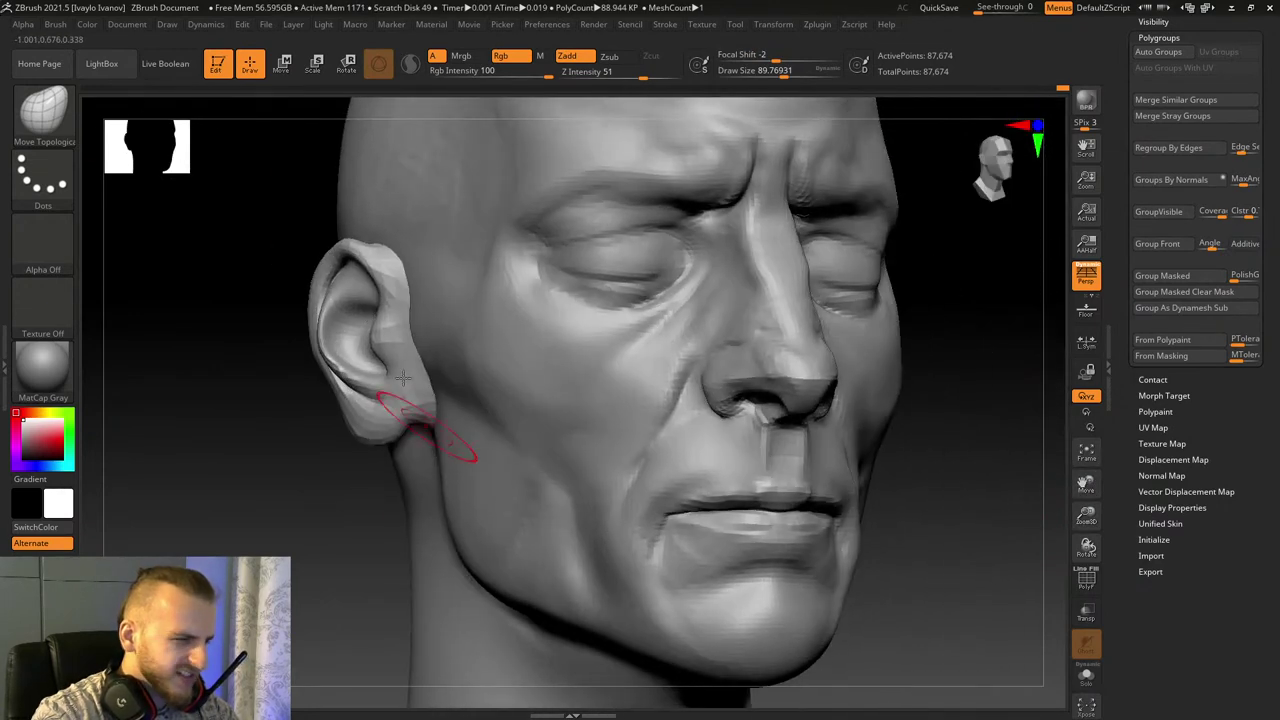
key(b)
key(c)
key(b)
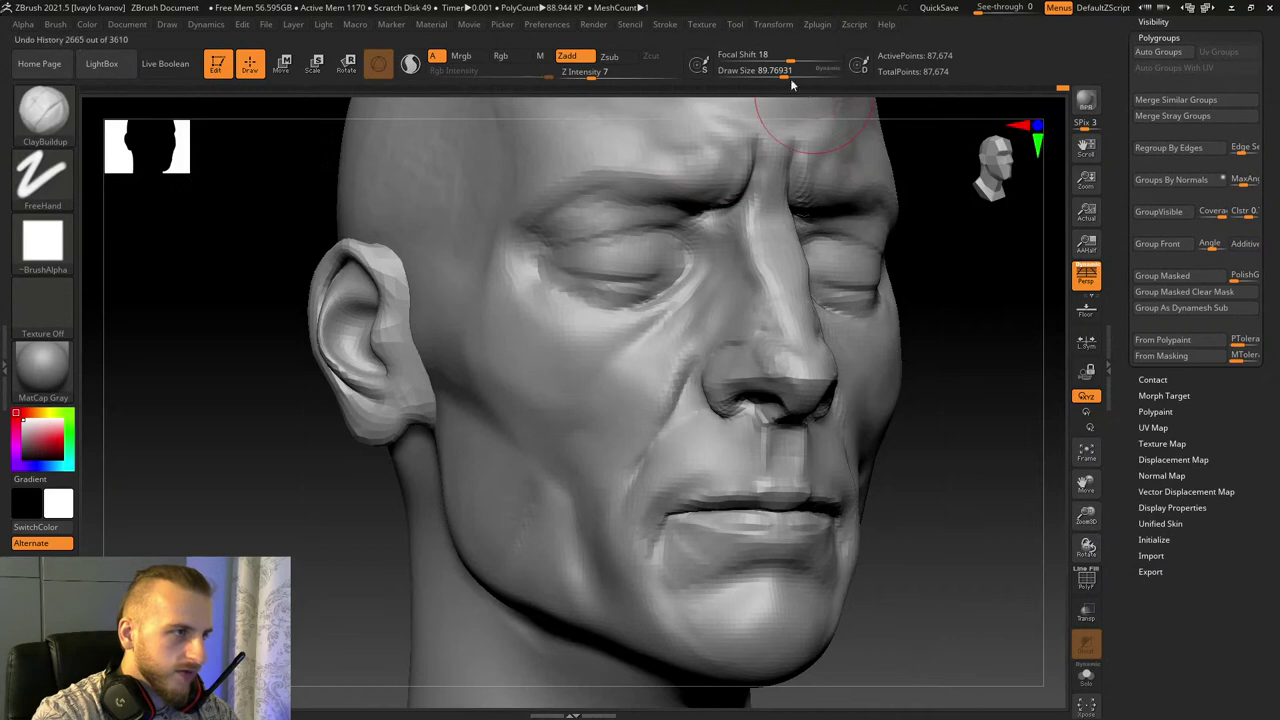
drag(791, 78, 801, 78)
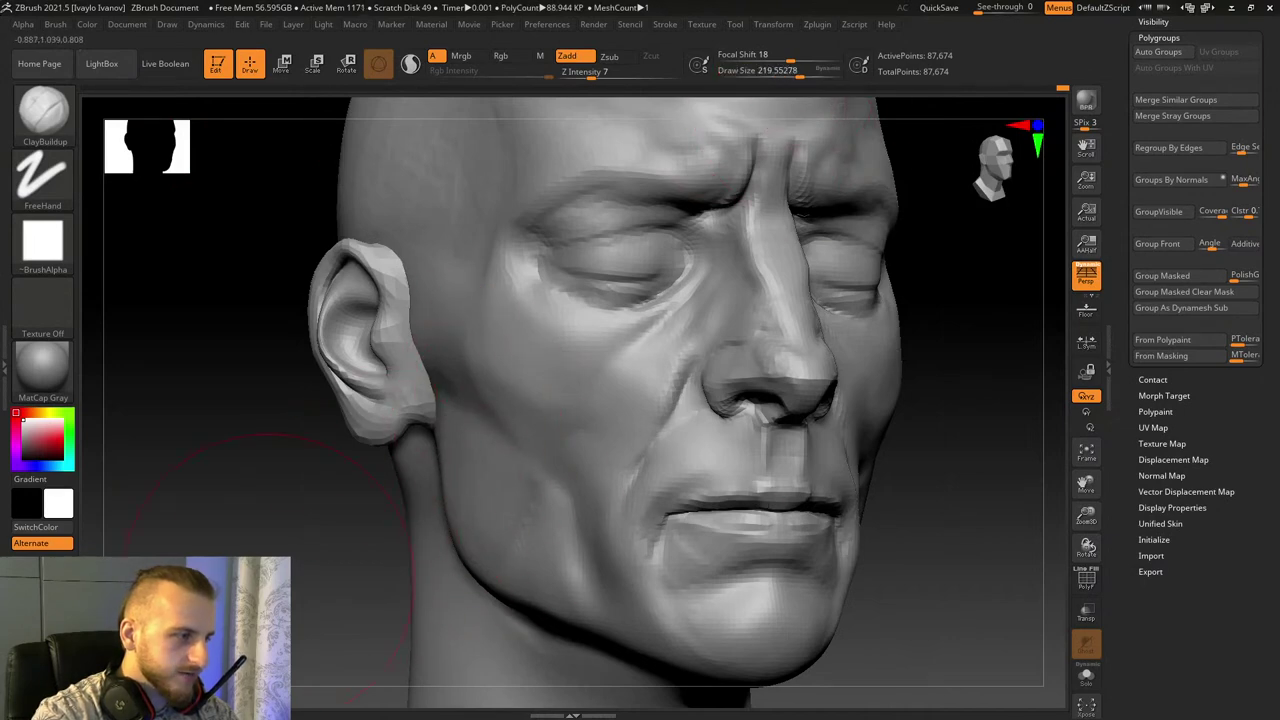
mouse_move(270, 575)
mouse_down()
mouse_move(500, 434)
mouse_move(491, 534)
mouse_move(517, 571)
mouse_move(561, 588)
mouse_up()
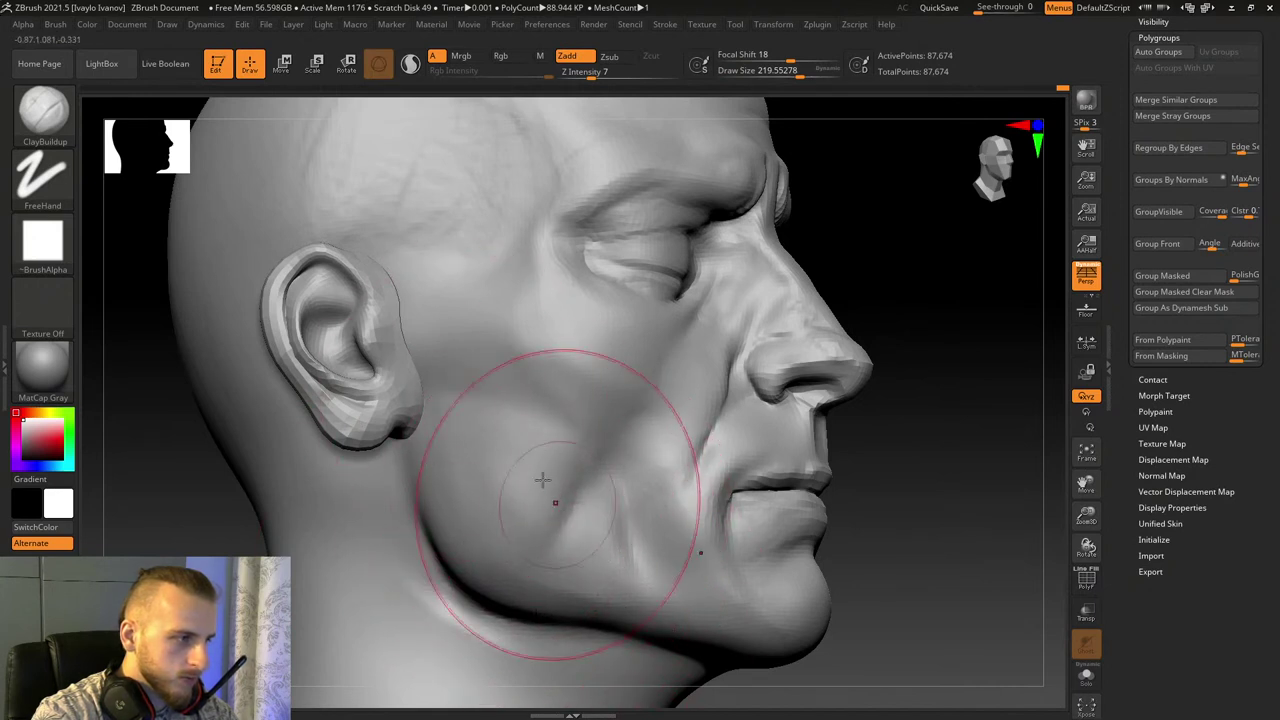
drag(542, 480, 598, 516)
drag(610, 609, 596, 602)
shift+drag(560, 575, 445, 515)
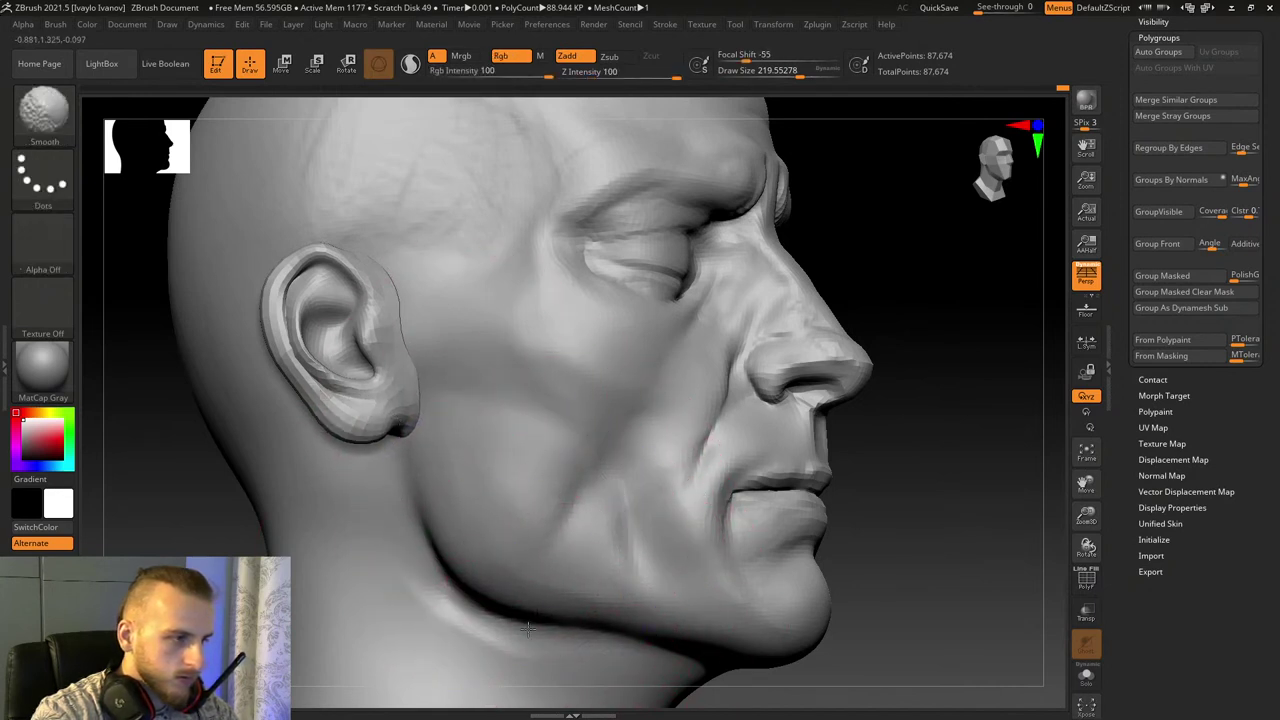
Step: Refine the hollow between cheek and jaw with ClayBuildup at a draw size of about 155, checking both sides and smoothing
drag(990, 575, 880, 588)
mouse_move(964, 597)
mouse_down()
mouse_move(992, 590)
mouse_move(991, 563)
mouse_move(1014, 563)
mouse_up()
drag(808, 70, 788, 70)
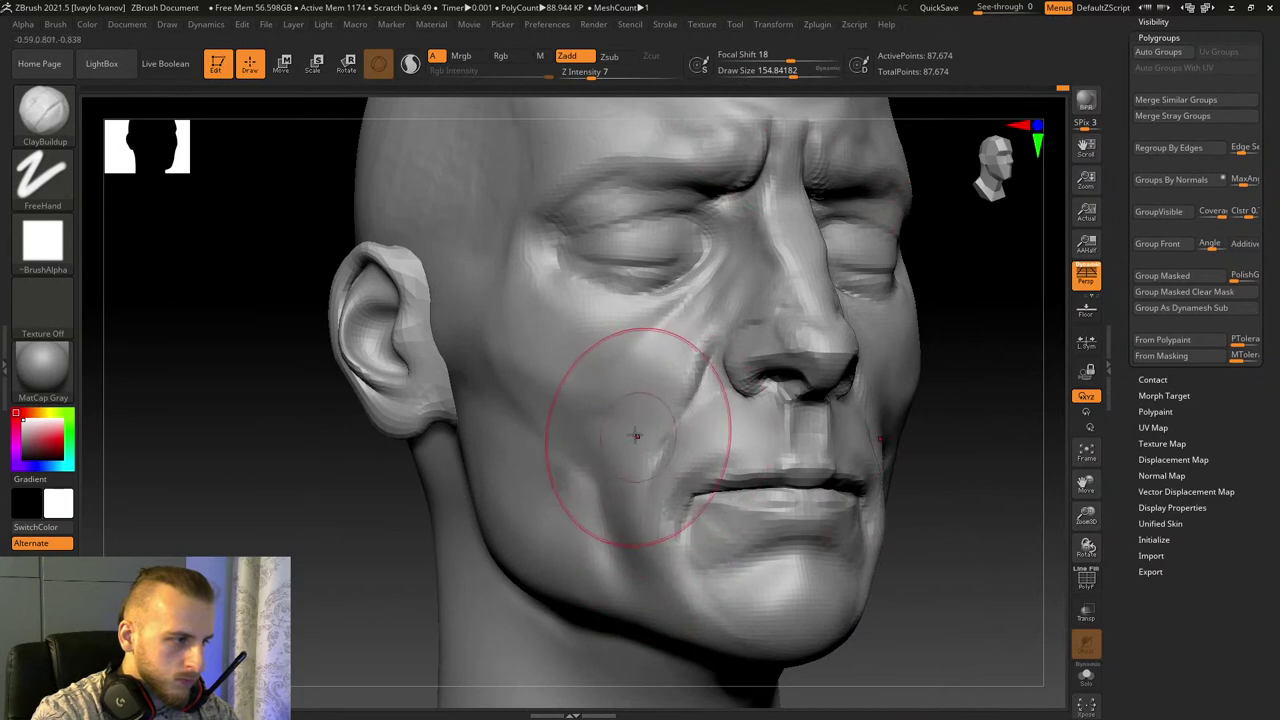
drag(600, 434, 598, 436)
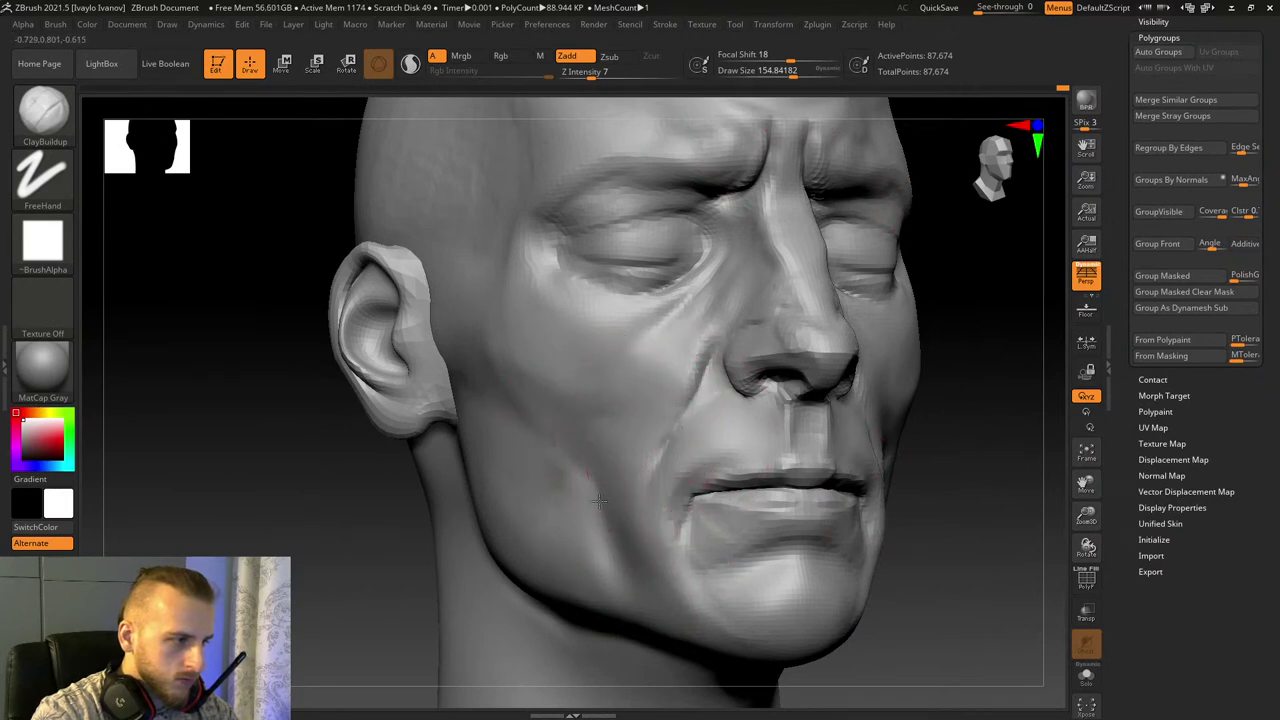
mouse_move(961, 591)
mouse_down()
mouse_move(1017, 597)
mouse_move(1012, 578)
mouse_up()
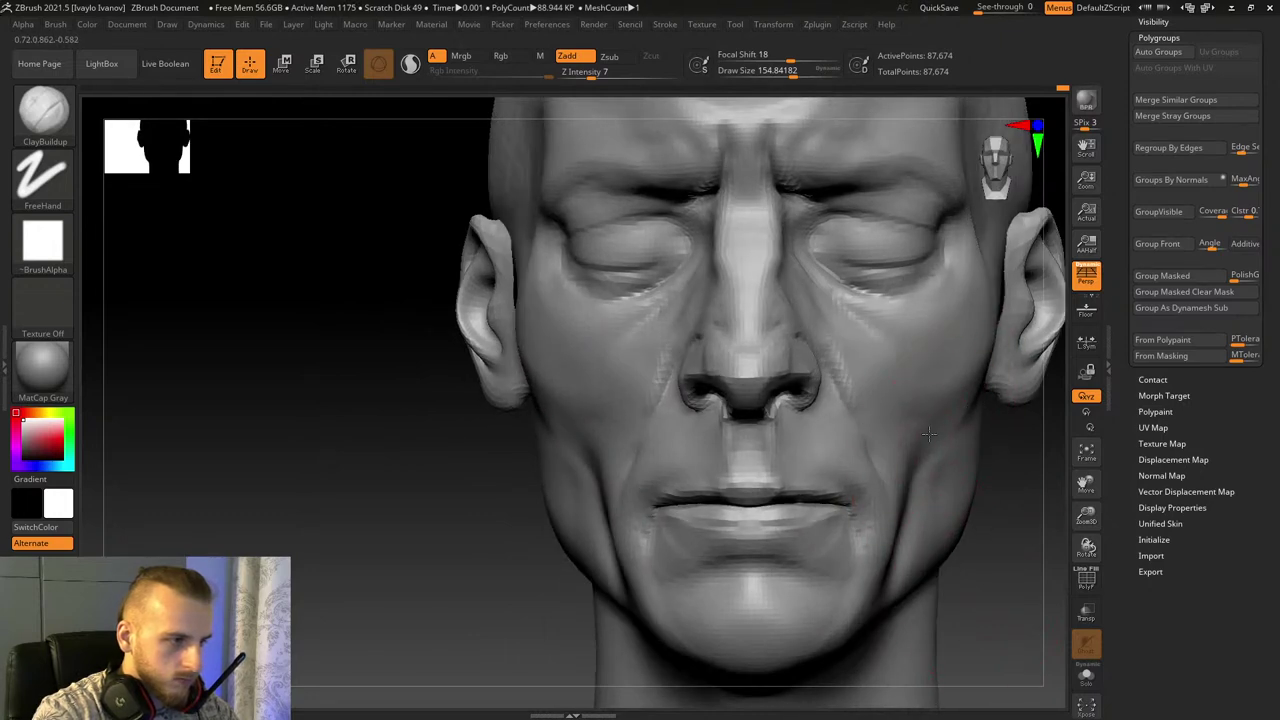
right_drag(1042, 433, 930, 470)
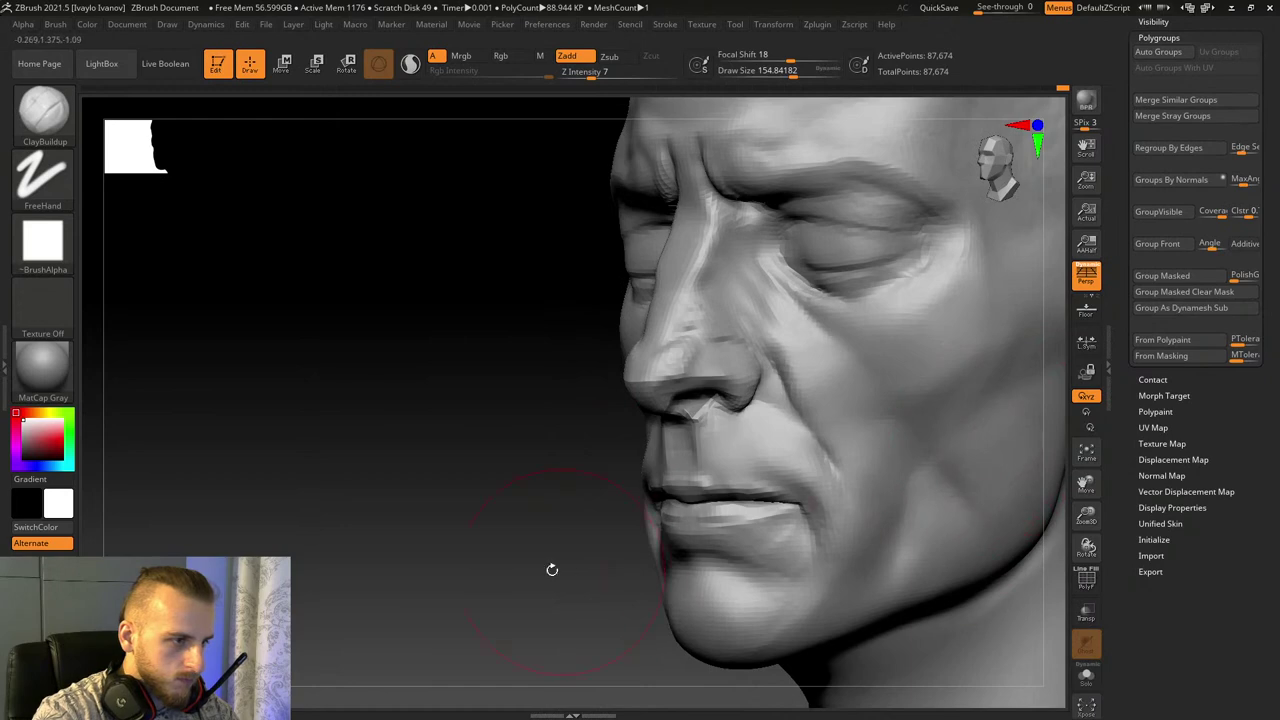
right_drag(552, 569, 932, 523)
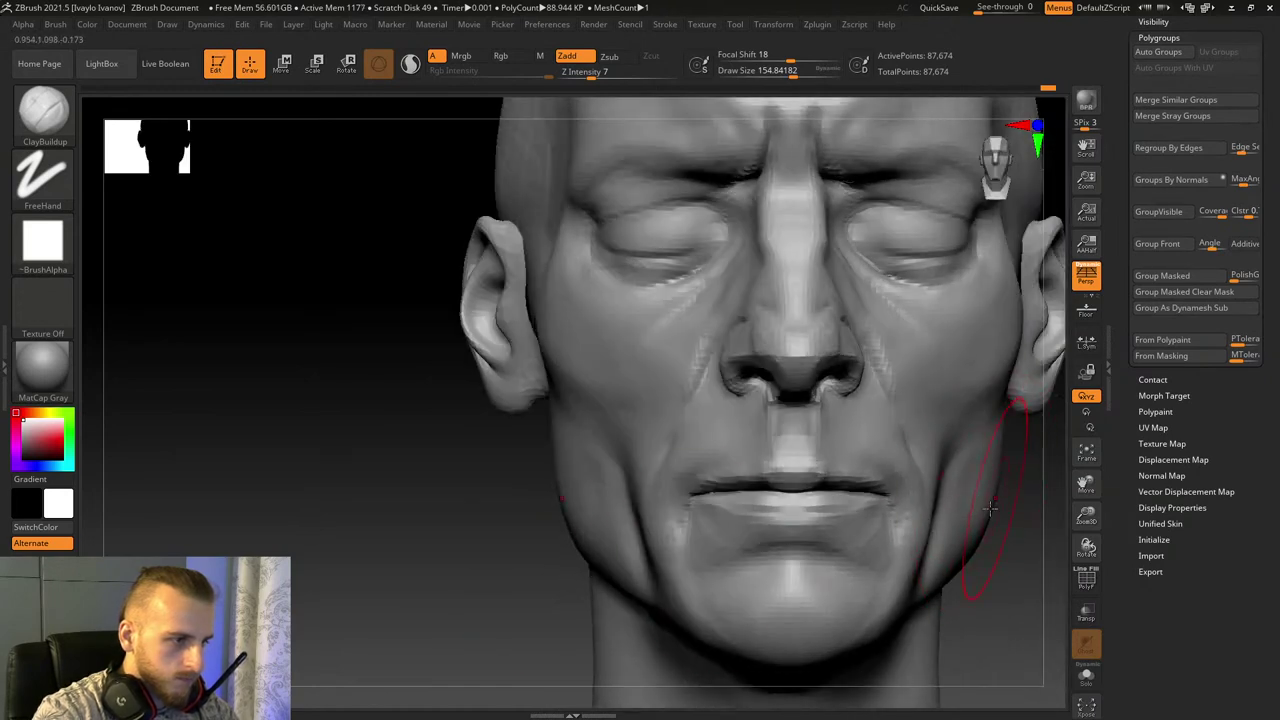
key(shift)
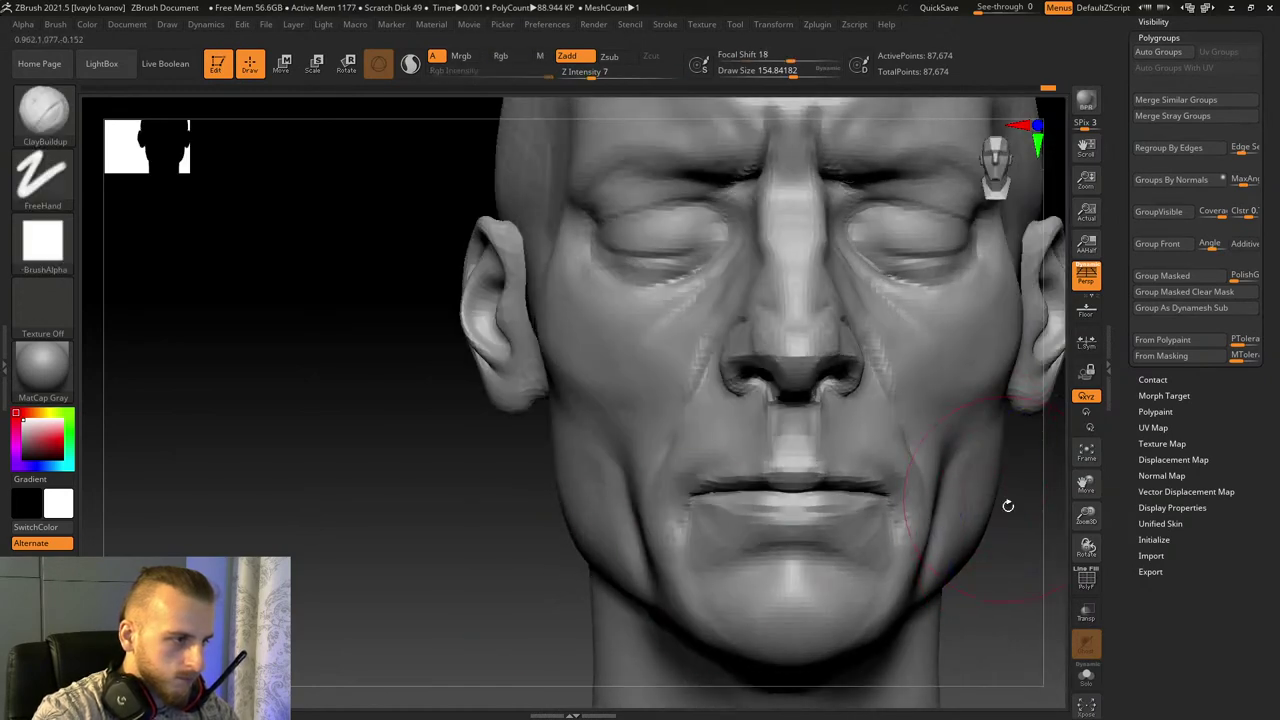
Step: Reshape the side and profile of the nose bridge with Move Topological at a draw size of about 144
drag(1086, 492, 1051, 553)
click(33, 119)
click(638, 122)
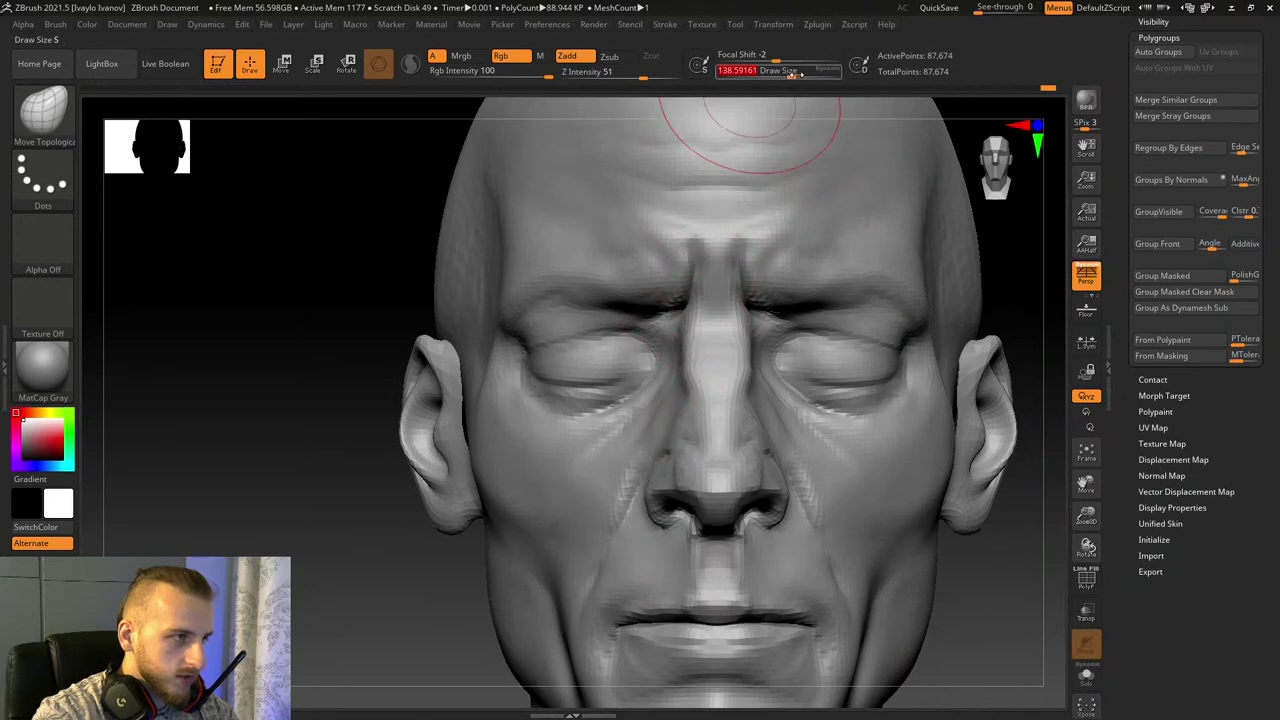
drag(793, 73, 795, 73)
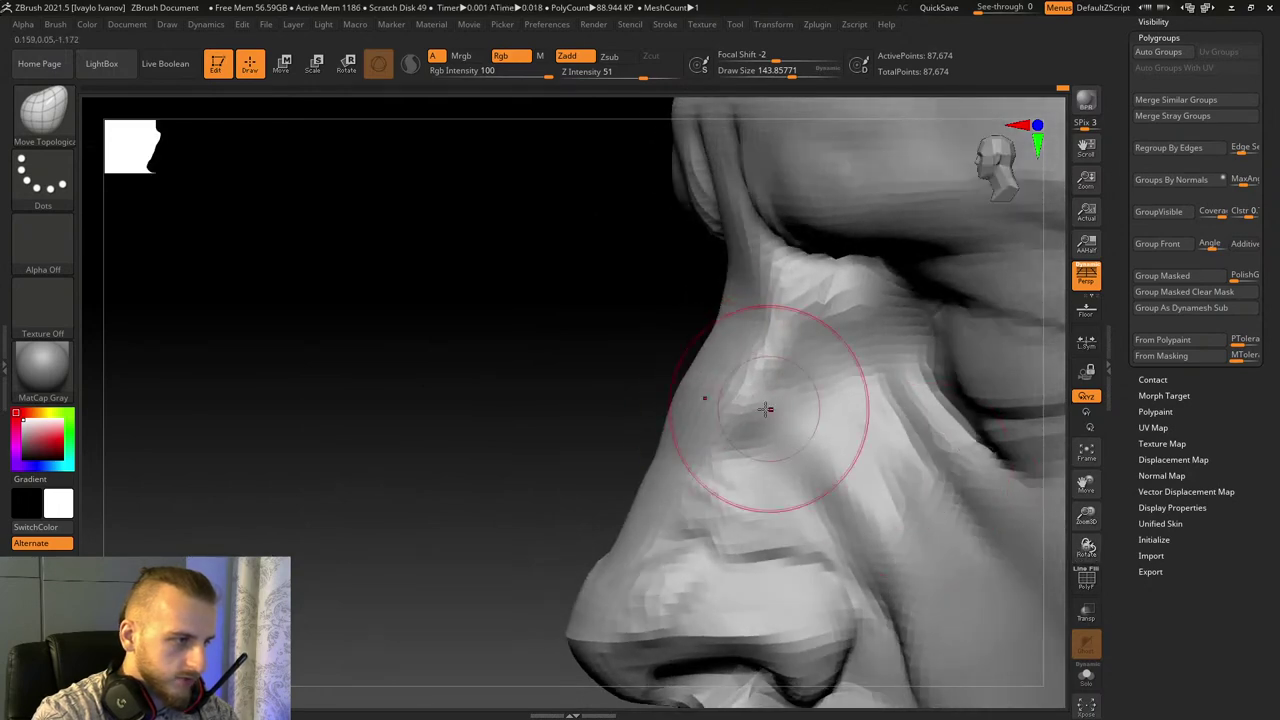
drag(759, 407, 783, 419)
drag(783, 419, 789, 420)
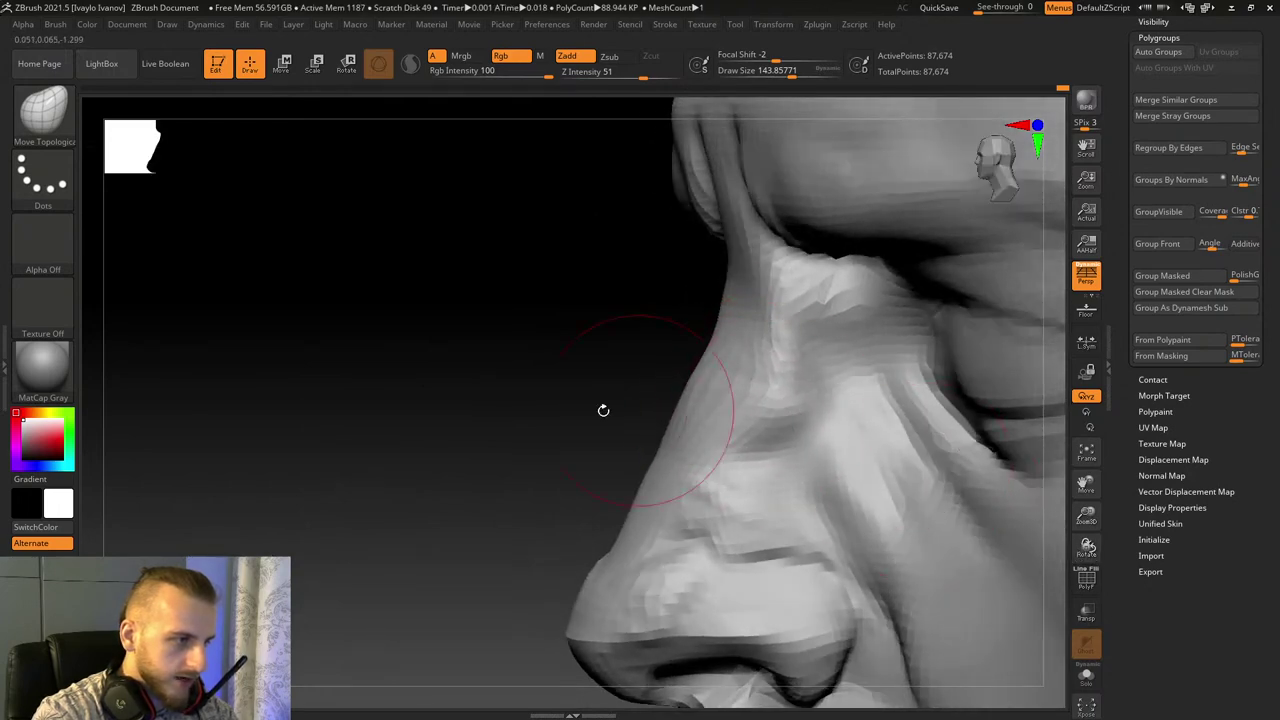
mouse_move(603, 410)
mouse_down()
mouse_move(690, 410)
mouse_move(605, 408)
mouse_up()
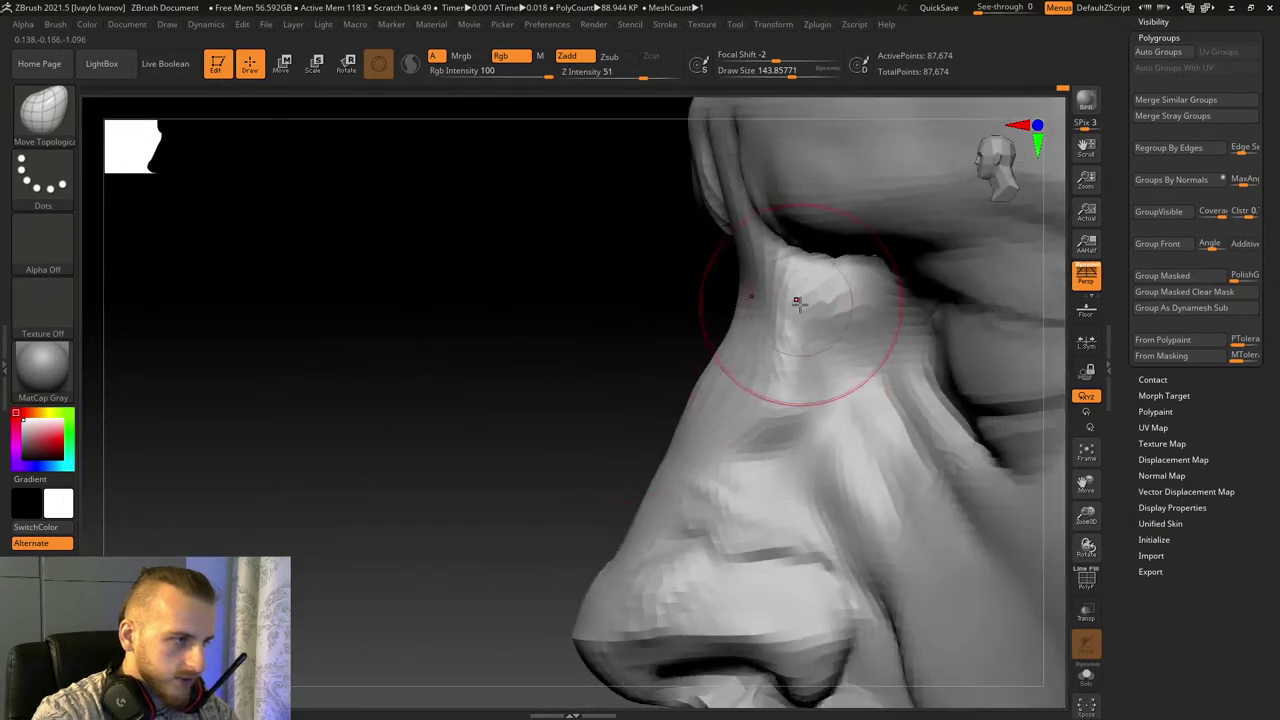
drag(592, 322, 642, 319)
Step: Add volume from the nose root up between the brows with the Standard brush at a draw size of about 144
key(b)
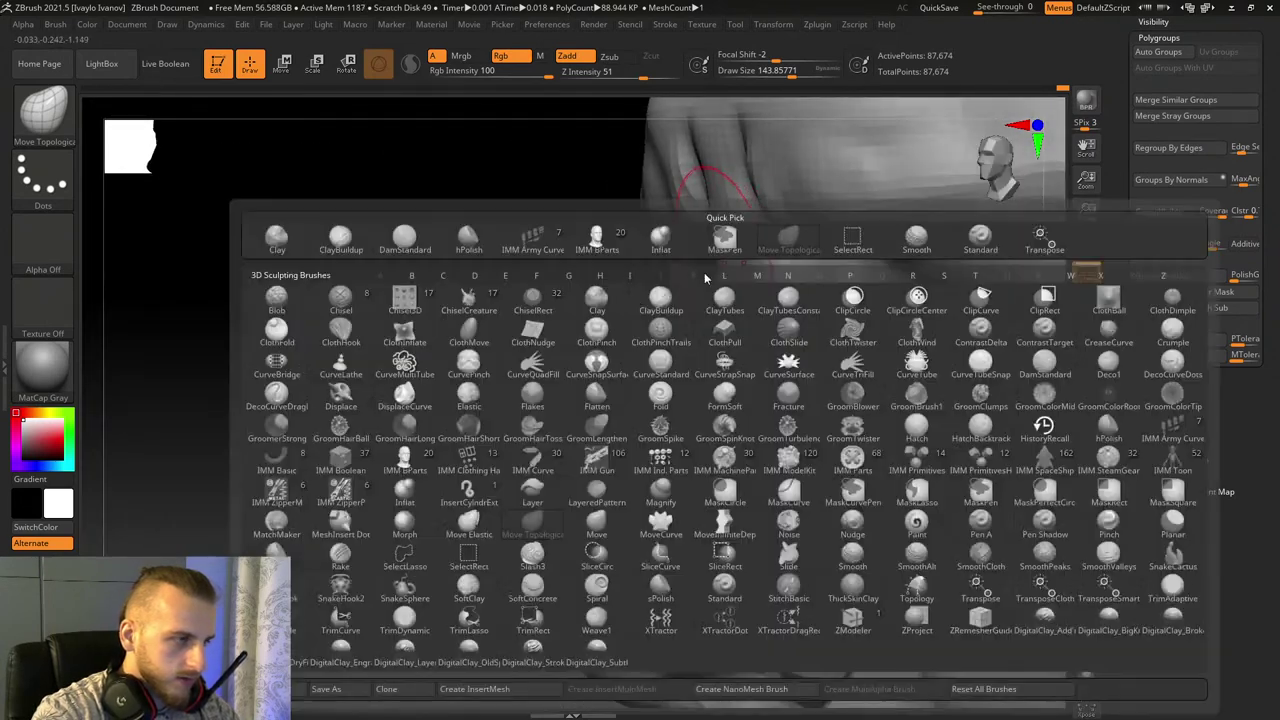
key(s)
key(t)
drag(545, 322, 590, 320)
drag(738, 287, 736, 137)
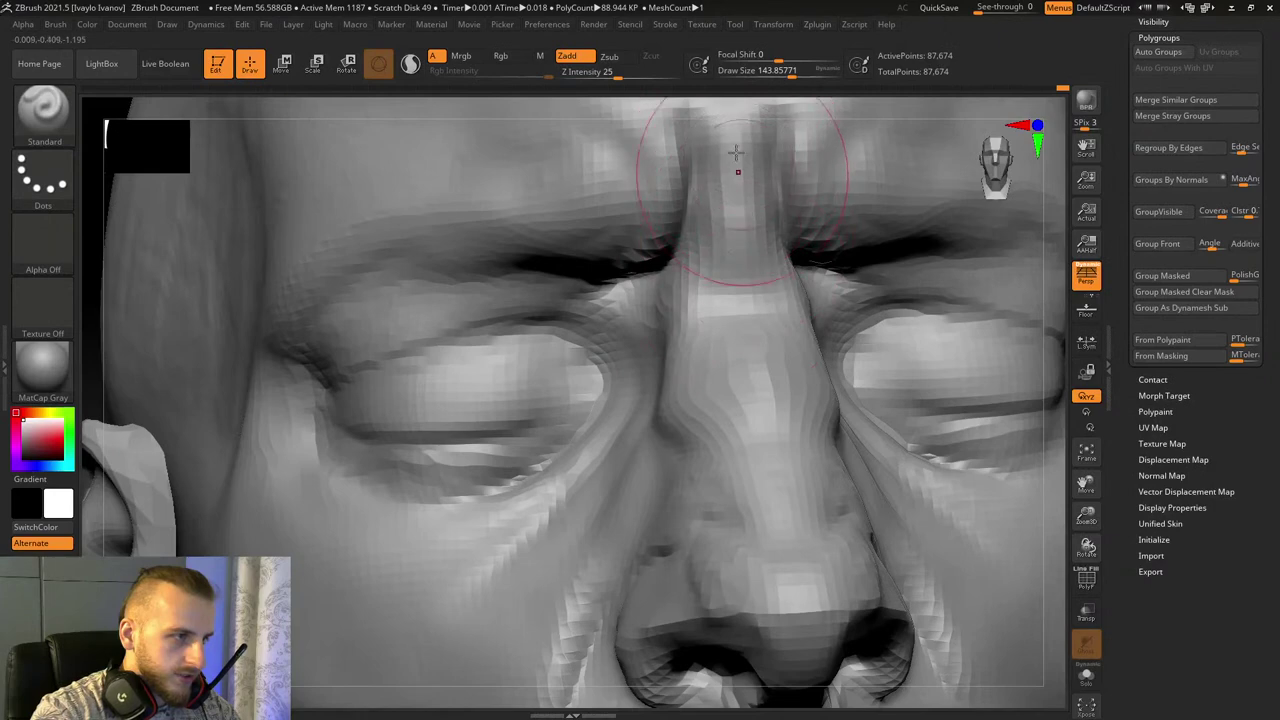
mouse_move(1087, 547)
mouse_down()
mouse_move(1050, 565)
mouse_move(1057, 557)
mouse_up()
Step: Adjust the upper nose bridge with Move Topological at a draw size of about 124, and smooth the area near the inner eye corner
key(b)
key(m)
key(t)
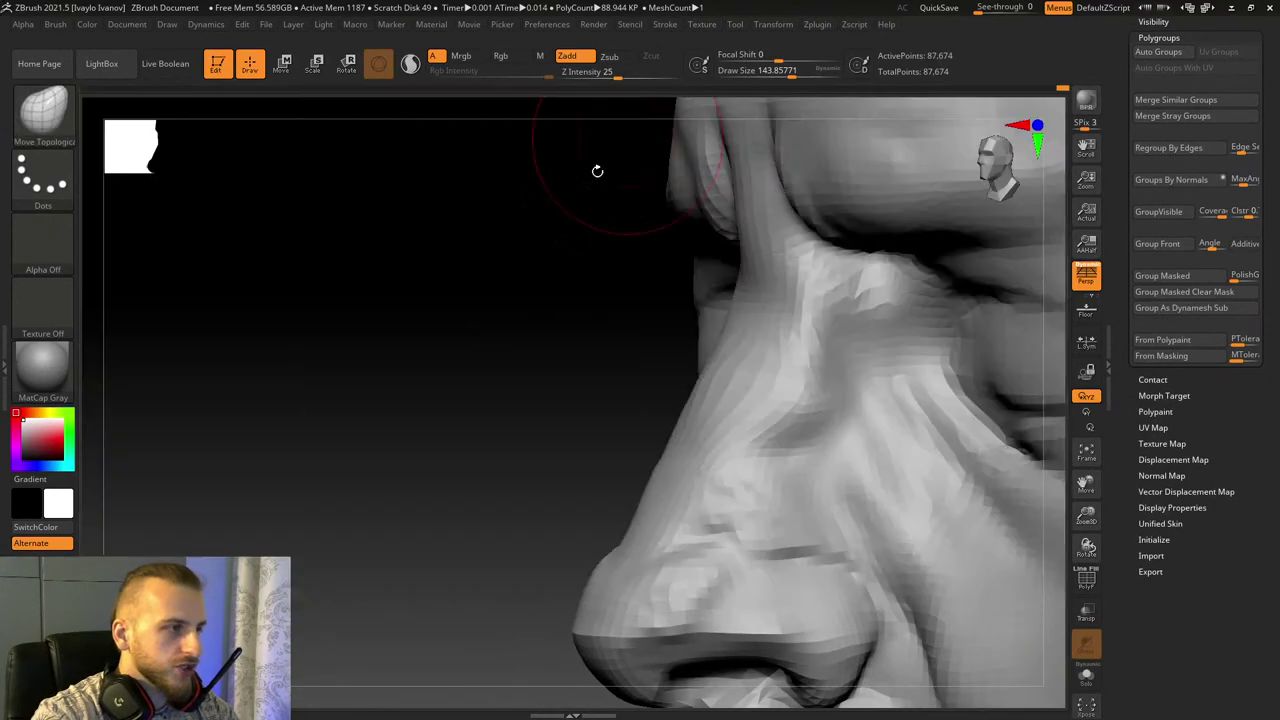
drag(597, 171, 637, 306)
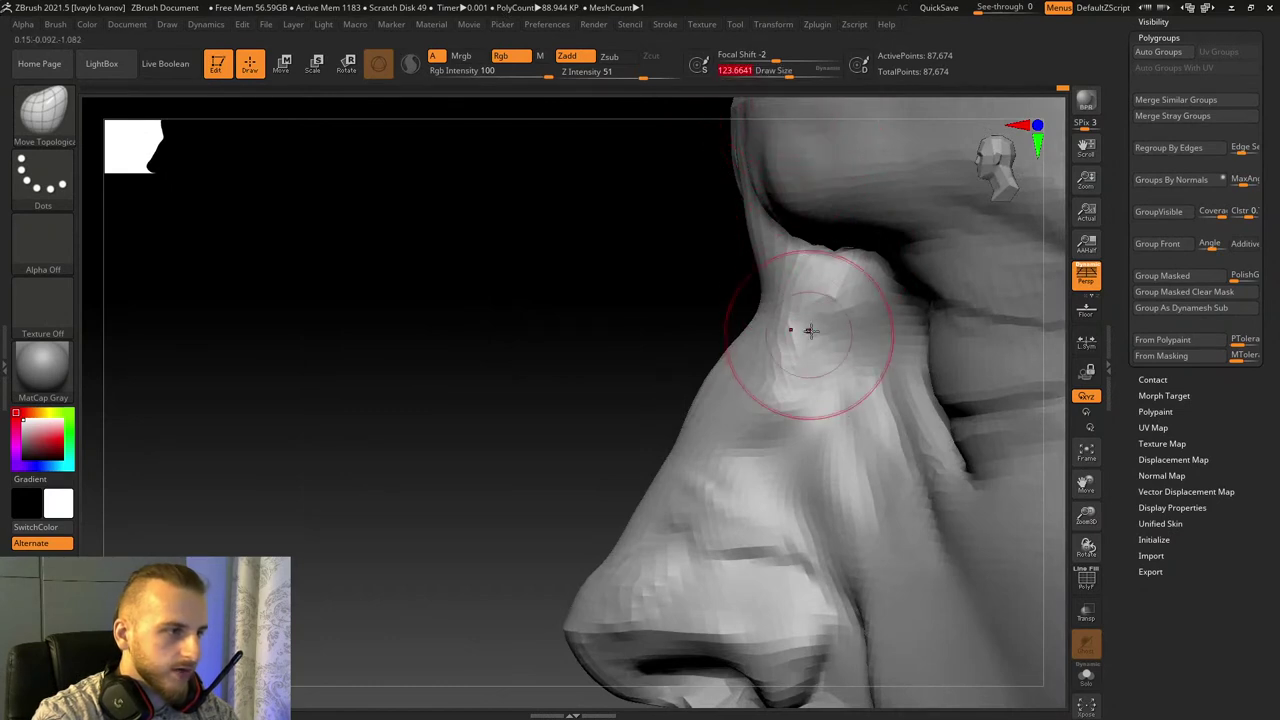
drag(614, 365, 750, 338)
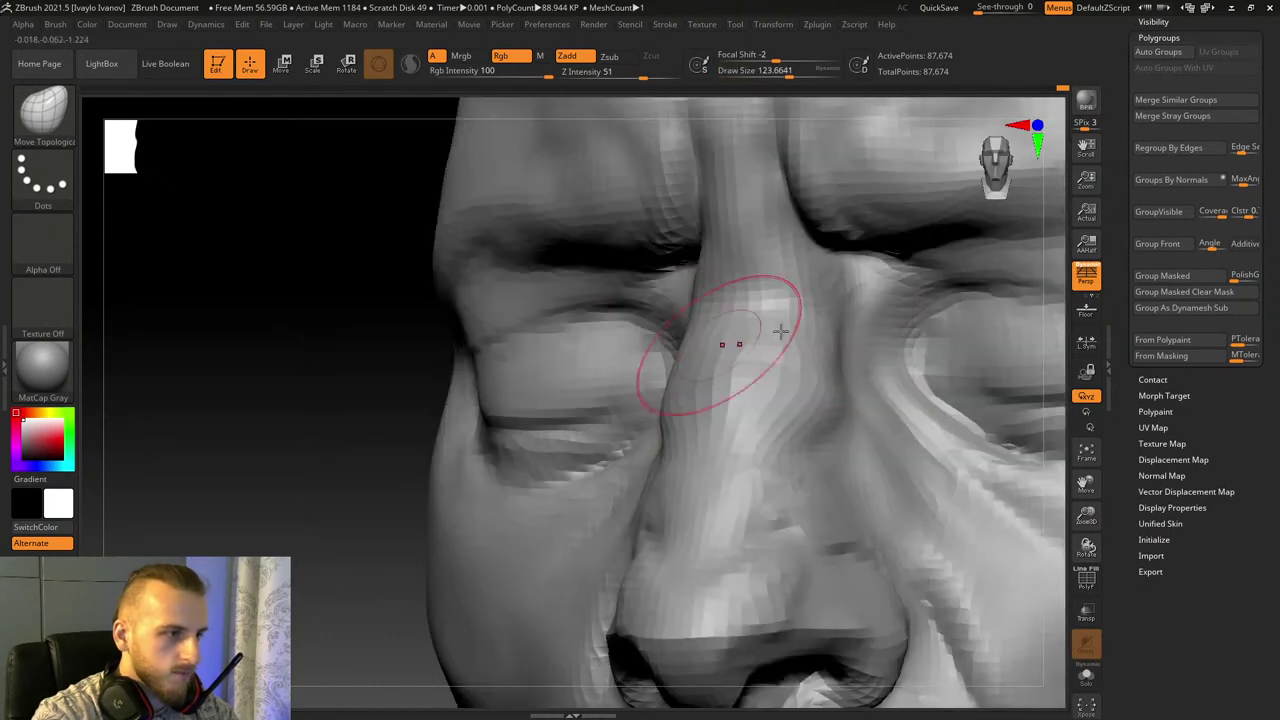
key(shift)
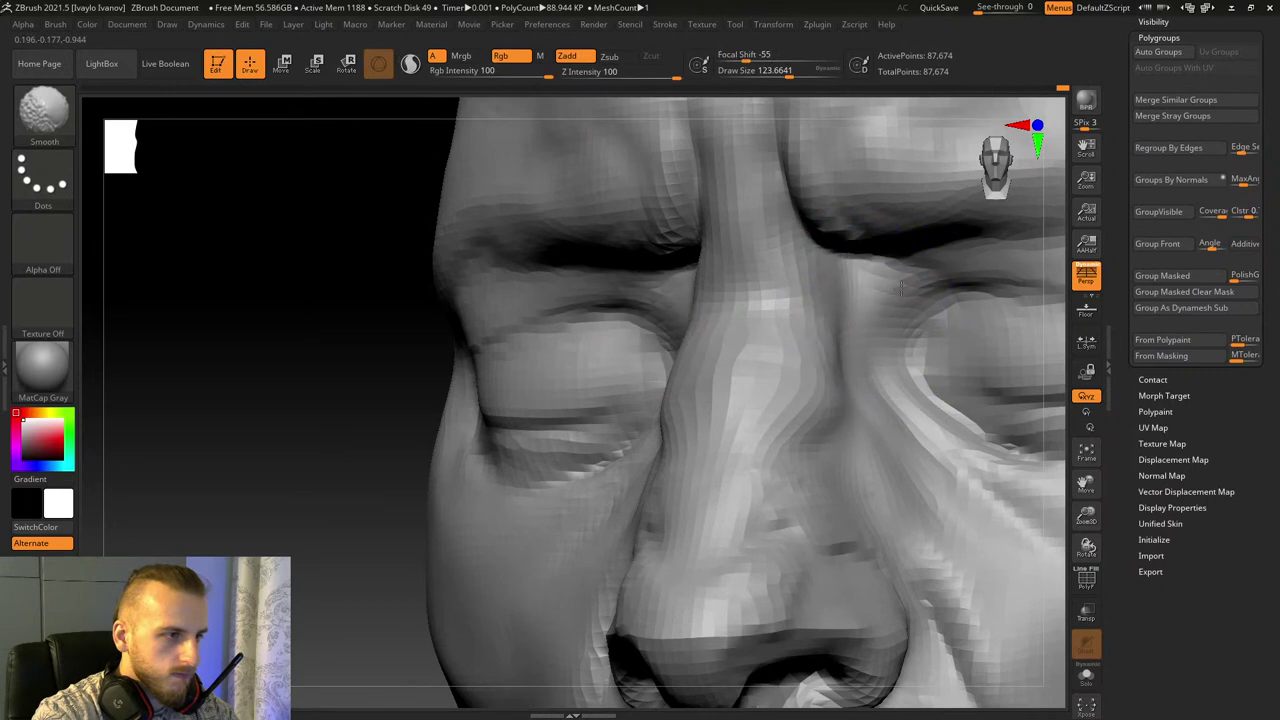
Step: Reshape the forehead profile from the side with Move Topological at a draw size of about 185
drag(1086, 515, 1076, 430)
right_drag(574, 471, 775, 484)
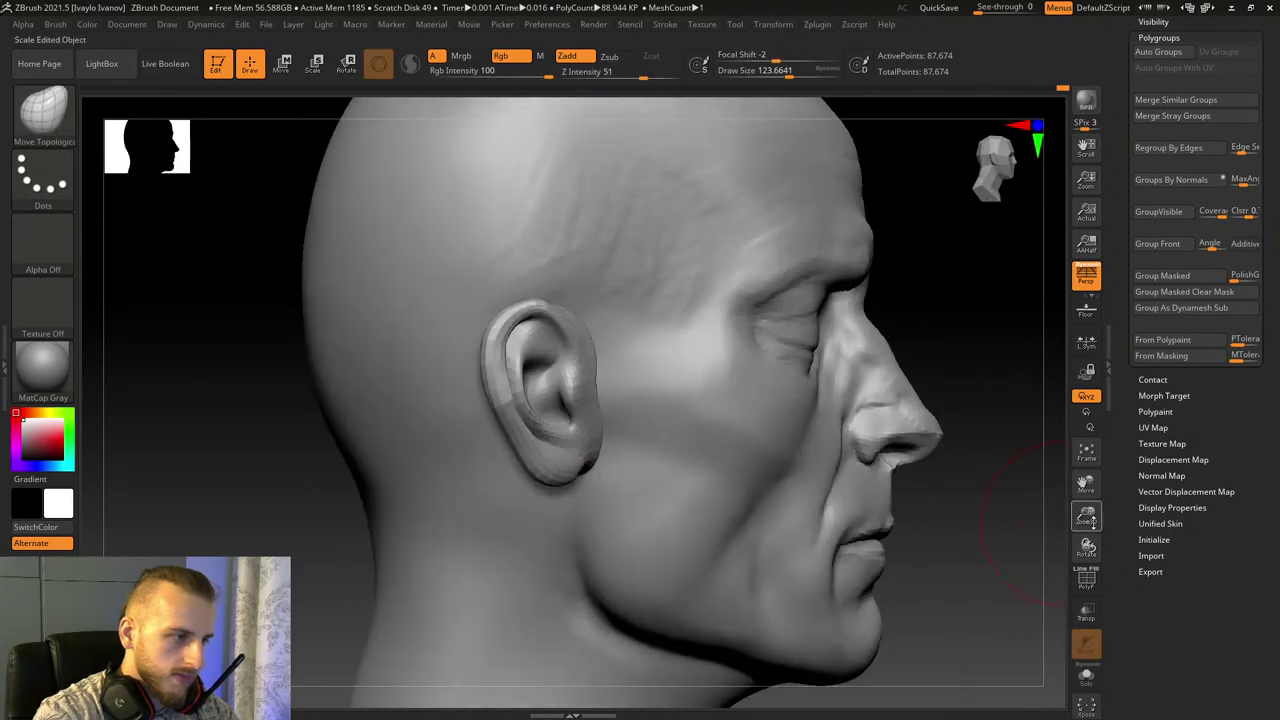
drag(1094, 513, 1097, 472)
mouse_move(1078, 484)
mouse_down()
mouse_move(1100, 467)
mouse_move(1055, 486)
mouse_move(1092, 560)
mouse_up()
click(802, 71)
drag(1088, 514, 1095, 561)
drag(1087, 484, 978, 598)
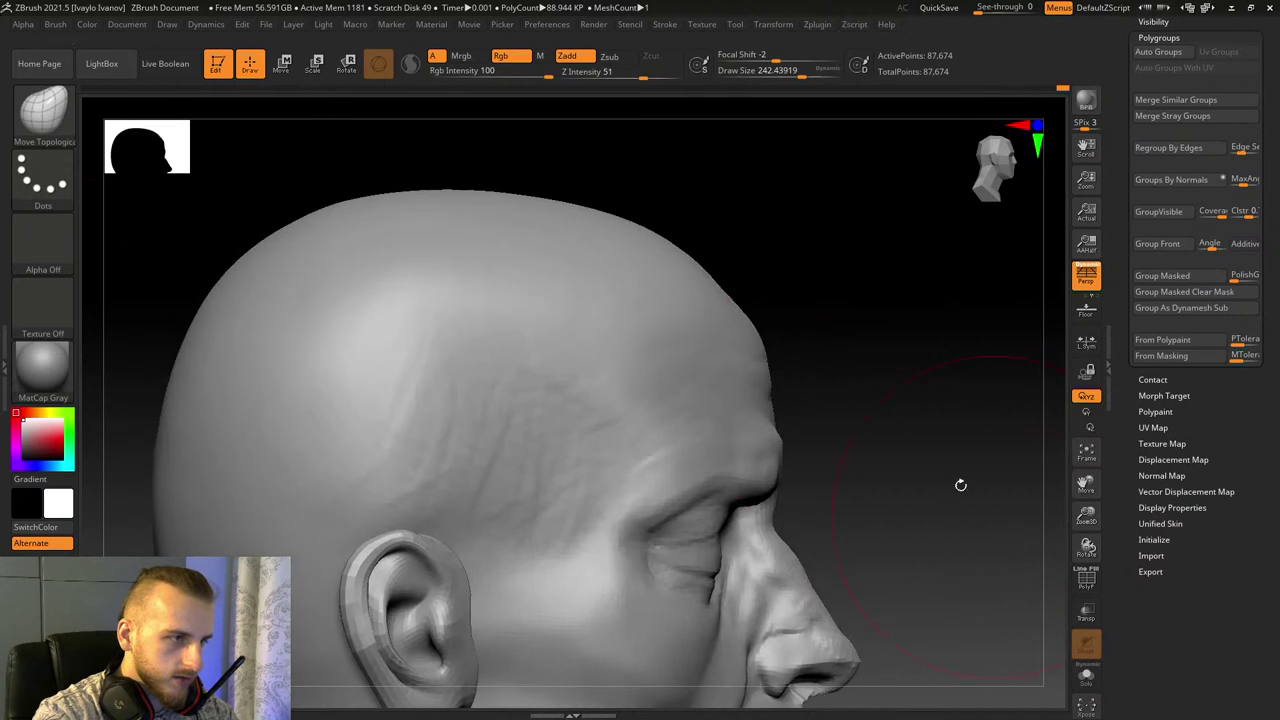
click(797, 71)
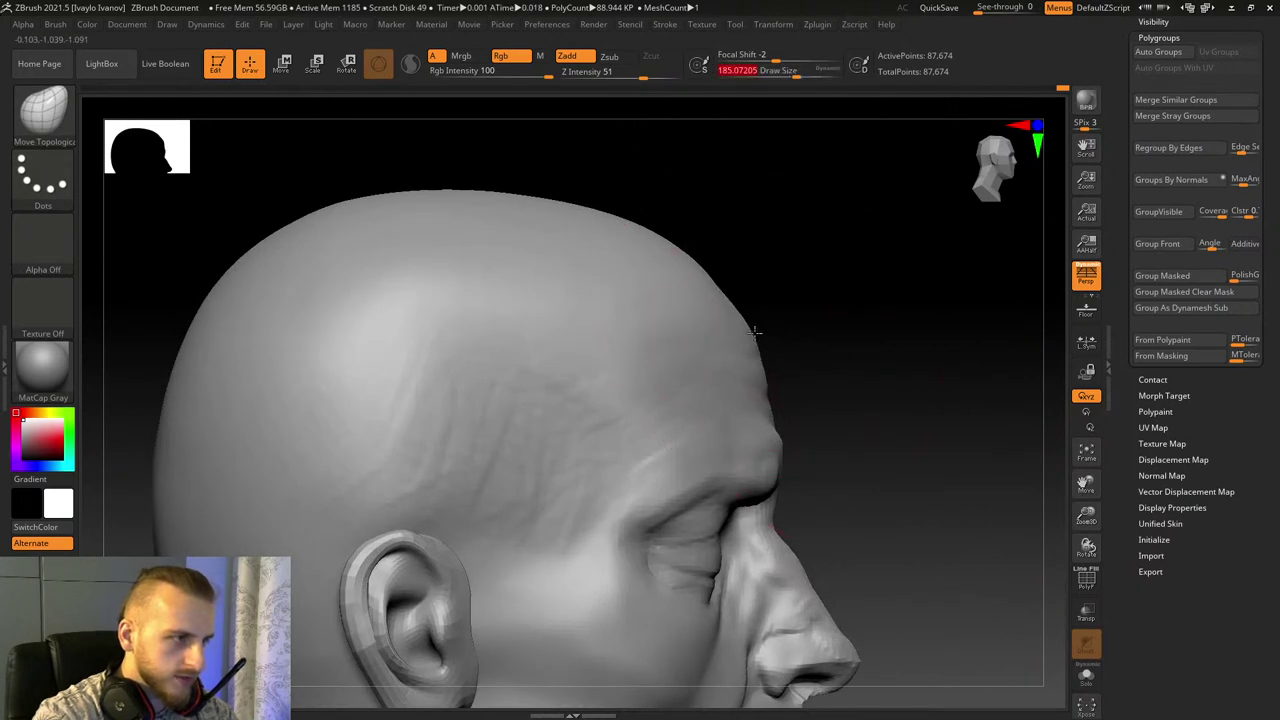
drag(811, 320, 771, 326)
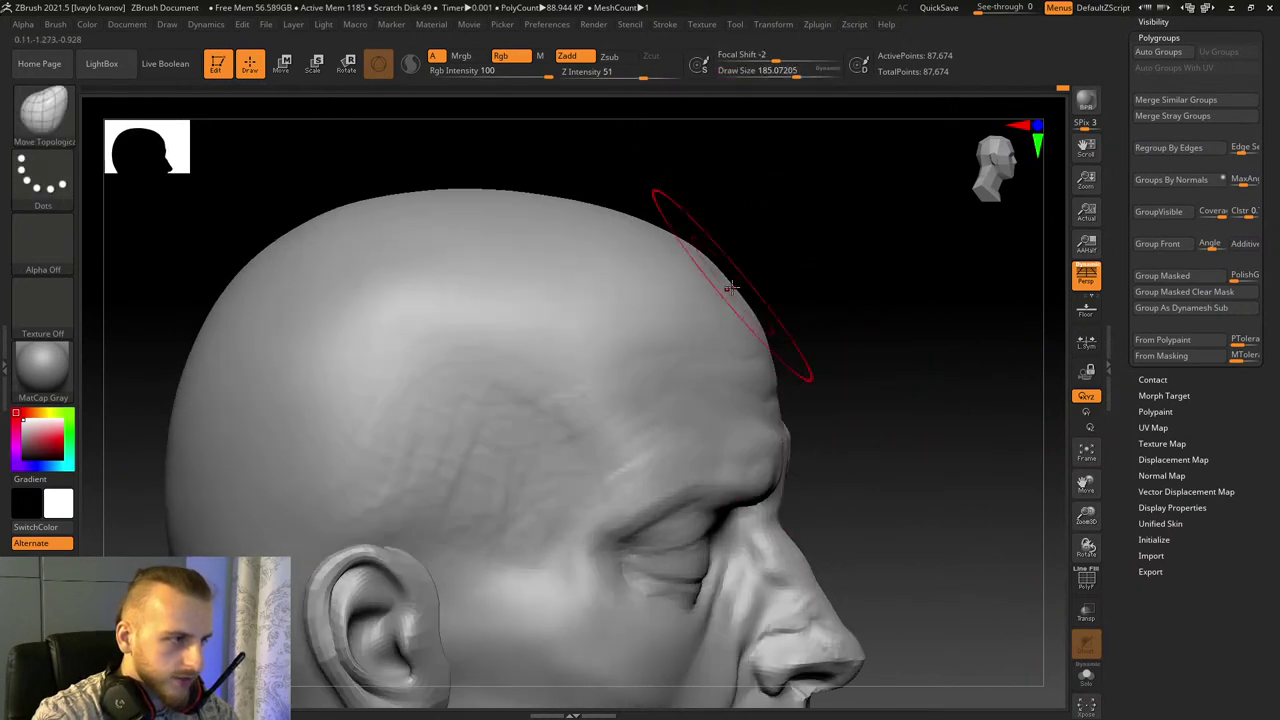
drag(752, 335, 826, 311)
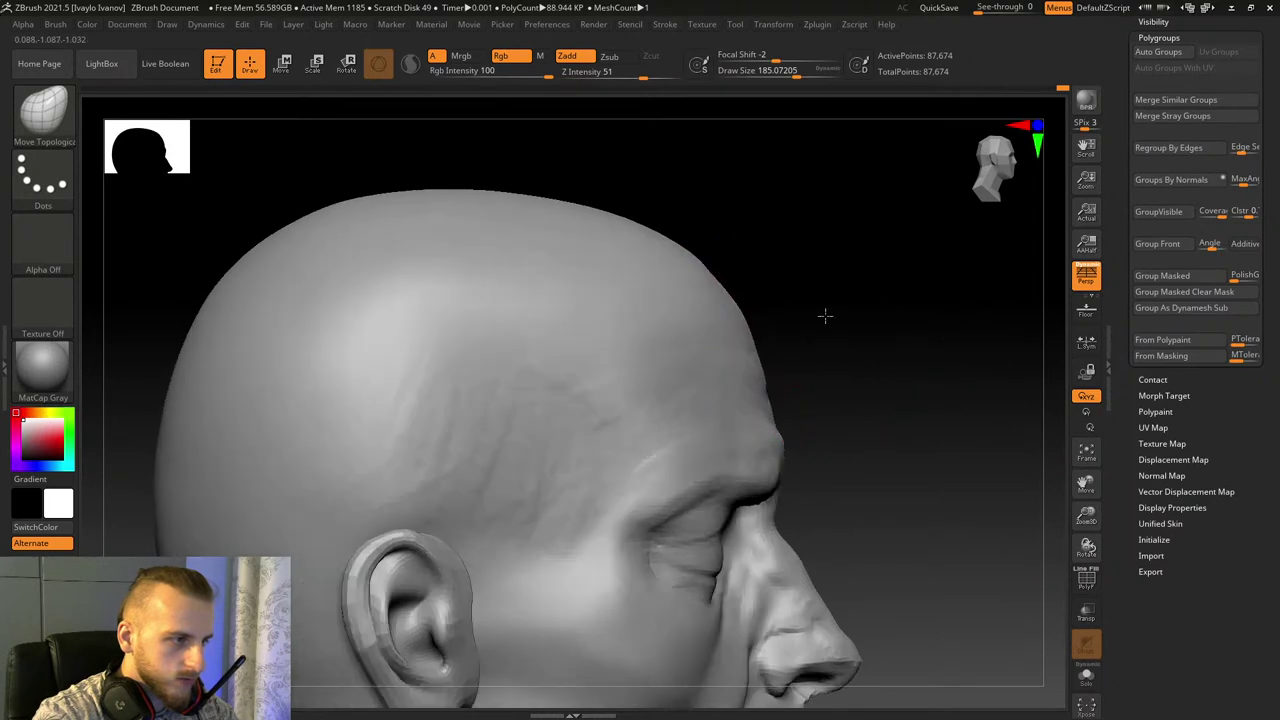
Step: Adjust the overall contour of the upper skull with Move Topological at a draw size of about 408
drag(806, 77, 813, 77)
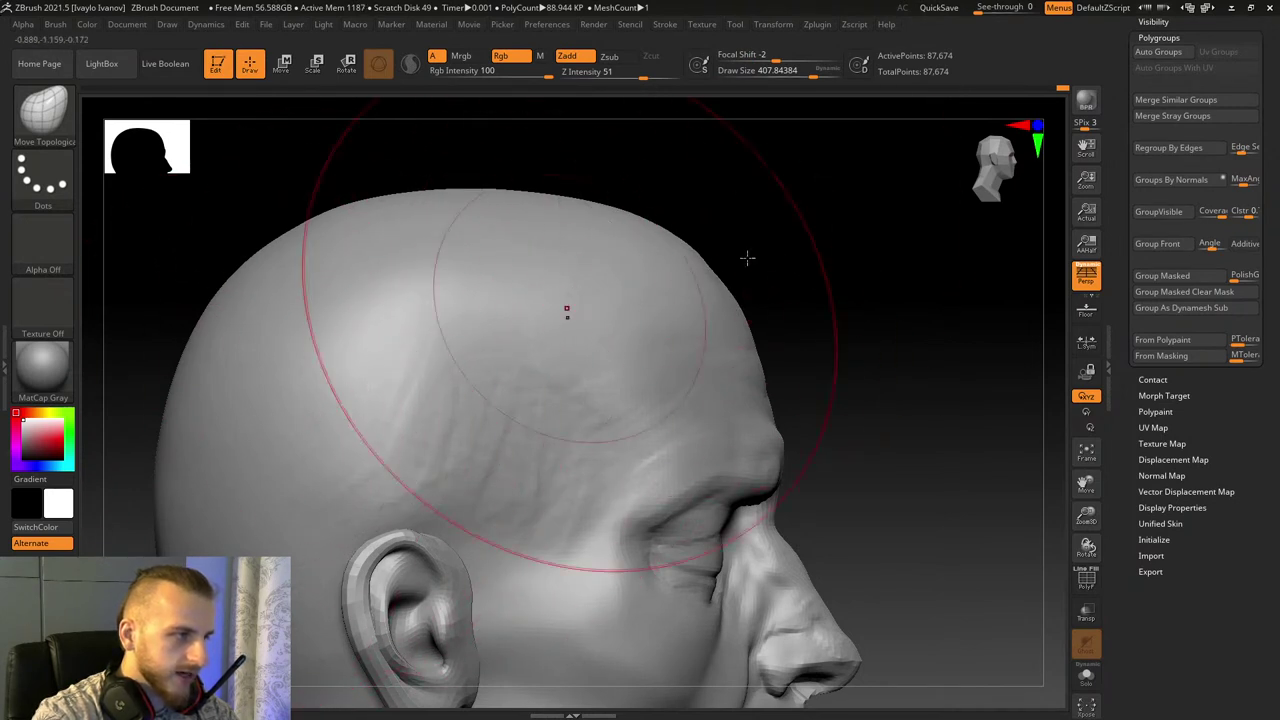
drag(1086, 514, 1270, 436)
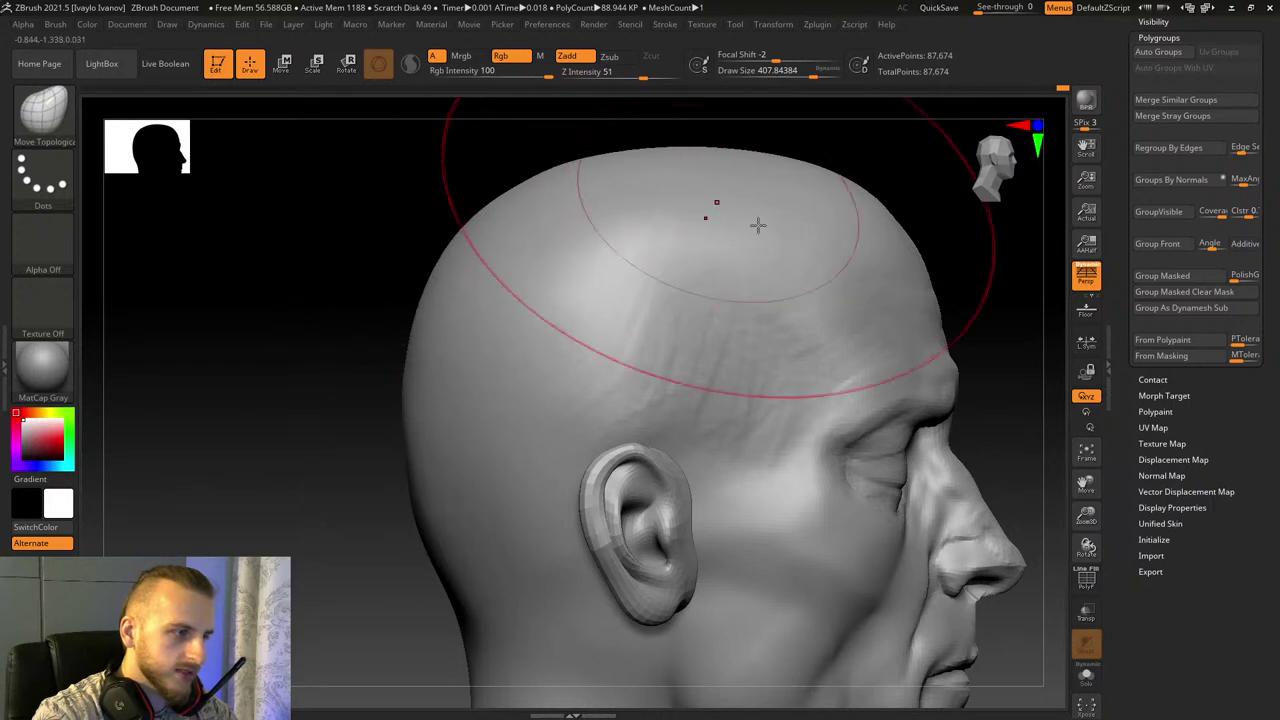
click(1086, 452)
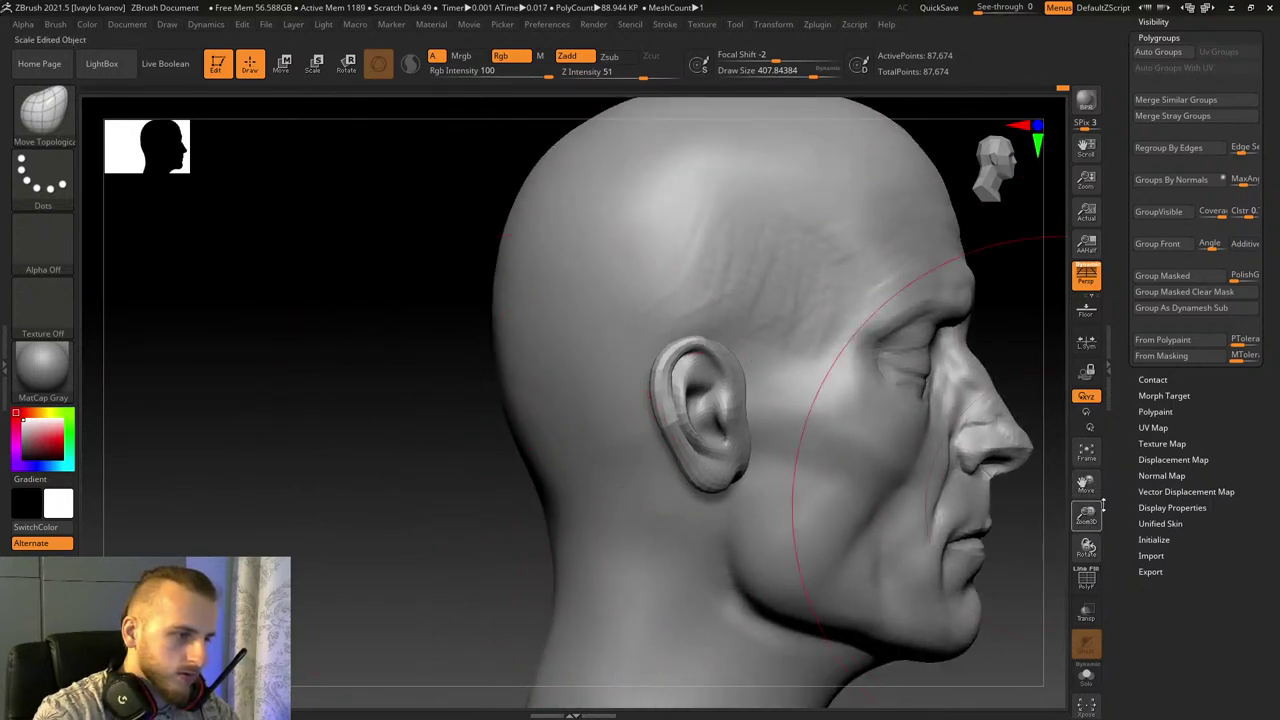
Step: Reshape the lower edge of the neck in side view with Move Topological at a draw size of about 408
drag(1085, 484, 1088, 411)
drag(607, 580, 598, 573)
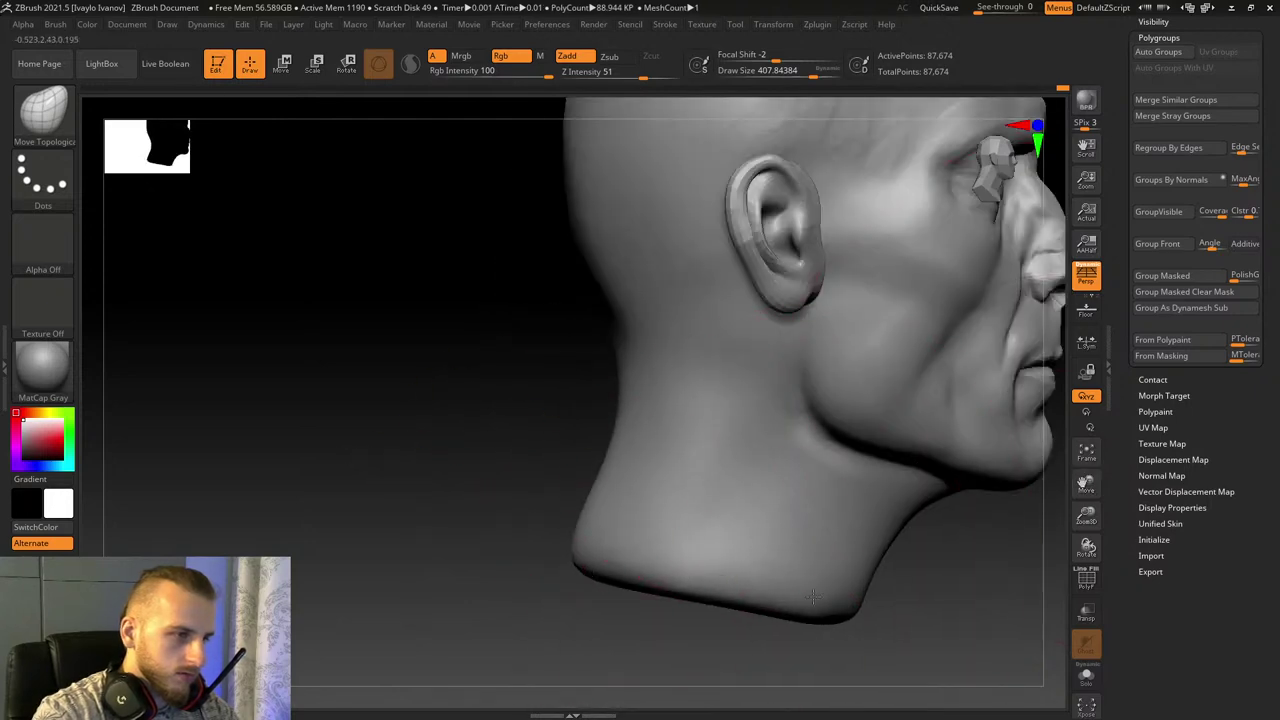
drag(925, 640, 826, 671)
Step: Build up the inner cheek beside the nose with ClayBuildup at a draw size of about 102
drag(1078, 486, 1003, 563)
drag(1086, 512, 1106, 538)
drag(366, 489, 476, 470)
key(b)
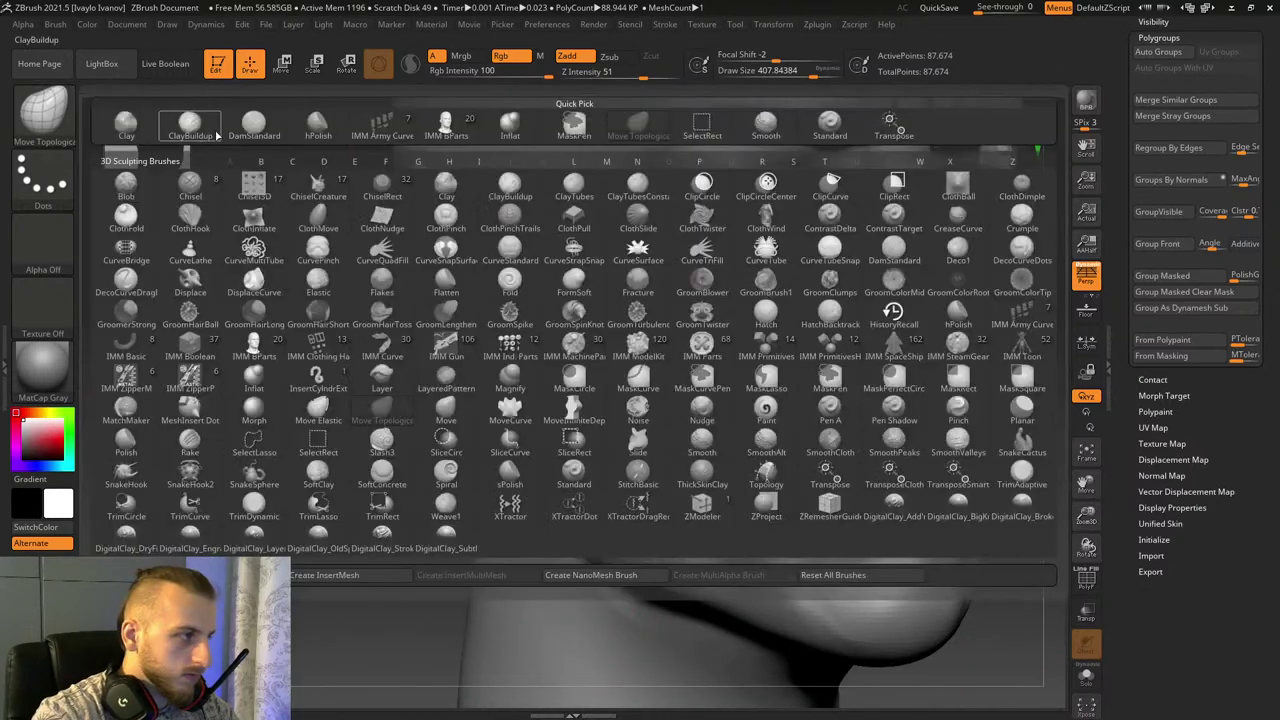
key(c)
key(b)
drag(800, 75, 760, 143)
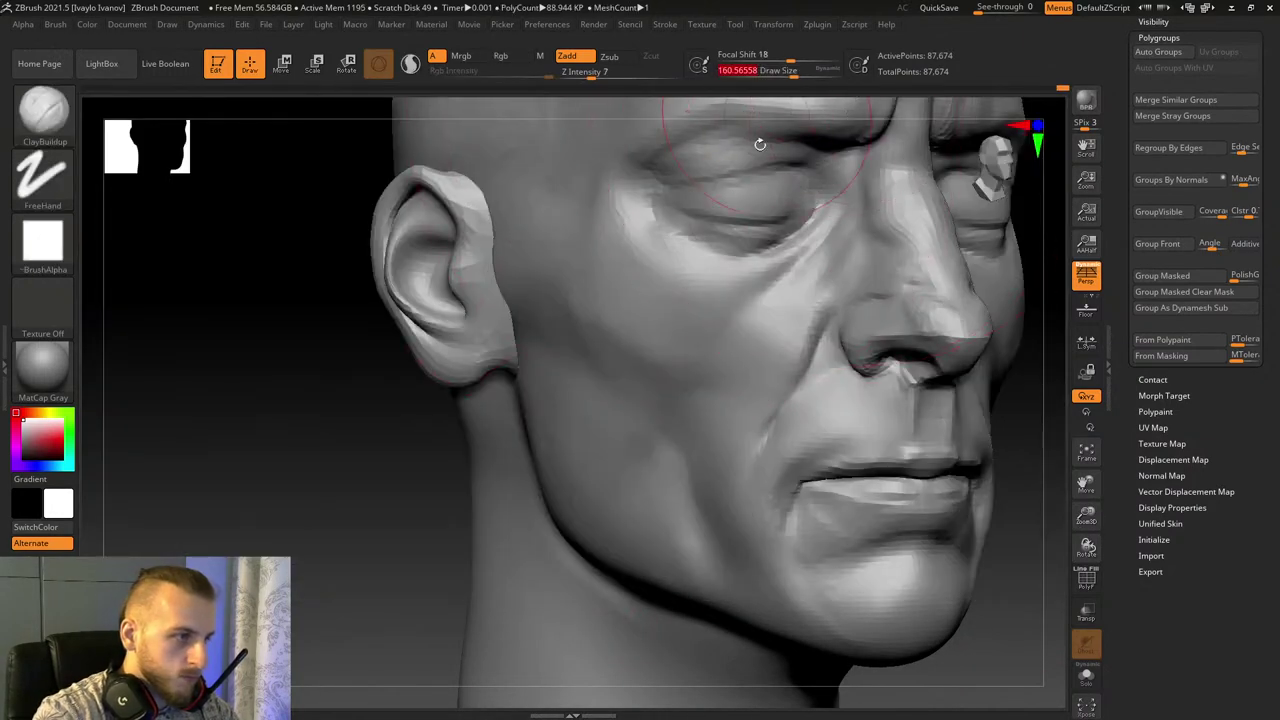
drag(800, 74, 786, 243)
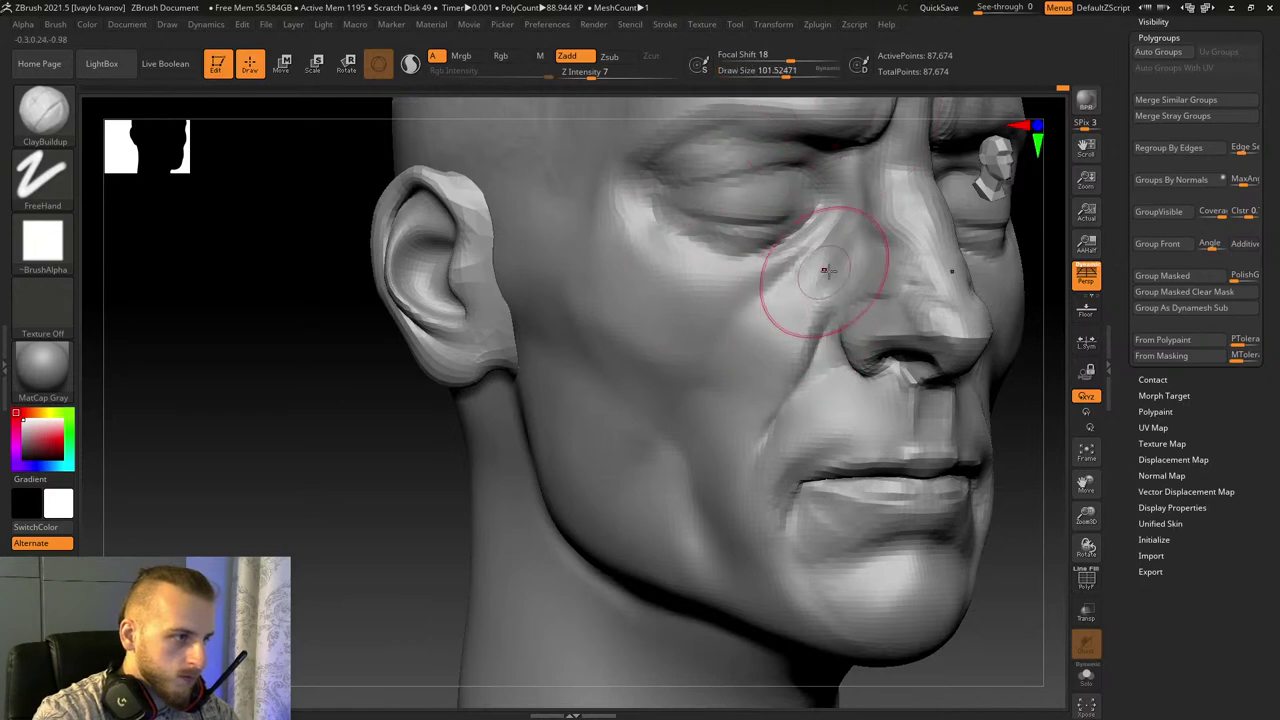
Step: Define the fold between the nose and the cheek with DamStandard at a draw size of about 102, working from both sides
drag(1101, 519, 1101, 572)
drag(1087, 484, 1000, 499)
drag(1088, 515, 1150, 540)
key(b)
key(d)
key(s)
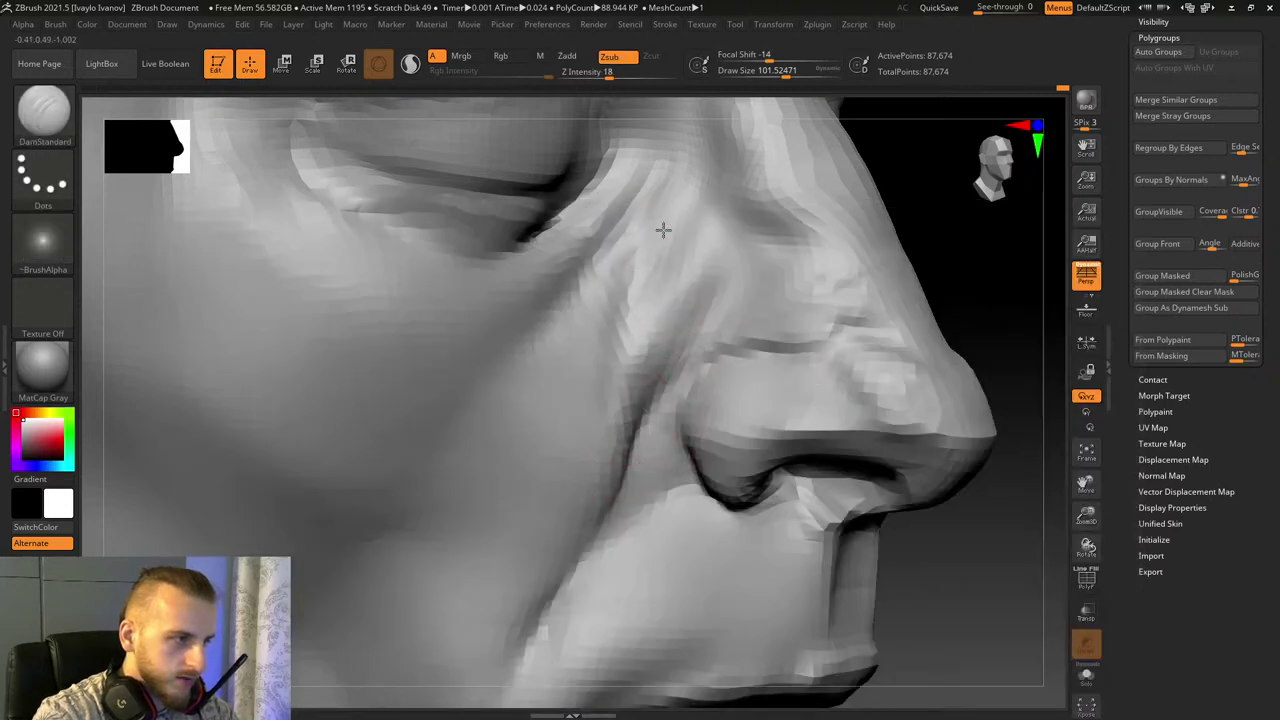
drag(1087, 546, 800, 542)
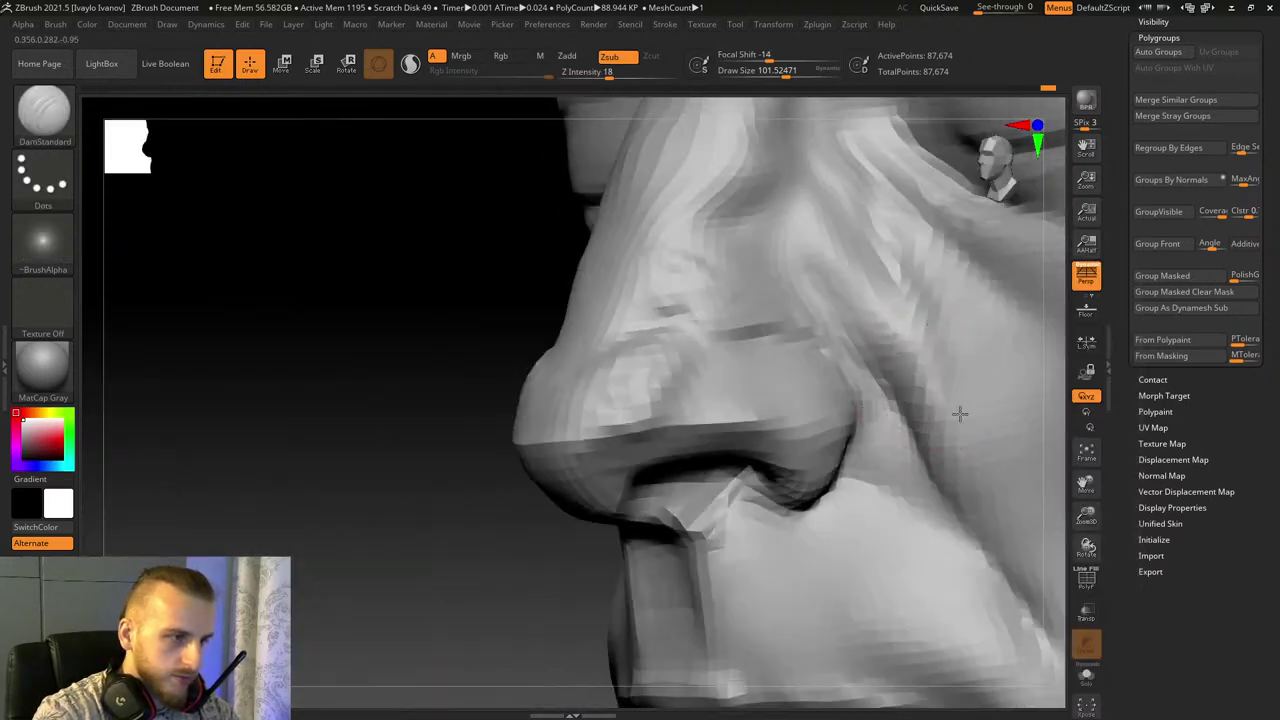
drag(1087, 484, 890, 484)
Step: Smooth the cheek side of the nasolabial fold to soften its transition into the cheek
shift+drag(815, 358, 834, 423)
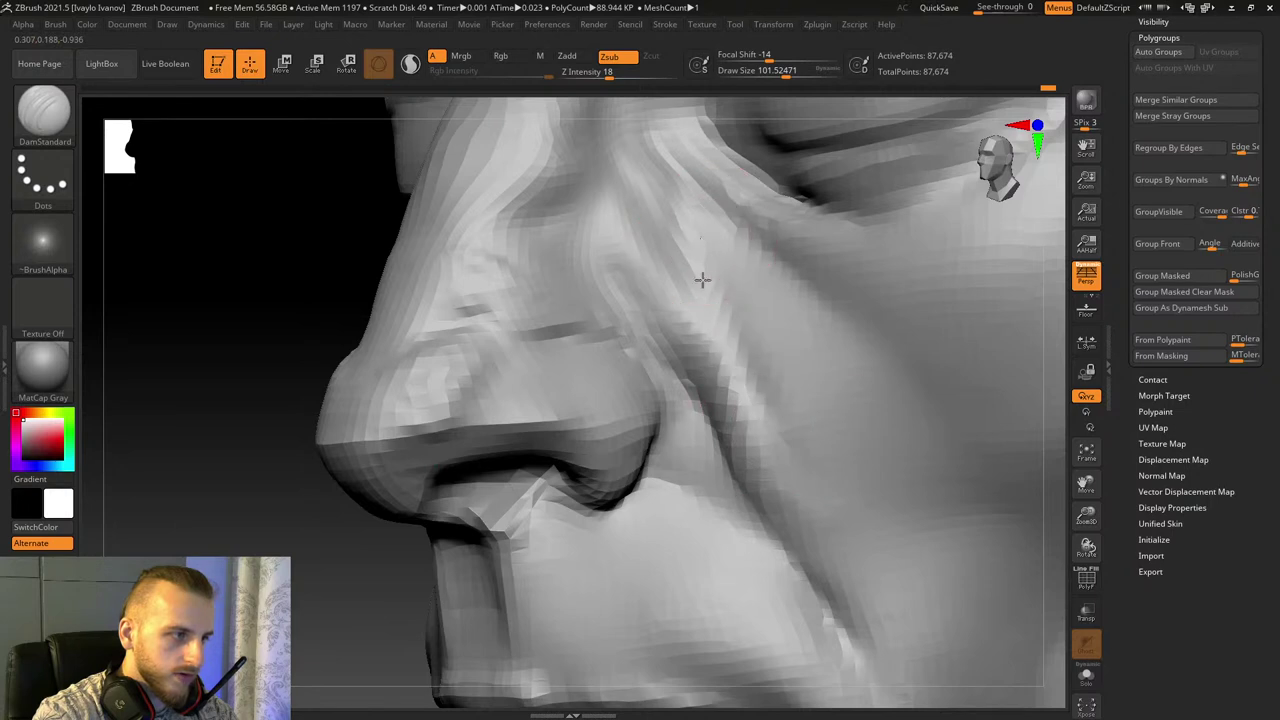
key(shift)
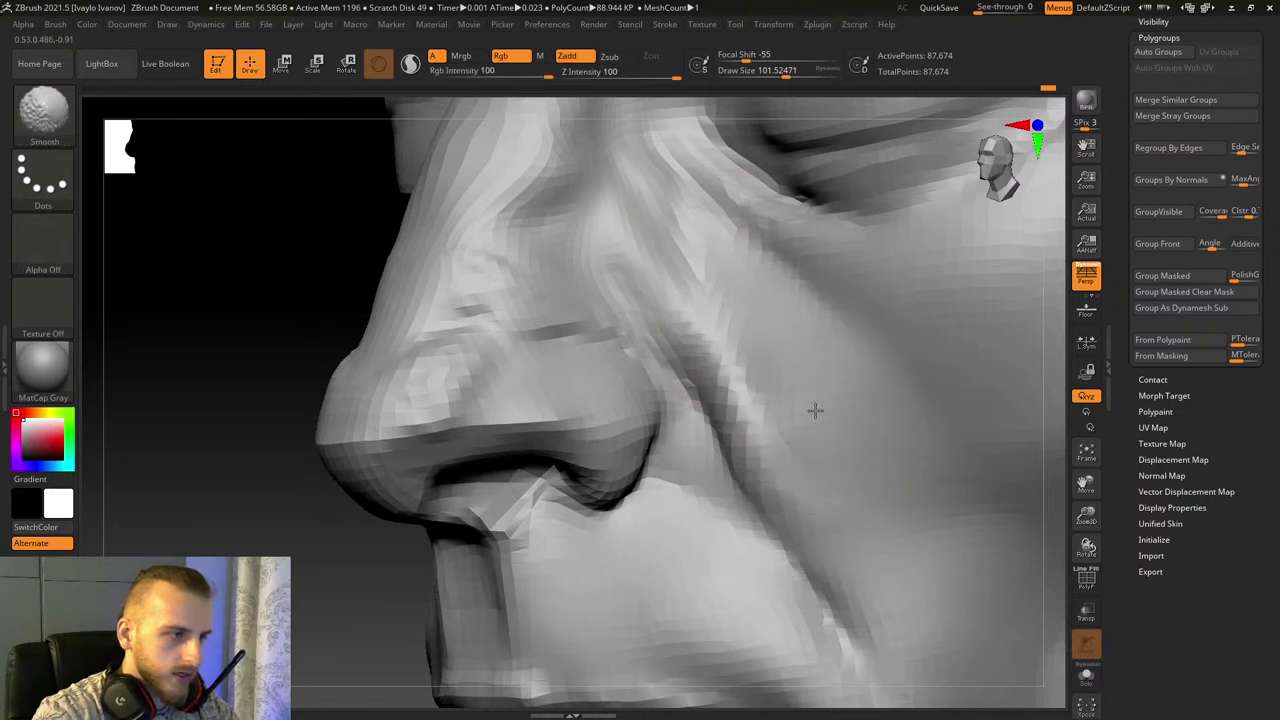
mouse_move(845, 452)
shift+mouse_down()
mouse_move(885, 468)
mouse_move(759, 322)
mouse_move(773, 340)
shift+mouse_up()
drag(1081, 517, 945, 195)
drag(960, 335, 1001, 477)
drag(1090, 514, 1090, 540)
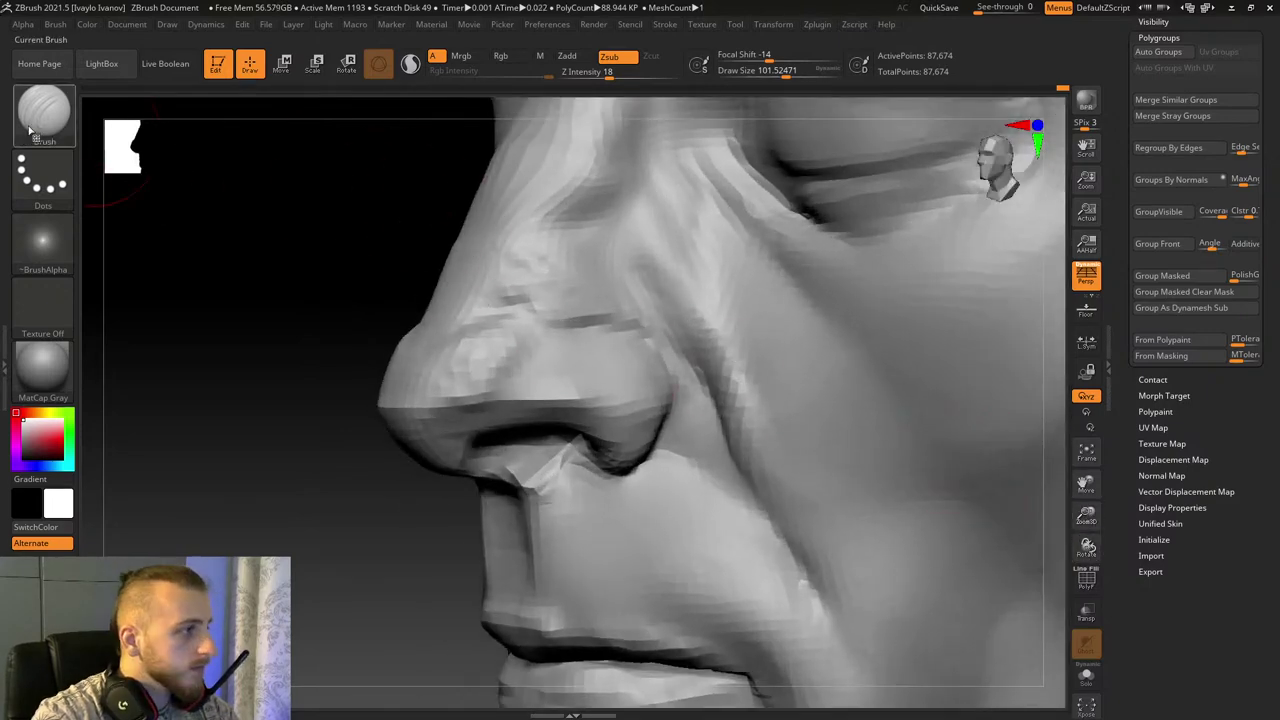
Step: Fill the crease above the nostril wing with ClayBuildup at a draw size of about 61, and smooth the nose side and tip
key(b)
key(c)
key(b)
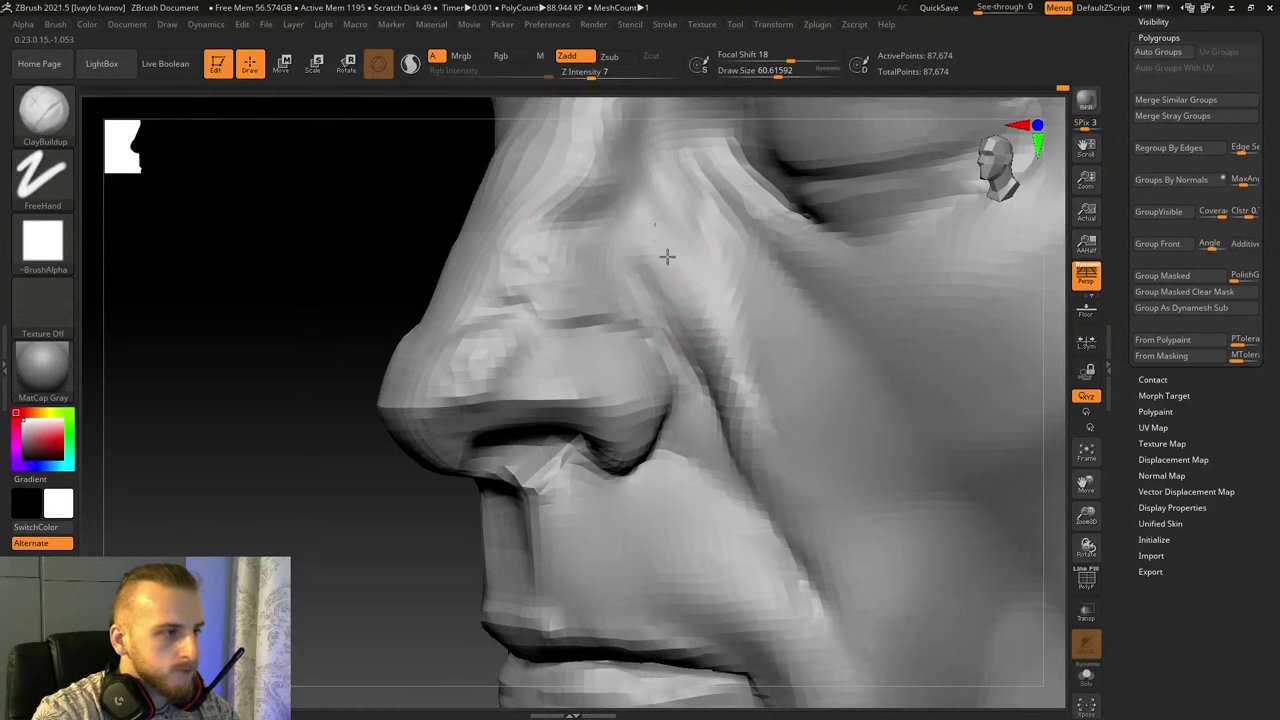
drag(236, 314, 296, 311)
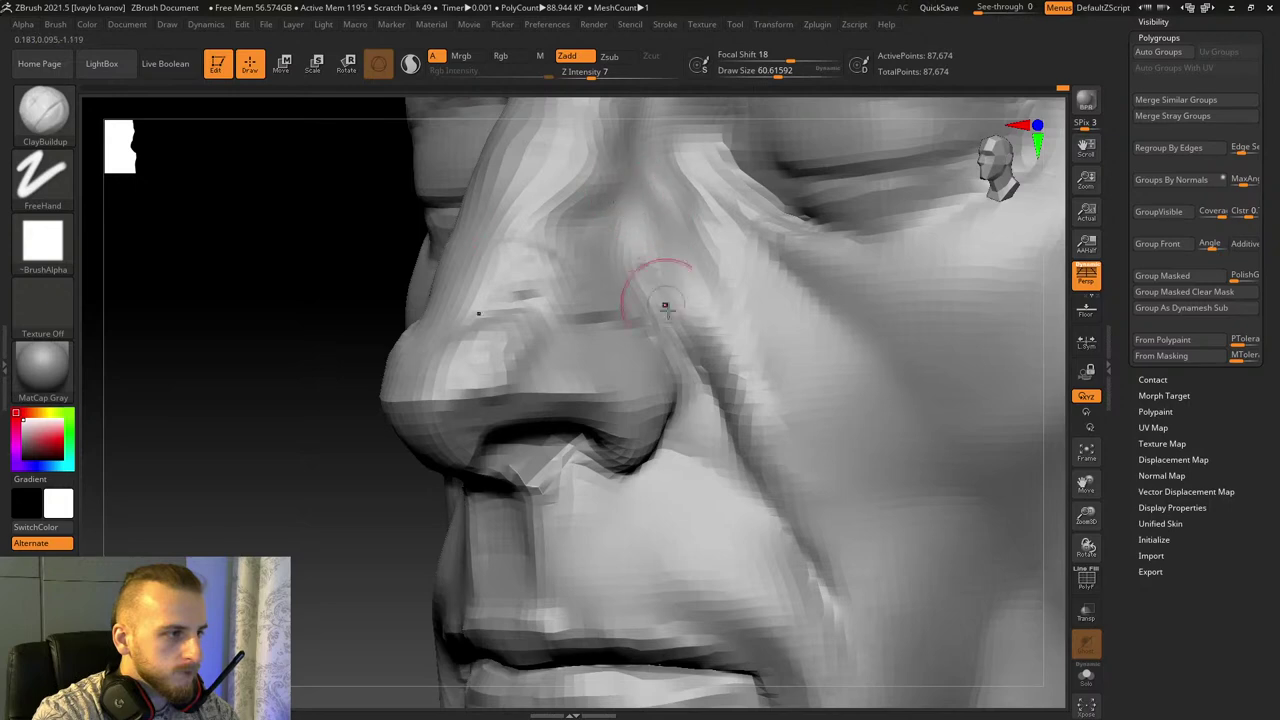
key(shift)
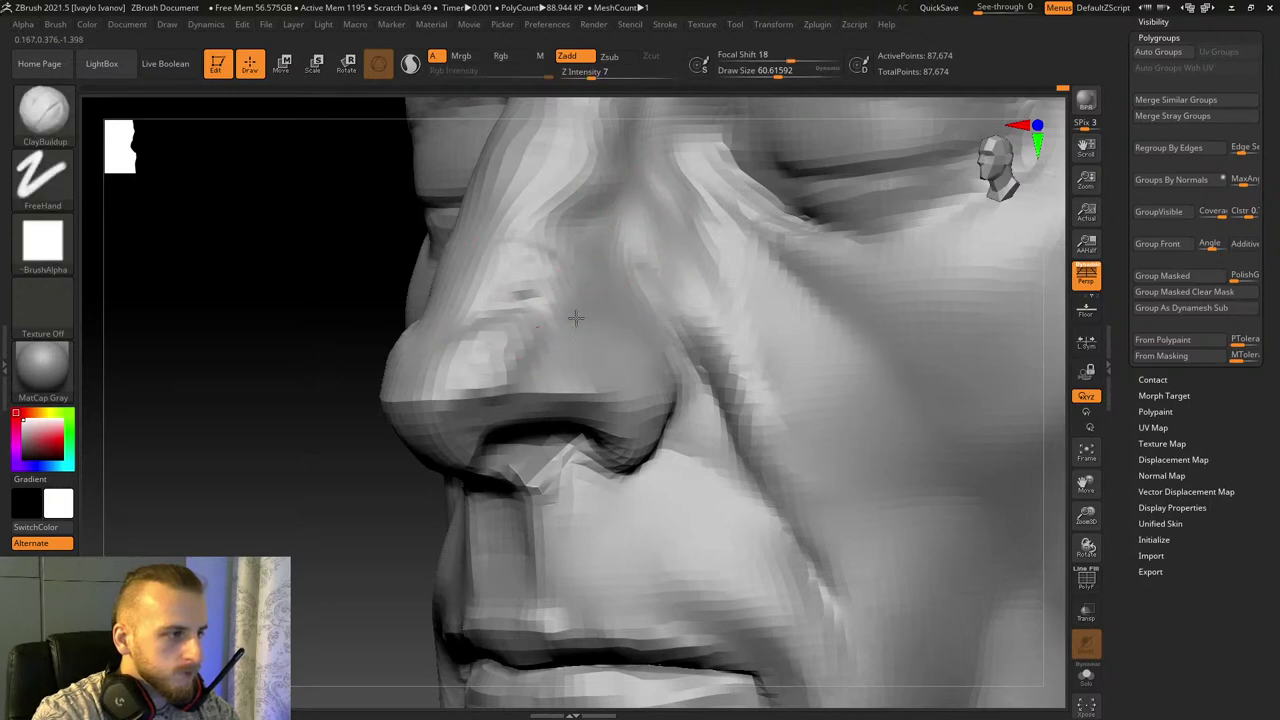
key(shift)
drag(294, 554, 312, 490)
key(shift)
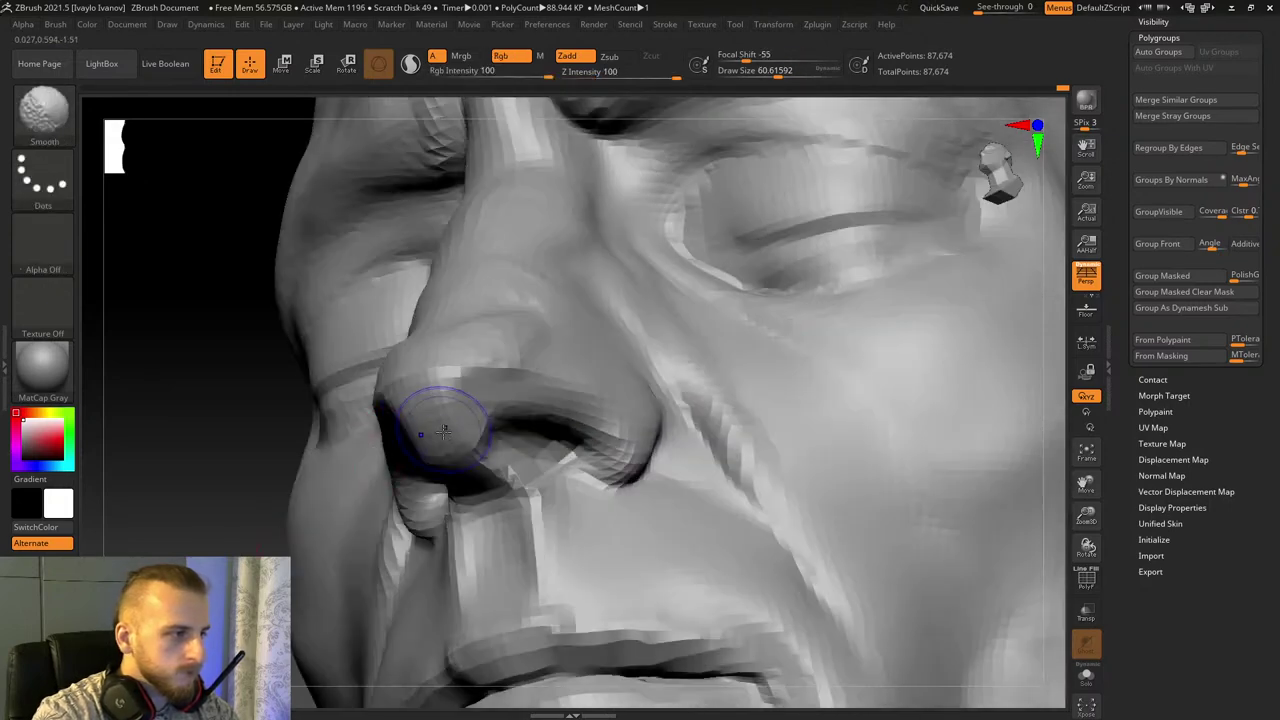
key(shift)
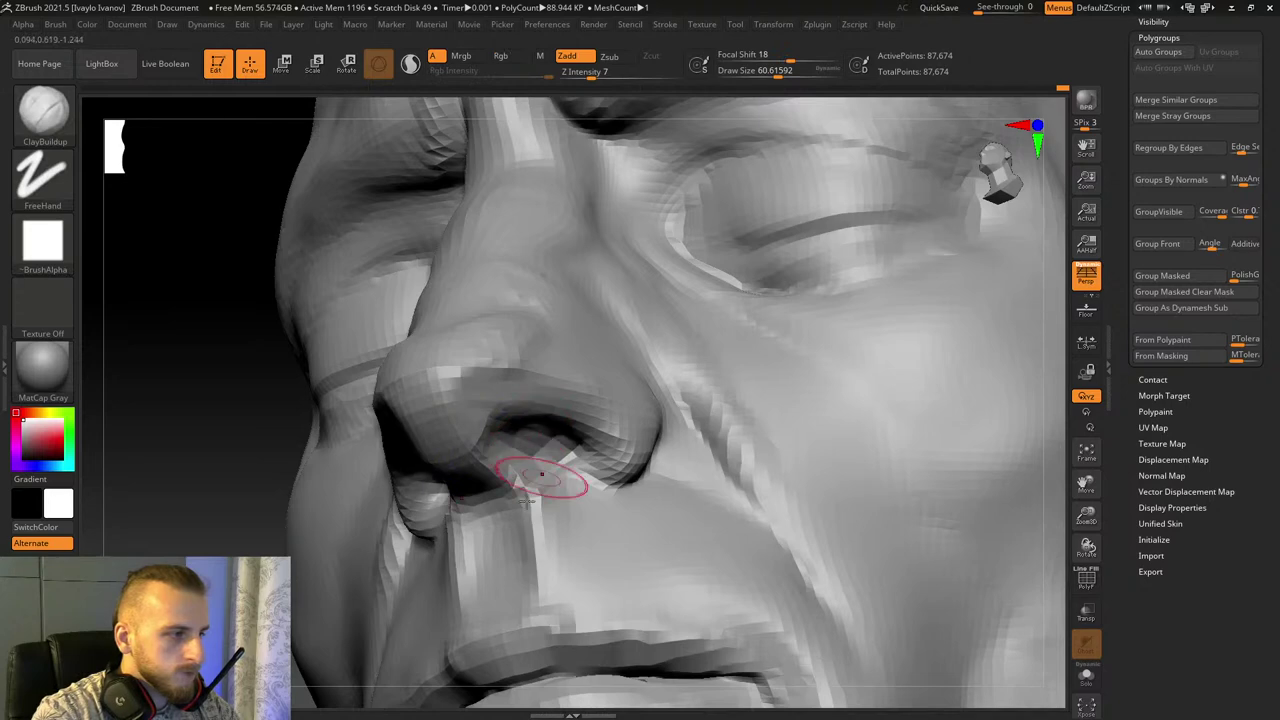
Step: Shape the philtrum groove and its bordering ridges below the nose with ClayBuildup at a draw size of about 61
drag(501, 588, 510, 598)
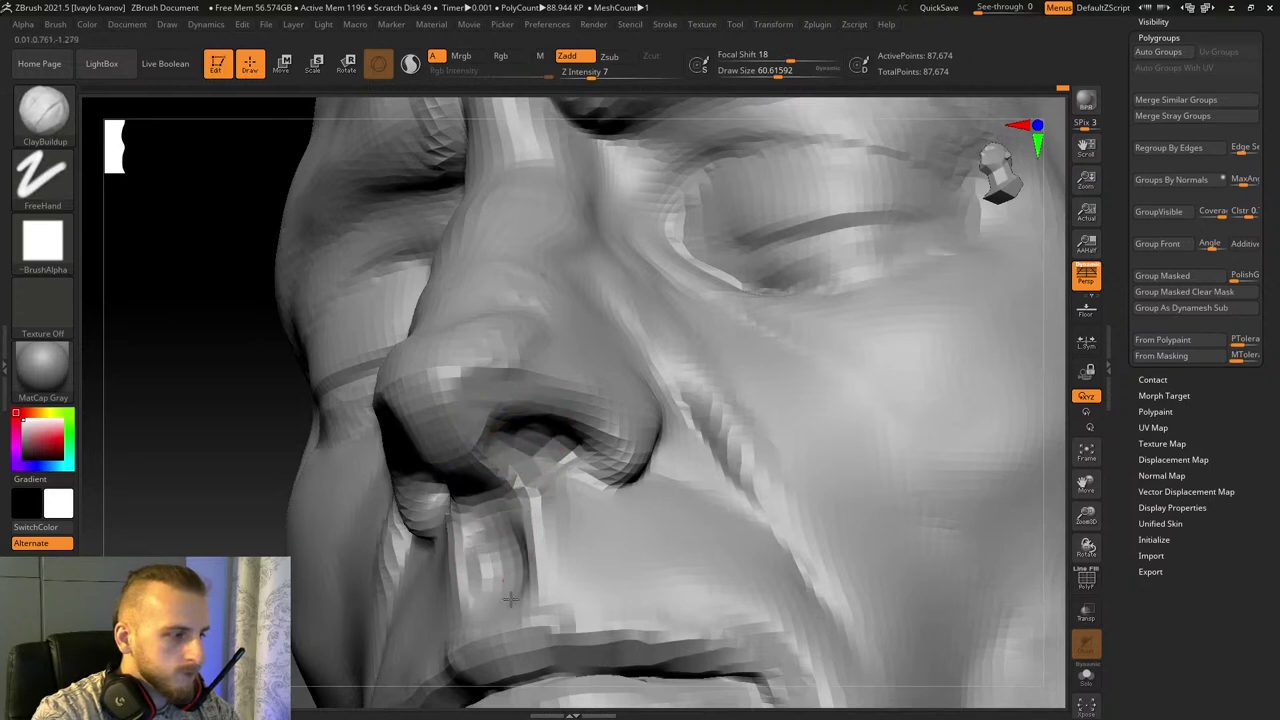
drag(1088, 488, 1177, 406)
drag(118, 468, 150, 480)
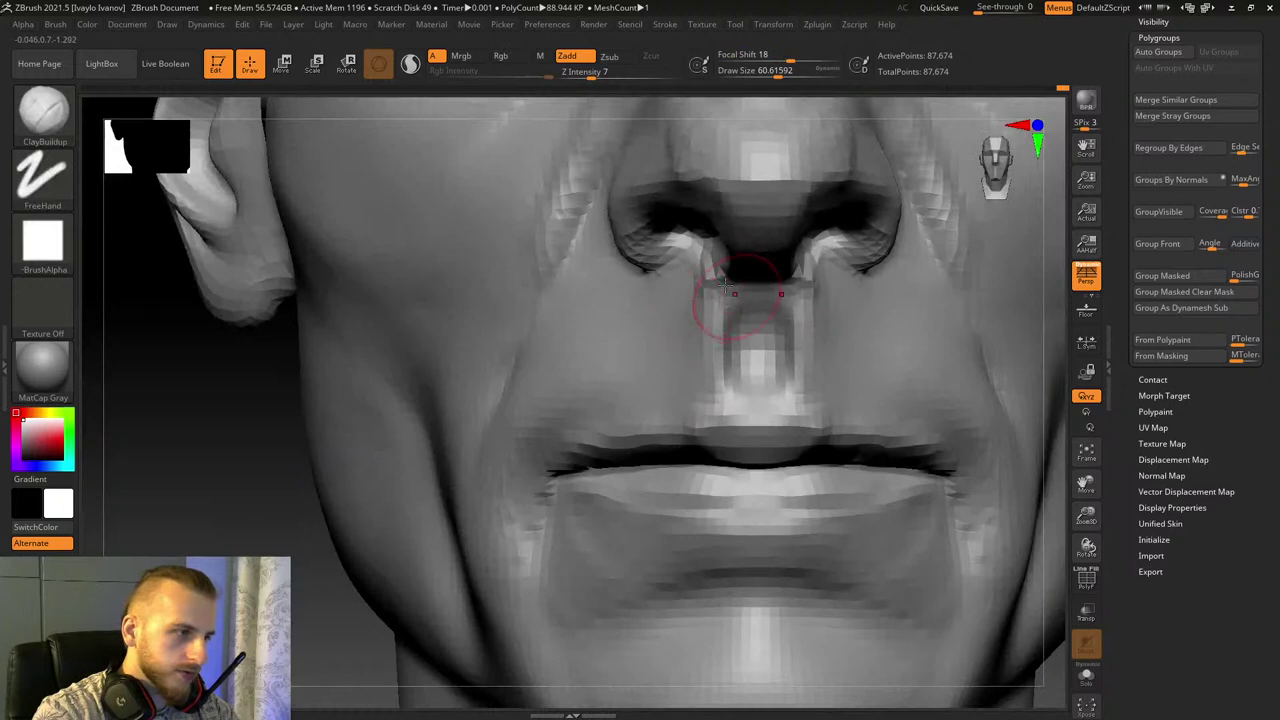
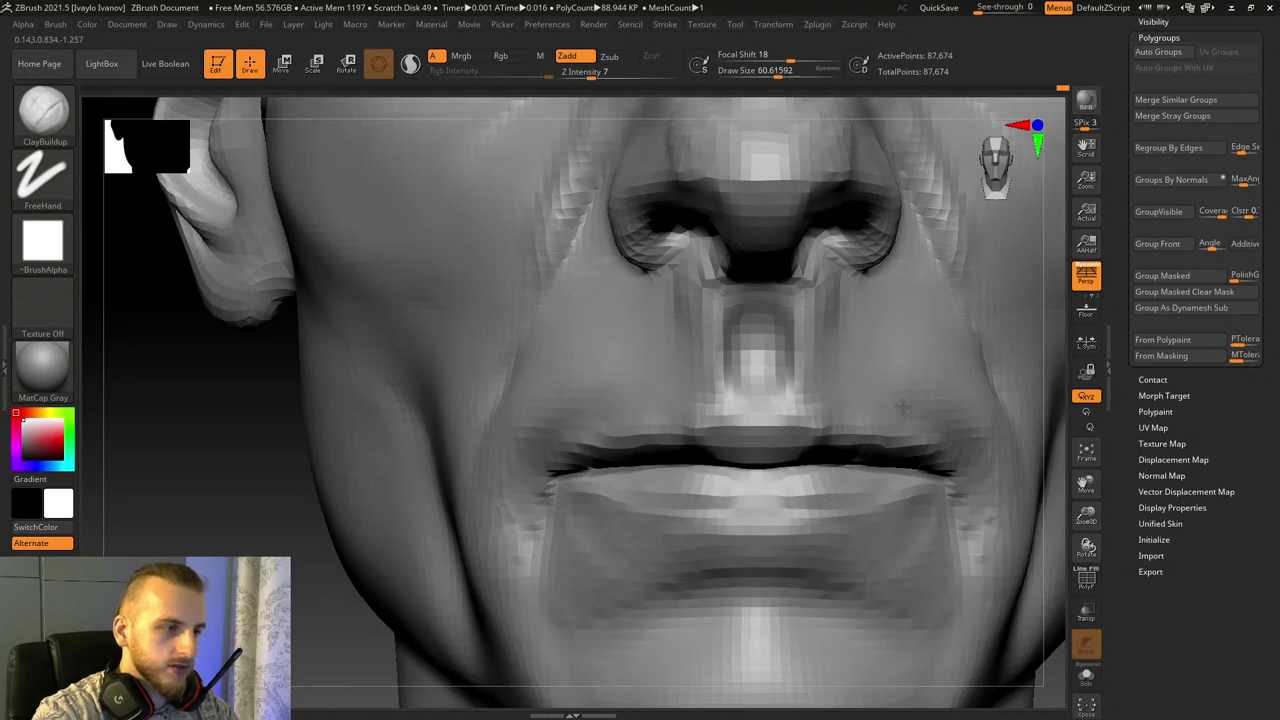
Step: Add volume to the sides and underside of the chin with ClayBuildup at a draw size of about 198
drag(1081, 480, 1088, 398)
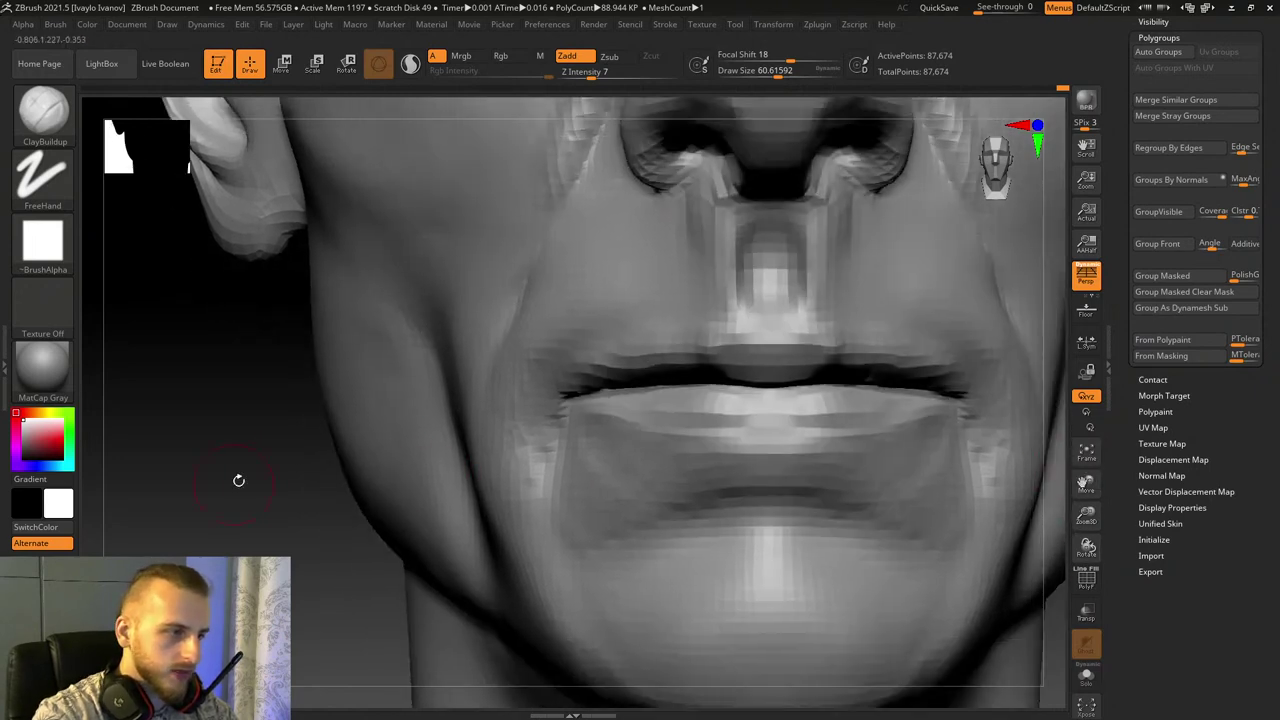
drag(238, 481, 345, 467)
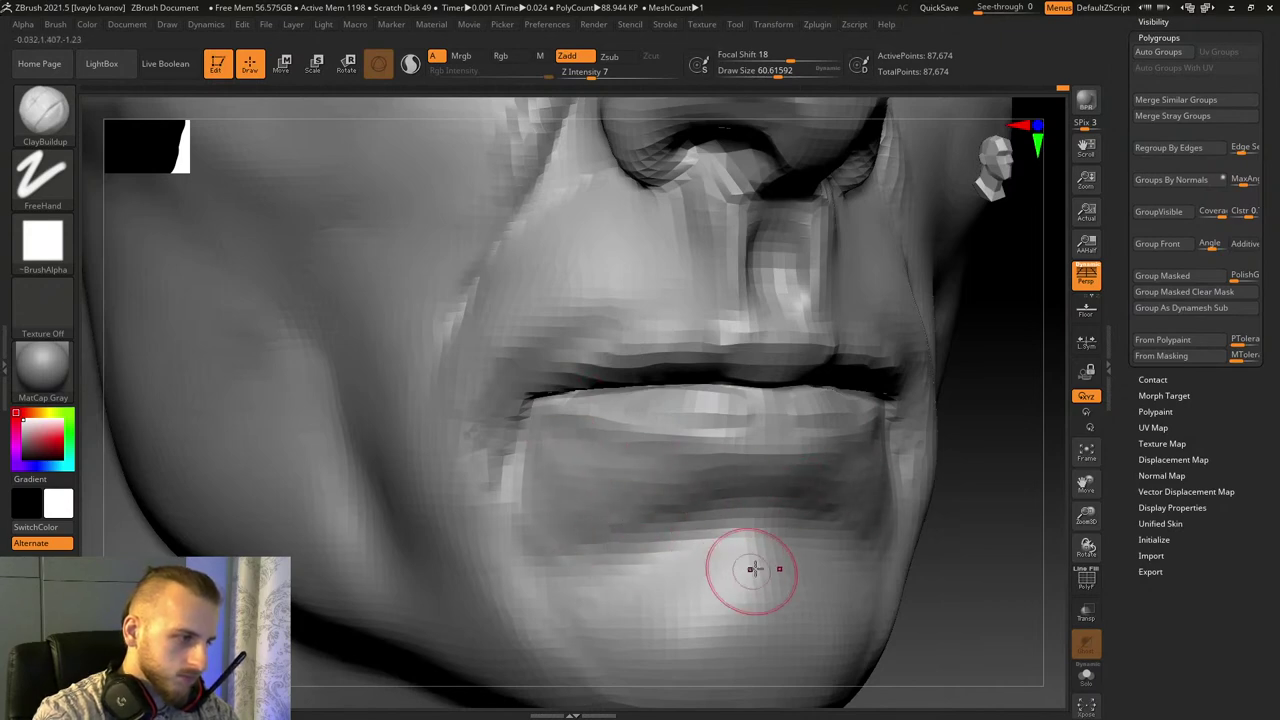
right_drag(753, 569, 792, 121)
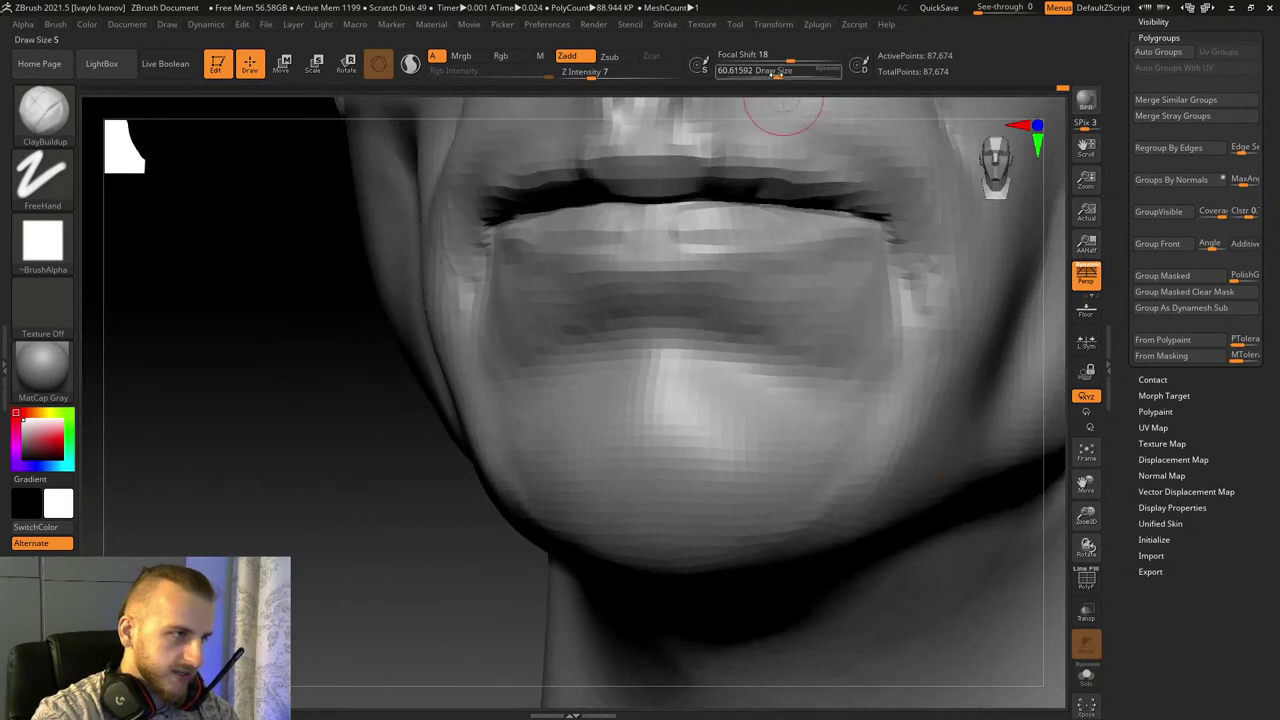
drag(776, 74, 797, 74)
drag(741, 480, 738, 478)
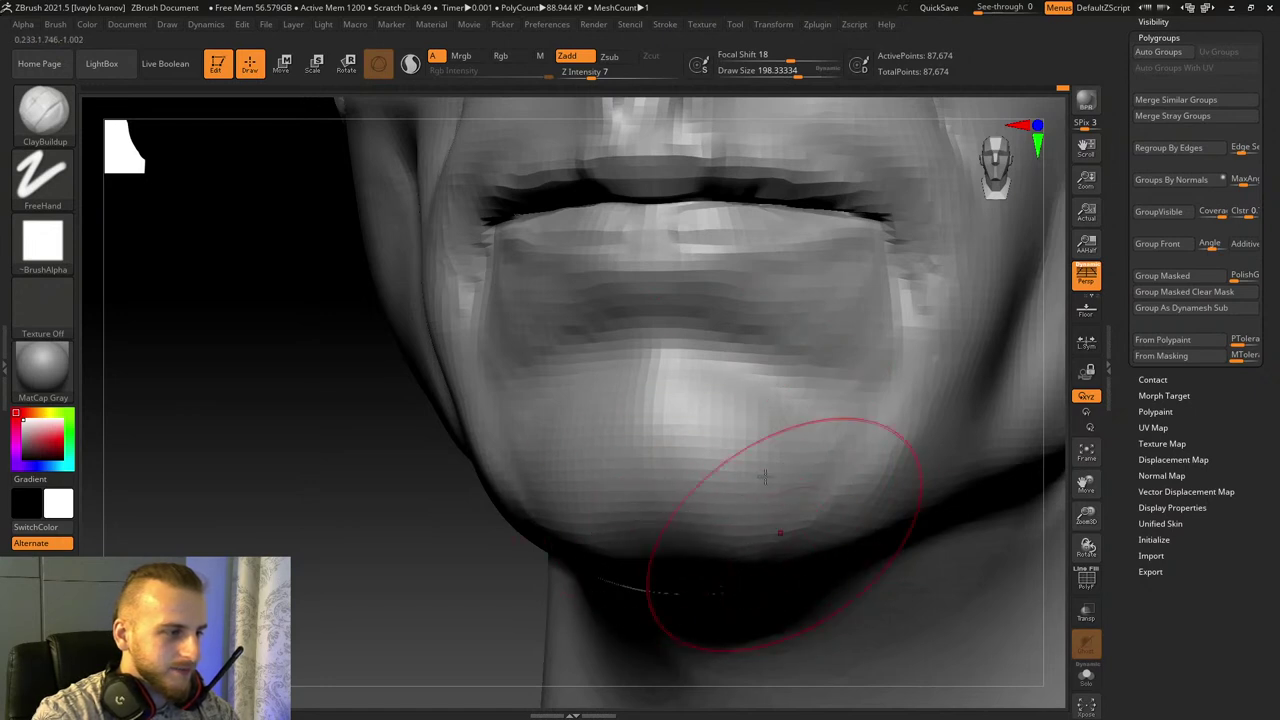
mouse_move(775, 470)
mouse_down()
mouse_move(790, 425)
mouse_move(760, 400)
mouse_up()
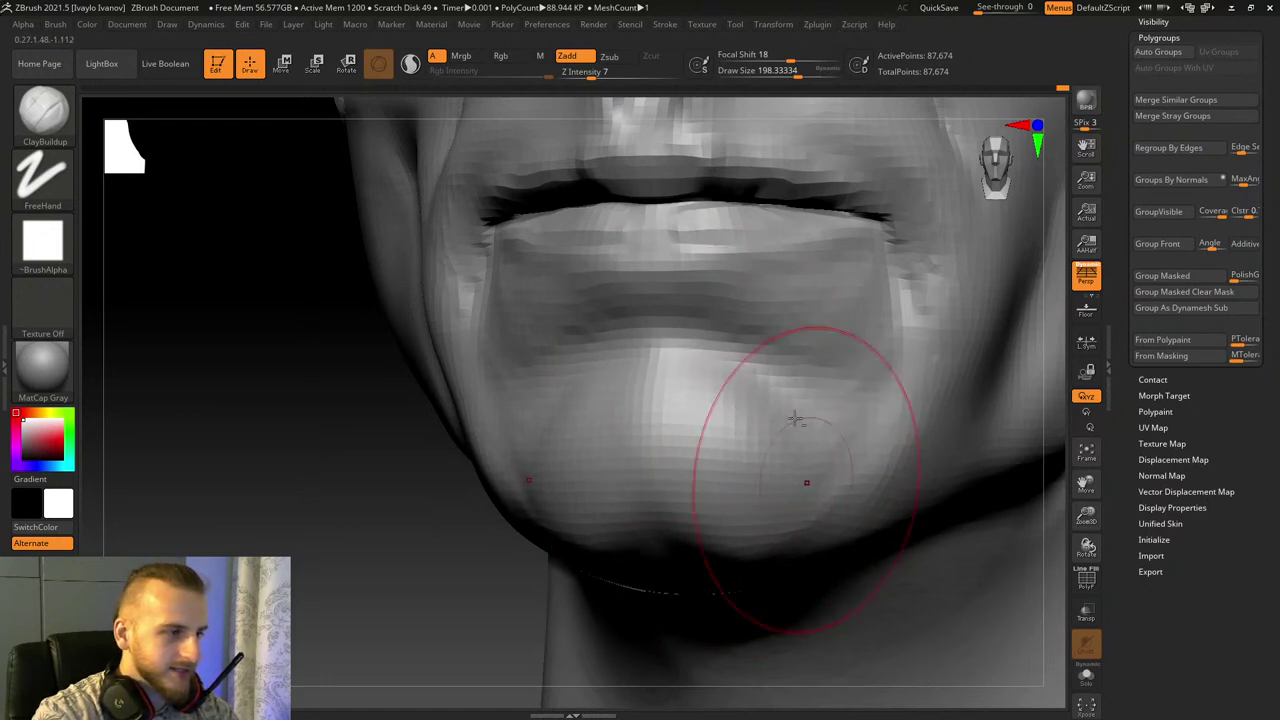
Step: Adjust the outer cheek contour with Move Topological at a draw size of about 259
drag(1083, 521, 1020, 536)
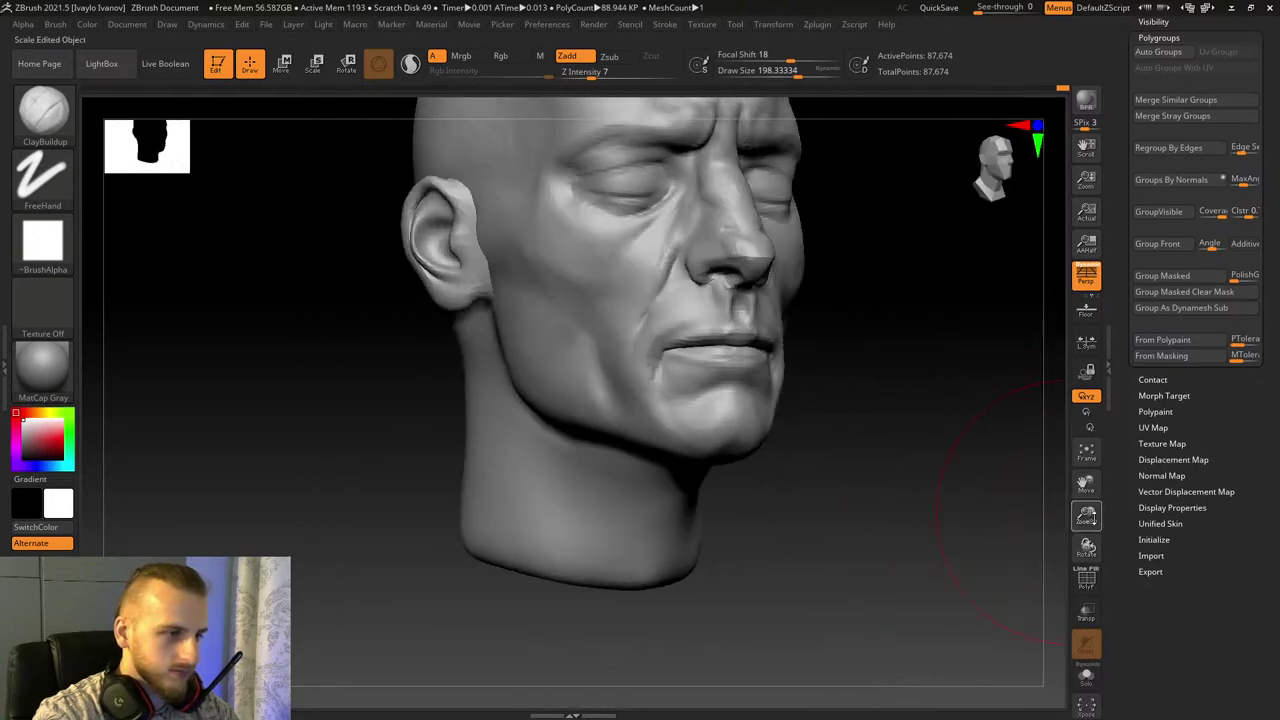
drag(1092, 517, 1108, 537)
mouse_move(1016, 522)
mouse_down()
mouse_move(1043, 529)
mouse_move(1019, 533)
mouse_move(987, 496)
mouse_up()
mouse_move(1087, 483)
mouse_down()
mouse_move(1019, 541)
mouse_move(986, 440)
mouse_up()
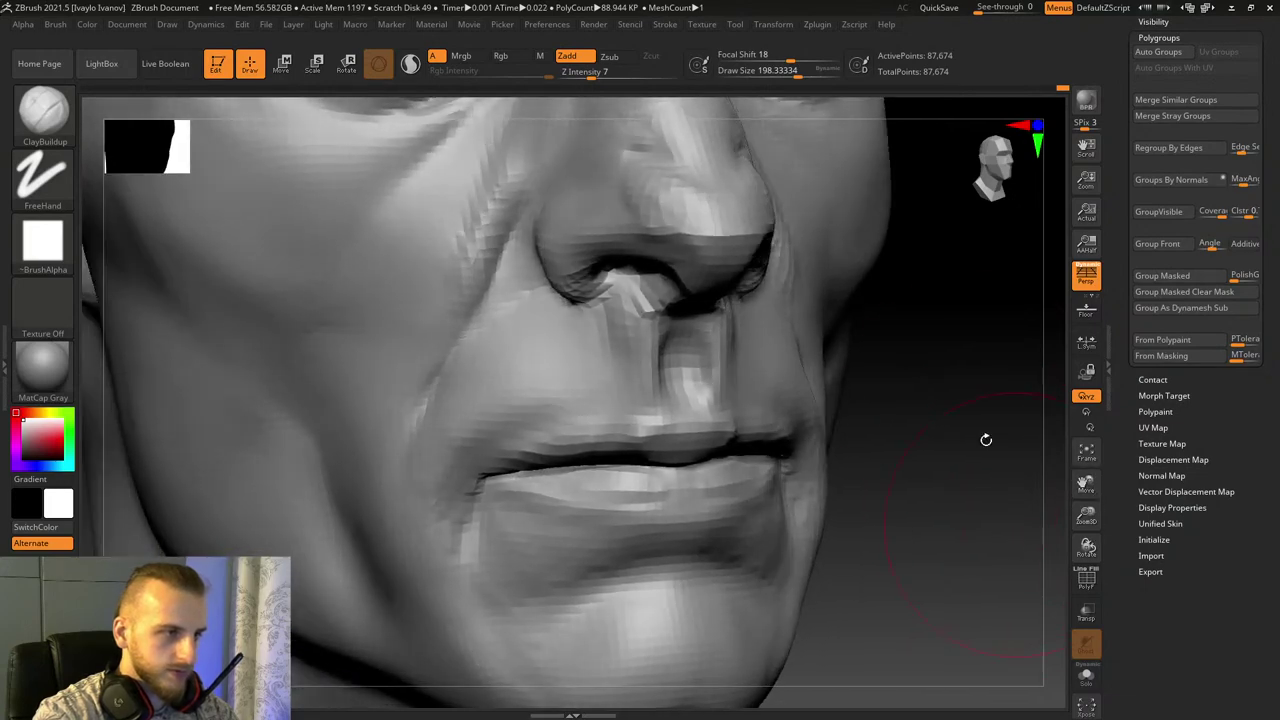
drag(1085, 518, 1086, 548)
drag(1086, 485, 893, 656)
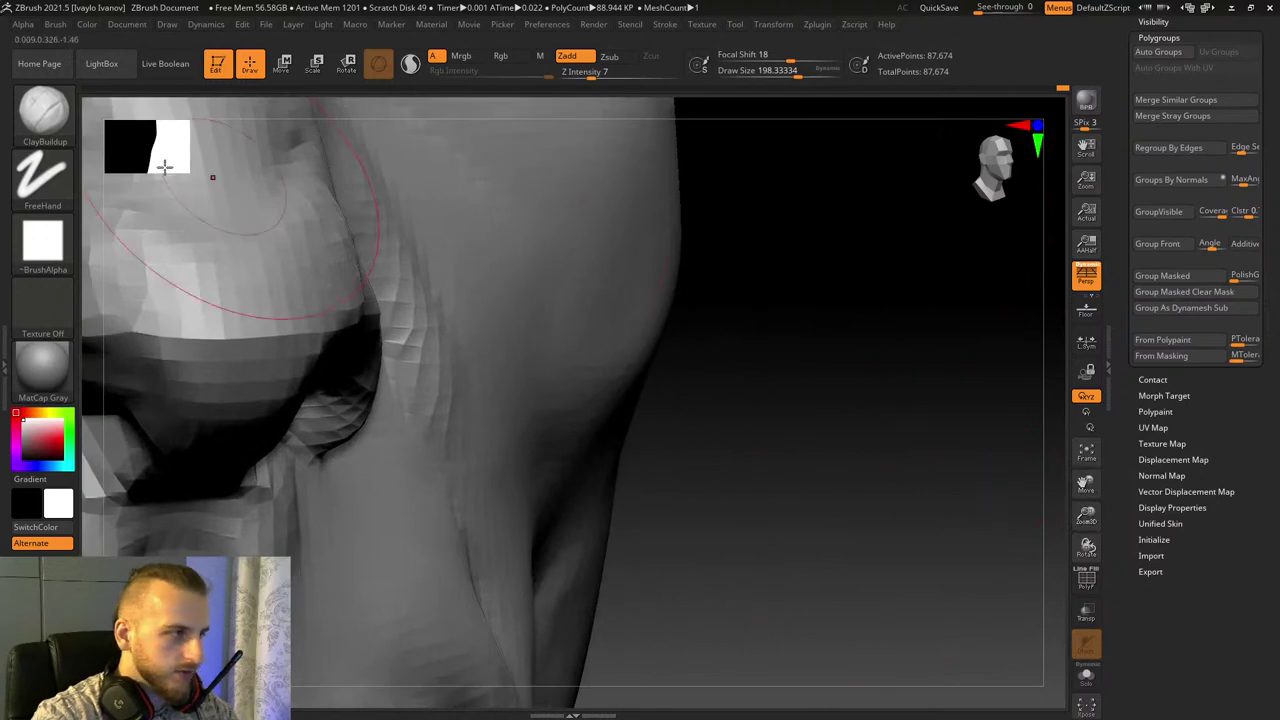
key(b)
key(m)
key(t)
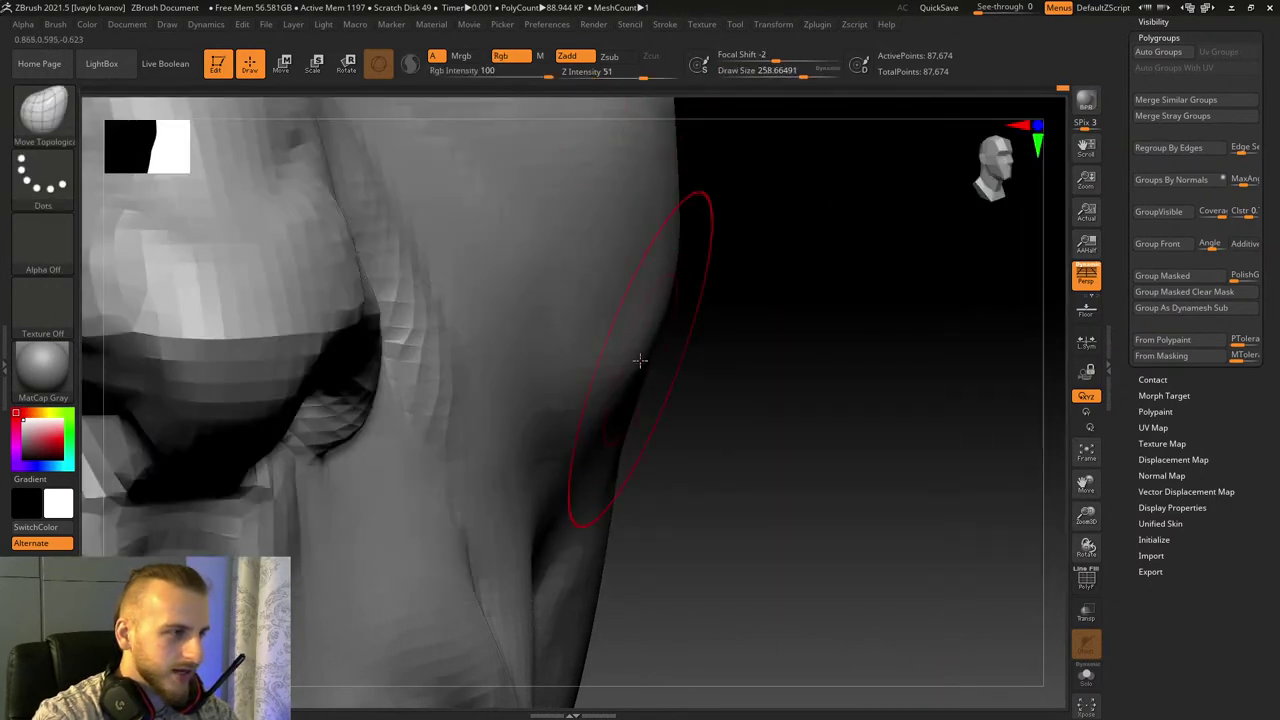
drag(772, 337, 742, 306)
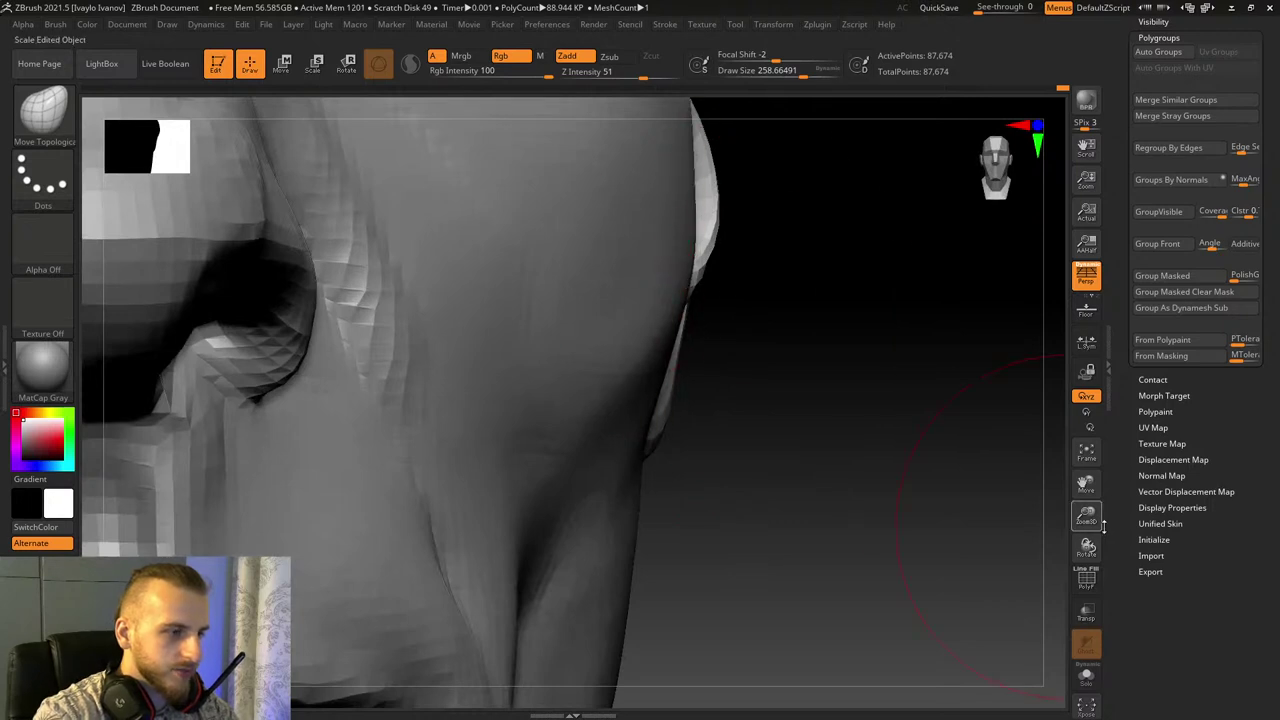
Step: Smooth the cheek surface in front of the ear and refine its contour with Move Topological at a draw size of about 374
drag(1104, 527, 1050, 465)
drag(929, 411, 764, 275)
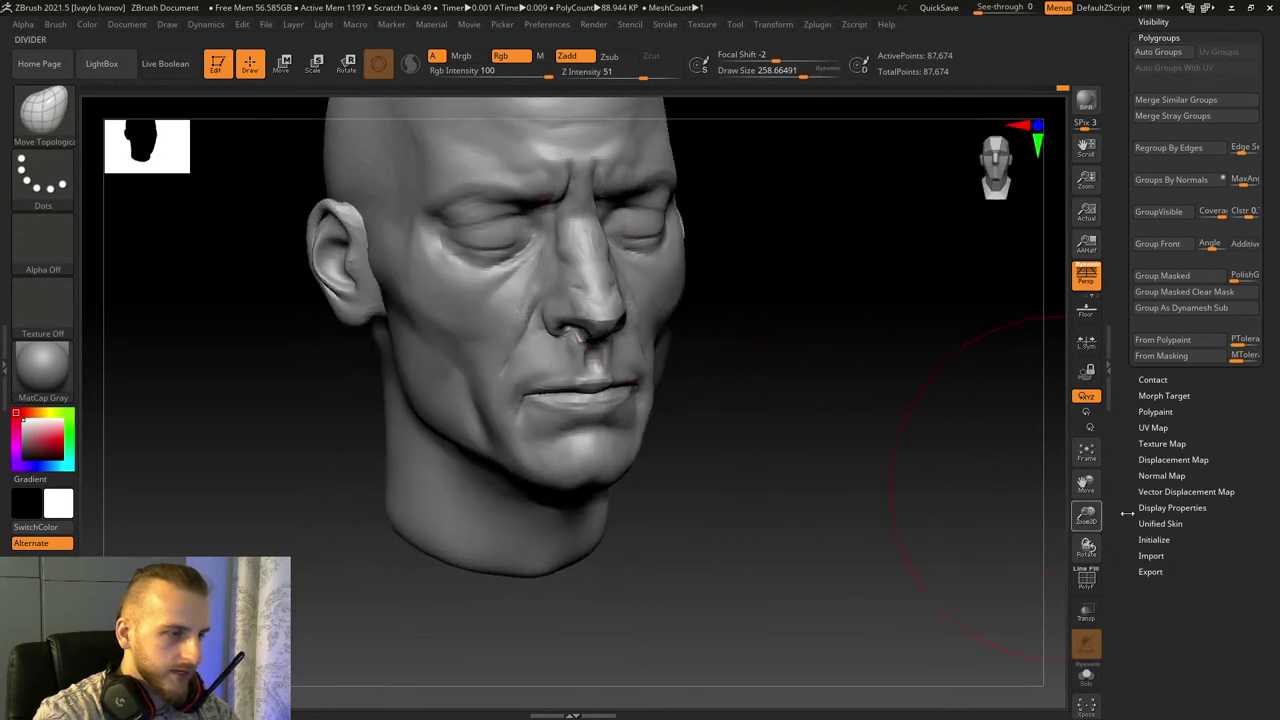
drag(1082, 484, 975, 570)
drag(895, 445, 820, 434)
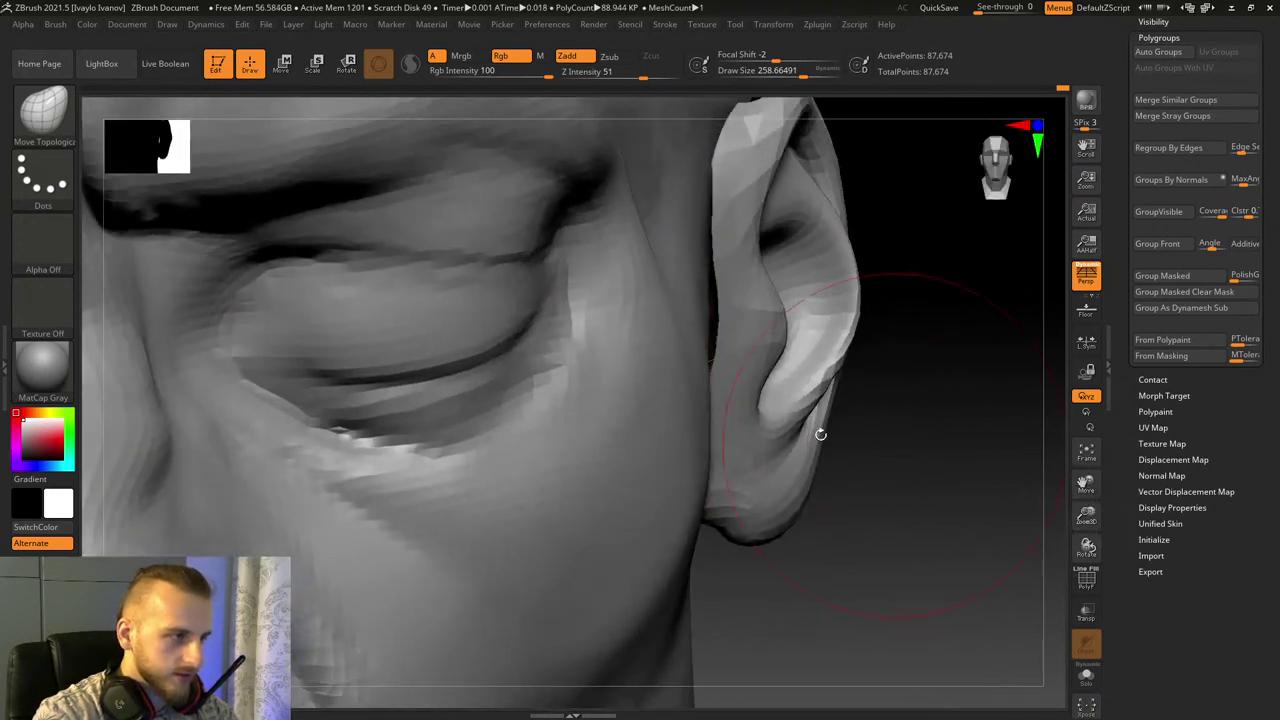
mouse_move(667, 346)
shift+mouse_down()
mouse_move(668, 297)
mouse_move(673, 350)
shift+mouse_up()
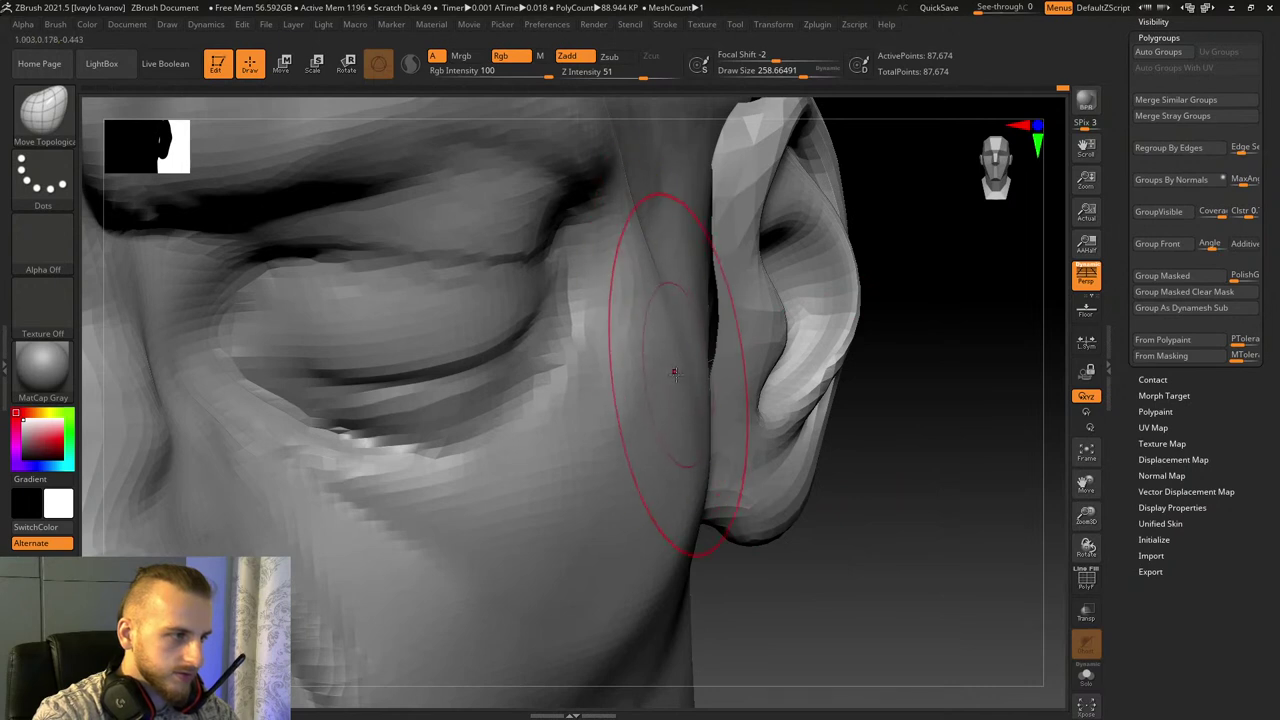
drag(803, 75, 810, 75)
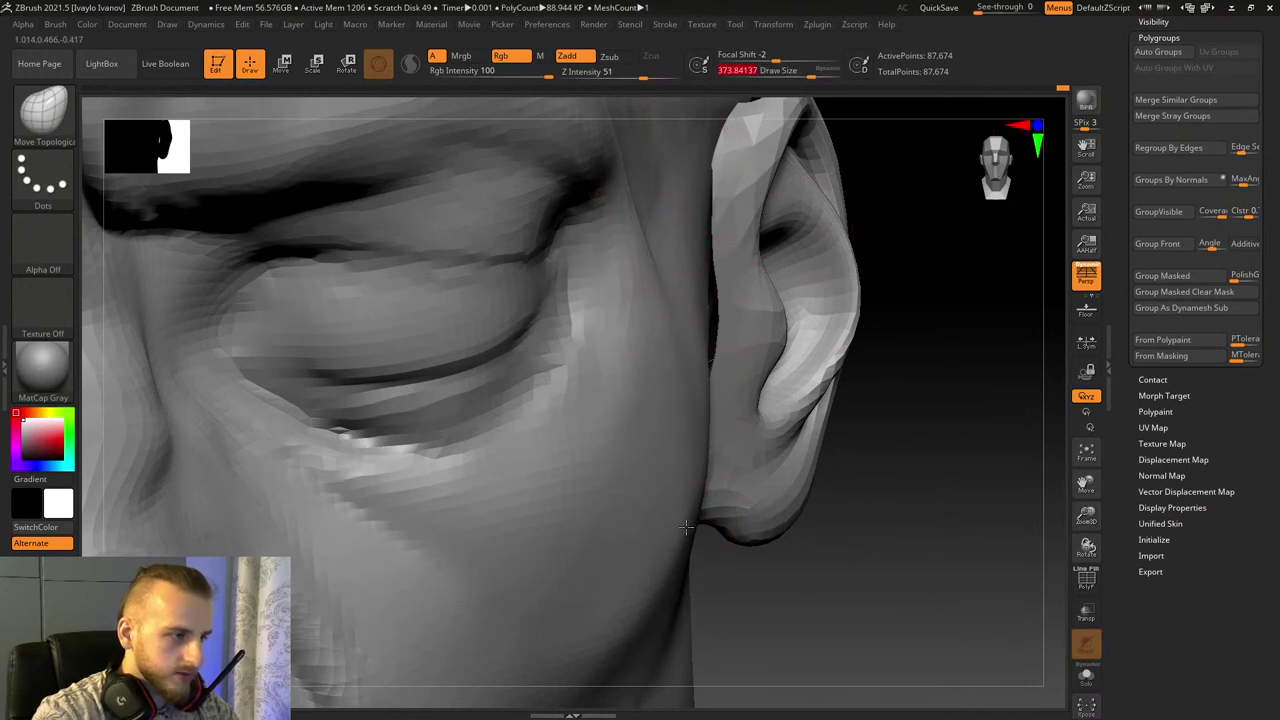
Step: Smooth the nasolabial fold beside the nostril wing and upper lip at a draw size of about 192
drag(1094, 516, 1080, 470)
mouse_move(905, 482)
mouse_down()
mouse_move(940, 480)
mouse_move(929, 531)
mouse_move(913, 533)
mouse_move(1011, 508)
mouse_move(1086, 600)
mouse_up()
drag(1085, 484, 1220, 210)
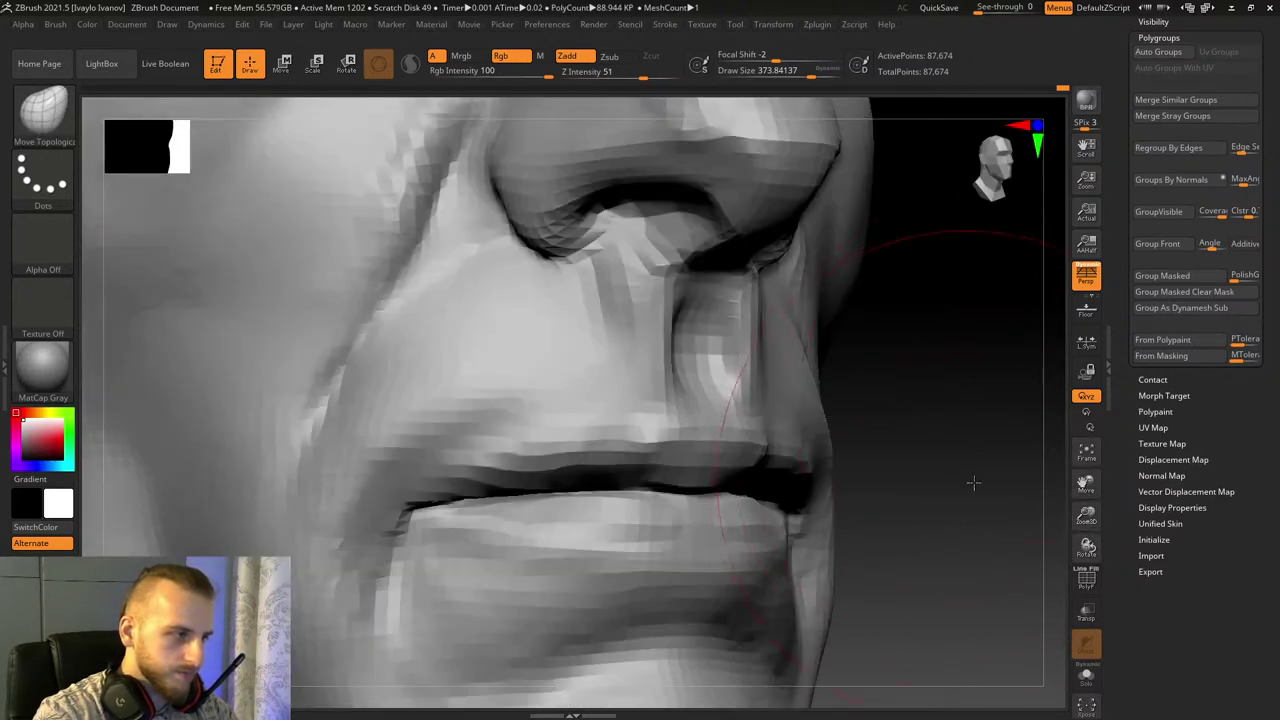
drag(971, 480, 1020, 482)
shift+drag(650, 184, 628, 186)
key(ctrl+z)
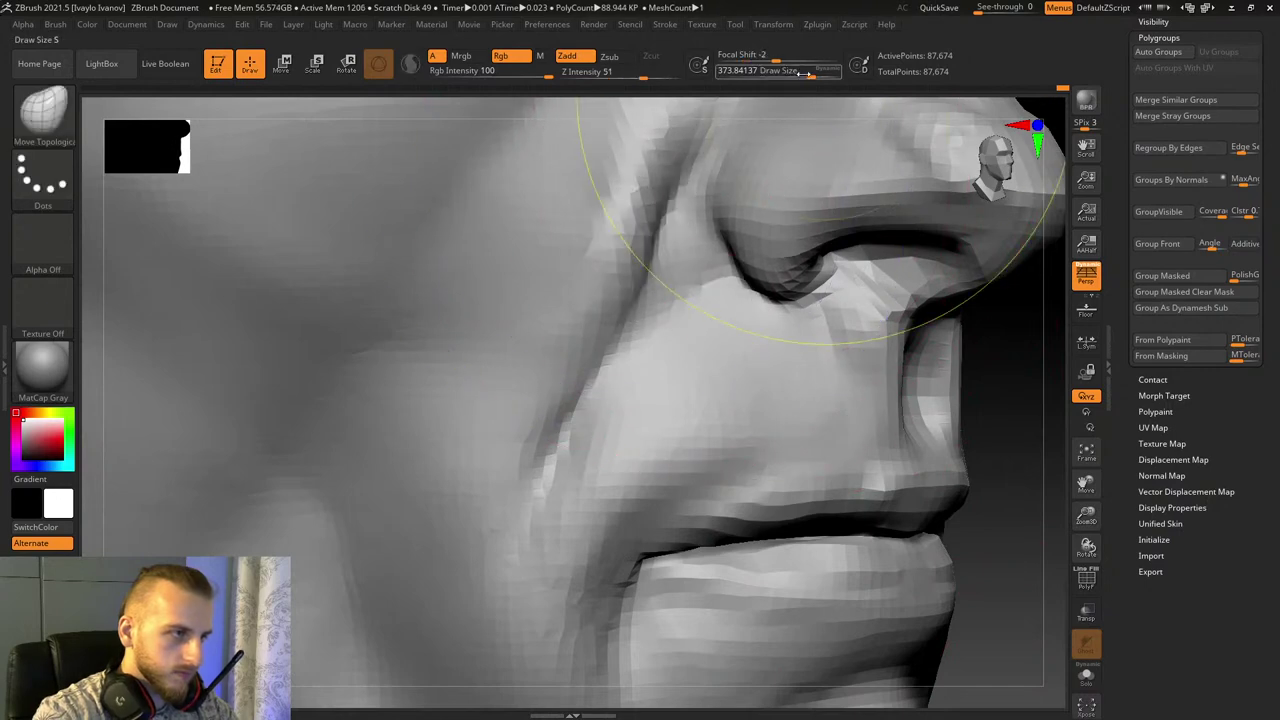
drag(811, 73, 797, 73)
shift+drag(619, 268, 555, 440)
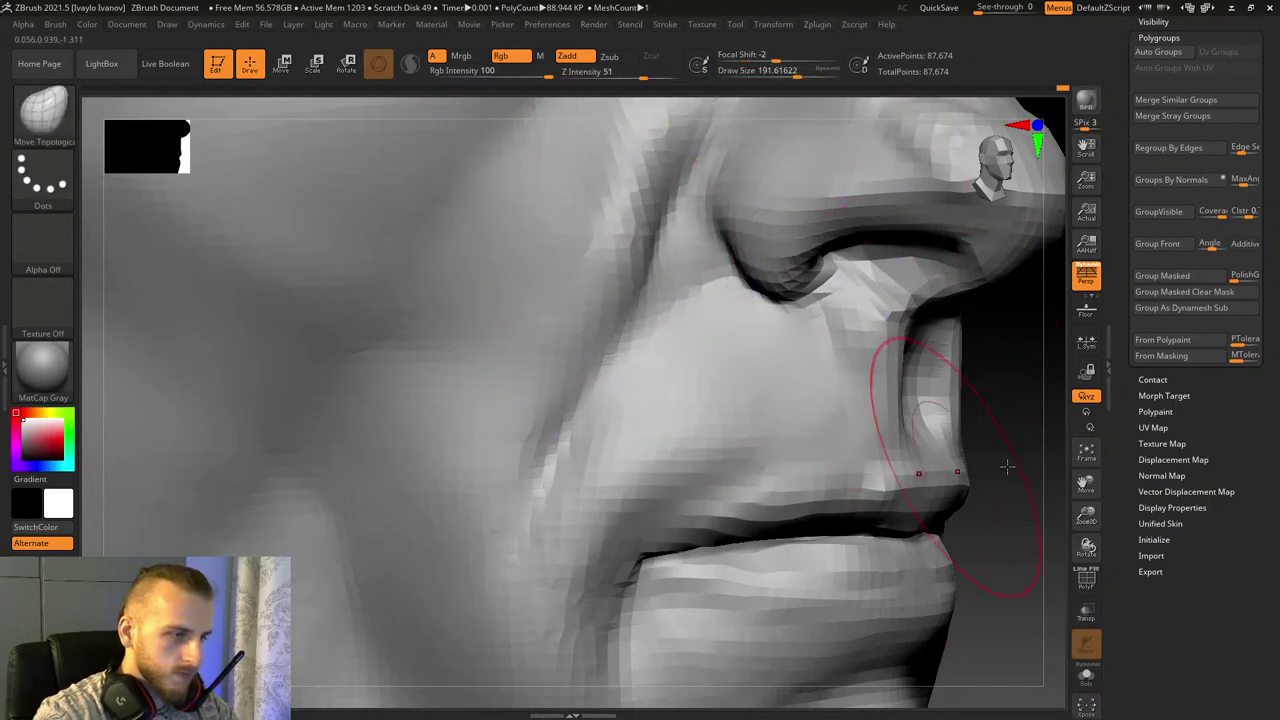
Step: Carve a diagonal groove down the side of the neck from below the jaw with DamStandard at a draw size of about 192
drag(1089, 512, 1088, 420)
drag(900, 380, 992, 414)
drag(1087, 516, 1088, 605)
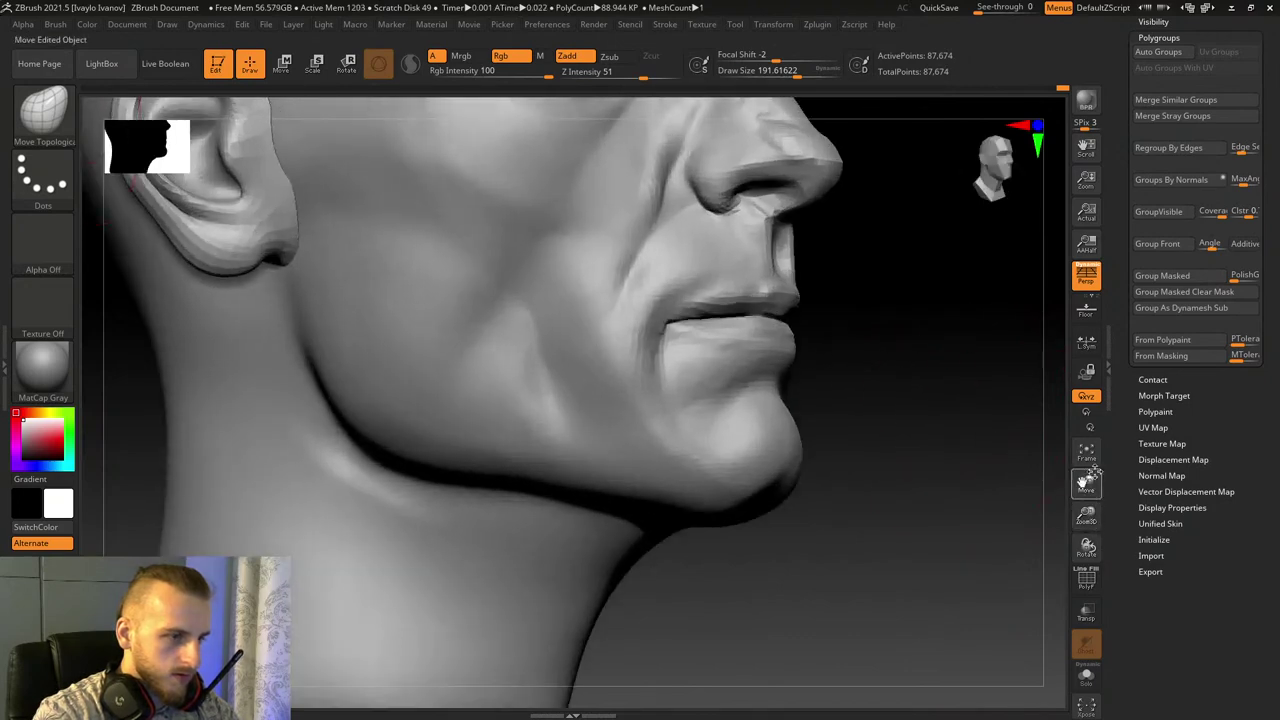
drag(1087, 484, 1270, 340)
key(b)
key(d)
key(s)
drag(529, 302, 668, 532)
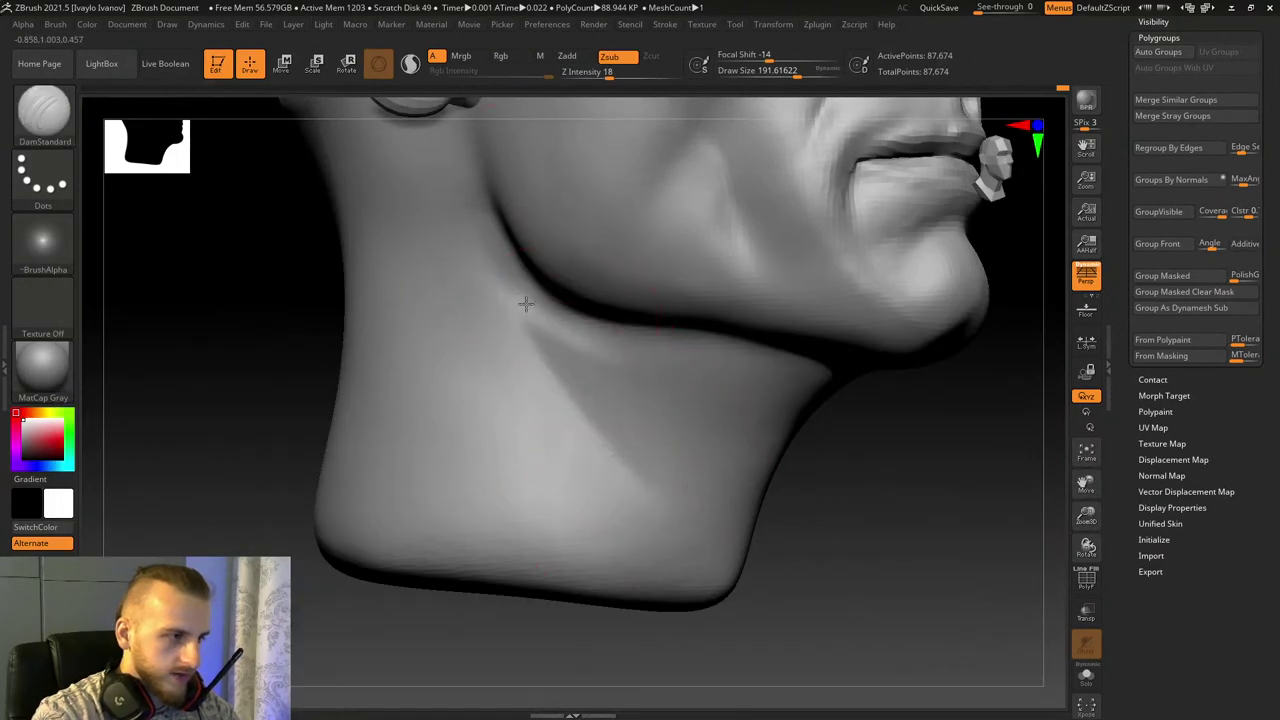
drag(526, 304, 638, 470)
Step: Deepen the front edge of the diagonal neck muscle and extend its groove towards the base of the throat with DamStandard
drag(915, 490, 790, 503)
drag(682, 517, 882, 347)
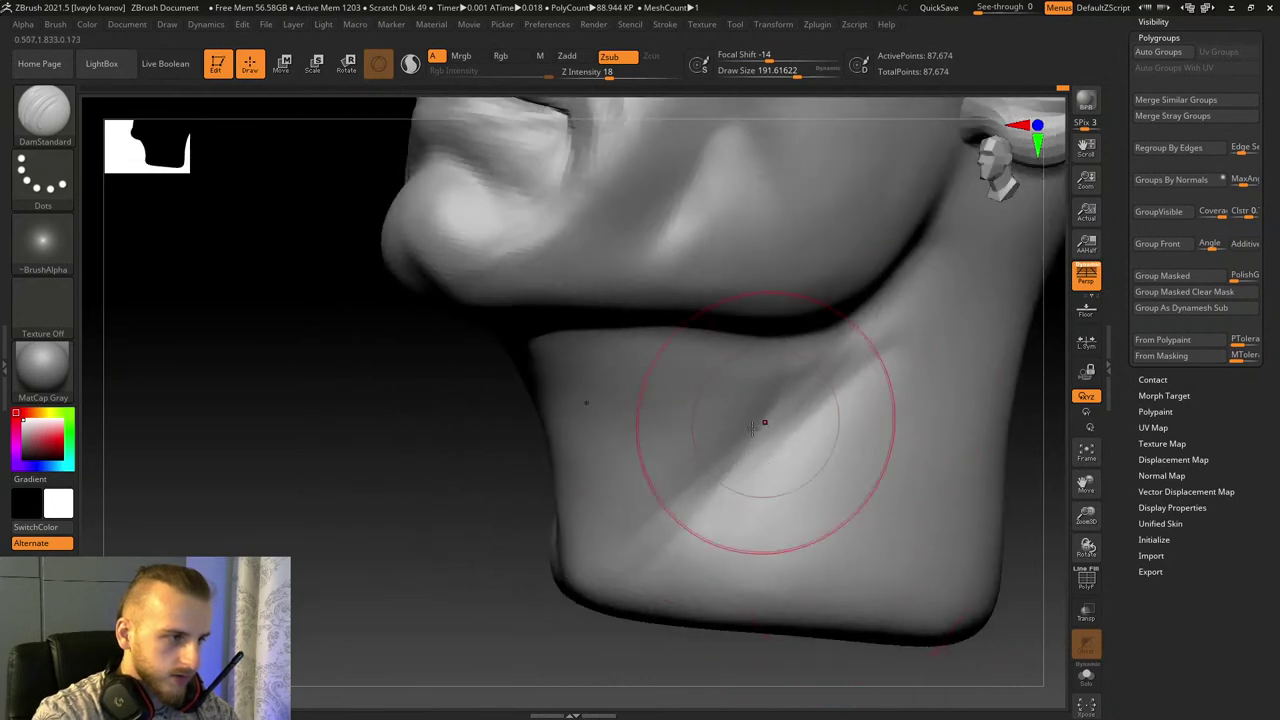
drag(750, 430, 871, 334)
drag(456, 579, 514, 586)
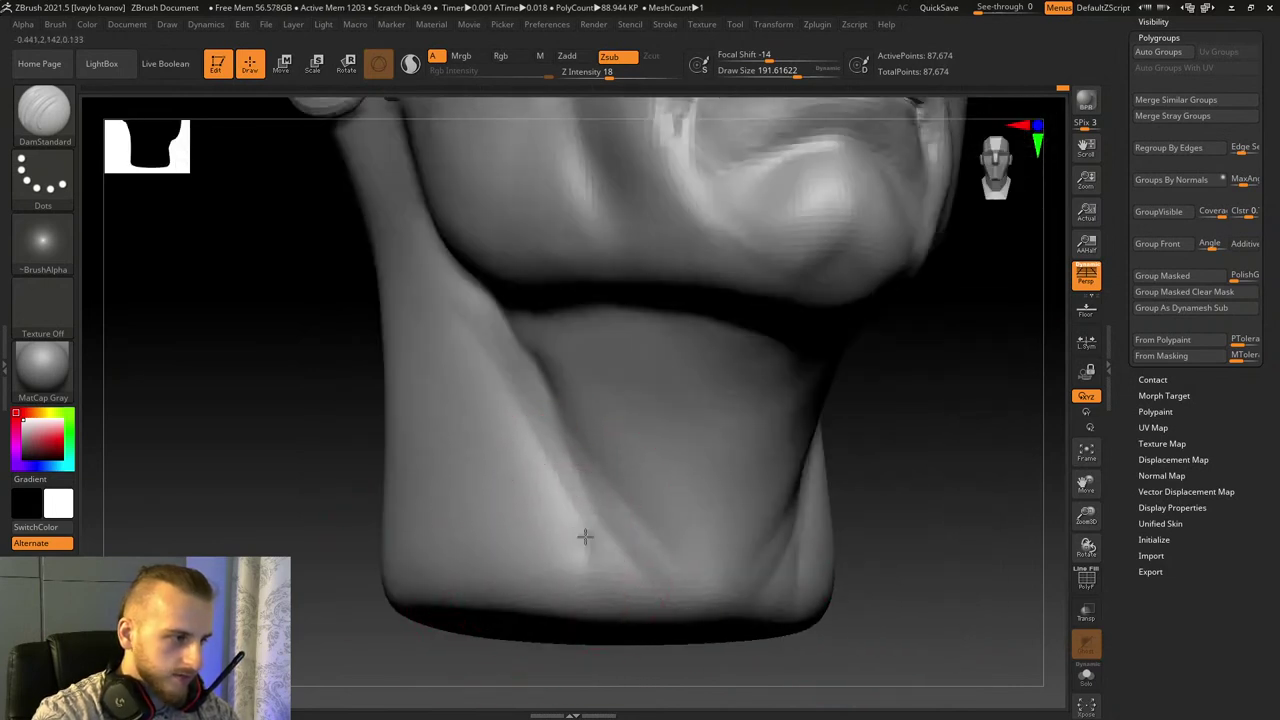
drag(585, 537, 591, 562)
Step: Reshape the lower sides of the neck from behind with Move Topological at a draw size of about 192
click(1088, 455)
click(1088, 455)
drag(1091, 506, 1093, 518)
drag(1088, 486, 1089, 448)
shift+drag(997, 480, 920, 478)
click(58, 101)
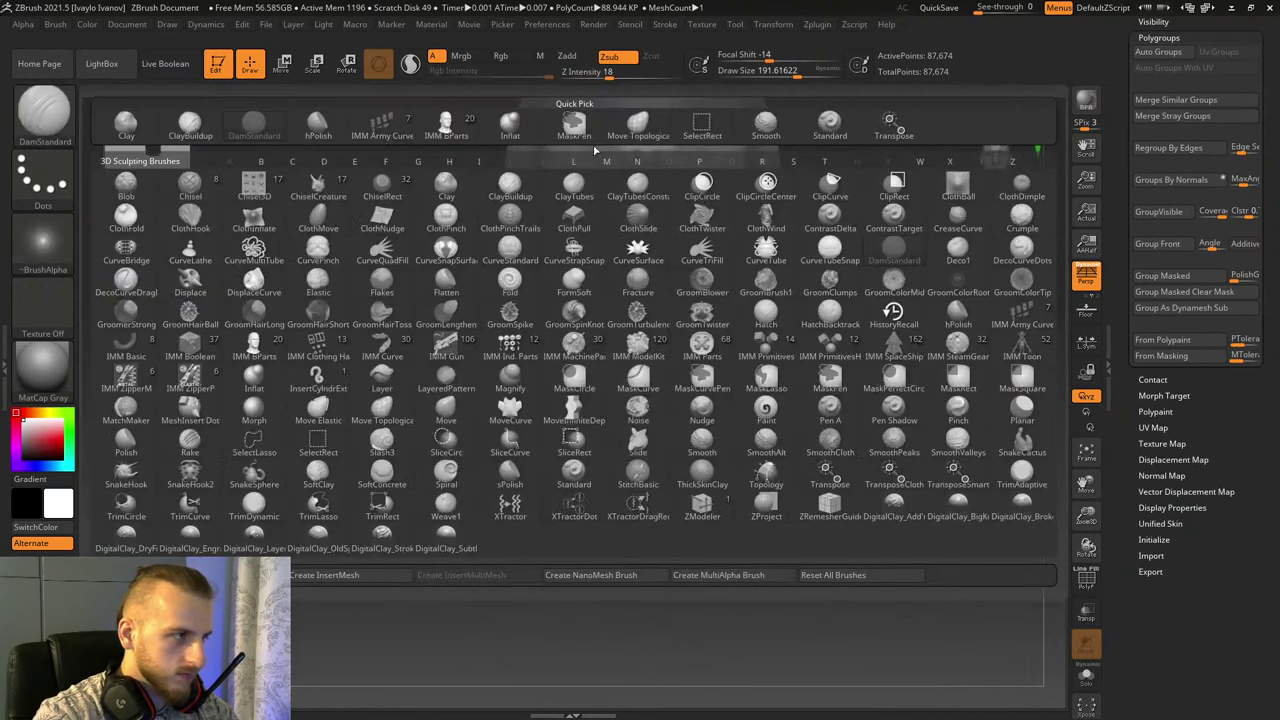
click(637, 124)
mouse_move(628, 506)
mouse_down()
mouse_move(625, 526)
mouse_move(523, 491)
mouse_move(557, 540)
mouse_move(530, 463)
mouse_move(512, 466)
mouse_up()
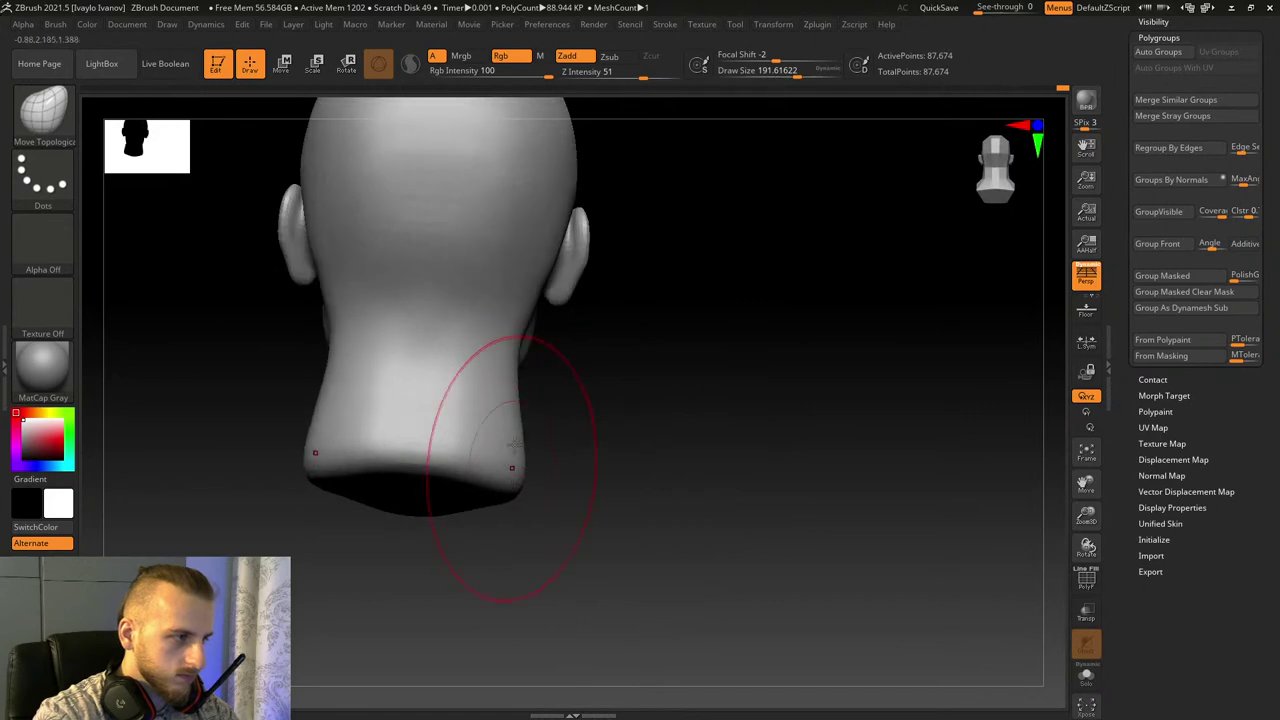
mouse_move(514, 411)
mouse_down()
mouse_move(502, 417)
mouse_move(521, 466)
mouse_up()
Step: Carve a shallow groove down the nape of the neck with DamStandard at a draw size of about 192
mouse_move(632, 498)
mouse_down()
mouse_move(528, 500)
mouse_move(431, 480)
mouse_move(549, 449)
mouse_move(523, 414)
mouse_move(552, 358)
mouse_move(466, 437)
mouse_move(400, 338)
mouse_up()
key(b)
key(d)
key(s)
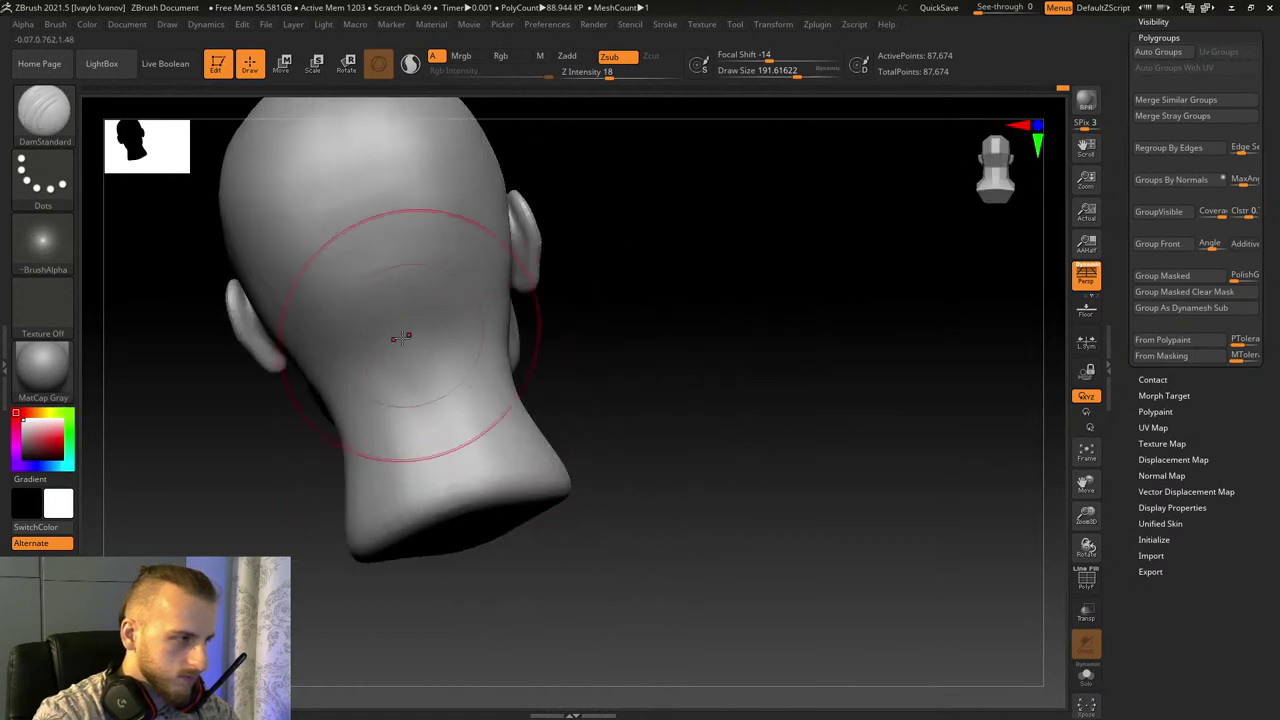
drag(408, 385, 436, 450)
Step: Pull the lower rim of the neck into shape with Move Topological at a draw size of about 235
mouse_move(672, 520)
mouse_down()
mouse_move(543, 603)
mouse_move(568, 590)
mouse_up()
drag(1085, 520, 1125, 570)
drag(1086, 485, 1270, 370)
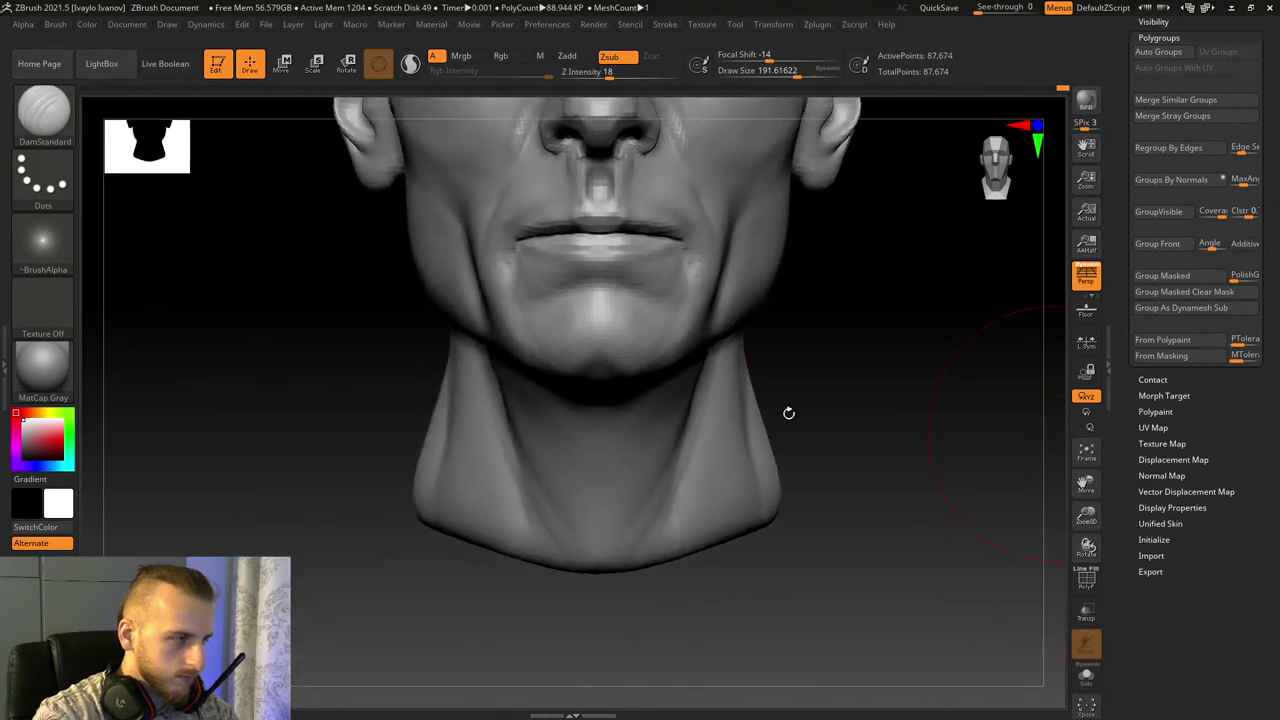
click(28, 112)
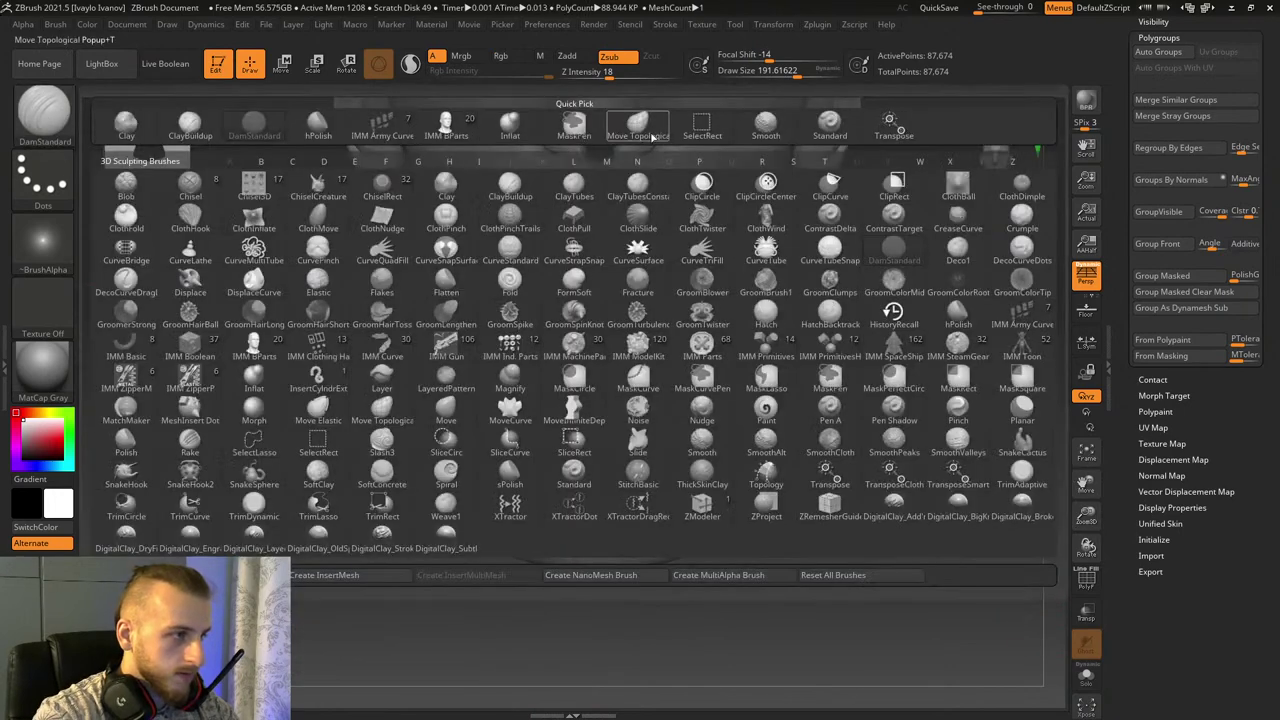
click(650, 132)
drag(777, 75, 782, 96)
mouse_move(476, 542)
mouse_down()
mouse_move(480, 521)
mouse_move(386, 480)
mouse_move(497, 523)
mouse_move(414, 286)
mouse_move(441, 471)
mouse_up()
Step: Smooth the side and back of the neck, and adjust the neck's outer contour near the base
shift+drag(326, 422, 340, 474)
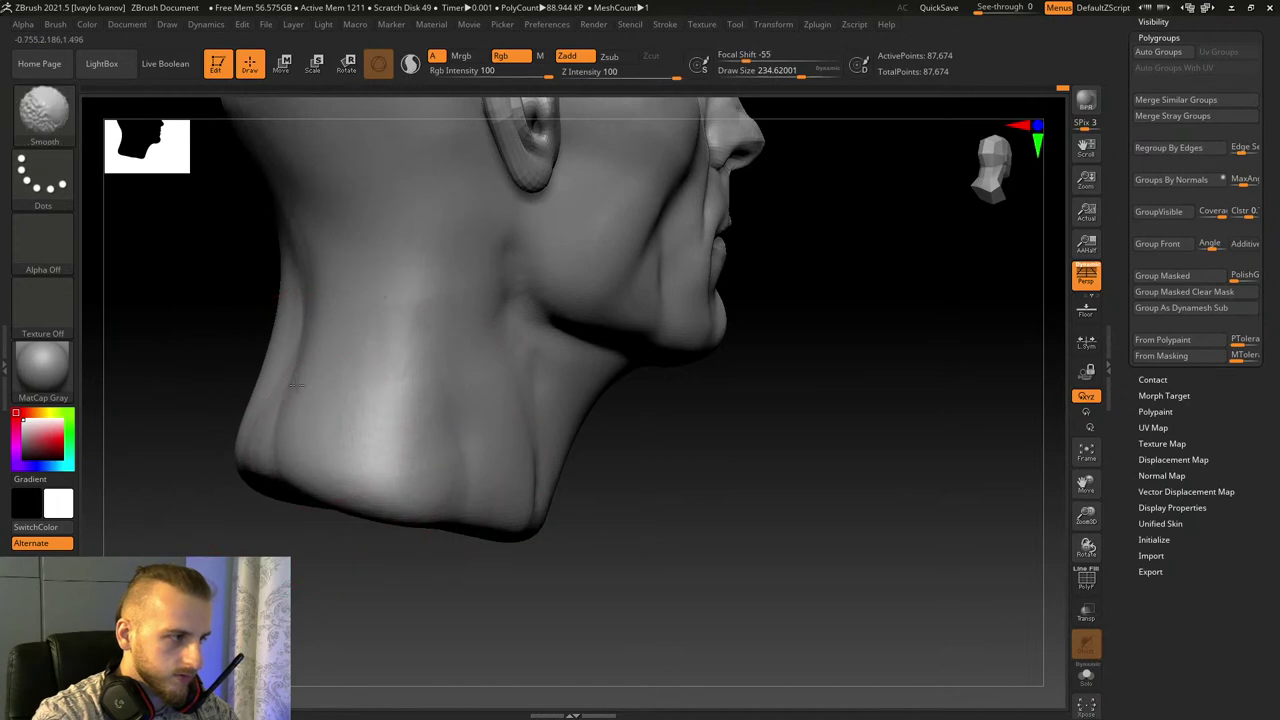
shift+drag(296, 385, 323, 259)
drag(389, 591, 308, 469)
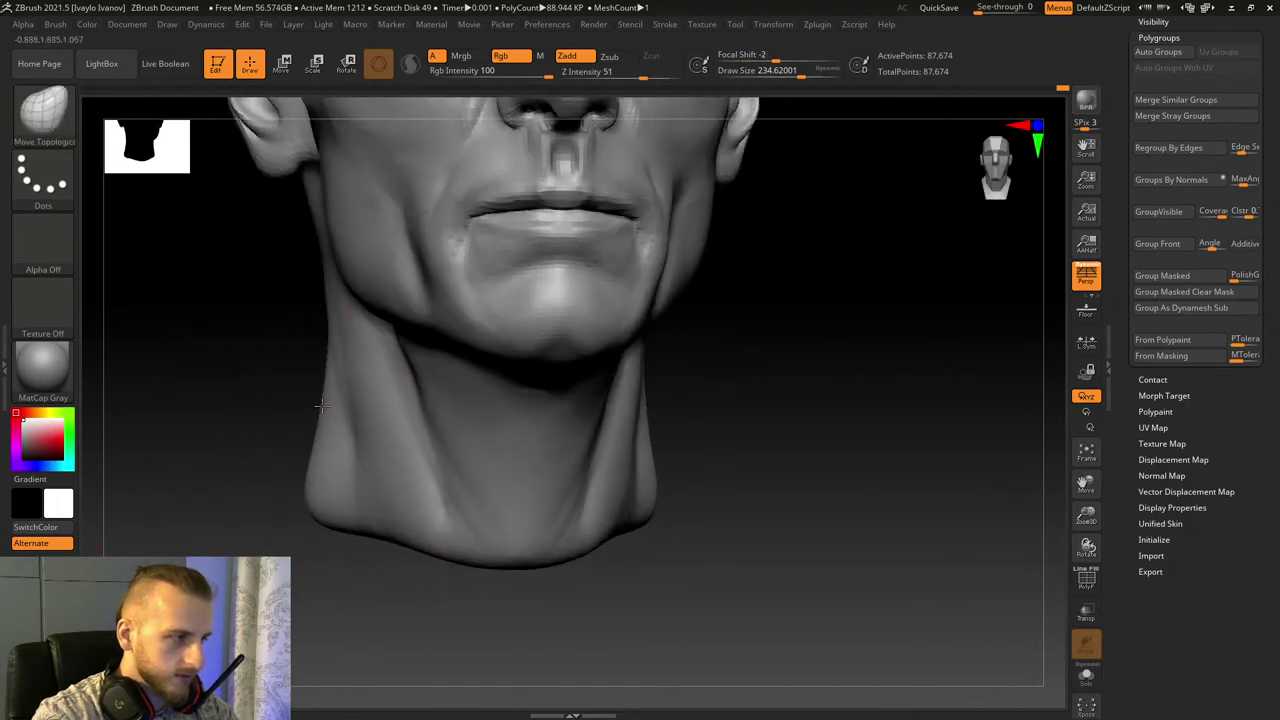
drag(321, 405, 345, 540)
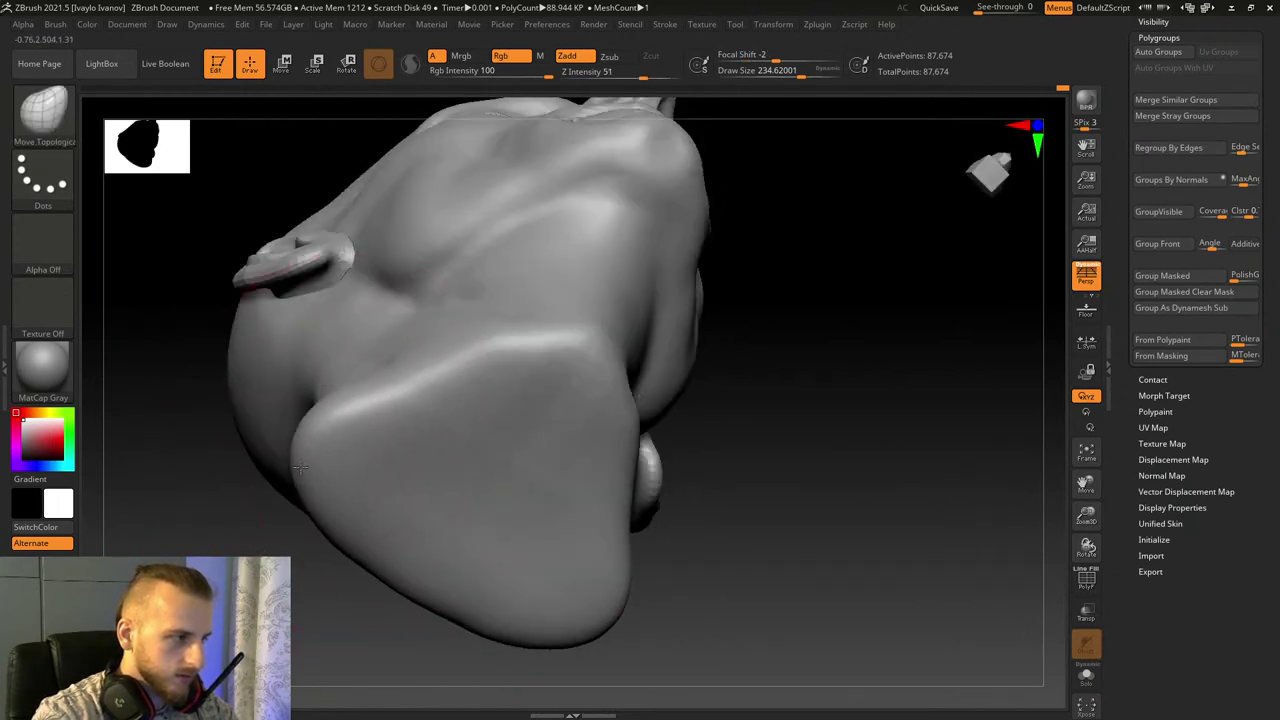
Step: Flatten the underside of the neck base with hPolish at a draw size of about 235
key(b)
key(h)
key(p)
mouse_move(360, 470)
mouse_down()
mouse_move(491, 485)
mouse_move(500, 435)
mouse_up()
mouse_move(775, 350)
mouse_down()
mouse_move(757, 565)
mouse_move(740, 560)
mouse_up()
Step: Even out the lower rim of the neck at the front with Move Topological at a draw size of about 235
click(43, 115)
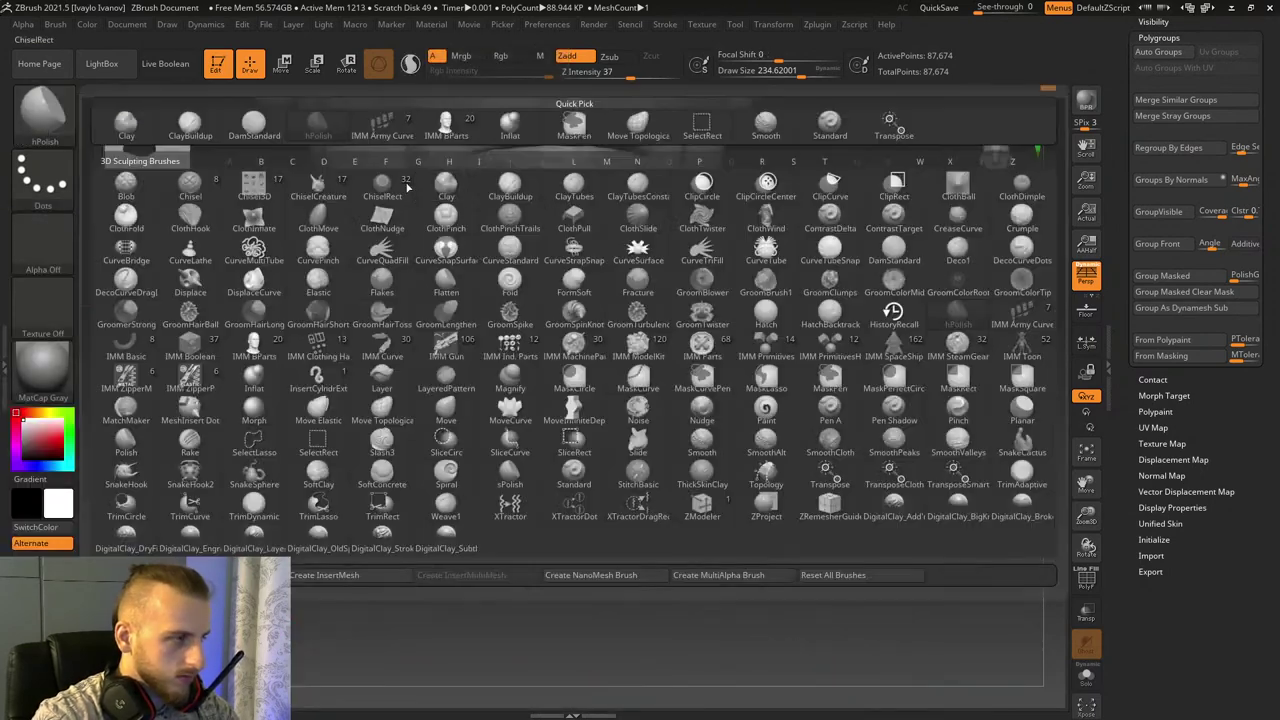
key(Escape)
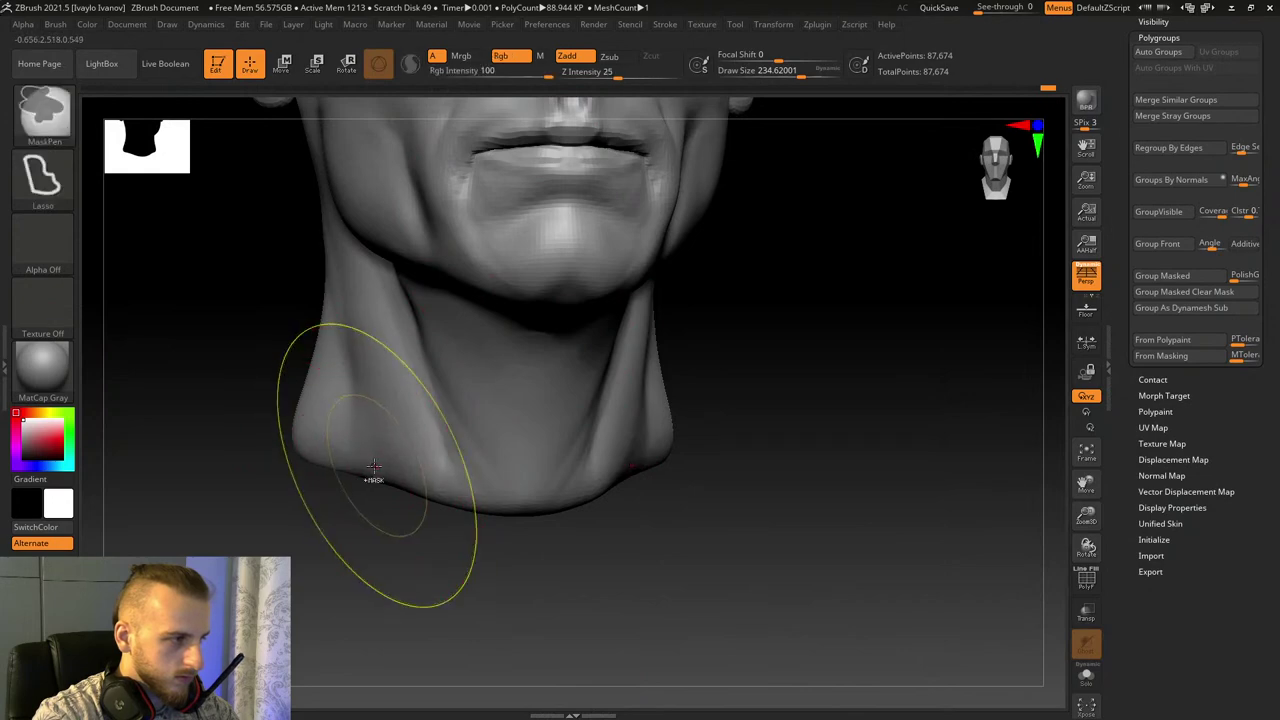
click(45, 115)
click(649, 129)
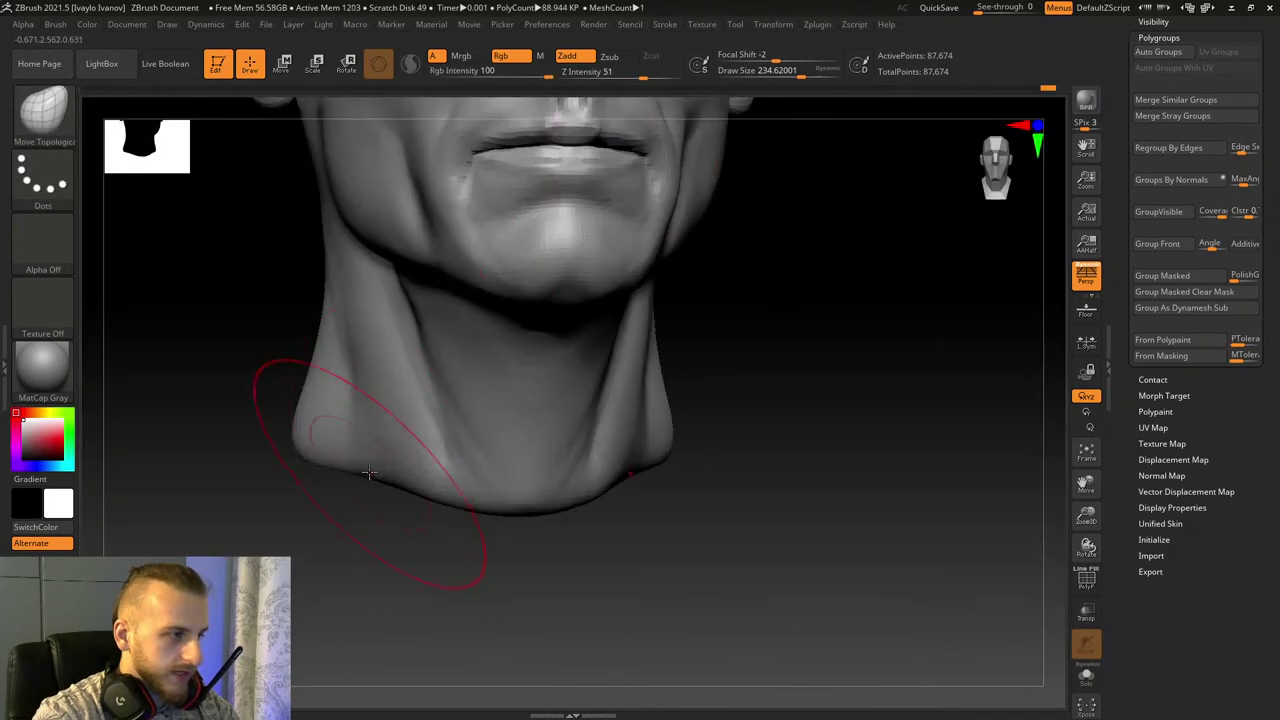
drag(407, 481, 694, 541)
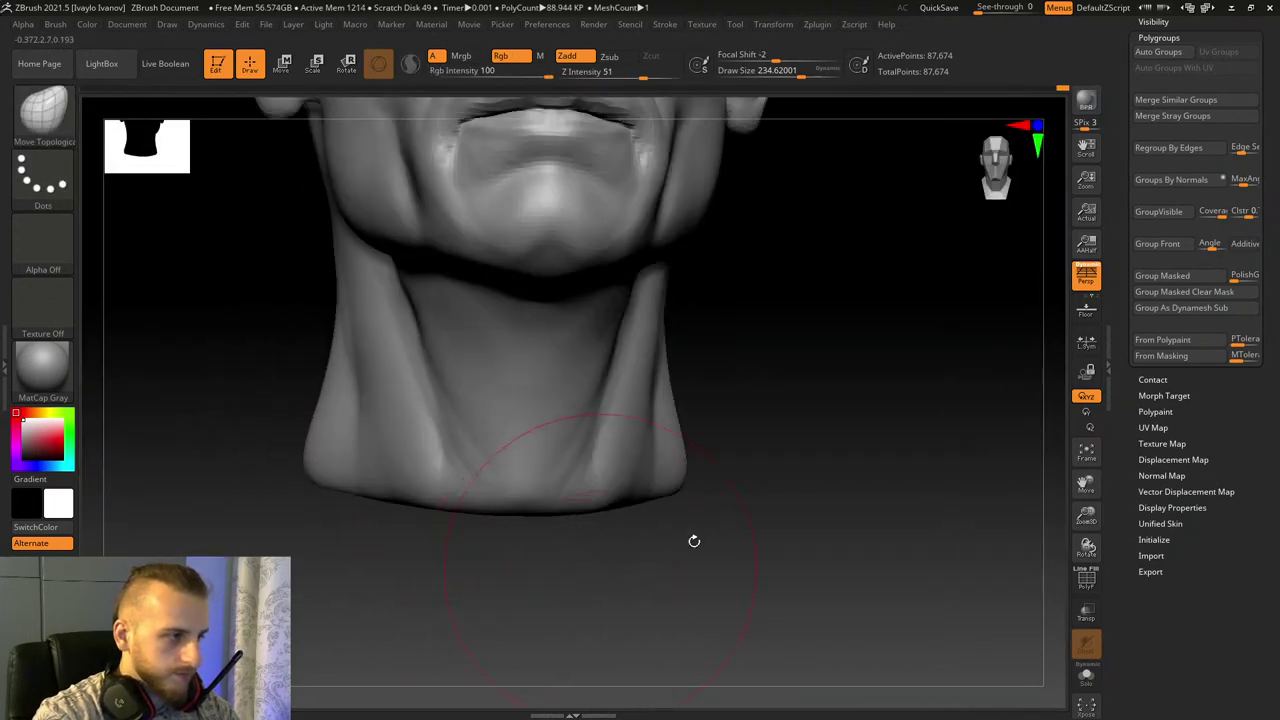
Step: Build up the Adam's apple at the front of the throat with ClayBuildup at a draw size of about 161
key(b)
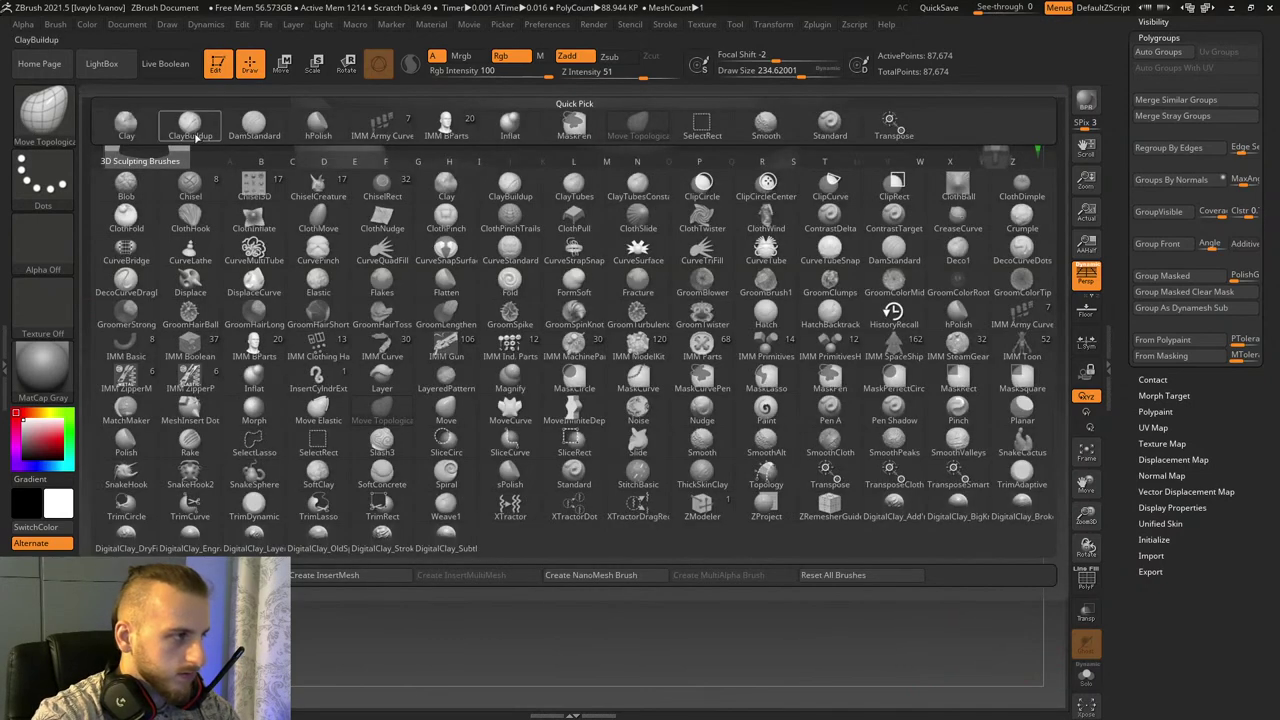
click(195, 136)
click(779, 75)
drag(594, 289, 586, 283)
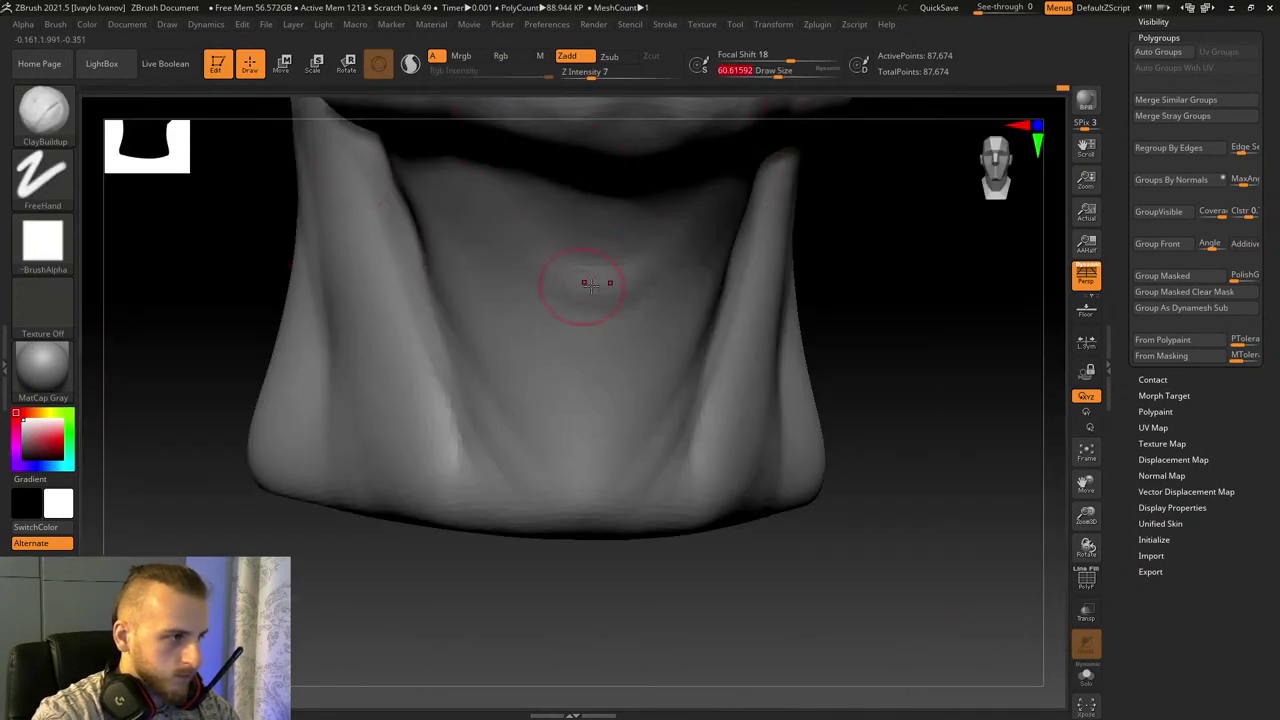
key(ctrl+z)
click(794, 73)
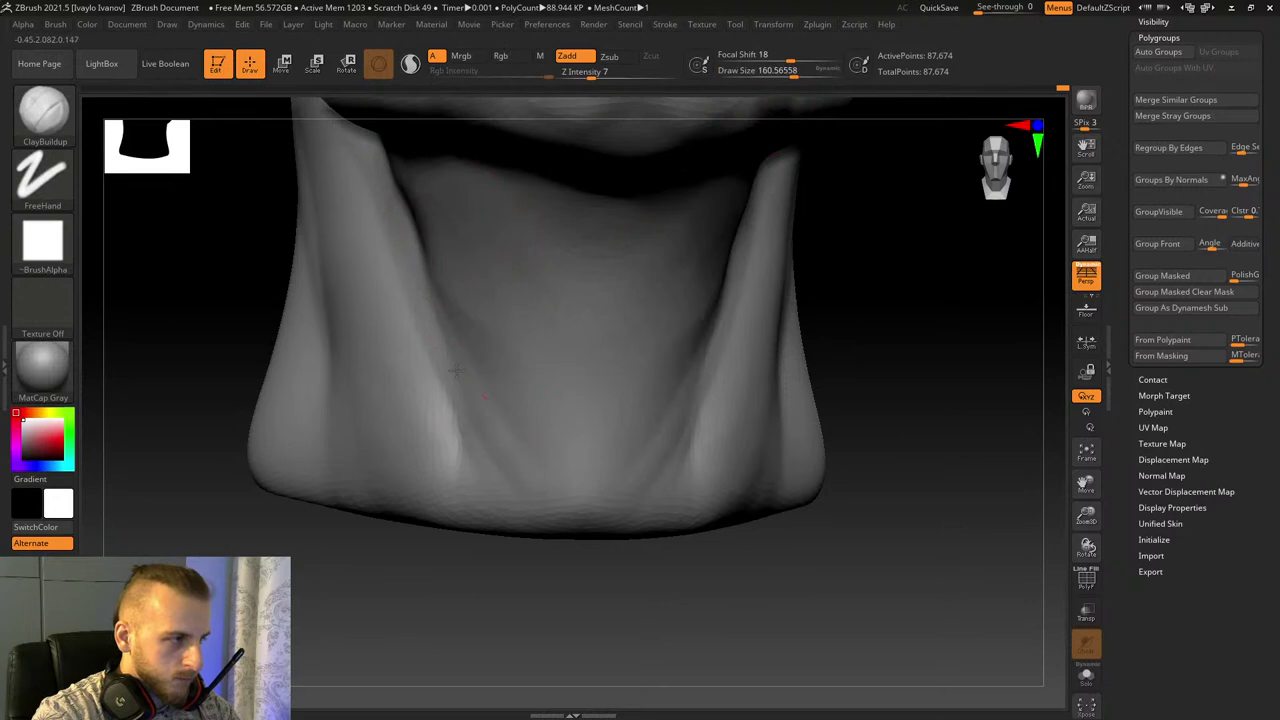
right_drag(588, 502, 563, 224)
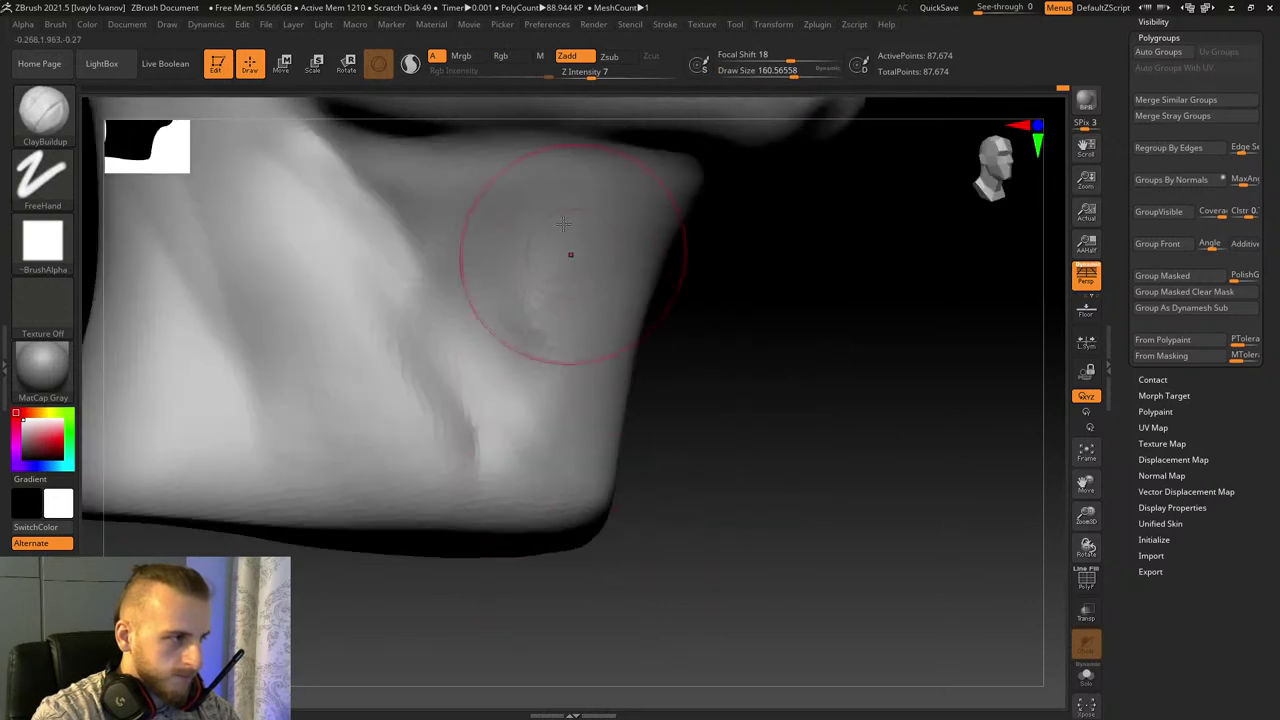
mouse_move(543, 191)
mouse_down()
mouse_move(574, 286)
mouse_move(560, 300)
mouse_move(612, 188)
mouse_move(509, 349)
mouse_move(779, 457)
mouse_move(568, 302)
mouse_move(590, 288)
mouse_up()
Step: Carve the hollow beside the Adam's apple and add volume to the upper throat with ClayBuildup
mouse_move(514, 401)
alt+mouse_down()
mouse_move(531, 394)
mouse_move(548, 312)
alt+mouse_up()
drag(900, 290, 645, 188)
drag(536, 179, 594, 205)
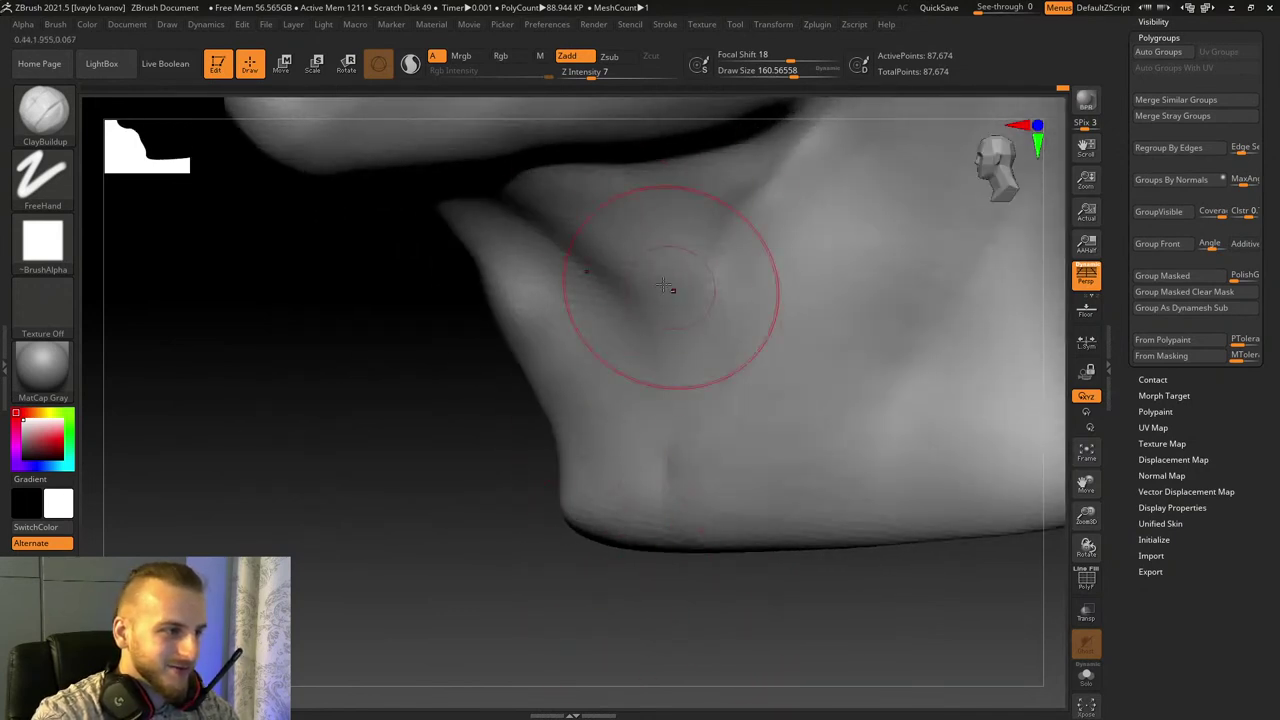
mouse_move(411, 510)
mouse_down()
mouse_move(370, 515)
mouse_move(474, 626)
mouse_move(851, 251)
mouse_up()
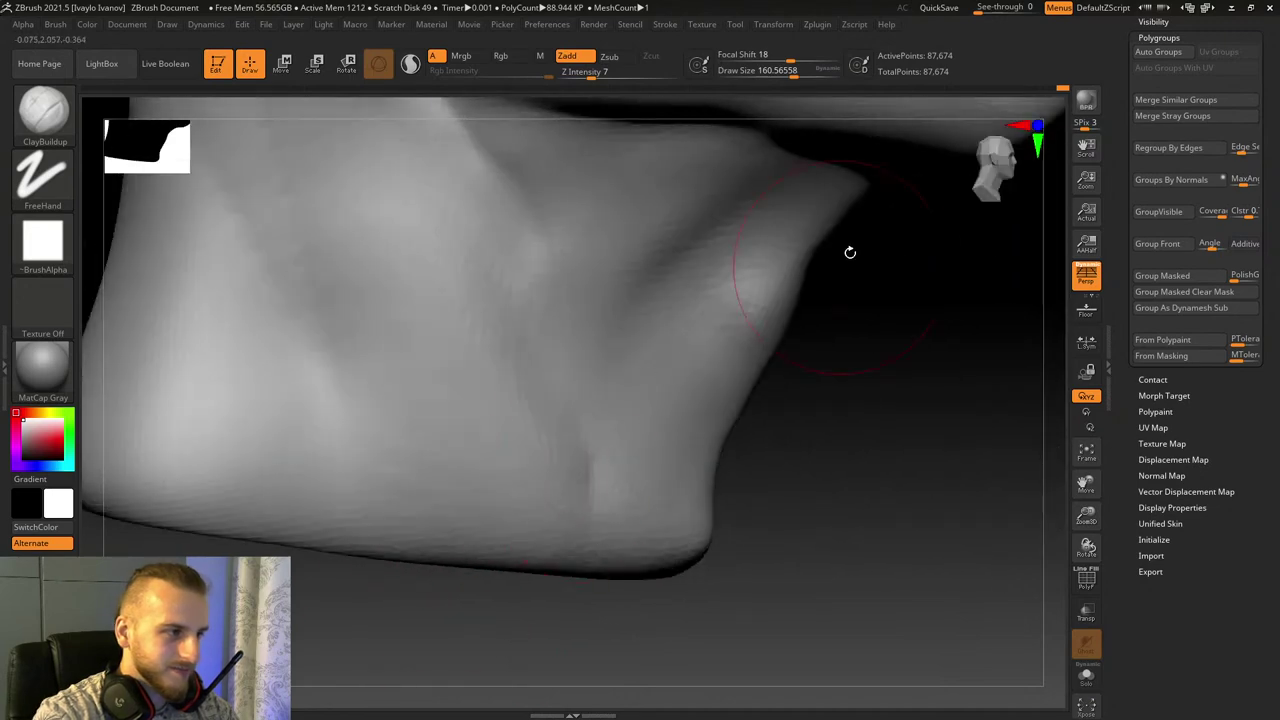
Step: Push in the hollow above the Adam's apple and adjust the upper neck muscle edge with Move Topological at a draw size of about 235
mouse_move(846, 425)
mouse_down()
mouse_move(1057, 486)
mouse_move(943, 509)
mouse_up()
key(b)
click(632, 132)
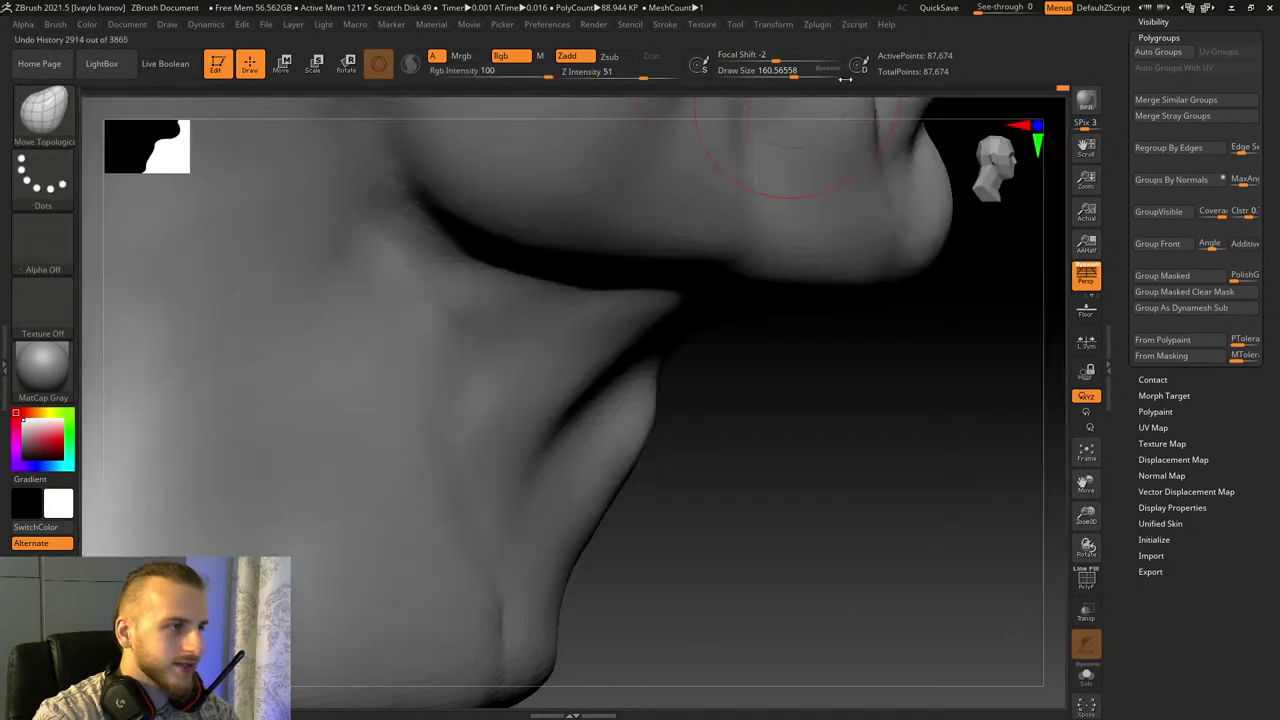
mouse_move(608, 376)
mouse_down()
mouse_move(583, 326)
mouse_move(558, 385)
mouse_up()
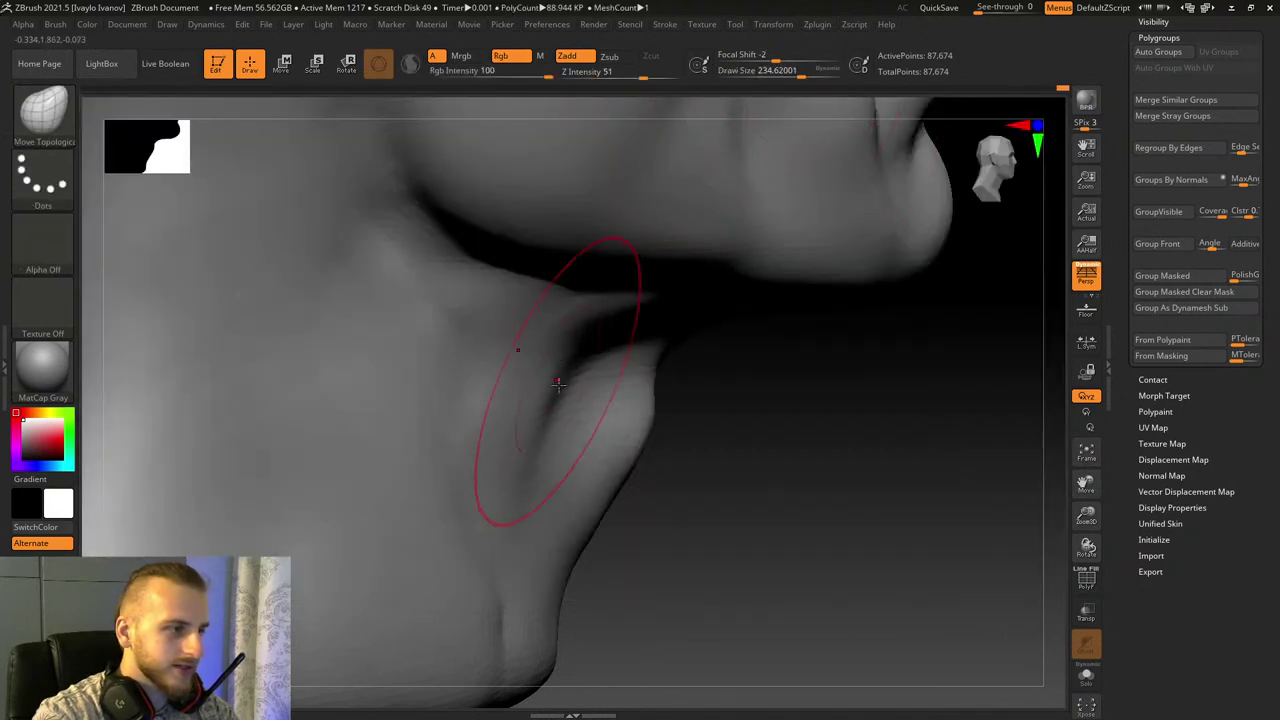
drag(800, 428, 690, 445)
drag(429, 323, 441, 331)
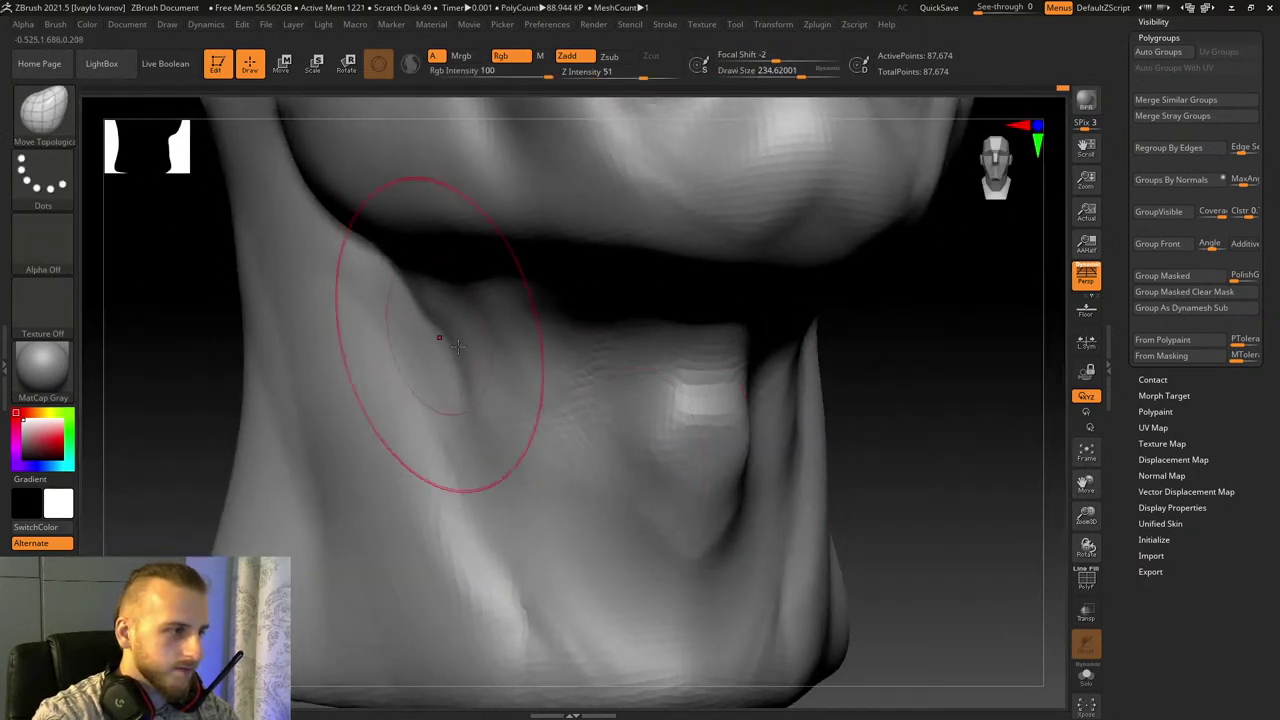
mouse_move(945, 522)
mouse_down()
mouse_move(889, 529)
mouse_move(900, 520)
mouse_up()
Step: Add thin muscle strands beside the Adam's apple with the Standard brush at a draw size of about 76, and smooth them
key(b)
click(498, 235)
drag(798, 77, 782, 77)
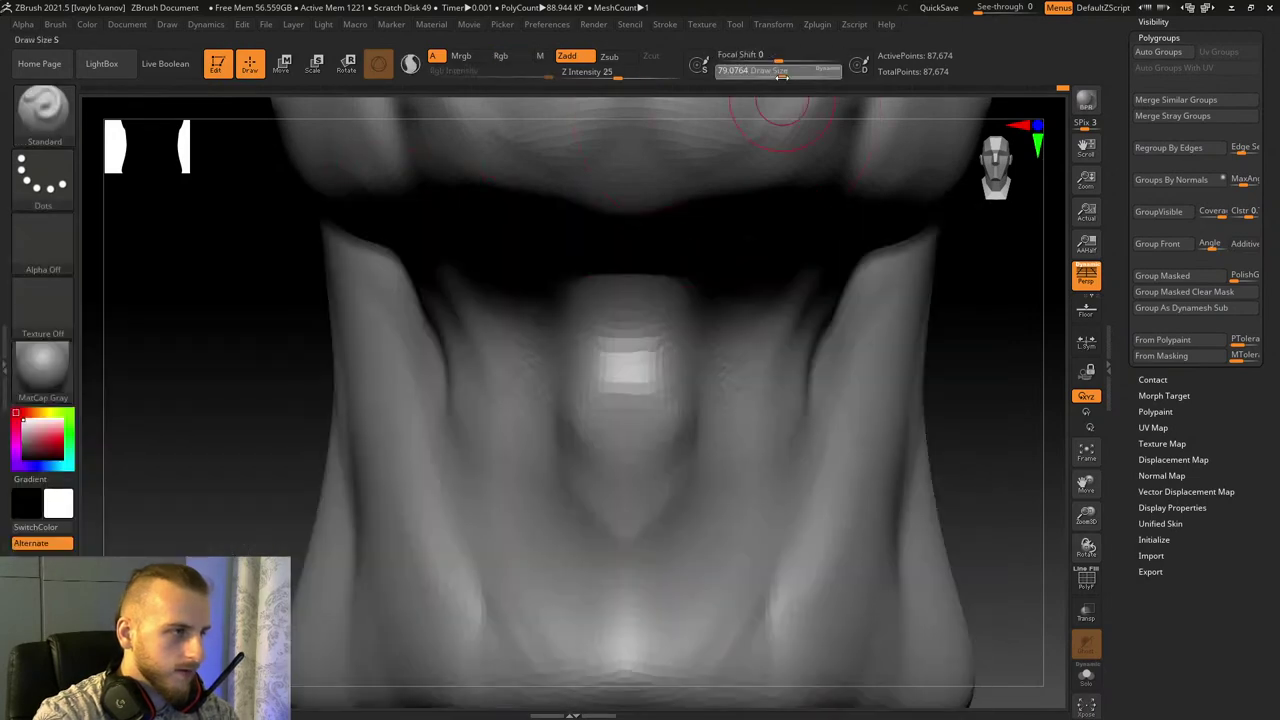
drag(222, 437, 335, 405)
mouse_move(457, 262)
mouse_down()
mouse_move(551, 457)
mouse_move(553, 350)
mouse_up()
shift+drag(478, 366, 470, 333)
mouse_move(426, 259)
shift+mouse_down()
mouse_move(541, 429)
mouse_move(548, 280)
shift+mouse_up()
shift+drag(940, 457, 944, 552)
drag(989, 635, 1012, 633)
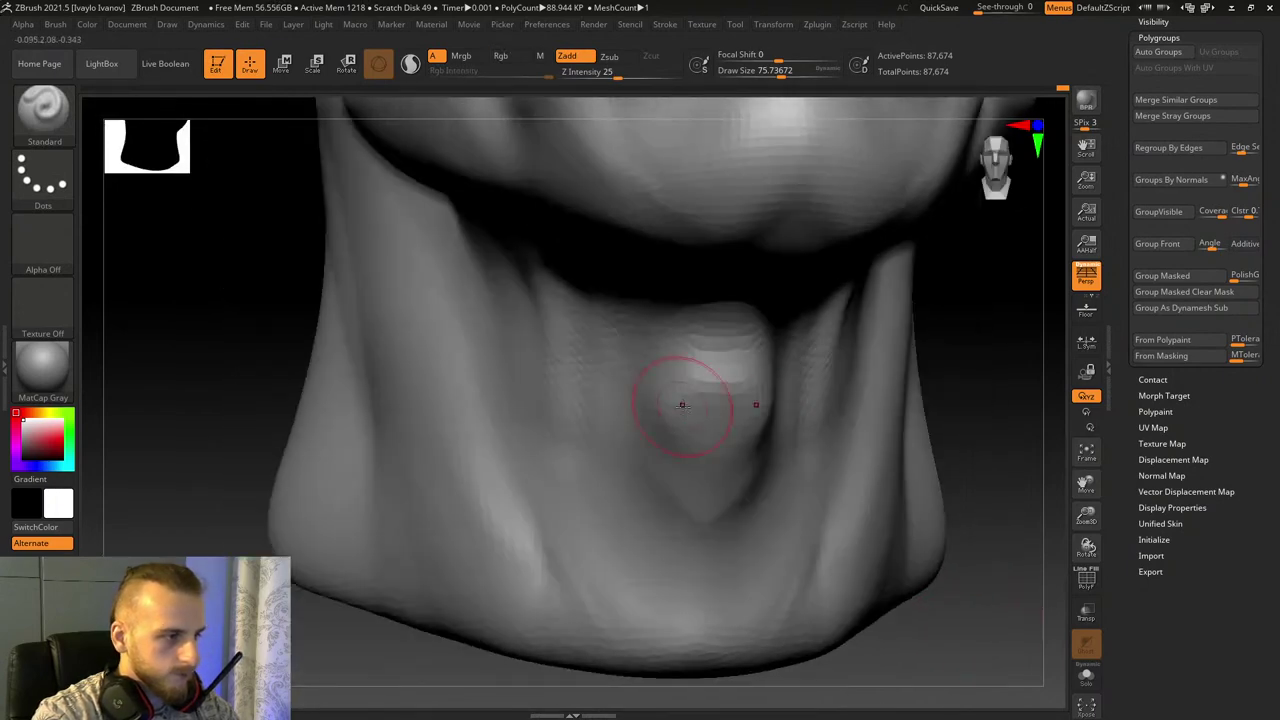
Step: Carve the hollow beside and beneath the Adam's apple with ClayBuildup at a draw size of about 124
key(b)
key(c)
key(b)
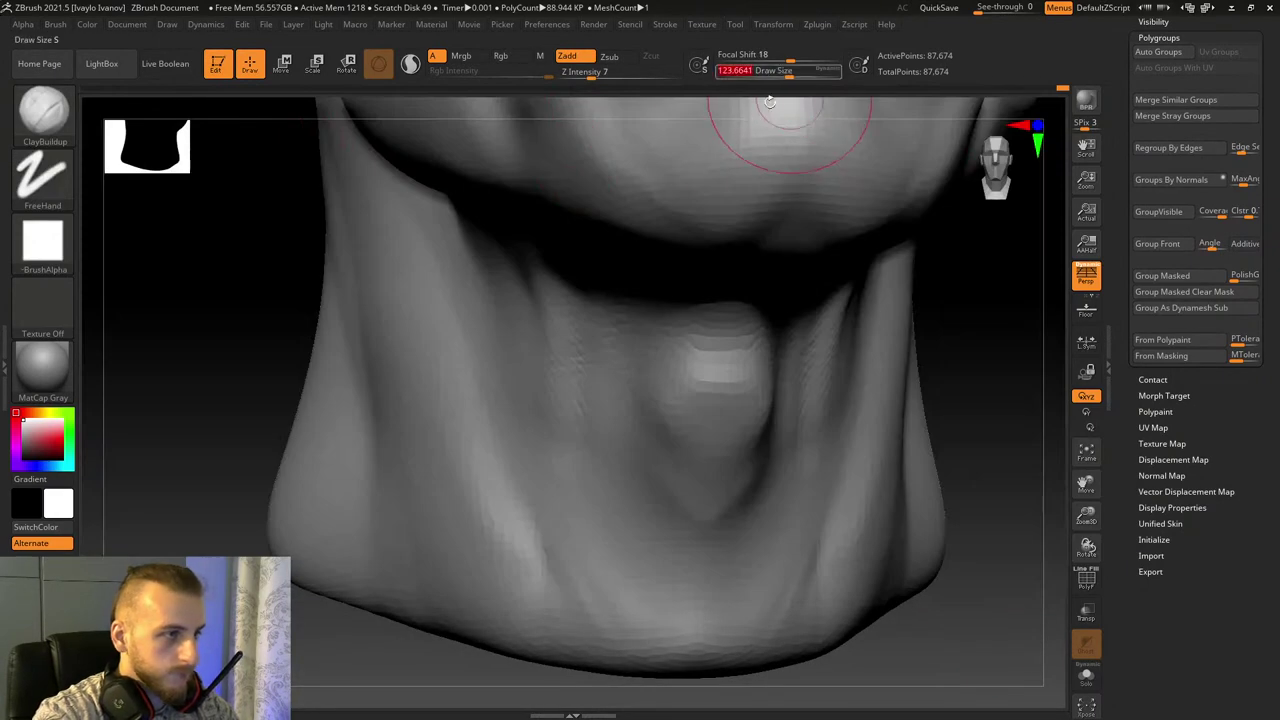
drag(737, 407, 665, 424)
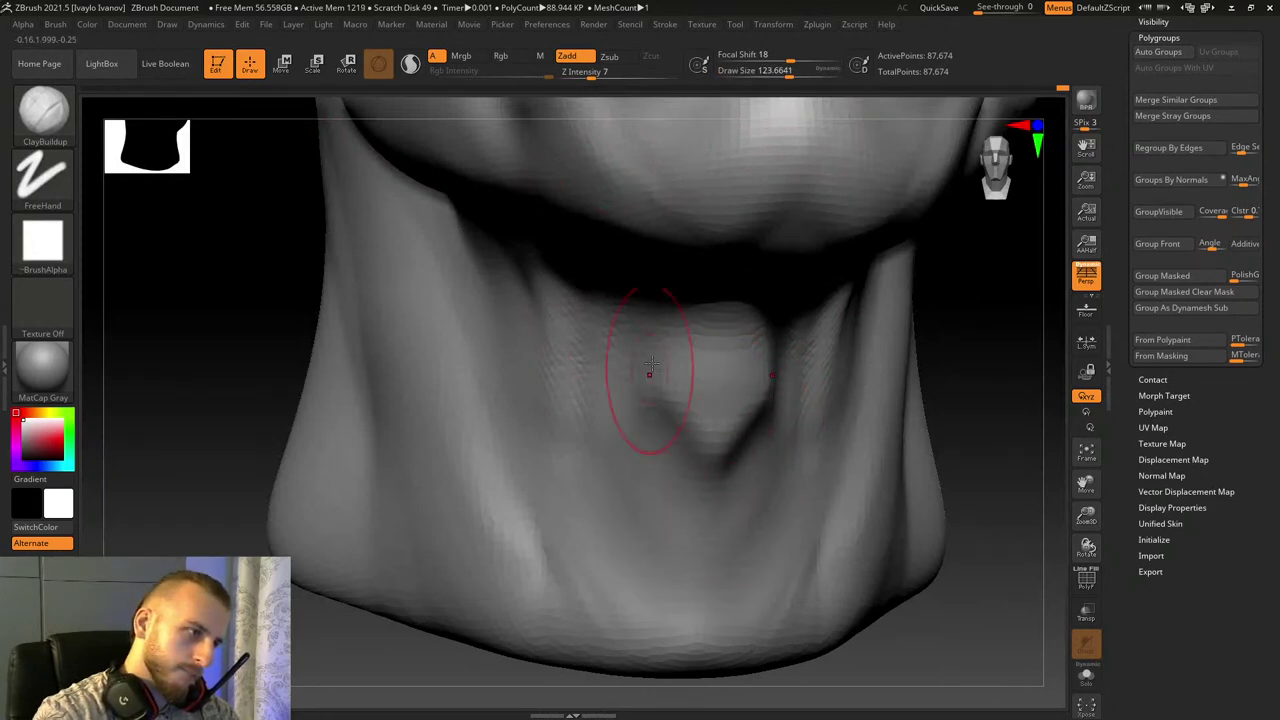
mouse_move(820, 514)
right_down()
mouse_move(934, 640)
mouse_move(843, 514)
right_up()
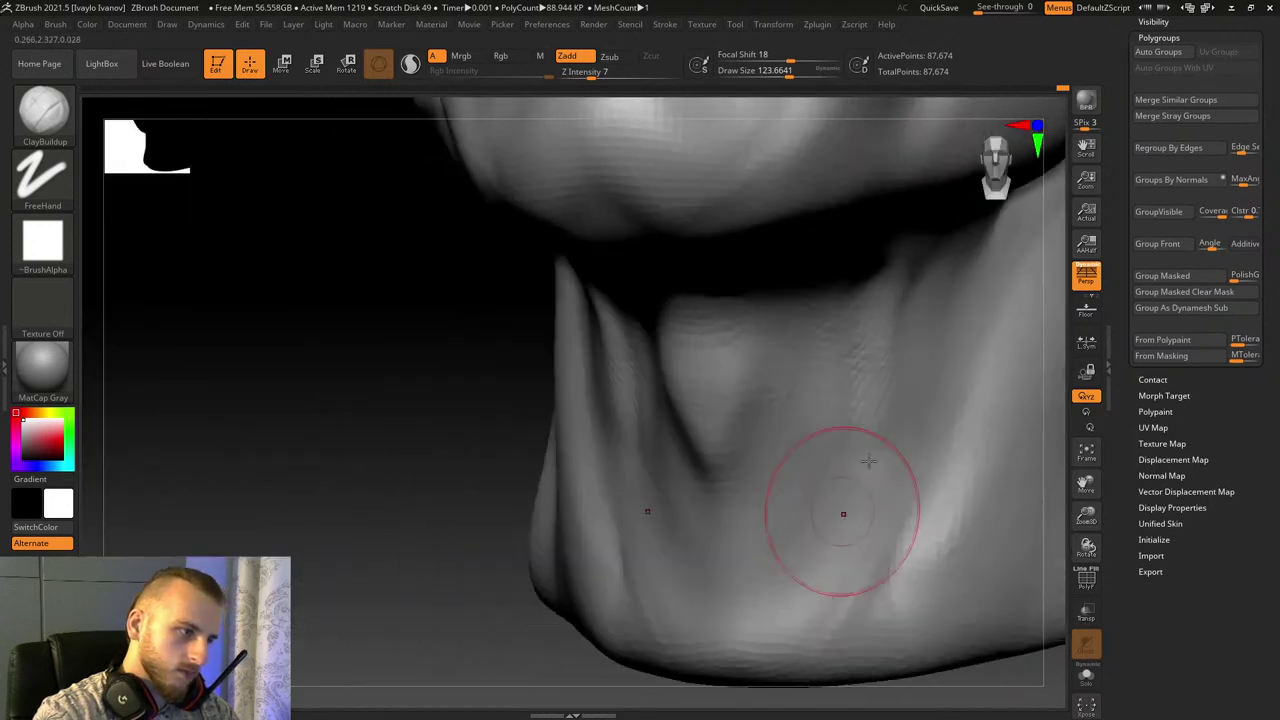
Step: Add muscle strands running from the upper throat to the neck base with ClayBuildup, and smooth them around the Adam's apple
drag(923, 353, 800, 620)
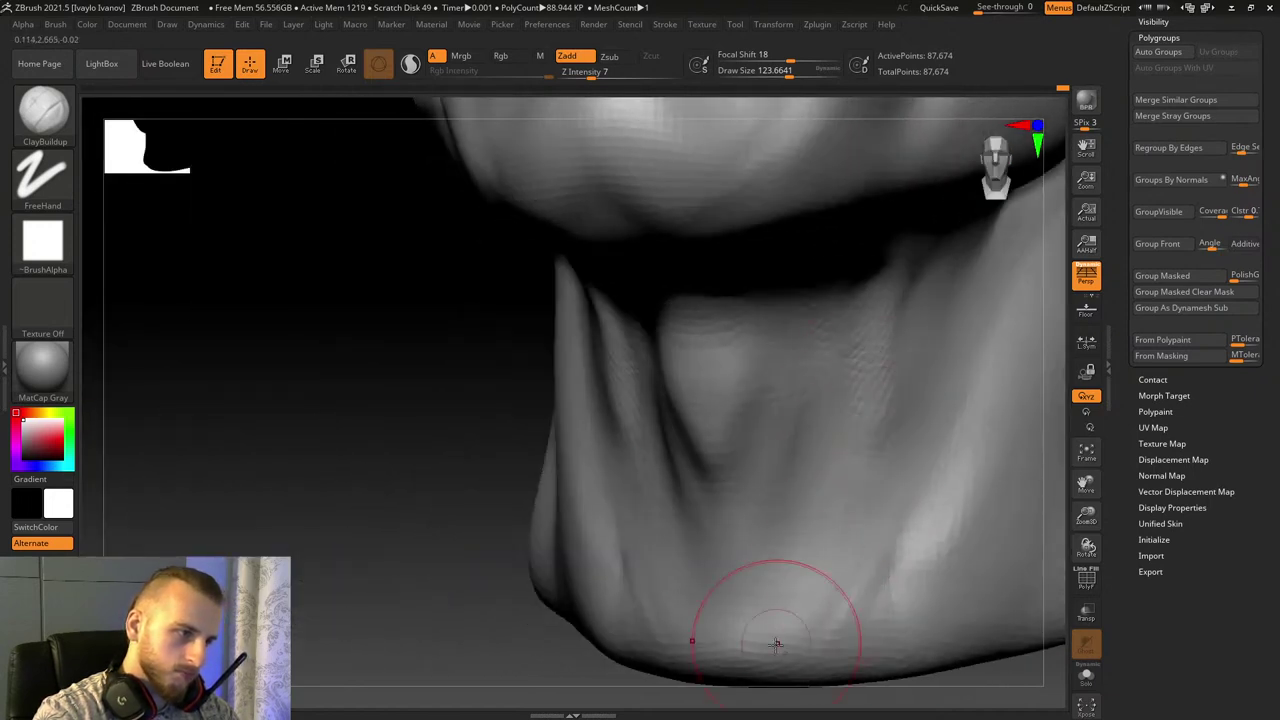
mouse_move(880, 345)
mouse_down()
mouse_move(850, 520)
mouse_move(860, 490)
mouse_up()
mouse_move(200, 490)
right_down()
mouse_move(399, 520)
mouse_move(588, 280)
right_up()
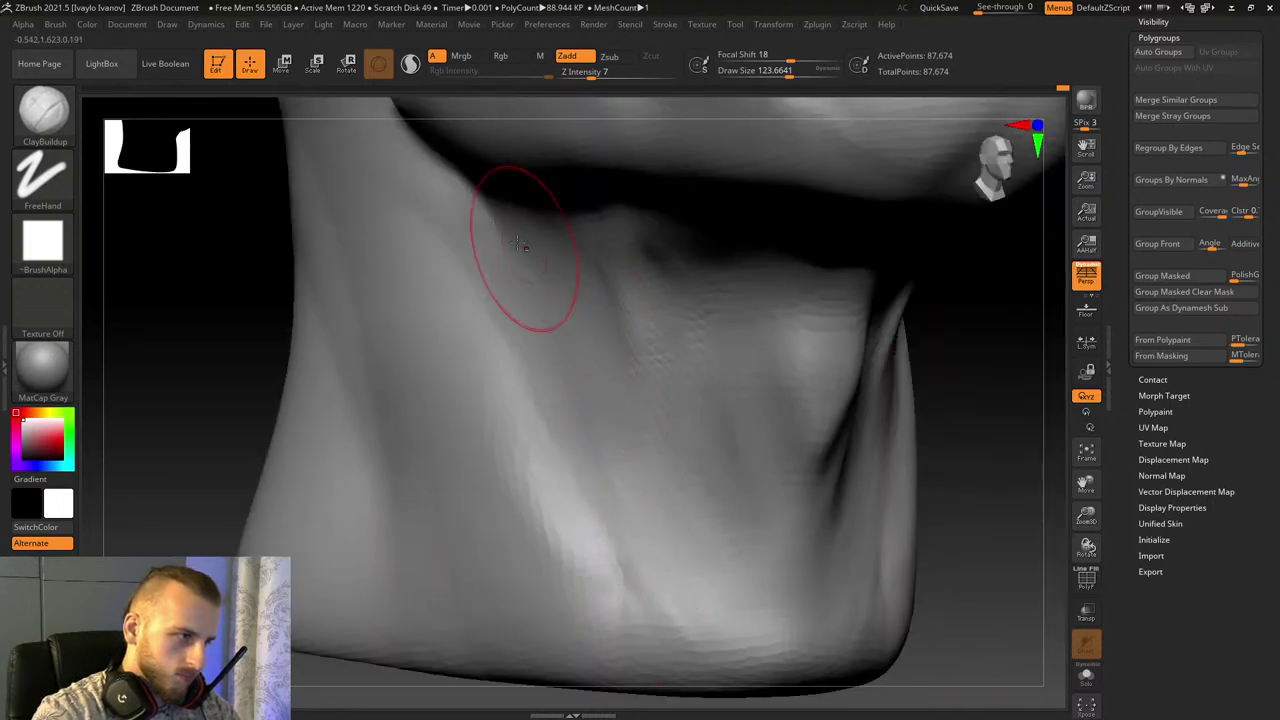
shift+drag(1005, 585, 935, 545)
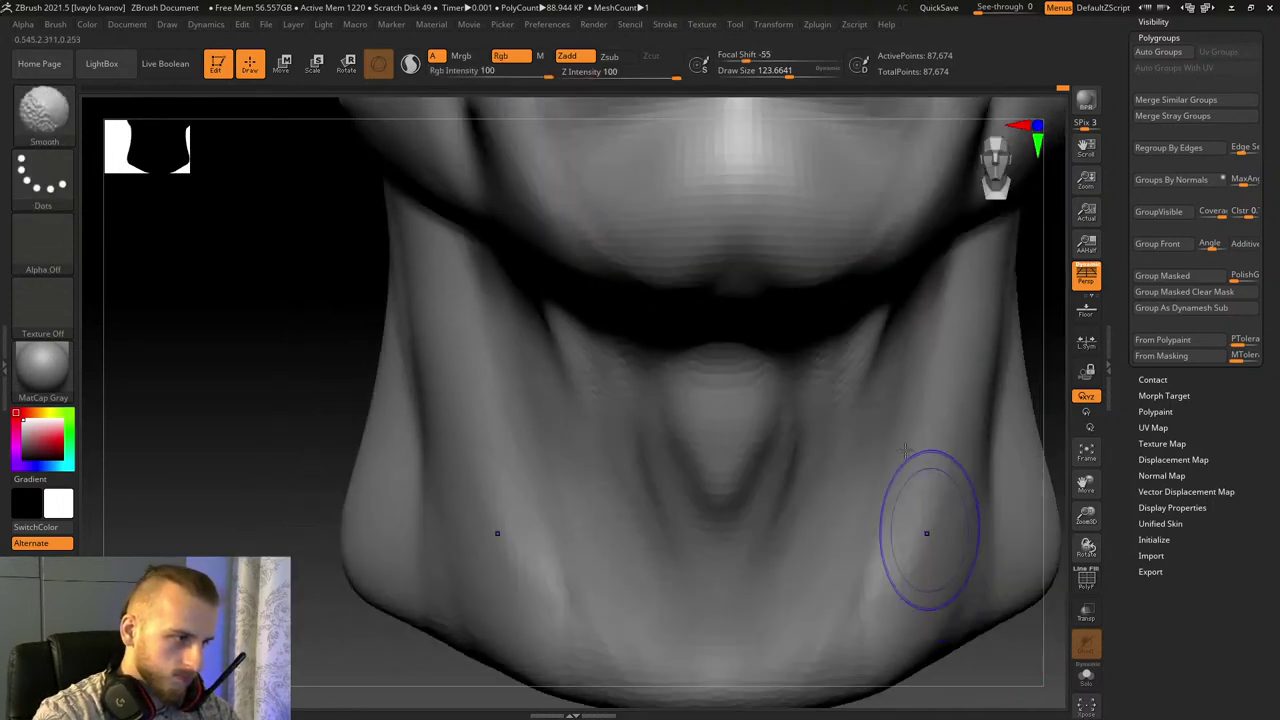
shift+drag(690, 412, 747, 502)
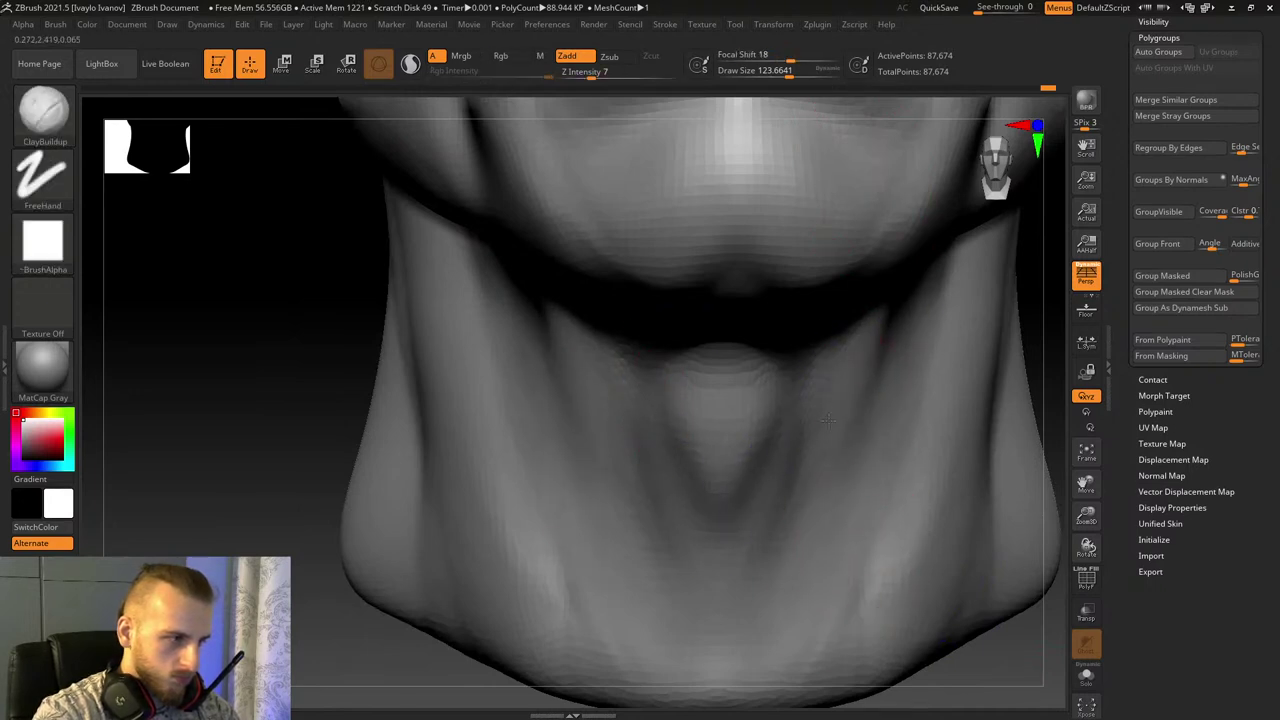
Step: Reshape the side of the lower neck with ClayBuildup at a draw size of about 332, and smooth its muscle transitions
drag(1096, 522, 1048, 378)
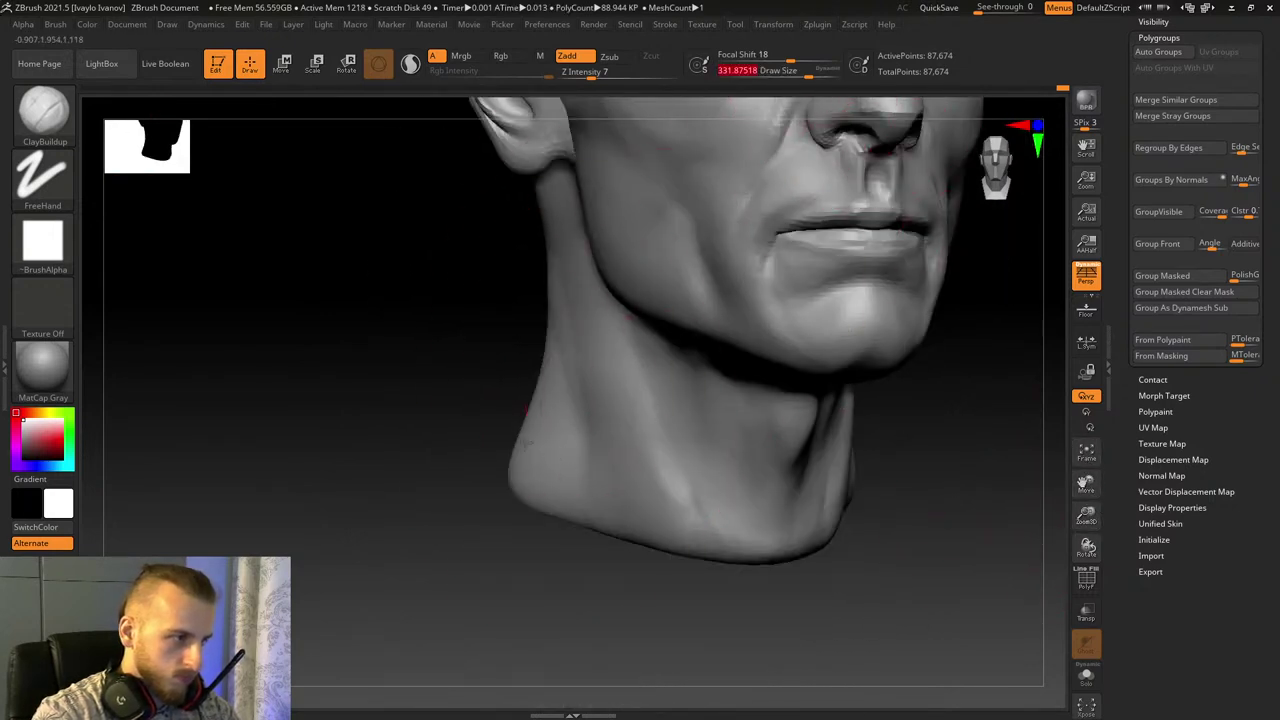
drag(490, 440, 543, 634)
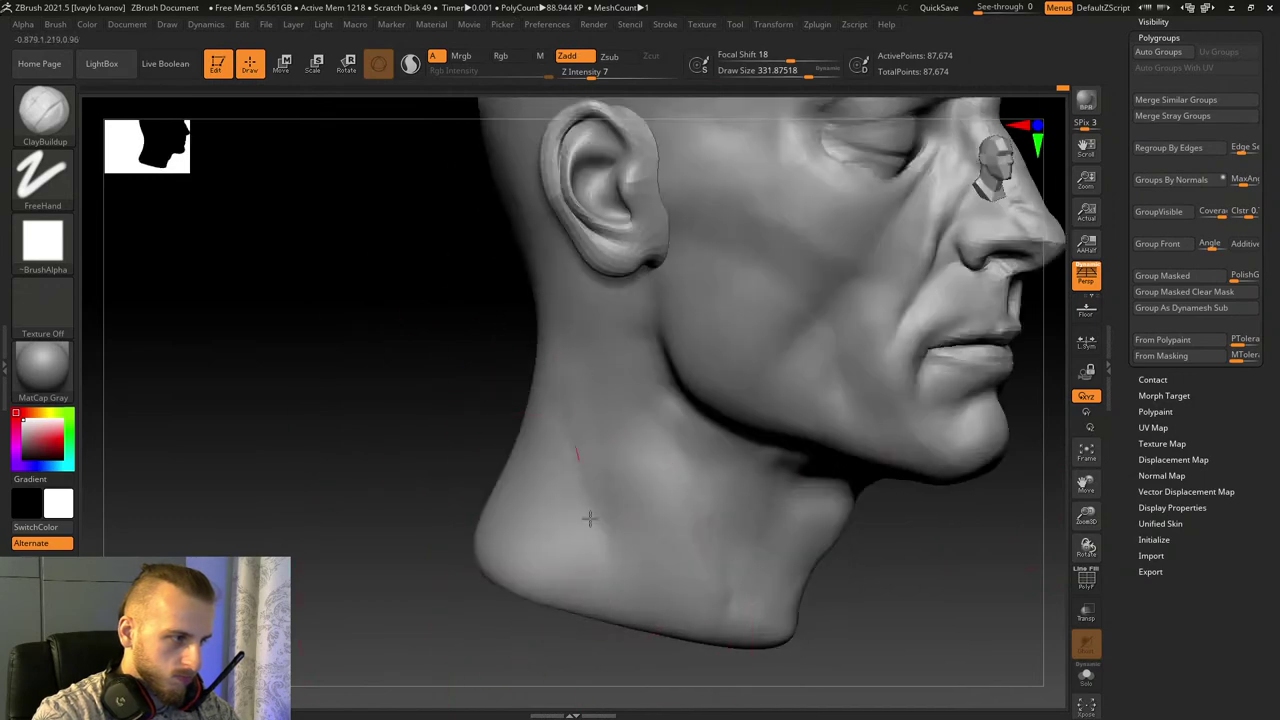
drag(590, 518, 606, 570)
drag(726, 660, 618, 650)
shift+drag(615, 566, 588, 492)
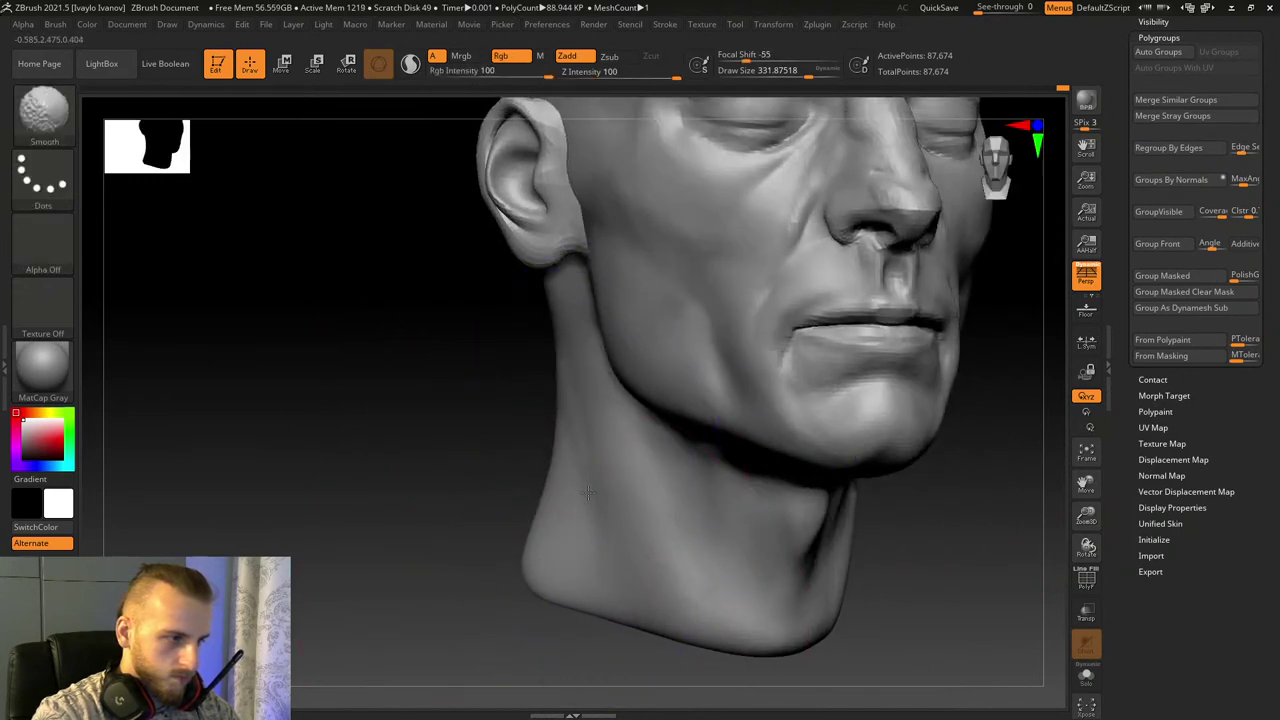
drag(1005, 585, 926, 543)
shift+drag(640, 530, 626, 595)
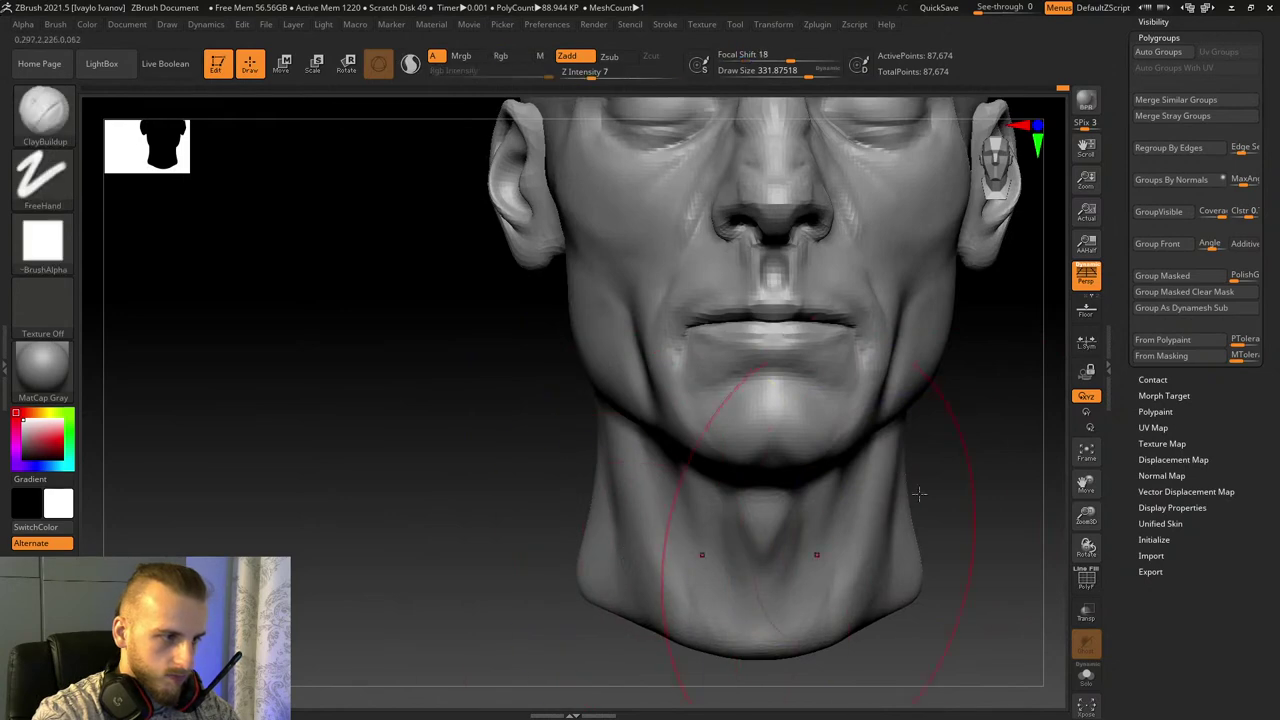
Step: Pull the front edge of the neck base downward with Move Topological at a draw size of about 128
mouse_move(918, 493)
mouse_down()
mouse_move(1088, 487)
mouse_move(1088, 540)
mouse_up()
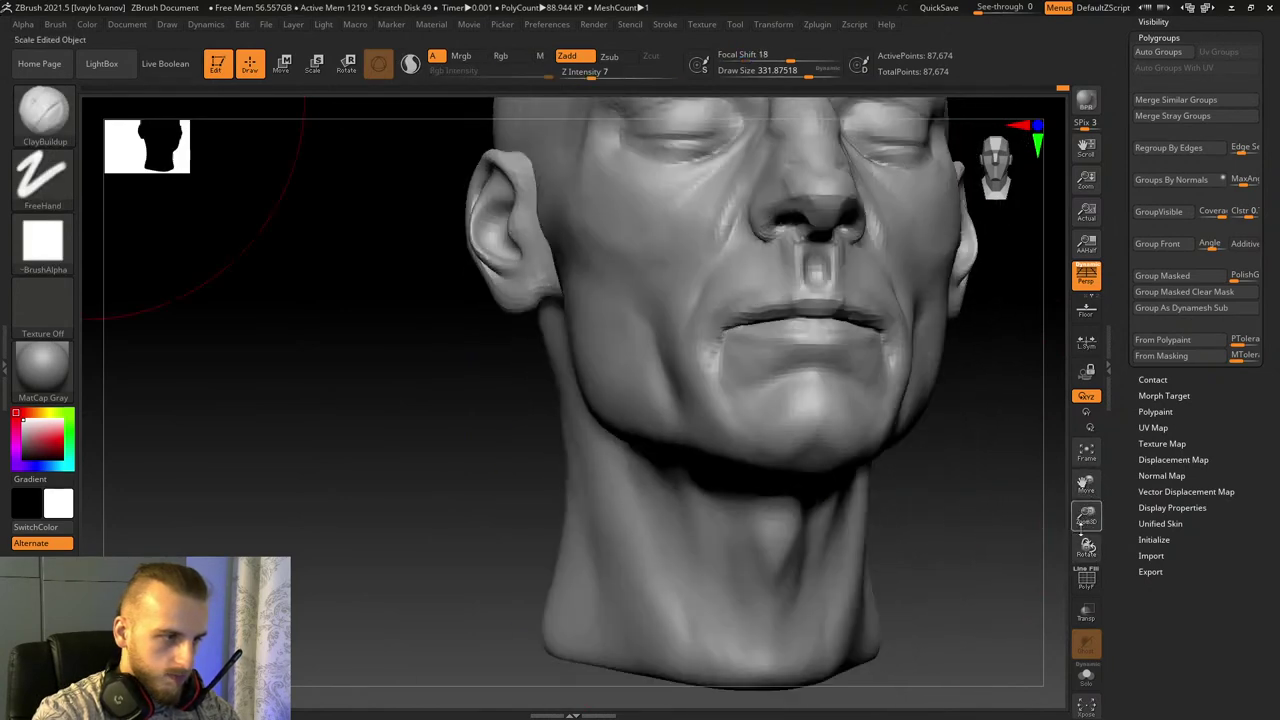
click(42, 110)
click(638, 124)
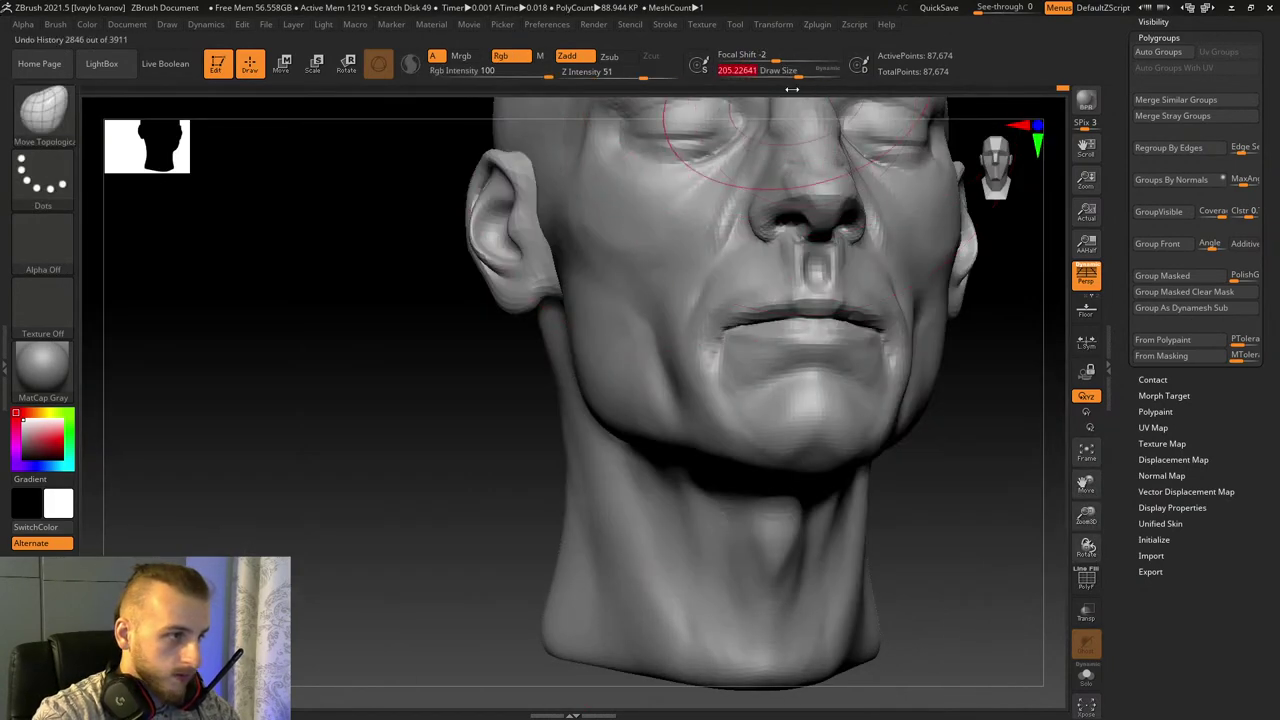
key(ctrl+z)
drag(1086, 487, 1106, 306)
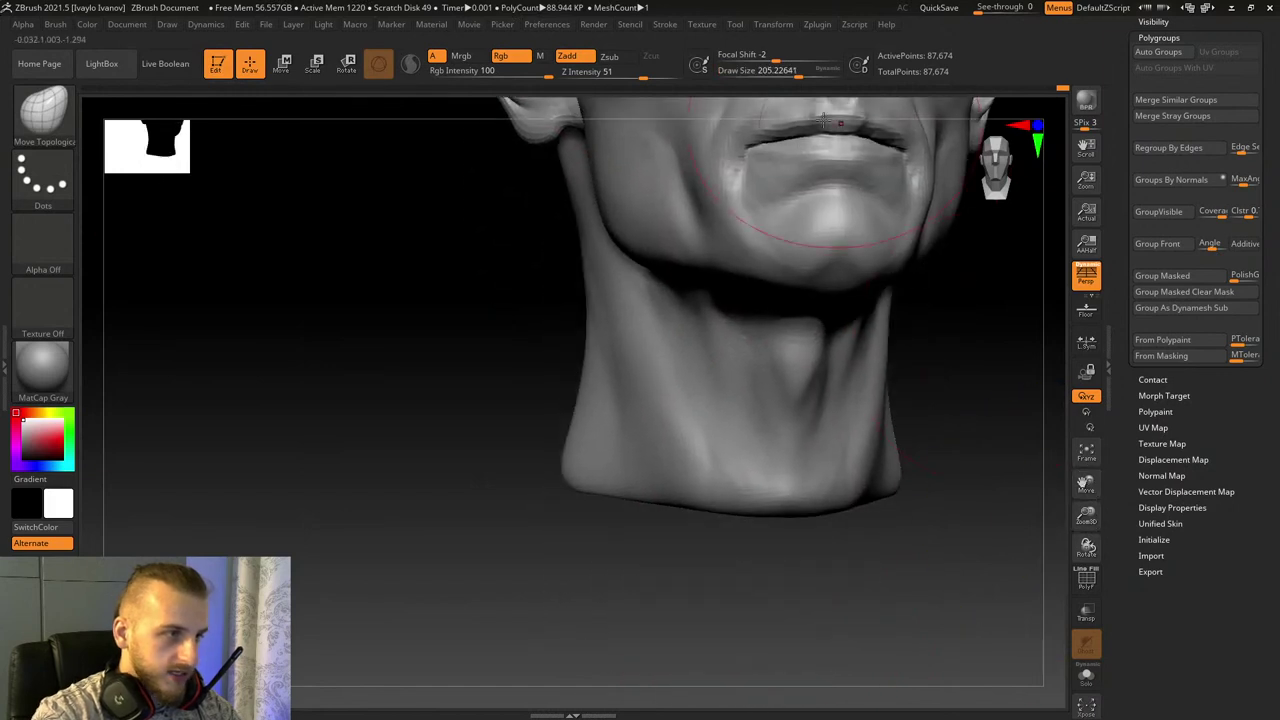
click(789, 73)
mouse_move(792, 500)
mouse_down()
mouse_move(788, 524)
mouse_move(723, 528)
mouse_move(740, 534)
mouse_move(634, 492)
mouse_up()
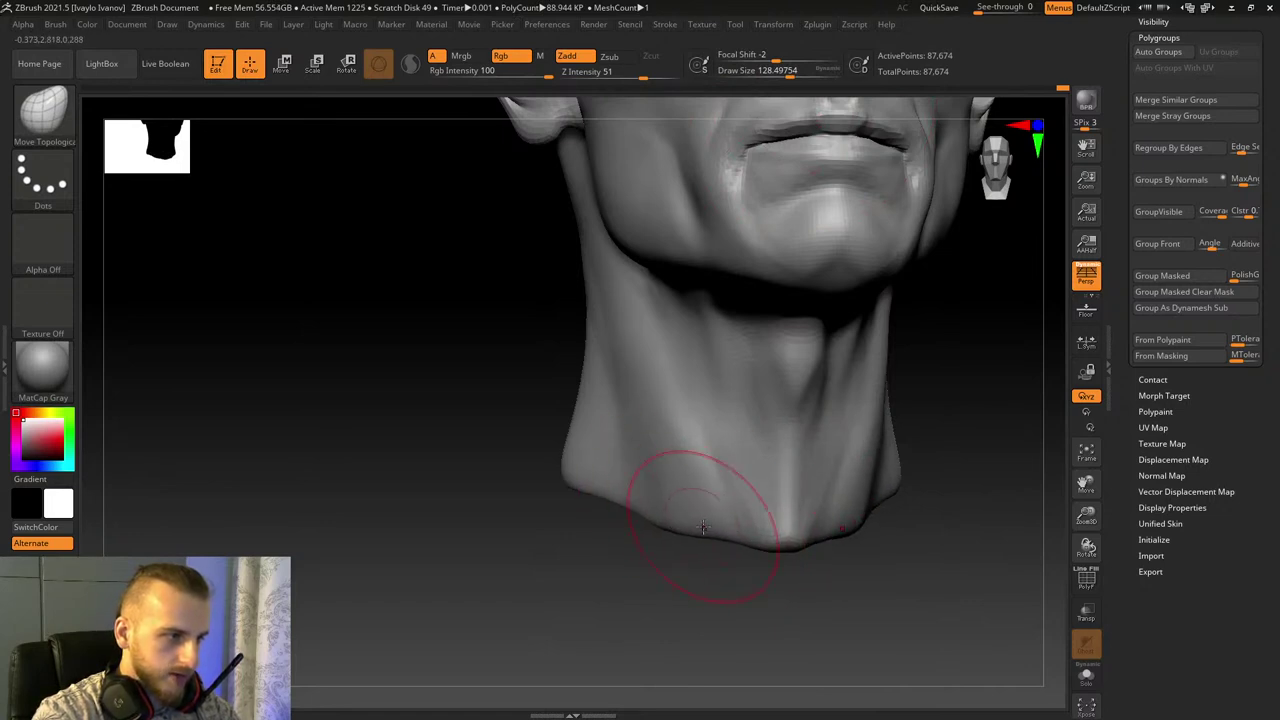
shift+drag(768, 546, 776, 550)
shift+drag(782, 598, 811, 601)
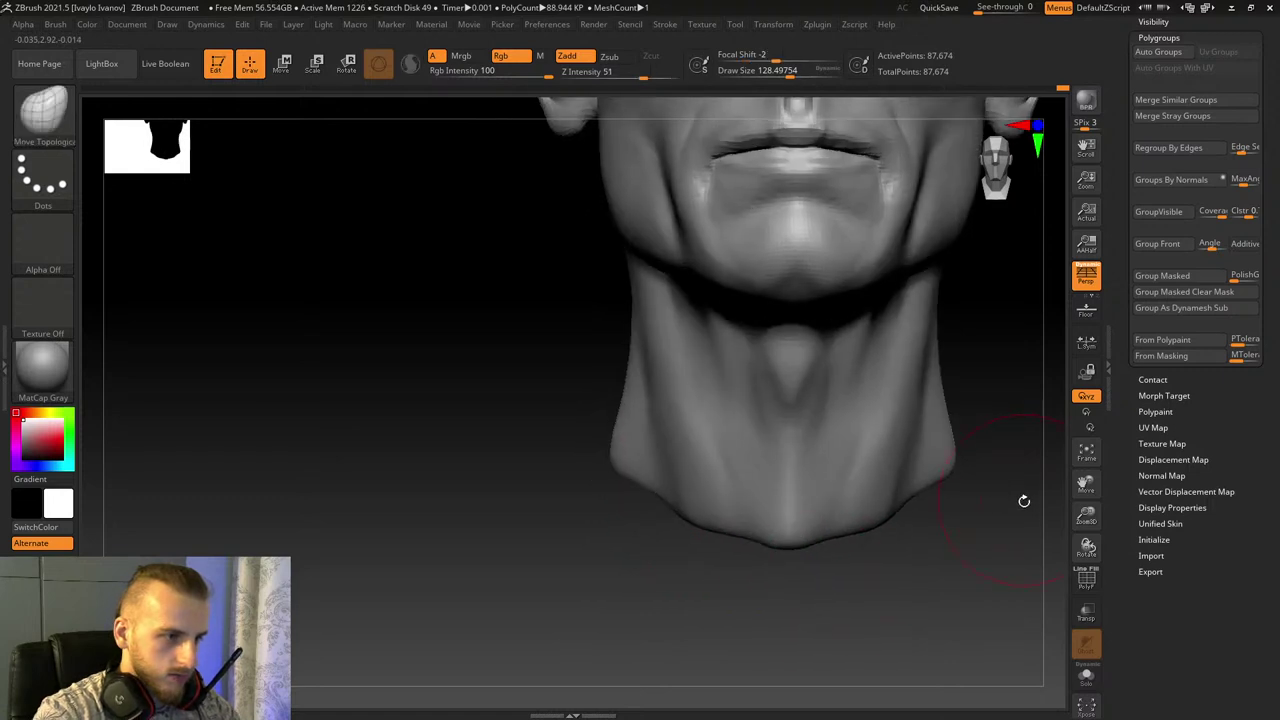
Step: Flatten the pointed front tip of the neck base and even out its lower outline
drag(1086, 482, 1086, 506)
drag(862, 622, 966, 638)
mouse_move(789, 625)
mouse_down()
mouse_move(764, 617)
mouse_move(1030, 548)
mouse_up()
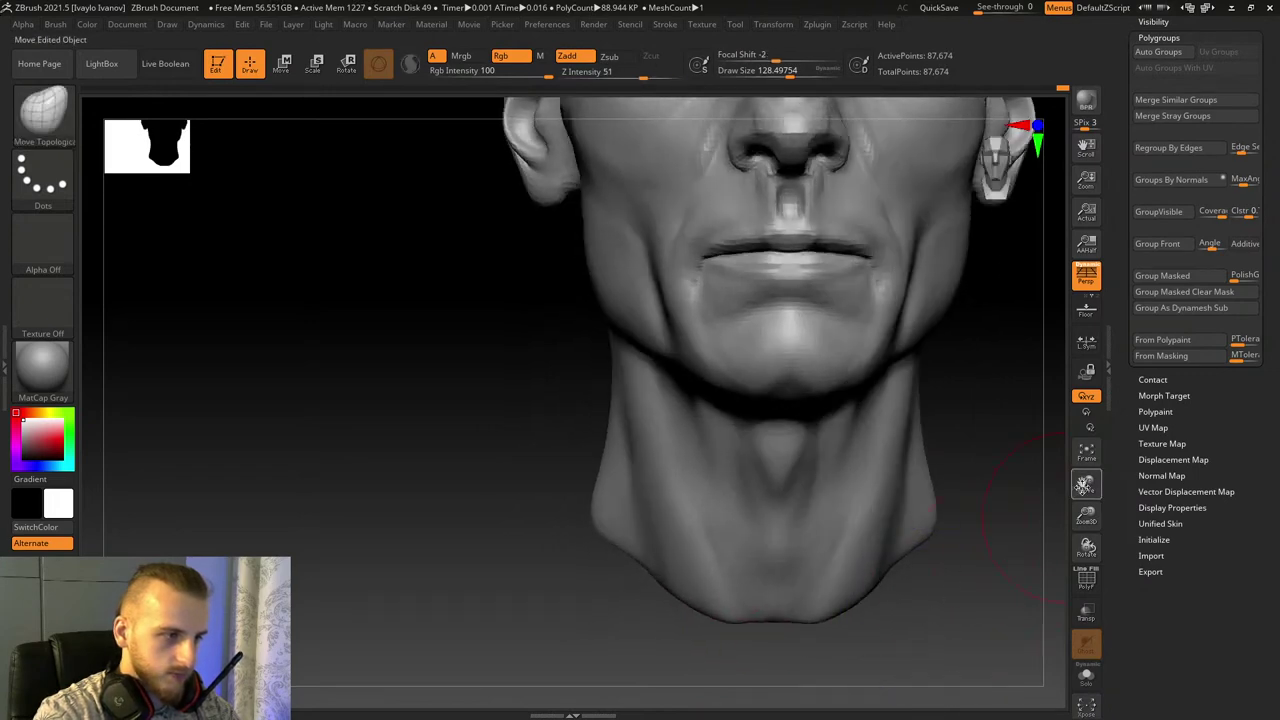
drag(1083, 485, 1088, 553)
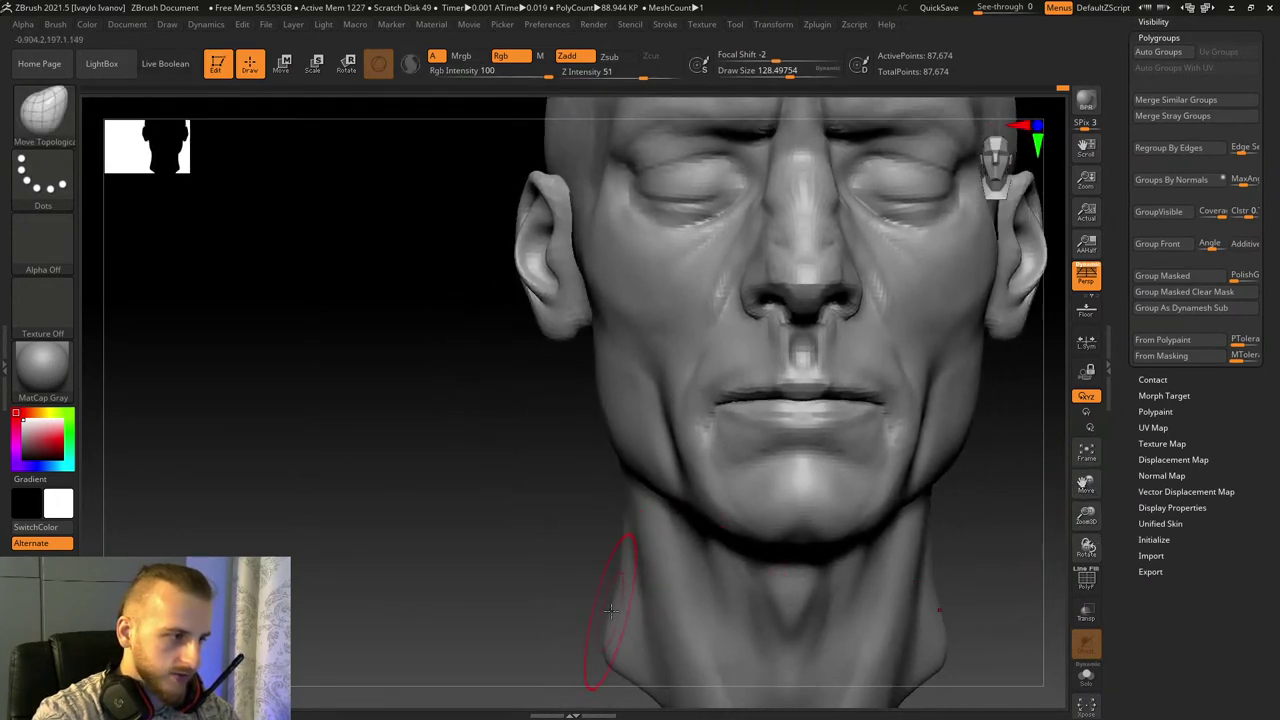
Step: Shape the back and side of the neck below the ear with ClayBuildup at draw sizes of about 185 and 83
drag(561, 592, 705, 582)
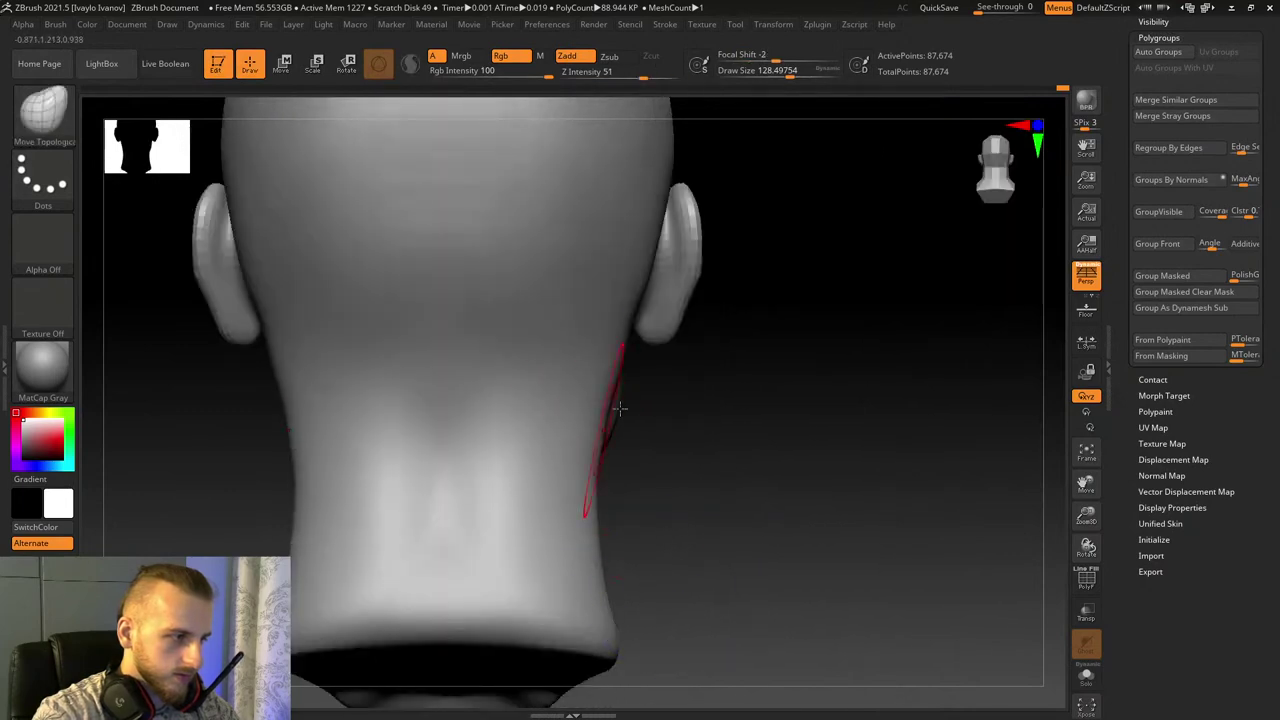
key(b)
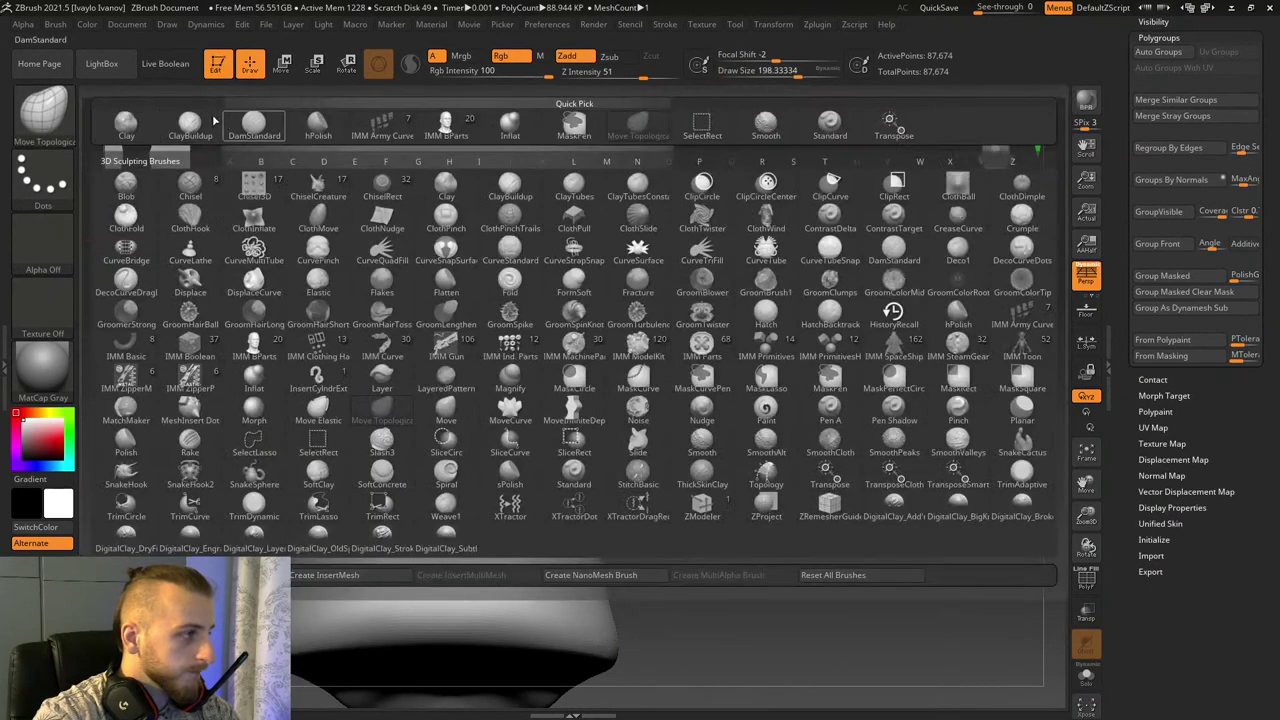
key(c)
key(b)
drag(743, 500, 665, 496)
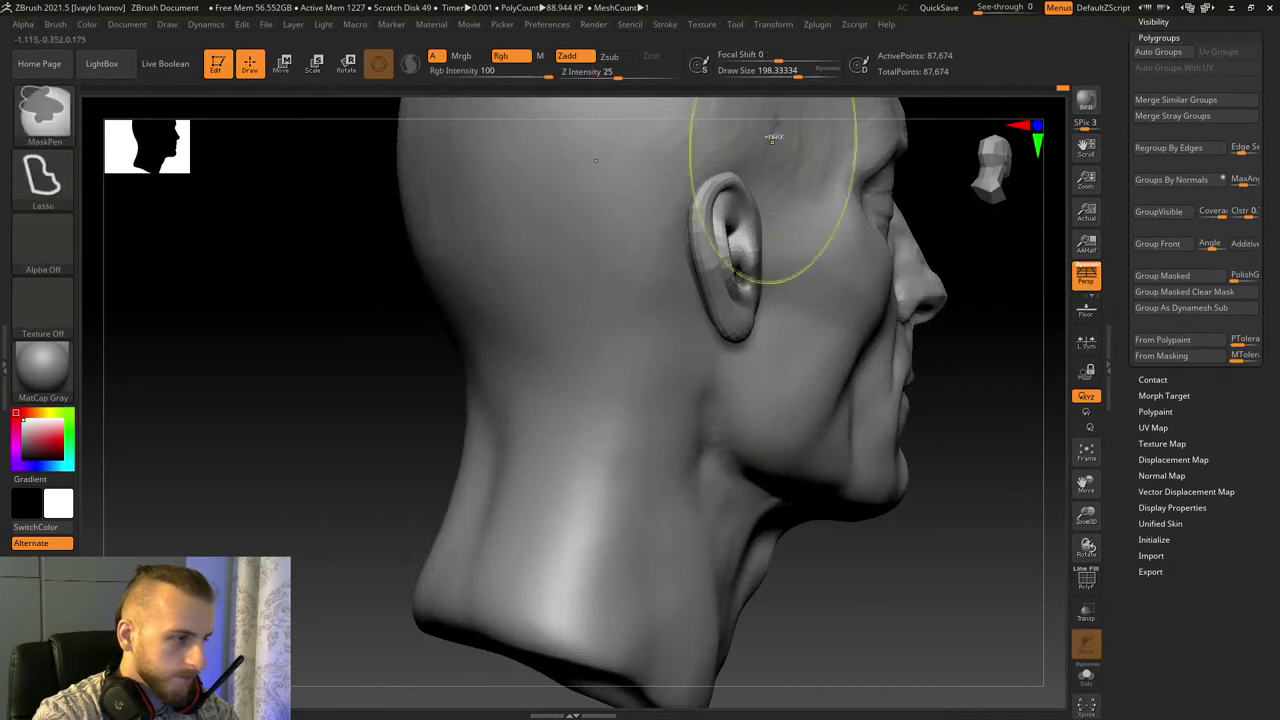
click(796, 75)
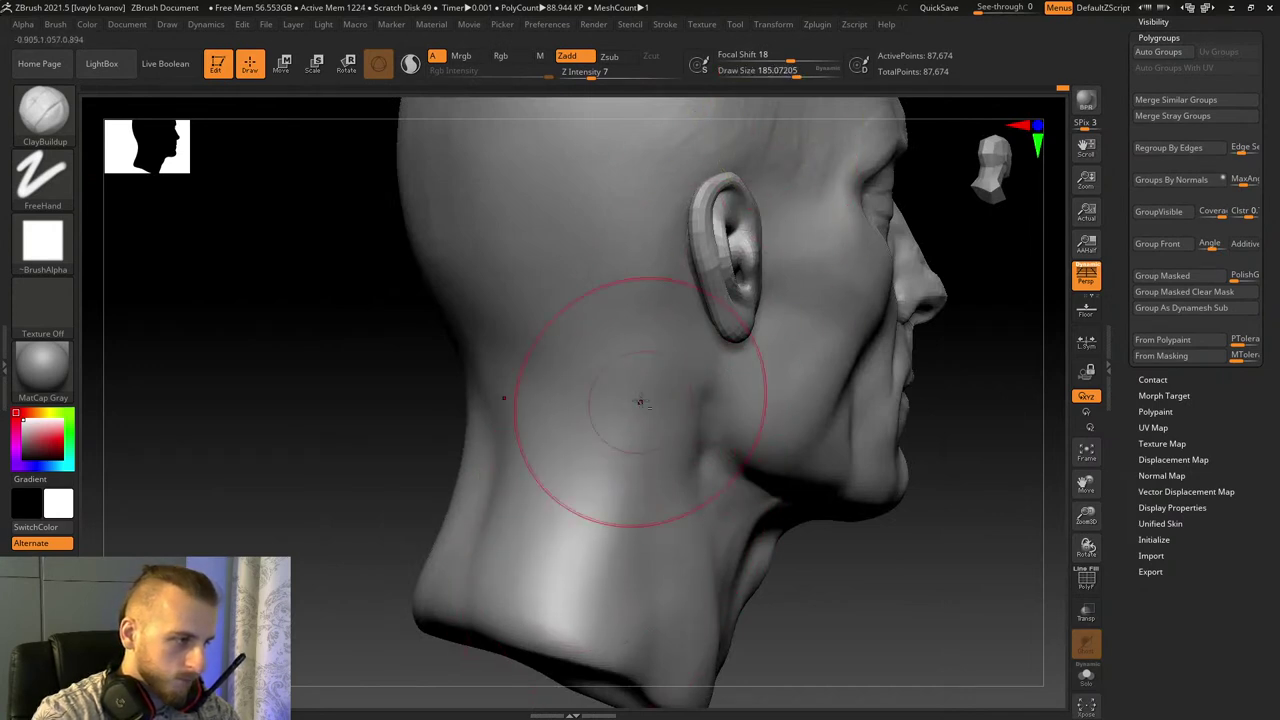
drag(378, 562, 454, 563)
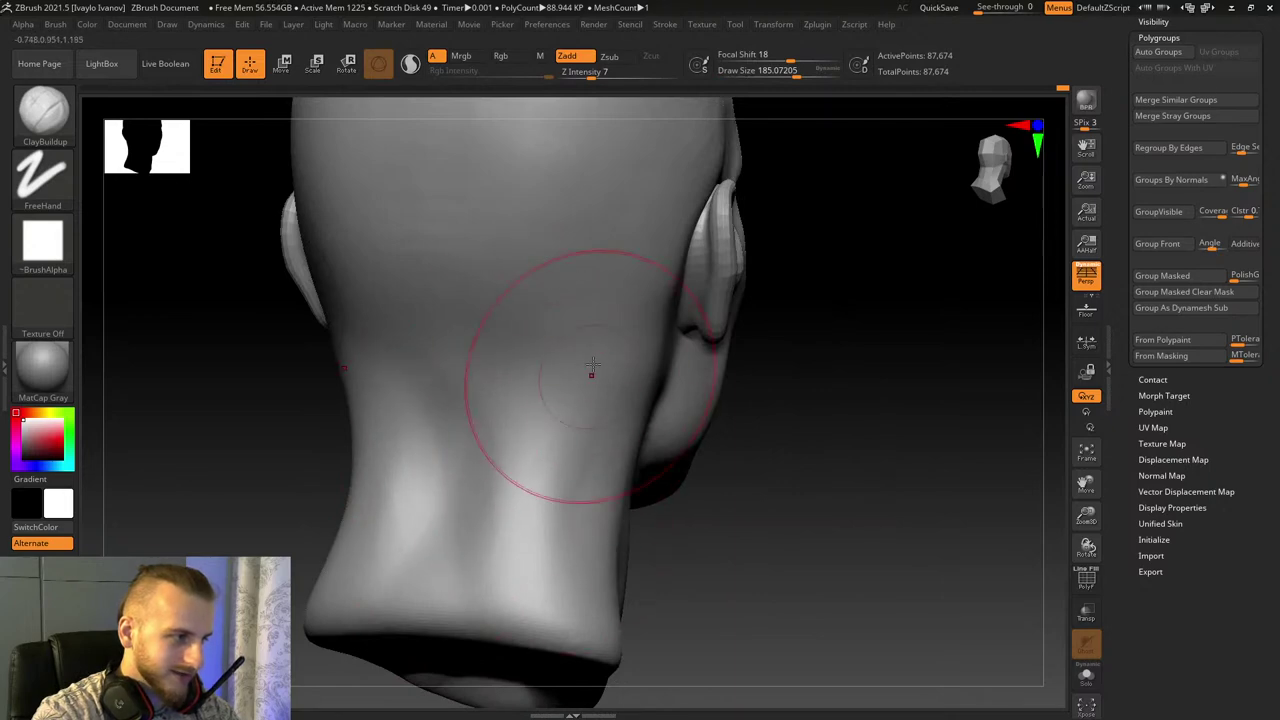
mouse_move(537, 549)
right_down()
mouse_move(857, 531)
mouse_move(449, 506)
mouse_move(610, 456)
right_up()
right_drag(611, 357, 543, 421)
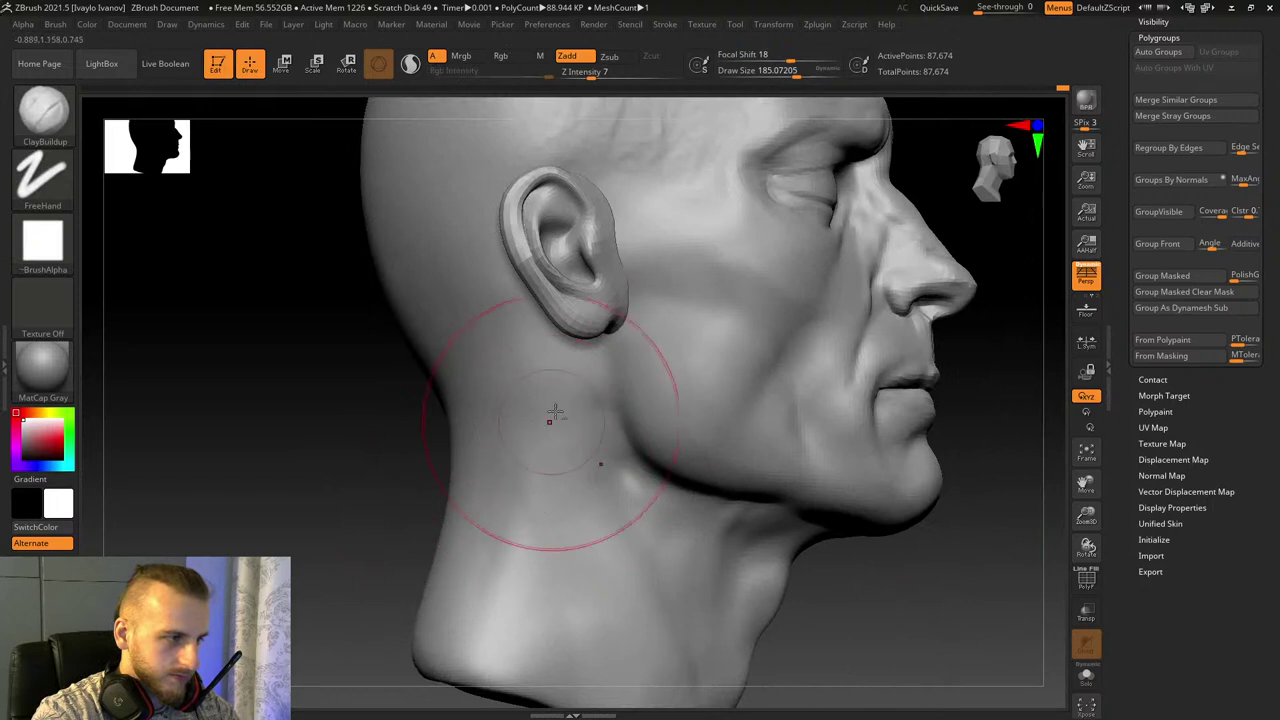
drag(887, 574, 800, 570)
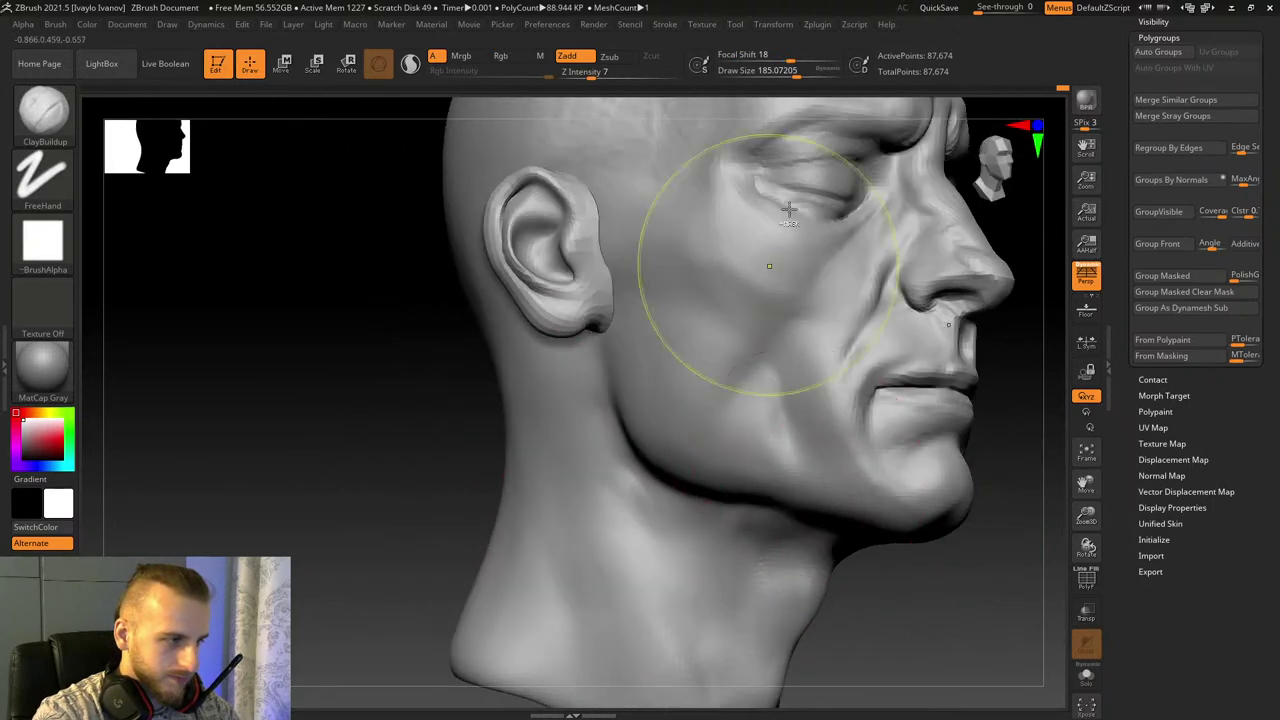
drag(800, 72, 782, 72)
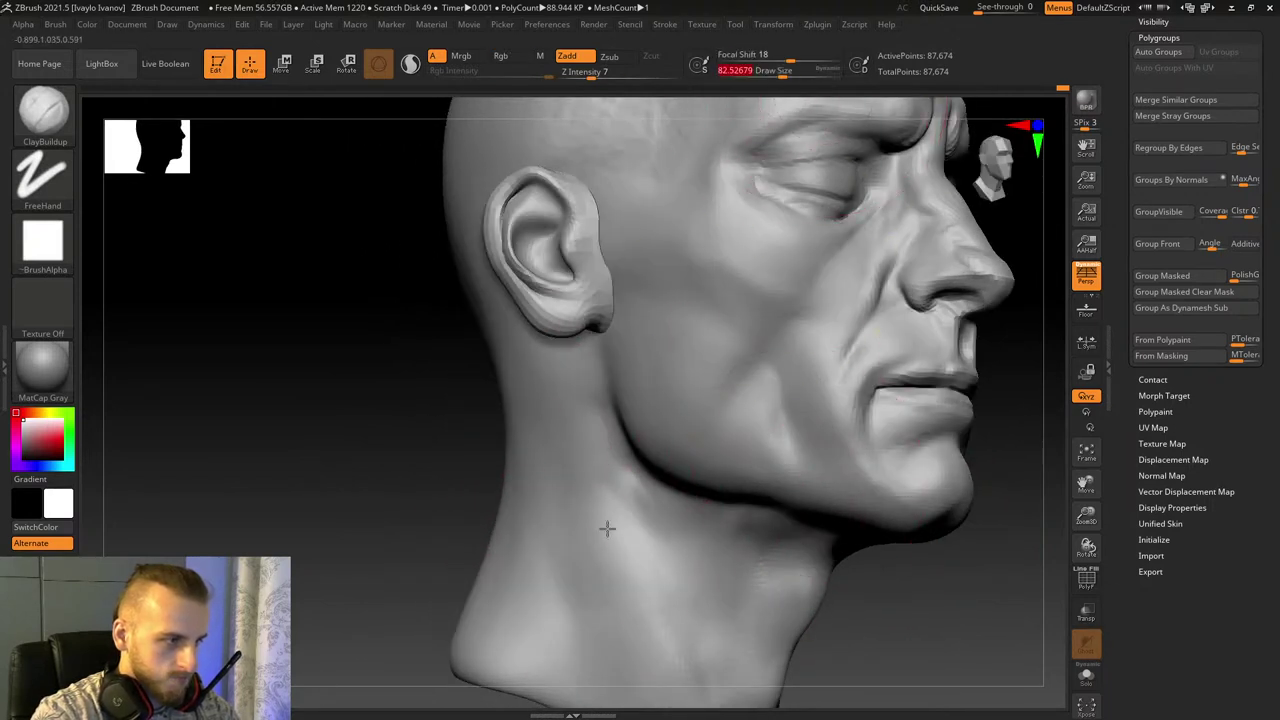
Step: Nudge the side of the nose bridge near the inner eye corner with Move Topological at a draw size of about 128
right_drag(711, 706, 1004, 548)
drag(1087, 484, 1066, 529)
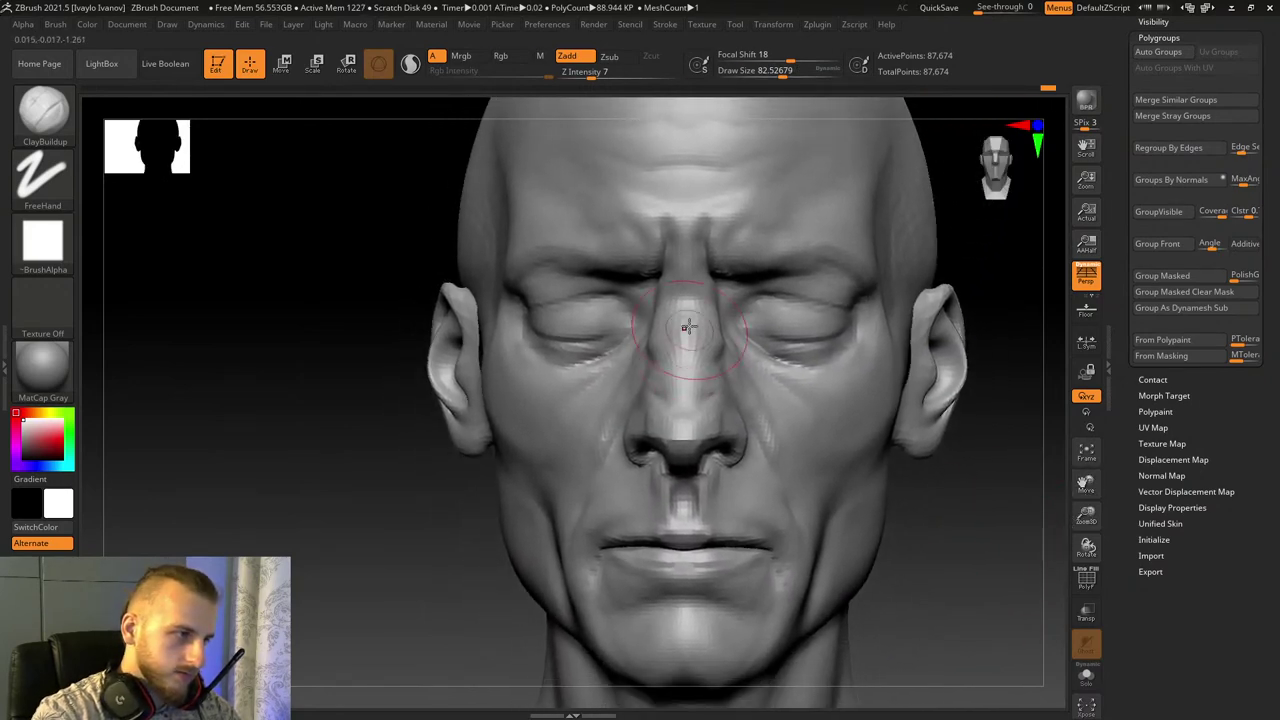
drag(1086, 485, 1085, 545)
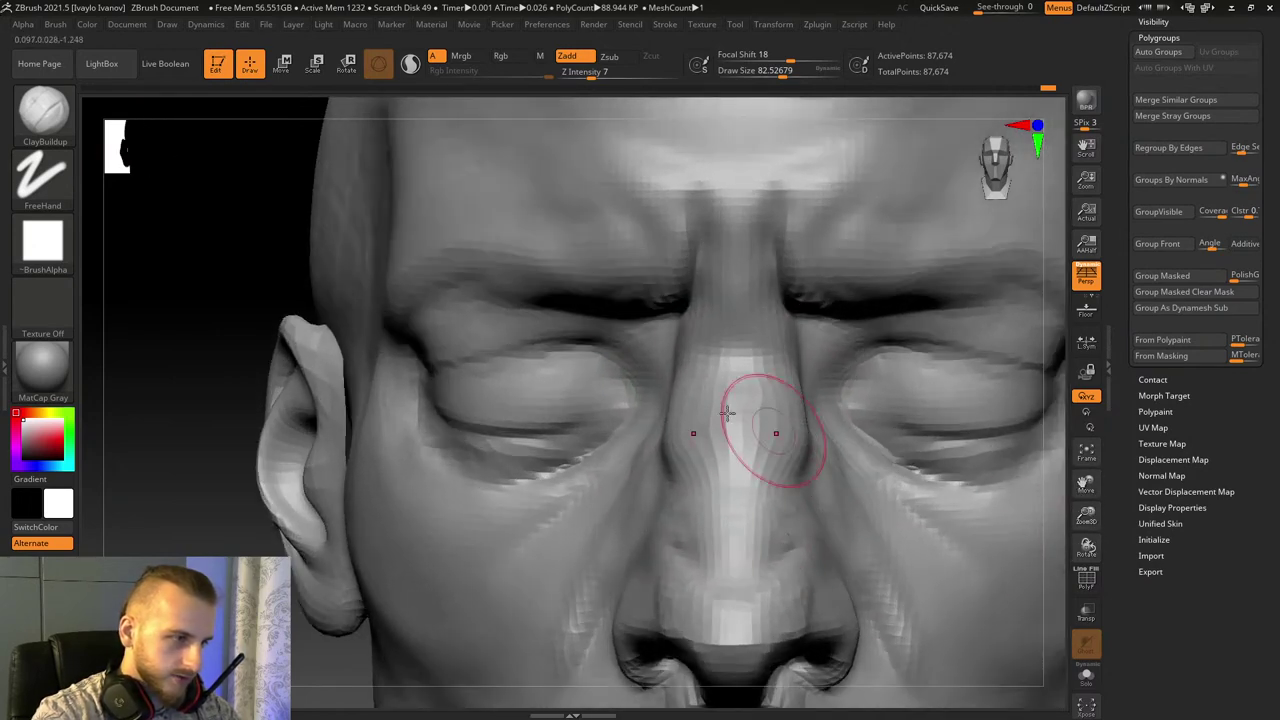
click(44, 128)
click(635, 133)
key(bracketright)
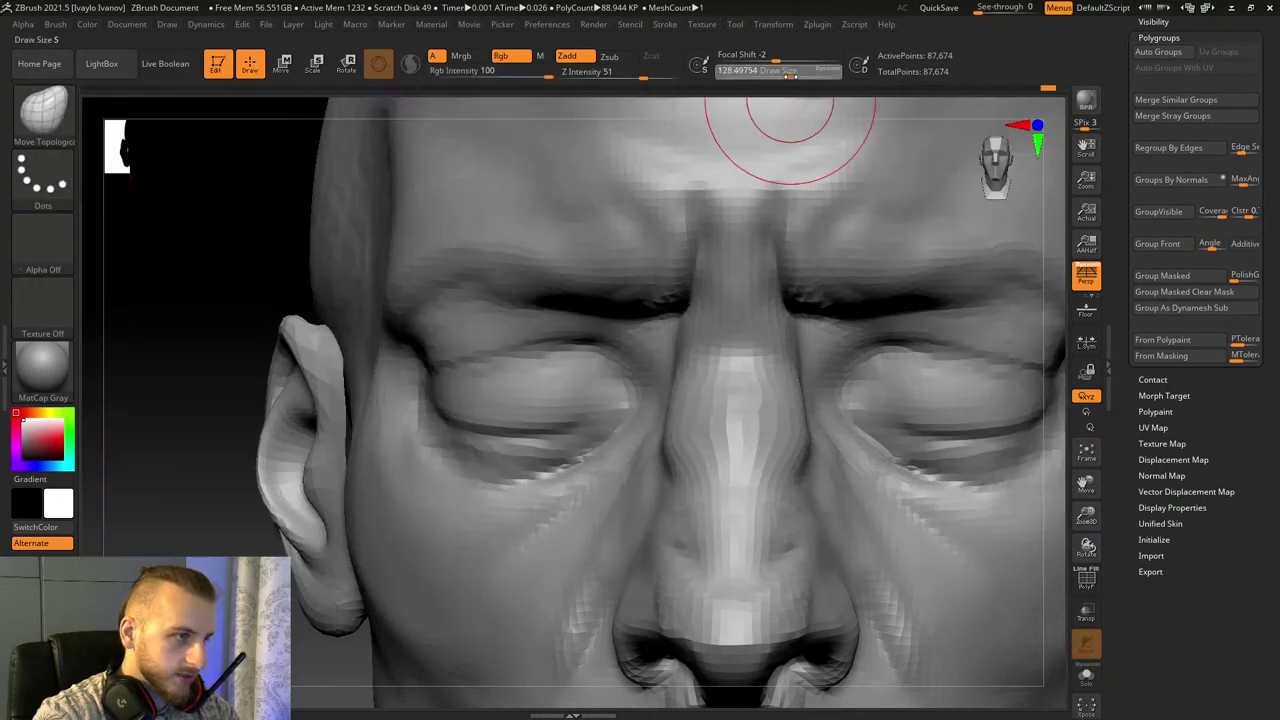
drag(806, 354, 809, 363)
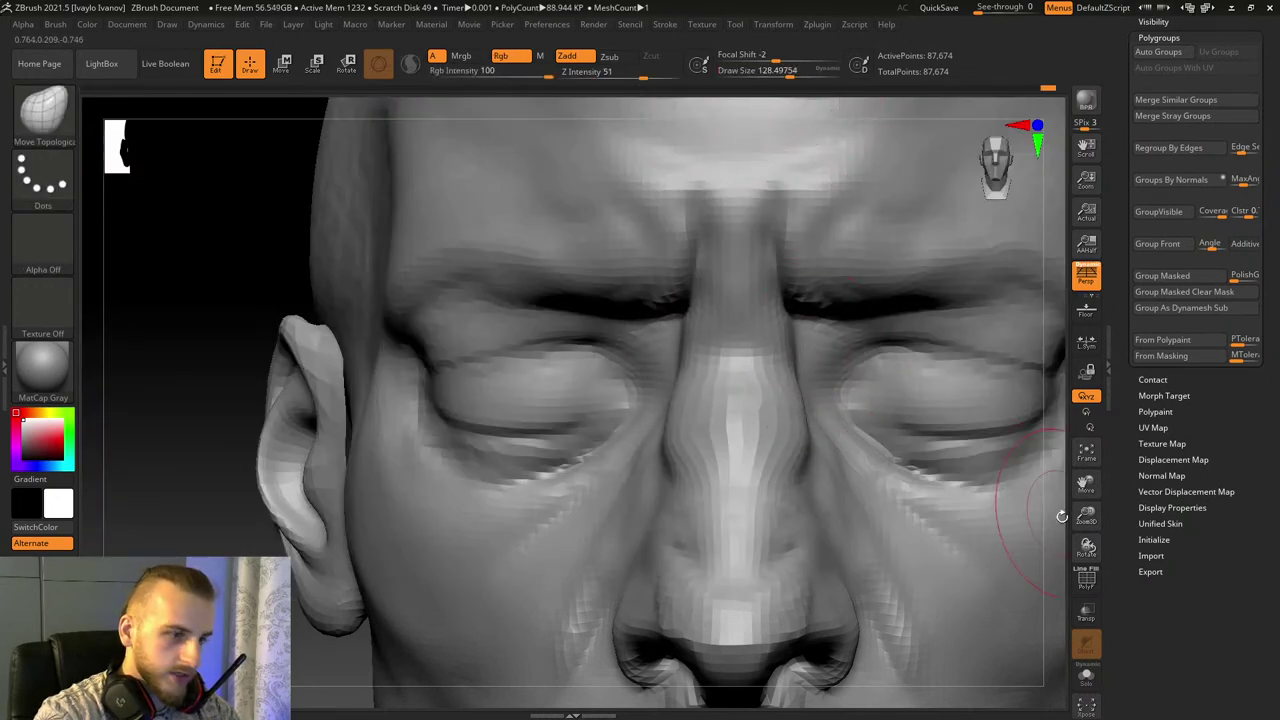
Step: Inflate the inner eye corners beside the nose bridge with the Inflat brush at intensity 10 and a draw size of about 128
mouse_move(1086, 516)
mouse_down()
mouse_move(1099, 547)
mouse_move(1060, 520)
mouse_up()
key(b)
key(i)
key(n)
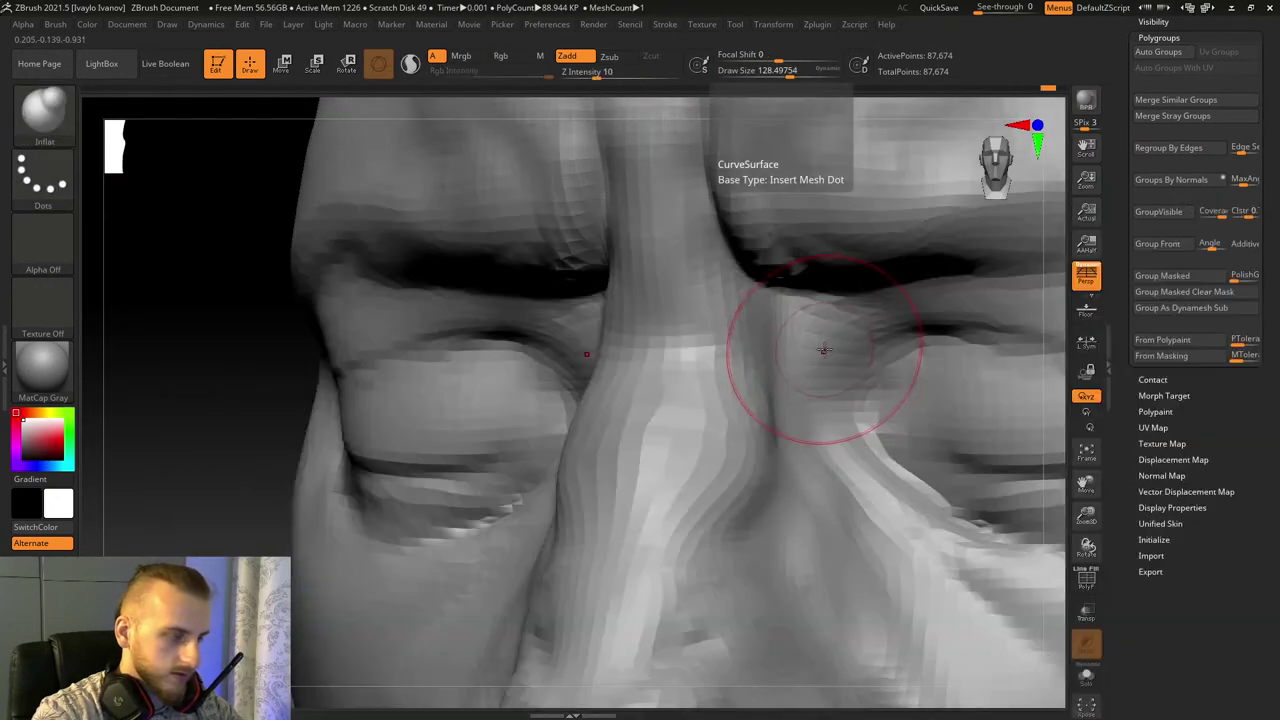
drag(816, 361, 817, 382)
mouse_move(822, 322)
mouse_down()
mouse_move(814, 394)
mouse_move(830, 437)
mouse_up()
mouse_move(797, 322)
mouse_down()
mouse_move(804, 372)
mouse_move(882, 322)
mouse_up()
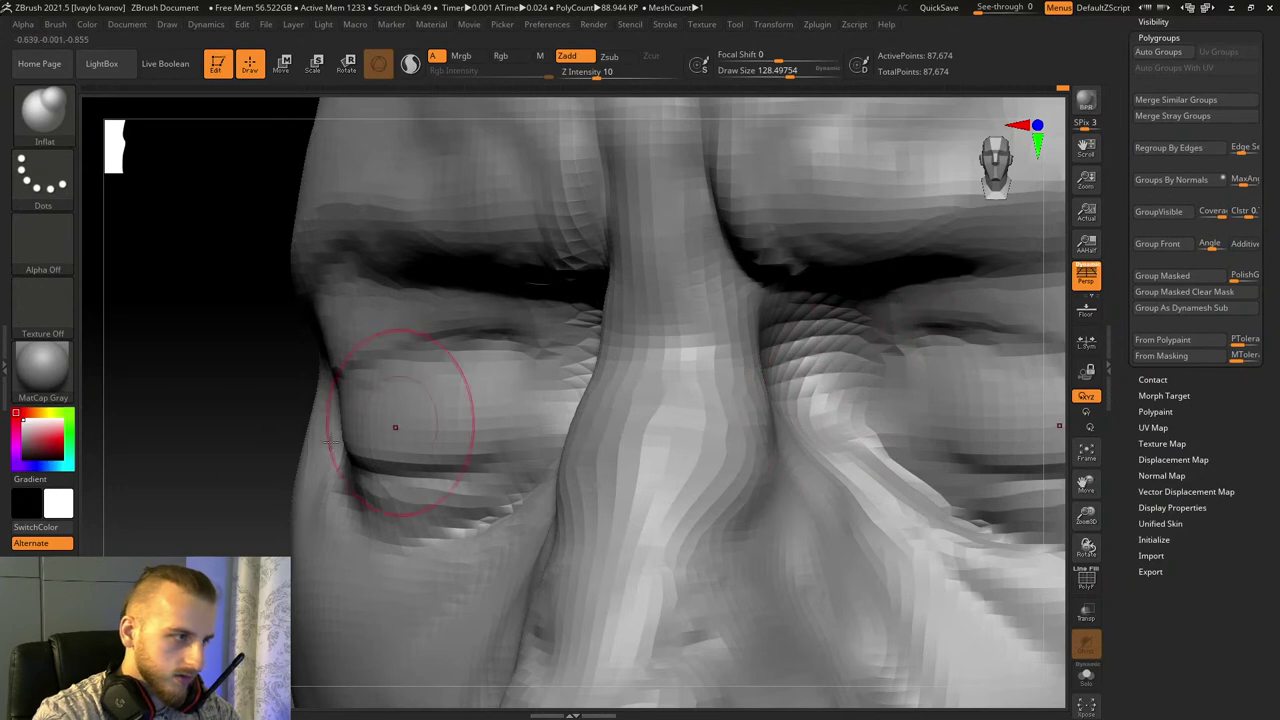
shift+drag(240, 436, 286, 434)
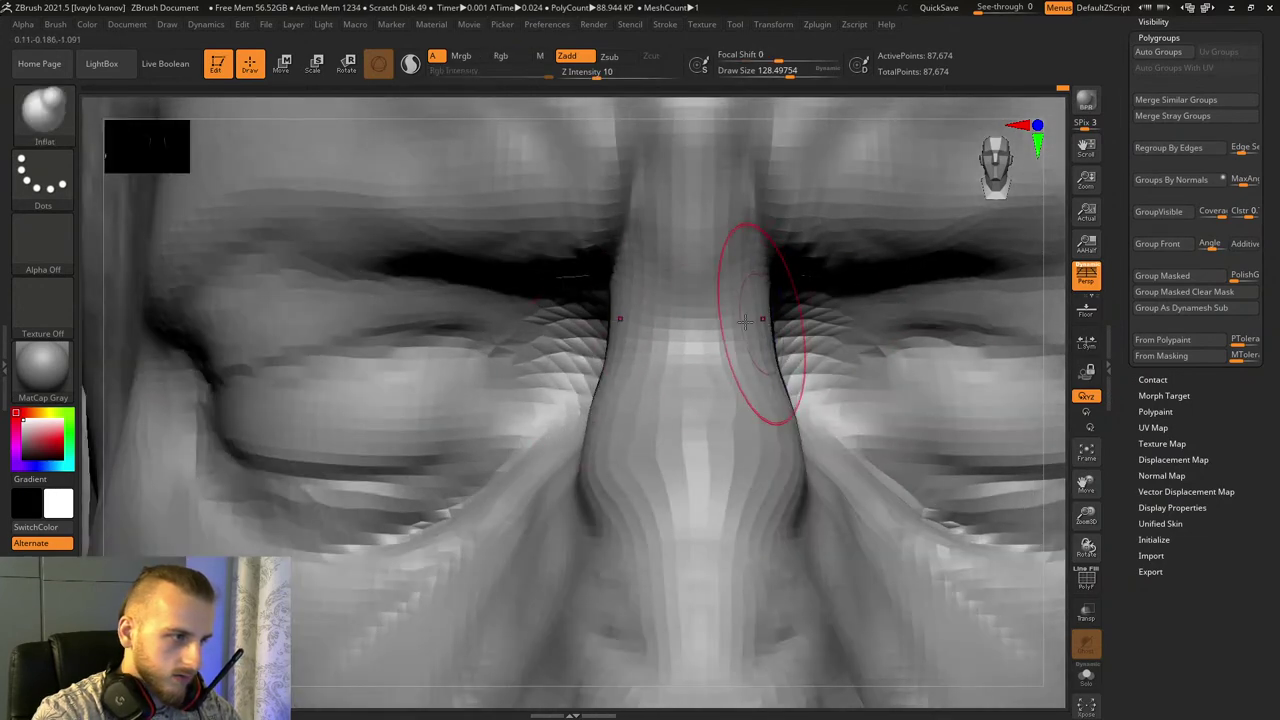
Step: Push the side of the nose bridge slightly inward between the eyes with Move Topological
key(b)
click(632, 124)
drag(766, 322, 752, 319)
Step: Build up the side of the nose bridge beside the inner eye corner with ClayBuildup at intensity 7, reducing the draw size to about 83
mouse_move(1052, 544)
mouse_down()
mouse_move(800, 450)
mouse_move(500, 300)
mouse_move(110, 150)
mouse_up()
key(b)
click(190, 124)
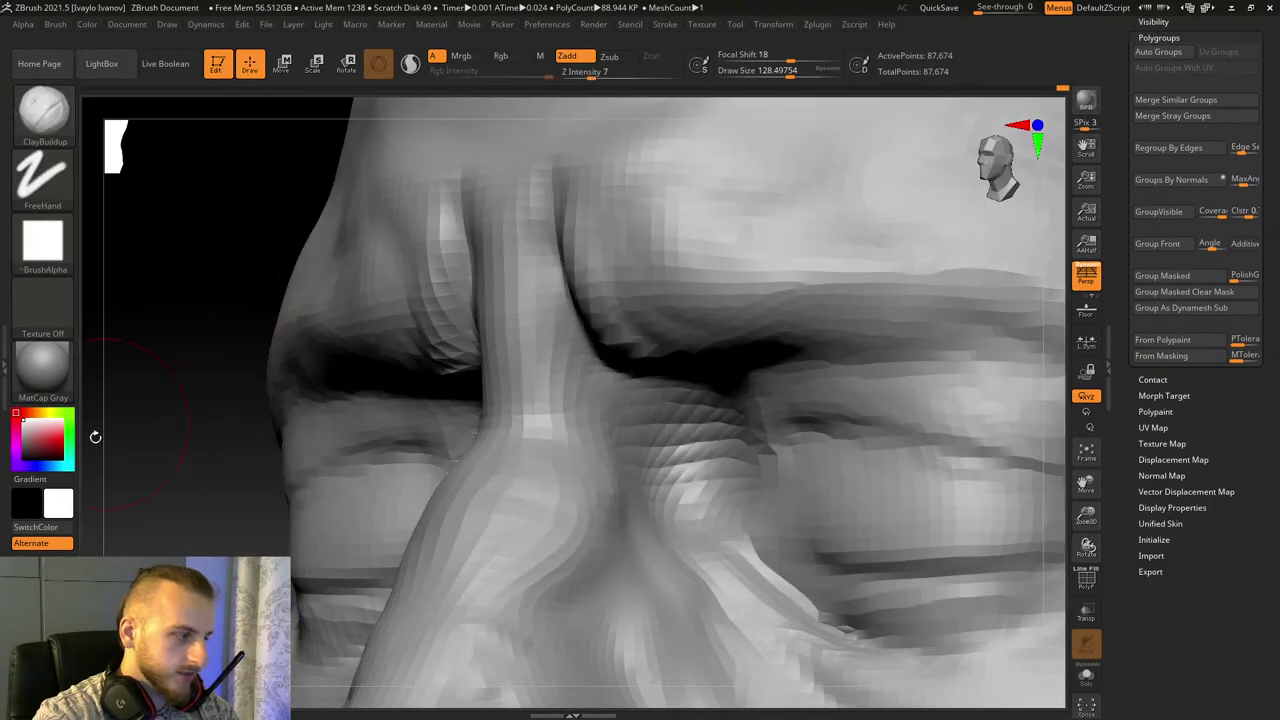
click(40, 479)
drag(183, 408, 371, 460)
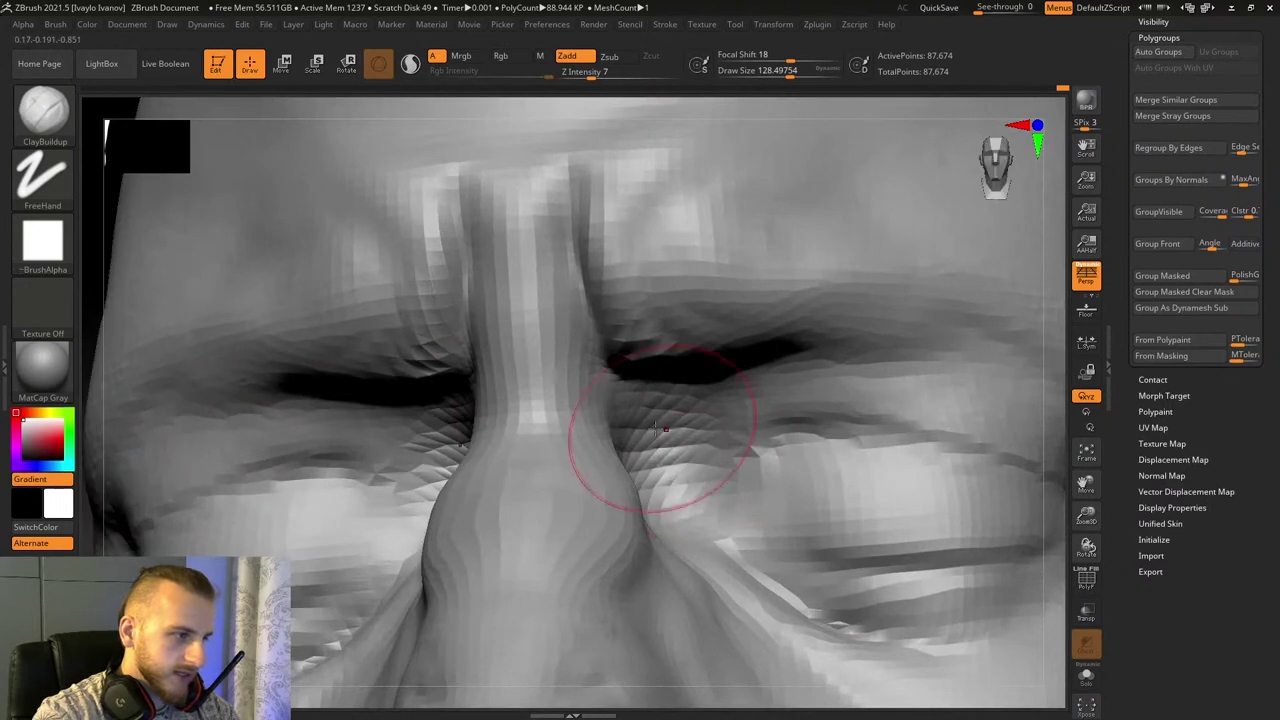
drag(1087, 546, 1051, 554)
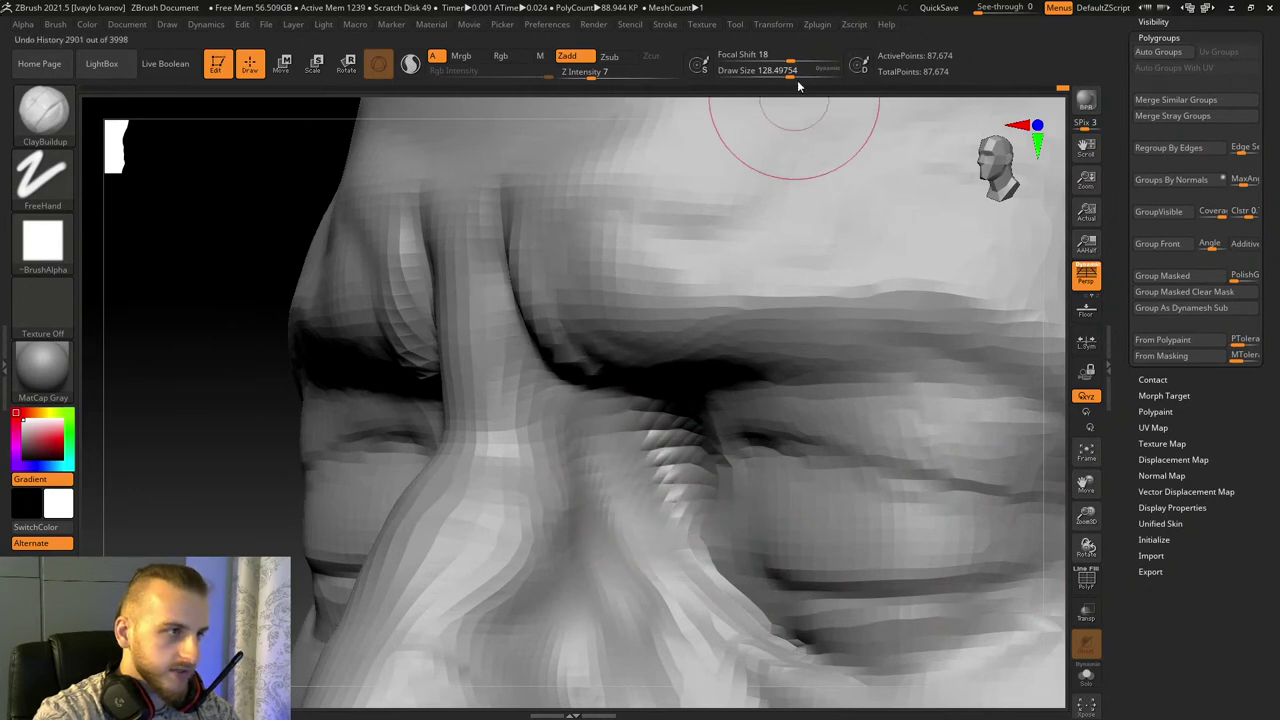
drag(793, 75, 783, 75)
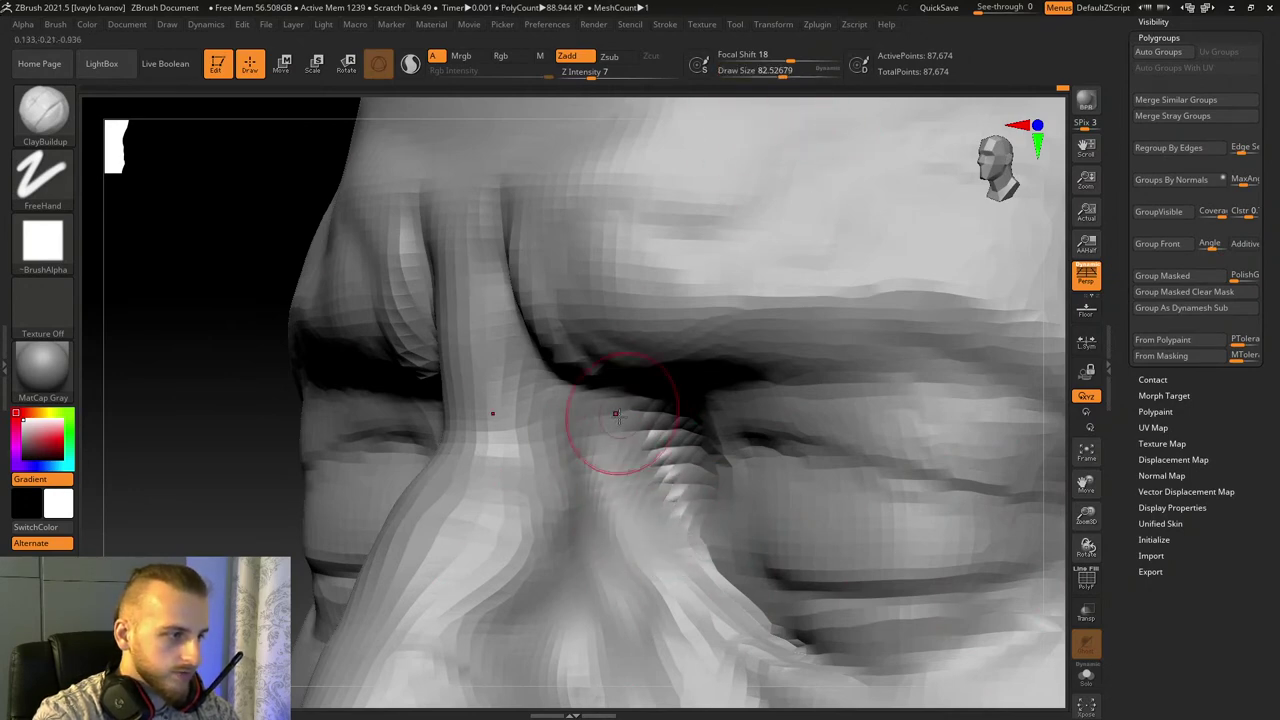
Step: Try raising the ridge between the nose bridge and the inner eye corner with the Standard brush at intensity 25
key(b)
key(s)
key(t)
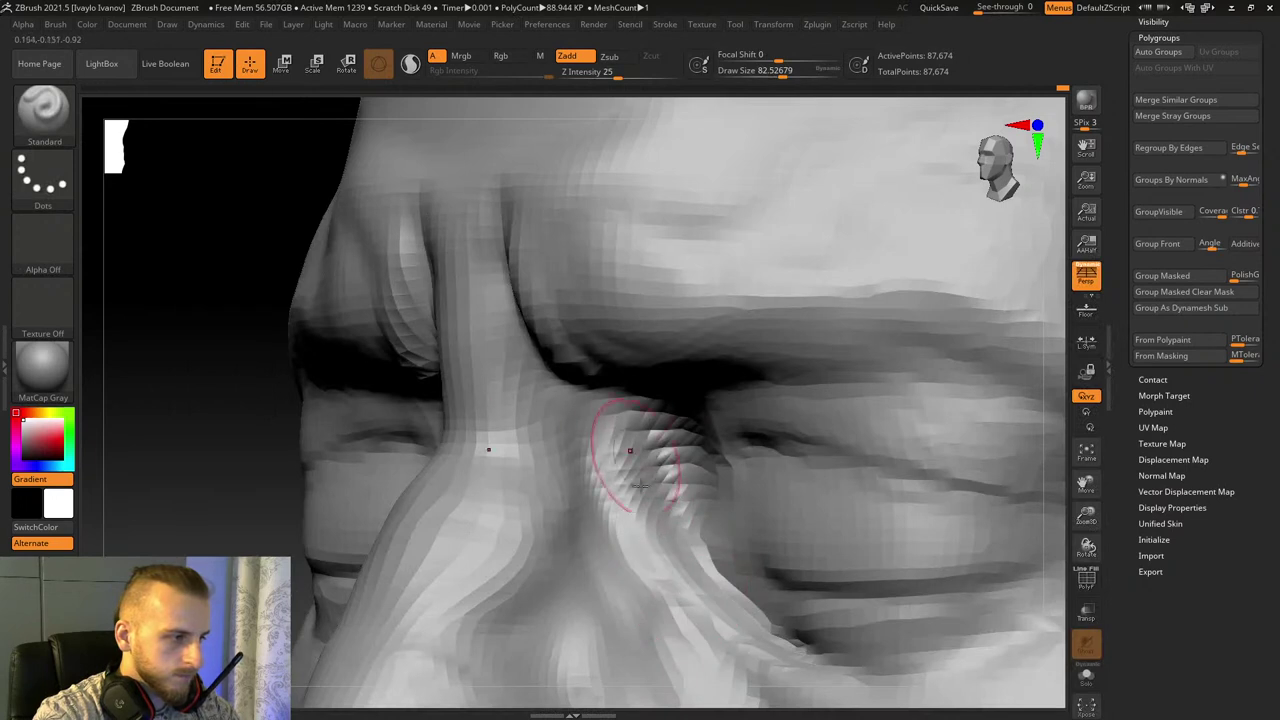
mouse_move(601, 445)
mouse_down()
mouse_move(609, 517)
mouse_move(600, 466)
mouse_move(599, 500)
mouse_up()
key(ctrl+z)
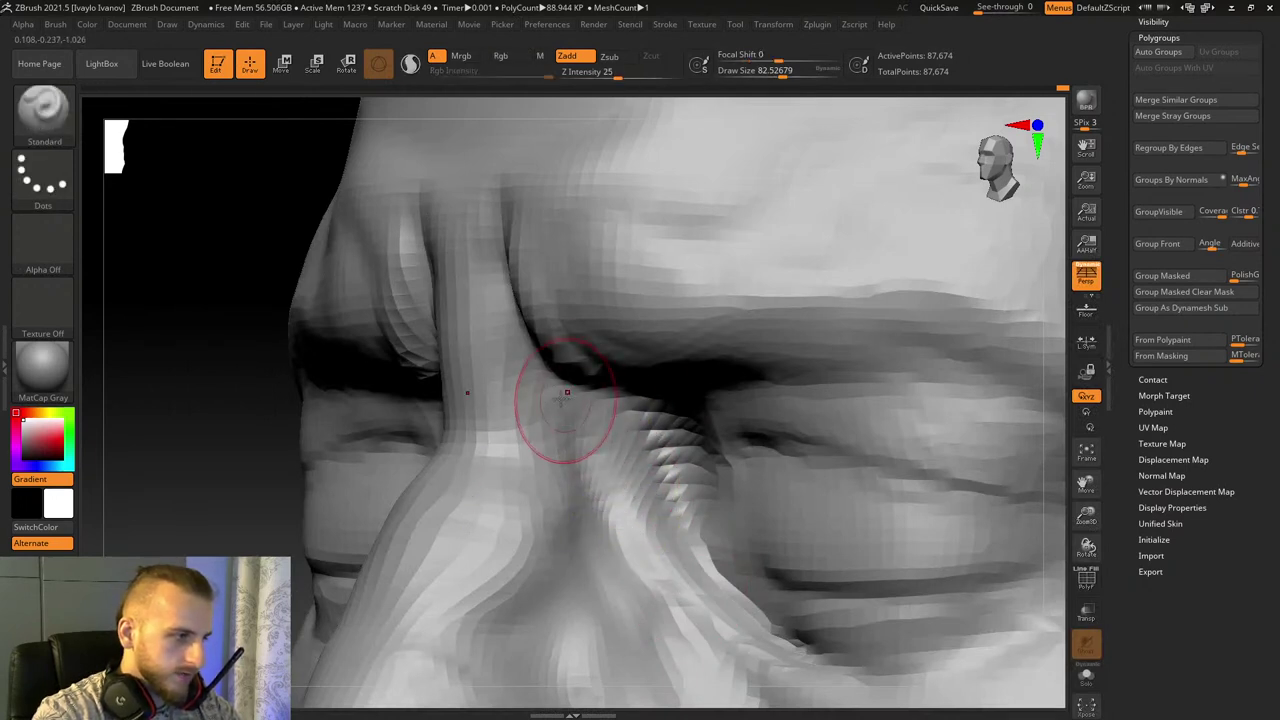
Step: Fill the hollow between the nose bridge and inner eye corner with ClayBuildup at a draw size of about 83 and smooth it
key(b)
click(208, 140)
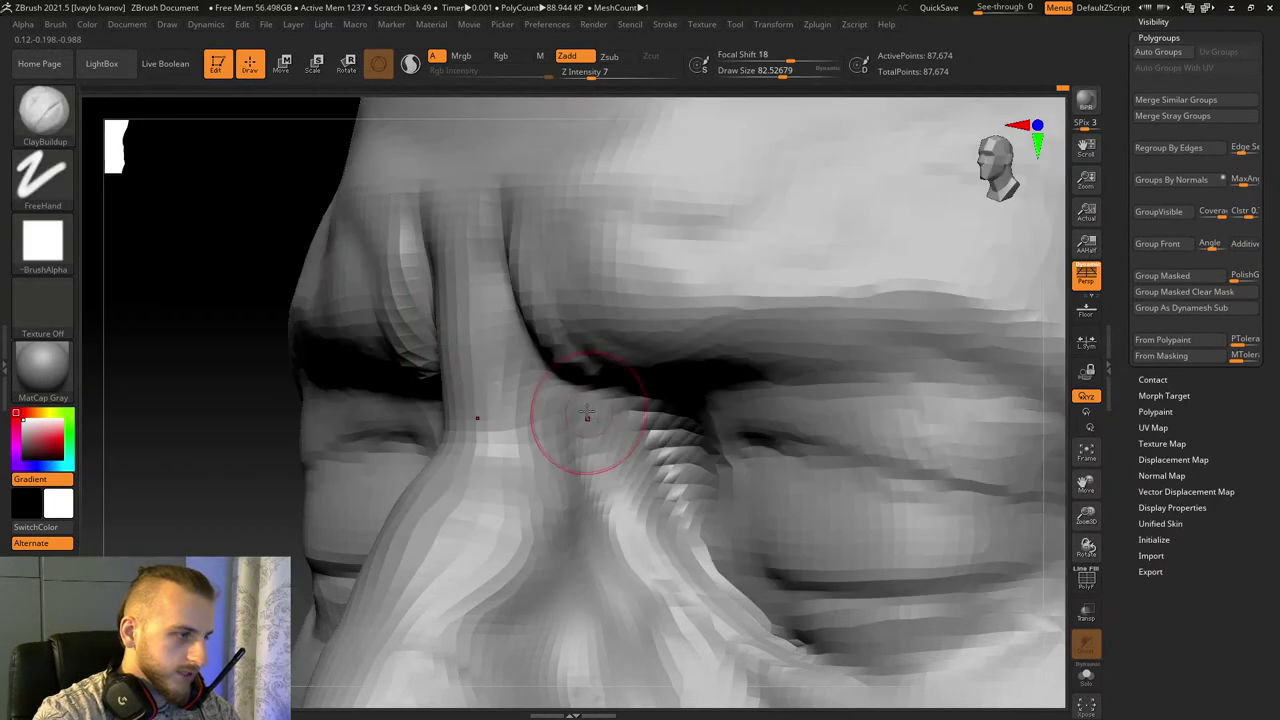
shift+drag(584, 423, 650, 420)
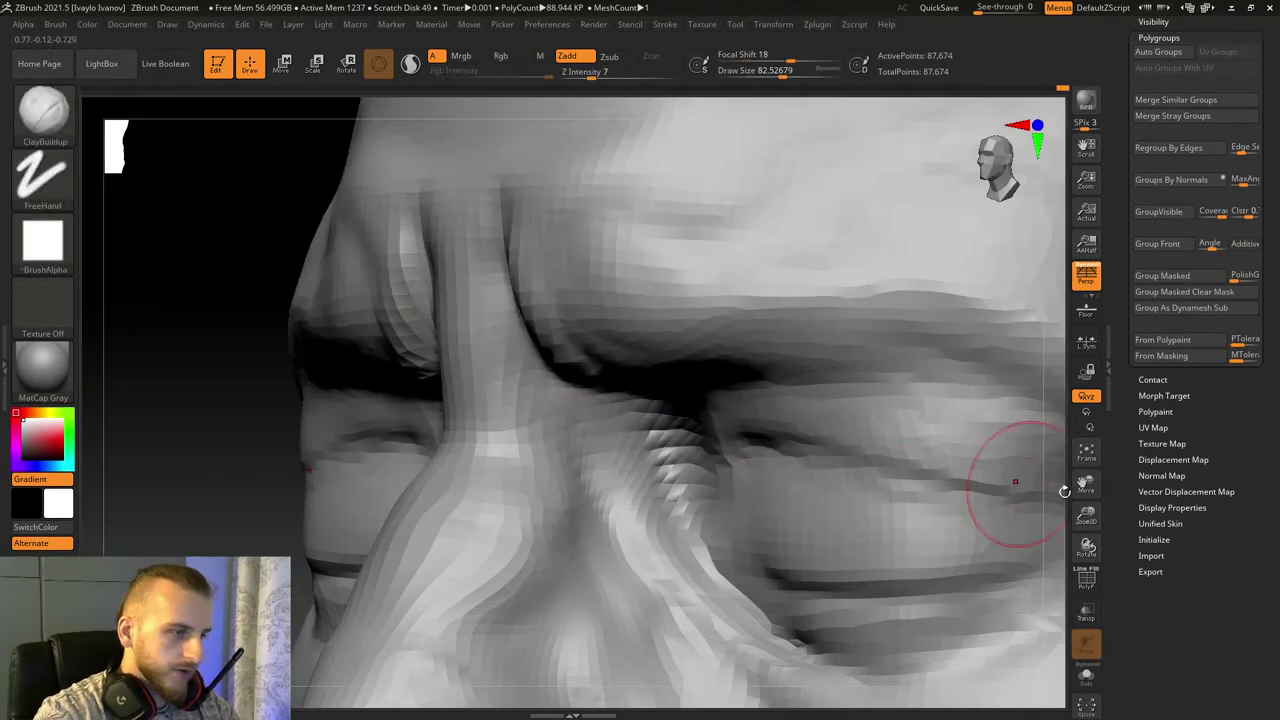
drag(1086, 517, 1074, 470)
mouse_move(1084, 483)
mouse_down()
mouse_move(1127, 436)
mouse_move(1124, 446)
mouse_up()
drag(1088, 507, 1101, 537)
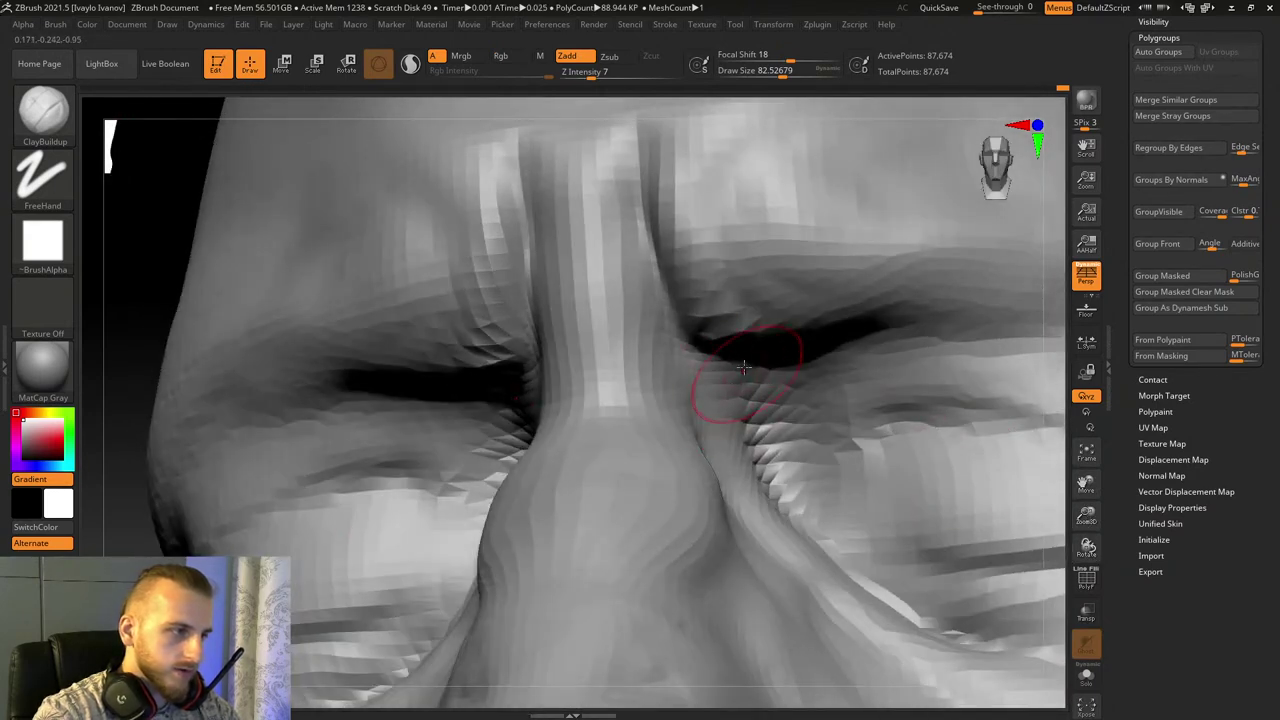
Step: Build up and smooth the lower forehead between the eyebrows just above the nose bridge with ClayBuildup
mouse_move(1088, 482)
mouse_down()
mouse_move(1112, 528)
mouse_move(1081, 545)
mouse_move(1089, 488)
mouse_move(1102, 600)
mouse_up()
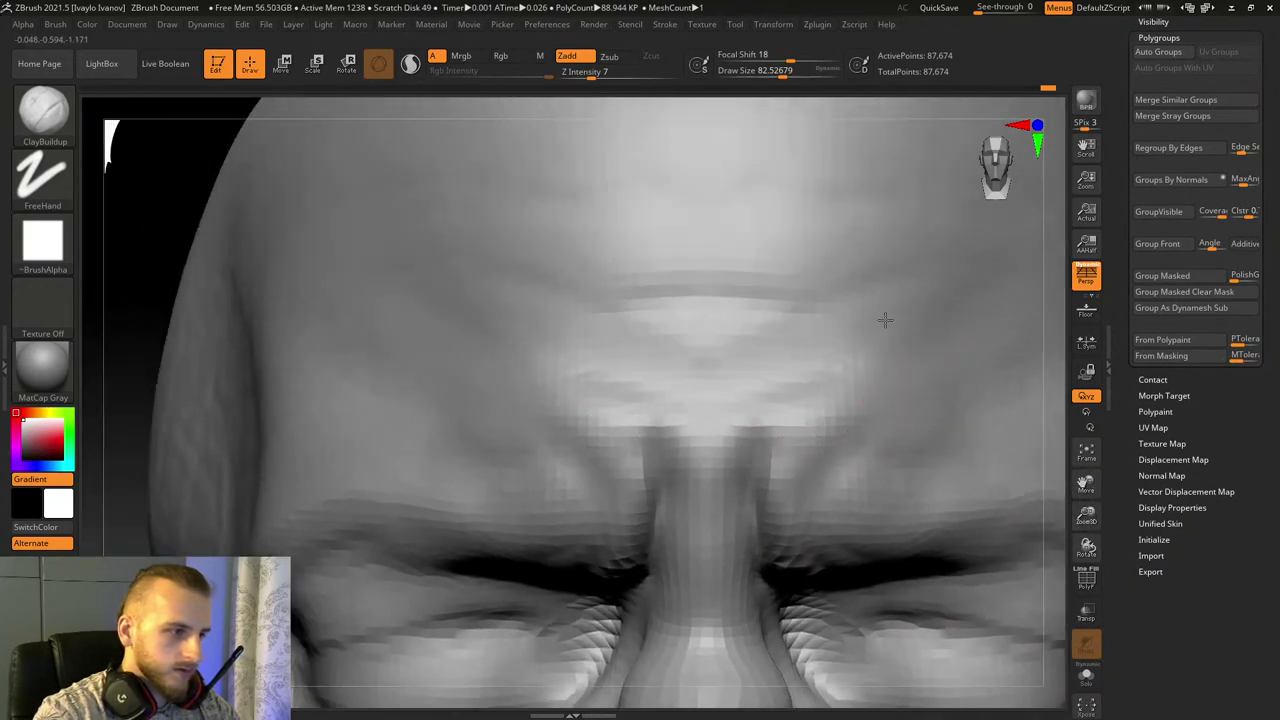
drag(1090, 550, 1104, 568)
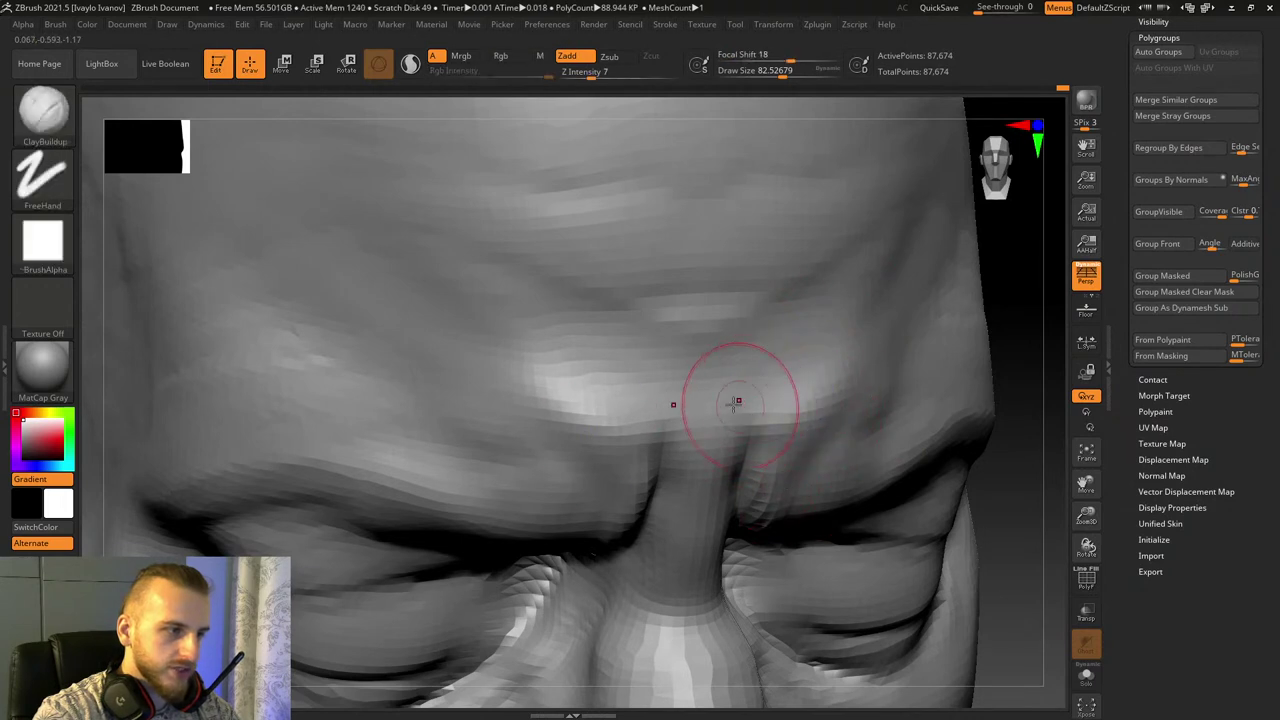
key(shift)
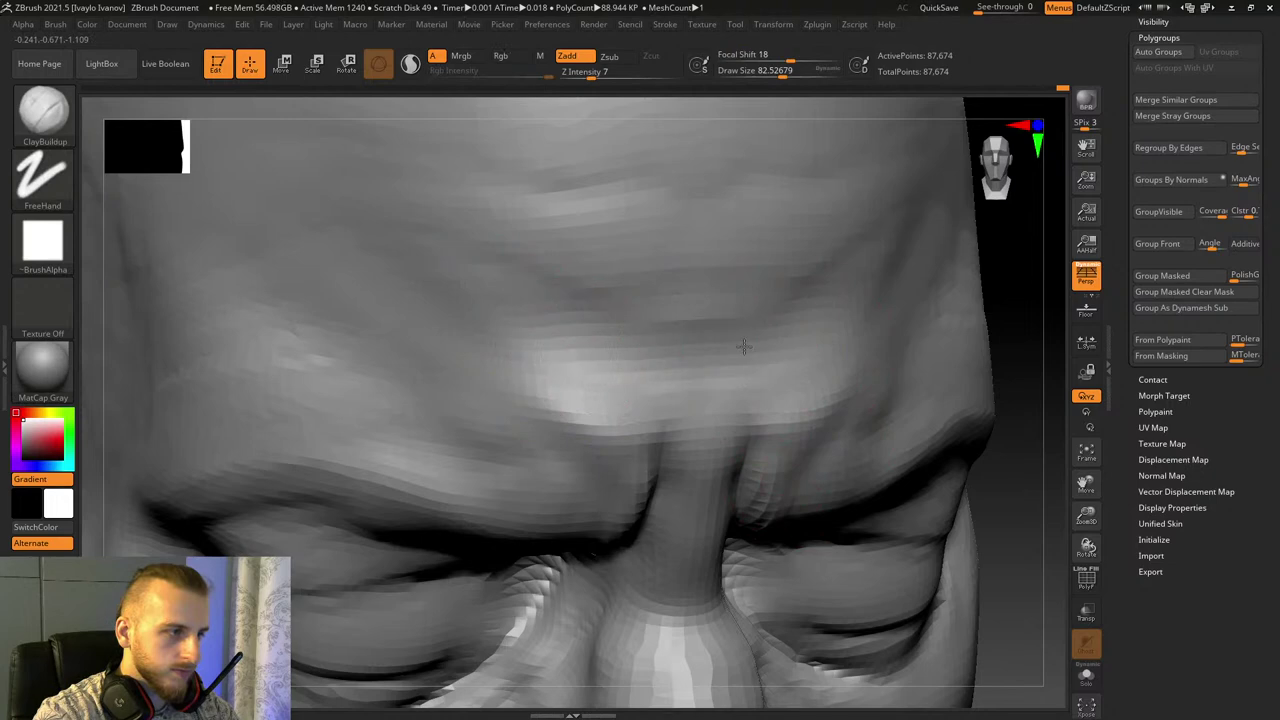
key(shift)
Step: Refine the side of the chin and lower jaw with ClayBuildup at a draw size of about 133
key(f)
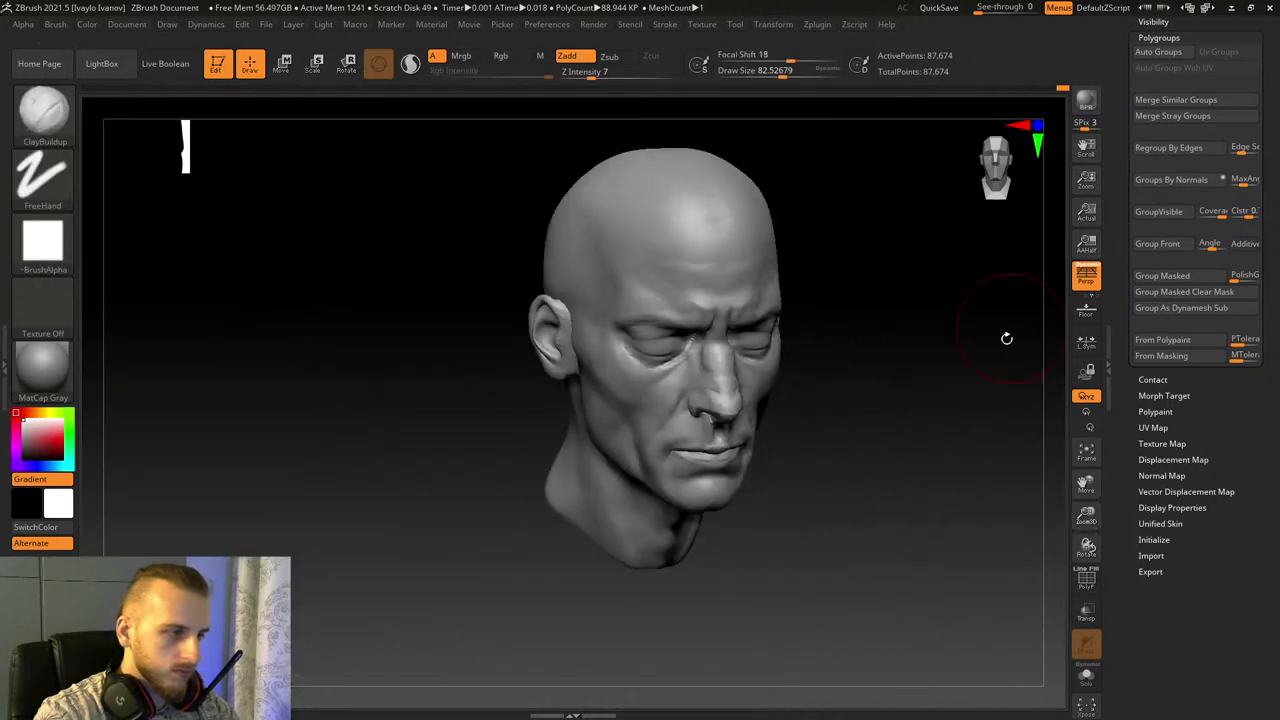
mouse_move(1006, 337)
shift+mouse_down()
mouse_move(954, 446)
mouse_move(1030, 513)
mouse_move(1089, 532)
mouse_move(1090, 605)
shift+mouse_up()
drag(1087, 486, 1107, 264)
drag(781, 73, 790, 72)
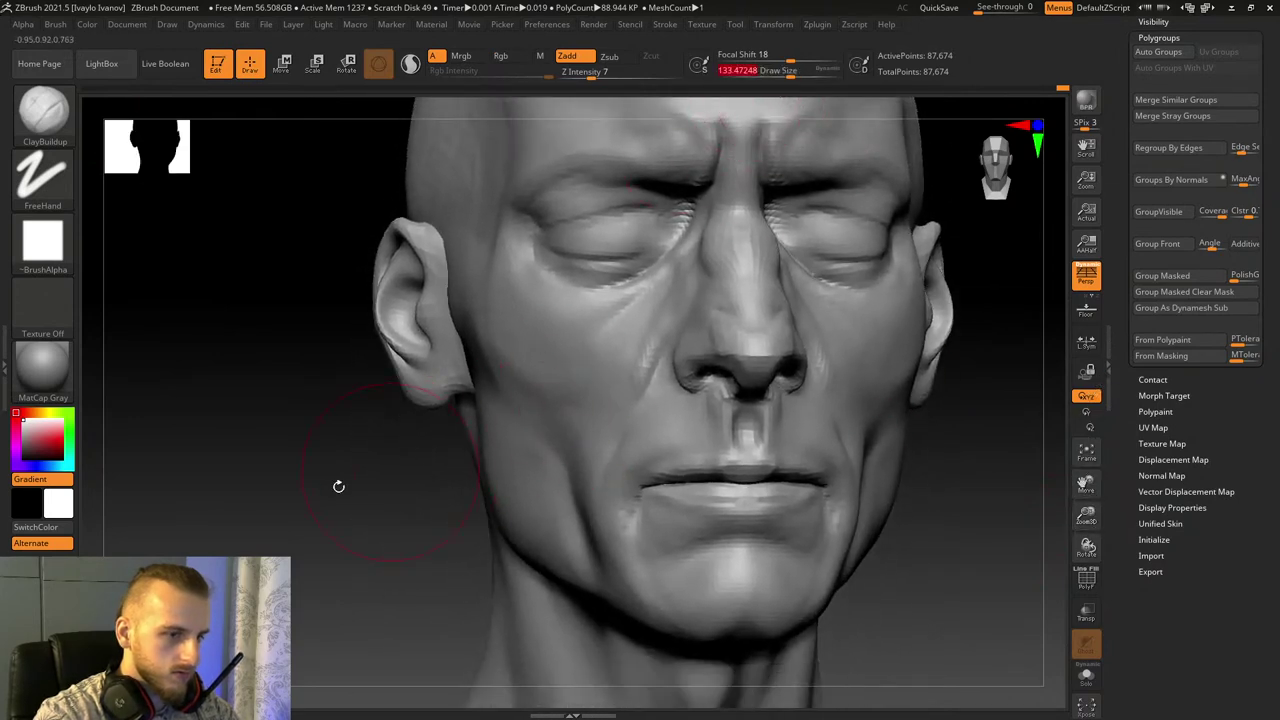
drag(337, 486, 515, 435)
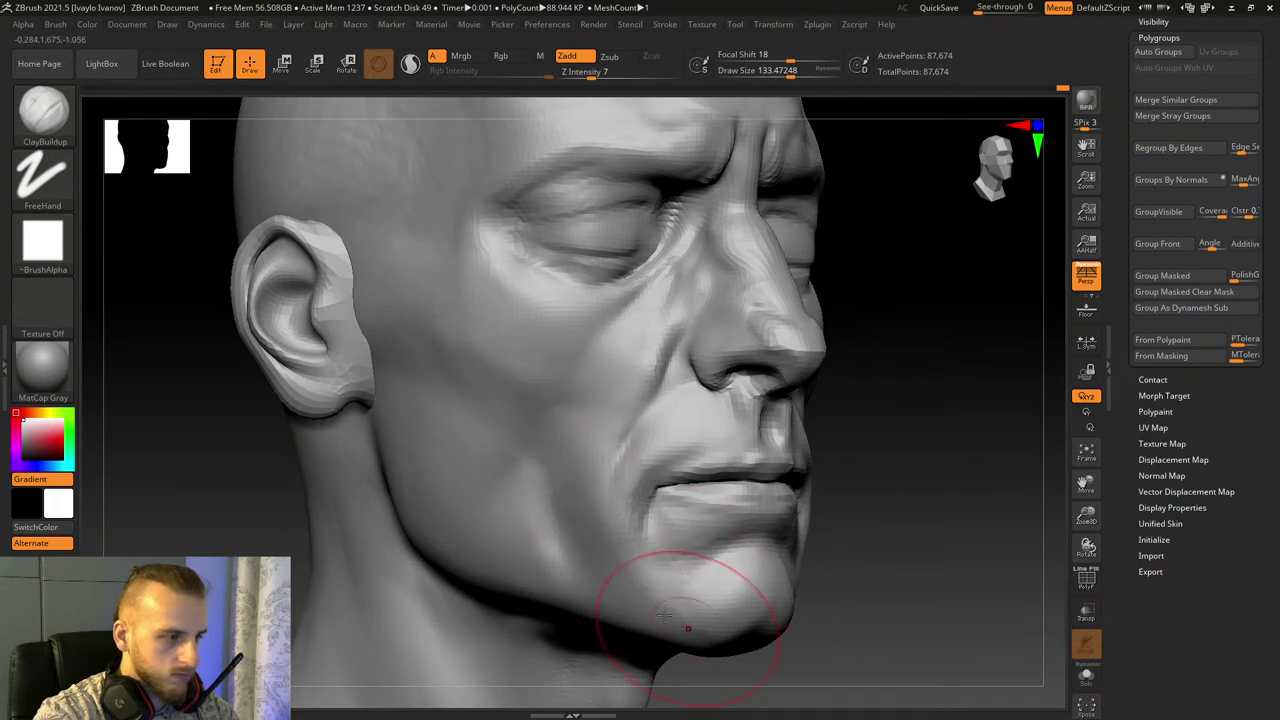
mouse_move(994, 555)
mouse_down()
mouse_move(1026, 560)
mouse_move(882, 560)
mouse_up()
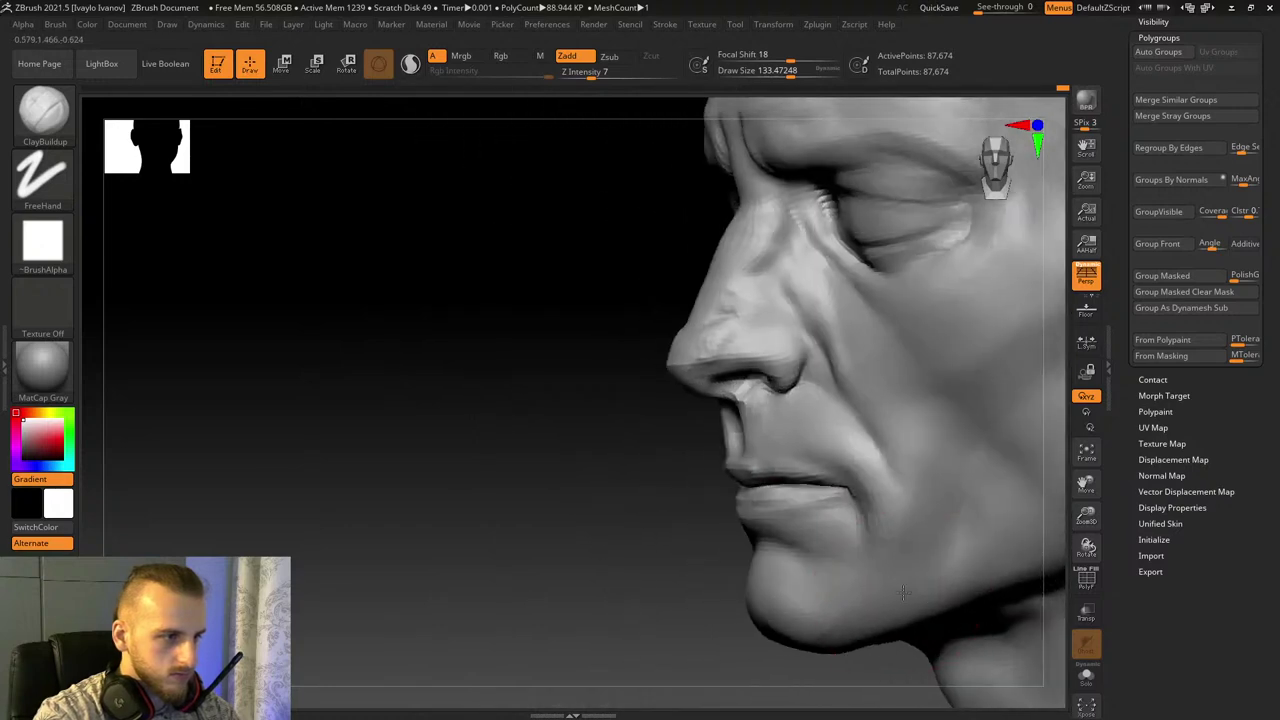
Step: Shape and smooth the cheek along the nasolabial fold beside the nostril with ClayBuildup at a draw size of about 90
mouse_move(1086, 514)
mouse_down()
mouse_move(1097, 523)
mouse_move(1033, 513)
mouse_move(1008, 525)
mouse_up()
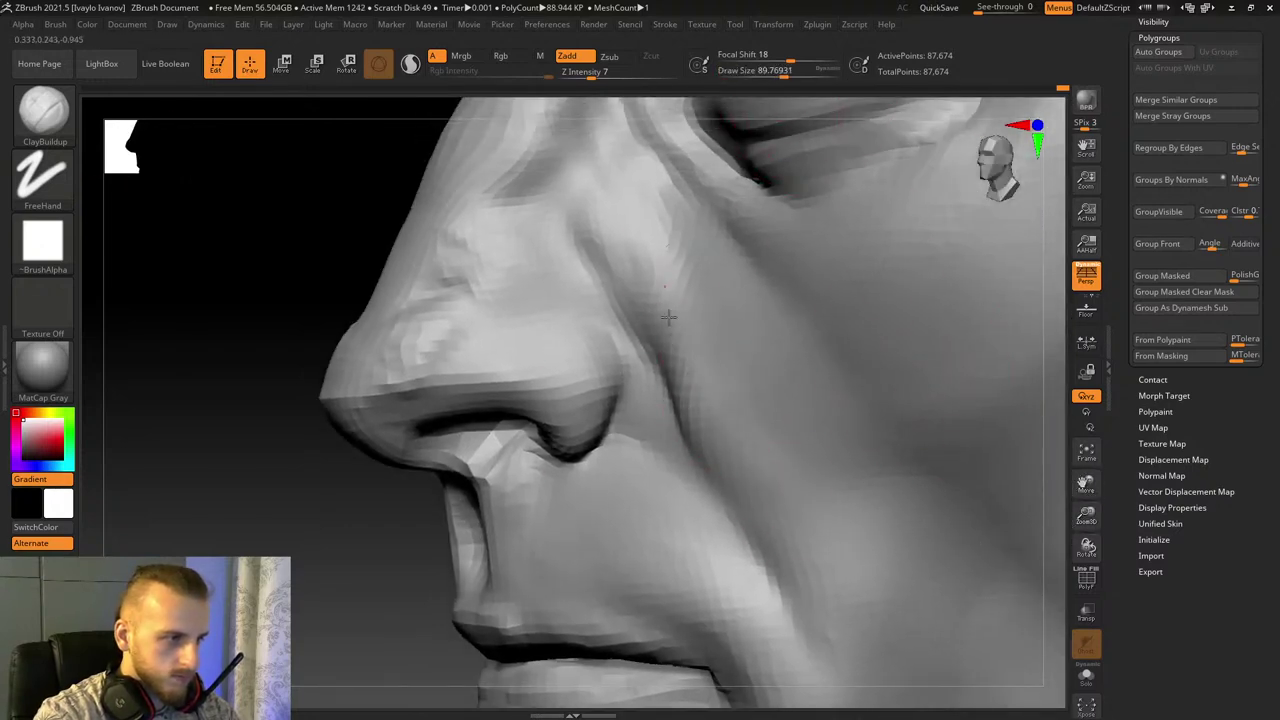
key(shift)
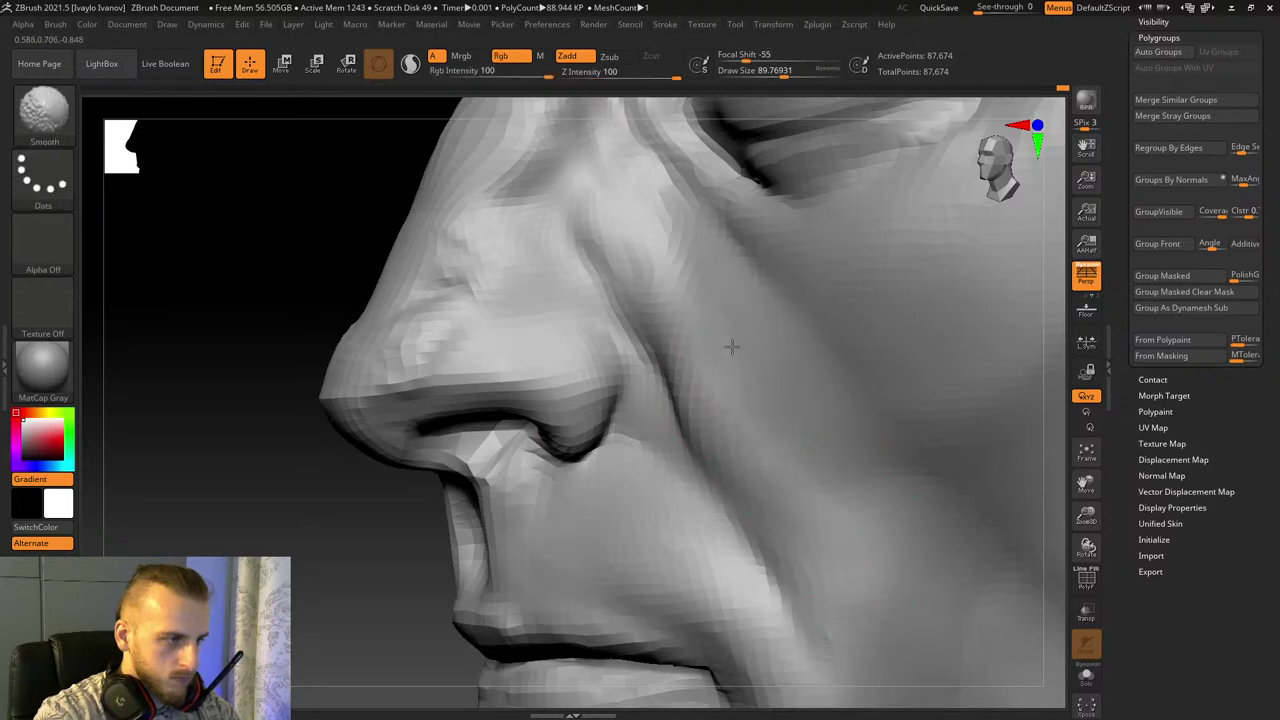
mouse_move(1091, 516)
mouse_down()
mouse_move(1003, 326)
mouse_move(1046, 429)
mouse_move(1048, 482)
mouse_up()
drag(698, 626, 842, 573)
shift+drag(965, 532, 983, 532)
drag(1085, 519, 1089, 545)
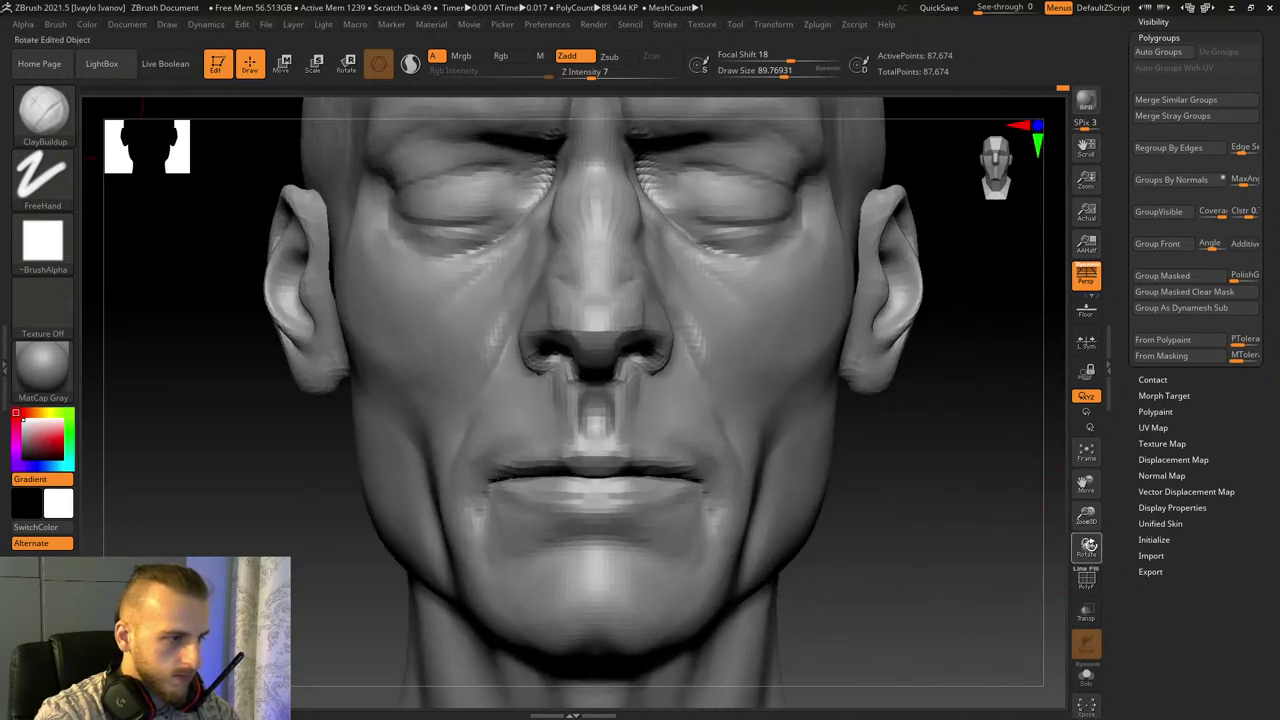
Step: Adjust the outer contour of the jaw below the ears with Move Topological at a draw size of about 166
key(b)
key(m)
key(t)
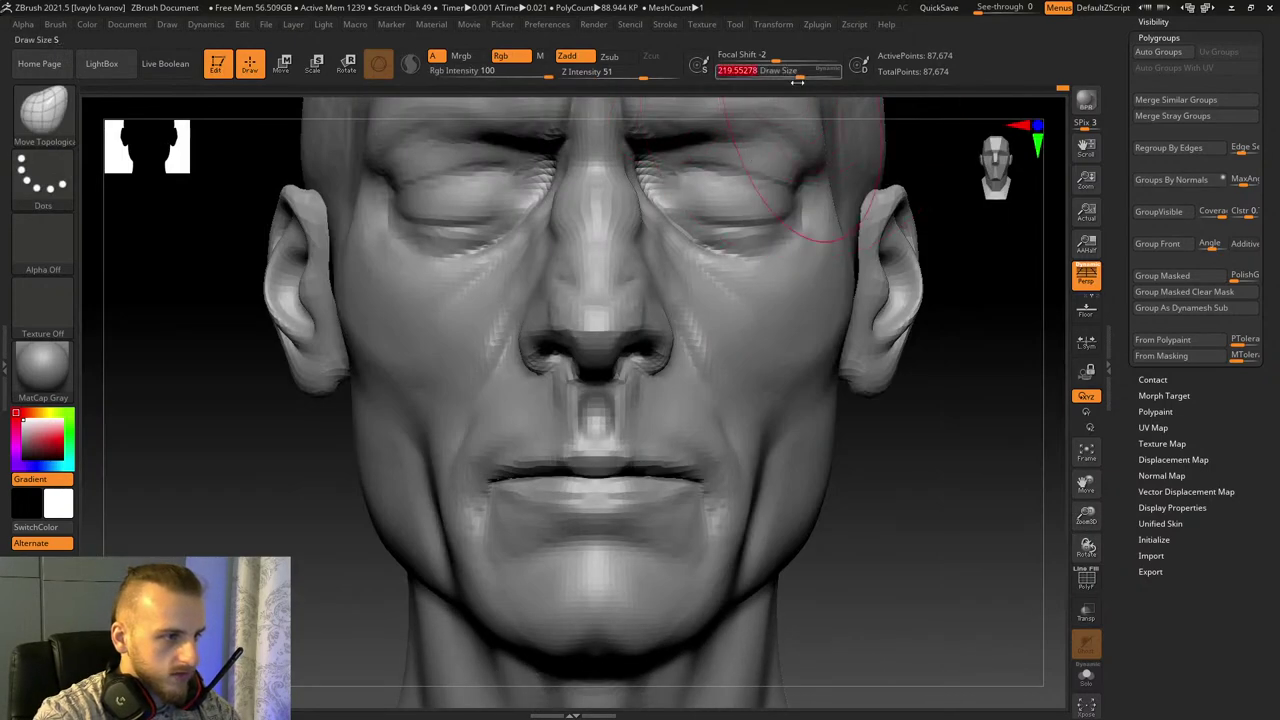
drag(801, 77, 795, 77)
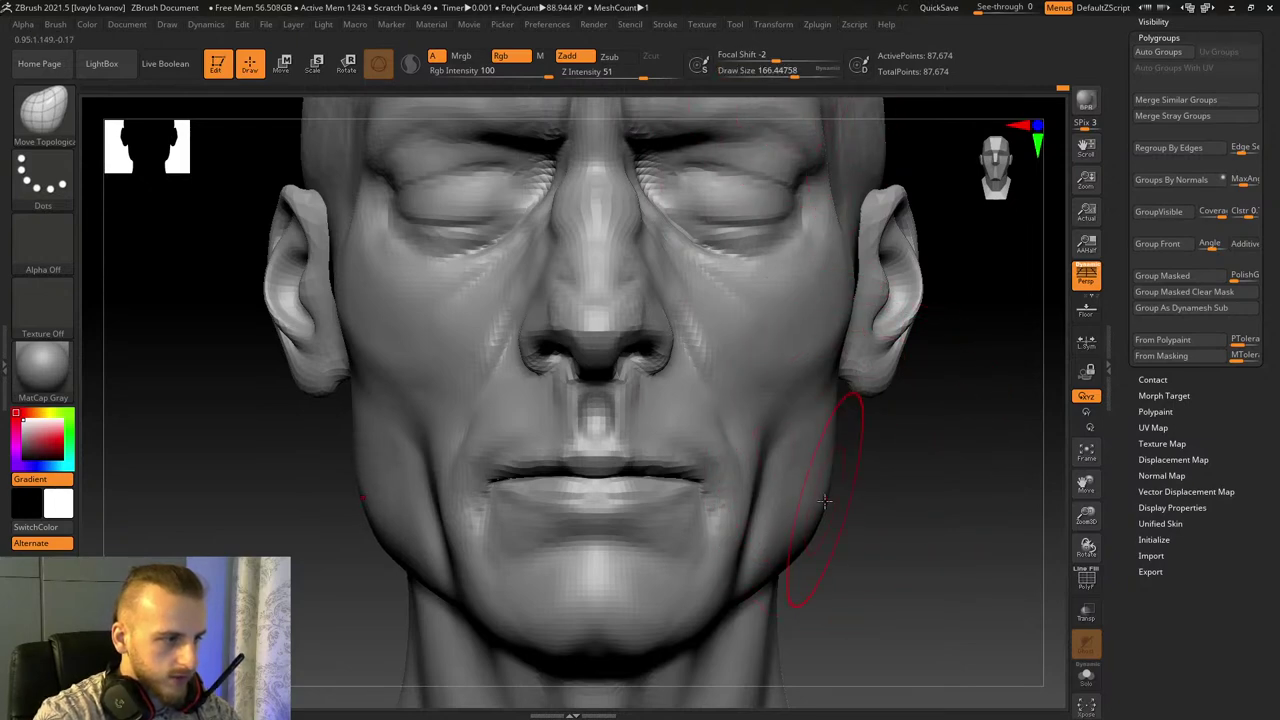
drag(868, 563, 829, 457)
Step: Reshape the jaw angle from the side and front with Move Topological at draw sizes of about 133, 97 and 119
key(bracketleft)
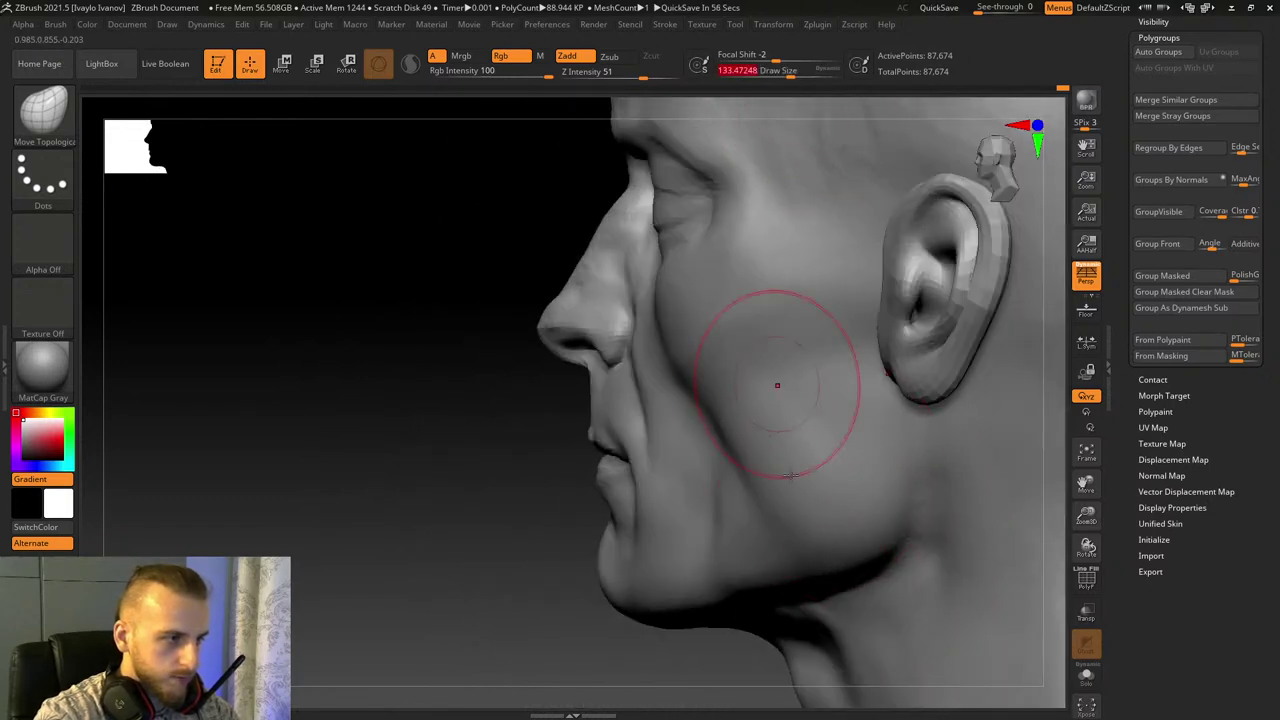
drag(486, 577, 548, 568)
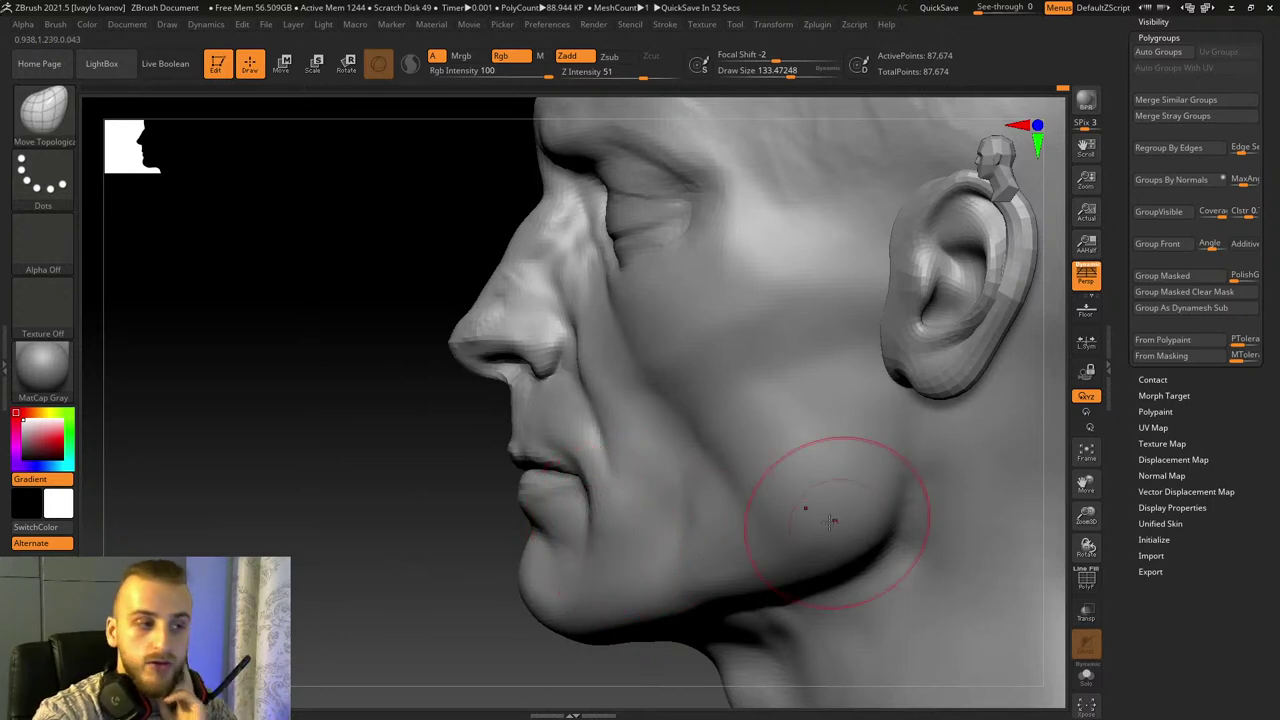
drag(352, 481, 360, 500)
key(bracketleft)
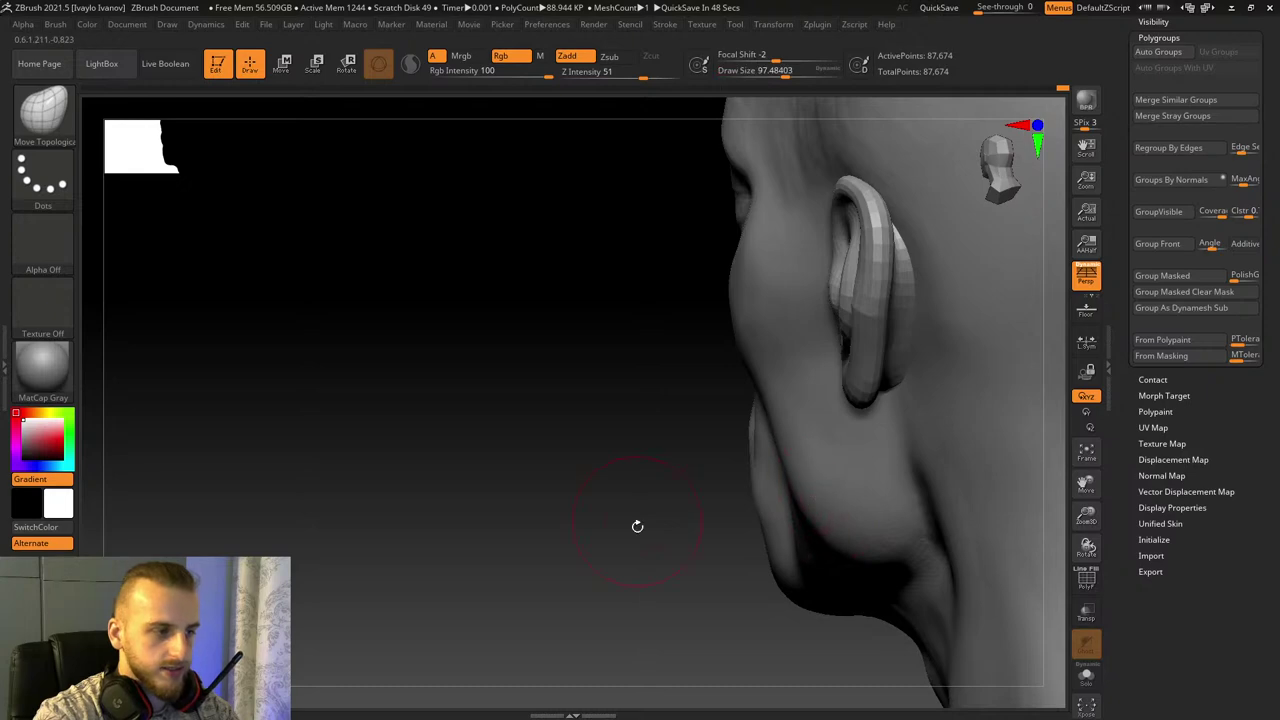
drag(637, 526, 822, 478)
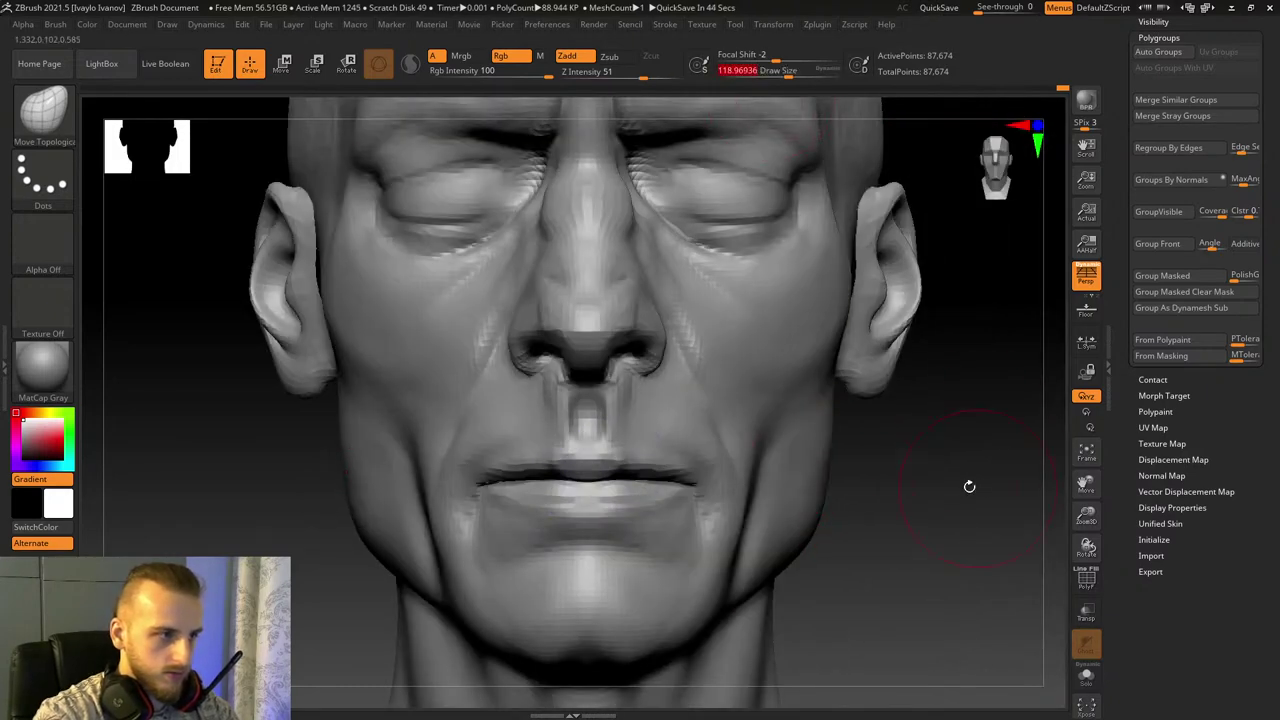
drag(969, 486, 859, 417)
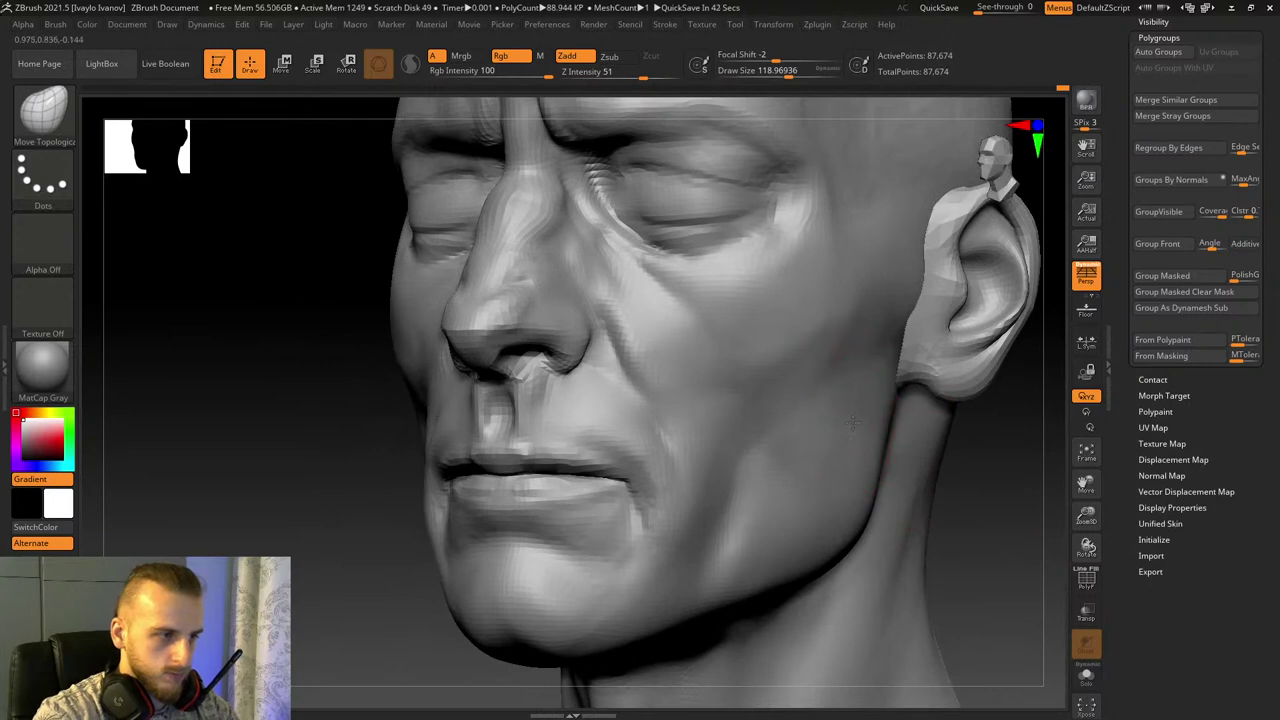
Step: Define the nasolabial fold down to the mouth corner with DamStandard at intensity 18 and a draw size of about 119
drag(985, 495, 1080, 502)
drag(1084, 486, 1088, 545)
mouse_move(1052, 558)
mouse_down()
mouse_move(942, 563)
mouse_move(960, 562)
mouse_up()
key(b)
key(d)
key(s)
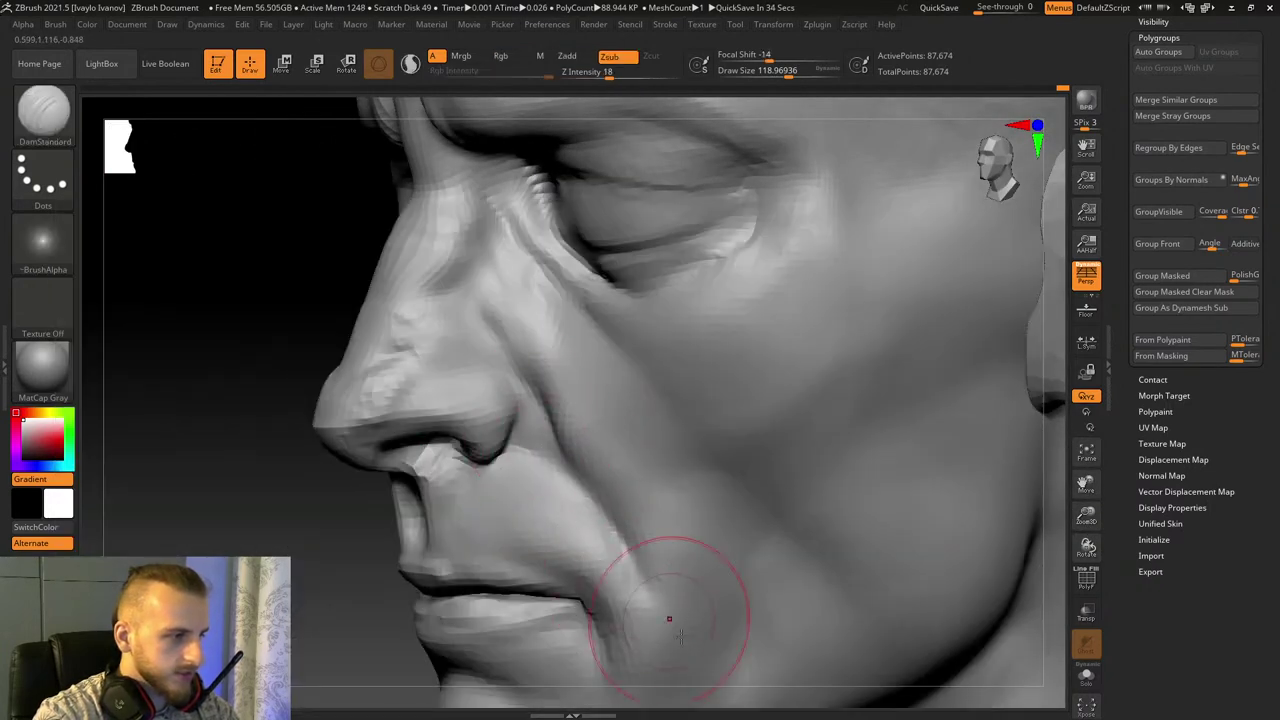
drag(1088, 518, 1118, 464)
mouse_move(922, 512)
mouse_down()
mouse_move(974, 510)
mouse_move(936, 524)
mouse_move(1003, 511)
mouse_up()
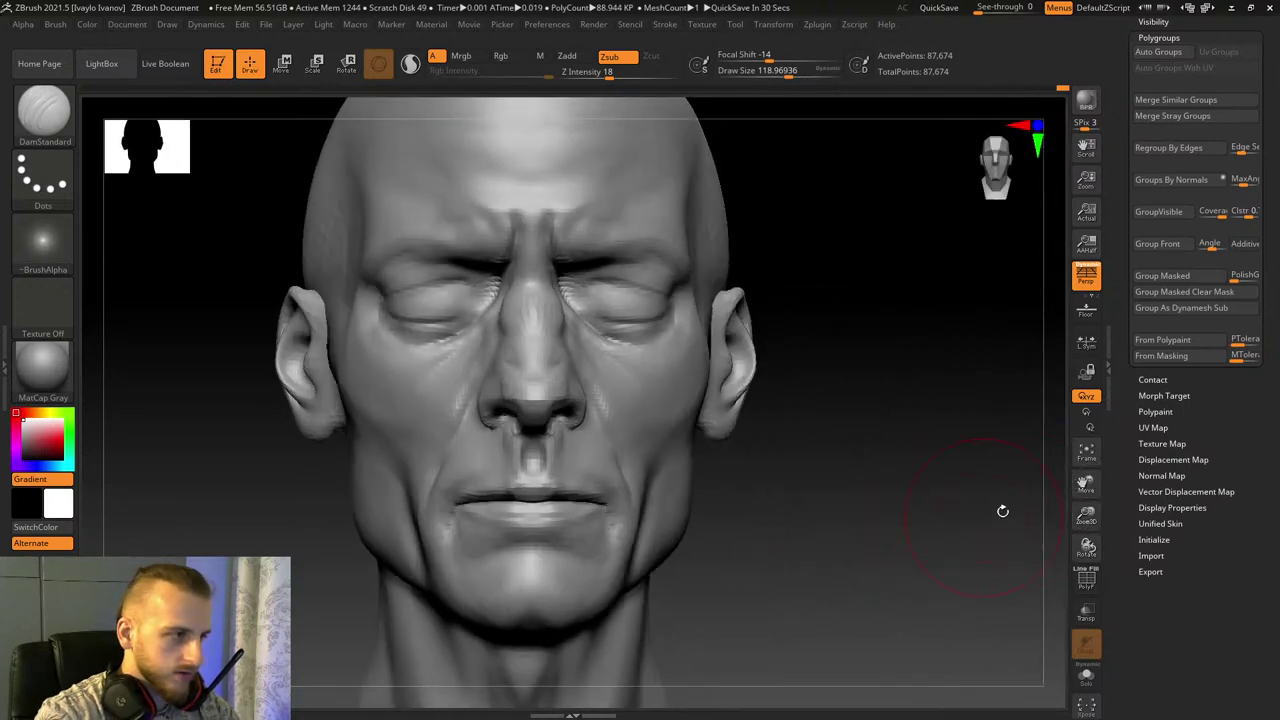
Step: Smooth the area between the side of the nose and the inner eye corner at a draw size of about 119
drag(1088, 485, 1173, 514)
drag(951, 398, 884, 374)
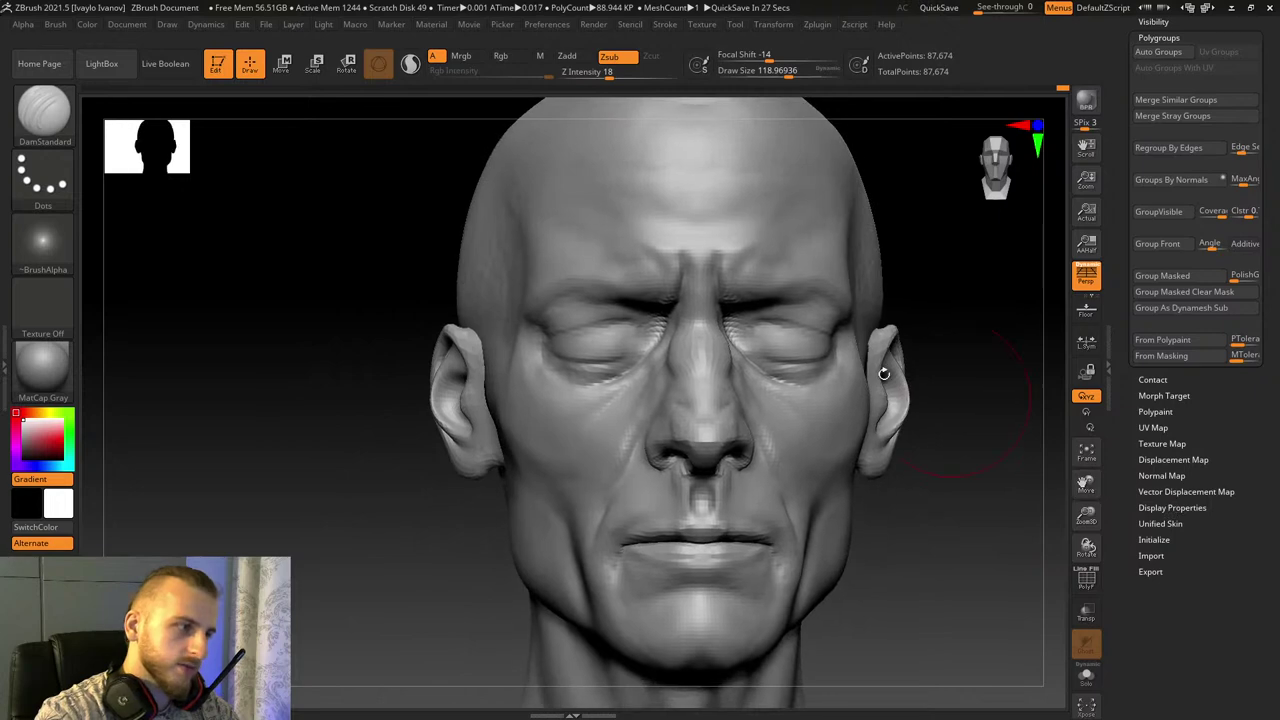
drag(329, 396, 435, 397)
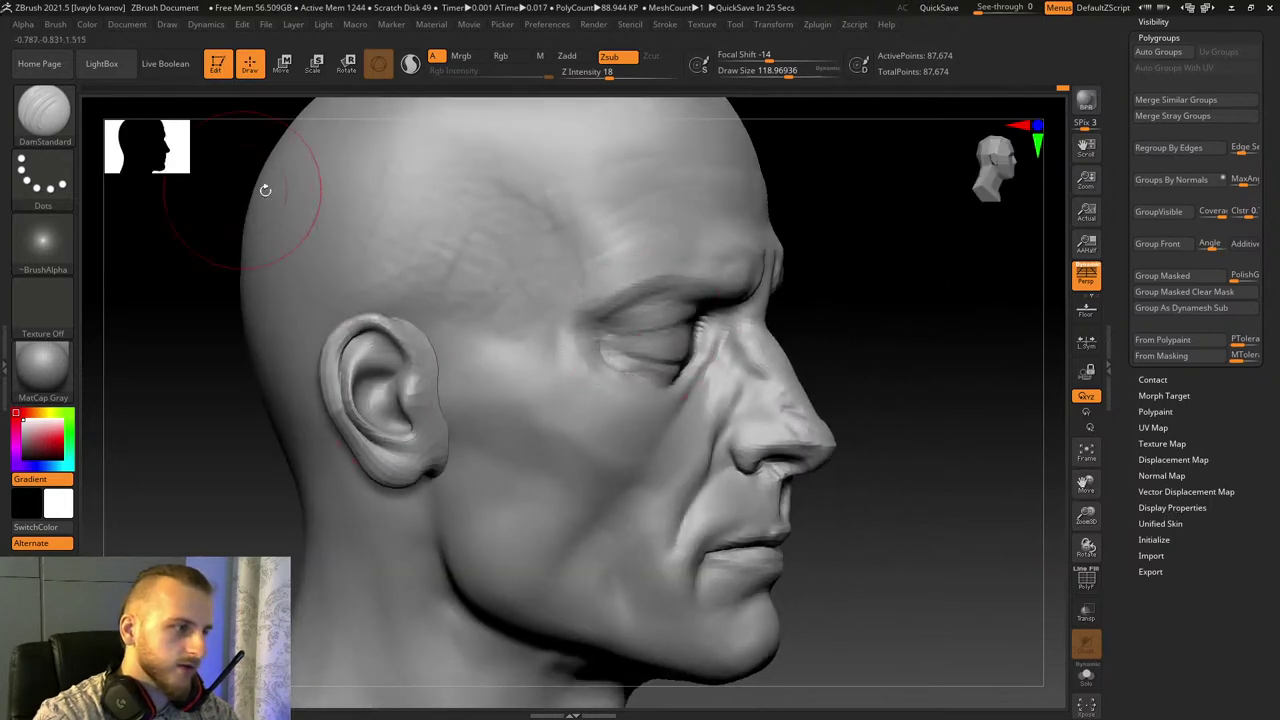
drag(927, 427, 827, 433)
drag(989, 494, 1120, 560)
drag(1046, 517, 945, 515)
shift+drag(654, 277, 672, 322)
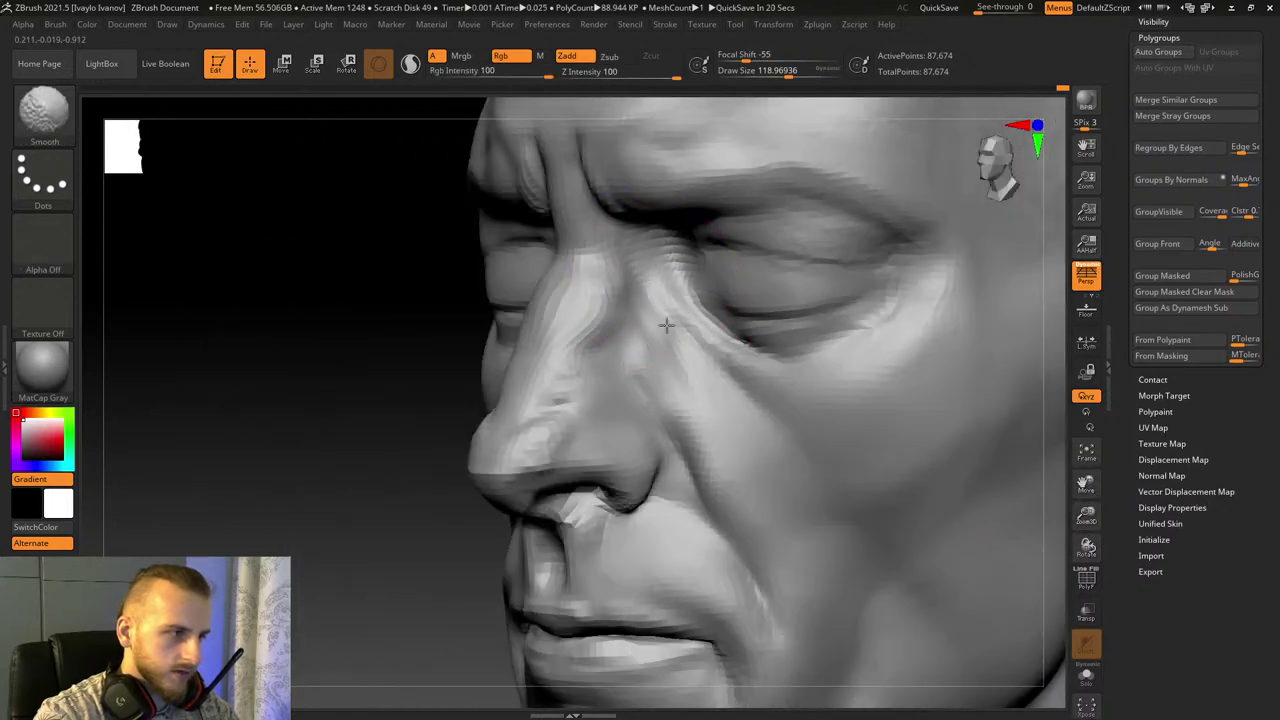
Step: Pull in the sides of the upper skull from the front with Move Topological at a draw size of about 408
shift+drag(225, 372, 300, 374)
mouse_move(1086, 517)
mouse_down()
mouse_move(940, 495)
mouse_move(996, 472)
mouse_up()
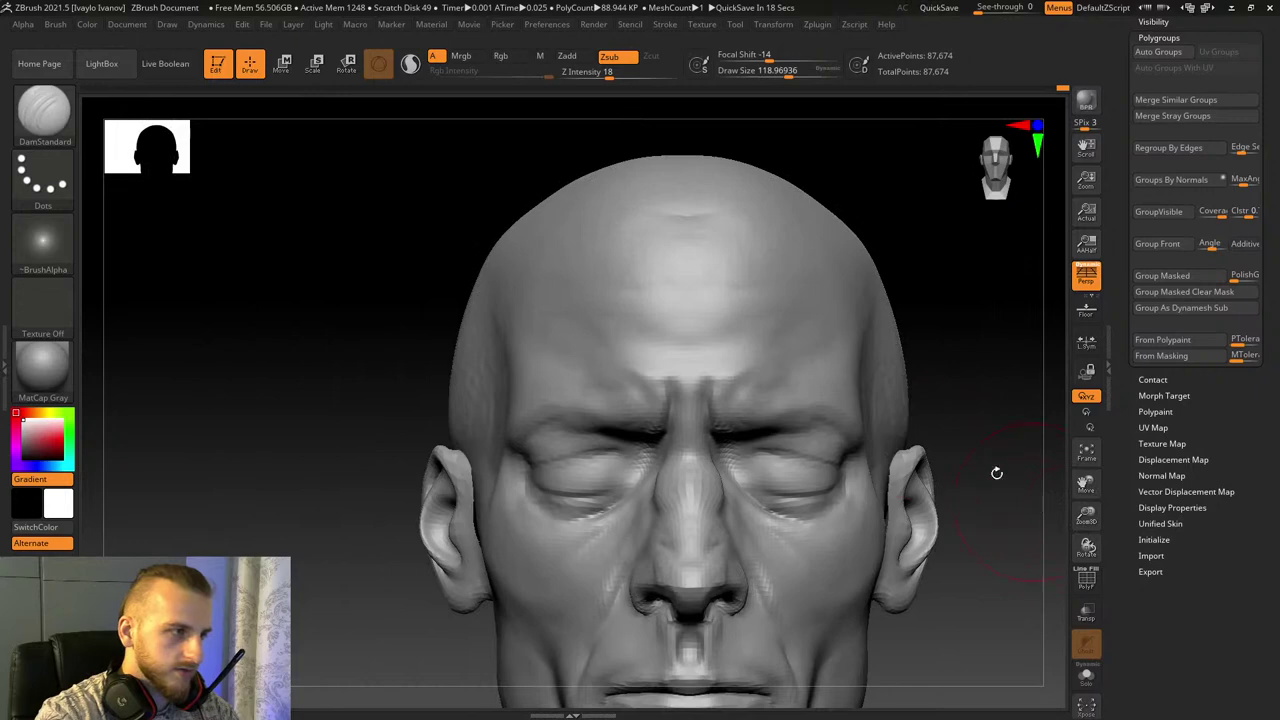
key(b)
key(m)
key(t)
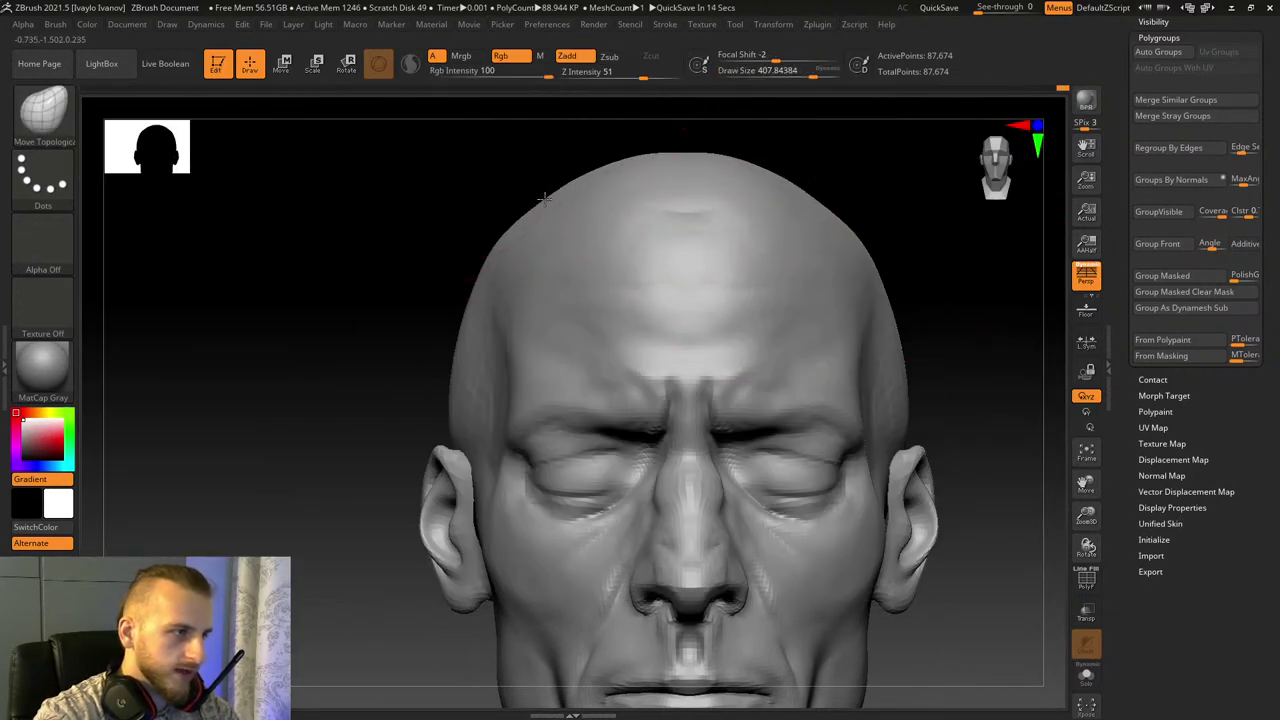
mouse_move(1086, 517)
mouse_down()
mouse_move(1080, 560)
mouse_move(1086, 445)
mouse_up()
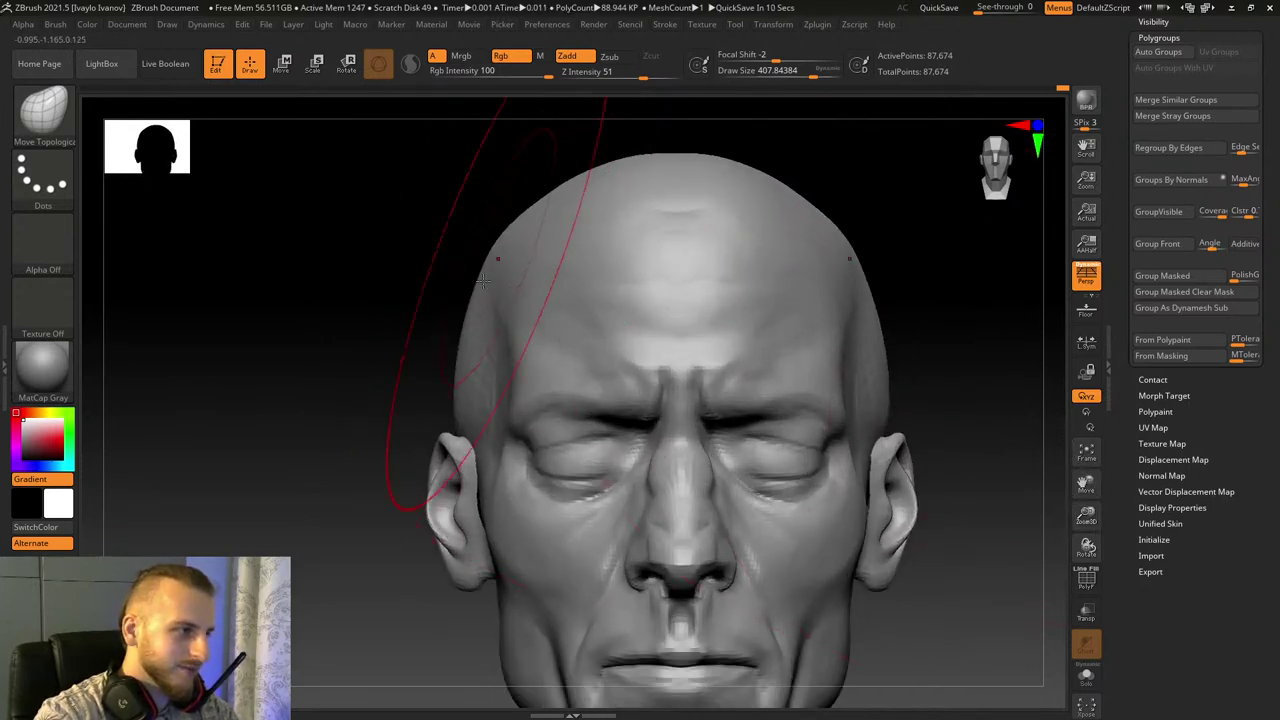
Step: Hide the ears temporarily and refine the side contour of the head with Move Topological at a draw size of about 198
drag(812, 75, 798, 75)
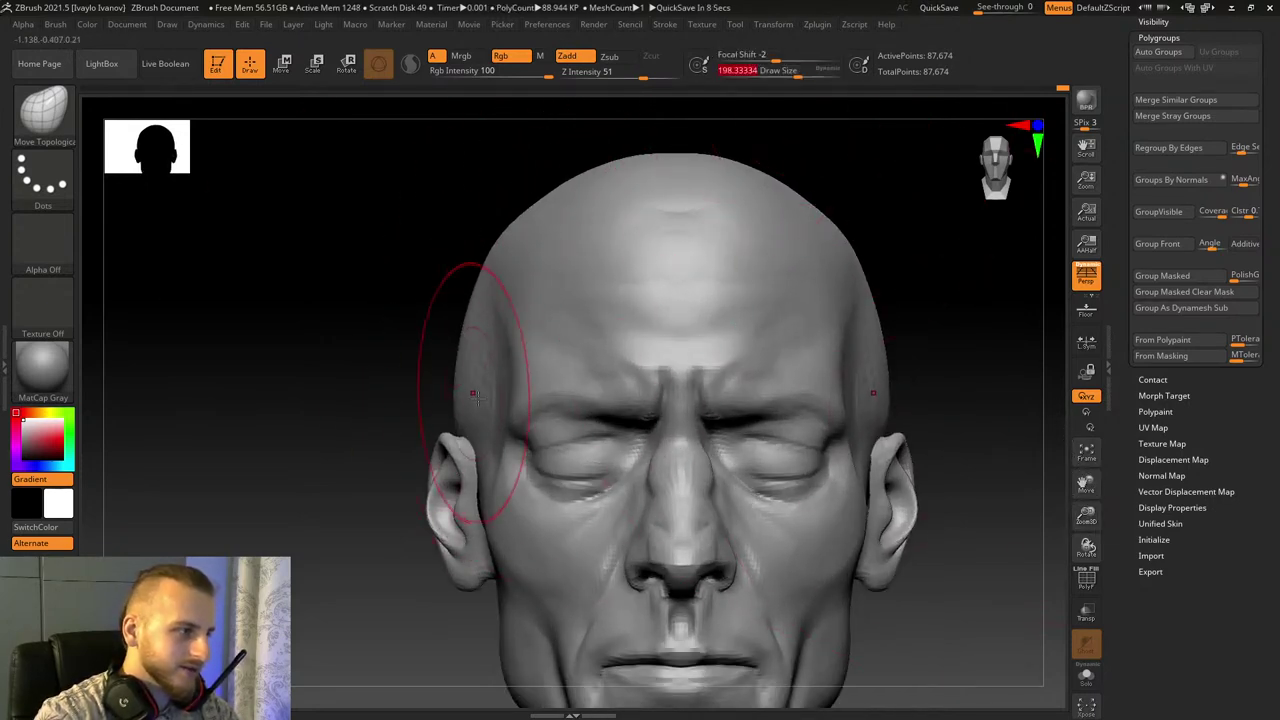
ctrl+shift+click(480, 445)
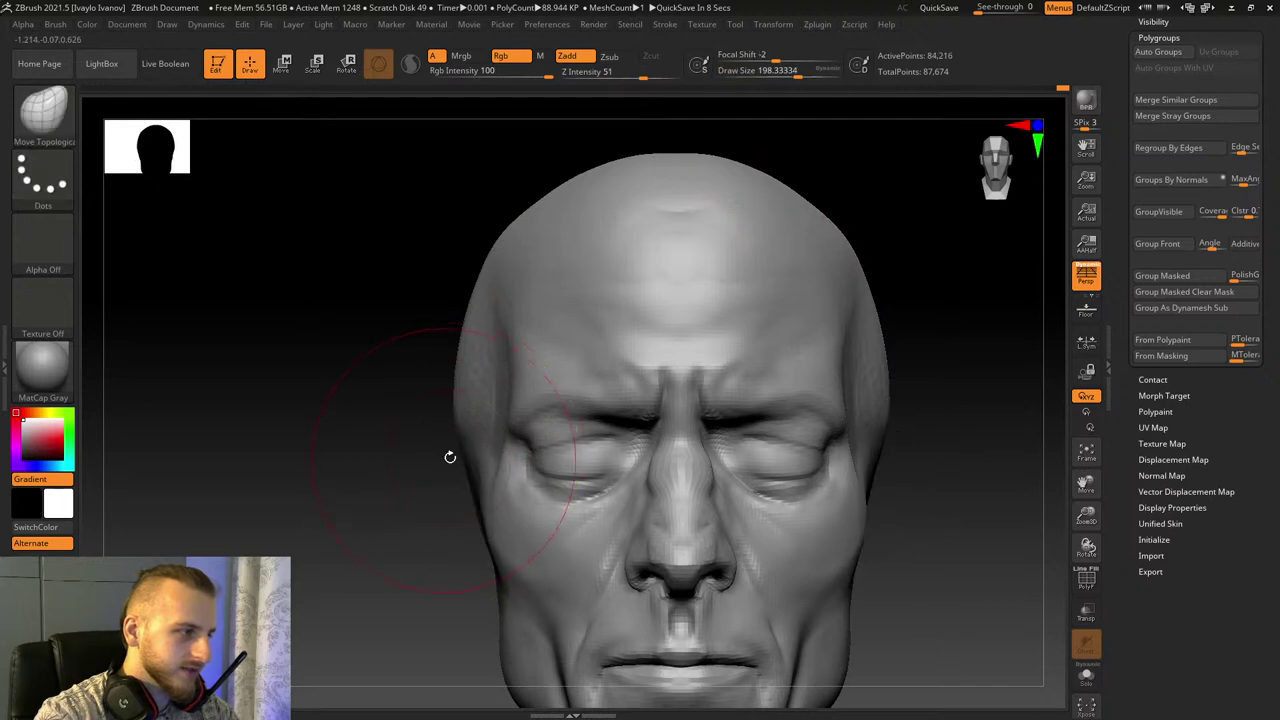
ctrl+shift+click(371, 409)
drag(311, 363, 990, 484)
drag(1092, 517, 1150, 420)
drag(945, 482, 977, 466)
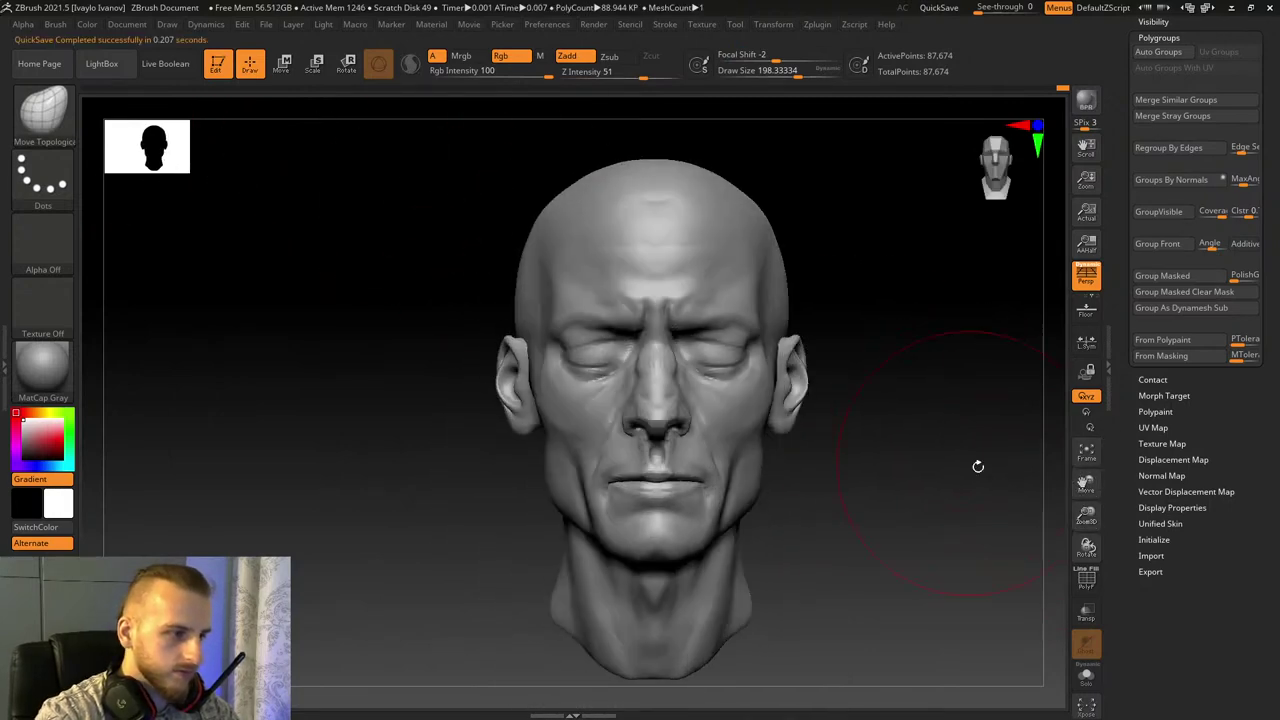
Step: Adjust the hollow between the cheek and the jaw muscle with Move Topological at a draw size of about 94
drag(1086, 516, 1102, 545)
drag(1086, 484, 940, 365)
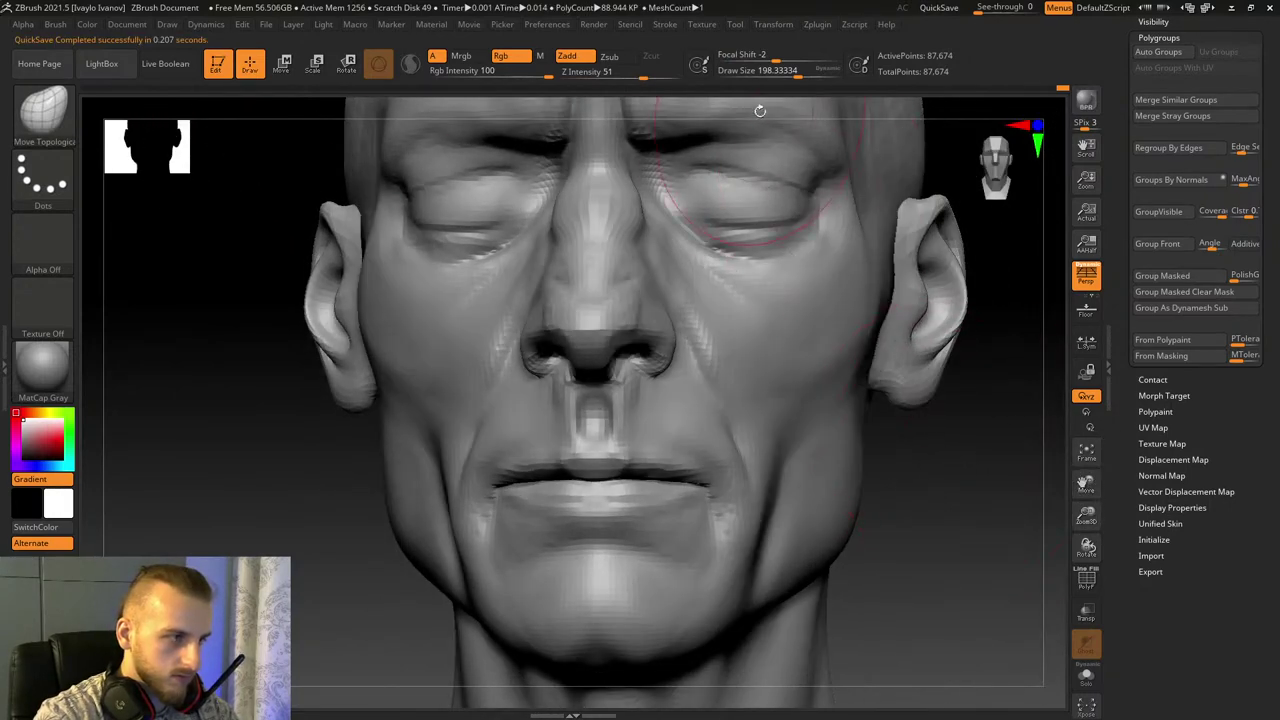
click(784, 73)
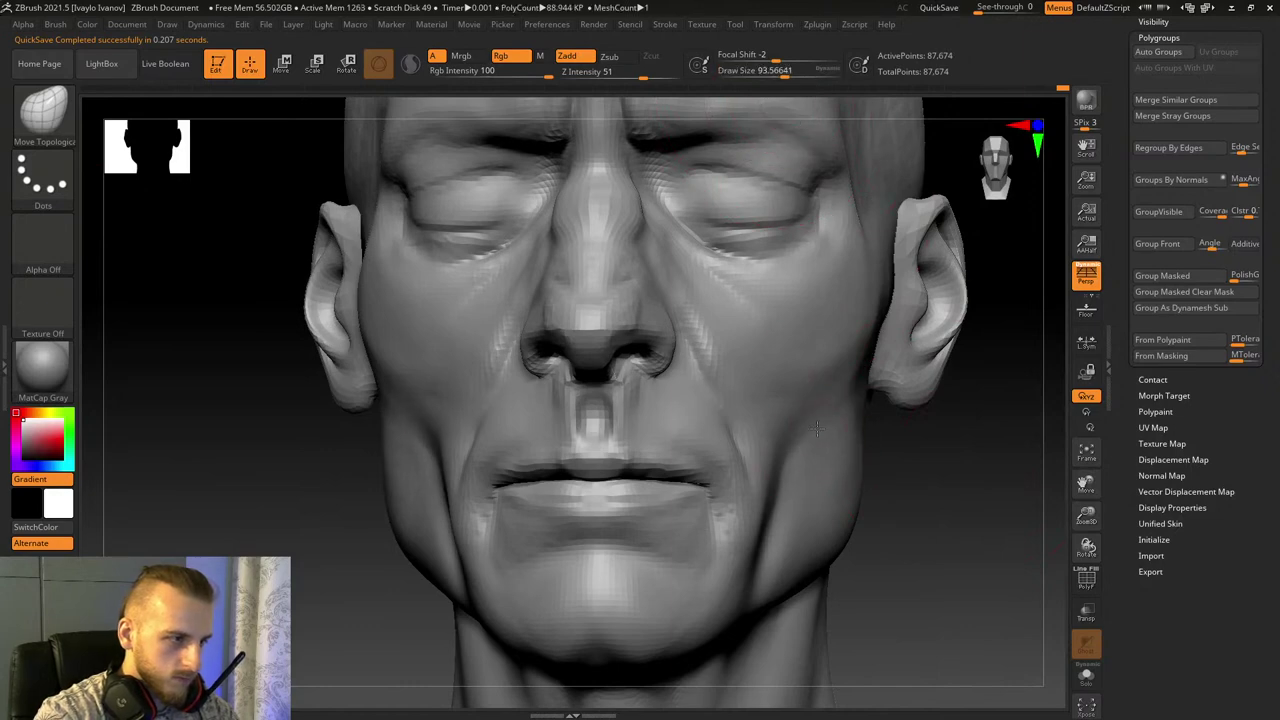
drag(920, 443, 804, 424)
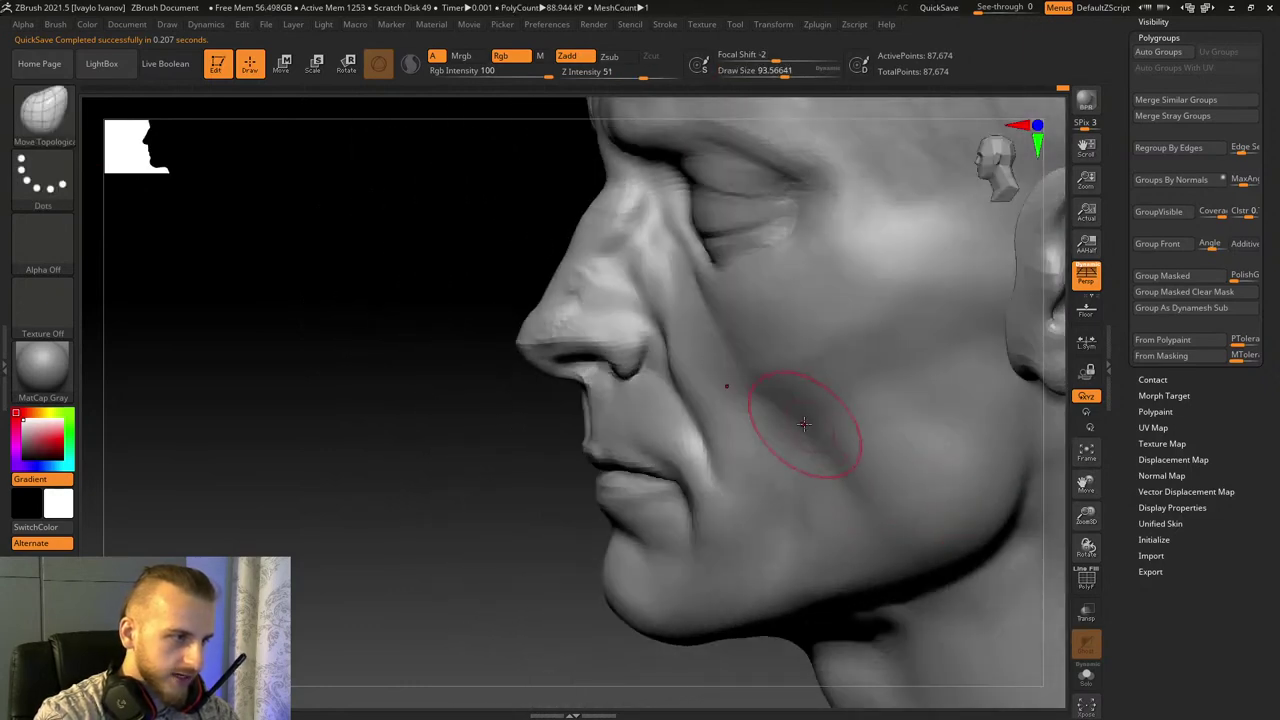
mouse_move(538, 470)
mouse_down()
mouse_move(523, 471)
mouse_move(574, 464)
mouse_up()
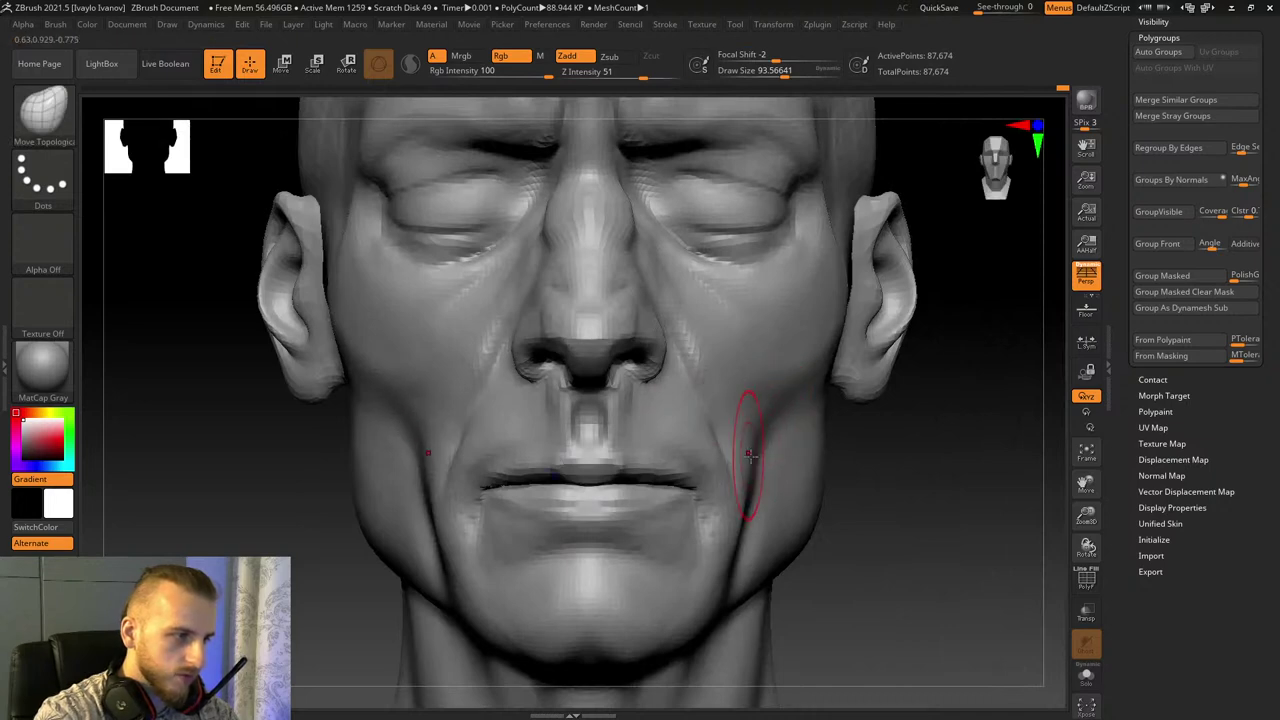
right_drag(749, 455, 843, 538)
Step: Soften the cheek crease running down to the jawline with Move Topological at a draw size of about 114
mouse_move(1070, 526)
ctrl+right_down()
mouse_move(1091, 543)
mouse_move(793, 449)
ctrl+right_up()
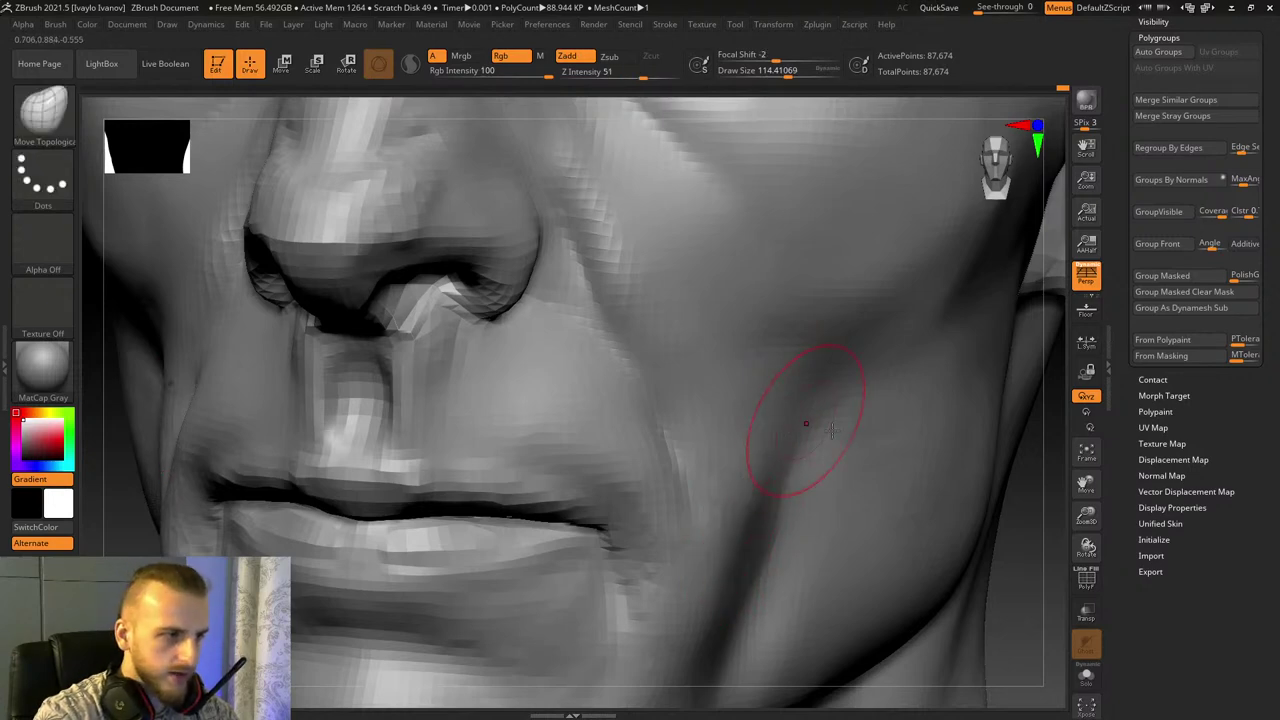
drag(1090, 550, 860, 435)
right_drag(645, 594, 731, 594)
drag(1086, 485, 1043, 443)
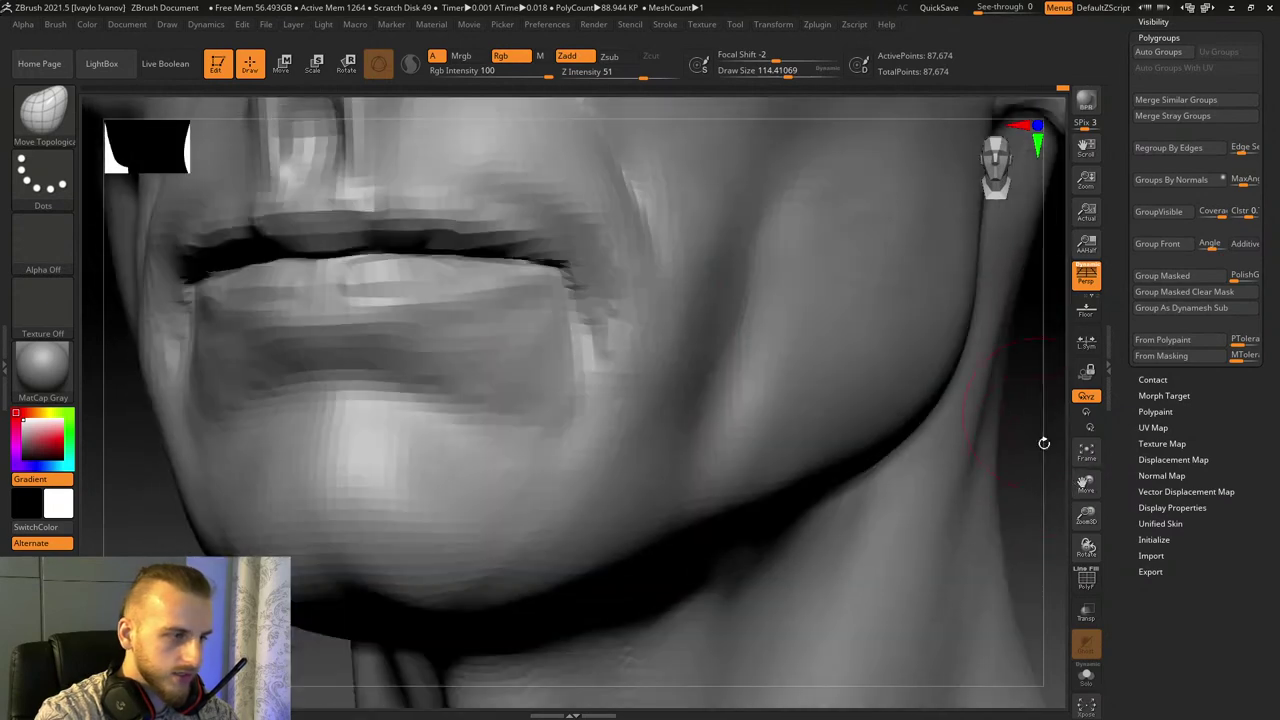
Step: Build up the area beside the chin and below the mouth corner with ClayBuildup at intensity 7 and a draw size of about 114
drag(1087, 547, 954, 508)
key(b)
key(c)
key(b)
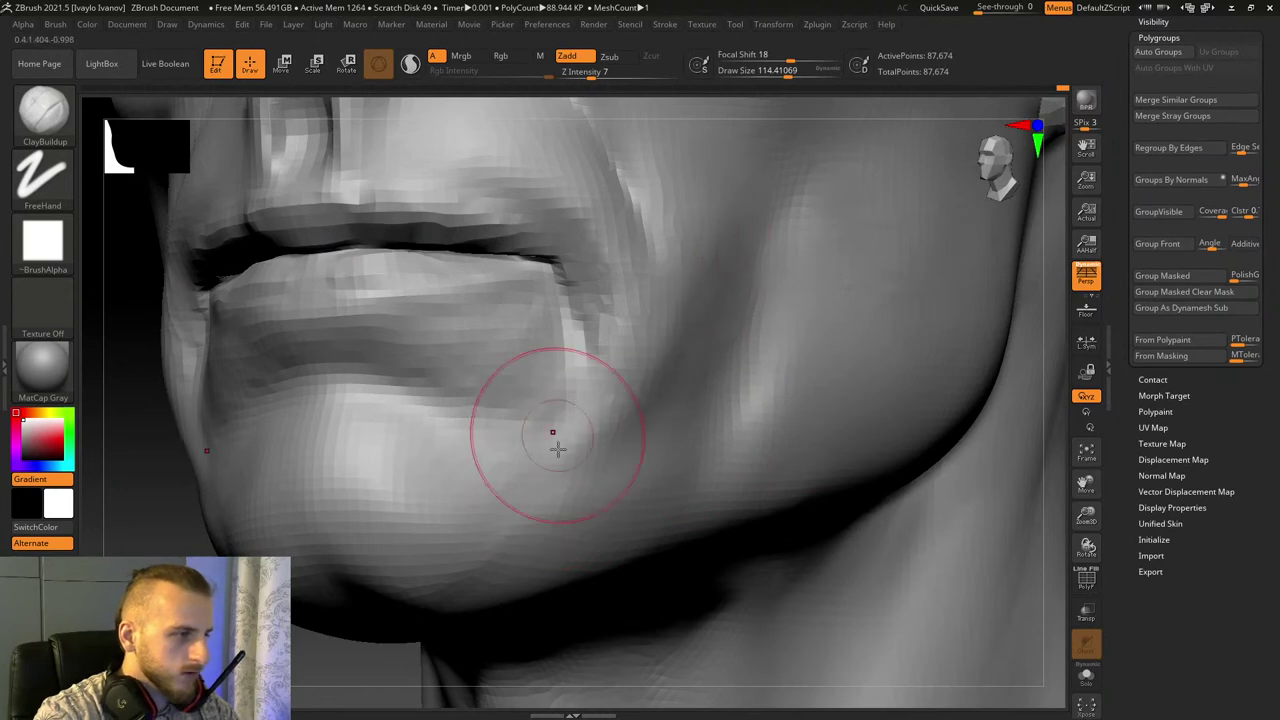
drag(143, 549, 228, 504)
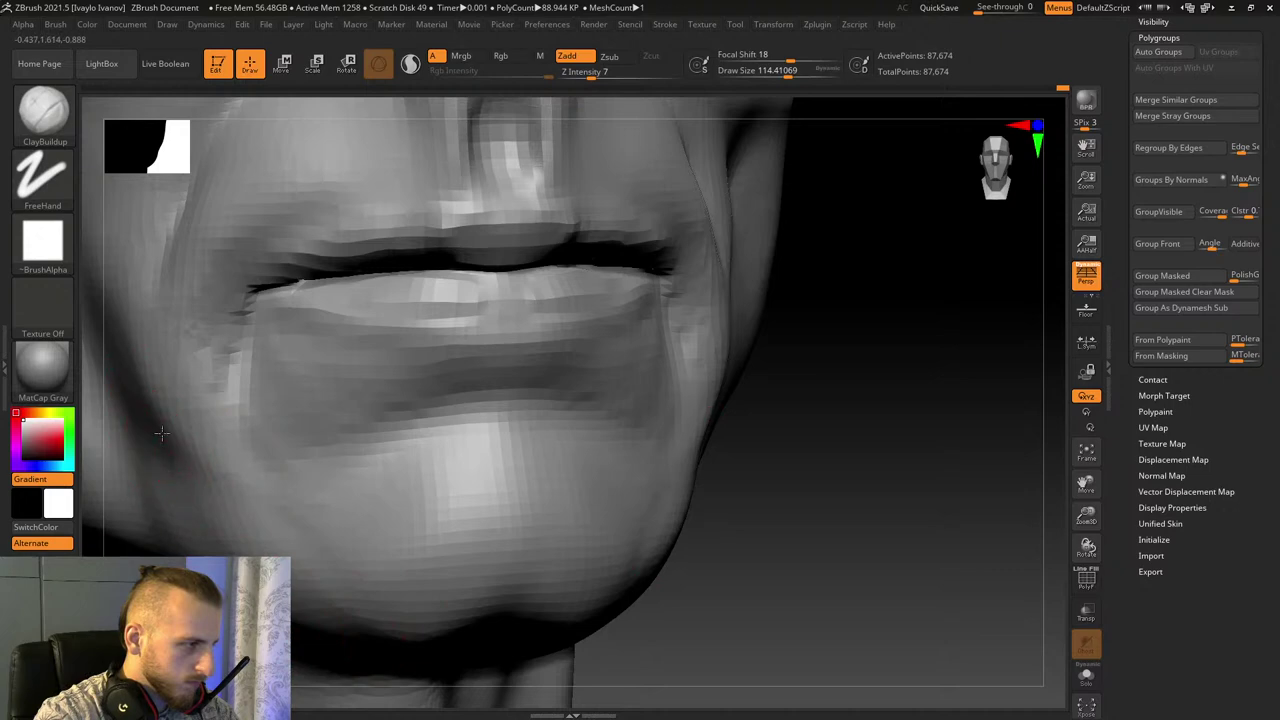
drag(880, 556, 836, 530)
Step: Fill out the hollow of the lower cheek with ClayBuildup at intensity 7 and a draw size of about 198
drag(792, 78, 801, 78)
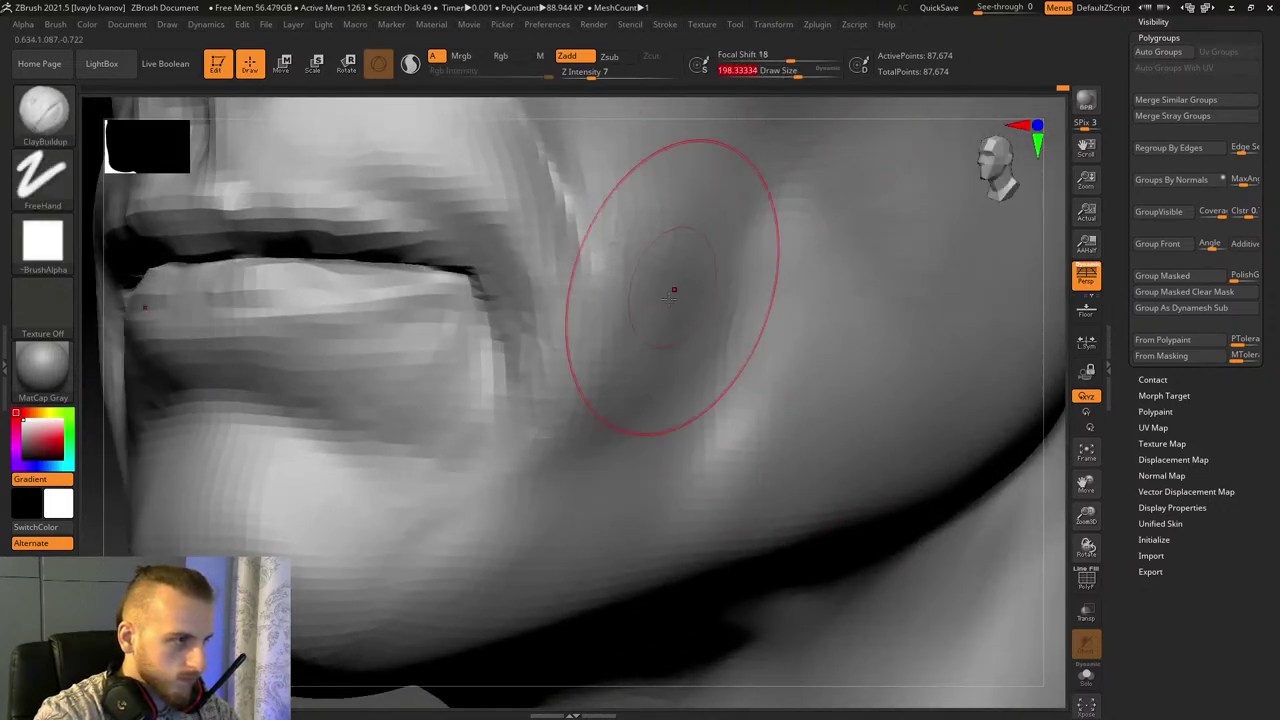
drag(1084, 513, 1070, 640)
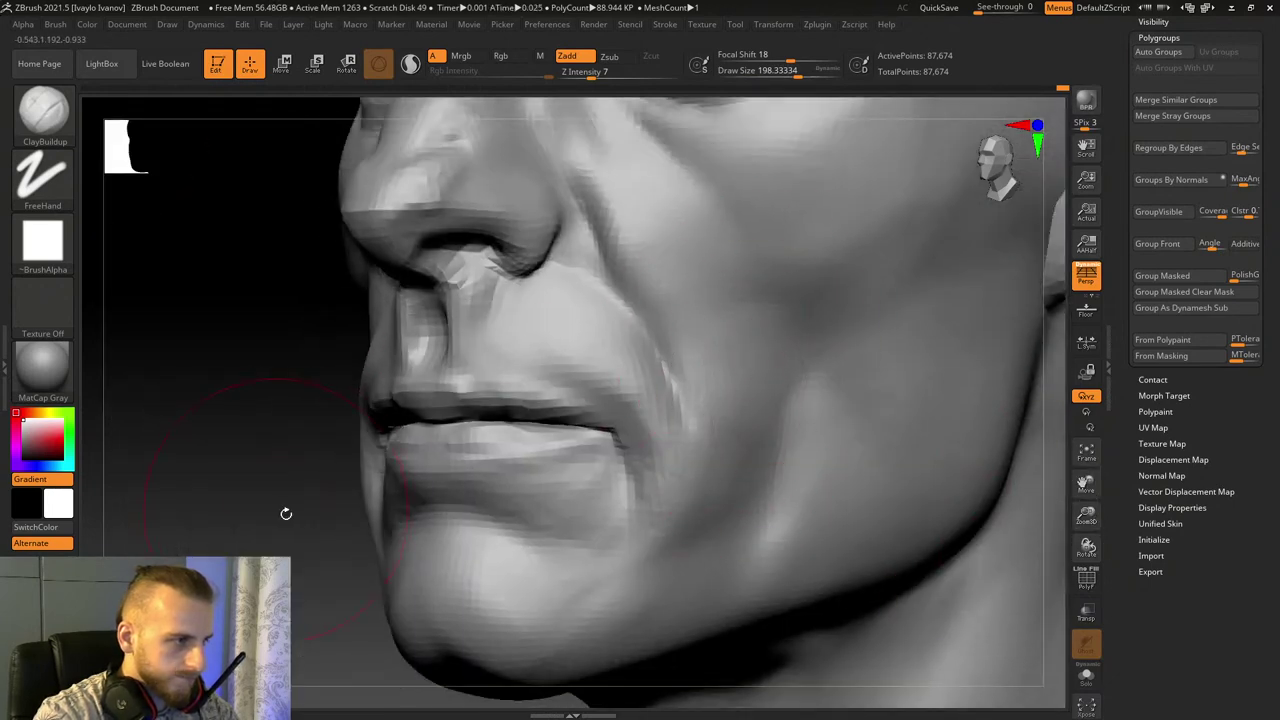
drag(286, 514, 526, 529)
drag(936, 529, 705, 524)
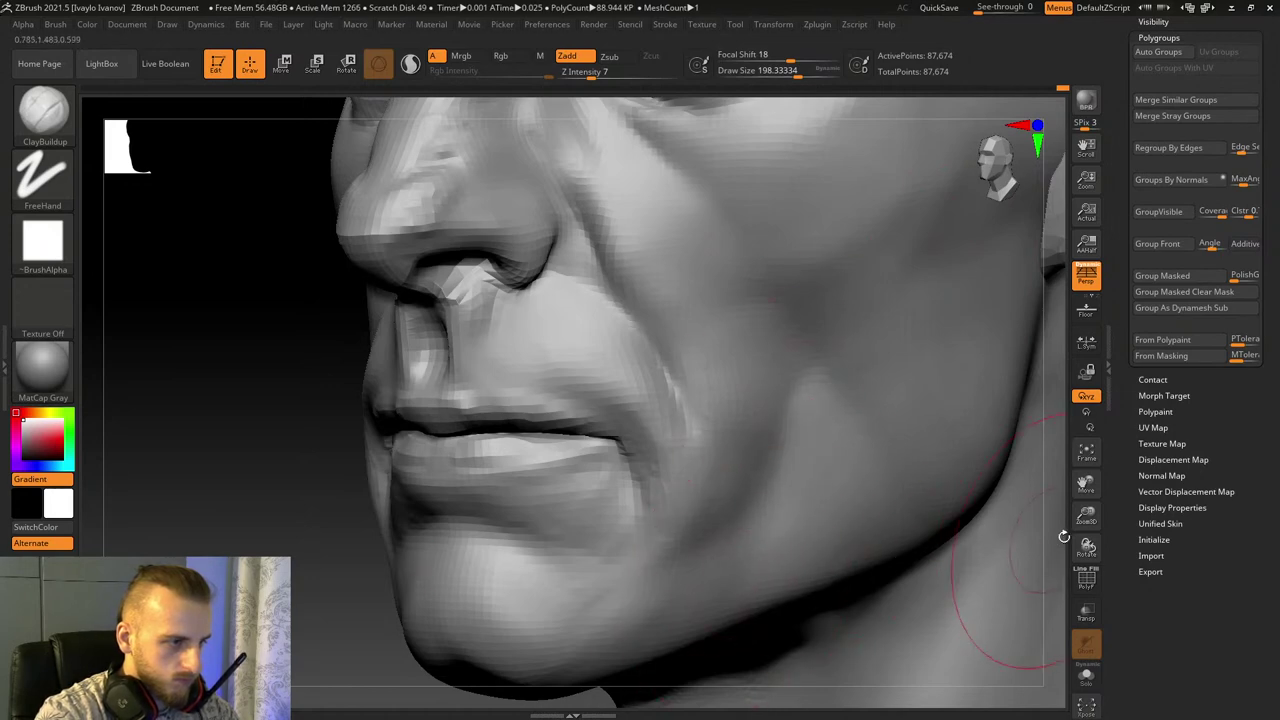
Step: Adjust the contour at the outer end of the brow with Move Topological at a draw size of about 128
drag(1086, 516, 1112, 580)
drag(1086, 516, 1125, 660)
drag(1086, 484, 1266, 705)
key(b)
key(m)
key(t)
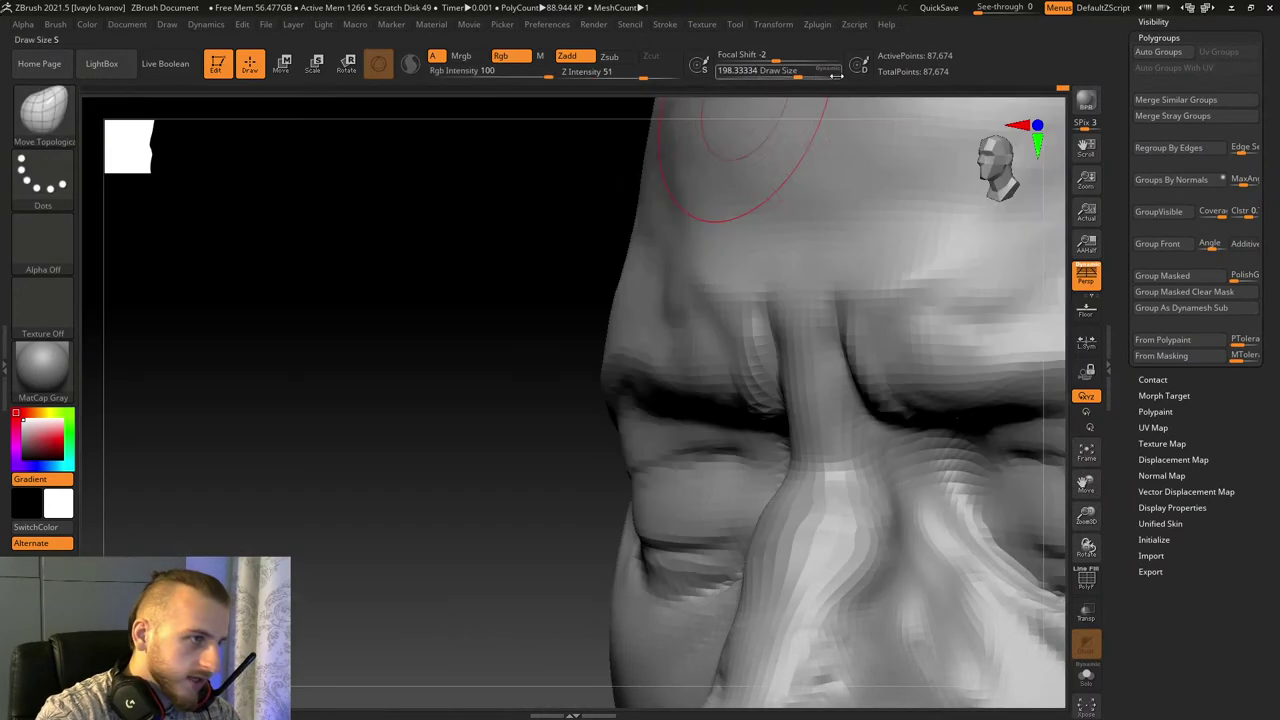
drag(502, 333, 530, 355)
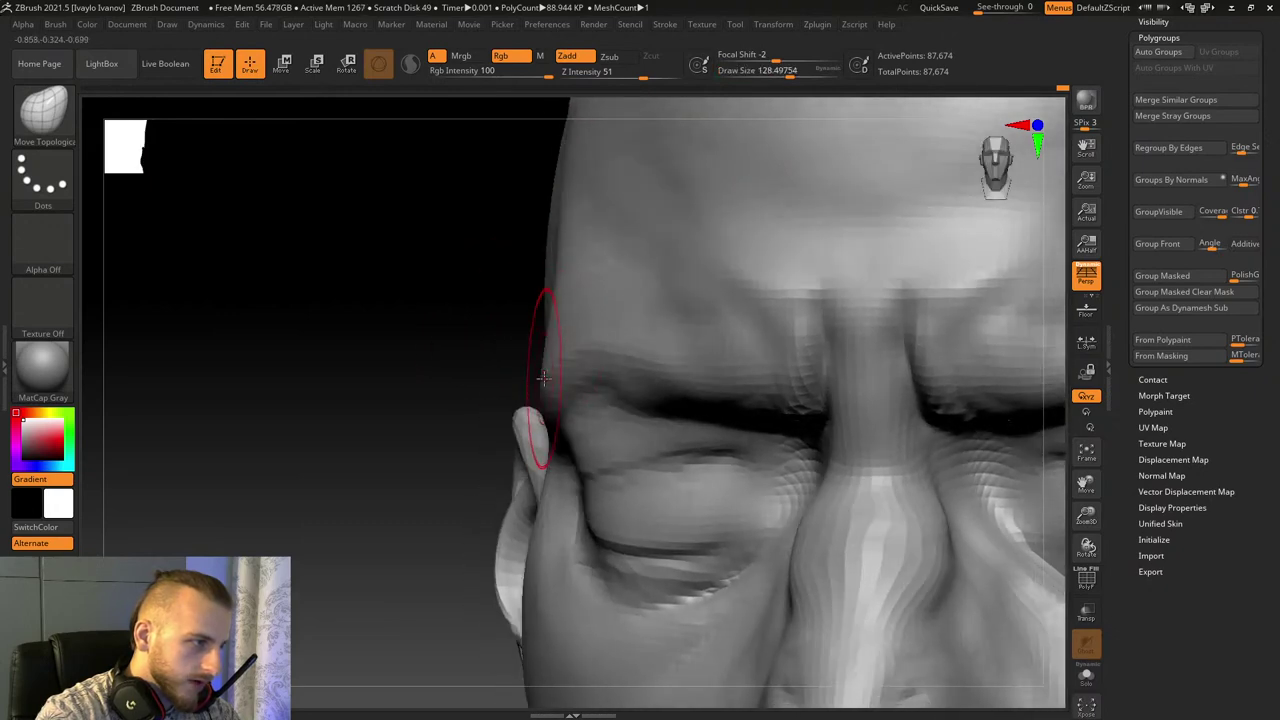
Step: Reshape the brow ridge and the temple edge above it with Move Topological at a draw size of about 172
click(795, 75)
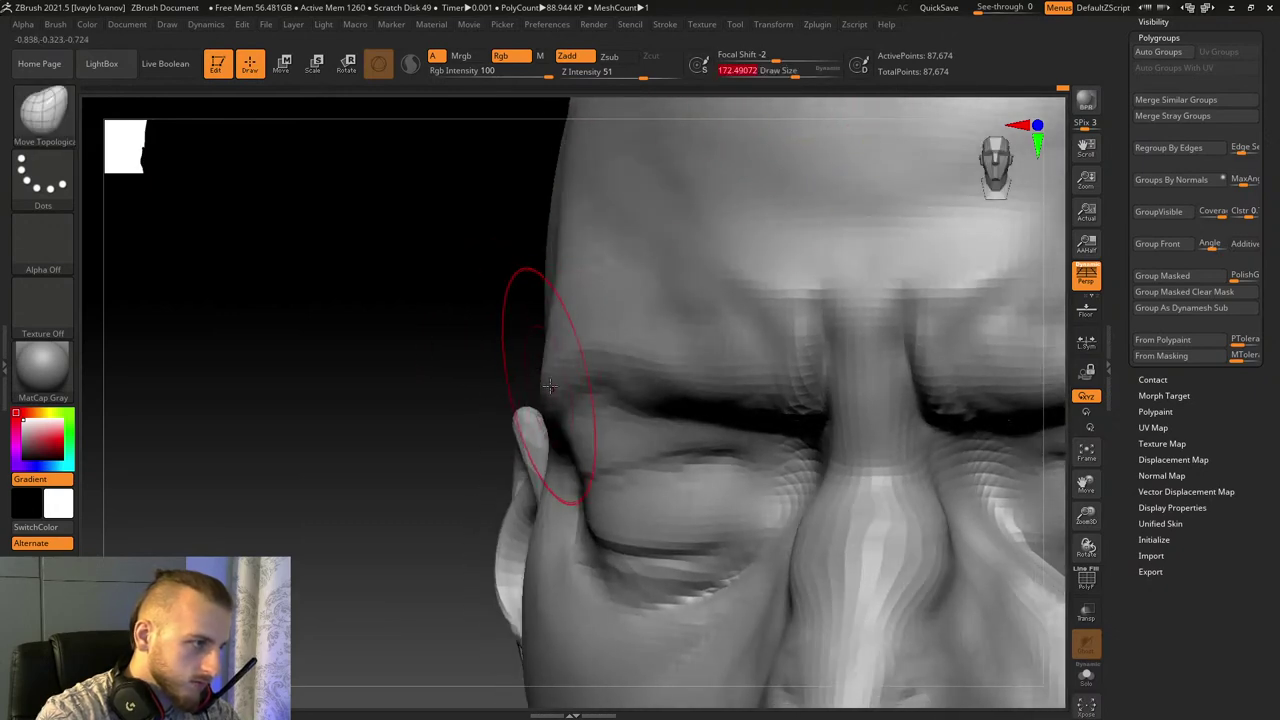
mouse_move(466, 351)
mouse_down()
mouse_move(431, 357)
mouse_move(541, 362)
mouse_move(486, 380)
mouse_move(541, 348)
mouse_up()
drag(543, 263, 580, 190)
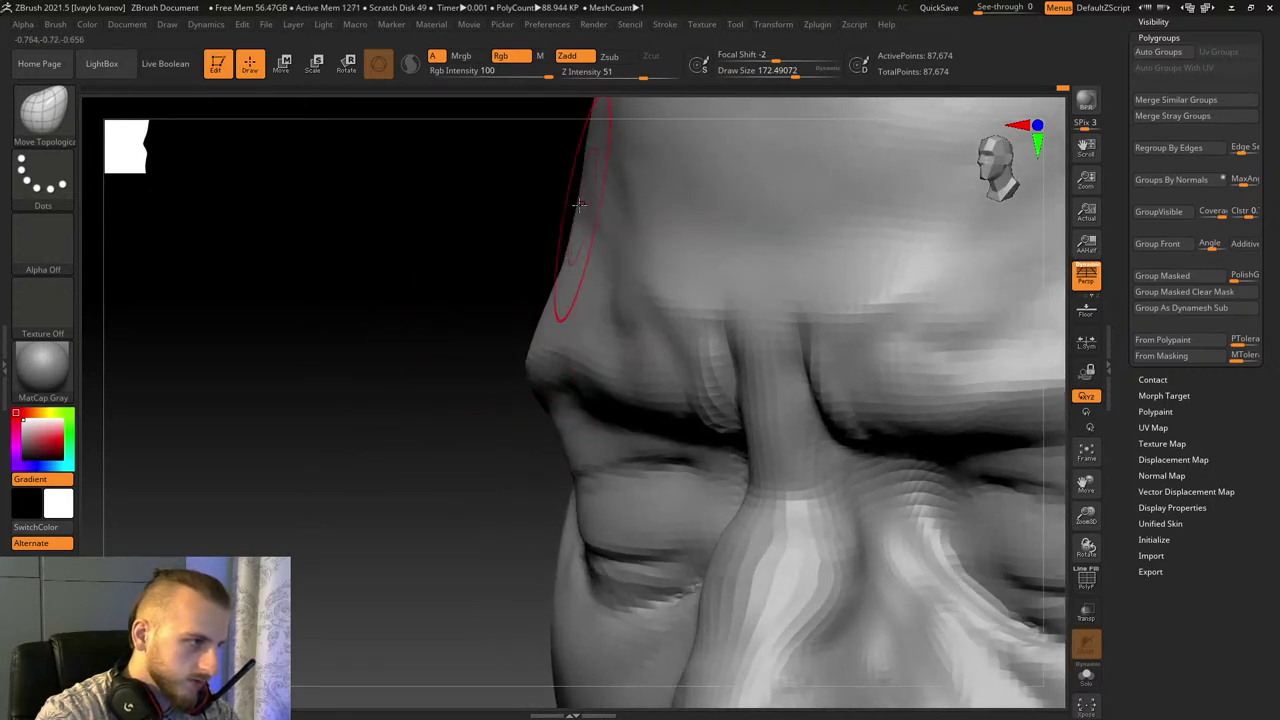
drag(1086, 515, 1080, 490)
mouse_move(470, 160)
alt+mouse_down()
mouse_move(577, 277)
mouse_move(645, 262)
alt+mouse_up()
Step: Refine the side contour of the forehead and the outer brow with Move Topological at draw sizes of about 374 and 220
drag(796, 74, 818, 72)
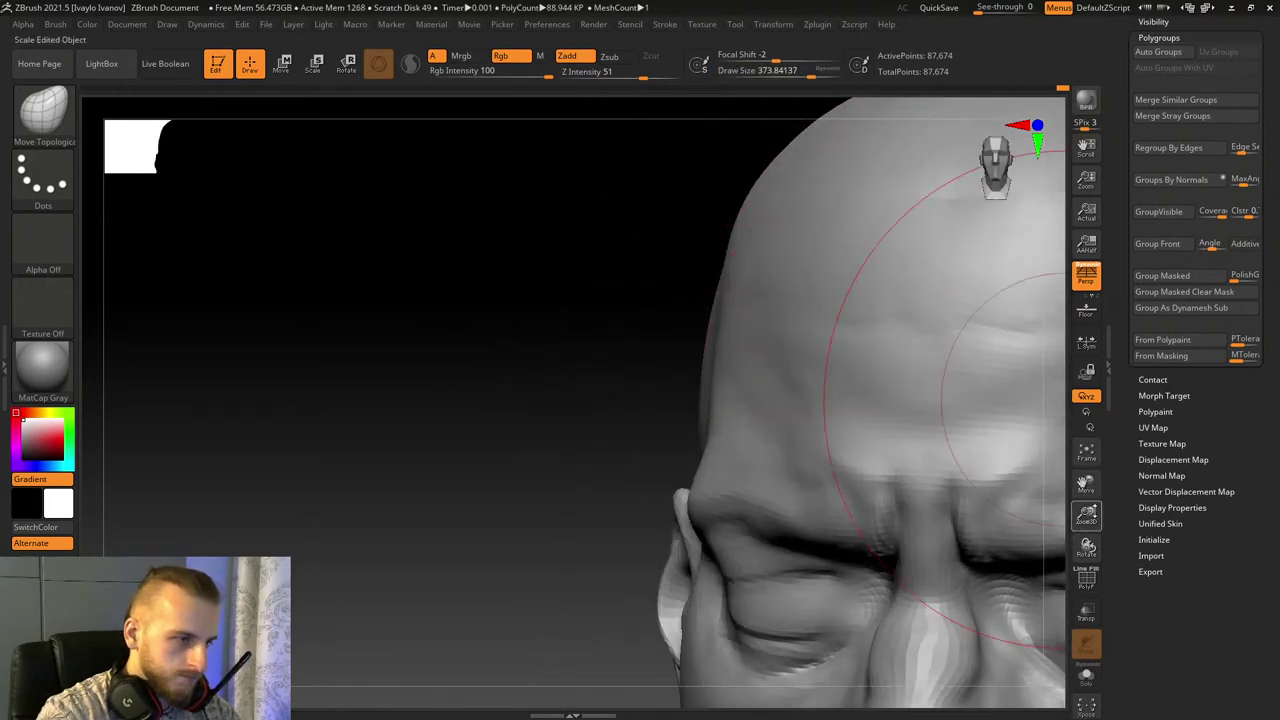
drag(1087, 516, 1016, 345)
drag(1021, 479, 980, 518)
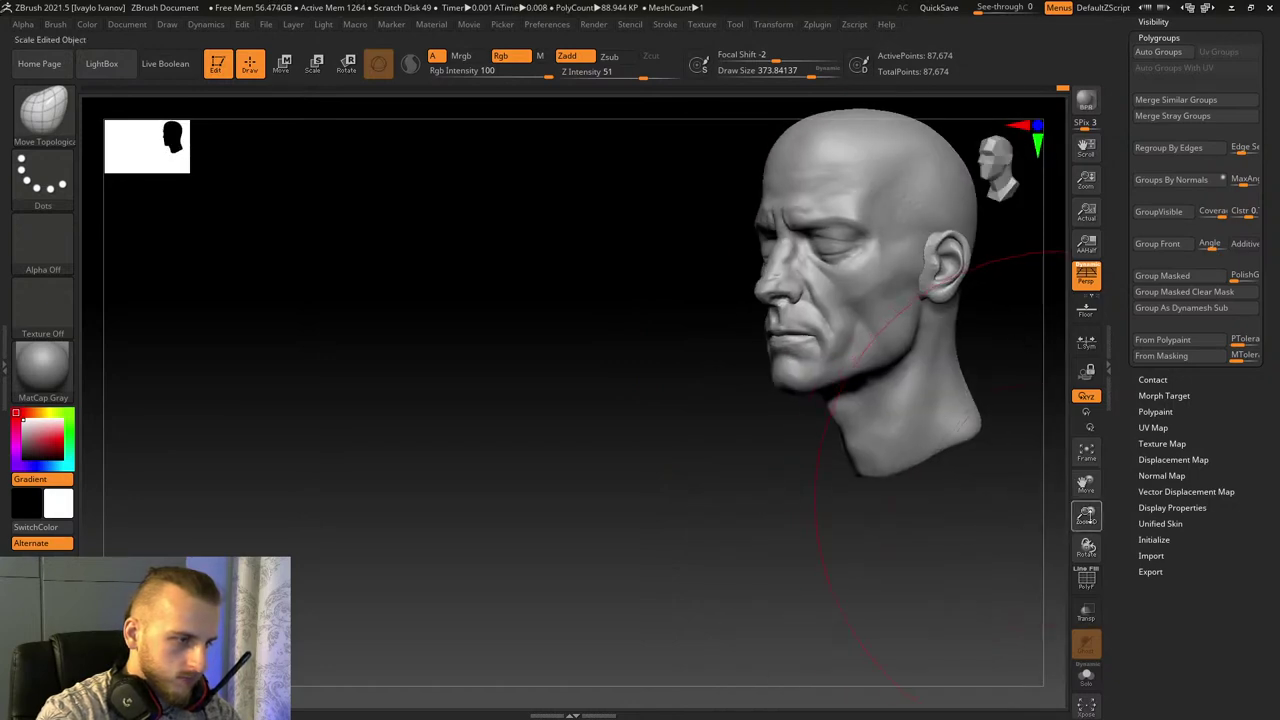
drag(1086, 516, 1086, 650)
drag(1086, 485, 1146, 445)
drag(570, 450, 662, 449)
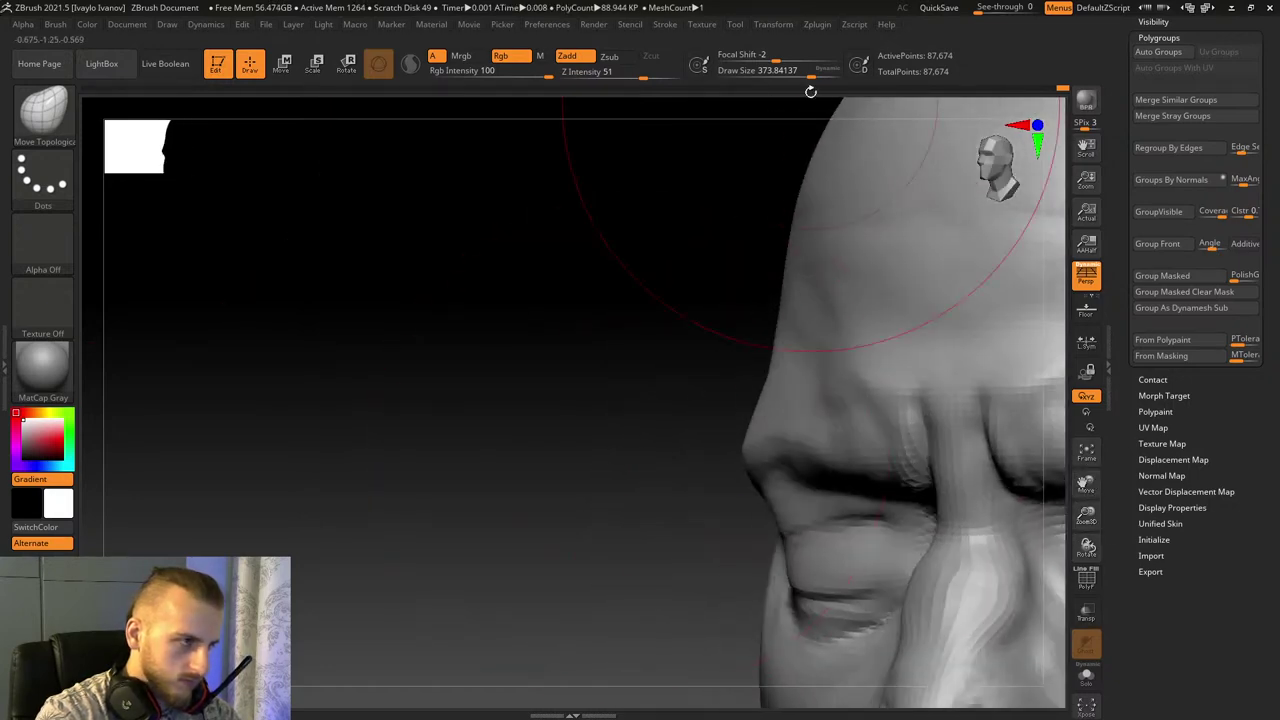
drag(811, 76, 800, 75)
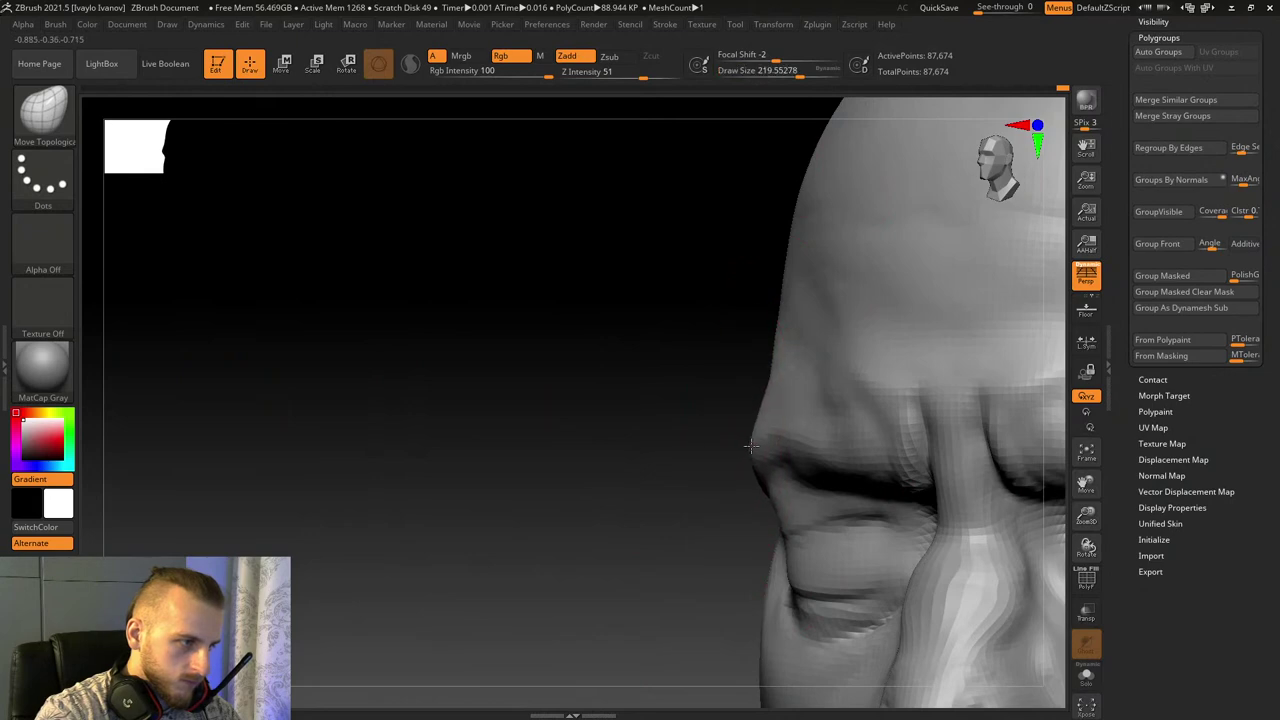
drag(751, 446, 814, 357)
Step: Carve a shallow furrow across the forehead above the outer brow with DamStandard at intensity 18 and a draw size of about 220
key(b)
key(d)
key(s)
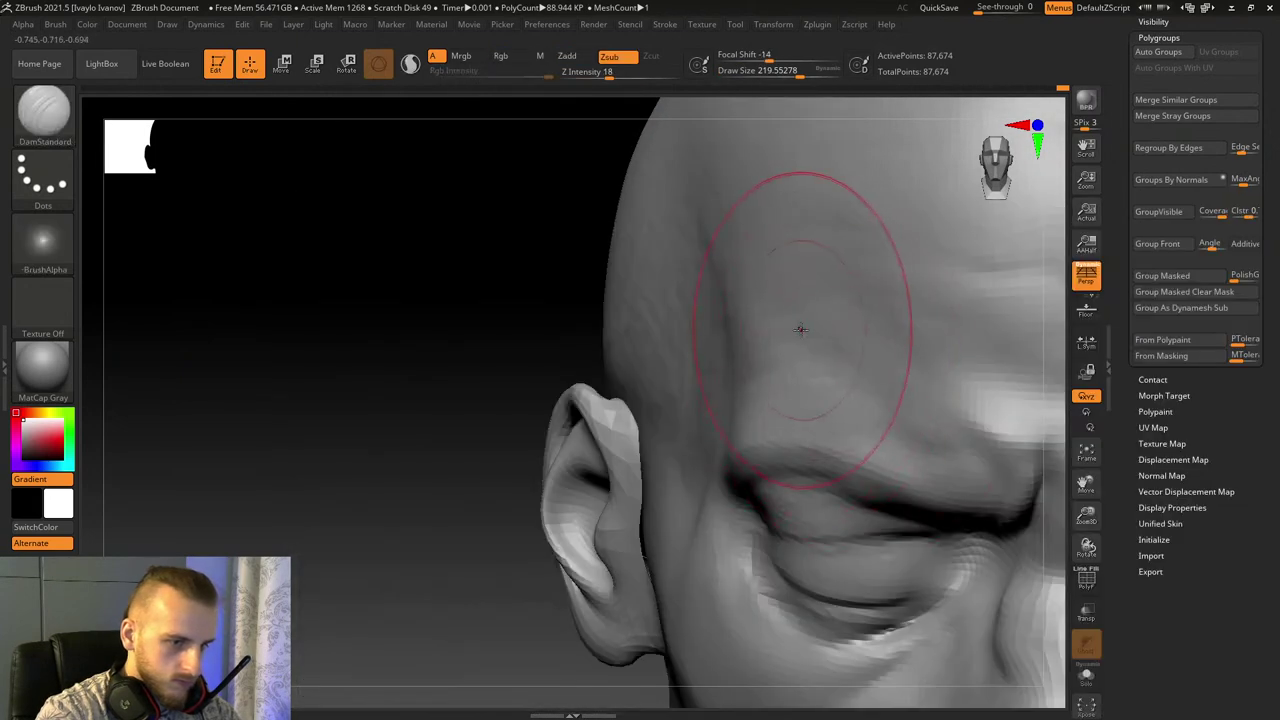
drag(844, 369, 786, 240)
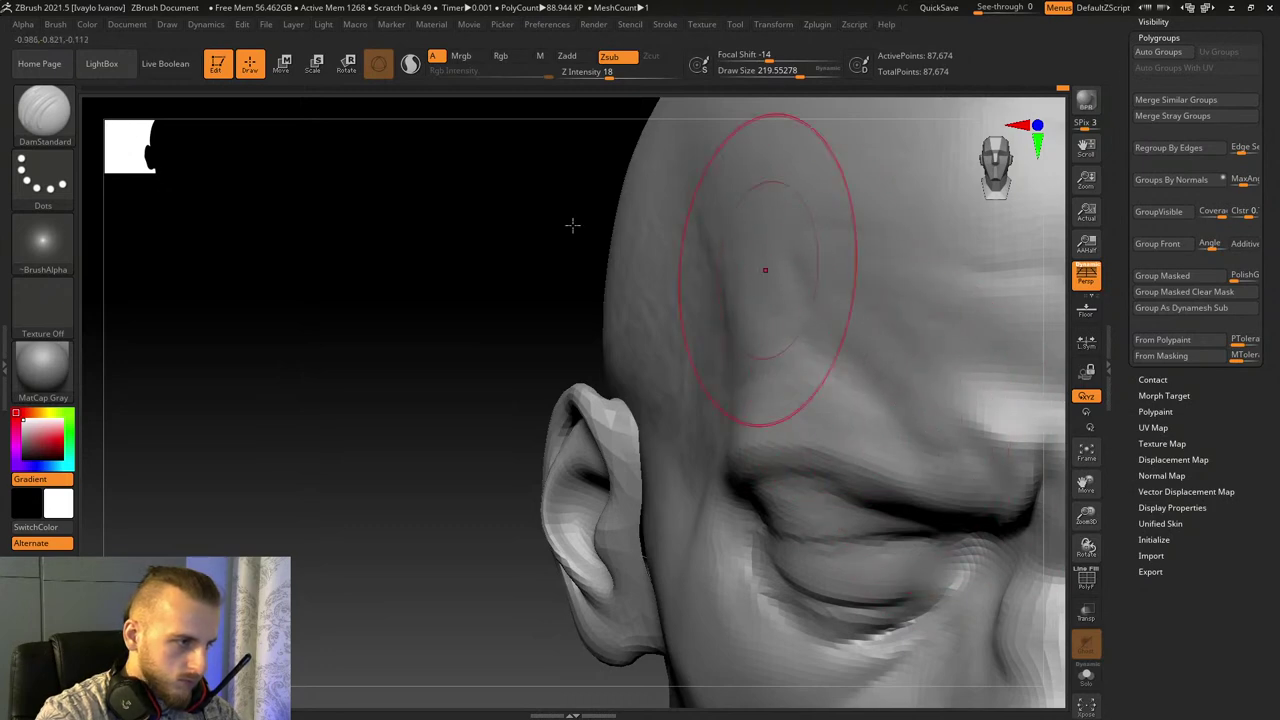
Step: Build up the outer brow with ClayBuildup at intensity 7 and a draw size of about 86, smoothing the result
key(b)
key(c)
key(b)
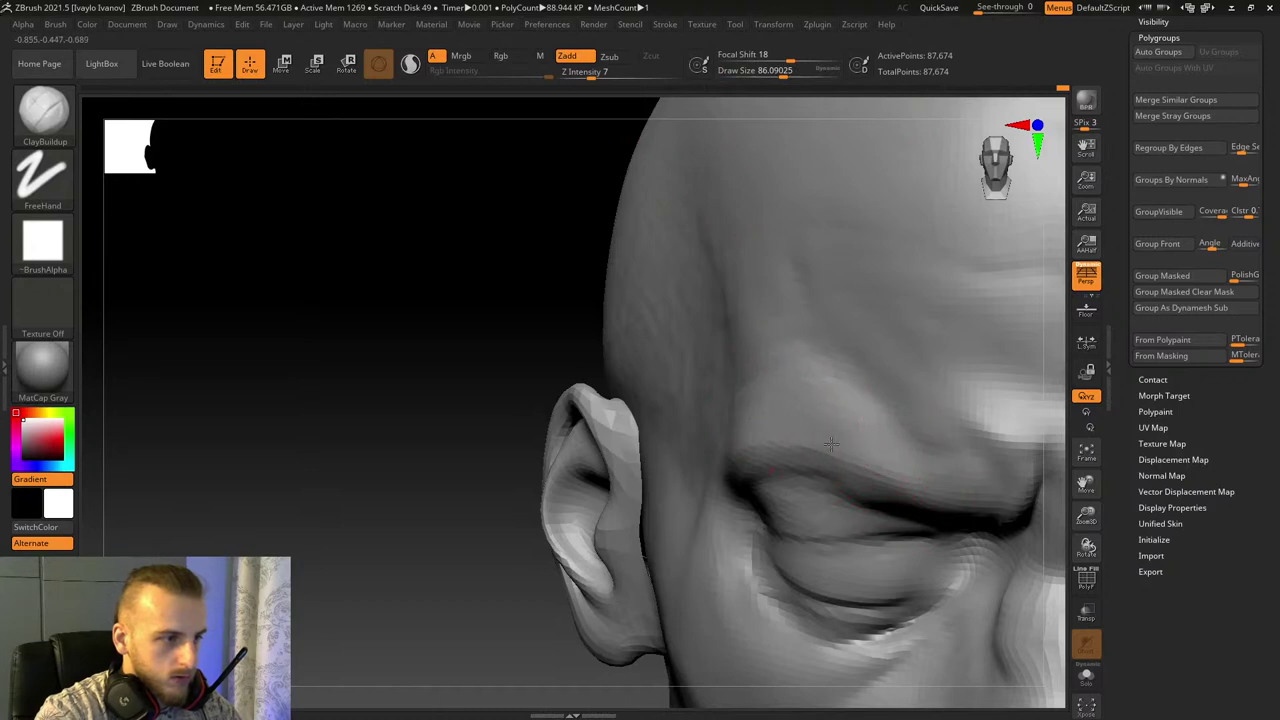
key(shift)
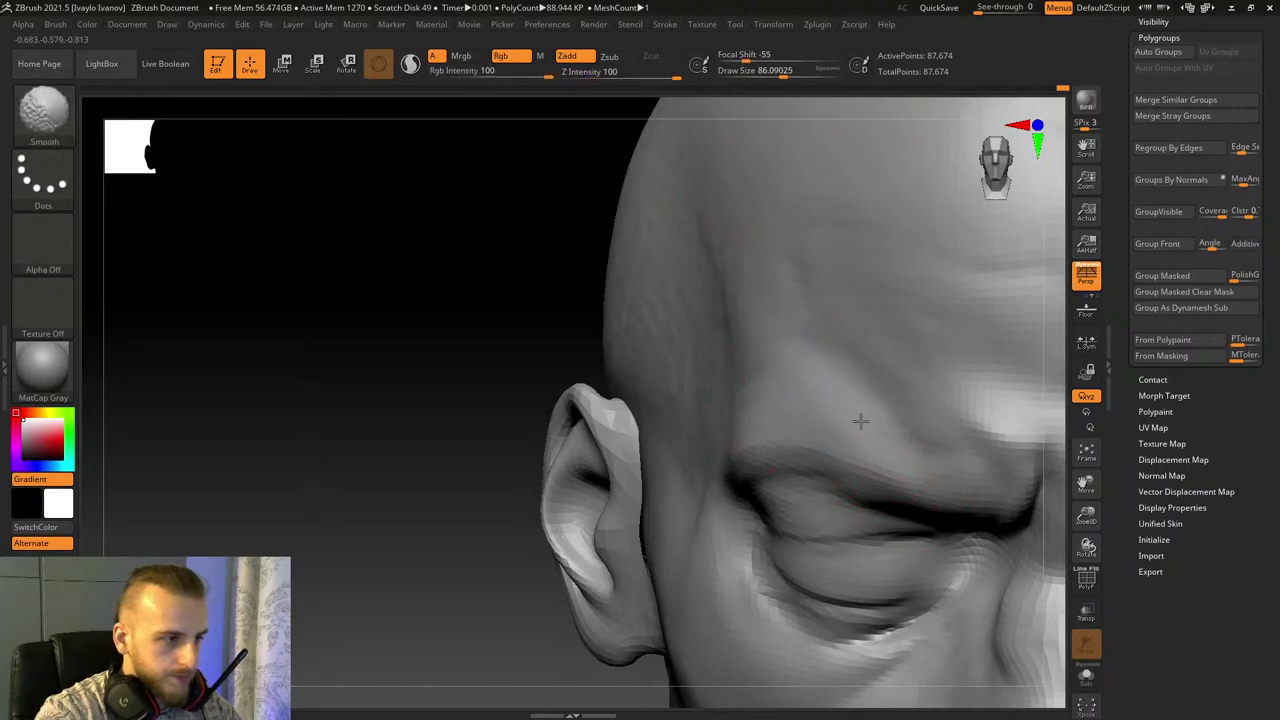
drag(1088, 485, 402, 445)
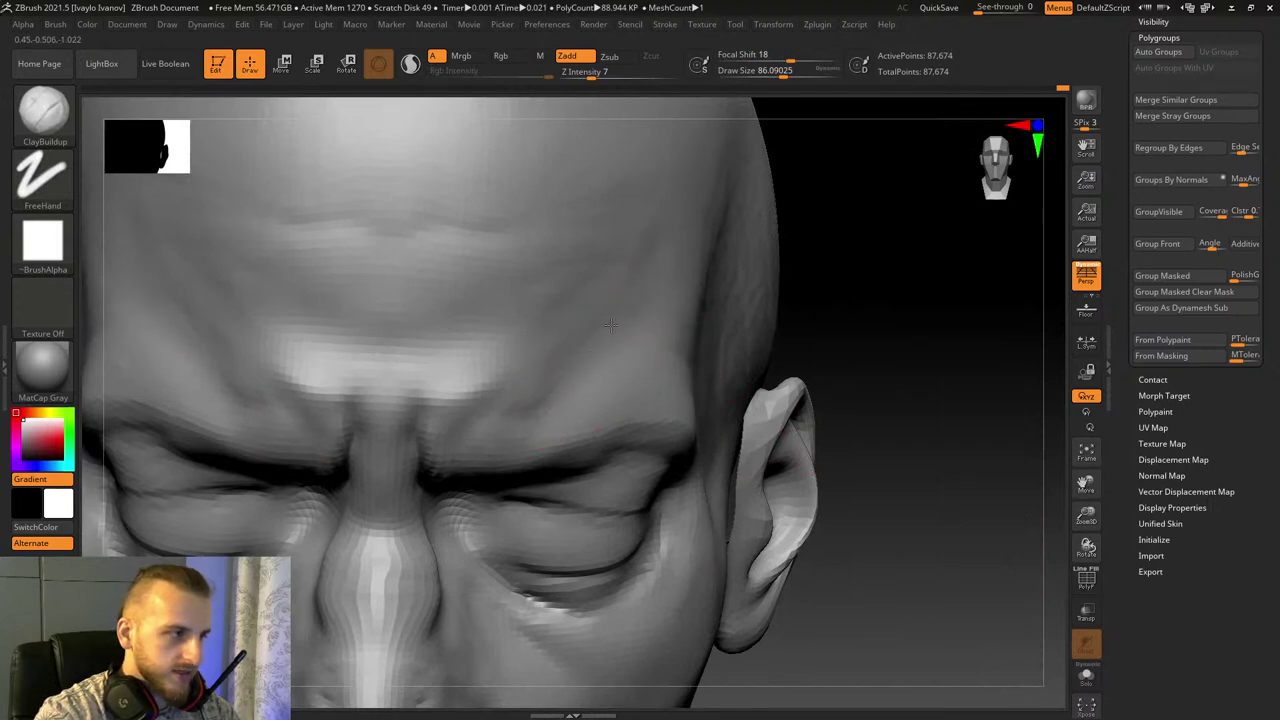
Step: Sculpt the temple beside the forehead with ClayBuildup at intensity 7 and a draw size of about 155
right_drag(742, 263, 655, 337)
key(b)
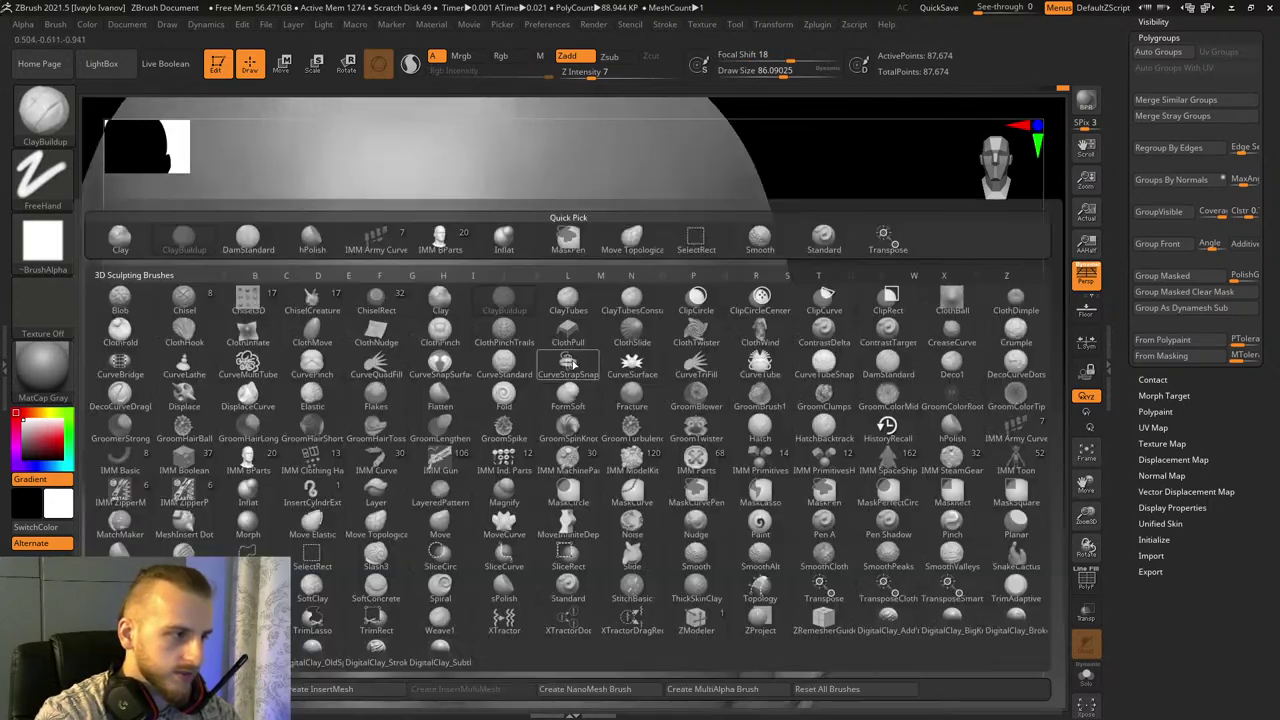
key(c)
key(b)
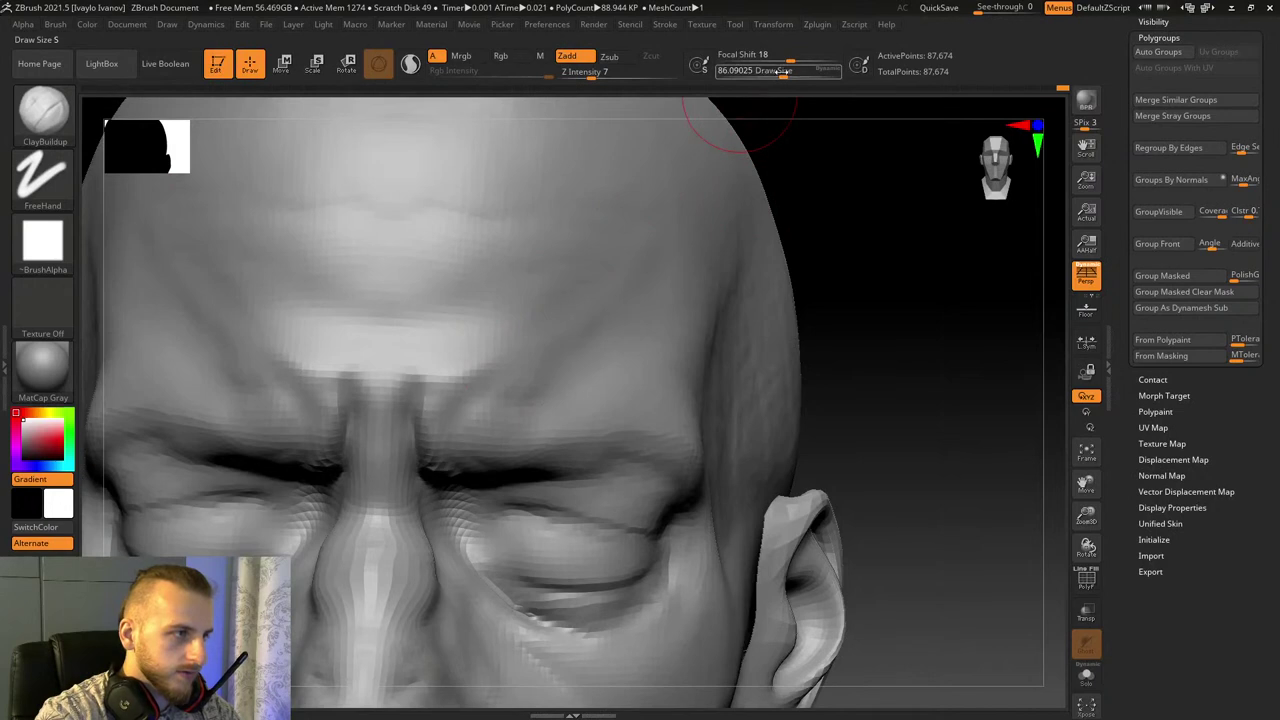
drag(782, 72, 793, 73)
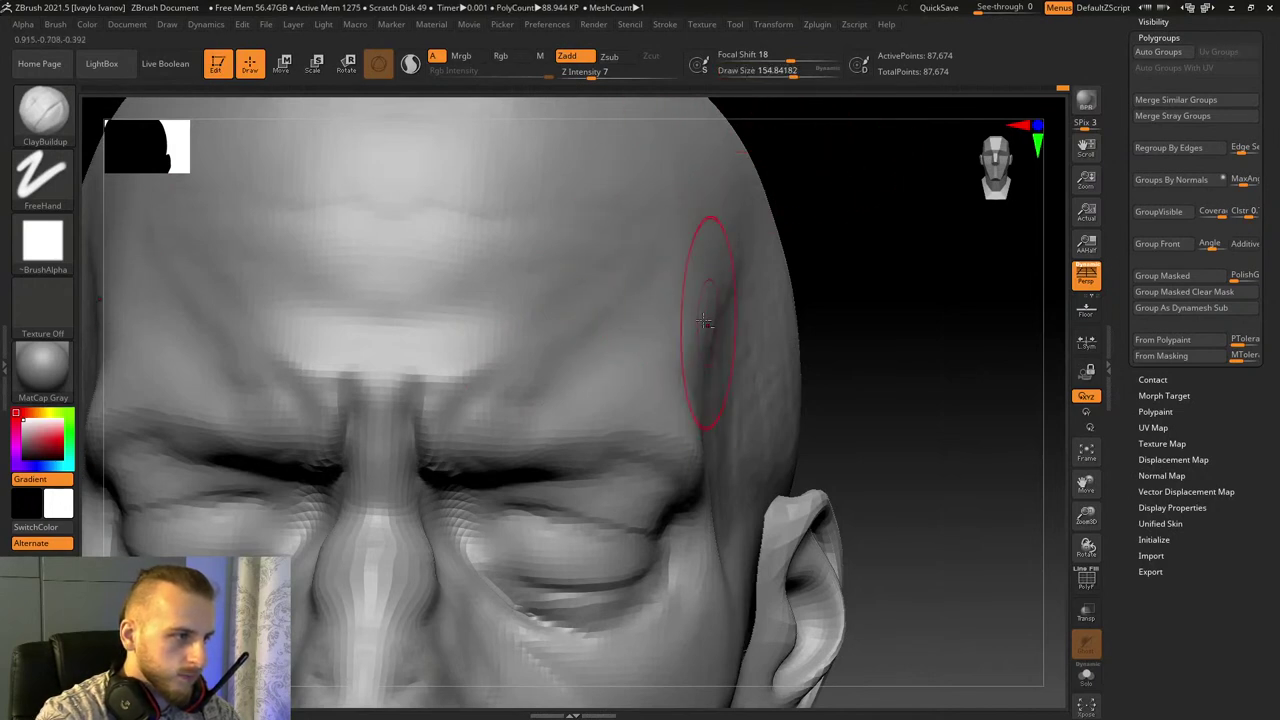
right_drag(733, 367, 731, 349)
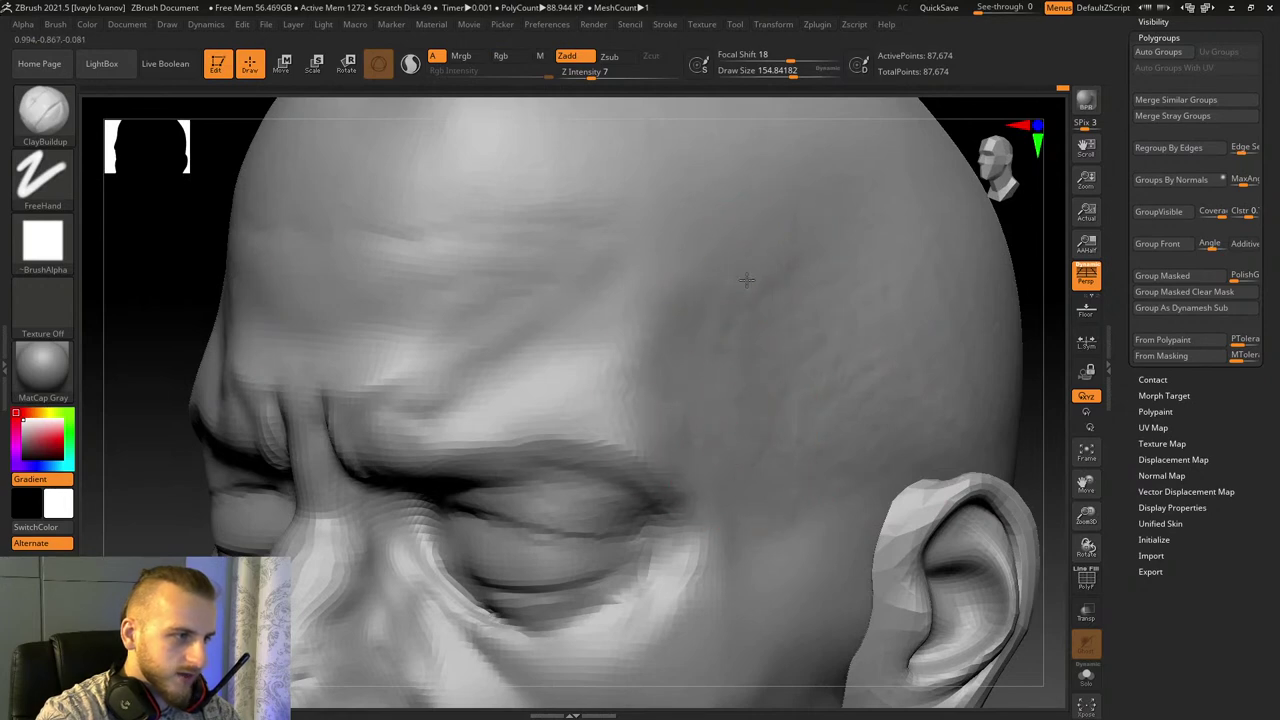
right_drag(596, 325, 672, 310)
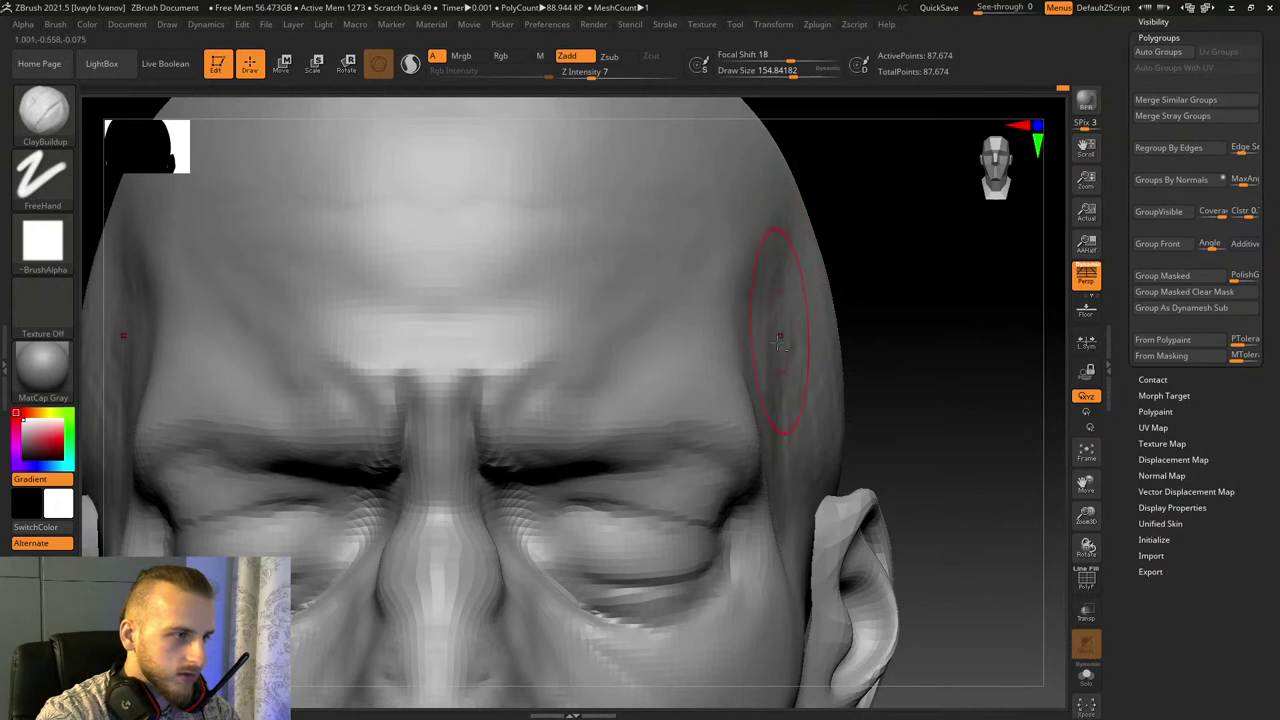
Step: Smooth the temple above the ear and build up its upper edge with ClayBuildup at intensity 7 and a draw size of about 155
right_drag(790, 345, 666, 357)
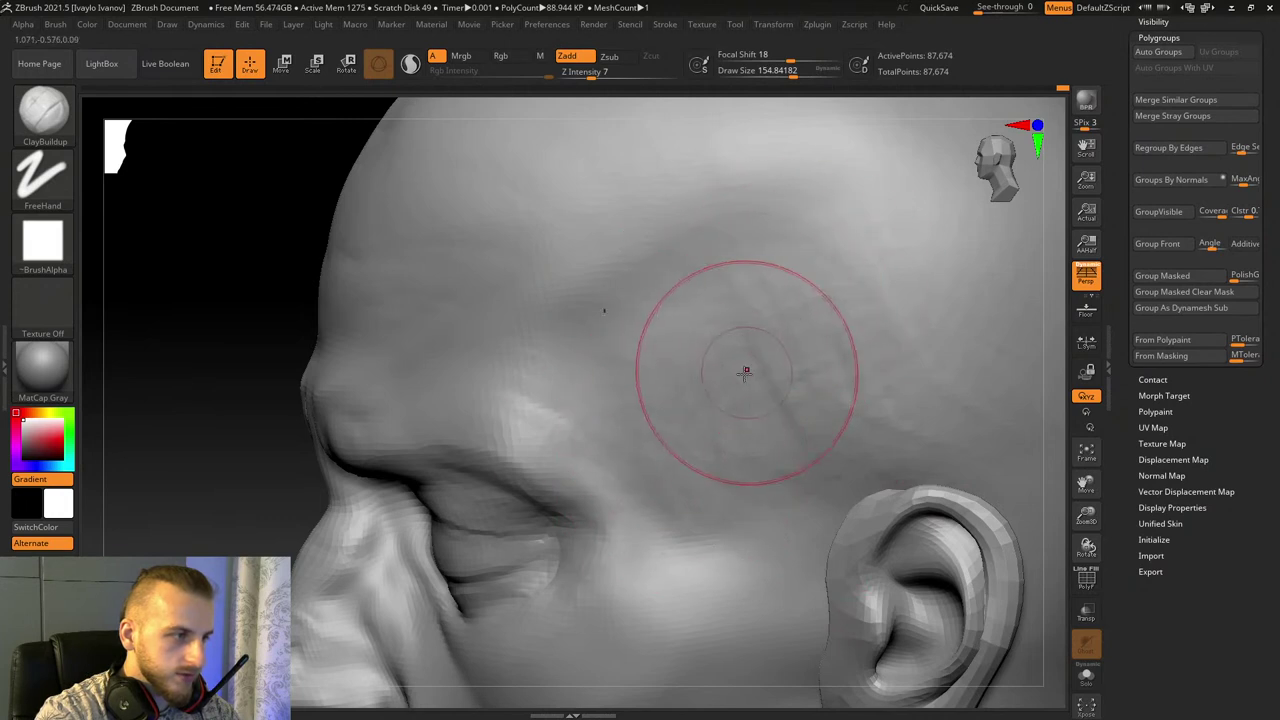
shift+drag(746, 376, 743, 410)
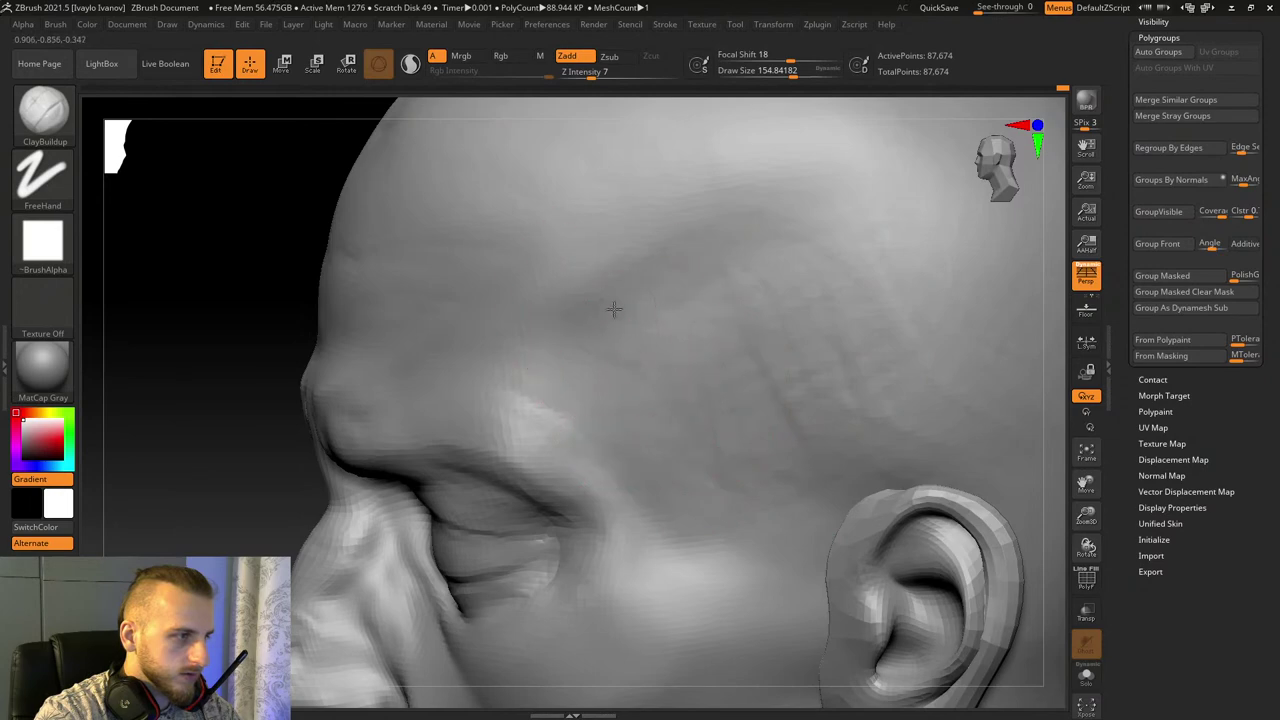
drag(614, 308, 815, 287)
shift+drag(204, 358, 400, 335)
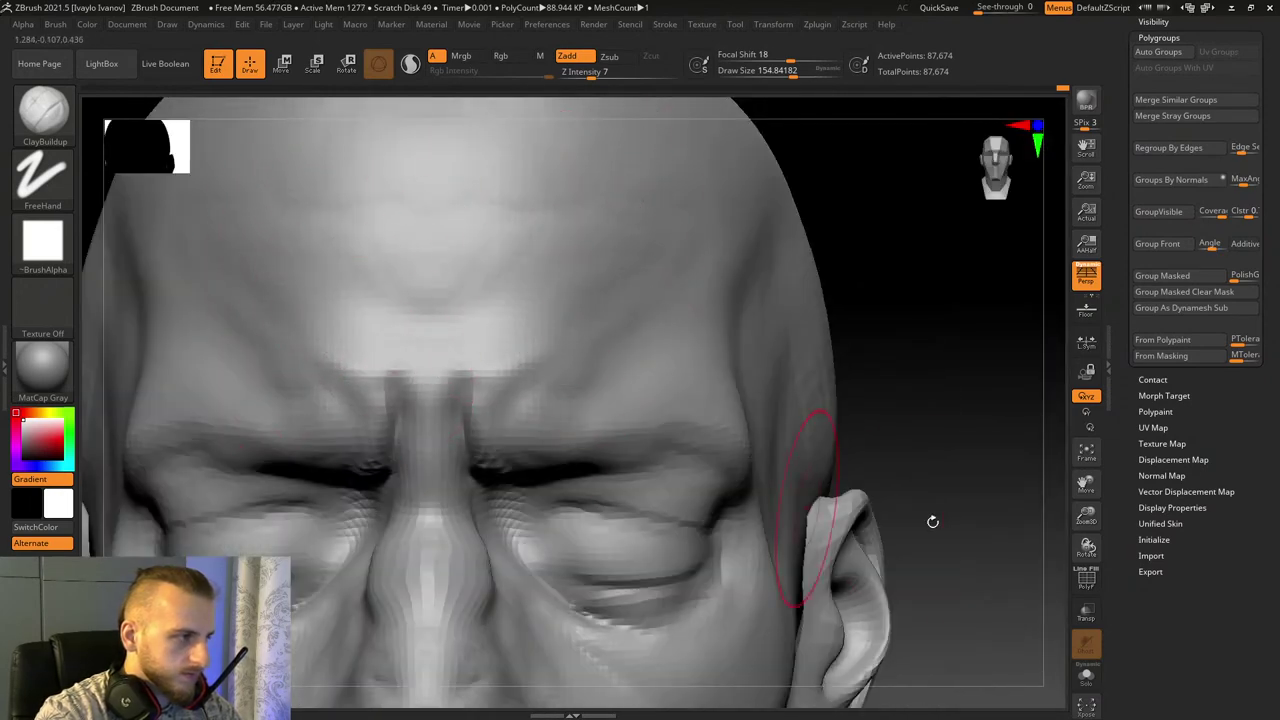
Step: Sculpt the lower cheek and the underside of the jaw with ClayBuildup at intensity 7 and a draw size of about 155
mouse_move(1089, 518)
alt+mouse_down()
mouse_move(1006, 340)
mouse_move(1087, 486)
mouse_move(1165, 260)
alt+mouse_up()
drag(1050, 480, 931, 449)
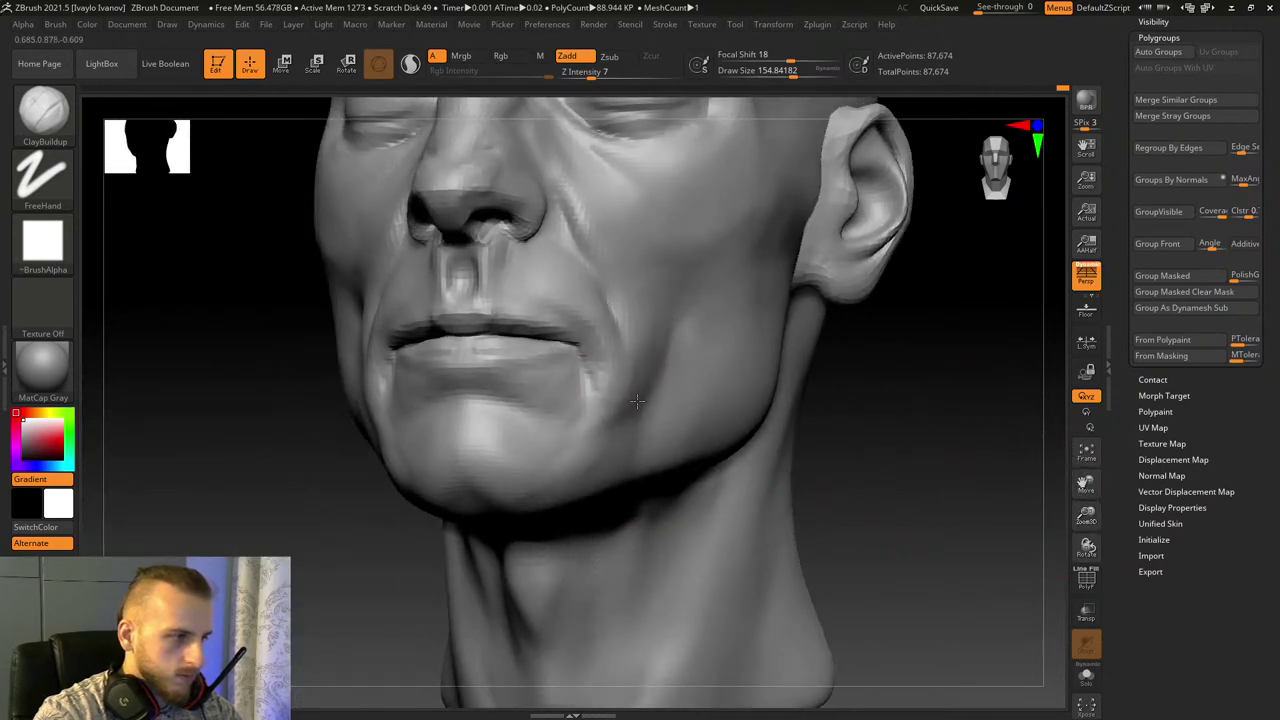
drag(950, 440, 880, 449)
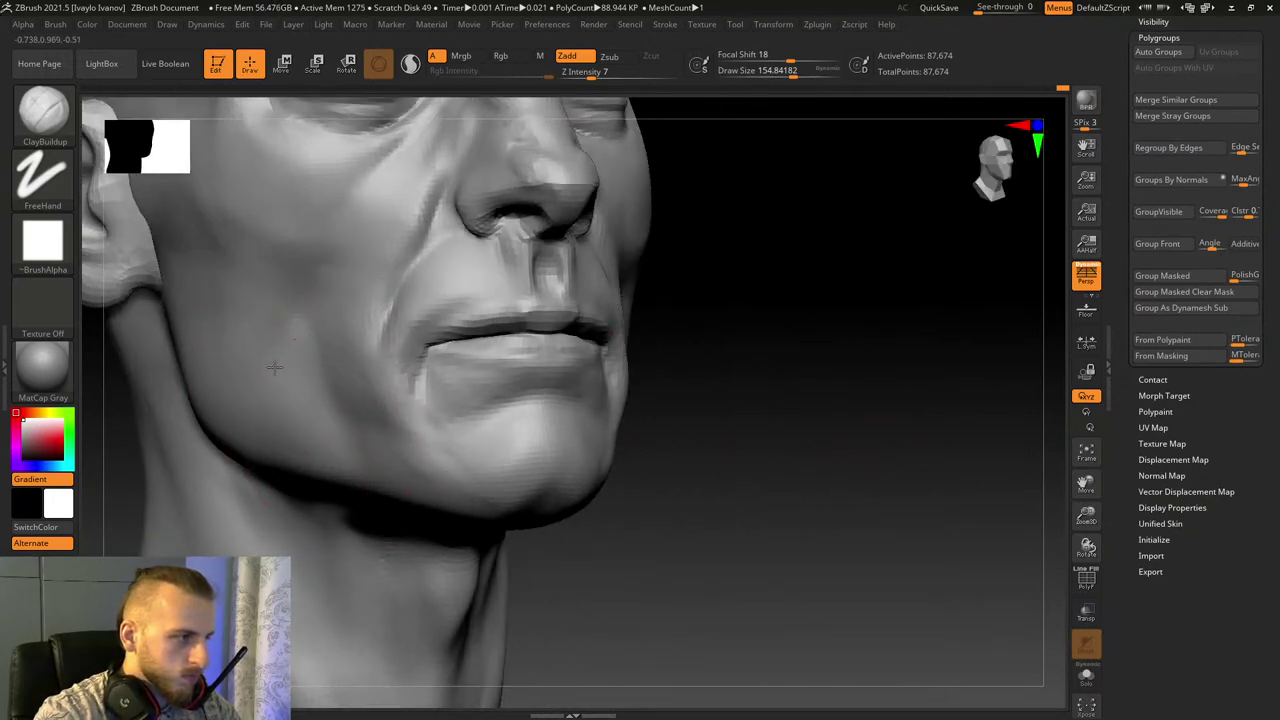
mouse_move(760, 578)
mouse_down()
mouse_move(702, 590)
mouse_move(856, 574)
mouse_up()
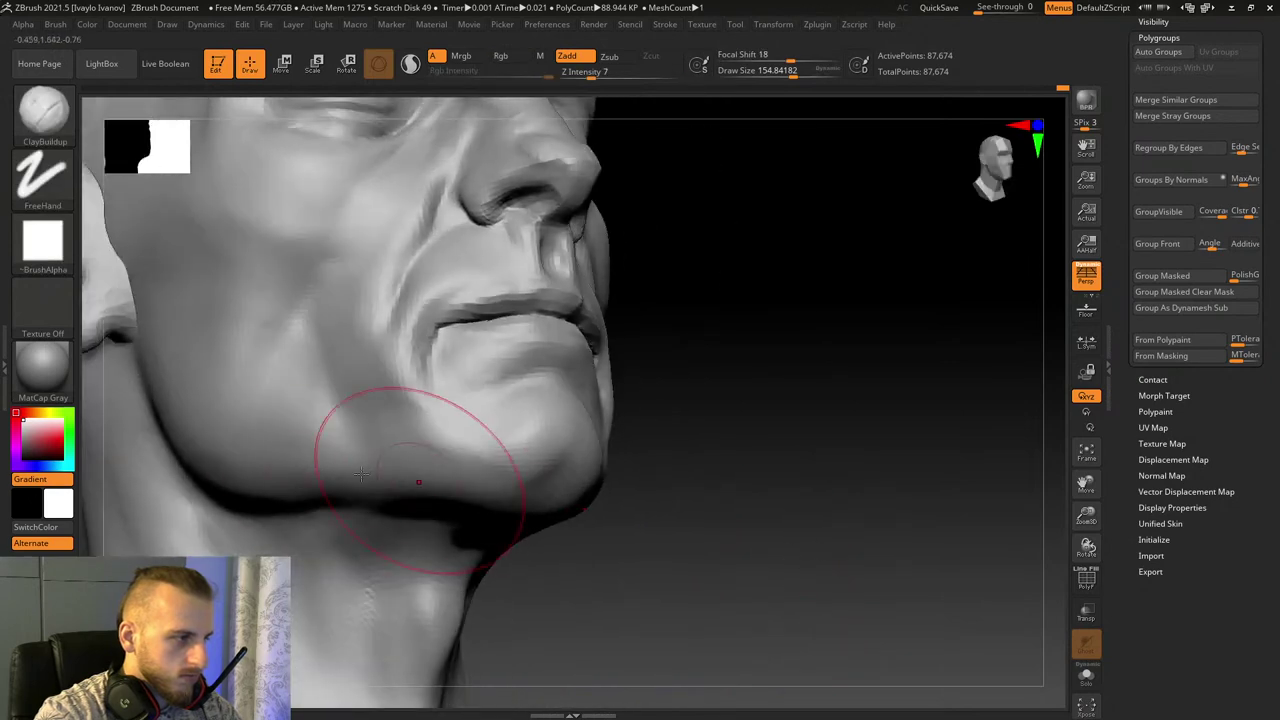
drag(640, 622, 645, 530)
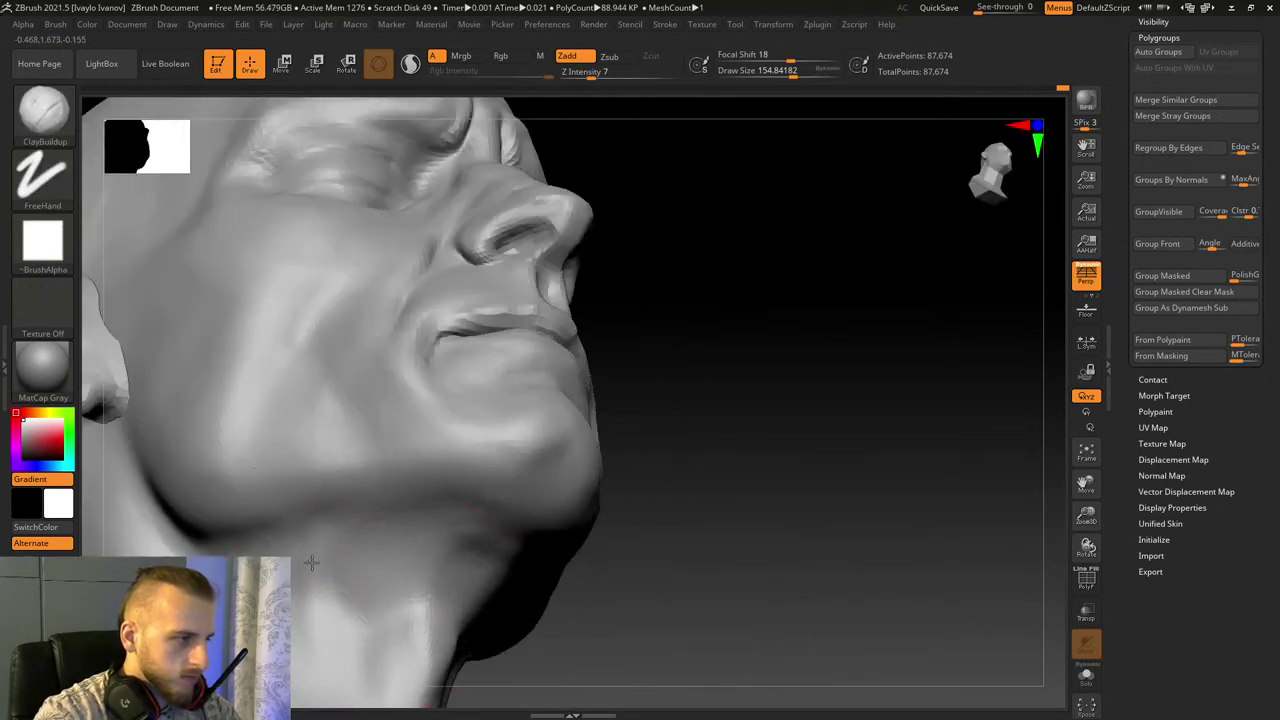
drag(312, 563, 467, 532)
Step: Adjust the upper forehead and skull contour with Move Topological at a draw size of about 155
drag(838, 500, 972, 529)
drag(1089, 520, 895, 512)
drag(1090, 521, 1100, 598)
drag(1087, 485, 1265, 540)
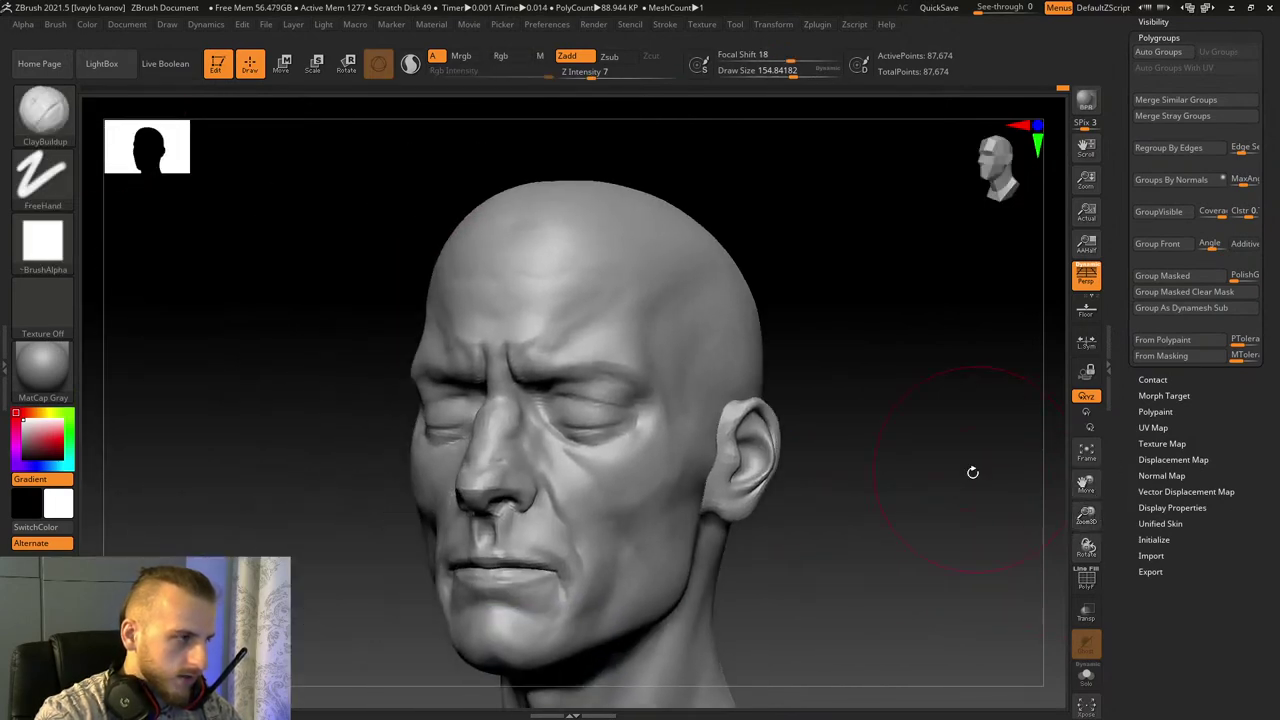
drag(971, 471, 960, 480)
click(637, 124)
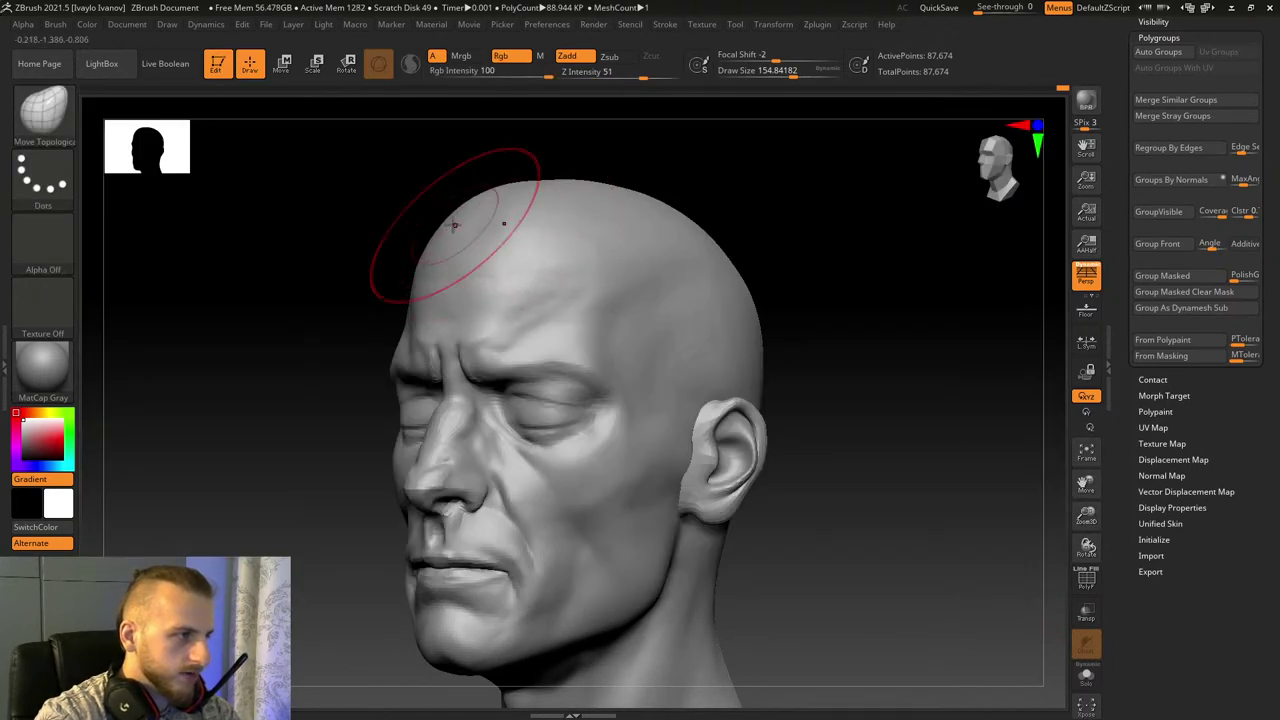
drag(427, 222, 436, 225)
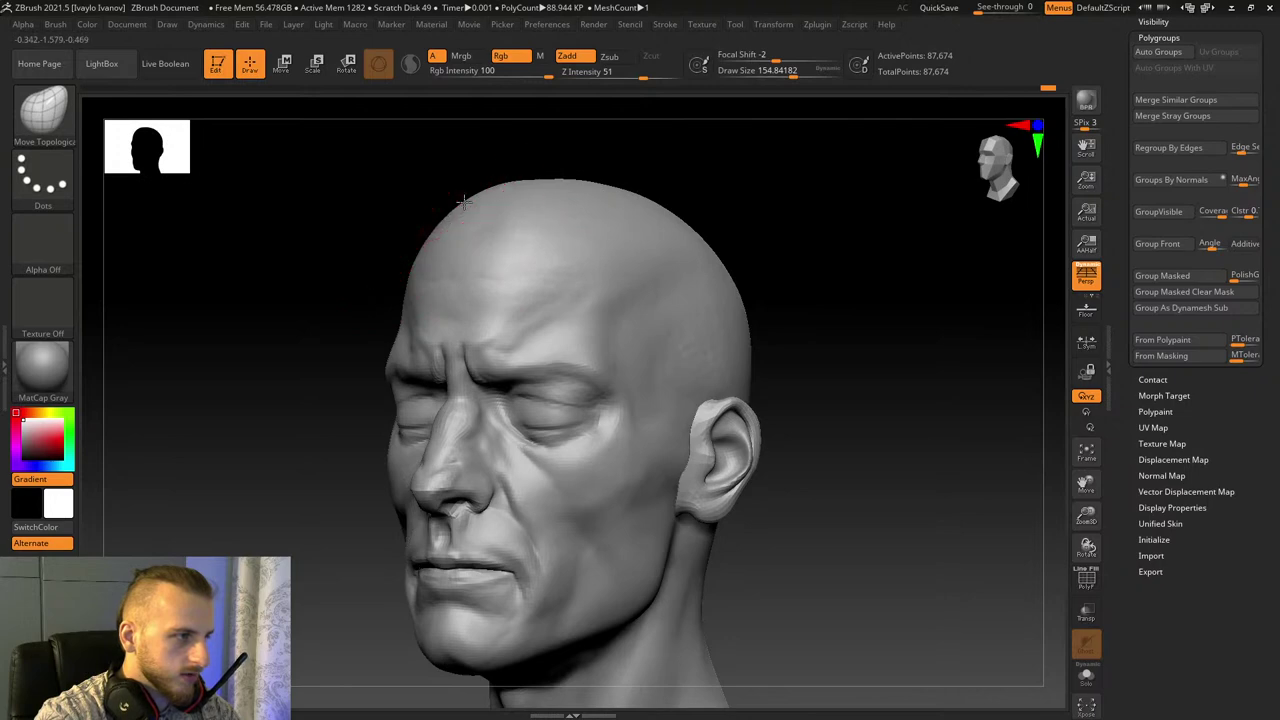
Step: Apply the Flat Color material and reshape the skull silhouette with Move Topological at a draw size of about 285
click(805, 76)
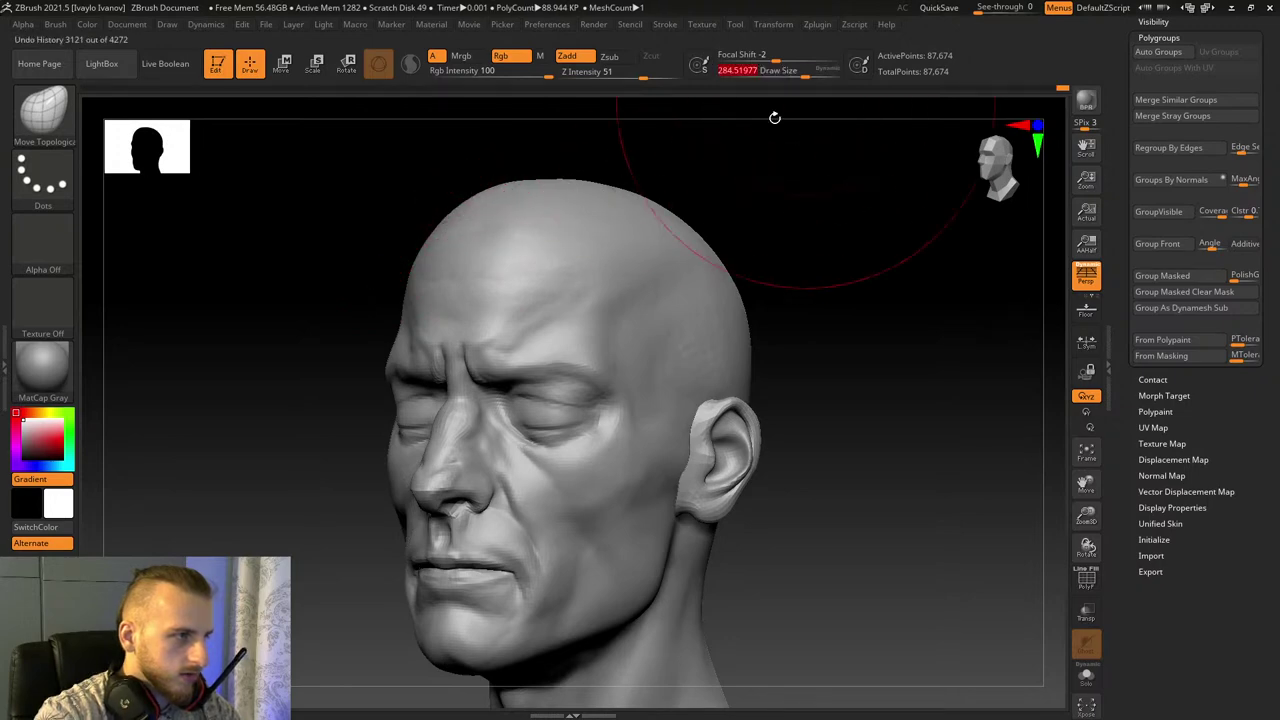
click(35, 367)
click(122, 552)
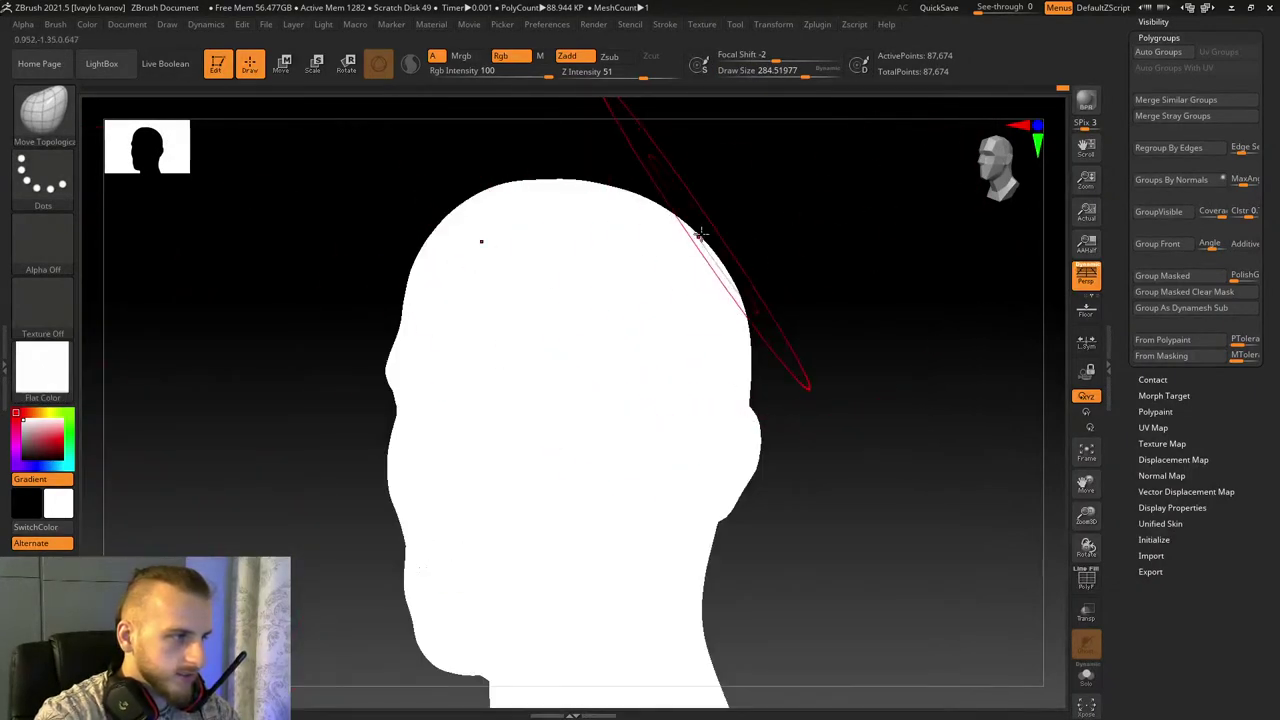
drag(721, 221, 507, 160)
Step: Apply BasicMaterial to the head and reshape the crown with Move Topological at a draw size of about 205
click(60, 366)
click(188, 550)
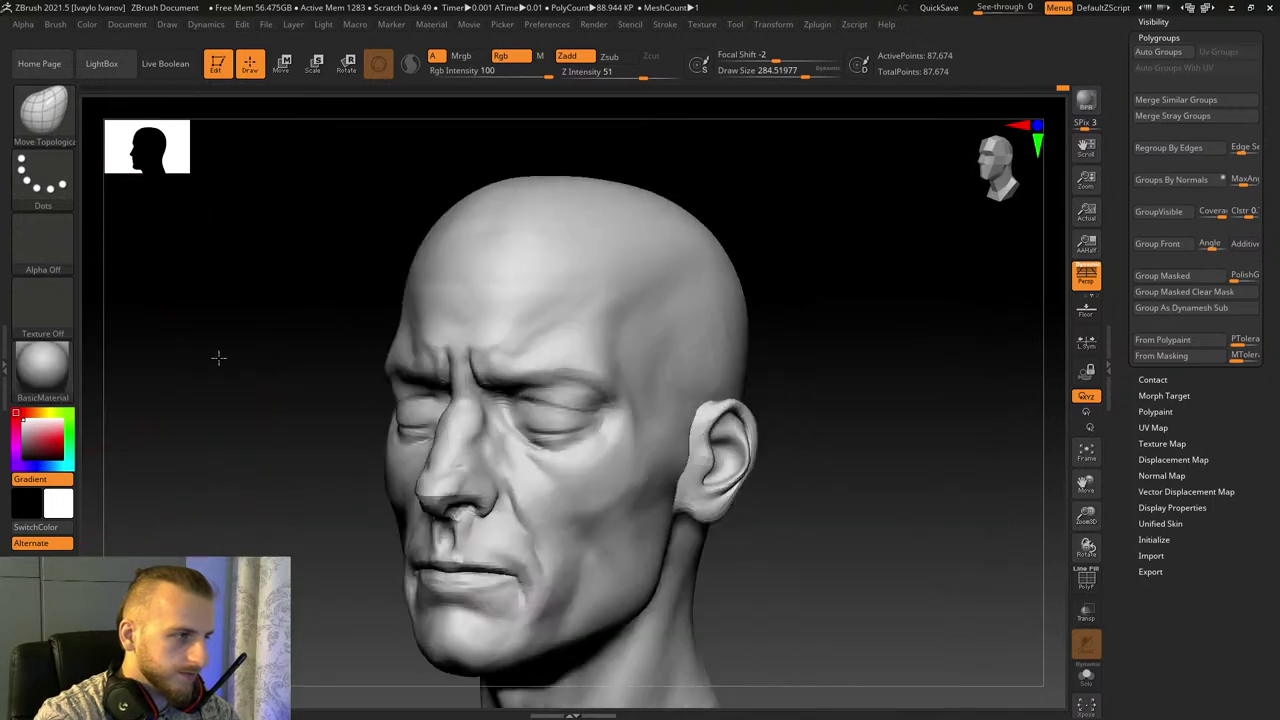
drag(840, 204, 744, 188)
click(798, 74)
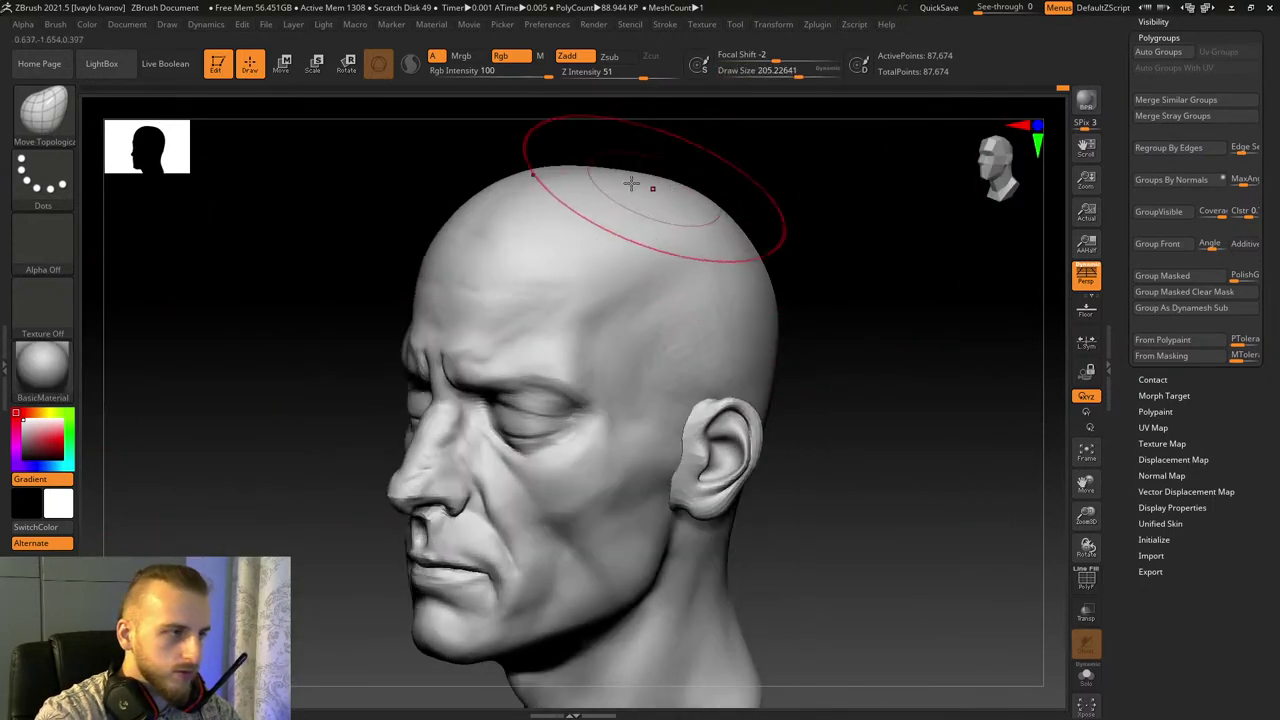
drag(714, 140, 694, 237)
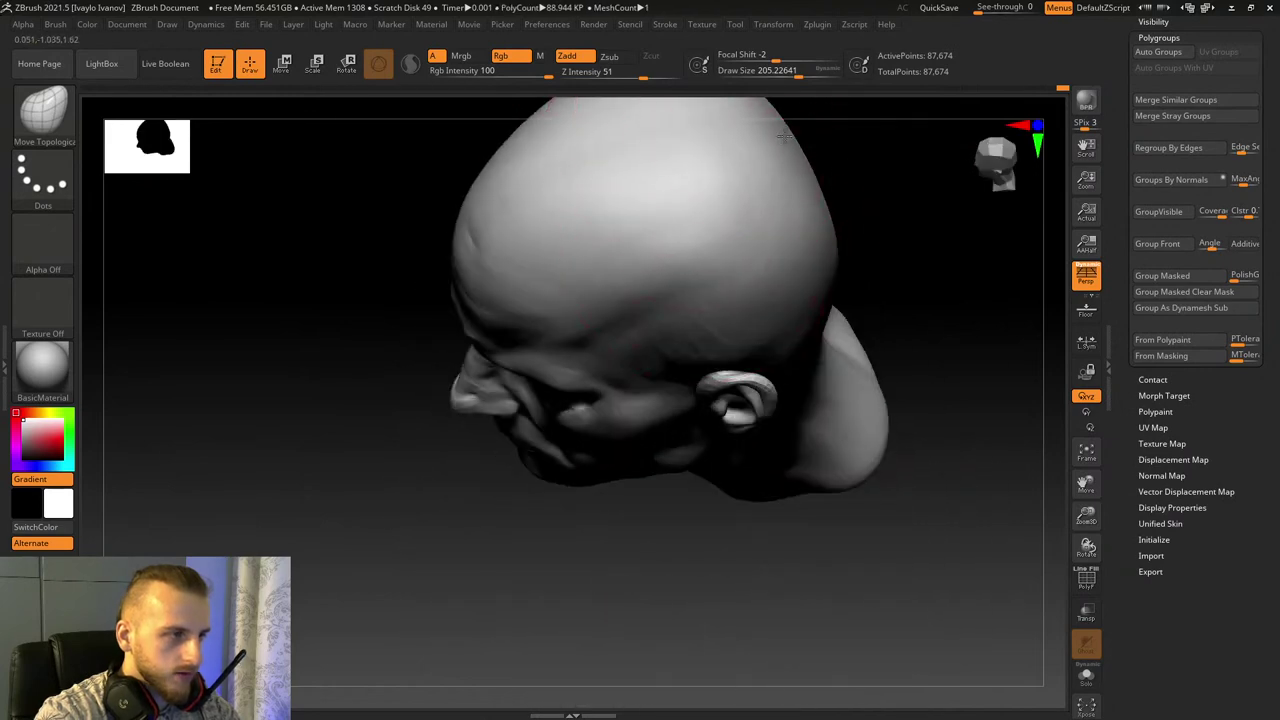
Step: Refine the back of the skull and the sides of the neck with Move Topological at a draw size of about 205
drag(785, 136, 1030, 315)
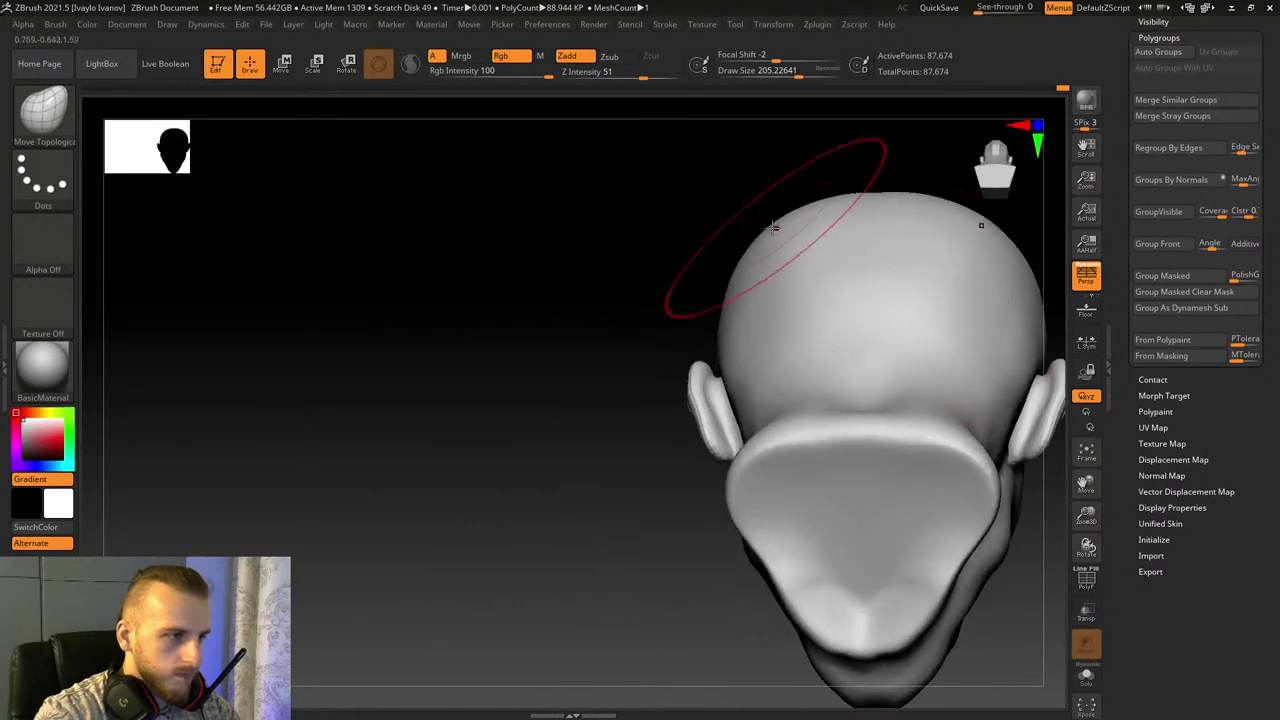
mouse_move(672, 290)
mouse_down()
mouse_move(560, 400)
mouse_move(634, 471)
mouse_up()
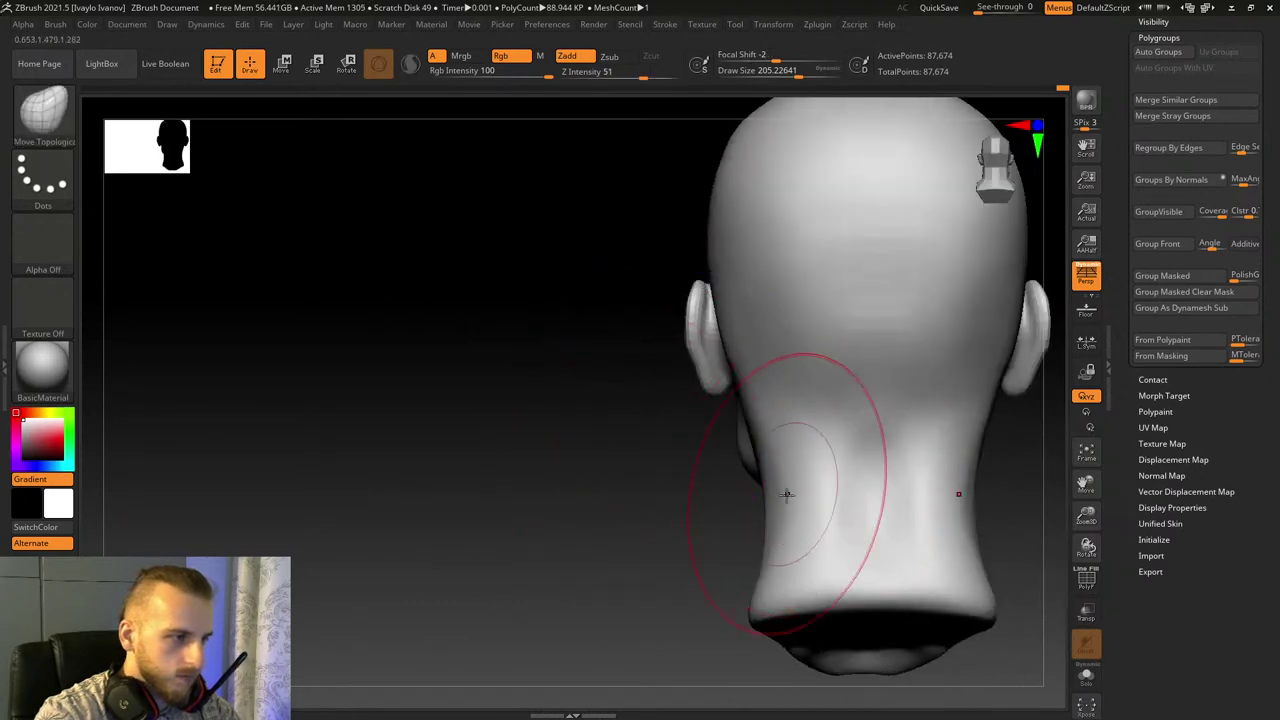
drag(788, 494, 778, 502)
drag(572, 488, 931, 462)
drag(1084, 516, 1085, 535)
drag(1086, 483, 1088, 574)
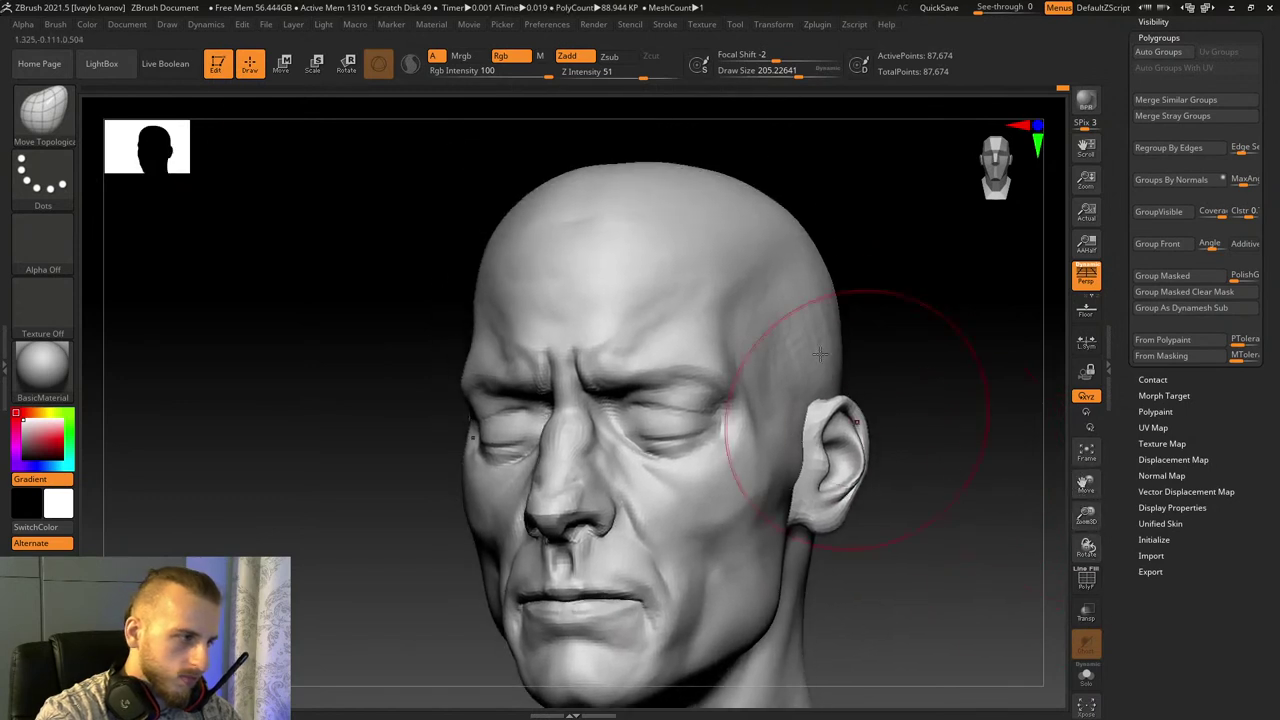
Step: Refine the side contours of the upper skull from both three-quarter angles with Move Topological at a draw size of about 205
drag(474, 249, 491, 244)
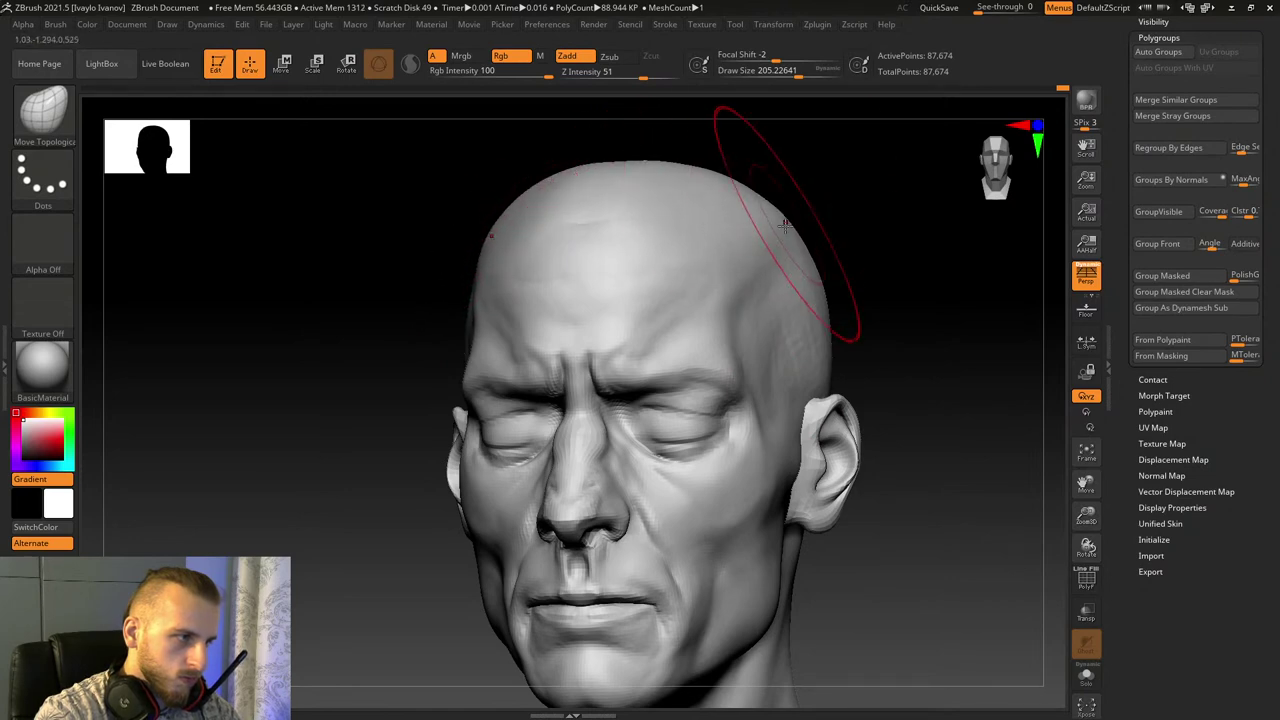
drag(876, 258, 946, 298)
drag(408, 211, 425, 232)
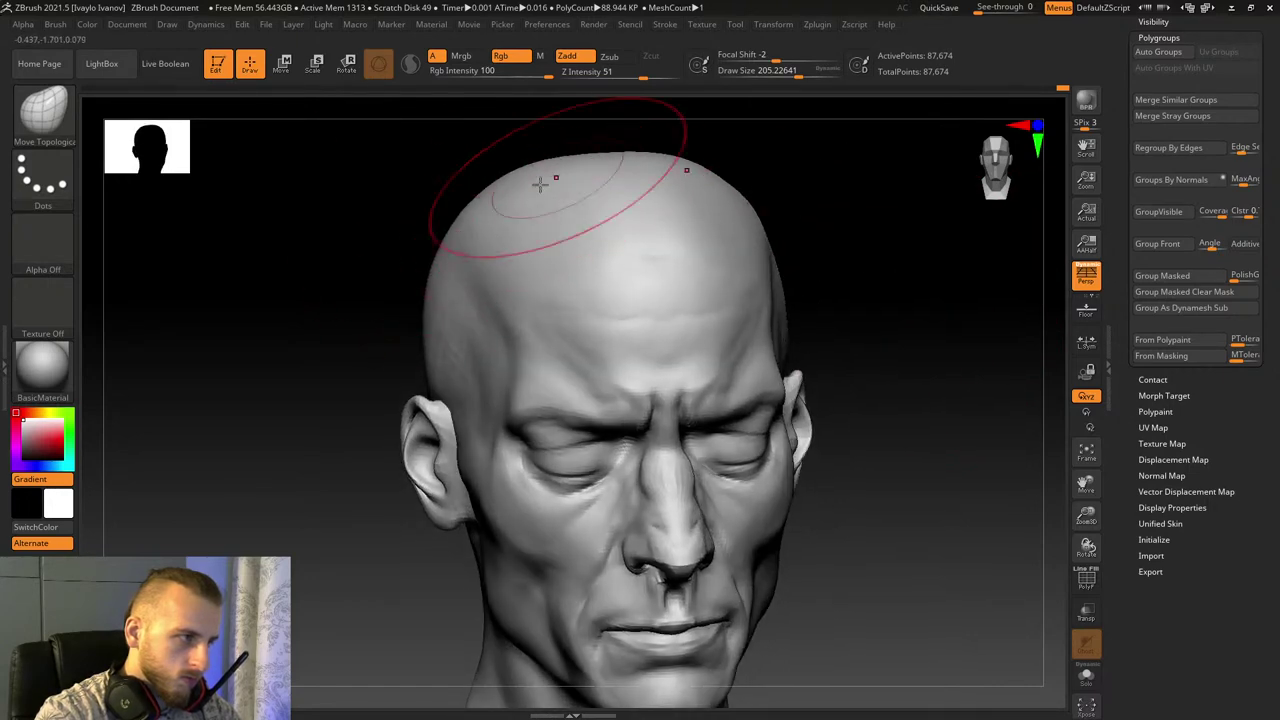
drag(515, 150, 474, 171)
Step: Try to flatten the upper skull with hPolish at intensity 37 and a draw size of about 205
key(b)
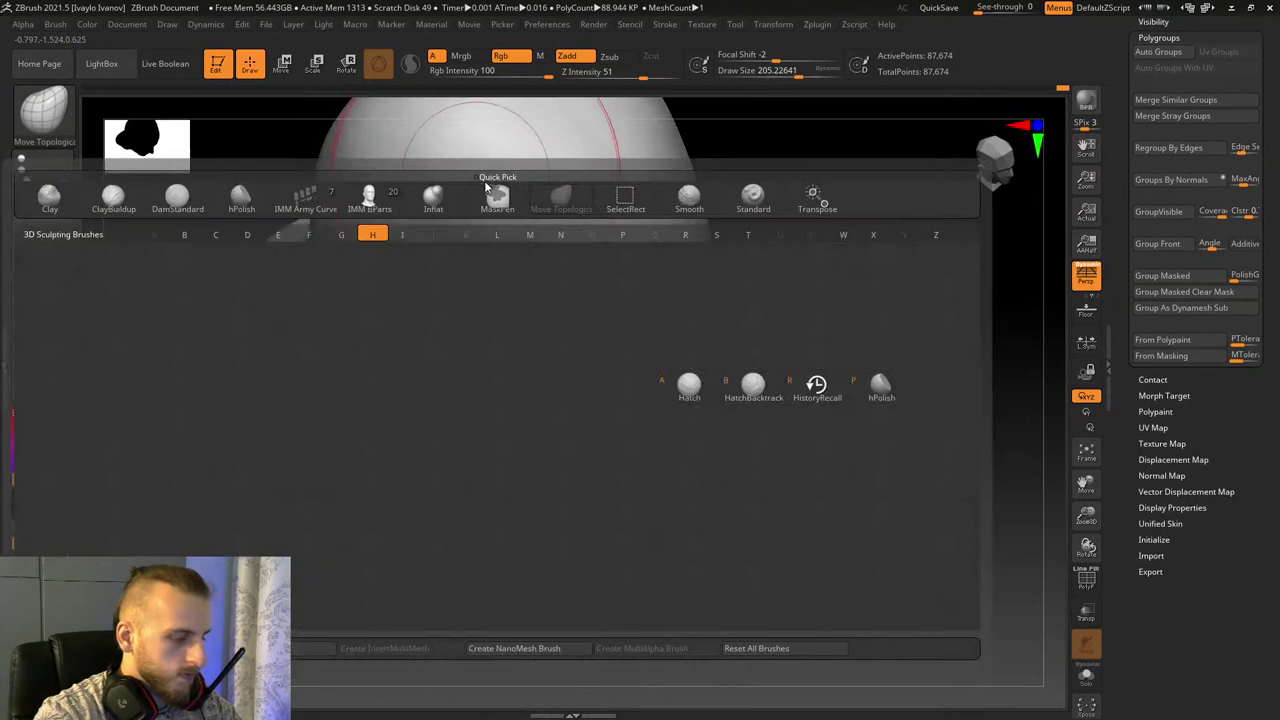
key(p)
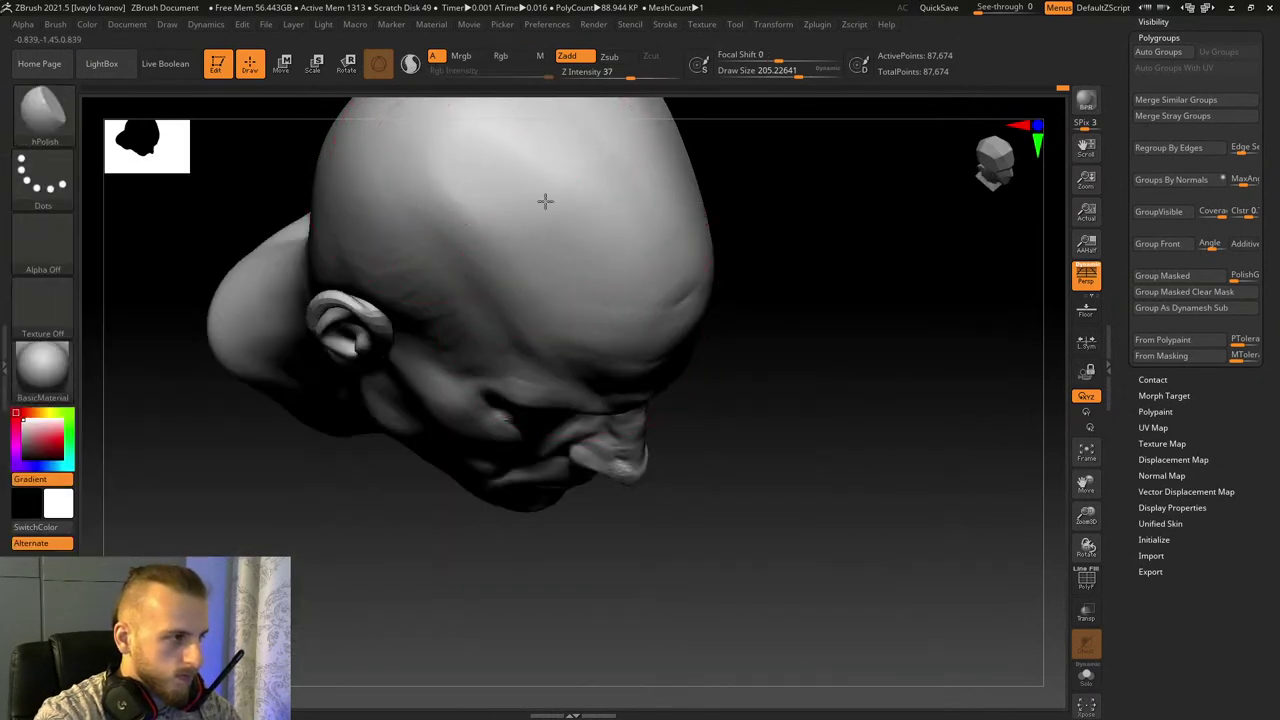
mouse_move(835, 372)
mouse_down()
mouse_move(851, 274)
mouse_move(811, 283)
mouse_move(844, 270)
mouse_up()
key(ctrl+z)
mouse_move(826, 211)
mouse_down()
mouse_move(803, 200)
mouse_move(770, 230)
mouse_move(860, 189)
mouse_move(991, 432)
mouse_up()
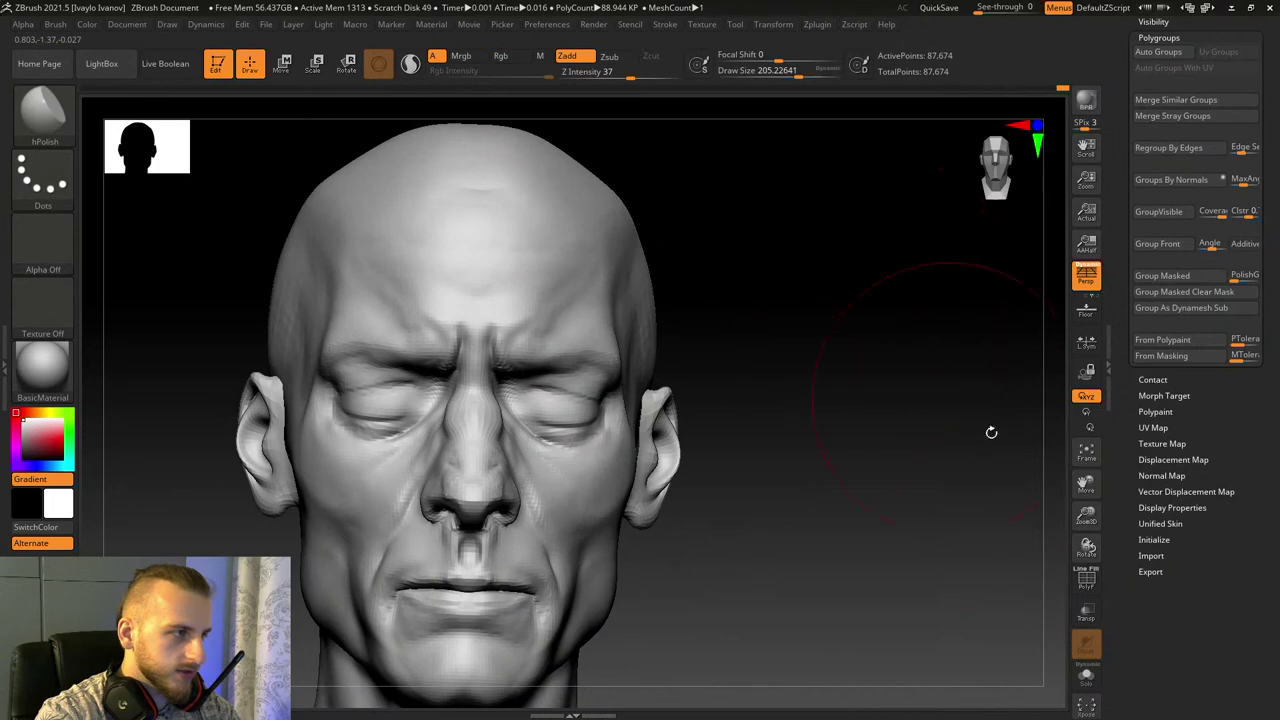
drag(1083, 483, 1248, 626)
mouse_move(695, 258)
mouse_down()
mouse_move(701, 283)
mouse_move(762, 328)
mouse_up()
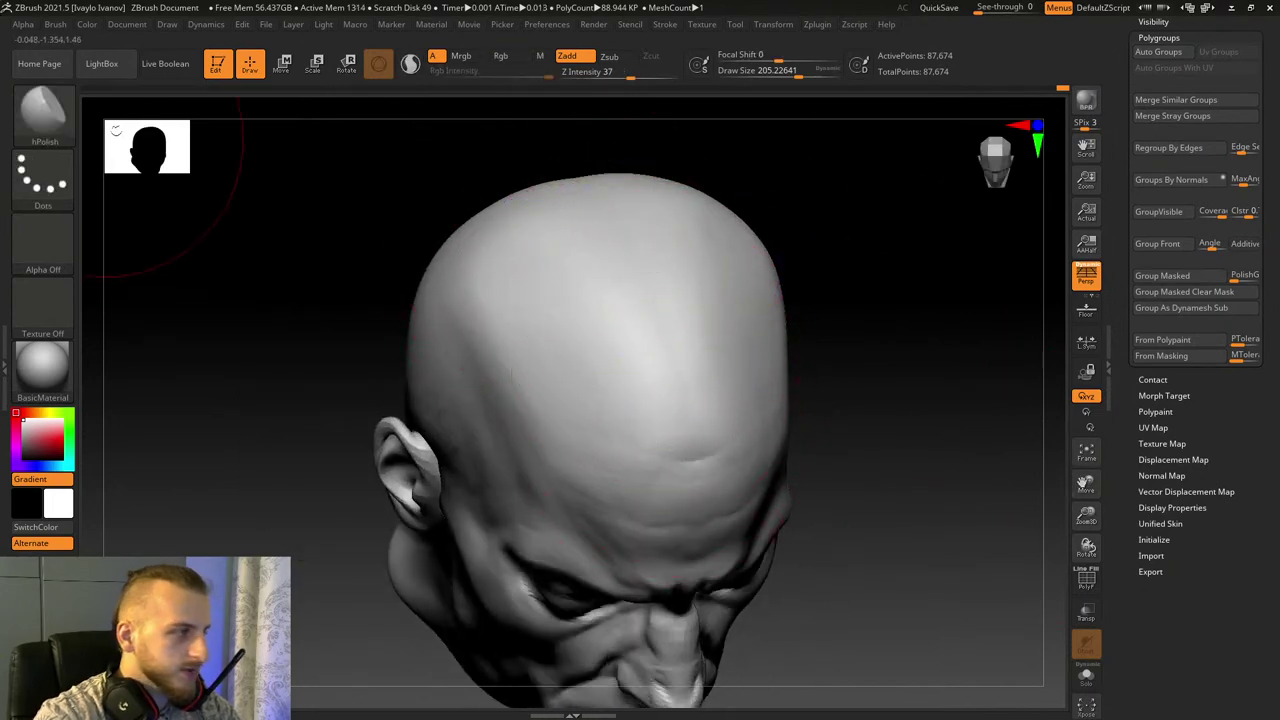
Step: Sculpt and smooth the top of the skull with ClayBuildup at intensity 7 and a draw size of about 119
click(55, 122)
click(192, 121)
click(788, 72)
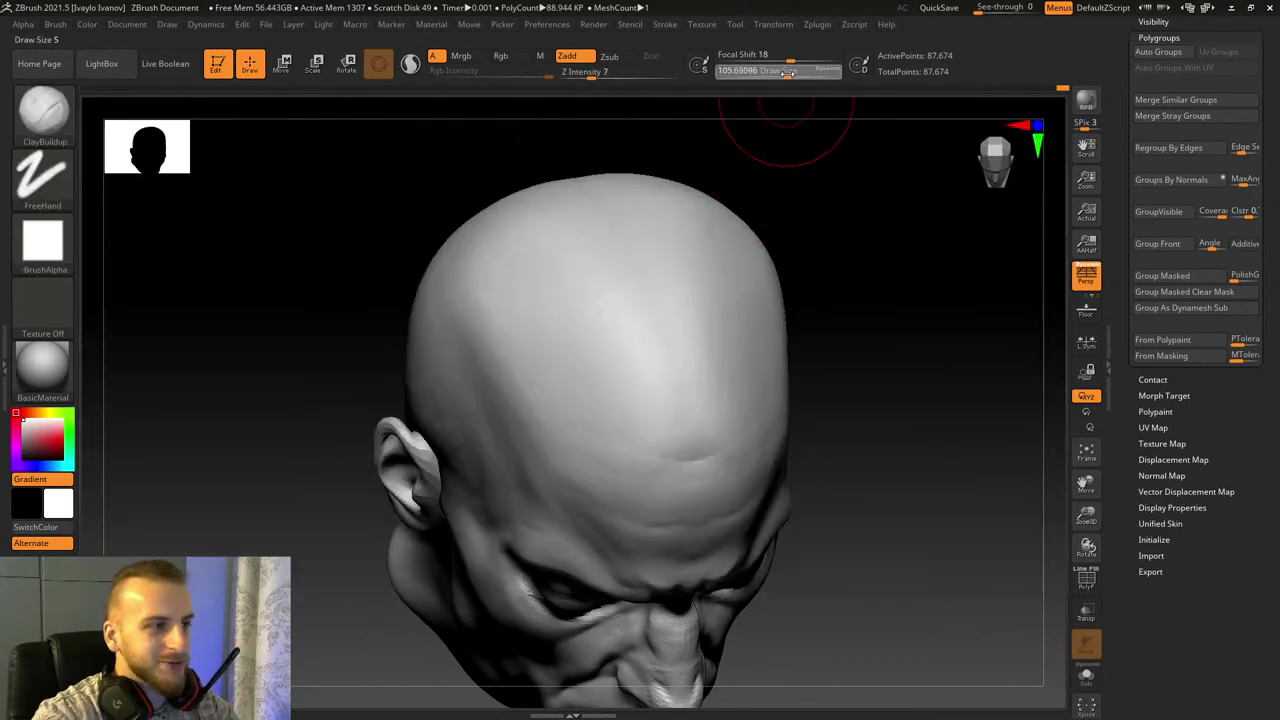
shift+drag(877, 281, 812, 258)
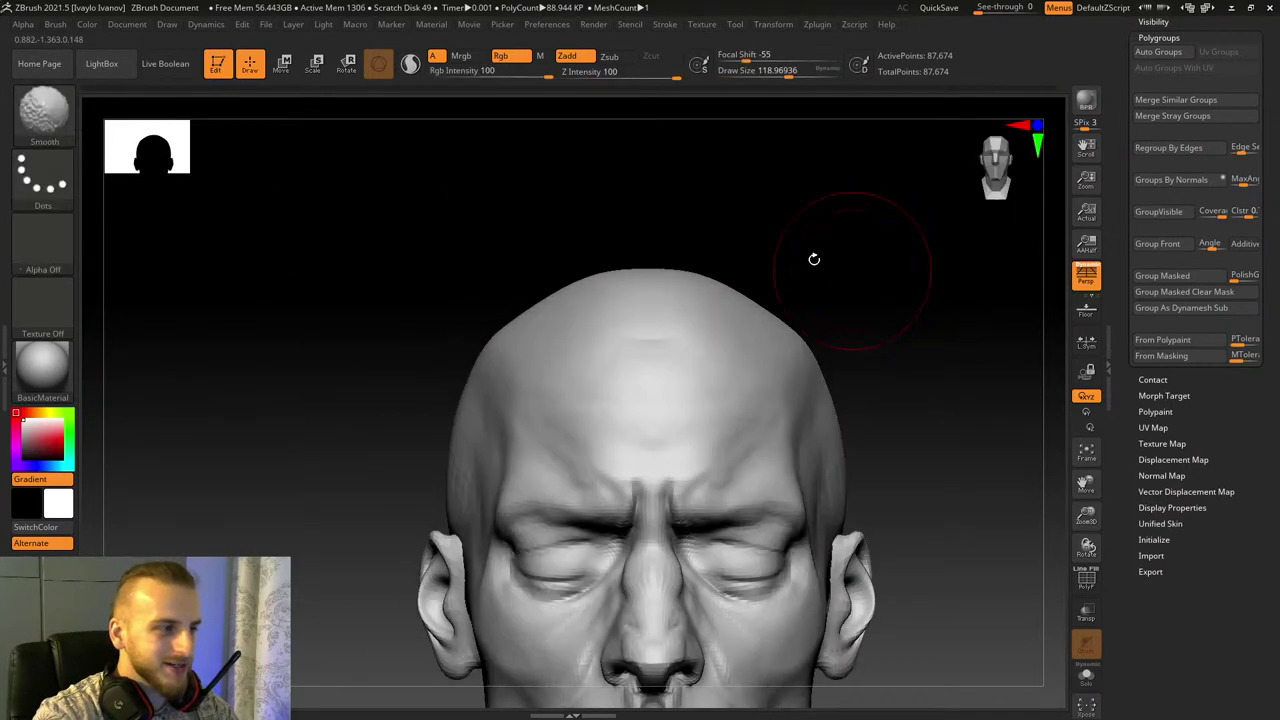
drag(825, 203, 790, 236)
key(b)
drag(772, 126, 736, 240)
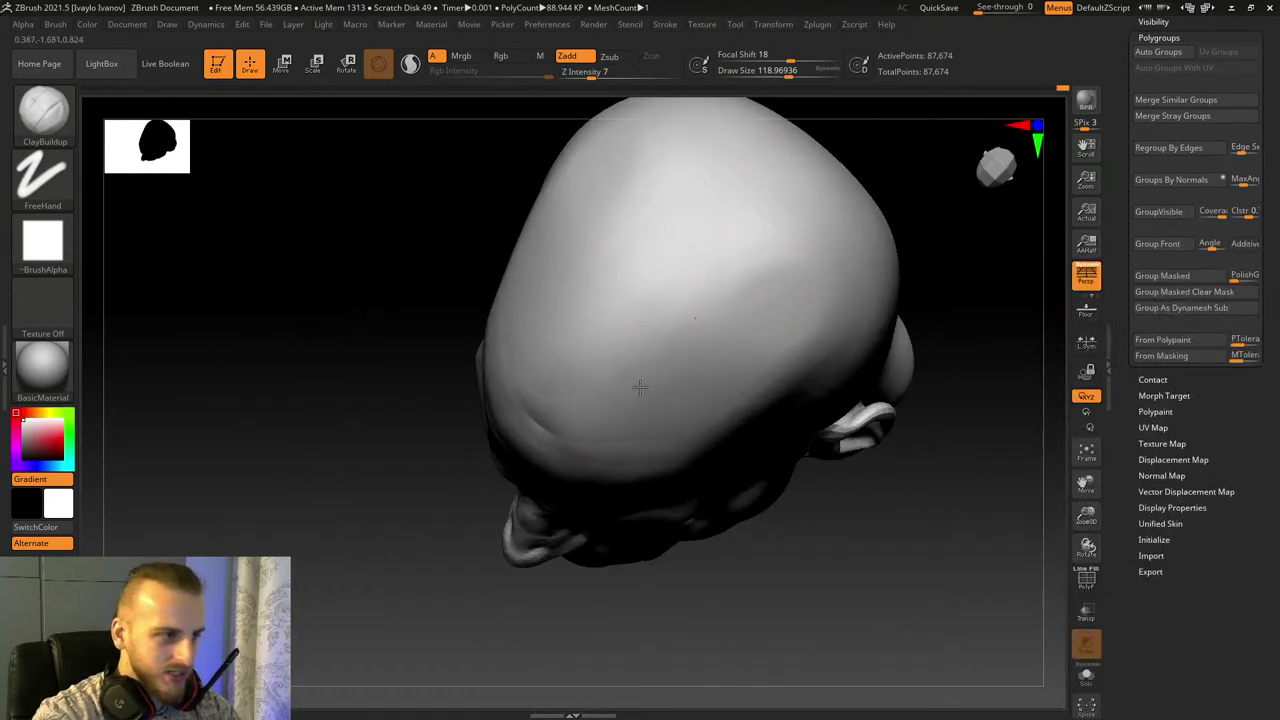
Step: Build up the crown and the upper side of the skull with ClayBuildup at intensity 7 and a draw size of about 235
click(801, 73)
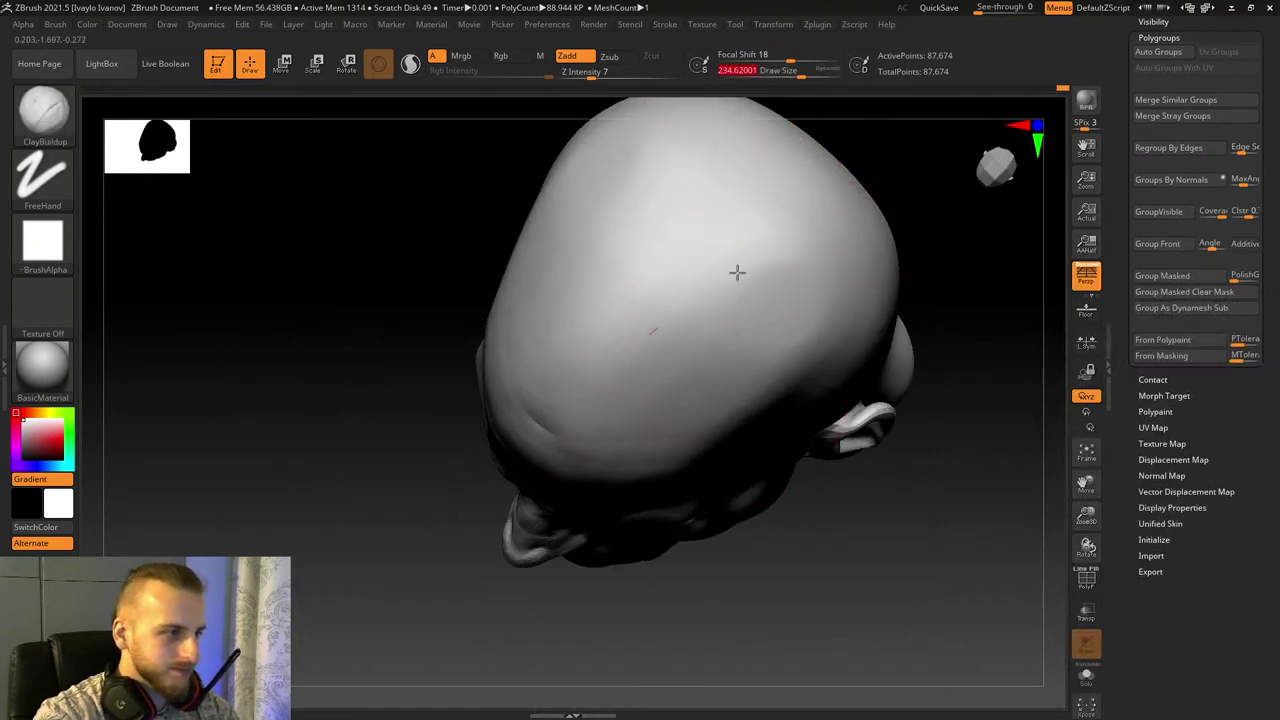
shift+drag(900, 623, 914, 463)
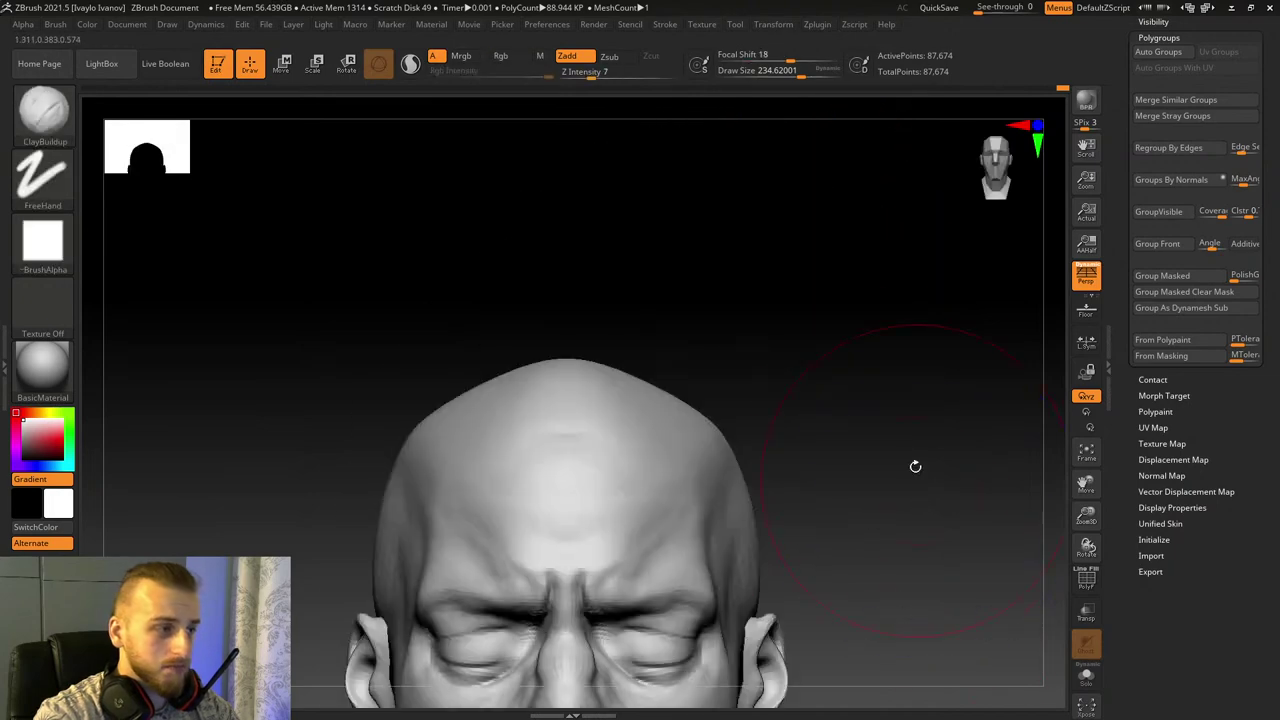
drag(1086, 485, 1096, 345)
drag(911, 352, 850, 283)
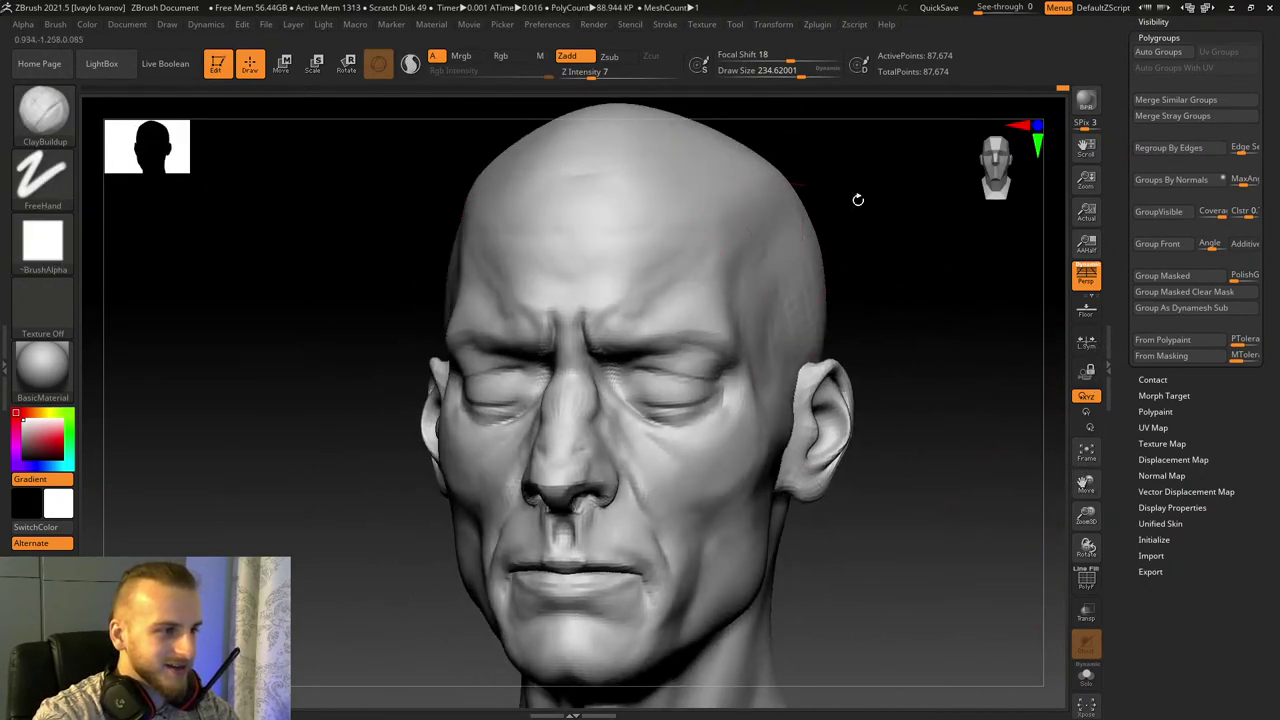
drag(858, 200, 768, 218)
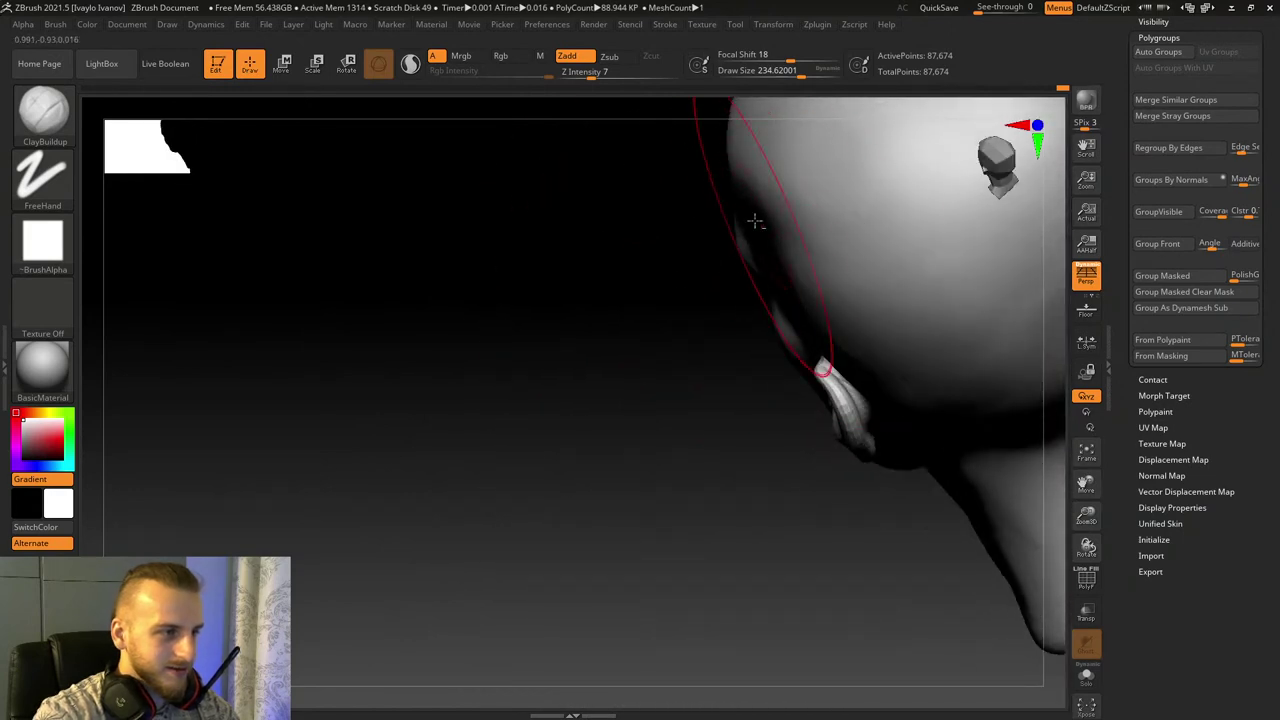
drag(660, 254, 839, 185)
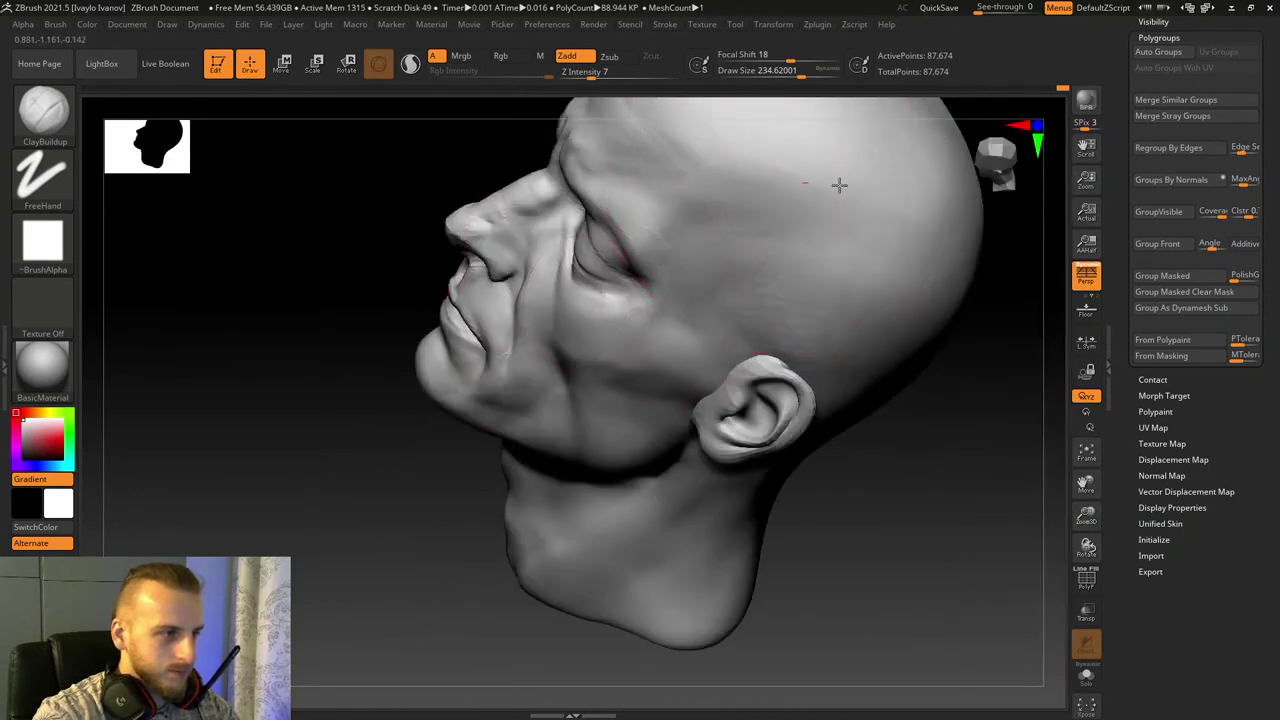
Step: Smooth the back of the skull behind the ear after setting the ClayBuildup draw size to about 144
drag(915, 280, 893, 357)
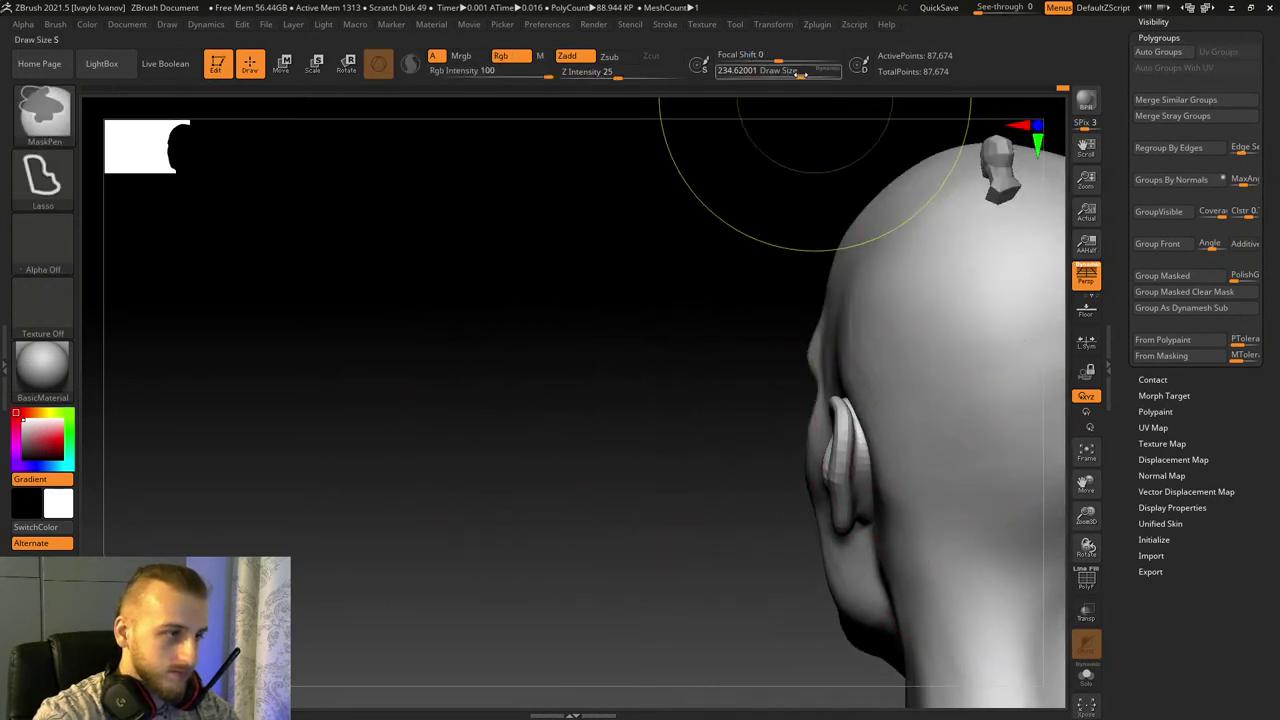
drag(801, 73, 792, 73)
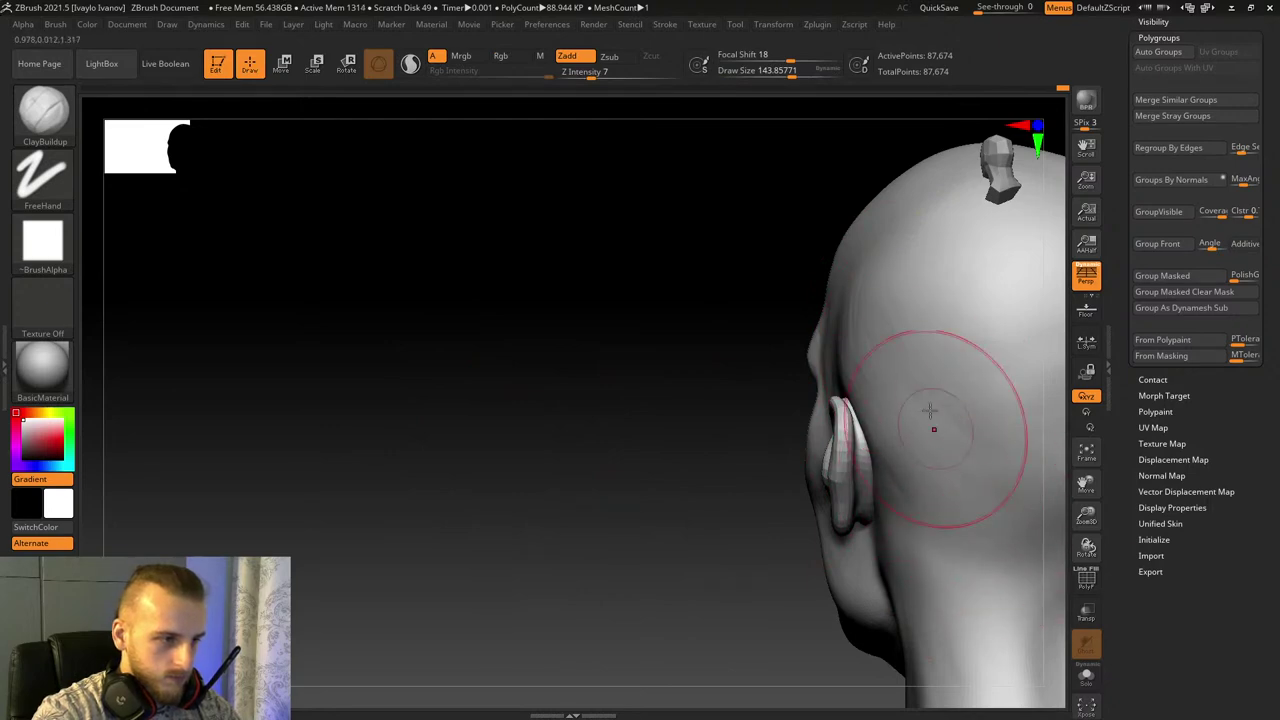
shift+drag(930, 410, 925, 414)
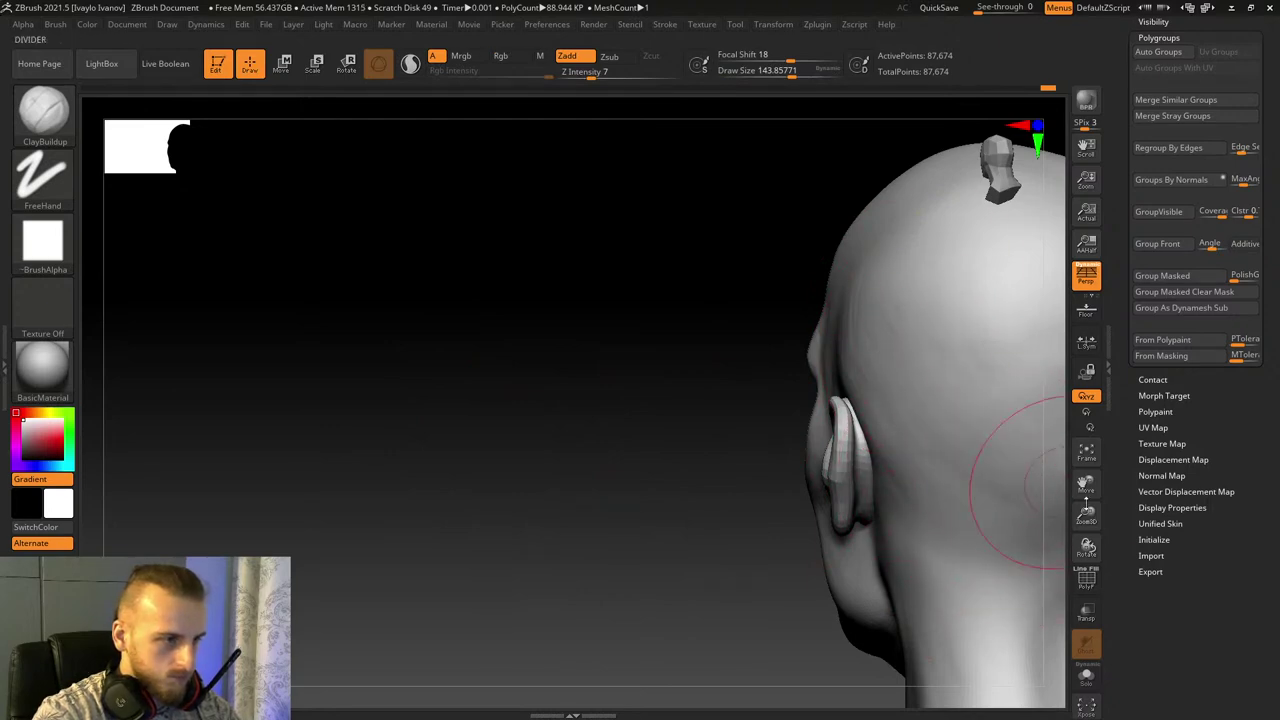
Step: Examine the whole face from the front and the cheek area in front of the ear up close
drag(500, 345, 660, 388)
drag(1012, 515, 1031, 477)
mouse_move(1079, 513)
mouse_down()
mouse_move(1068, 413)
mouse_move(1073, 520)
mouse_move(998, 524)
mouse_up()
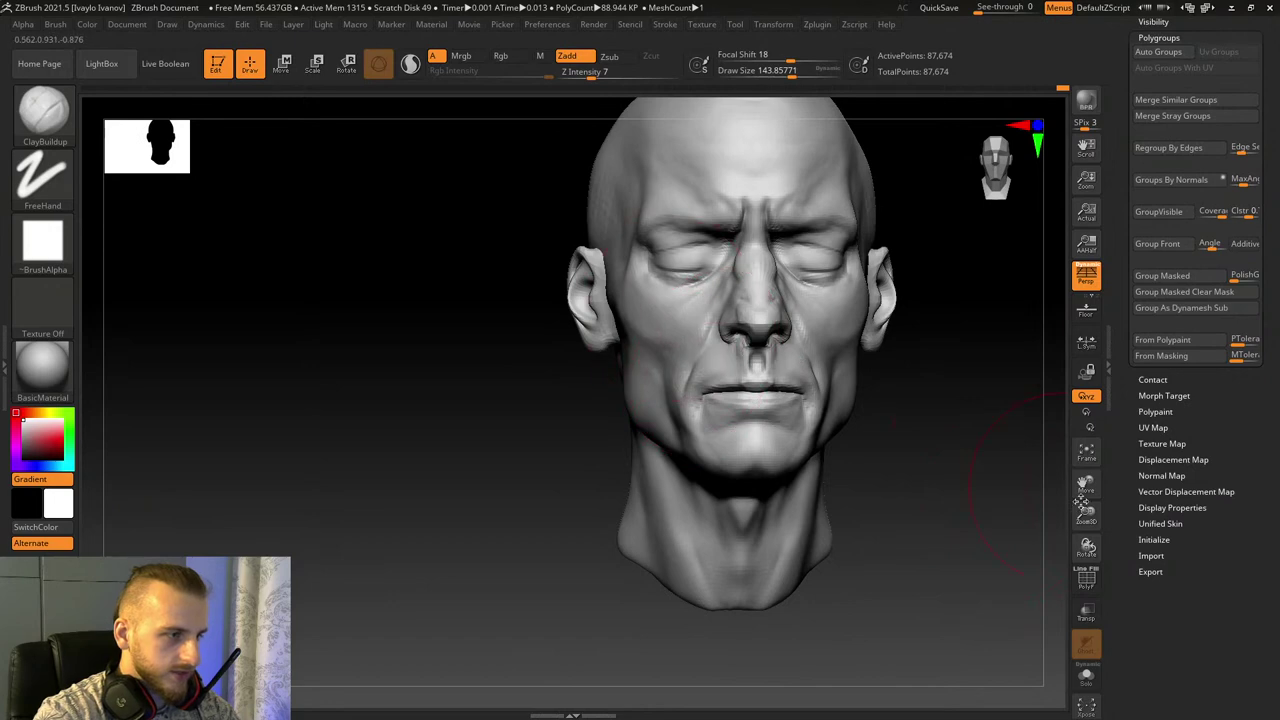
drag(1090, 513, 1108, 588)
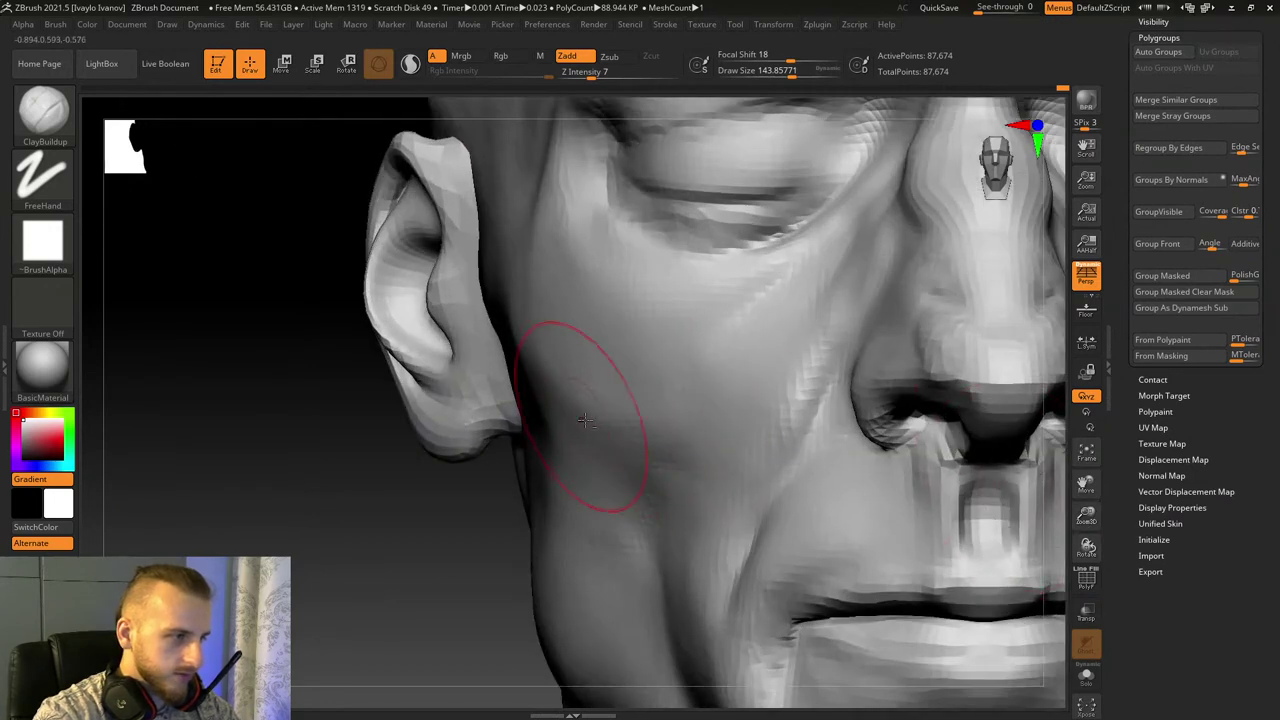
right_drag(441, 372, 480, 370)
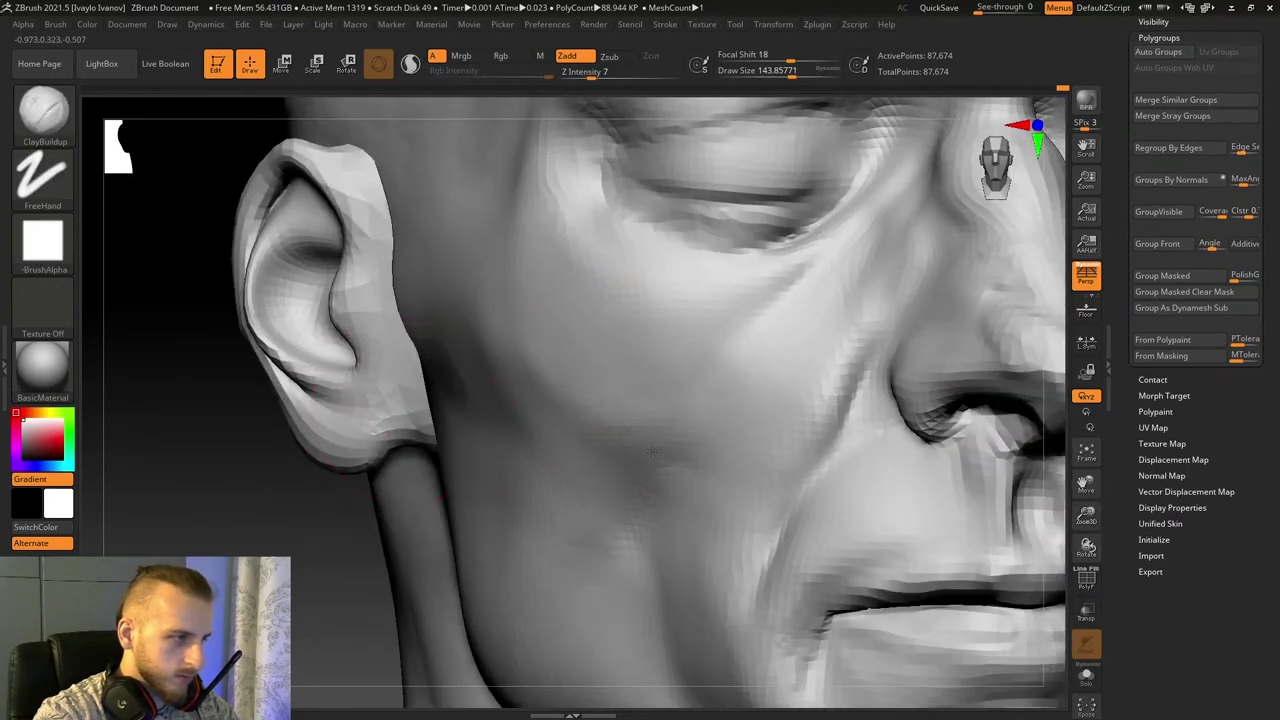
key(ctrl)
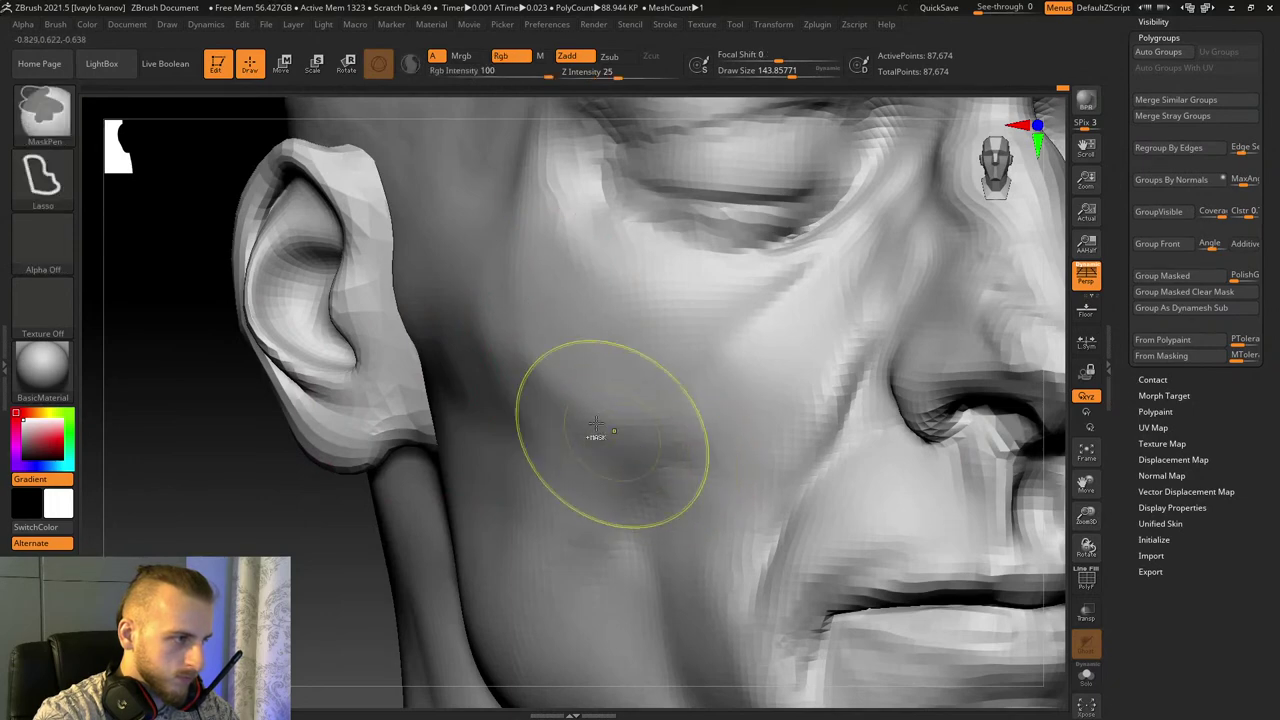
mouse_move(191, 475)
mouse_down()
mouse_move(234, 508)
mouse_move(188, 504)
mouse_move(196, 480)
mouse_up()
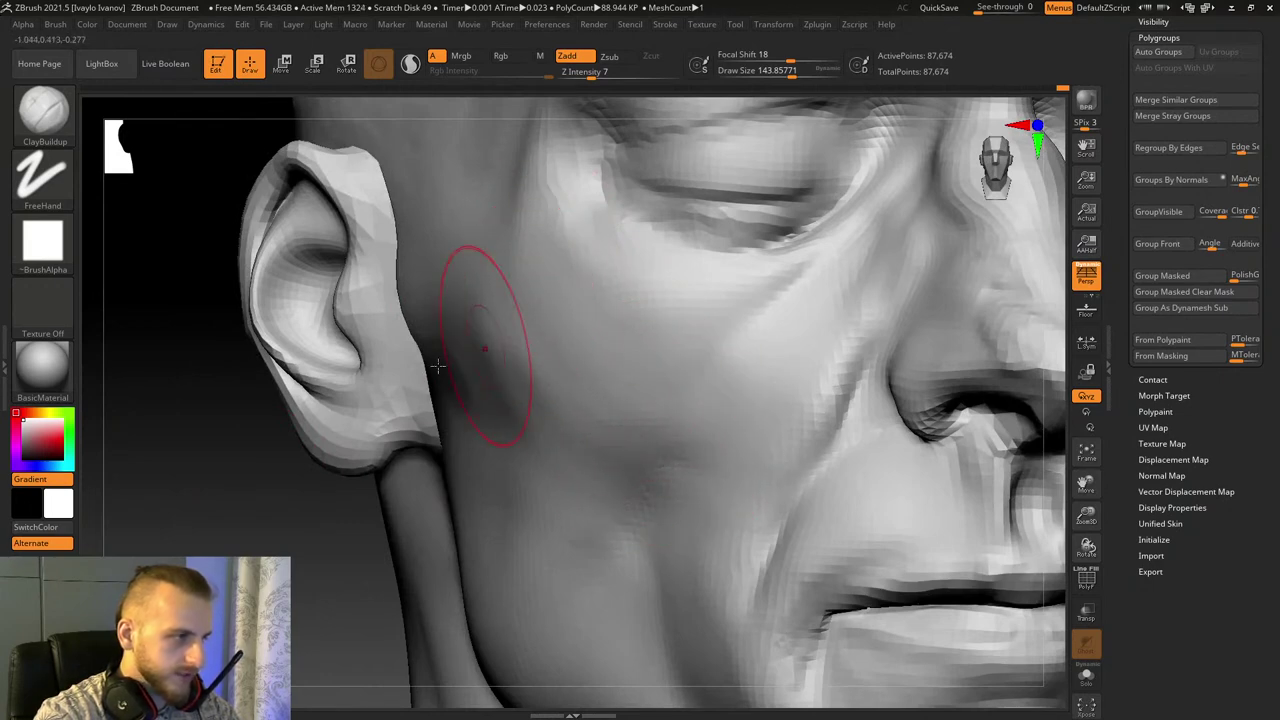
drag(222, 474, 284, 488)
drag(1090, 553, 965, 500)
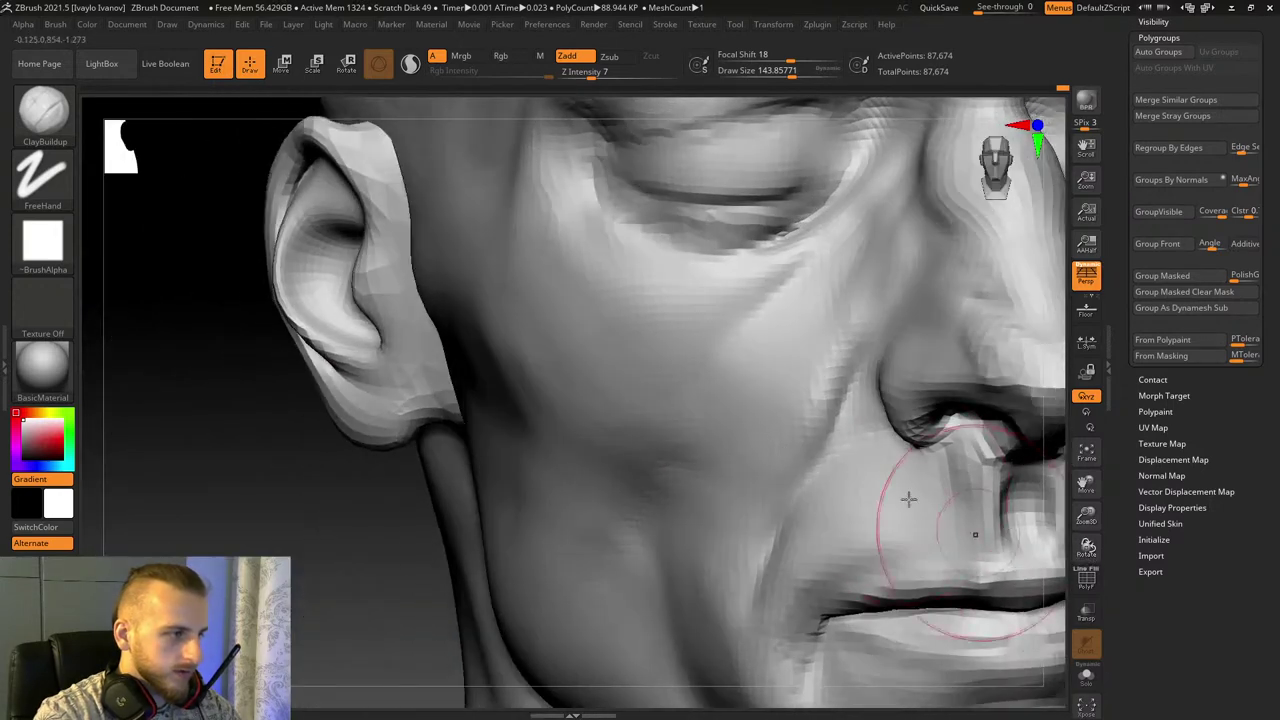
Step: Flatten the cheek surface in front of the ear with hPolish at intensity 37 and a draw size of about 144
key(b)
key(h)
key(p)
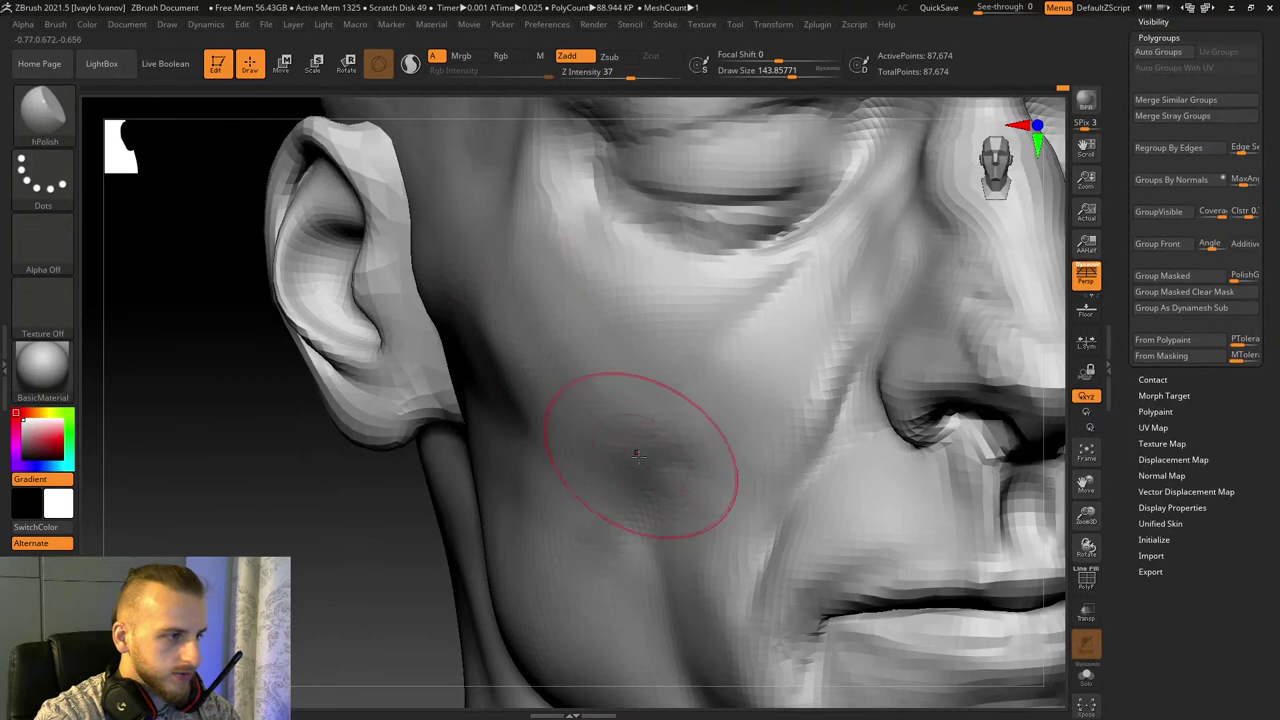
right_drag(326, 465, 394, 418)
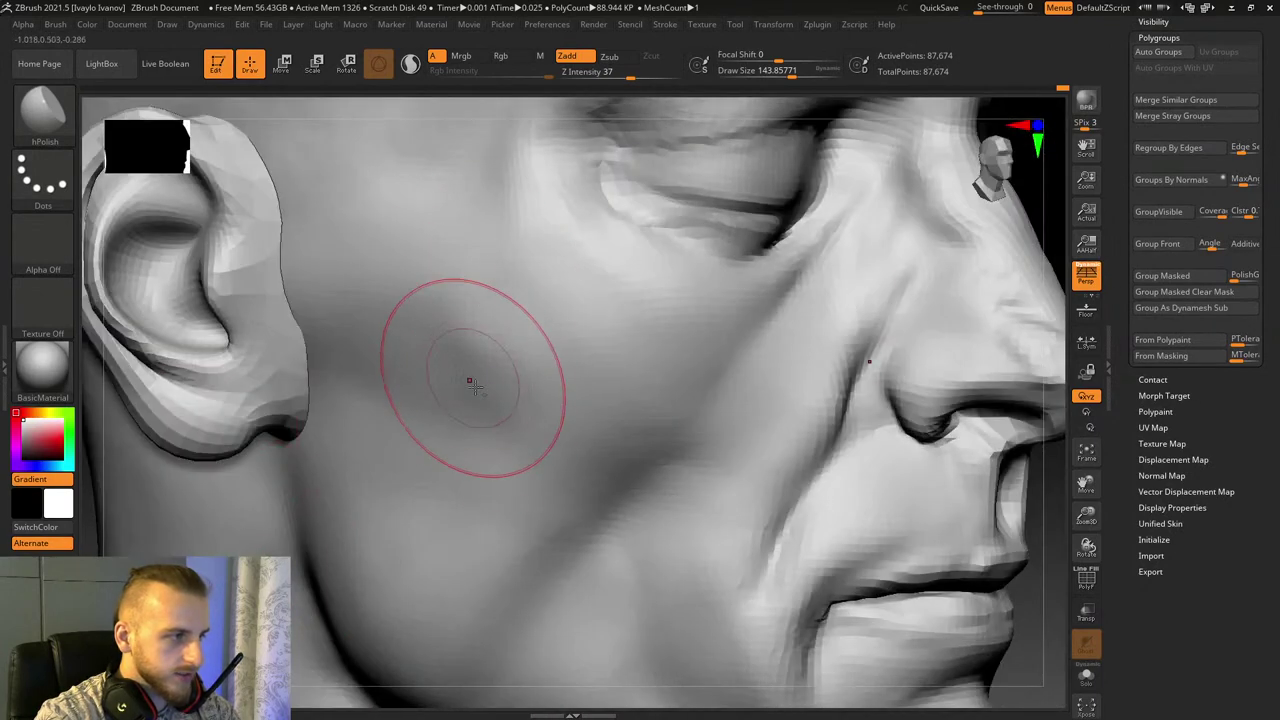
drag(480, 240, 530, 310)
drag(493, 416, 471, 363)
drag(475, 255, 534, 431)
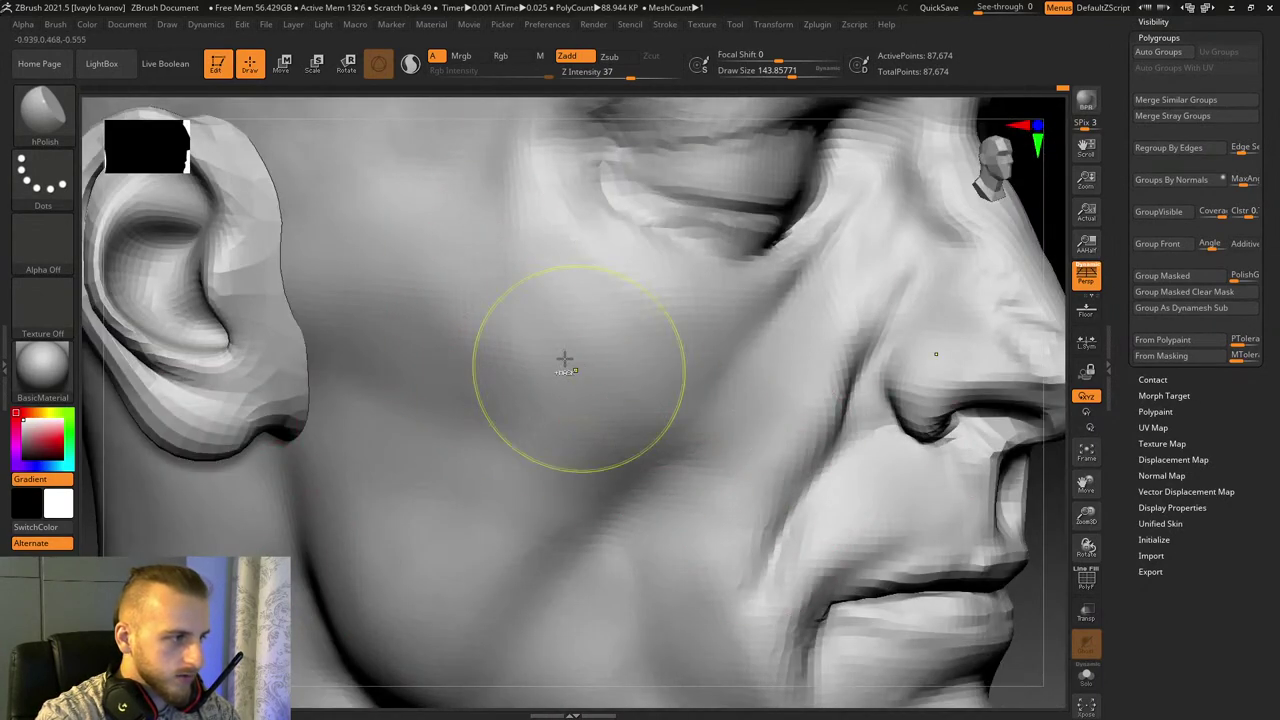
Step: Carve a crease along the outer edge of the cheekbone with DamStandard at intensity 18 and a draw size of about 144
key(b)
key(d)
key(s)
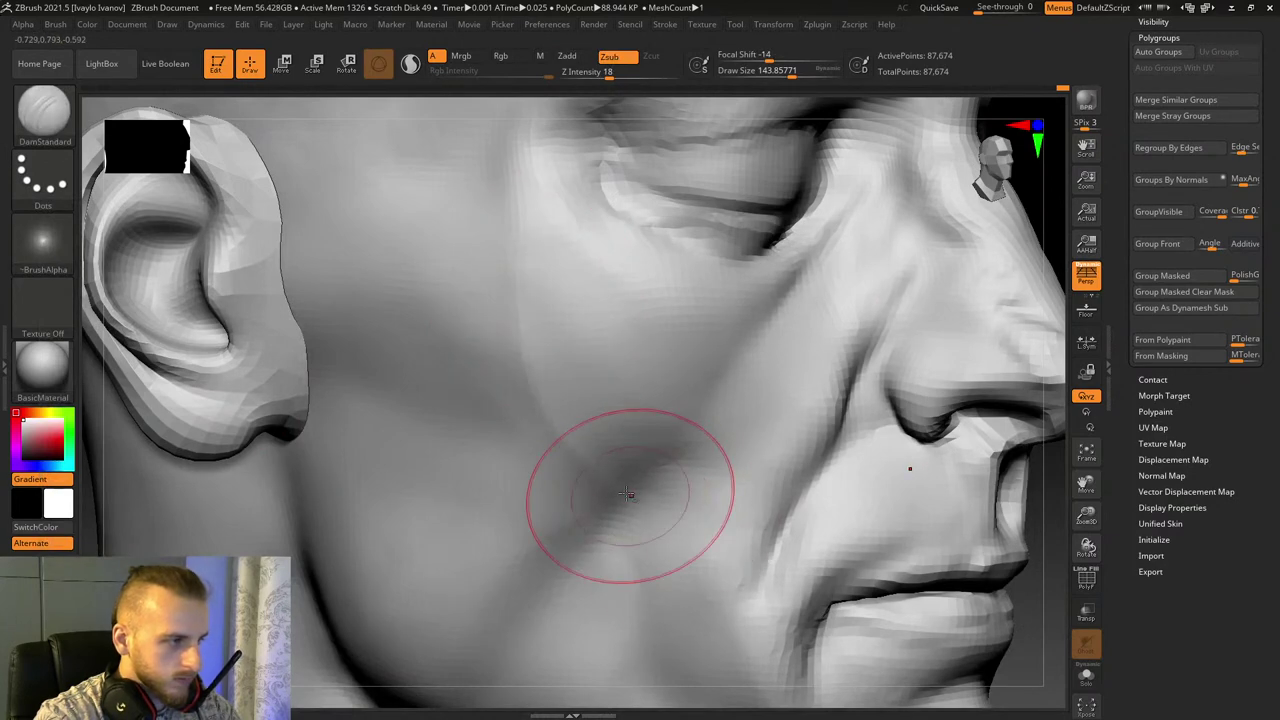
drag(1087, 547, 985, 538)
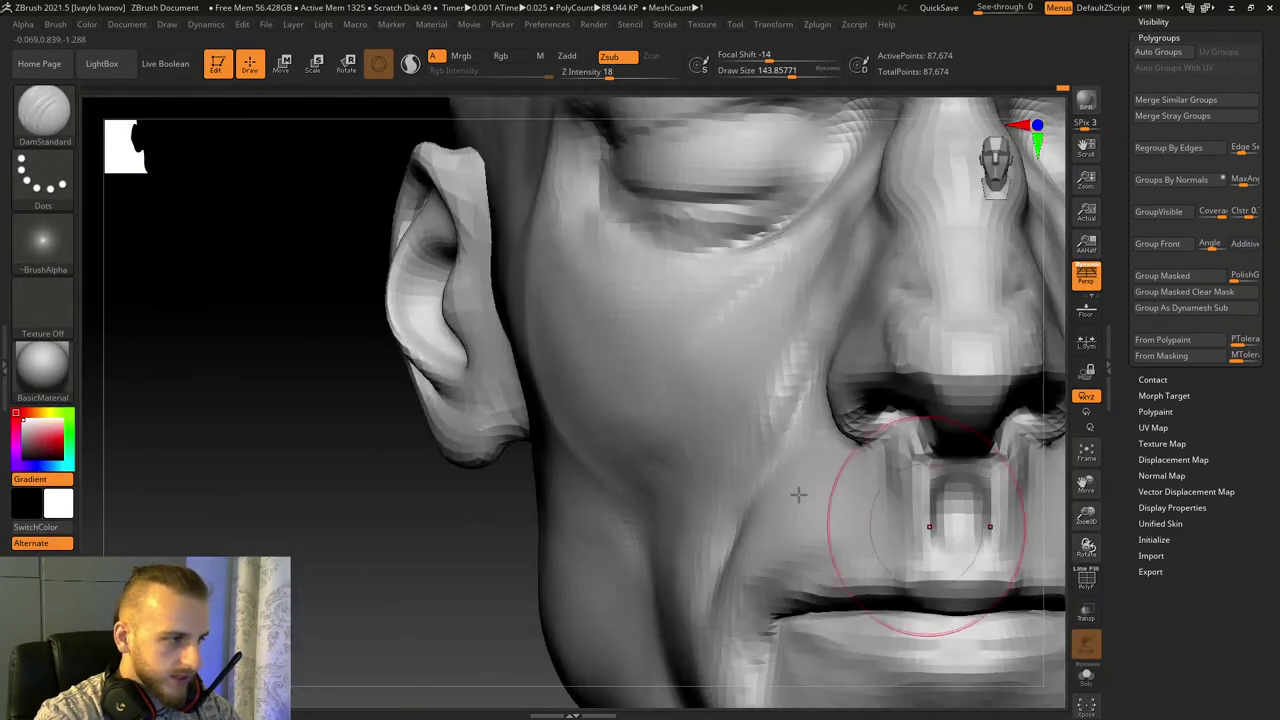
right_drag(798, 493, 331, 475)
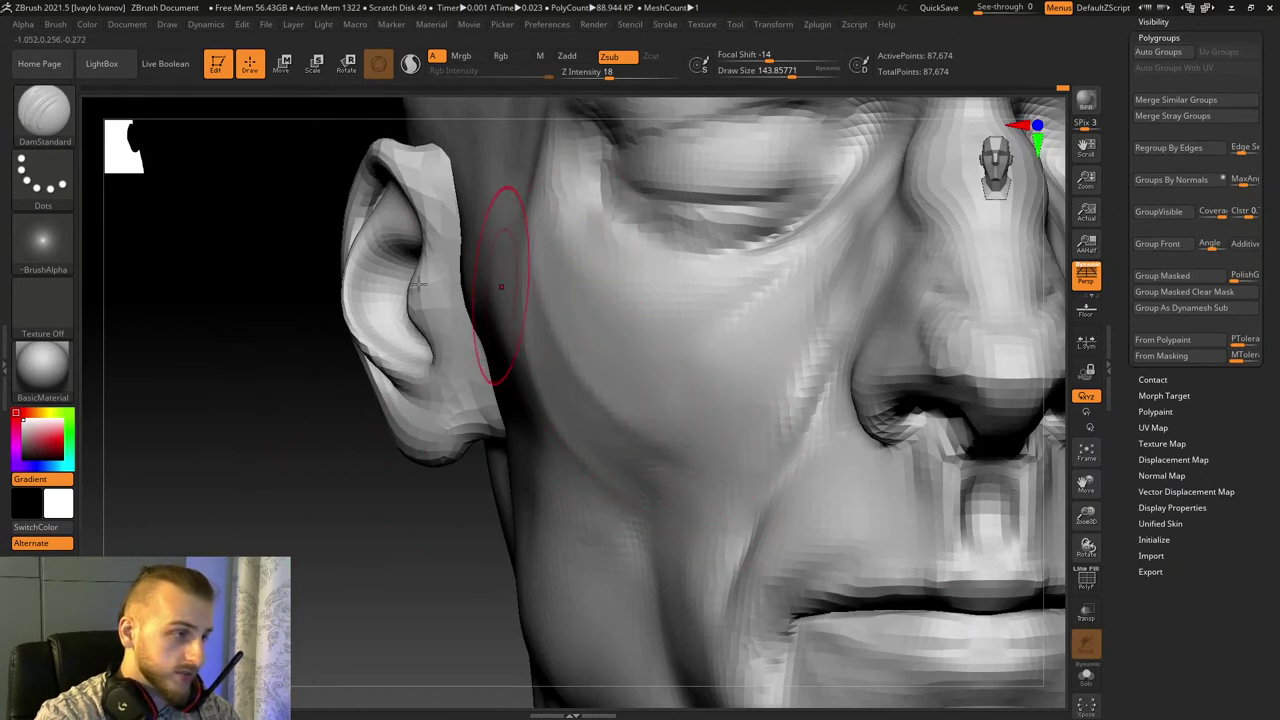
right_drag(253, 328, 224, 395)
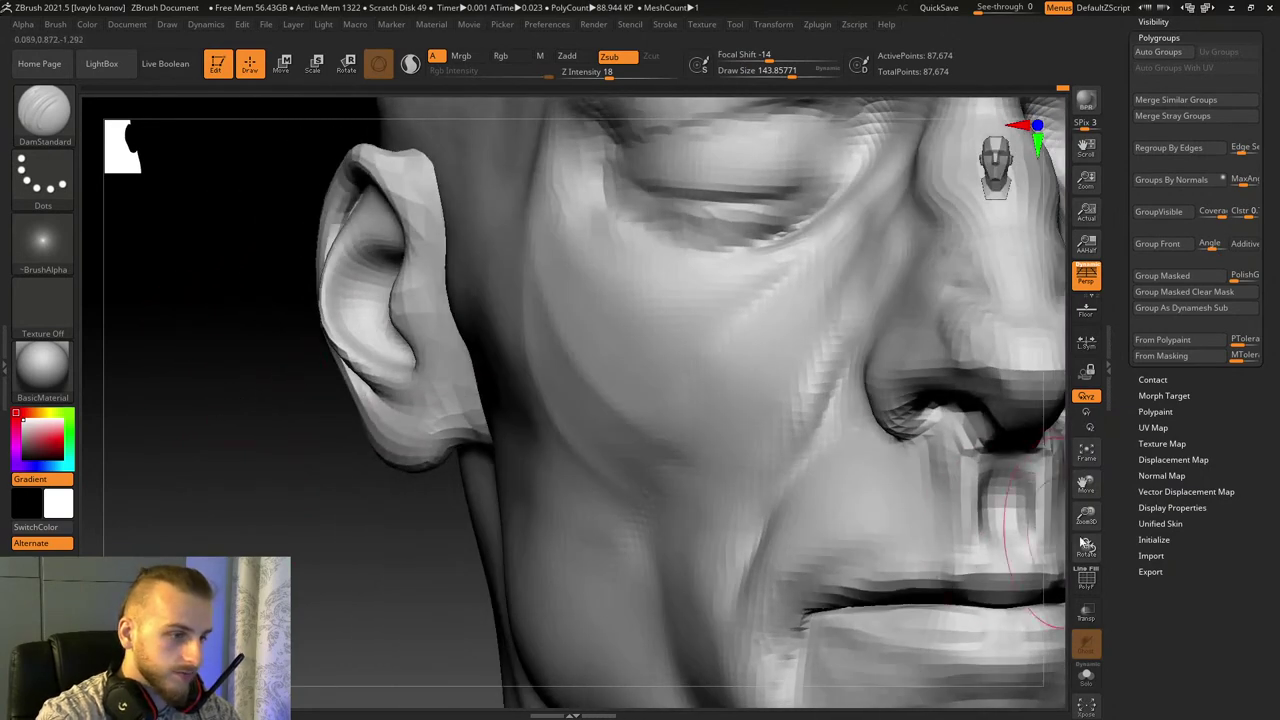
Step: Build up and smooth the cheek around the cheekbone crease with ClayBuildup at intensity 7 and a draw size of about 144
mouse_move(1086, 515)
mouse_down()
mouse_move(986, 283)
mouse_move(968, 289)
mouse_move(1054, 530)
mouse_move(1066, 655)
mouse_up()
key(b)
key(c)
key(b)
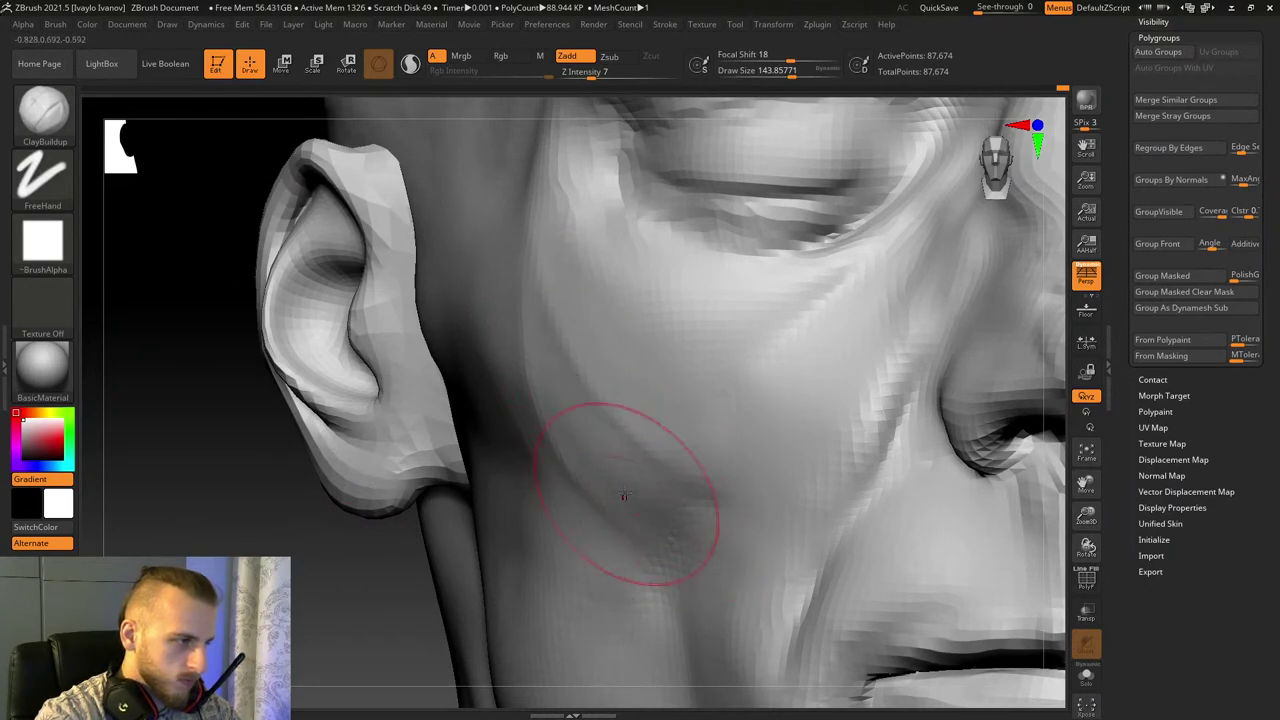
mouse_move(652, 521)
mouse_down()
mouse_move(591, 426)
mouse_move(582, 328)
mouse_up()
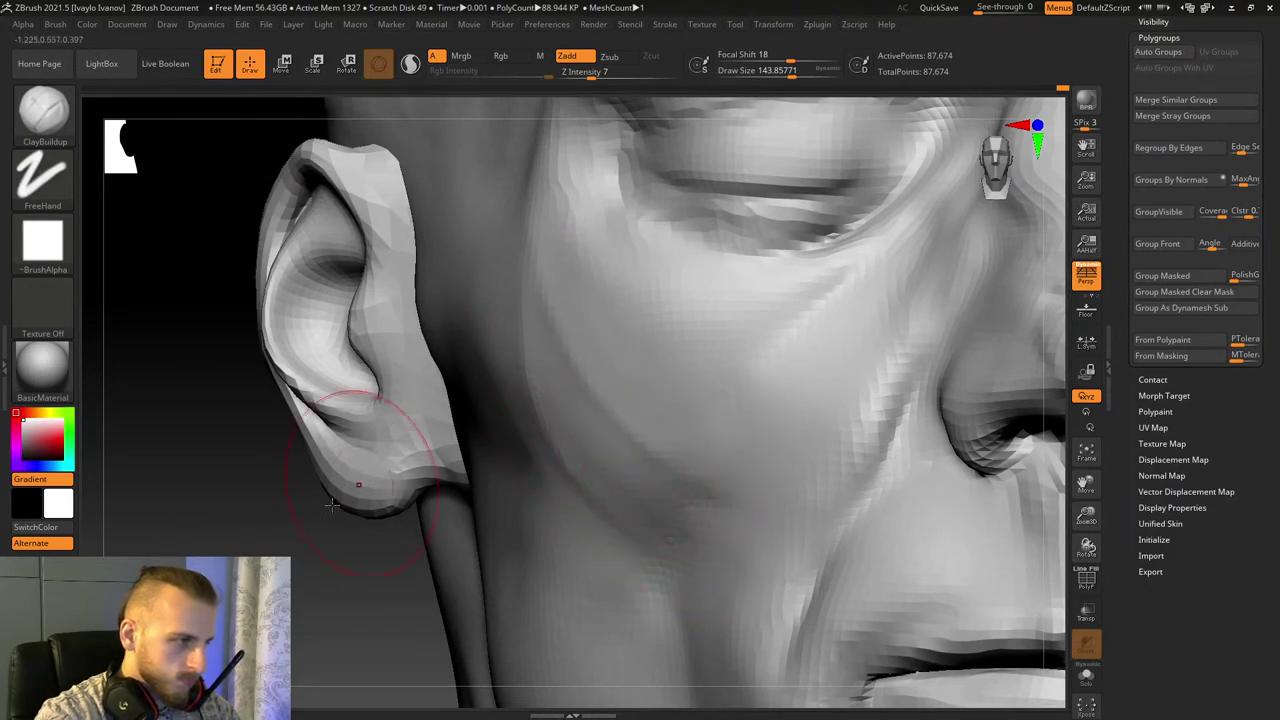
mouse_move(331, 505)
mouse_down()
mouse_move(571, 371)
mouse_move(626, 489)
mouse_move(651, 497)
mouse_move(550, 360)
mouse_up()
key(shift)
shift+drag(525, 420, 448, 447)
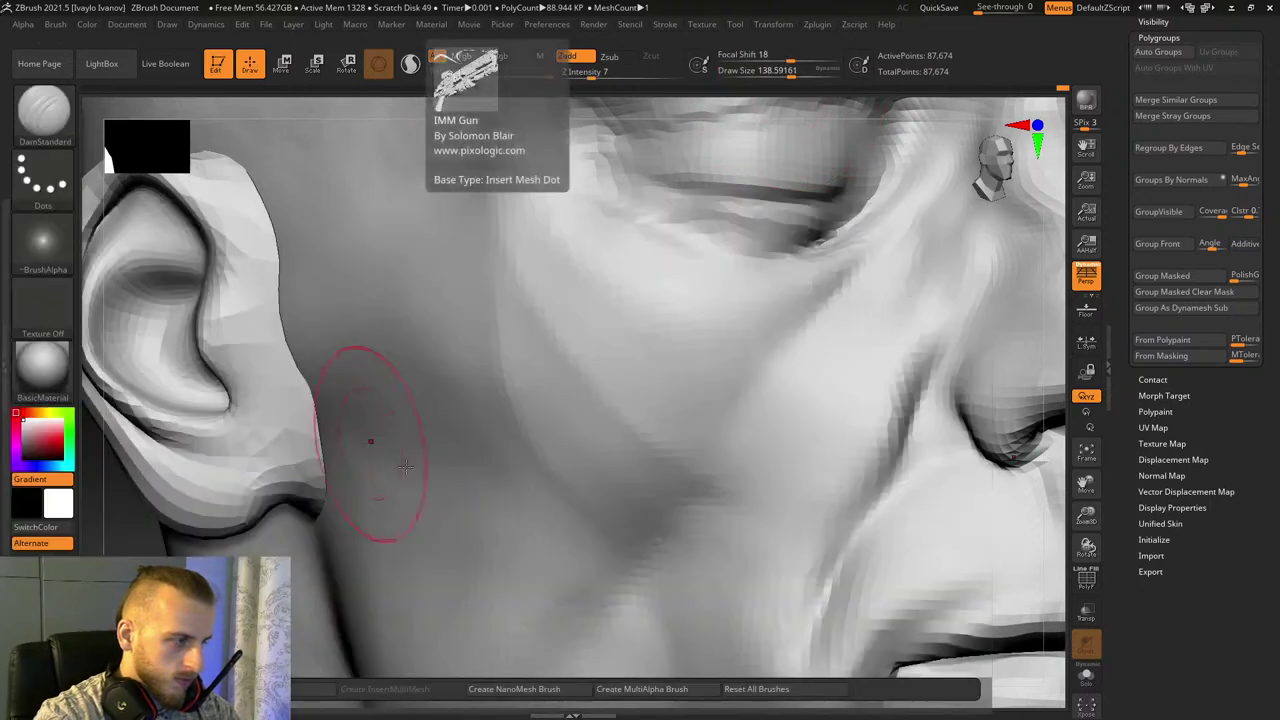
Step: Undo and recarve the crease running from the ear to beneath the cheekbone with DamStandard at intensity 18 and a draw size of about 139
key(ctrl+z)
drag(446, 486, 645, 560)
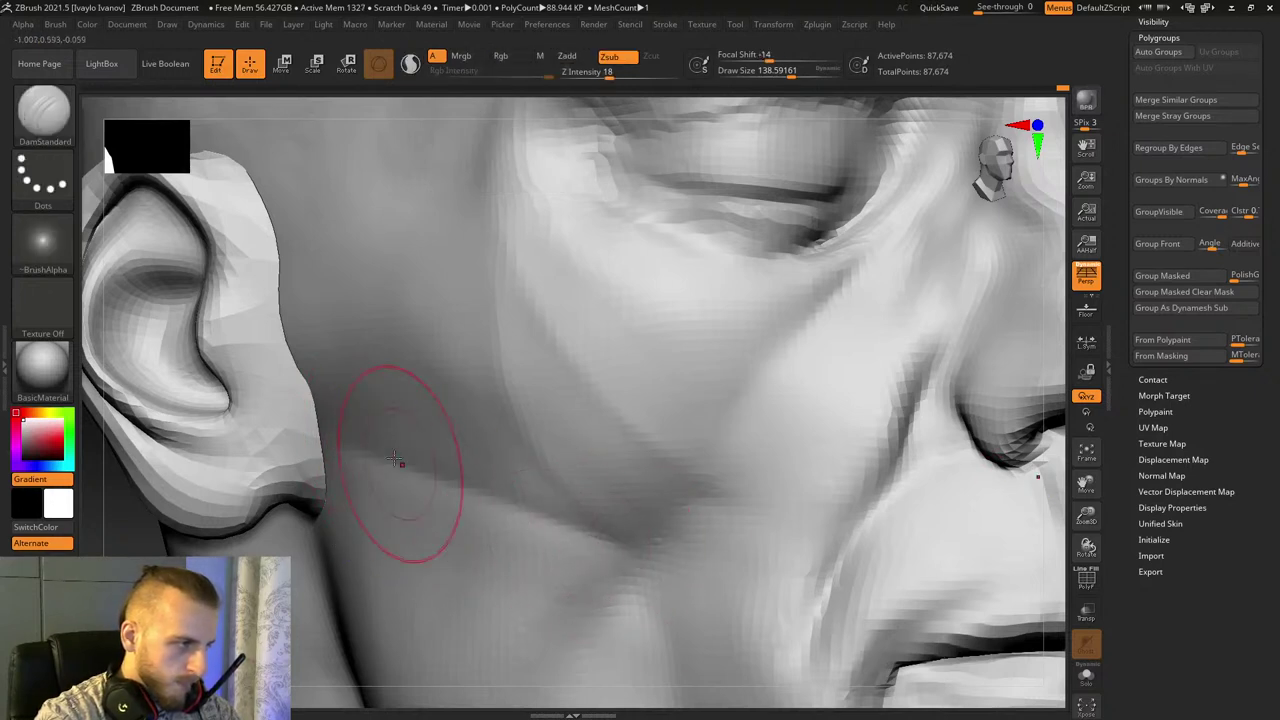
key(ctrl+z)
drag(425, 474, 636, 556)
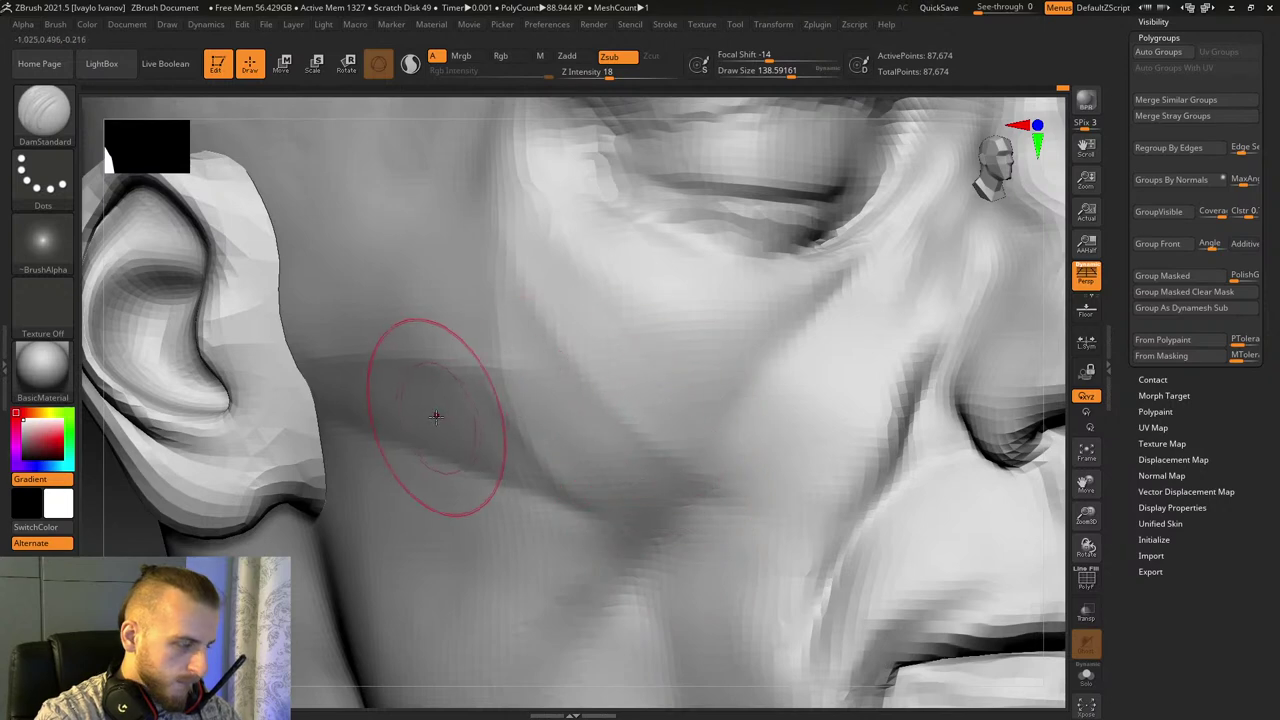
Step: Polish and smooth the edges of the hollow below the cheekbone with hPolish at intensity 37 and a draw size of about 97
key(b)
key(h)
key(p)
drag(493, 442, 499, 442)
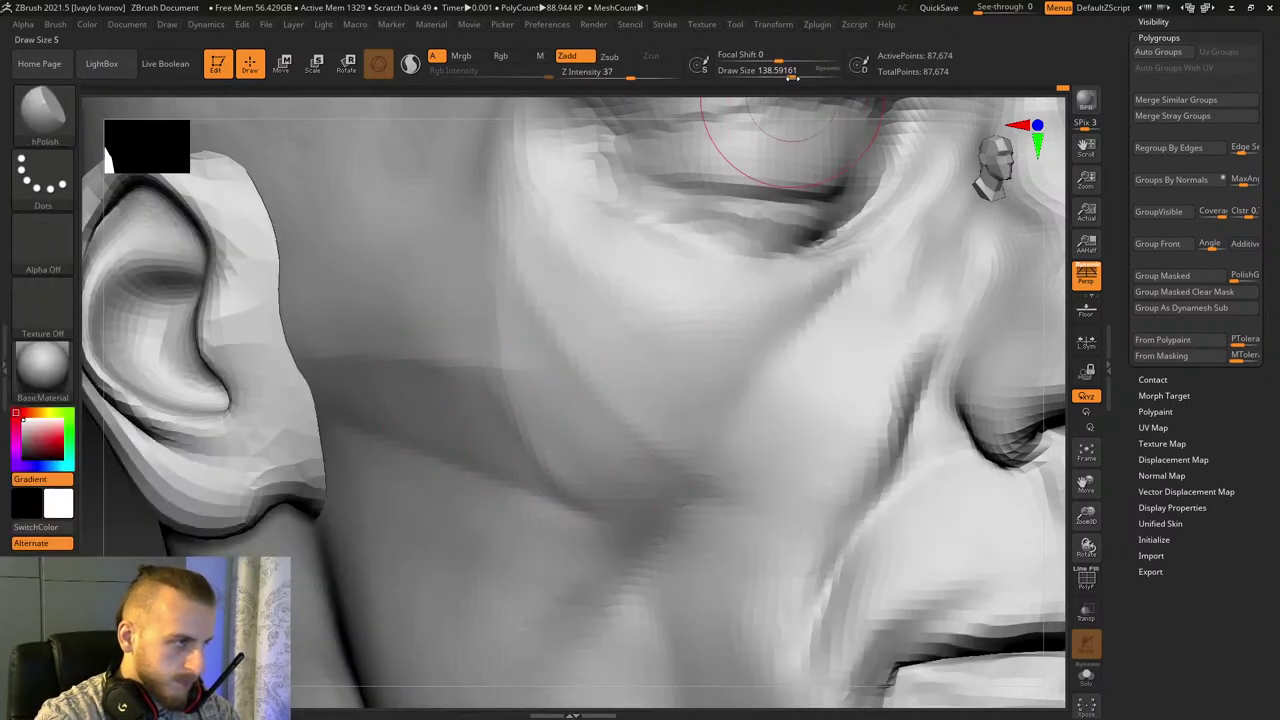
click(785, 73)
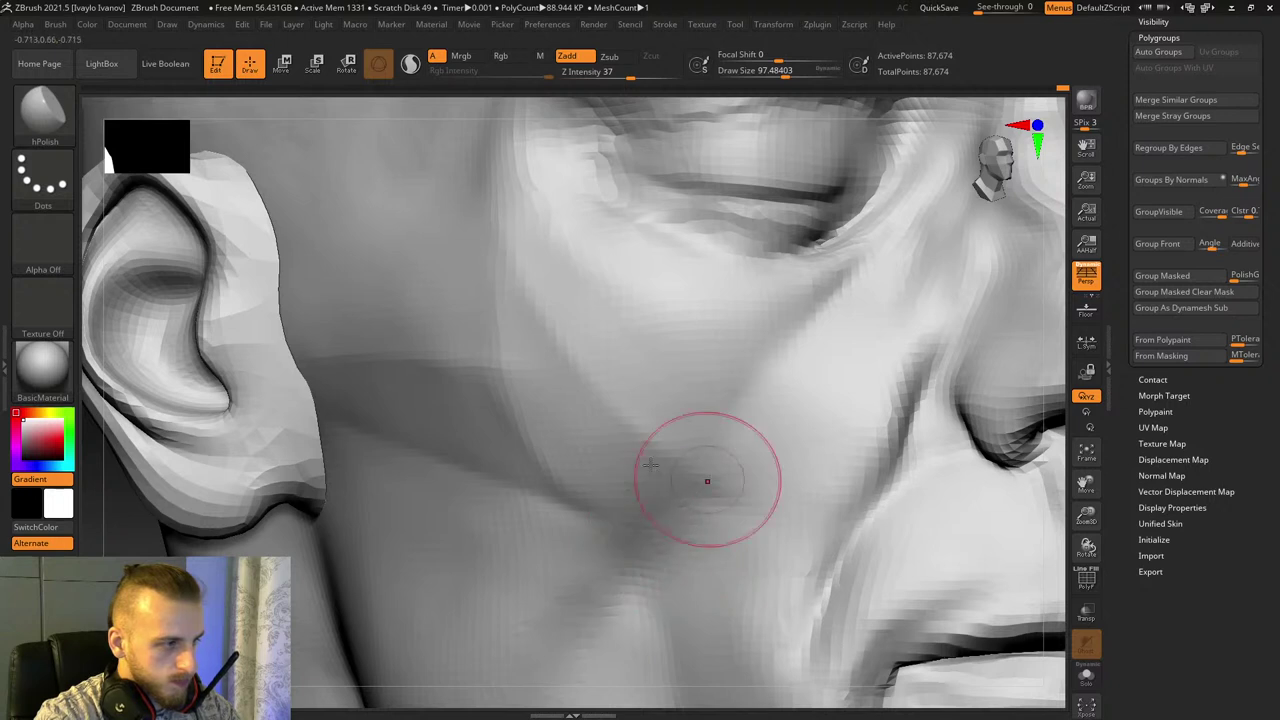
key(shift)
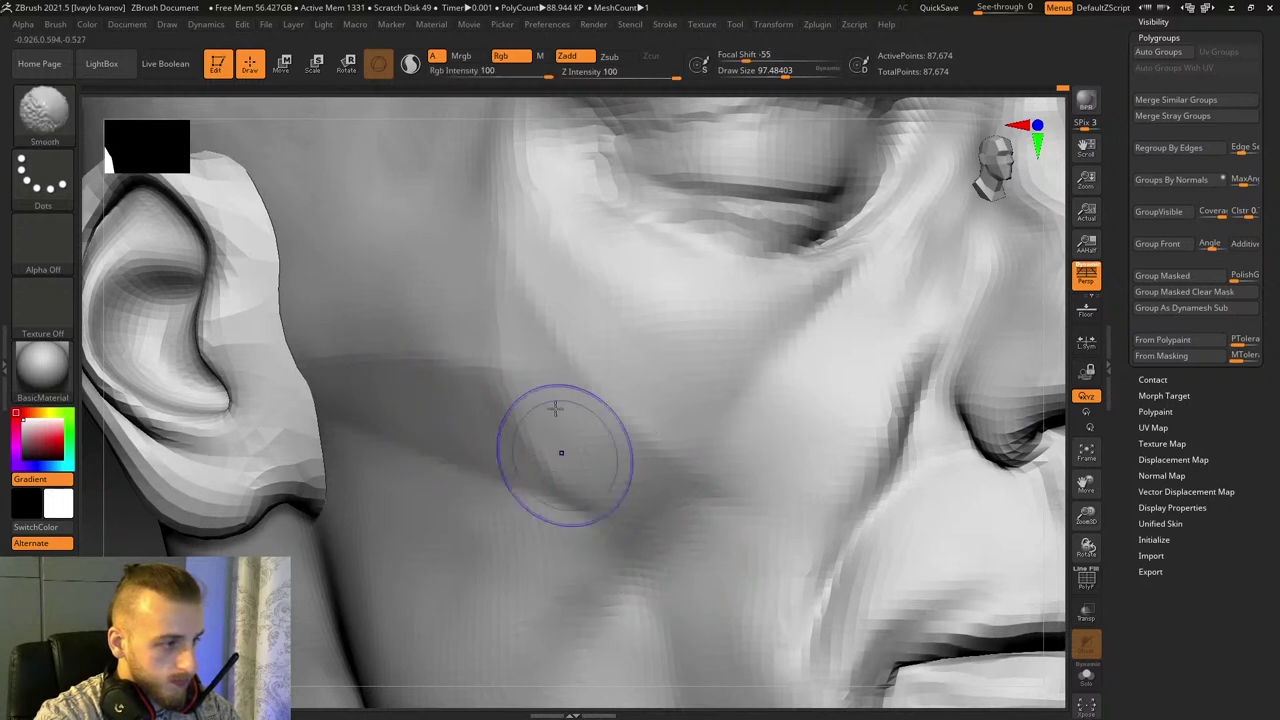
shift+drag(533, 341, 578, 445)
shift+drag(490, 409, 484, 406)
drag(484, 406, 561, 492)
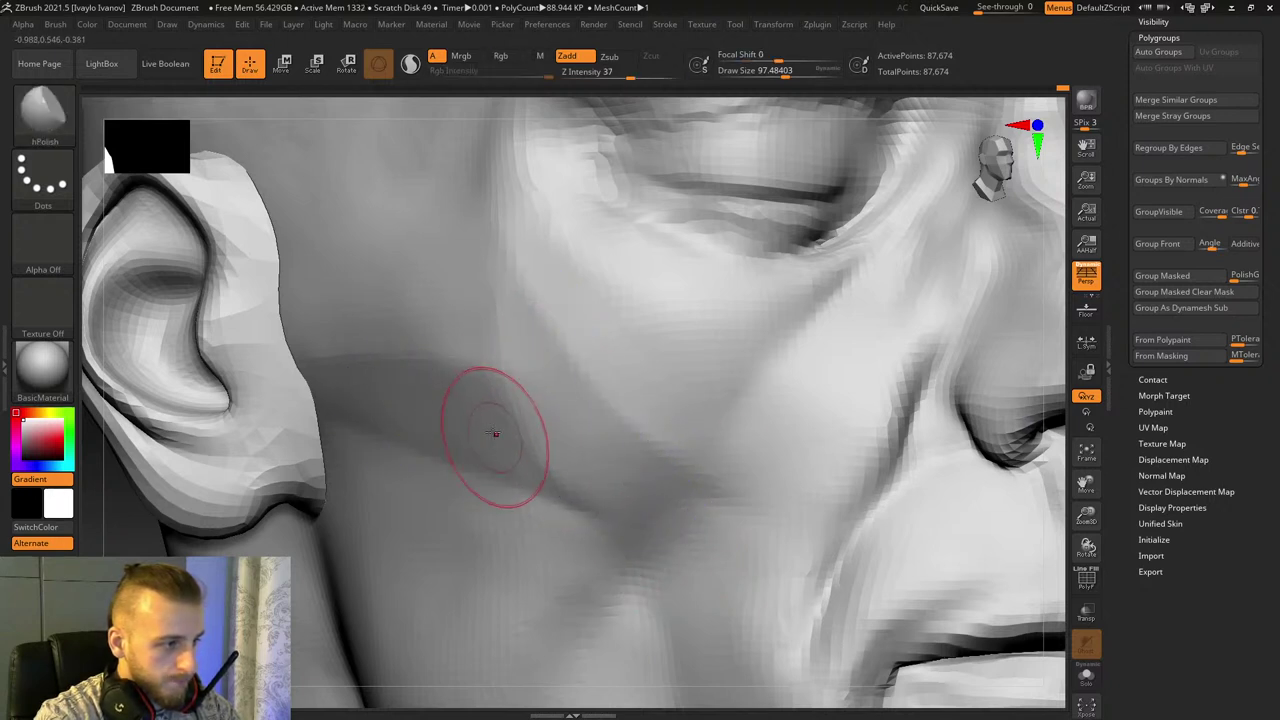
drag(495, 434, 558, 494)
mouse_move(530, 472)
shift+mouse_down()
mouse_move(481, 426)
mouse_move(564, 490)
shift+mouse_up()
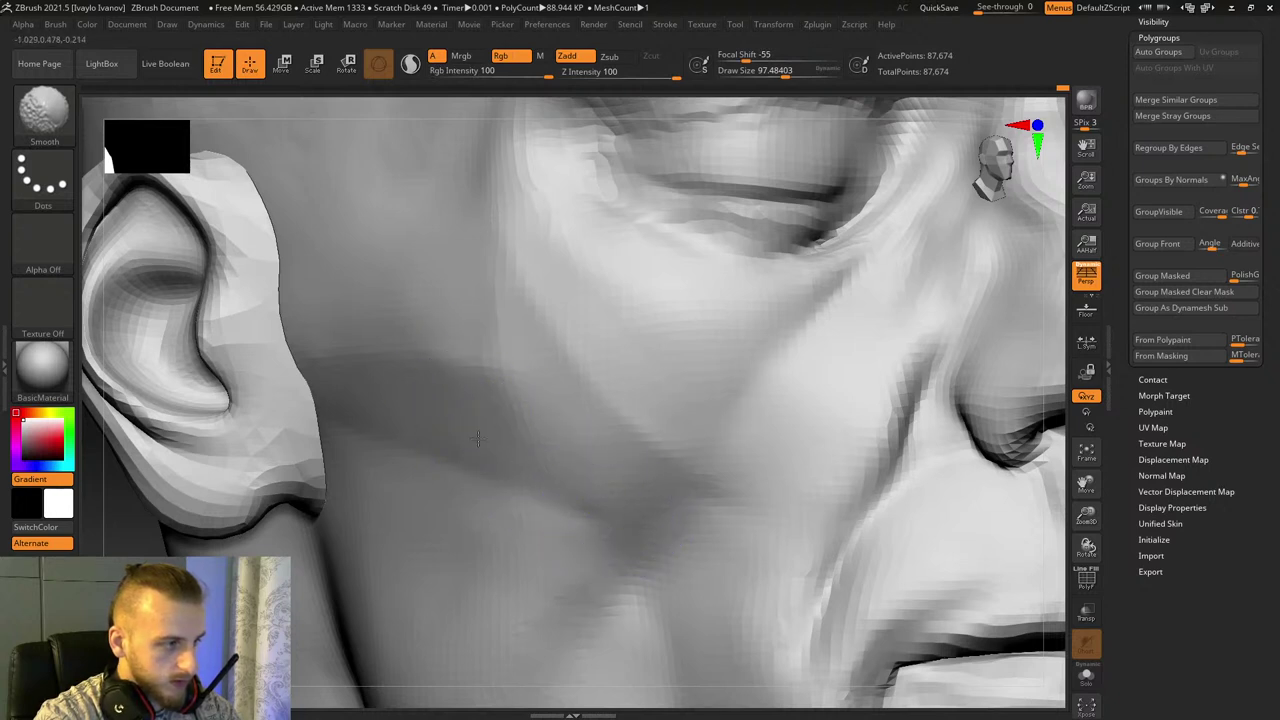
mouse_move(503, 419)
shift+mouse_down()
mouse_move(551, 469)
mouse_move(609, 369)
mouse_move(569, 329)
mouse_move(690, 438)
shift+mouse_up()
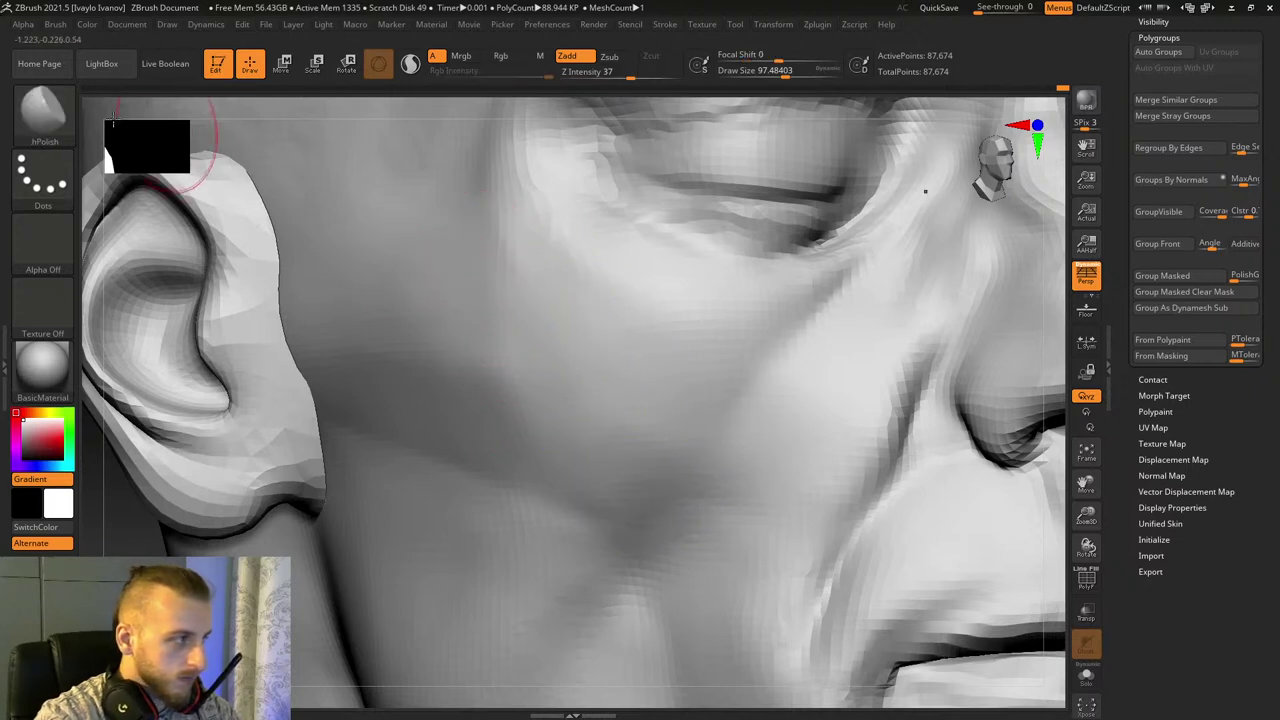
Step: Switch to ClayBuildup at intensity 7 and examine the cheekbone beside the outer eye corner and the whole head from the front
key(b)
key(c)
key(b)
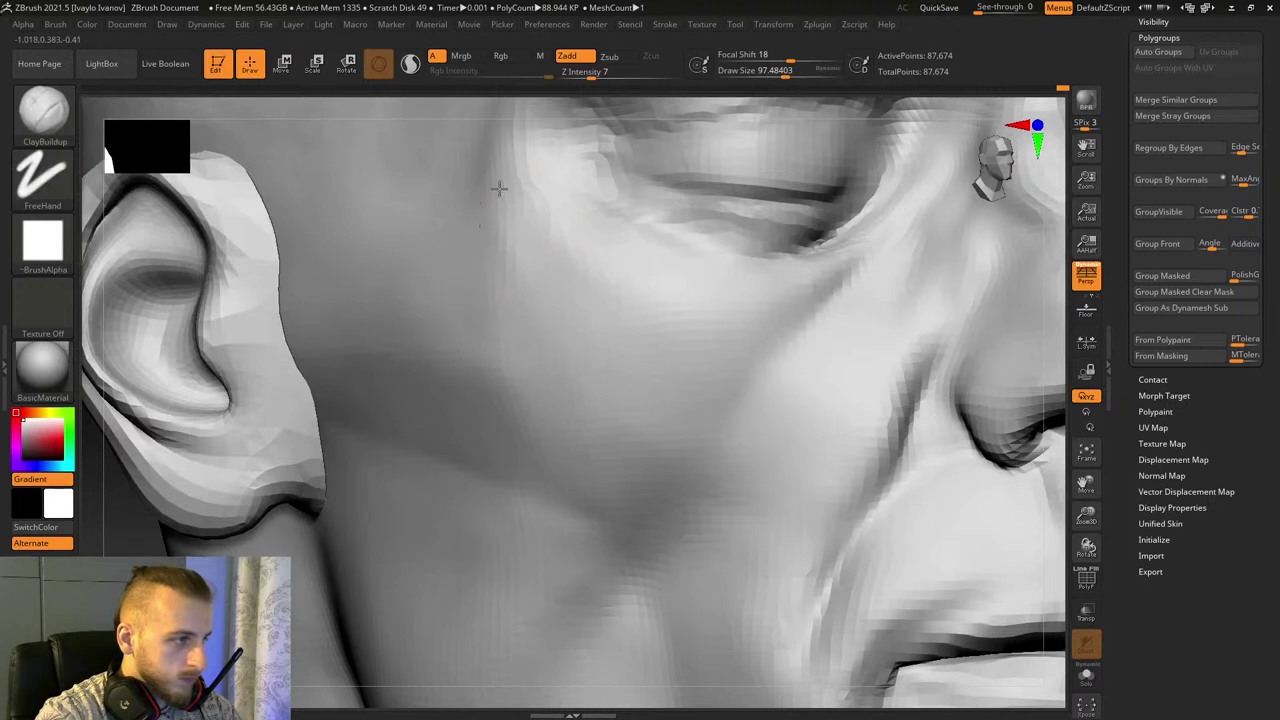
key(shift)
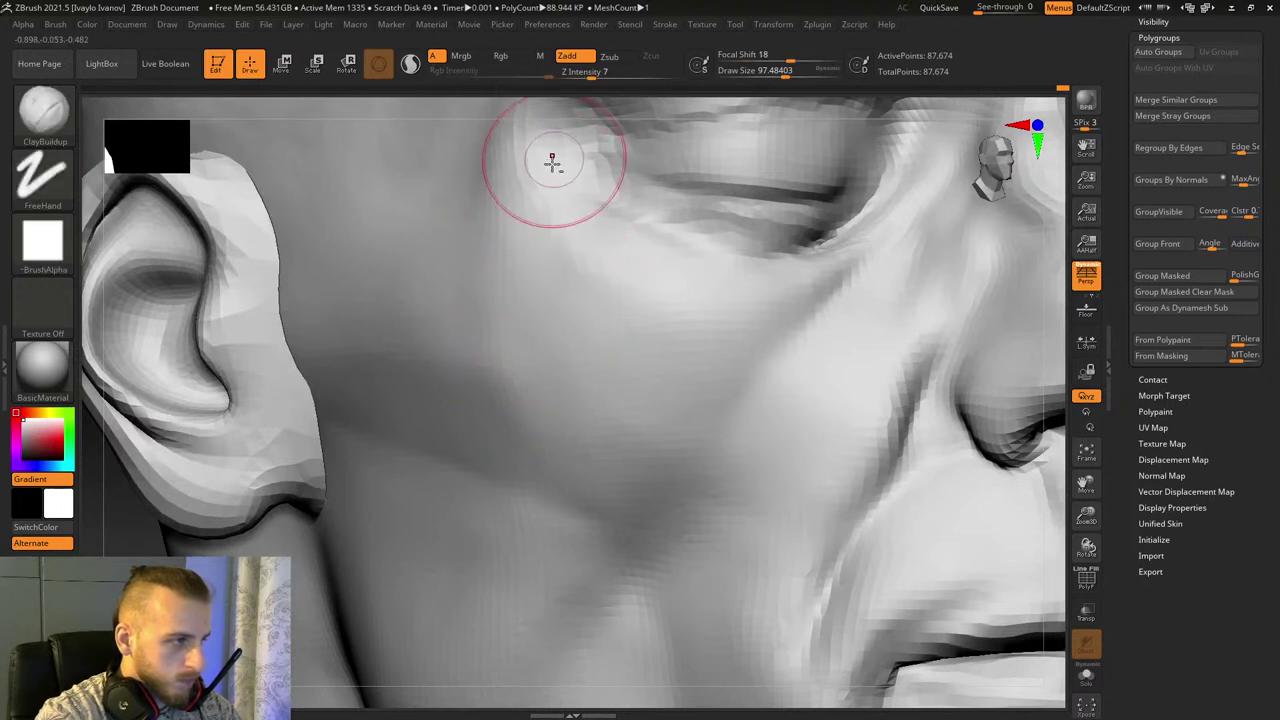
drag(1086, 515, 1090, 546)
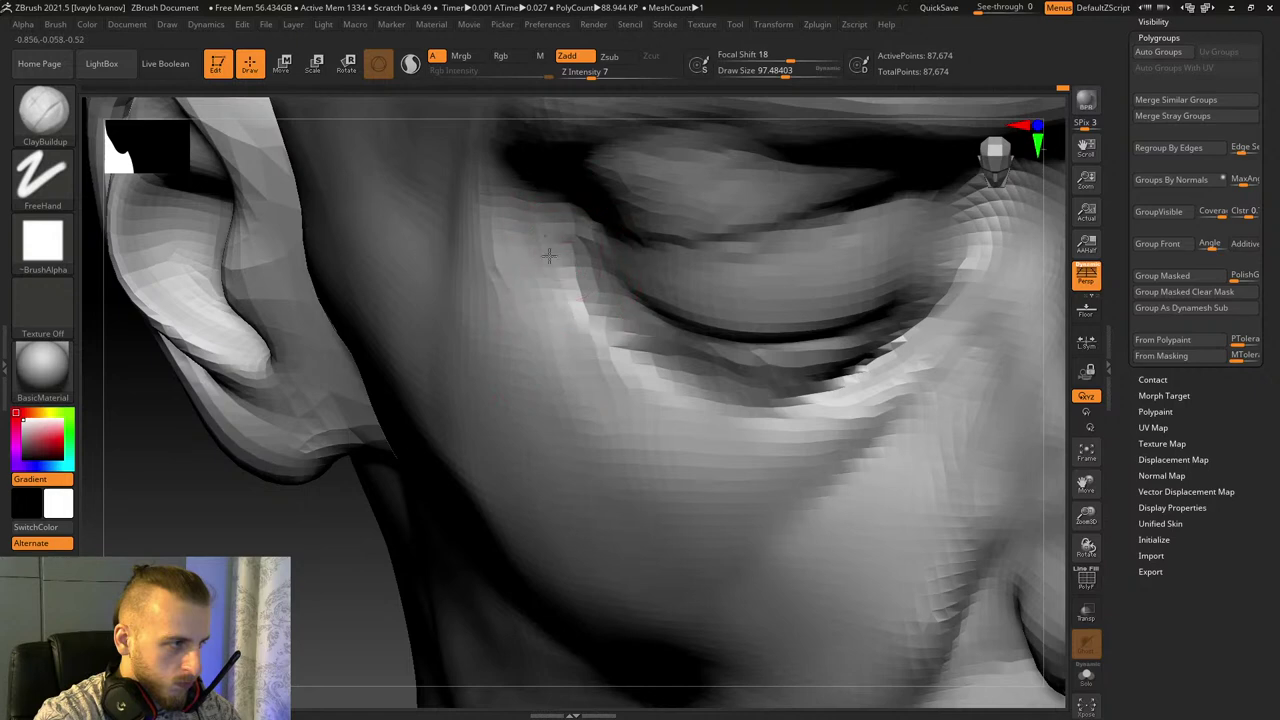
drag(1086, 518, 1010, 256)
shift+drag(958, 366, 975, 443)
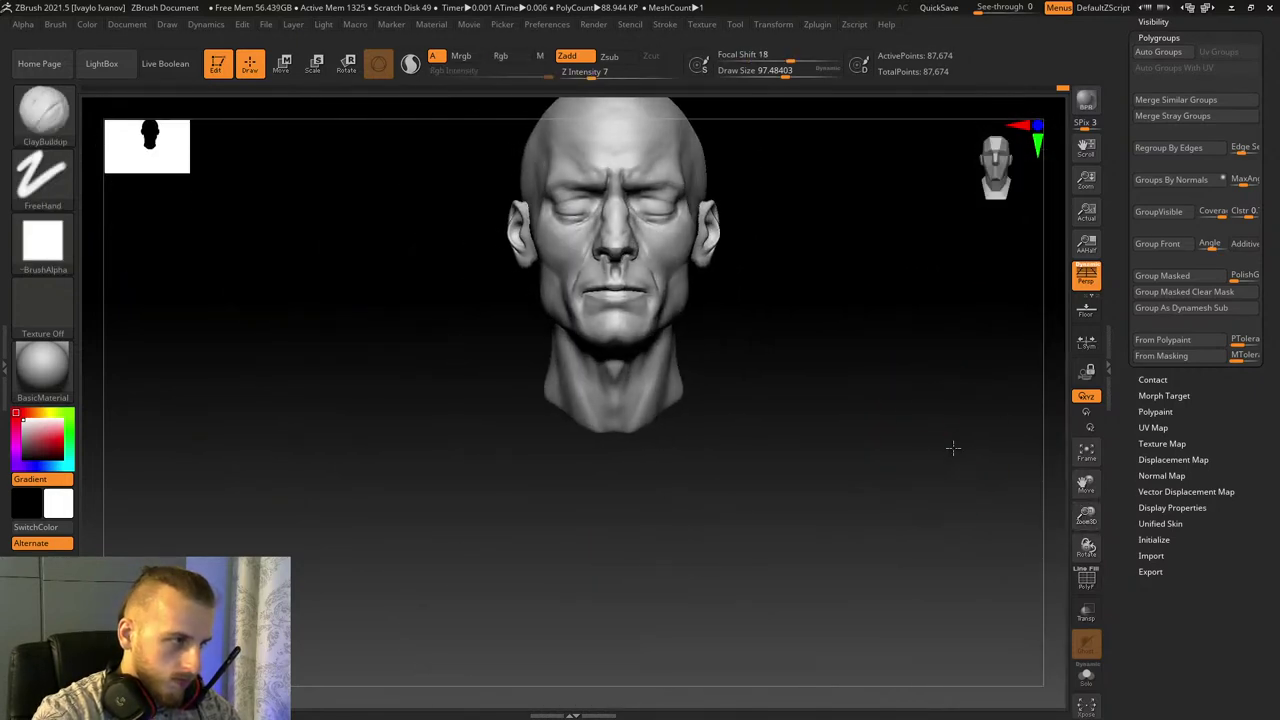
Step: Choose the Move Topological brush, set the draw size to about 114, and return to the ClayBuildup brush
drag(1088, 518, 1054, 453)
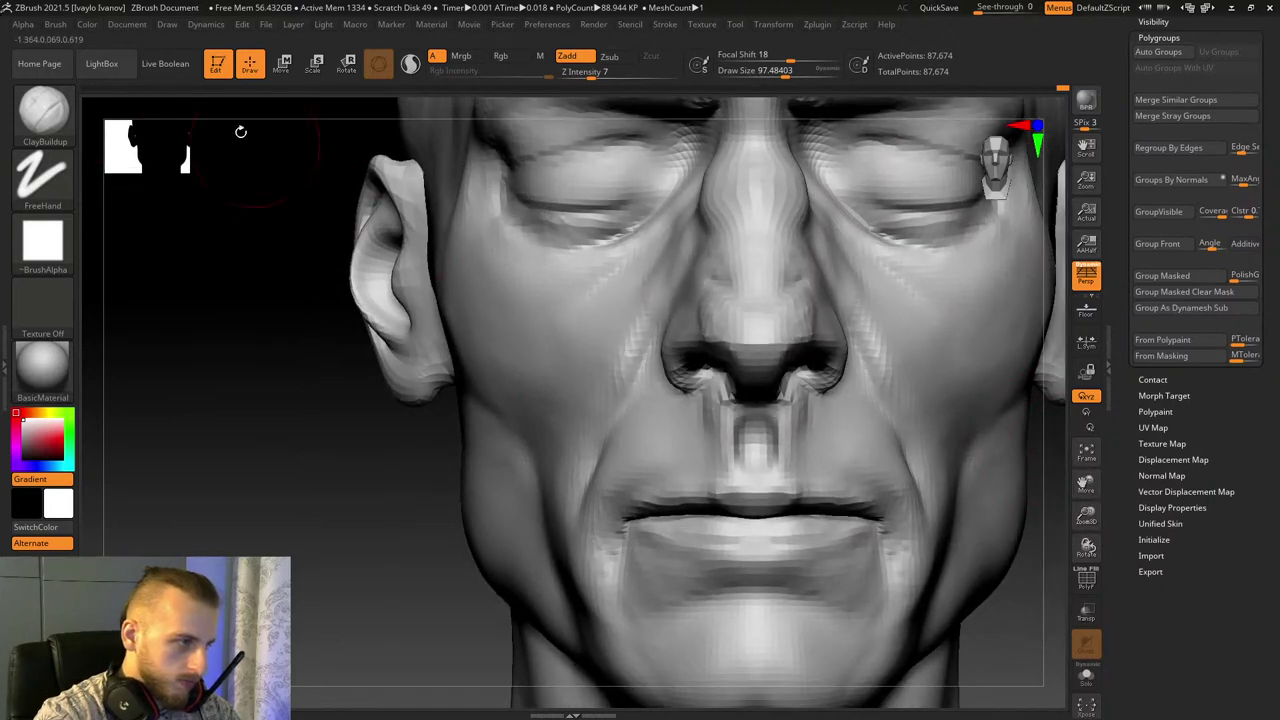
click(44, 110)
click(743, 118)
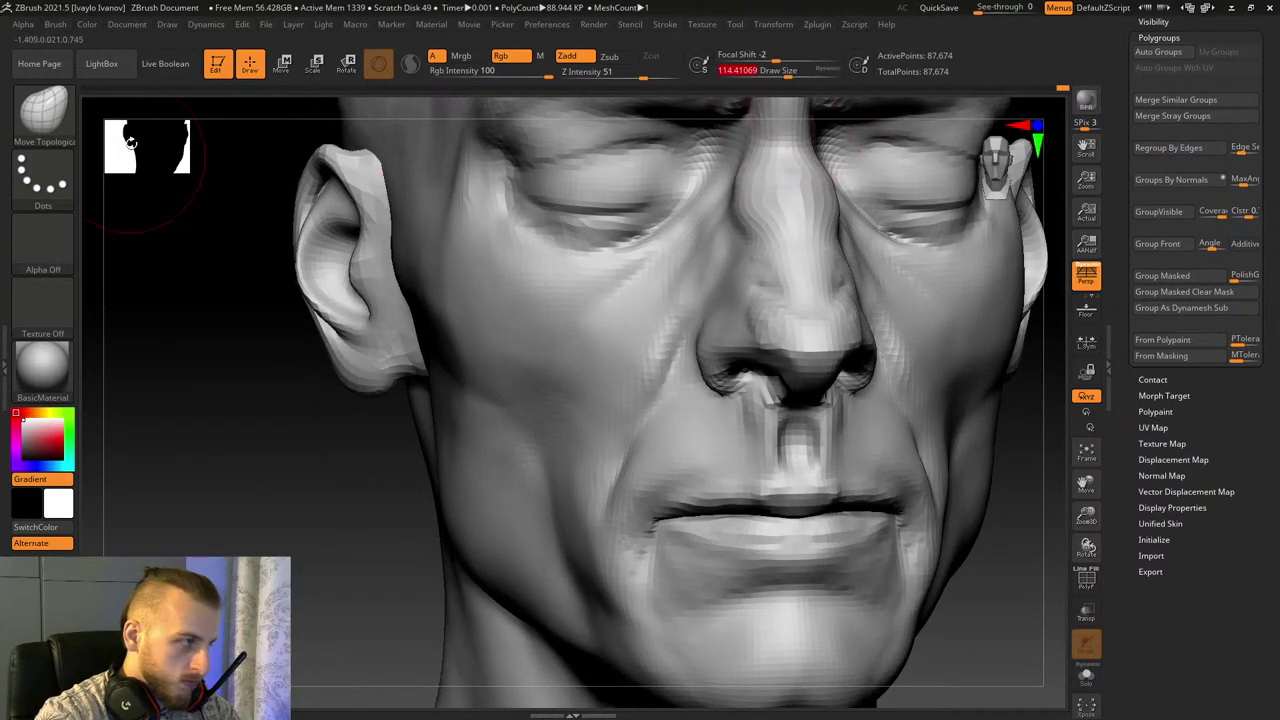
key(b)
click(191, 125)
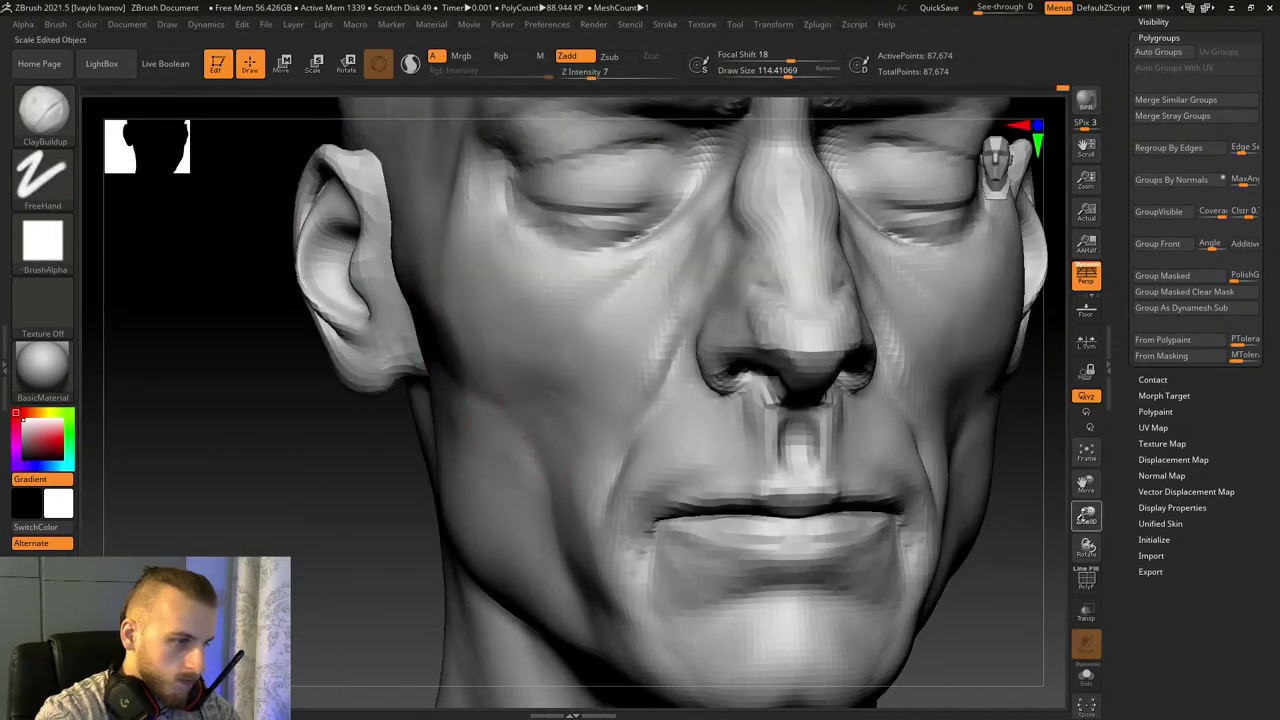
Step: Examine the jawline, chin and neck of the head from the front, three-quarter and side views
alt+drag(1052, 510, 953, 504)
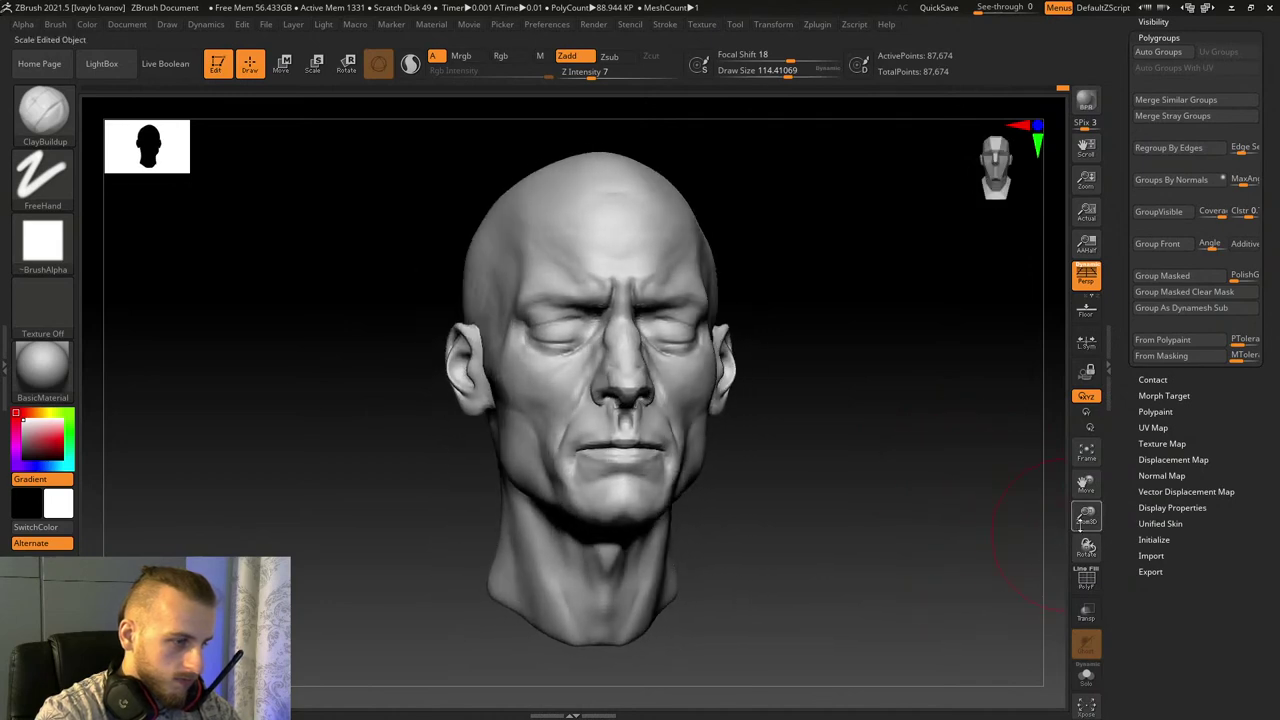
drag(1081, 524, 995, 507)
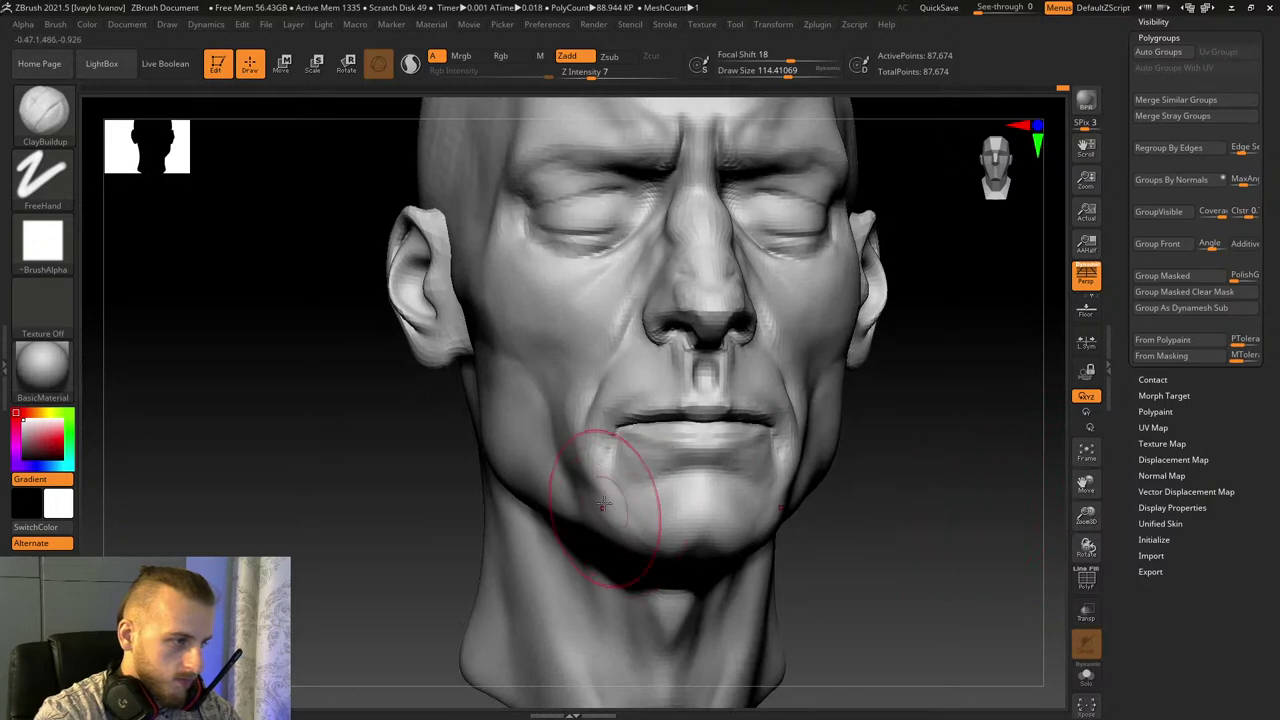
drag(771, 627, 590, 515)
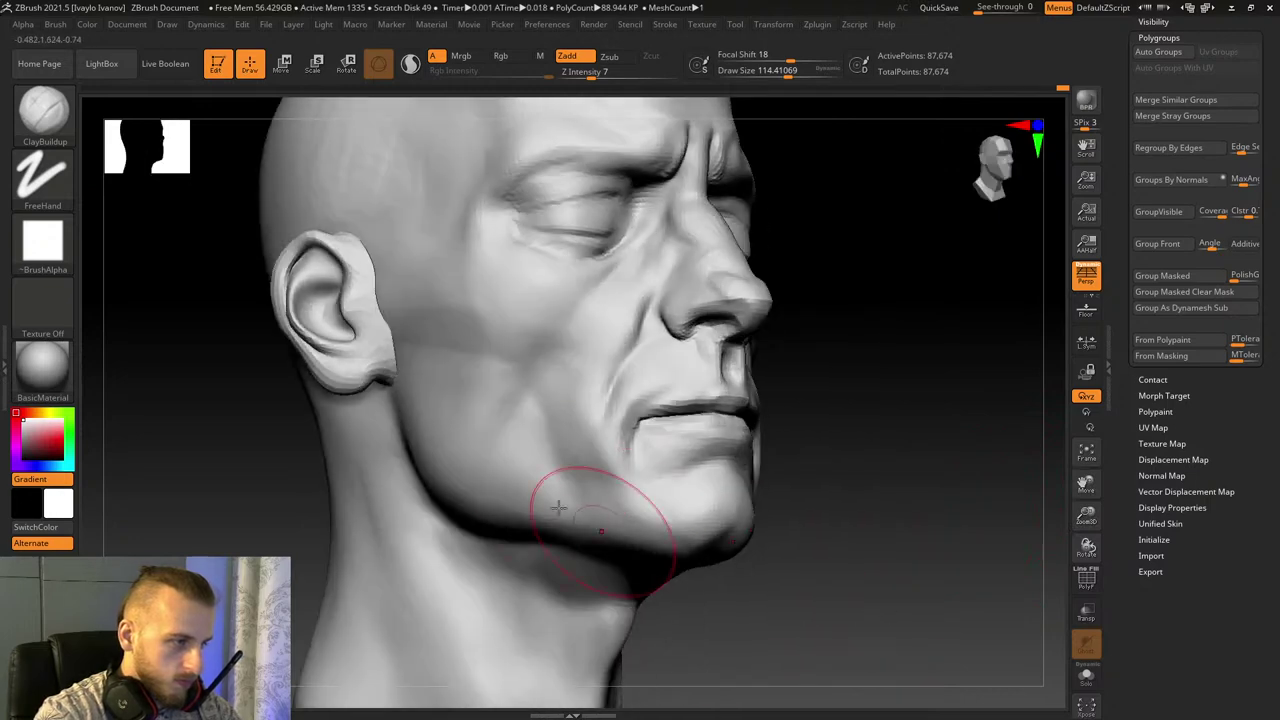
shift+drag(918, 587, 917, 594)
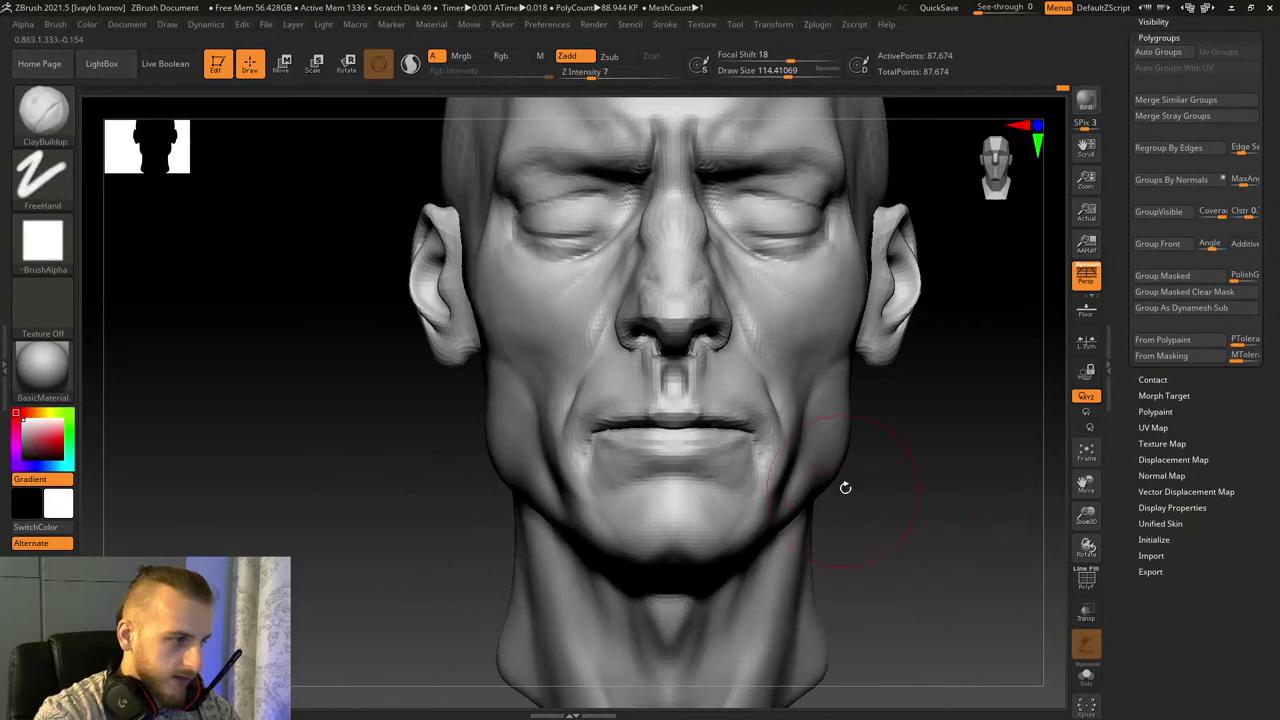
drag(845, 487, 852, 498)
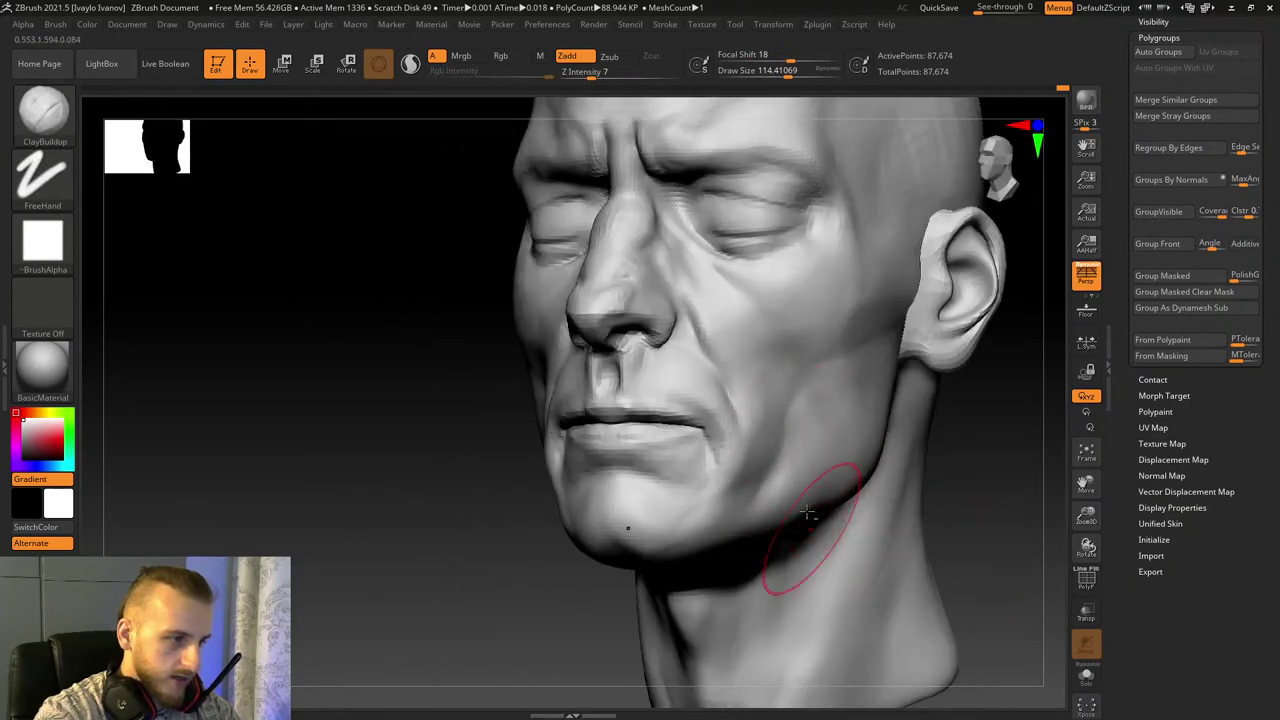
drag(977, 556, 1020, 553)
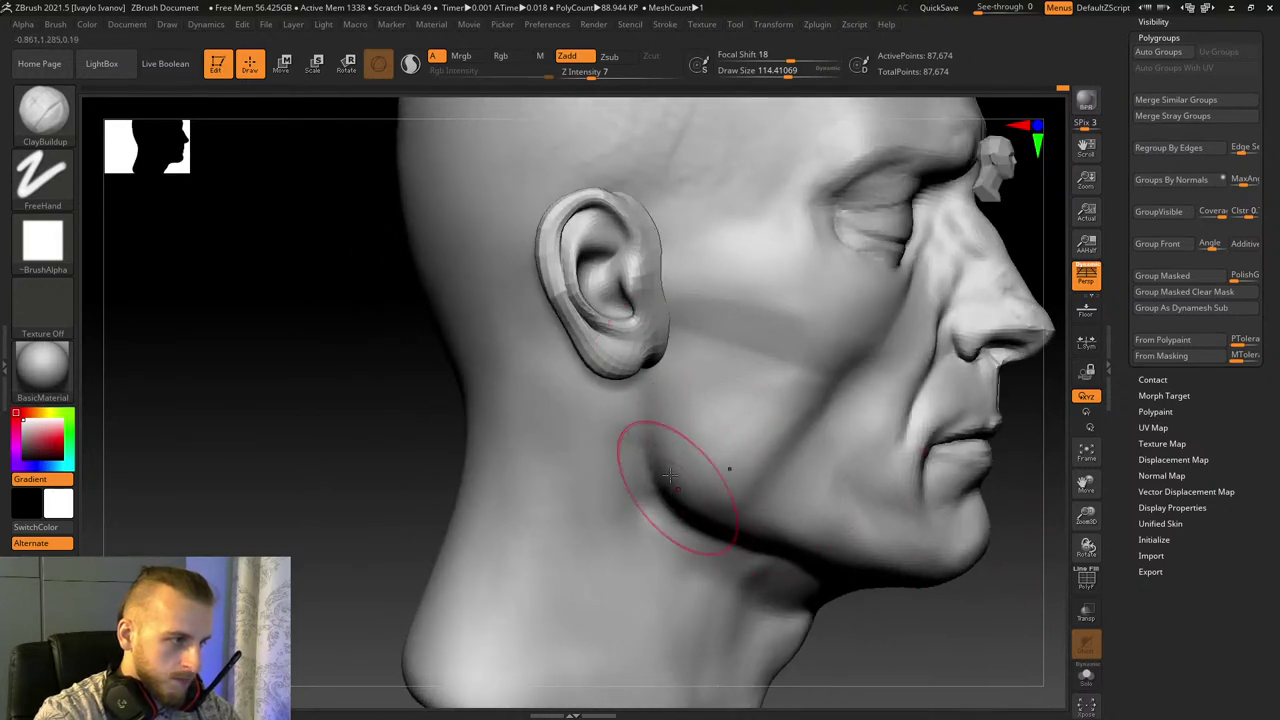
drag(1014, 611, 1054, 564)
alt+drag(1092, 525, 1002, 508)
Step: Enlarge the Move Topological brush to a draw size of about 322 and try reshaping the side of the head
key(b)
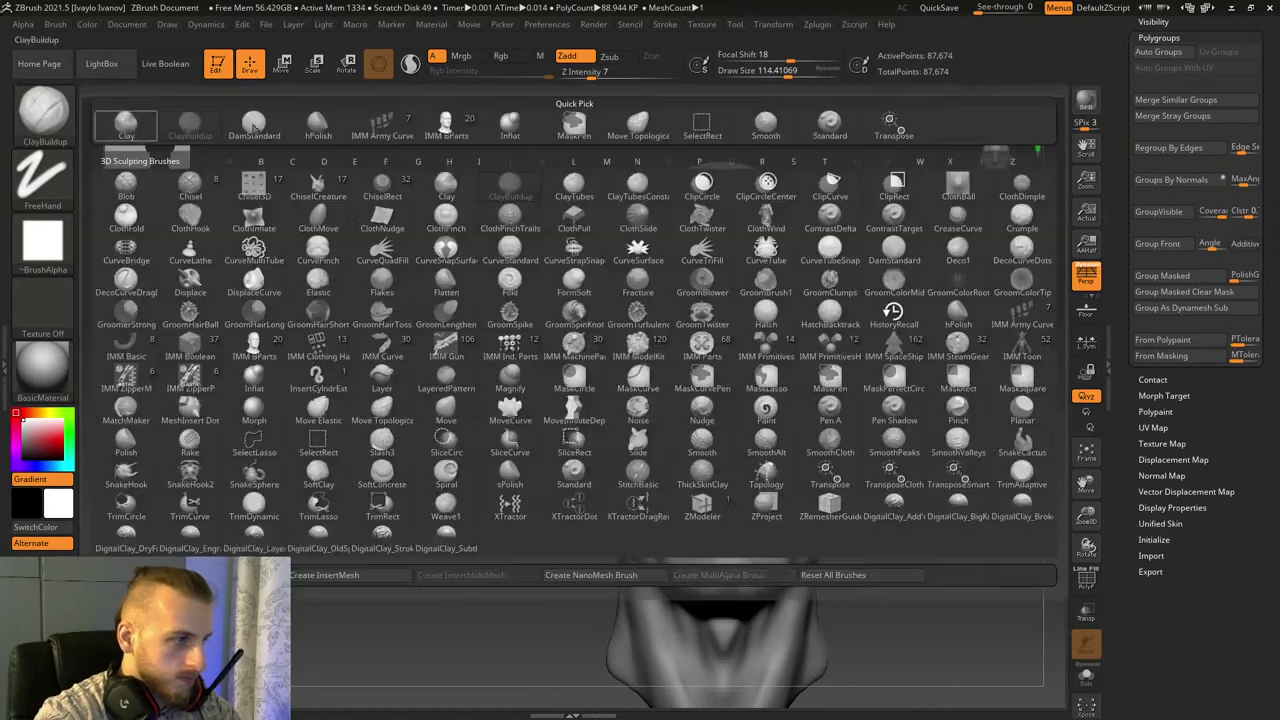
click(640, 124)
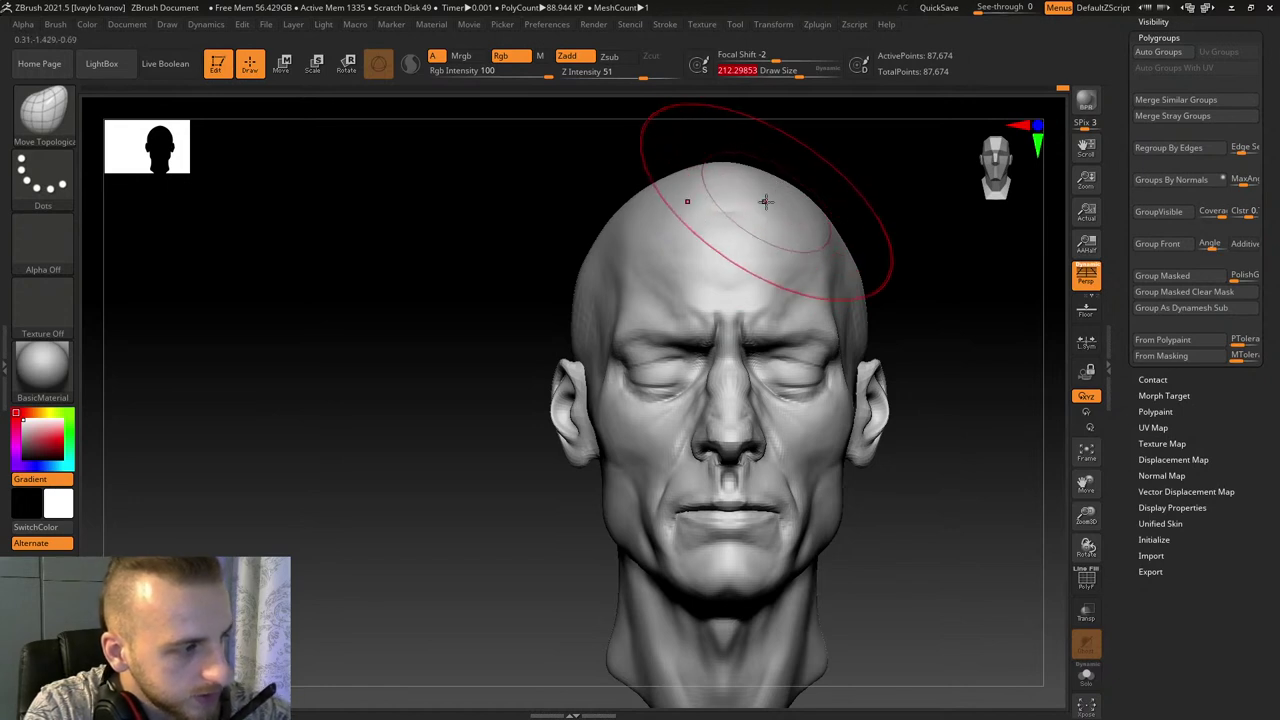
drag(822, 74, 808, 75)
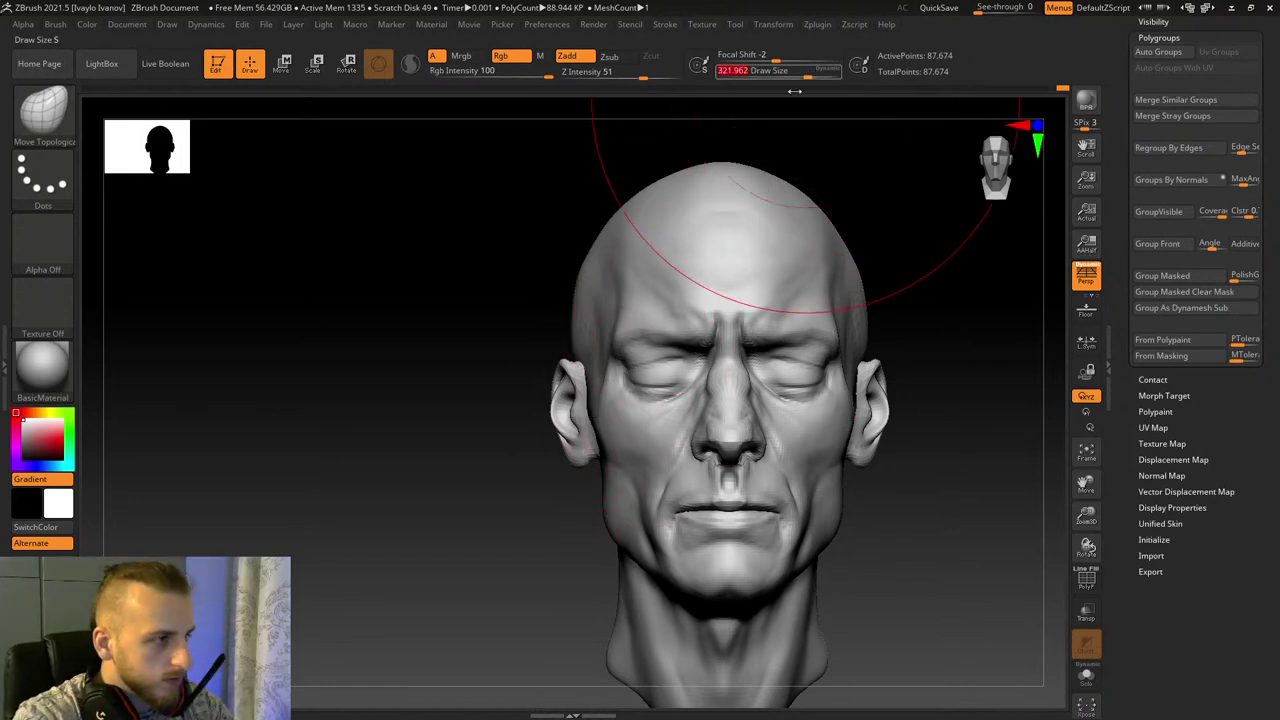
drag(587, 412, 579, 413)
key(ctrl+z)
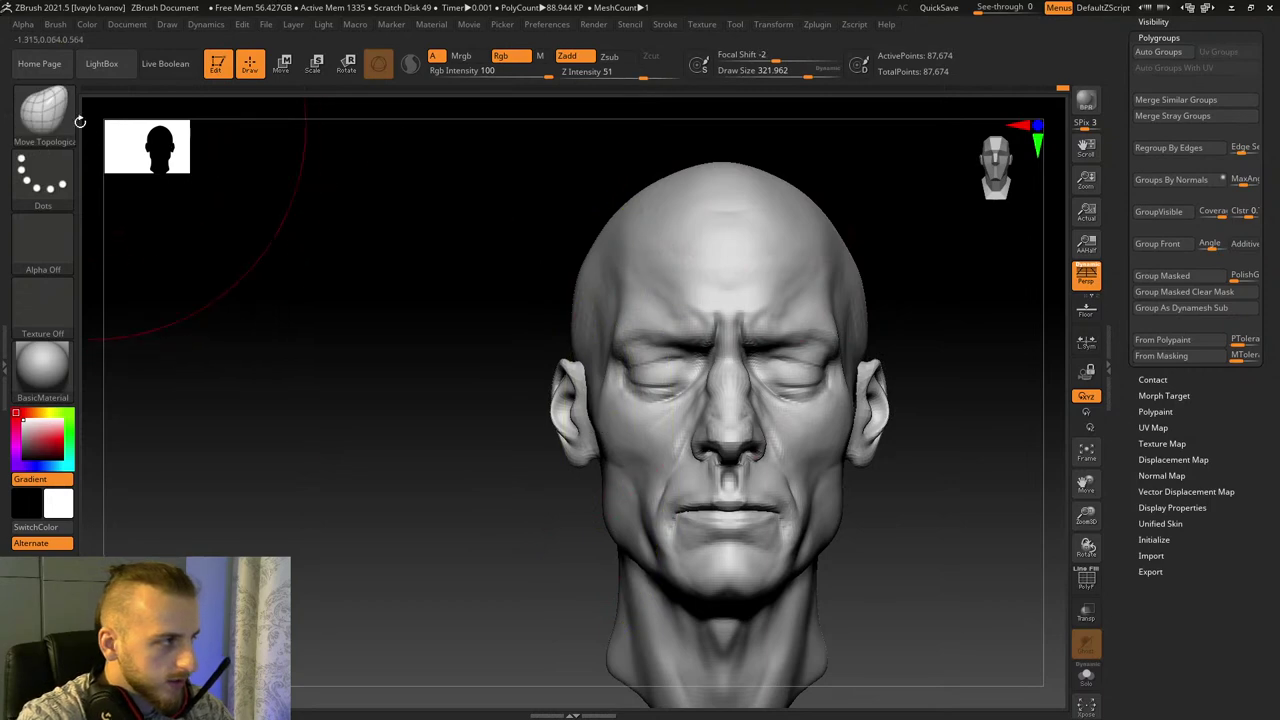
Step: Switch to the Move brush and pull the sides of the head slightly outward around the ears
click(55, 112)
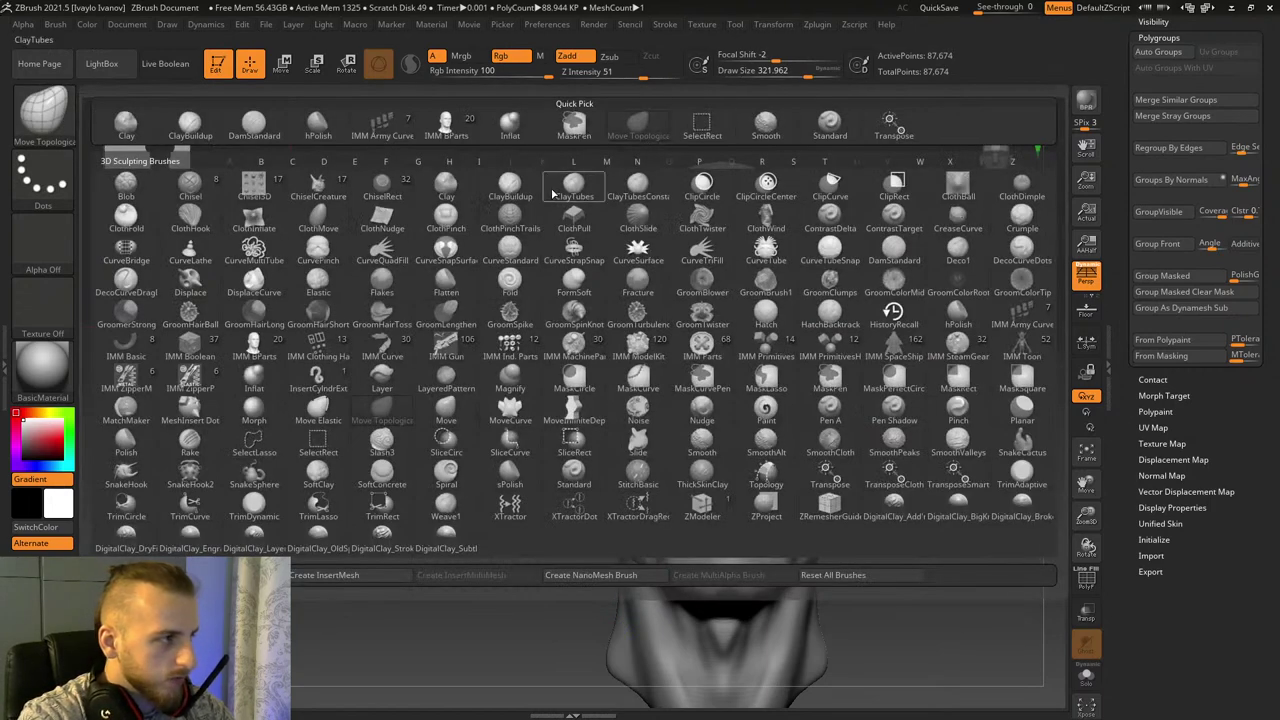
key(m)
key(v)
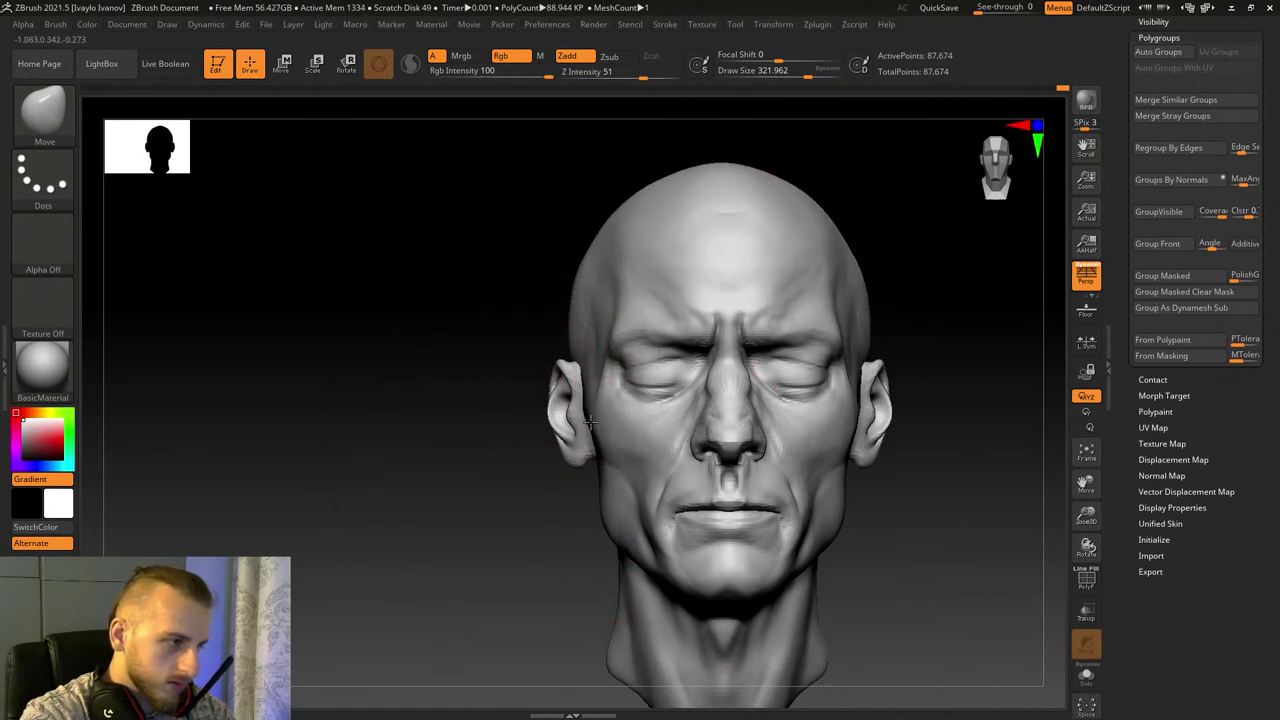
drag(590, 422, 588, 422)
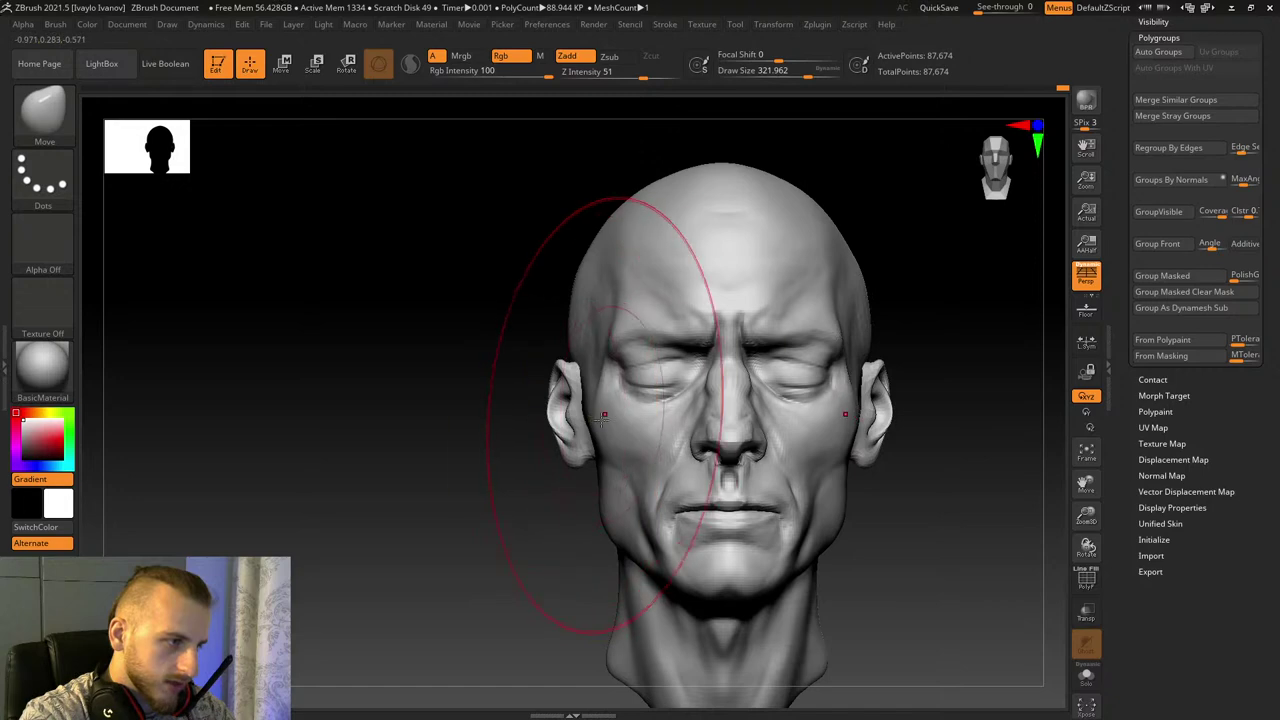
Step: Reduce the draw size to about 114 and reshape the outer contour of the nostril wings from below with the Move brush
drag(811, 77, 788, 77)
drag(1086, 515, 1088, 562)
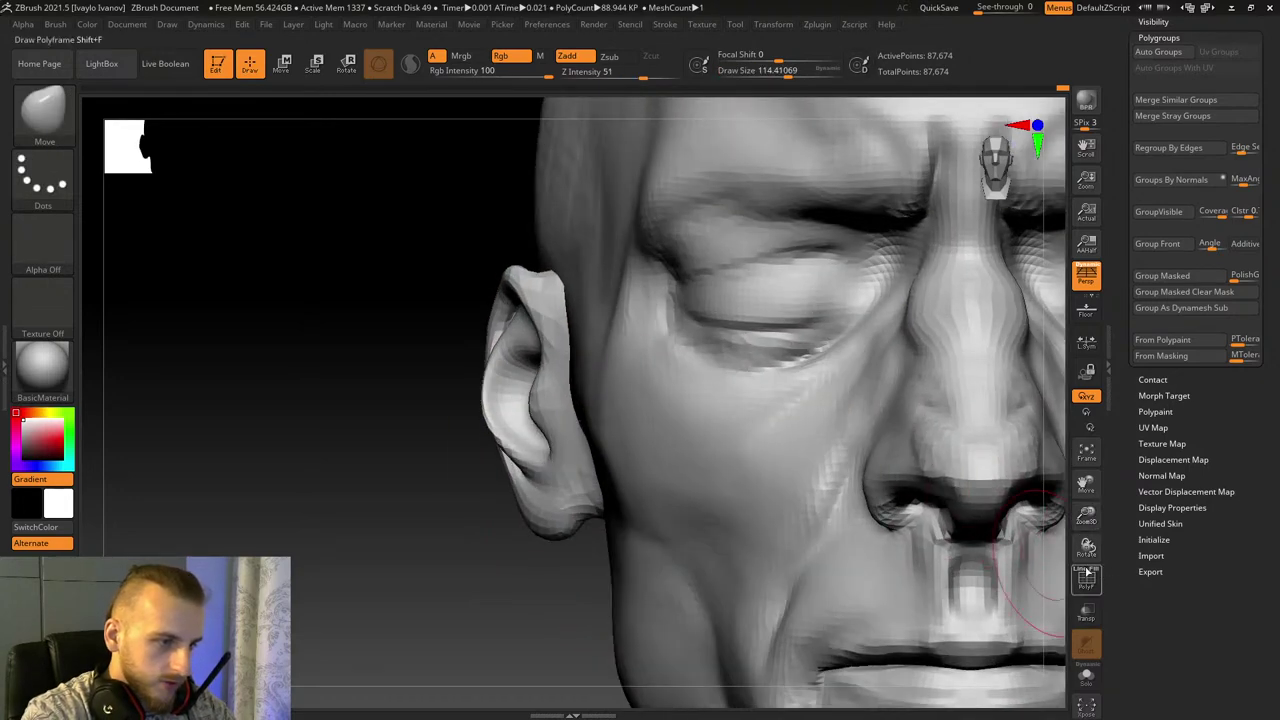
right_drag(942, 477, 943, 495)
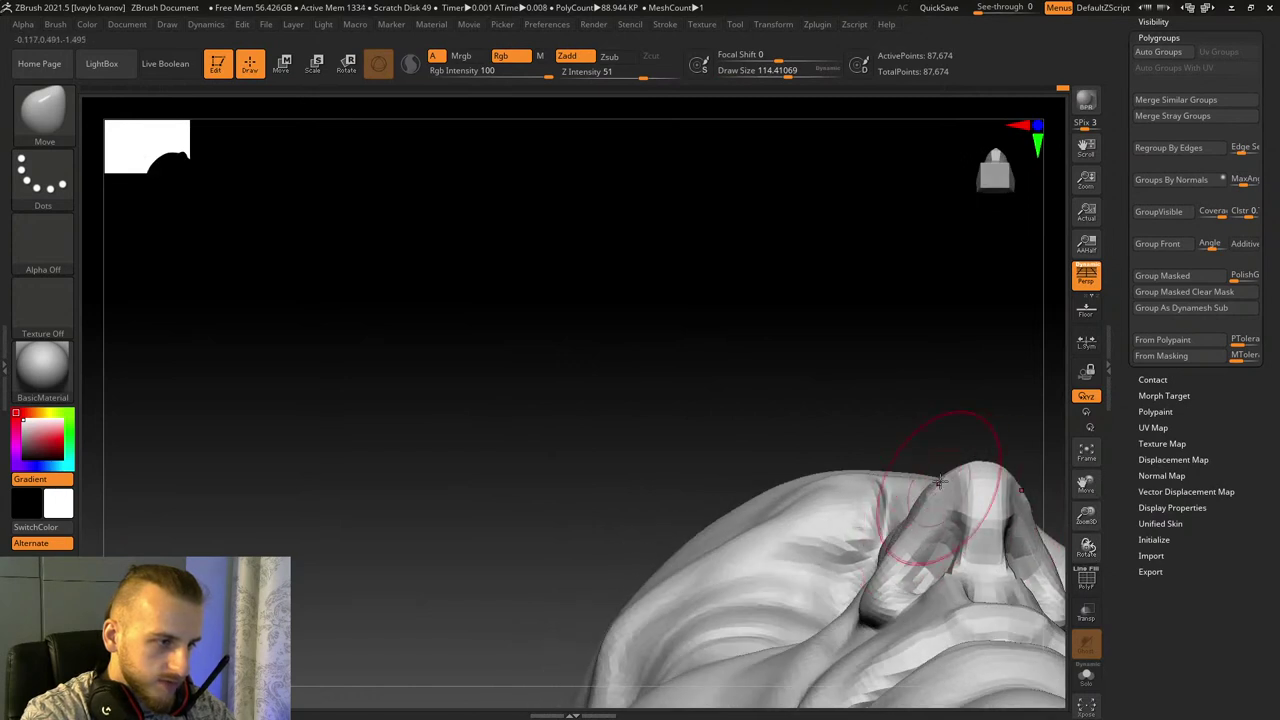
right_drag(1020, 520, 729, 486)
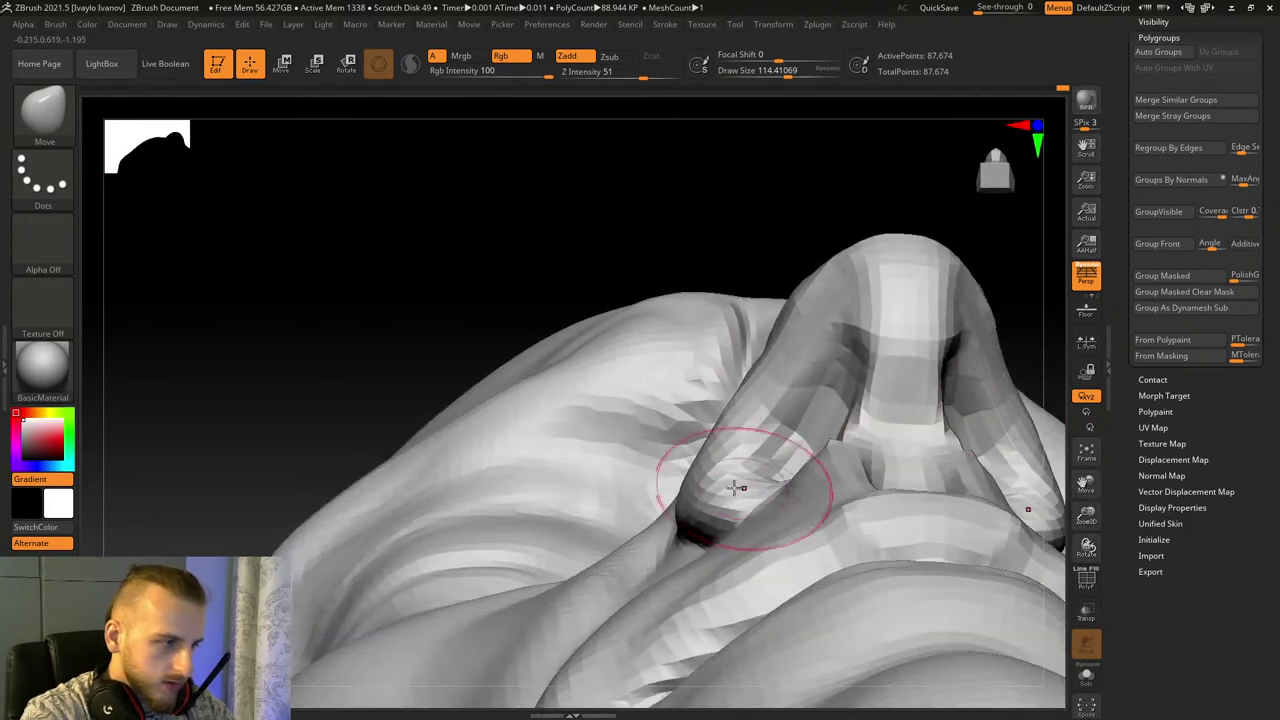
drag(678, 515, 688, 518)
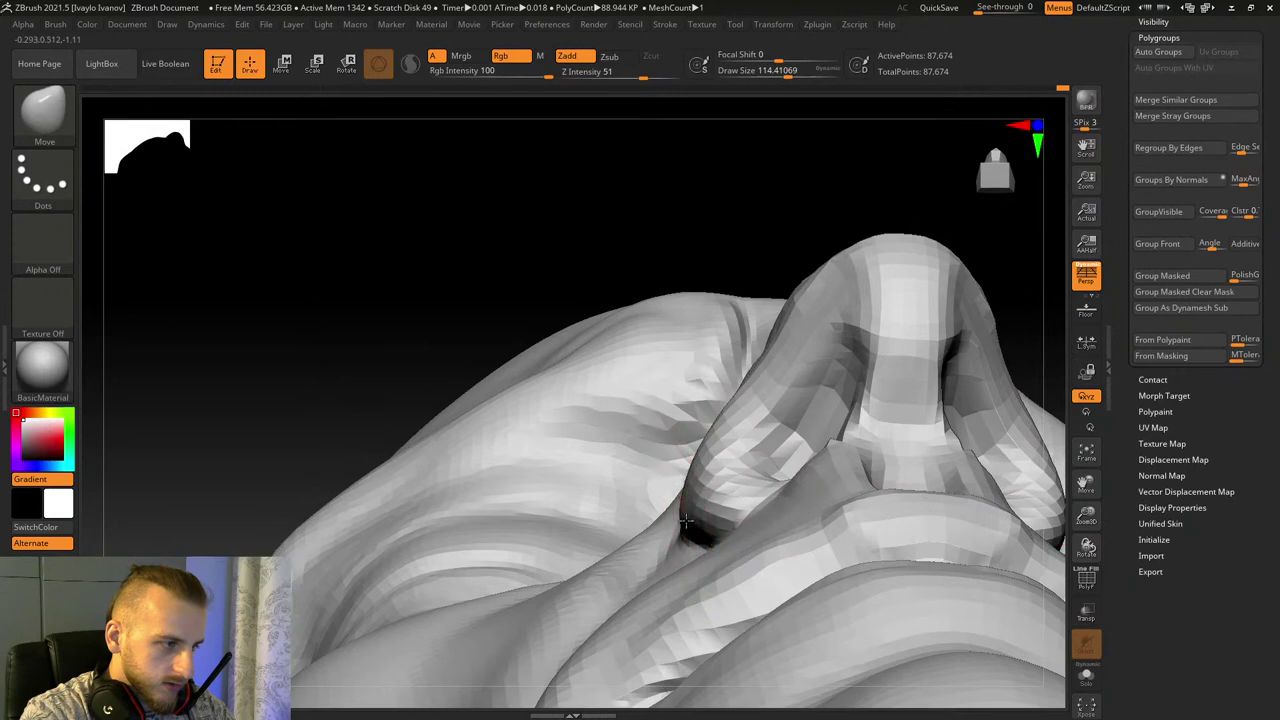
drag(748, 428, 729, 423)
drag(780, 341, 788, 341)
Step: Smooth the tip of the nose and nudge its sides outward with the Move brush
mouse_move(788, 341)
right_down()
mouse_move(926, 271)
mouse_move(800, 315)
right_up()
key(shift)
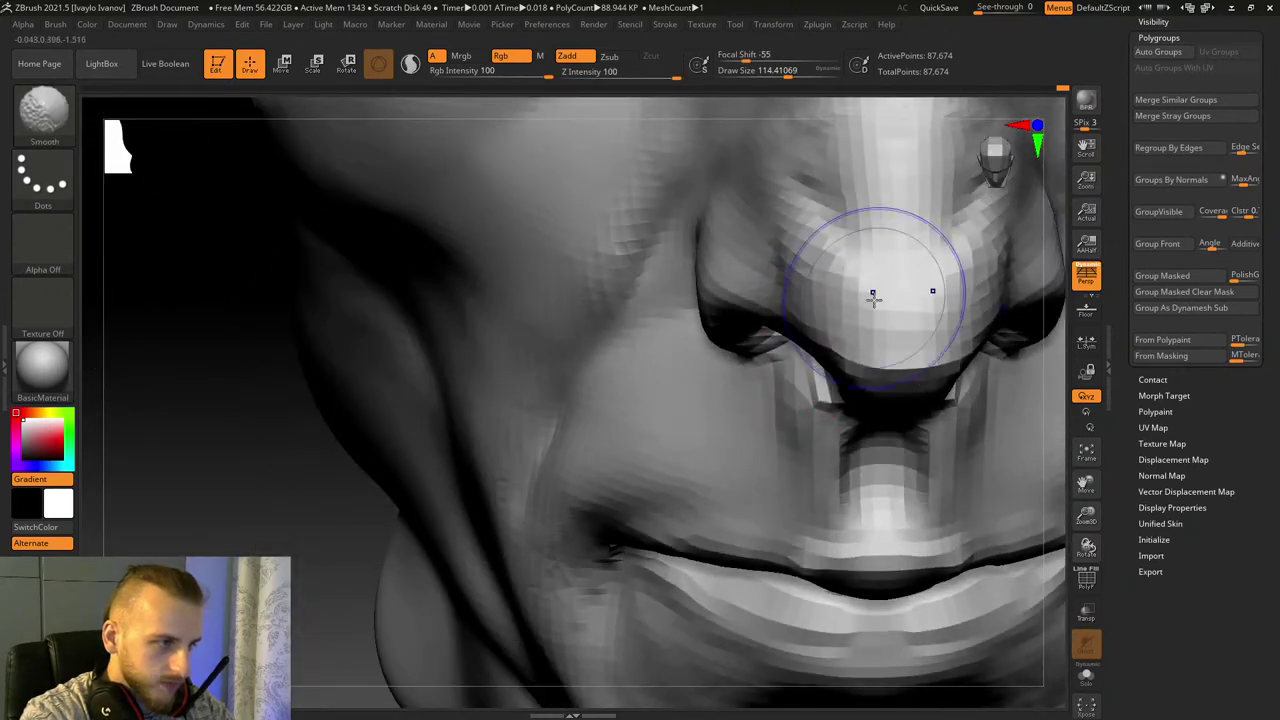
drag(1088, 546, 1077, 447)
drag(854, 308, 845, 312)
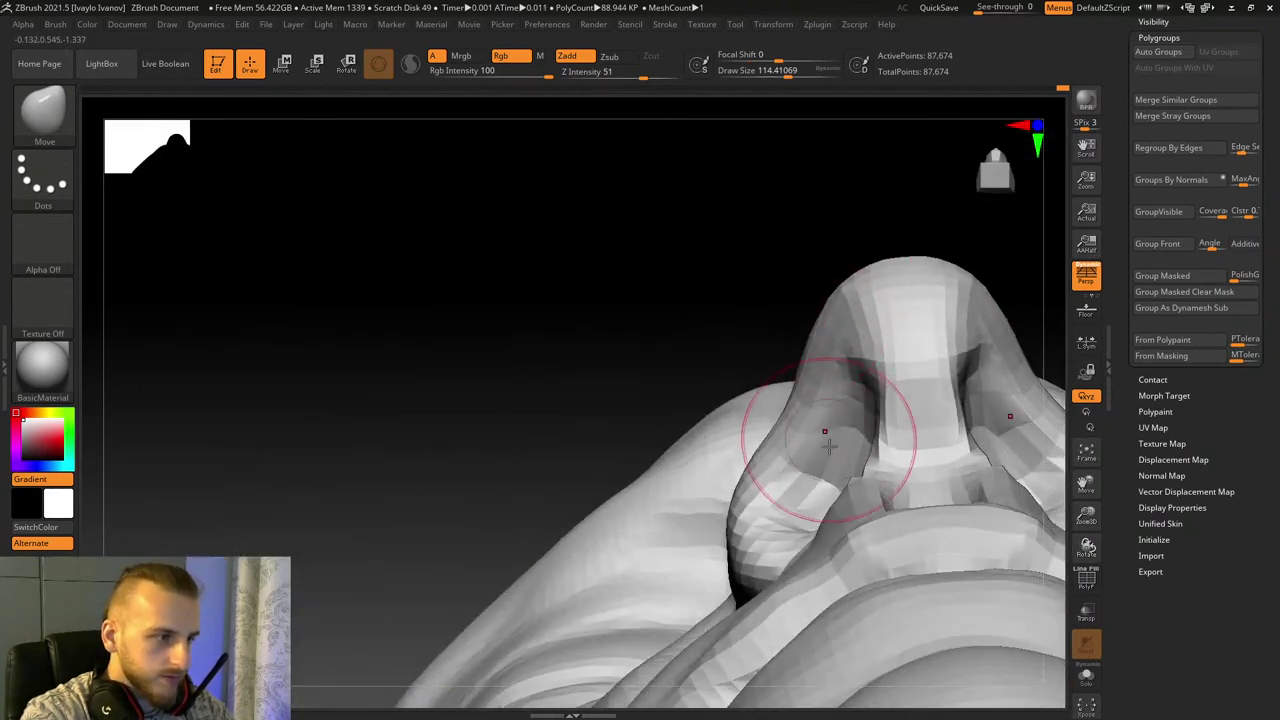
Step: Switch to the Inflat brush for the nostrils and smooth the strip between them on the underside of the nose
right_drag(763, 300, 829, 457)
key(b)
key(i)
key(n)
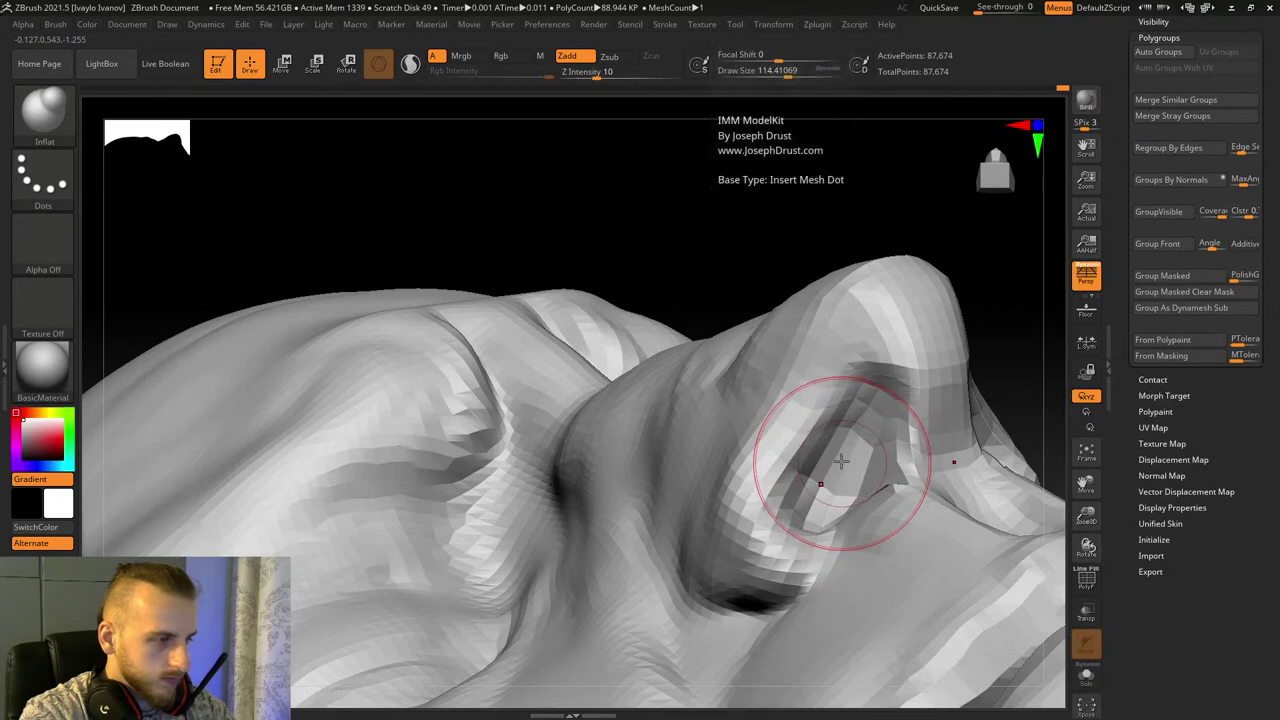
drag(1020, 204, 1000, 270)
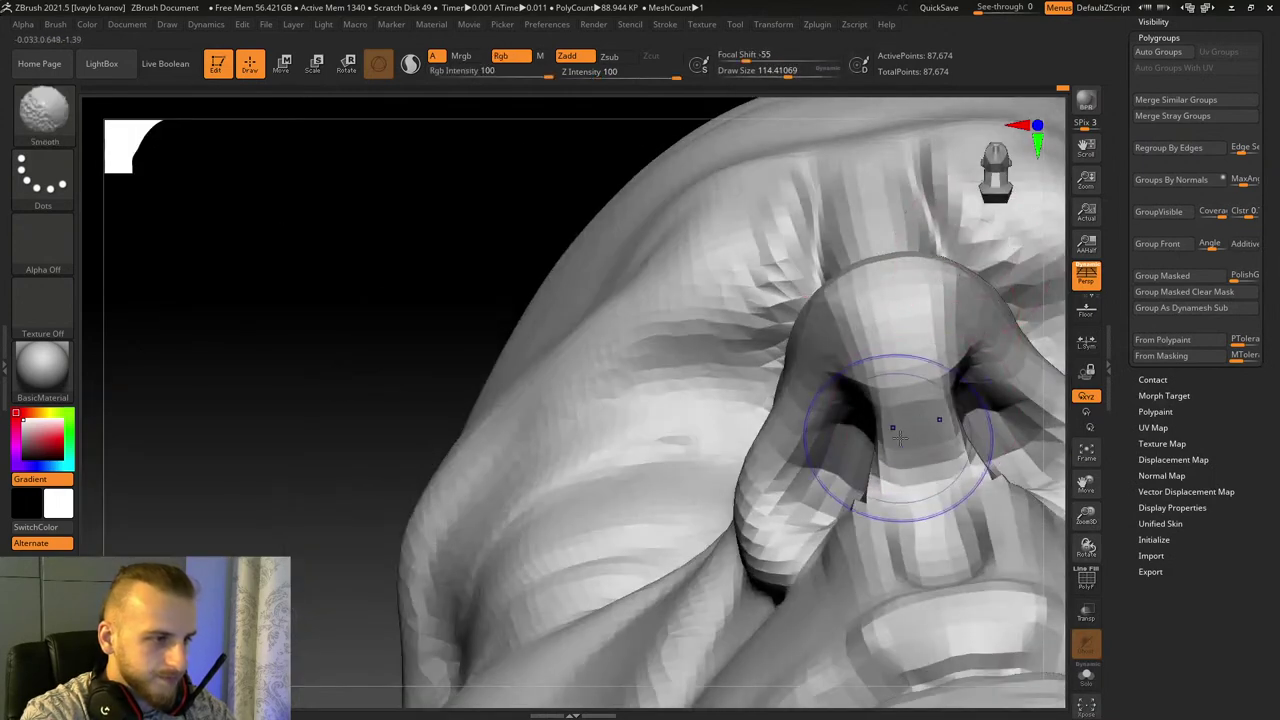
shift+drag(898, 430, 915, 462)
drag(470, 218, 512, 335)
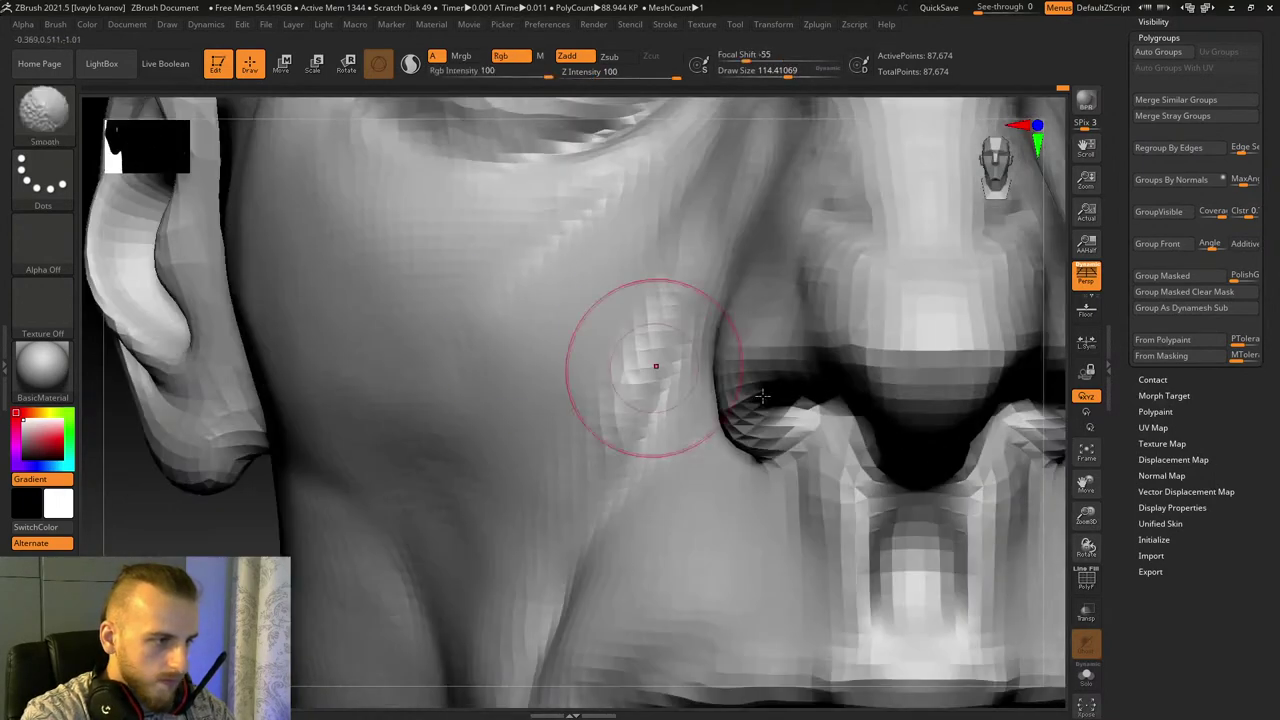
Step: Switch to the ClayBuildup brush and add volume to the tip of the nose
drag(1087, 524, 1030, 345)
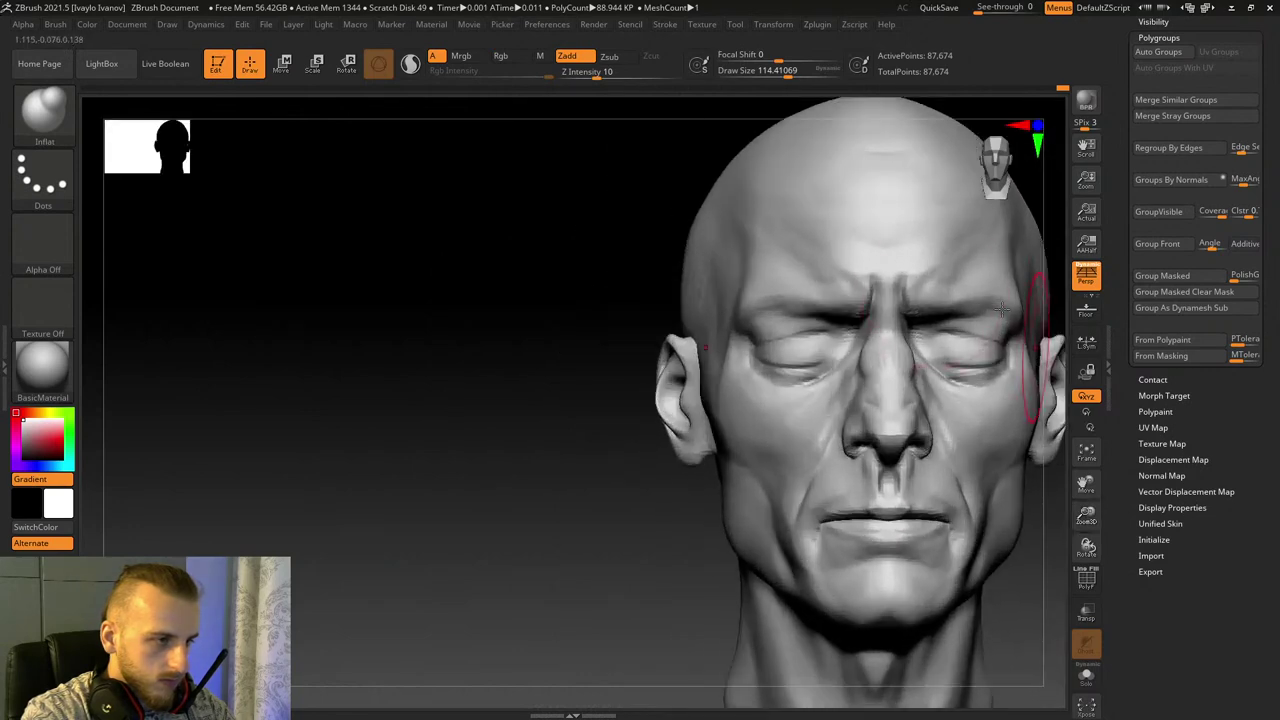
drag(590, 325, 592, 352)
drag(1094, 492, 1132, 612)
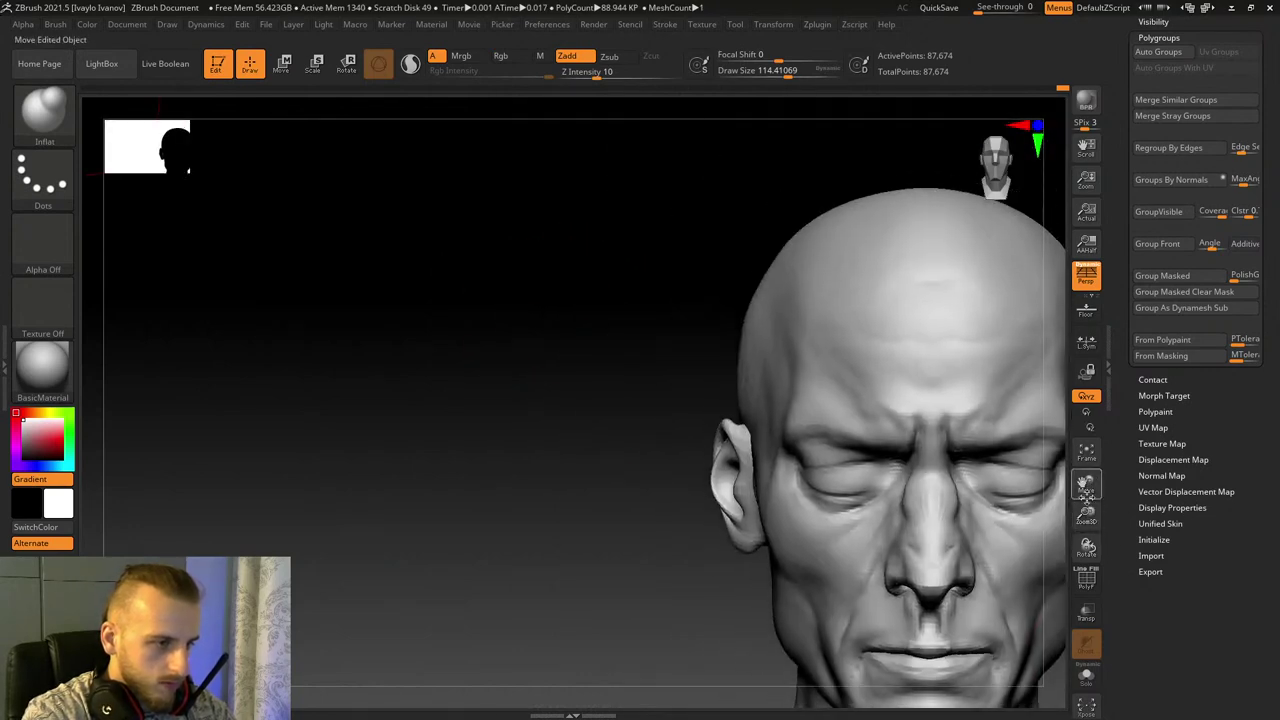
drag(1088, 518, 1098, 675)
drag(1088, 486, 1000, 454)
key(b)
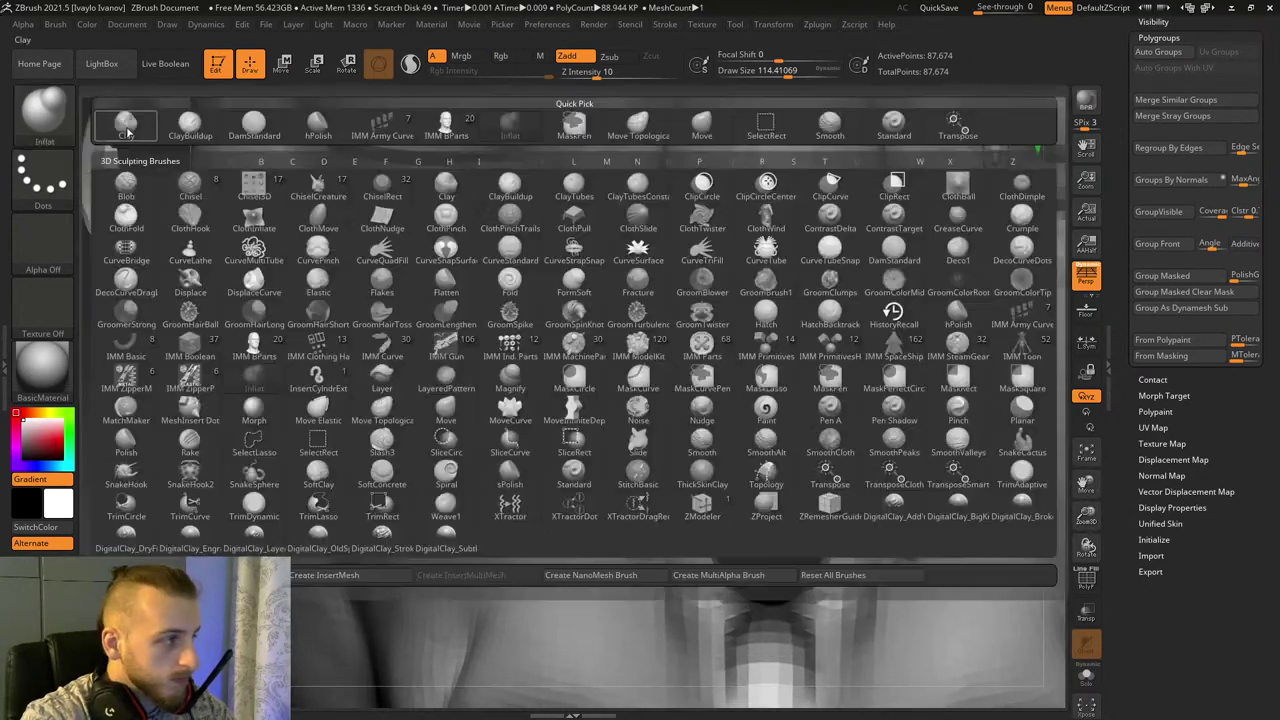
key(c)
key(b)
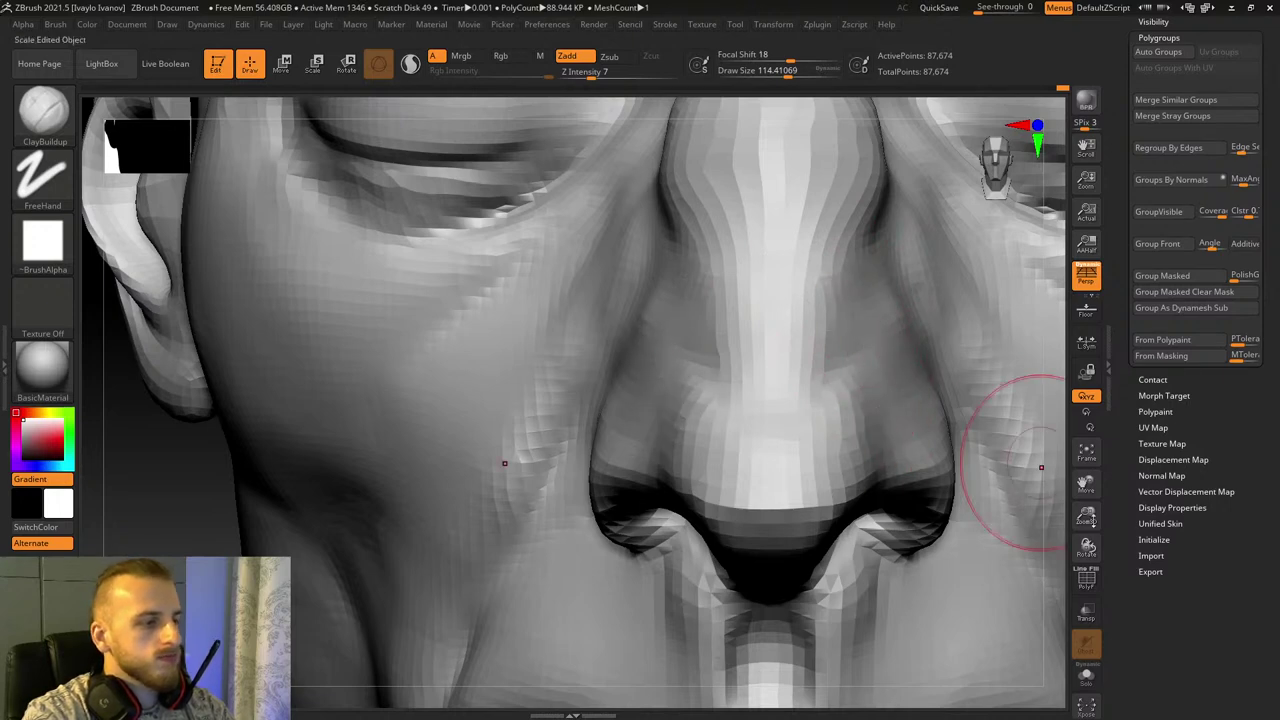
alt+drag(1043, 466, 1005, 488)
drag(1086, 515, 1121, 586)
drag(803, 446, 804, 468)
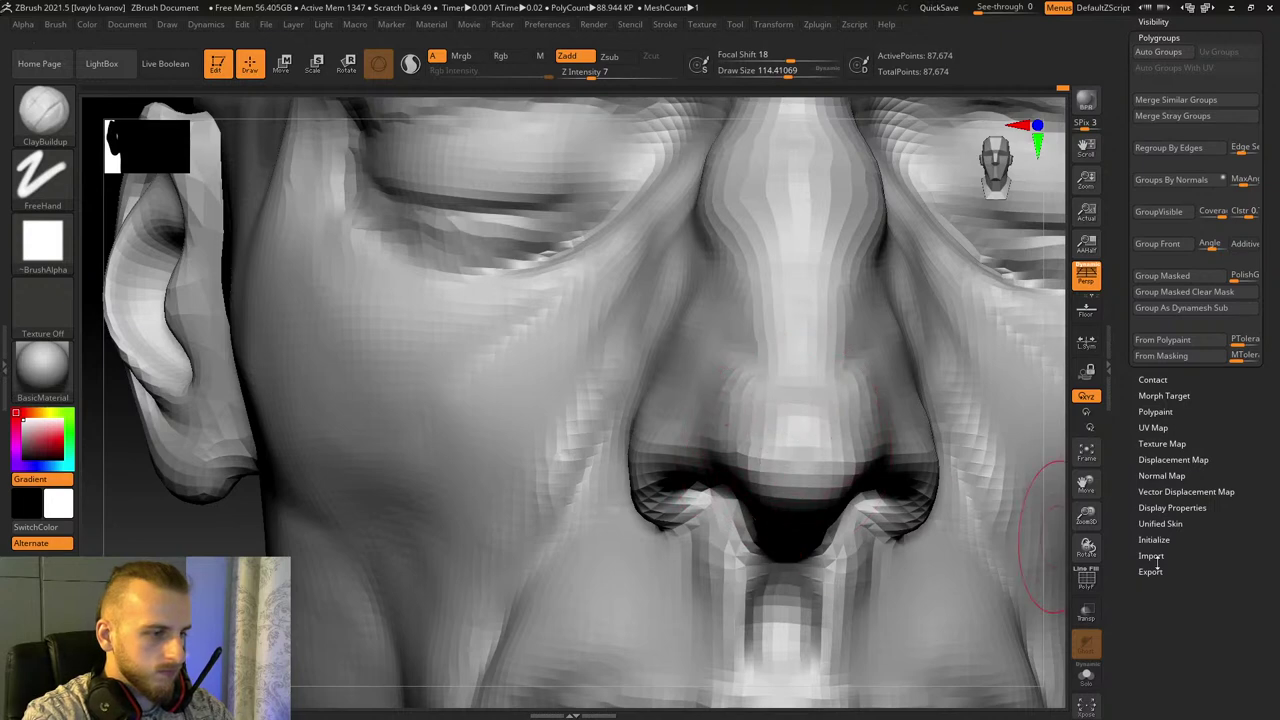
Step: Reduce the draw size to about 94 and carve a shallow crease down the nose tip with the DamStandard brush
drag(1086, 548, 928, 371)
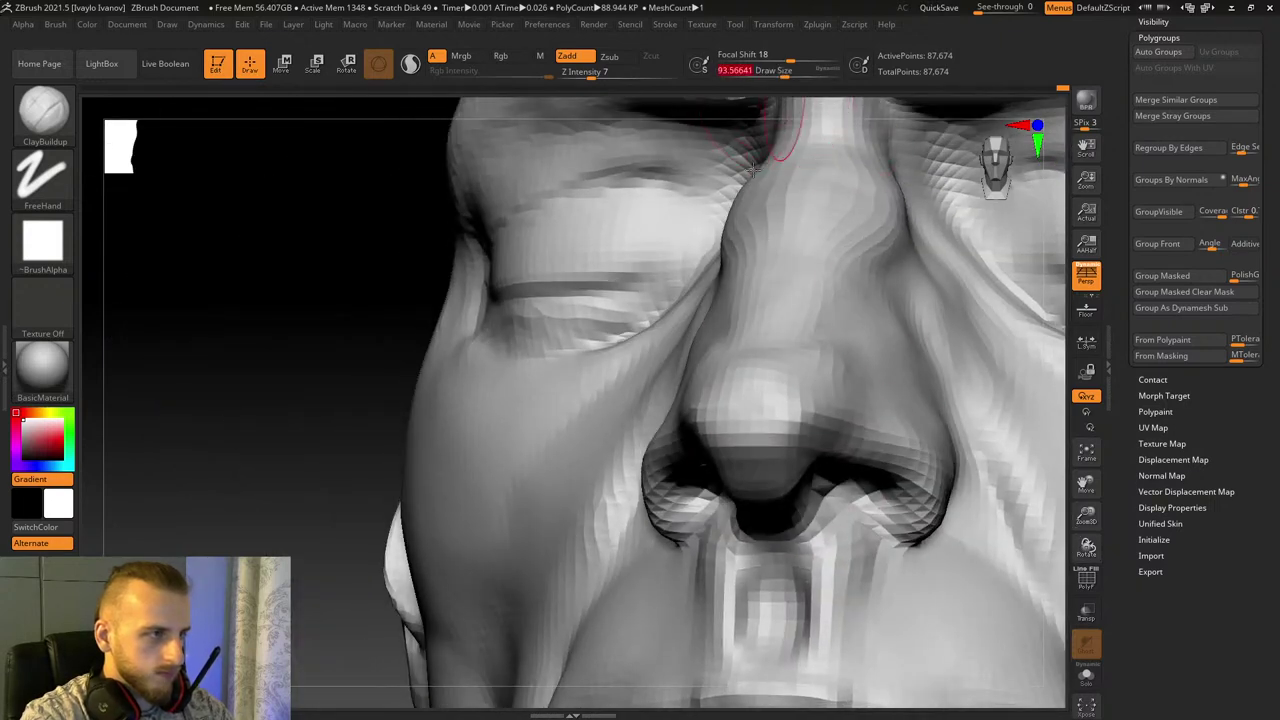
key(b)
key(d)
key(s)
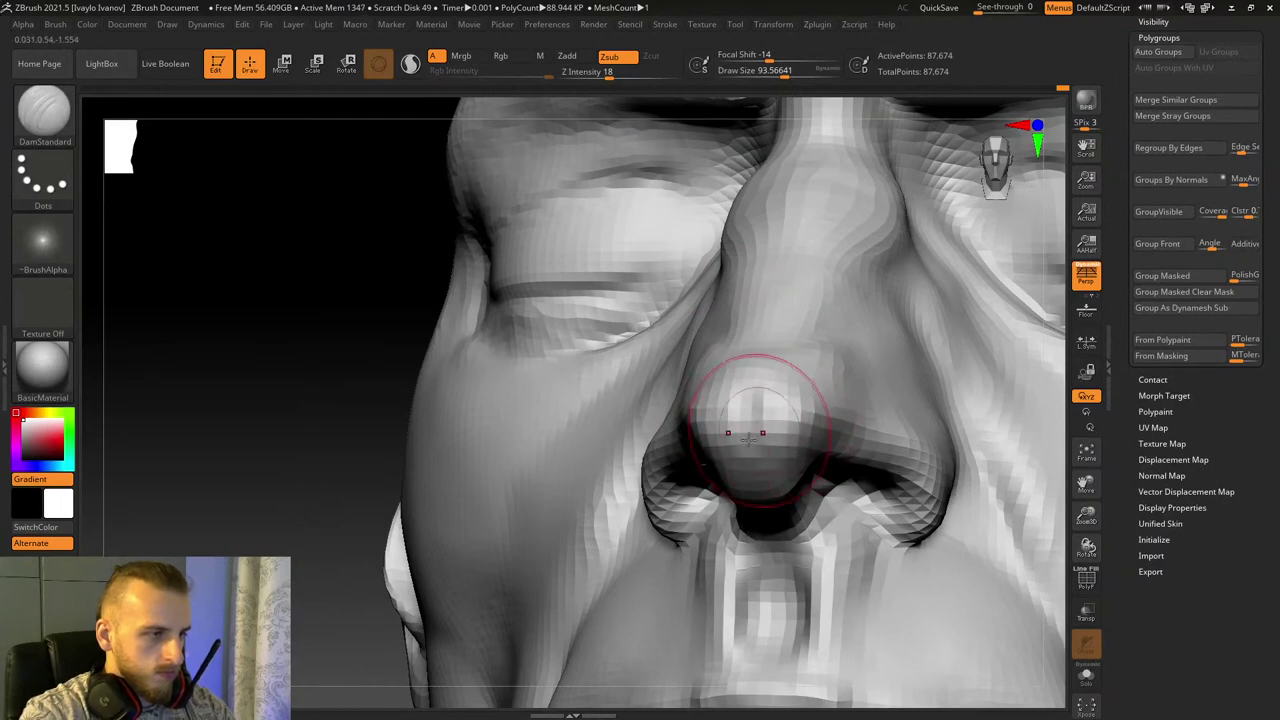
Step: Try the MatCap Gray material on the head, then switch back to BasicMaterial
drag(1088, 516, 1066, 436)
drag(982, 466, 962, 517)
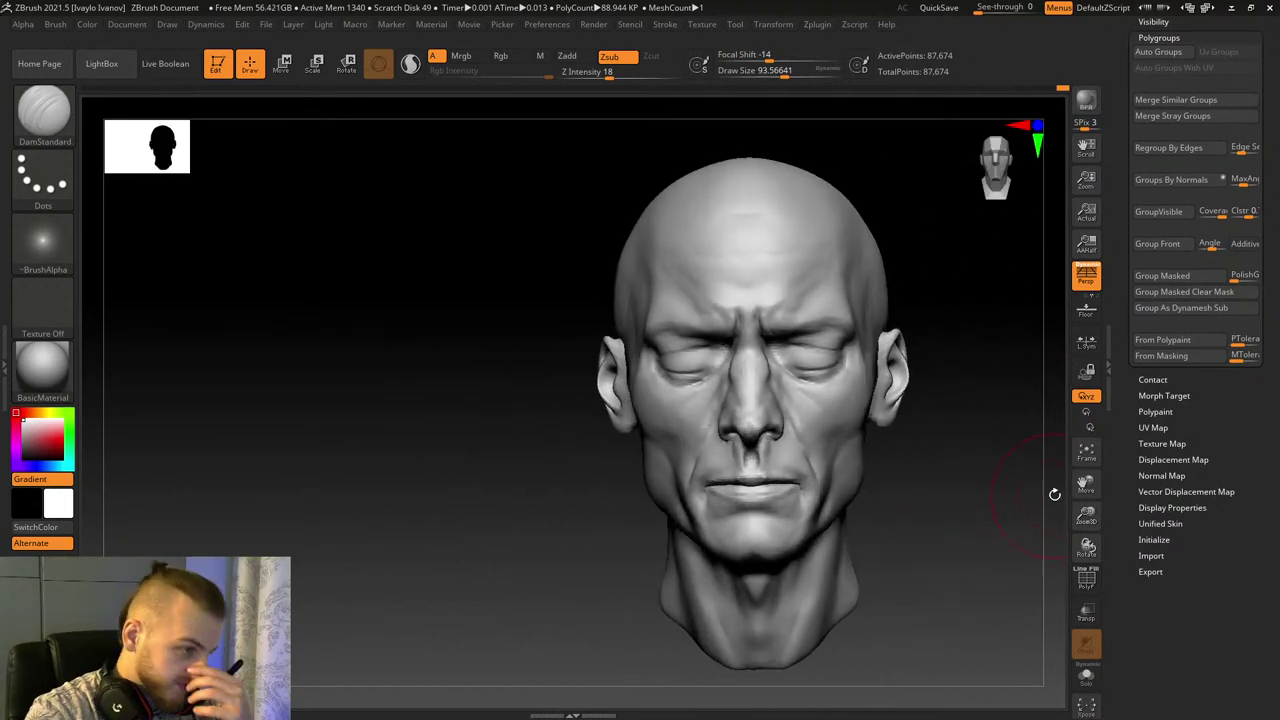
drag(1087, 517, 360, 130)
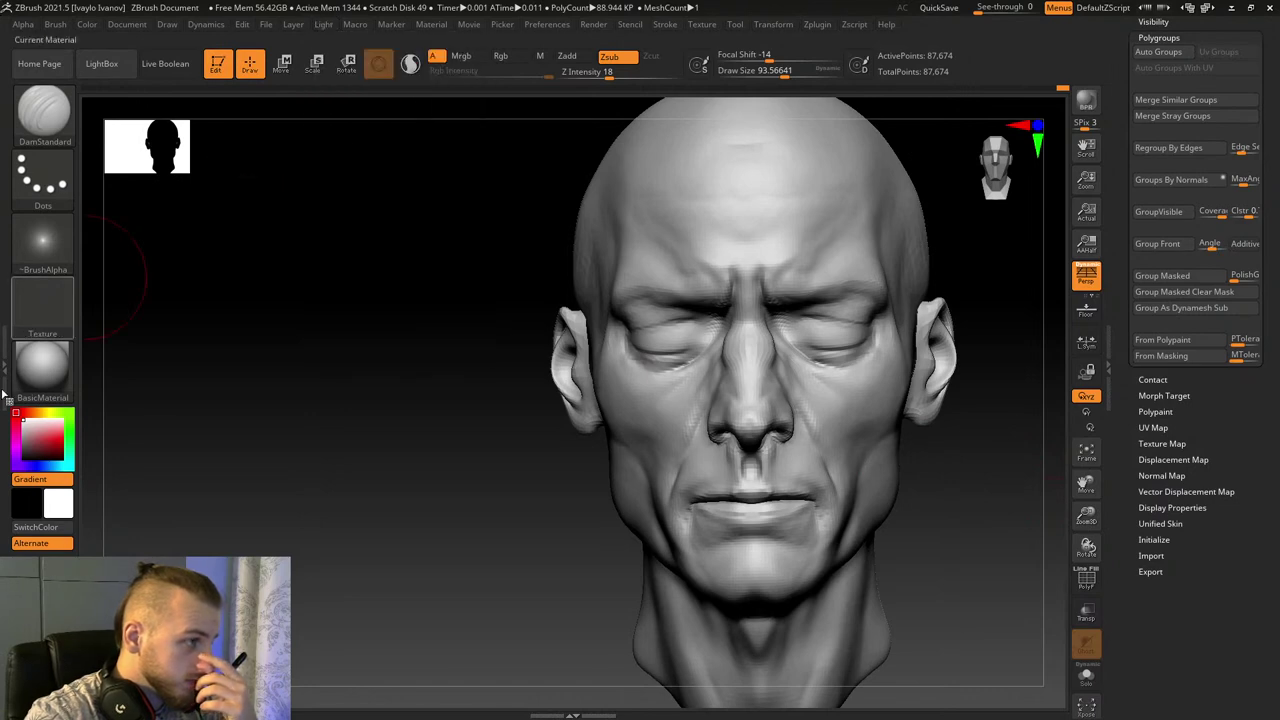
click(40, 364)
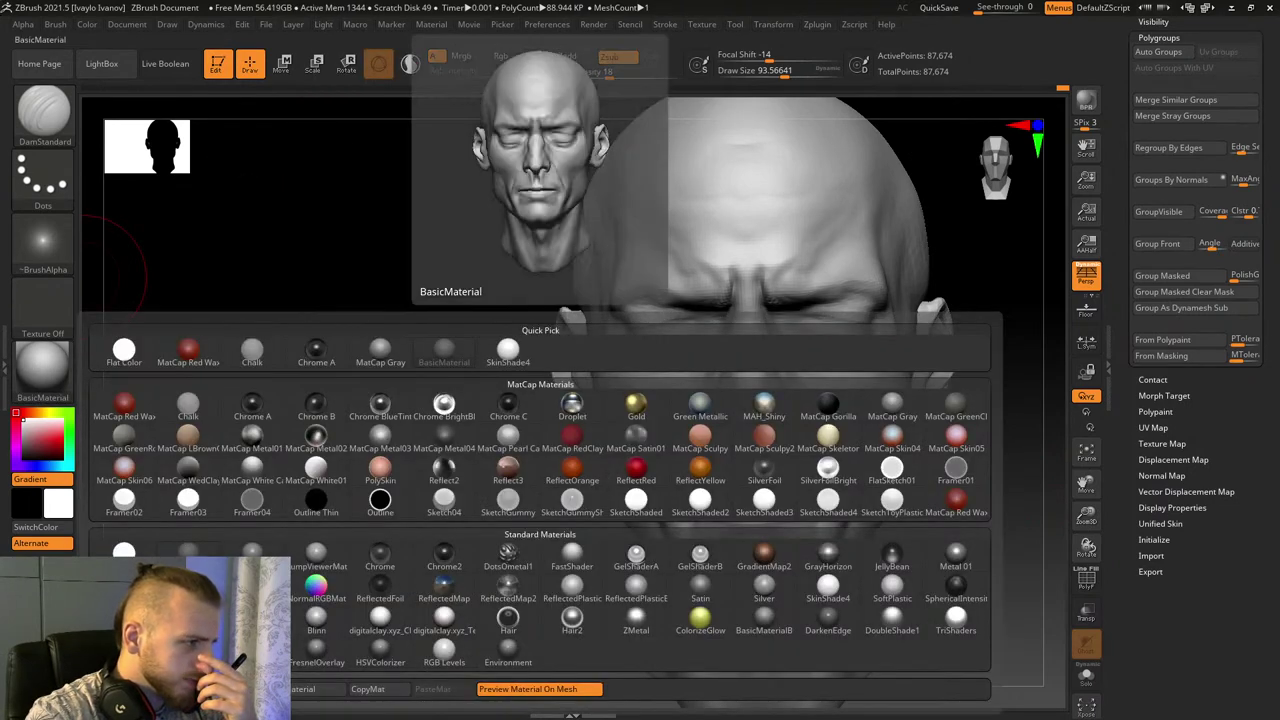
click(380, 348)
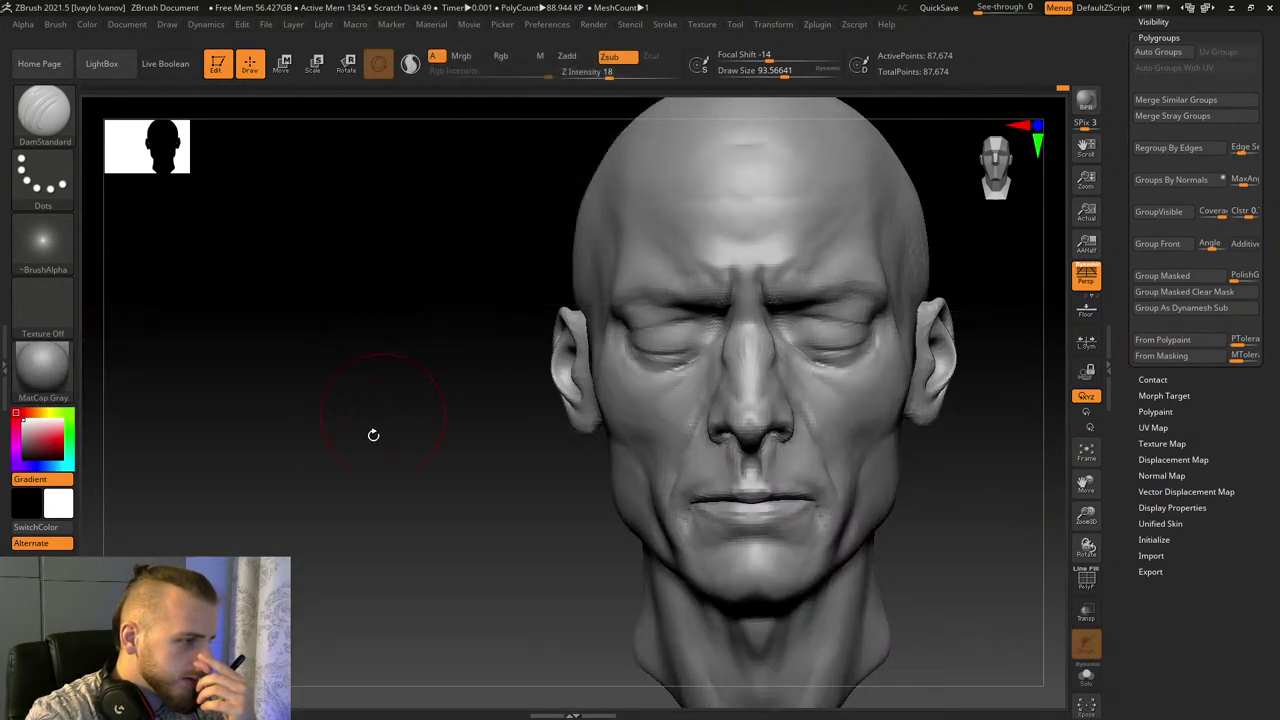
click(50, 368)
click(186, 541)
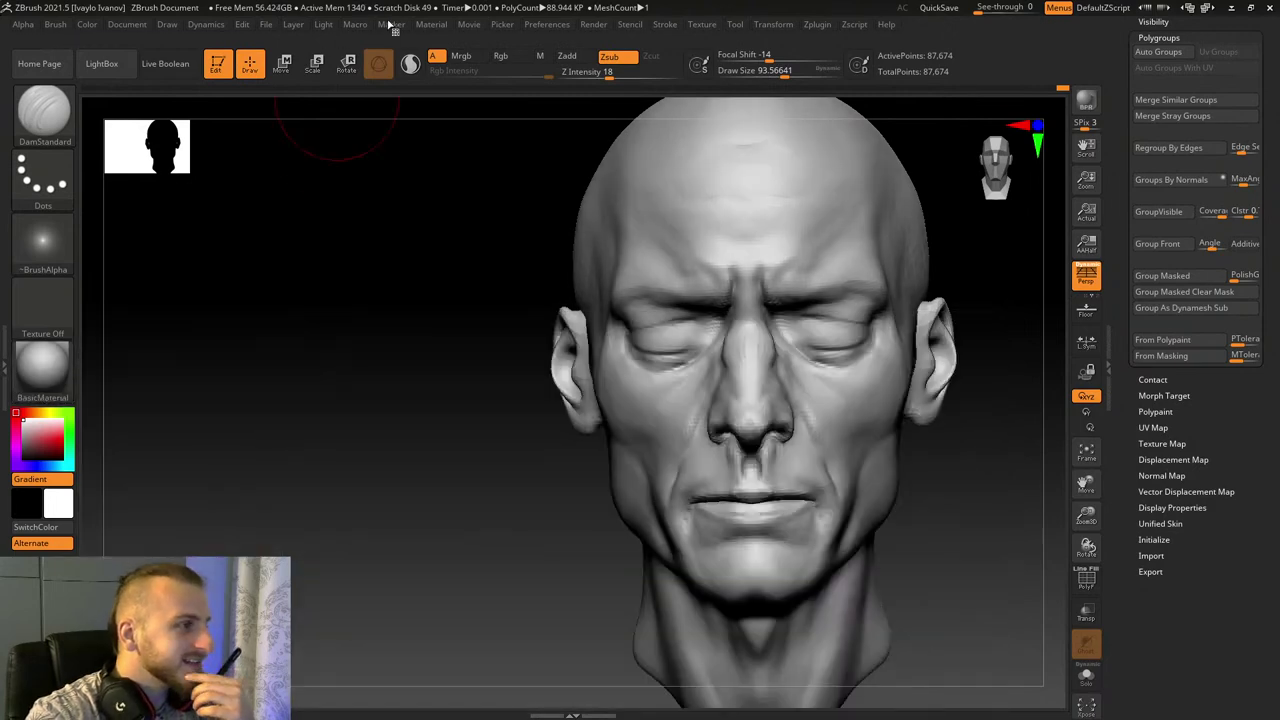
Step: Reshape BasicMaterial's specular curve with a lower bend near its bright end and set the main colour to light grey
mouse_move(443, 28)
click(460, 342)
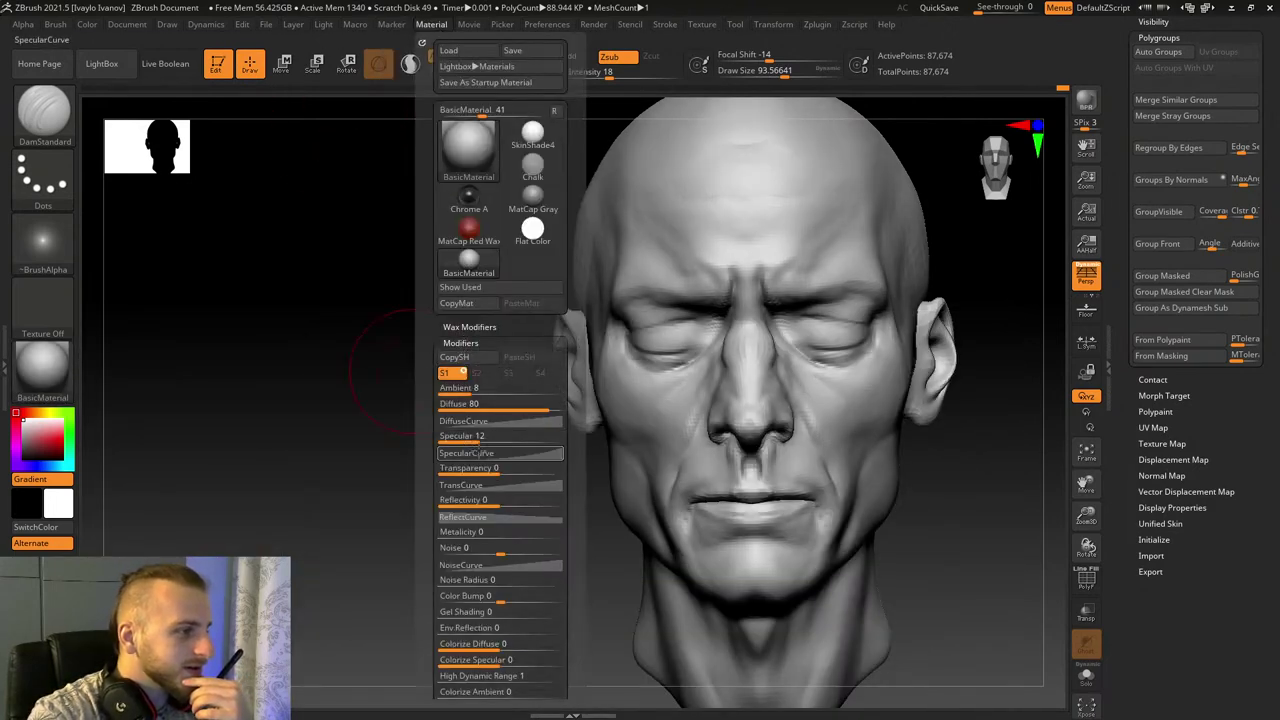
click(503, 455)
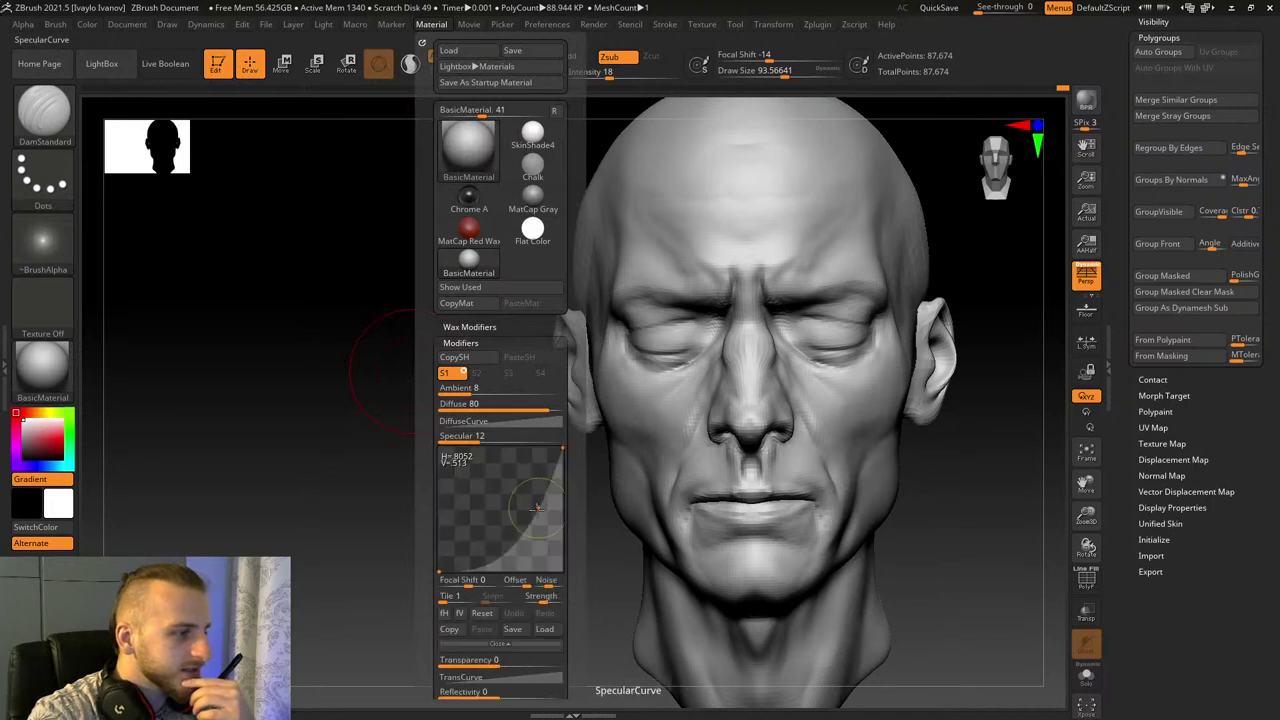
drag(537, 507, 542, 517)
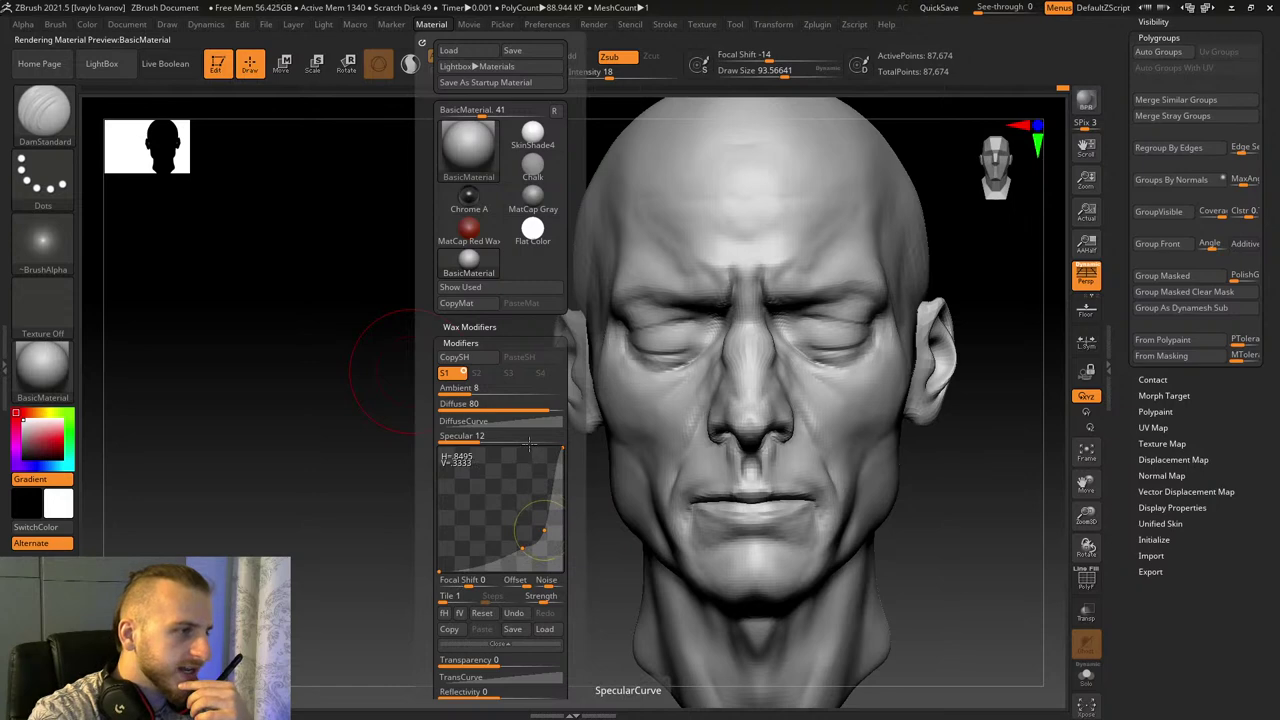
mouse_move(997, 523)
mouse_down()
mouse_move(1031, 514)
mouse_move(1046, 527)
mouse_move(829, 510)
mouse_up()
drag(22, 430, 30, 430)
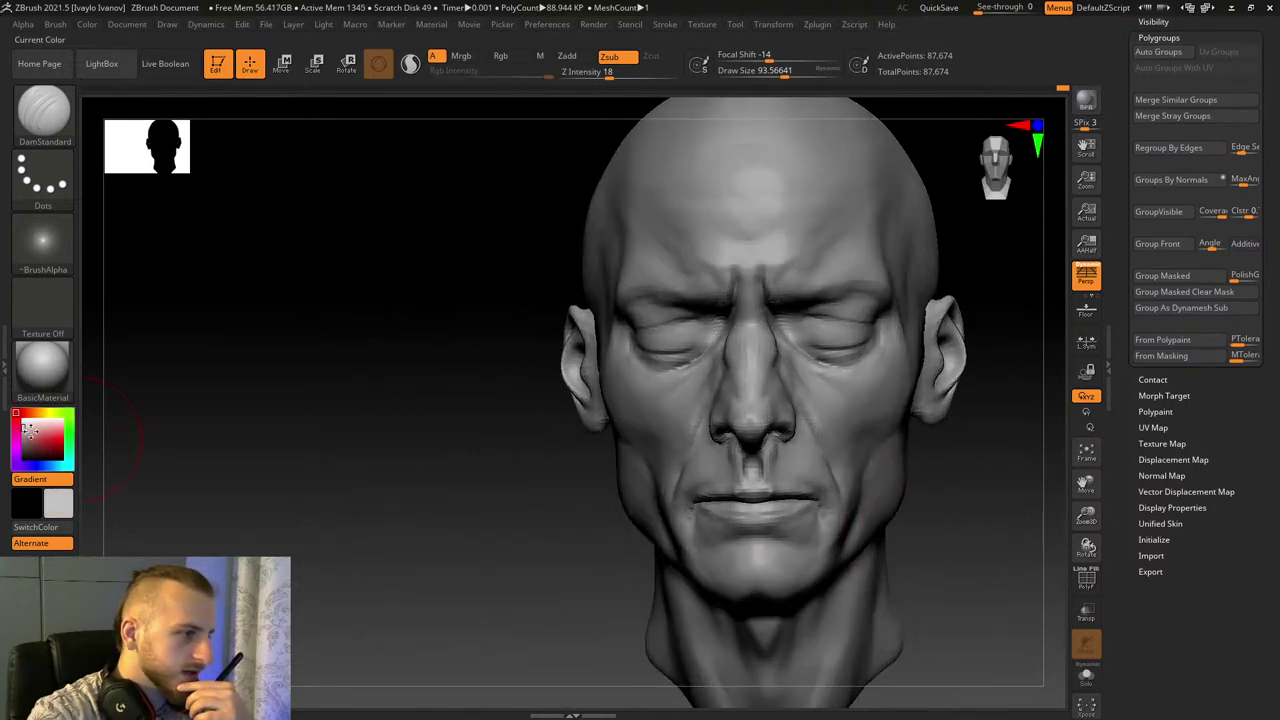
drag(423, 443, 1060, 492)
Step: Adjust the upper sides of the skull with the Move Topological brush at a draw size of about 220
scroll(1236, 400, up, 5)
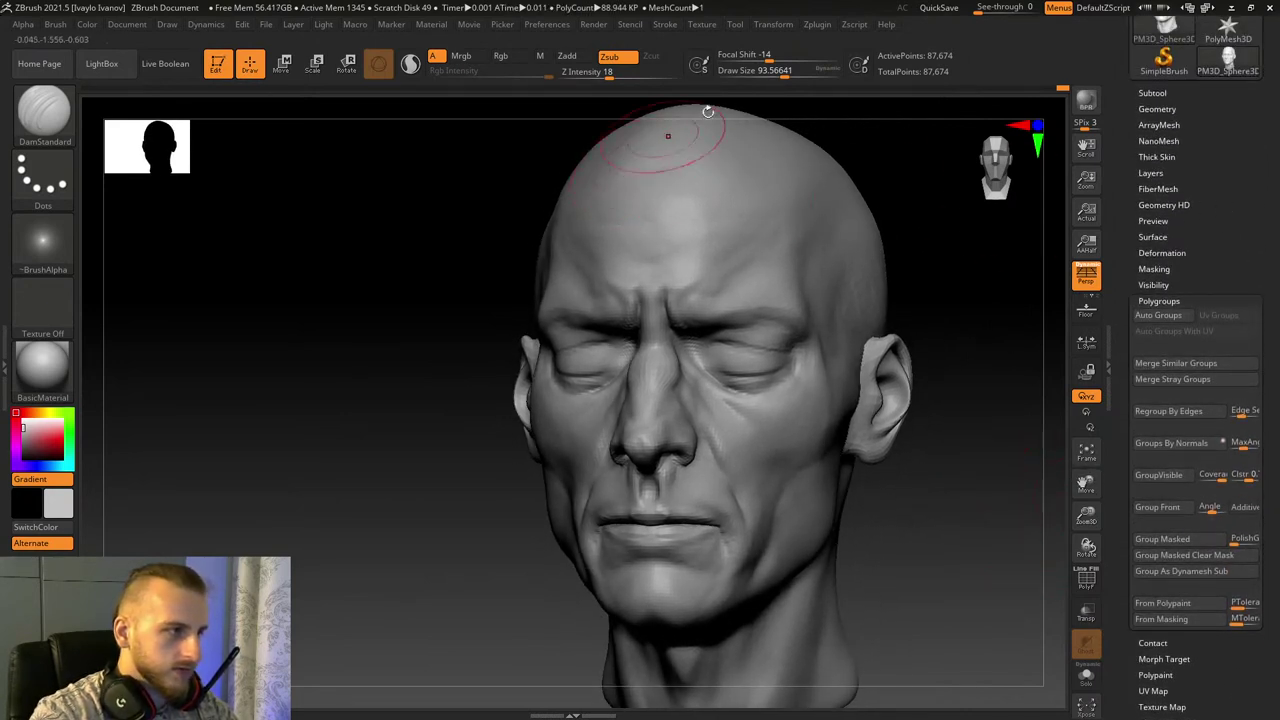
click(803, 73)
click(44, 114)
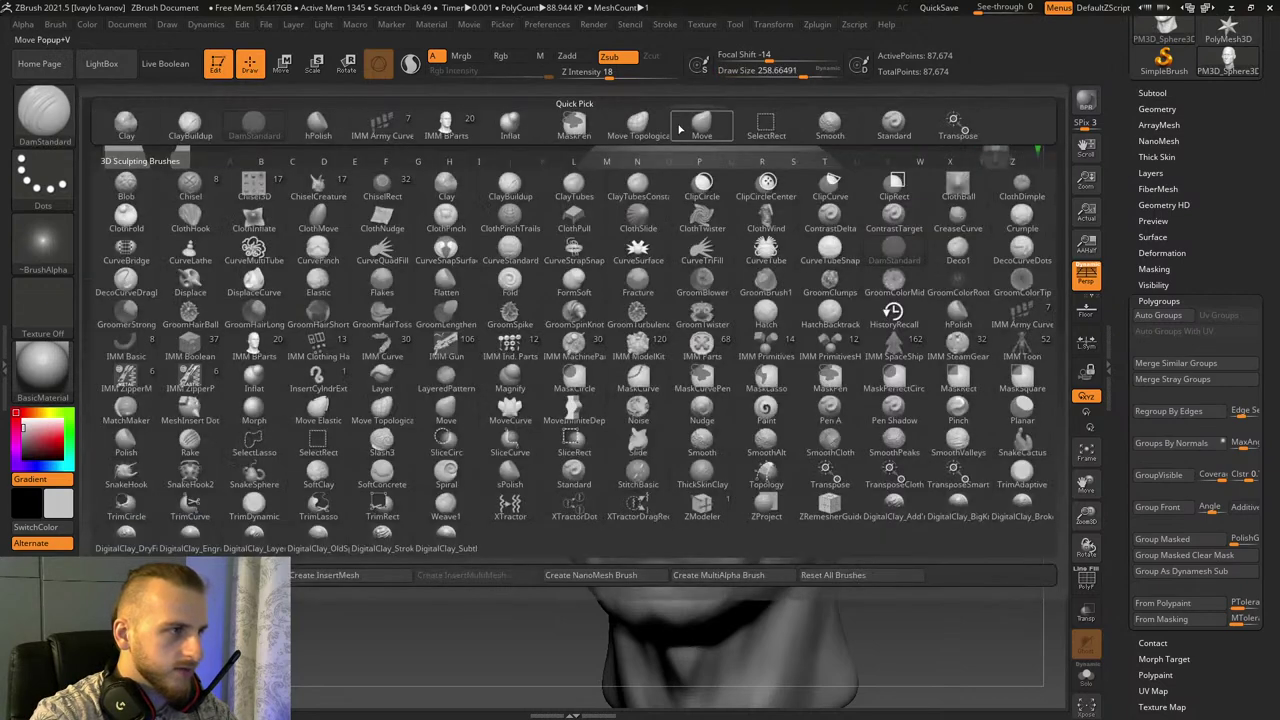
click(638, 128)
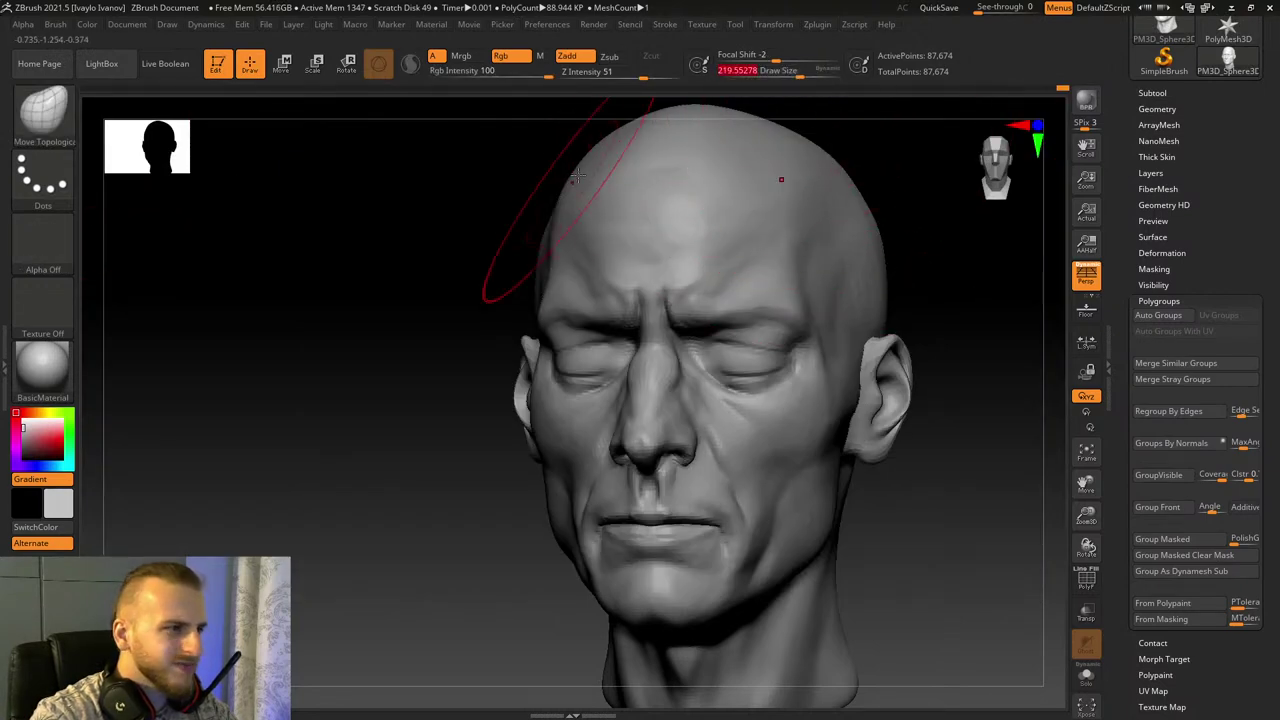
drag(533, 166, 558, 170)
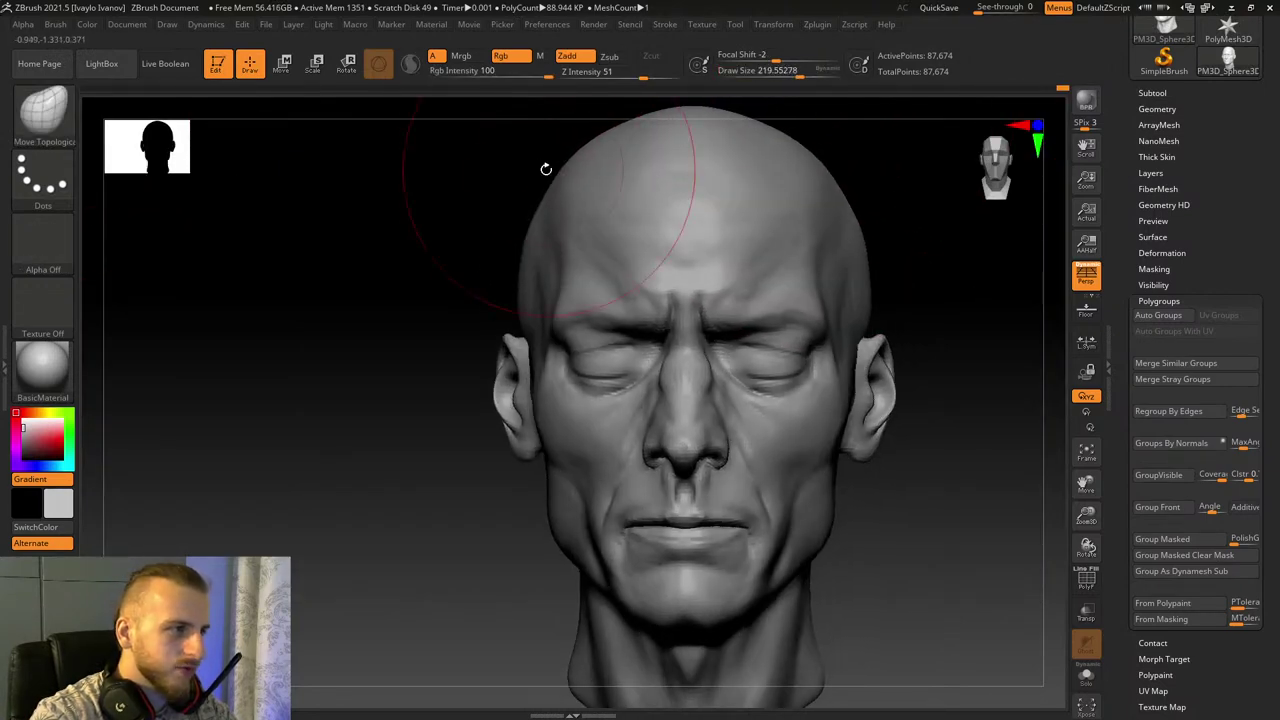
right_drag(546, 169, 545, 170)
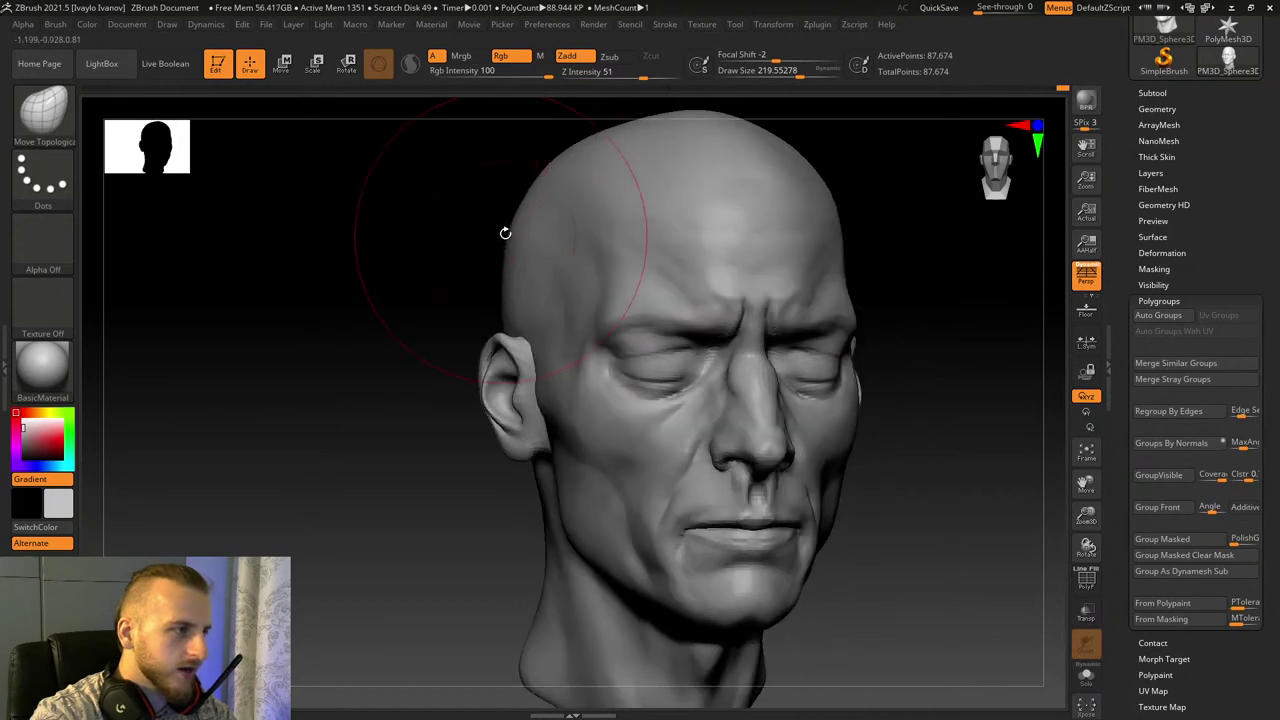
mouse_move(508, 234)
right_down()
mouse_move(444, 224)
mouse_move(475, 234)
right_up()
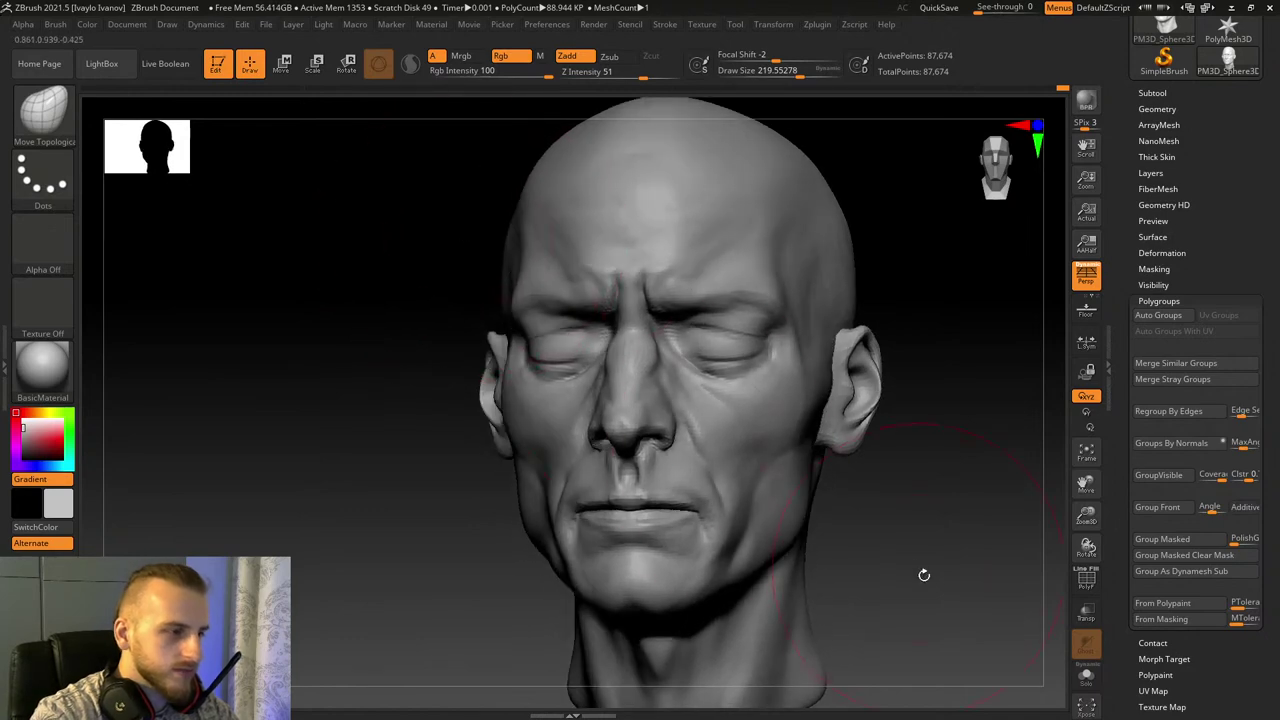
mouse_move(923, 574)
right_down()
mouse_move(846, 563)
mouse_move(966, 559)
right_up()
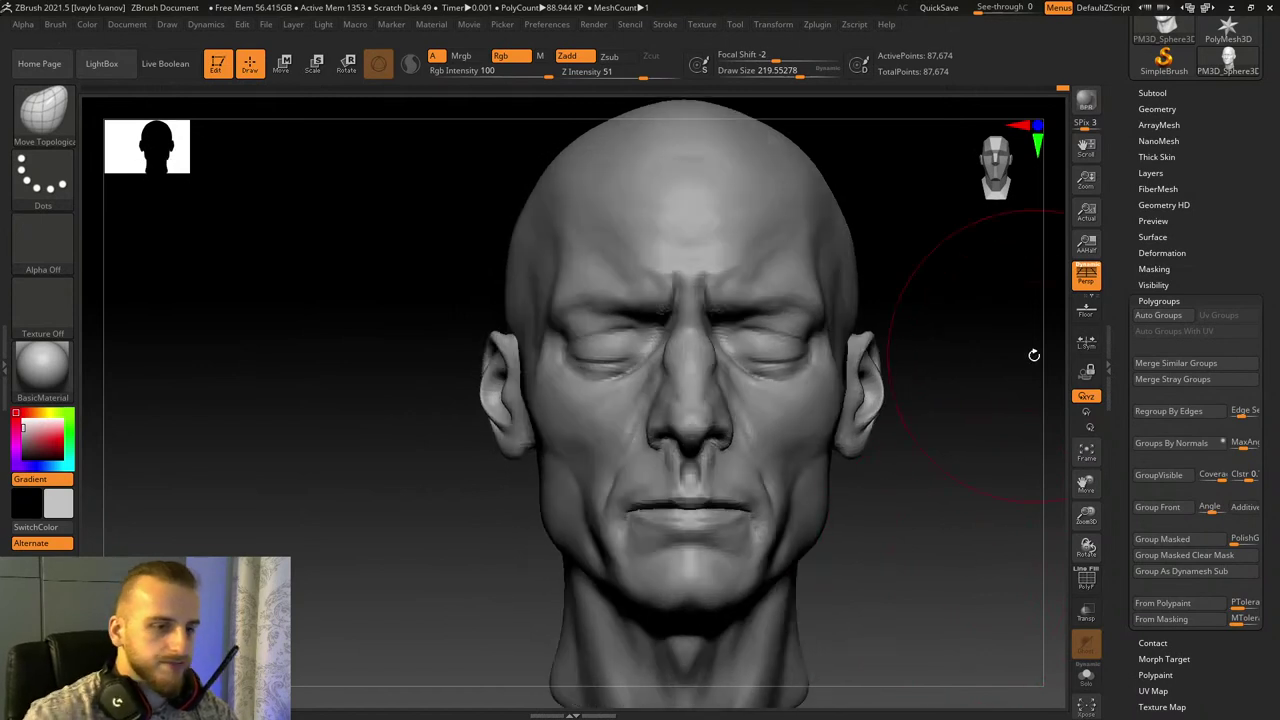
Step: Append a sphere as a new subtool and make it the active one
click(1160, 91)
right_drag(1010, 266, 987, 306)
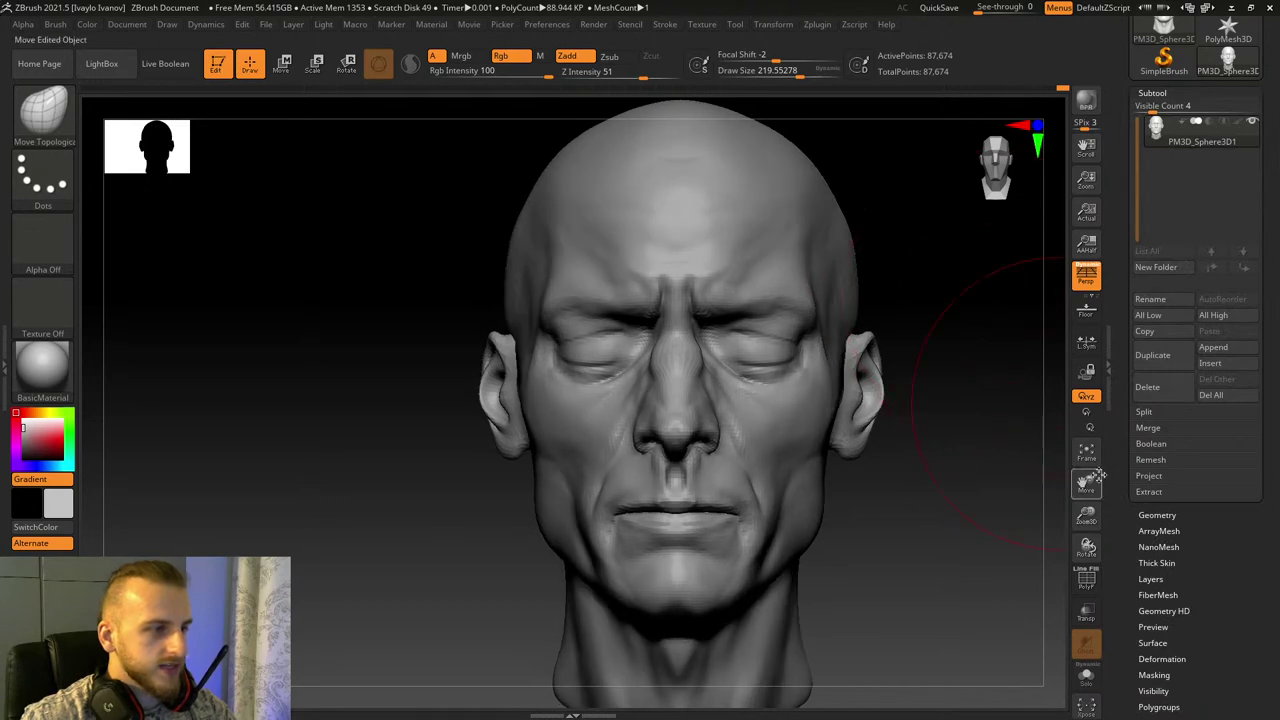
drag(1080, 526, 1086, 556)
drag(1086, 484, 860, 404)
drag(1086, 516, 1088, 545)
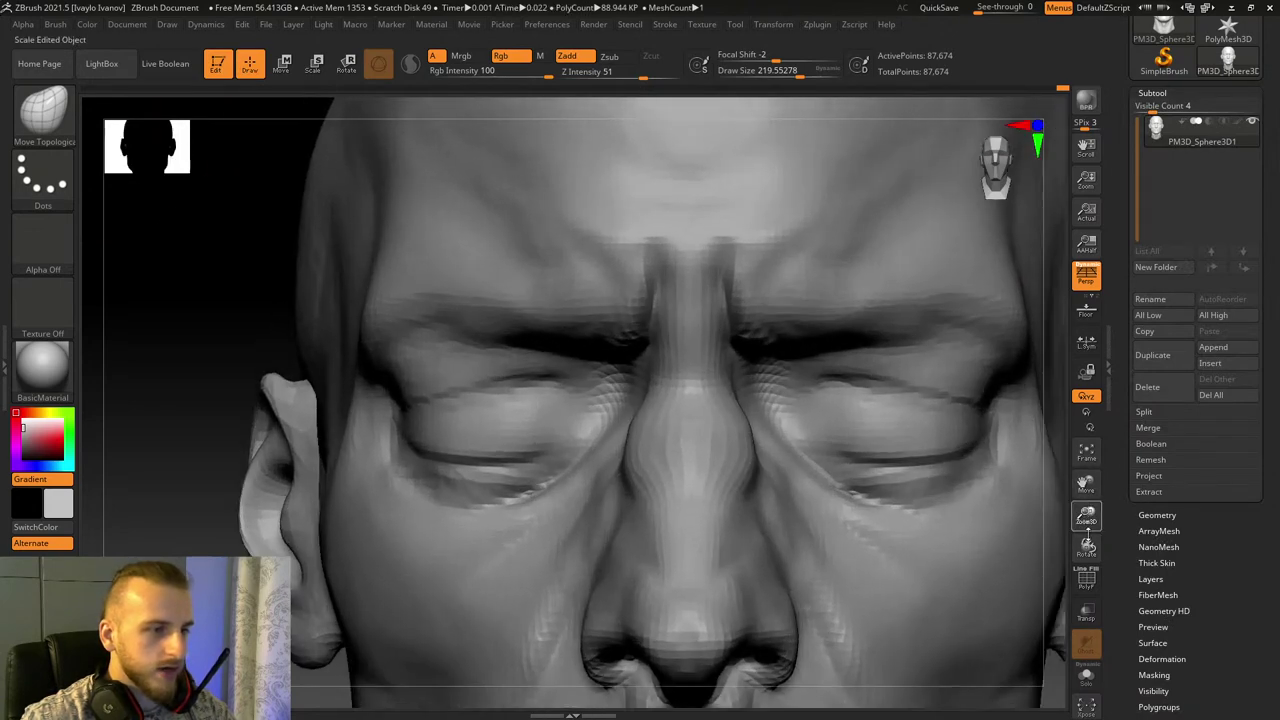
drag(1086, 484, 920, 461)
click(1214, 347)
click(766, 430)
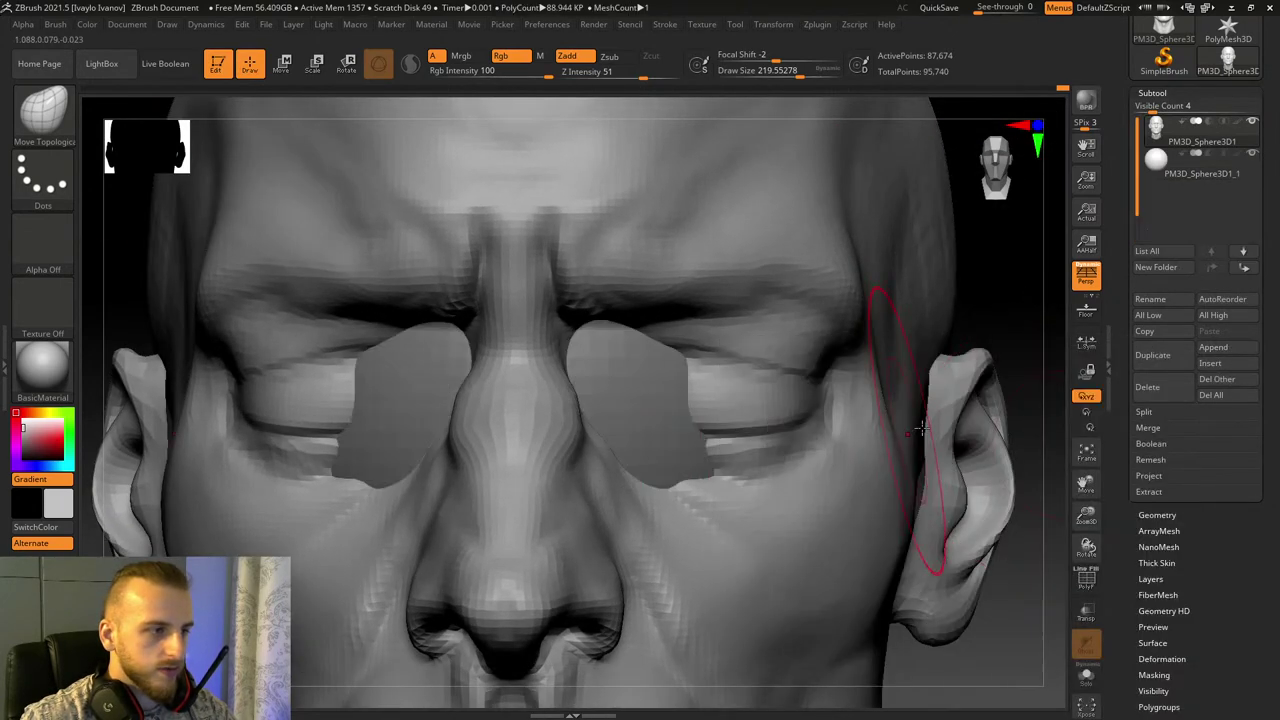
alt+click(600, 370)
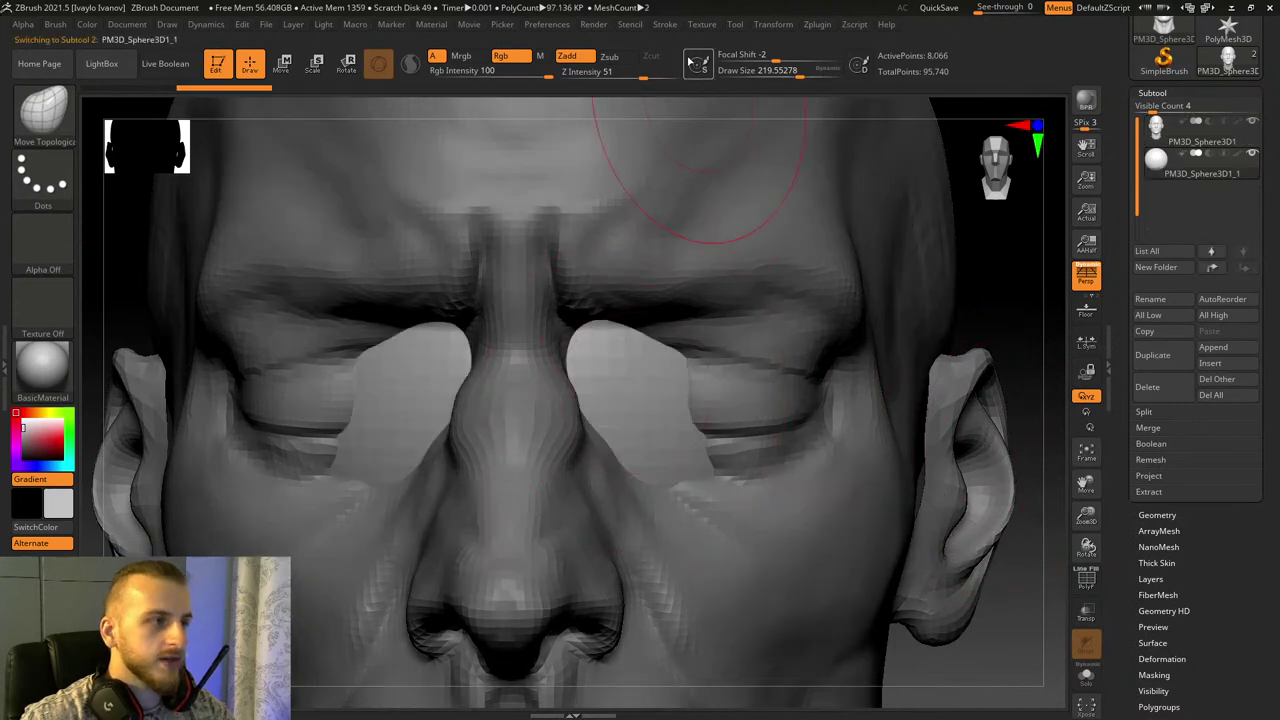
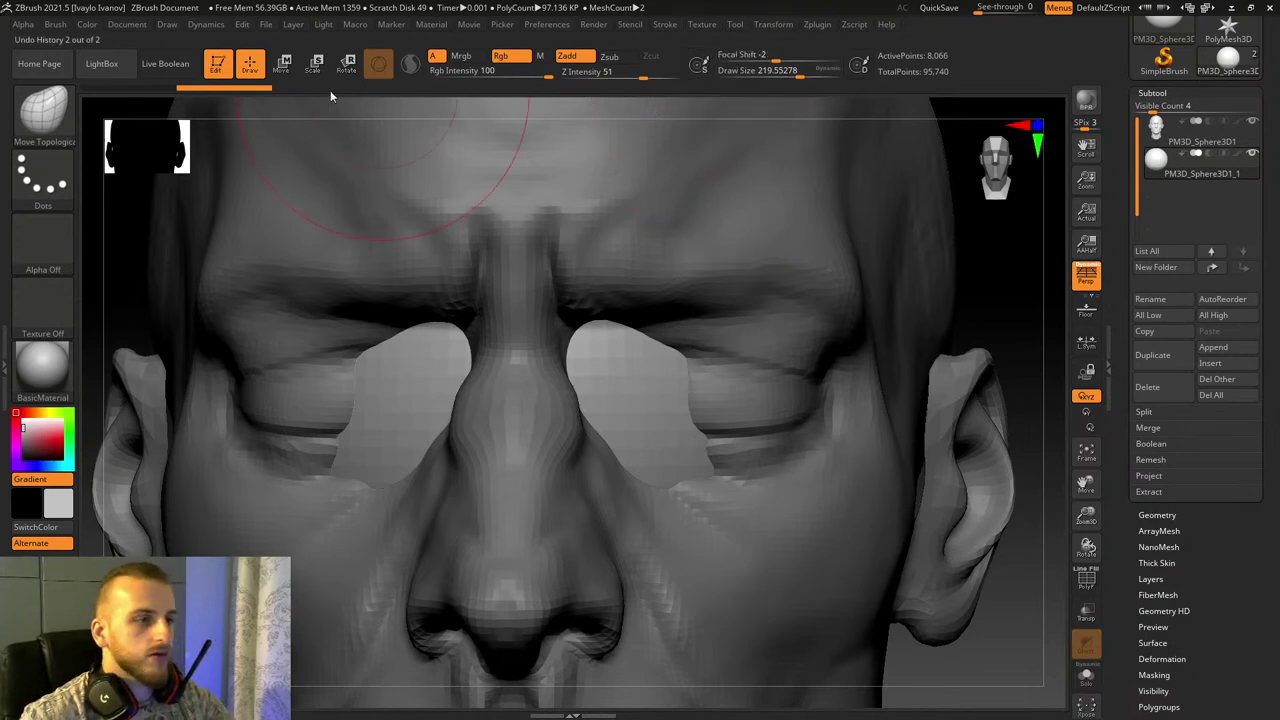
Step: Move the sphere sideways to one eye and scale it down towards eyeball size
click(285, 65)
drag(537, 406, 760, 406)
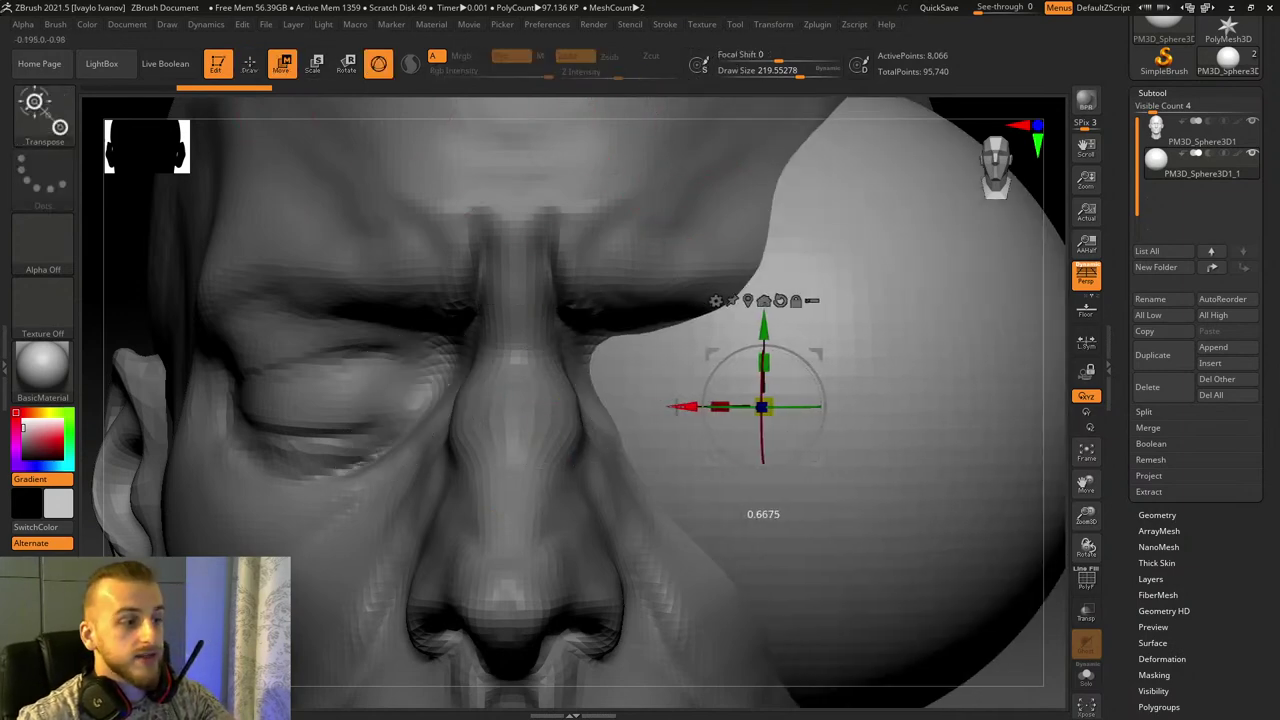
mouse_move(1087, 518)
mouse_down()
mouse_move(1058, 480)
mouse_move(1075, 540)
mouse_up()
drag(756, 405, 757, 406)
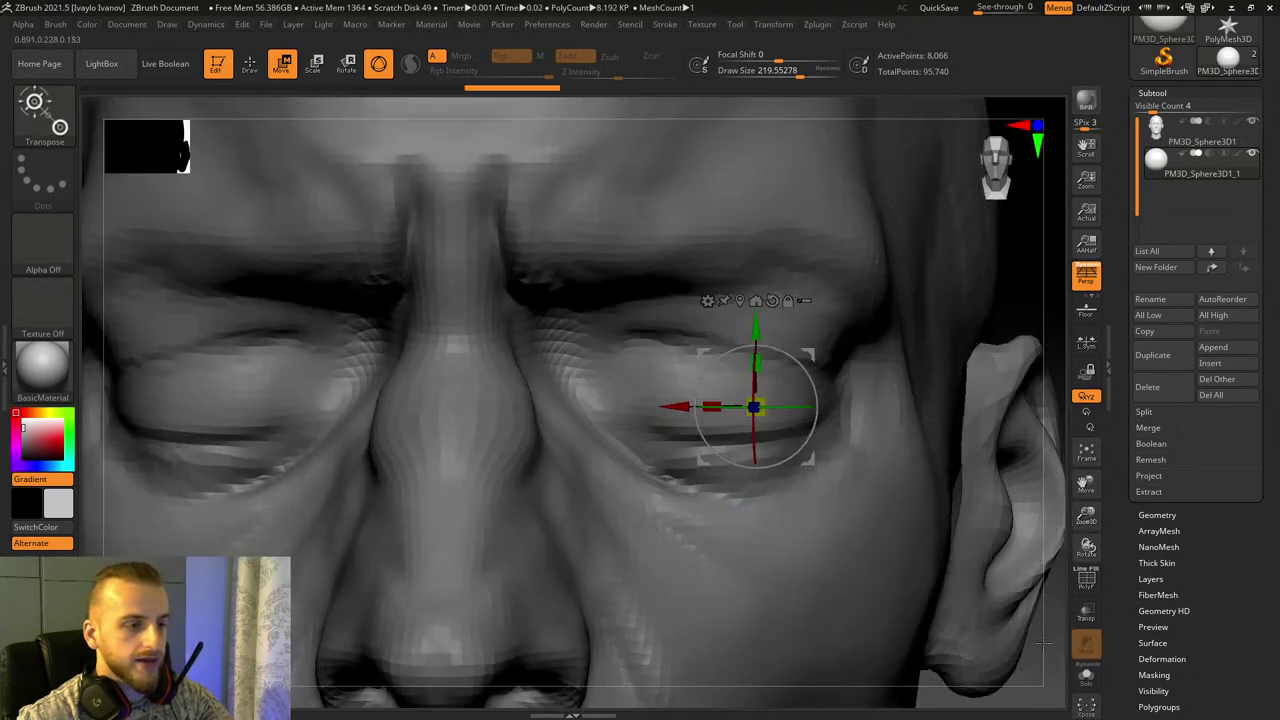
drag(1041, 643, 845, 490)
drag(670, 410, 409, 408)
Step: Refine the eyeball sphere's size and bring it forward to the front of the eye socket
drag(1080, 517, 1076, 548)
drag(495, 406, 524, 476)
drag(106, 270, 205, 276)
drag(414, 406, 342, 406)
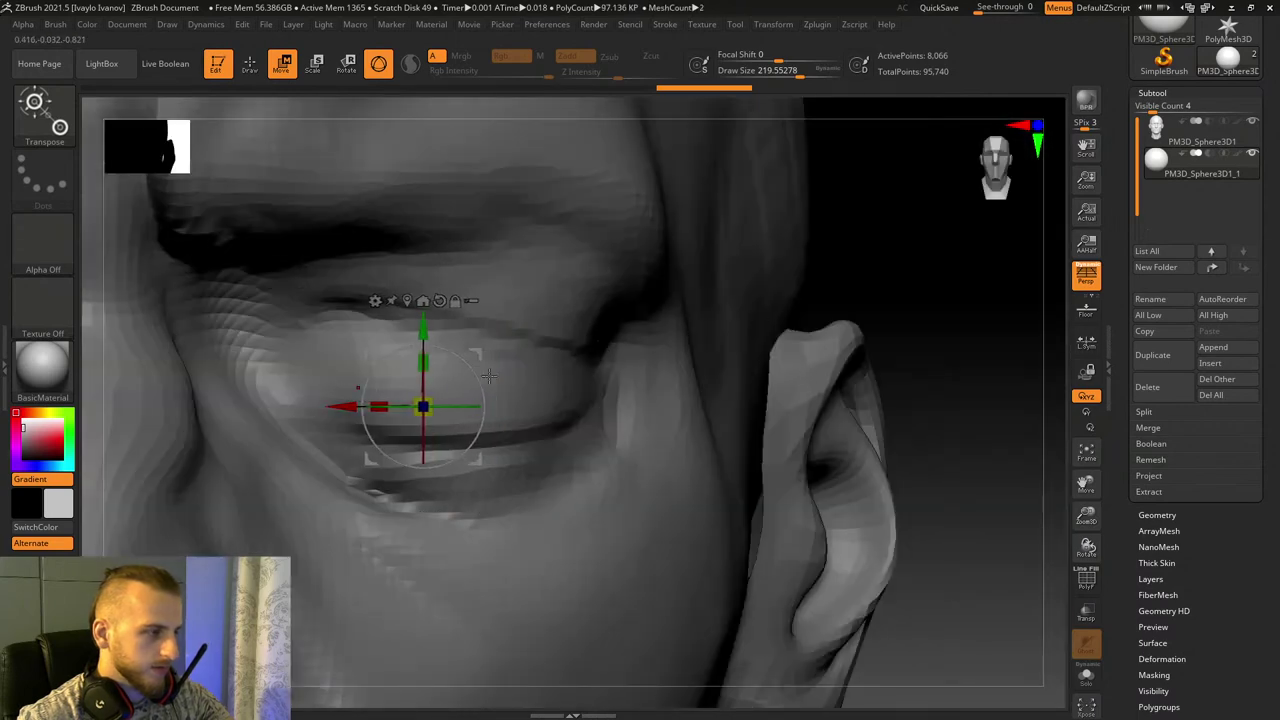
drag(928, 377, 818, 380)
drag(345, 407, 245, 407)
drag(96, 311, 280, 370)
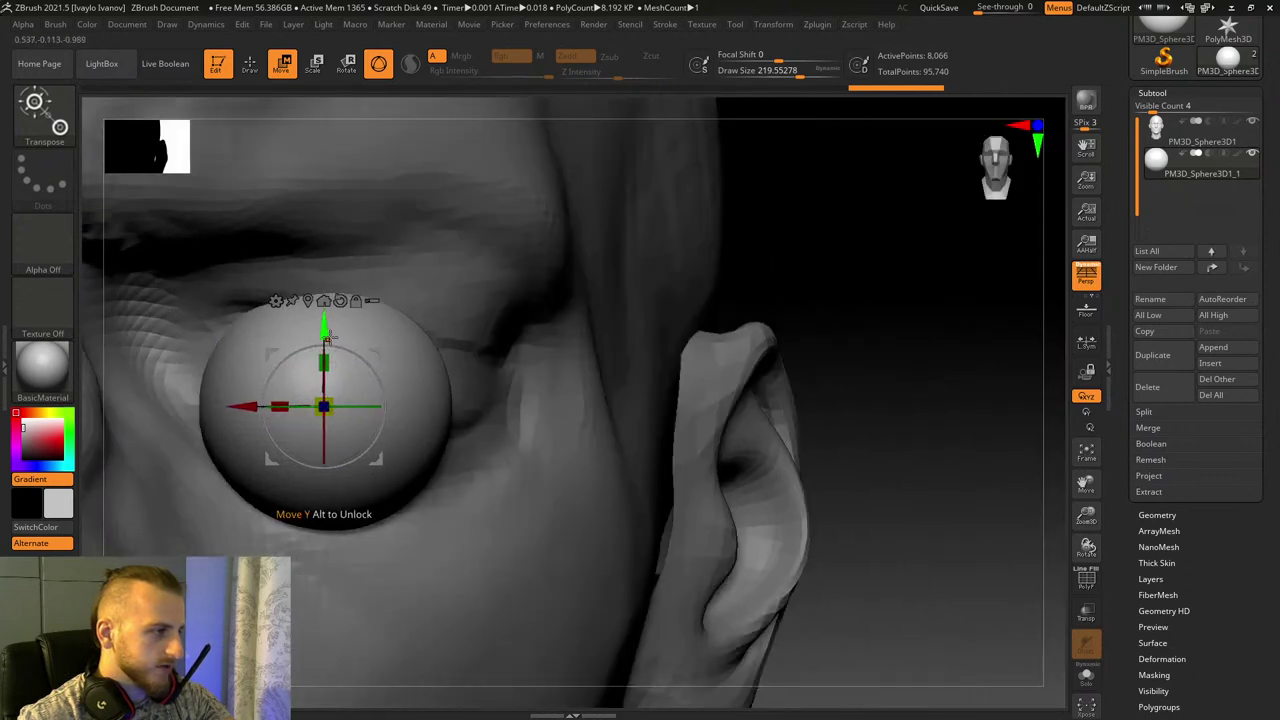
Step: Raise the eyeball slightly and fine-tune its sideways position so it centres in the eye socket
drag(328, 336, 332, 306)
drag(243, 383, 344, 366)
drag(352, 303, 352, 300)
drag(345, 370, 345, 373)
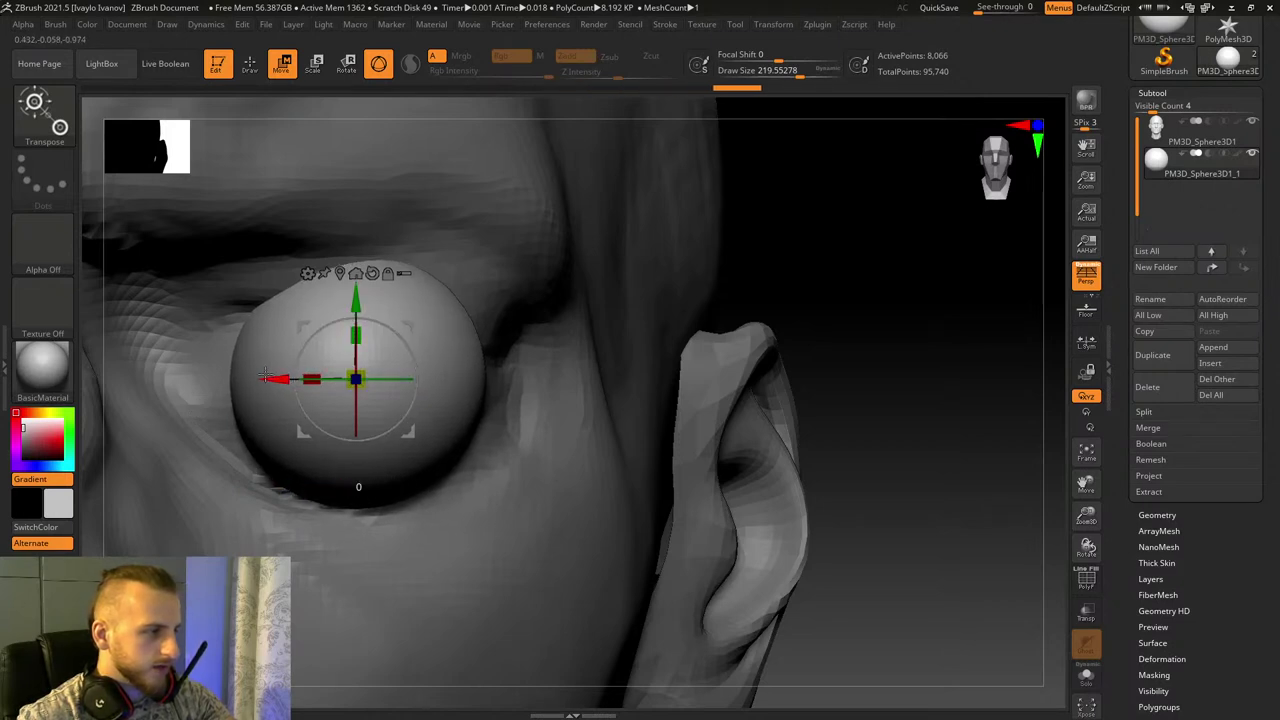
Step: Stretch the eyeball along X to about 1.08 times its width
drag(846, 354, 834, 394)
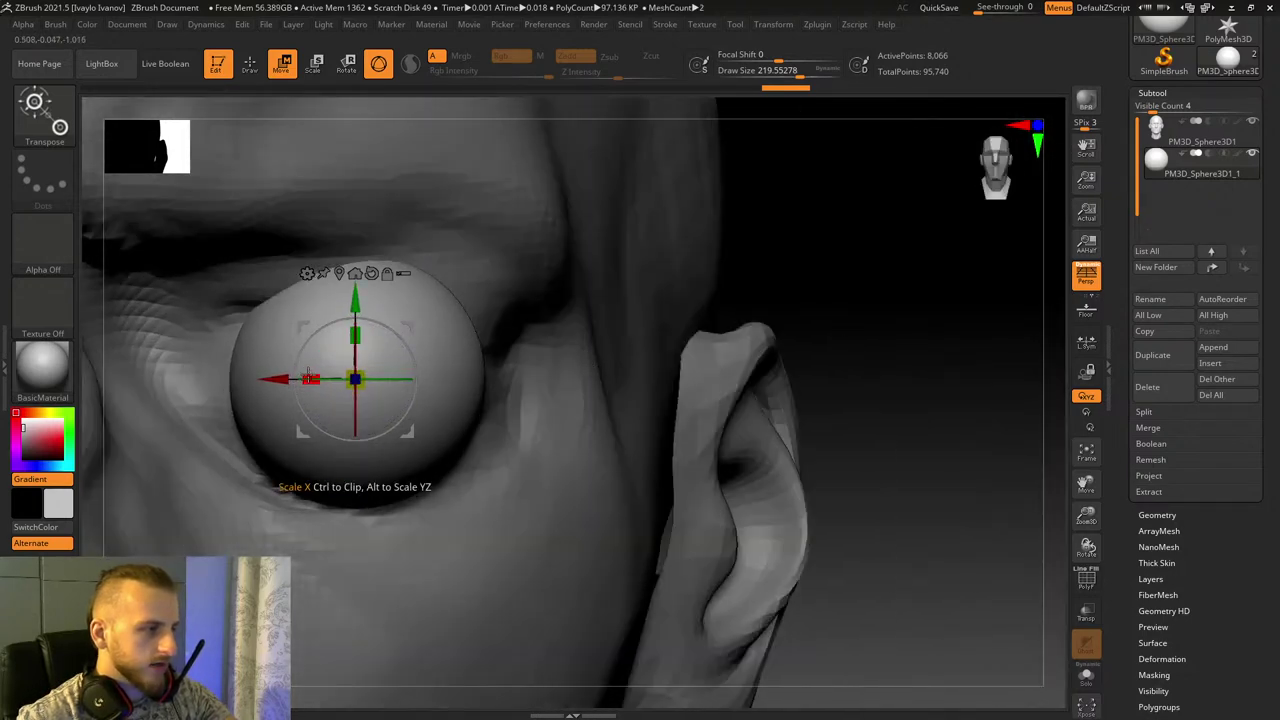
drag(349, 365, 351, 371)
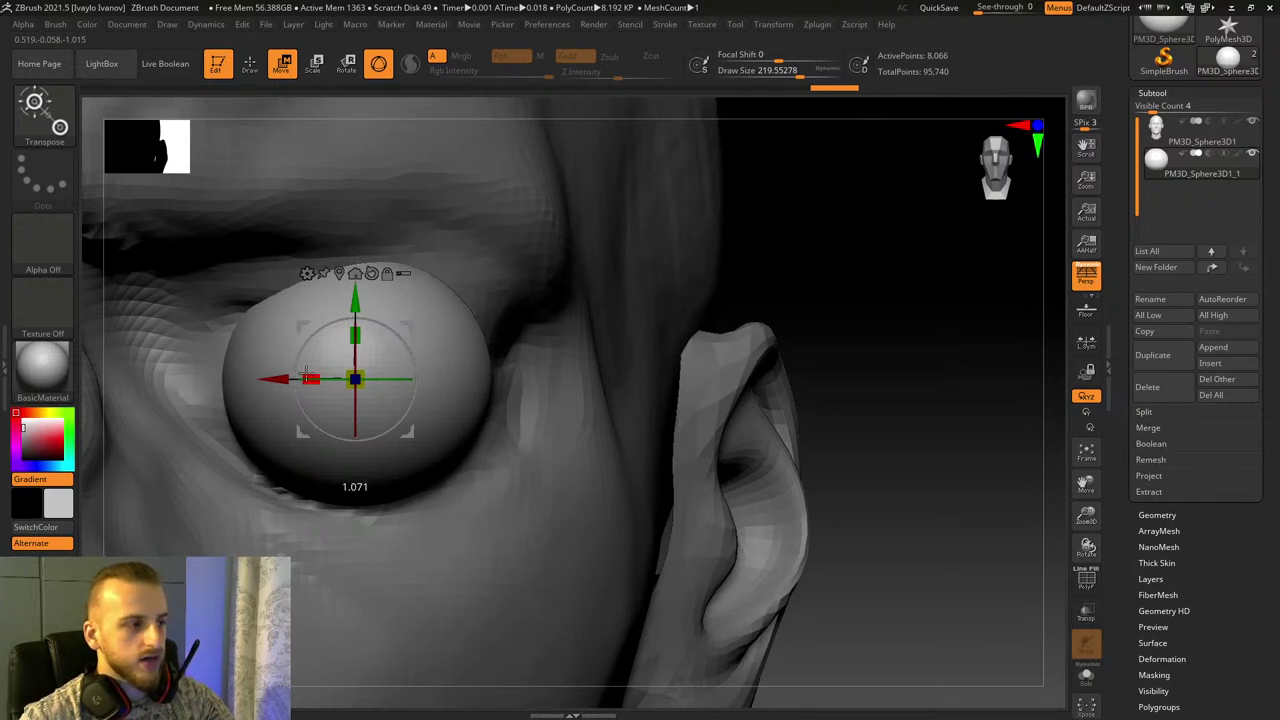
drag(306, 371, 309, 368)
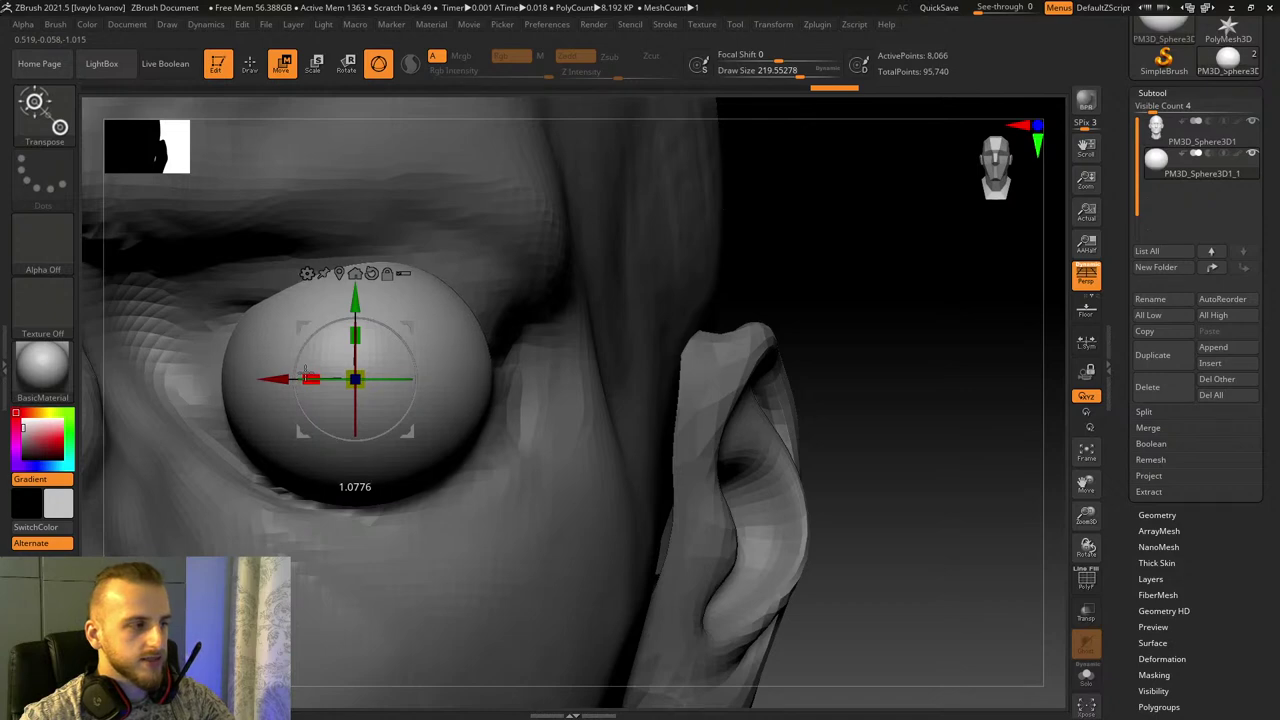
Step: Isolate the eyeball and pull out a corneal bulge on its front with Move Topological at a draw size of about 114
drag(926, 472, 940, 423)
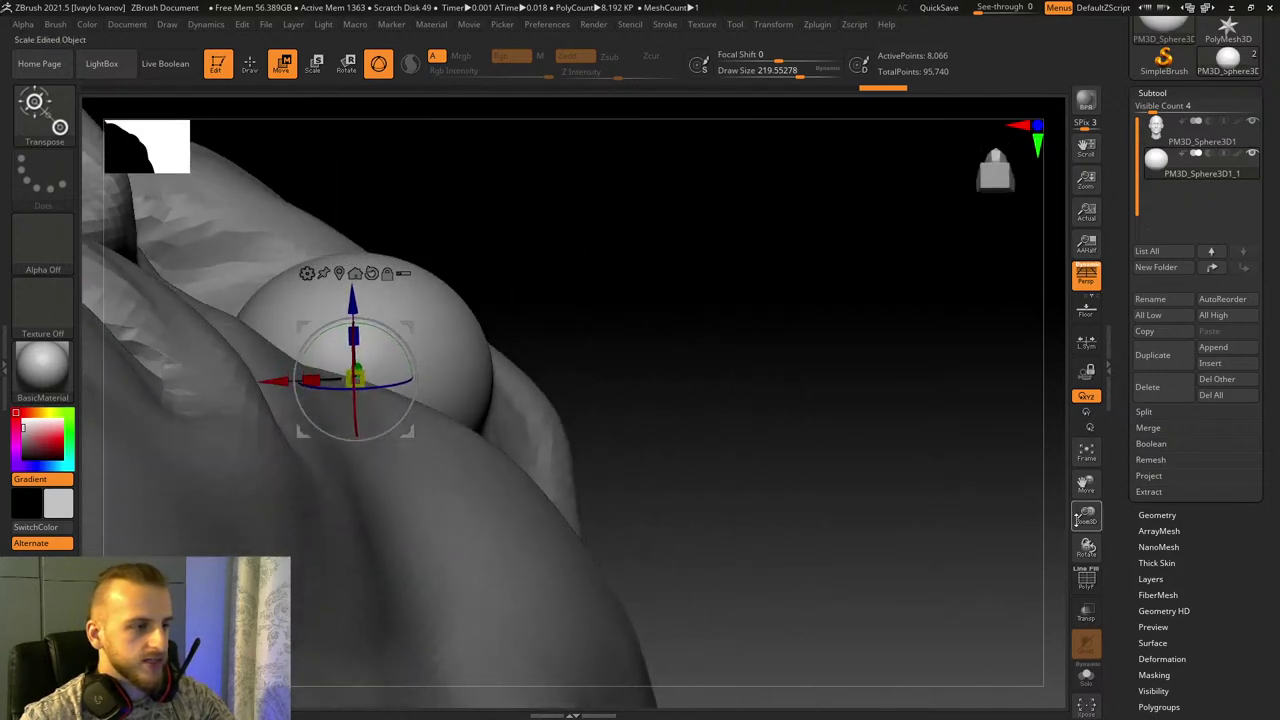
drag(1085, 485, 1088, 538)
drag(1014, 457, 942, 385)
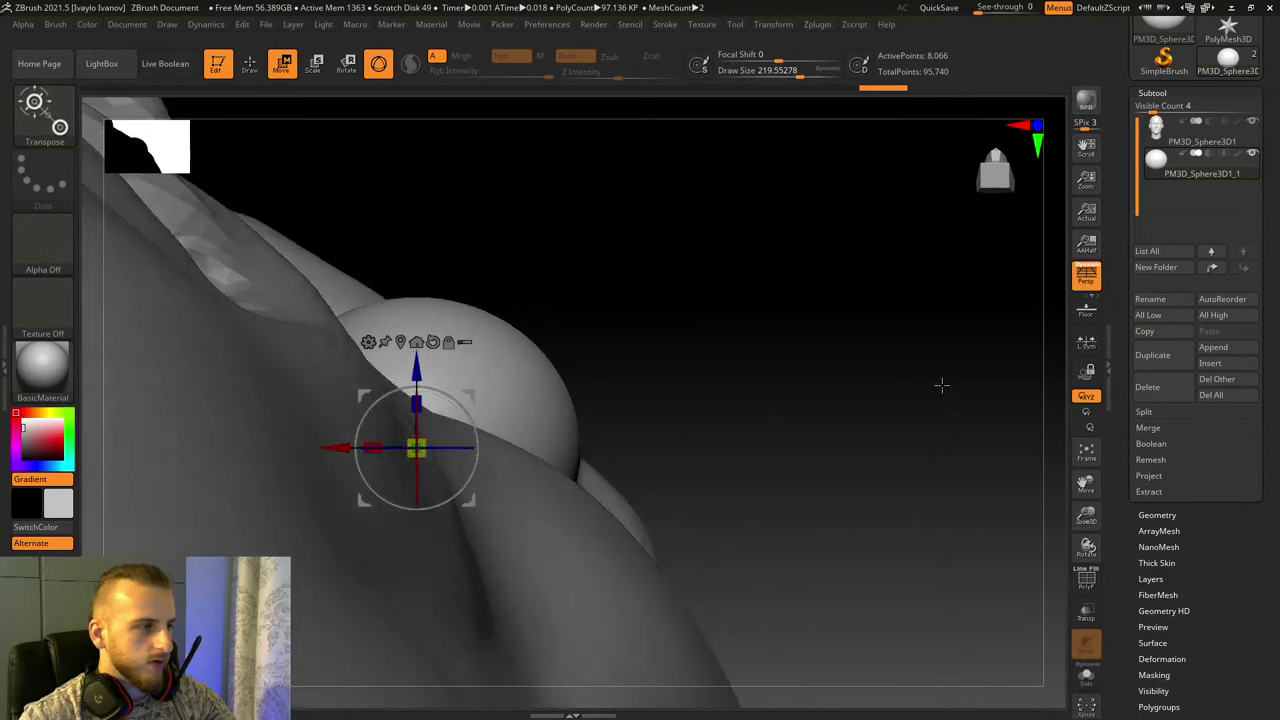
click(1086, 676)
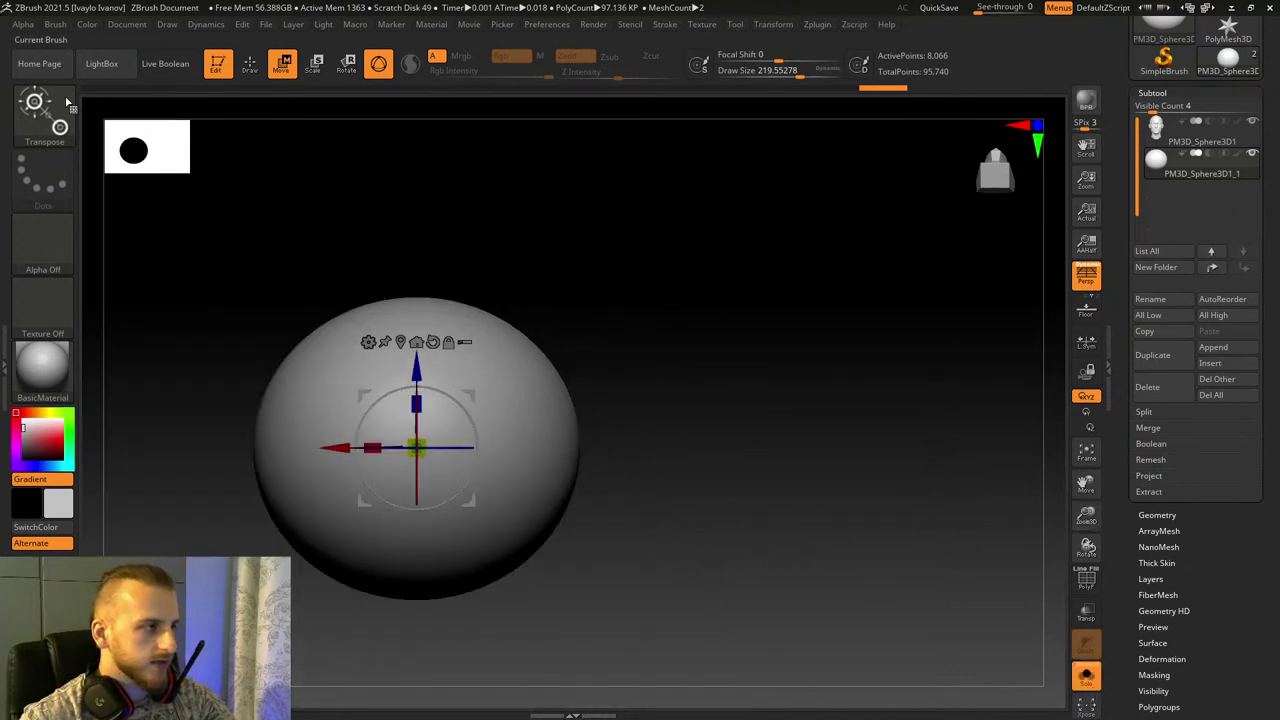
key(q)
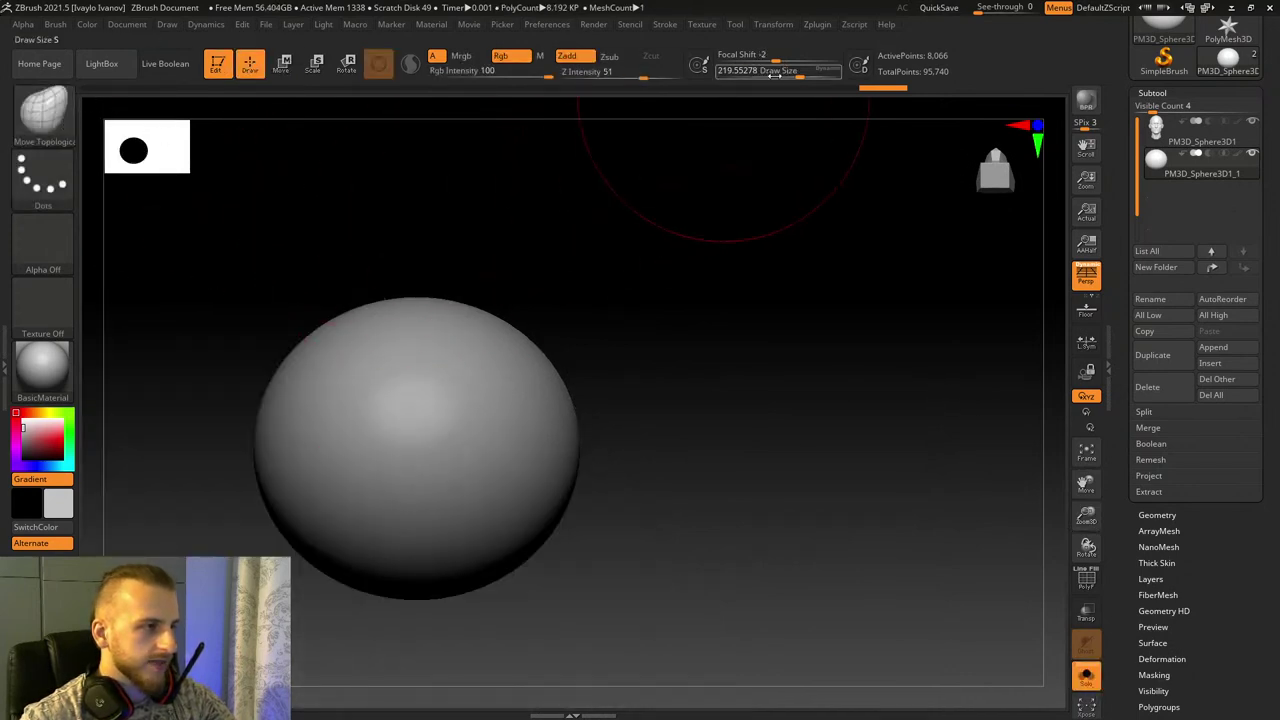
drag(774, 73, 771, 120)
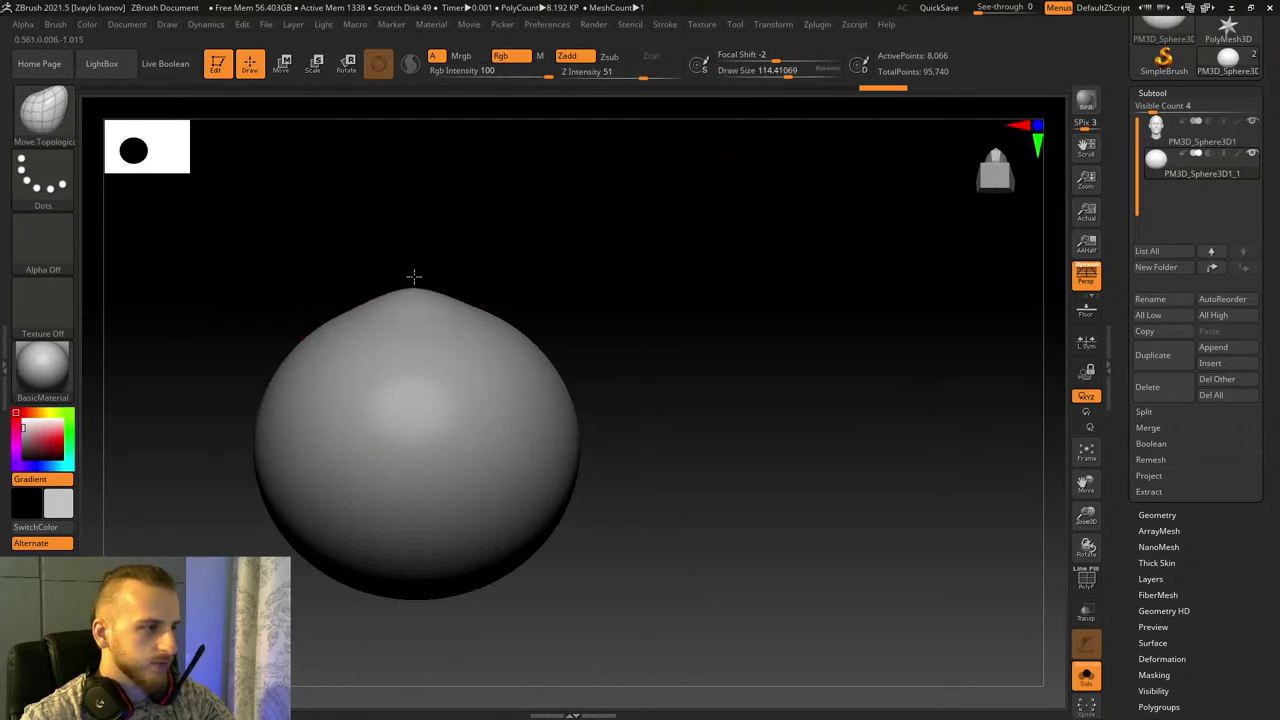
drag(414, 276, 563, 370)
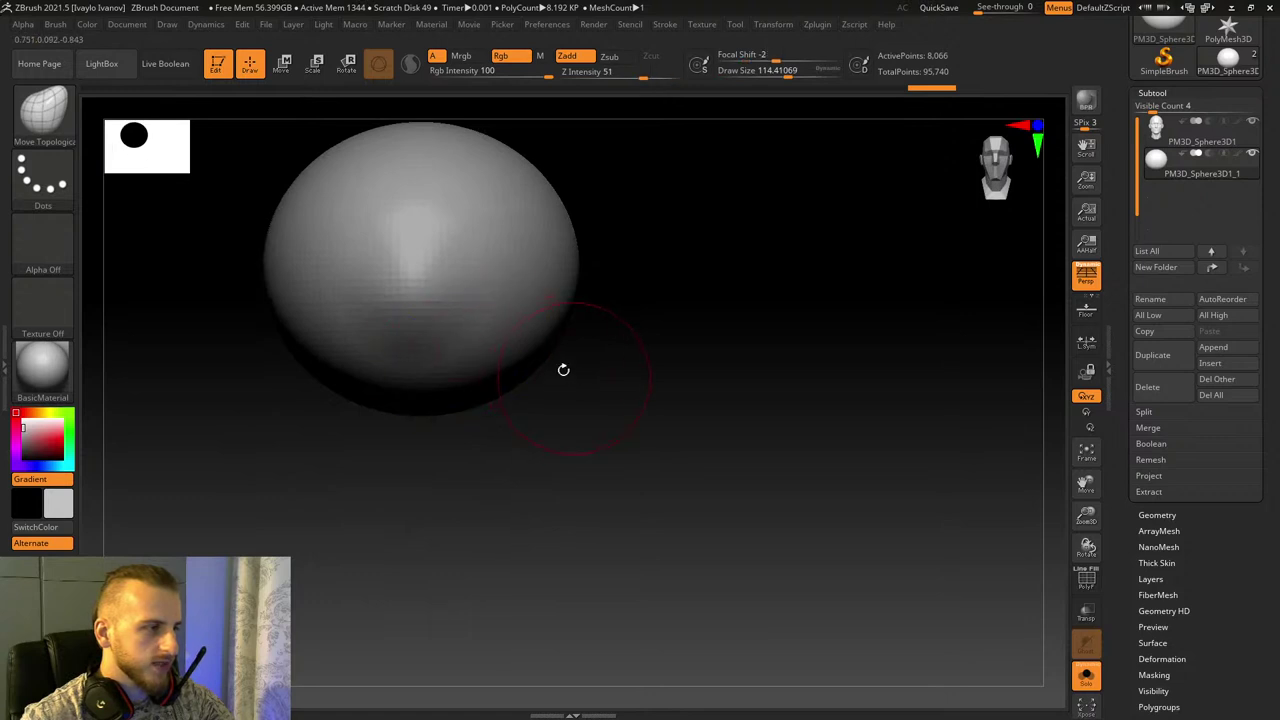
Step: Undo the last stroke and refine the corneal bulge on the eyeball's front with Move Topological
key(ctrl+z)
mouse_move(266, 454)
alt+mouse_down()
mouse_move(364, 453)
mouse_move(426, 239)
alt+mouse_up()
mouse_move(428, 236)
mouse_down()
mouse_move(459, 232)
mouse_move(417, 234)
mouse_up()
drag(548, 325, 530, 309)
drag(574, 423, 510, 405)
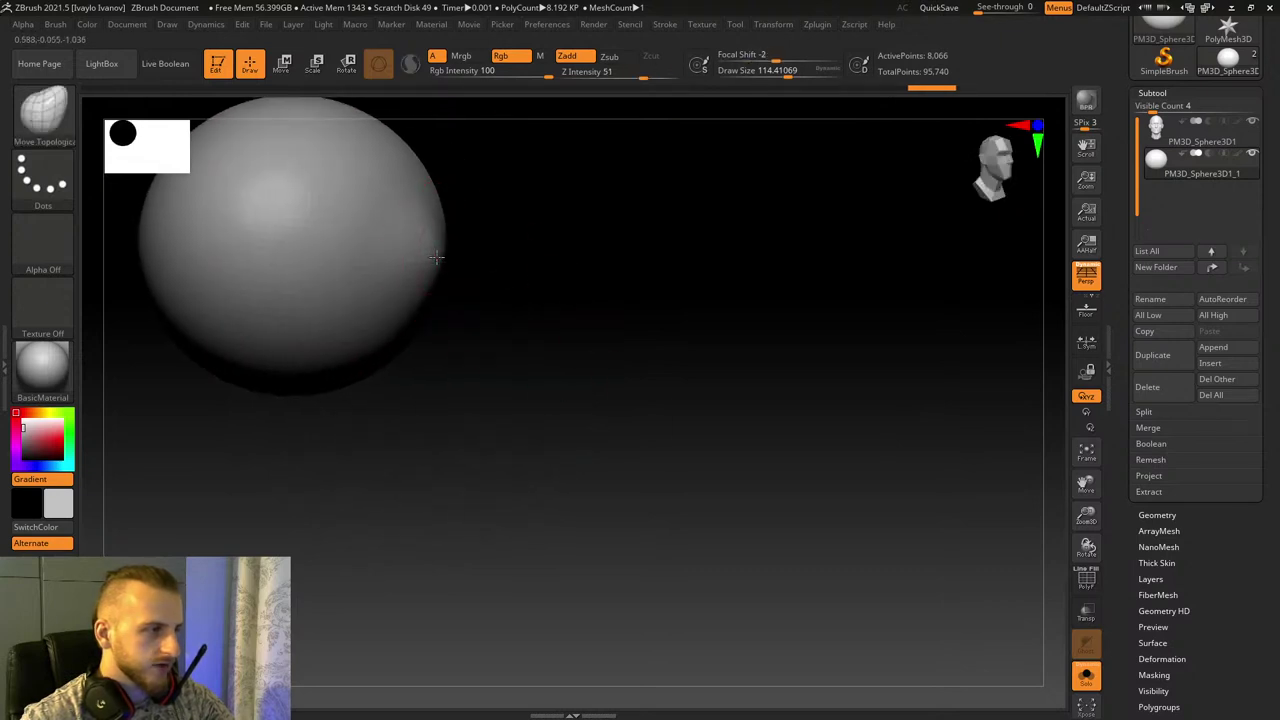
mouse_move(436, 257)
mouse_down()
mouse_move(509, 286)
mouse_move(455, 232)
mouse_up()
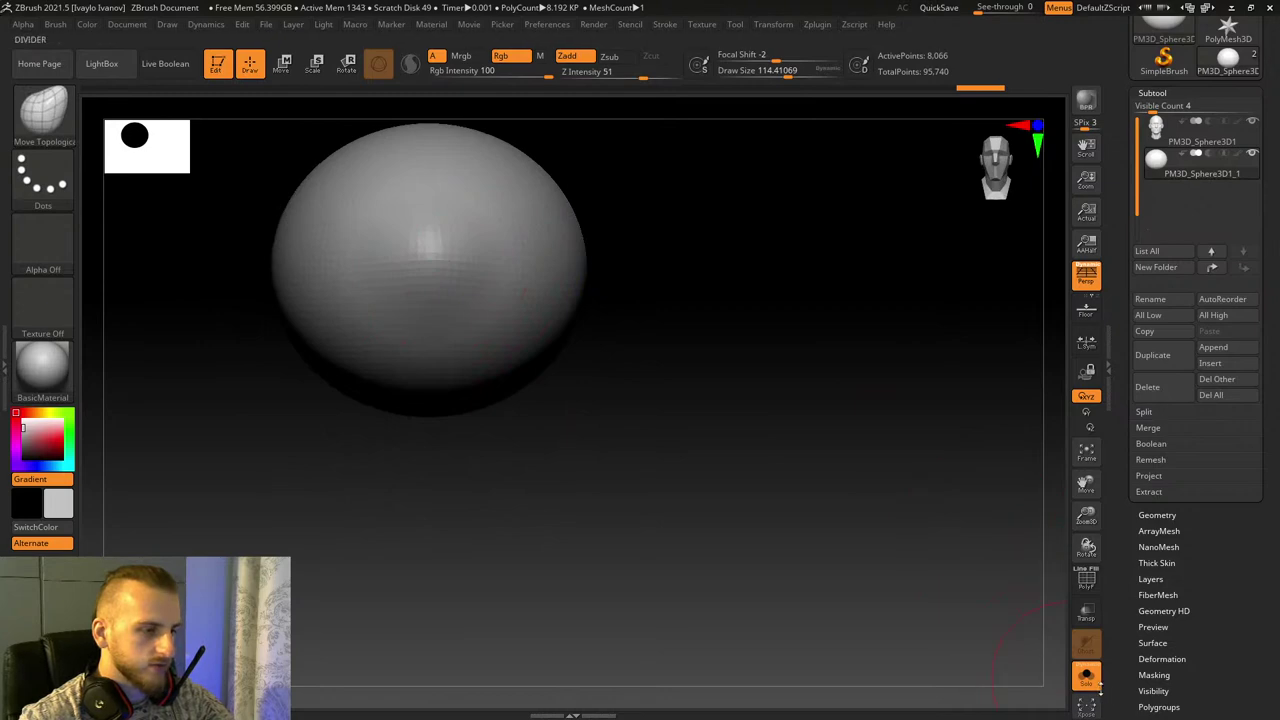
Step: Isolate the eyeball in a view from above and apply the Flat Color material to examine its silhouette
click(1088, 678)
drag(1049, 543, 944, 590)
click(1092, 681)
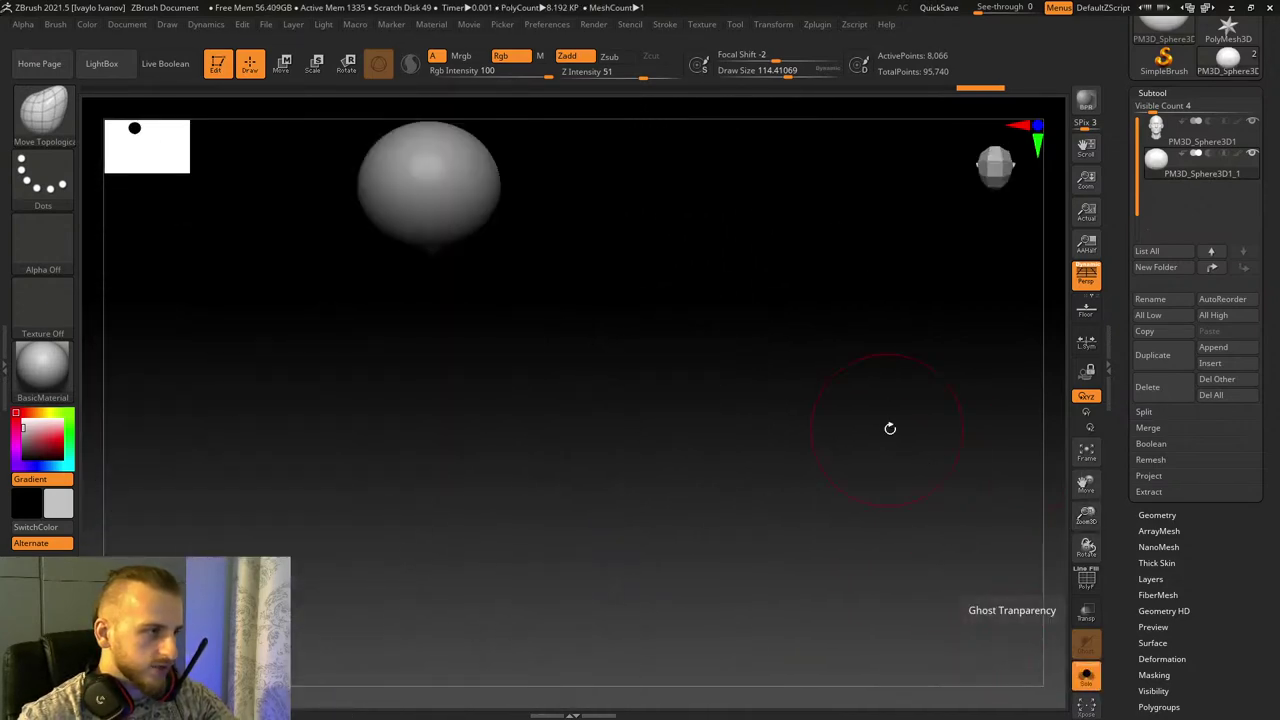
drag(1086, 515, 1088, 560)
drag(1086, 484, 1180, 700)
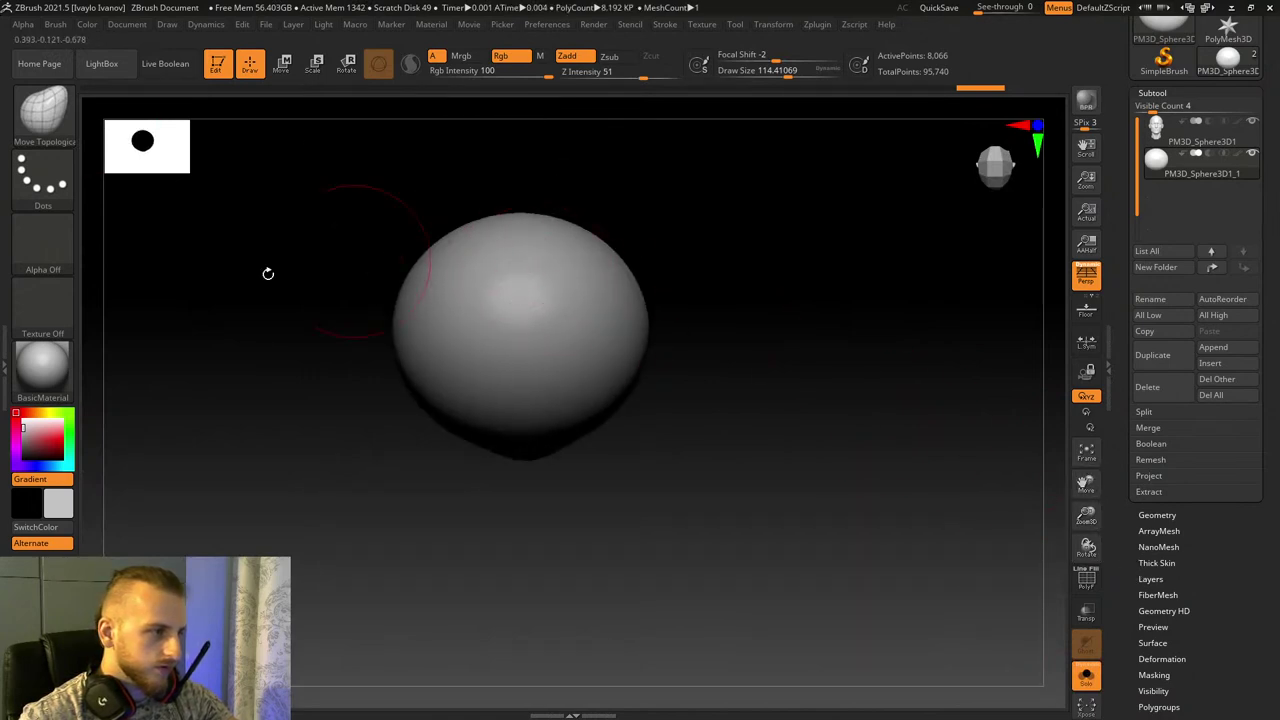
click(42, 367)
click(42, 367)
click(463, 534)
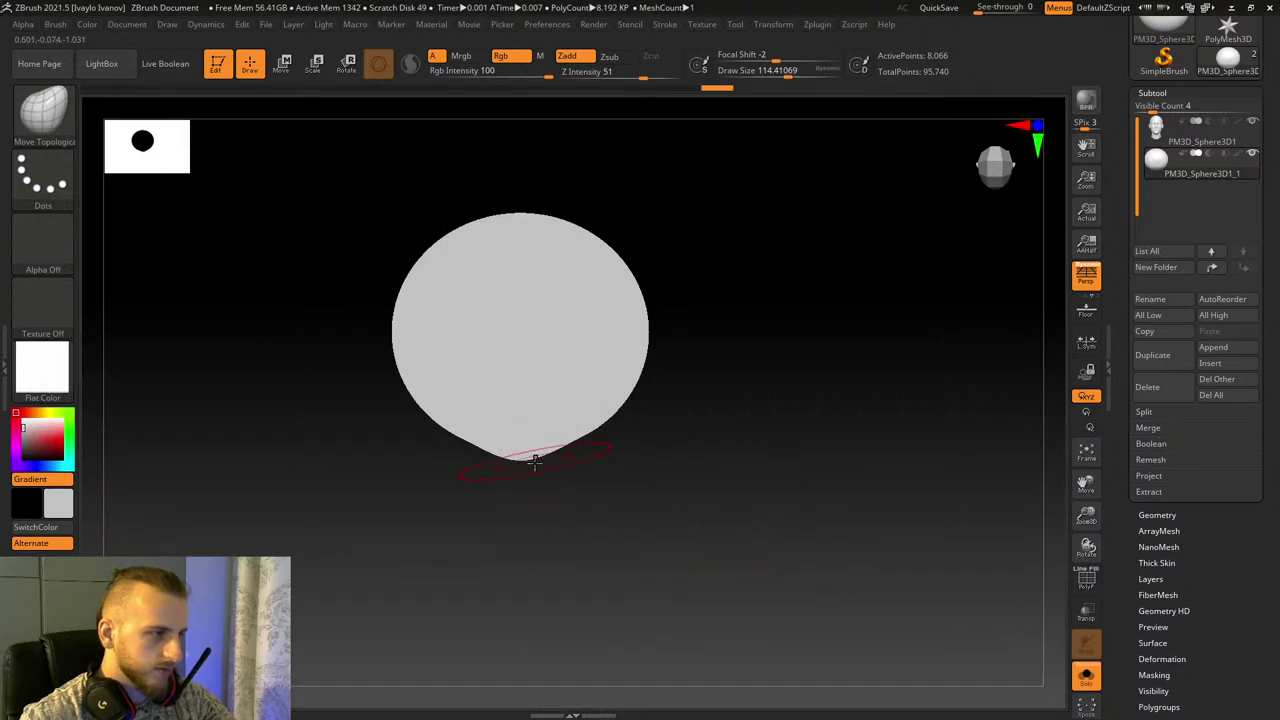
Step: Rotate the eyeball slightly about its vertical axis so the corneal bulge points a little outward
key(r)
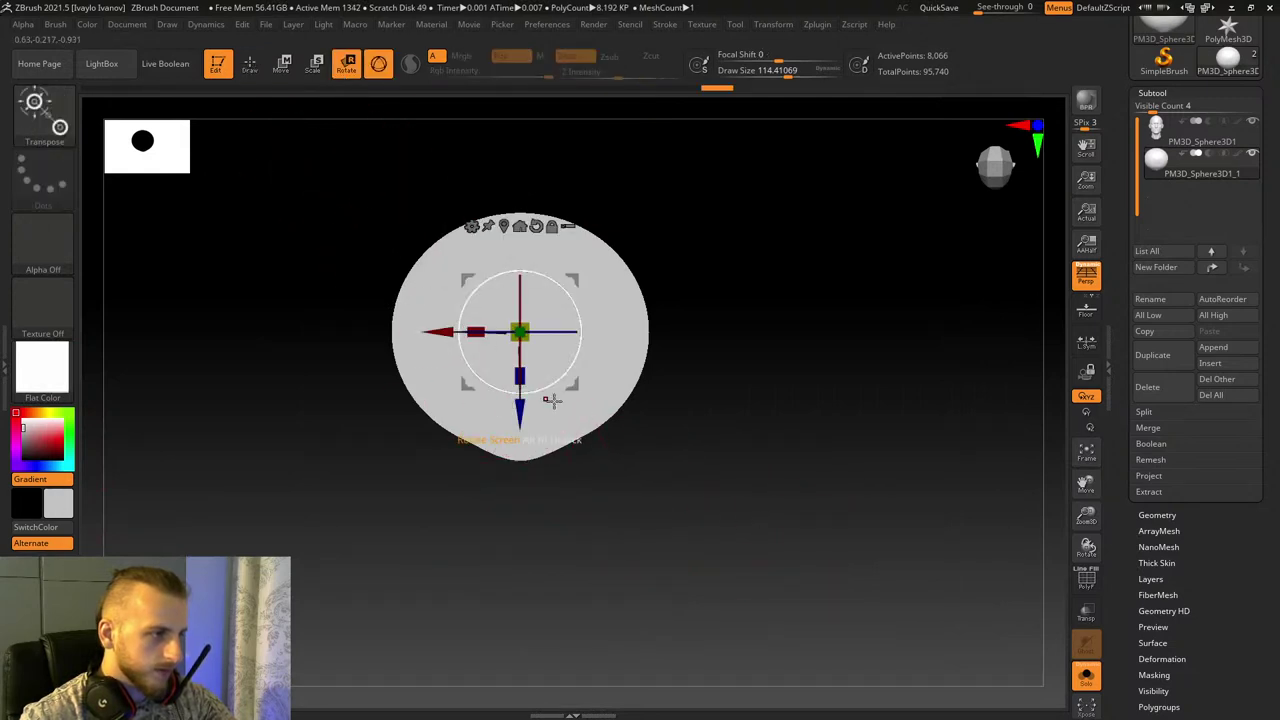
drag(552, 381, 557, 376)
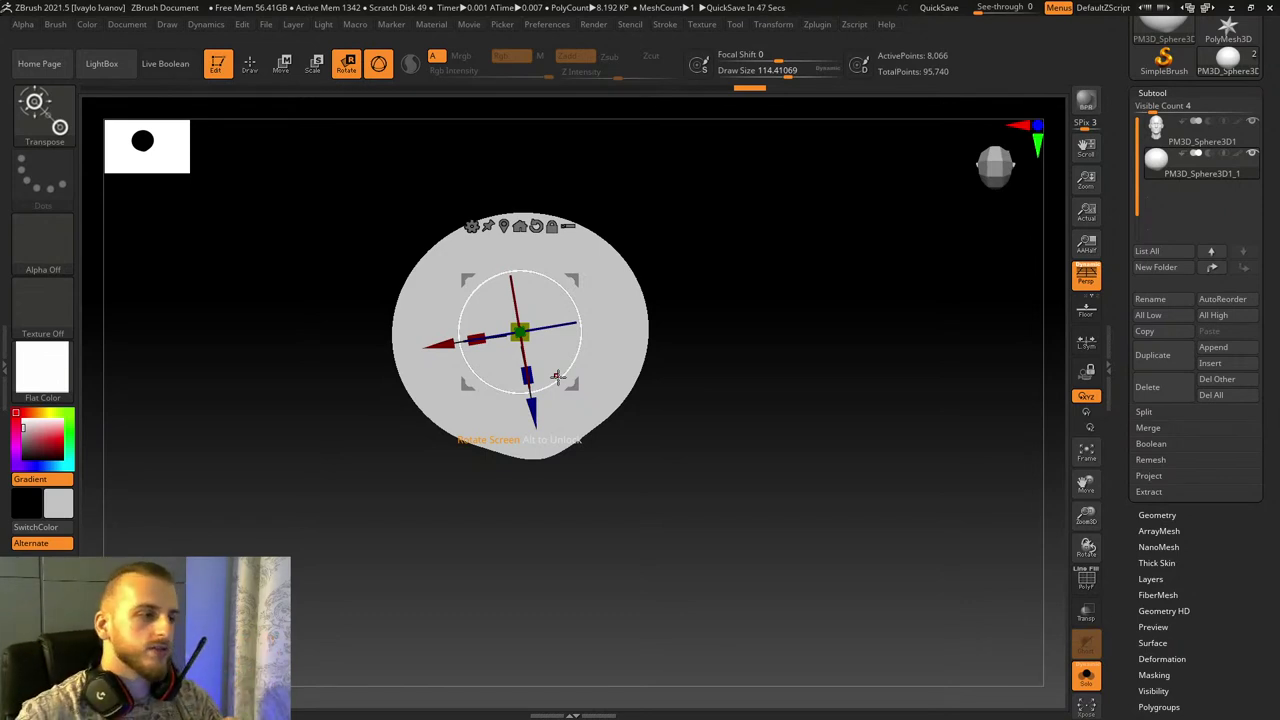
drag(558, 377, 551, 394)
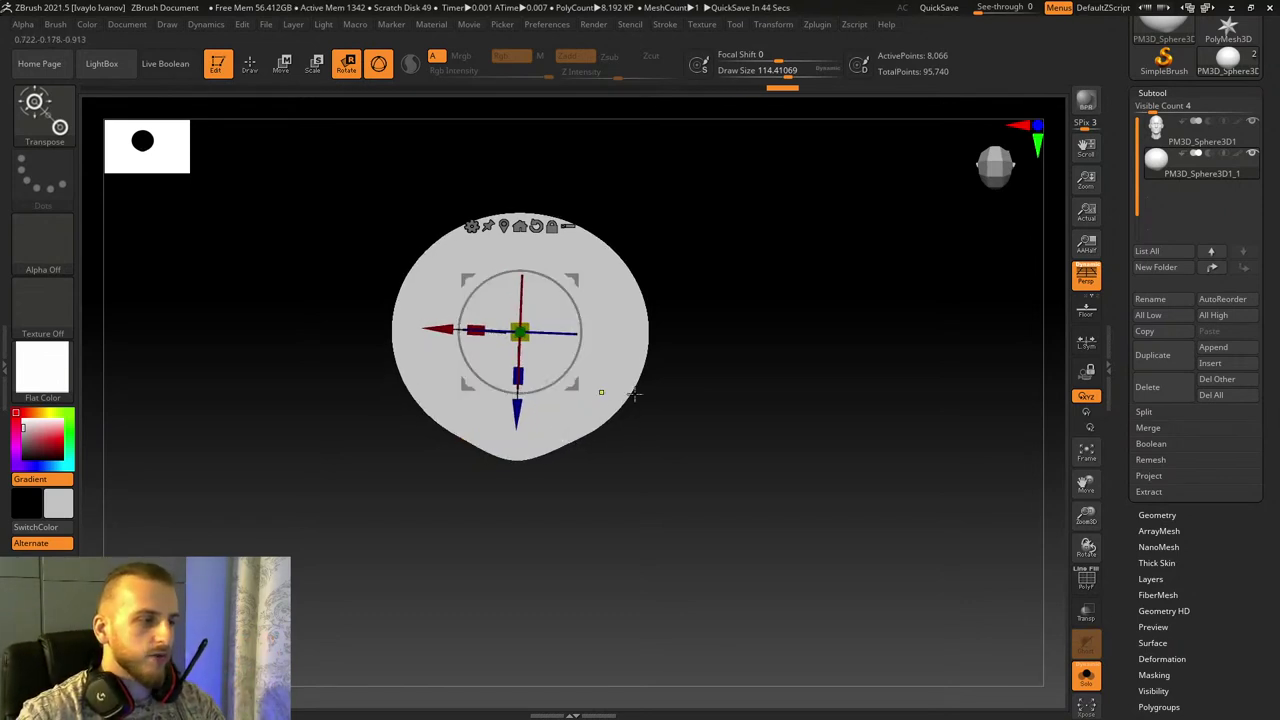
drag(634, 396, 698, 394)
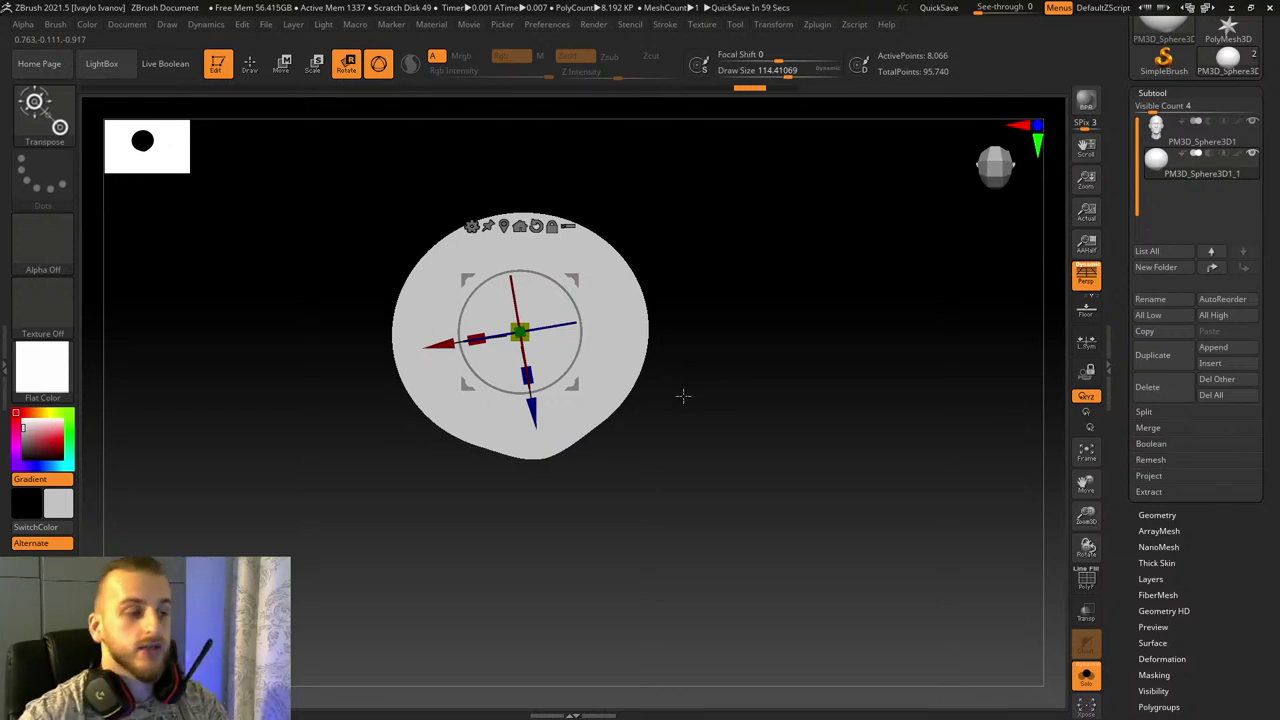
Step: Show the head again and switch the material back to BasicMaterial
click(1087, 680)
drag(936, 656, 958, 413)
click(66, 370)
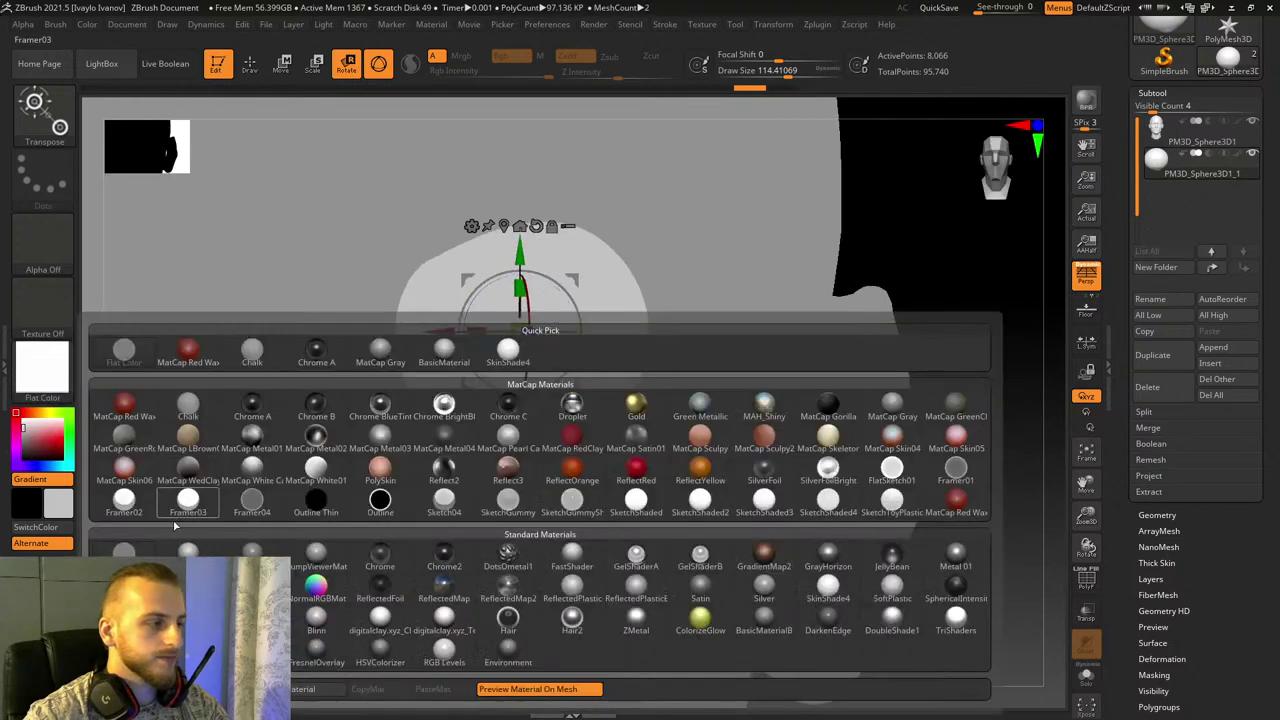
click(188, 548)
Step: Push the eyeball back along Z so it sits deep inside the eye socket
drag(967, 287, 575, 330)
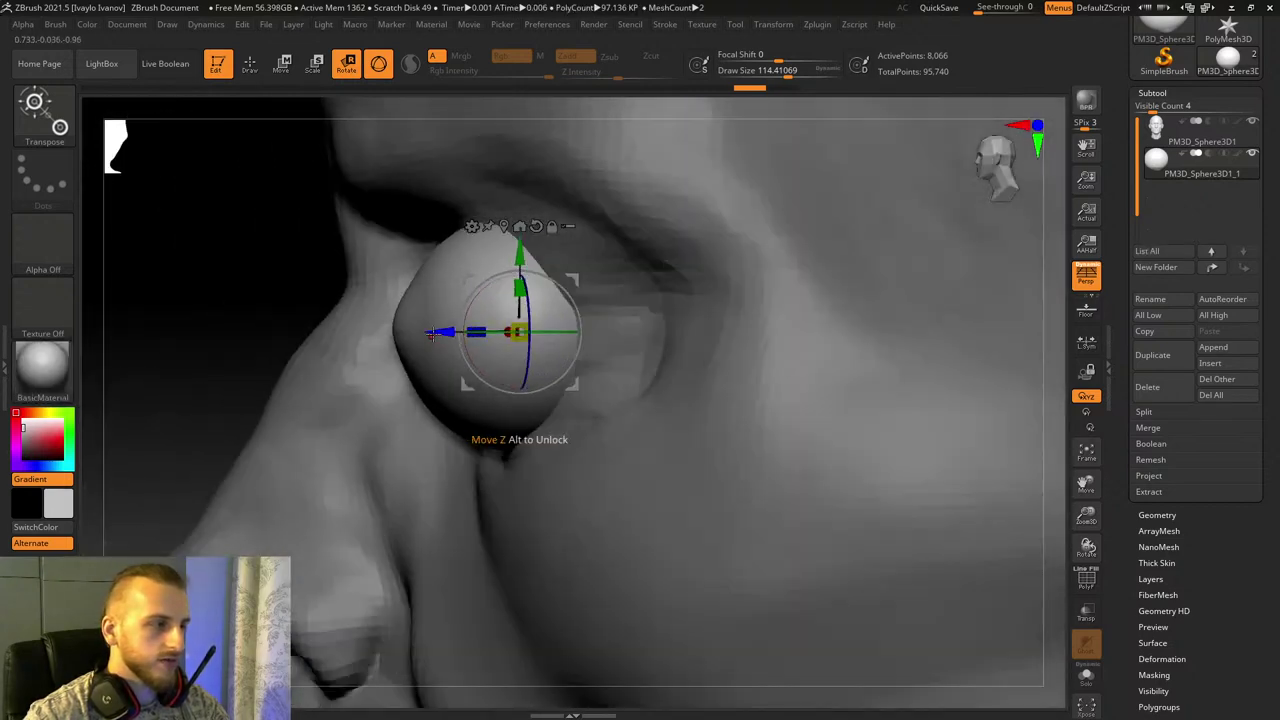
drag(437, 333, 523, 337)
drag(226, 258, 302, 267)
drag(534, 332, 539, 332)
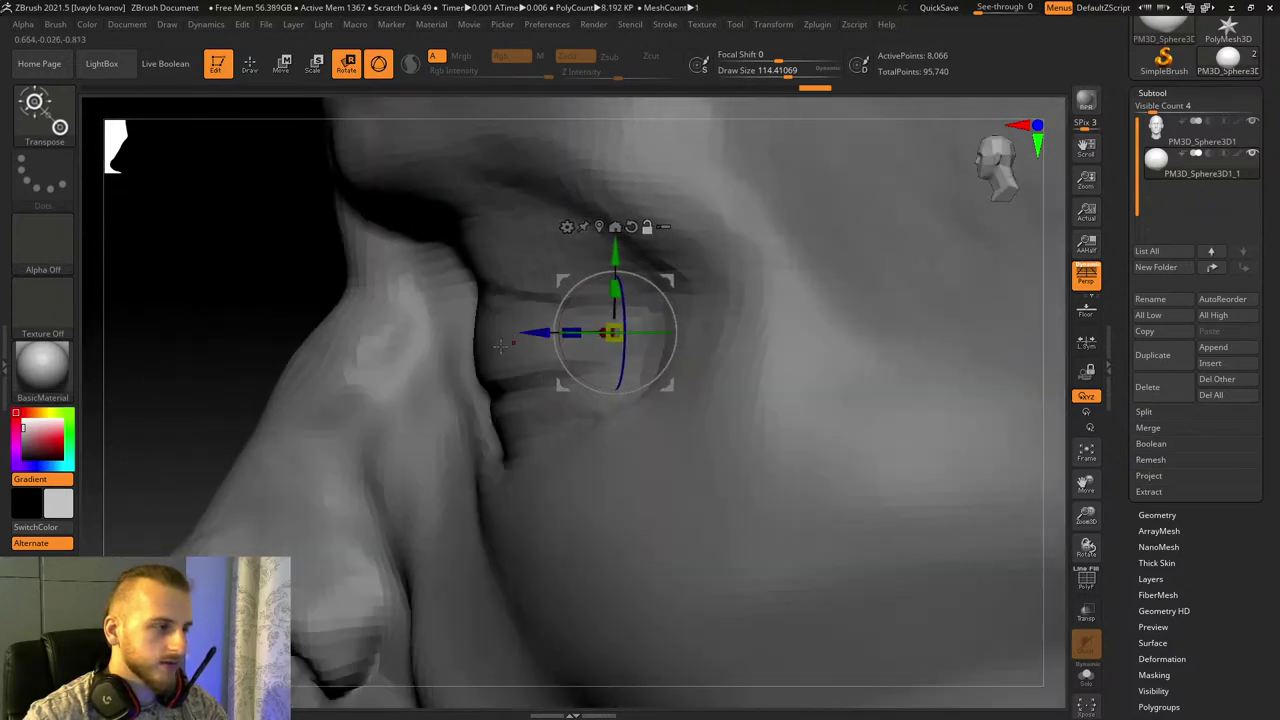
Step: Select the head and mask the nose and cheek area below the eye sockets
alt+click(351, 311)
shift+drag(262, 241, 460, 269)
drag(1088, 484, 980, 472)
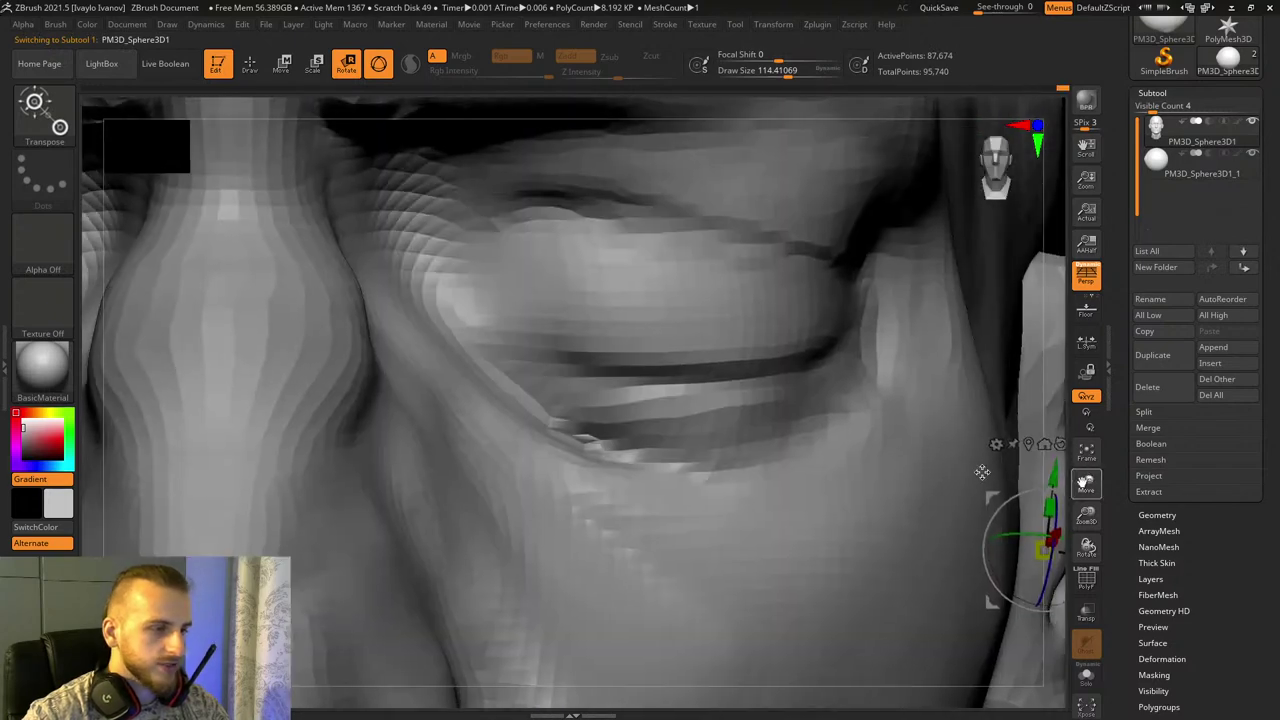
click(249, 63)
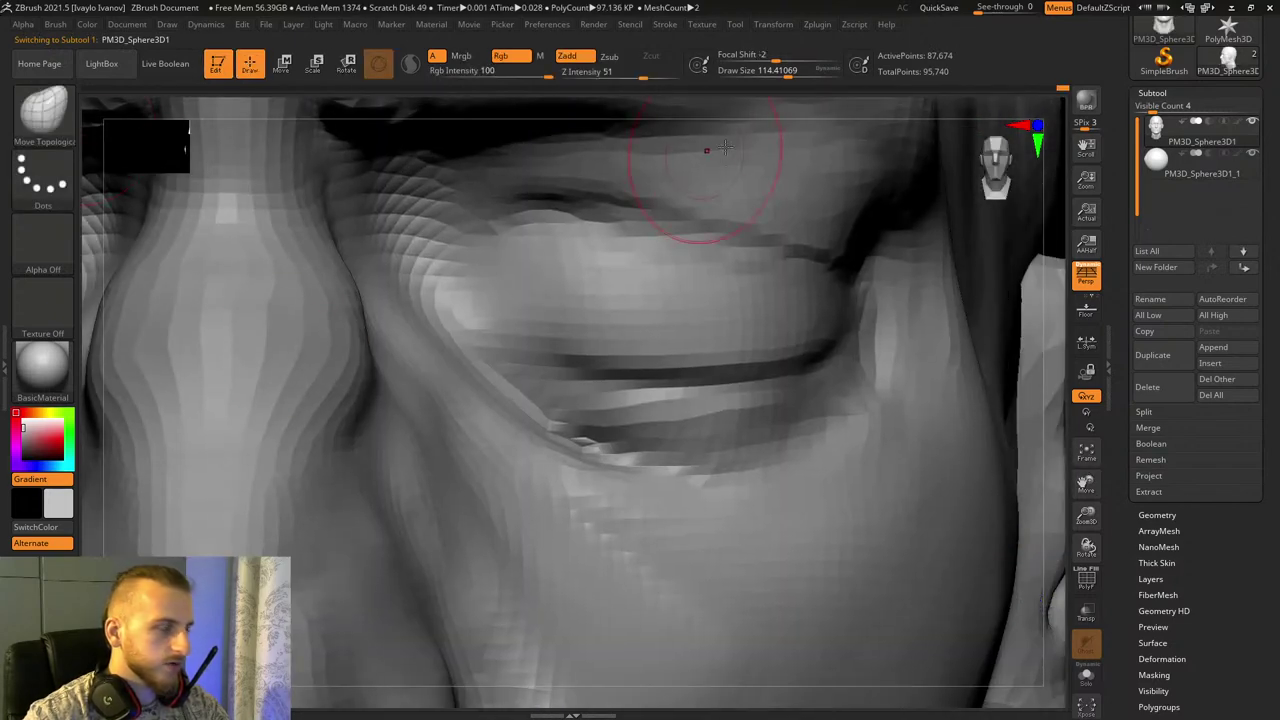
mouse_move(556, 428)
ctrl+mouse_down()
mouse_move(625, 468)
mouse_move(812, 444)
mouse_move(872, 360)
mouse_move(880, 300)
mouse_move(820, 680)
mouse_move(443, 443)
ctrl+mouse_up()
mouse_move(567, 447)
ctrl+mouse_down()
mouse_move(382, 228)
mouse_move(455, 500)
mouse_move(468, 405)
mouse_move(452, 425)
ctrl+mouse_up()
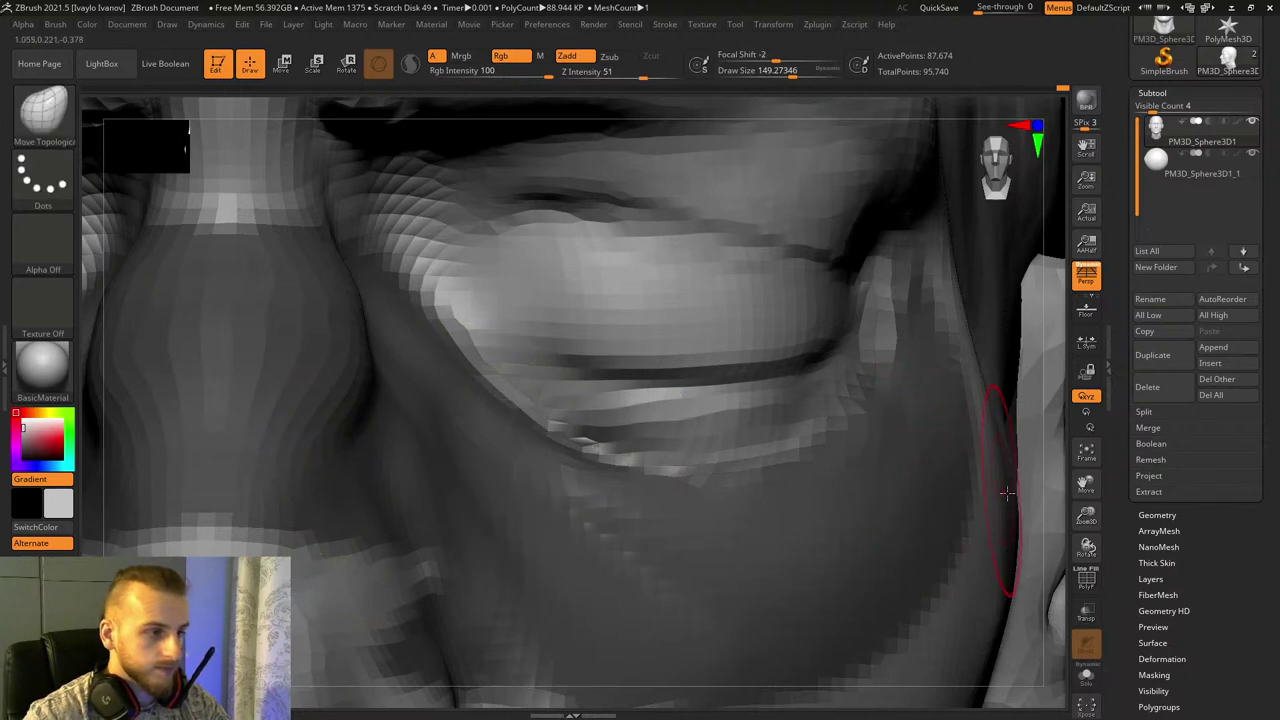
Step: Extend the mask over the brow and the outer side of the eye, leaving the socket interior unmasked
drag(1084, 488, 1075, 513)
mouse_move(398, 259)
ctrl+mouse_down()
mouse_move(560, 238)
mouse_move(777, 303)
mouse_move(628, 58)
mouse_move(250, 170)
ctrl+mouse_up()
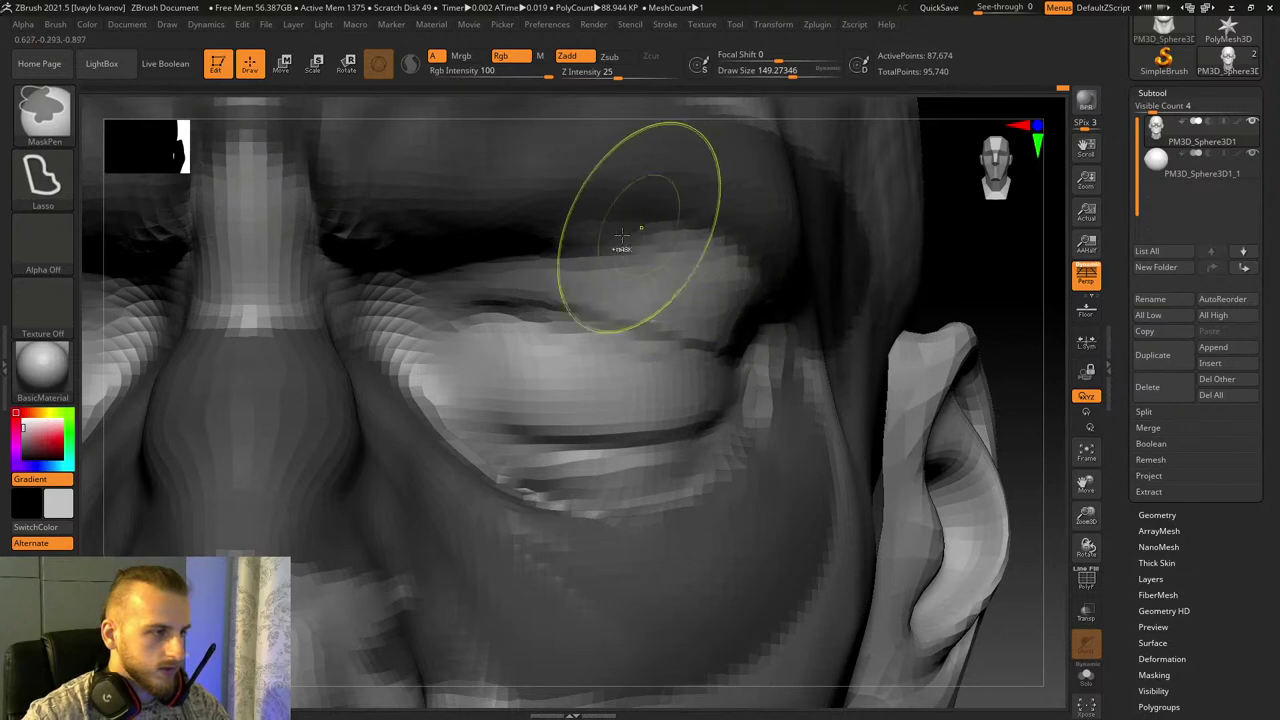
mouse_move(395, 260)
ctrl+mouse_down()
mouse_move(786, 229)
mouse_move(322, 160)
ctrl+mouse_up()
drag(985, 255, 938, 312)
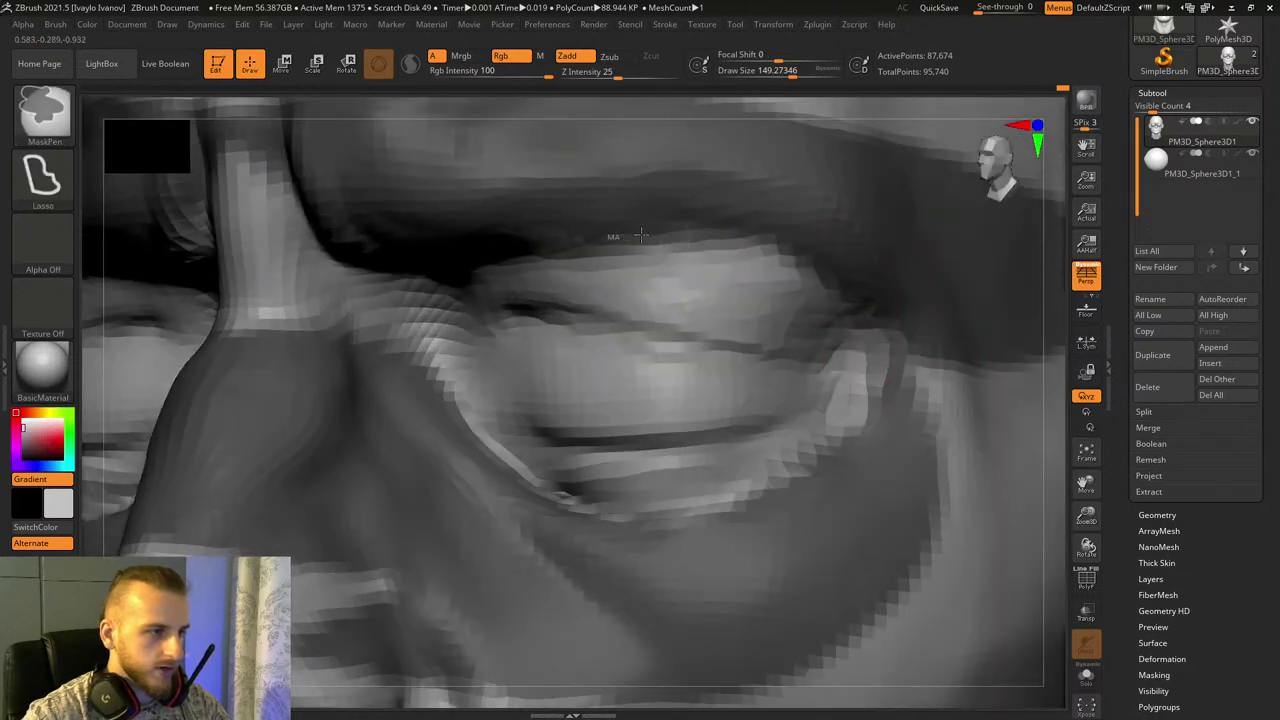
ctrl+drag(628, 240, 1037, 398)
Step: Carve the unmasked eye socket deeper with ClayBuildup at Z Intensity 21 and a draw size of about 114
key(b)
key(m)
key(t)
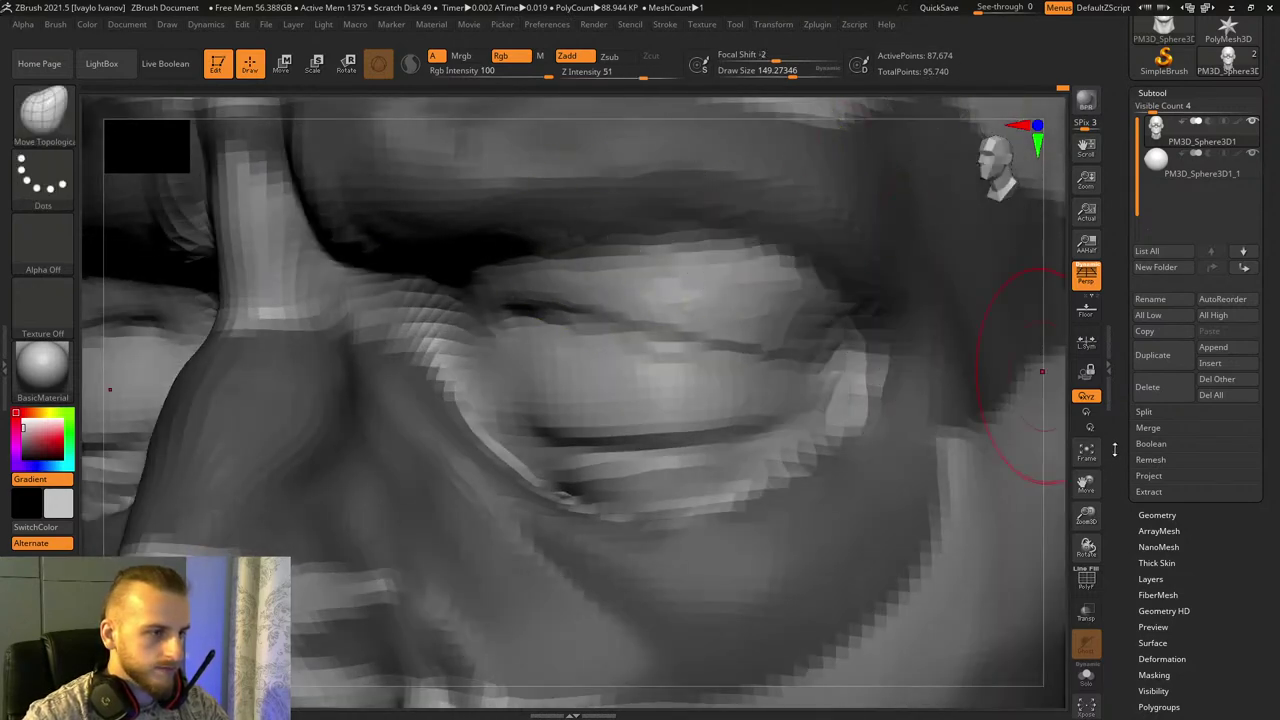
key(b)
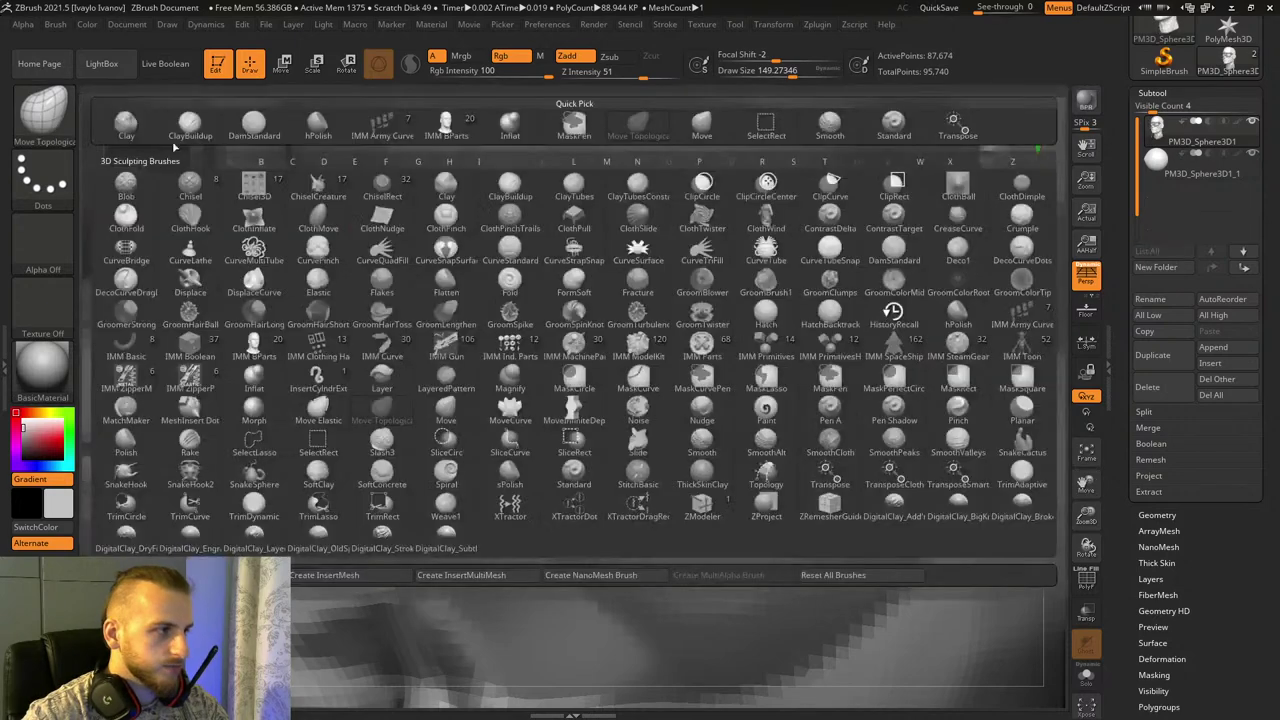
key(c)
key(b)
click(799, 74)
mouse_move(631, 391)
alt+mouse_down()
mouse_move(669, 374)
mouse_move(632, 328)
alt+mouse_up()
key(ctrl+z)
drag(565, 77, 582, 77)
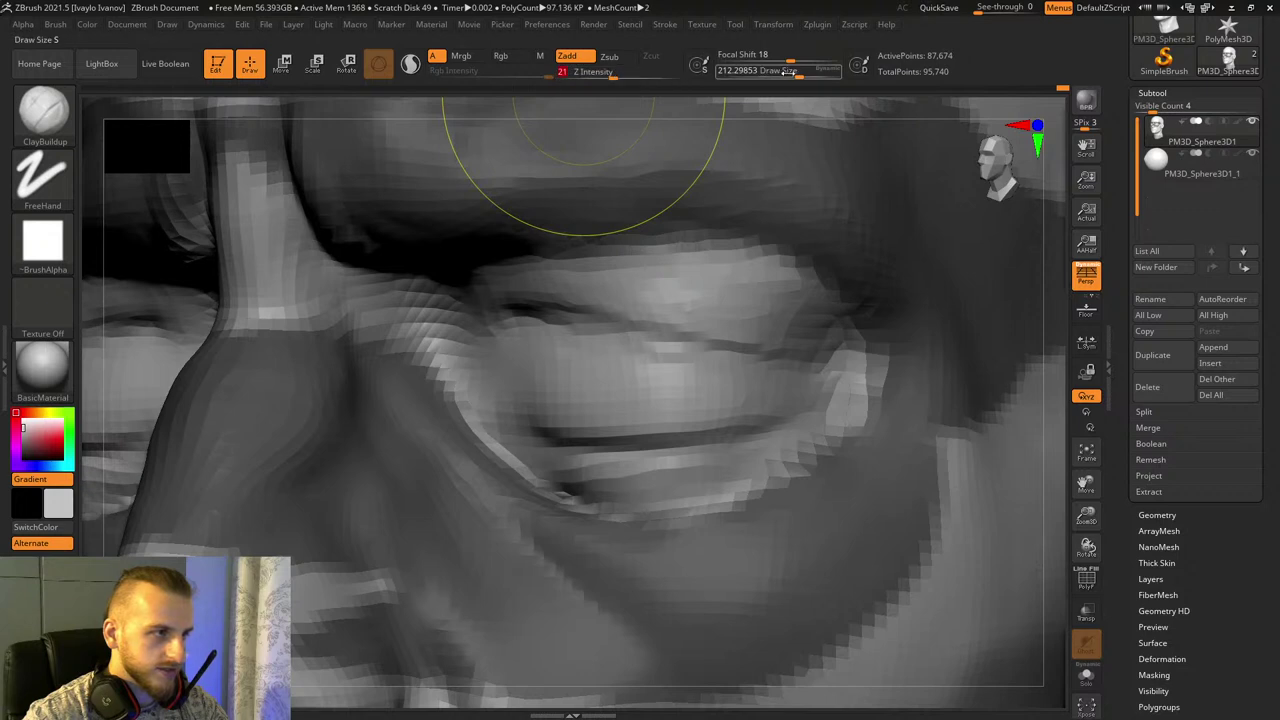
drag(800, 70, 788, 72)
mouse_move(617, 389)
mouse_down()
mouse_move(630, 420)
mouse_move(611, 459)
mouse_move(700, 470)
mouse_move(790, 385)
mouse_move(700, 265)
mouse_move(584, 286)
mouse_move(760, 290)
mouse_move(700, 270)
mouse_move(622, 425)
mouse_move(770, 387)
mouse_move(705, 480)
mouse_move(680, 445)
mouse_move(795, 420)
mouse_move(614, 428)
mouse_move(634, 419)
mouse_up()
Step: Carve away the inner corner and lower rim of the eye socket around the eyeball with ClayBuildup
drag(1088, 517, 980, 486)
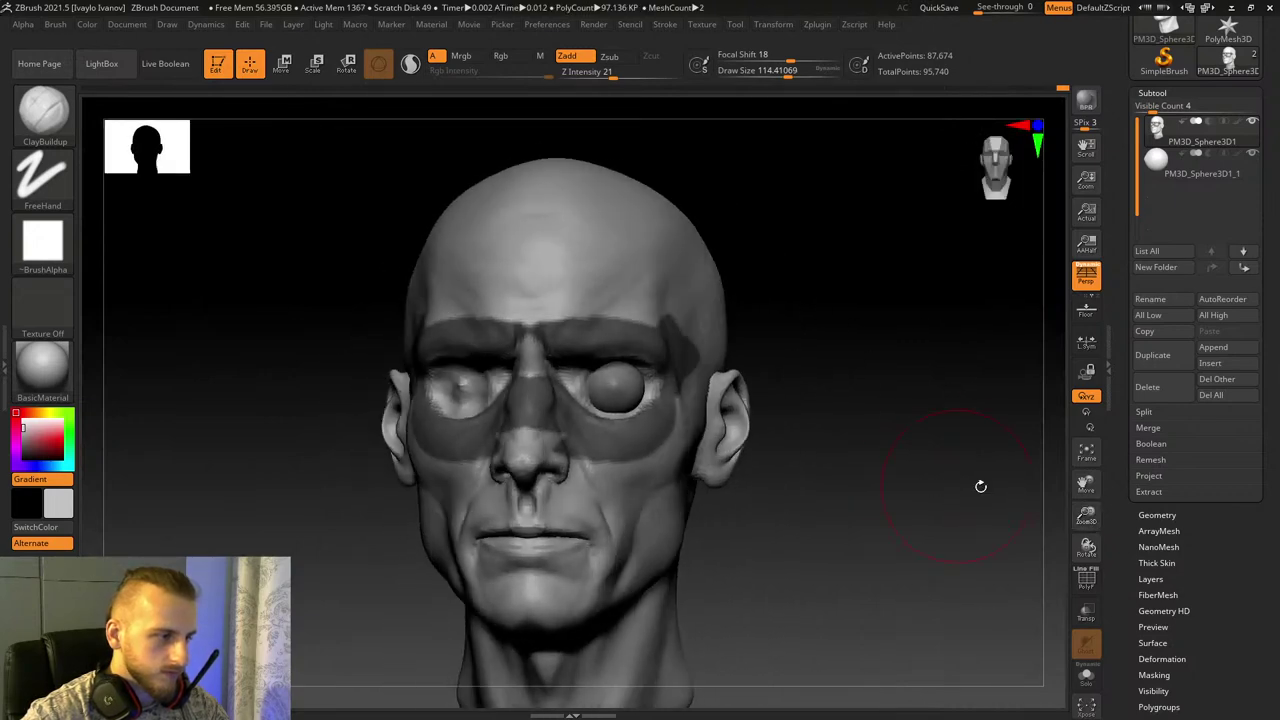
drag(1086, 516, 654, 403)
mouse_move(432, 384)
mouse_down()
mouse_move(388, 308)
mouse_move(417, 408)
mouse_move(457, 463)
mouse_move(472, 448)
mouse_move(452, 291)
mouse_move(545, 240)
mouse_move(728, 267)
mouse_move(410, 310)
mouse_move(400, 370)
mouse_move(432, 446)
mouse_up()
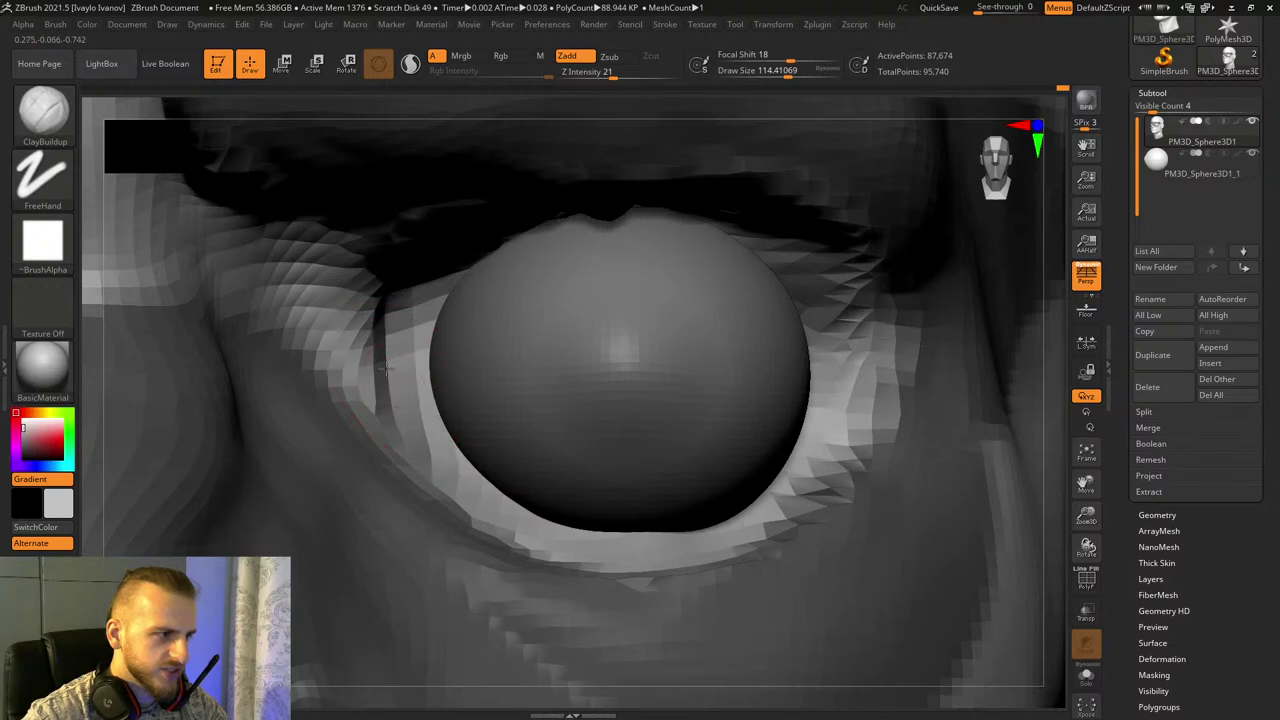
alt+click(789, 407)
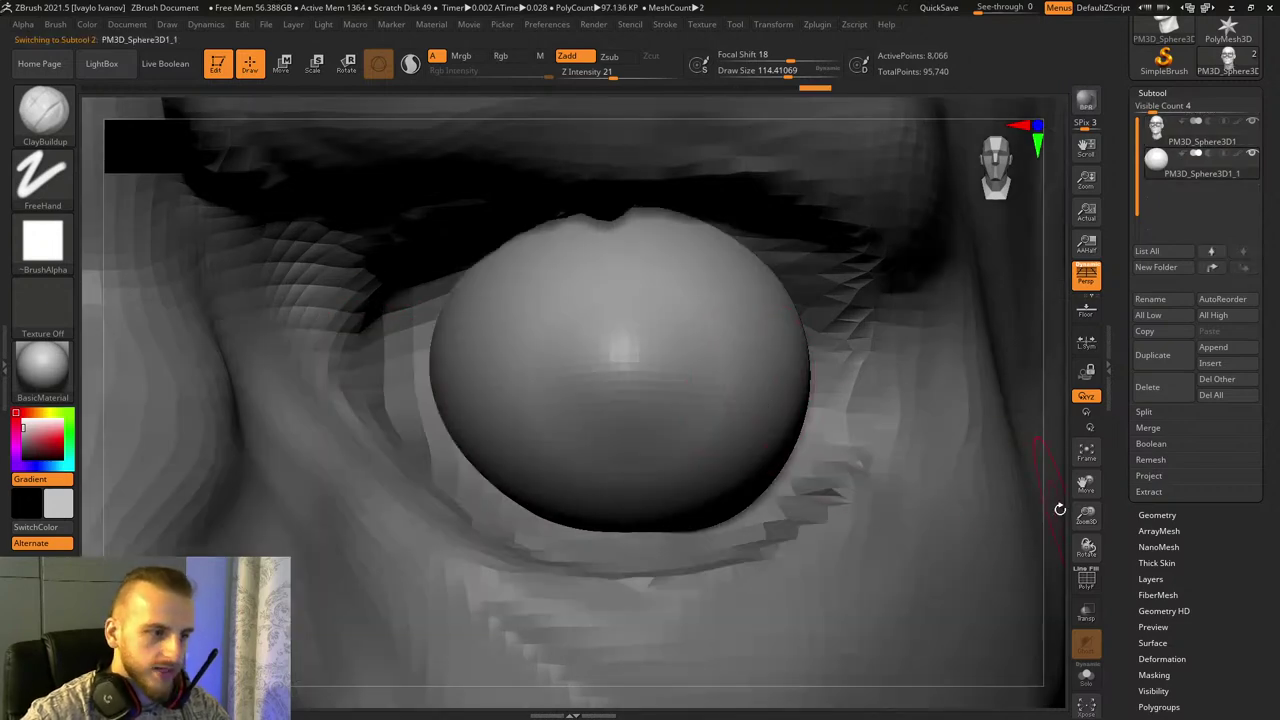
alt+drag(1060, 509, 955, 430)
drag(1020, 455, 977, 477)
alt+drag(1050, 534, 1012, 580)
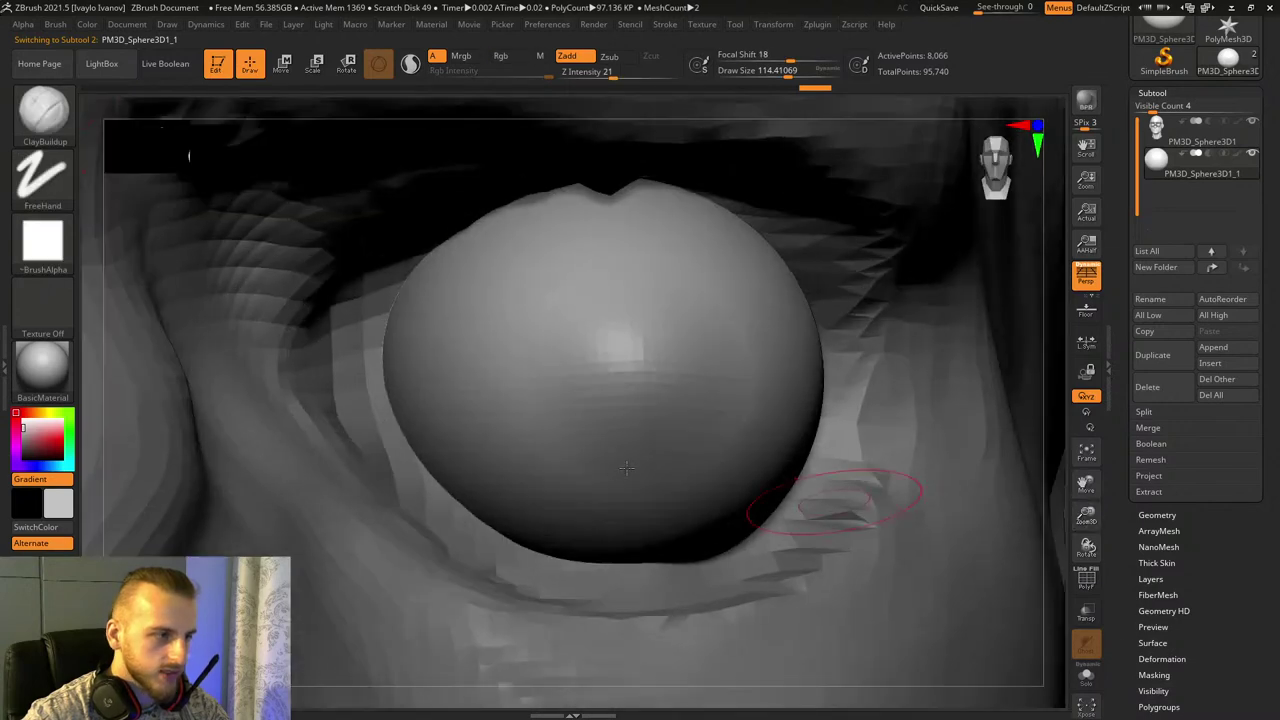
drag(626, 467, 612, 538)
alt+click(612, 568)
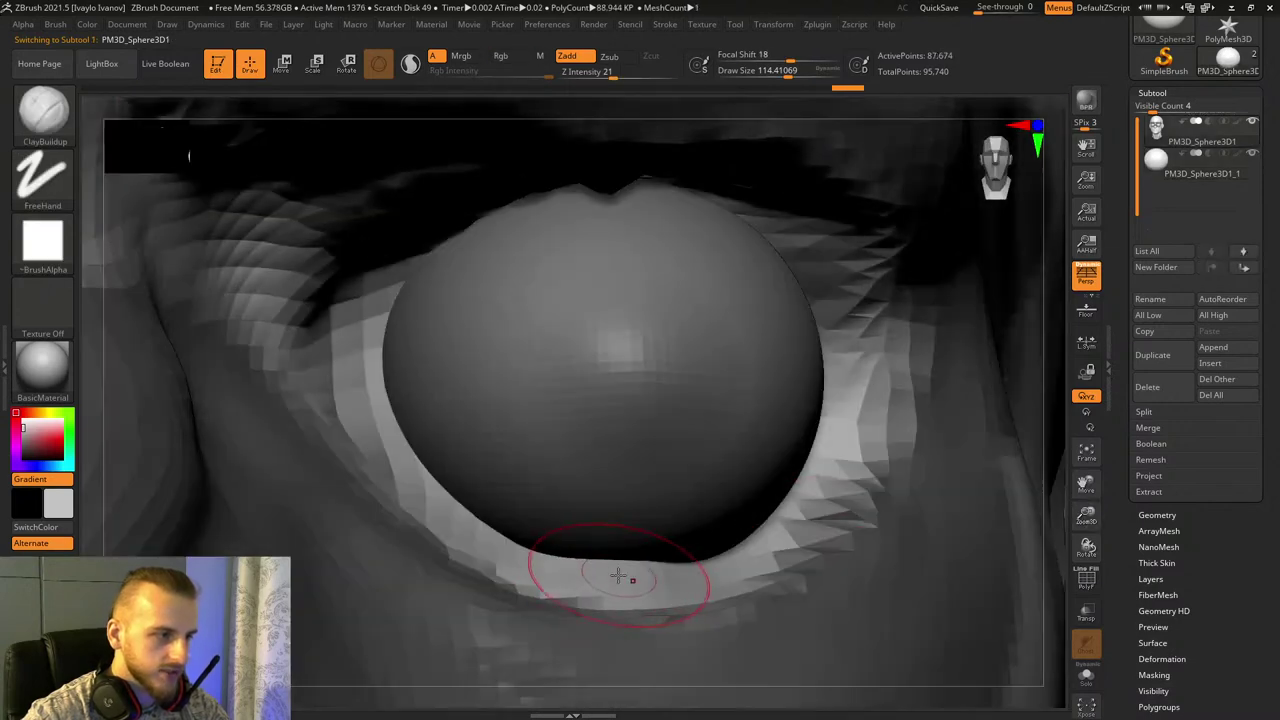
drag(648, 574, 524, 541)
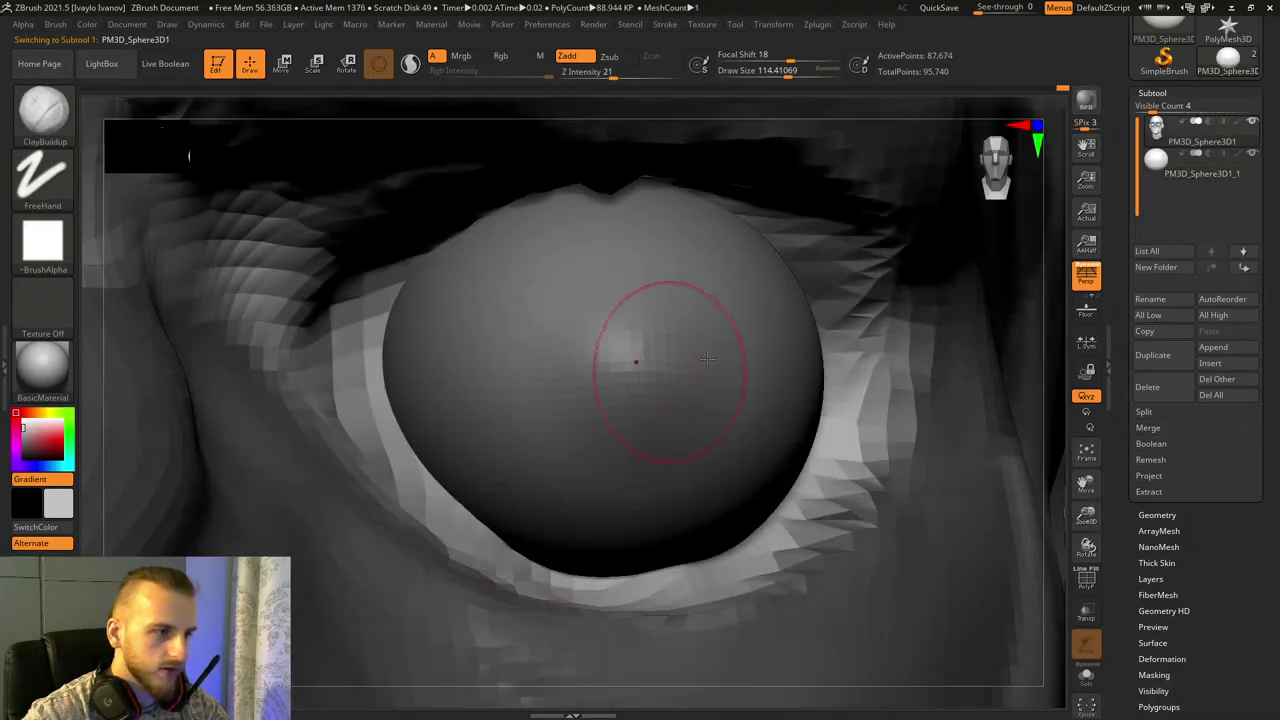
Step: Clear the mask and adjust the outer edge of the eye socket with Move Topological
ctrl+right_drag(1082, 524, 1031, 480)
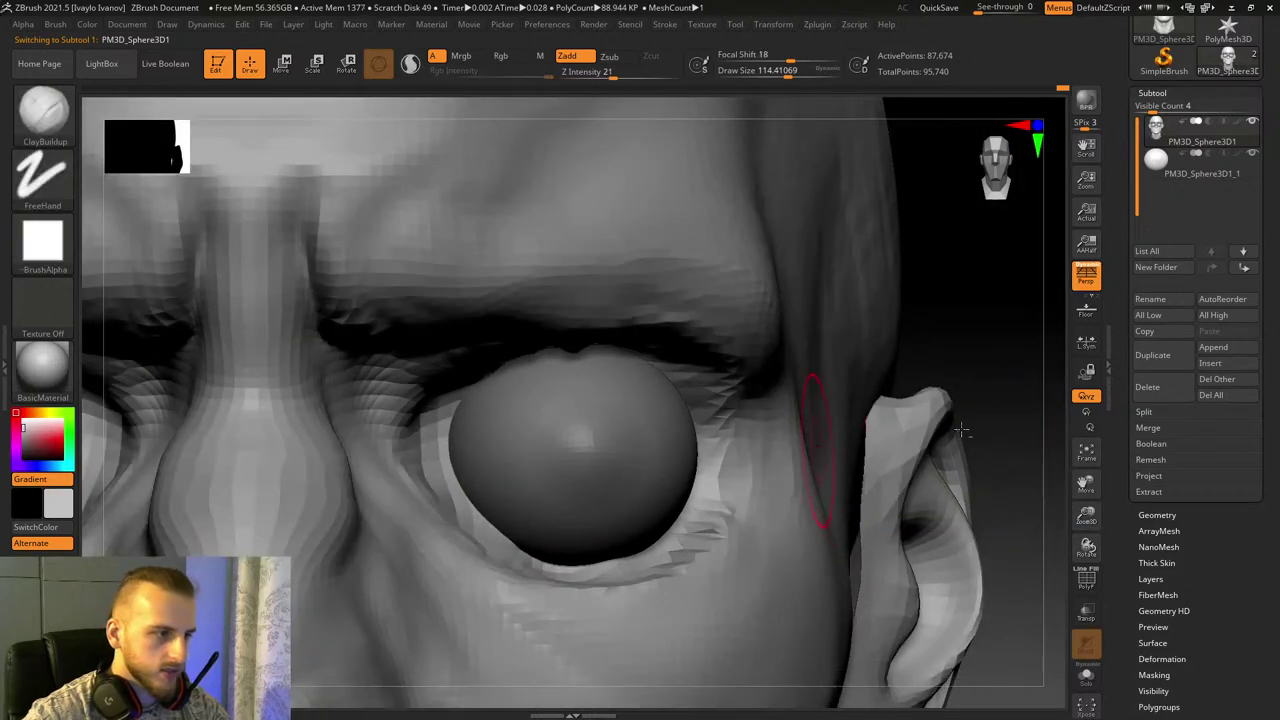
mouse_move(963, 434)
right_down()
mouse_move(957, 418)
mouse_move(920, 414)
right_up()
click(43, 137)
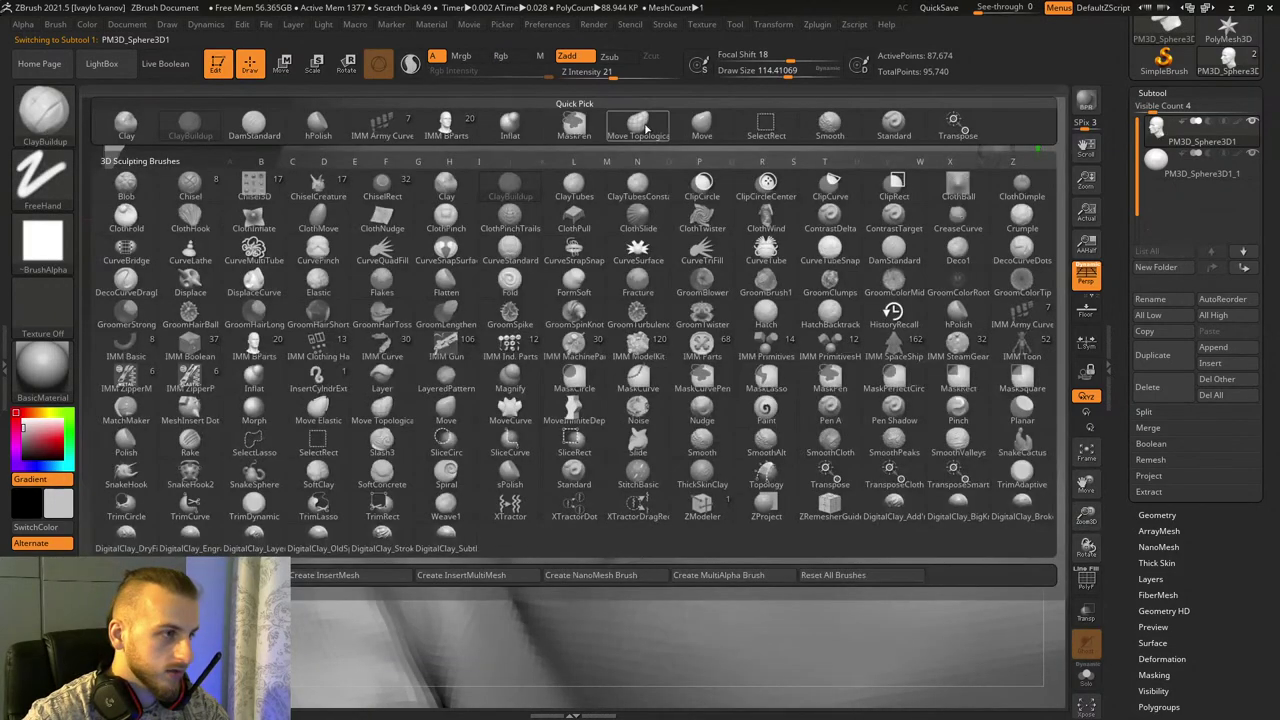
click(638, 128)
drag(1085, 549, 1095, 554)
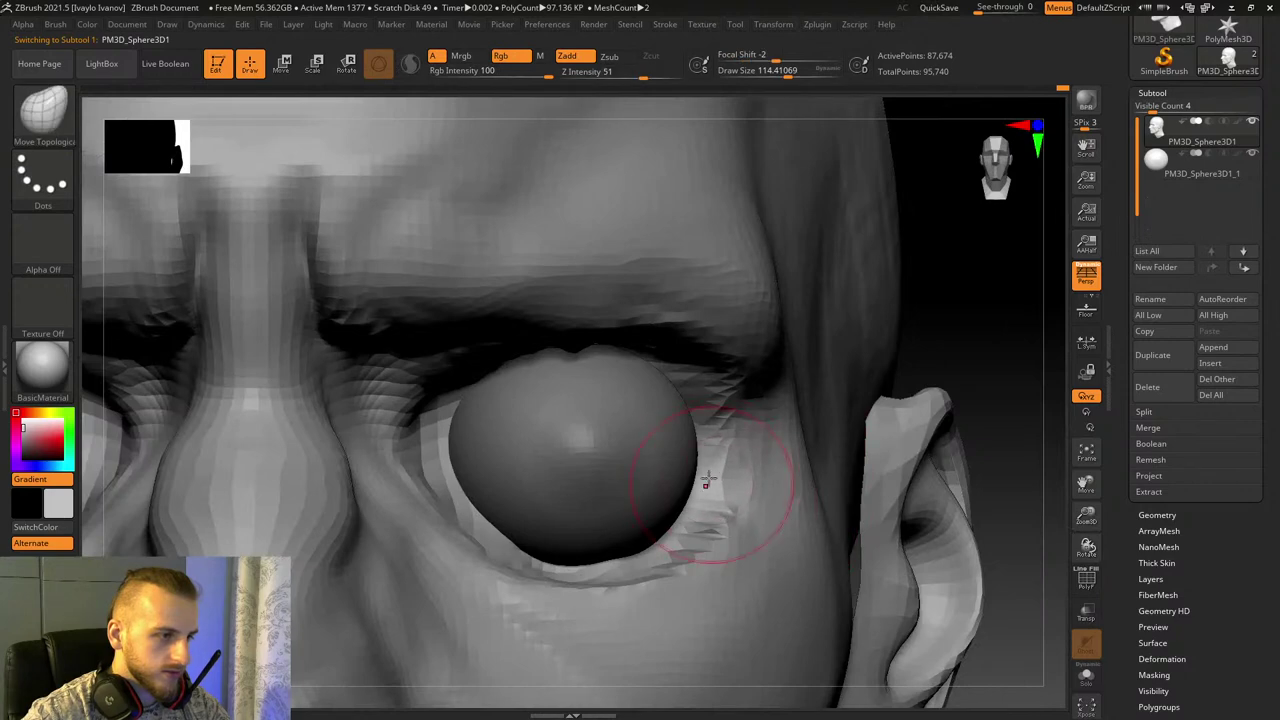
mouse_move(708, 478)
right_down()
mouse_move(926, 449)
mouse_move(706, 503)
right_up()
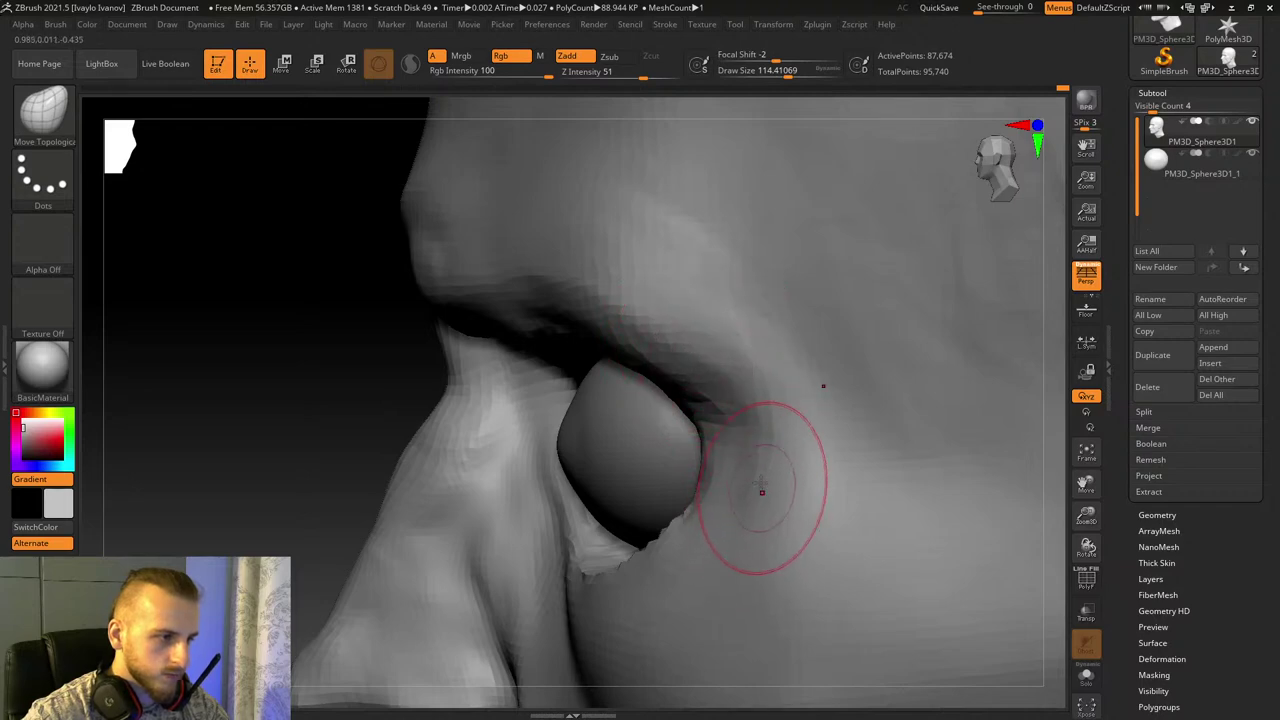
right_drag(271, 331, 314, 371)
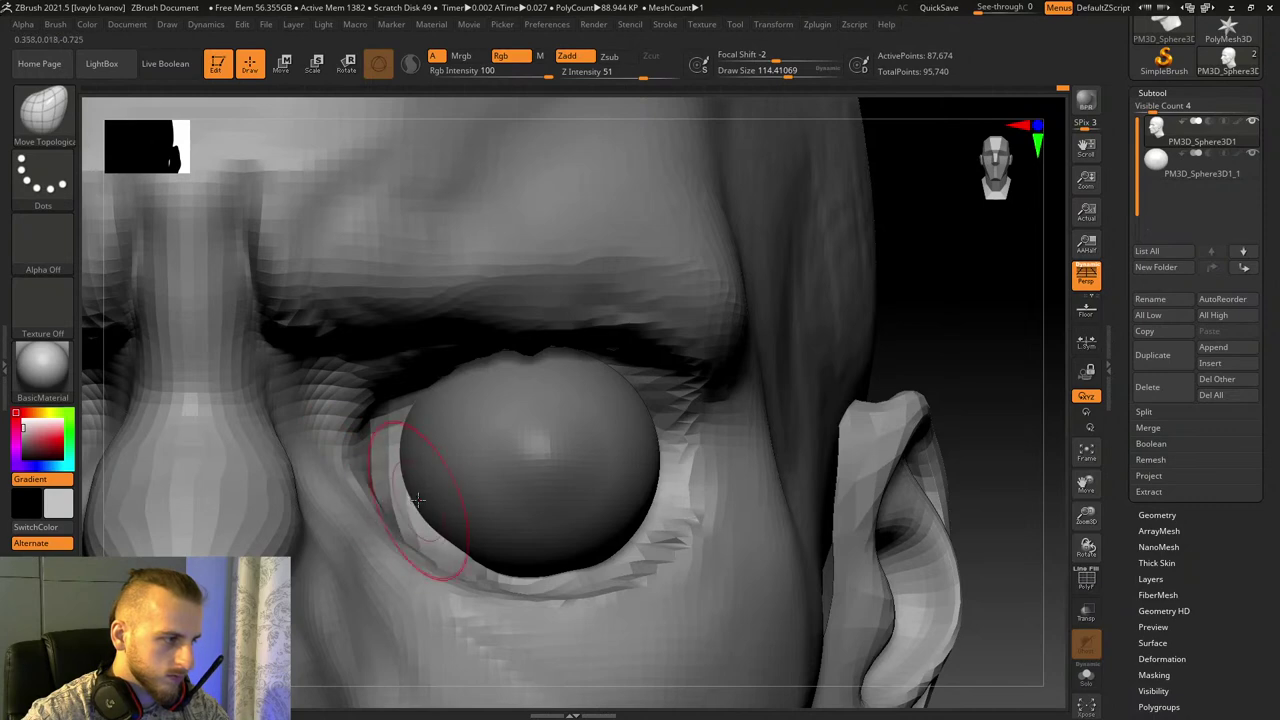
Step: Deflate the inner socket corner beside the eyeball with the Inflat brush and smooth the socket's upper edge
key(b)
key(i)
key(n)
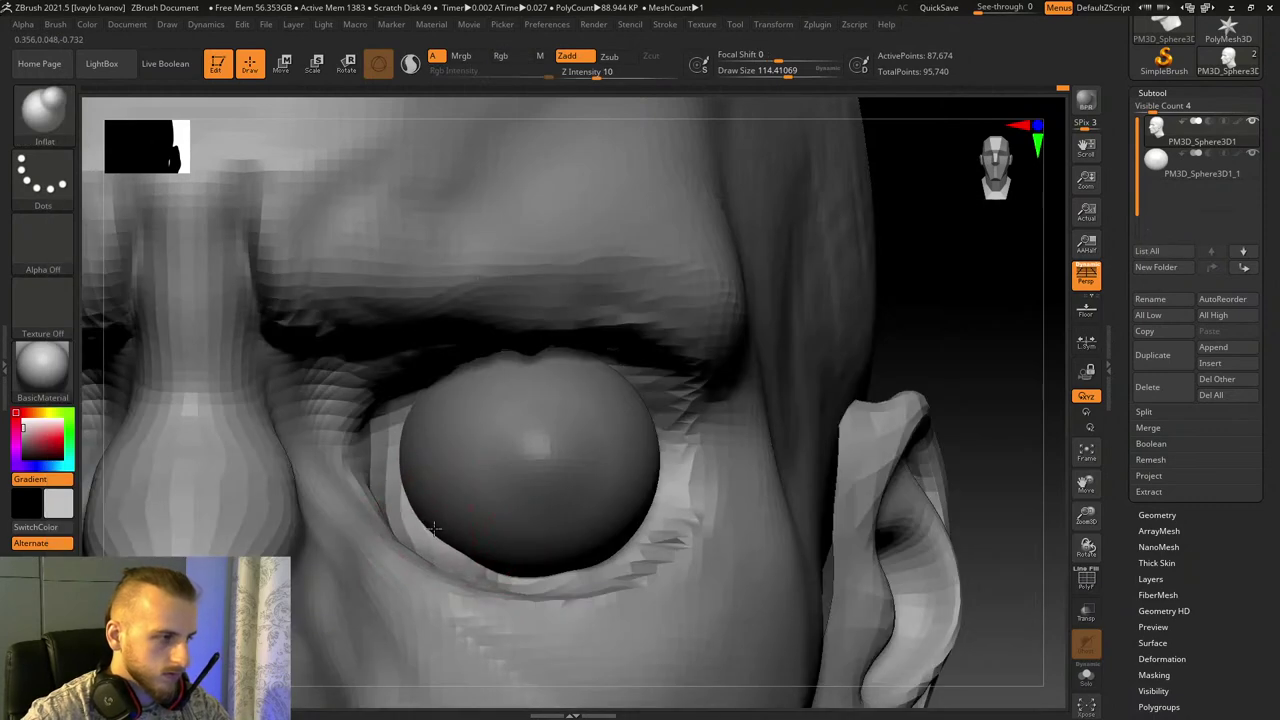
mouse_move(400, 456)
alt+mouse_down()
mouse_move(390, 468)
mouse_move(420, 390)
alt+mouse_up()
shift+drag(523, 368, 531, 359)
Step: Check how the eyeball sits in the socket from the side and switch to the Move Topological brush
mouse_move(1059, 515)
alt+mouse_down()
mouse_move(1049, 460)
mouse_move(671, 300)
mouse_move(763, 431)
mouse_move(760, 523)
mouse_move(737, 529)
mouse_move(855, 525)
alt+mouse_up()
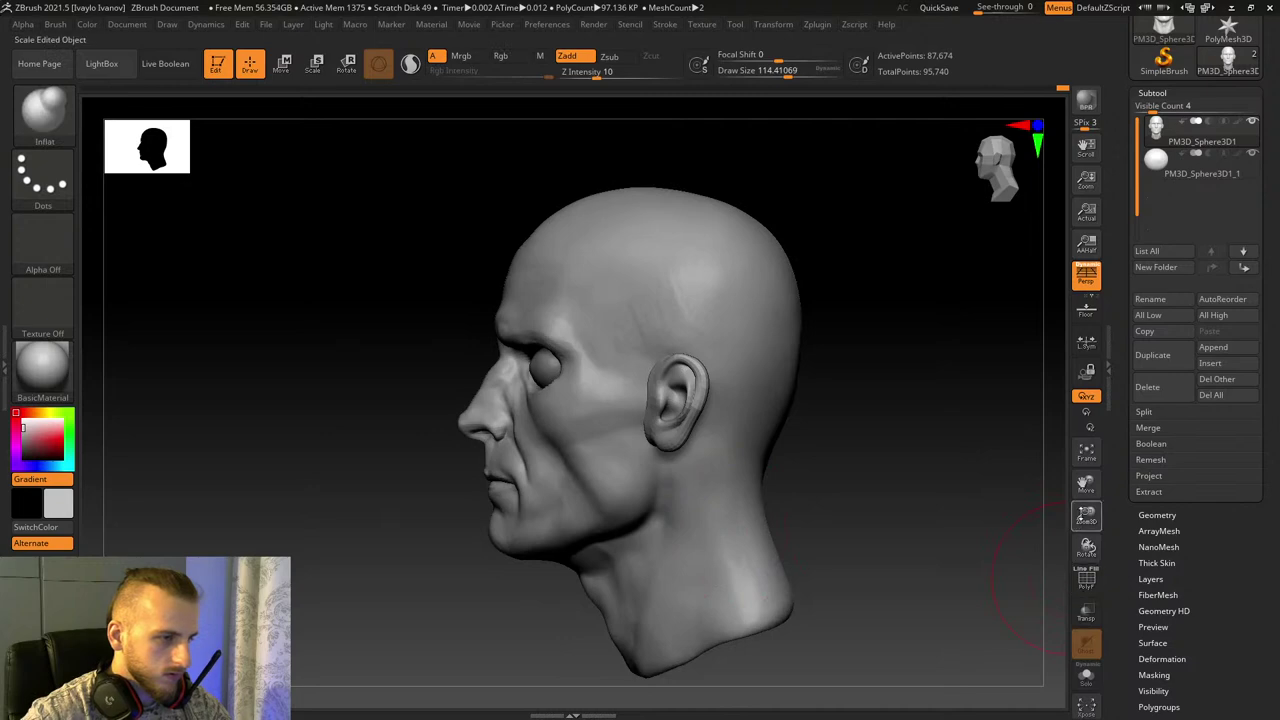
drag(1084, 515, 1152, 655)
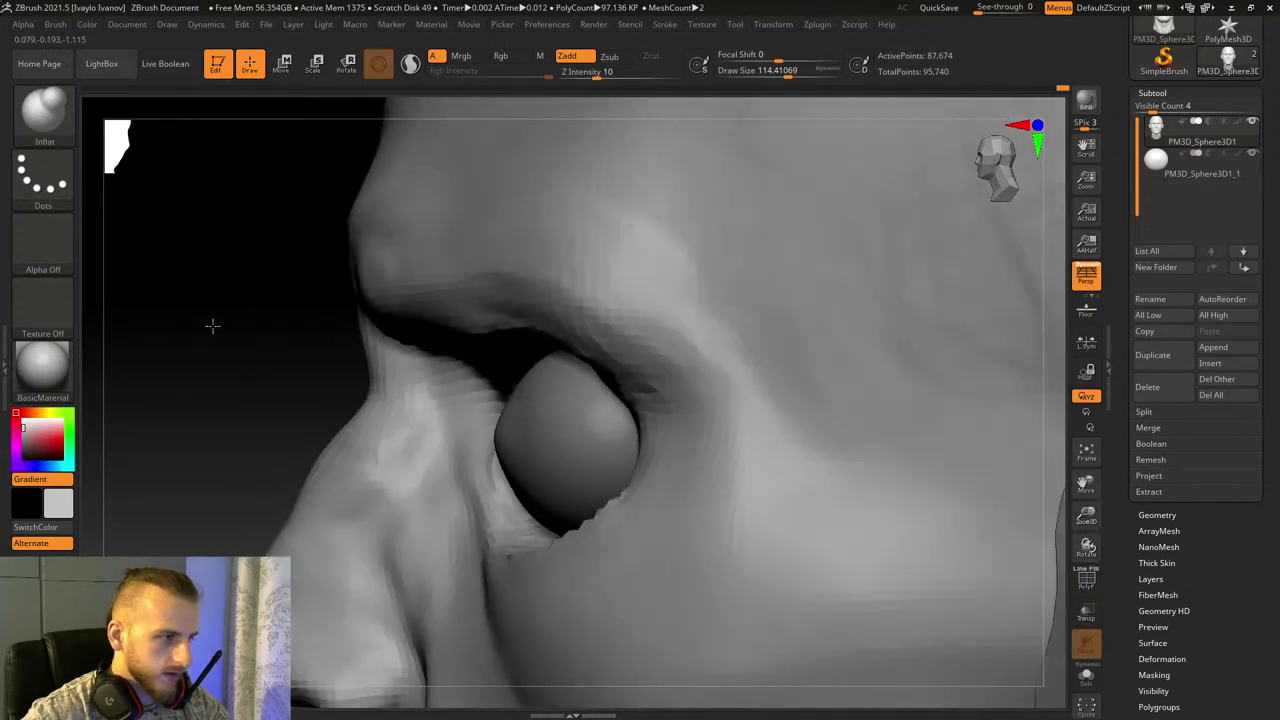
drag(1090, 517, 1096, 550)
drag(1086, 485, 1274, 400)
click(57, 126)
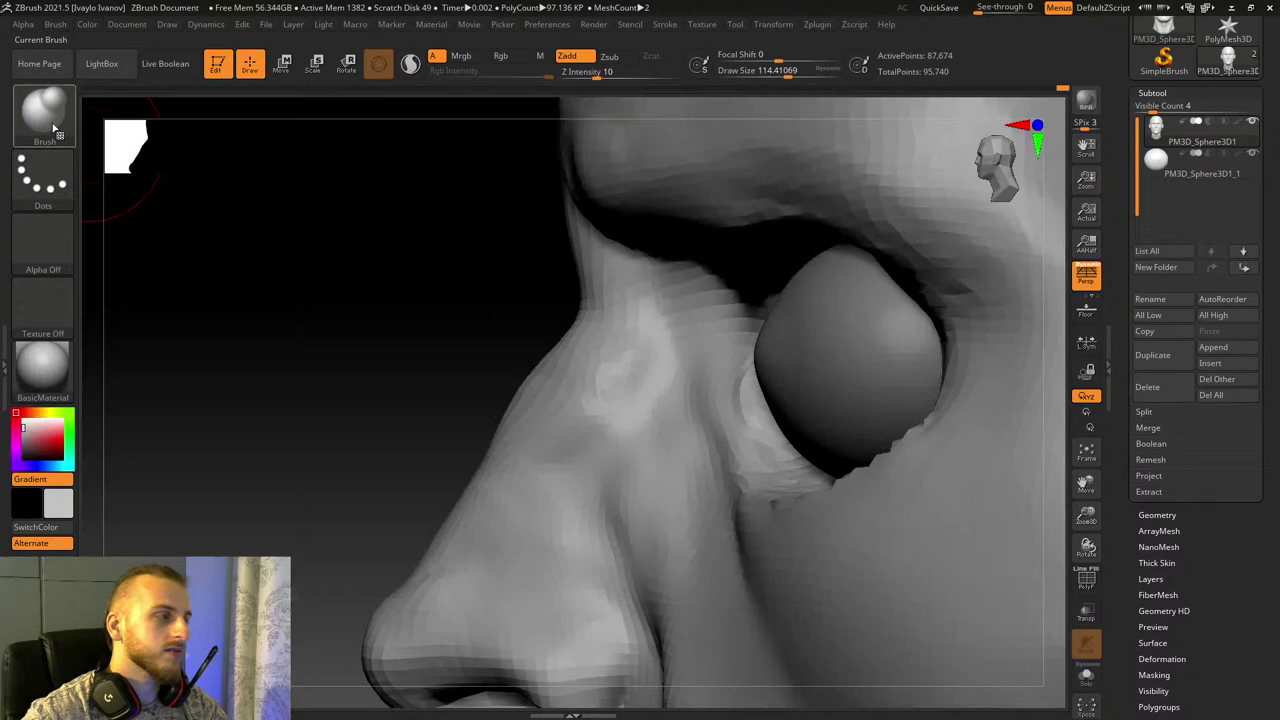
click(54, 126)
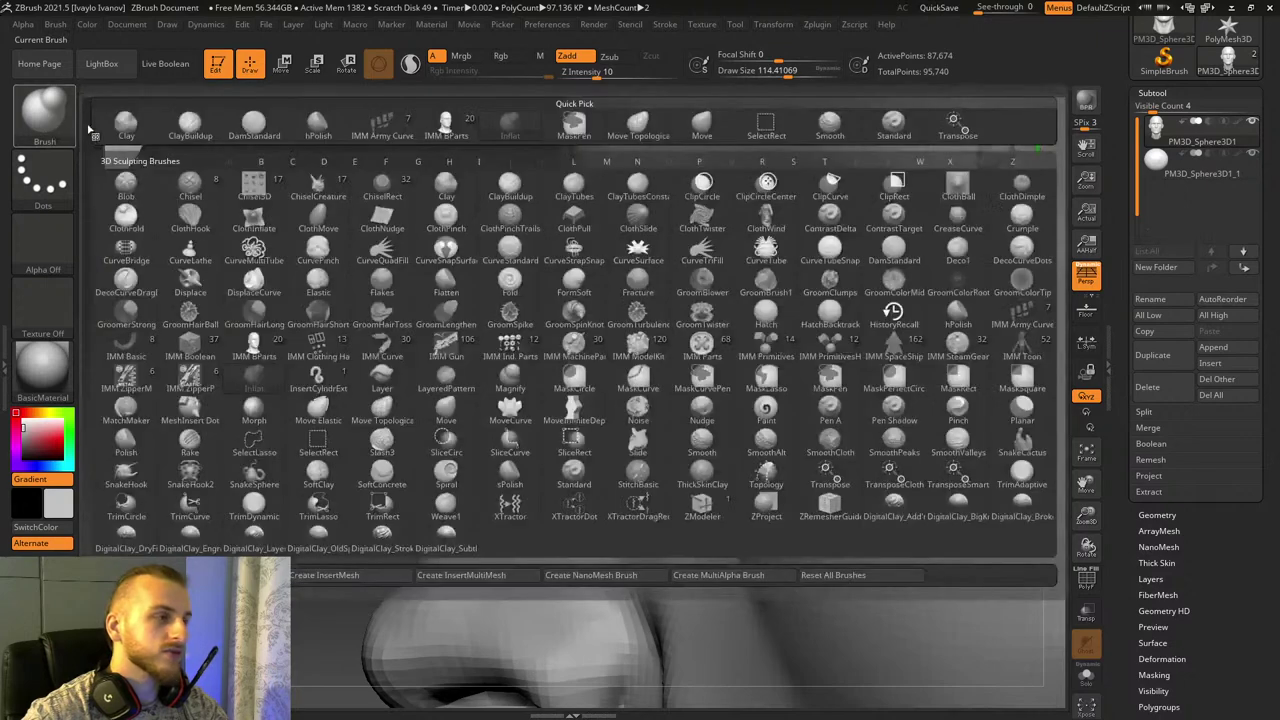
click(655, 128)
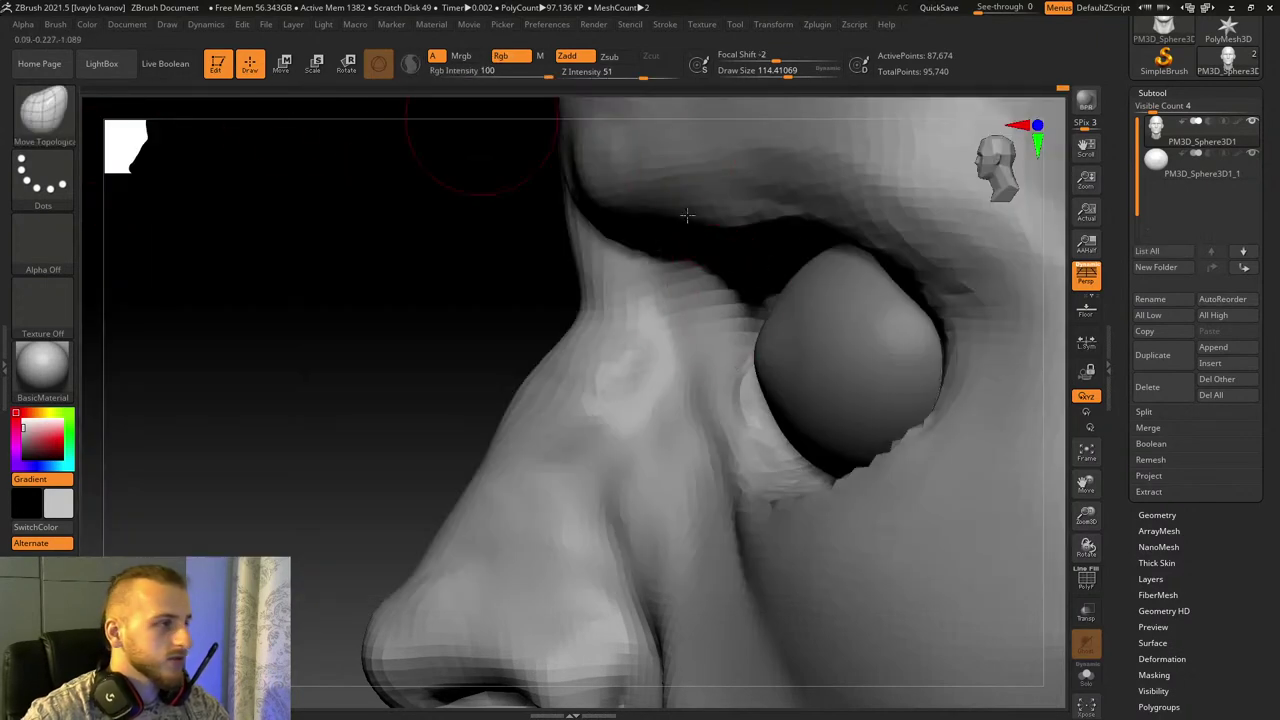
Step: Select the eyeball subtool and adjust its position in the socket with the Move gizmo, checking its shape from above in isolation
click(1188, 158)
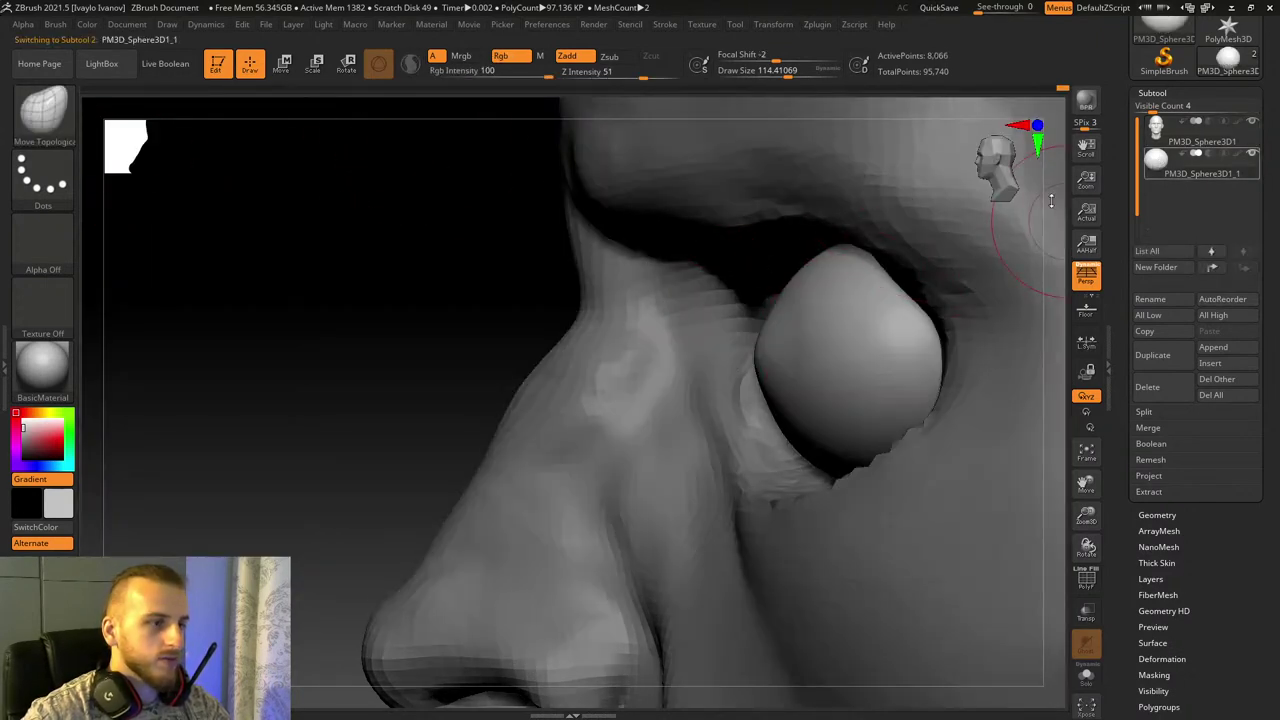
click(283, 63)
drag(806, 361, 779, 364)
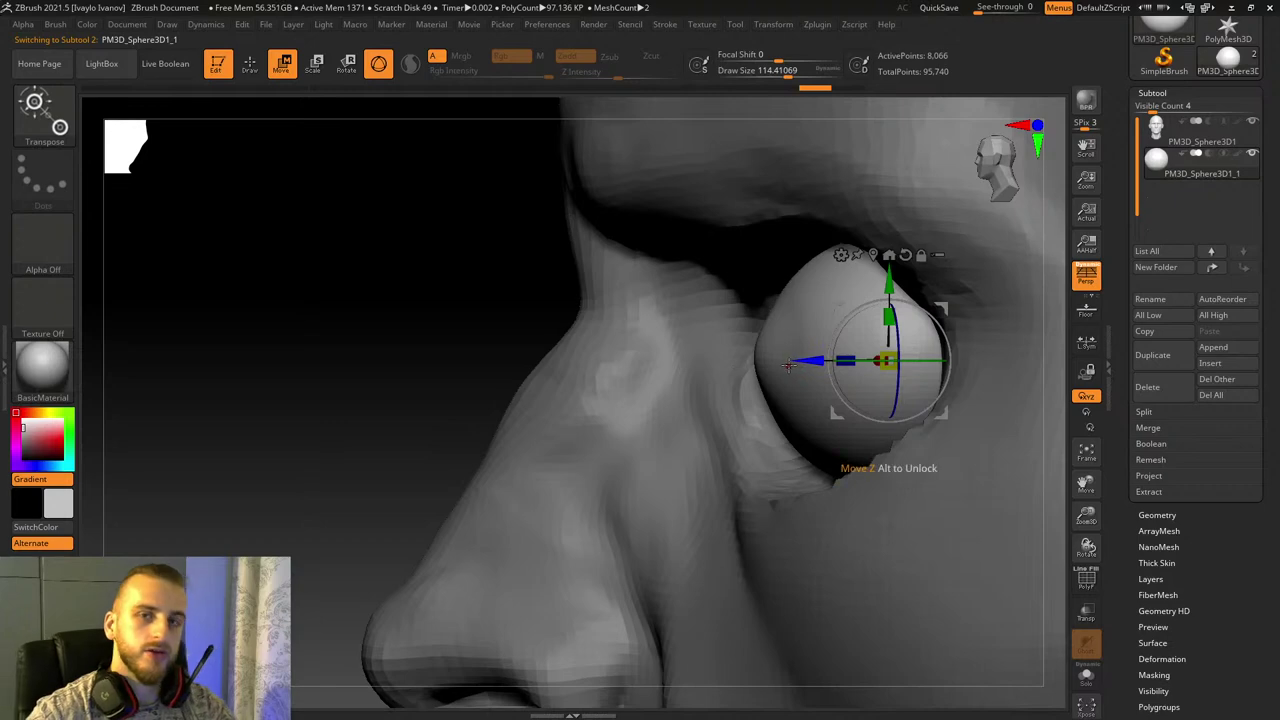
drag(294, 311, 490, 334)
click(1086, 675)
drag(1040, 590, 984, 503)
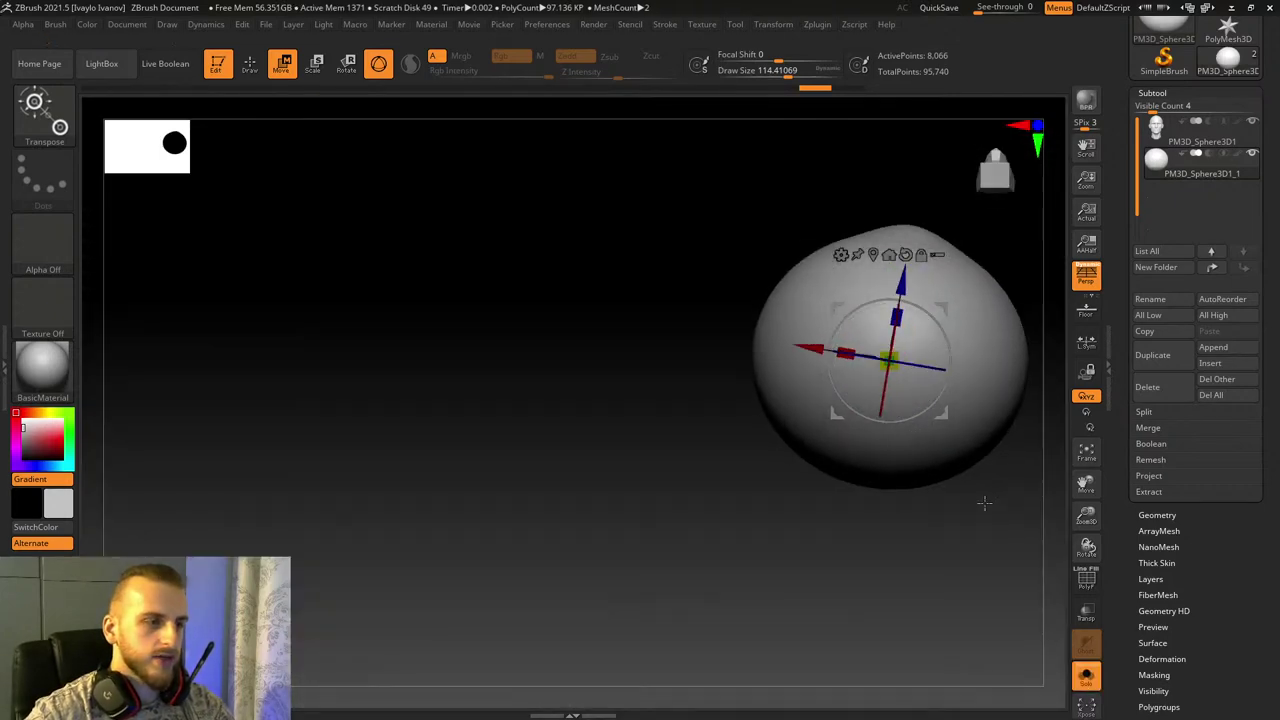
click(1086, 675)
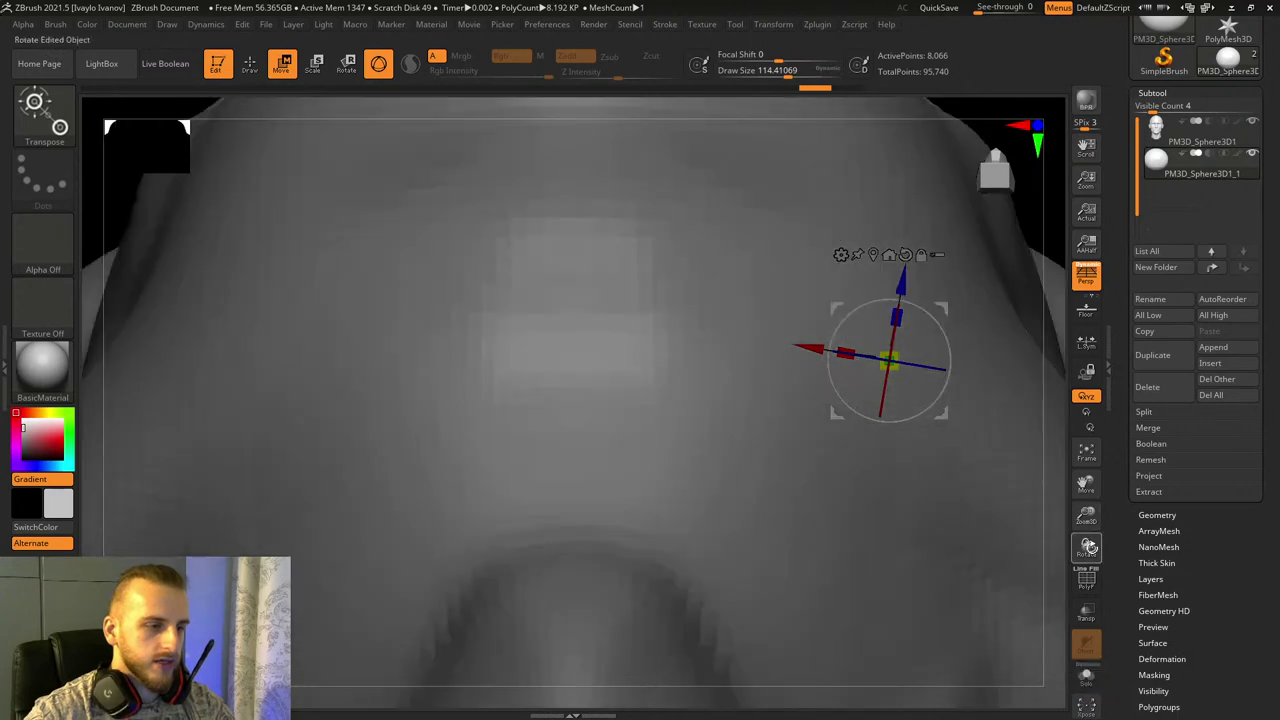
drag(1089, 546, 957, 510)
drag(681, 385, 677, 386)
alt+click(682, 325)
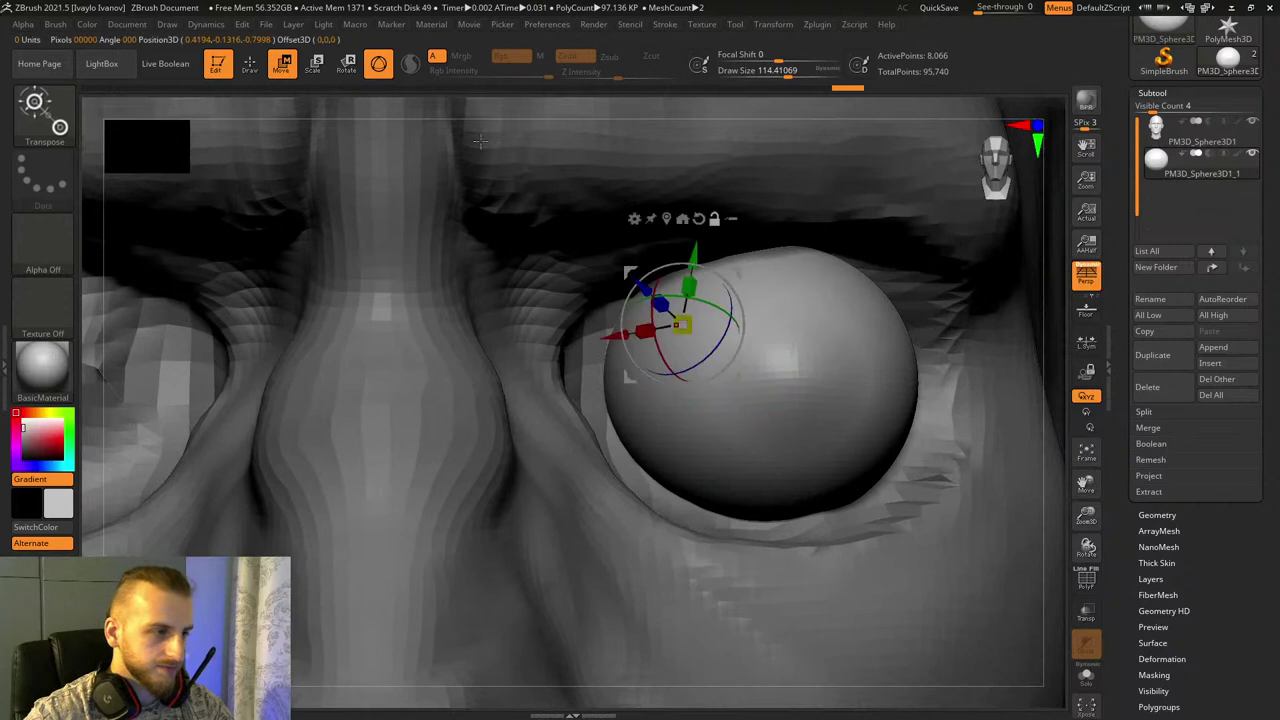
Step: Return to Draw mode and subdivide the eyeball mesh once
click(249, 63)
key(ctrl)
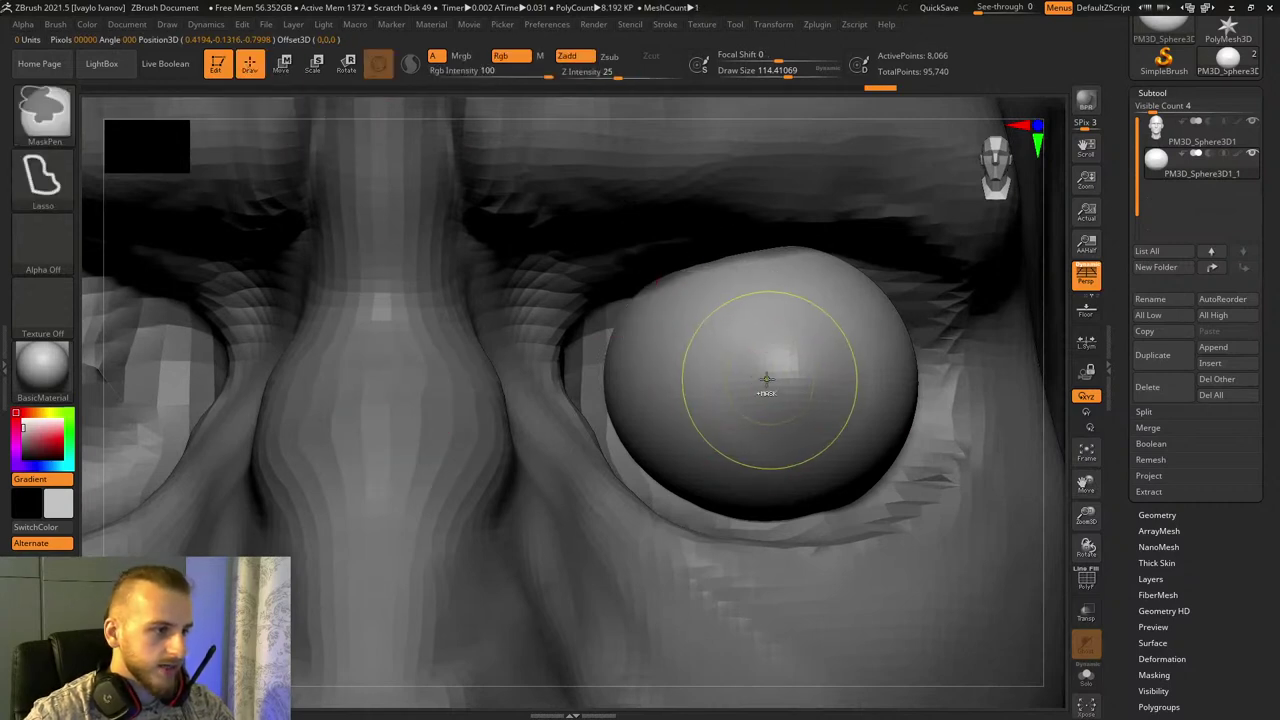
key(ctrl+shift+z)
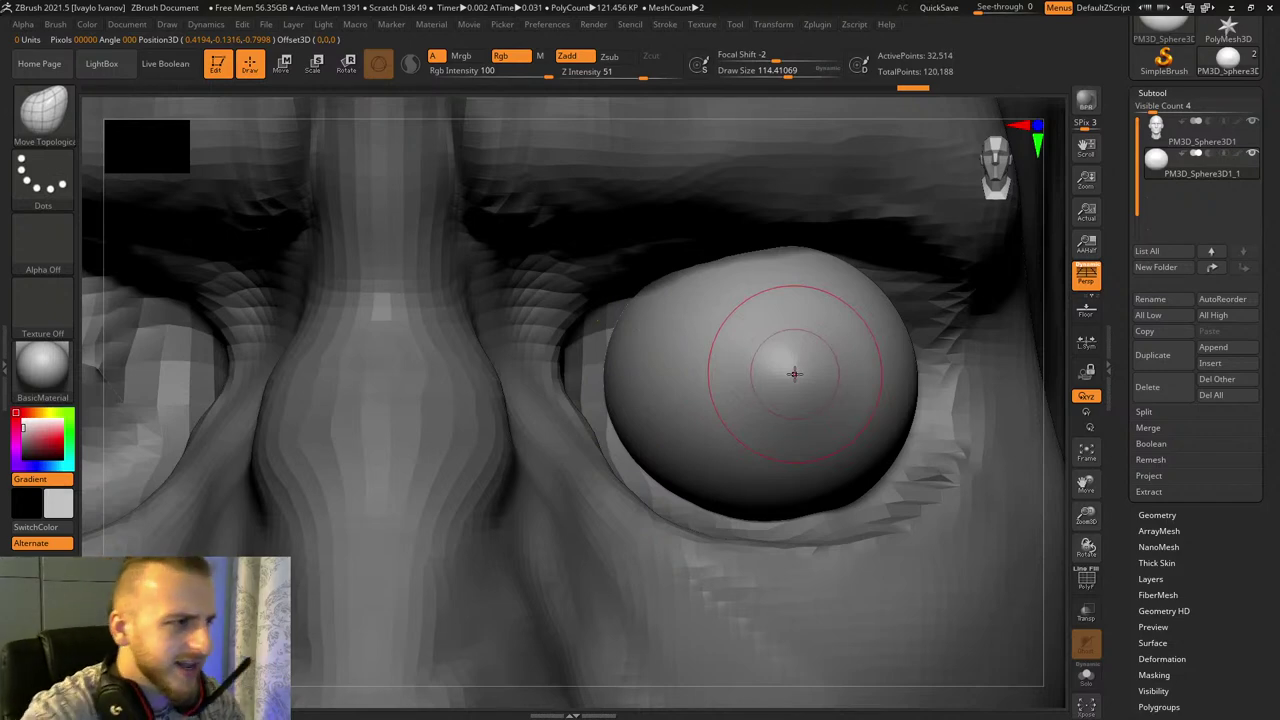
Step: Build up the corneal bulge on the eyeball's front with ClayBuildup at Z Intensity 9 and draw size about 106, and smooth its rim
click(44, 113)
click(44, 113)
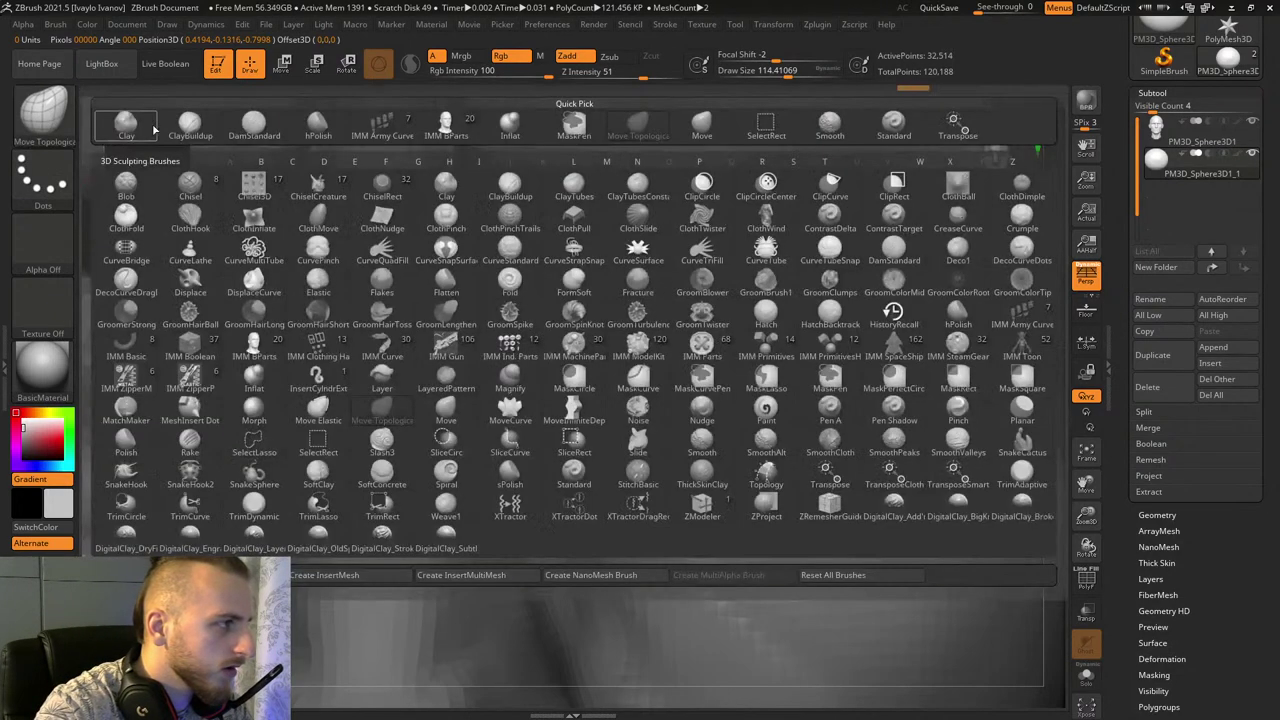
click(190, 124)
key(bracketleft)
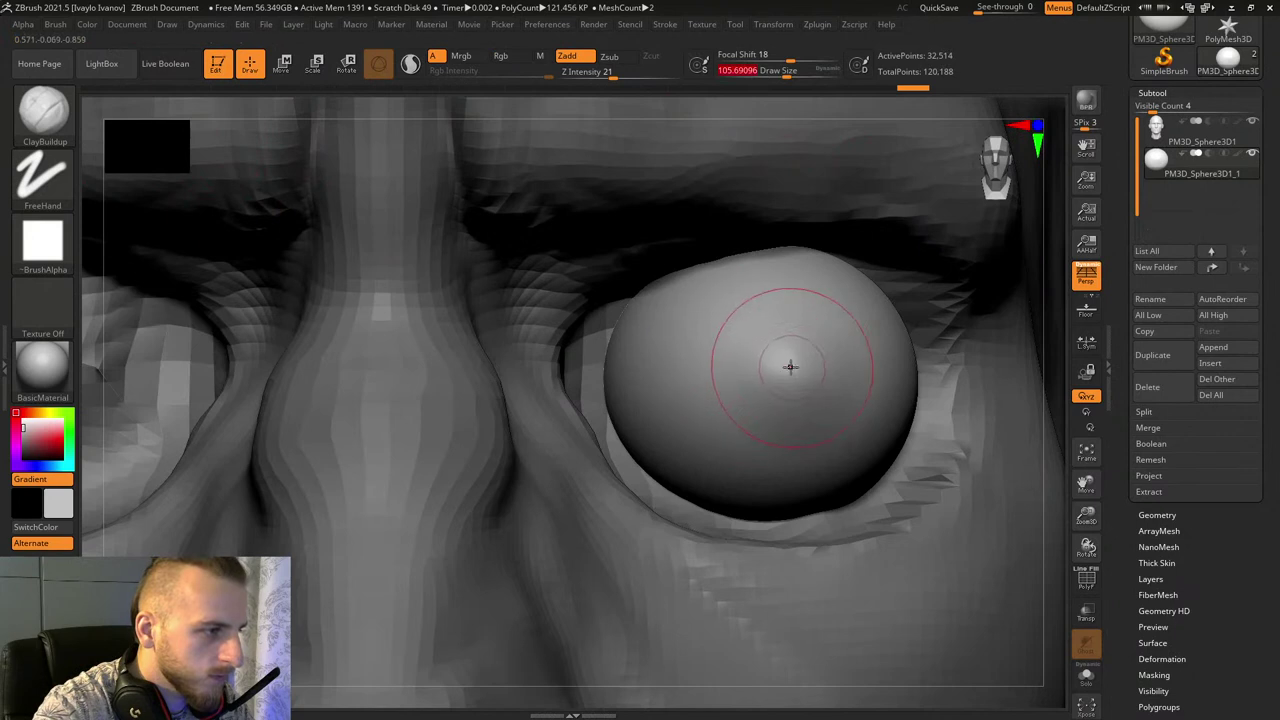
drag(789, 390, 741, 404)
key(ctrl+z)
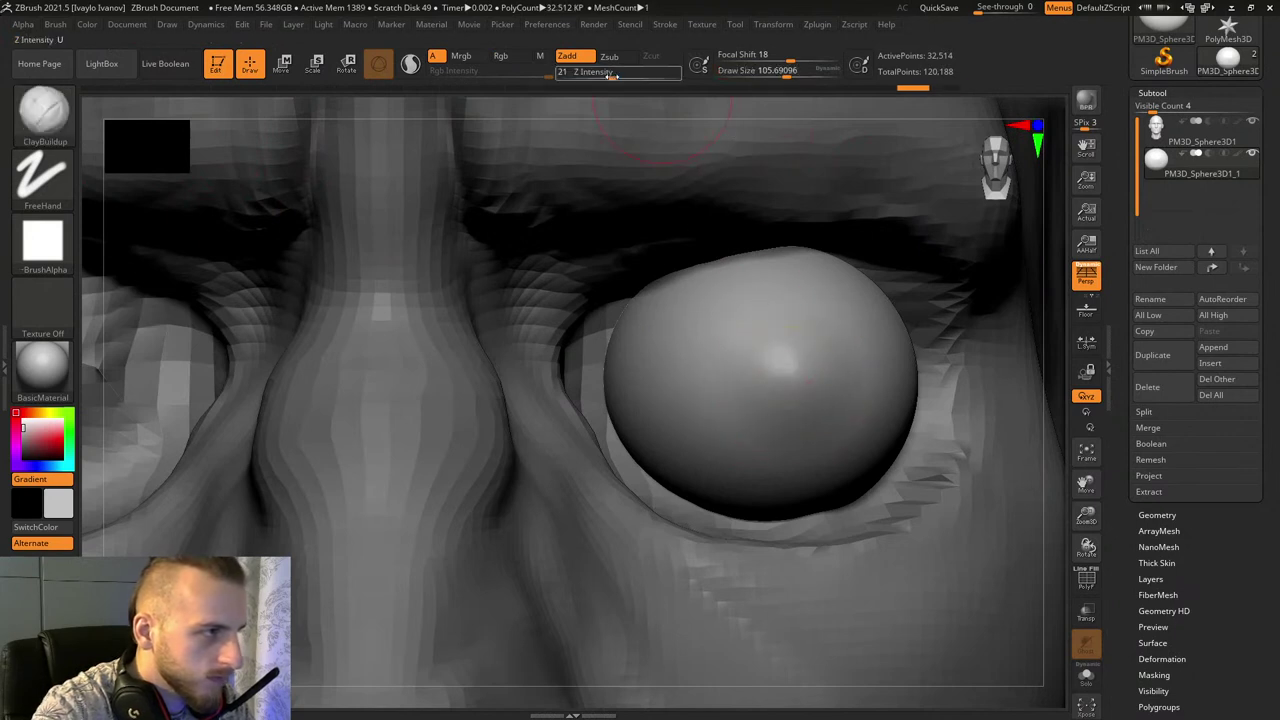
click(595, 75)
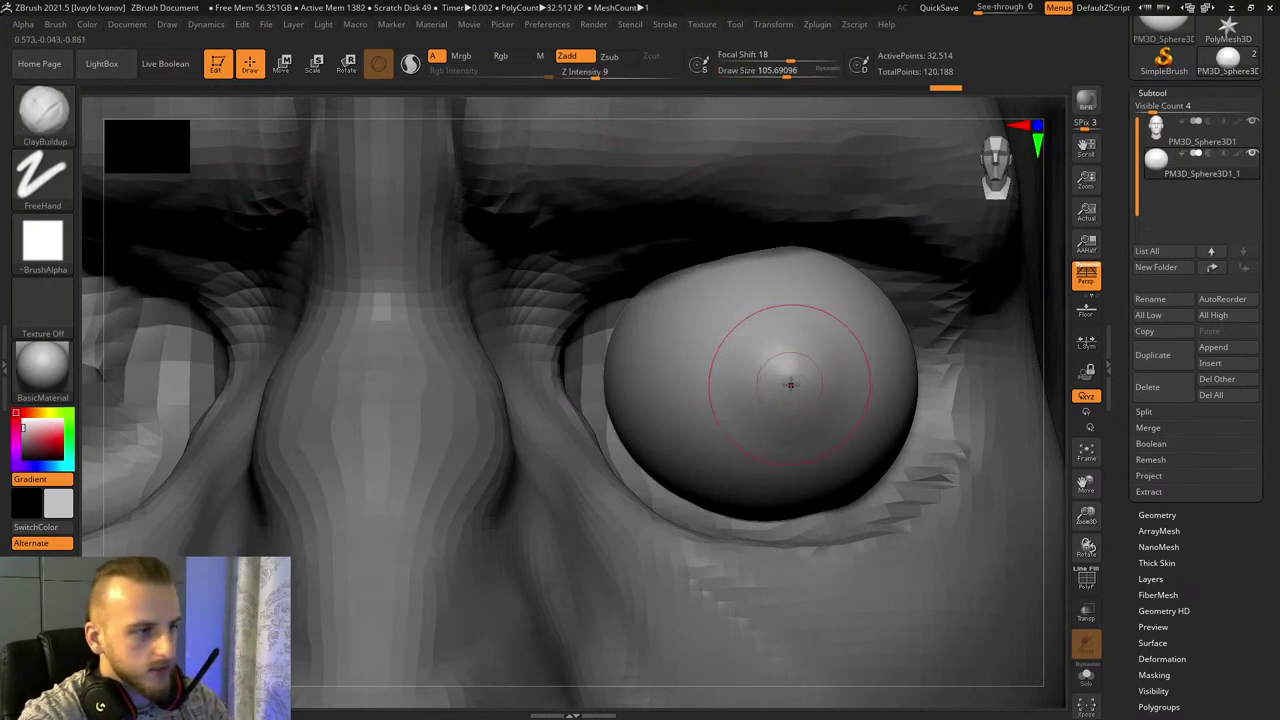
drag(790, 385, 795, 405)
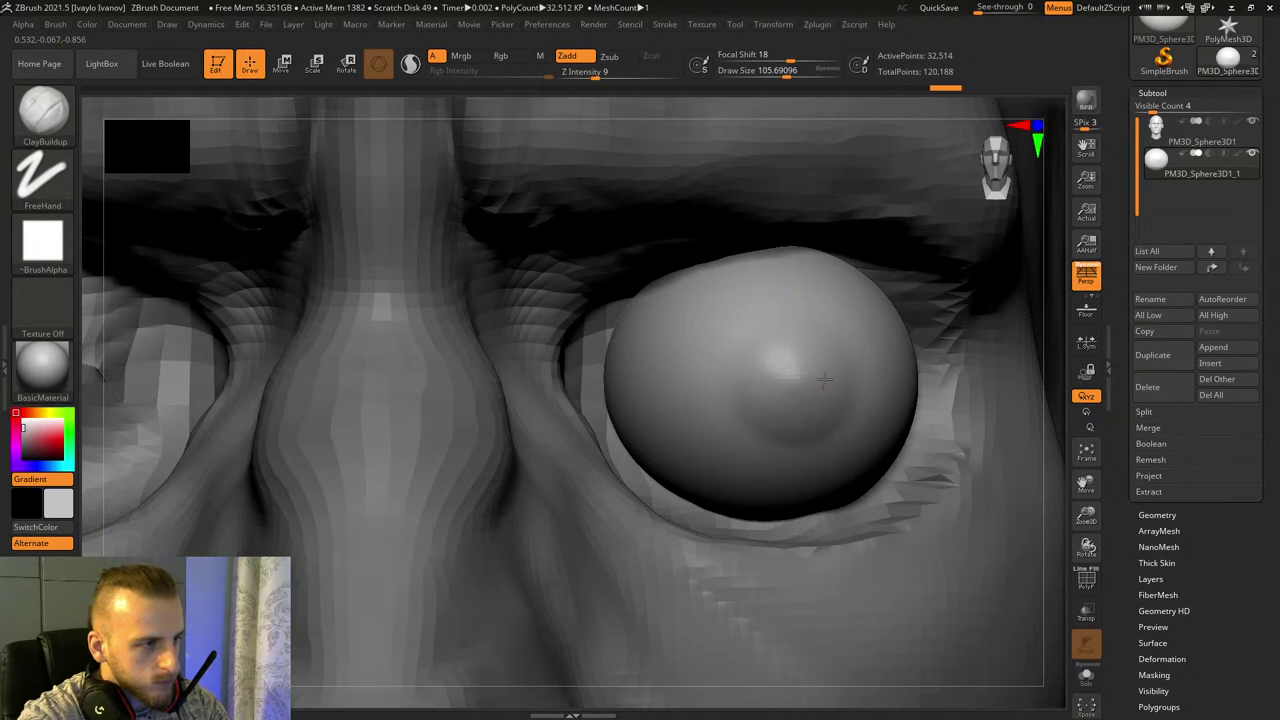
key(ctrl+z)
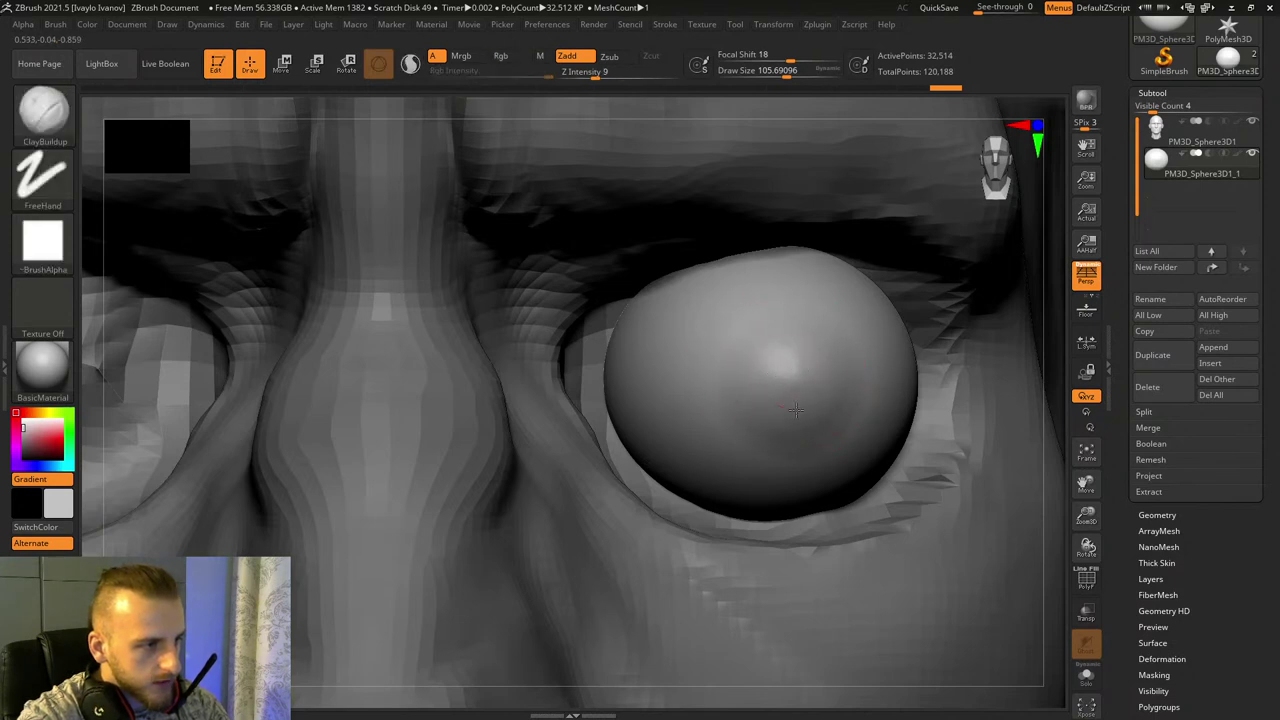
key(shift)
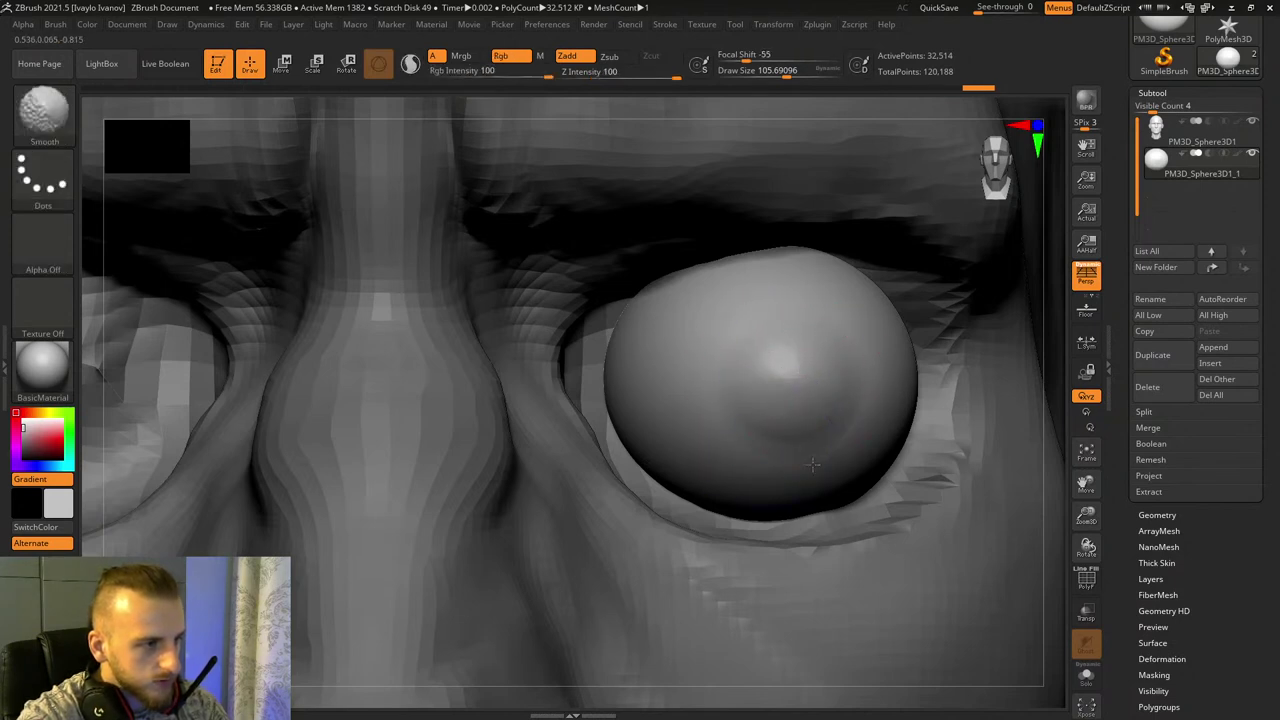
shift+drag(812, 464, 884, 398)
mouse_move(768, 380)
mouse_down()
mouse_move(784, 396)
mouse_move(788, 376)
mouse_up()
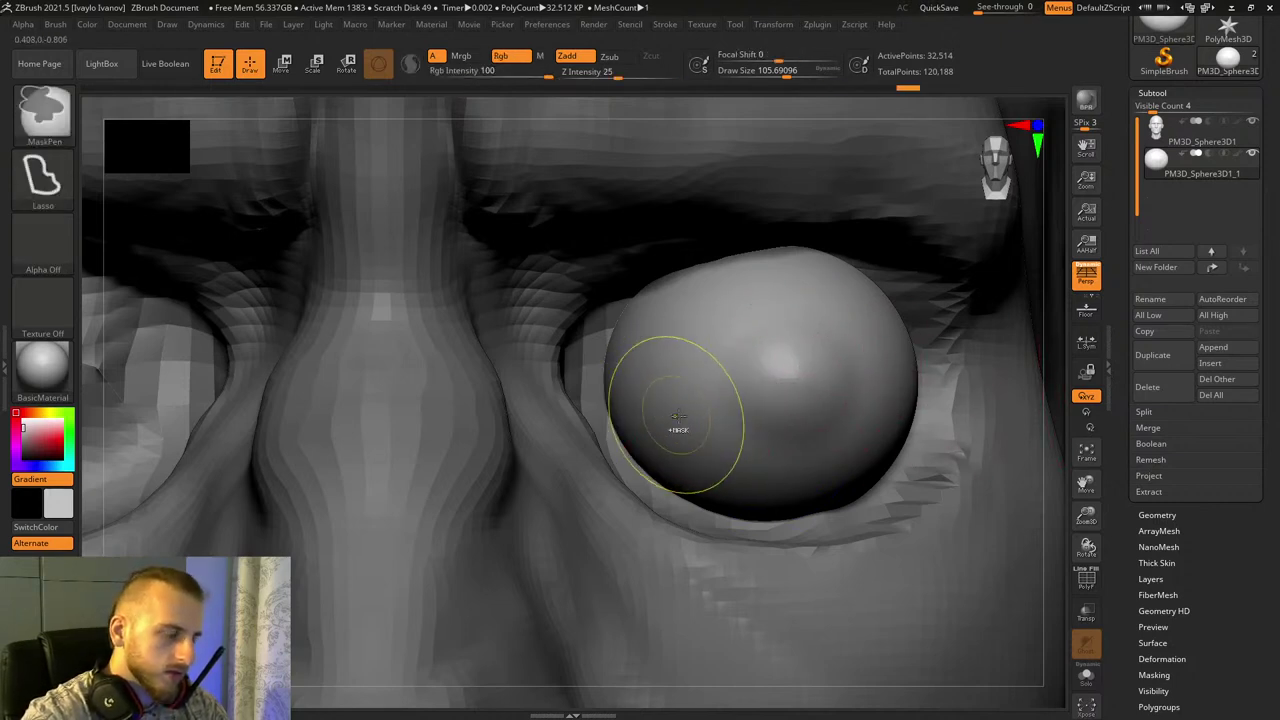
key(ctrl)
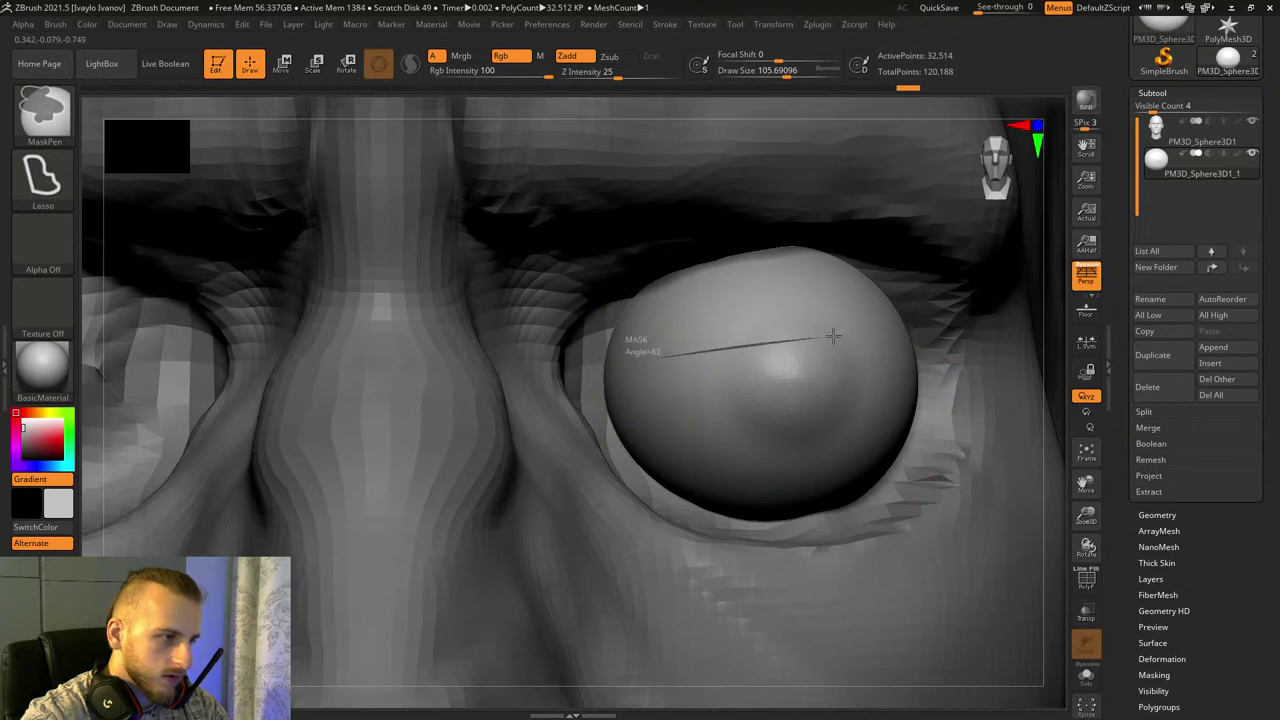
ctrl+drag(833, 336, 810, 342)
ctrl+drag(670, 362, 694, 346)
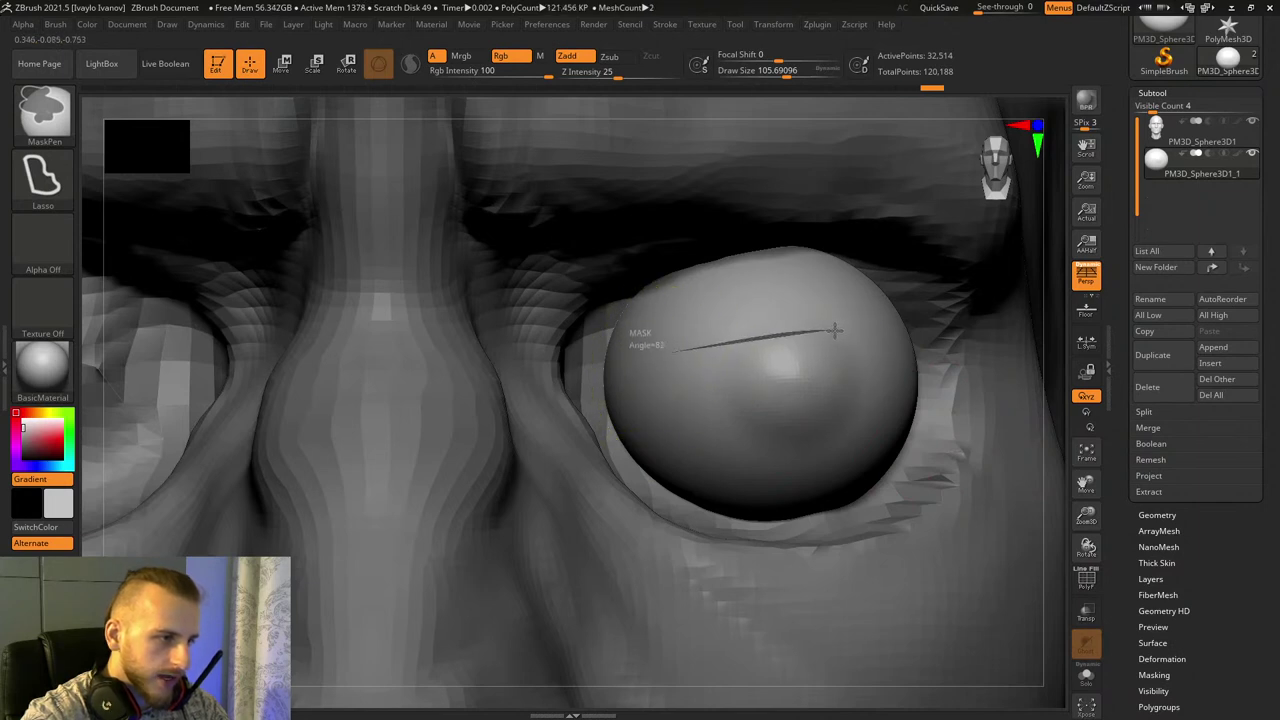
ctrl+drag(834, 330, 837, 333)
key(ctrl)
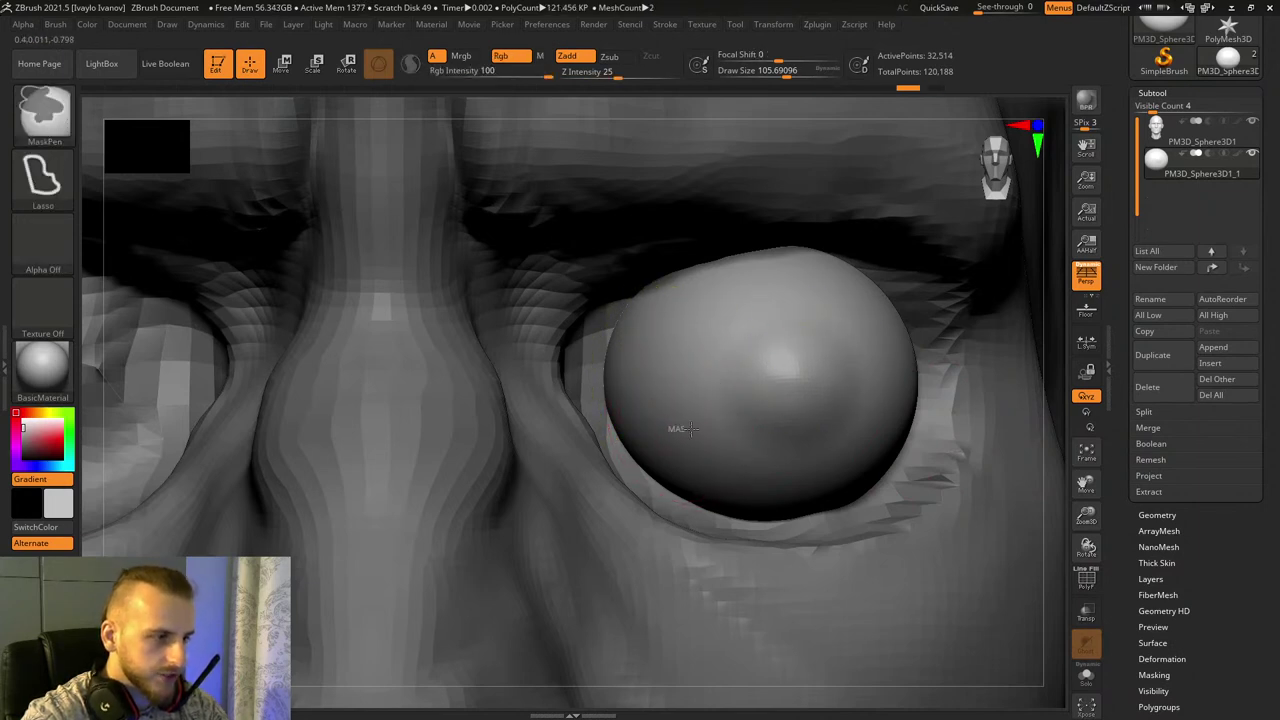
Step: Mask an almond-shaped eye opening across the front of the eyeball with a lasso mask
ctrl+drag(843, 429, 858, 412)
mouse_move(660, 435)
ctrl+mouse_down()
mouse_move(793, 437)
mouse_move(870, 418)
mouse_move(900, 382)
mouse_move(891, 354)
mouse_move(850, 332)
mouse_move(699, 346)
ctrl+mouse_up()
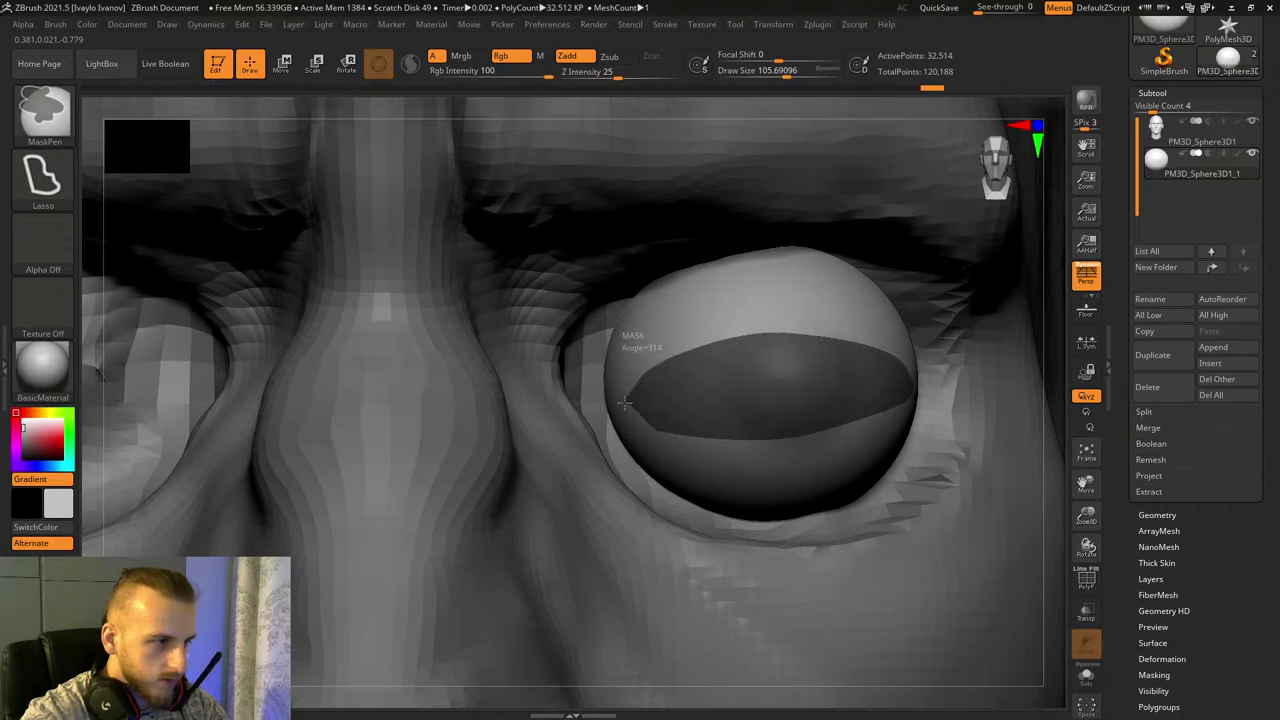
ctrl+drag(624, 402, 624, 403)
Step: Switch the brush stroke to Dots and reduce the draw size to about 12.5
drag(1082, 497, 1030, 487)
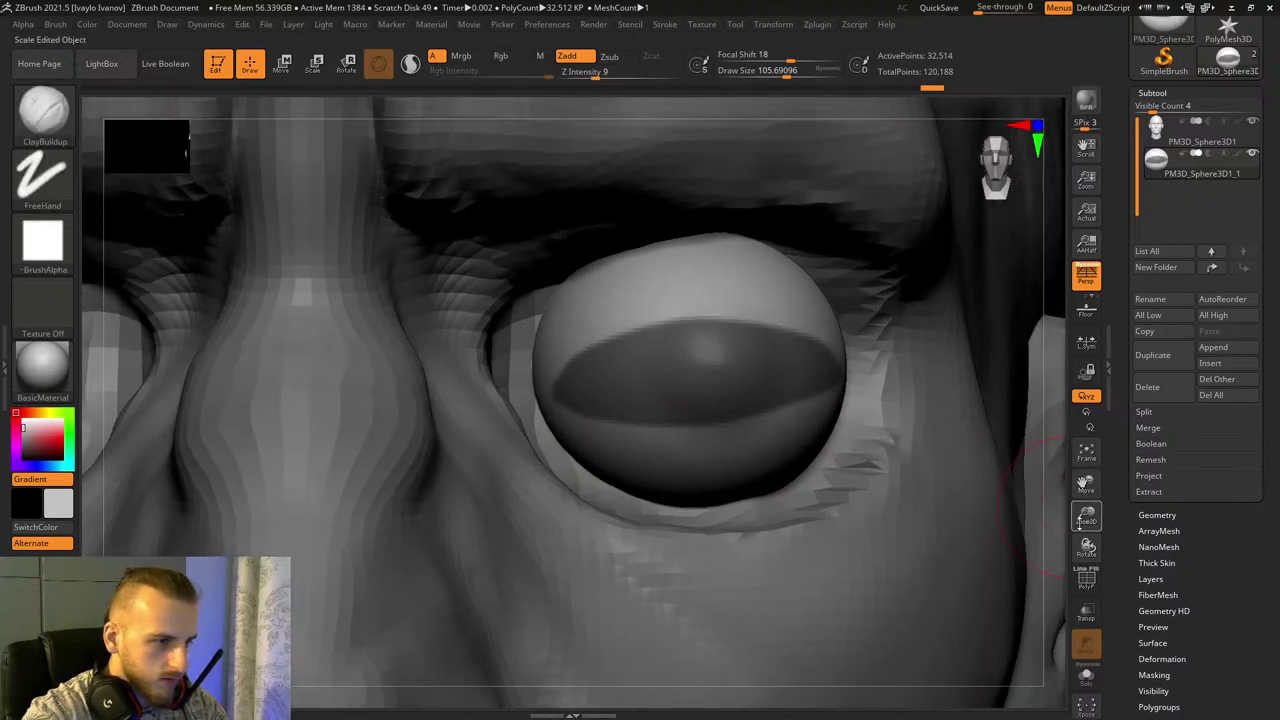
mouse_move(1078, 522)
mouse_down()
mouse_move(1080, 540)
mouse_move(1045, 547)
mouse_move(1005, 535)
mouse_up()
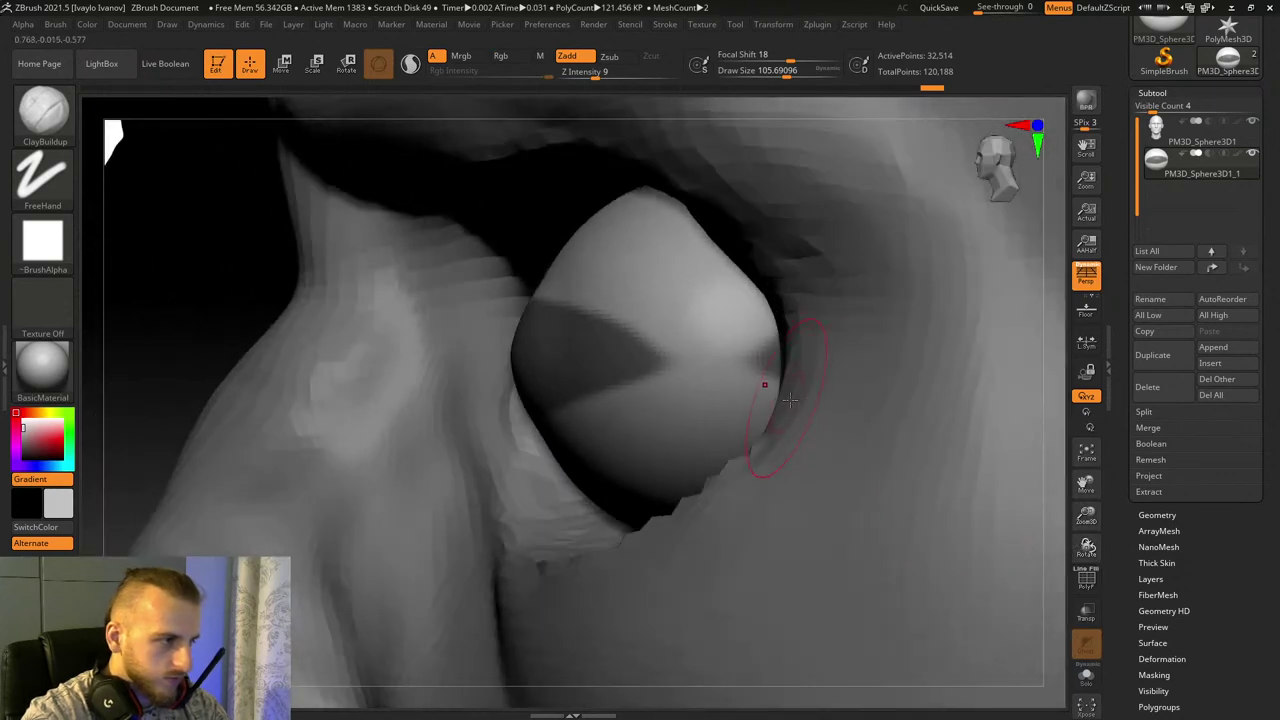
click(30, 192)
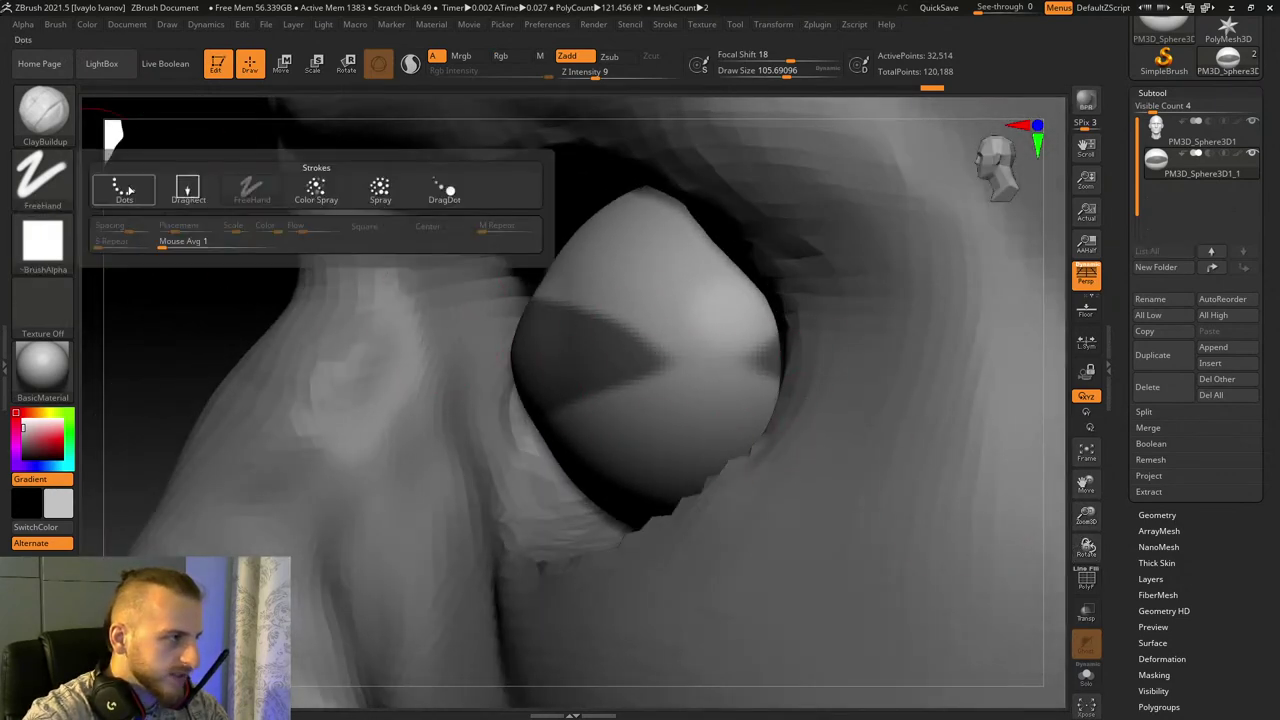
click(122, 190)
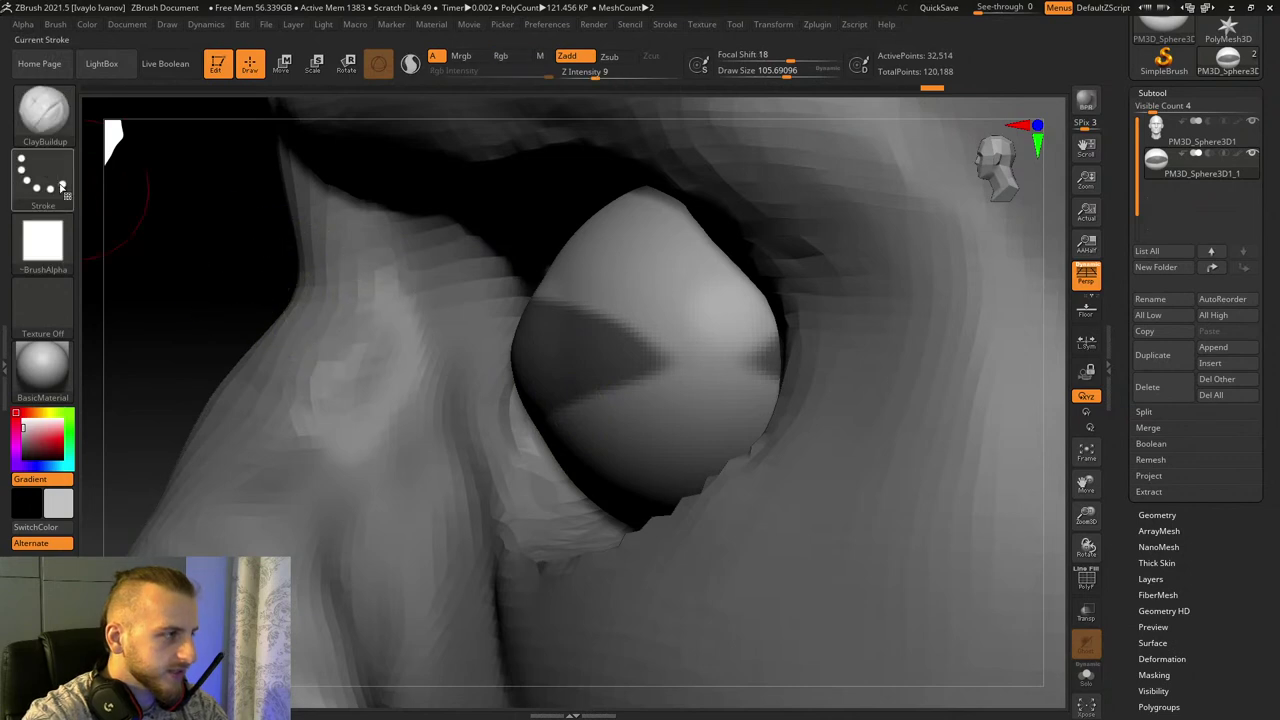
click(45, 180)
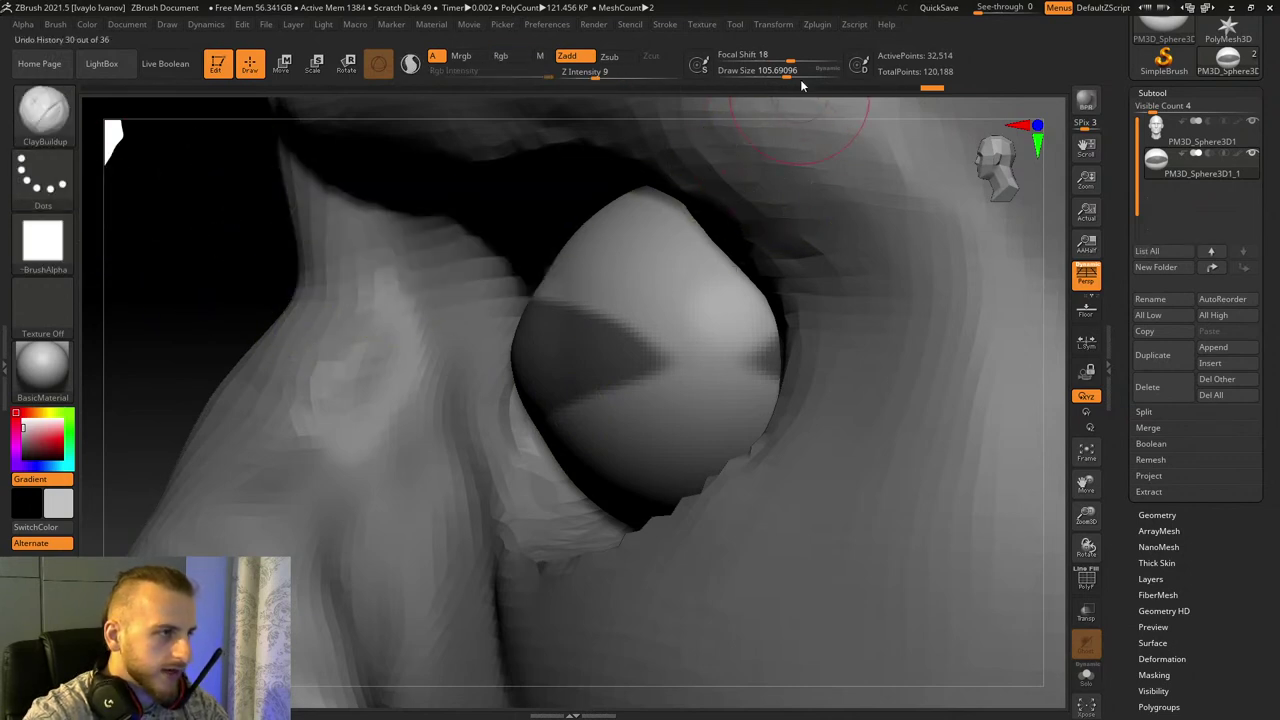
drag(776, 73, 758, 74)
Step: Extend and round the mask's outer corner on the eyeball with MaskPen at a draw size of about 20
key(ctrl)
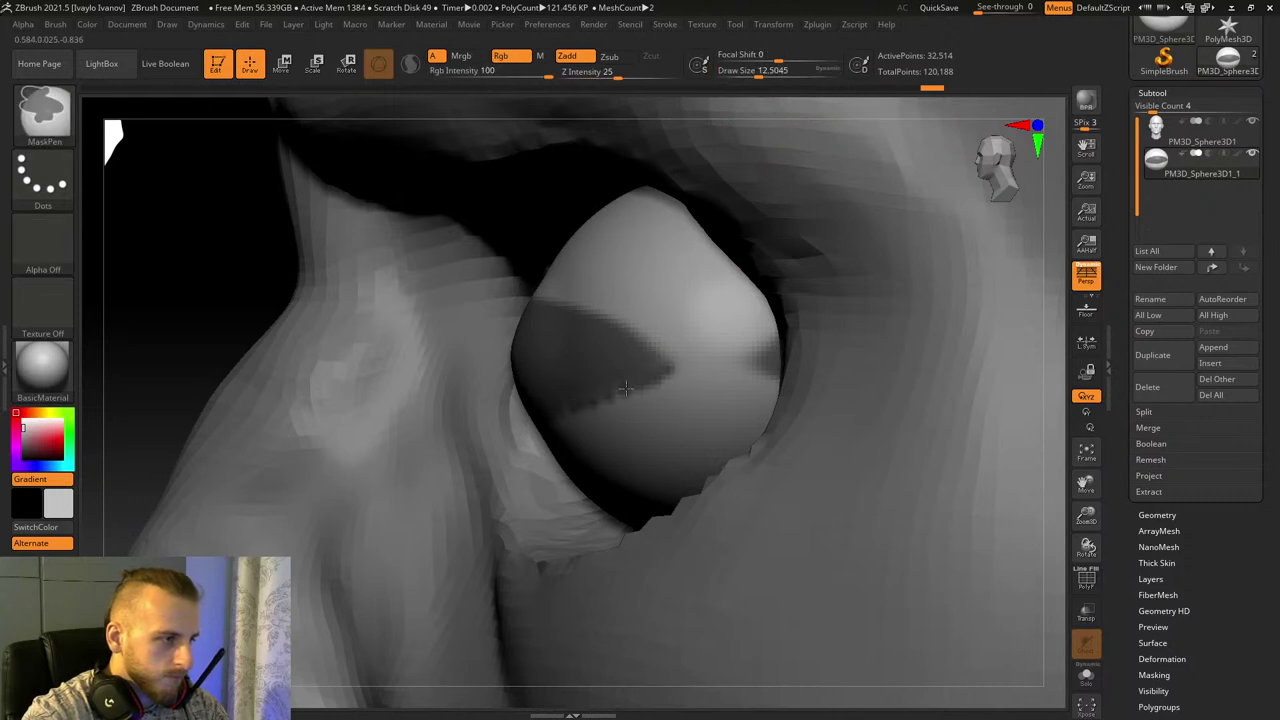
key(ctrl+z)
click(761, 73)
key(ctrl)
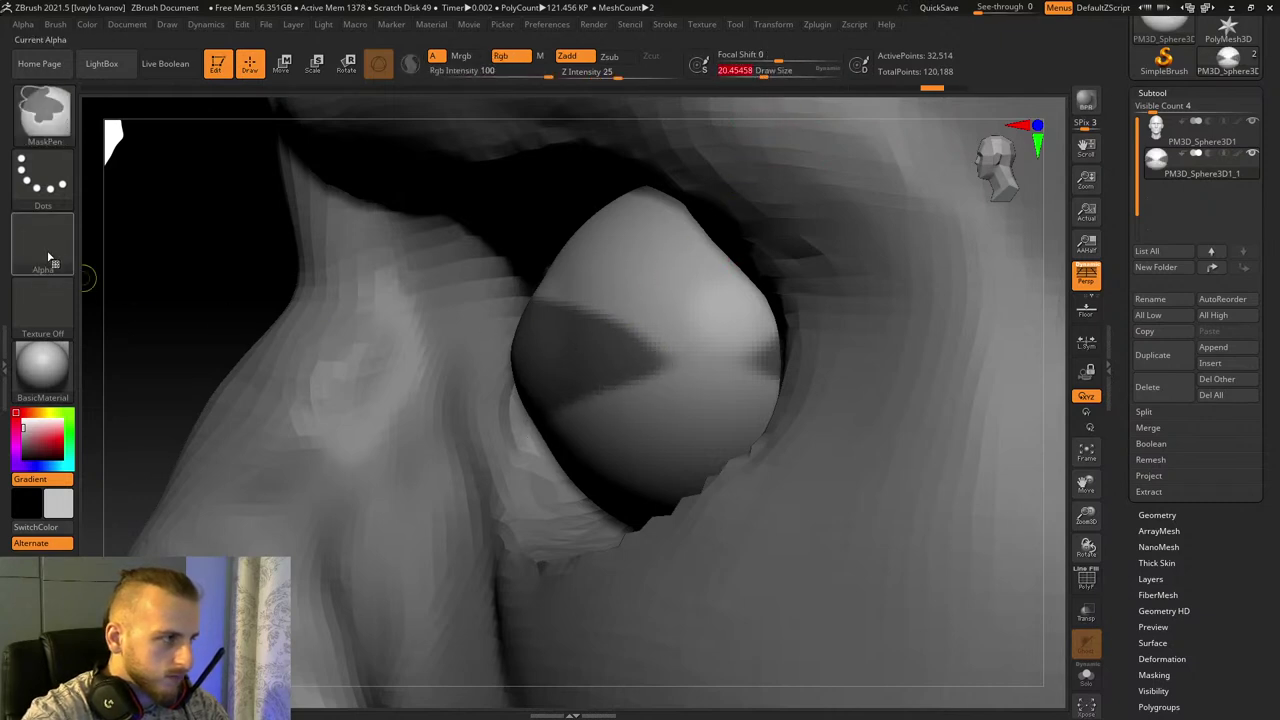
mouse_move(628, 381)
ctrl+mouse_down()
mouse_move(667, 371)
mouse_move(642, 384)
ctrl+mouse_up()
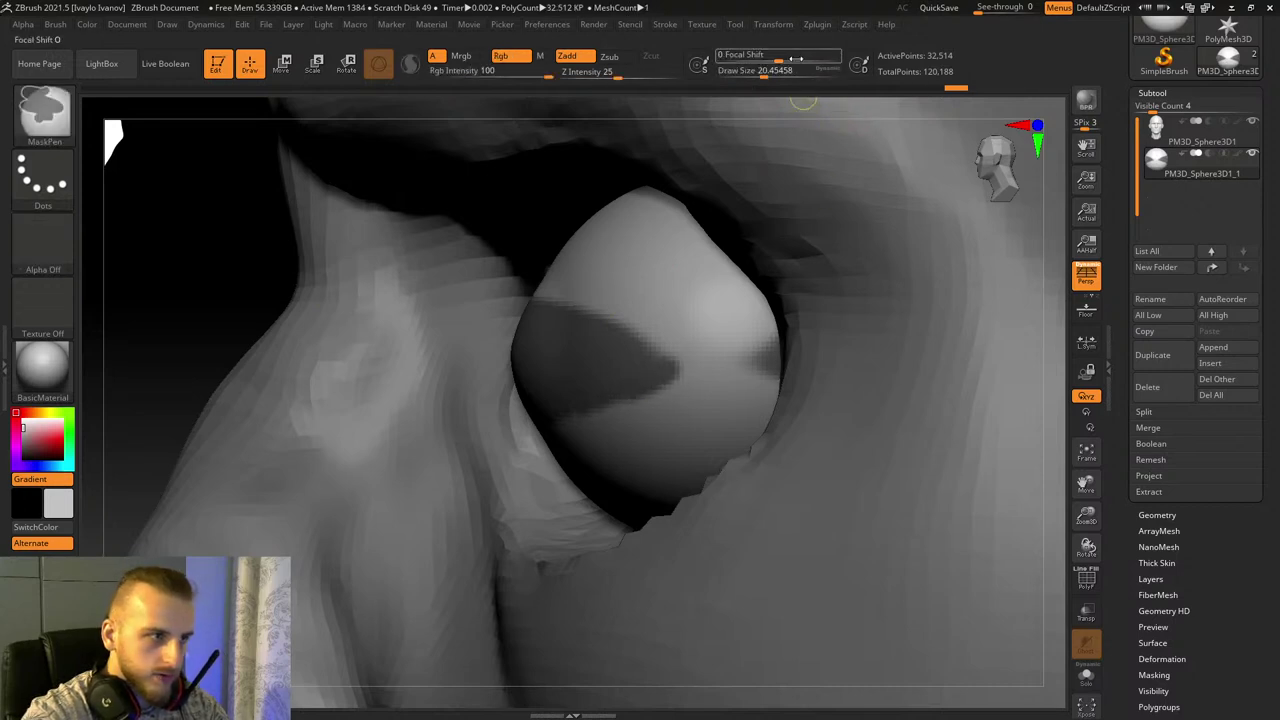
Step: Isolate the eyeball, erase the mask from its back side, and refine the lower edge of the front mask
click(1084, 677)
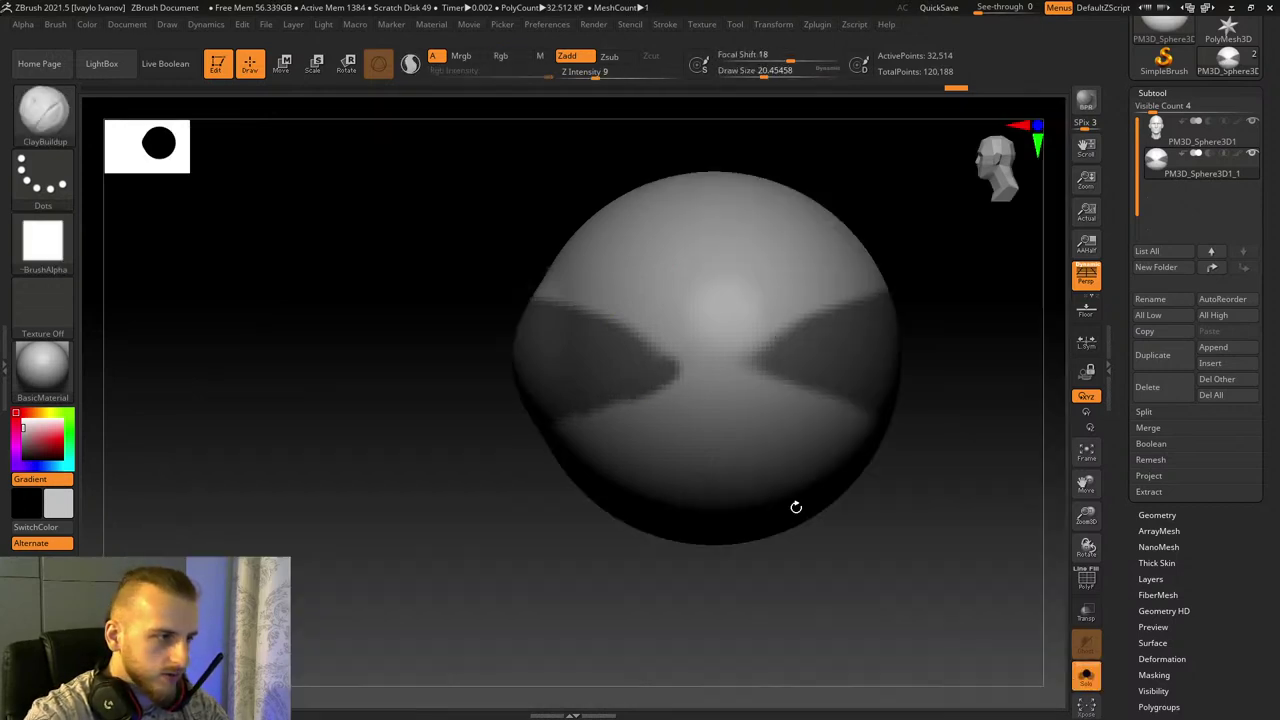
ctrl+alt+drag(985, 566, 722, 154)
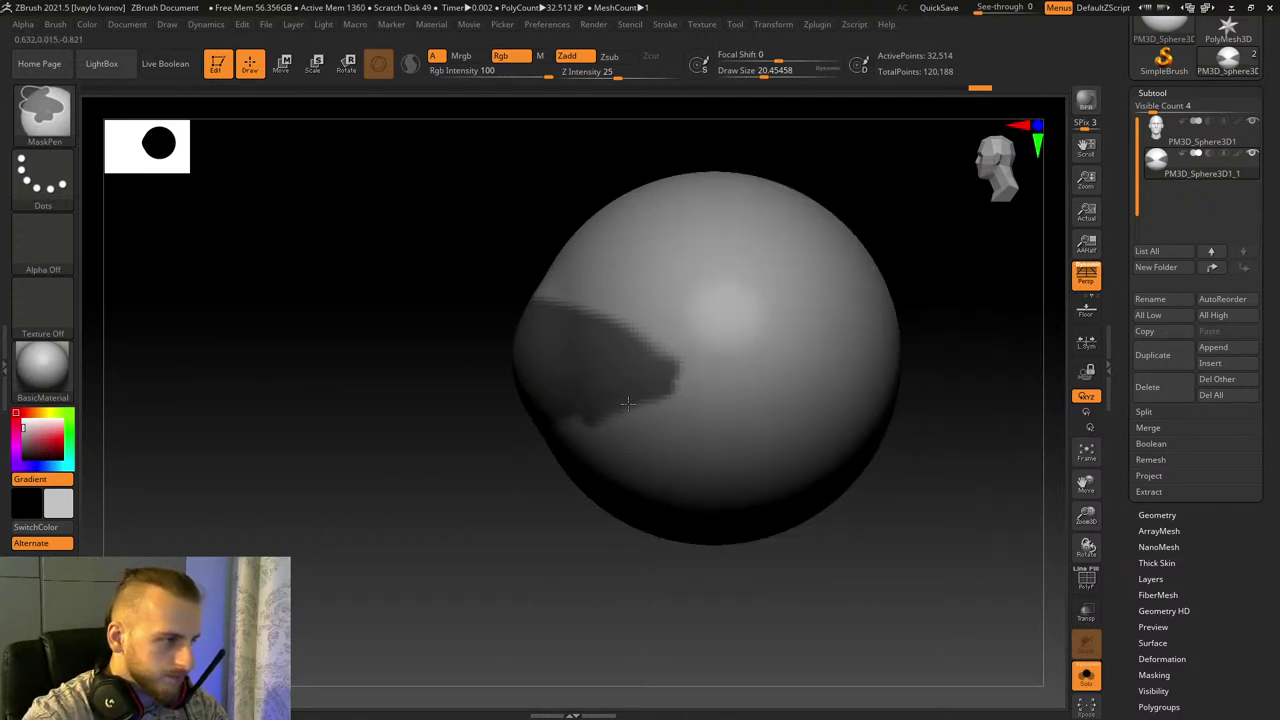
drag(1040, 526, 657, 537)
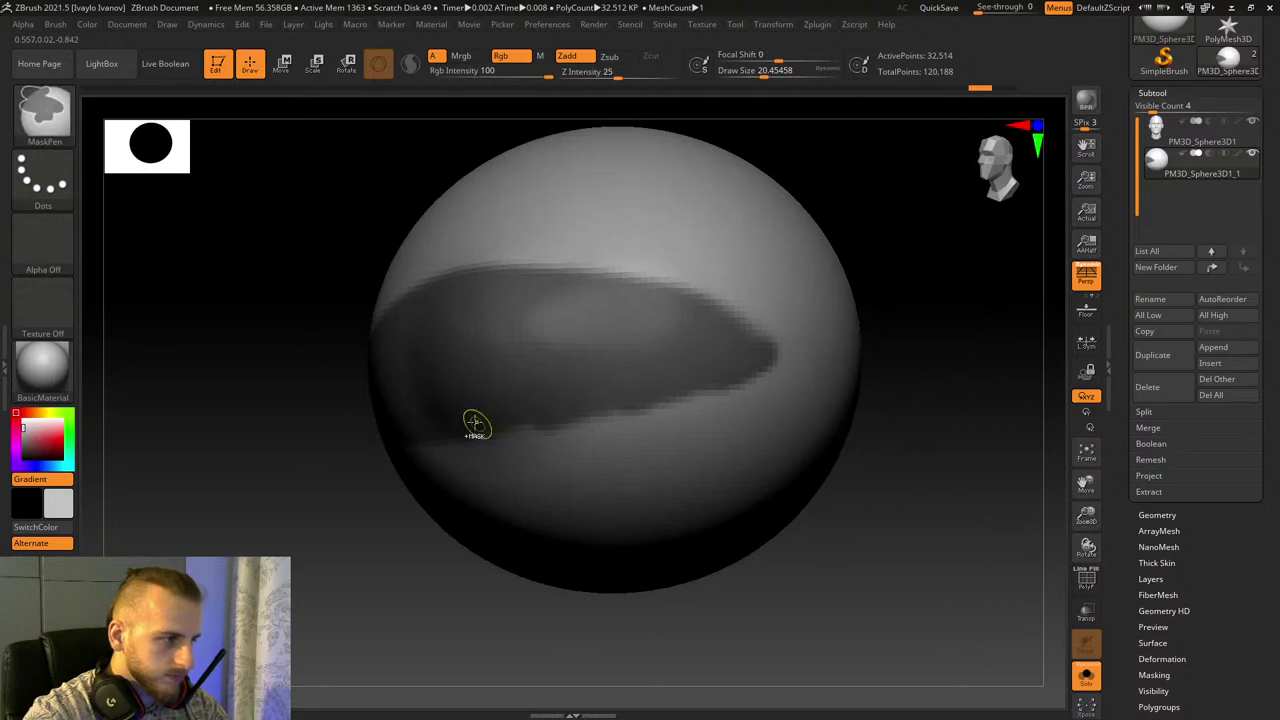
Step: Smooth the lower edge of the eyeball's front mask with MaskPen, raising the draw size to about 50
ctrl+drag(614, 412, 764, 380)
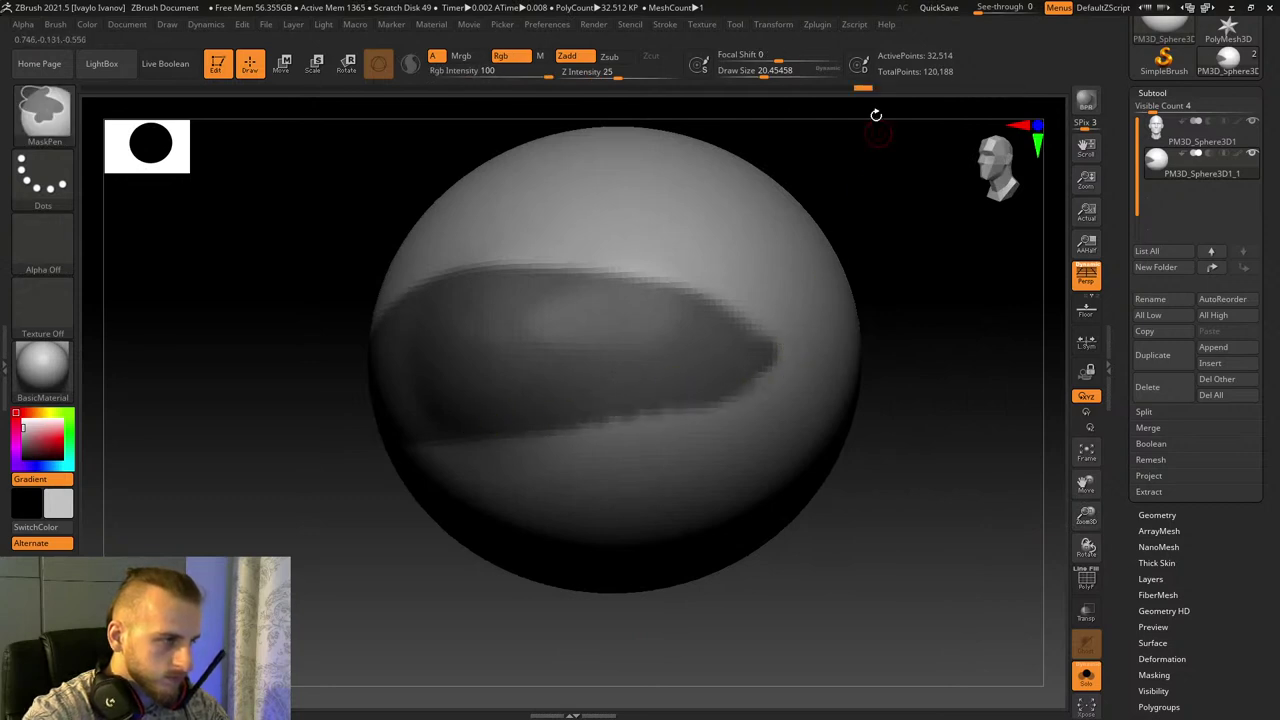
click(774, 71)
mouse_move(490, 432)
ctrl+mouse_down()
mouse_move(434, 446)
mouse_move(722, 378)
ctrl+mouse_up()
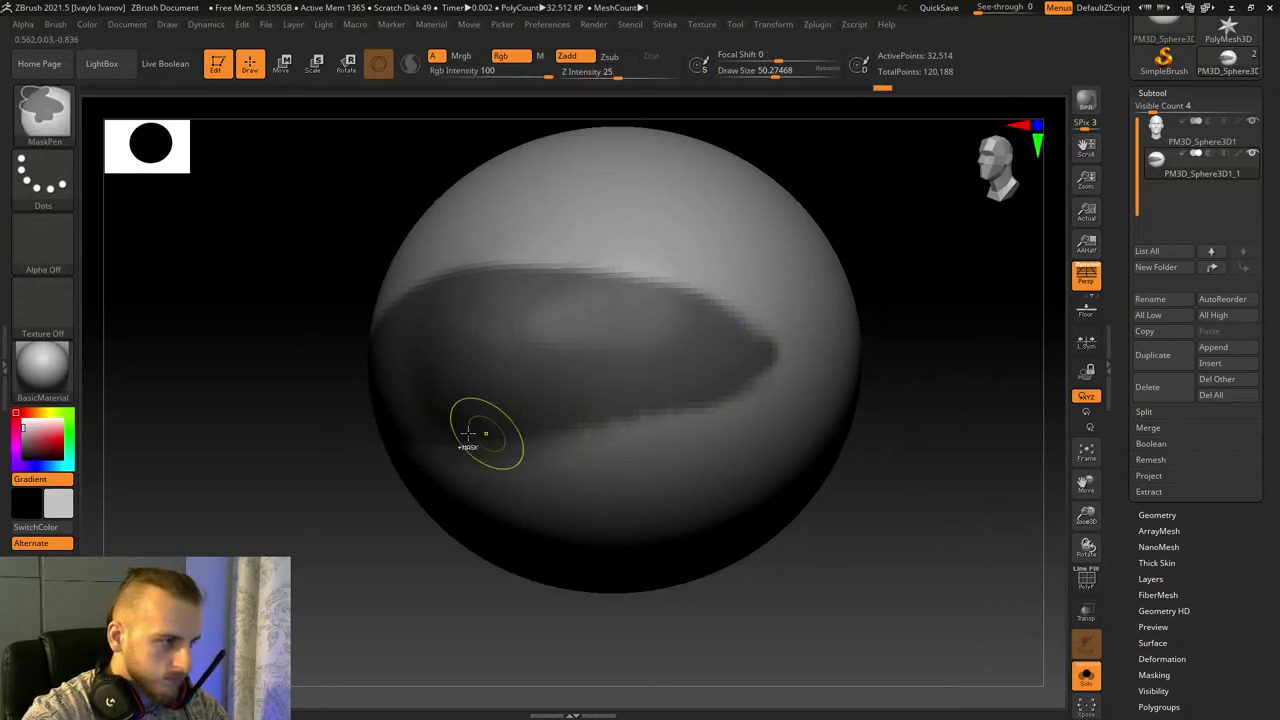
key(ctrl+z)
mouse_move(458, 430)
ctrl+mouse_down()
mouse_move(725, 377)
mouse_move(765, 356)
ctrl+mouse_up()
key(ctrl+z)
ctrl+drag(410, 429, 736, 364)
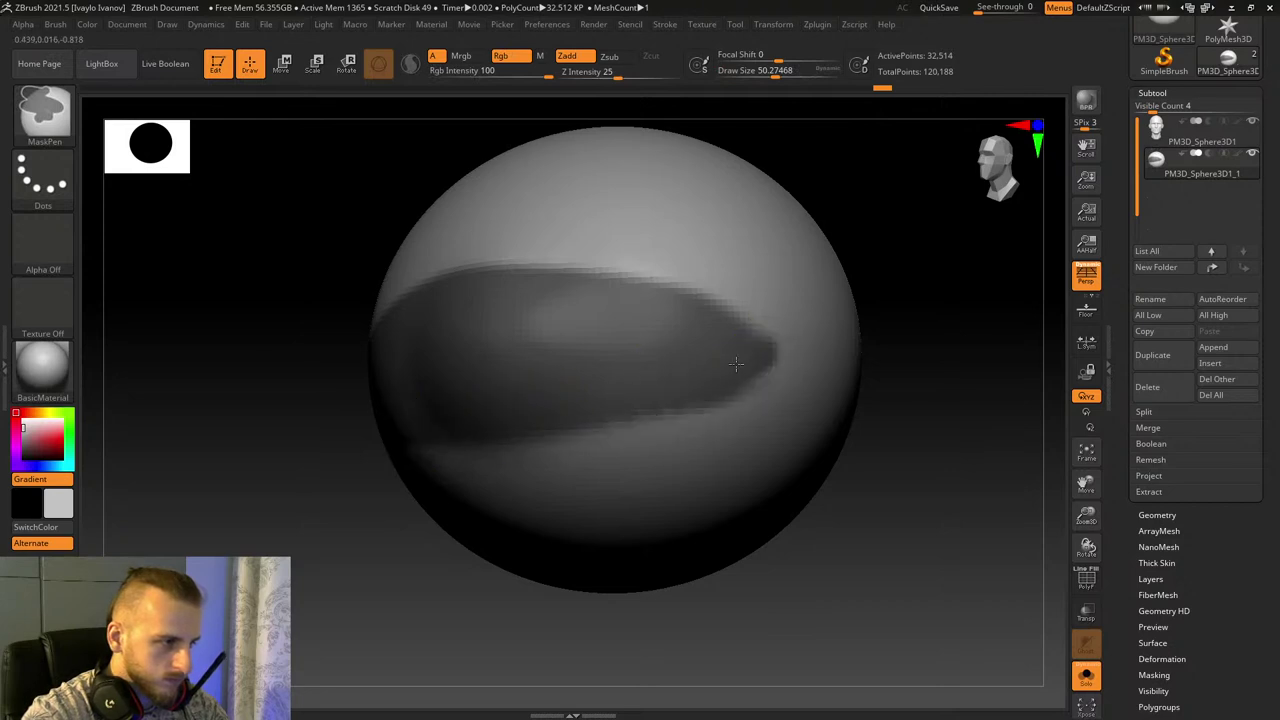
drag(926, 437, 651, 414)
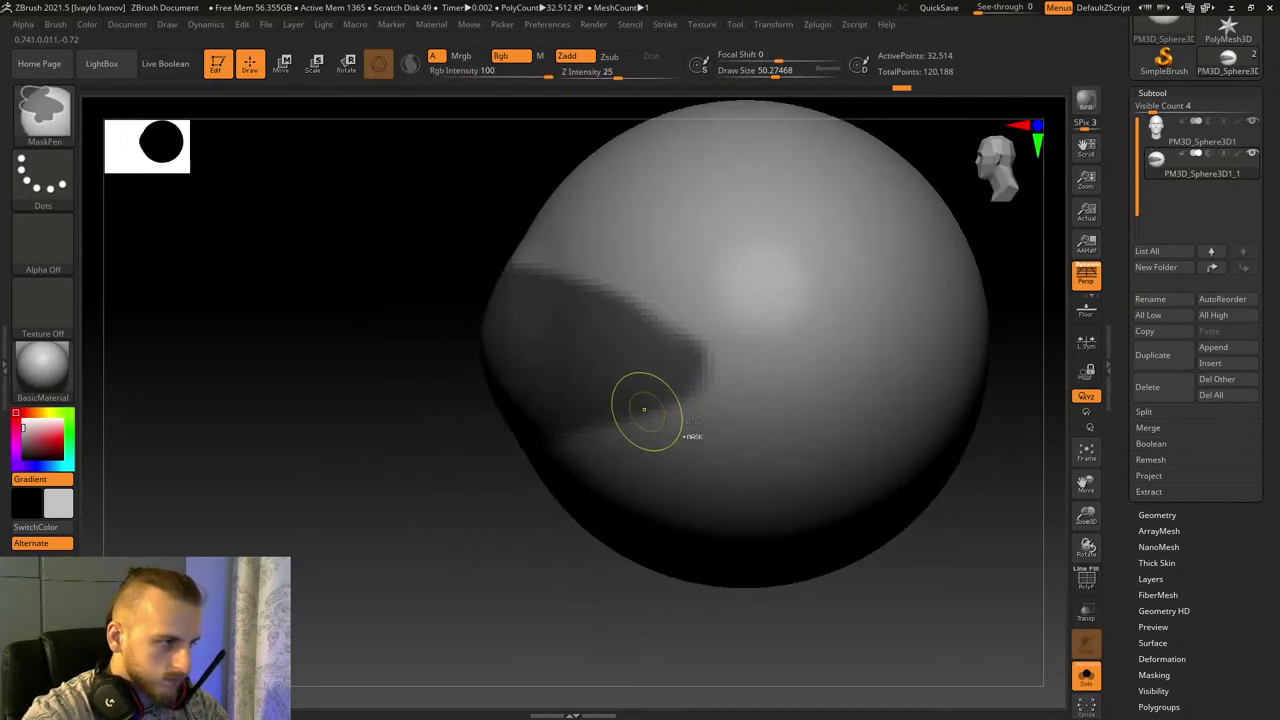
Step: Bring the head back into view, extend the eyeball mask towards the outer eye corner and trim its lower edge
click(1086, 680)
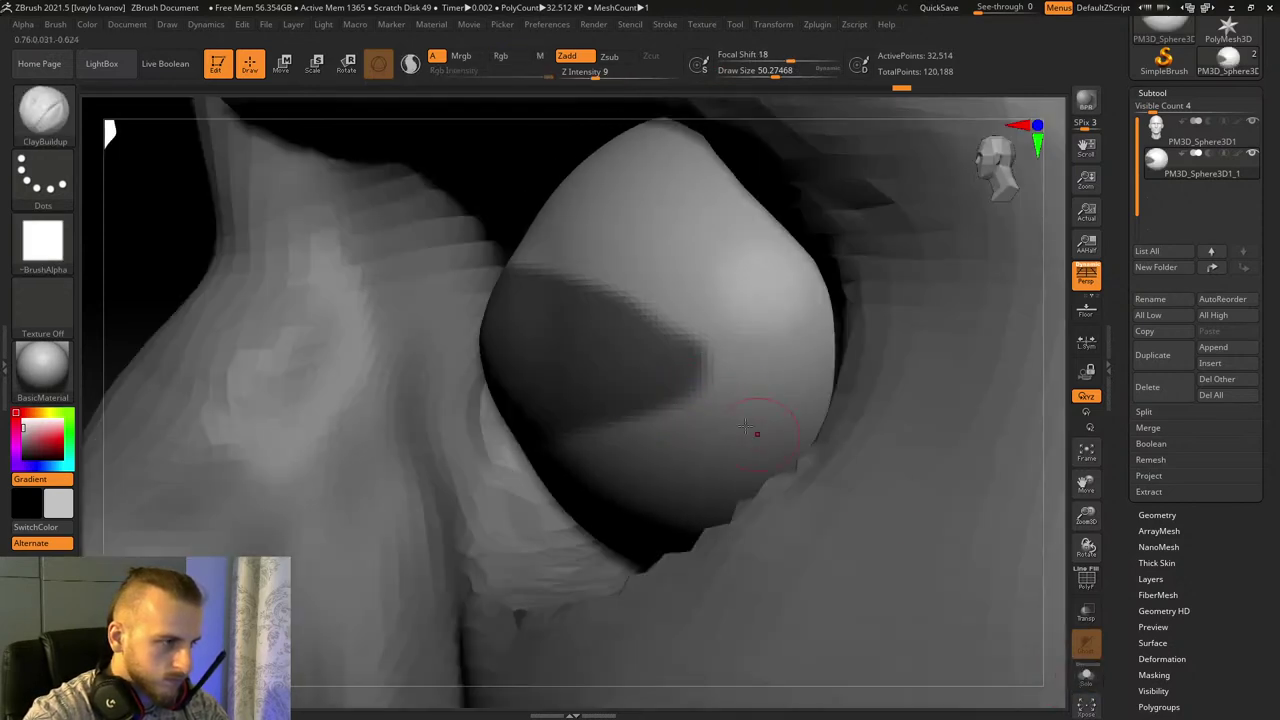
ctrl+click(737, 330)
key(ctrl+z)
mouse_move(738, 328)
ctrl+mouse_down()
mouse_move(744, 345)
mouse_move(732, 344)
ctrl+mouse_up()
ctrl+drag(603, 400, 687, 373)
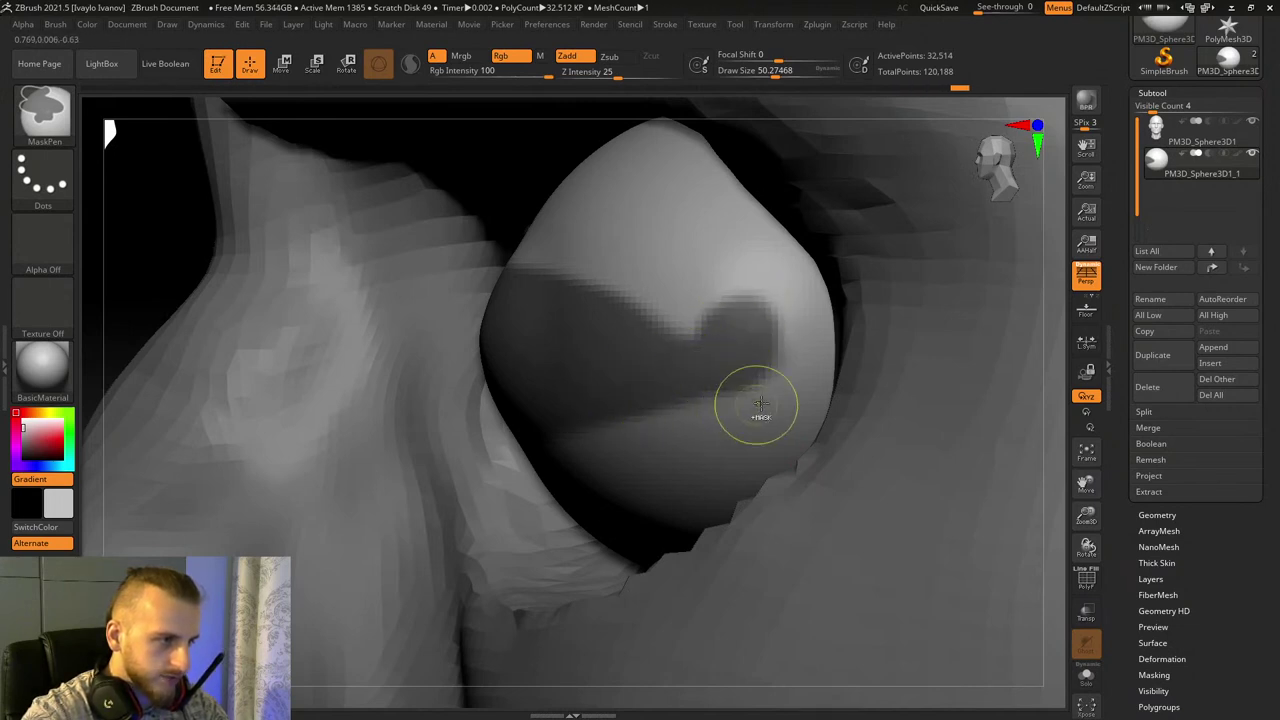
ctrl+alt+drag(652, 435, 783, 399)
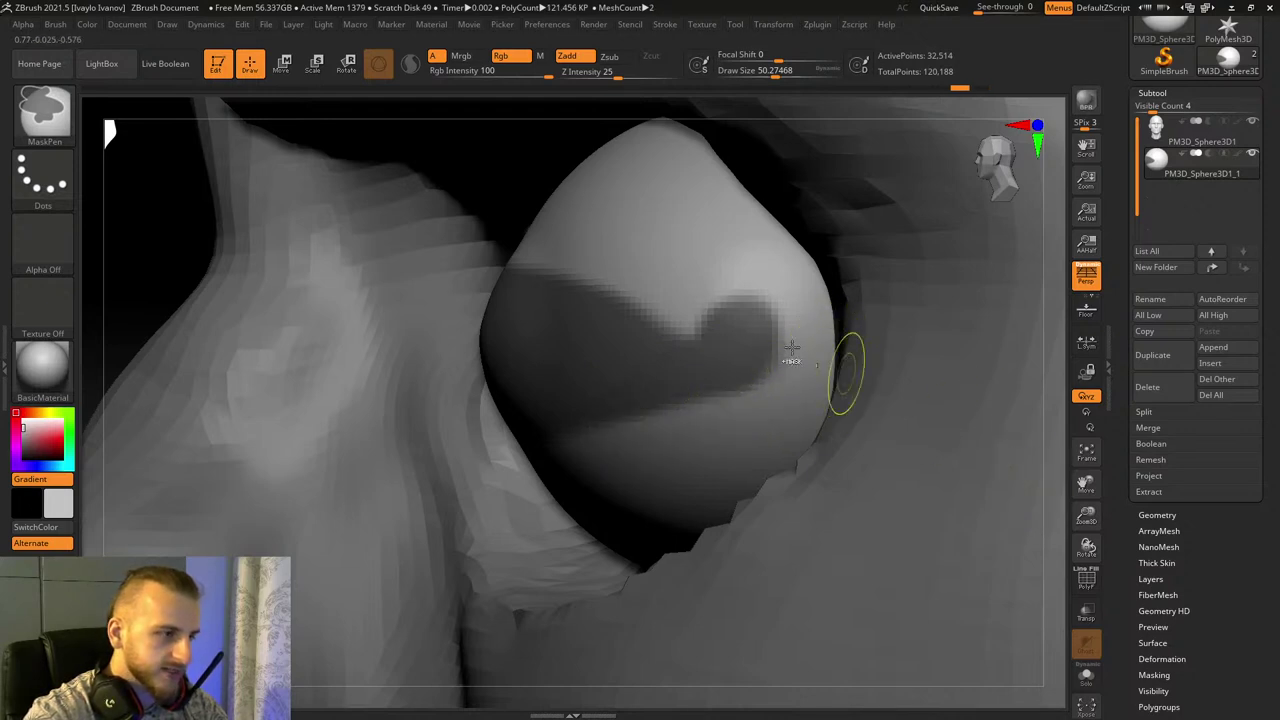
Step: Try to erase the bump on the mask's upper edge near the outer eye corner
mouse_move(798, 330)
ctrl+alt+mouse_down()
mouse_move(698, 285)
mouse_move(638, 310)
ctrl+alt+mouse_up()
key(ctrl+z)
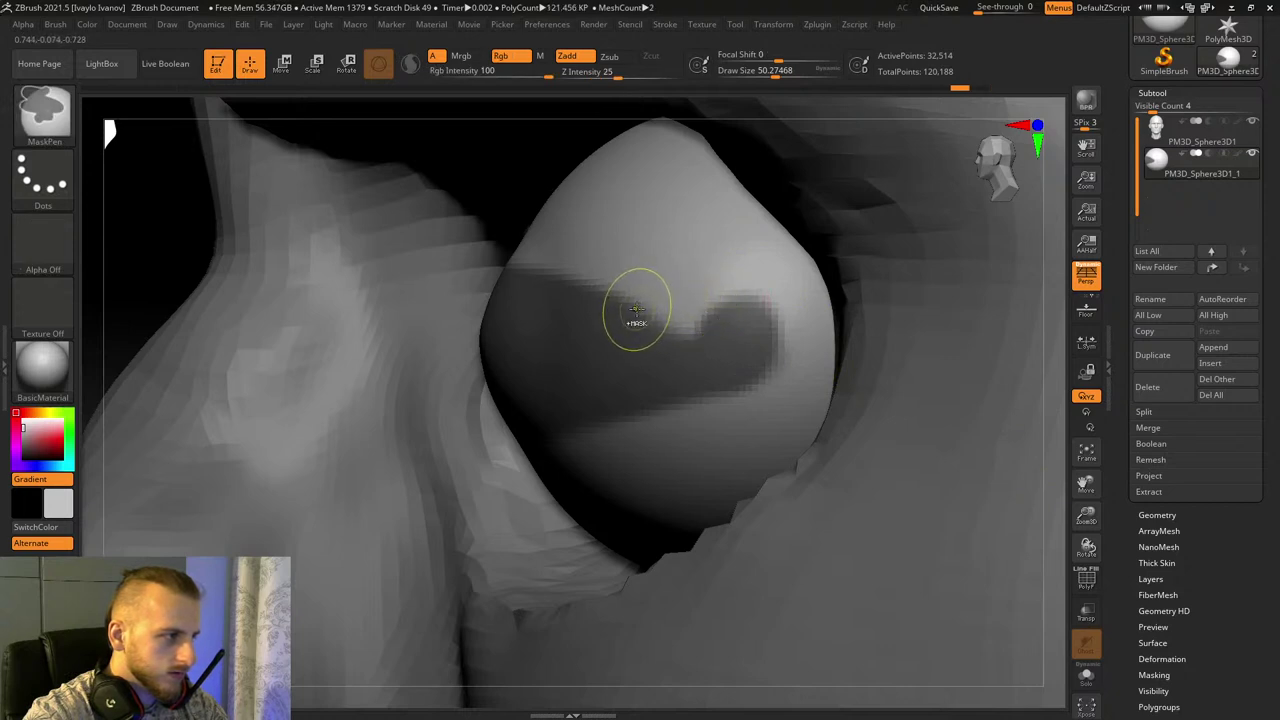
mouse_move(690, 266)
ctrl+alt+mouse_down()
mouse_move(766, 302)
mouse_move(749, 281)
mouse_move(766, 364)
ctrl+alt+mouse_up()
key(ctrl+z)
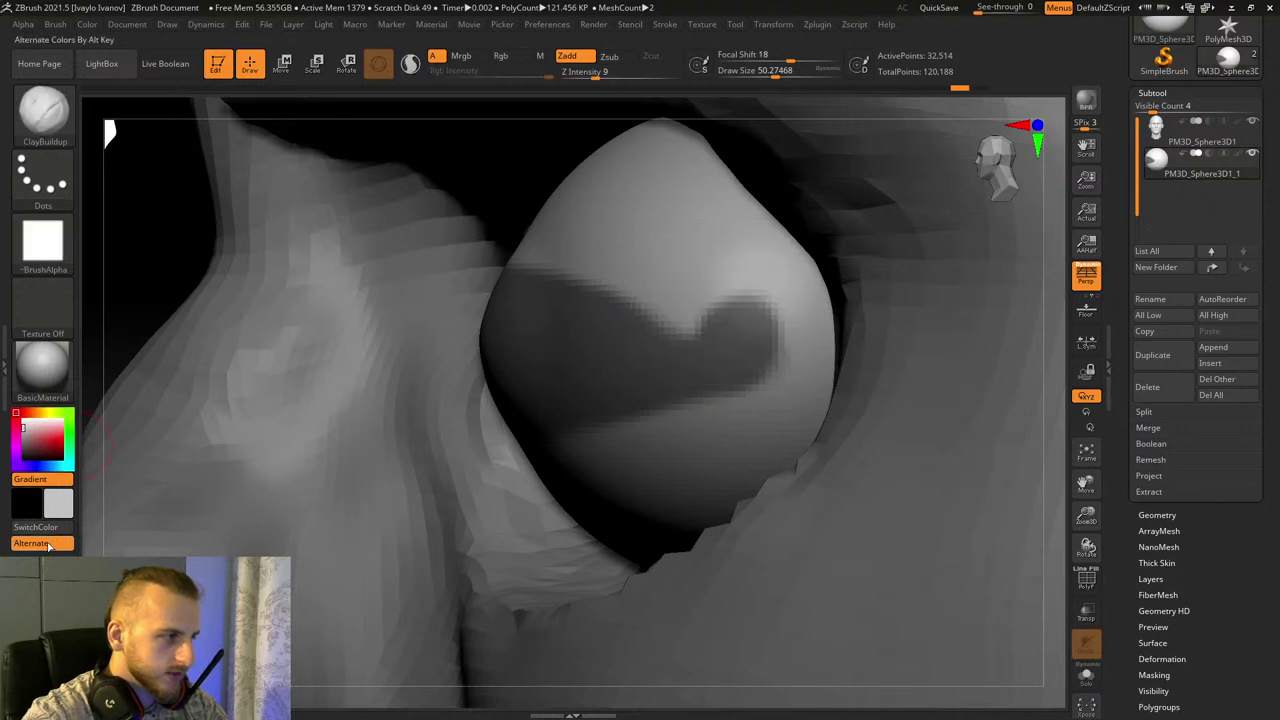
Step: Erase the bump near the outer eye corner and paint the mask's upper edge into a straight slope towards the corner
mouse_move(697, 328)
ctrl+alt+mouse_down()
mouse_move(764, 334)
mouse_move(751, 334)
ctrl+alt+mouse_up()
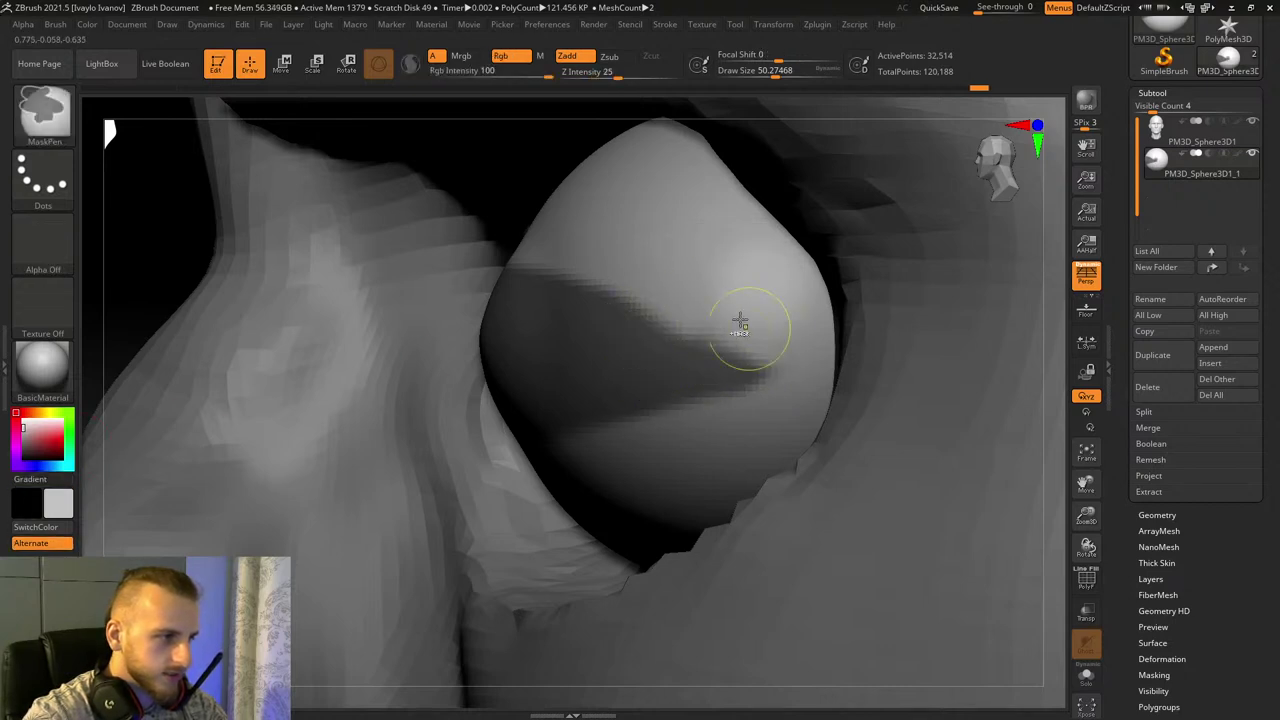
key(ctrl+z)
ctrl+alt+drag(688, 293, 681, 283)
ctrl+drag(532, 285, 712, 336)
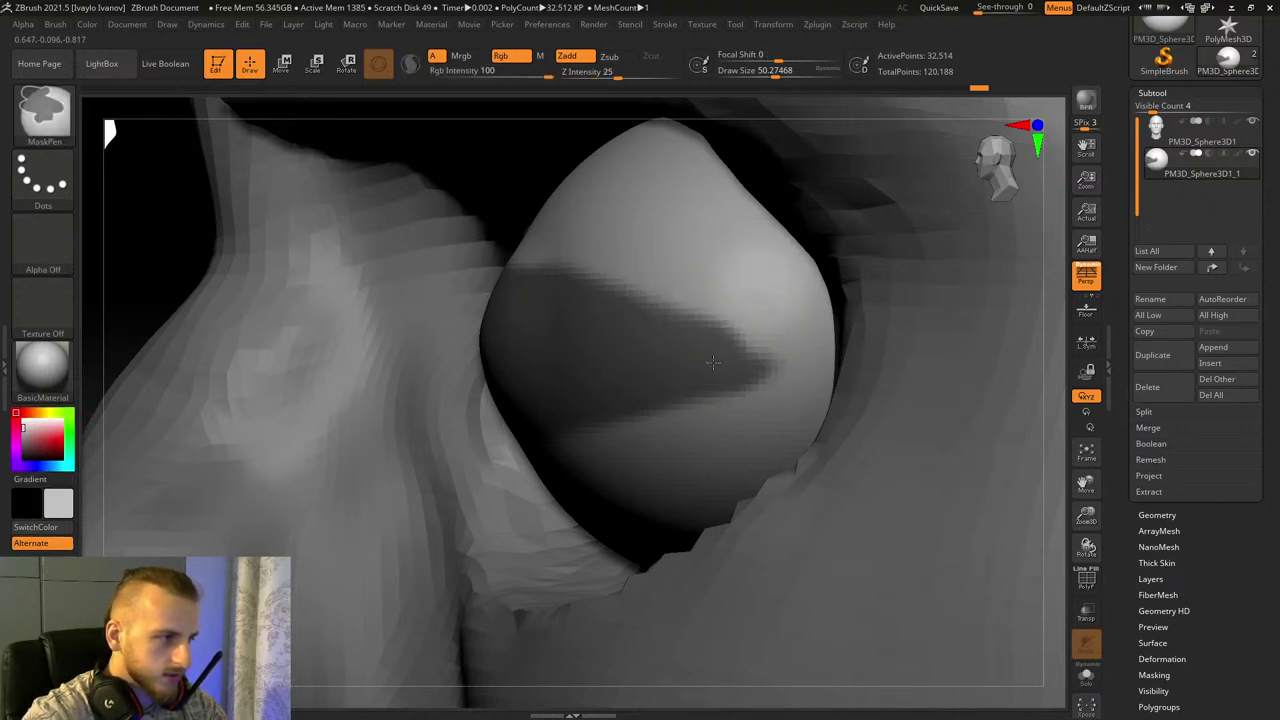
ctrl+drag(553, 285, 737, 366)
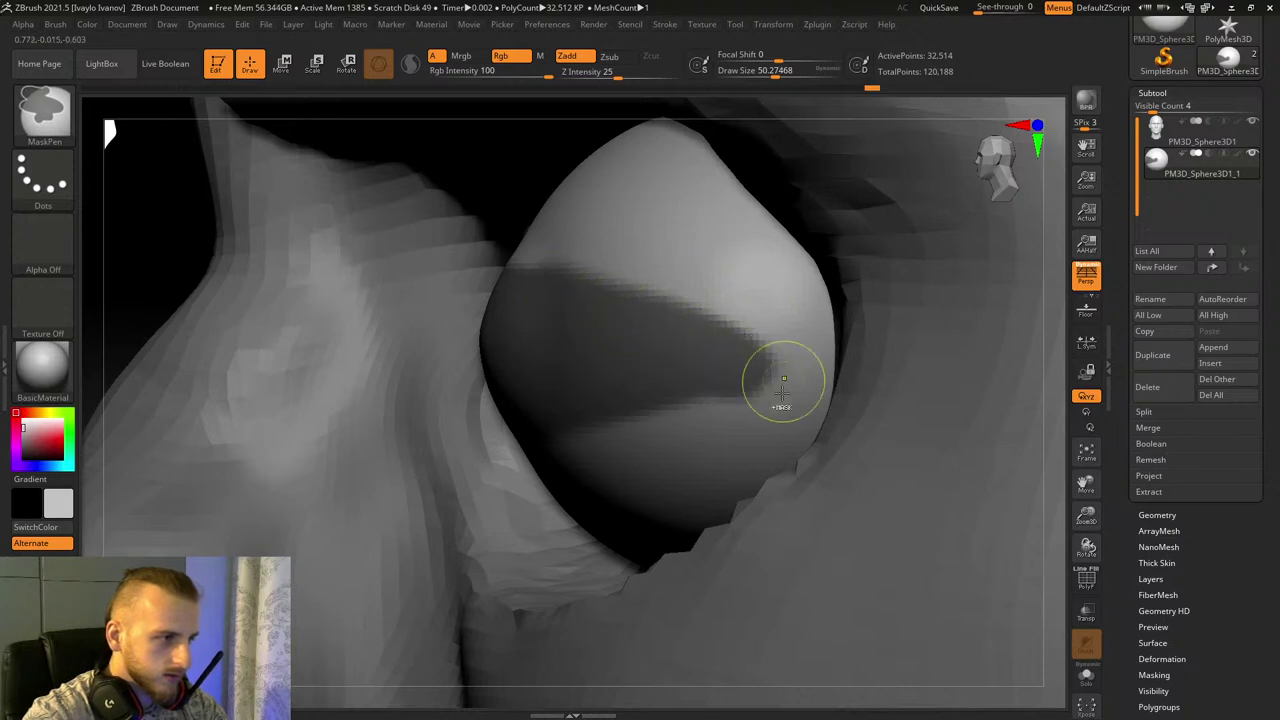
mouse_move(692, 427)
ctrl+alt+mouse_down()
mouse_move(792, 393)
mouse_move(739, 412)
mouse_move(770, 408)
ctrl+alt+mouse_up()
key(ctrl+z)
key(ctrl+z)
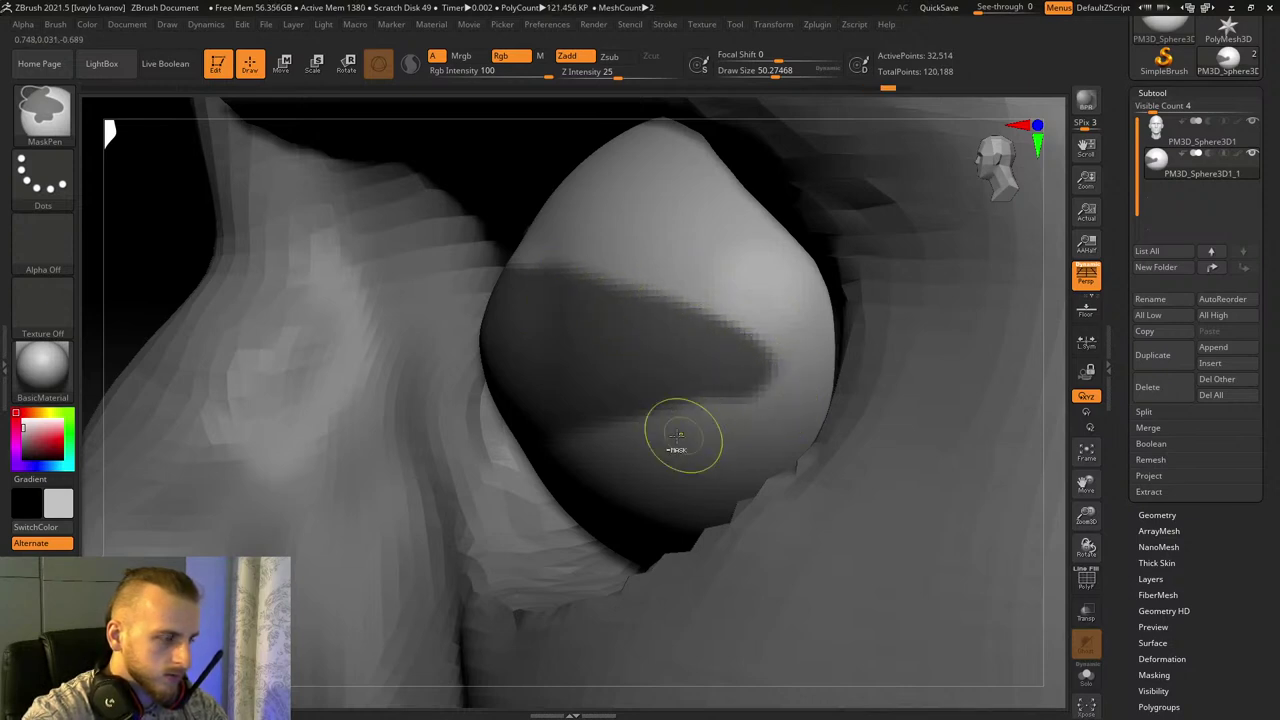
Step: Fill out the mask's upper edge and trim its lower outer edge to refine the almond-shaped eye opening
mouse_move(1087, 545)
mouse_down()
mouse_move(1102, 526)
mouse_move(1146, 544)
mouse_move(1068, 545)
mouse_up()
key(ctrl)
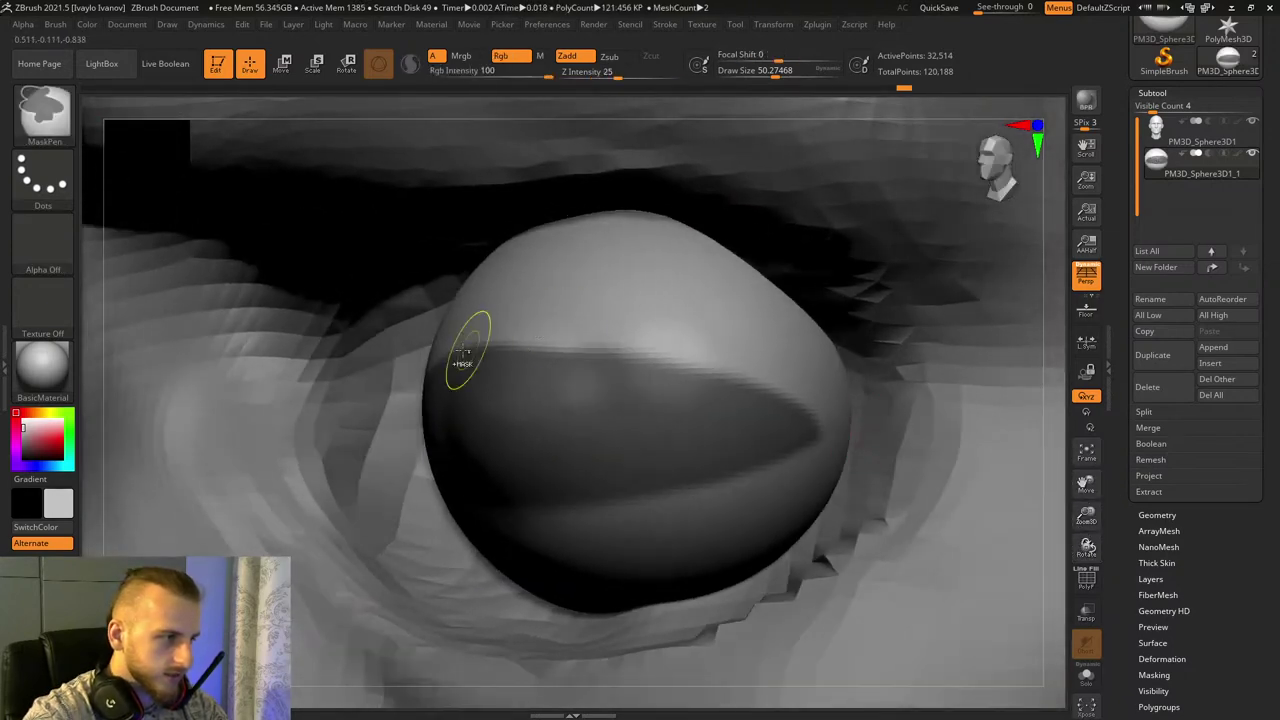
ctrl+drag(667, 382, 752, 424)
drag(1082, 545, 1094, 543)
mouse_move(311, 416)
ctrl+mouse_down()
mouse_move(299, 430)
mouse_move(385, 383)
mouse_move(448, 378)
mouse_move(405, 376)
mouse_move(500, 362)
mouse_move(510, 392)
ctrl+mouse_up()
key(ctrl+z)
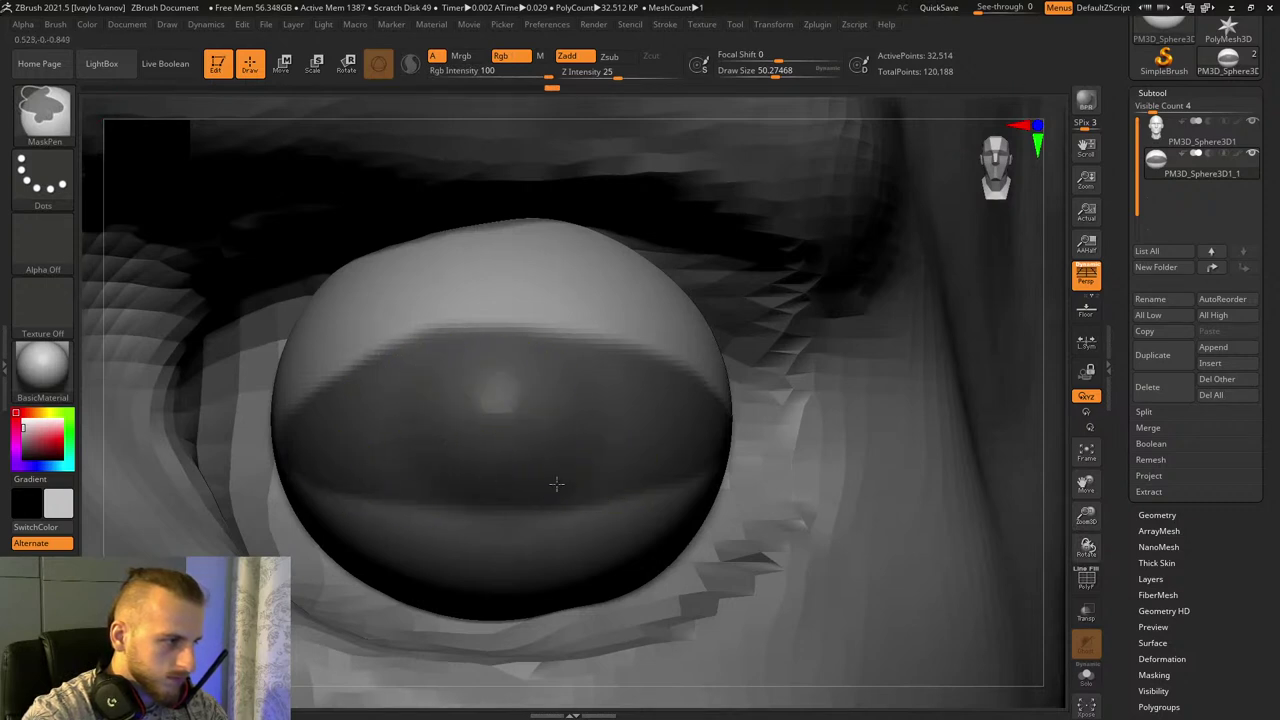
drag(1093, 545, 1083, 546)
ctrl+alt+drag(659, 528, 848, 450)
ctrl+drag(508, 368, 800, 424)
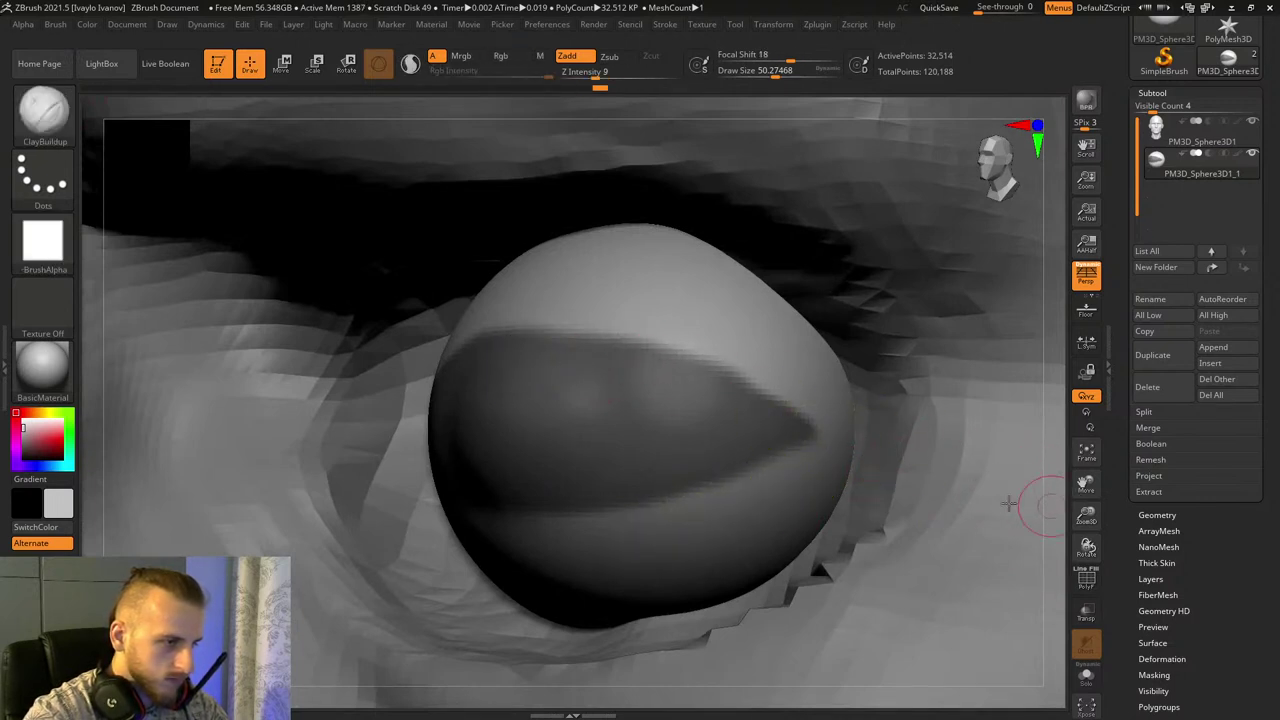
Step: Try to trim the outer half of the mask's upper edge as seen from the front
key(ctrl)
drag(1086, 512, 1030, 590)
shift+drag(320, 440, 446, 427)
drag(957, 543, 1010, 555)
drag(1086, 519, 1014, 569)
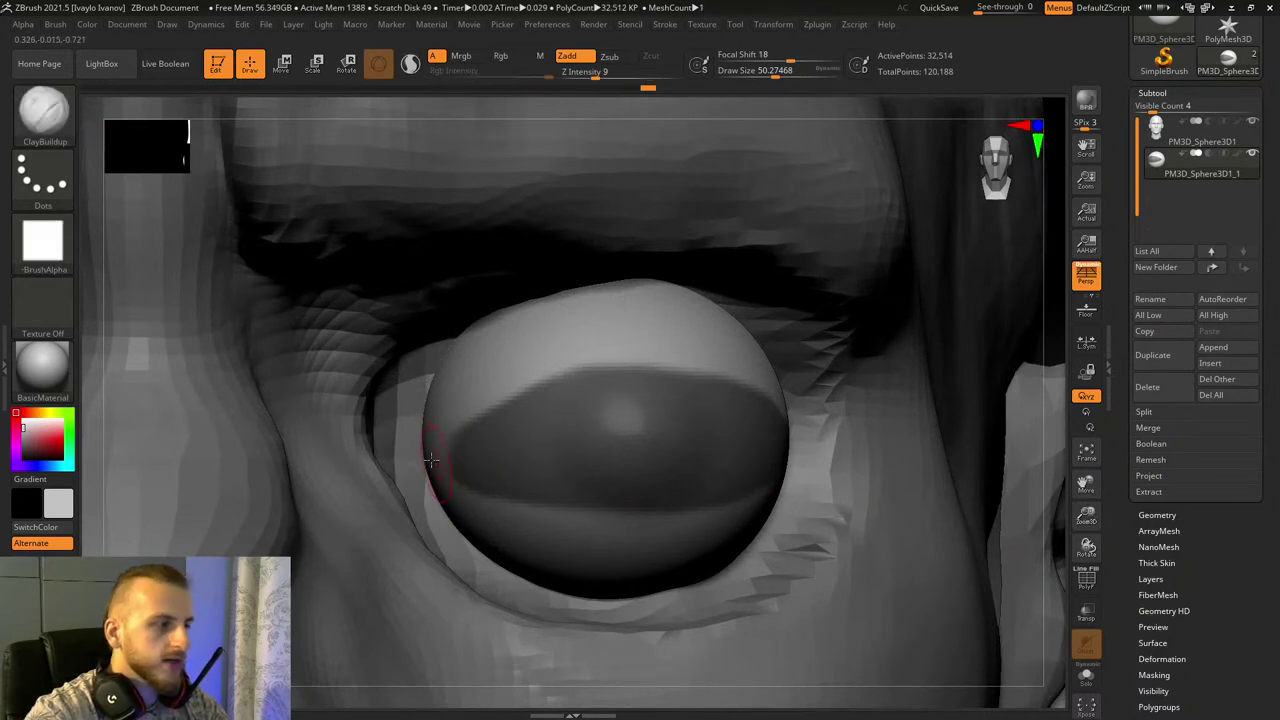
key(ctrl)
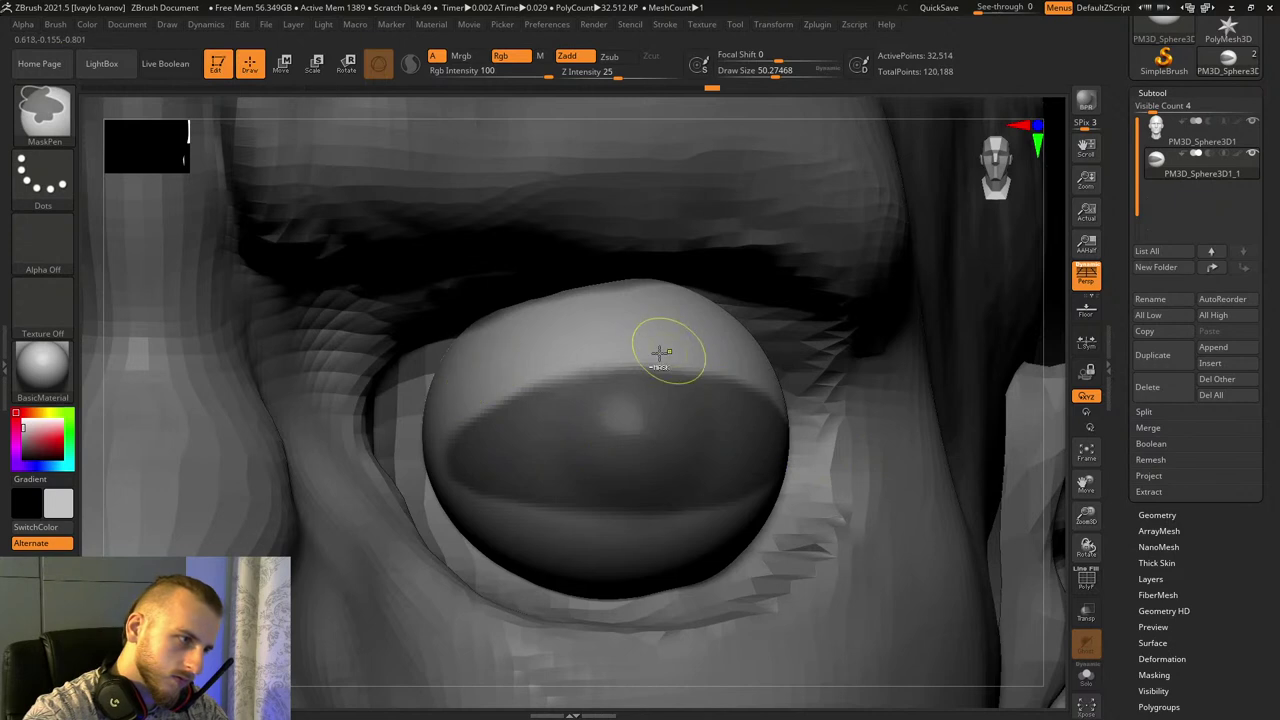
ctrl+alt+drag(662, 358, 777, 420)
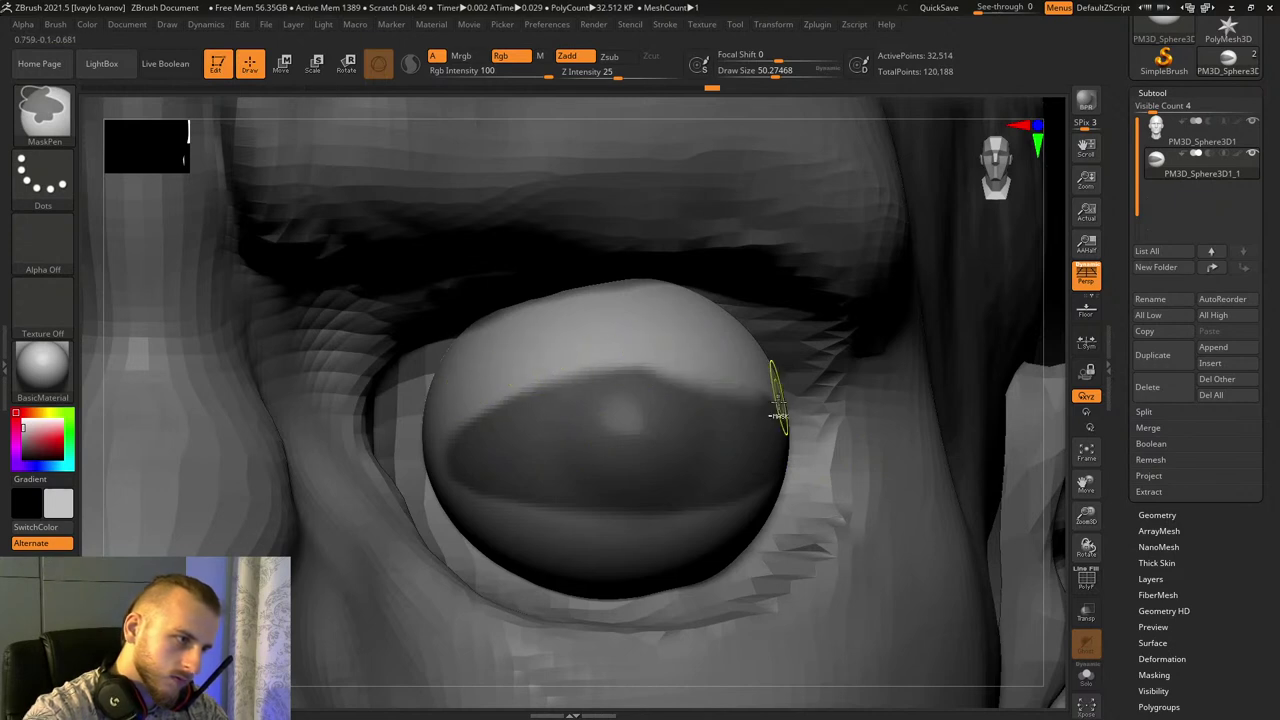
key(ctrl+z)
Step: Reshape the mask's outer corner from the side, trimming the lower and upper edges and filling in the tip
drag(1050, 530, 991, 514)
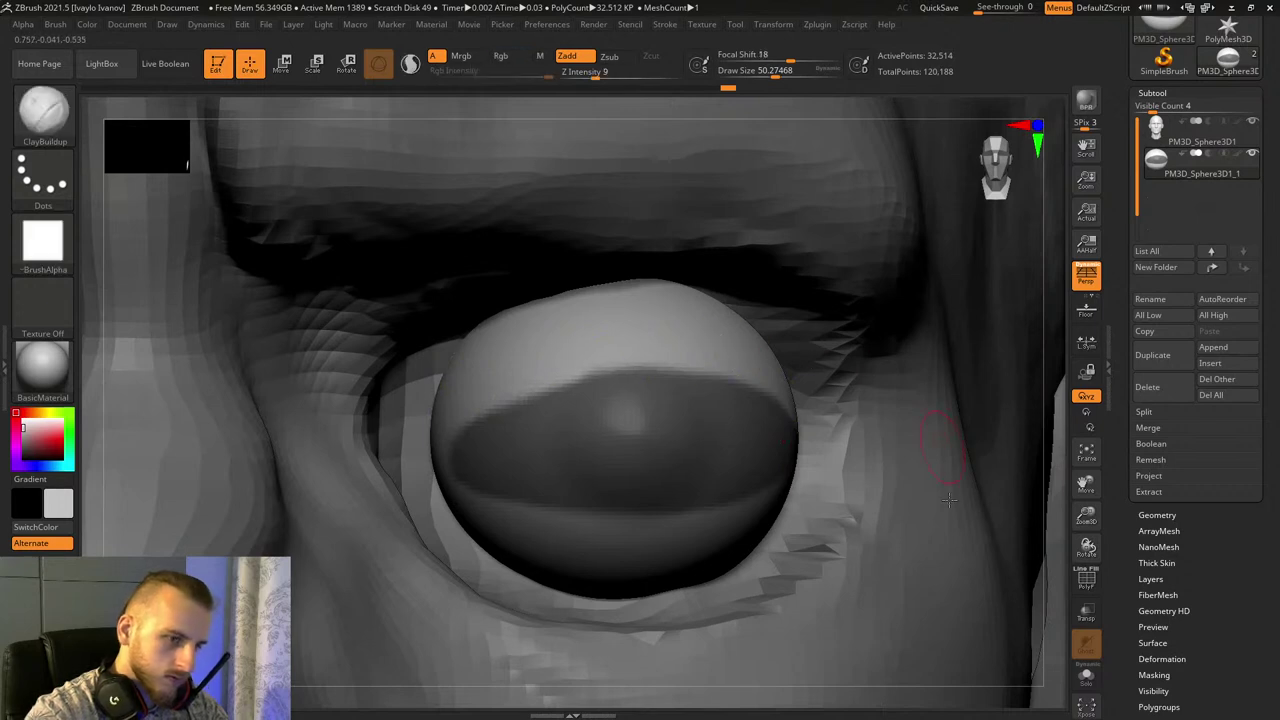
drag(1087, 547, 1020, 537)
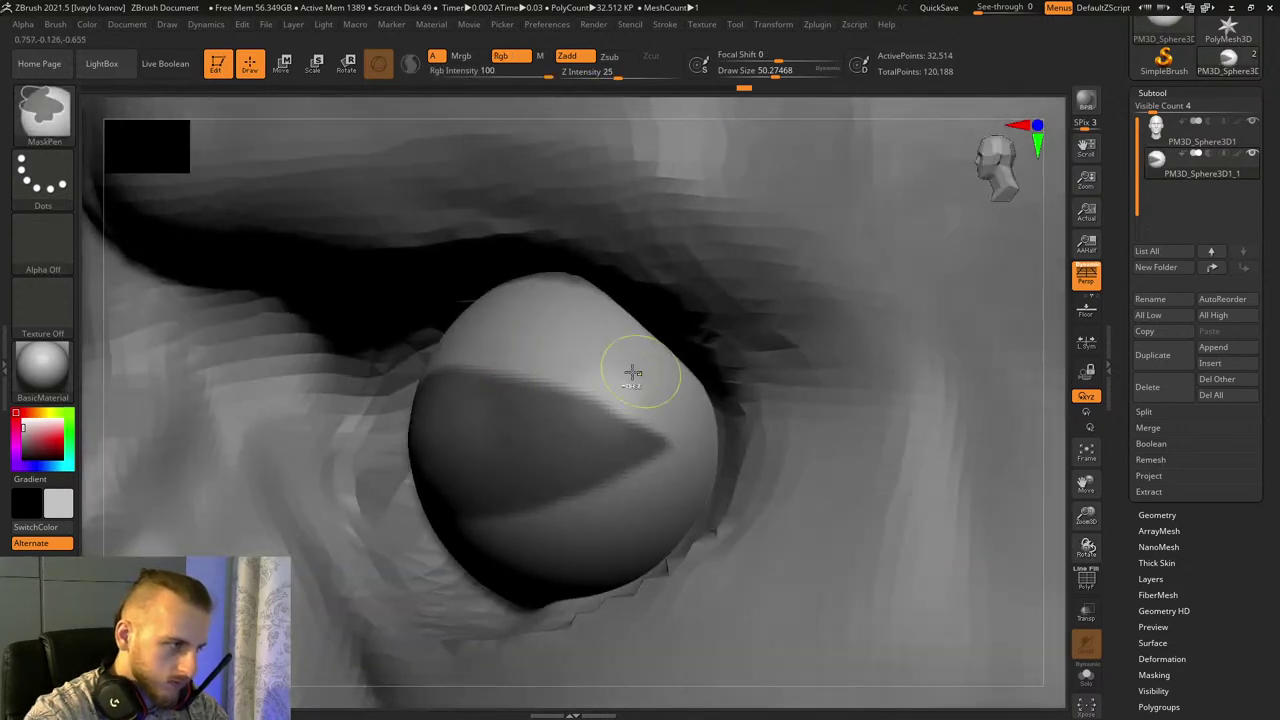
ctrl+alt+drag(522, 533, 725, 434)
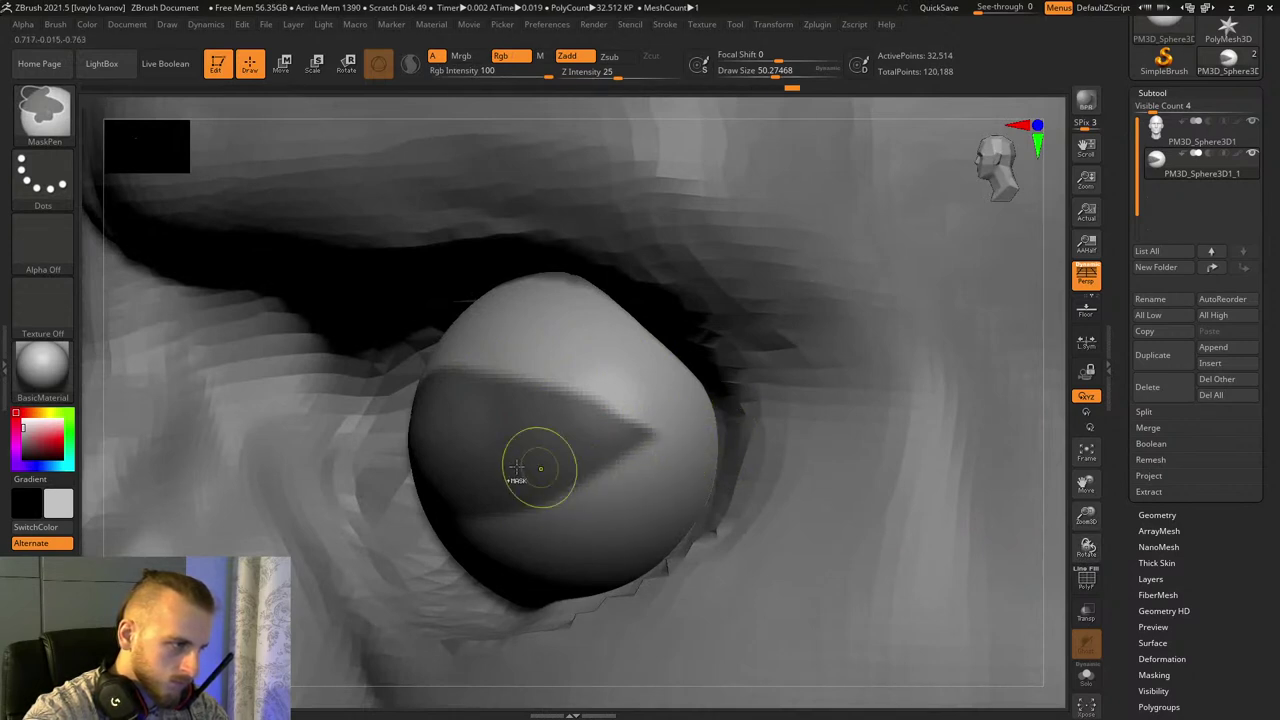
ctrl+drag(595, 437, 626, 427)
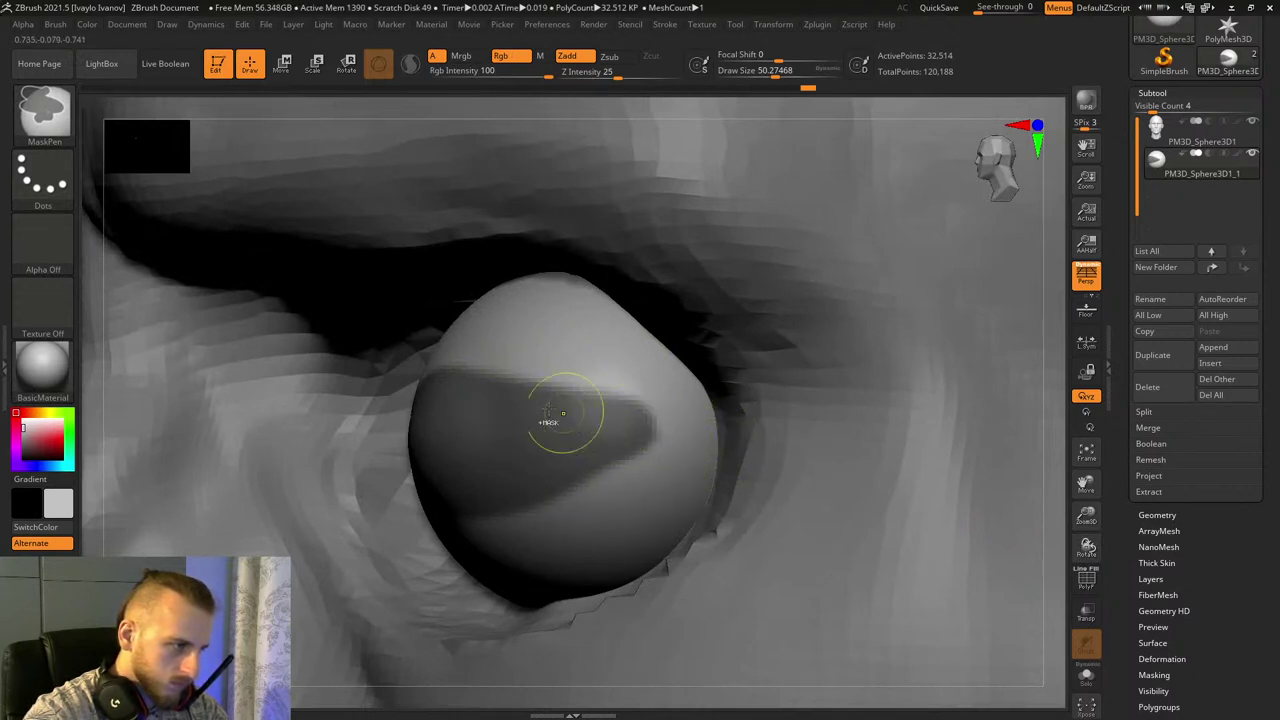
ctrl+drag(500, 408, 626, 425)
ctrl+alt+drag(551, 357, 700, 412)
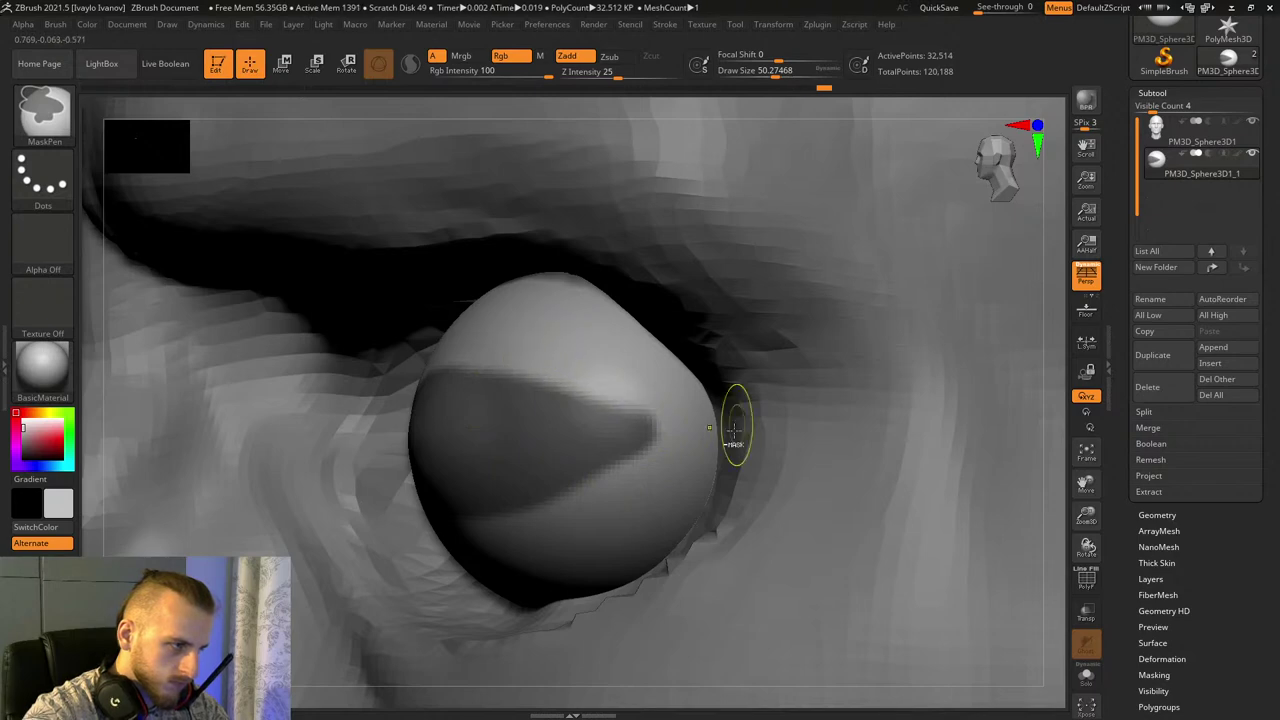
shift+drag(1086, 548, 1087, 521)
drag(1086, 546, 1082, 544)
ctrl+alt+drag(608, 364, 611, 366)
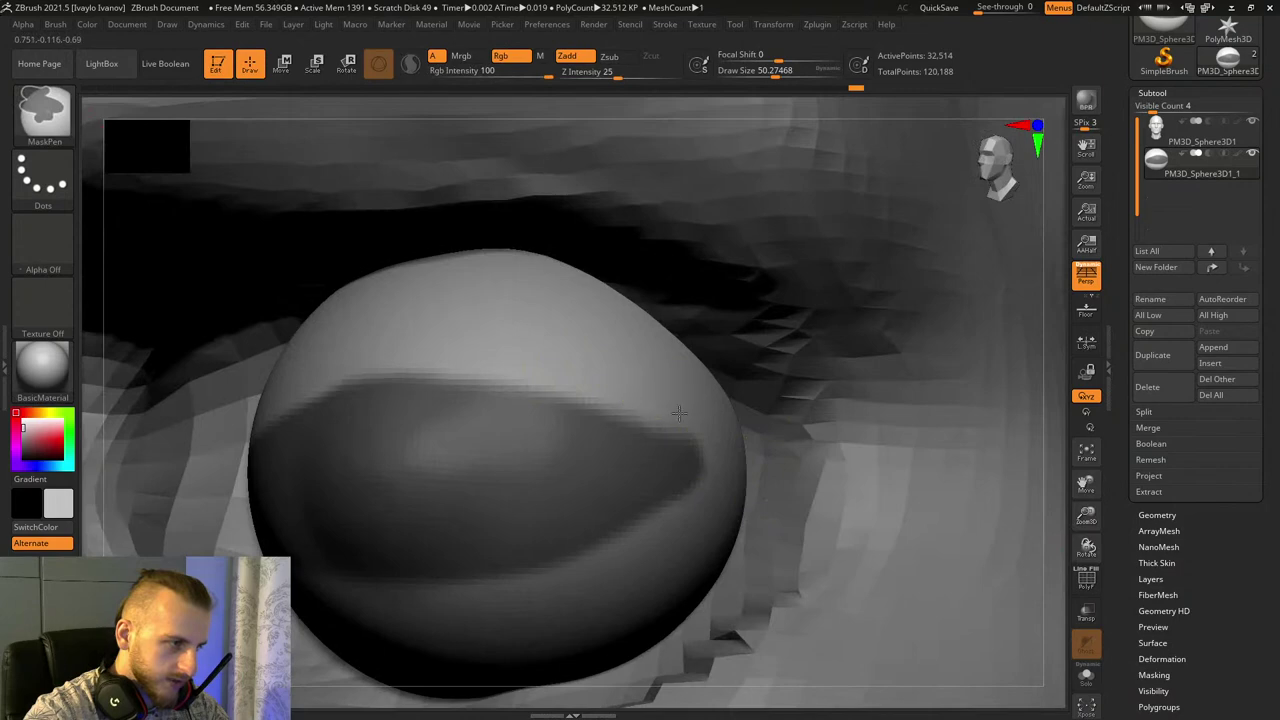
ctrl+alt+drag(679, 413, 738, 440)
Step: Invert the eyeball's mask and extract the area around the eye opening as a new subtool with a thickness of 0.01
drag(1086, 522, 1083, 512)
shift+drag(314, 378, 322, 378)
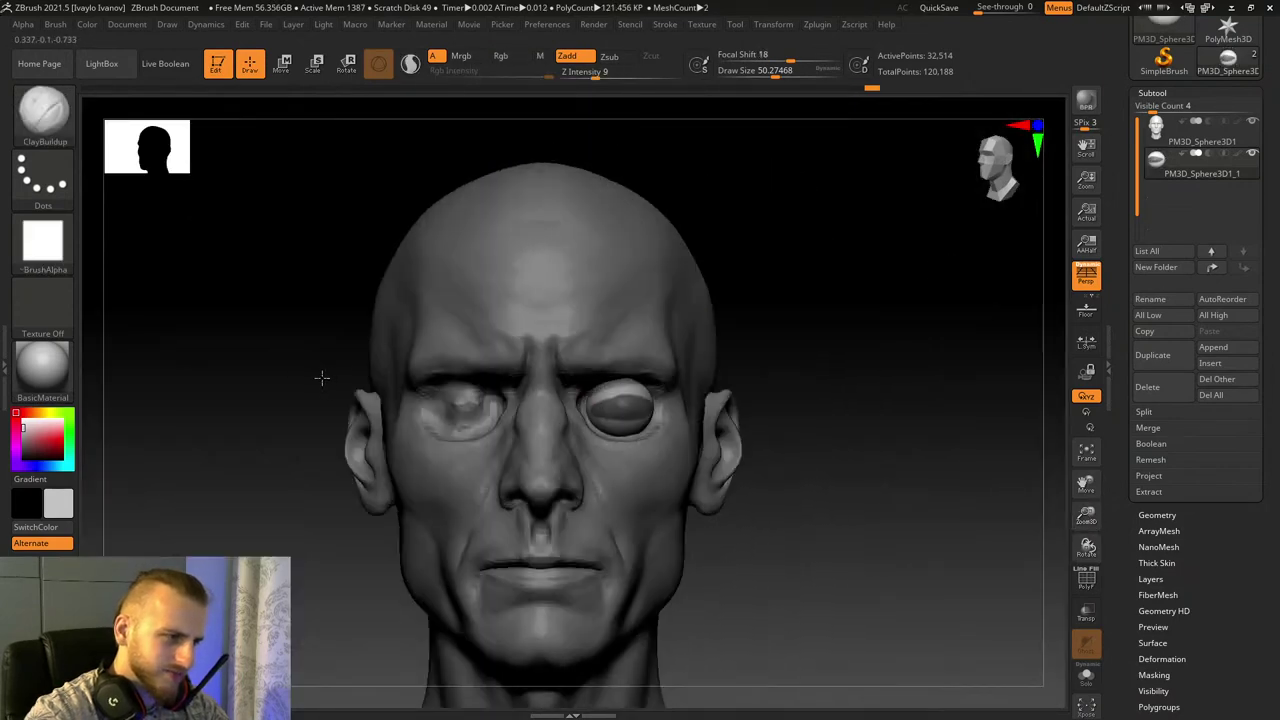
drag(871, 486, 1100, 480)
click(1150, 492)
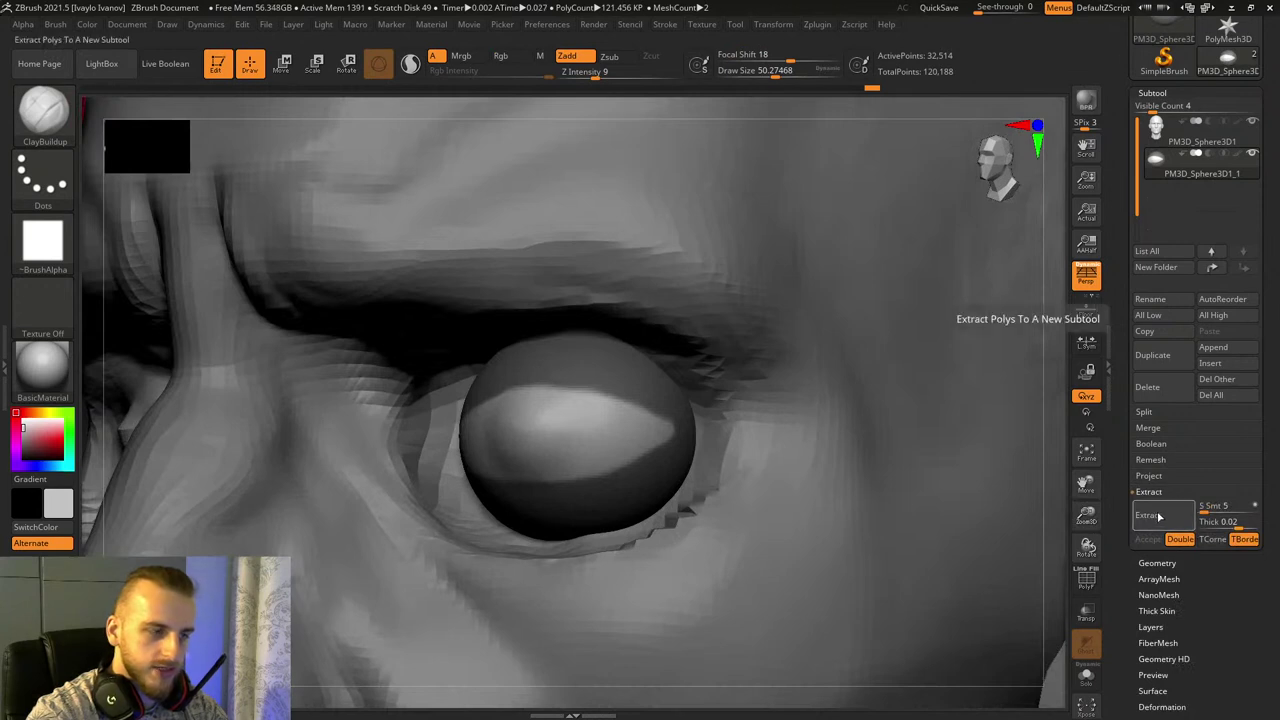
click(1231, 522)
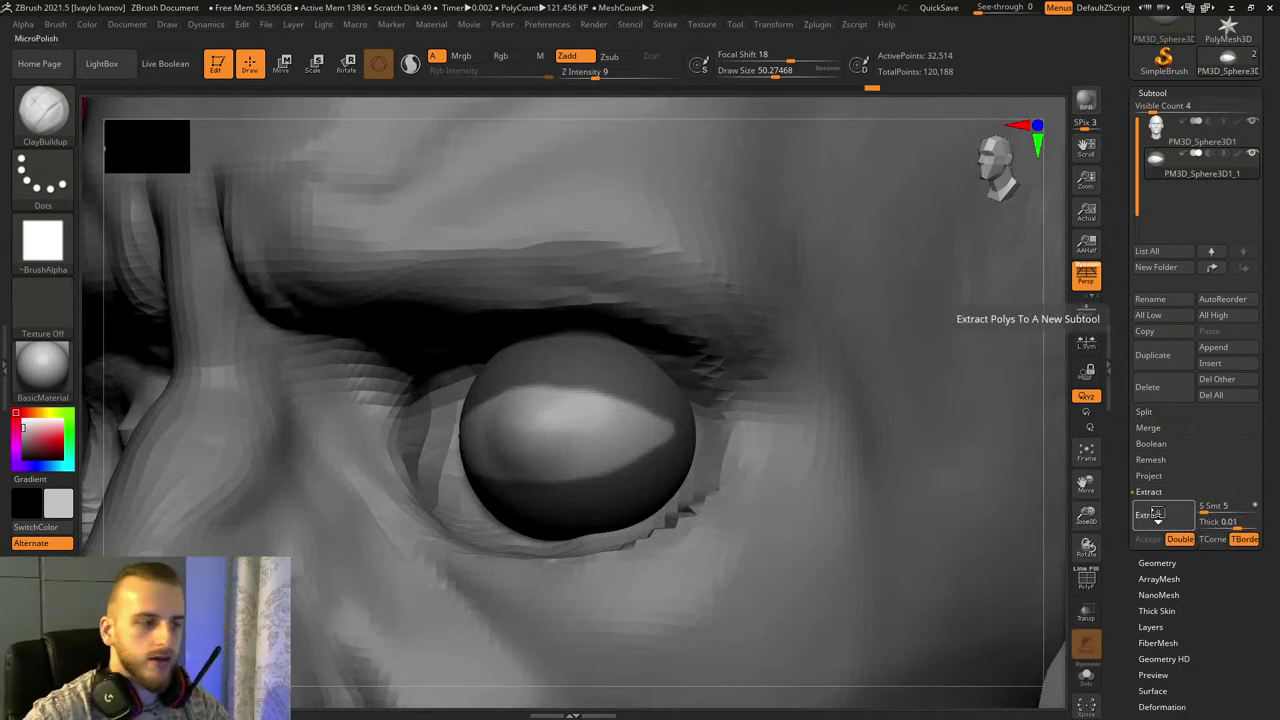
click(1152, 520)
click(1147, 540)
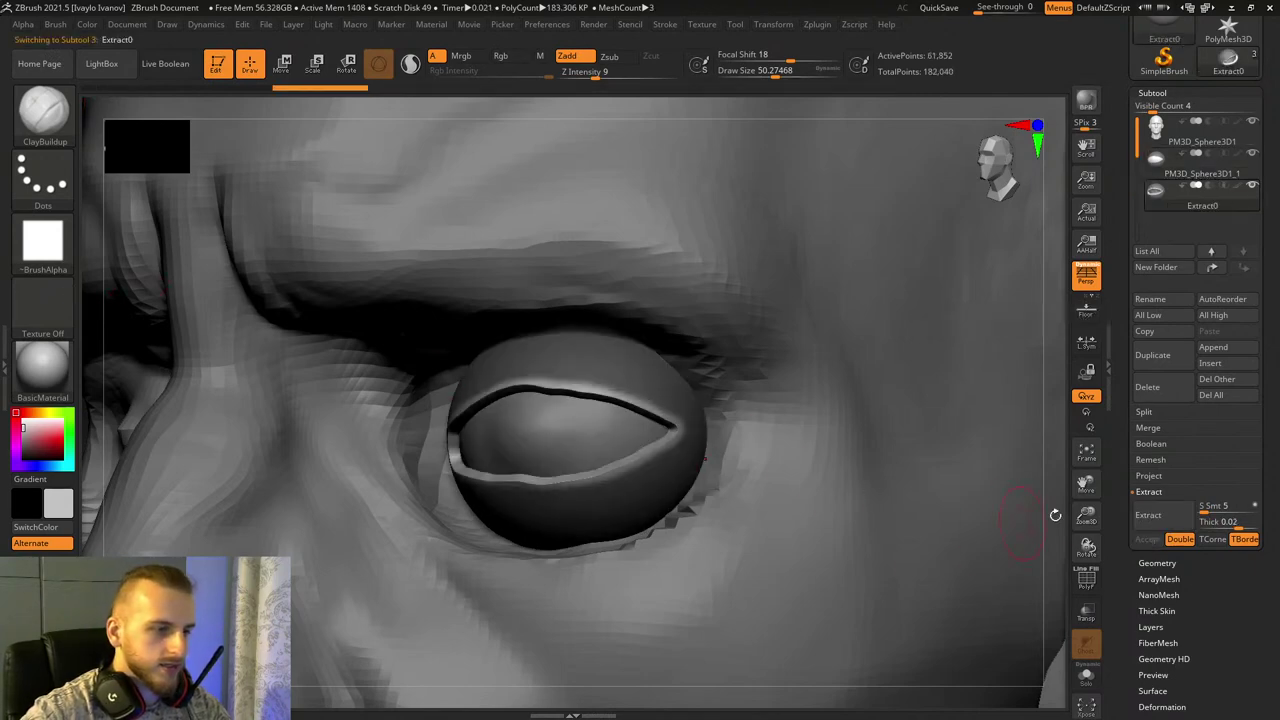
Step: Remesh the extracted eyelid shell with ZRemesher at a target polygon count of 5
key(f)
shift+drag(954, 431, 986, 507)
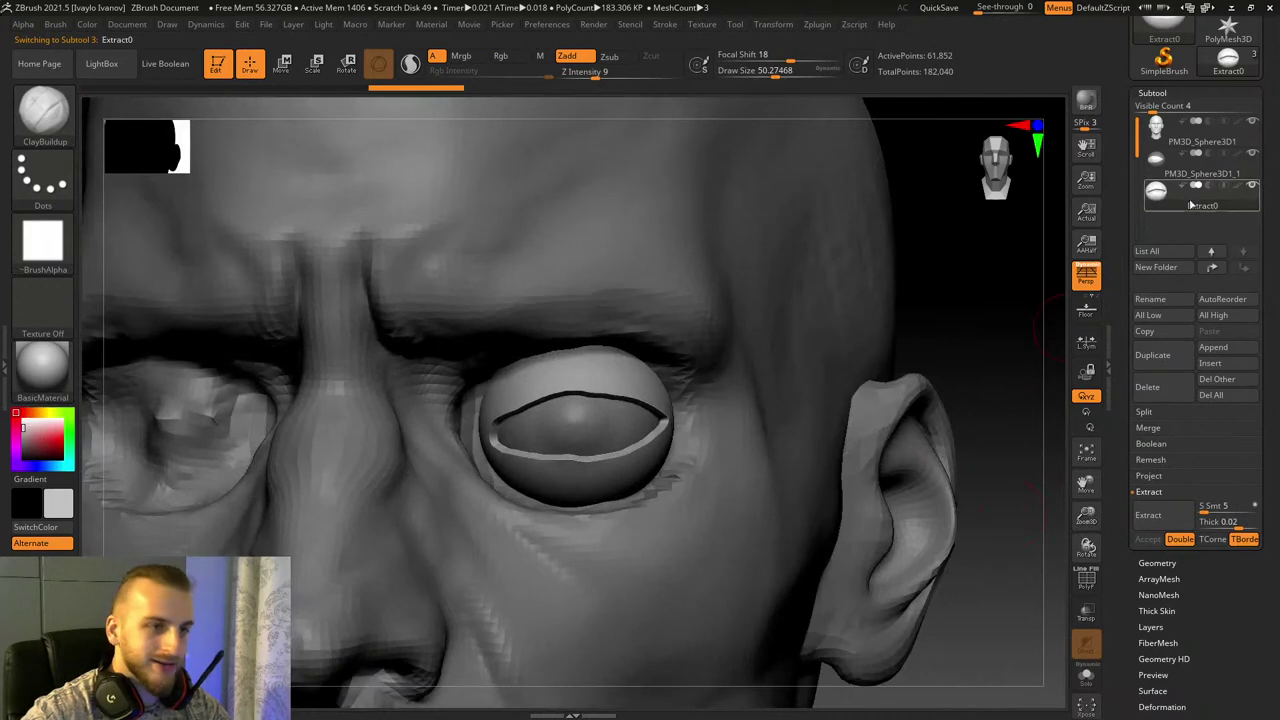
click(1155, 92)
click(1157, 108)
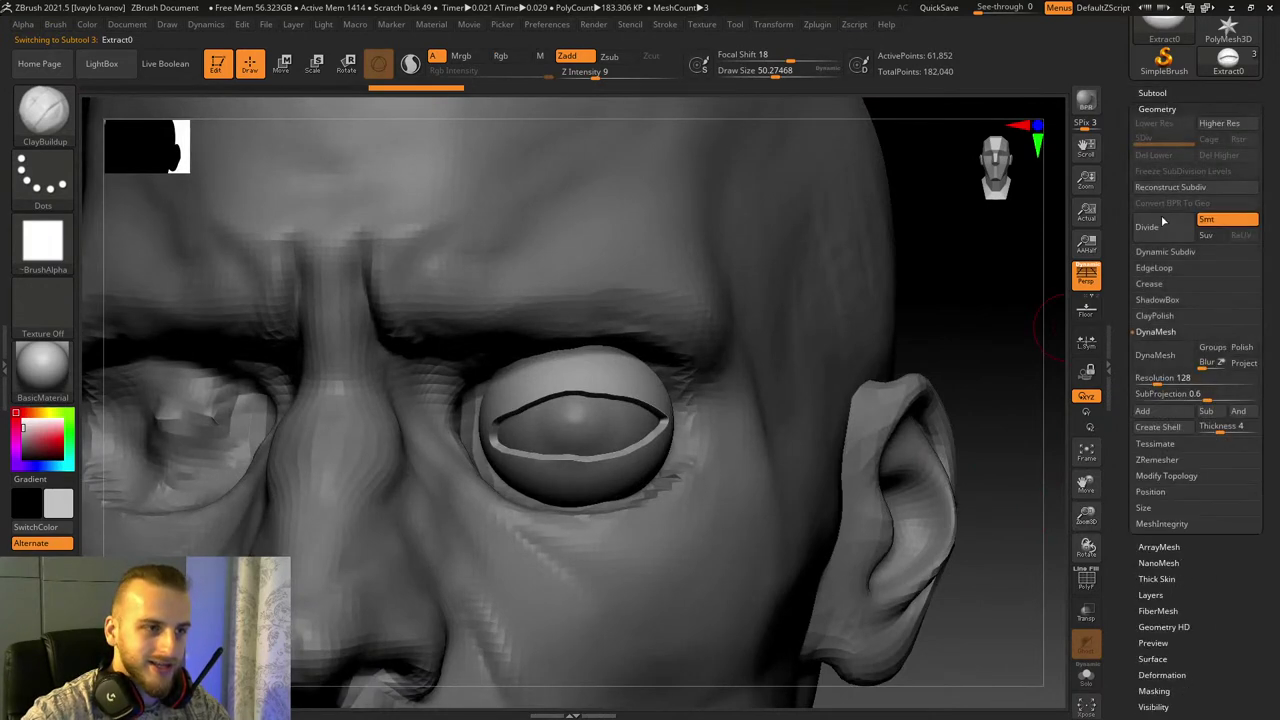
drag(1040, 378, 1005, 365)
click(1160, 378)
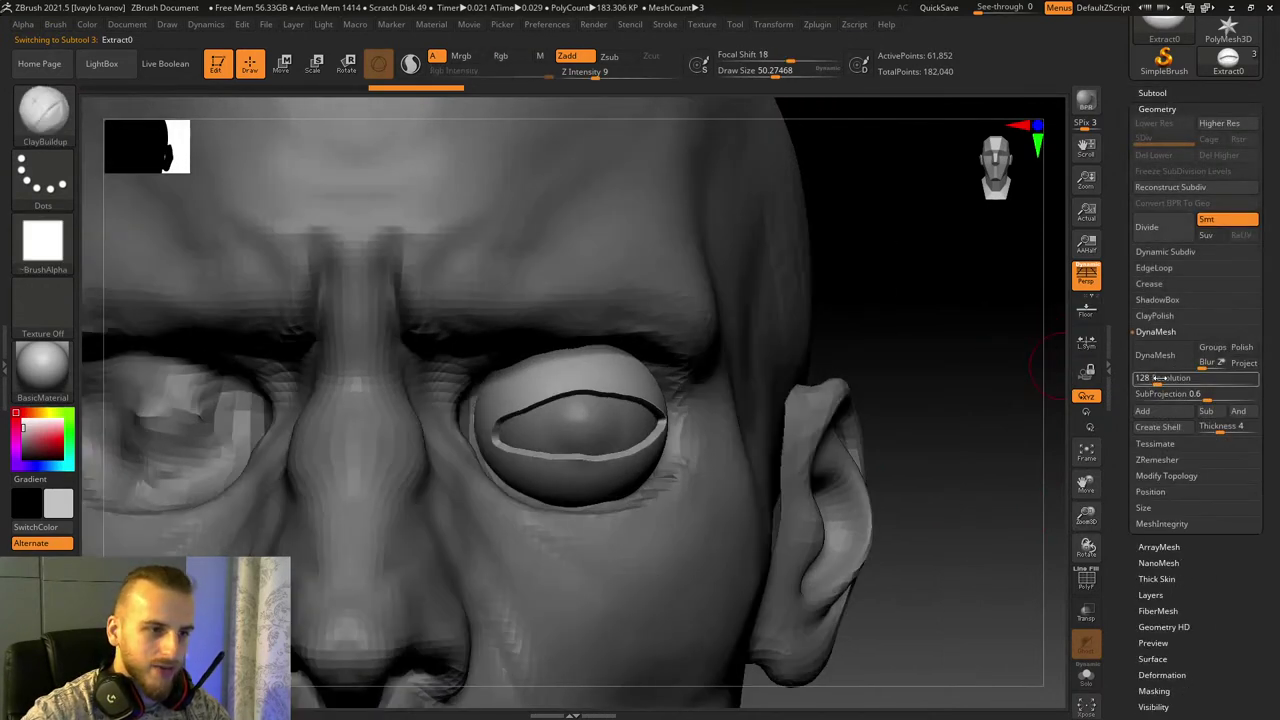
click(1157, 381)
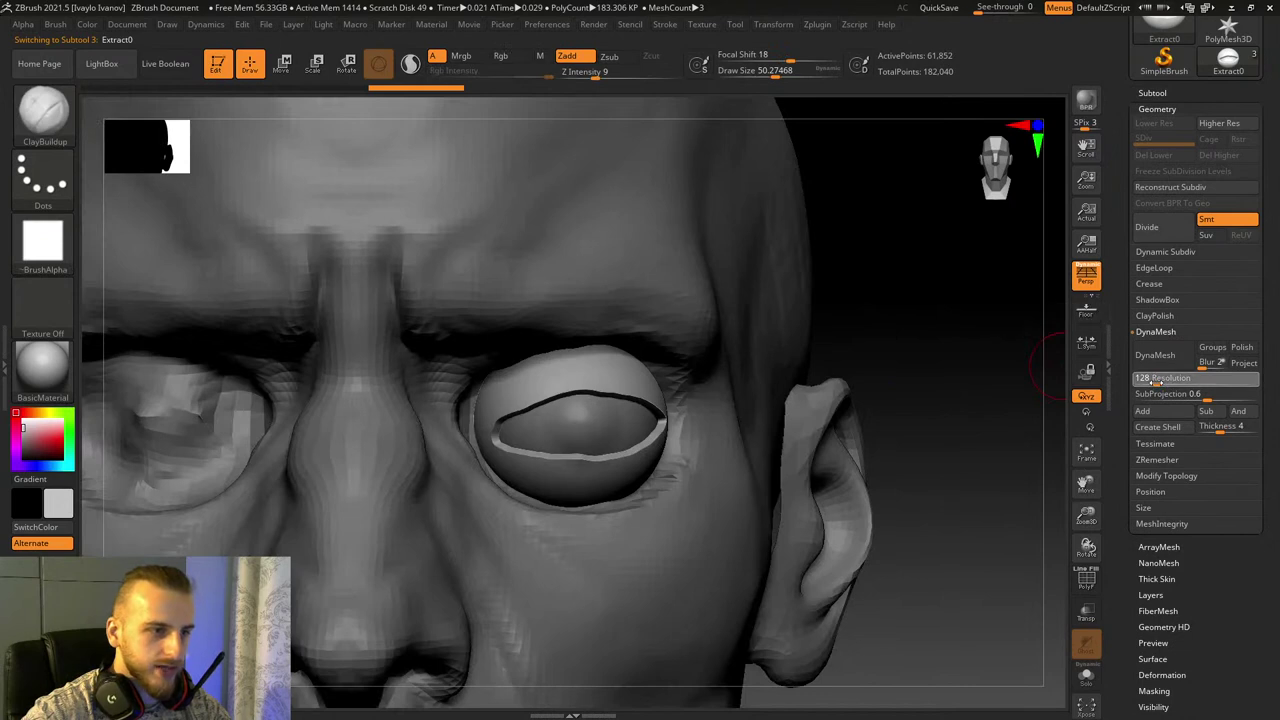
click(1161, 462)
click(1156, 387)
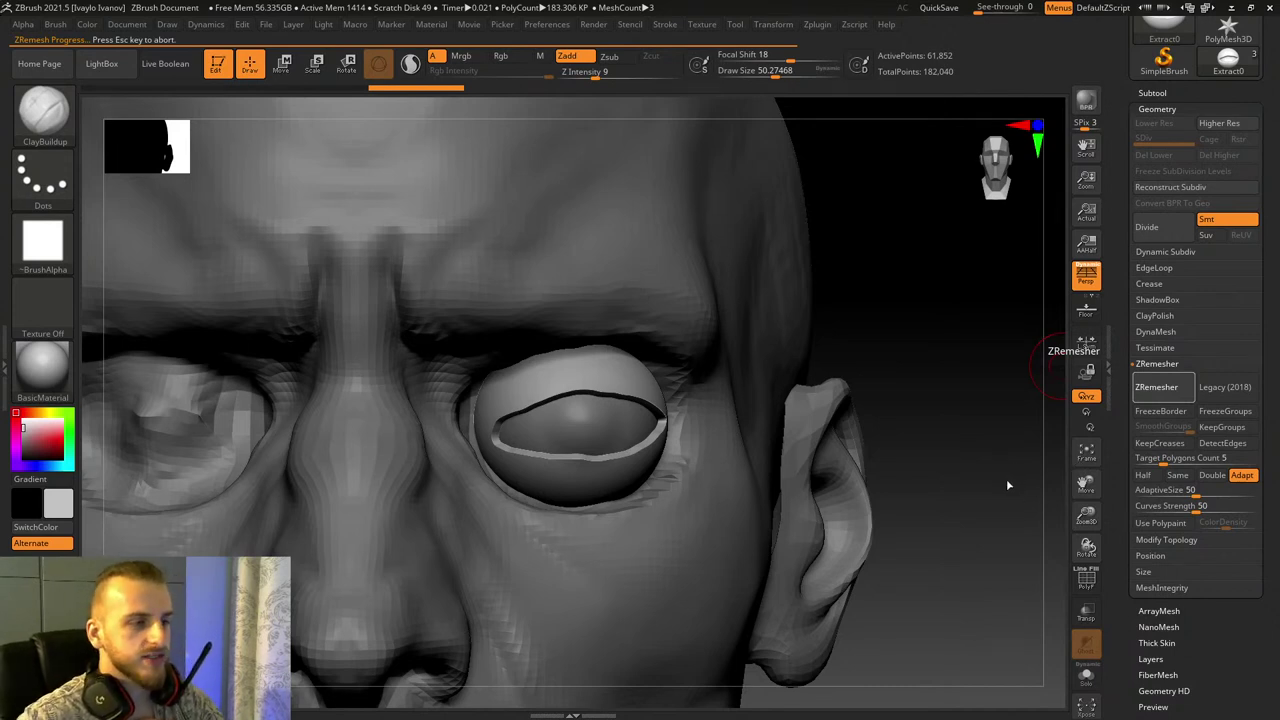
drag(1003, 490, 976, 503)
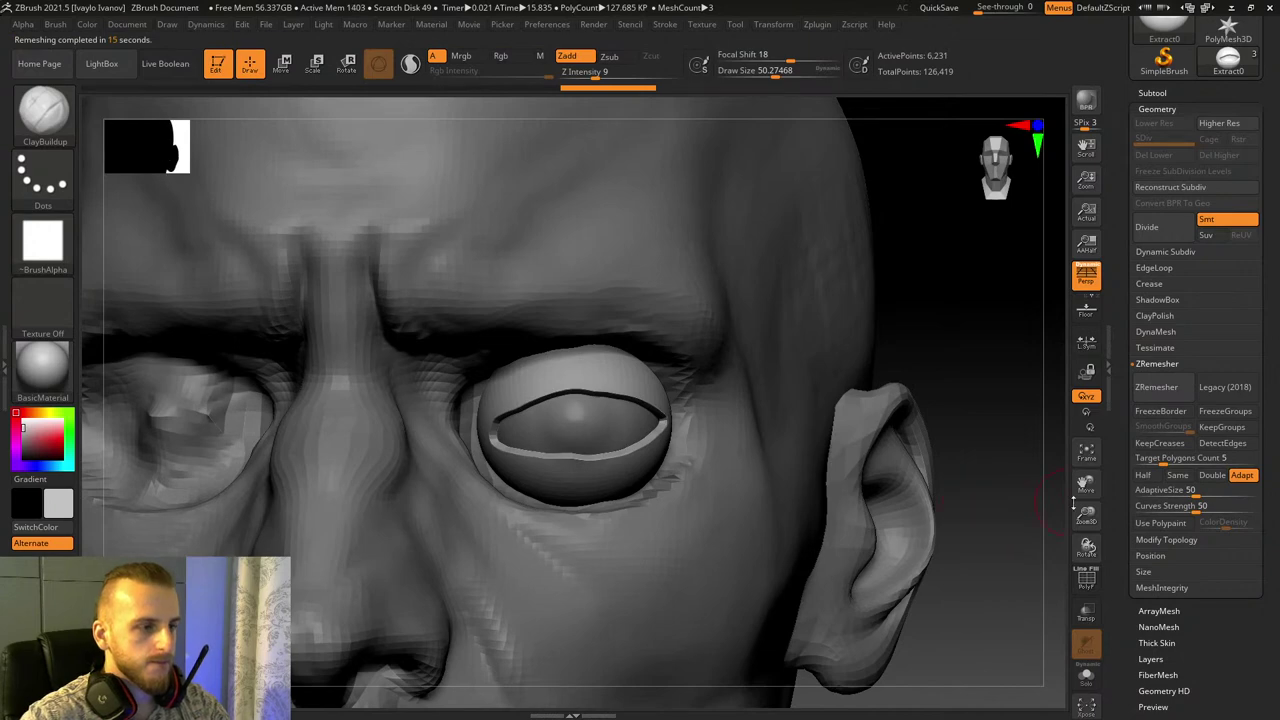
Step: Smooth the rim of the extracted eyelid shell along the lower and upper edges of the eye opening
drag(1086, 514, 1102, 567)
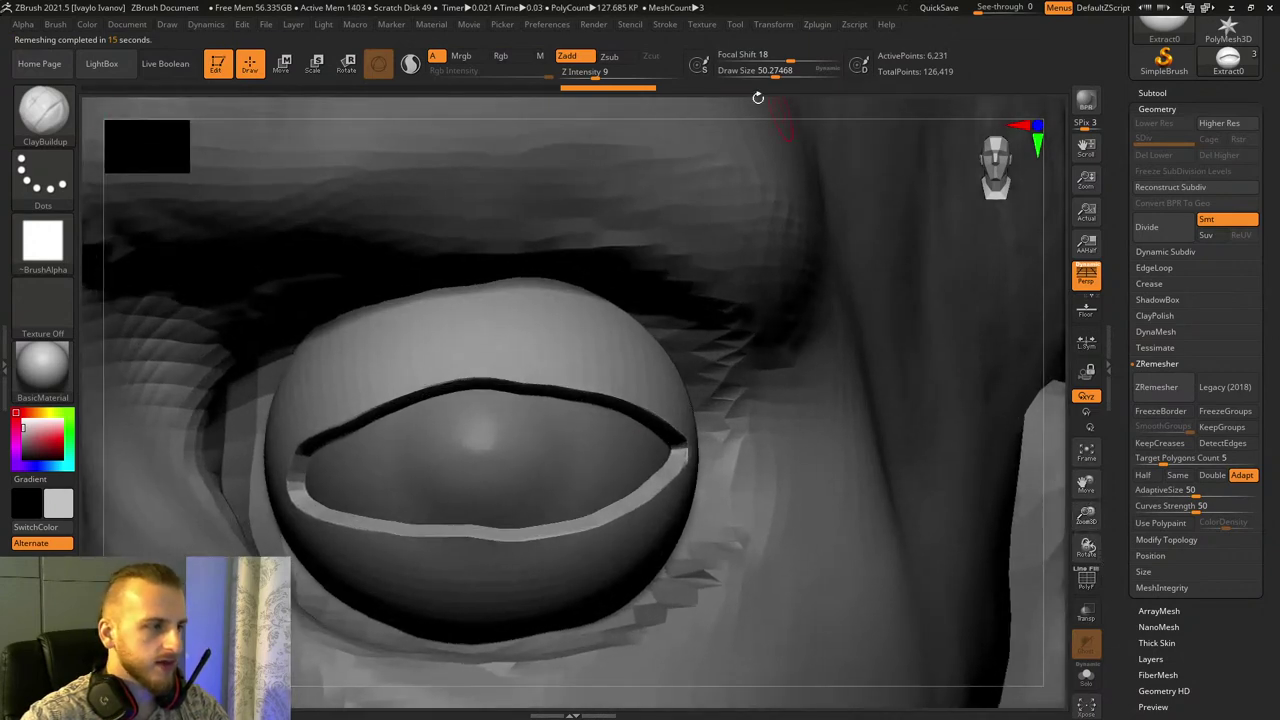
key(shift)
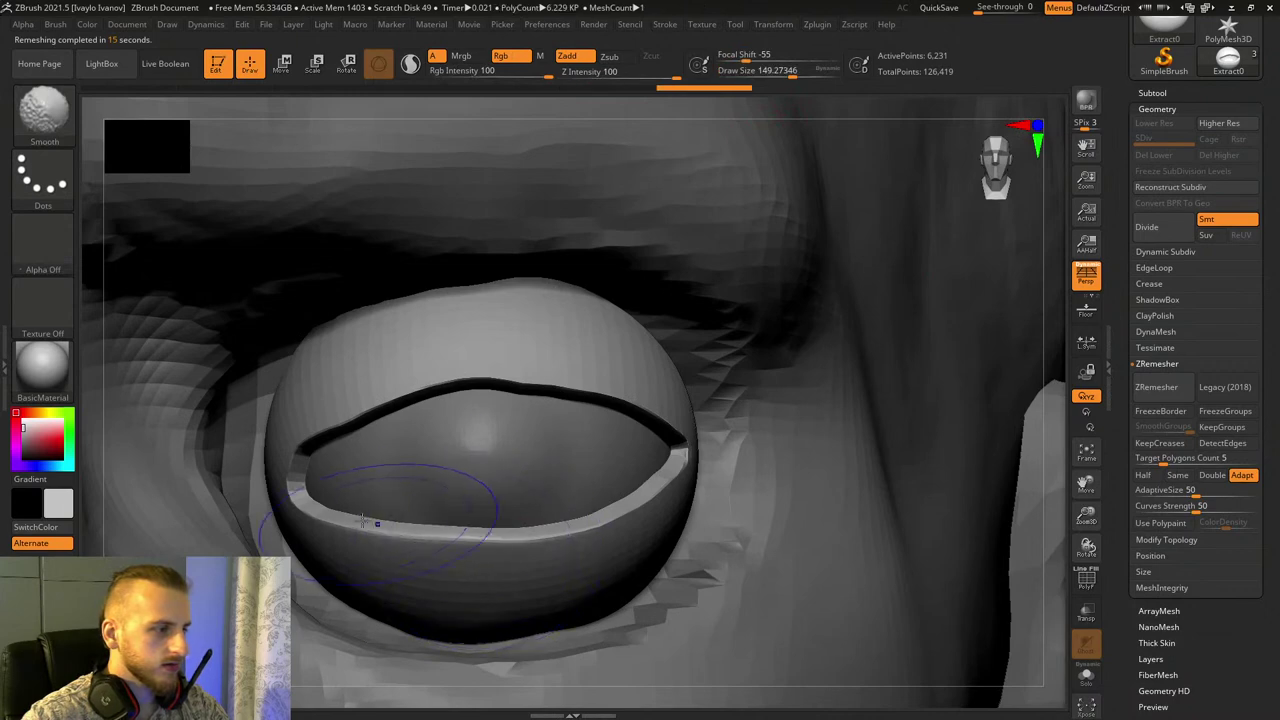
mouse_move(305, 475)
shift+mouse_down()
mouse_move(343, 371)
mouse_move(471, 357)
mouse_move(605, 405)
shift+mouse_up()
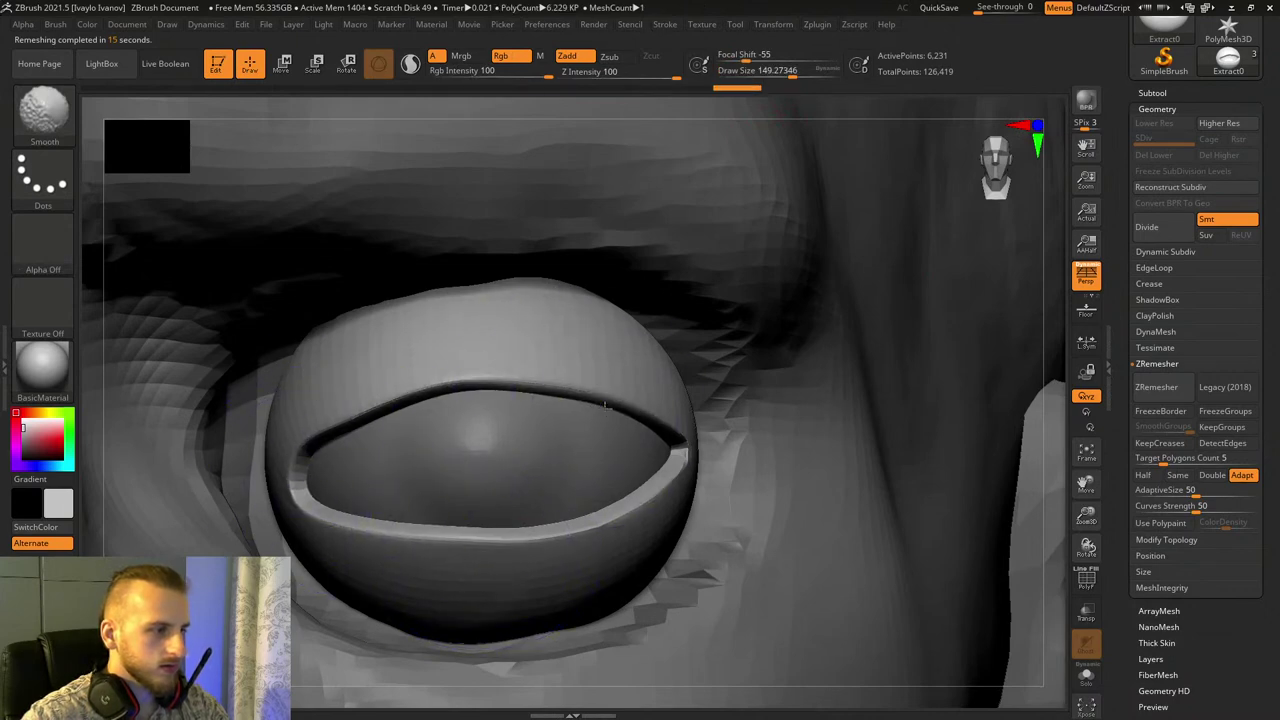
Step: Thicken the lower and upper eyelid rims with the Inflat brush, working from the inner to the outer corner
key(b)
key(i)
key(n)
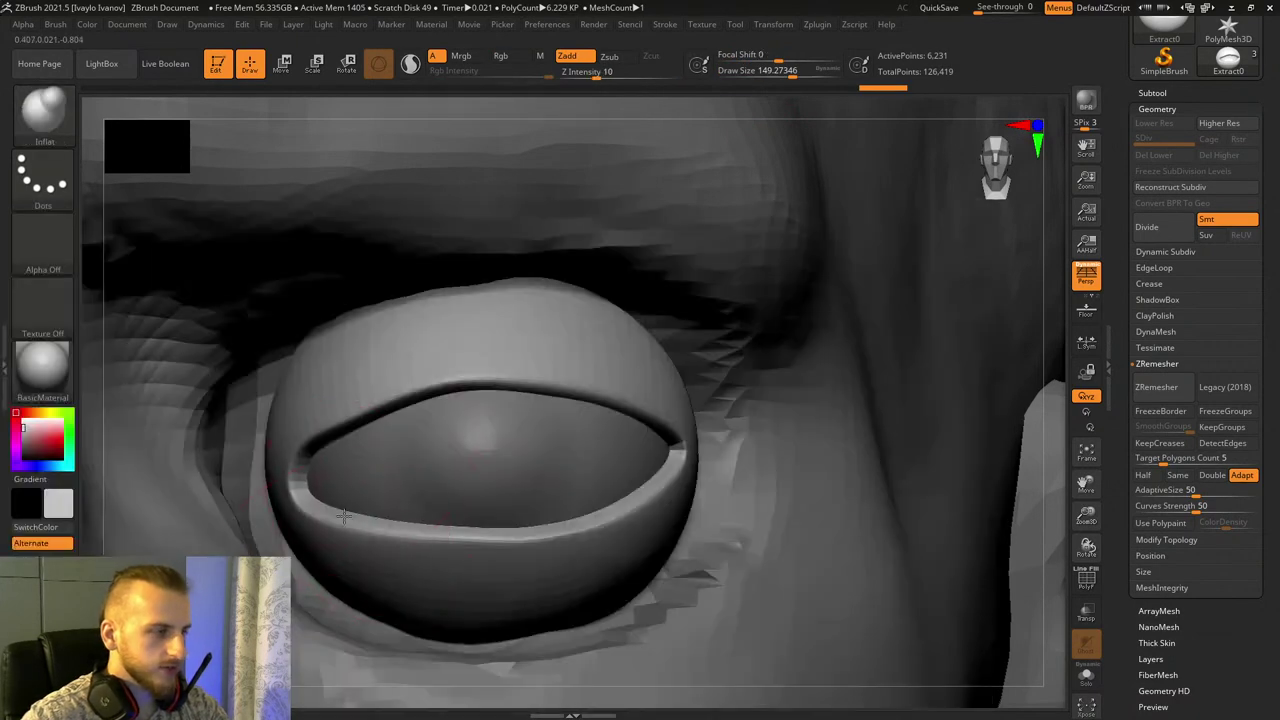
click(1086, 676)
click(1086, 676)
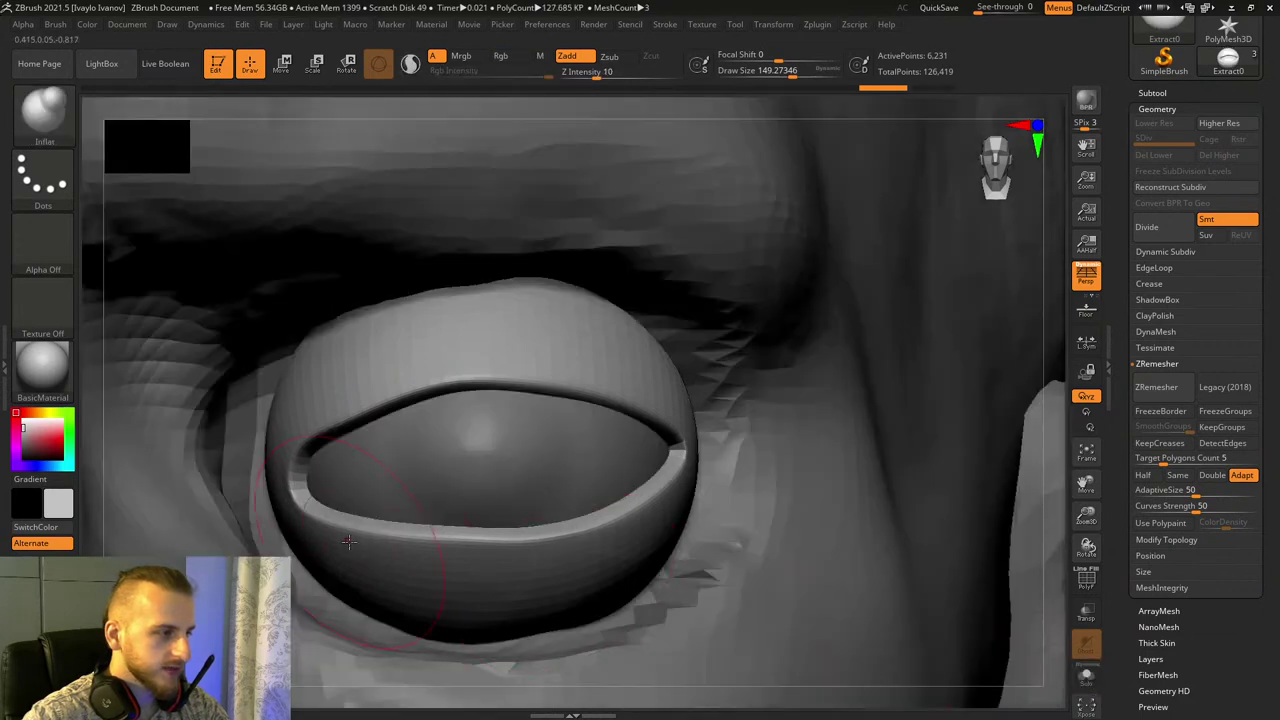
mouse_move(316, 509)
mouse_down()
mouse_move(491, 531)
mouse_move(522, 507)
mouse_up()
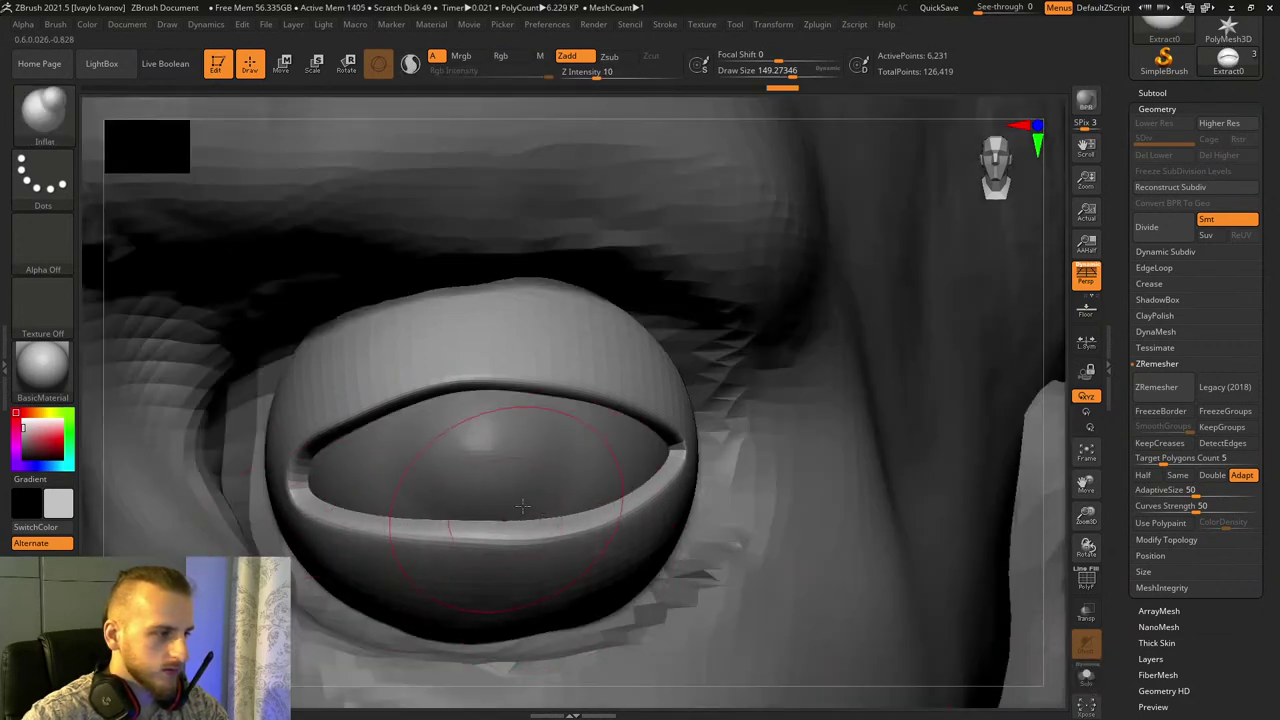
drag(615, 480, 668, 442)
mouse_move(612, 405)
mouse_down()
mouse_move(461, 388)
mouse_move(356, 428)
mouse_up()
drag(498, 388, 611, 406)
Step: Mask the lower eyelid half of the shell using the masking brush with a Lasso stroke
click(60, 120)
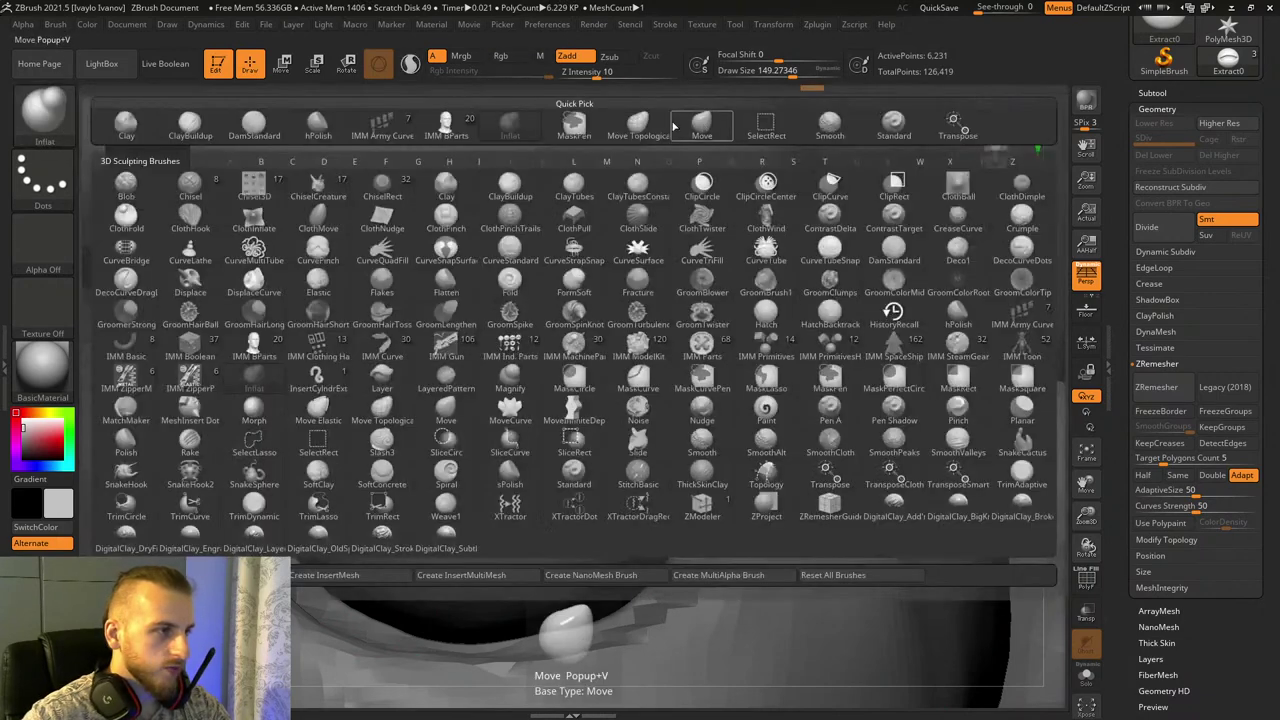
click(572, 125)
click(797, 73)
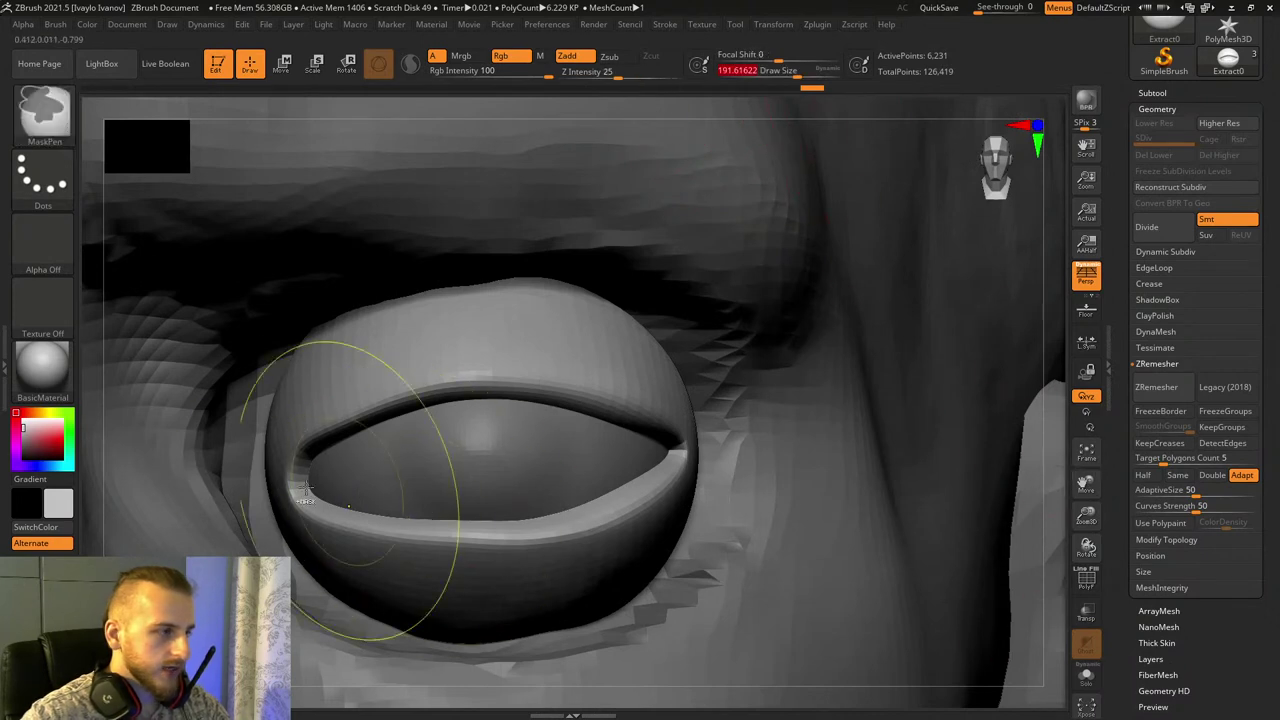
ctrl+drag(343, 491, 545, 467)
ctrl+drag(190, 350, 86, 322)
ctrl+click(30, 203)
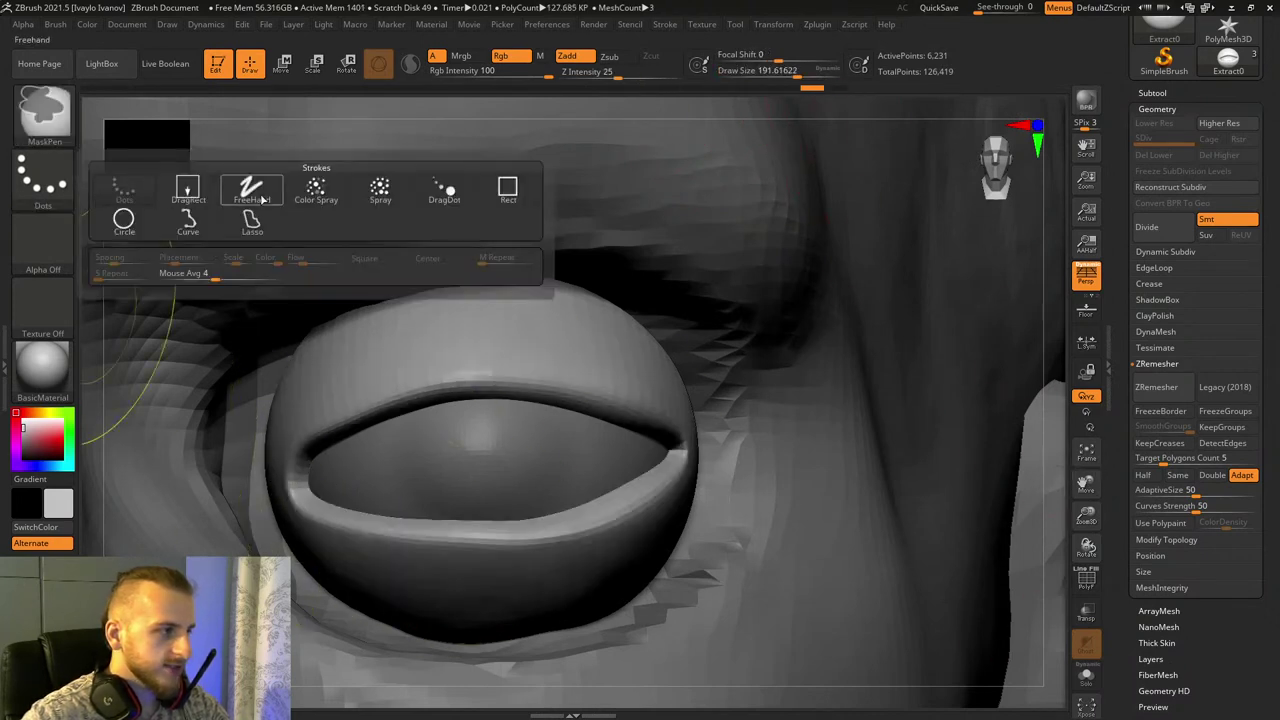
ctrl+click(254, 218)
mouse_move(250, 485)
ctrl+mouse_down()
mouse_move(704, 455)
mouse_move(115, 588)
ctrl+mouse_up()
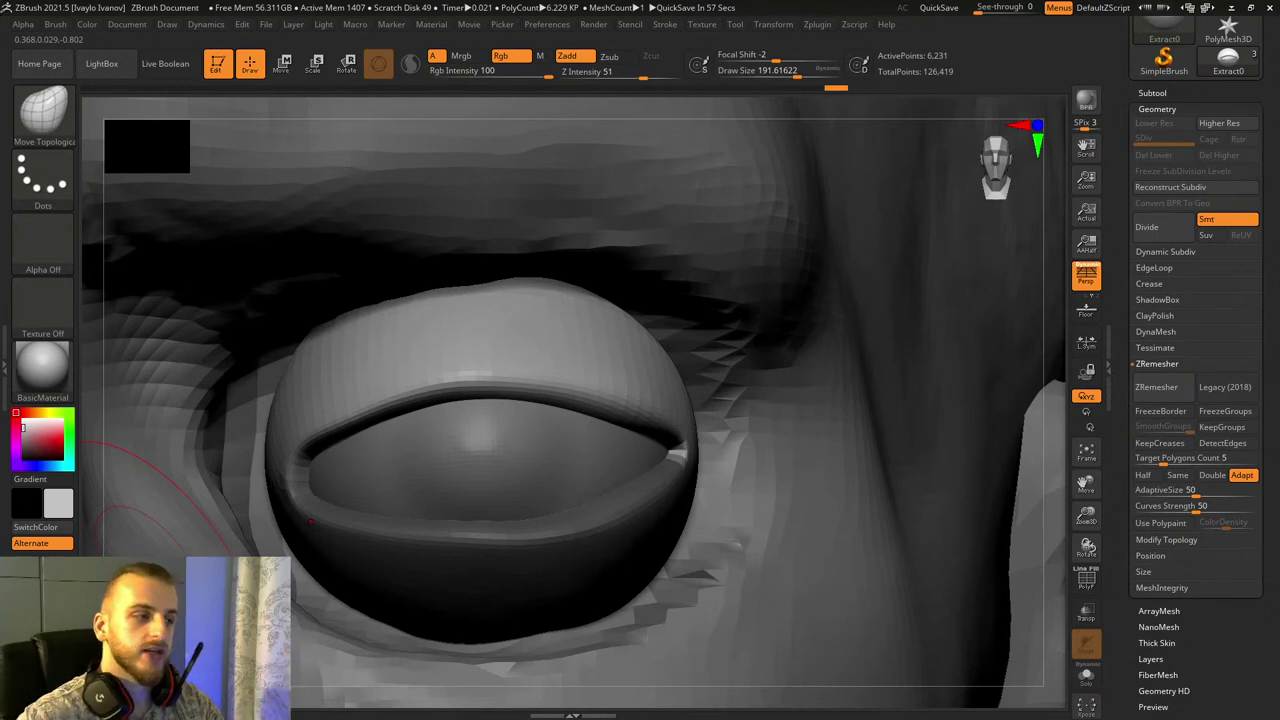
Step: Pull the upper eyelid's edge forward over the eyeball from the side with Move Topological at a draw size of about 363
drag(1095, 550, 1072, 558)
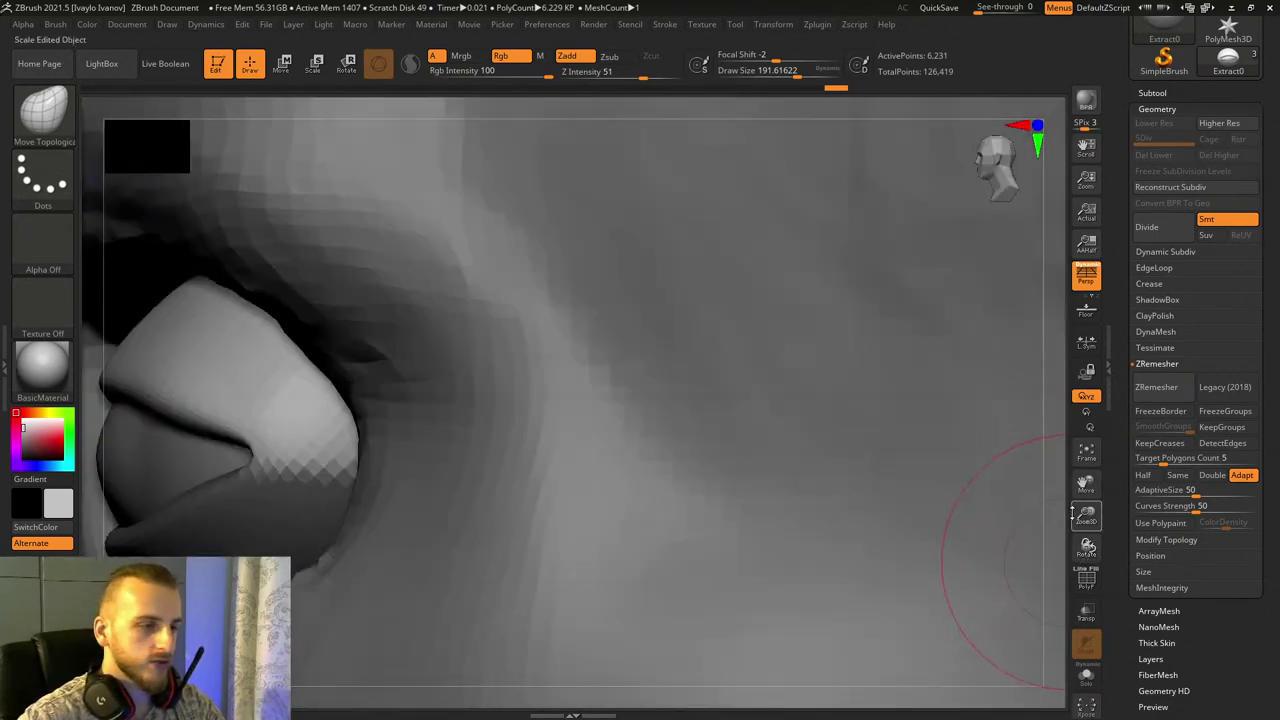
drag(1086, 486, 1101, 480)
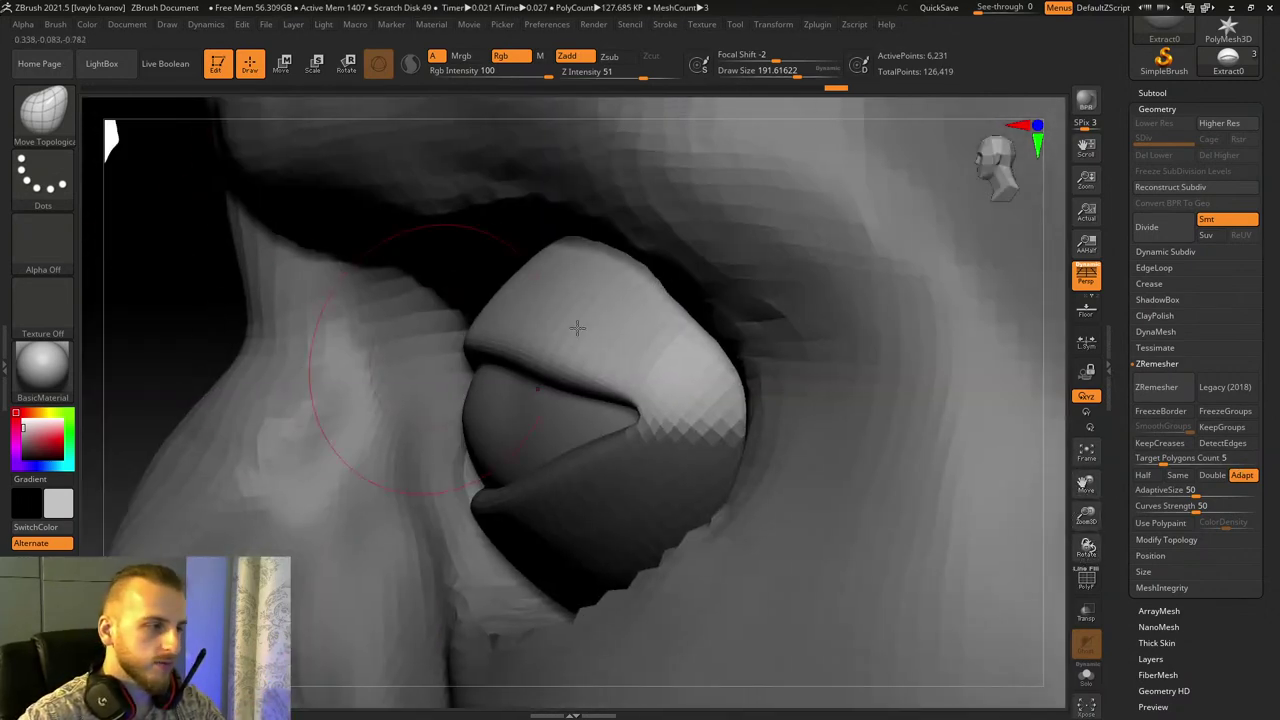
click(811, 76)
drag(483, 337, 463, 336)
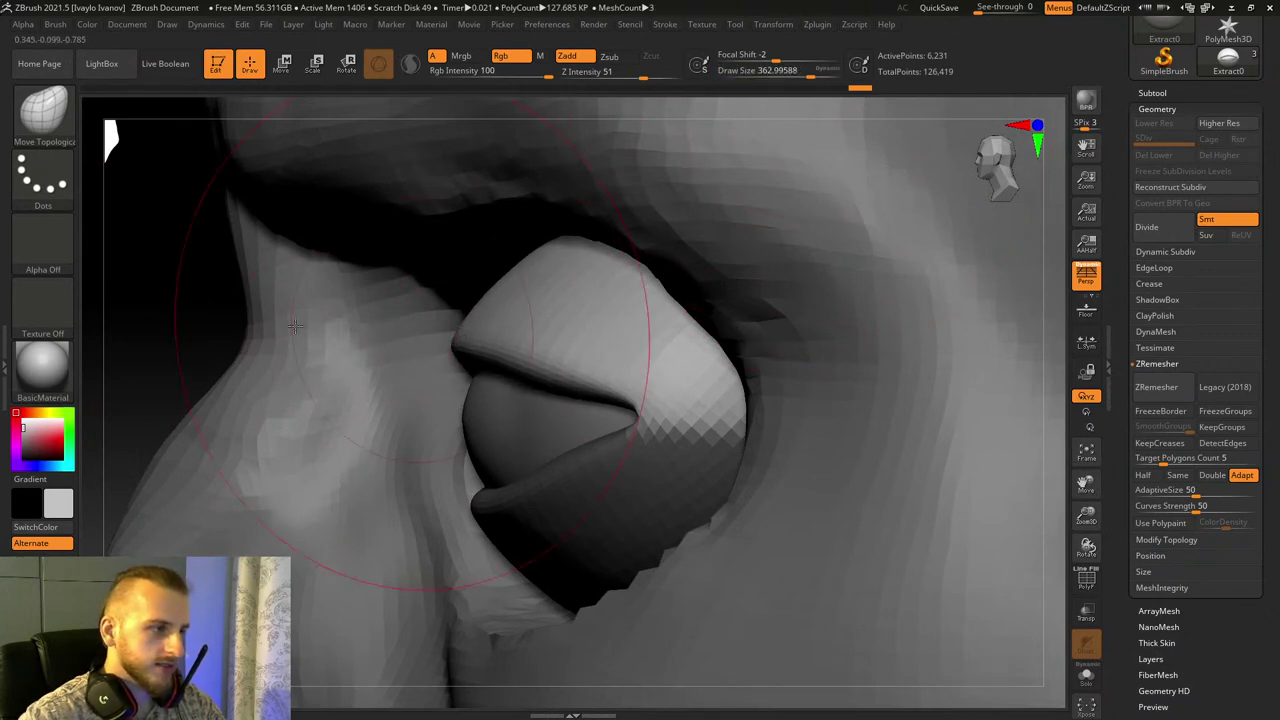
drag(191, 329, 605, 405)
Step: Refine the upper eyelid's forward curve as seen from below with the Move Topological brush
drag(1083, 549, 1070, 395)
drag(929, 351, 829, 337)
drag(563, 366, 566, 357)
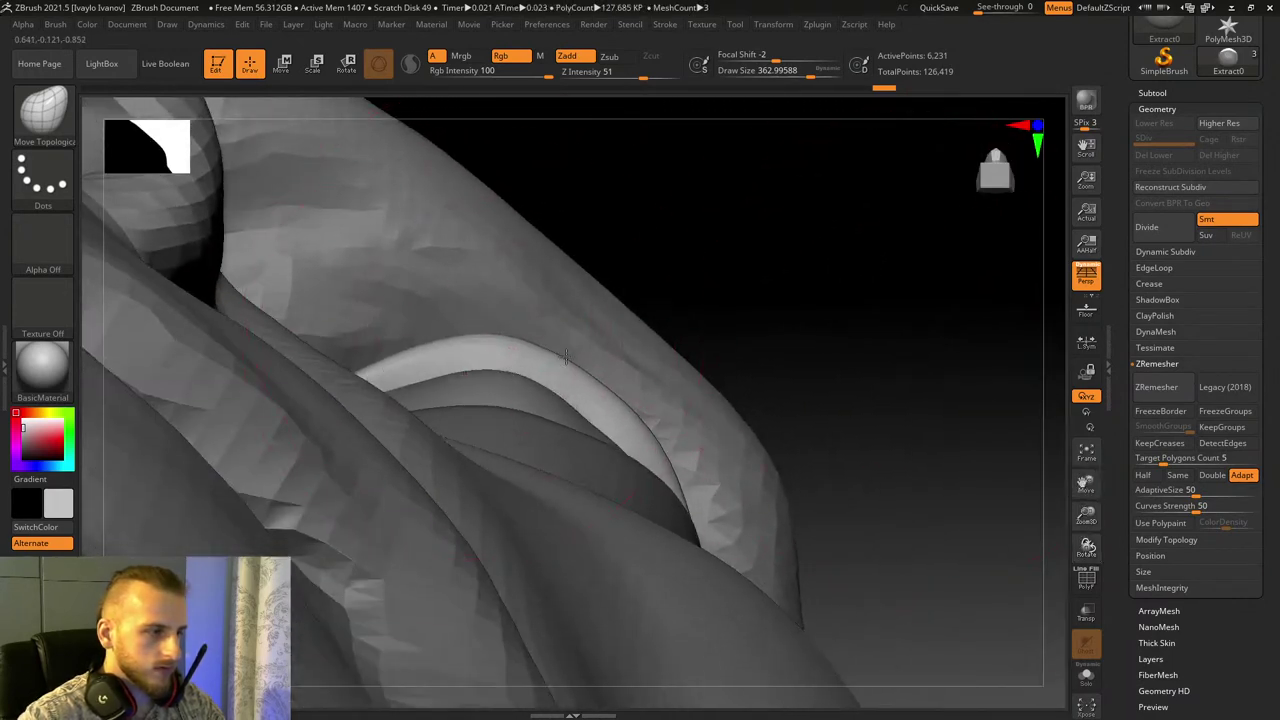
drag(417, 360, 431, 347)
drag(815, 250, 836, 383)
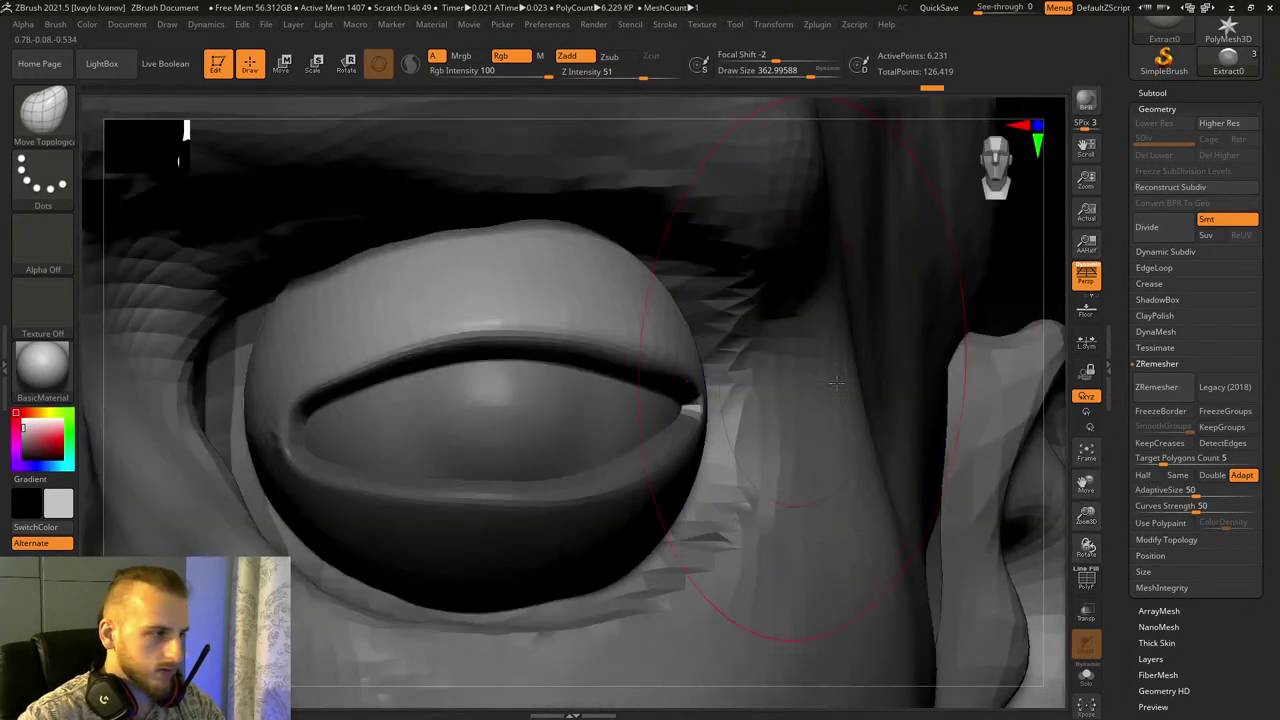
Step: Clear the mask and reshape the inner corner and lower eyelid rim at a draw size of about 192
drag(1088, 547, 458, 444)
drag(927, 300, 971, 449)
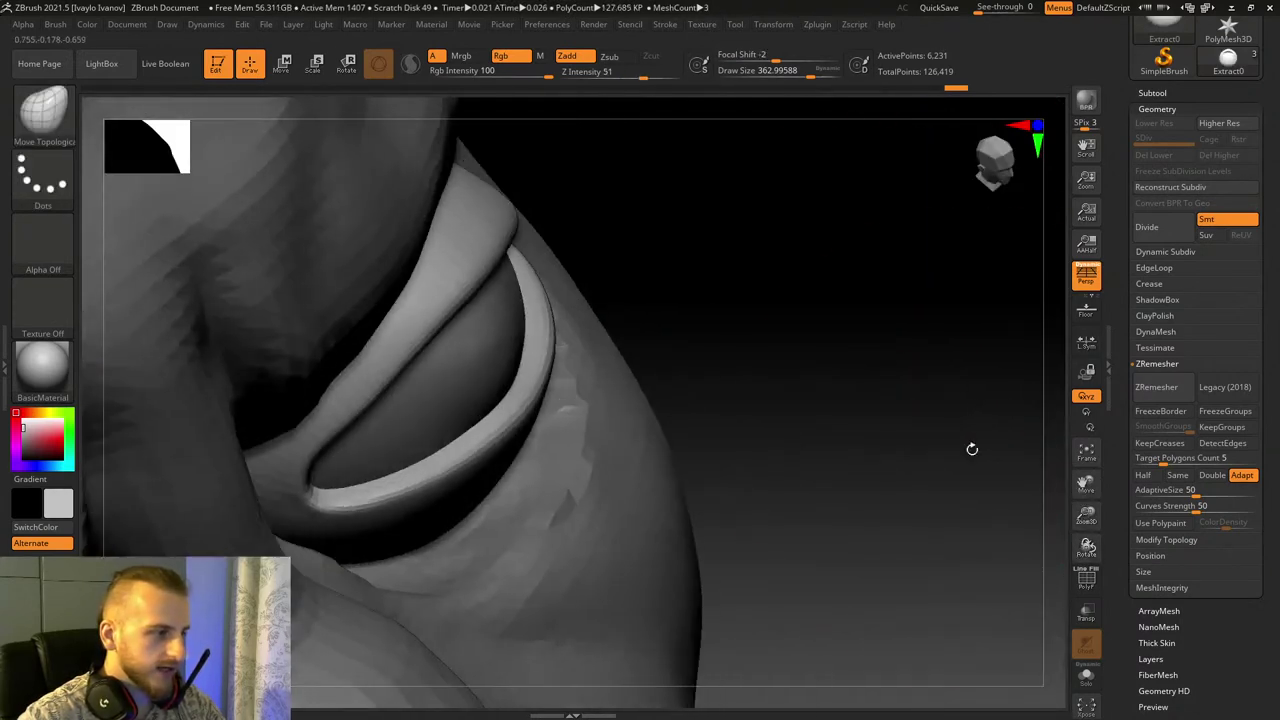
click(797, 76)
drag(309, 502, 320, 514)
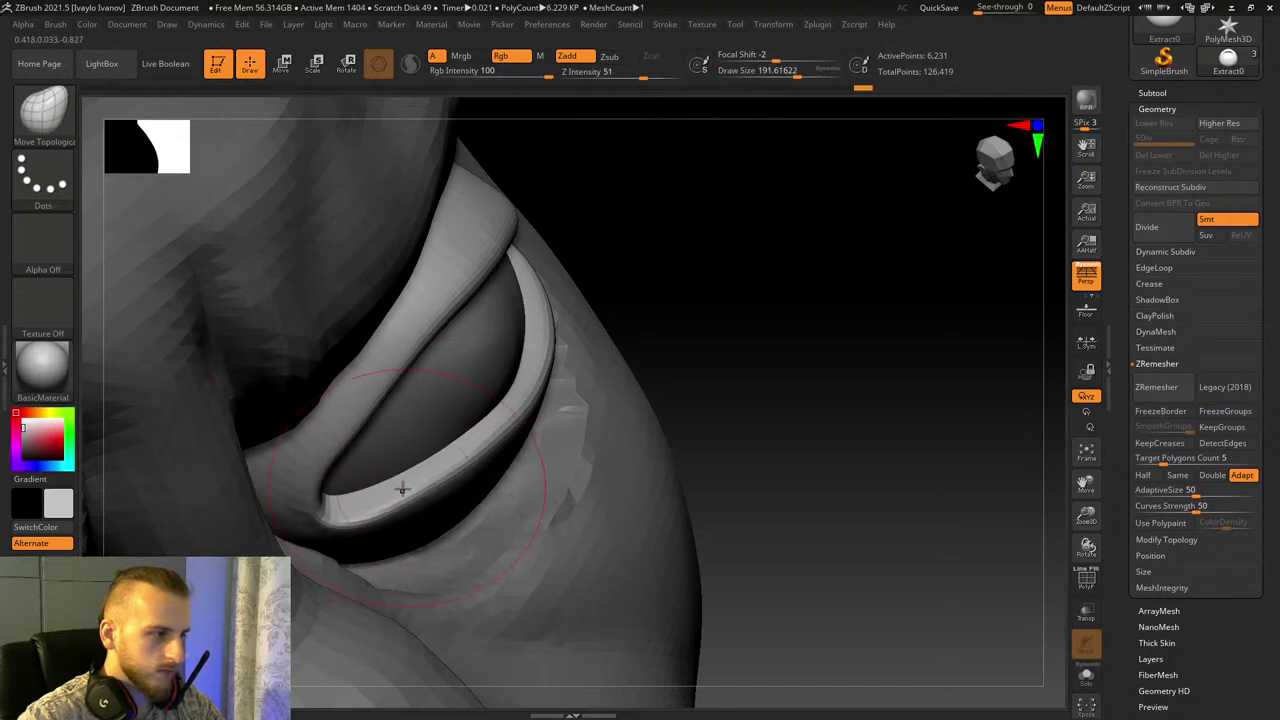
drag(402, 489, 404, 496)
mouse_move(800, 442)
mouse_down()
mouse_move(946, 457)
mouse_move(970, 478)
mouse_up()
Step: Isolate the eyelid shell and even out the lids' outward curve around the eyeball from below
drag(1077, 542, 1080, 452)
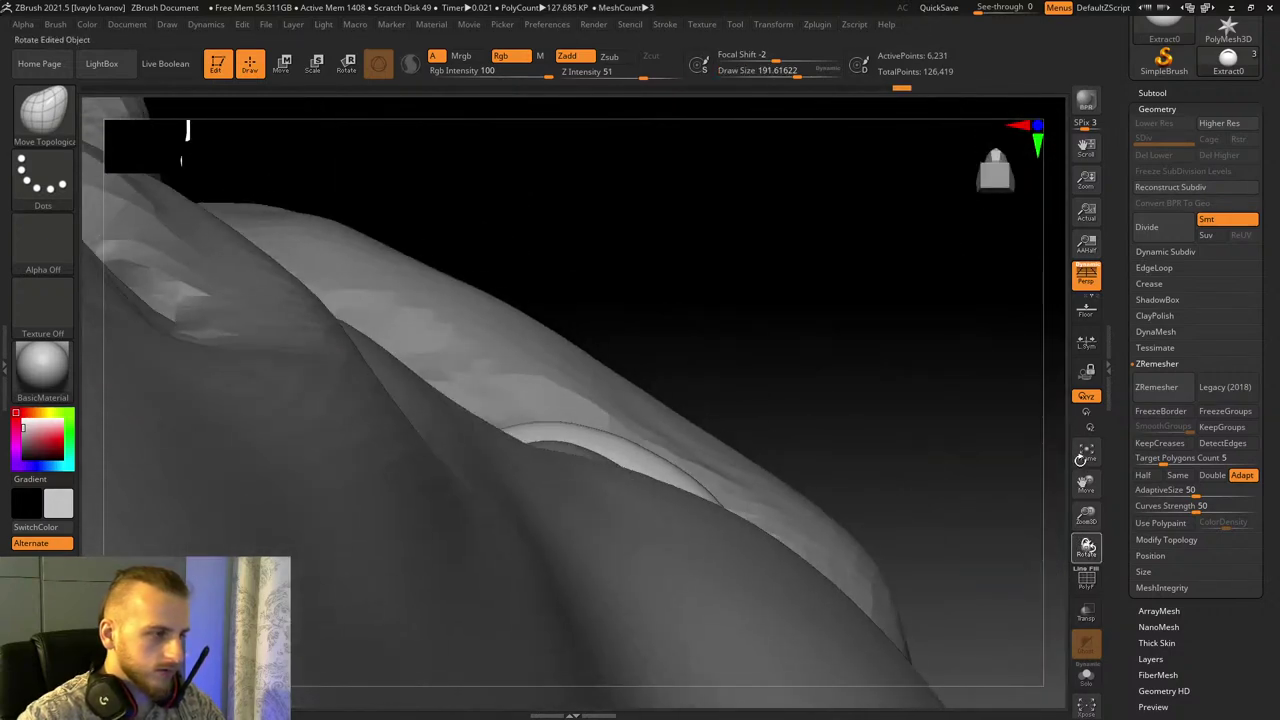
click(1086, 676)
drag(934, 443, 809, 443)
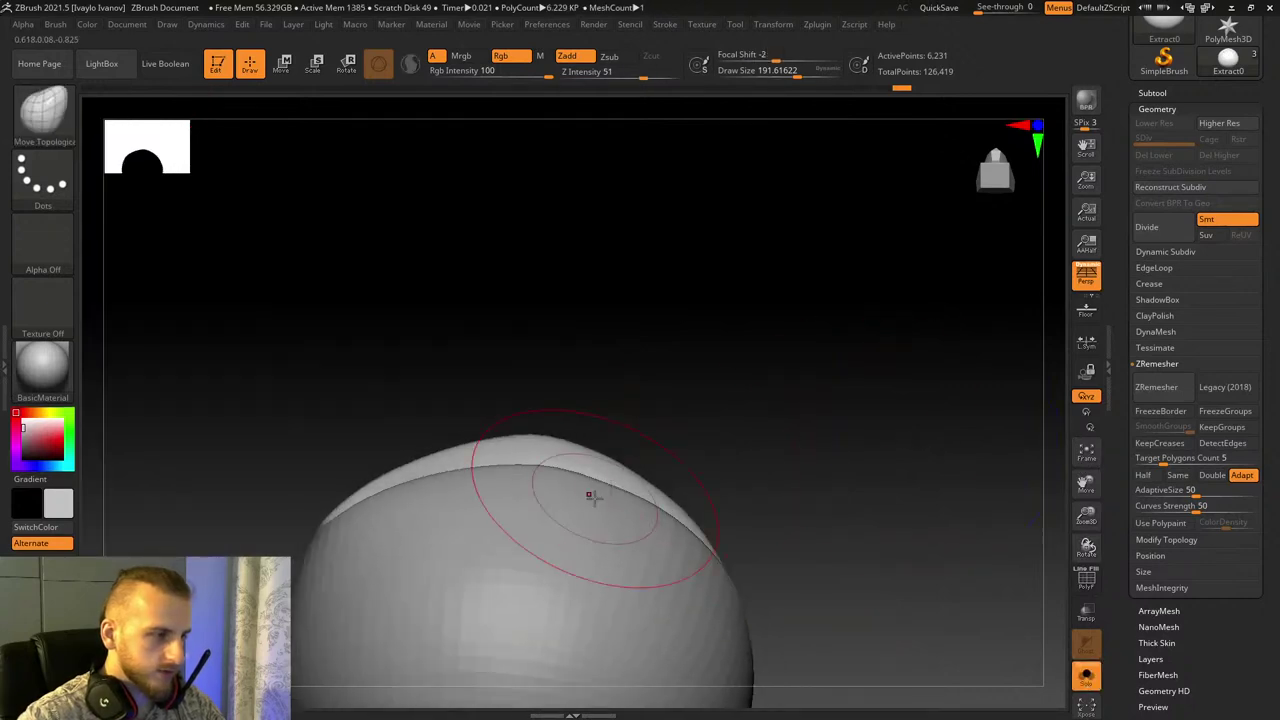
drag(591, 497, 604, 504)
drag(855, 572, 831, 564)
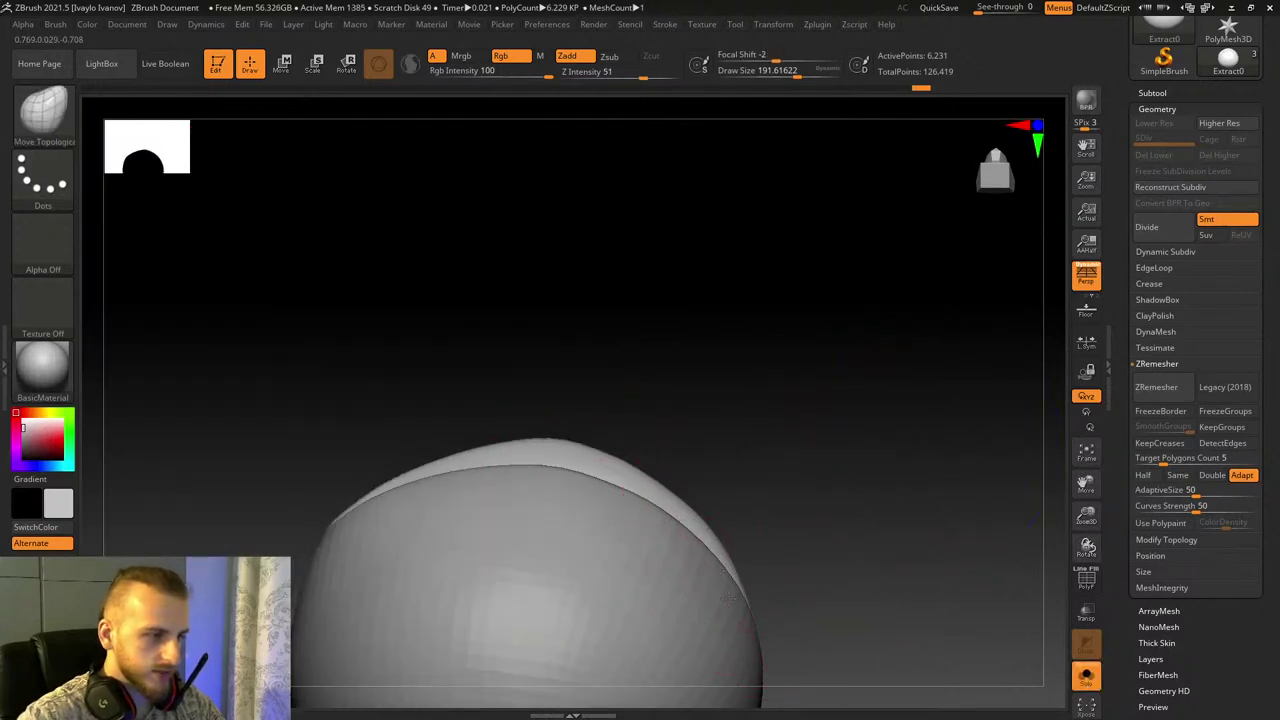
drag(770, 509, 774, 486)
shift+drag(560, 520, 460, 538)
drag(307, 538, 307, 533)
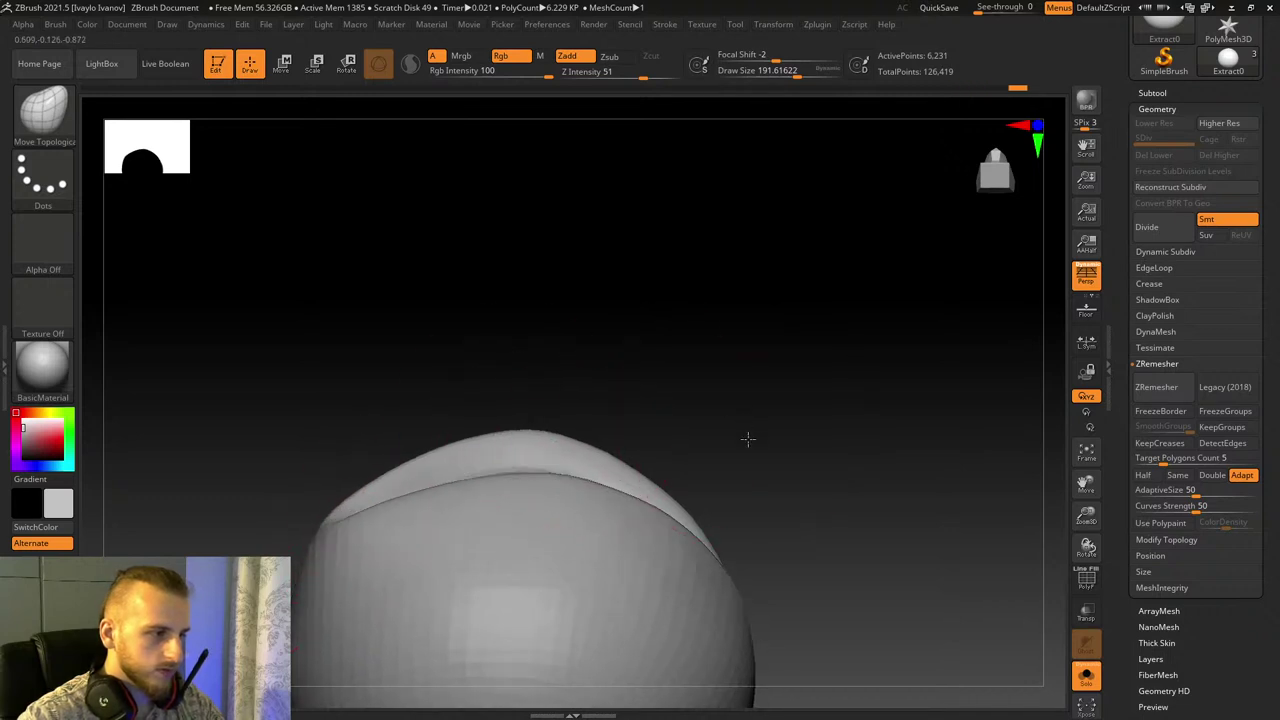
Step: Smooth the eyelid shell around its corners from both sides and bring the other subtools back into view
mouse_move(748, 437)
shift+mouse_down()
mouse_move(743, 567)
mouse_move(612, 558)
shift+mouse_up()
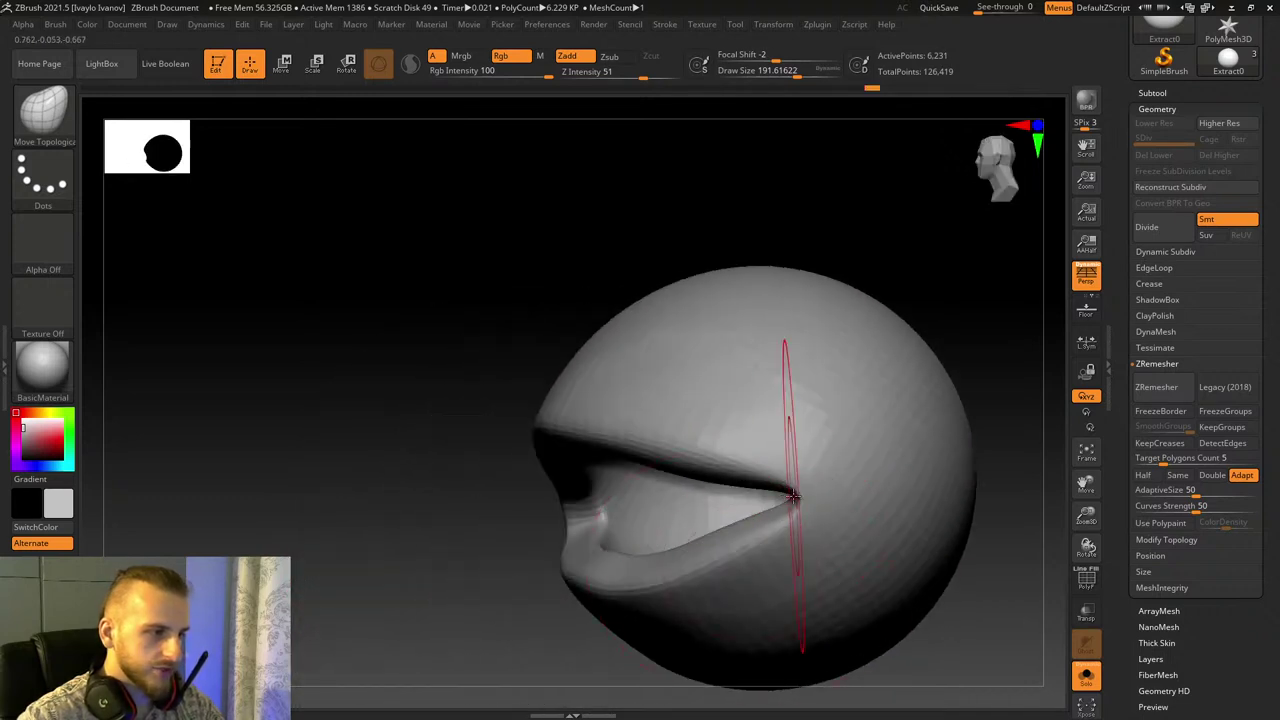
mouse_move(371, 331)
mouse_down()
mouse_move(389, 311)
mouse_move(476, 303)
mouse_up()
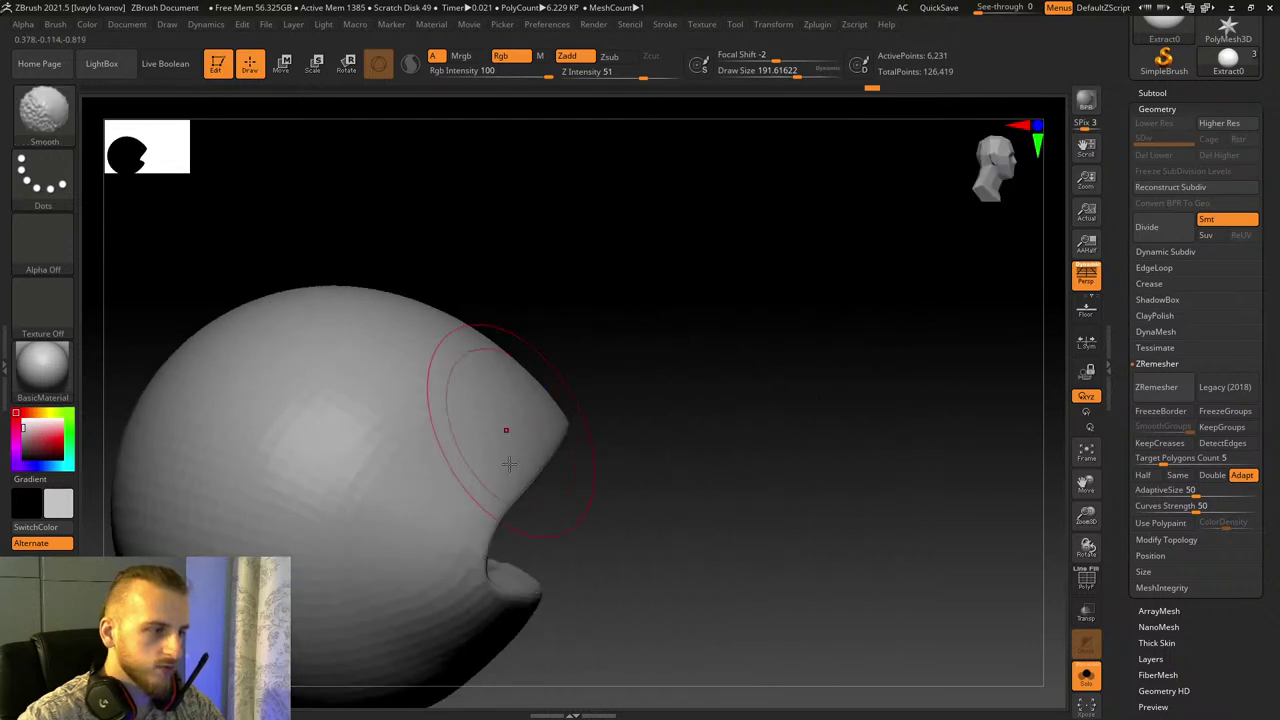
drag(749, 503, 165, 493)
click(1087, 678)
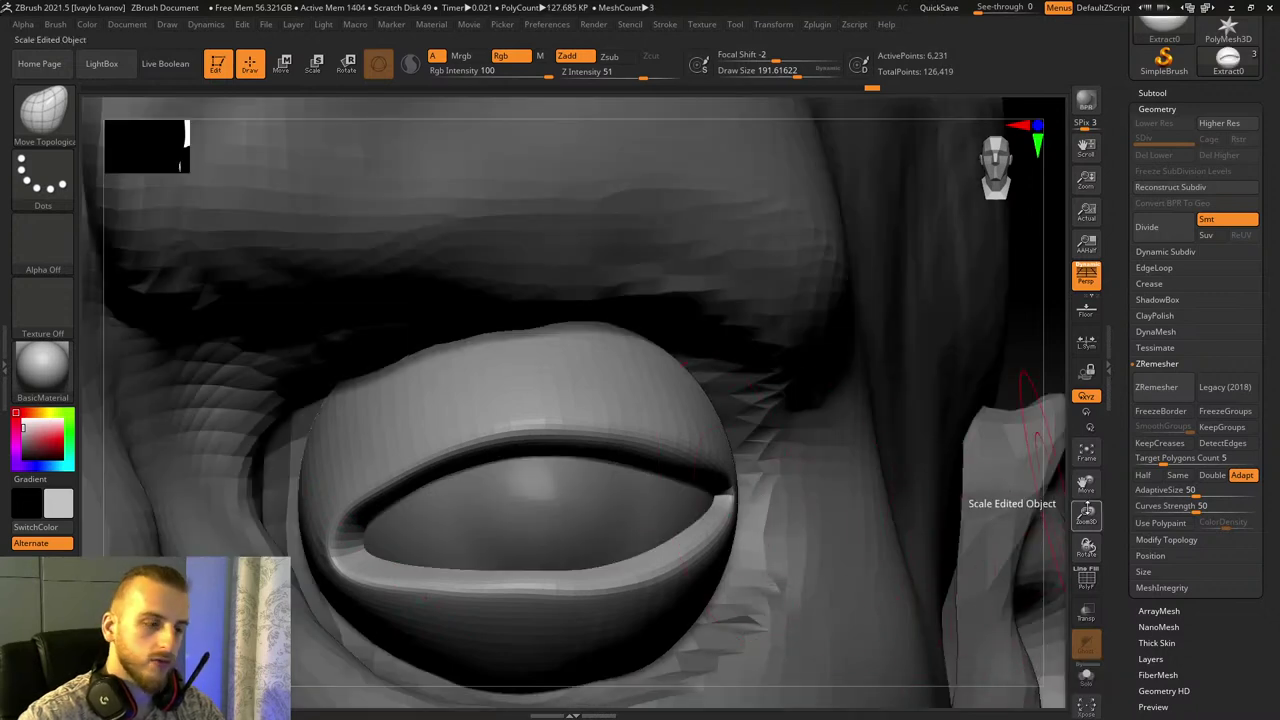
Step: Fine-tune the eyelid opening's edges from the front with Move Topological at a draw size of about 114
drag(1086, 487, 1134, 423)
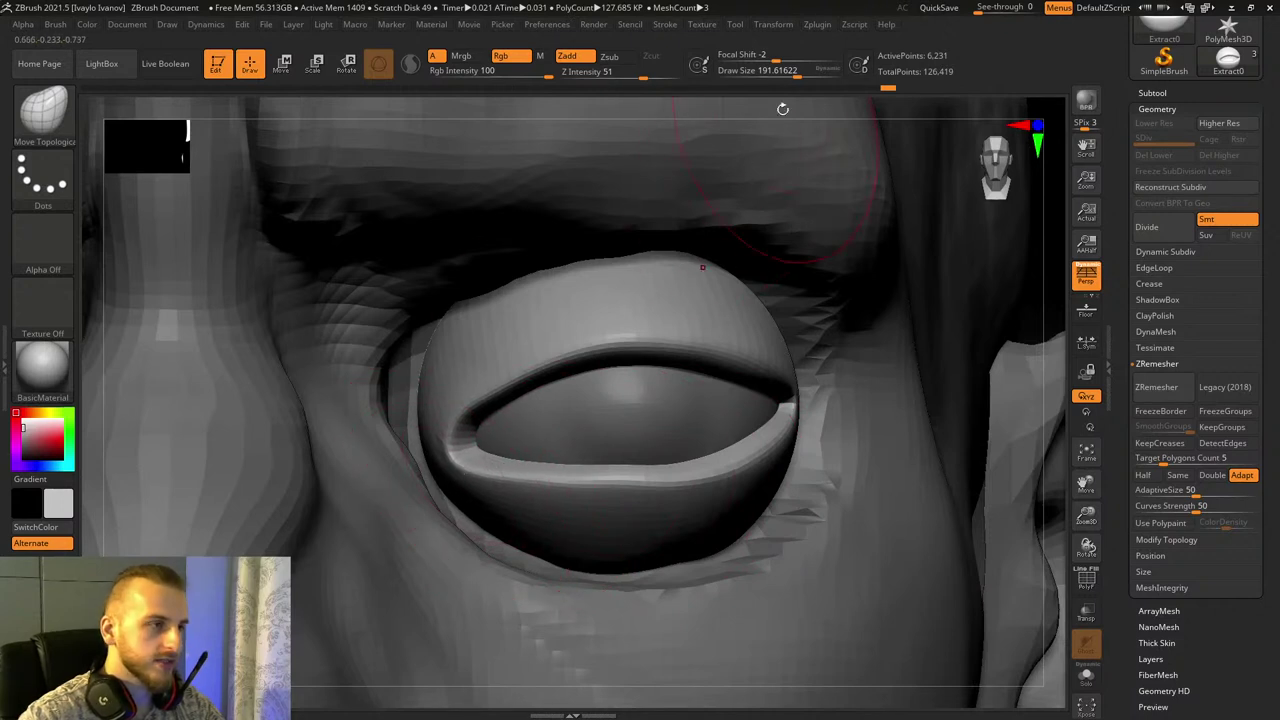
drag(795, 71, 785, 71)
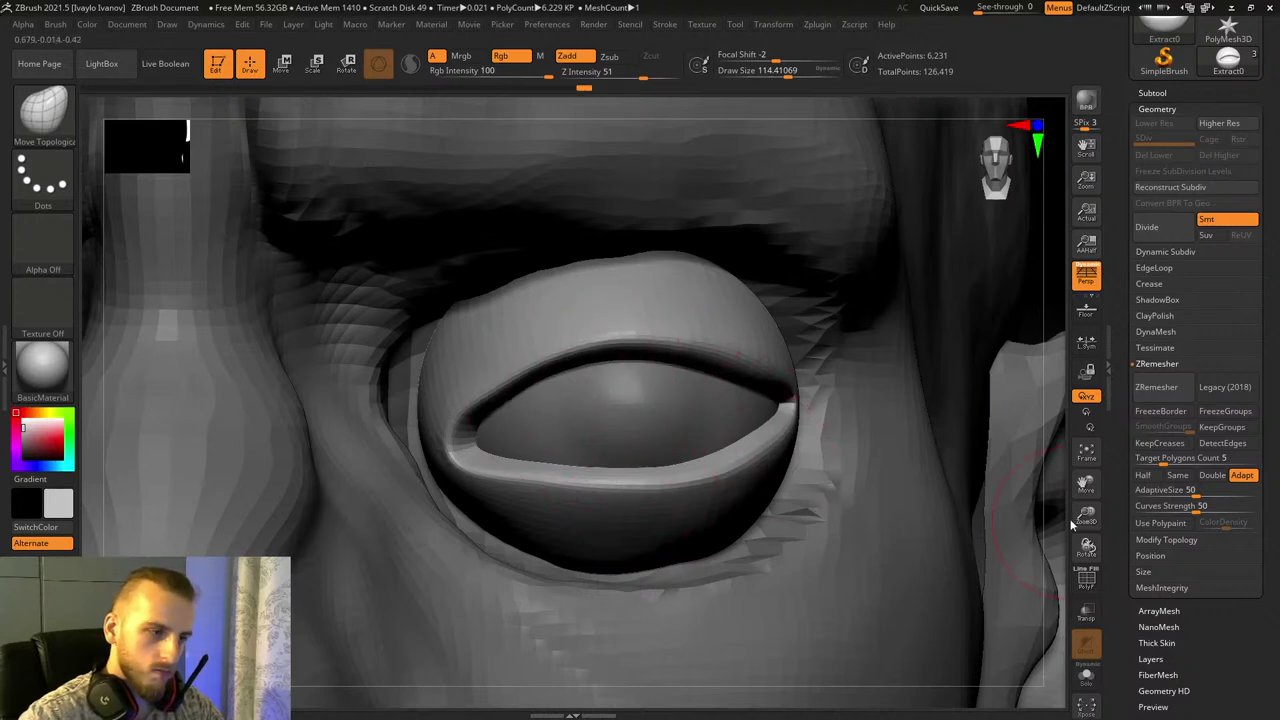
mouse_move(1074, 520)
mouse_down()
mouse_move(903, 306)
mouse_move(794, 260)
mouse_move(931, 414)
mouse_move(1029, 553)
mouse_move(828, 503)
mouse_up()
Step: Make the eyeball the active subtool and hide the head so only the eyeball and eyelid shell are shown
alt+click(661, 427)
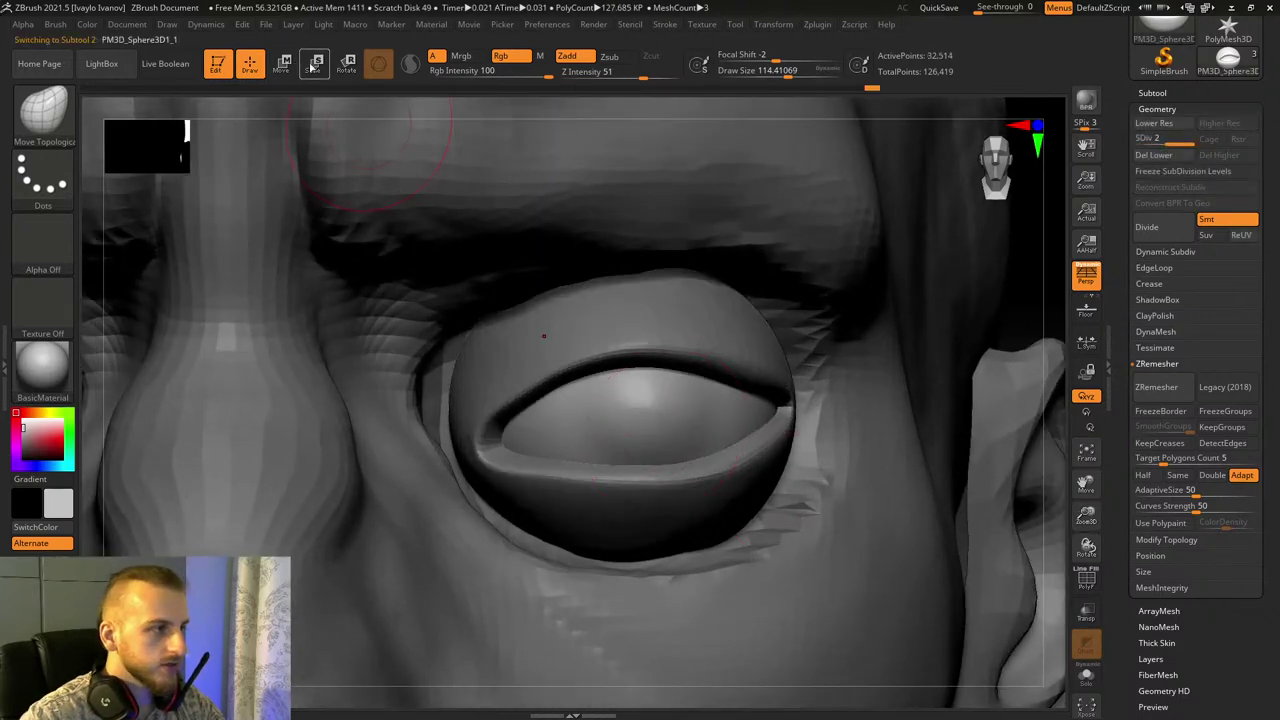
click(1180, 93)
click(1252, 123)
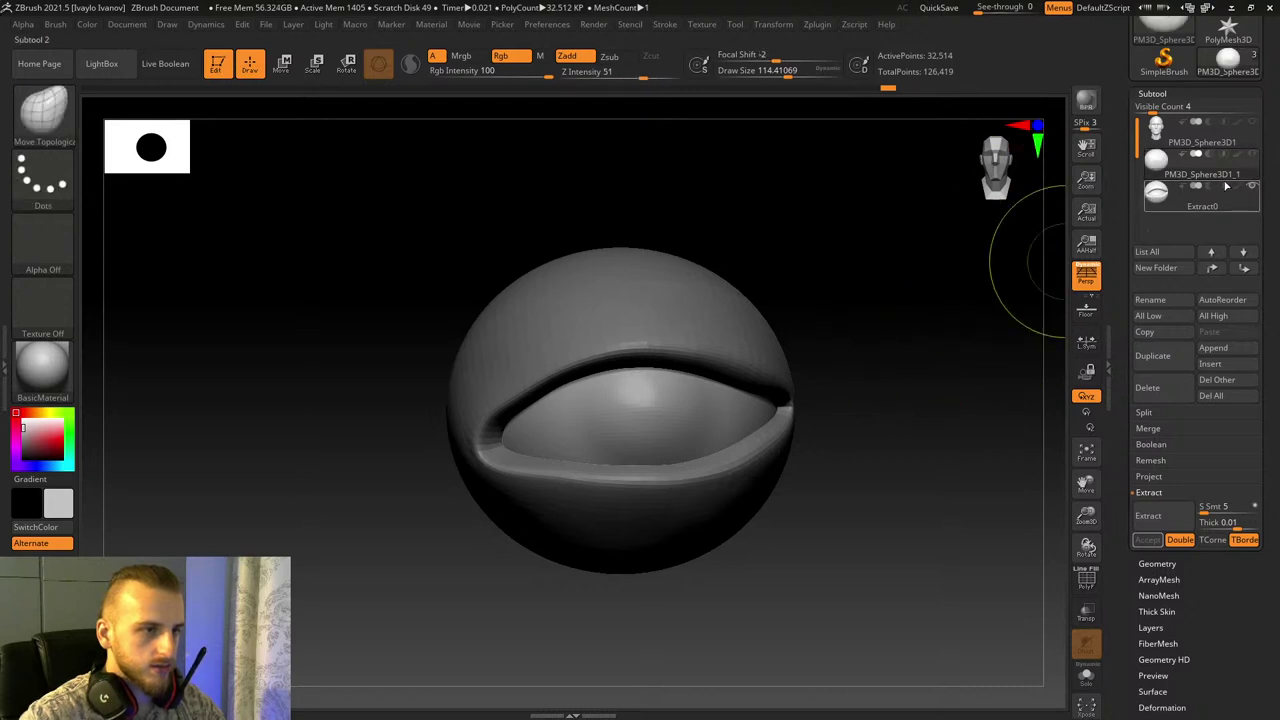
Step: Enable transposing all selected subtools on the gizmo and scale the eyeball and eyelid shell together to about 0.95
click(372, 68)
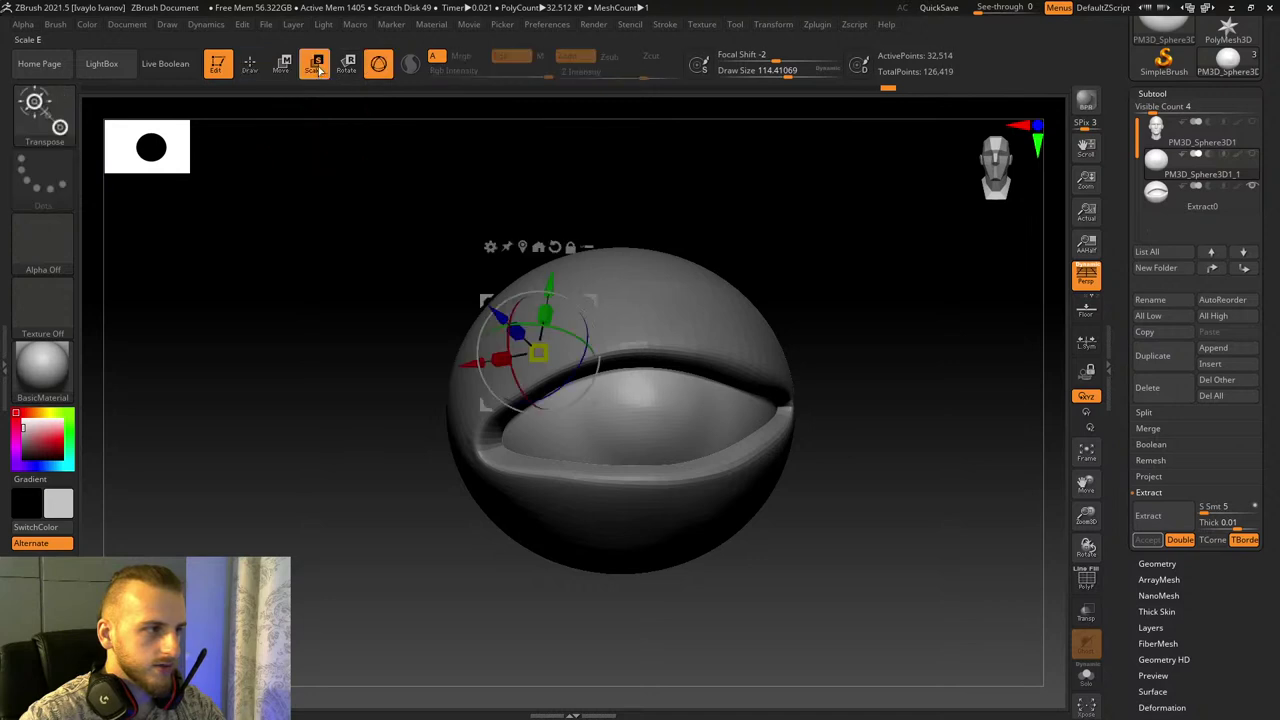
click(378, 65)
drag(590, 312, 338, 321)
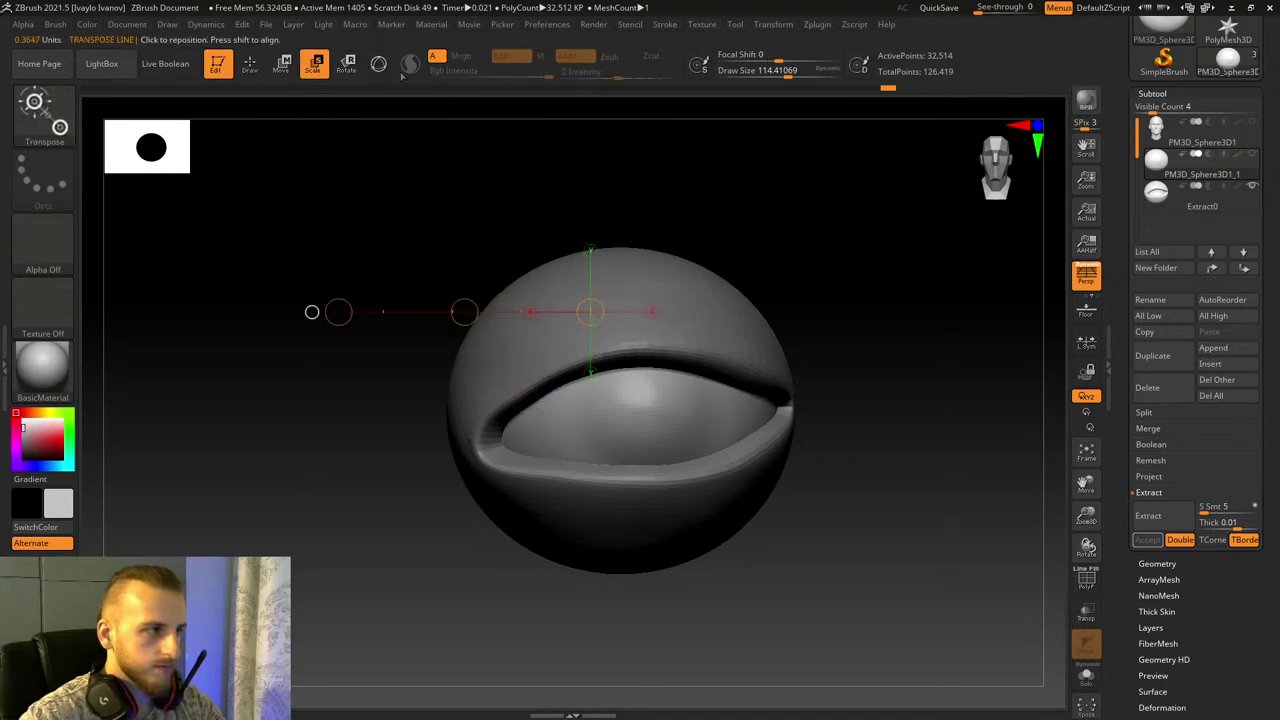
key(y)
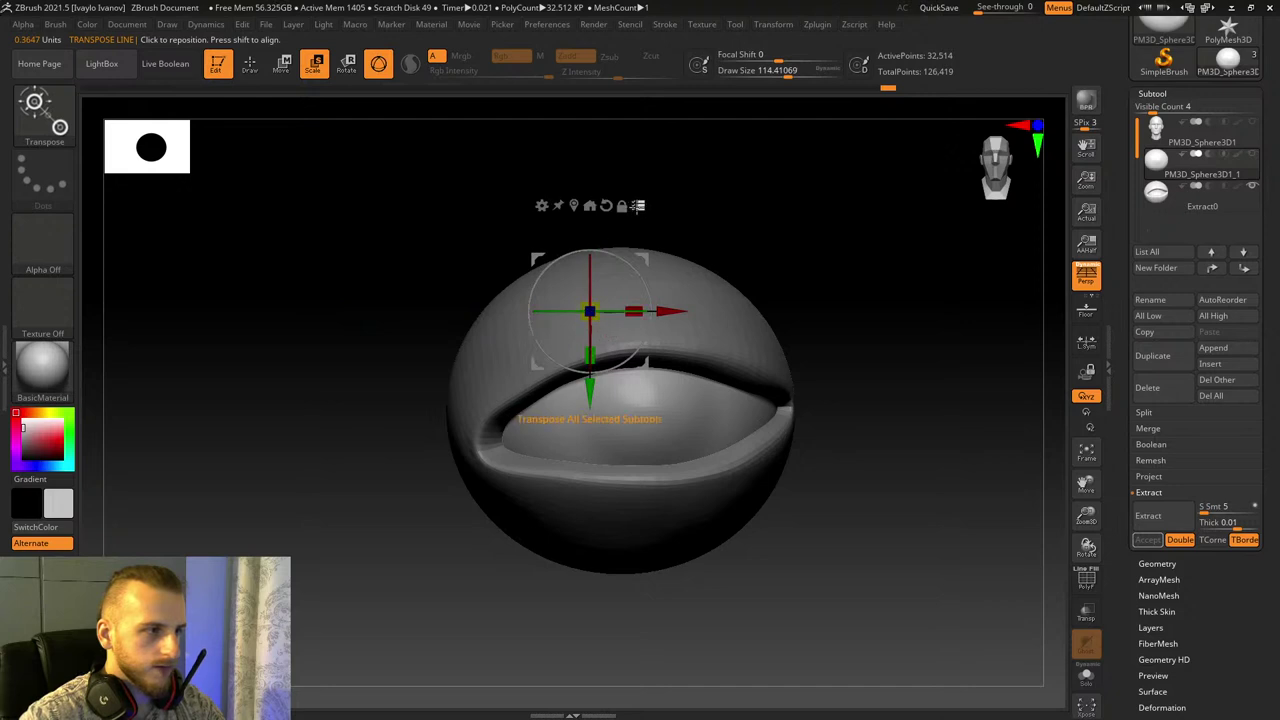
drag(586, 308, 590, 311)
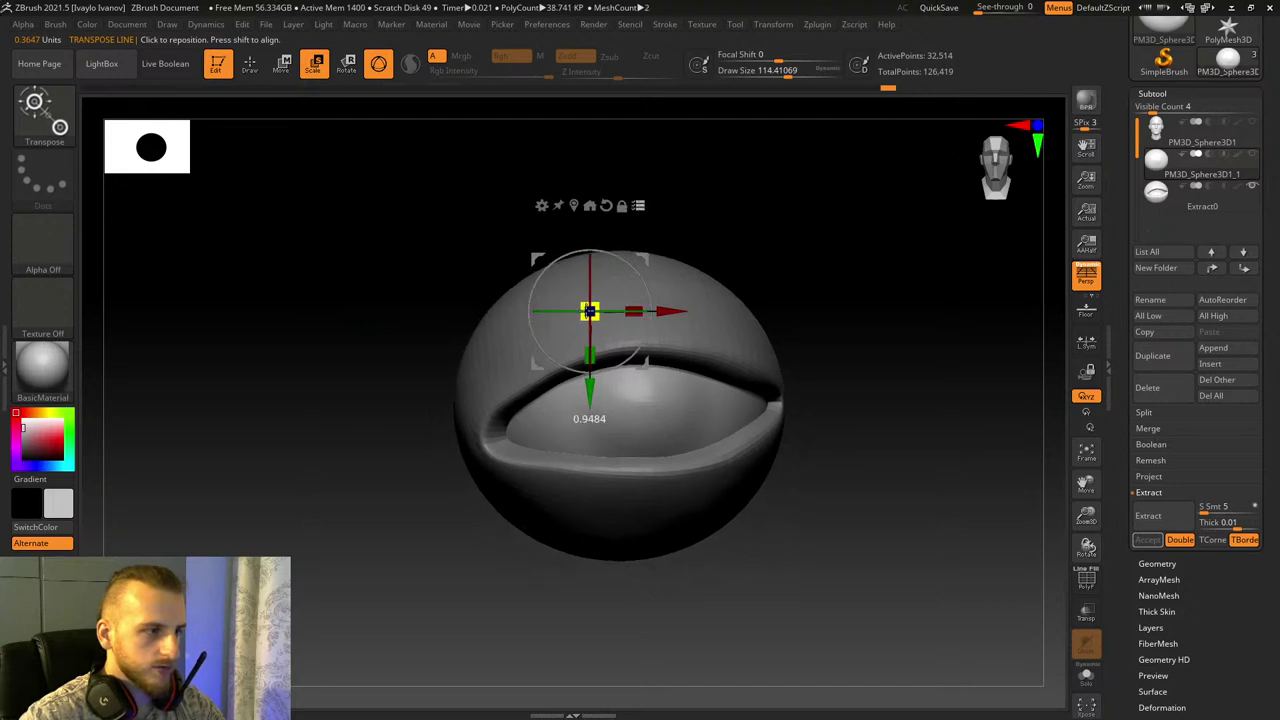
Step: Bring the head back into view while keeping the eyeball as the active subtool
click(1155, 127)
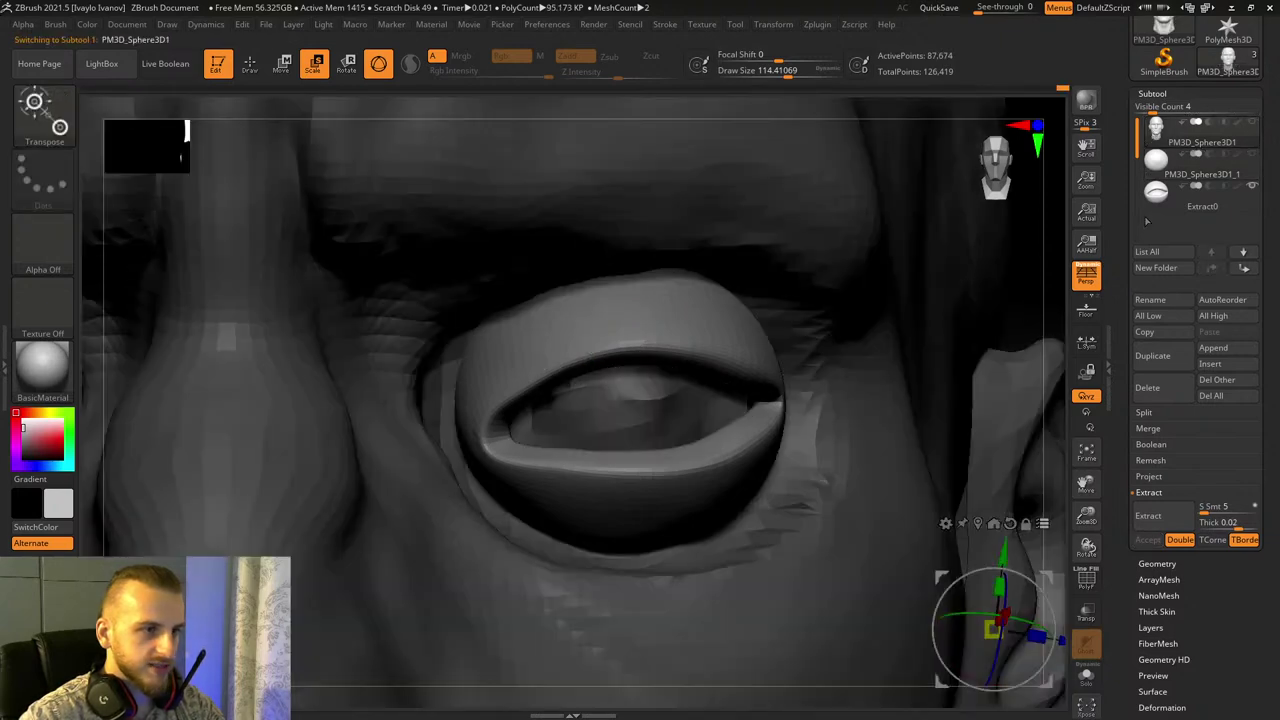
click(1170, 166)
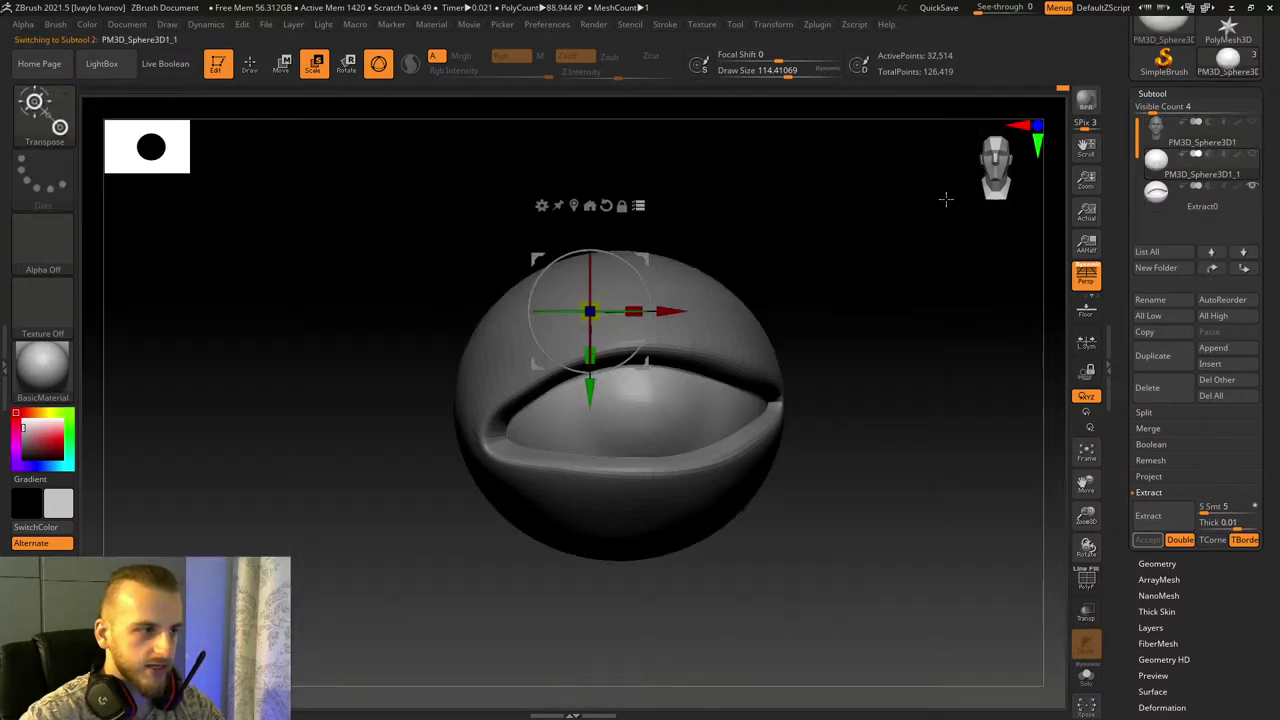
click(1251, 123)
drag(589, 311, 588, 321)
drag(1086, 518, 1085, 492)
drag(1084, 487, 1135, 471)
drag(650, 379, 622, 672)
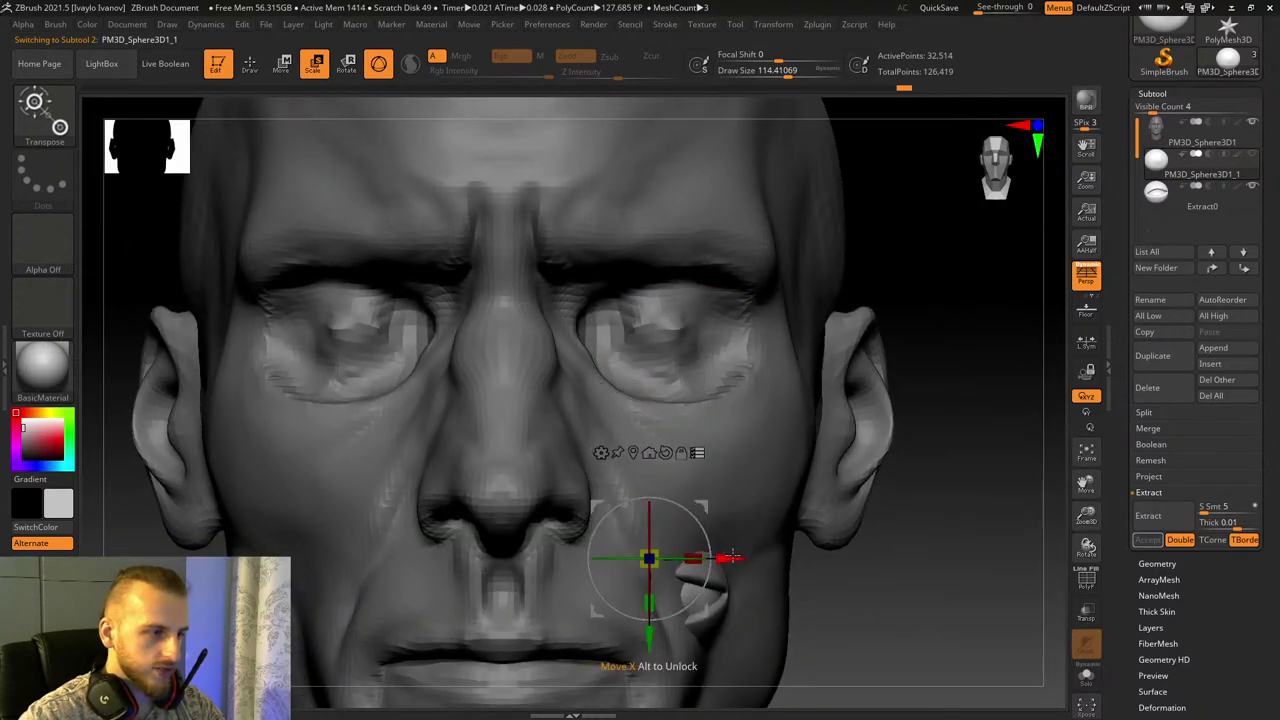
drag(729, 558, 600, 558)
drag(985, 632, 748, 636)
drag(434, 558, 262, 557)
drag(240, 474, 425, 468)
drag(346, 641, 346, 557)
drag(431, 471, 405, 470)
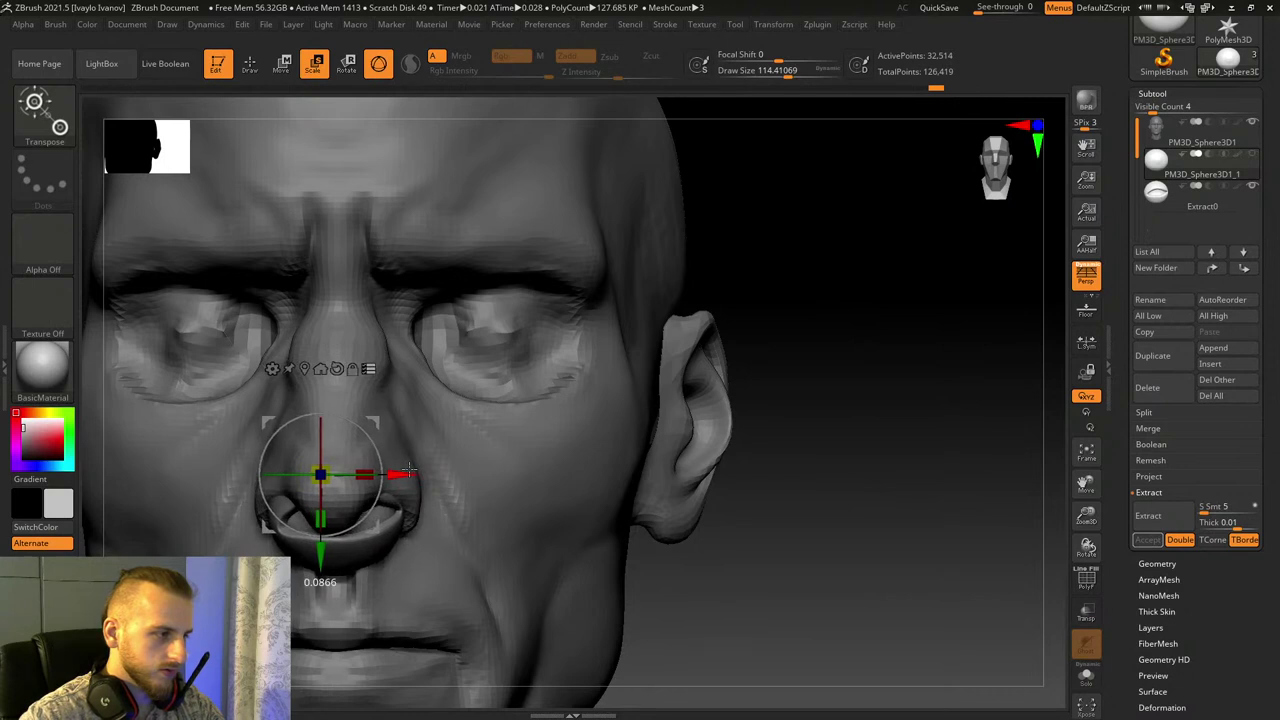
key(ctrl+z)
key(ctrl+z)
key(ctrl+z)
key(ctrl+z)
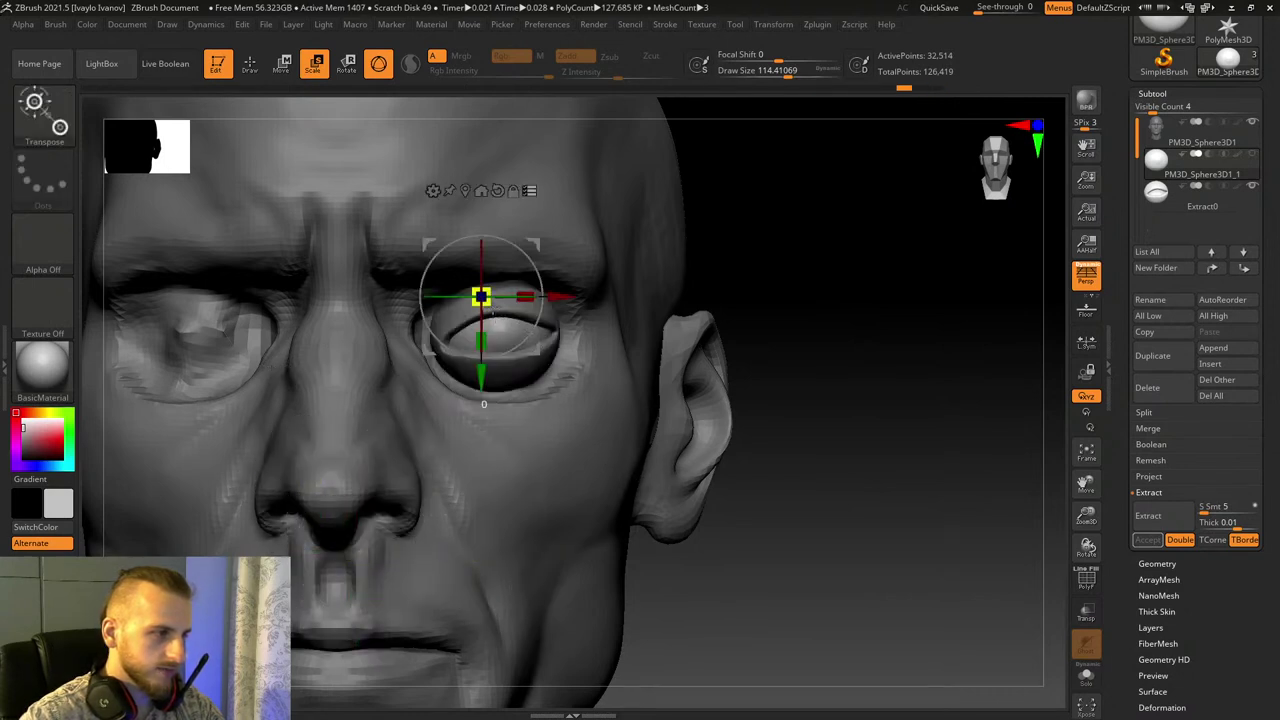
Step: Move the eyeball and eyelid shell slightly upward in the socket, check the fit in profile, and return to Draw mode
drag(491, 312, 493, 310)
drag(478, 382, 477, 378)
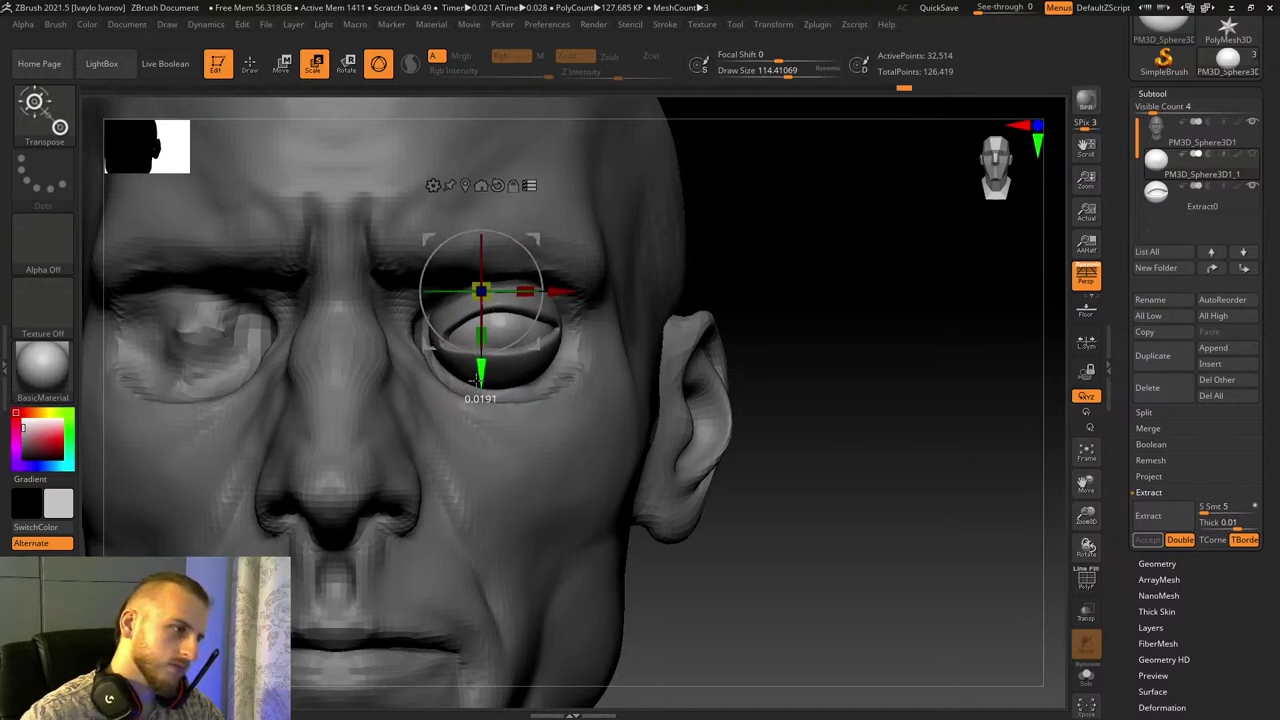
drag(814, 457, 744, 455)
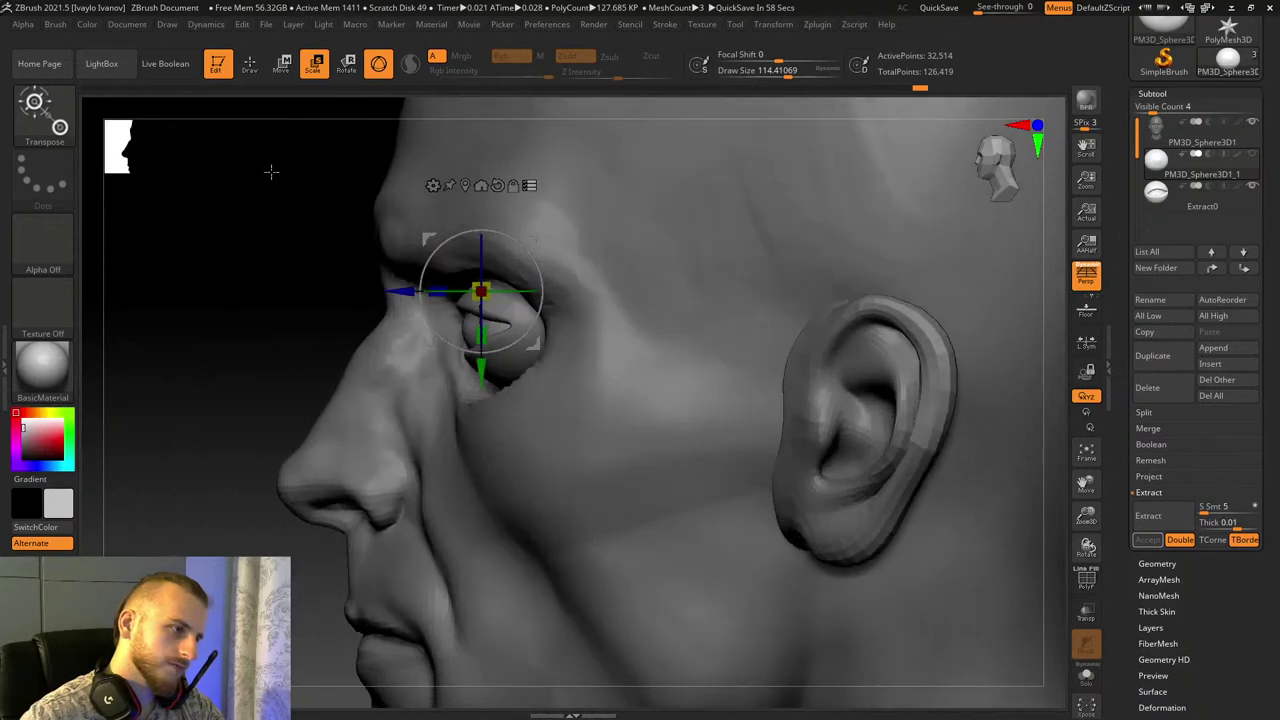
click(250, 64)
shift+drag(291, 289, 1000, 464)
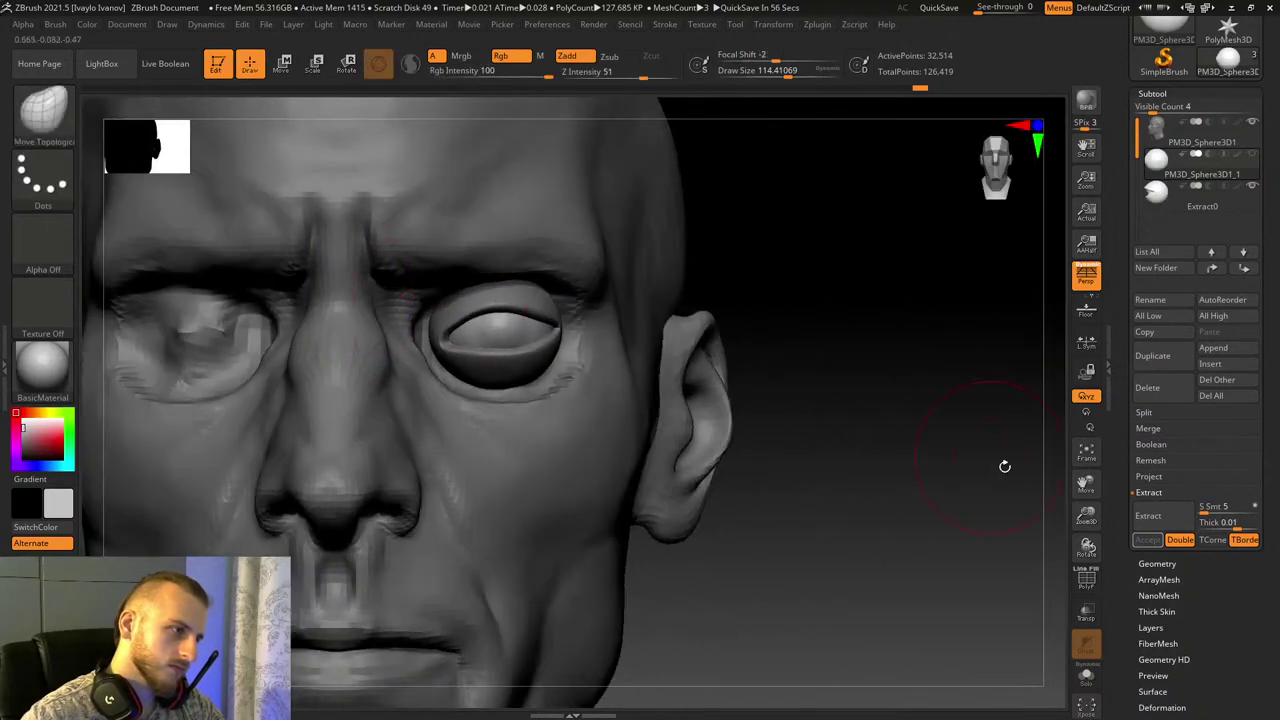
Step: Make the eyelid shell the active subtool and turn the eyeball's visibility back on
drag(1080, 529, 1118, 633)
alt+click(662, 348)
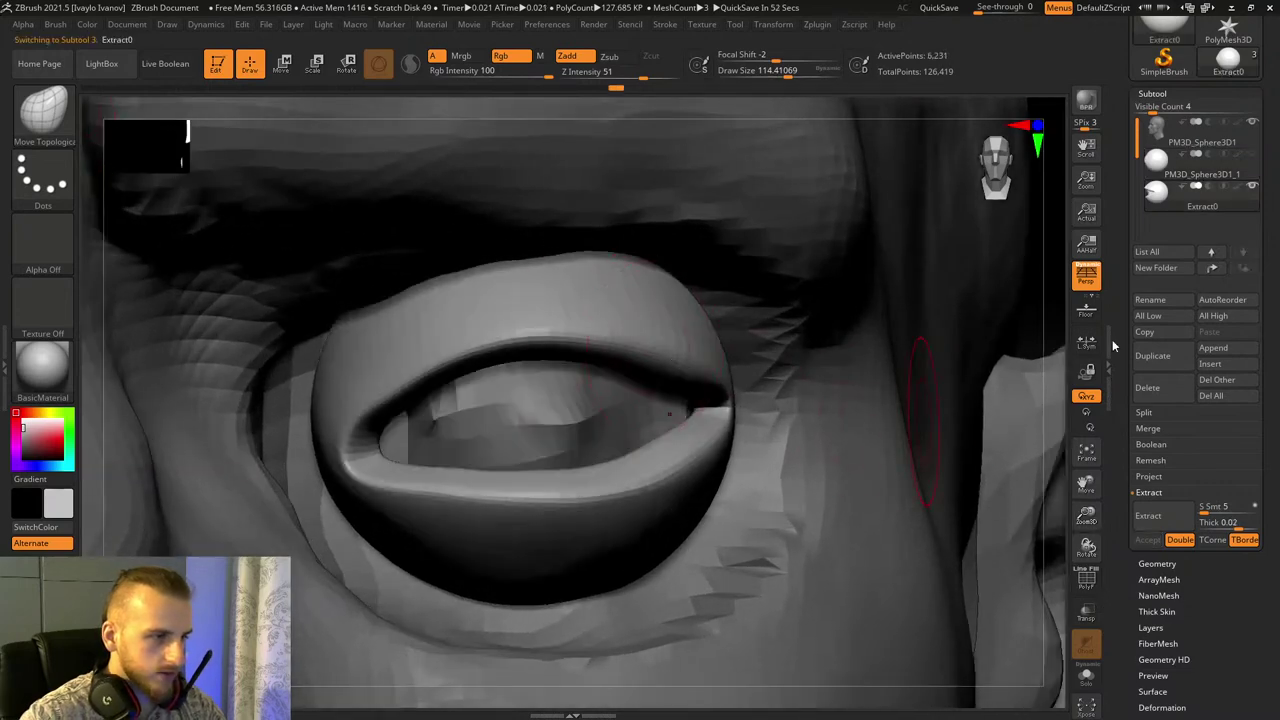
click(1252, 156)
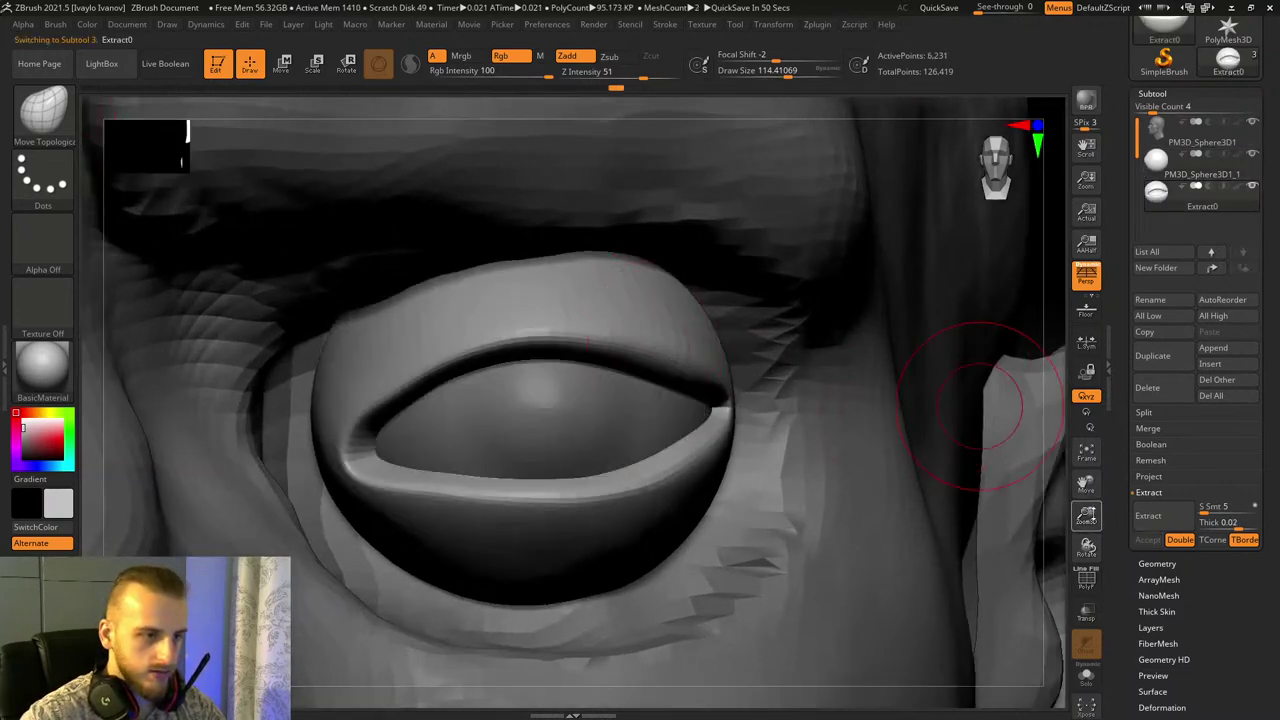
Step: Pull the eyelid shell's inner corner outward toward the nose with Move Topological
drag(1093, 514, 1054, 465)
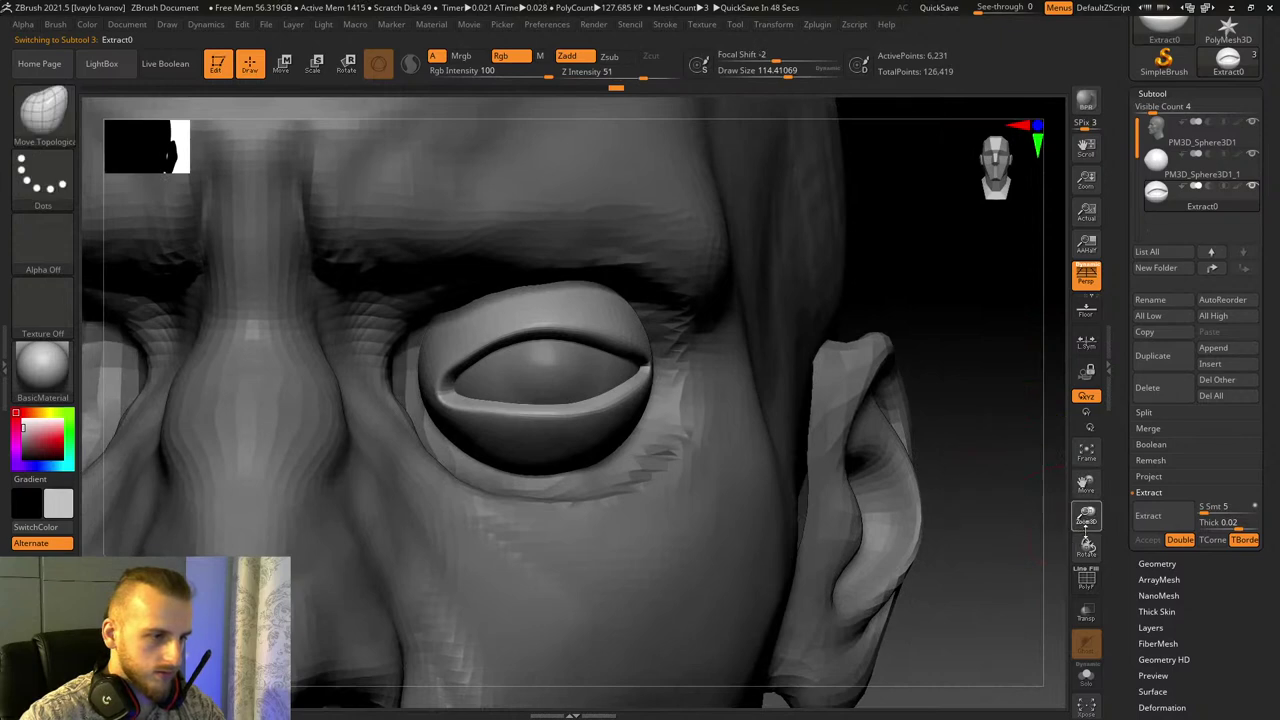
drag(1086, 528, 1087, 570)
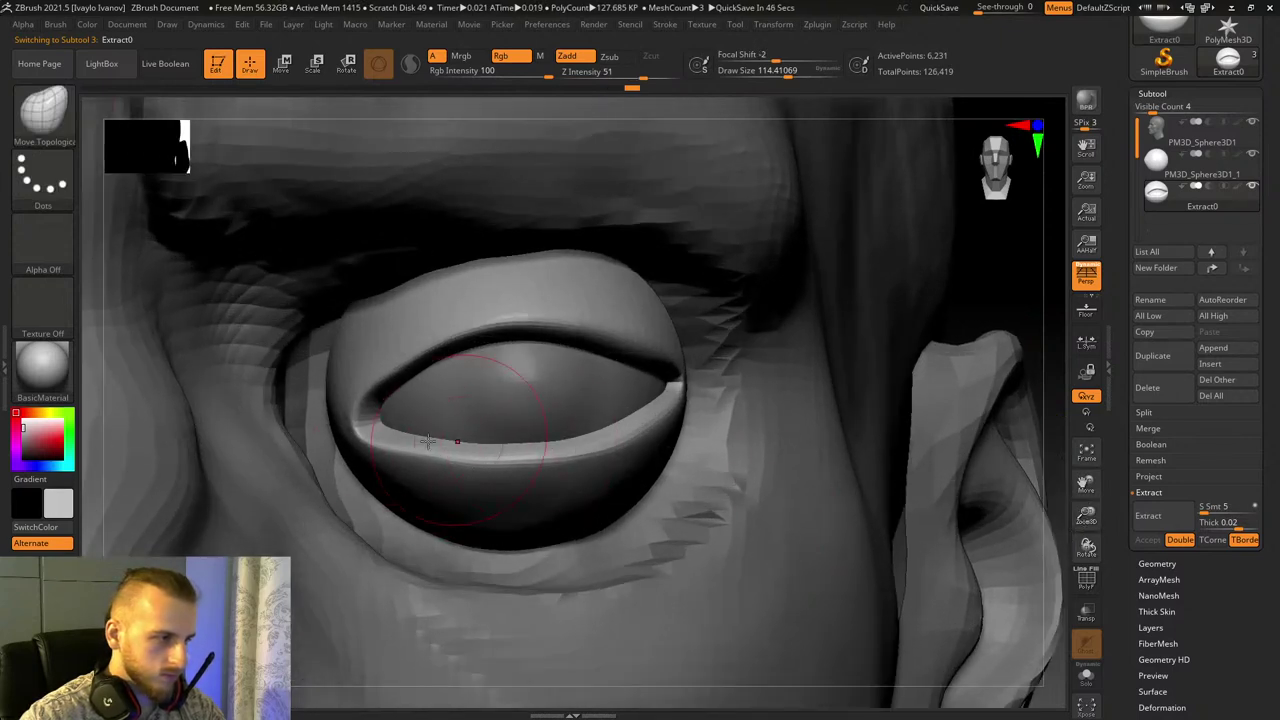
drag(1084, 516, 1087, 548)
drag(1086, 484, 1262, 456)
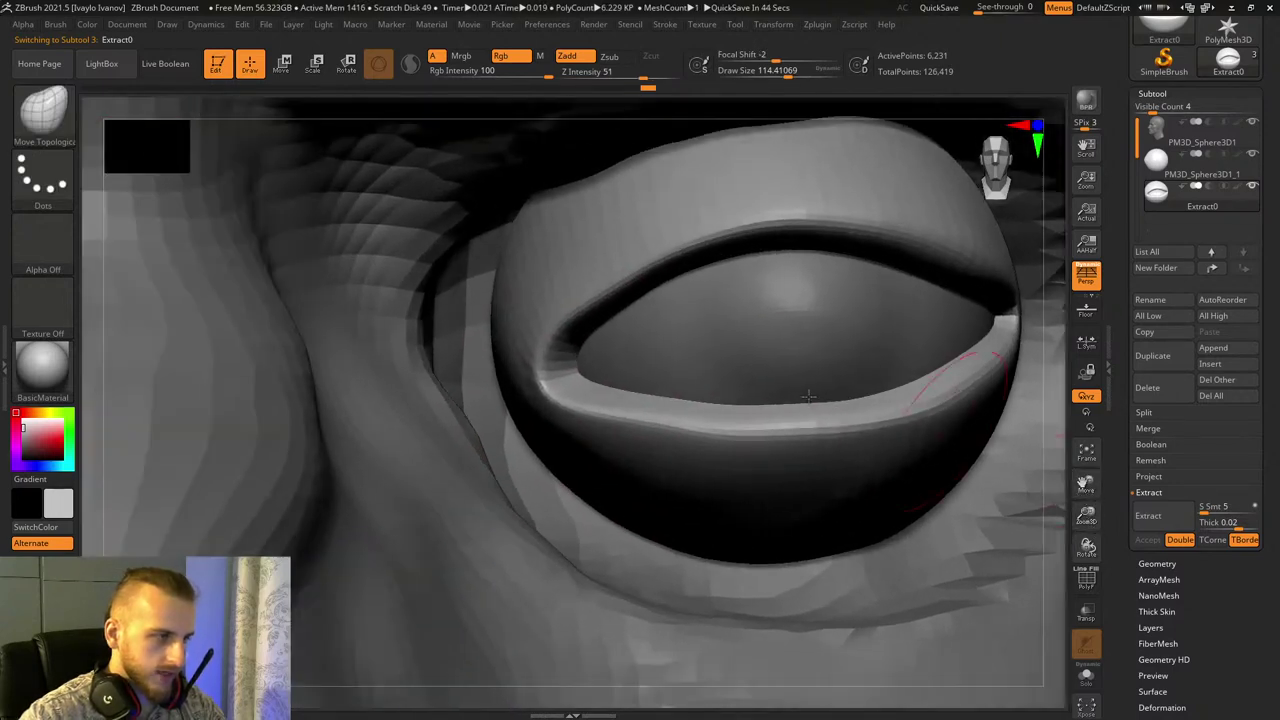
drag(514, 386, 396, 408)
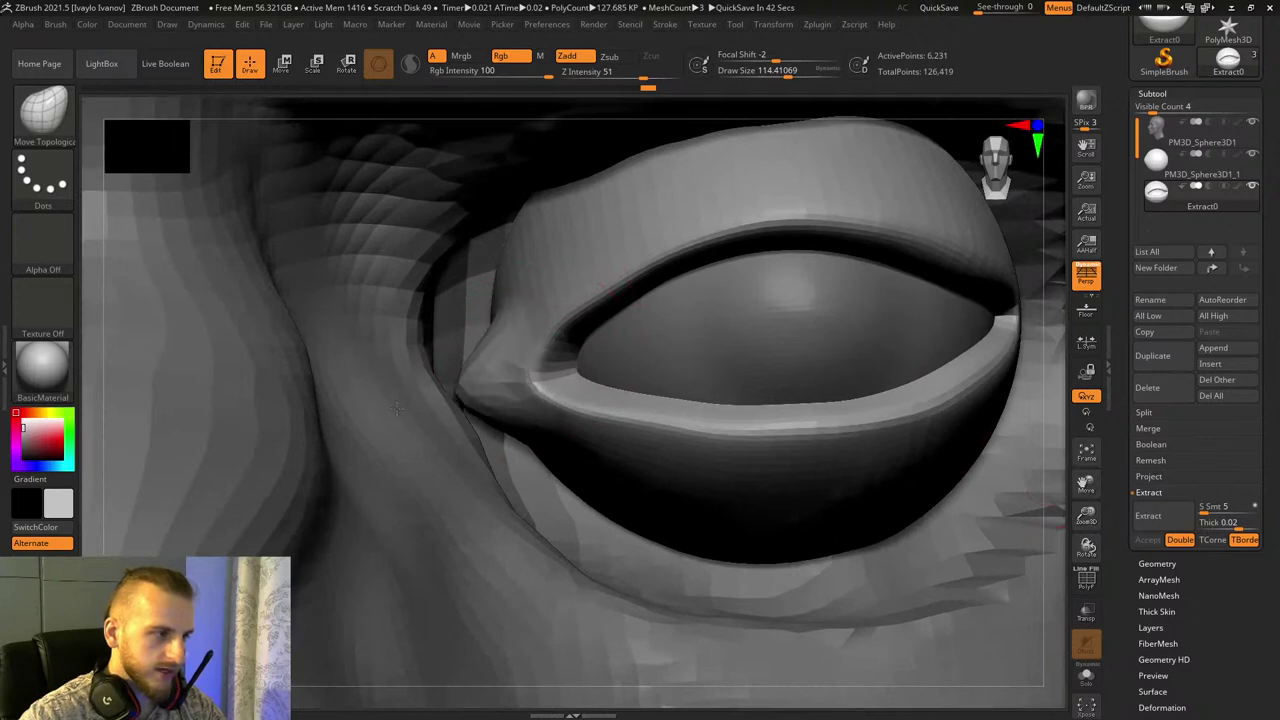
Step: Pull the eyelid shell's outer corner toward the temple with Move Topological from a three-quarter view
drag(1086, 514, 829, 540)
right_drag(945, 309, 640, 395)
drag(619, 401, 653, 420)
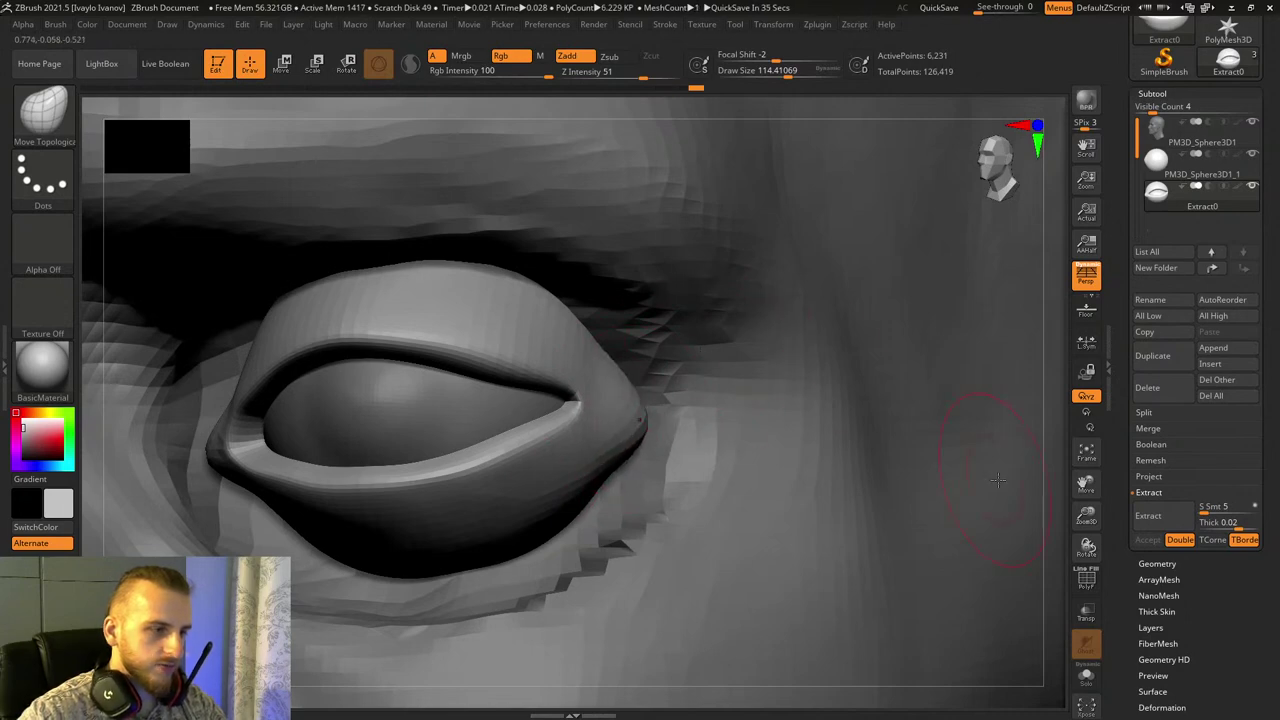
Step: Examine the wireframes of the eyelid shell and the head, and pick the Move Topological brush
drag(1086, 488, 930, 530)
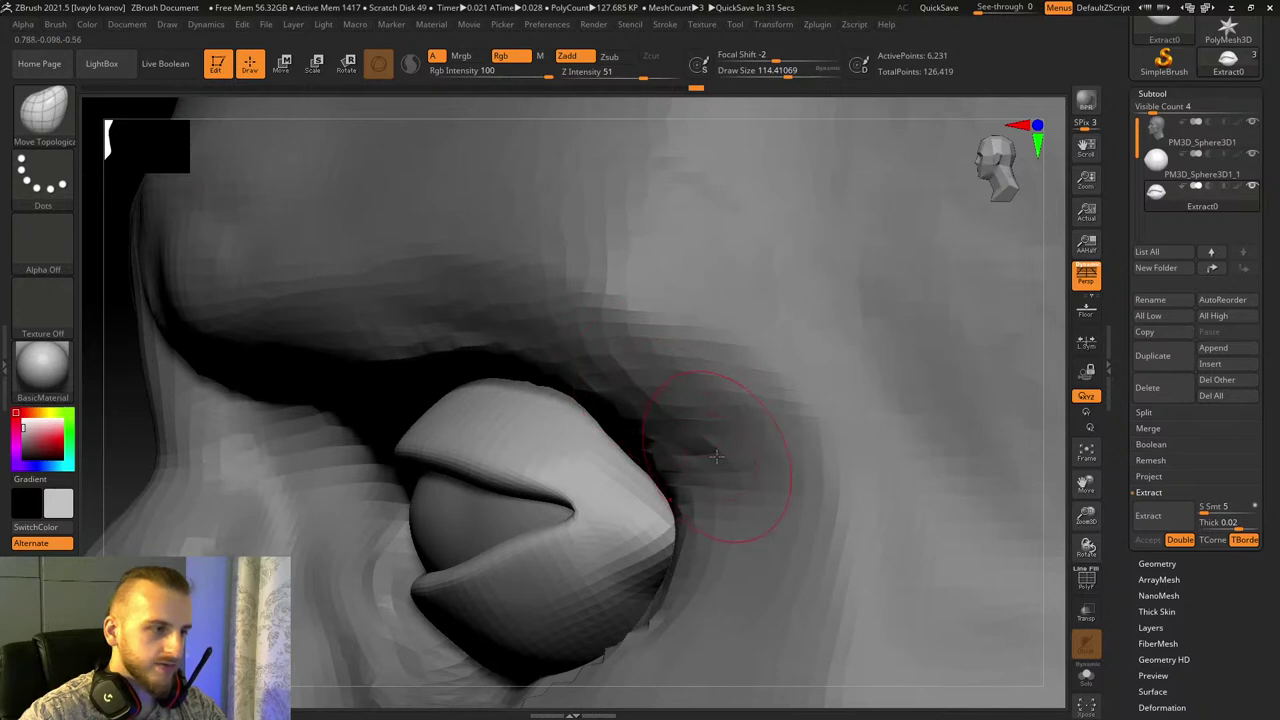
click(1086, 581)
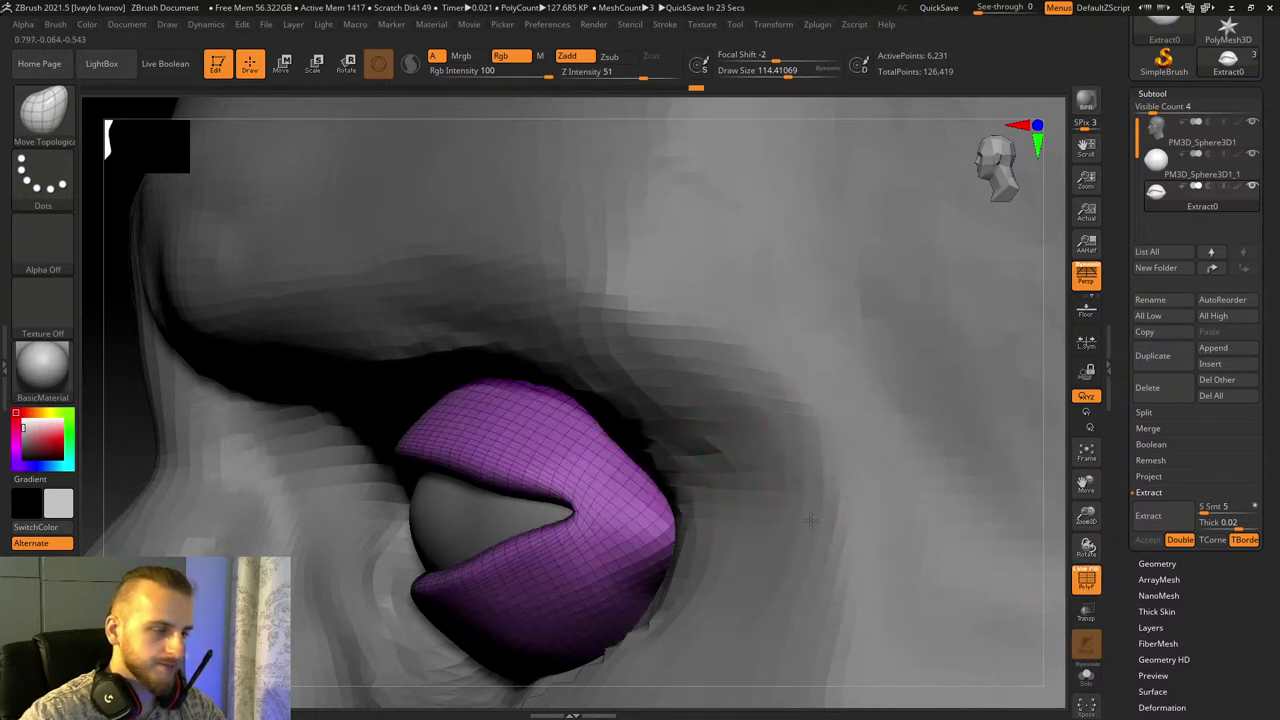
alt+click(805, 455)
click(1087, 577)
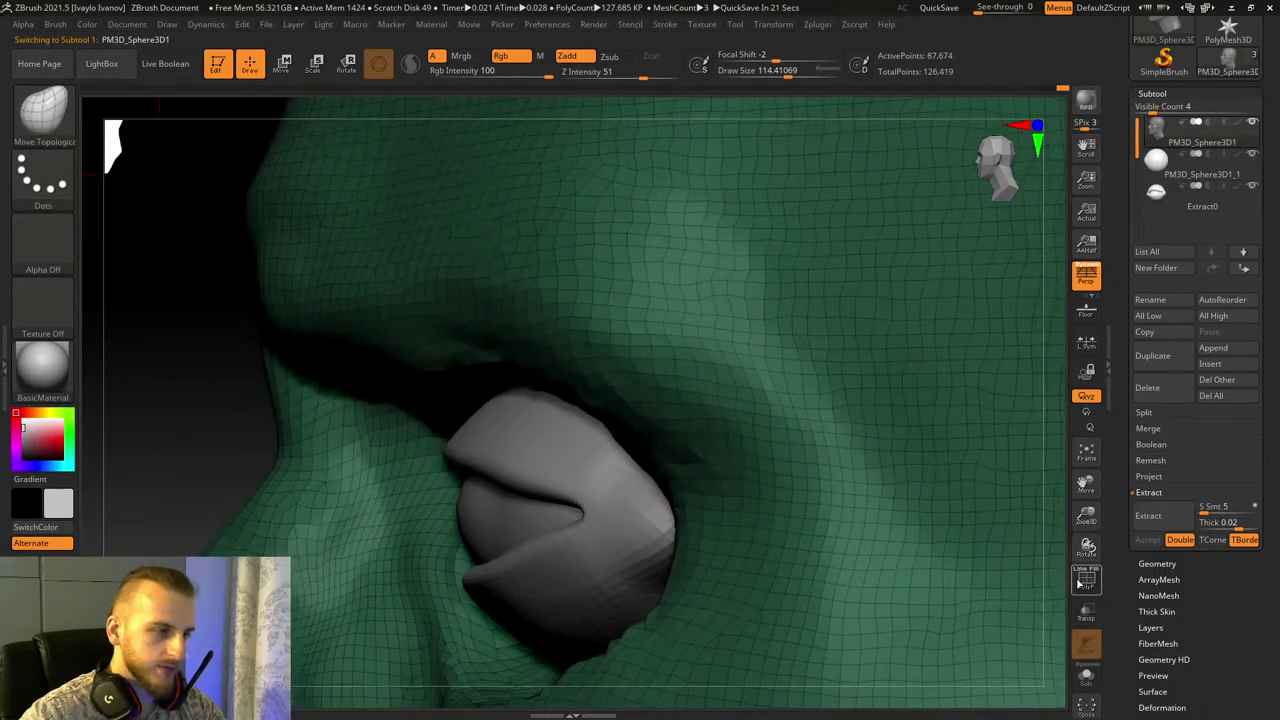
key(b)
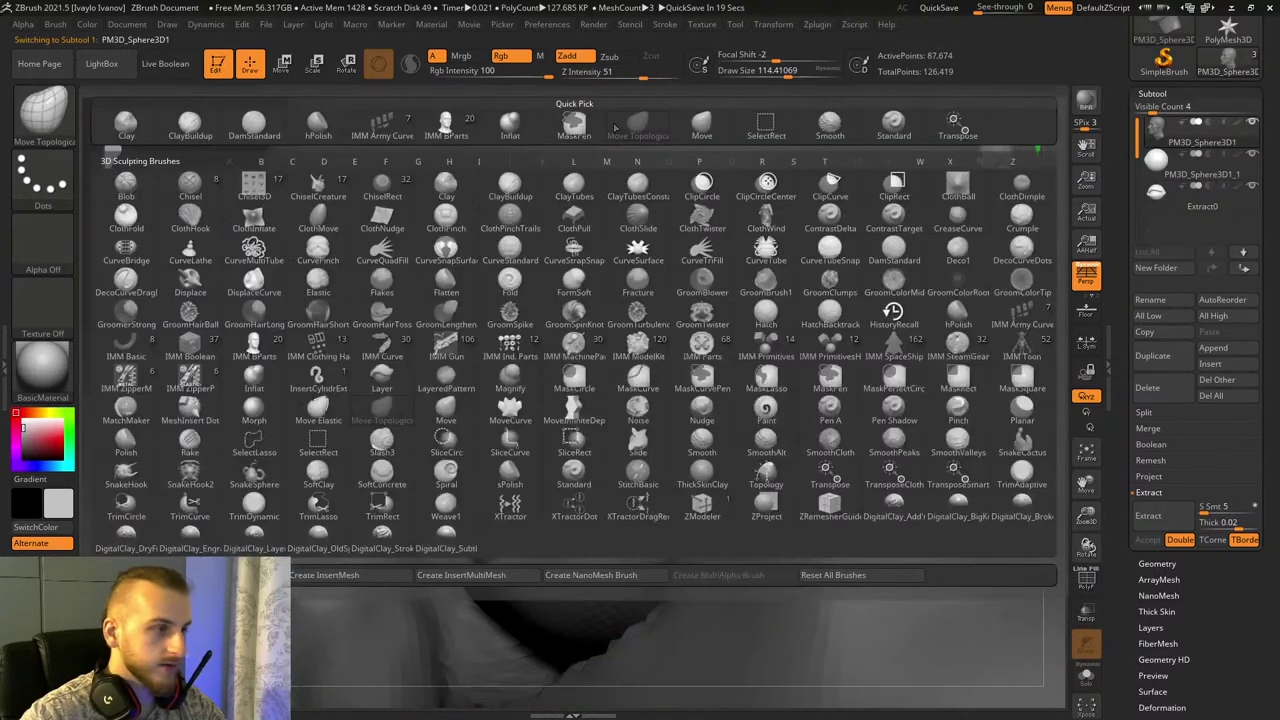
click(650, 126)
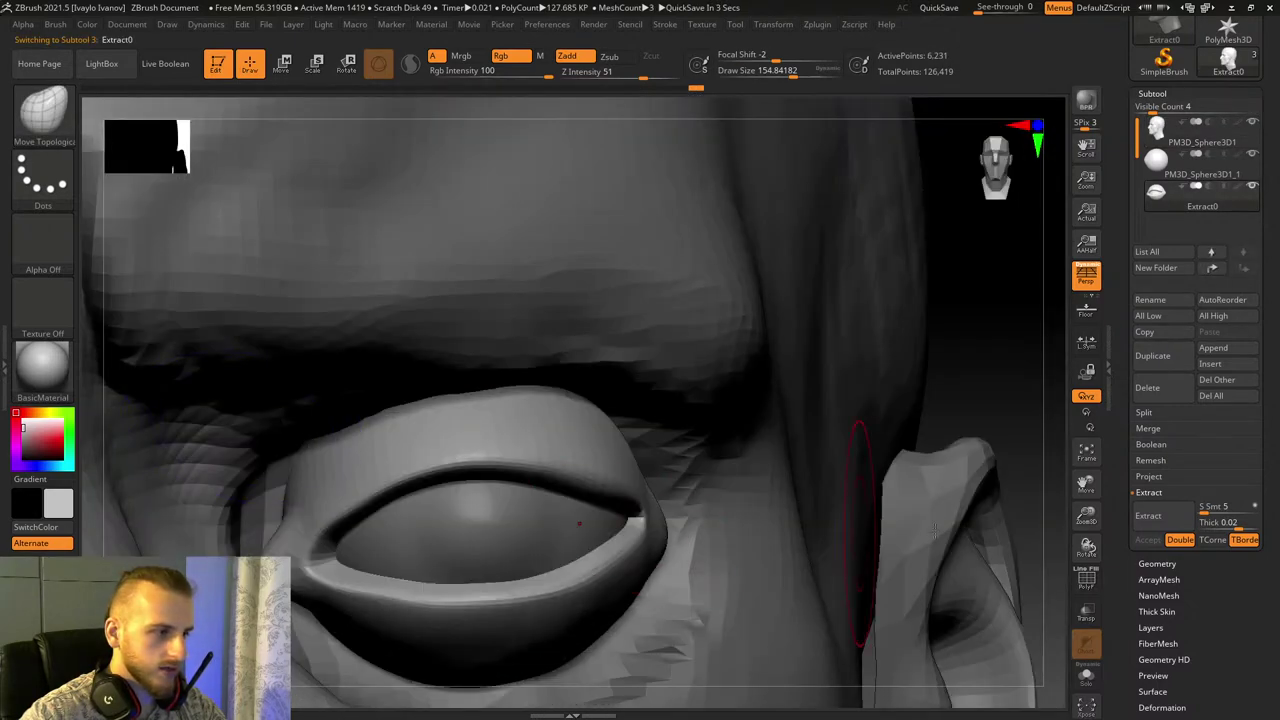
Step: Extend the eyelid shell's outer corner further into the head at a draw size of about 155
drag(935, 531, 815, 533)
drag(662, 535, 722, 510)
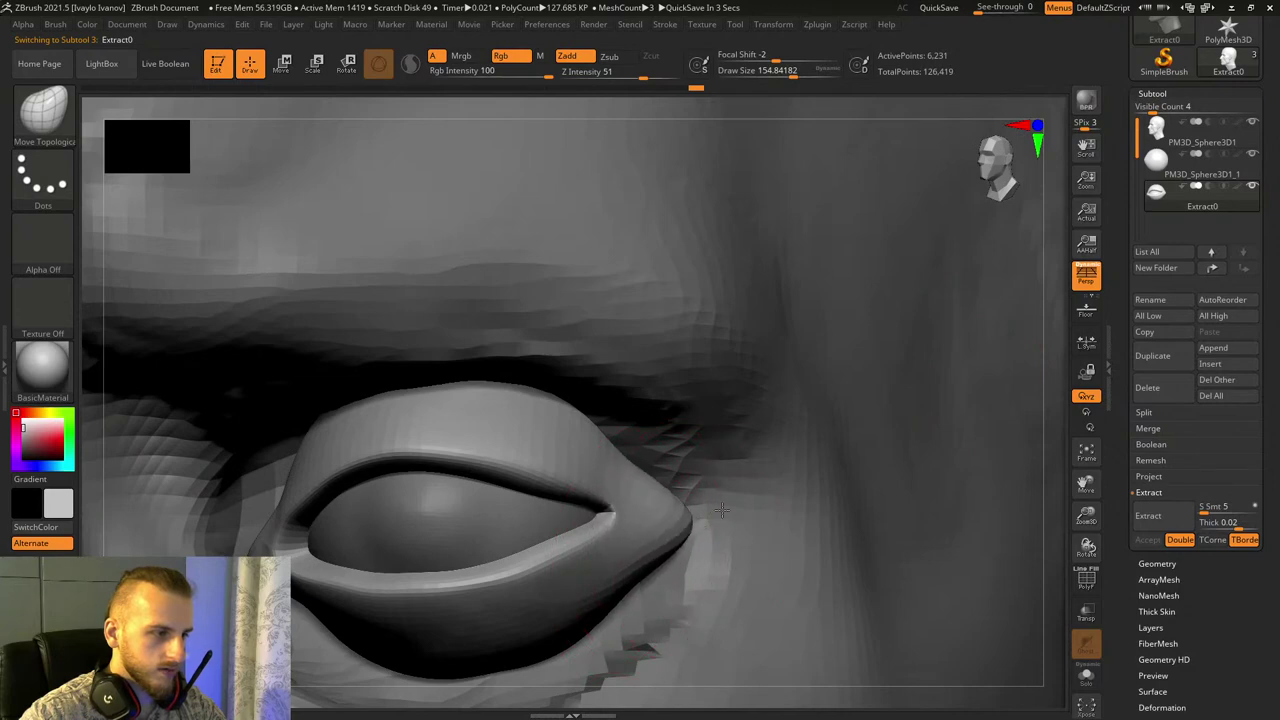
drag(1084, 513, 1084, 541)
drag(1082, 546, 1005, 546)
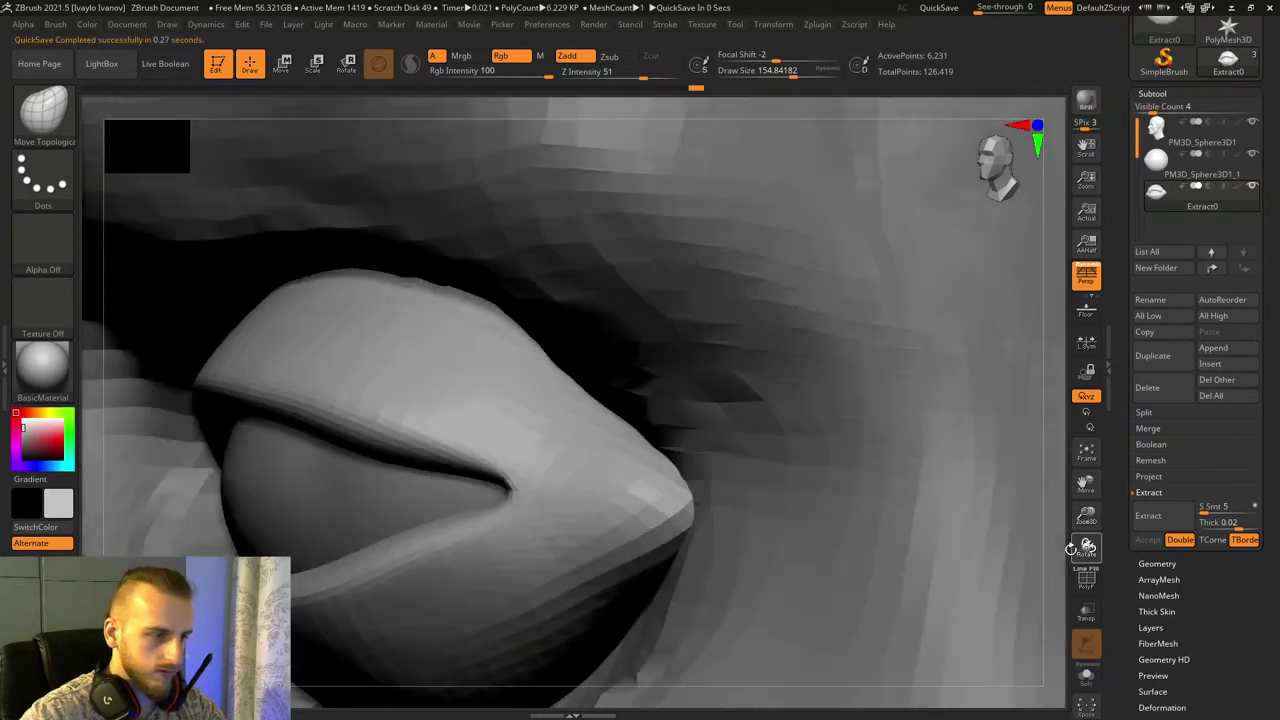
drag(672, 502, 734, 521)
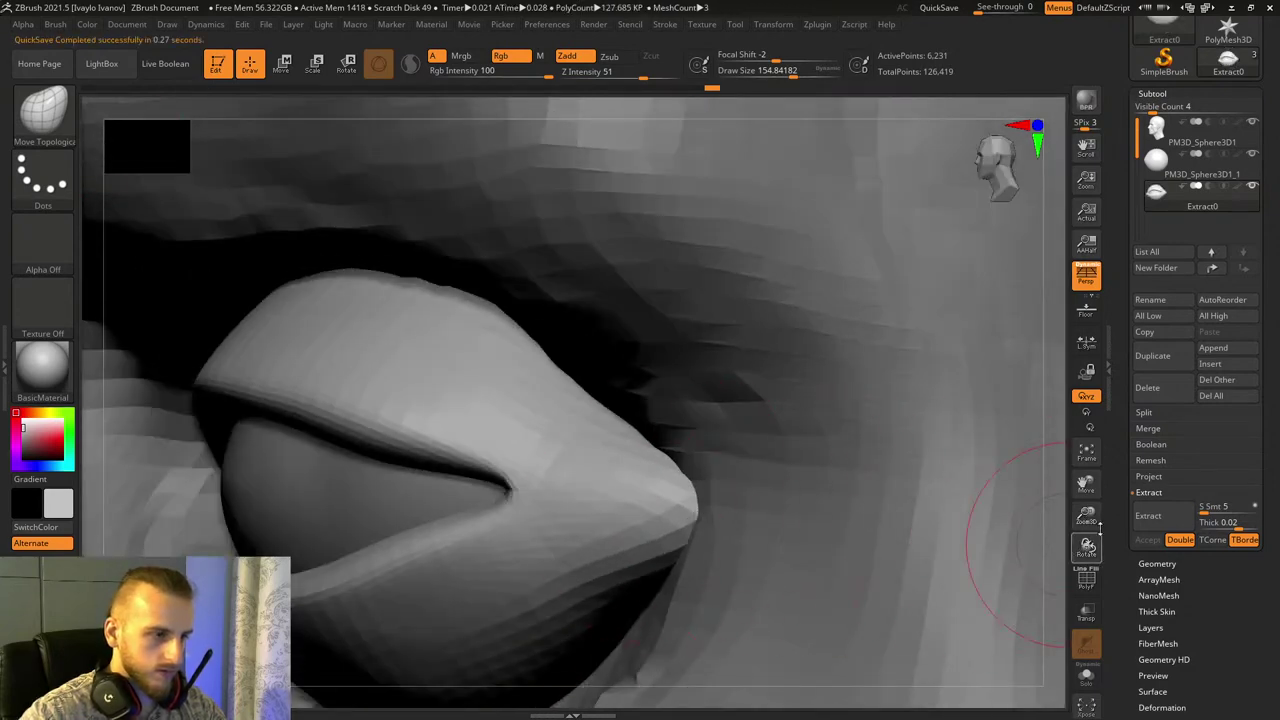
Step: Adjust the lower lid just below the outer corner and check the eyelid shape from the front and in profile
drag(1088, 518, 1146, 556)
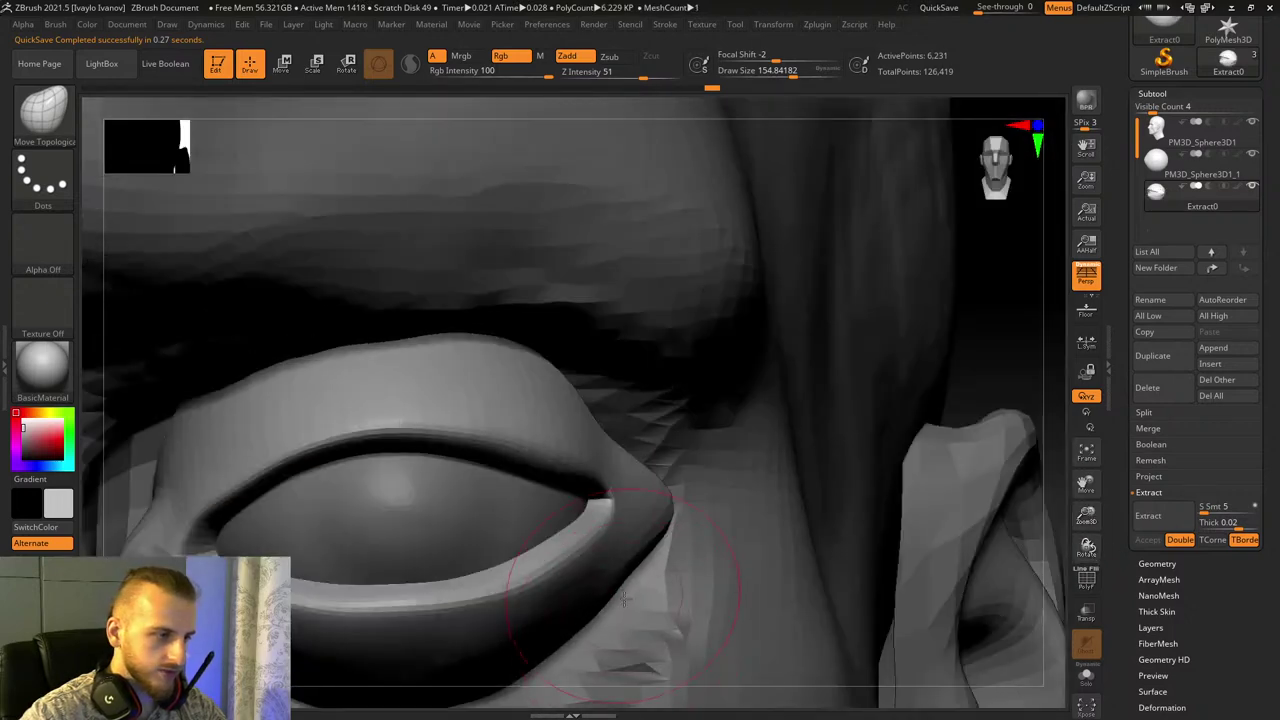
drag(623, 598, 630, 610)
drag(1084, 486, 1137, 374)
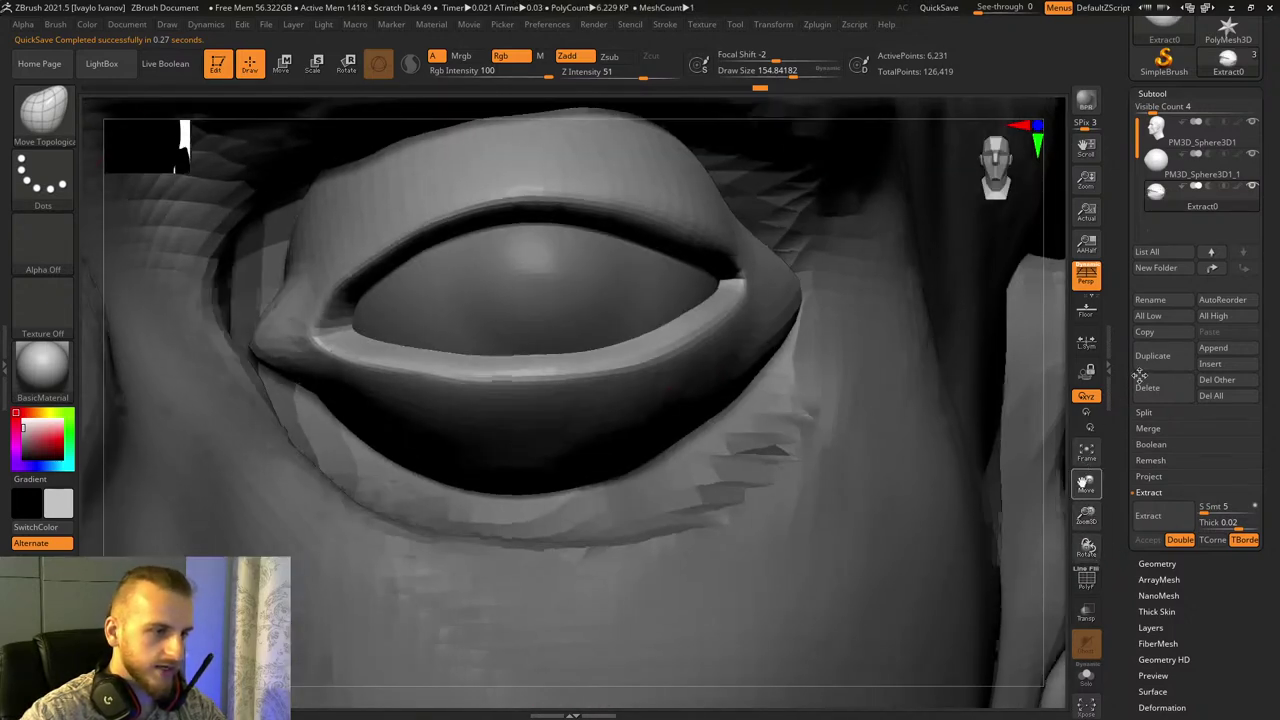
mouse_move(1083, 509)
mouse_down()
mouse_move(1085, 541)
mouse_move(1083, 507)
mouse_up()
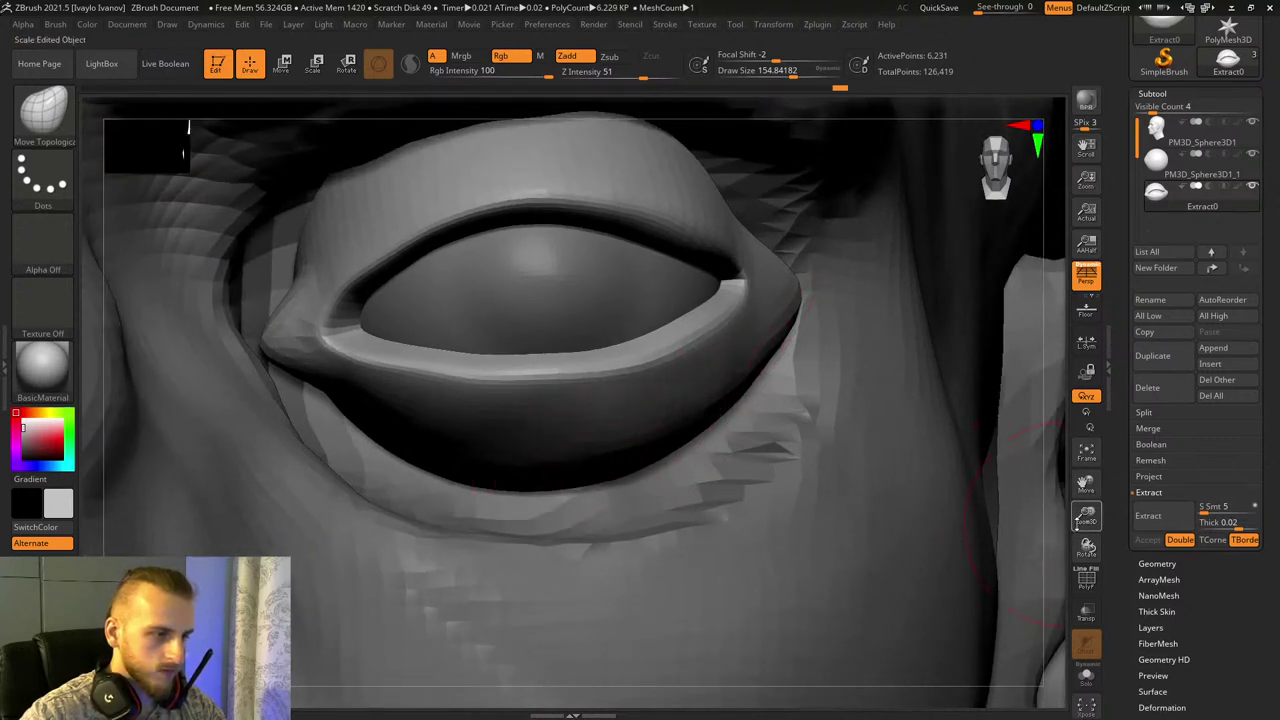
drag(1077, 522, 1058, 480)
drag(1085, 547, 910, 449)
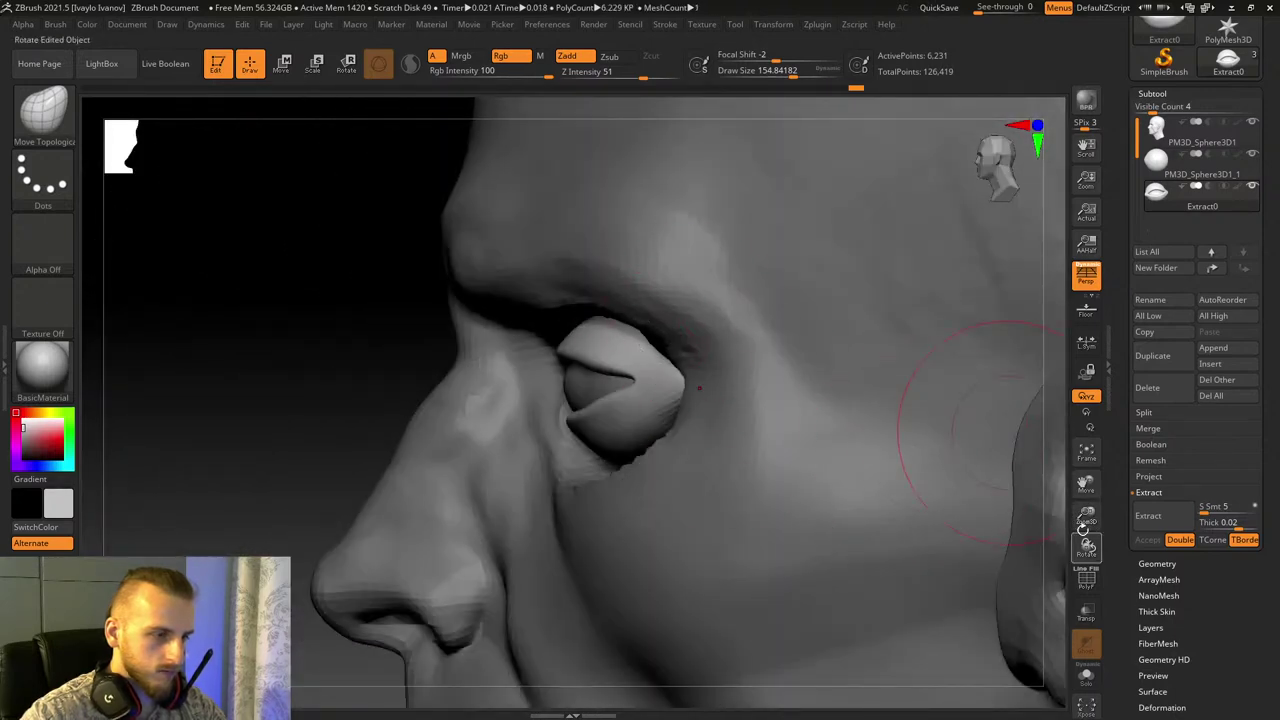
drag(1083, 525, 1150, 546)
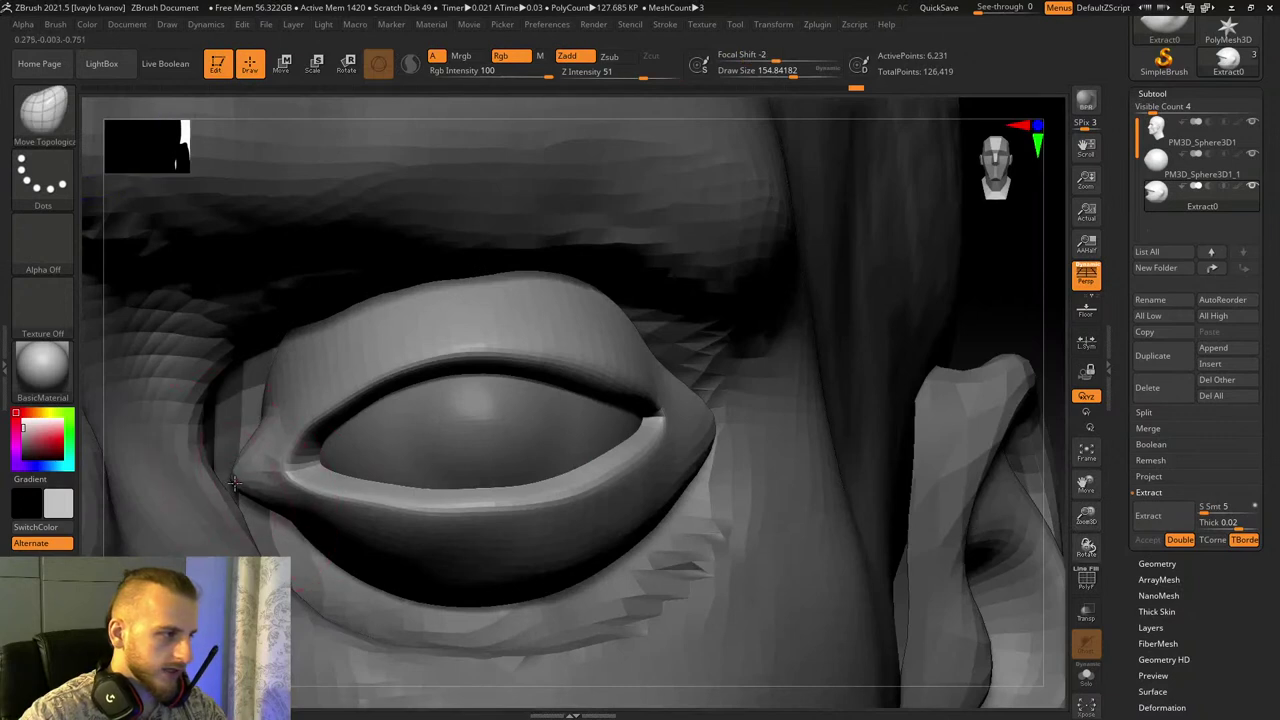
Step: Stretch the eyelid's inner corner further toward the nose and nudge its outer corner at a draw size of about 133
drag(743, 86, 782, 87)
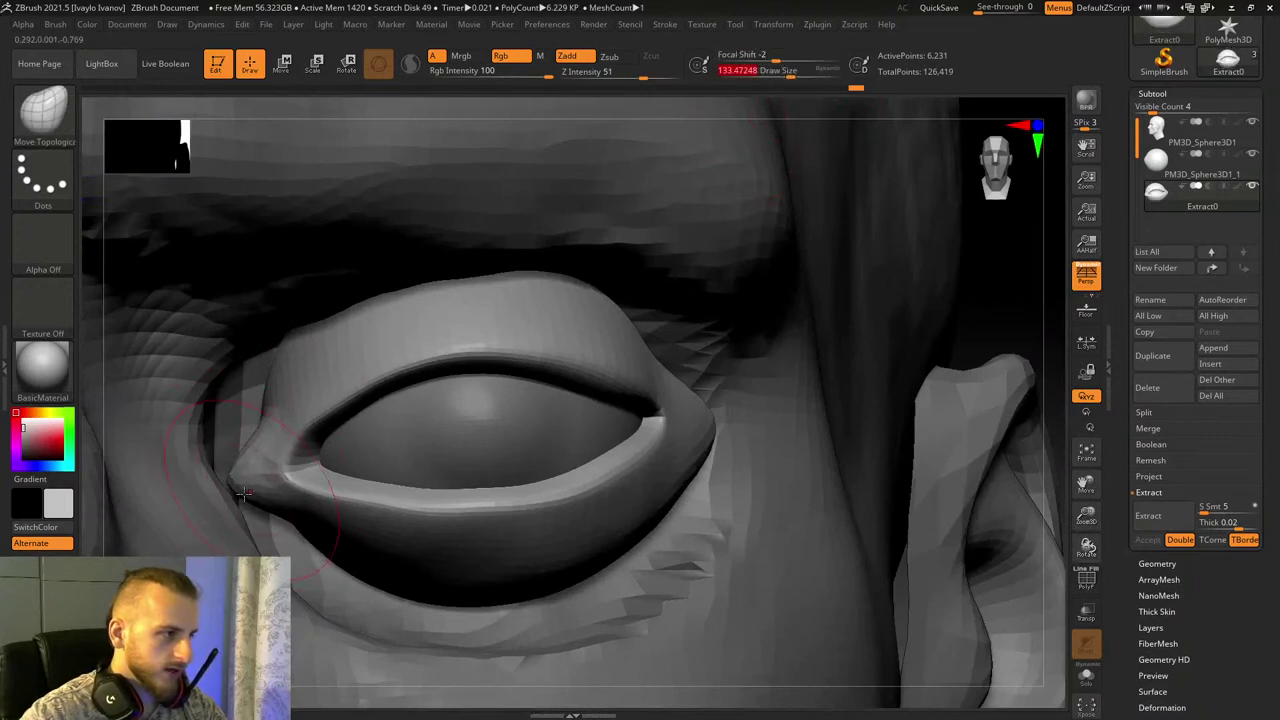
drag(224, 481, 166, 481)
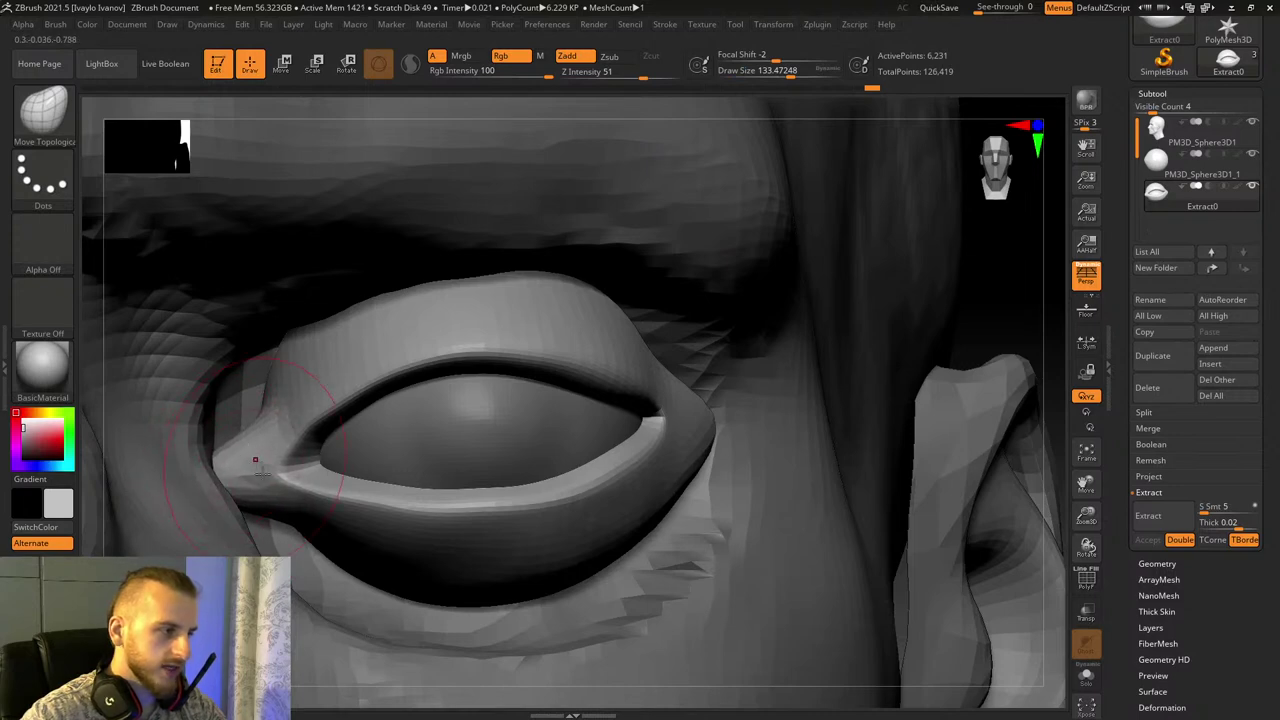
drag(1086, 484, 1240, 466)
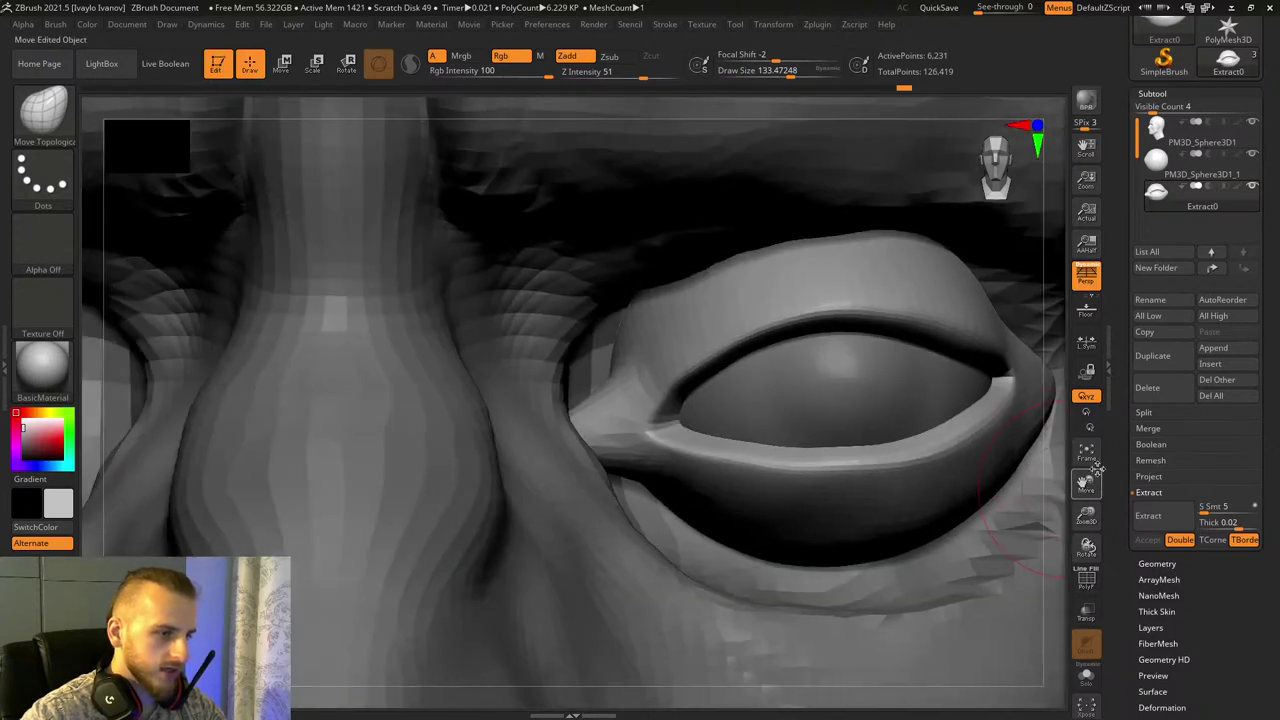
drag(1091, 472, 985, 467)
drag(832, 377, 840, 390)
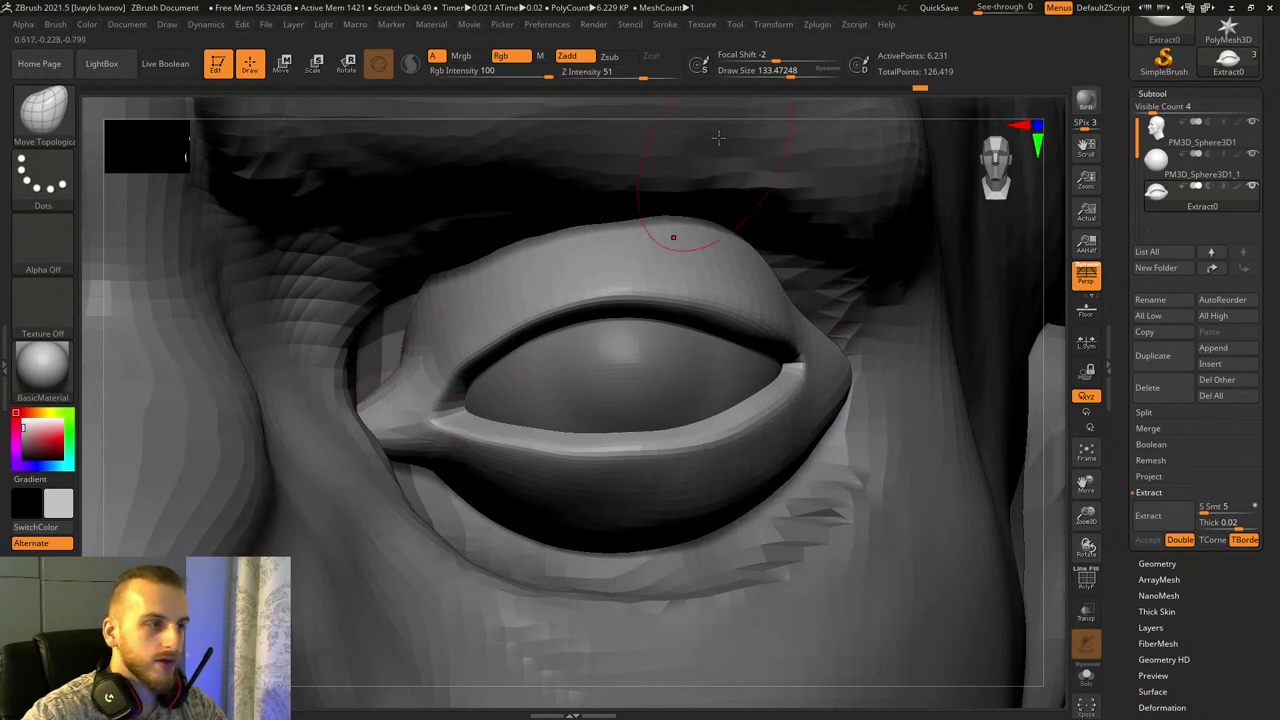
Step: Reduce the draw size to about 102, adjust the head surface around the eyelid's inner corner, and reselect the eyelid shell
drag(775, 78, 750, 93)
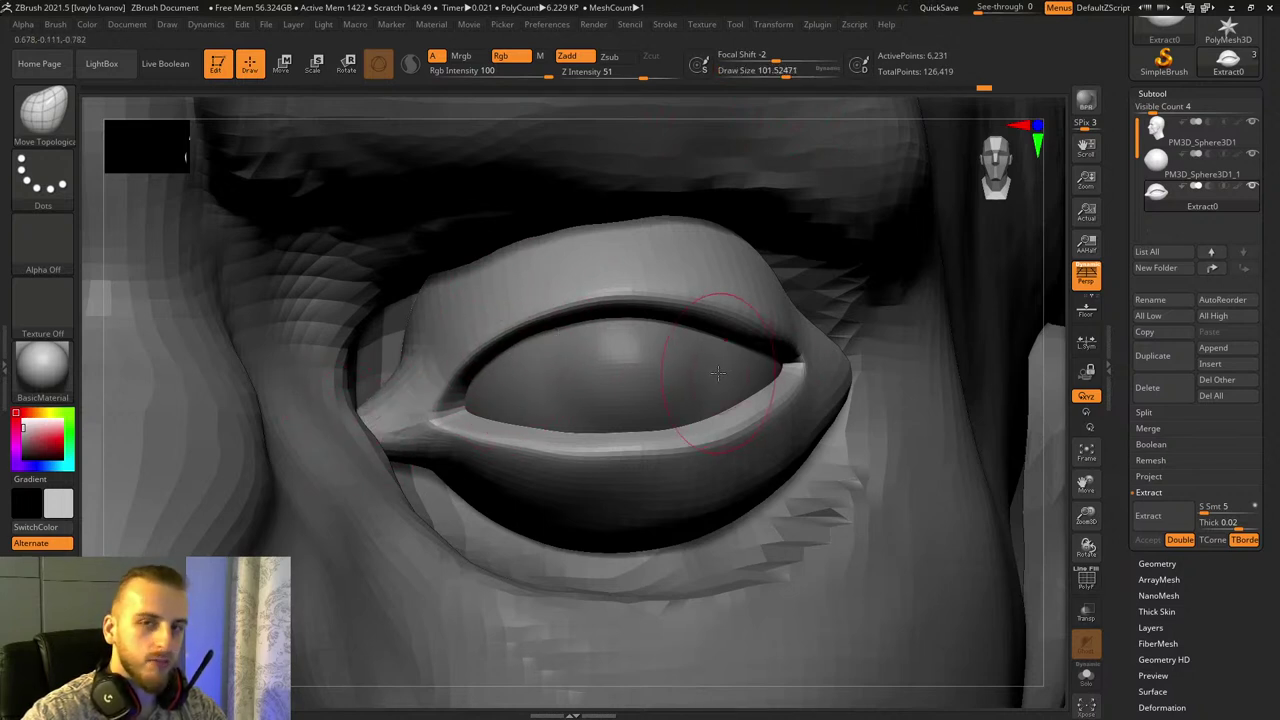
drag(1085, 485, 1192, 526)
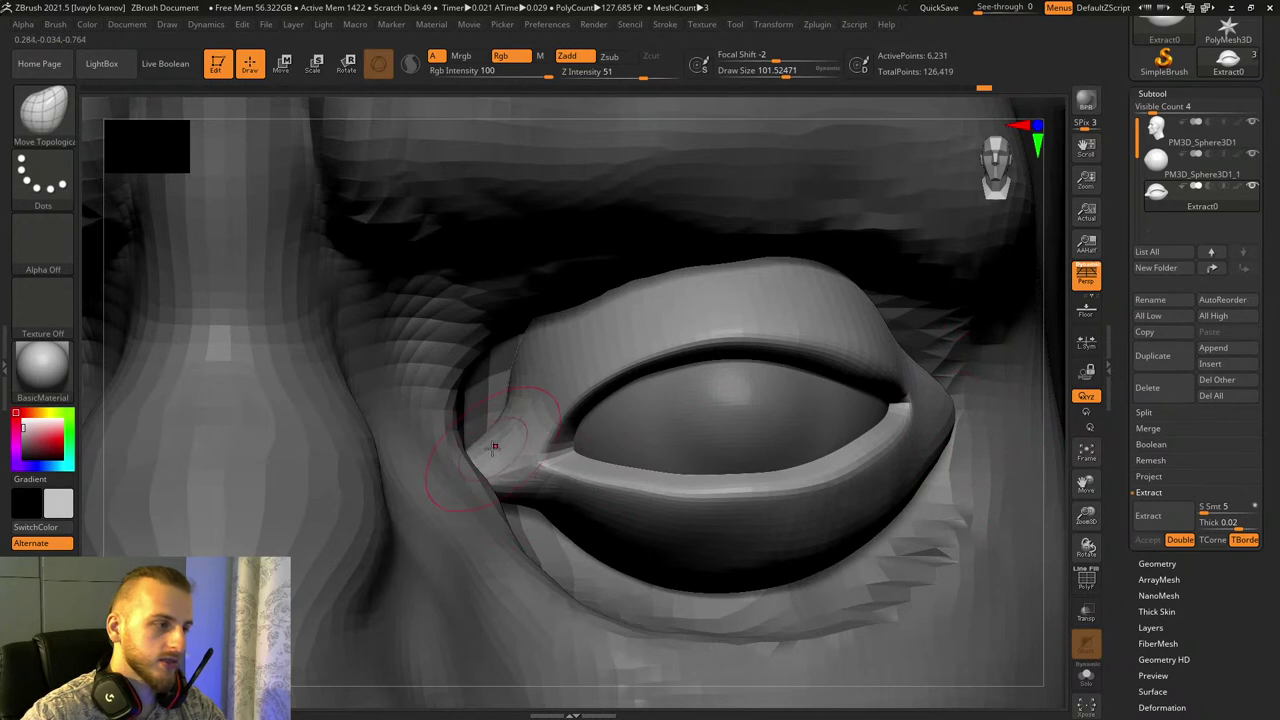
alt+click(478, 478)
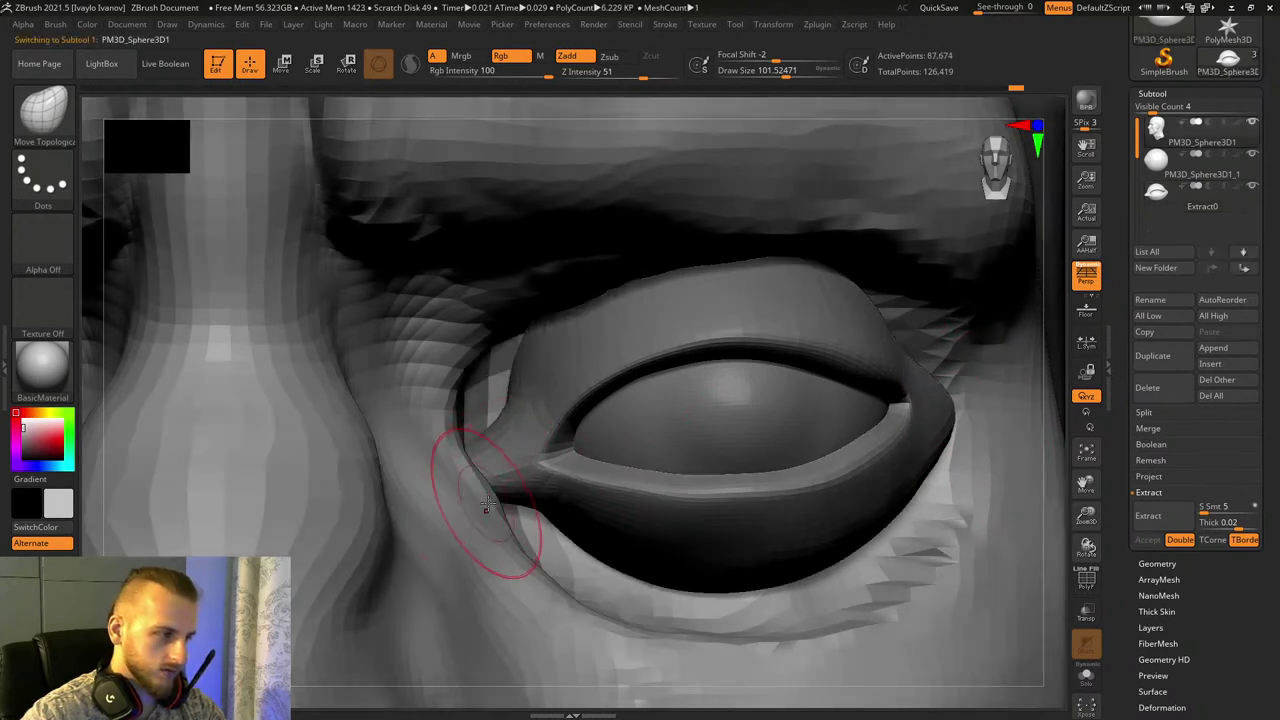
mouse_move(486, 487)
shift+mouse_down()
mouse_move(484, 474)
mouse_move(470, 483)
mouse_move(480, 495)
shift+mouse_up()
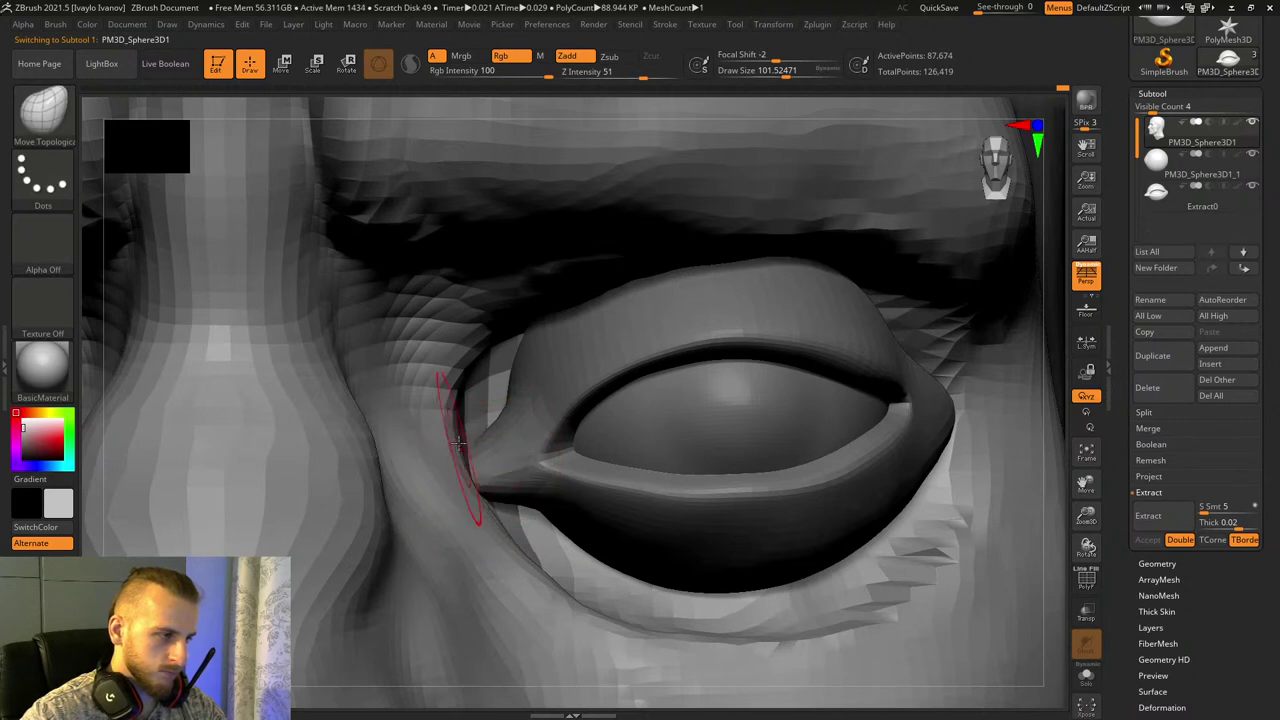
alt+click(500, 465)
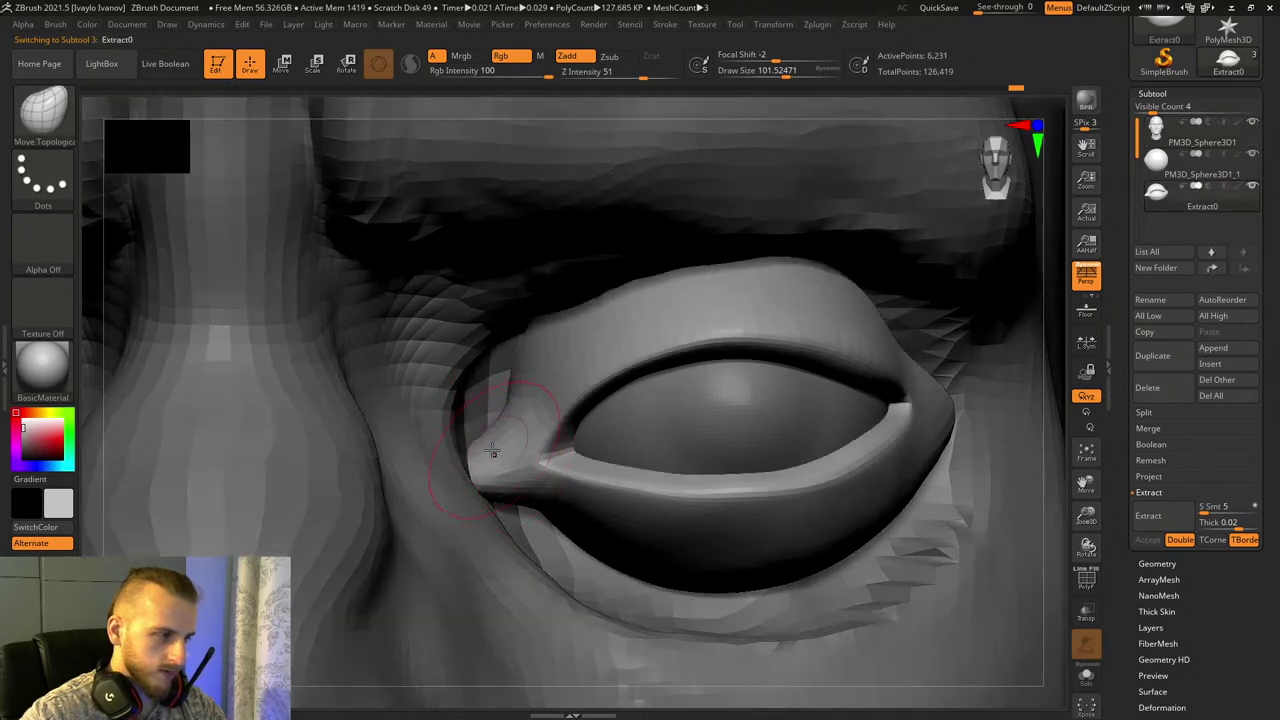
Step: Lift the upper lid near the outer corner and nudge its outer contour, raising the draw size to about 114
mouse_move(1076, 532)
mouse_down()
mouse_move(950, 420)
mouse_move(771, 309)
mouse_move(1005, 650)
mouse_up()
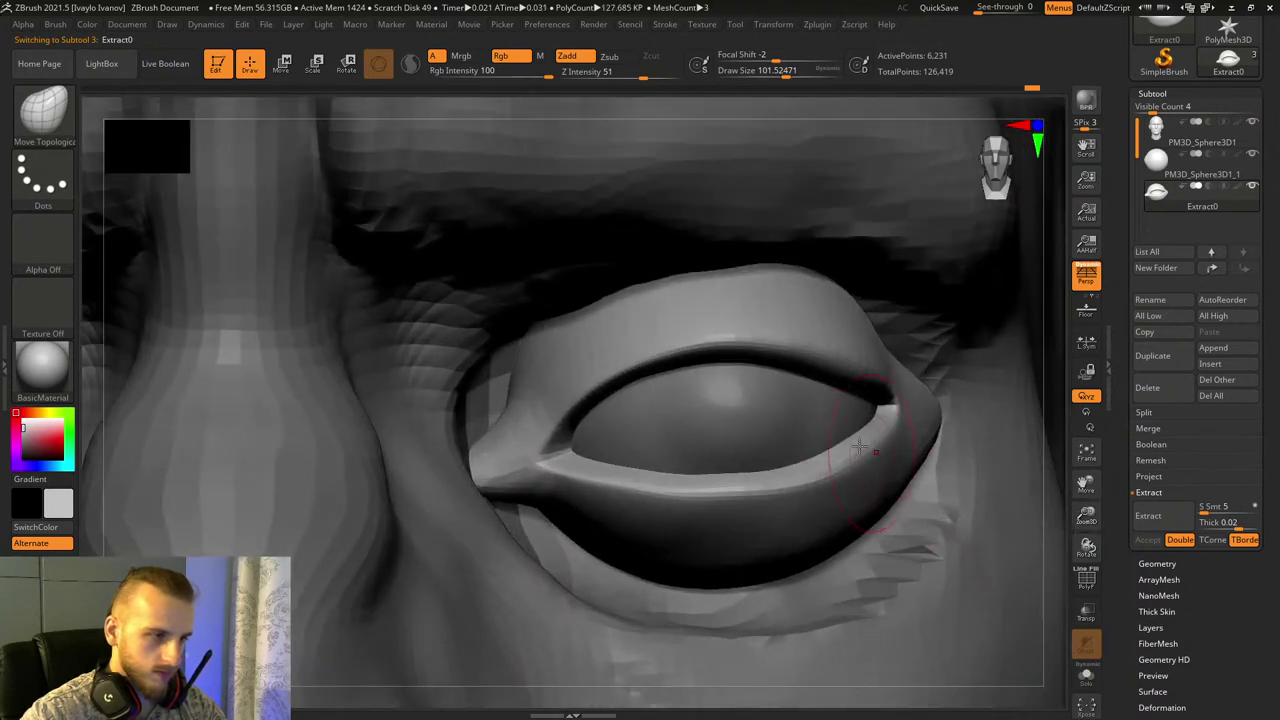
drag(1086, 546, 1015, 530)
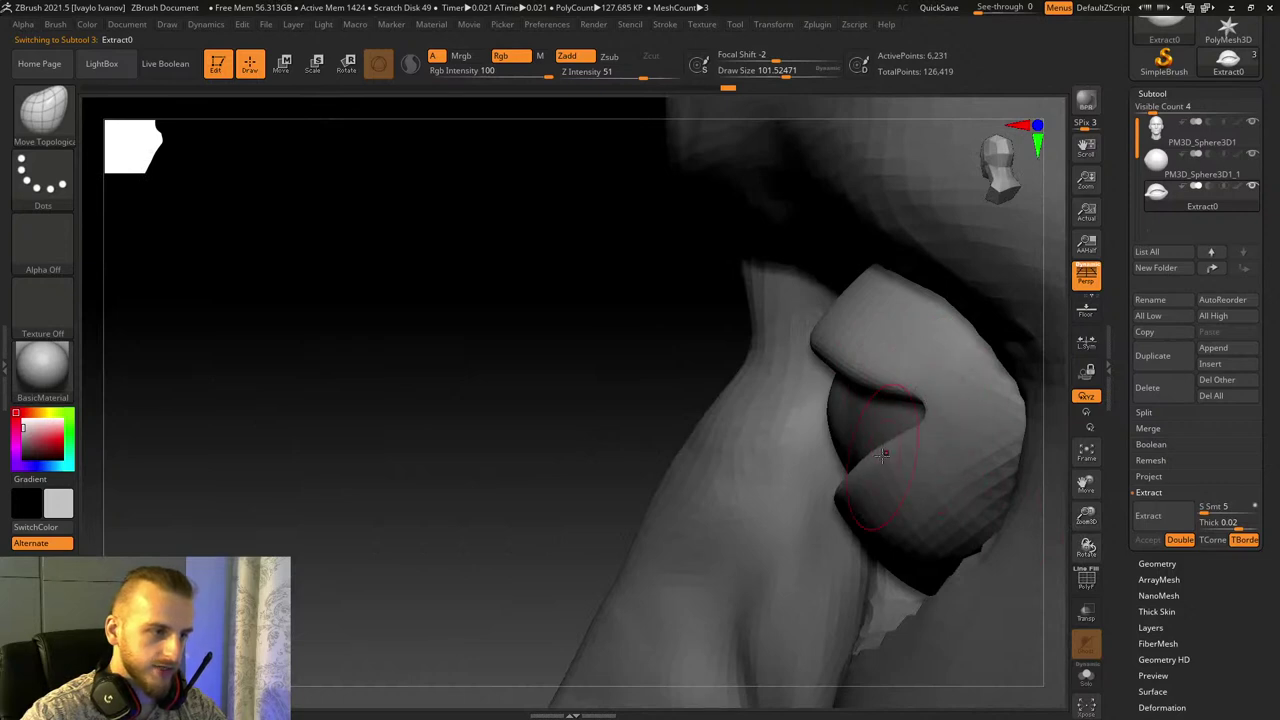
drag(637, 440, 859, 459)
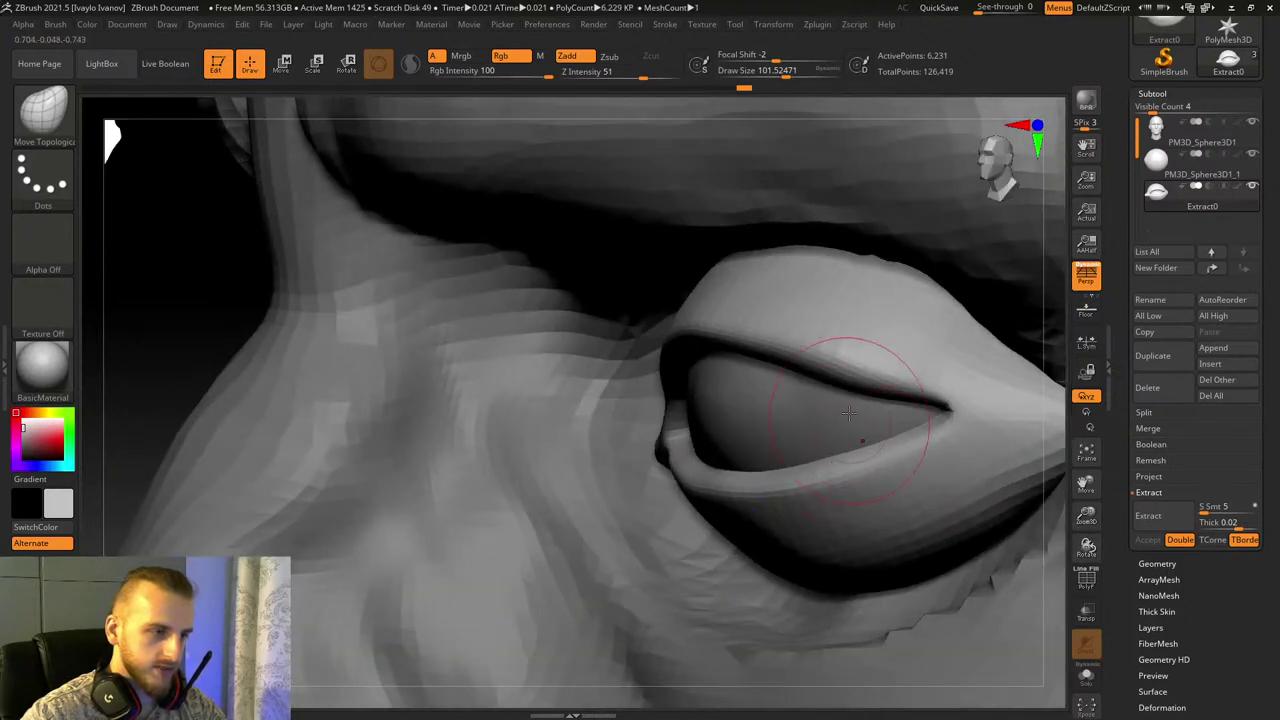
mouse_move(862, 396)
mouse_down()
mouse_move(863, 380)
mouse_move(819, 373)
mouse_up()
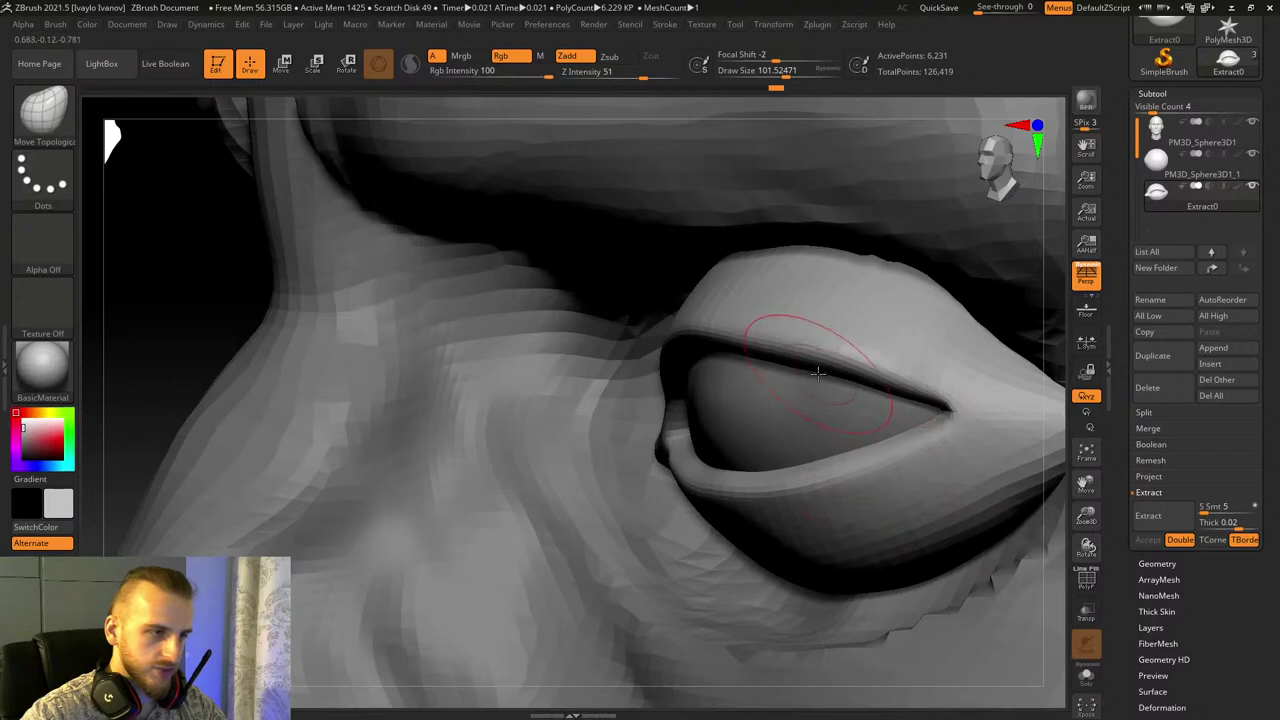
drag(1104, 508, 901, 395)
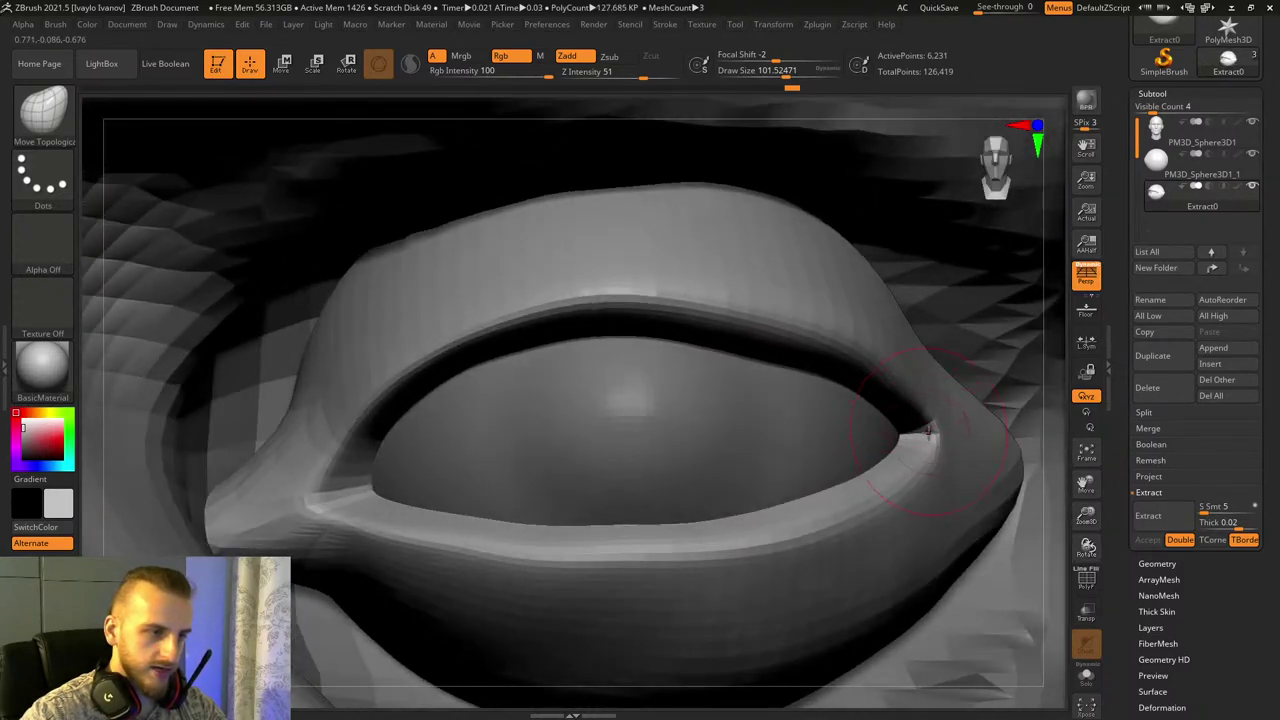
drag(1086, 486, 1016, 475)
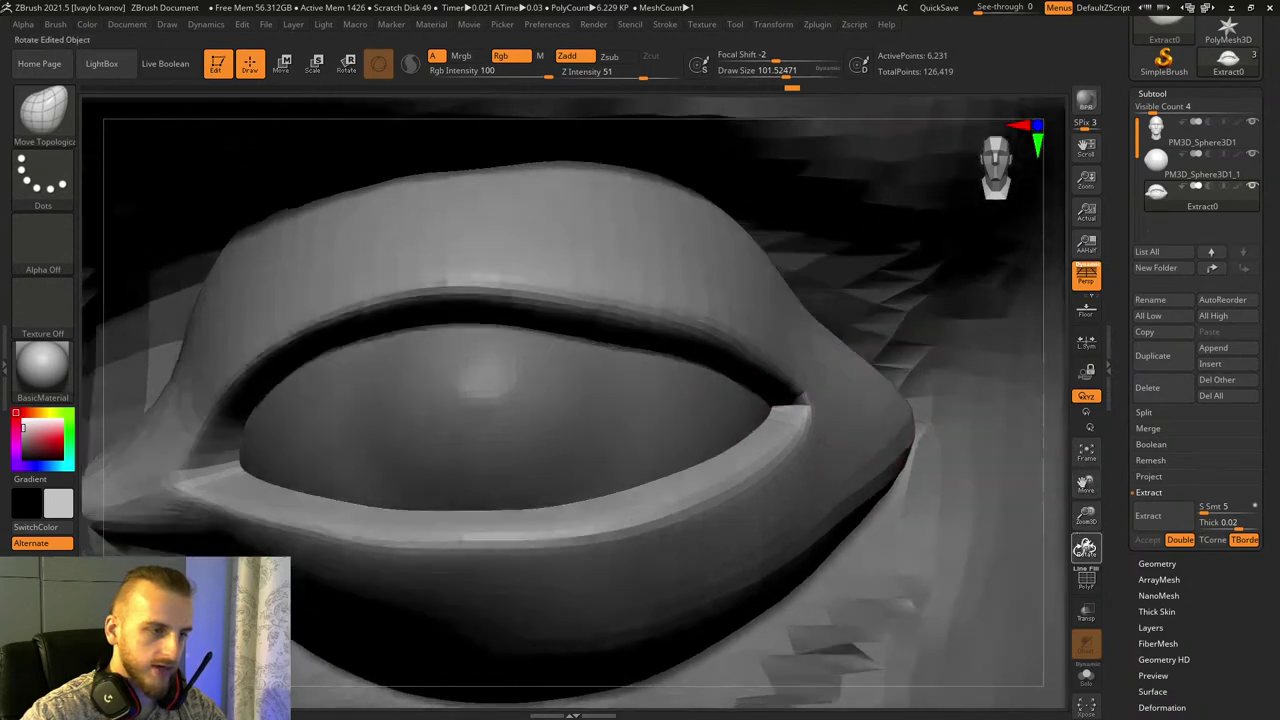
drag(1086, 546, 1080, 592)
drag(809, 342, 814, 318)
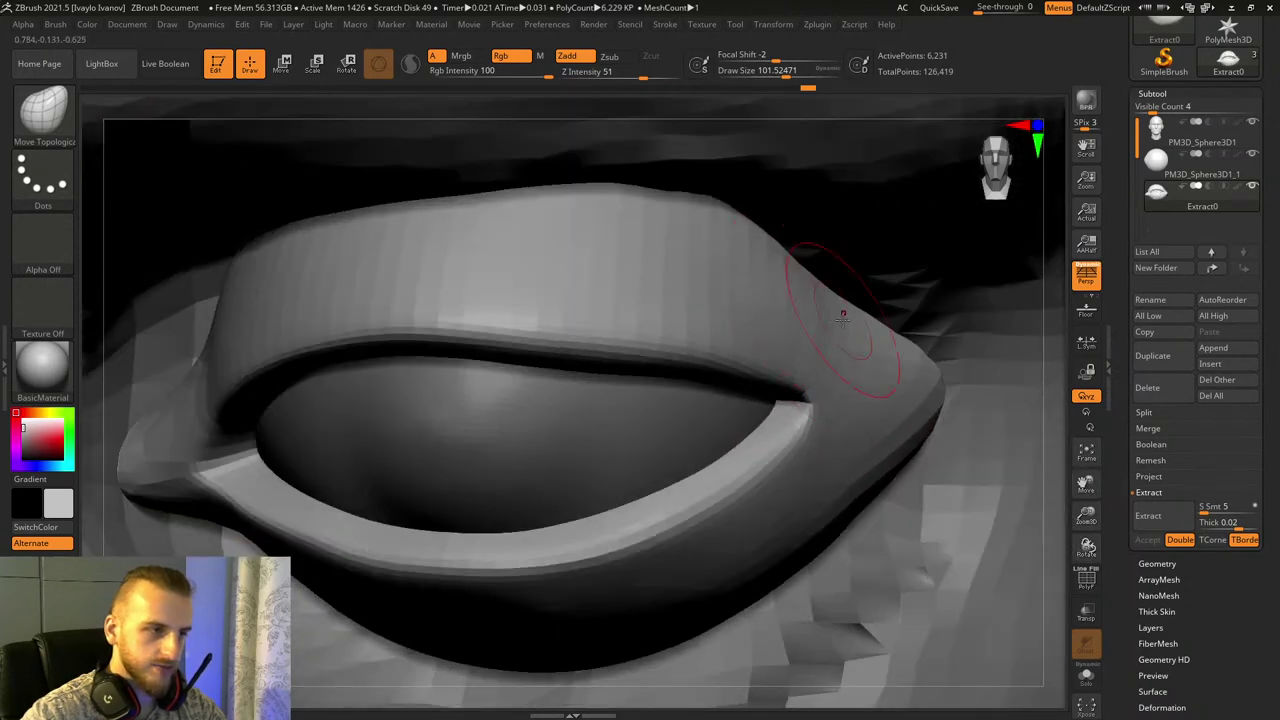
drag(666, 256, 668, 264)
click(788, 73)
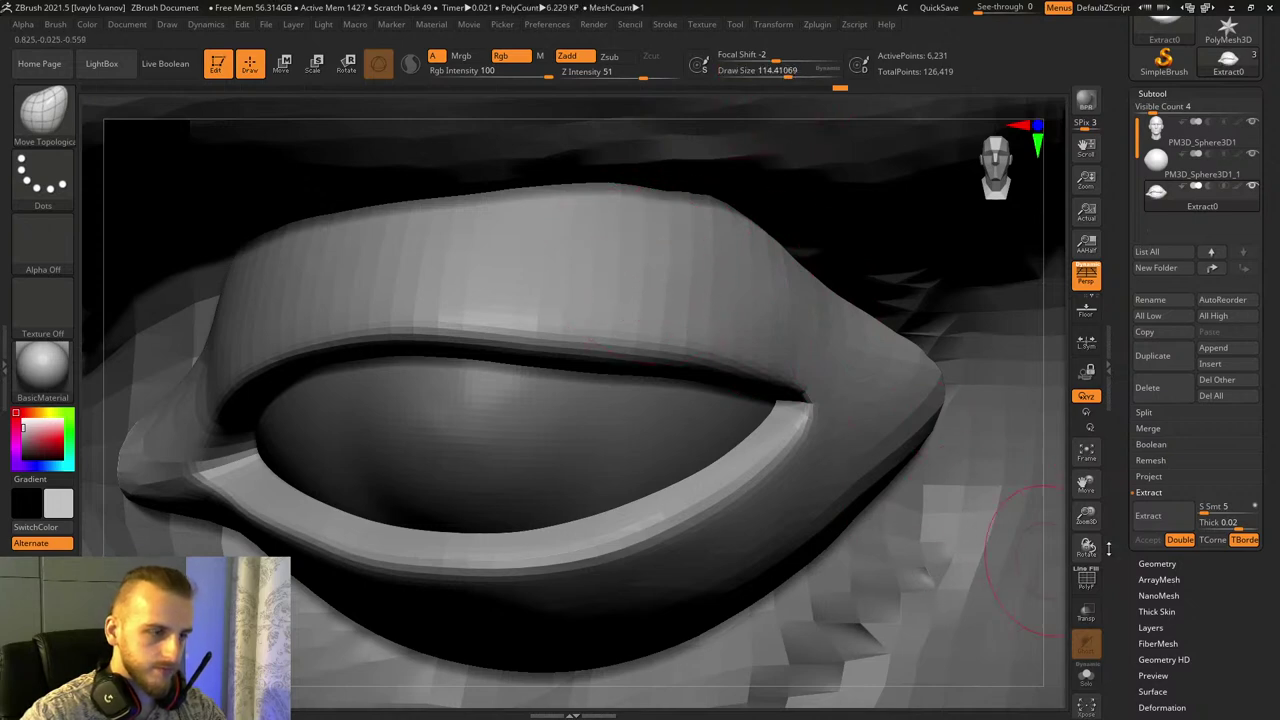
drag(1087, 546, 1054, 516)
Step: Mask the upper lid from inner to outer corner with a lasso and invert the mask to protect the lower lid
mouse_move(734, 414)
ctrl+mouse_down()
mouse_move(748, 431)
mouse_move(601, 210)
mouse_move(200, 278)
mouse_move(90, 410)
ctrl+mouse_up()
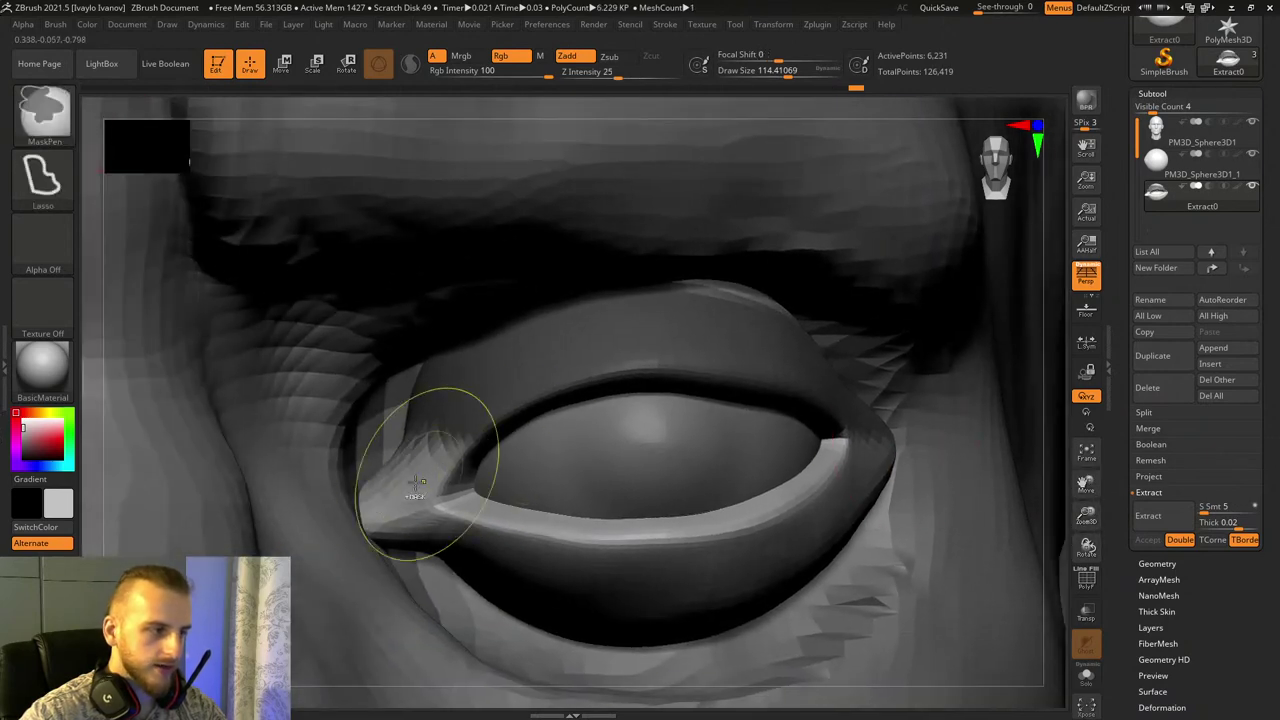
mouse_move(429, 463)
ctrl+mouse_down()
mouse_move(380, 500)
mouse_move(530, 288)
ctrl+mouse_up()
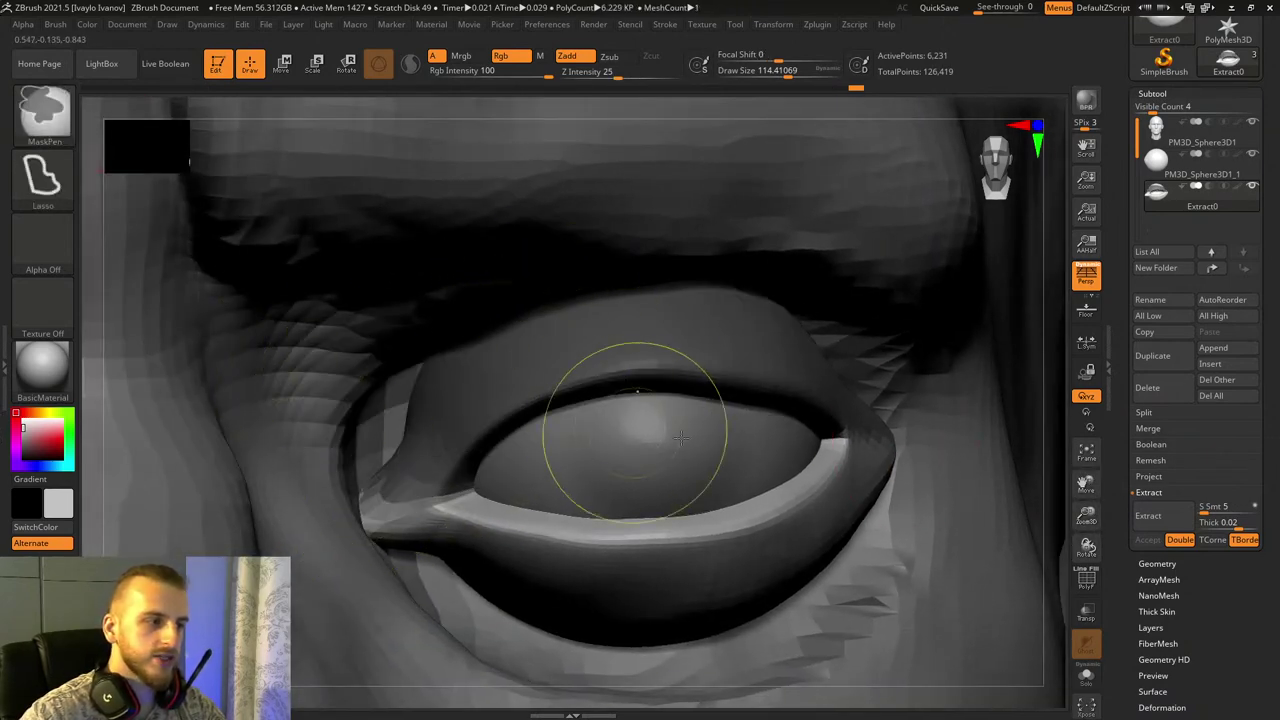
drag(1086, 516, 905, 396)
drag(1086, 516, 1070, 590)
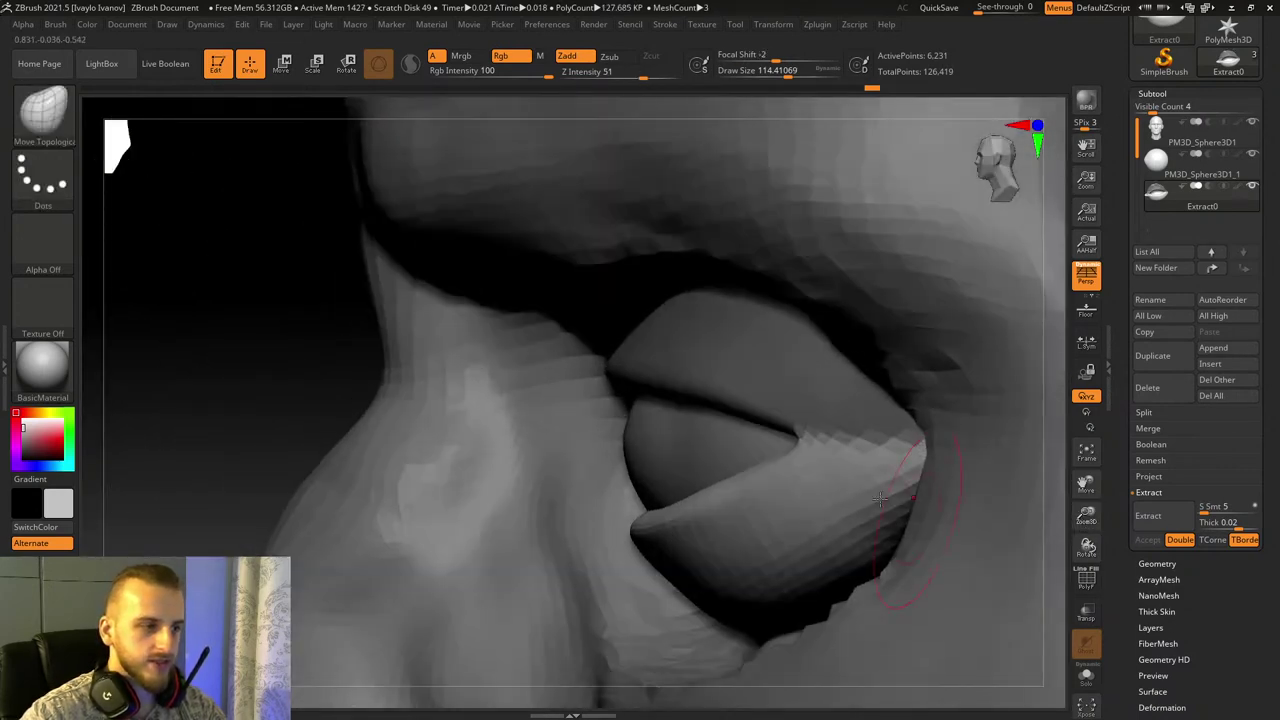
mouse_move(785, 446)
ctrl+mouse_down()
mouse_move(1030, 409)
mouse_move(680, 258)
ctrl+mouse_up()
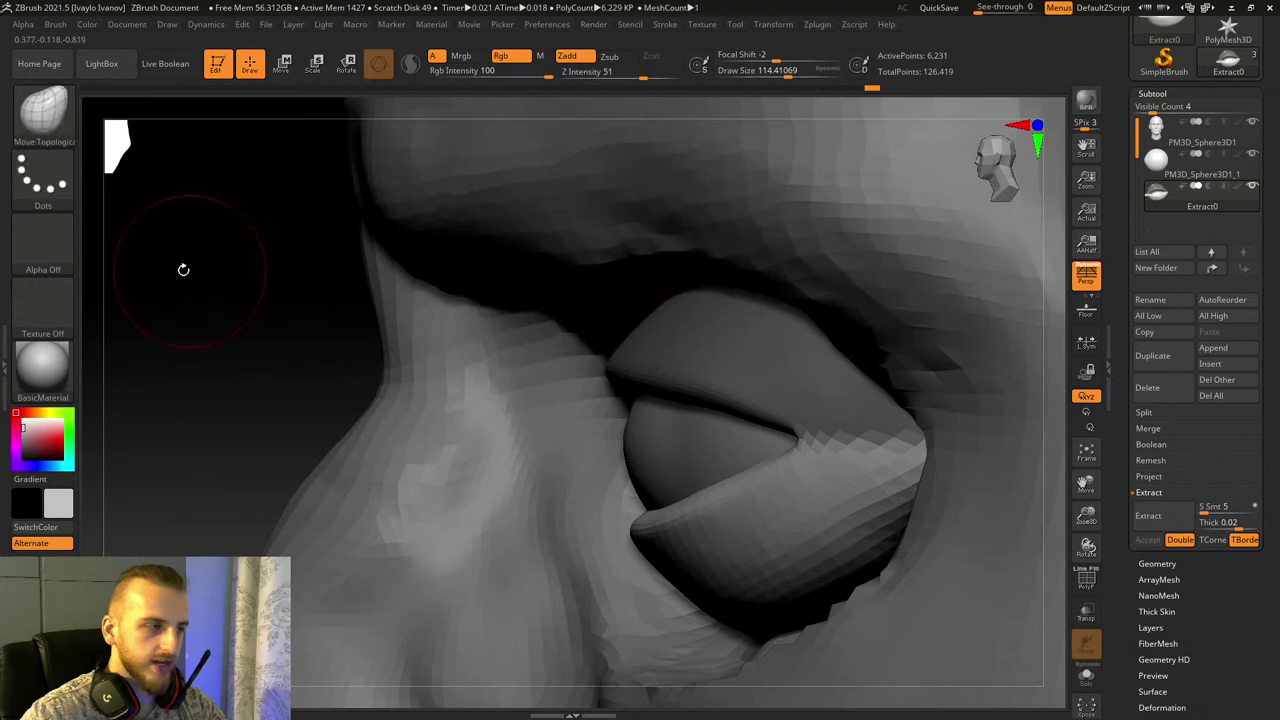
drag(183, 270, 184, 275)
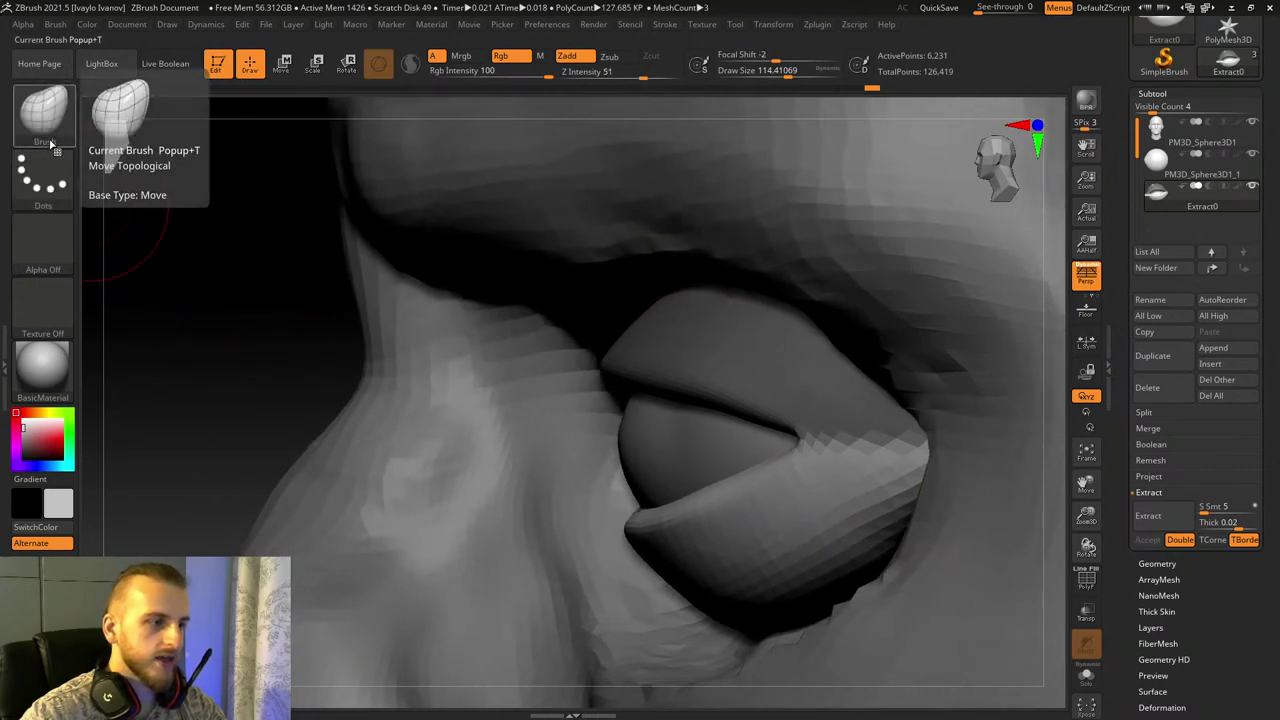
drag(134, 291, 600, 290)
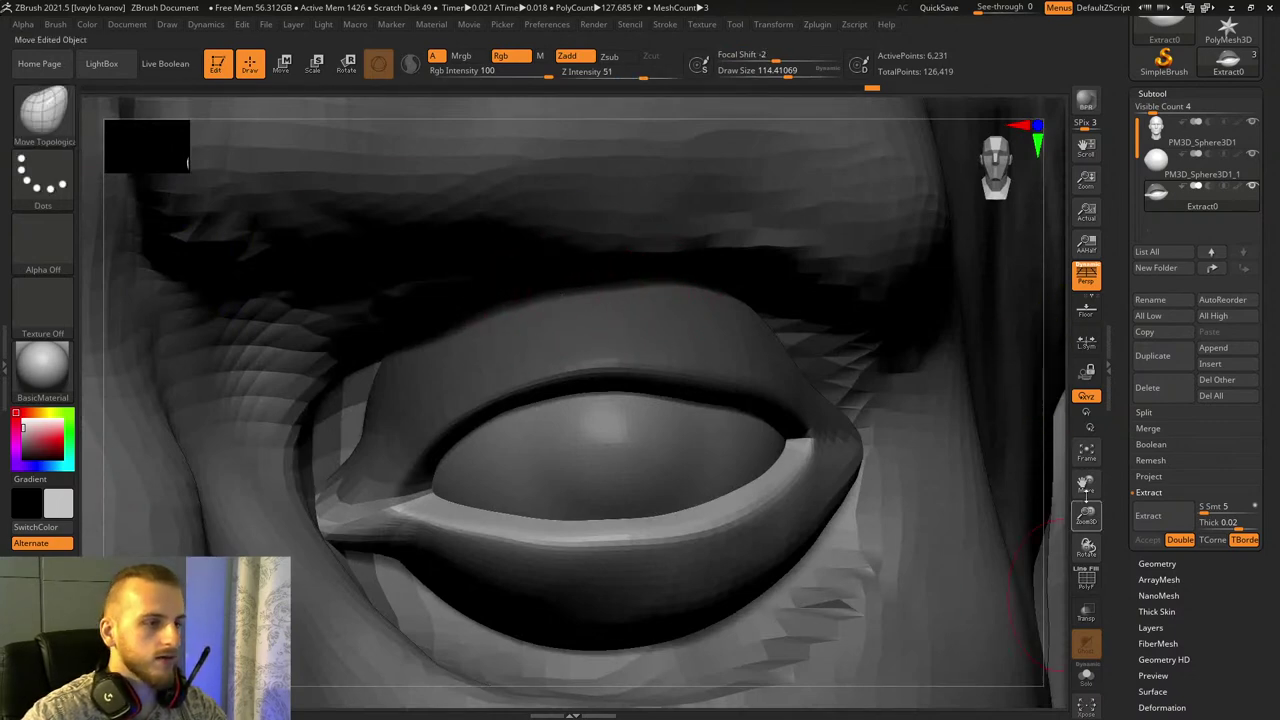
drag(1087, 516, 964, 321)
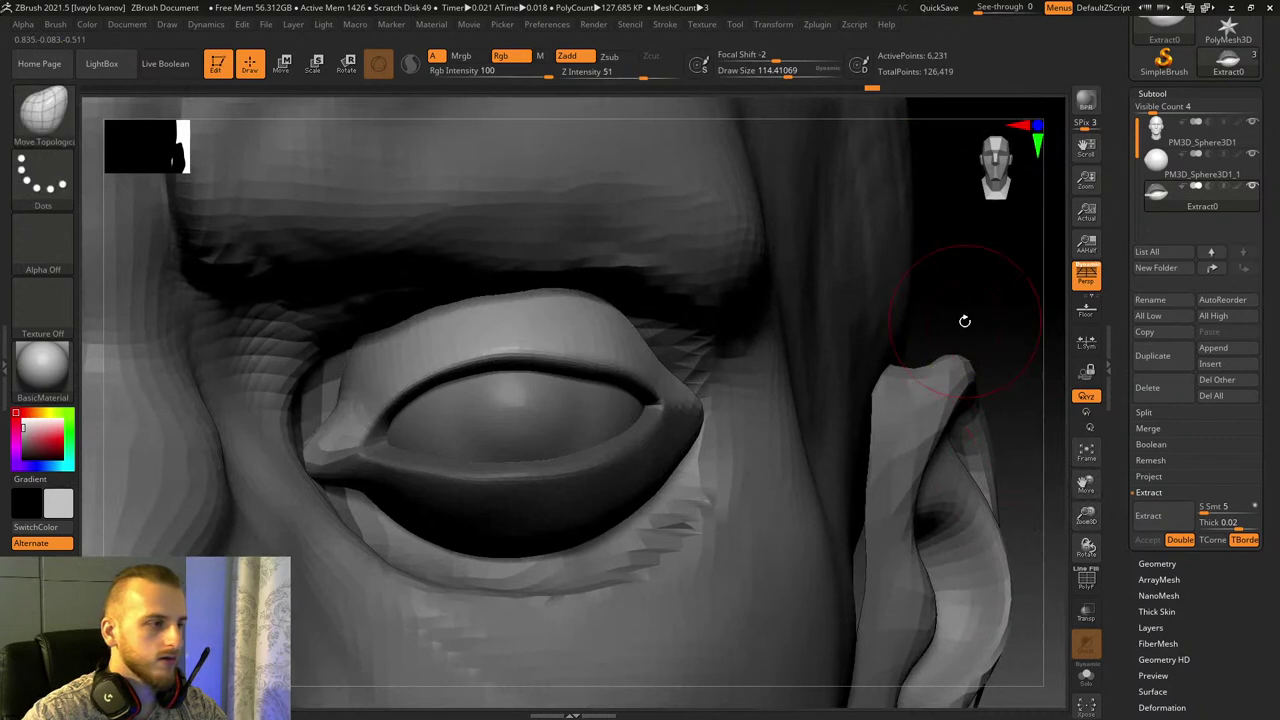
Step: Scale the unmasked upper lid up slightly and shift it sideways so that it overlaps the lower lid at the corners
click(314, 63)
drag(179, 438, 190, 436)
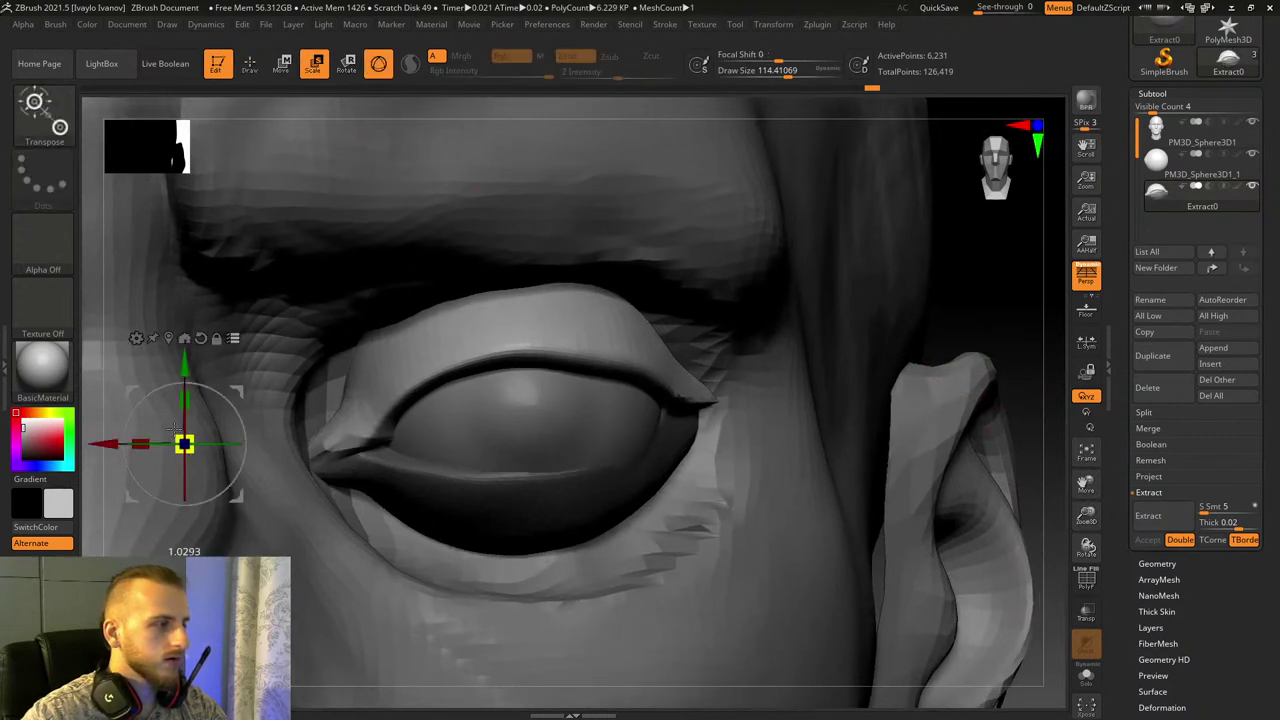
key(ctrl+z)
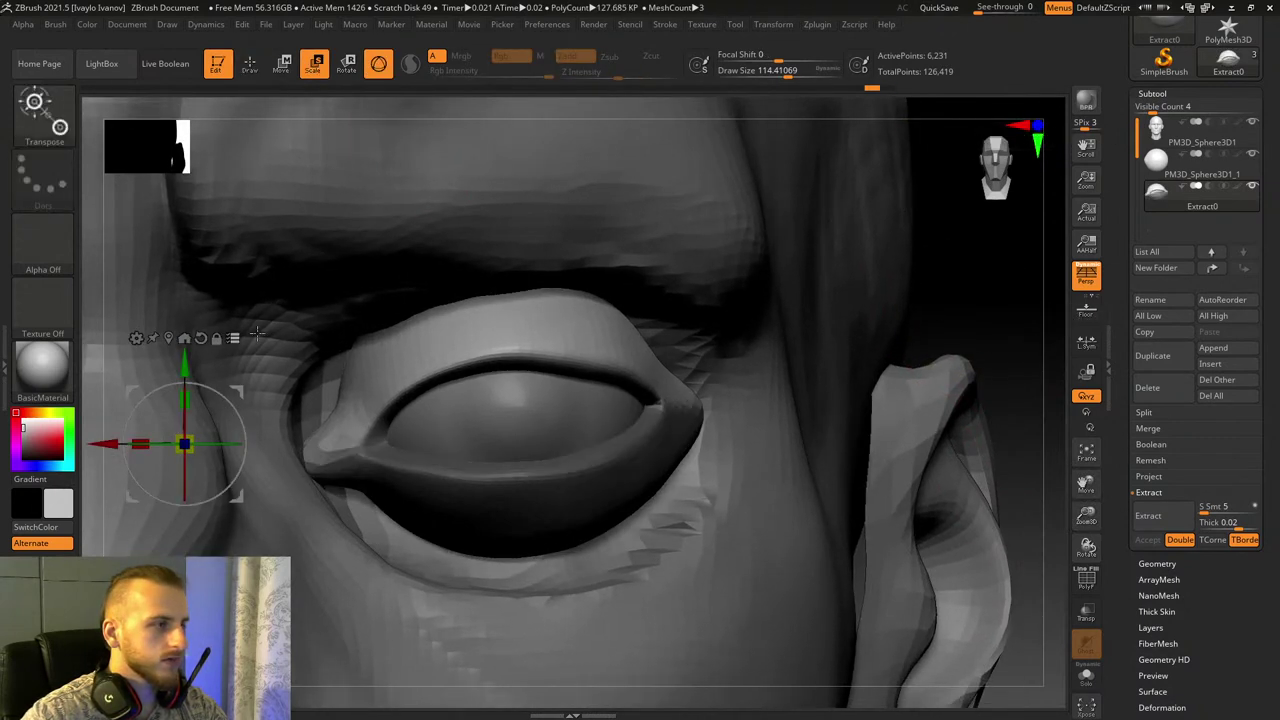
drag(184, 439, 192, 436)
drag(107, 443, 106, 443)
drag(184, 443, 102, 446)
Step: Move the upper lid slightly back toward the head in profile, clear the mask, and return to sculpting
drag(962, 312, 840, 316)
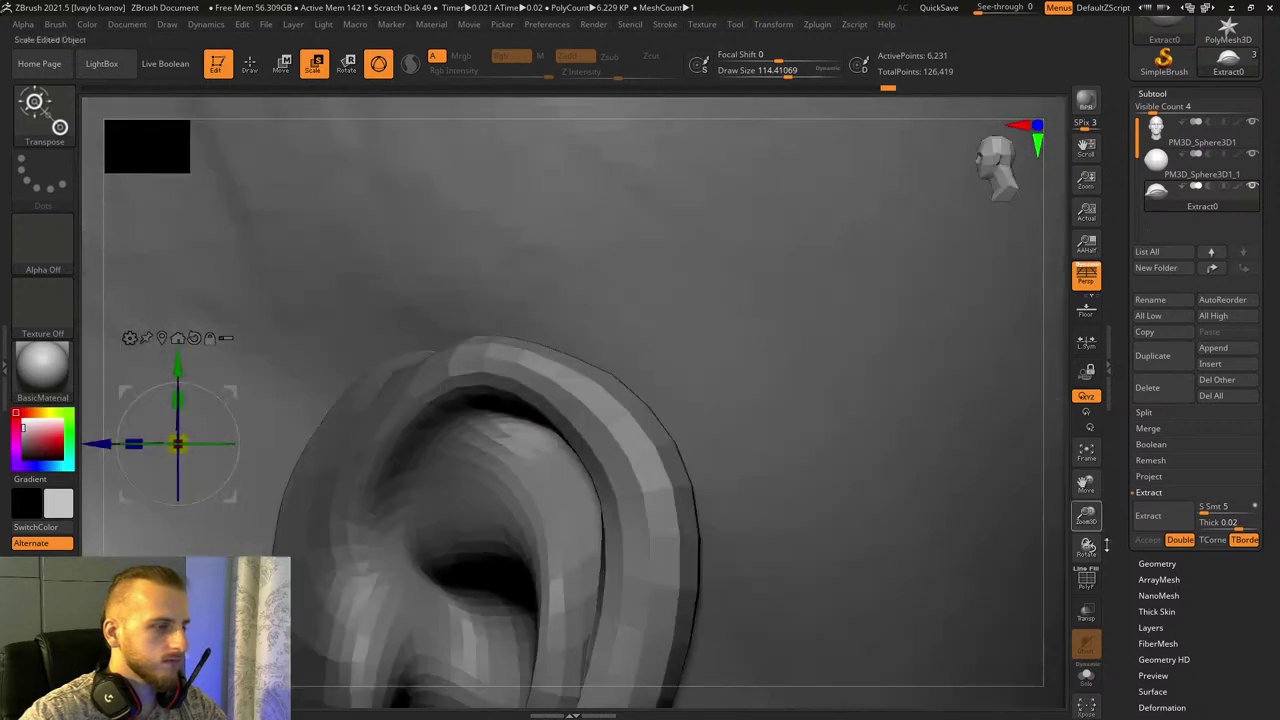
drag(1087, 520, 1256, 487)
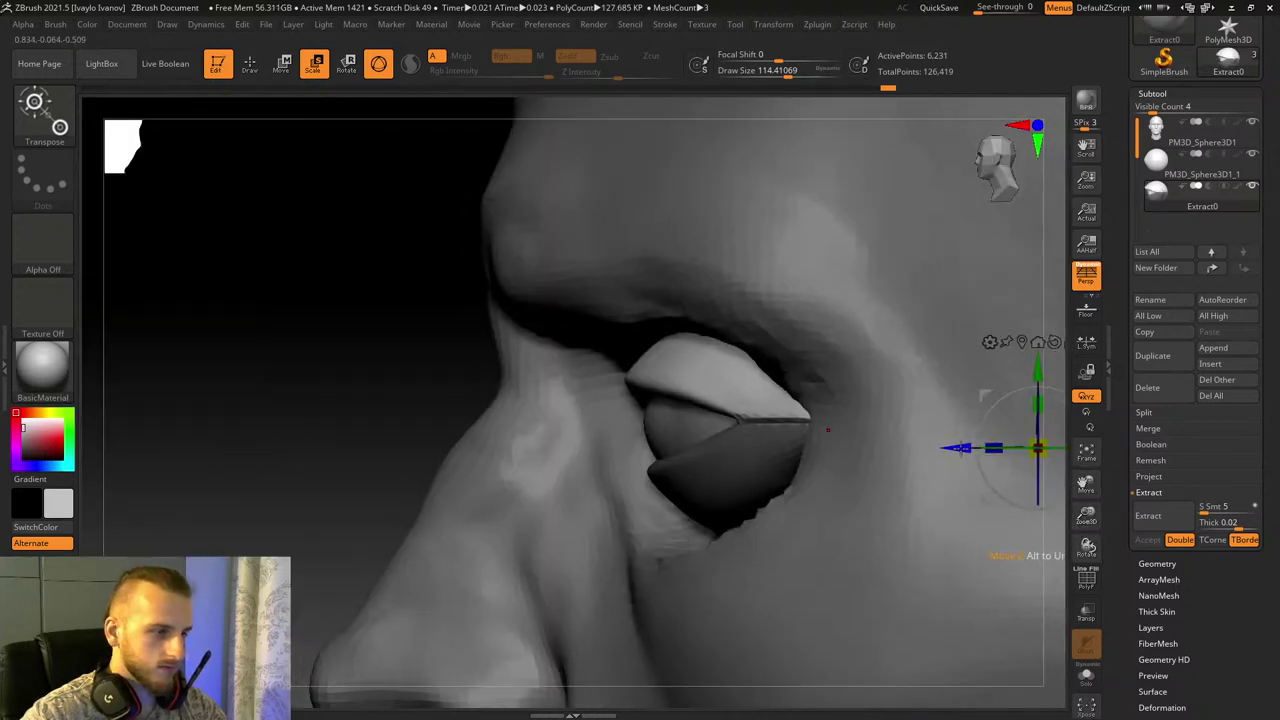
drag(958, 448, 965, 455)
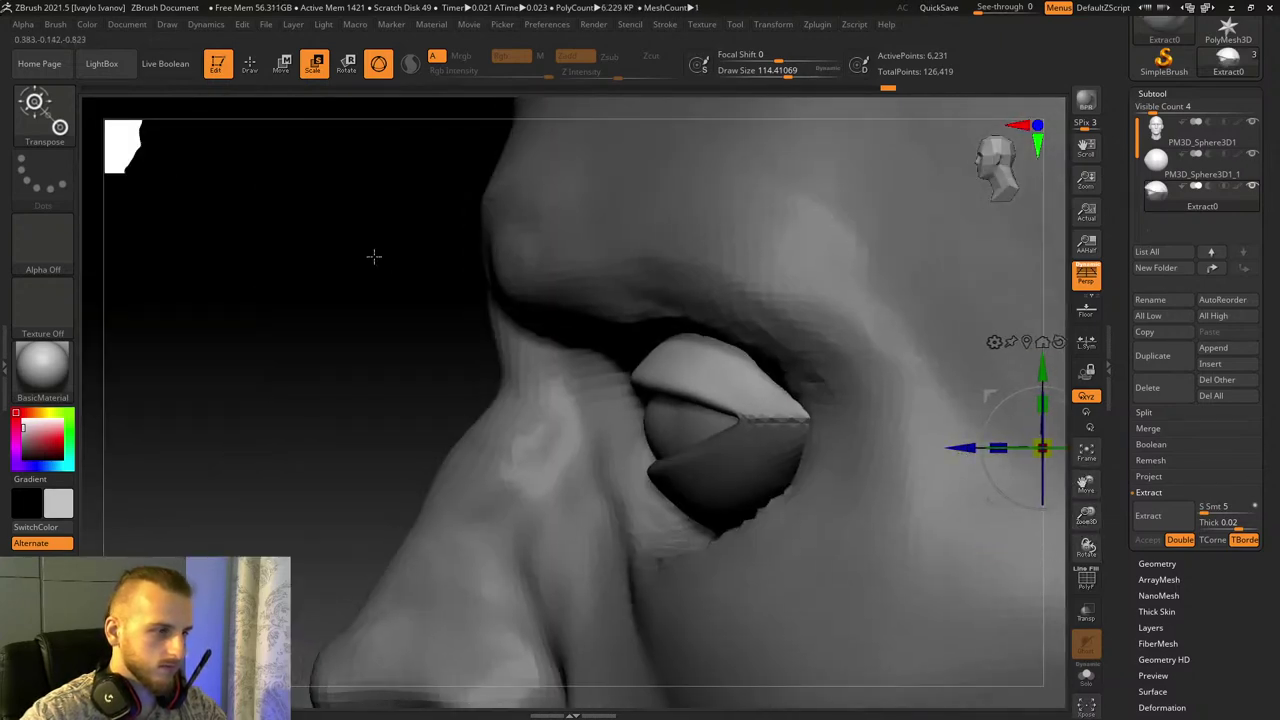
shift+drag(236, 262, 303, 266)
drag(1087, 486, 276, 476)
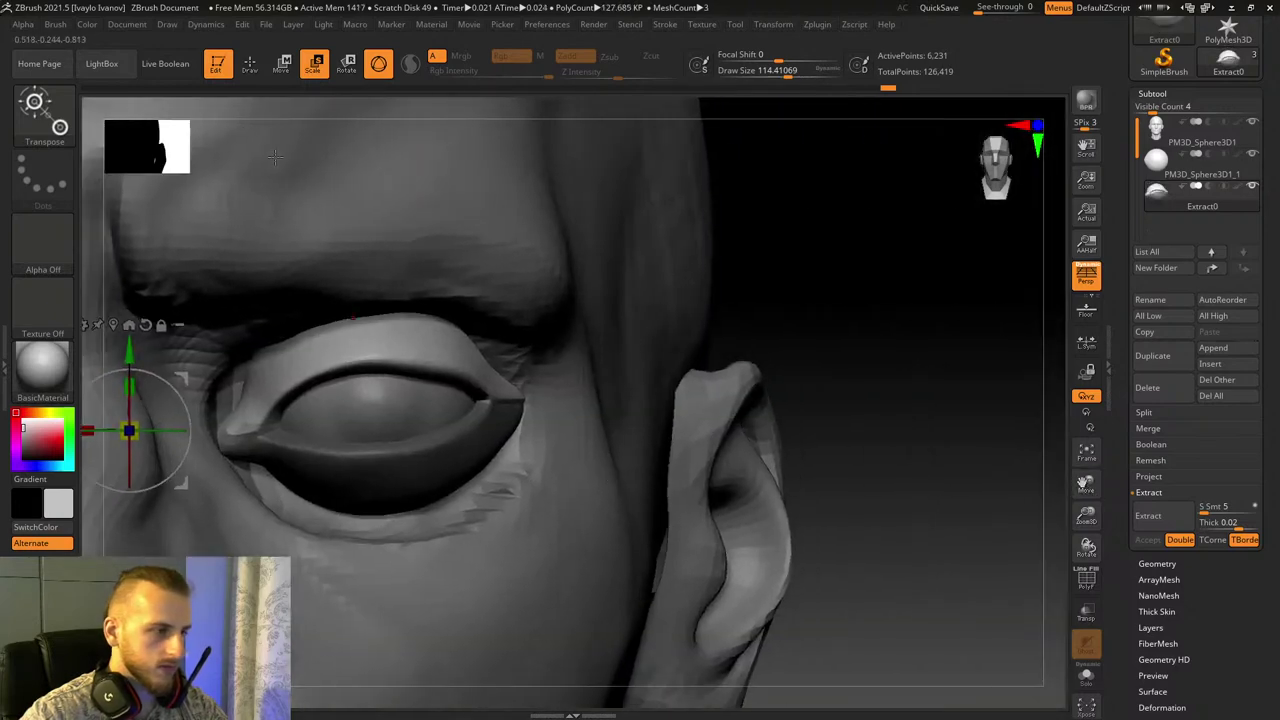
click(250, 65)
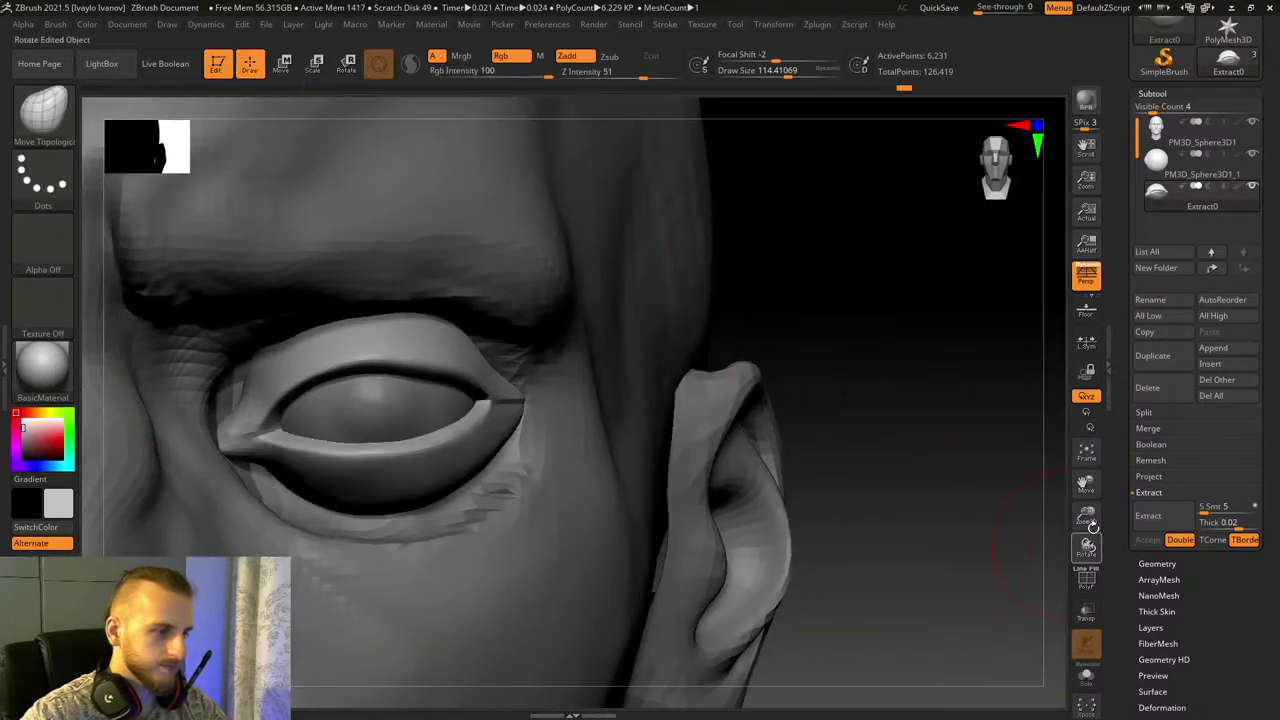
Step: Select the head and fill the gap beneath the lower lid with ClayBuildup strokes from the inner to the outer corner
mouse_move(1086, 515)
mouse_down()
mouse_move(921, 393)
mouse_move(966, 531)
mouse_move(1019, 617)
mouse_up()
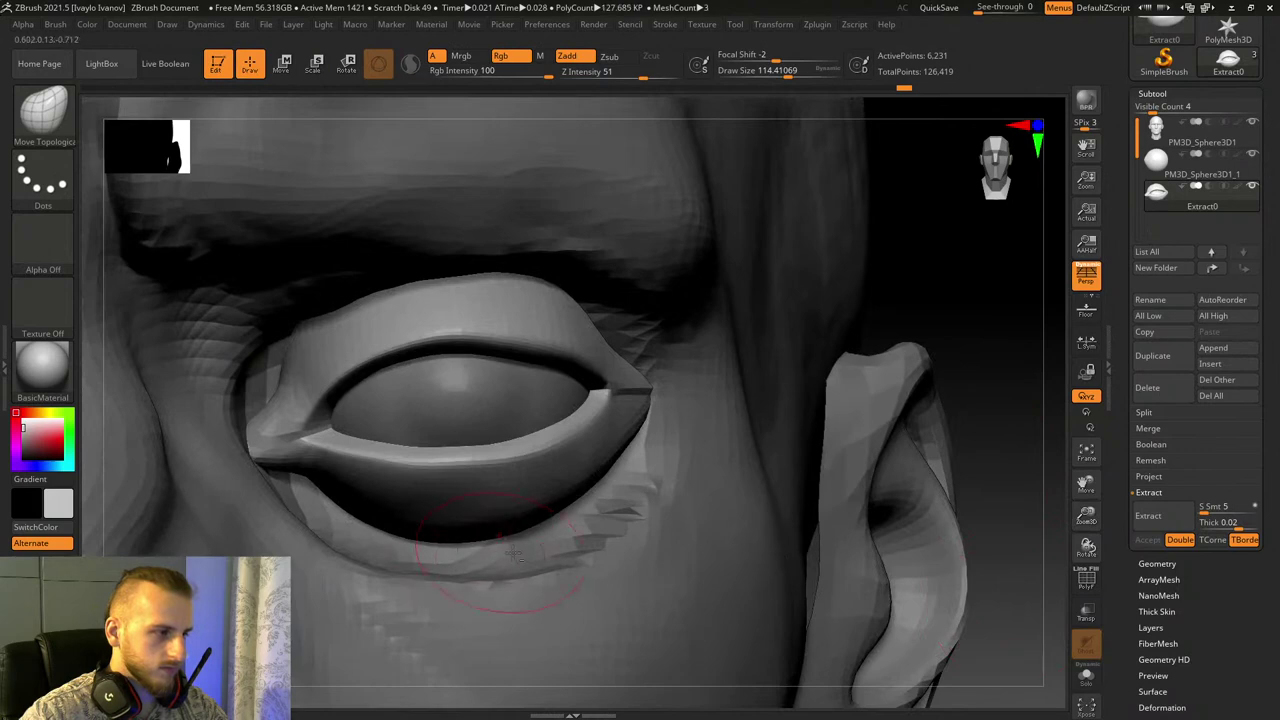
alt+click(550, 543)
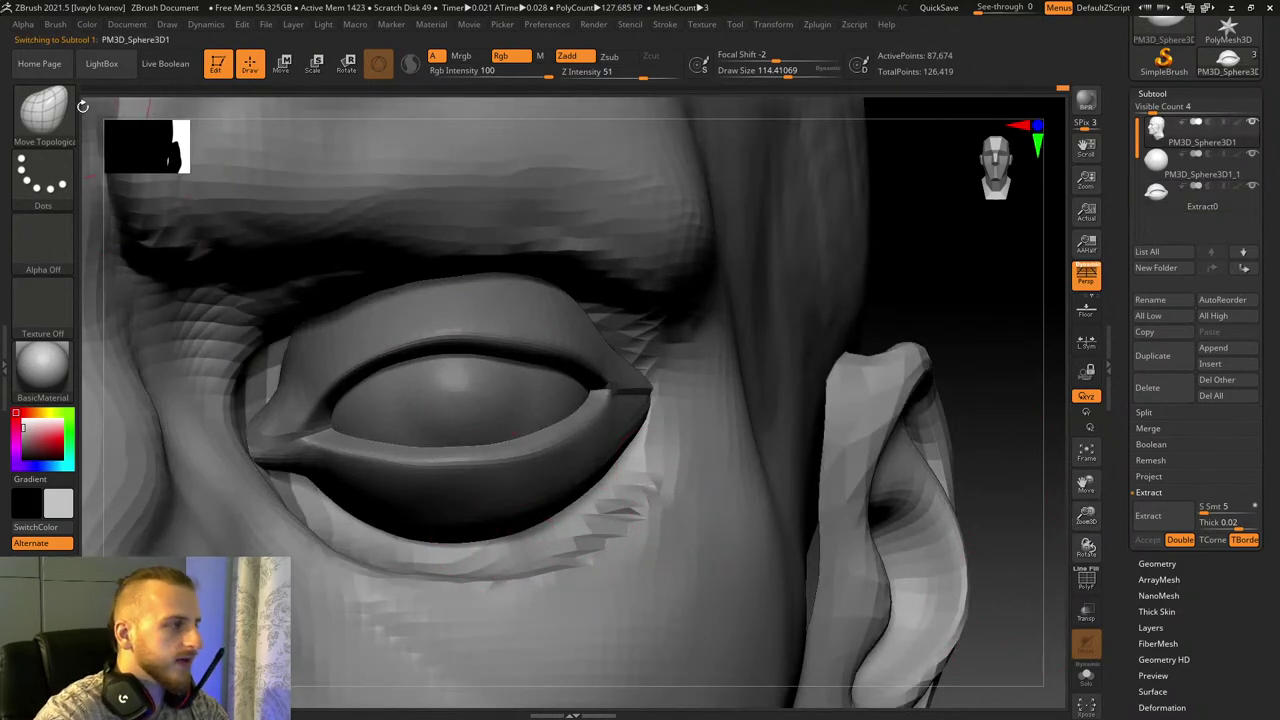
key(b)
key(c)
key(b)
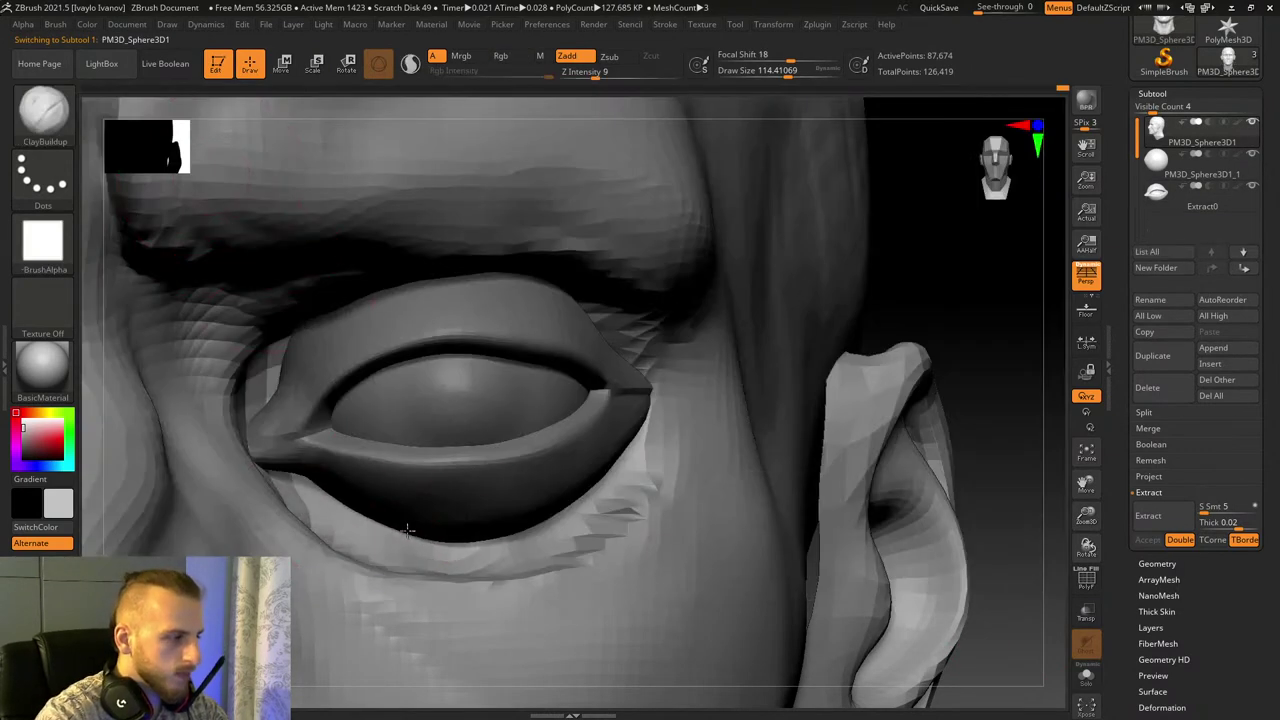
mouse_move(407, 530)
mouse_down()
mouse_move(529, 542)
mouse_move(605, 481)
mouse_up()
mouse_move(500, 528)
mouse_down()
mouse_move(612, 473)
mouse_move(423, 529)
mouse_move(357, 514)
mouse_move(366, 526)
mouse_move(345, 516)
mouse_move(383, 525)
mouse_move(288, 481)
mouse_up()
mouse_move(377, 510)
mouse_down()
mouse_move(310, 482)
mouse_move(426, 546)
mouse_move(374, 524)
mouse_move(413, 515)
mouse_move(455, 546)
mouse_move(640, 480)
mouse_up()
drag(420, 532, 622, 481)
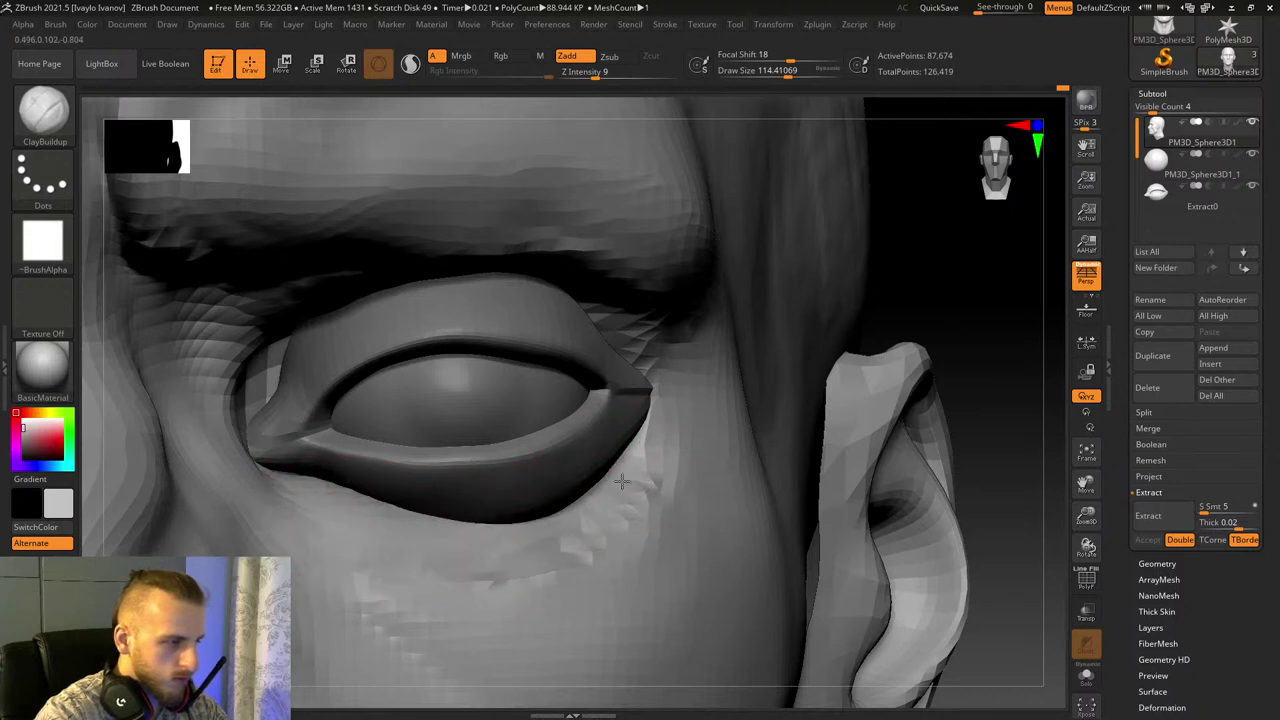
Step: Build up the skin under the lower lid and around the inner corner, and smooth the head surface above the upper lid
drag(1086, 547, 1066, 552)
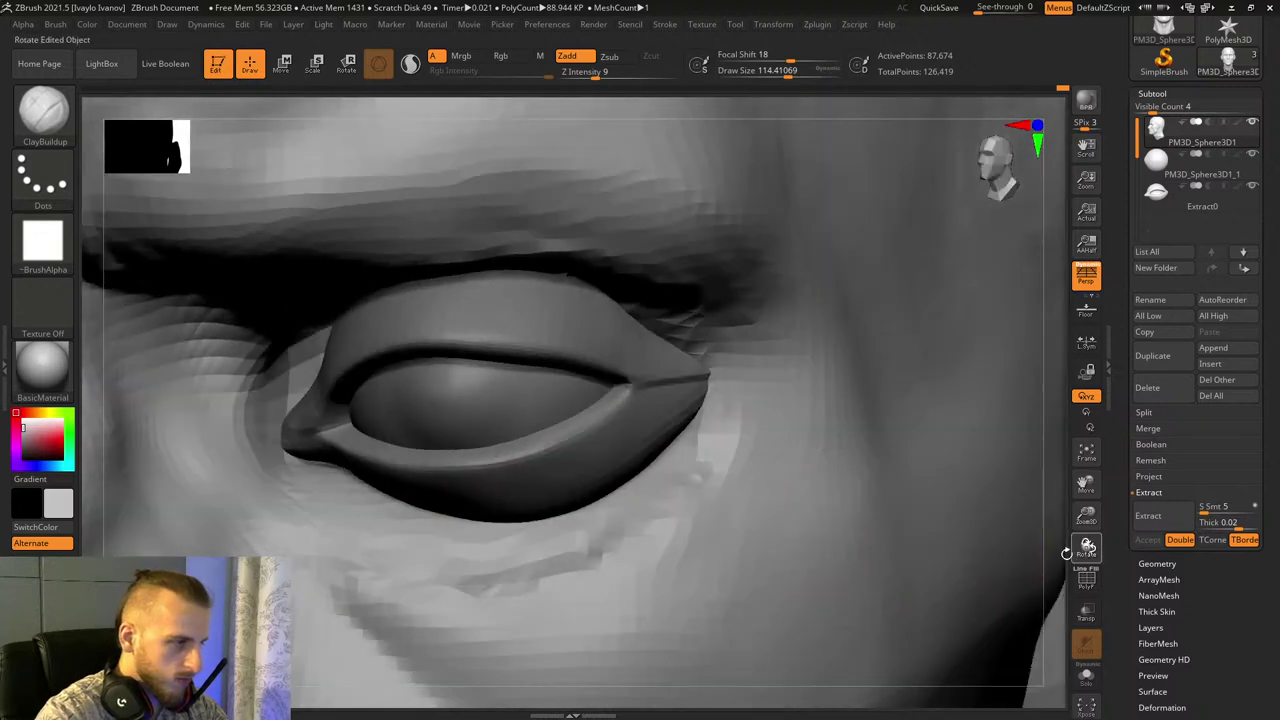
mouse_move(314, 491)
mouse_down()
mouse_move(326, 503)
mouse_move(301, 480)
mouse_move(305, 448)
mouse_move(294, 462)
mouse_up()
mouse_move(318, 485)
mouse_down()
mouse_move(400, 525)
mouse_move(500, 534)
mouse_move(655, 485)
mouse_up()
drag(598, 518, 451, 565)
mouse_move(526, 546)
mouse_down()
mouse_move(674, 486)
mouse_move(545, 536)
mouse_up()
drag(623, 506, 543, 547)
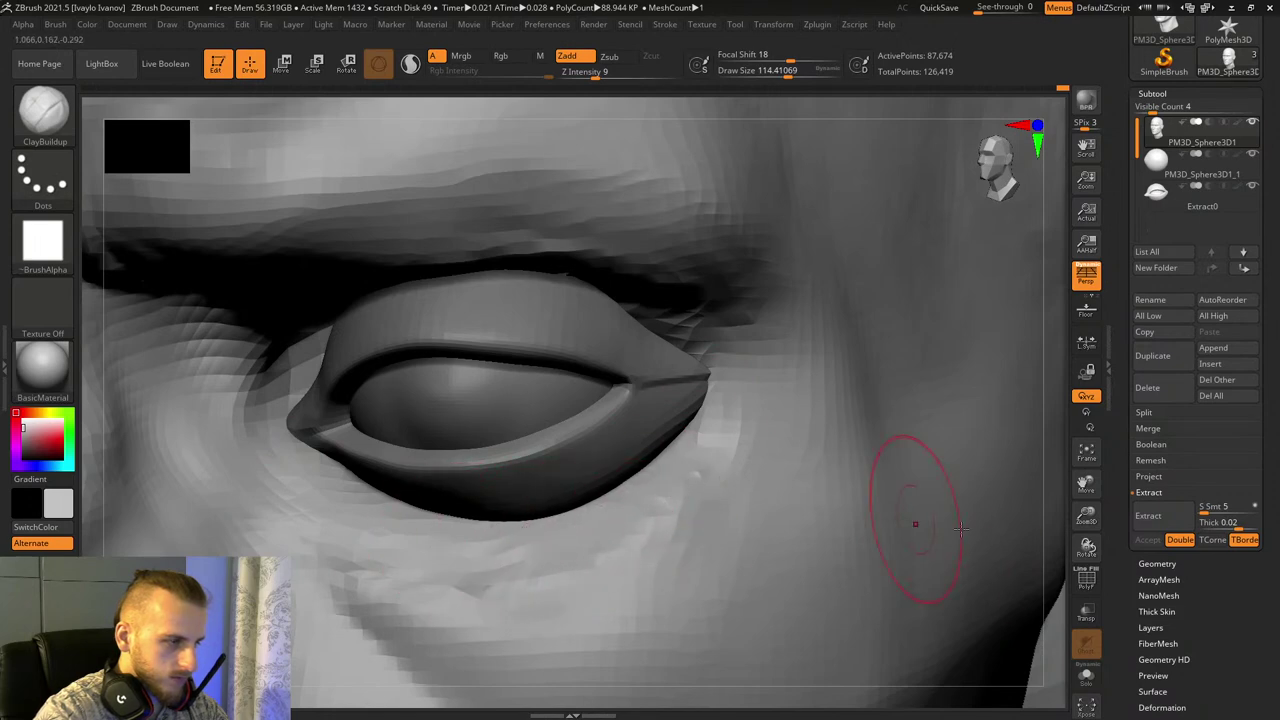
right_drag(955, 522, 771, 409)
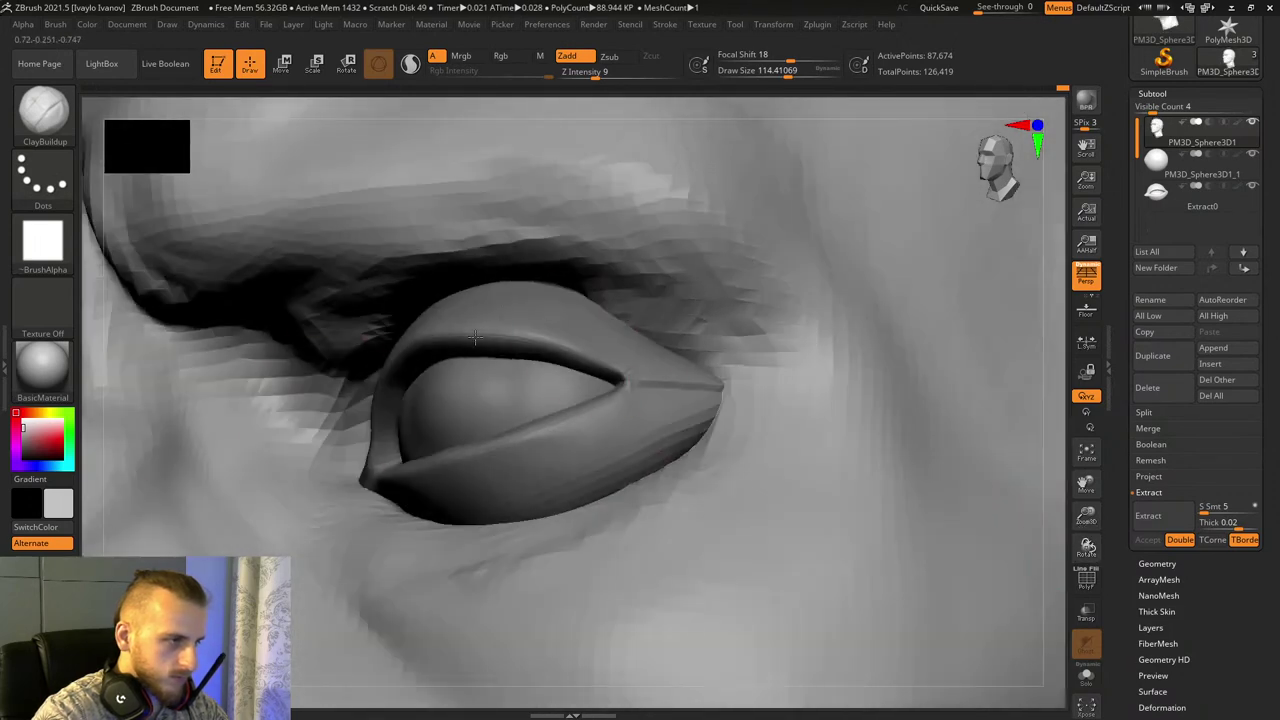
mouse_move(475, 338)
shift+mouse_down()
mouse_move(451, 314)
mouse_move(631, 323)
shift+mouse_up()
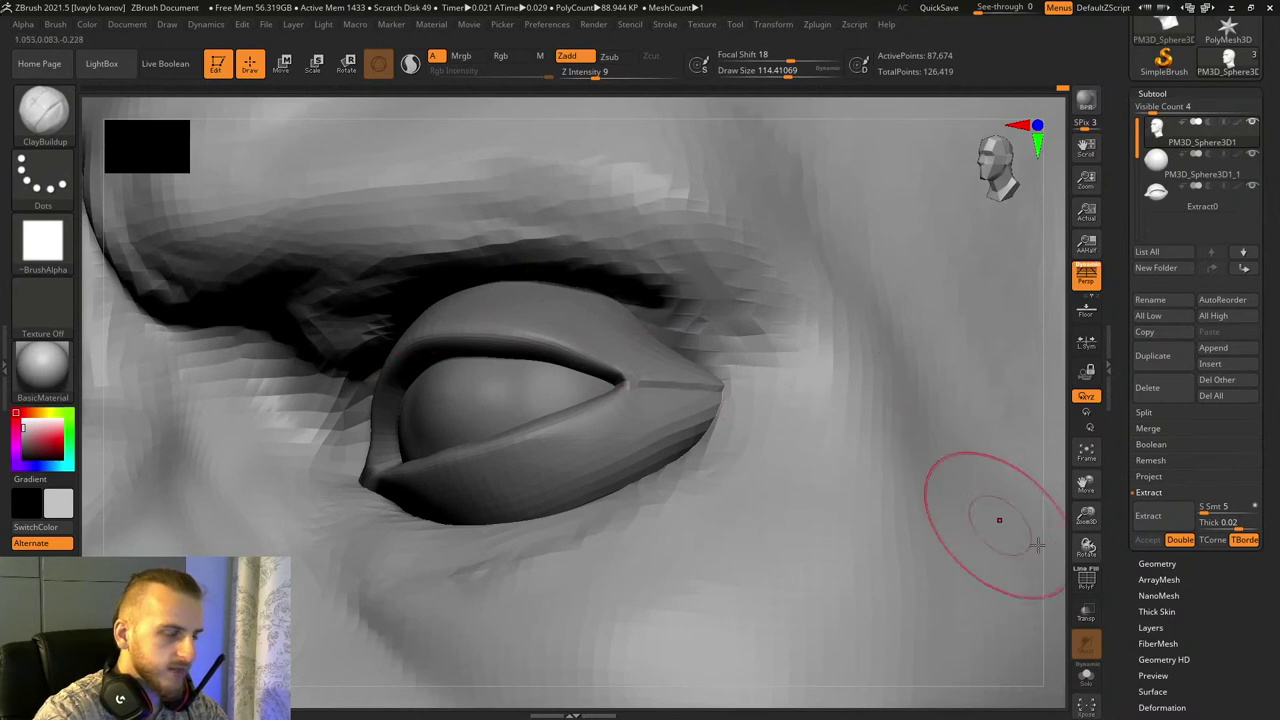
Step: Smooth the head surface around the inner eye corner and beneath the lower lid
drag(1086, 546, 1180, 540)
mouse_move(280, 419)
shift+mouse_down()
mouse_move(246, 398)
mouse_move(262, 415)
mouse_move(311, 417)
shift+mouse_up()
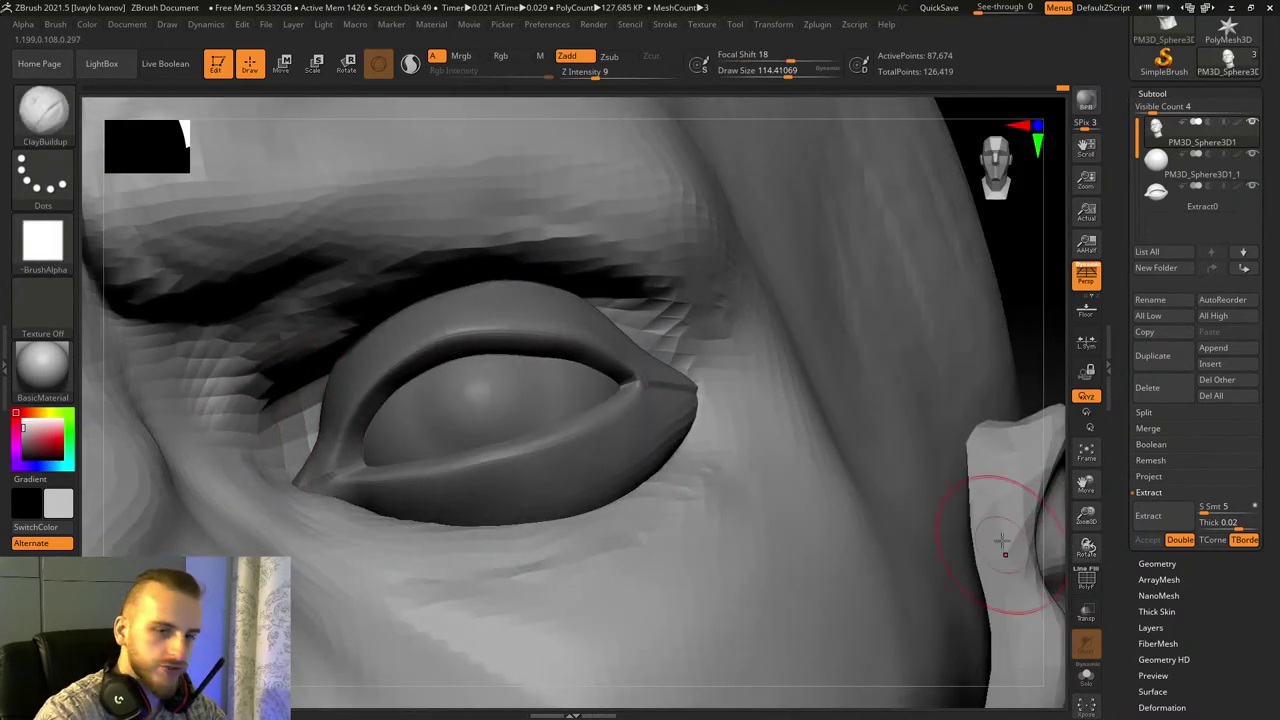
drag(1085, 519, 1062, 540)
drag(890, 440, 860, 546)
mouse_move(1086, 546)
mouse_down()
mouse_move(1100, 596)
mouse_move(1086, 514)
mouse_move(1086, 570)
mouse_up()
drag(1086, 483, 1097, 460)
drag(1086, 546, 1058, 556)
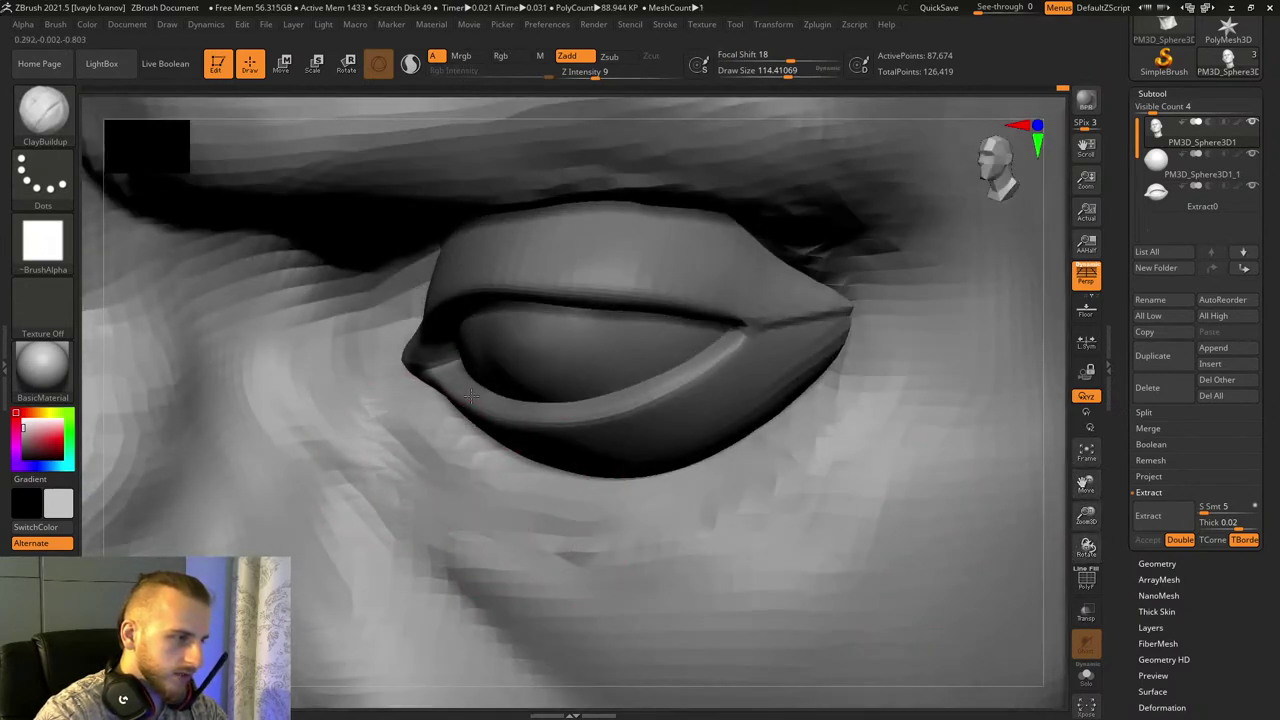
shift+drag(480, 434, 440, 446)
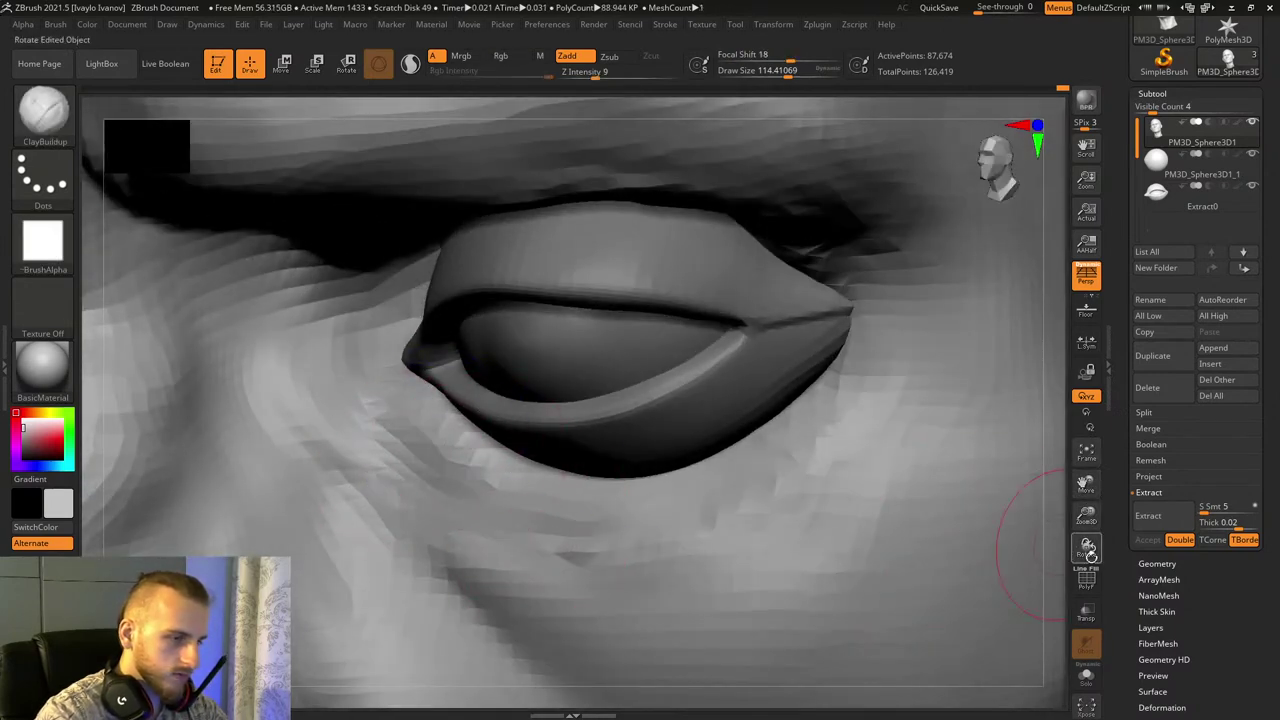
Step: Select the eyelids and refine the upper lid edge and inner corner with Move Topological at a draw size of about 149
drag(1086, 516, 1062, 240)
mouse_move(895, 475)
shift+mouse_down()
mouse_move(919, 485)
mouse_move(883, 509)
mouse_move(1002, 542)
shift+mouse_up()
mouse_move(1084, 520)
mouse_down()
mouse_move(1020, 511)
mouse_move(1079, 557)
mouse_up()
alt+click(620, 392)
click(45, 115)
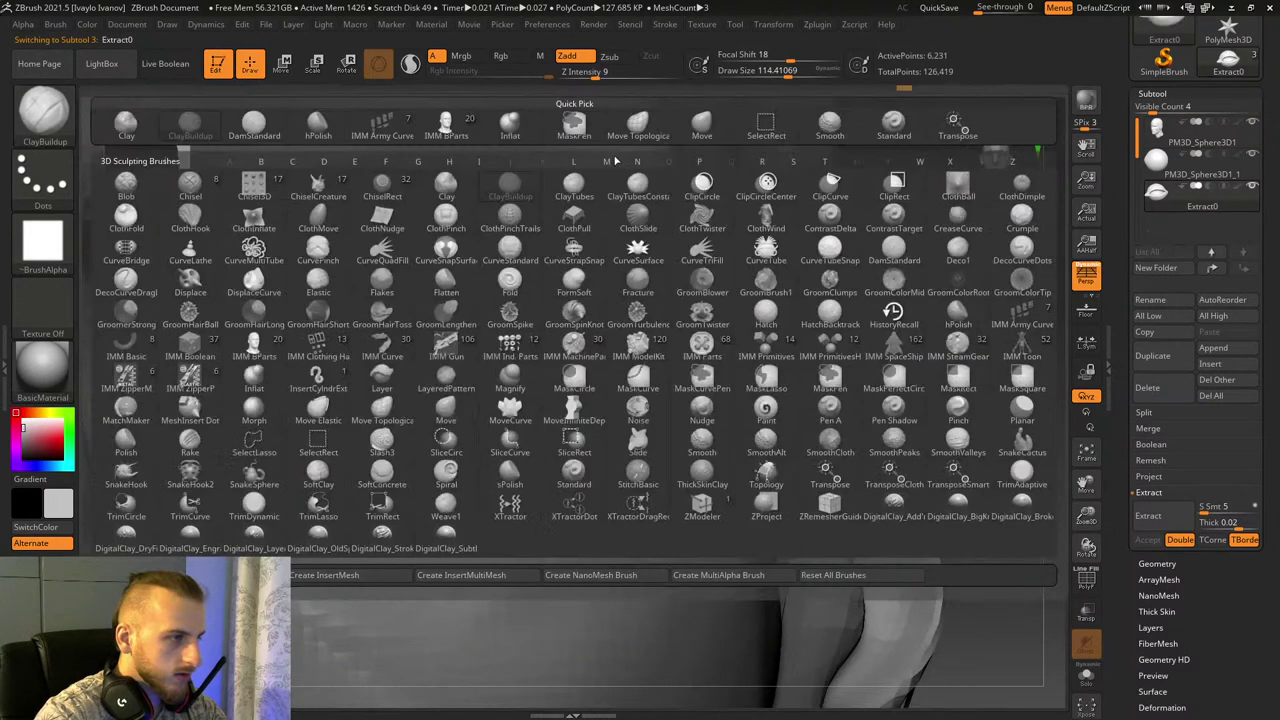
click(637, 128)
drag(732, 79, 790, 78)
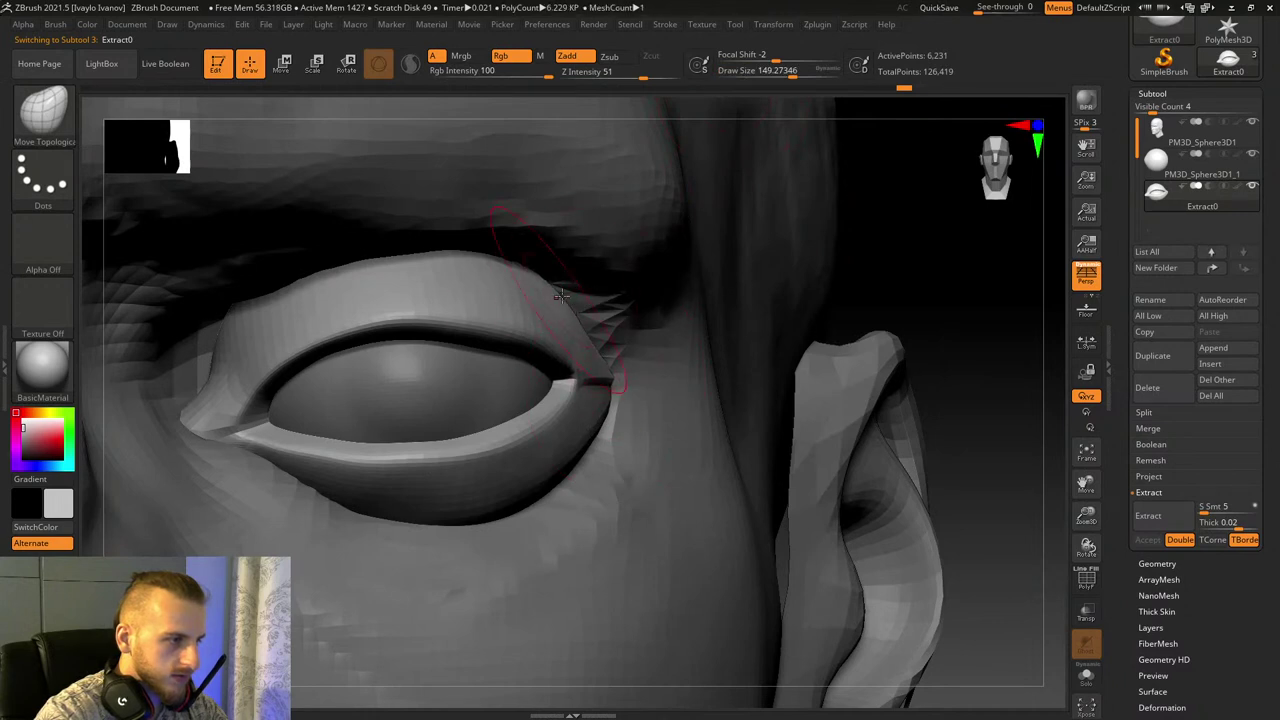
drag(398, 334, 393, 341)
drag(483, 336, 485, 343)
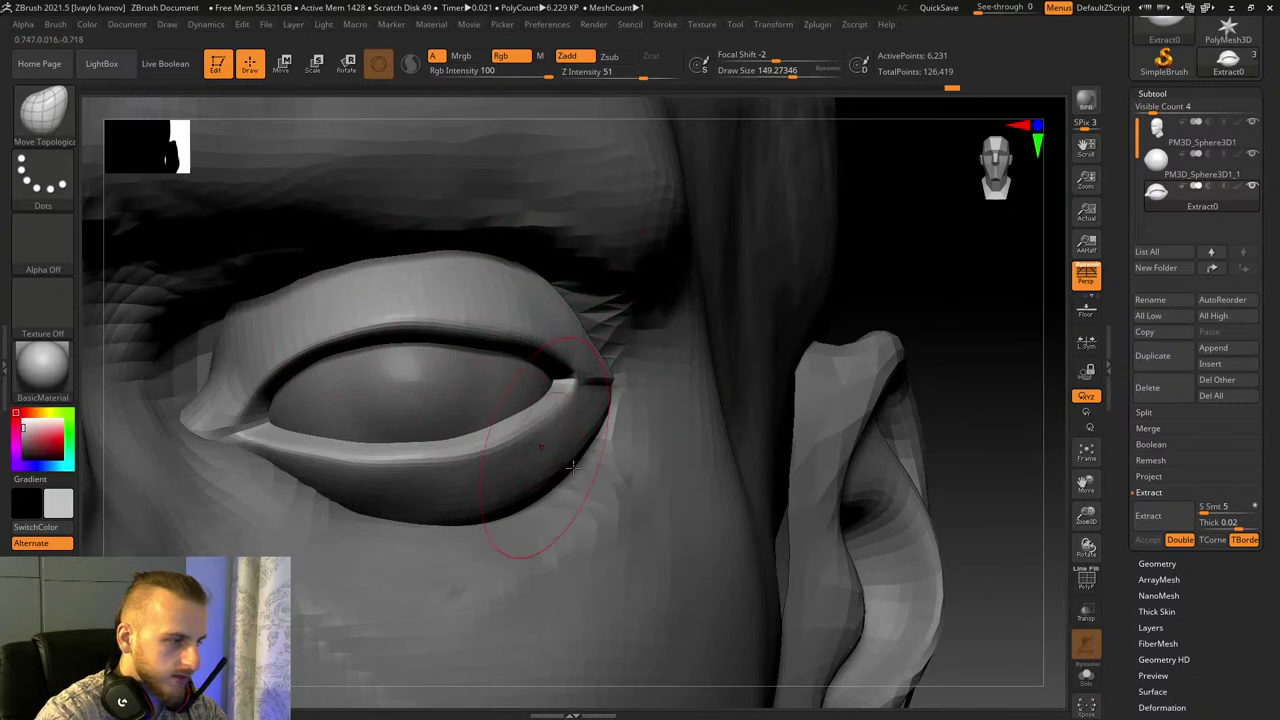
mouse_move(1079, 521)
mouse_down()
mouse_move(929, 289)
mouse_move(826, 246)
mouse_move(1040, 574)
mouse_move(1108, 508)
mouse_up()
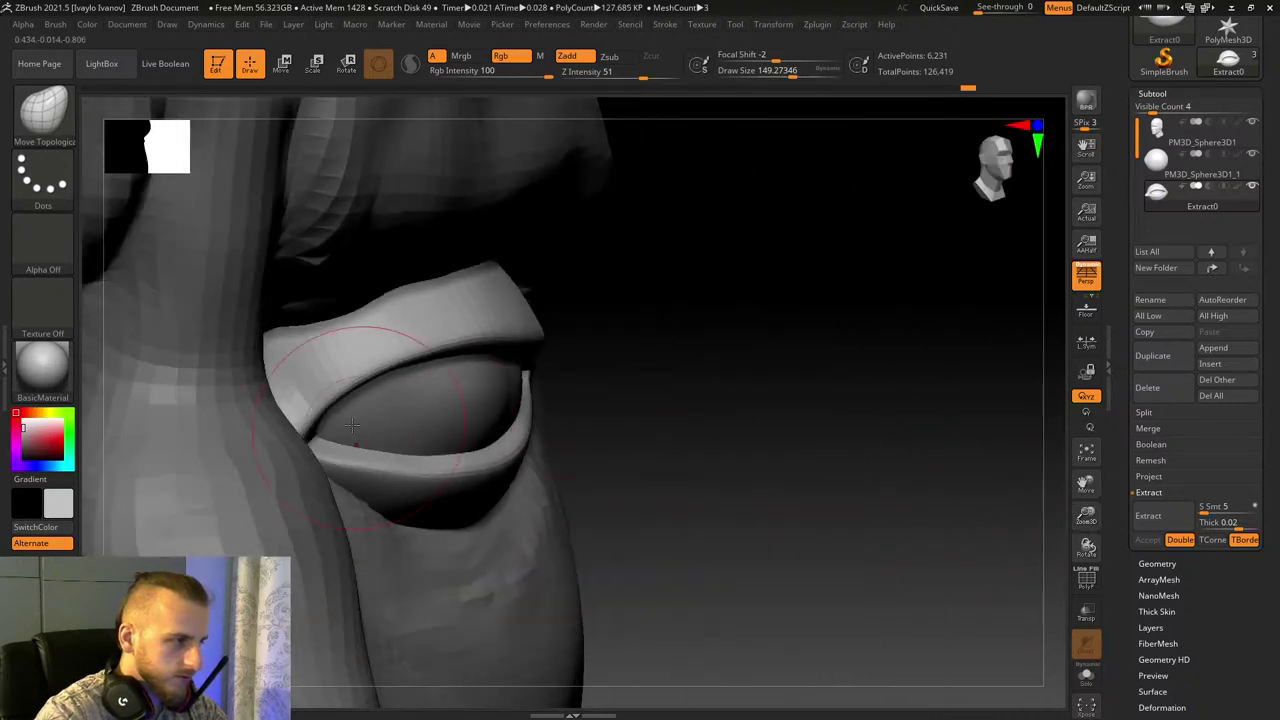
drag(764, 507, 320, 400)
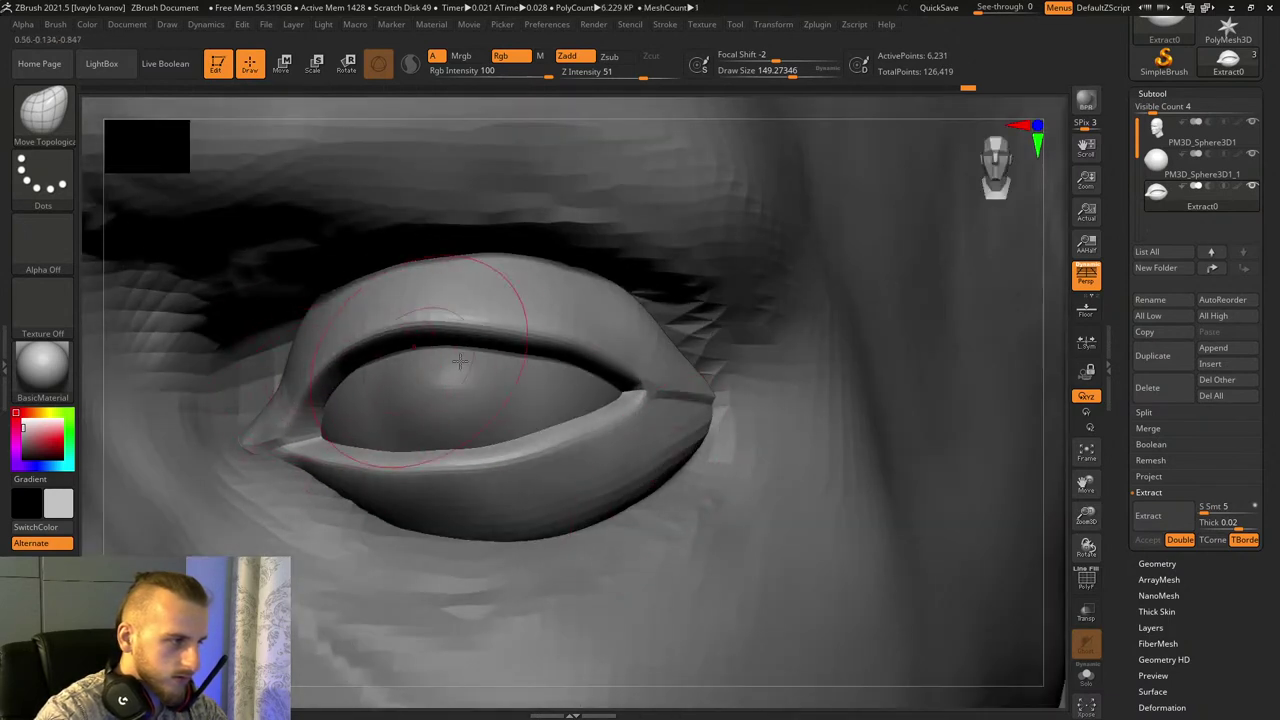
mouse_move(469, 377)
mouse_down()
mouse_move(511, 362)
mouse_move(449, 385)
mouse_move(433, 407)
mouse_up()
Step: Hide the head, recentre the gizmo on the eyelids, scale them down slightly, then show the head and return to sculpting
drag(1087, 516, 1090, 650)
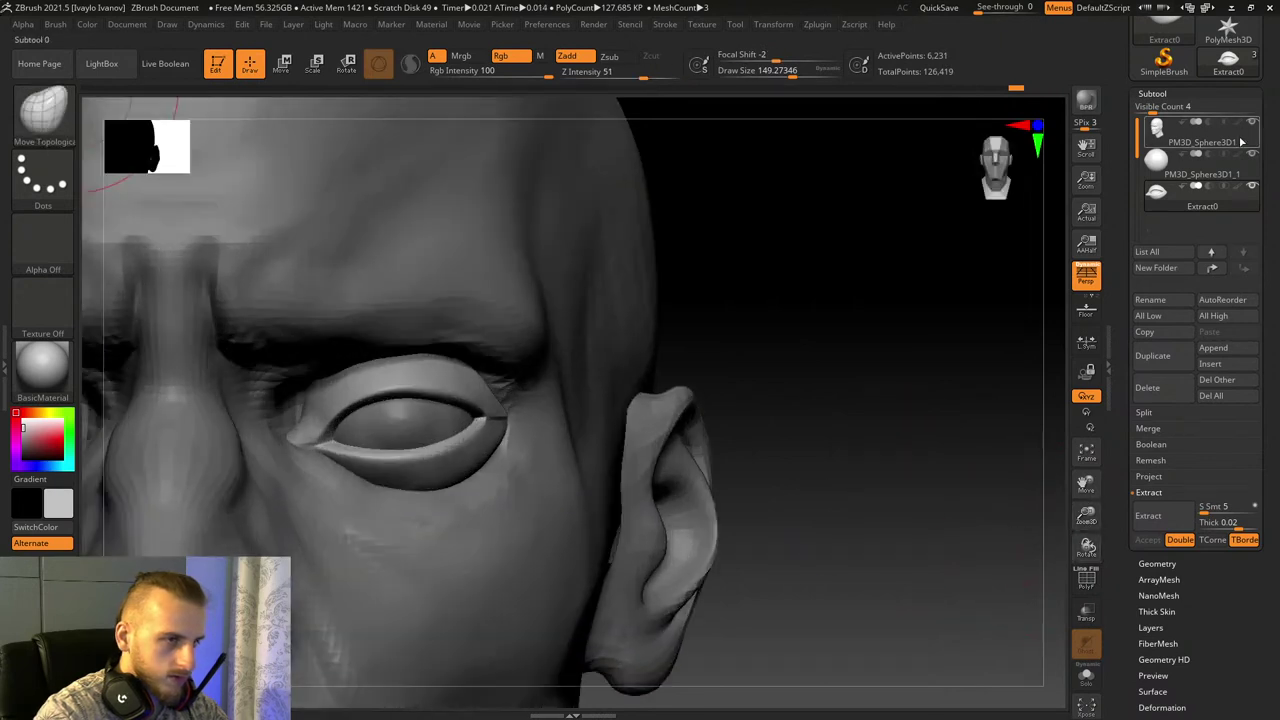
click(1252, 122)
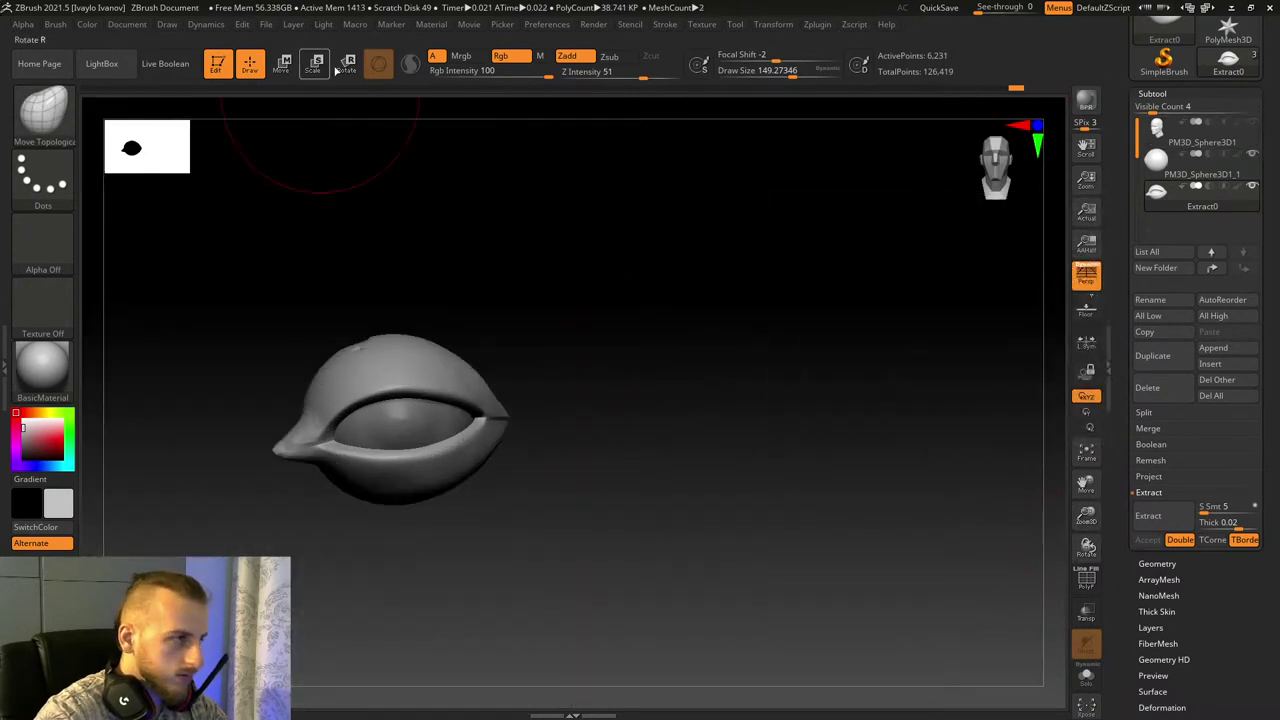
key(e)
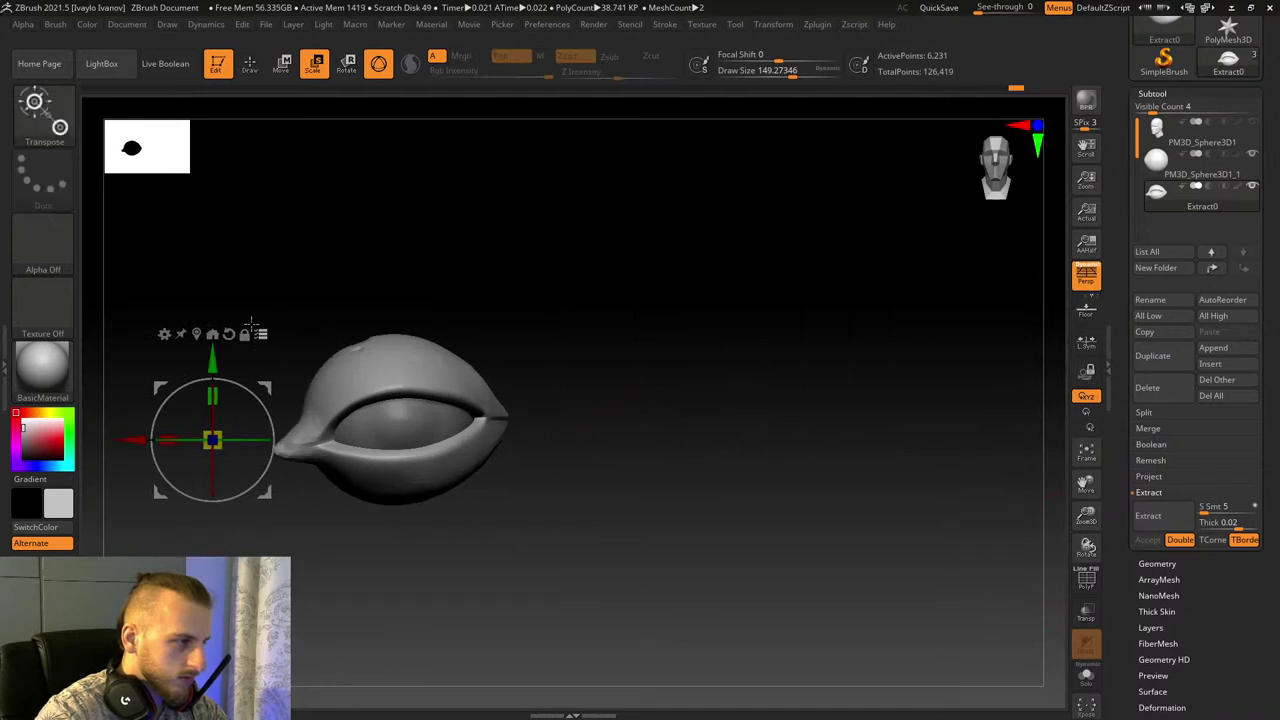
drag(128, 444, 314, 443)
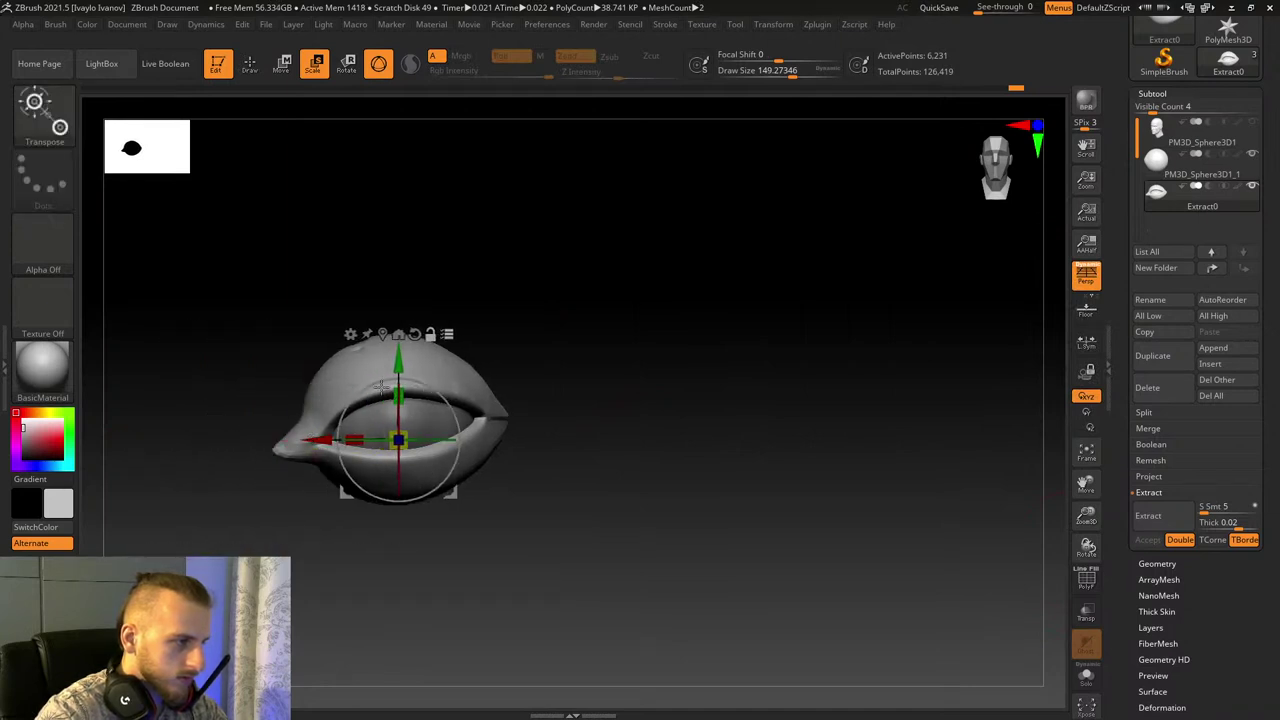
drag(393, 436, 384, 444)
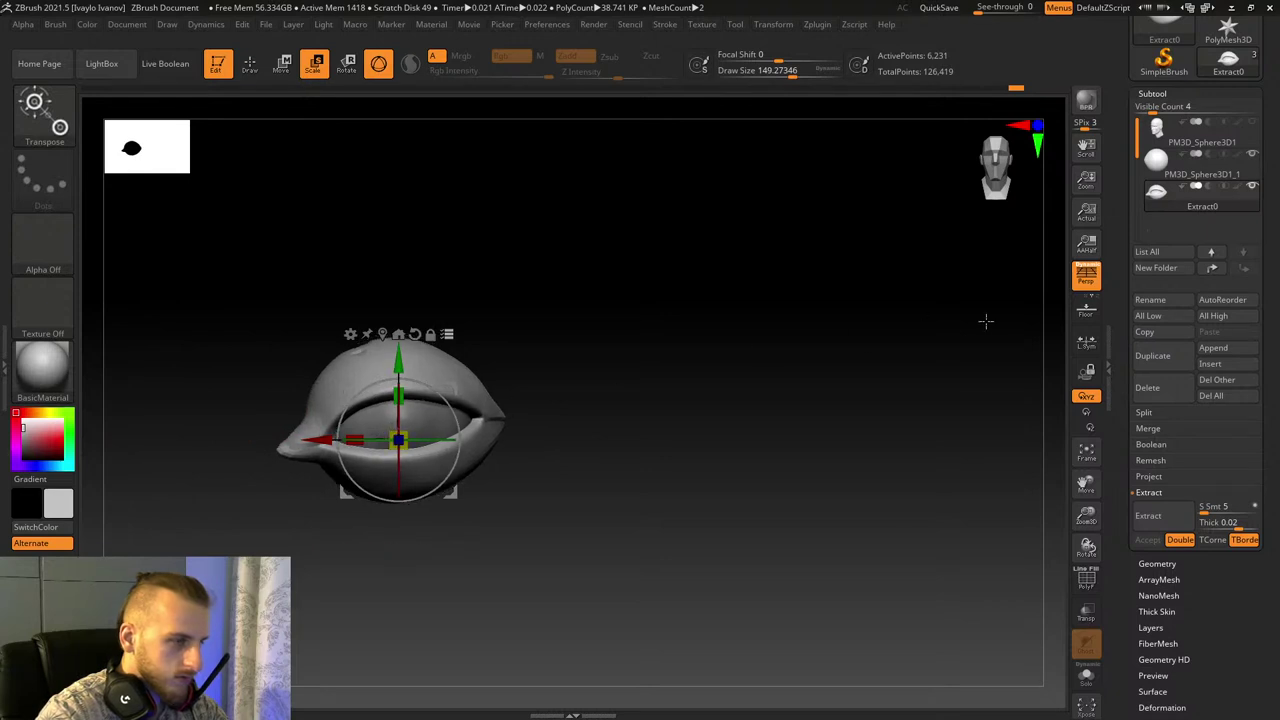
click(1252, 122)
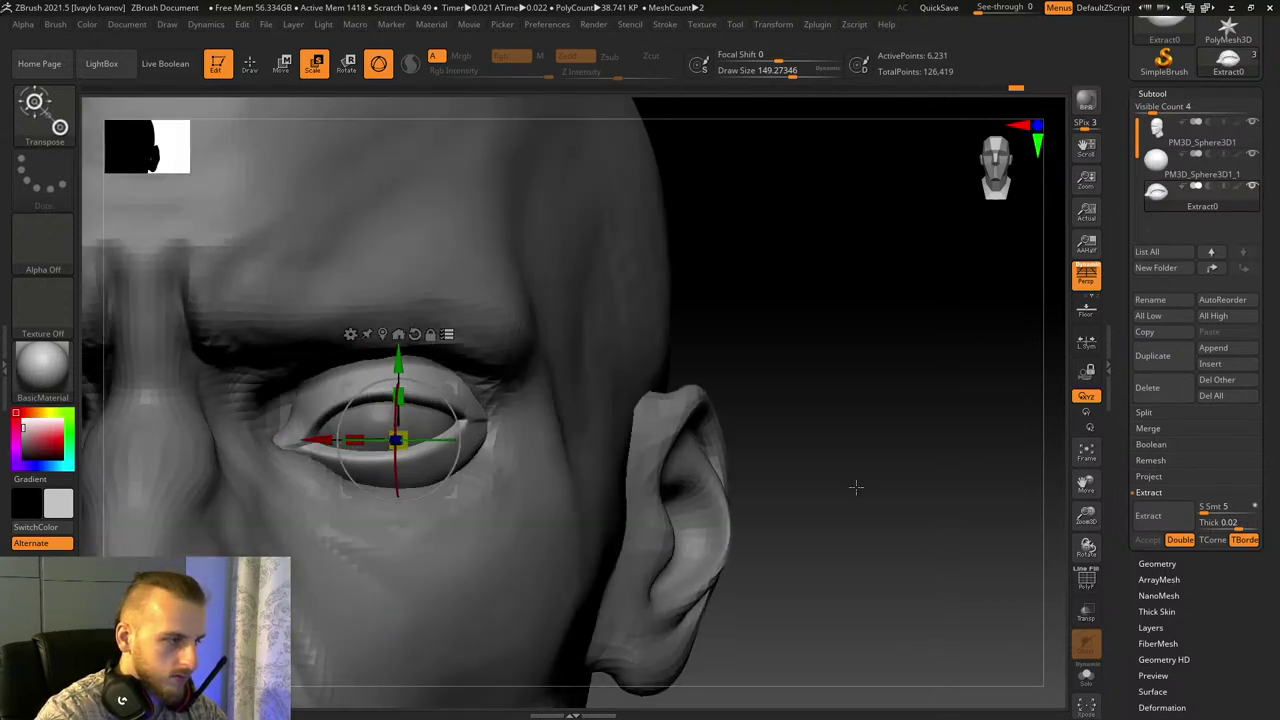
click(260, 63)
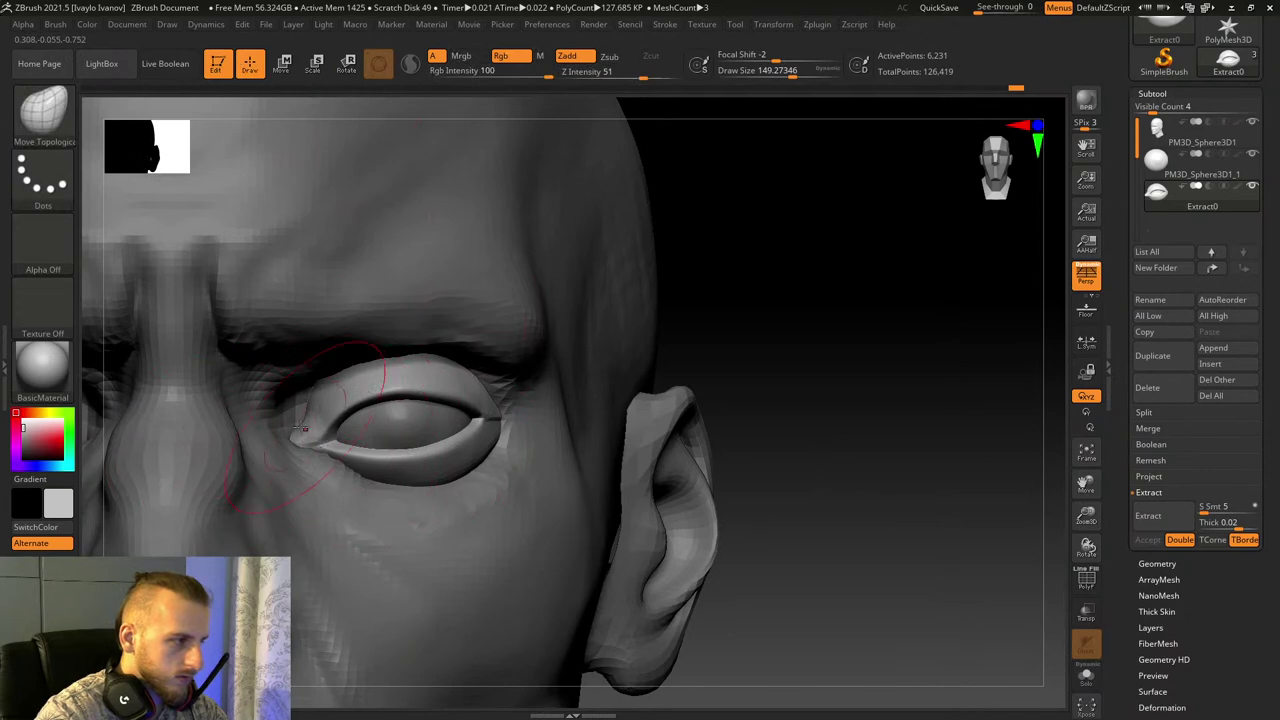
Step: Select the head, reshape the skin below the inner eye corner with Move Topological, and smooth the crease running down to the cheek
ctrl+right_drag(1072, 530, 1060, 580)
alt+right_drag(1060, 580, 1020, 490)
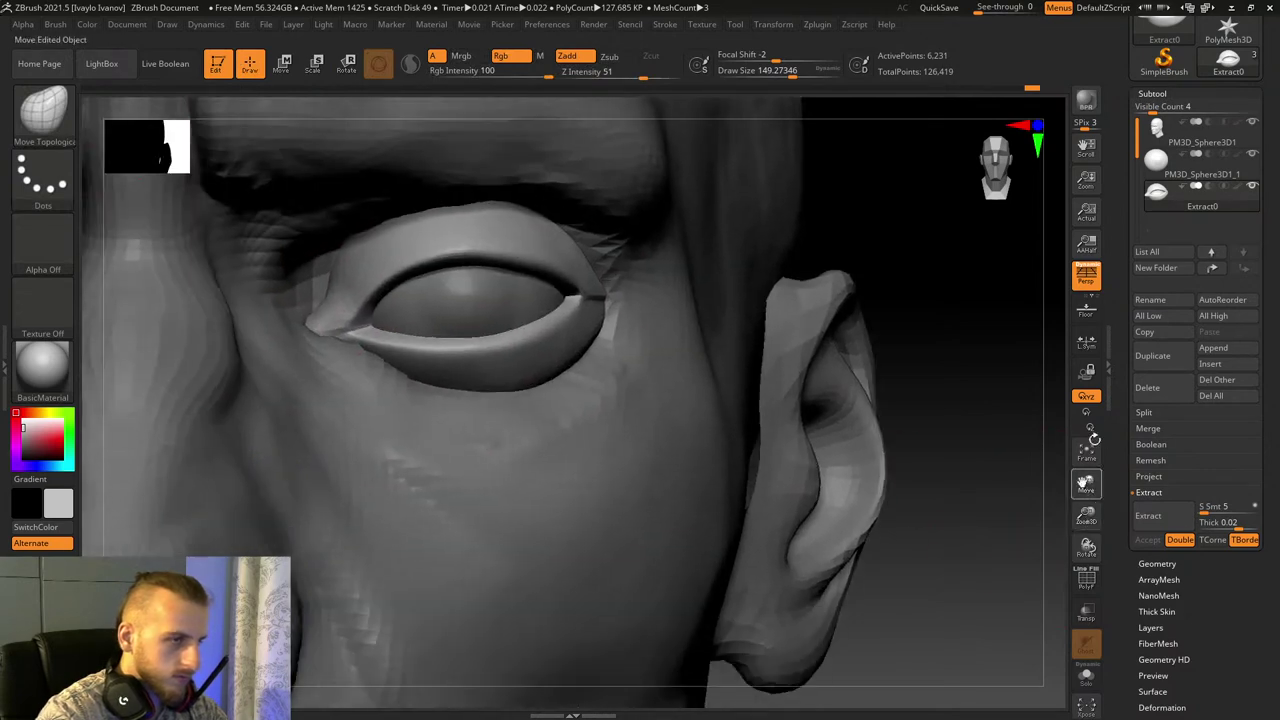
alt+click(645, 395)
right_drag(630, 405, 401, 424)
key(b)
key(d)
key(s)
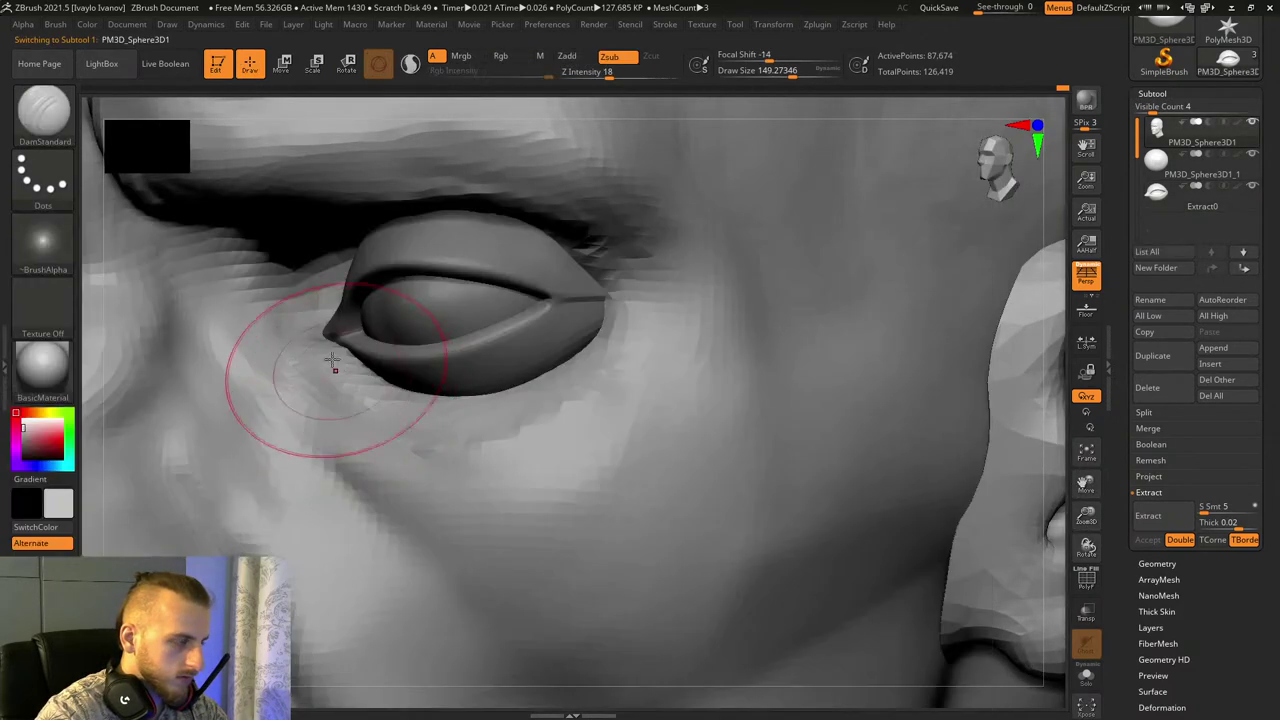
drag(1094, 554, 1064, 547)
mouse_move(1085, 488)
mouse_down()
mouse_move(1191, 486)
mouse_move(1220, 504)
mouse_up()
click(51, 112)
click(645, 135)
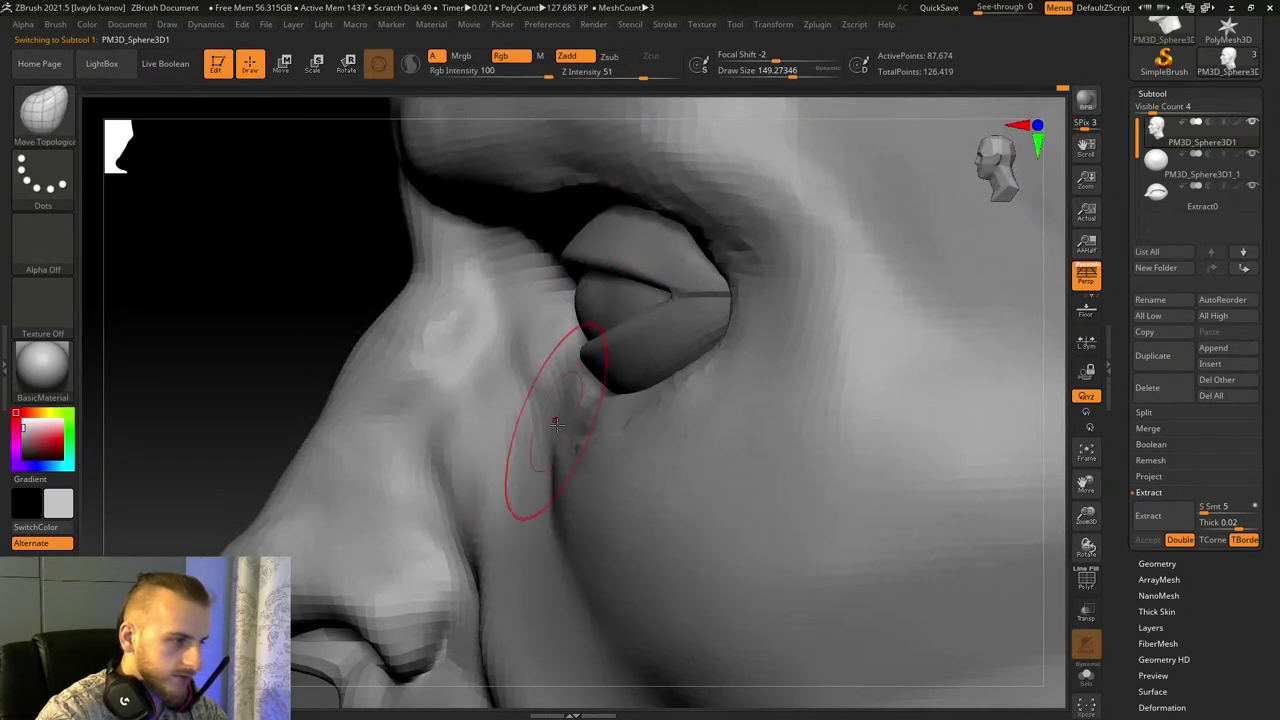
mouse_move(214, 320)
mouse_down()
mouse_move(243, 277)
mouse_move(529, 500)
mouse_move(520, 450)
mouse_up()
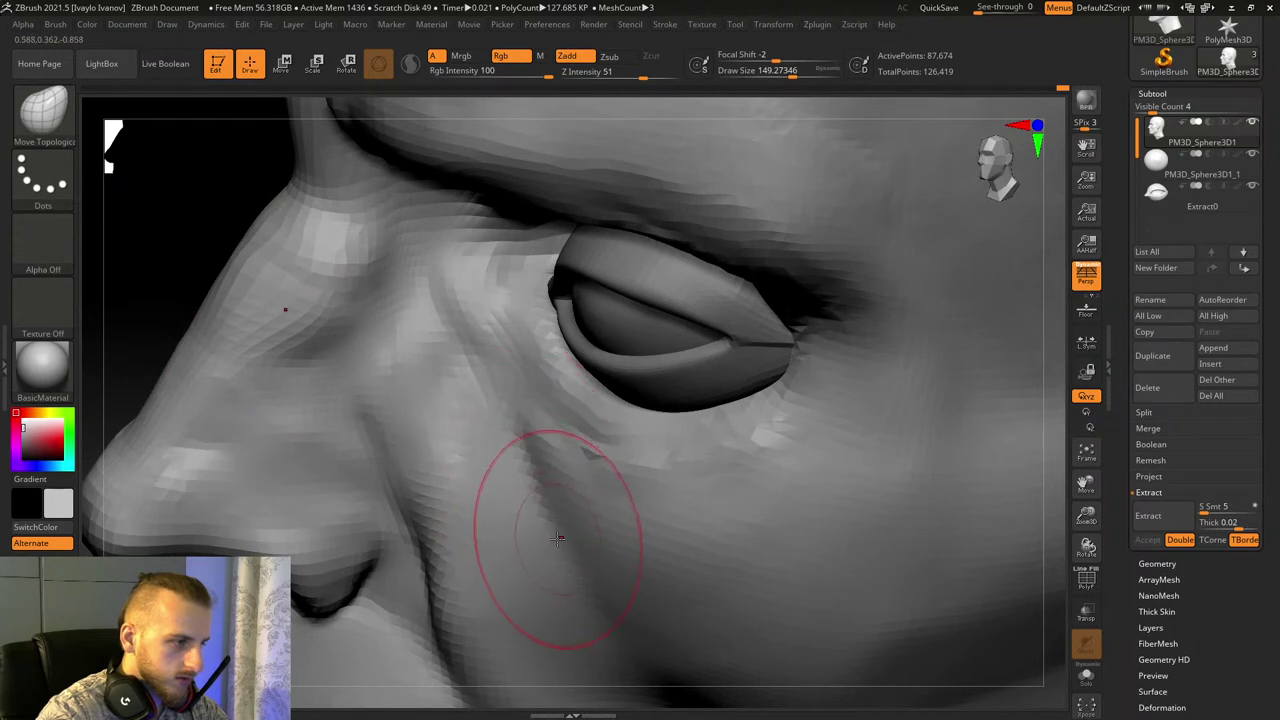
drag(568, 522, 597, 531)
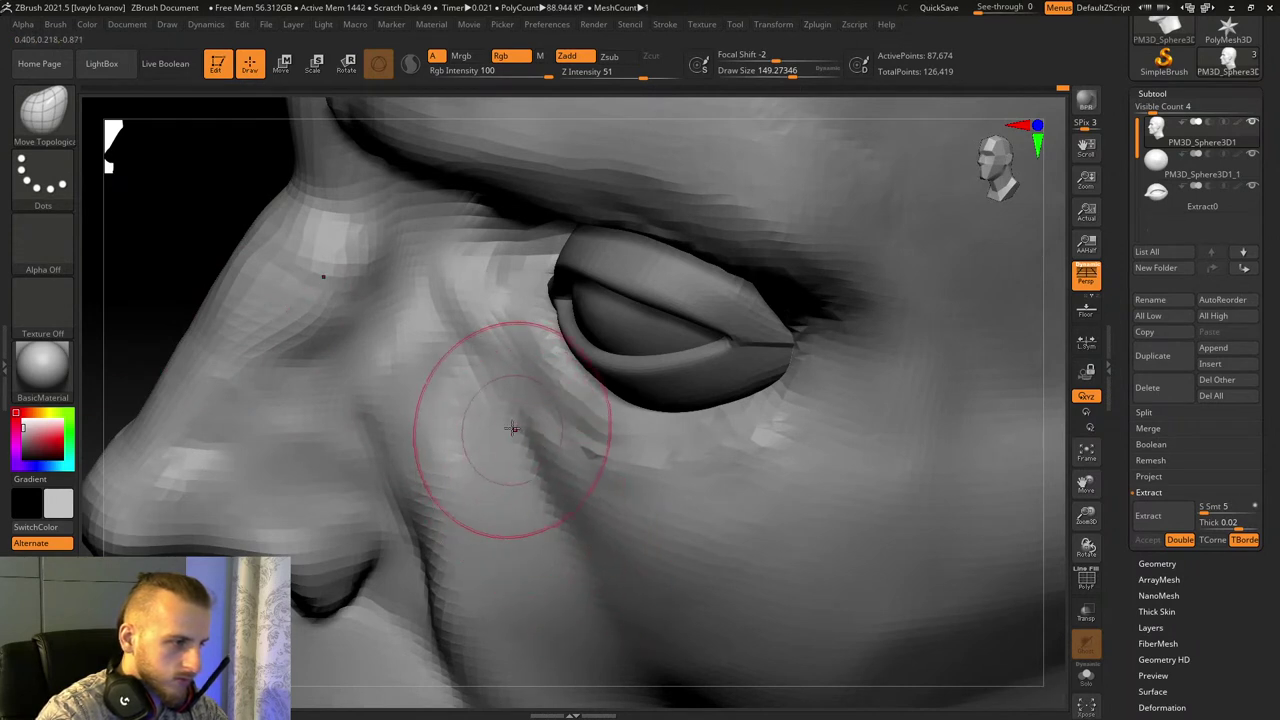
mouse_move(540, 491)
shift+mouse_down()
mouse_move(552, 428)
mouse_move(532, 340)
shift+mouse_up()
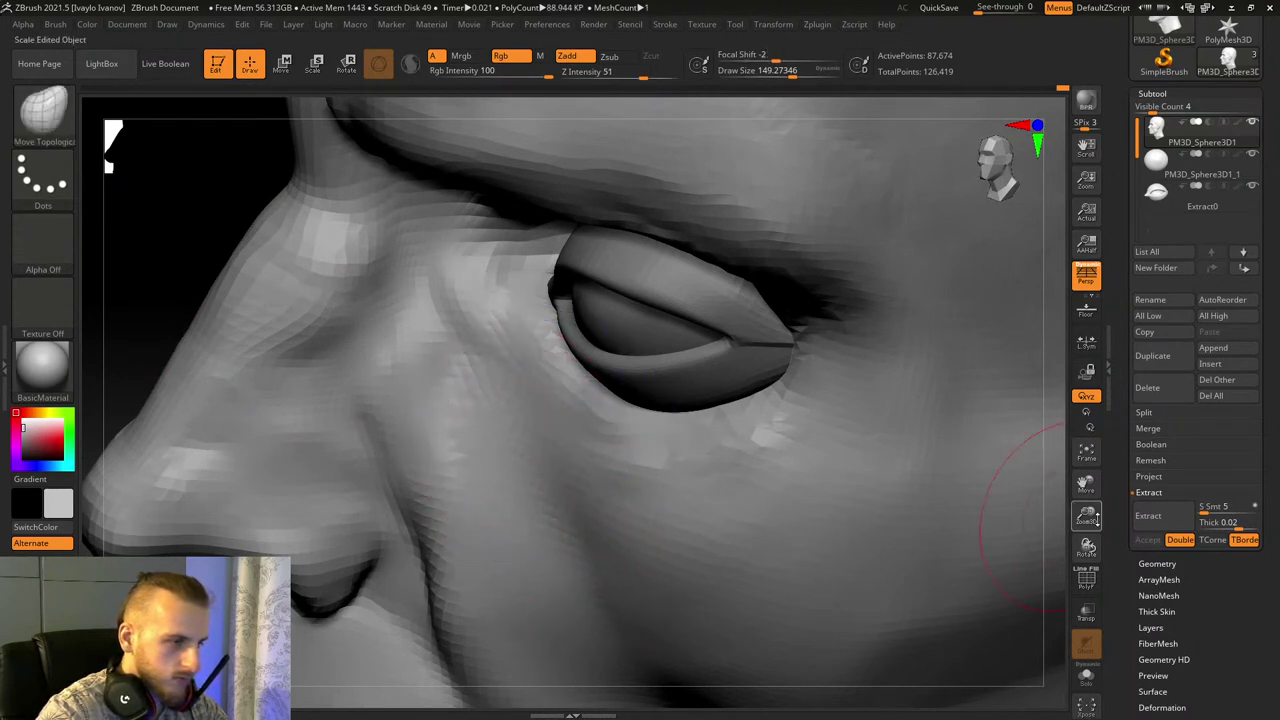
Step: Nudge the head surface beside the inner eye corner and nose bridge with Move Topological to fit the eyelids
drag(1095, 518, 1090, 420)
drag(926, 512, 1037, 558)
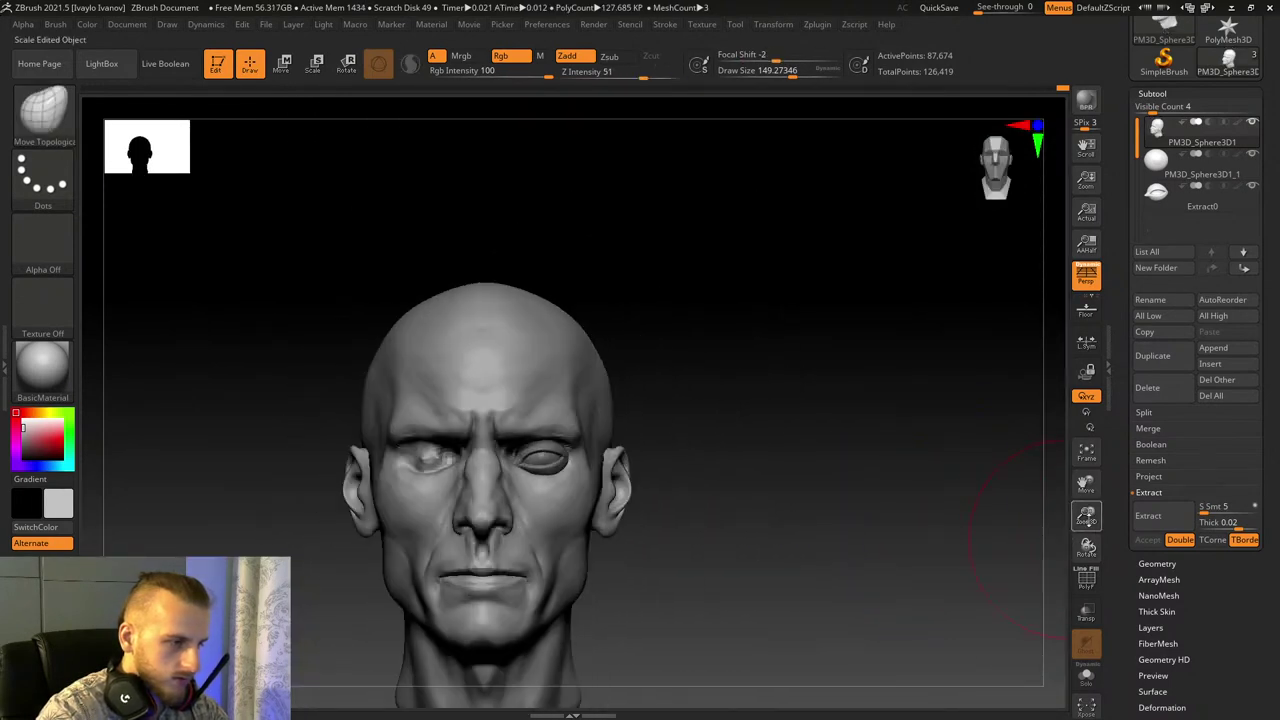
drag(1087, 519, 1086, 620)
mouse_move(412, 308)
mouse_down()
mouse_move(451, 315)
mouse_move(449, 338)
mouse_move(475, 335)
mouse_move(426, 316)
mouse_up()
mouse_move(381, 225)
mouse_down()
mouse_move(415, 226)
mouse_move(358, 188)
mouse_move(362, 176)
mouse_up()
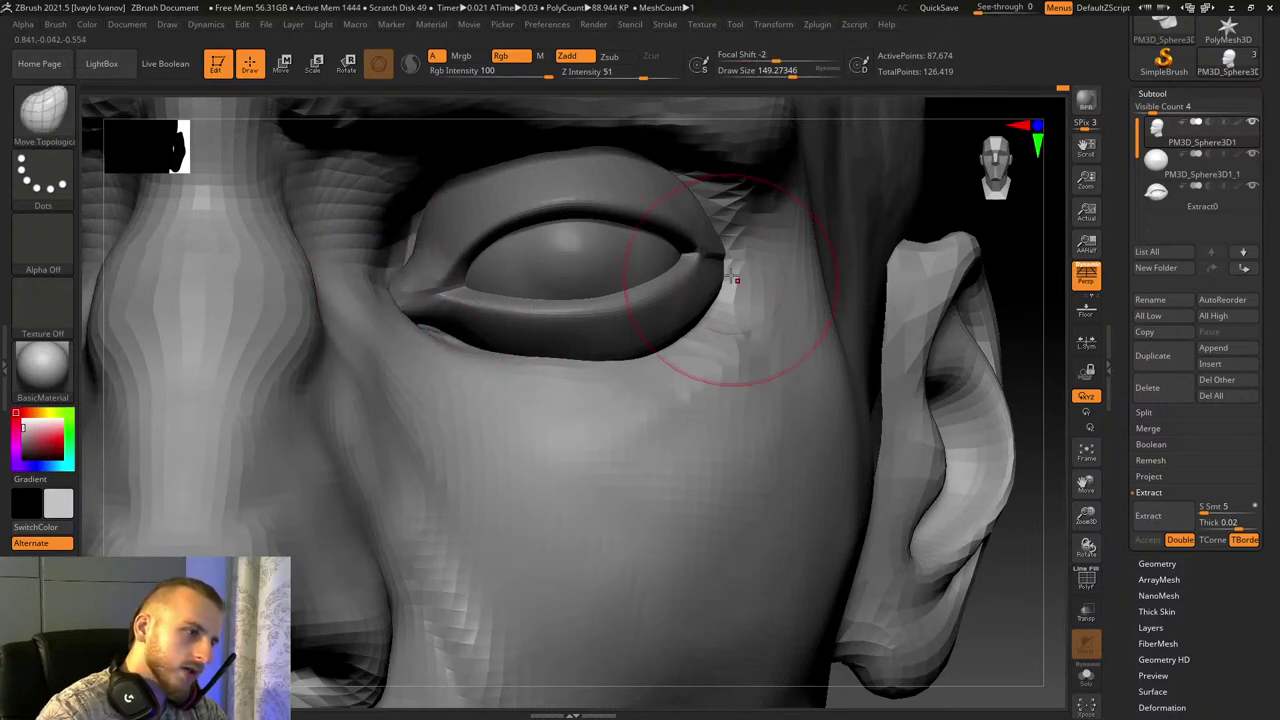
Step: Select the Extract0 eyelid subtool and duplicate it
click(1156, 164)
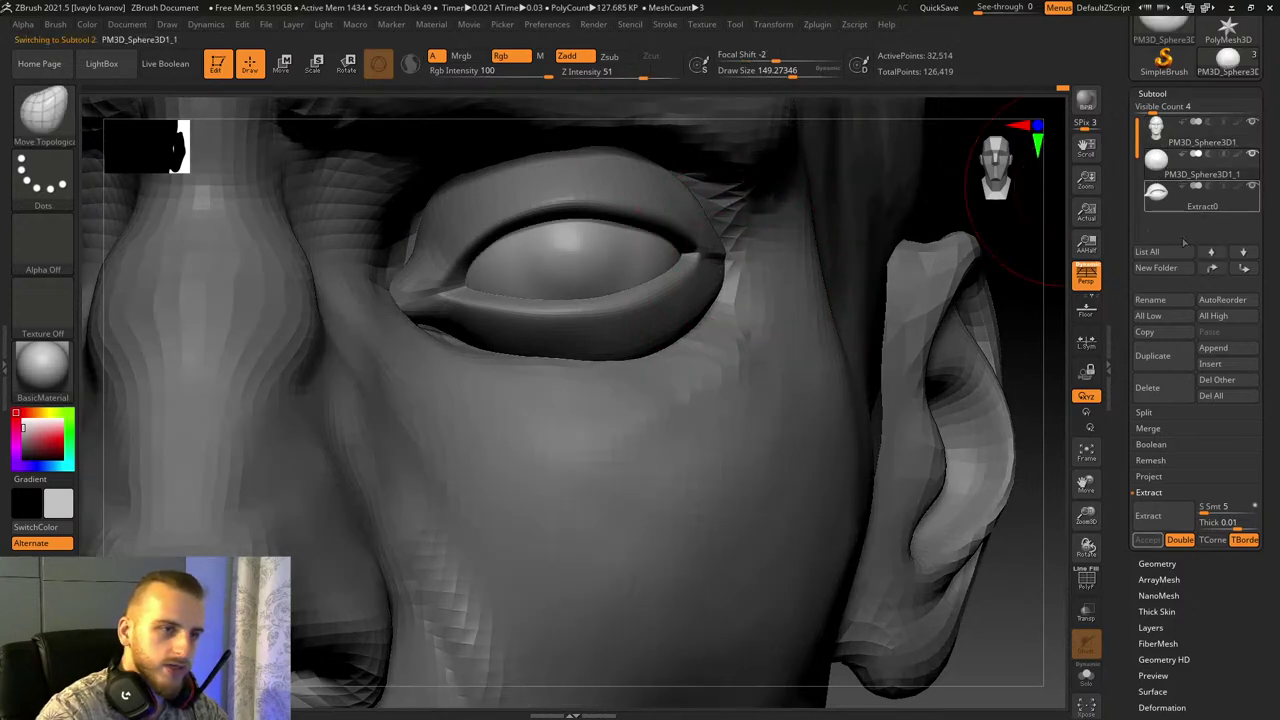
click(1158, 138)
click(1181, 212)
click(1180, 210)
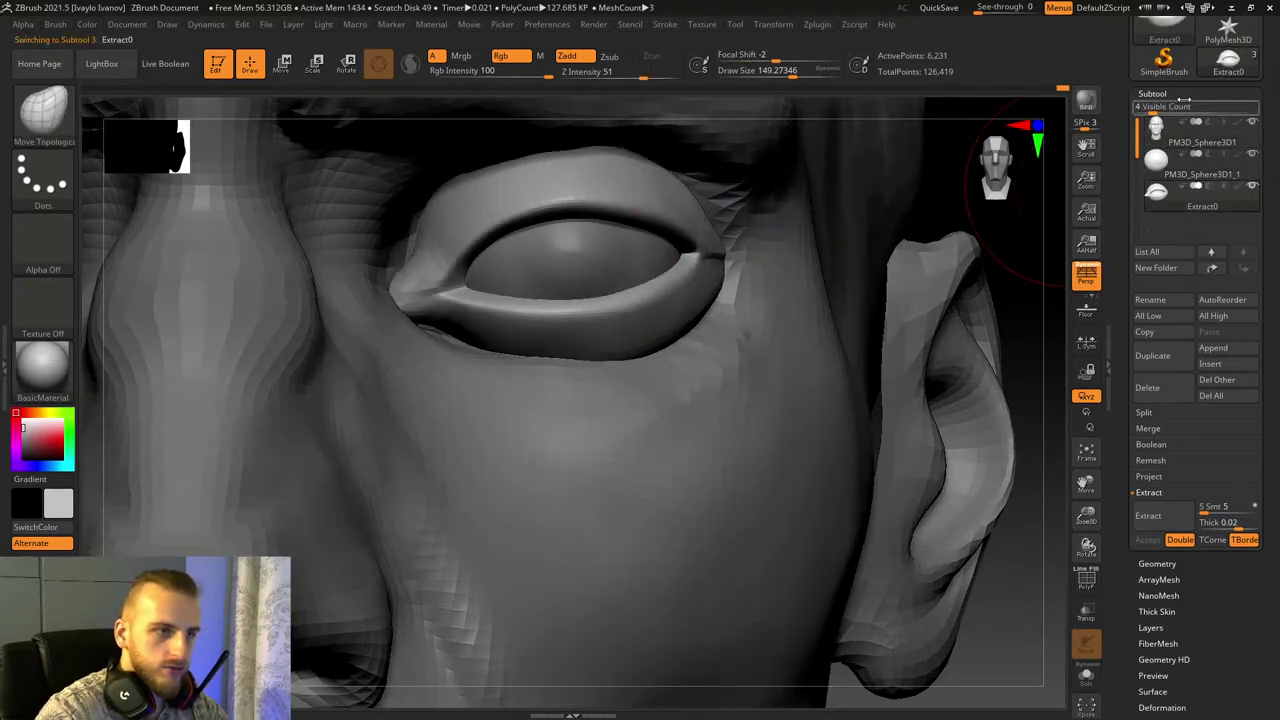
click(1152, 93)
click(1160, 108)
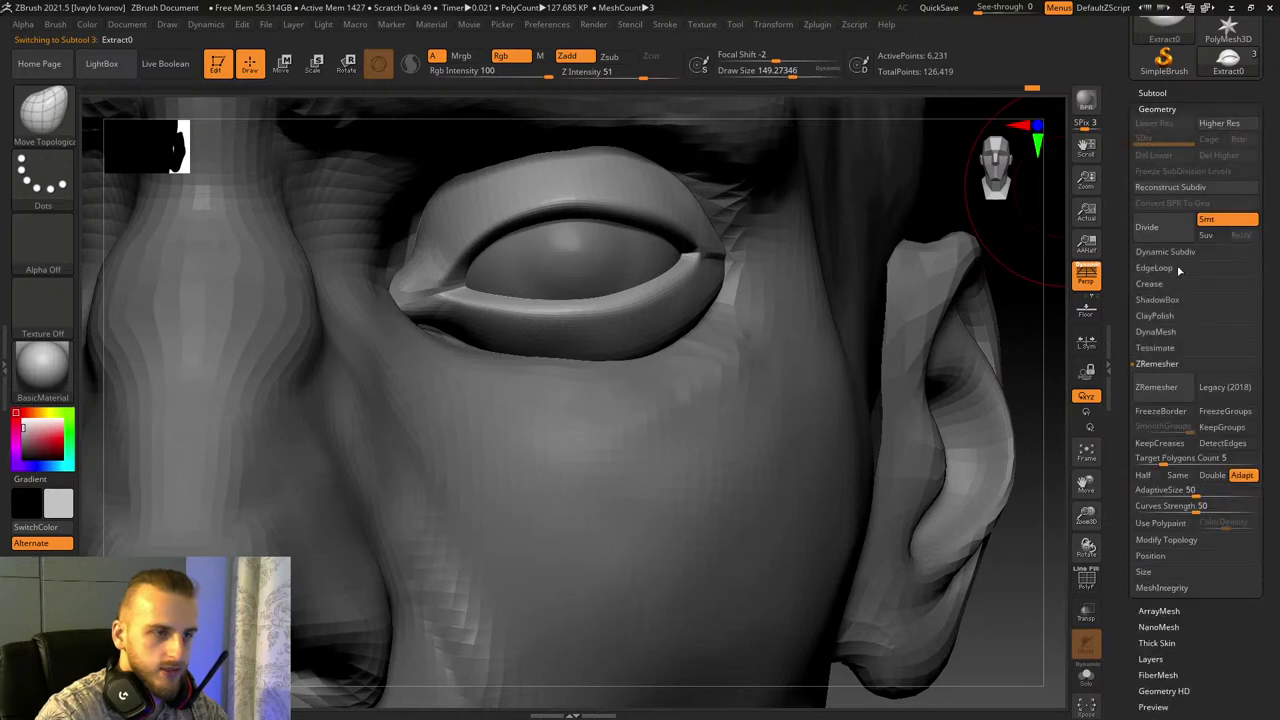
click(1171, 108)
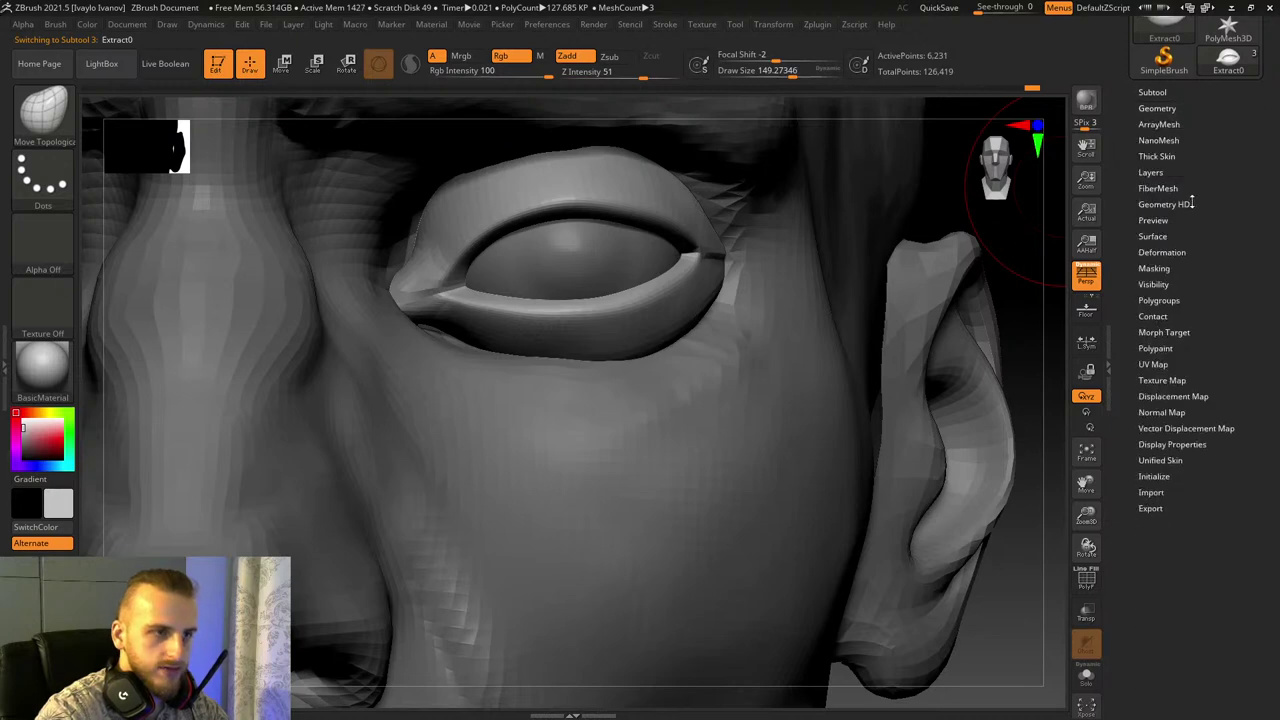
click(1162, 252)
click(1176, 108)
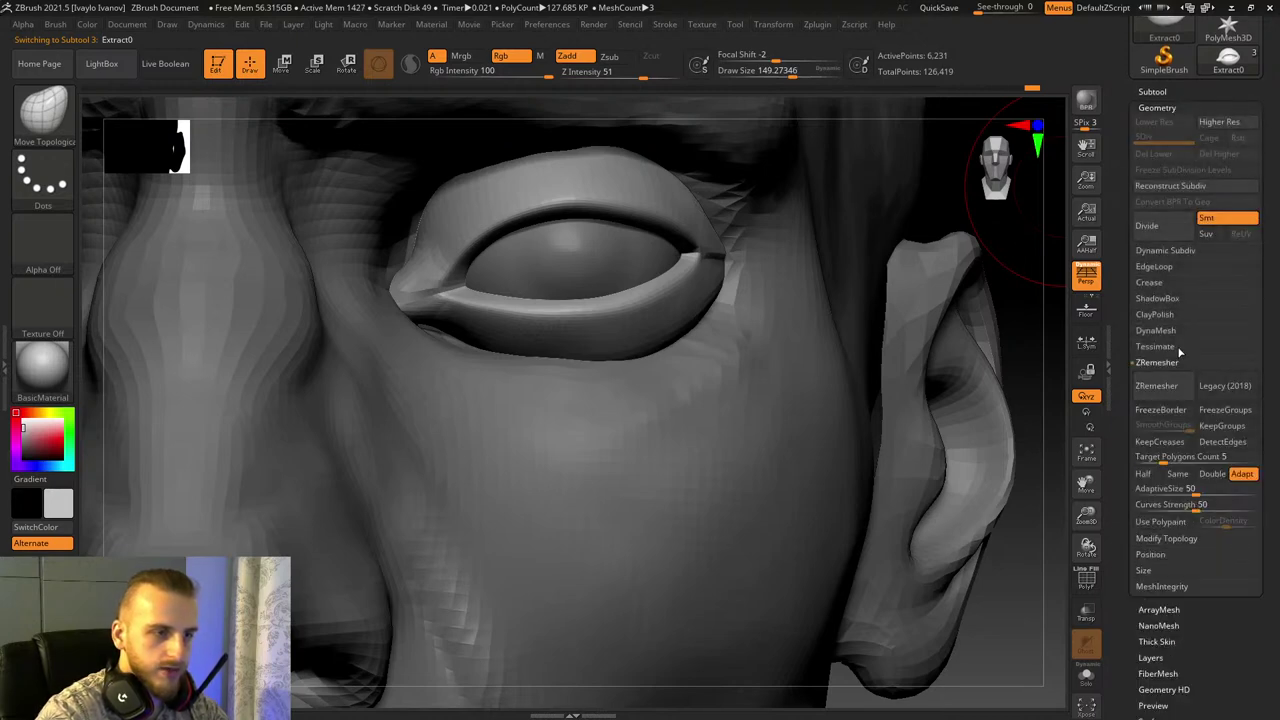
click(1160, 91)
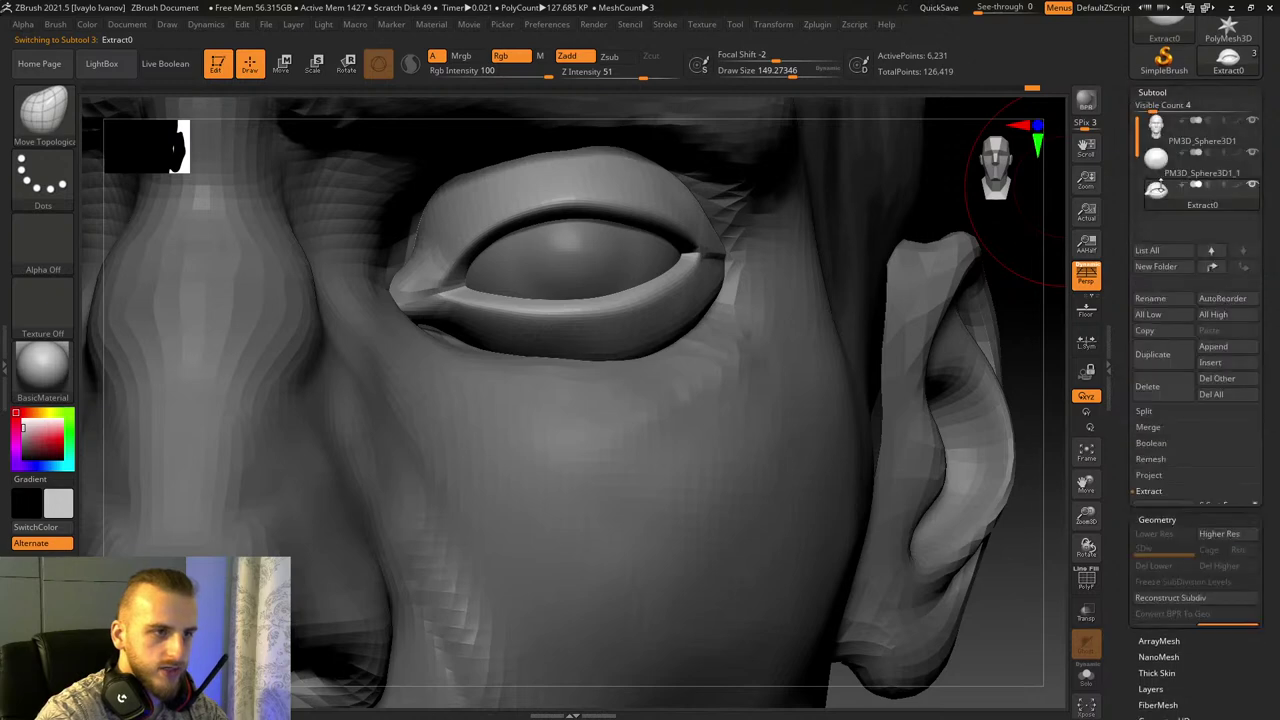
click(1162, 356)
Step: Mirror the duplicated eyelids onto the opposite eye with the Mirror deformation
click(1155, 93)
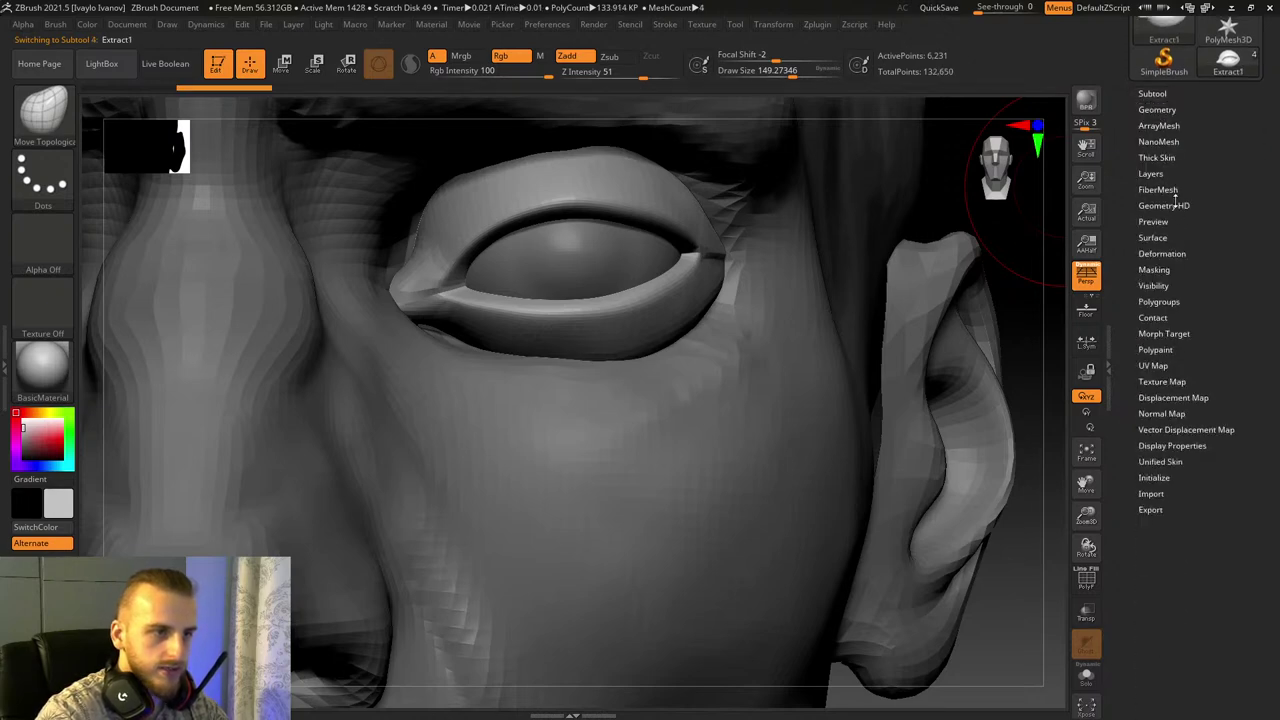
click(1162, 254)
click(1178, 285)
Step: Move the head subtool below the eyeballs in the subtool order and merge both eyelid subtools down into it
click(1160, 94)
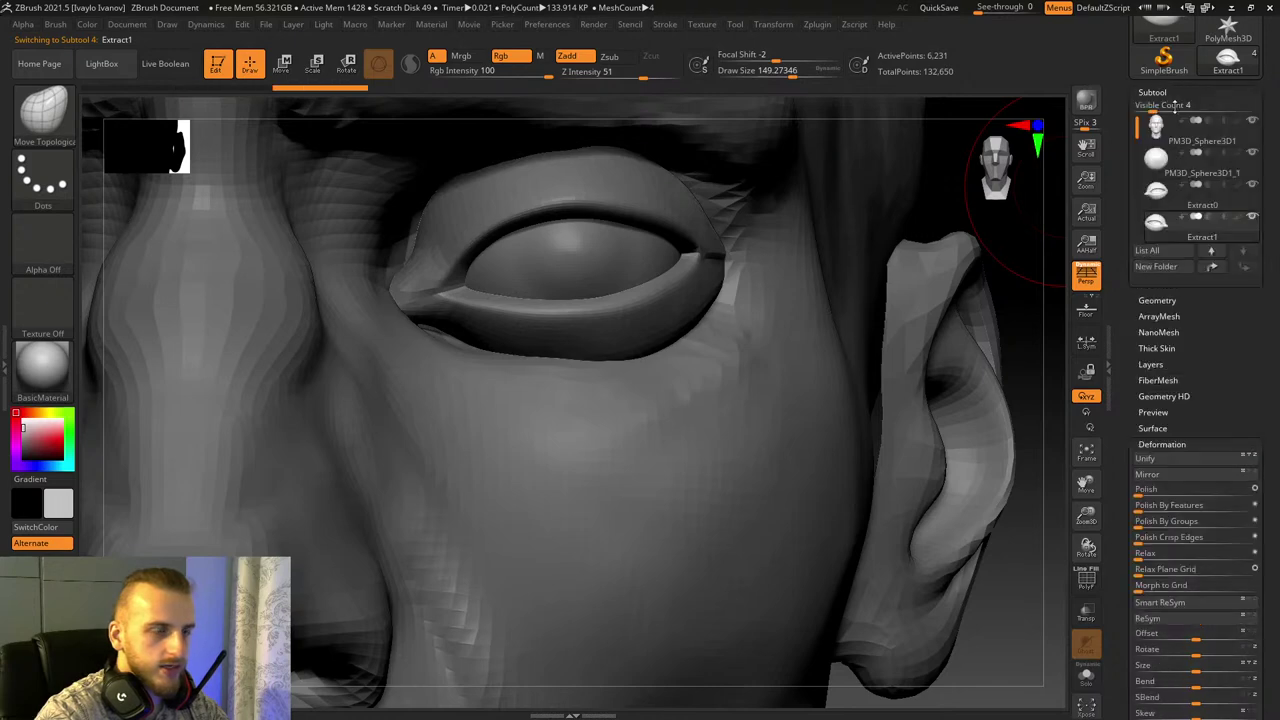
click(1156, 157)
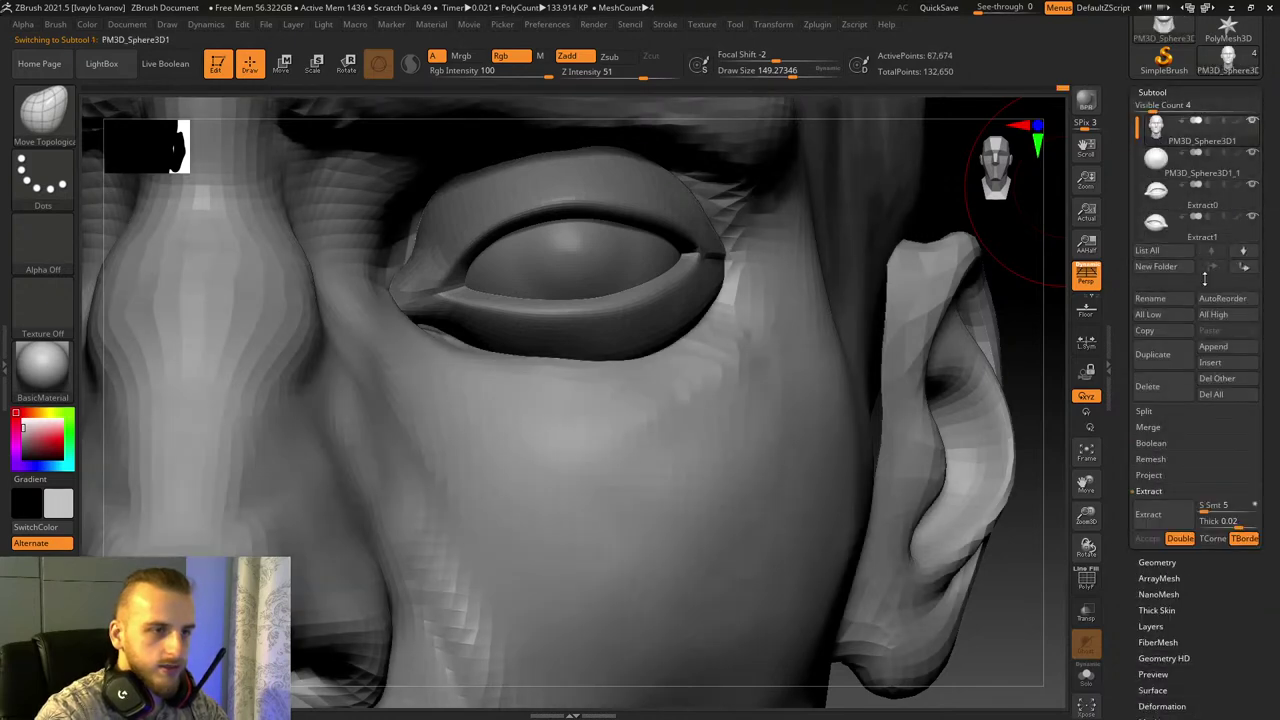
click(1245, 268)
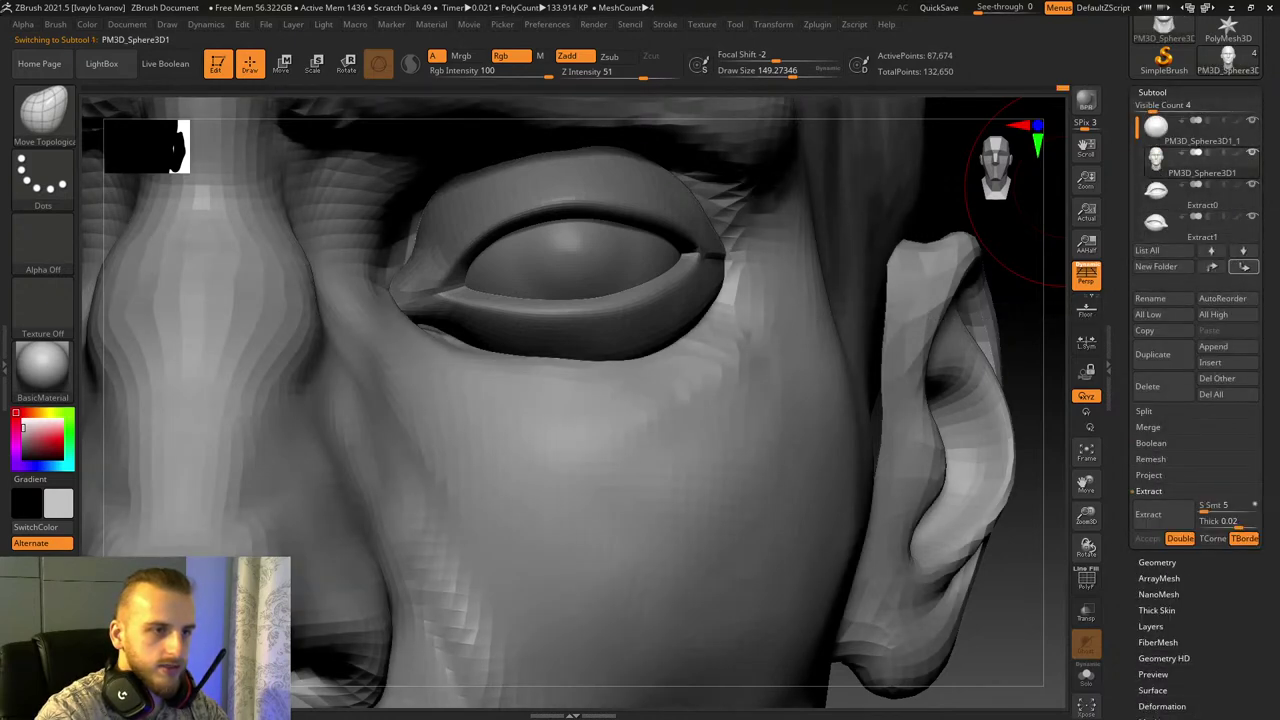
click(1148, 427)
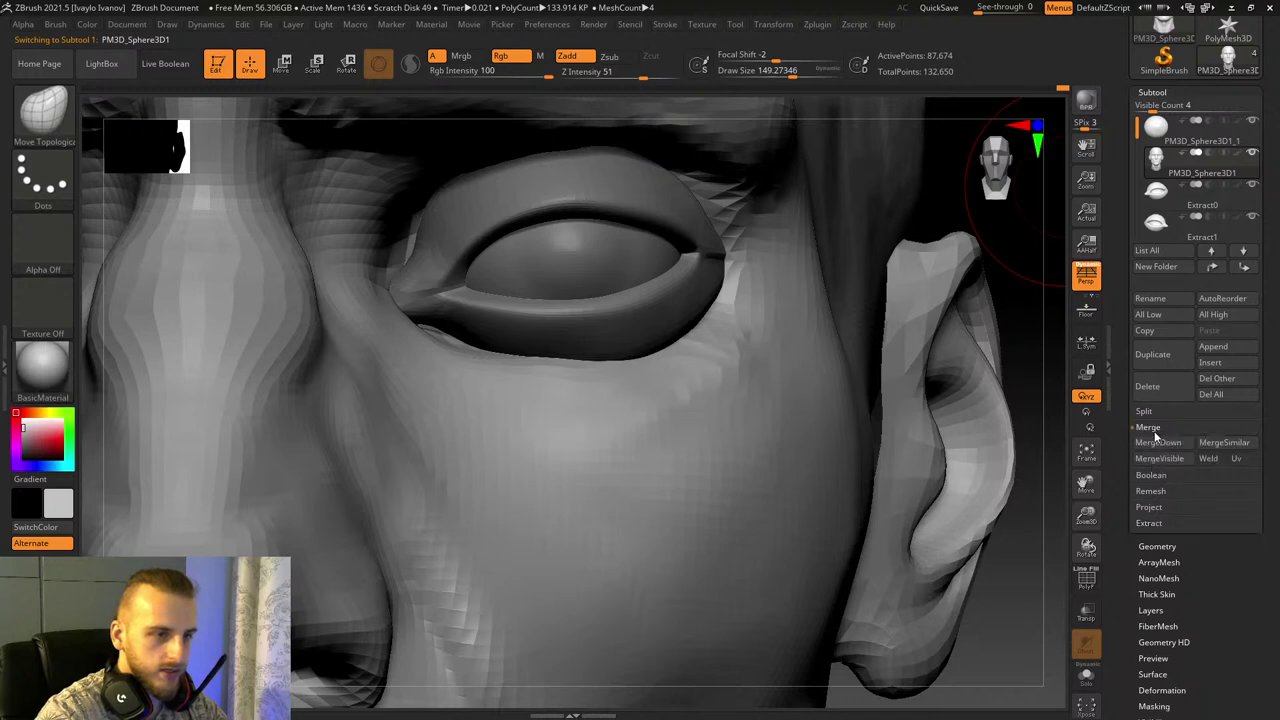
click(1156, 441)
click(1043, 470)
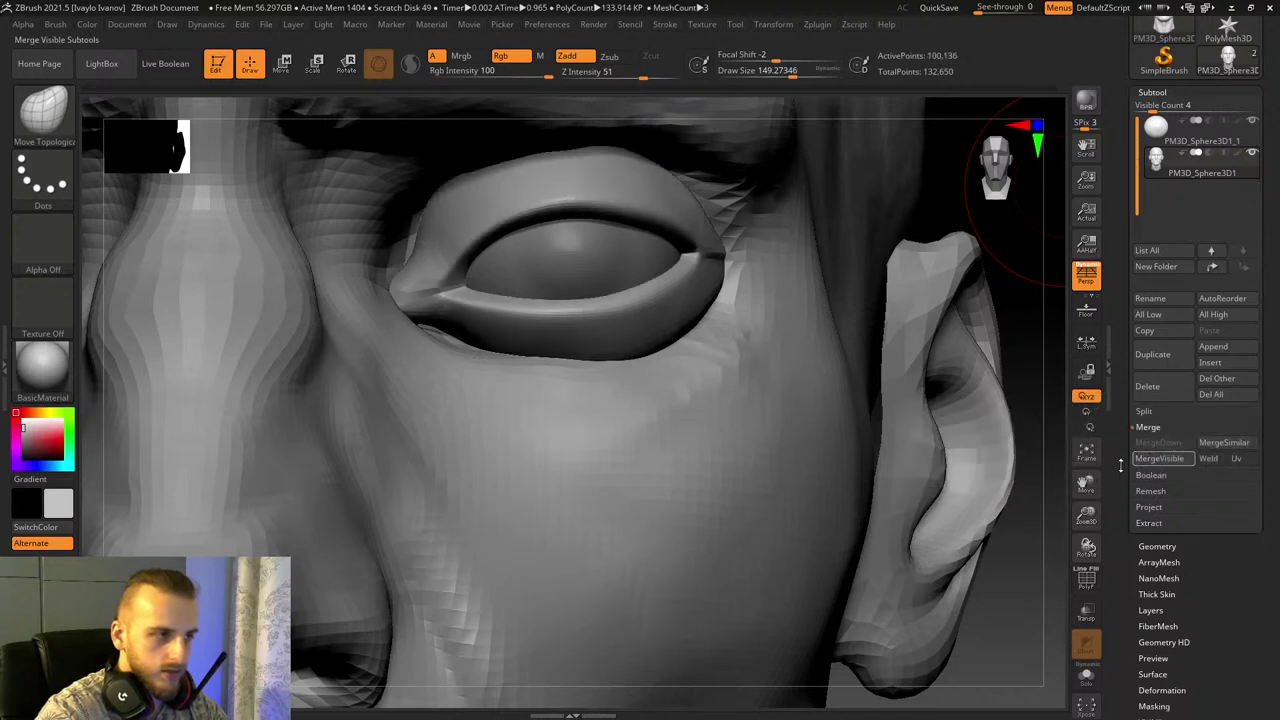
Step: Select the eyeball subtool PM3D_Sphere3D1_1 and duplicate it twice
drag(1087, 516, 1058, 468)
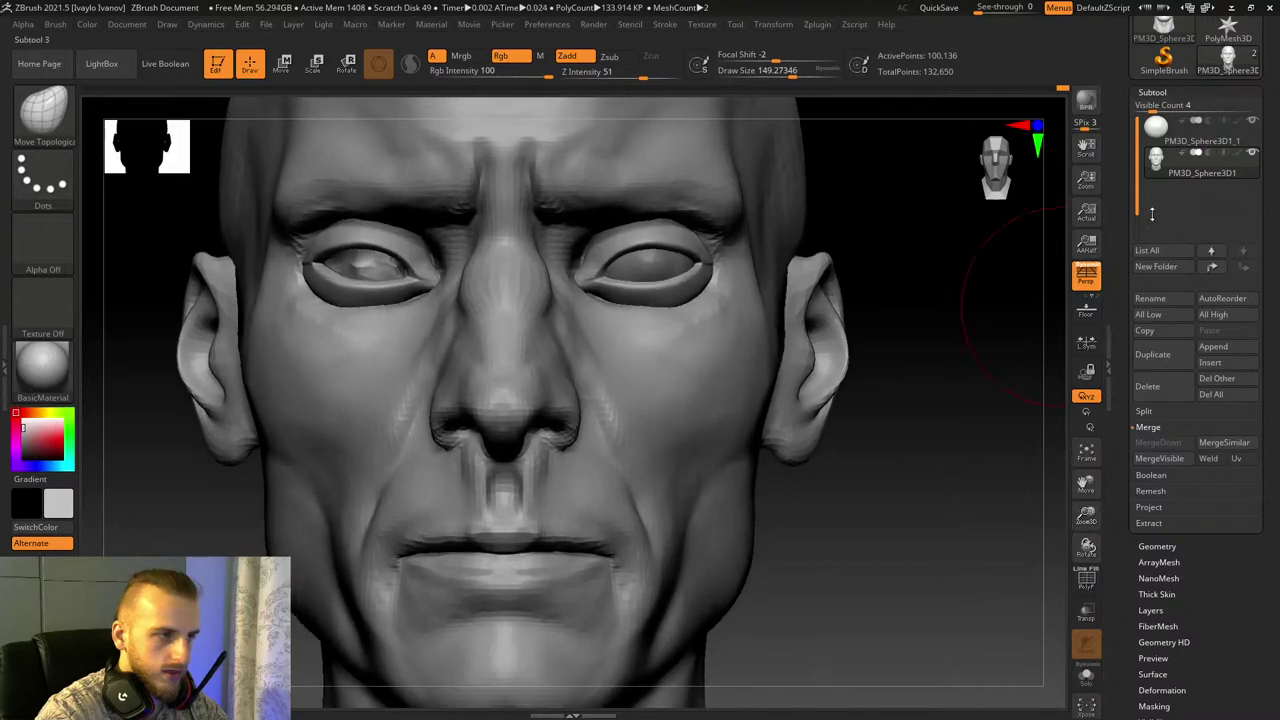
click(1160, 127)
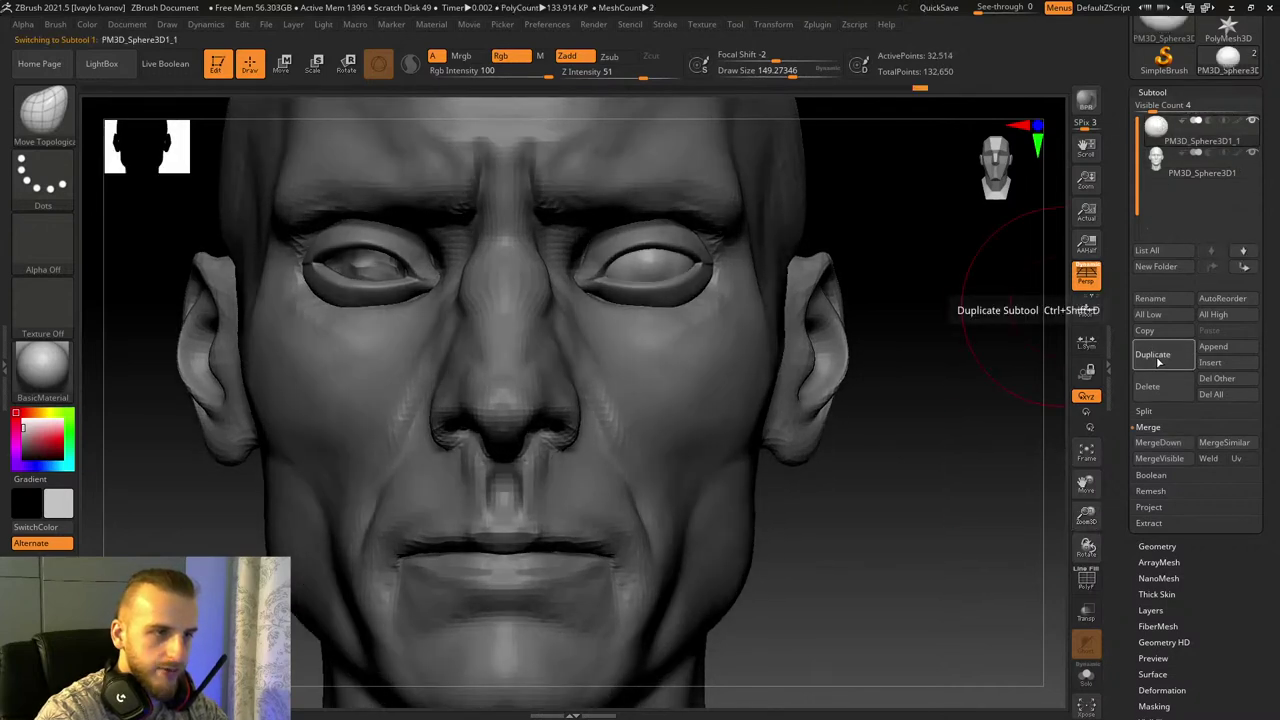
click(1159, 368)
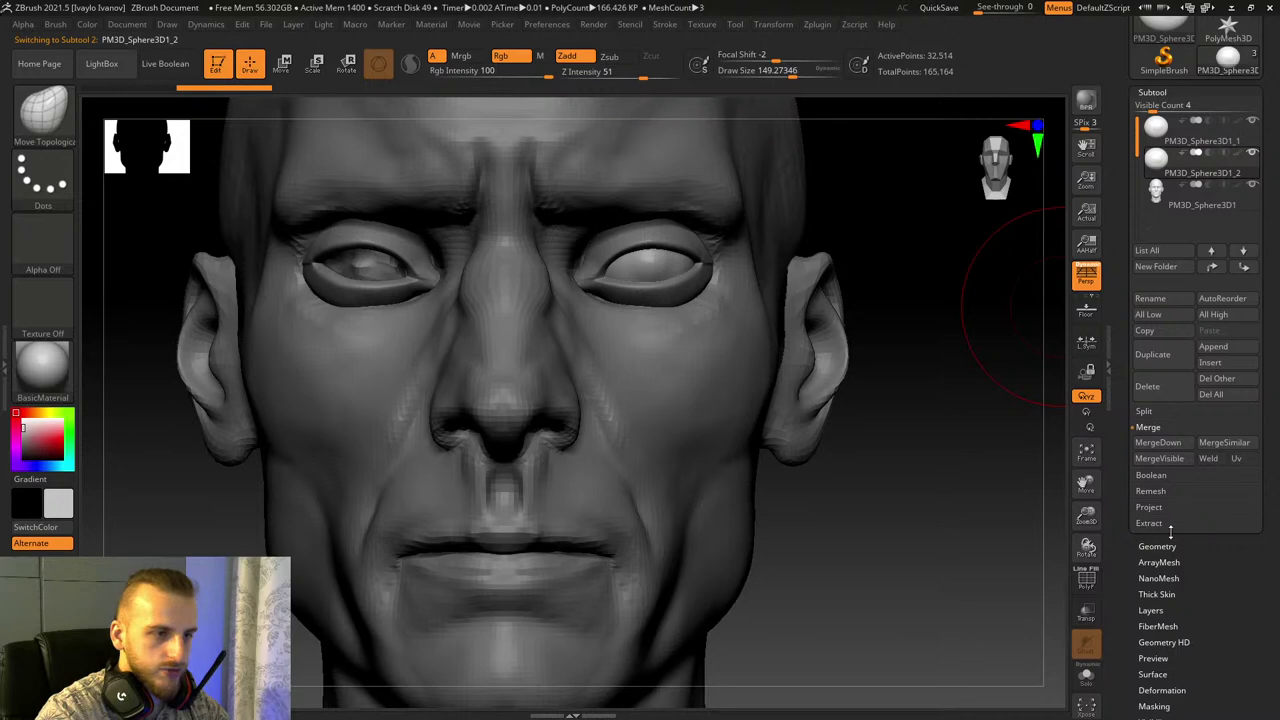
click(1160, 354)
Step: Delete the lower subdivision levels of the duplicated eyeball and mirror it into the opposite eye socket with the Mirror deformation
click(1178, 690)
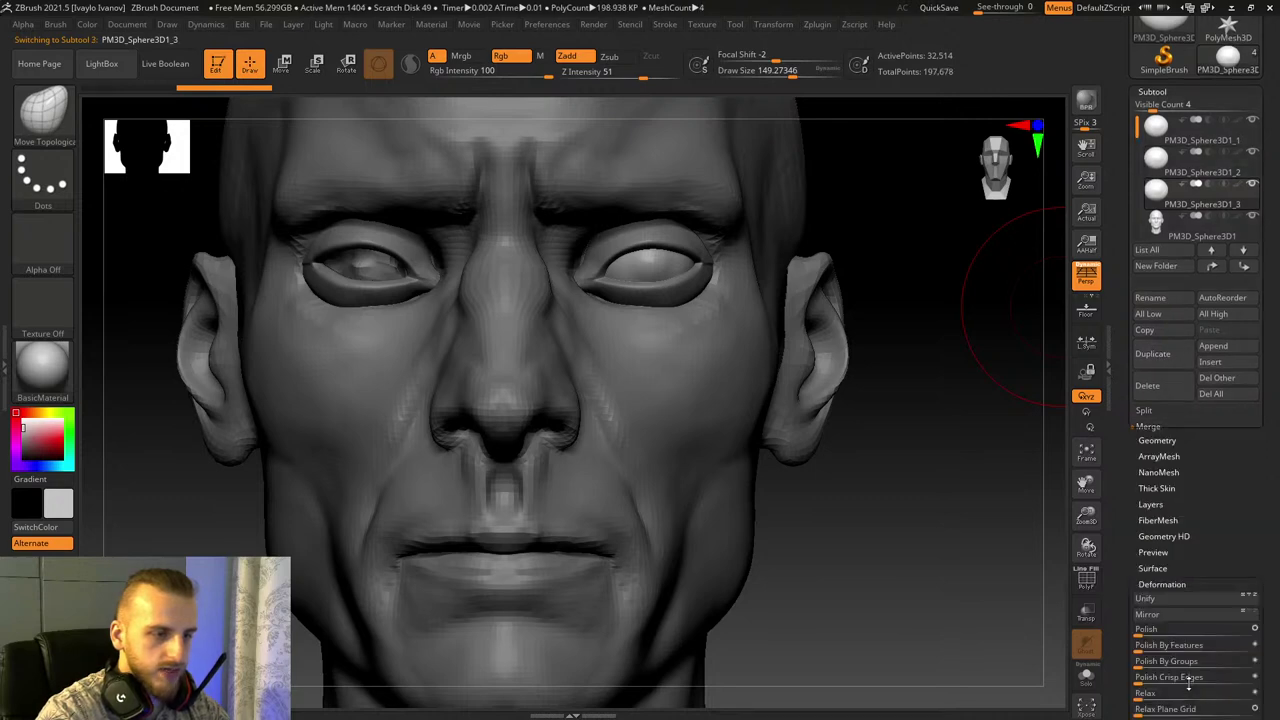
click(1182, 284)
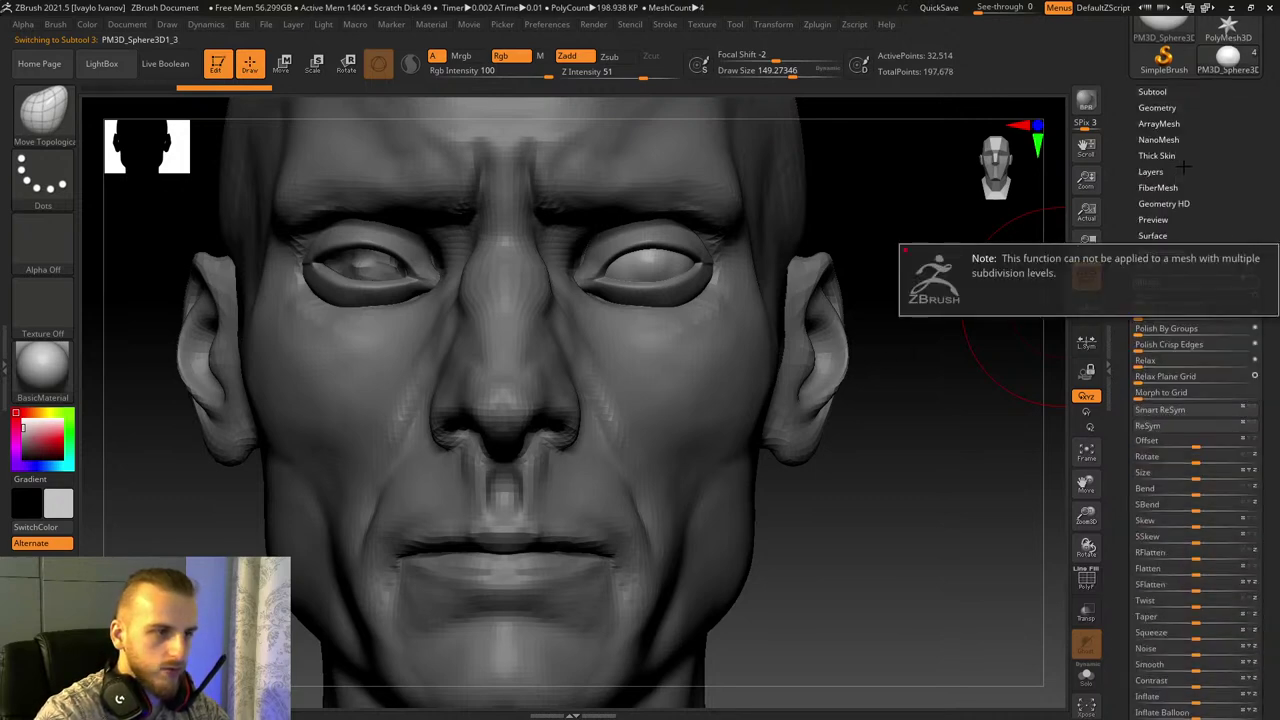
click(1160, 108)
click(1166, 154)
click(1162, 110)
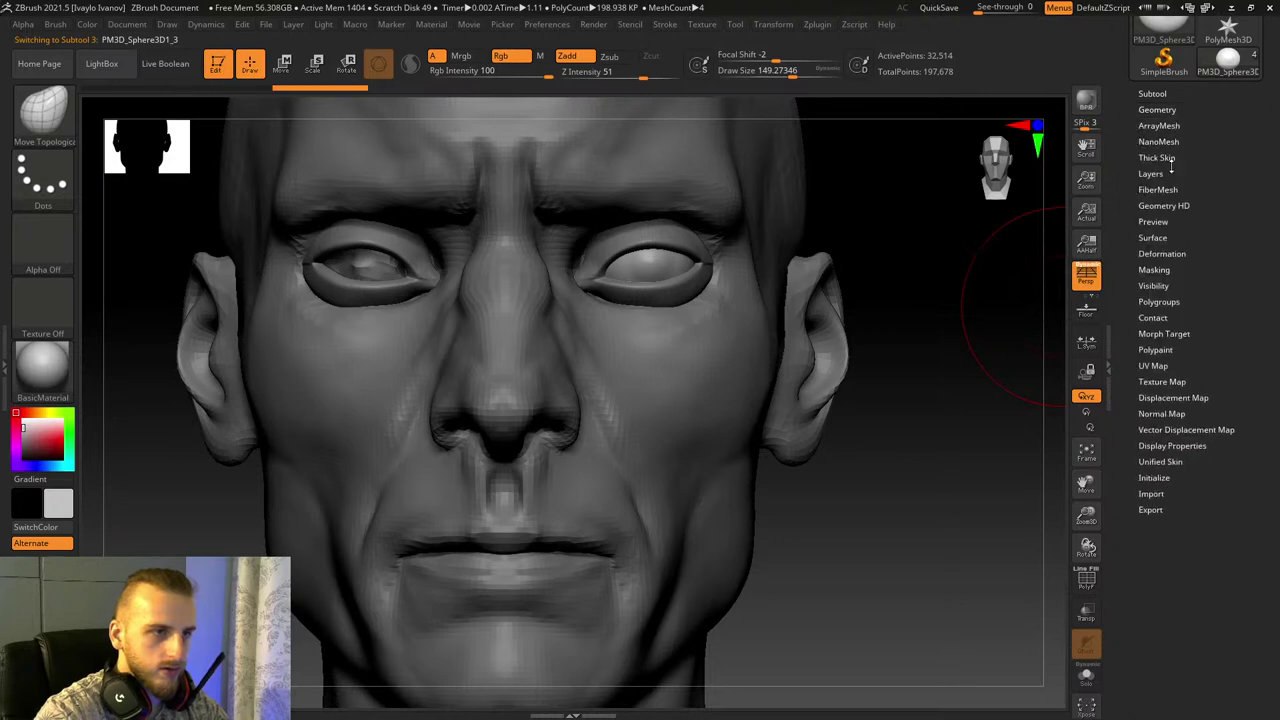
click(1165, 254)
click(1148, 284)
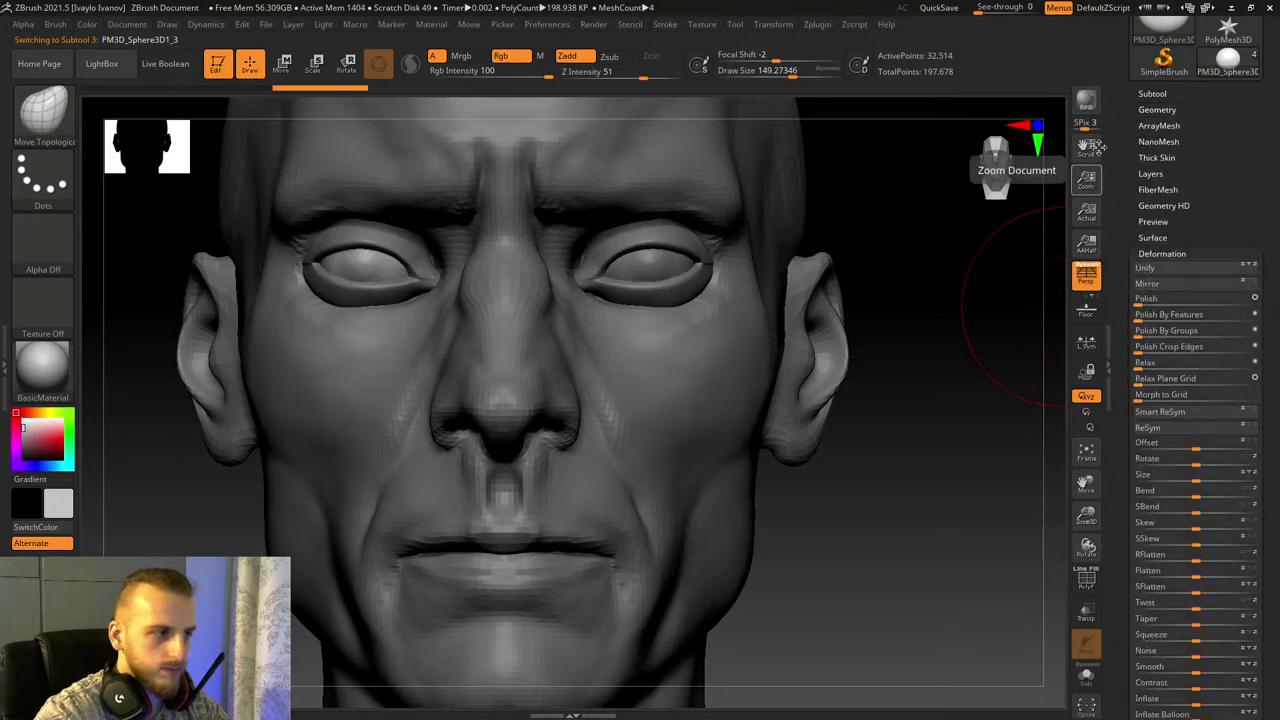
Step: Select the head subtool with the merged eyelids and switch to the Inflat brush
click(1152, 93)
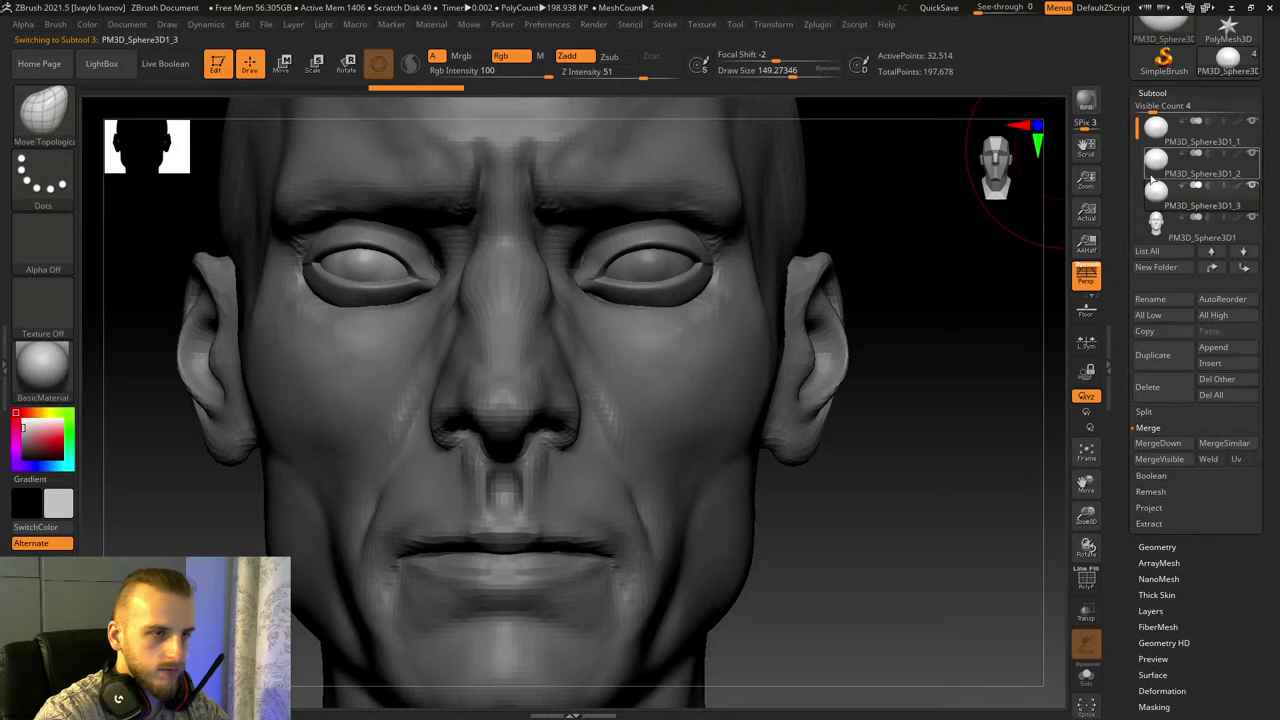
click(1157, 224)
drag(942, 374, 910, 461)
mouse_move(1087, 515)
mouse_down()
mouse_move(1083, 400)
mouse_move(1100, 592)
mouse_up()
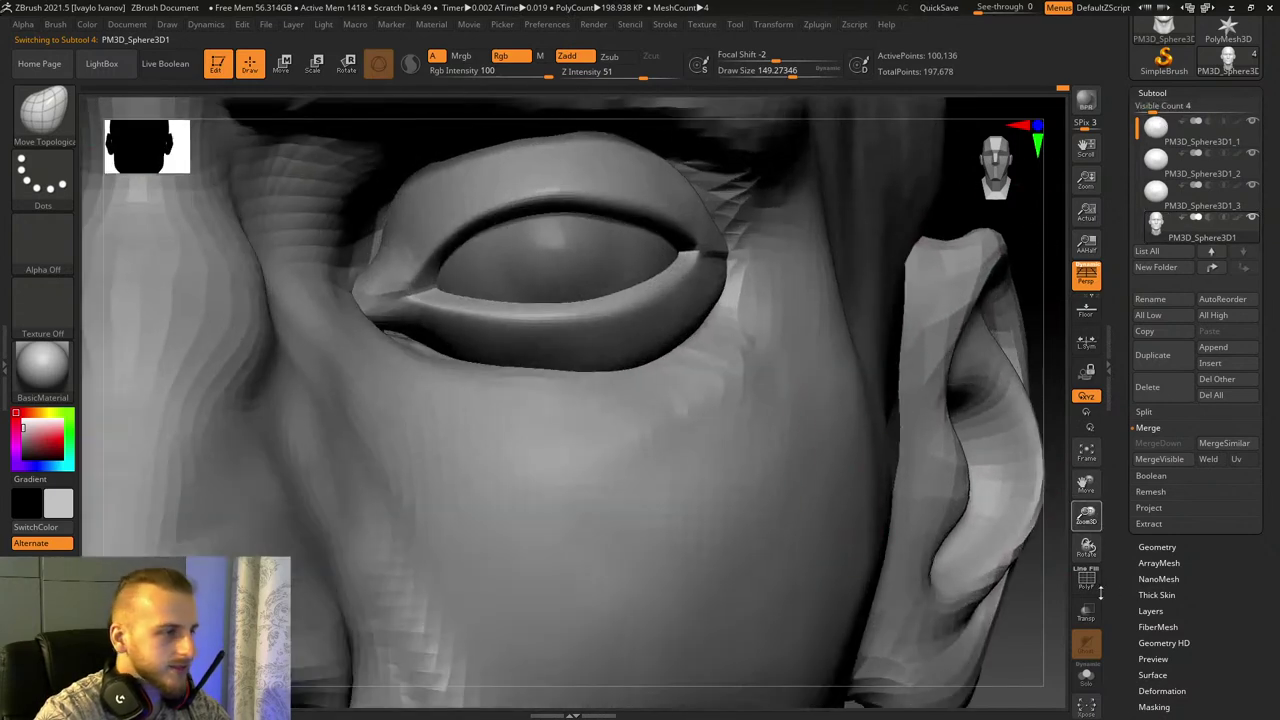
key(b)
key(i)
key(n)
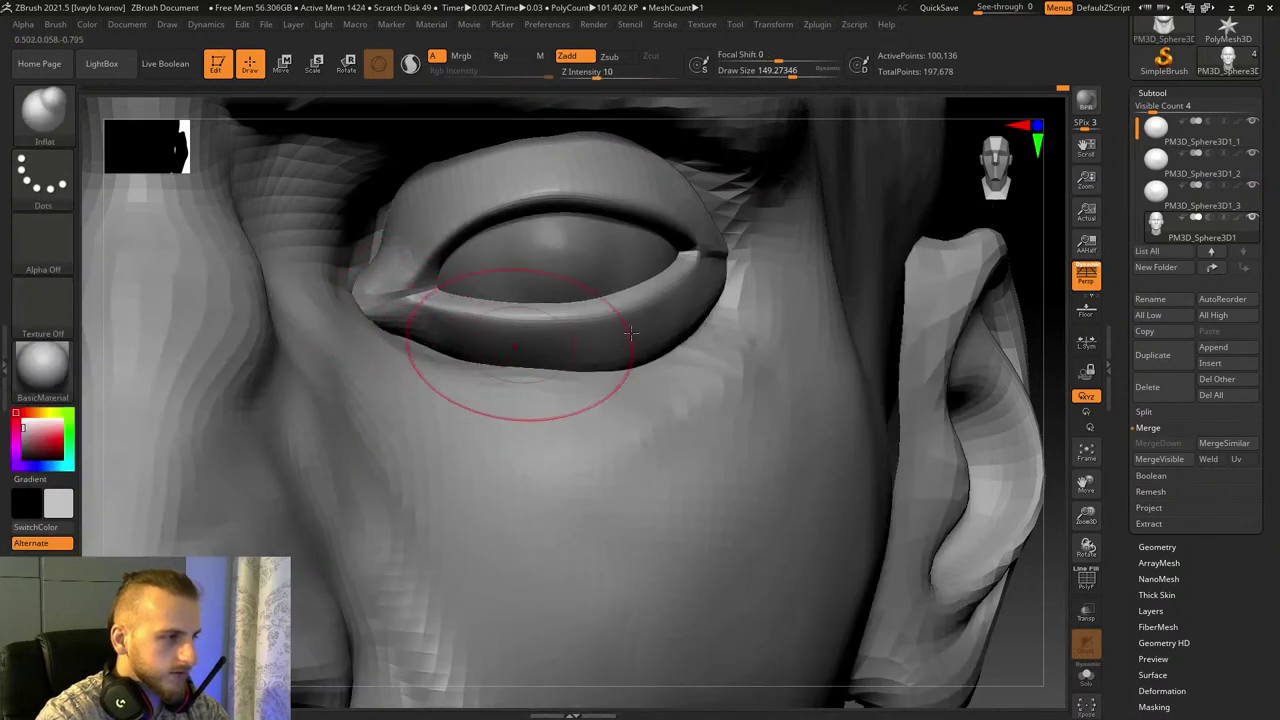
Step: DynaMesh the head at resolution 120 to fuse the merged eyelids with the face
click(960, 175)
click(1085, 455)
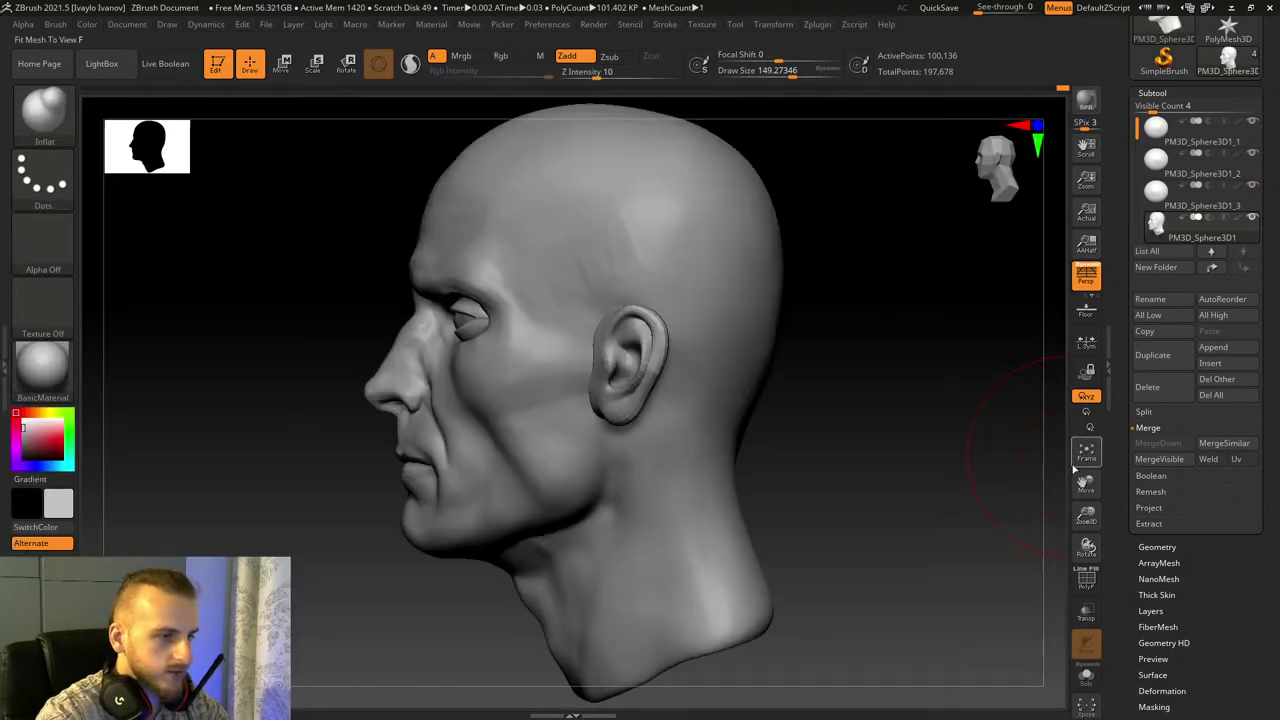
drag(990, 490, 1062, 462)
click(1157, 547)
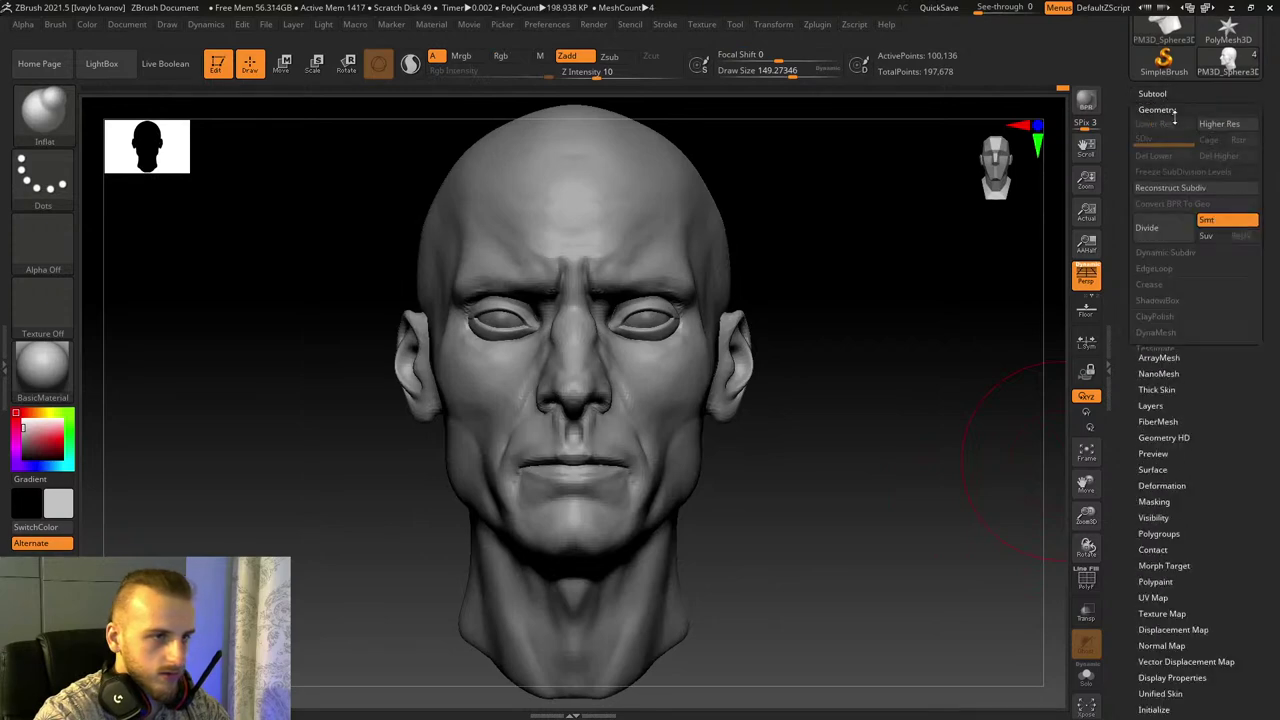
click(1156, 334)
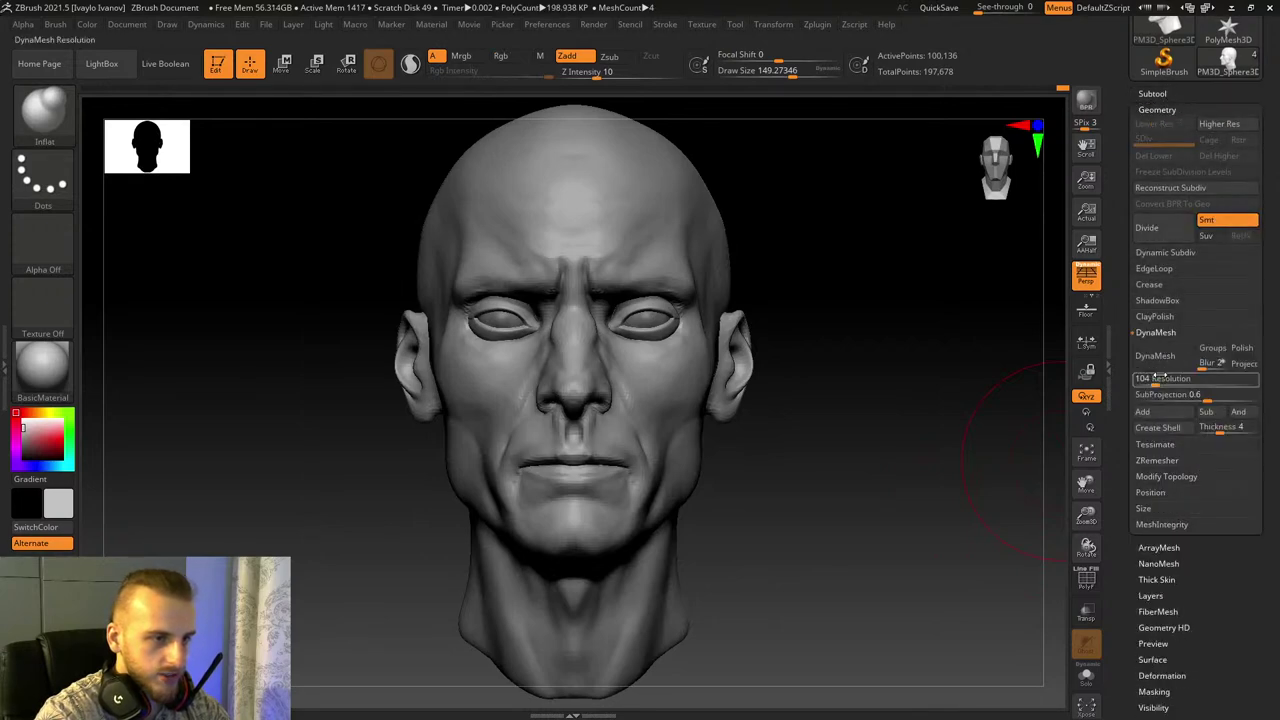
drag(1165, 380, 1088, 373)
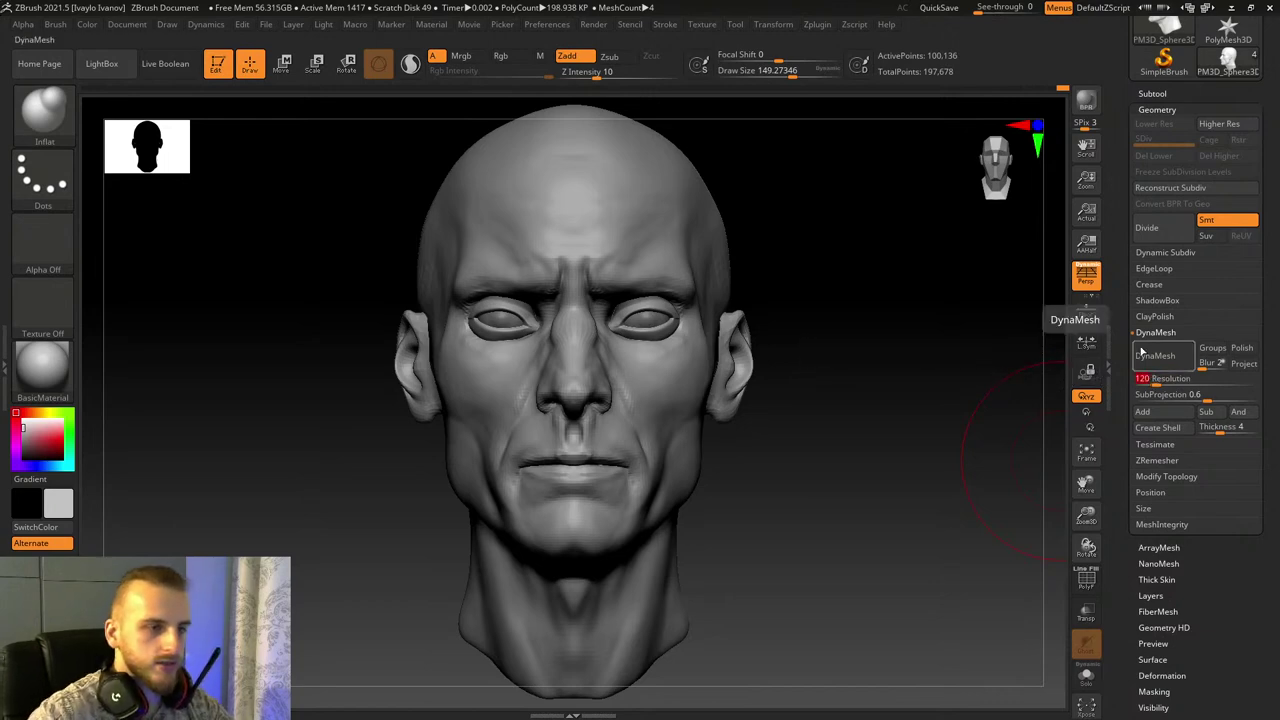
click(1155, 356)
Step: Switch to the DamStandard brush and reduce the draw size to about 94 for working around the eye
drag(857, 349, 956, 452)
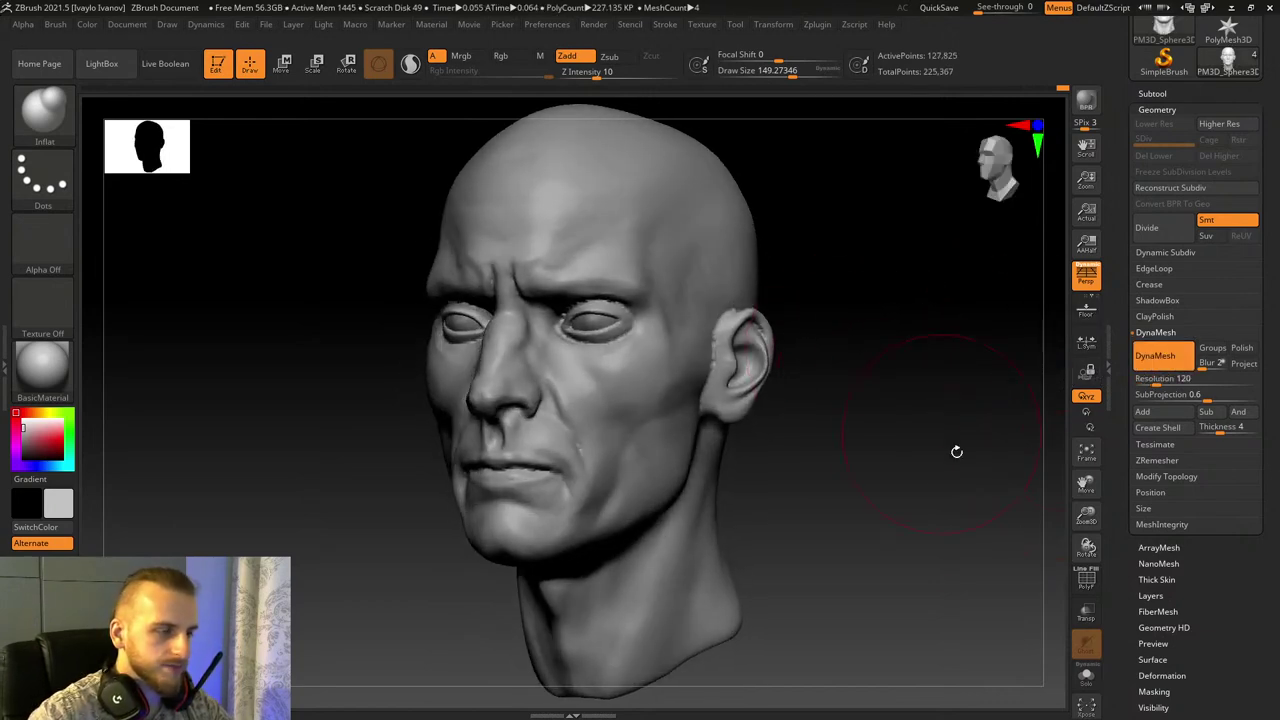
drag(1087, 513, 1071, 551)
drag(1080, 490, 1055, 452)
drag(1086, 515, 1070, 465)
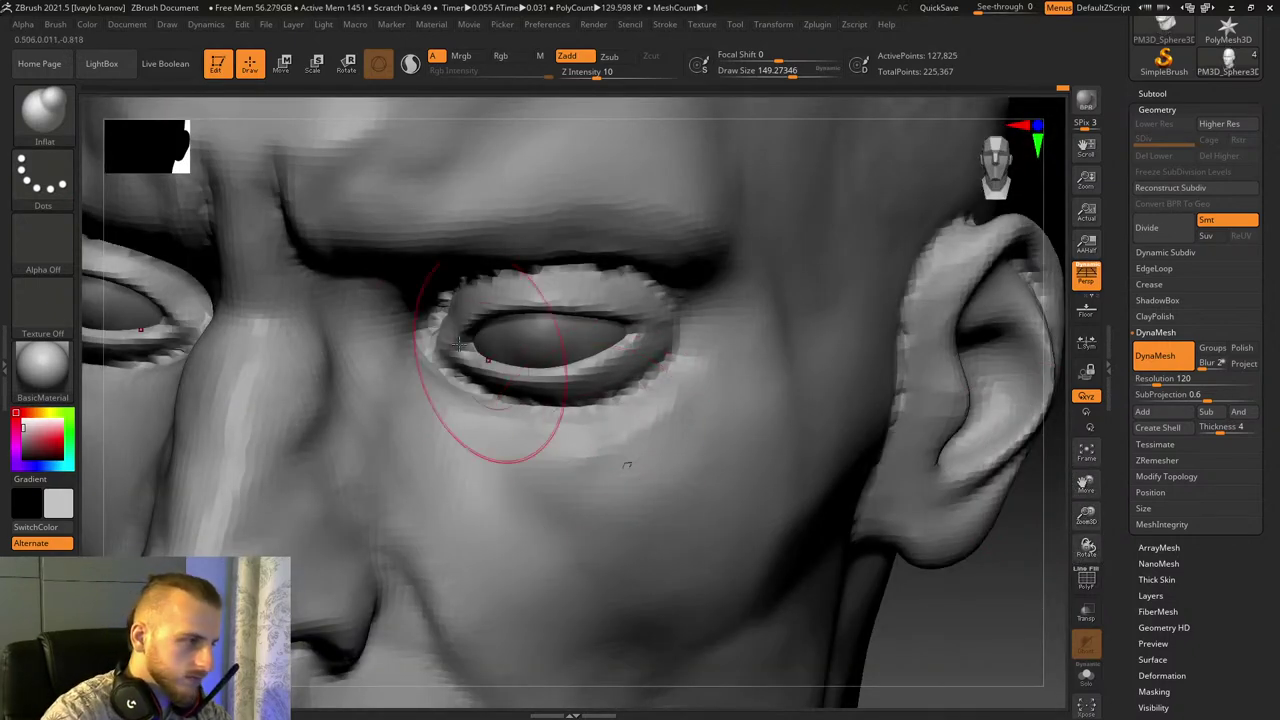
key(b)
key(d)
key(s)
drag(780, 71, 760, 104)
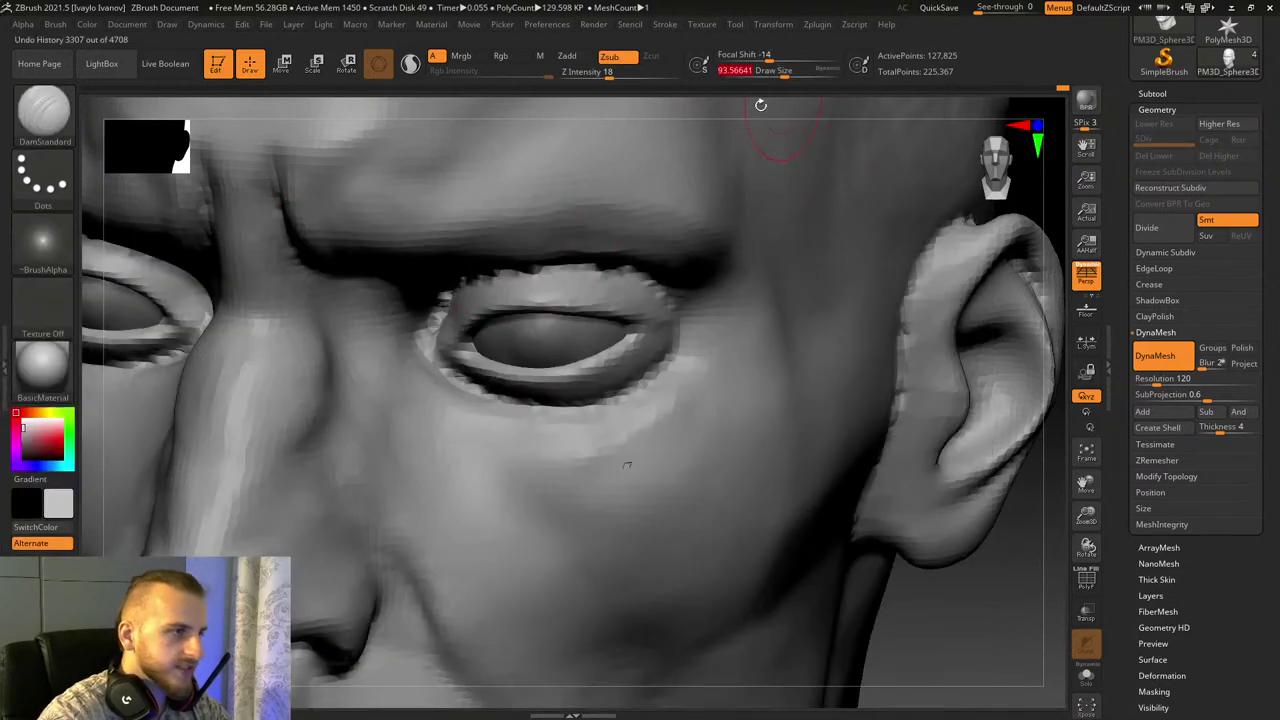
Step: Build up the seam between the lower eyelid and the cheek with ClayBuildup strokes
click(38, 124)
key(c)
key(b)
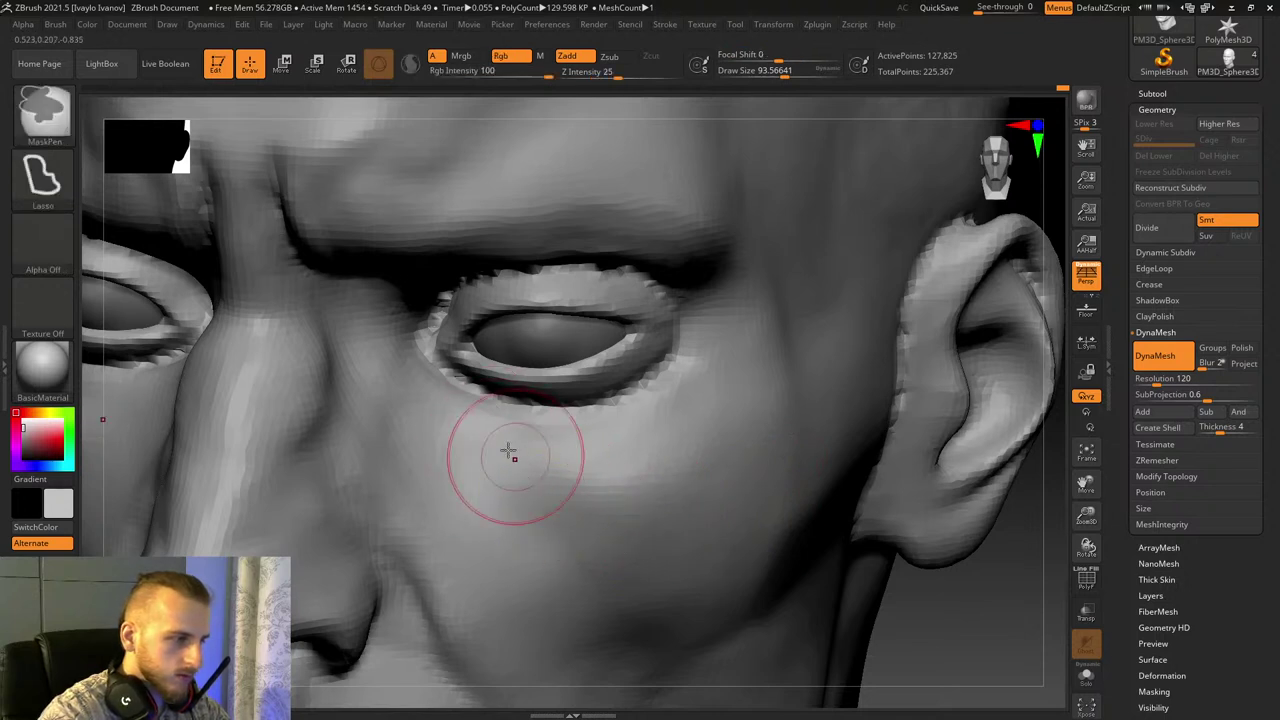
key(shift)
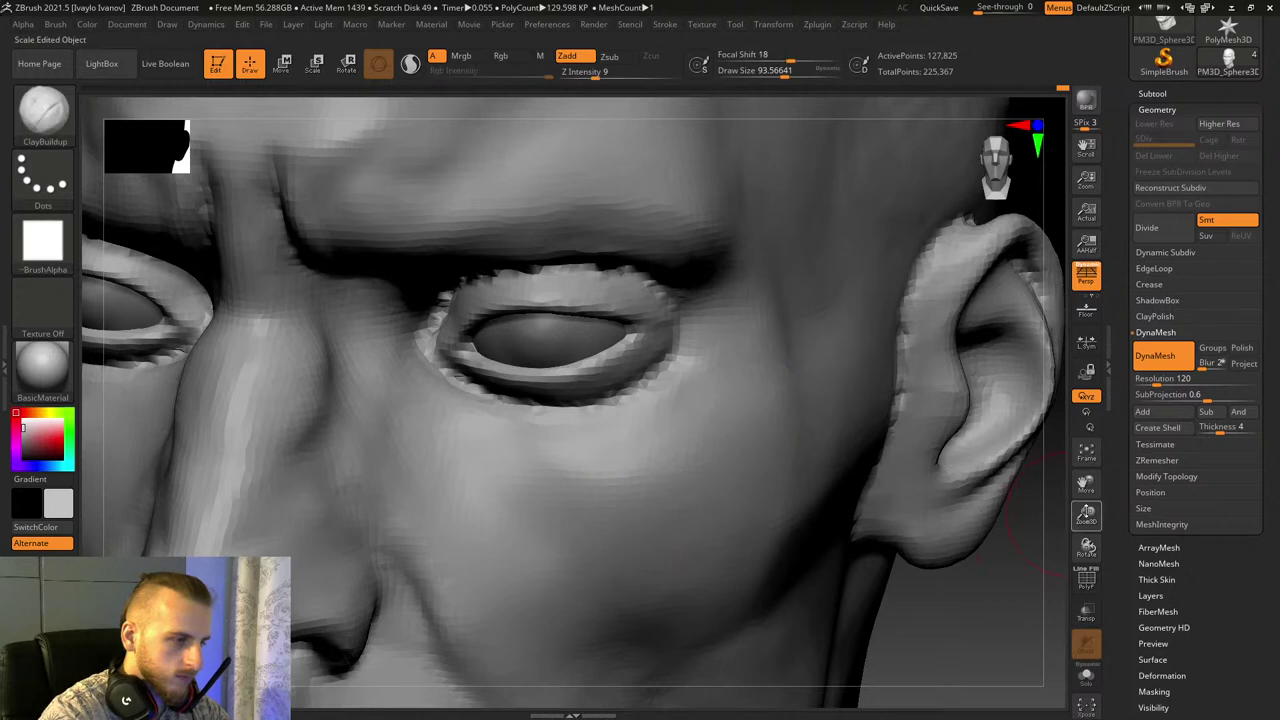
mouse_move(1038, 525)
alt+mouse_down()
mouse_move(957, 440)
mouse_move(929, 498)
mouse_move(981, 512)
alt+mouse_up()
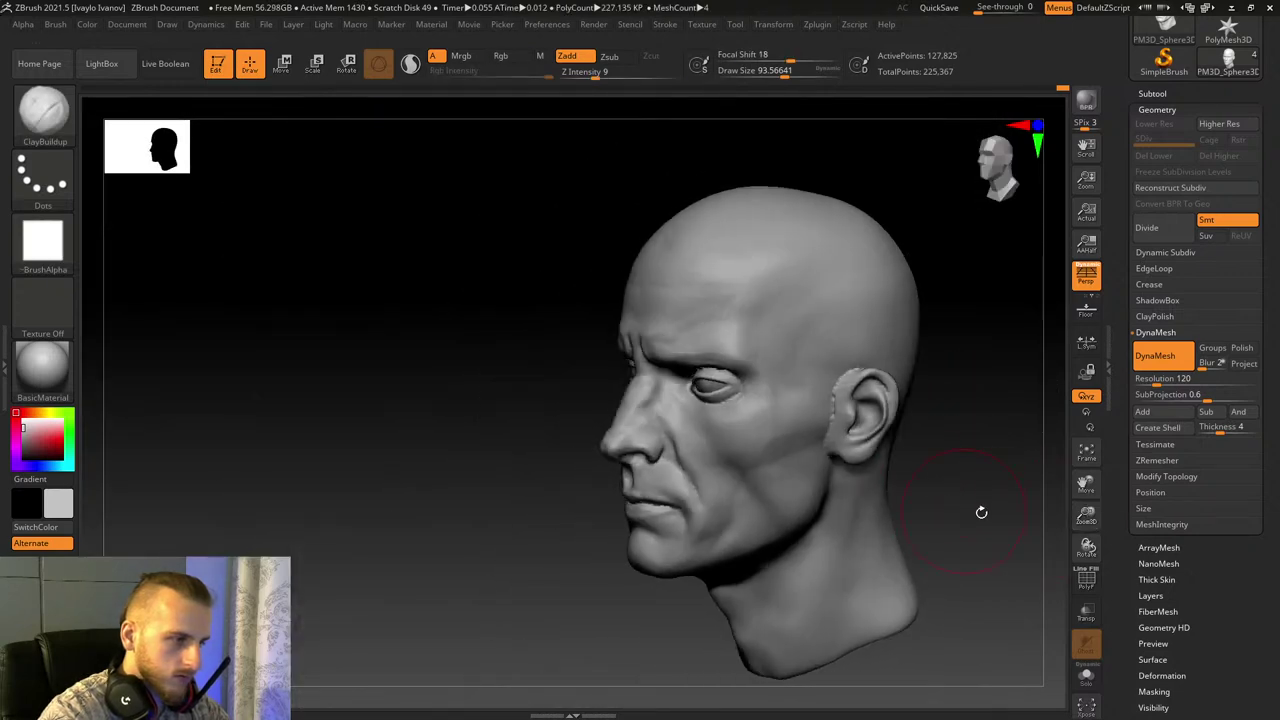
alt+drag(1087, 512, 1098, 550)
mouse_move(688, 446)
mouse_down()
mouse_move(688, 463)
mouse_move(508, 483)
mouse_up()
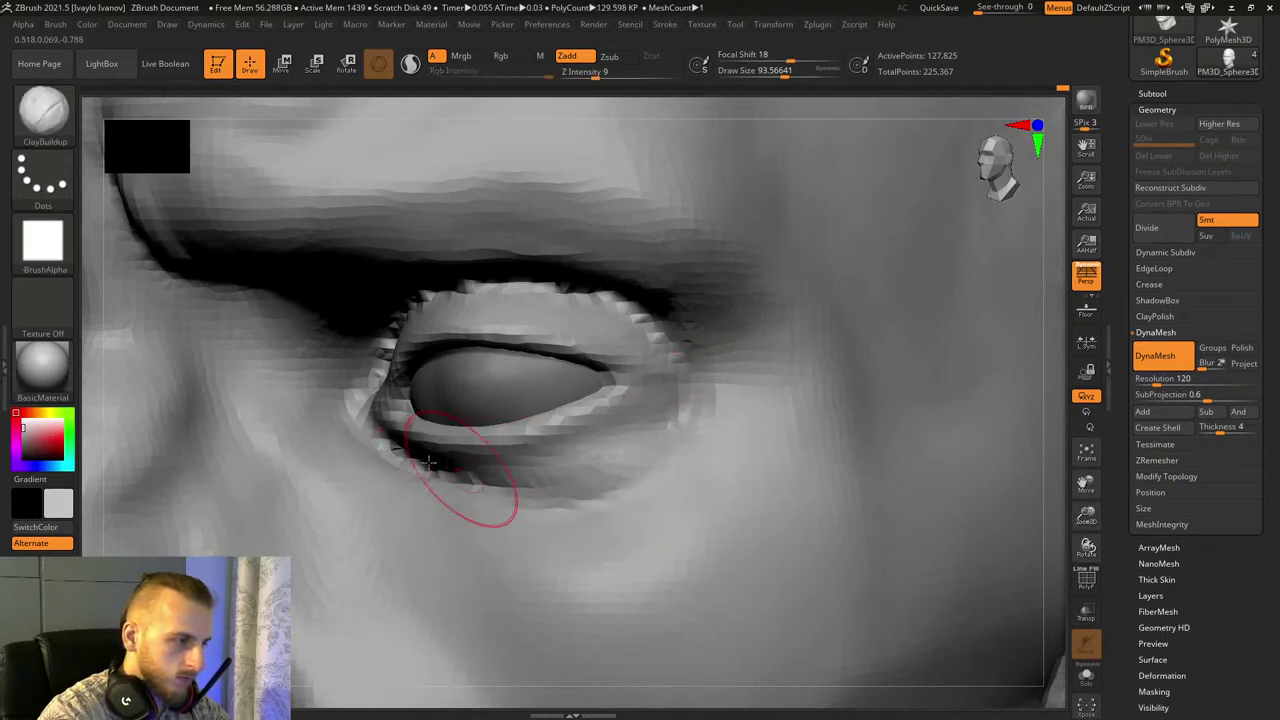
mouse_move(366, 430)
mouse_down()
mouse_move(357, 439)
mouse_move(540, 492)
mouse_move(618, 474)
mouse_up()
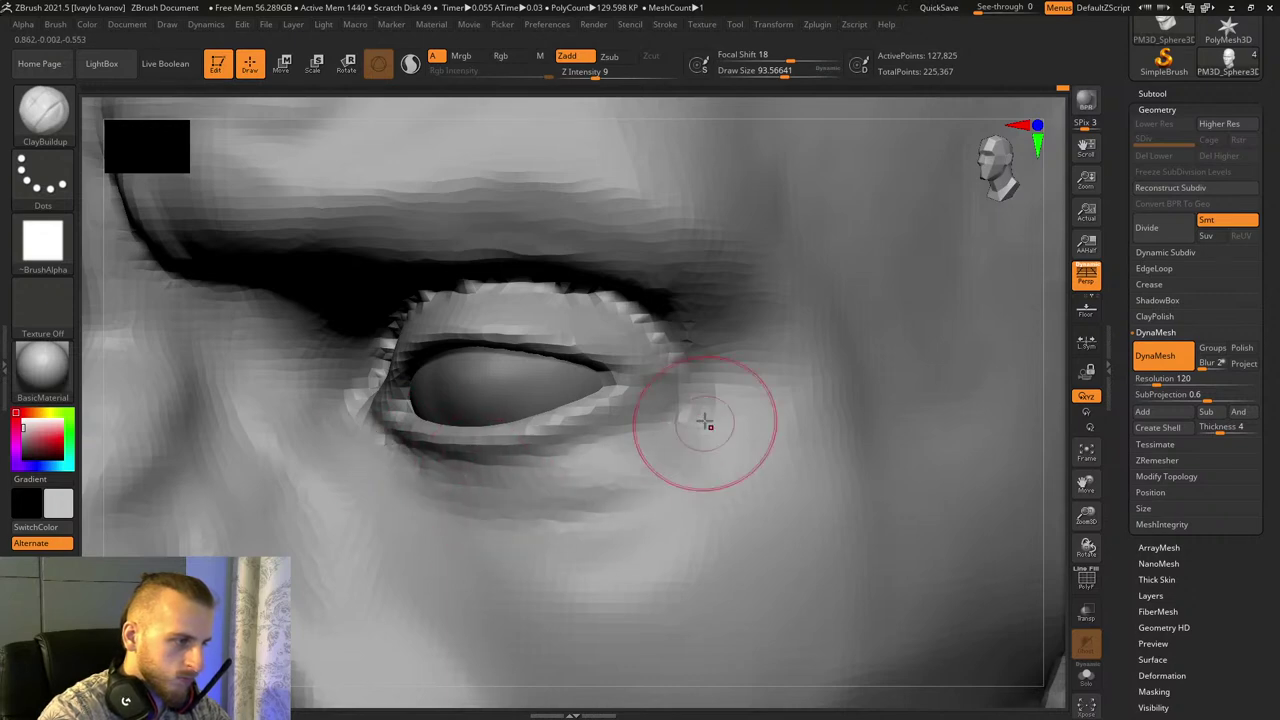
drag(396, 486, 565, 514)
Step: Carve a curved crease beneath the lower eyelid with the DamStandard brush
mouse_move(1089, 487)
mouse_down()
mouse_move(1110, 494)
mouse_move(1082, 538)
mouse_up()
key(b)
key(d)
key(s)
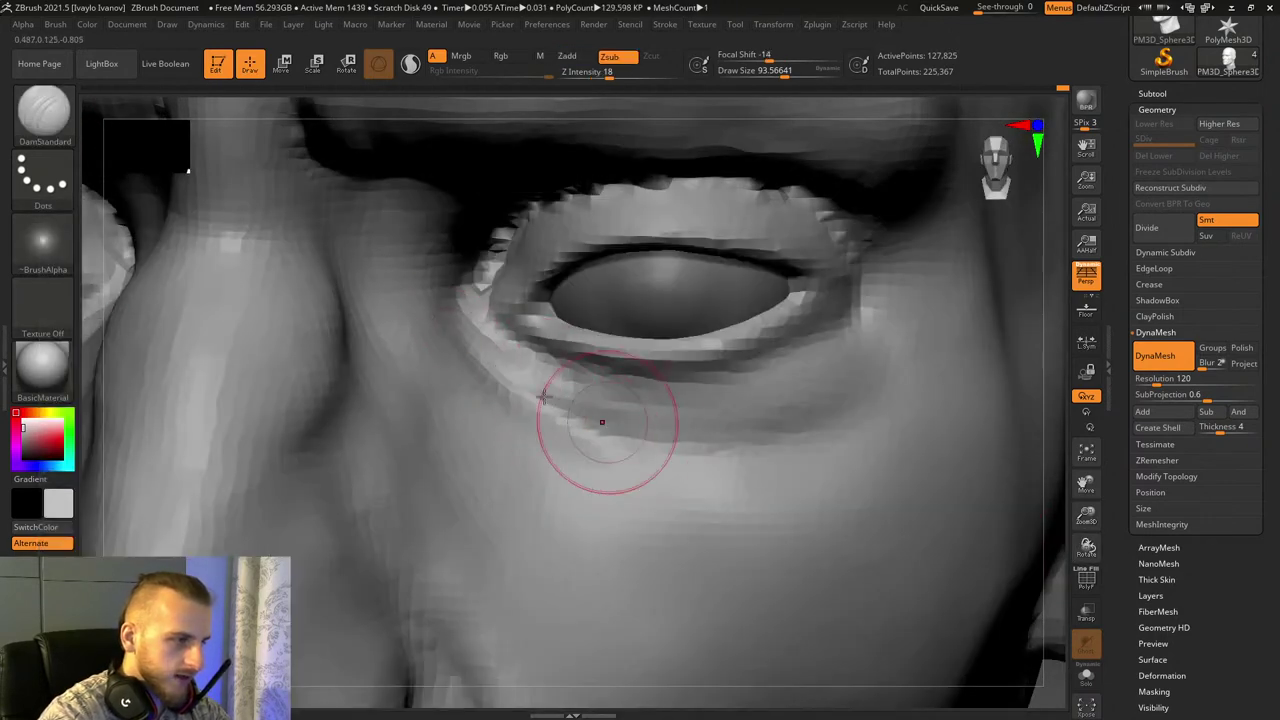
drag(602, 422, 790, 449)
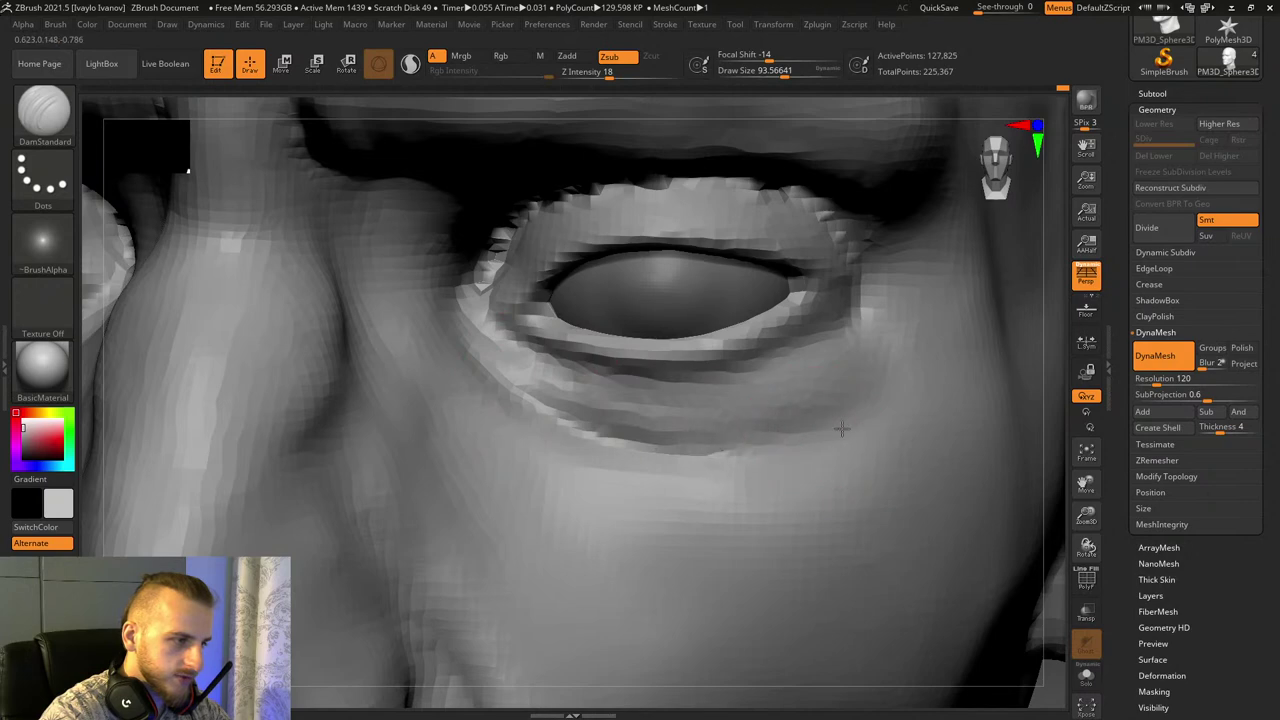
drag(562, 396, 685, 431)
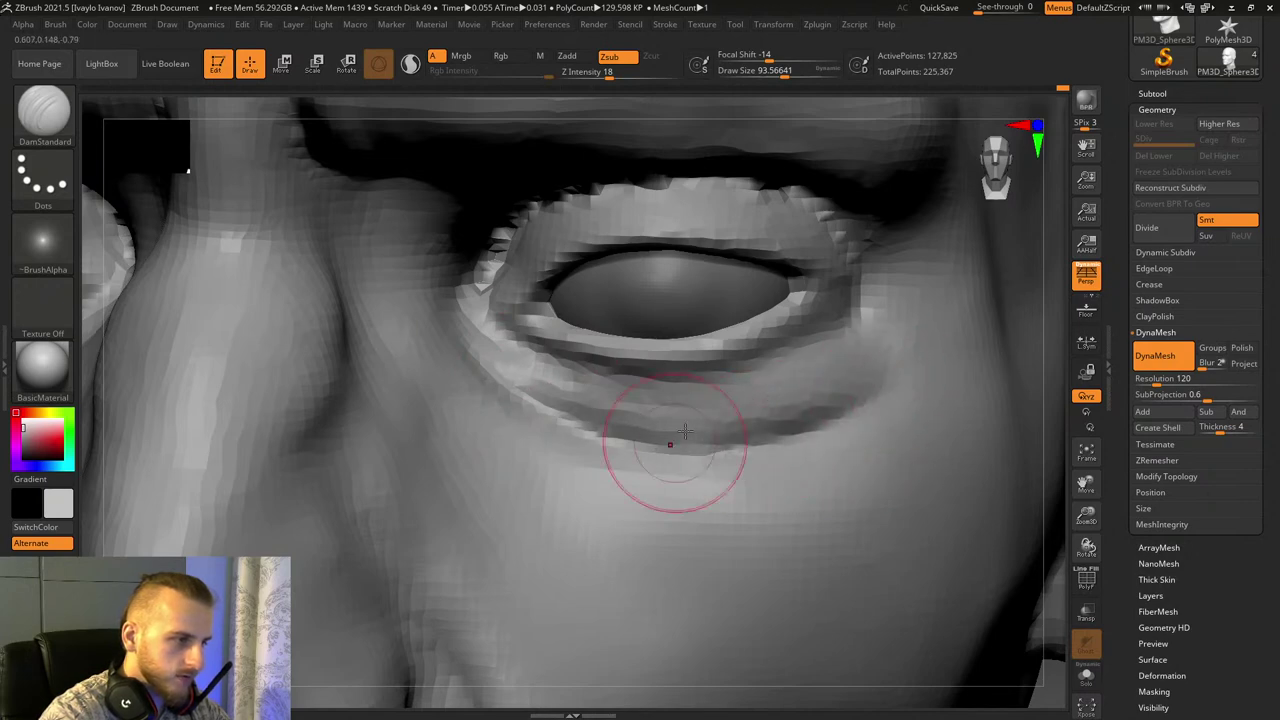
Step: Switch to Move Topological with a draw size of about 149 and smooth the fold beneath the lower eyelid toward the inner corner
drag(1100, 556, 1092, 548)
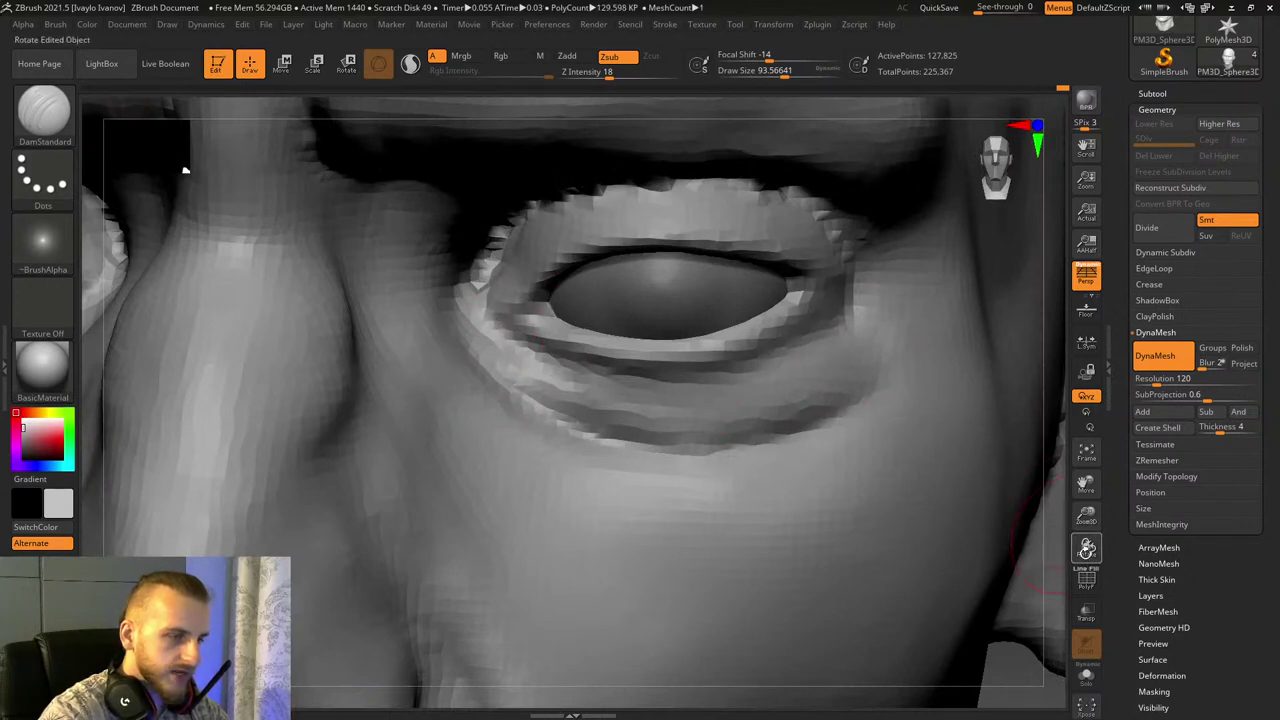
drag(185, 170, 188, 127)
key(b)
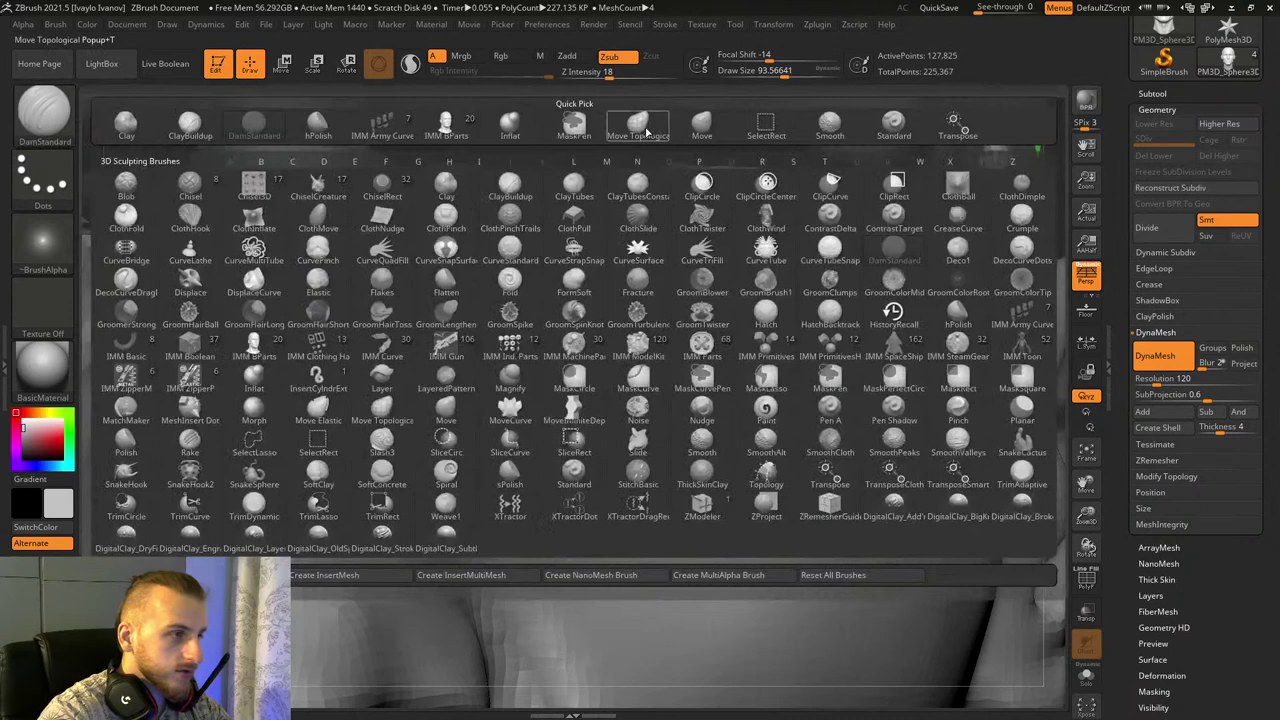
click(640, 125)
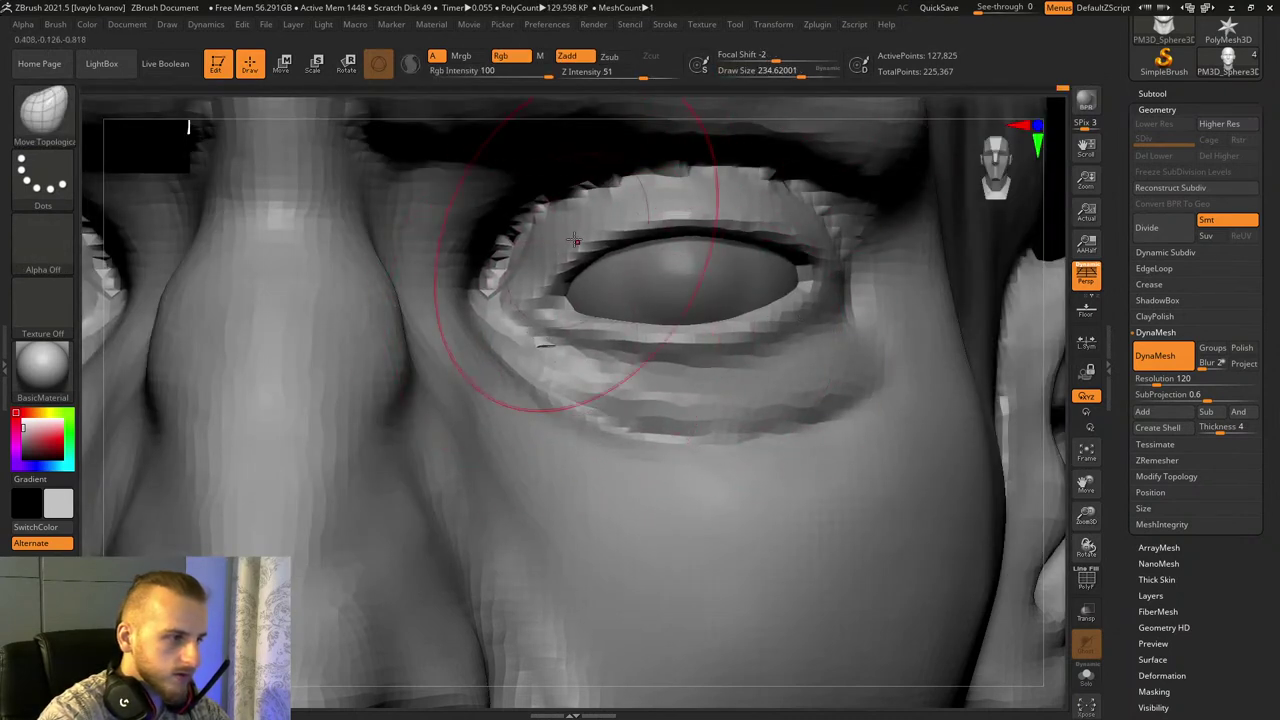
mouse_move(1086, 514)
mouse_down()
mouse_move(1087, 549)
mouse_move(1035, 540)
mouse_up()
click(792, 75)
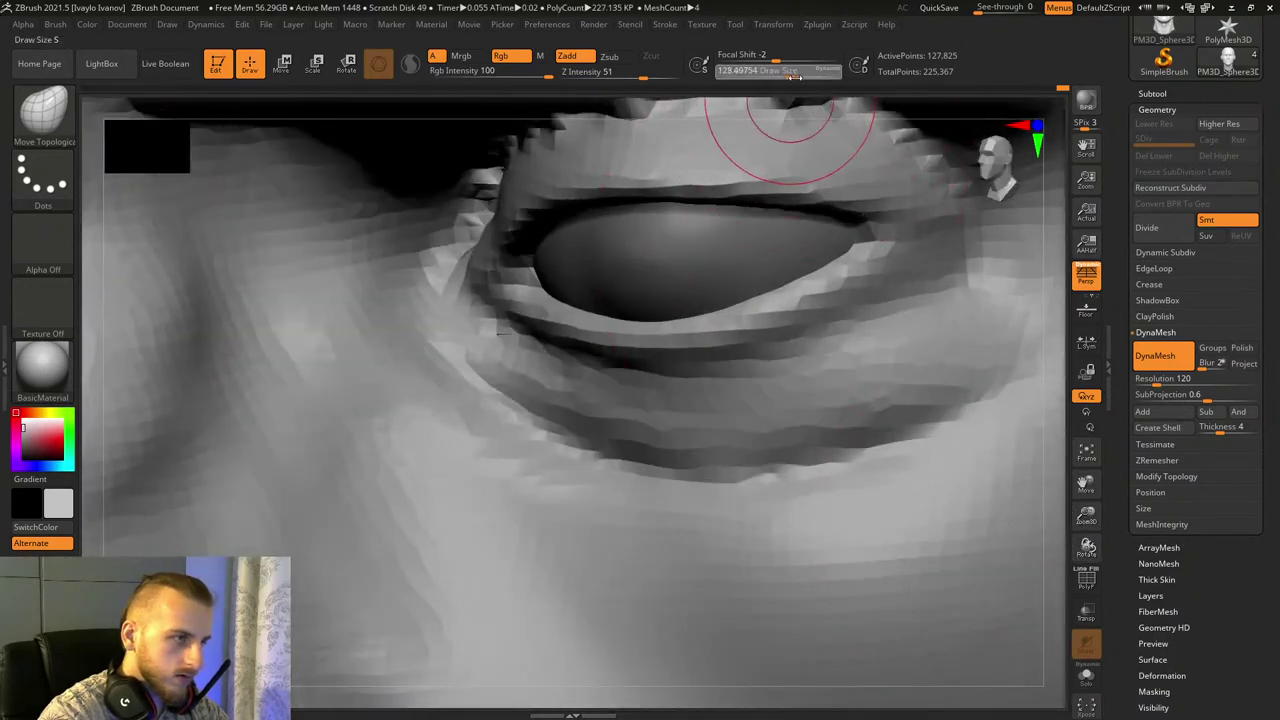
mouse_move(570, 413)
shift+mouse_down()
mouse_move(860, 405)
mouse_move(477, 331)
mouse_move(914, 326)
mouse_move(491, 358)
shift+mouse_up()
Step: Adjust the inner eye corner and upper eyelid edge with Move Topological, and smooth the inner corner
drag(1086, 540, 1078, 446)
drag(956, 448, 920, 517)
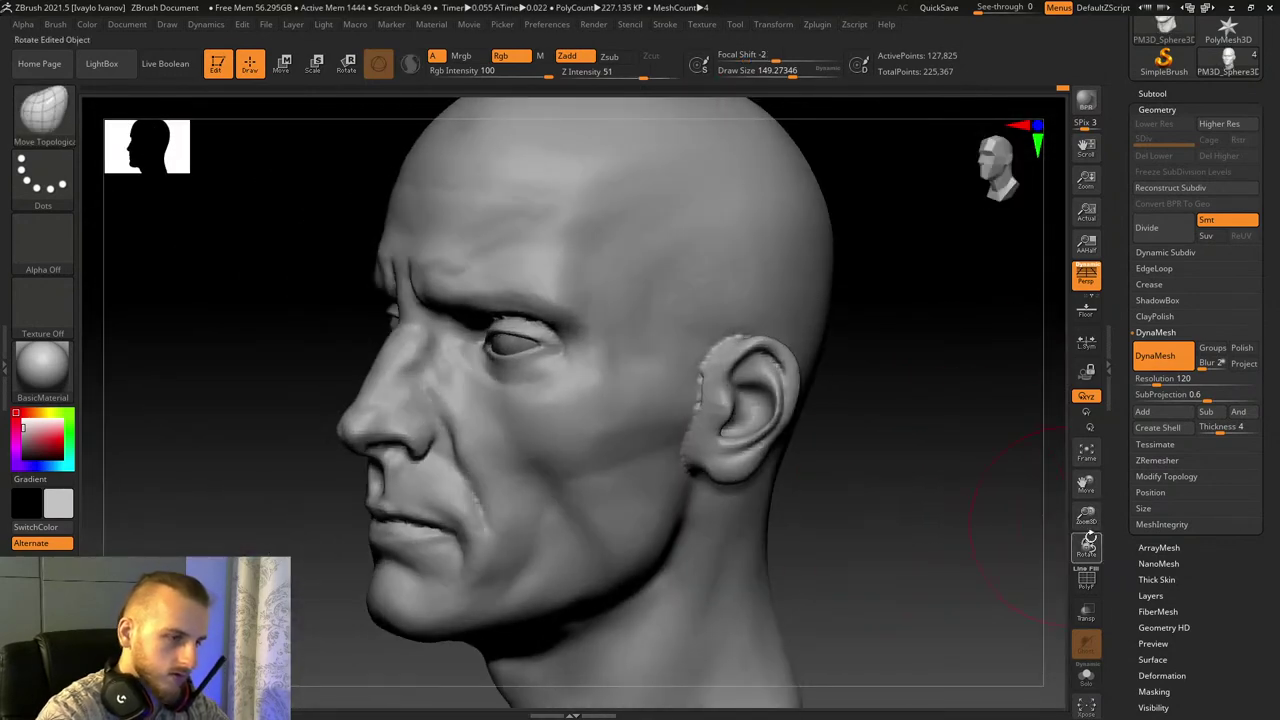
drag(1087, 517, 1095, 482)
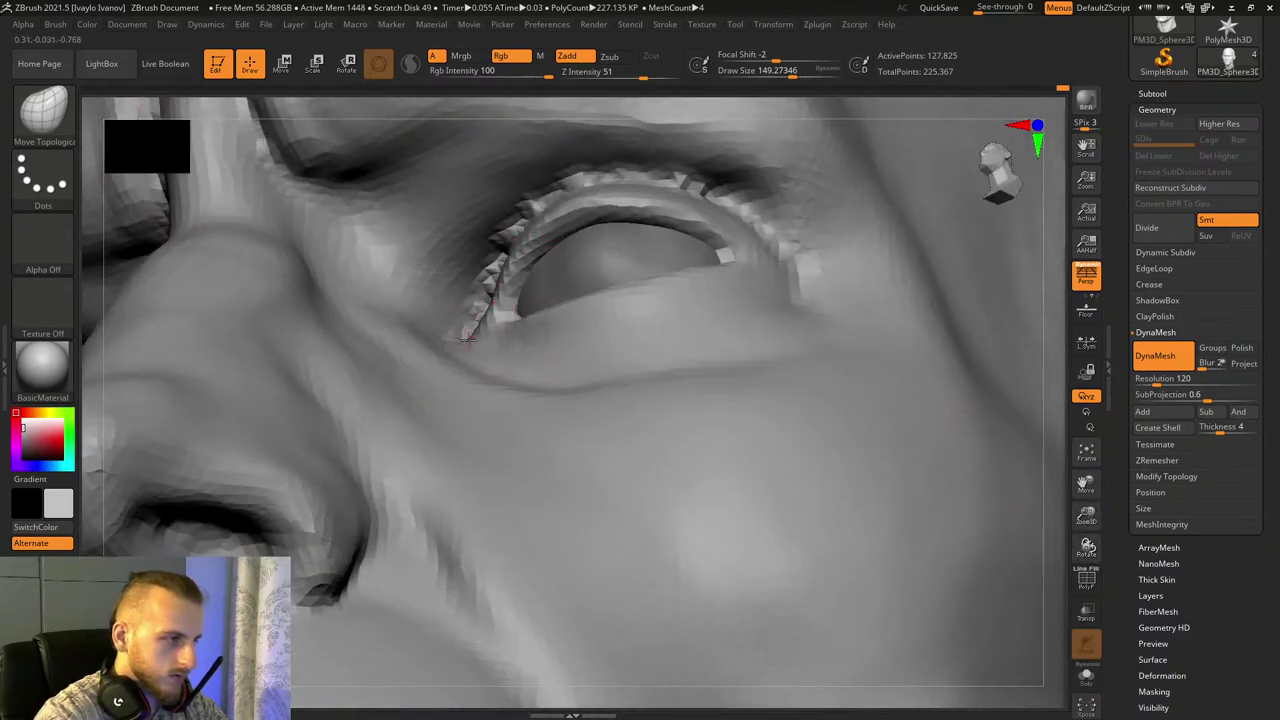
mouse_move(459, 333)
mouse_down()
mouse_move(440, 334)
mouse_move(516, 287)
mouse_up()
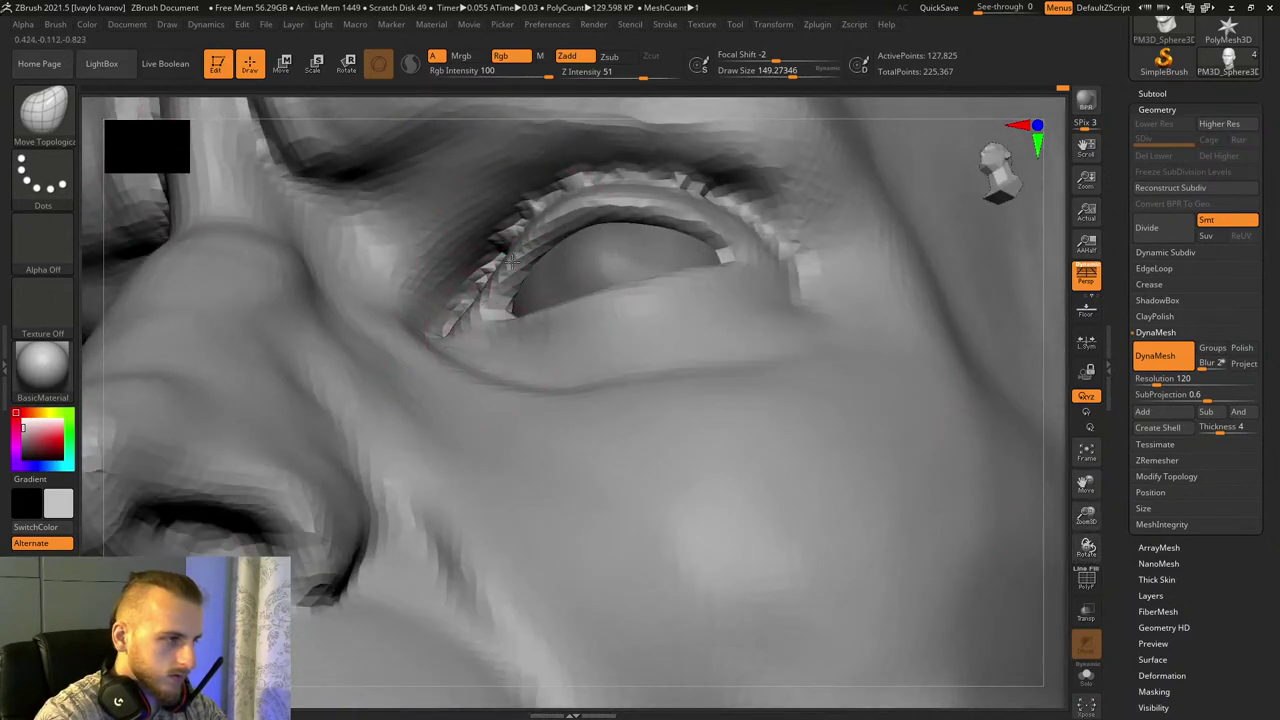
drag(737, 243, 744, 251)
drag(652, 224, 706, 238)
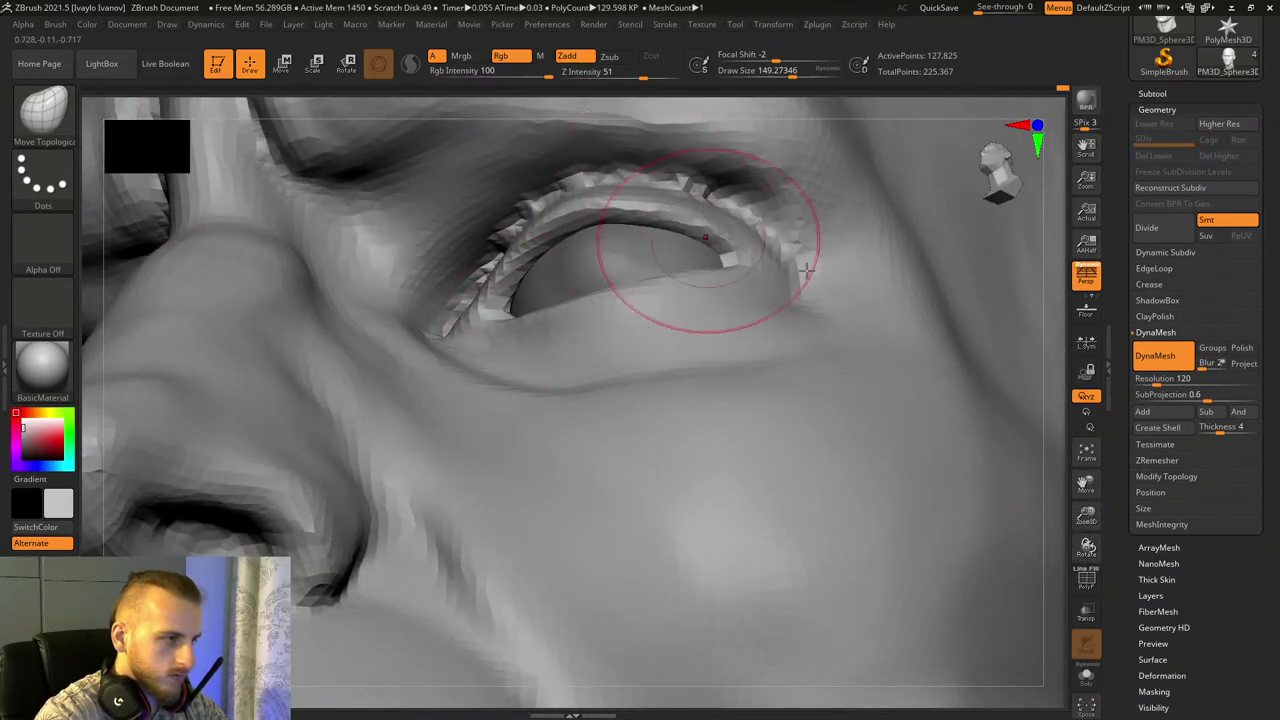
drag(1085, 538, 1078, 535)
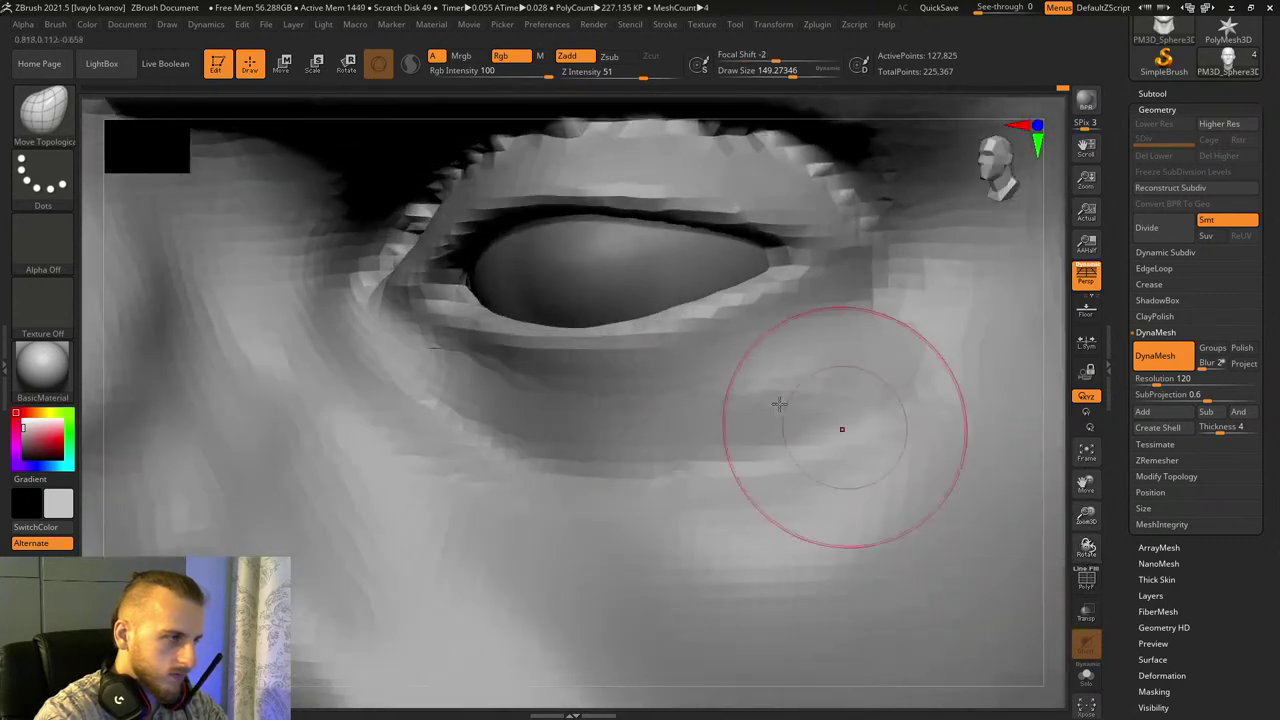
shift+drag(367, 296, 389, 305)
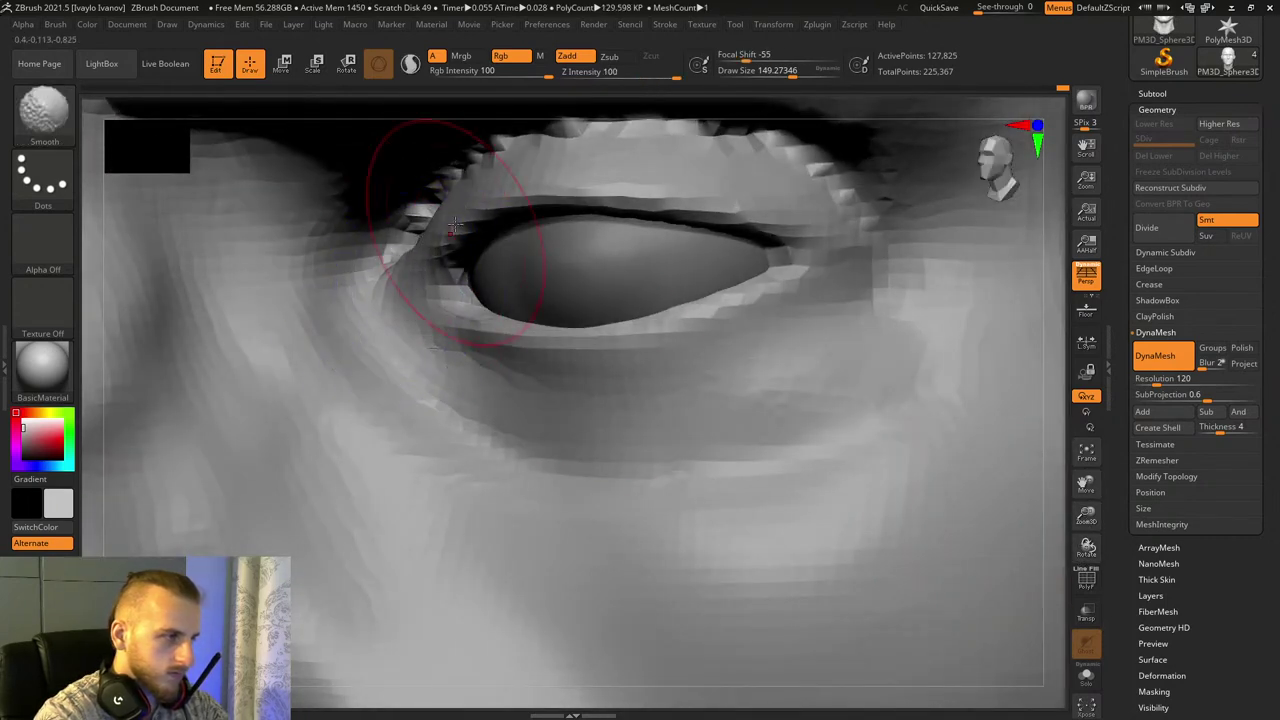
Step: Smooth the surface of the upper eyelid and check the eyelid topology with the wireframe display
shift+drag(577, 189, 700, 197)
key(shift+f)
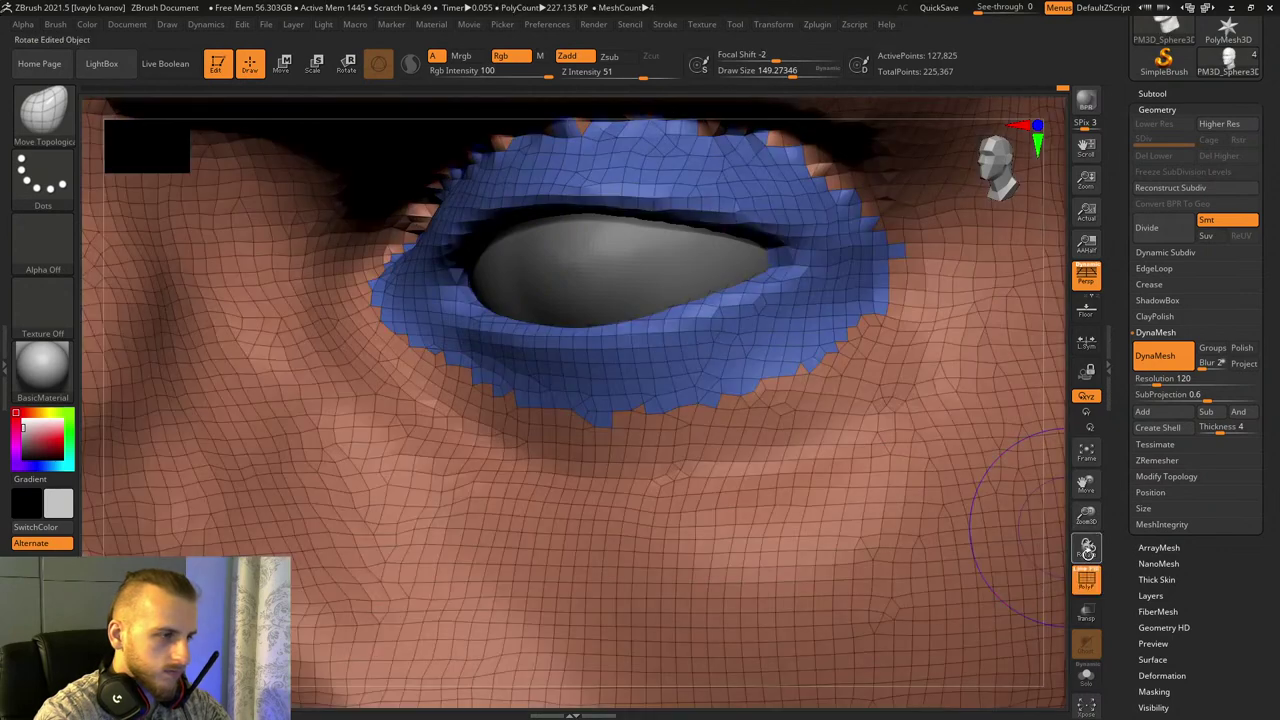
key(shift+f)
mouse_move(1087, 546)
mouse_down()
mouse_move(1114, 543)
mouse_move(1090, 540)
mouse_up()
mouse_move(1087, 514)
mouse_down()
mouse_move(1011, 271)
mouse_move(963, 281)
mouse_move(1051, 453)
mouse_move(1065, 600)
mouse_up()
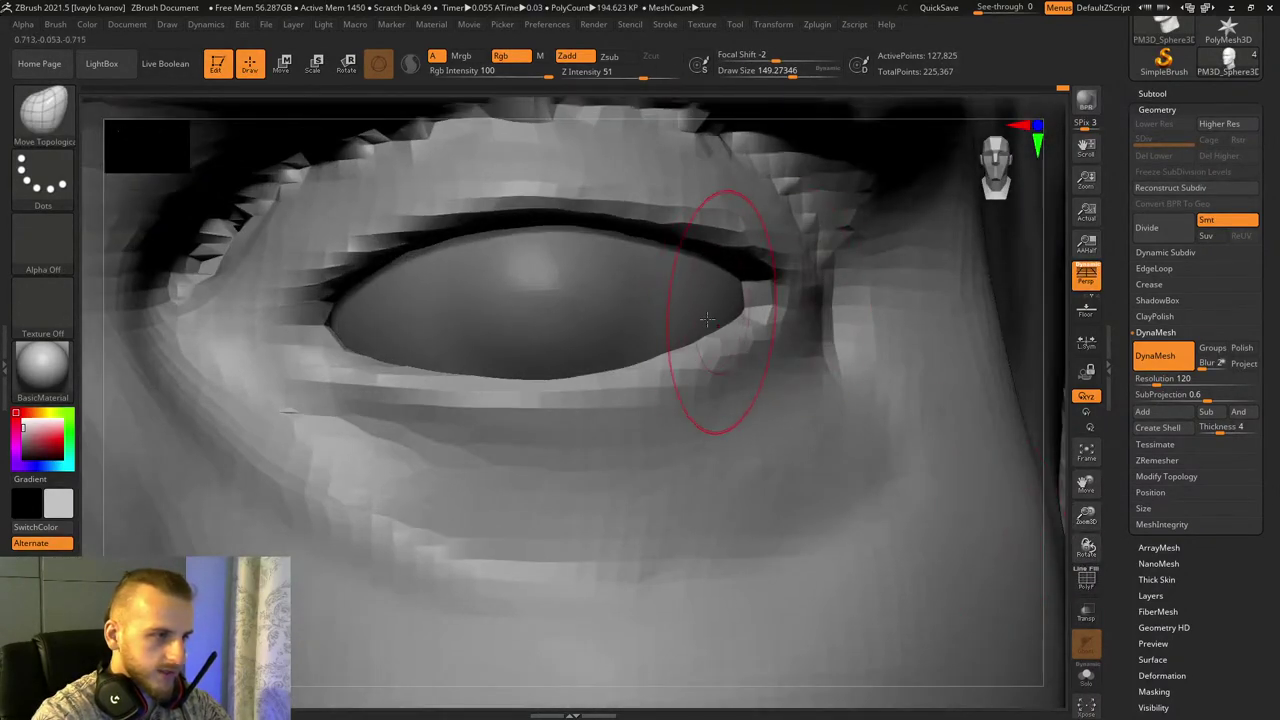
Step: Carve a curved crease beneath the lower eyelid, from the inner toward the outer corner, with the DamStandard brush
key(b)
key(d)
key(s)
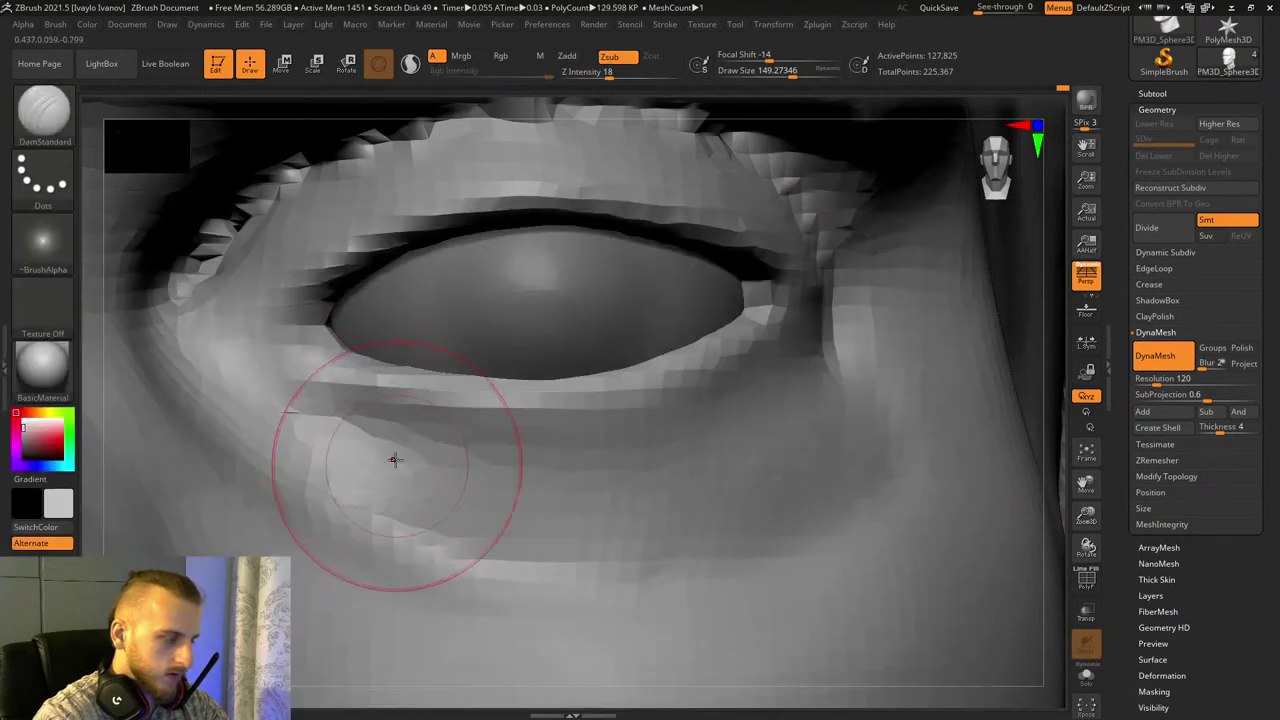
mouse_move(311, 422)
mouse_down()
mouse_move(472, 466)
mouse_move(737, 471)
mouse_move(860, 445)
mouse_up()
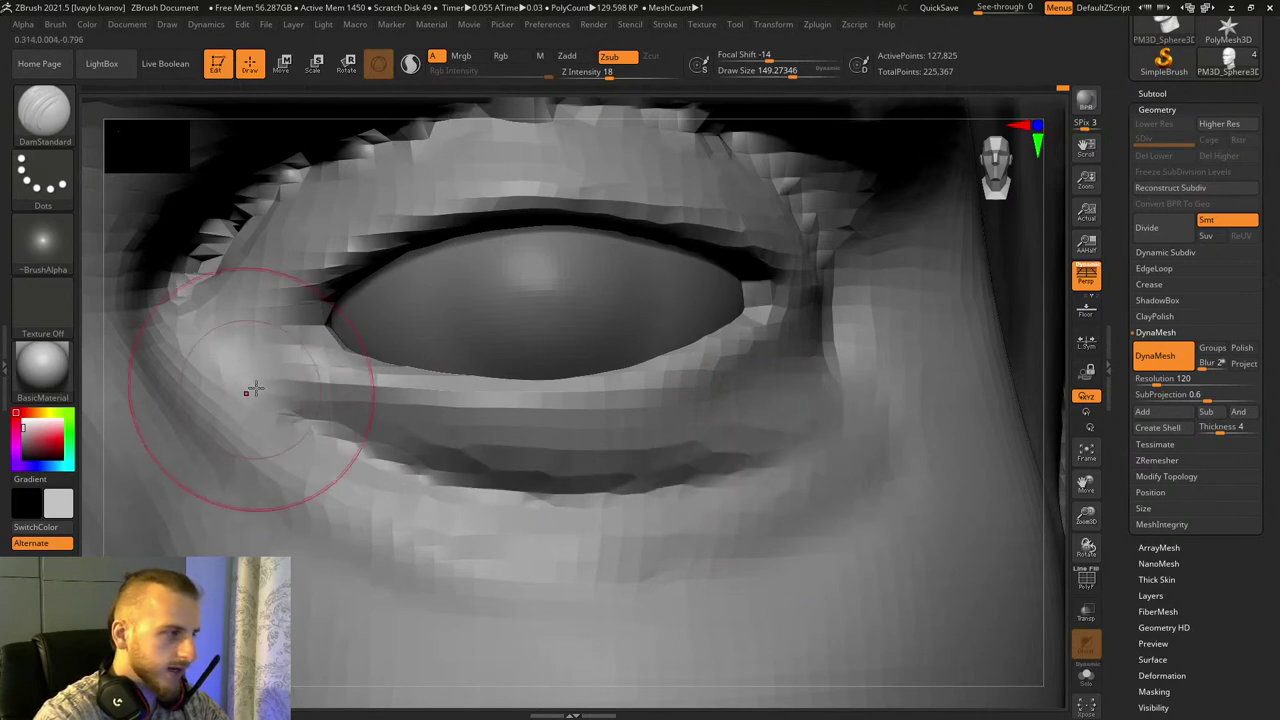
Step: Build up the inner eye corner and the upper eyelid with ClayBuildup strokes
click(44, 114)
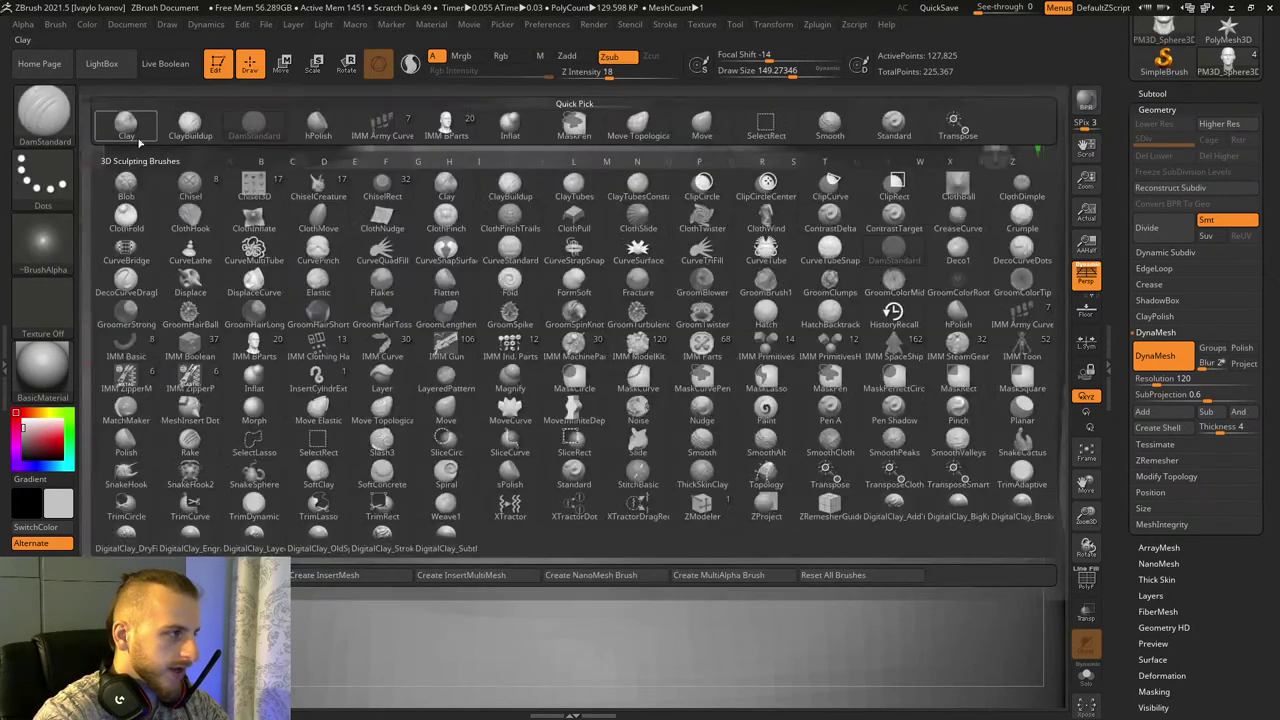
click(200, 126)
mouse_move(283, 356)
mouse_down()
mouse_move(236, 362)
mouse_move(262, 388)
mouse_move(258, 353)
mouse_up()
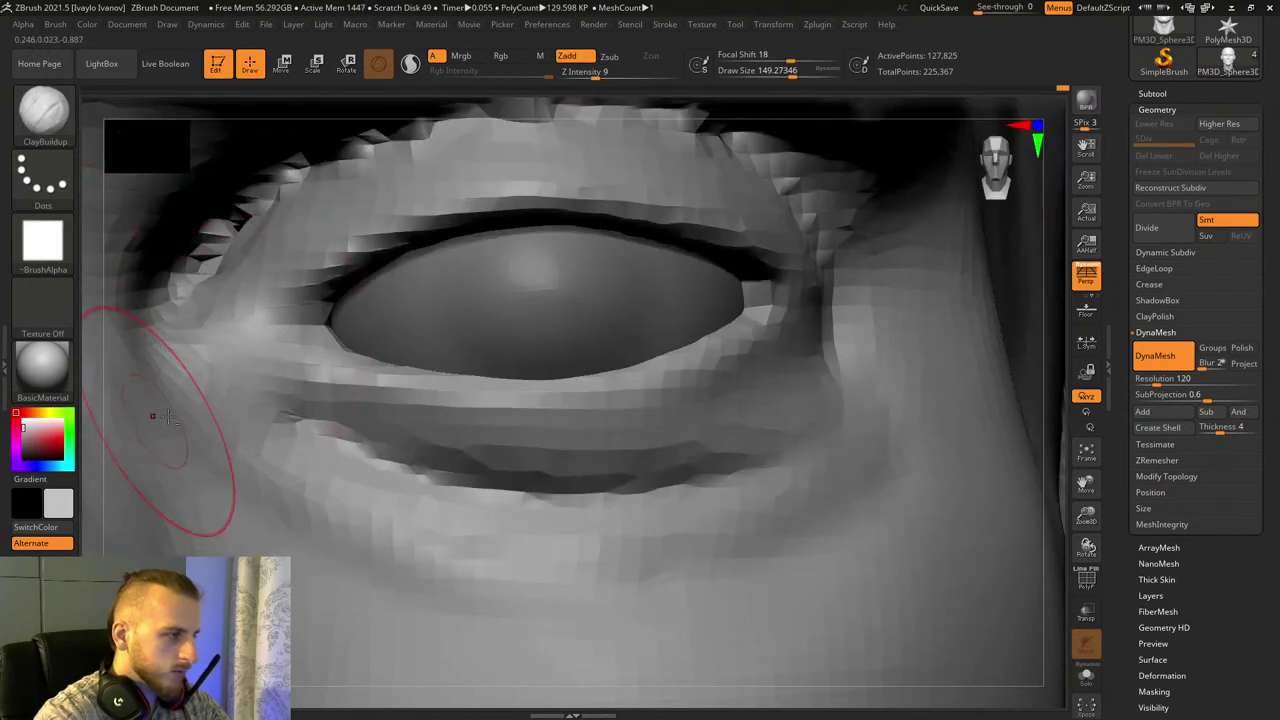
drag(254, 349, 274, 309)
mouse_move(335, 205)
mouse_down()
mouse_move(508, 131)
mouse_move(337, 194)
mouse_move(693, 168)
mouse_up()
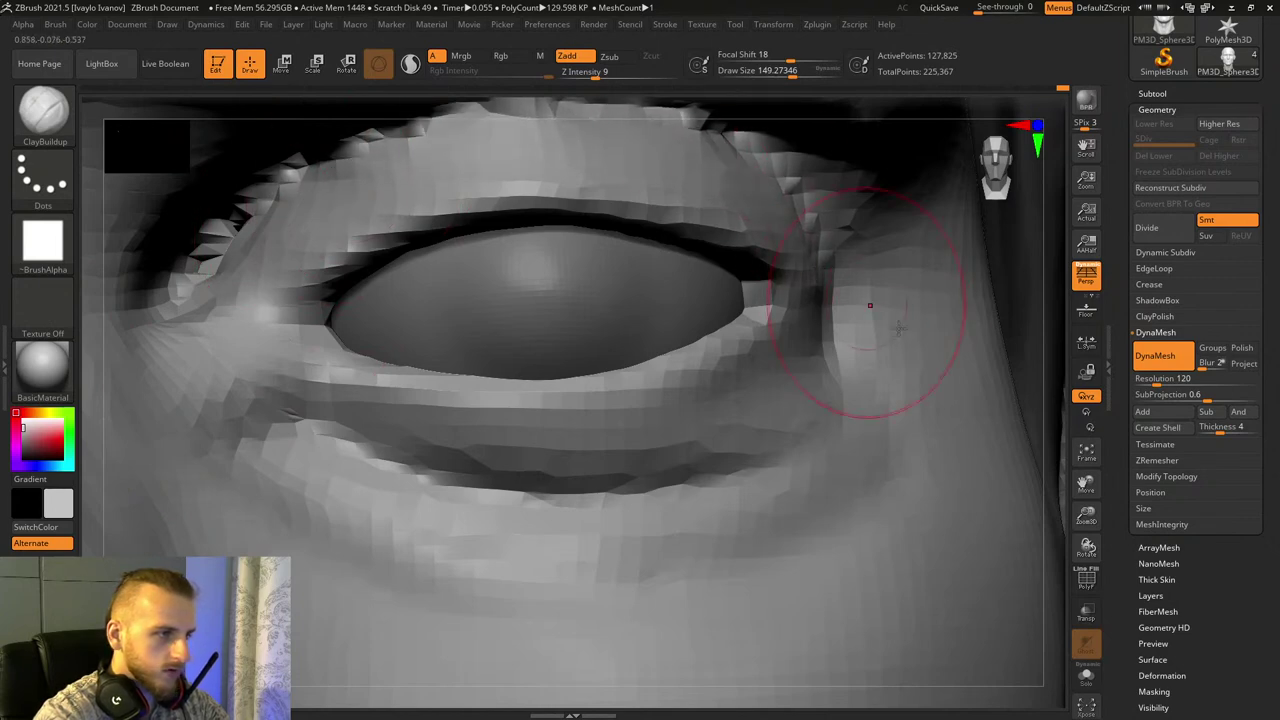
Step: Switch to the DamStandard brush for detailing the outer eye corner
drag(1086, 548, 960, 548)
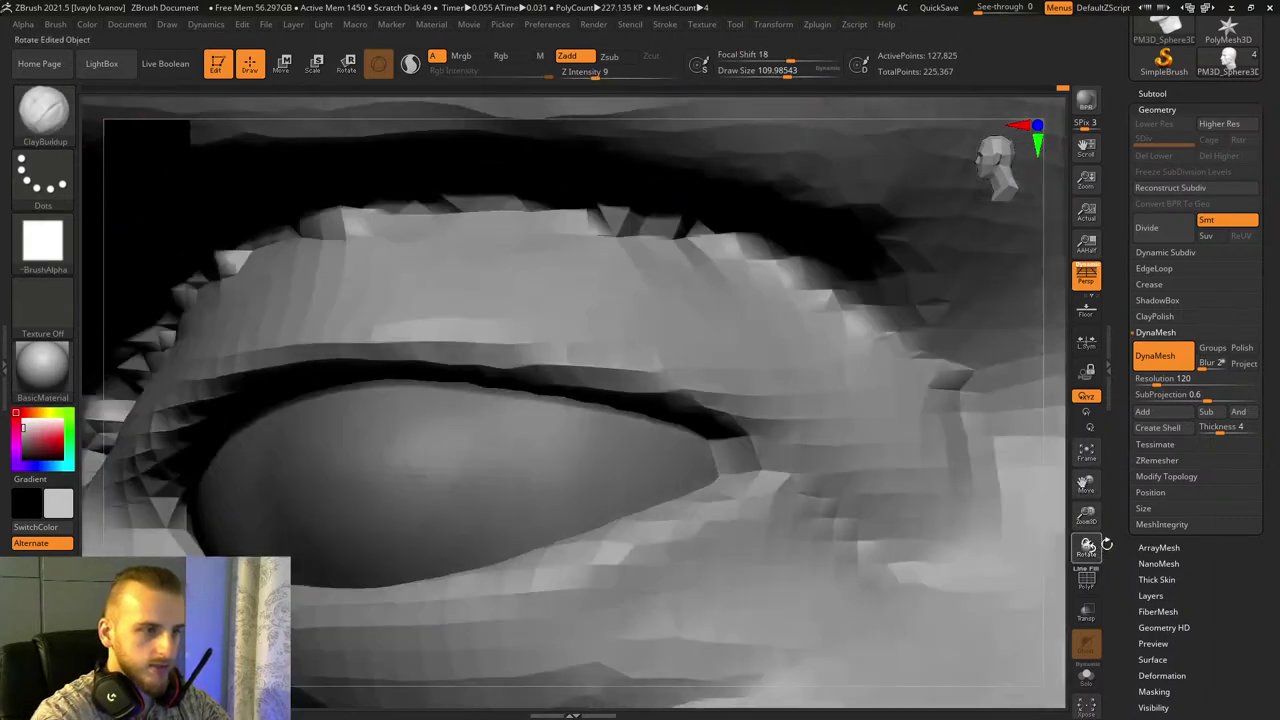
key(b)
key(d)
key(s)
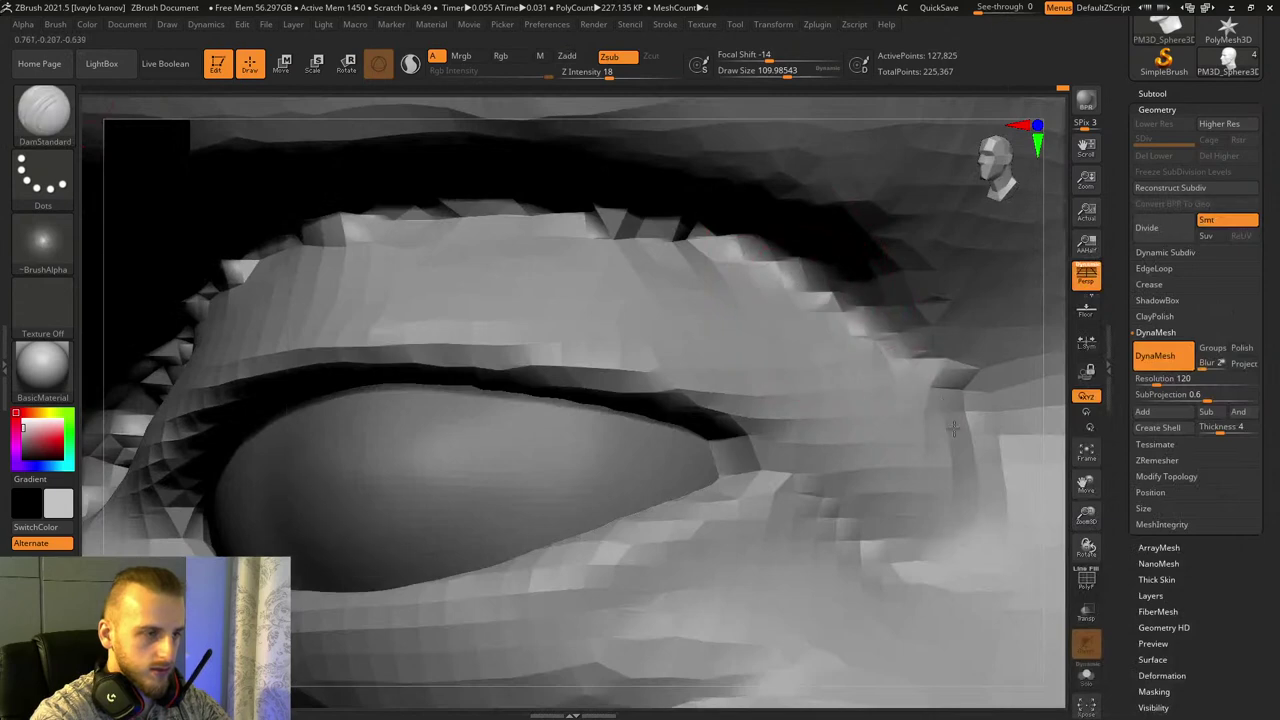
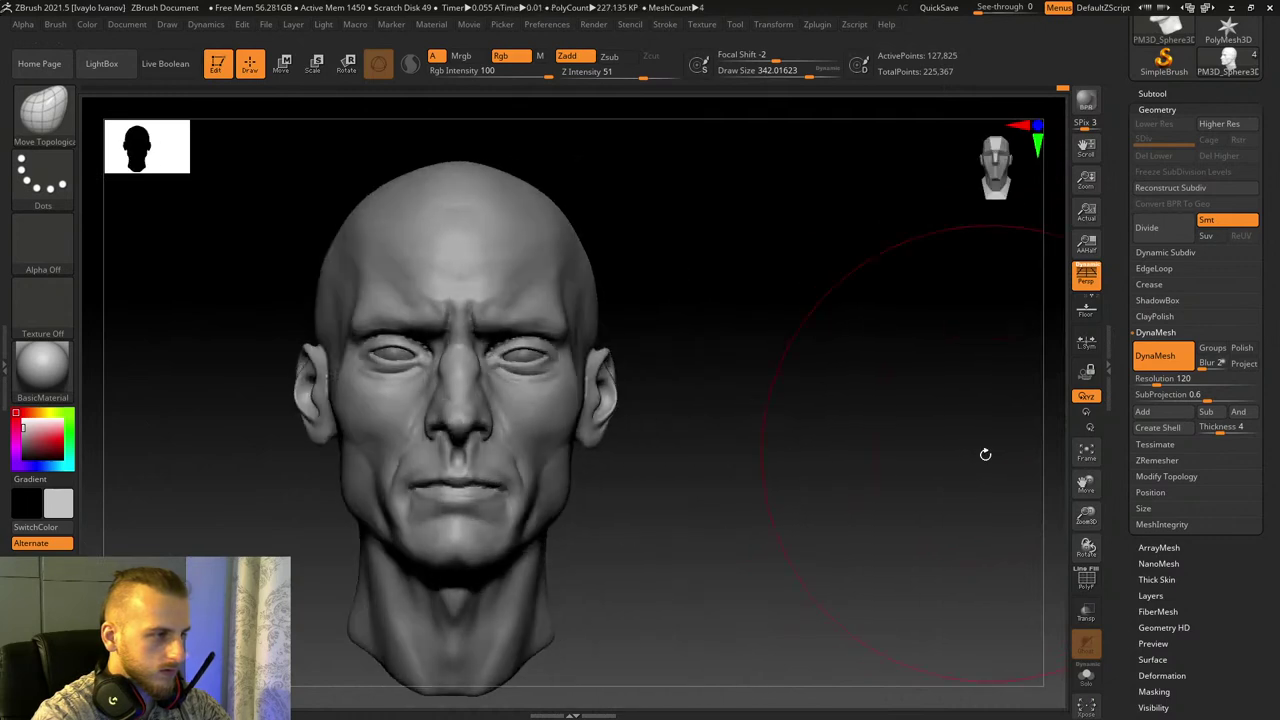
Step: Reshape the upper eyelid near the inner corner with Move Topological at a draw size of about 149
drag(985, 454, 1034, 483)
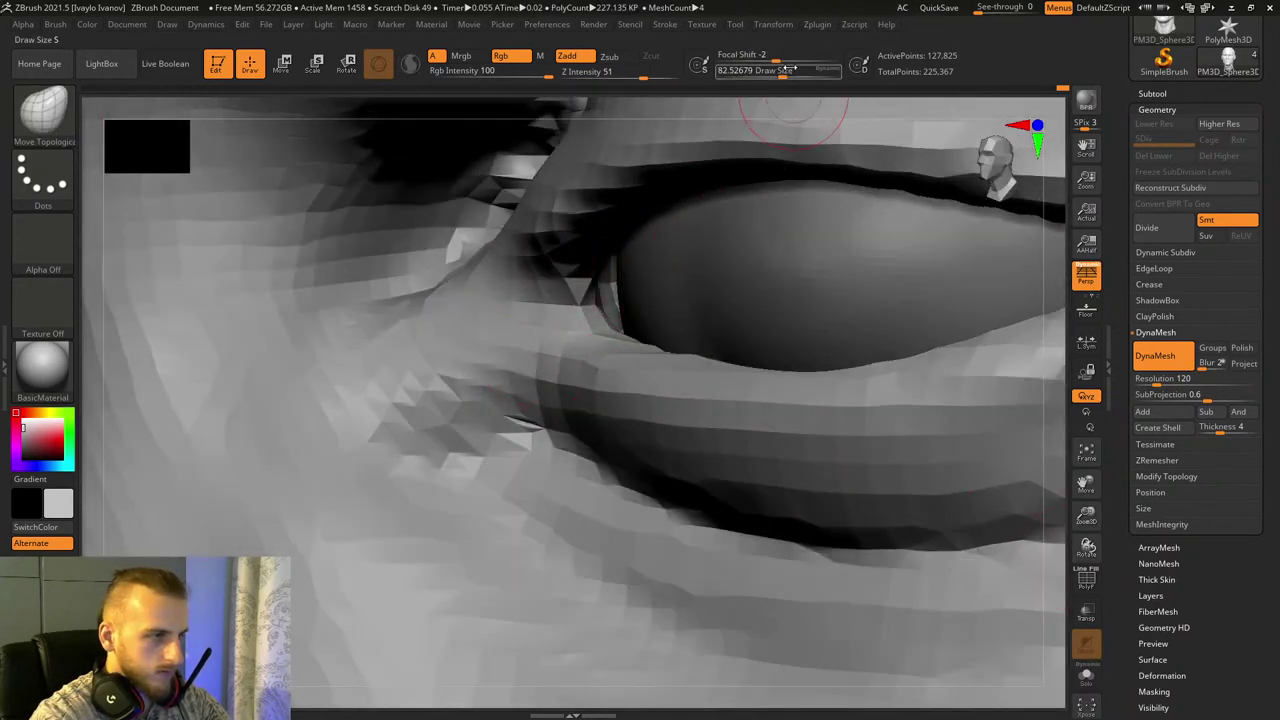
drag(788, 70, 797, 70)
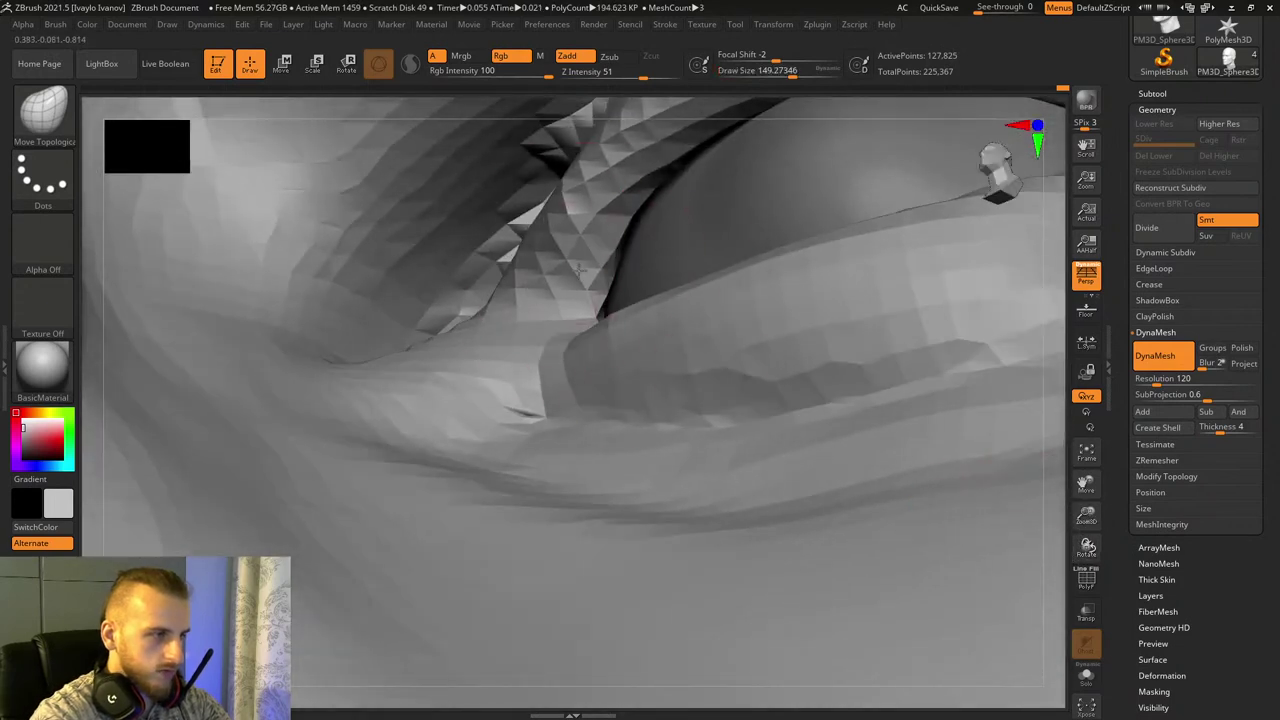
drag(580, 268, 583, 233)
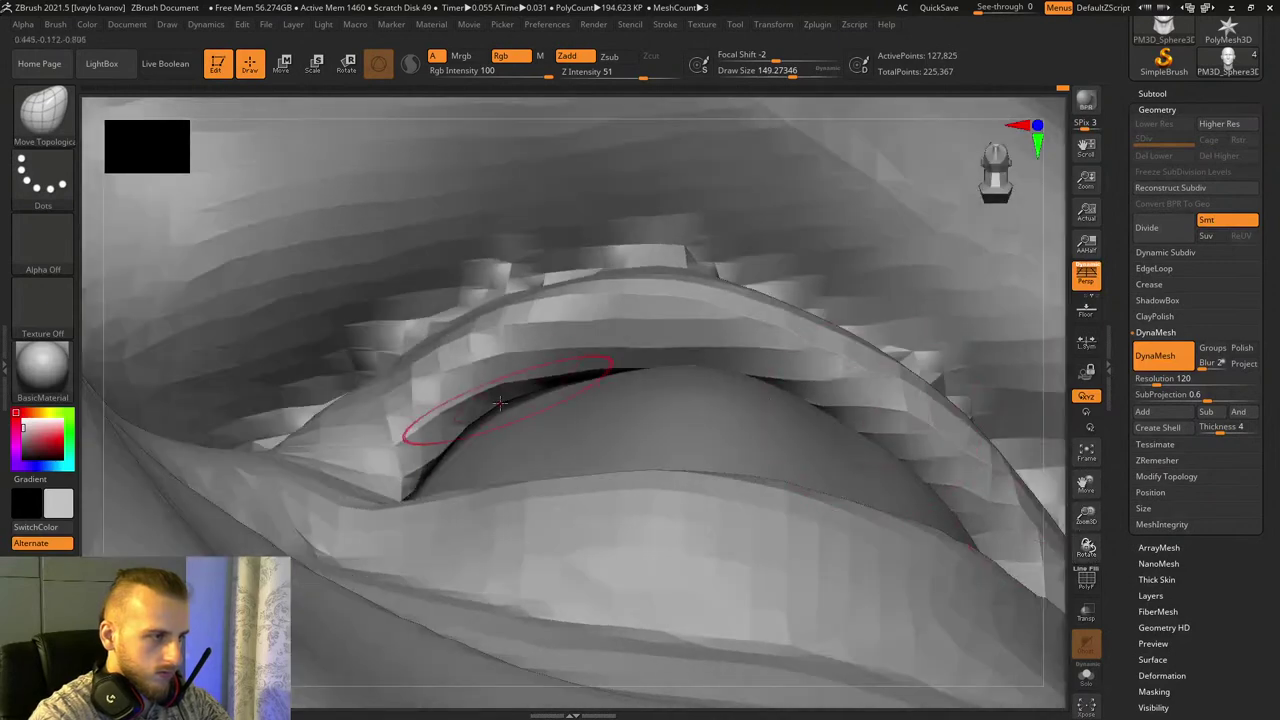
drag(802, 73, 830, 73)
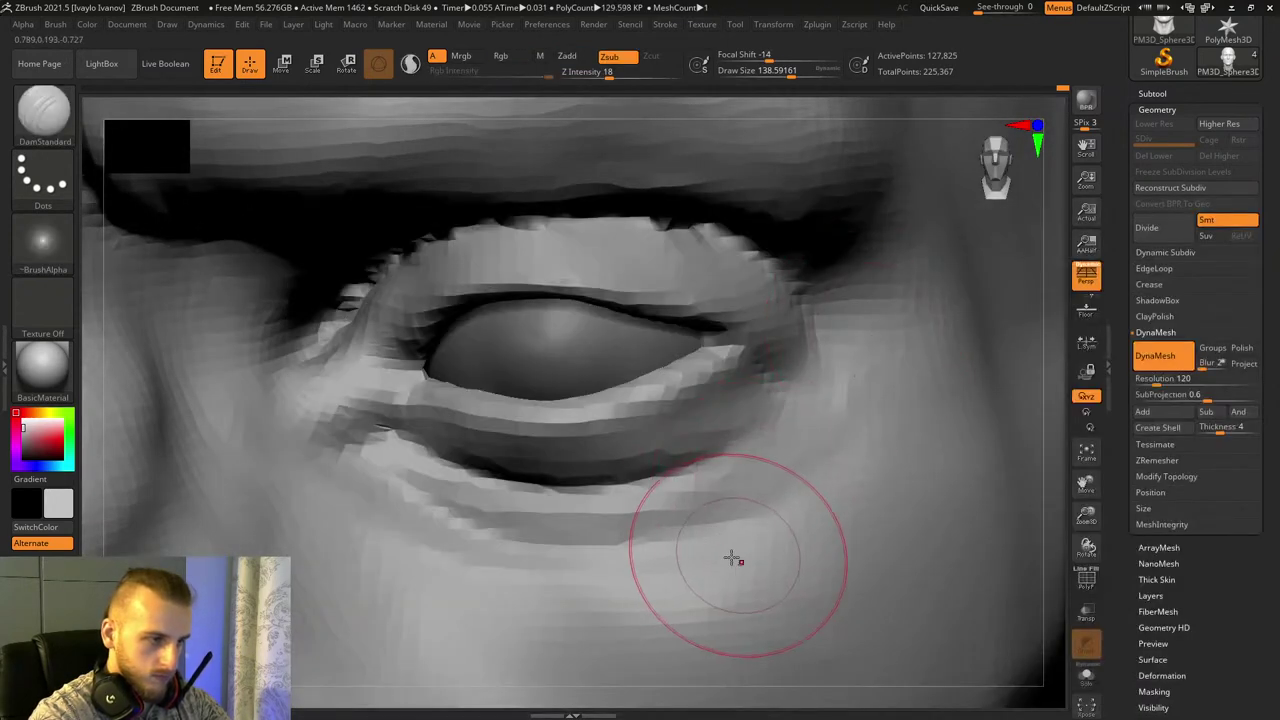
Step: Build up the bag beneath the lower eyelid with ClayBuildup and define its lower fold with DamStandard
key(b)
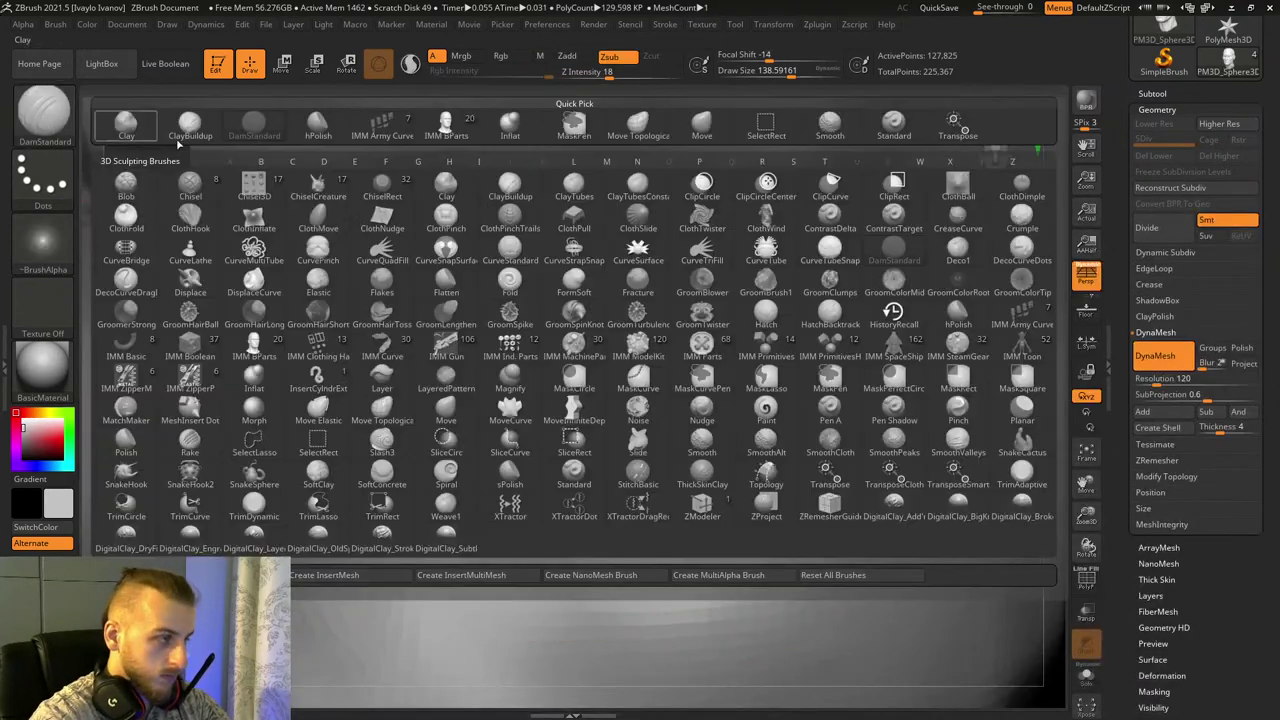
click(189, 127)
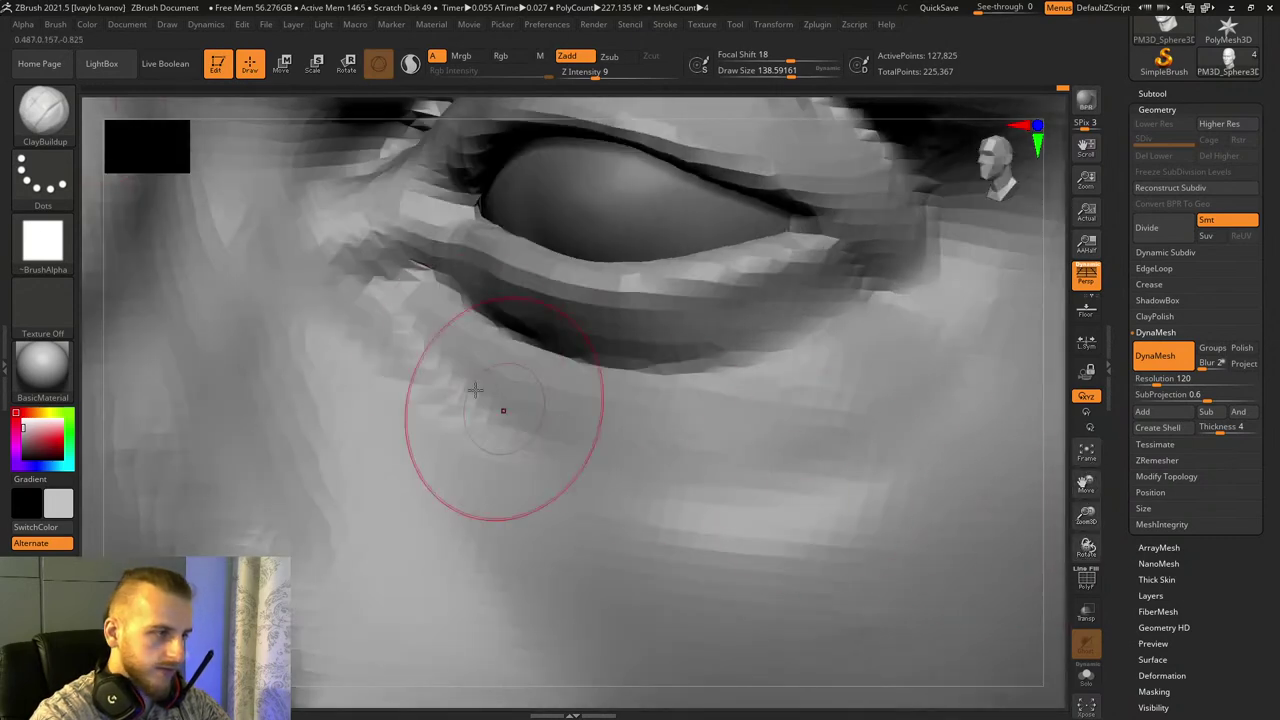
key(b)
key(d)
key(s)
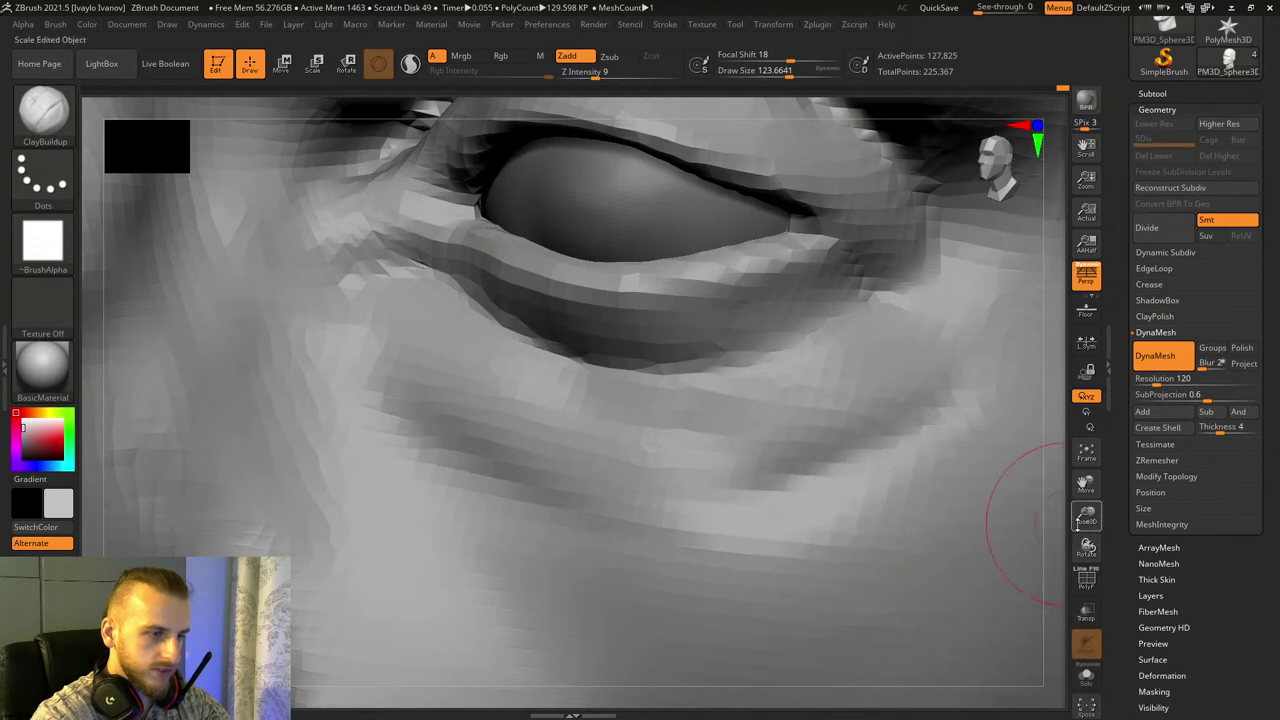
Step: Fill in the inner part of the eye bag with ClayBuildup at a draw size of about 124
drag(1079, 521, 1046, 548)
drag(353, 392, 392, 408)
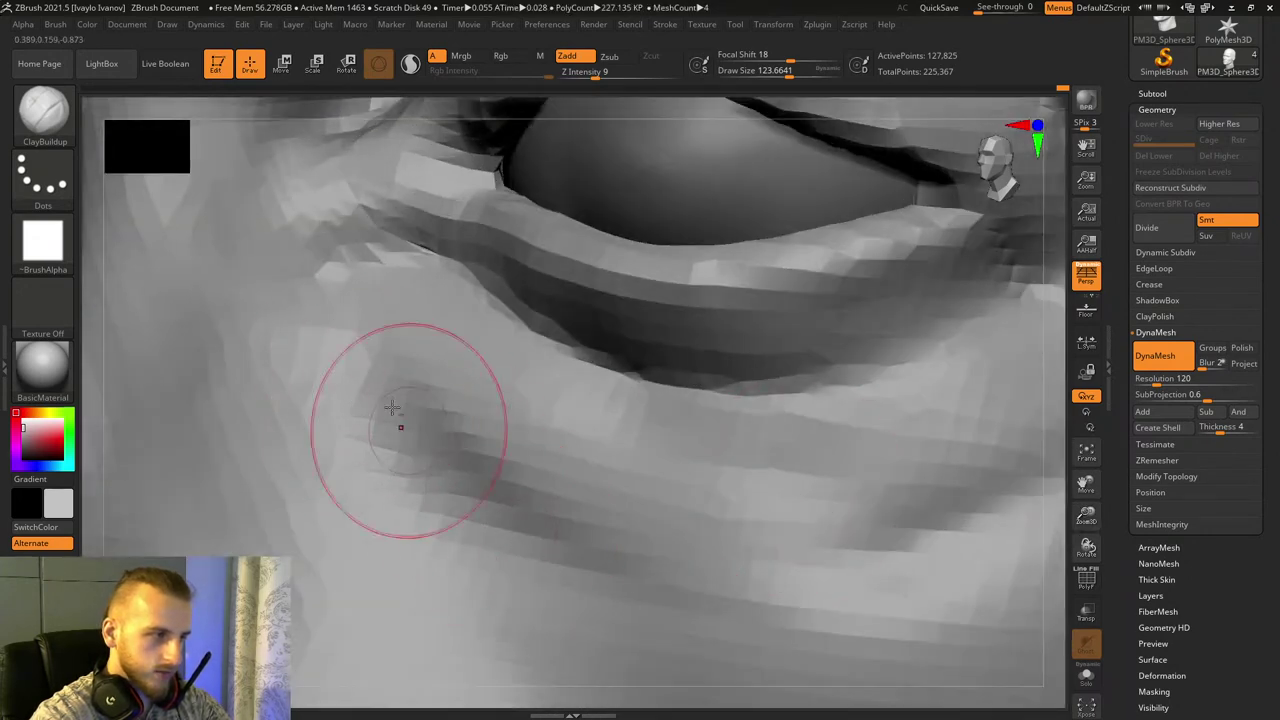
drag(484, 388, 606, 447)
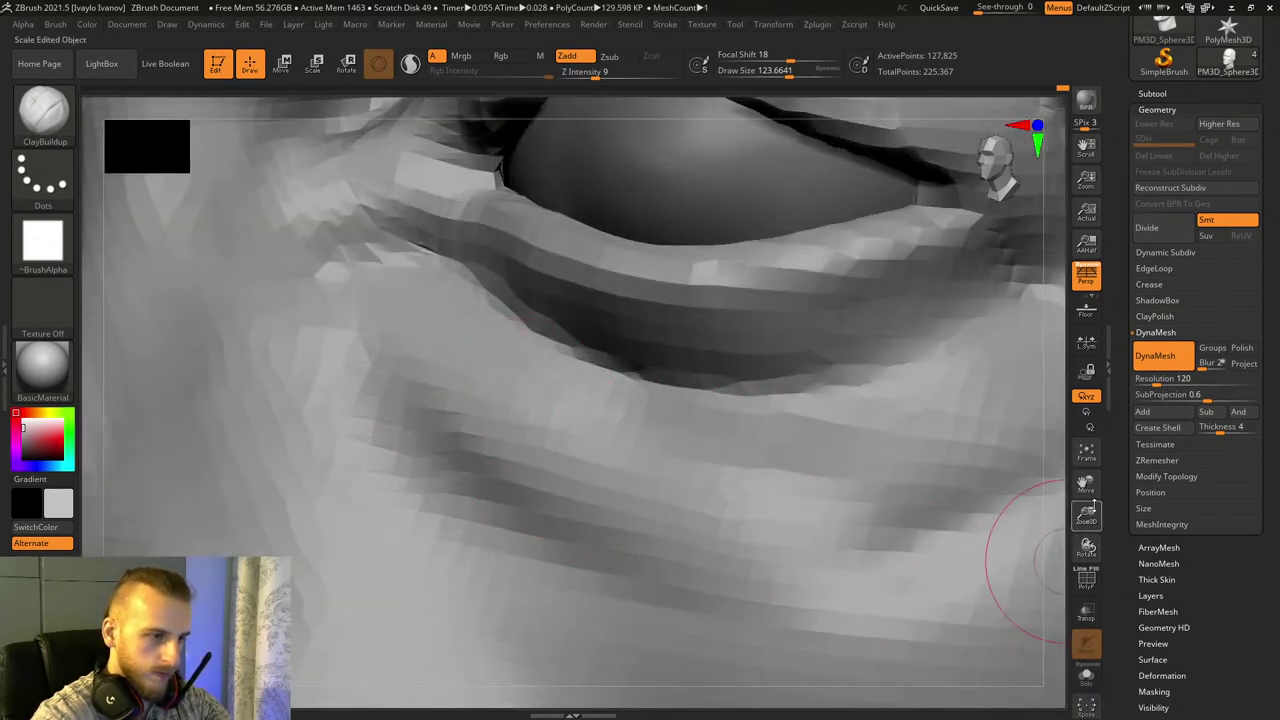
drag(1093, 508, 1035, 370)
drag(877, 426, 812, 456)
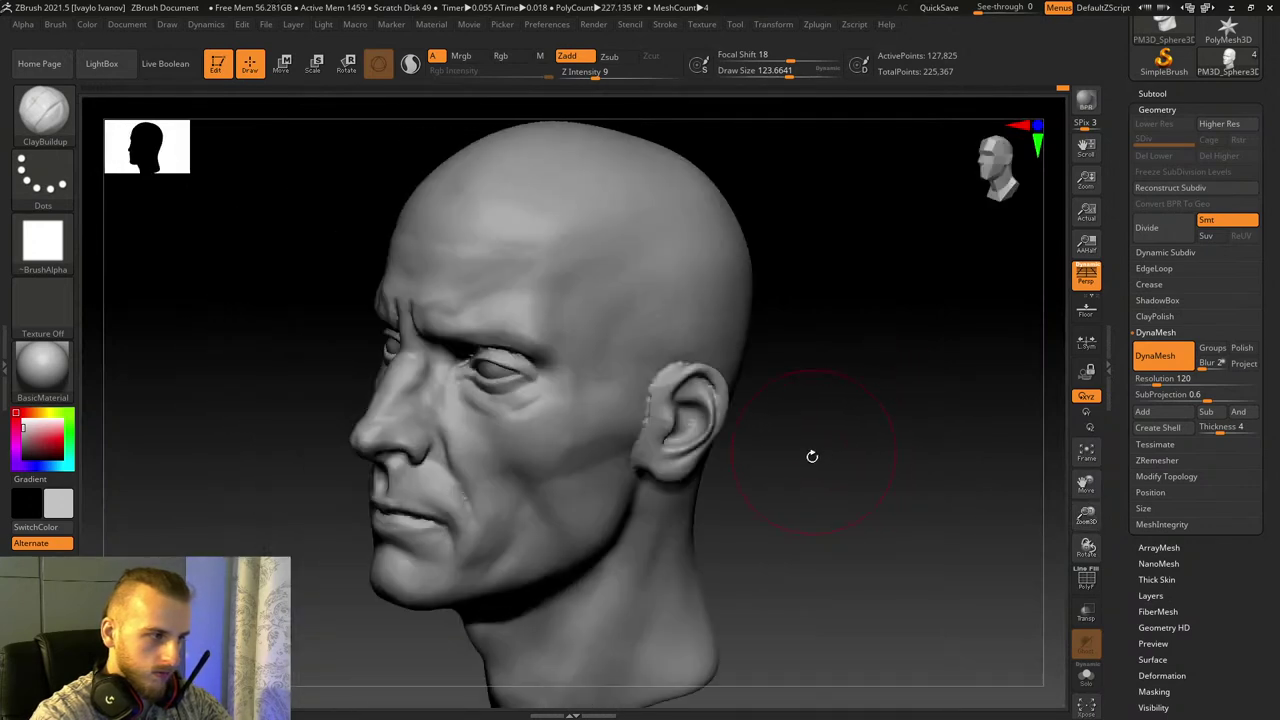
Step: Soften the under-eye fold into the cheek by smoothing it and adding ClayBuildup strokes toward the outer side
drag(1087, 515, 912, 520)
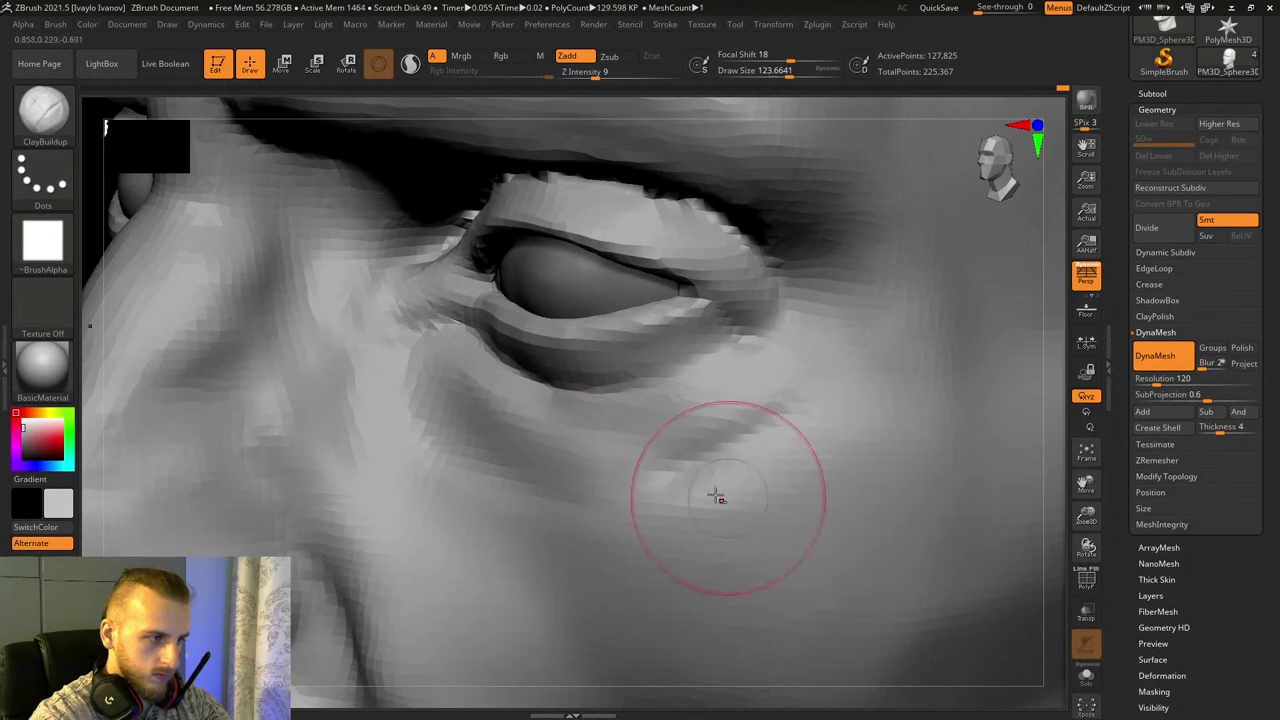
key(ctrl)
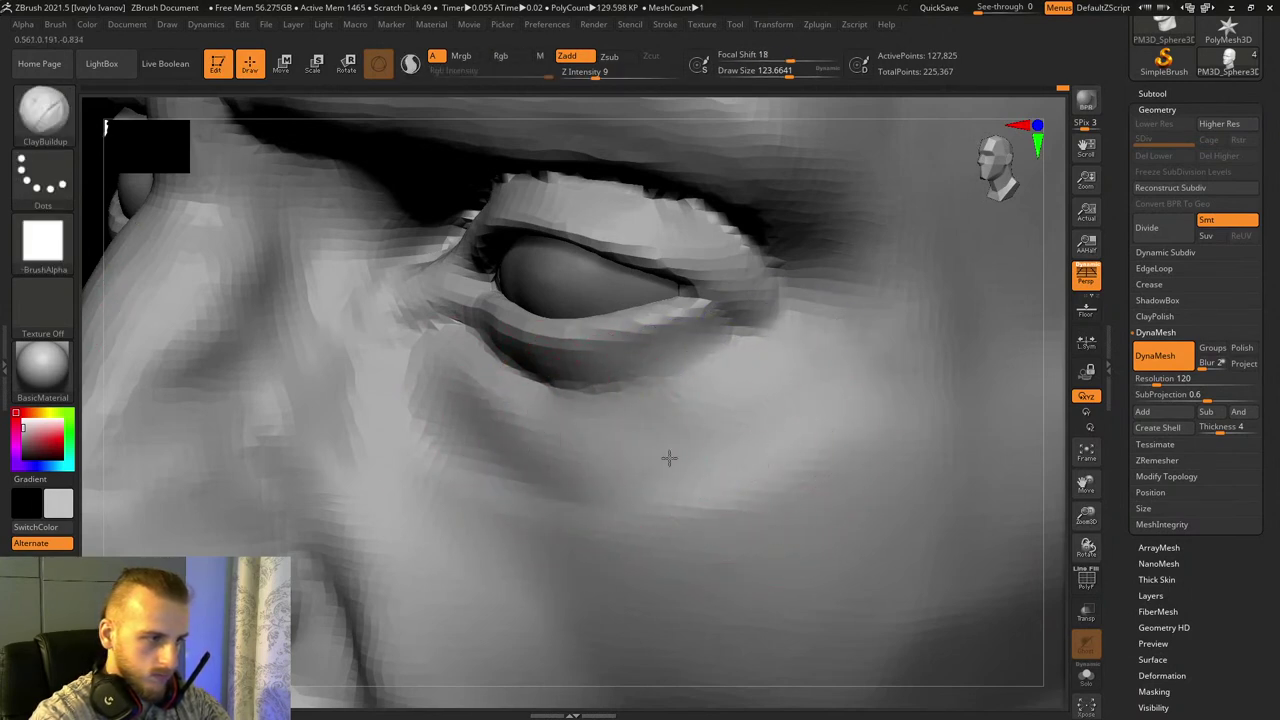
mouse_move(1092, 512)
mouse_down()
mouse_move(991, 387)
mouse_move(947, 432)
mouse_move(963, 470)
mouse_move(992, 484)
mouse_move(943, 509)
mouse_move(1086, 519)
mouse_move(1086, 535)
mouse_up()
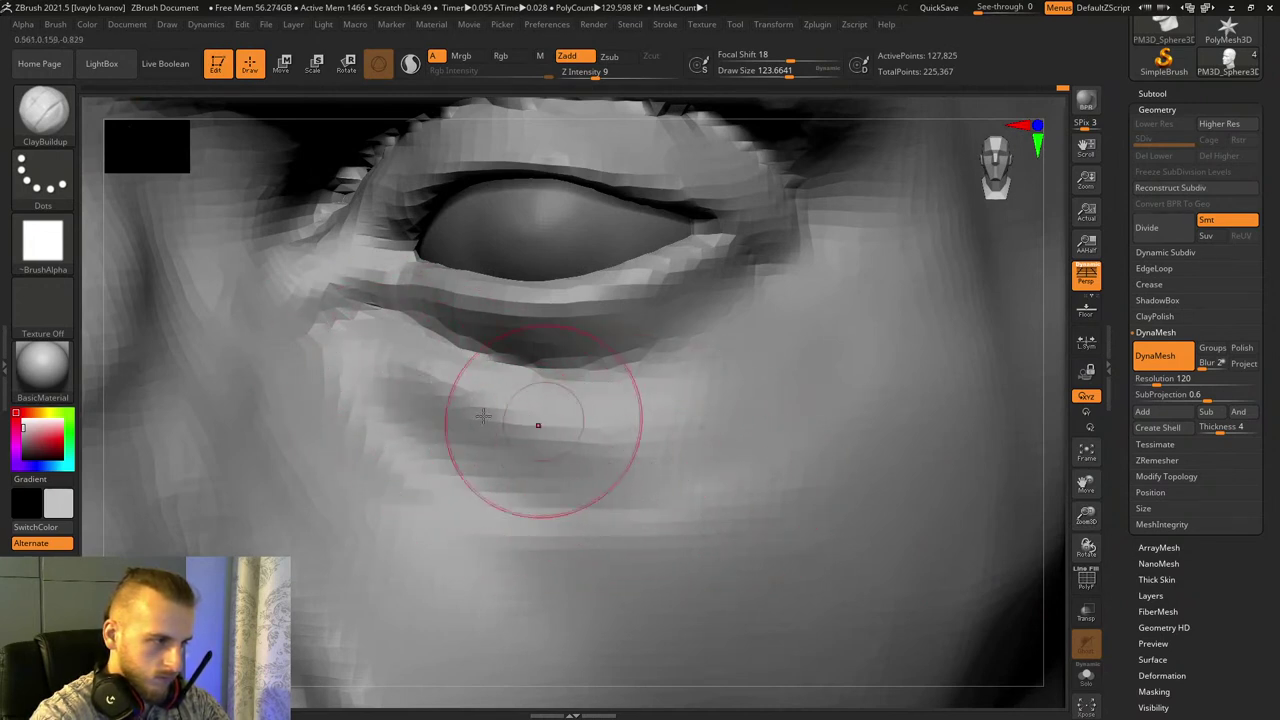
key(shift)
mouse_move(385, 389)
shift+mouse_down()
mouse_move(431, 426)
mouse_move(517, 437)
mouse_move(745, 404)
shift+mouse_up()
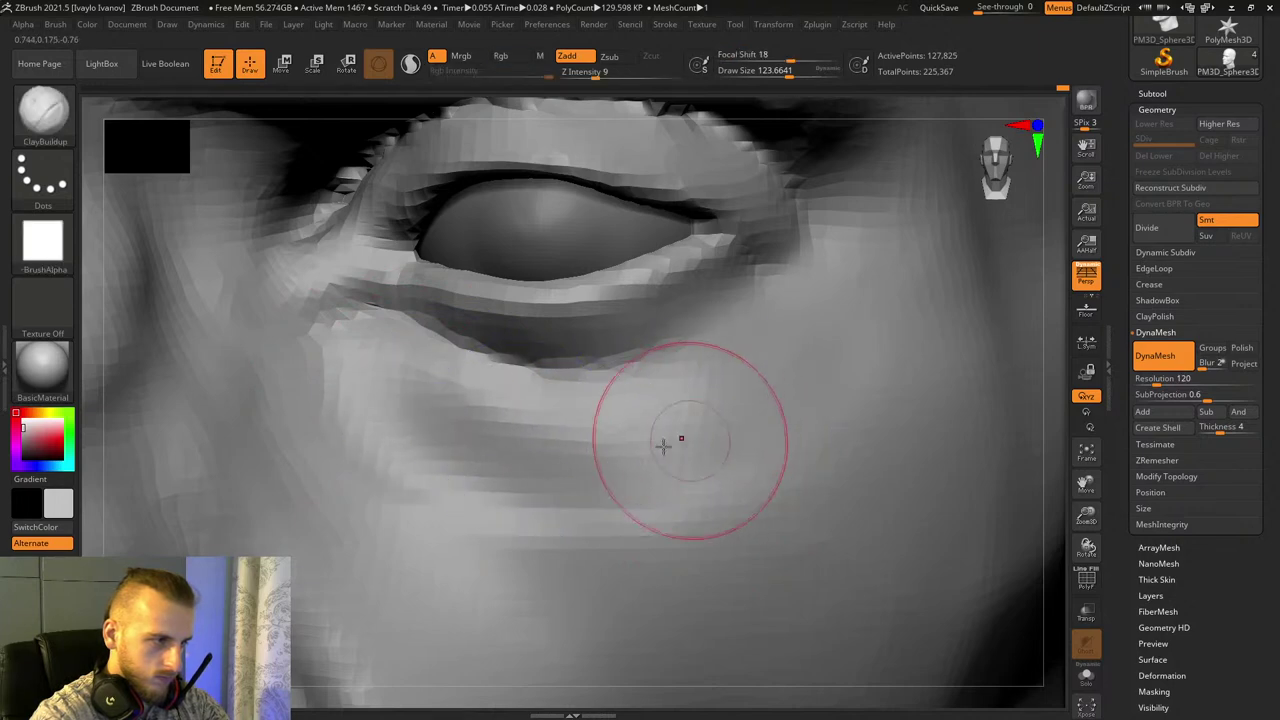
drag(487, 450, 771, 401)
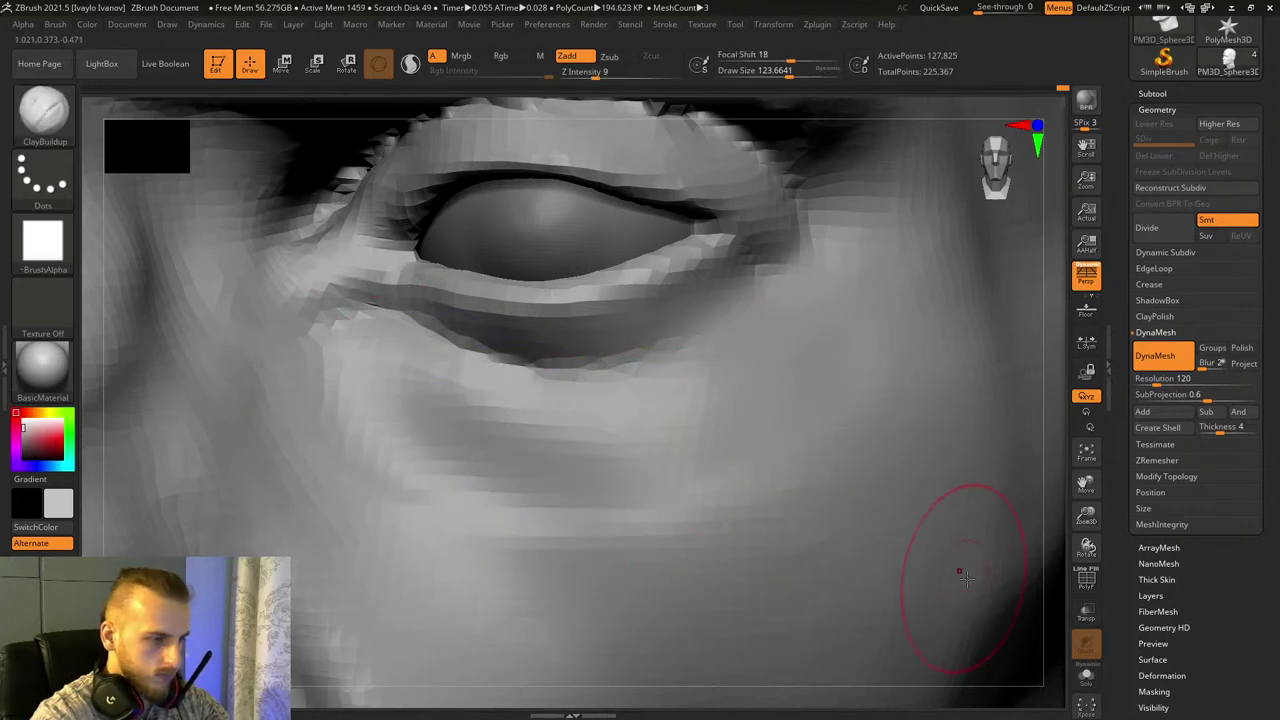
Step: Smooth the lower eyelid and the transition beneath it
drag(1035, 630, 930, 370)
mouse_move(660, 335)
shift+mouse_down()
mouse_move(749, 371)
mouse_move(646, 311)
shift+mouse_up()
shift+drag(720, 478, 517, 477)
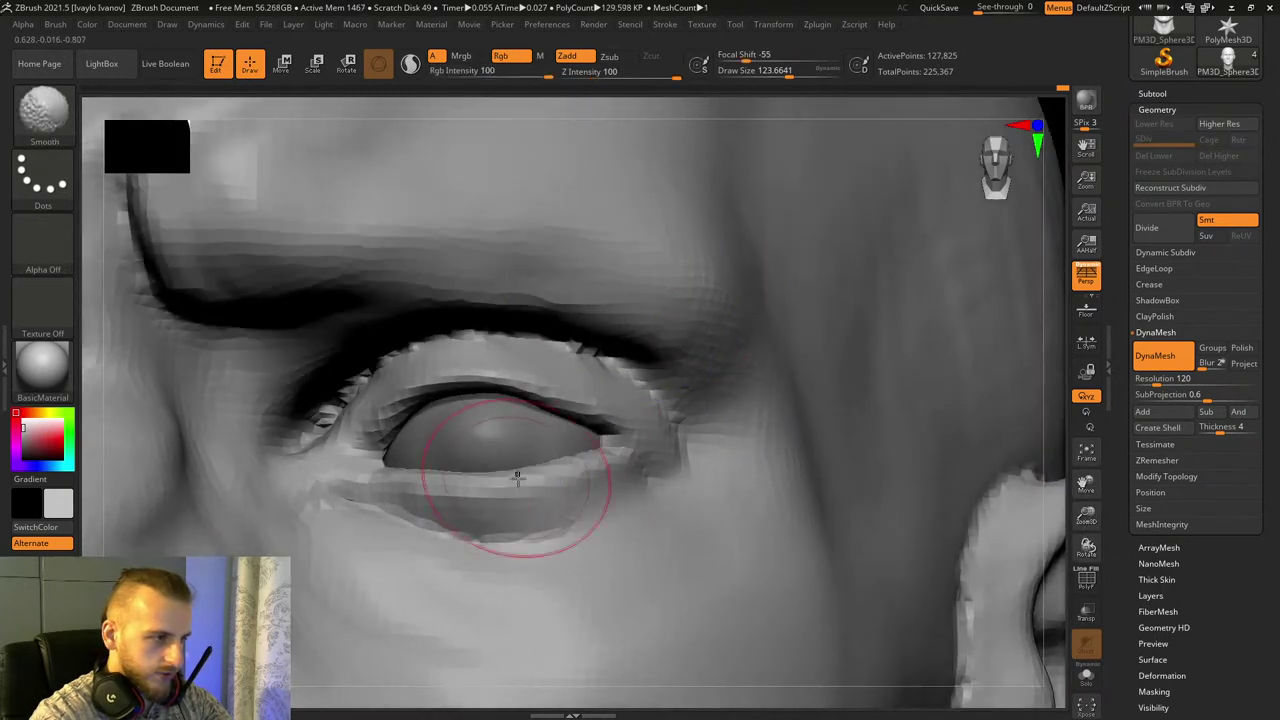
Step: Set the head's DynaMesh resolution to 176
drag(1153, 383, 1154, 382)
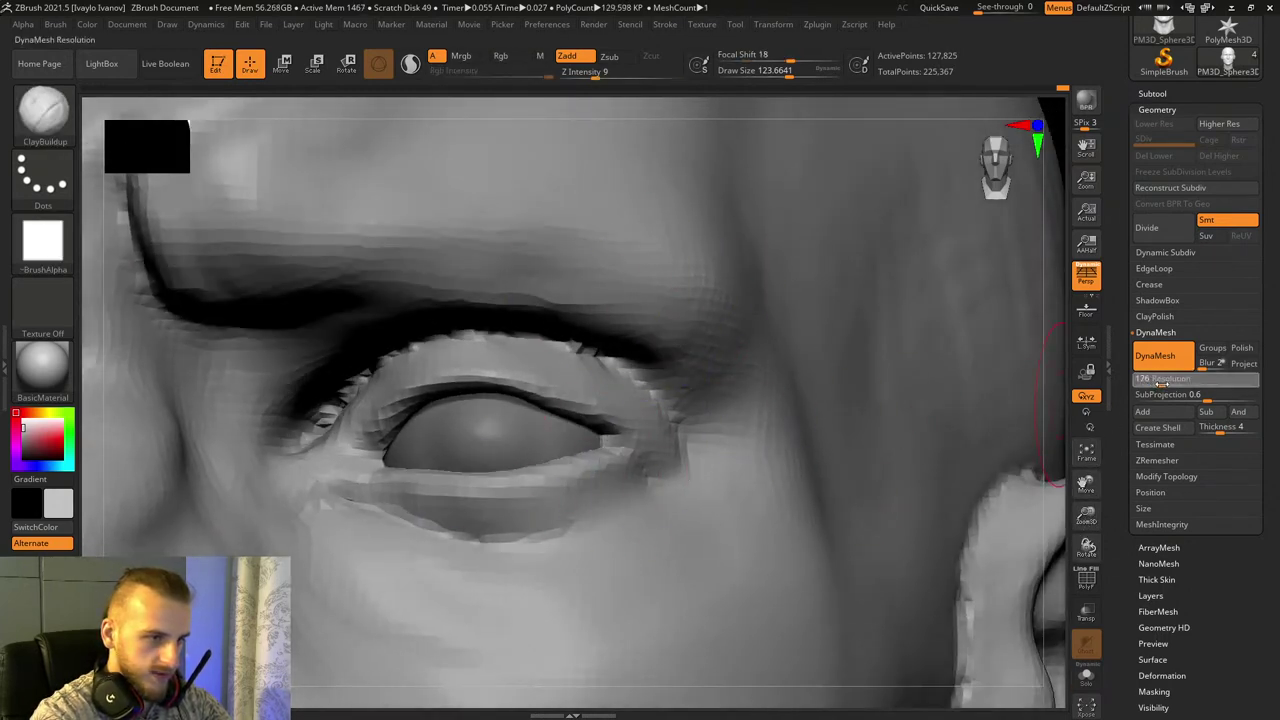
ctrl+right_drag(1020, 543, 980, 451)
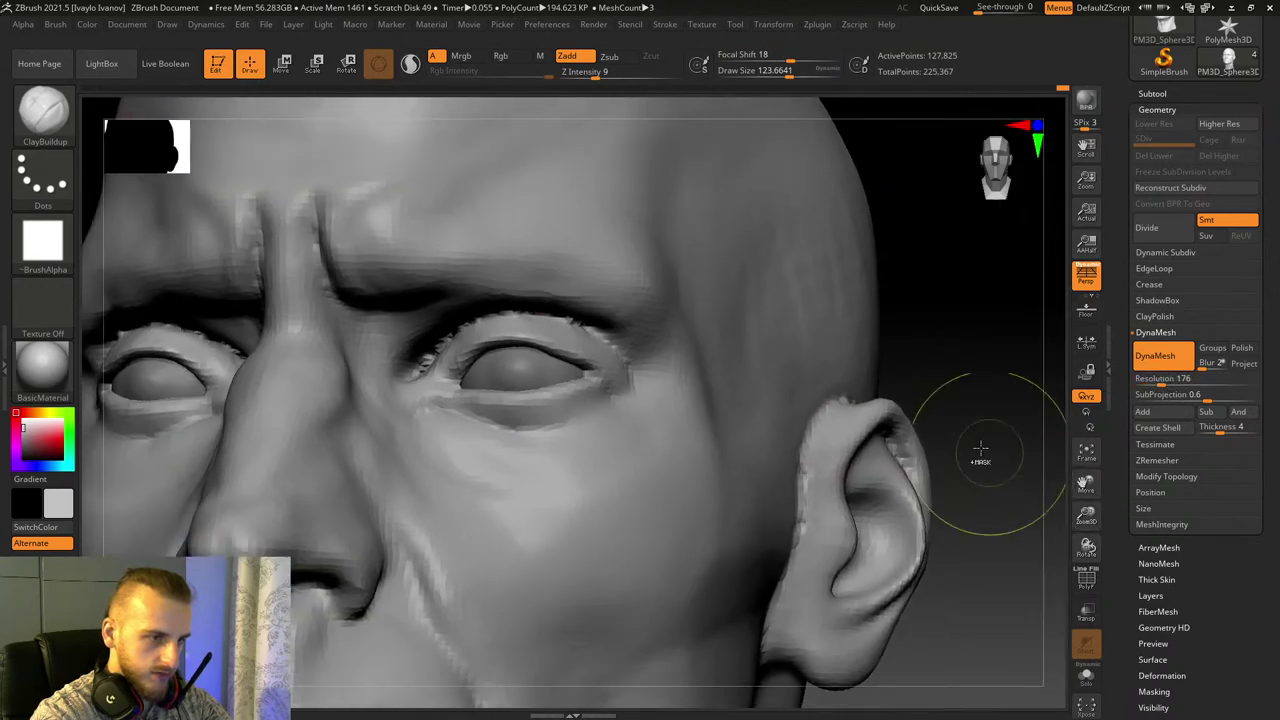
Step: Deepen the crease directly below the lower eyelid with the DamStandard brush, from the inner to the outer eye corner
drag(985, 391, 1014, 510)
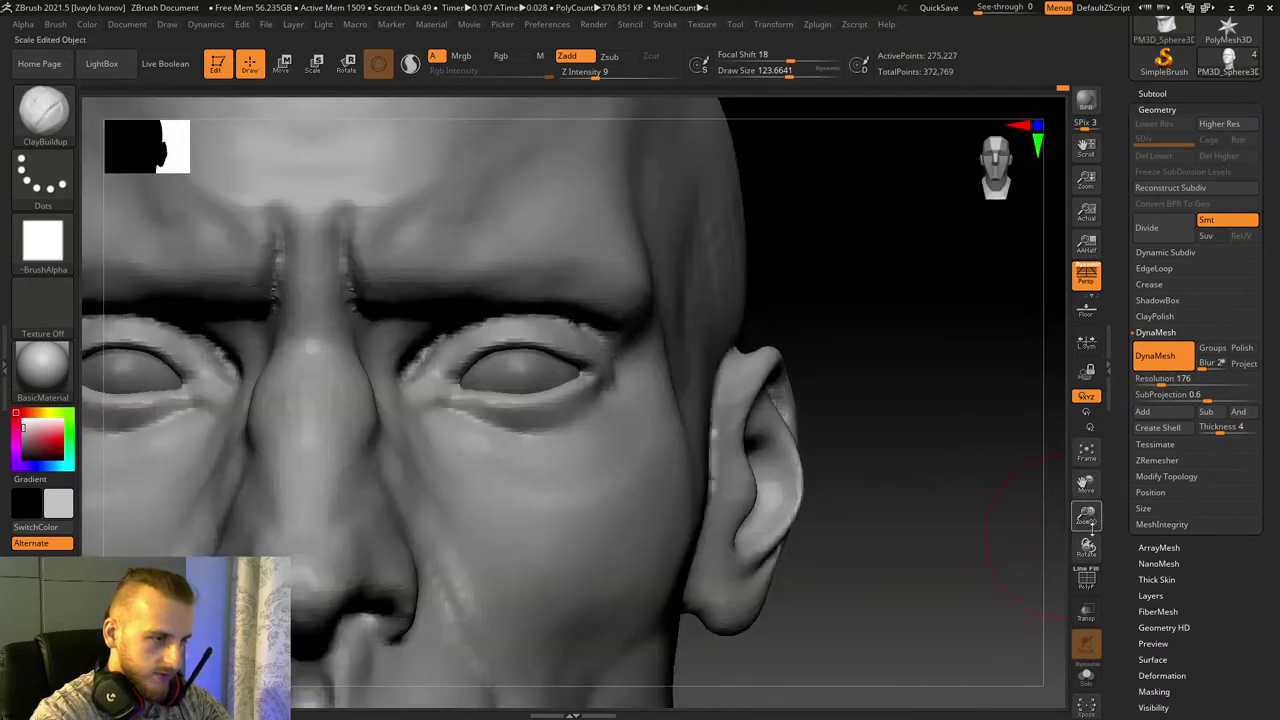
drag(1088, 548, 1088, 595)
drag(1087, 485, 1150, 428)
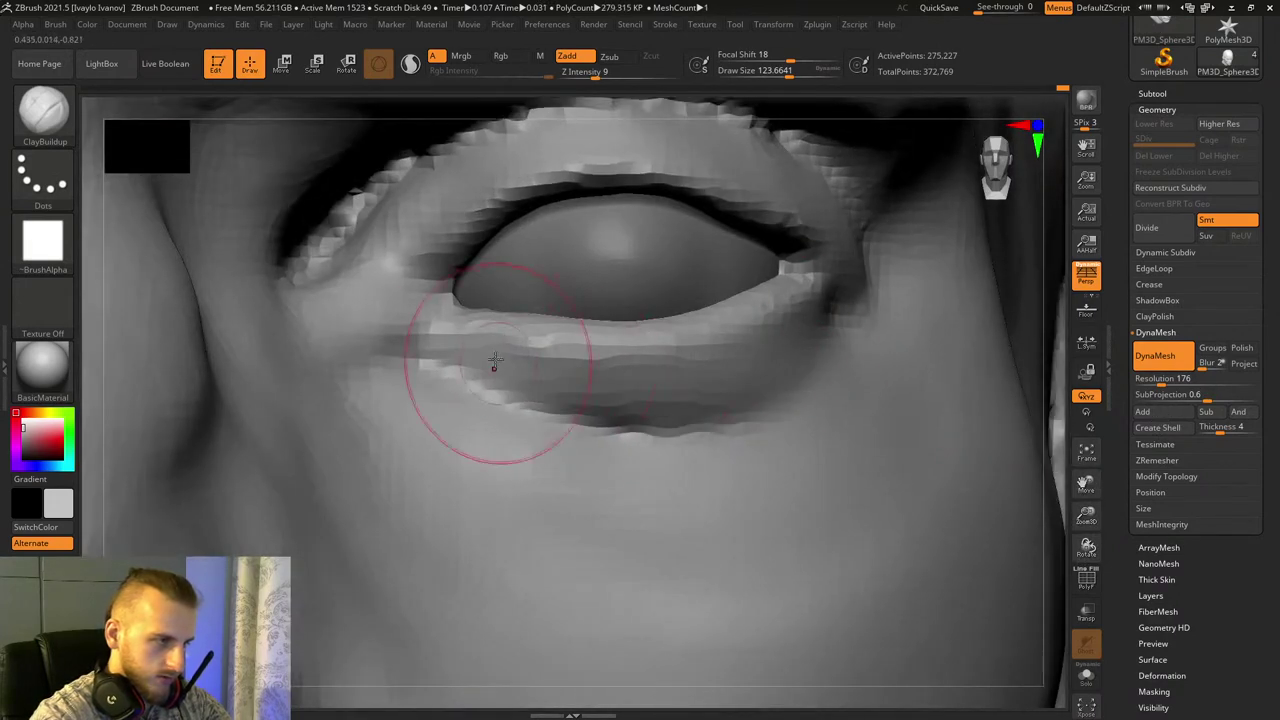
key(b)
key(d)
key(s)
mouse_move(404, 365)
mouse_down()
mouse_move(491, 391)
mouse_move(794, 400)
mouse_move(857, 337)
mouse_up()
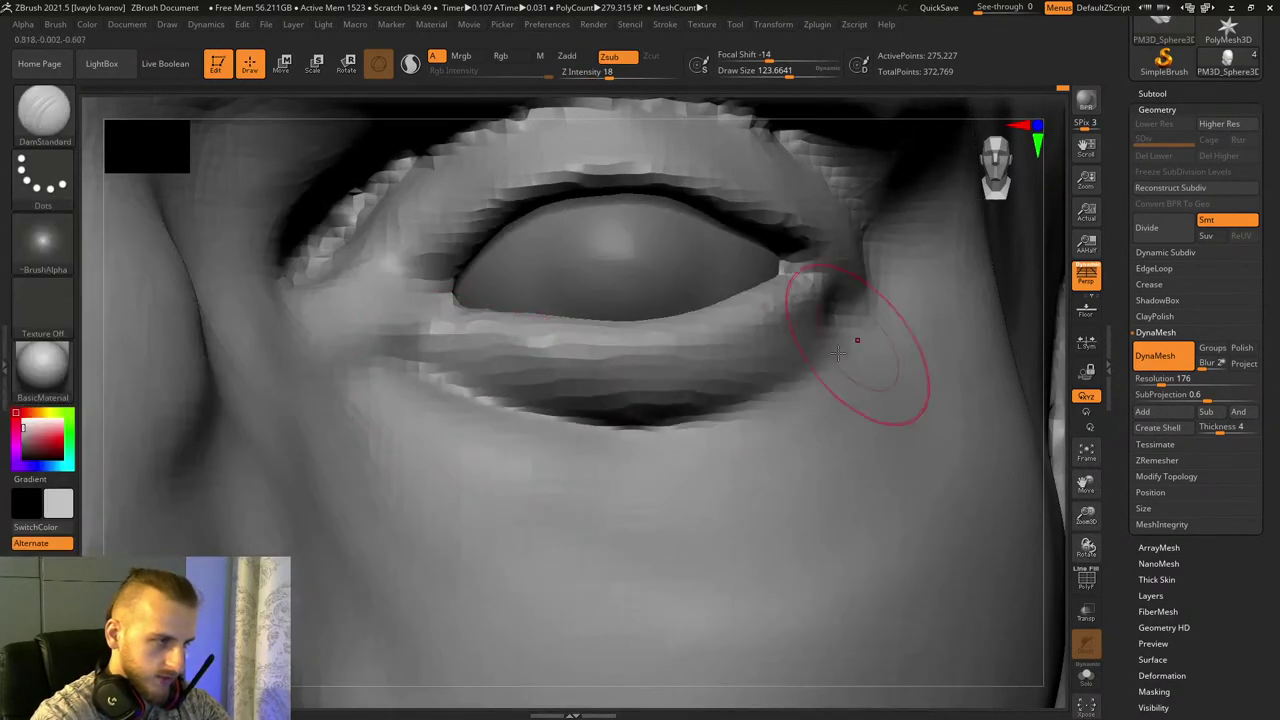
Step: Carve several curved wrinkles along the lower edge of the fold beneath the lower eyelid, undoing the first attempt
drag(390, 380, 791, 414)
key(ctrl+z)
mouse_move(408, 392)
mouse_down()
mouse_move(769, 463)
mouse_move(806, 440)
mouse_up()
drag(470, 410, 830, 400)
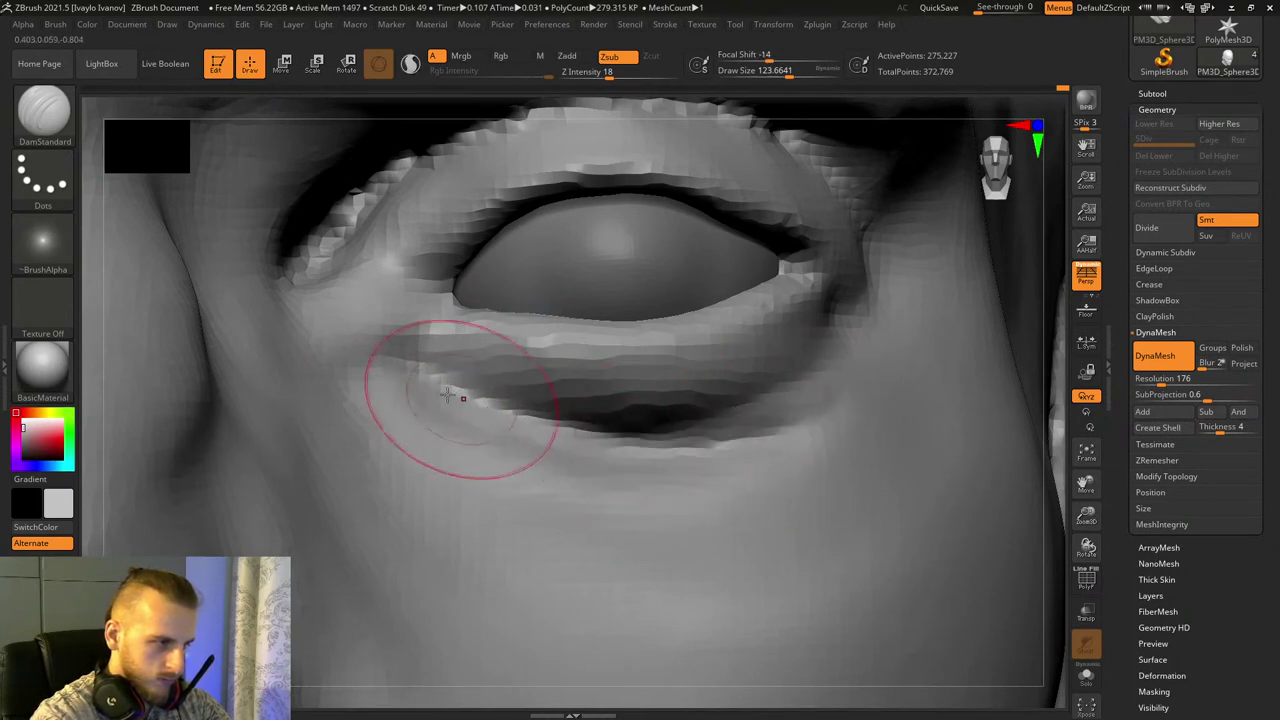
drag(462, 400, 820, 428)
drag(1085, 547, 1086, 546)
key(b)
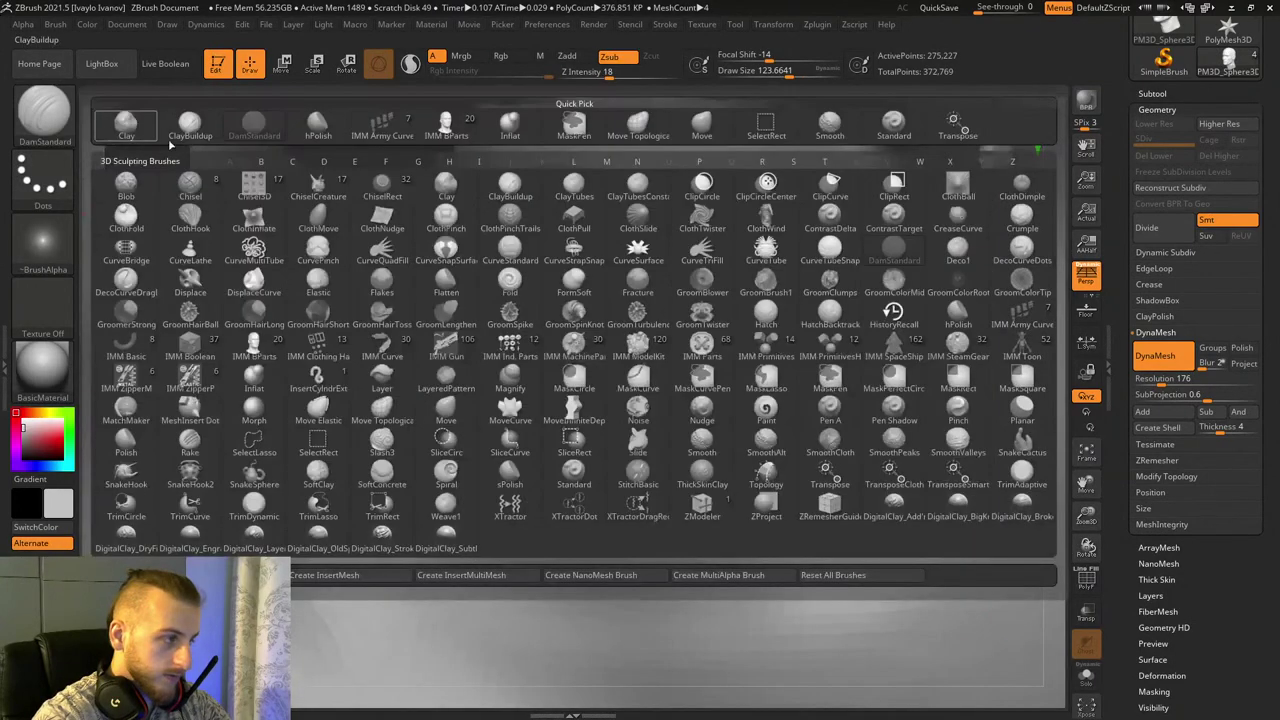
key(c)
key(b)
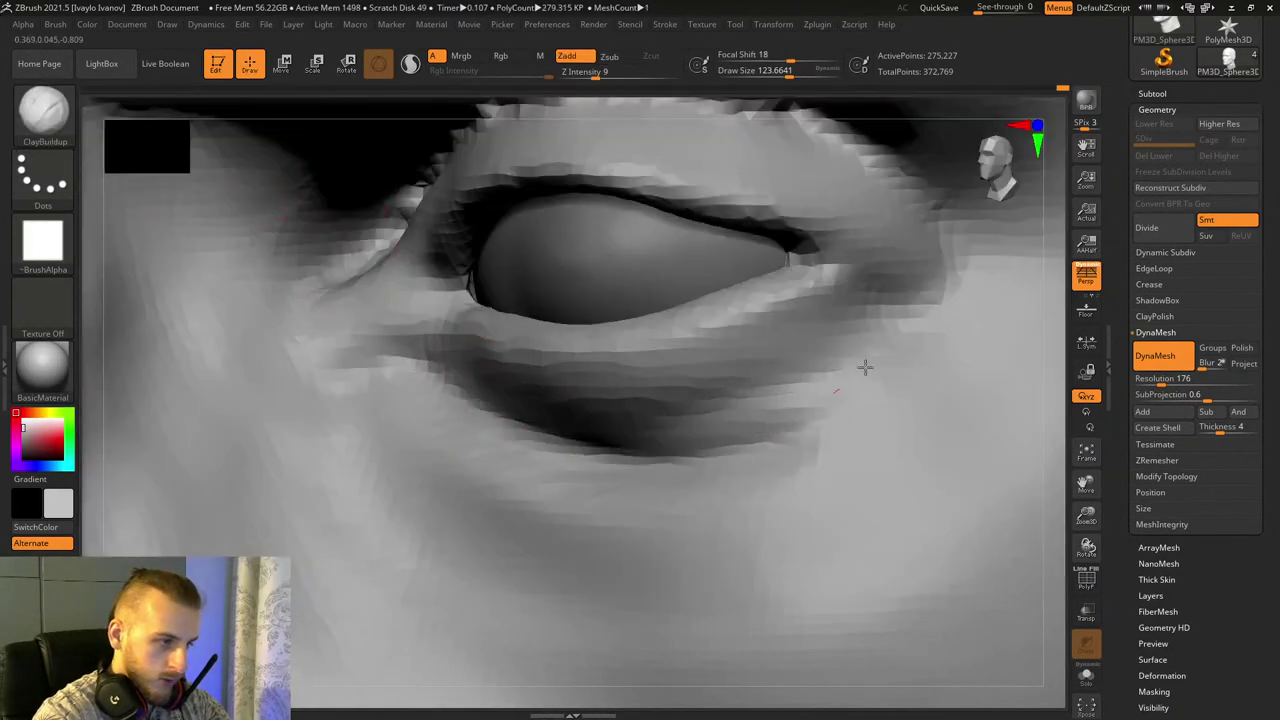
Step: Carve deeper wrinkle lines into the fold beneath the lower eyelid with the DamStandard brush, viewing the head at a slight angle
key(b)
key(d)
key(s)
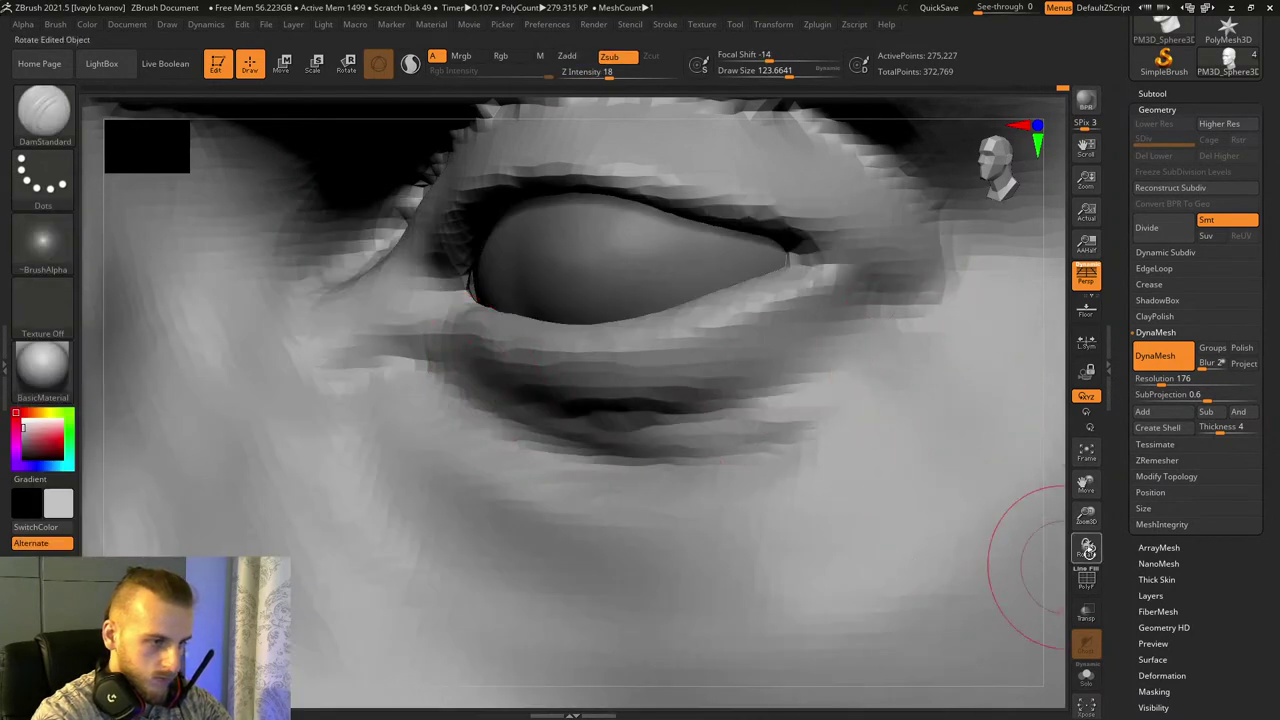
shift+drag(1086, 549, 860, 465)
drag(475, 375, 716, 456)
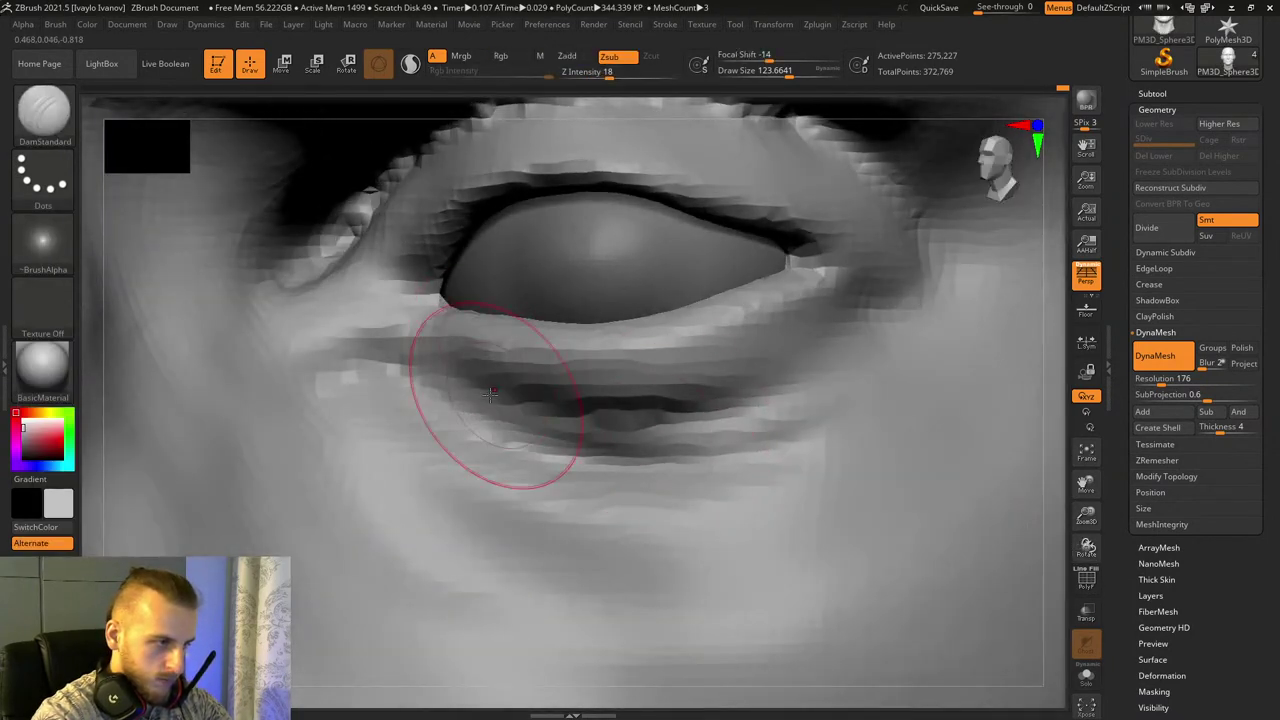
mouse_move(436, 384)
mouse_down()
mouse_move(702, 460)
mouse_move(690, 452)
mouse_move(758, 447)
mouse_up()
drag(460, 410, 715, 450)
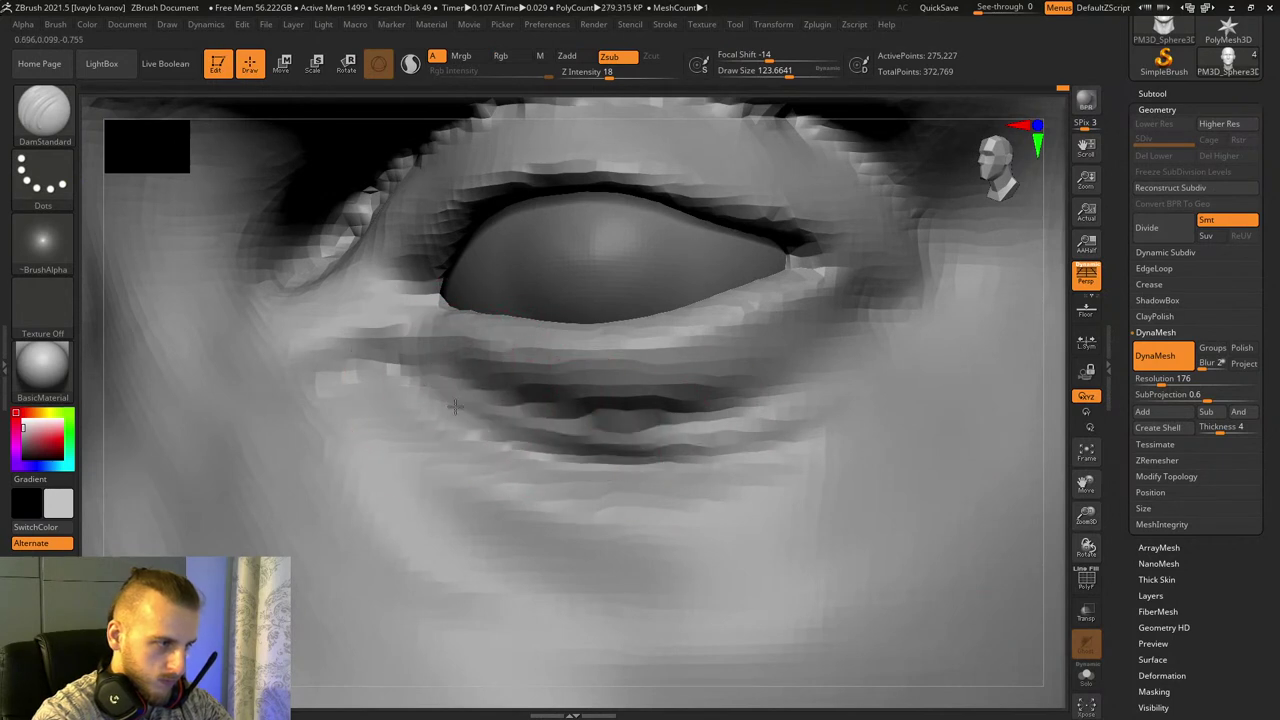
drag(394, 391, 760, 460)
Step: Undo the last stroke and carve a curved eye-bag crease from below the inner eye corner across the upper cheek
mouse_move(632, 545)
shift+mouse_down()
mouse_move(667, 537)
mouse_move(491, 517)
mouse_move(680, 554)
shift+mouse_up()
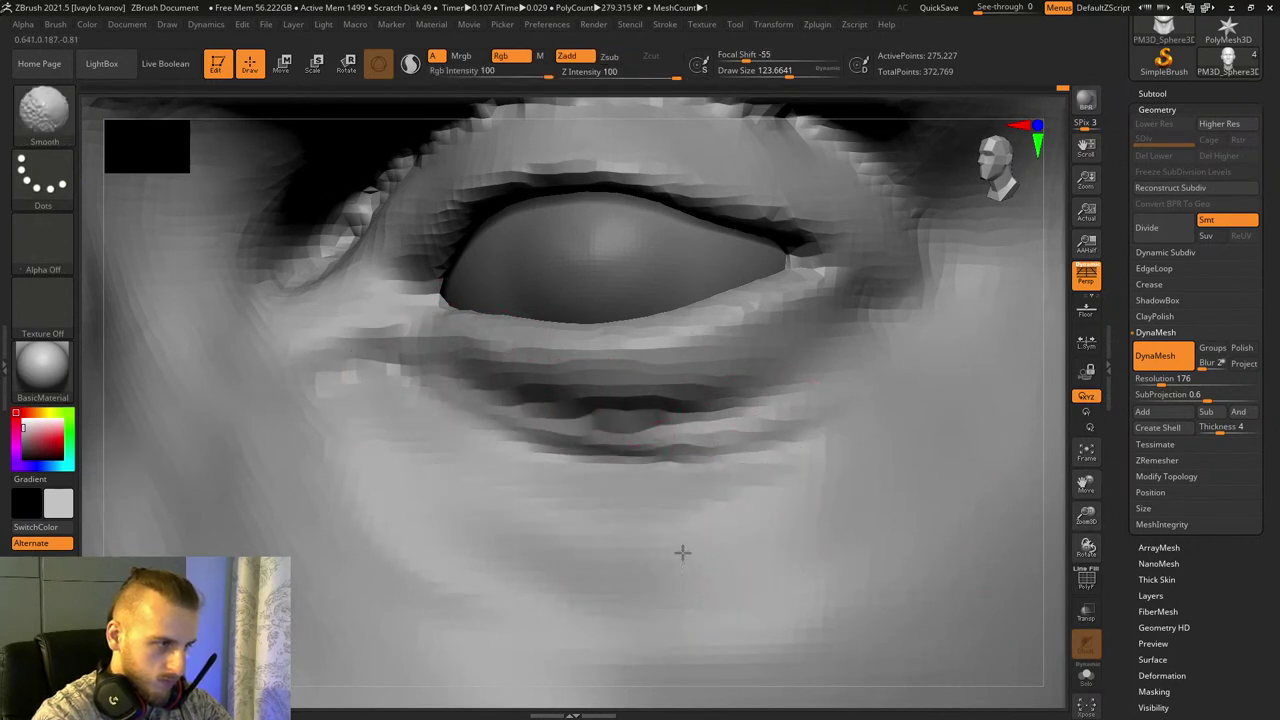
drag(1086, 520, 1071, 570)
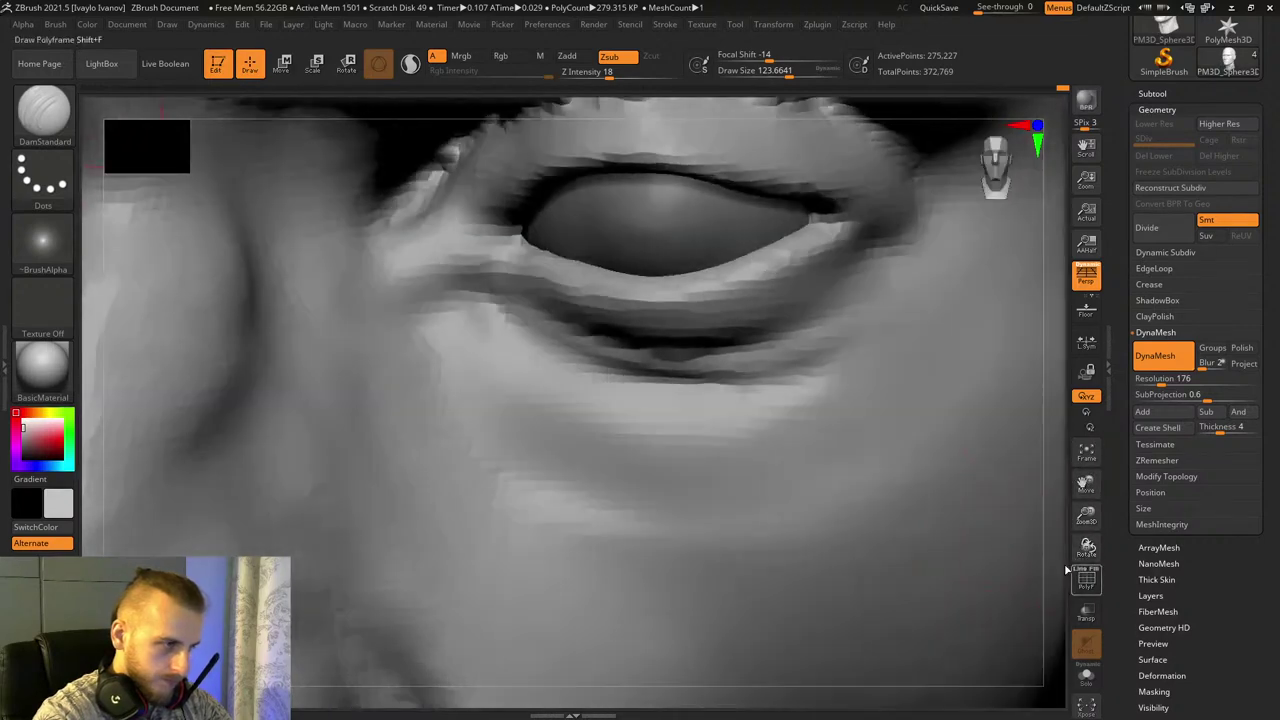
key(ctrl+z)
drag(484, 362, 740, 478)
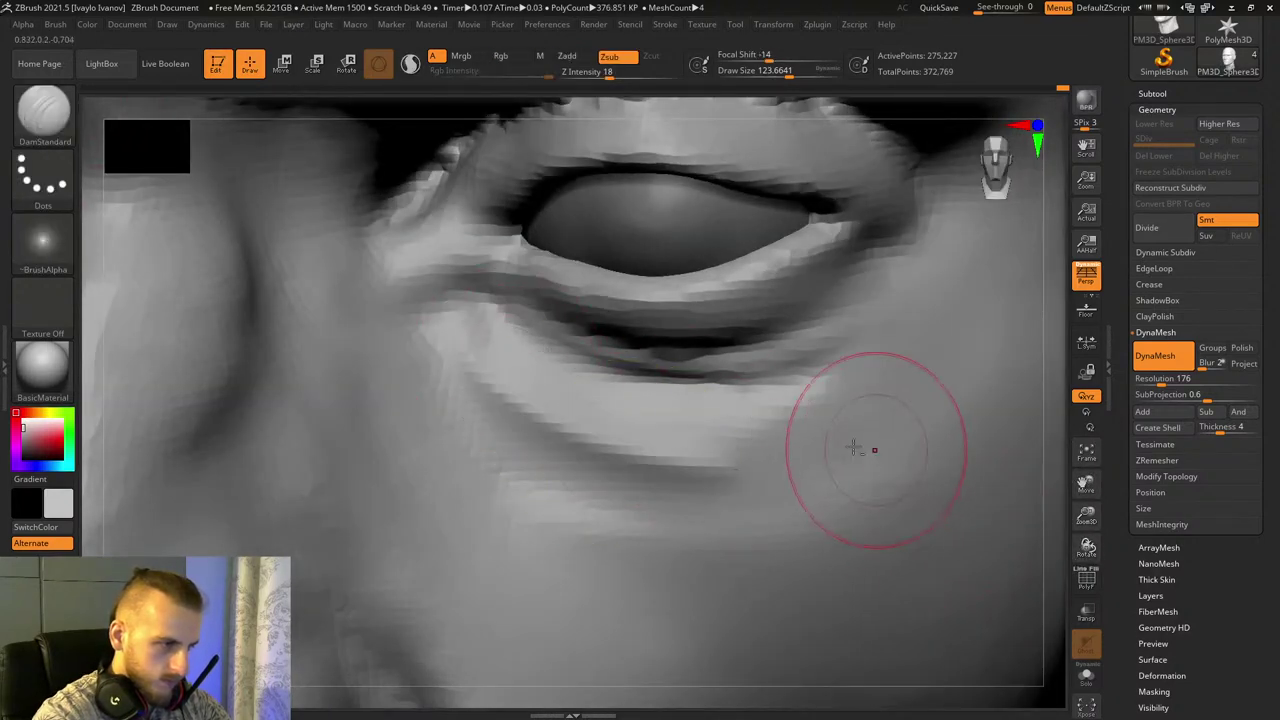
Step: Build up the eye bag and the cheek below the outer eye corner with the ClayBuildup brush
click(62, 110)
click(192, 128)
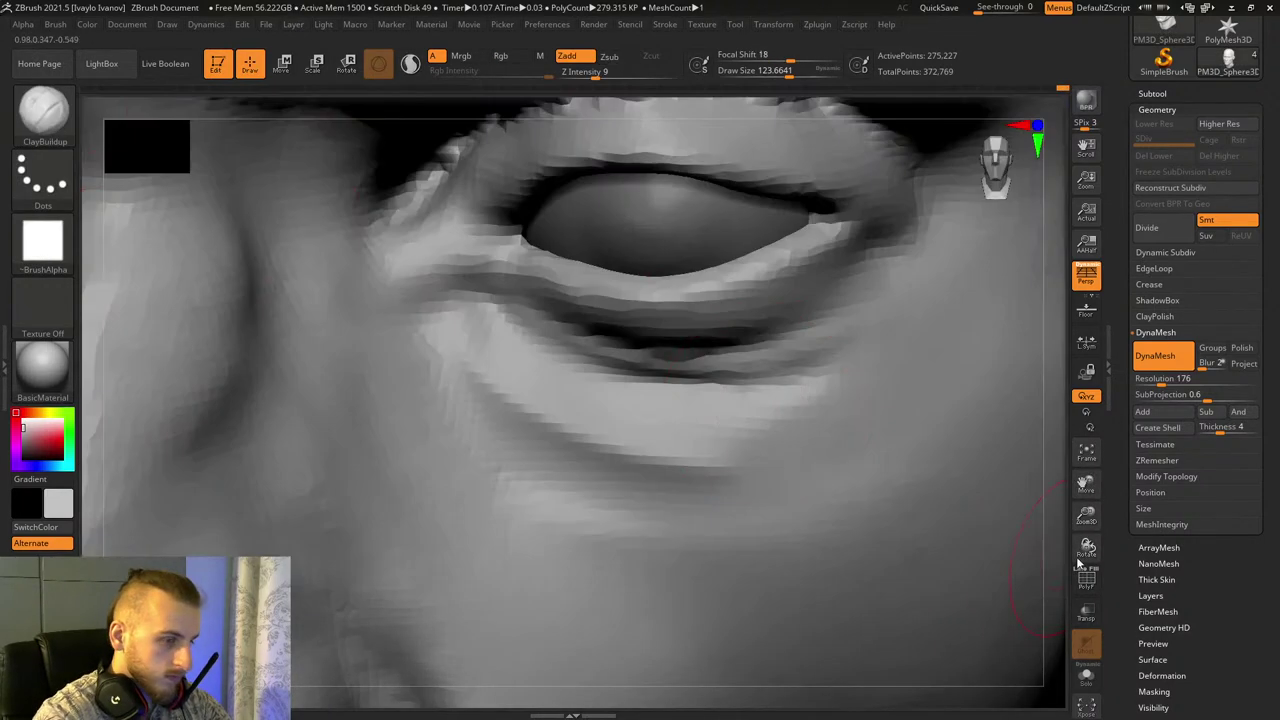
drag(1082, 553, 1070, 560)
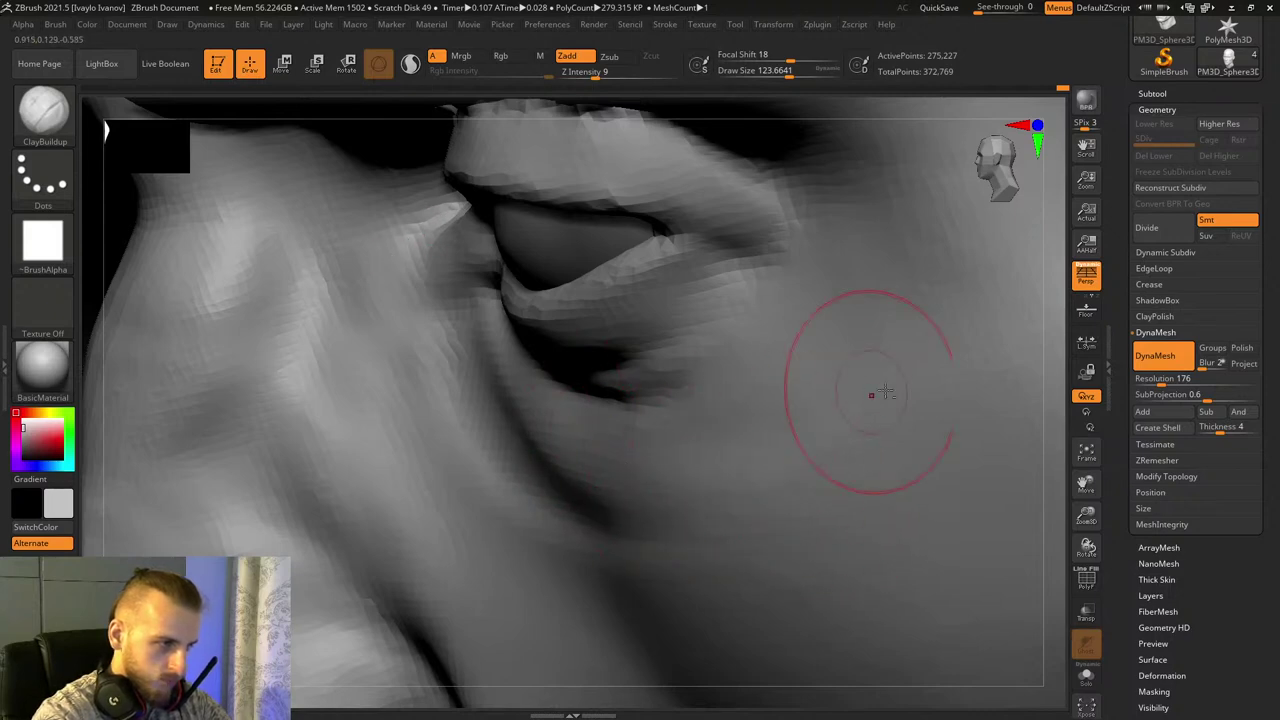
drag(1085, 547, 1098, 540)
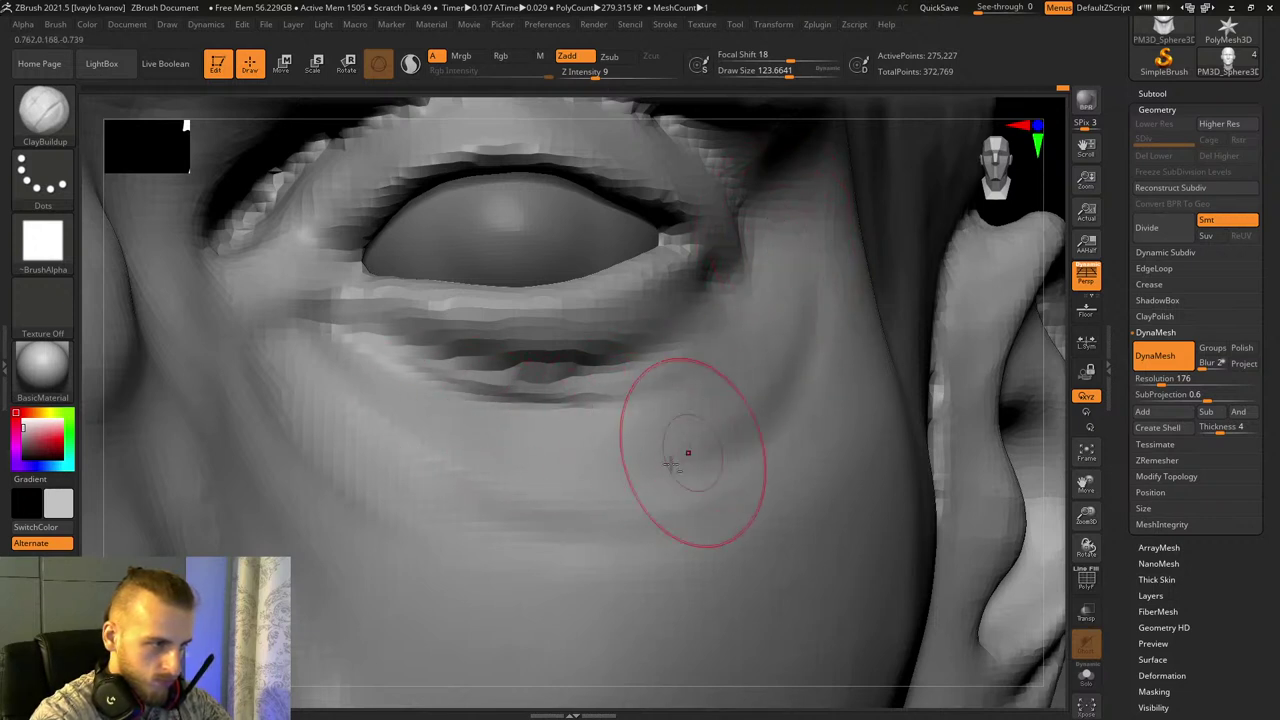
mouse_move(1014, 486)
mouse_down()
mouse_move(1022, 525)
mouse_move(677, 526)
mouse_up()
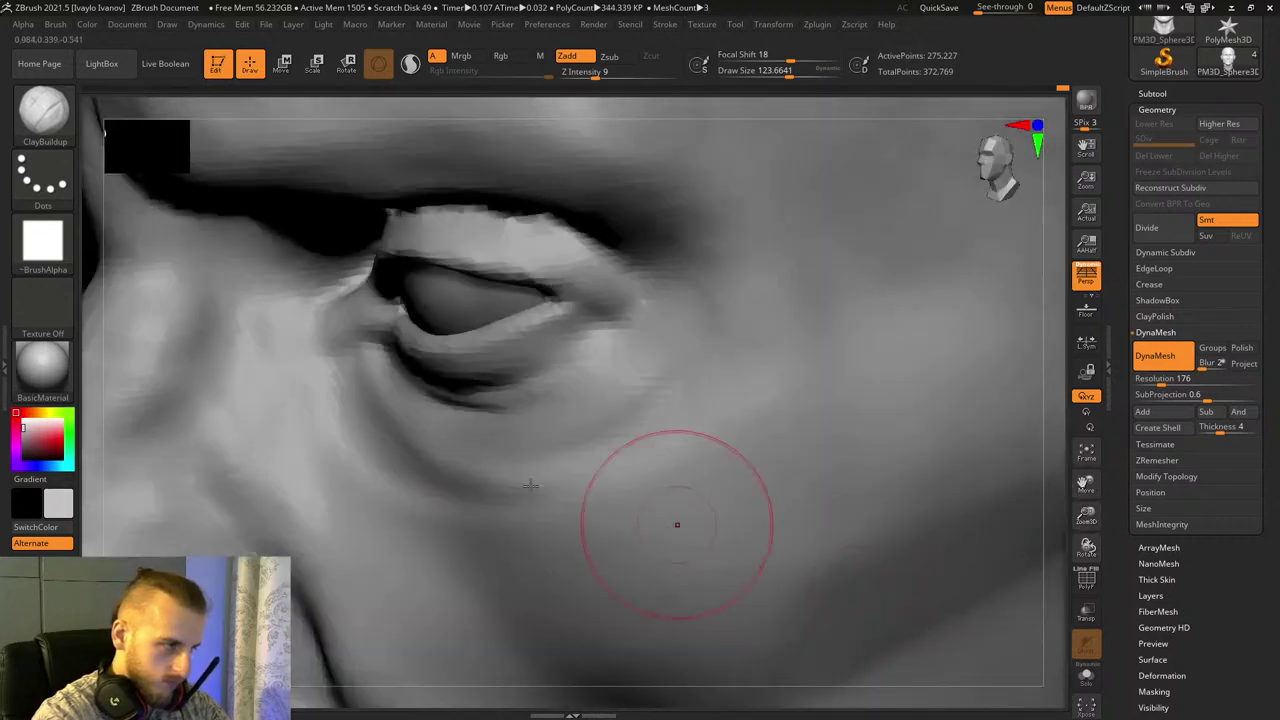
drag(447, 485, 451, 489)
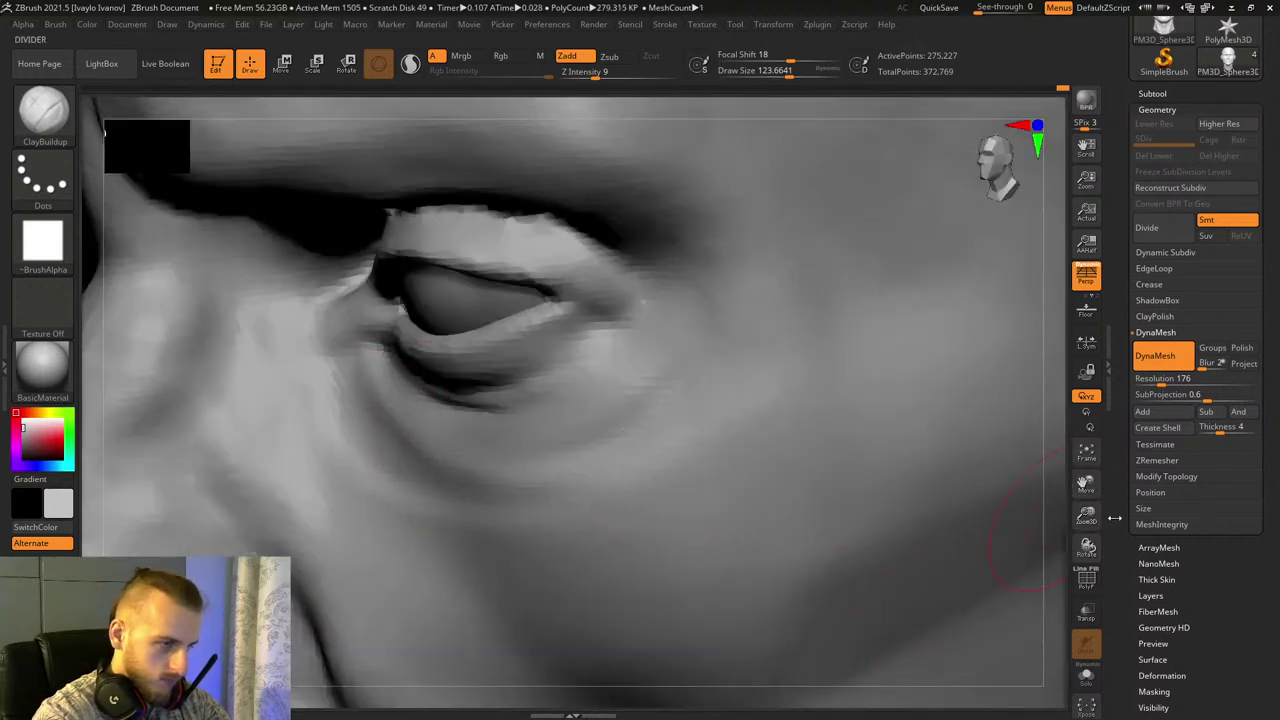
Step: Examine the eye area, cheek and overall head from the side, three-quarter and front angles
drag(1086, 486, 1265, 428)
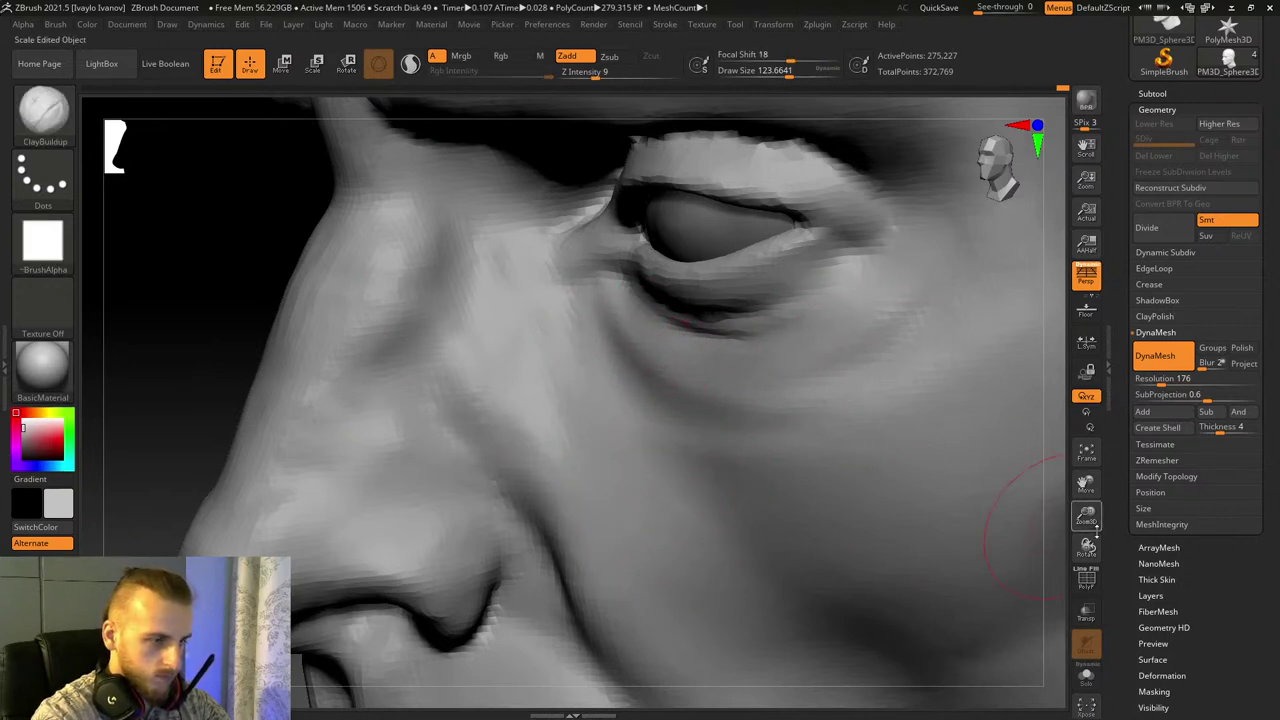
drag(1096, 533, 1099, 480)
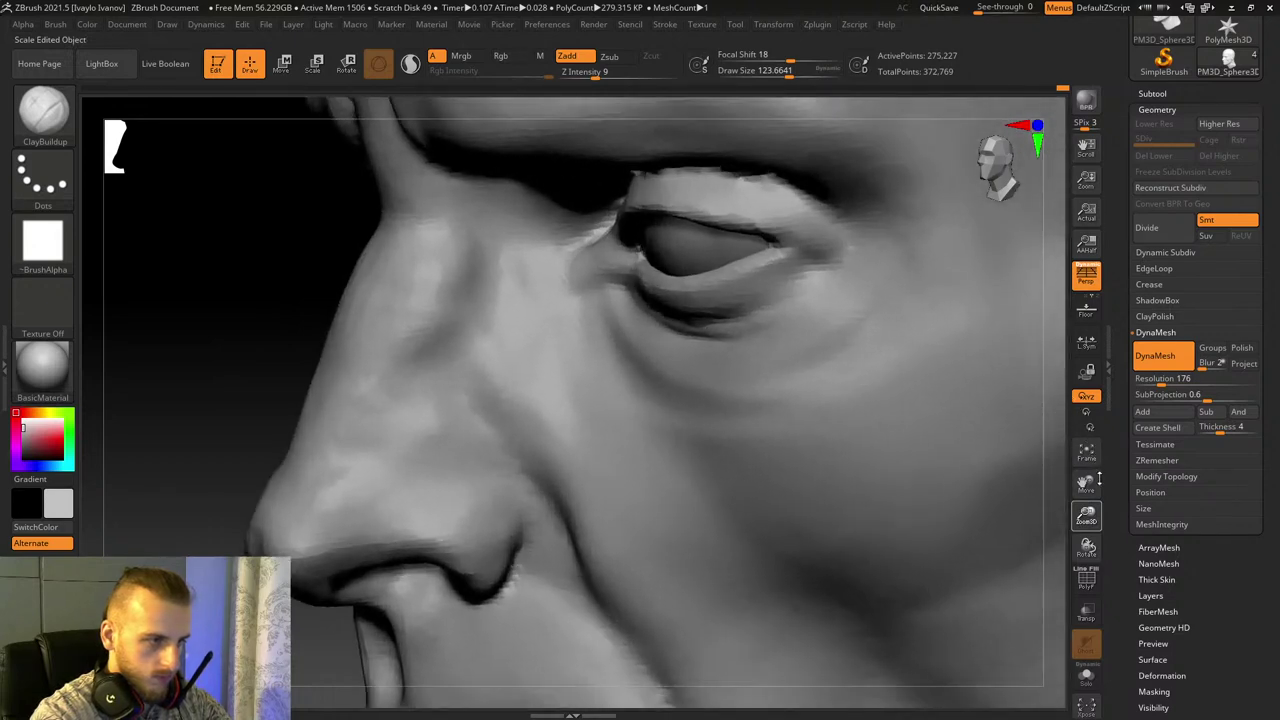
click(1098, 470)
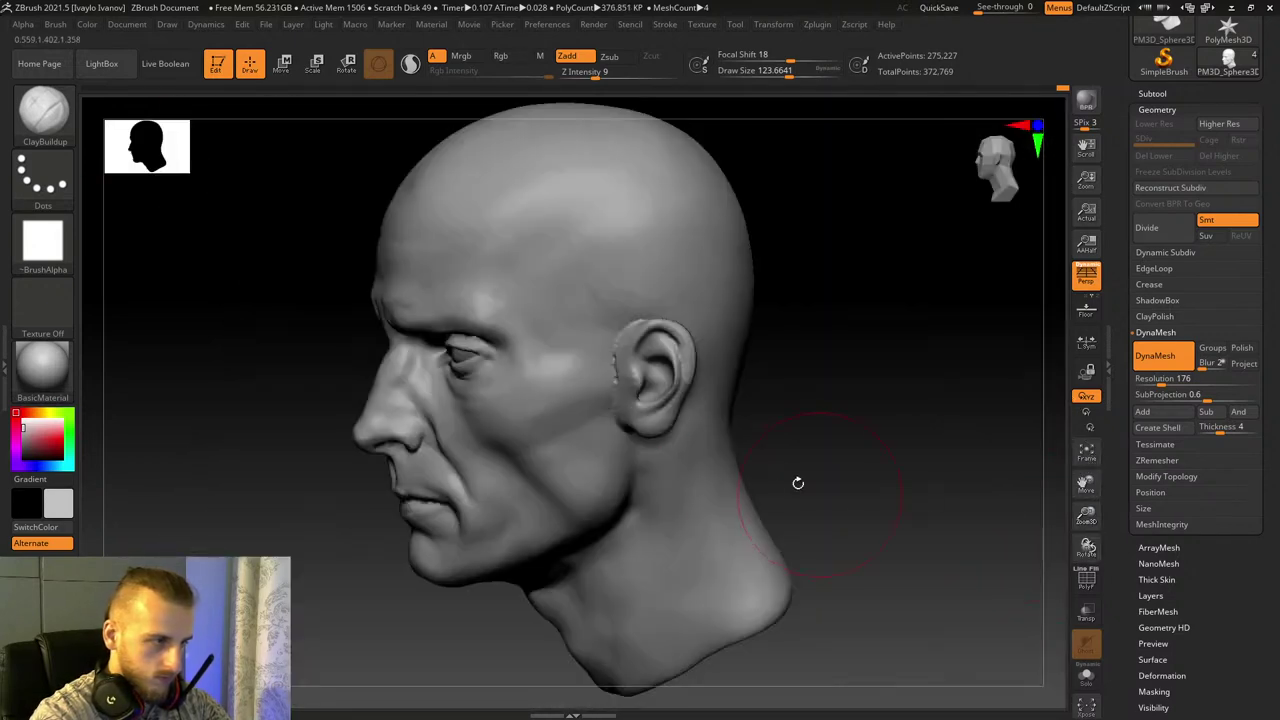
drag(798, 483, 772, 472)
drag(1088, 518, 1105, 590)
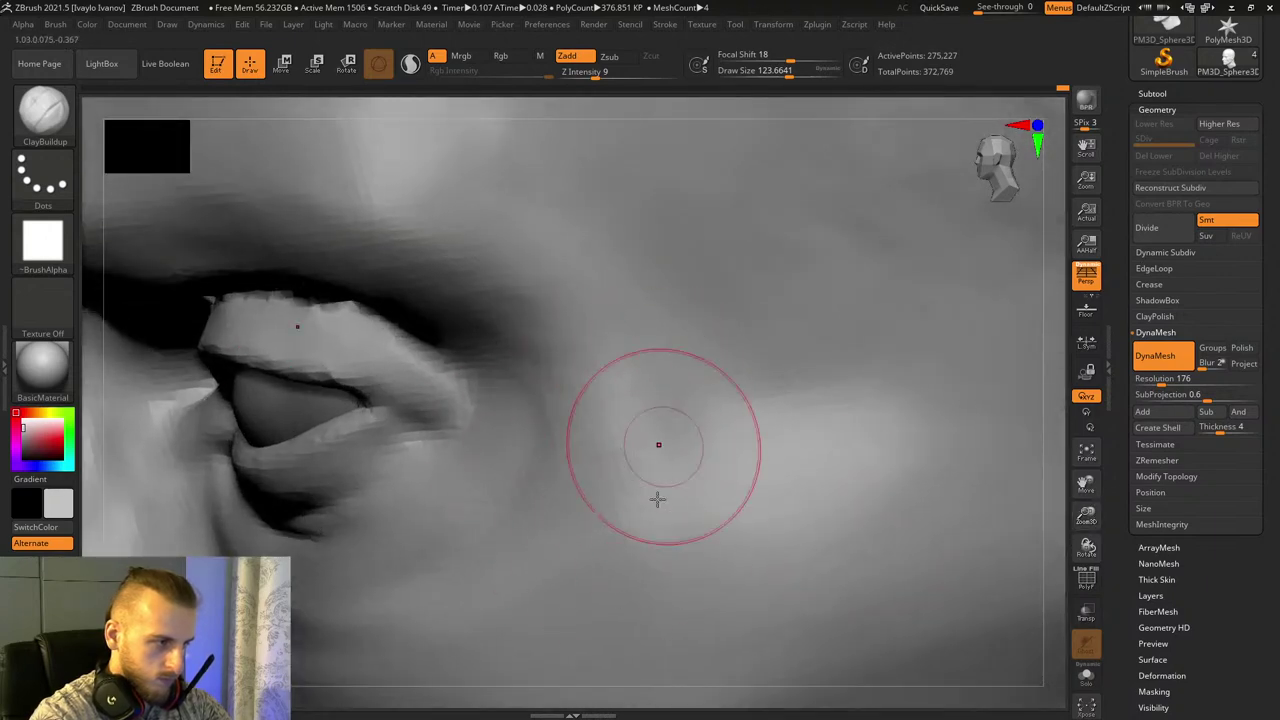
drag(1087, 546, 1087, 455)
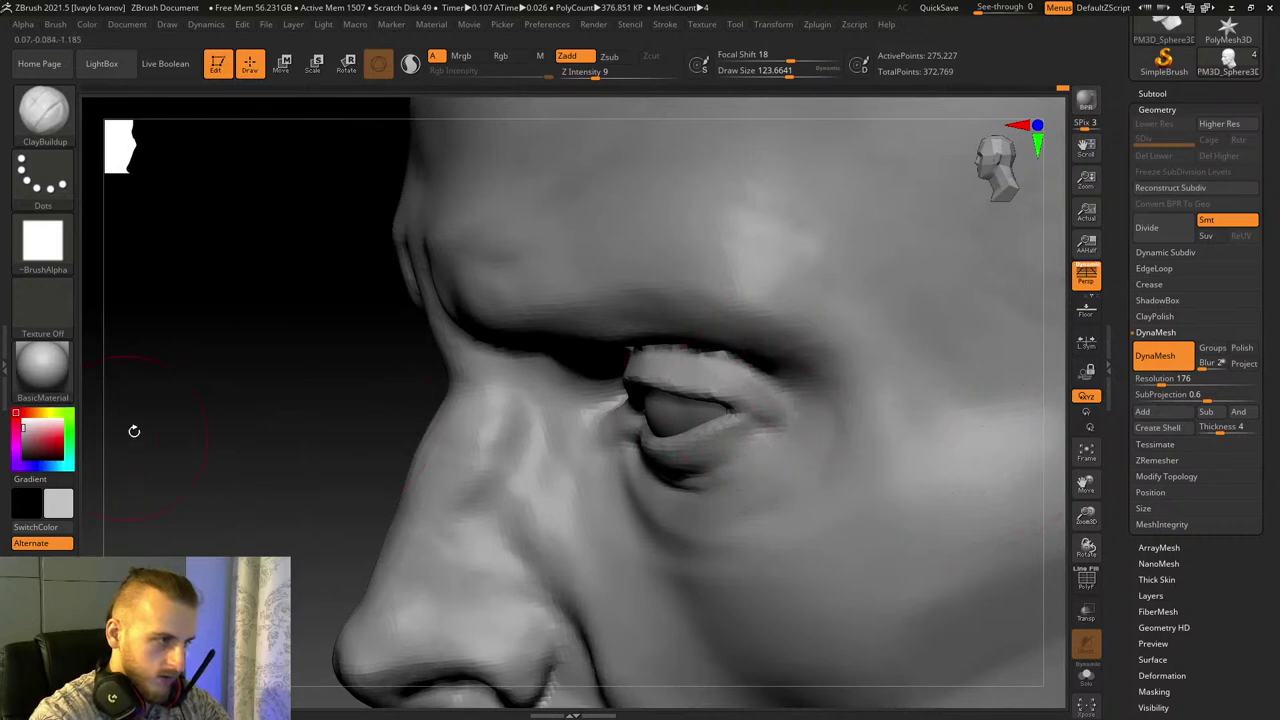
drag(134, 430, 341, 373)
drag(1006, 325, 980, 320)
Step: Smooth the upper eyelid's jagged outer edge from the inner corner along the socket beneath the brow
mouse_move(1086, 515)
mouse_down()
mouse_move(1086, 537)
mouse_move(1084, 500)
mouse_move(1118, 521)
mouse_up()
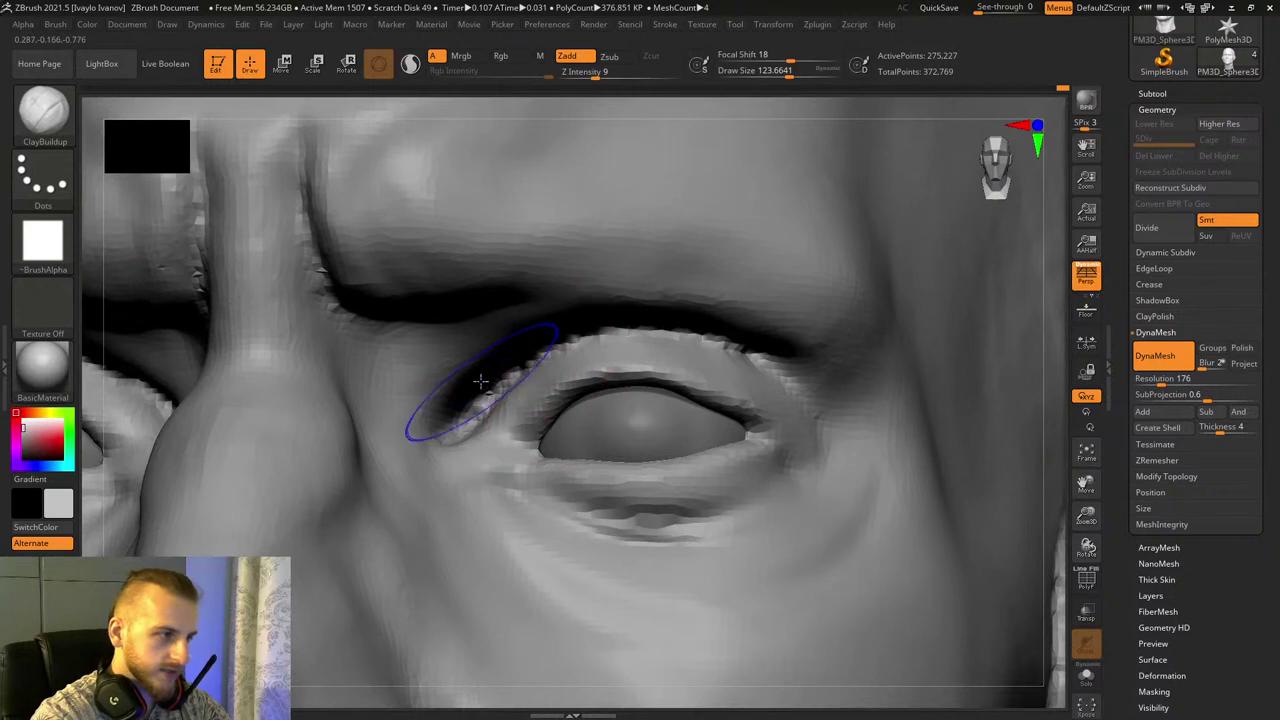
shift+drag(480, 380, 467, 391)
mouse_move(520, 355)
shift+mouse_down()
mouse_move(771, 357)
mouse_move(720, 353)
shift+mouse_up()
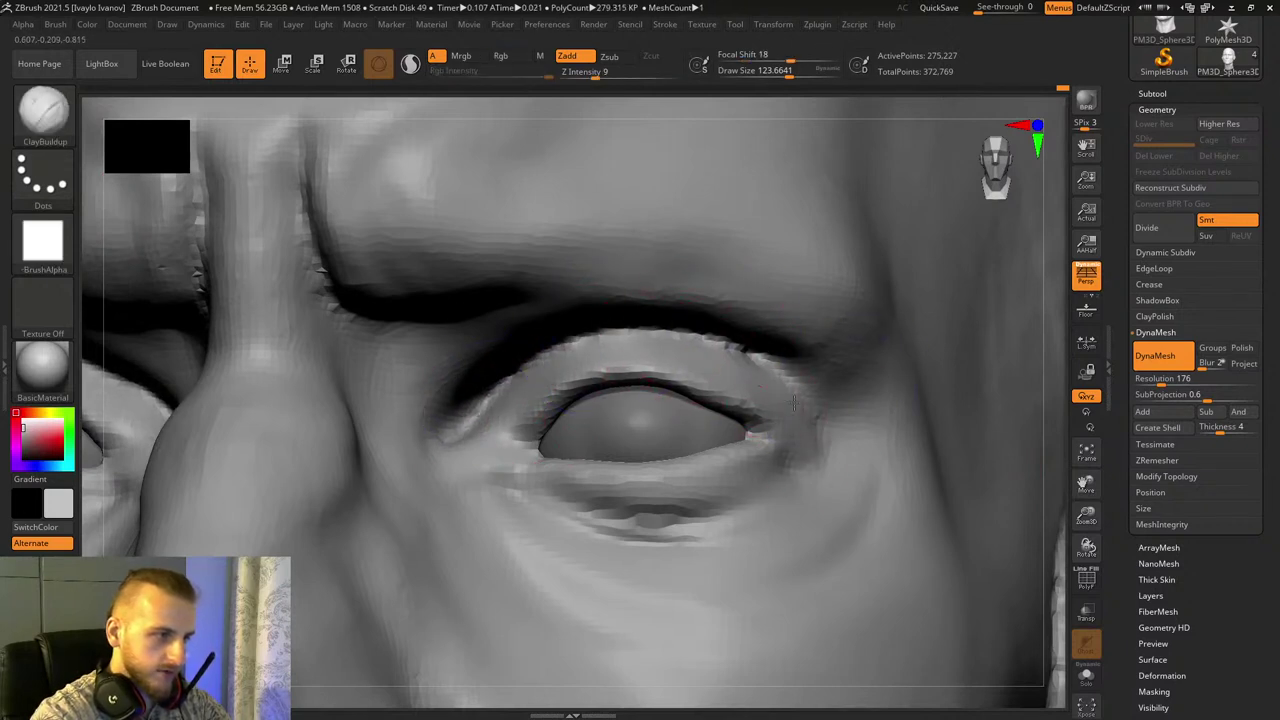
Step: Nudge the lower eyelid near the outer eye corner outward with the Move Topological brush at a draw size of about 76
drag(1086, 516, 1044, 407)
drag(1024, 458, 986, 503)
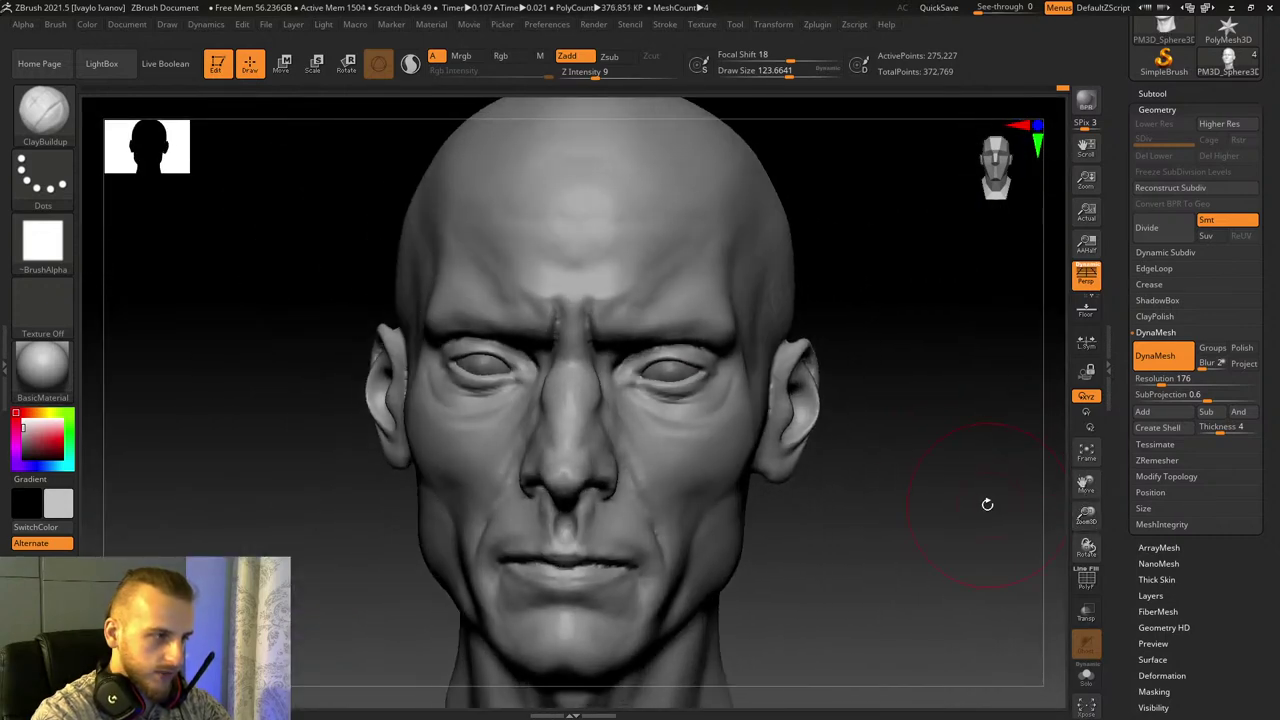
mouse_move(1086, 515)
mouse_down()
mouse_move(1088, 553)
mouse_move(1088, 535)
mouse_up()
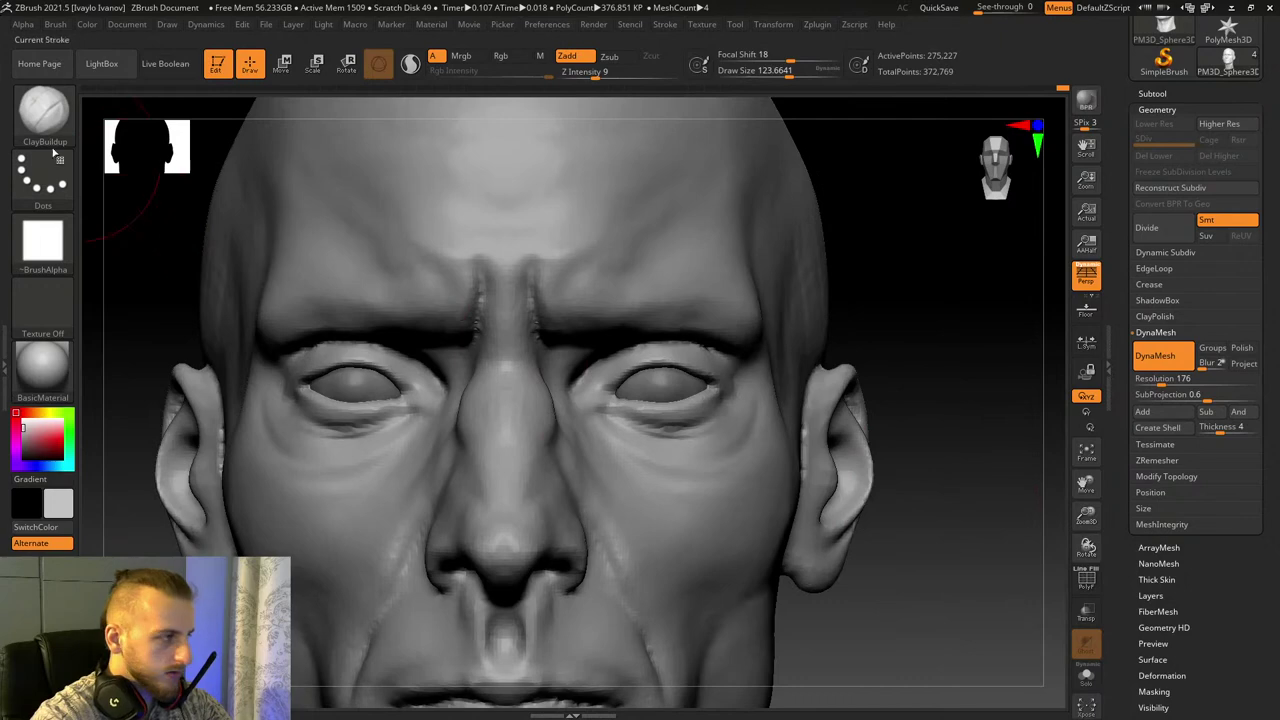
key(b)
click(636, 128)
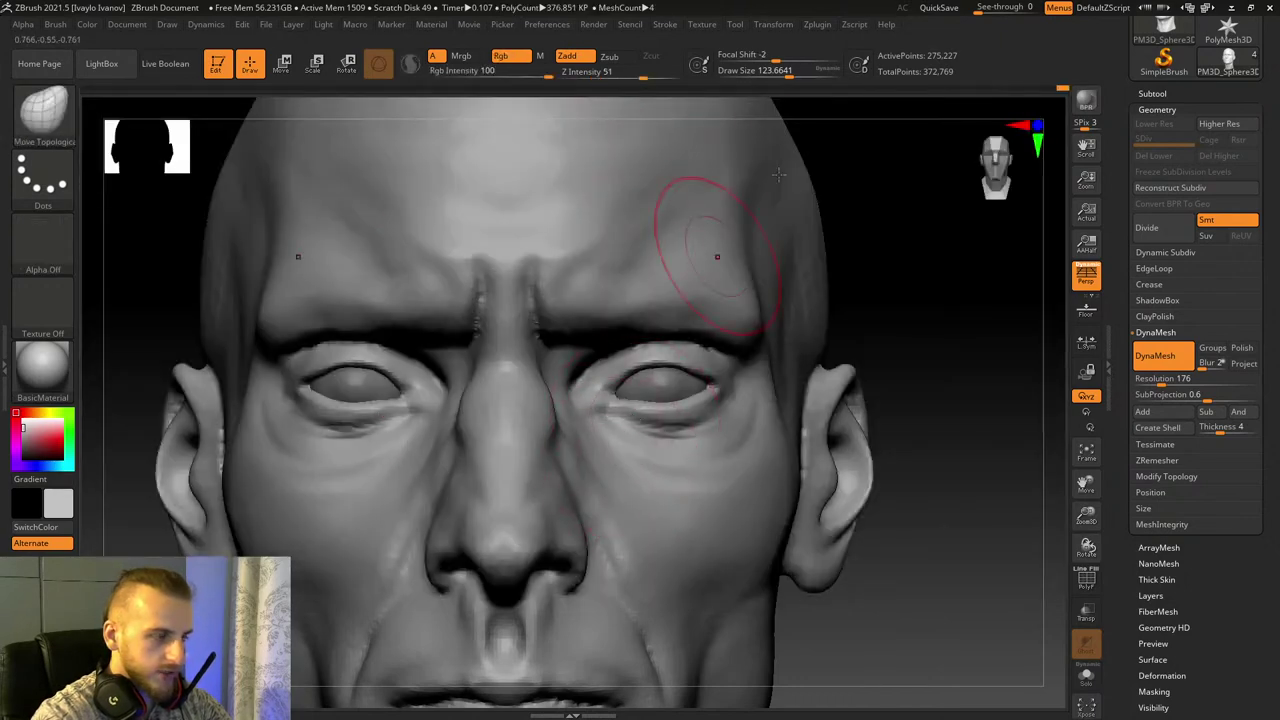
drag(791, 76, 781, 76)
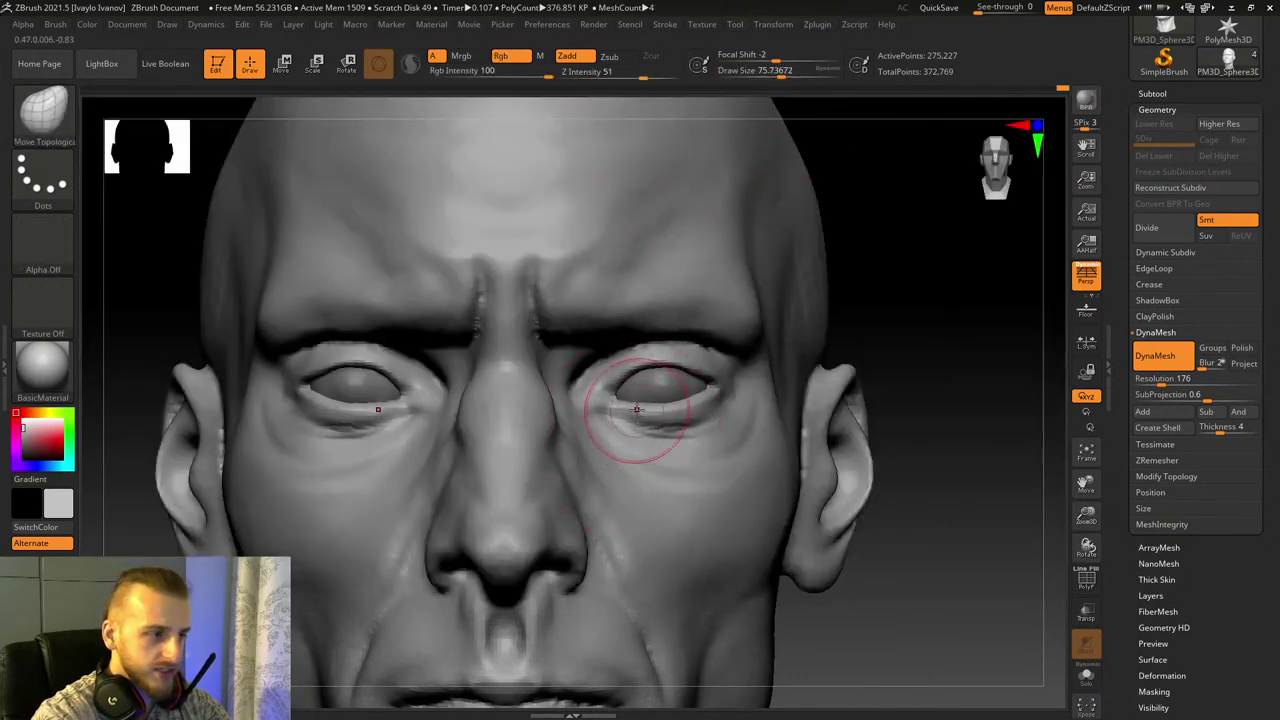
drag(678, 397, 684, 398)
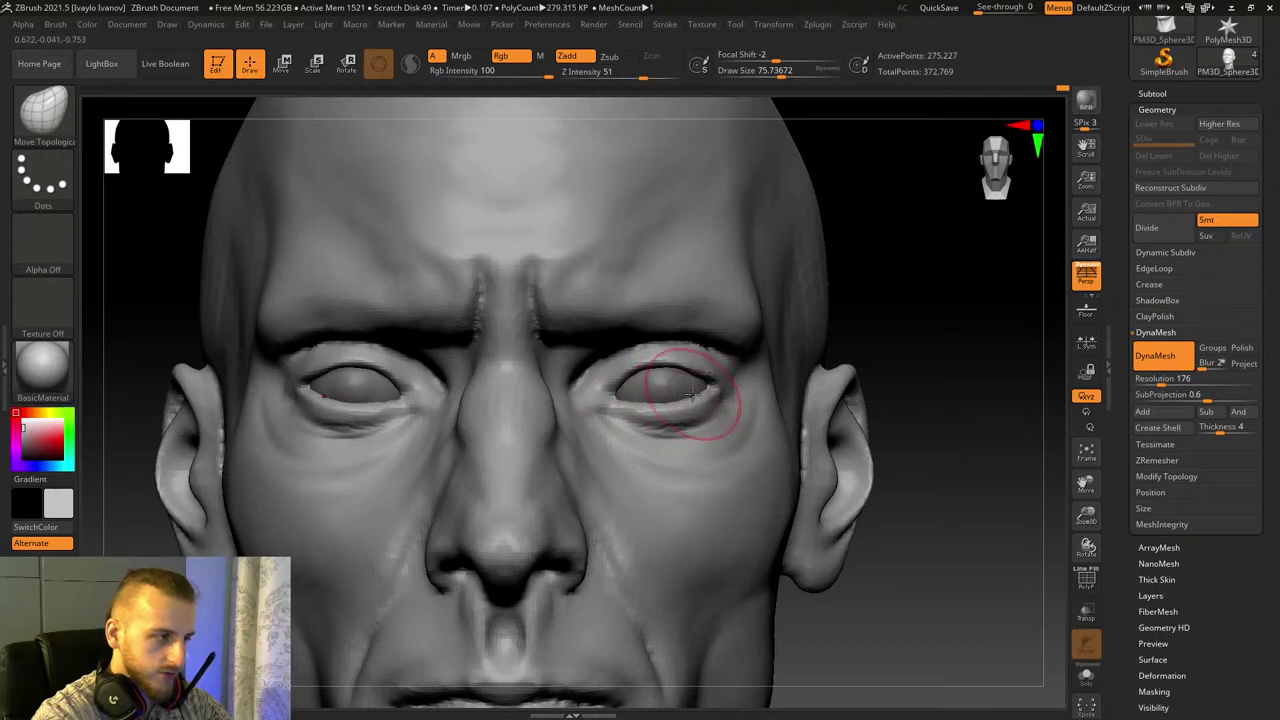
Step: Smooth the rough wrinkles in the fold beneath the lower eyelid
drag(1086, 515, 1114, 607)
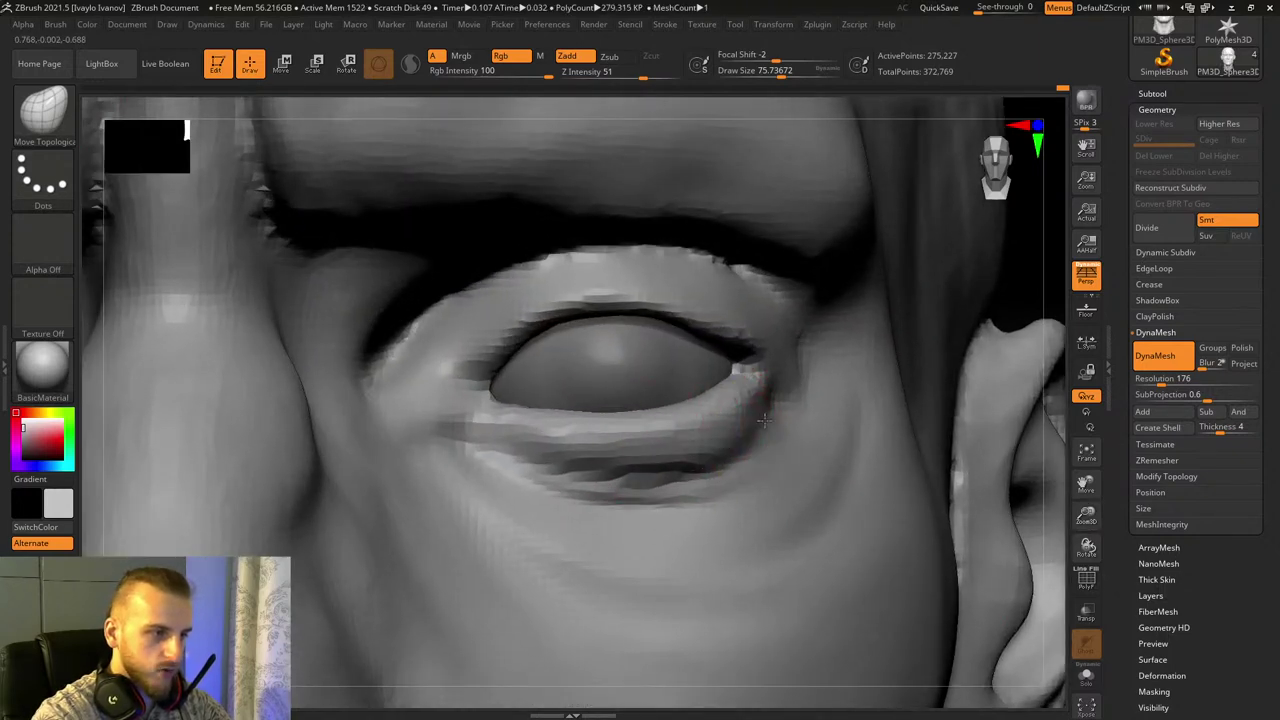
mouse_move(527, 466)
shift+mouse_down()
mouse_move(790, 458)
mouse_move(526, 461)
mouse_move(803, 426)
mouse_move(509, 455)
shift+mouse_up()
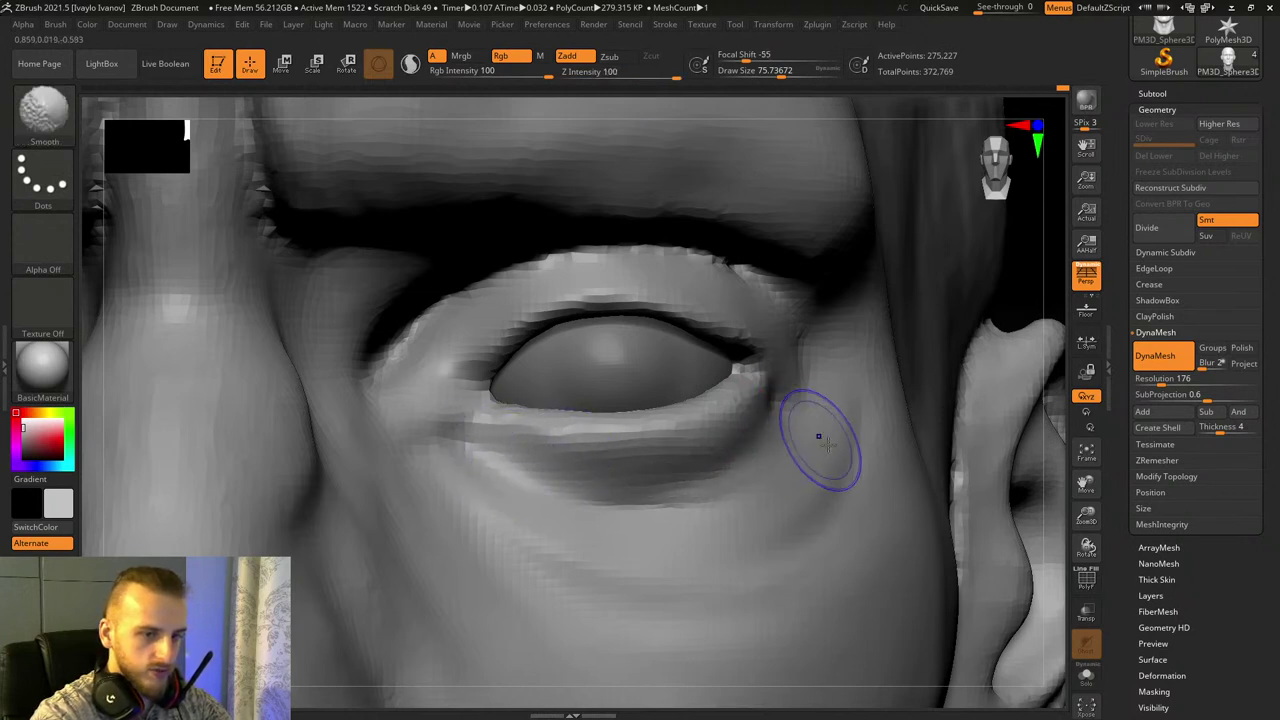
Step: Carve fresh fine wrinkles across the smoothed fold under the eye with the DamStandard brush
mouse_move(1086, 518)
mouse_down()
mouse_move(1079, 487)
mouse_move(1080, 527)
mouse_up()
key(b)
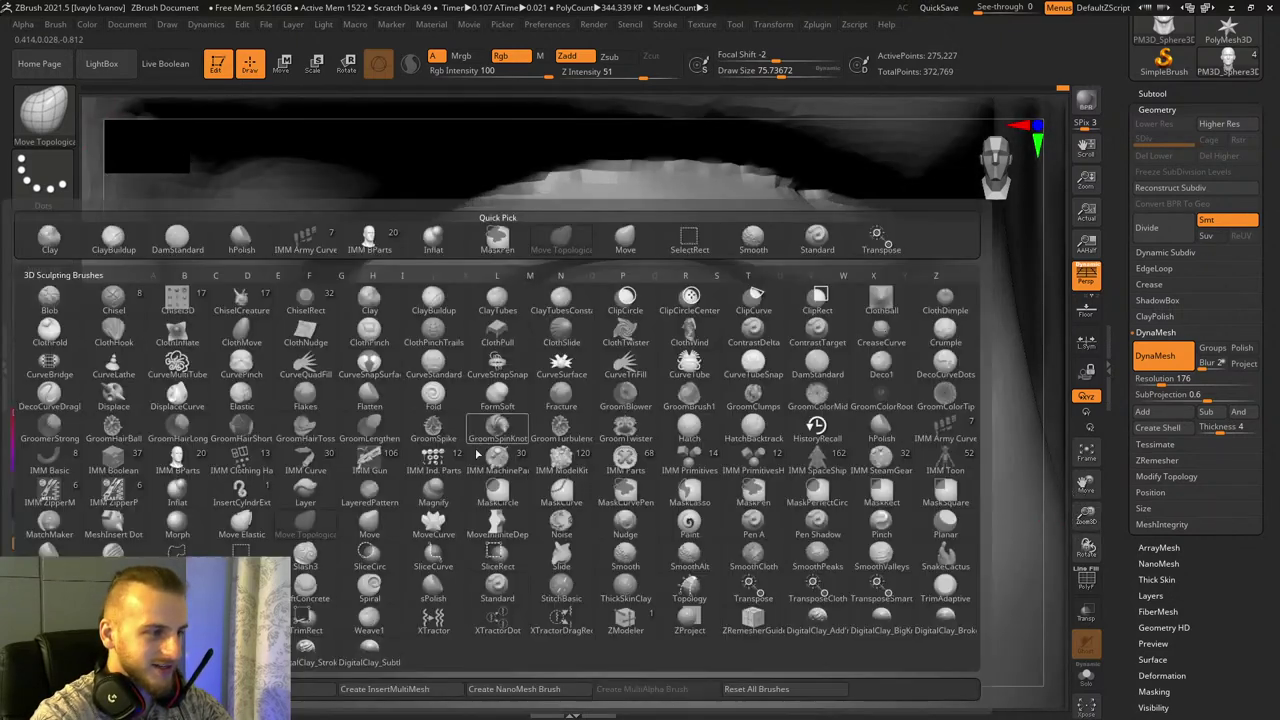
key(d)
key(s)
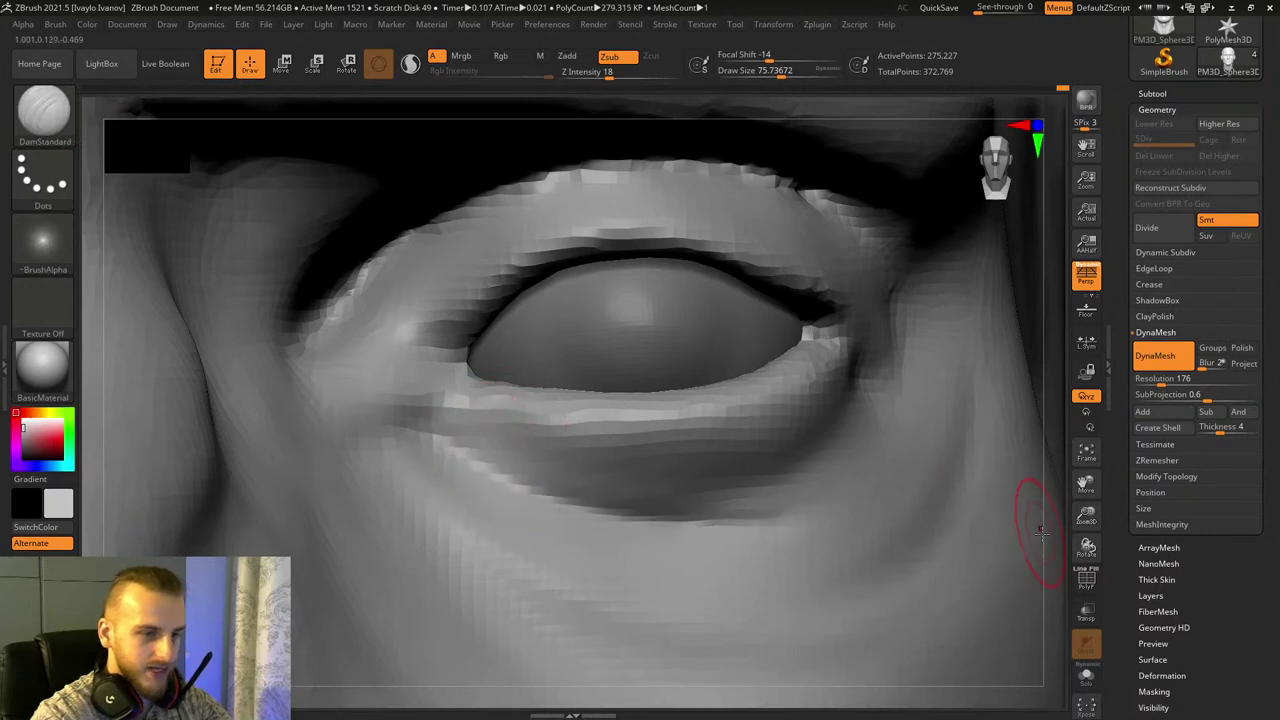
drag(1086, 515, 1025, 535)
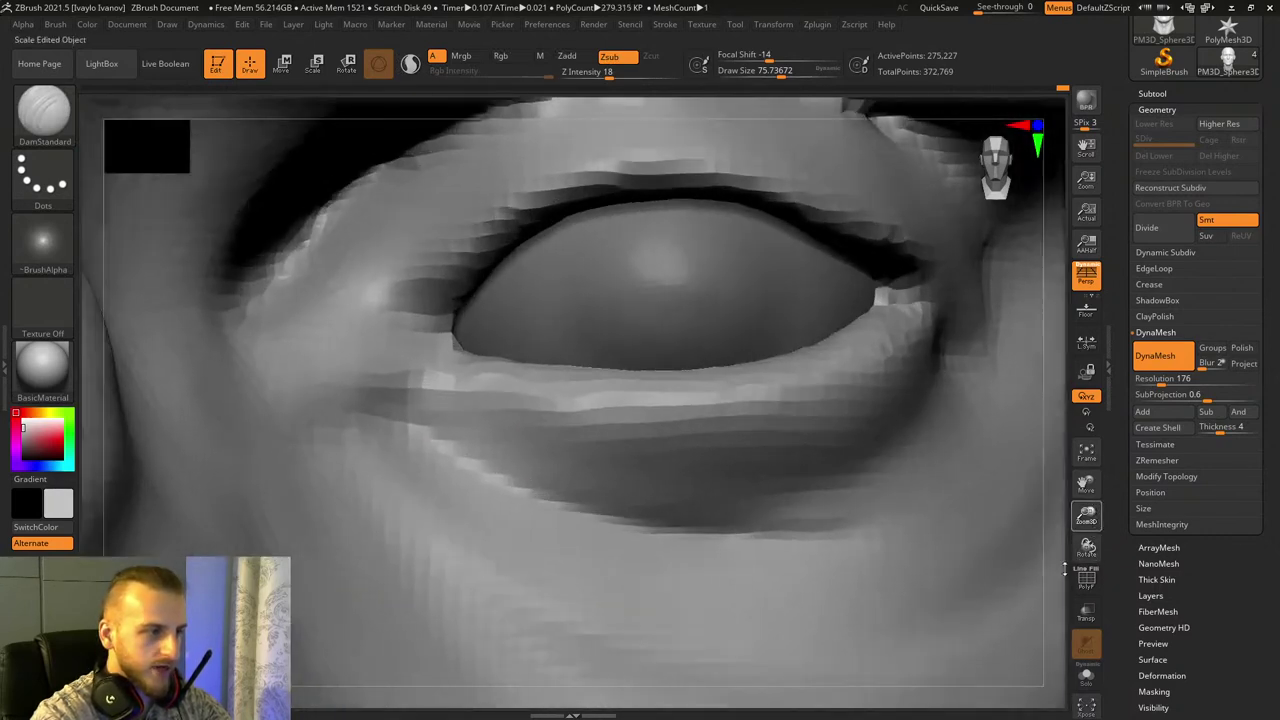
drag(477, 427, 808, 482)
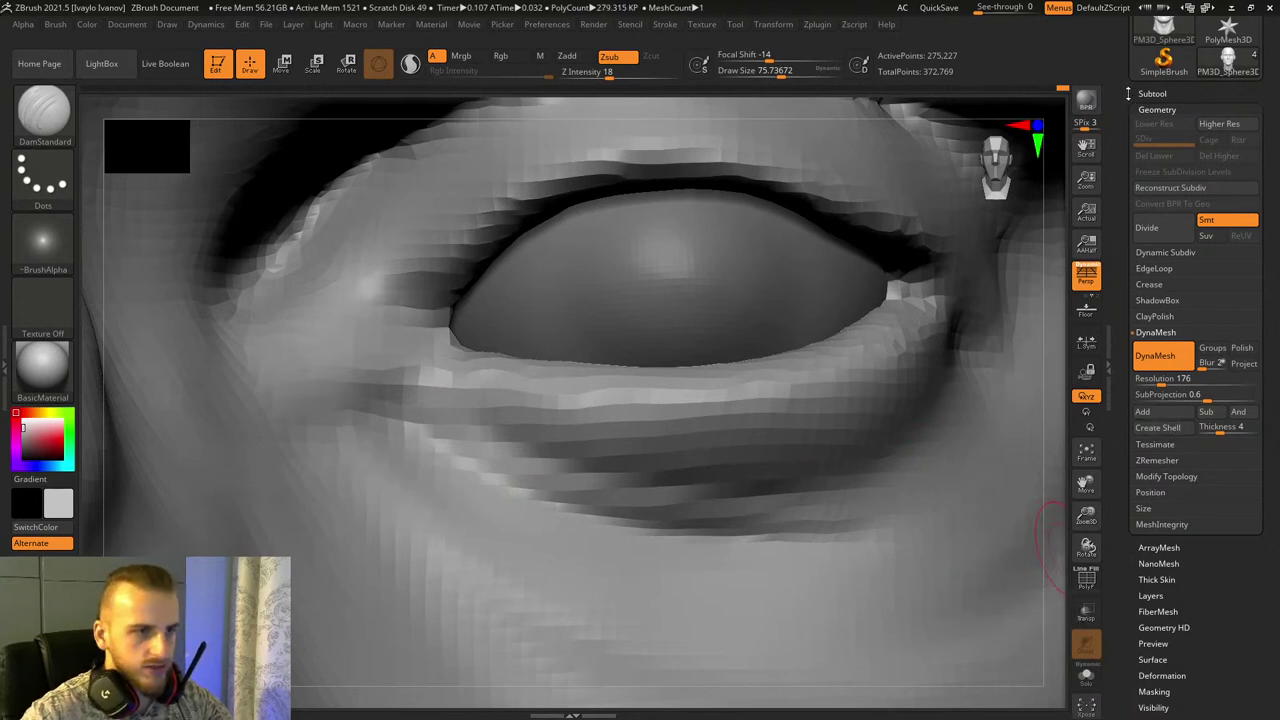
Step: Duplicate the head subtool and hide the original
click(1153, 94)
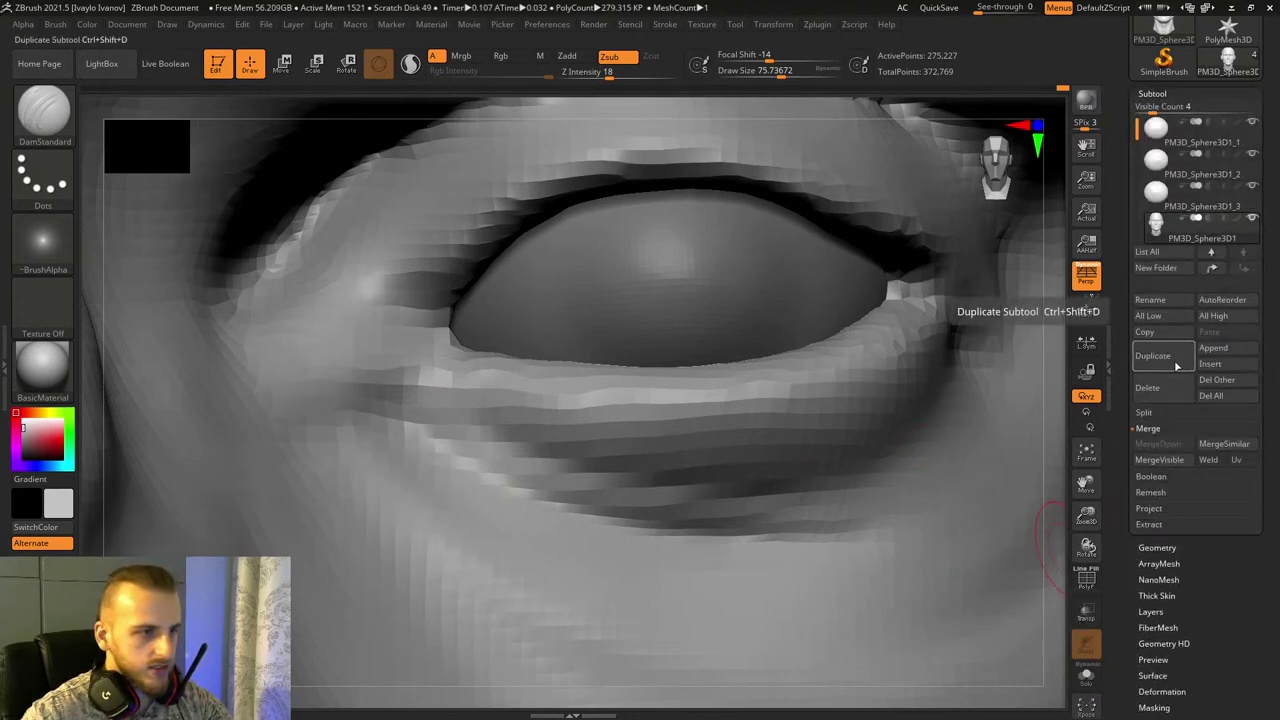
click(1176, 366)
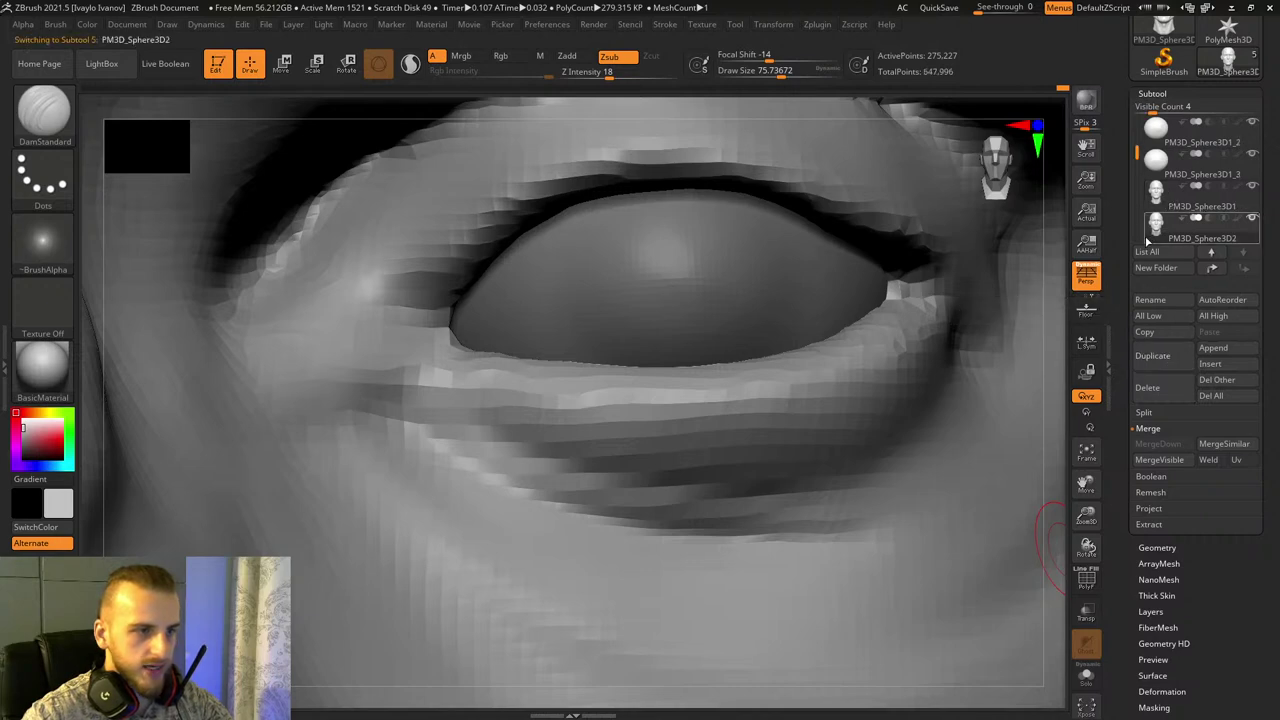
click(1157, 93)
click(1159, 94)
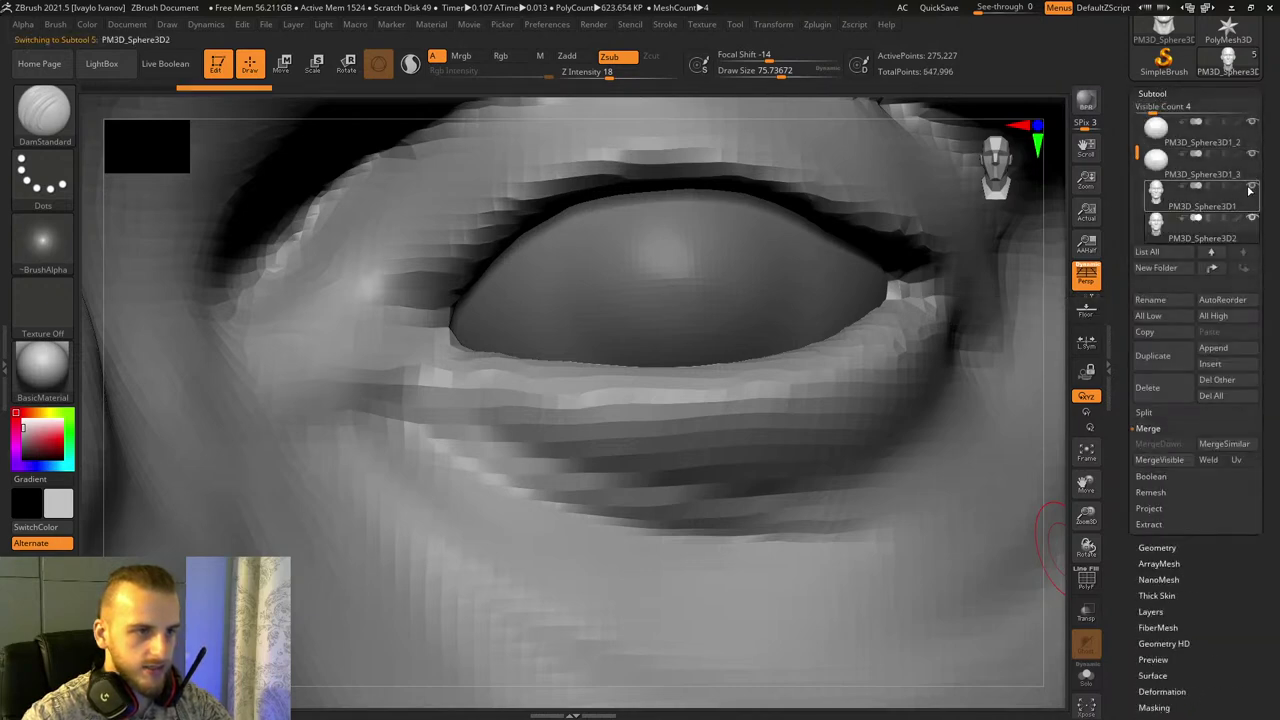
click(1162, 96)
Step: Remesh the duplicated head with ZRemesher at a target polygon count of 50 and a curves strength of 75
click(1160, 111)
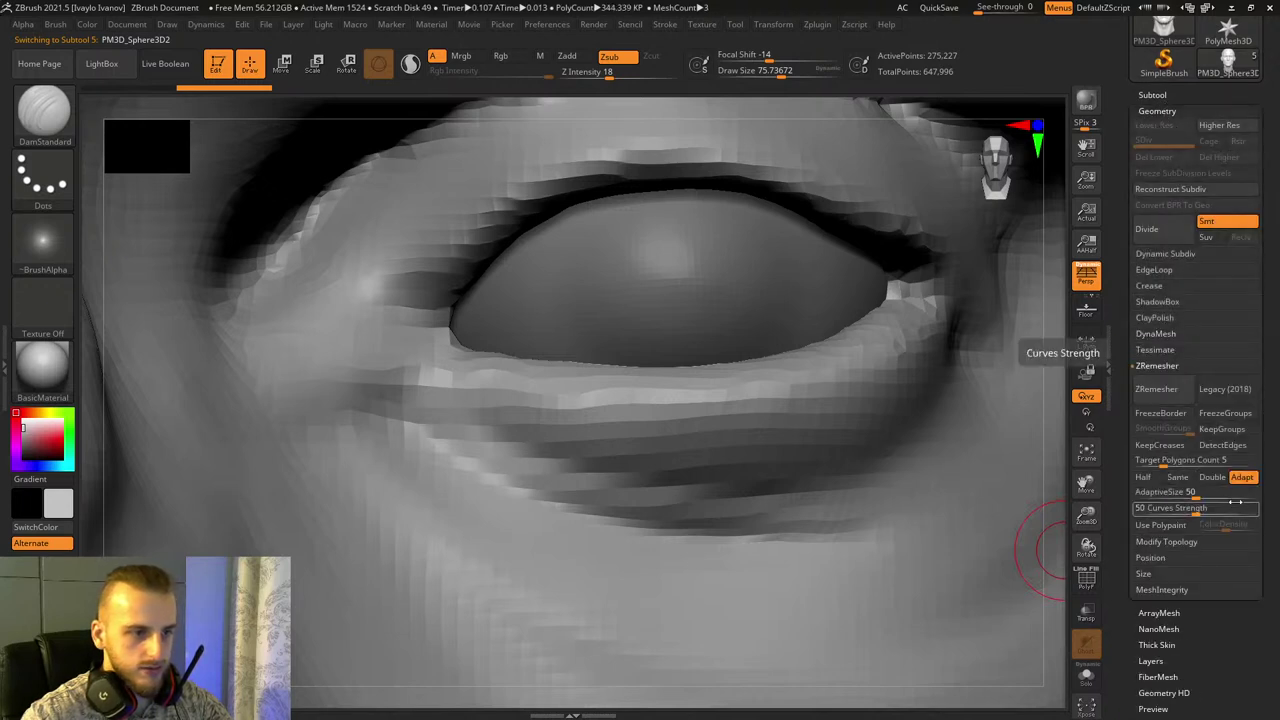
drag(1240, 511, 1270, 514)
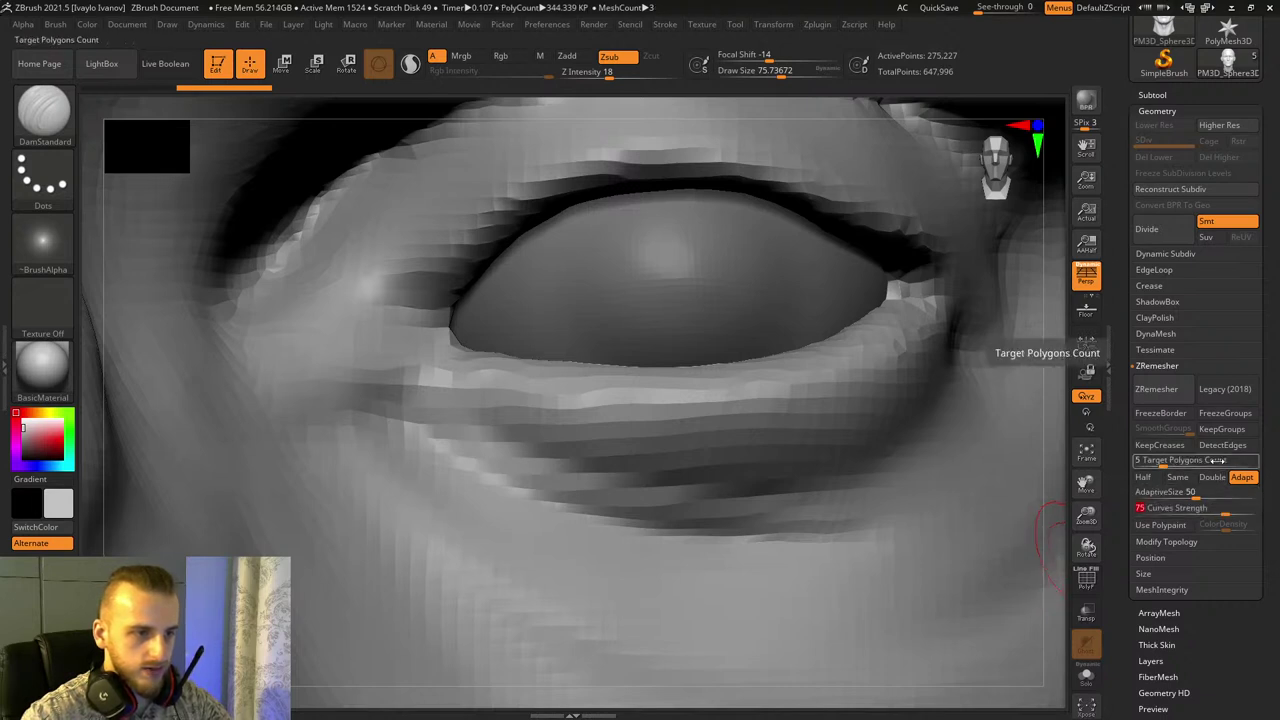
drag(1200, 461, 1262, 462)
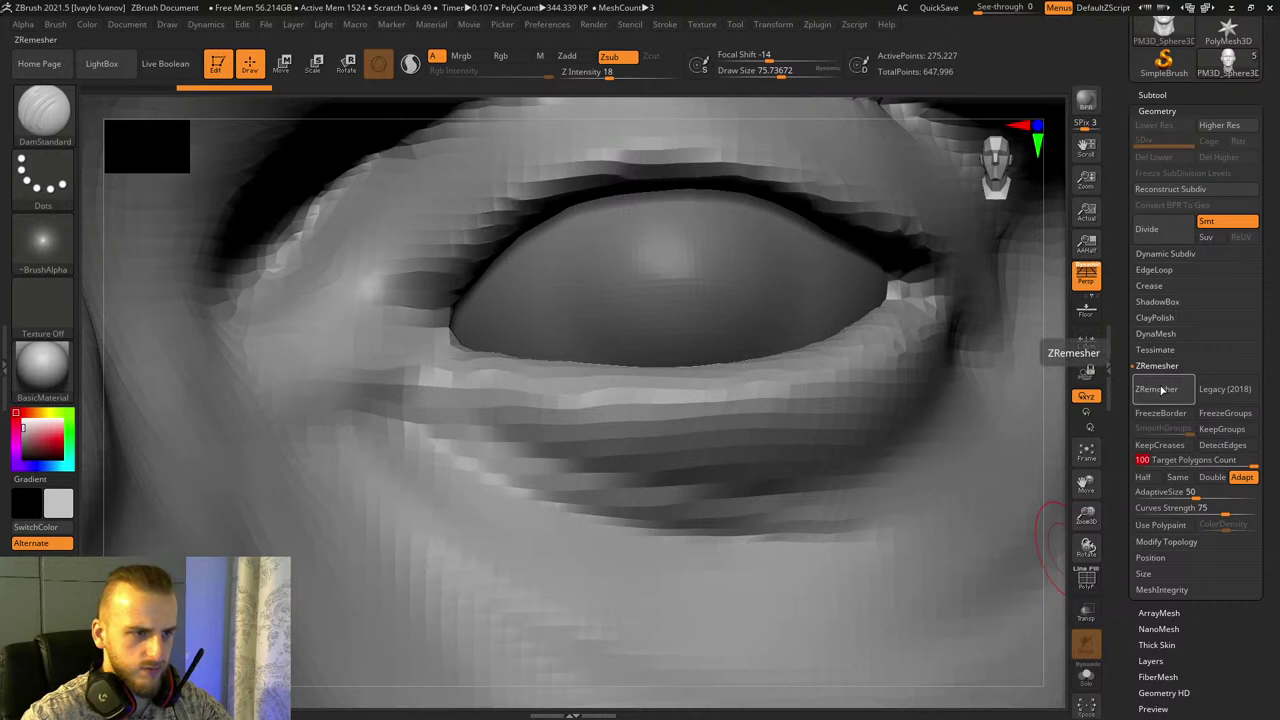
click(1202, 462)
text(5)
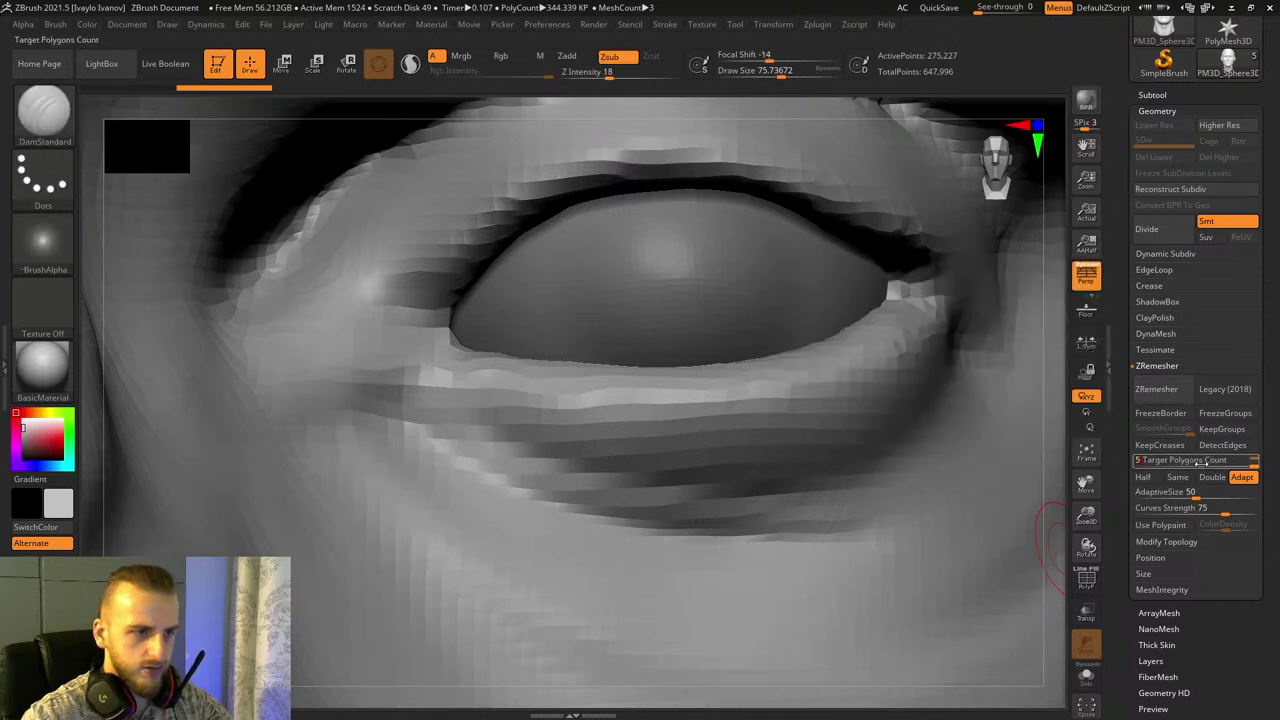
text(0)
key(Return)
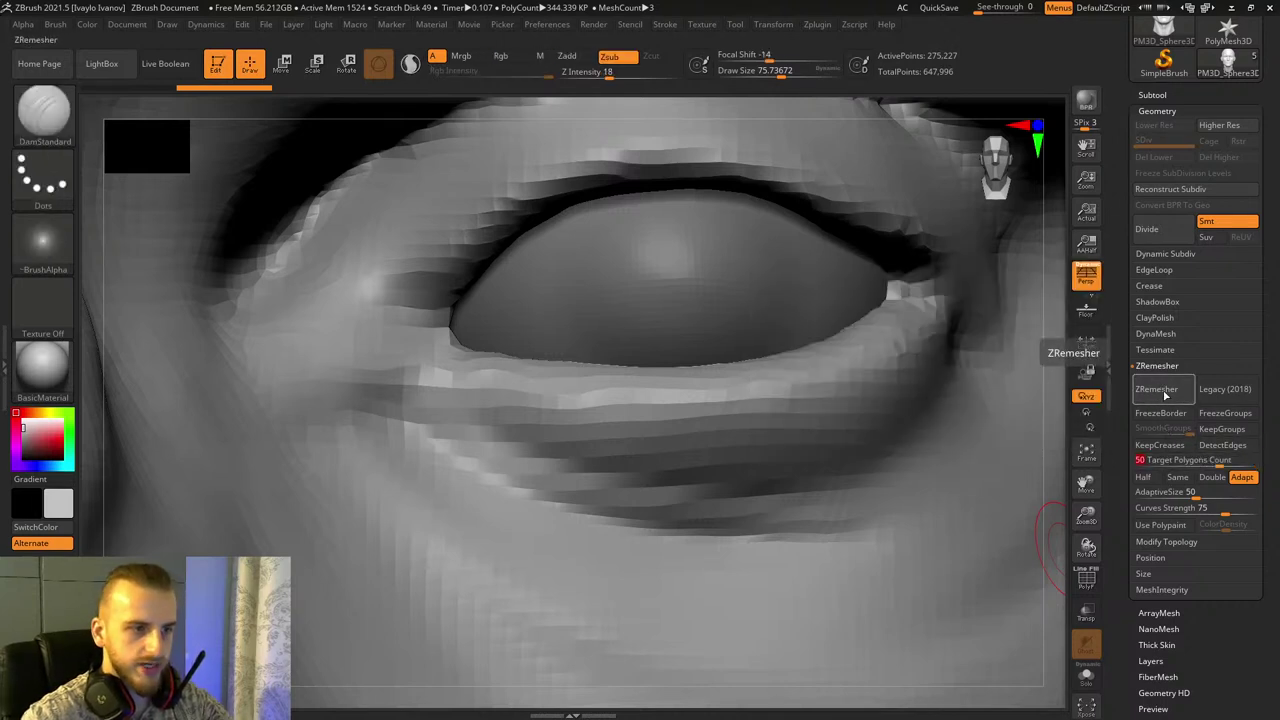
click(1160, 389)
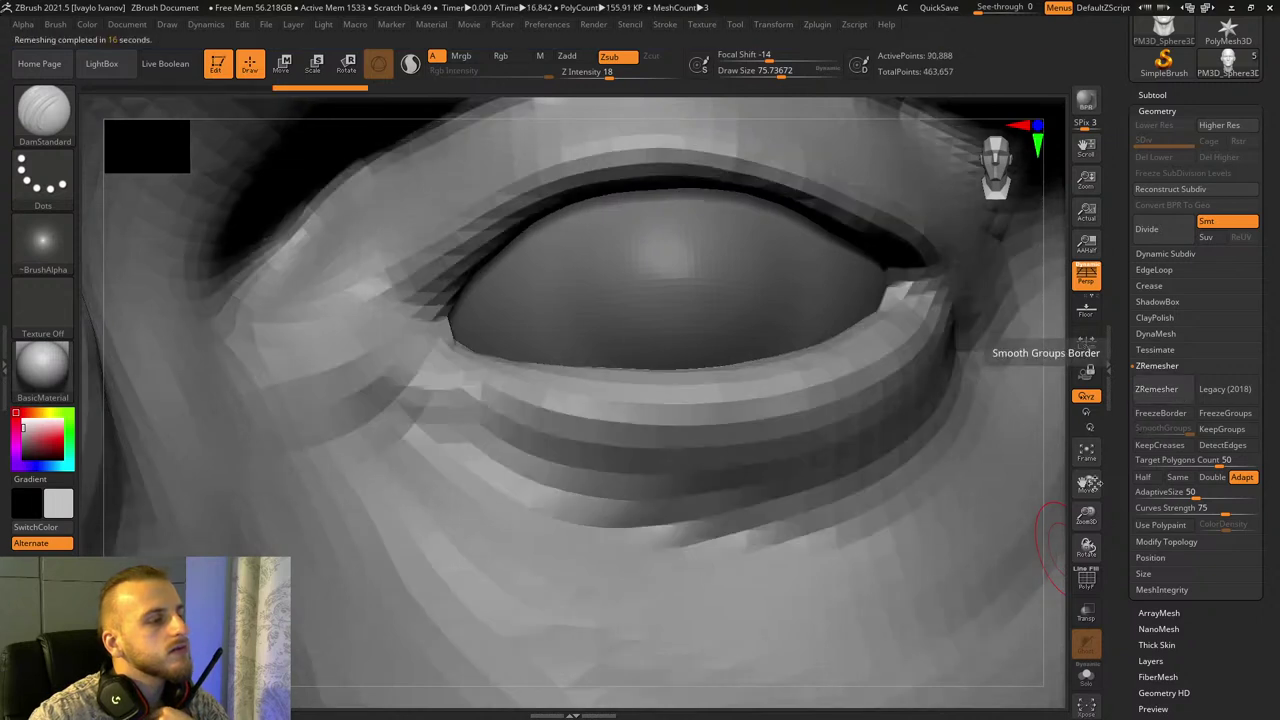
Step: Mask the upper and lower eyelids, both eye corners and the fold under the eye with lasso selections
drag(1085, 484, 855, 376)
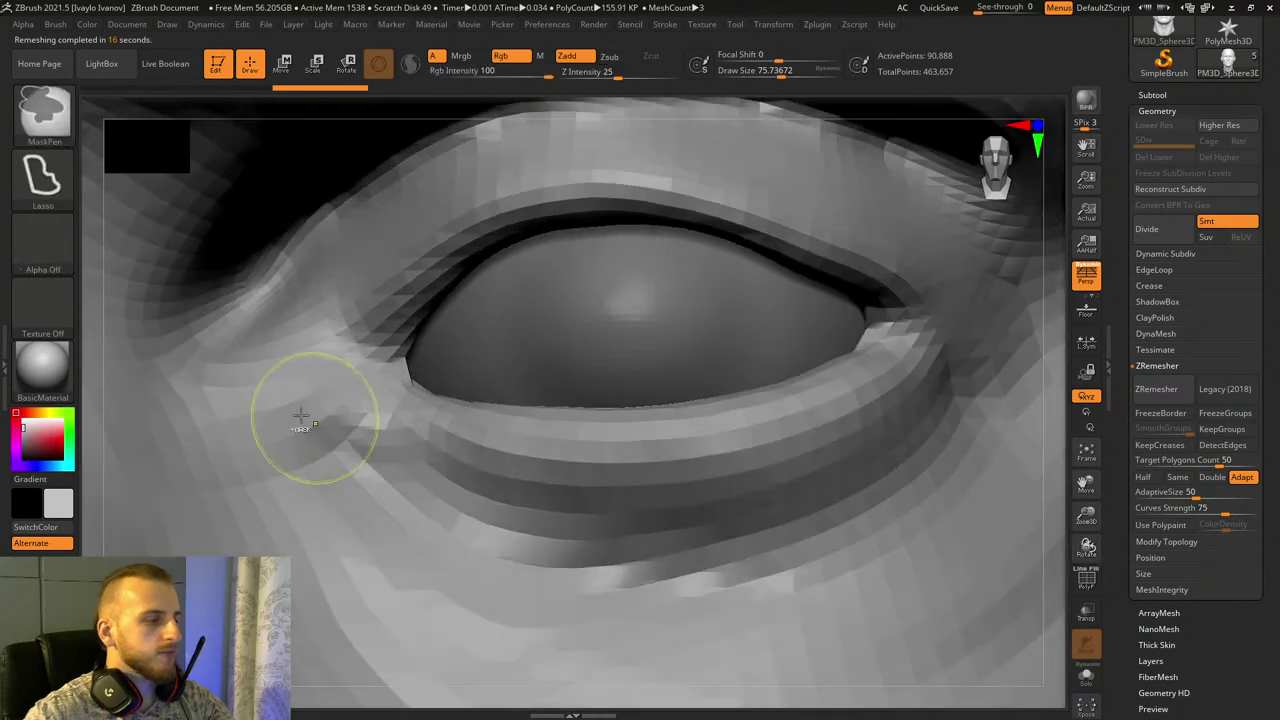
mouse_move(300, 423)
ctrl+mouse_down()
mouse_move(421, 533)
mouse_move(1032, 495)
mouse_move(960, 170)
ctrl+mouse_up()
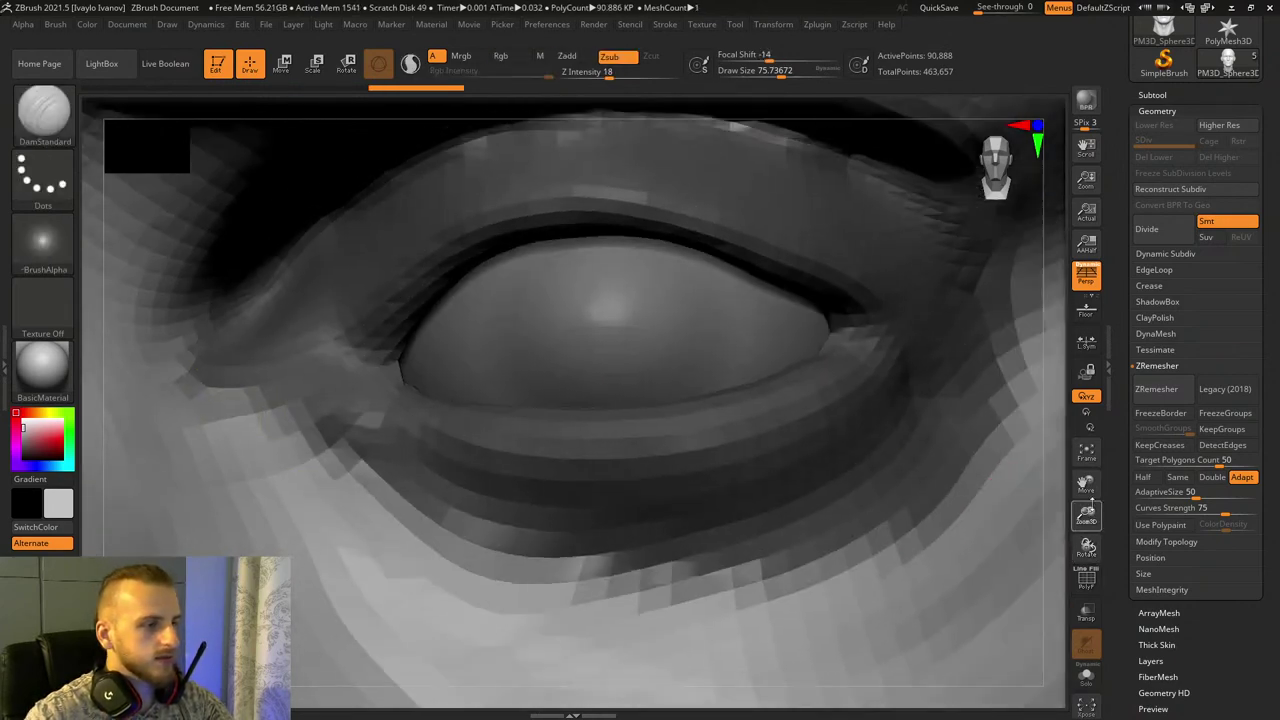
drag(1087, 520, 1087, 514)
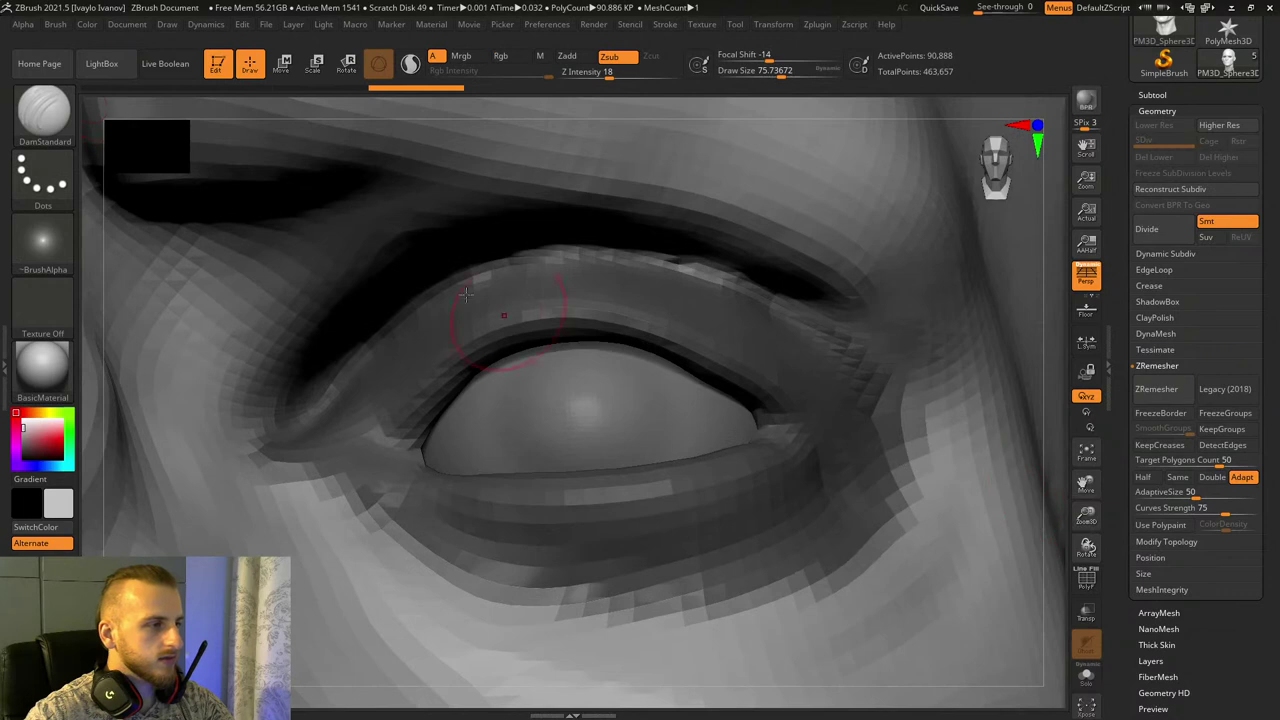
mouse_move(460, 256)
ctrl+mouse_down()
mouse_move(870, 390)
mouse_move(566, 537)
ctrl+mouse_up()
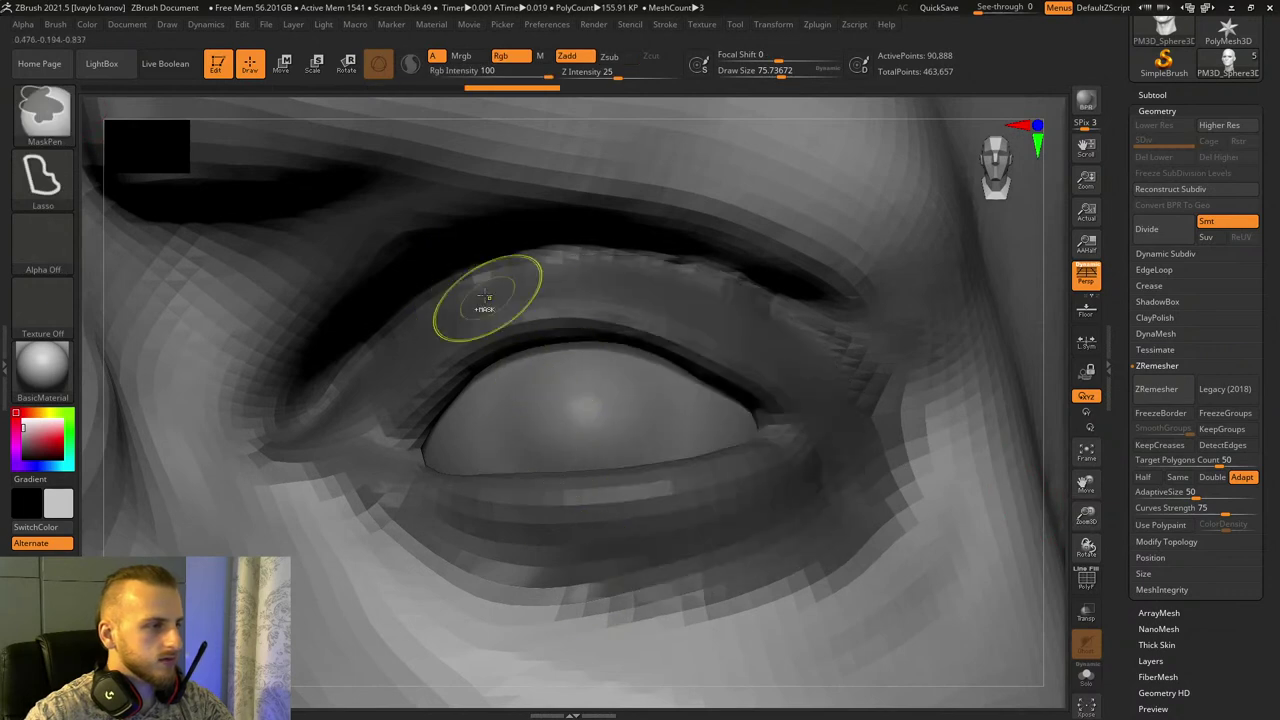
mouse_move(466, 250)
ctrl+mouse_down()
mouse_move(620, 246)
mouse_move(866, 534)
mouse_move(842, 554)
ctrl+mouse_up()
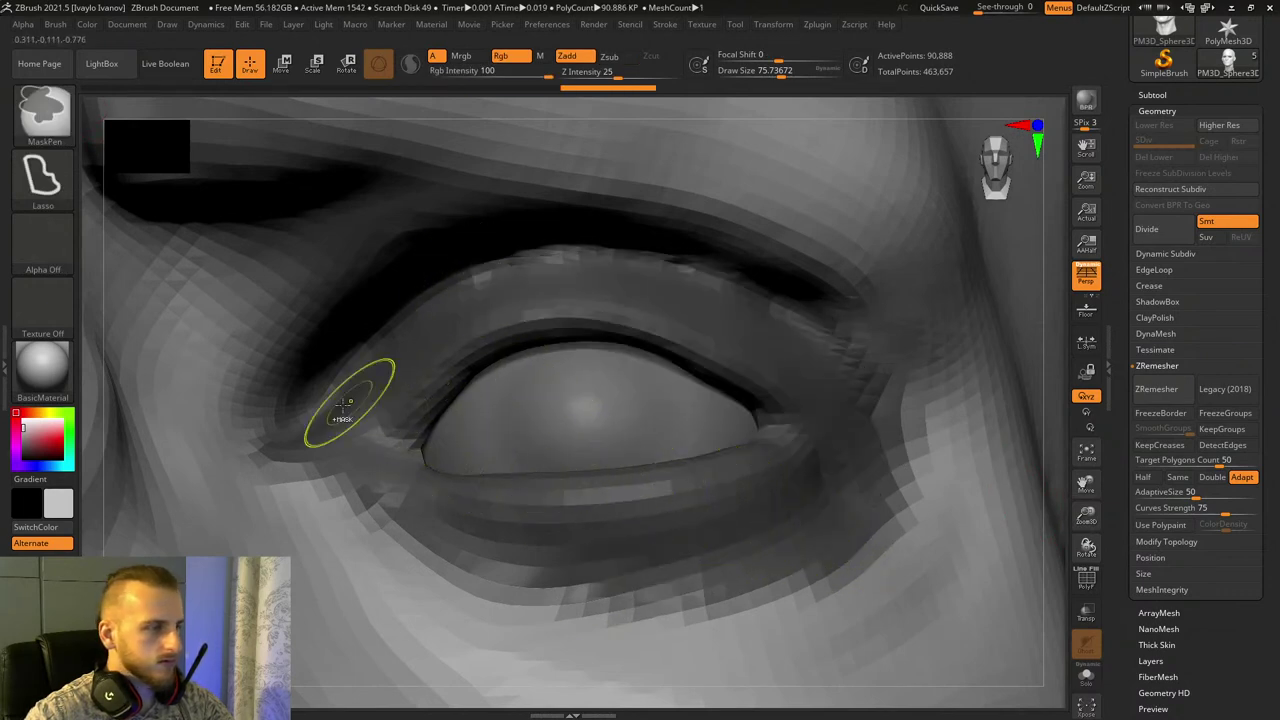
mouse_move(330, 420)
ctrl+mouse_down()
mouse_move(726, 643)
mouse_move(852, 538)
ctrl+mouse_up()
ctrl+drag(283, 416, 866, 700)
Step: Trim the stray masked areas below the eye from the eyelid mask
drag(1086, 547, 1083, 585)
mouse_move(1086, 515)
mouse_down()
mouse_move(1063, 470)
mouse_move(930, 466)
mouse_up()
ctrl+alt+drag(542, 610, 204, 500)
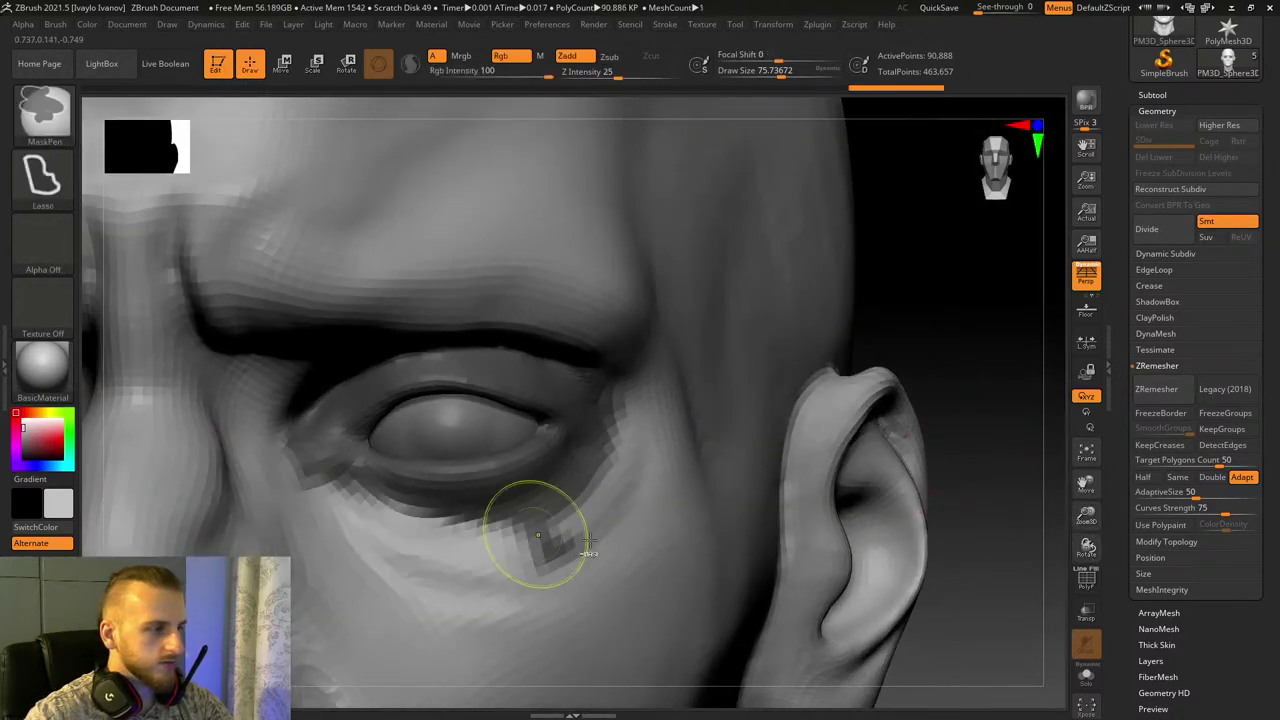
mouse_move(463, 509)
ctrl+alt+mouse_down()
mouse_move(609, 603)
mouse_move(757, 498)
ctrl+alt+mouse_up()
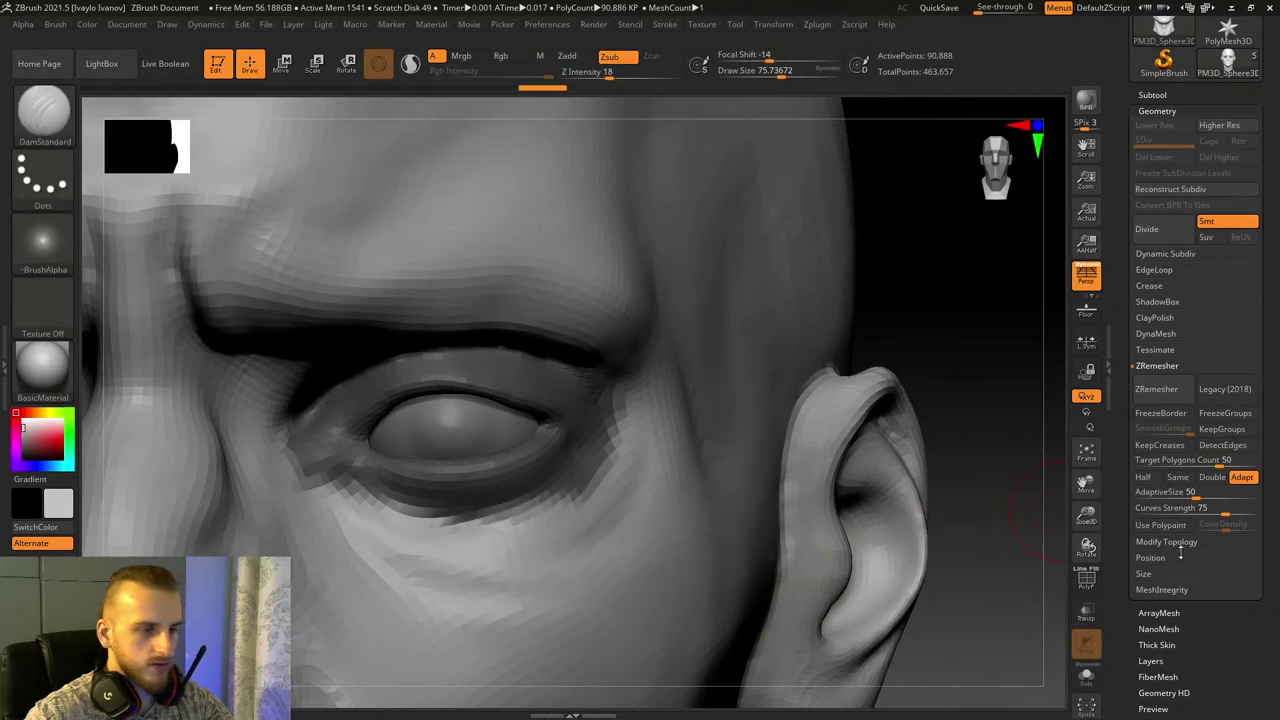
Step: Turn the masked eye area into its own polygroup and clear the mask
scroll(1220, 677, down, 3)
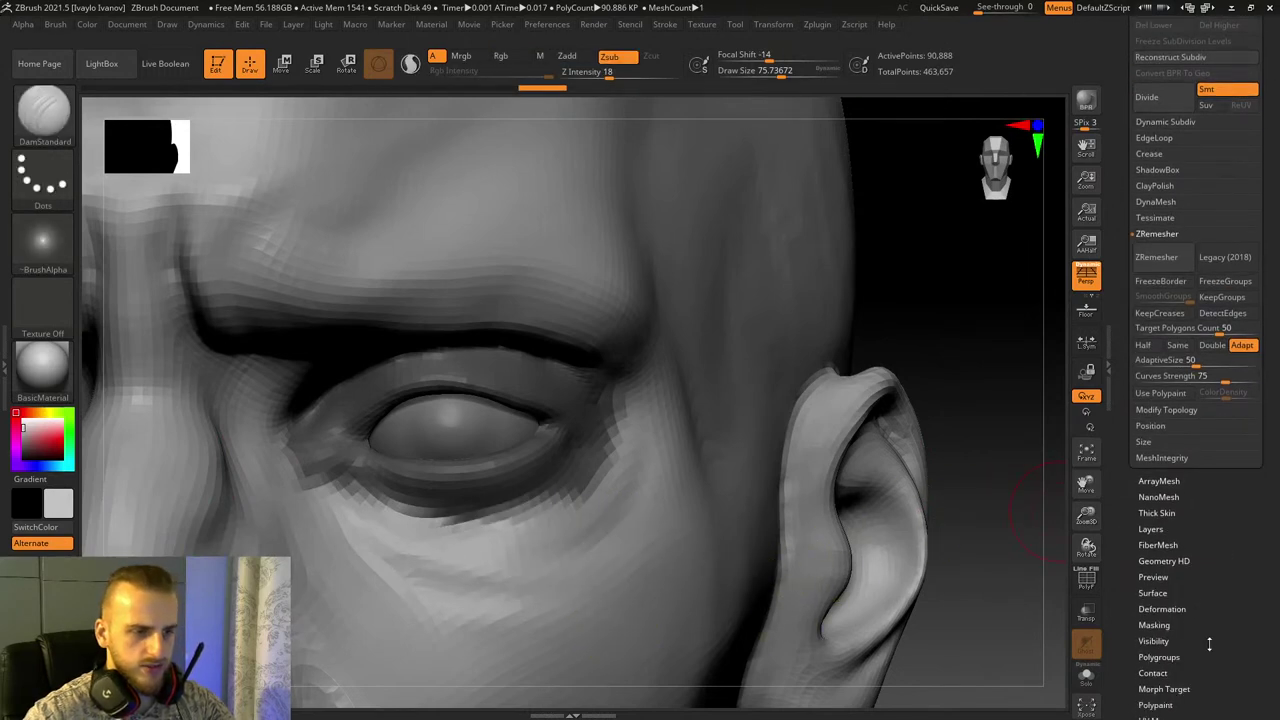
scroll(1209, 645, down, 2)
click(1158, 606)
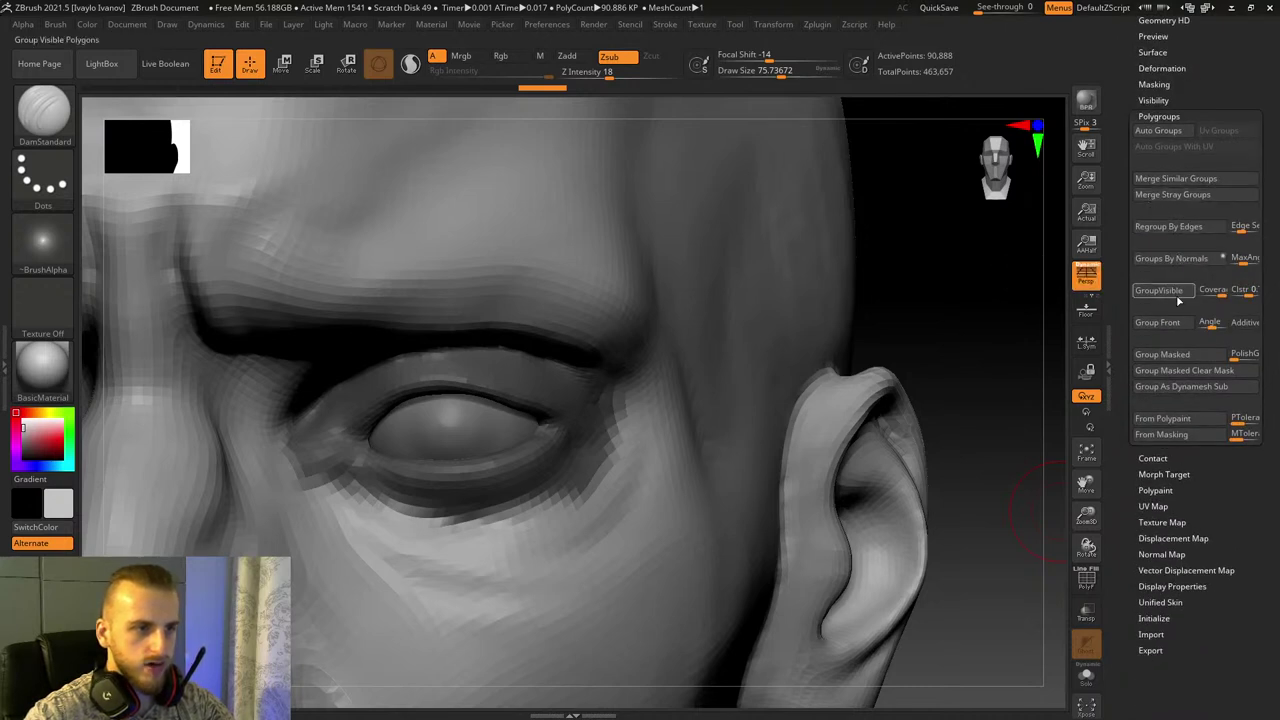
click(1180, 354)
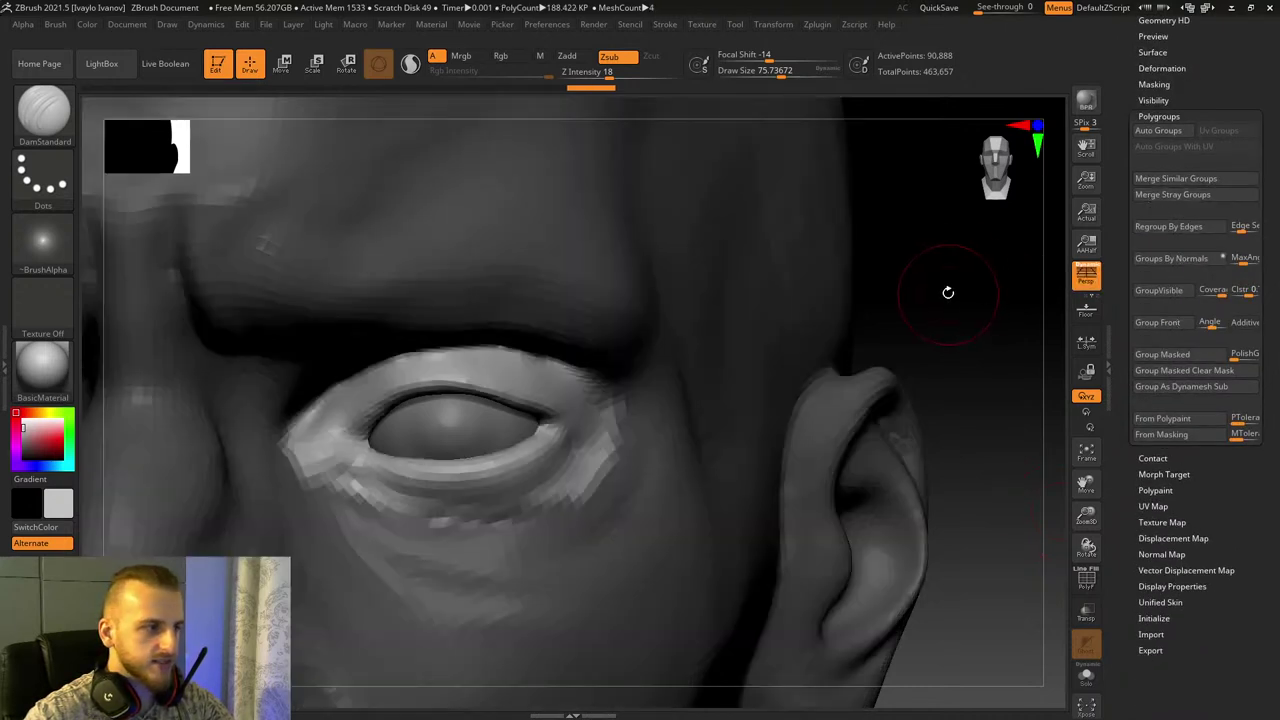
ctrl+click(966, 260)
Step: Divide the remeshed head once to reach subdivision level 2
scroll(1238, 121, up, 2)
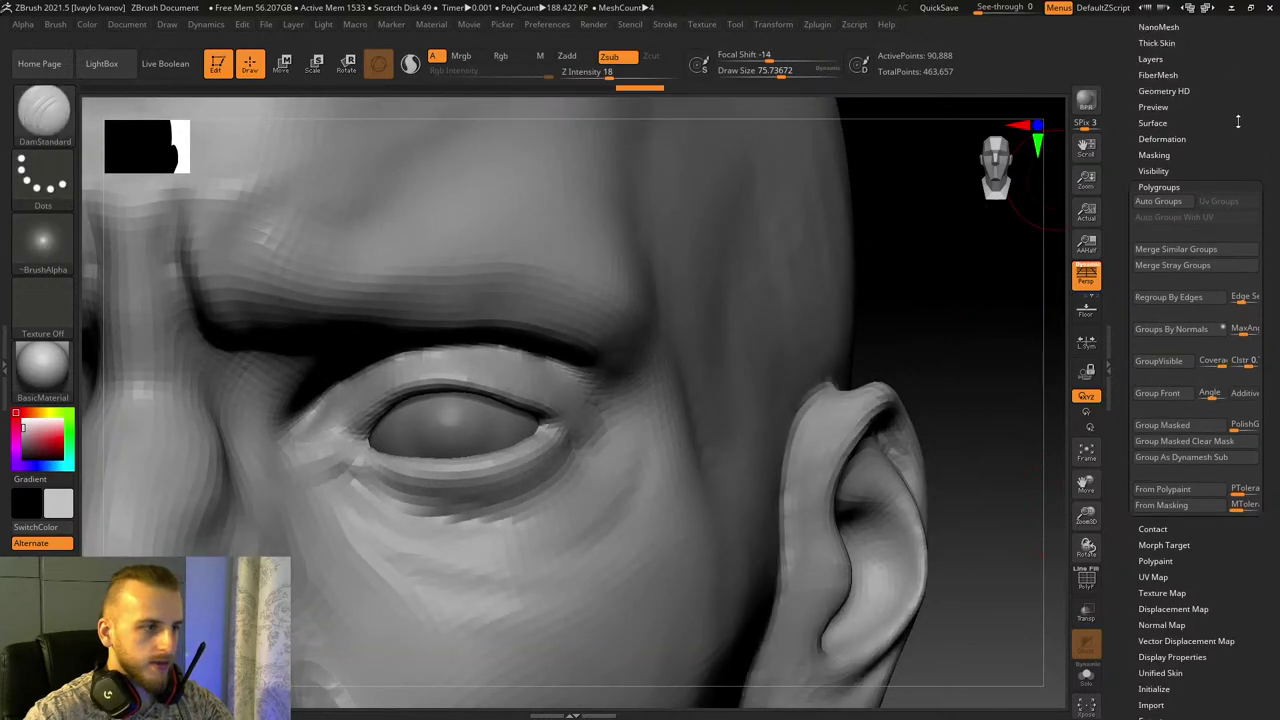
scroll(1238, 121, up, 2)
click(1155, 19)
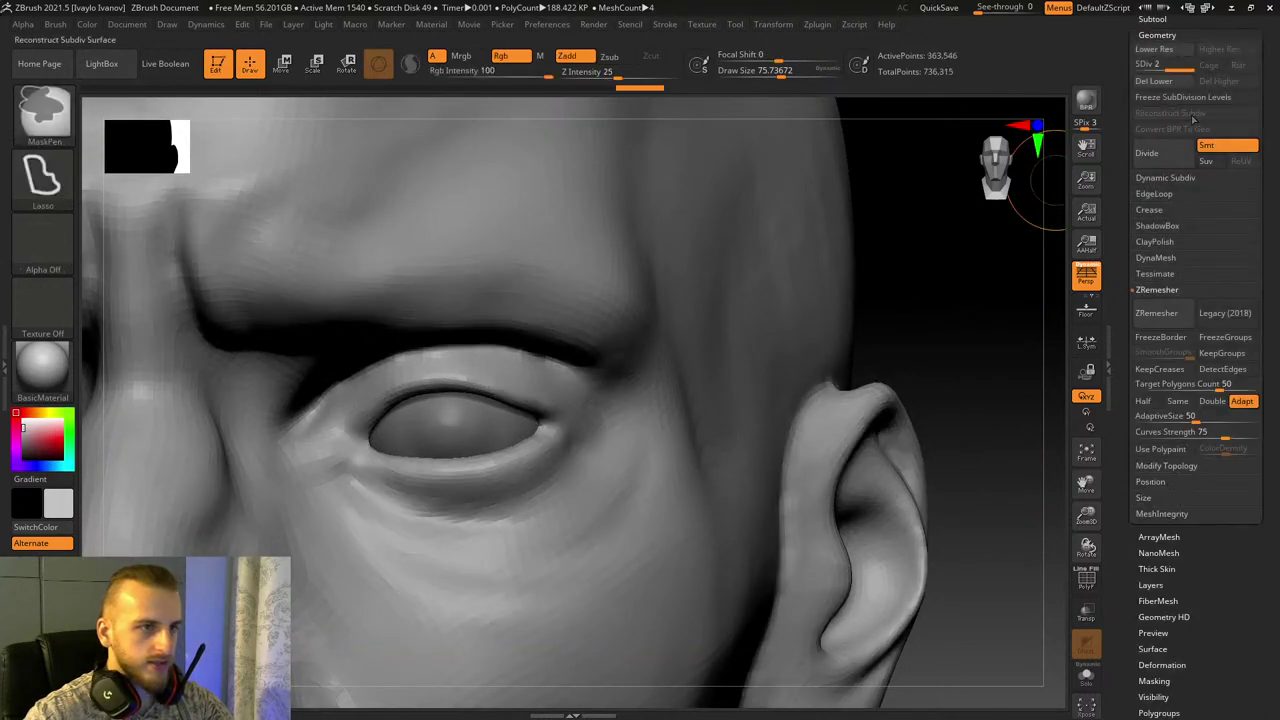
Step: Show the original head subtool and project its details onto the remeshed duplicate with ProjectAll
mouse_move(1148, 131)
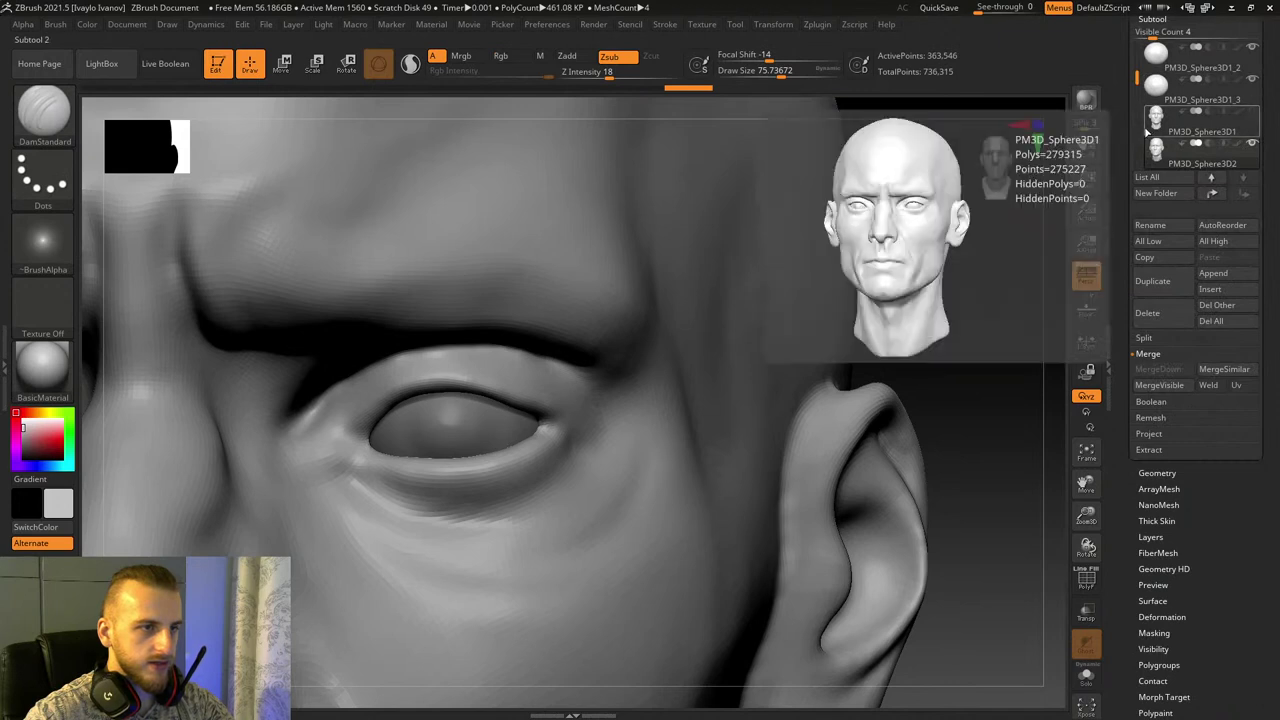
click(1255, 113)
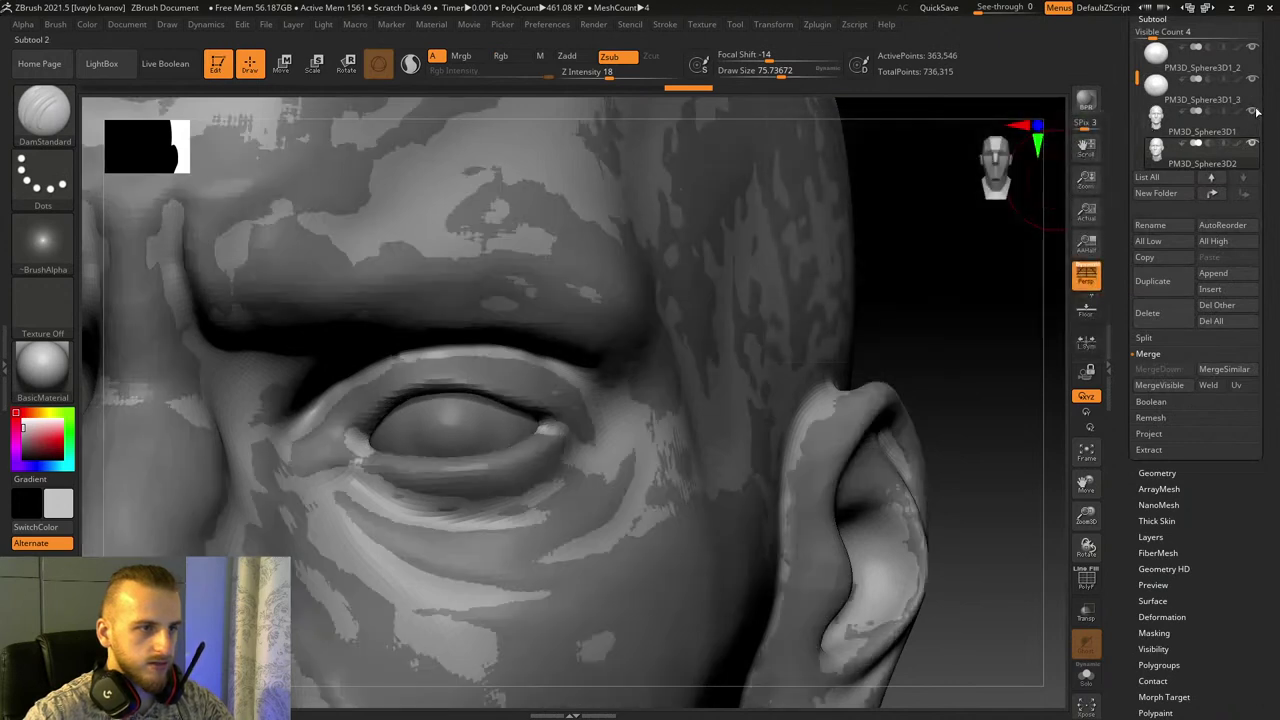
click(1149, 433)
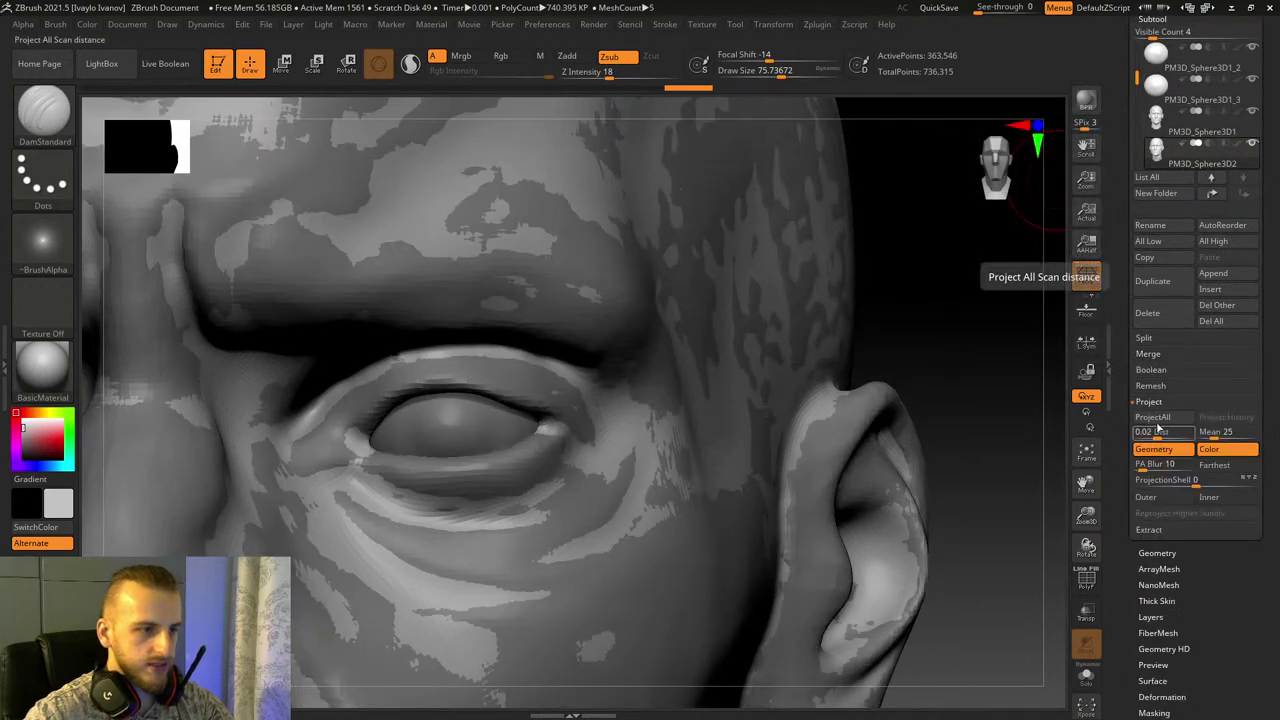
click(1161, 422)
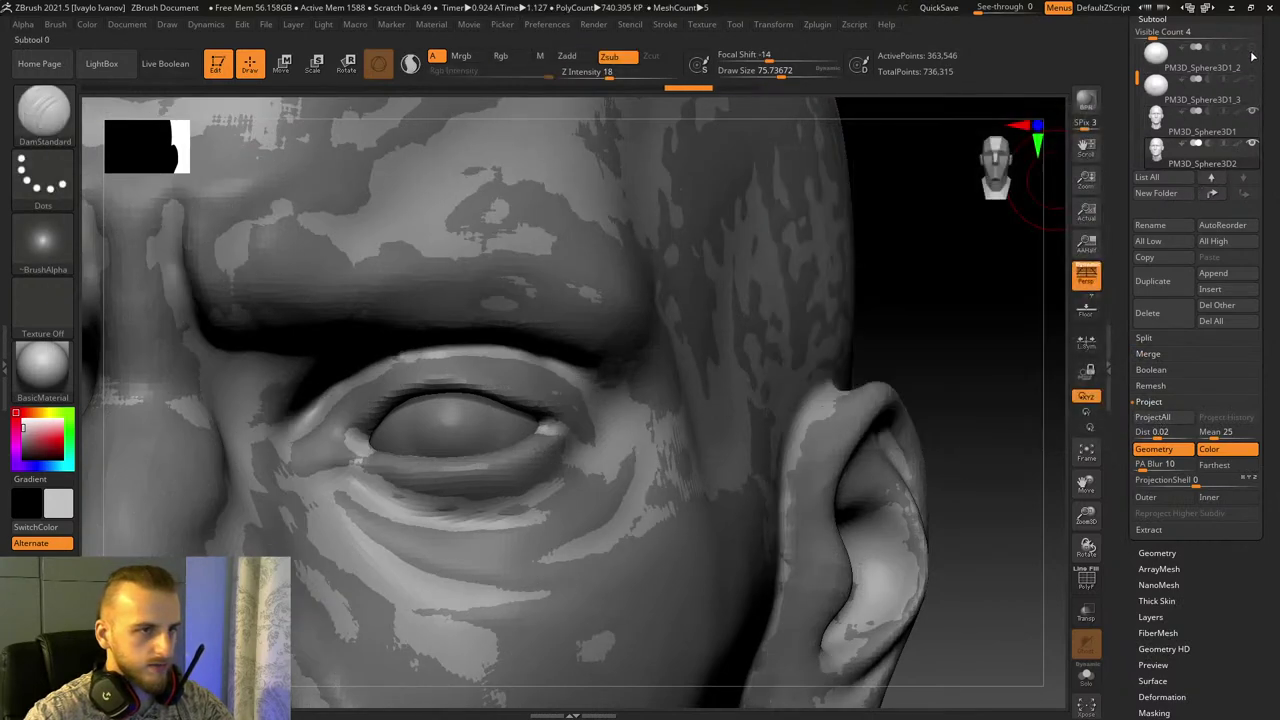
click(1166, 422)
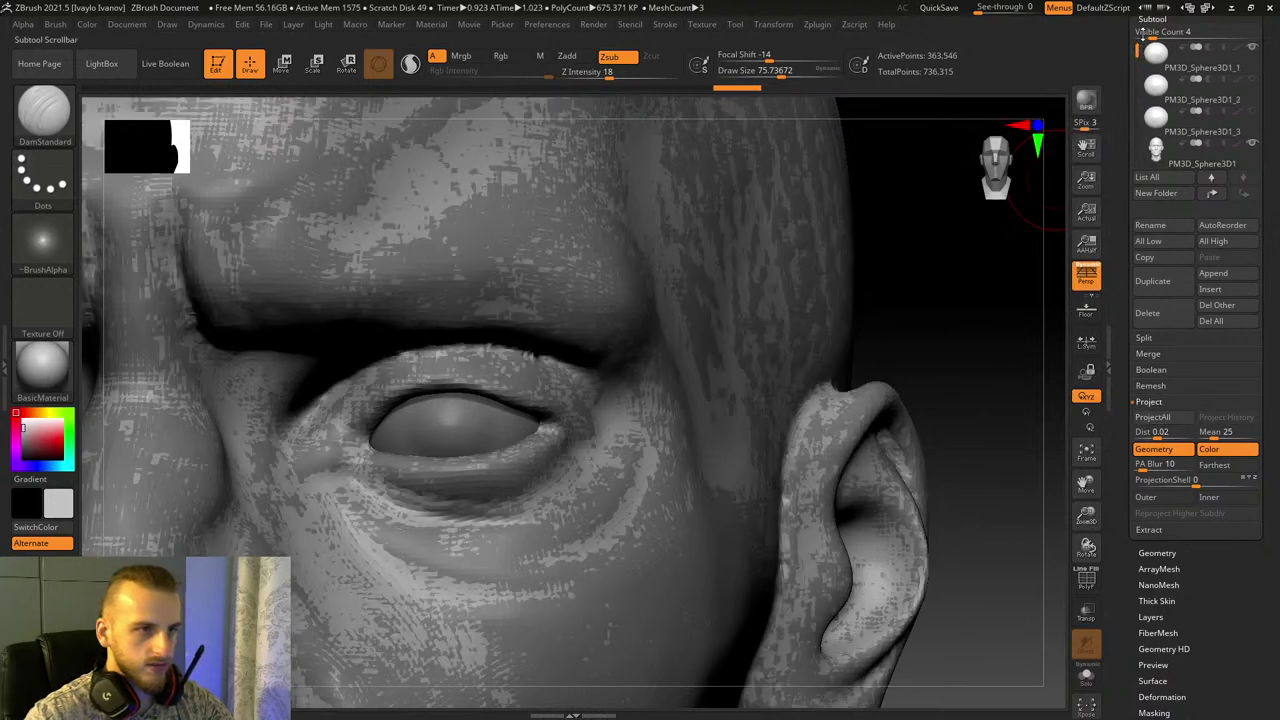
Step: Undo the projection and repeat it with all sphere subtools hidden so only the original head serves as source
click(1200, 81)
click(1136, 115)
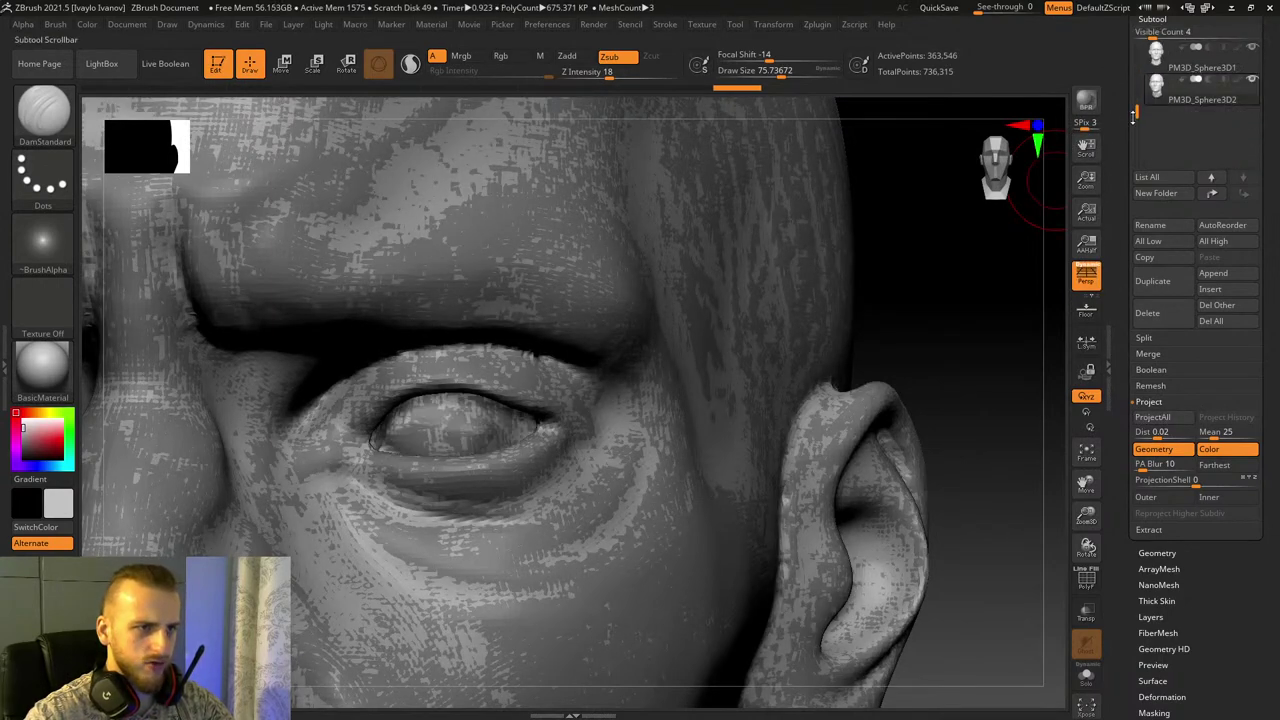
key(ctrl+z)
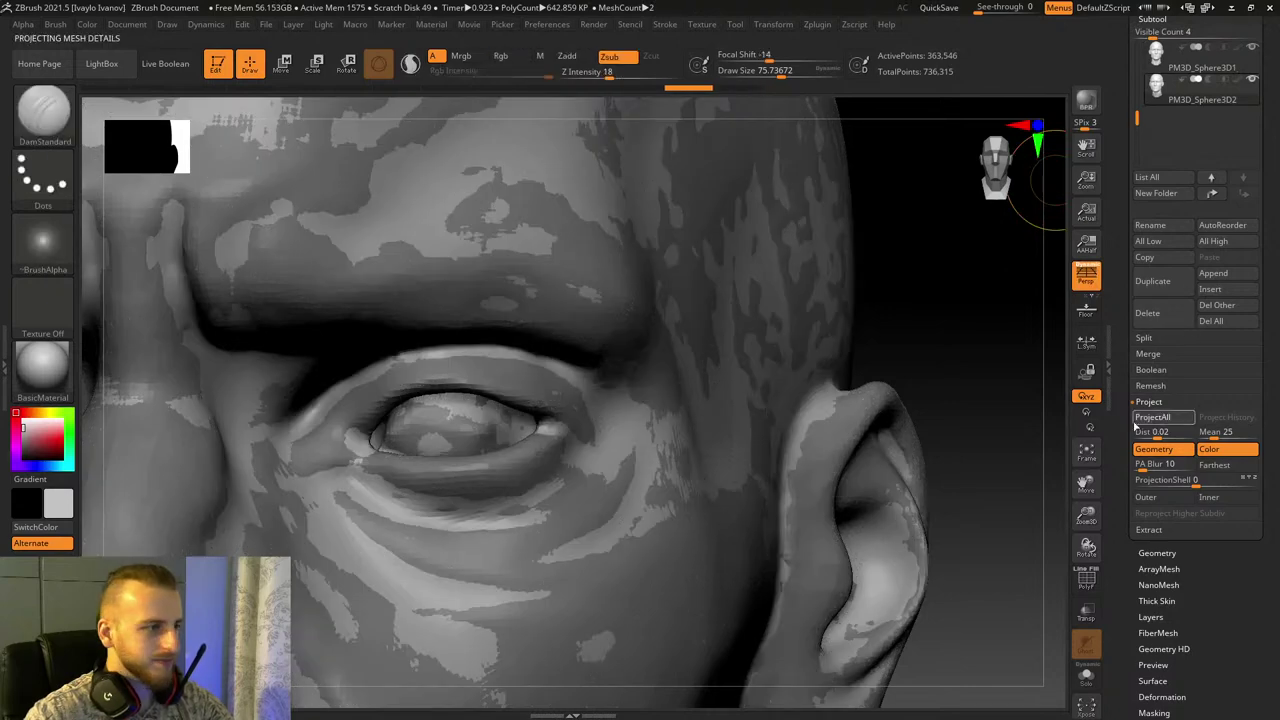
Step: Show the three sphere subtools again, hide the original head and select the remeshed duplicate
drag(1136, 70, 1152, 34)
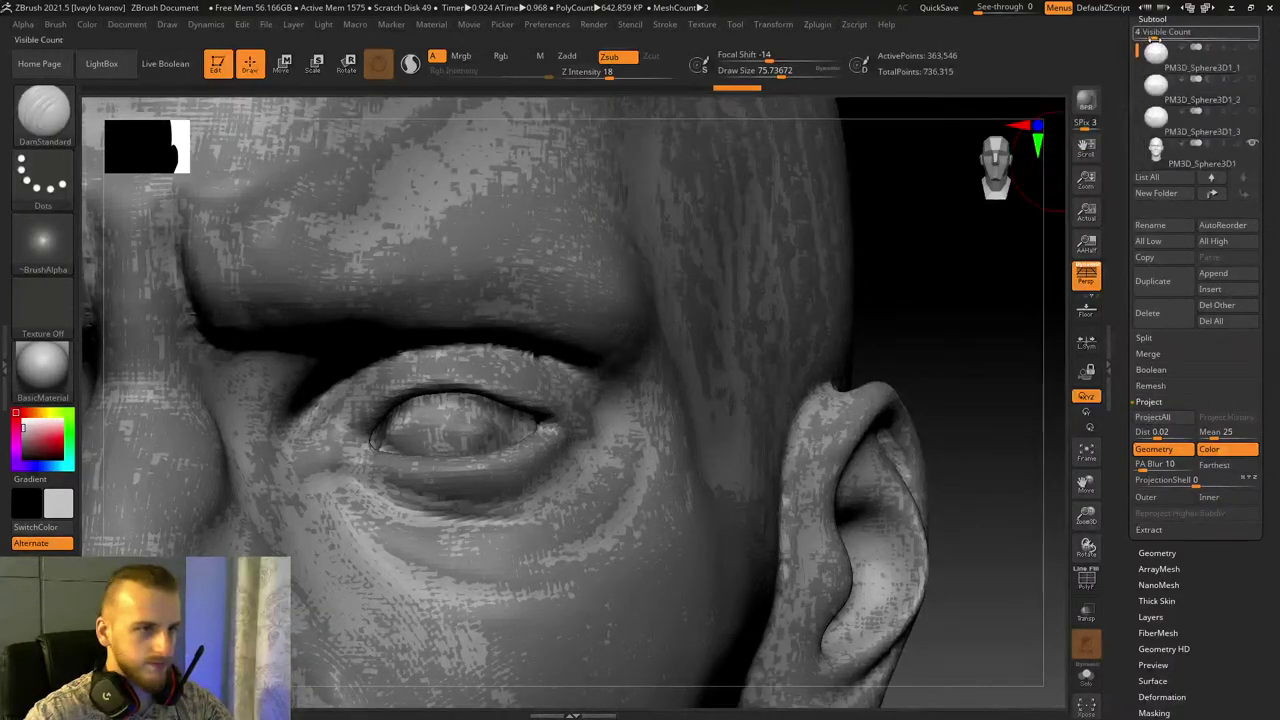
click(1254, 112)
click(1254, 80)
click(1254, 48)
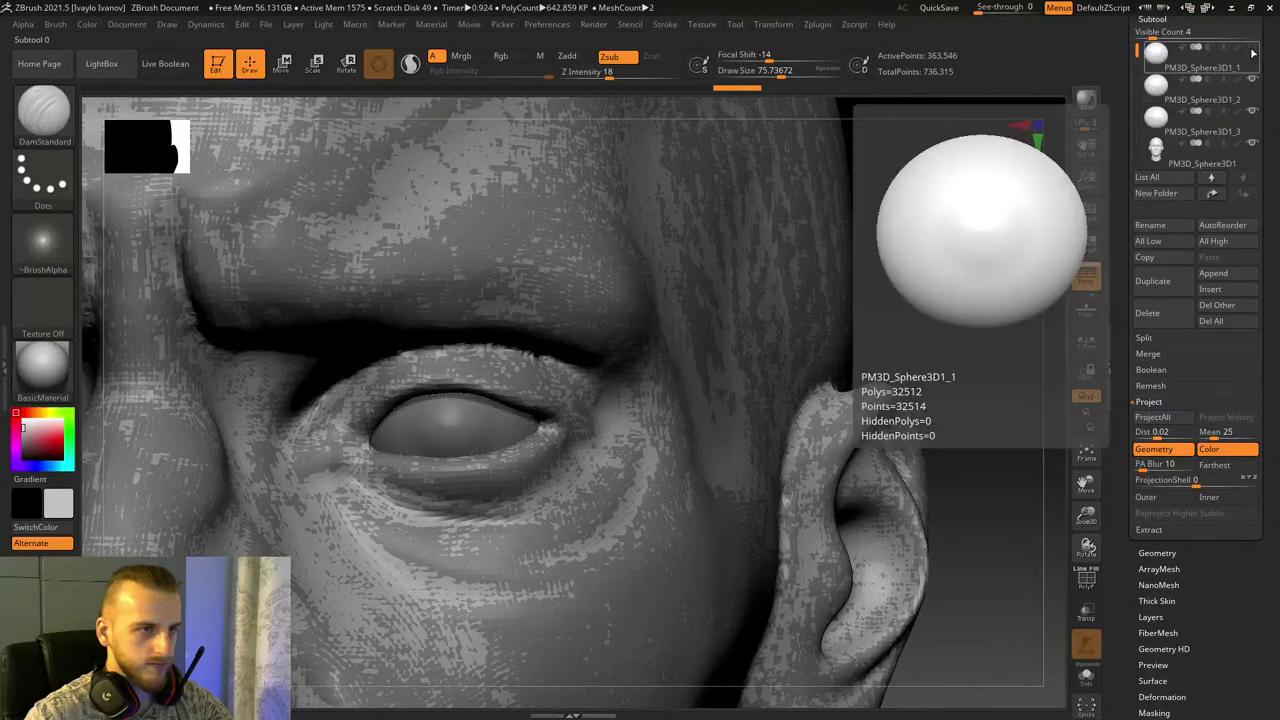
click(1257, 155)
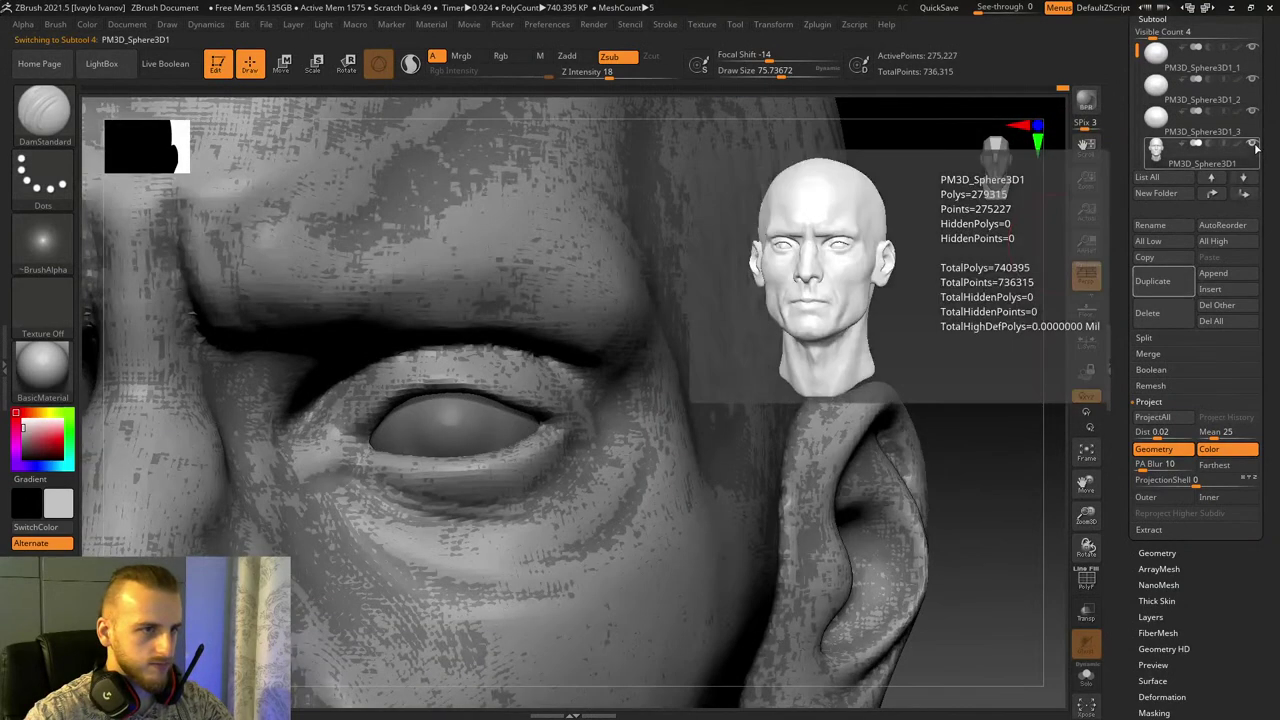
click(1254, 146)
click(1136, 145)
click(1162, 62)
Step: Reshape and smooth the upper eyelid's edge at the outer corner with Move Topological, draw size about 133 and focal shift 20
drag(966, 257, 958, 270)
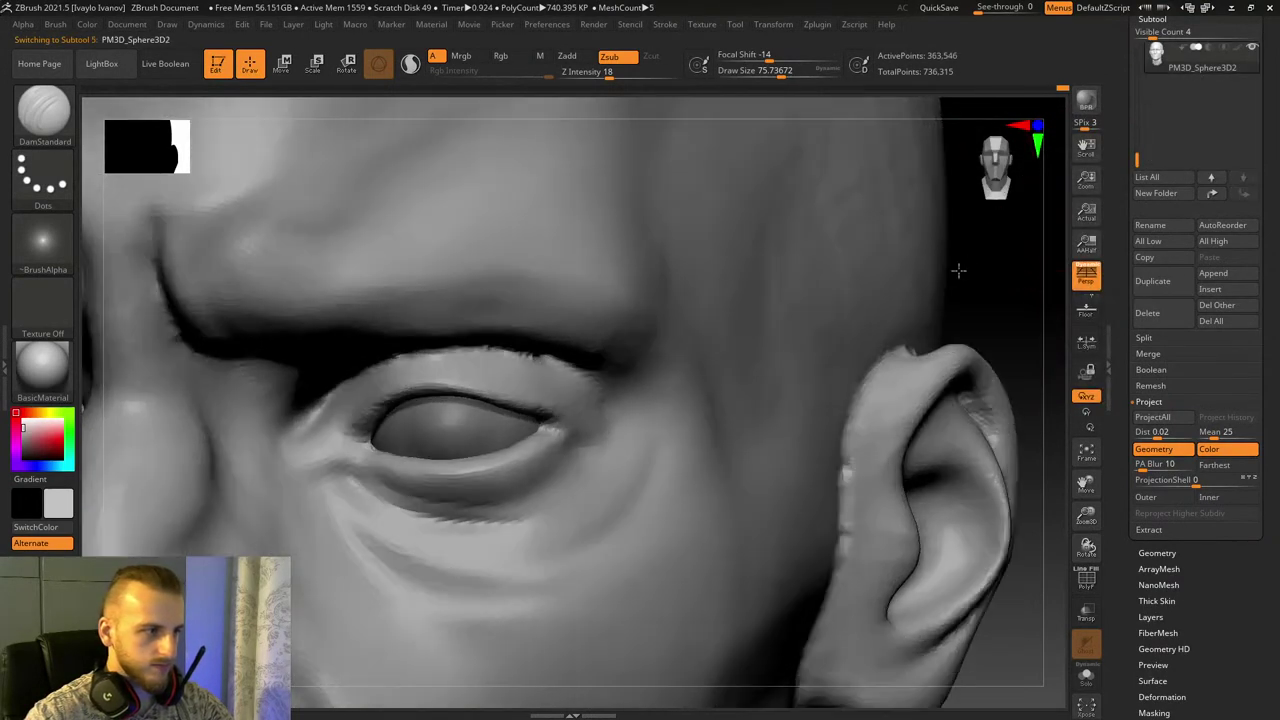
drag(1086, 515, 1080, 500)
alt+drag(936, 626, 1059, 493)
drag(1022, 612, 880, 570)
drag(1086, 513, 1083, 541)
key(b)
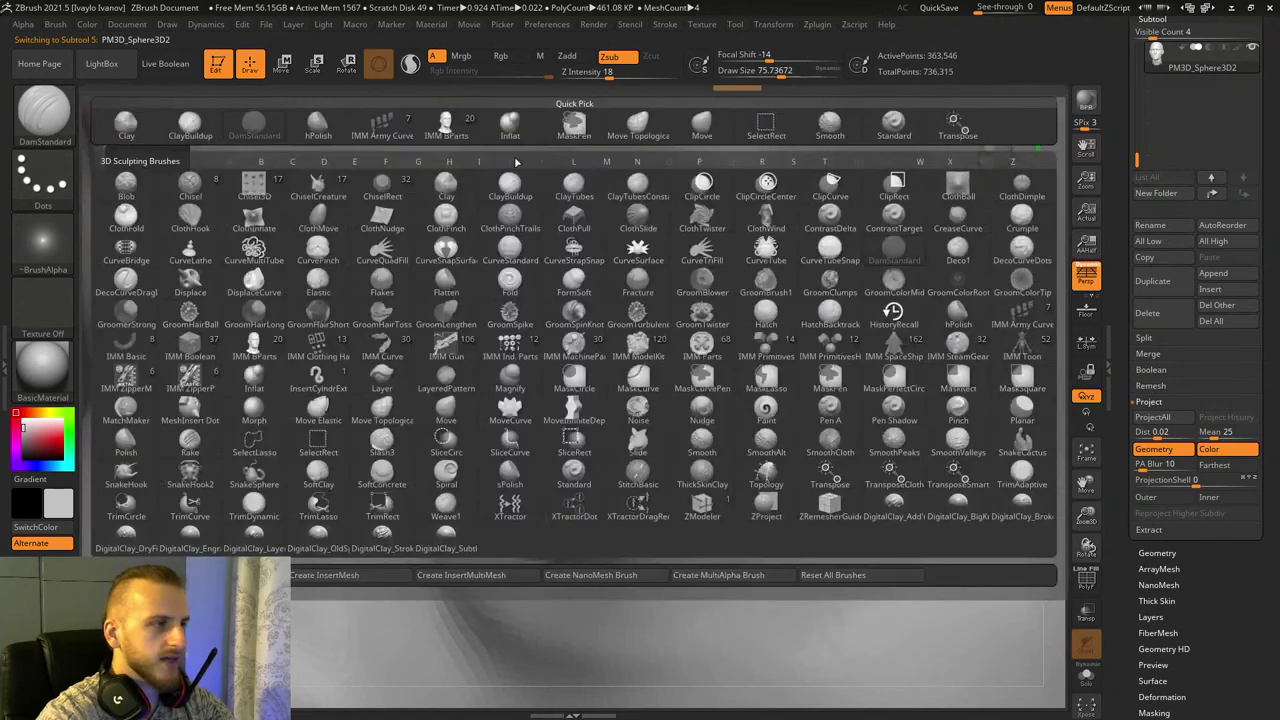
click(643, 132)
drag(776, 72, 791, 72)
drag(784, 58, 794, 58)
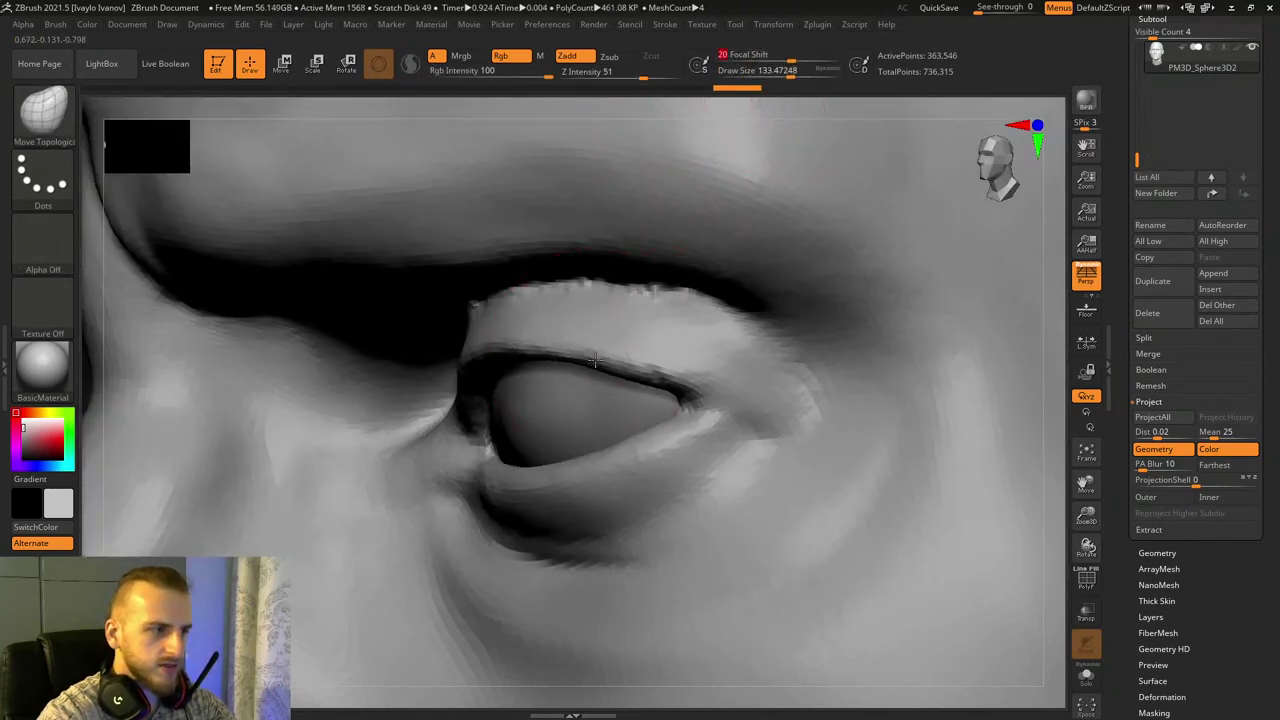
mouse_move(1085, 518)
mouse_down()
mouse_move(1091, 543)
mouse_move(980, 530)
mouse_up()
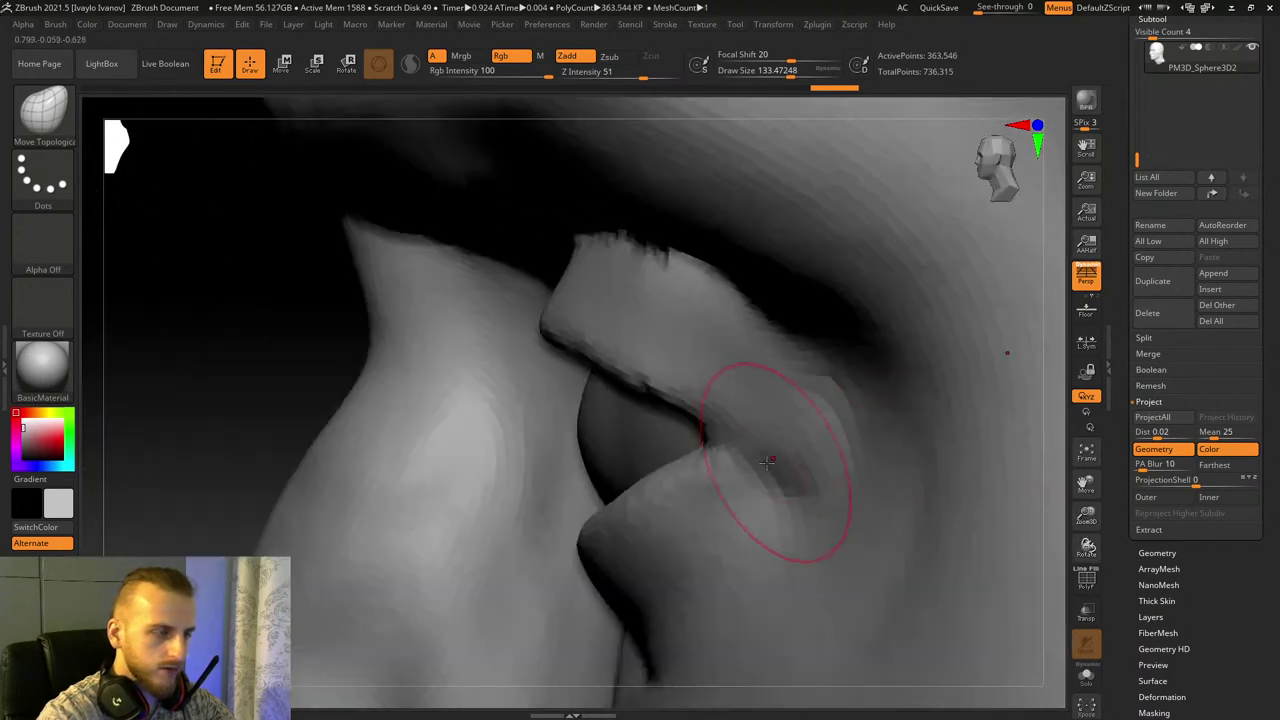
drag(752, 466, 727, 459)
key(shift)
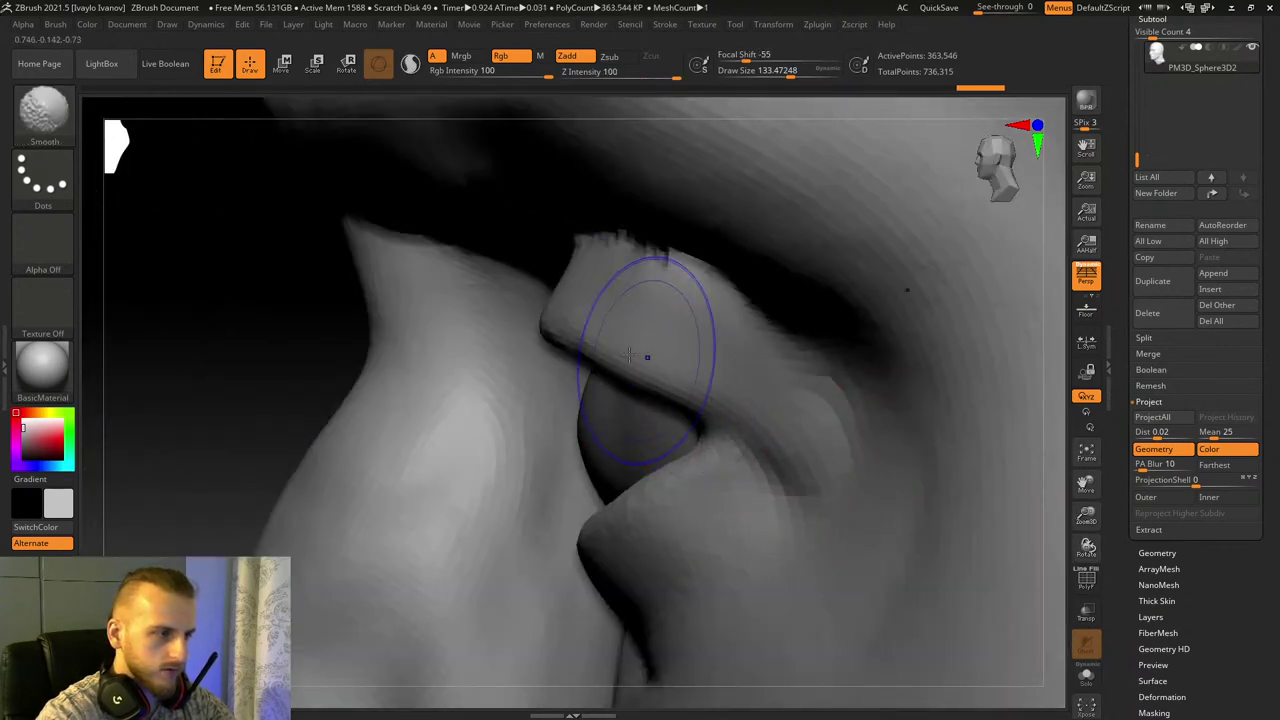
drag(314, 389, 509, 351)
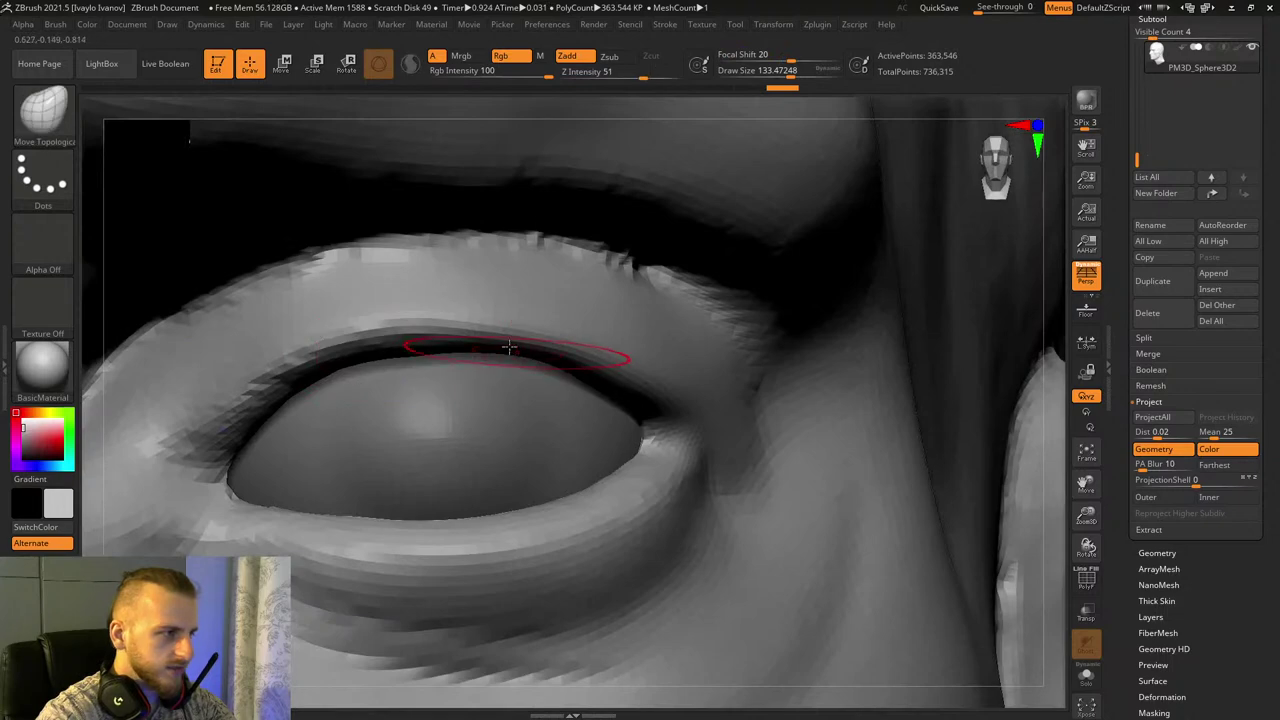
key(shift)
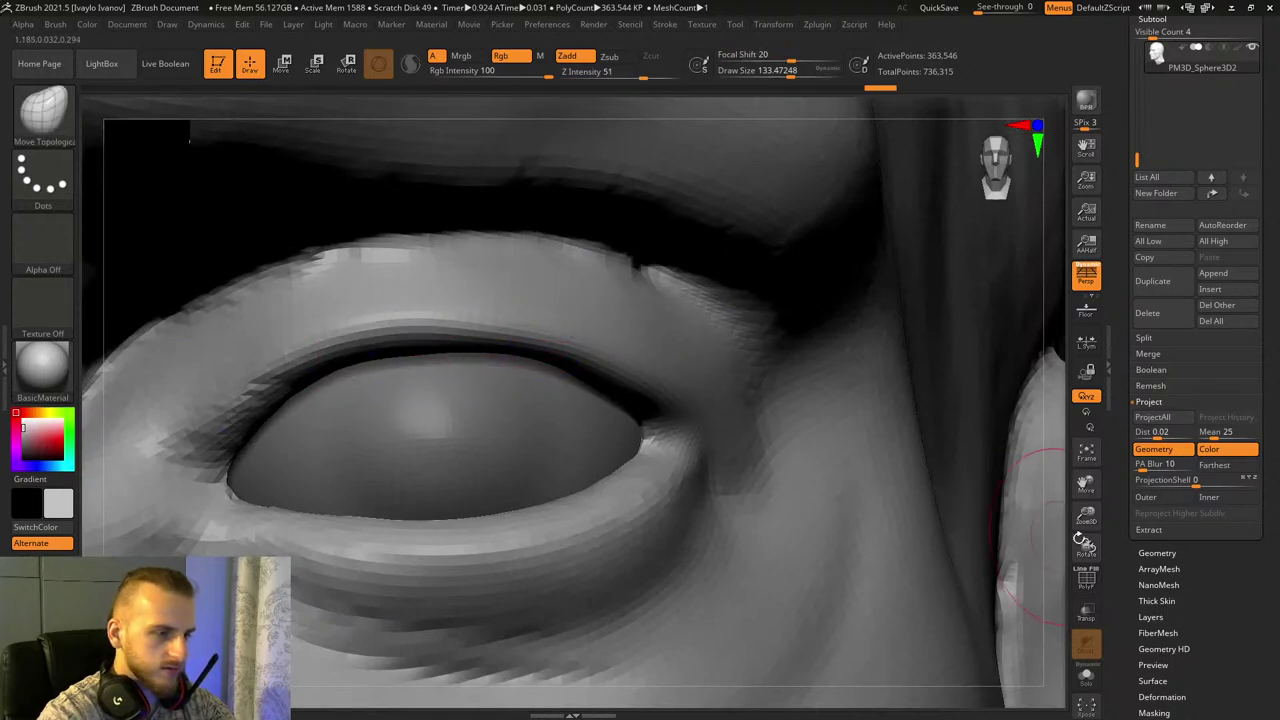
Step: Carve the upper eyelid's crease and extend it past the outer eye corner with the DamStandard brush
drag(1087, 545, 1025, 531)
click(43, 110)
key(c)
key(b)
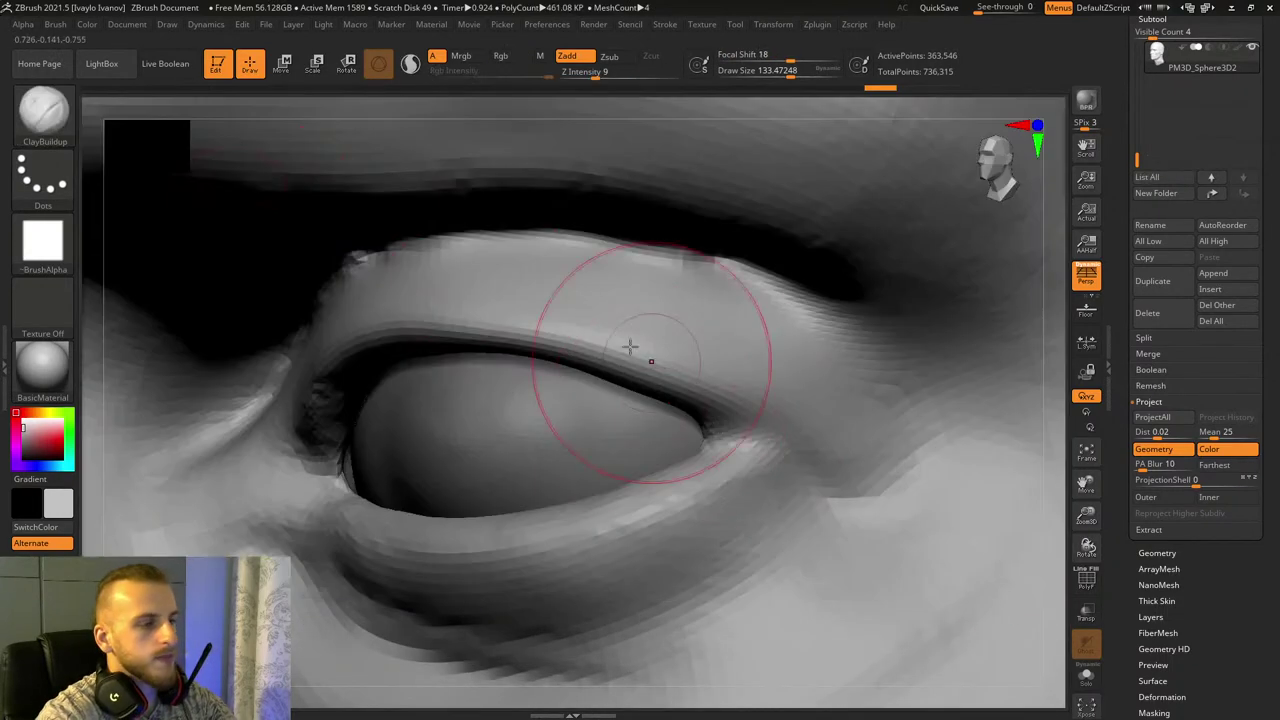
key(b)
key(d)
key(s)
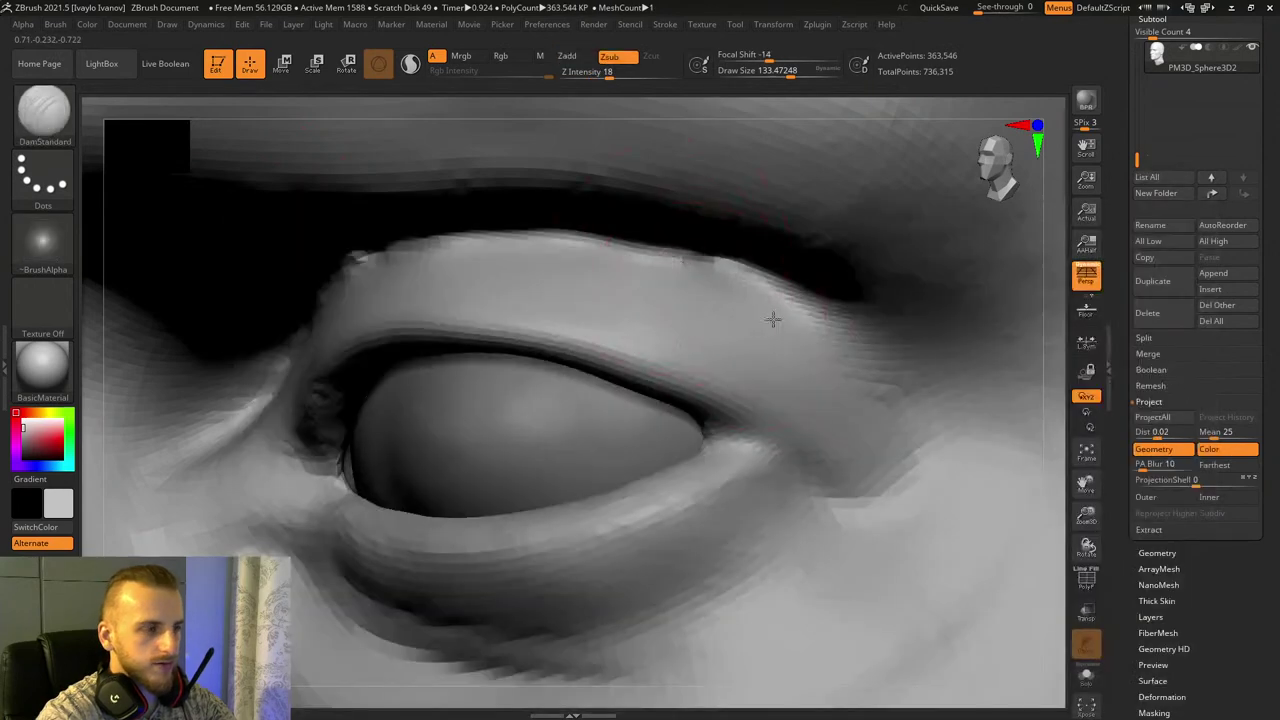
mouse_move(765, 322)
mouse_down()
mouse_move(872, 409)
mouse_move(881, 450)
mouse_up()
mouse_move(710, 275)
mouse_down()
mouse_move(880, 400)
mouse_move(868, 425)
mouse_up()
drag(700, 280, 608, 252)
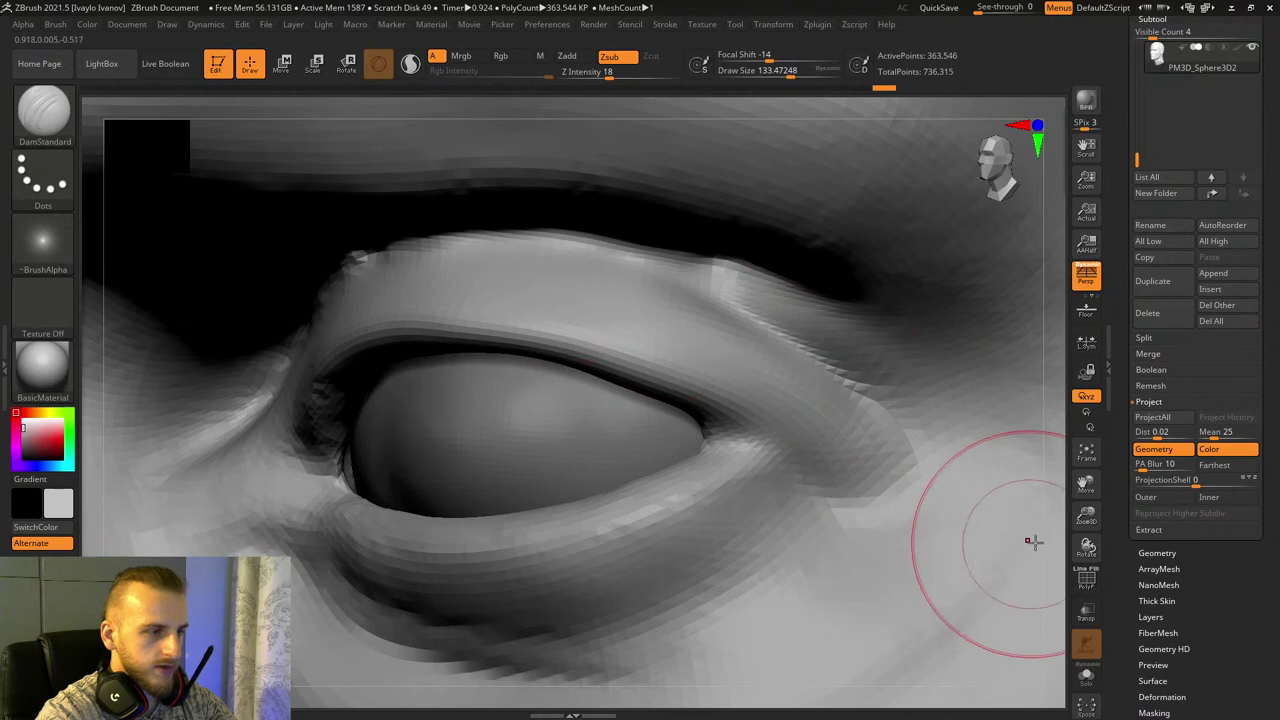
ctrl+shift+click(764, 365)
ctrl+shift+click(1030, 500)
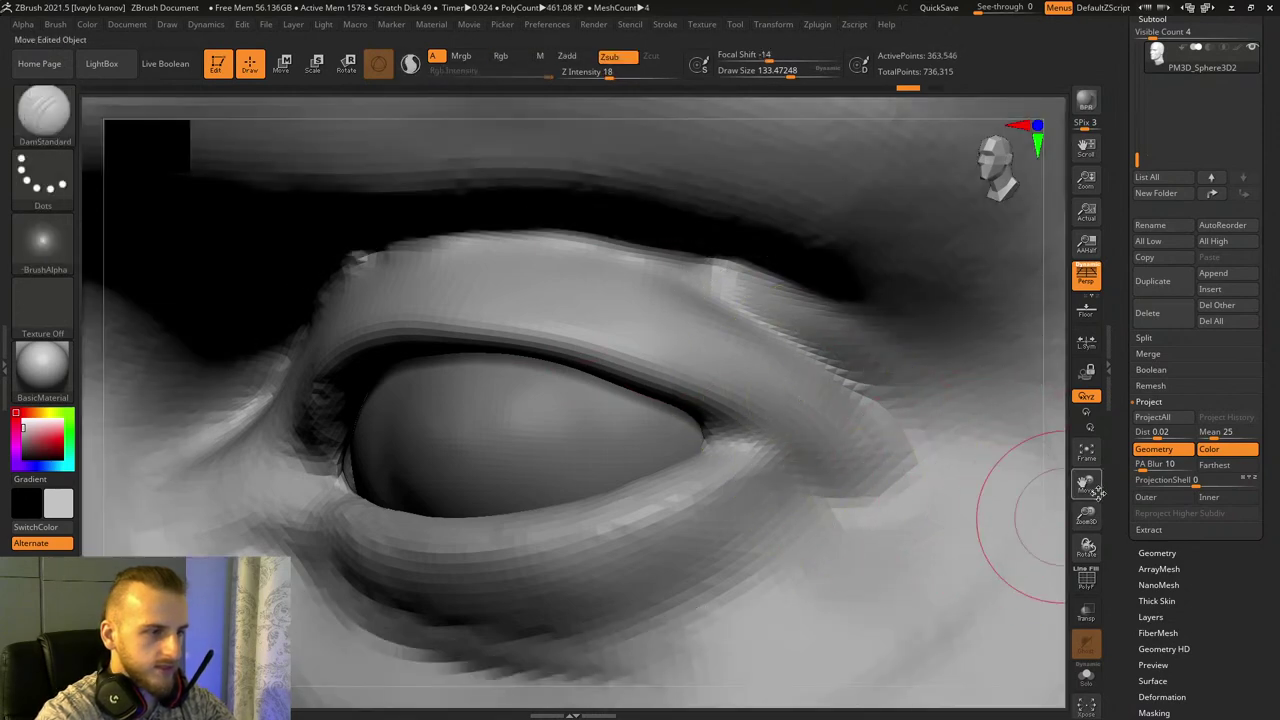
drag(1092, 488, 1236, 455)
drag(1087, 546, 1165, 545)
ctrl+shift+click(820, 293)
key(ctrl+z)
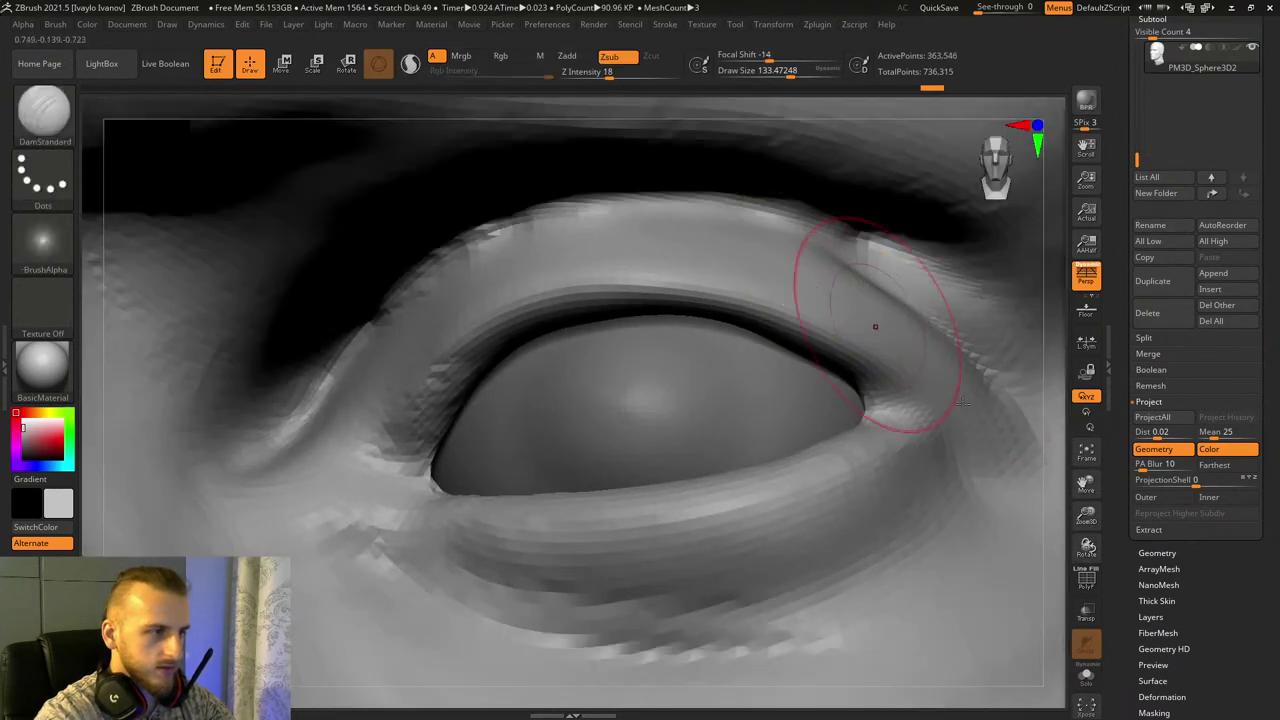
Step: Build up the skin along the crease above the upper eyelid toward the outer corner with the Standard brush
drag(1020, 455, 814, 371)
key(b)
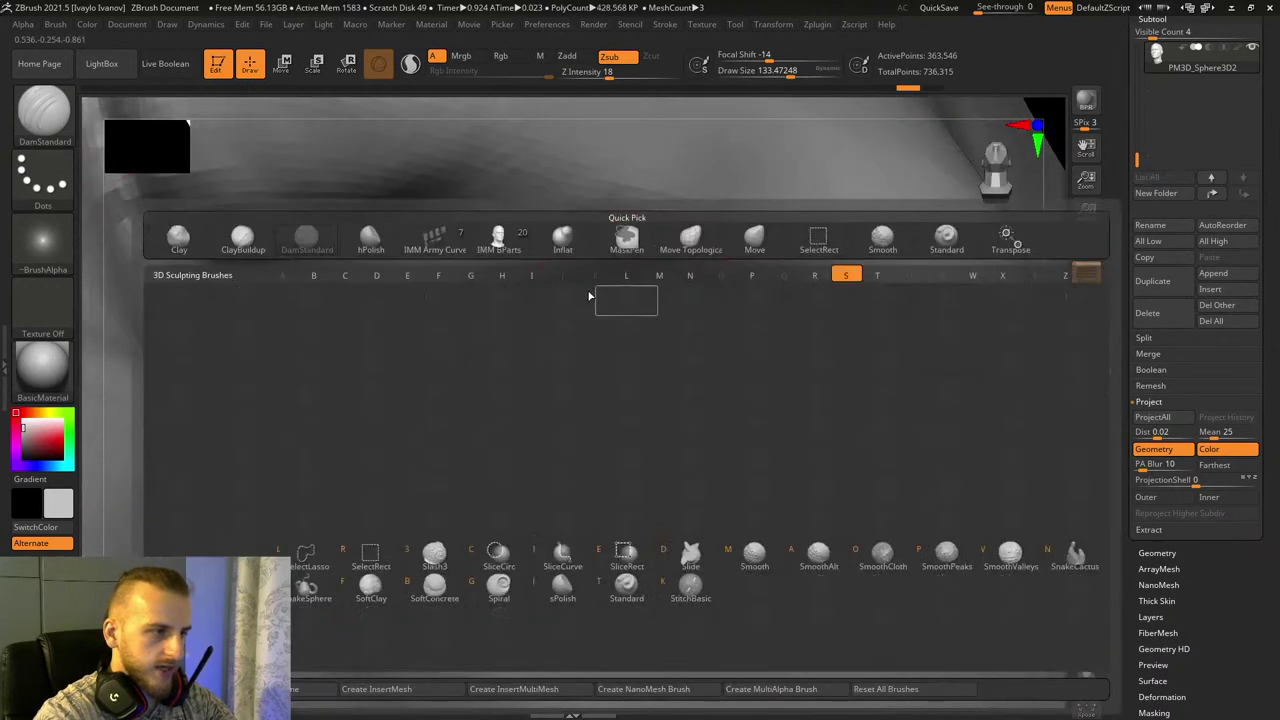
key(s)
key(t)
mouse_move(604, 264)
mouse_down()
mouse_move(655, 262)
mouse_move(868, 358)
mouse_up()
drag(650, 260, 868, 360)
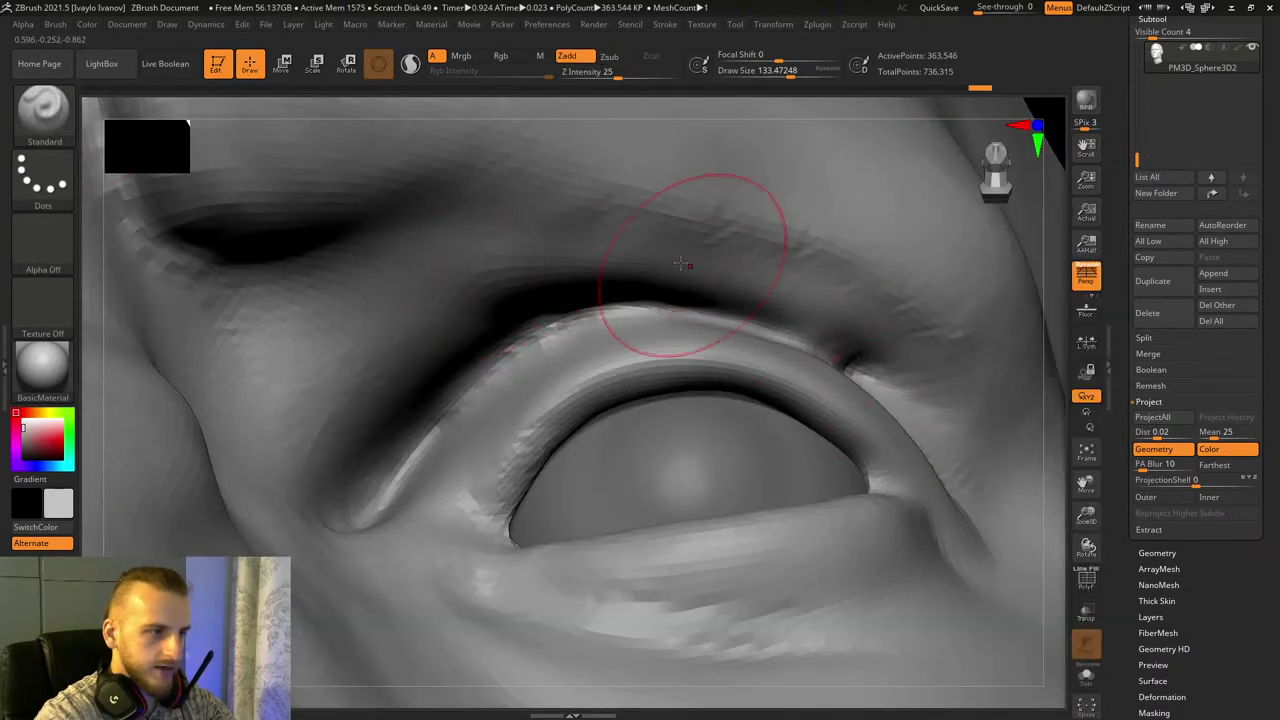
drag(700, 266, 880, 373)
key(ctrl+z)
drag(1088, 560, 1050, 612)
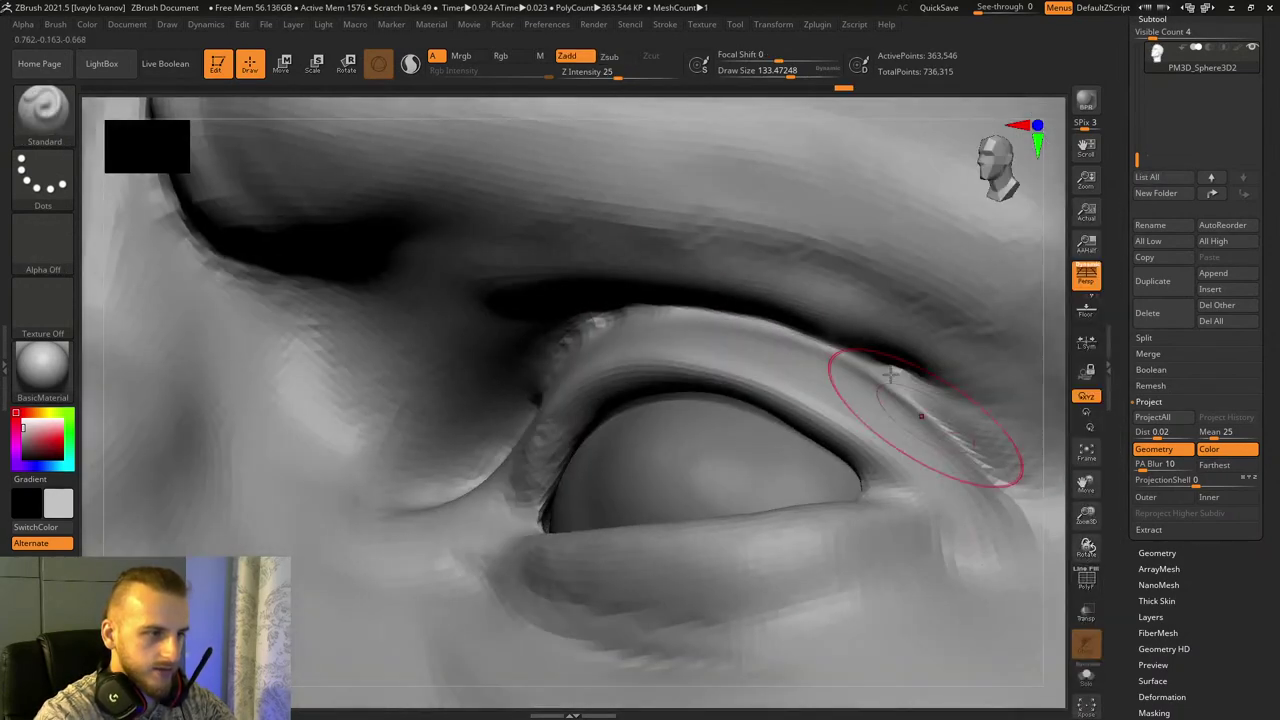
drag(808, 312, 940, 388)
drag(870, 345, 907, 376)
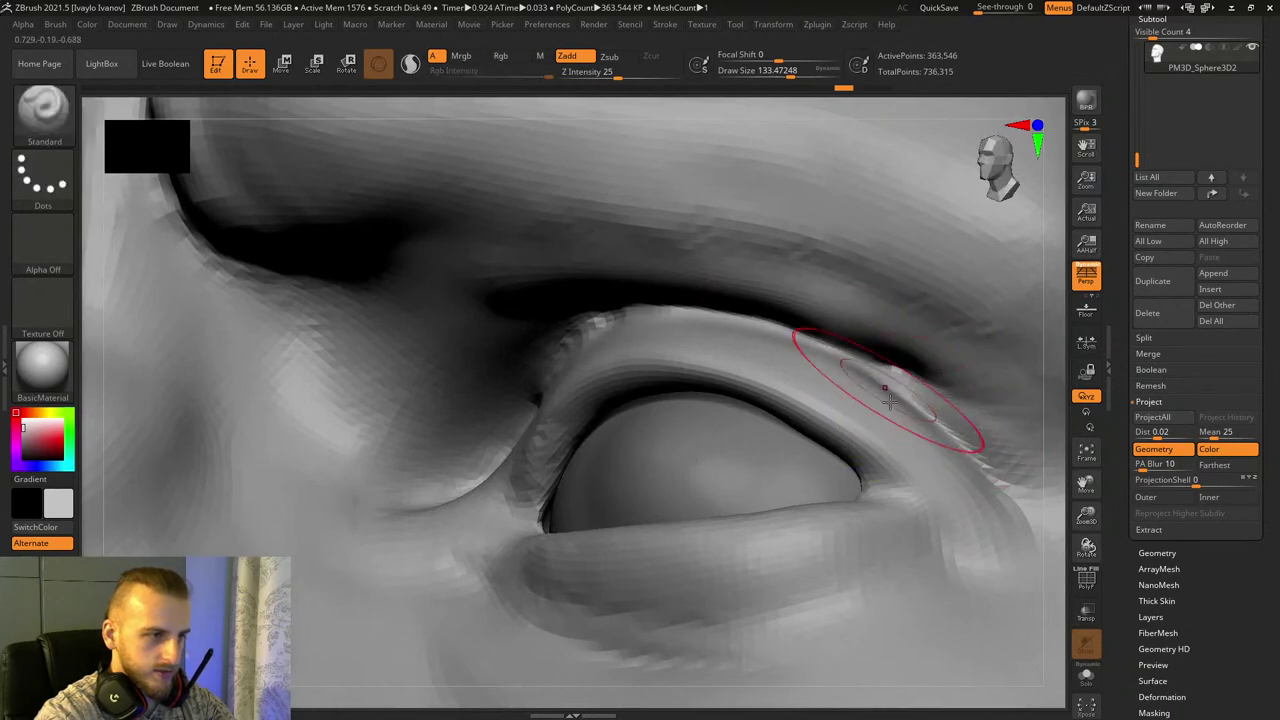
ctrl+shift+click(857, 420)
ctrl+click(886, 295)
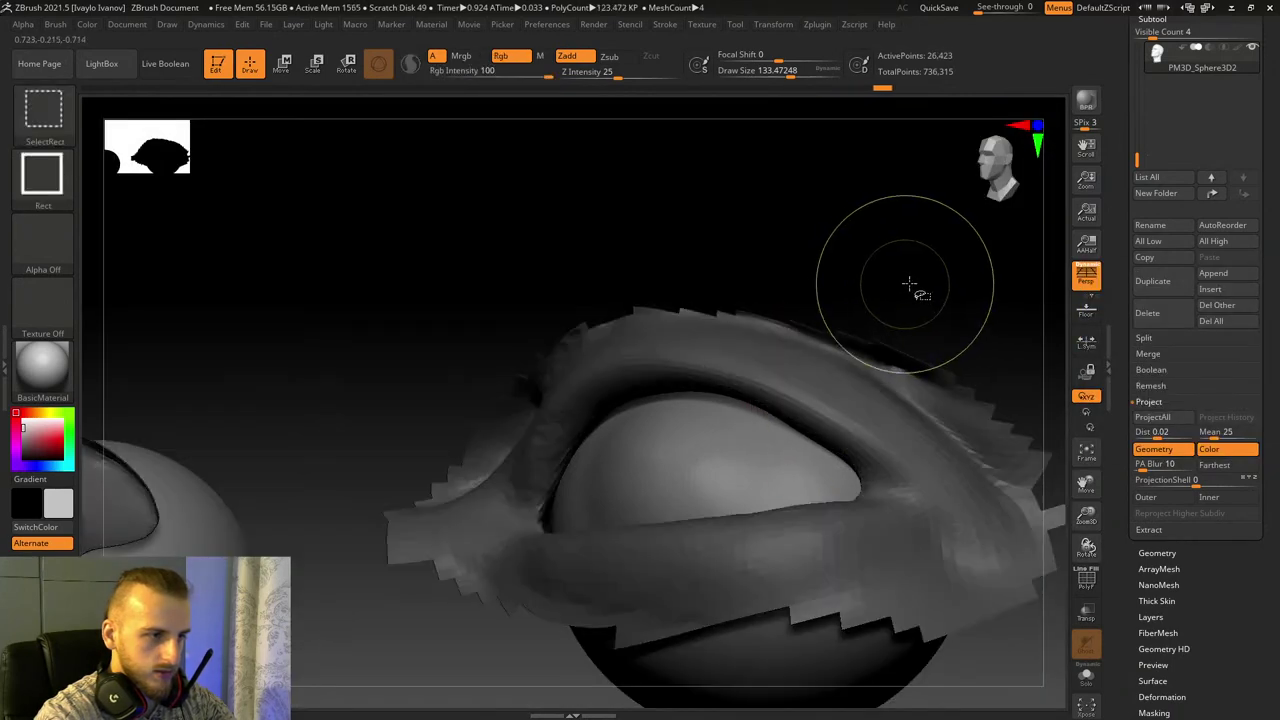
ctrl+shift+click(909, 285)
key(ctrl+z)
ctrl+click(862, 300)
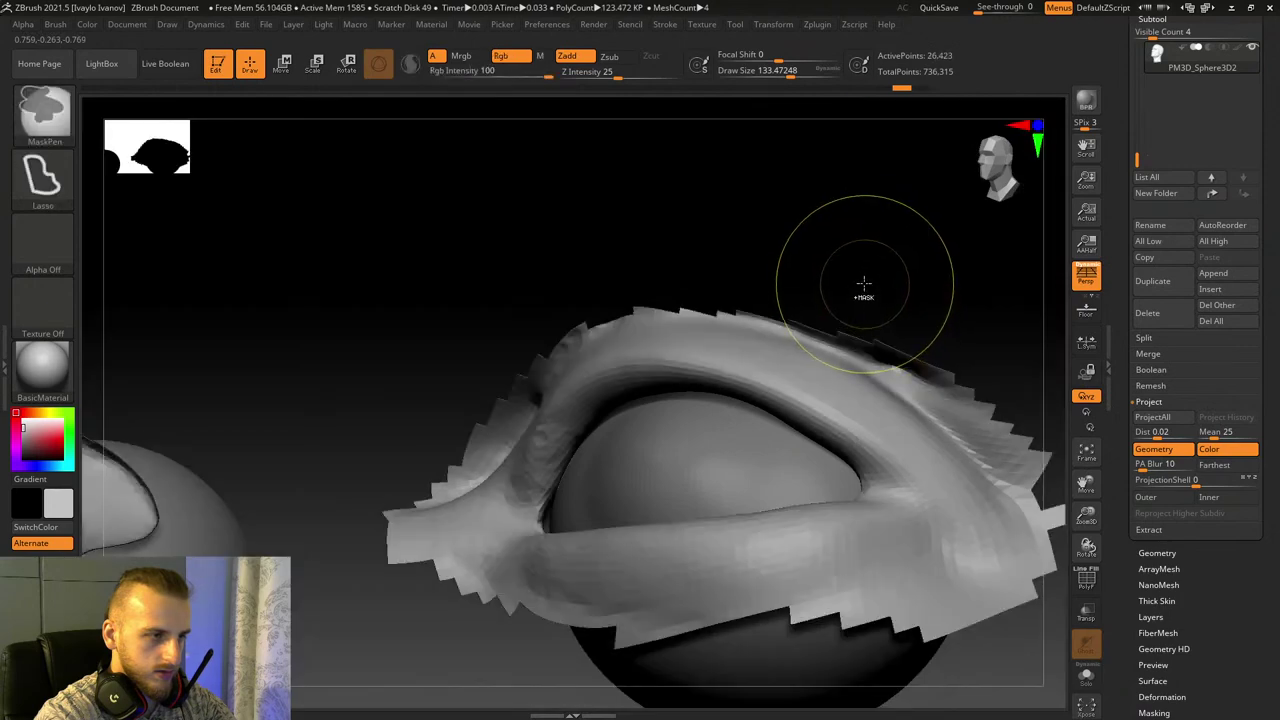
ctrl+shift+click(860, 283)
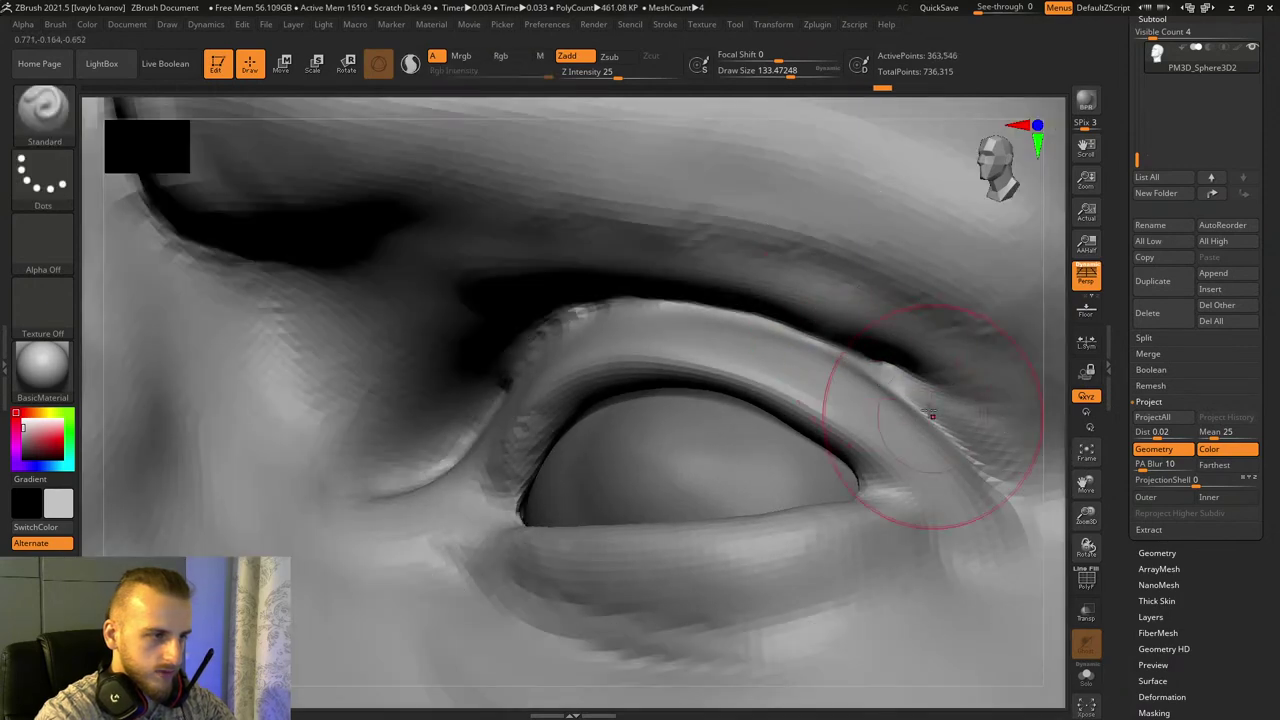
Step: Mask both eyelids and the under-eye area with a lasso that follows the upper eyelid crease
key(ctrl)
ctrl+drag(940, 420, 1018, 600)
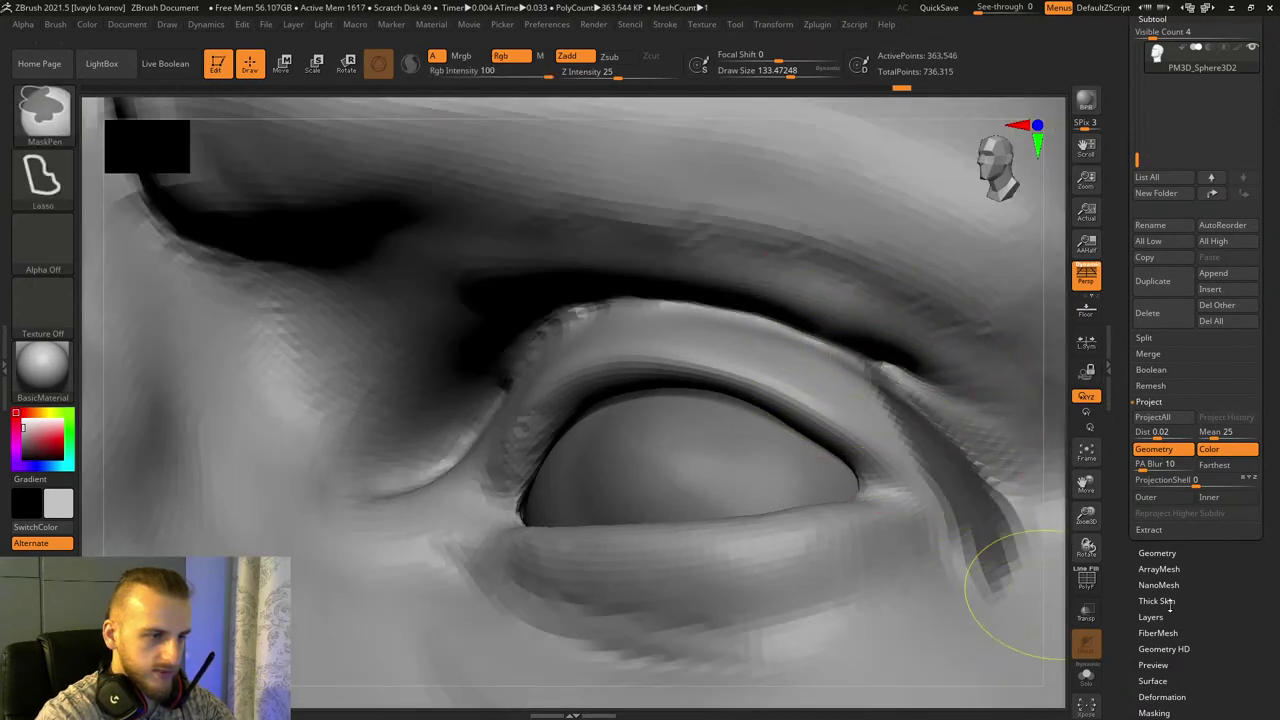
key(ctrl+z)
mouse_move(868, 357)
ctrl+mouse_down()
mouse_move(760, 688)
mouse_move(345, 525)
mouse_move(420, 440)
mouse_move(560, 325)
mouse_move(628, 300)
ctrl+mouse_up()
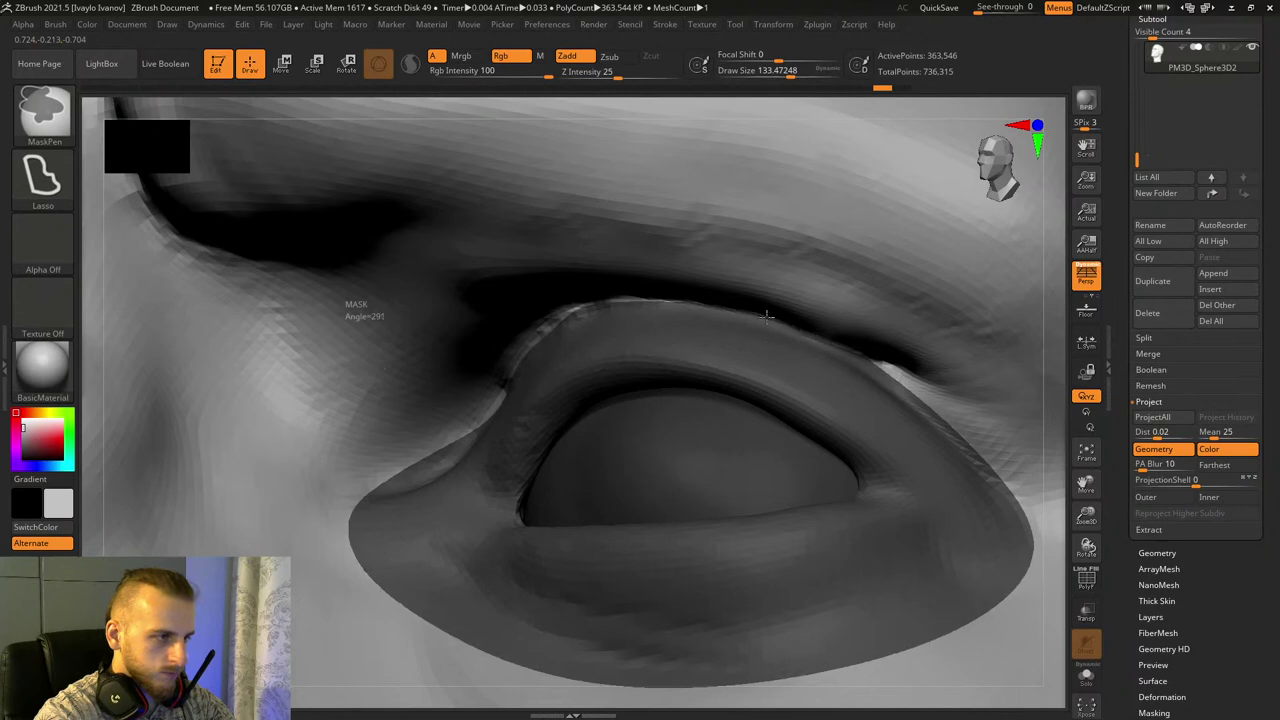
ctrl+drag(773, 317, 865, 355)
Step: Turn the masked eyelid area into its own polygroup and clear the mask
drag(1092, 516, 1128, 511)
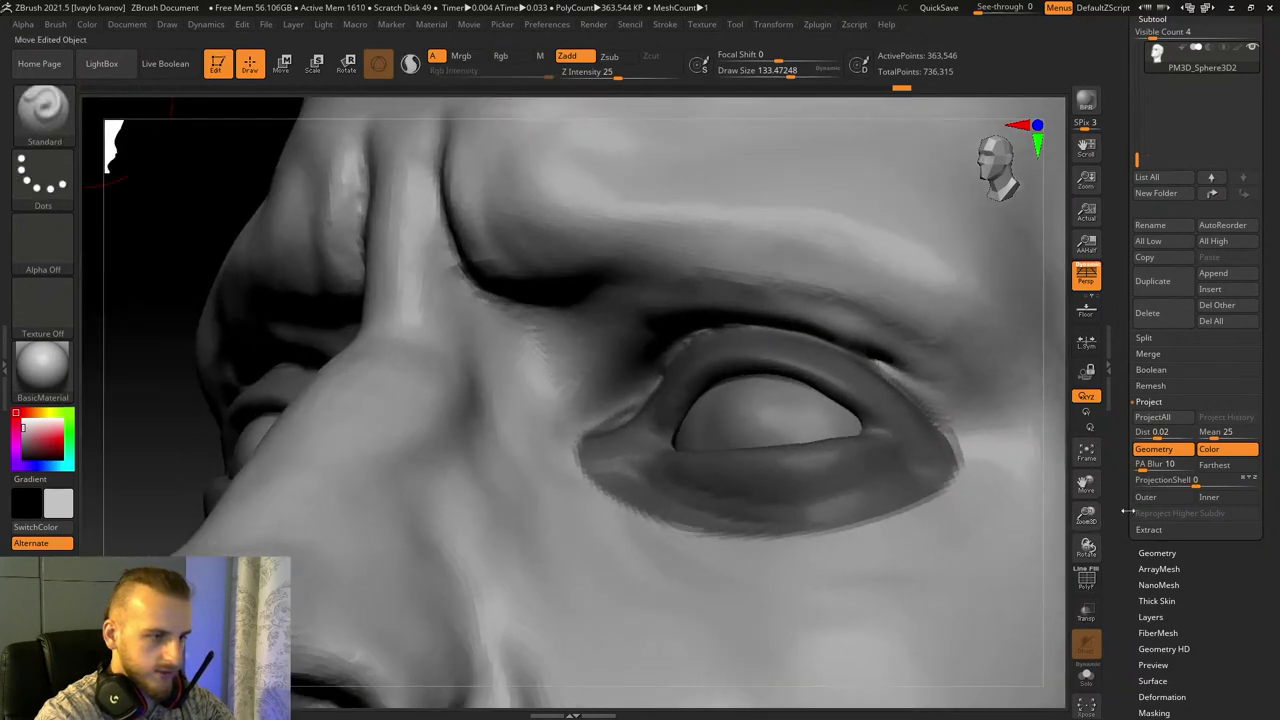
drag(1214, 618, 1200, 467)
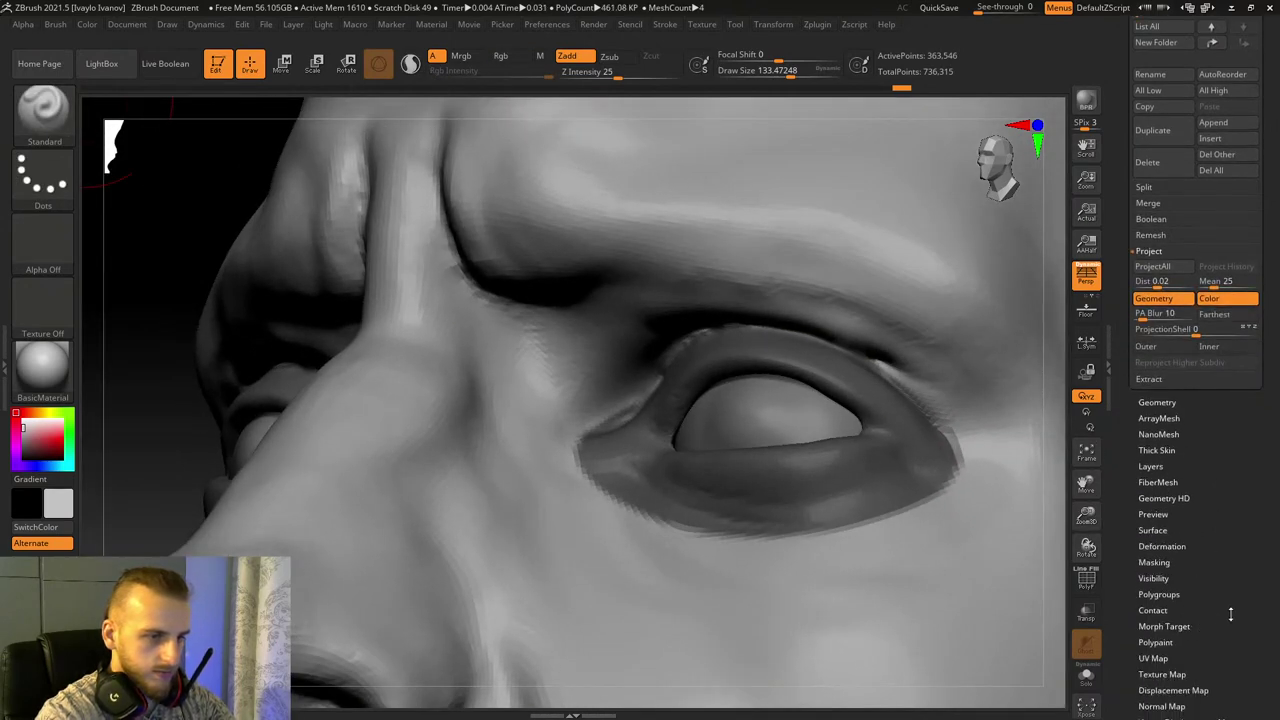
scroll(1230, 614, down, 4)
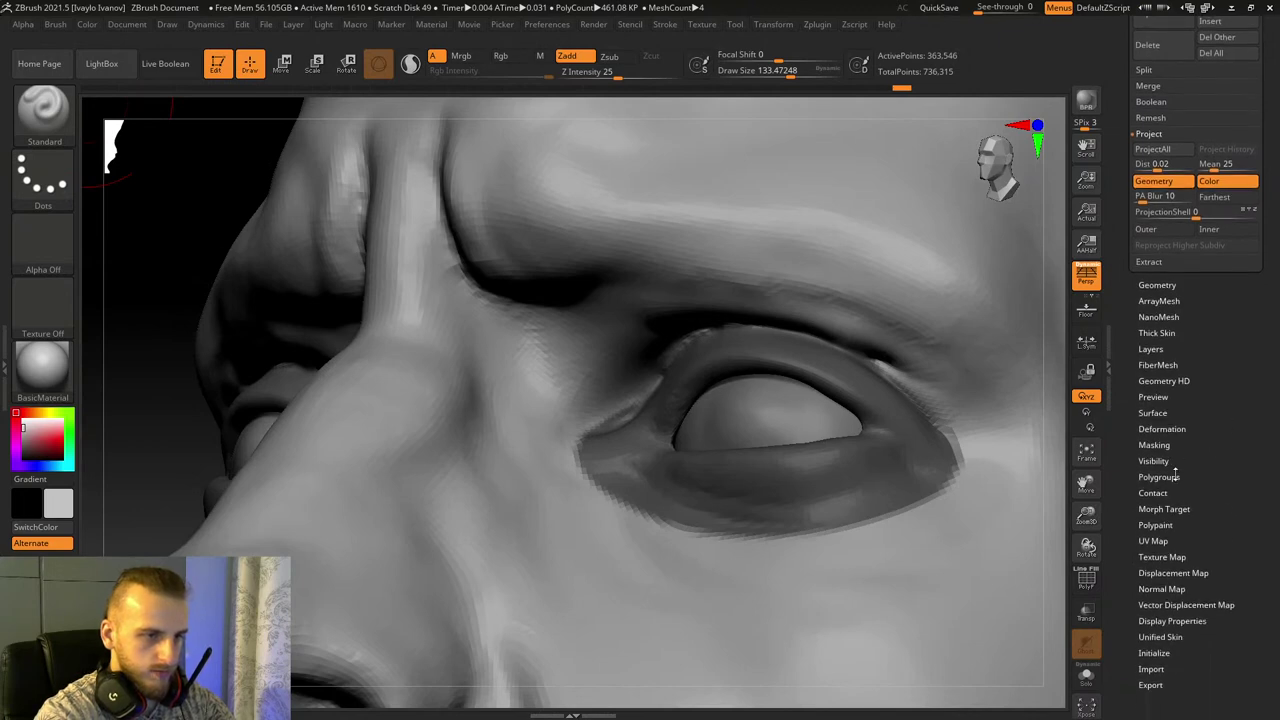
click(1158, 477)
click(1184, 213)
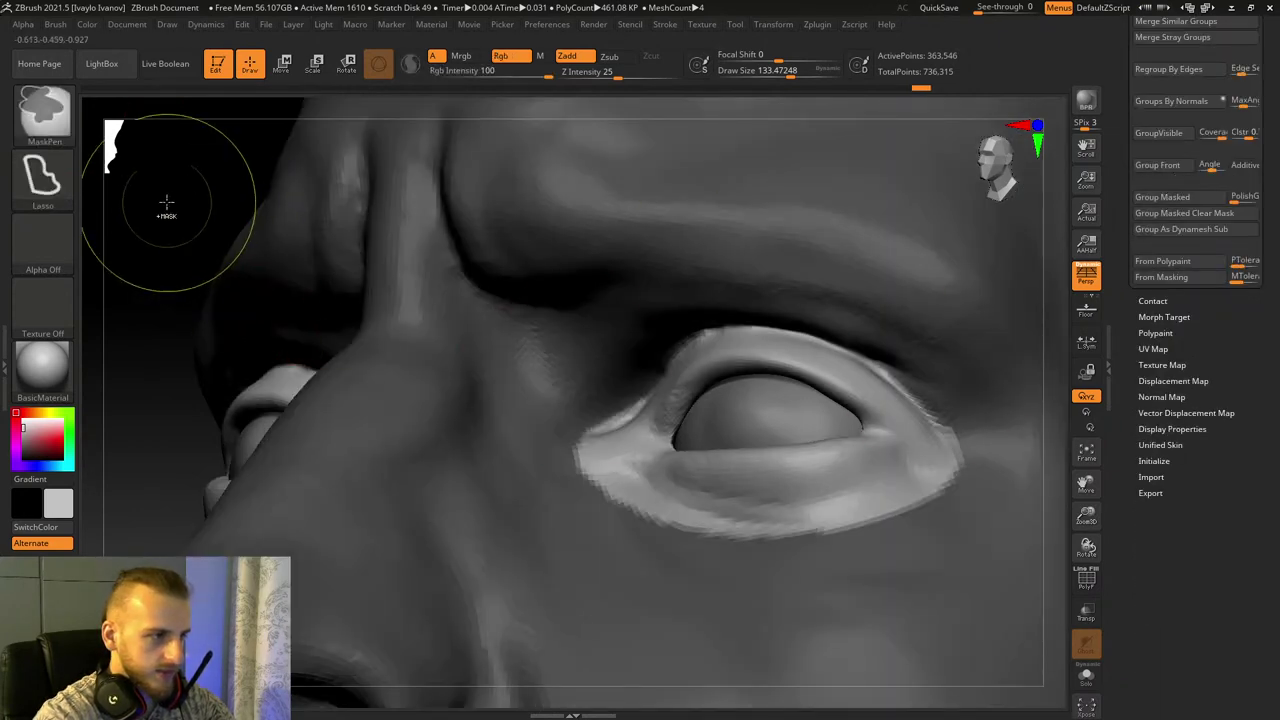
ctrl+drag(166, 206, 190, 235)
Step: Try to build up the fold above the unmasked upper eyelid with the Standard brush
mouse_move(1090, 515)
mouse_down()
mouse_move(1080, 552)
mouse_move(727, 329)
mouse_up()
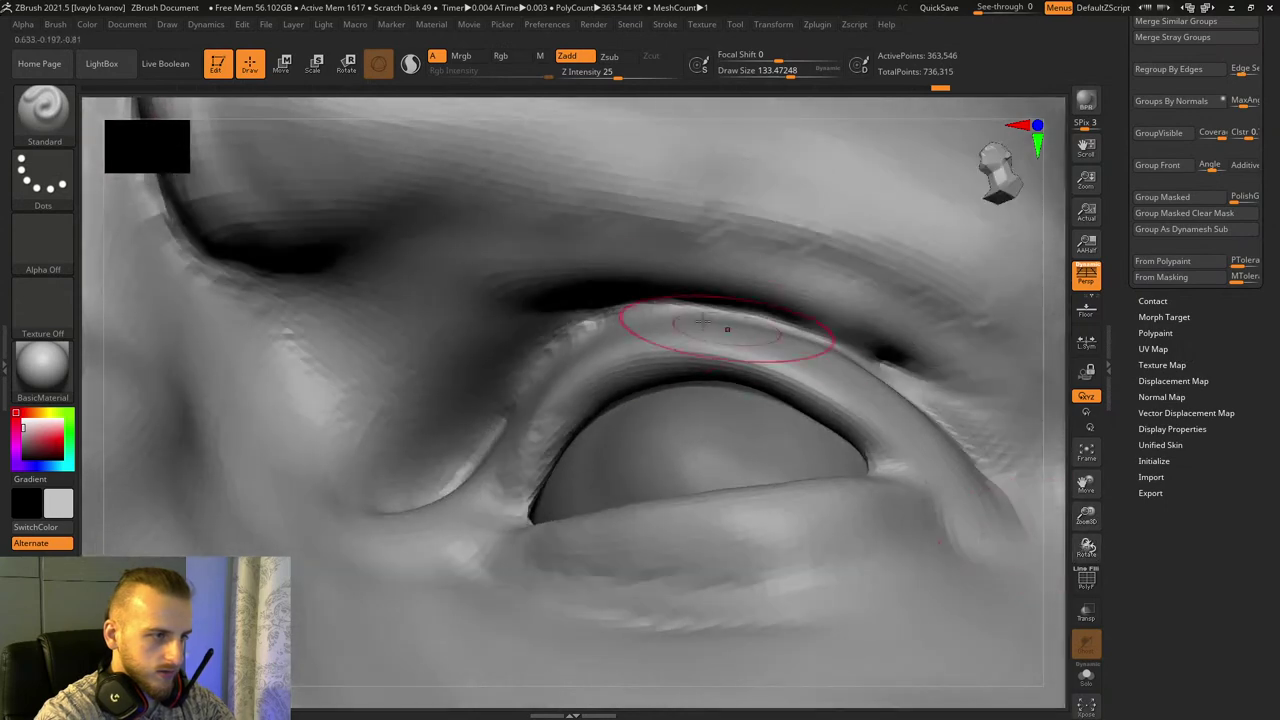
drag(565, 277, 880, 346)
drag(810, 310, 911, 386)
key(ctrl+z)
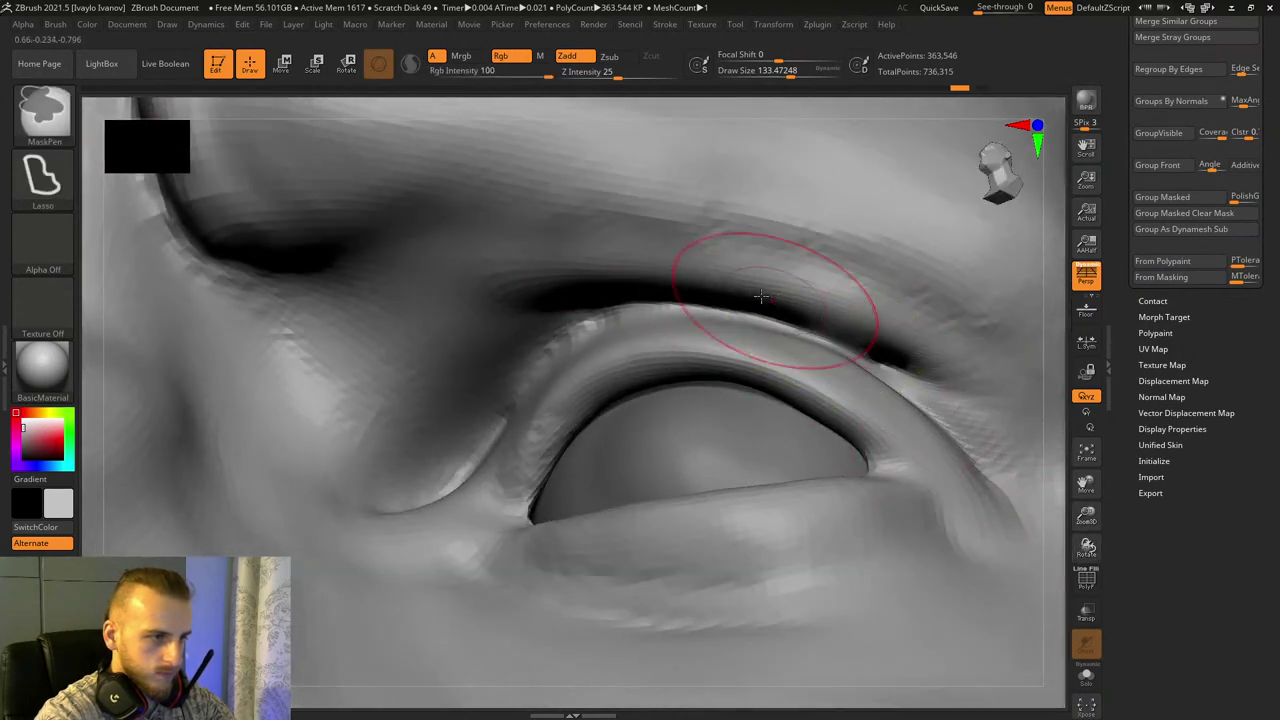
Step: Isolate the eyelid polygroup, mask it, and show the whole head again
ctrl+shift+click(829, 383)
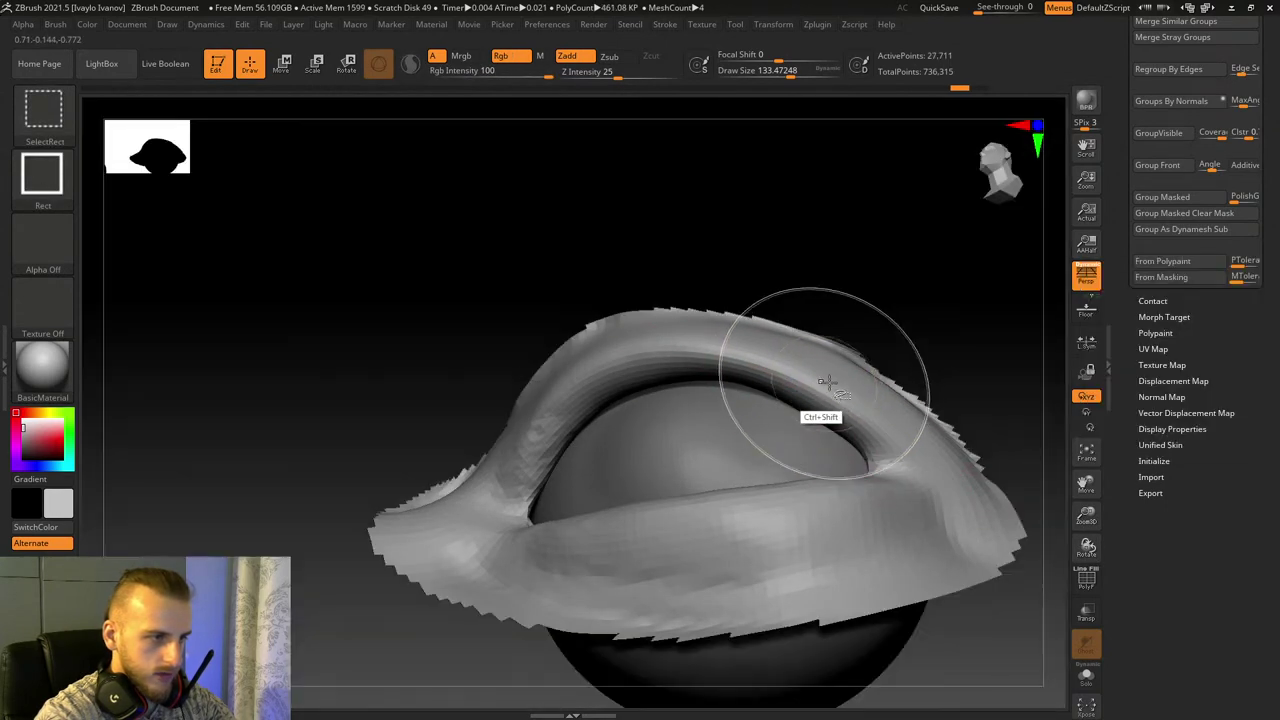
ctrl+click(871, 287)
ctrl+shift+click(866, 300)
Step: Build up and smooth the overhanging skin fold along the masked upper eyelid out to the outer corner
mouse_move(765, 293)
mouse_down()
mouse_move(935, 380)
mouse_move(915, 370)
mouse_up()
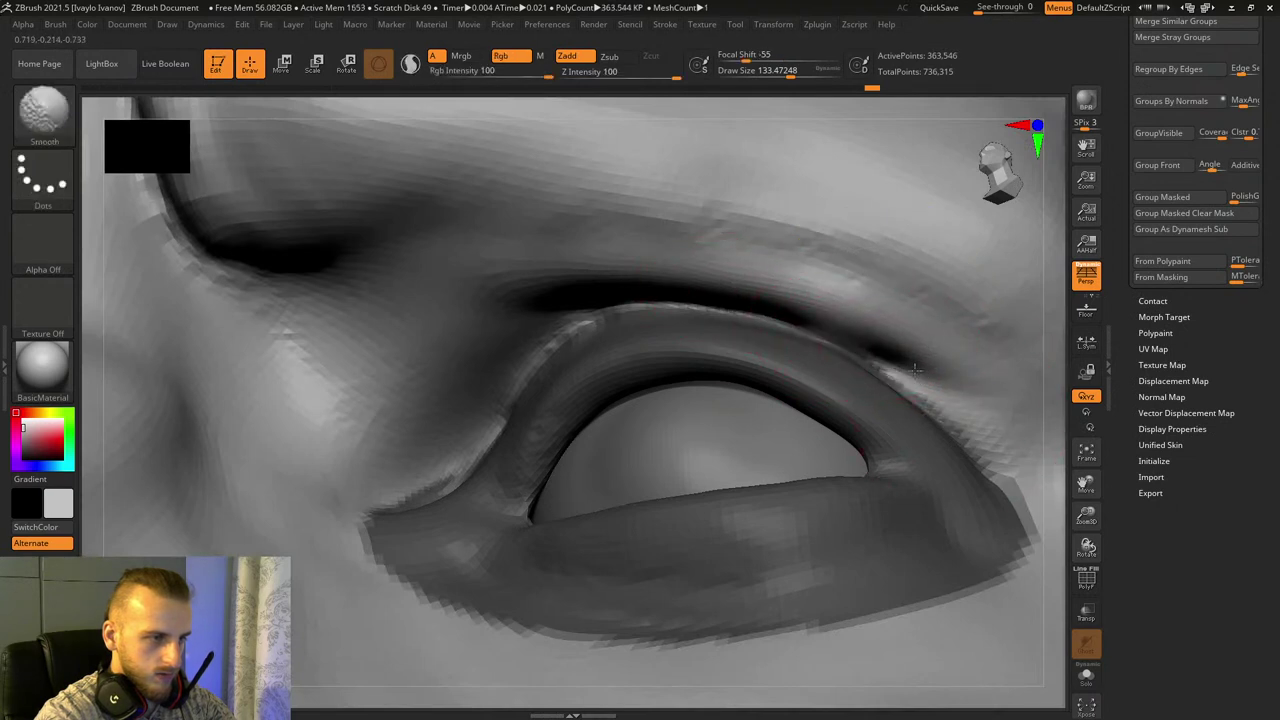
mouse_move(760, 295)
mouse_down()
mouse_move(915, 365)
mouse_move(968, 418)
mouse_up()
mouse_move(850, 325)
mouse_down()
mouse_move(972, 418)
mouse_move(958, 402)
mouse_up()
mouse_move(630, 284)
mouse_down()
mouse_move(960, 391)
mouse_move(975, 412)
mouse_up()
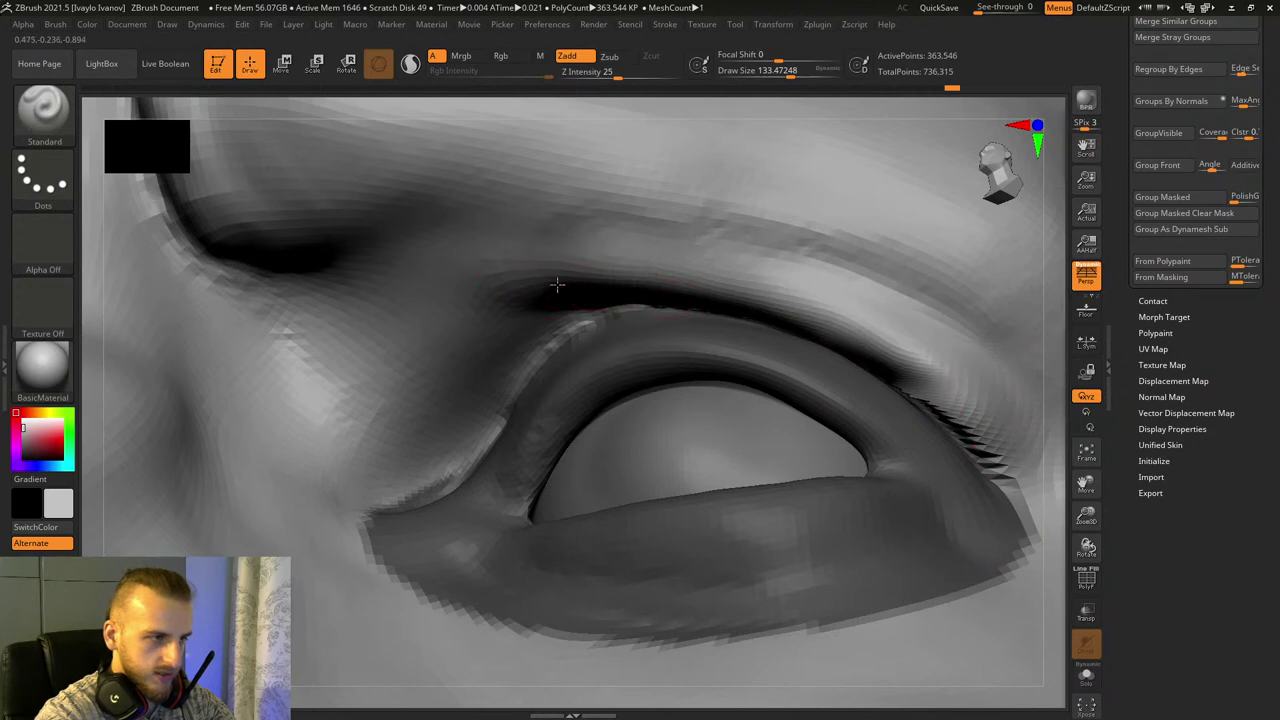
drag(560, 283, 950, 392)
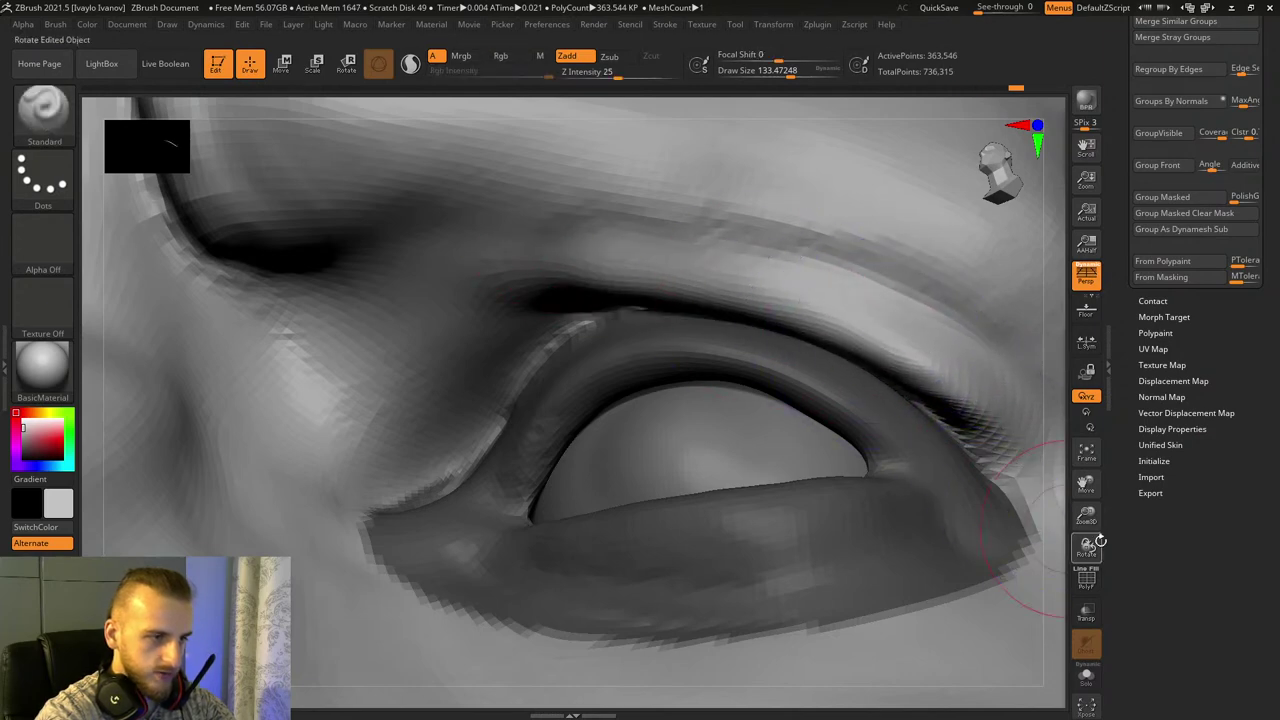
Step: Pull the skin fold down over the masked upper eyelid with Move Topological at a draw size of about 227
drag(1088, 546, 1090, 567)
key(b)
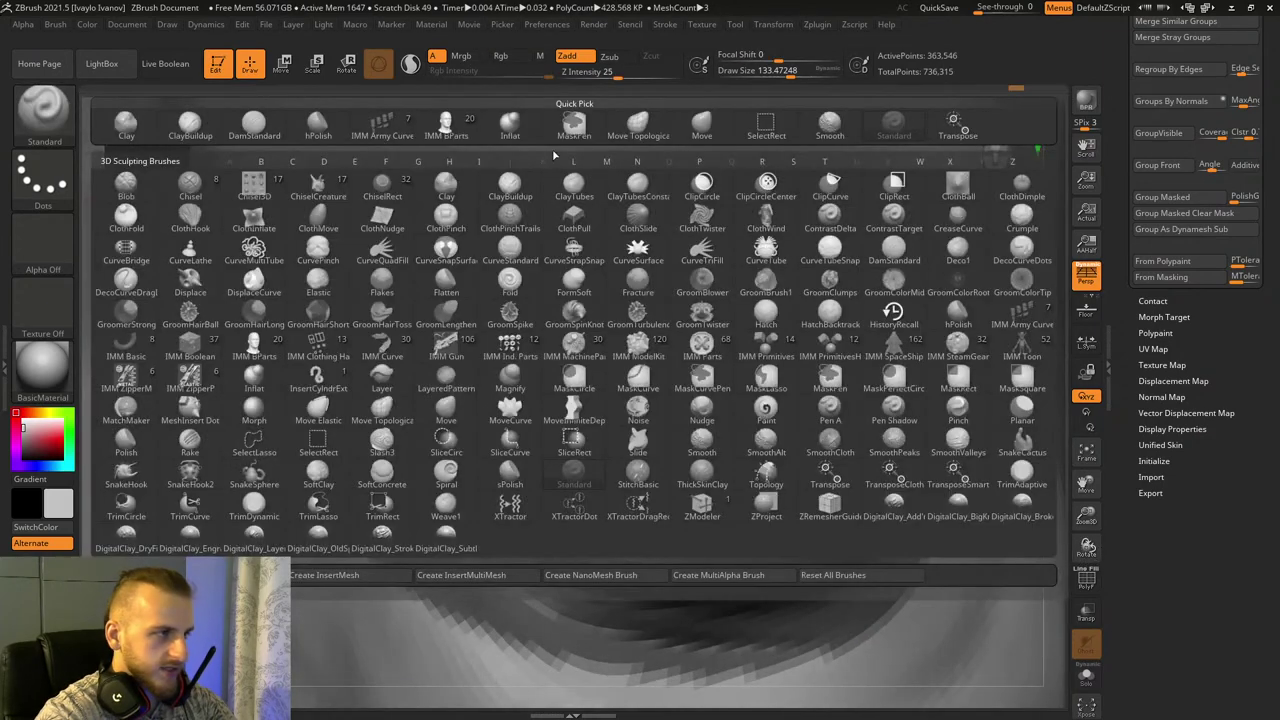
click(638, 124)
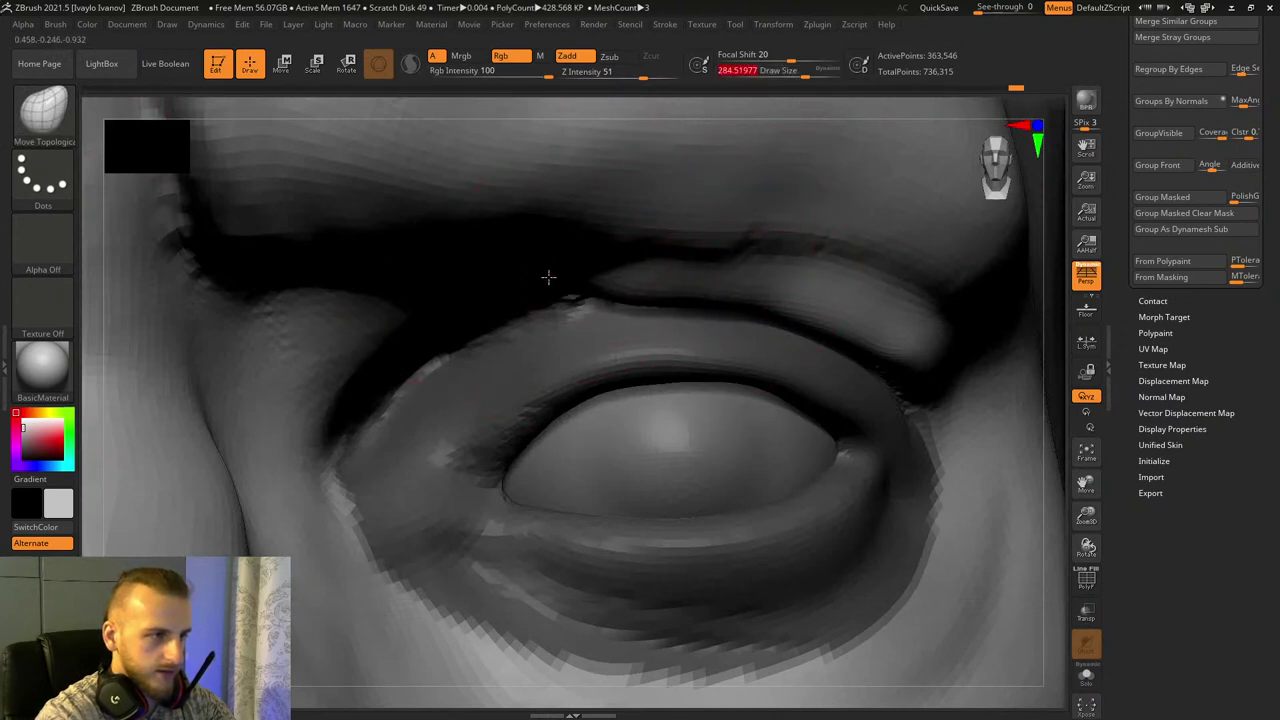
drag(806, 72, 800, 75)
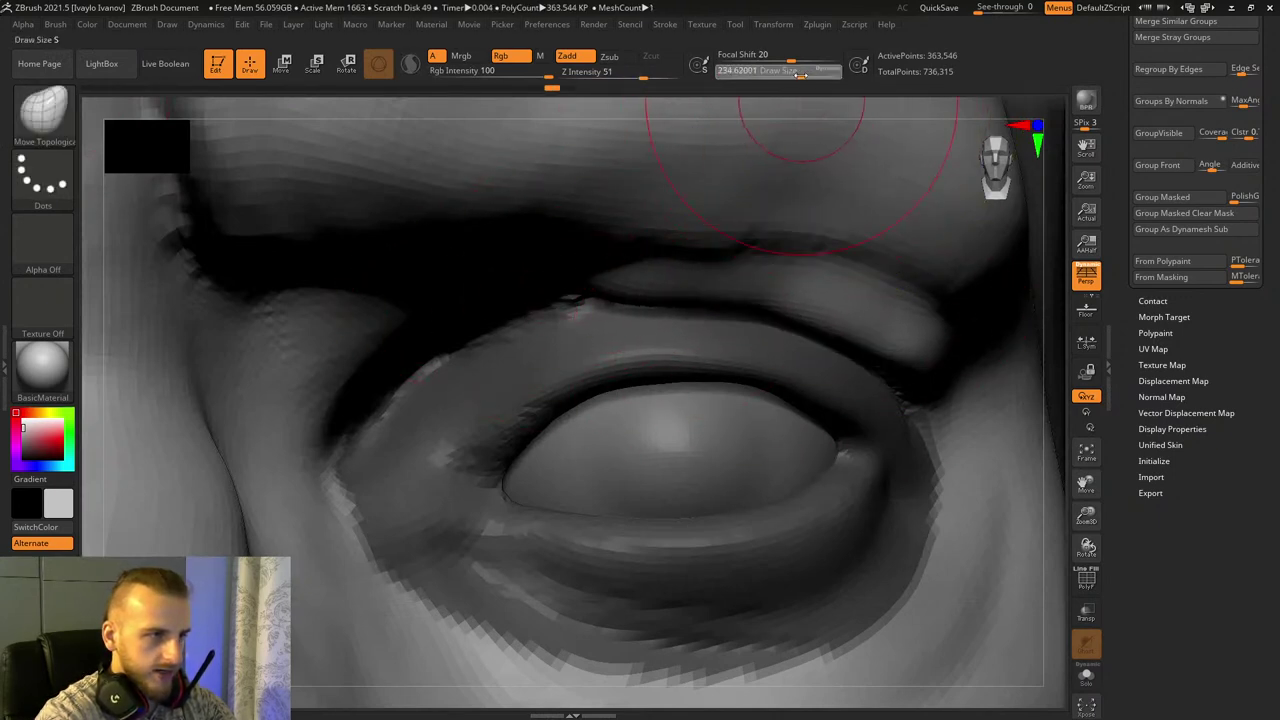
drag(879, 366, 884, 396)
mouse_move(776, 328)
mouse_down()
mouse_move(772, 352)
mouse_move(742, 342)
mouse_up()
drag(1086, 543, 1068, 531)
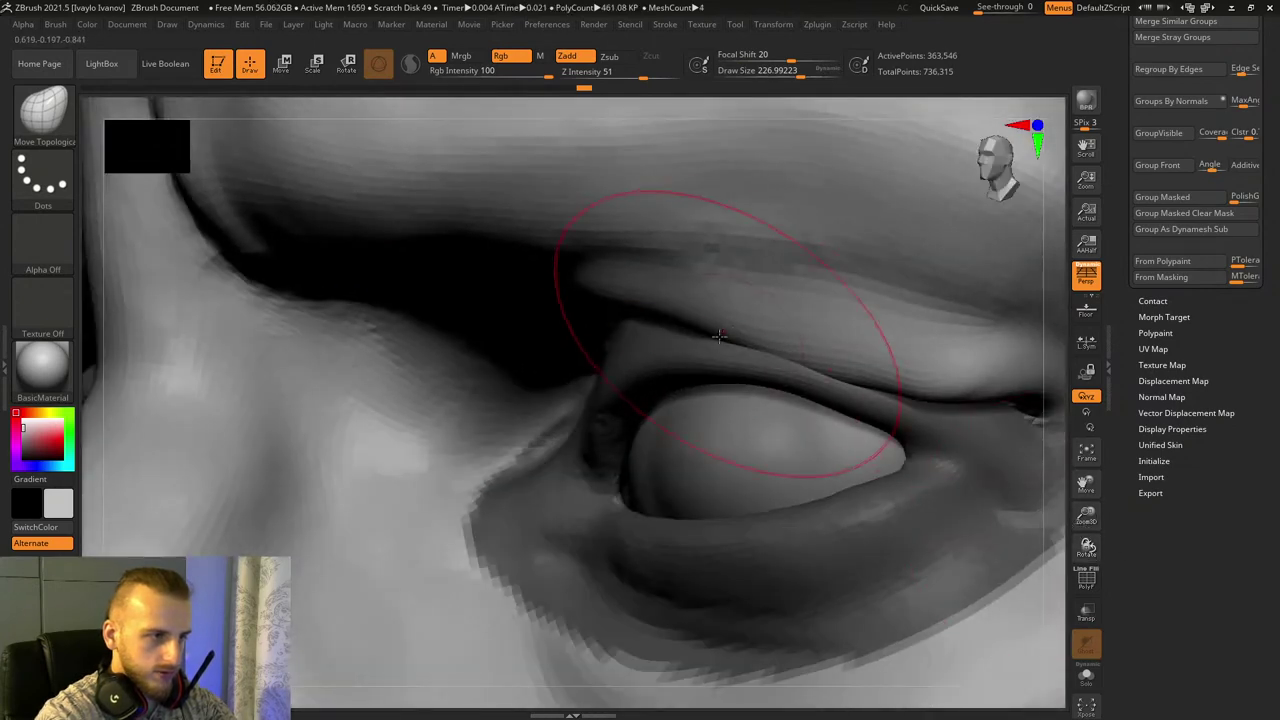
Step: Pull the skin fold down over the outer corner of the masked upper eyelid at a draw size of about 119 and smooth it
drag(722, 338, 698, 358)
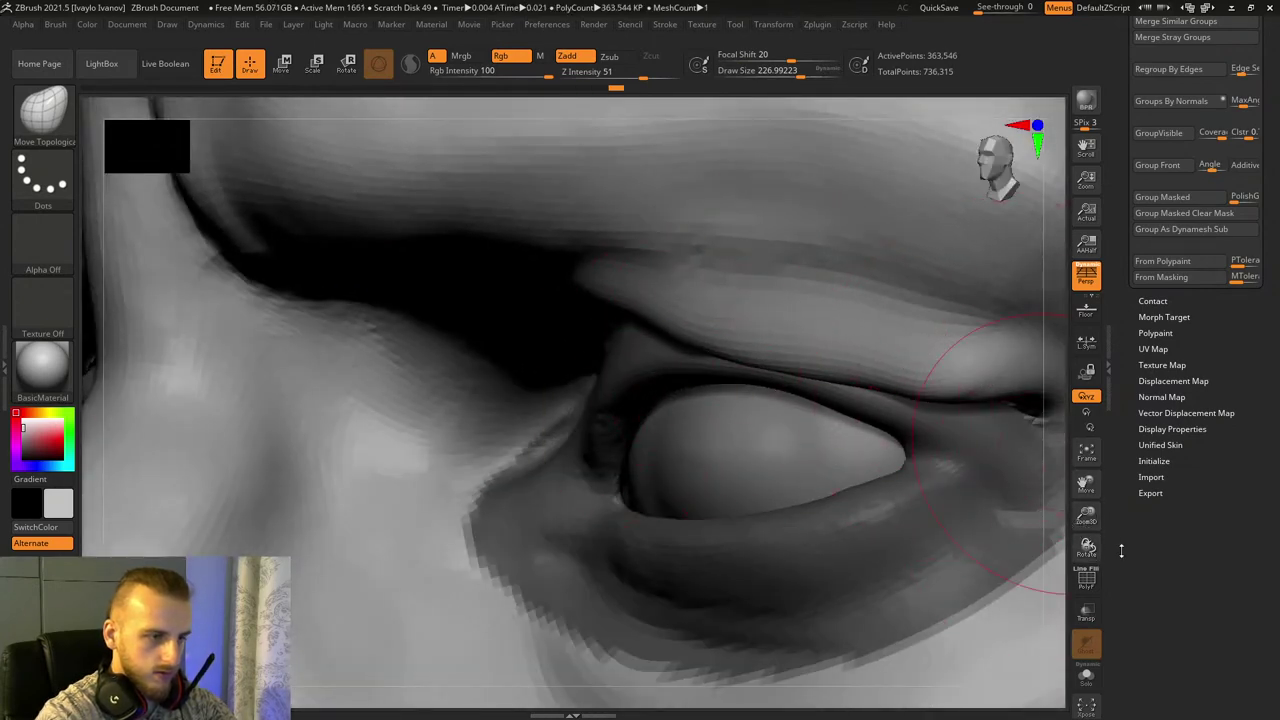
drag(1087, 517, 1086, 488)
drag(1087, 546, 820, 205)
drag(805, 67, 792, 68)
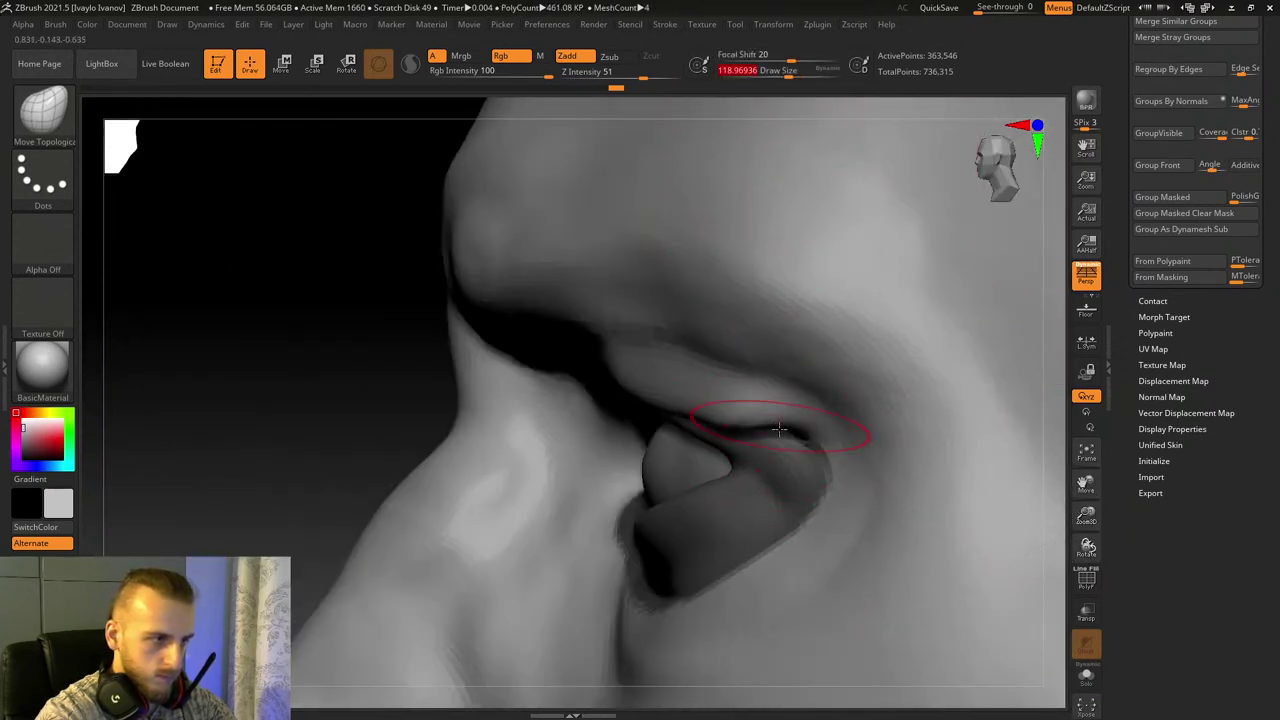
drag(804, 463, 836, 524)
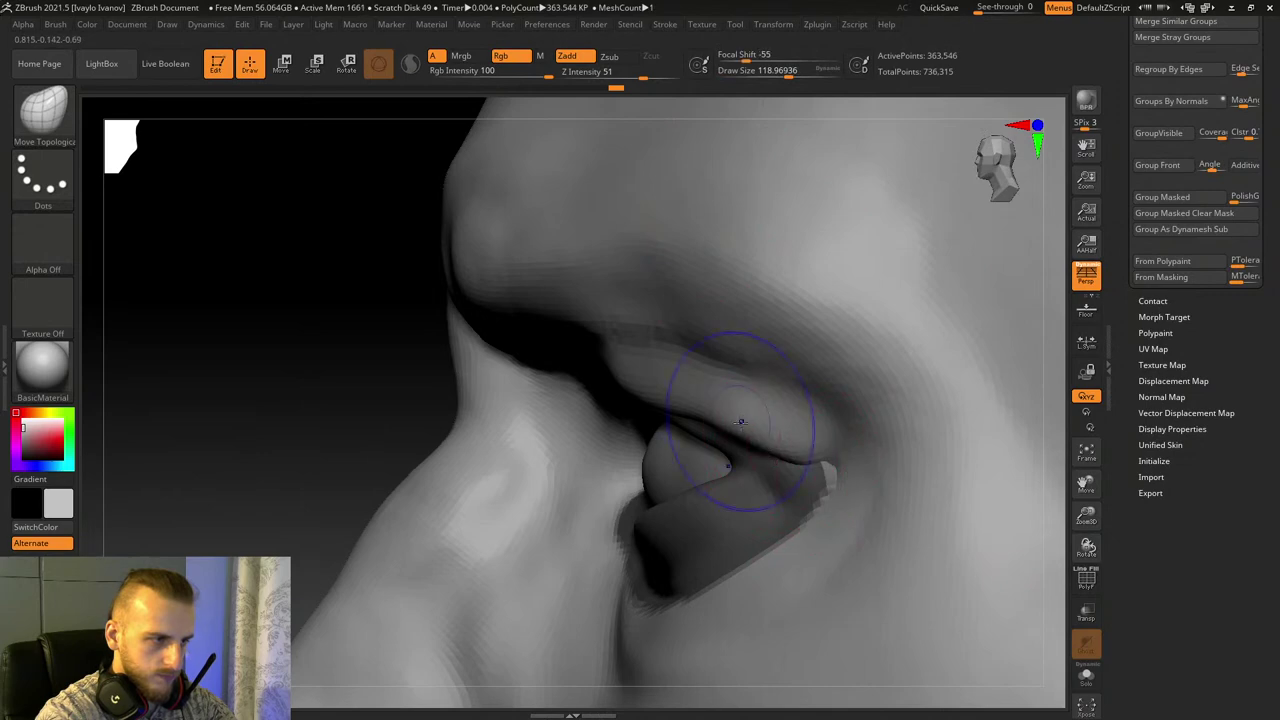
mouse_move(741, 422)
shift+mouse_down()
mouse_move(776, 450)
mouse_move(778, 470)
shift+mouse_up()
drag(274, 335, 326, 332)
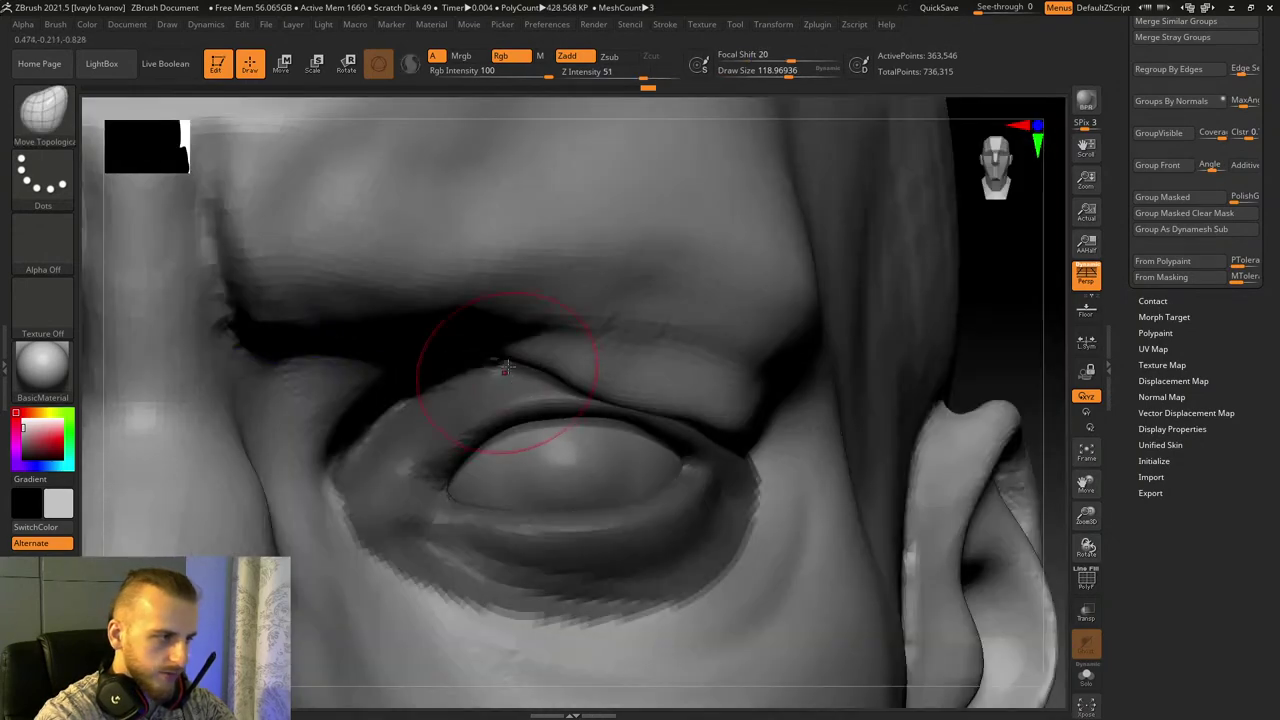
Step: Lower the inner part of the skin fold over the masked upper eyelid and smooth the fold surface
mouse_move(506, 367)
mouse_down()
mouse_move(377, 409)
mouse_move(385, 396)
mouse_up()
key(ctrl+z)
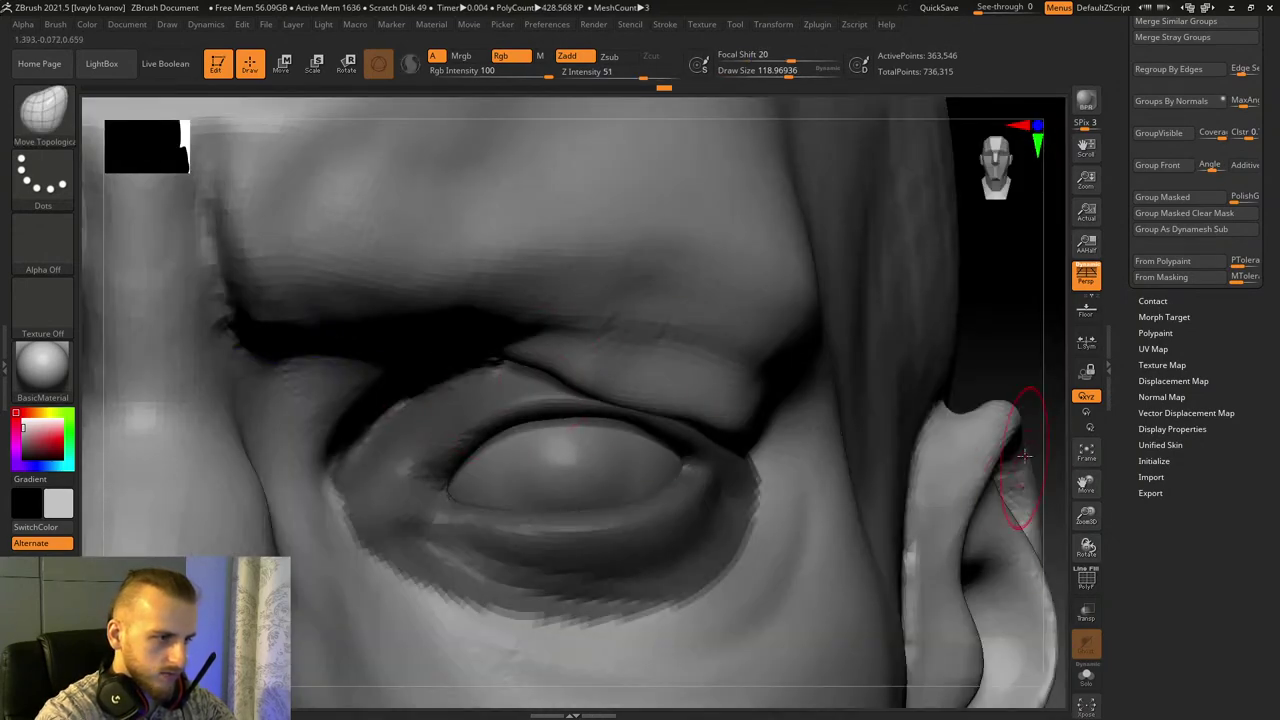
drag(1024, 456, 951, 343)
drag(460, 361, 528, 395)
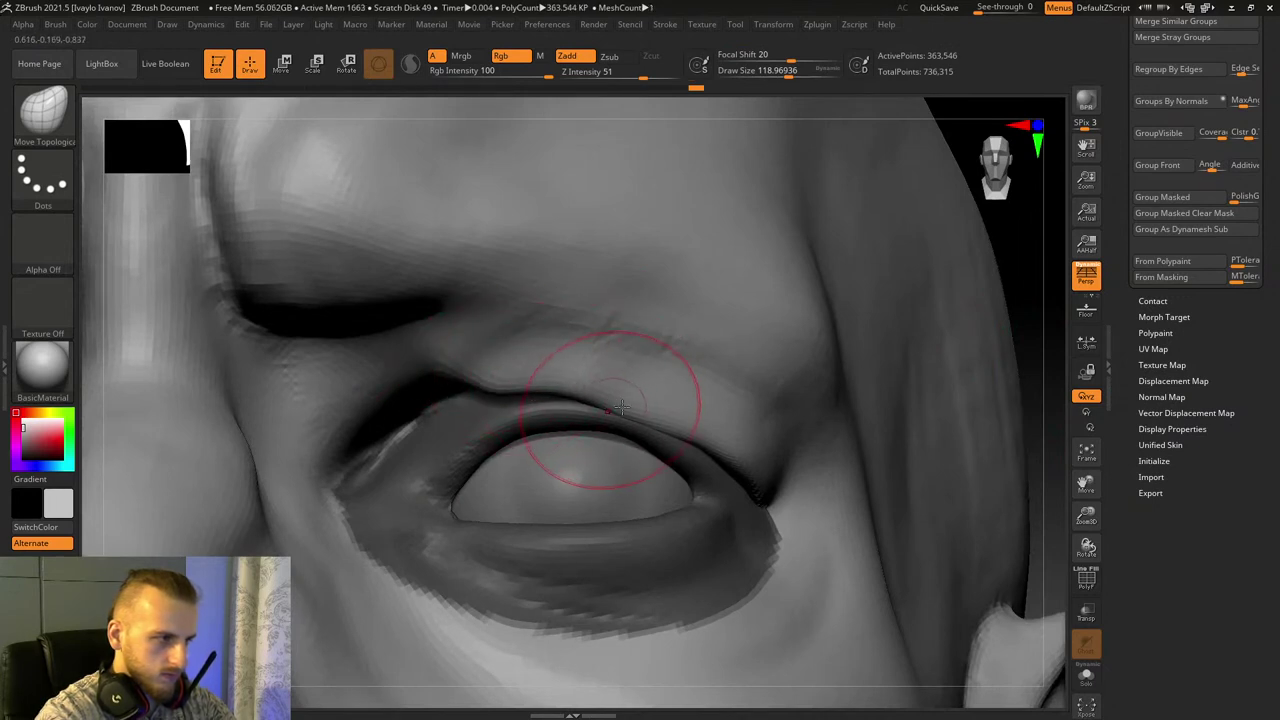
shift+drag(620, 407, 583, 386)
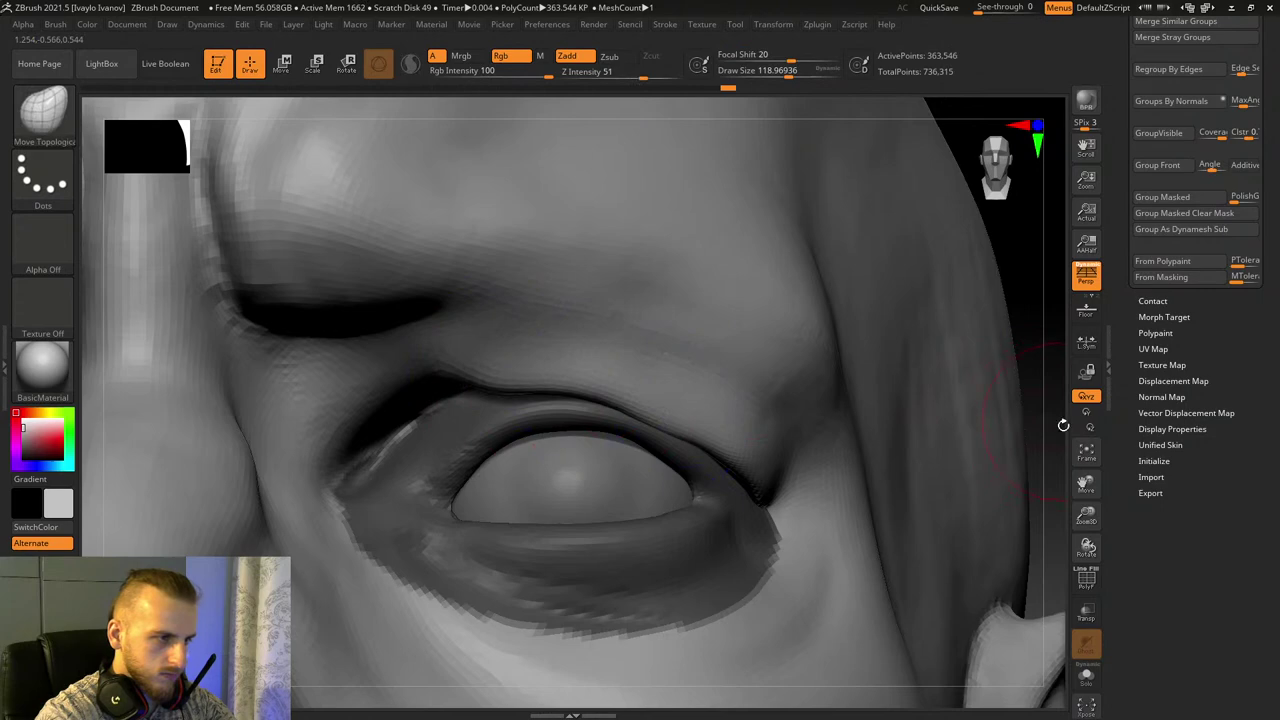
mouse_move(1054, 512)
mouse_down()
mouse_move(1060, 466)
mouse_move(1030, 470)
mouse_up()
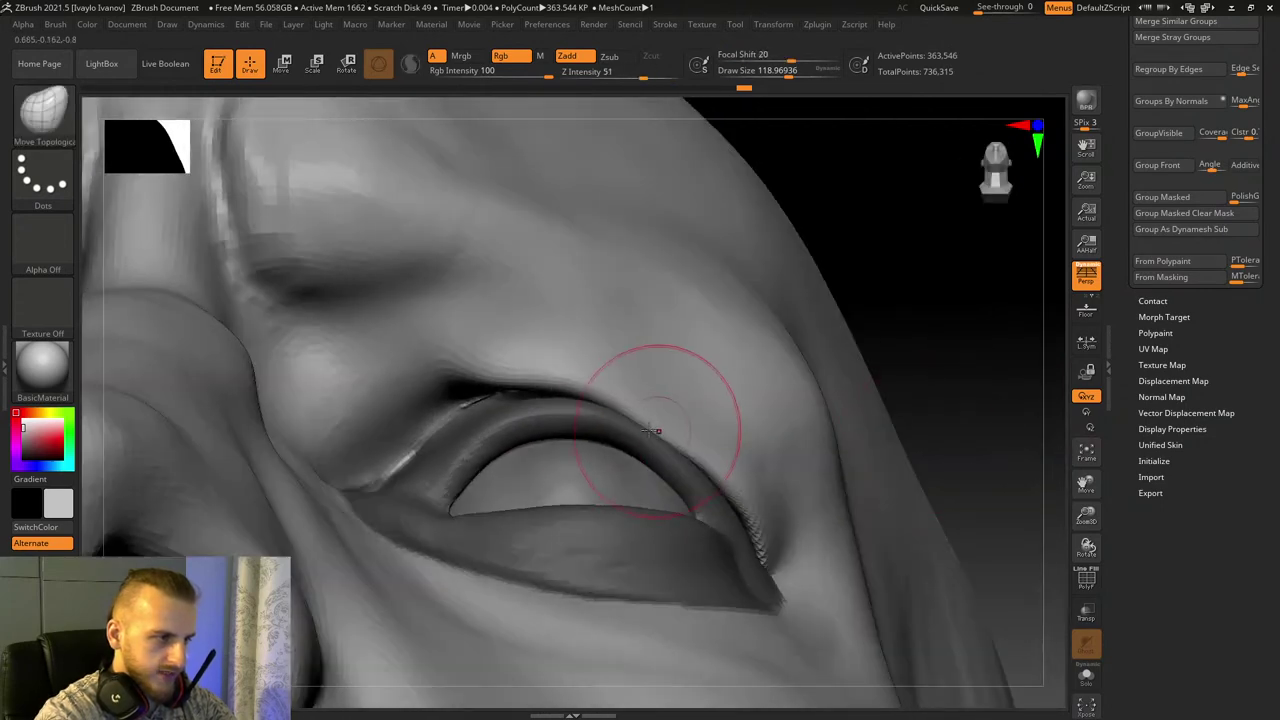
Step: Extend the fold's lower edge along the masked eyelid toward the inner eye corner with Move Topological
drag(567, 386, 559, 397)
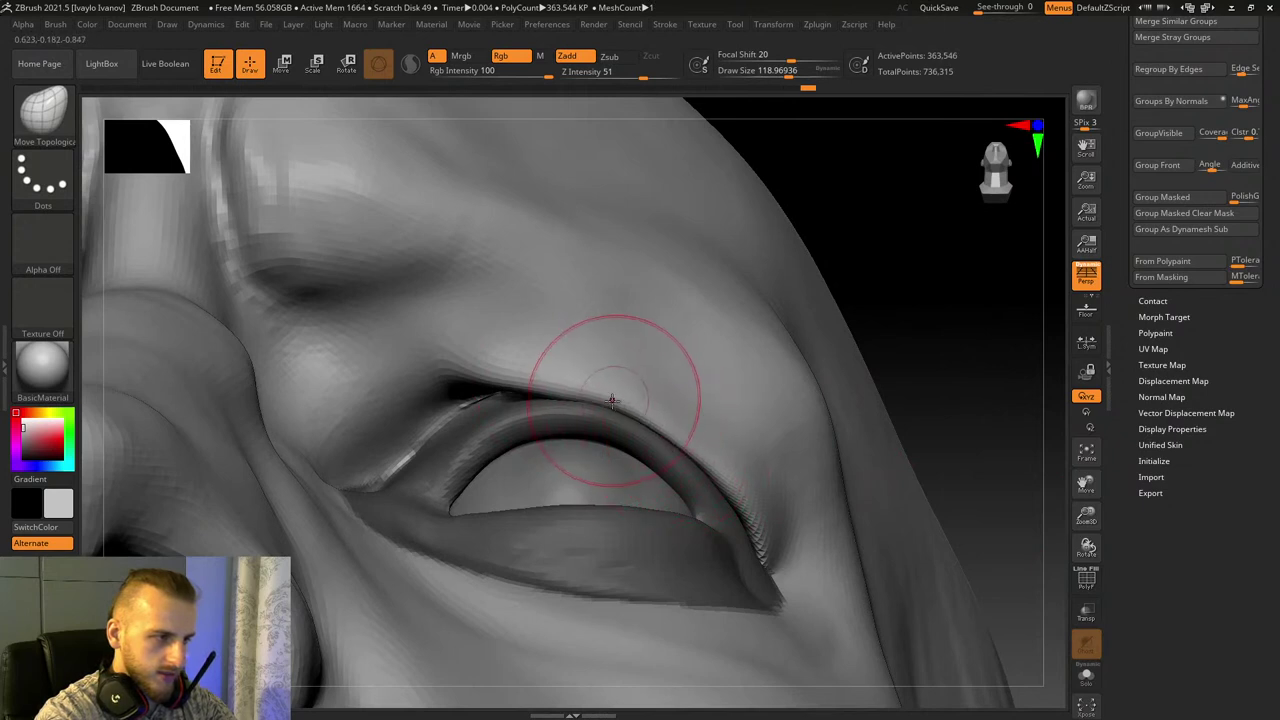
mouse_move(427, 378)
mouse_down()
mouse_move(386, 447)
mouse_move(406, 414)
mouse_up()
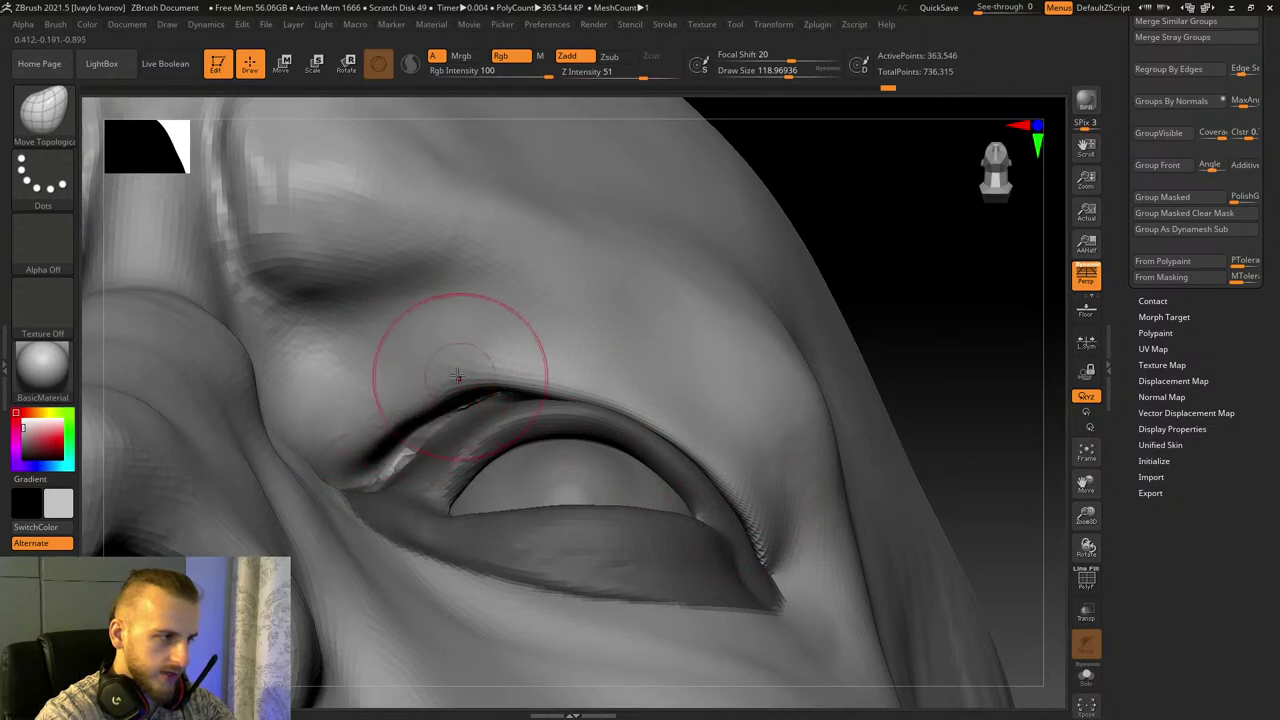
drag(456, 375, 429, 378)
drag(1058, 342, 1034, 430)
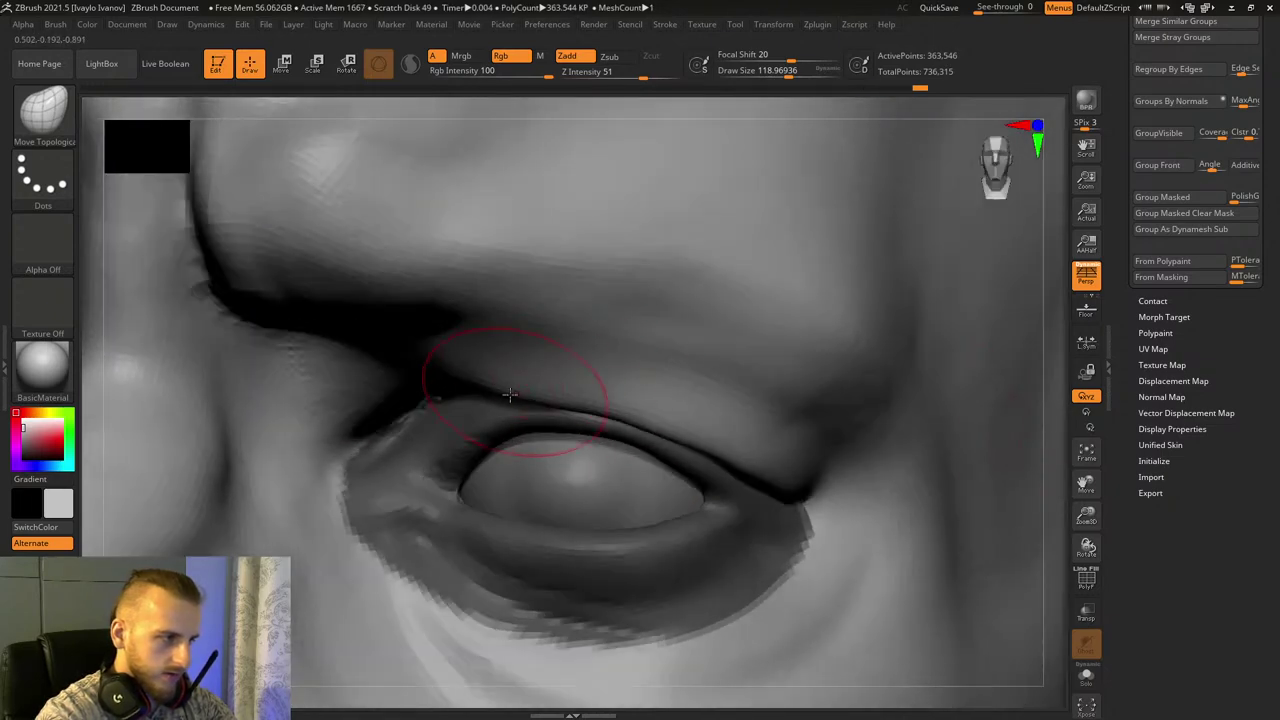
drag(1086, 546, 1089, 522)
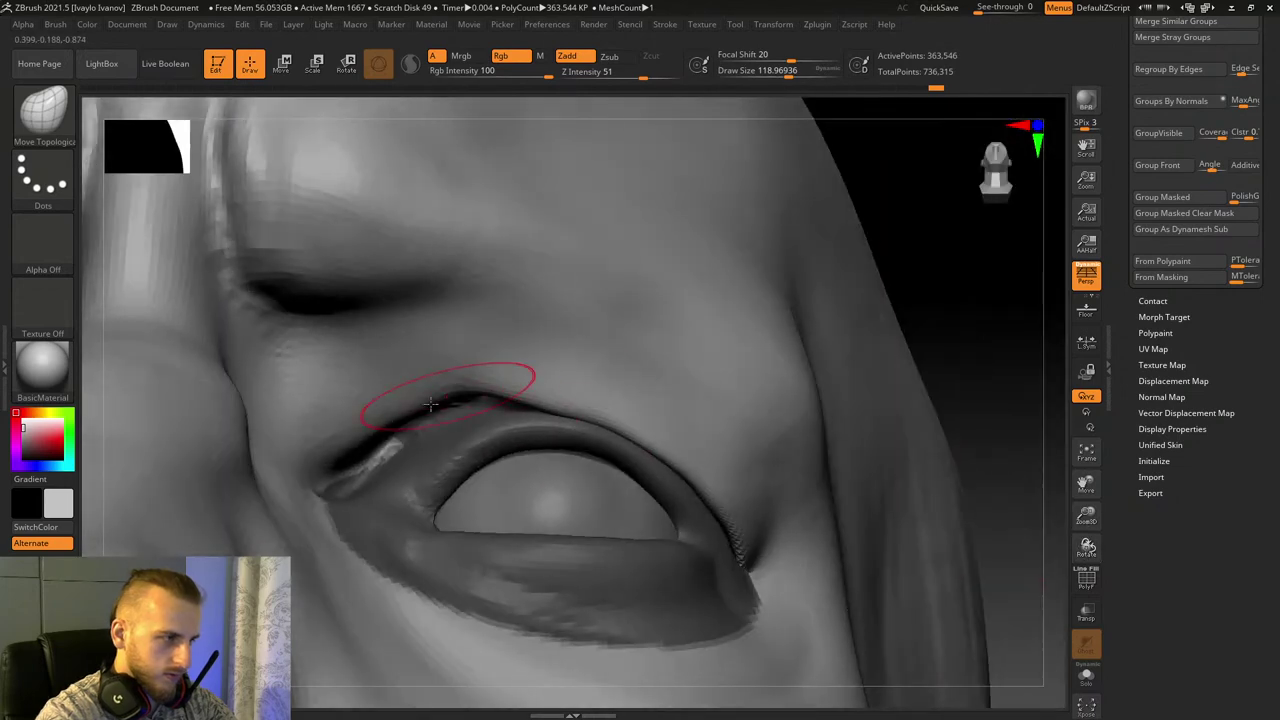
drag(408, 404, 397, 394)
drag(328, 464, 374, 415)
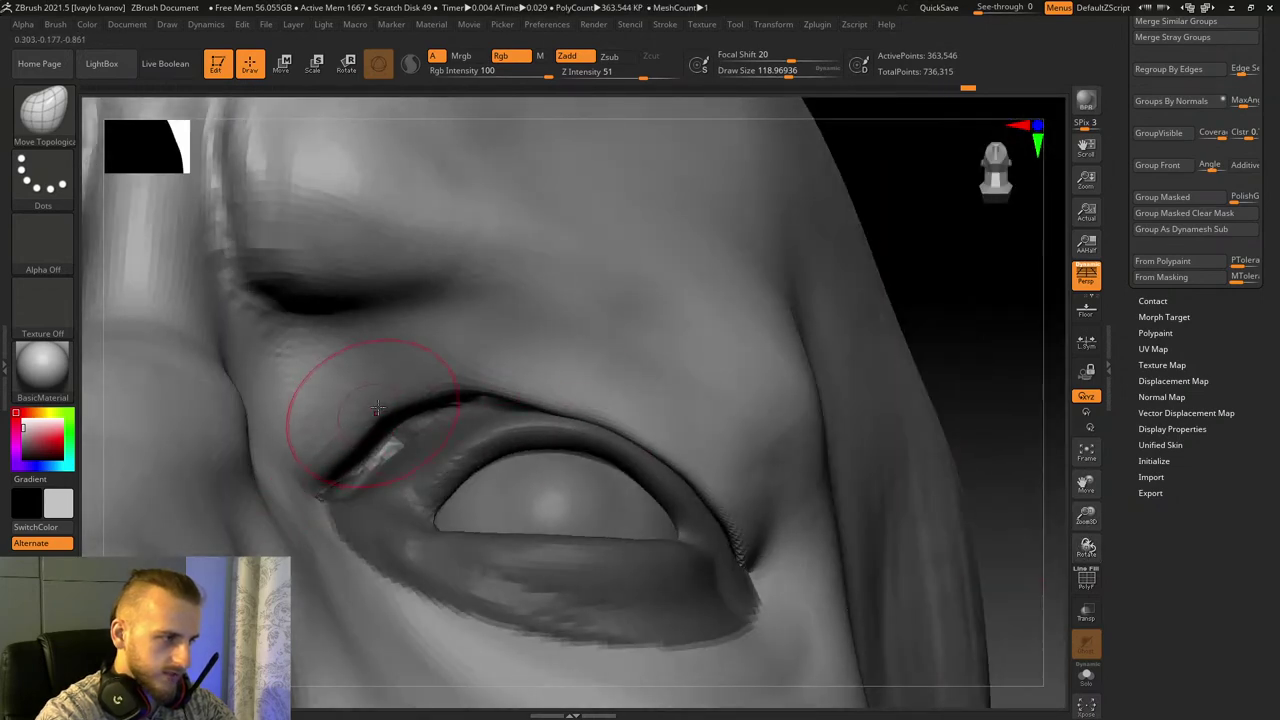
drag(988, 398, 1018, 432)
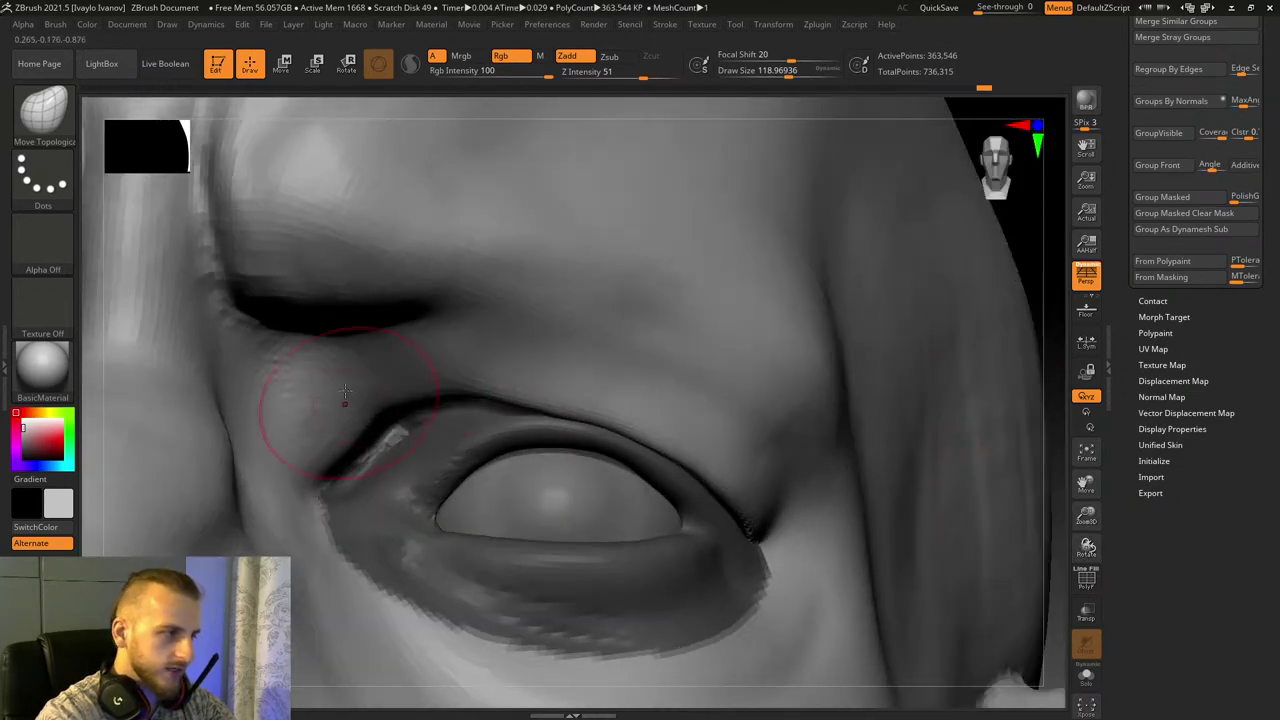
Step: Build up the upper eyelid fold with ClayBuildup and carve the crease above it with DamStandard
click(60, 143)
click(186, 129)
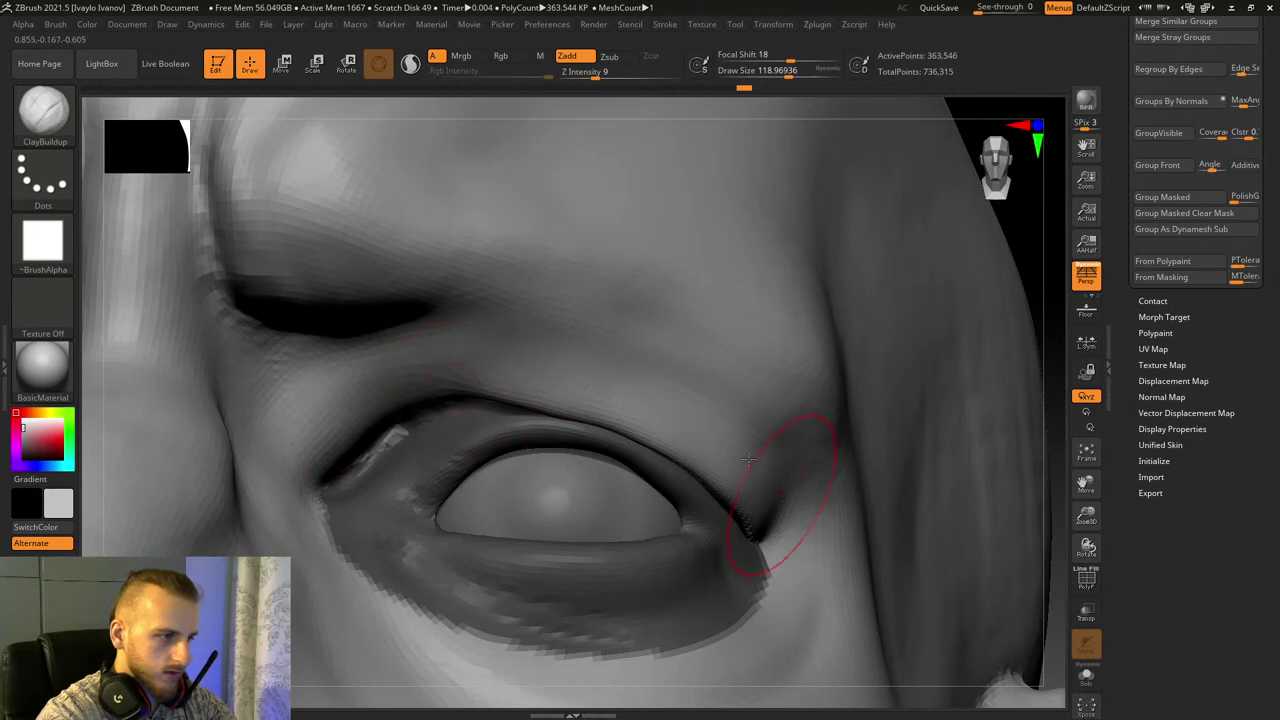
key(b)
key(d)
key(s)
drag(593, 330, 960, 455)
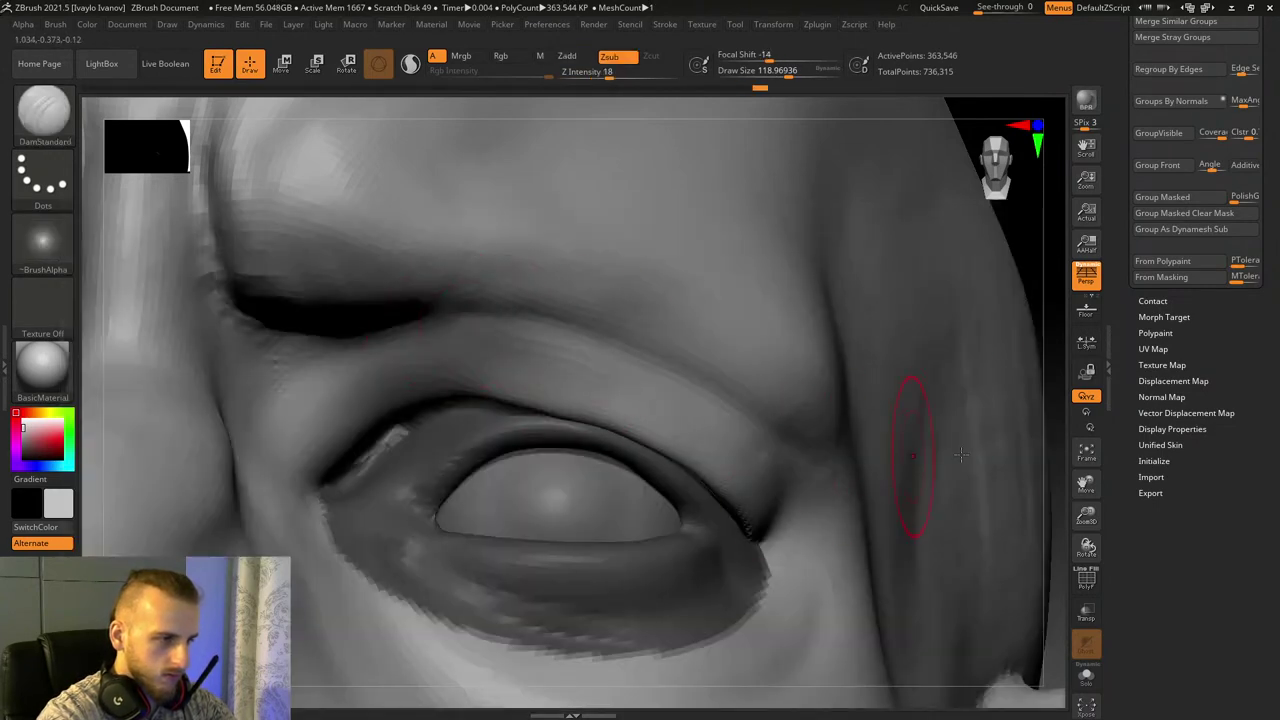
drag(1051, 232, 965, 238)
mouse_move(514, 337)
mouse_down()
mouse_move(745, 378)
mouse_move(850, 415)
mouse_up()
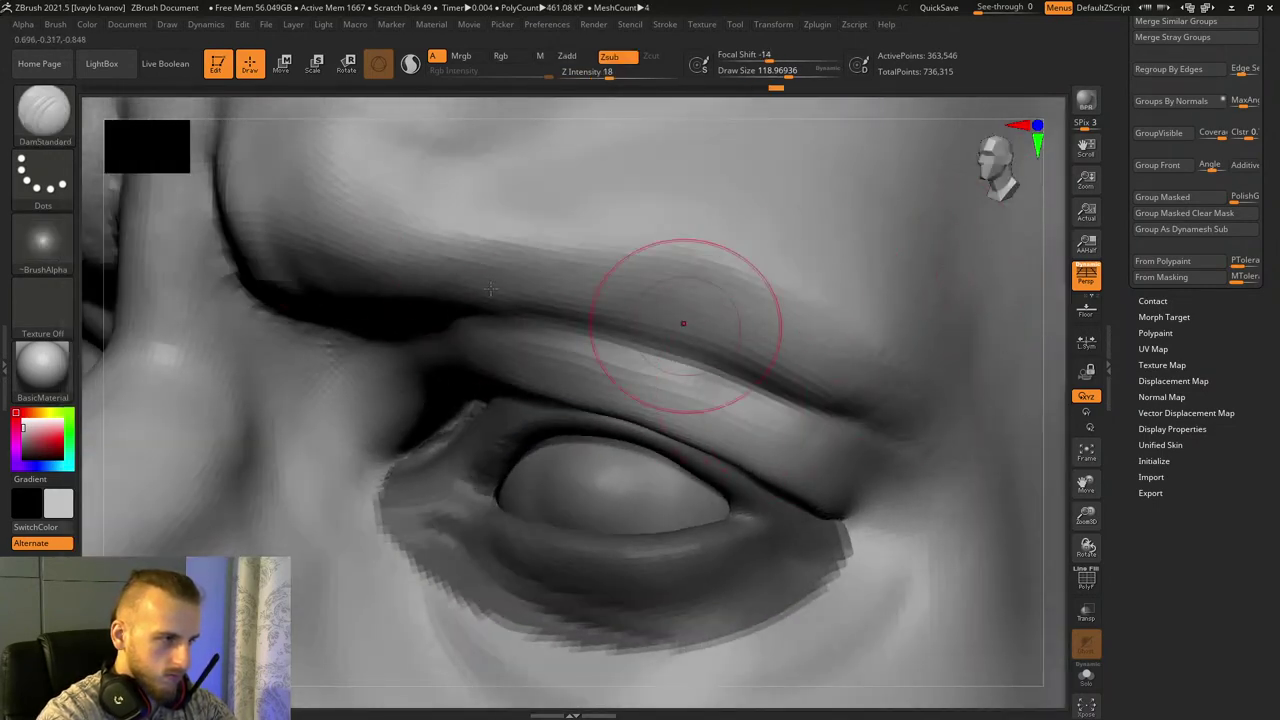
Step: Fill and smooth the brow-side crease with ClayBuildup, clear the eyelid mask, and refine the inner upper eyelid
click(52, 120)
click(193, 134)
drag(449, 314, 765, 370)
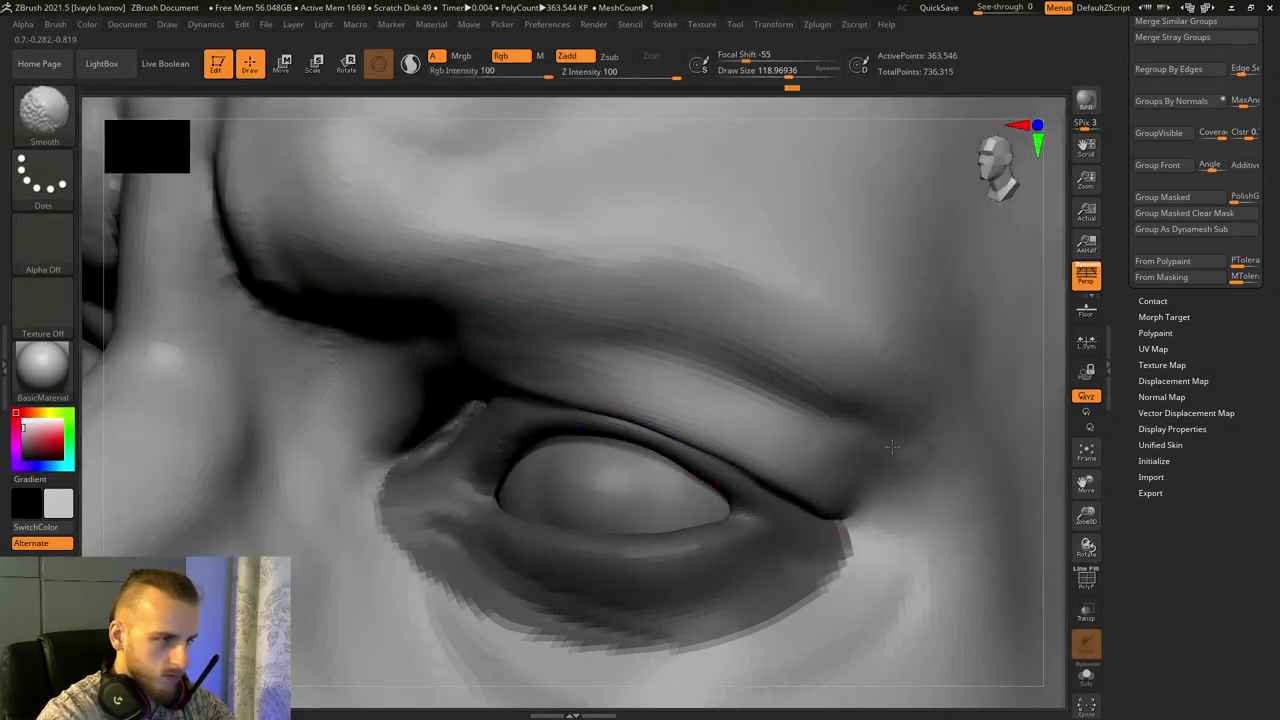
mouse_move(1080, 520)
mouse_down()
mouse_move(1066, 335)
mouse_move(974, 446)
mouse_move(971, 421)
mouse_move(966, 471)
mouse_move(1001, 489)
mouse_up()
mouse_move(1094, 528)
mouse_down()
mouse_move(1100, 660)
mouse_move(1098, 648)
mouse_up()
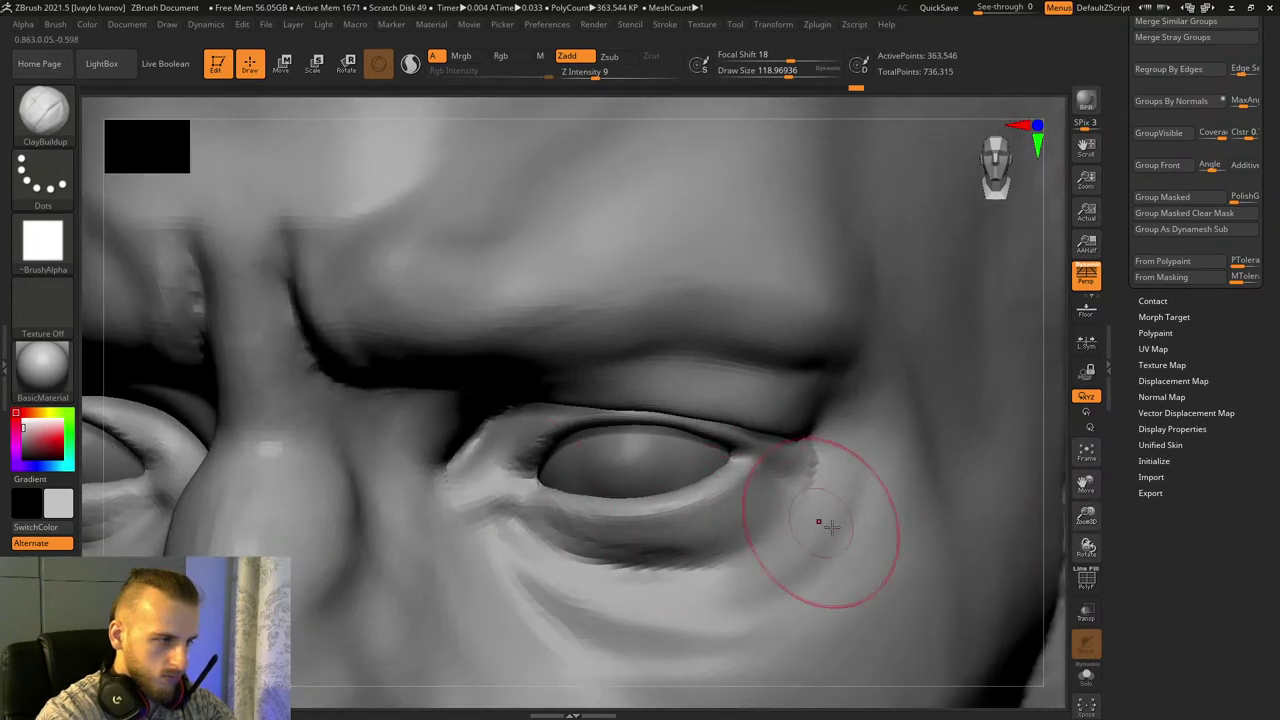
drag(1087, 545, 1084, 539)
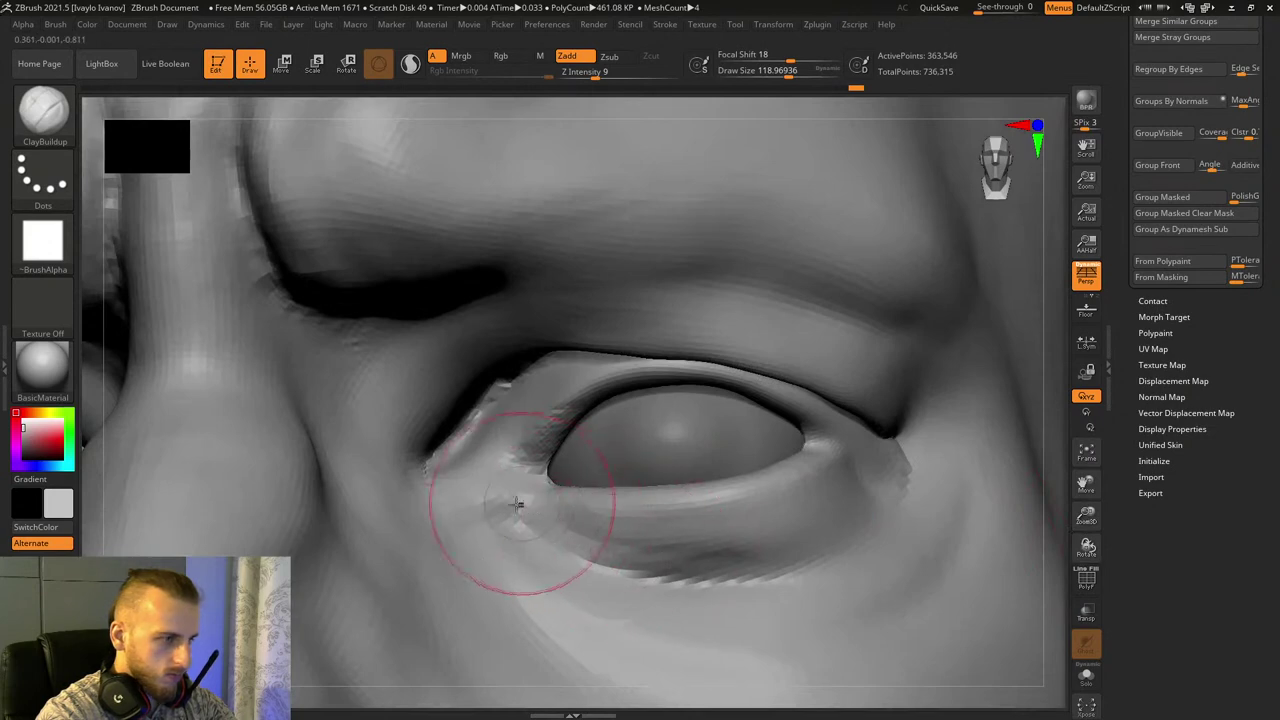
mouse_move(530, 372)
mouse_down()
mouse_move(489, 337)
mouse_move(675, 340)
mouse_up()
Step: Deepen the crease between the brow and the upper eyelid fold with DamStandard and check it on the whole face
key(b)
key(s)
key(t)
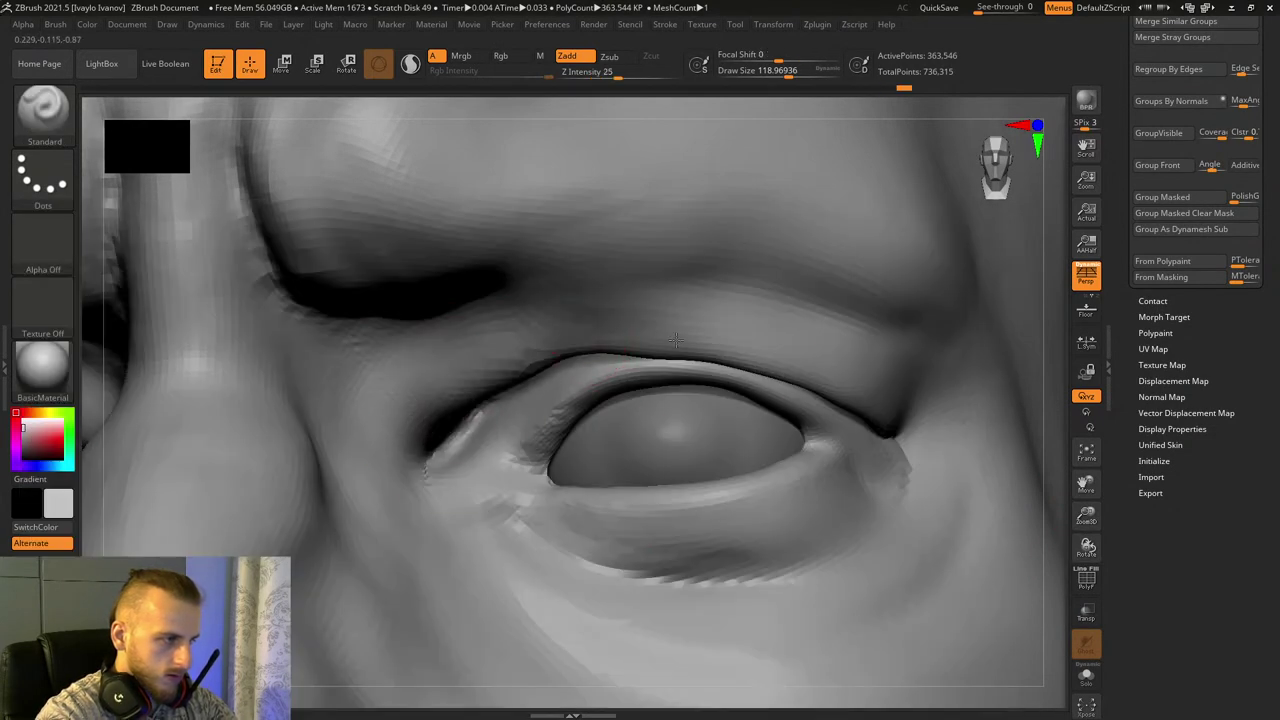
key(b)
key(d)
key(s)
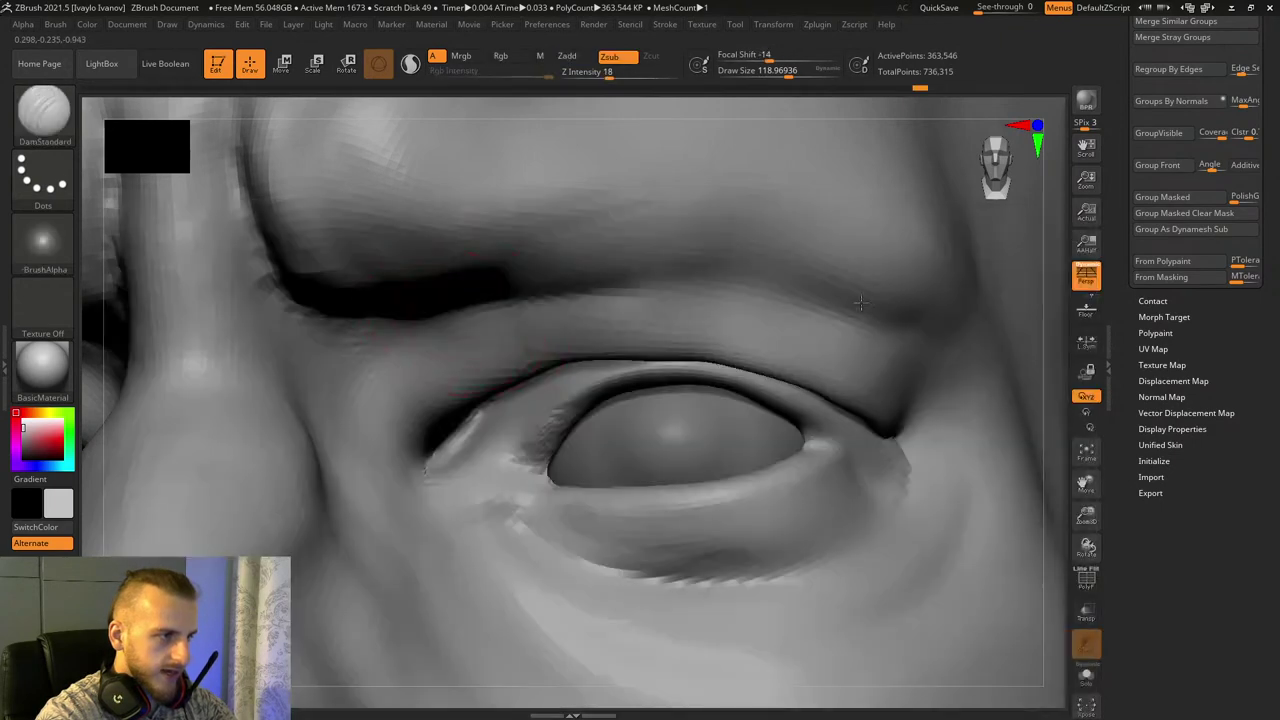
drag(574, 281, 795, 287)
drag(1086, 515, 1040, 430)
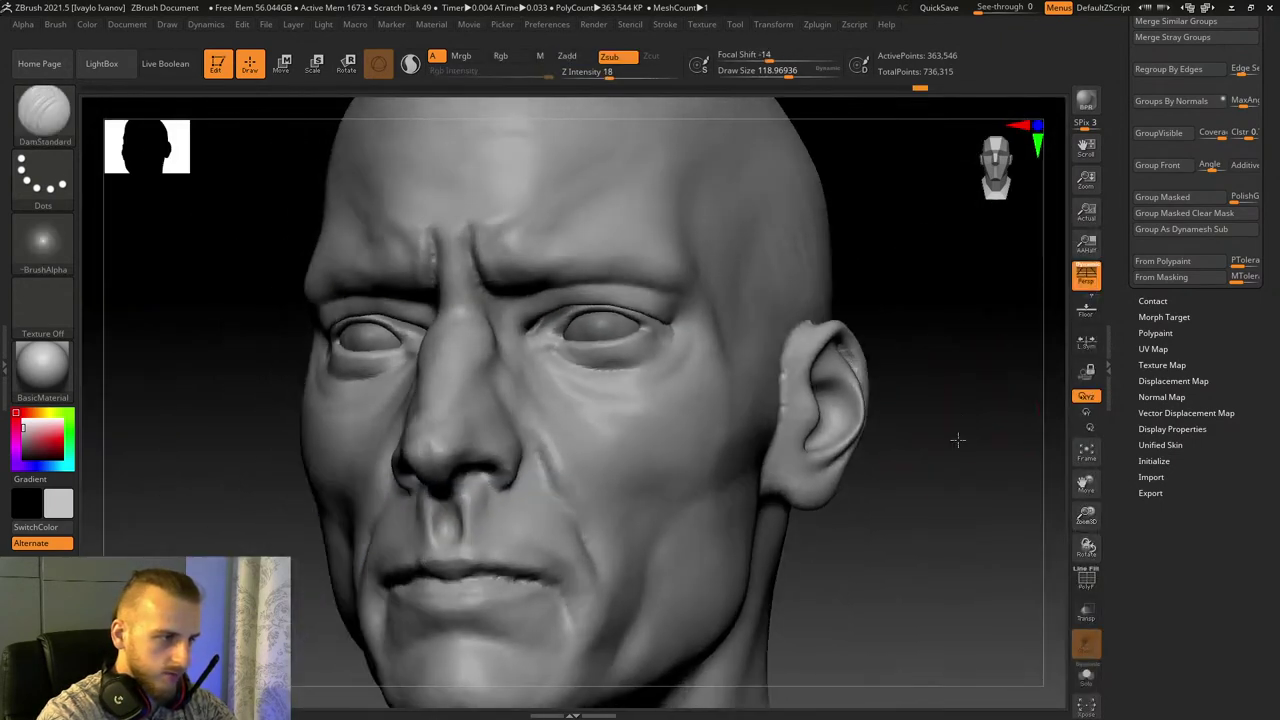
mouse_move(957, 440)
mouse_down()
mouse_move(971, 471)
mouse_move(957, 491)
mouse_up()
Step: Carve a groove into the inner eye corner with DamStandard and reshape the lower eyelid's inner edge with Move Topological
mouse_move(1086, 515)
mouse_down()
mouse_move(1021, 304)
mouse_move(977, 266)
mouse_move(1083, 487)
mouse_move(1106, 601)
mouse_move(1150, 662)
mouse_up()
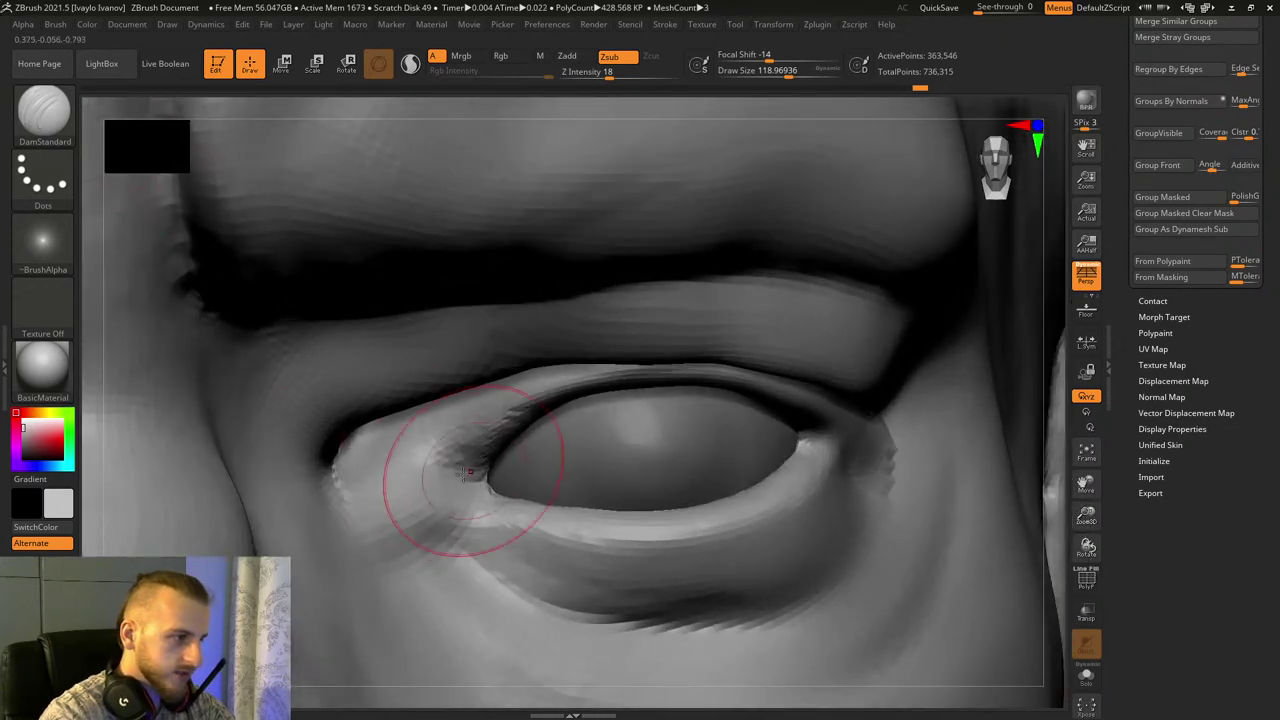
mouse_move(470, 474)
mouse_down()
mouse_move(377, 499)
mouse_move(420, 494)
mouse_move(364, 525)
mouse_move(491, 491)
mouse_move(391, 529)
mouse_up()
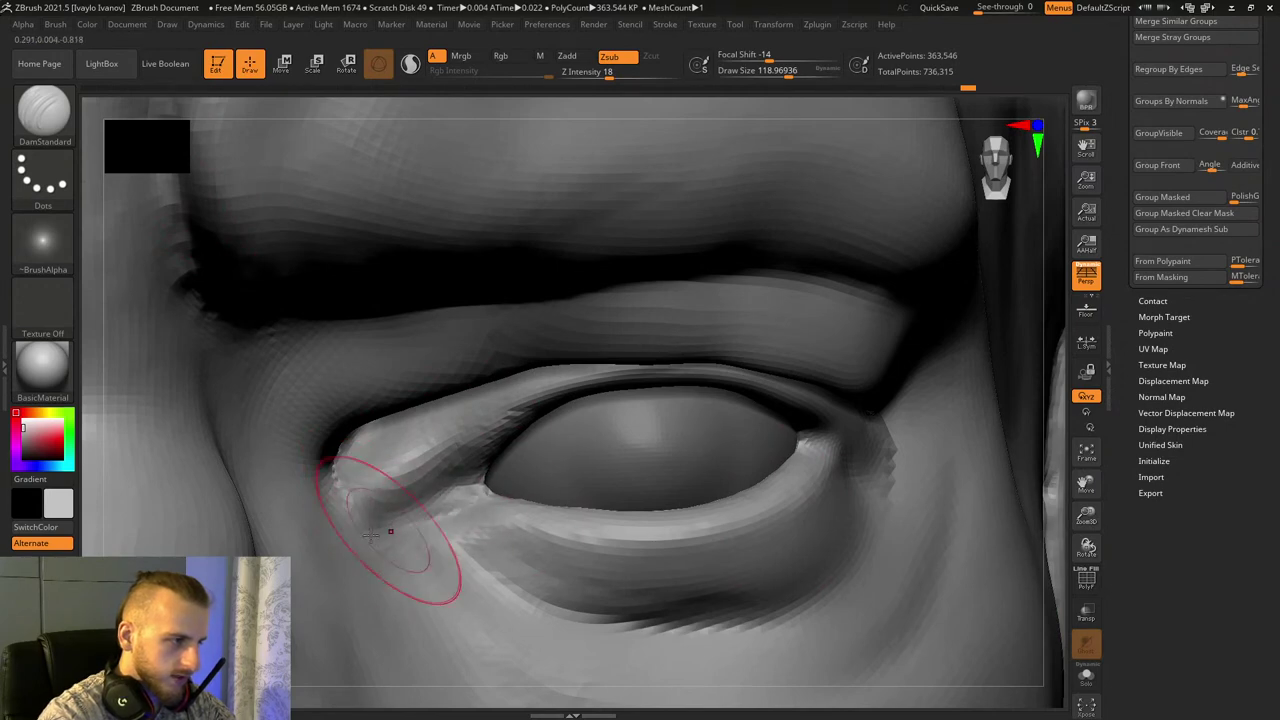
click(66, 125)
click(634, 126)
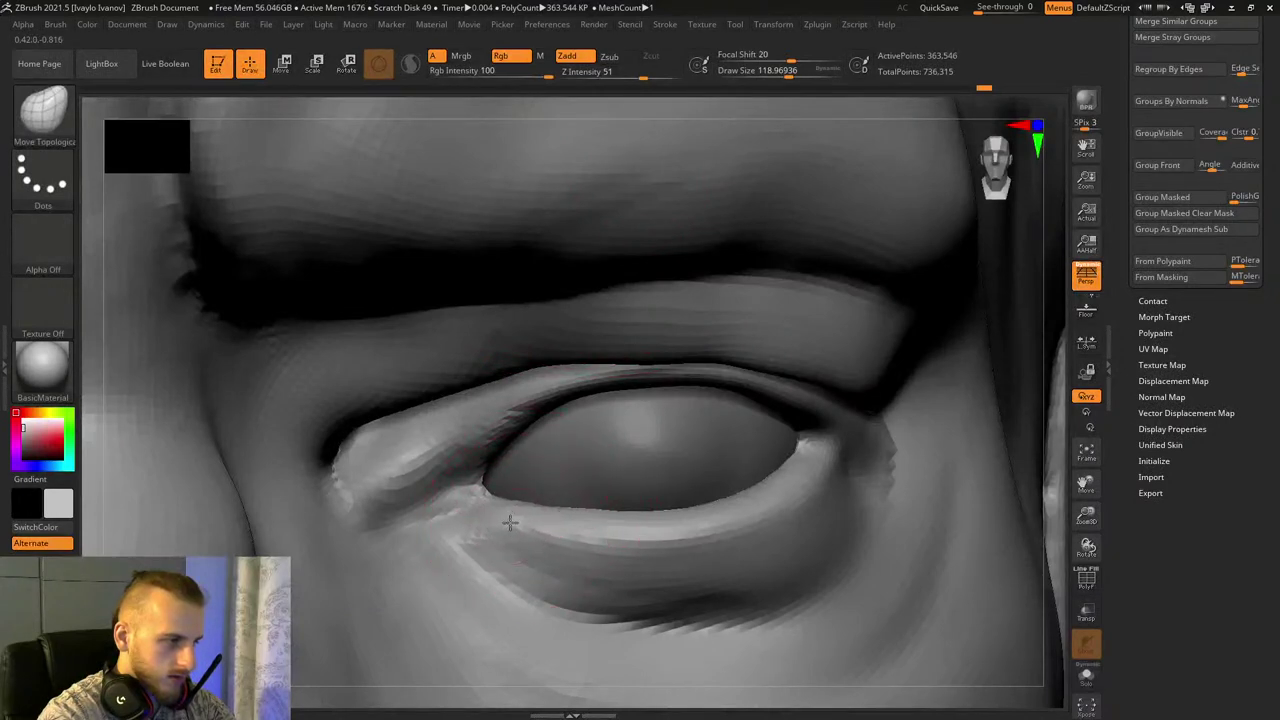
drag(510, 522, 505, 515)
drag(502, 530, 512, 518)
drag(571, 556, 592, 556)
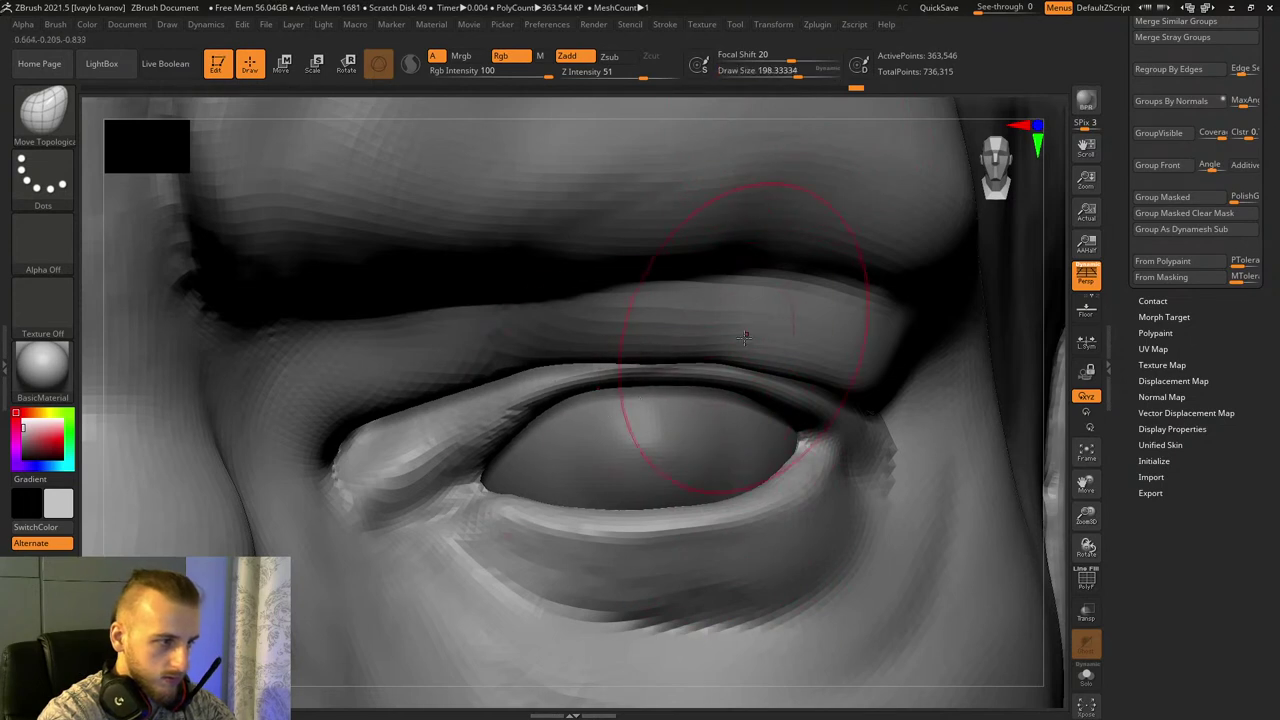
Step: Isolate and mask the skin around the eyelids, show the whole head, and invert the mask onto the eyelid polygroup
ctrl+shift+click(788, 332)
ctrl+click(848, 480)
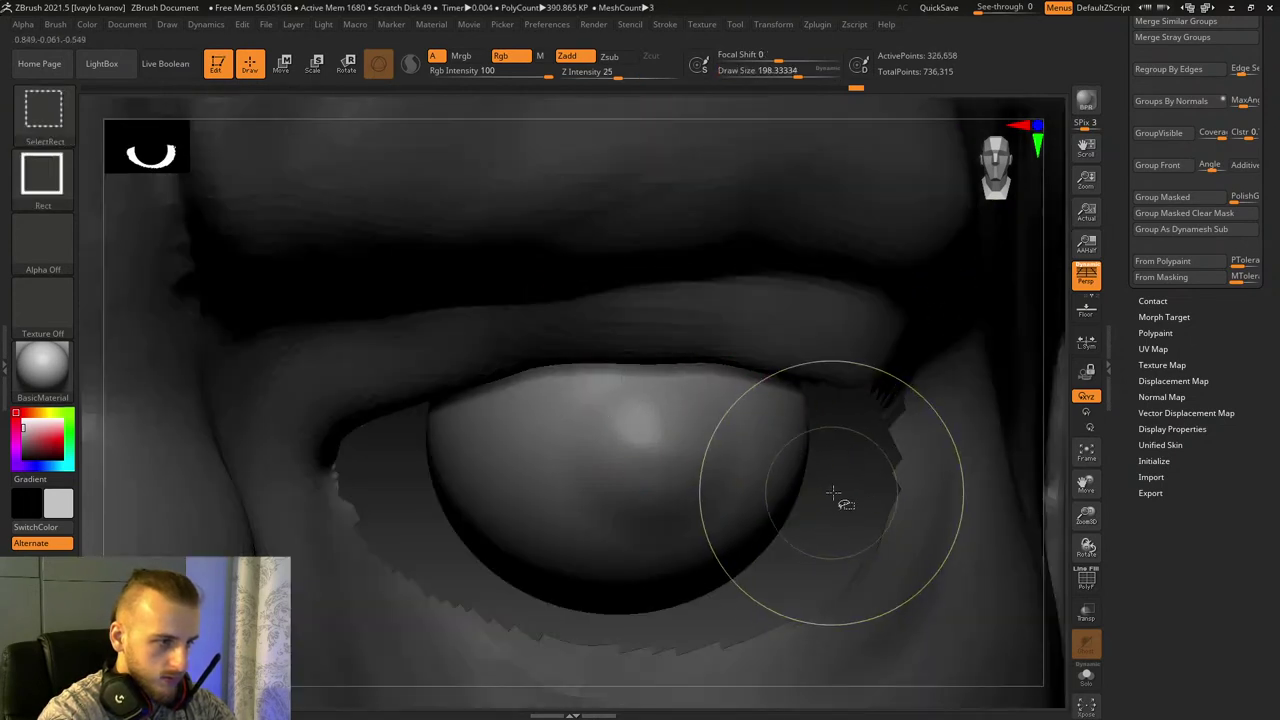
ctrl+shift+click(832, 497)
drag(1070, 476, 1042, 473)
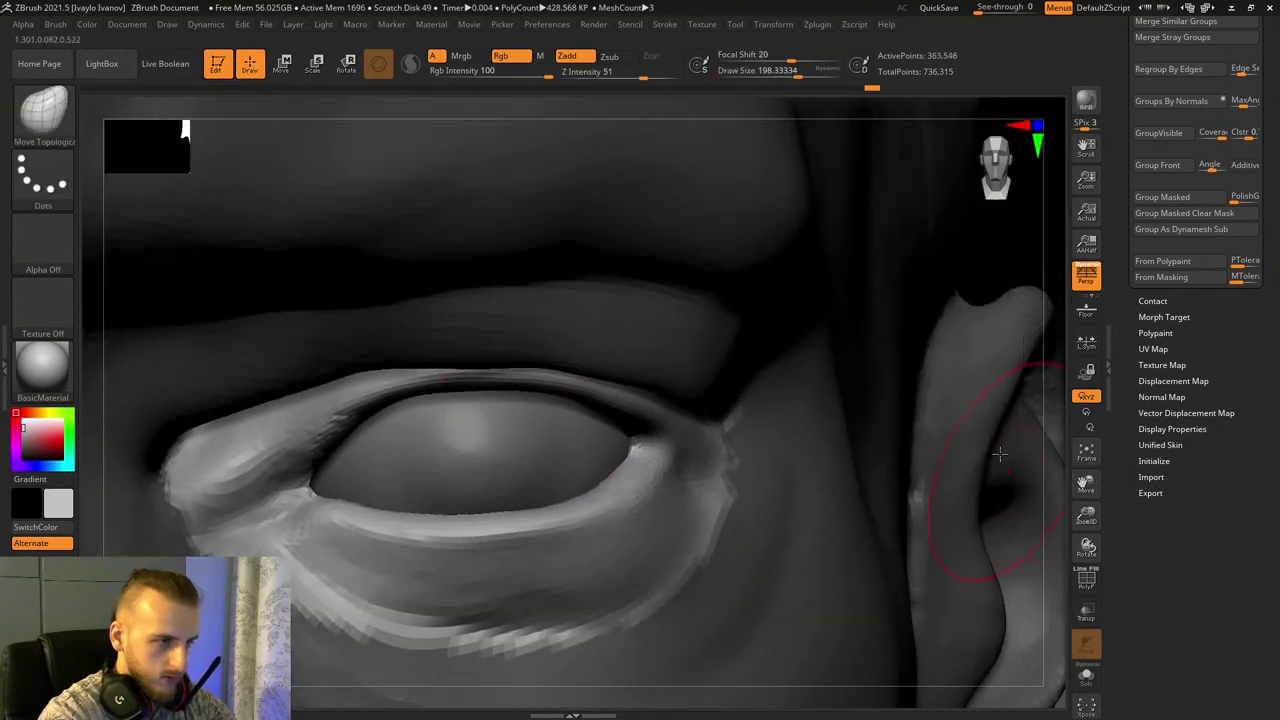
ctrl+click(1017, 271)
Step: Pull the fold down over the masked upper eyelid at a draw size of about 198, smooth it, and clear the mask
drag(564, 366, 560, 383)
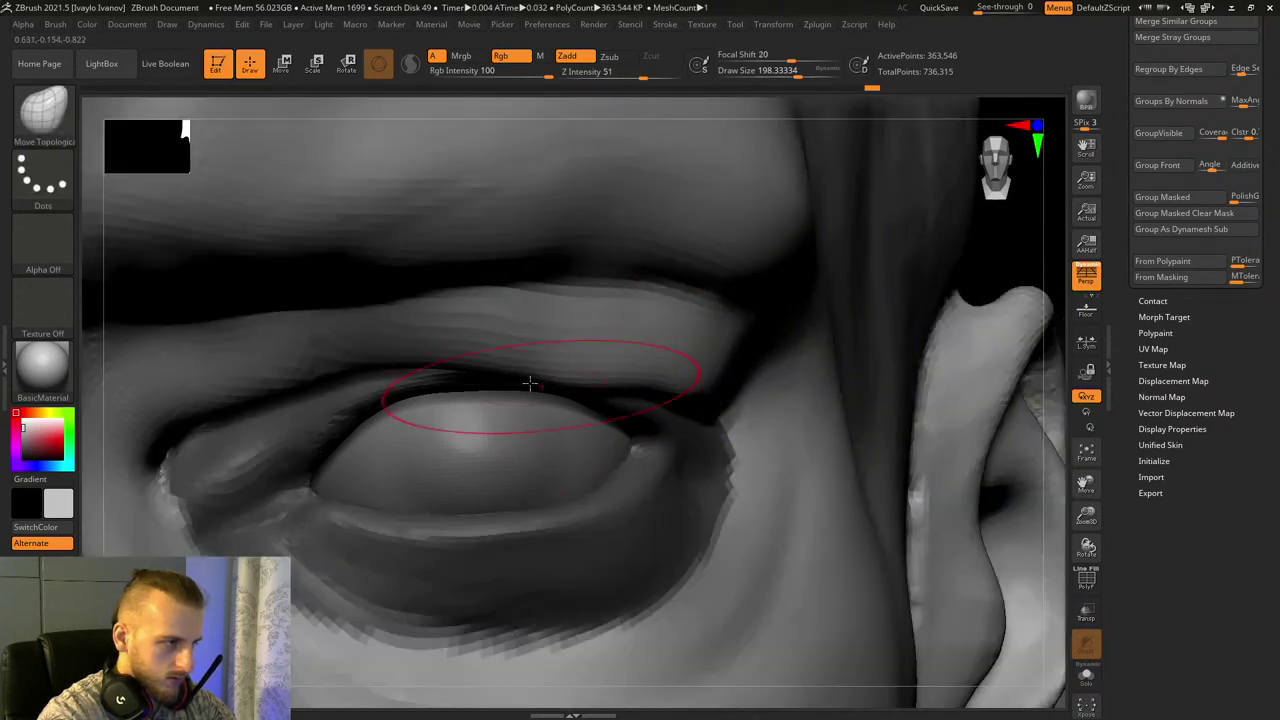
mouse_move(448, 363)
mouse_down()
mouse_move(440, 374)
mouse_move(494, 381)
mouse_up()
drag(652, 388, 662, 401)
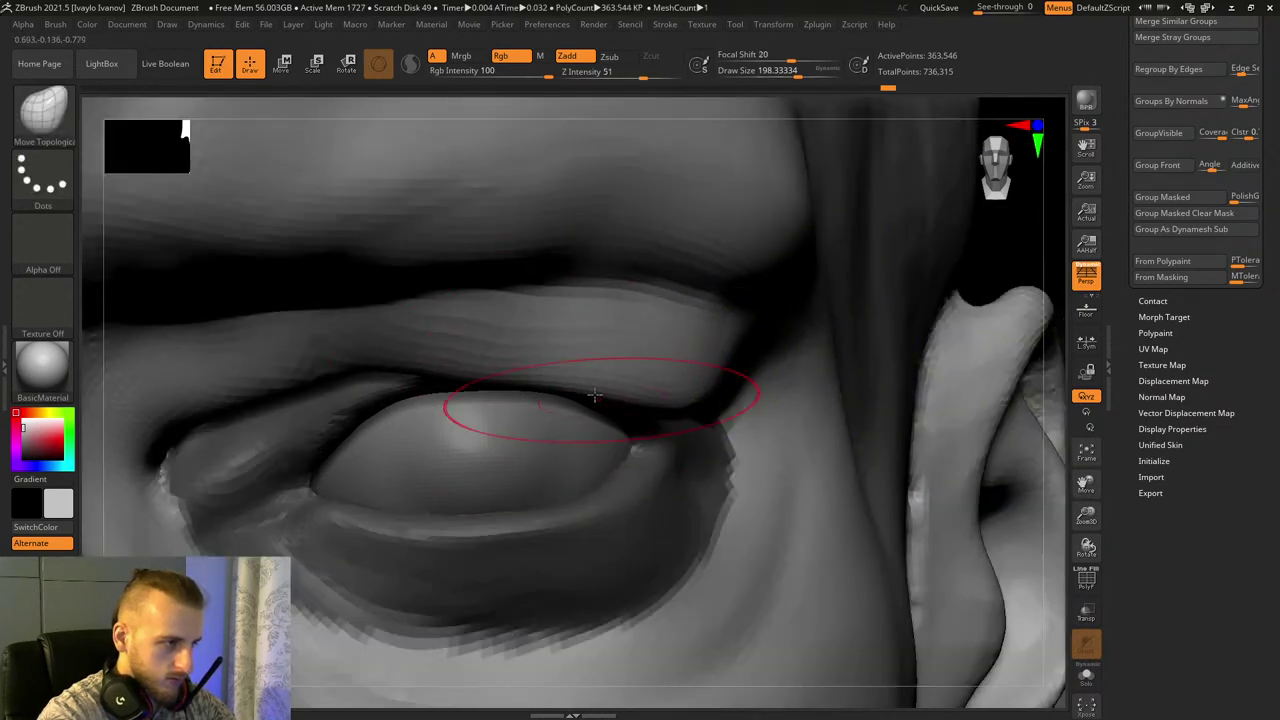
drag(380, 363, 376, 375)
drag(262, 384, 250, 370)
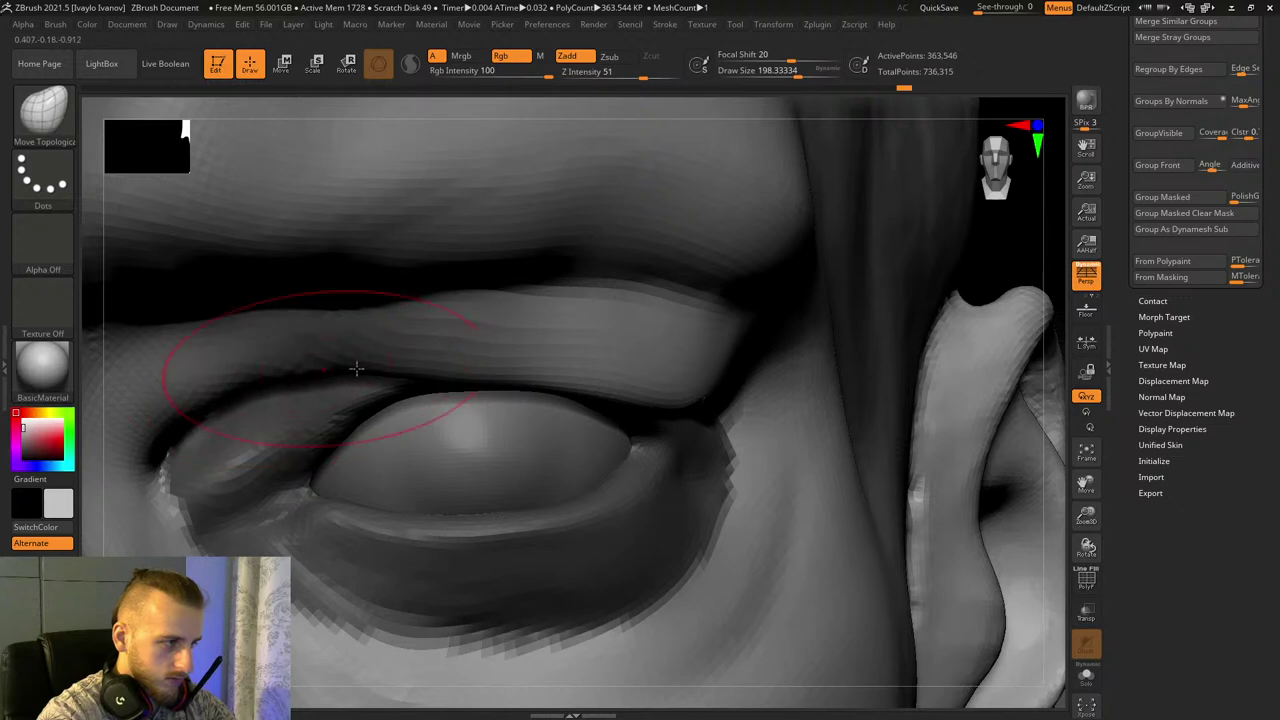
drag(545, 371, 548, 381)
mouse_move(369, 341)
shift+mouse_down()
mouse_move(575, 368)
mouse_move(700, 402)
shift+mouse_up()
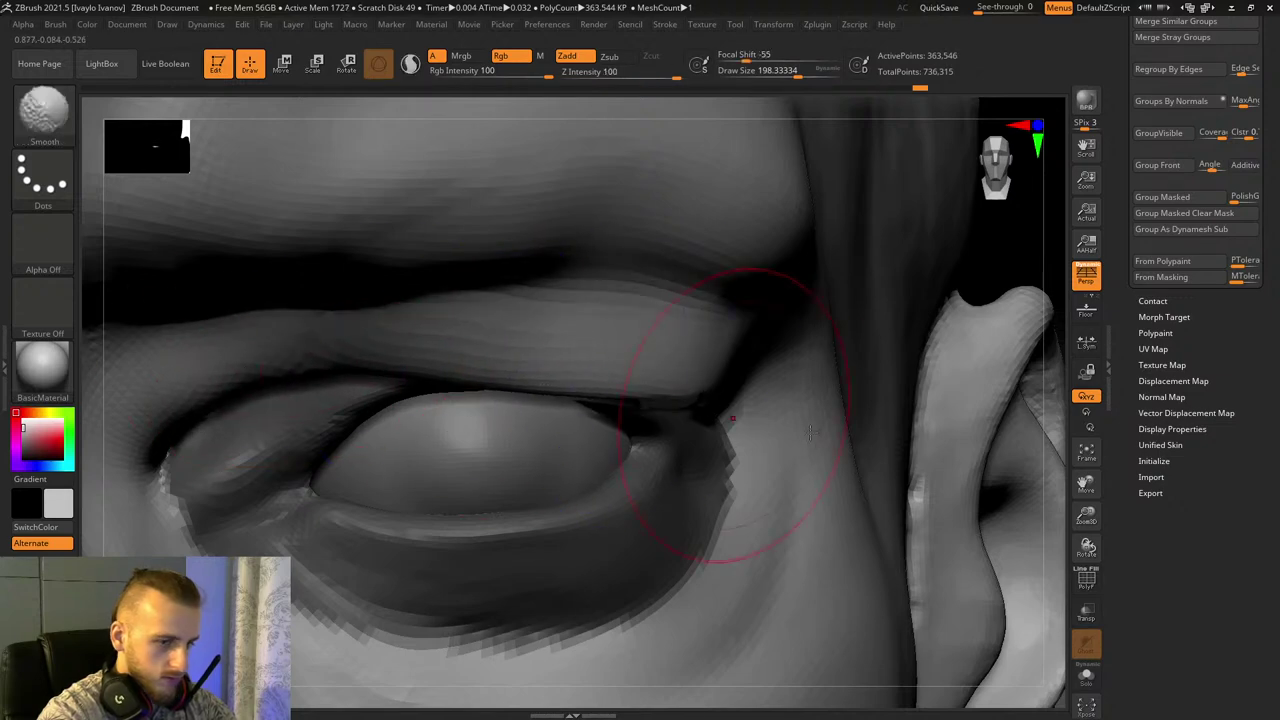
drag(1086, 546, 737, 380)
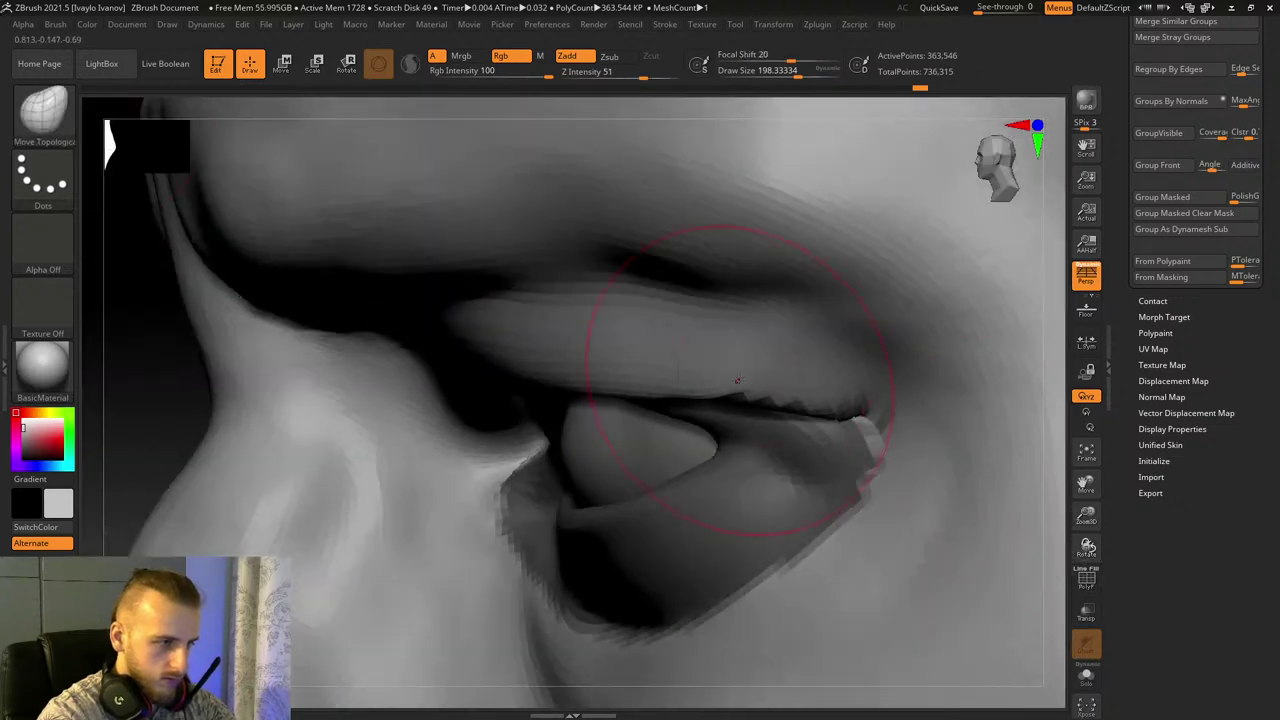
ctrl+drag(108, 401, 222, 393)
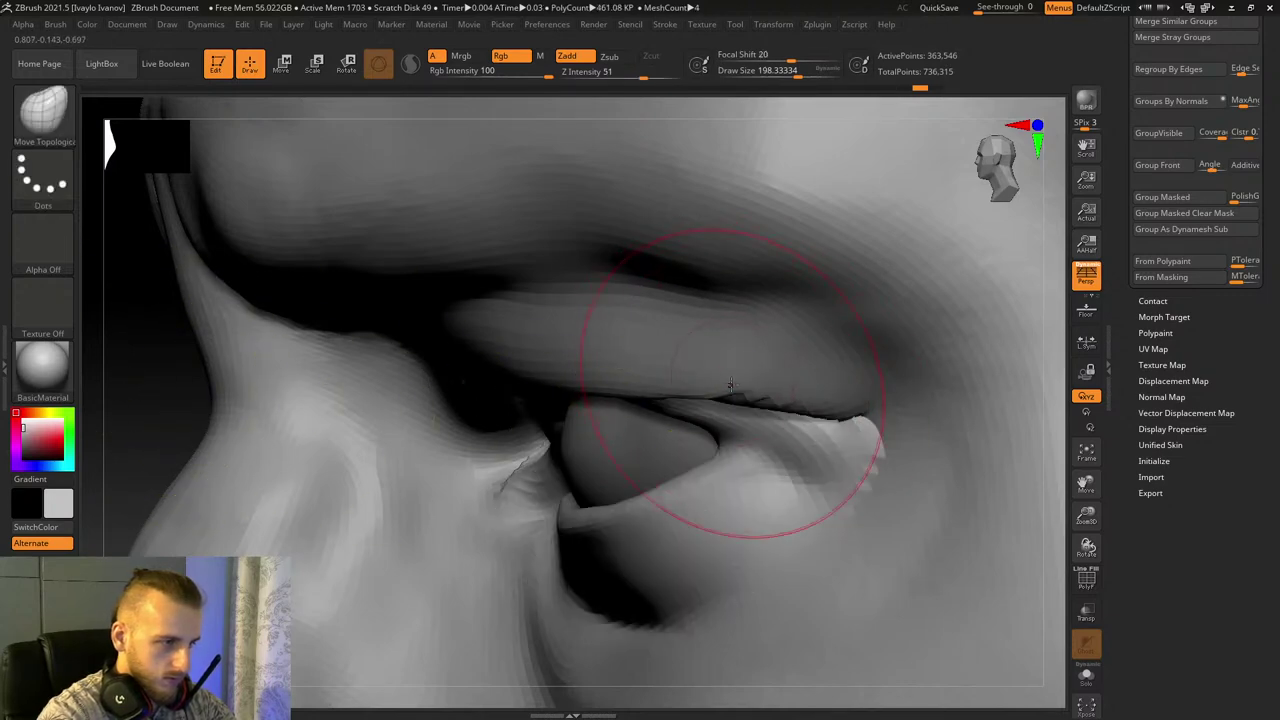
Step: Refine the lower edge of the overhanging eye fold along its outer end and above the inner corner with Move Topological
mouse_move(734, 388)
mouse_down()
mouse_move(748, 405)
mouse_move(785, 376)
mouse_up()
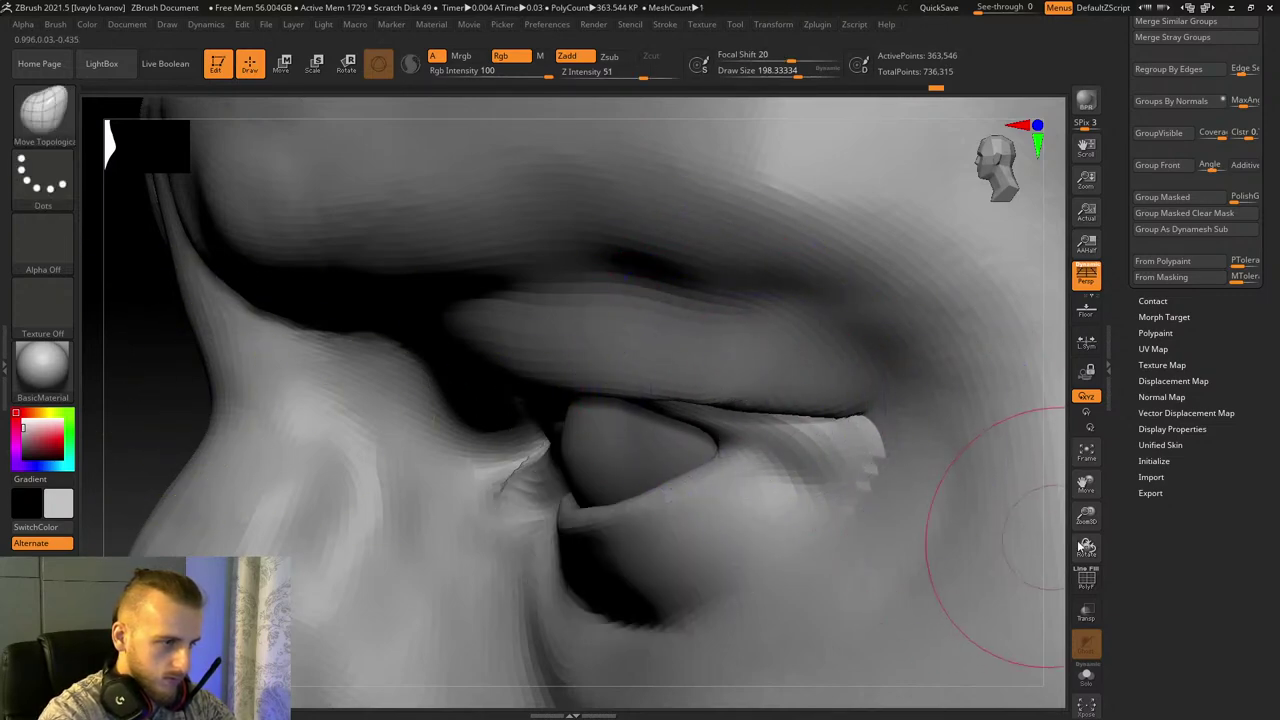
drag(1086, 518, 1080, 430)
mouse_move(320, 330)
mouse_down()
mouse_move(510, 326)
mouse_move(1006, 437)
mouse_move(980, 460)
mouse_move(958, 448)
mouse_up()
drag(1101, 517, 1094, 552)
drag(1024, 412, 966, 397)
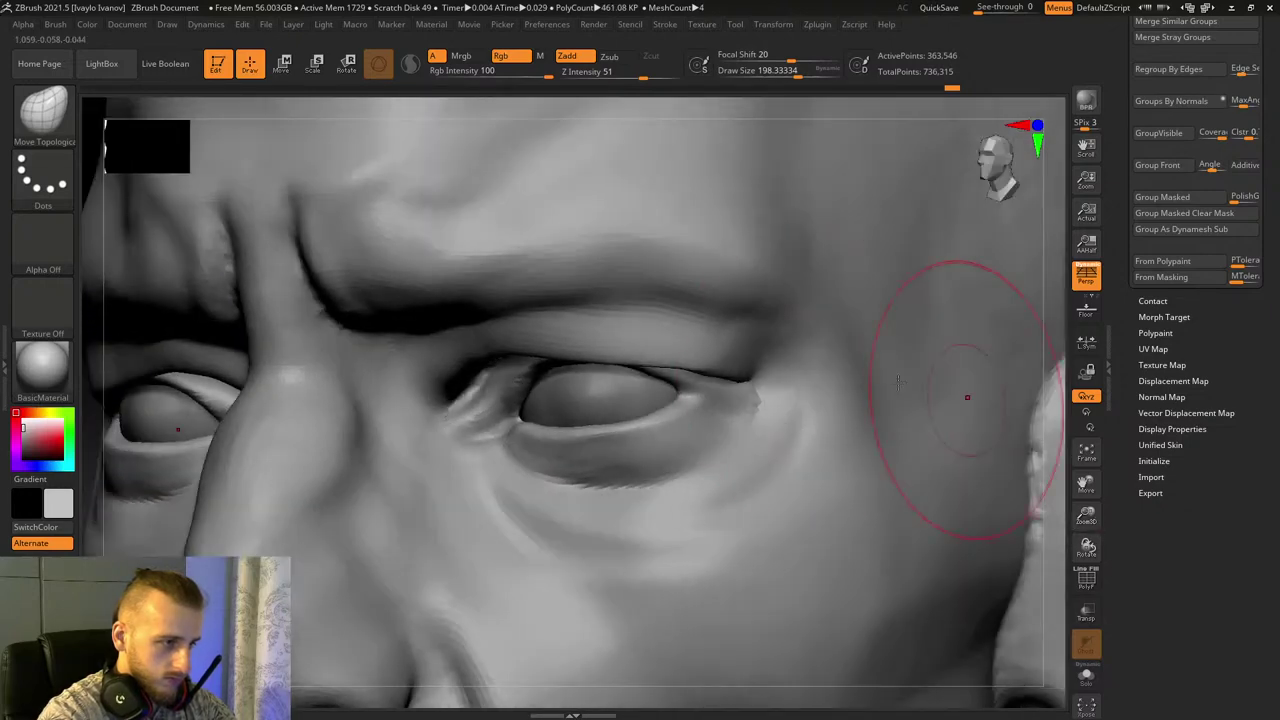
drag(697, 357, 666, 354)
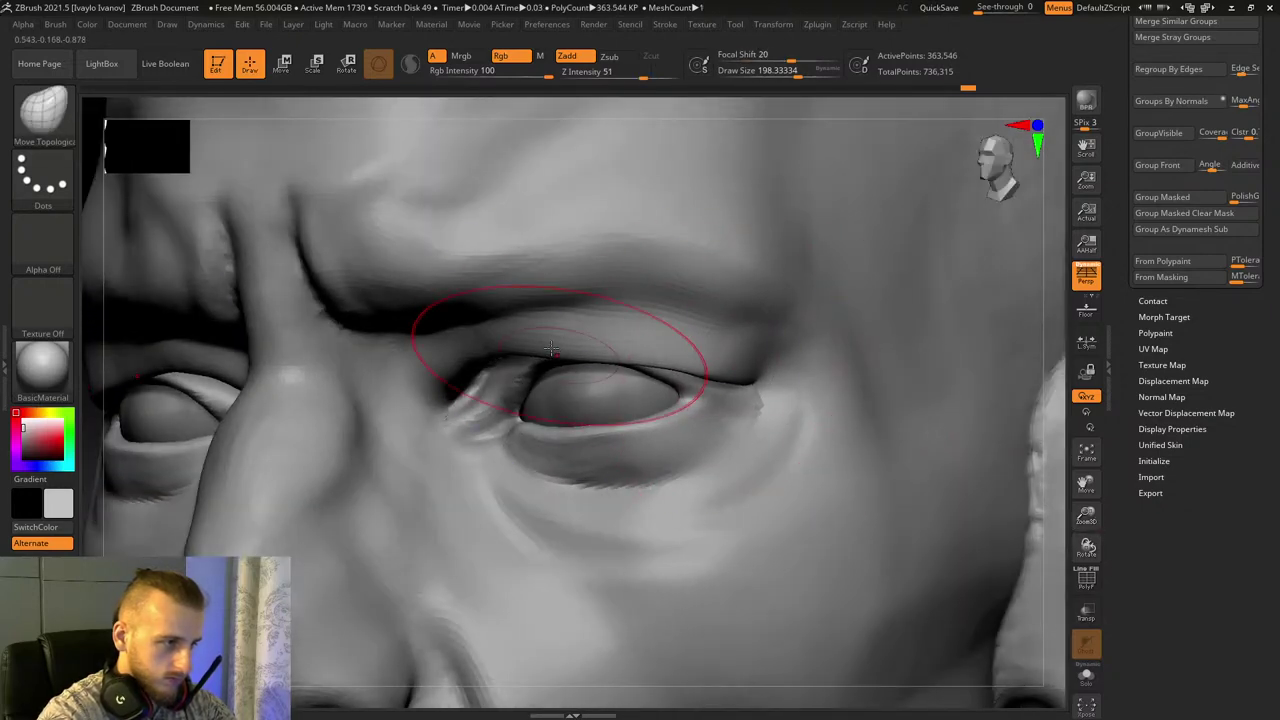
drag(557, 361, 540, 338)
drag(327, 270, 316, 257)
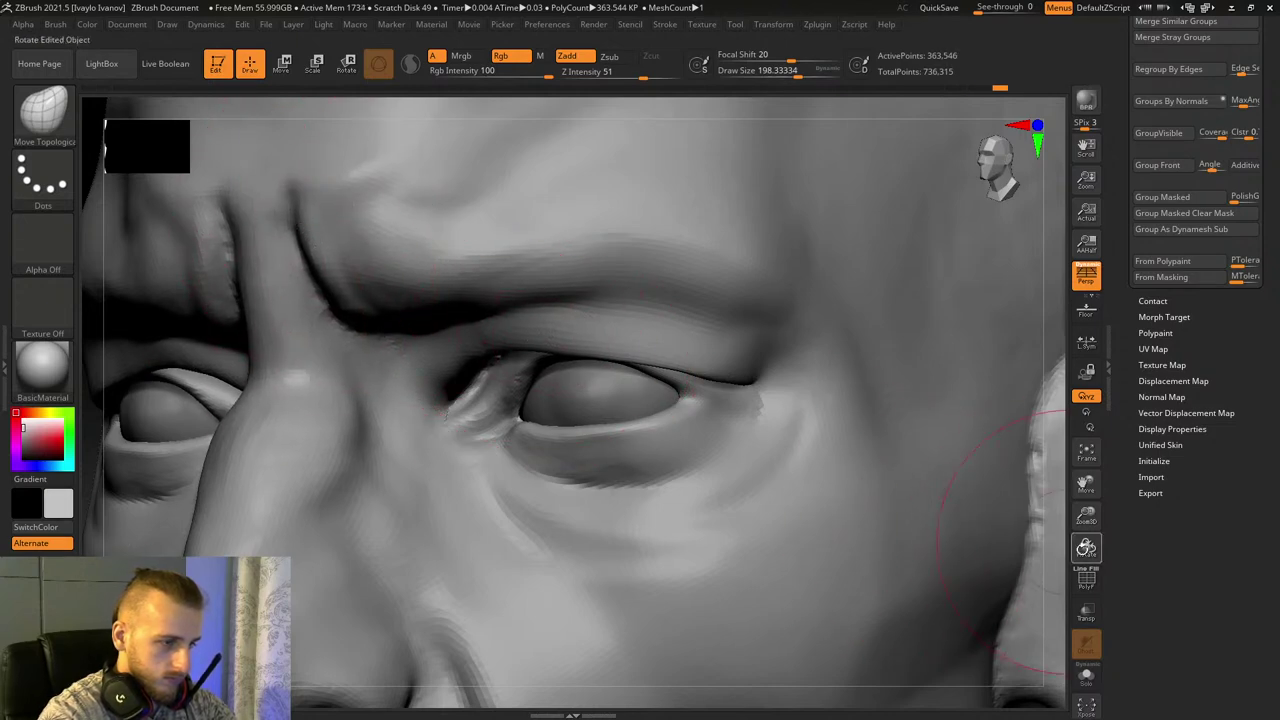
mouse_move(1086, 547)
mouse_down()
mouse_move(1097, 555)
mouse_move(1086, 503)
mouse_move(1086, 538)
mouse_up()
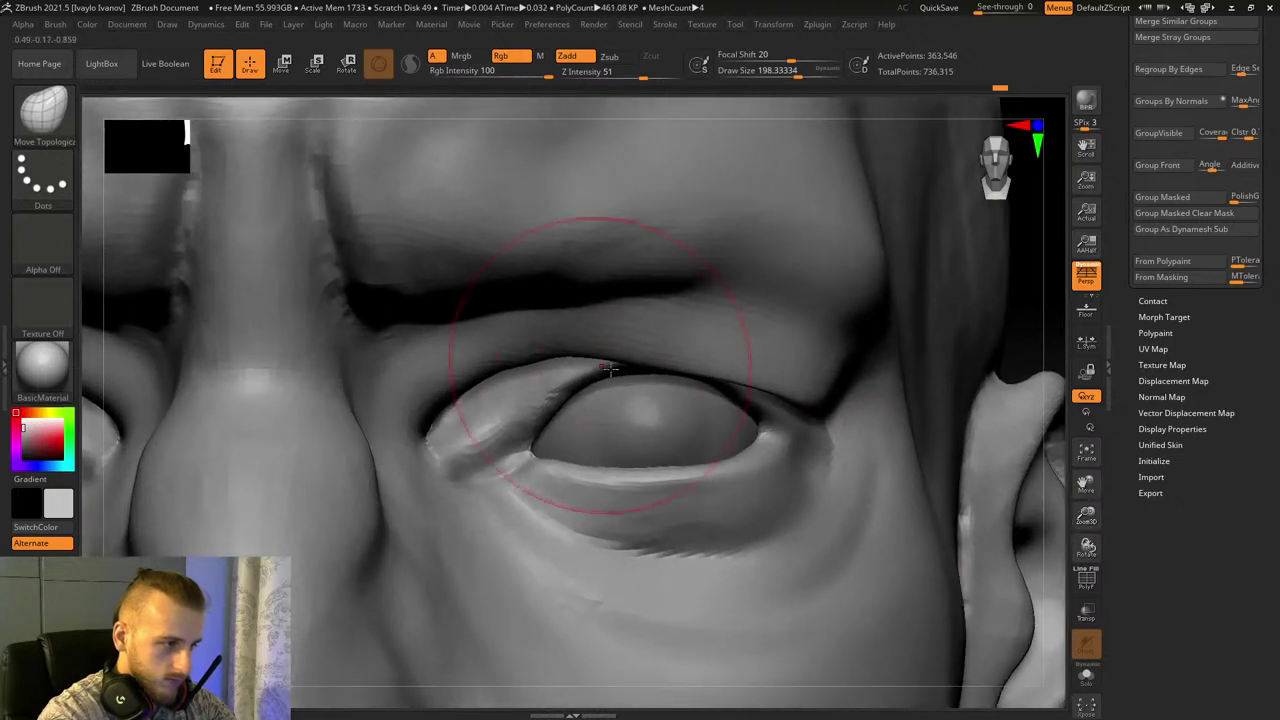
Step: Isolate the eyelid polygroup and smooth the skin around the outer eye corner at a draw size of about 133
ctrl+shift+click(610, 369)
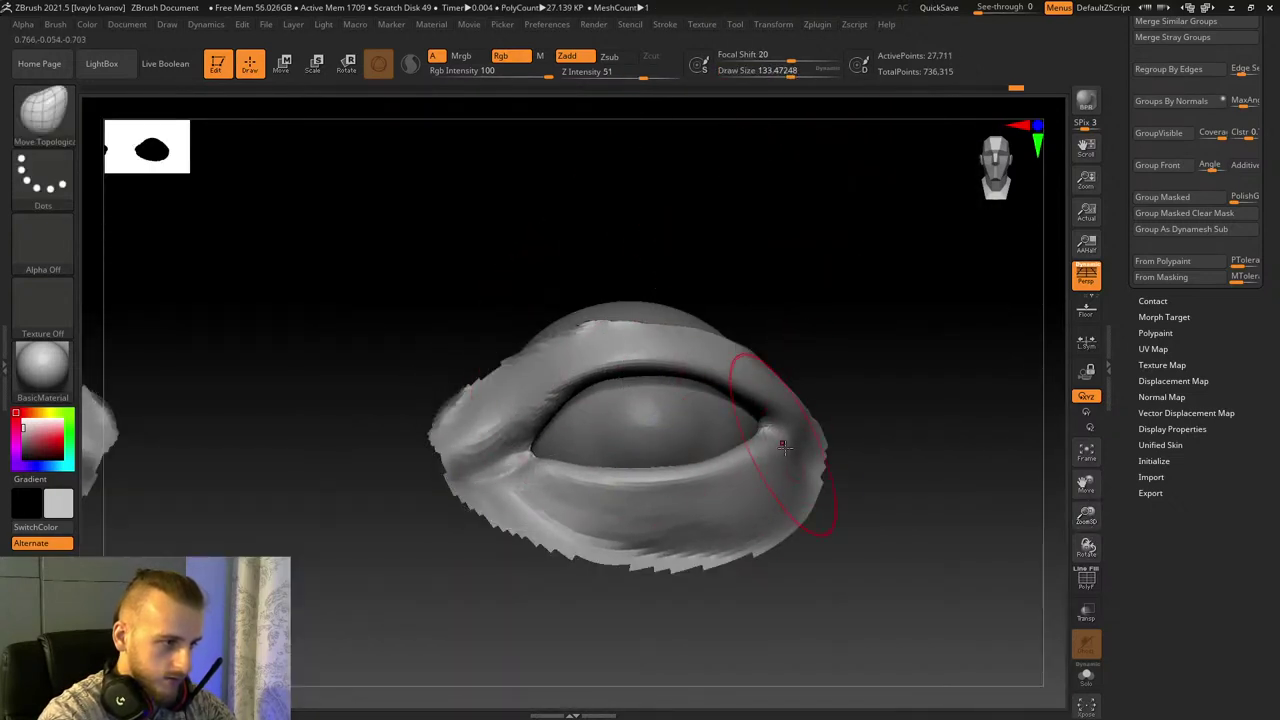
mouse_move(905, 448)
mouse_down()
mouse_move(786, 460)
mouse_move(807, 450)
mouse_up()
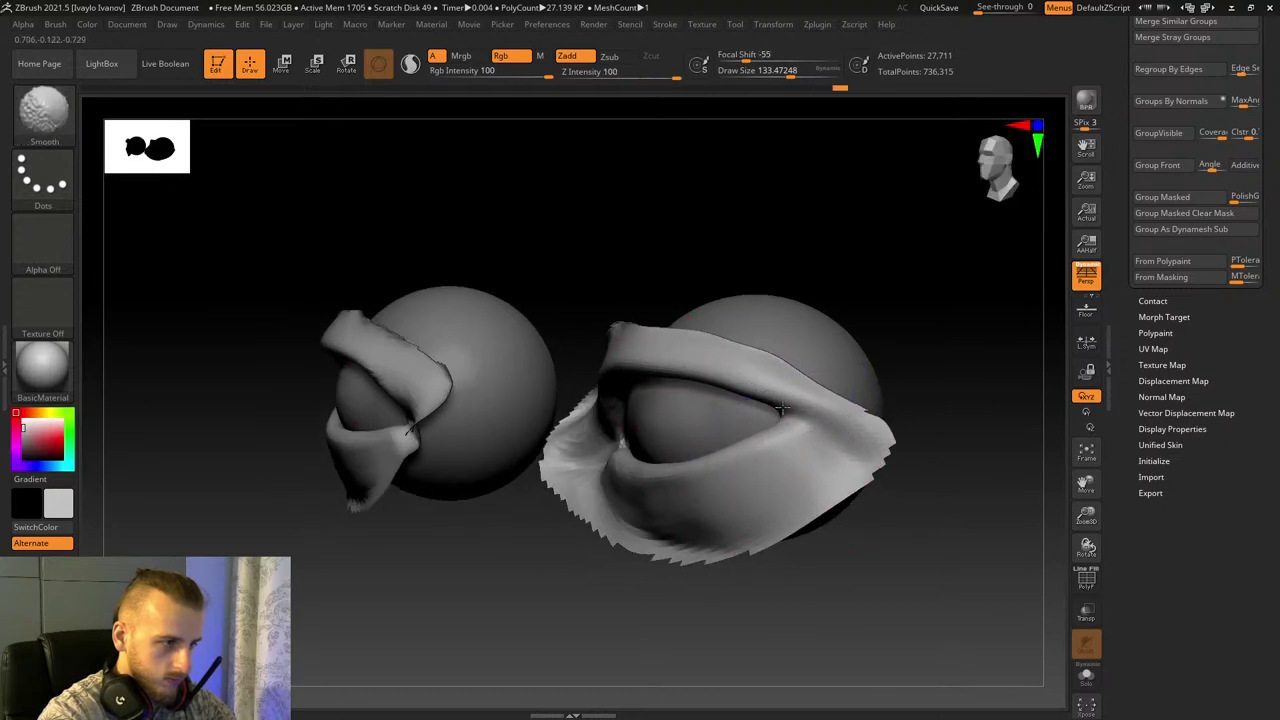
drag(735, 593, 782, 640)
alt+drag(1095, 524, 902, 483)
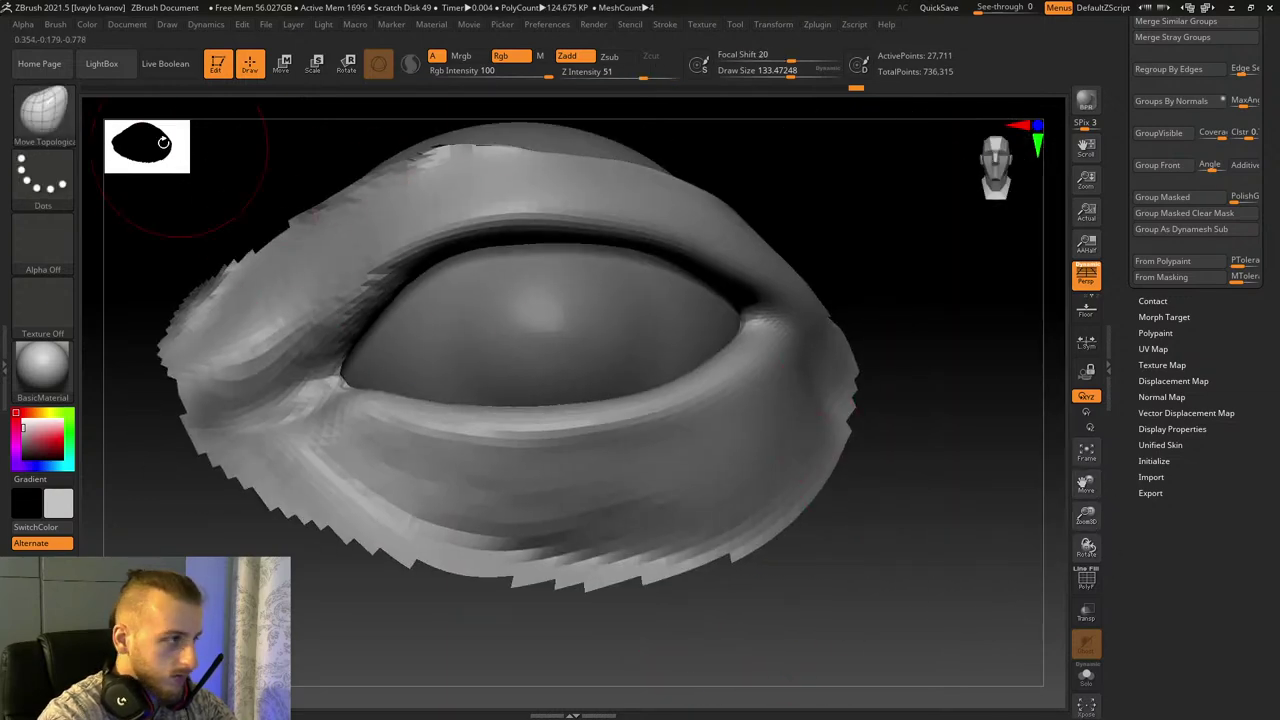
Step: Build up the lower eyelid with ClayBuildup strokes from the inner to the outer corner, and show the whole head again
click(44, 112)
click(230, 163)
mouse_move(553, 453)
mouse_down()
mouse_move(777, 414)
mouse_move(429, 457)
mouse_move(777, 407)
mouse_up()
mouse_move(413, 495)
mouse_down()
mouse_move(814, 429)
mouse_move(466, 486)
mouse_move(805, 411)
mouse_up()
drag(398, 449, 774, 407)
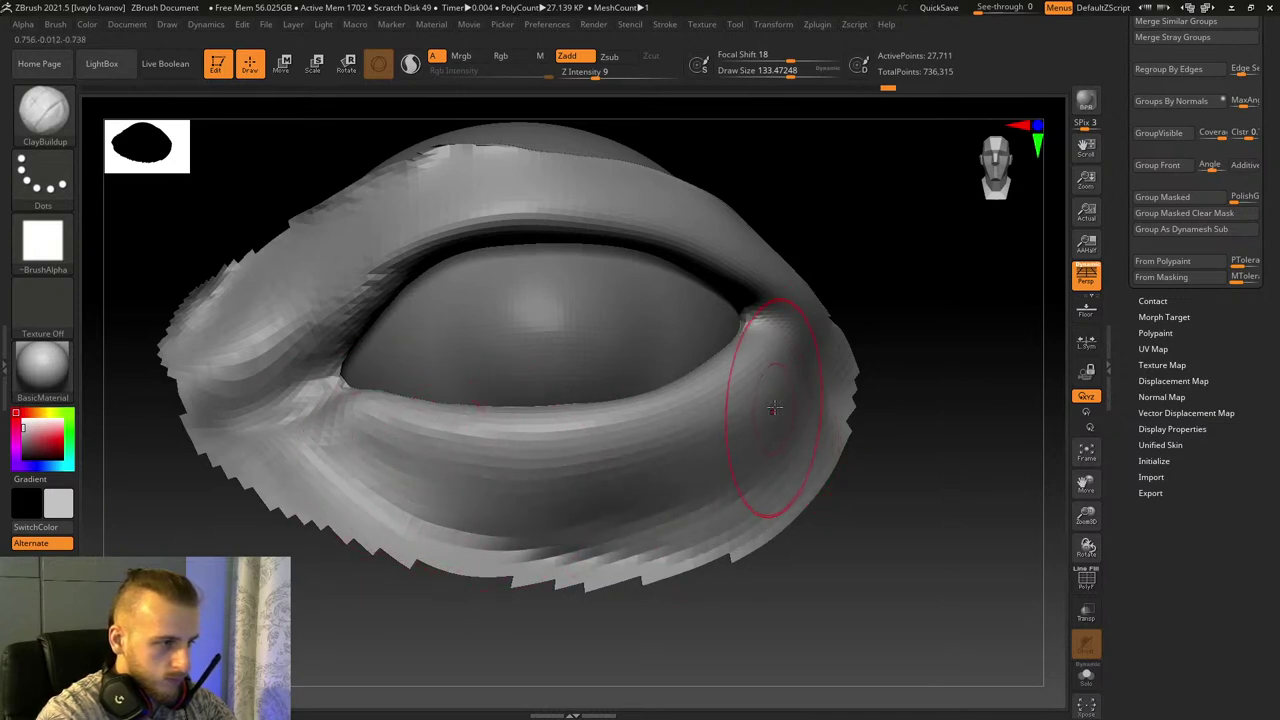
drag(629, 483, 710, 487)
ctrl+shift+click(899, 328)
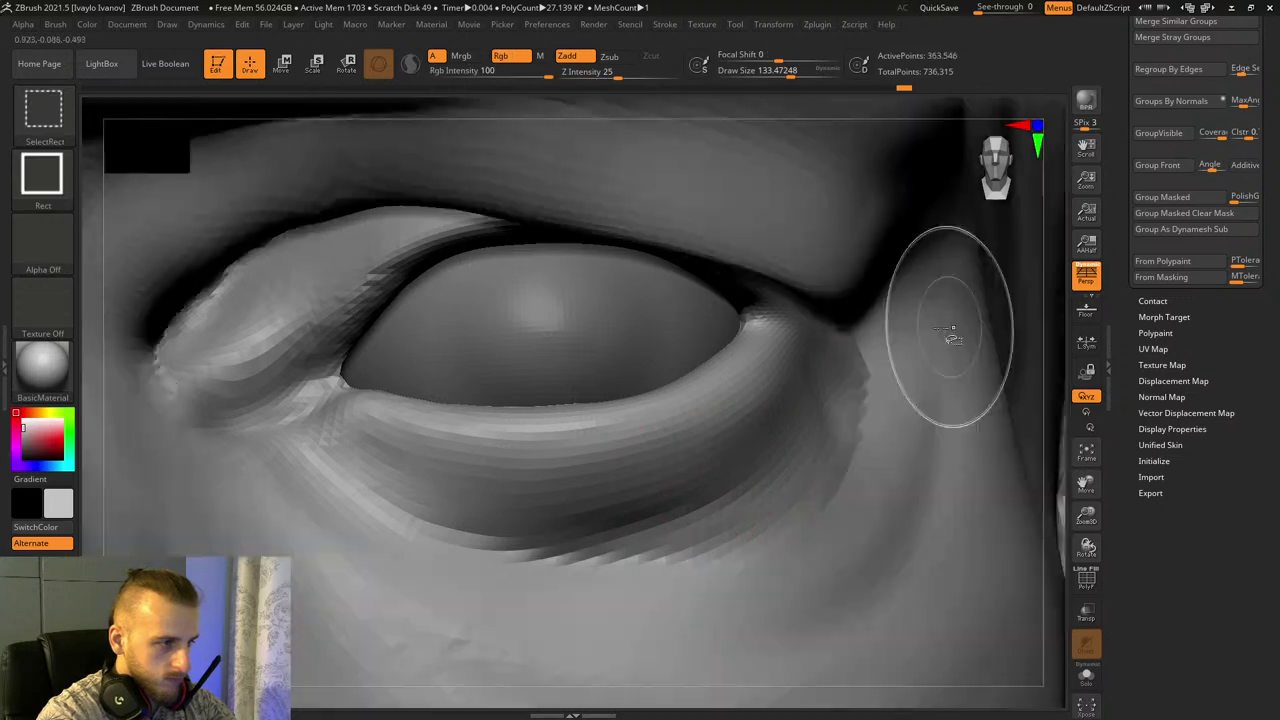
Step: Carve the crease beneath the lower eyelid with DamStandard and smooth it along its length
mouse_move(1086, 515)
mouse_down()
mouse_move(1054, 409)
mouse_move(1062, 512)
mouse_up()
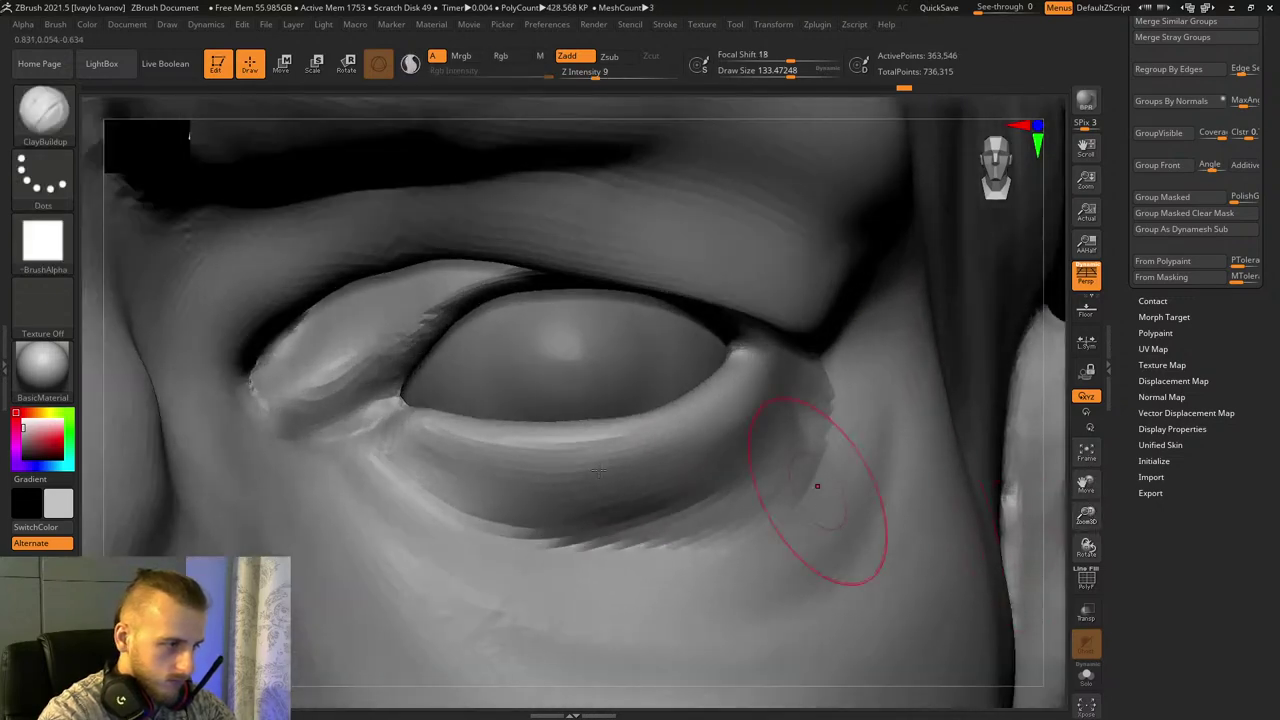
key(b)
key(d)
key(s)
mouse_move(432, 470)
mouse_down()
mouse_move(674, 517)
mouse_move(751, 499)
mouse_up()
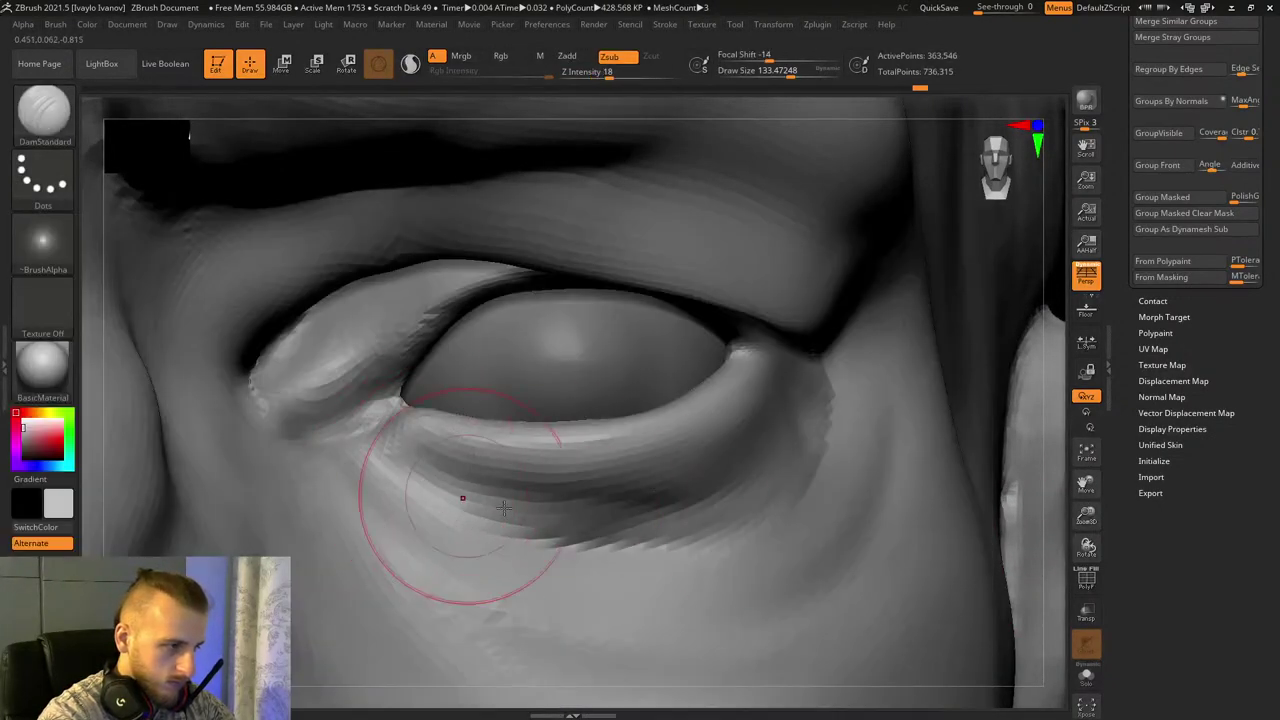
shift+drag(463, 497, 655, 505)
mouse_move(437, 476)
mouse_down()
mouse_move(768, 508)
mouse_move(770, 528)
mouse_up()
drag(560, 533, 822, 488)
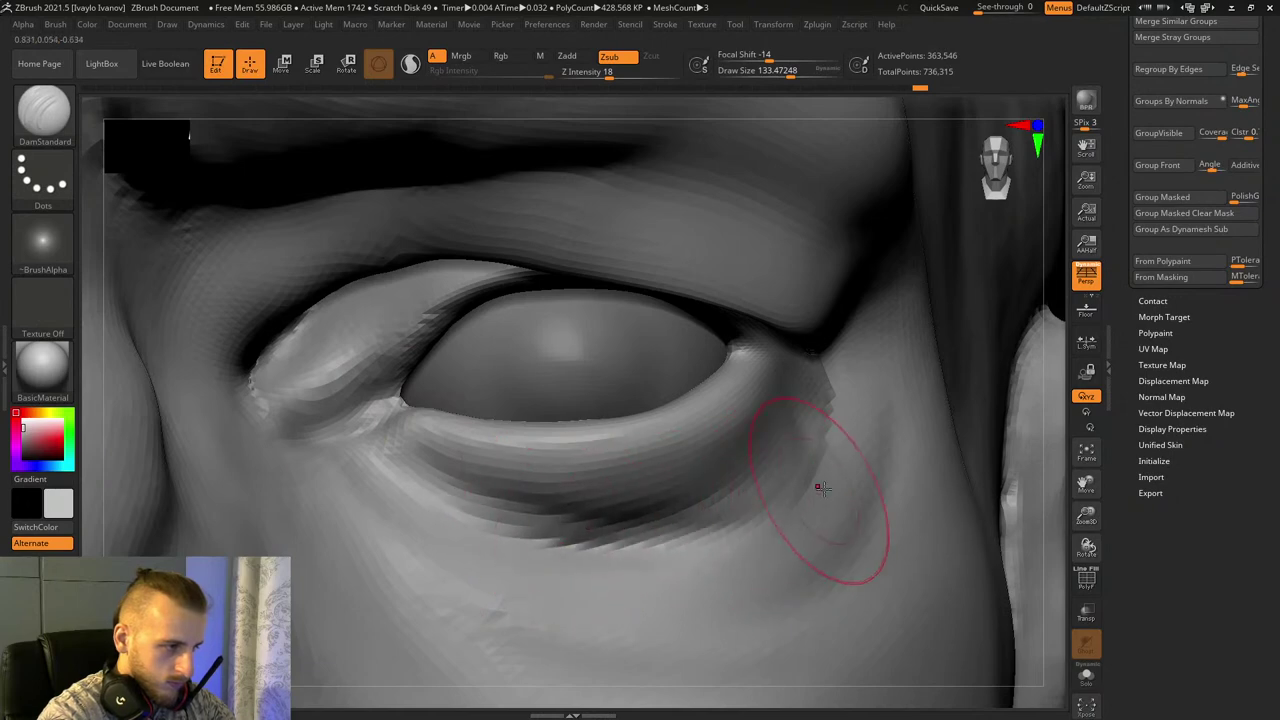
drag(1101, 509, 1099, 482)
drag(1088, 552, 1057, 566)
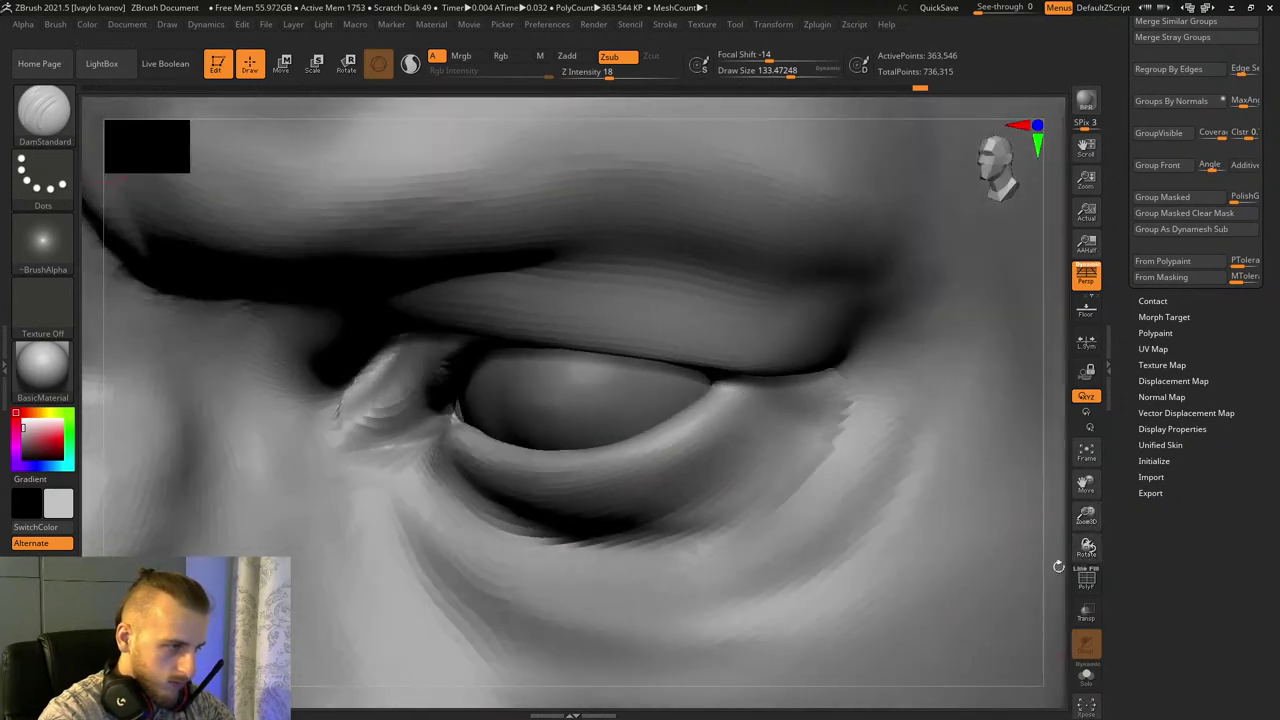
Step: Add volume to the skin below the lower eyelid with ClayBuildup at a Z intensity of 9
click(44, 115)
click(189, 135)
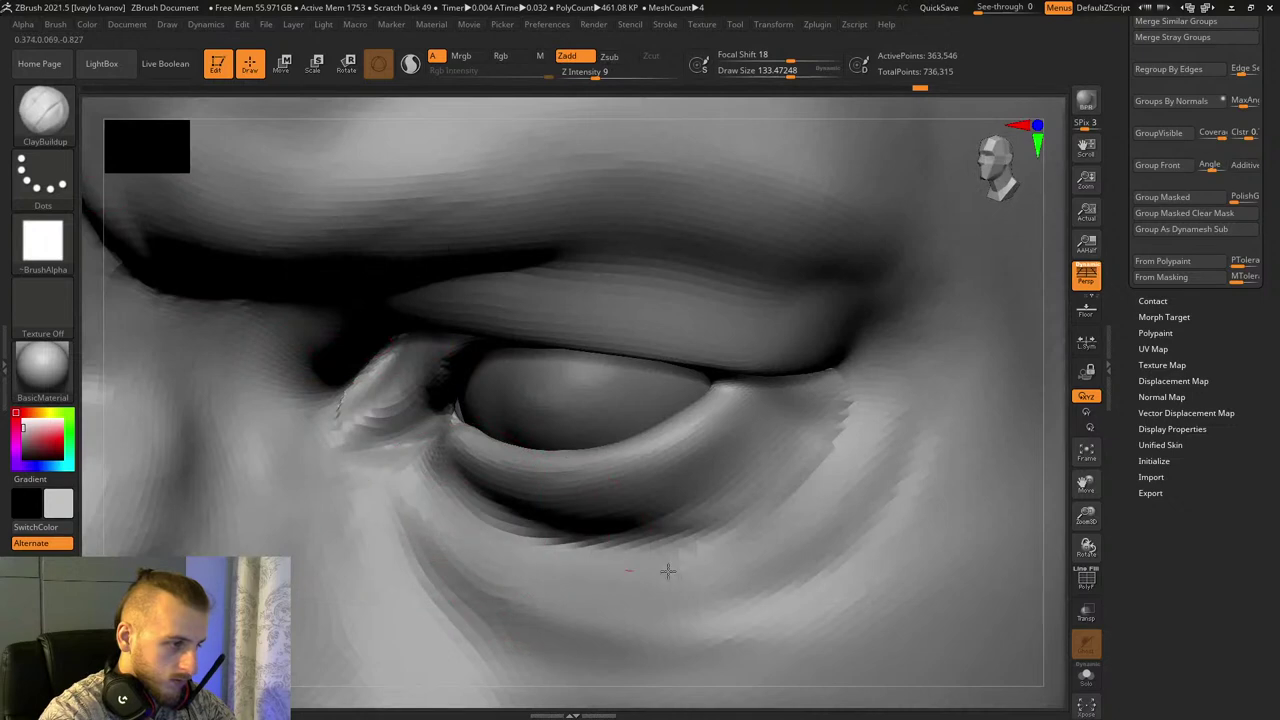
mouse_move(731, 561)
mouse_down()
mouse_move(850, 448)
mouse_move(795, 433)
mouse_move(679, 486)
mouse_up()
drag(1087, 517, 1065, 495)
drag(961, 537, 757, 329)
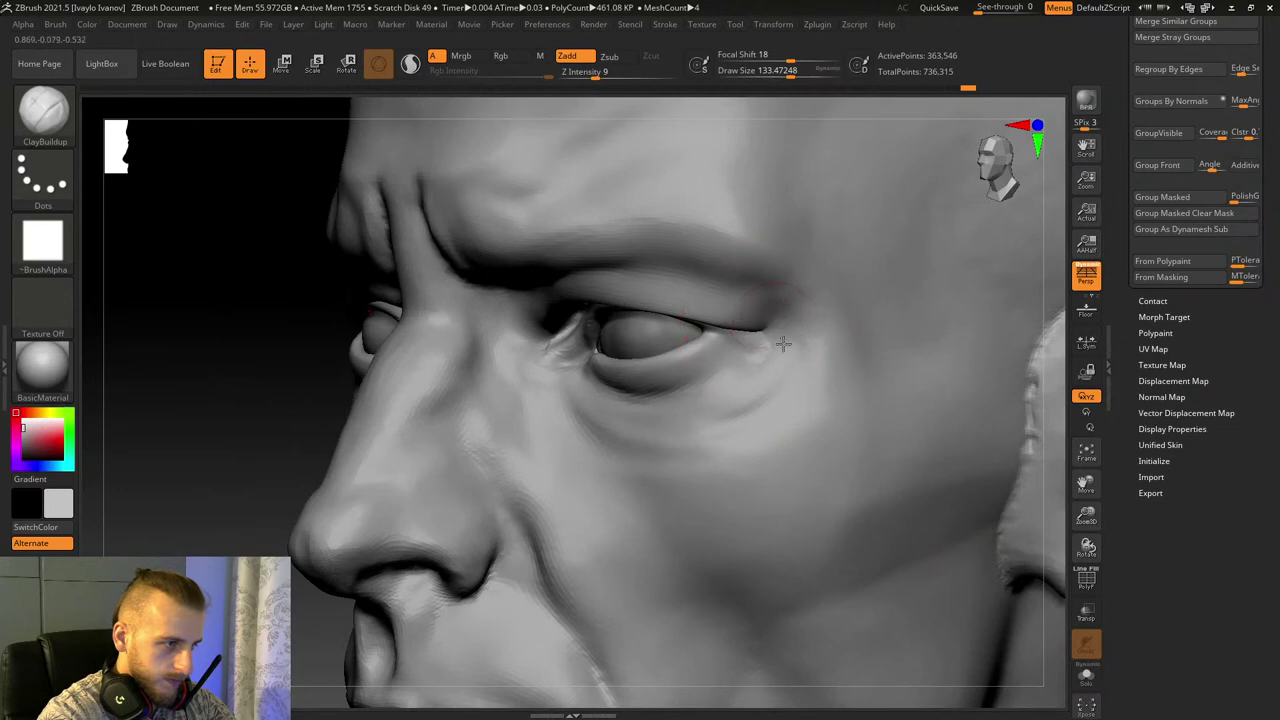
Step: Reshape the outer end of the overhanging fold and the crease above it with Move Topological, and smooth the transition
drag(1086, 517, 1073, 564)
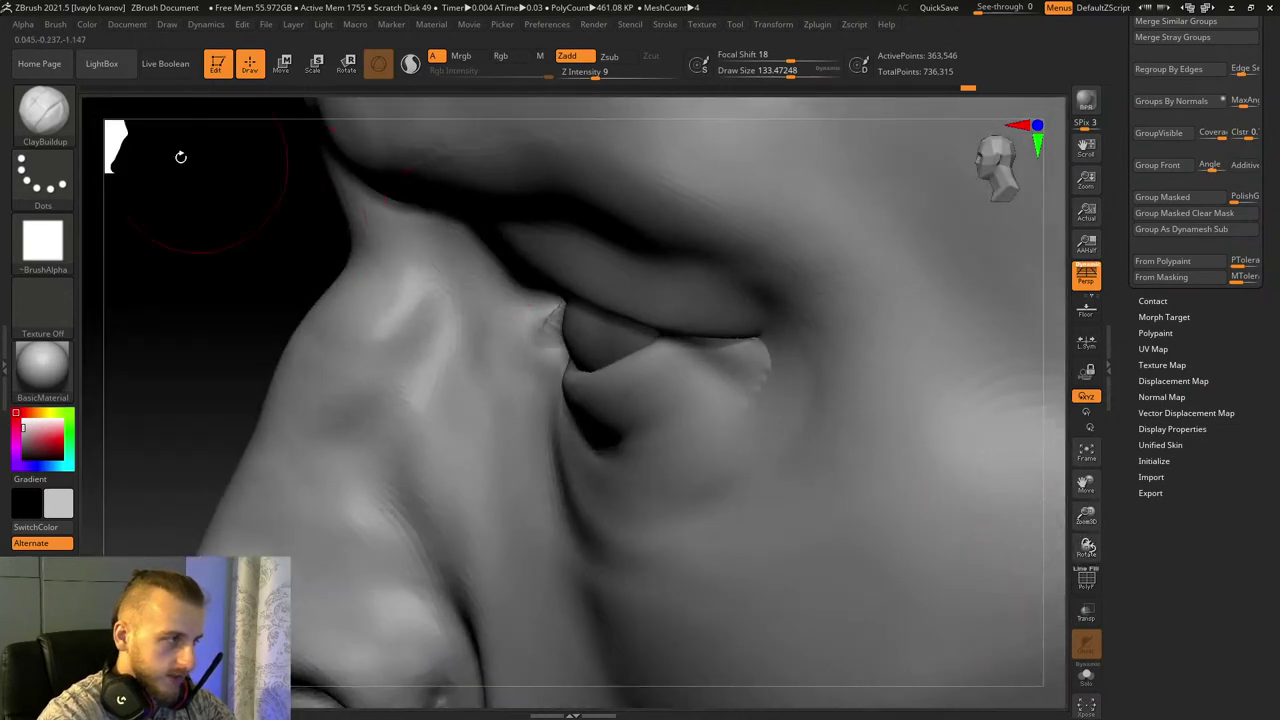
click(46, 114)
click(637, 124)
drag(780, 349, 775, 364)
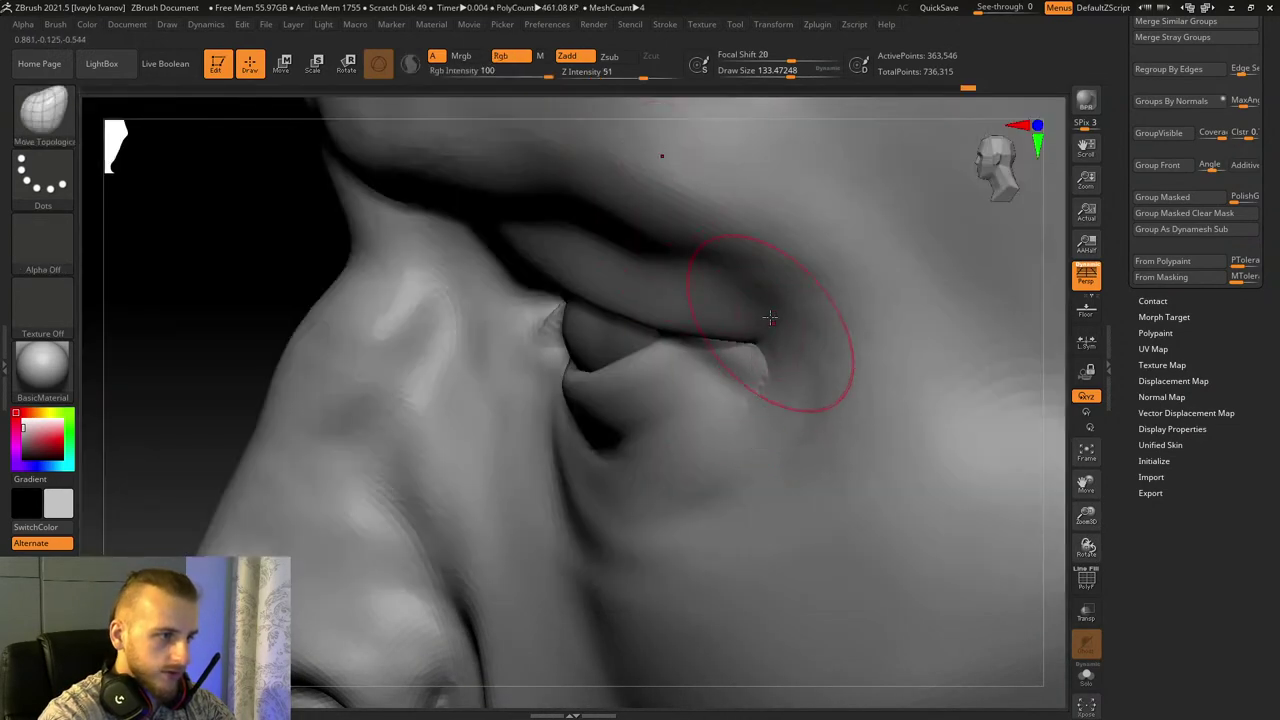
drag(766, 320, 763, 333)
mouse_move(734, 238)
mouse_down()
mouse_move(721, 257)
mouse_move(693, 259)
mouse_up()
drag(642, 222, 644, 235)
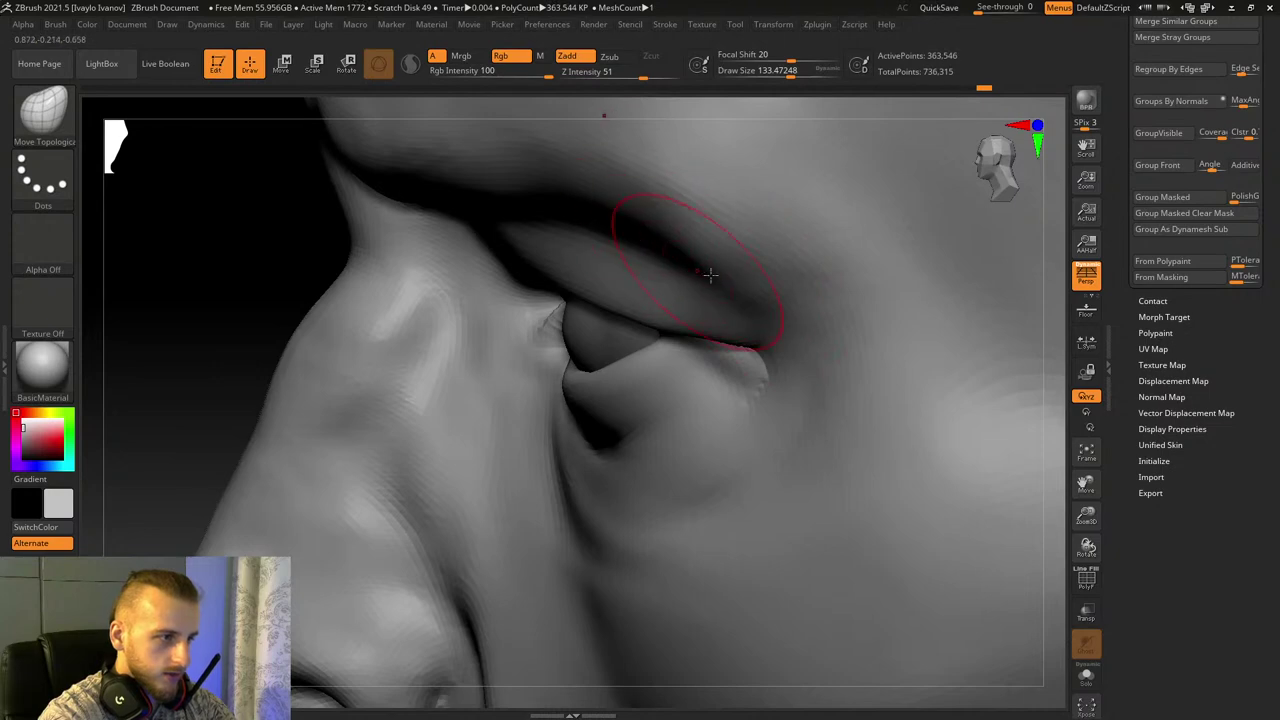
shift+drag(726, 265, 710, 243)
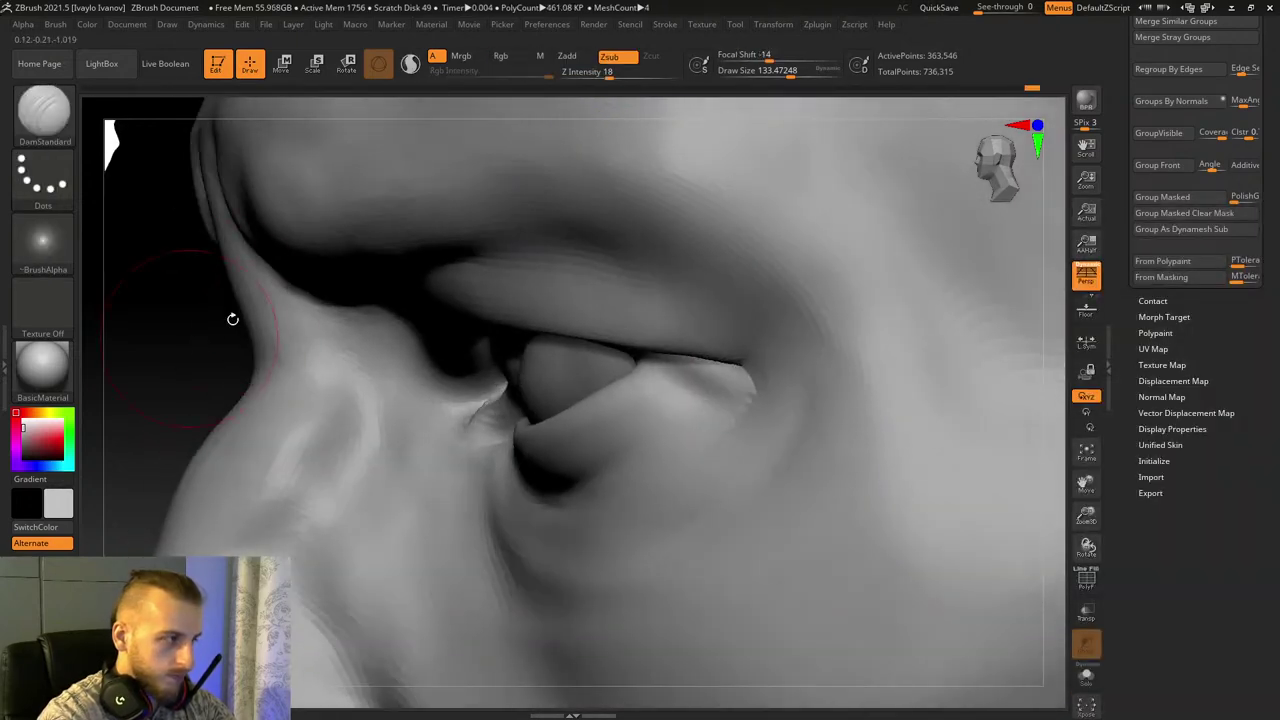
key(b)
key(h)
key(p)
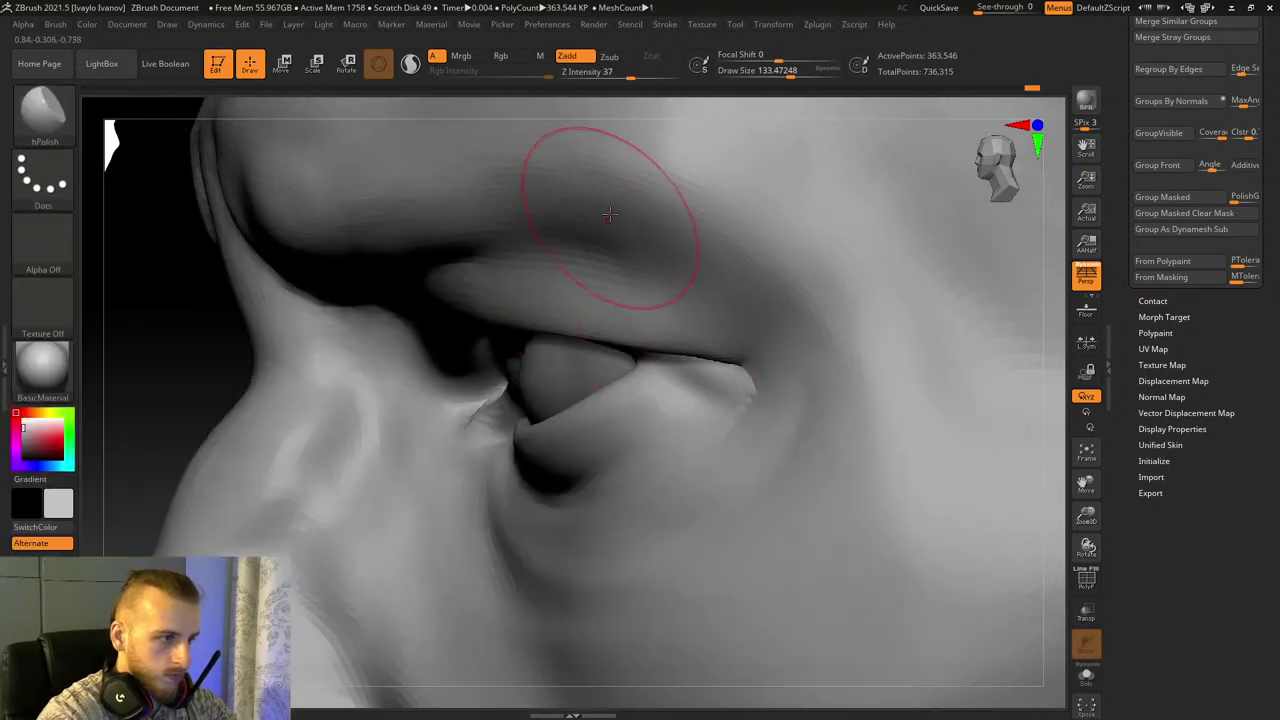
drag(1054, 534, 1089, 470)
click(1113, 483)
key(b)
key(d)
key(s)
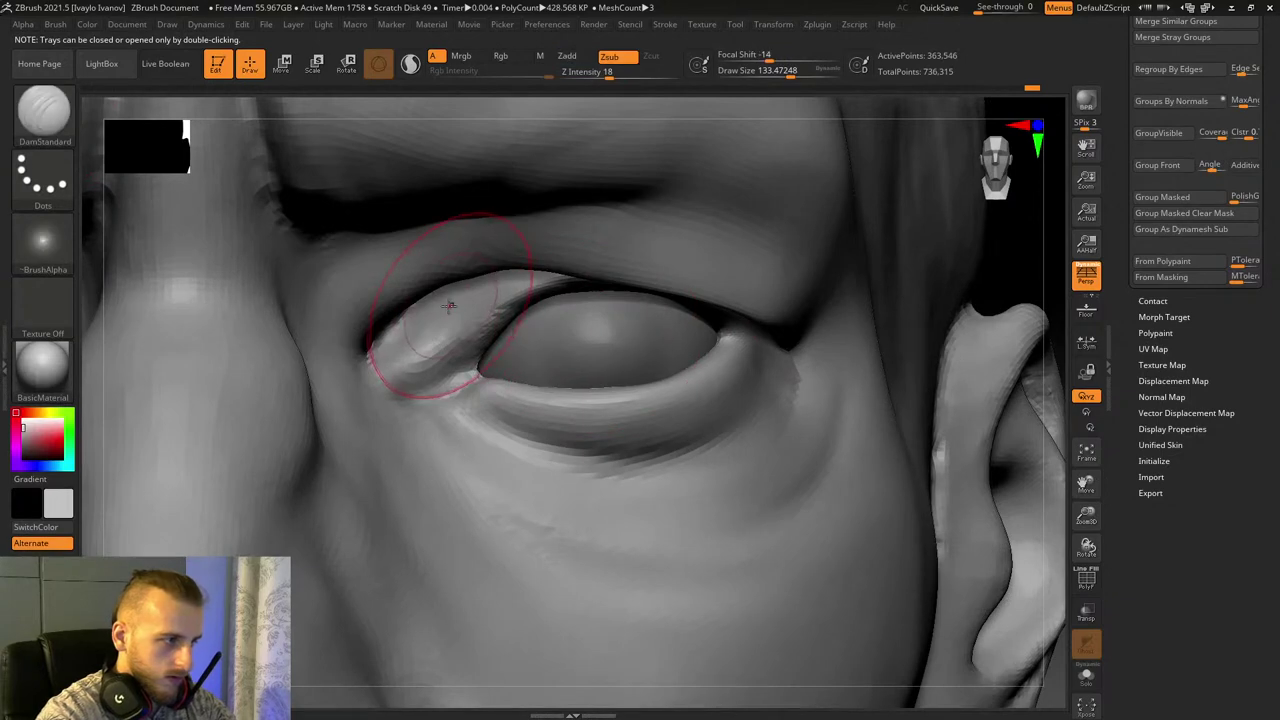
Step: Pull the upper eyelid skin near the inner eye corner up under the fold with Move Topological and smooth it
drag(1082, 514, 1070, 556)
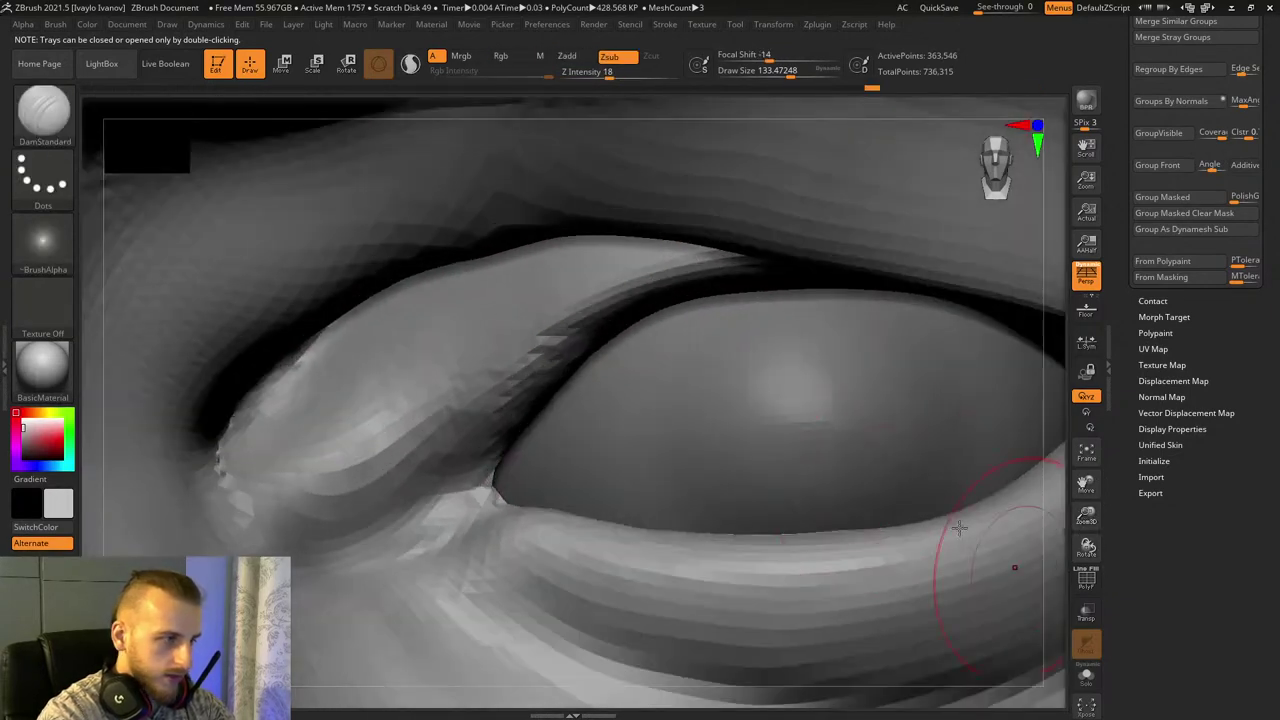
click(68, 127)
click(637, 125)
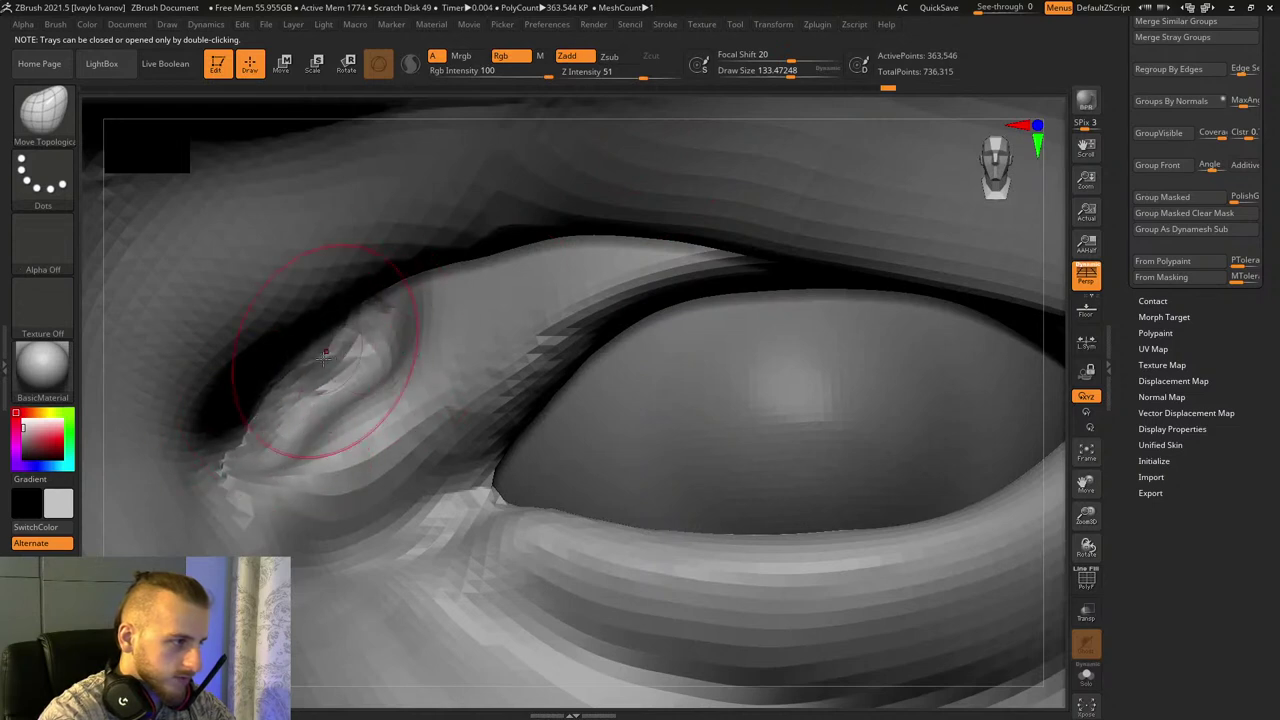
mouse_move(330, 350)
mouse_down()
mouse_move(374, 384)
mouse_move(456, 302)
mouse_up()
mouse_move(300, 418)
shift+mouse_down()
mouse_move(326, 398)
mouse_move(263, 391)
shift+mouse_up()
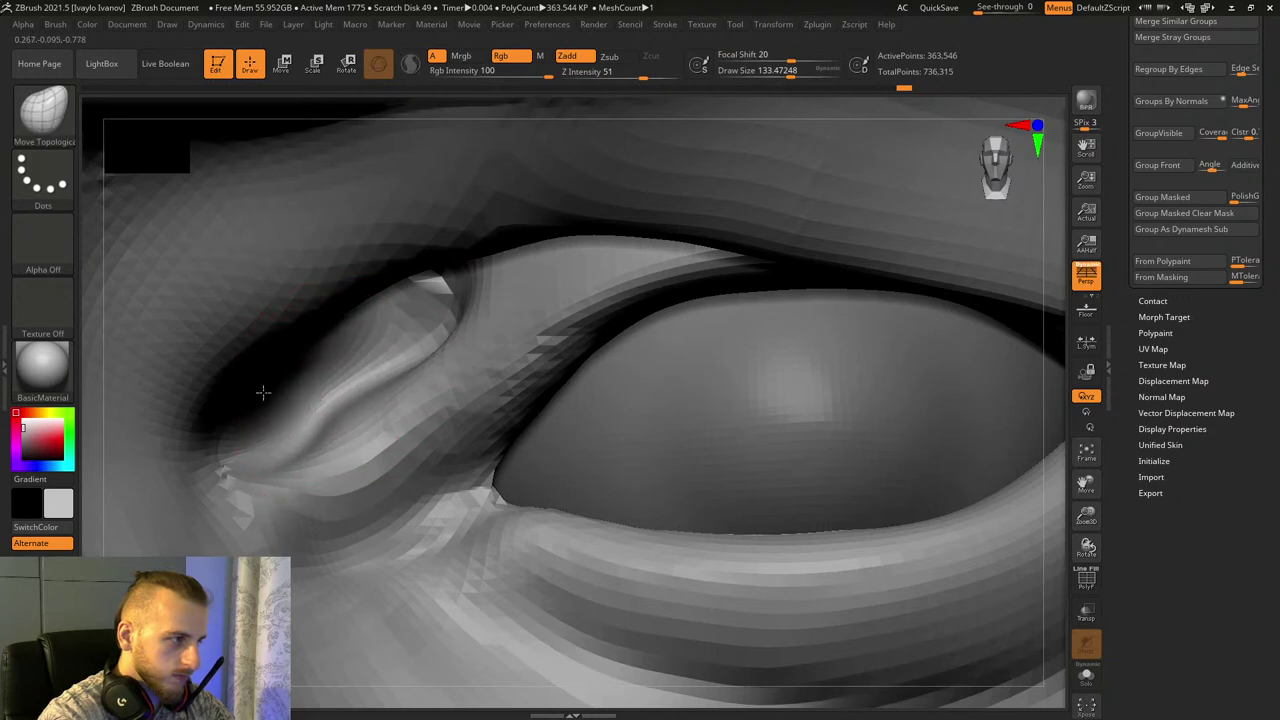
drag(429, 330, 423, 332)
drag(312, 452, 257, 429)
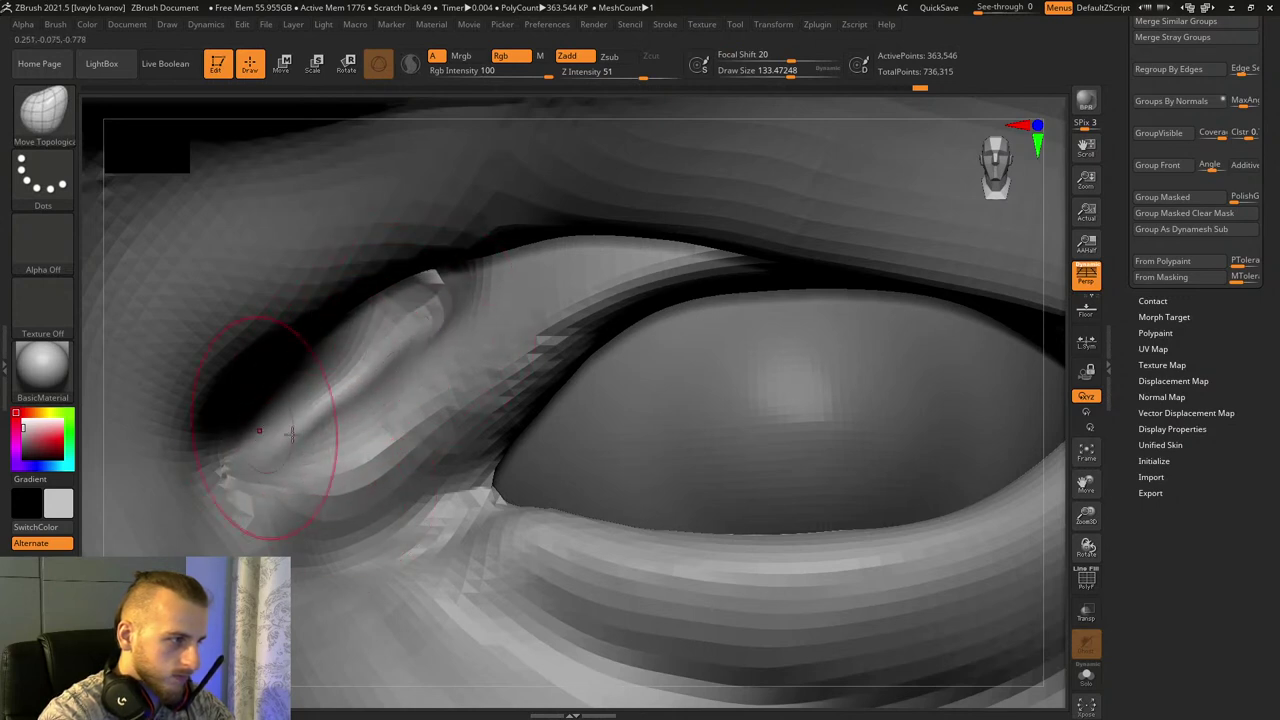
mouse_move(460, 302)
shift+mouse_down()
mouse_move(478, 281)
mouse_move(422, 322)
mouse_move(363, 398)
shift+mouse_up()
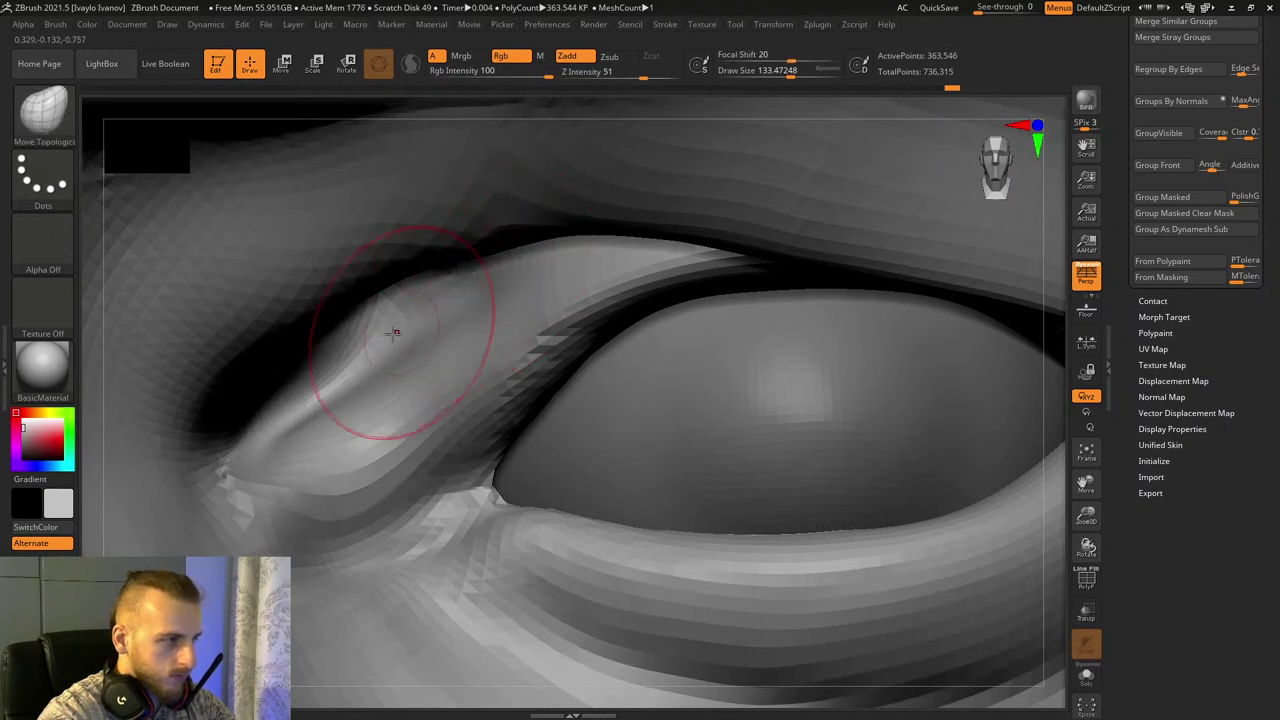
mouse_move(325, 308)
shift+mouse_down()
mouse_move(385, 268)
mouse_move(480, 236)
shift+mouse_up()
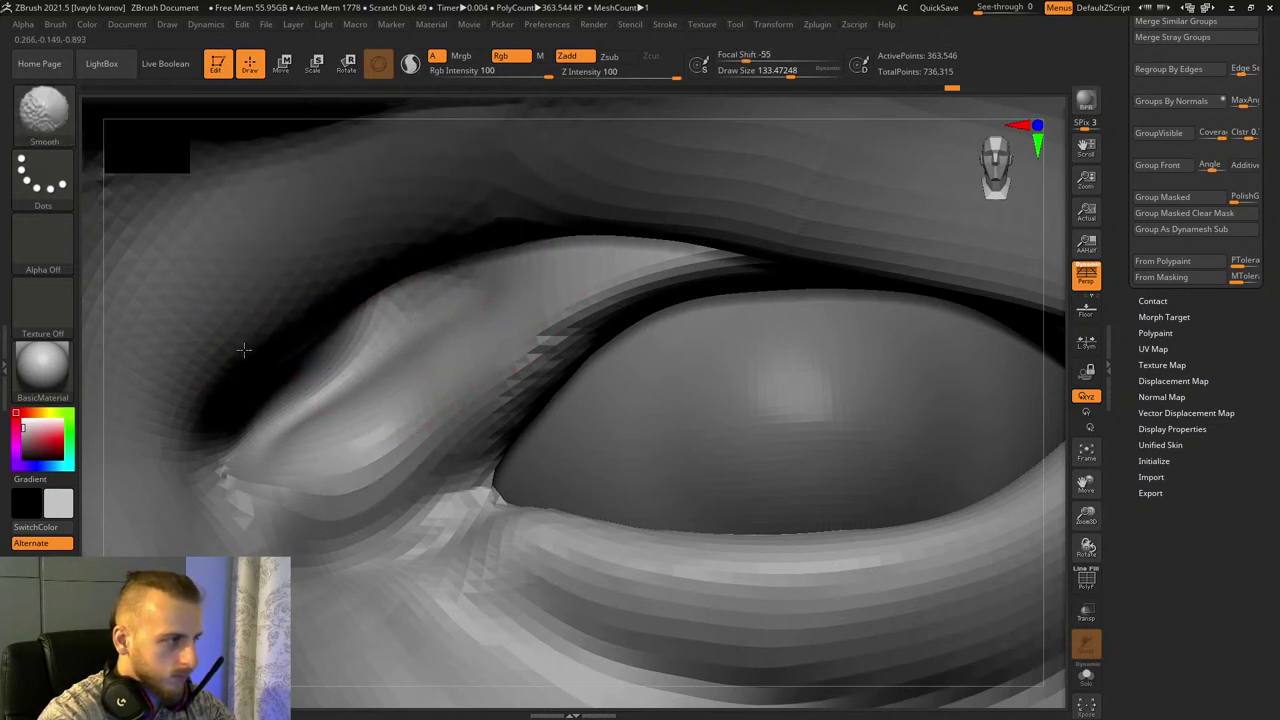
mouse_move(243, 349)
shift+mouse_down()
mouse_move(450, 250)
mouse_move(600, 242)
shift+mouse_up()
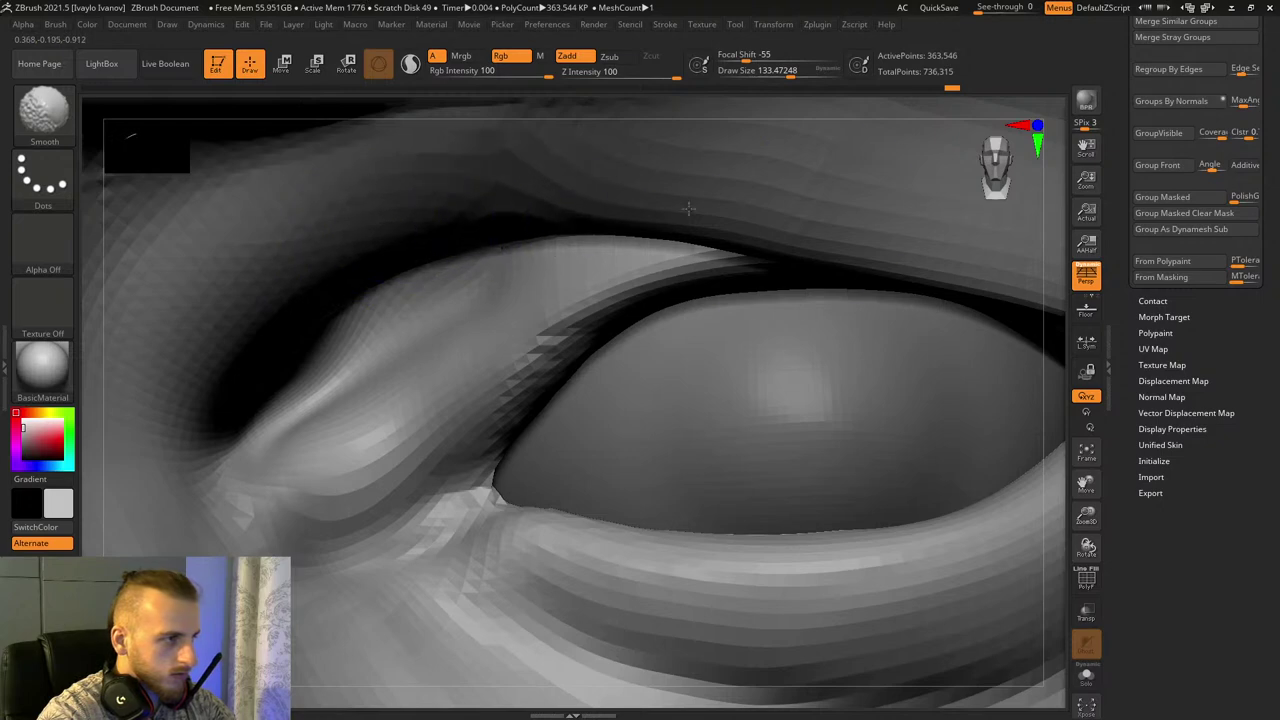
Step: Adjust the upper eyelid's inner edge and carve creases into the inner eye corner with DamStandard
drag(1078, 516, 800, 440)
drag(536, 384, 510, 396)
key(b)
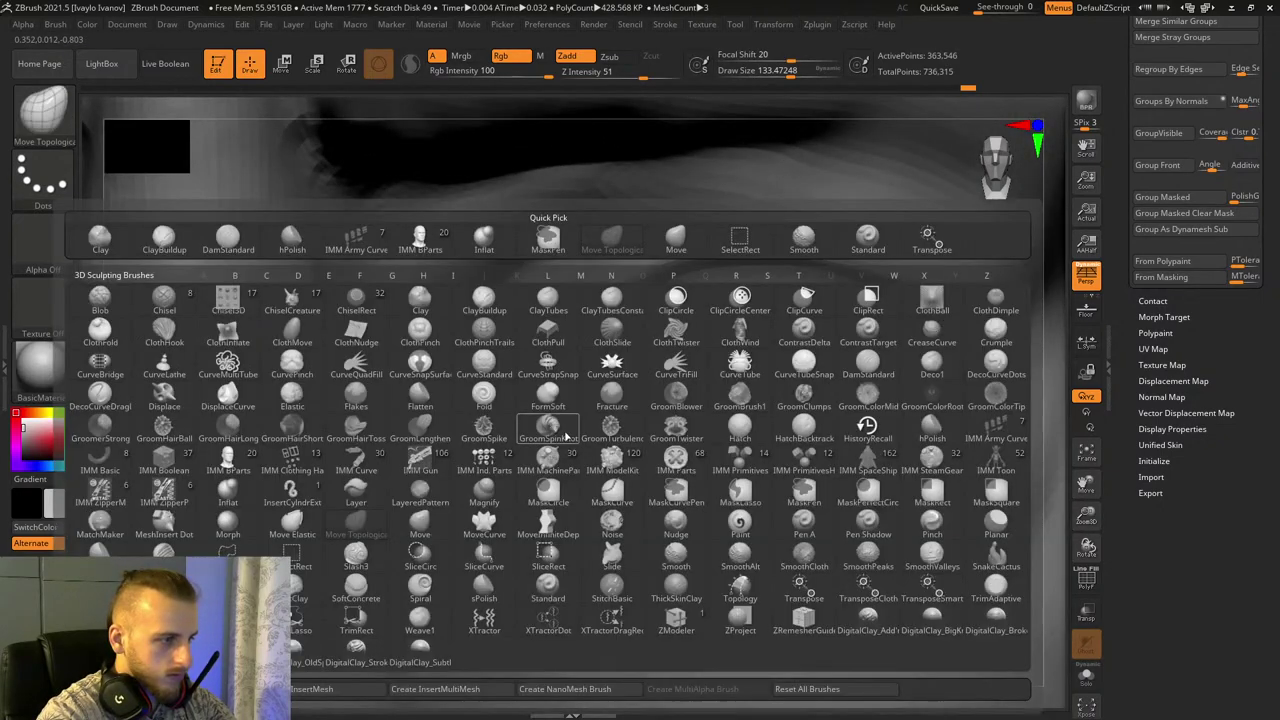
key(d)
key(s)
drag(1087, 548, 950, 560)
drag(464, 483, 588, 425)
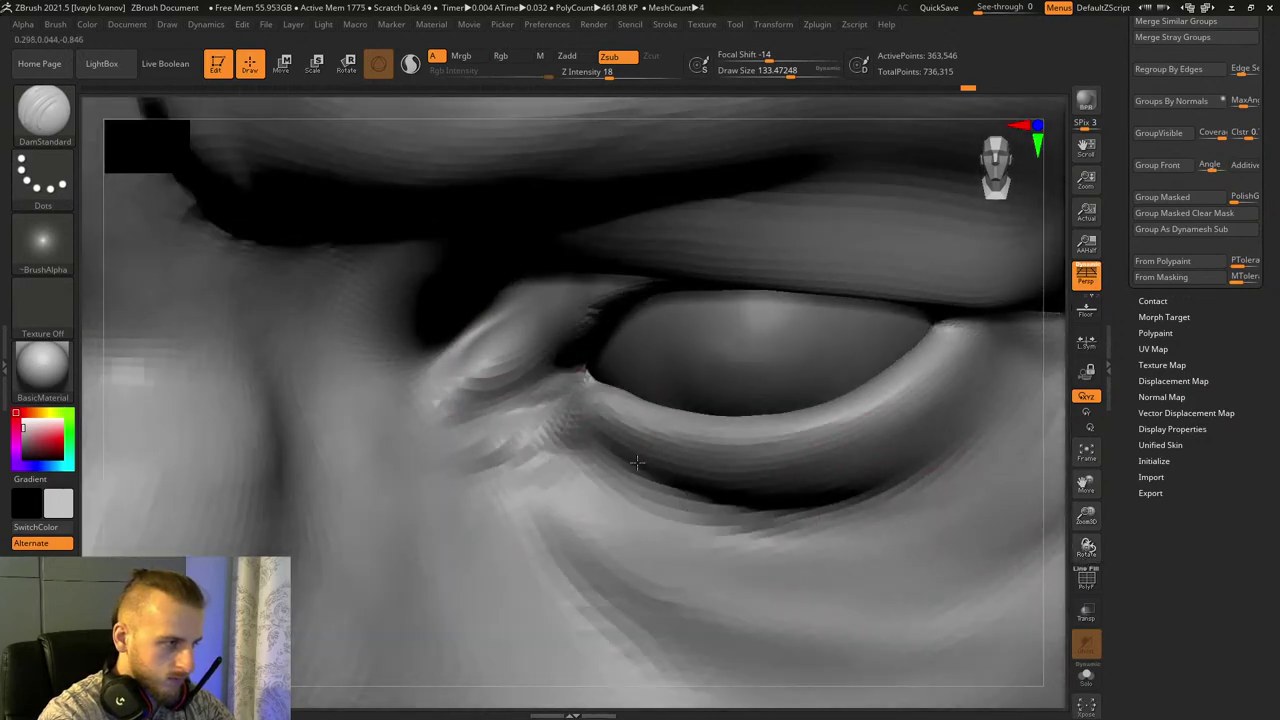
Step: Build up the inner part of the lower eyelid and the skin beneath it with ClayBuildup
drag(1090, 551, 736, 443)
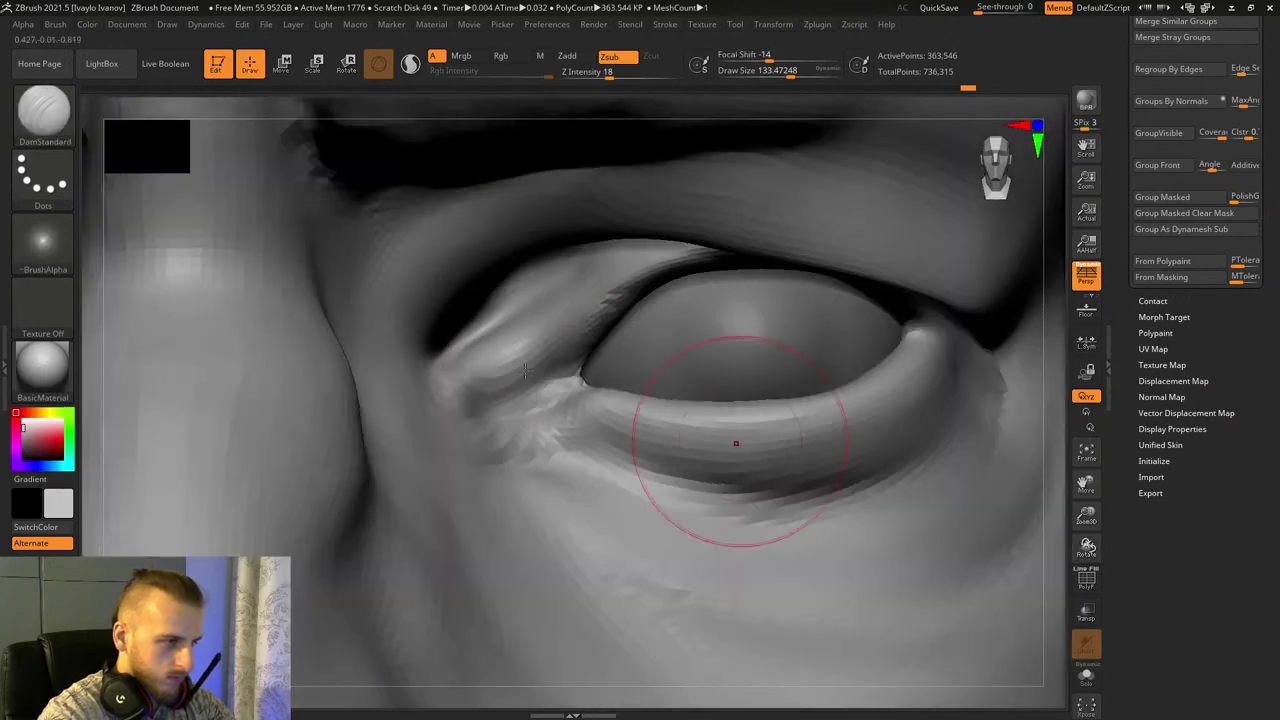
click(45, 112)
key(c)
key(b)
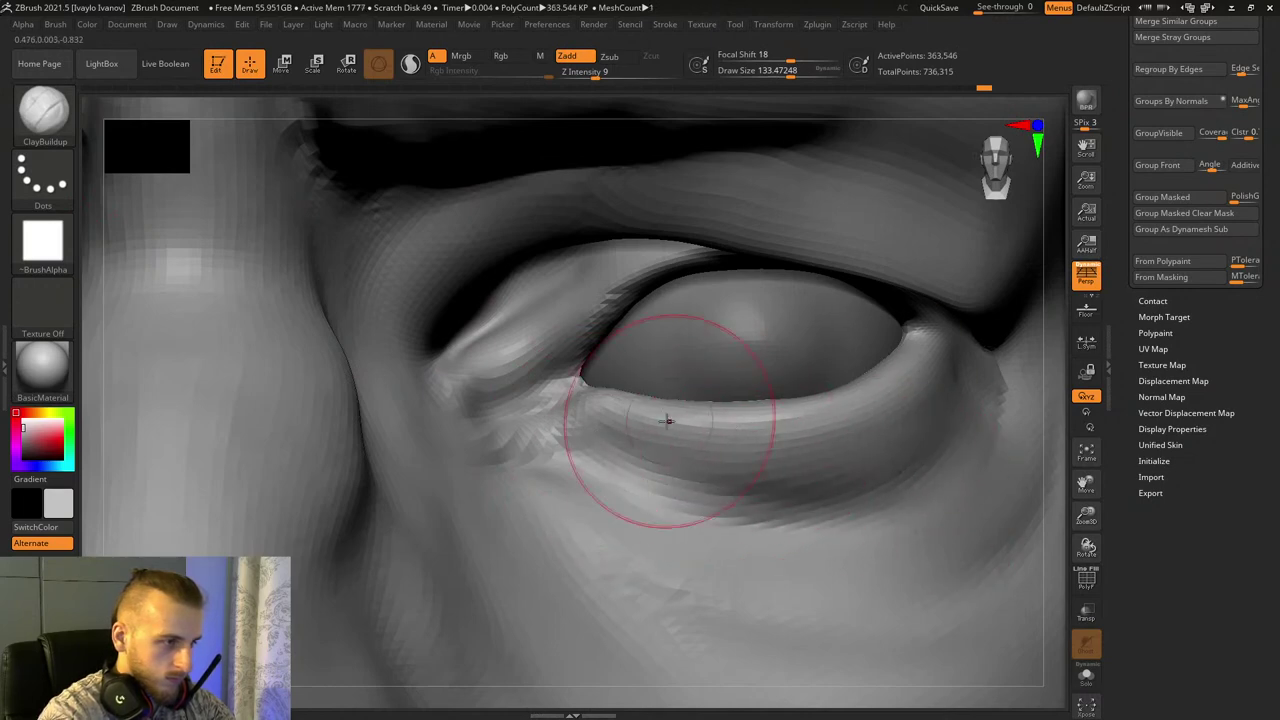
Step: Pull the inner eye corner toward the nose and adjust the lower eyelid's rim with Move Topological
key(b)
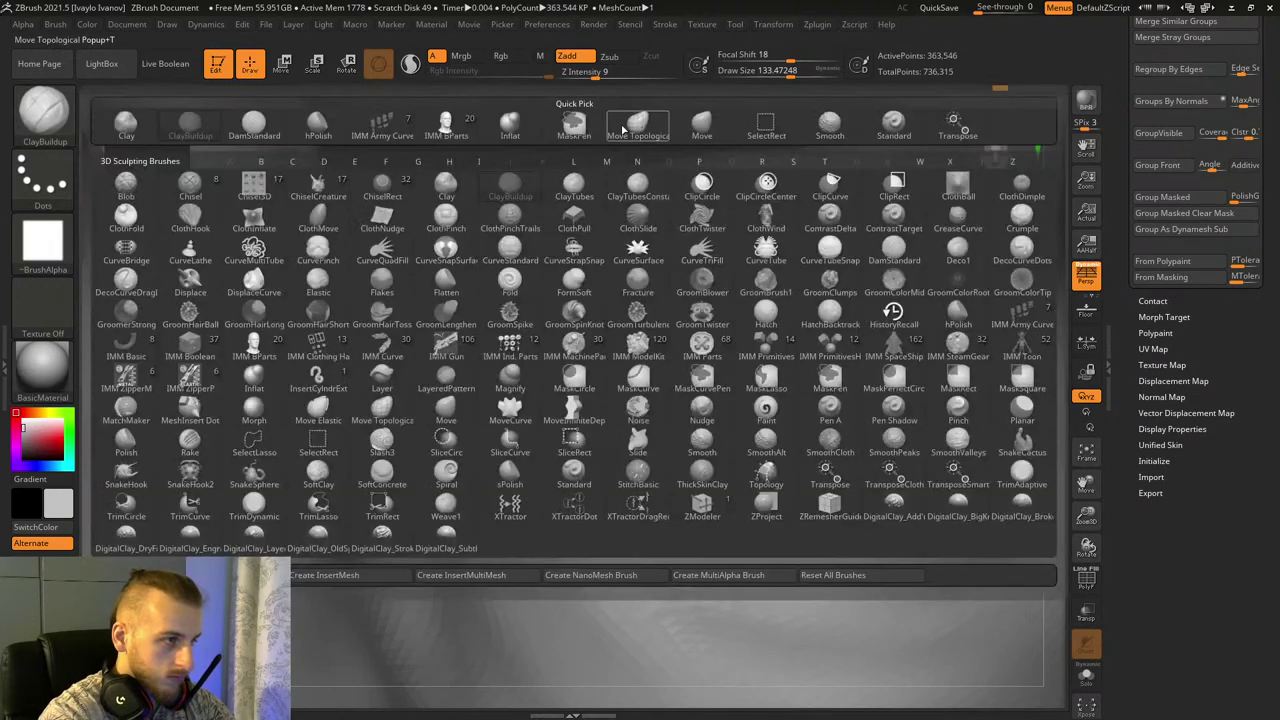
click(623, 128)
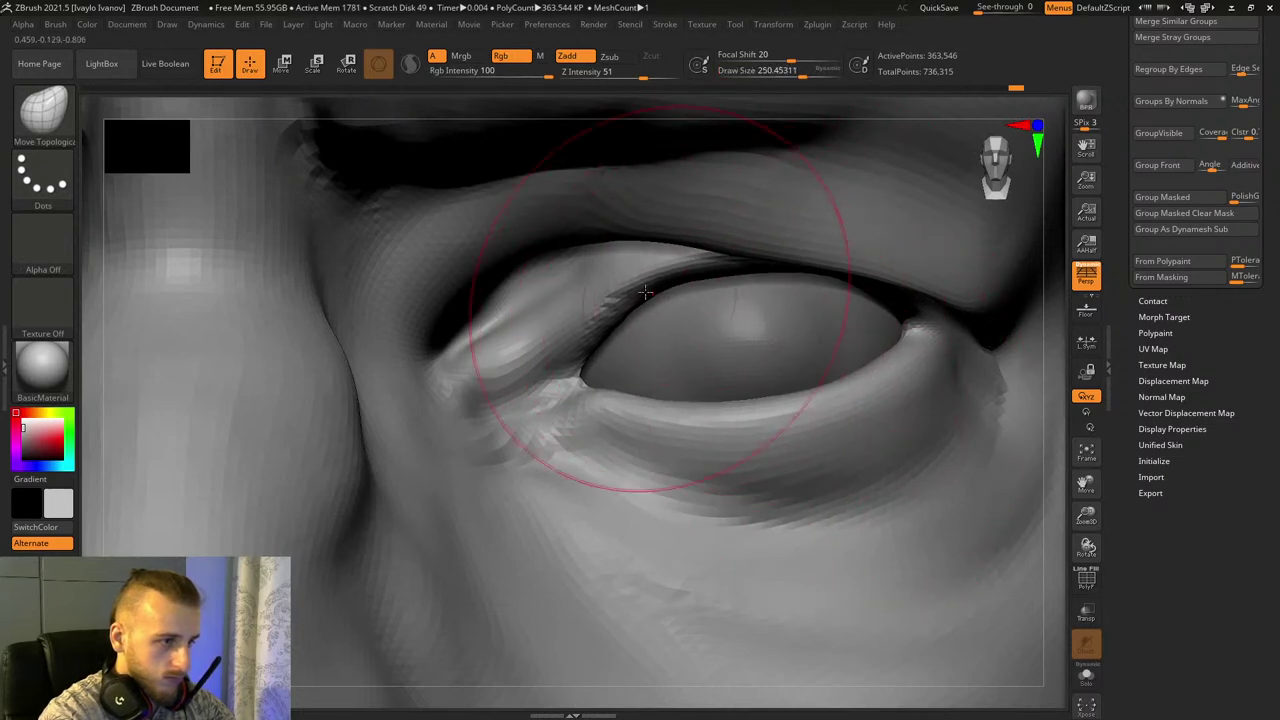
drag(568, 427, 508, 423)
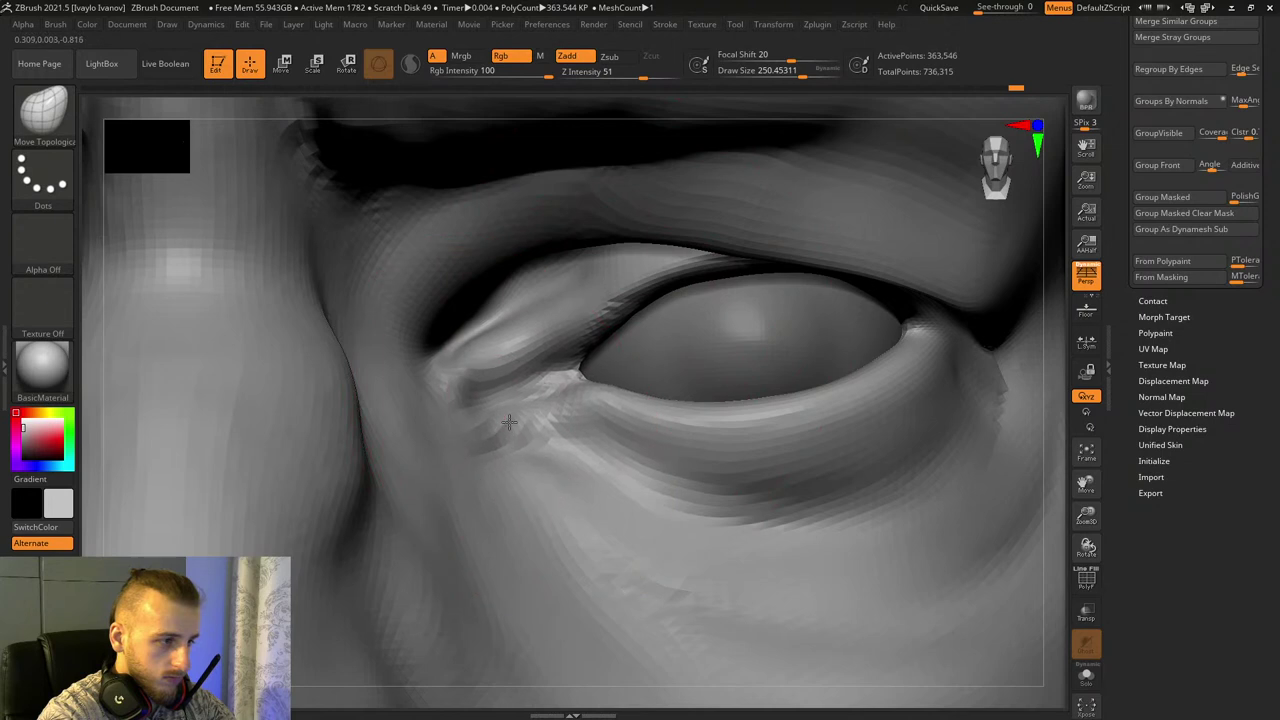
drag(487, 360, 501, 377)
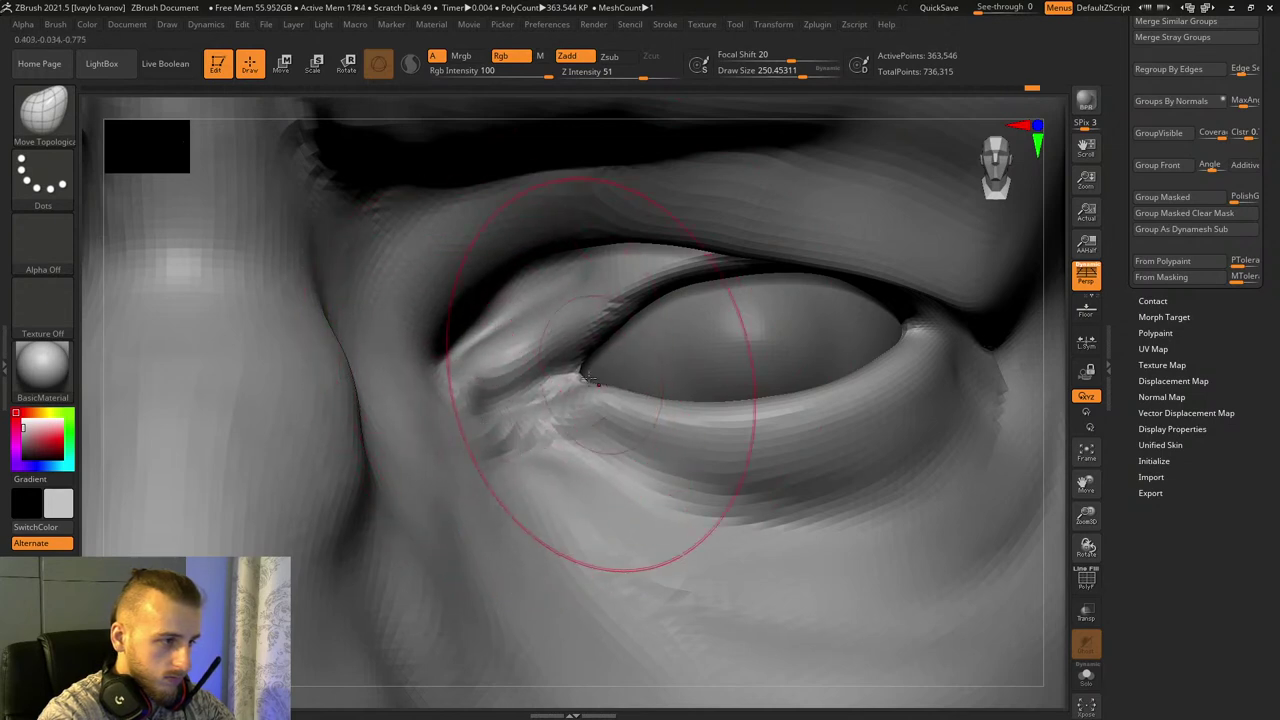
drag(582, 375, 559, 383)
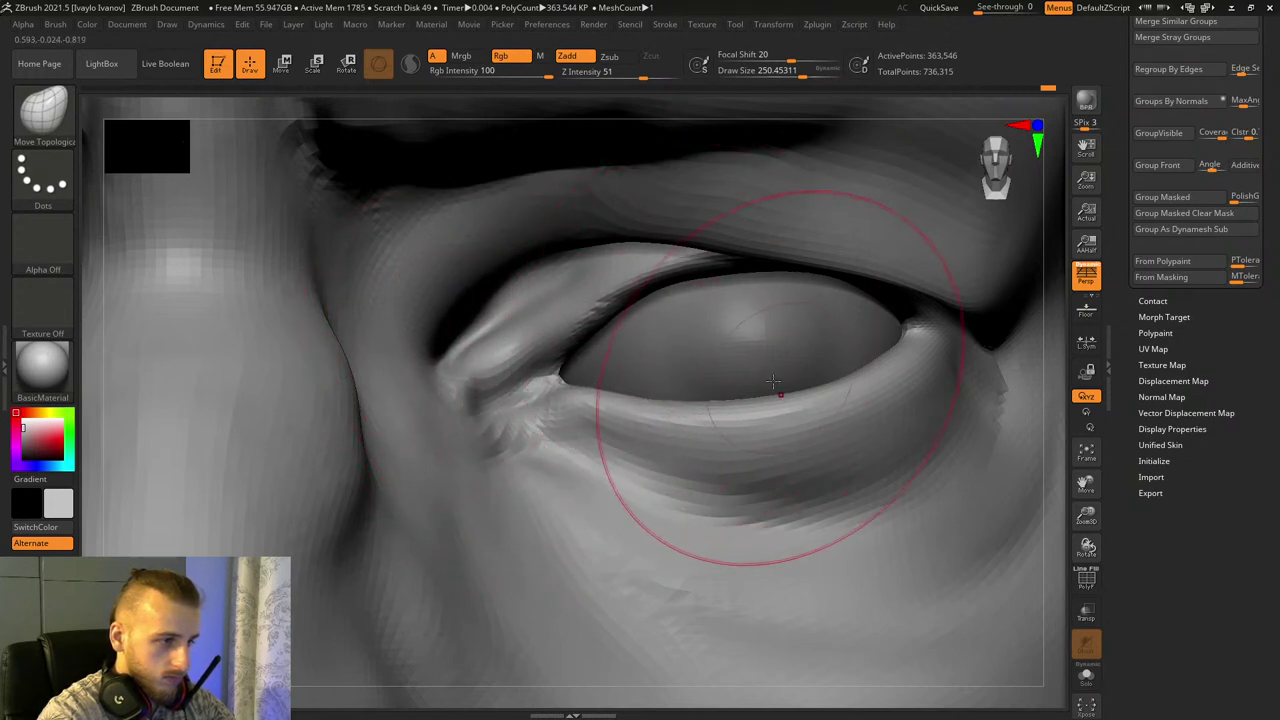
drag(823, 377, 848, 384)
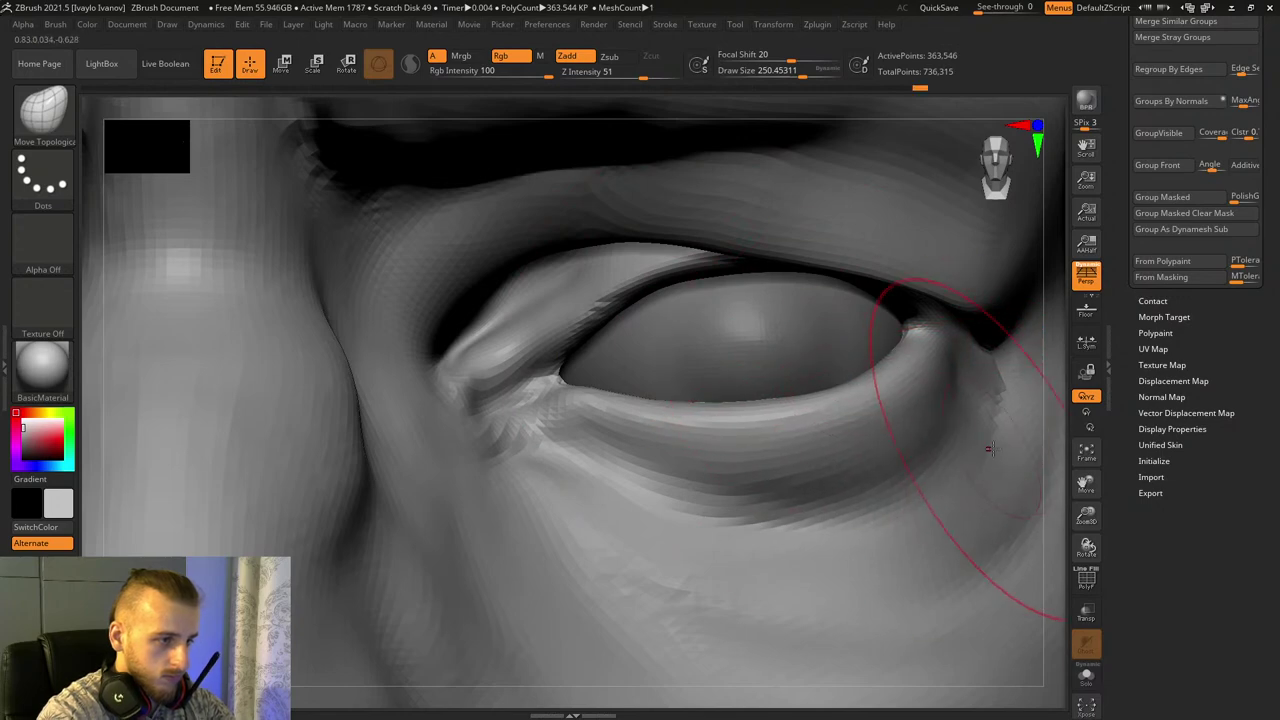
drag(1097, 520, 1089, 476)
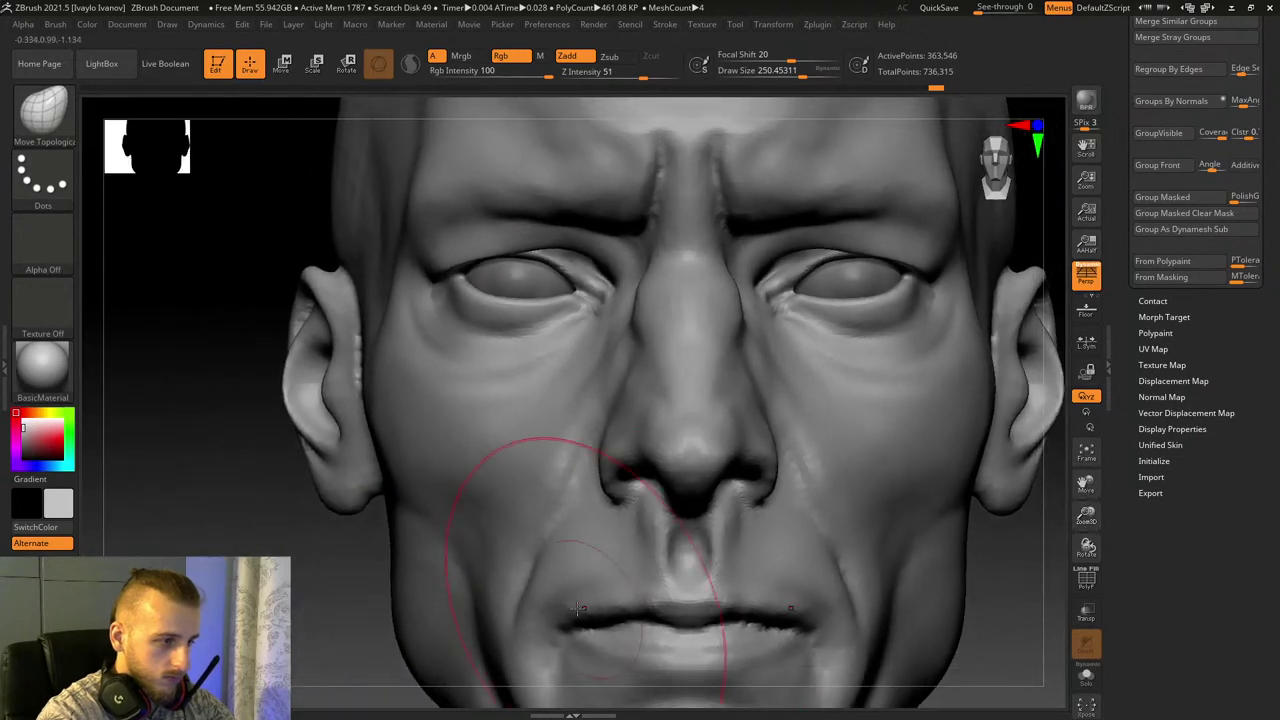
Step: Nudge the mouth corner outward with Move Topological, and refine and smooth the lower eyelid in side view at a draw size of about 124
drag(577, 608, 565, 612)
drag(215, 560, 345, 580)
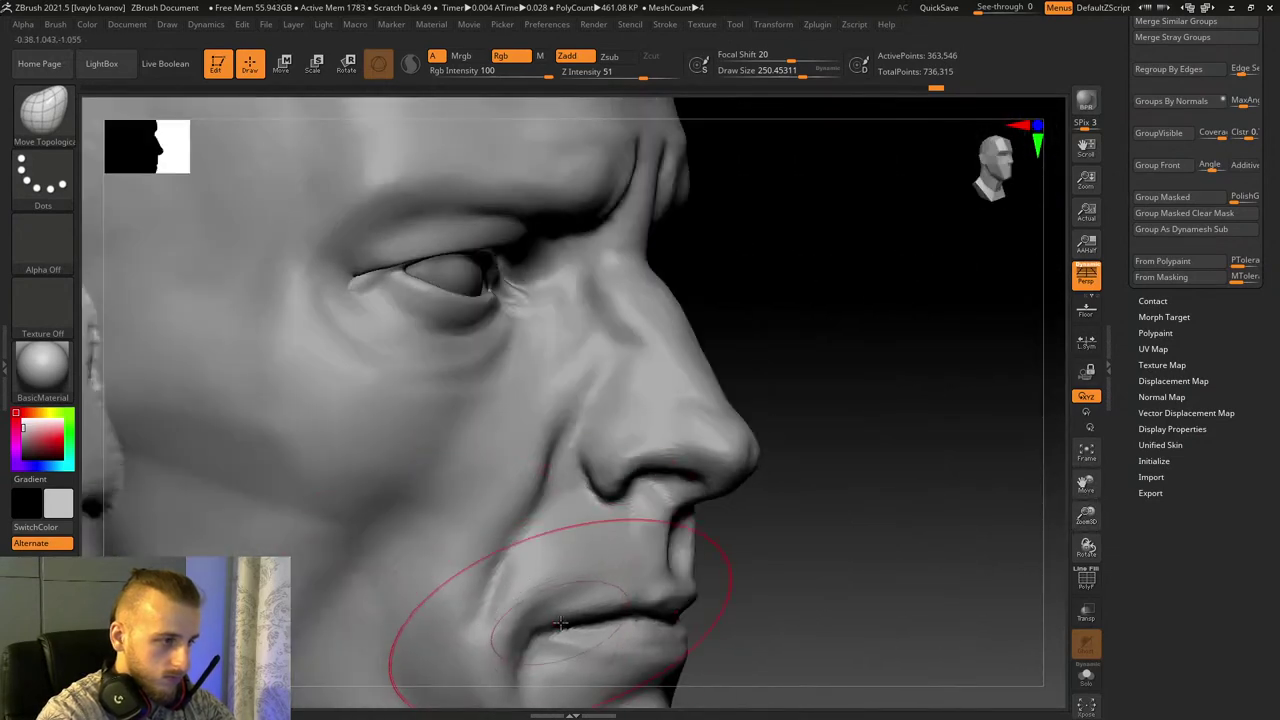
mouse_move(560, 623)
right_down()
mouse_move(834, 486)
mouse_move(457, 308)
right_up()
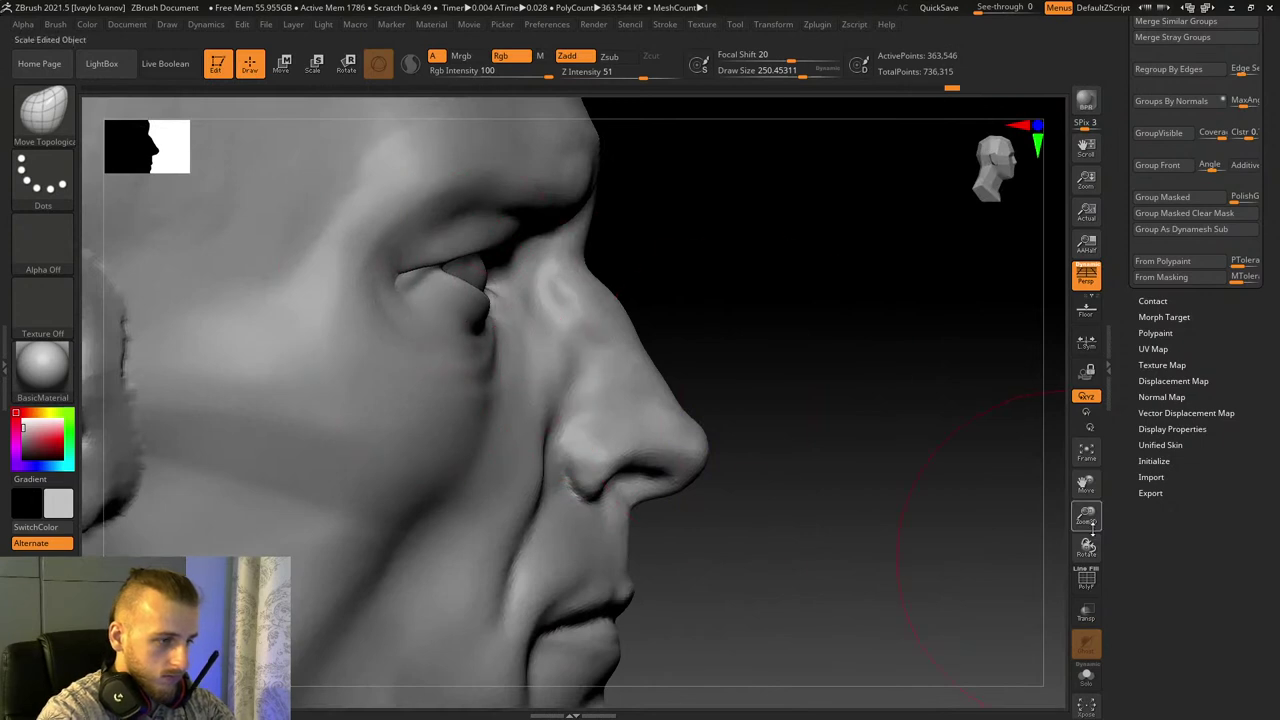
drag(1092, 530, 1092, 556)
ctrl+right_drag(980, 317, 972, 345)
click(790, 72)
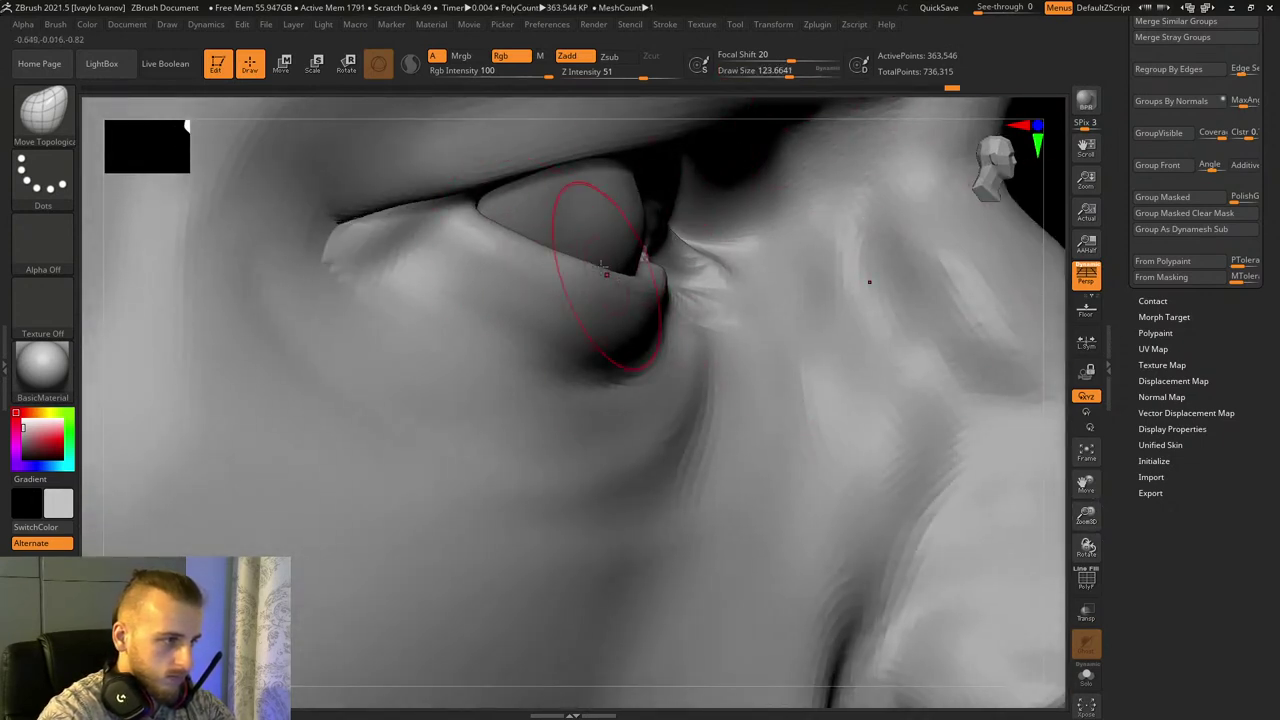
key(shift)
shift+drag(604, 300, 612, 303)
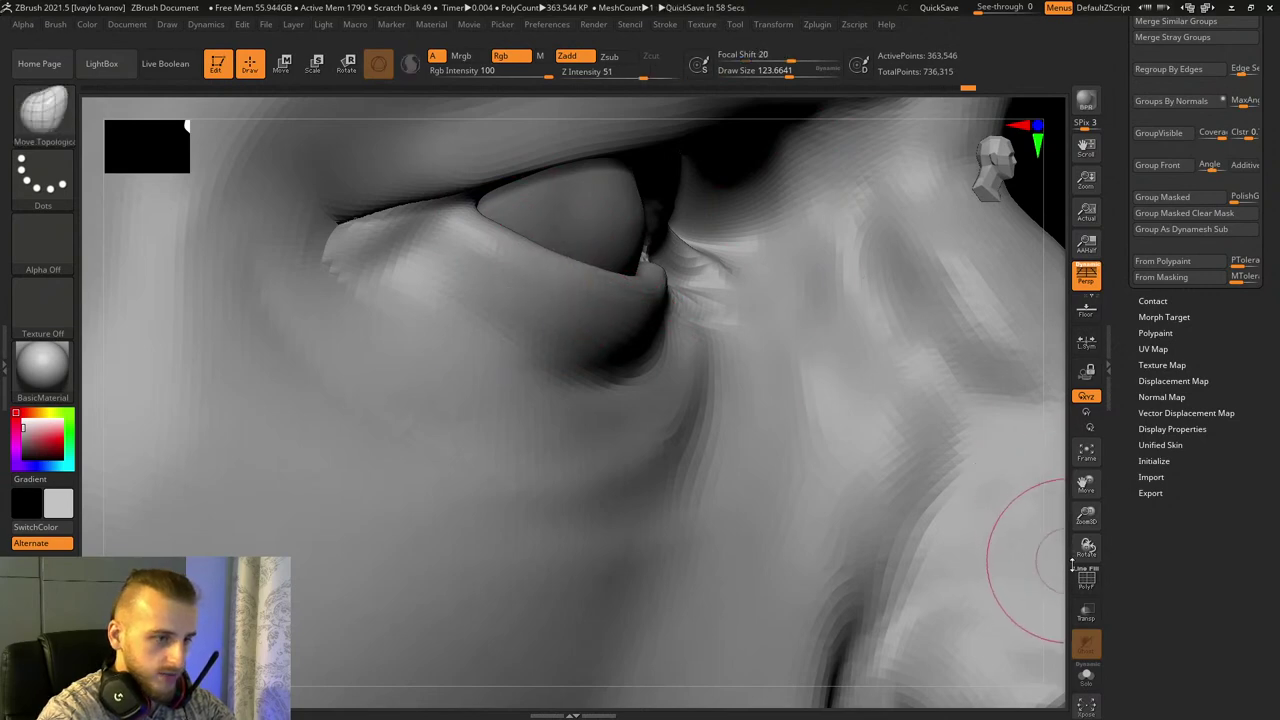
Step: Adjust and smooth the temple beside the outer eye corner at a draw size of about 267
drag(1086, 517, 940, 475)
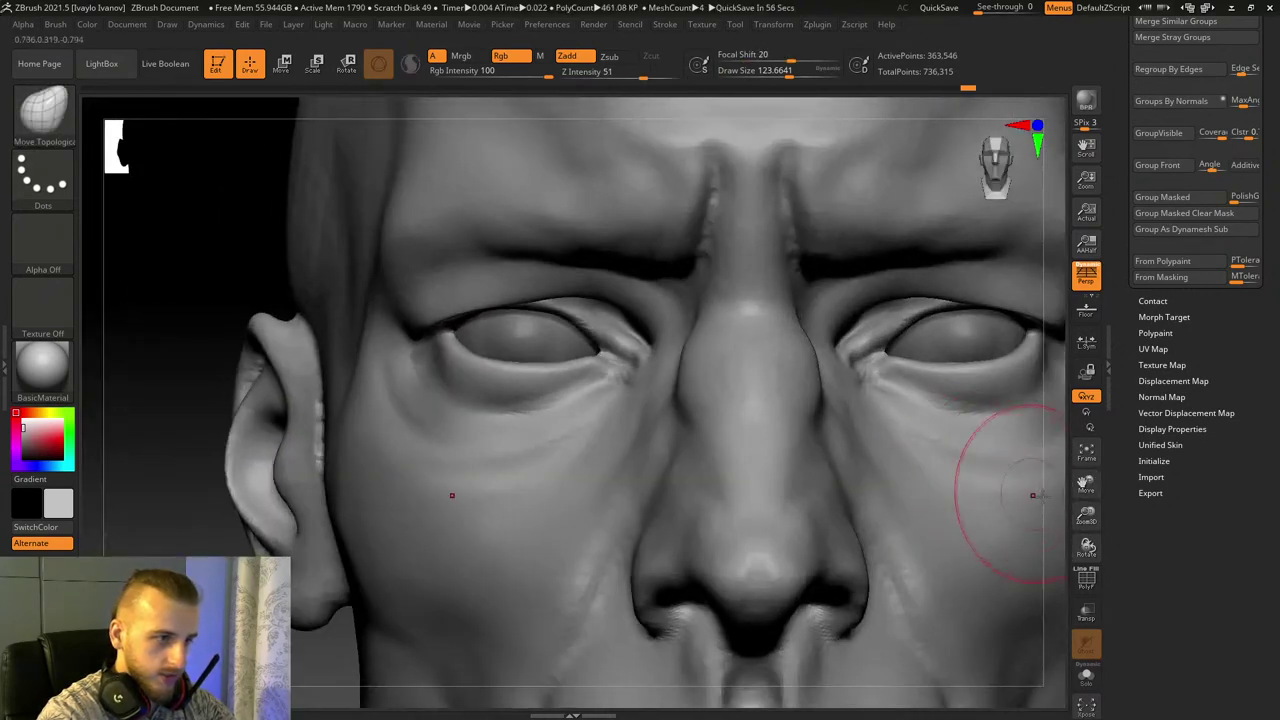
drag(1033, 495, 913, 482)
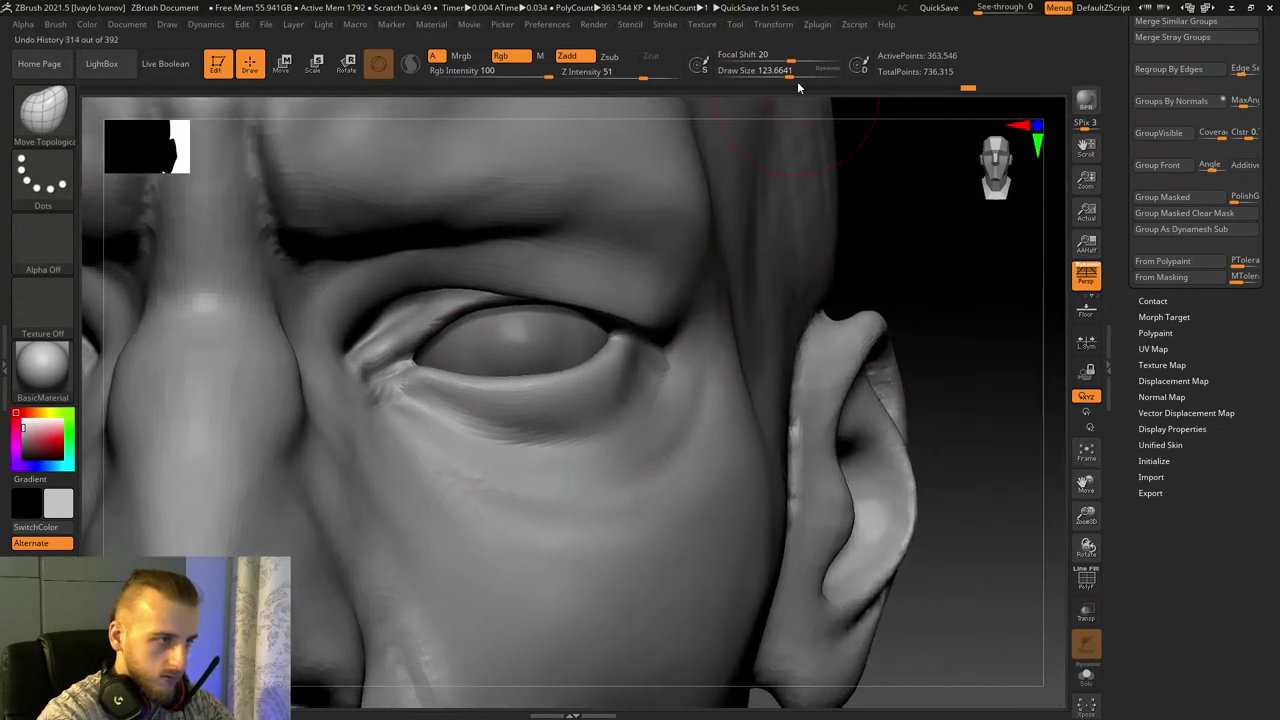
click(804, 75)
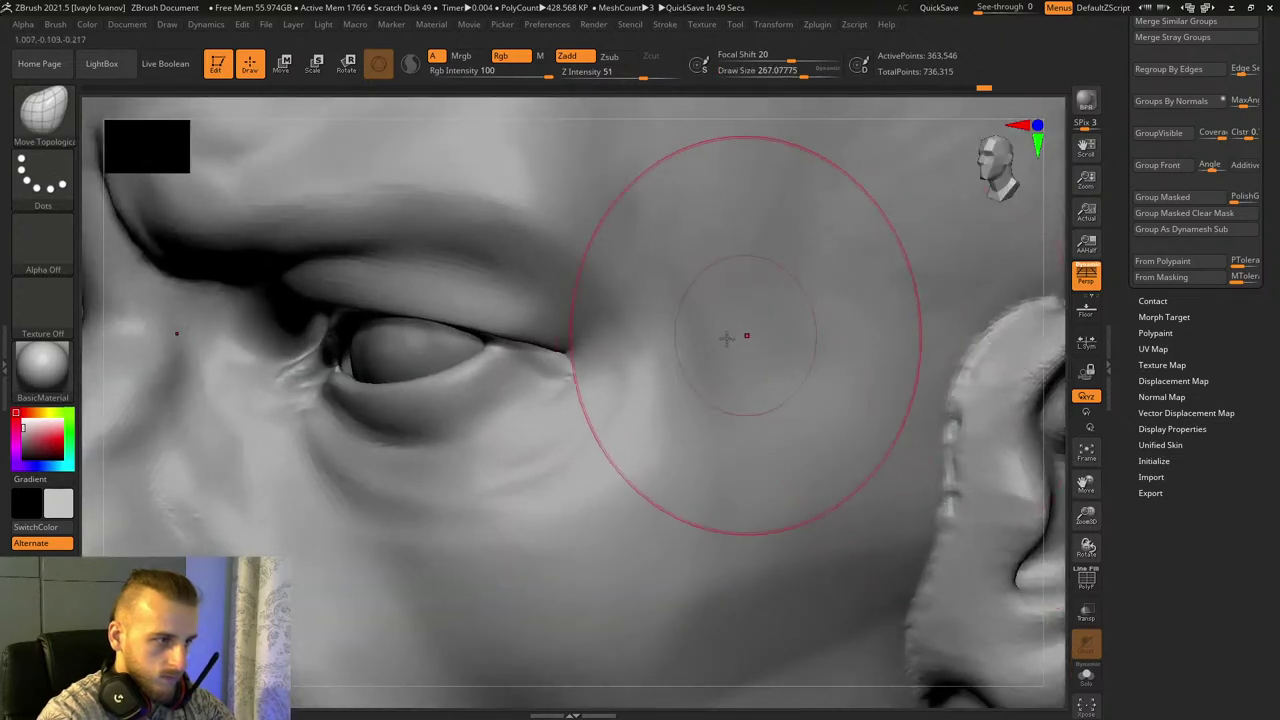
key(shift)
Step: Adjust the lower cheek and jaw with Move Topological, working from the front and side
drag(1083, 515, 1130, 430)
drag(225, 460, 372, 468)
mouse_move(443, 566)
mouse_down()
mouse_move(454, 591)
mouse_move(439, 602)
mouse_up()
drag(196, 455, 365, 400)
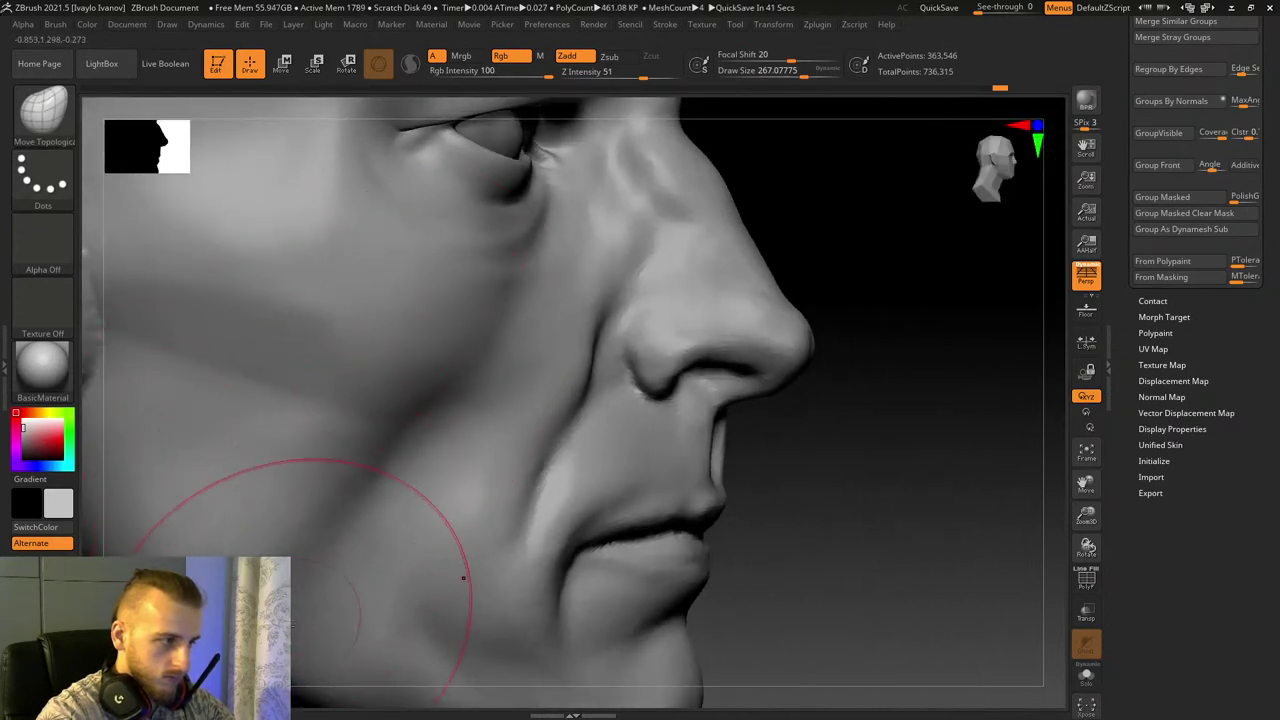
drag(298, 626, 265, 572)
drag(1005, 592, 883, 587)
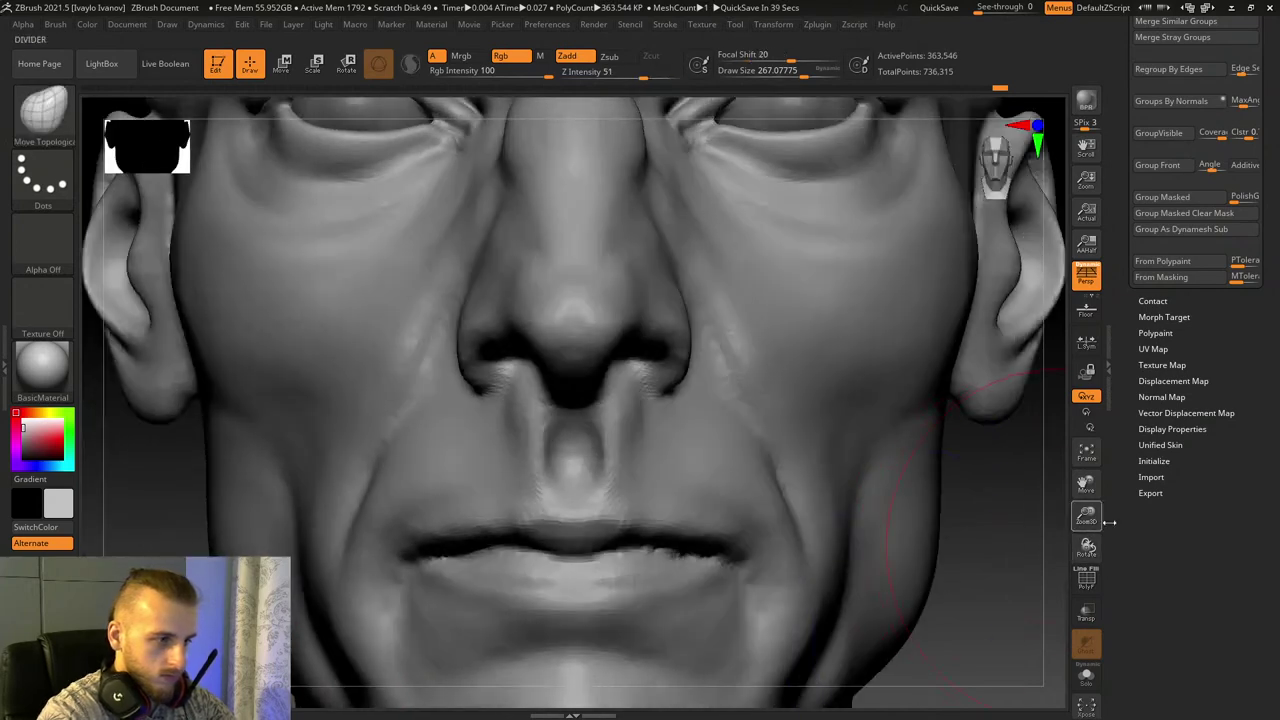
mouse_move(1087, 516)
mouse_down()
mouse_move(1086, 484)
mouse_move(1124, 518)
mouse_move(1060, 431)
mouse_move(1072, 478)
mouse_move(1176, 410)
mouse_up()
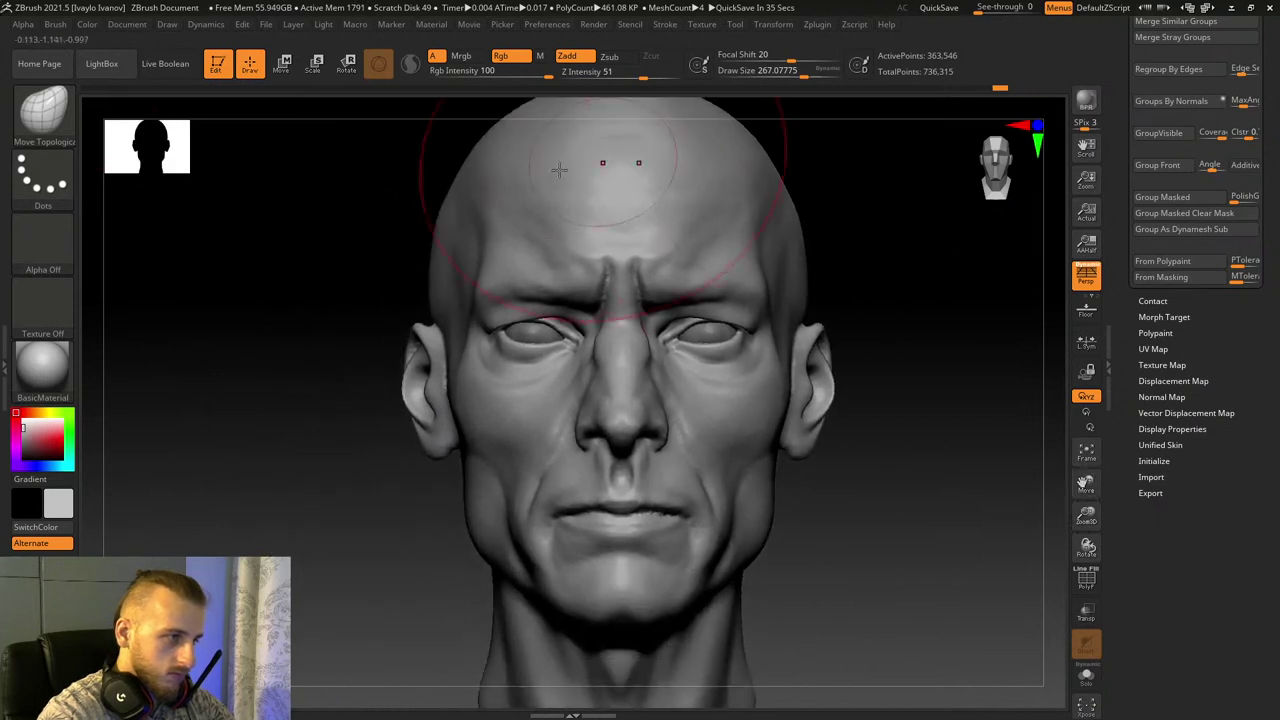
Step: Reshape the jaw and push the back of the skull outward in profile with Move Topological at a draw size of about 538
drag(386, 193, 406, 196)
drag(362, 240, 337, 263)
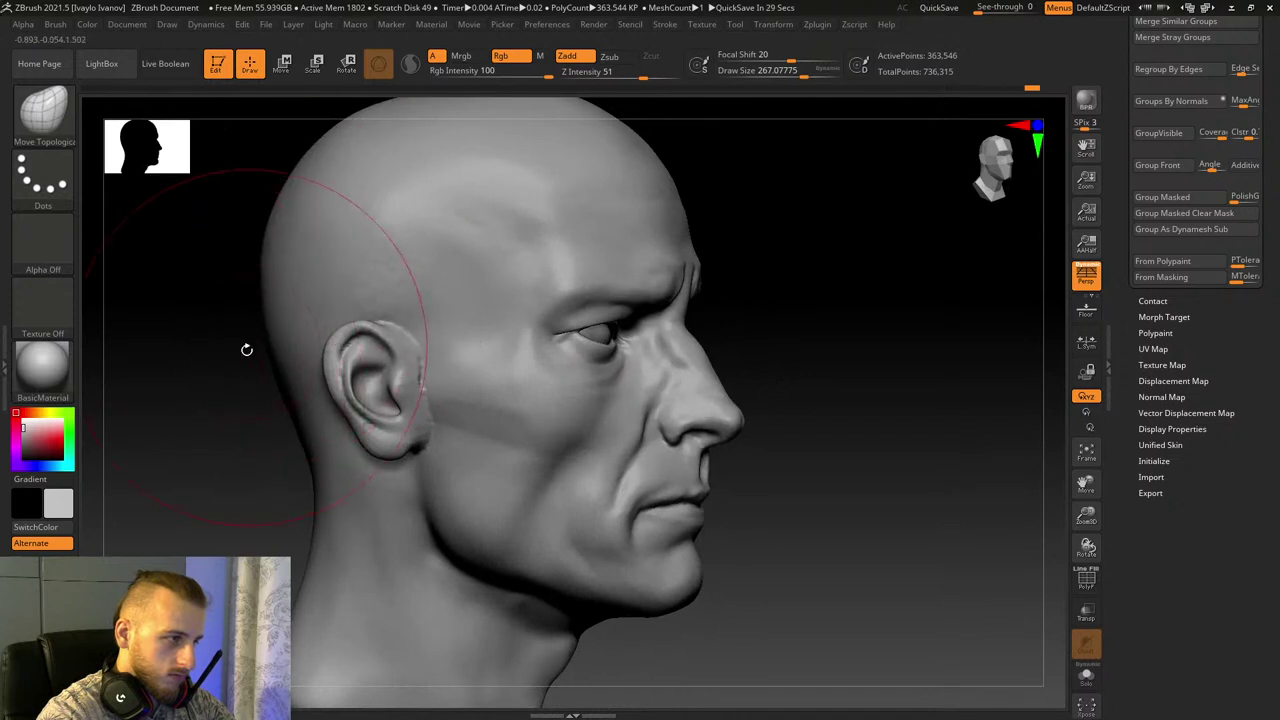
drag(763, 283, 811, 309)
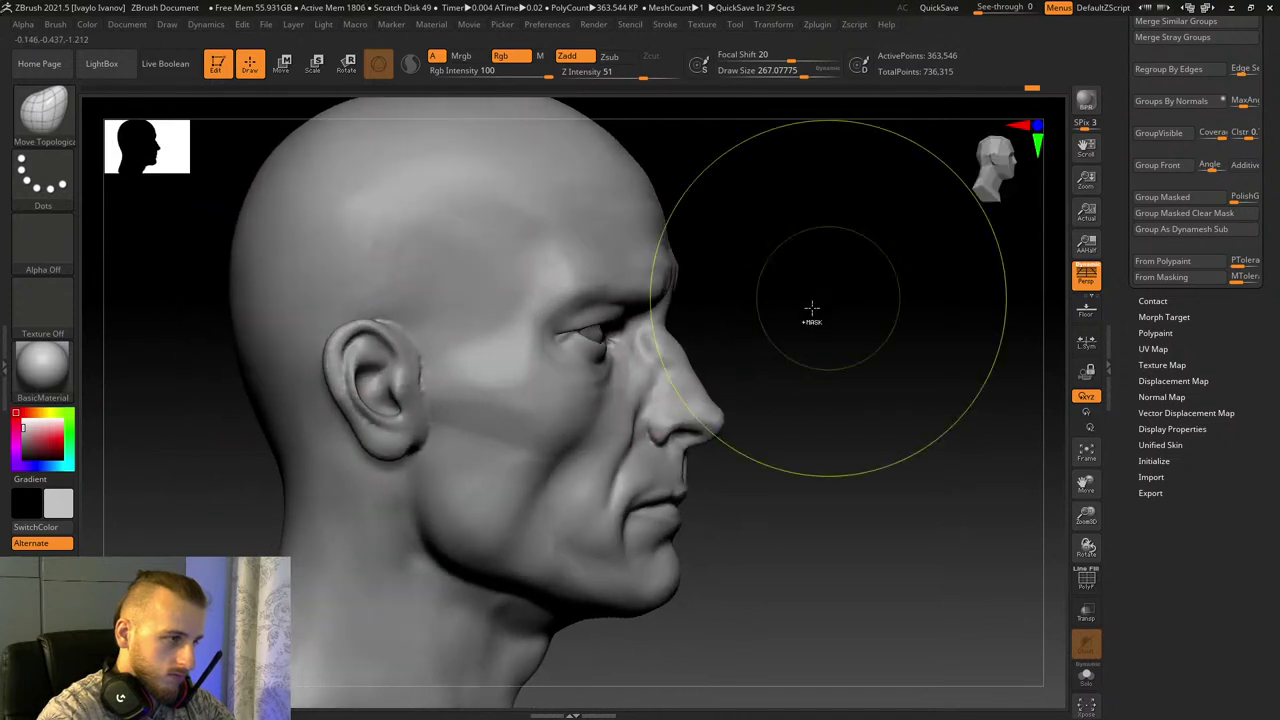
shift+drag(815, 478, 820, 430)
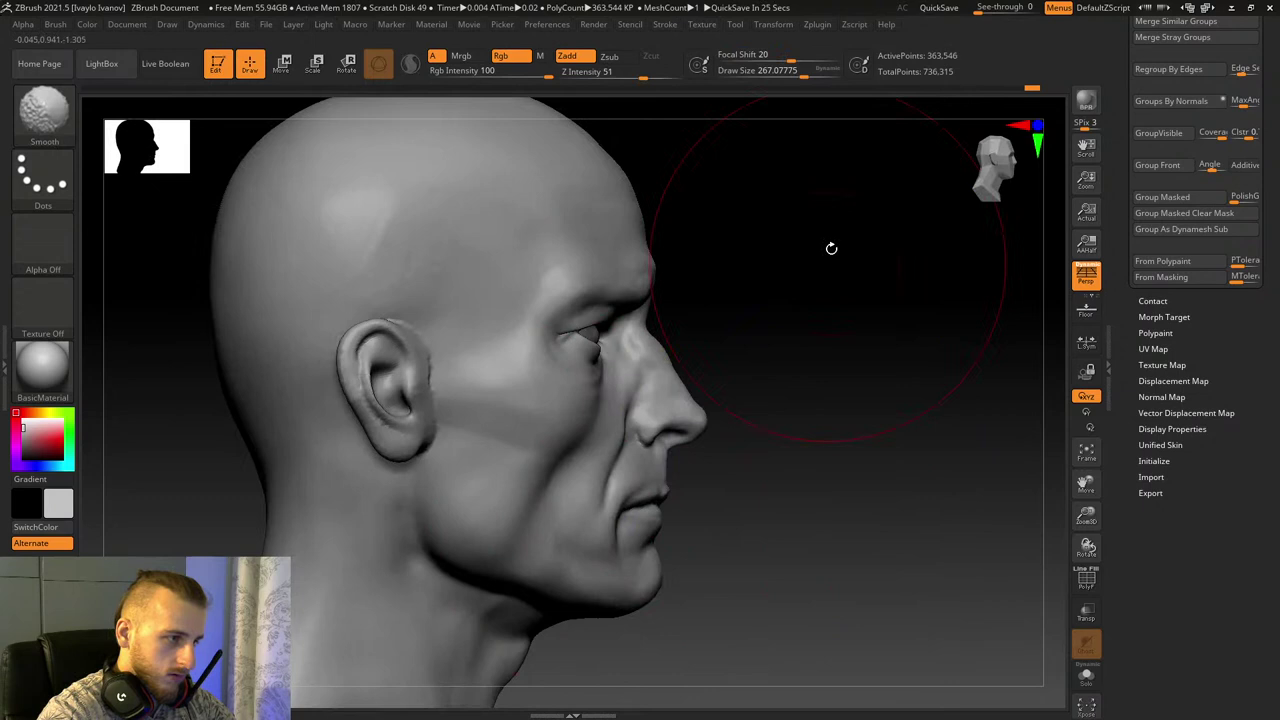
click(820, 73)
drag(505, 501, 476, 512)
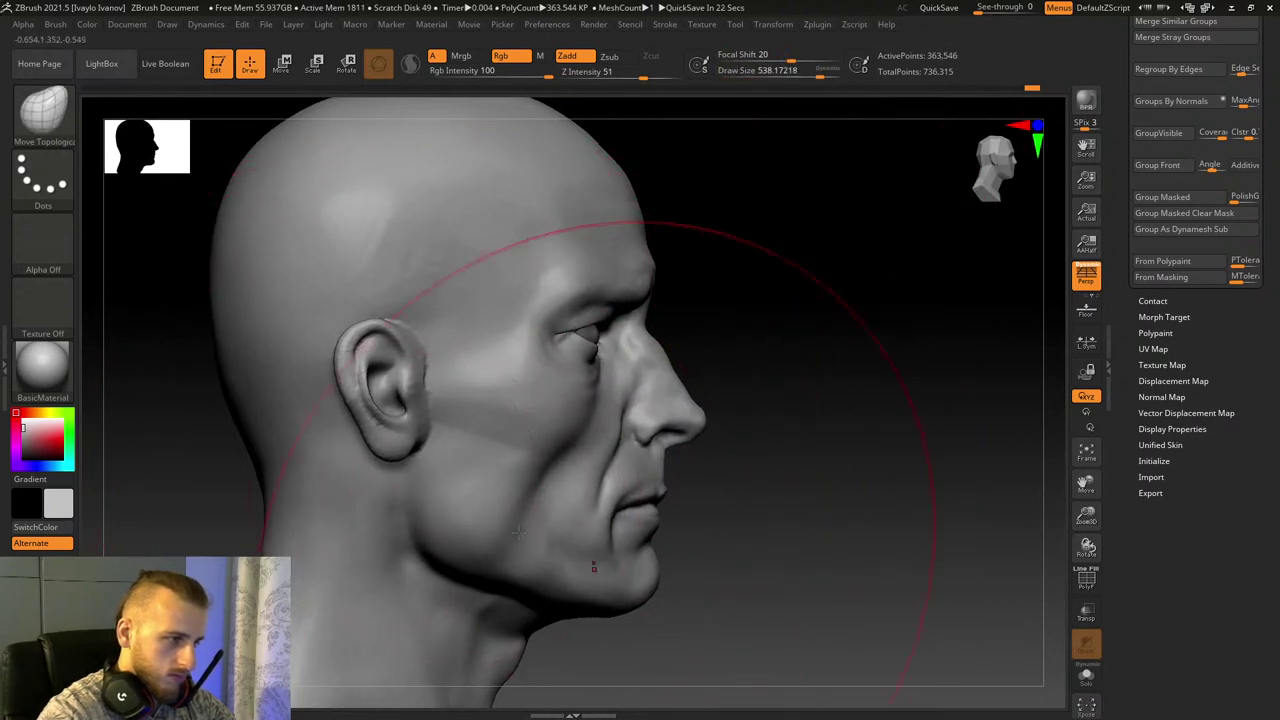
drag(248, 323, 235, 316)
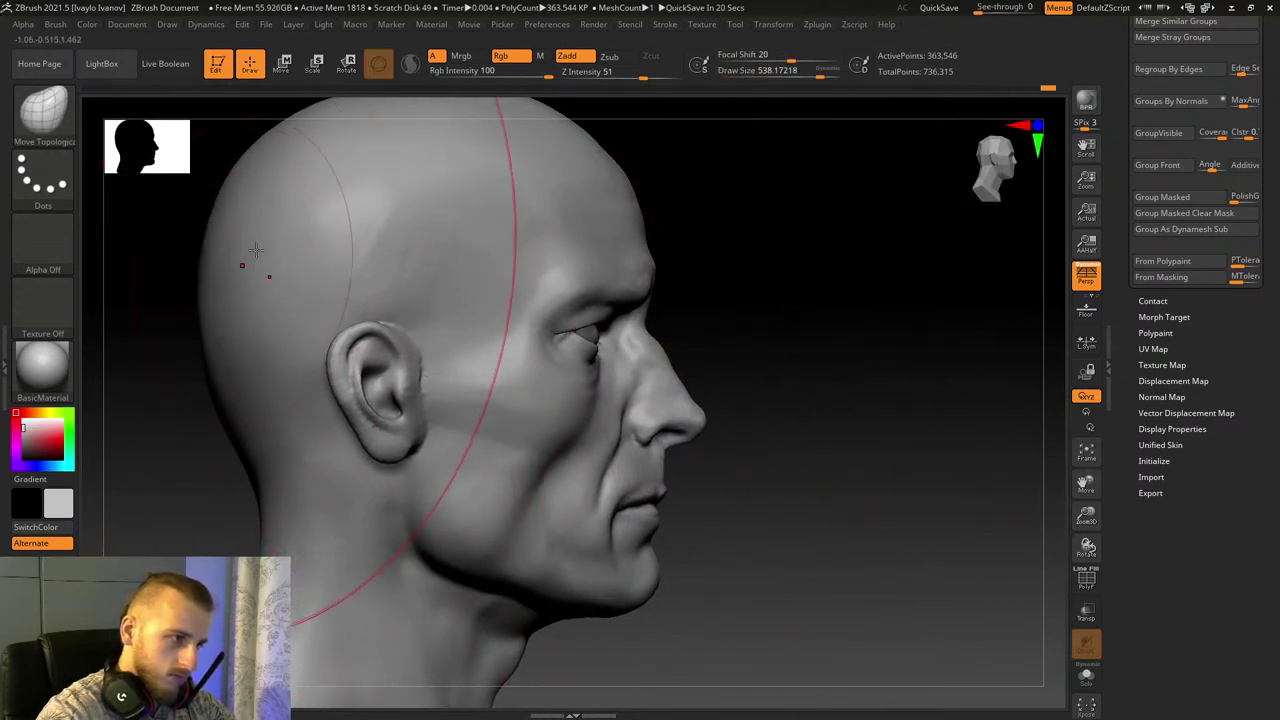
Step: Adjust the back of the neck and the crown of the head in profile, reducing the draw size to about 235
click(816, 73)
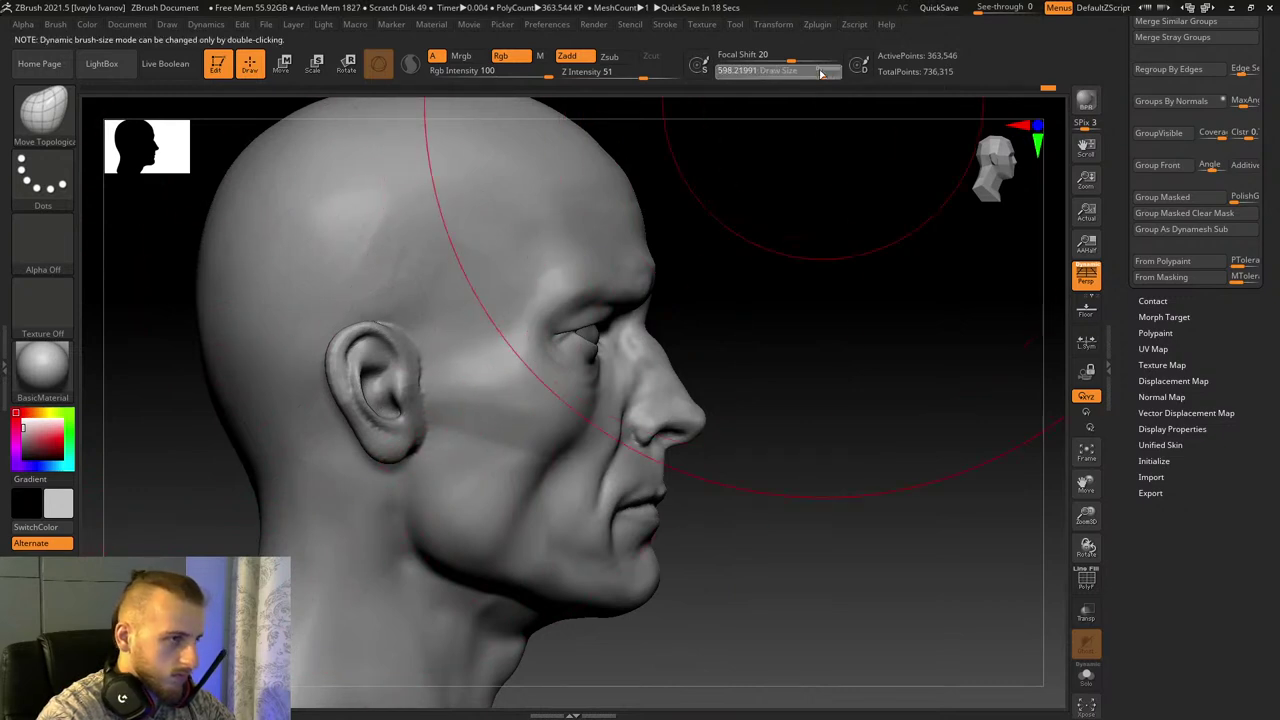
drag(285, 522, 274, 522)
drag(1090, 522, 1151, 466)
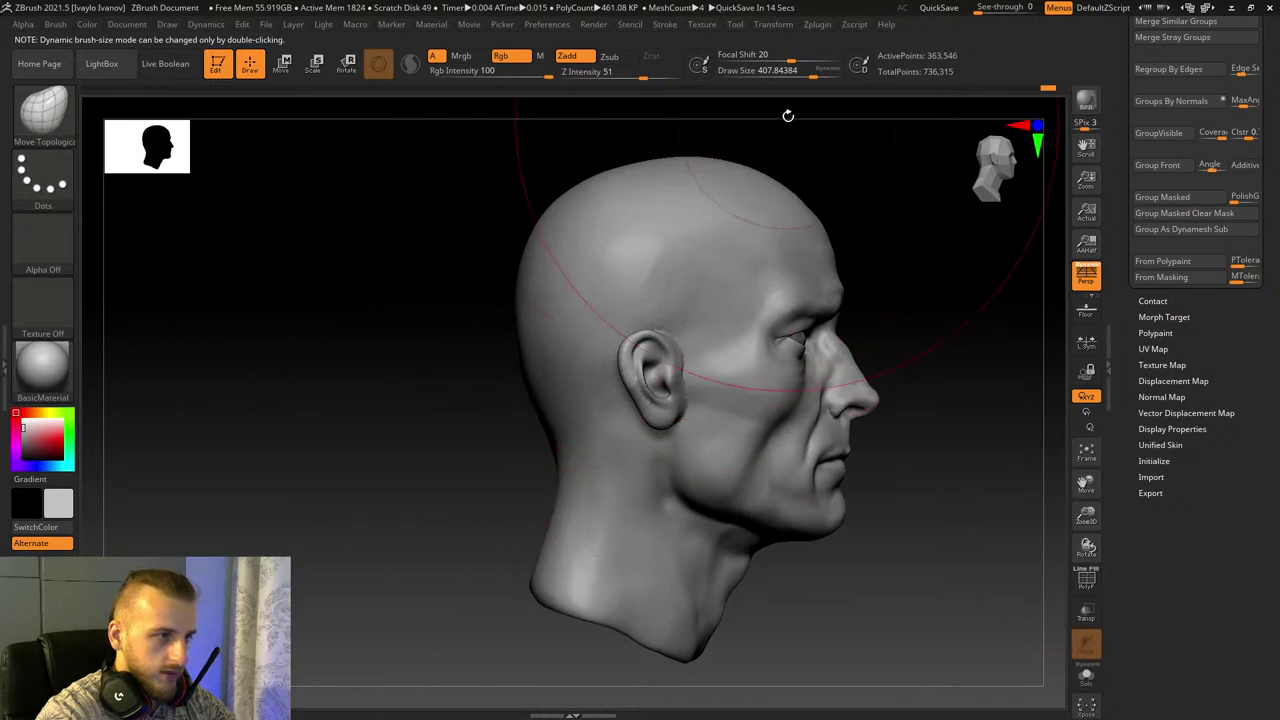
click(801, 74)
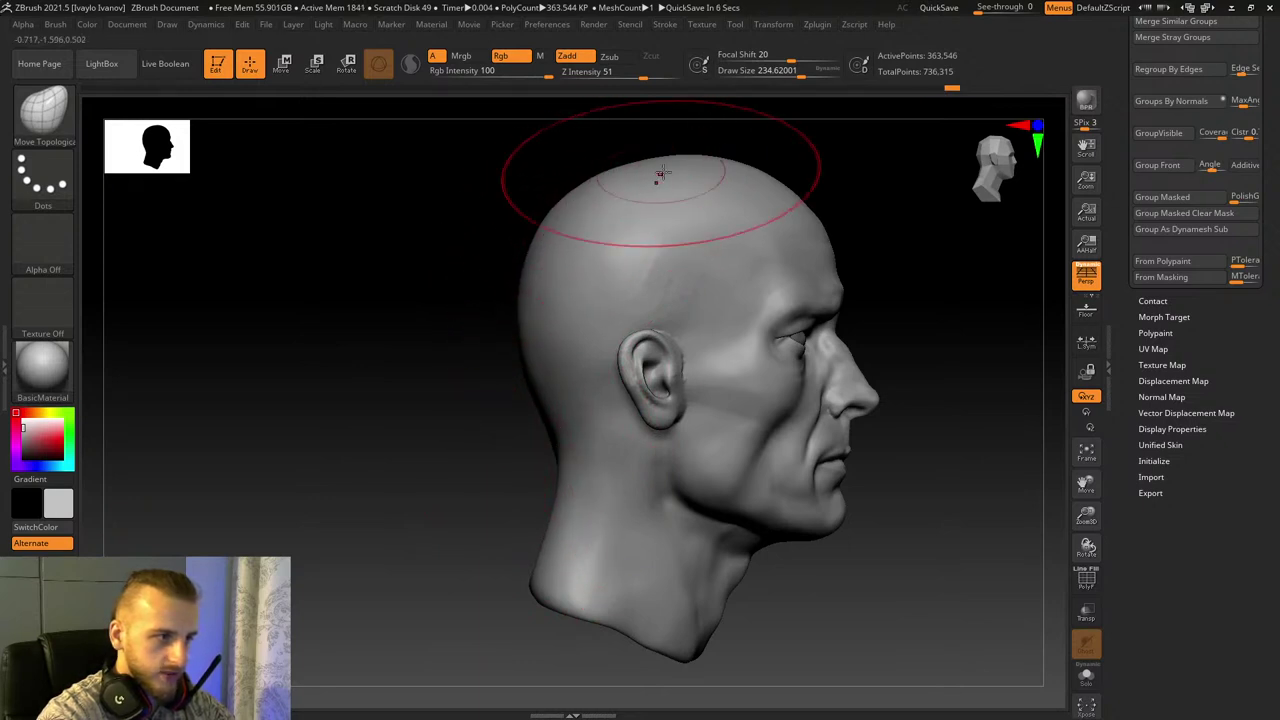
Step: Refine the outline of the skull, ears and jaw from the front with Move Topological at a draw size of about 212
drag(1075, 512, 1057, 486)
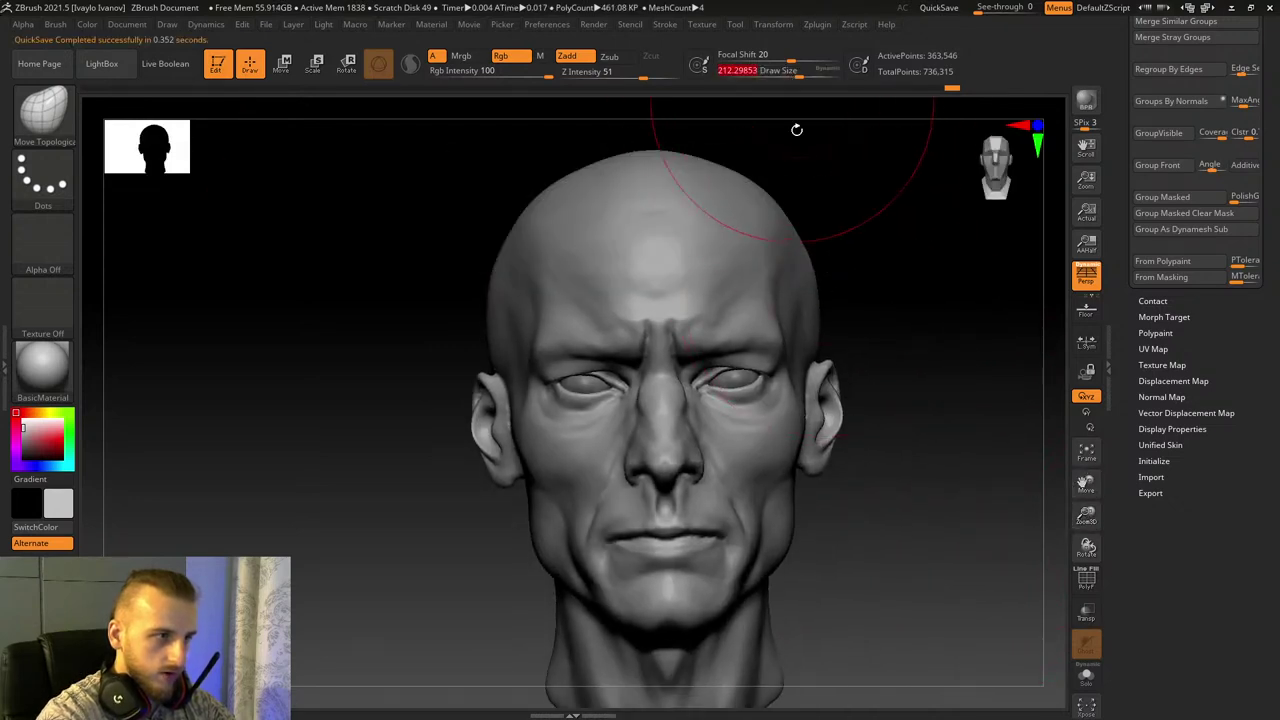
drag(797, 130, 720, 140)
mouse_move(836, 289)
mouse_down()
mouse_move(920, 280)
mouse_move(830, 245)
mouse_up()
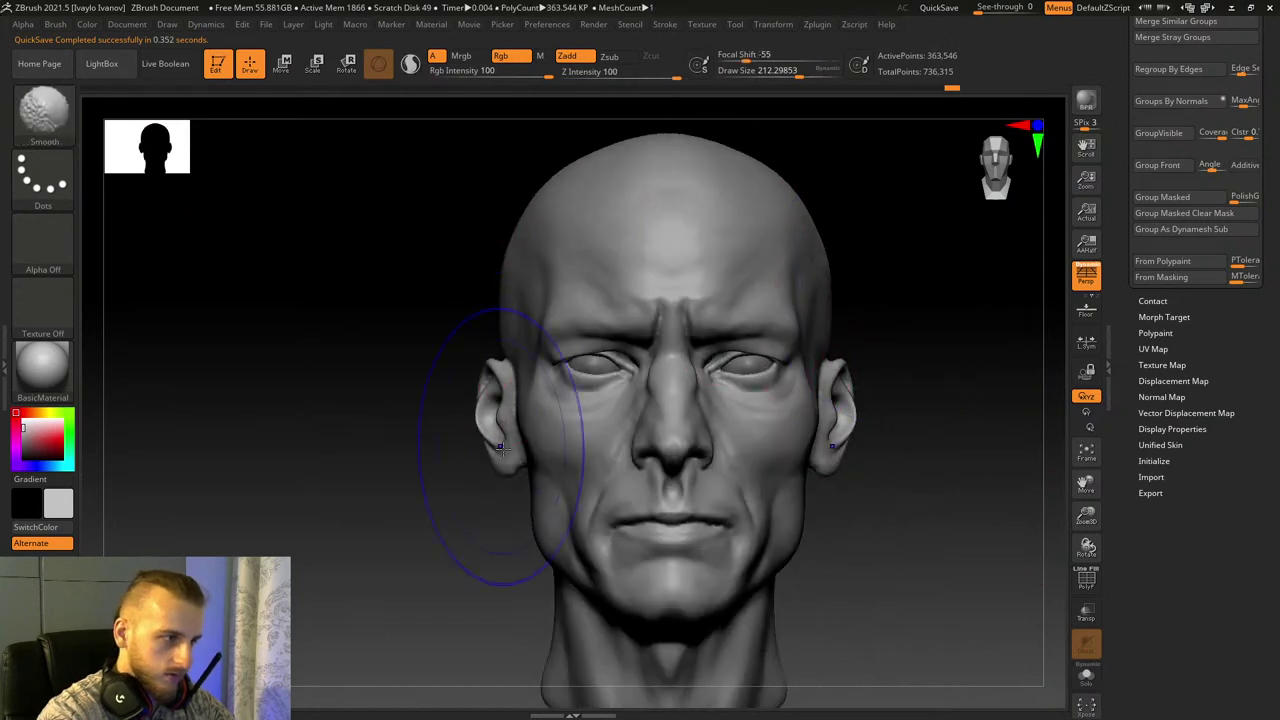
drag(417, 429, 535, 507)
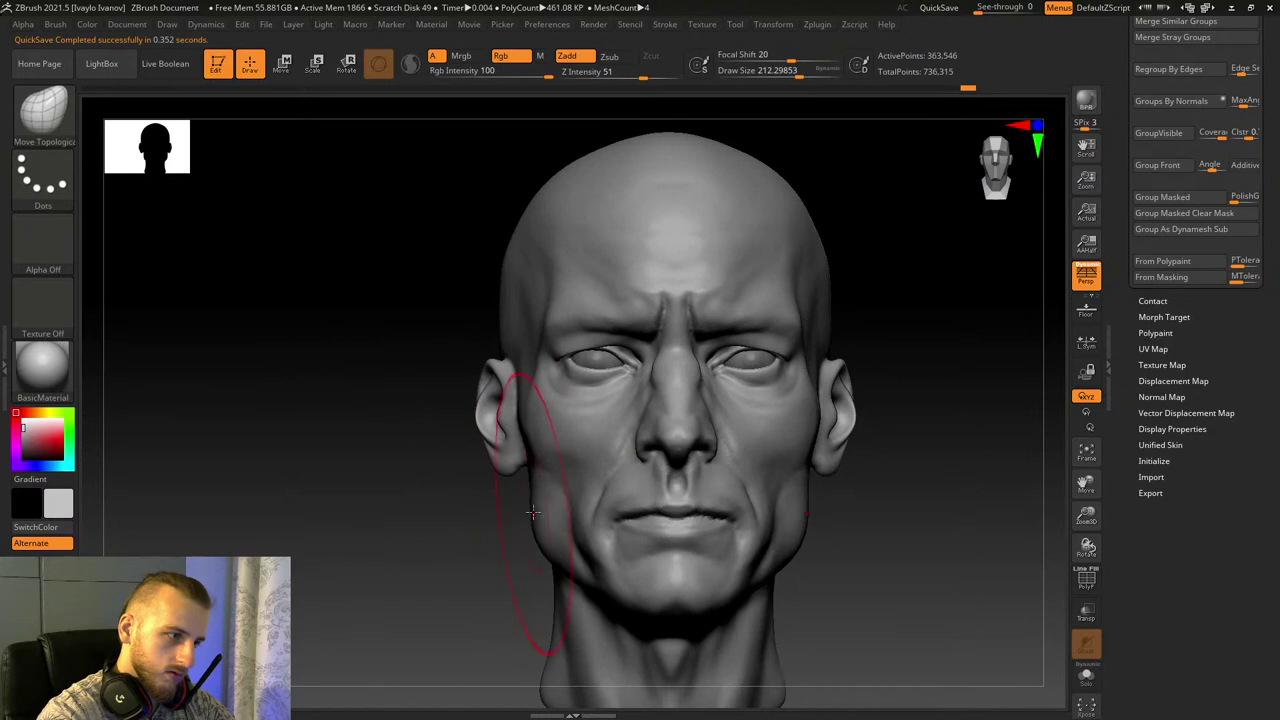
right_drag(529, 503, 545, 480)
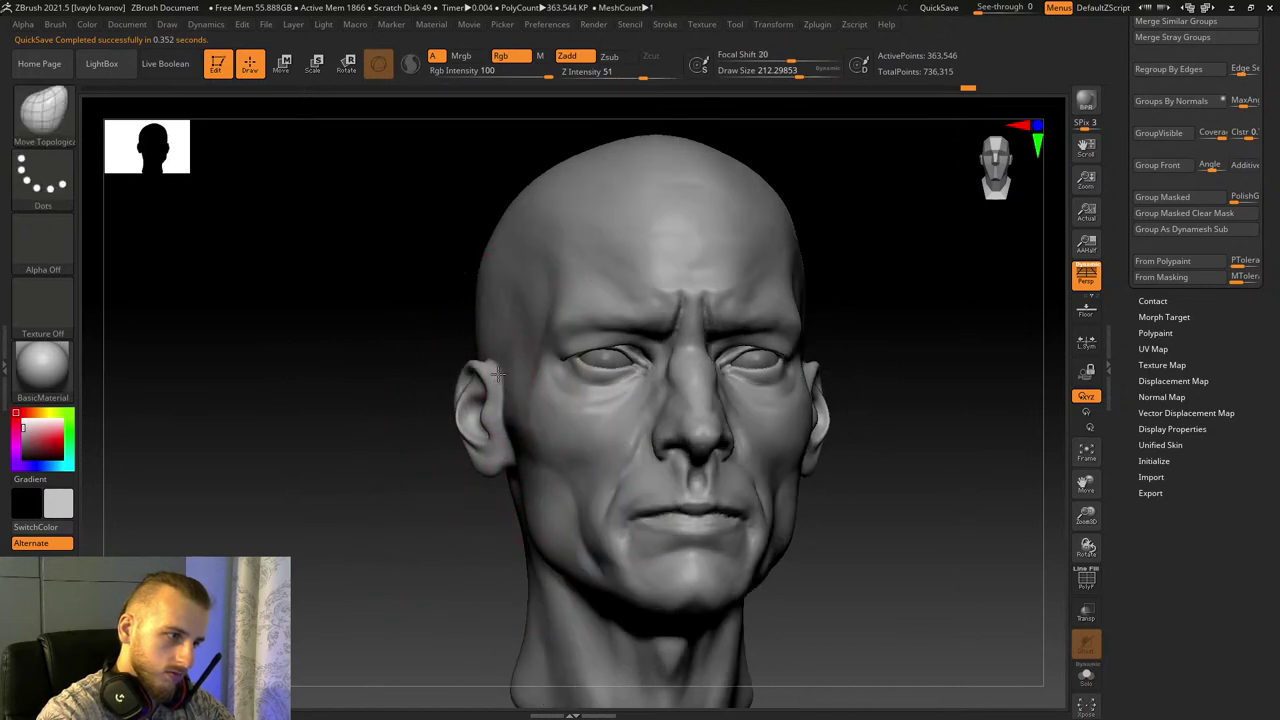
drag(543, 183, 580, 174)
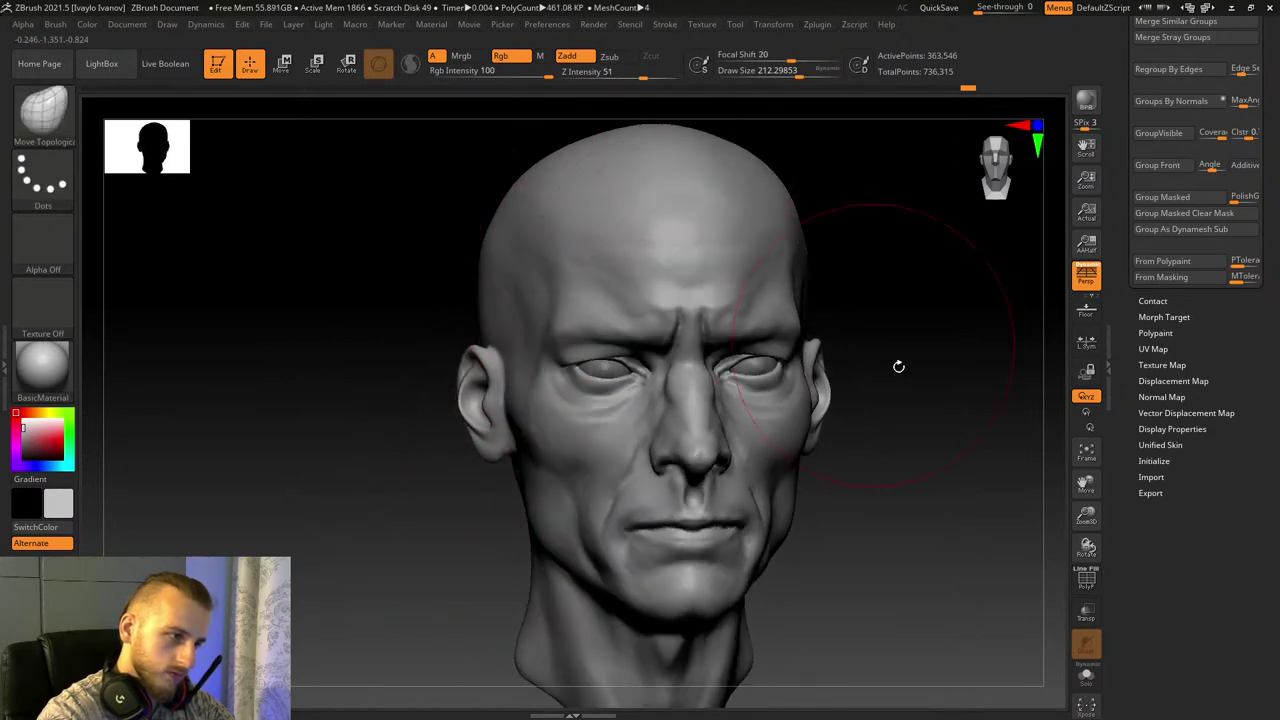
Step: Build up the forehead above the brows with ClayBuildup at a draw size of about 110 and Z Intensity 9
drag(897, 366, 1053, 486)
ctrl+right_drag(1053, 486, 1064, 542)
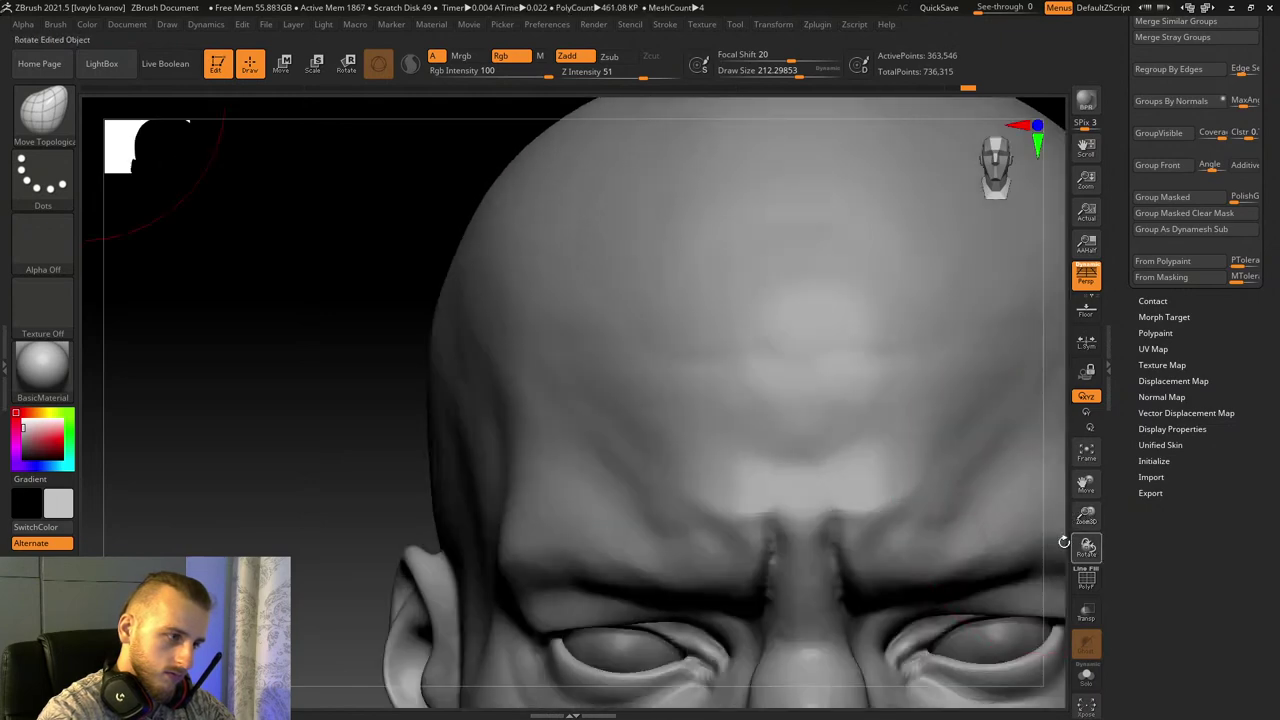
key(b)
key(c)
key(b)
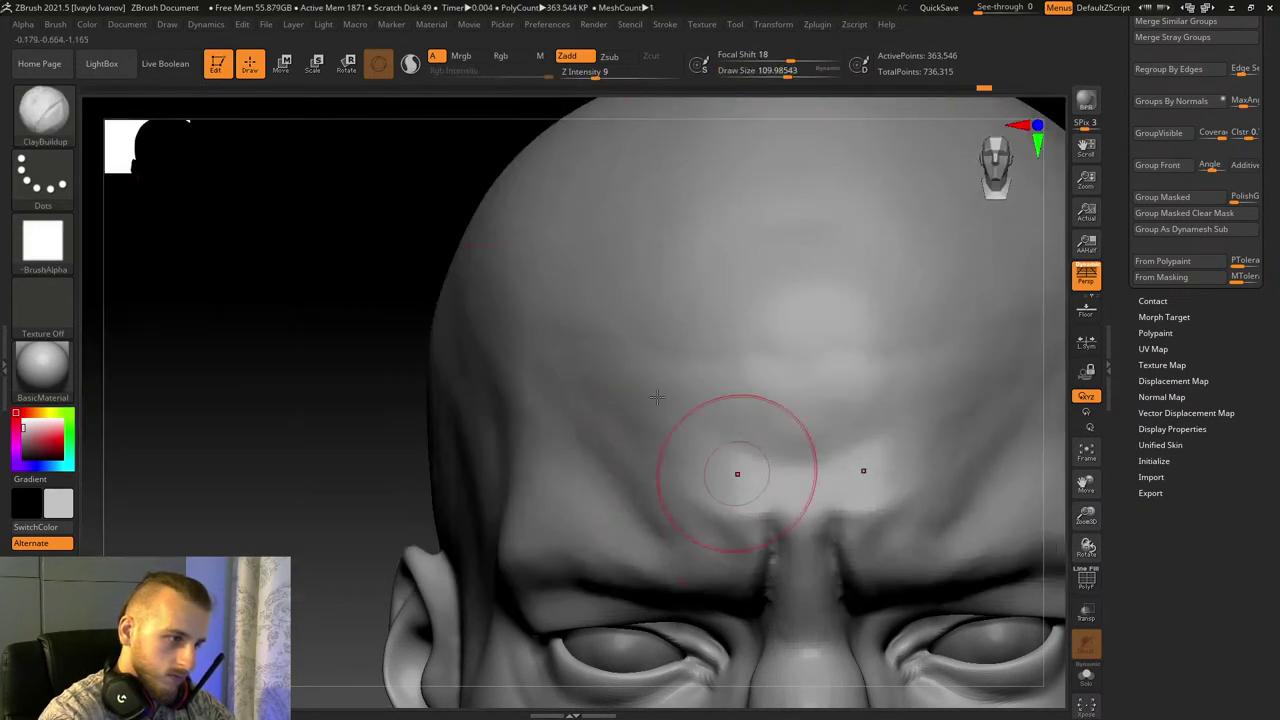
Step: Examine the brow, nose, mouth, jaw and neck from the side and three-quarter views
drag(1086, 486, 1084, 469)
click(1103, 478)
drag(1086, 516, 1084, 490)
drag(997, 508, 1086, 544)
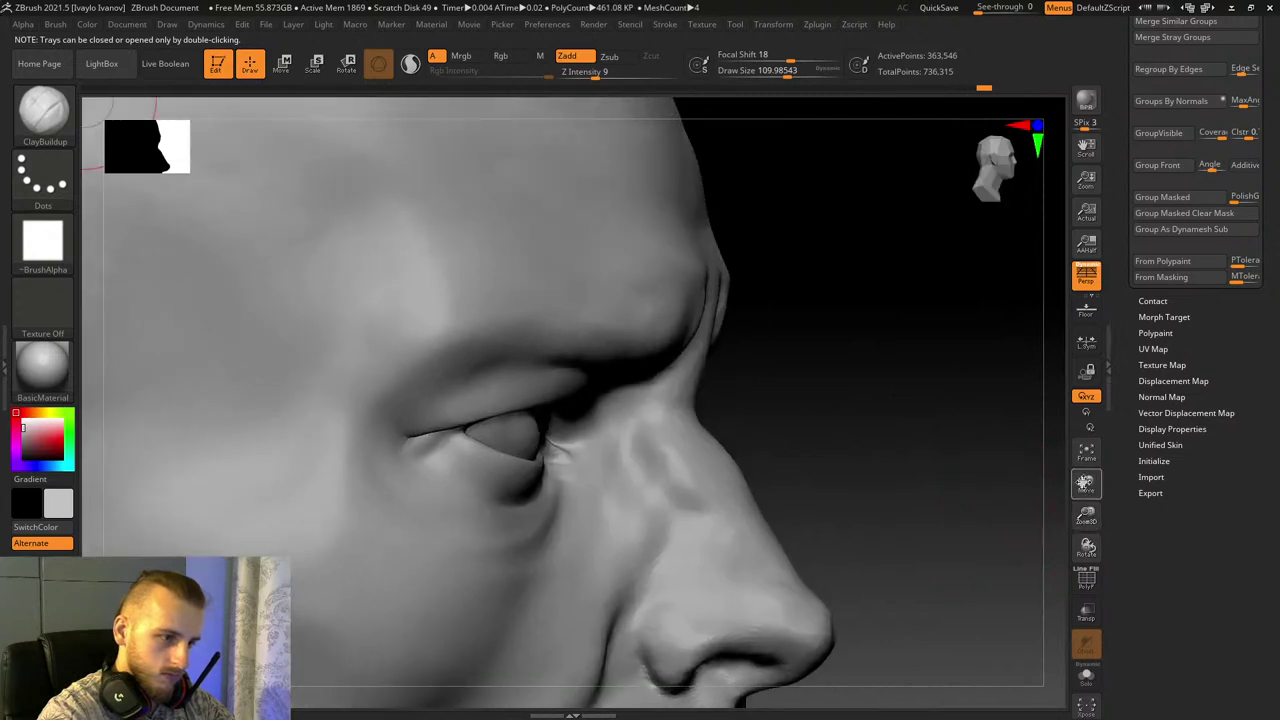
drag(1086, 485, 1095, 445)
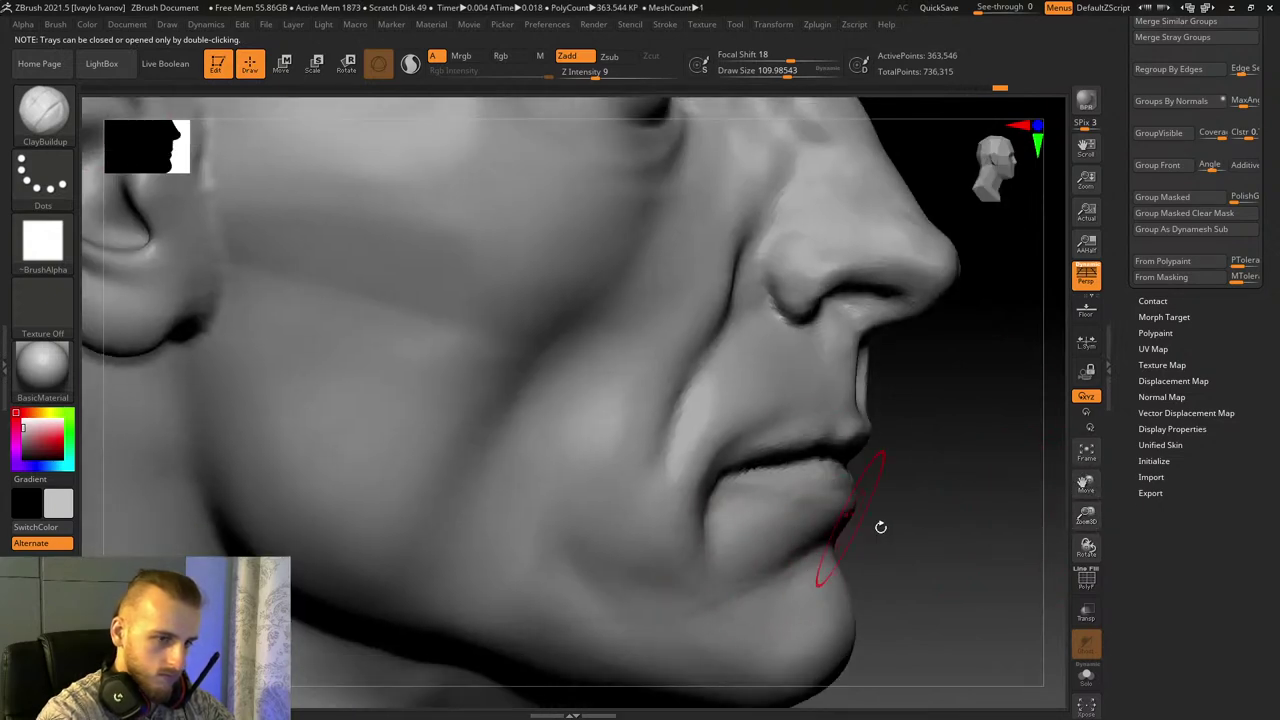
drag(970, 539, 934, 548)
drag(1087, 516, 1086, 320)
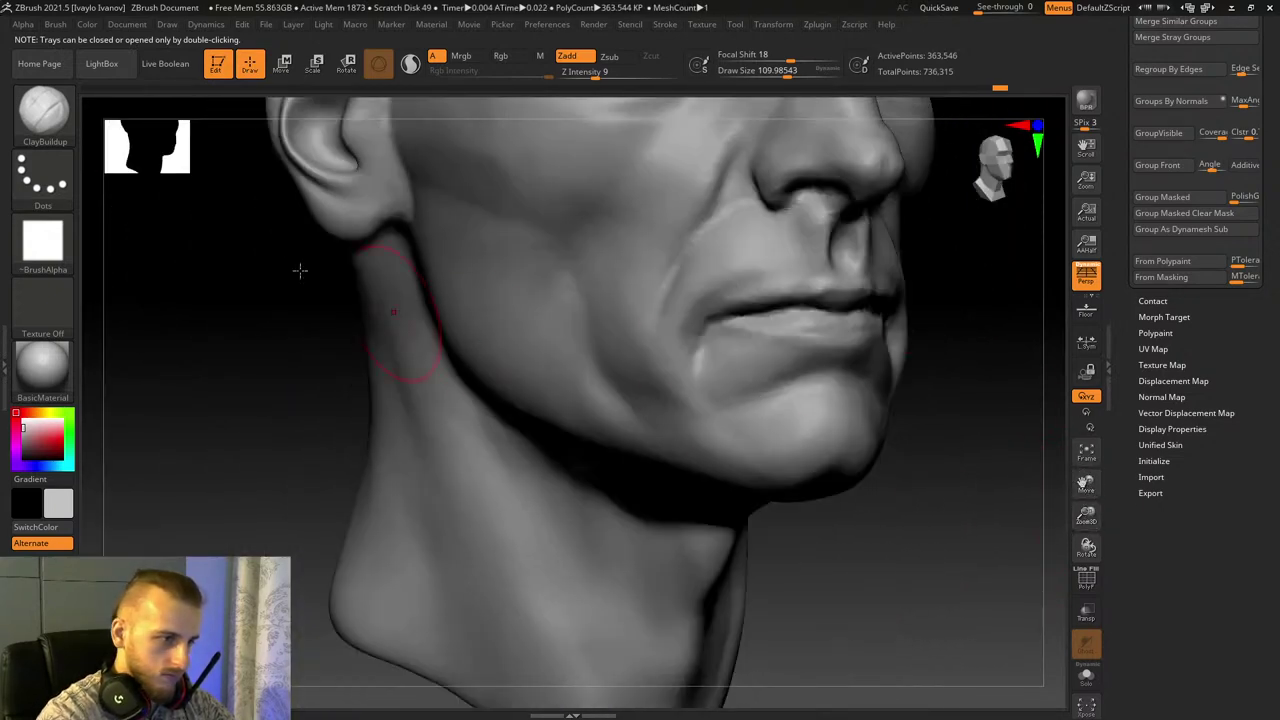
Step: Refine the jaw, mouth area and chin with Move Topological, reducing the draw size from about 374 to about 155
key(b)
key(m)
key(t)
drag(803, 75, 827, 75)
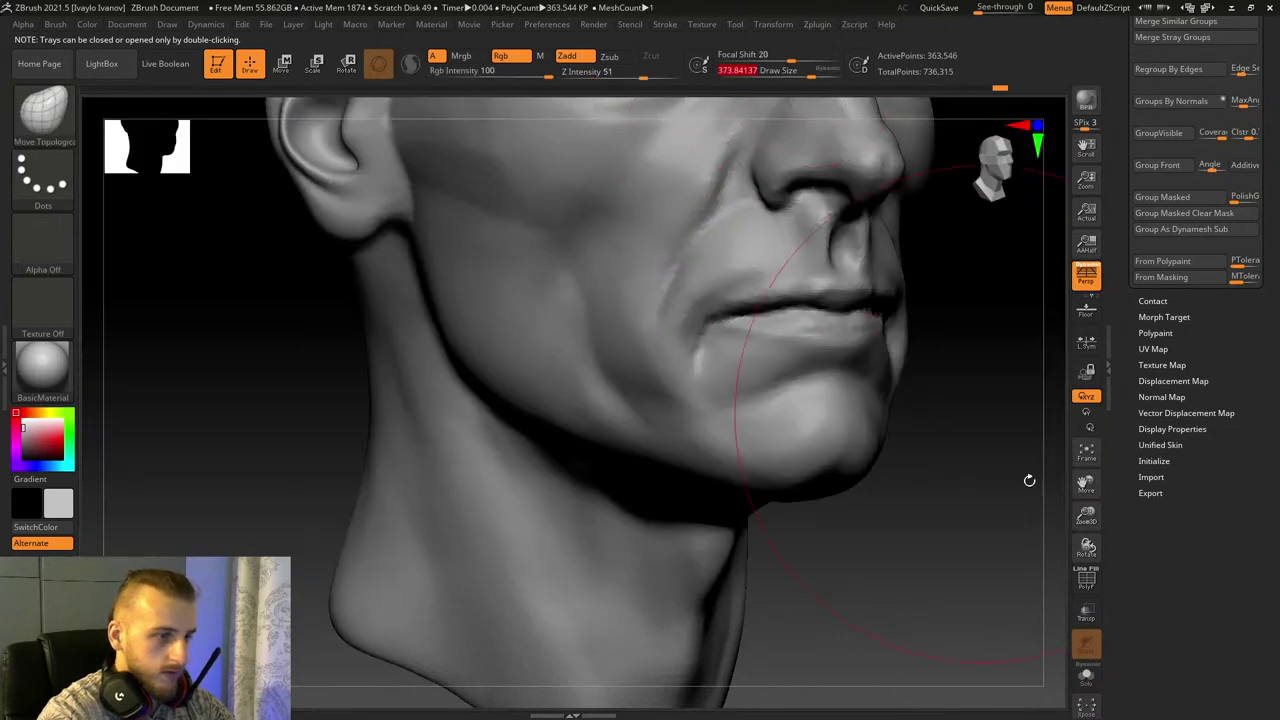
drag(1086, 516, 975, 500)
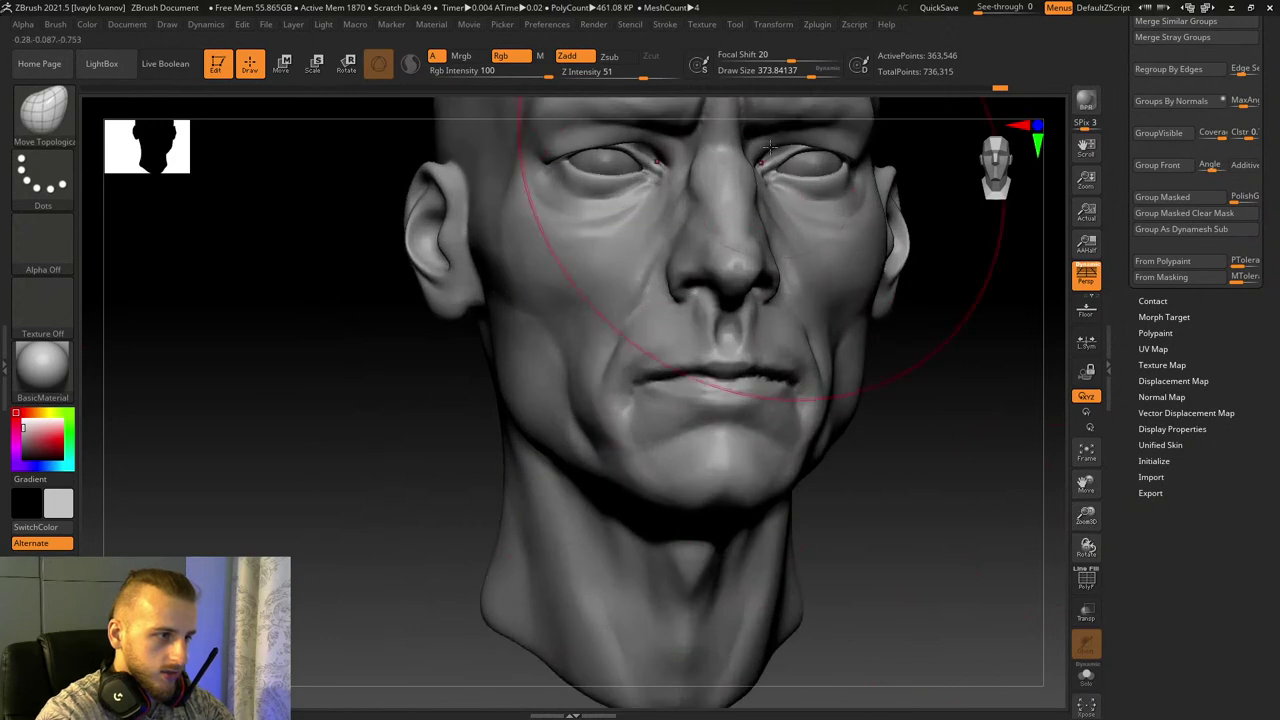
drag(945, 550, 925, 548)
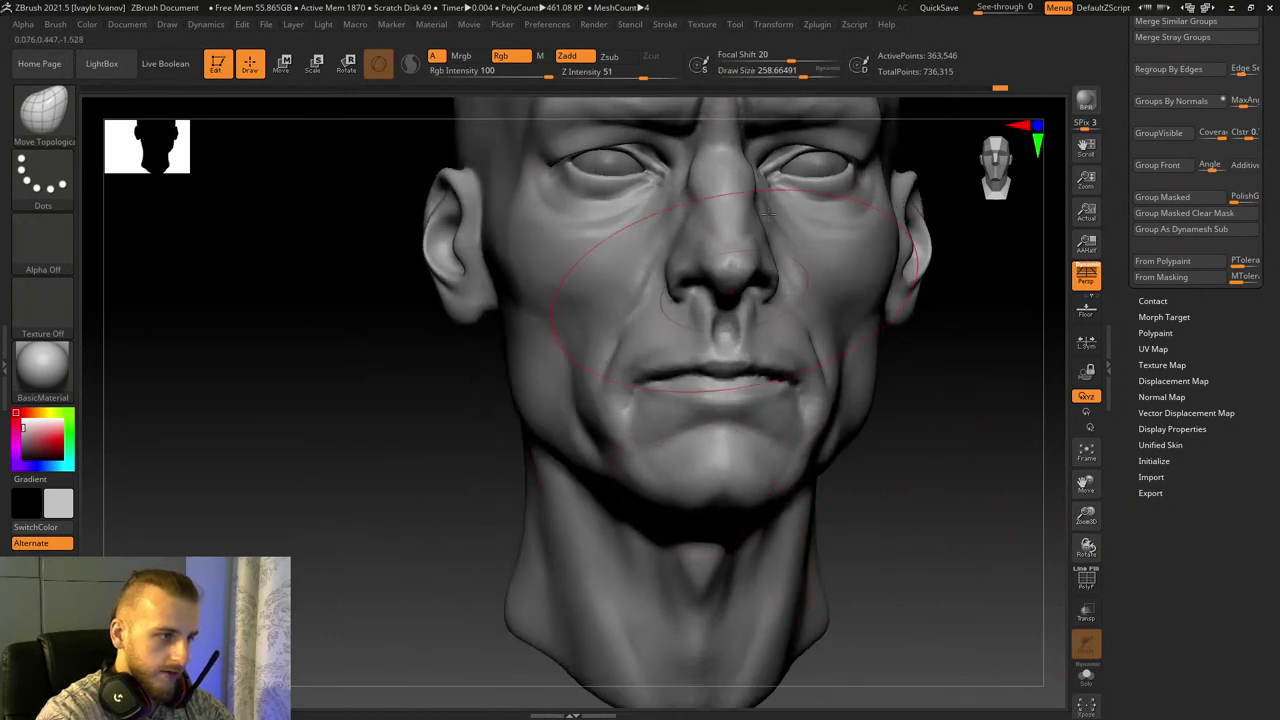
drag(804, 71, 793, 72)
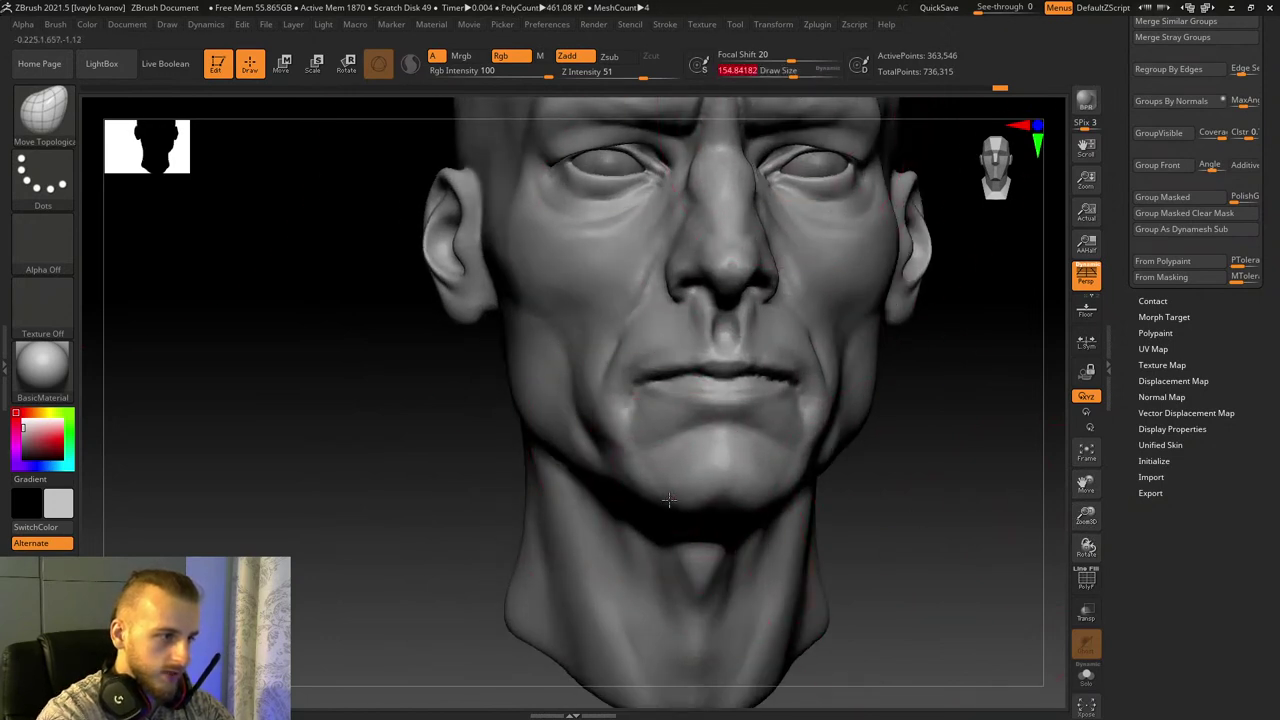
drag(843, 480, 723, 418)
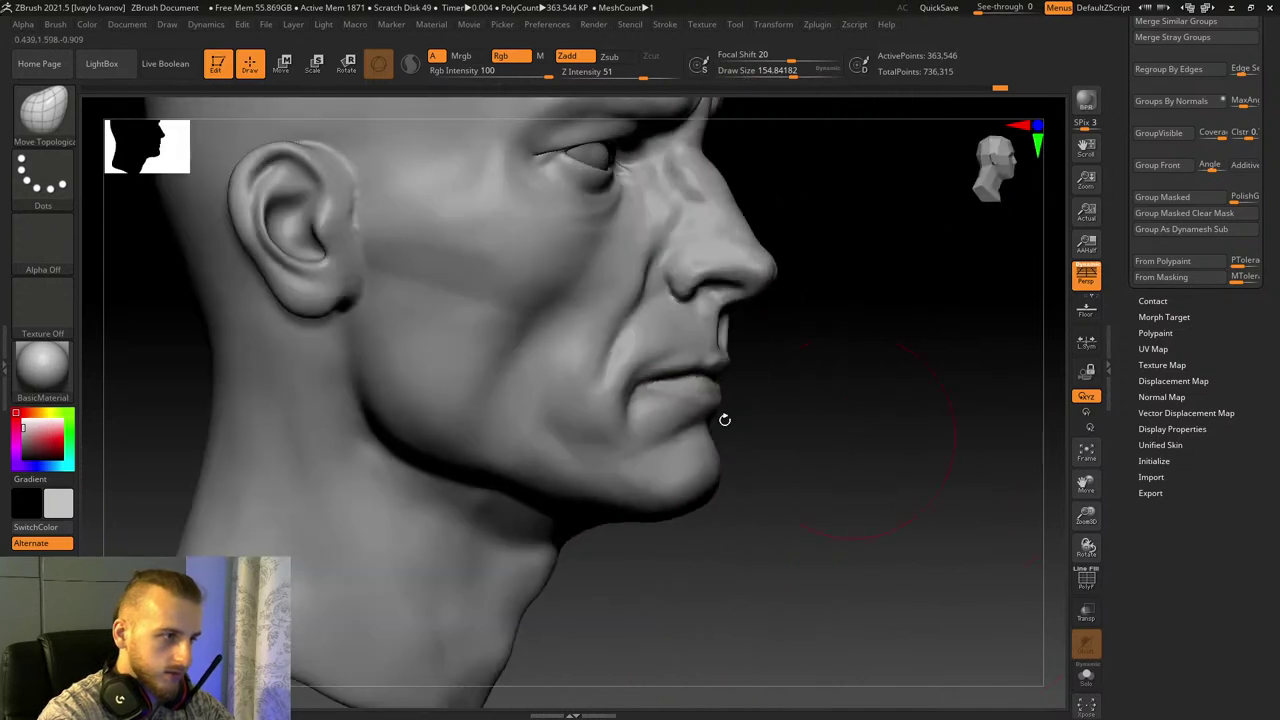
drag(795, 434, 822, 441)
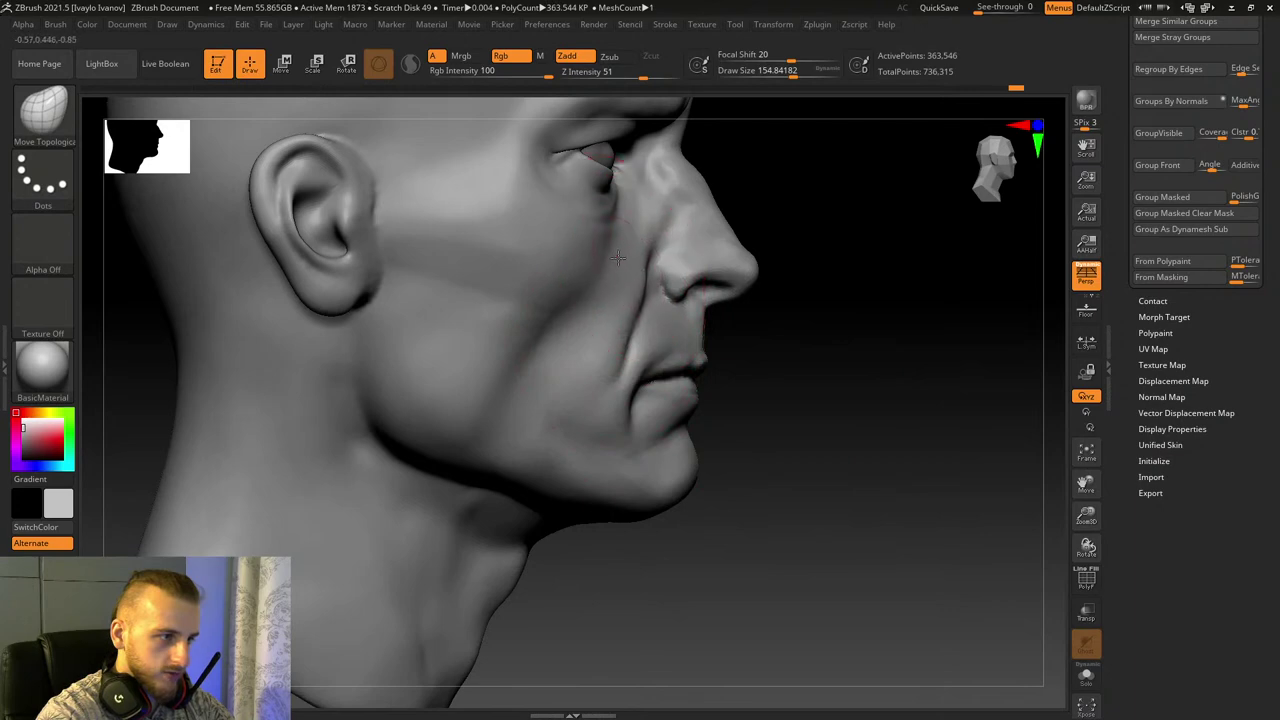
Step: Adjust the side of the nose and the adjoining cheek with Move Topological at a draw size of about 94
mouse_move(871, 371)
shift+mouse_down()
mouse_move(830, 405)
mouse_move(1088, 460)
mouse_move(1069, 503)
mouse_move(1083, 491)
mouse_move(951, 420)
shift+mouse_up()
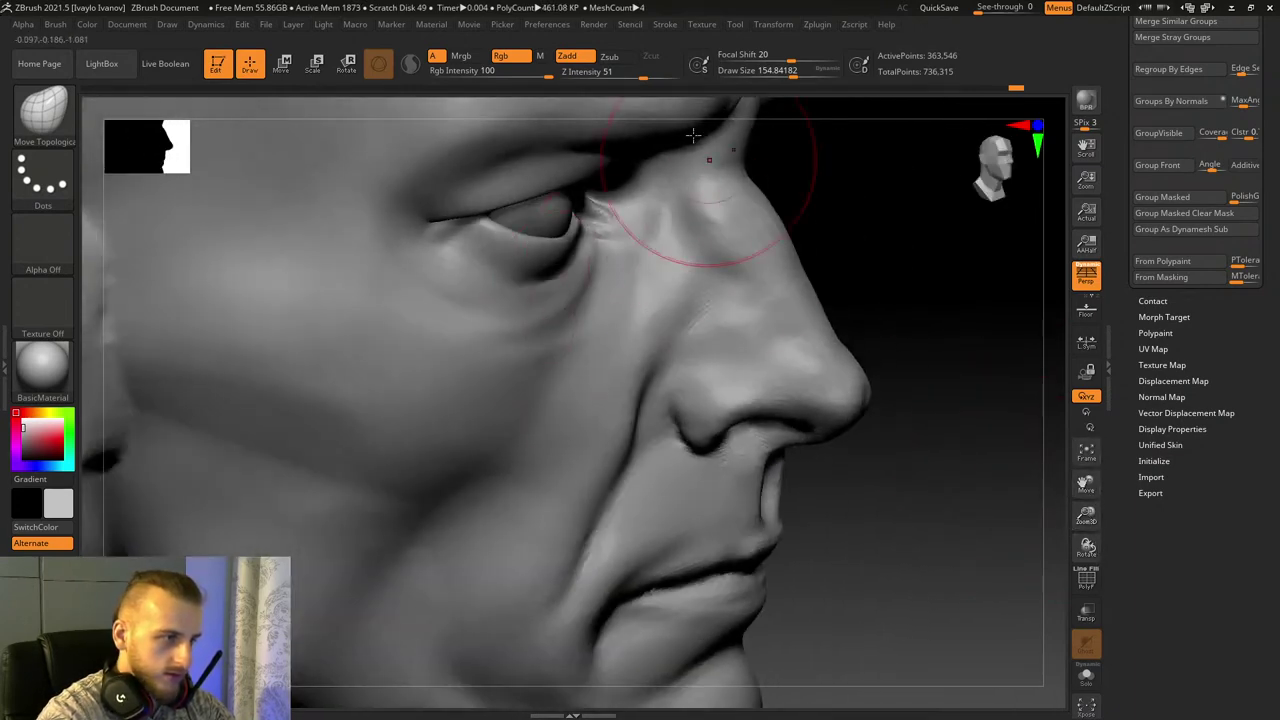
click(784, 74)
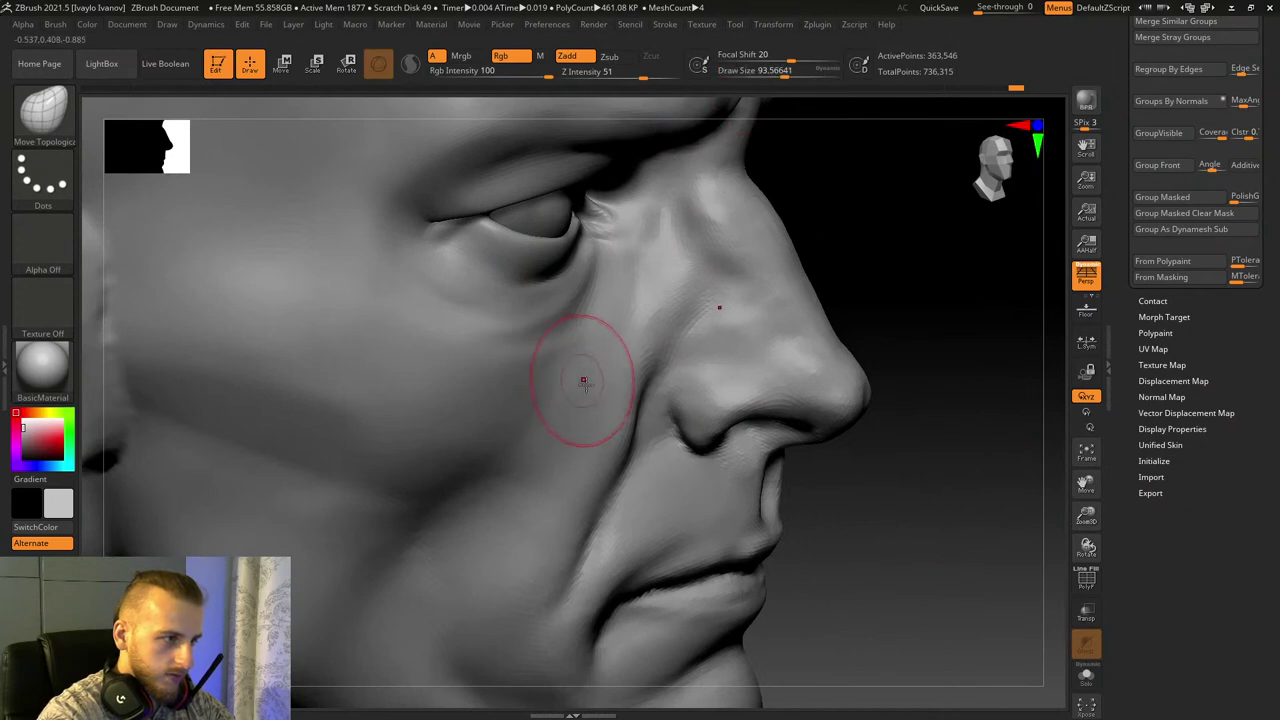
drag(985, 392, 838, 517)
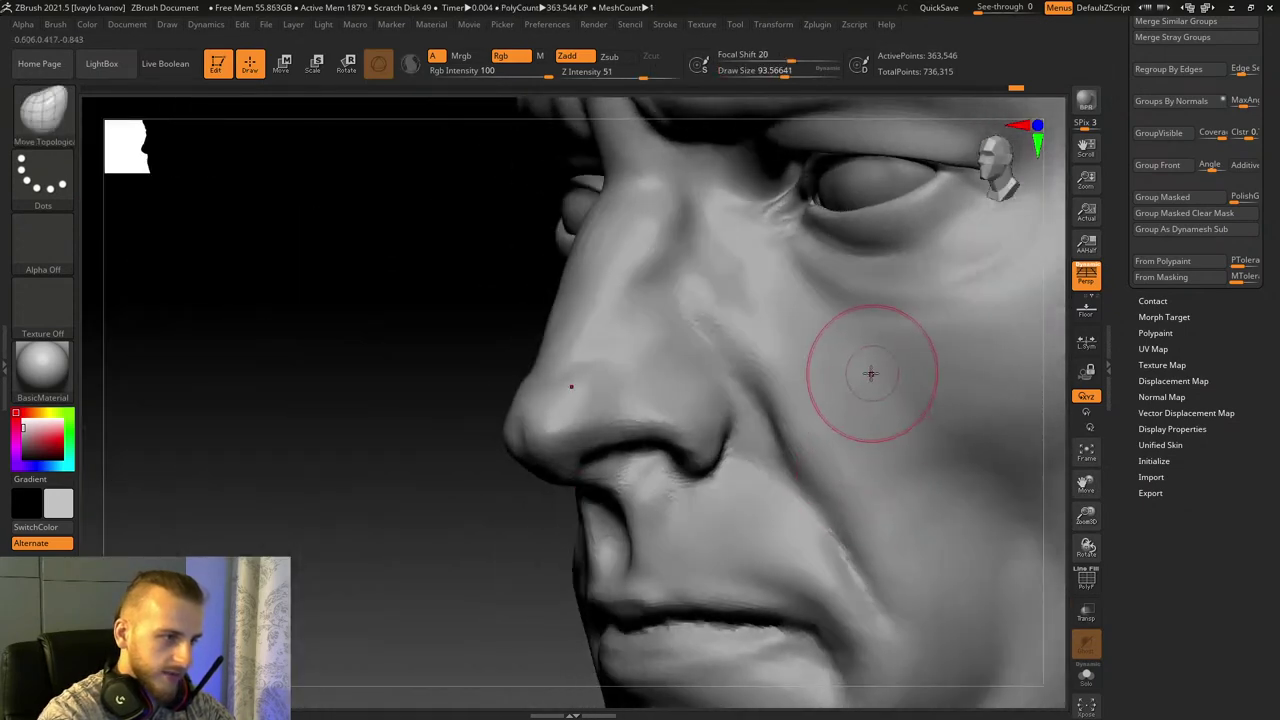
drag(432, 520, 330, 550)
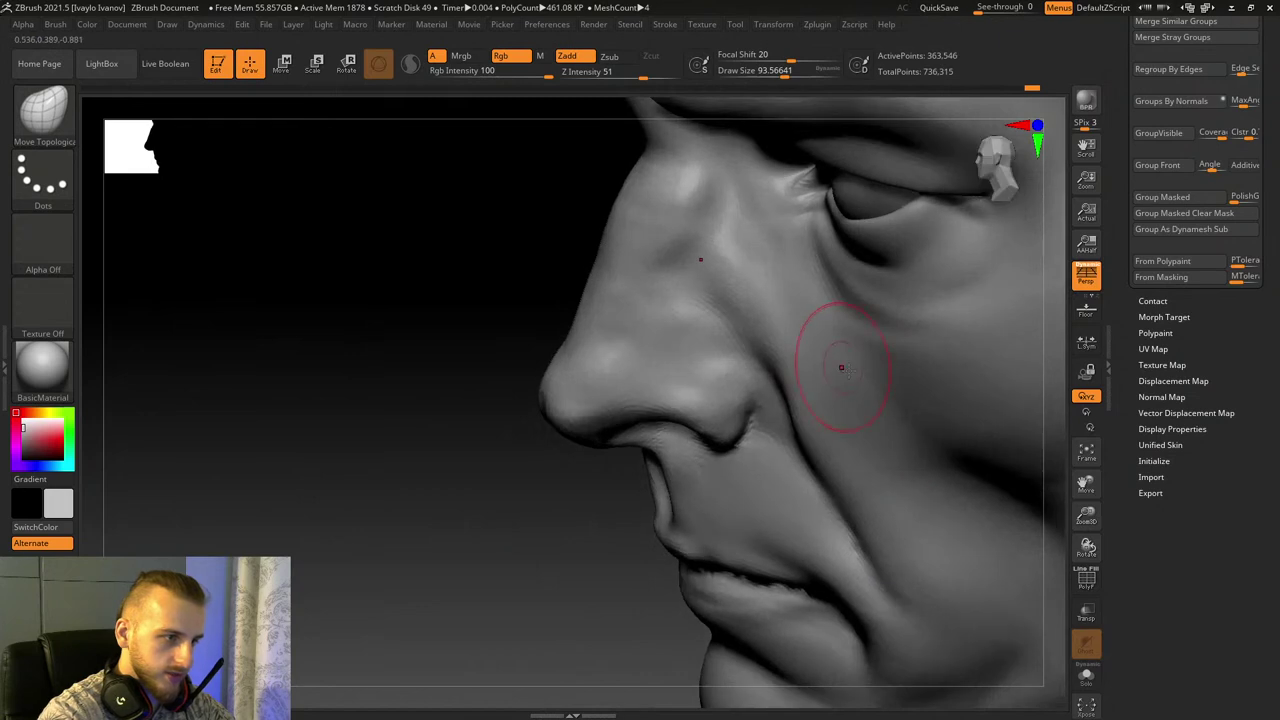
key(ctrl)
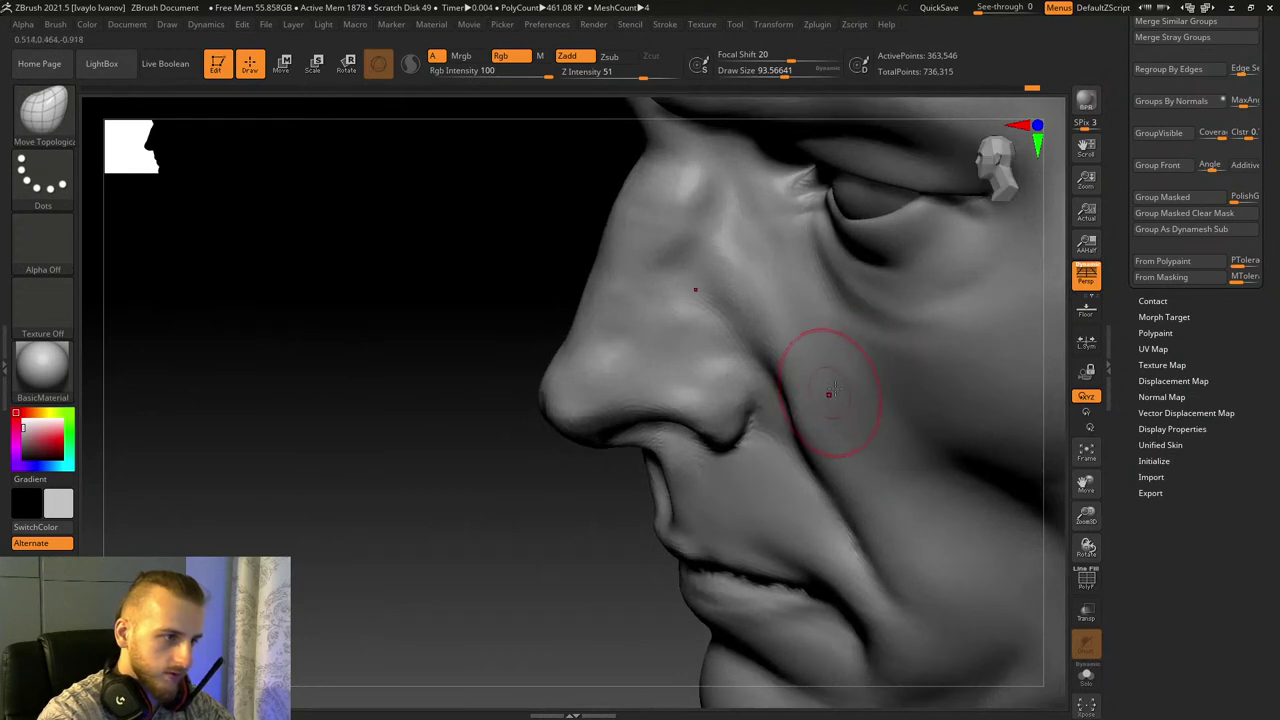
shift+right_drag(636, 428, 514, 471)
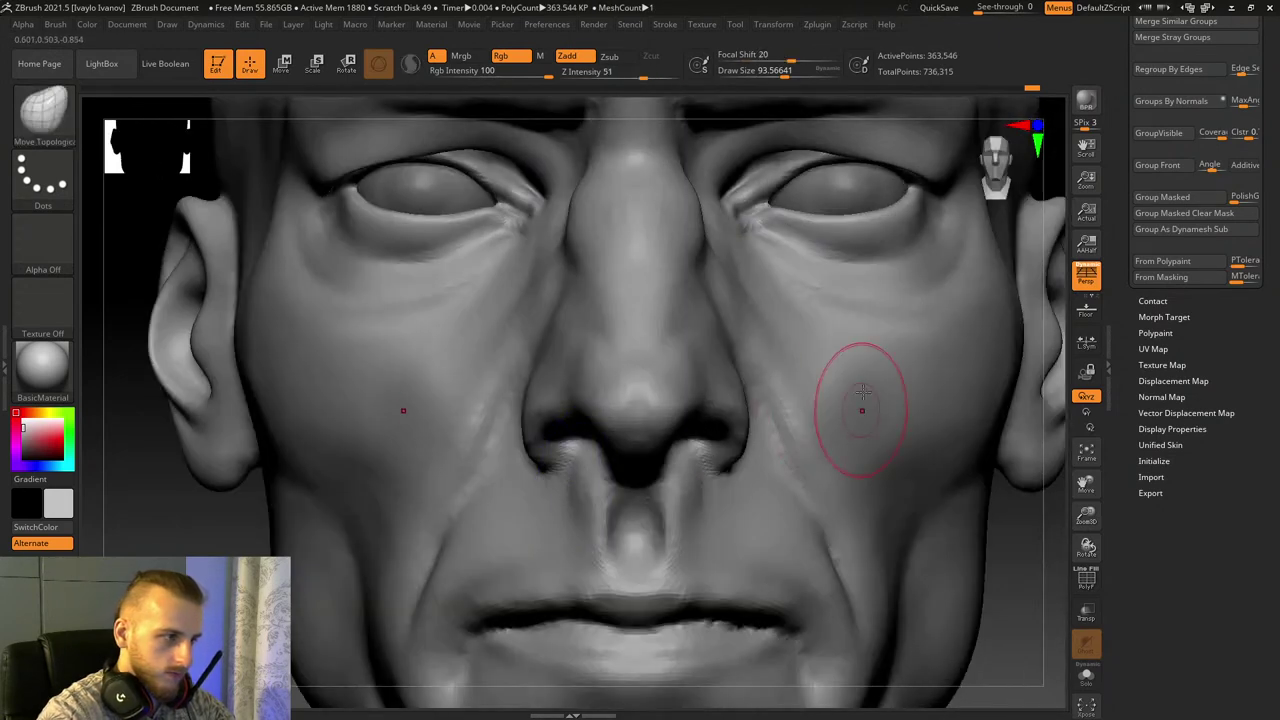
Step: Build up the cheeks below the eyes with ClayBuildup at a draw size of about 94 and Z Intensity 9
click(41, 108)
key(c)
key(b)
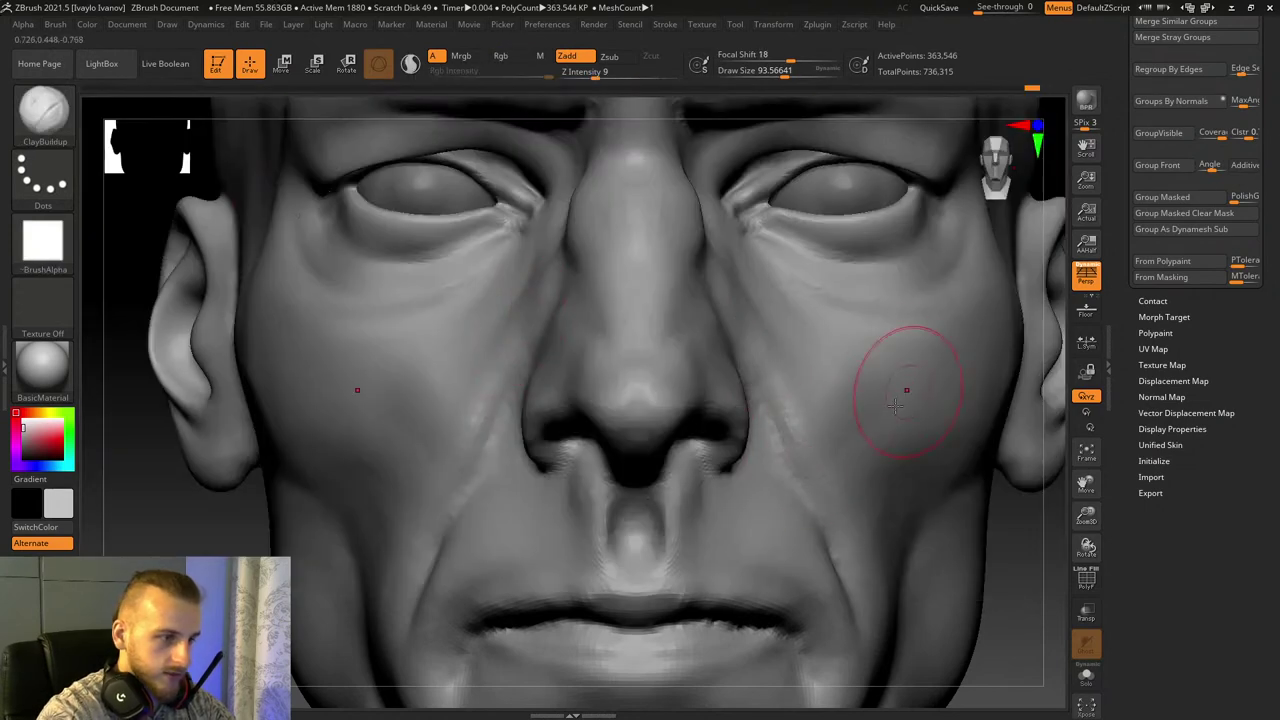
right_drag(1033, 362, 795, 470)
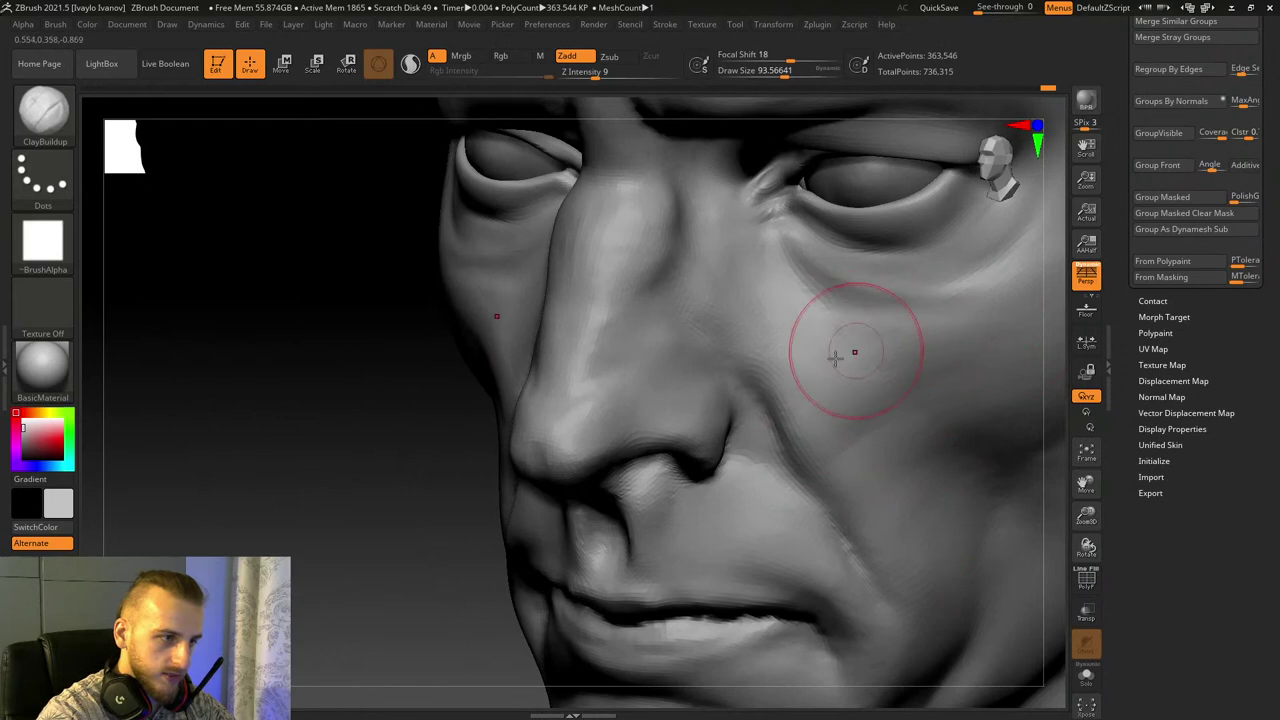
key(shift)
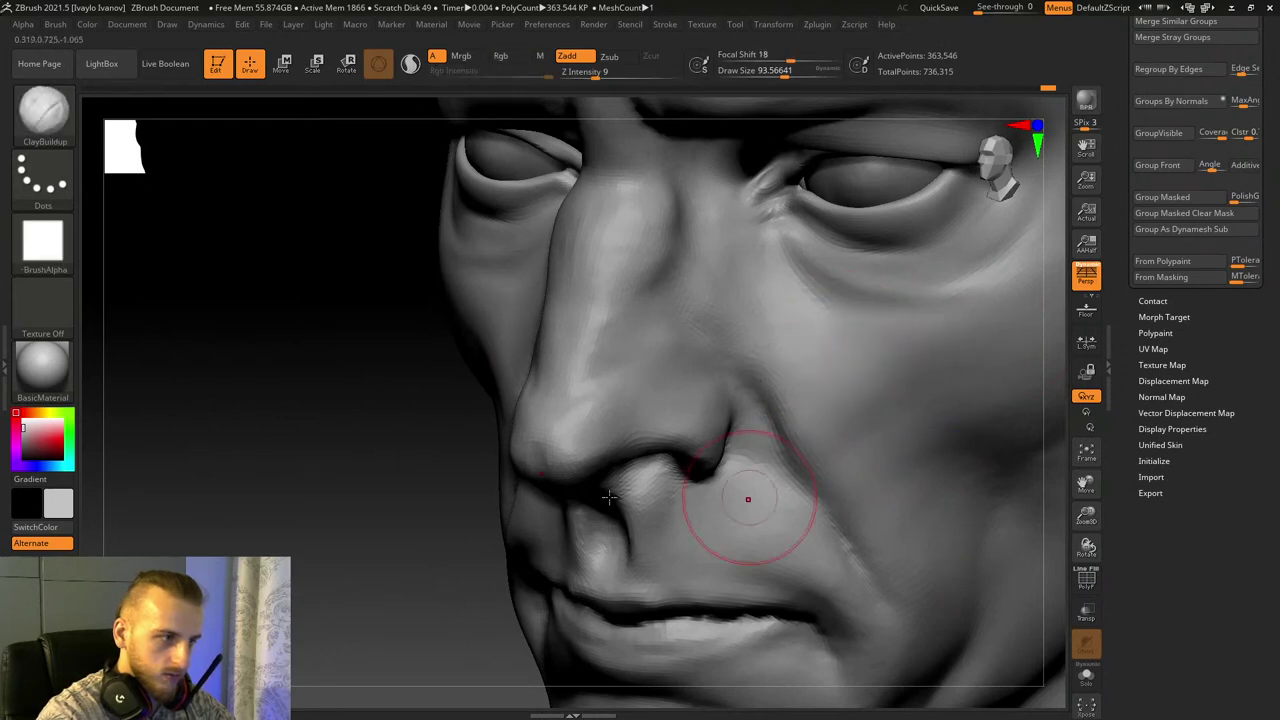
Step: Undo the last cheek stroke and rework the cheek beside the nasolabial fold with ClayBuildup at a draw size of about 161
right_drag(749, 500, 329, 471)
mouse_move(1088, 490)
right_down()
mouse_move(860, 420)
mouse_move(677, 338)
right_up()
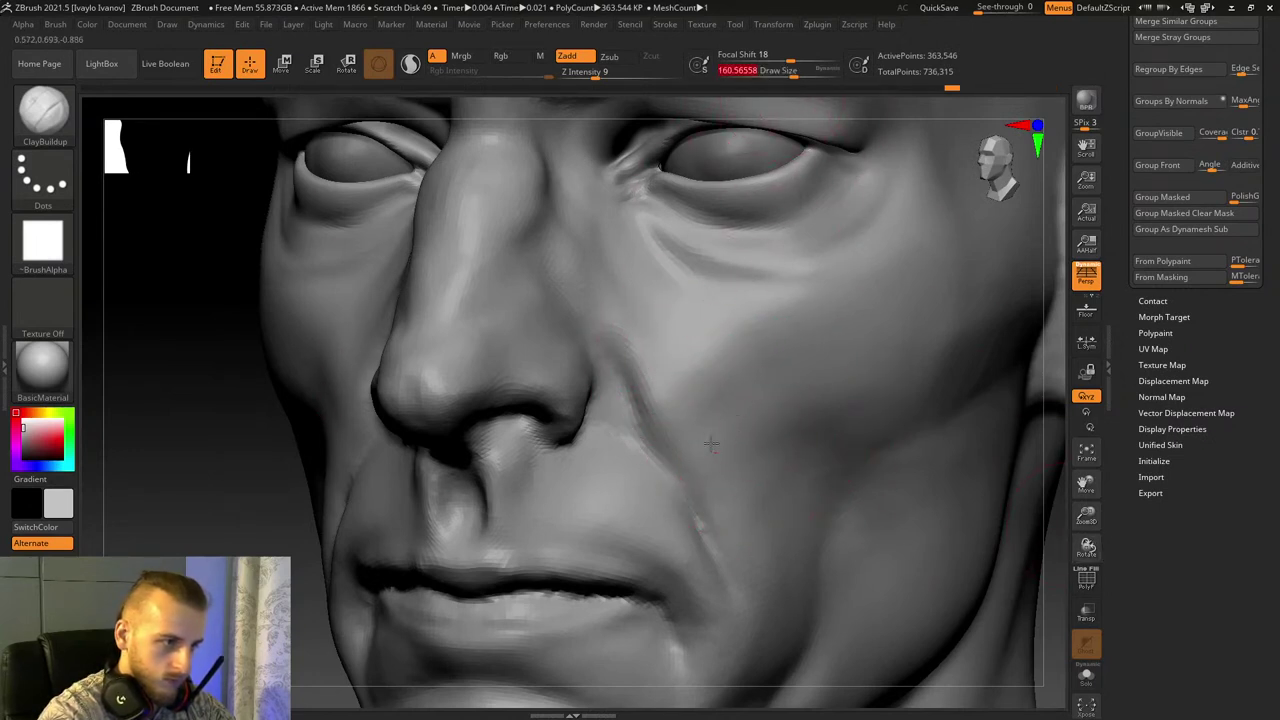
key(ctrl+z)
mouse_move(751, 376)
mouse_down()
mouse_move(730, 428)
mouse_move(706, 342)
mouse_move(697, 366)
mouse_move(671, 357)
mouse_move(774, 481)
mouse_up()
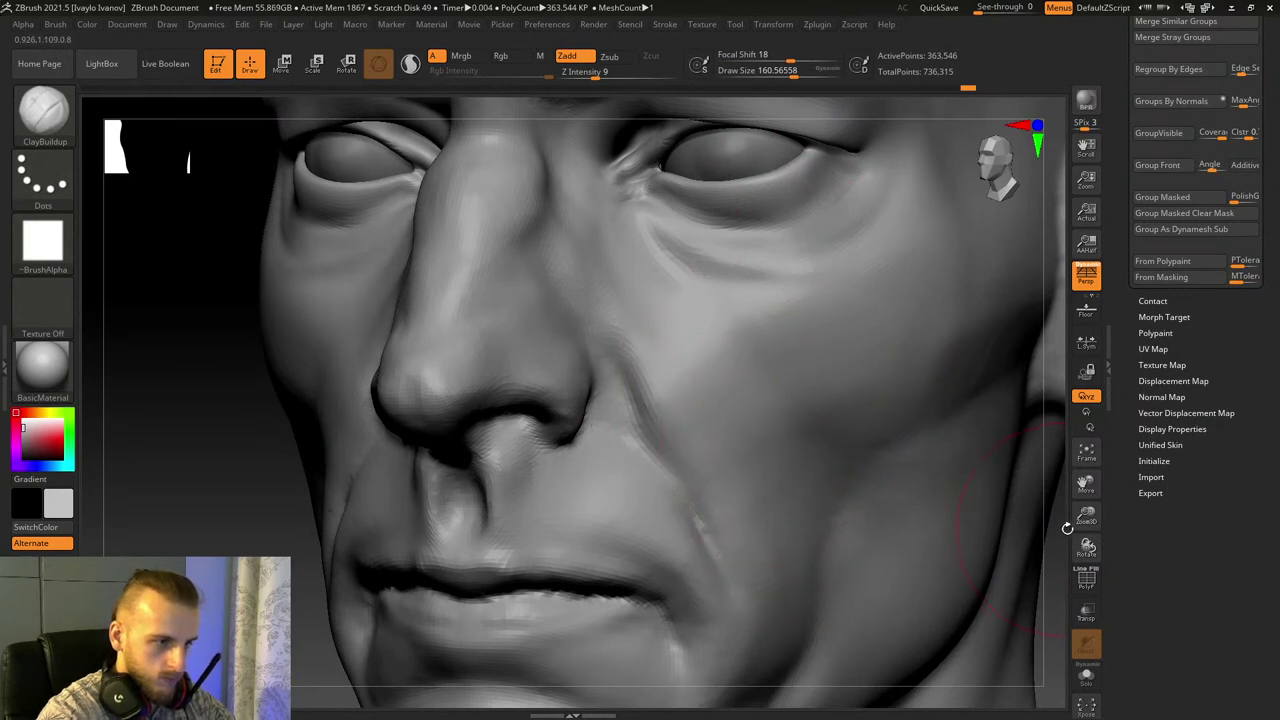
drag(1086, 515, 1089, 486)
mouse_move(998, 488)
mouse_down()
mouse_move(1043, 460)
mouse_move(980, 503)
mouse_move(1012, 497)
mouse_up()
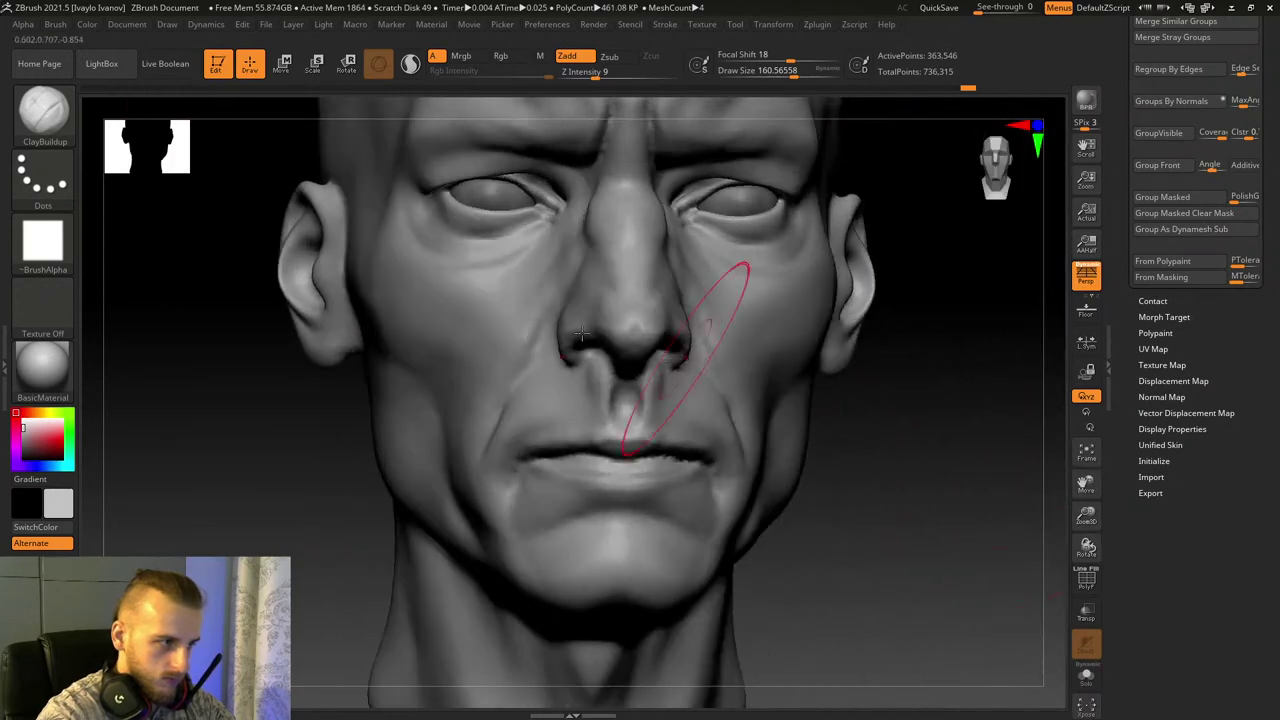
Step: Refine the nose and the area around its wings from the front with Move Topological at a draw size of about 114
key(b)
key(m)
key(t)
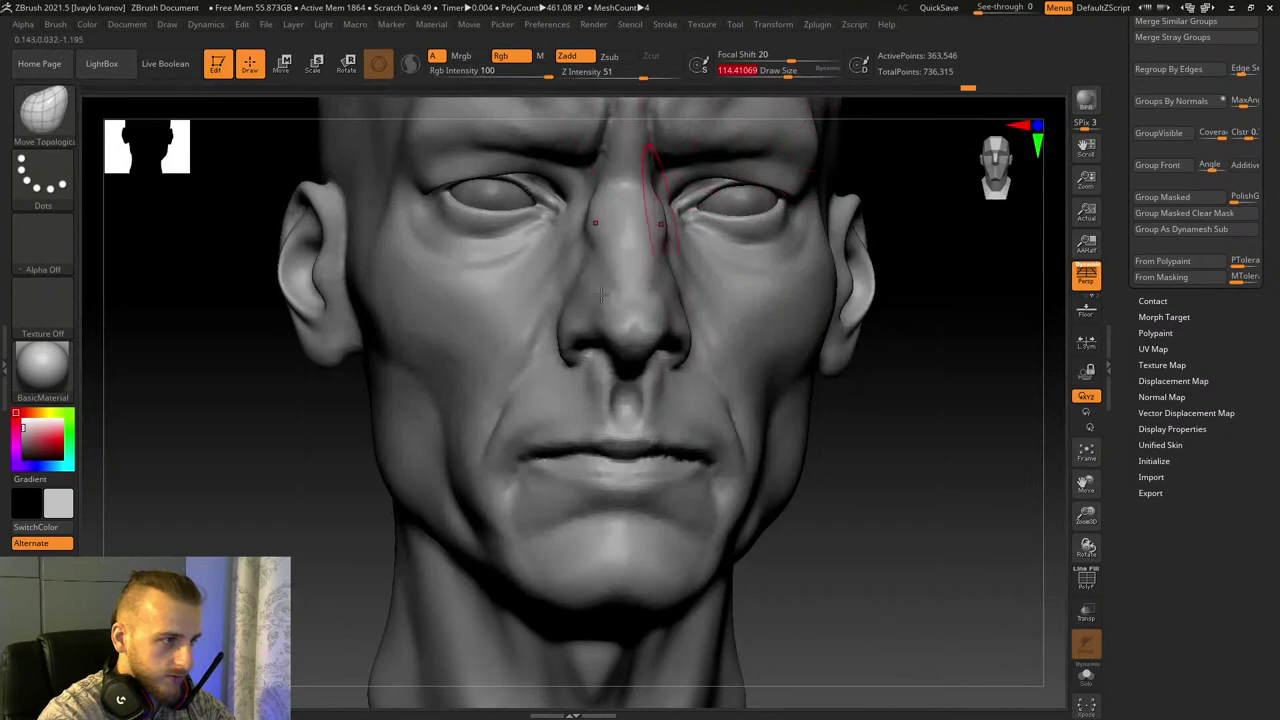
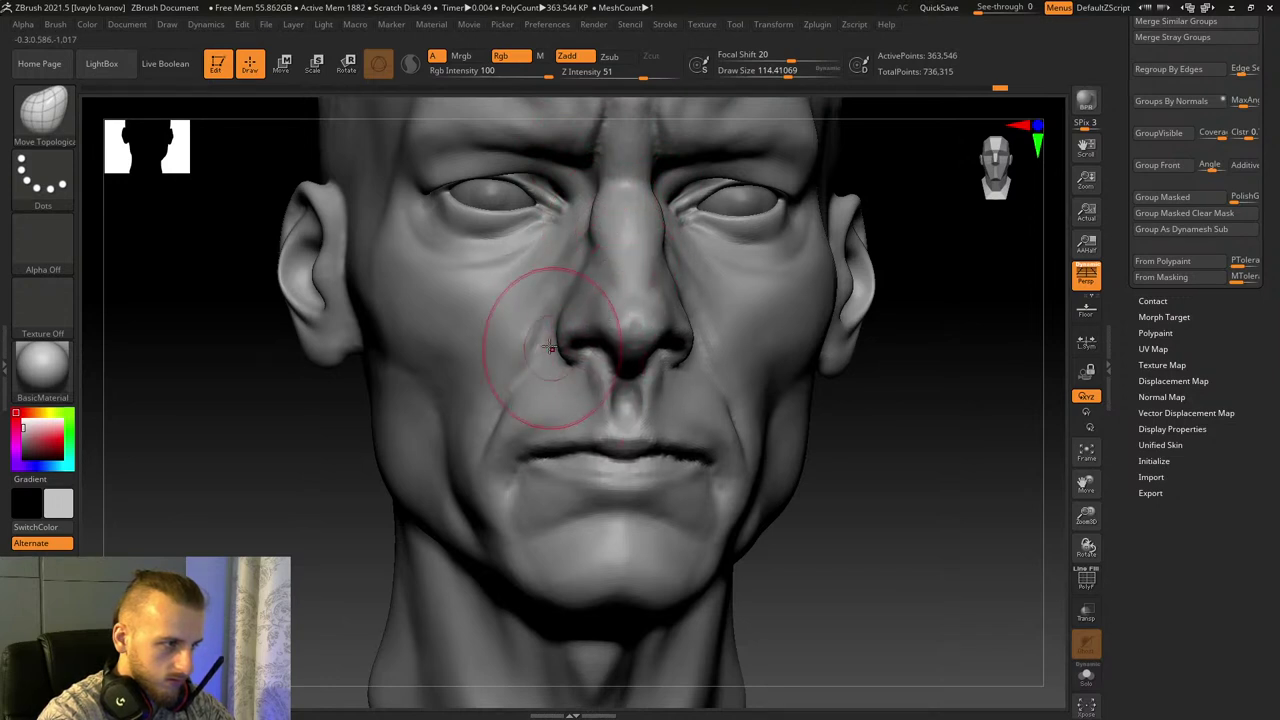
Step: Reshape the upper nasolabial fold beside the nostril with Move Topological at a draw size of about 69
drag(290, 425, 490, 437)
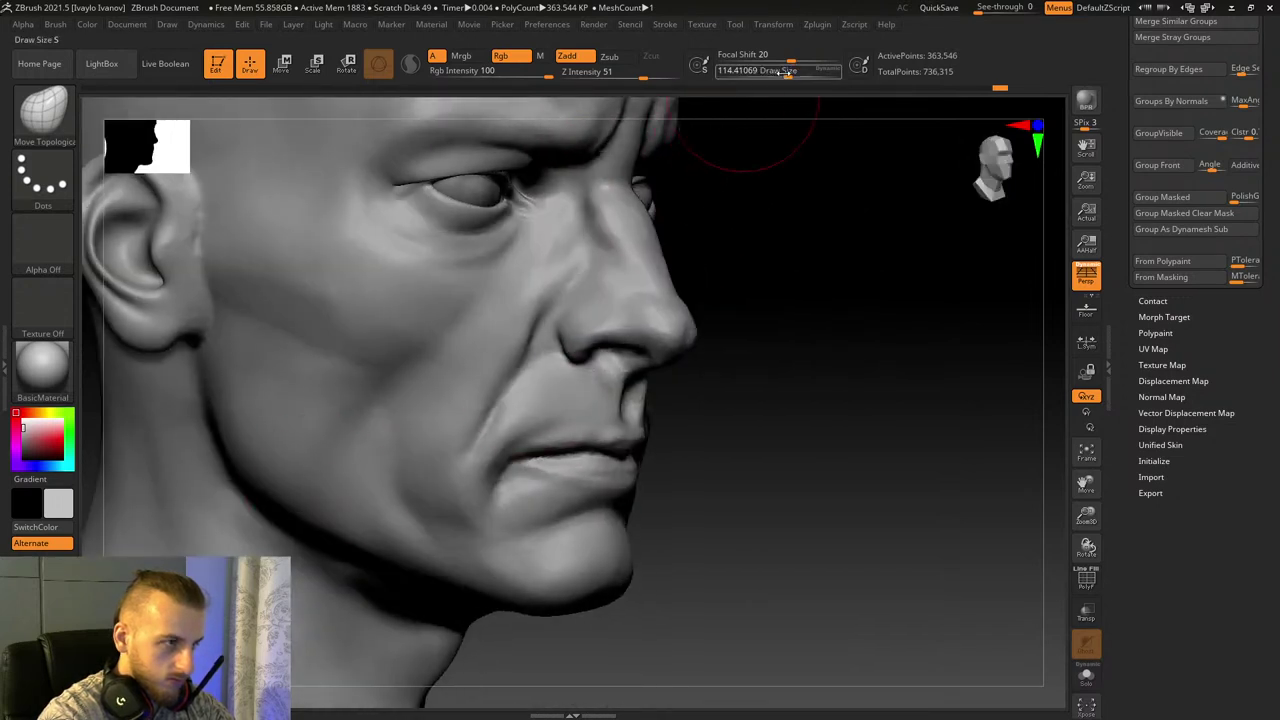
key(shift)
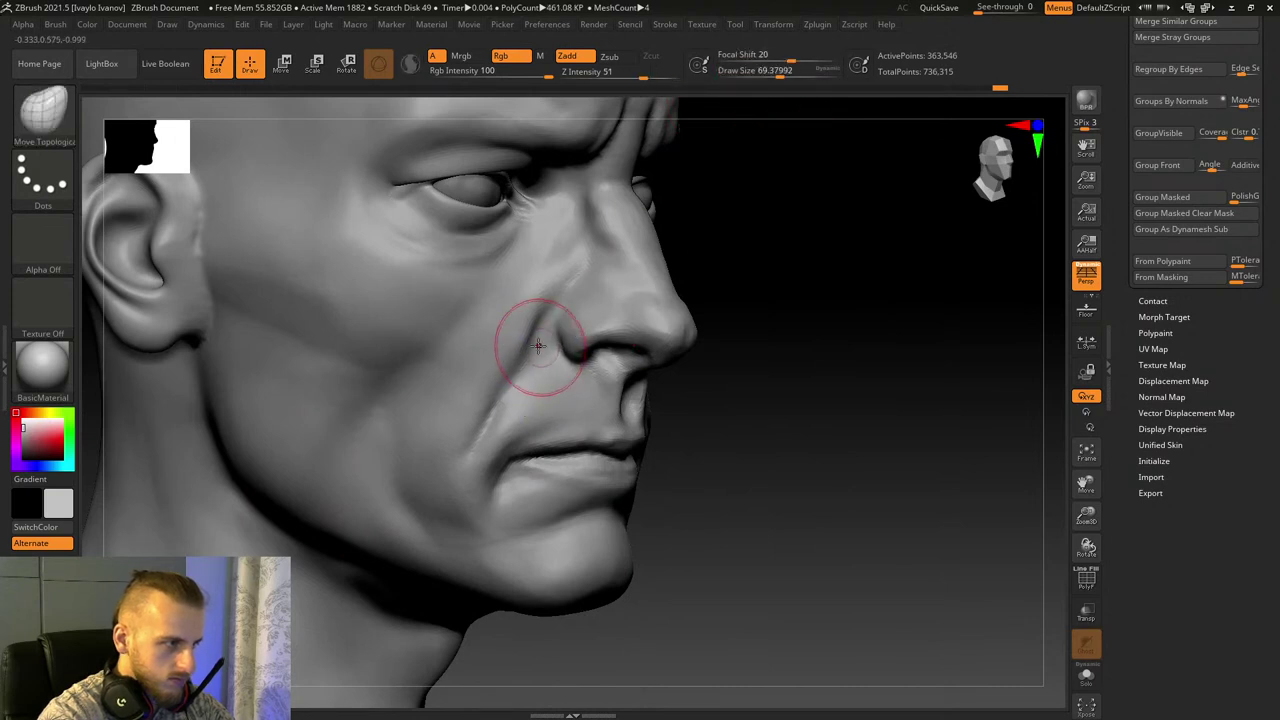
drag(718, 474, 788, 484)
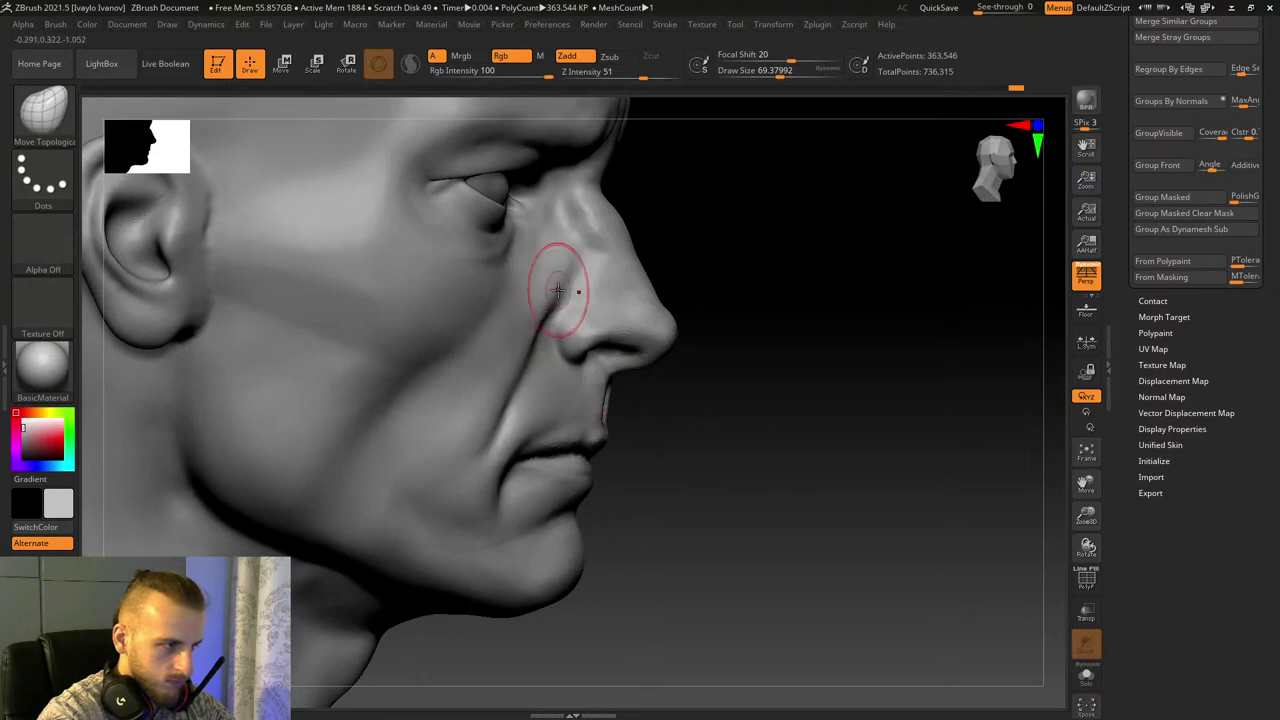
drag(791, 382, 692, 380)
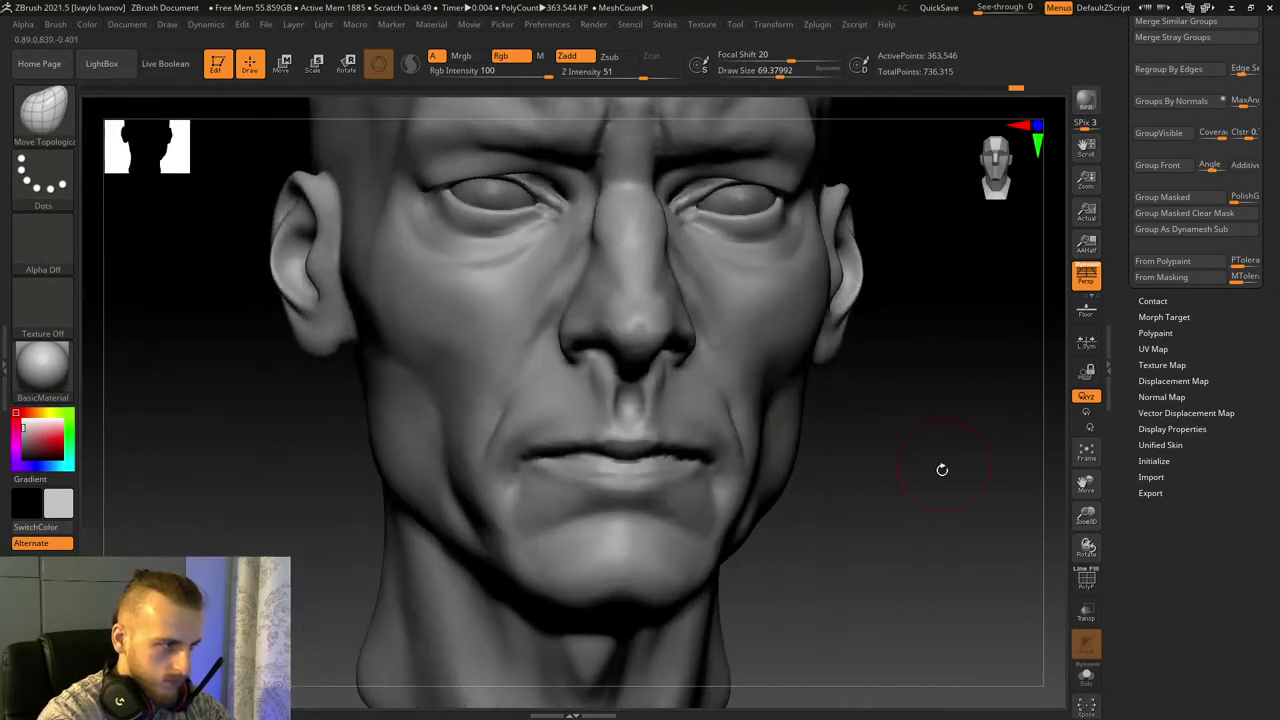
Step: Carve the nasolabial fold deeper with DamStandard at a draw size of about 69 and Z Intensity 18
drag(943, 469, 870, 455)
key(b)
key(d)
key(s)
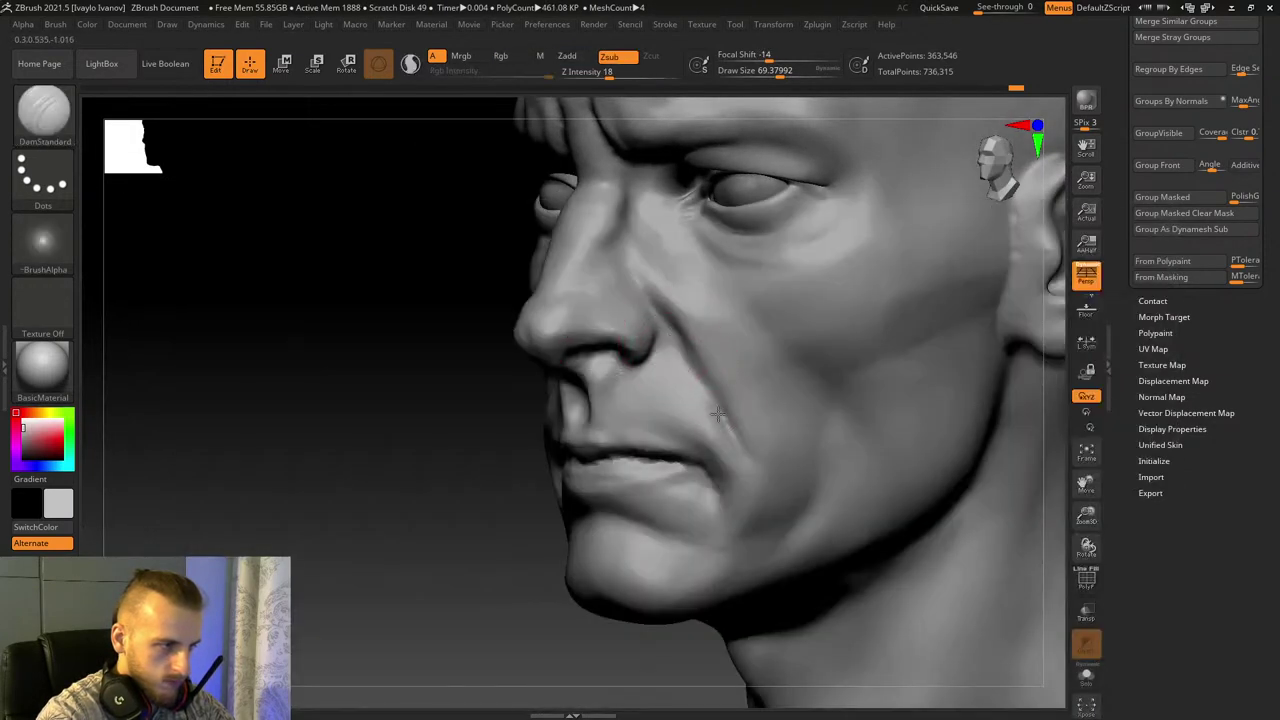
drag(1086, 515, 1070, 543)
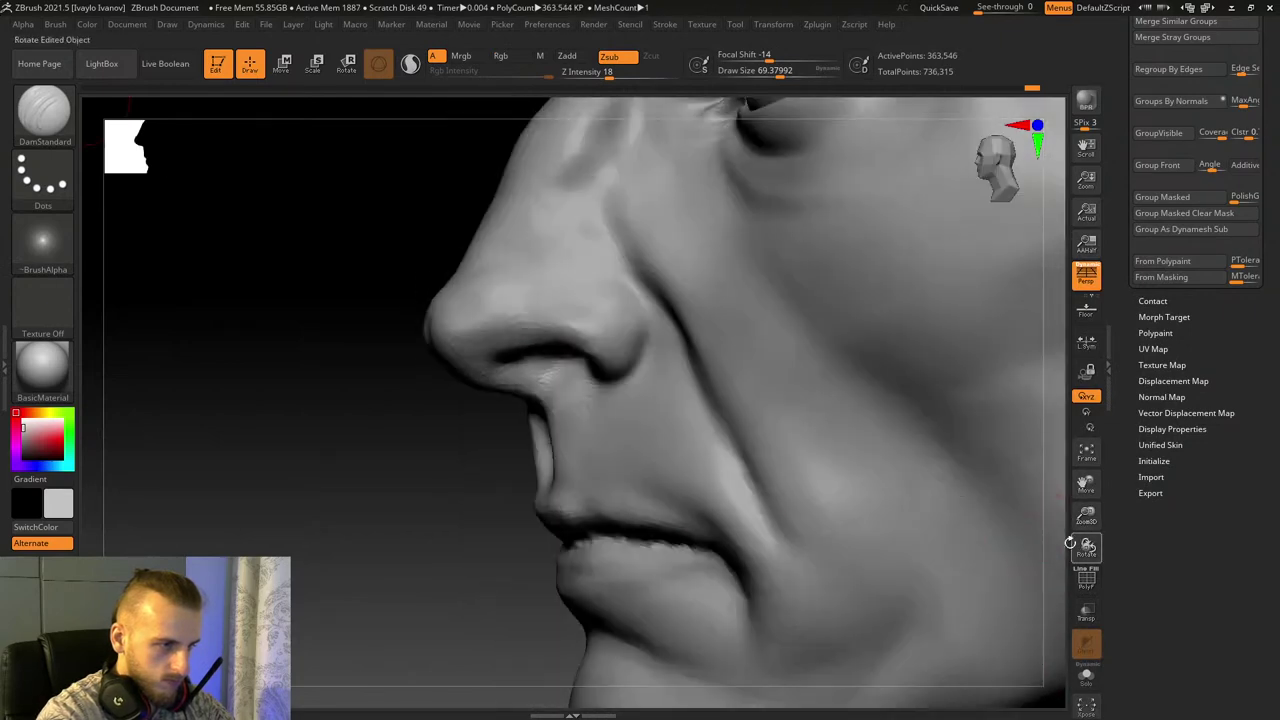
Step: Build up the cheek along the nasolabial fold with ClayBuildup at a draw size of about 69 and Z Intensity 9
key(b)
key(c)
key(b)
right_drag(220, 391, 697, 297)
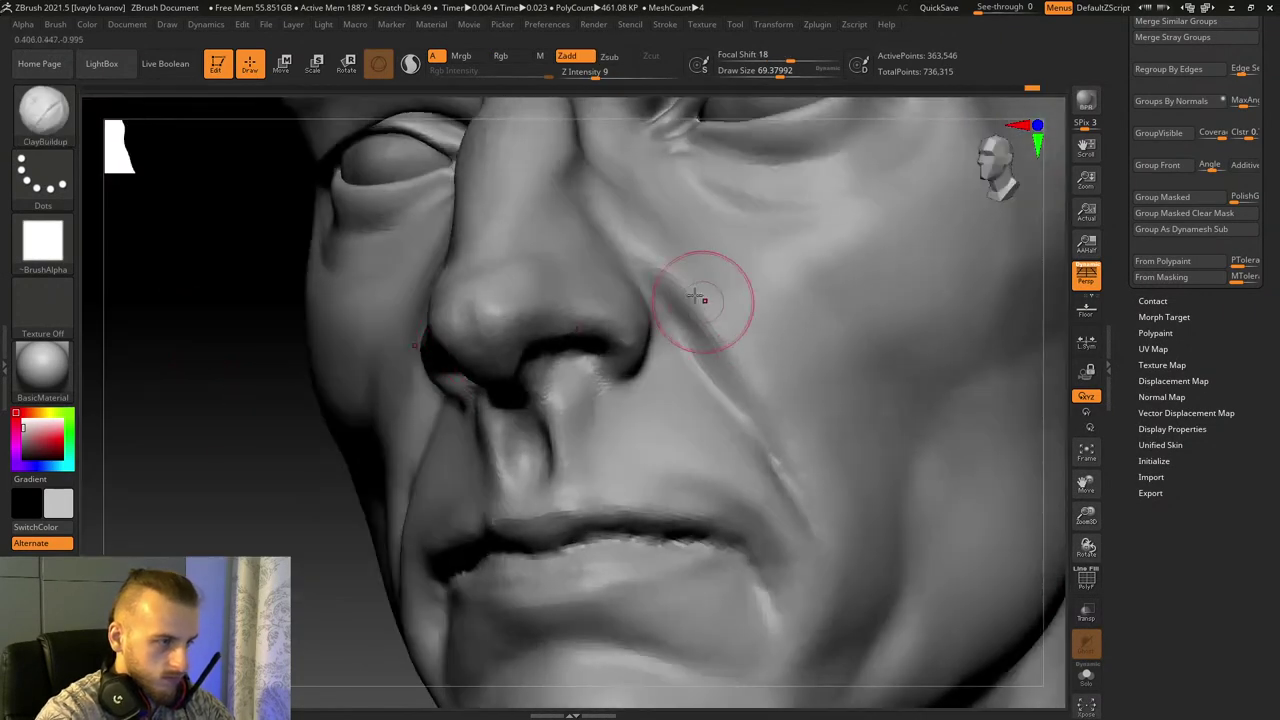
drag(682, 280, 835, 530)
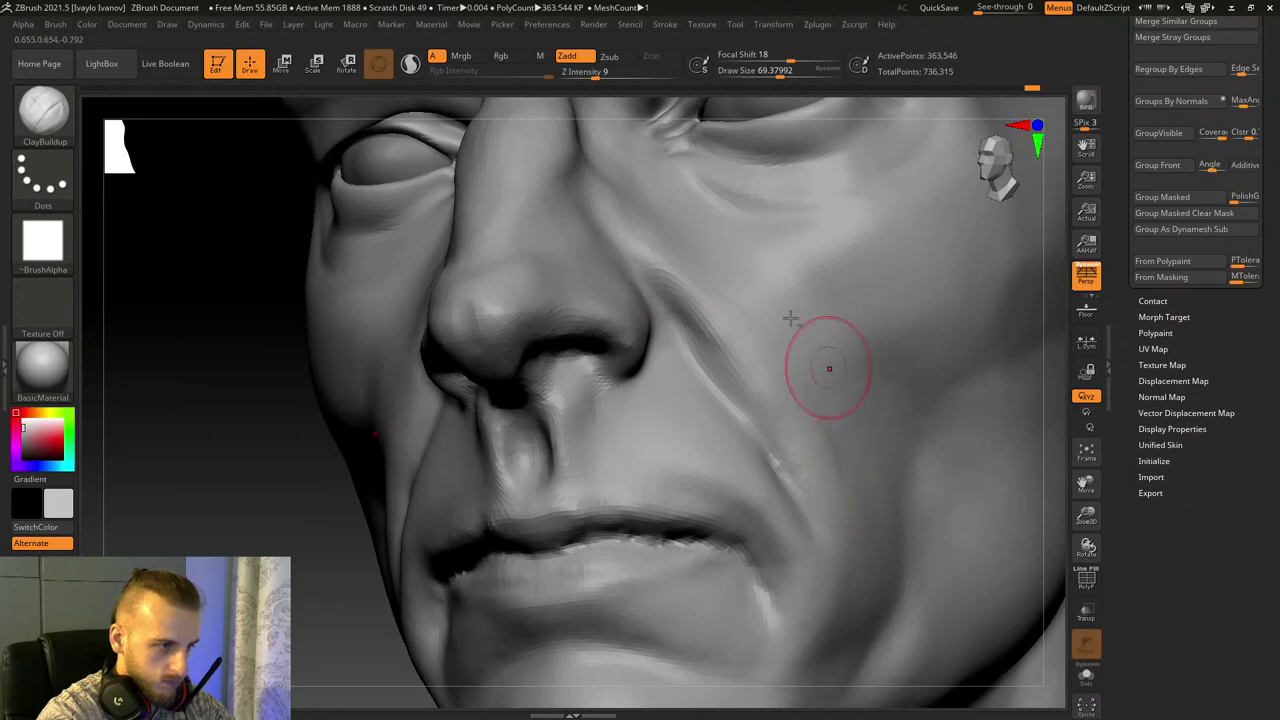
Step: Shape the broad planes of the cheeks with ClayBuildup at a draw size of about 220 and Z Intensity 9
shift+right_drag(790, 318, 810, 293)
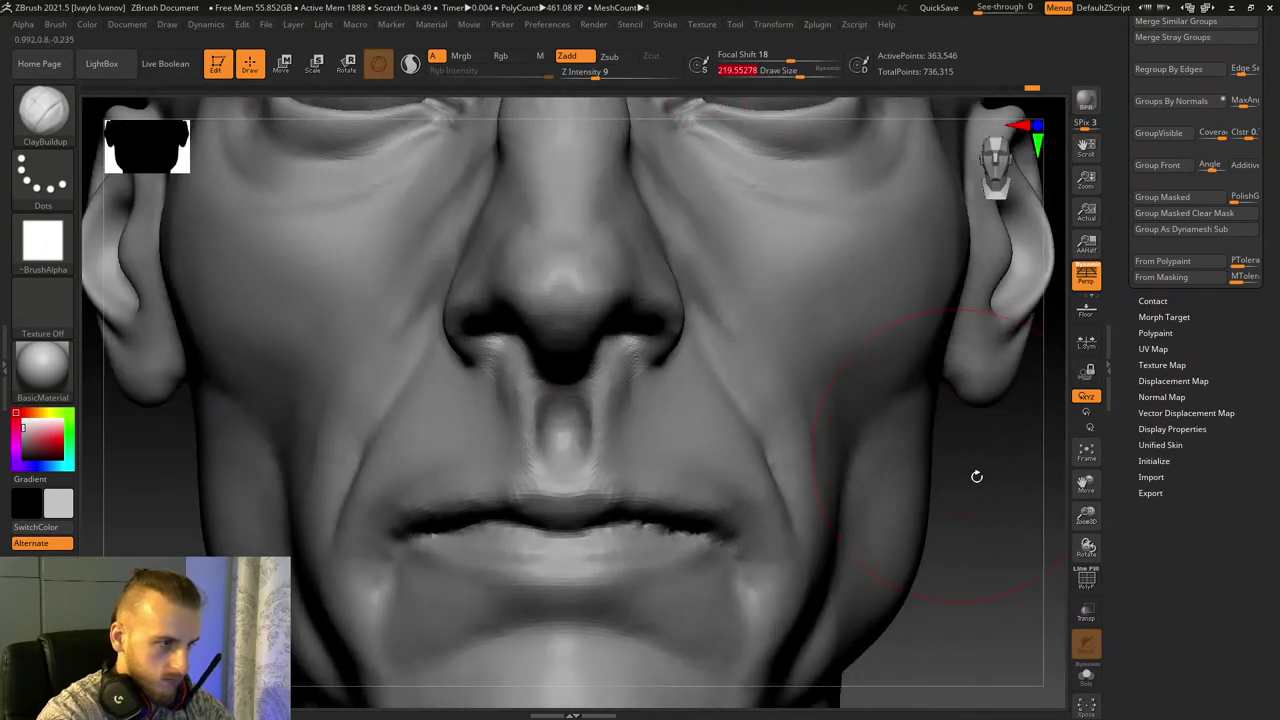
right_drag(977, 476, 802, 416)
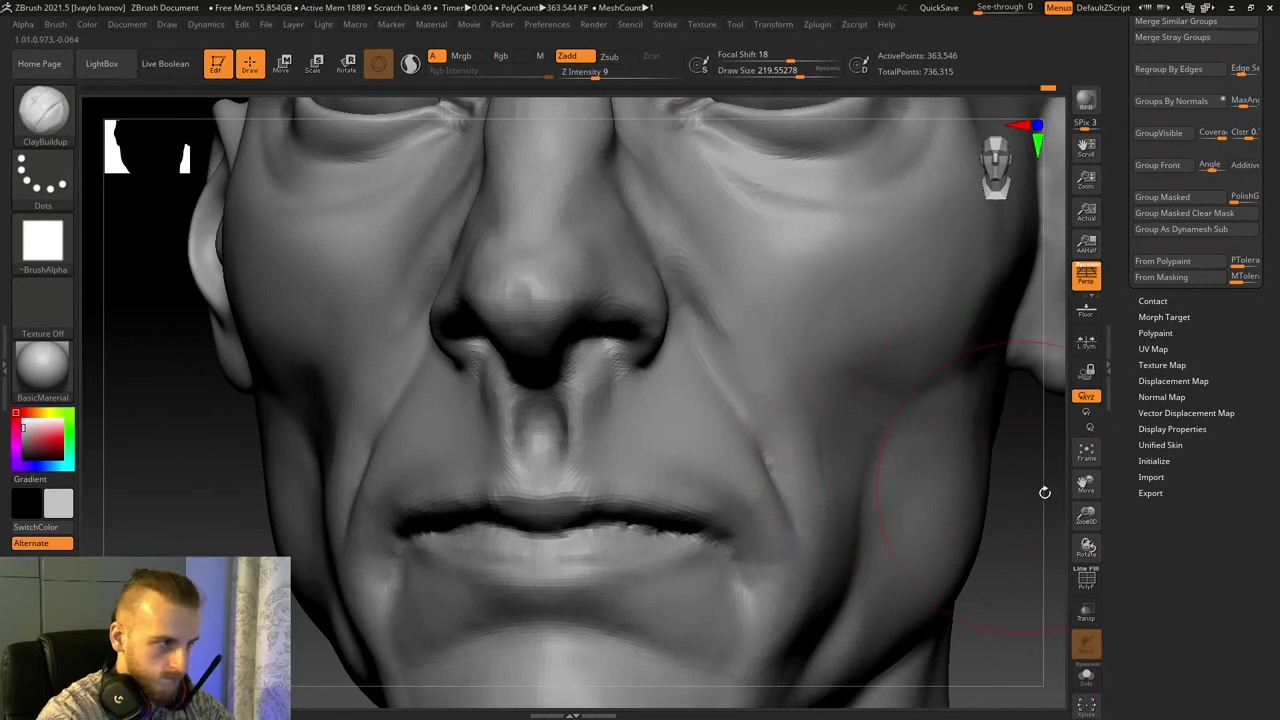
drag(1087, 521, 1086, 502)
drag(995, 461, 1007, 476)
drag(1086, 514, 1086, 556)
drag(1086, 485, 1086, 610)
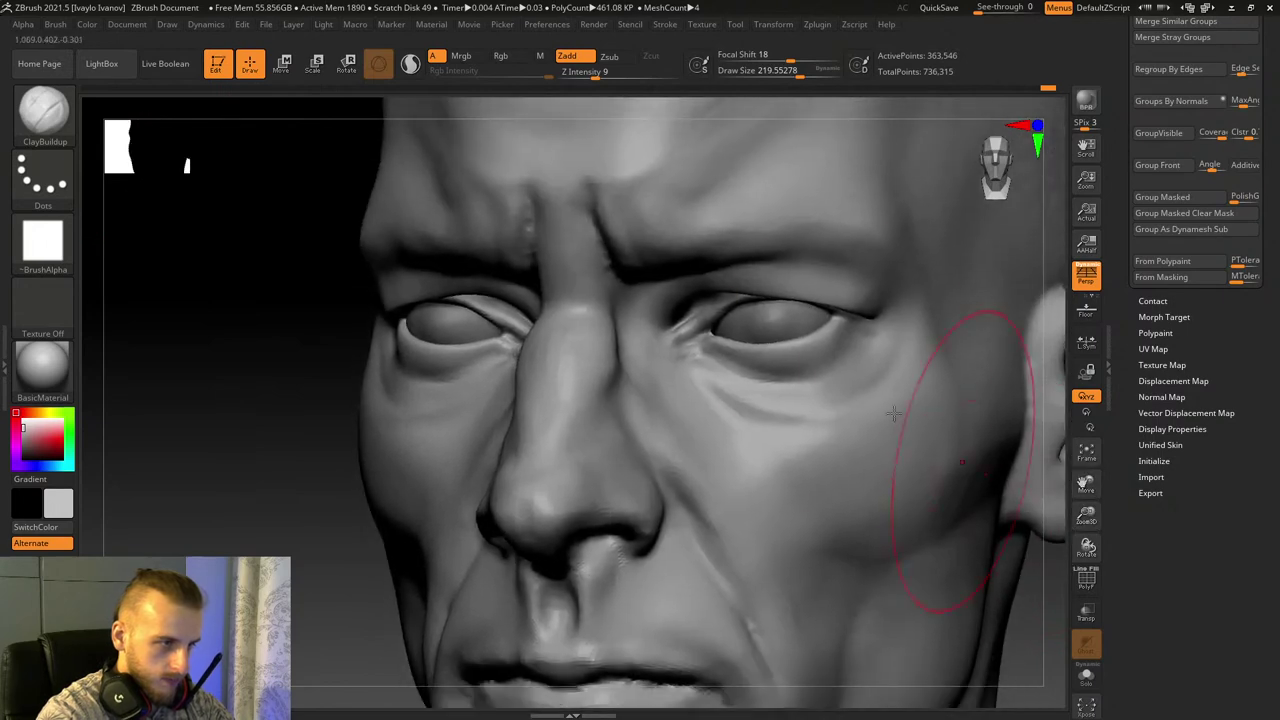
Step: Puff up the area under the eye with Inflat at a draw size of about 220 and Z Intensity 10
key(b)
key(i)
key(n)
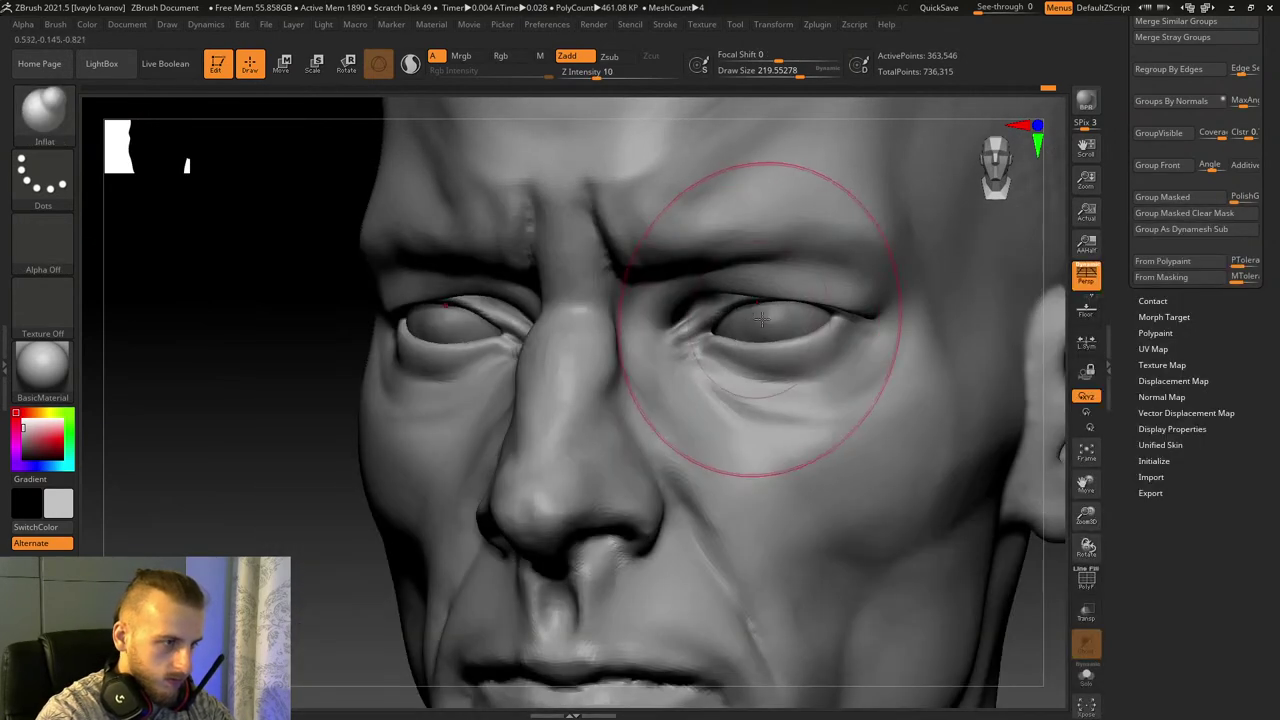
drag(752, 346, 726, 328)
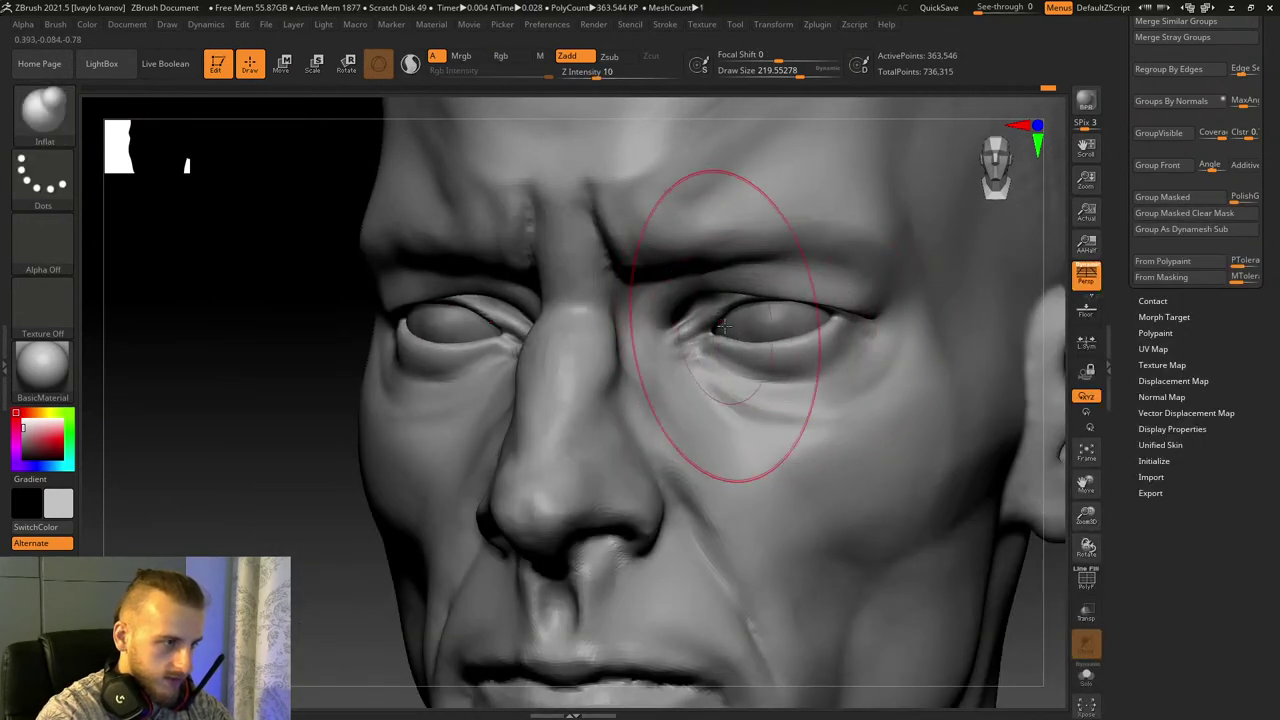
key(f)
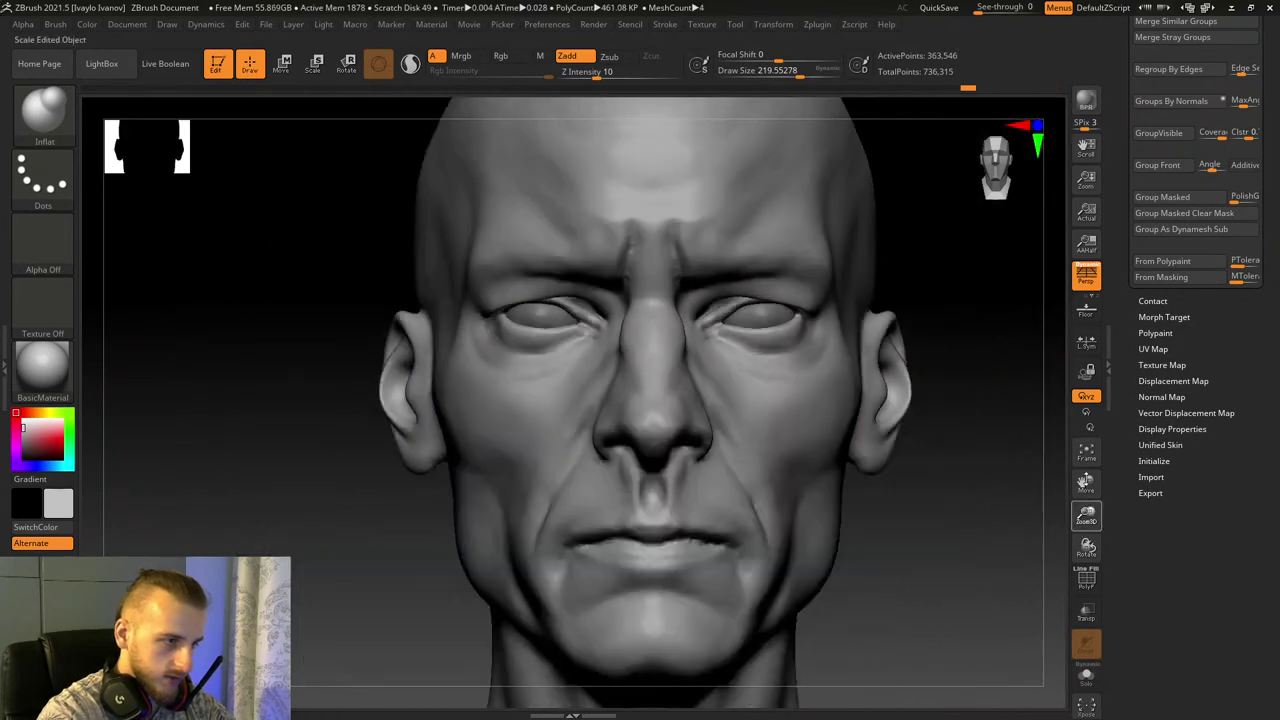
ctrl+right_drag(870, 252, 878, 296)
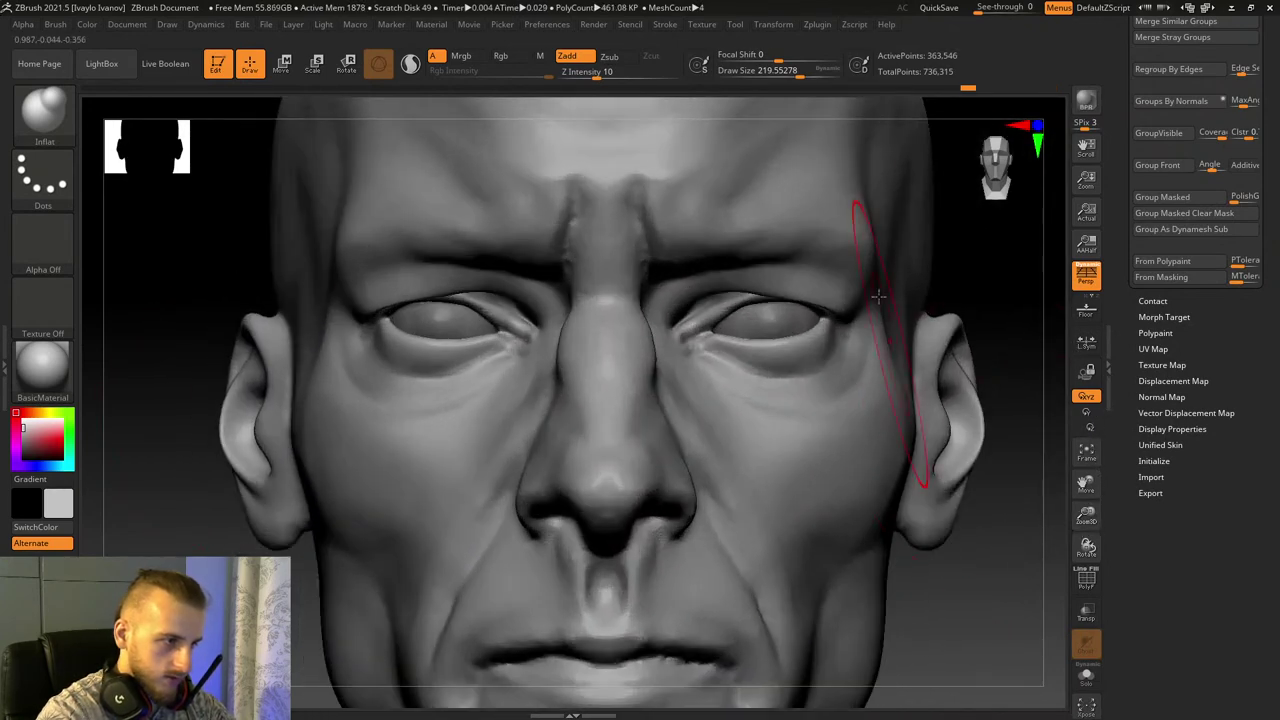
click(60, 118)
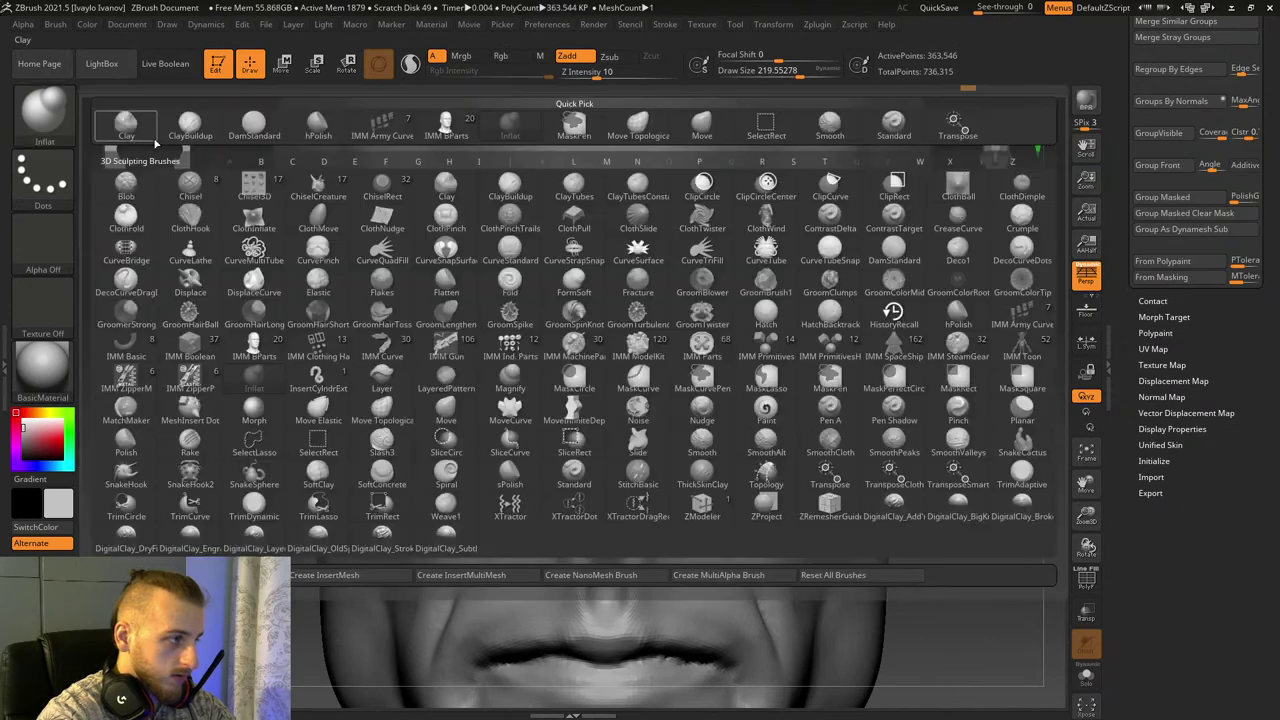
click(252, 127)
click(60, 118)
click(183, 121)
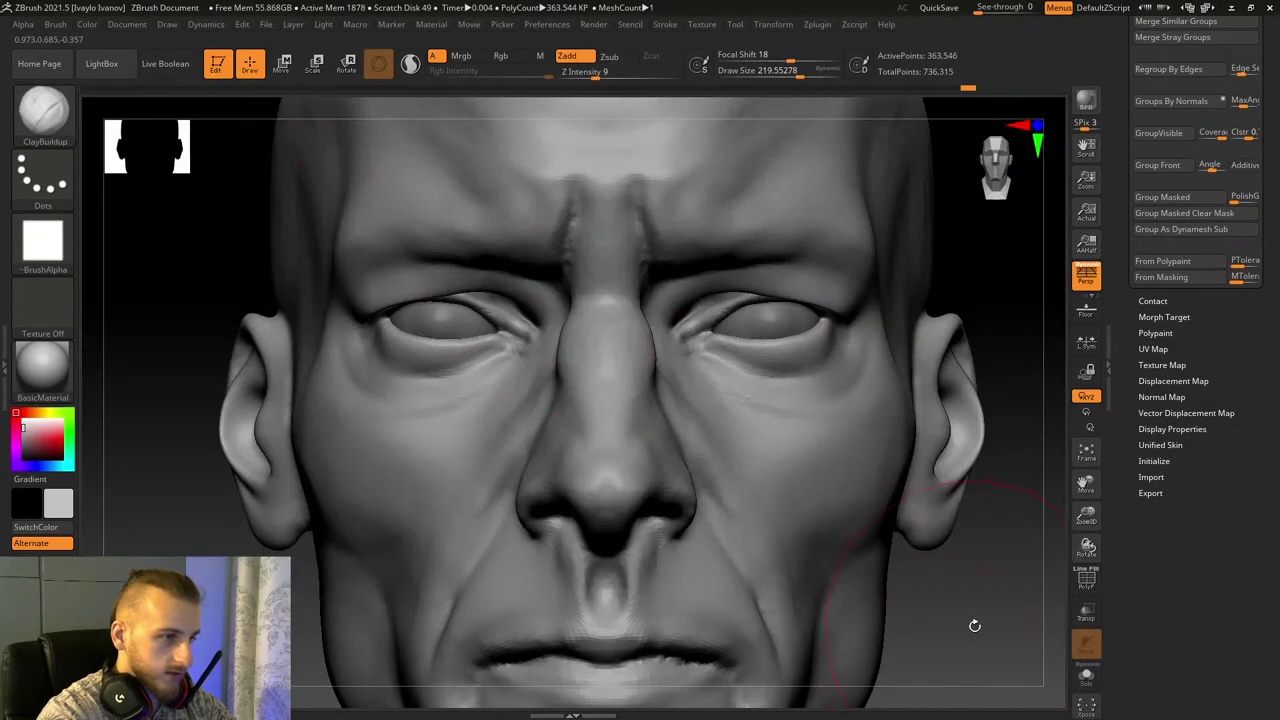
drag(971, 623, 916, 235)
drag(815, 75, 802, 75)
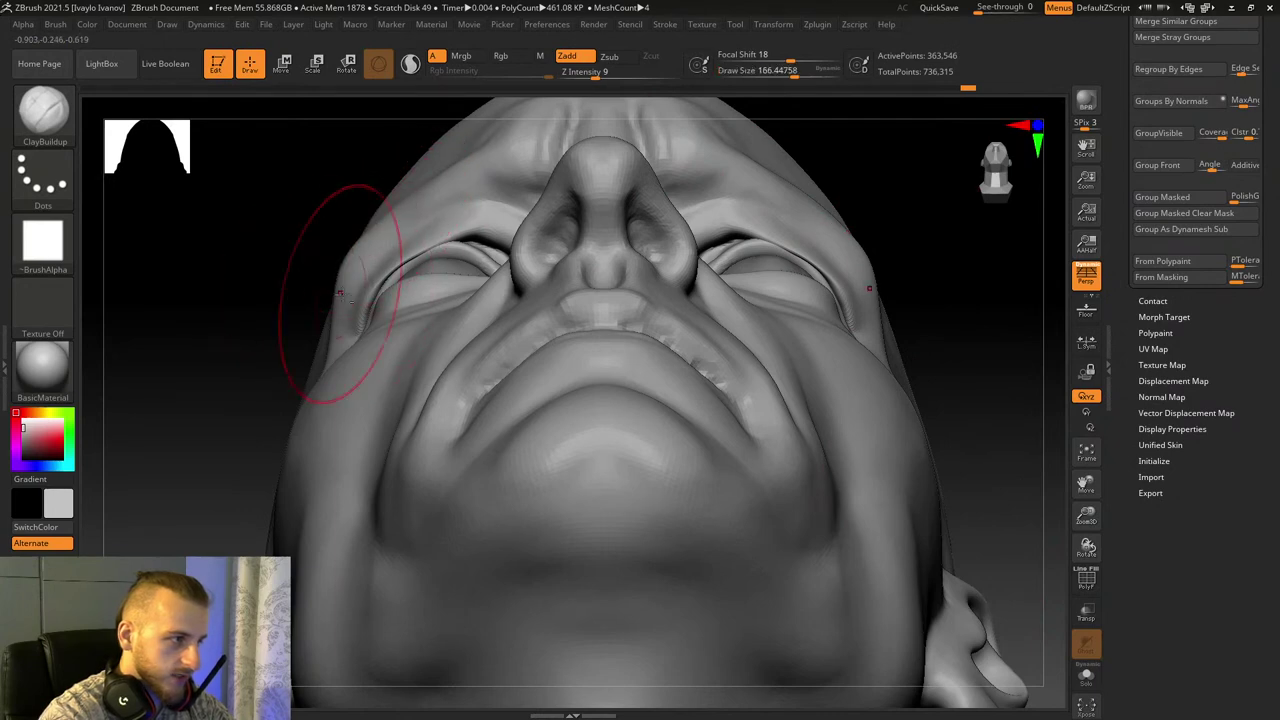
Step: Reshape the temple and cheekbone beside the outer eye corner with Move Topological at a draw size of about 227
drag(1085, 516, 1200, 487)
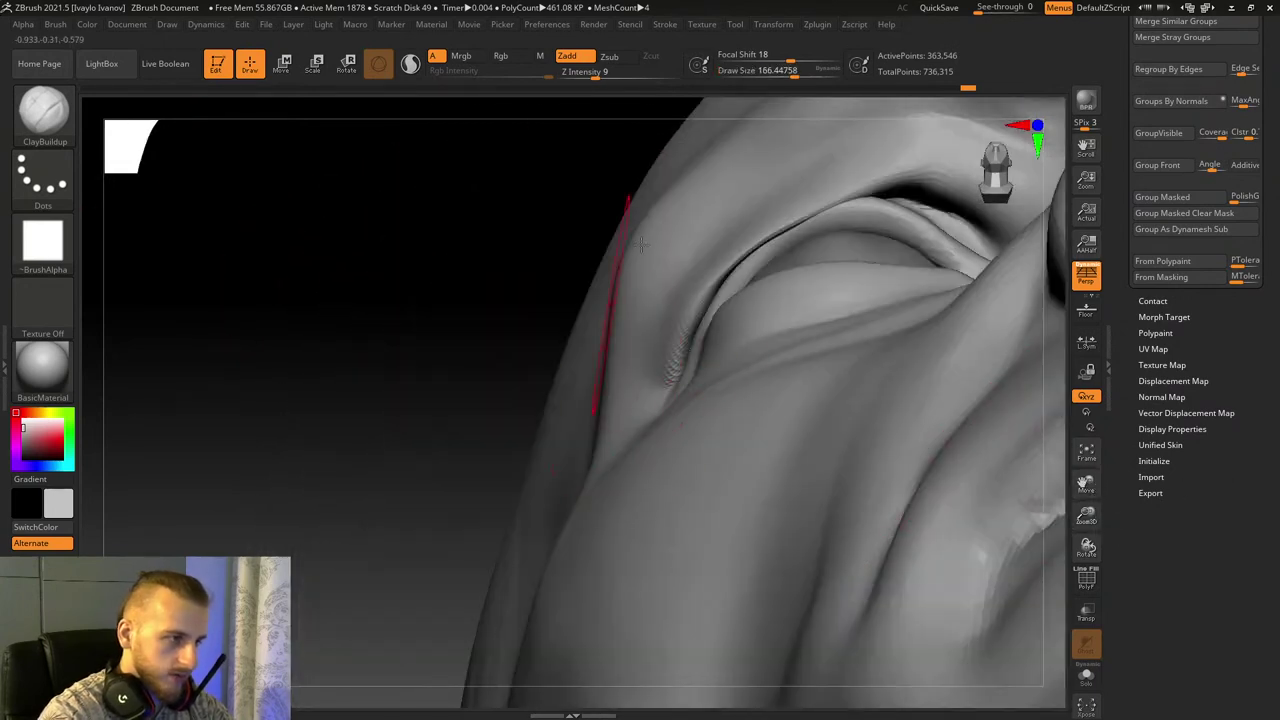
drag(793, 77, 793, 96)
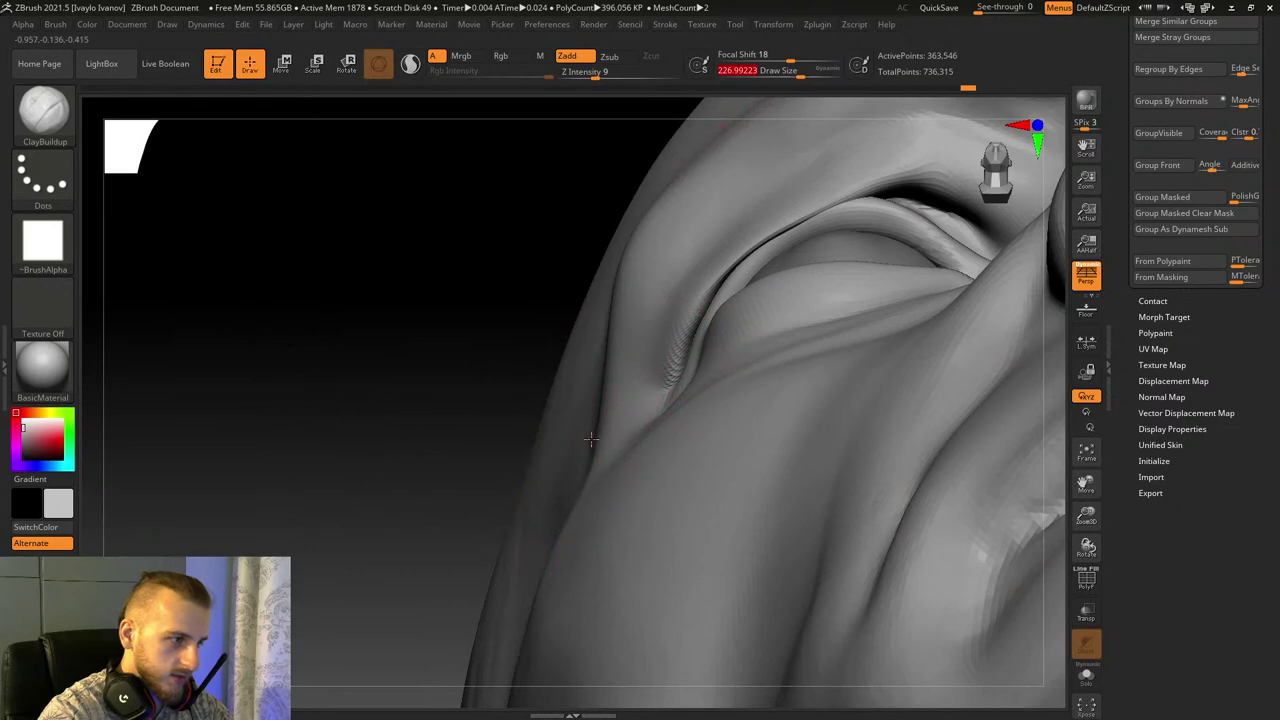
key(b)
key(m)
key(t)
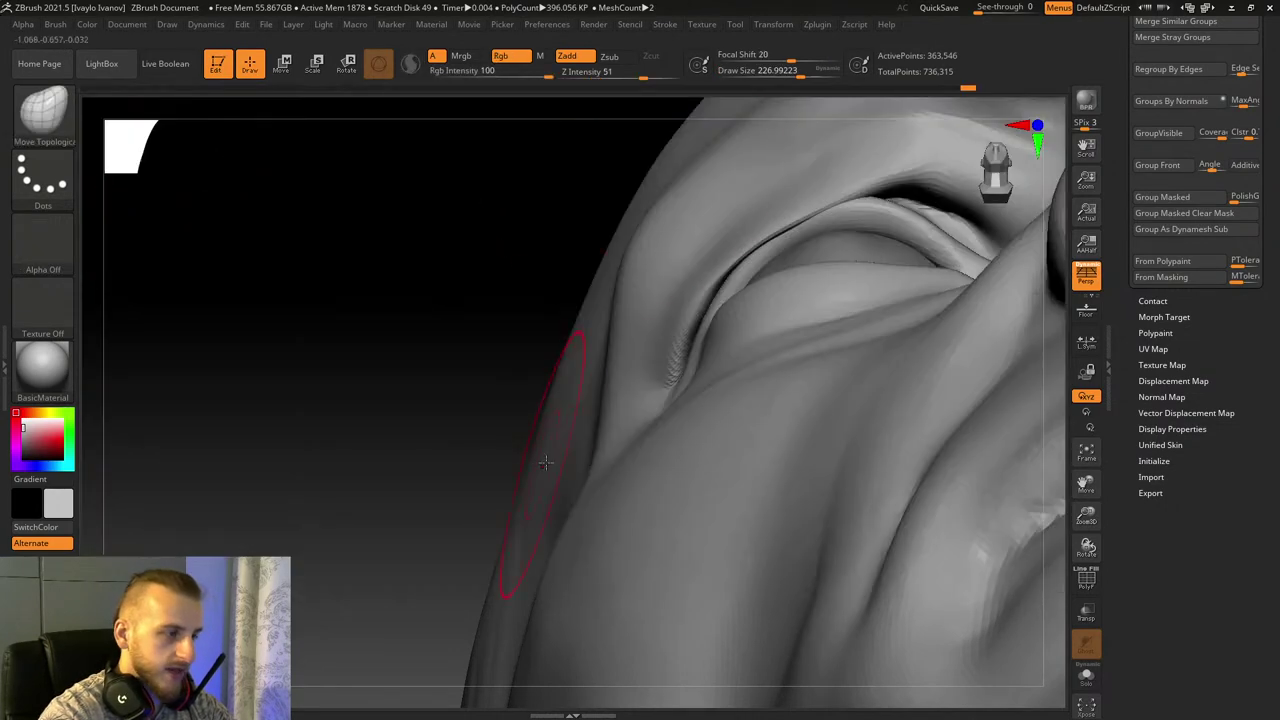
drag(325, 443, 440, 467)
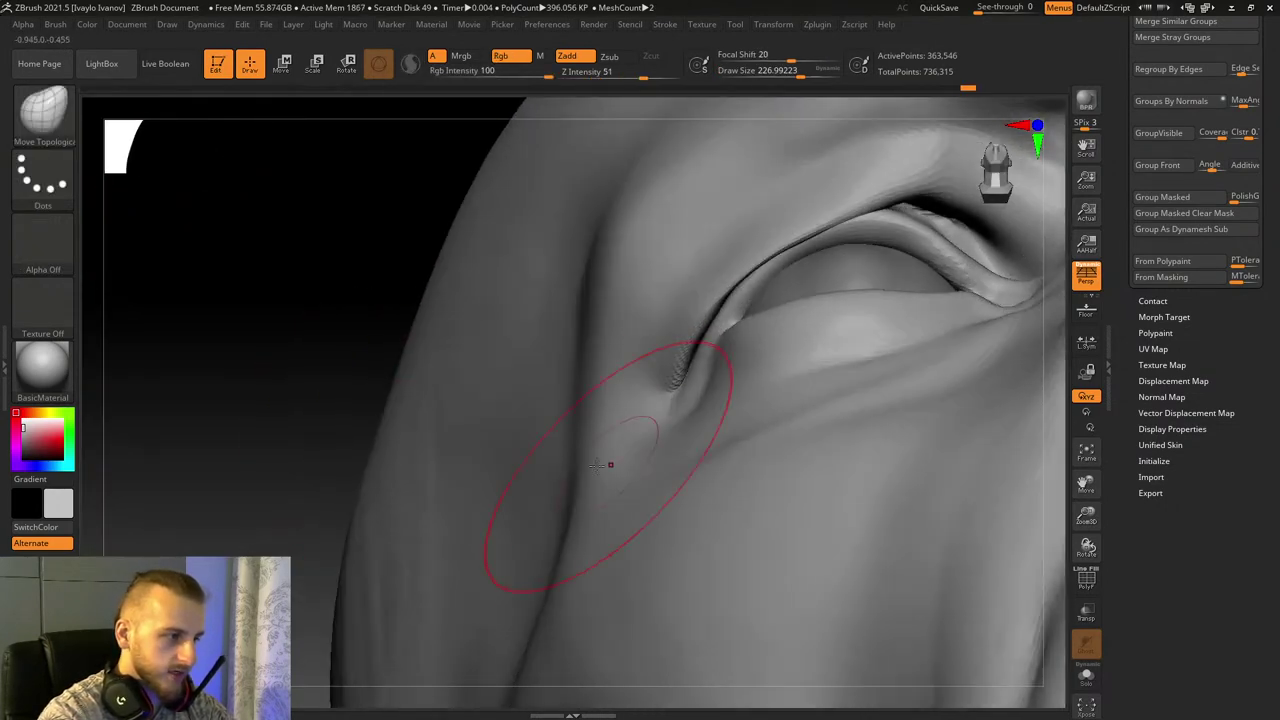
drag(590, 460, 506, 449)
mouse_move(375, 430)
mouse_down()
mouse_move(278, 358)
mouse_move(292, 354)
mouse_up()
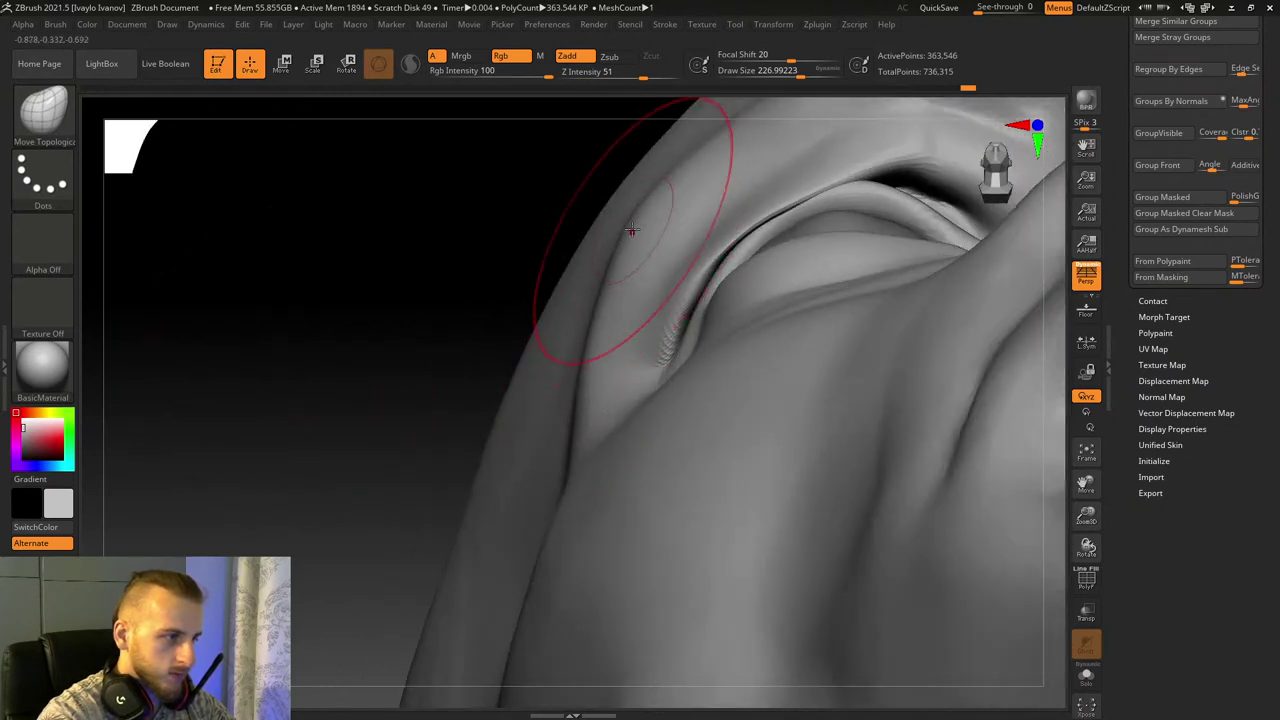
drag(304, 321, 338, 402)
Step: Flatten the plane from the outer eye socket up along the brow ridge with hPolish at a draw size of about 172 and Z Intensity 37
click(796, 73)
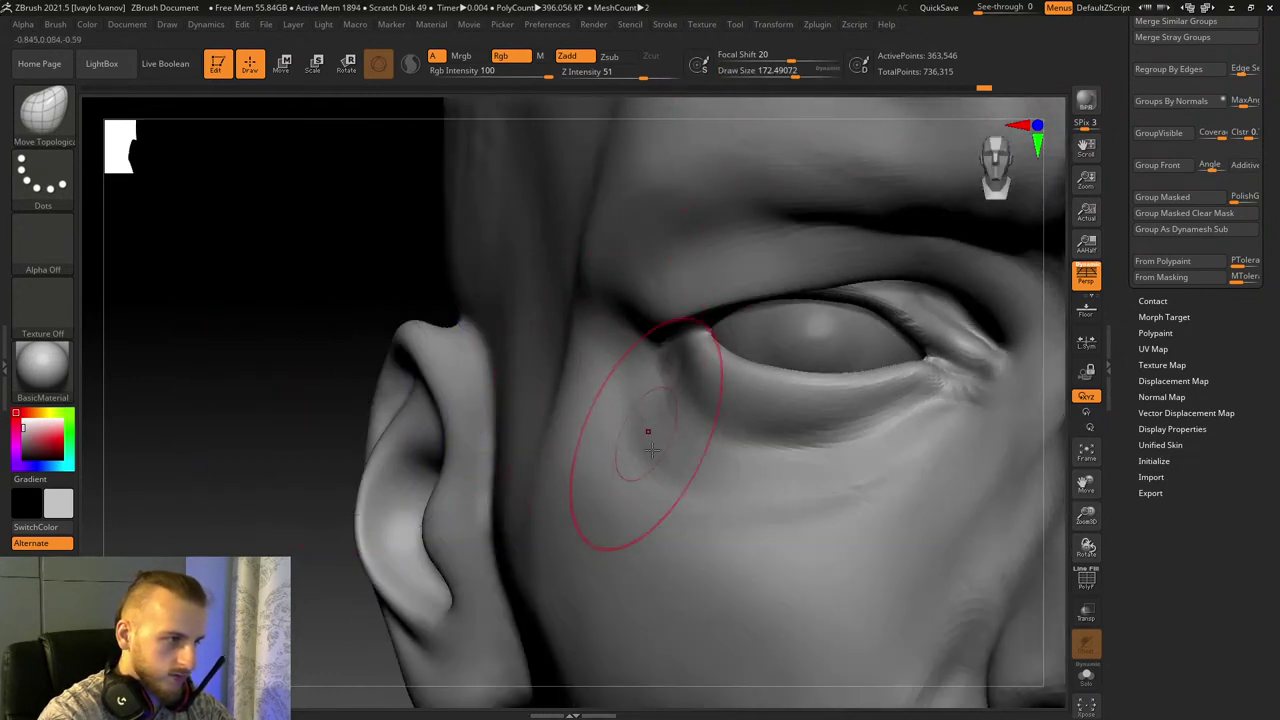
drag(355, 427, 350, 455)
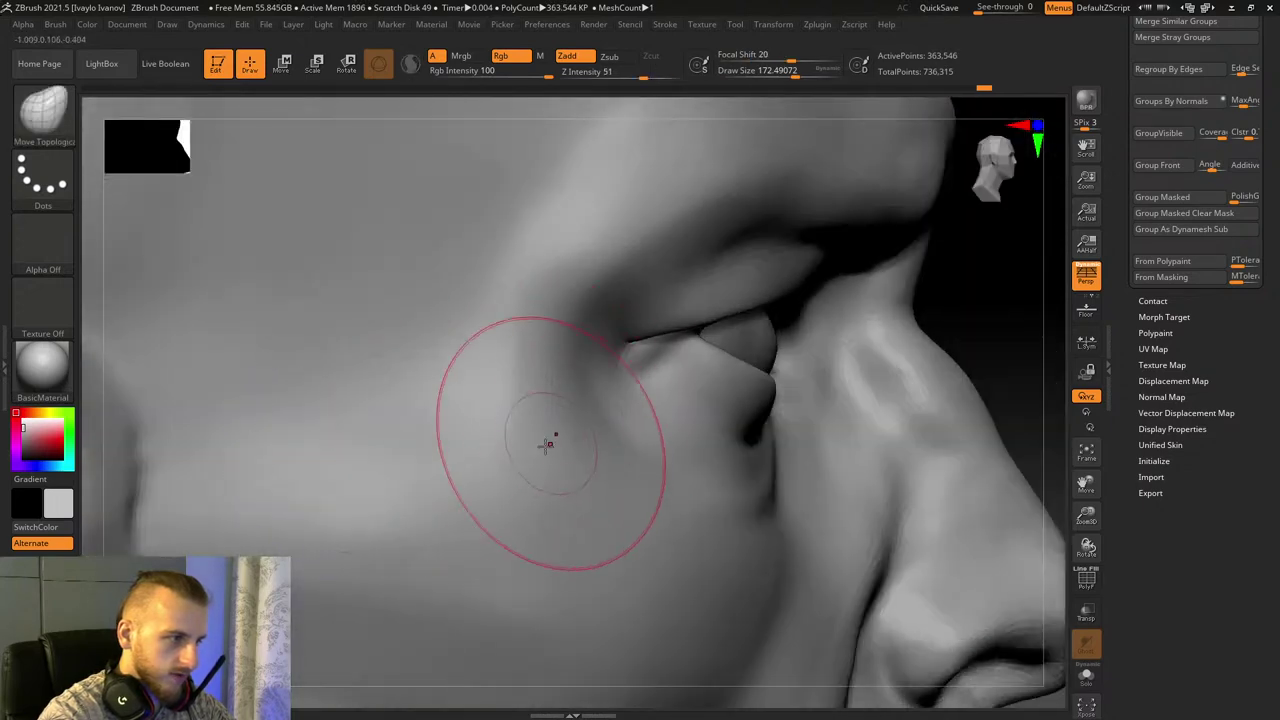
key(b)
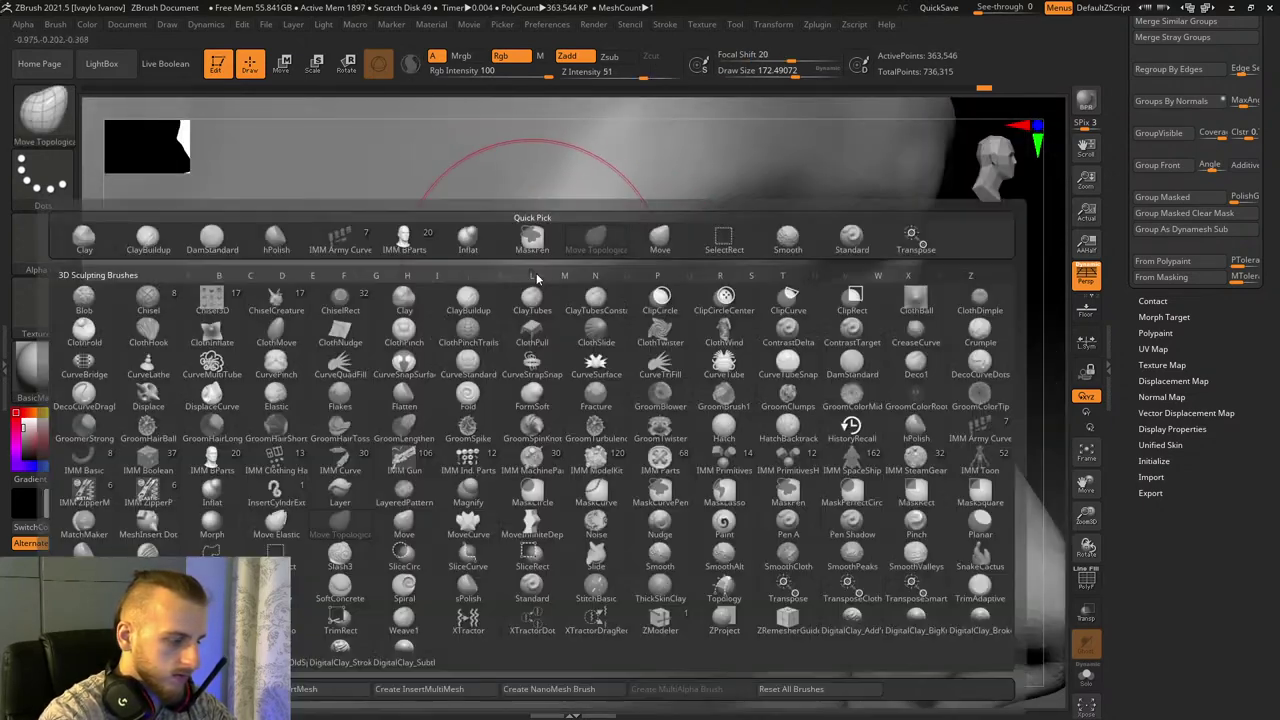
key(h)
key(p)
drag(591, 343, 735, 240)
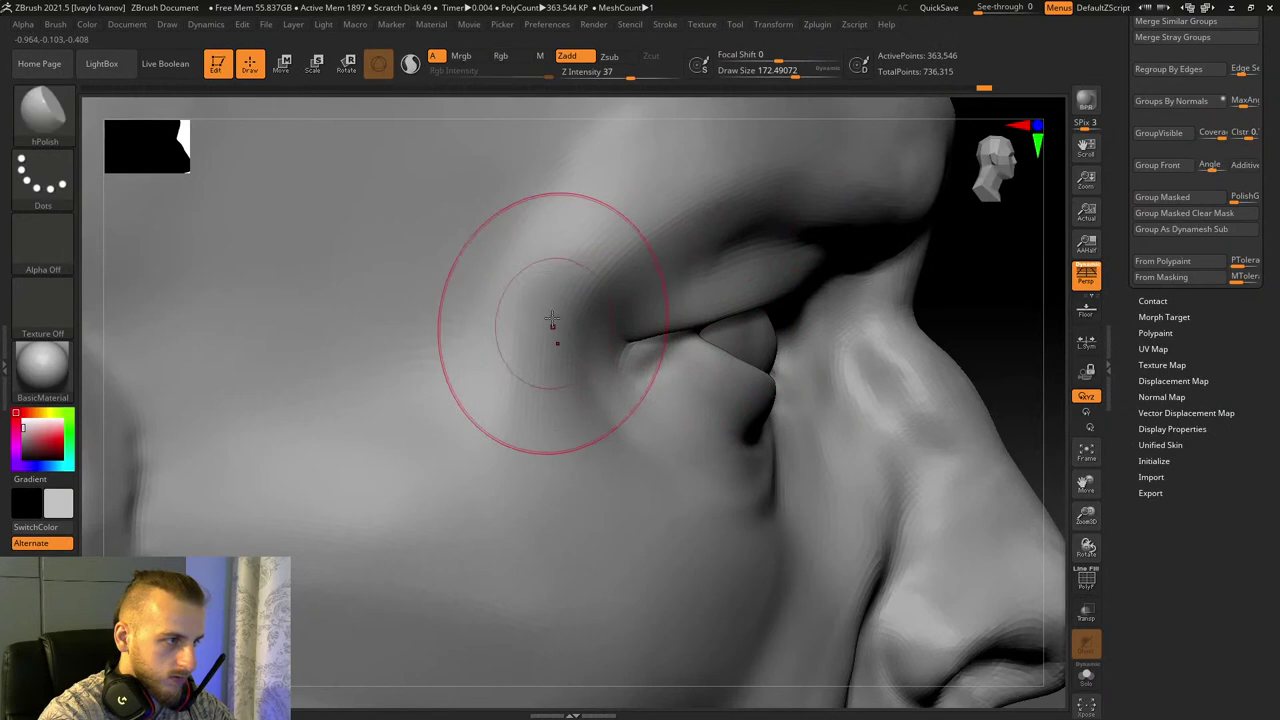
drag(551, 323, 720, 190)
mouse_move(568, 358)
mouse_down()
mouse_move(601, 269)
mouse_move(735, 180)
mouse_up()
mouse_move(570, 350)
mouse_down()
mouse_move(603, 263)
mouse_move(715, 190)
mouse_up()
mouse_move(575, 360)
mouse_down()
mouse_move(660, 237)
mouse_move(722, 185)
mouse_up()
key(ctrl+z)
mouse_move(551, 344)
mouse_down()
mouse_move(576, 488)
mouse_move(626, 508)
mouse_move(572, 350)
mouse_up()
drag(612, 281, 770, 183)
drag(583, 317, 745, 175)
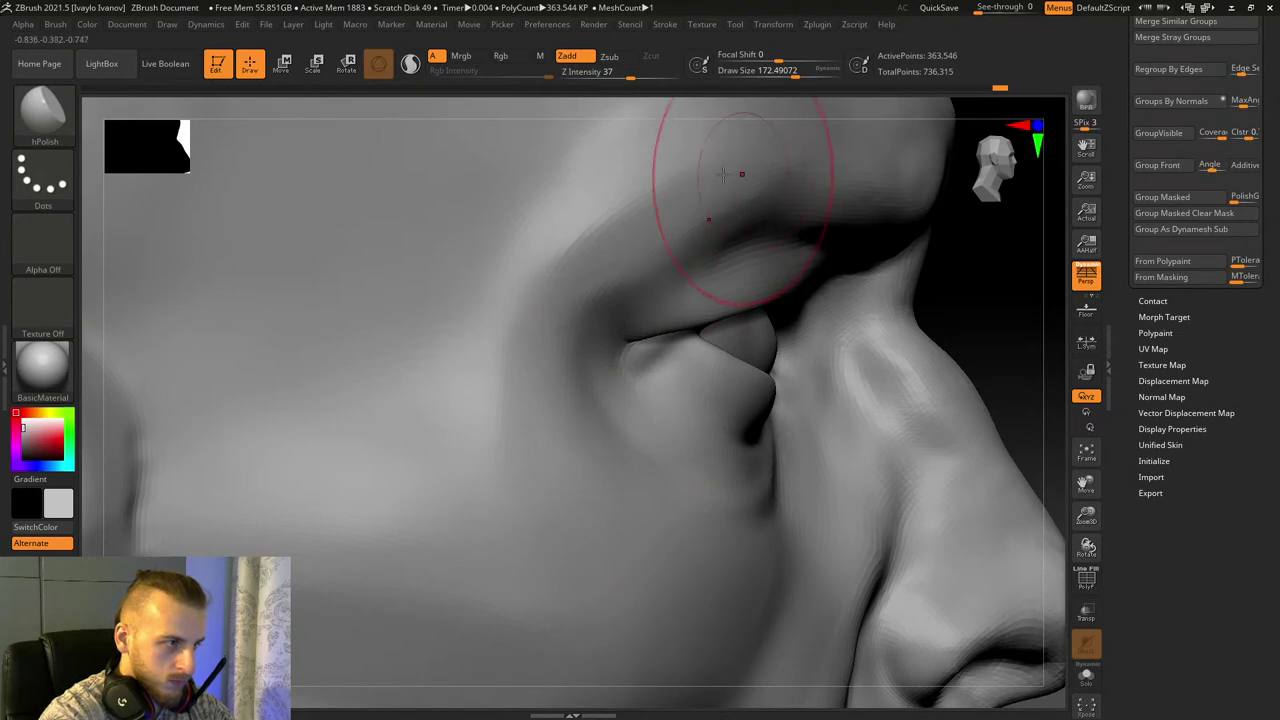
Step: Smooth the temple surface between the ear and the cheekbone at a draw size of about 172
drag(1086, 517, 1068, 420)
drag(1020, 432, 927, 442)
drag(389, 403, 514, 371)
key(shift)
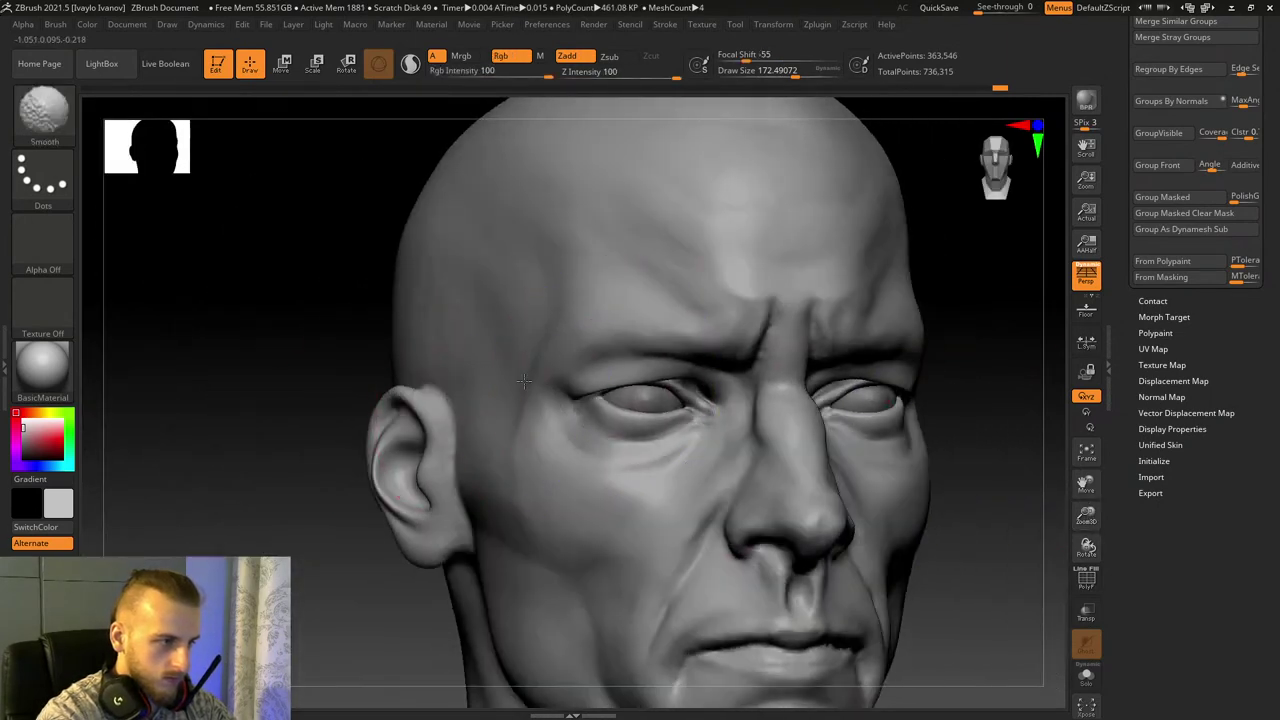
shift+drag(501, 436, 482, 392)
mouse_move(285, 390)
mouse_down()
mouse_move(266, 405)
mouse_move(280, 409)
mouse_up()
Step: Smooth the ridge beside the philtrum under the nose at a draw size of about 86
drag(1046, 497, 717, 110)
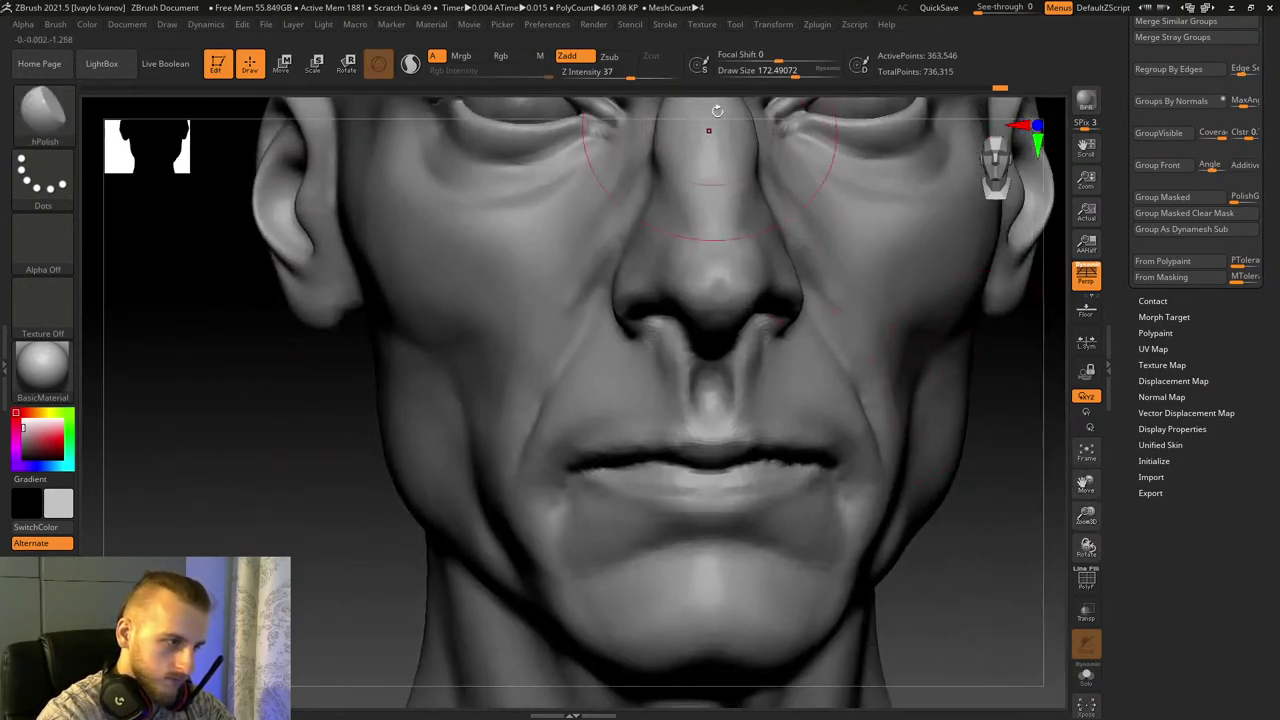
drag(798, 78, 783, 78)
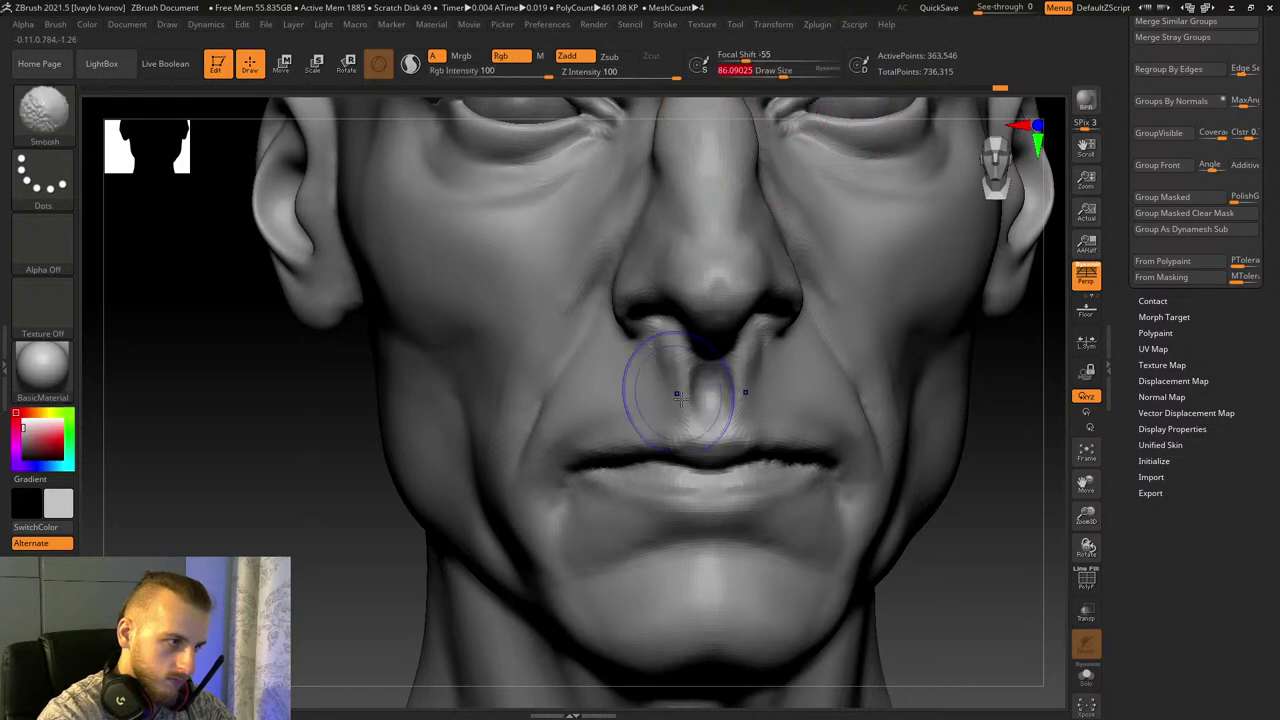
shift+drag(678, 391, 664, 361)
Step: Adjust the hollow between the jaw and the mouth corner with Move Topological at a draw size of about 192
drag(1003, 539, 977, 537)
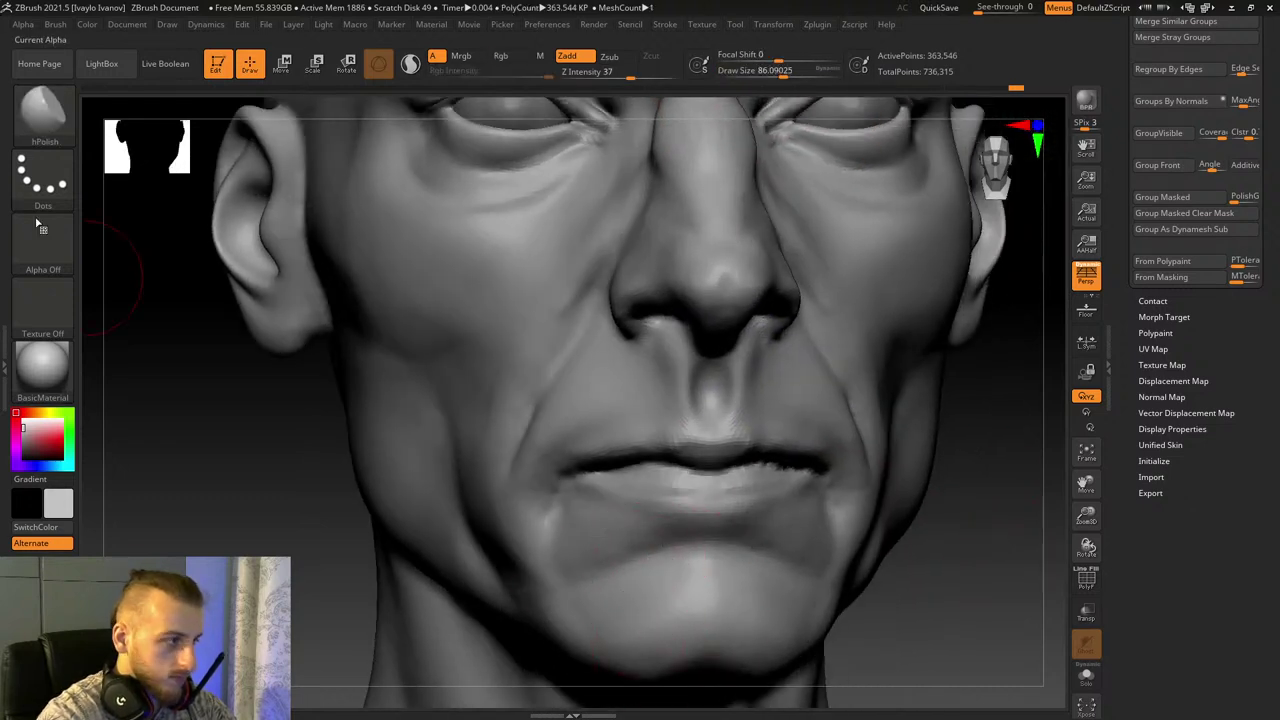
click(56, 110)
click(638, 127)
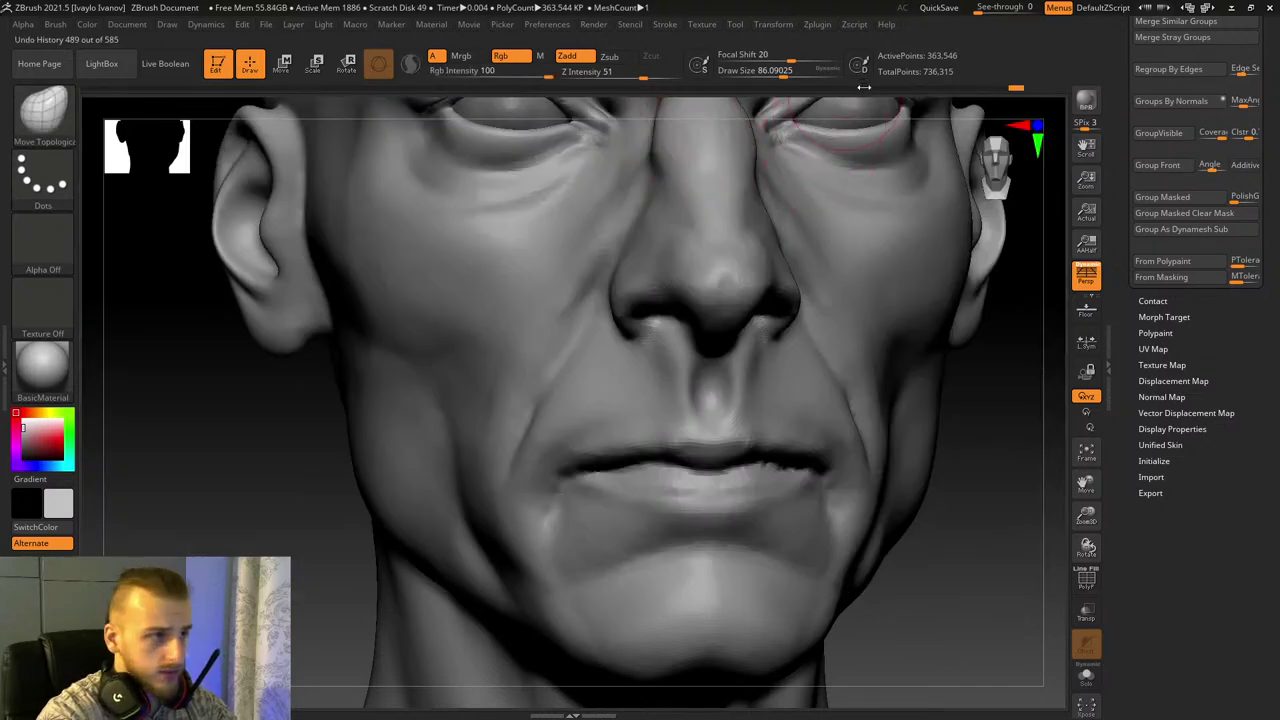
click(803, 70)
alt+drag(1020, 484, 1043, 397)
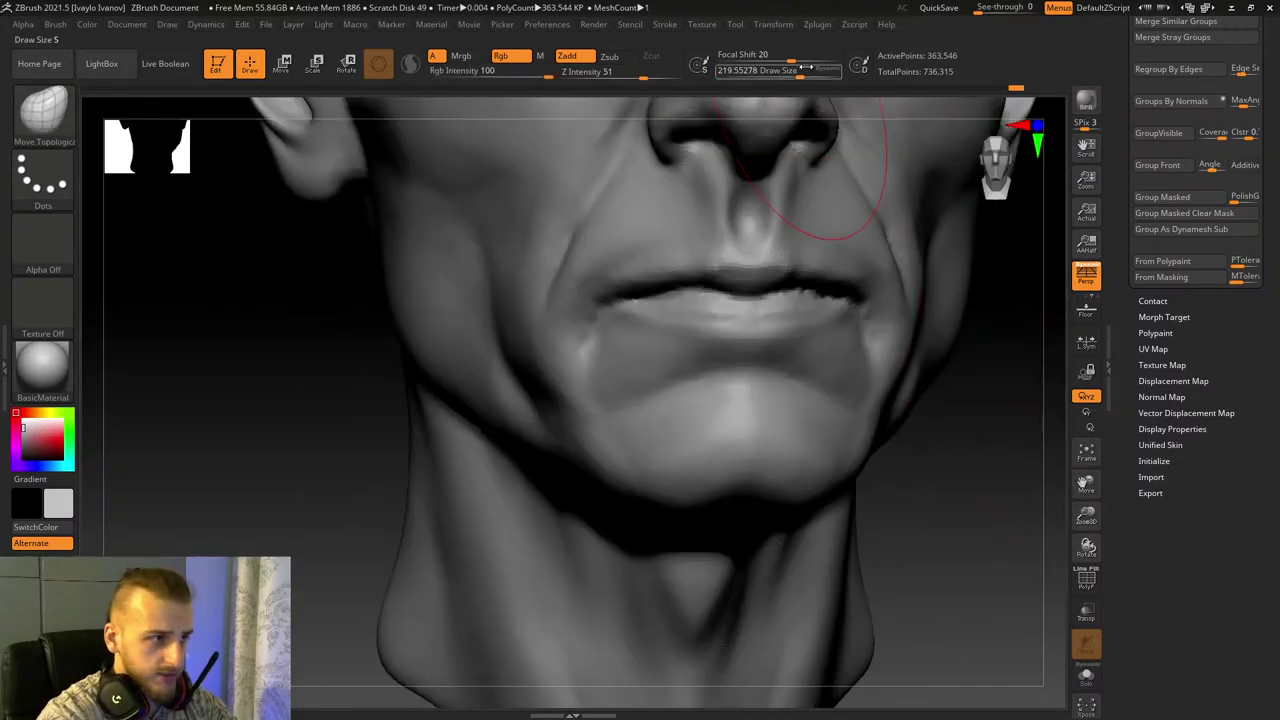
drag(803, 66, 799, 66)
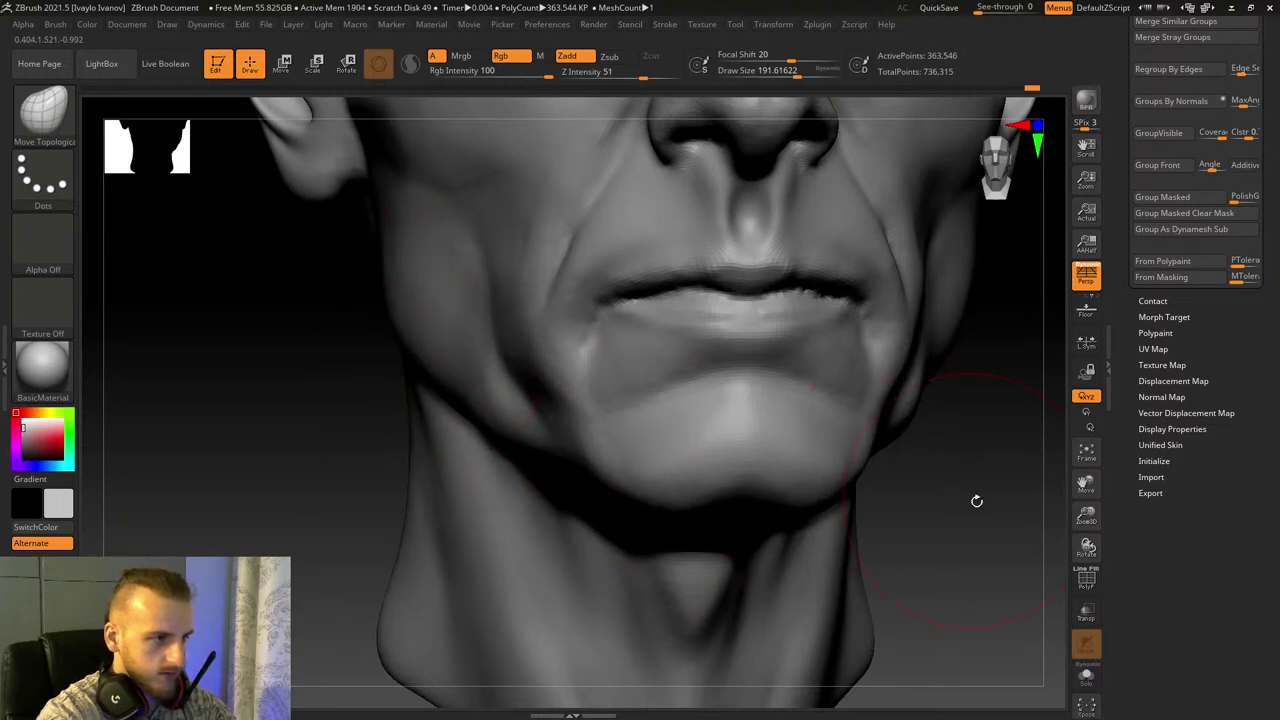
Step: Smooth the transition between the front of the ear and the cheek at a draw size of about 66
alt+drag(1062, 490, 1076, 608)
mouse_move(959, 516)
mouse_down()
mouse_move(900, 480)
mouse_move(420, 371)
mouse_up()
drag(217, 403, 241, 424)
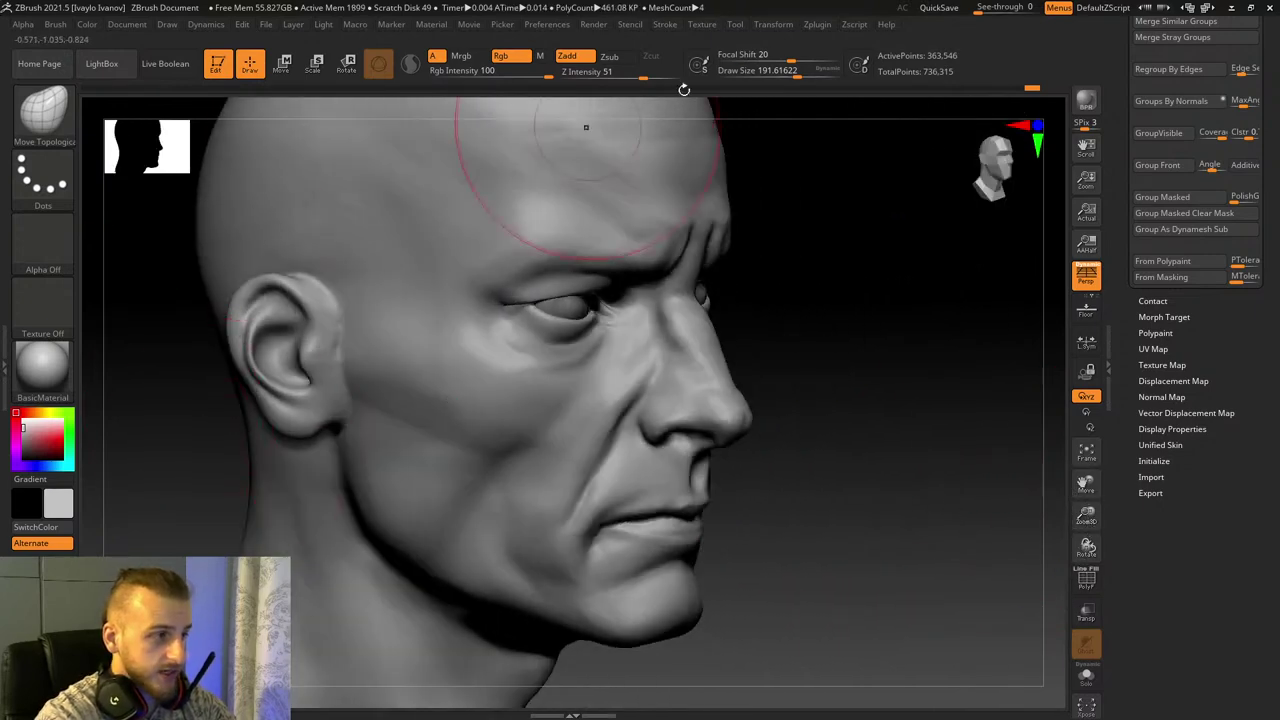
key(shift)
shift+drag(325, 350, 343, 397)
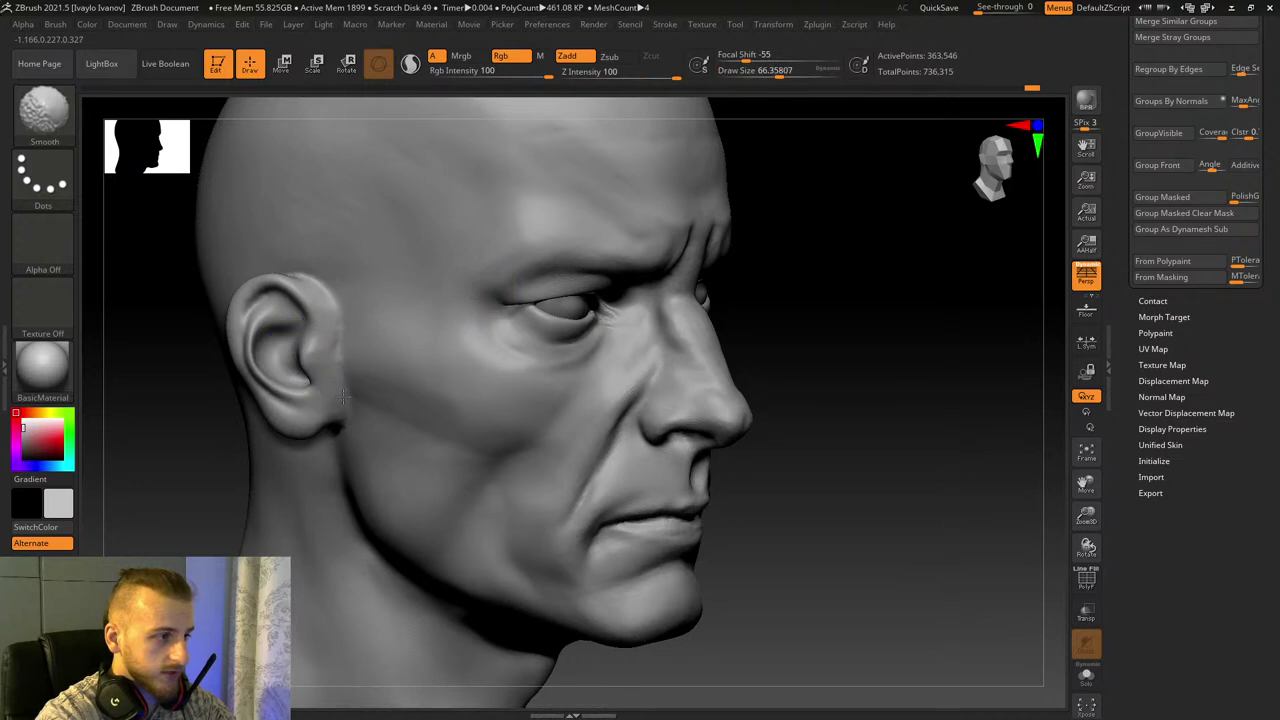
shift+drag(354, 316, 341, 342)
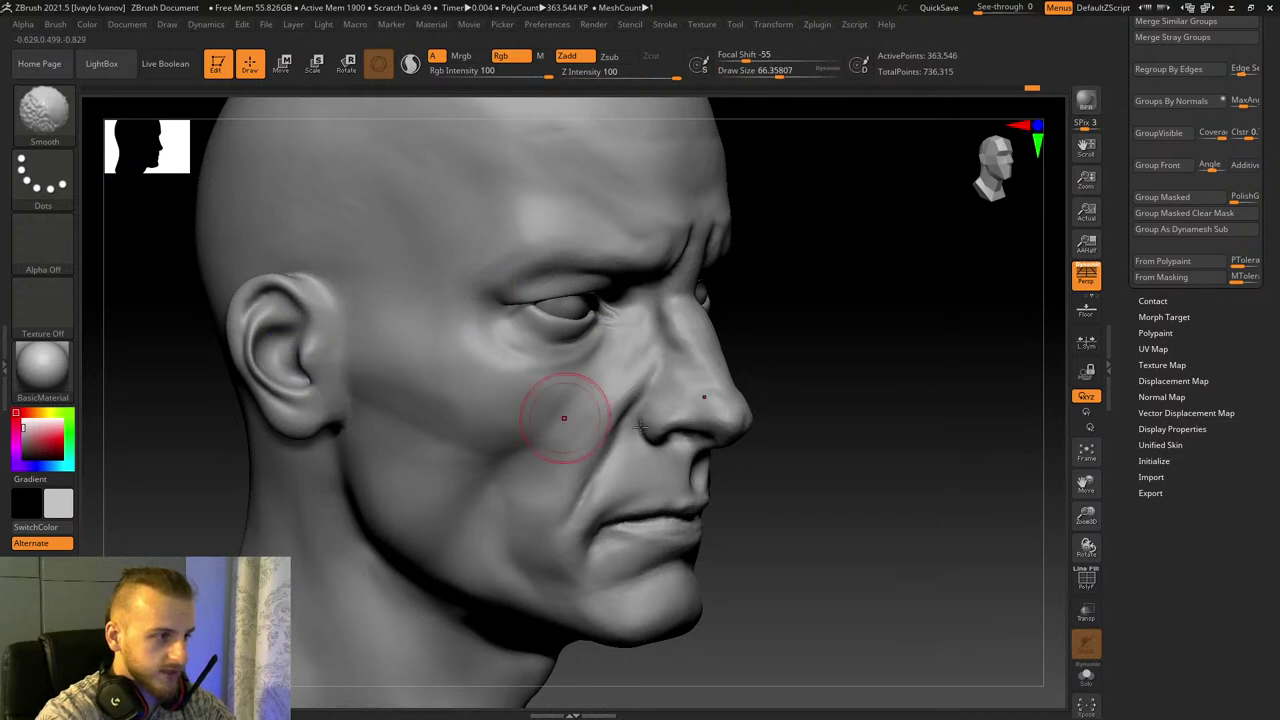
Step: Refine the nose bridge profile and the side of the nose with Move Topological at draw sizes of about 128 and 179
shift+drag(805, 408, 868, 414)
click(797, 71)
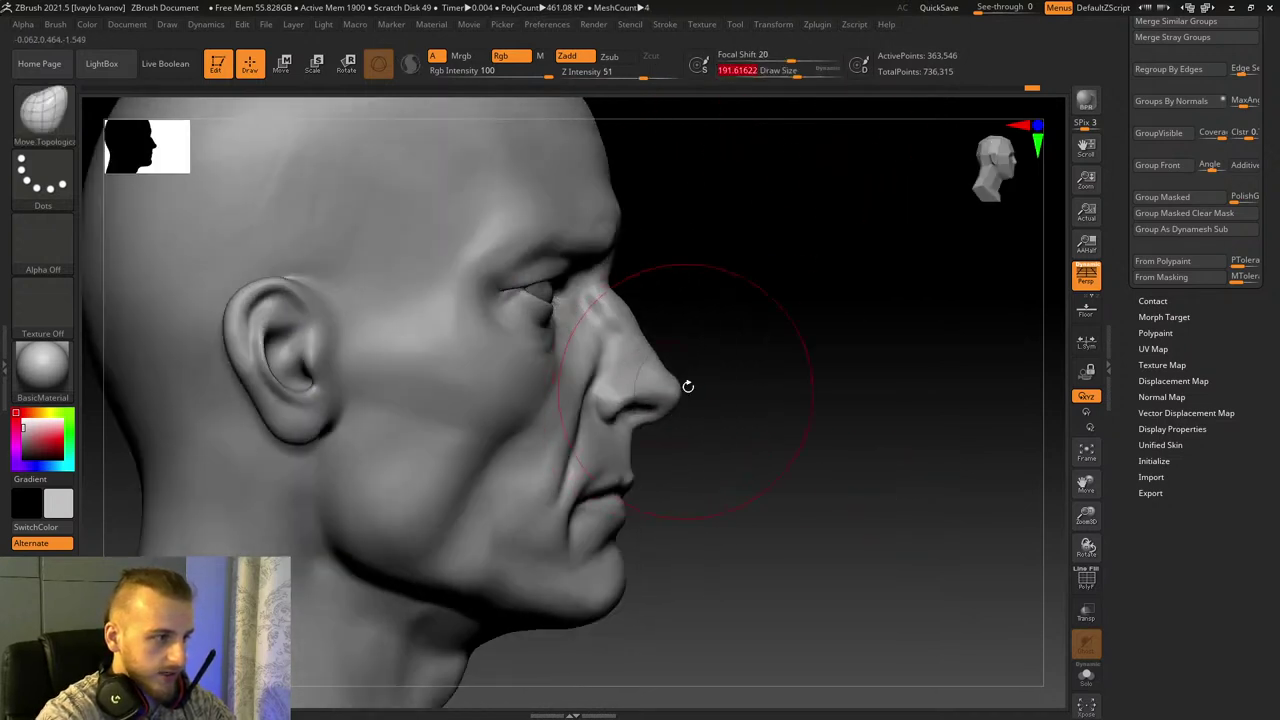
drag(1087, 514, 1087, 600)
drag(1086, 485, 814, 641)
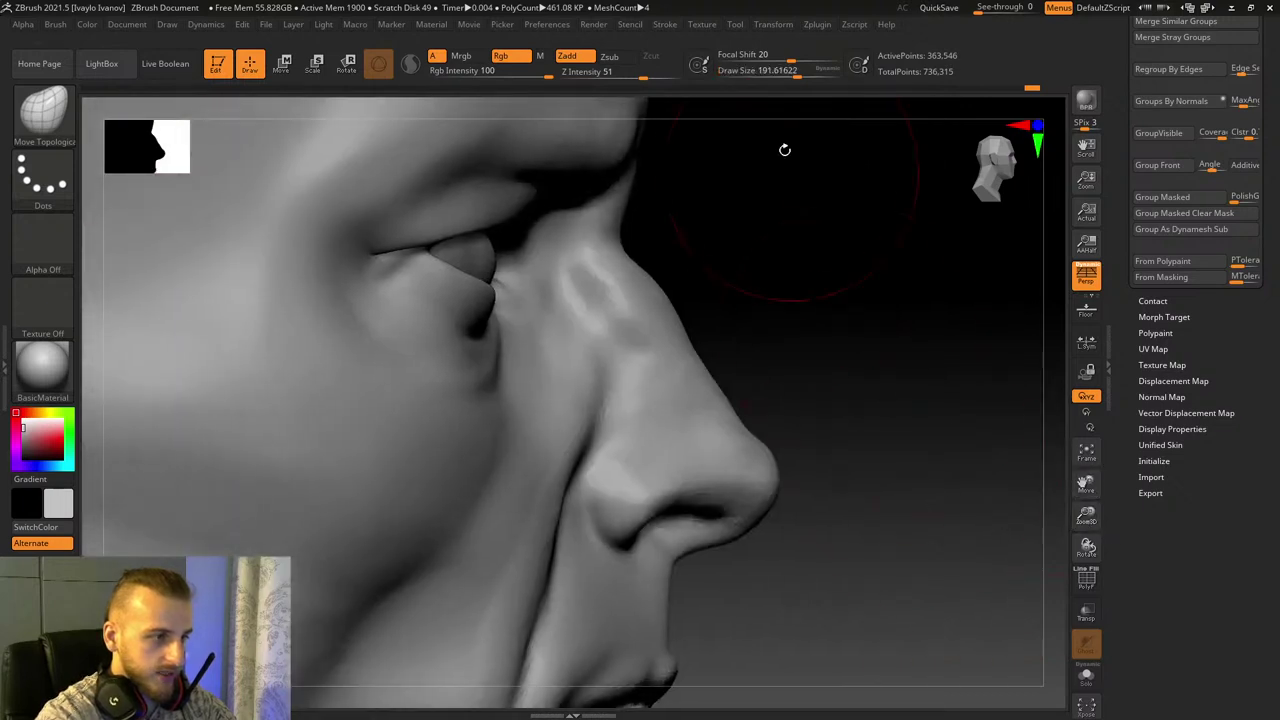
click(790, 72)
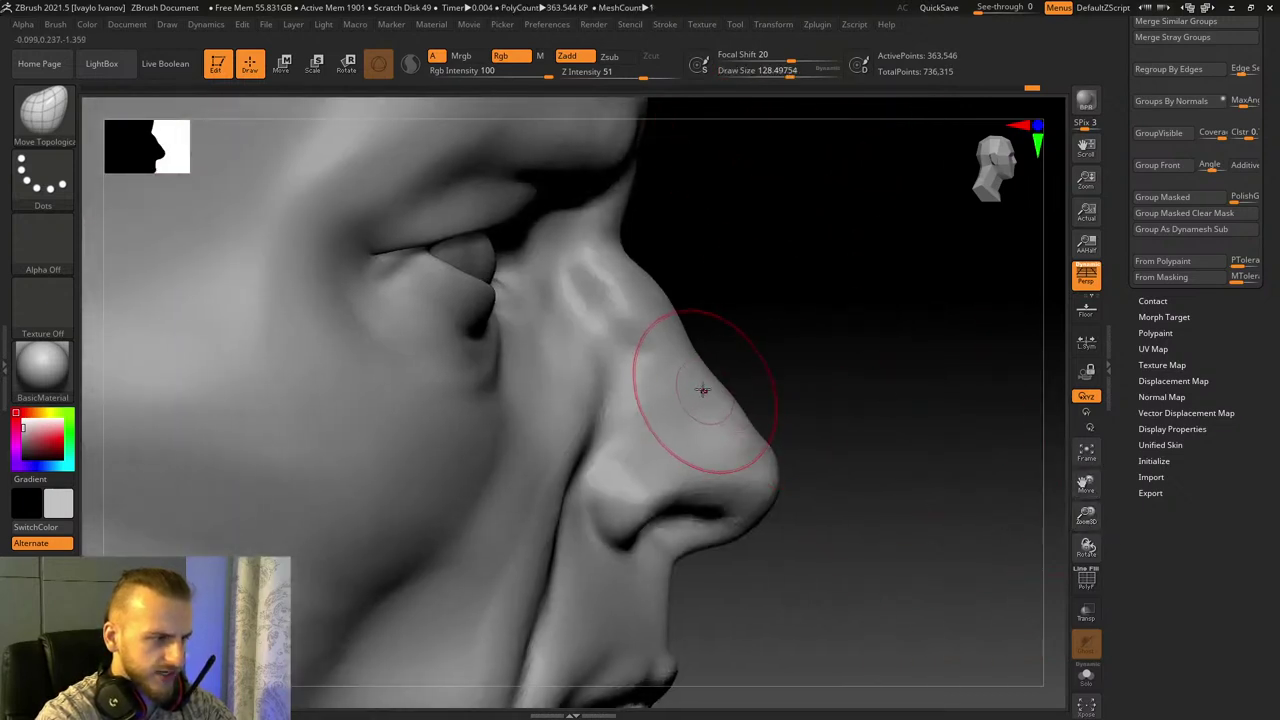
drag(687, 350, 682, 343)
click(796, 72)
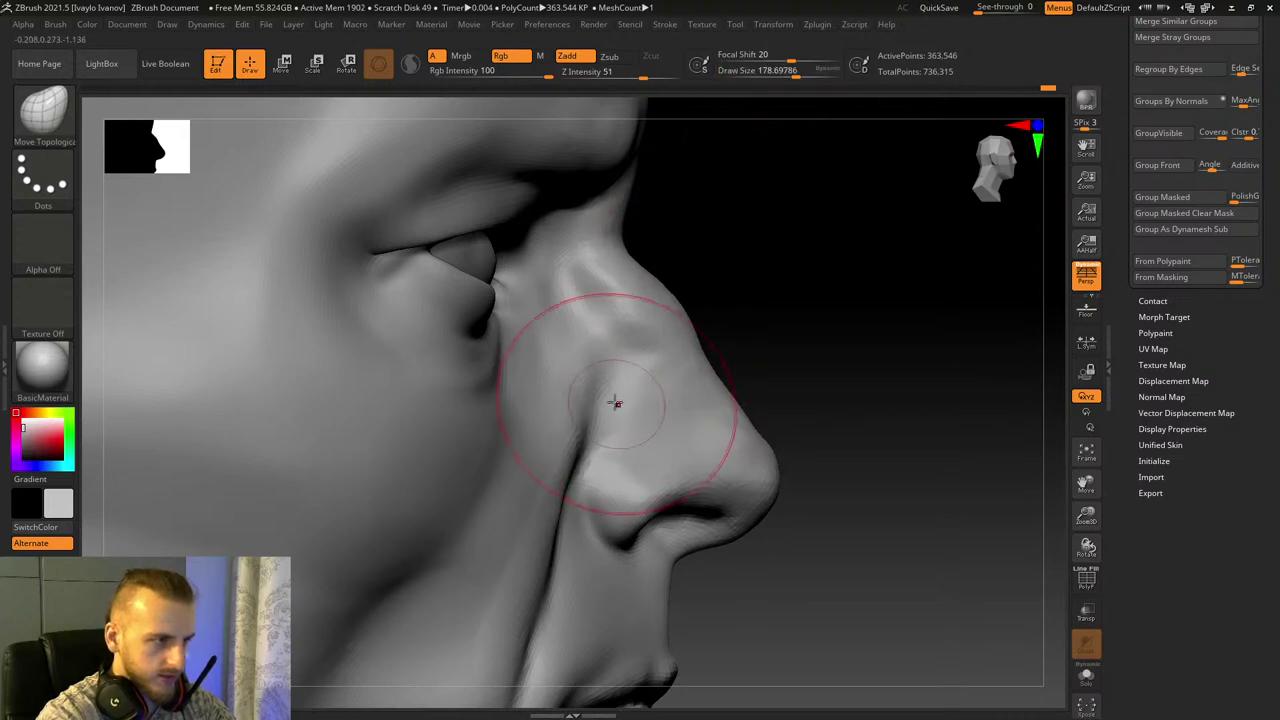
drag(596, 386, 603, 387)
mouse_move(880, 380)
mouse_down()
mouse_move(800, 382)
mouse_move(684, 350)
mouse_up()
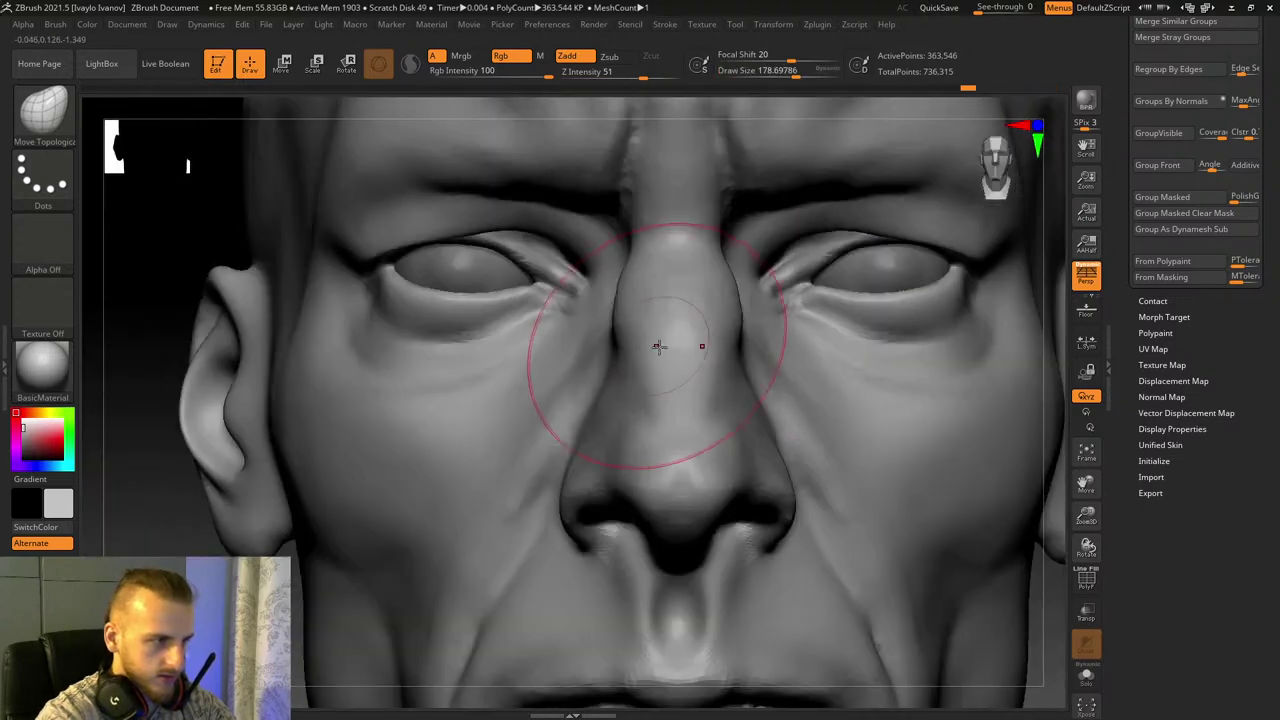
Step: Pull the chin further forward in profile with Move Topological at a draw size of about 179
mouse_move(1023, 517)
right_down()
mouse_move(1014, 471)
mouse_move(708, 580)
right_up()
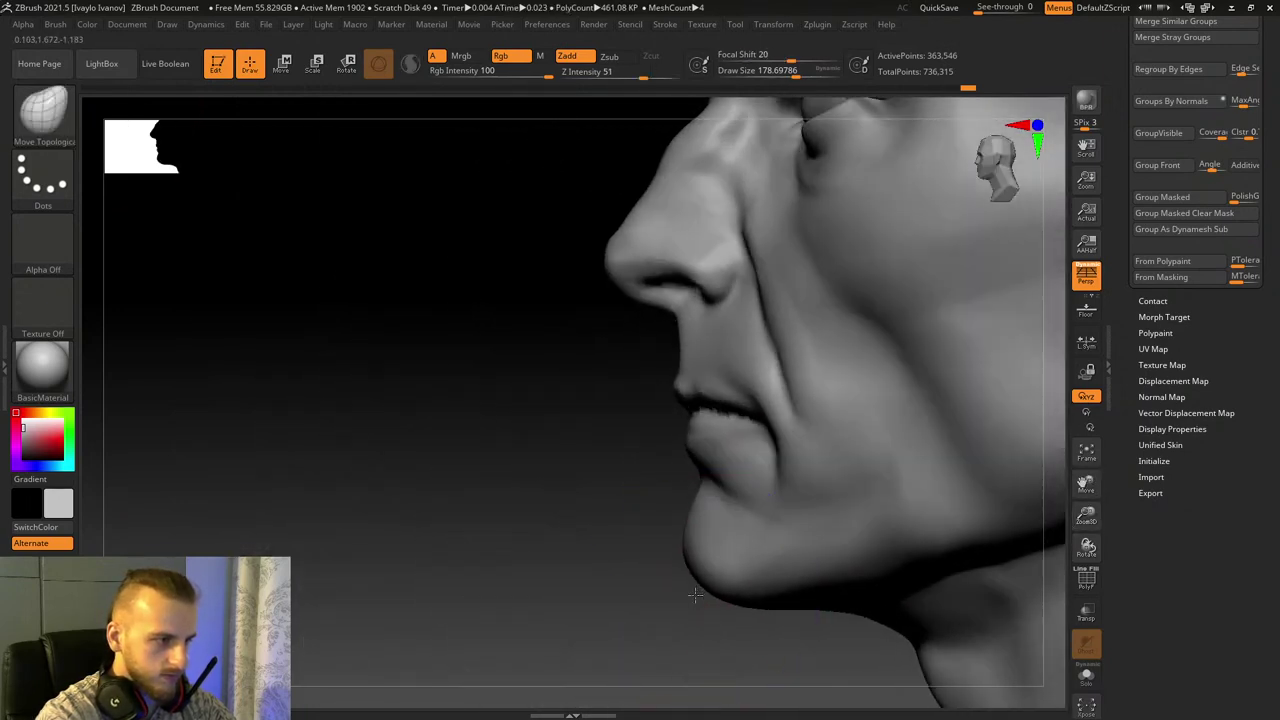
drag(688, 537, 672, 521)
drag(707, 583, 703, 596)
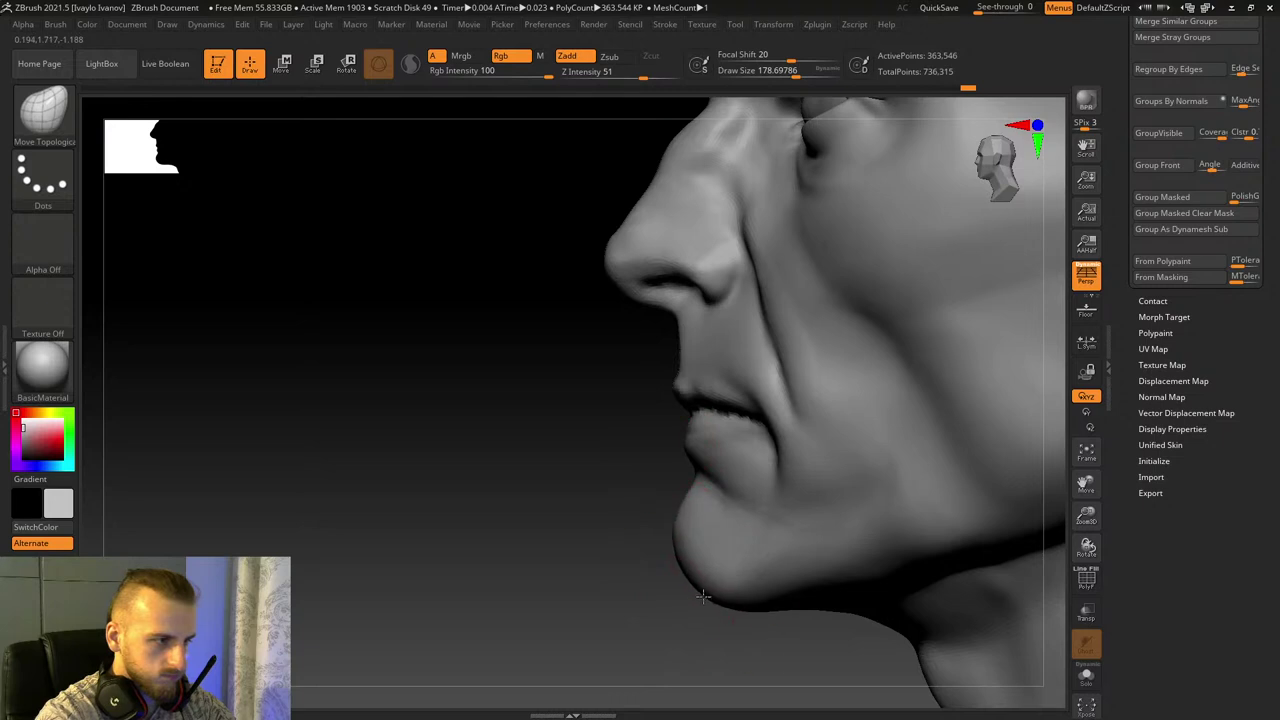
drag(1089, 515, 1086, 485)
drag(1086, 485, 988, 511)
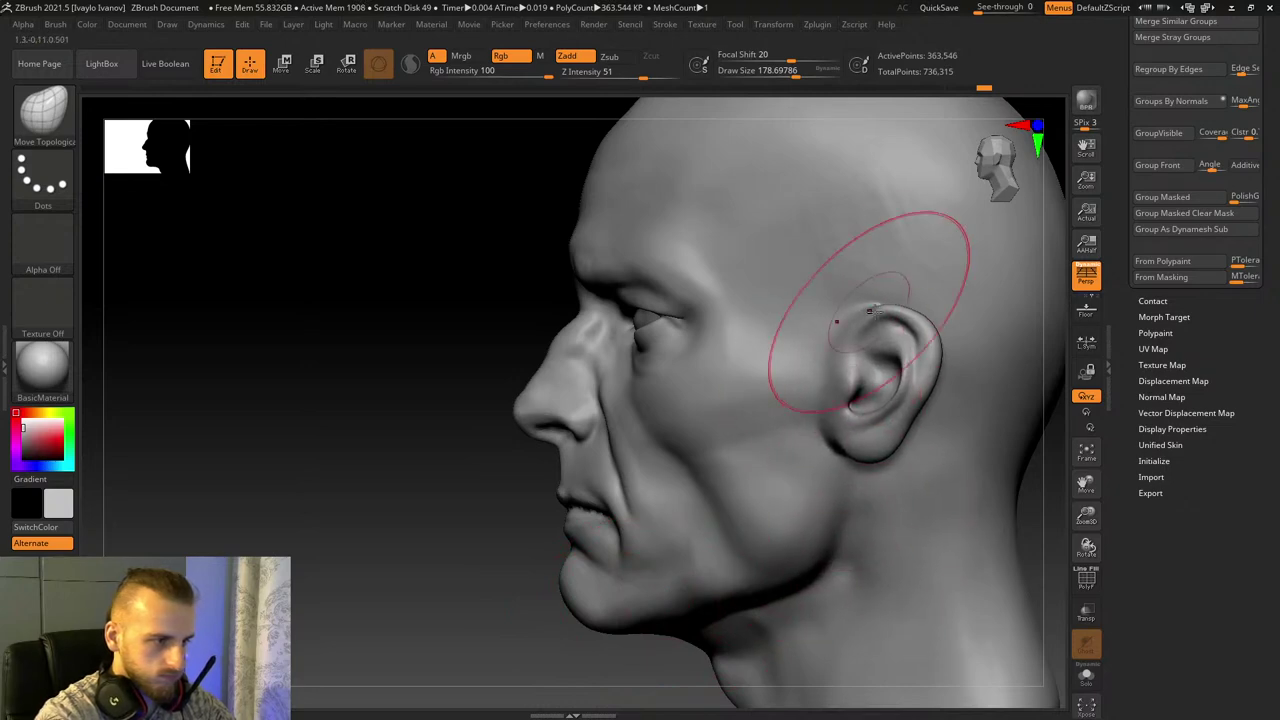
Step: Reshape the tragus and the hollow beside it inside the ear with Inflat at a draw size of about 69
key(b)
key(i)
key(n)
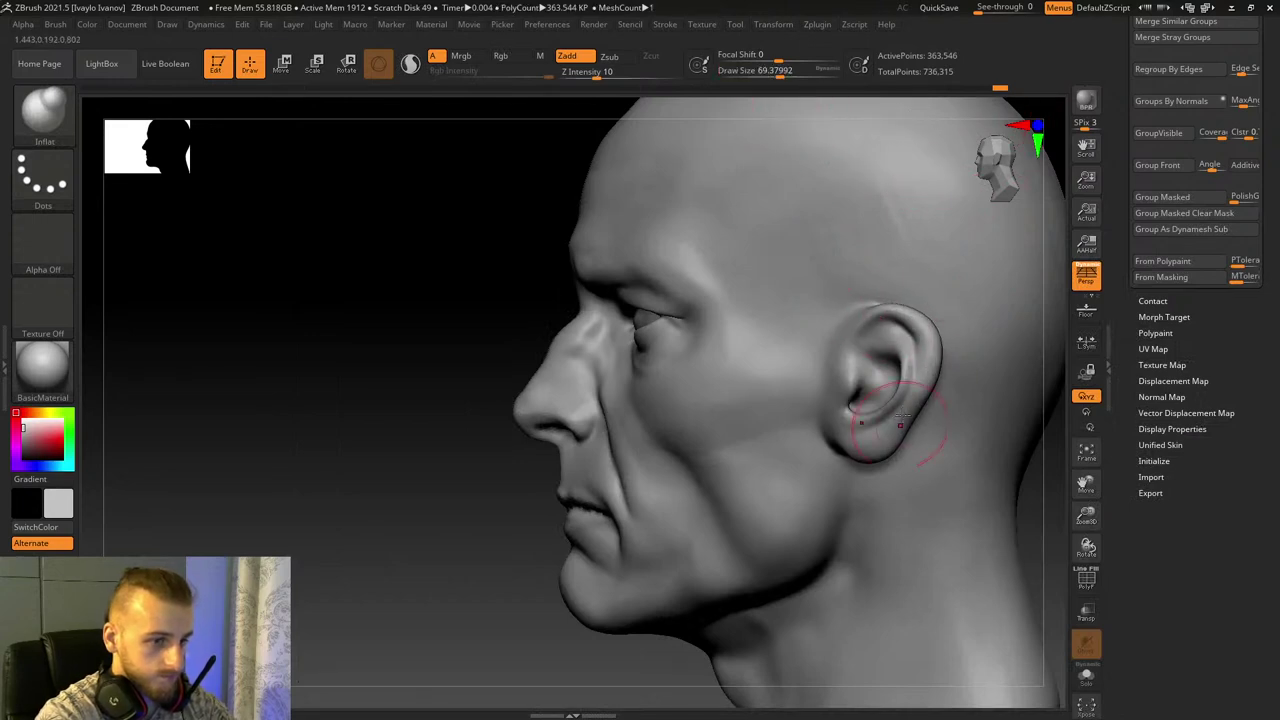
drag(874, 383, 857, 381)
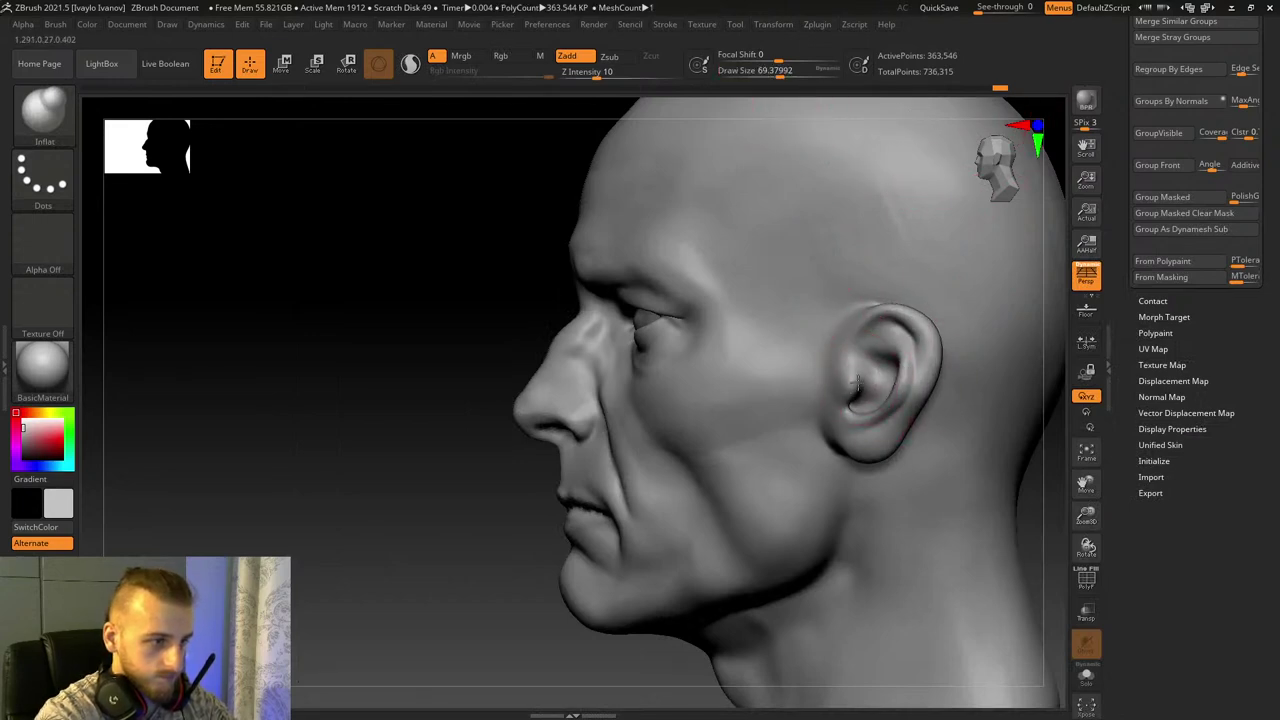
drag(1085, 518, 1080, 610)
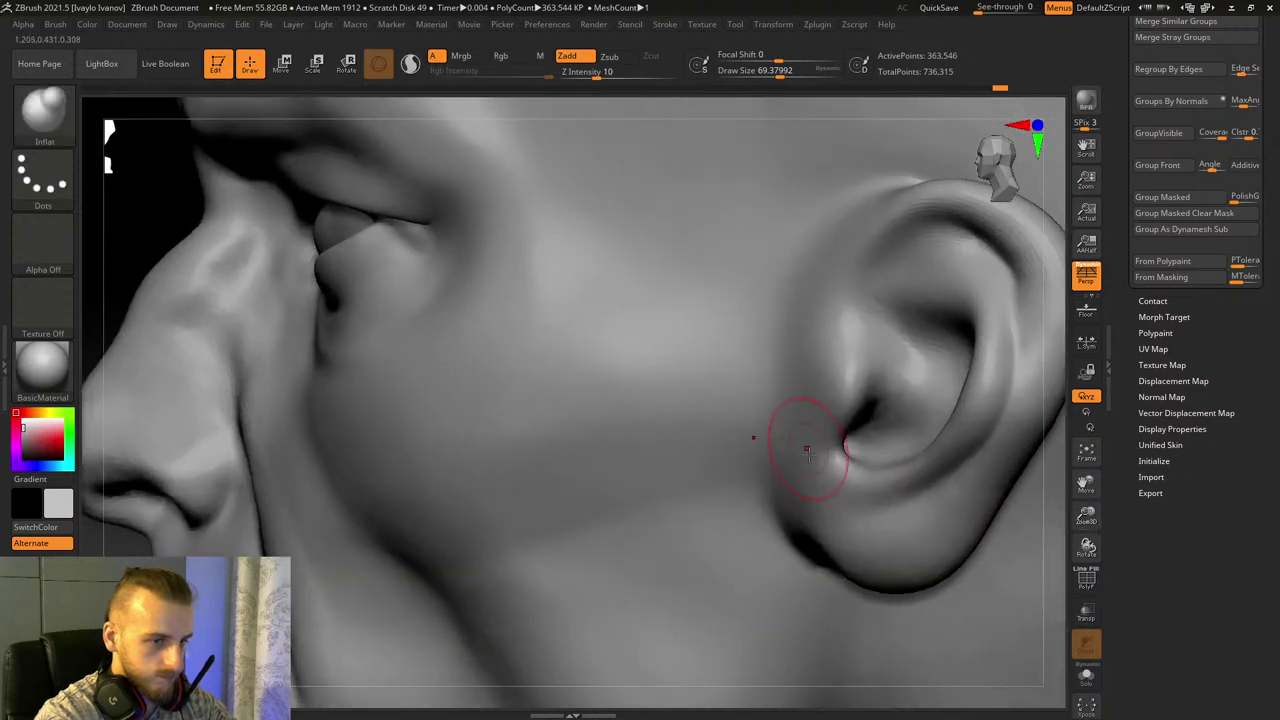
mouse_move(863, 351)
mouse_down()
mouse_move(896, 368)
mouse_move(885, 424)
mouse_move(860, 444)
mouse_move(894, 450)
mouse_move(862, 445)
mouse_up()
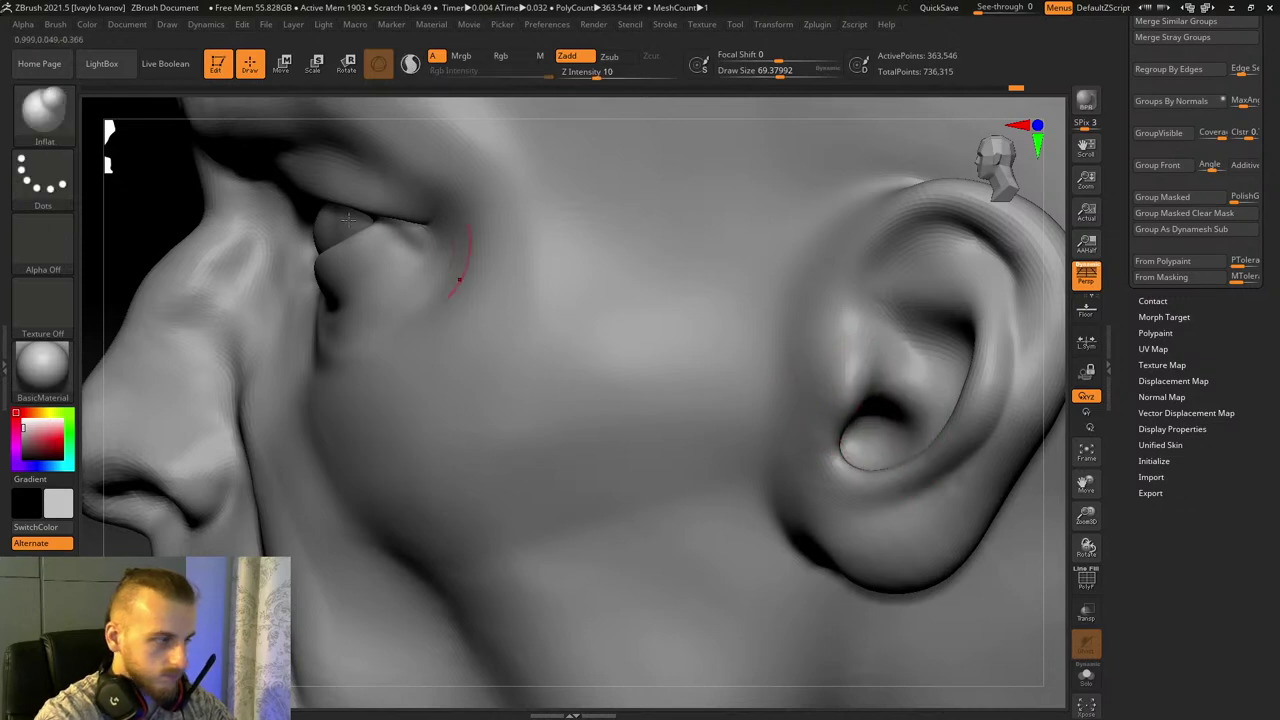
Step: Build up the area just in front of the ear with ClayBuildup at a draw size of about 149
click(72, 132)
click(572, 150)
click(793, 71)
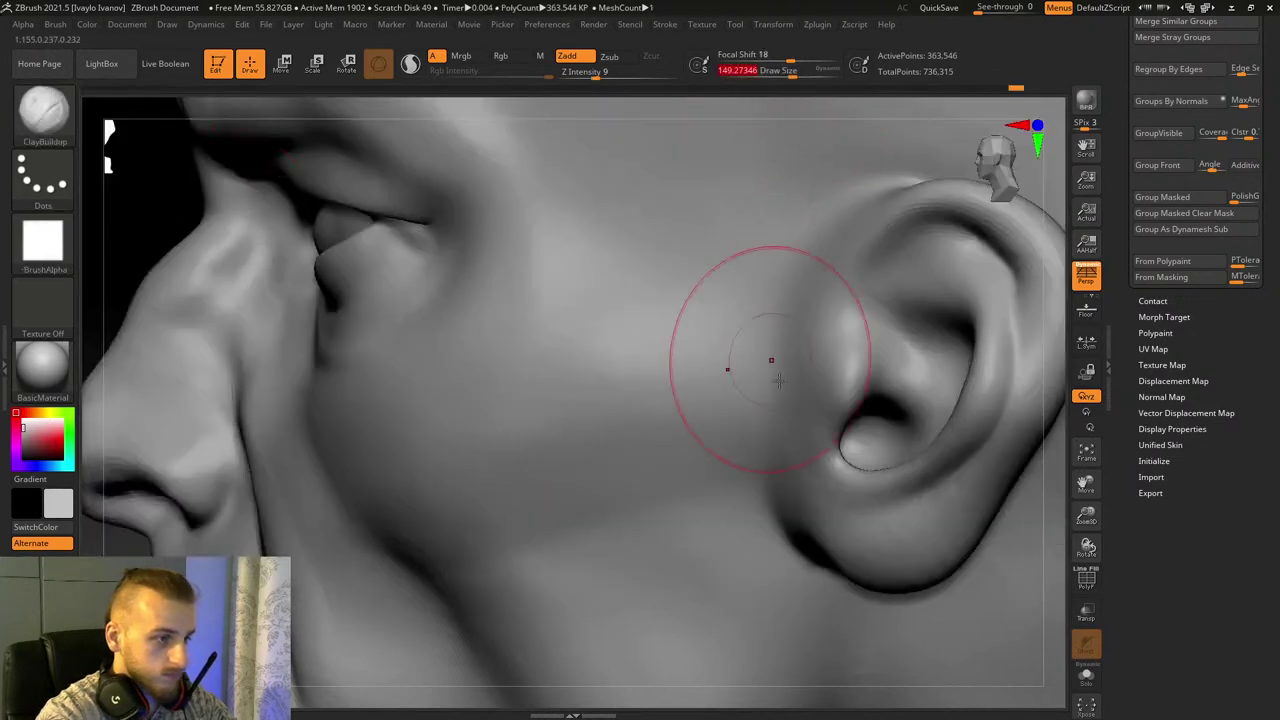
drag(772, 504, 788, 556)
drag(818, 330, 784, 562)
mouse_move(808, 303)
mouse_down()
mouse_move(793, 284)
mouse_move(752, 544)
mouse_up()
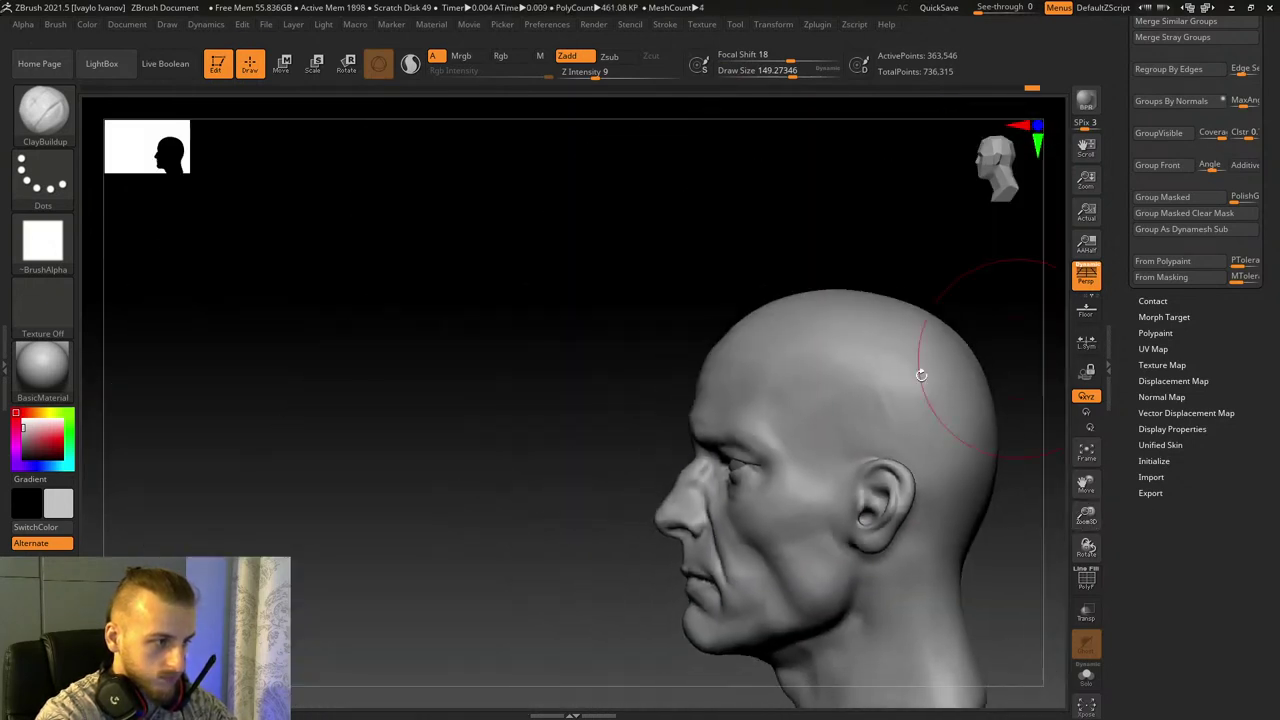
Step: Round out the top and upper sides of the skull with Move Topological at a draw size of about 179
right_drag(920, 371, 626, 354)
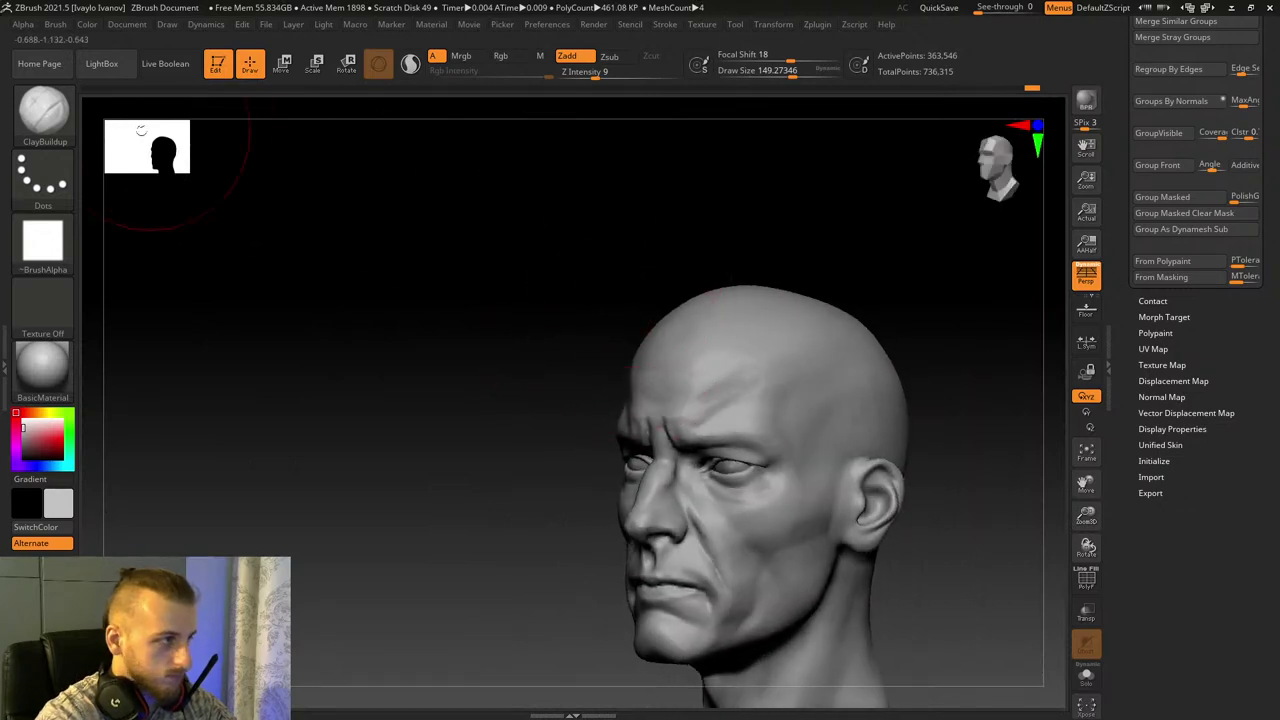
click(43, 110)
click(638, 127)
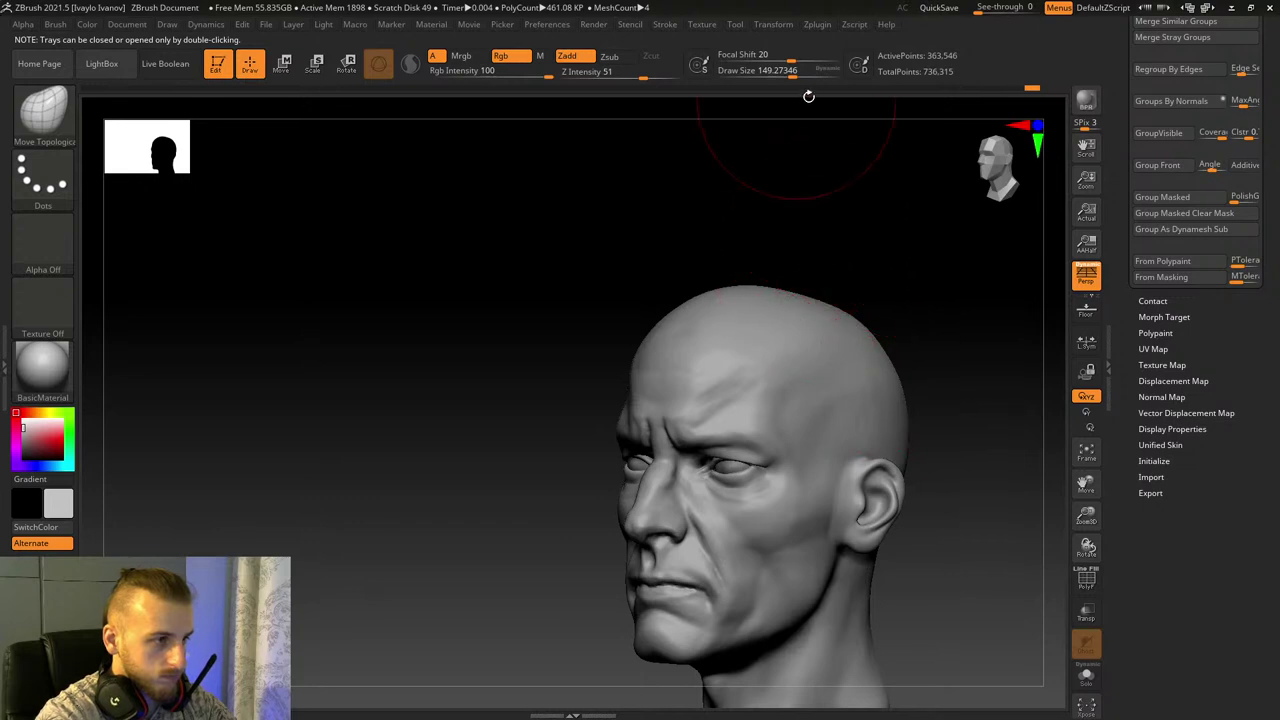
drag(795, 72, 801, 72)
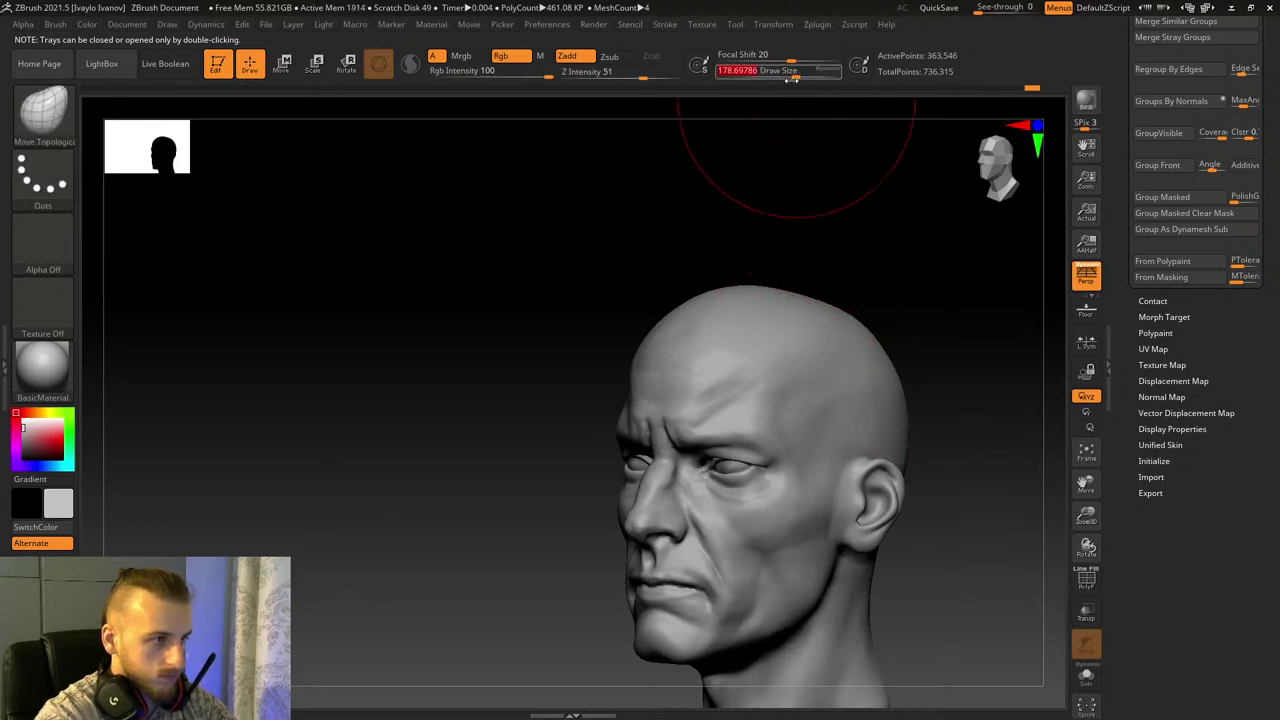
mouse_move(803, 304)
mouse_down()
mouse_move(814, 290)
mouse_move(837, 294)
mouse_up()
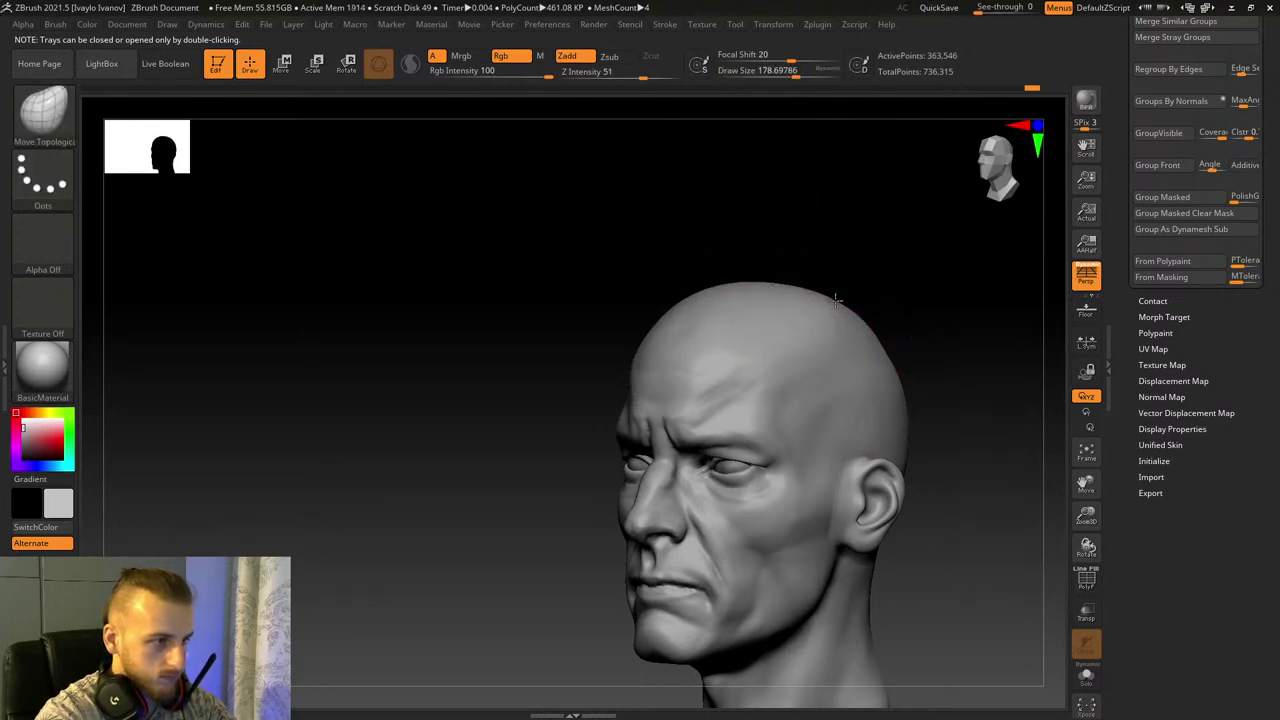
mouse_move(928, 350)
mouse_down()
mouse_move(966, 360)
mouse_move(963, 406)
mouse_up()
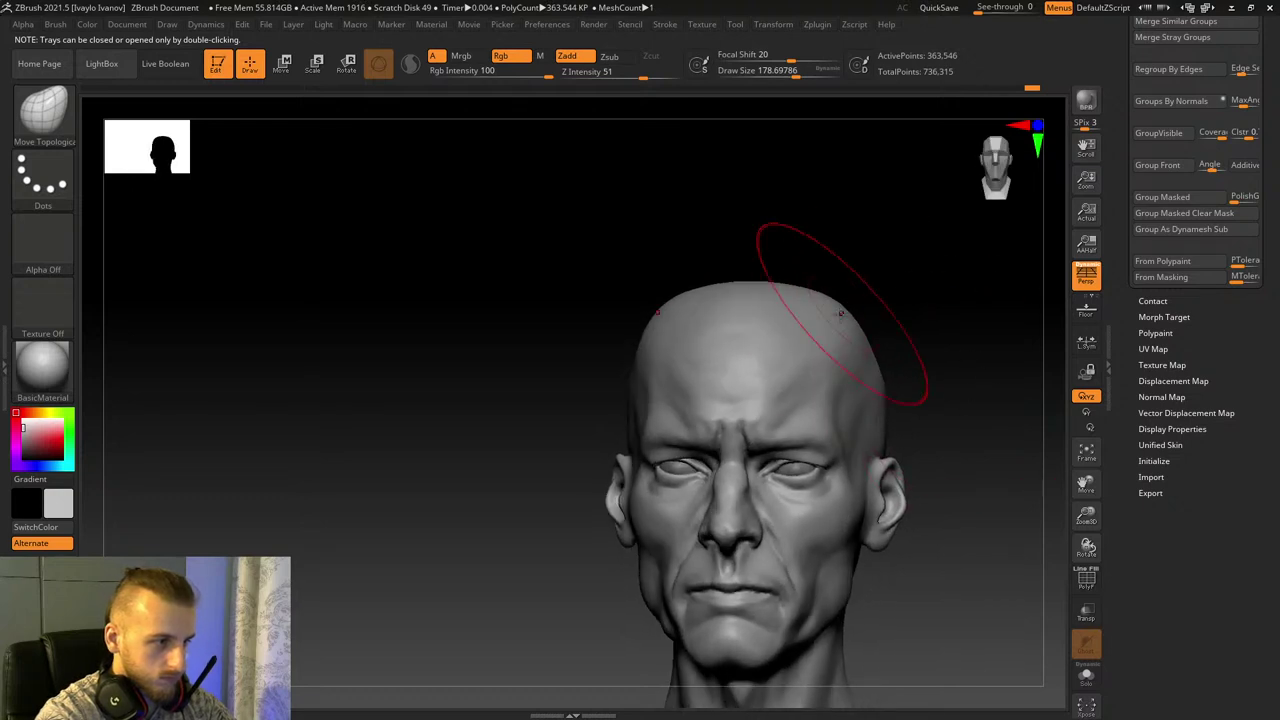
drag(745, 290, 746, 281)
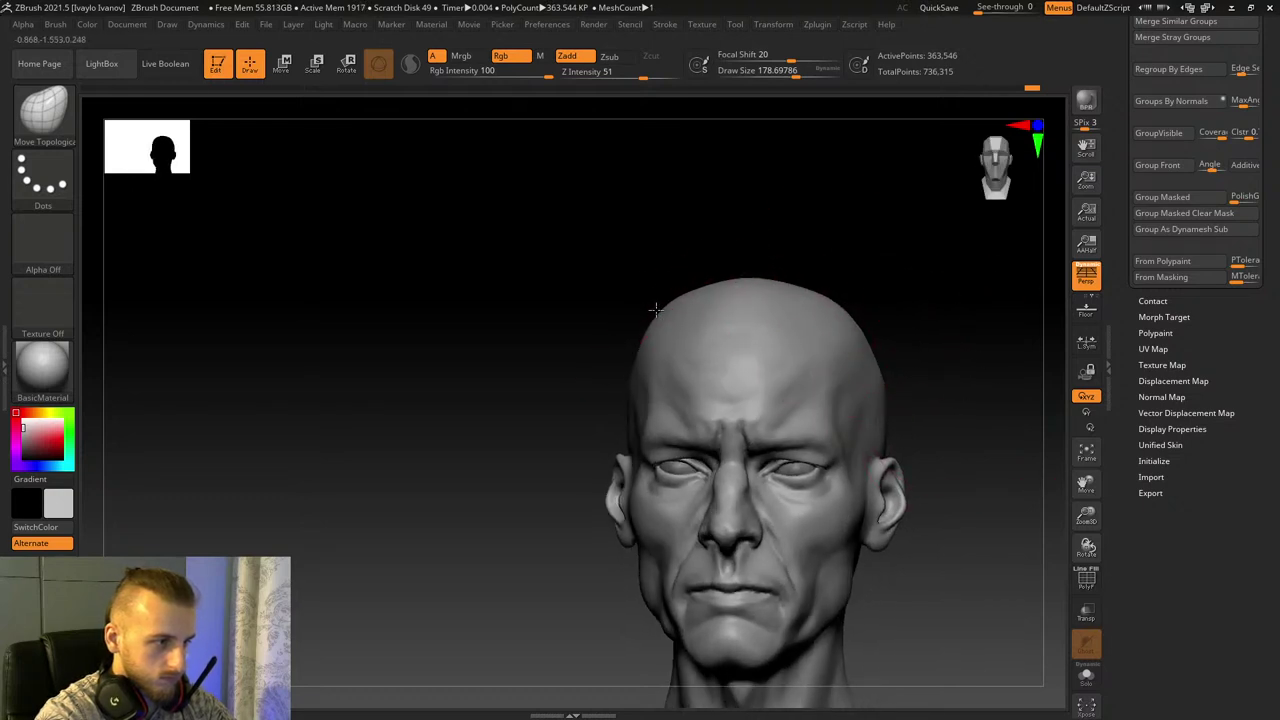
drag(655, 316, 557, 373)
drag(636, 376, 591, 428)
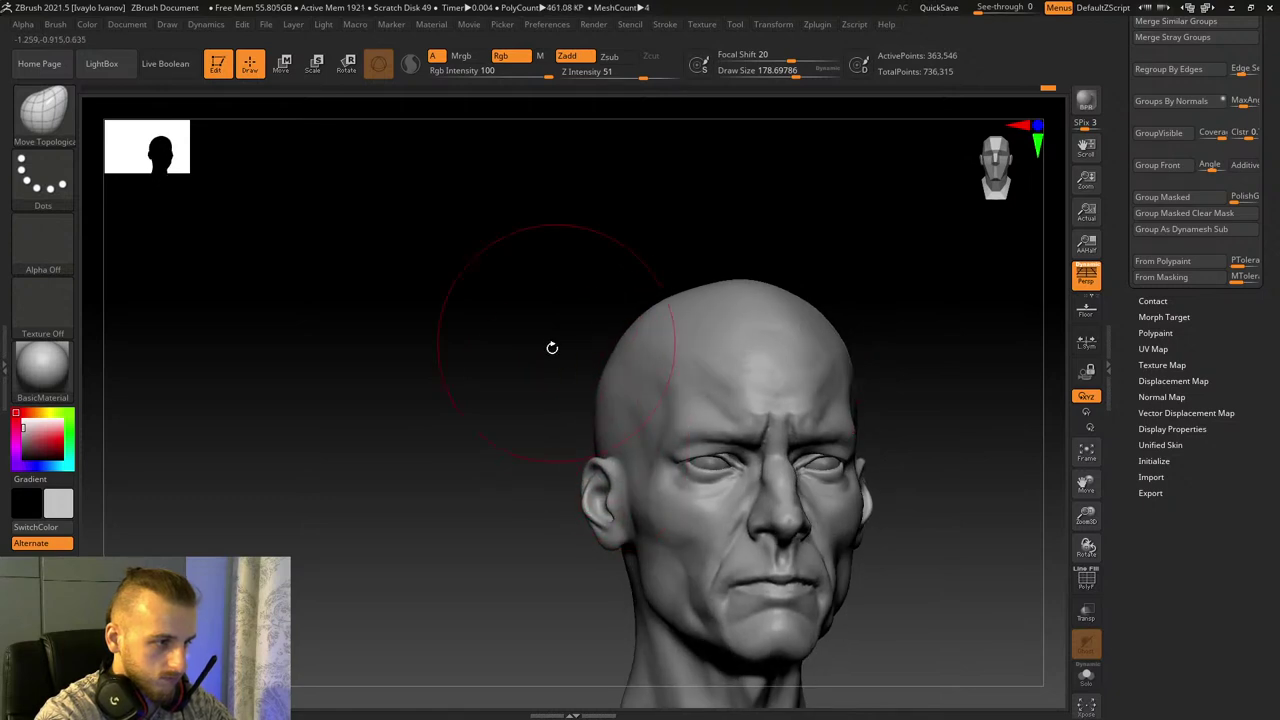
Step: Deepen the crease beneath the lower eyelid with DamStandard at a draw size of about 61
shift+drag(551, 346, 554, 400)
drag(1086, 516, 1128, 294)
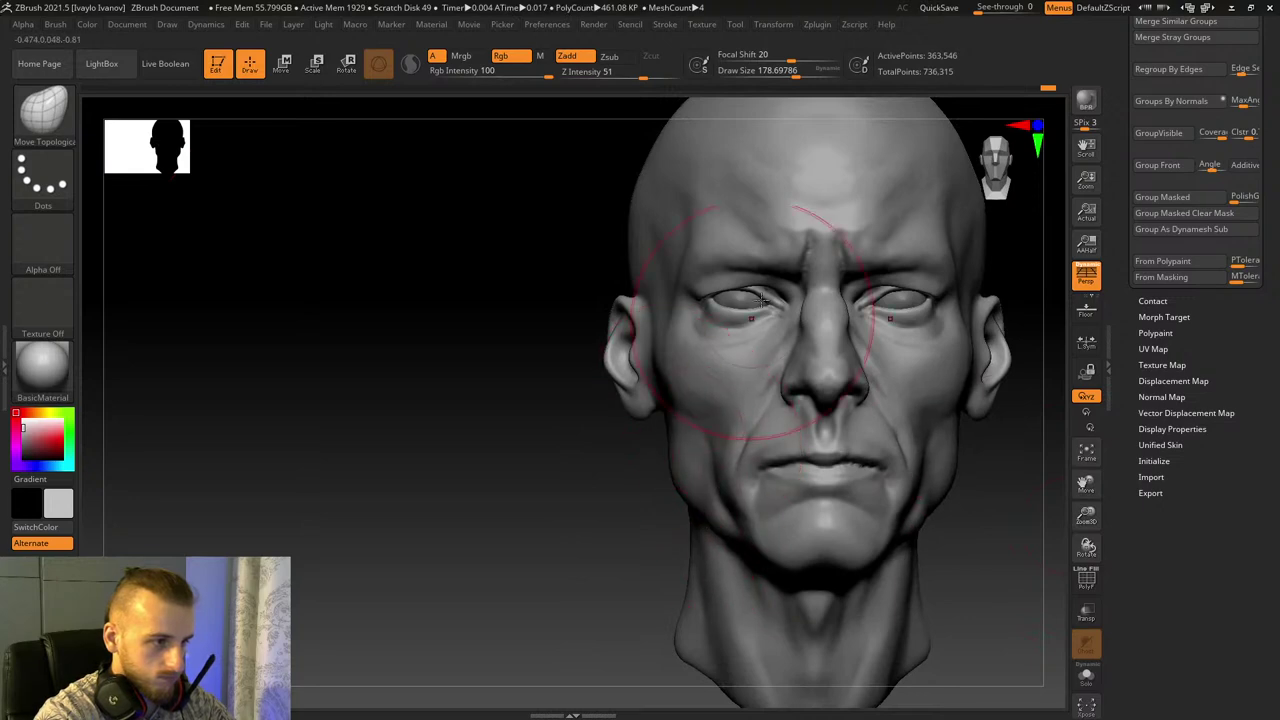
drag(806, 71, 789, 71)
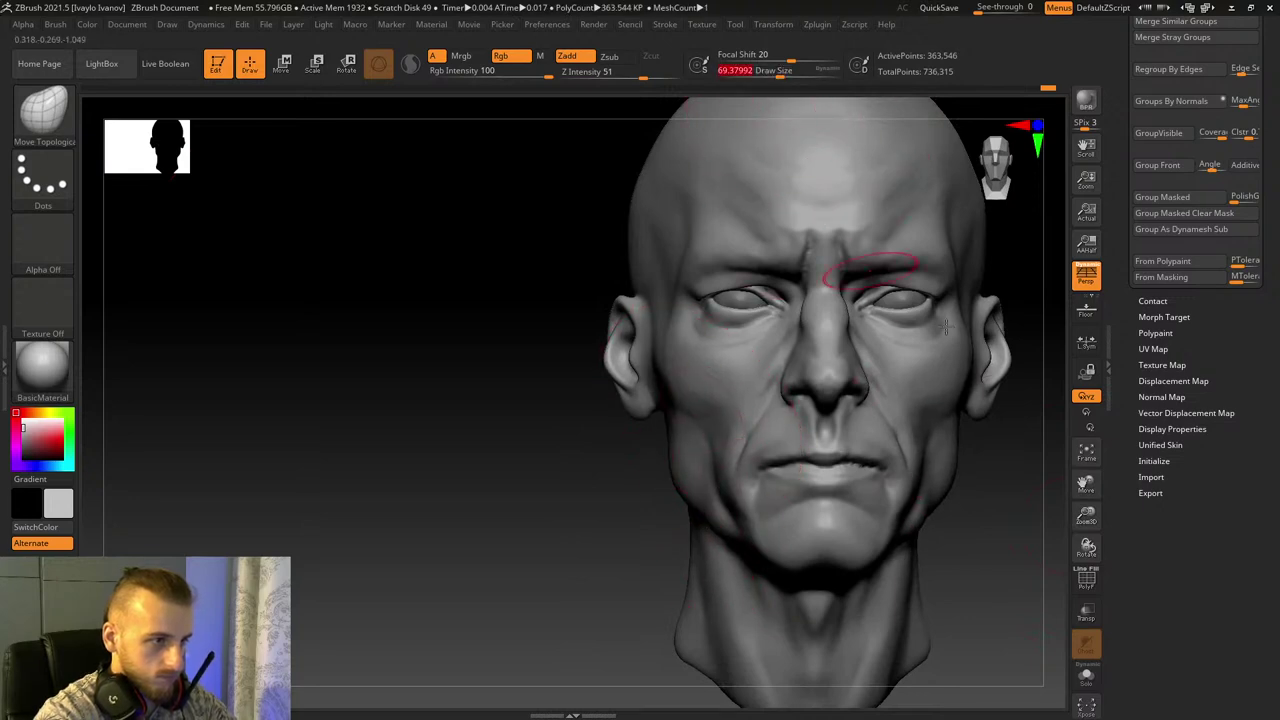
key(b)
key(d)
key(s)
drag(1085, 516, 1089, 549)
drag(1082, 485, 1022, 594)
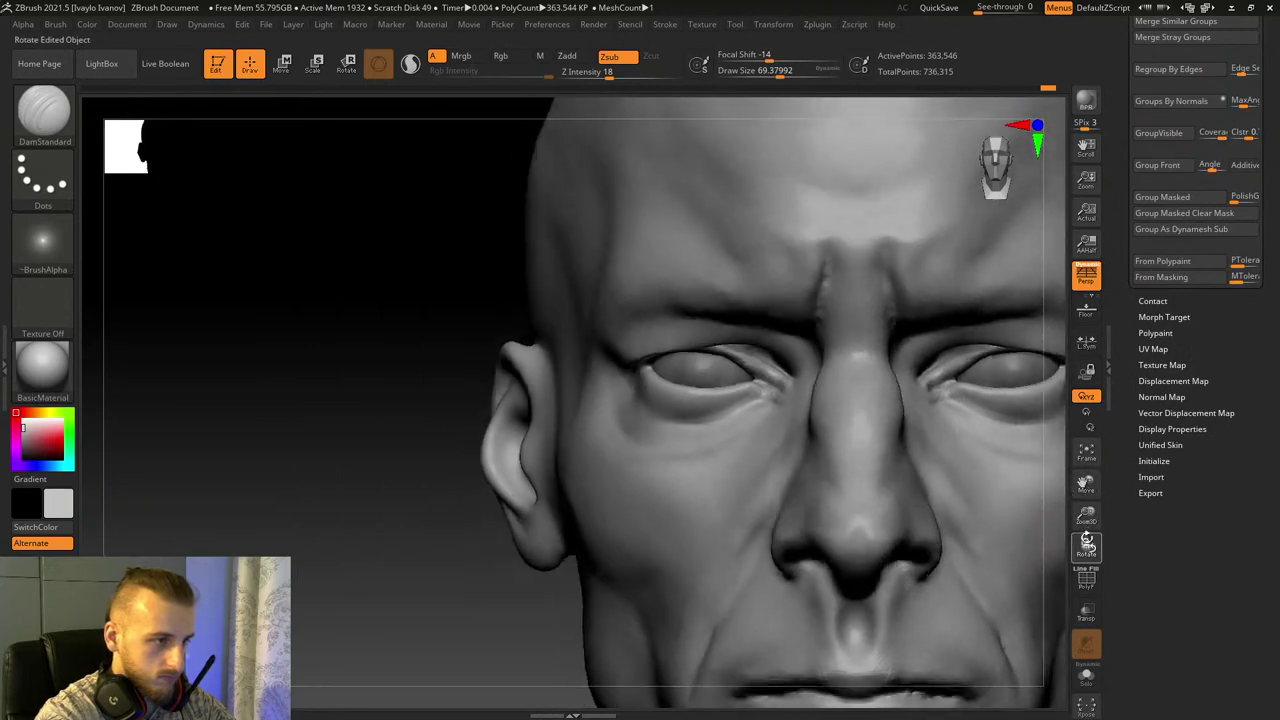
drag(1086, 541, 1090, 534)
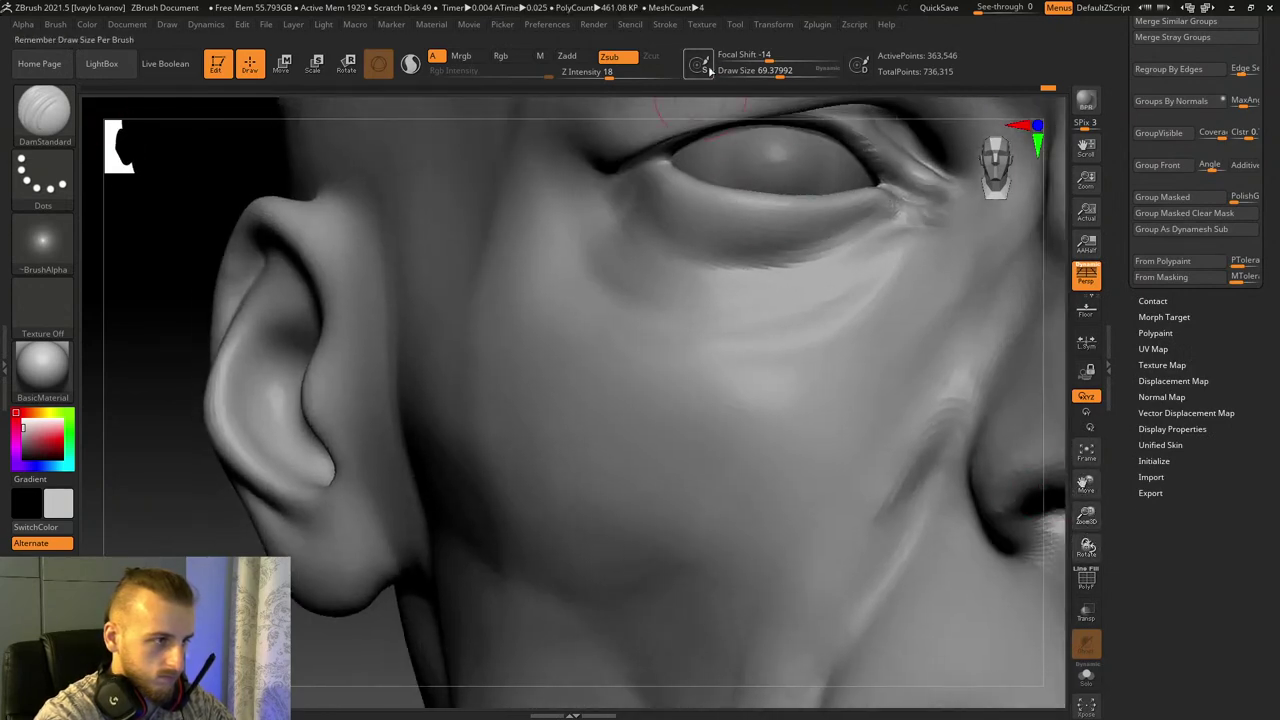
click(763, 70)
key(ctrl+z)
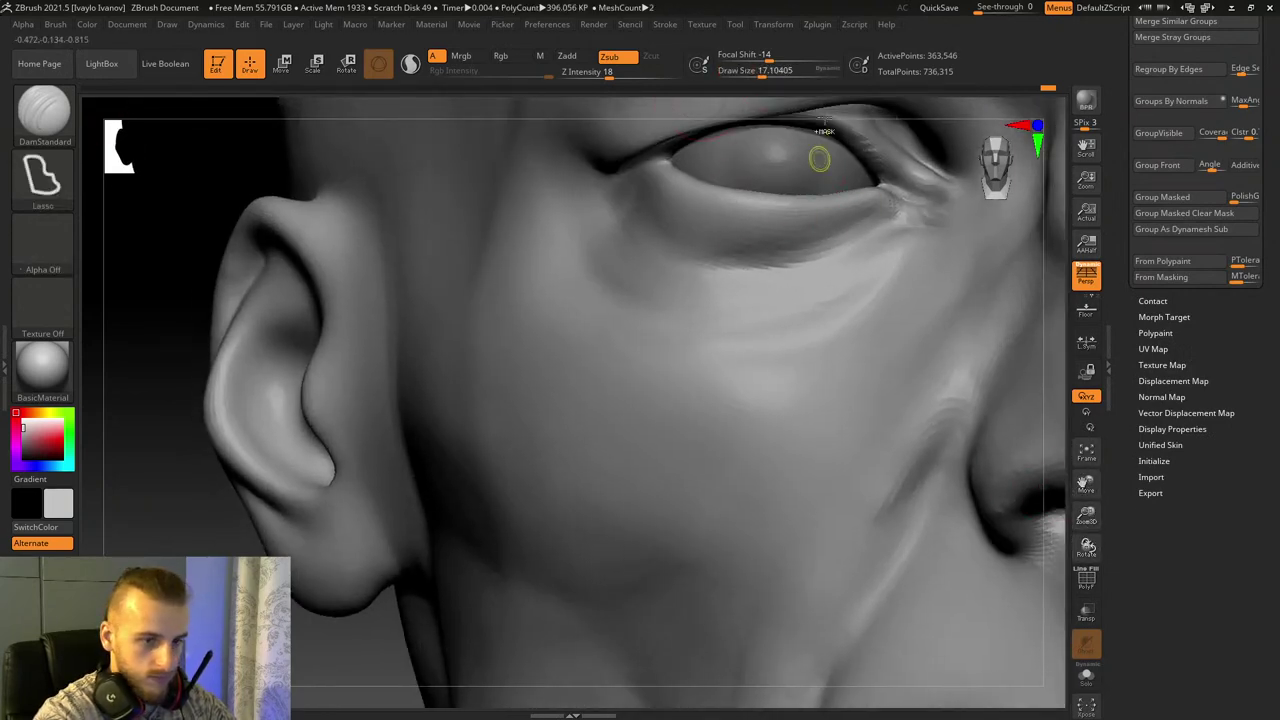
click(778, 71)
drag(680, 258, 800, 261)
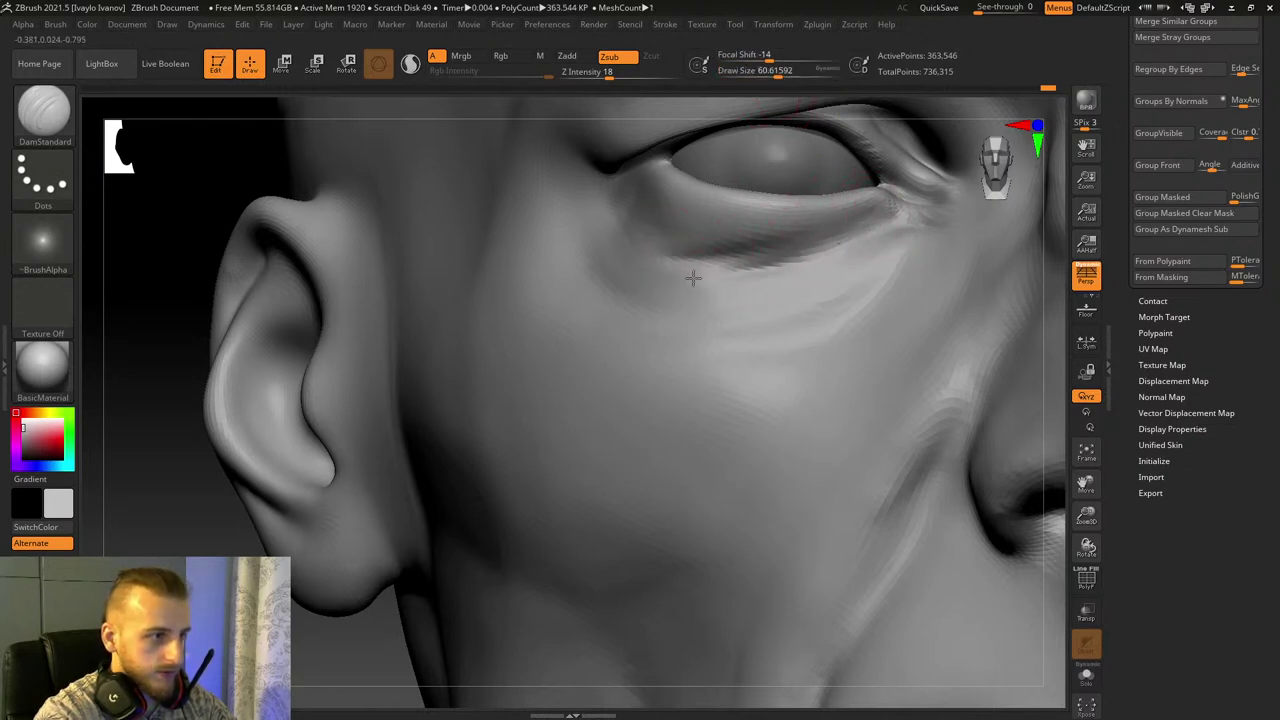
Step: Turn off perspective and examine the head's proportions from the front and three-quarter angles
drag(1086, 547, 1076, 465)
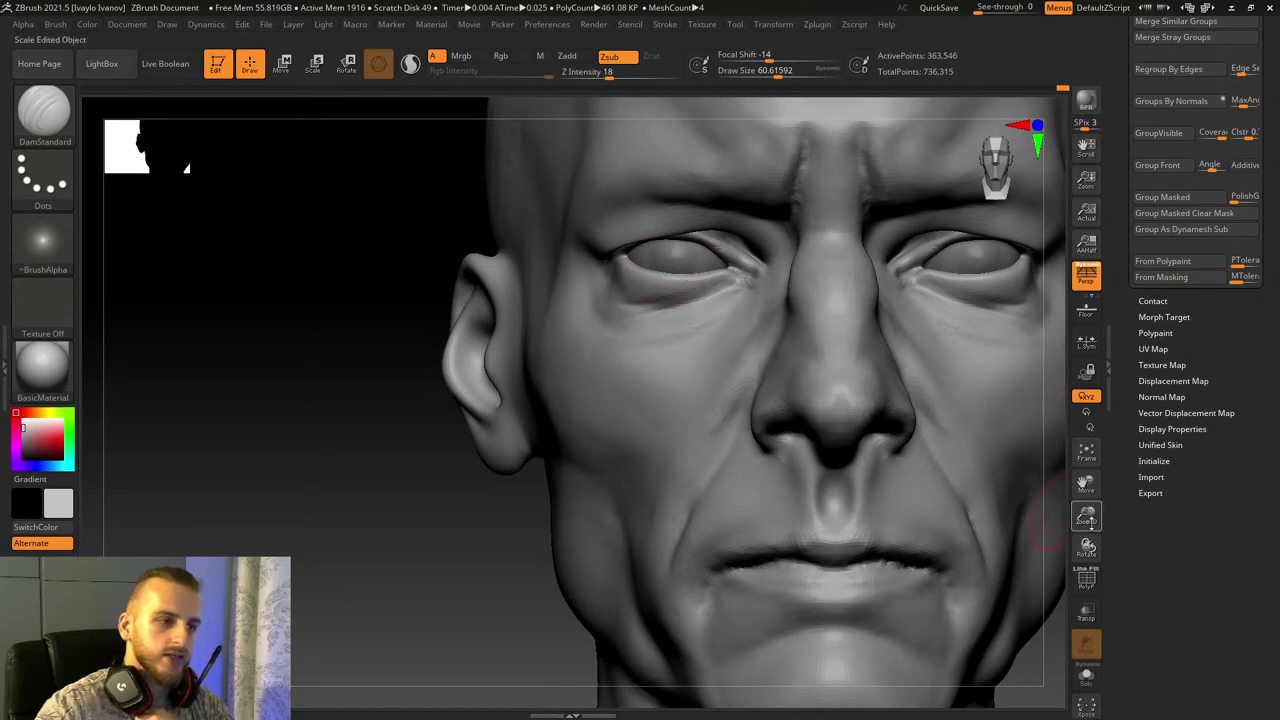
drag(1090, 521, 1061, 526)
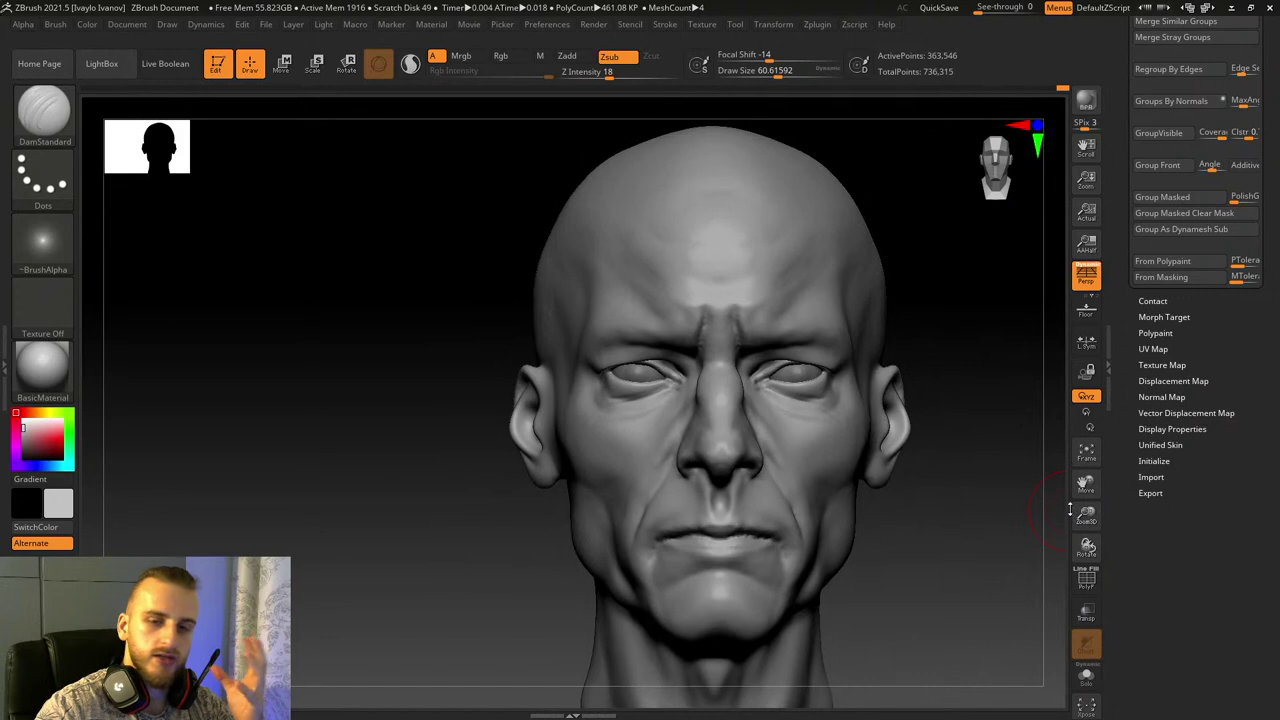
mouse_move(980, 486)
mouse_down()
mouse_move(1004, 486)
mouse_move(993, 486)
mouse_up()
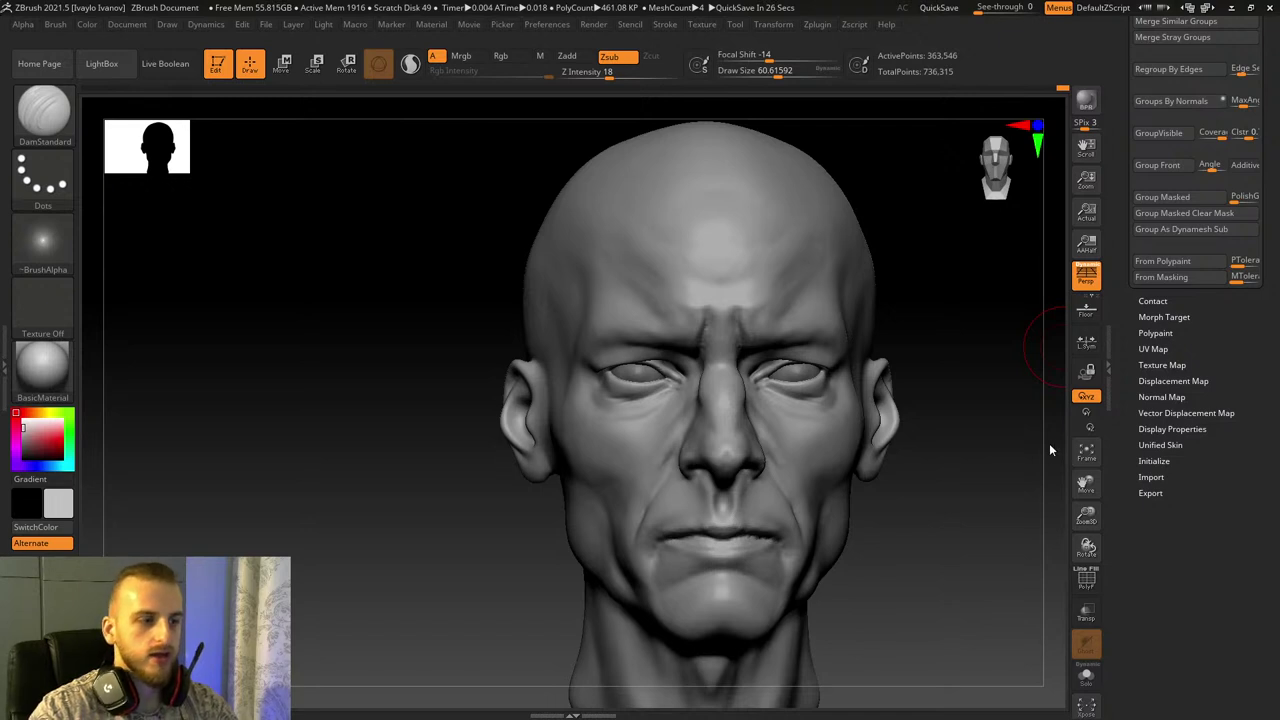
drag(1086, 484, 1084, 436)
shift+drag(1009, 449, 1015, 452)
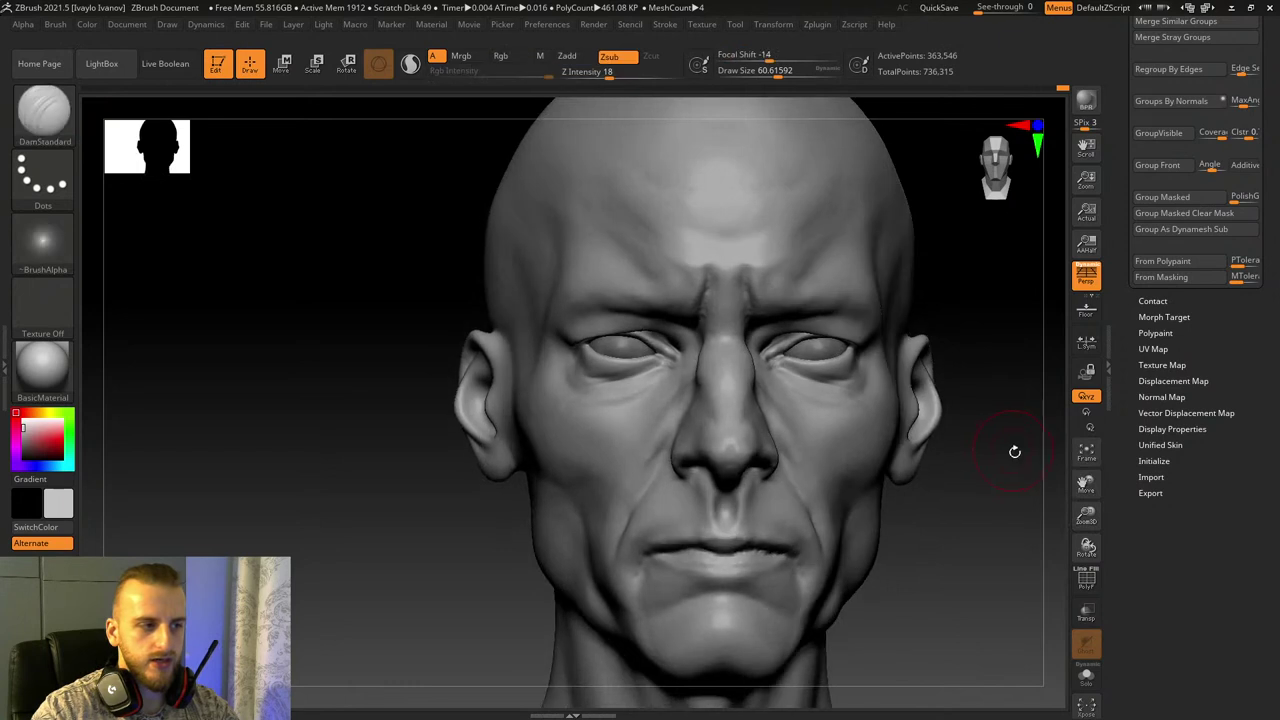
click(1086, 274)
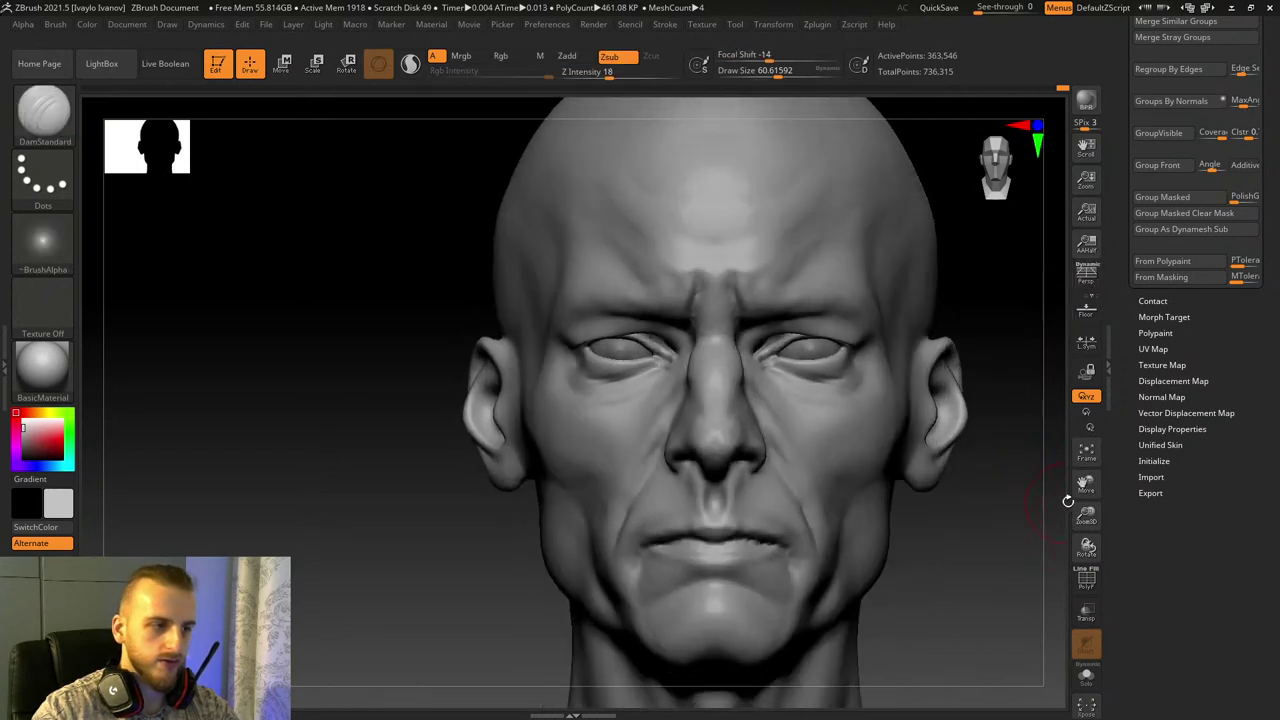
drag(1086, 488, 1045, 476)
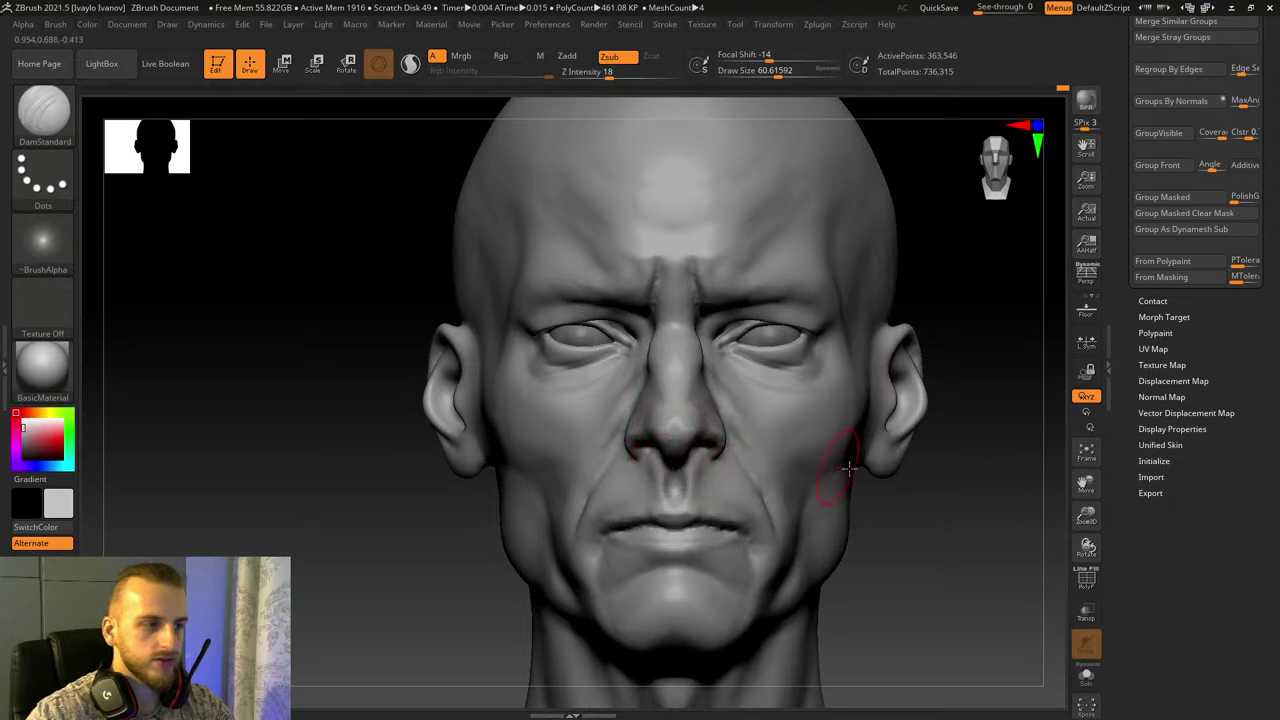
mouse_move(895, 466)
mouse_down()
mouse_move(940, 488)
mouse_move(809, 457)
mouse_up()
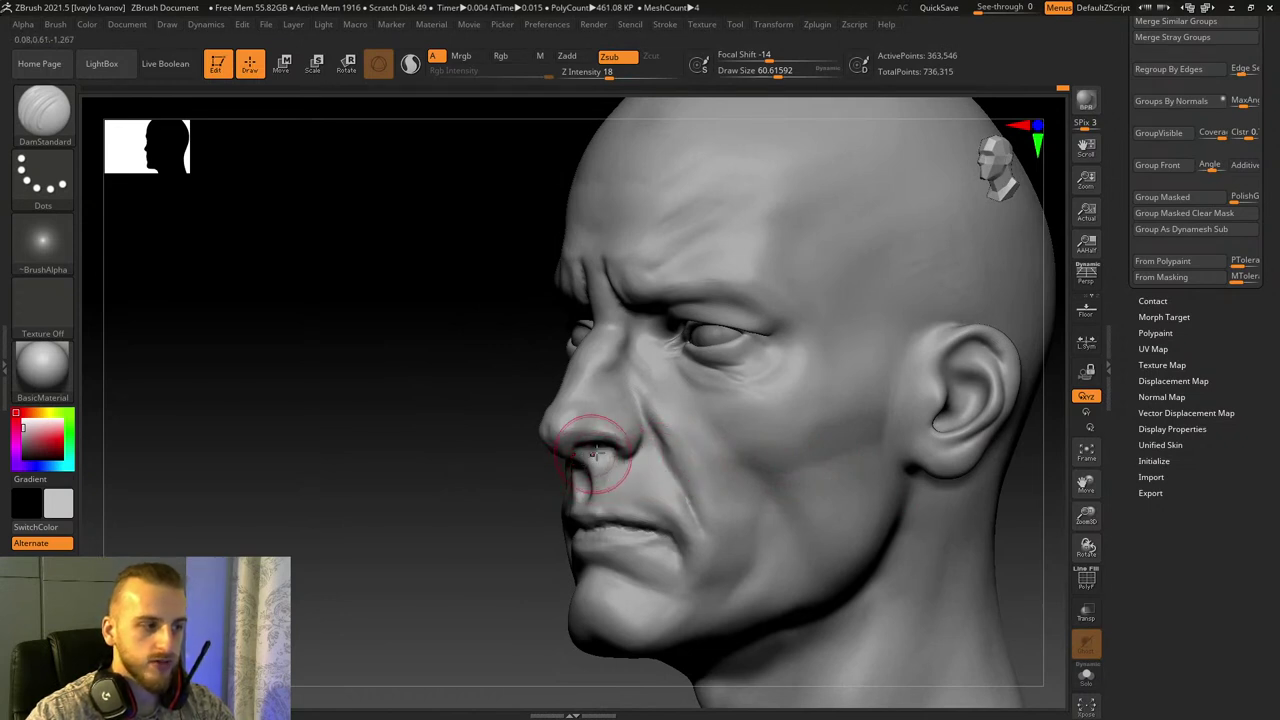
drag(473, 452, 482, 451)
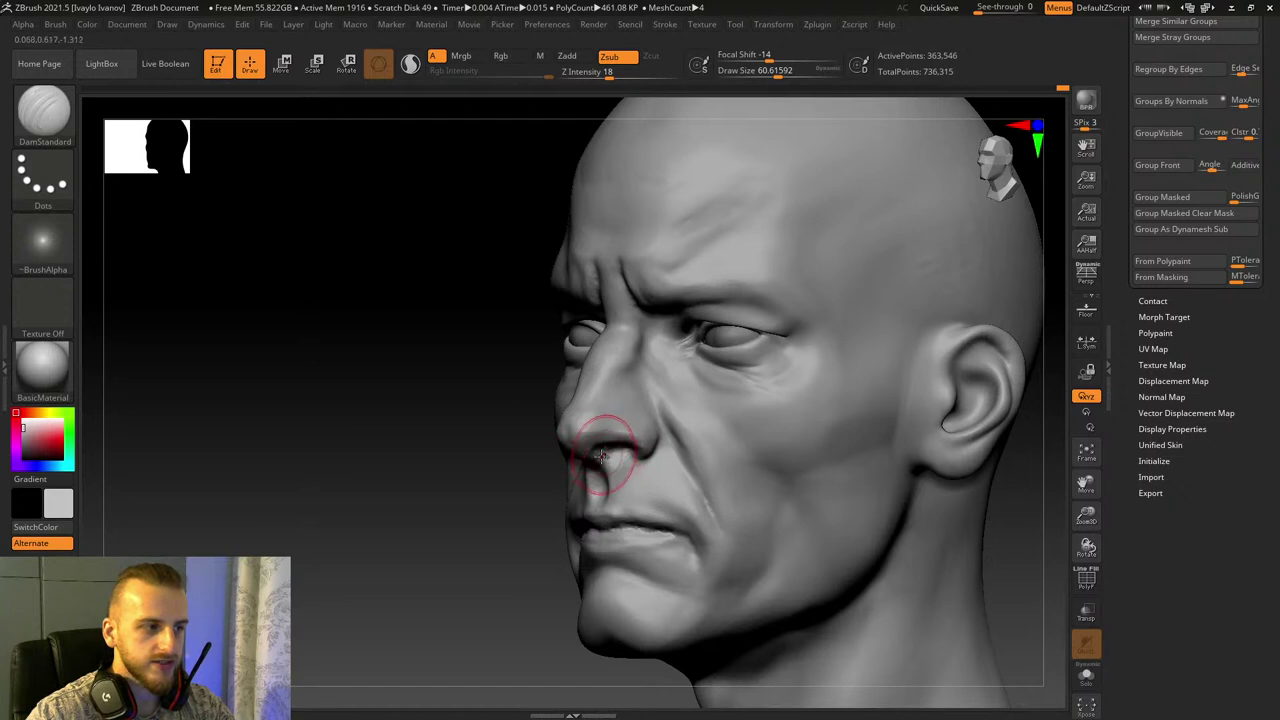
drag(515, 428, 267, 330)
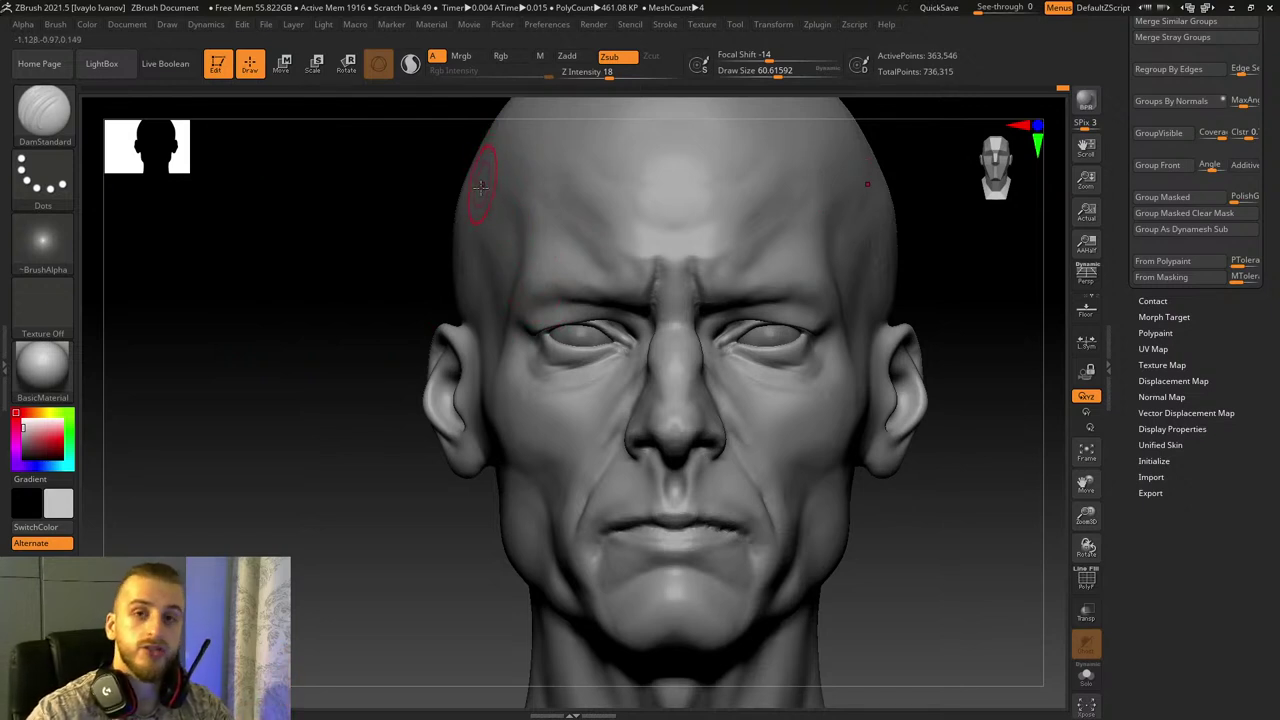
drag(1075, 479, 1077, 514)
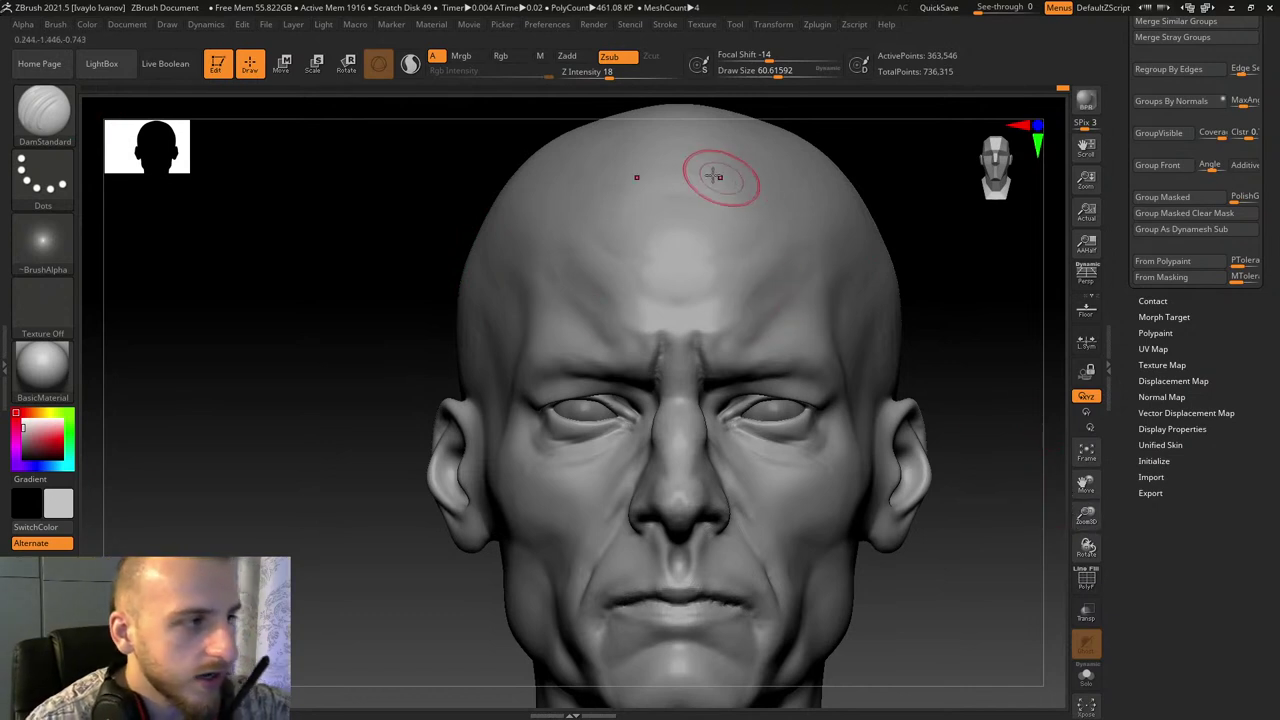
Step: Sketch the hairline across the upper forehead with DamStandard at a draw size of about 61
key(b)
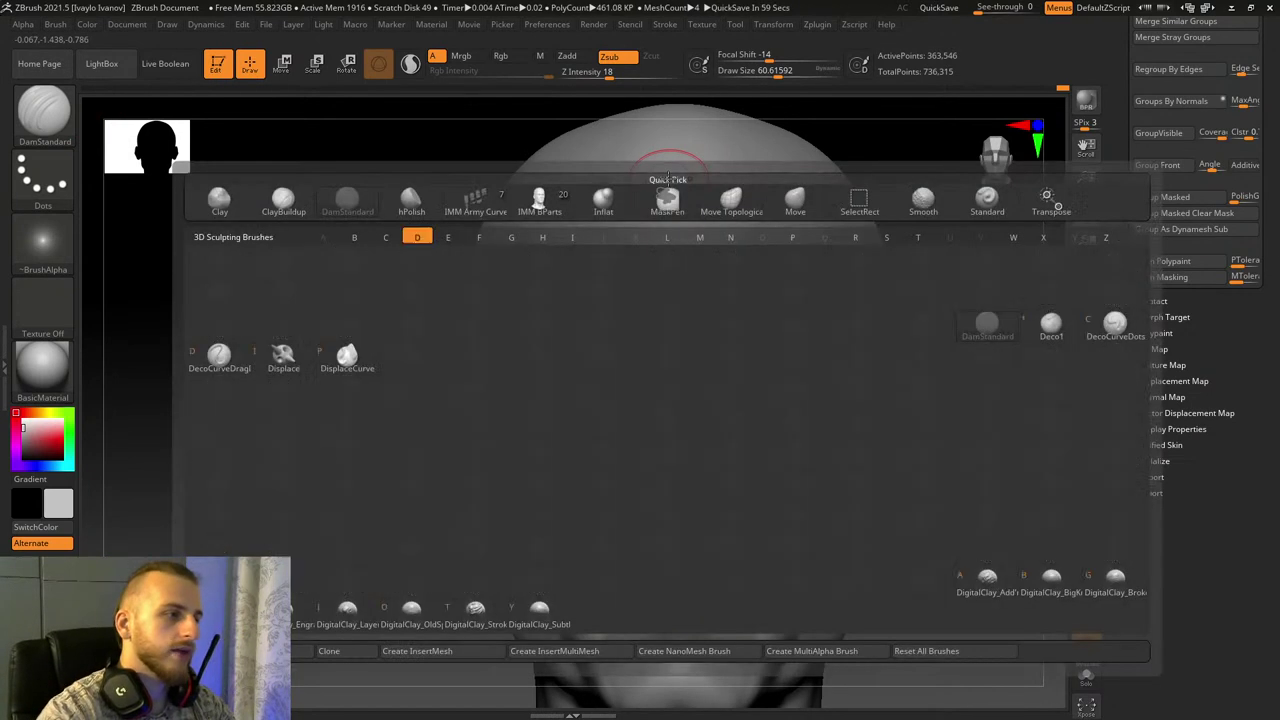
key(Escape)
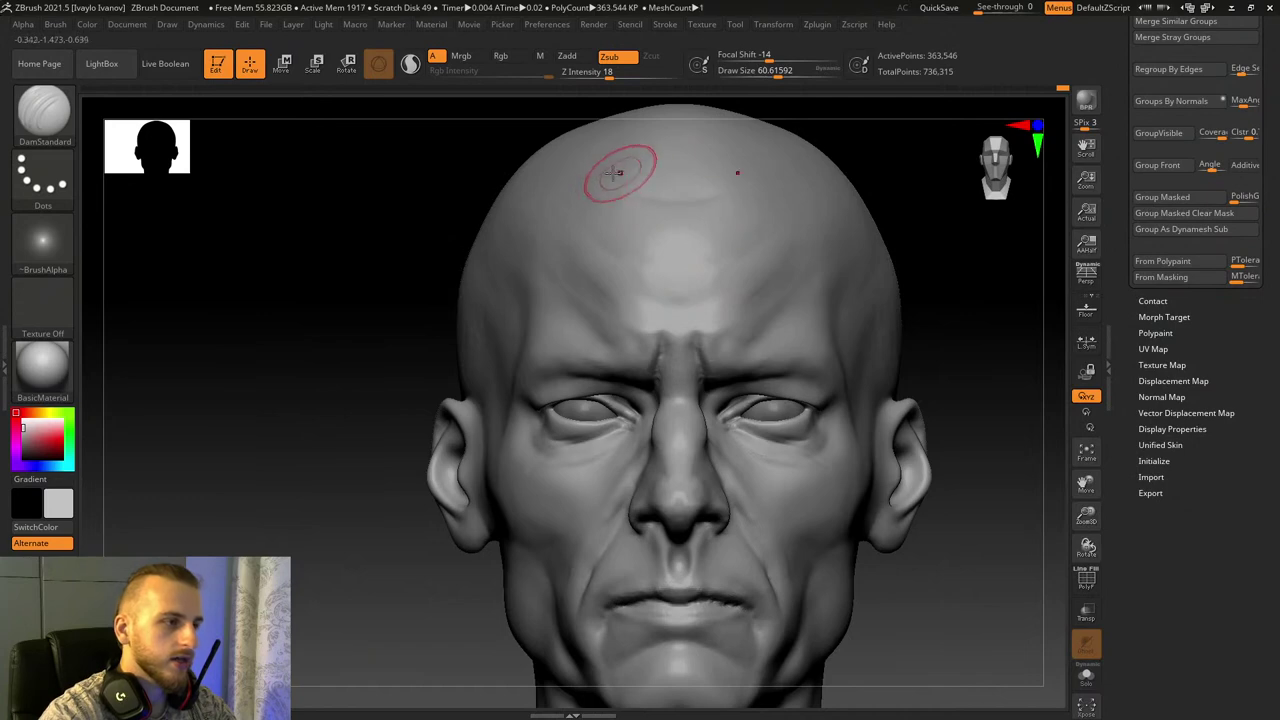
mouse_move(446, 194)
mouse_down()
mouse_move(543, 228)
mouse_move(488, 257)
mouse_move(490, 235)
mouse_up()
mouse_move(822, 155)
mouse_down()
mouse_move(771, 177)
mouse_move(758, 212)
mouse_up()
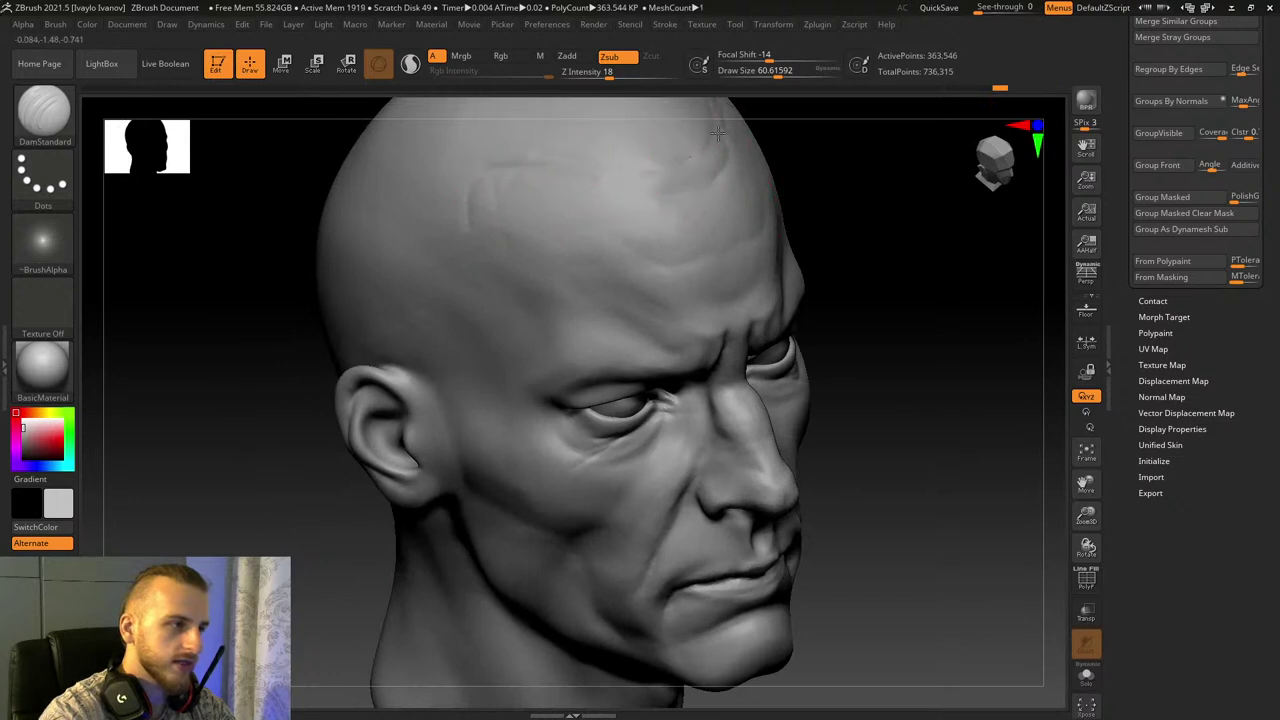
Step: Carve the side hairline from the forehead corner down the temple to the front of the ear with DamStandard
mouse_move(466, 206)
mouse_down()
mouse_move(493, 286)
mouse_move(456, 375)
mouse_up()
right_drag(819, 379, 663, 346)
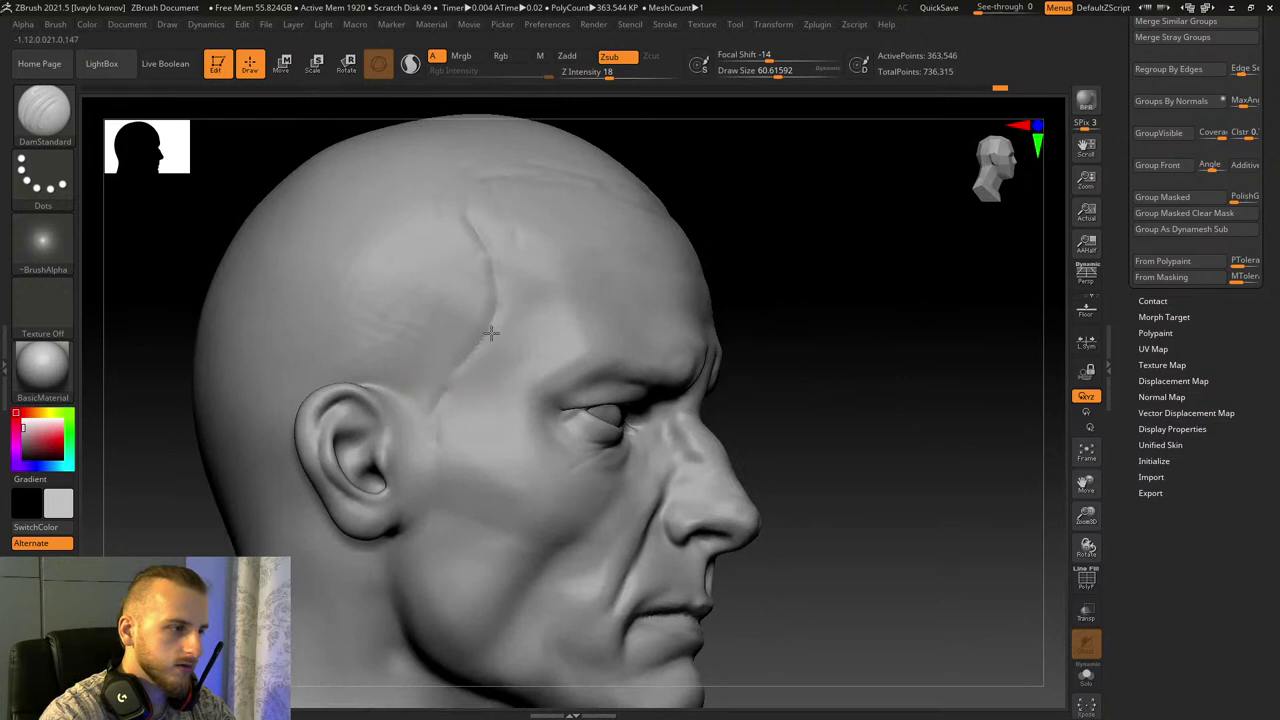
mouse_move(495, 247)
mouse_down()
mouse_move(490, 320)
mouse_move(466, 362)
mouse_up()
drag(463, 372, 445, 469)
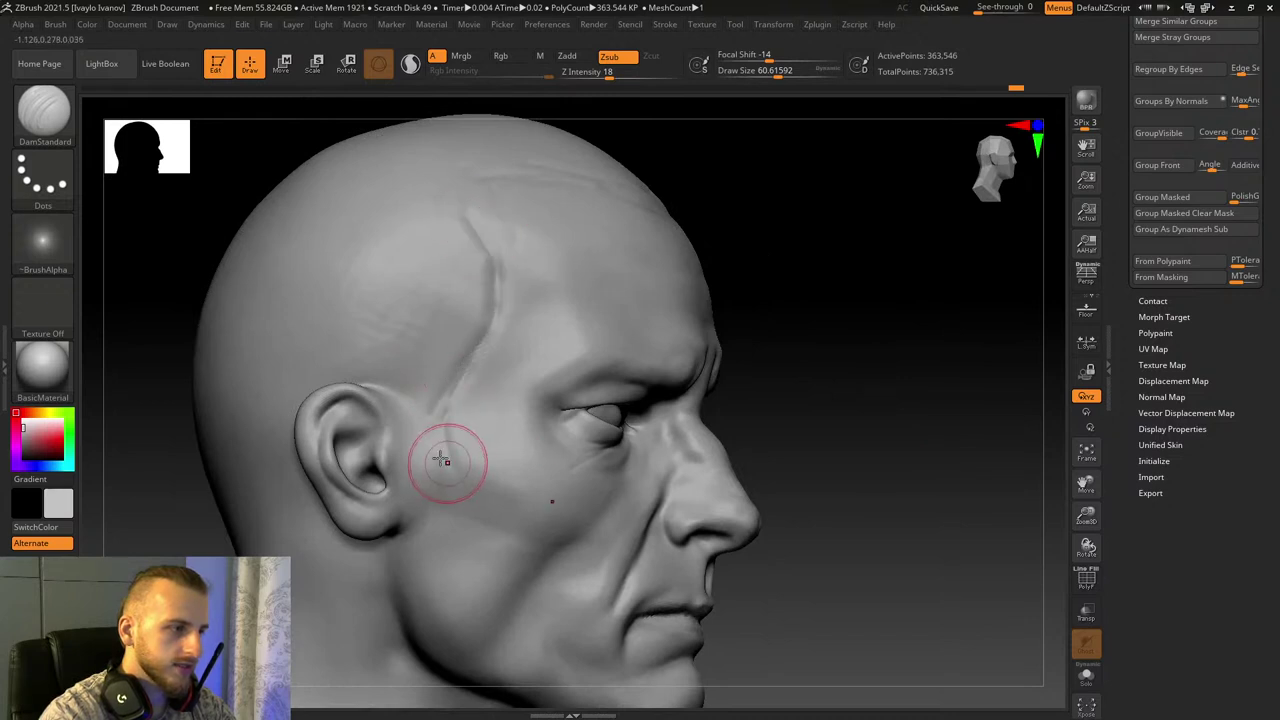
drag(510, 313, 500, 280)
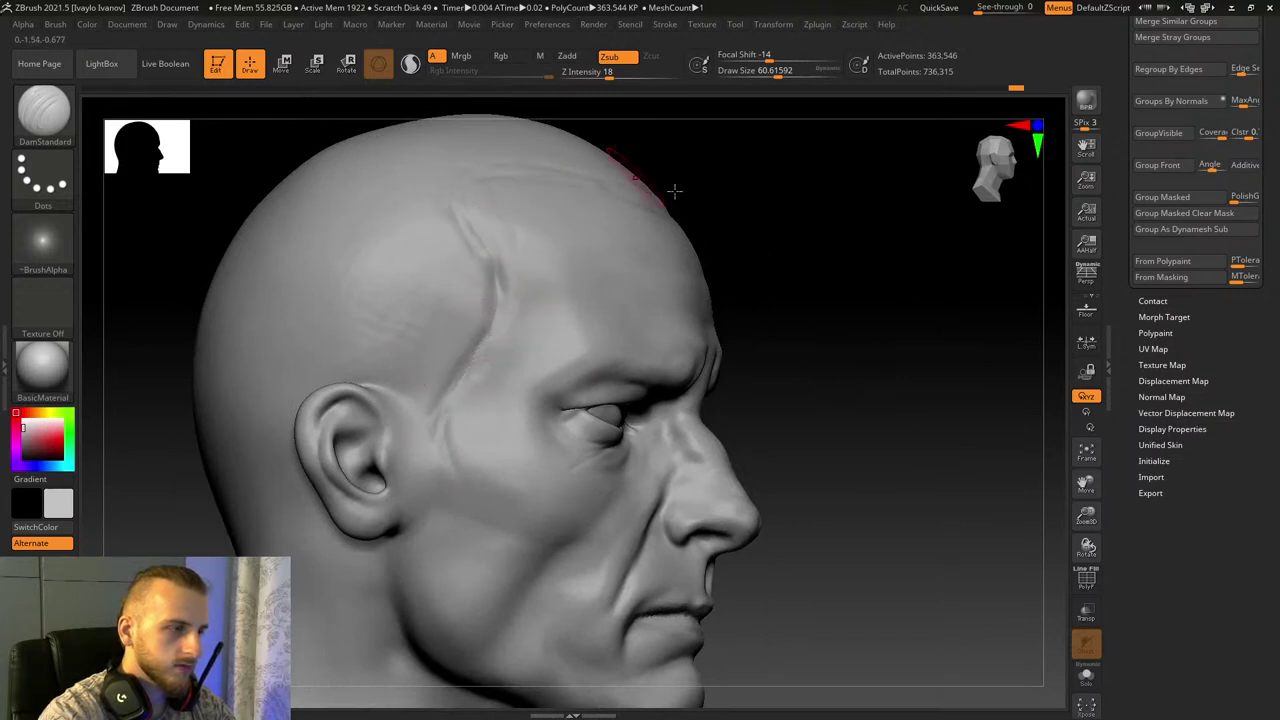
Step: Examine the whole head's proportions and the marked hairline from the front
shift+drag(844, 203, 762, 216)
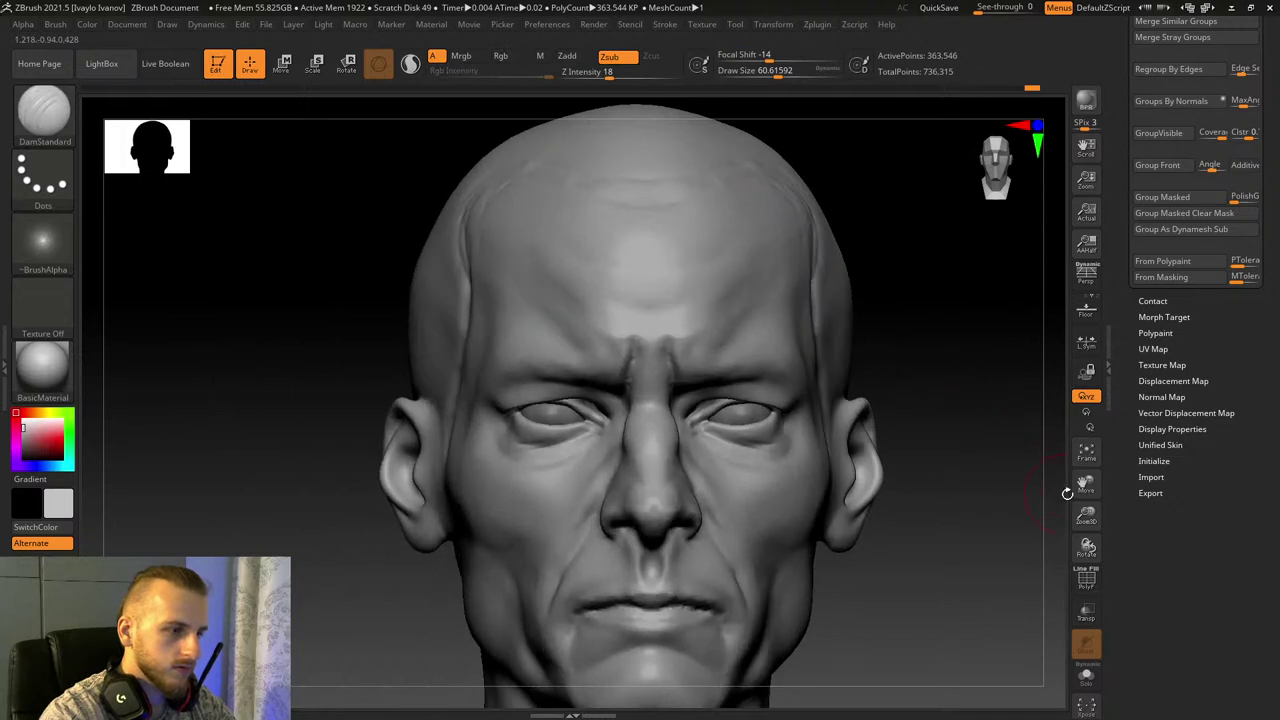
drag(1086, 513, 1087, 525)
drag(1082, 453, 1084, 486)
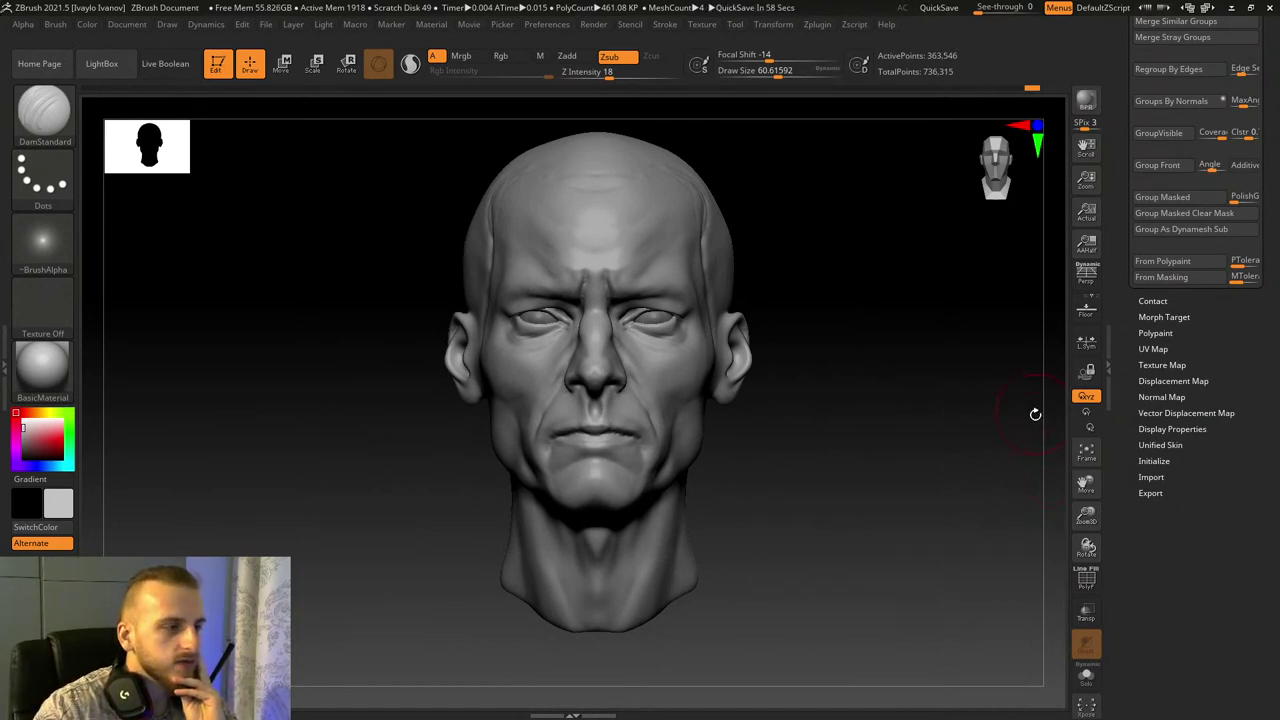
drag(1034, 414, 1037, 420)
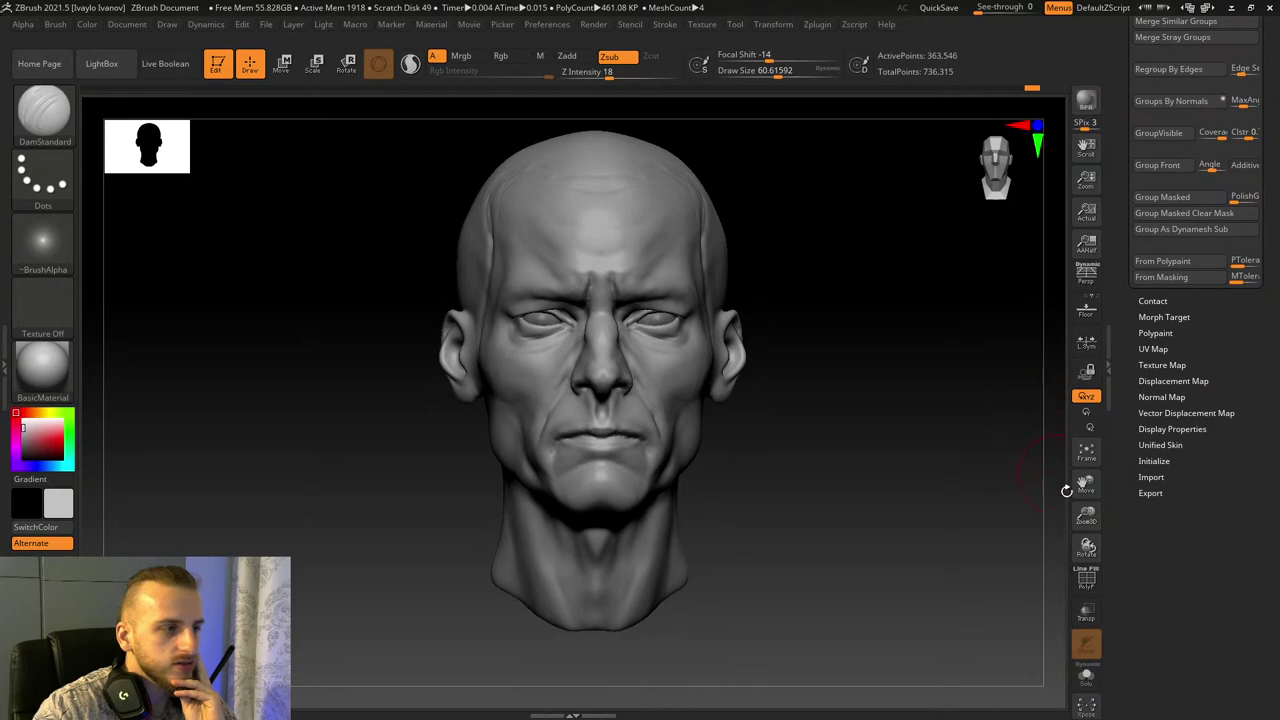
drag(1087, 515, 1083, 483)
drag(1073, 435, 1040, 338)
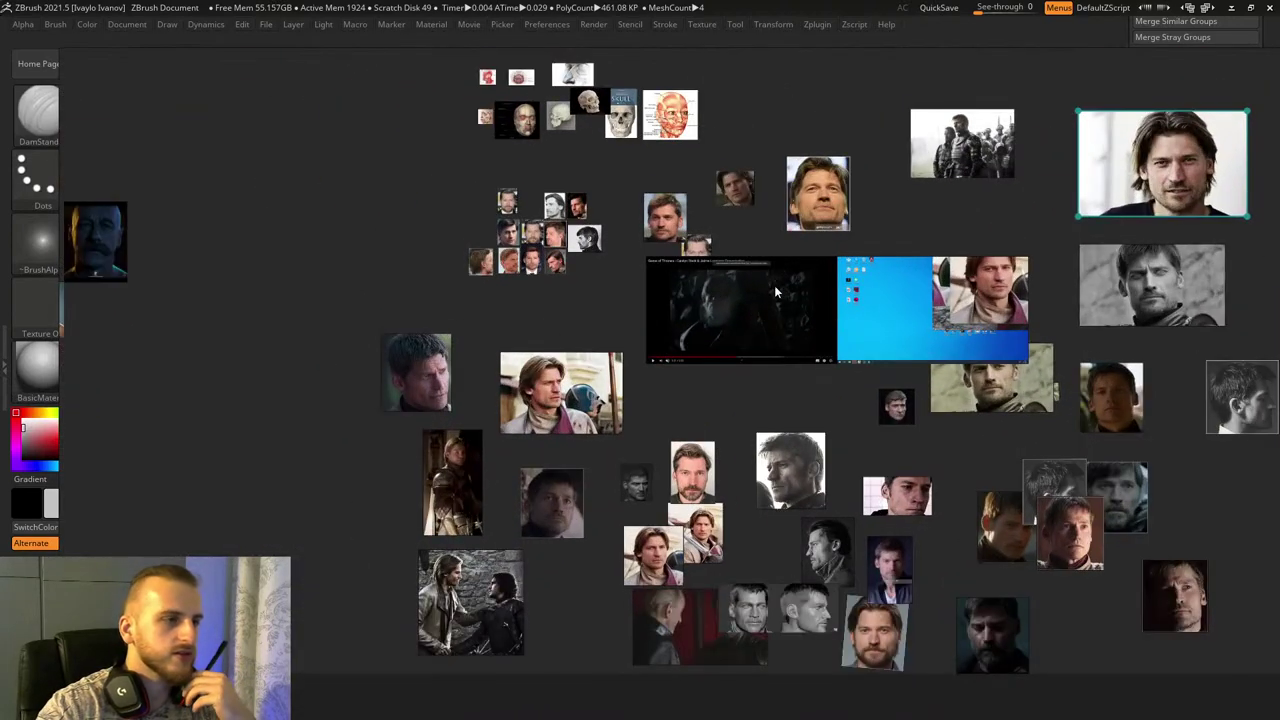
Step: Switch to the reference board and study the large frontal portrait with long hair up close
middle_drag(777, 290, 790, 340)
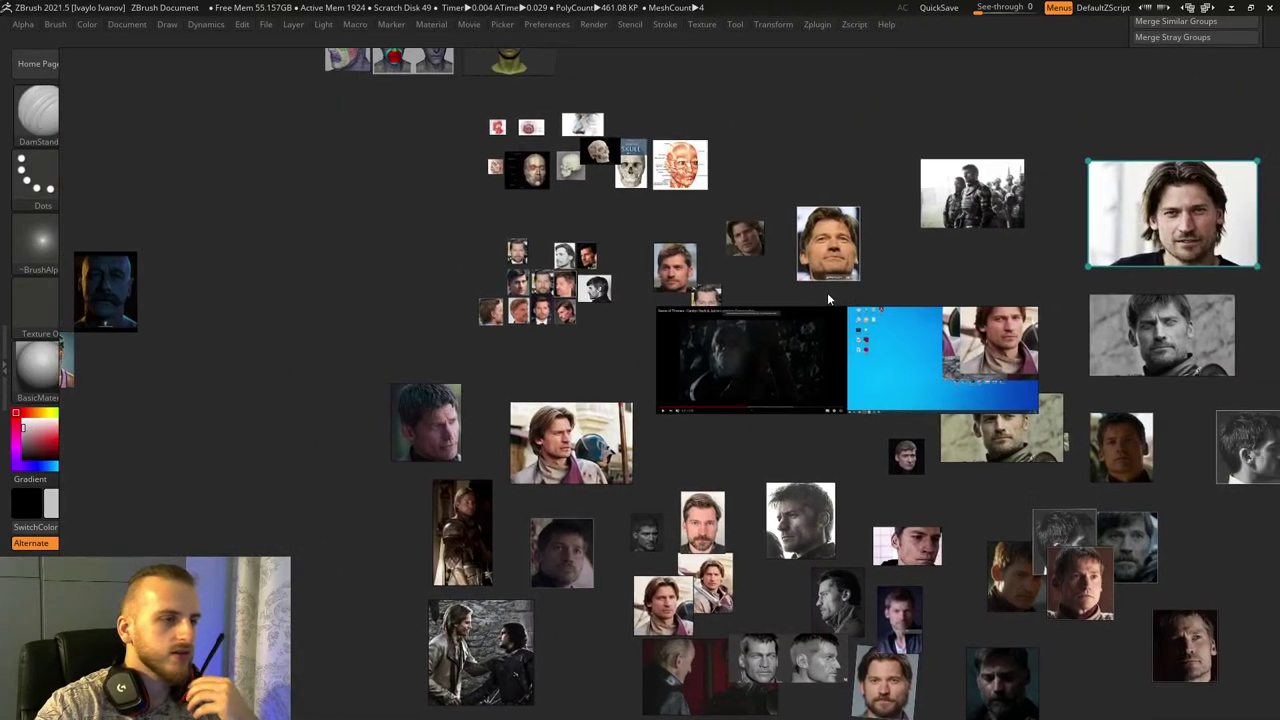
middle_drag(862, 285, 750, 290)
scroll(943, 331, up, 2)
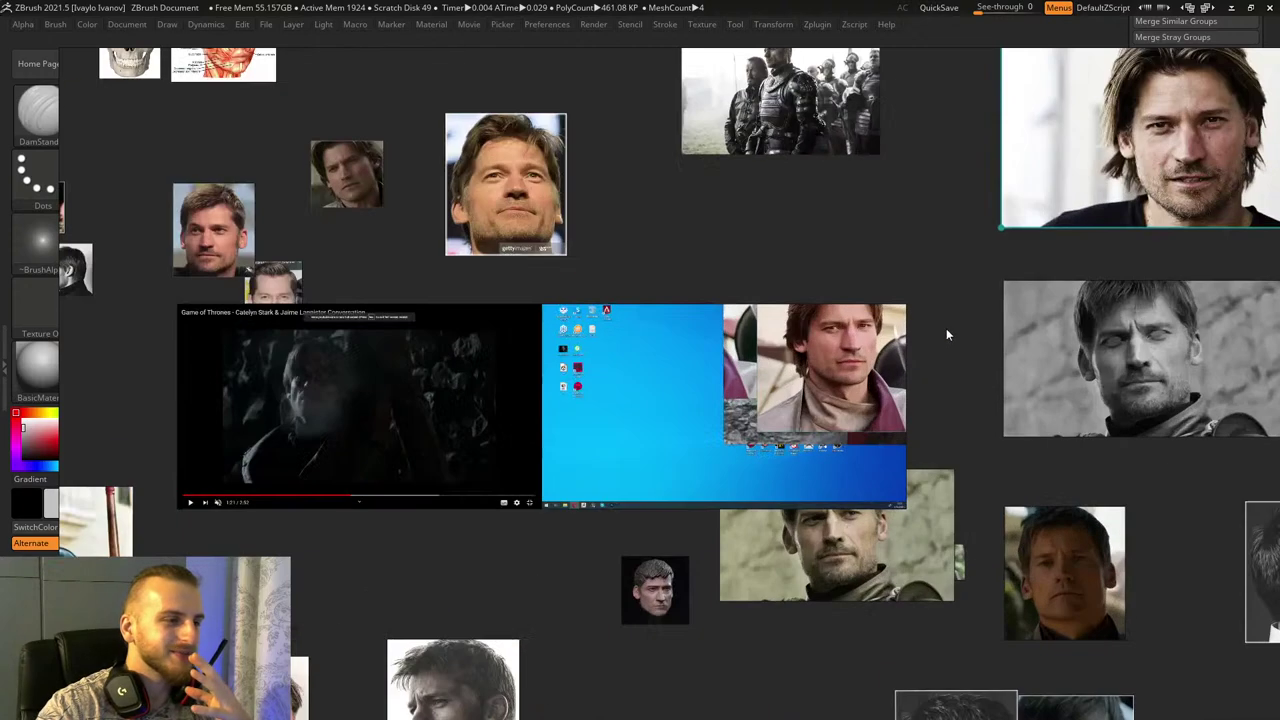
scroll(946, 330, down, 2)
middle_drag(945, 333, 700, 402)
double_click(700, 402)
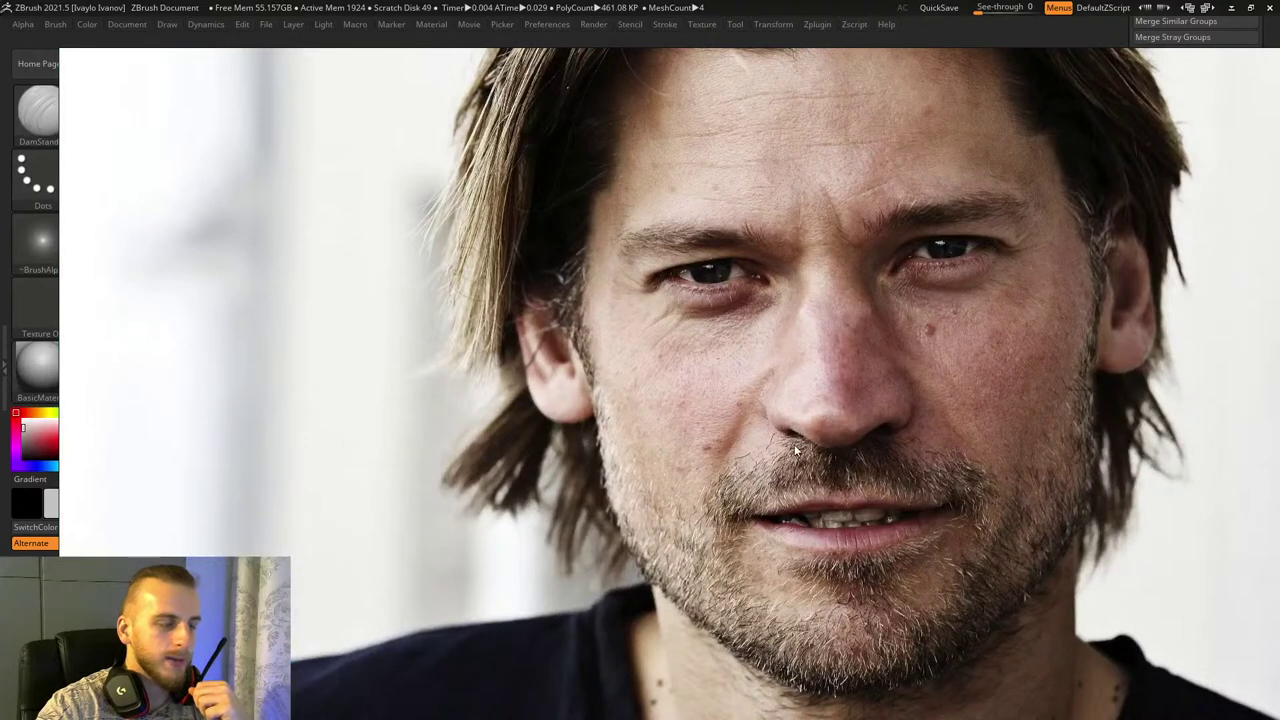
scroll(854, 417, down, 2)
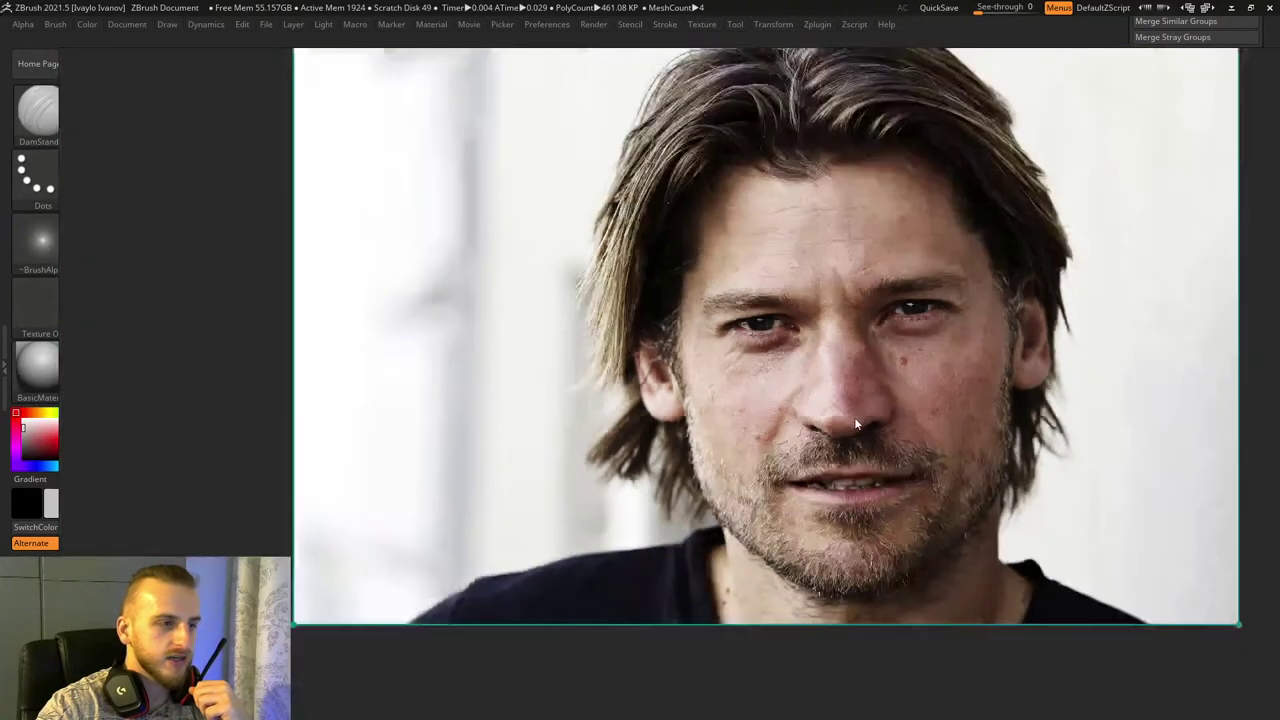
scroll(855, 420, up, 1)
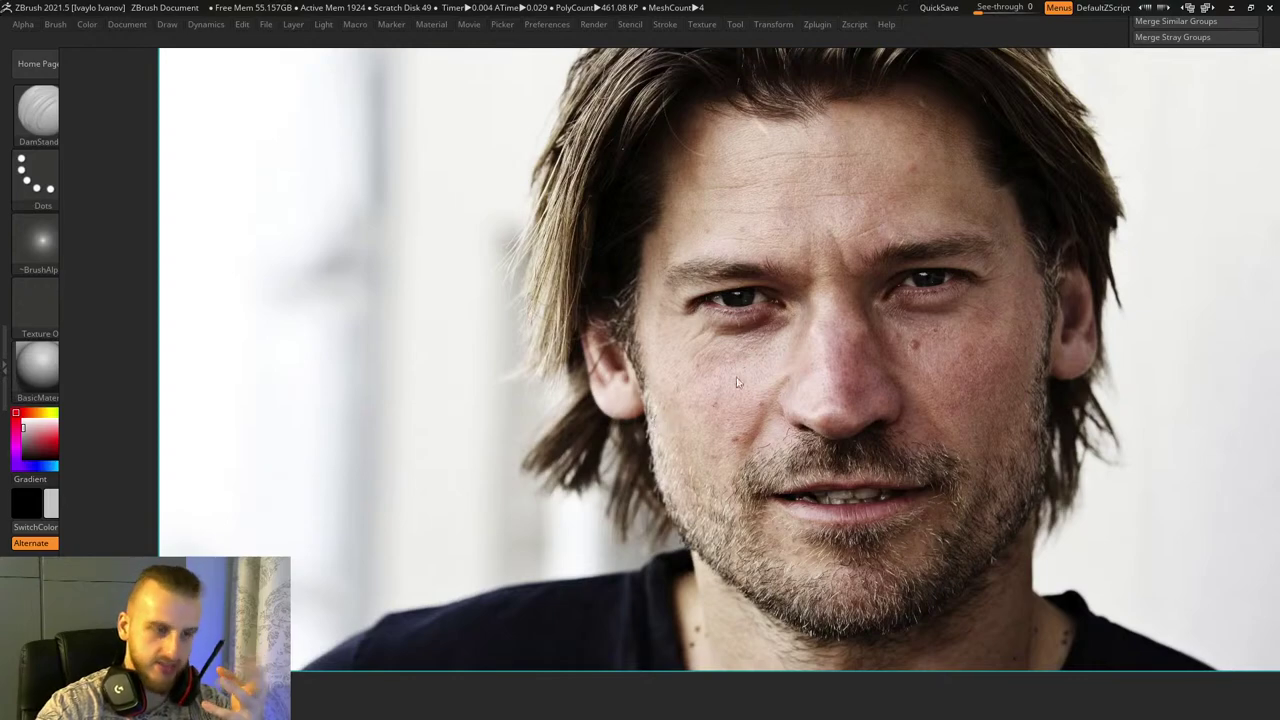
Step: Compare the grouped actor portraits on the reference board, focusing on the bearded frontal photo in the middle
scroll(738, 380, down, 10)
middle_drag(739, 380, 1188, 321)
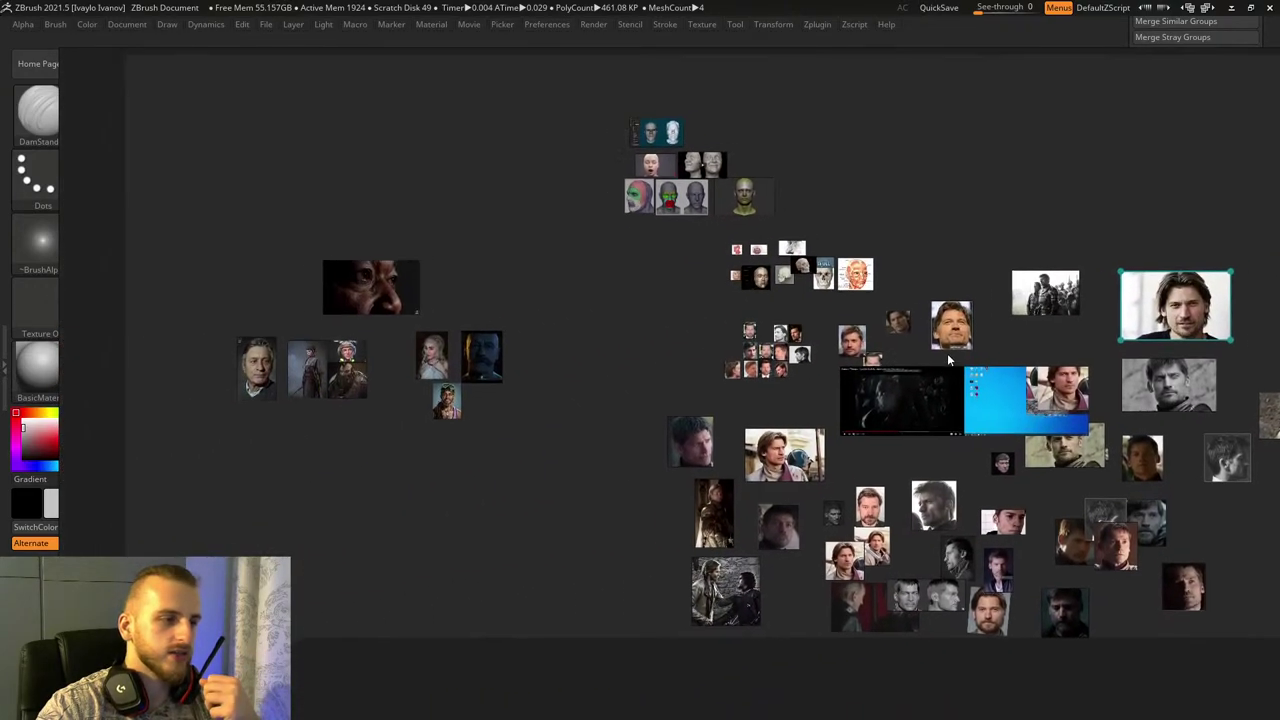
scroll(817, 373, up, 5)
scroll(815, 378, down, 3)
scroll(837, 431, up, 12)
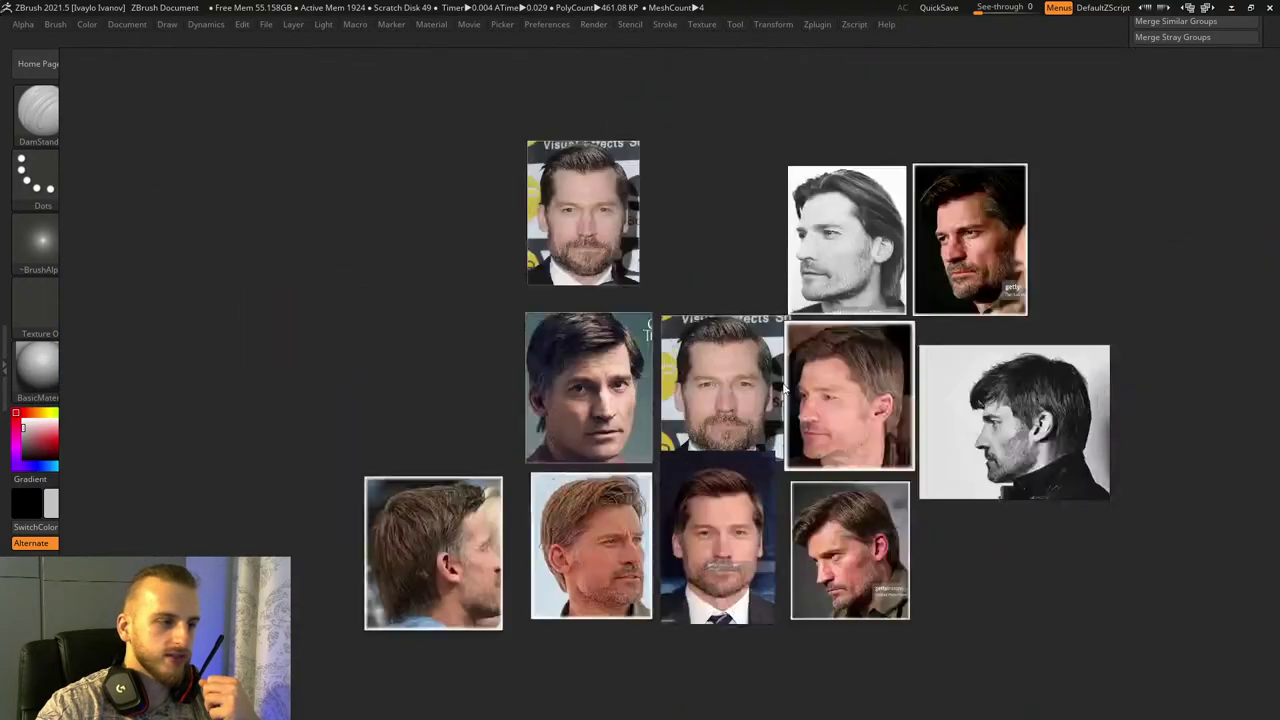
scroll(808, 350, up, 5)
scroll(793, 358, down, 5)
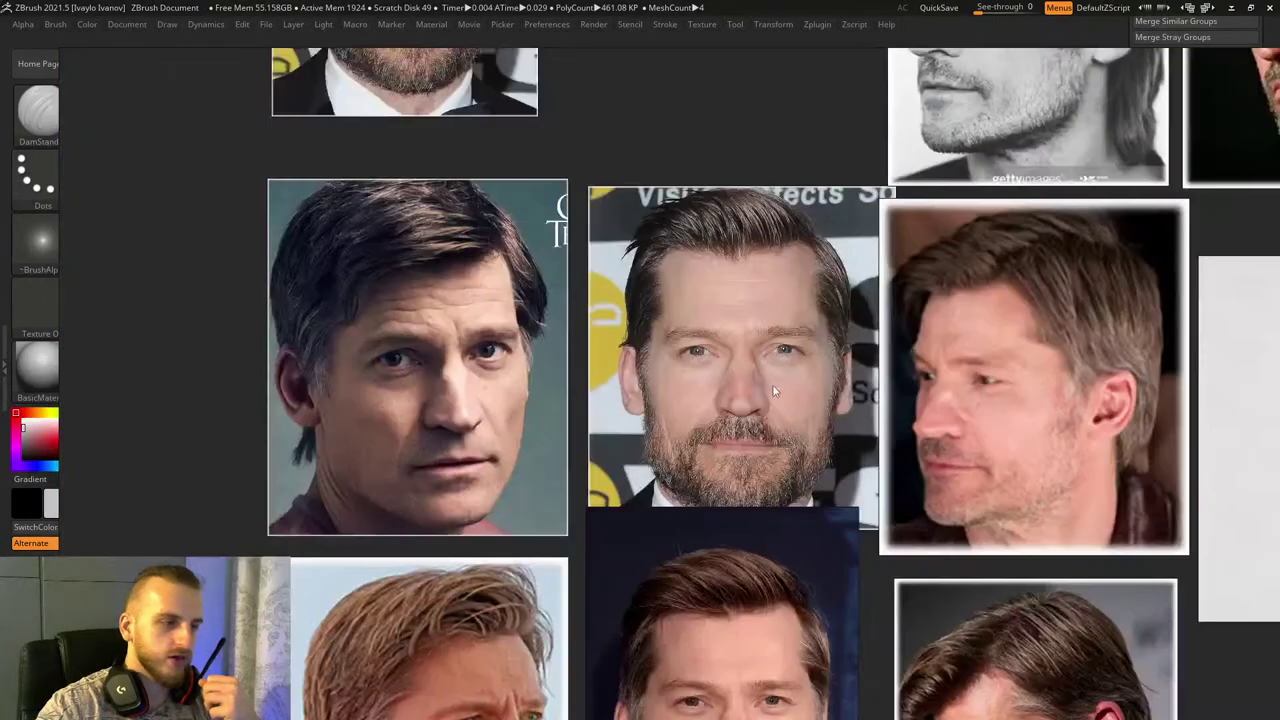
scroll(775, 385, up, 4)
drag(657, 372, 653, 296)
scroll(665, 318, down, 2)
scroll(701, 405, down, 2)
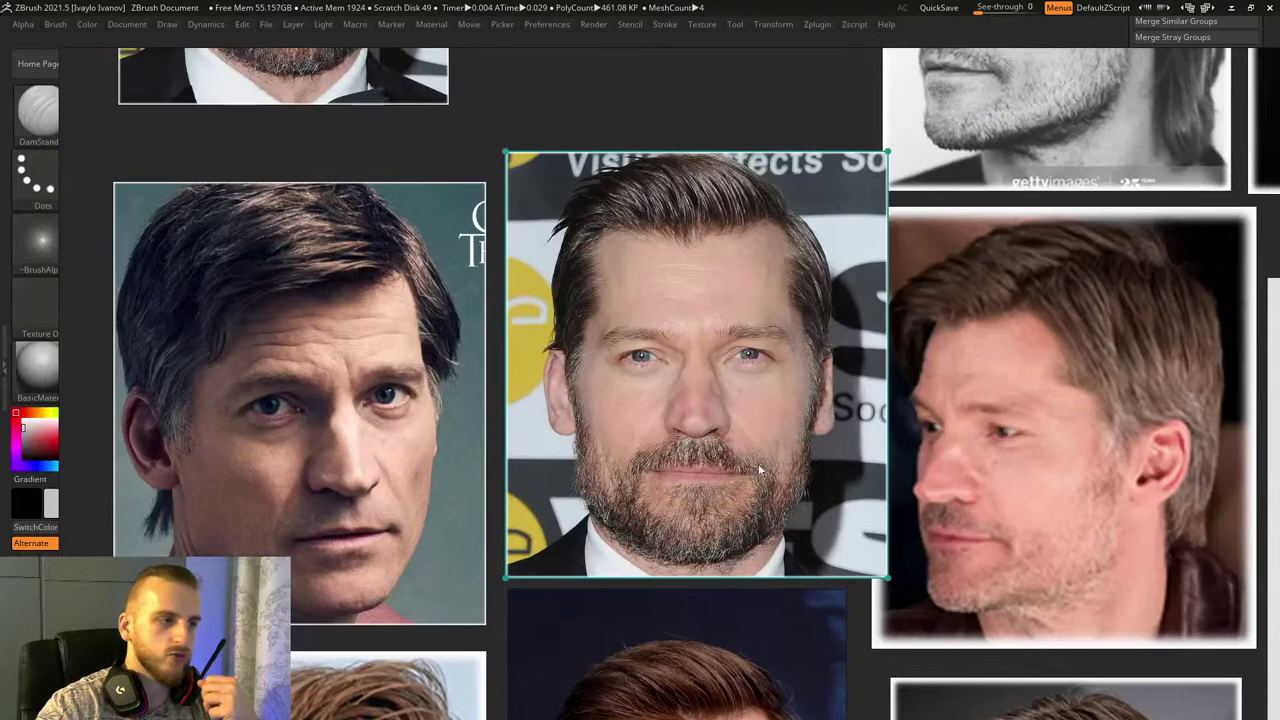
scroll(669, 272, down, 2)
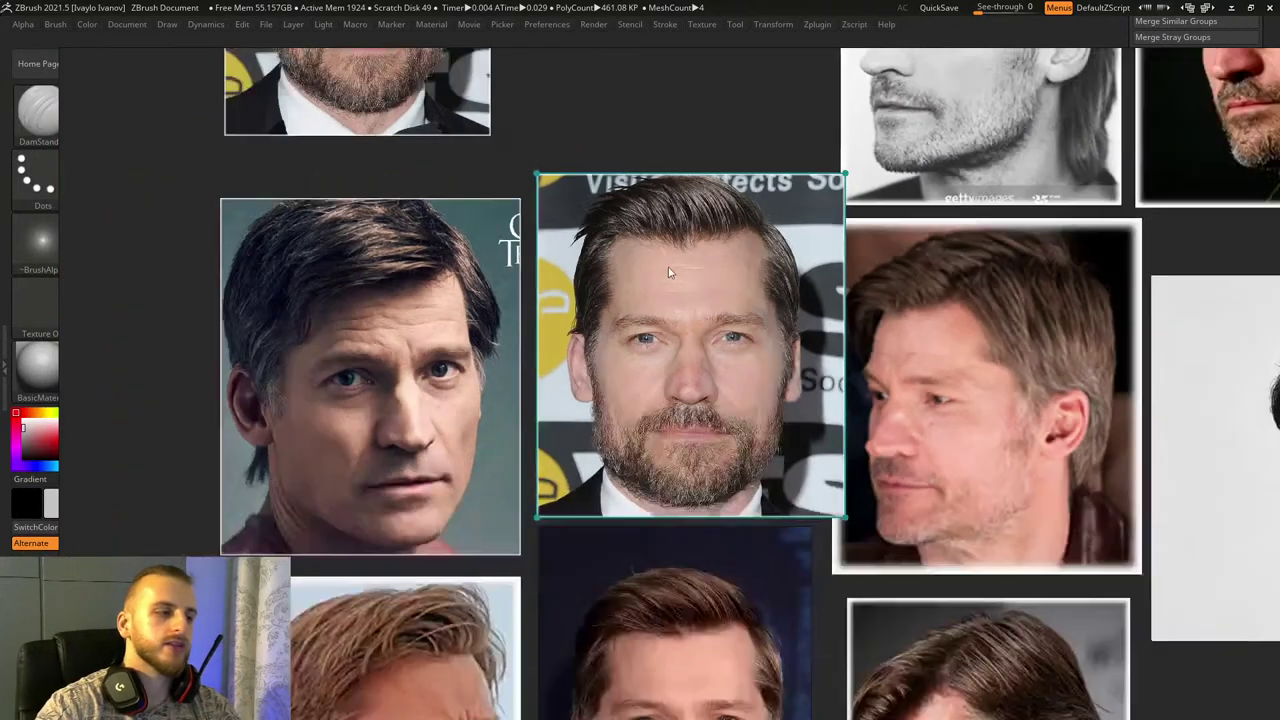
Step: Study the facial planes, brow and ear in the large three-quarter portrait lit from behind
scroll(669, 272, down, 8)
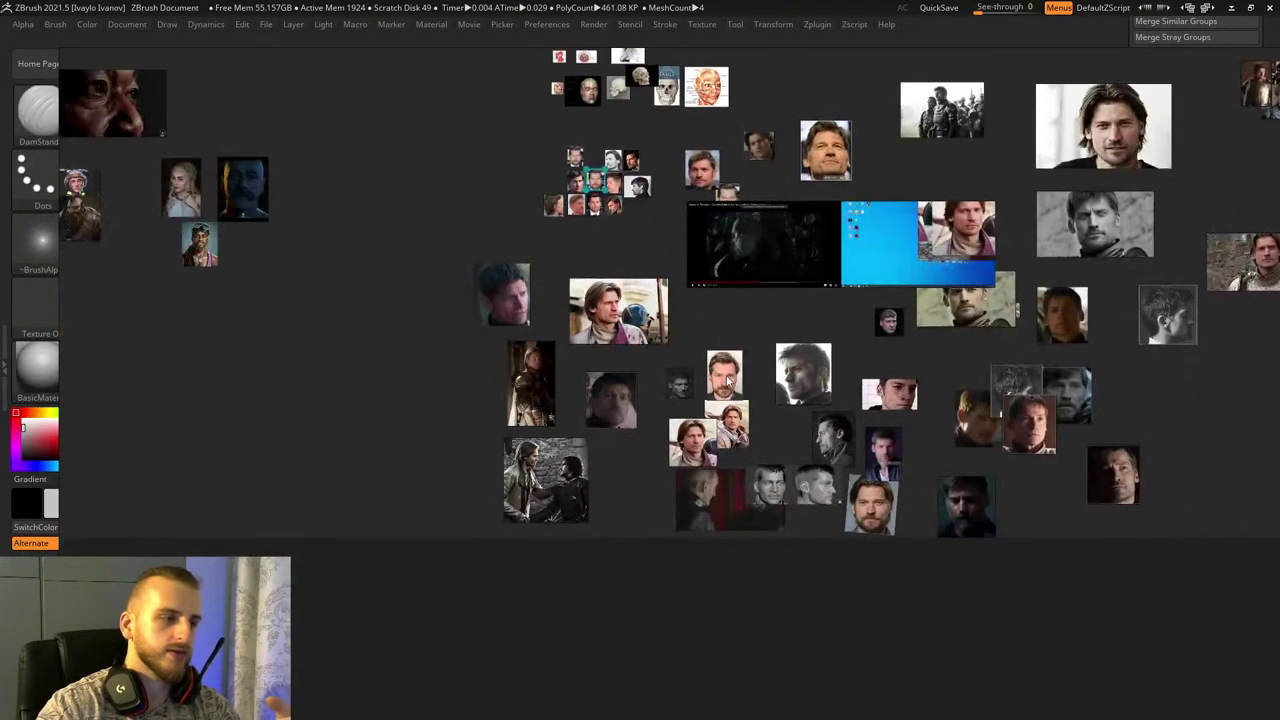
scroll(755, 397, up, 8)
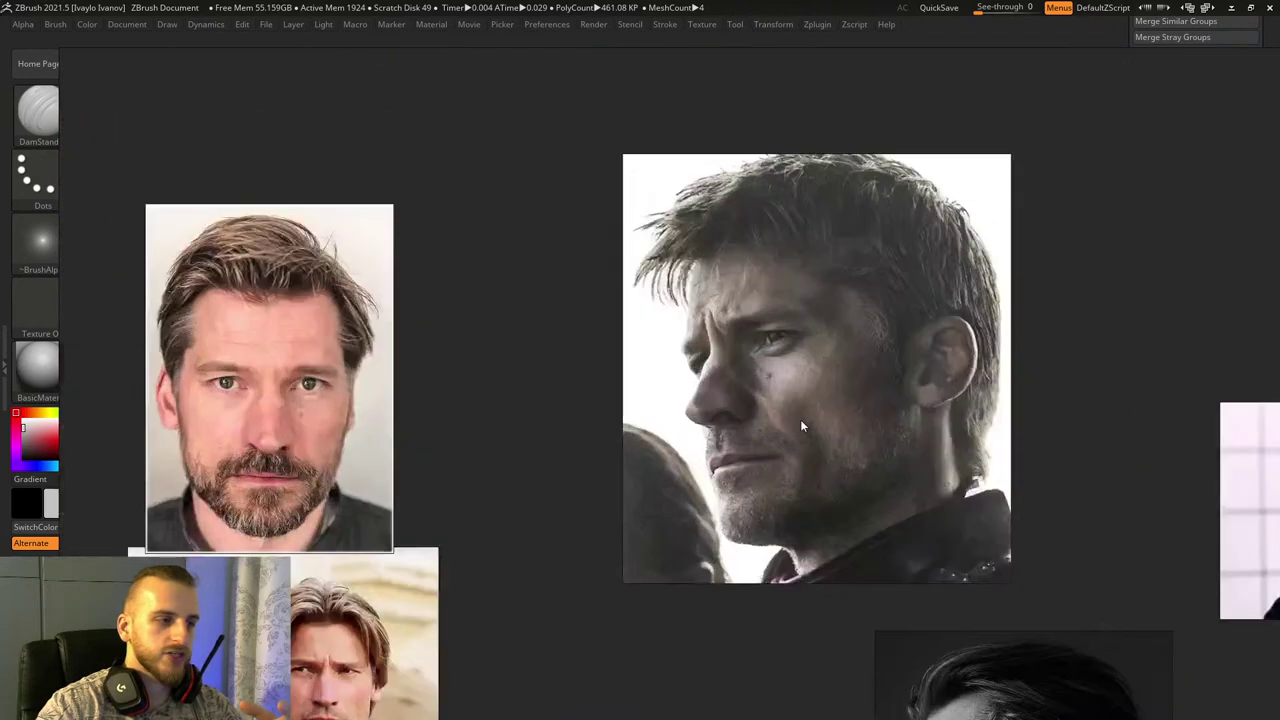
scroll(801, 425, up, 5)
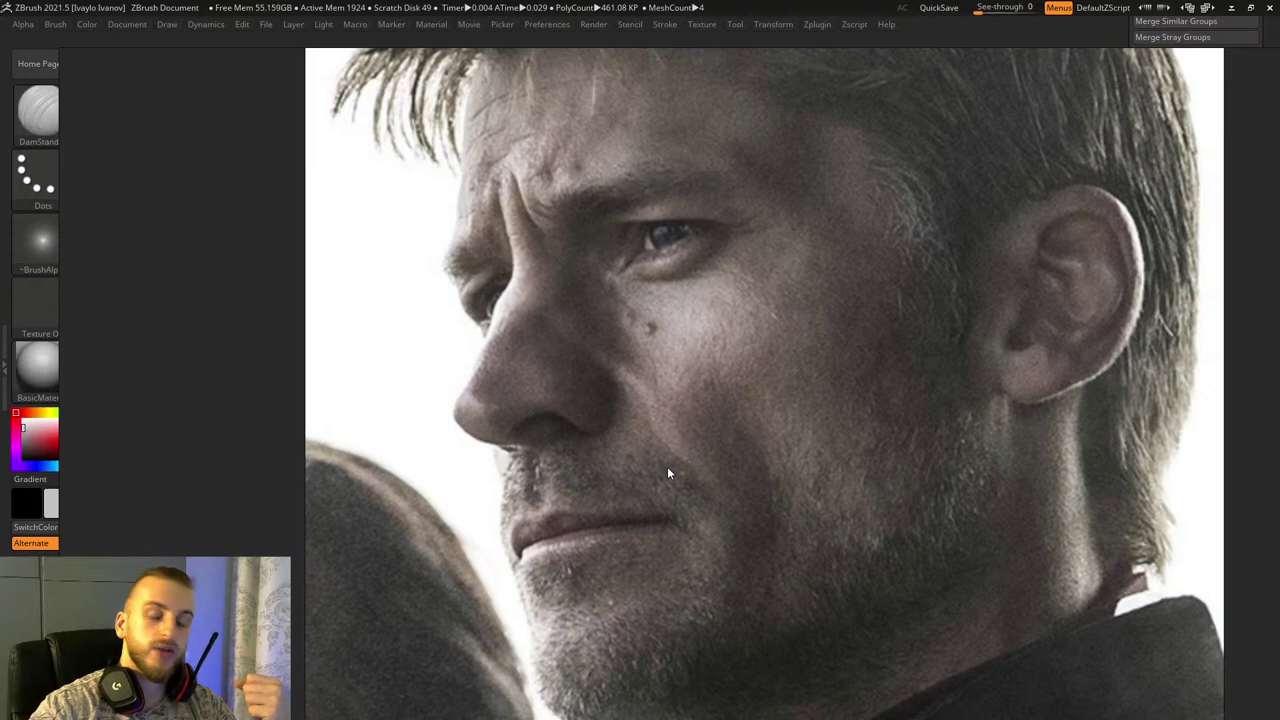
scroll(700, 480, down, 3)
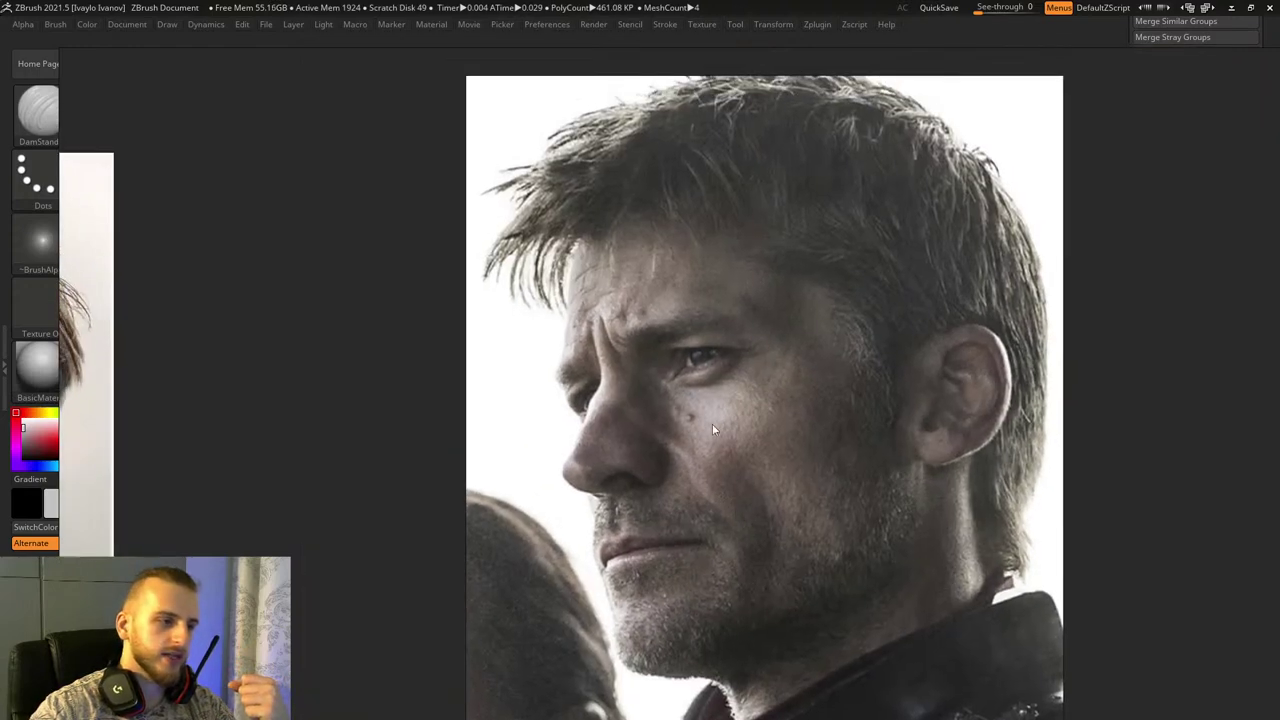
Step: Examine how the light falls on the face in the dark Game of Thrones video still
scroll(713, 428, down, 5)
middle_drag(680, 250, 757, 440)
middle_drag(545, 110, 646, 349)
scroll(646, 349, up, 7)
middle_drag(790, 270, 714, 425)
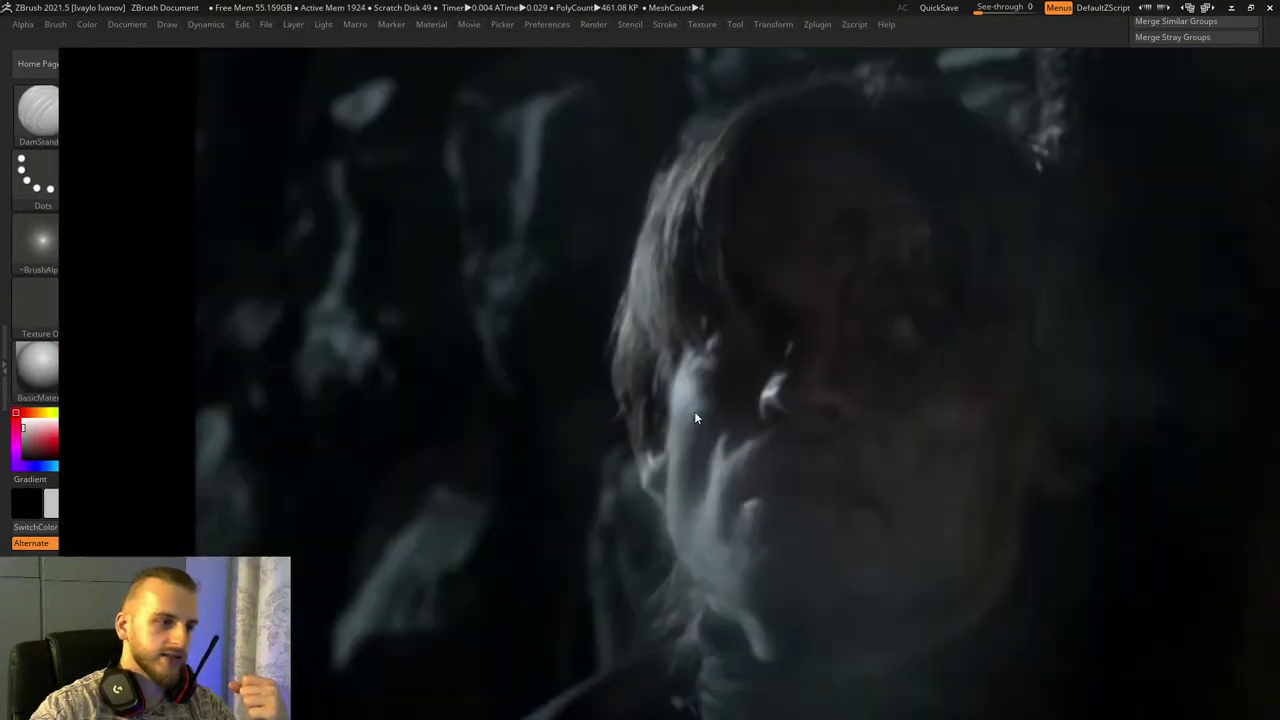
scroll(695, 415, down, 5)
scroll(710, 386, up, 2)
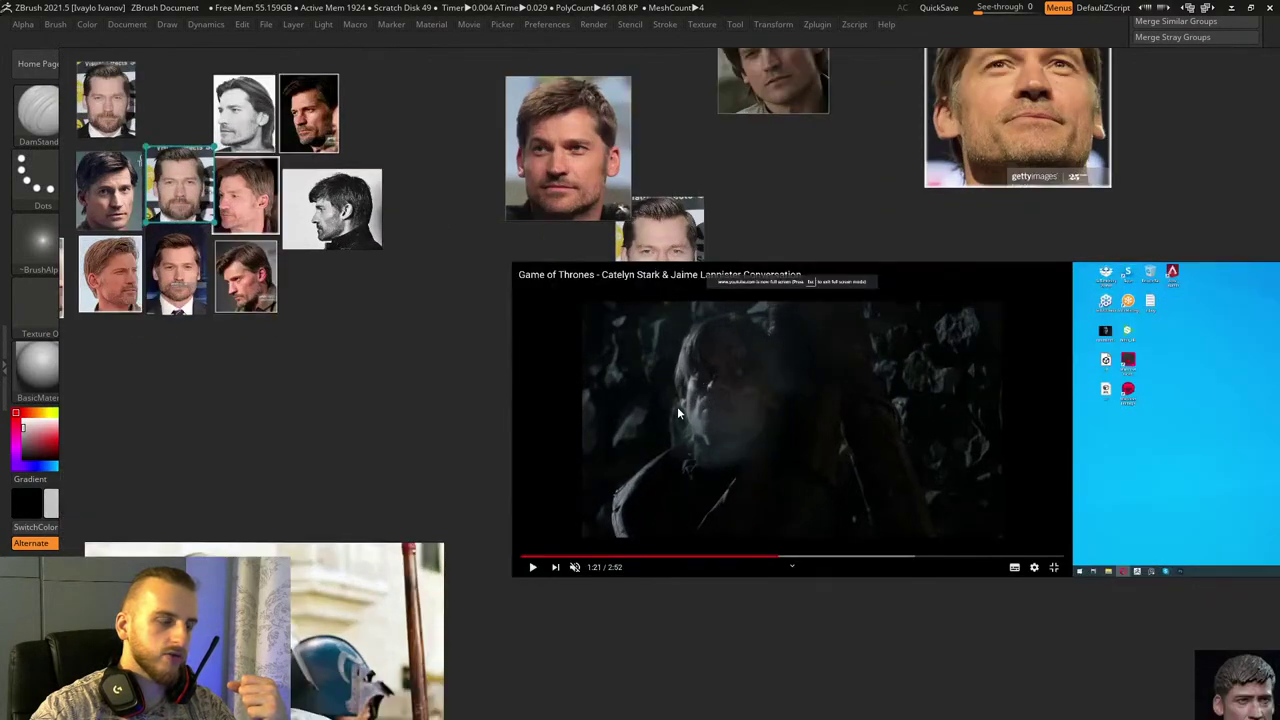
scroll(690, 400, down, 4)
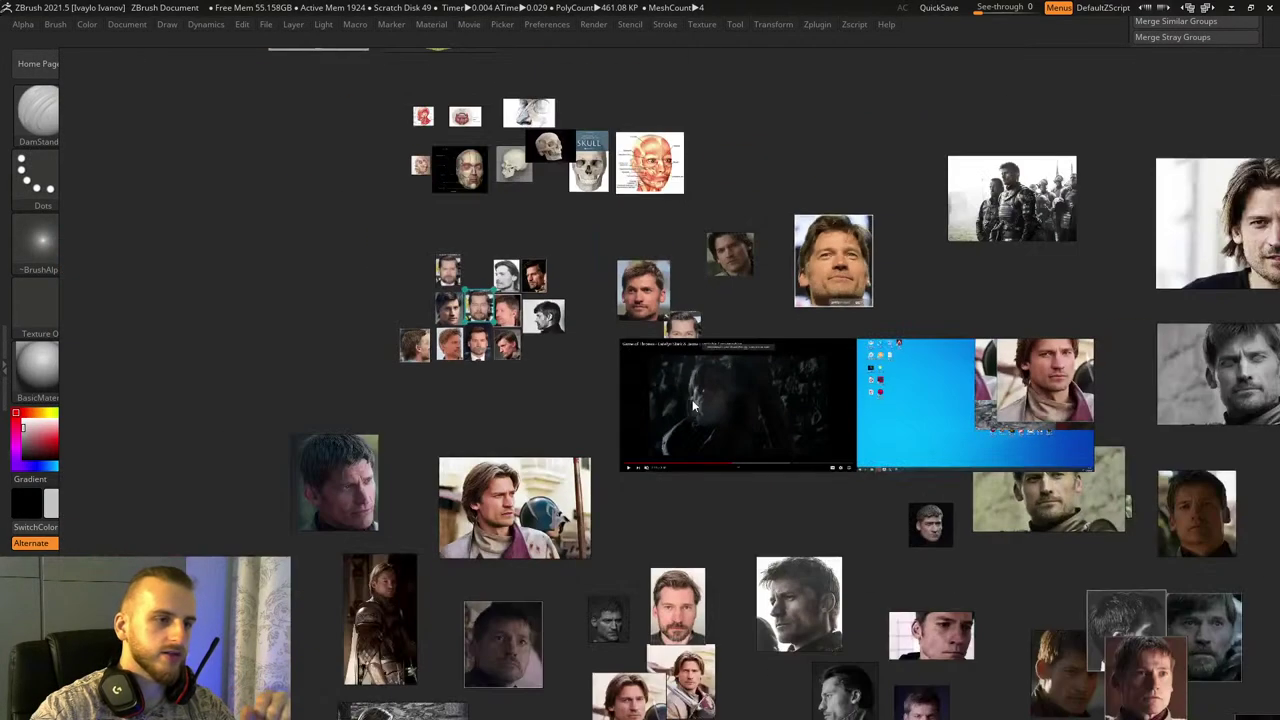
Step: Return to ZBrush and check the sculpted face from the front and slightly turned
middle_drag(690, 400, 820, 396)
right_drag(820, 396, 1279, 400)
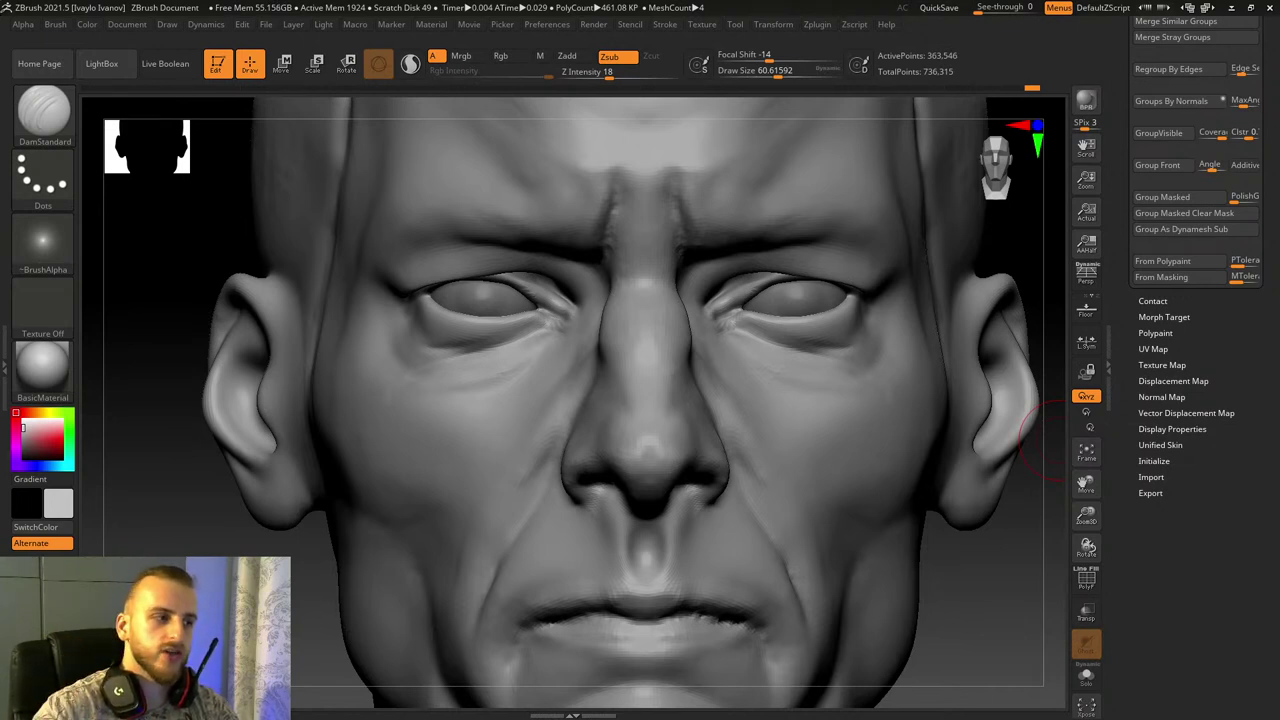
drag(1087, 514, 1103, 573)
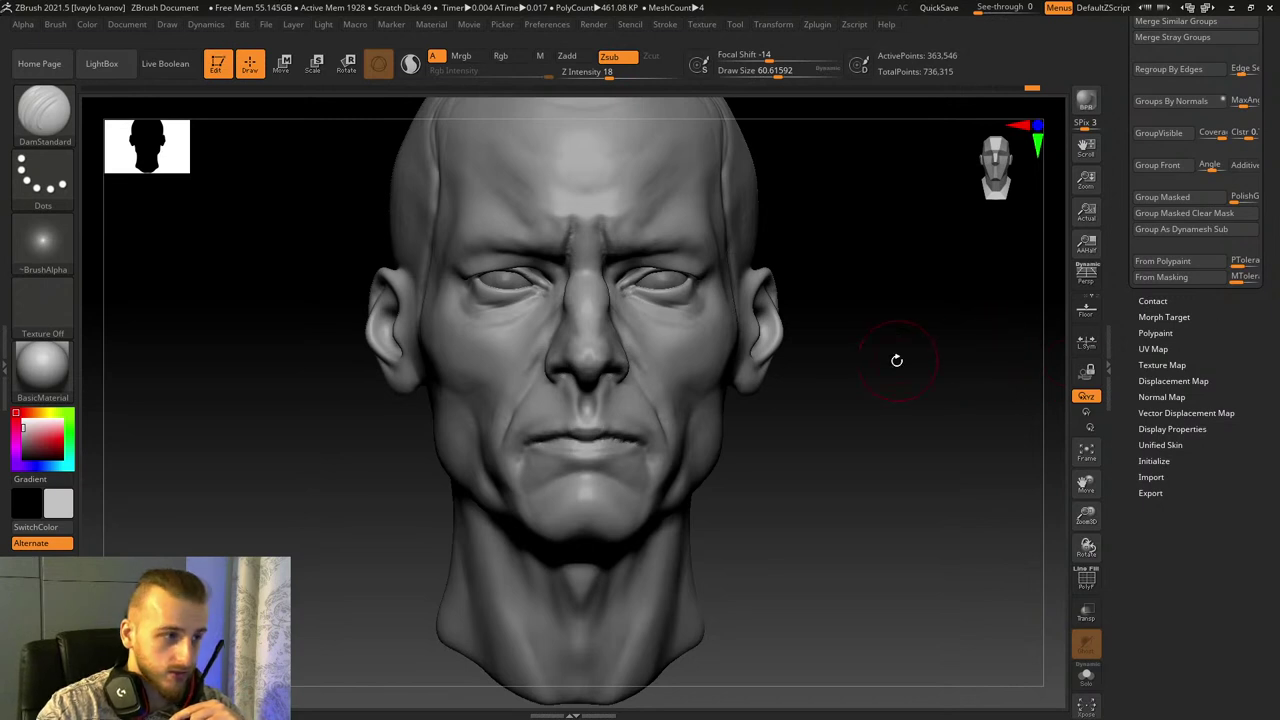
drag(896, 360, 888, 367)
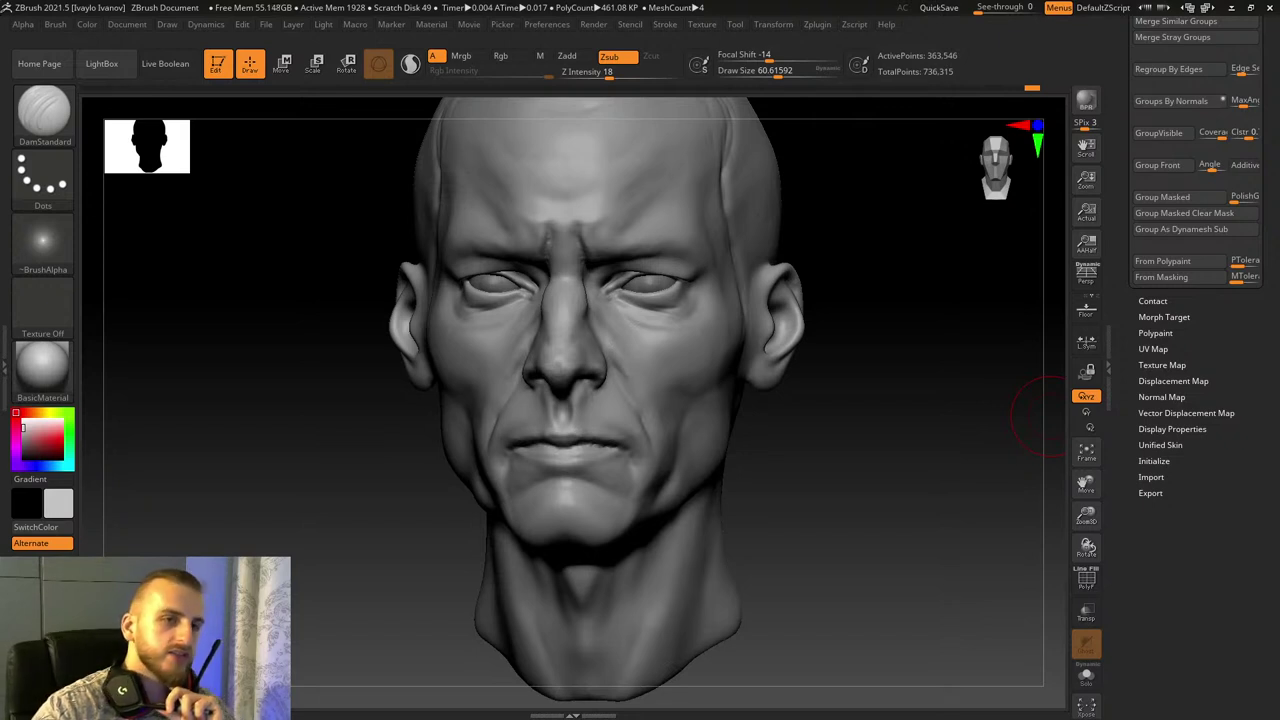
Step: Switch to the Opera browser and search the web for "getty images nikolaj coster-waldau" in a new tab
drag(1279, 20, 566, 62)
click(1218, 61)
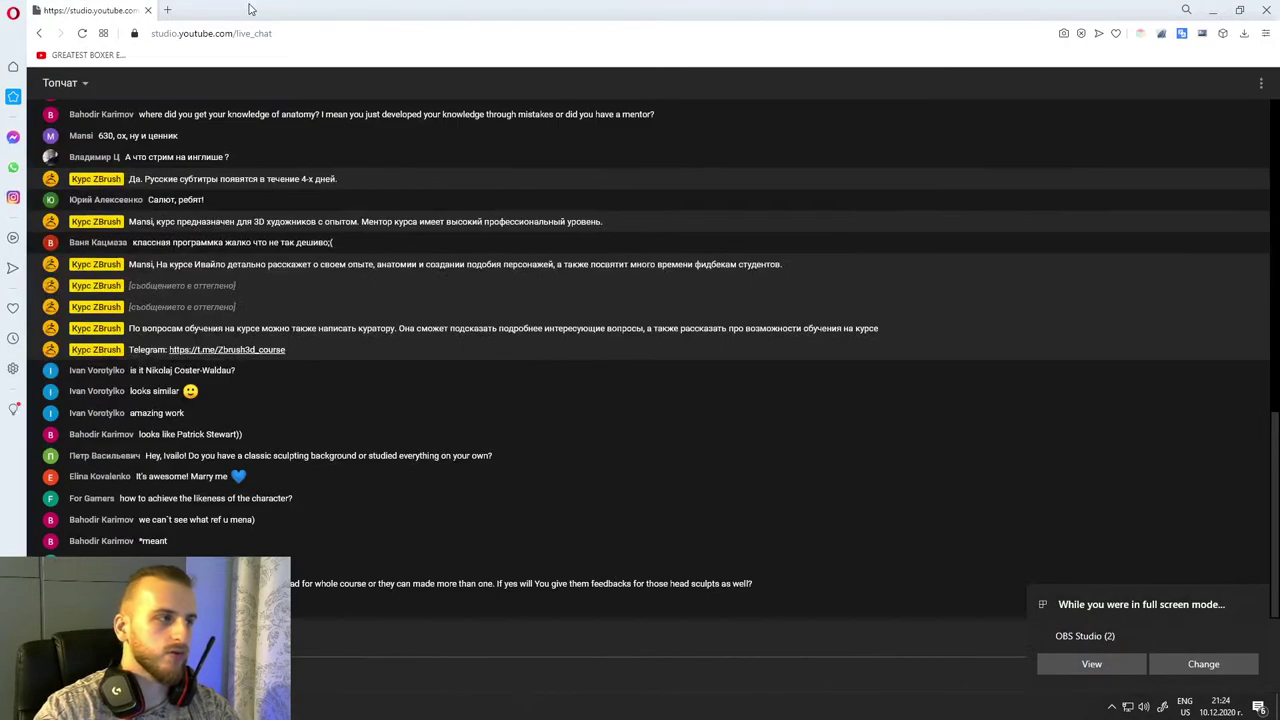
click(168, 10)
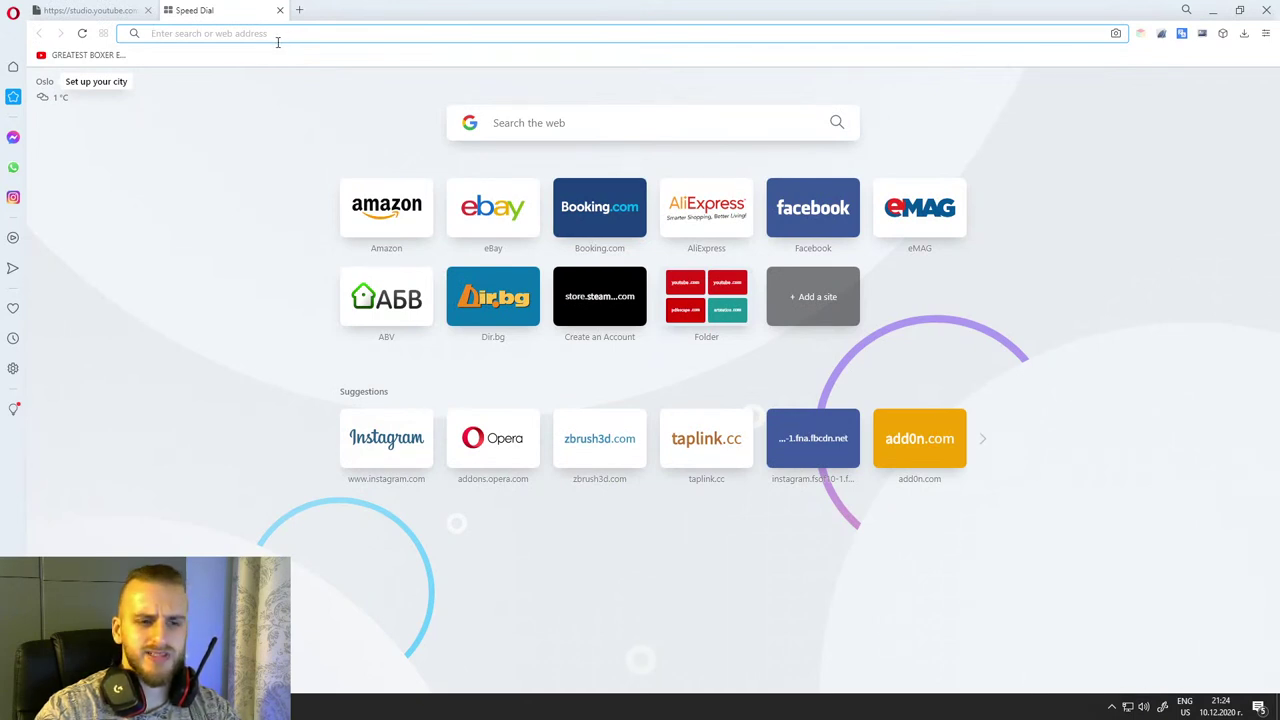
mouse_move(1279, 90)
right_down()
mouse_move(1031, 77)
mouse_move(1279, 77)
right_up()
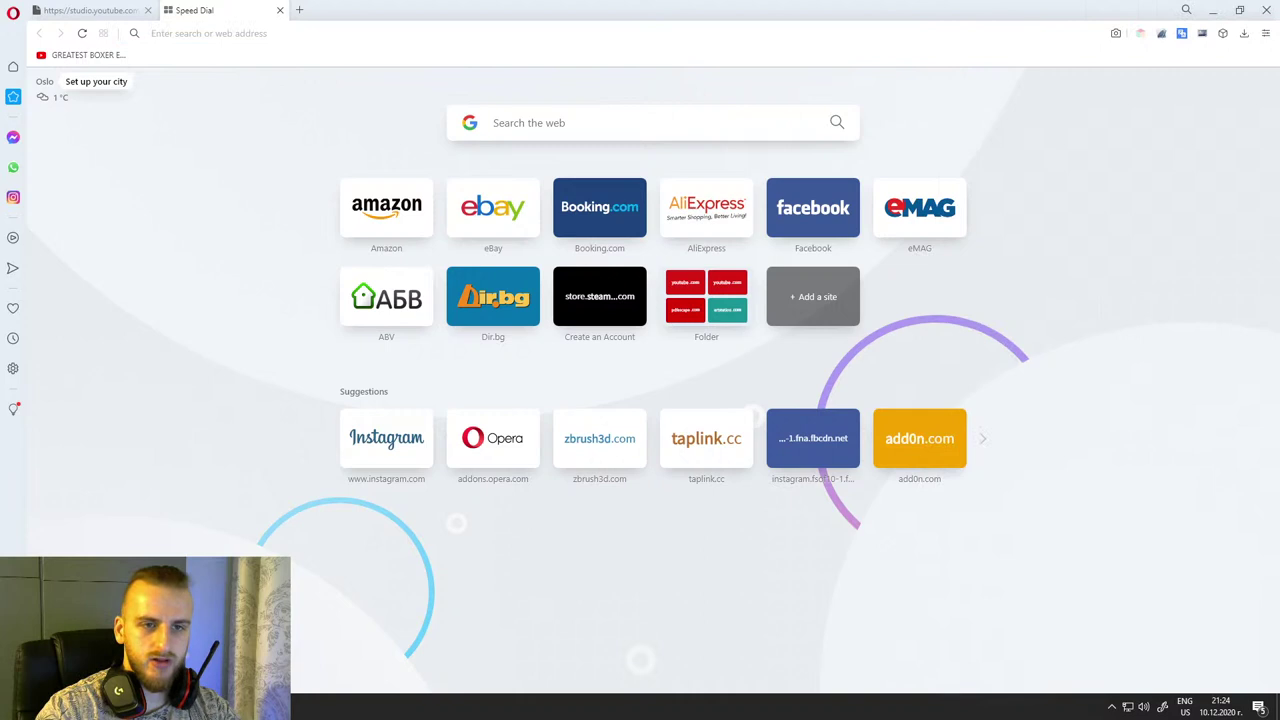
click(185, 33)
text(Getty images)
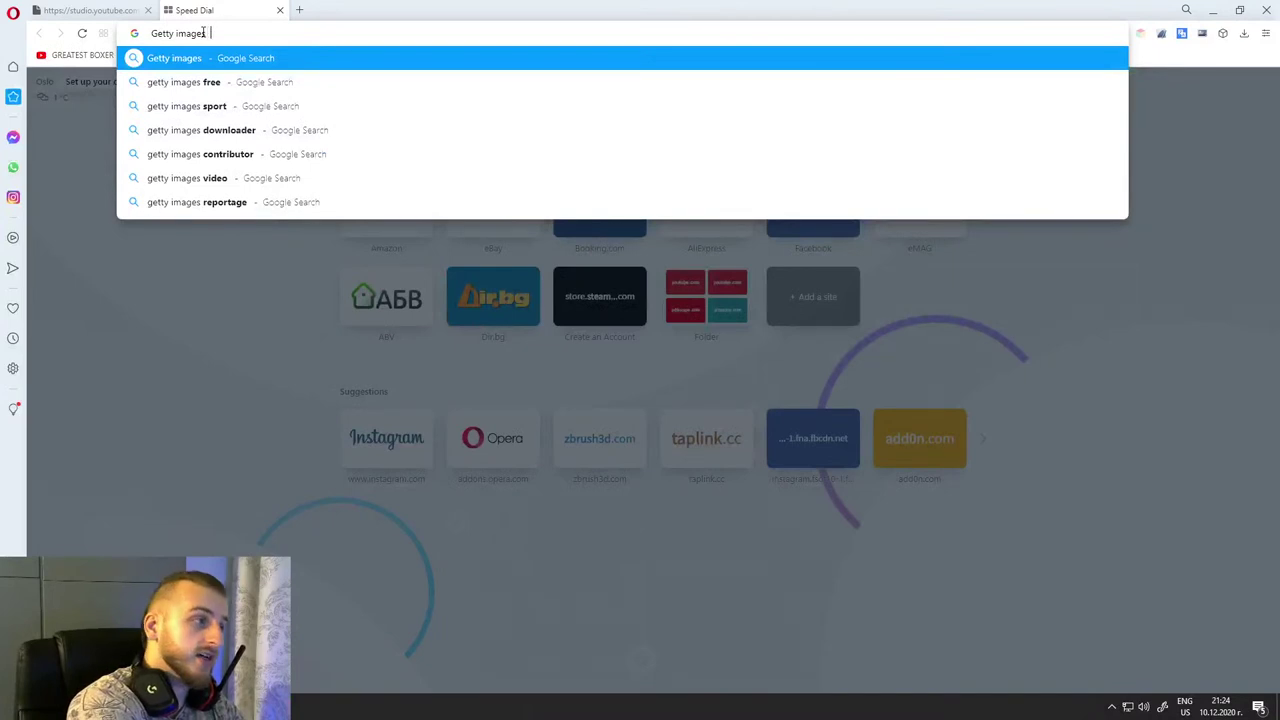
text( nikolaj coster)
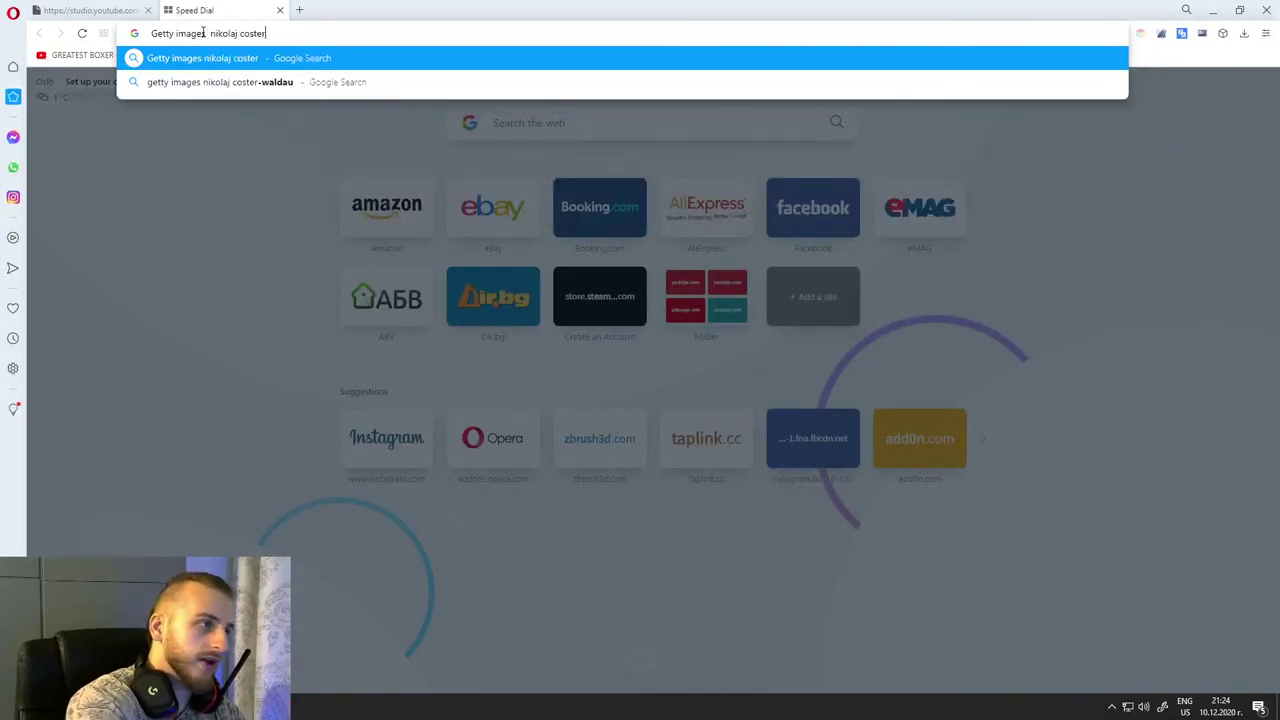
key(Down)
key(Return)
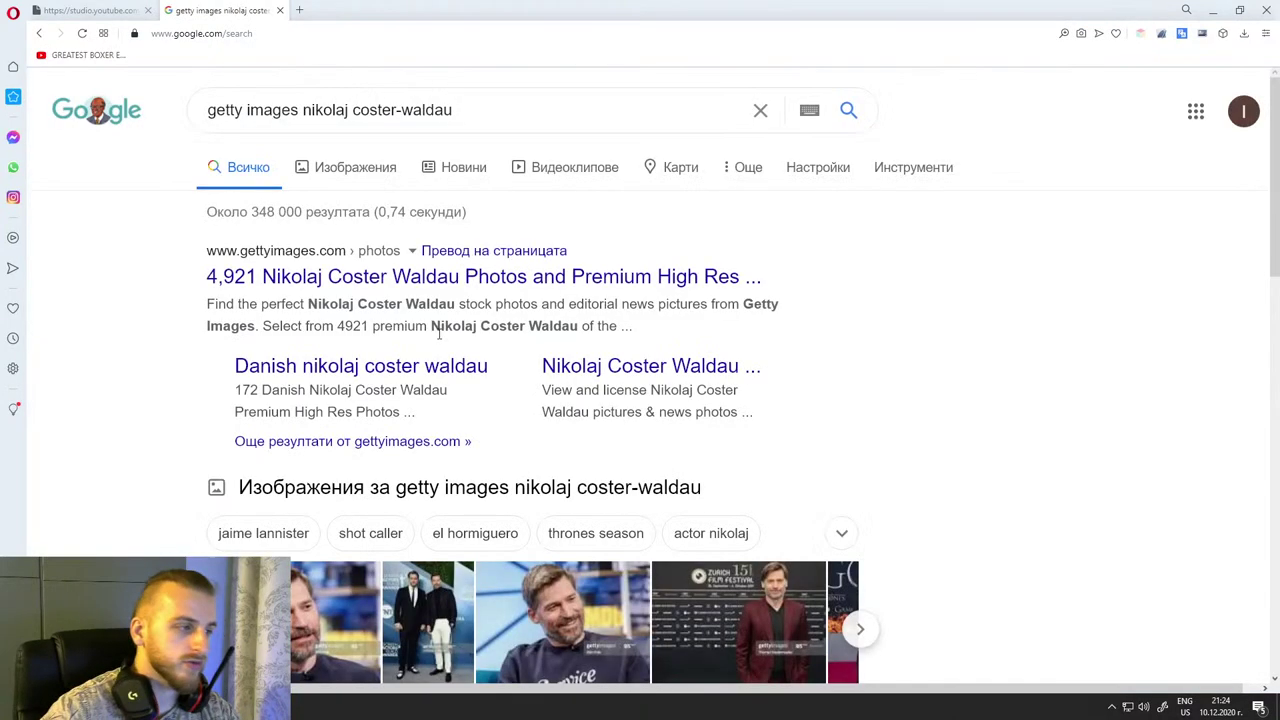
Step: Open the Getty Images result for Nikolaj Coster-Waldau and browse its photos
click(418, 283)
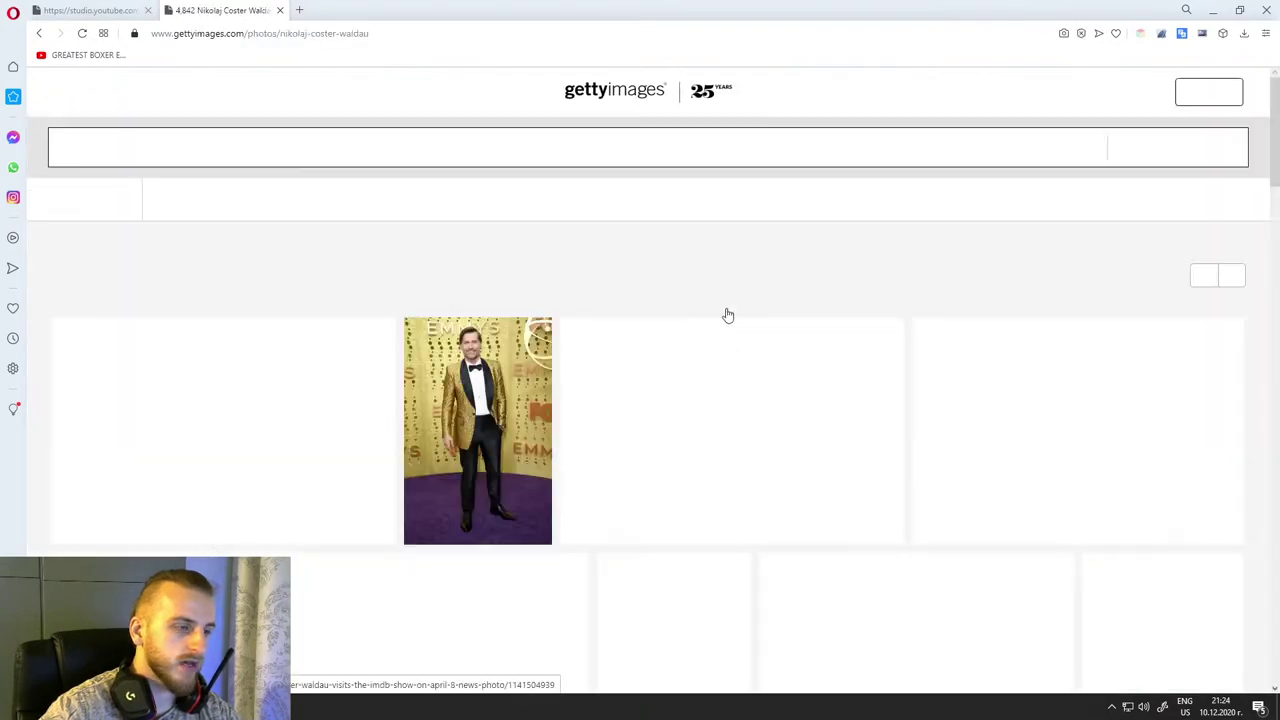
scroll(660, 260, down, 10)
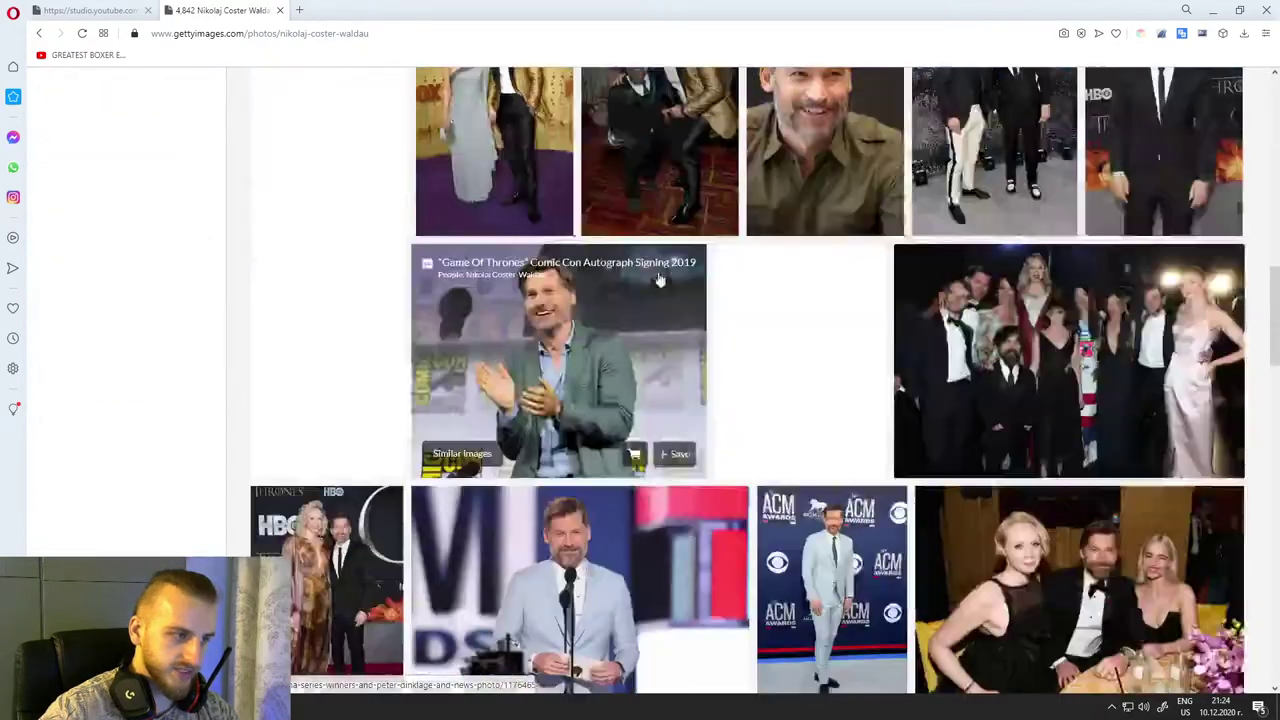
scroll(660, 280, down, 8)
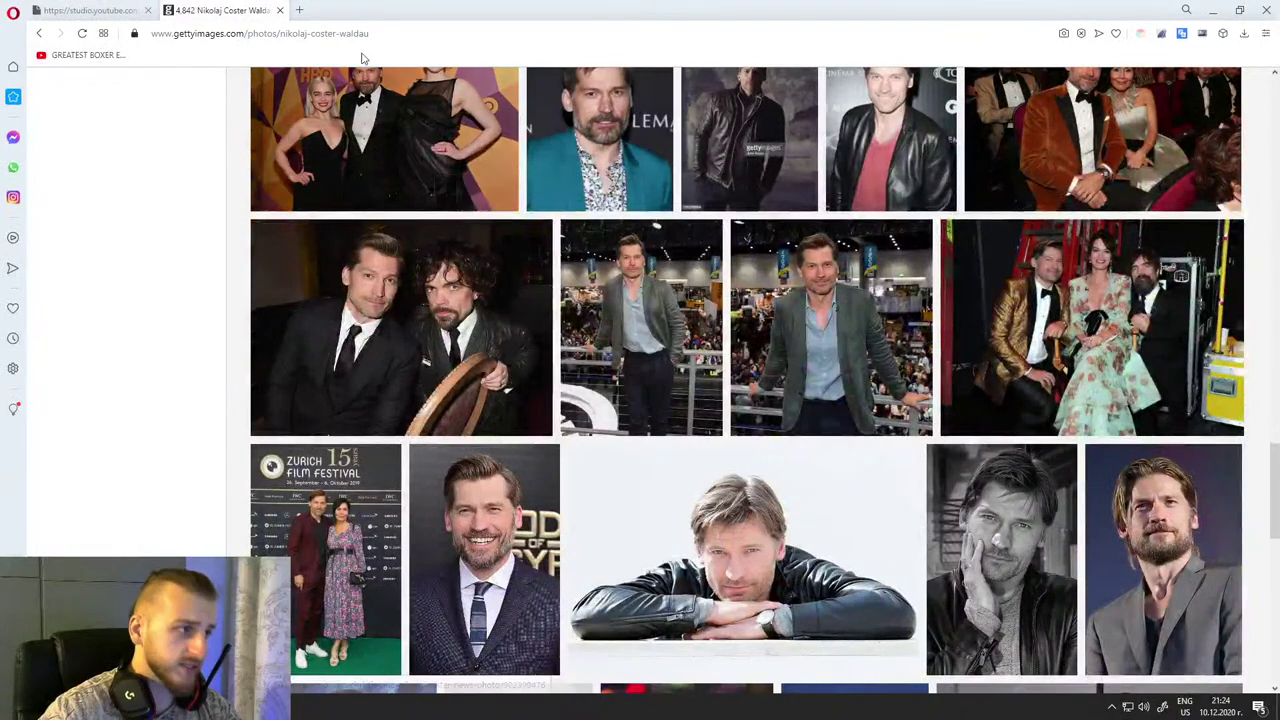
Step: Search the web for "Jaime lannister"
click(360, 33)
text(Jaime lann)
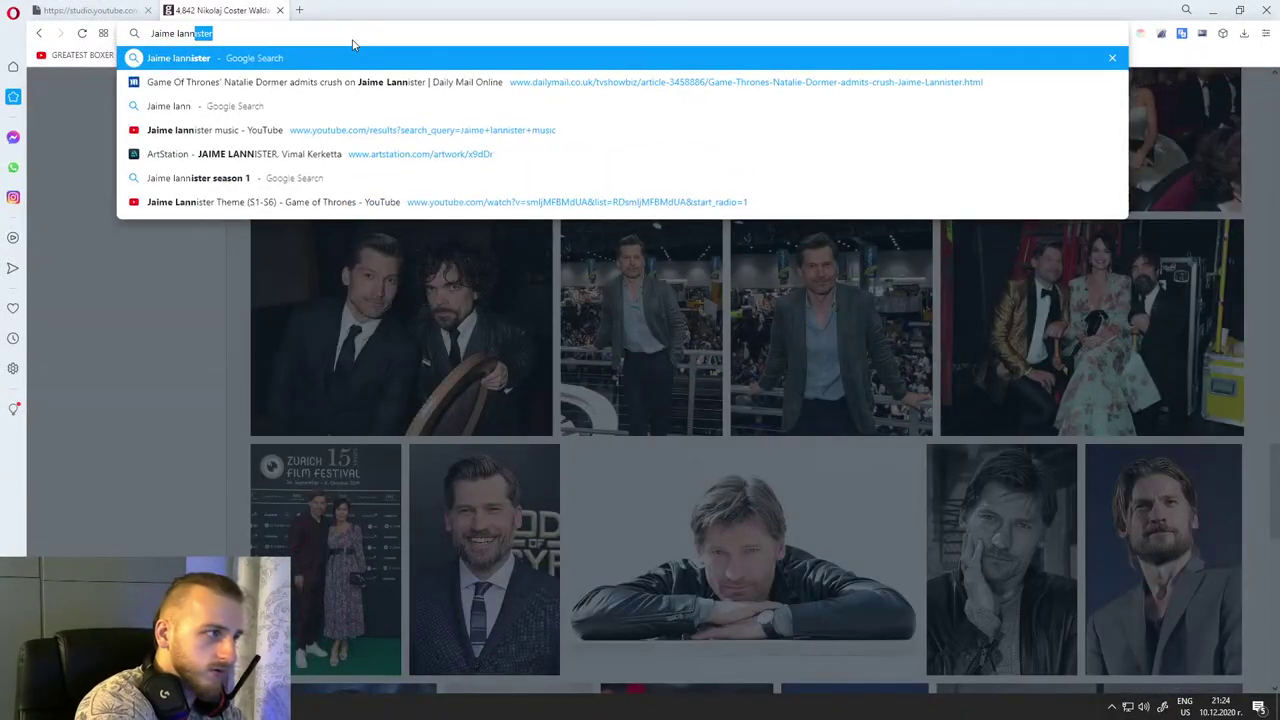
key(Return)
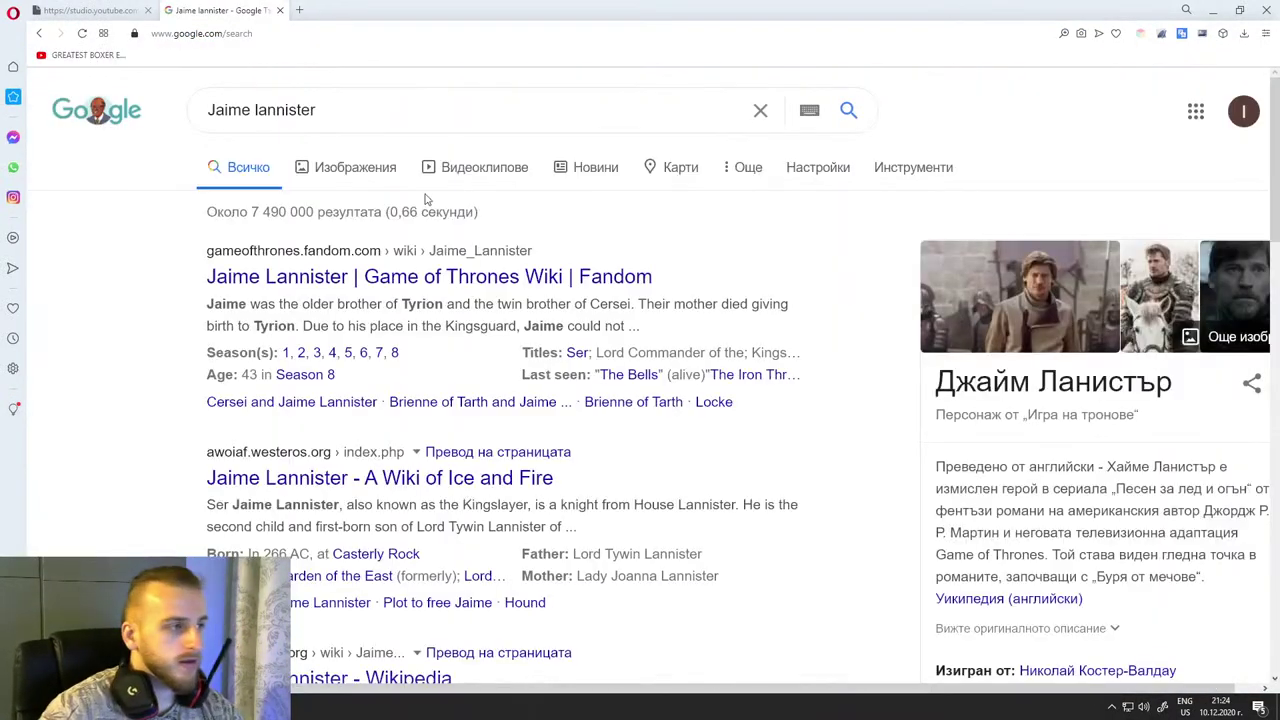
Step: Show the image results for Jaime Lannister and limit them to sizes larger than 4 megapixels
click(360, 170)
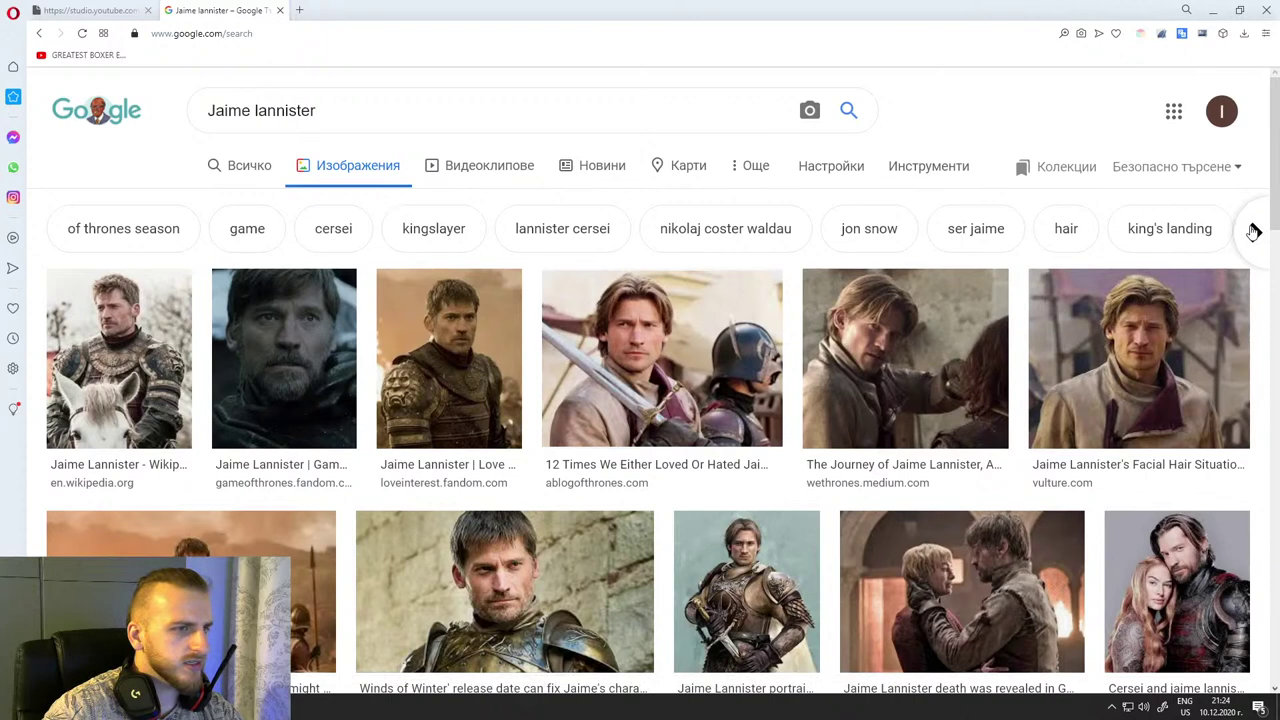
click(929, 166)
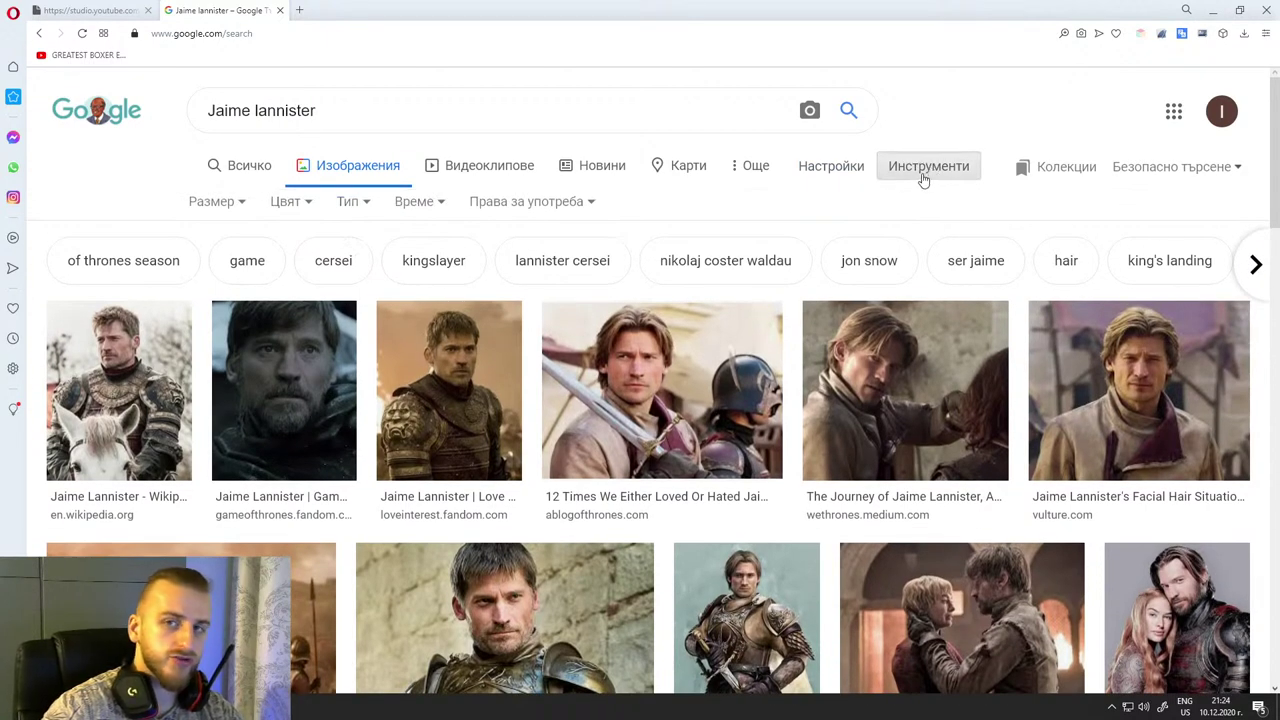
click(846, 180)
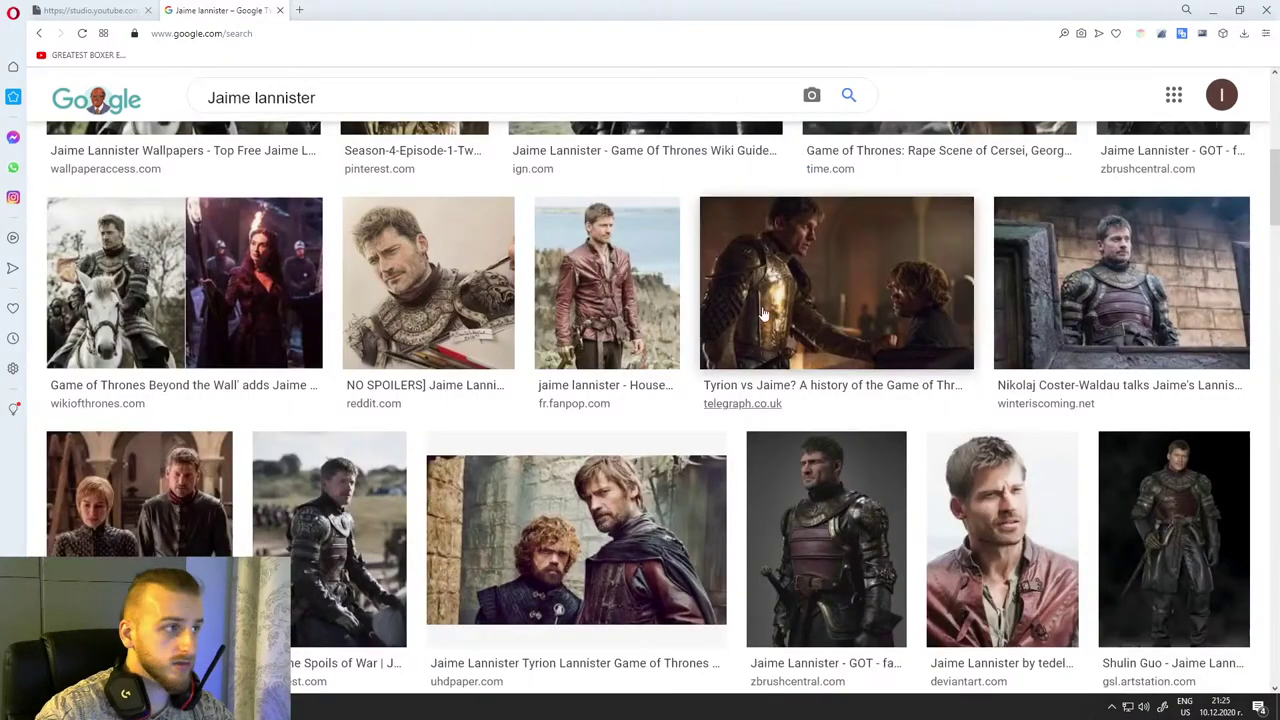
Step: Check the YouTube live chat briefly and look through the large Jaime Lannister image results
click(80, 10)
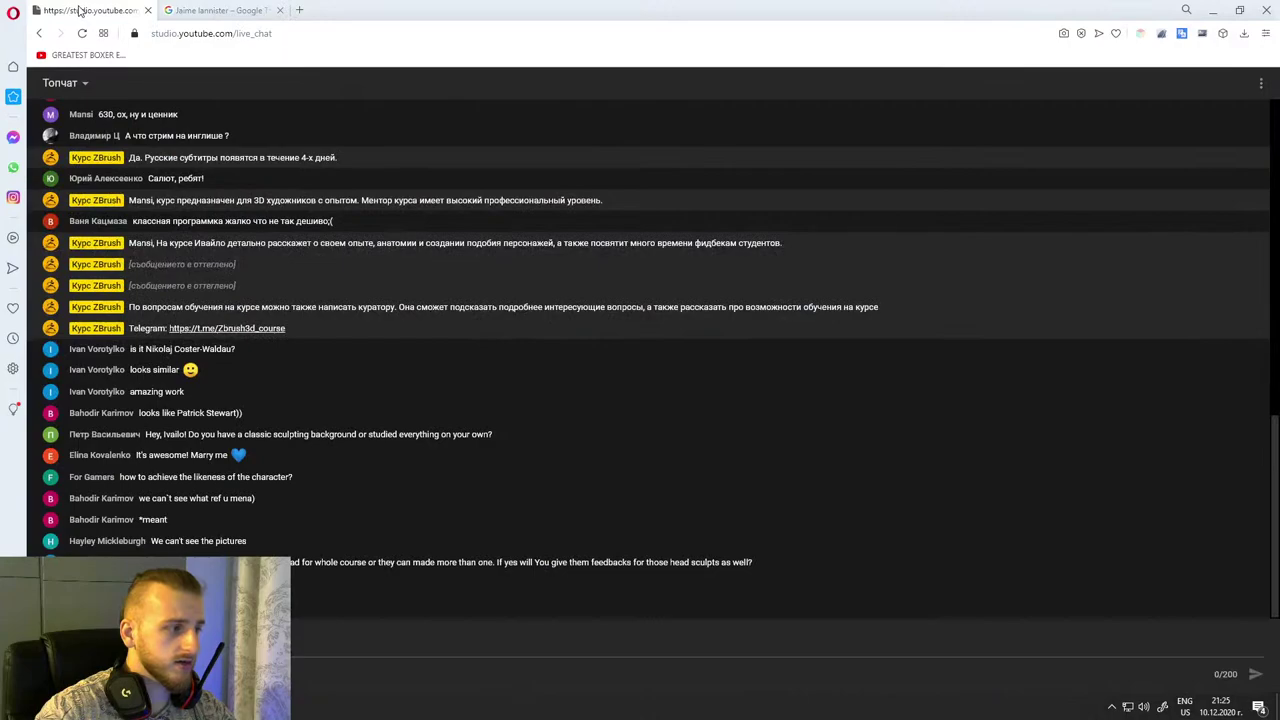
click(182, 9)
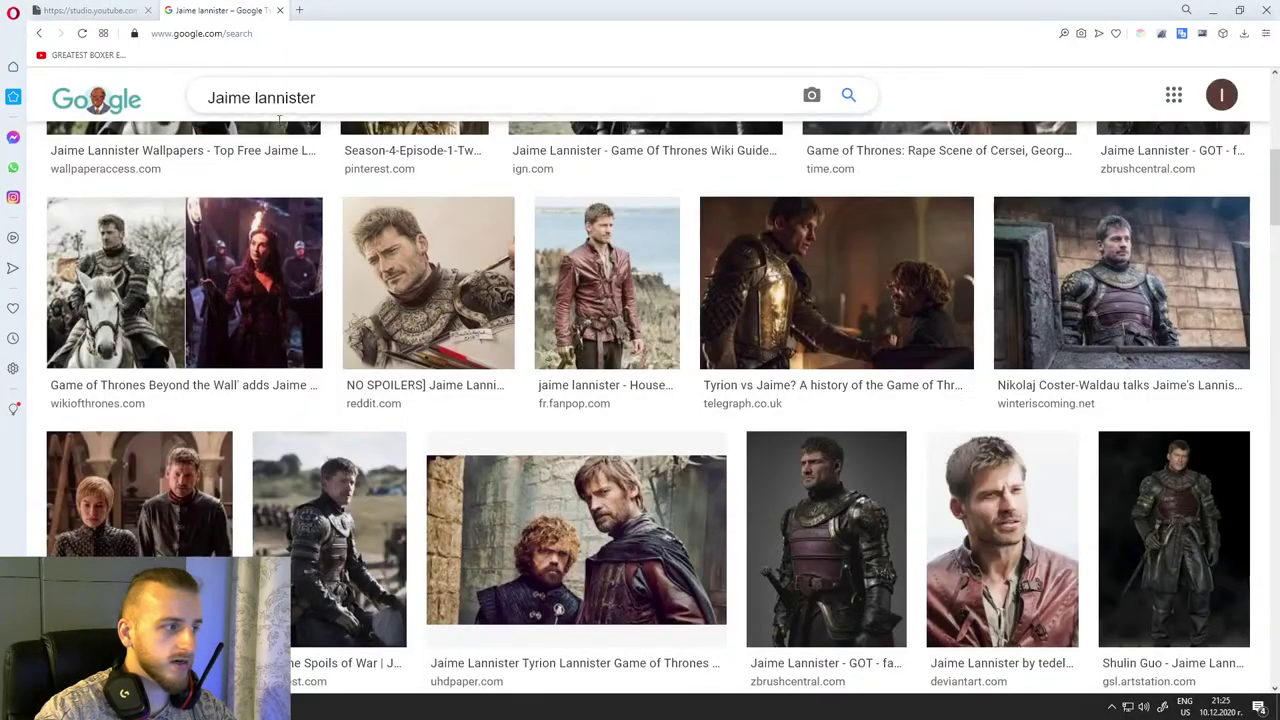
scroll(643, 270, down, 3)
scroll(620, 294, down, 3)
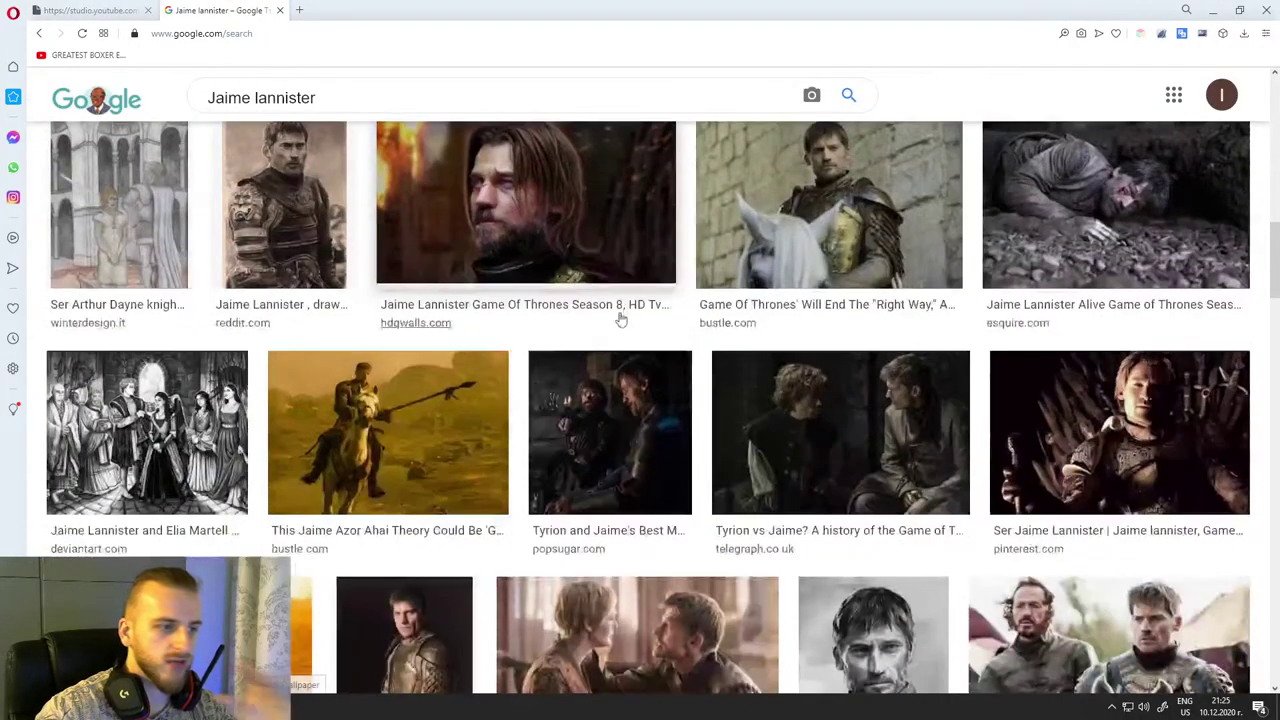
scroll(620, 317, down, 3)
scroll(640, 340, up, 10)
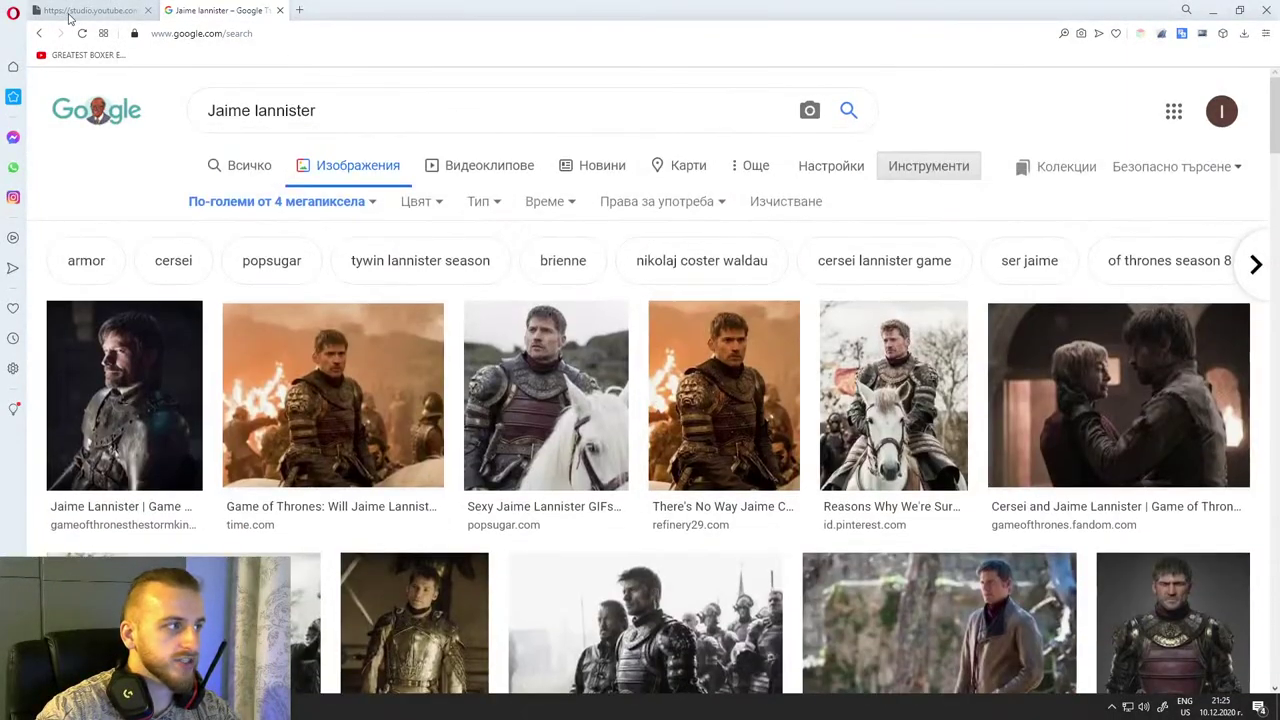
Step: Read the latest viewer messages in the YouTube live chat and return to the image results
click(72, 14)
click(224, 10)
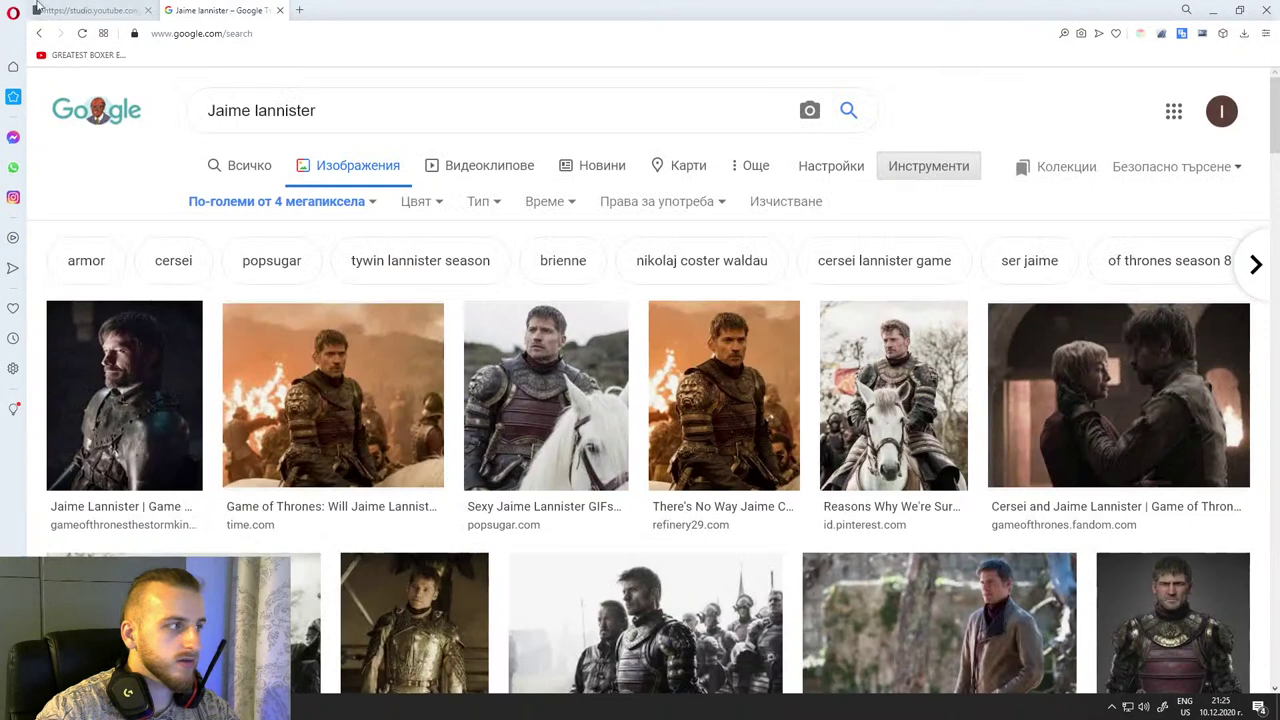
click(38, 10)
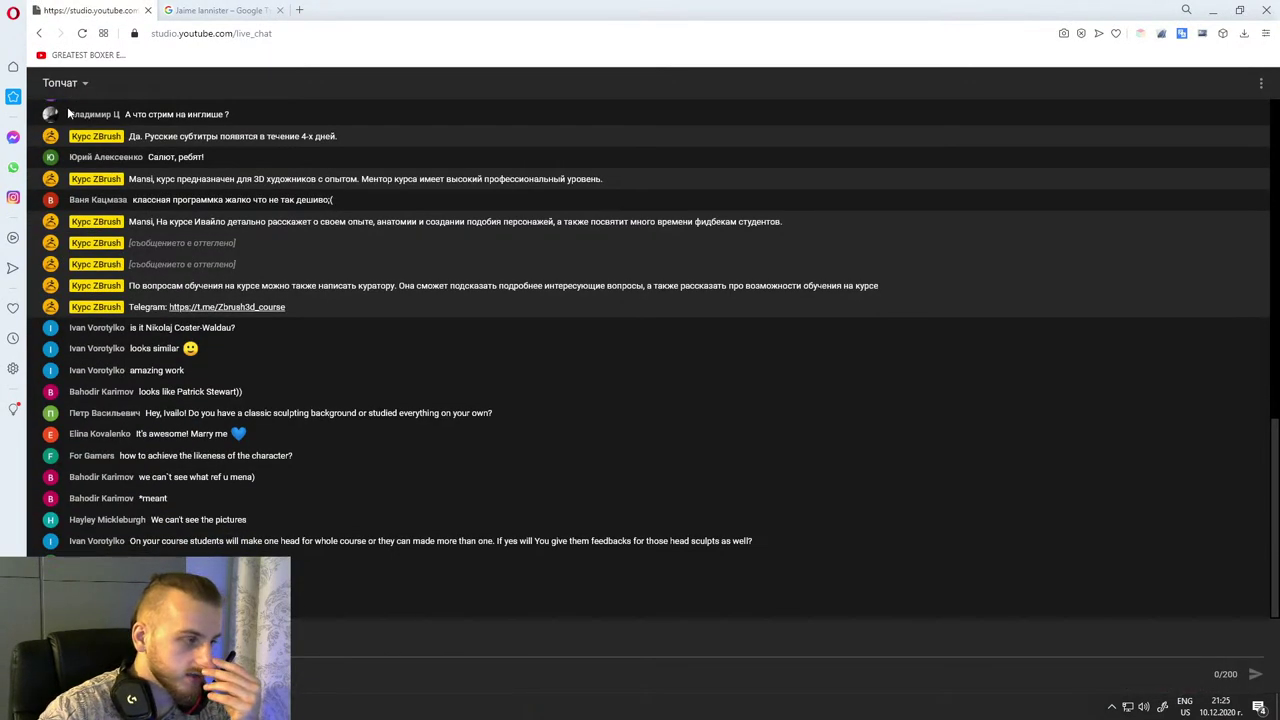
click(207, 14)
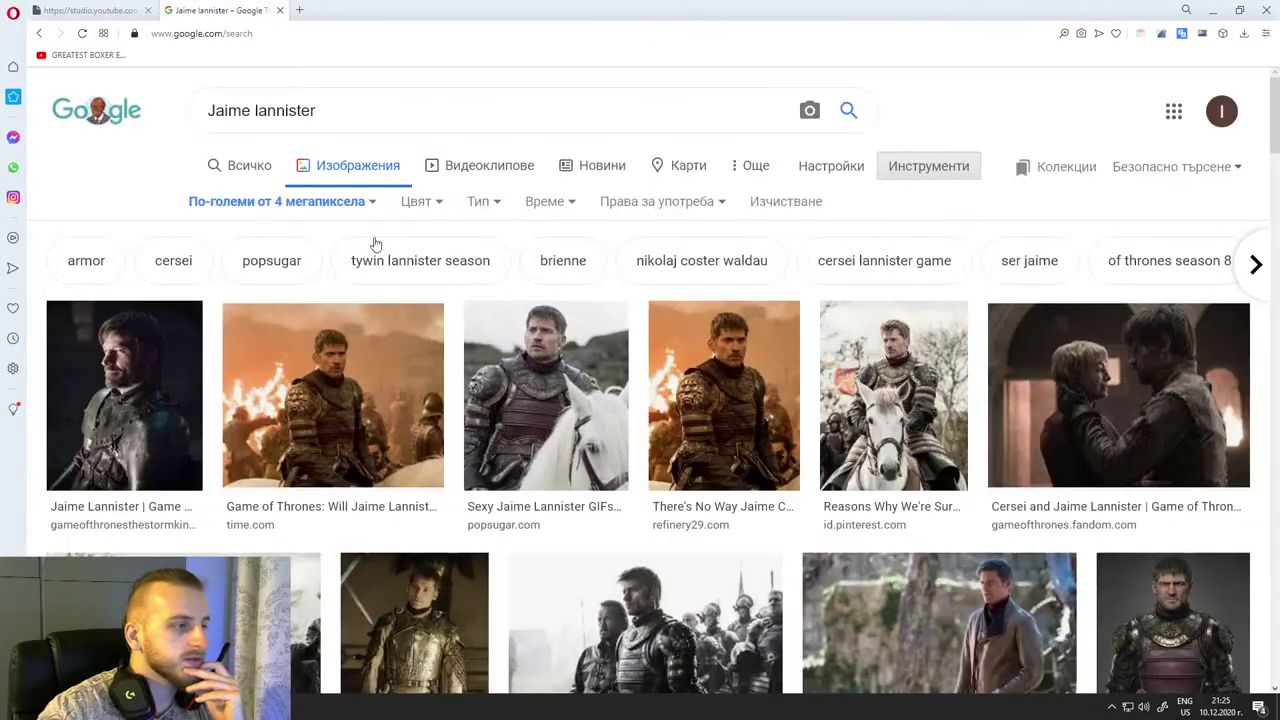
Step: Preview the black-and-white IGN photo and the related Daily Express photo of Jaime with Brienne, and browse the related images
scroll(676, 328, down, 3)
click(670, 333)
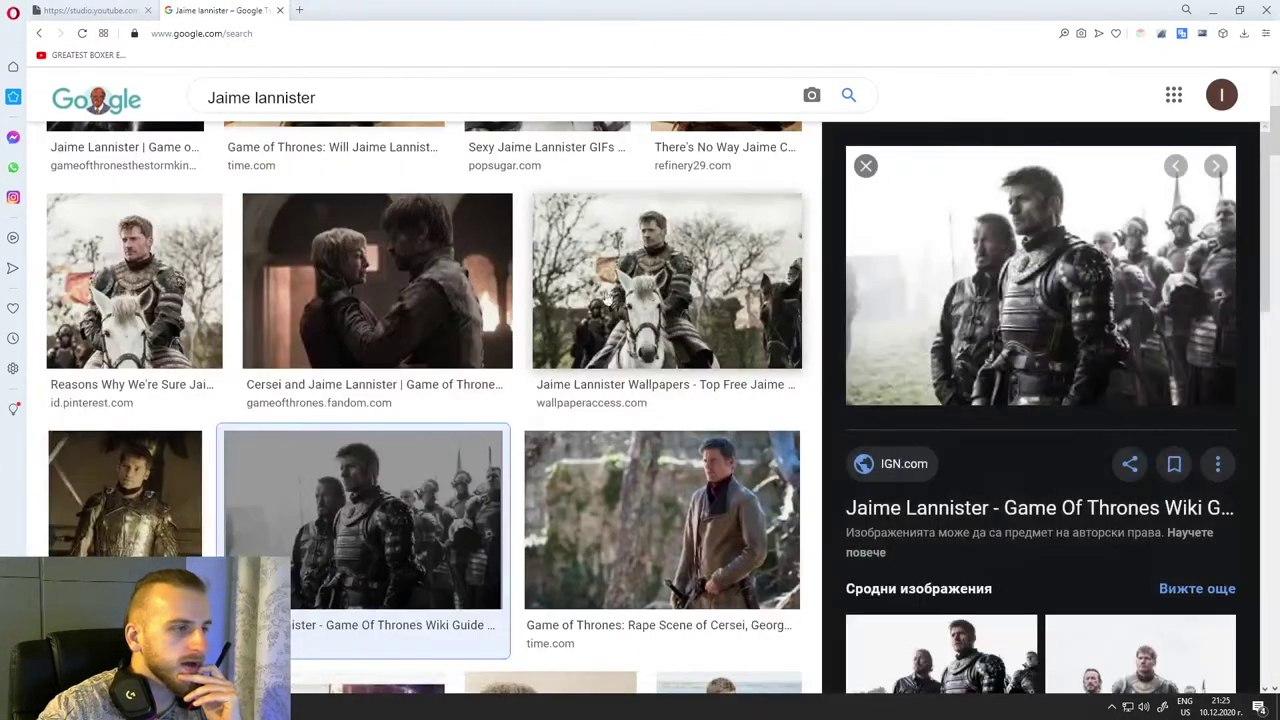
scroll(1049, 588, down, 5)
click(1155, 425)
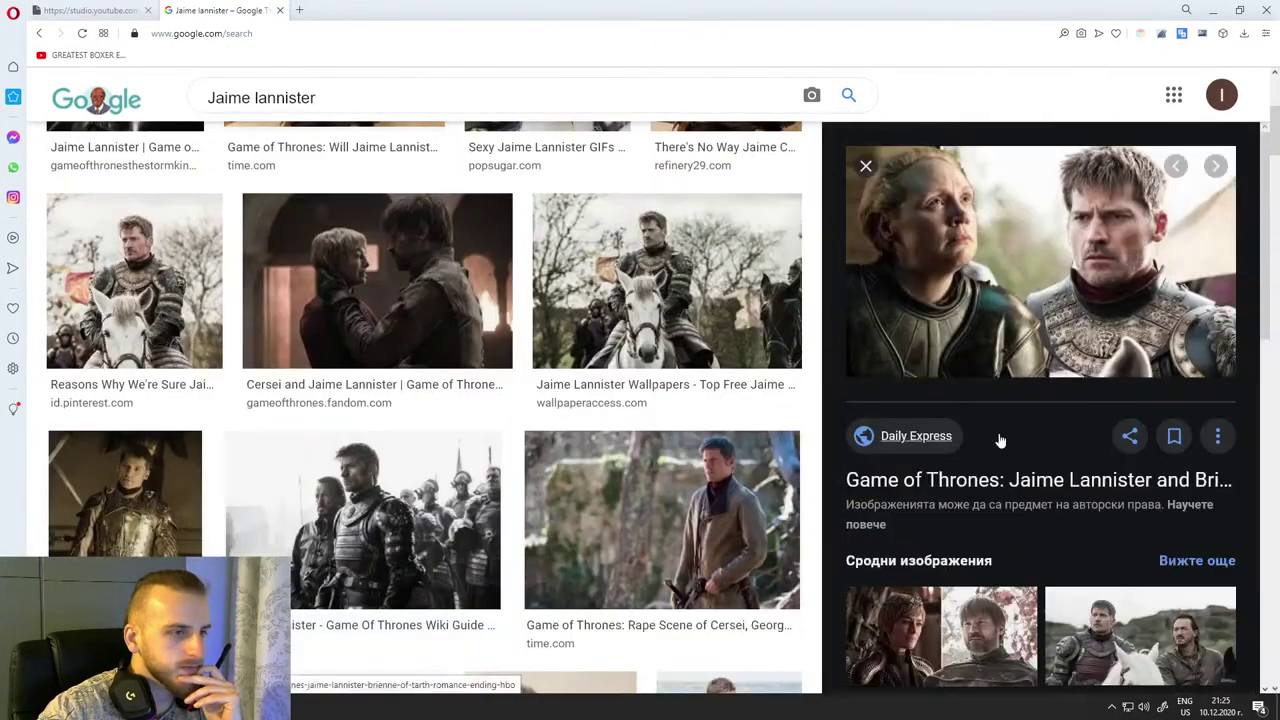
scroll(983, 443, down, 5)
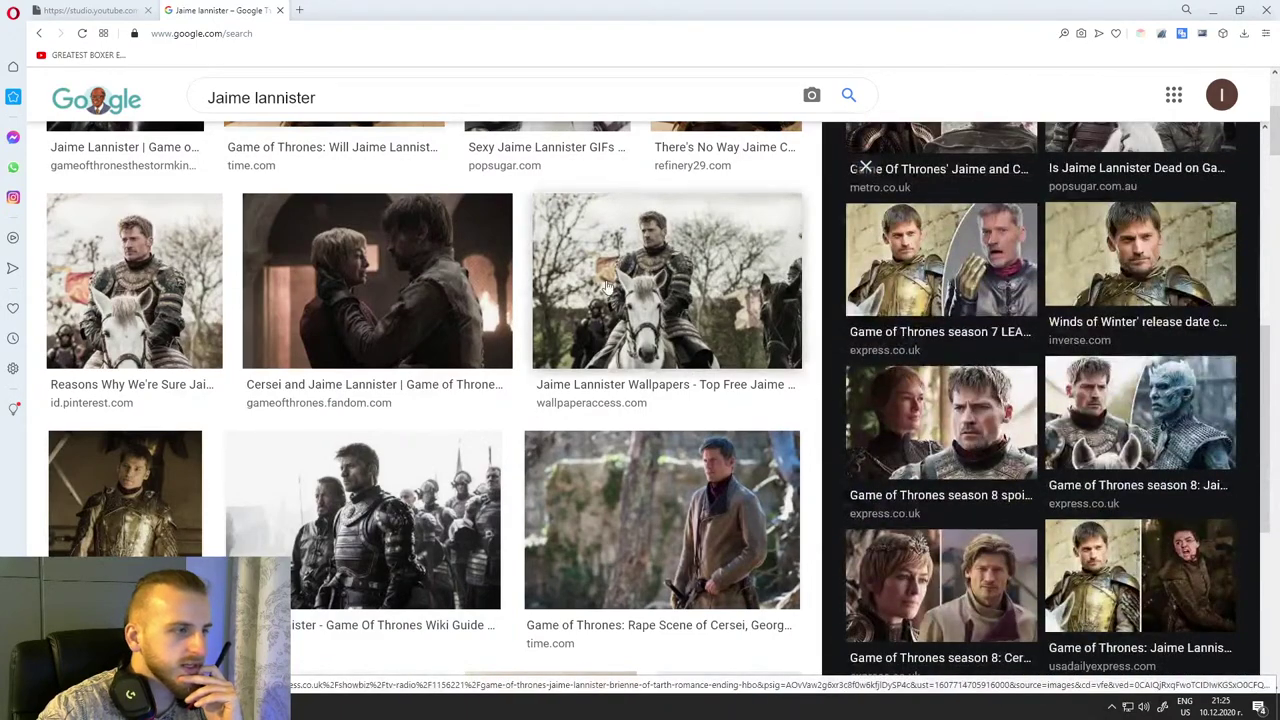
scroll(620, 358, up, 5)
scroll(760, 410, down, 3)
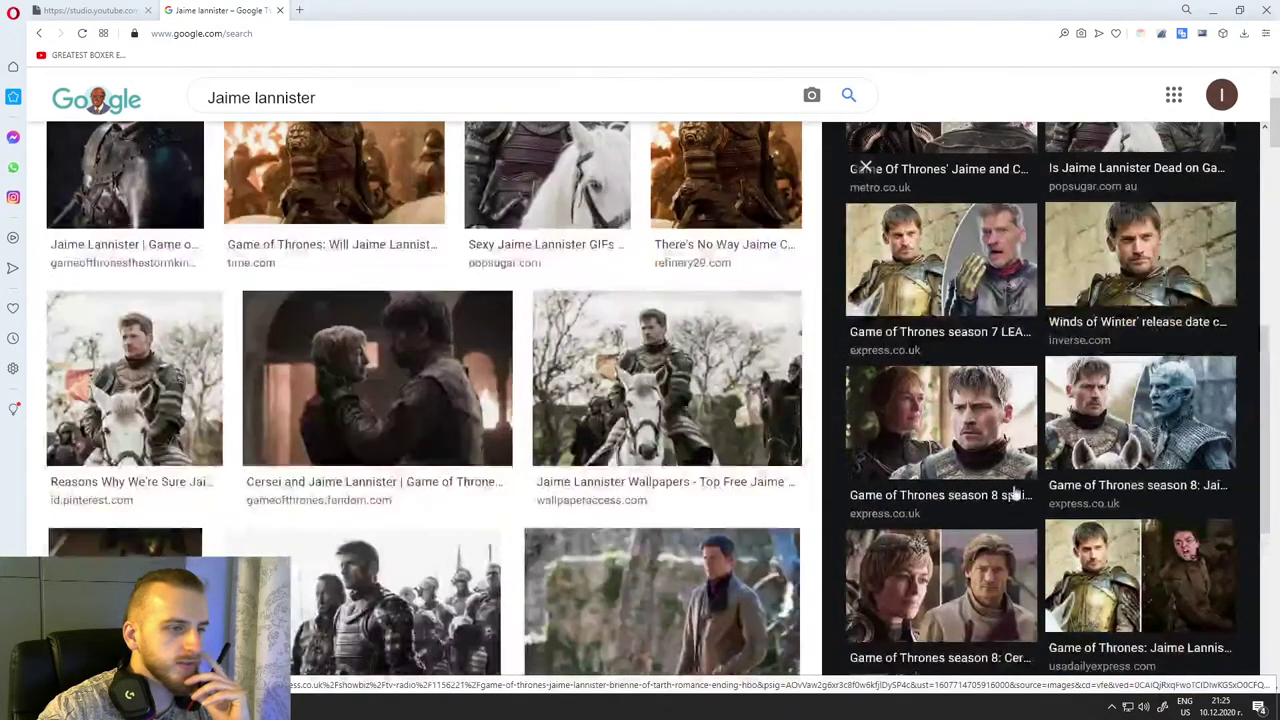
scroll(1035, 545, down, 8)
scroll(1035, 545, up, 10)
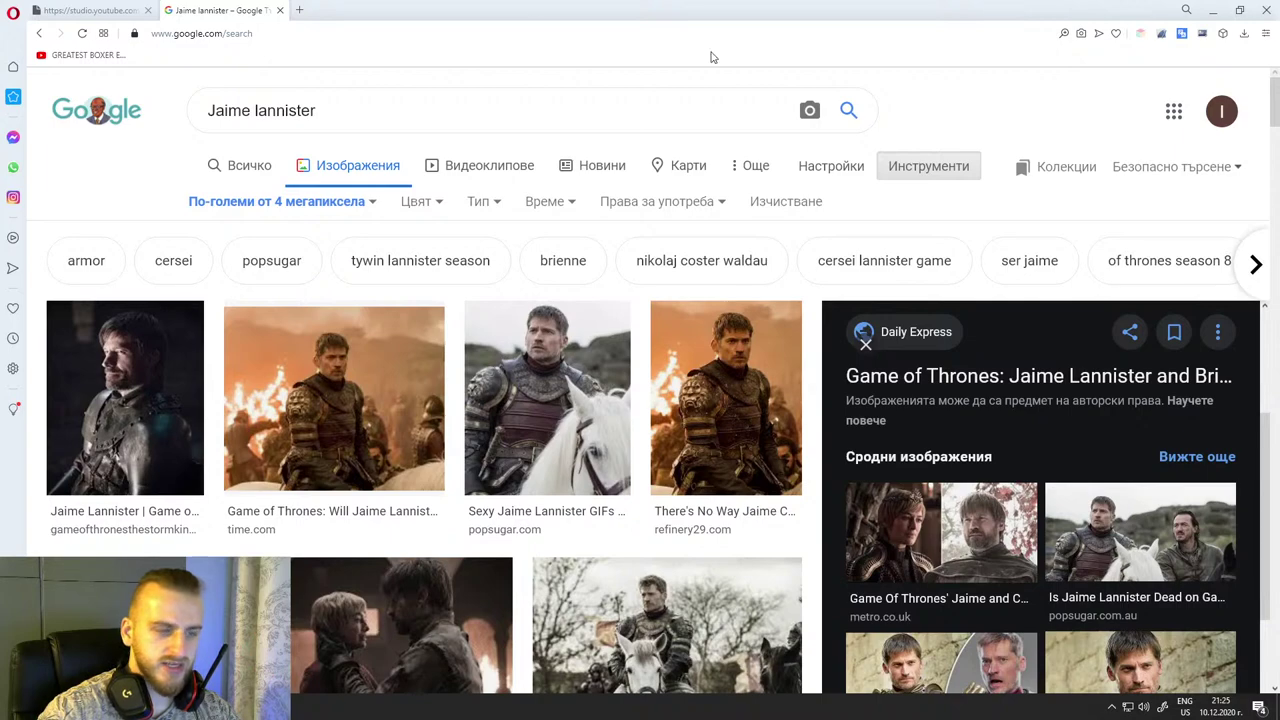
Step: Open the celebrity photo site starwiki.org in the current tab
click(413, 33)
text(starw)
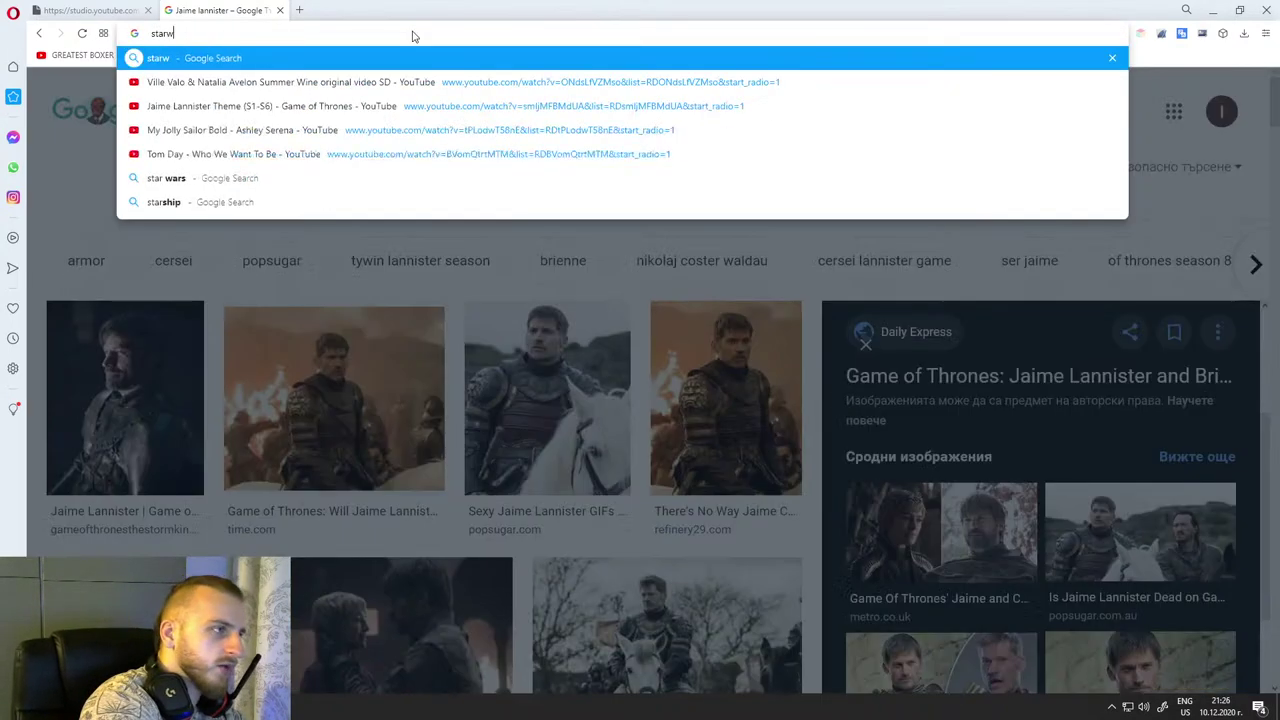
text(iki.org)
key(Return)
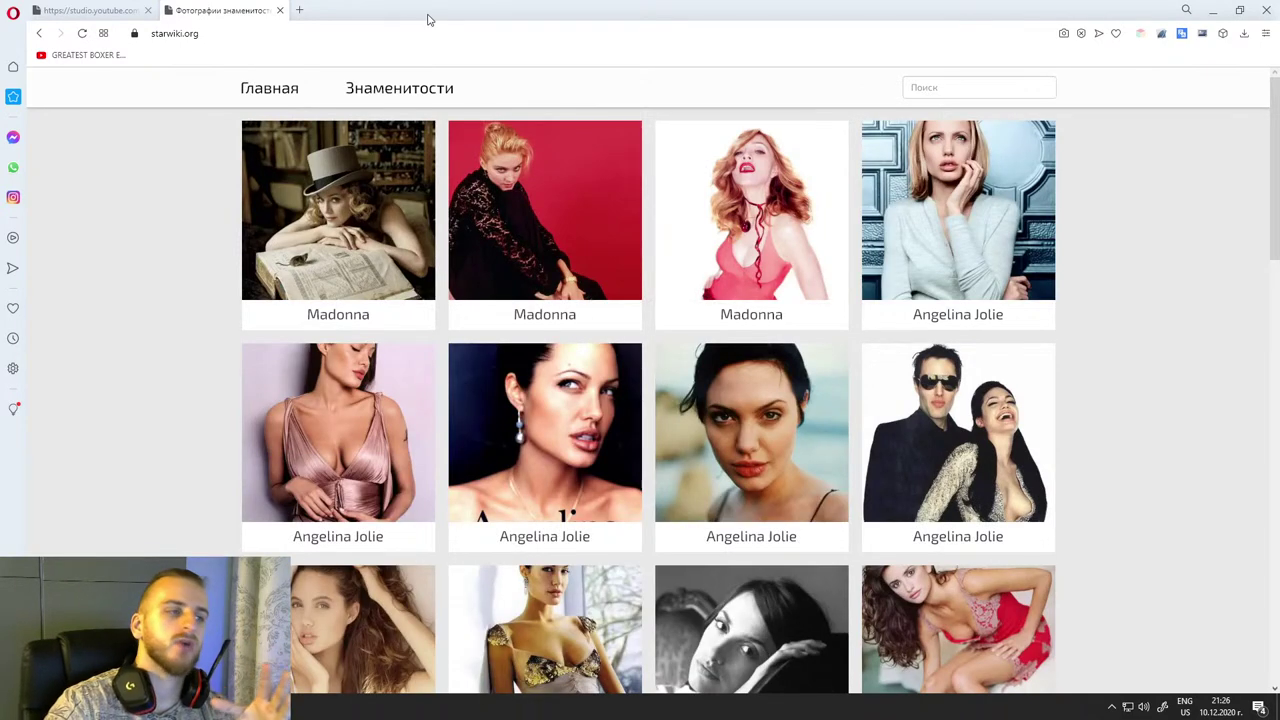
Step: Open the Angelina Jolie photo session with the grey sweater and browse its pictures and the similar sessions
click(986, 229)
scroll(977, 229, down, 6)
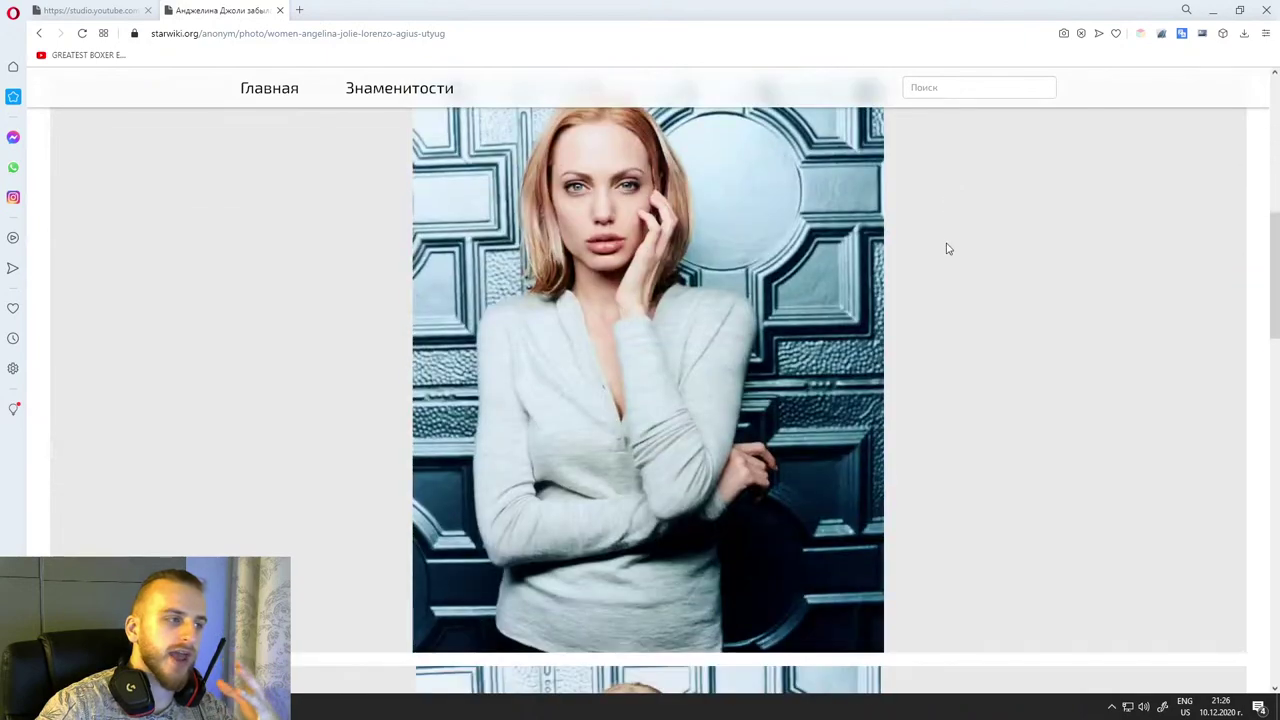
scroll(945, 252, down, 10)
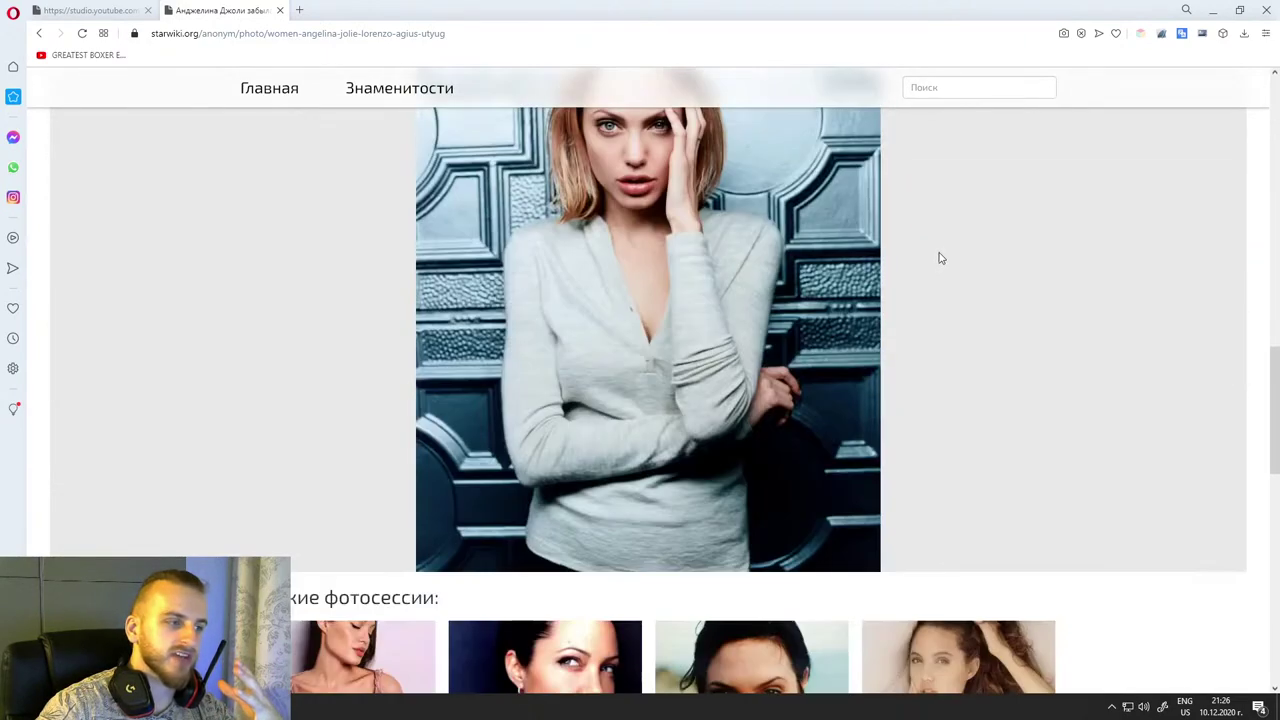
scroll(958, 248, down, 2)
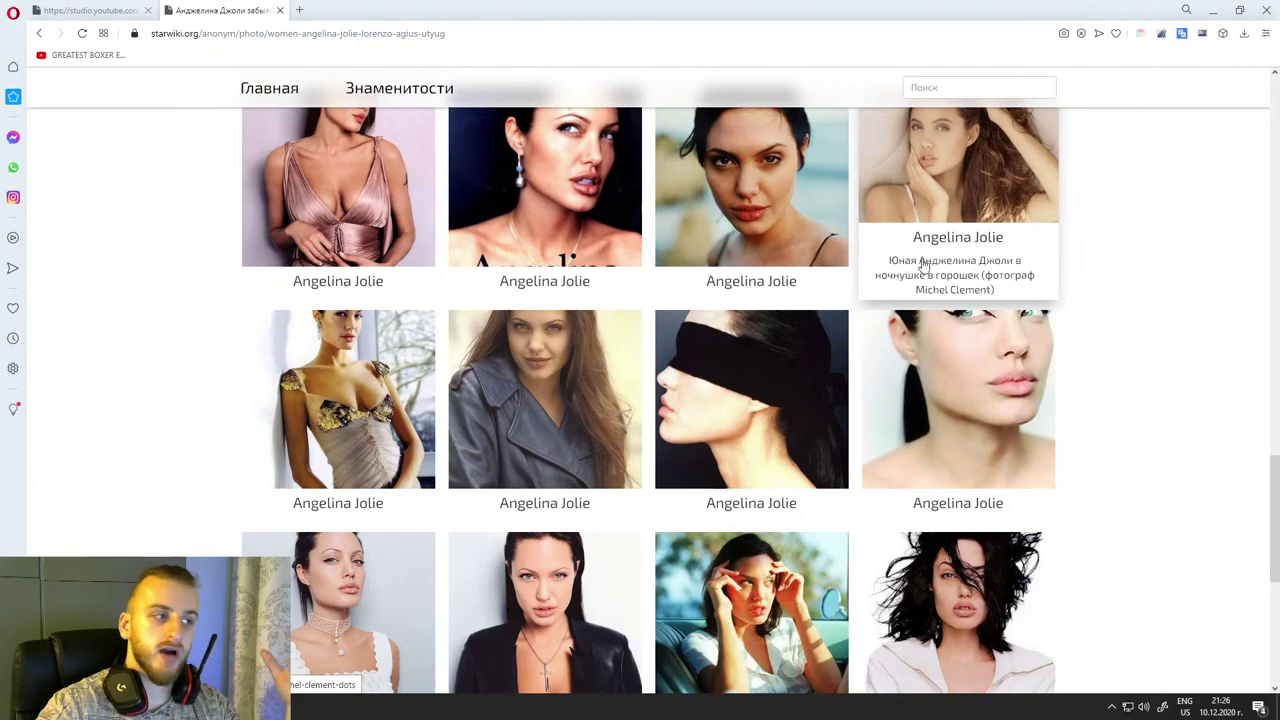
scroll(920, 263, down, 3)
scroll(1123, 323, down, 2)
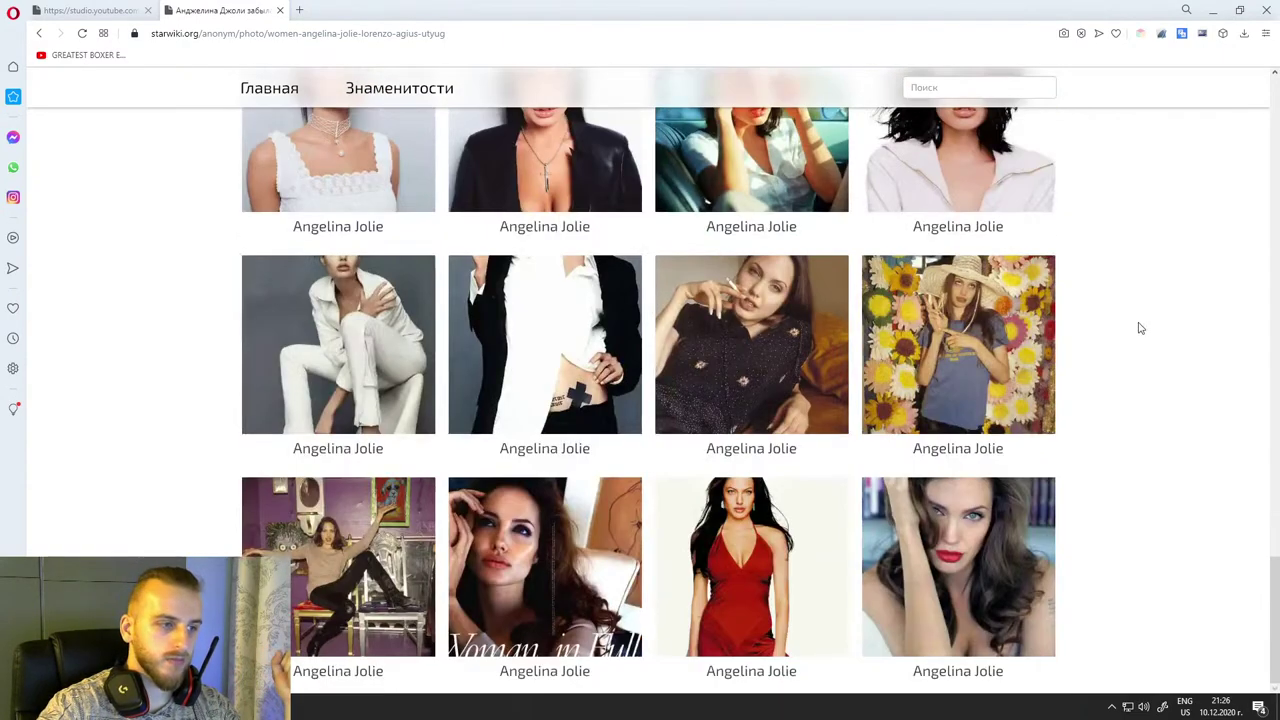
scroll(1140, 328, up, 15)
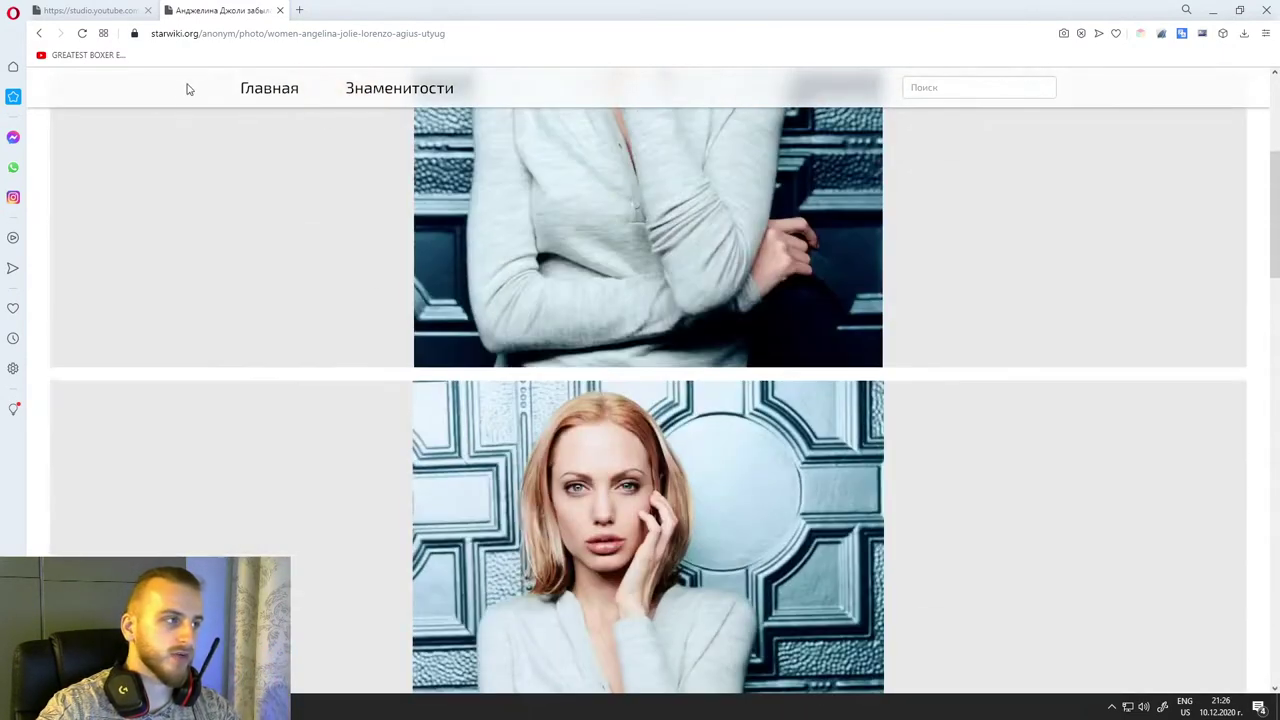
Step: Return to the starwiki.org home page, search the site for "Brad" and open Brad Pitt's page
click(39, 33)
click(954, 84)
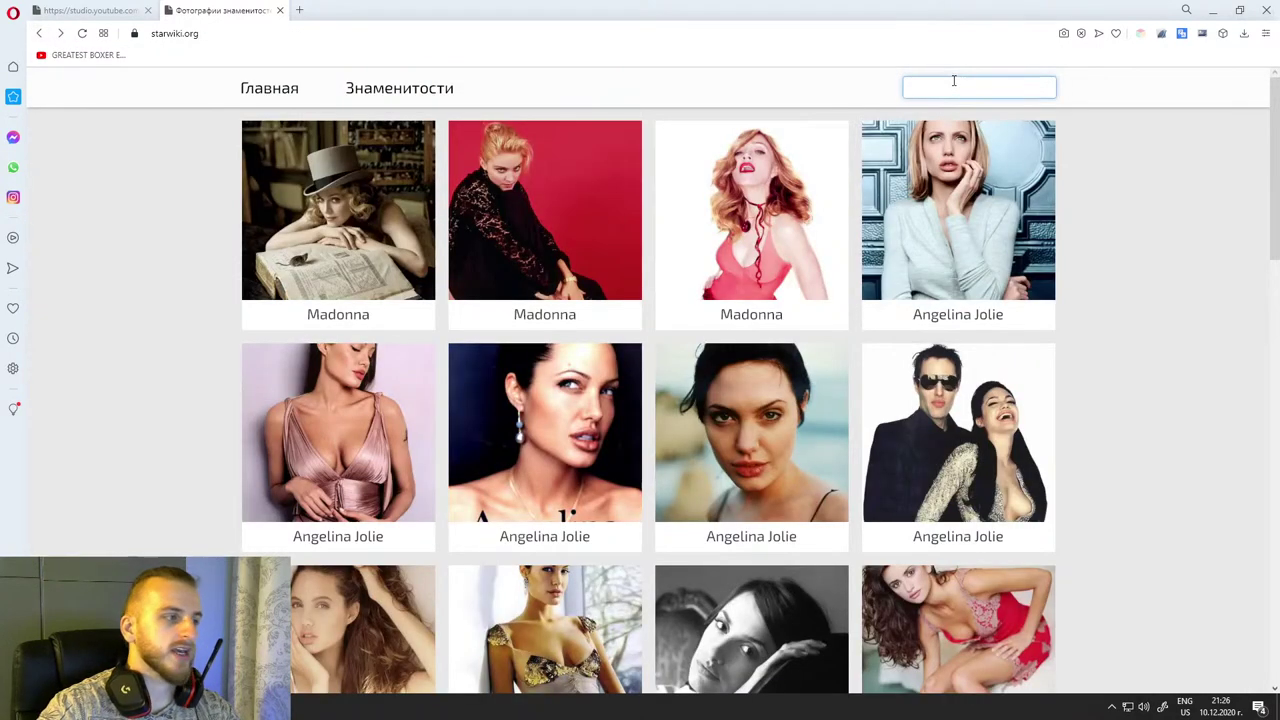
text(Brad)
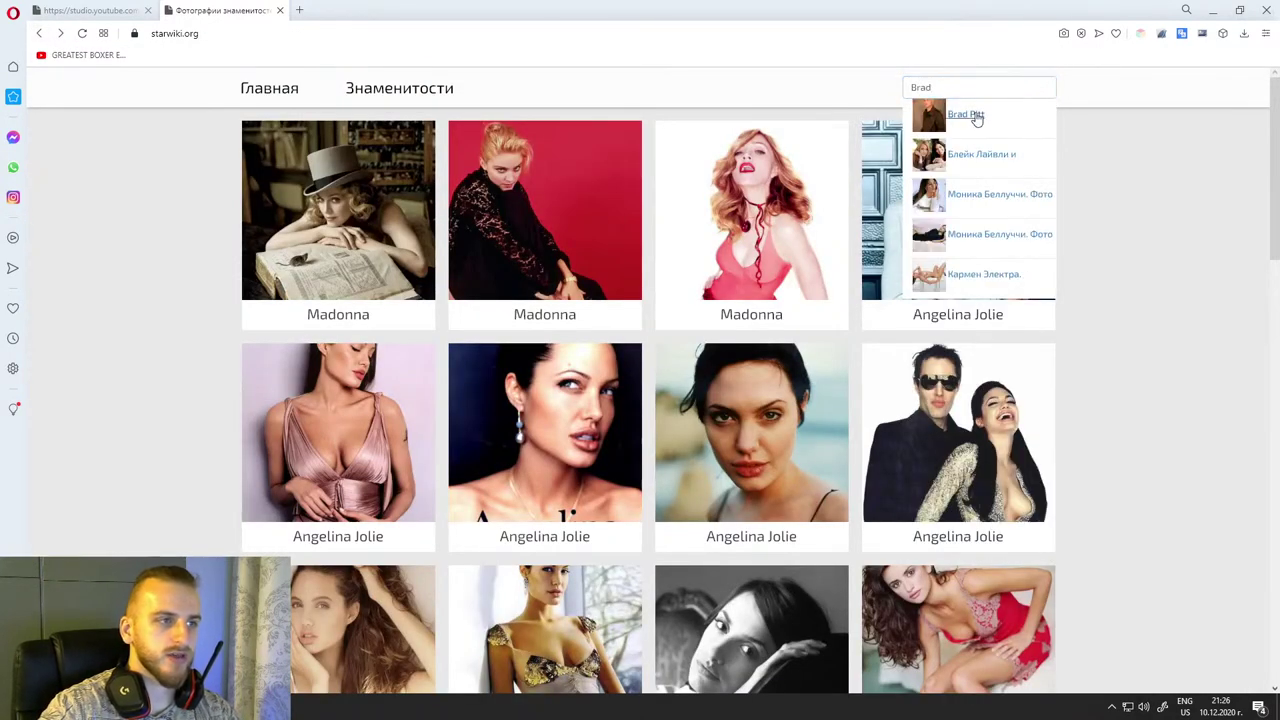
click(970, 116)
Step: Browse Brad Pitt's photo sessions and open the one where he holds up a bar of soap to view its pictures
scroll(1154, 365, down, 3)
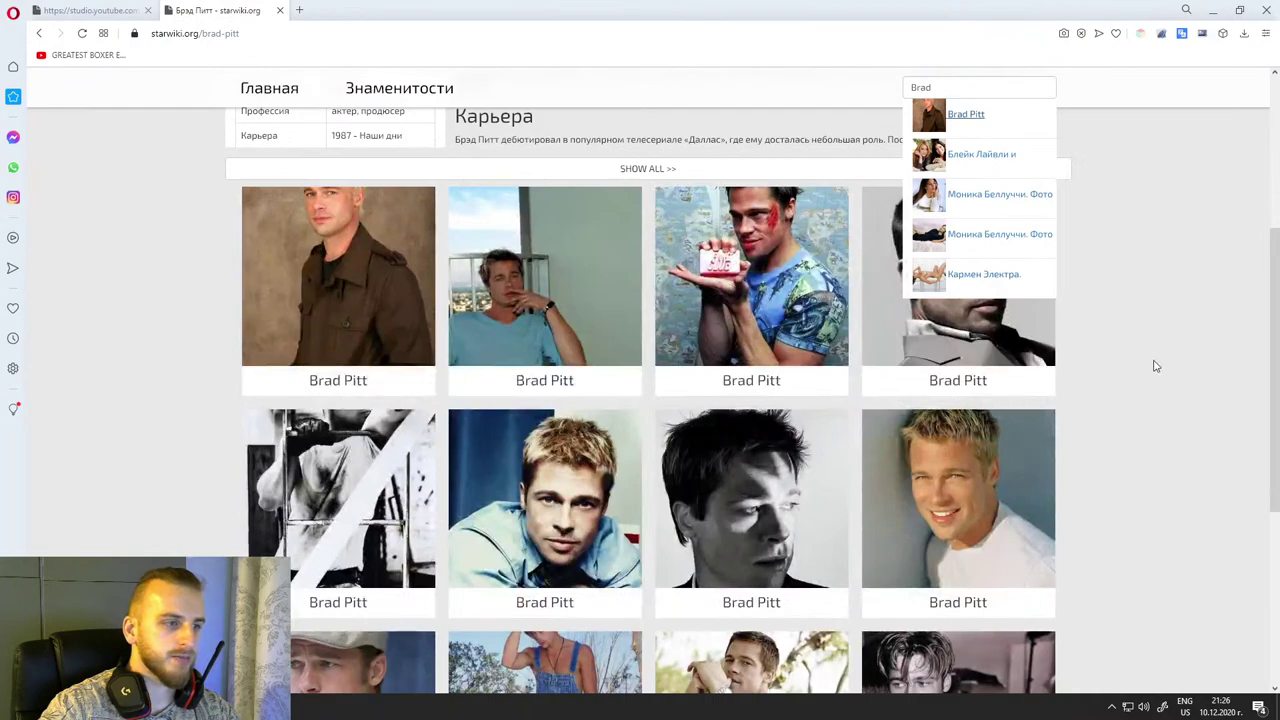
scroll(1154, 365, down, 3)
scroll(1140, 370, up, 3)
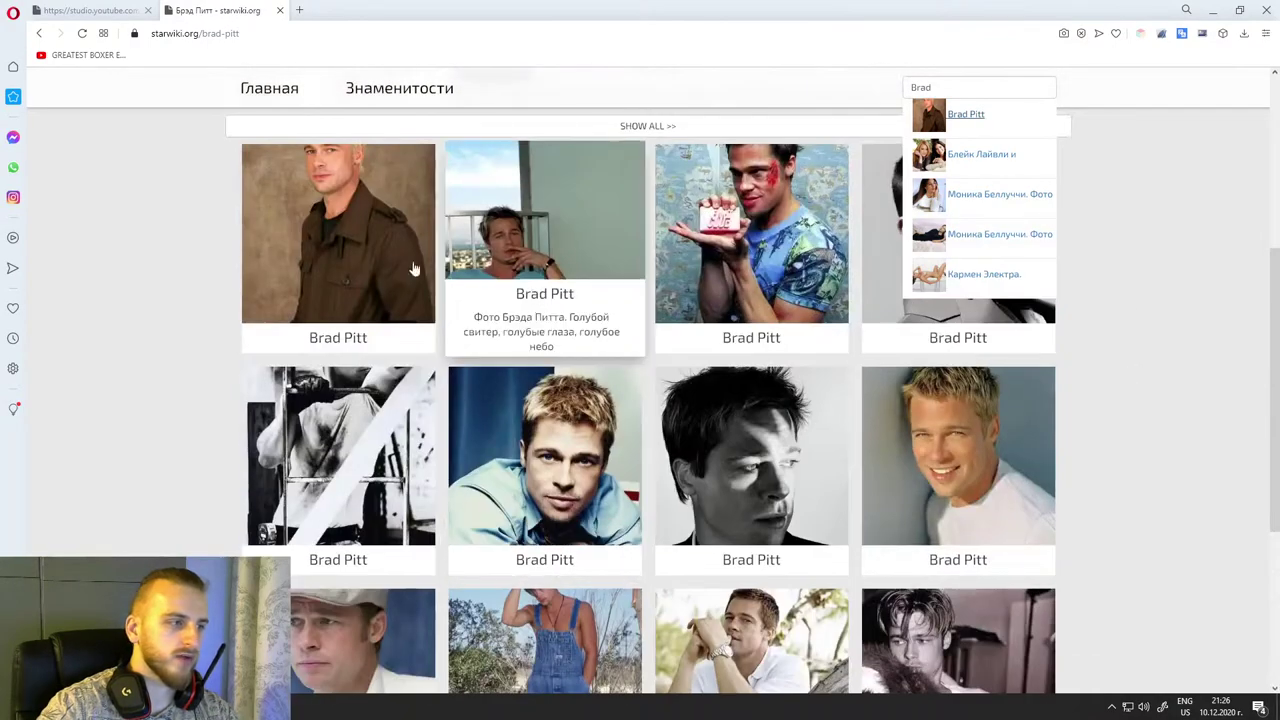
click(718, 218)
scroll(685, 365, down, 10)
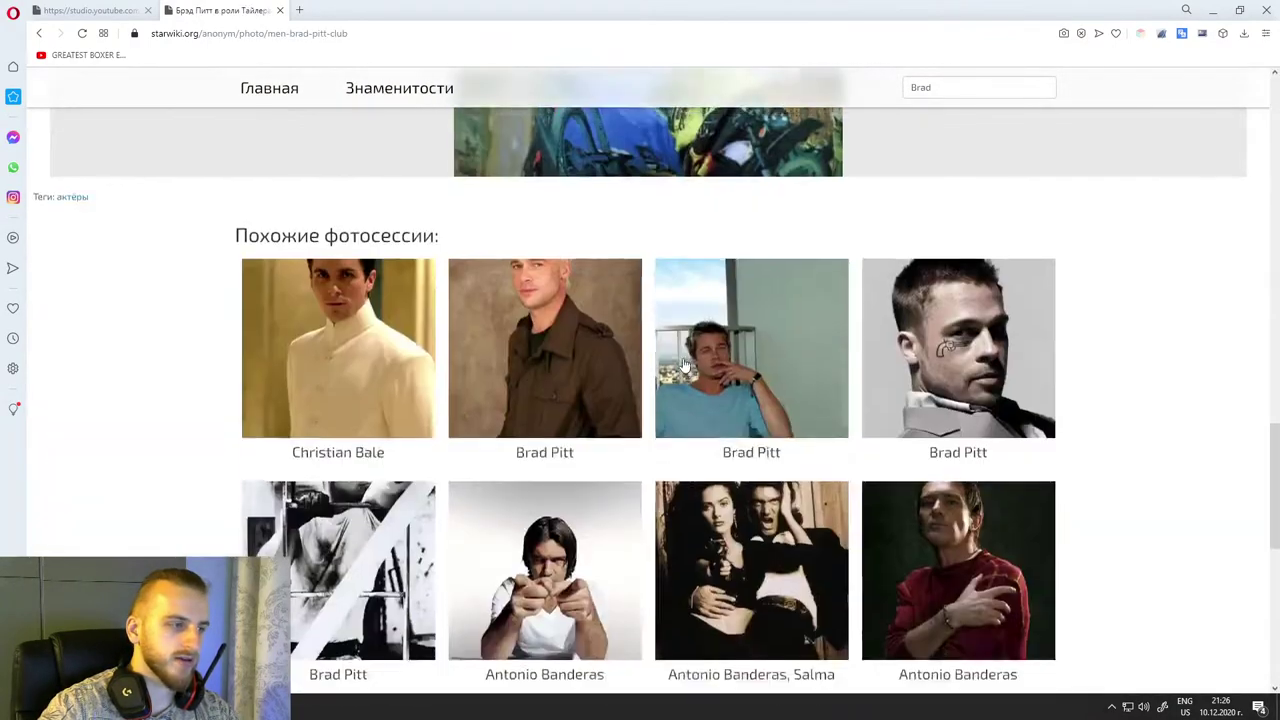
Step: Look over the Brad Pitt reference photos and read the live chat question about a classic sculpting background
scroll(690, 365, up, 8)
scroll(700, 365, down, 8)
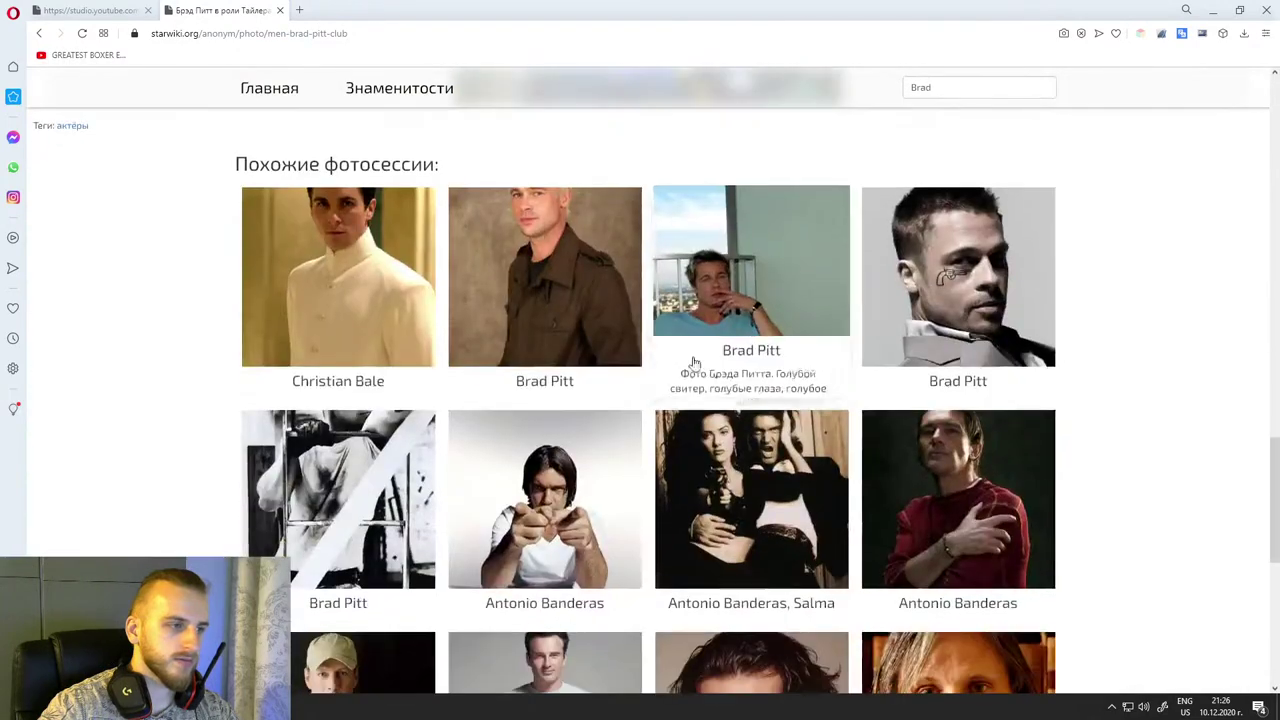
scroll(718, 365, up, 3)
scroll(718, 365, up, 3)
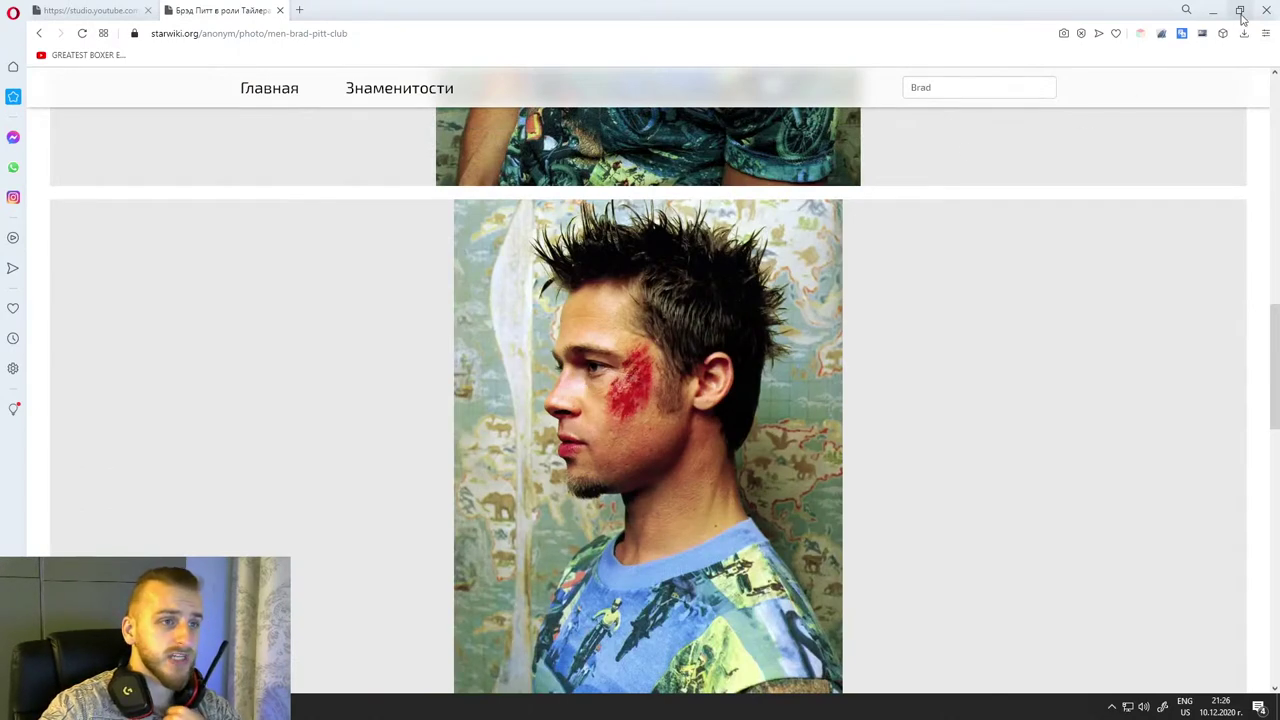
click(125, 11)
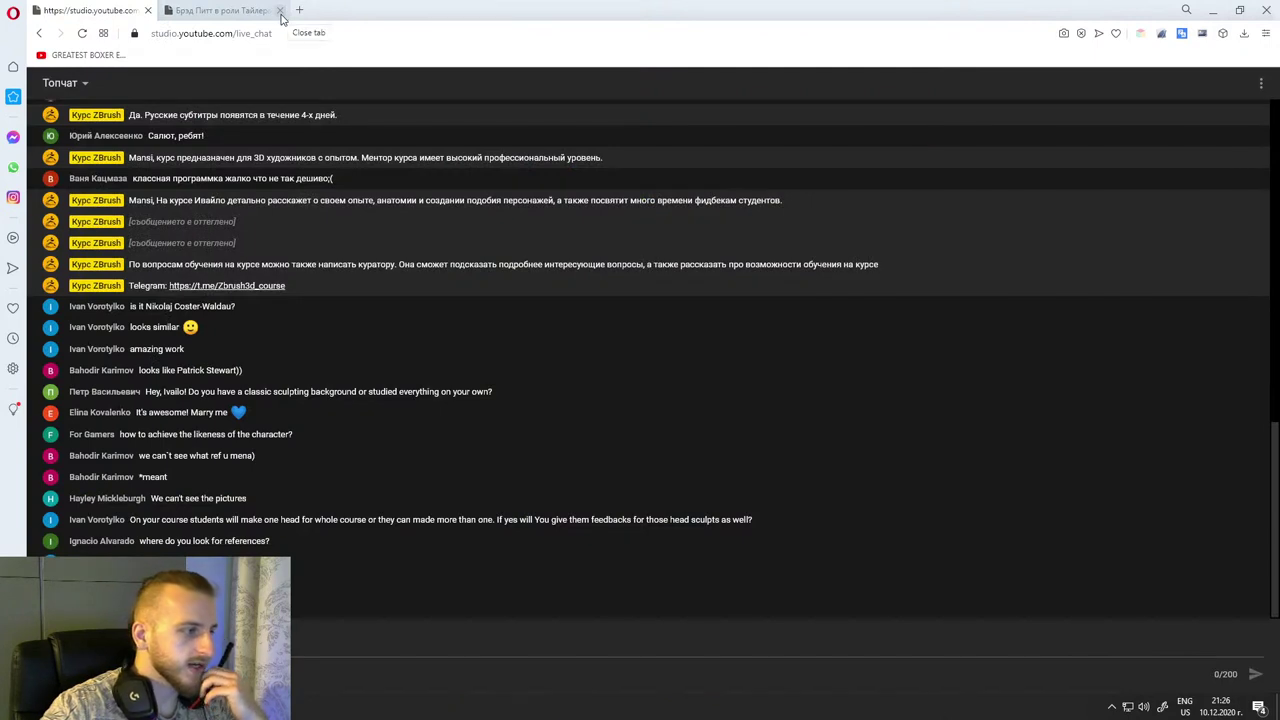
double_click(333, 391)
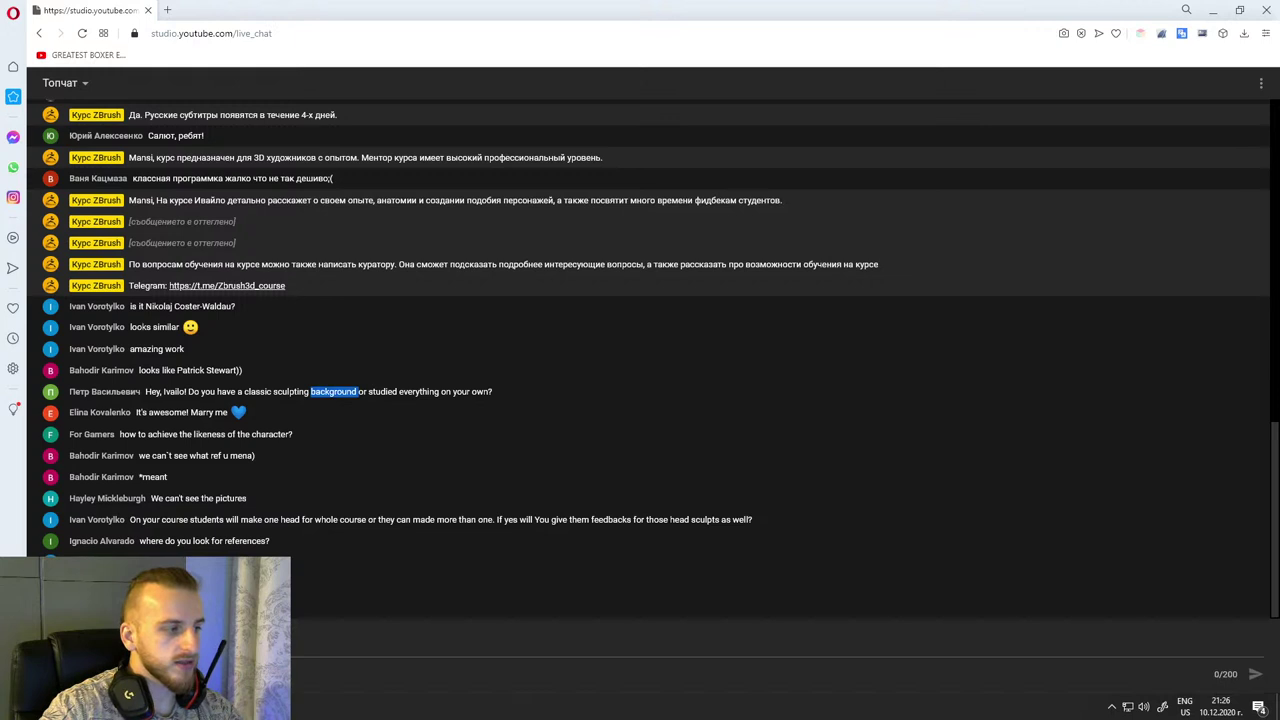
Step: Switch to ZBrush and activate the Move Topological brush for the head sculpt
key(alt+Tab)
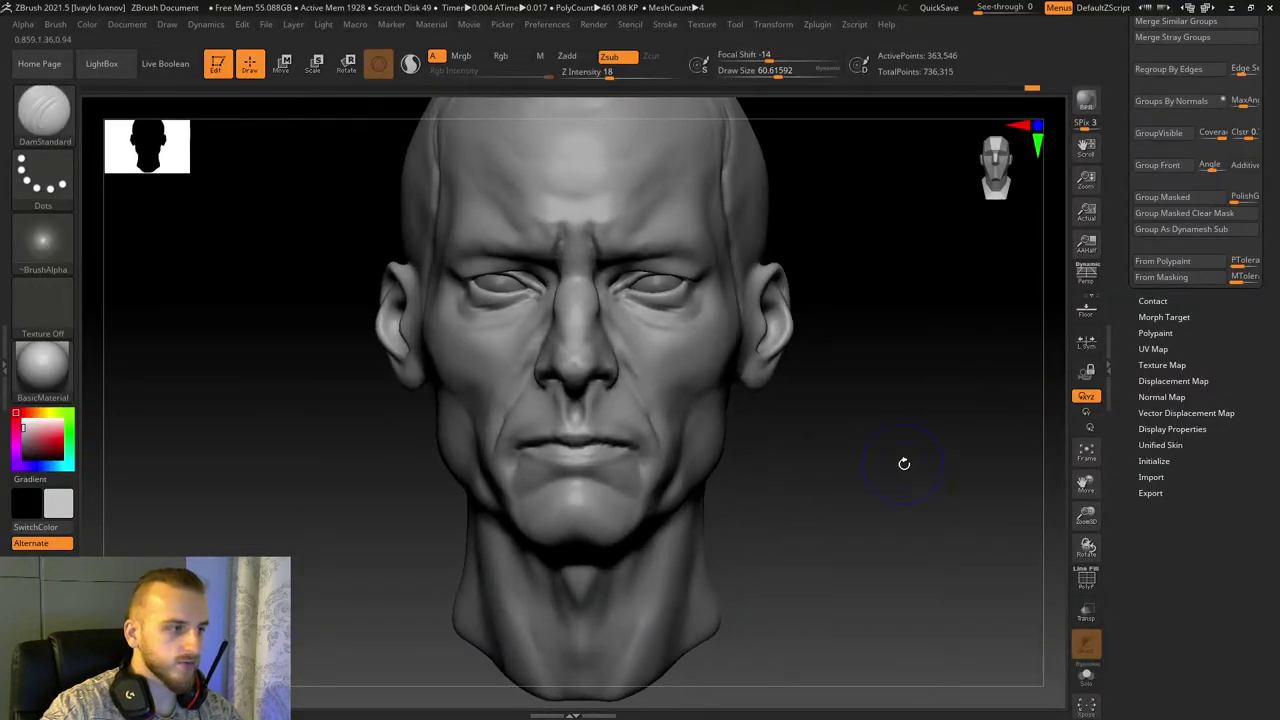
drag(911, 463, 957, 460)
drag(1082, 514, 1088, 494)
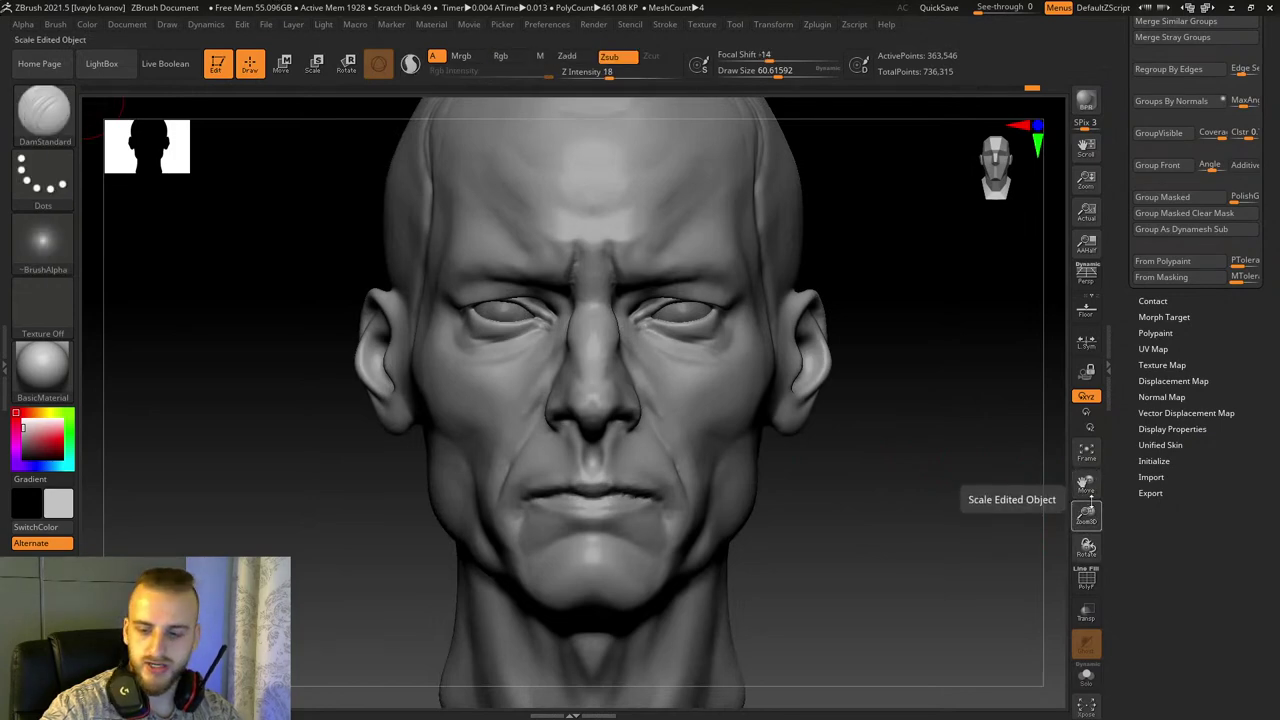
drag(960, 498, 910, 517)
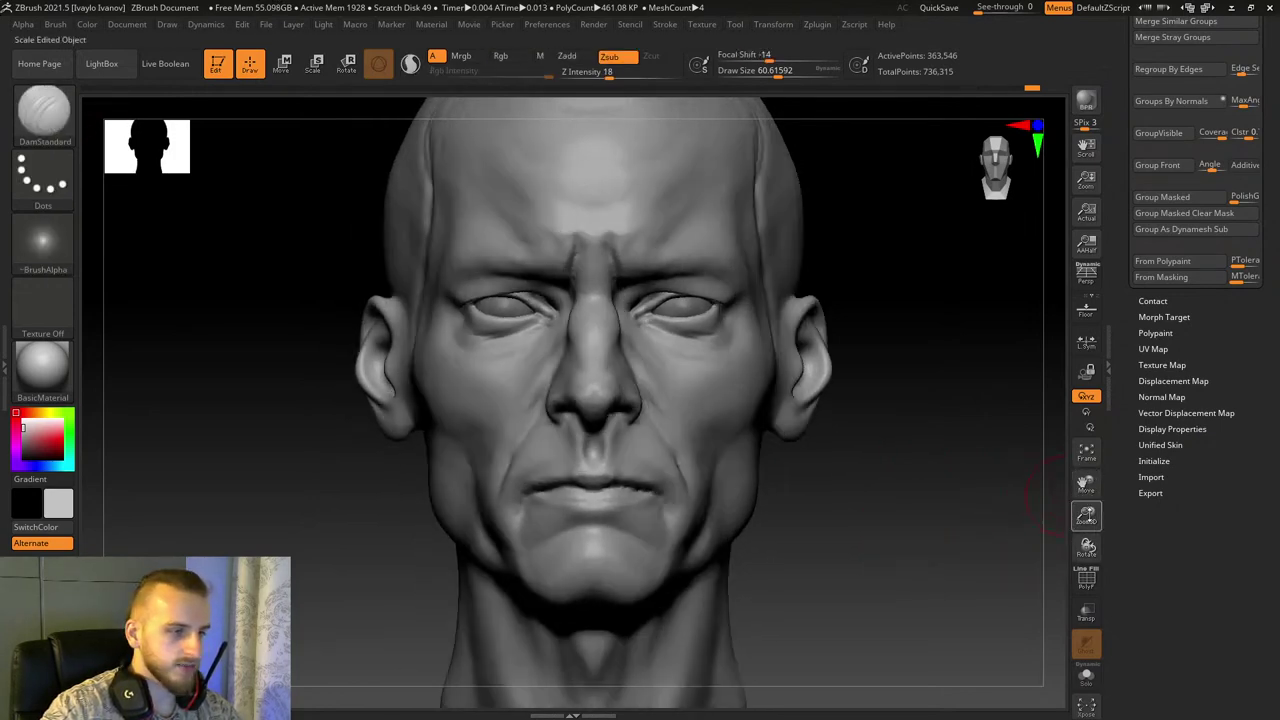
drag(1087, 514, 1120, 370)
click(41, 128)
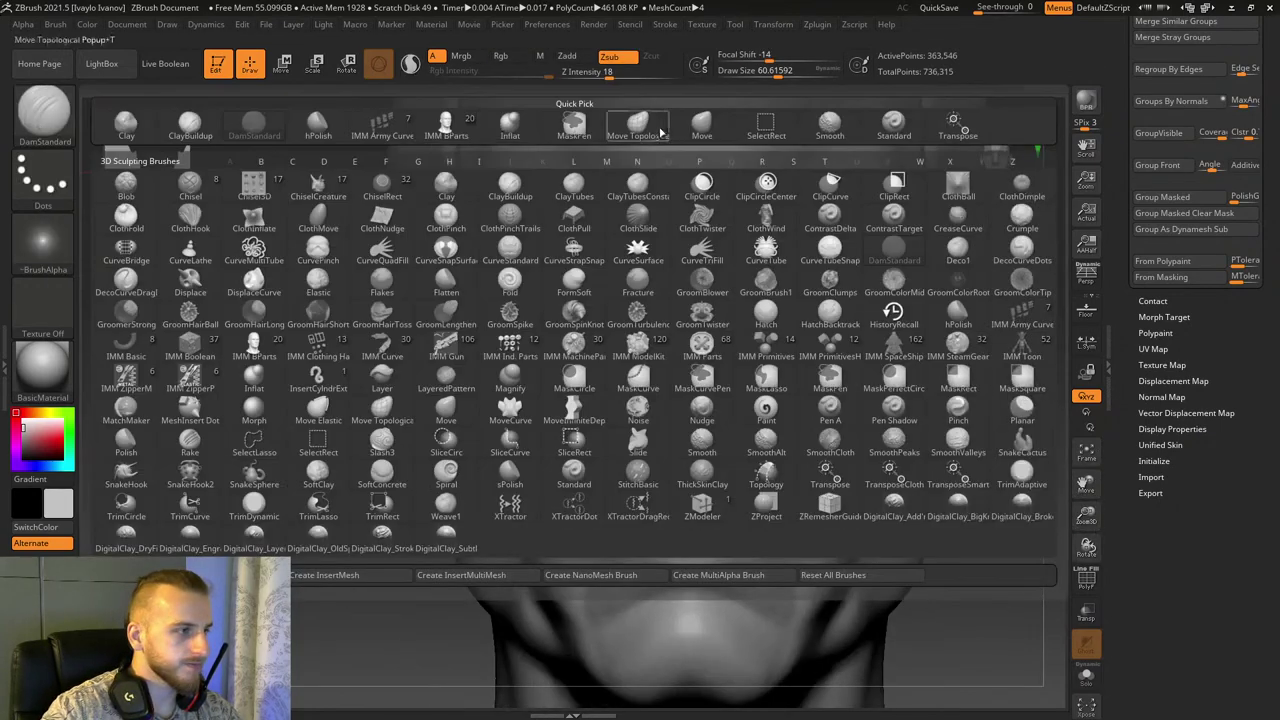
click(660, 133)
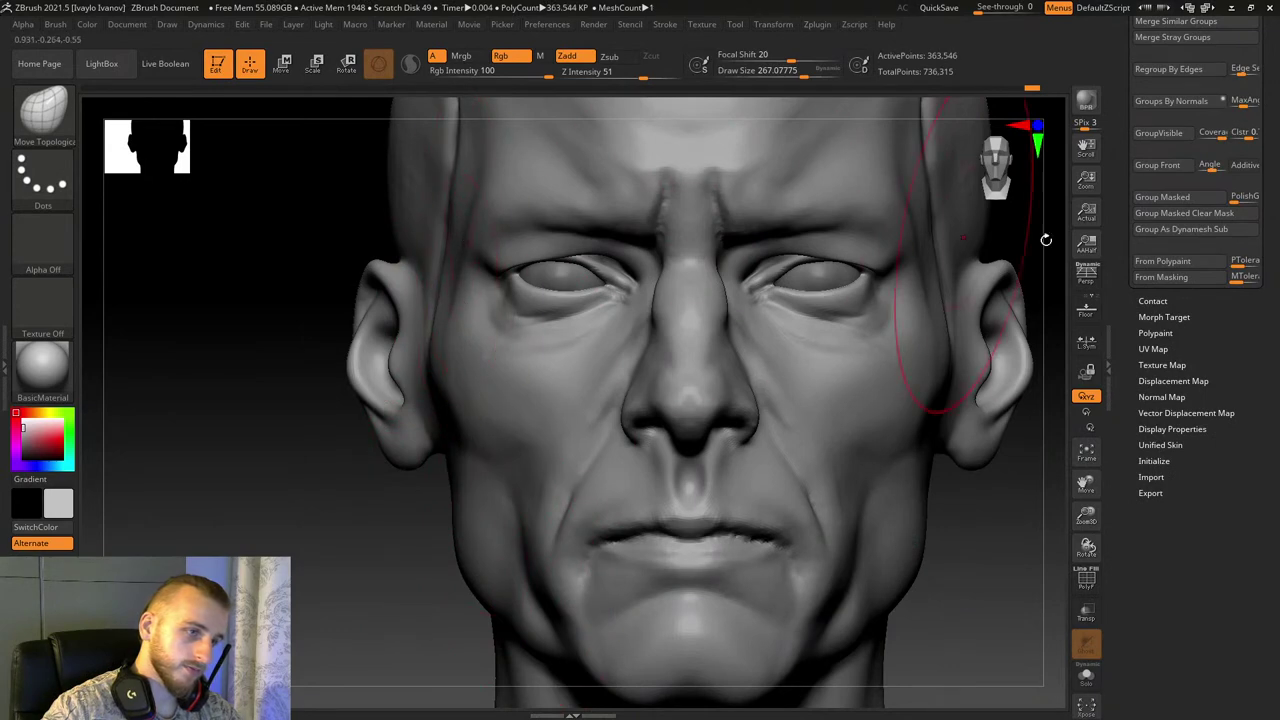
Step: Turn on perspective and set up the DamStandard brush with a draw size of about 37 for the eye area
click(1086, 272)
drag(1086, 515, 1096, 556)
click(765, 76)
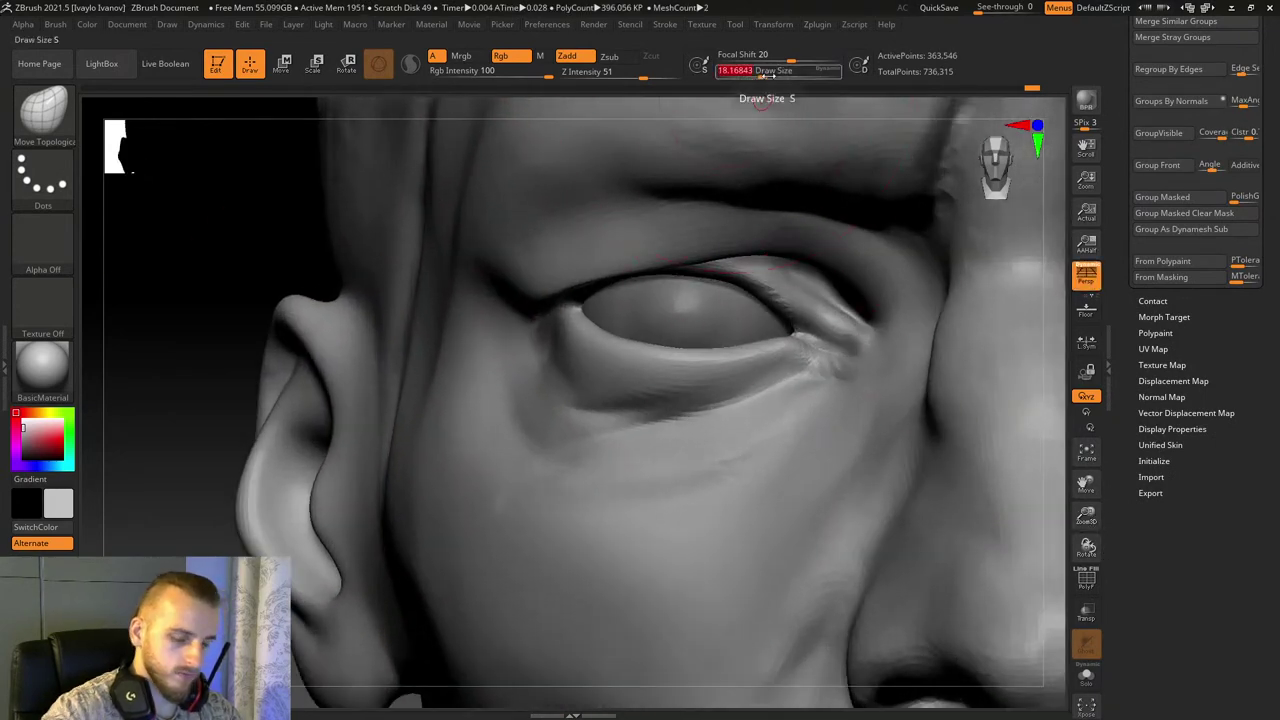
key(b)
key(d)
key(s)
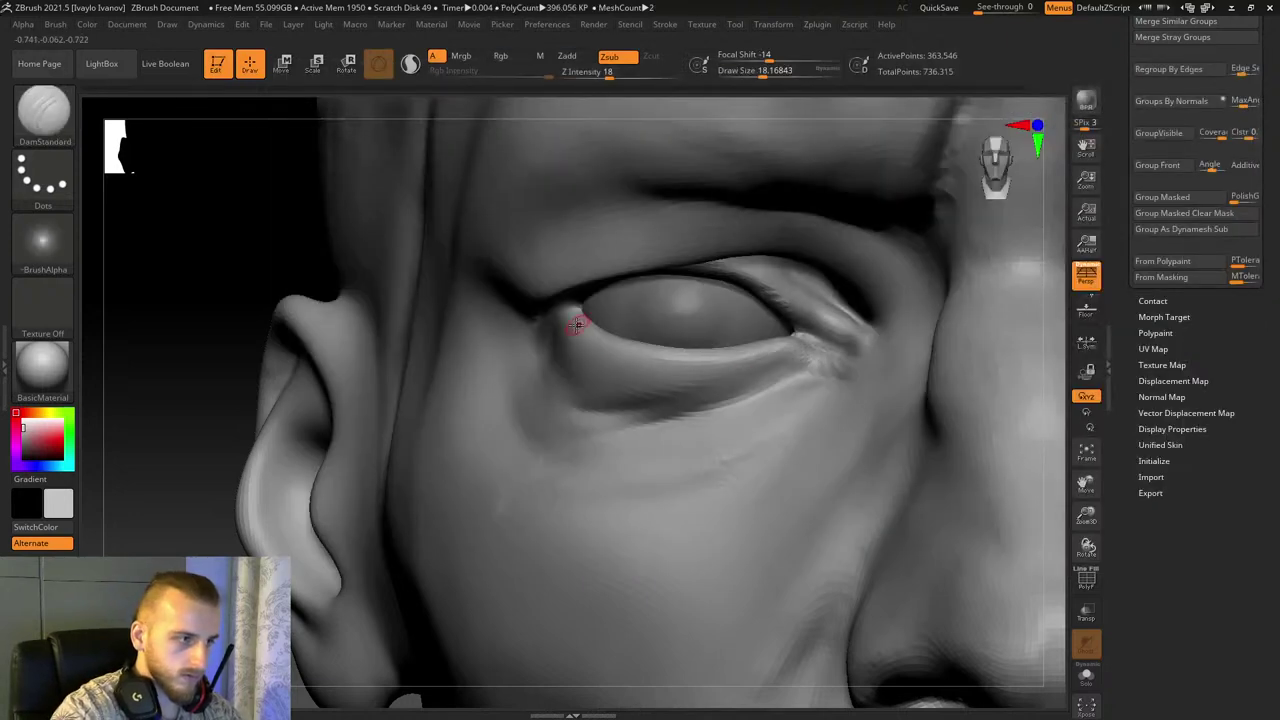
drag(1086, 515, 634, 354)
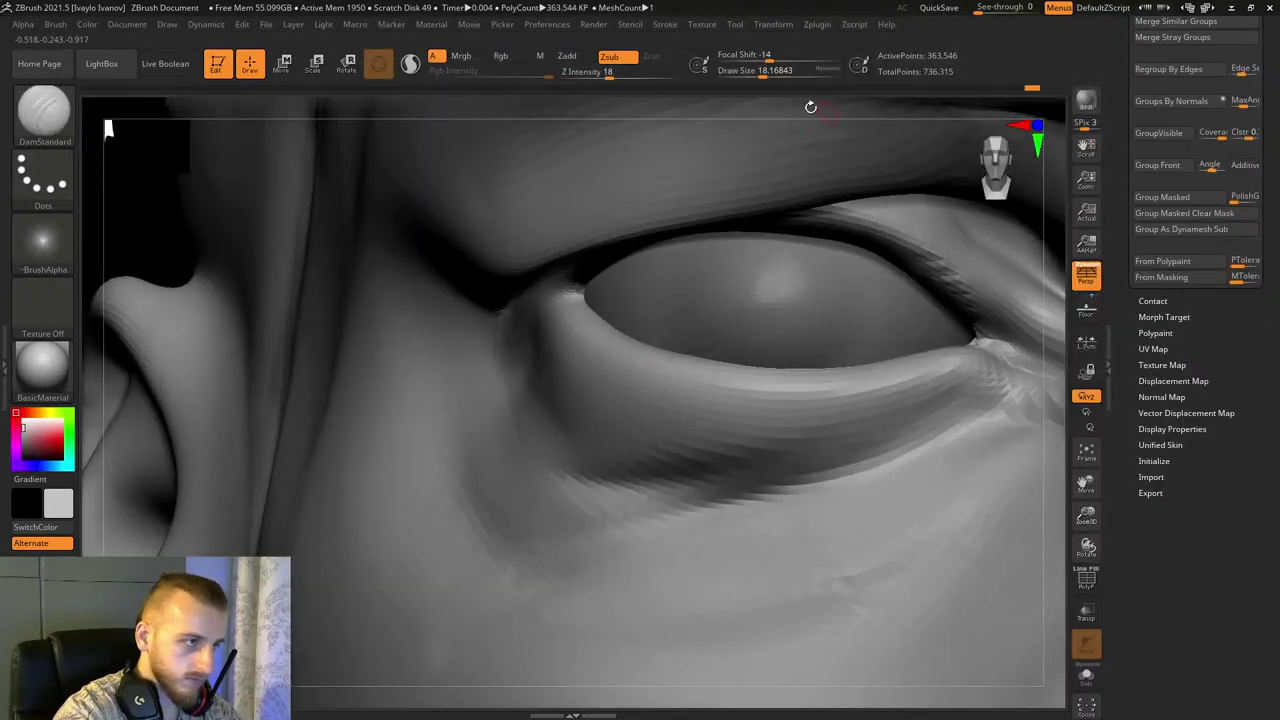
click(771, 76)
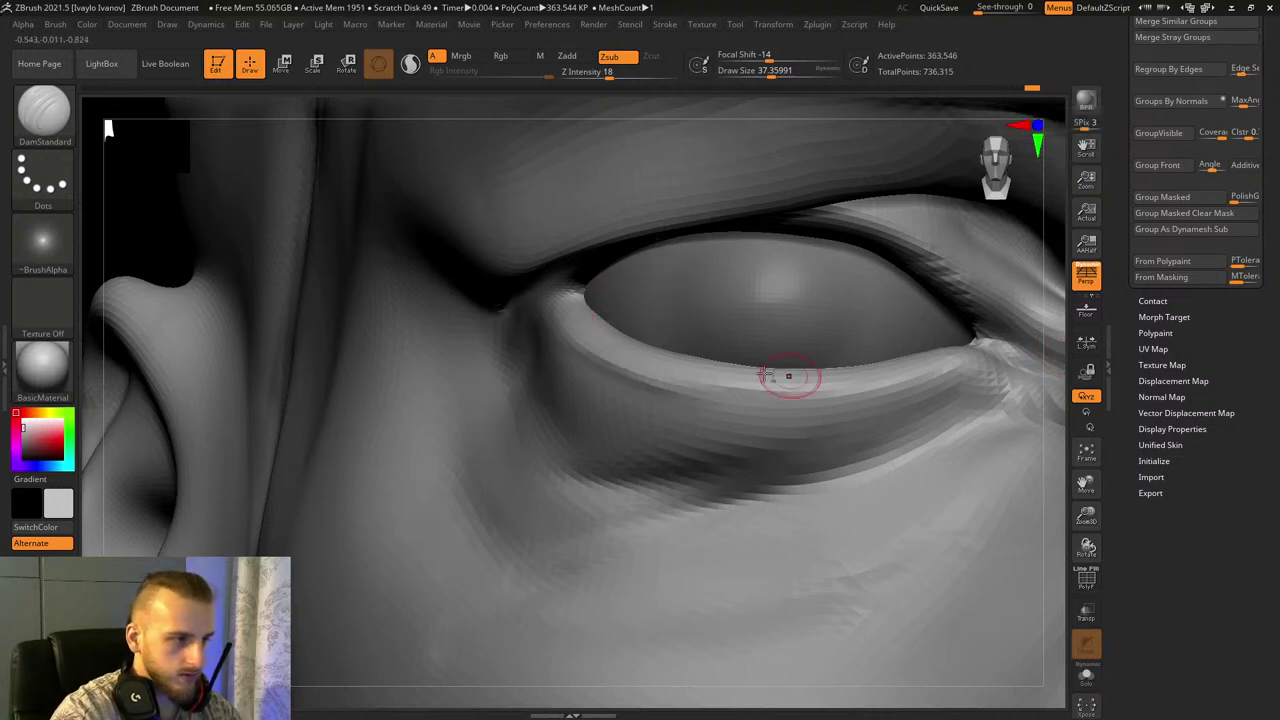
Step: Try to carve fine creases along and below the lower eyelid with the DamStandard brush
key(ctrl+z)
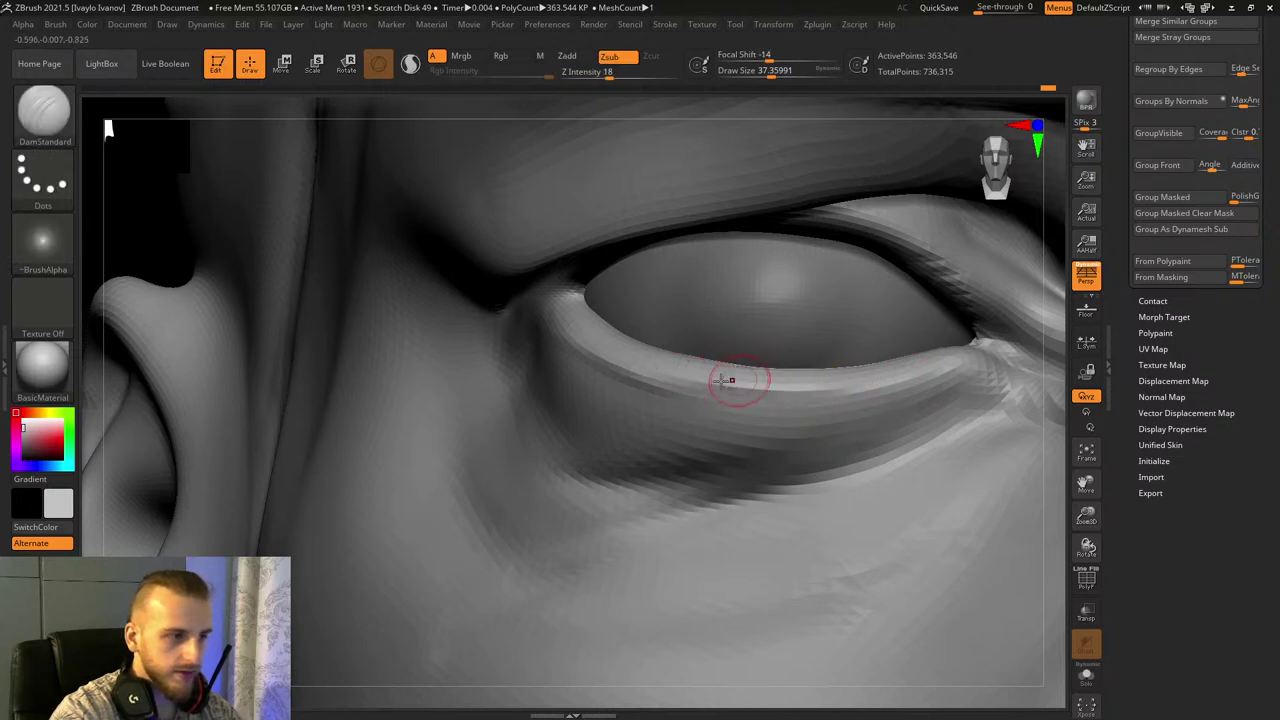
drag(724, 380, 970, 365)
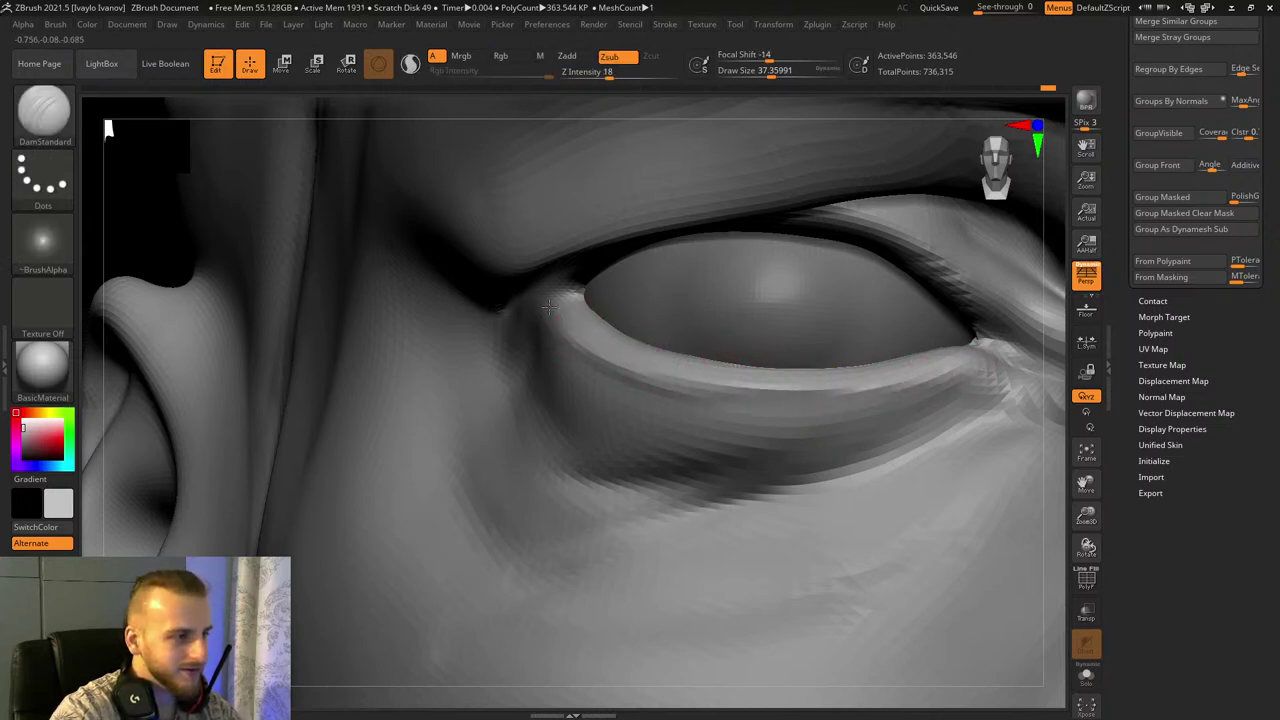
drag(775, 389, 962, 408)
drag(596, 370, 996, 362)
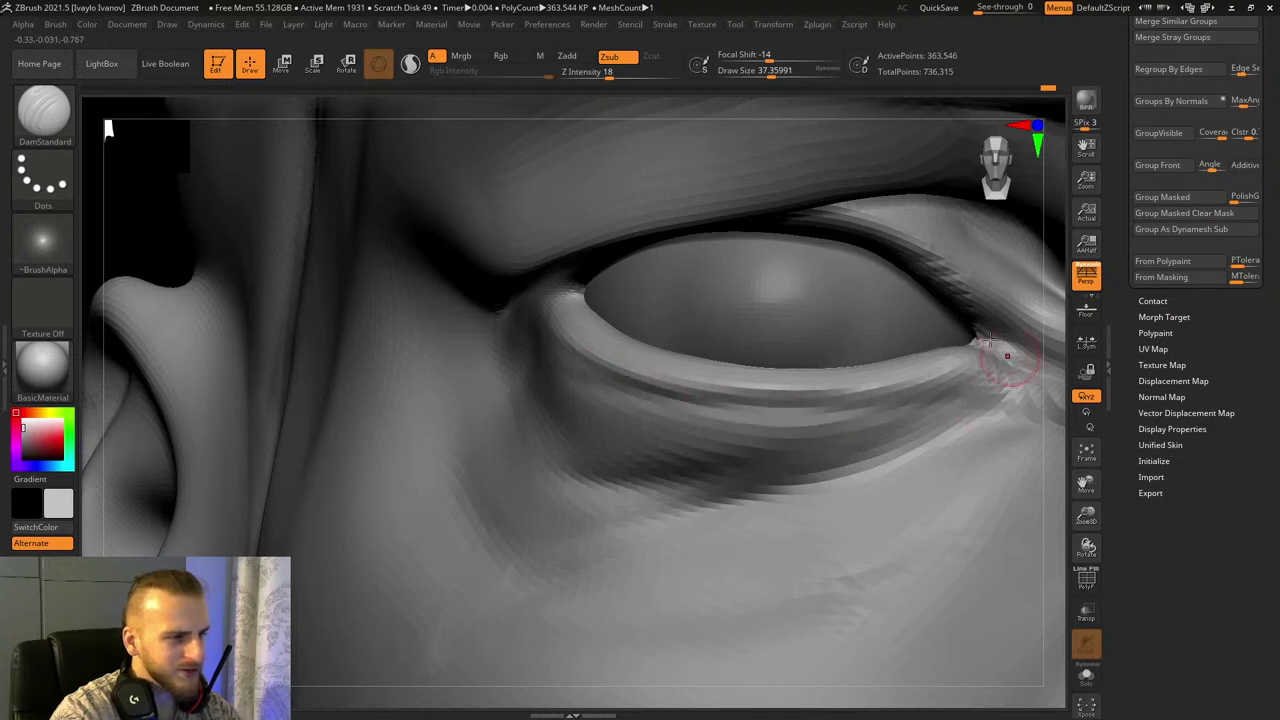
key(ctrl+z)
key(ctrl+z)
Step: Carve a broader crease beneath the lower eyelid rim with DamStandard at a draw size of about 79
drag(771, 73, 776, 73)
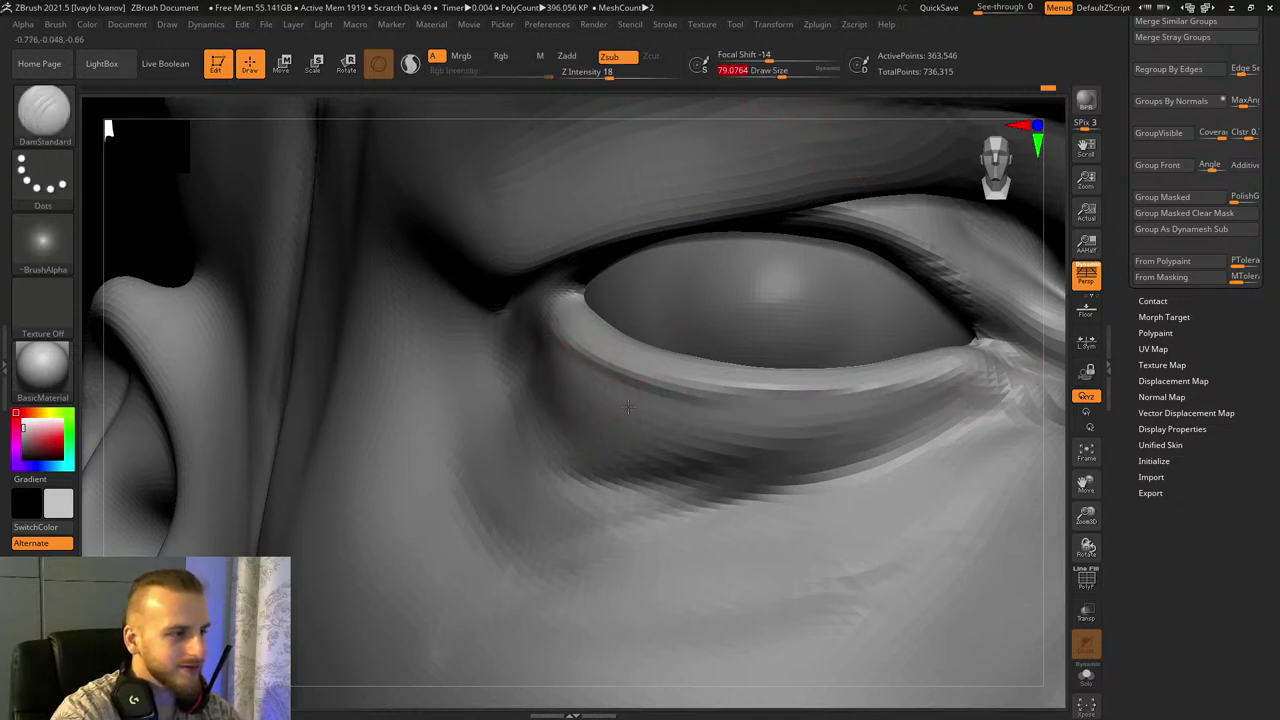
mouse_move(606, 388)
mouse_down()
mouse_move(757, 406)
mouse_move(985, 386)
mouse_up()
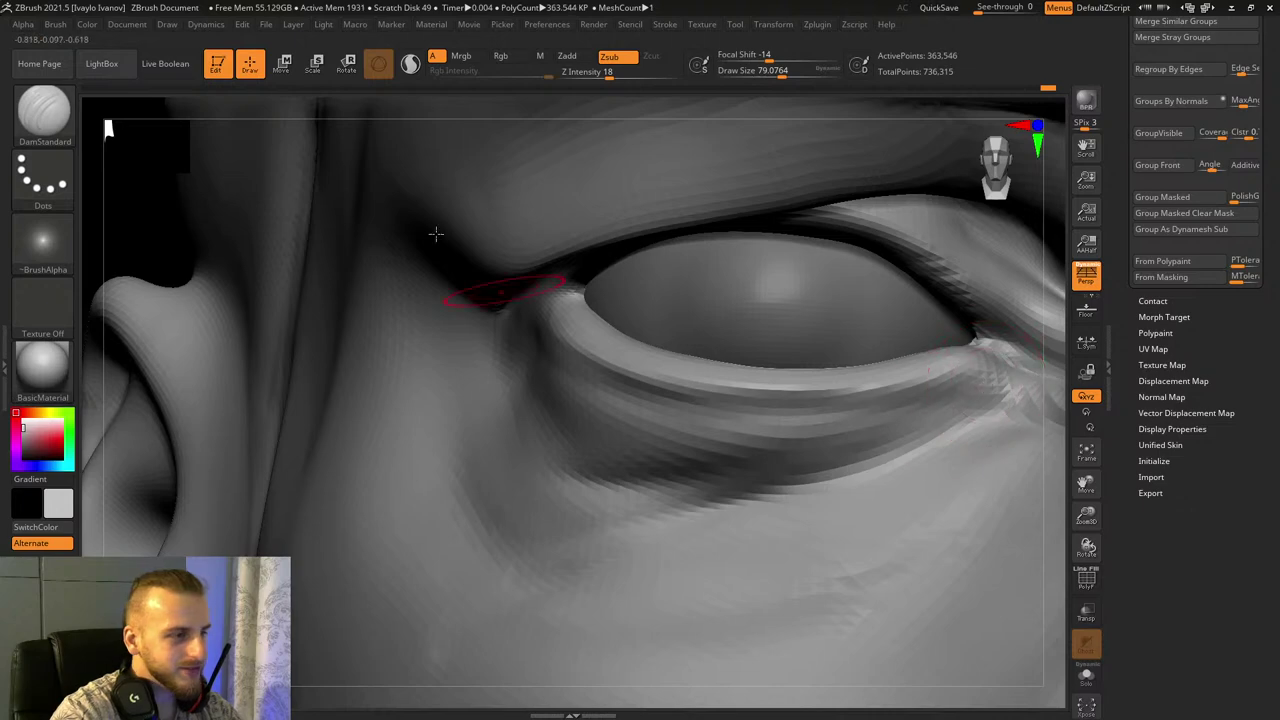
Step: Switch to the Move Topological brush and try to pull the crease under the eye bag downward
click(55, 105)
click(640, 128)
drag(738, 468, 746, 486)
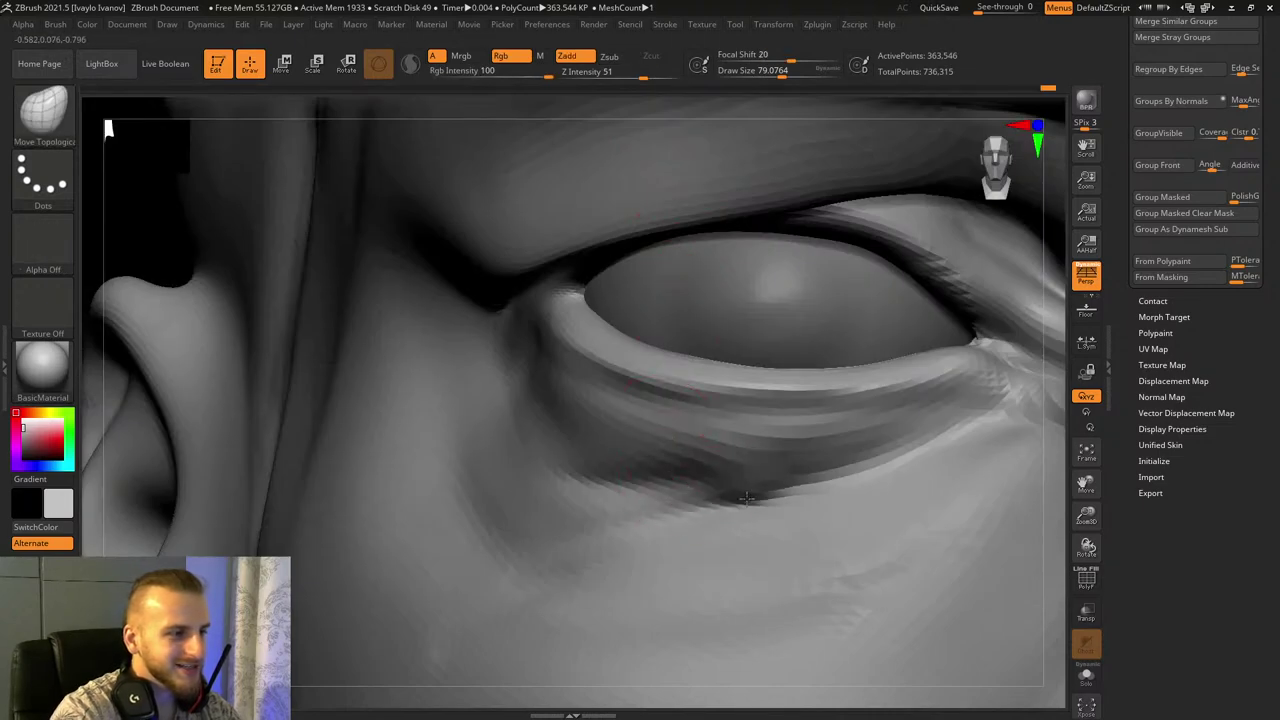
key(ctrl+z)
key(ctrl+z)
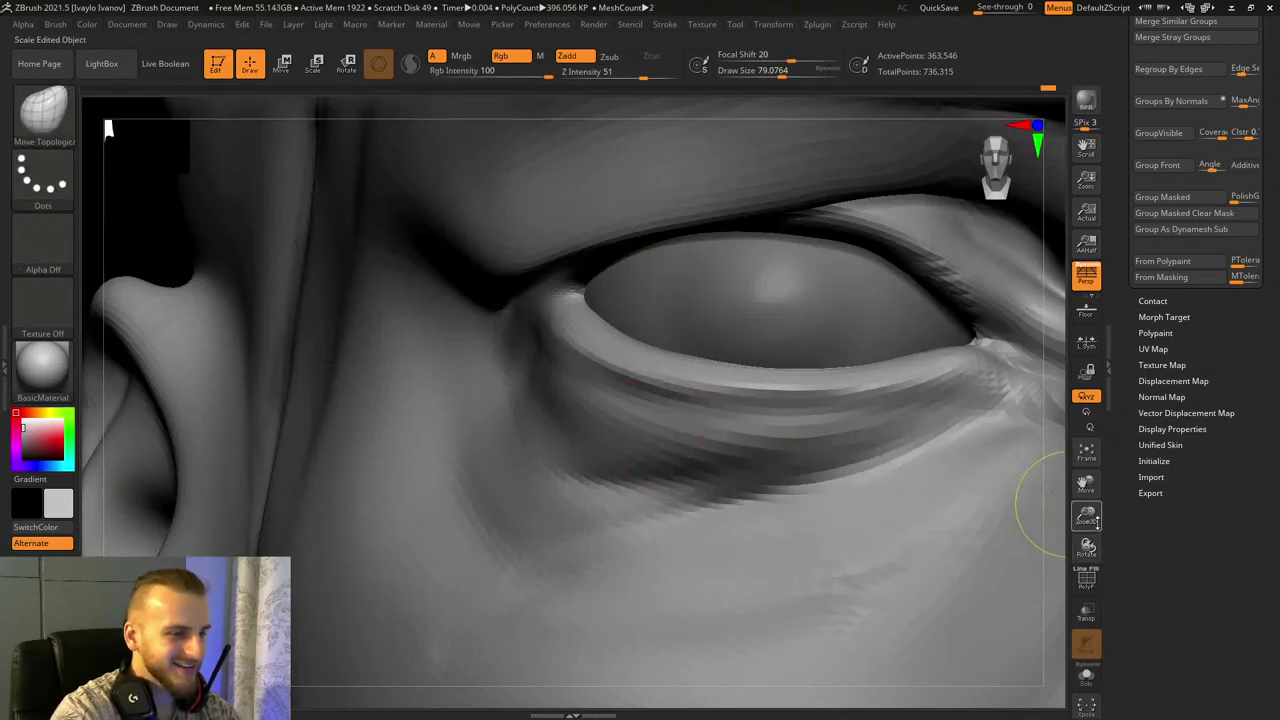
Step: Pull the eye bag's lower edge downward using Move Topological at a draw size of about 144, and smooth the area beneath it
drag(1097, 521, 1097, 556)
mouse_move(1090, 547)
mouse_down()
mouse_move(1125, 532)
mouse_move(1066, 551)
mouse_up()
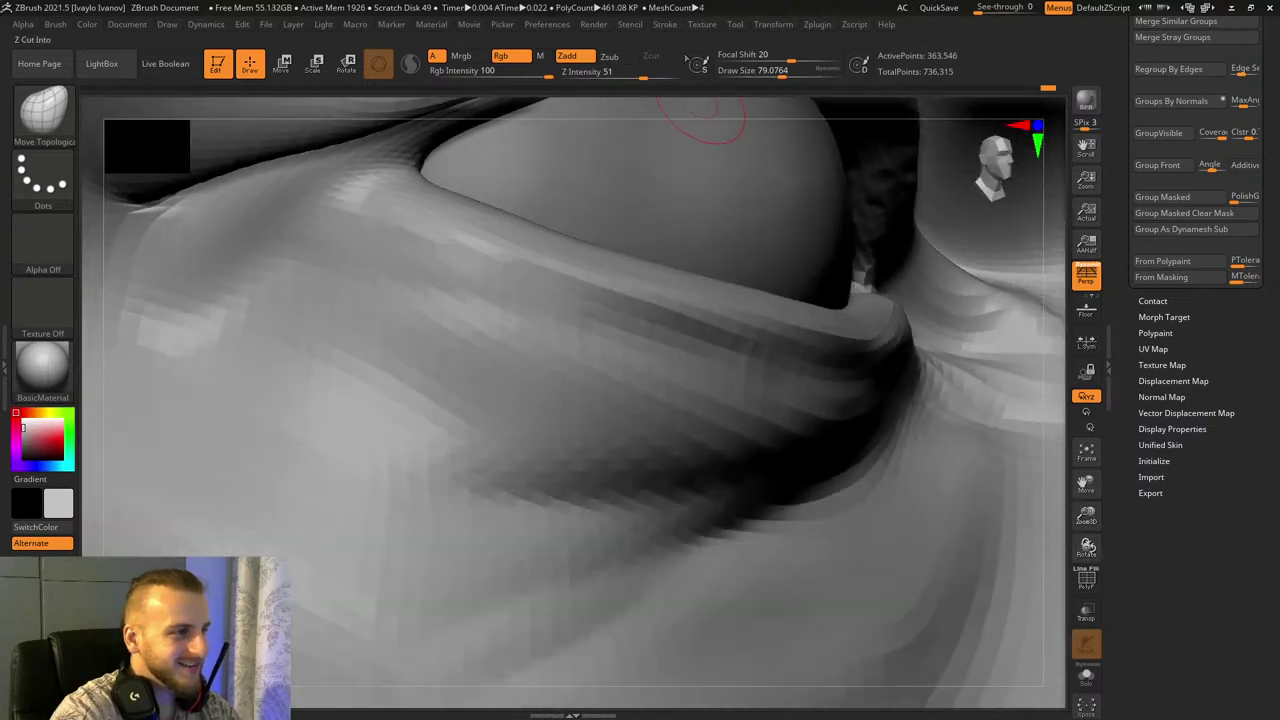
click(790, 72)
drag(814, 477, 786, 513)
mouse_move(882, 476)
mouse_down()
mouse_move(842, 514)
mouse_move(812, 520)
mouse_up()
drag(891, 464, 868, 480)
mouse_move(766, 556)
mouse_down()
mouse_move(718, 560)
mouse_move(668, 606)
mouse_up()
mouse_move(680, 580)
shift+mouse_down()
mouse_move(806, 563)
mouse_move(862, 538)
mouse_move(790, 520)
shift+mouse_up()
Step: Pull the outer part of the eye bag fold downward from the front and smooth the transition into the lower lid and cheek
drag(1088, 548, 1075, 560)
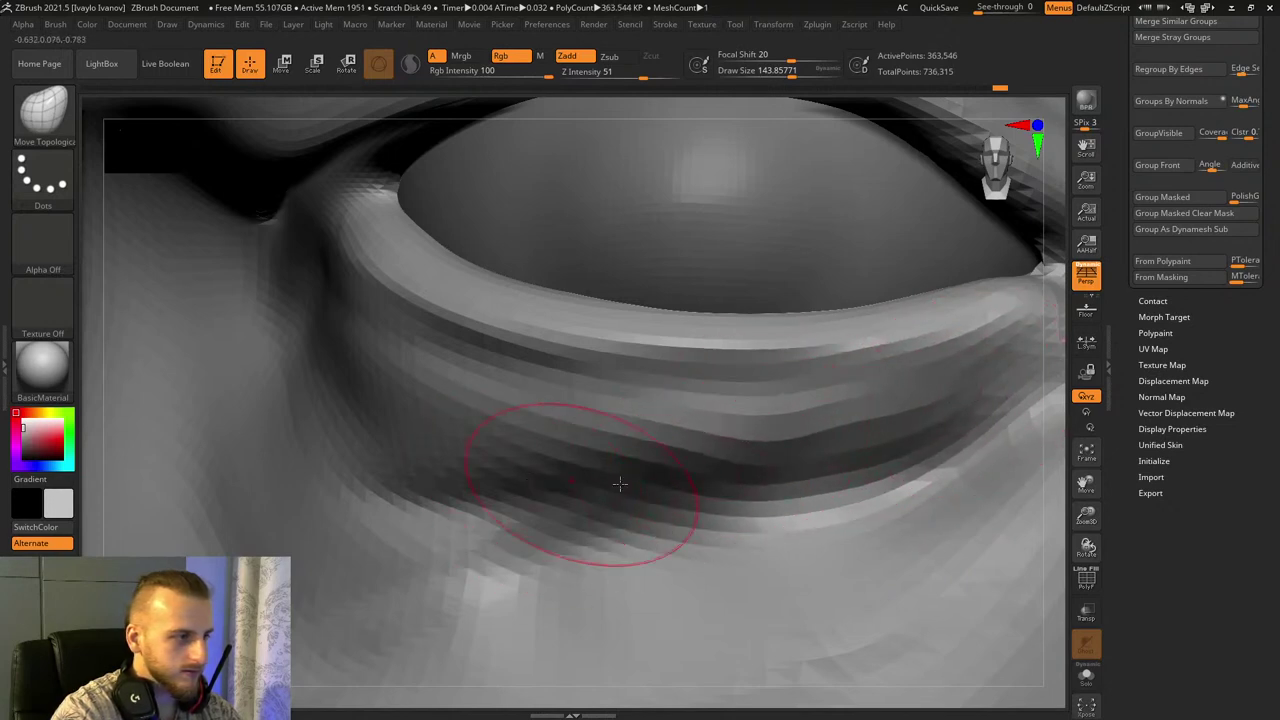
drag(620, 484, 631, 506)
drag(520, 474, 524, 502)
shift+drag(820, 440, 507, 445)
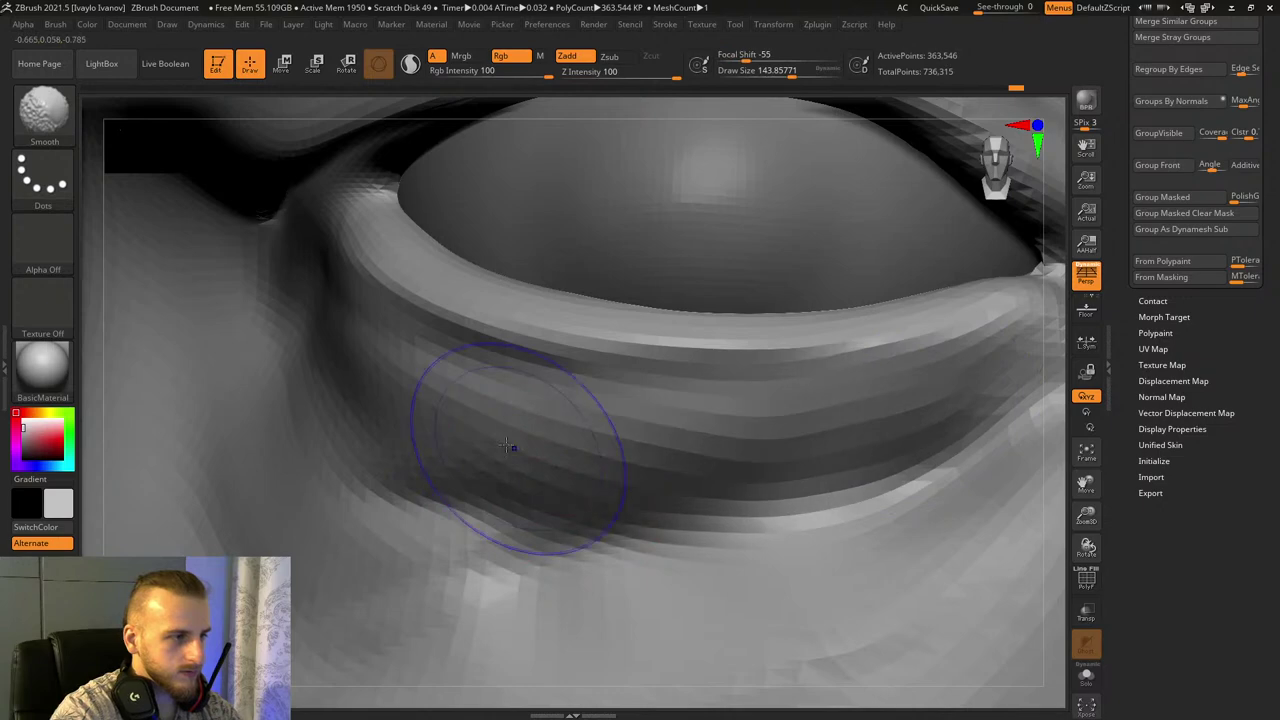
drag(1086, 517, 828, 294)
drag(190, 360, 284, 400)
shift+drag(877, 550, 937, 517)
drag(1086, 517, 1092, 640)
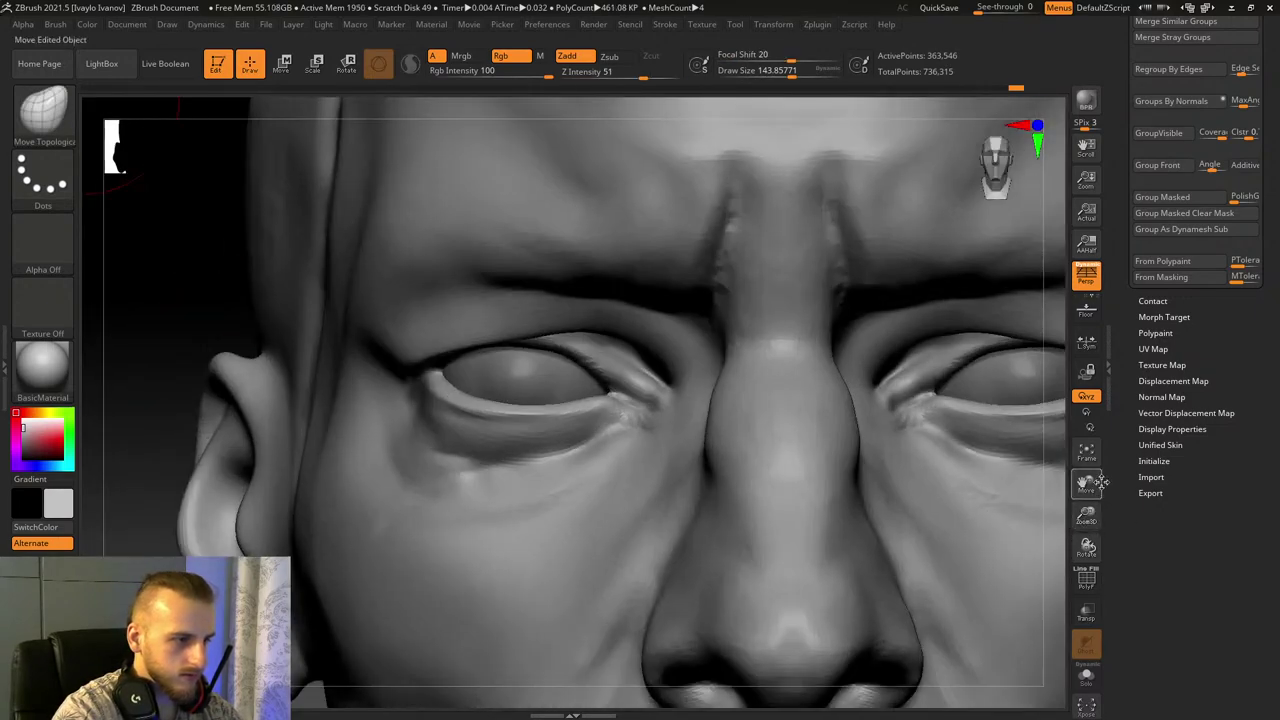
Step: Nudge the contours around the other eye slightly upward with the Move Topological brush
mouse_move(1086, 485)
mouse_down()
mouse_move(918, 443)
mouse_move(932, 511)
mouse_up()
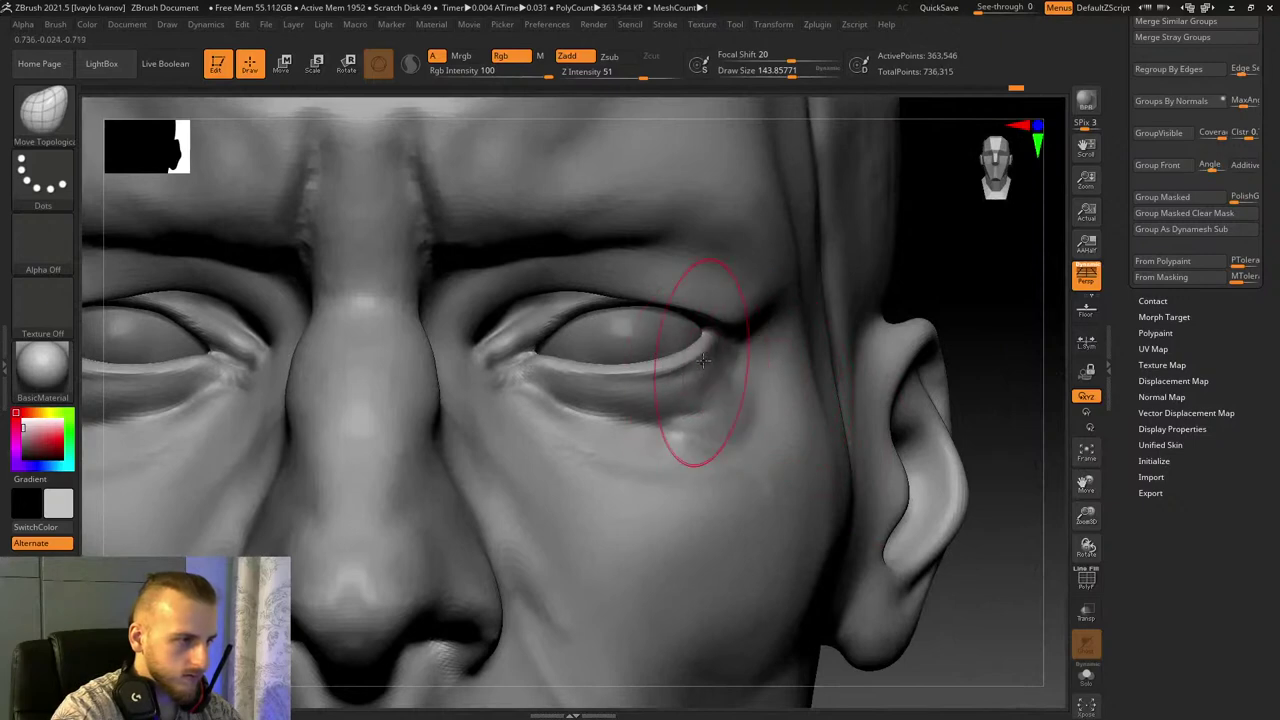
drag(1089, 517, 982, 529)
drag(507, 328, 519, 320)
mouse_move(409, 354)
mouse_down()
mouse_move(429, 334)
mouse_move(420, 306)
mouse_move(443, 320)
mouse_up()
Step: Build up clay at the inner corner of the eye with the ClayBuildup brush
drag(1086, 515, 1104, 552)
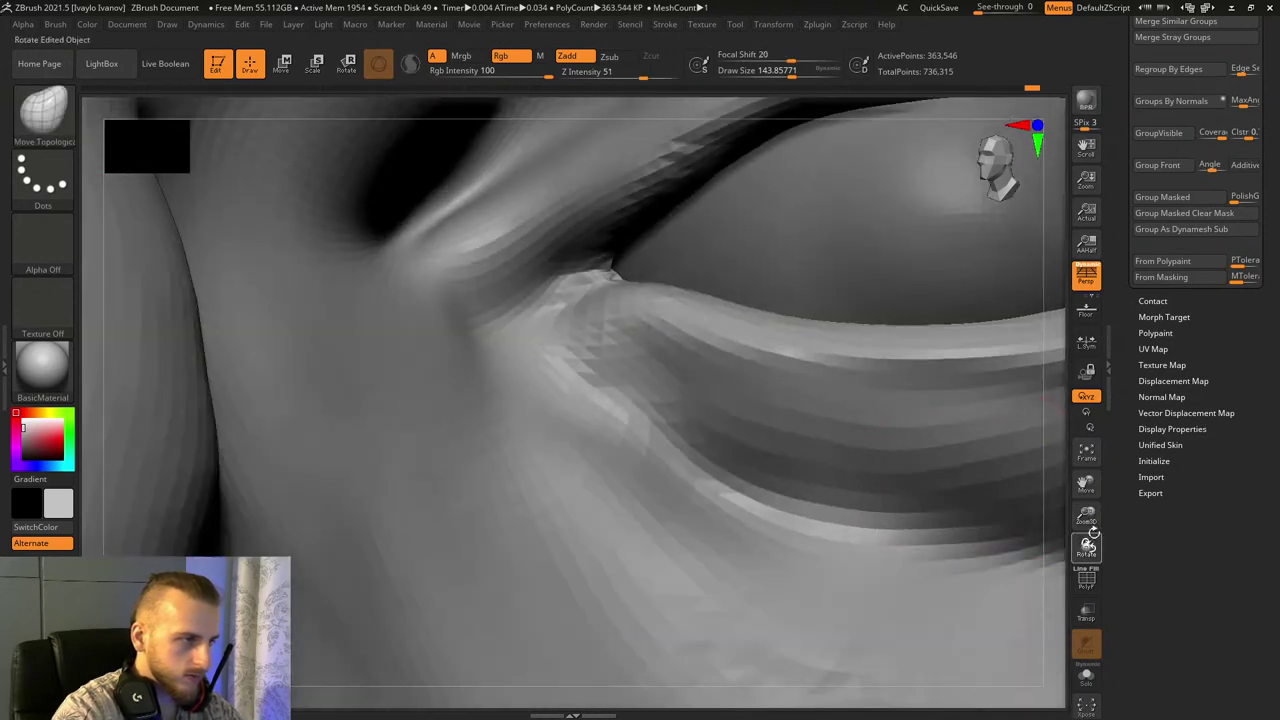
key(b)
key(c)
key(b)
drag(590, 316, 509, 300)
Step: Smooth the skin beside the inner eye corner and carve creases running down from it with DamStandard
key(b)
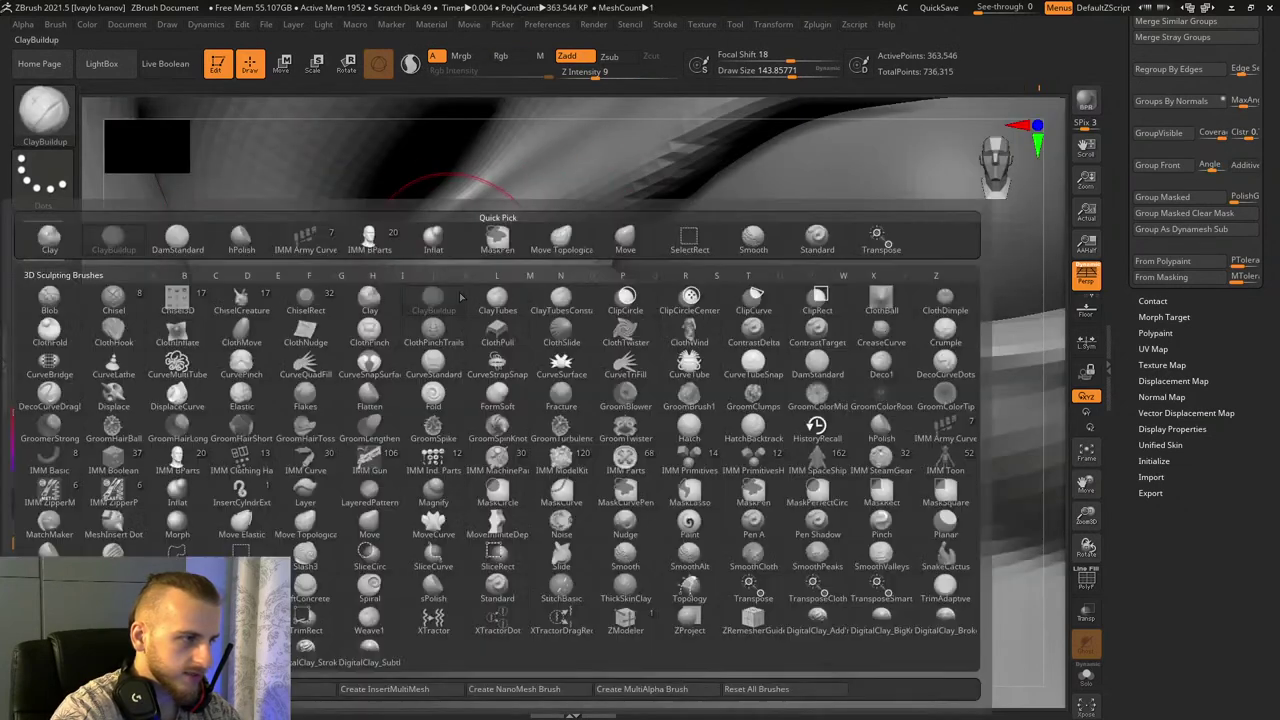
key(d)
key(s)
mouse_move(490, 345)
shift+mouse_down()
mouse_move(429, 257)
mouse_move(590, 555)
shift+mouse_up()
mouse_move(425, 290)
mouse_down()
mouse_move(610, 562)
mouse_move(455, 360)
mouse_move(560, 510)
mouse_move(497, 394)
mouse_move(566, 463)
mouse_move(606, 457)
mouse_up()
drag(508, 369, 612, 379)
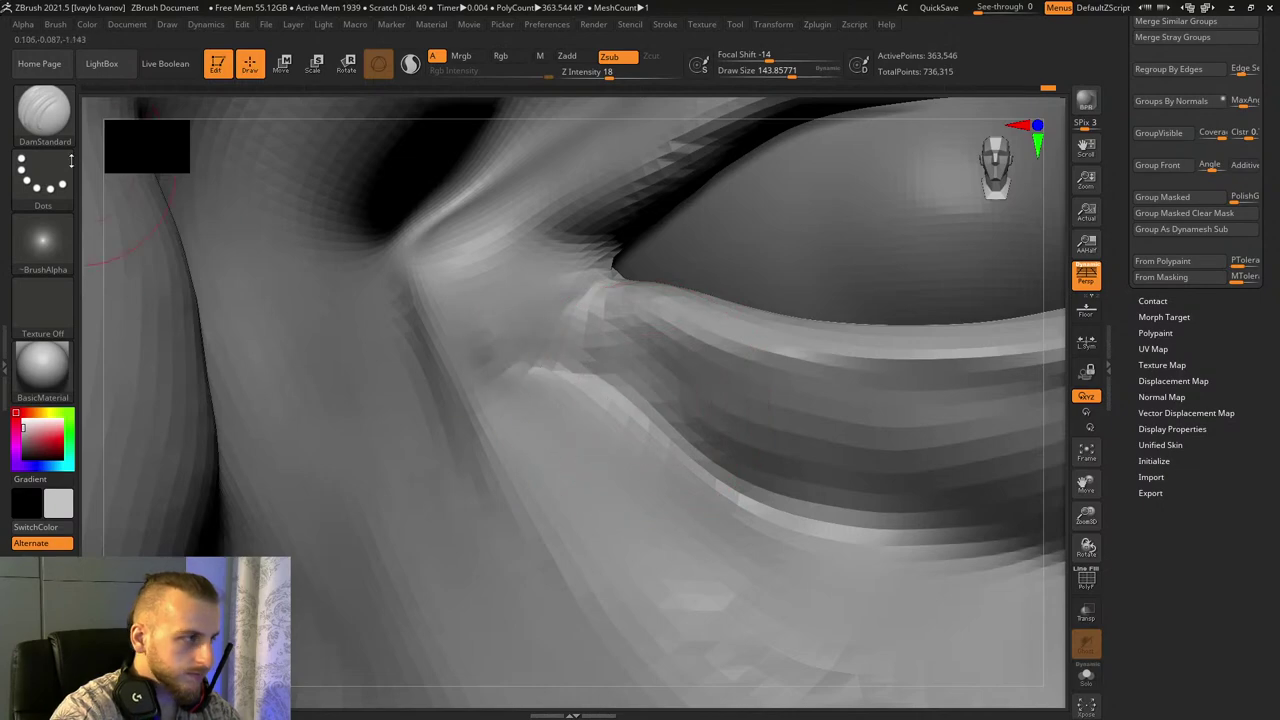
Step: Add clay from the inner eye corner up along the upper eyelid with ClayBuildup
key(b)
key(c)
key(b)
mouse_move(523, 289)
mouse_down()
mouse_move(604, 285)
mouse_move(548, 258)
mouse_move(690, 185)
mouse_up()
Step: Isolate the eyelid area around the eyeball by hiding the rest of the head
drag(1090, 482, 1024, 695)
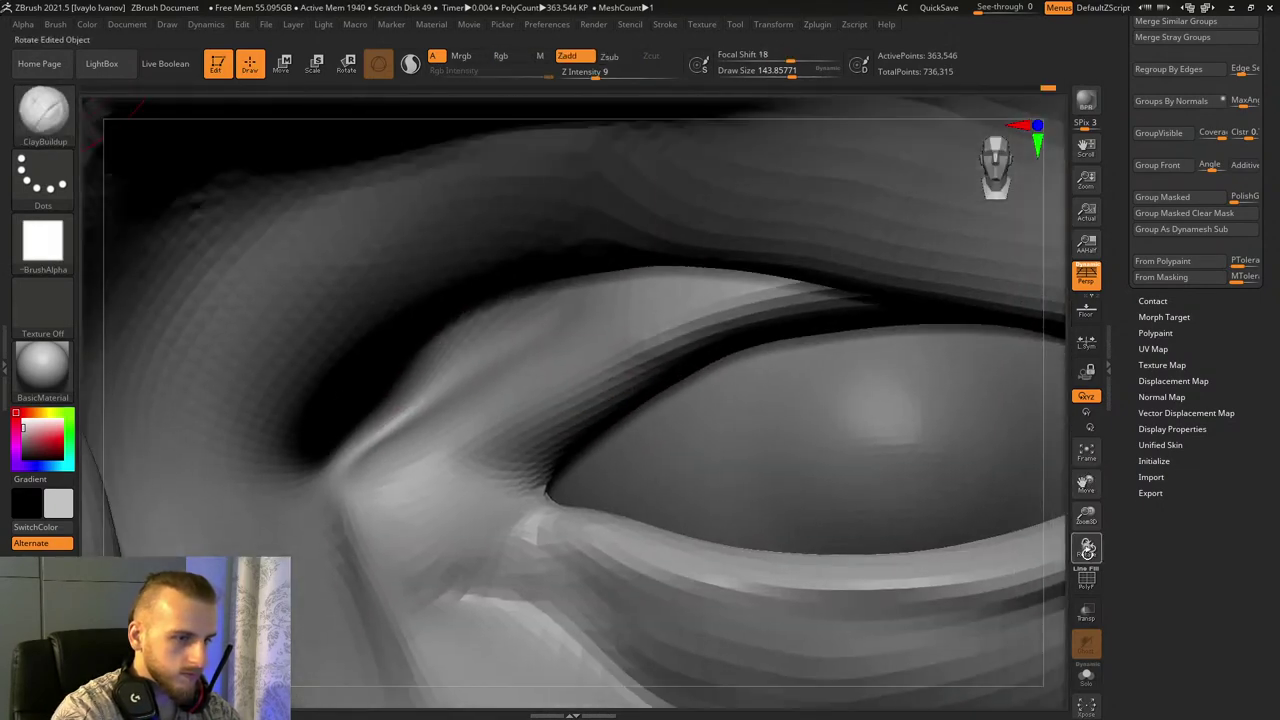
drag(1087, 548, 1170, 545)
ctrl+shift+click(876, 432)
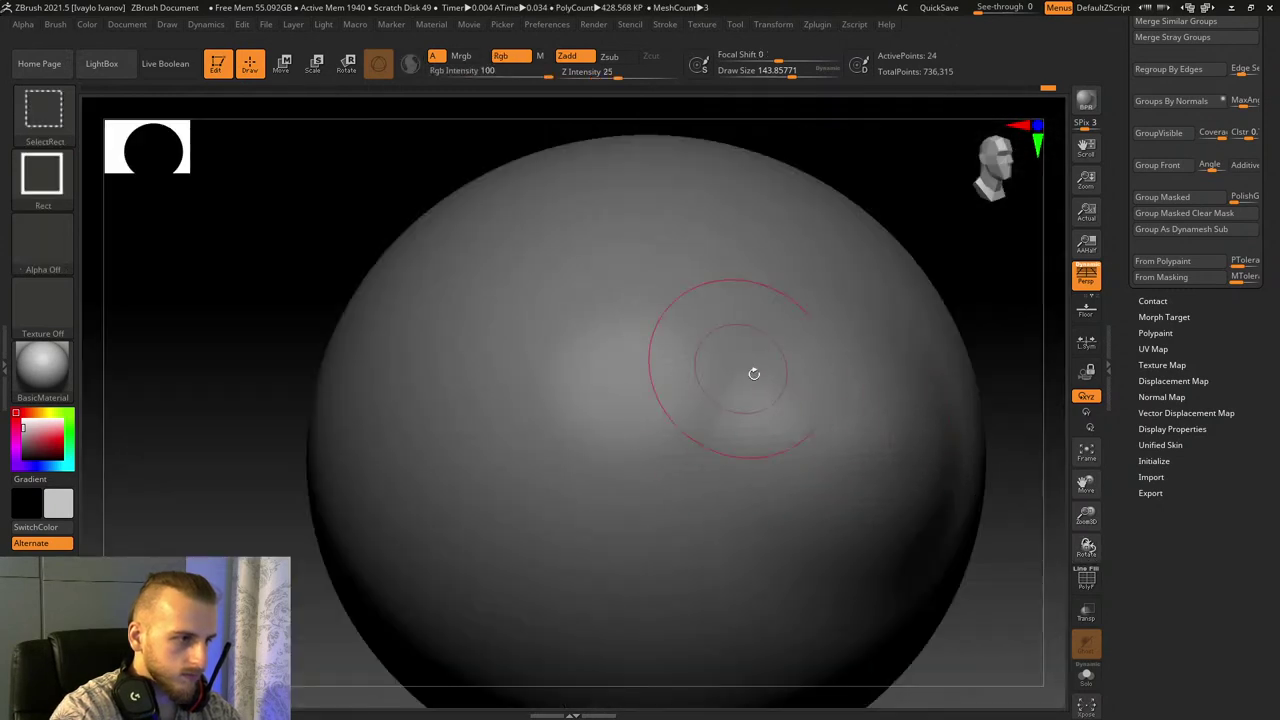
ctrl+shift+click(994, 491)
ctrl+shift+click(581, 374)
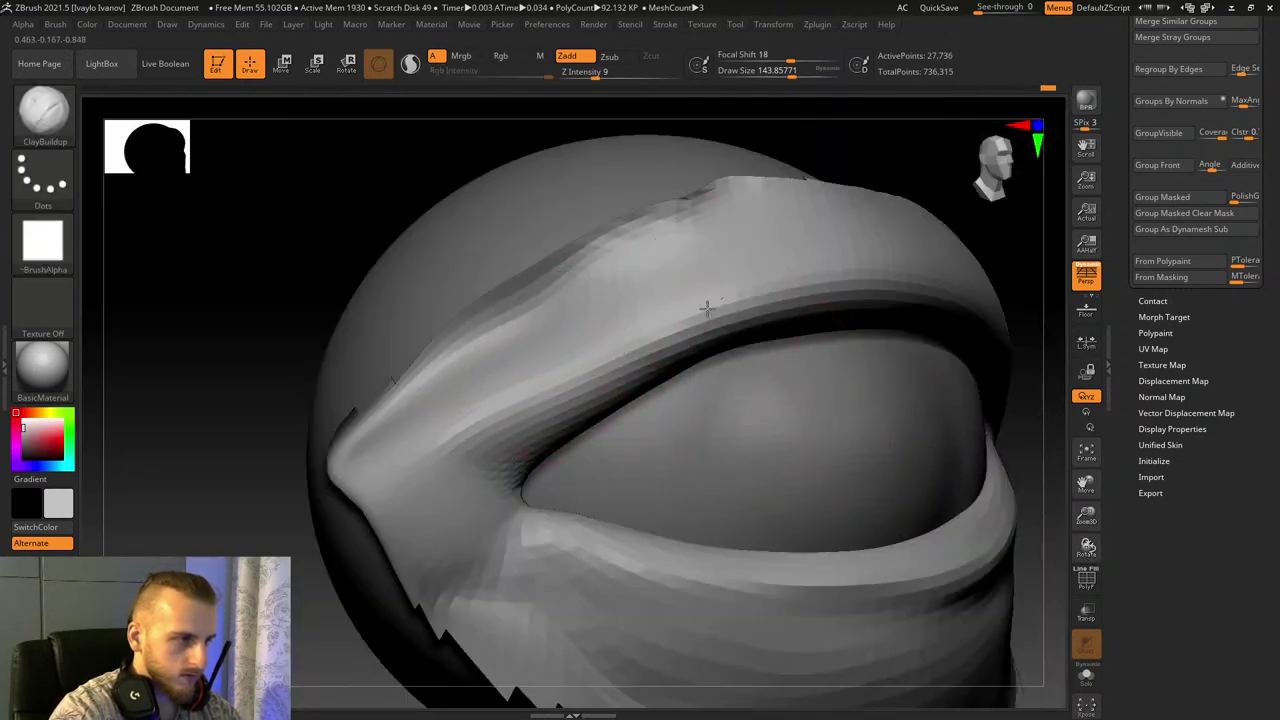
Step: Refine the upper eyelid's surface toward the inner corner with ClayBuildup strokes, carving and smoothing its rim
drag(639, 357, 550, 435)
shift+drag(730, 305, 620, 370)
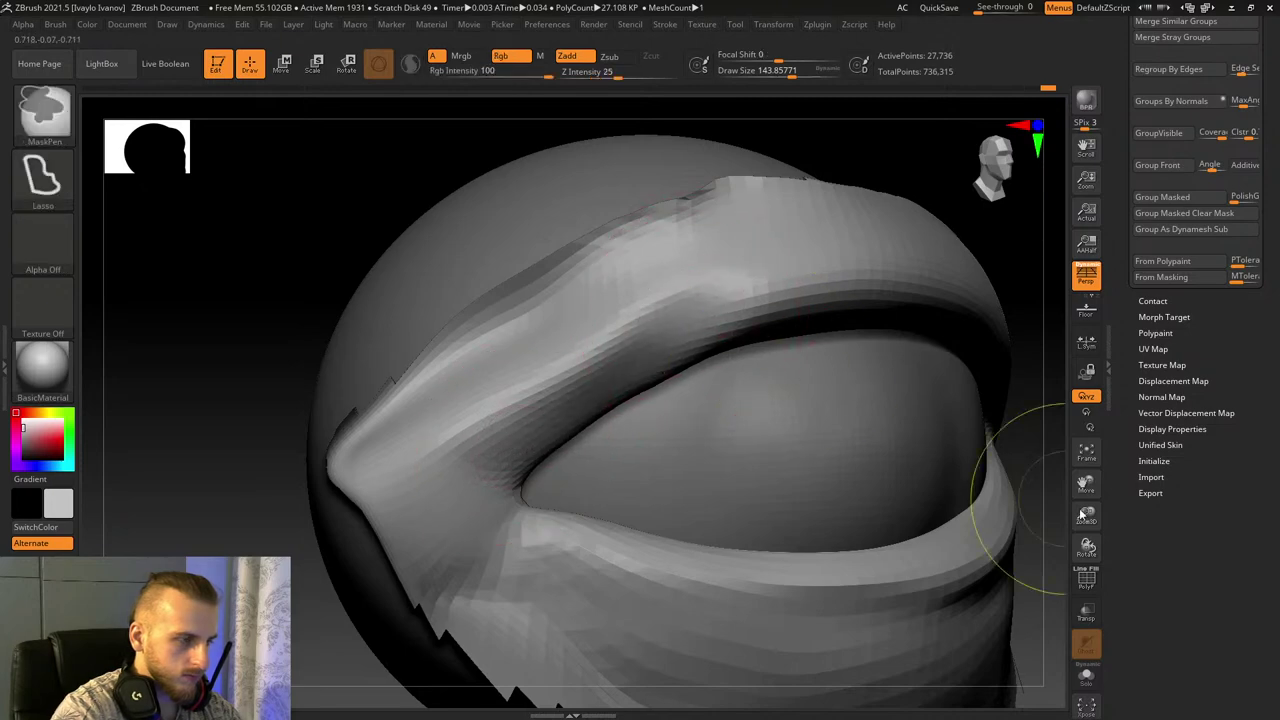
mouse_move(1087, 514)
mouse_down()
mouse_move(1087, 530)
mouse_move(1040, 530)
mouse_up()
alt+drag(735, 316, 570, 440)
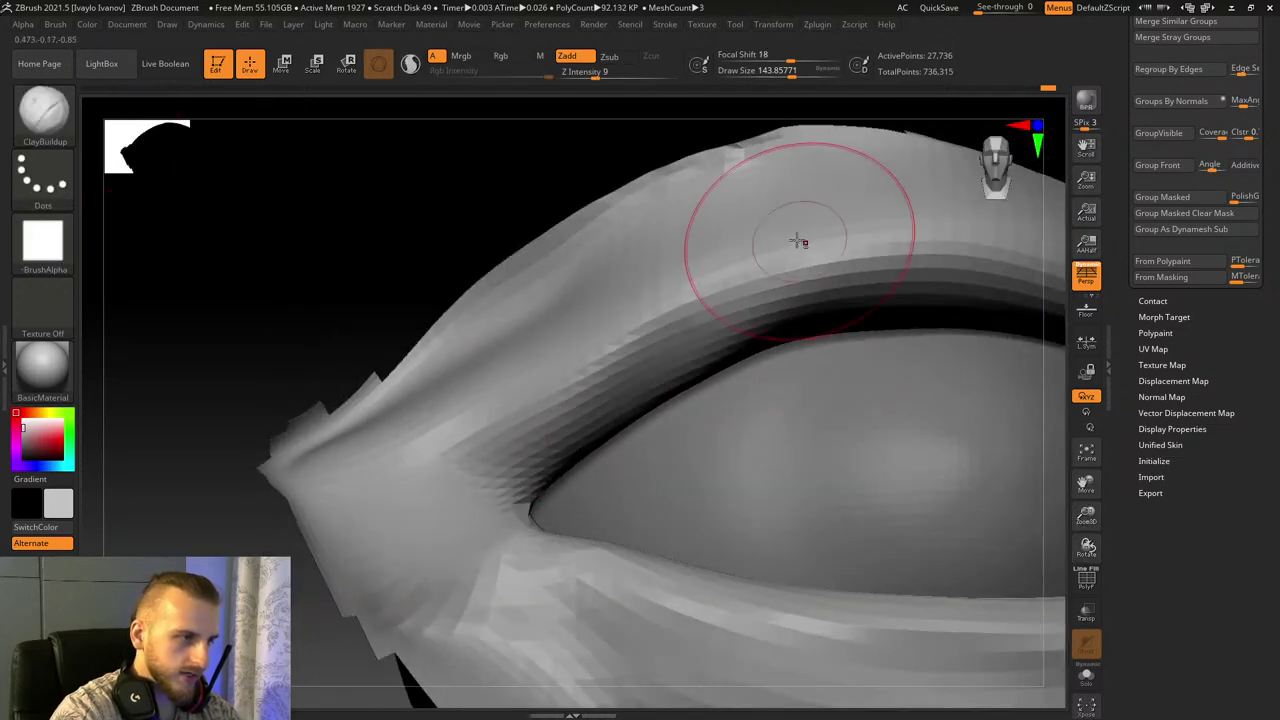
alt+drag(665, 352, 545, 462)
alt+drag(715, 262, 520, 445)
alt+drag(650, 265, 470, 450)
alt+drag(680, 250, 550, 350)
alt+drag(700, 250, 495, 435)
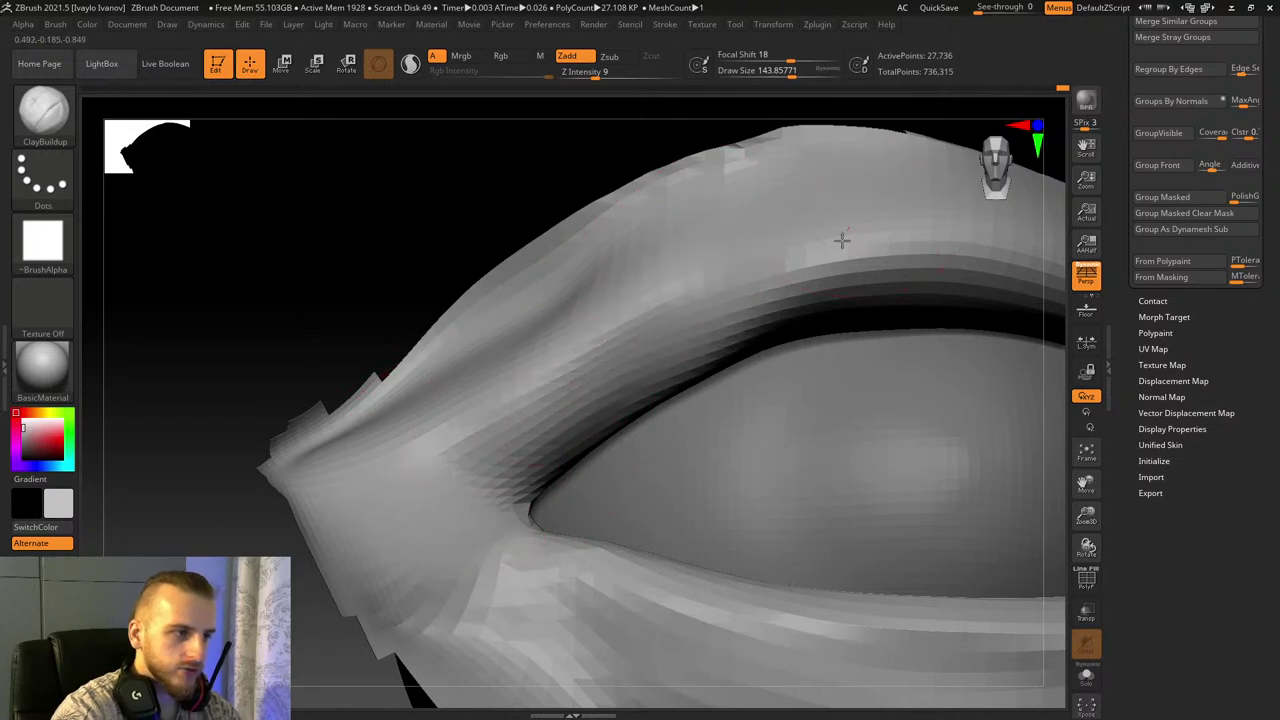
drag(840, 240, 625, 375)
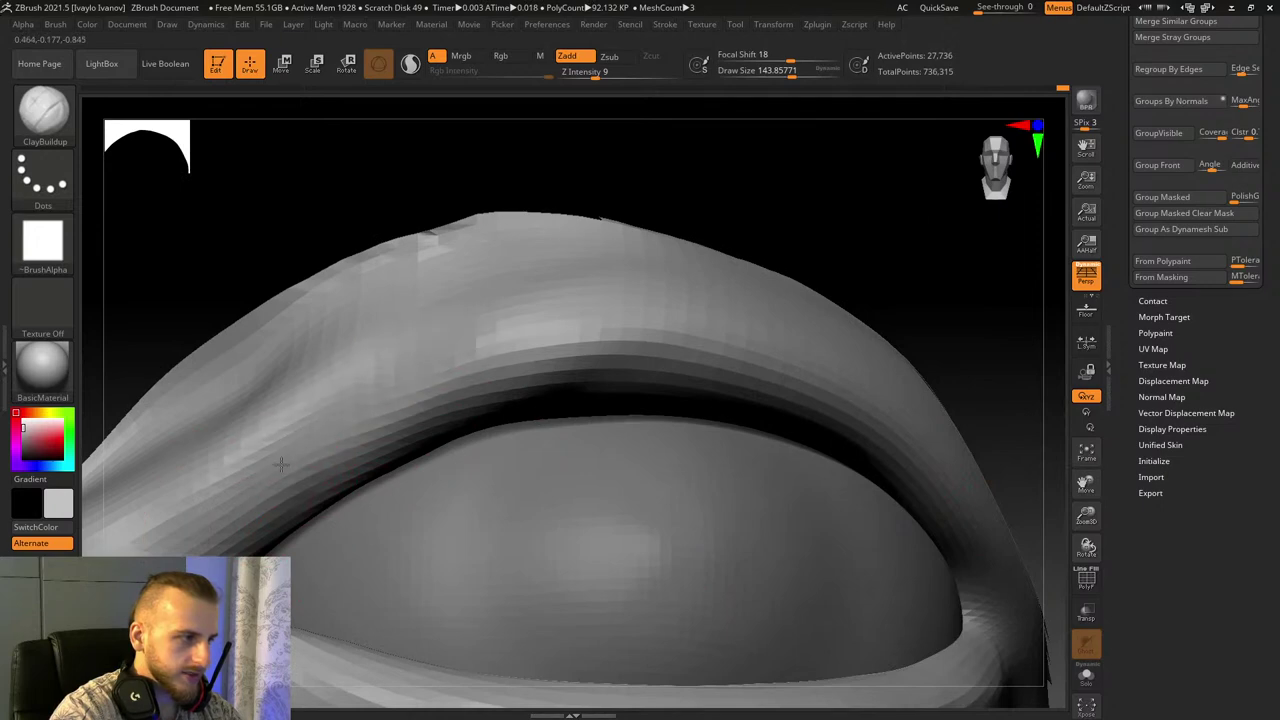
Step: Build up the upper eyelid's surface near the inner eye corner with the ClayBuildup brush
key(b)
key(d)
key(s)
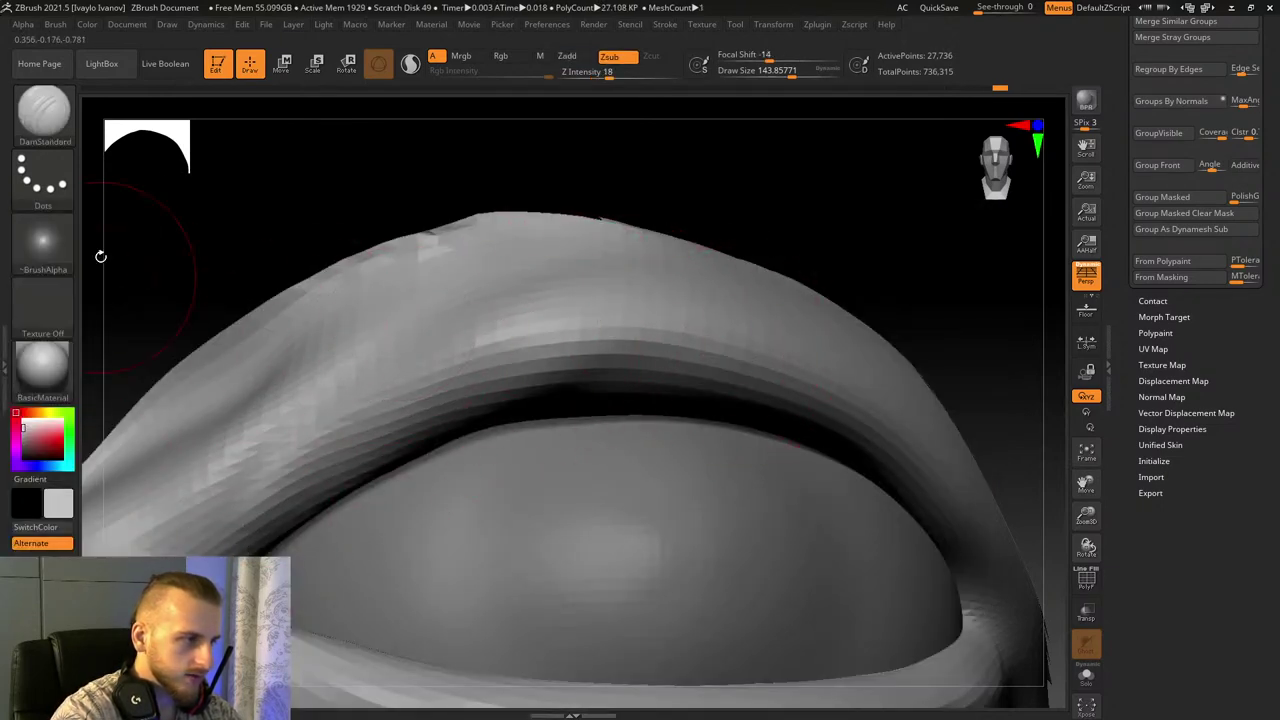
click(33, 127)
click(191, 128)
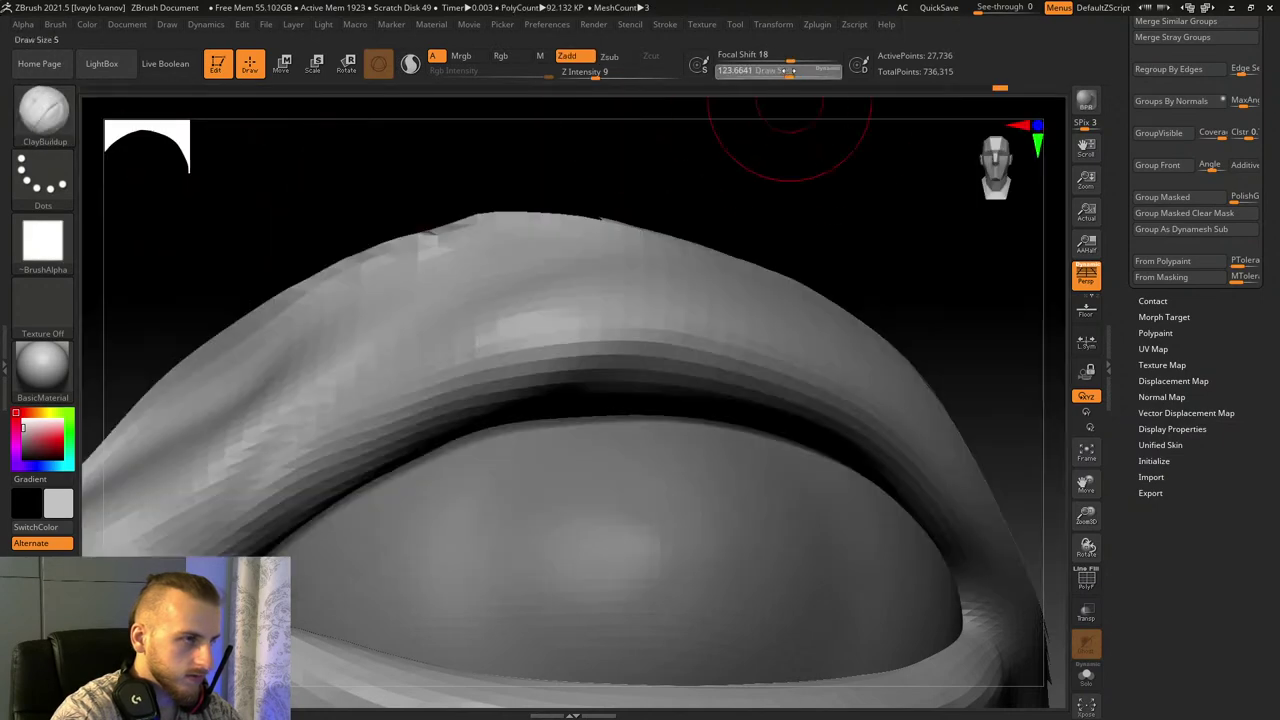
drag(1086, 484, 1262, 385)
drag(260, 267, 285, 280)
Step: Carve the fold between the upper eyelid and the inner eye corner with DamStandard
key(b)
key(d)
key(s)
mouse_move(358, 430)
mouse_down()
mouse_move(474, 391)
mouse_move(375, 383)
mouse_up()
drag(486, 388, 392, 390)
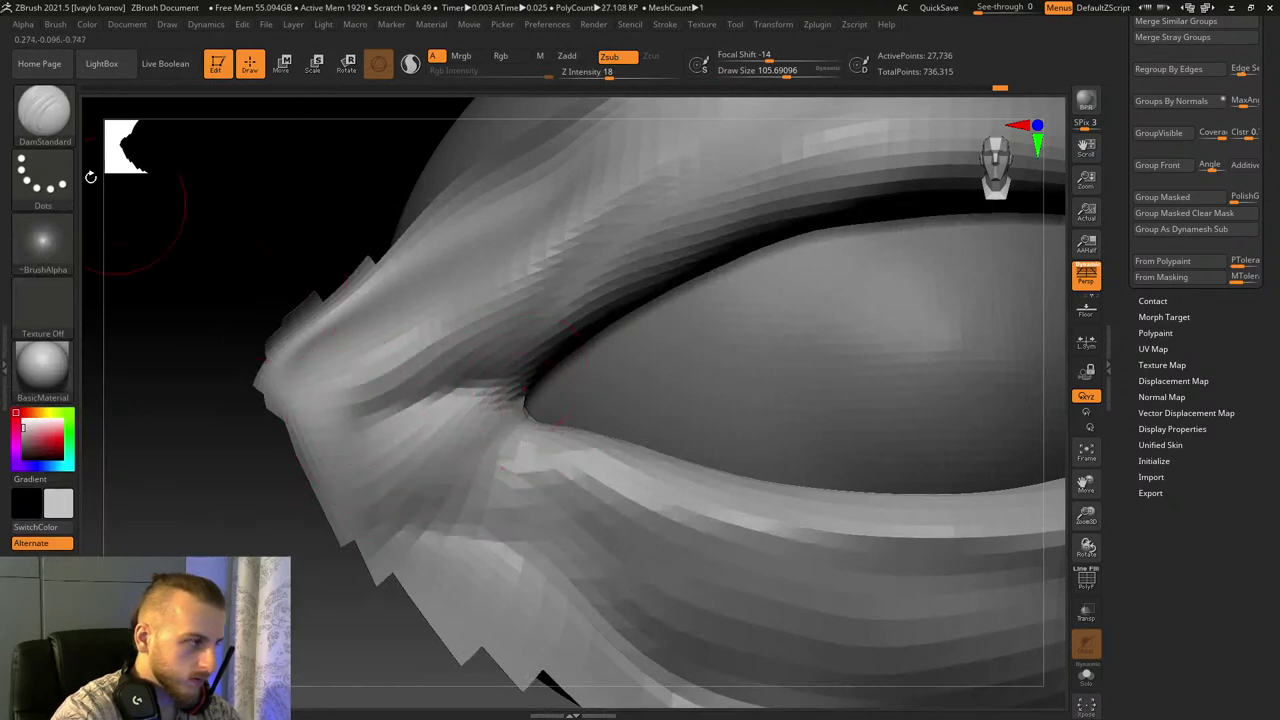
Step: Pull the lower eyelid's inner corner up against the eyeball with Move Topological at draw size 105.69
key(b)
key(m)
key(t)
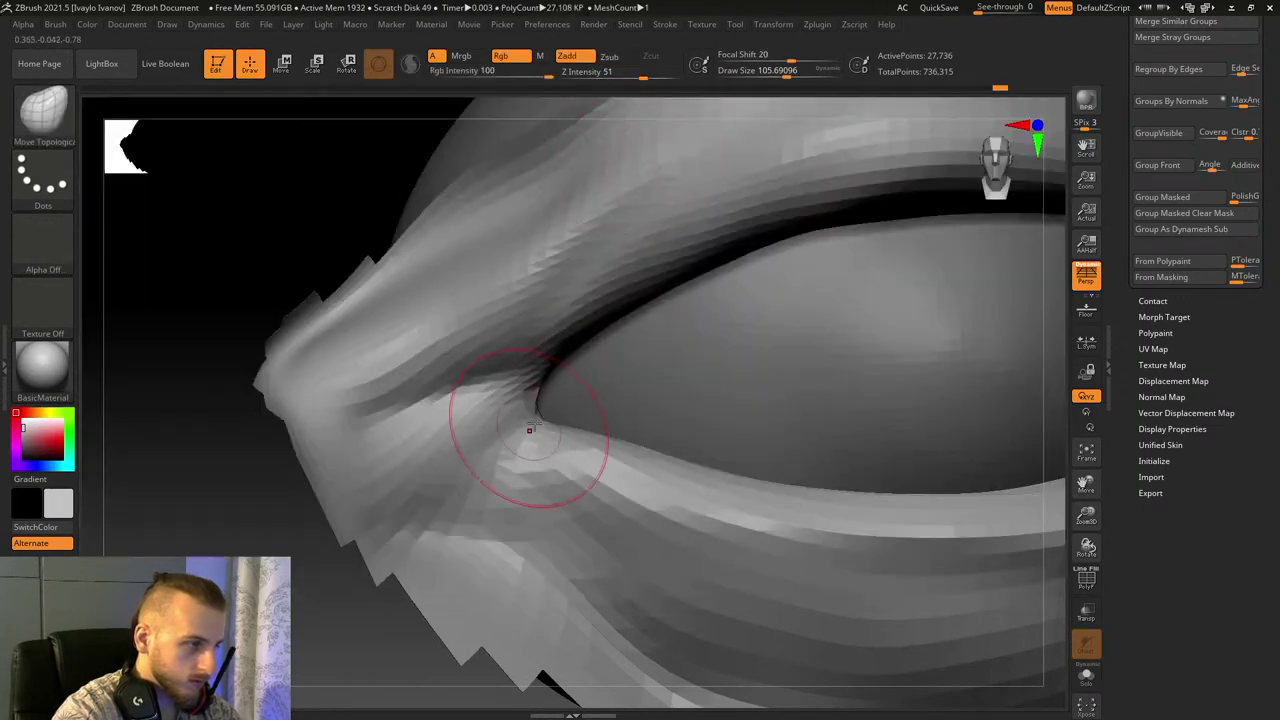
drag(534, 427, 536, 413)
drag(285, 492, 185, 497)
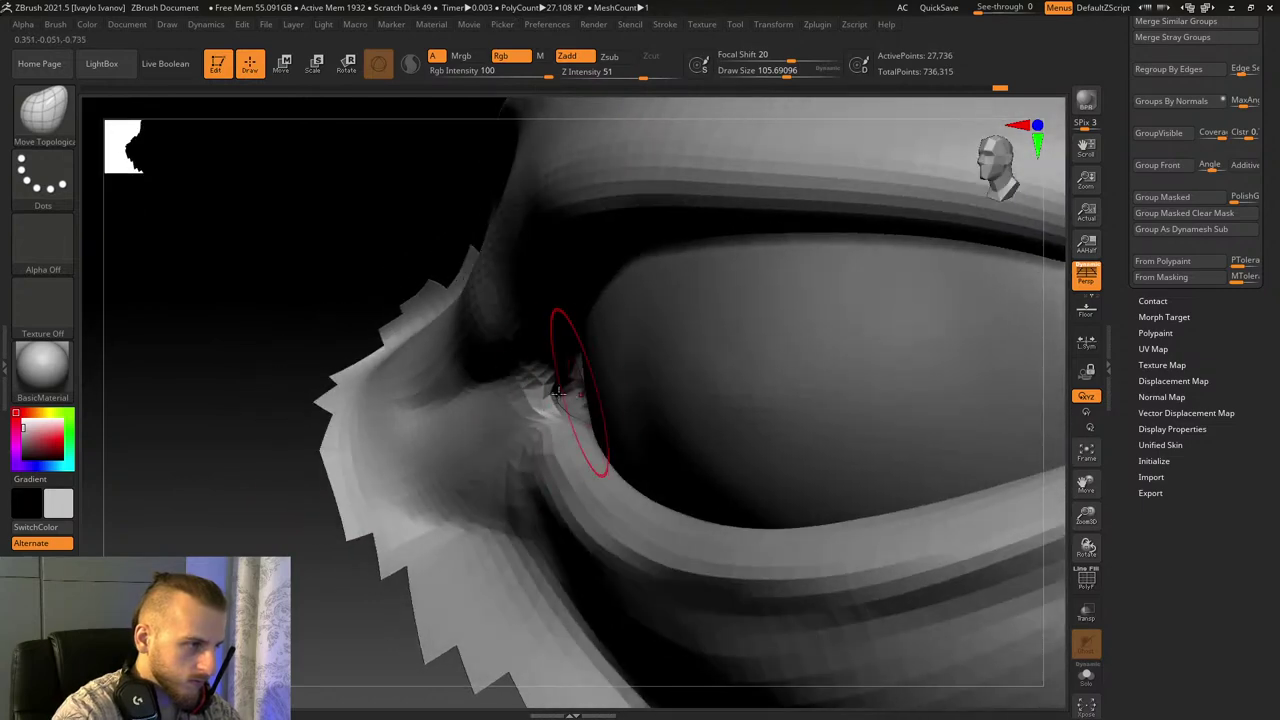
drag(557, 392, 639, 380)
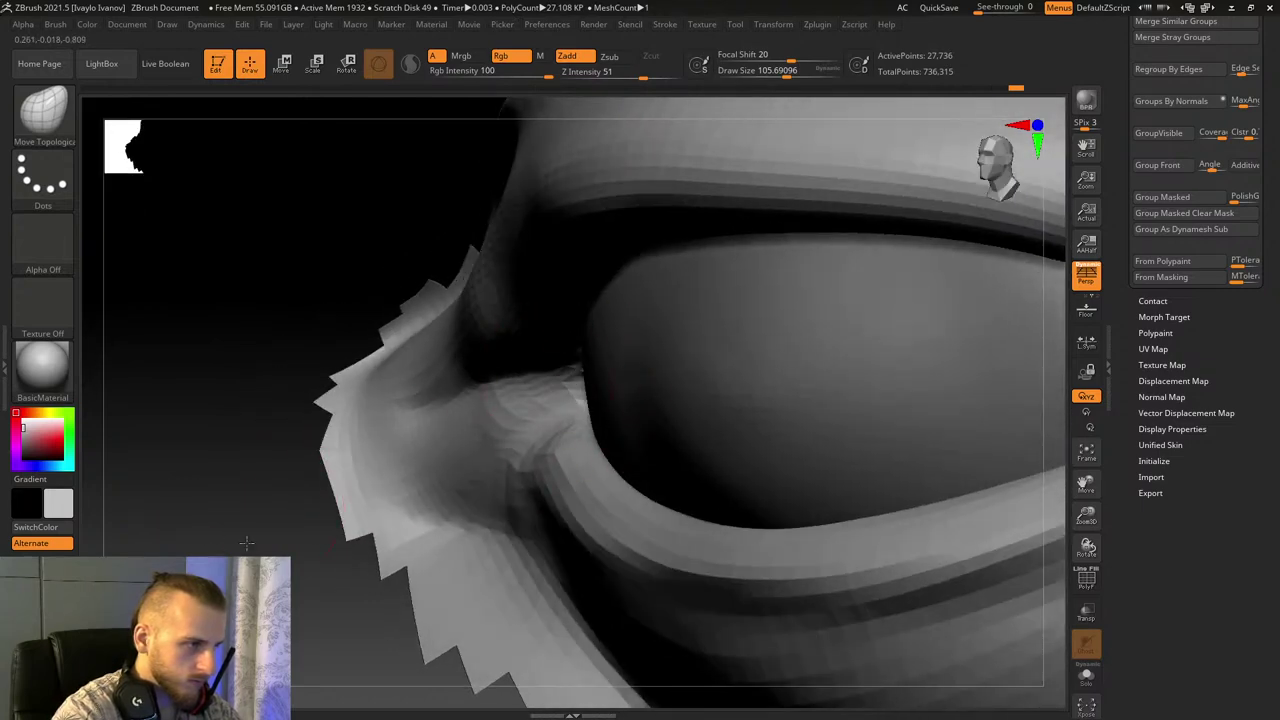
drag(246, 543, 286, 457)
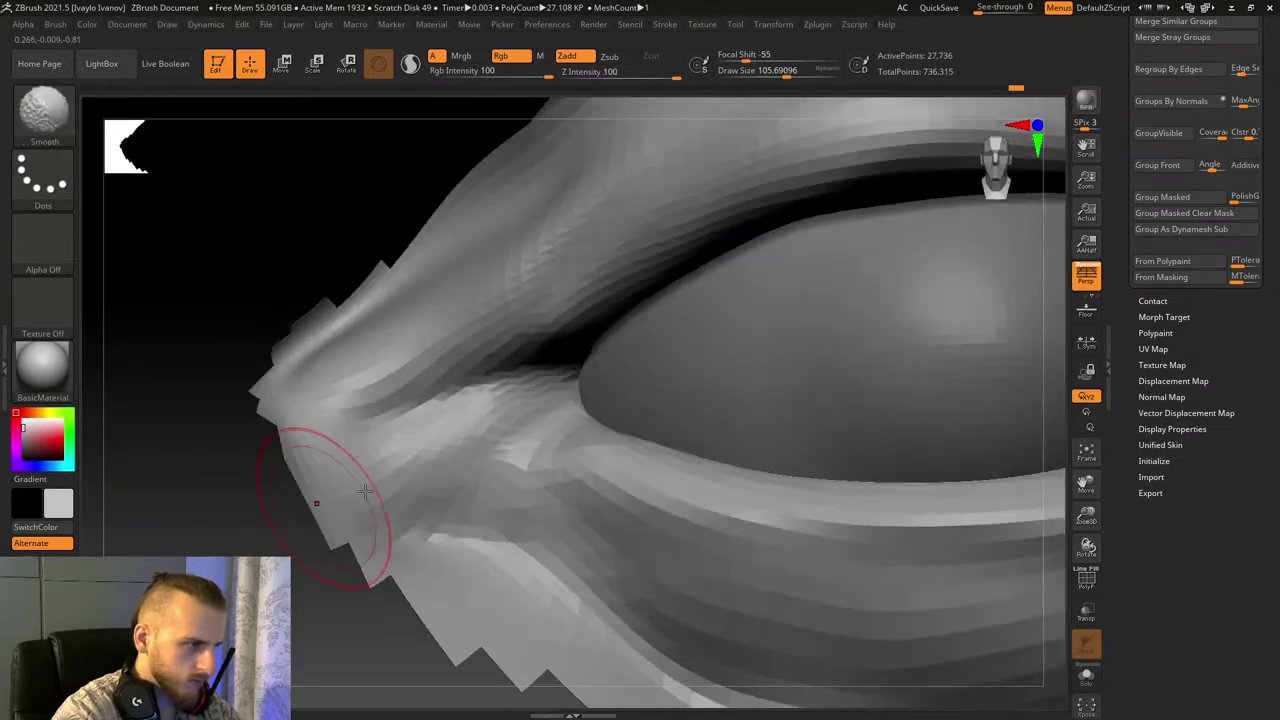
Step: Reshape the upper eyelid's rim around the eyeball with Move Topological at draw size 234.62
click(801, 75)
drag(728, 324, 744, 298)
key(shift)
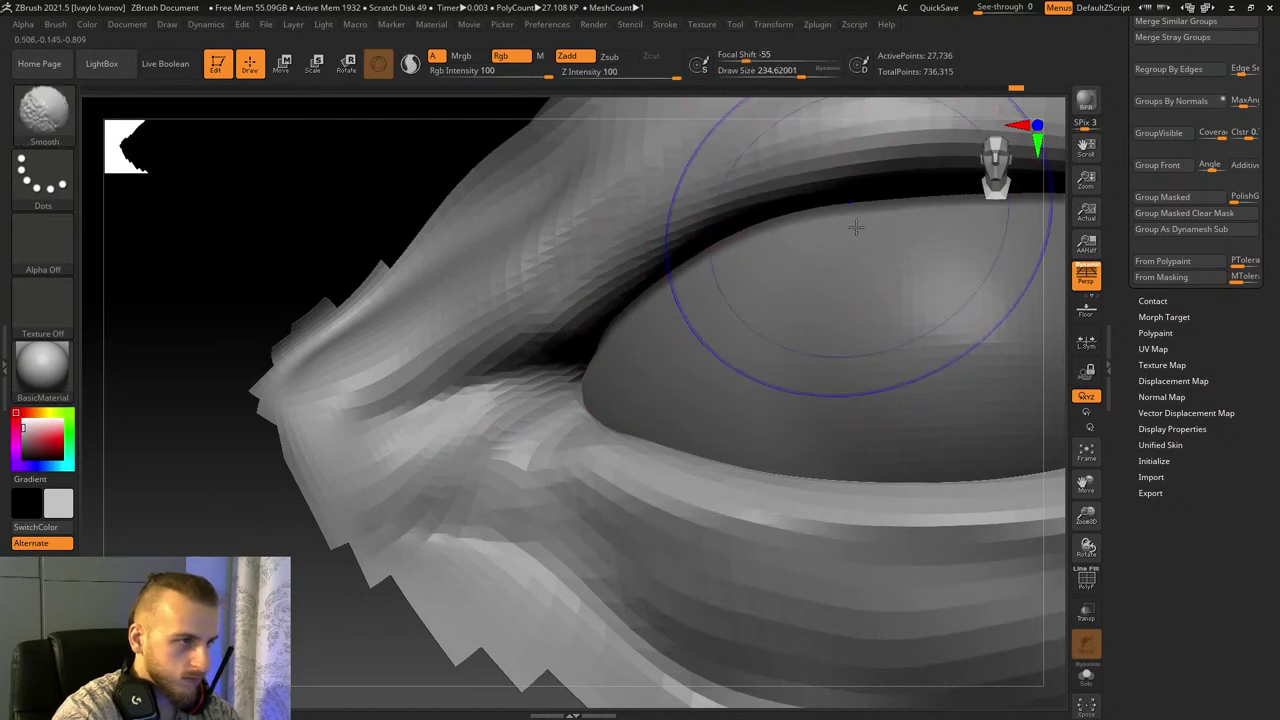
drag(1086, 516, 1060, 420)
drag(1086, 485, 805, 600)
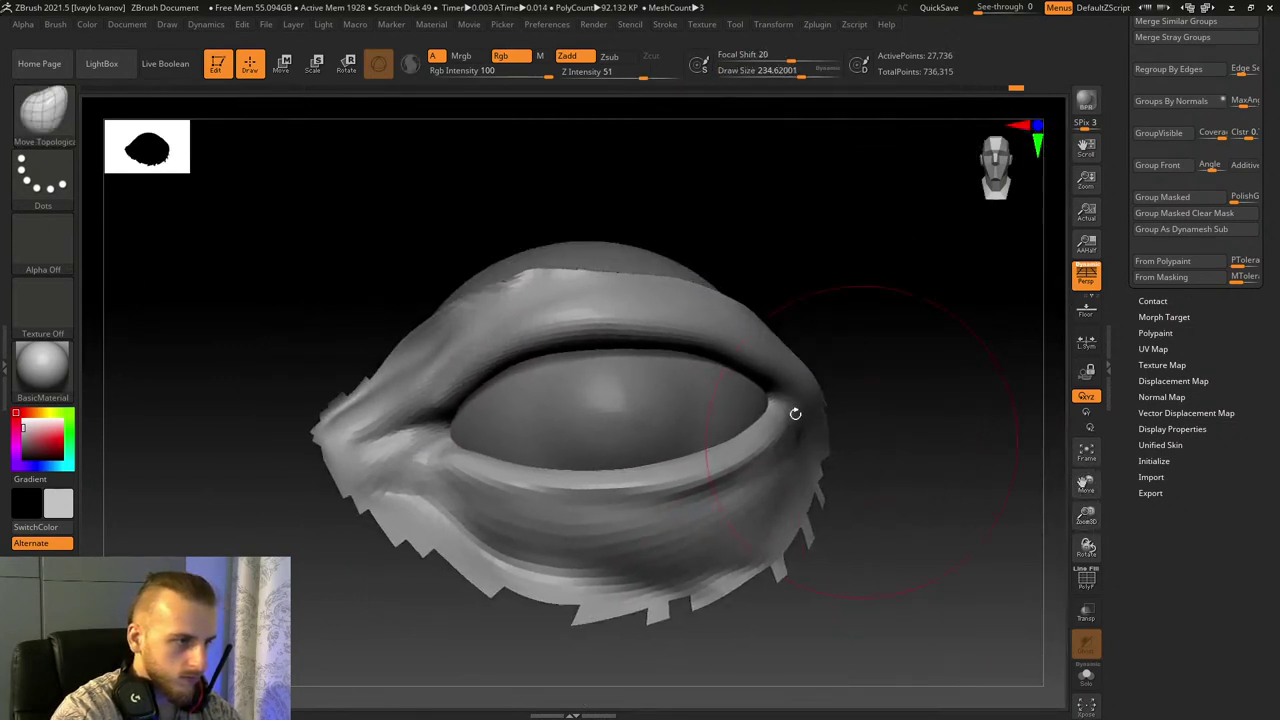
drag(662, 358, 664, 370)
mouse_move(915, 425)
mouse_down()
mouse_move(825, 425)
mouse_move(829, 454)
mouse_move(750, 460)
mouse_up()
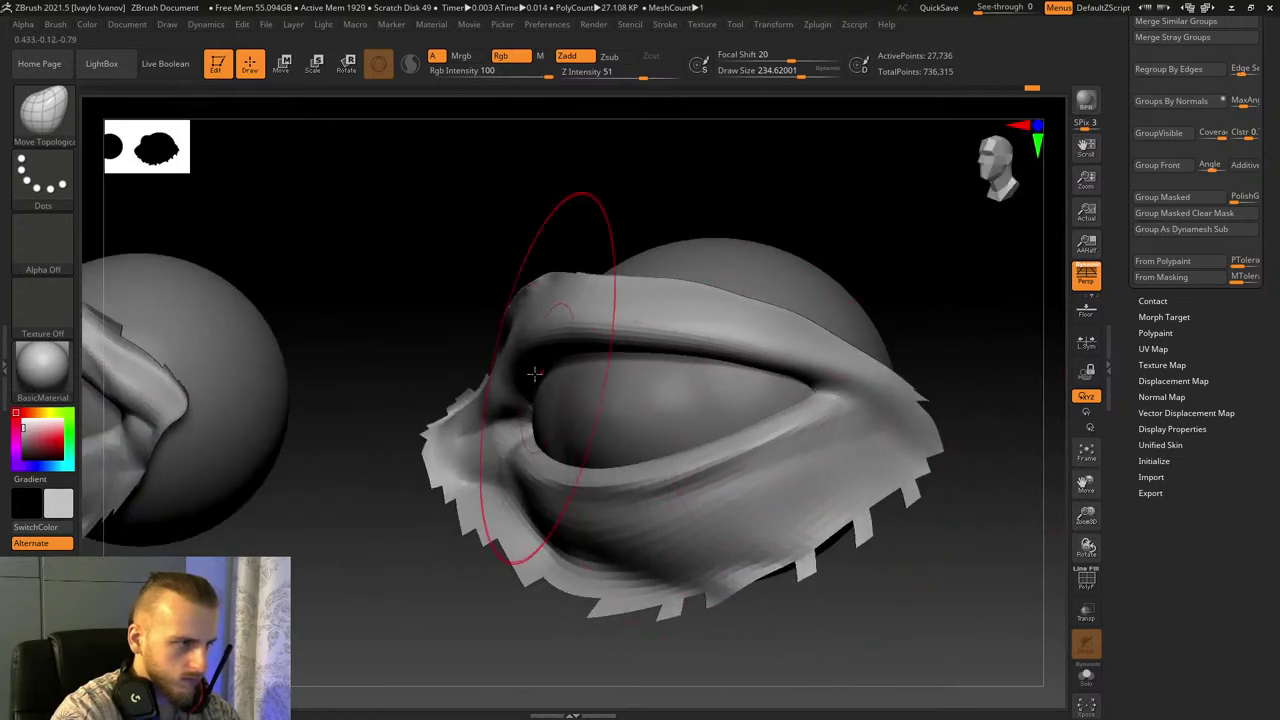
drag(402, 405, 473, 339)
Step: Straighten the upper eyelid's back edge along the eyeball with Move Topological at draw size 89.77, smoothing its bumps
mouse_move(556, 270)
mouse_down()
mouse_move(740, 200)
mouse_move(794, 73)
mouse_up()
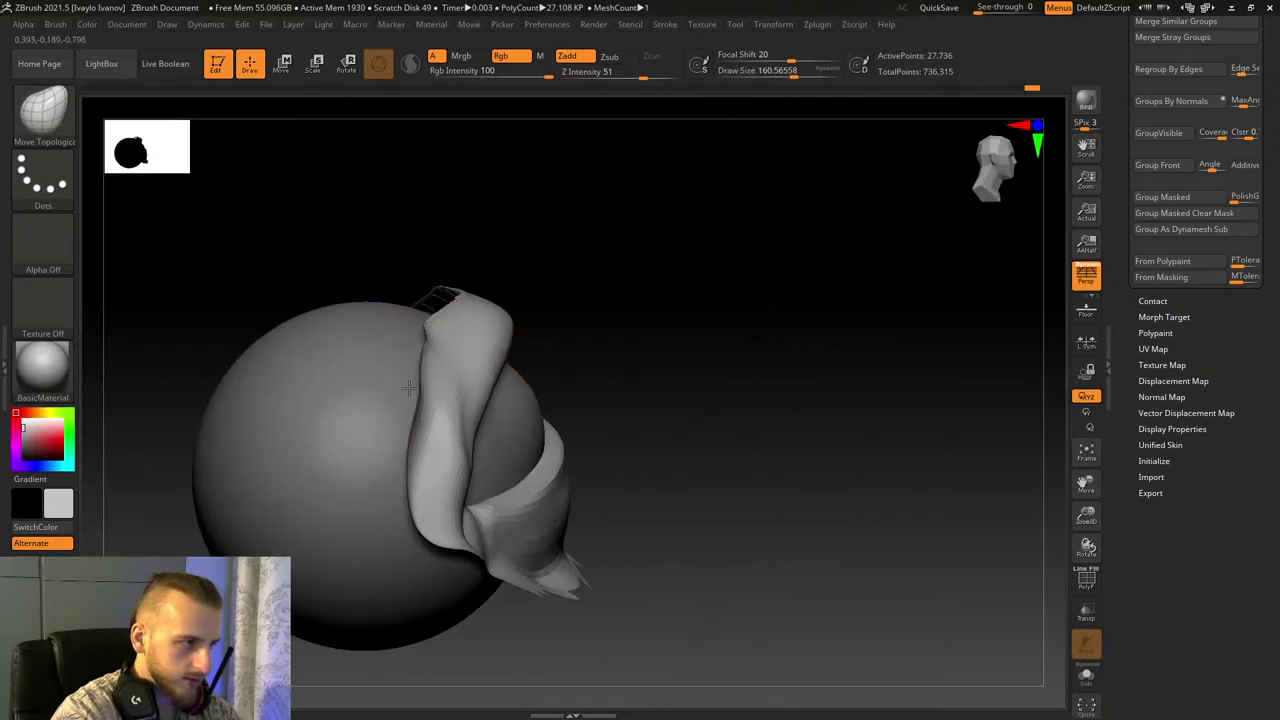
drag(520, 226, 473, 273)
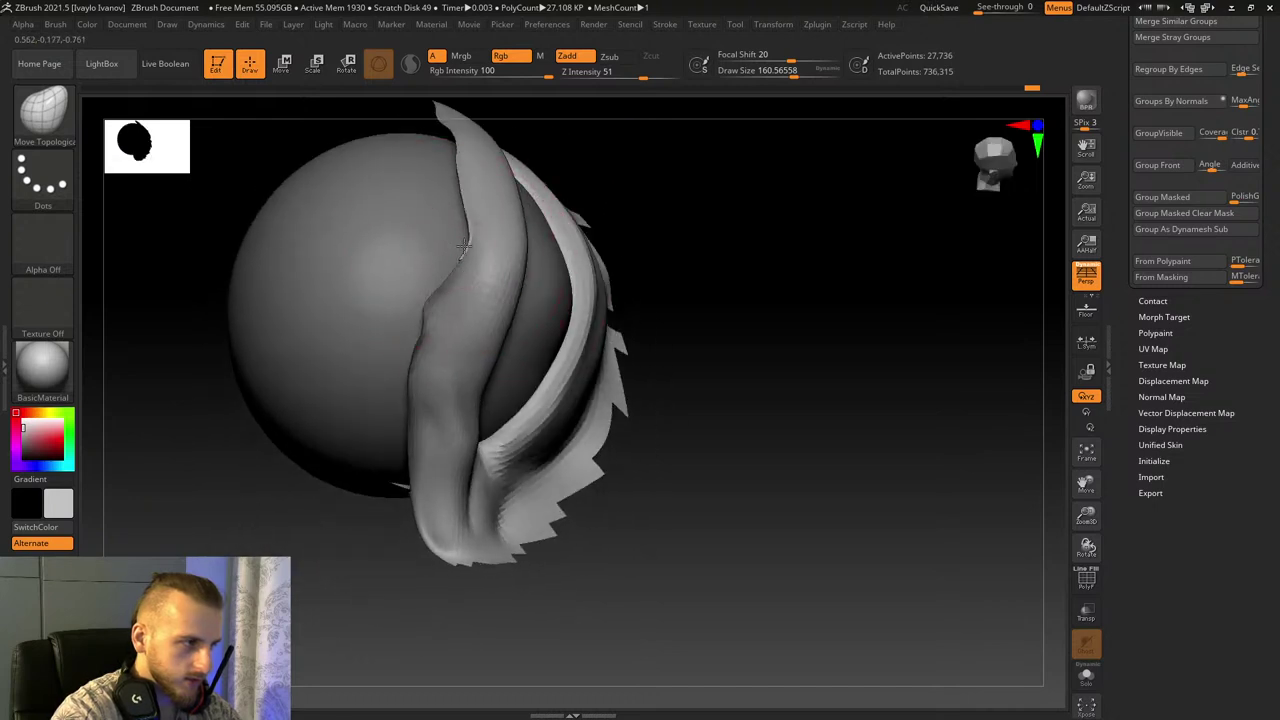
click(795, 75)
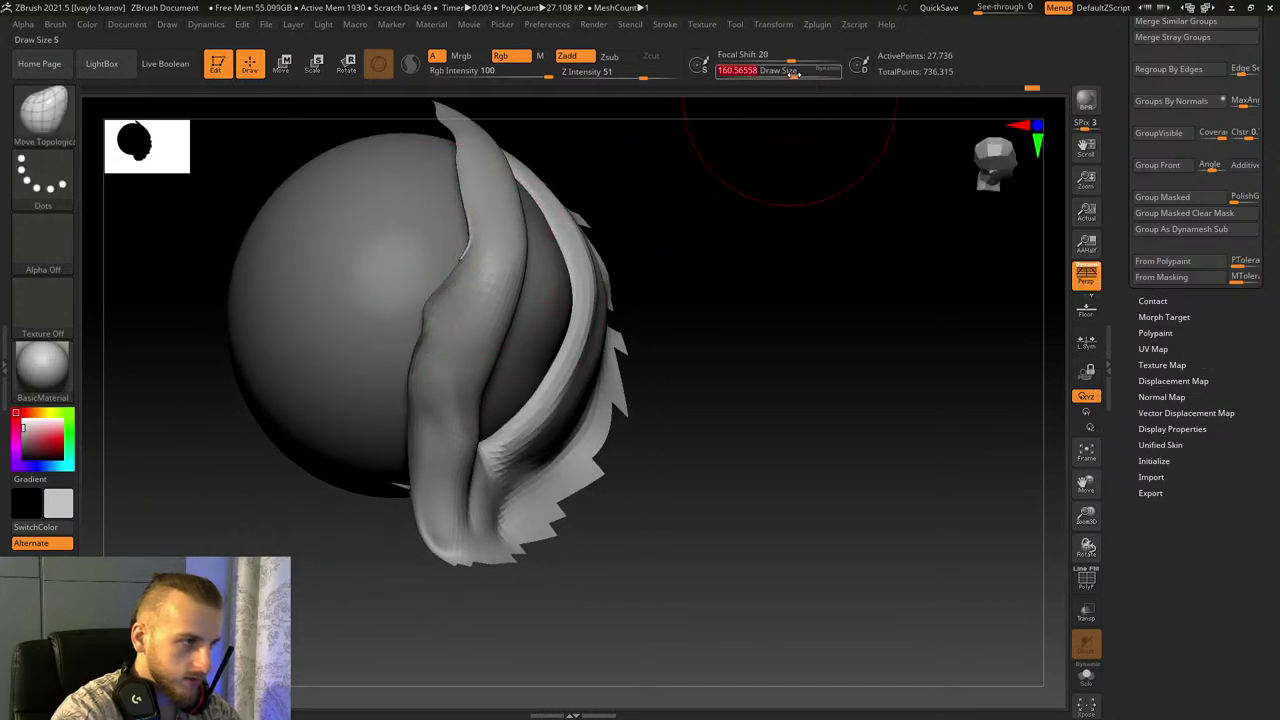
drag(795, 75, 767, 75)
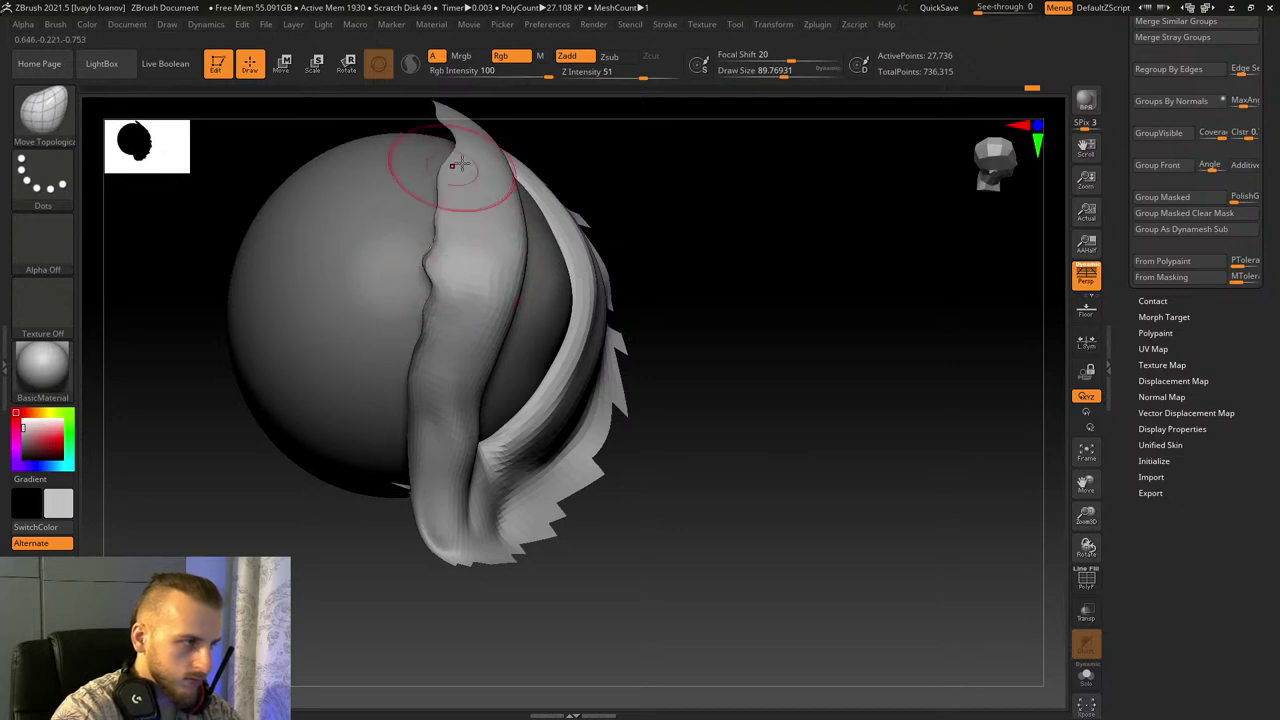
shift+drag(440, 299, 426, 259)
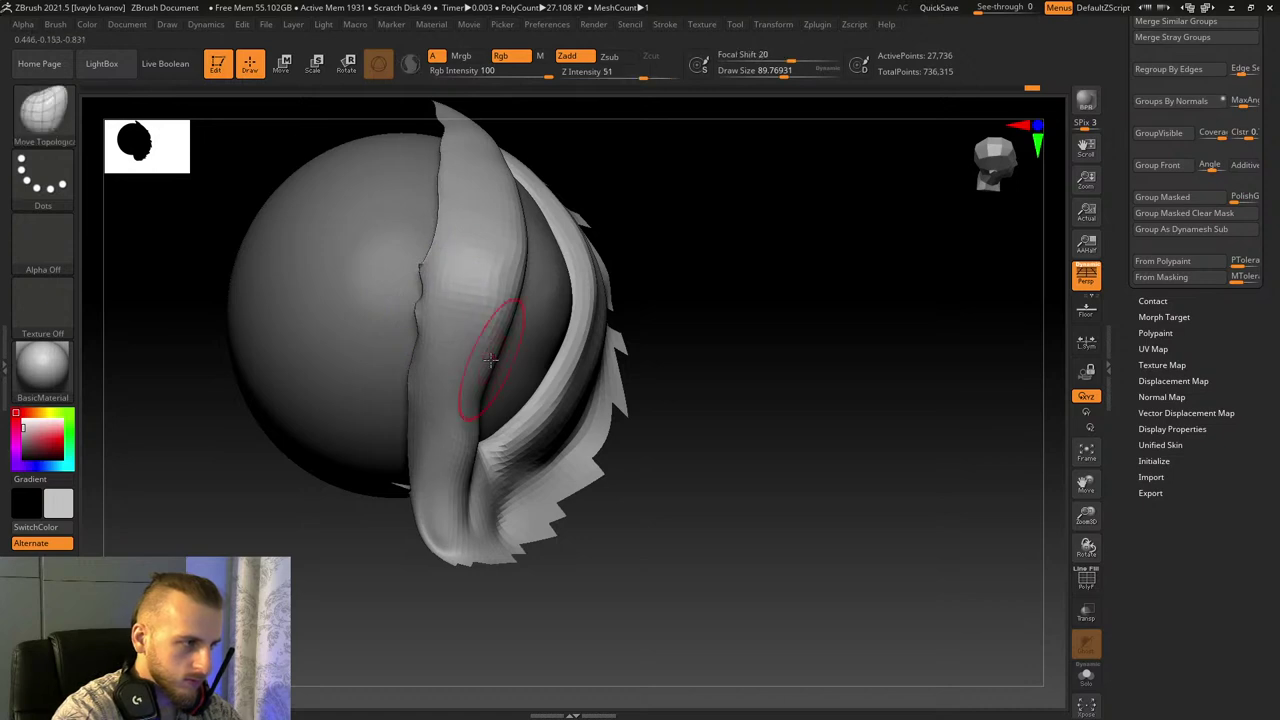
drag(689, 329, 882, 487)
drag(613, 473, 529, 477)
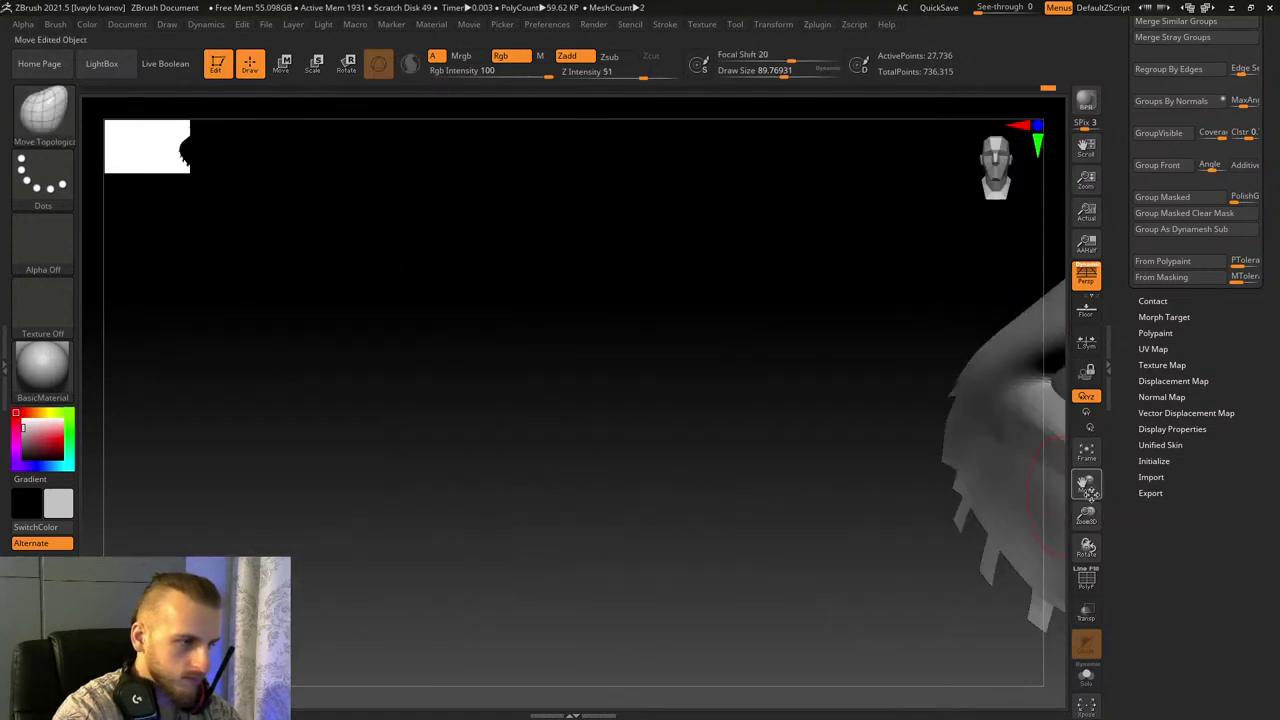
Step: Smooth the middle of the upper eyelid and adjust its back edge toward the outer corner with Move Topological
drag(1086, 487, 150, 442)
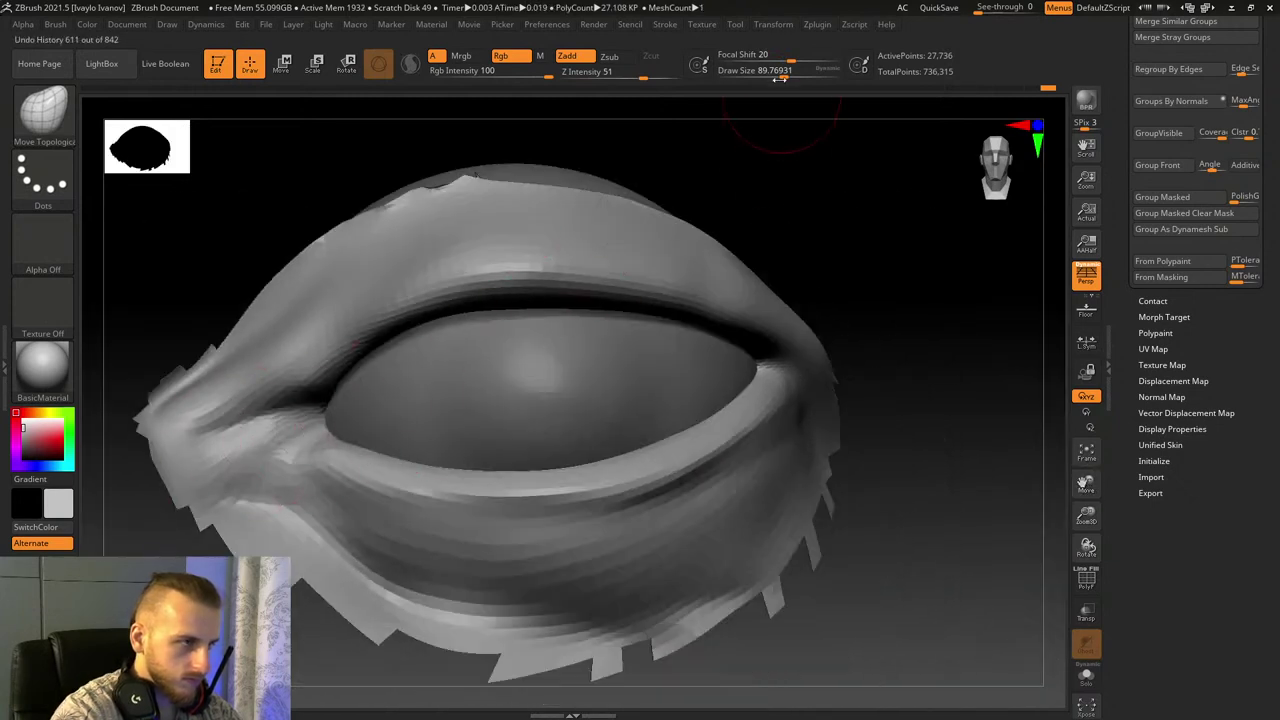
drag(779, 78, 757, 157)
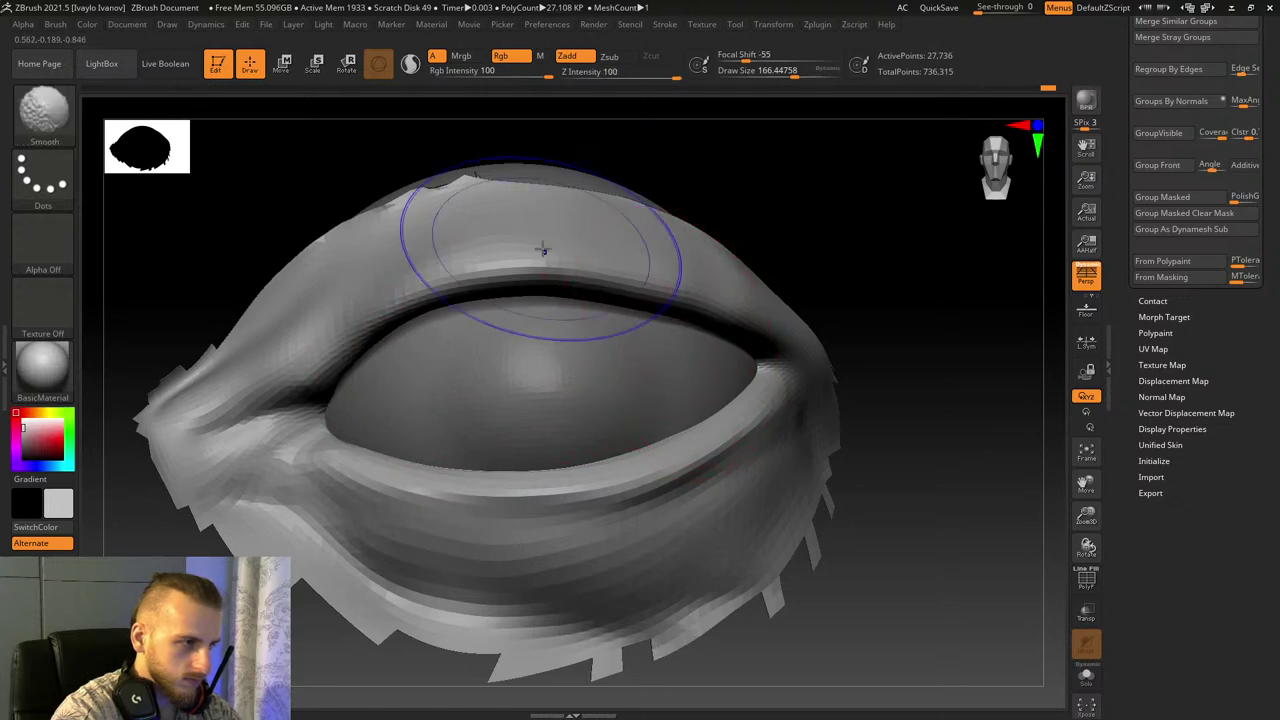
drag(815, 205, 688, 205)
right_drag(456, 165, 613, 170)
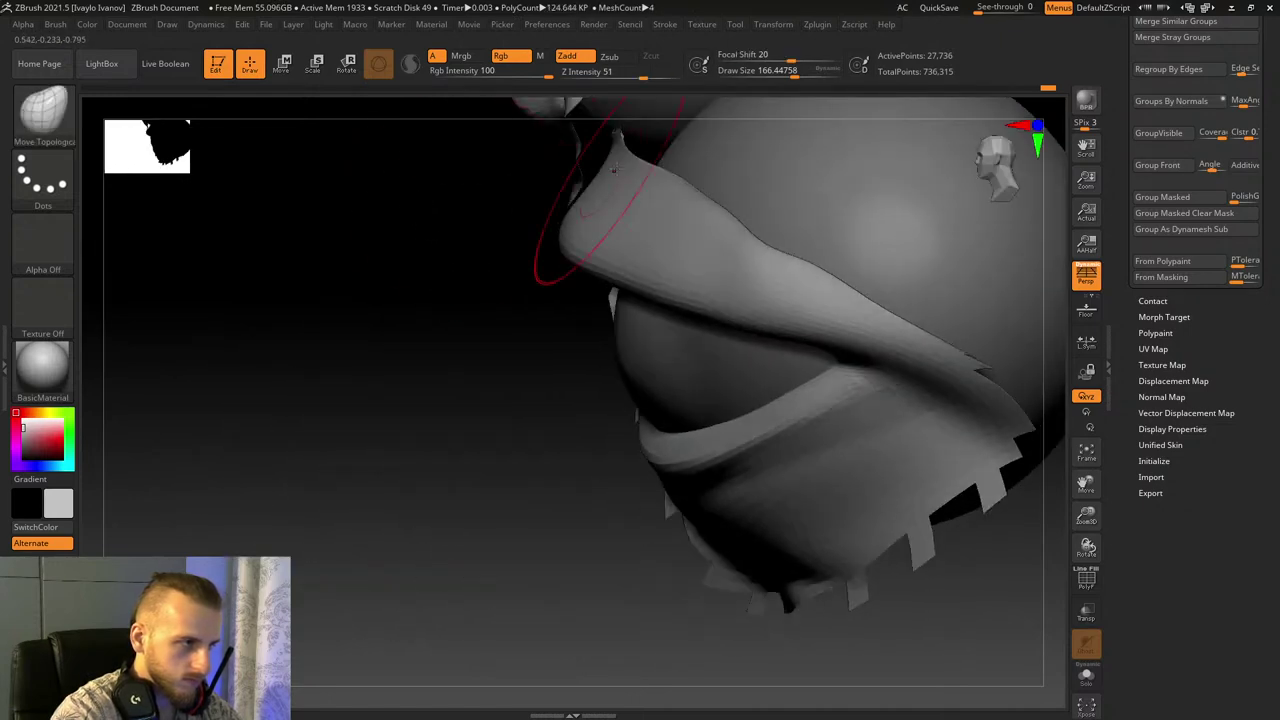
drag(795, 73, 788, 74)
drag(784, 262, 789, 255)
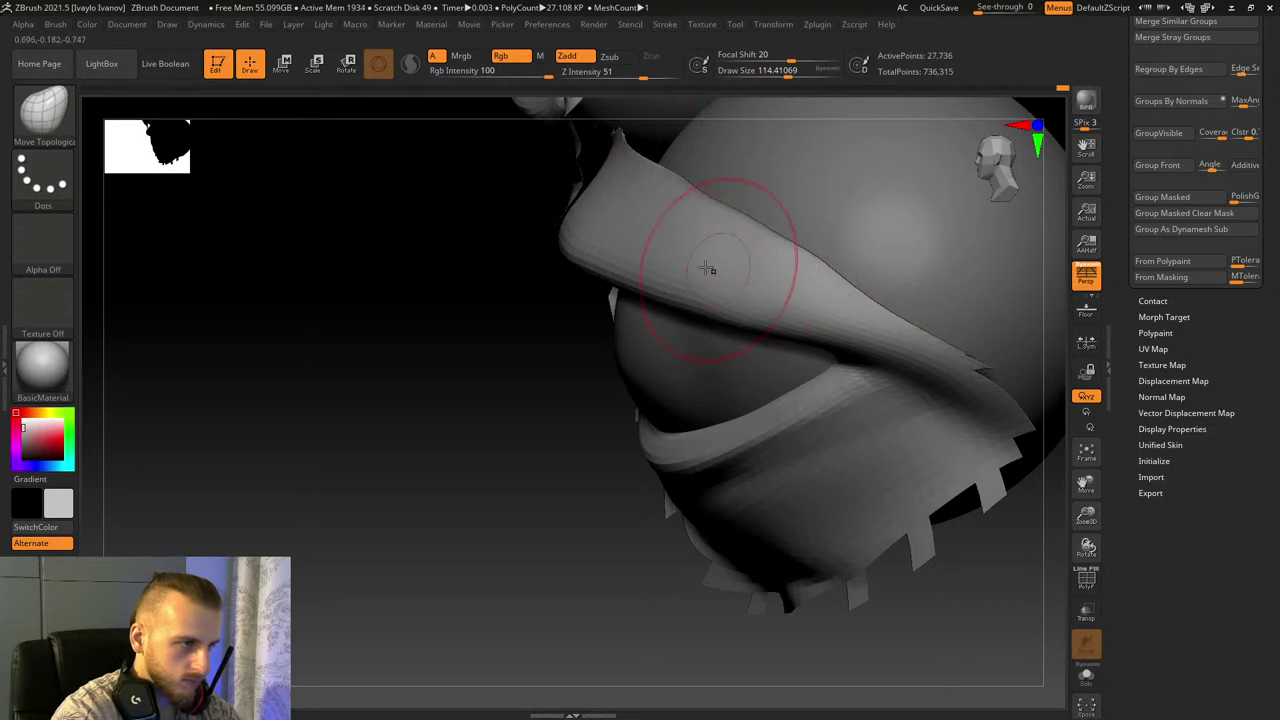
right_drag(414, 429, 906, 384)
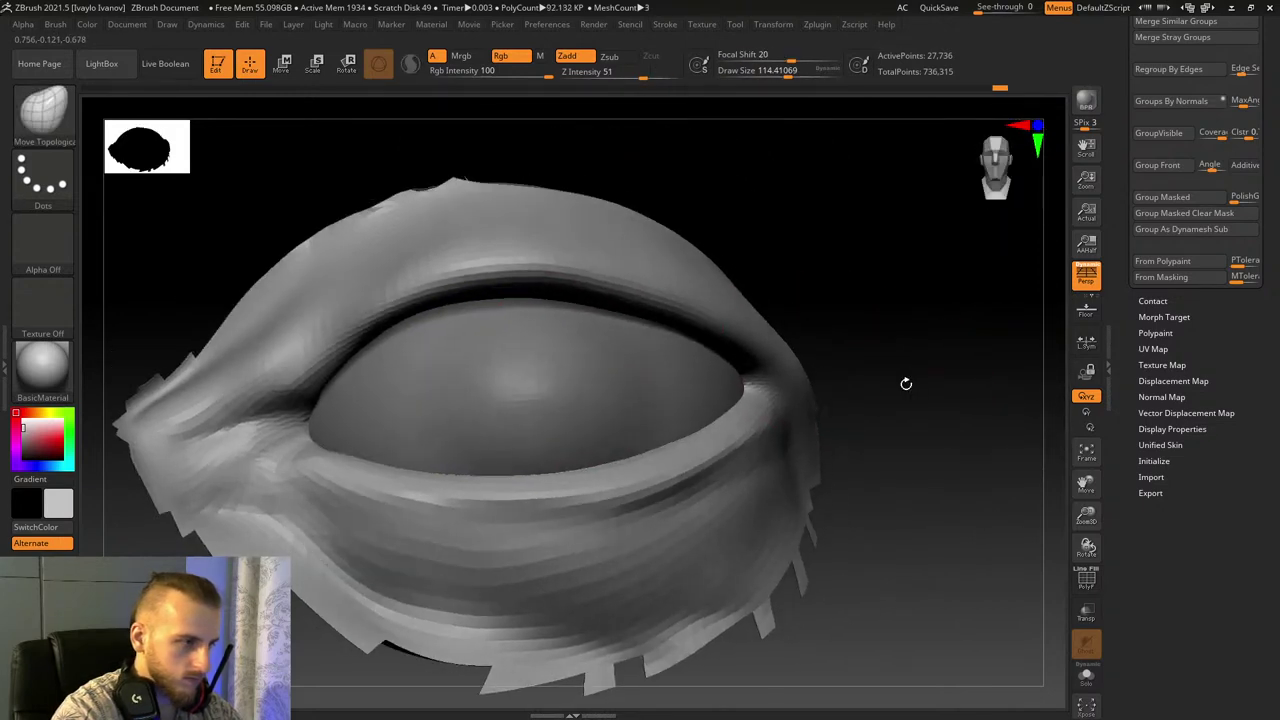
Step: Push the lower eyelid's curve closer around the eyeball with Move Topological at draw size 226.99
click(801, 73)
drag(863, 271, 776, 497)
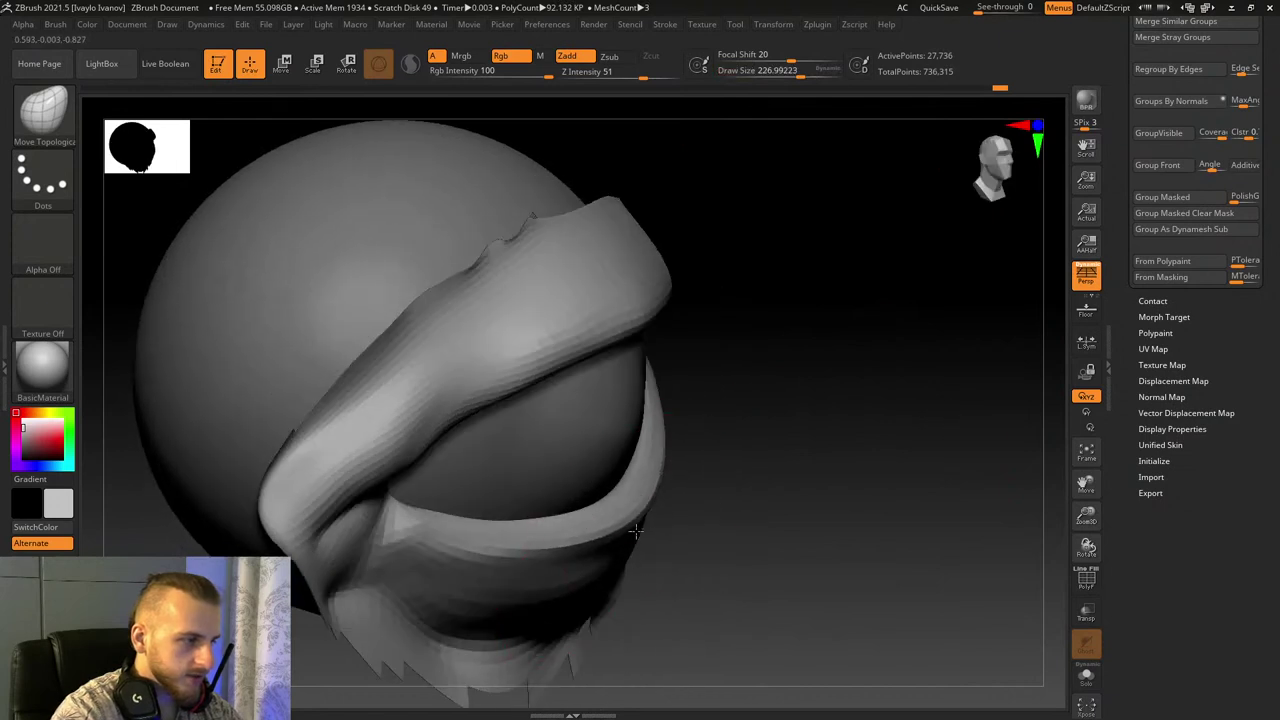
drag(636, 531, 603, 517)
drag(832, 516, 775, 523)
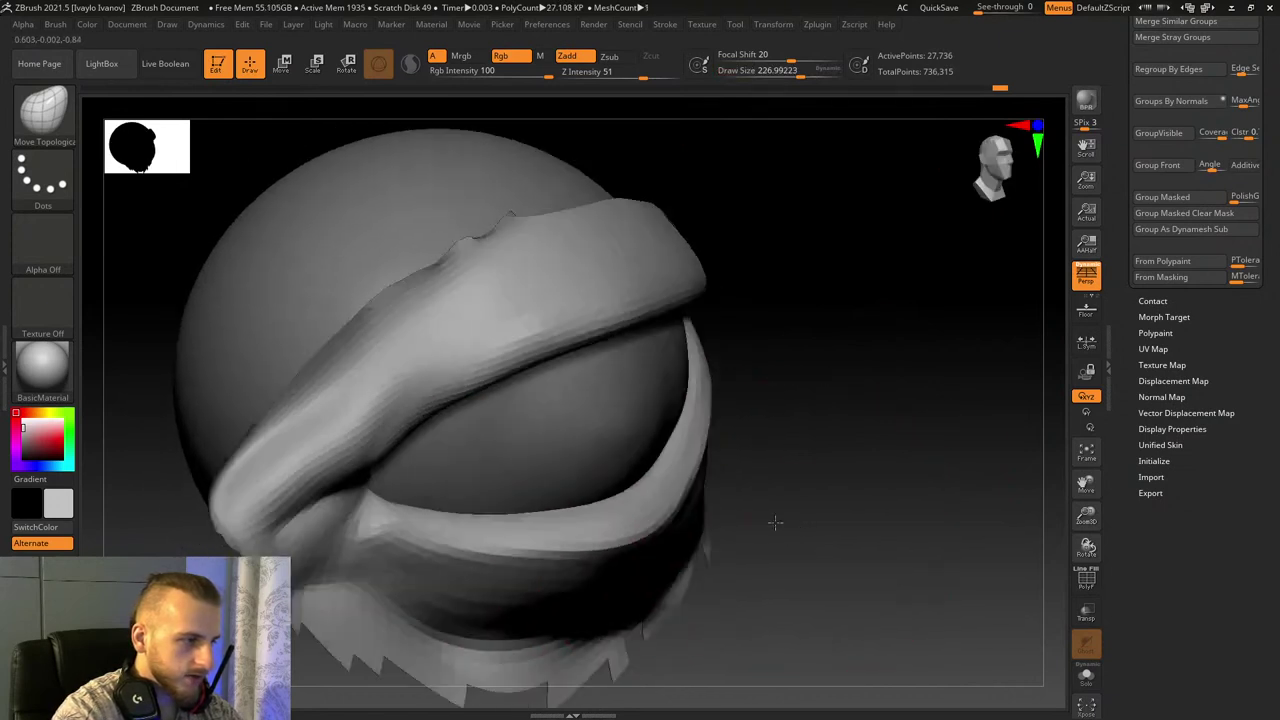
right_drag(775, 521, 480, 500)
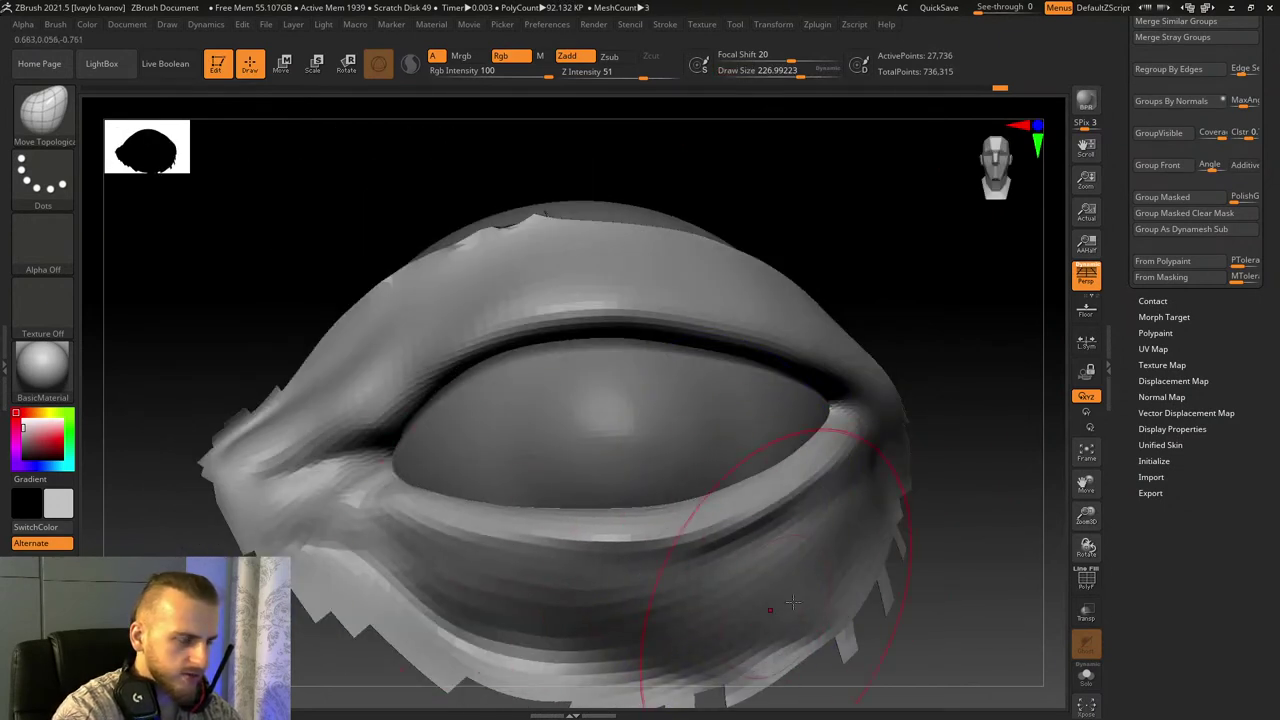
Step: Try carving creases across the eye bag with DamStandard on the isolated eyelid area
key(b)
key(d)
key(s)
mouse_move(845, 560)
ctrl+right_down()
mouse_move(842, 650)
mouse_move(859, 456)
ctrl+right_up()
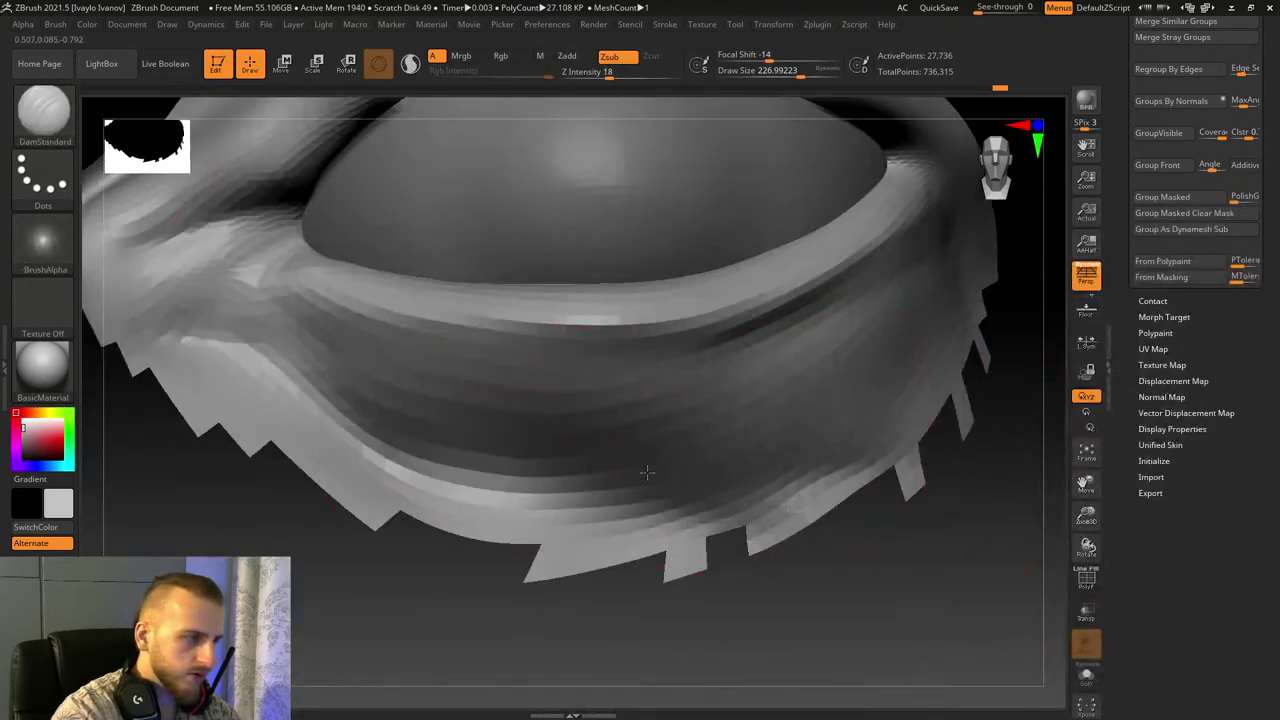
drag(647, 472, 795, 436)
drag(895, 372, 745, 450)
key(ctrl+z)
mouse_move(347, 402)
mouse_down()
mouse_move(430, 452)
mouse_move(690, 474)
mouse_up()
key(ctrl+z)
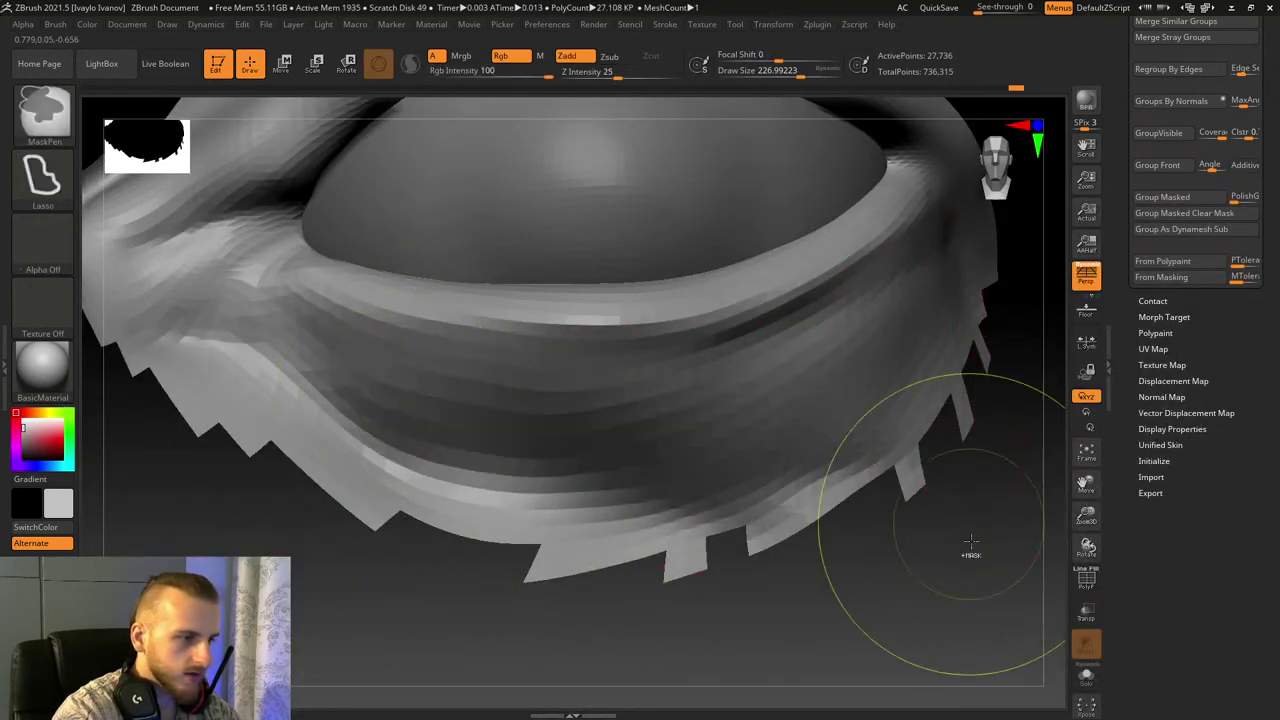
Step: Unhide the rest of the head and carve curved creases along the eye bag with DamStandard
ctrl+shift+click(922, 543)
drag(508, 492, 832, 450)
key(ctrl+z)
mouse_move(928, 338)
mouse_down()
mouse_move(691, 469)
mouse_move(436, 457)
mouse_up()
key(ctrl+z)
drag(380, 398, 852, 414)
key(ctrl+z)
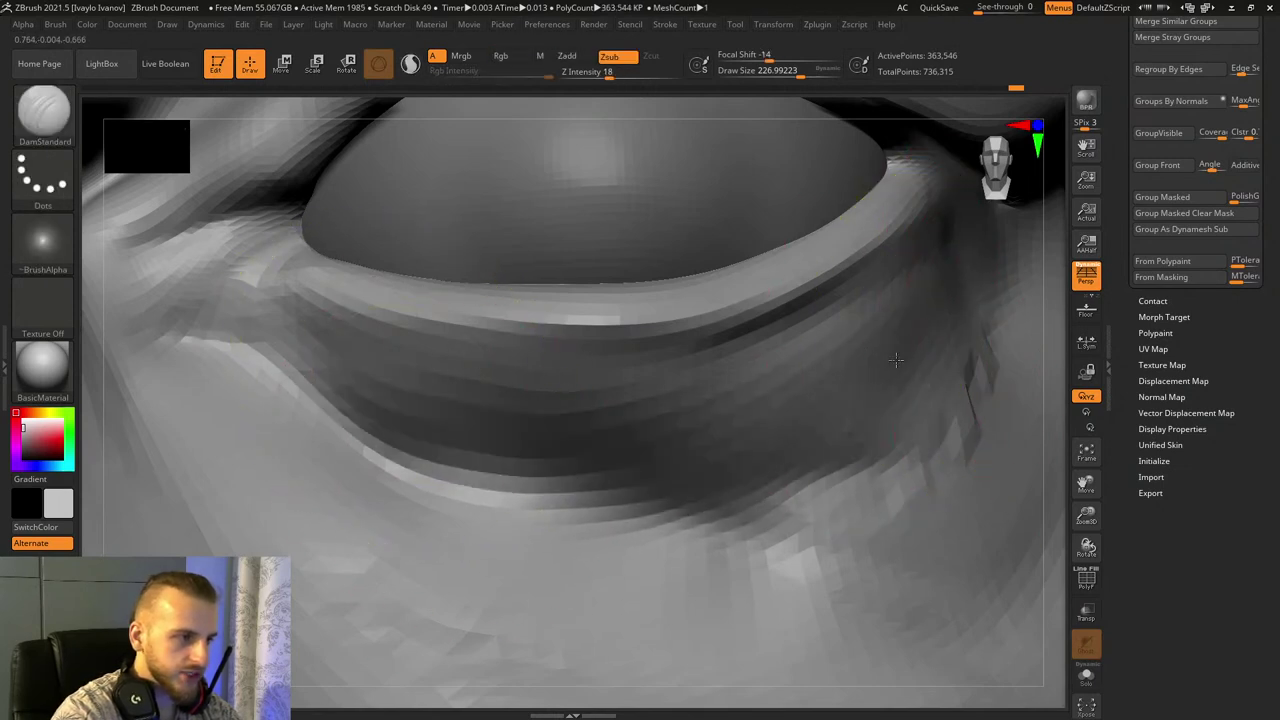
drag(896, 360, 470, 465)
key(ctrl+z)
mouse_move(350, 350)
mouse_down()
mouse_move(443, 391)
mouse_move(763, 474)
mouse_up()
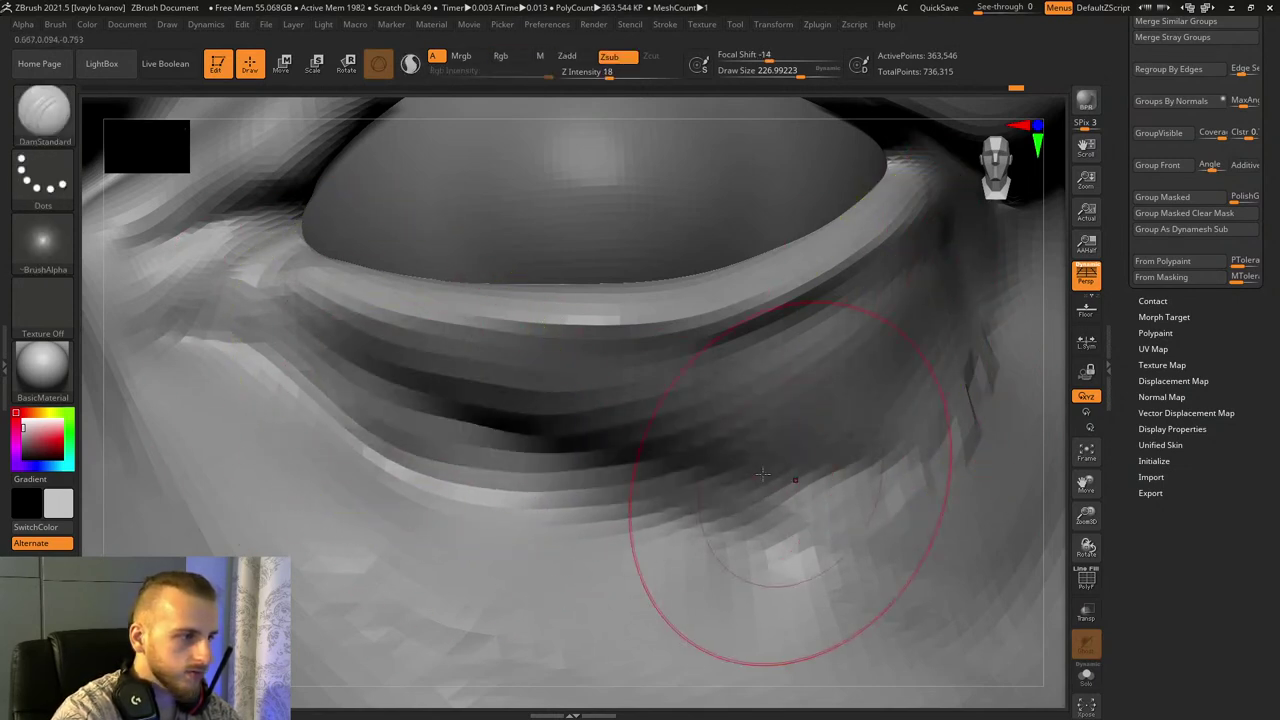
drag(540, 418, 850, 452)
Step: Build up soft folds across the eye bag toward the outer eye corner with ClayBuildup strokes
click(46, 122)
click(218, 158)
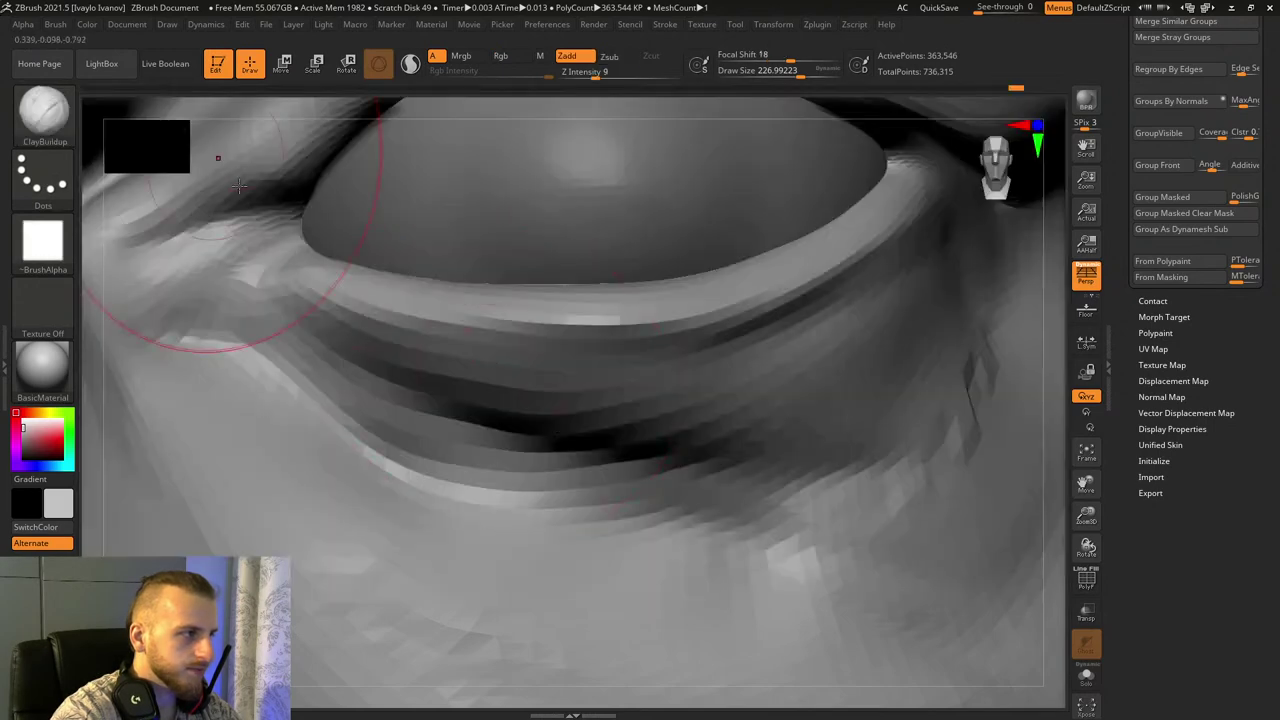
mouse_move(480, 418)
mouse_down()
mouse_move(557, 434)
mouse_move(862, 396)
mouse_up()
drag(604, 398, 920, 375)
drag(700, 440, 940, 386)
drag(600, 430, 840, 415)
mouse_move(450, 405)
mouse_down()
mouse_move(777, 443)
mouse_move(623, 419)
mouse_up()
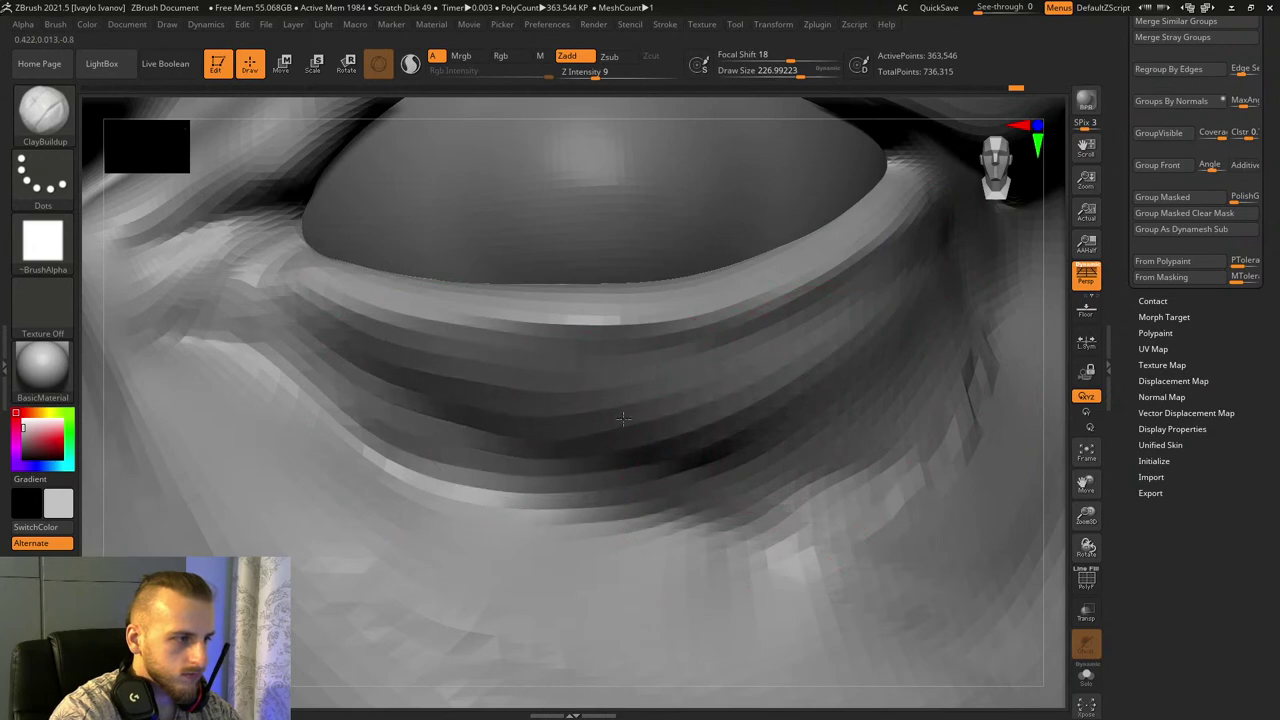
Step: Adjust the lower eyelid and eye bag shape with Move Topological at draw size 133.47
drag(1076, 512, 1073, 452)
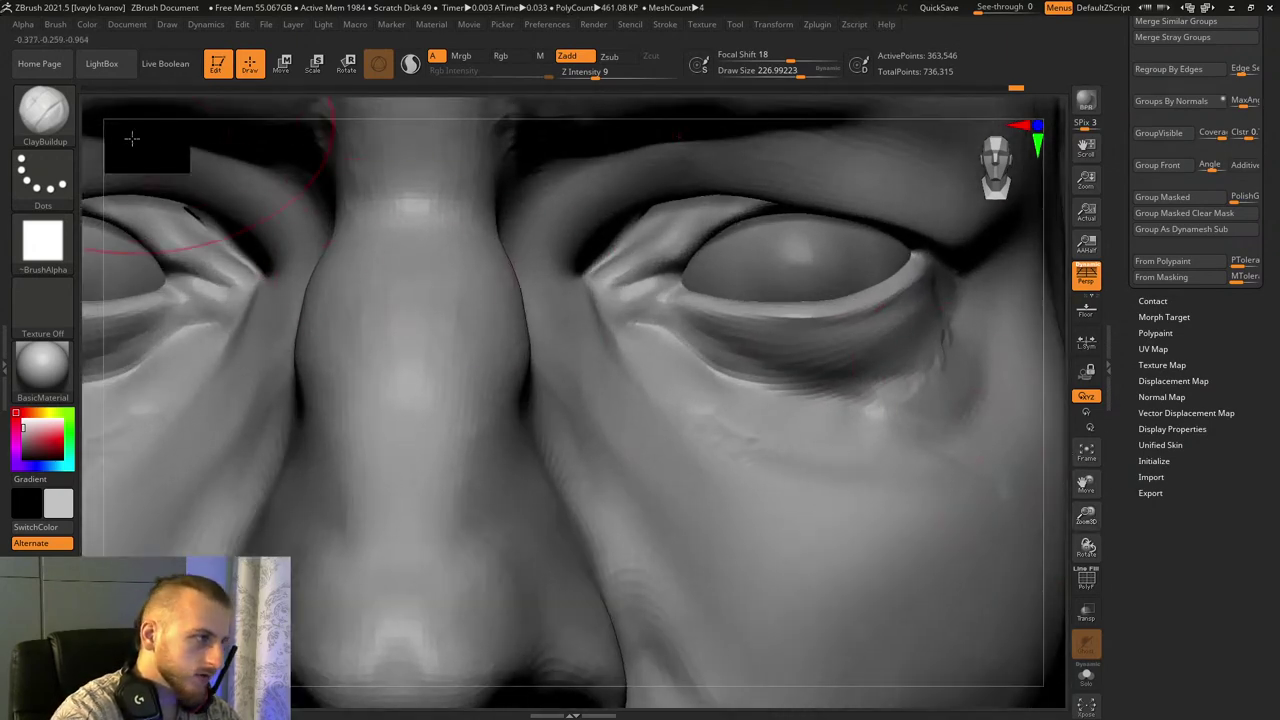
click(43, 110)
click(663, 135)
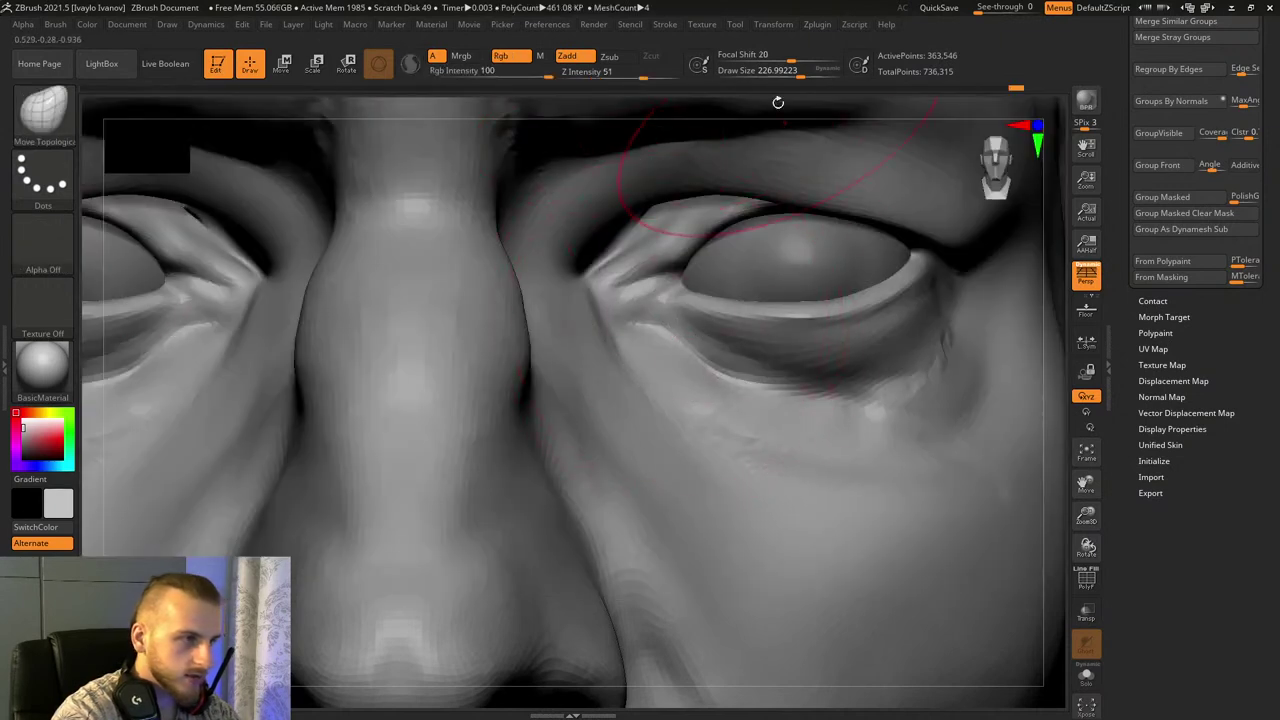
drag(698, 315, 825, 323)
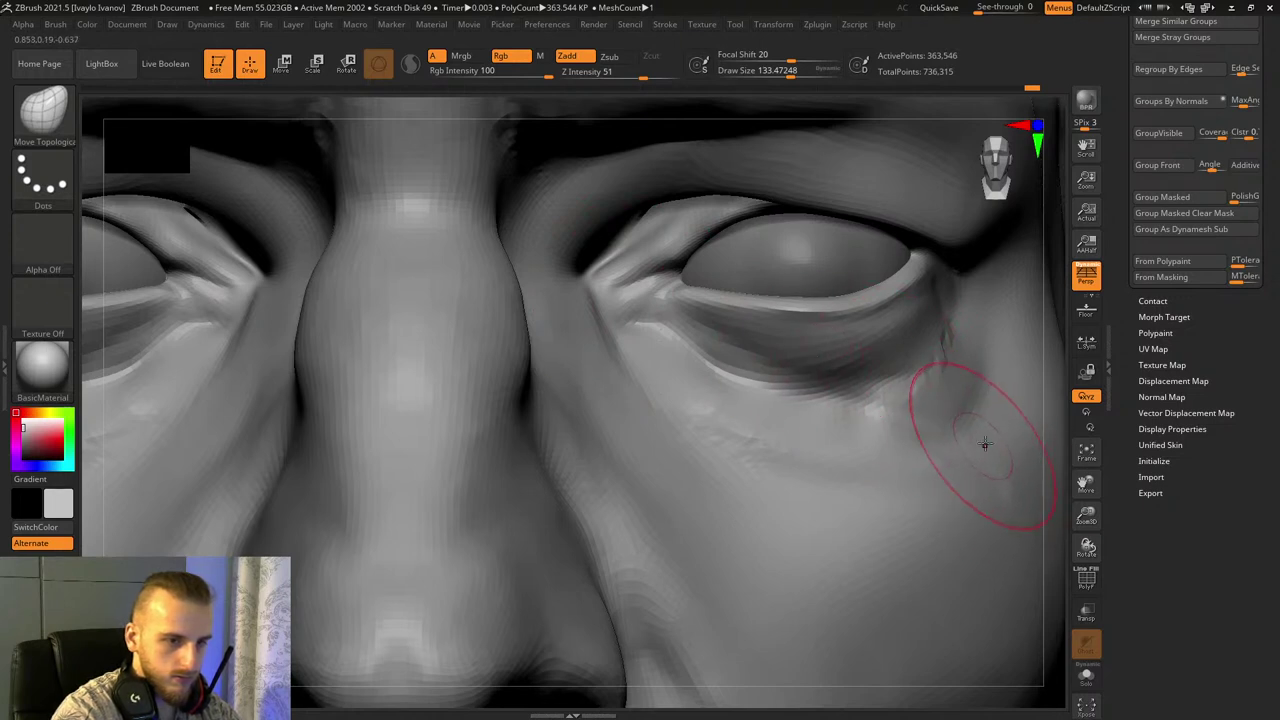
Step: Build up and soften the folds at the inner eye corner with the ClayBuildup brush
alt+drag(1054, 483, 1088, 610)
alt+drag(1074, 494, 1032, 488)
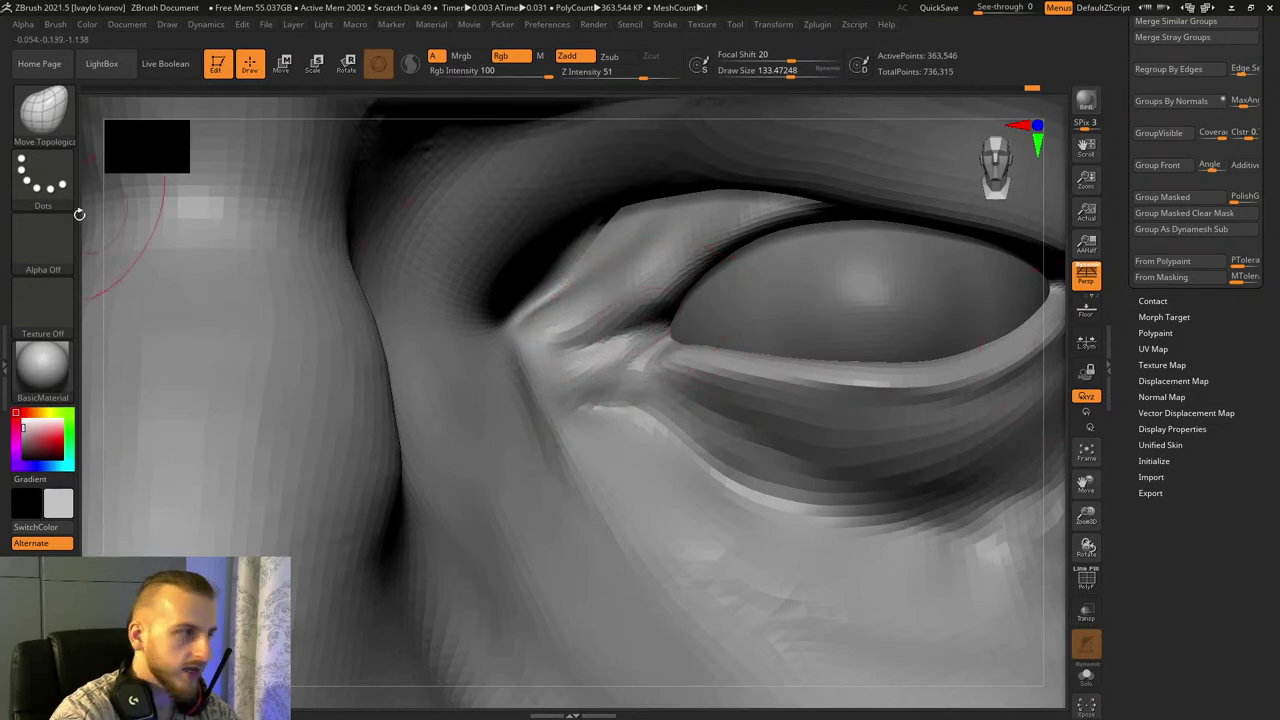
click(55, 120)
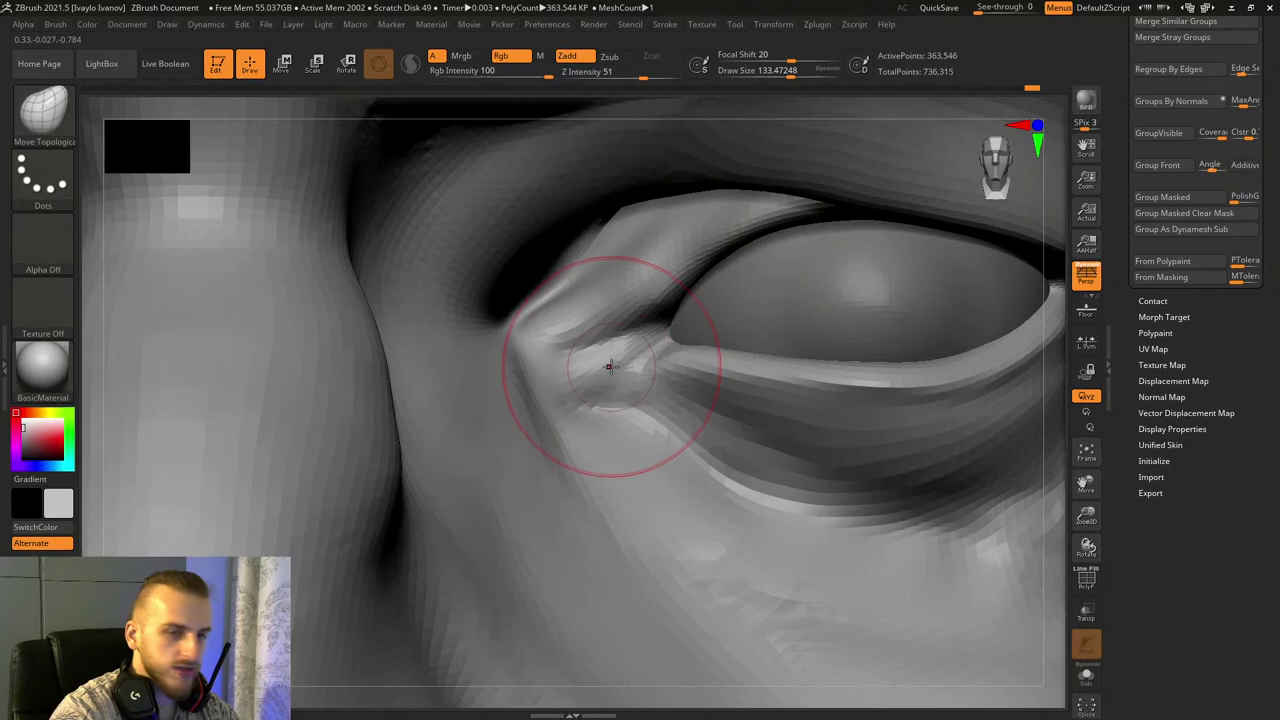
click(190, 125)
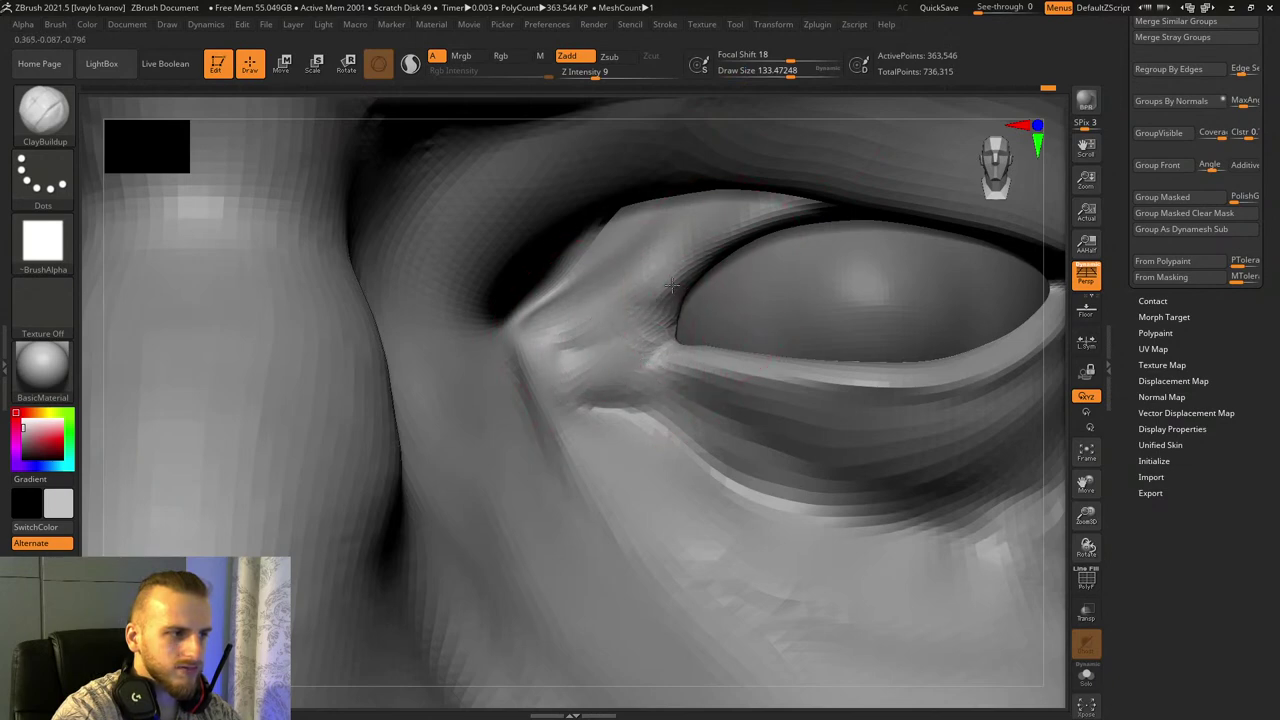
Step: Isolate the eyelid polygroup and smooth the upper eyelid from its middle toward the inner corner
drag(1087, 515, 1086, 560)
drag(1087, 482, 1086, 498)
drag(1086, 545, 1035, 482)
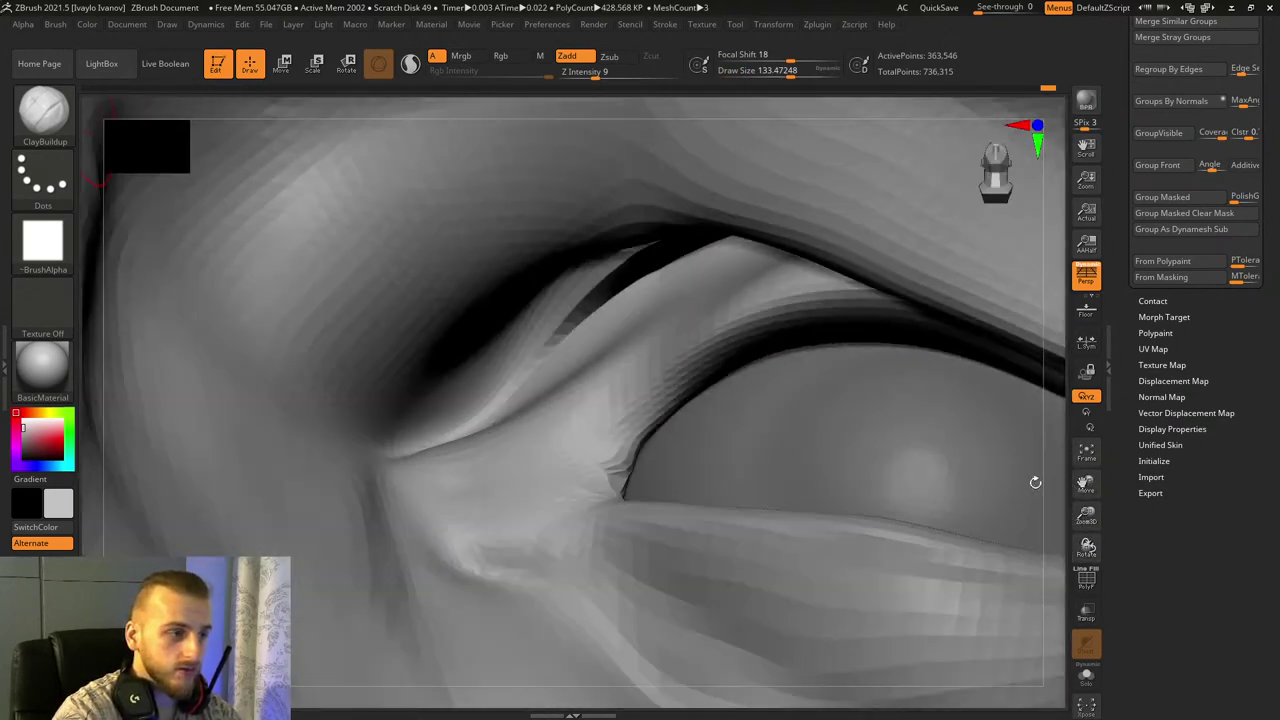
ctrl+shift+click(700, 325)
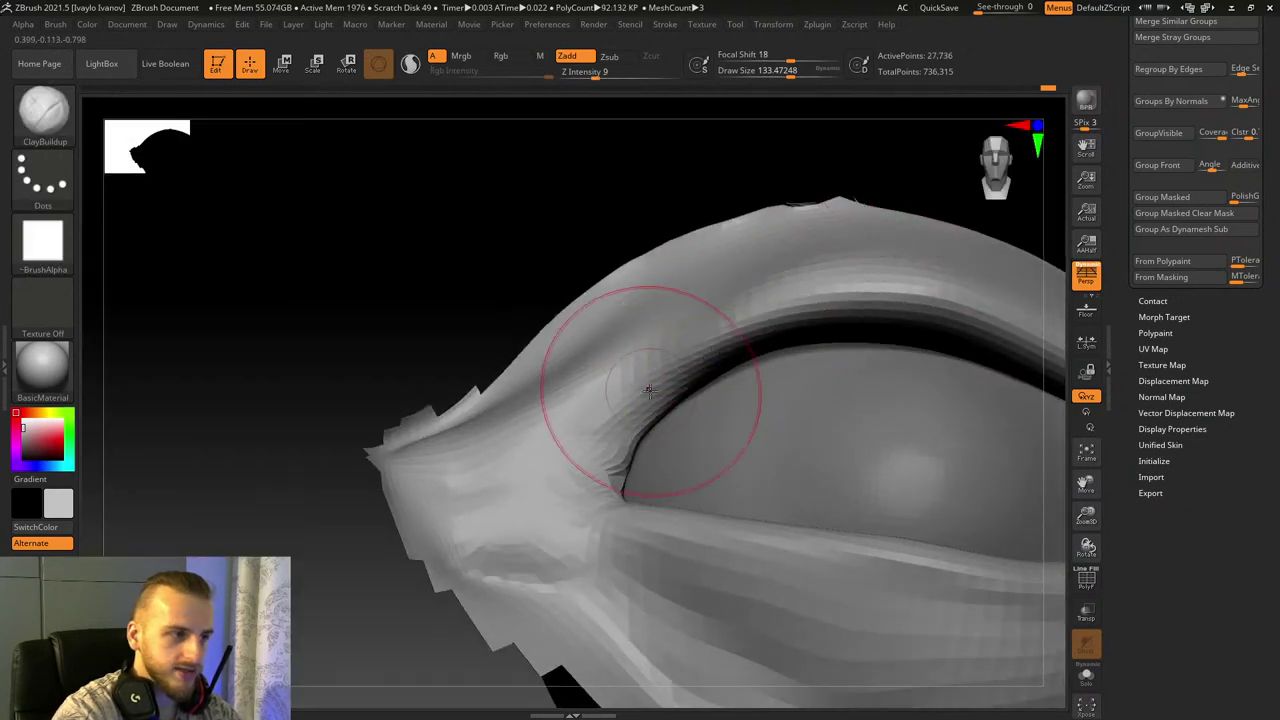
drag(906, 169, 882, 173)
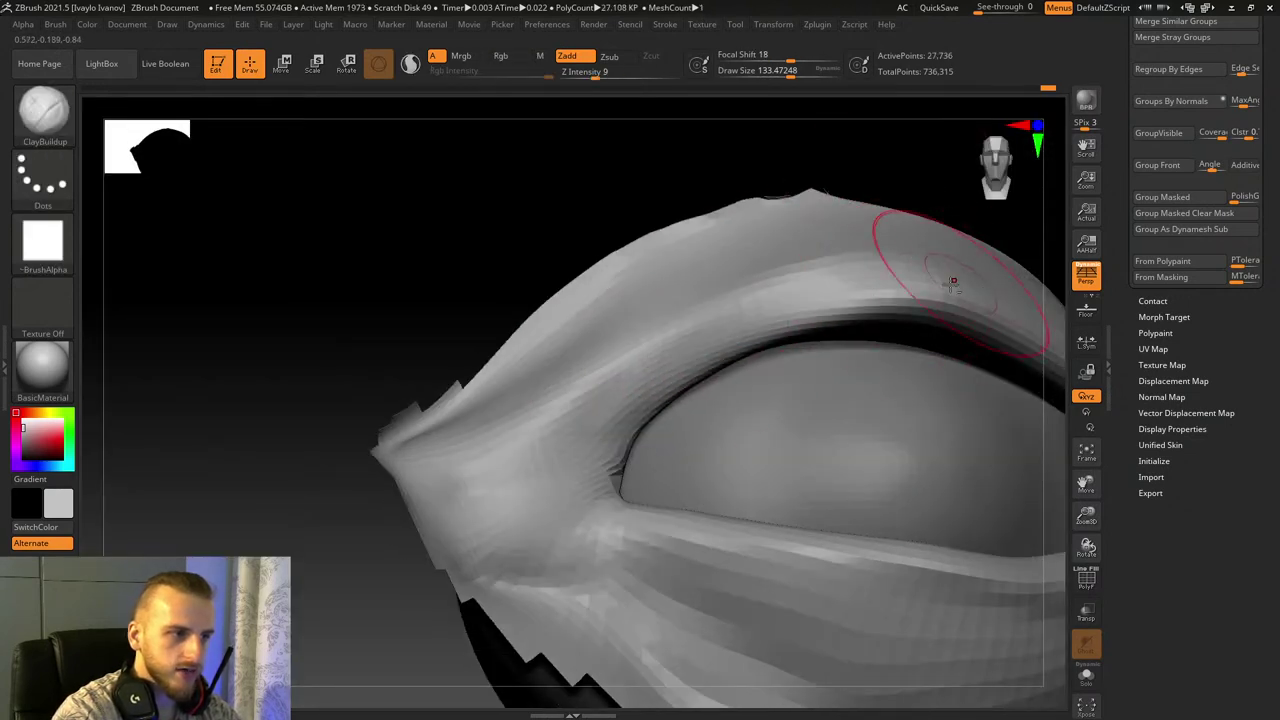
mouse_move(952, 283)
shift+mouse_down()
mouse_move(669, 417)
mouse_move(849, 343)
mouse_move(690, 378)
shift+mouse_up()
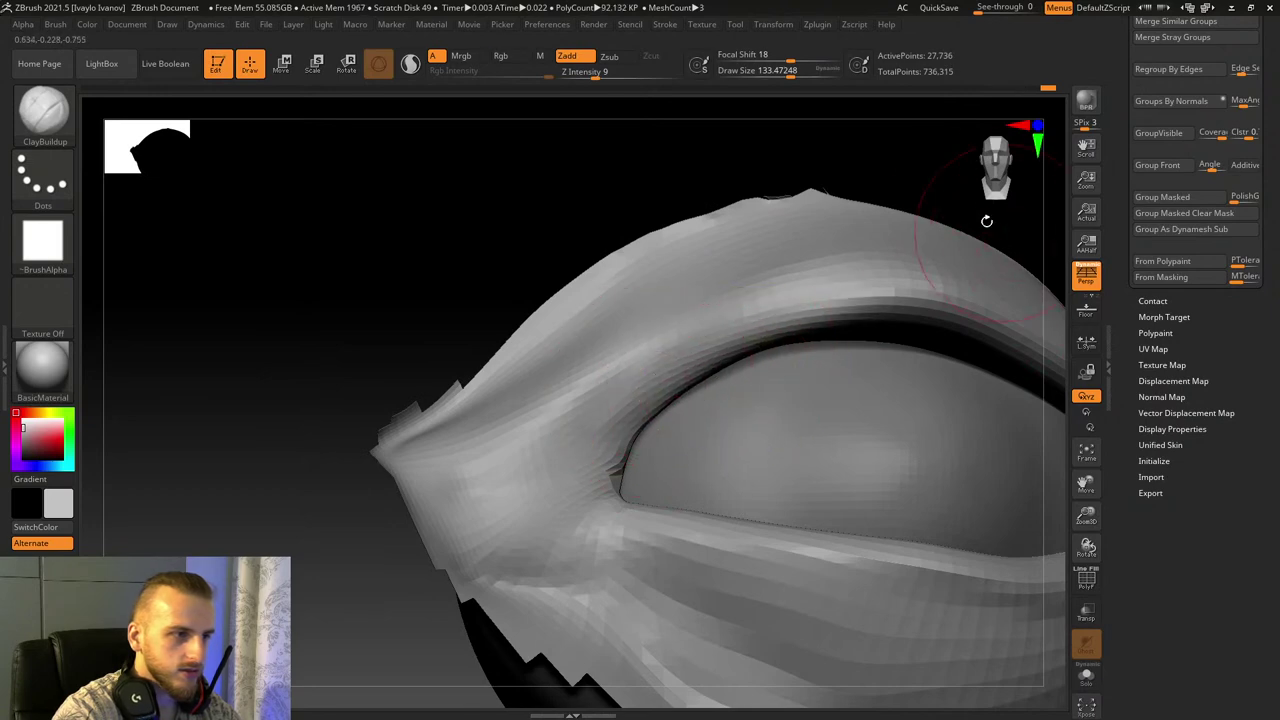
Step: Build up the rim of the upper eyelid and its outer part with ClayBuildup strokes
drag(986, 221, 955, 220)
drag(752, 335, 950, 320)
drag(823, 329, 985, 330)
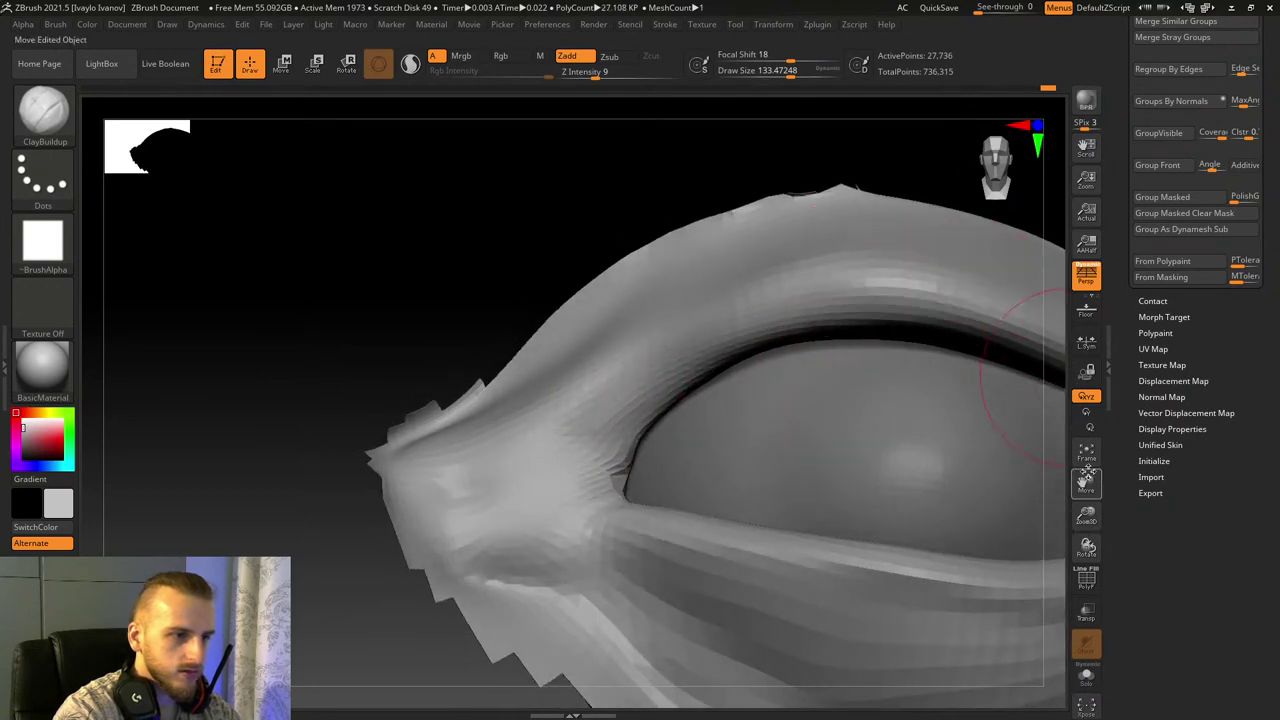
drag(1087, 476, 899, 480)
drag(869, 338, 765, 350)
drag(429, 354, 755, 465)
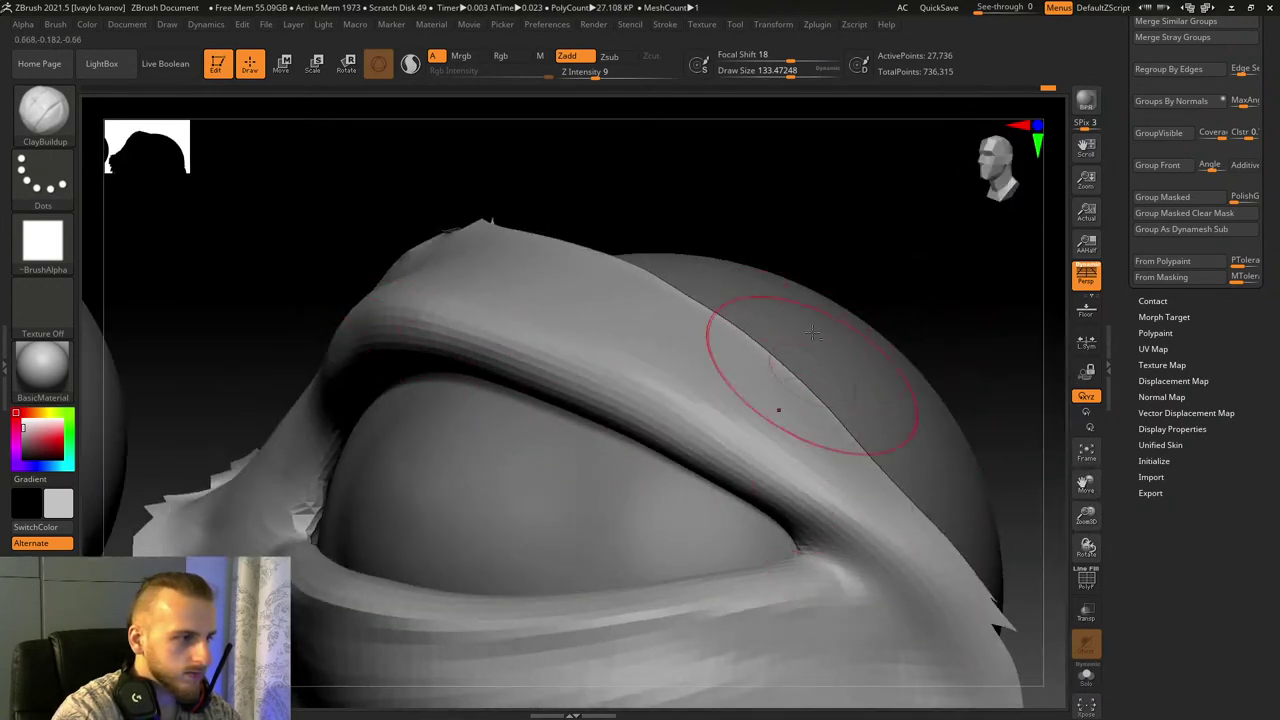
mouse_move(812, 333)
right_down()
mouse_move(863, 294)
mouse_move(851, 343)
right_up()
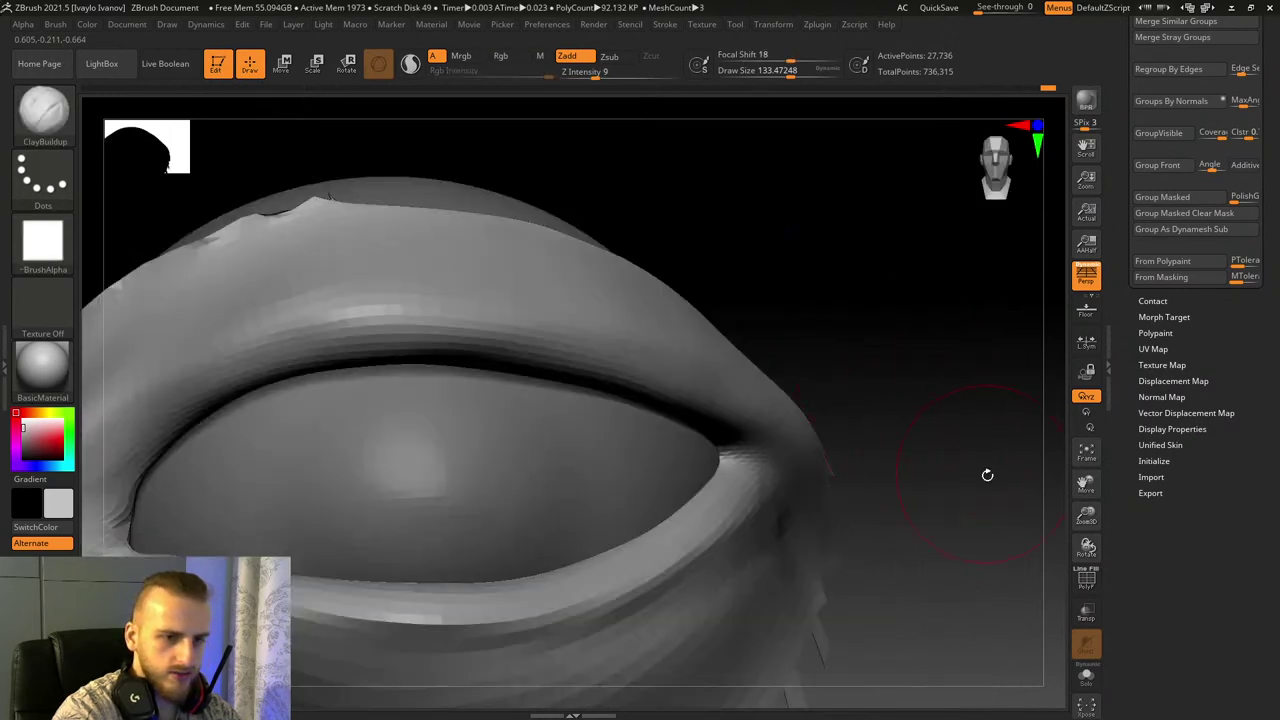
Step: Smooth the upper eyelid's rim toward the inner corner and touch up its front surface with ClayBuildup
drag(1089, 520, 1088, 494)
drag(1087, 484, 1246, 483)
right_drag(500, 325, 602, 308)
shift+drag(800, 335, 615, 373)
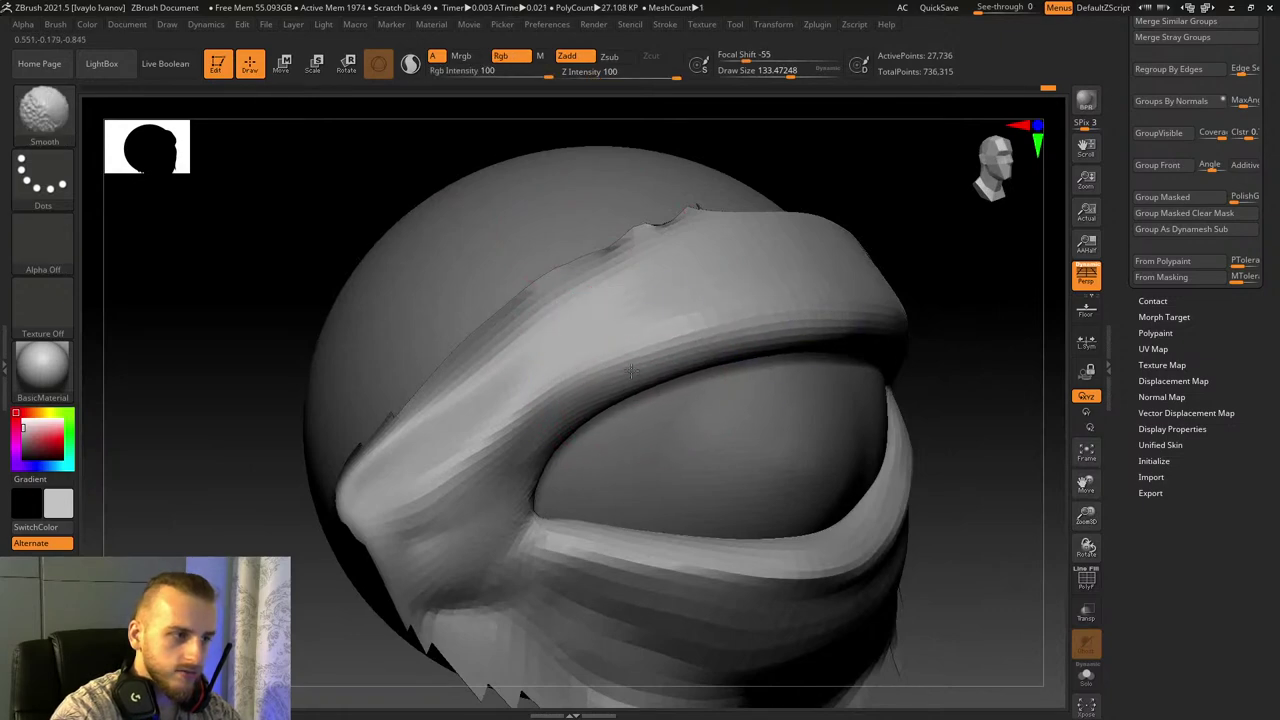
right_drag(731, 263, 825, 211)
drag(703, 290, 623, 291)
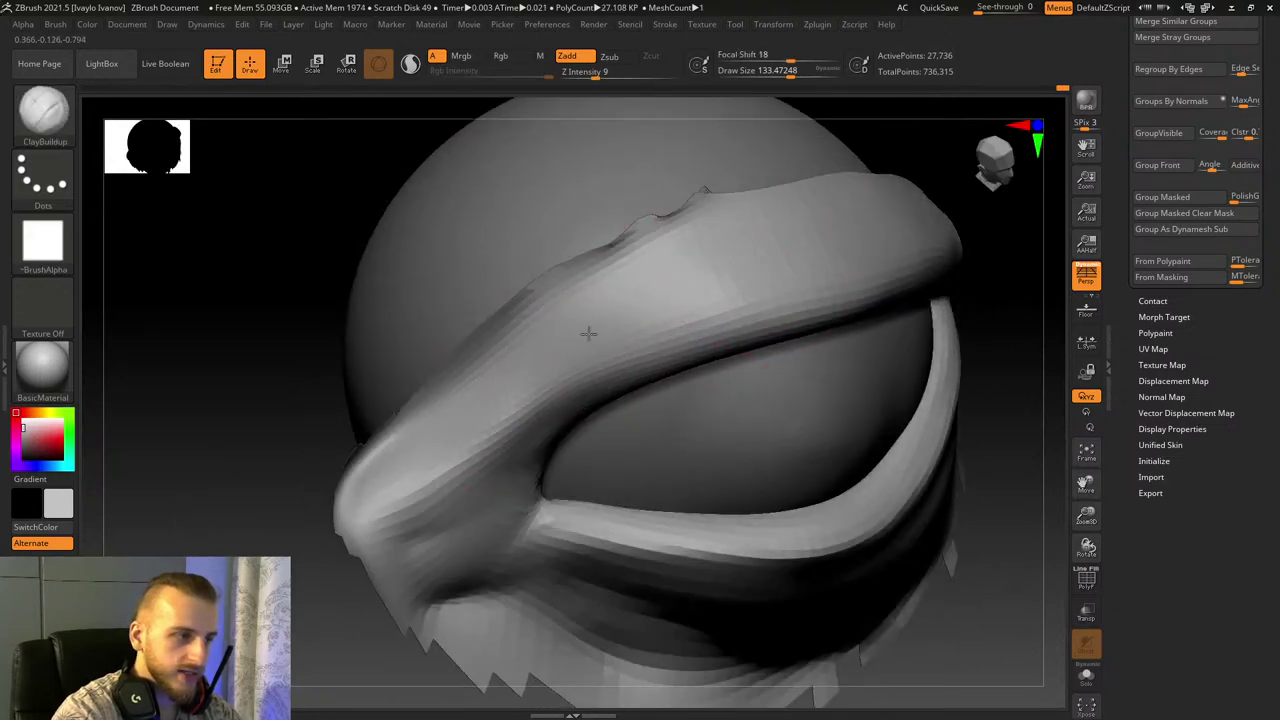
Step: Carve a fine crease along the upper eyelid with the DamStandard brush
key(b)
key(d)
key(s)
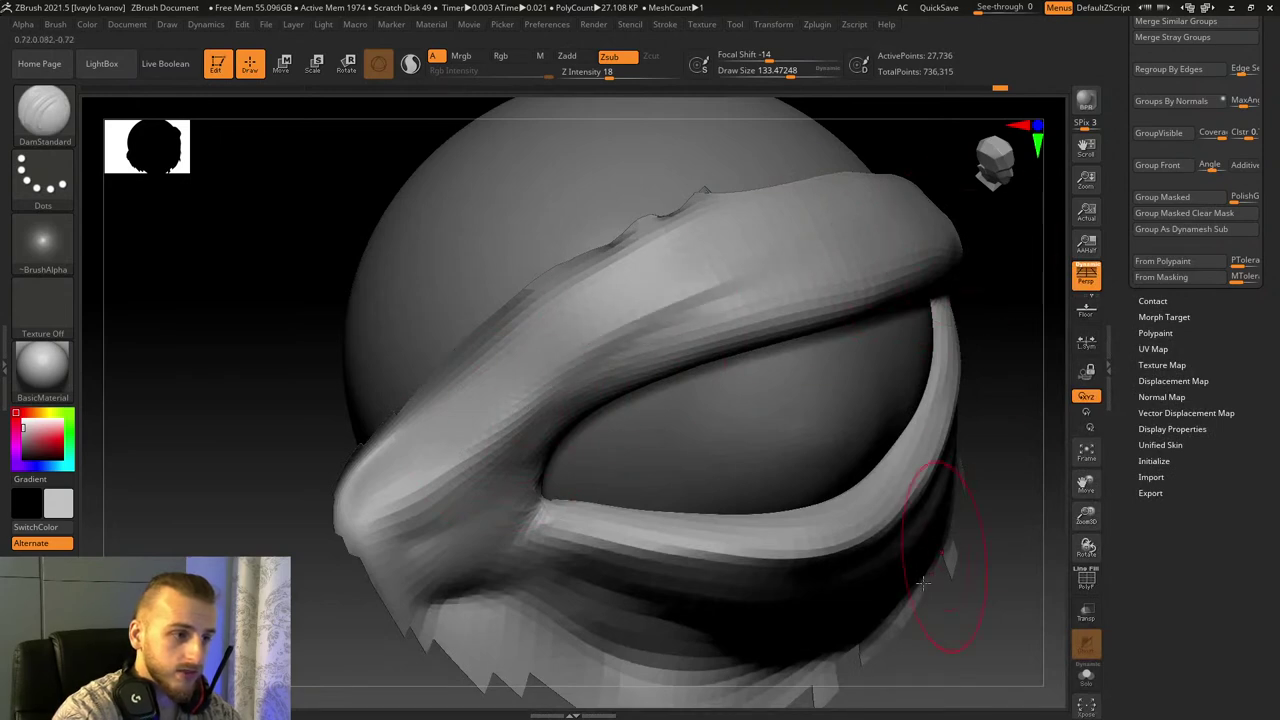
right_drag(923, 583, 1063, 471)
mouse_move(990, 540)
ctrl+right_down()
mouse_move(968, 363)
mouse_move(1046, 526)
mouse_move(1050, 572)
ctrl+right_up()
Step: Reshape the lower eyelid edge with Move Topological at draw size 258.66, undoing the first stroke made with the smaller size
key(b)
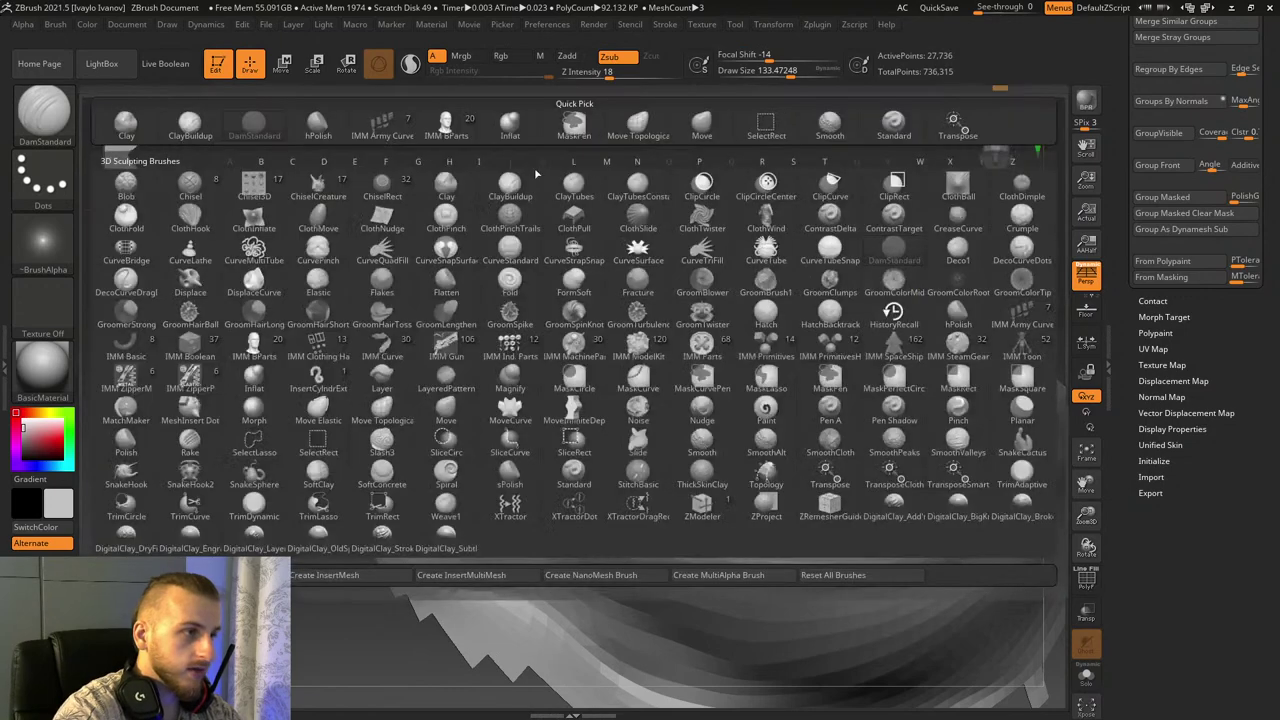
key(m)
key(t)
mouse_move(605, 515)
mouse_down()
mouse_move(663, 525)
mouse_move(659, 565)
mouse_up()
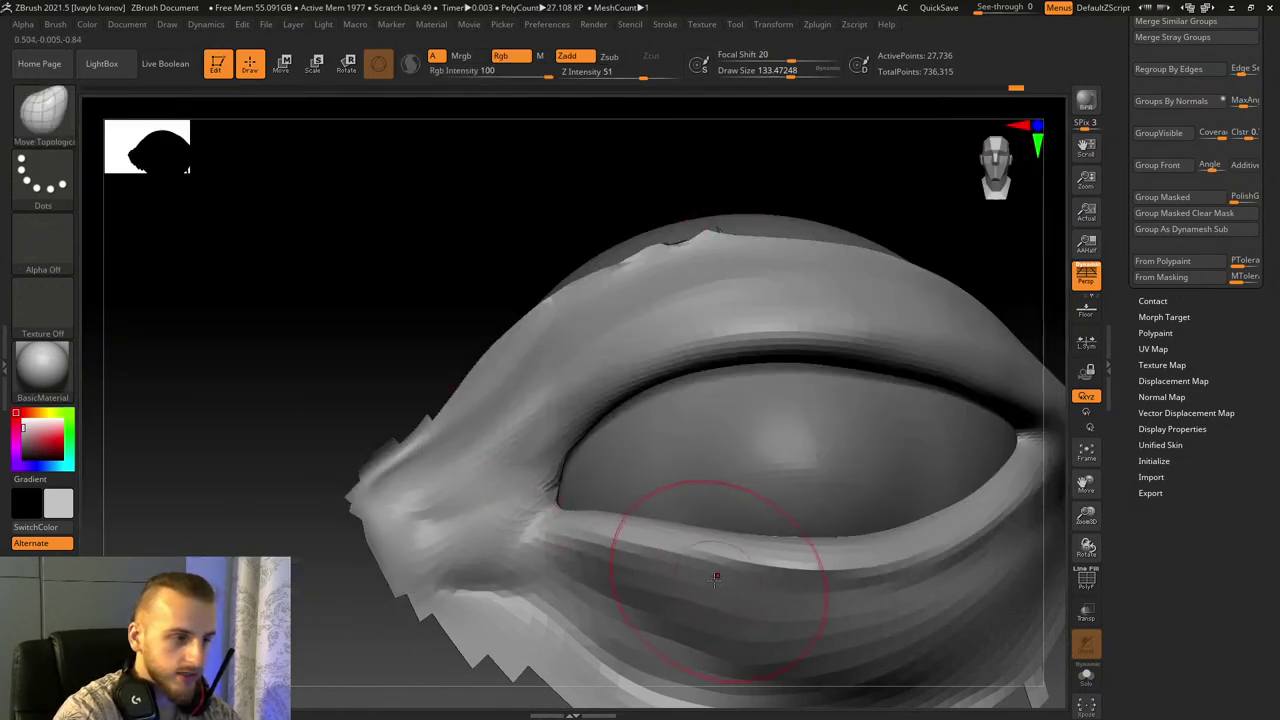
key(ctrl+z)
click(803, 73)
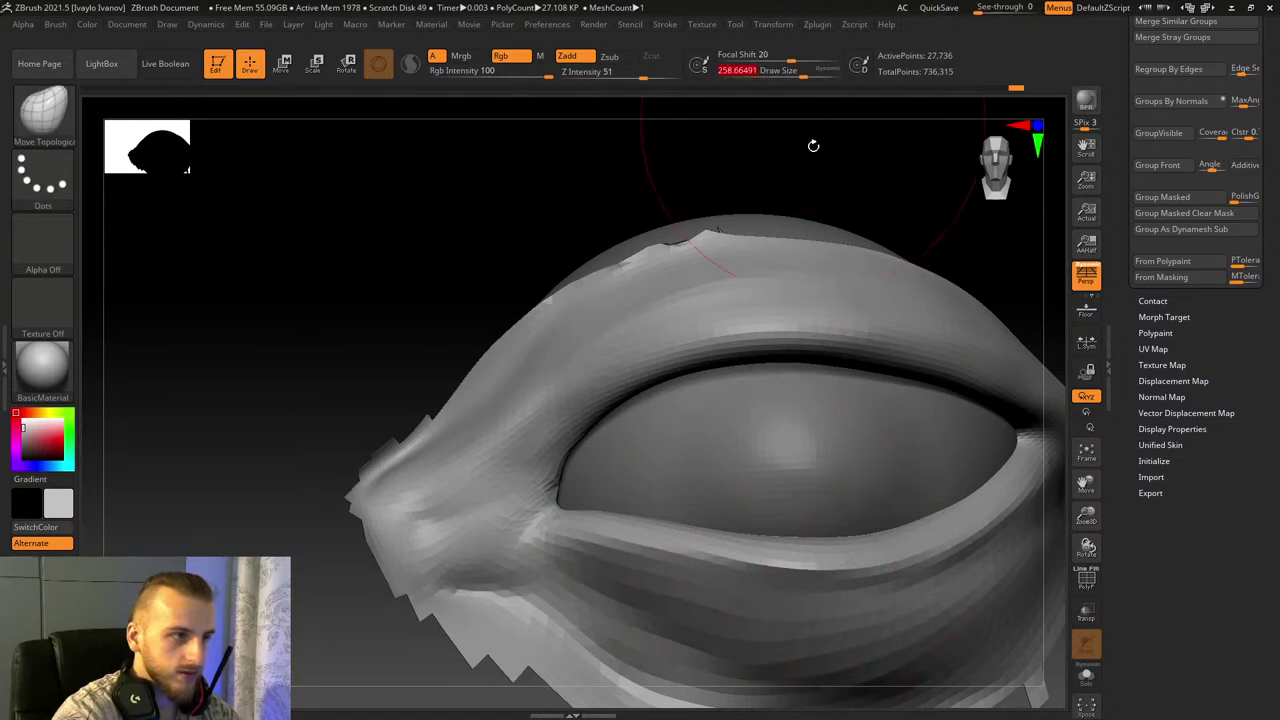
drag(865, 587, 855, 580)
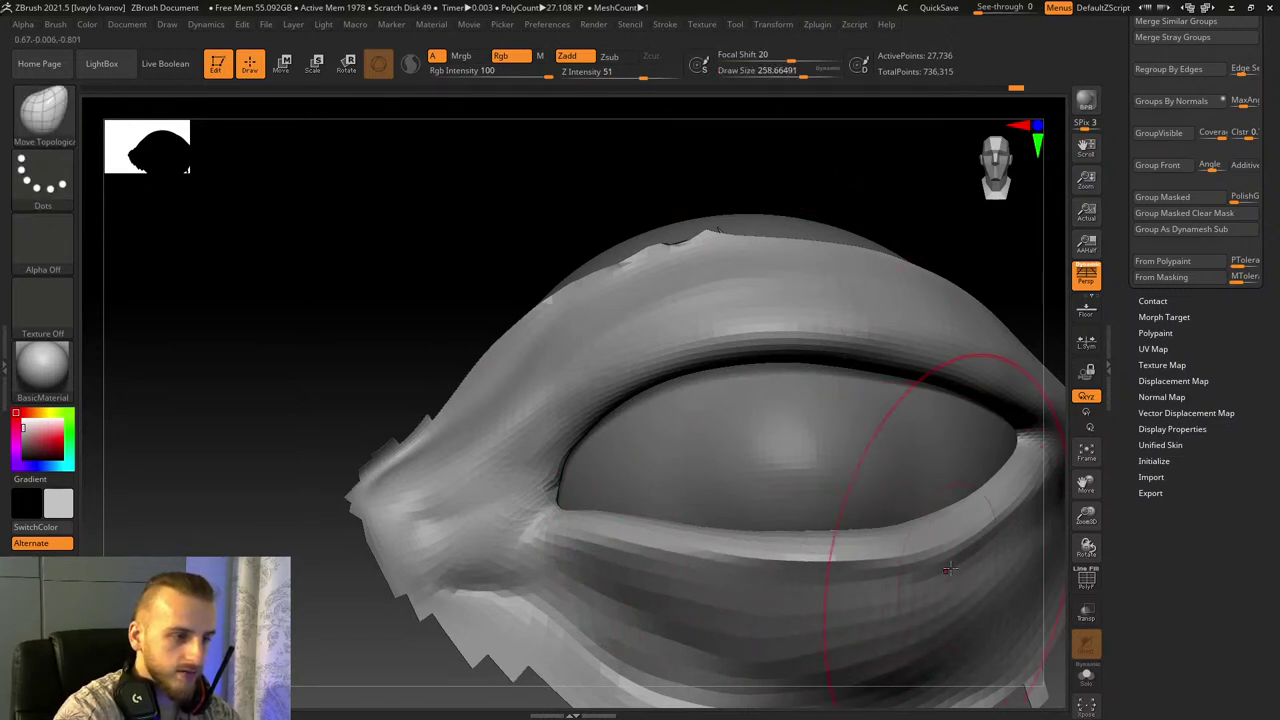
Step: Select the eyeball PM3D_Sphere3D1_1 in side view and raise it by about 0.024 with the Move gizmo
drag(1086, 547, 771, 600)
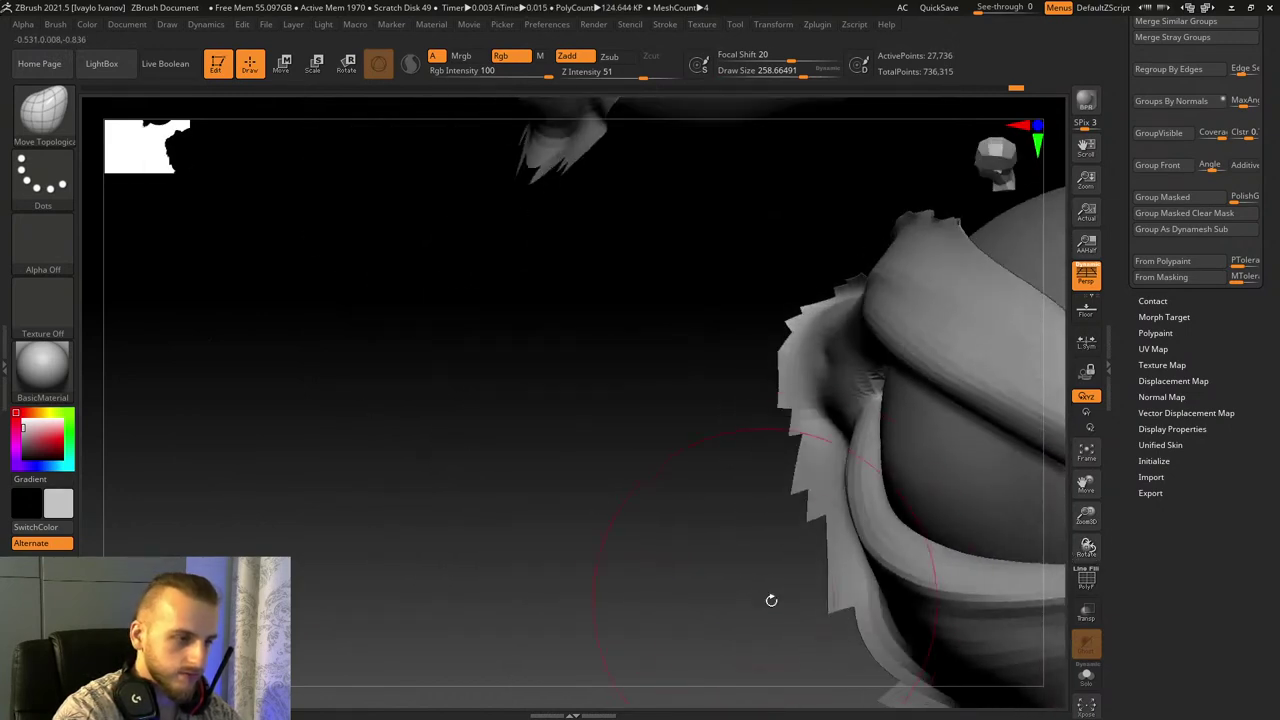
drag(757, 466, 893, 317)
alt+click(941, 451)
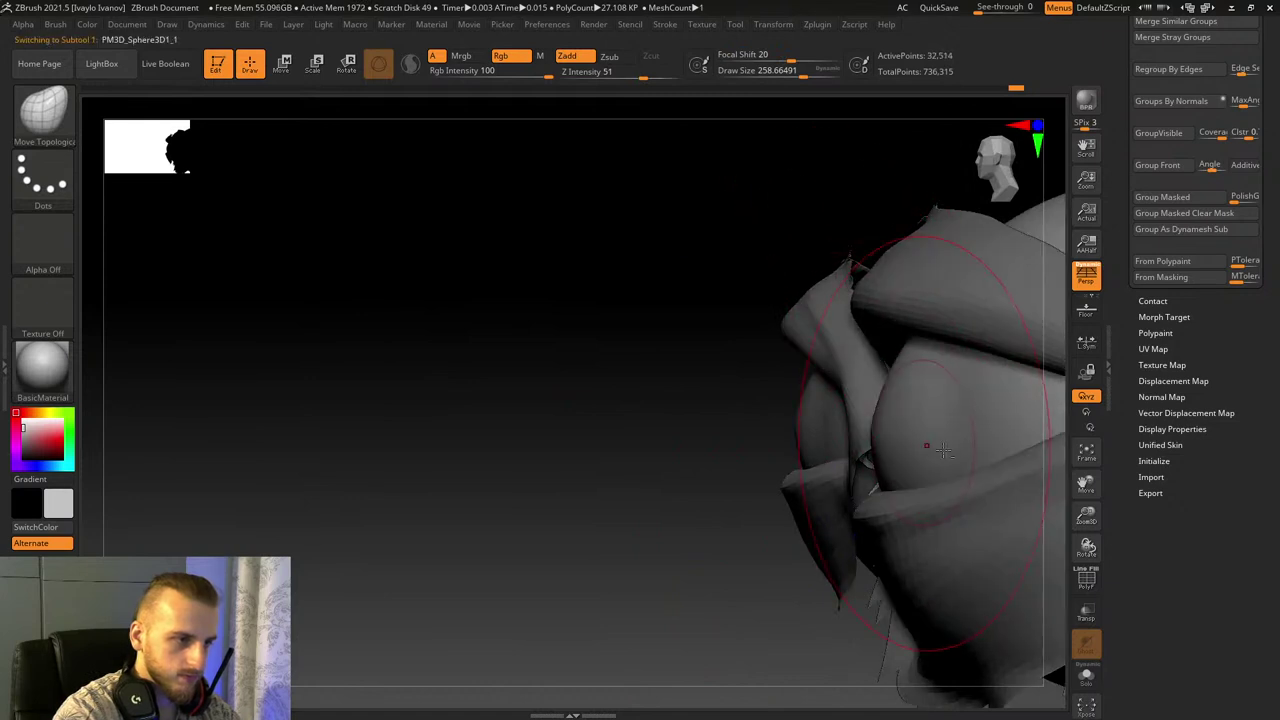
drag(1088, 485, 453, 142)
click(285, 66)
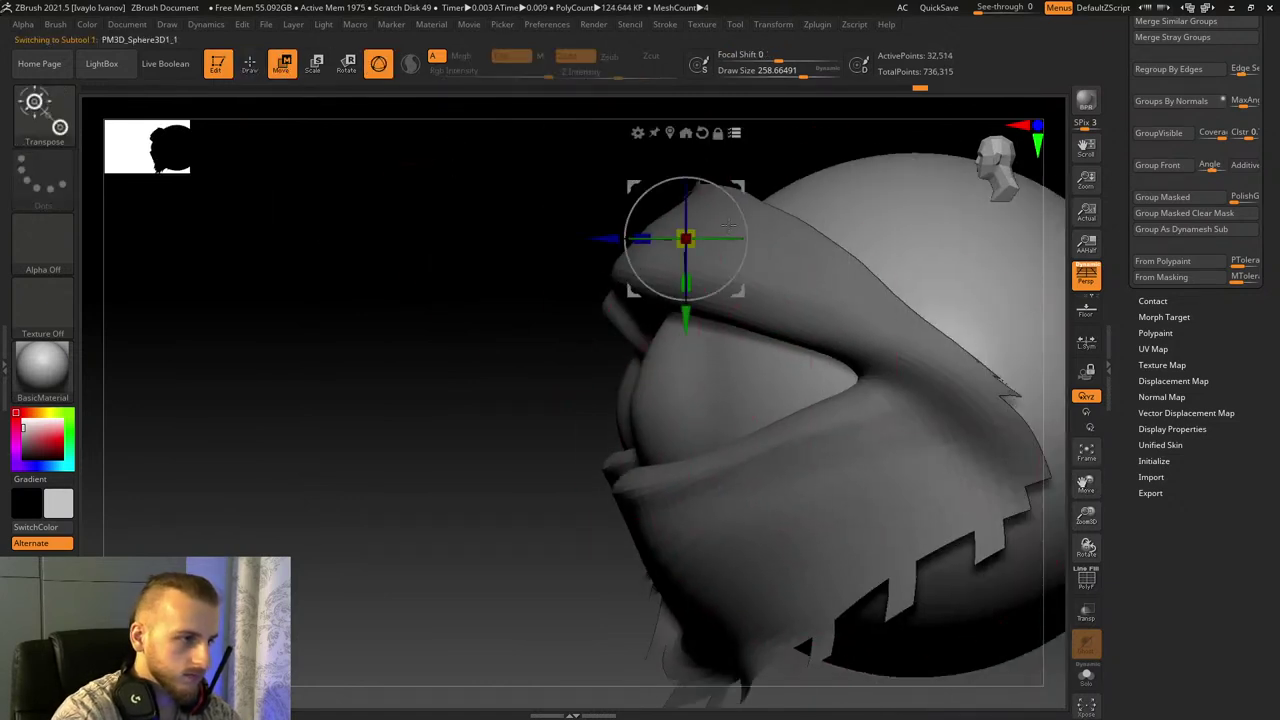
drag(686, 318, 685, 287)
key(ctrl+z)
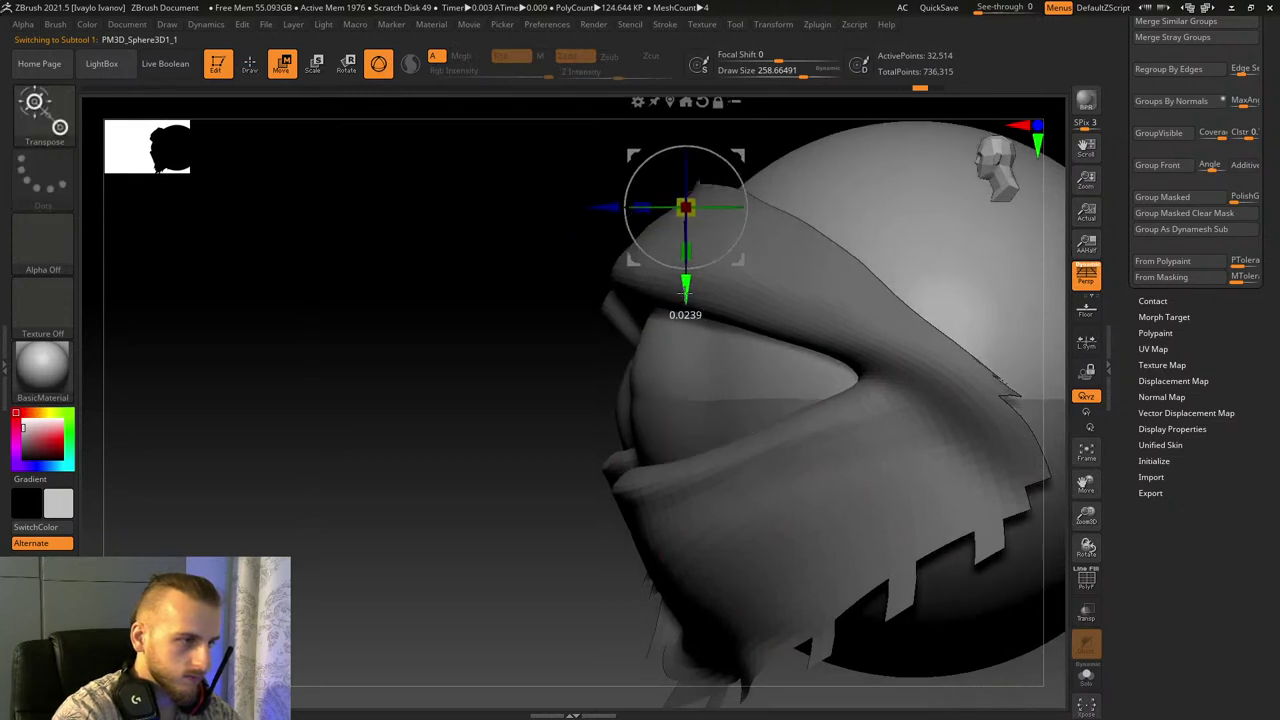
Step: Delete the extra eyeball subtools PM3D_Sphere3D1_2 and PM3D_Sphere3D1_3, keeping PM3D_Sphere3D1_1 as the active subtool
alt+click(674, 405)
drag(1133, 240, 1133, 345)
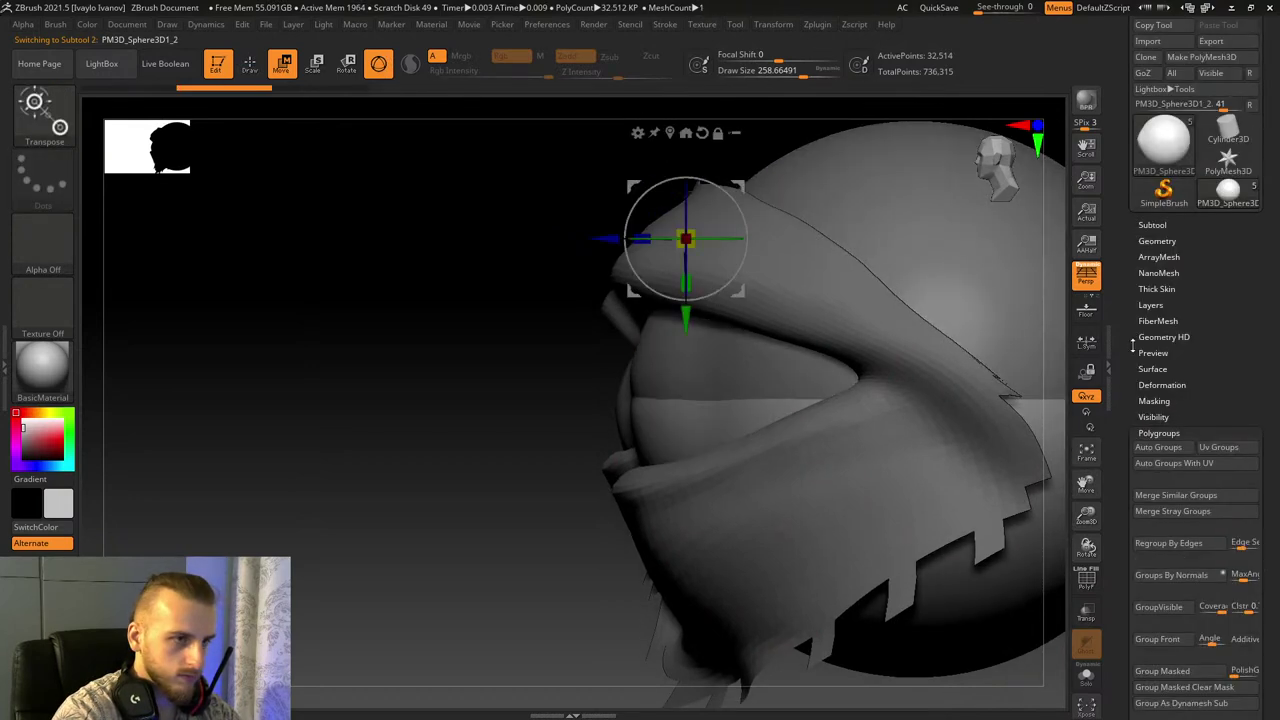
click(1152, 226)
click(1152, 533)
click(1045, 557)
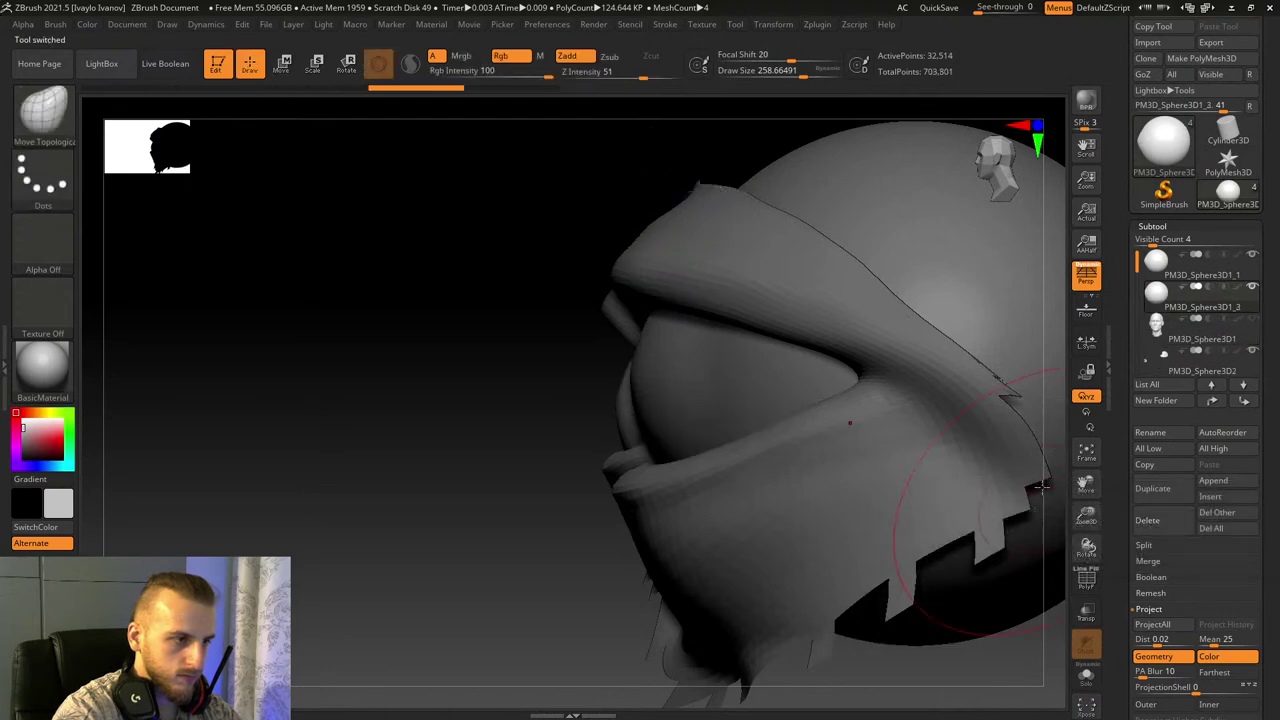
click(1147, 520)
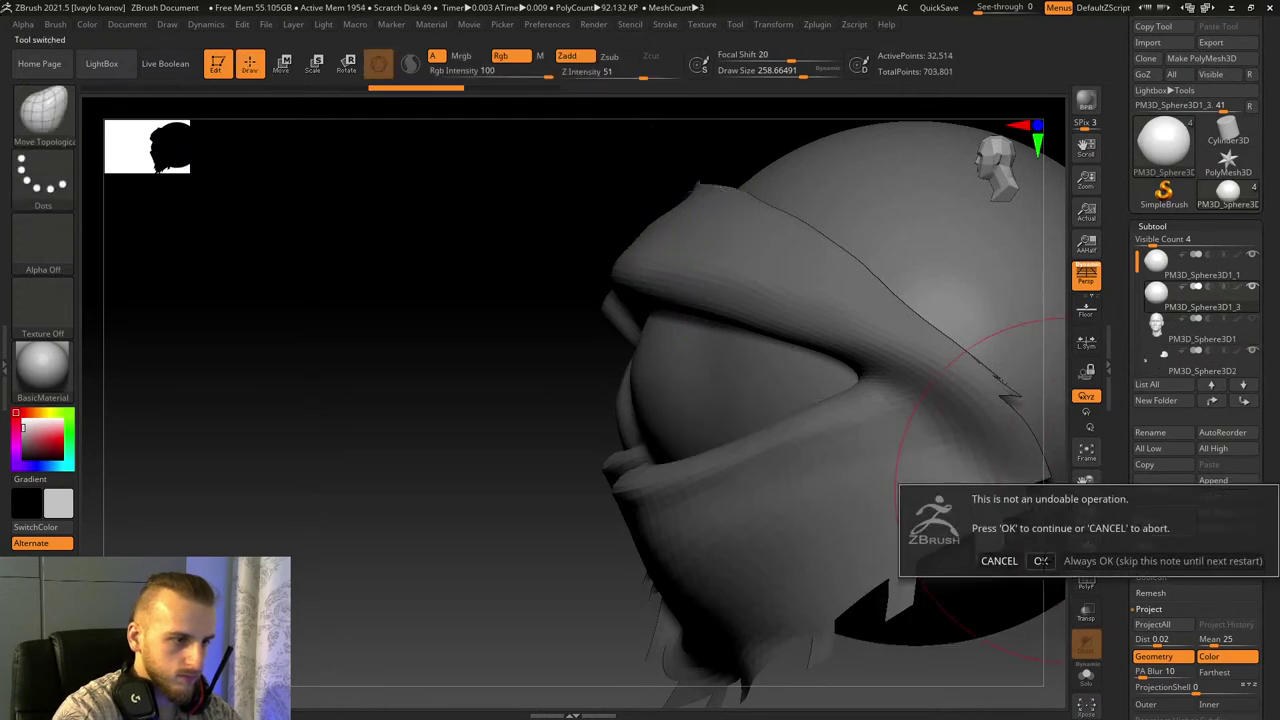
click(1045, 560)
click(1165, 268)
click(1179, 228)
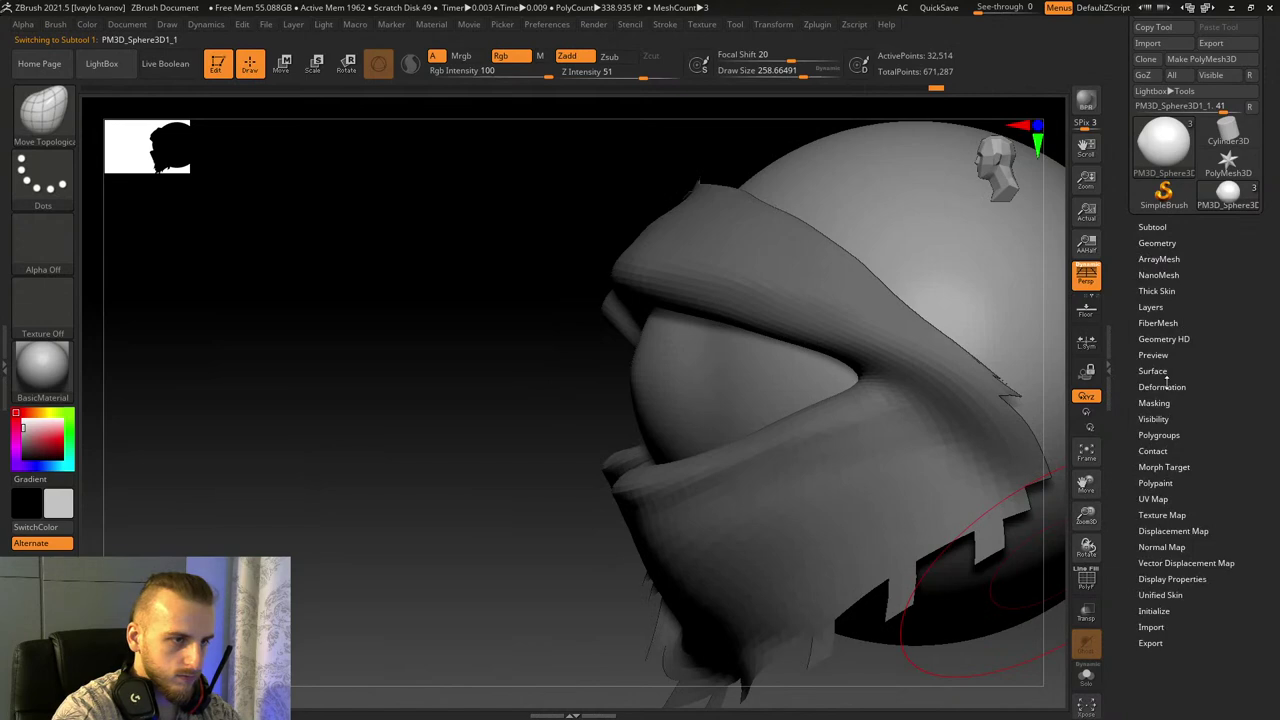
Step: Sculpt a circular iris outline on the front of the eyeball with ClayBuildup at draw size 128.5
drag(608, 417, 548, 432)
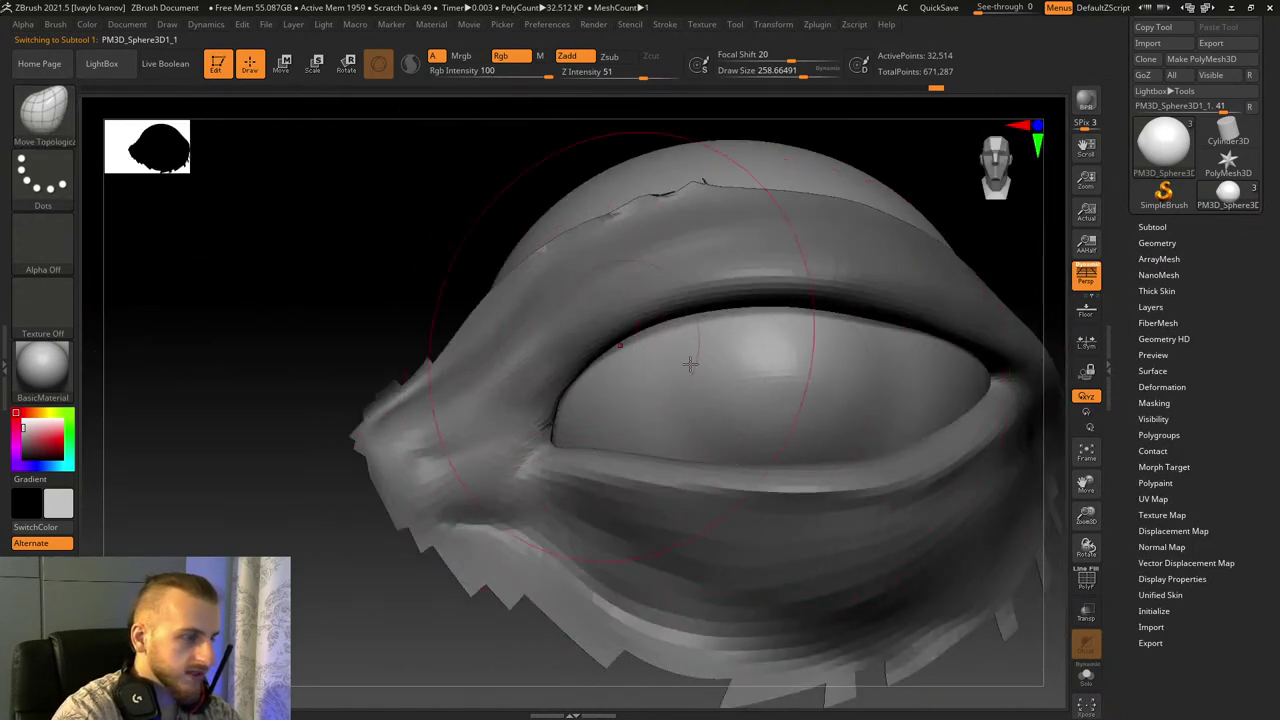
click(64, 124)
click(287, 143)
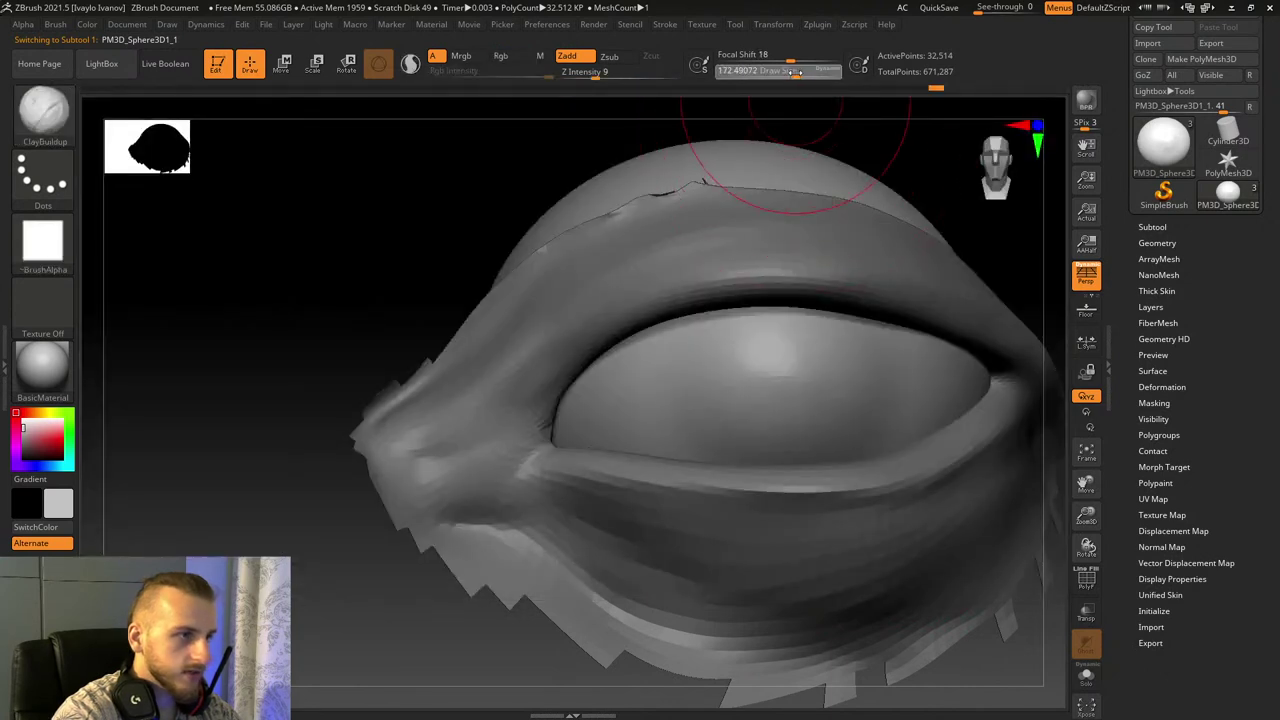
mouse_move(789, 375)
mouse_down()
mouse_move(803, 383)
mouse_move(760, 394)
mouse_move(768, 366)
mouse_move(820, 400)
mouse_up()
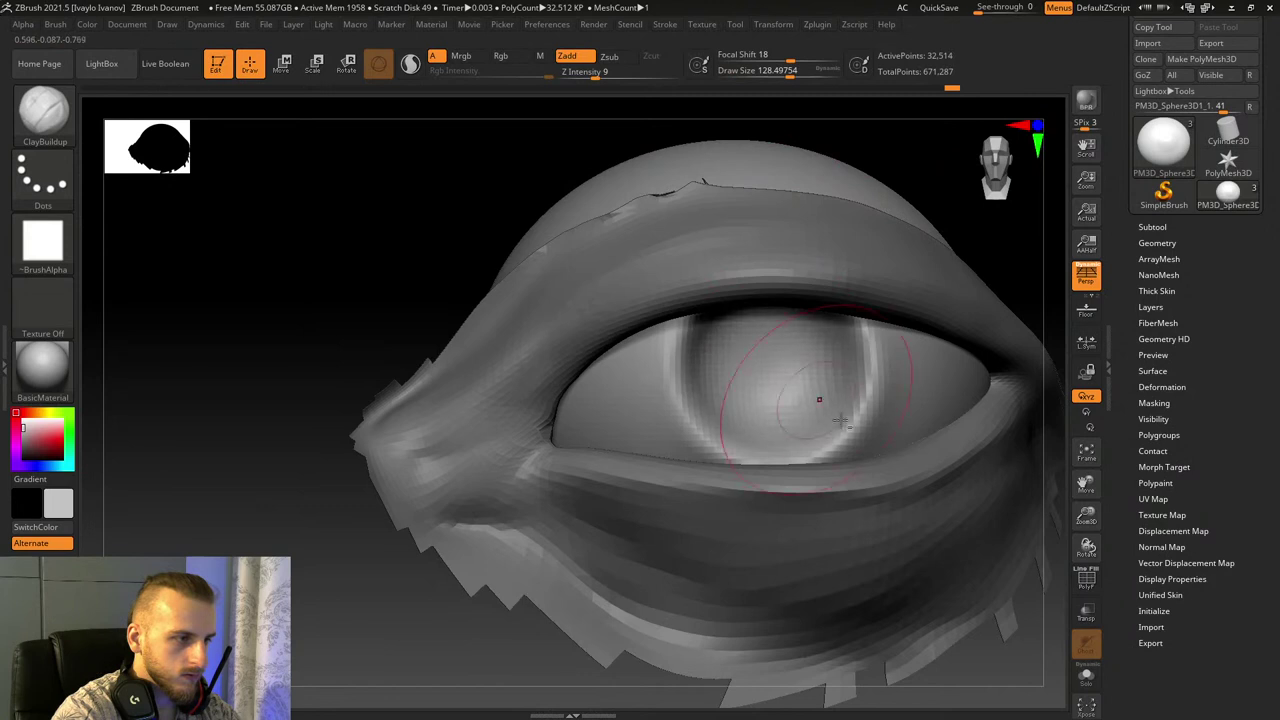
Step: Select the head mesh PM3D_Sphere3D2, unhide the rest of it and set the draw size to 598.22
mouse_move(1086, 516)
mouse_down()
mouse_move(1098, 386)
mouse_move(1086, 372)
mouse_up()
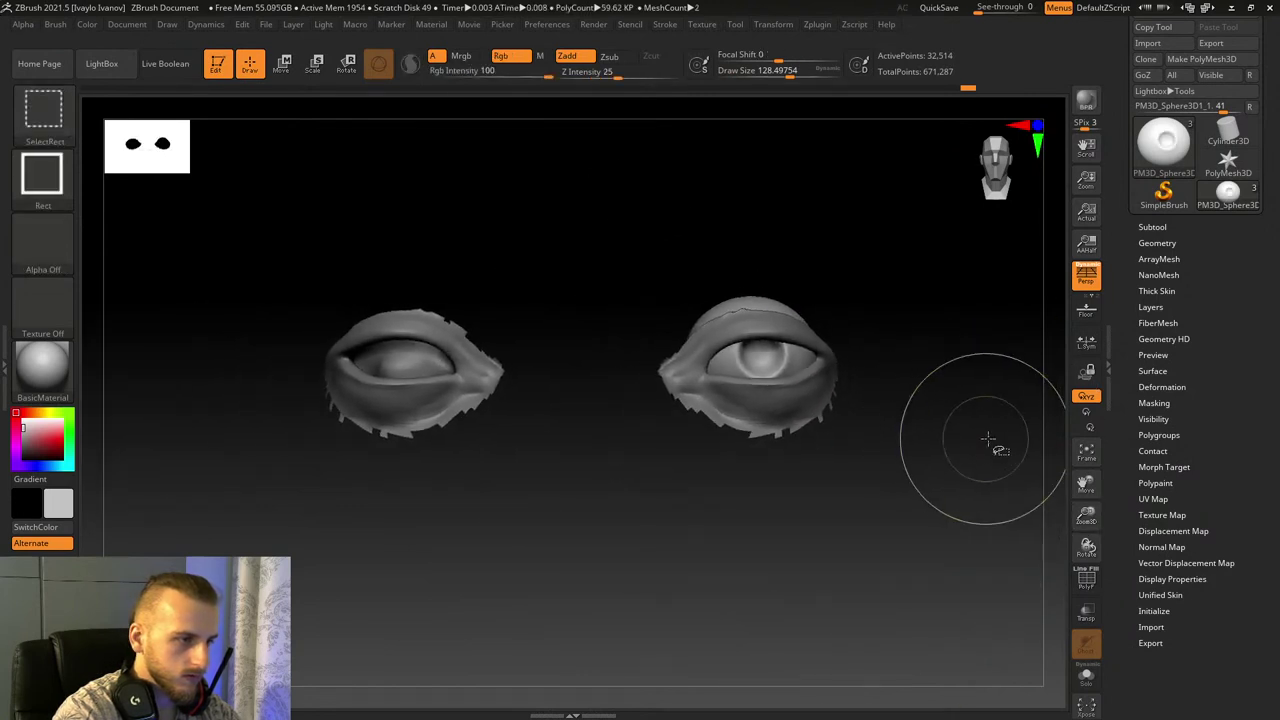
alt+click(833, 410)
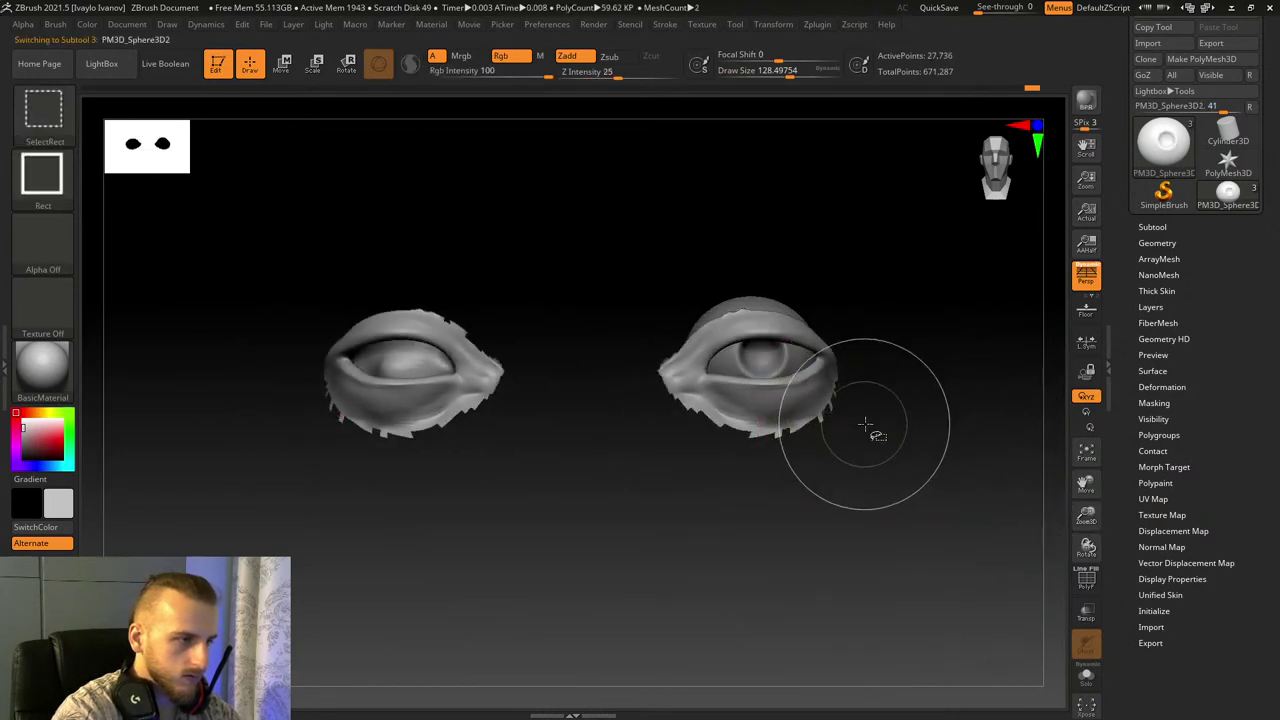
ctrl+shift+click(871, 428)
drag(1087, 519, 1090, 545)
click(822, 74)
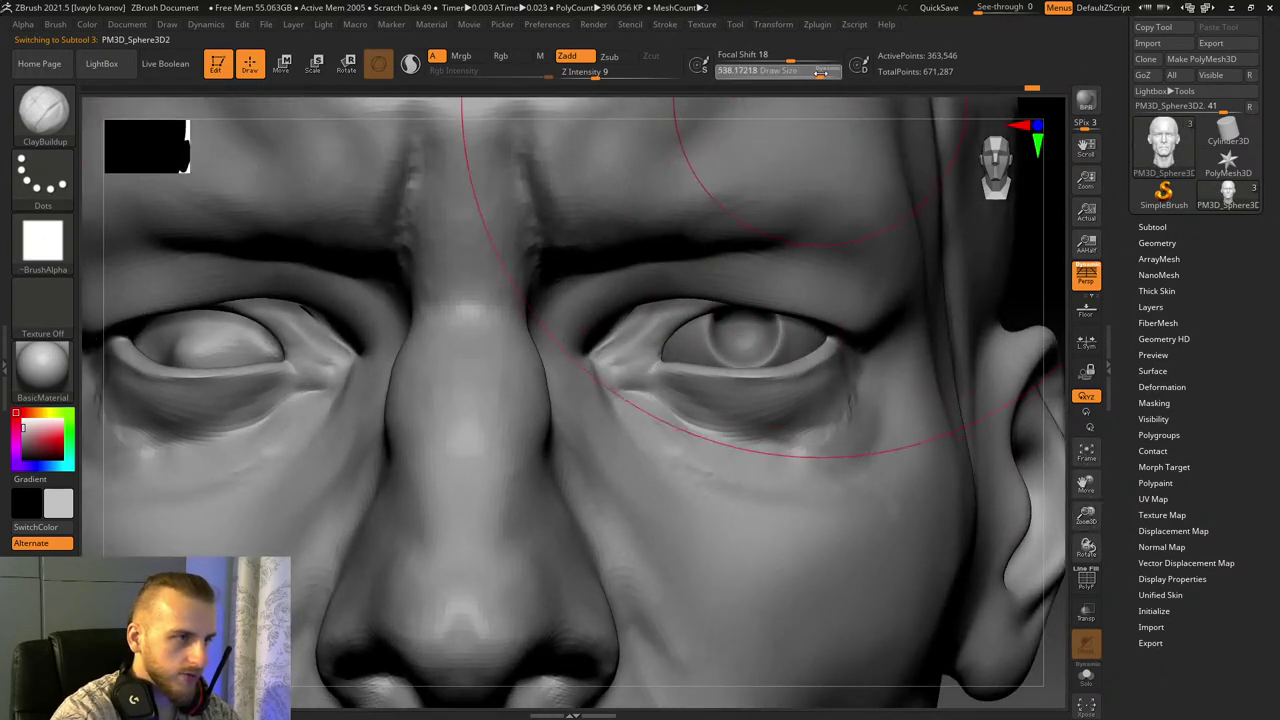
Step: Replace the Move gizmo with a transpose line and lay it horizontally from the eye past the side of the head
click(1160, 227)
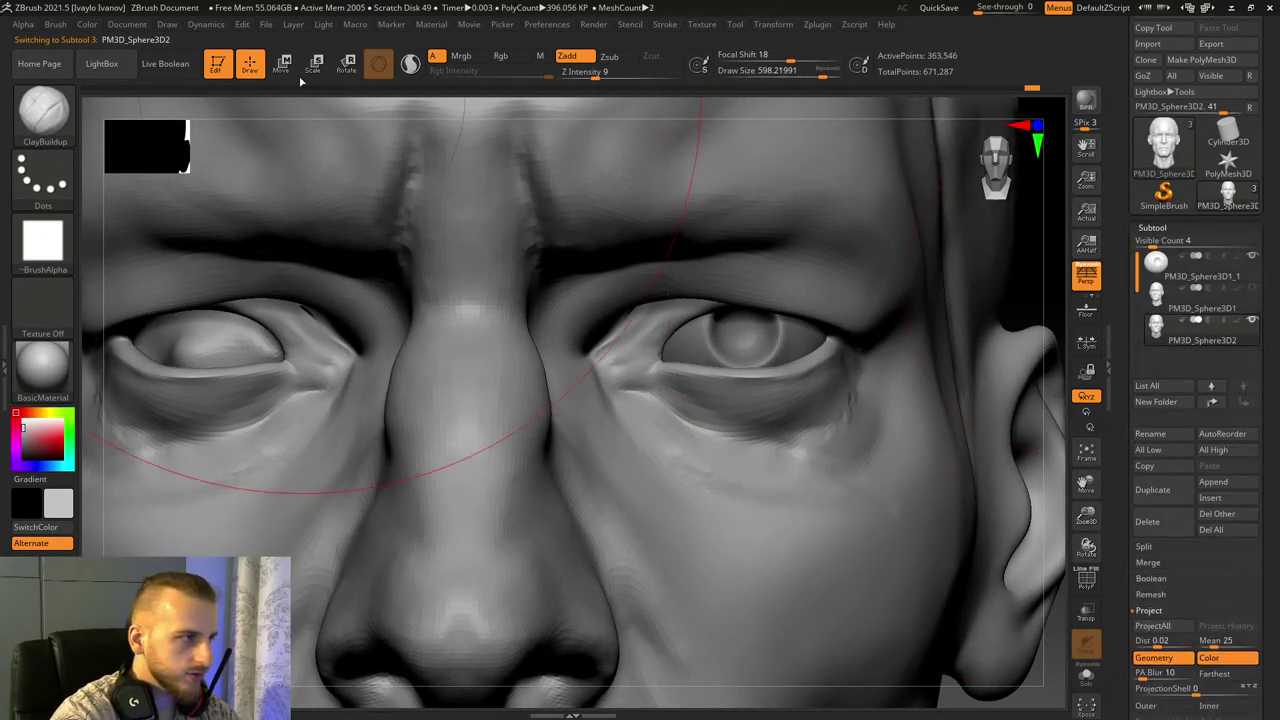
key(w)
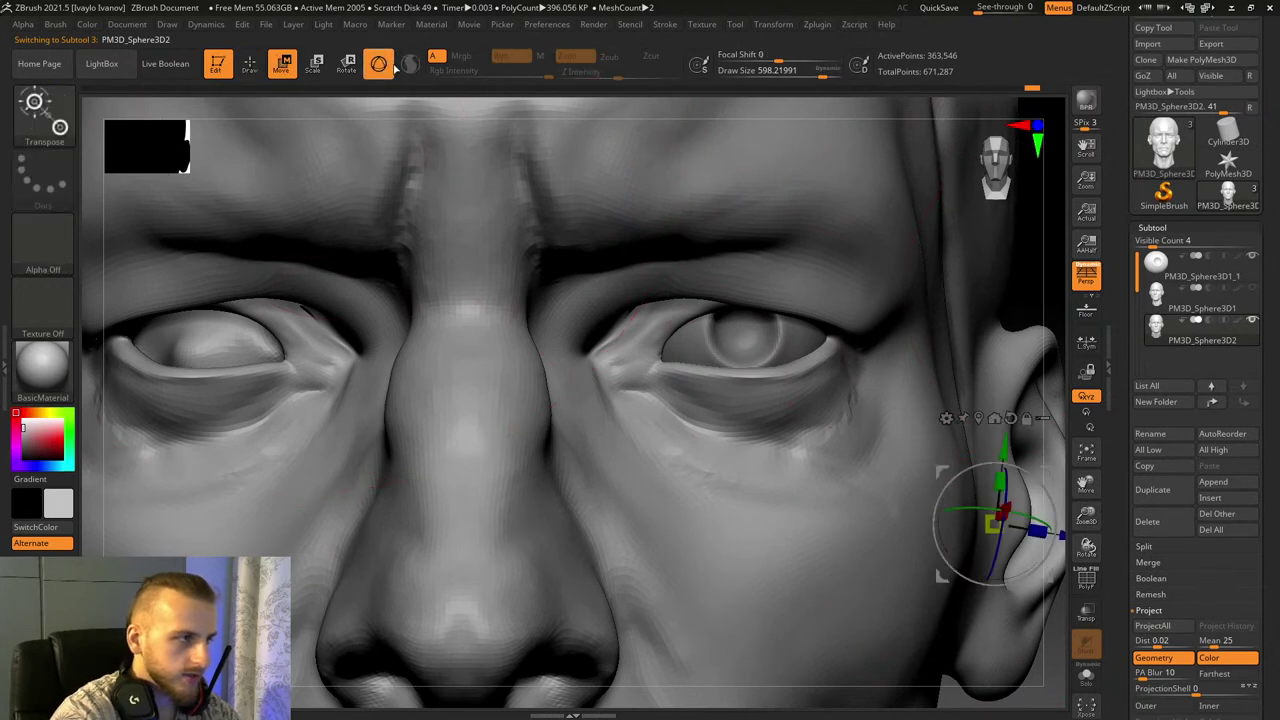
click(388, 67)
drag(801, 356, 869, 343)
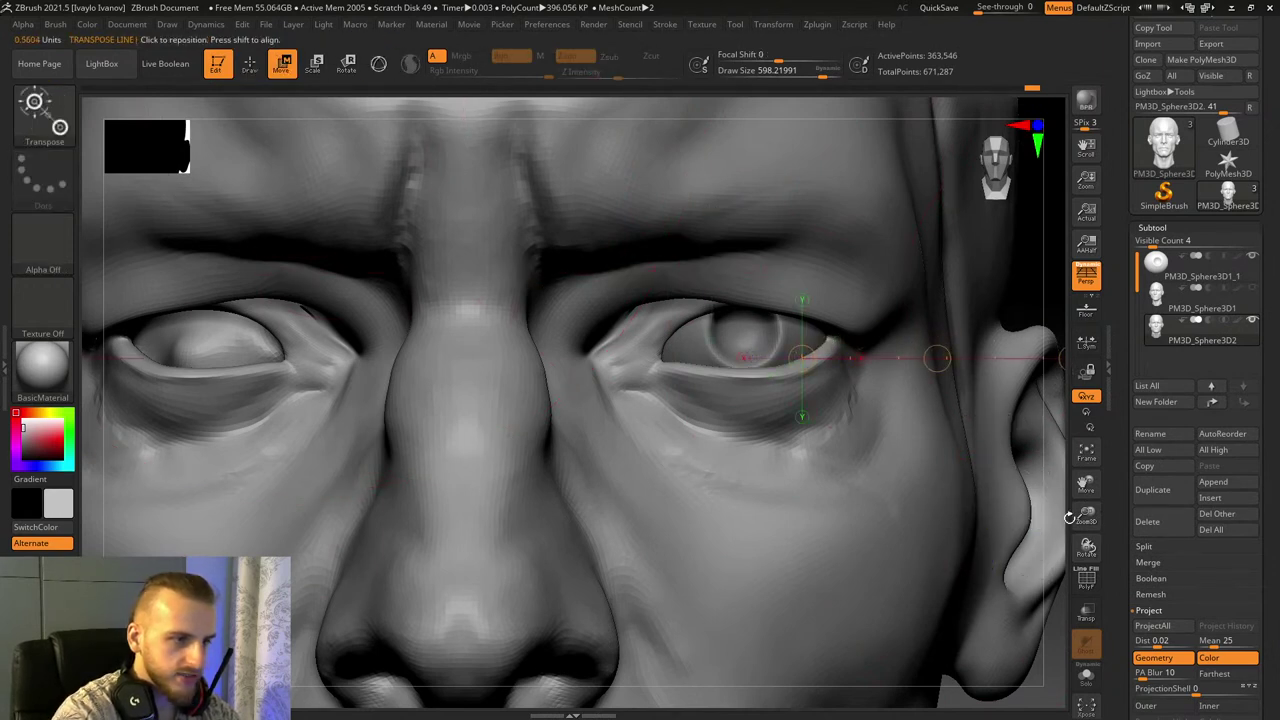
alt+drag(1078, 509, 1006, 506)
shift+drag(567, 355, 812, 356)
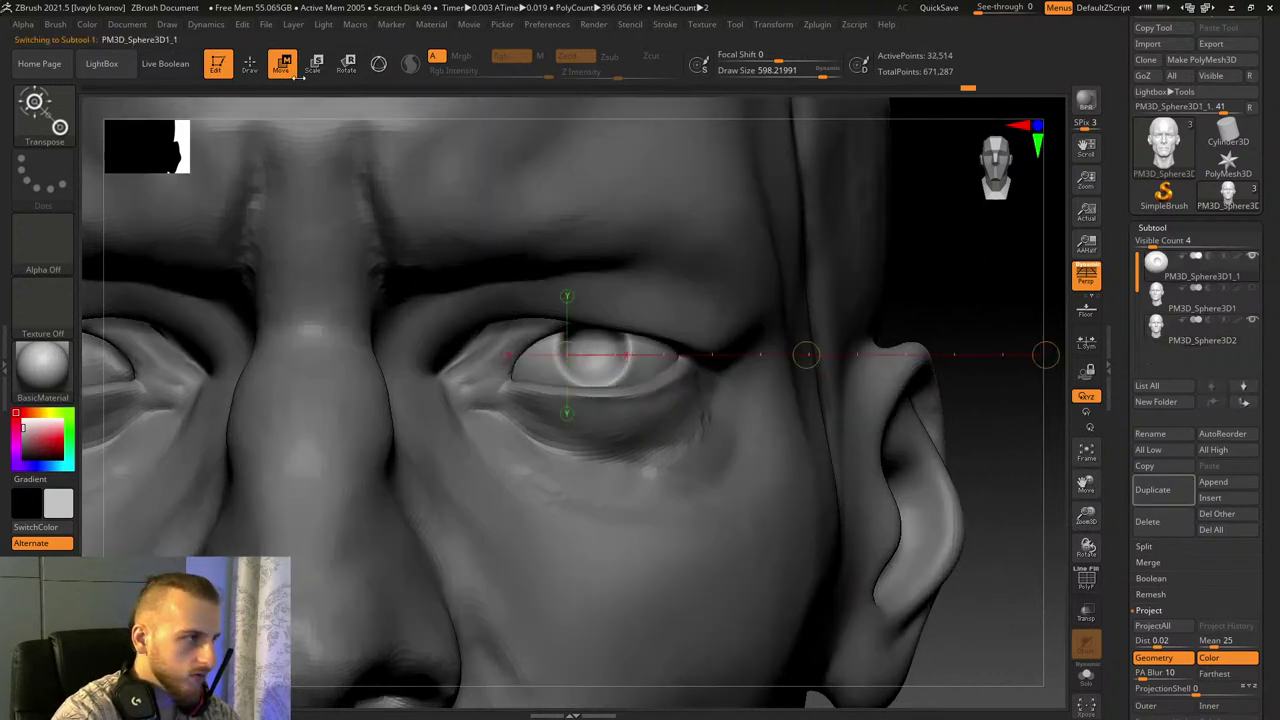
Step: Restore the Move gizmo on the eyeball, shift the eyeball slightly toward the nose and reselect the head mesh PM3D_Sphere3D2
click(249, 63)
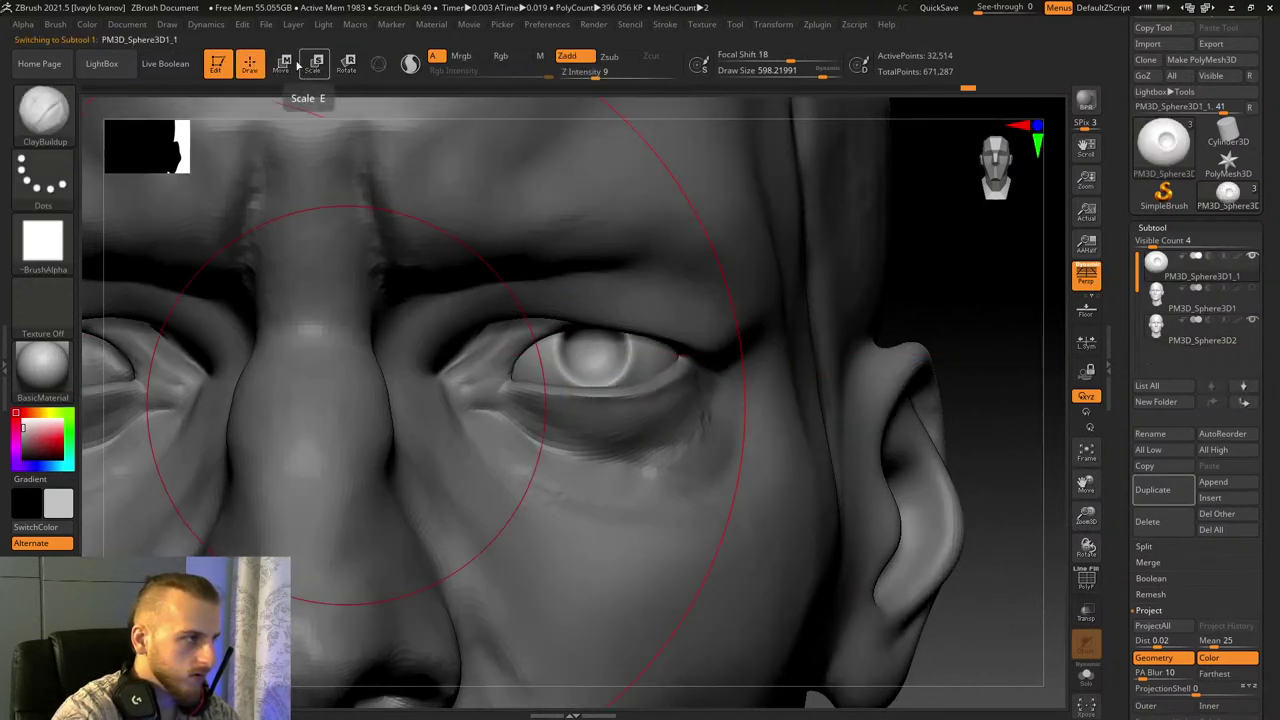
click(285, 63)
click(379, 63)
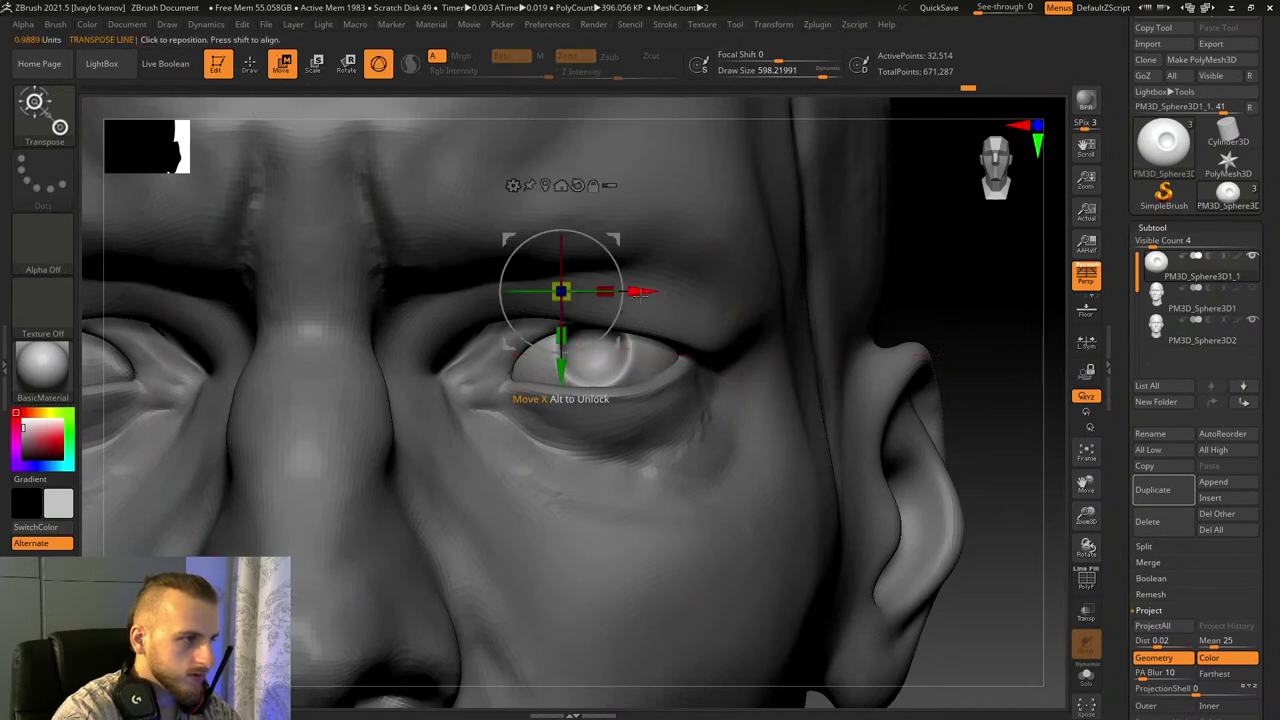
alt+click(673, 417)
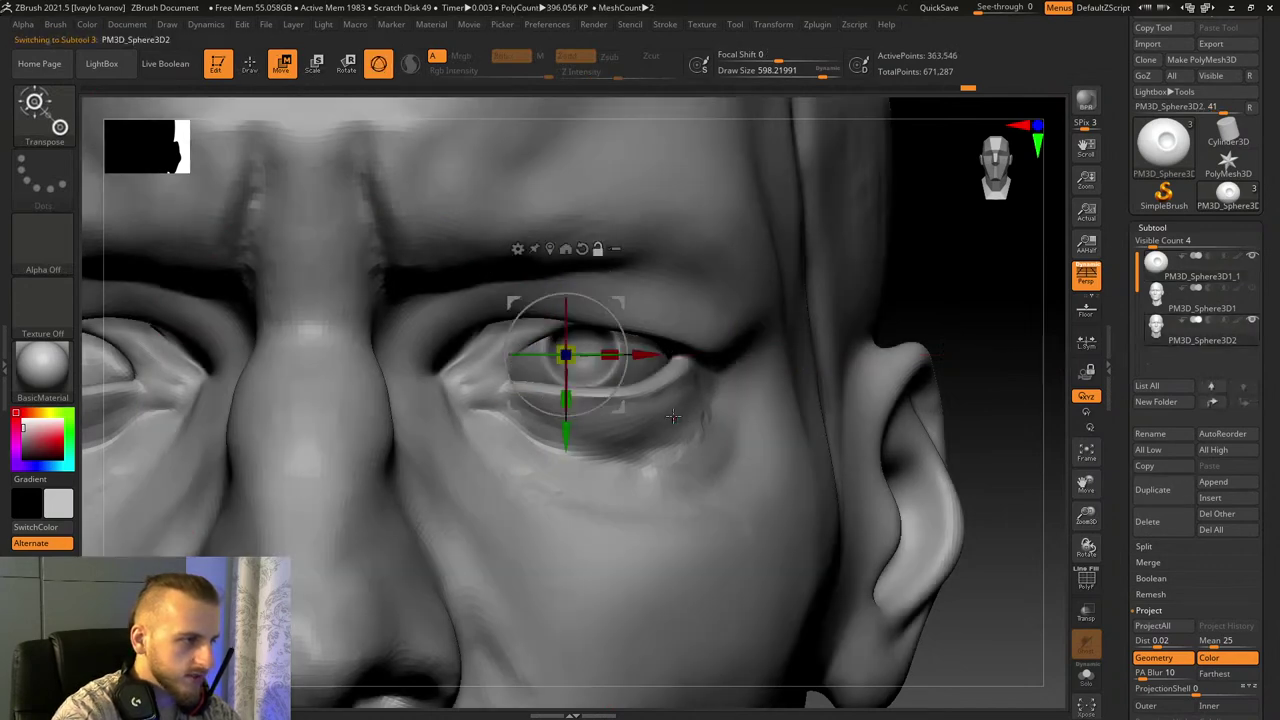
key(q)
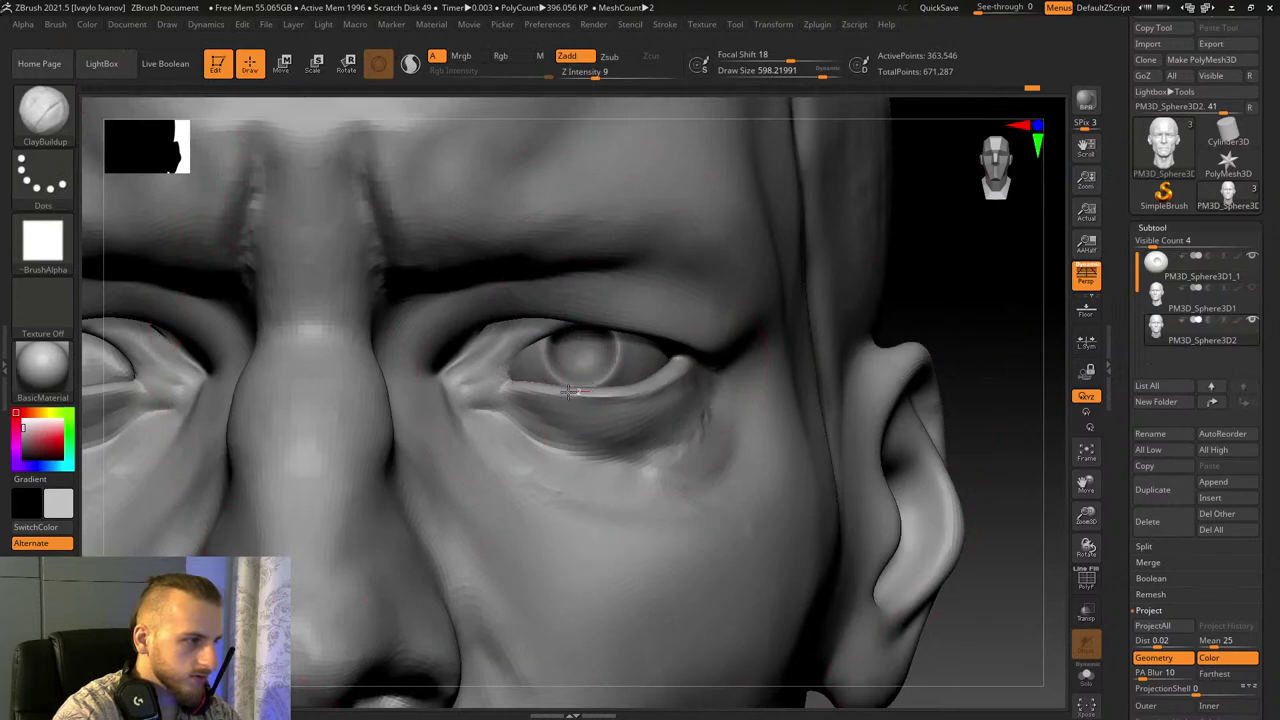
Step: Reshape the skin below the inner eye corner with the Move brush at draw size 154.84
ctrl+shift+click(578, 395)
click(45, 113)
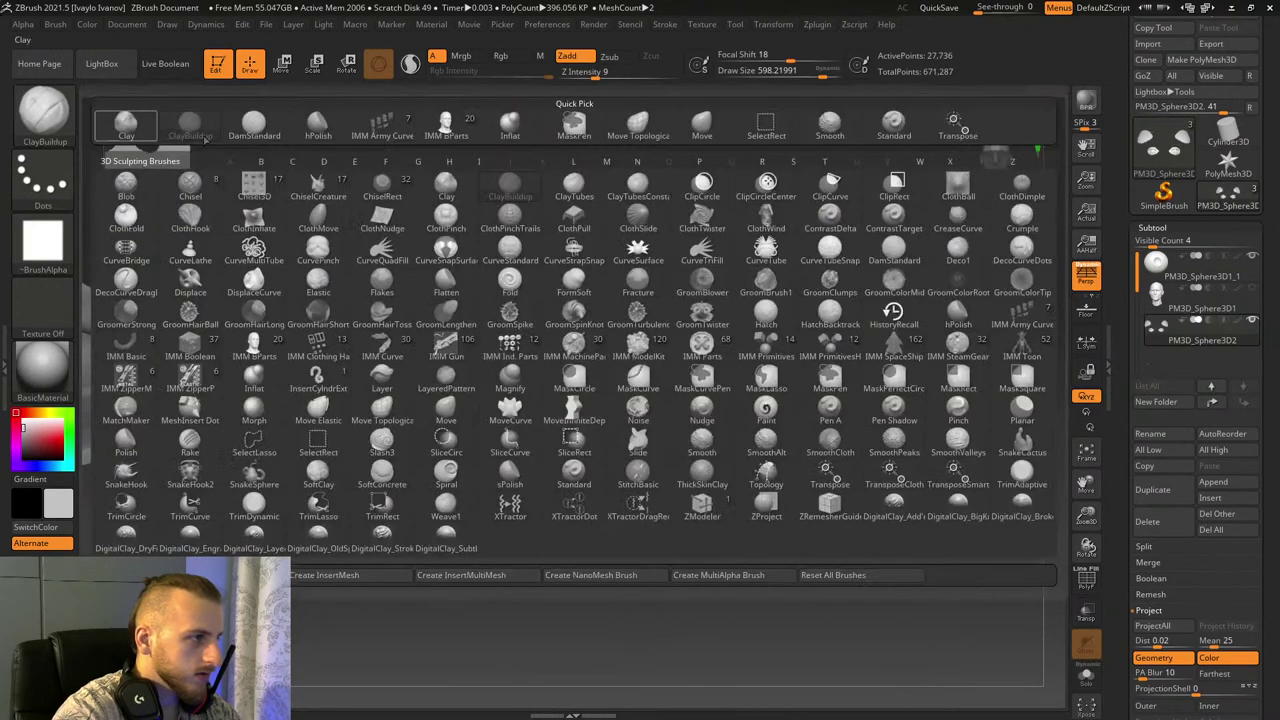
key(m)
key(v)
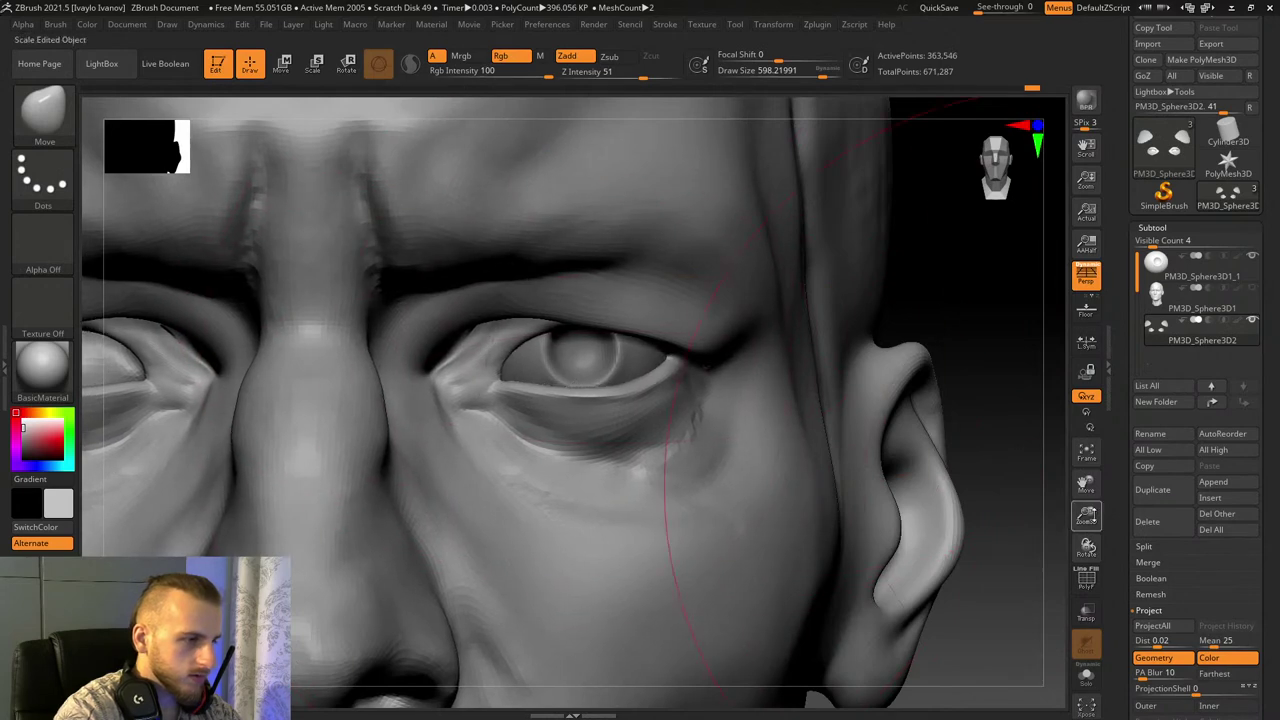
mouse_move(1084, 516)
mouse_down()
mouse_move(1073, 414)
mouse_move(1081, 522)
mouse_up()
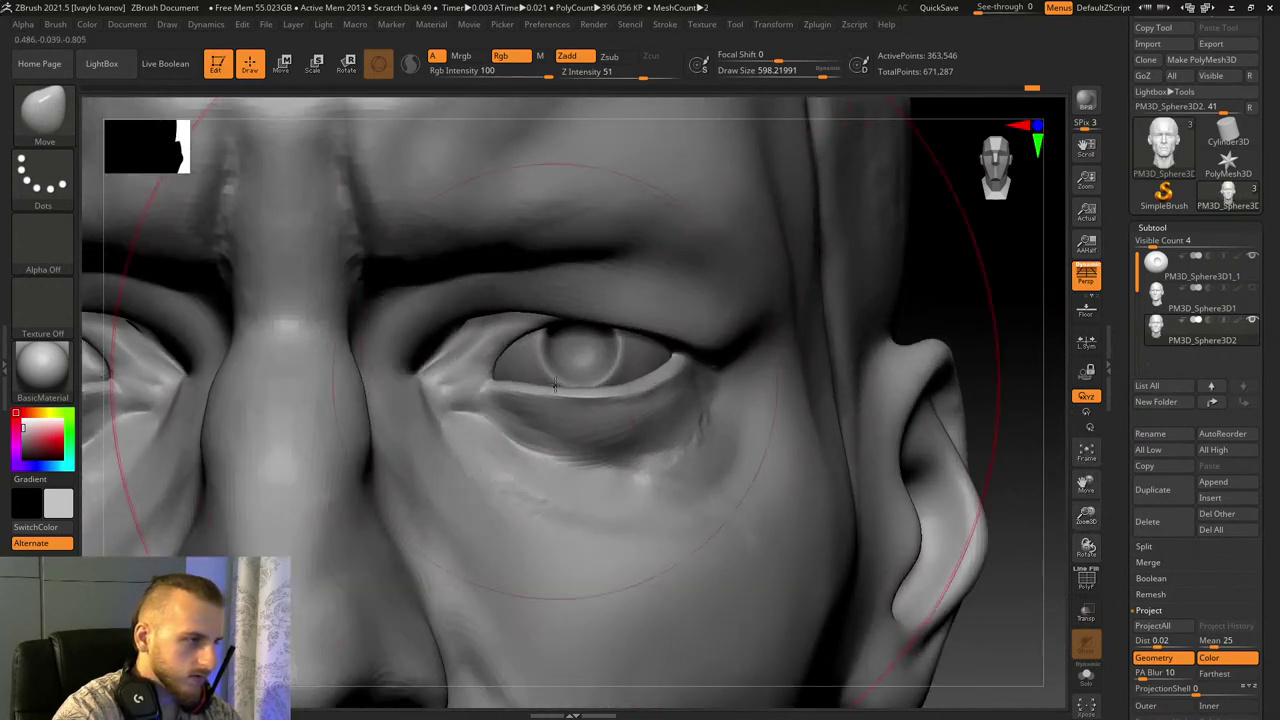
click(791, 71)
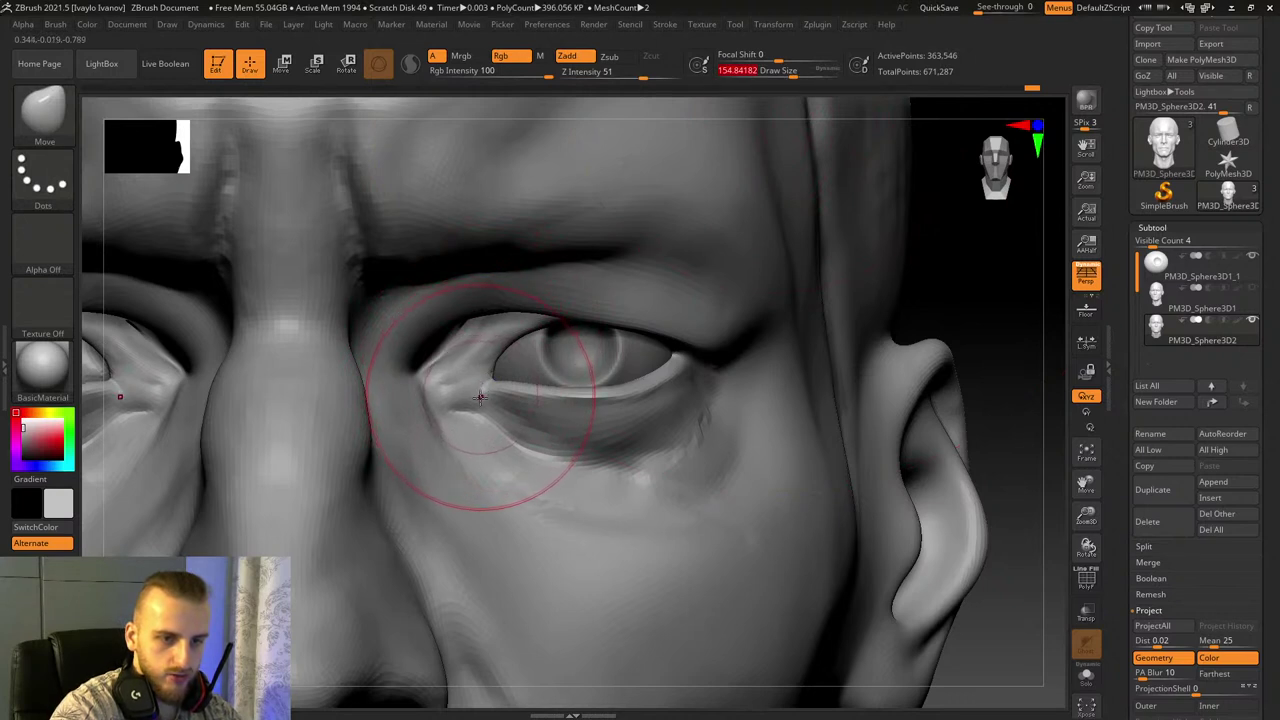
mouse_move(423, 424)
mouse_down()
mouse_move(437, 417)
mouse_move(458, 440)
mouse_move(428, 430)
mouse_up()
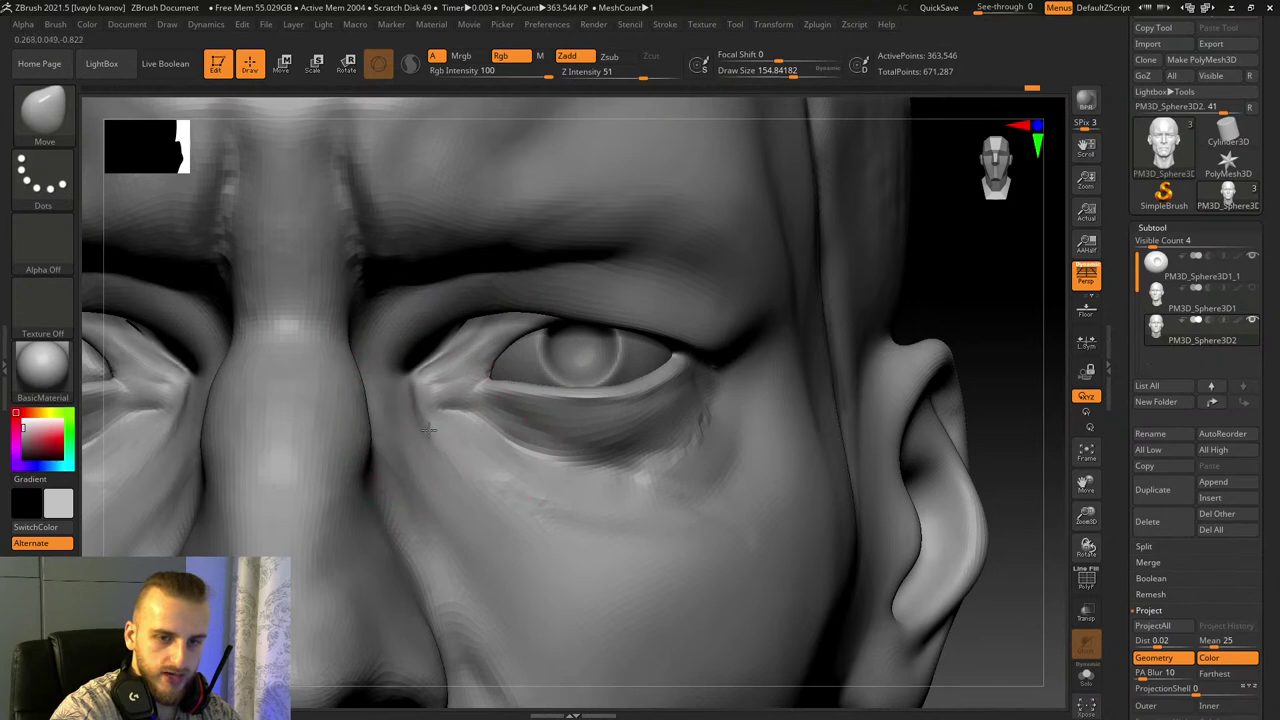
Step: Adjust the inner eye corner, the inner end of the upper eyelid fold and the upper lid with the Move brush
drag(1080, 522, 1078, 554)
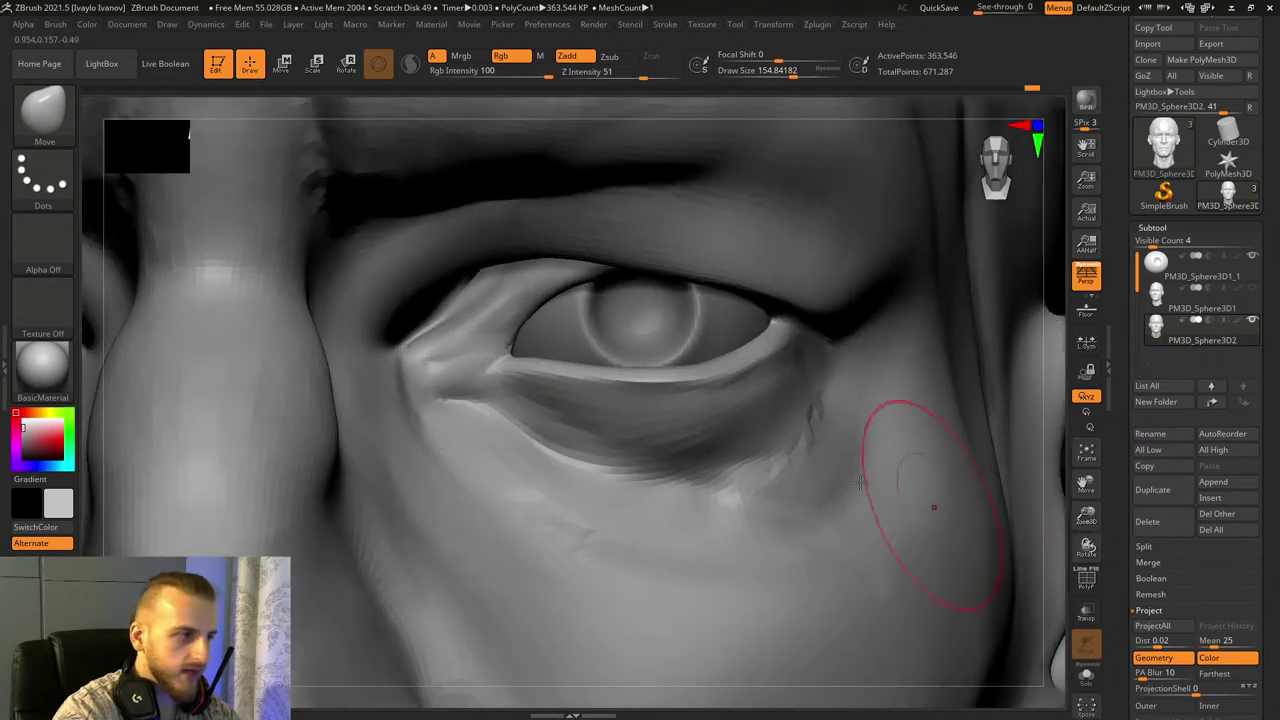
drag(430, 433, 408, 411)
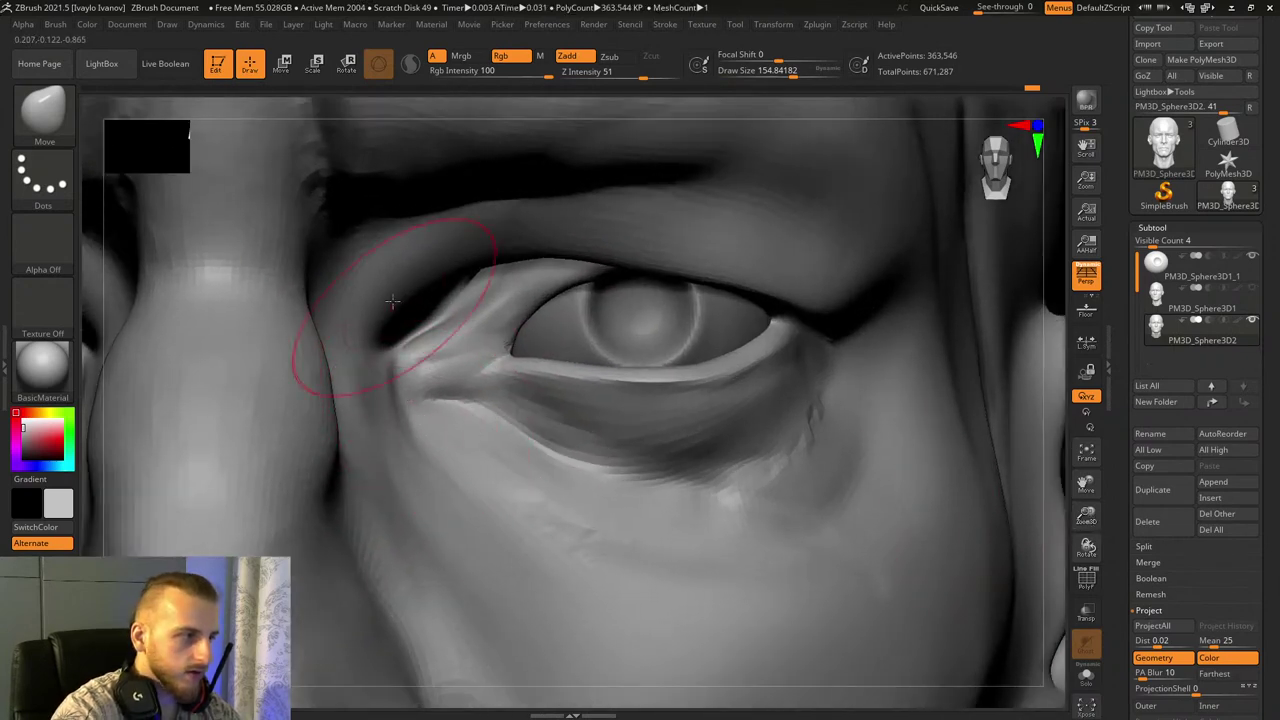
drag(460, 253, 432, 257)
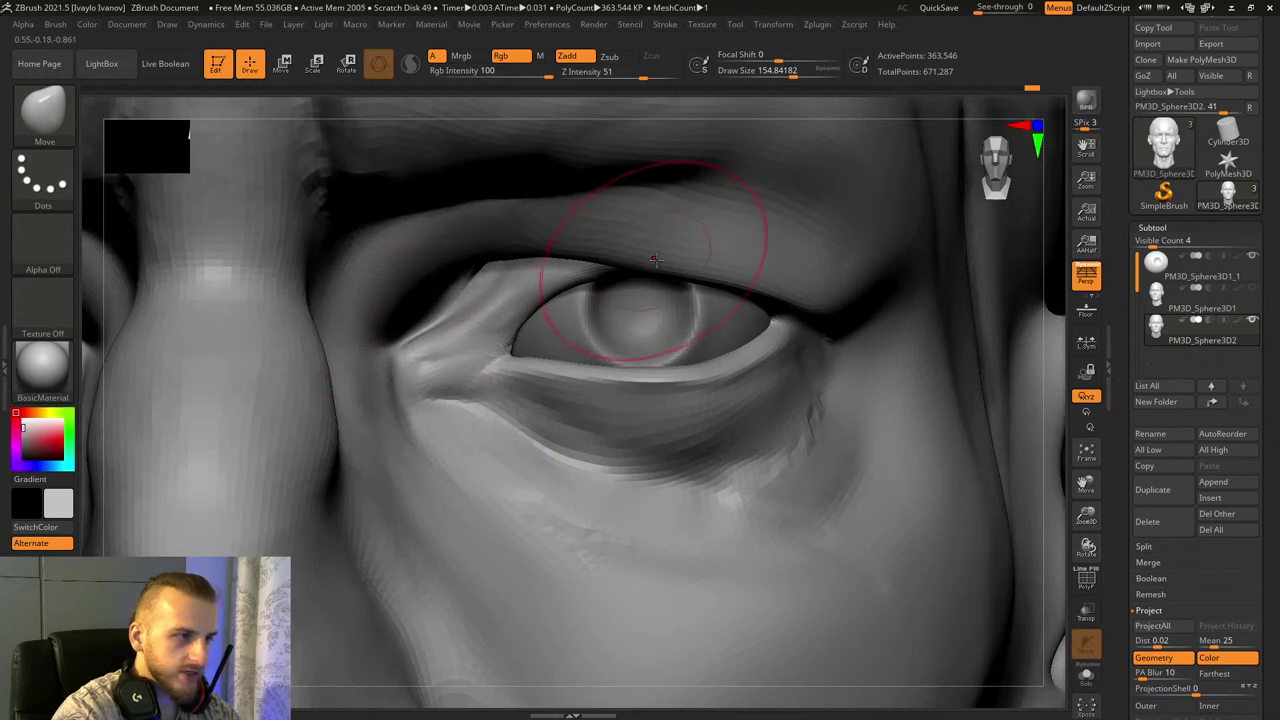
drag(1070, 537, 1043, 514)
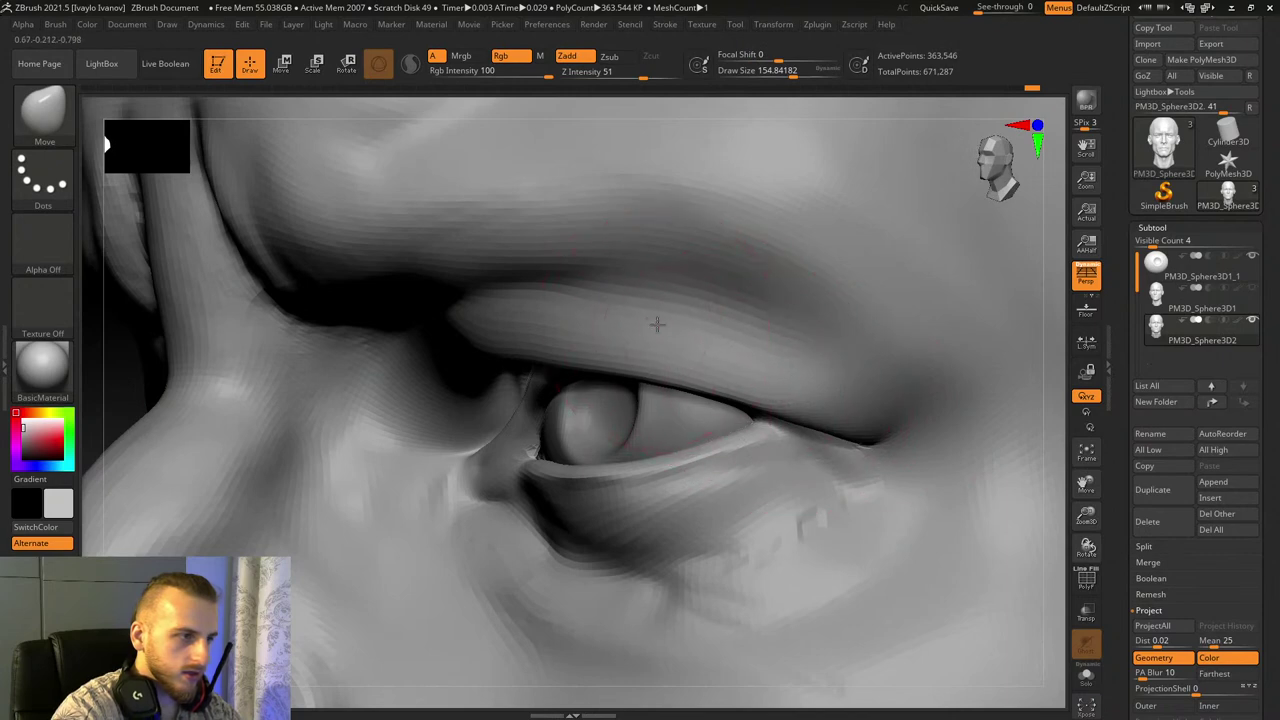
drag(657, 324, 648, 322)
Step: Refine the nose bridge profile from the side with the Move brush and smooth it toward the tip
mouse_move(1085, 518)
mouse_down()
mouse_move(1037, 406)
mouse_move(1040, 436)
mouse_up()
mouse_move(258, 421)
mouse_down()
mouse_move(240, 417)
mouse_move(258, 408)
mouse_up()
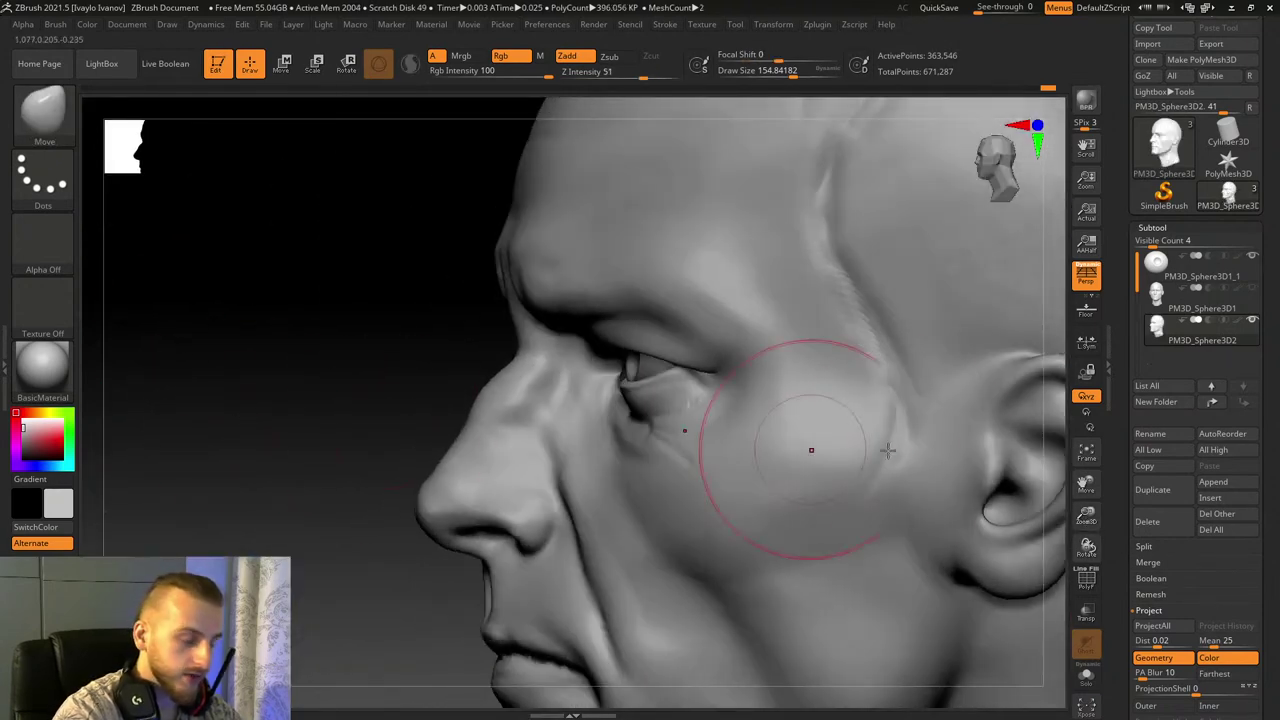
drag(1085, 517, 1092, 562)
drag(1086, 484, 1223, 422)
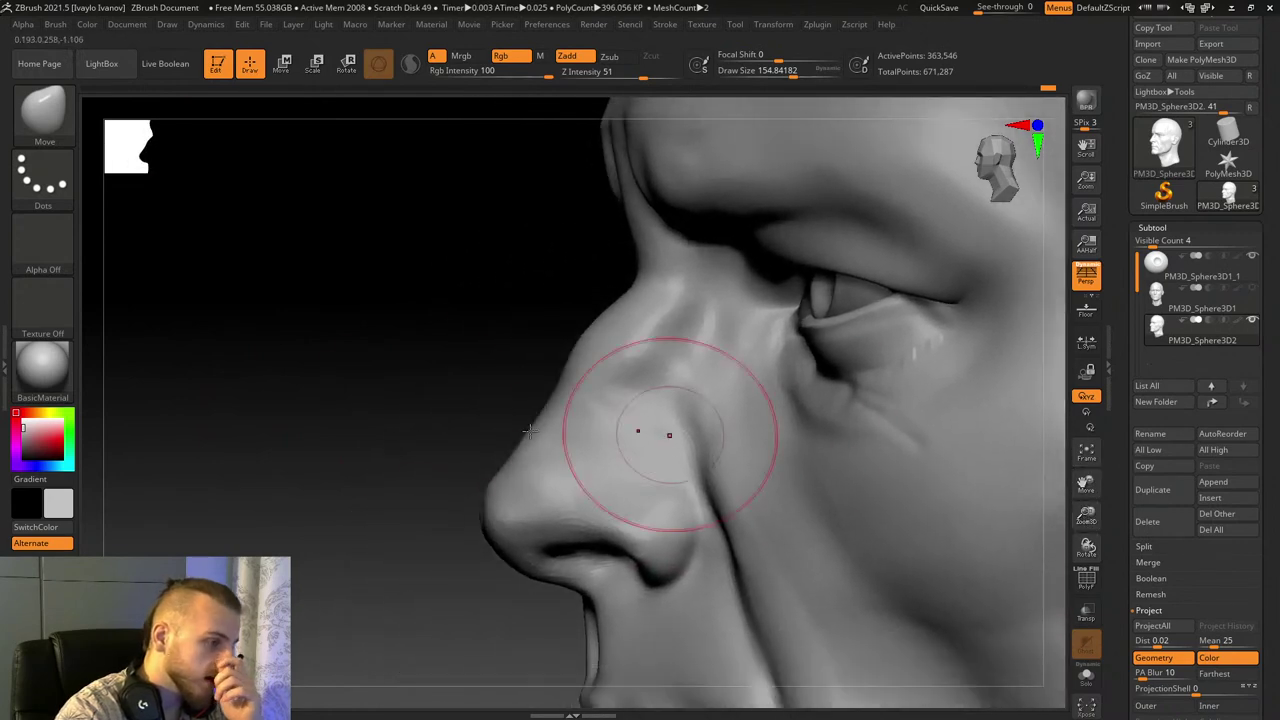
drag(403, 377, 550, 420)
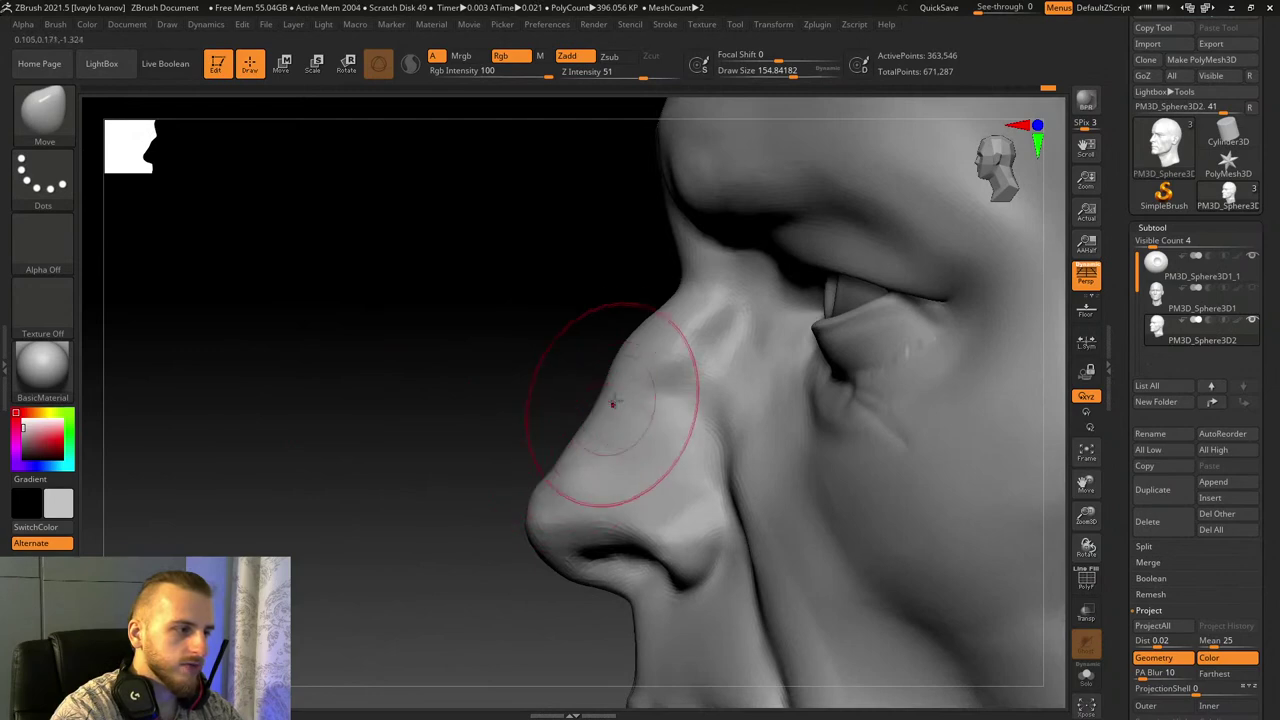
drag(625, 353, 631, 352)
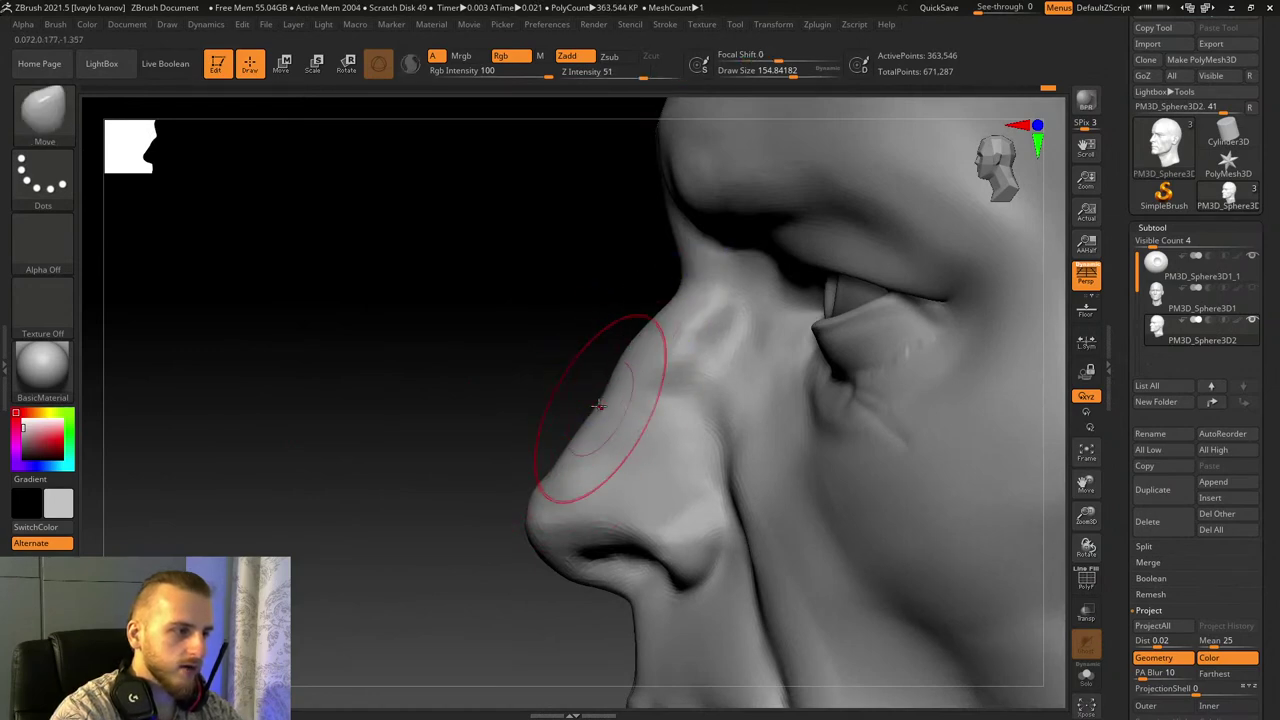
shift+drag(583, 450, 597, 435)
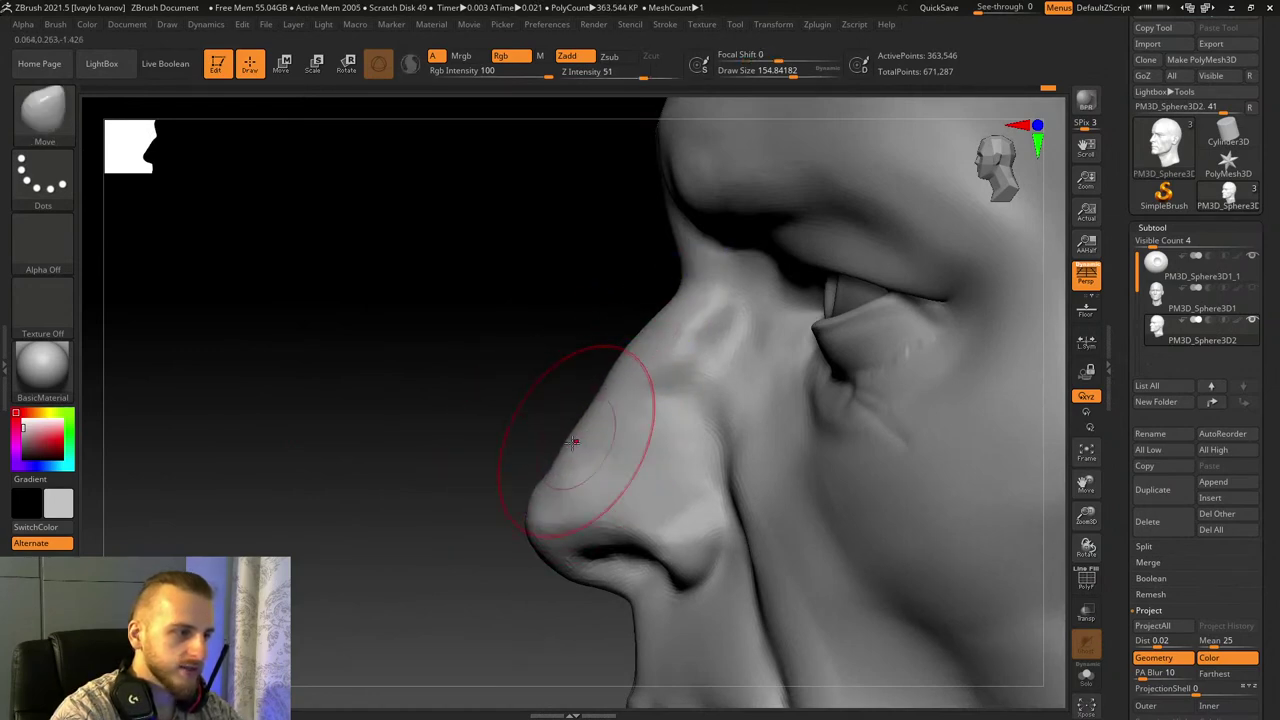
Step: Reshape the wing of the nostril with the Move brush at draw size 133.47
mouse_move(435, 445)
mouse_down()
mouse_move(588, 445)
mouse_move(580, 455)
mouse_up()
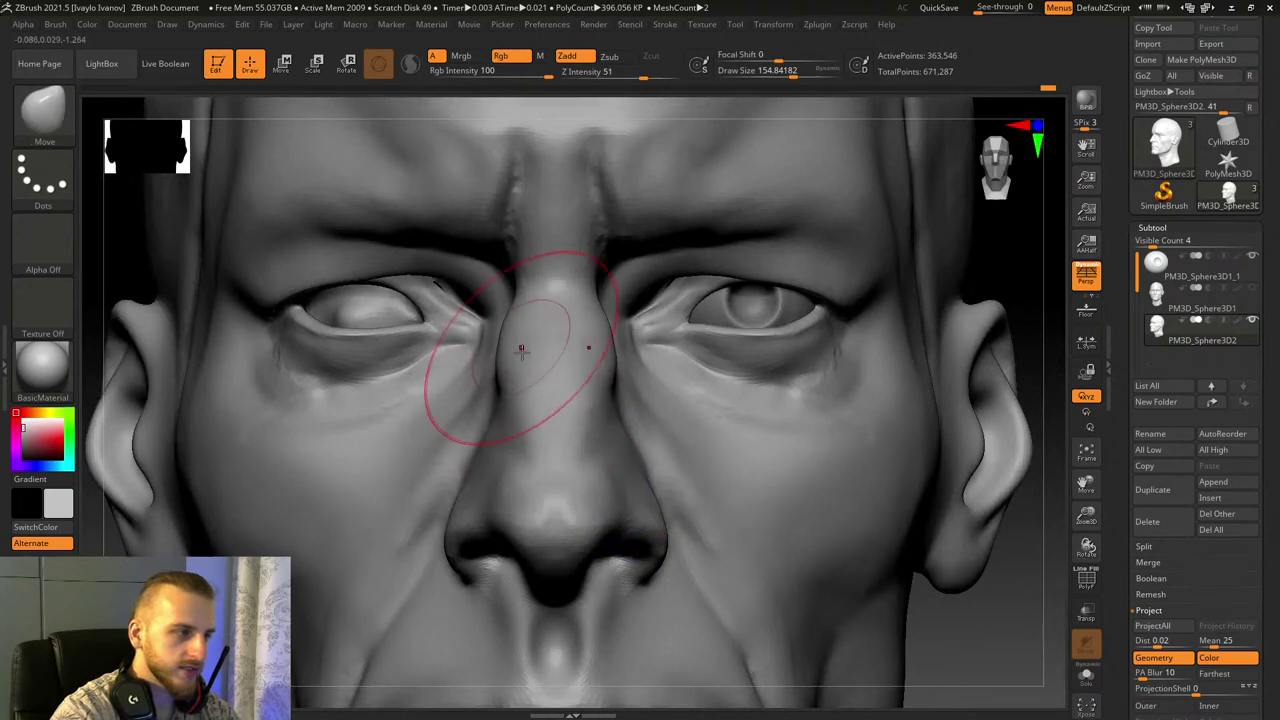
drag(1086, 516, 1087, 560)
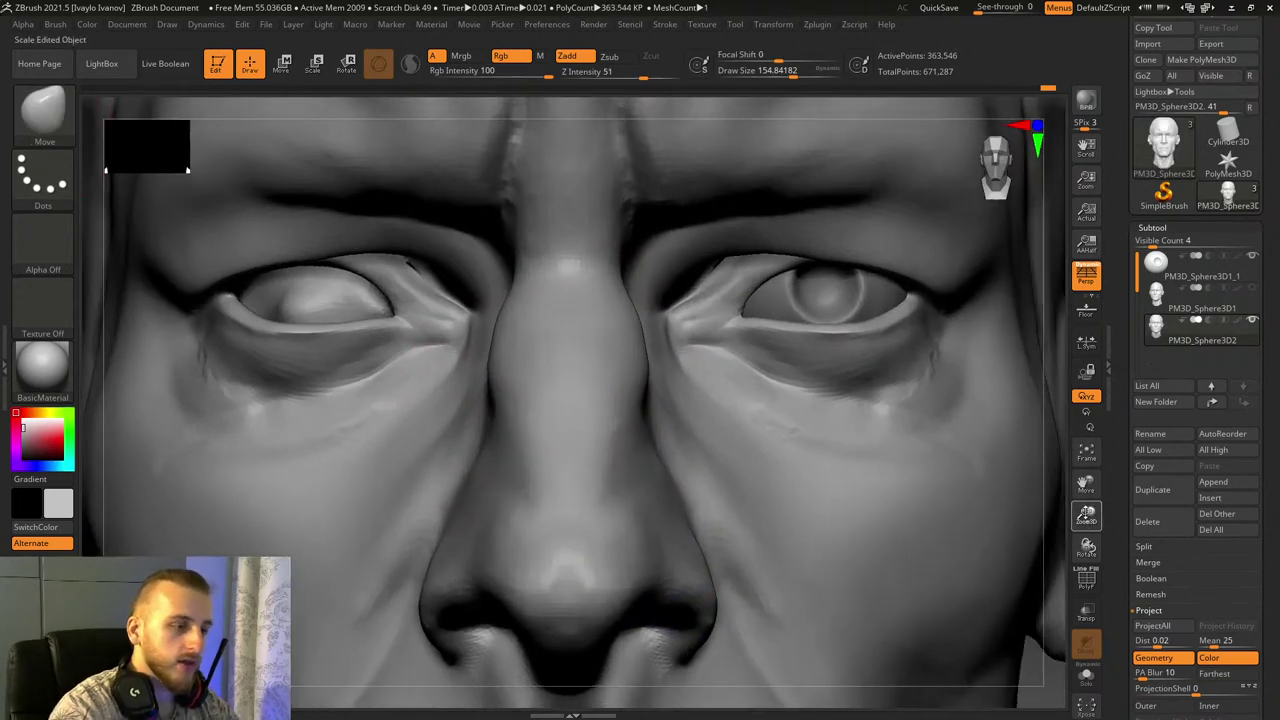
drag(1086, 484, 1265, 360)
drag(1078, 551, 643, 497)
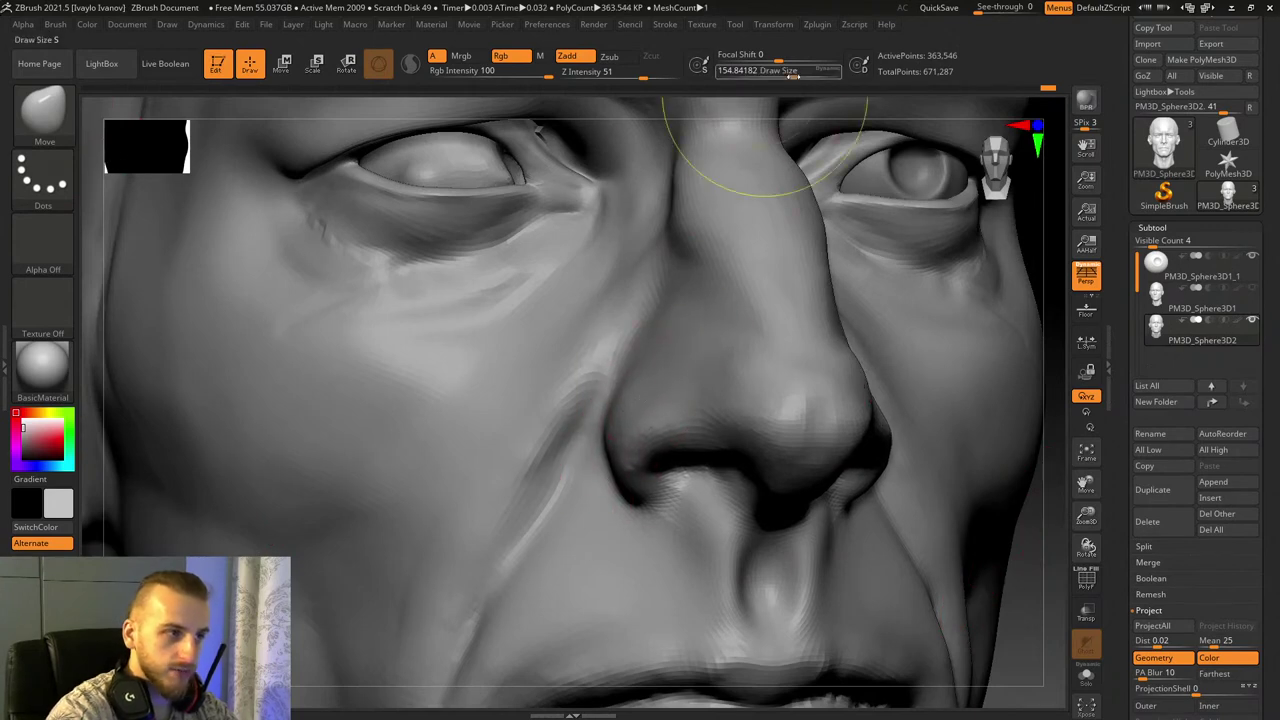
drag(793, 76, 790, 76)
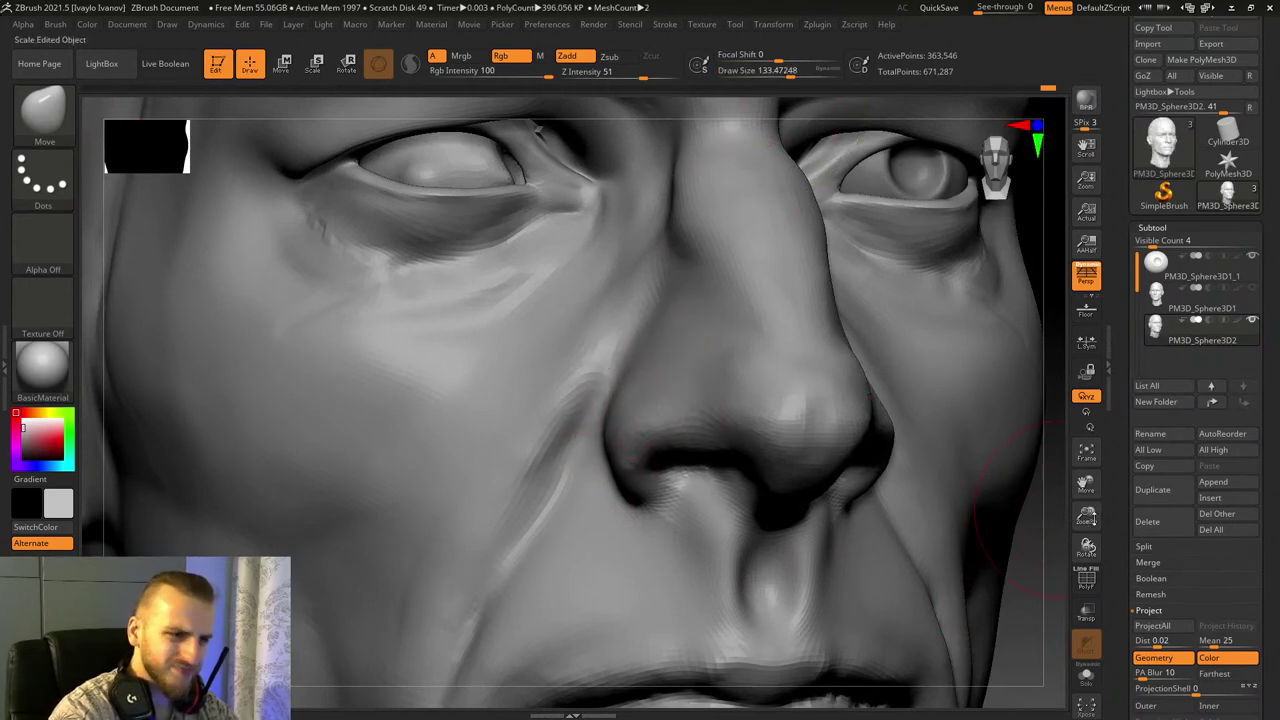
drag(1090, 516, 1080, 560)
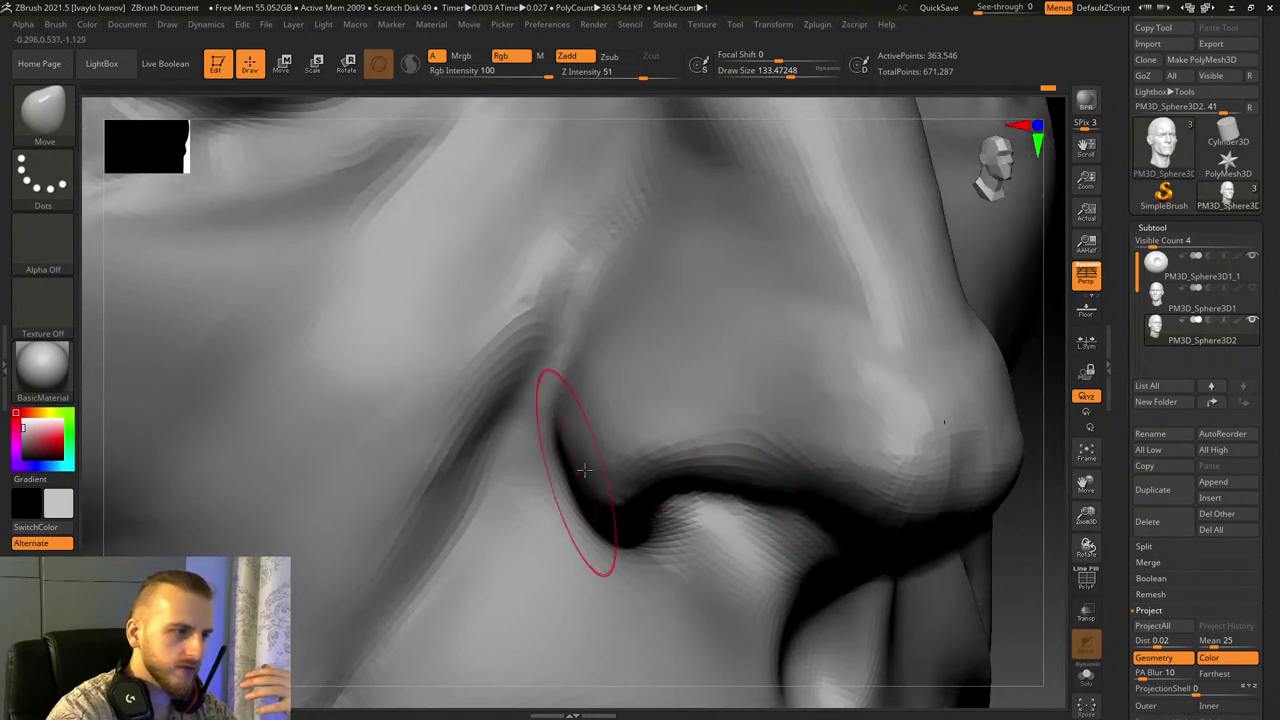
drag(635, 380, 645, 391)
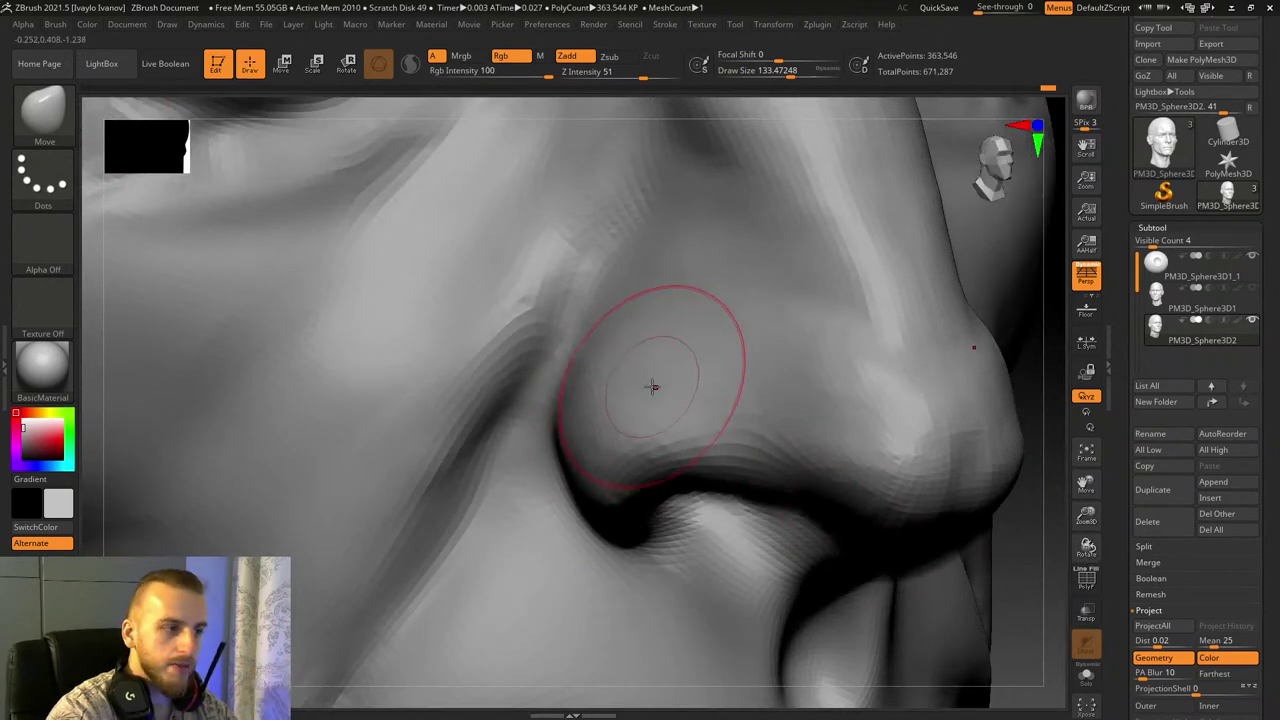
Step: Carve the upper edge of the nostril wing with the DamStandard brush and smooth the crease toward the nose tip
key(b)
key(d)
key(s)
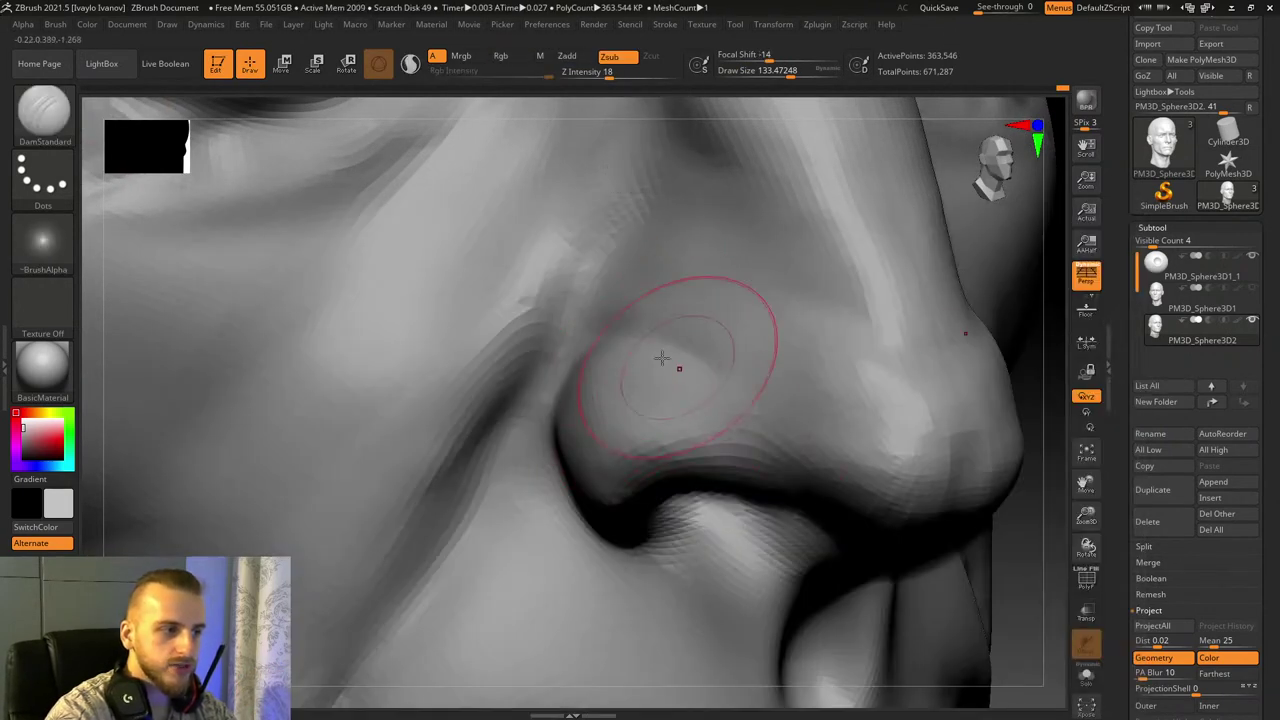
drag(662, 358, 775, 380)
mouse_move(704, 344)
shift+mouse_down()
mouse_move(691, 331)
mouse_move(750, 366)
shift+mouse_up()
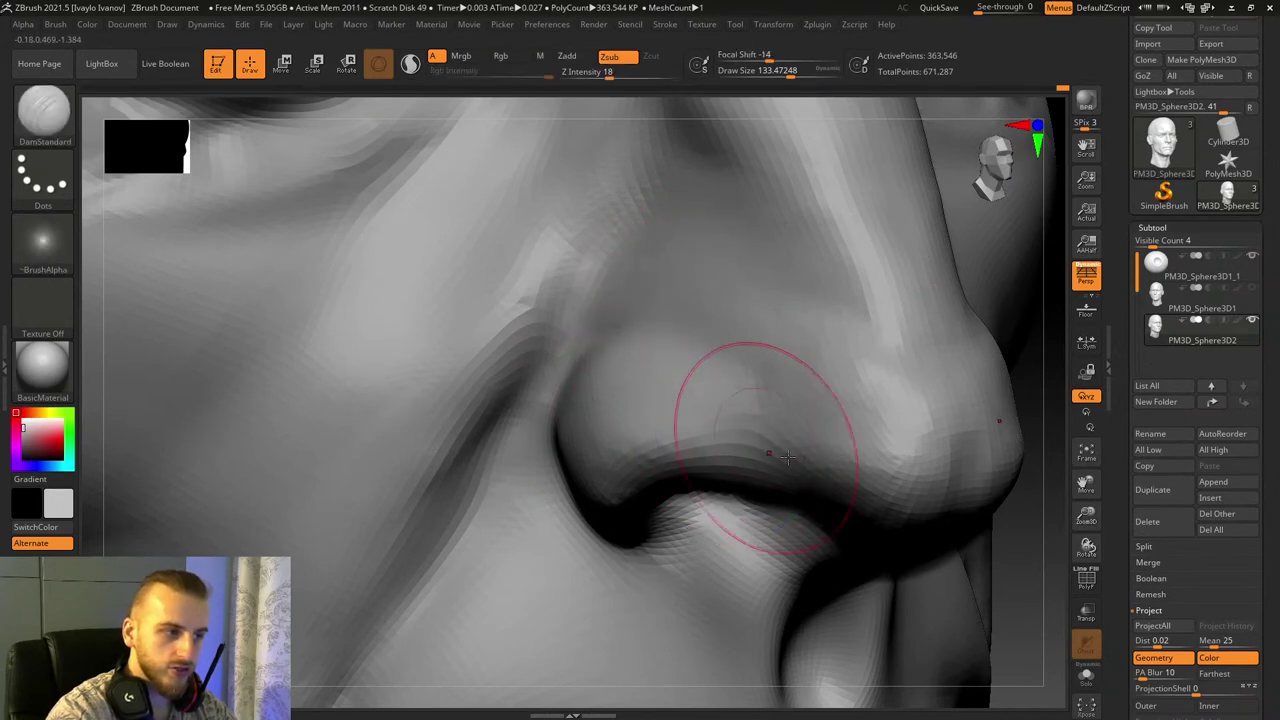
Step: Carve a diagonal crease below the eye bag near the nose with DamStandard and soften it by smoothing
drag(1056, 498, 965, 501)
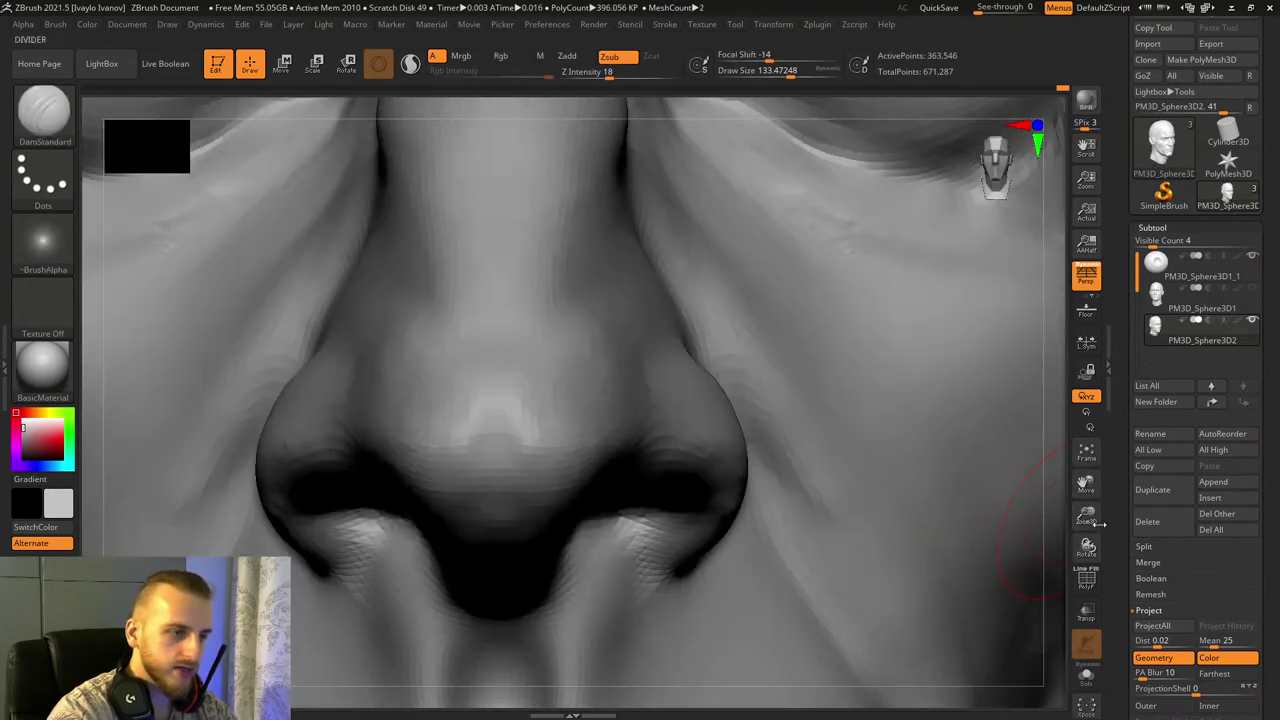
drag(1099, 521, 1056, 540)
drag(1081, 485, 939, 416)
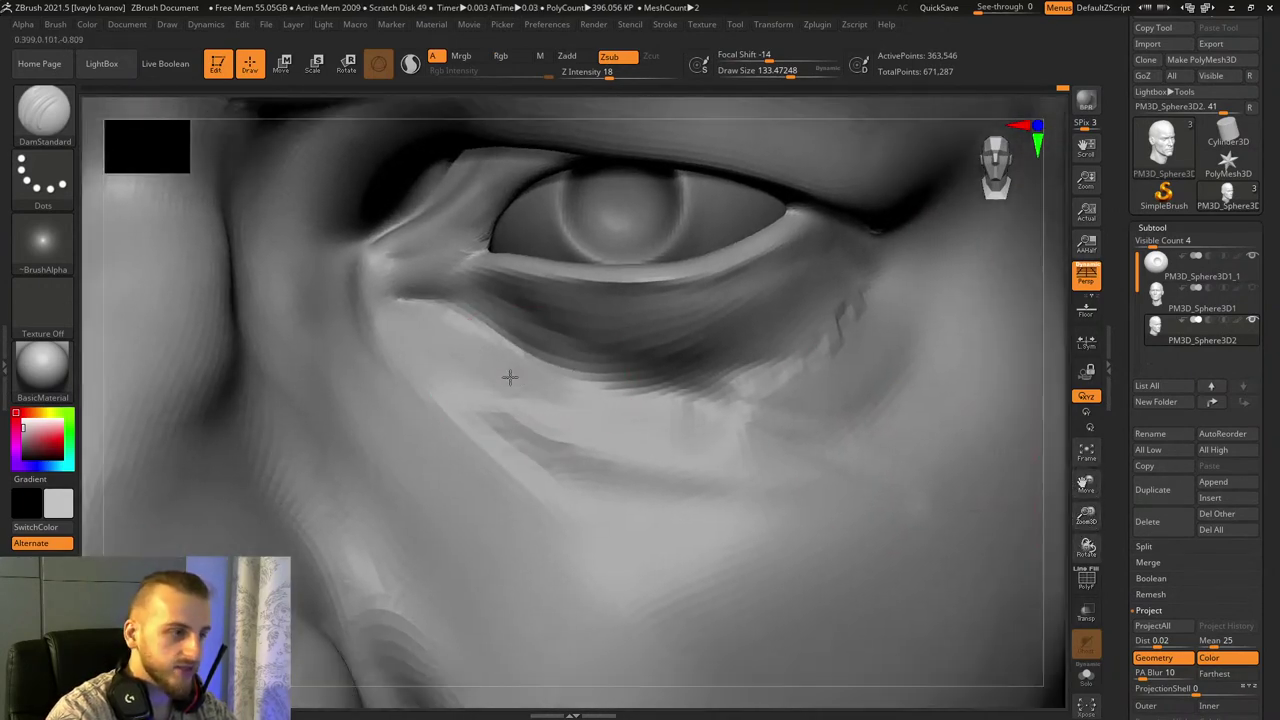
drag(457, 386, 572, 460)
drag(1086, 548, 1048, 568)
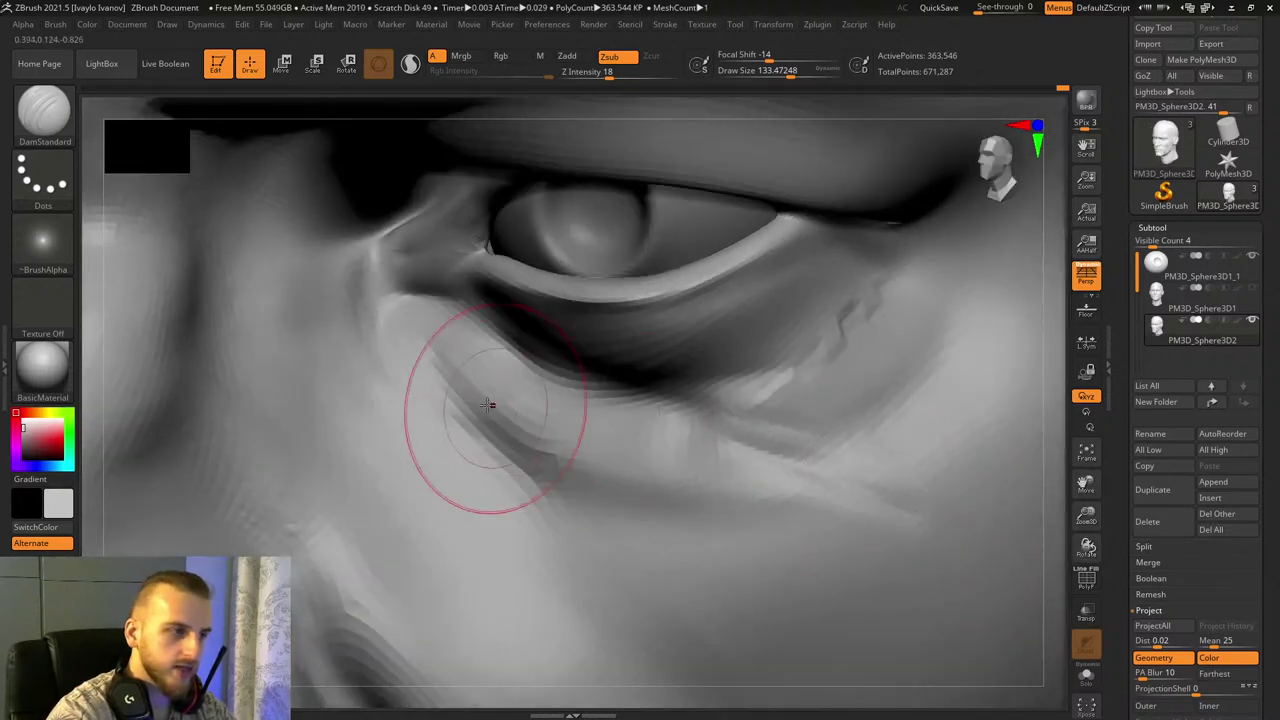
mouse_move(491, 405)
shift+mouse_down()
mouse_move(437, 363)
mouse_move(614, 534)
shift+mouse_up()
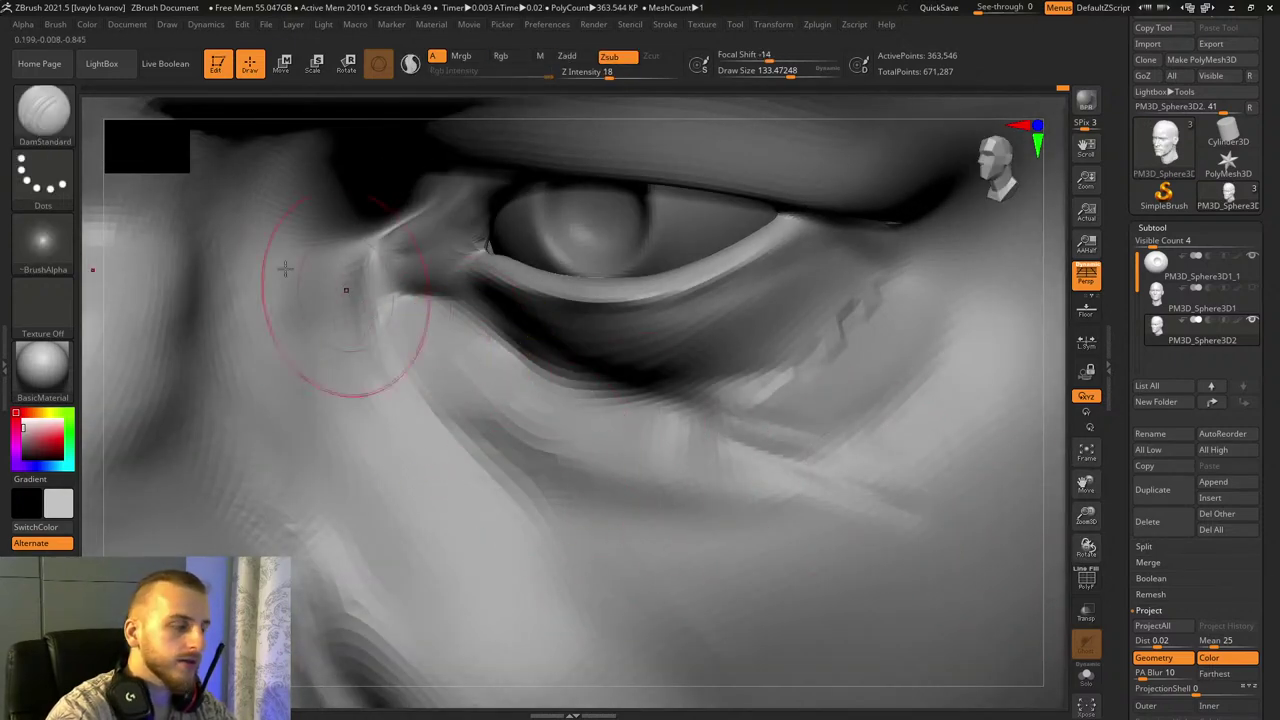
Step: Build up the skin along the crease under the eye bag with ClayBuildup at draw size 89.77
click(68, 126)
click(192, 122)
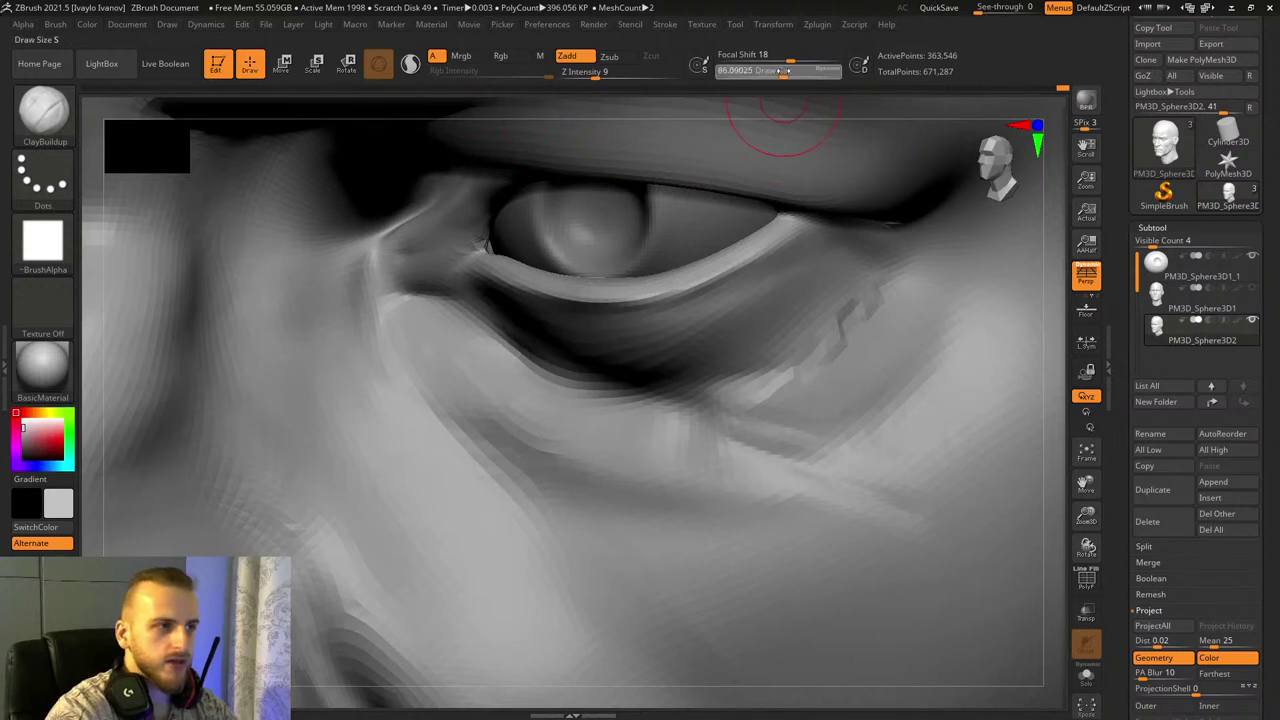
drag(446, 352, 688, 442)
drag(474, 362, 708, 458)
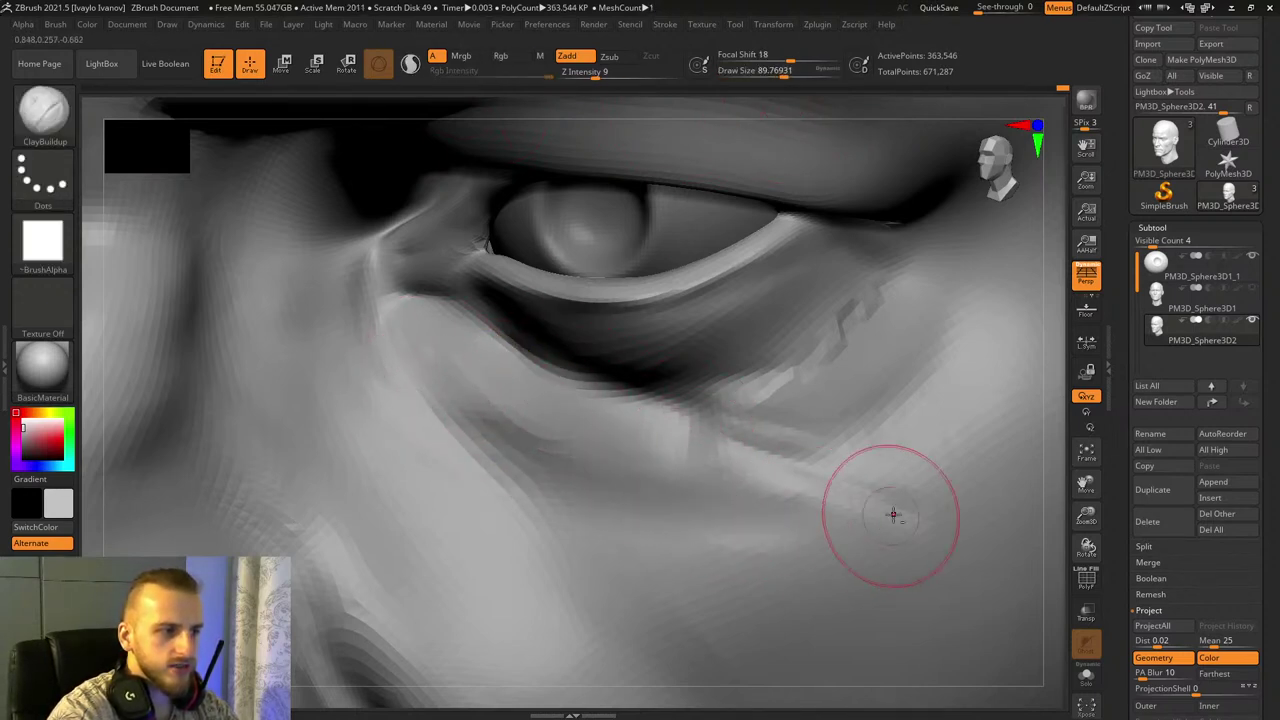
key(ctrl)
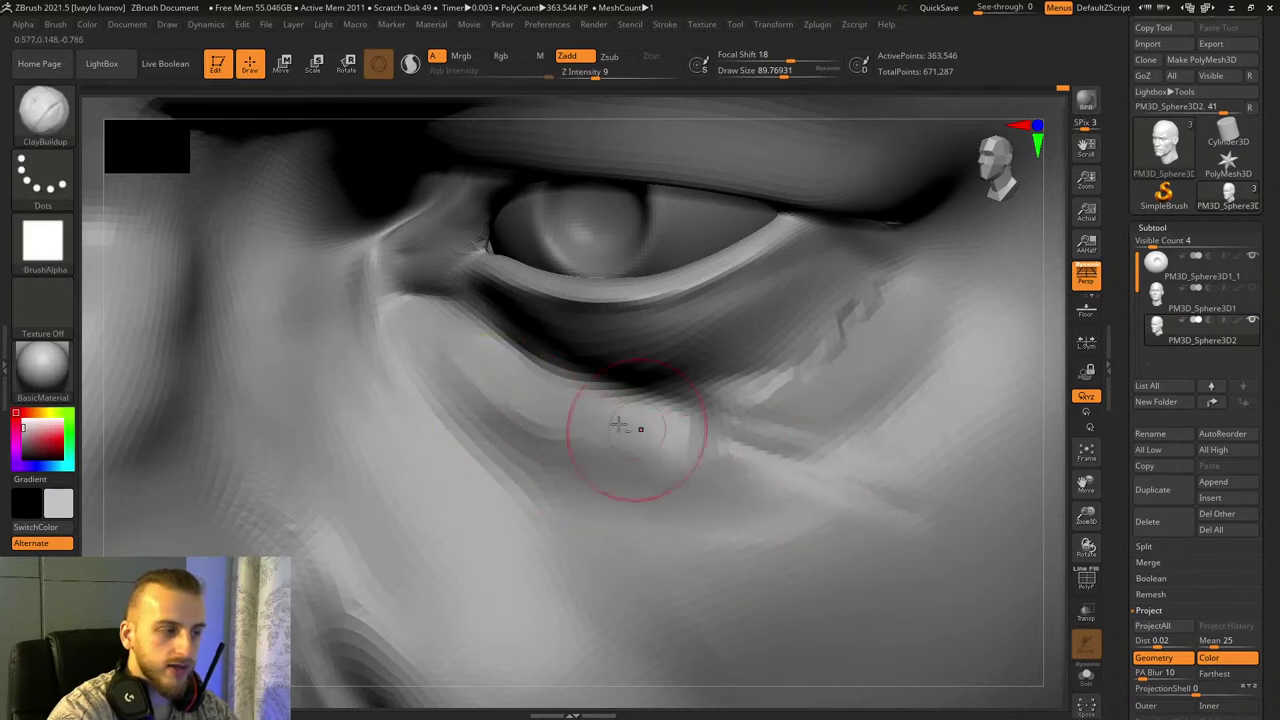
drag(534, 402, 750, 470)
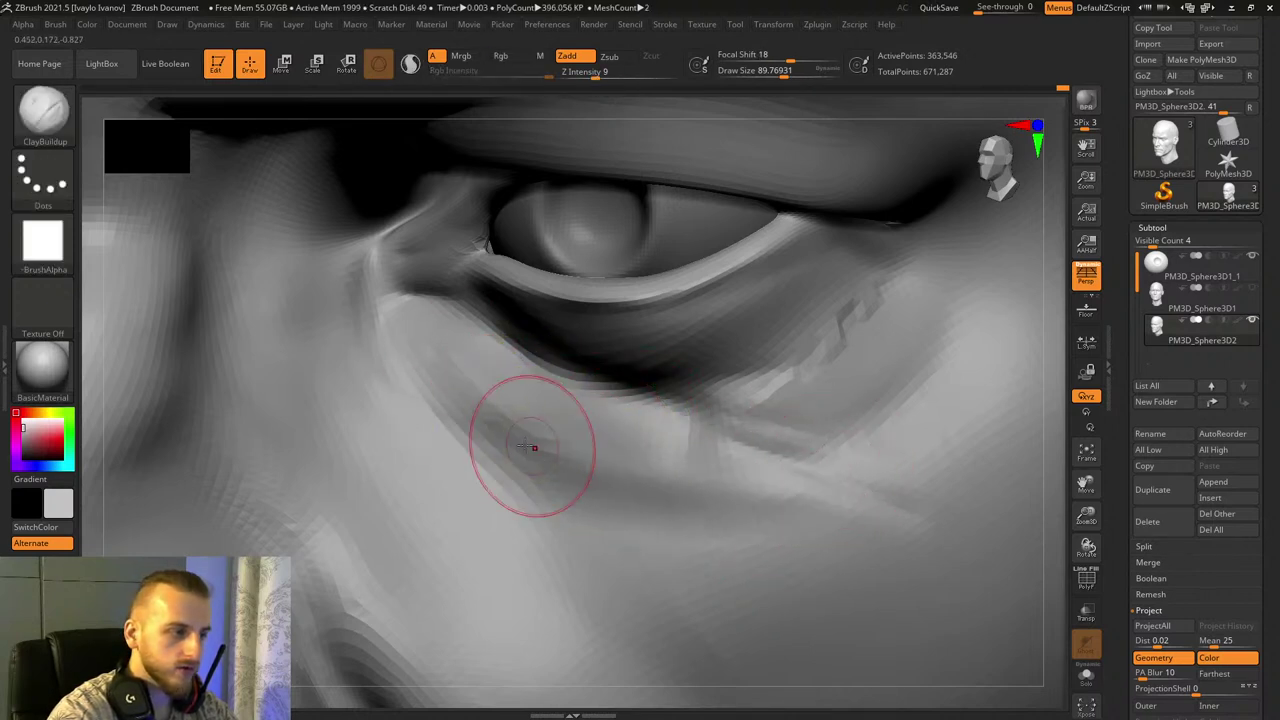
drag(531, 447, 725, 505)
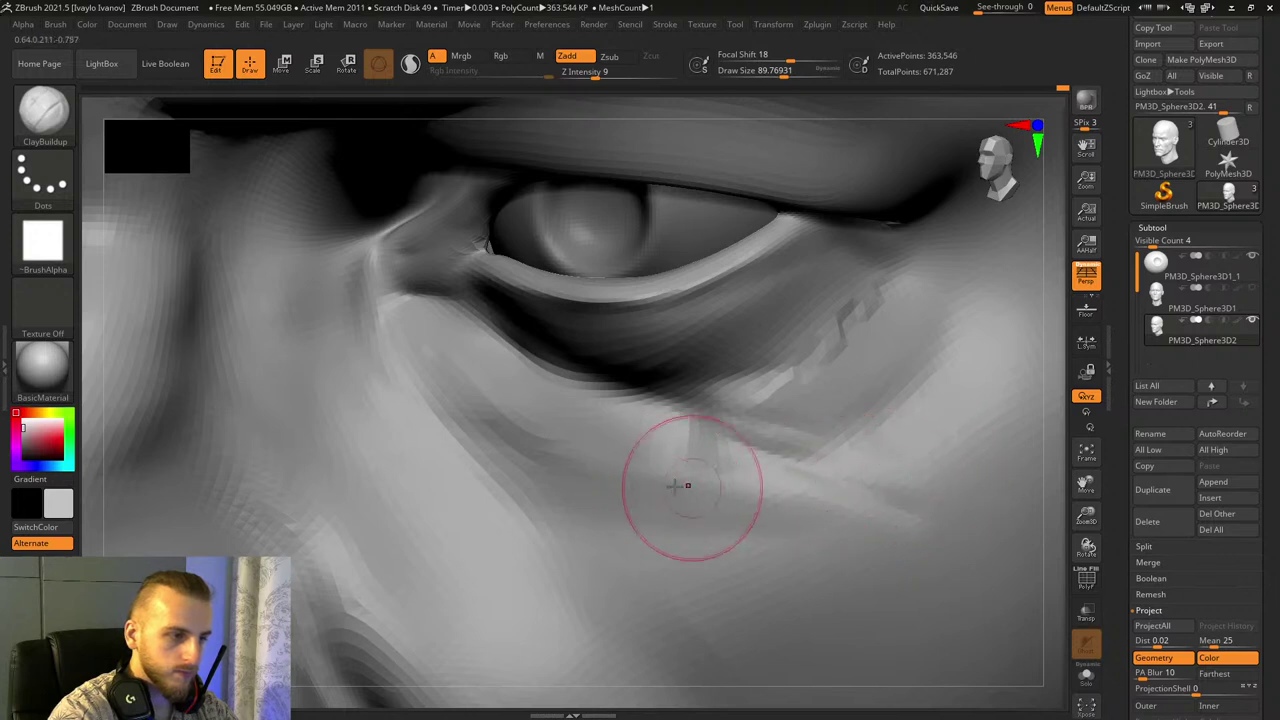
Step: Build up and smooth the skin along the outer crease under the eye bag with ClayBuildup, undoing the last stroke
mouse_move(597, 490)
shift+mouse_down()
mouse_move(705, 435)
mouse_move(854, 409)
shift+mouse_up()
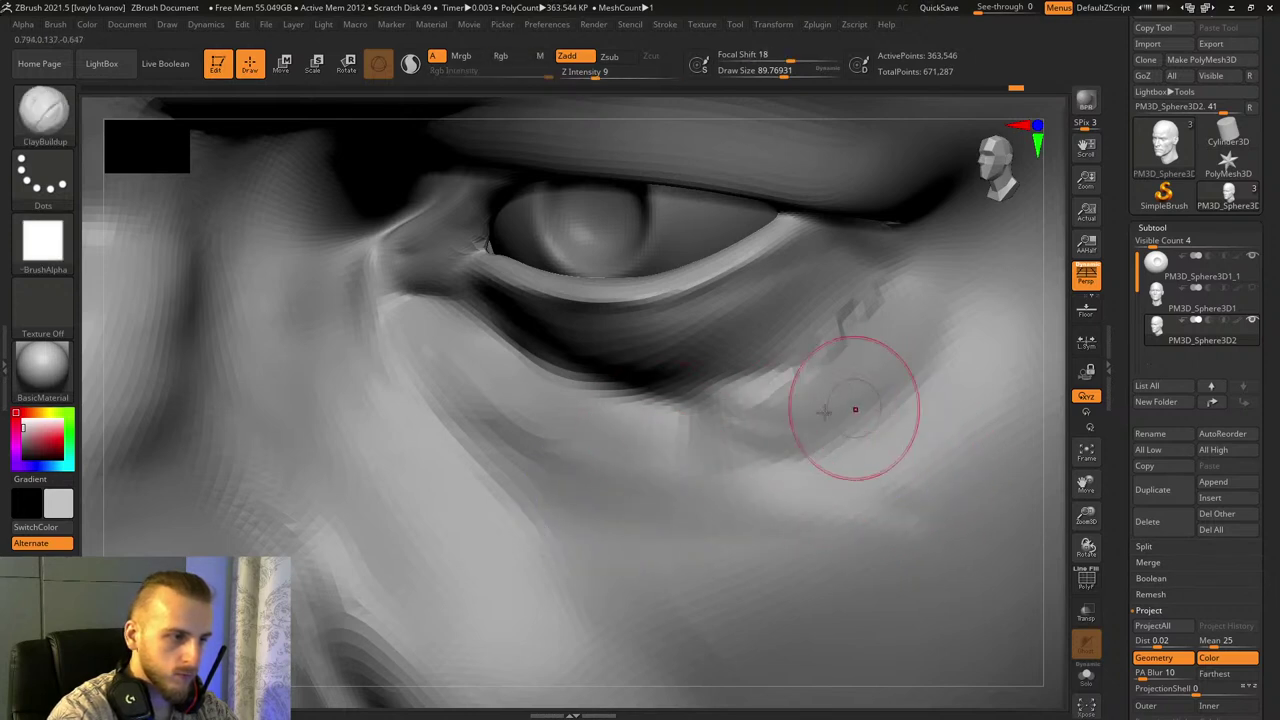
drag(640, 447, 923, 383)
drag(827, 371, 850, 355)
drag(682, 434, 854, 361)
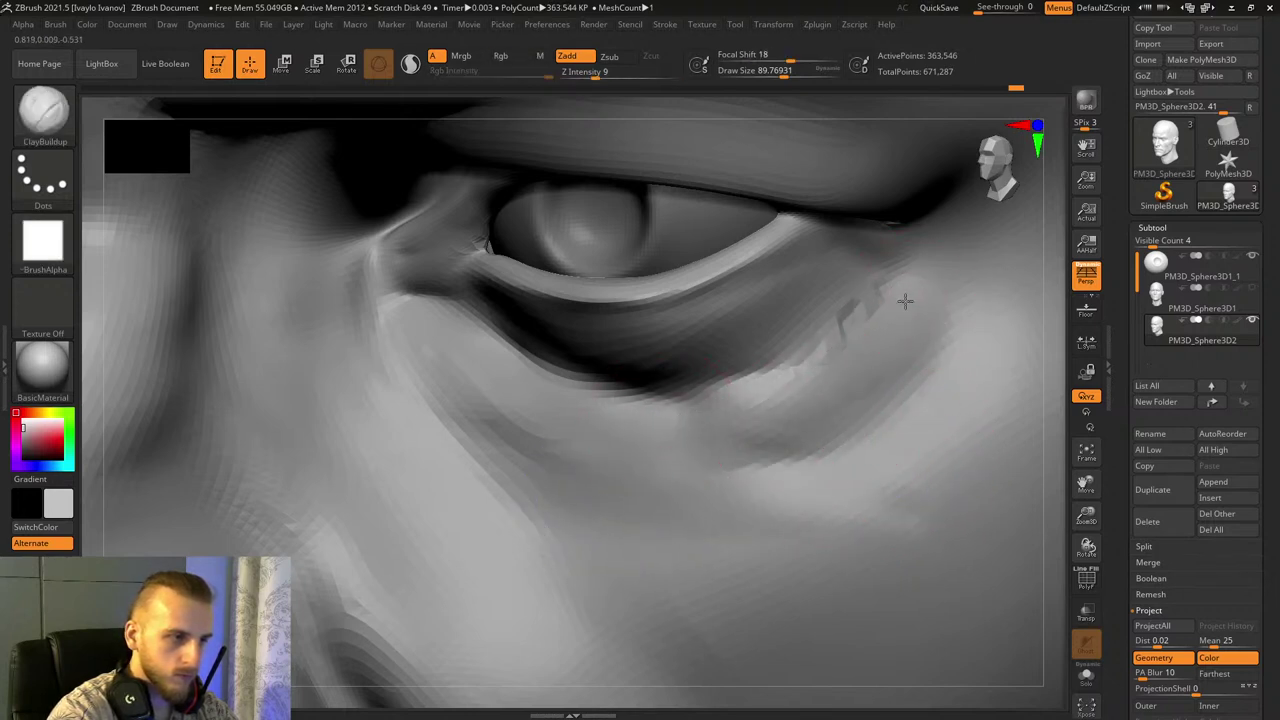
shift+drag(904, 300, 874, 359)
mouse_move(665, 433)
shift+mouse_down()
mouse_move(911, 334)
mouse_move(800, 398)
mouse_move(915, 347)
mouse_move(915, 332)
shift+mouse_up()
key(ctrl+z)
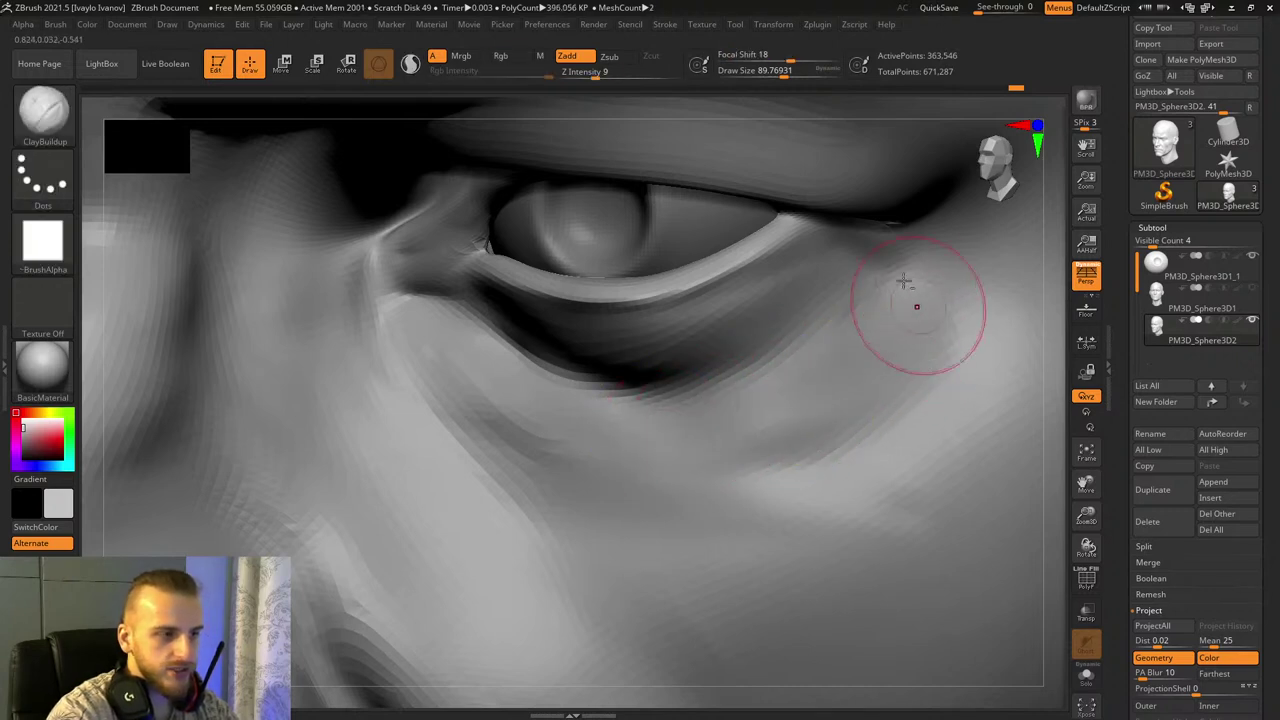
Step: Raise the draw size to 133.47 and fill out the skin just below the eye bag with ClayBuildup
click(790, 72)
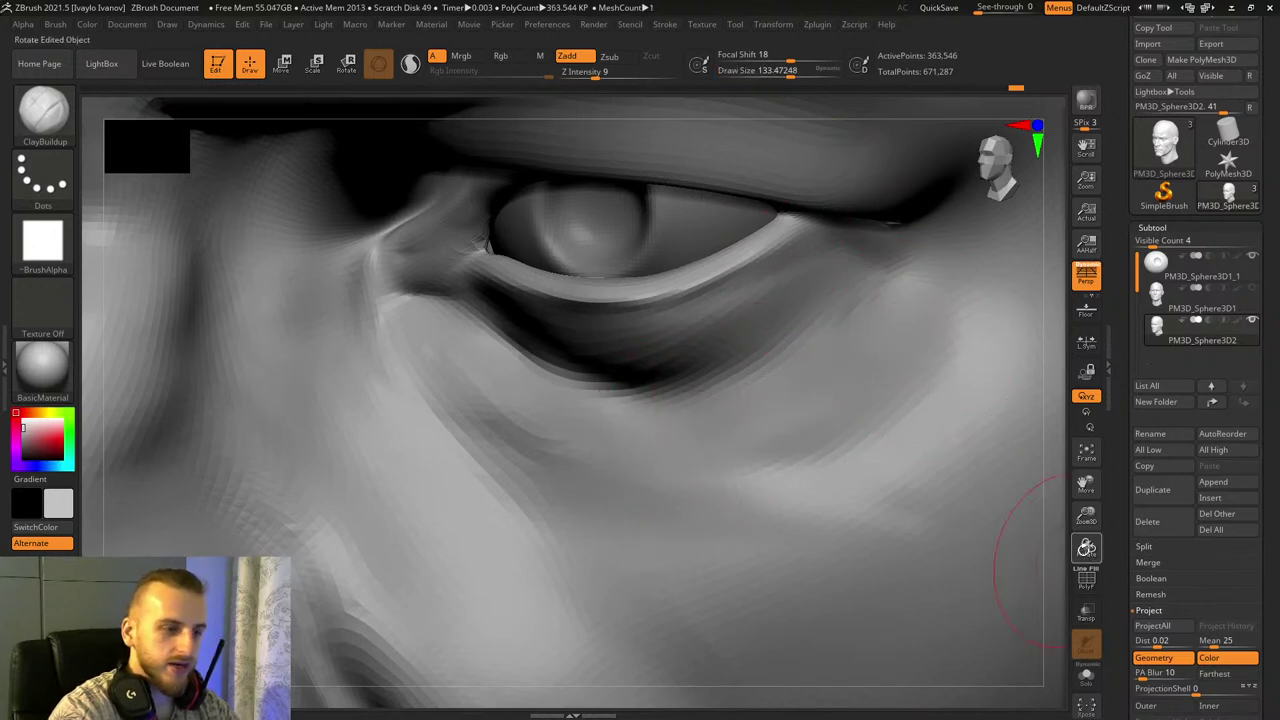
shift+drag(1085, 549, 1014, 440)
right_drag(1003, 499, 1066, 520)
ctrl+right_drag(1004, 465, 1034, 546)
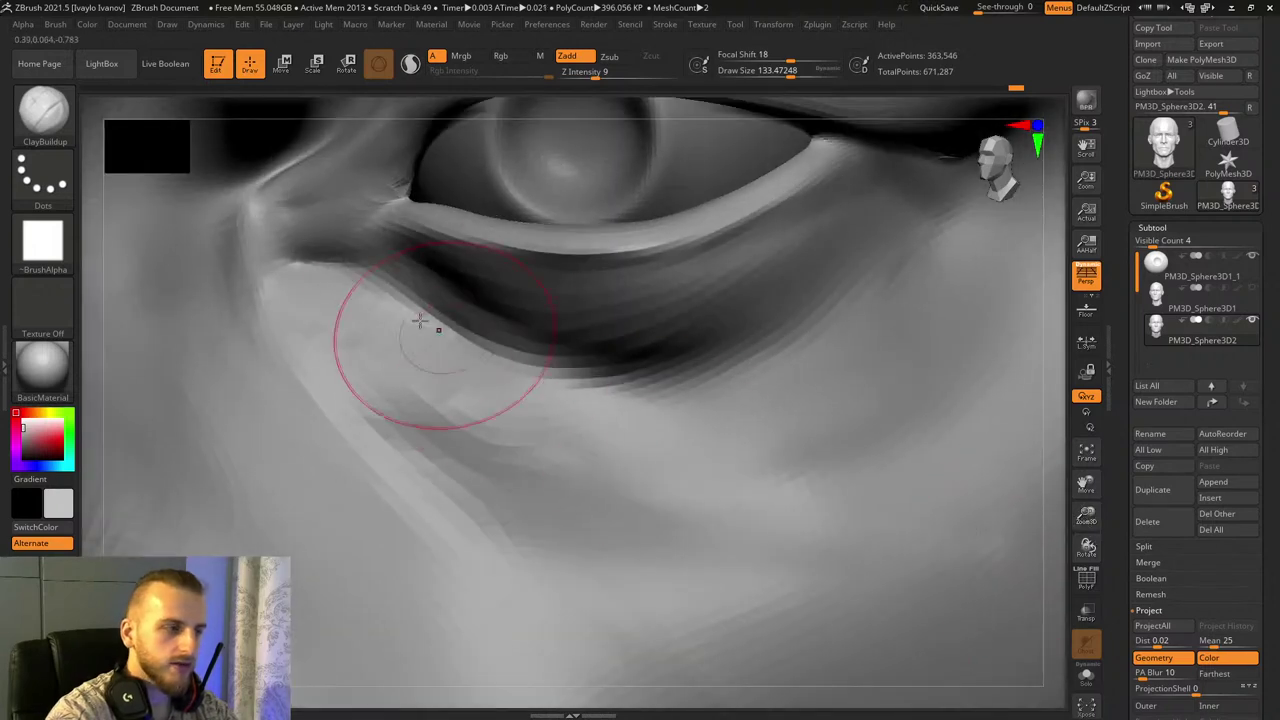
drag(690, 418, 815, 450)
drag(628, 445, 890, 430)
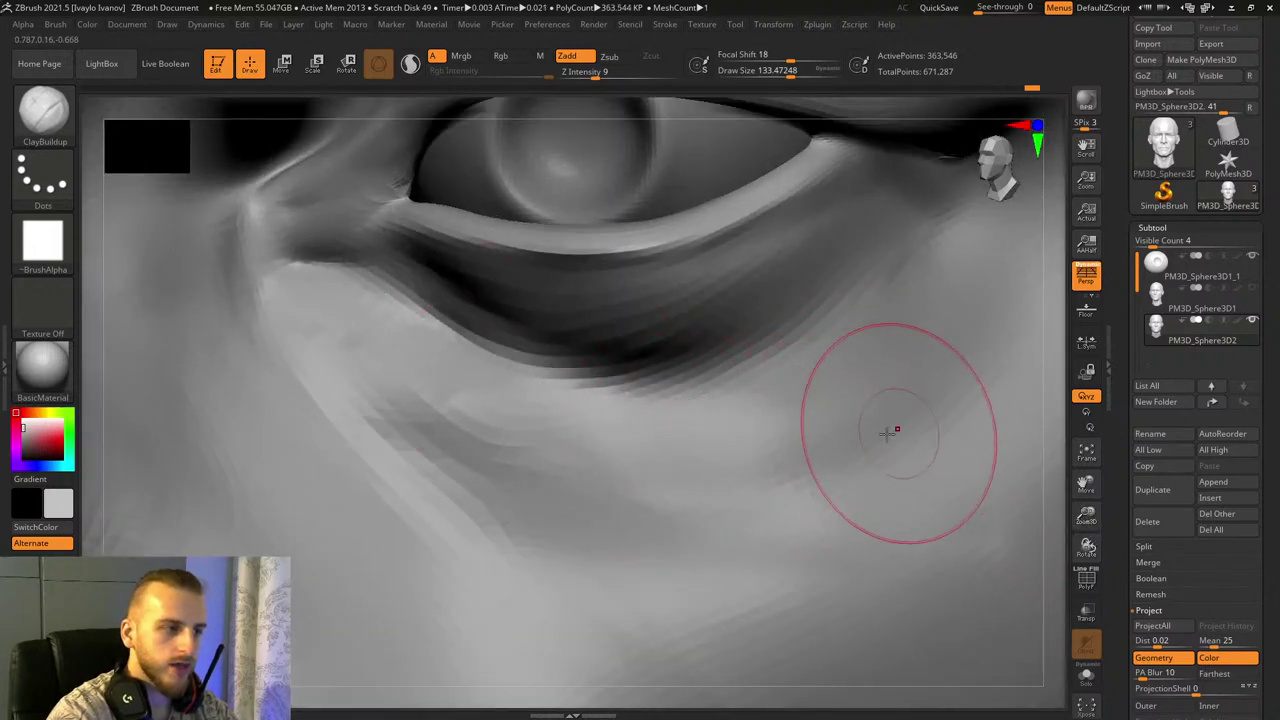
Step: Carve a crease from the middle of the eye bag's lower edge toward the outer cheek with DamStandard, undoing unwanted strokes
key(b)
key(d)
key(s)
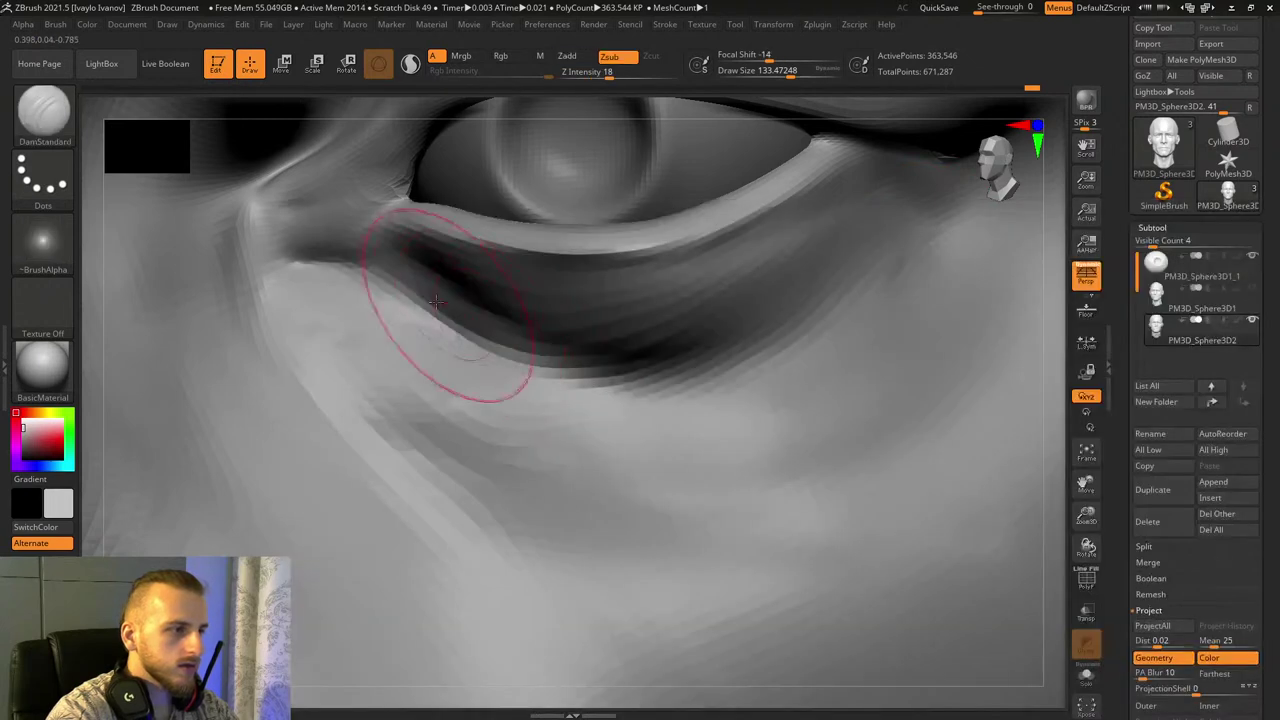
drag(943, 263, 726, 376)
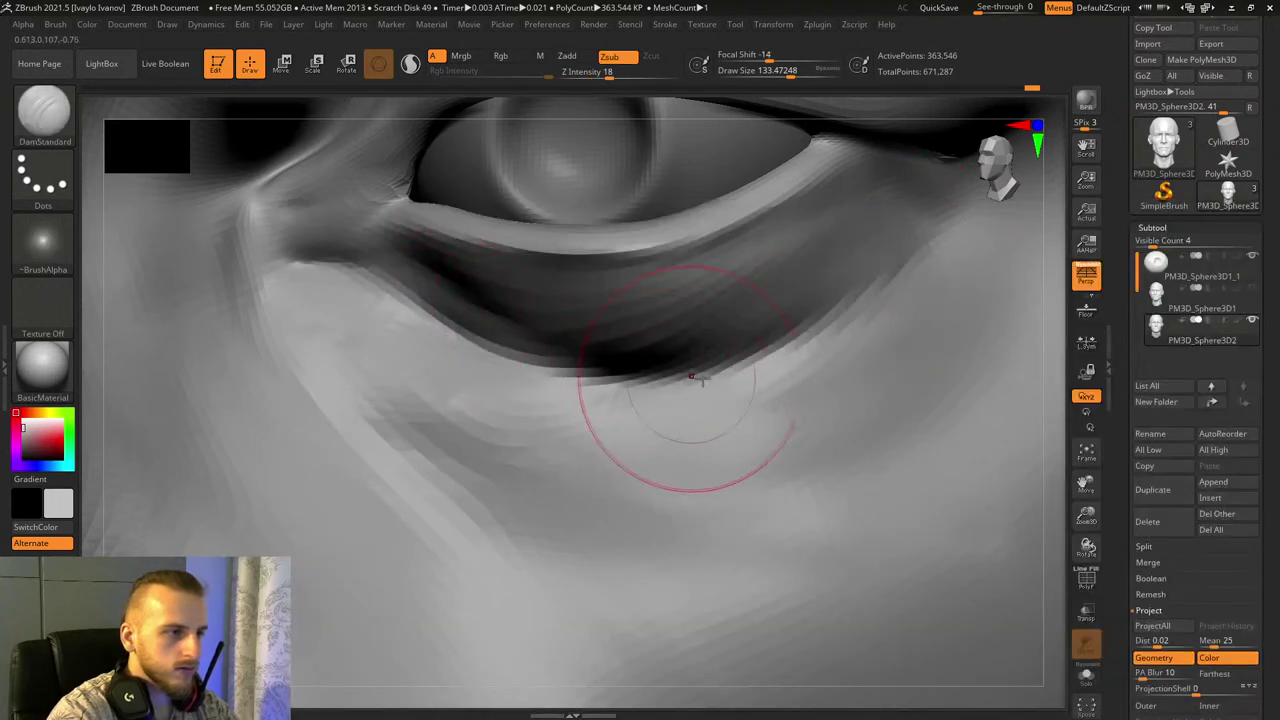
key(ctrl+z)
drag(629, 405, 925, 330)
key(ctrl+z)
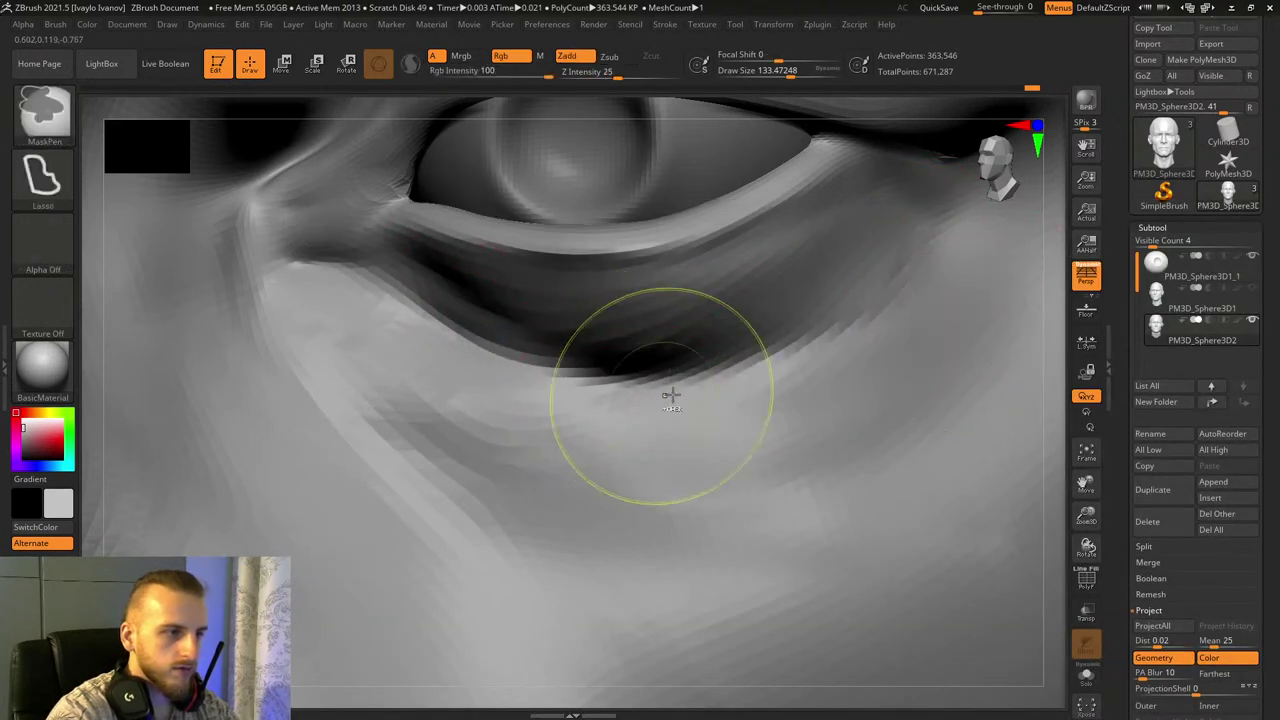
mouse_move(622, 399)
mouse_down()
mouse_move(925, 366)
mouse_move(985, 310)
mouse_up()
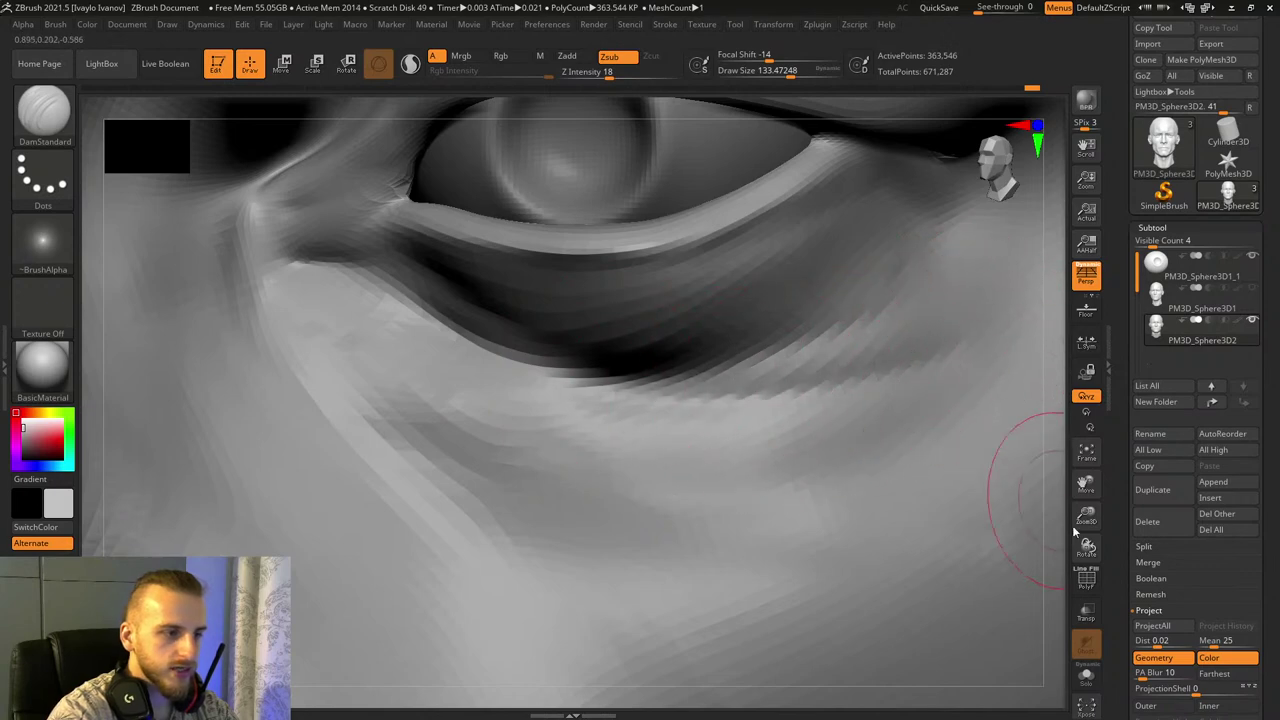
Step: Define the eye bag's lower edge from the inner eye corner outward with further DamStandard strokes
drag(1086, 518, 1054, 547)
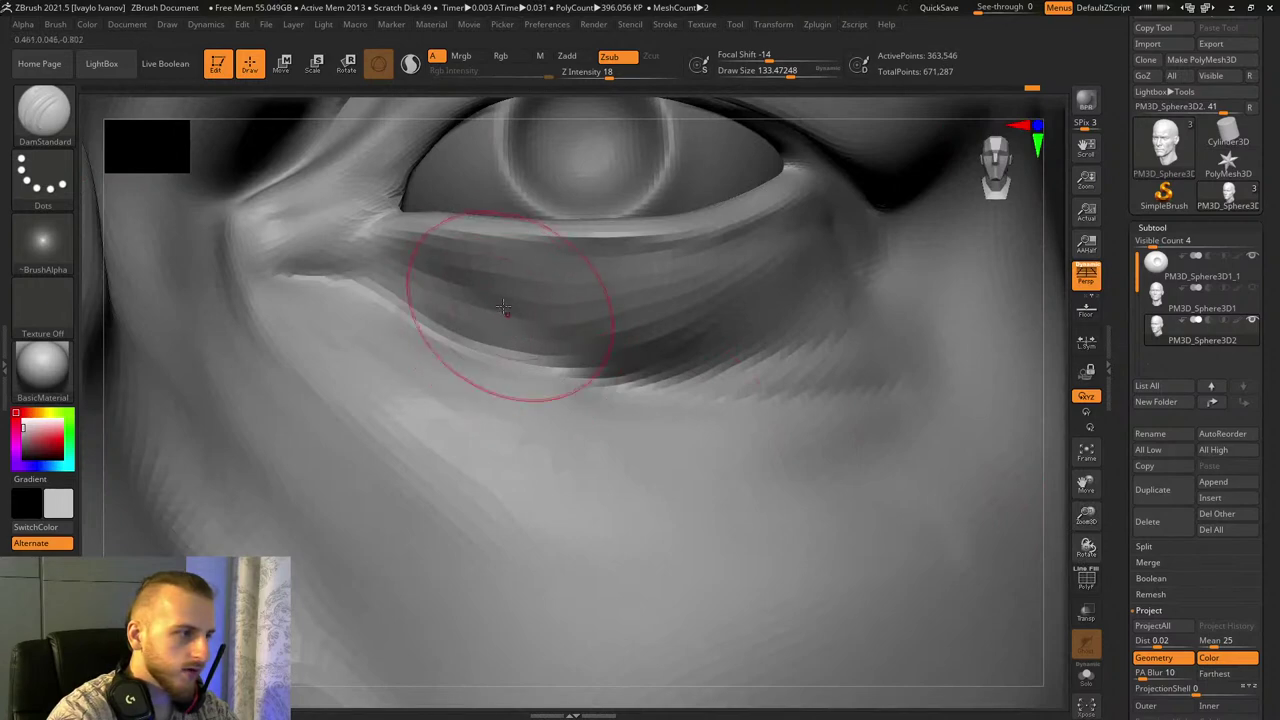
mouse_move(503, 308)
mouse_down()
mouse_move(712, 350)
mouse_move(799, 344)
mouse_up()
mouse_move(376, 294)
mouse_down()
mouse_move(560, 380)
mouse_move(660, 397)
mouse_up()
Step: Build up the fold running from the inner eye corner diagonally down to the cheek with ClayBuildup
mouse_move(1086, 486)
mouse_down()
mouse_move(1106, 526)
mouse_move(1044, 555)
mouse_move(1075, 549)
mouse_move(1035, 546)
mouse_move(1085, 498)
mouse_up()
drag(1086, 486, 1260, 366)
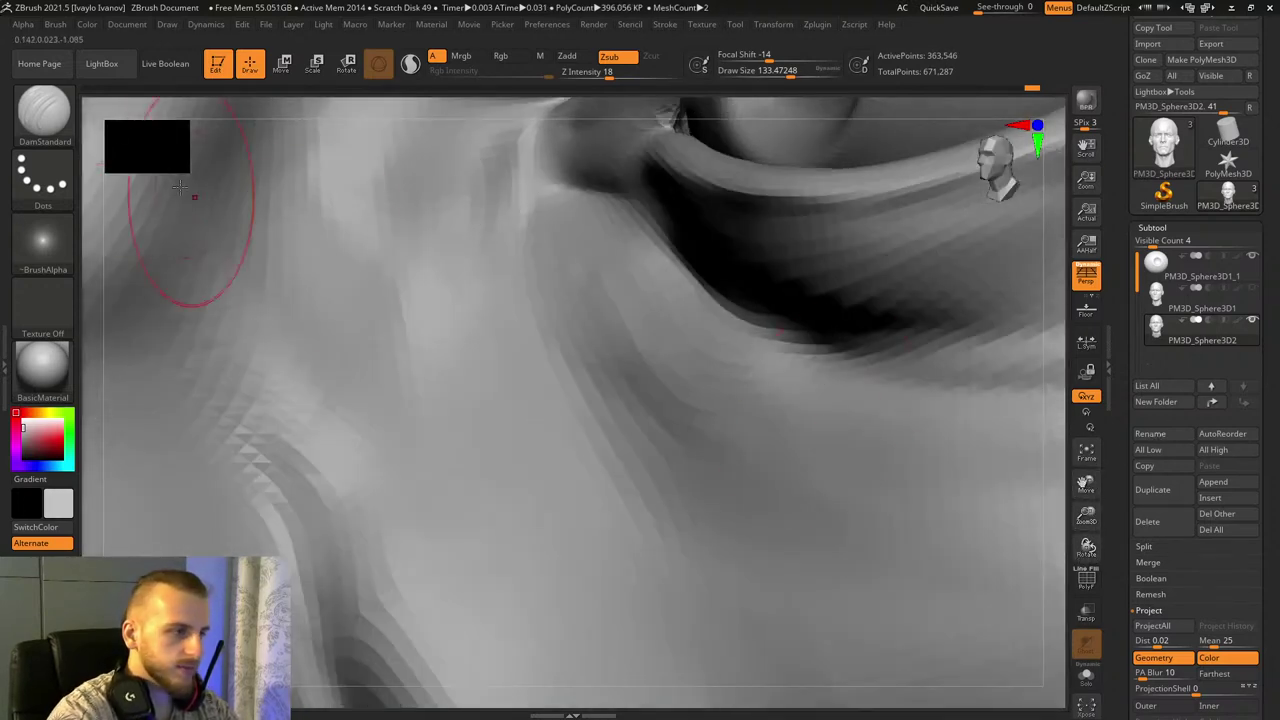
click(65, 130)
click(243, 155)
drag(596, 278, 706, 446)
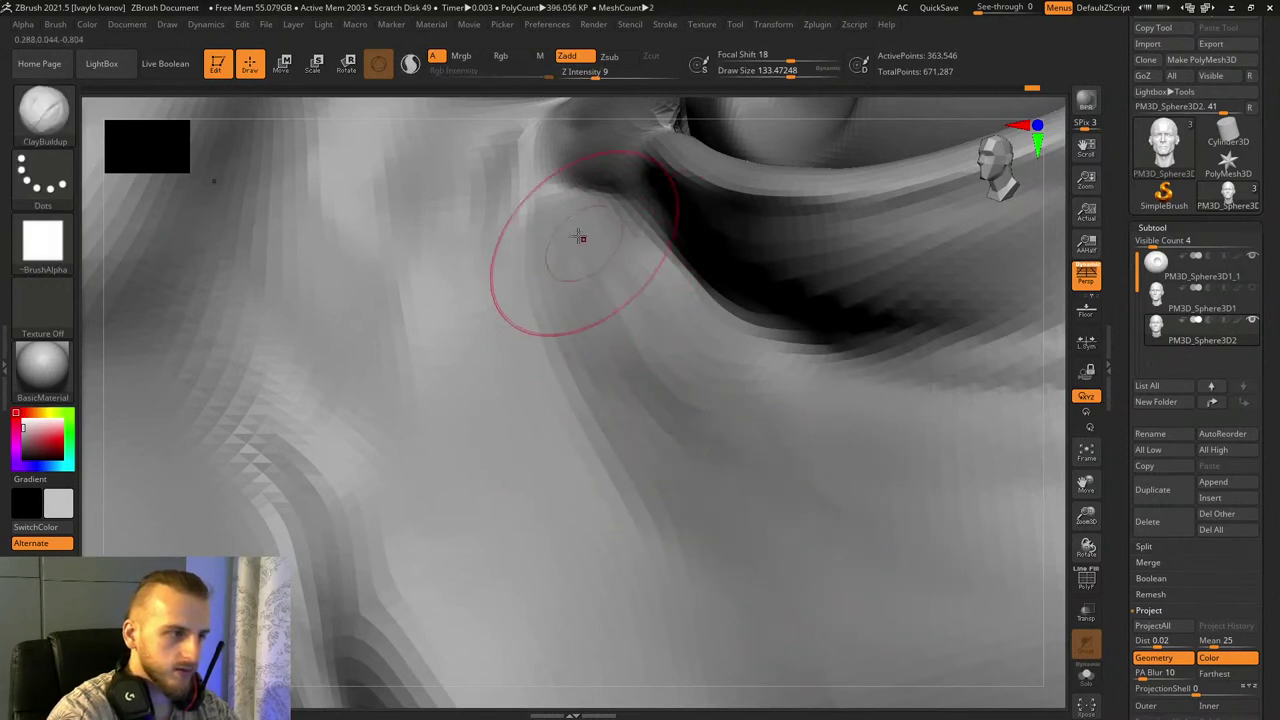
drag(542, 228, 700, 563)
drag(547, 376, 730, 575)
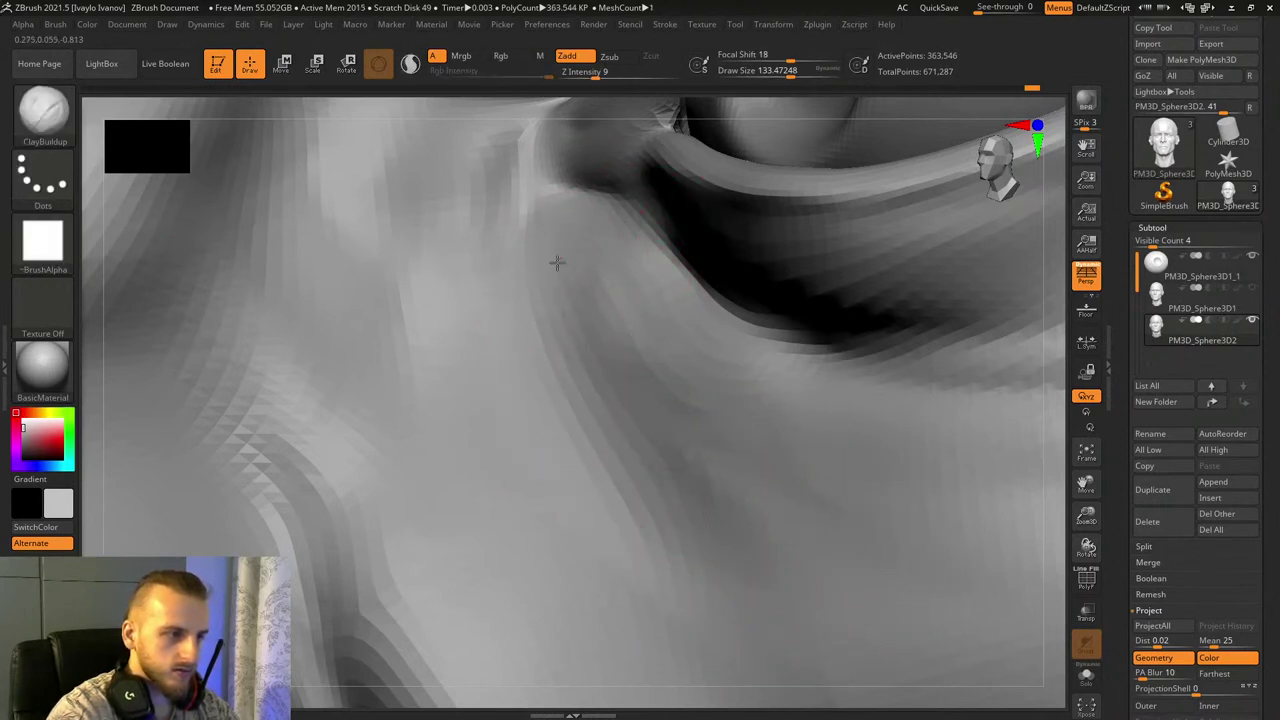
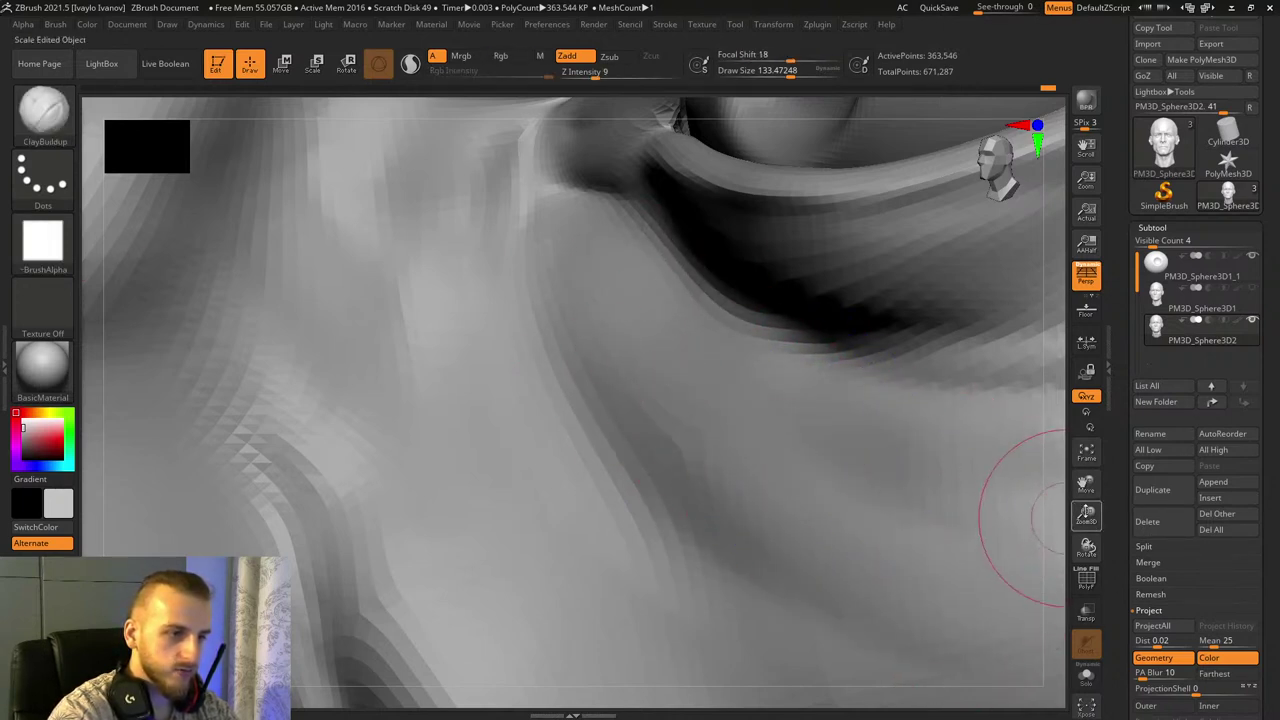
Step: Smooth the upper cheek below the eye bag, working from both sides of the face
drag(1086, 514, 1032, 452)
drag(236, 338, 370, 345)
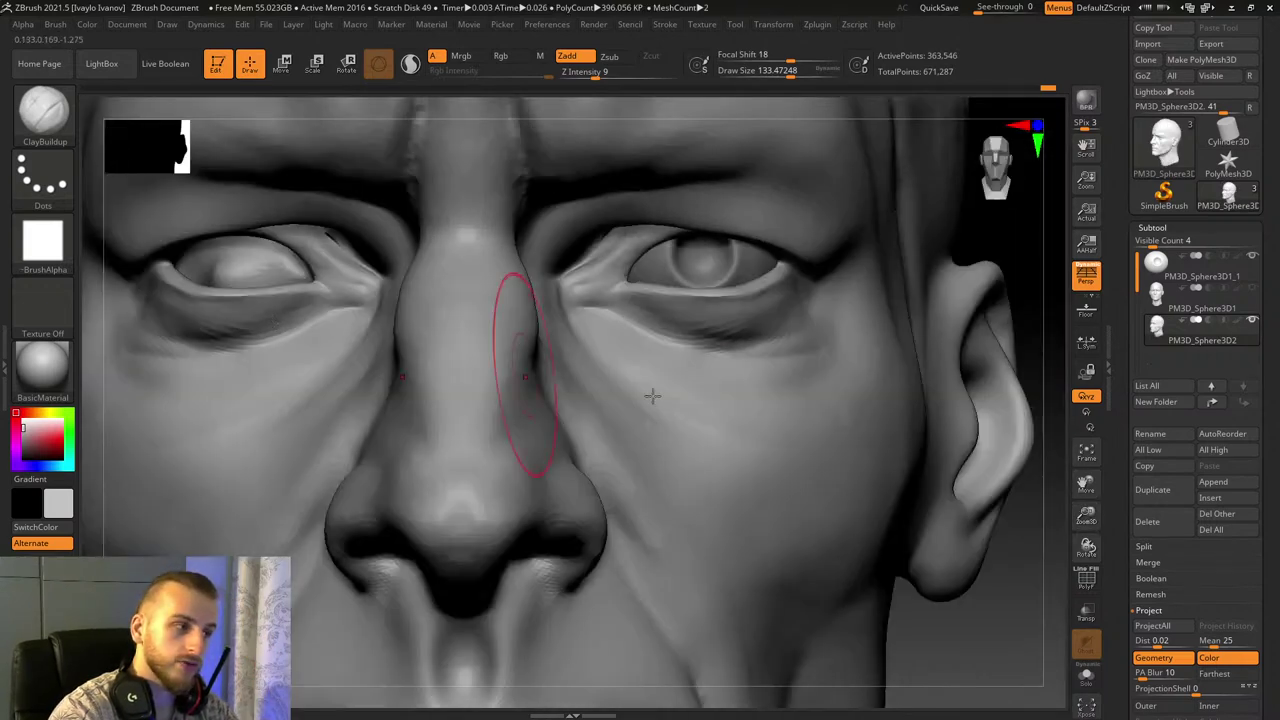
drag(1002, 578, 875, 577)
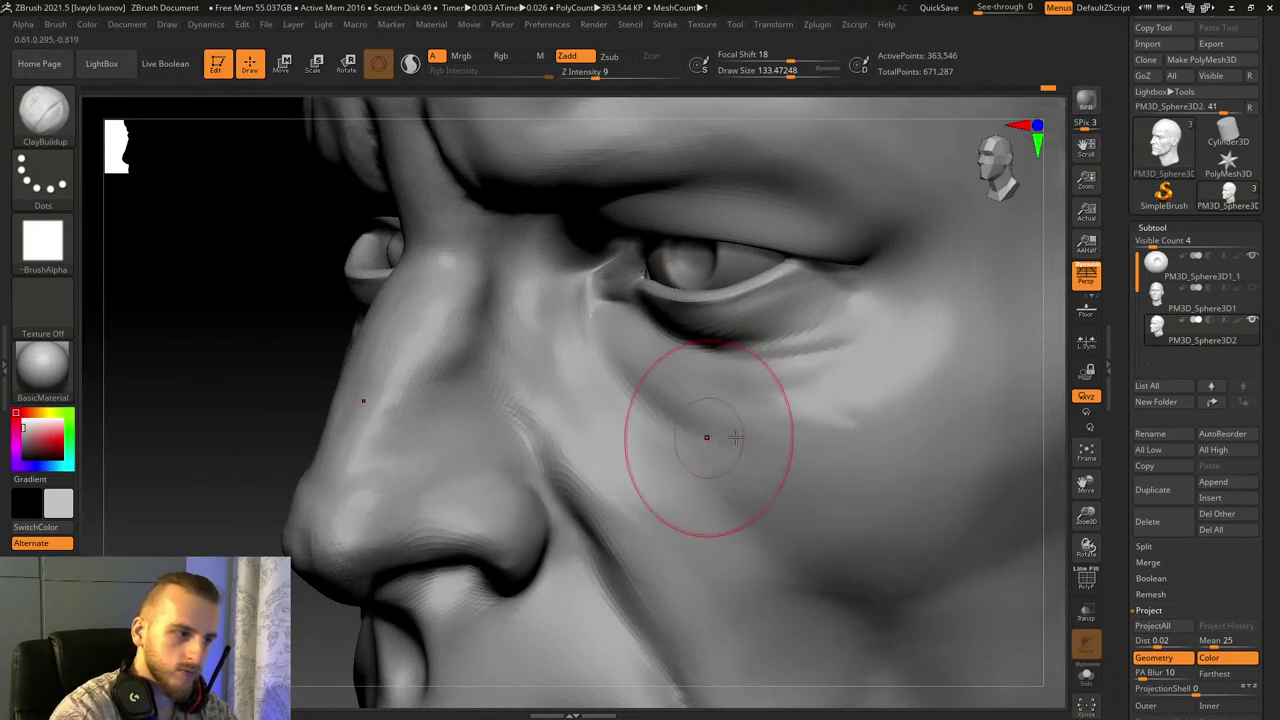
shift+drag(706, 437, 839, 476)
drag(1063, 514, 1229, 497)
drag(250, 404, 466, 403)
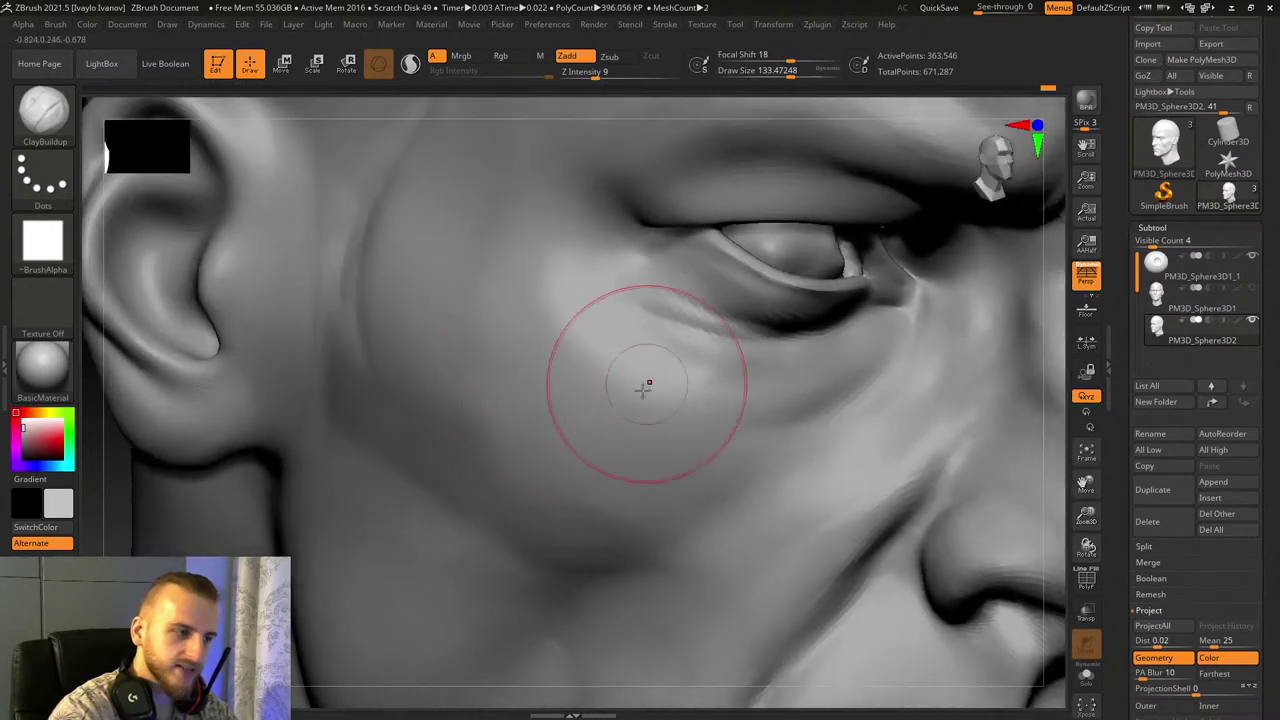
shift+drag(600, 482, 639, 497)
Step: Add soft skin volume between the folds under the eye with ClayBuildup at draw size 72.5
drag(1086, 519, 1088, 572)
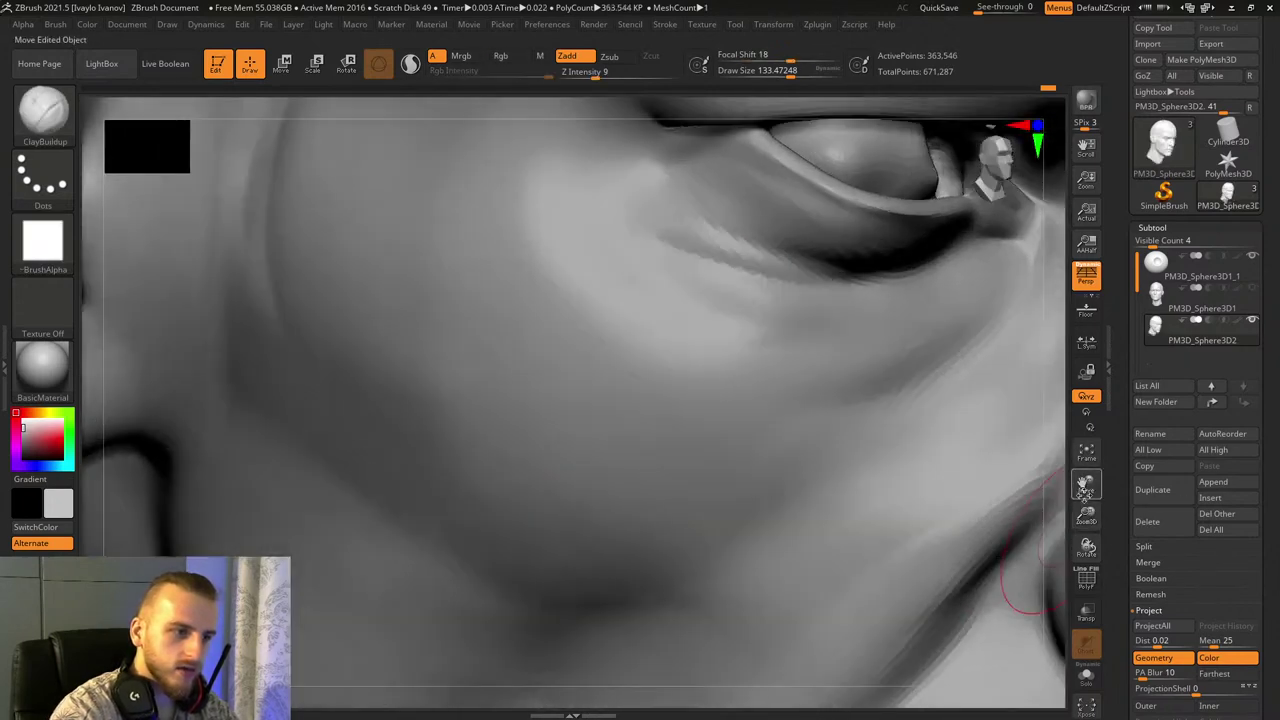
drag(1086, 490, 1050, 552)
drag(791, 76, 781, 76)
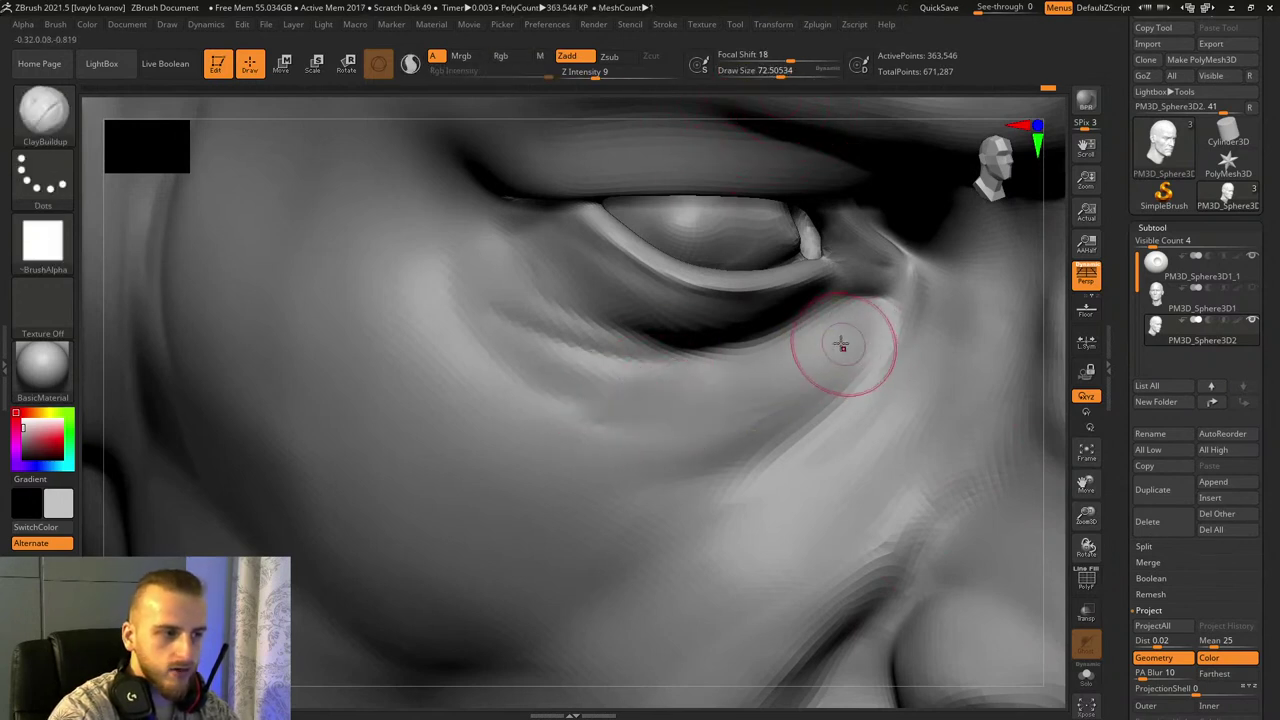
drag(560, 403, 822, 400)
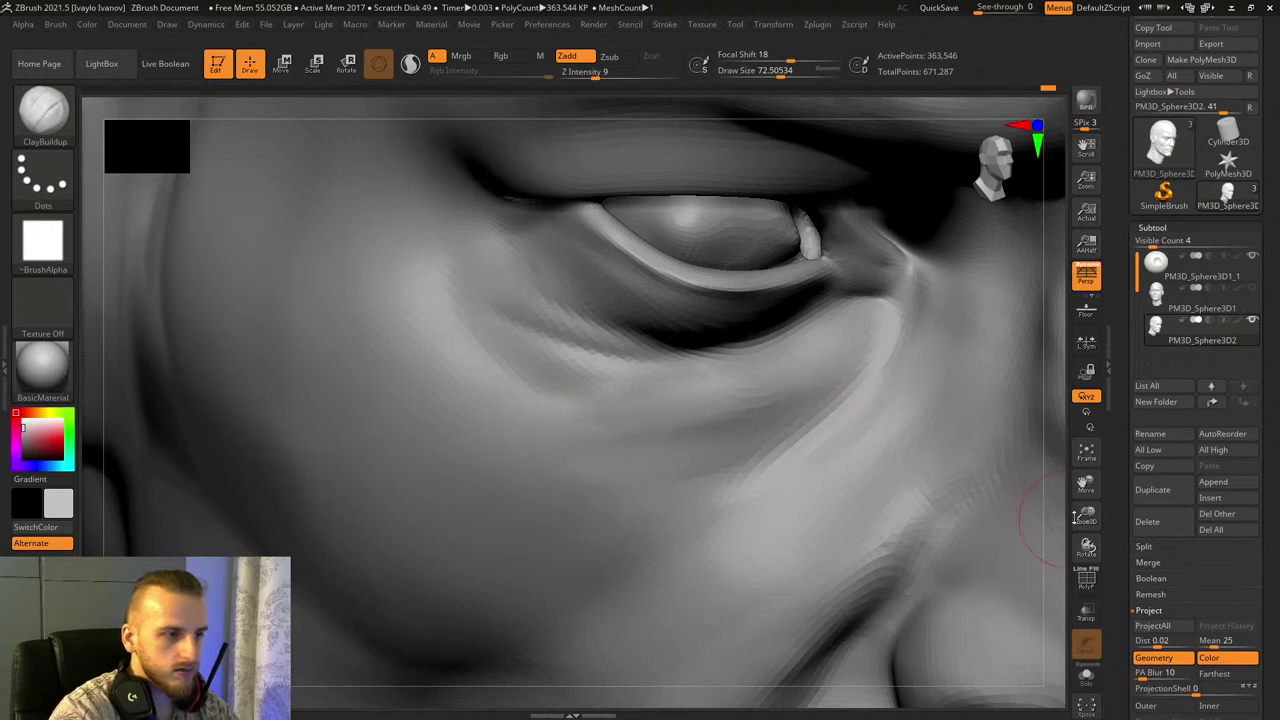
Step: Build up the lower eye bag fold from the inner eye corner across the cheek with ClayBuildup strokes
alt+drag(1075, 518, 957, 486)
drag(1056, 540, 985, 545)
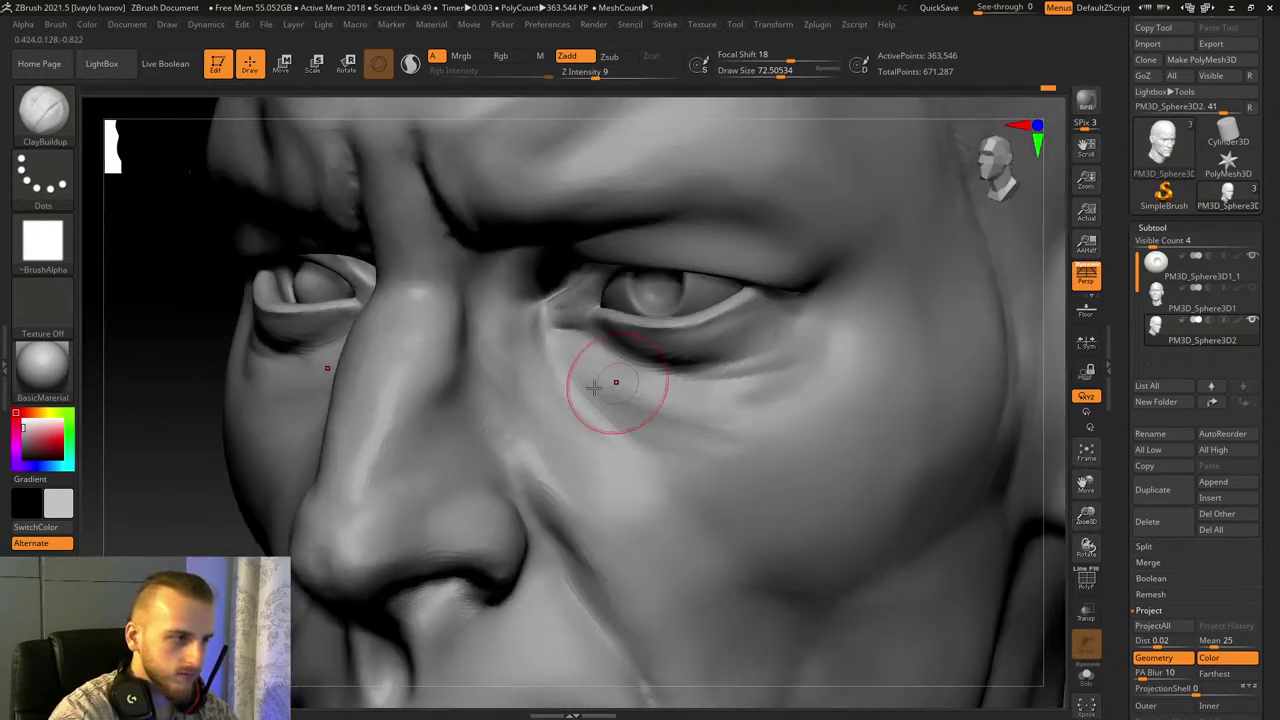
mouse_move(558, 350)
mouse_down()
mouse_move(605, 400)
mouse_move(748, 432)
mouse_up()
drag(614, 404, 748, 438)
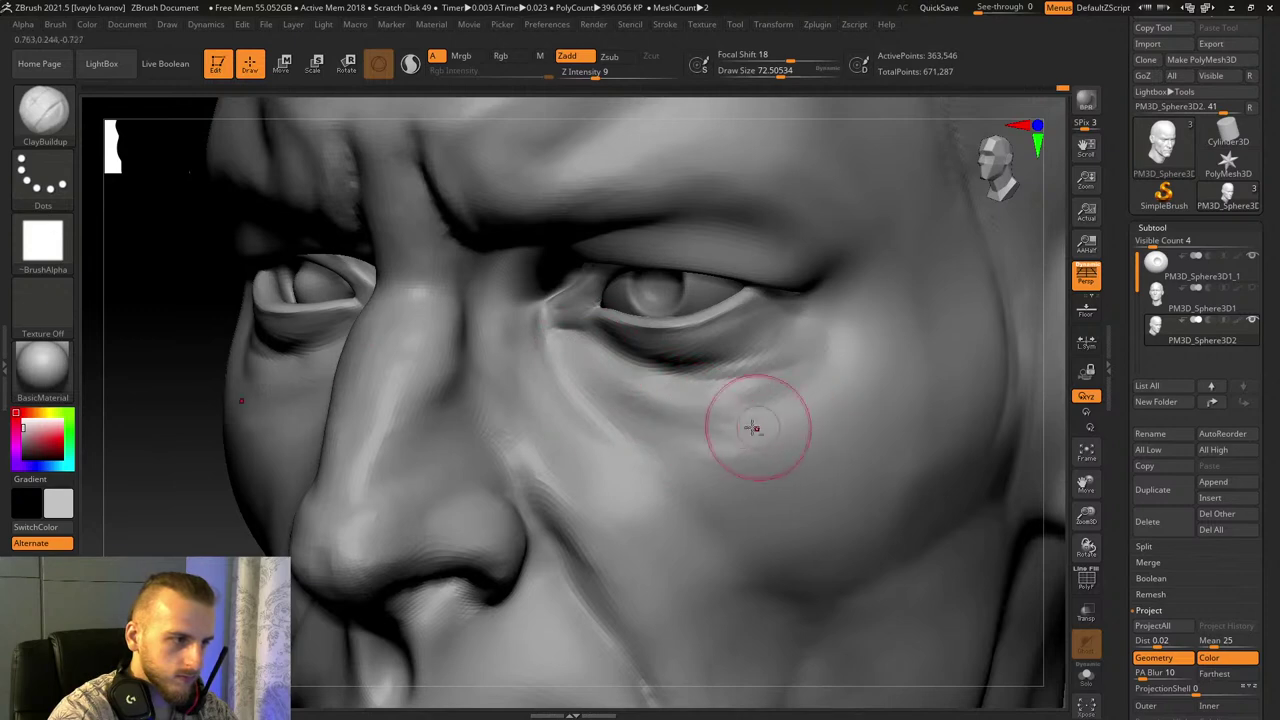
drag(619, 407, 722, 450)
key(shift)
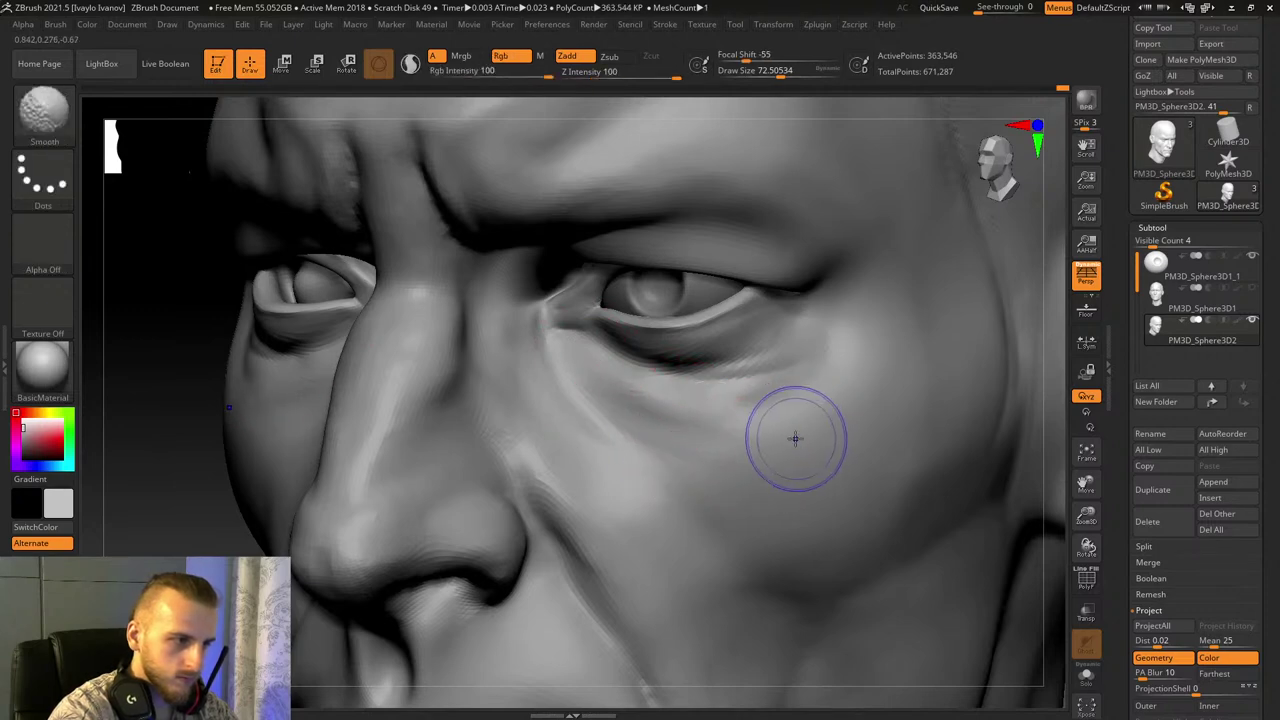
Step: Examine the whole face from the front and the forehead and scalp from slightly above
drag(1088, 539, 1104, 410)
drag(994, 466, 996, 479)
drag(1086, 515, 965, 460)
mouse_move(808, 102)
mouse_down()
mouse_move(837, 480)
mouse_move(771, 486)
mouse_up()
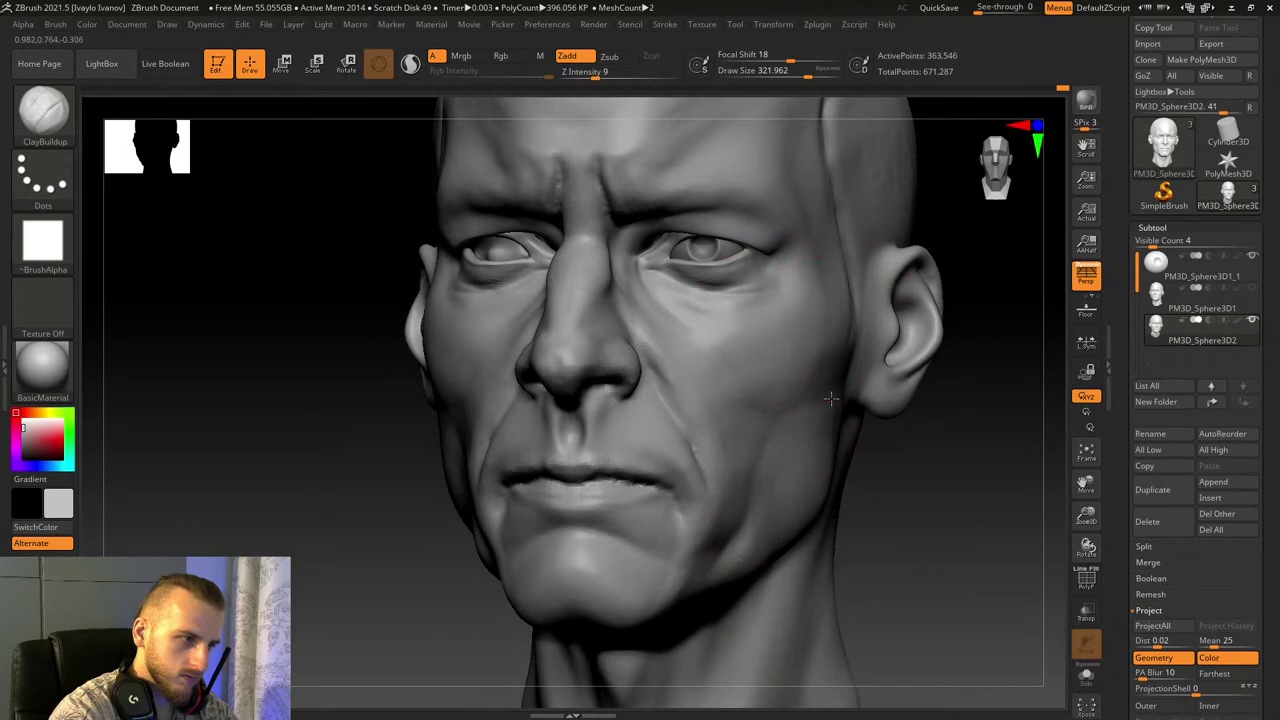
drag(831, 399, 974, 517)
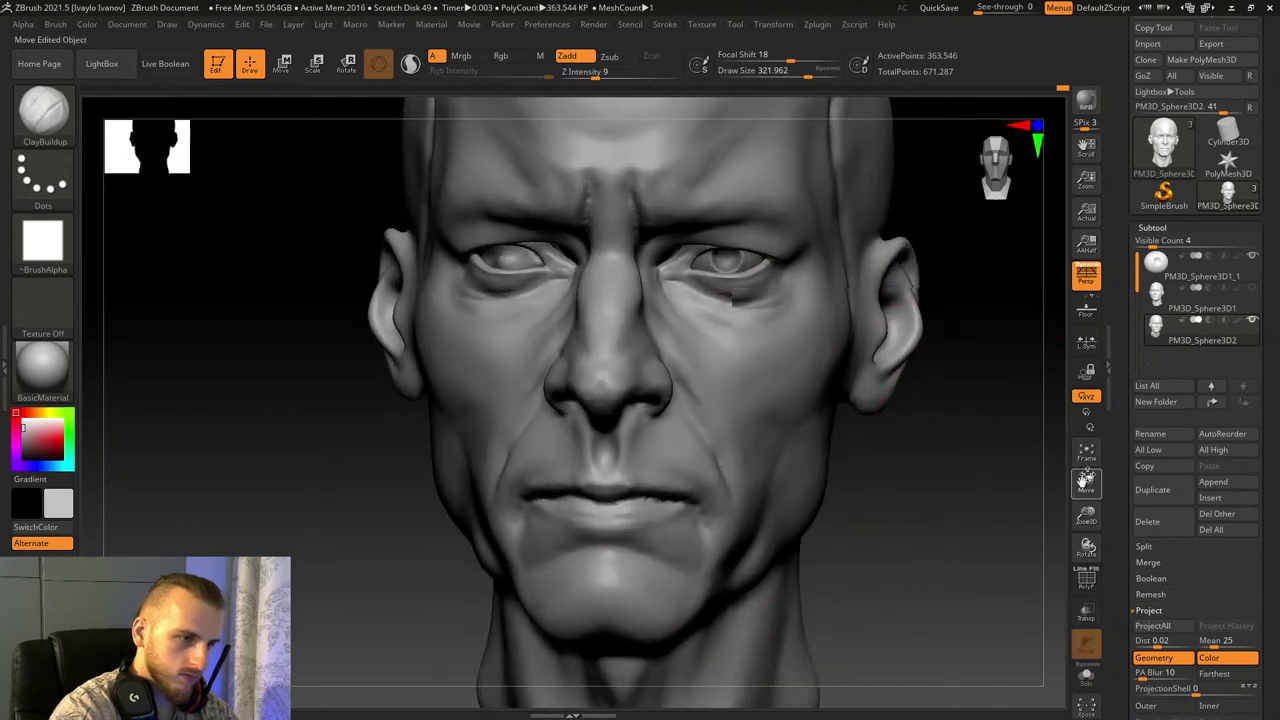
drag(1086, 480, 1064, 569)
drag(1003, 428, 960, 418)
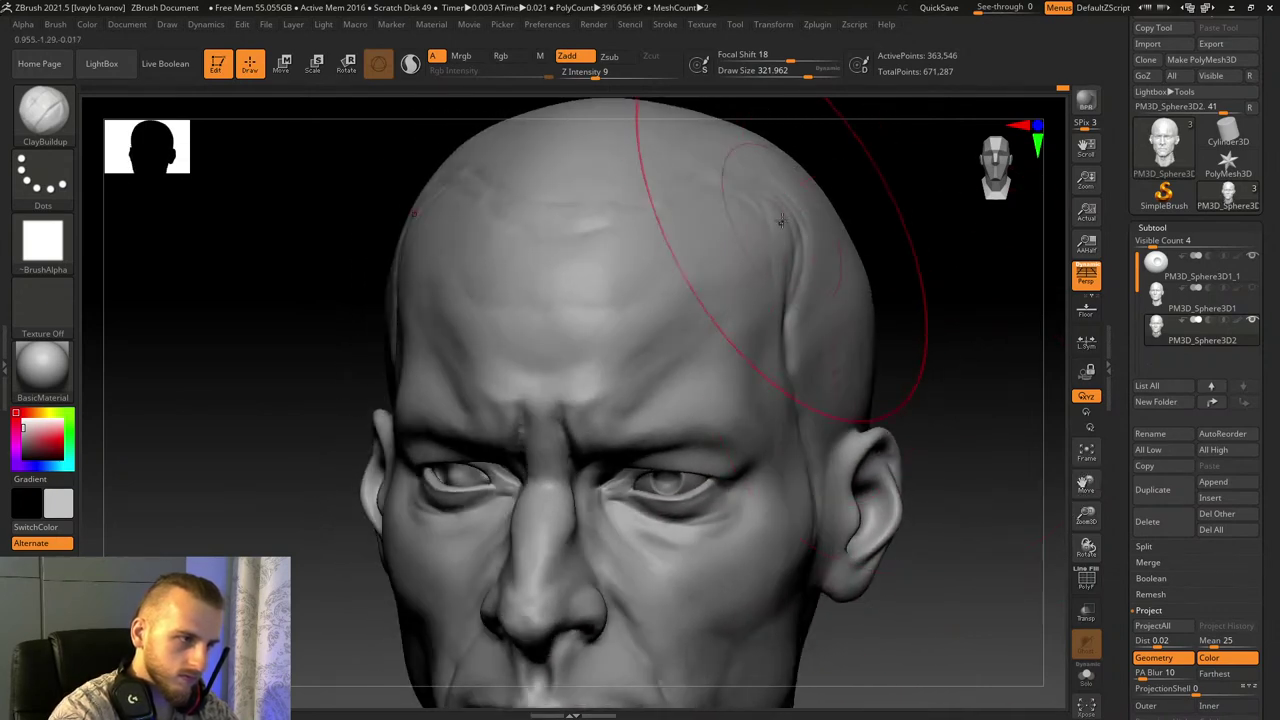
Step: Carve the front hairline with DamStandard at draw size 45.64 and smooth the forehead just below it
click(797, 71)
drag(880, 160, 865, 280)
shift+drag(675, 207, 673, 201)
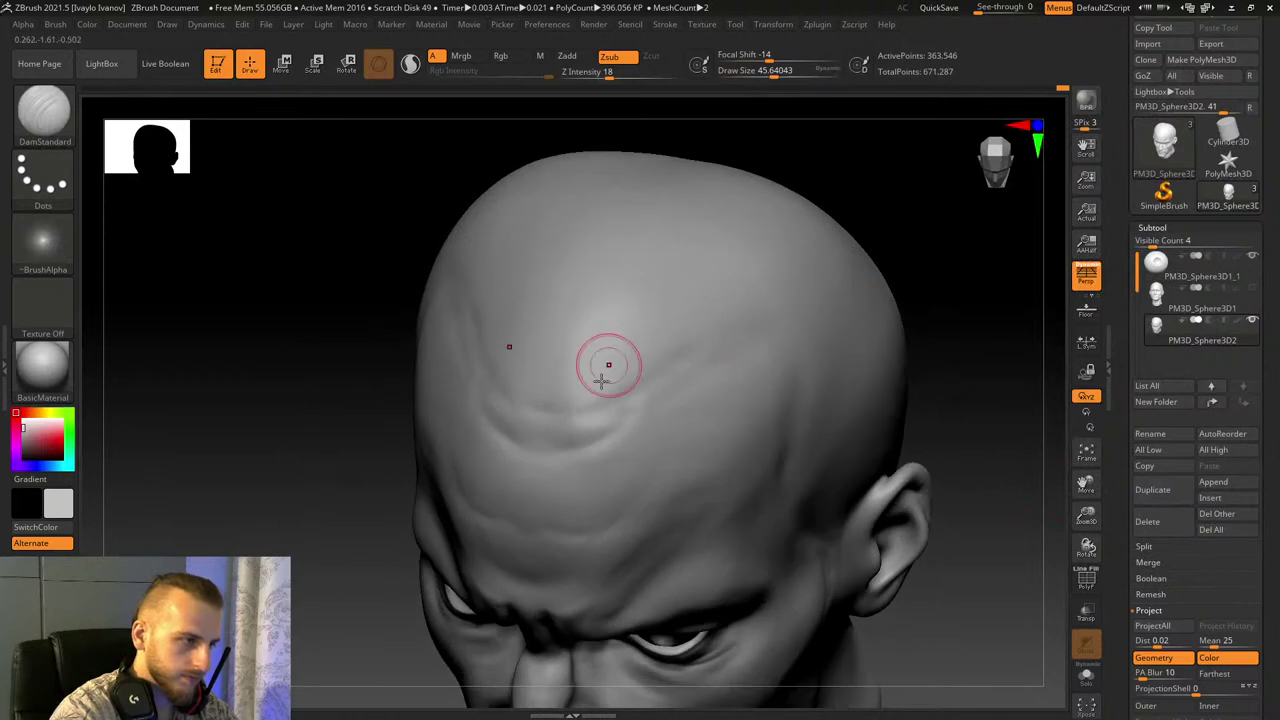
key(shift)
key(shift)
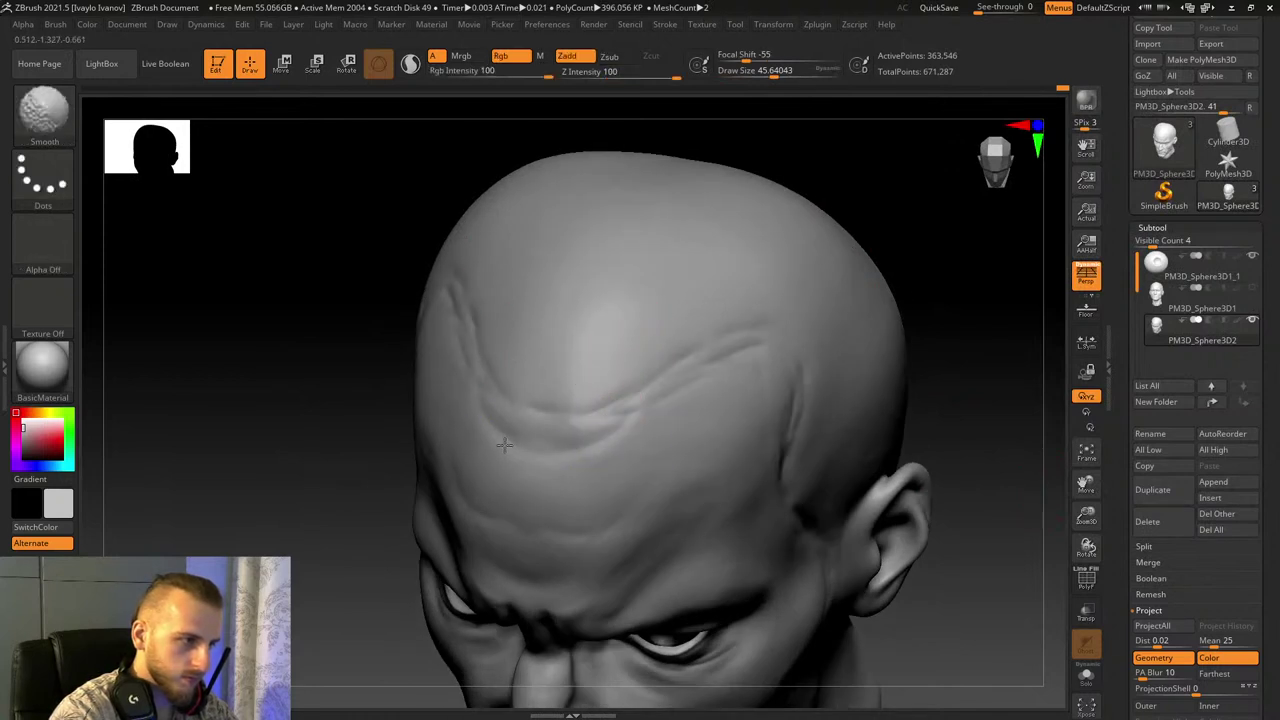
shift+drag(656, 417, 736, 373)
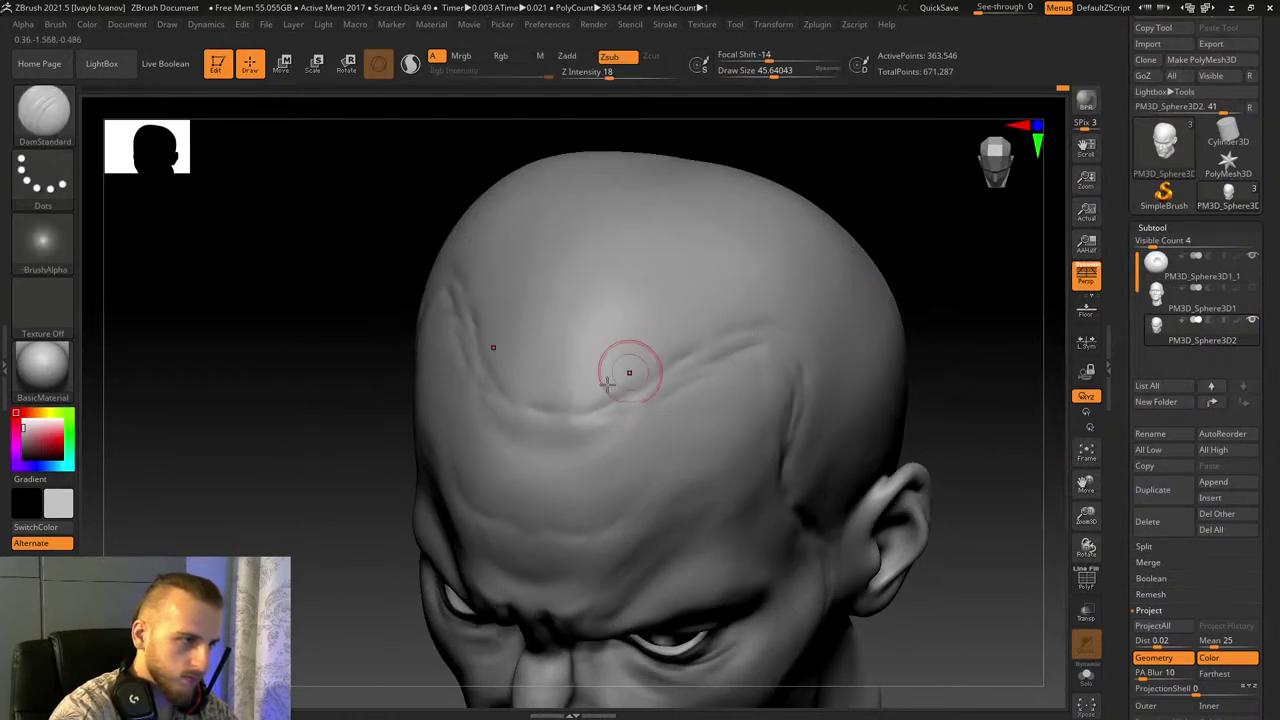
Step: Carve long hair strands sweeping back from the front hairline over the scalp with DamStandard
drag(613, 346, 722, 270)
mouse_move(594, 404)
mouse_down()
mouse_move(745, 274)
mouse_move(796, 276)
mouse_move(806, 300)
mouse_up()
drag(676, 361, 788, 324)
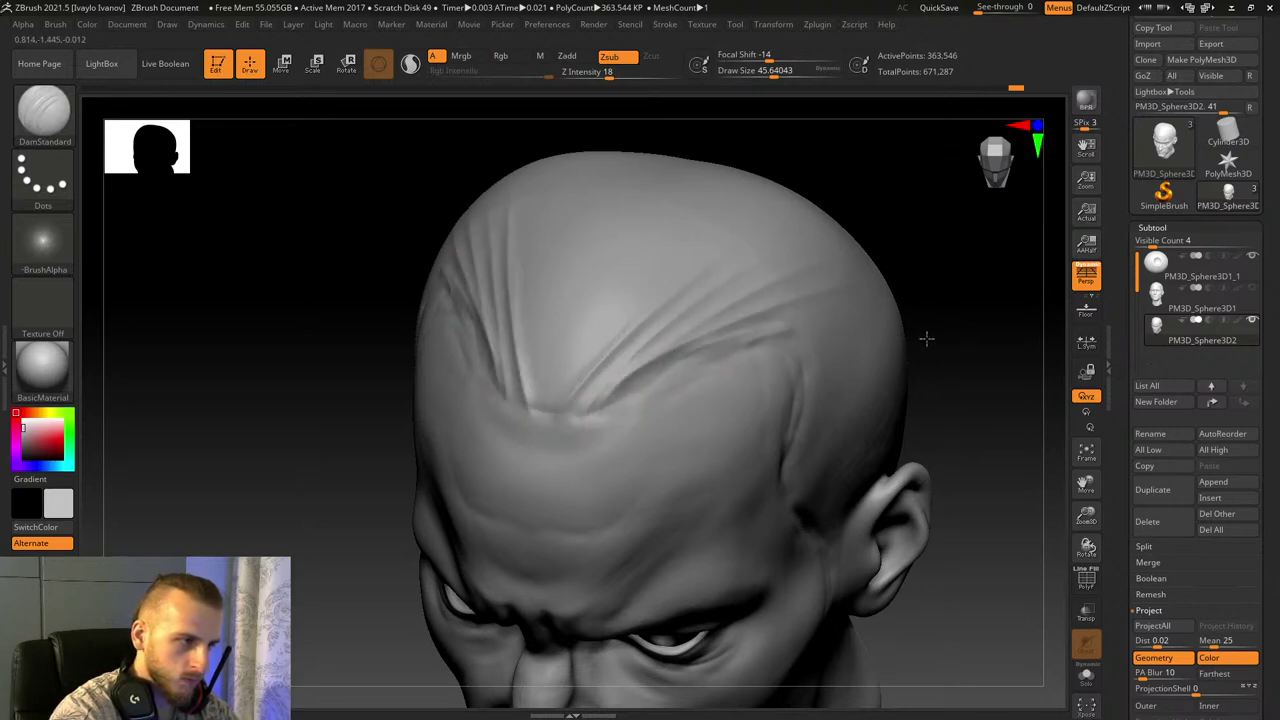
Step: Carve hair strands running back from the temple above the ear with DamStandard and raise the draw size to 97.48
mouse_move(926, 339)
mouse_down()
mouse_move(977, 434)
mouse_move(960, 480)
mouse_move(770, 538)
mouse_move(926, 556)
mouse_up()
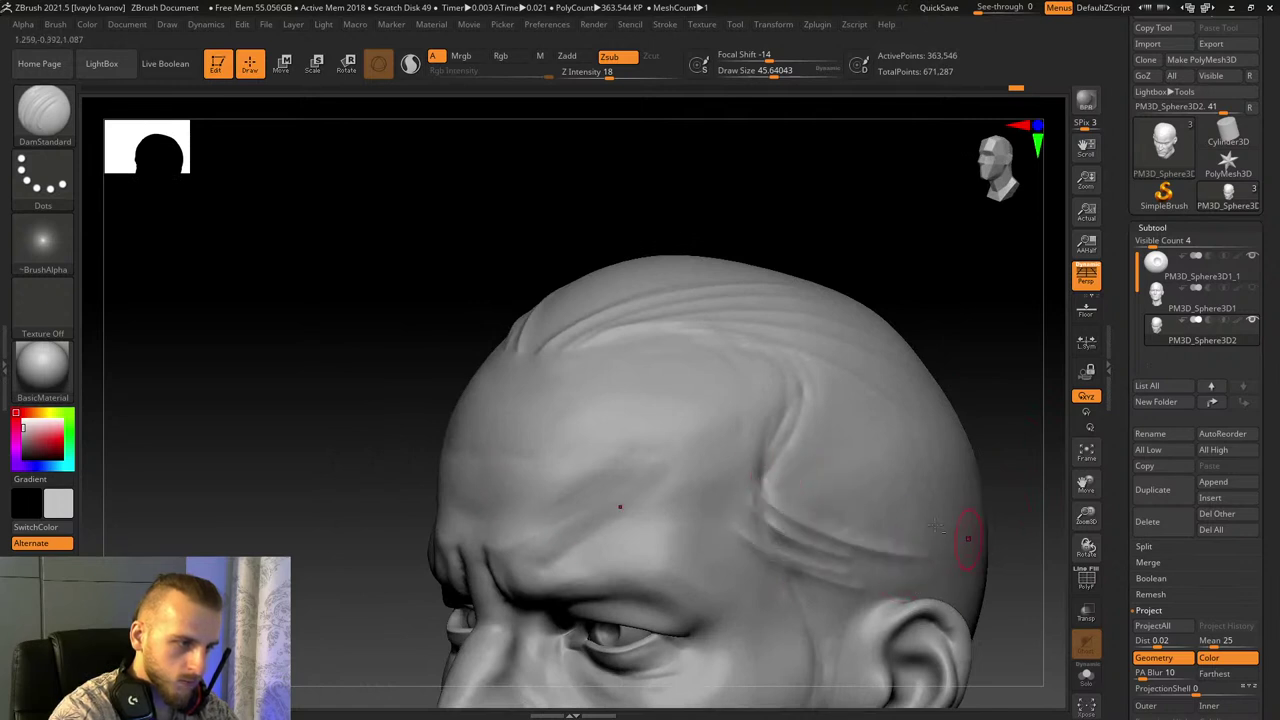
drag(768, 478, 890, 526)
click(785, 73)
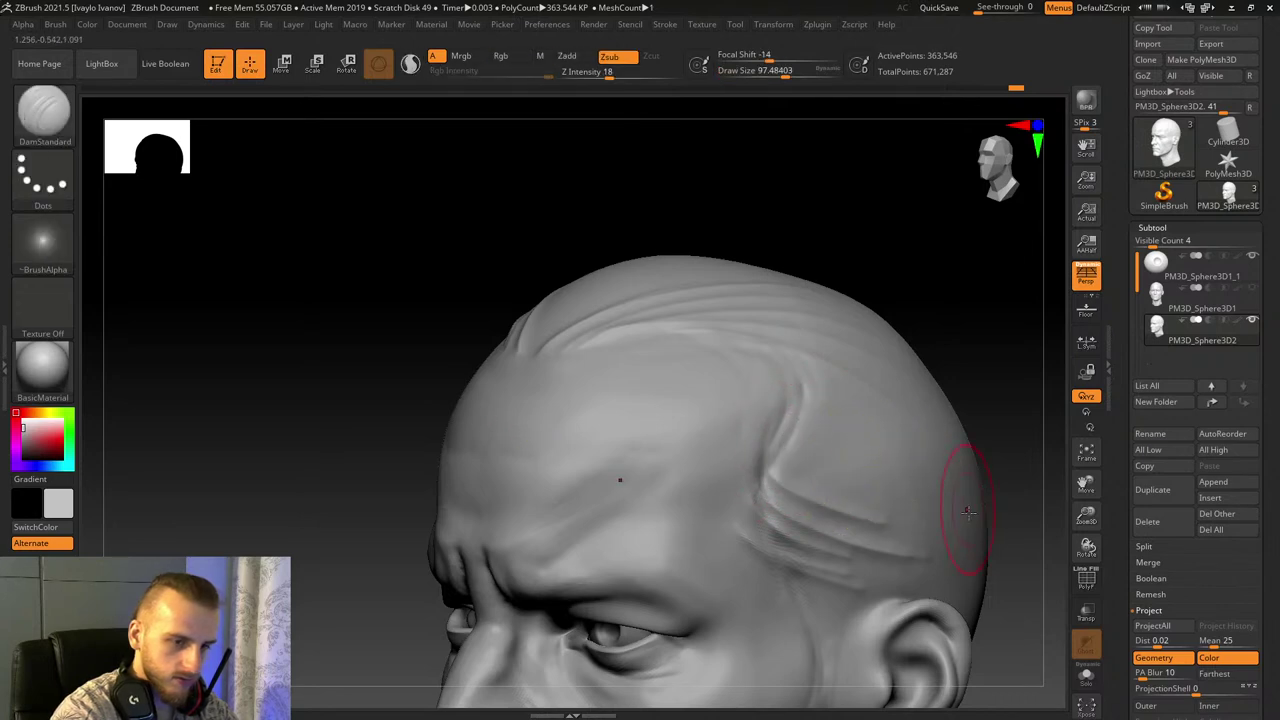
mouse_move(1054, 495)
mouse_down()
mouse_move(1068, 474)
mouse_move(943, 466)
mouse_move(1084, 547)
mouse_up()
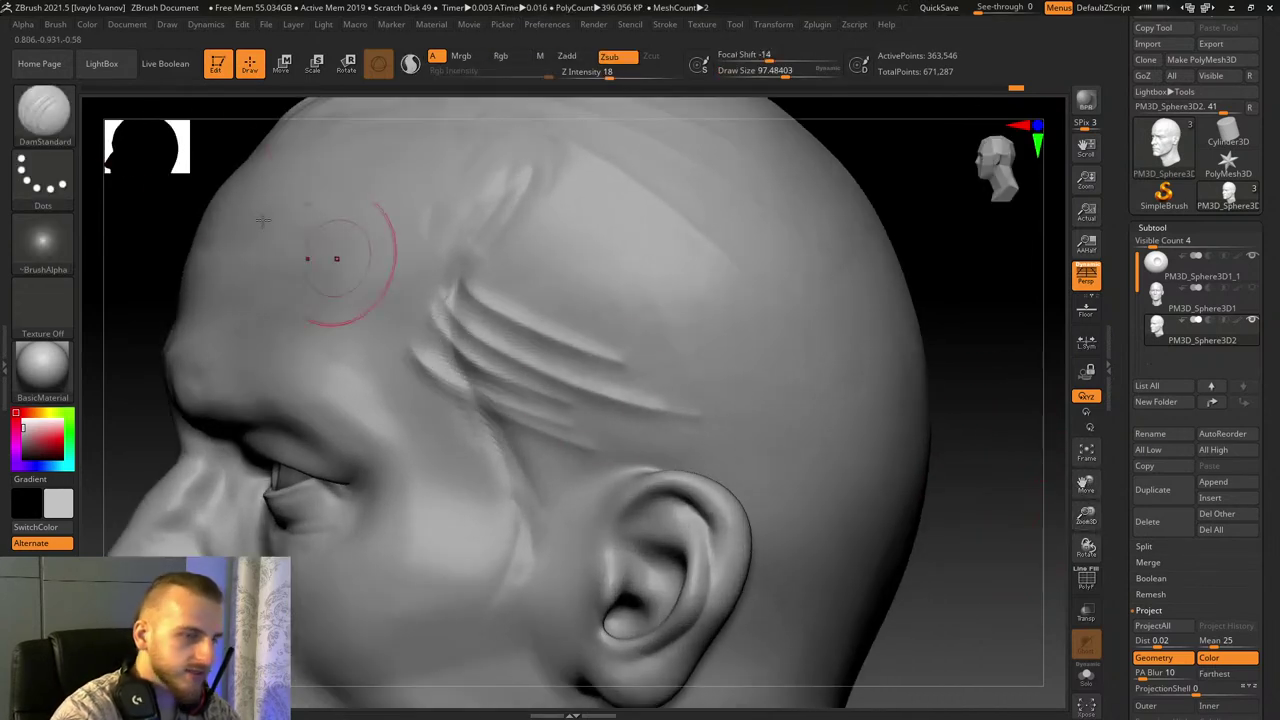
Step: Build up raised hair strands from the temple back above the ear with ClayBuildup at focal shift -15
click(38, 115)
click(186, 124)
click(774, 74)
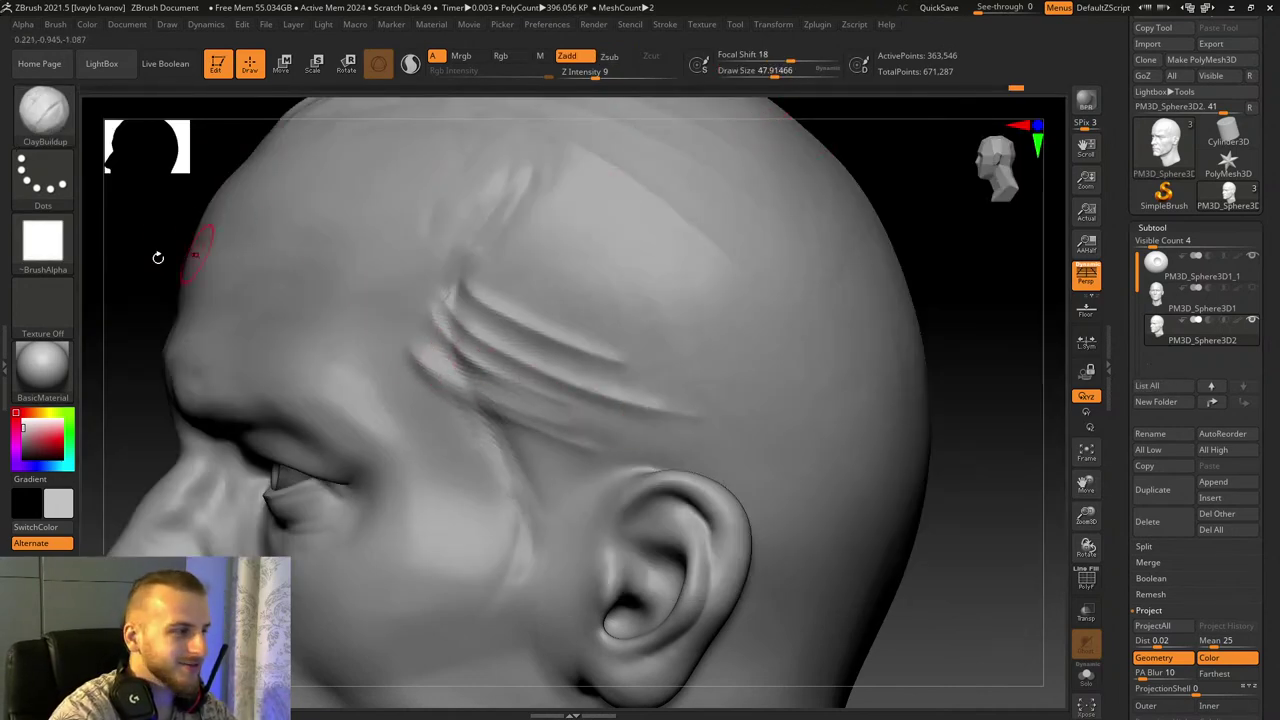
mouse_move(766, 62)
mouse_down()
mouse_move(783, 56)
mouse_move(769, 57)
mouse_up()
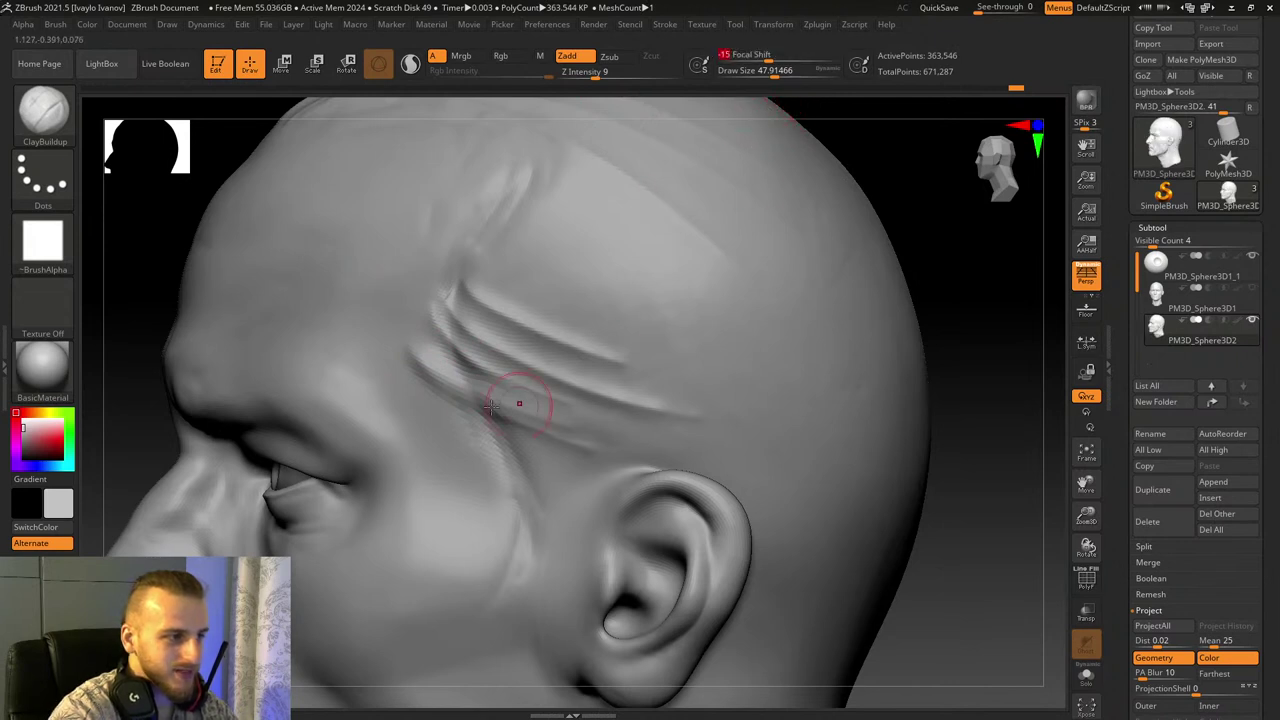
drag(486, 380, 736, 432)
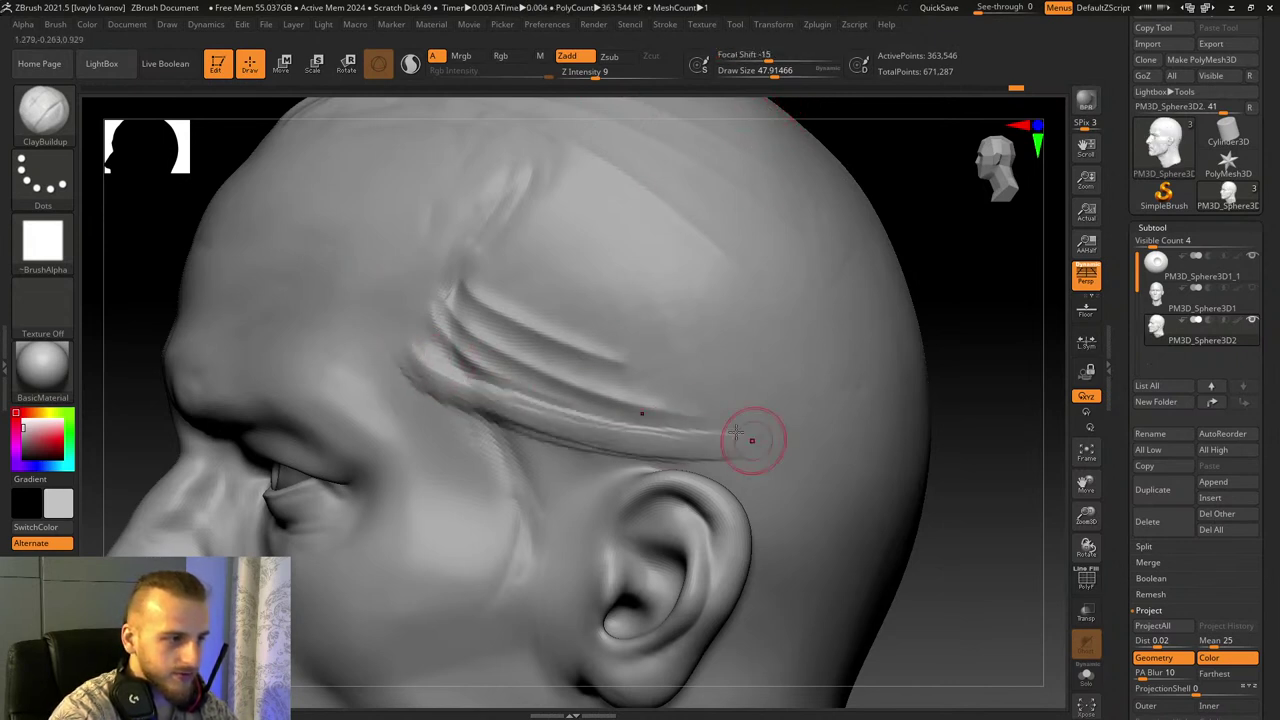
drag(423, 289, 690, 425)
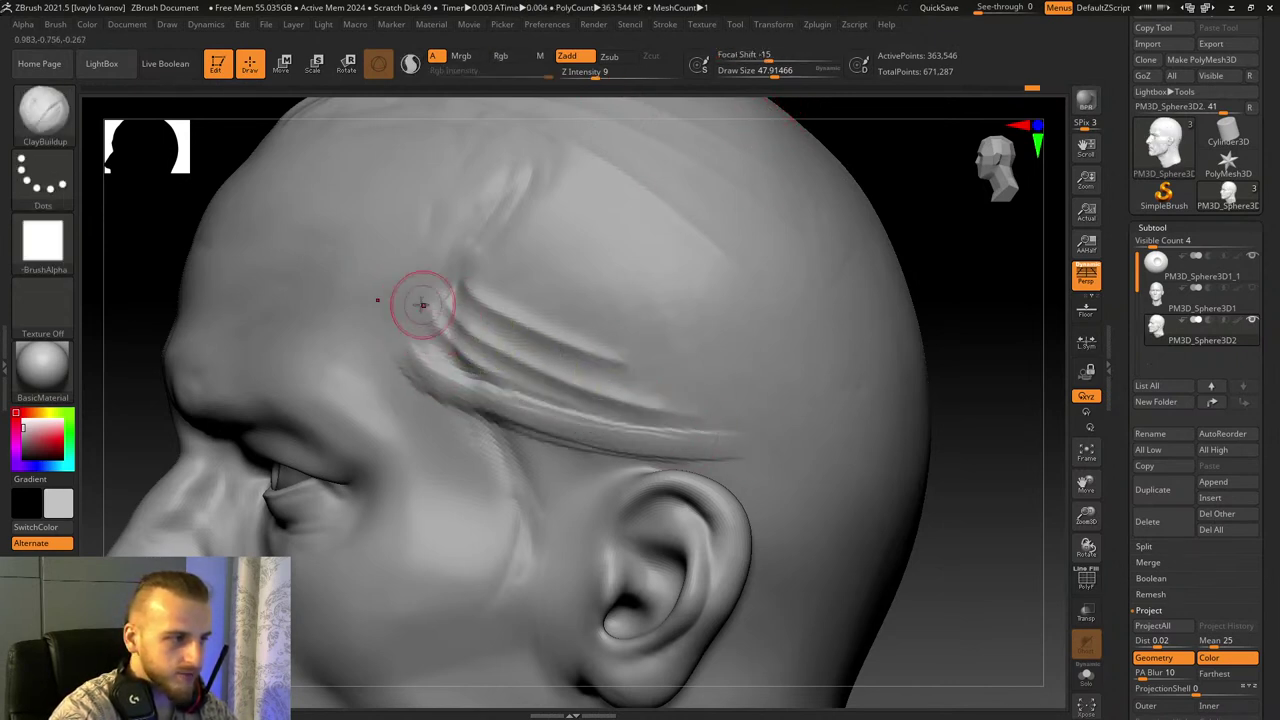
mouse_move(430, 305)
mouse_down()
mouse_move(700, 434)
mouse_move(745, 440)
mouse_up()
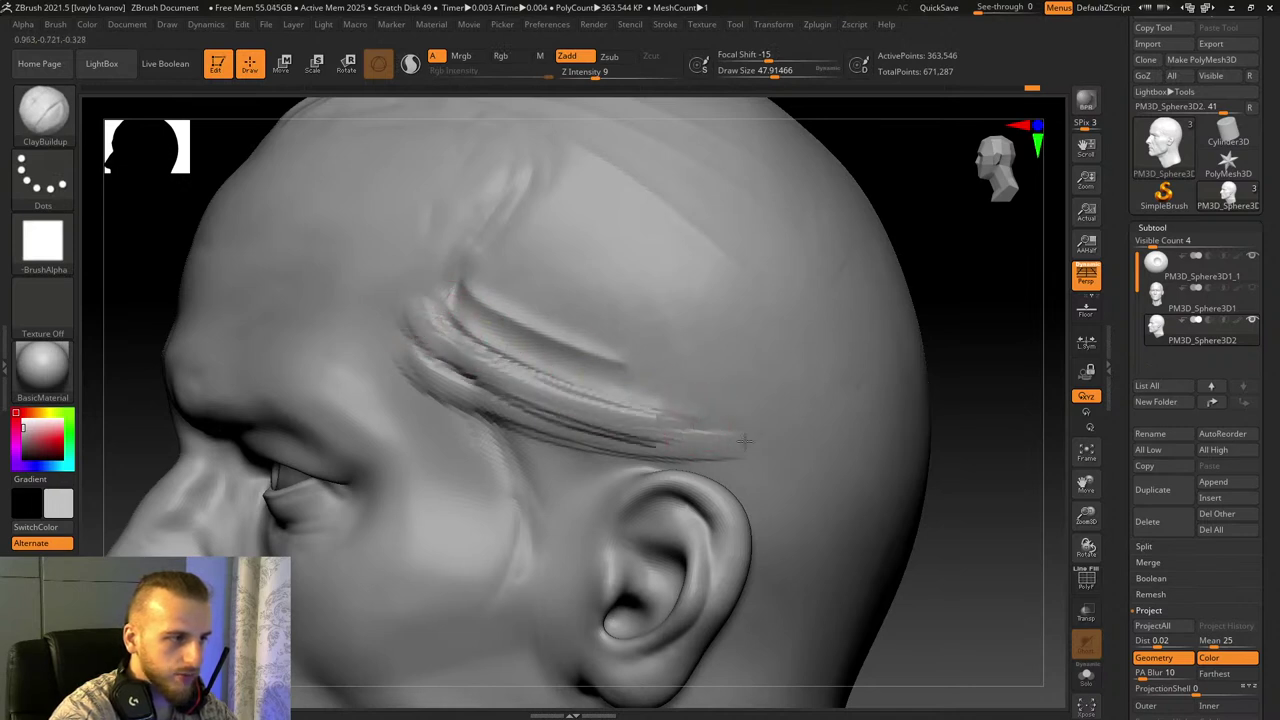
drag(491, 347, 698, 405)
drag(426, 274, 700, 402)
mouse_move(425, 300)
mouse_down()
mouse_move(680, 414)
mouse_move(672, 398)
mouse_up()
drag(428, 258, 792, 403)
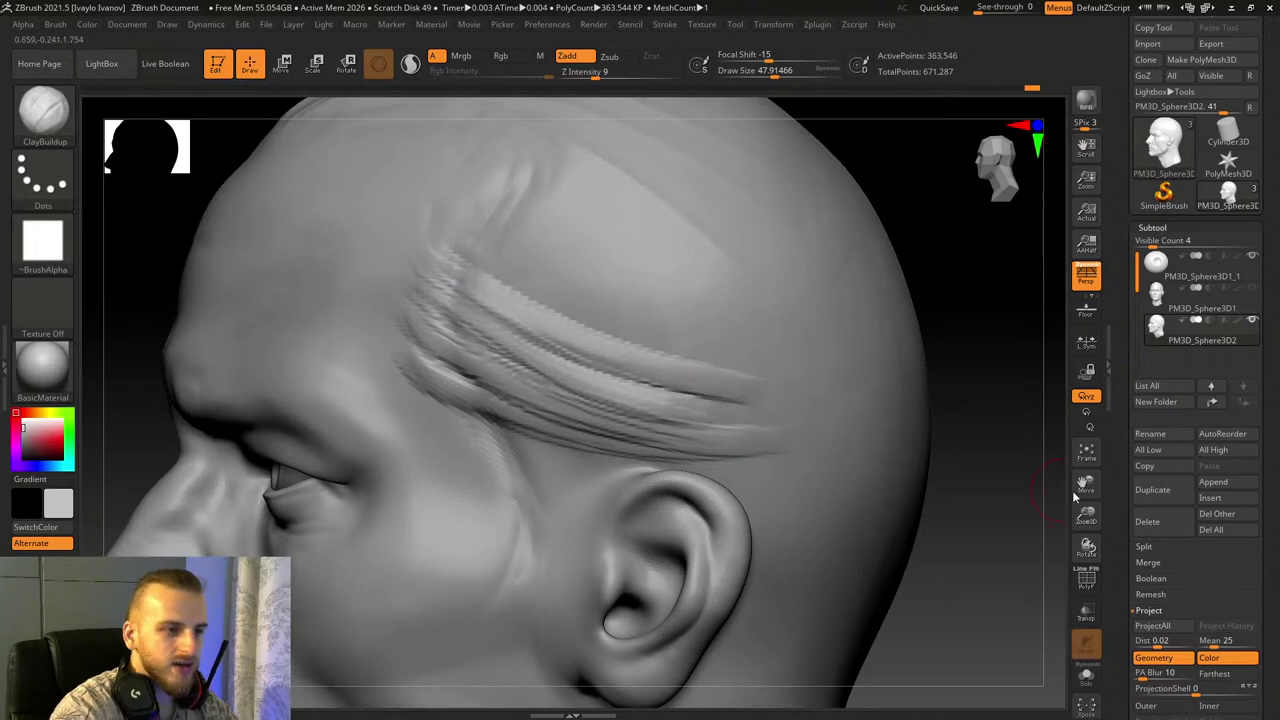
Step: Add ClayBuildup hair strands along the upper edge of the temple hair, sweeping back over the side of the head
drag(1083, 488, 1096, 700)
drag(1012, 560, 960, 500)
mouse_move(873, 290)
mouse_down()
mouse_move(871, 316)
mouse_move(908, 374)
mouse_up()
drag(463, 453, 748, 584)
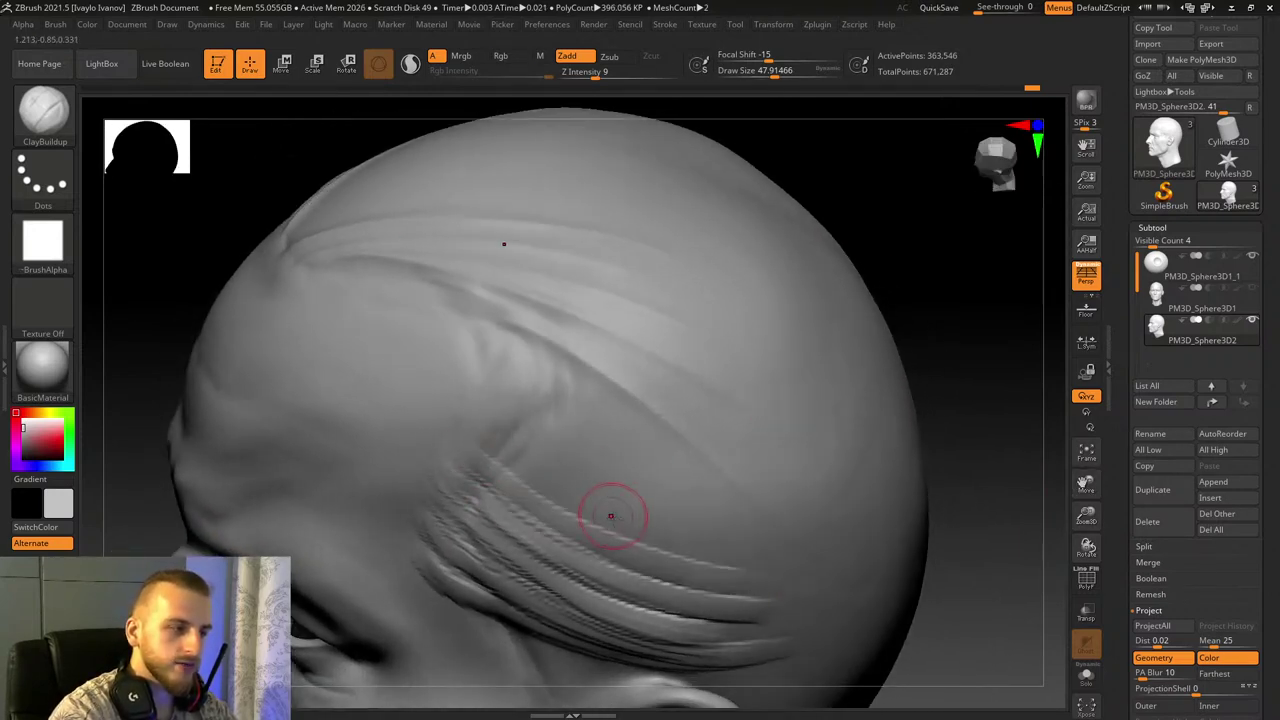
key(ctrl+z)
drag(470, 456, 770, 553)
key(ctrl+z)
mouse_move(478, 454)
mouse_down()
mouse_move(714, 524)
mouse_move(793, 571)
mouse_up()
drag(474, 484, 773, 588)
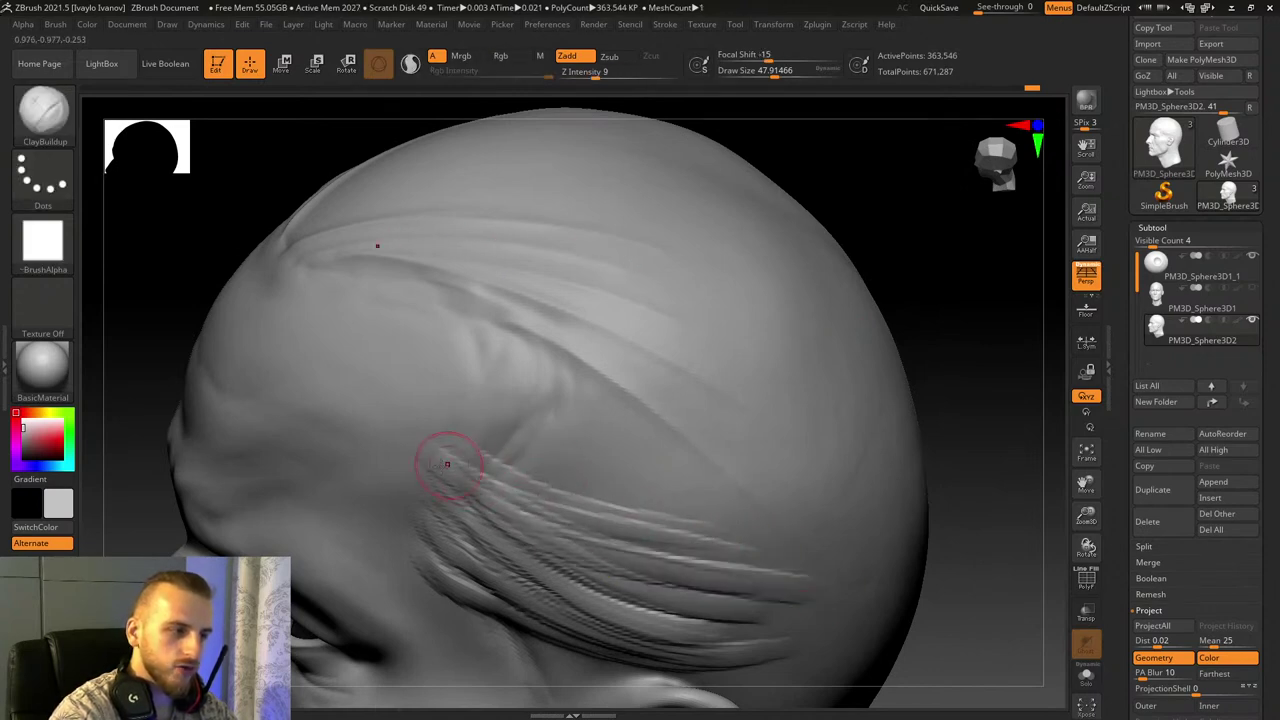
drag(447, 464, 814, 592)
Step: Layer more thick strands higher on the temple, narrowing the bare gap below the front hairline strands
mouse_move(1006, 583)
shift+mouse_down()
mouse_move(940, 526)
mouse_move(772, 498)
shift+mouse_up()
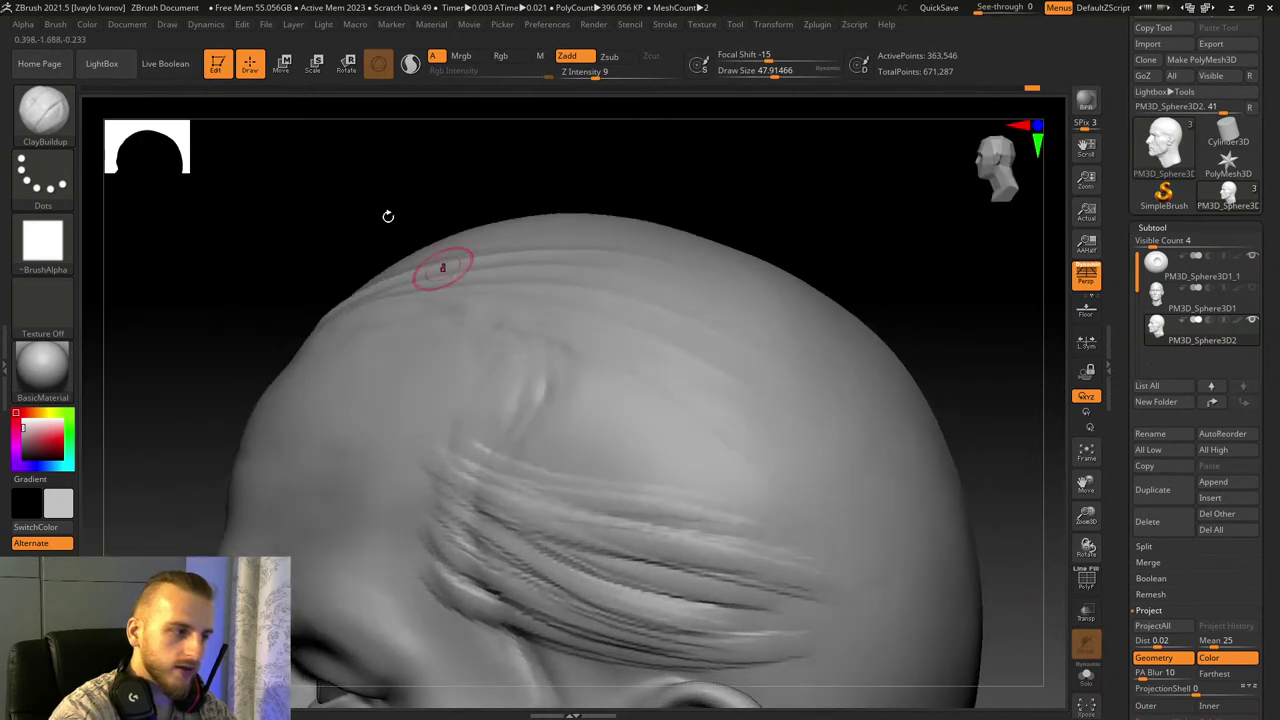
drag(388, 216, 374, 264)
drag(470, 436, 733, 516)
drag(436, 414, 738, 516)
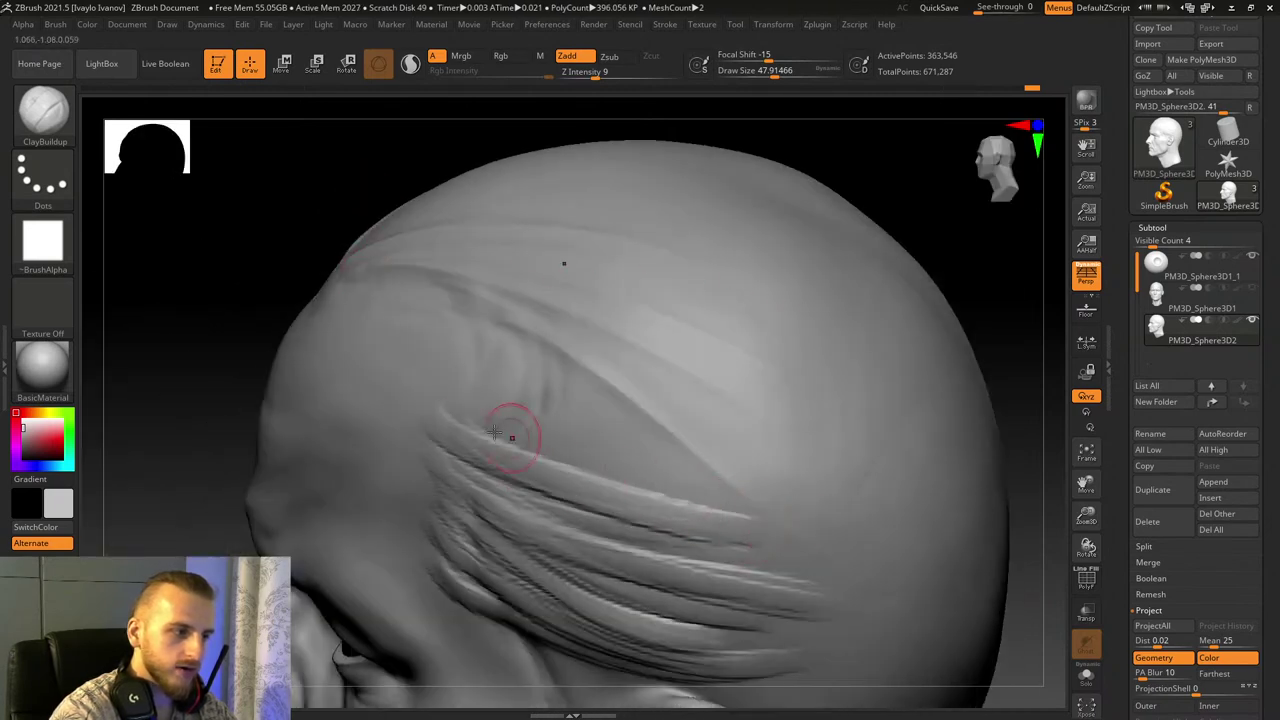
drag(494, 434, 738, 502)
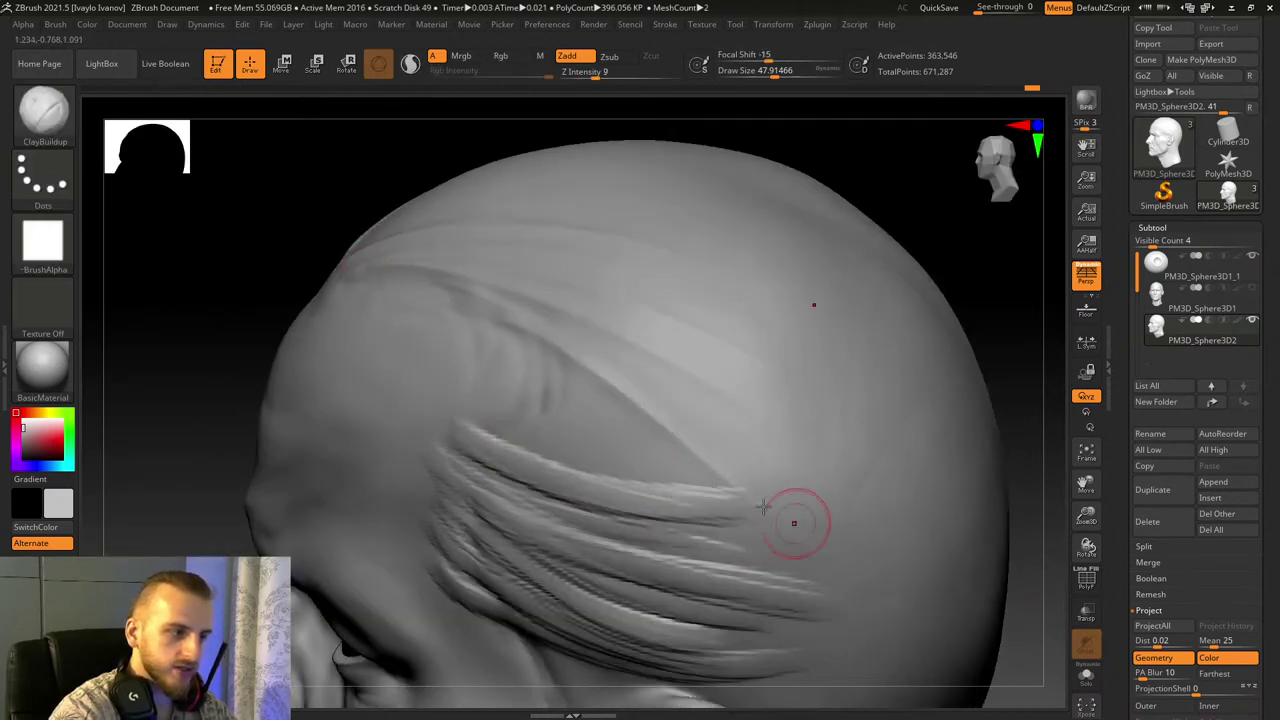
Step: Build up strands from the front hairline peak back along the upper side of the scalp with ClayBuildup
drag(446, 170, 478, 236)
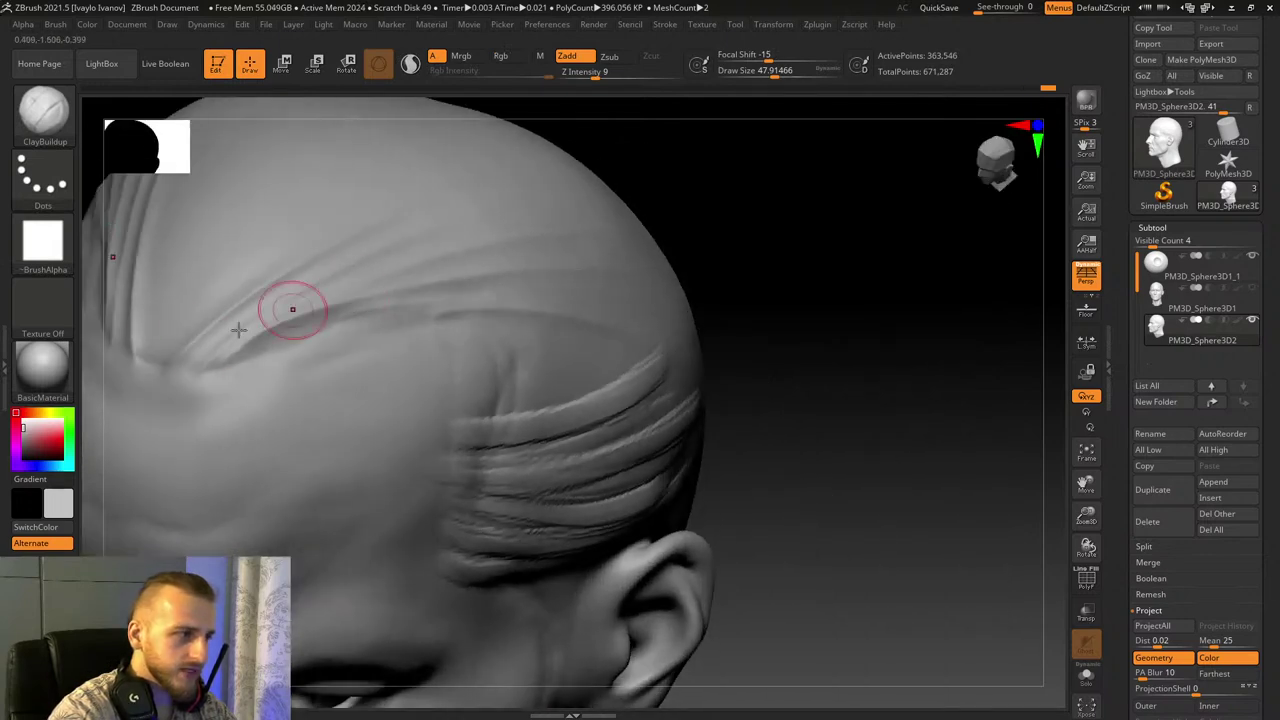
drag(282, 273, 432, 208)
drag(194, 374, 322, 272)
drag(291, 346, 362, 285)
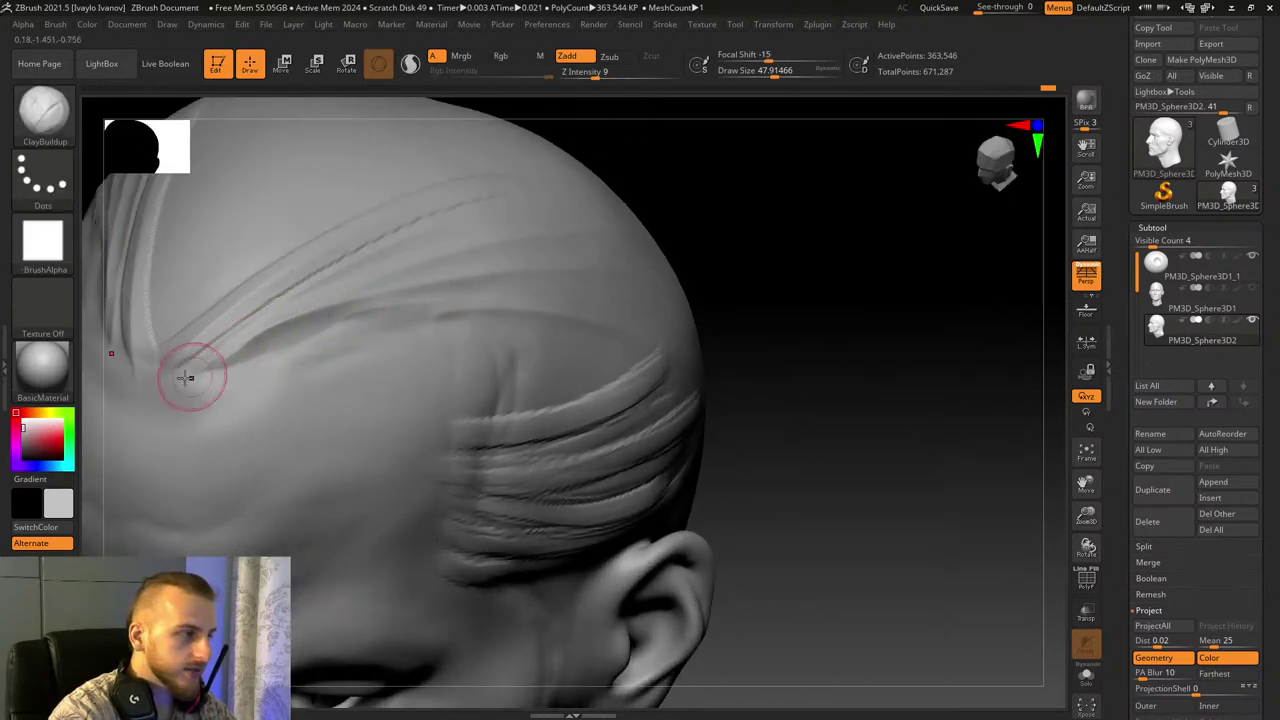
drag(186, 377, 546, 240)
drag(239, 358, 620, 305)
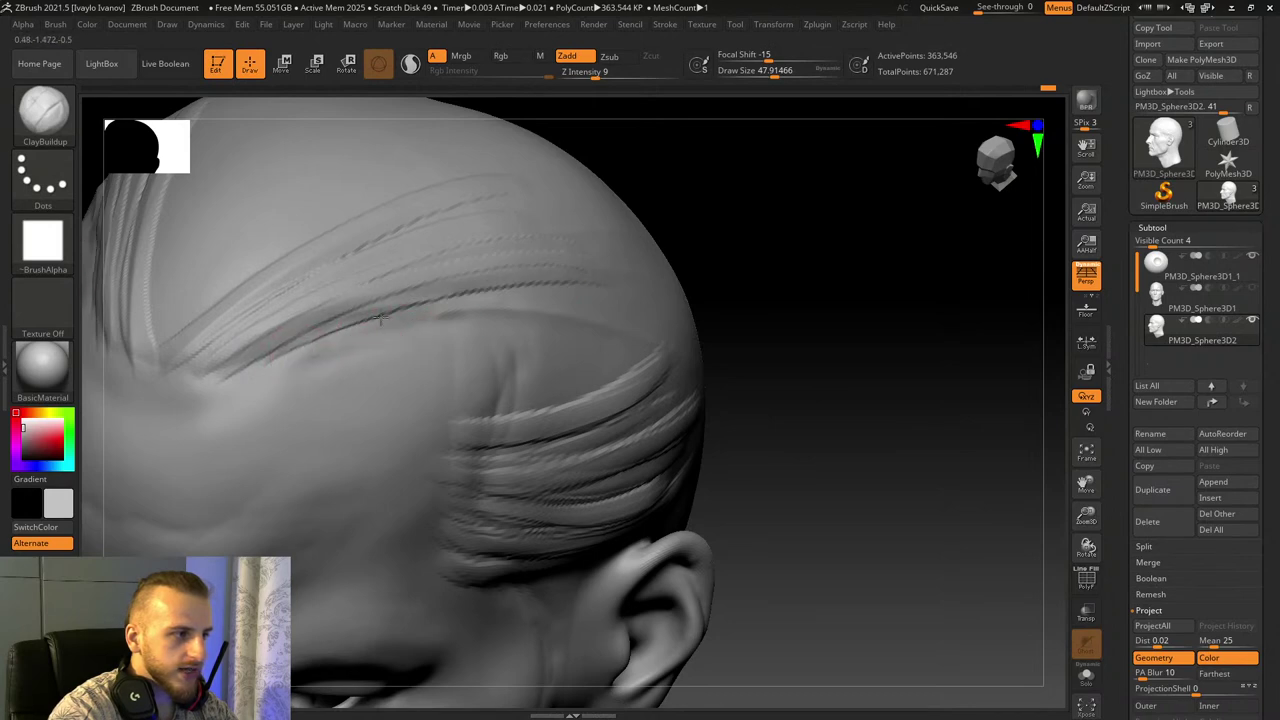
drag(380, 318, 596, 293)
drag(432, 326, 656, 300)
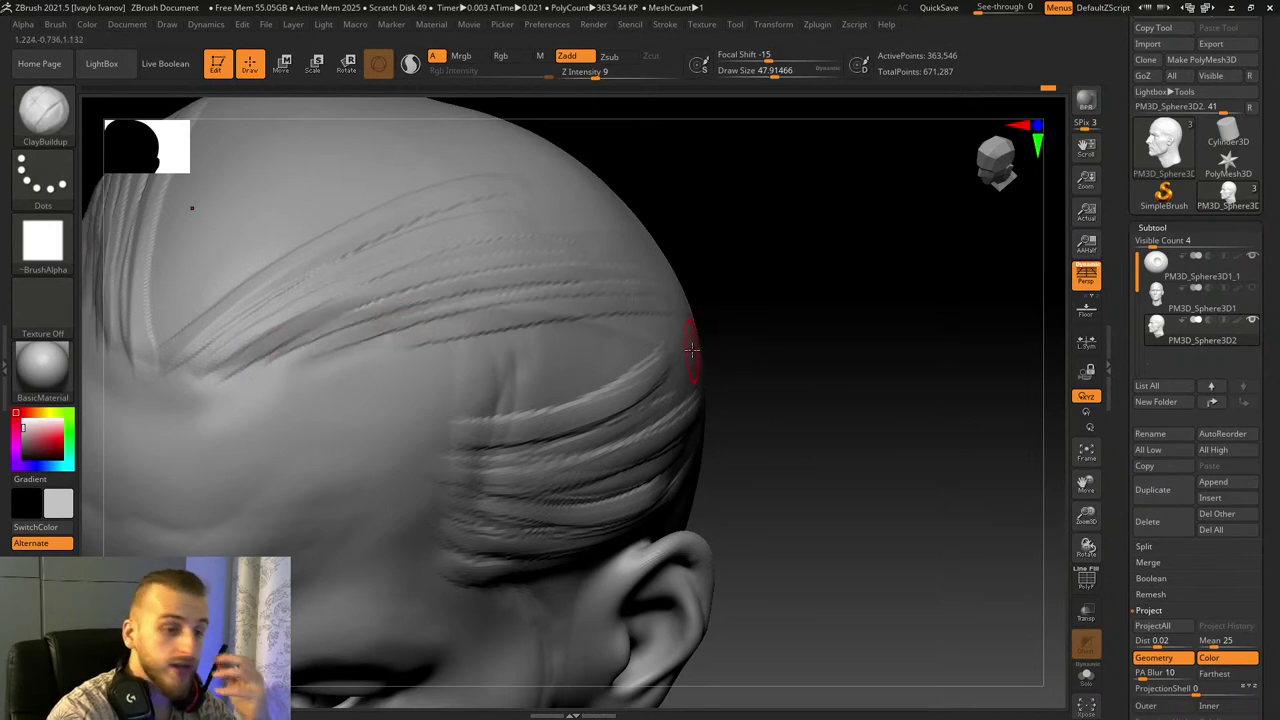
Step: Extend raised strands from the hairline peak back over the middle of the scalp, undoing unwanted strokes
mouse_move(731, 371)
mouse_down()
mouse_move(998, 537)
mouse_move(857, 294)
mouse_move(728, 399)
mouse_up()
drag(550, 525, 840, 290)
key(ctrl+z)
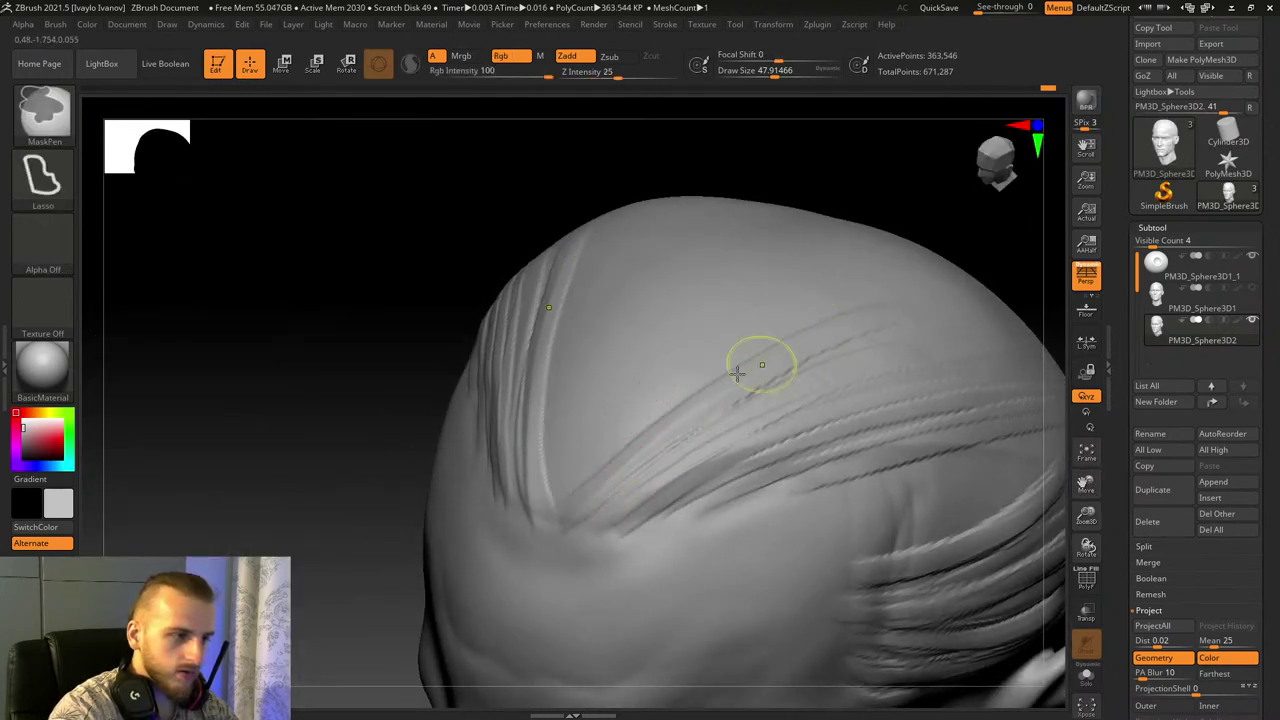
mouse_move(562, 508)
mouse_down()
mouse_move(746, 329)
mouse_move(882, 292)
mouse_up()
key(ctrl+z)
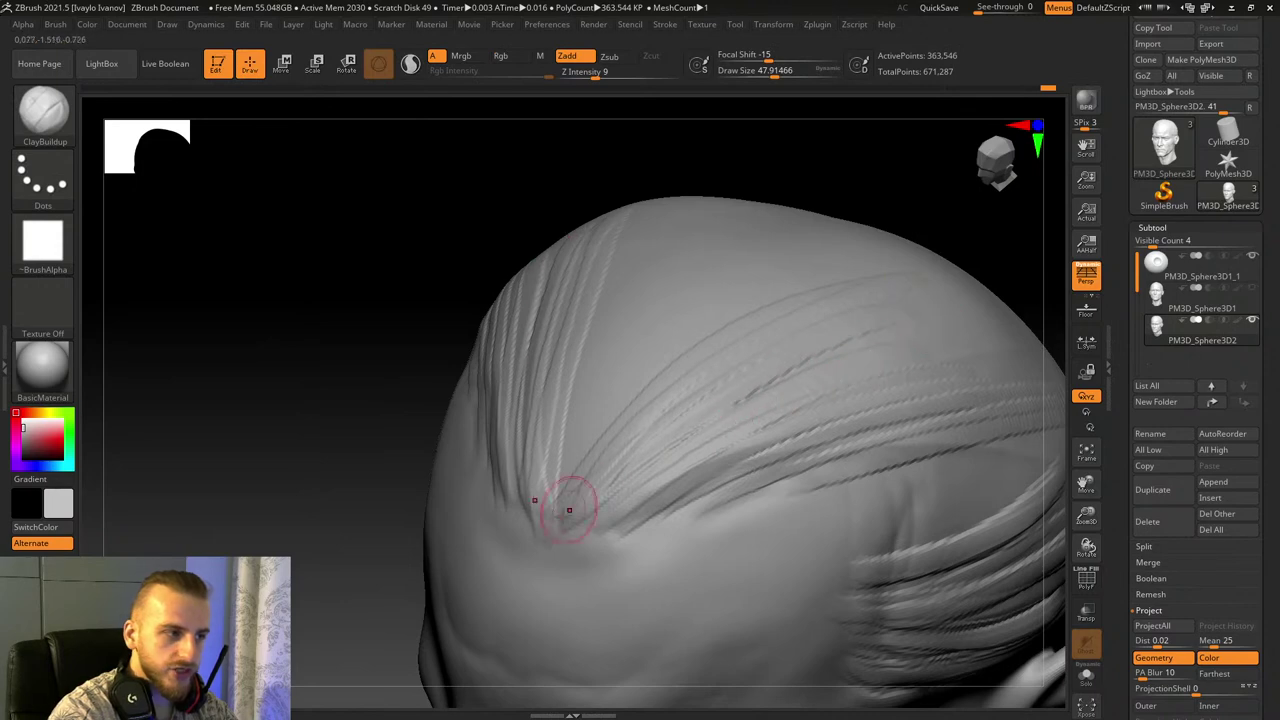
key(ctrl+z)
key(ctrl+z)
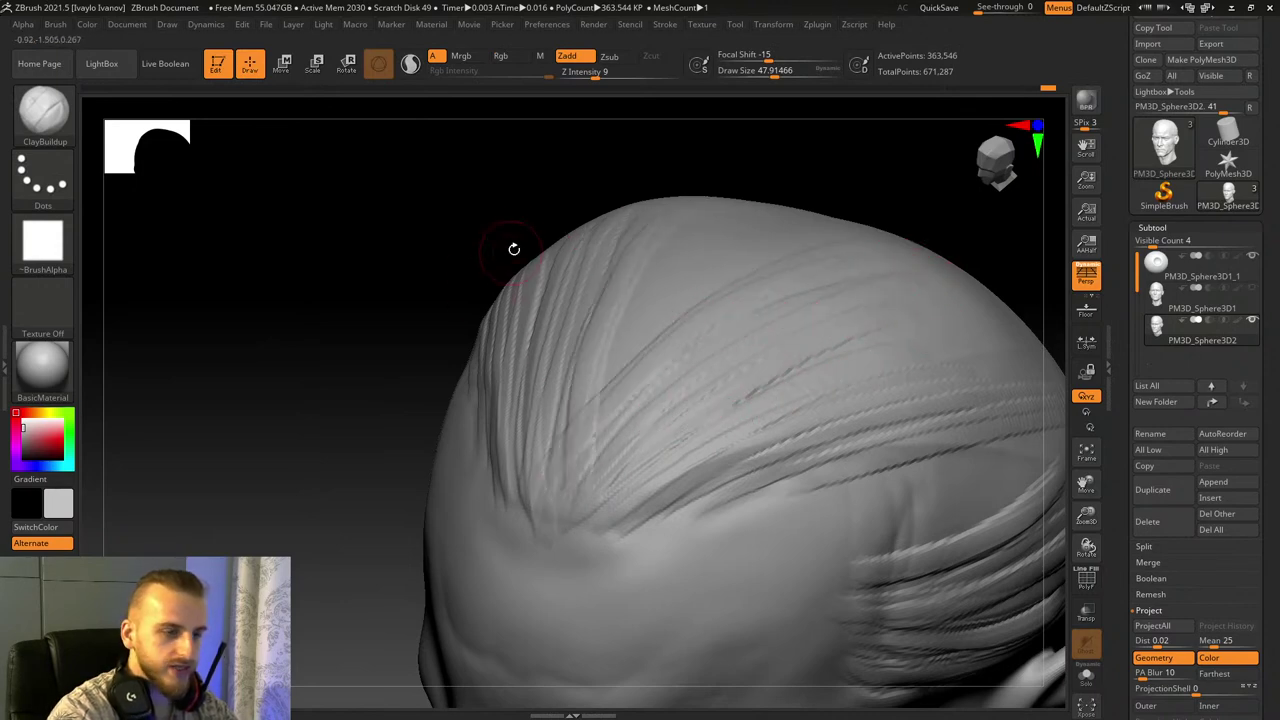
Step: Fill the gap between the front hairline strands and the temple hair with ClayBuildup strands on the opposite side of the head
drag(514, 249, 450, 340)
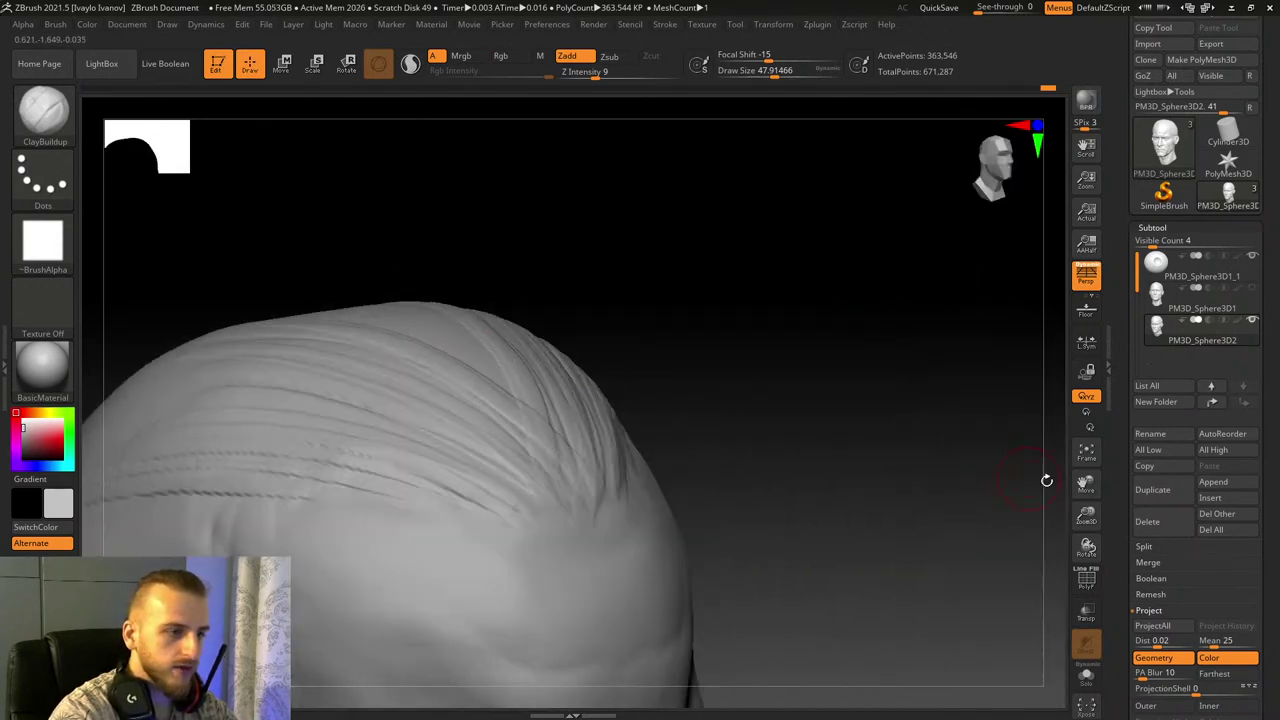
drag(1047, 480, 892, 399)
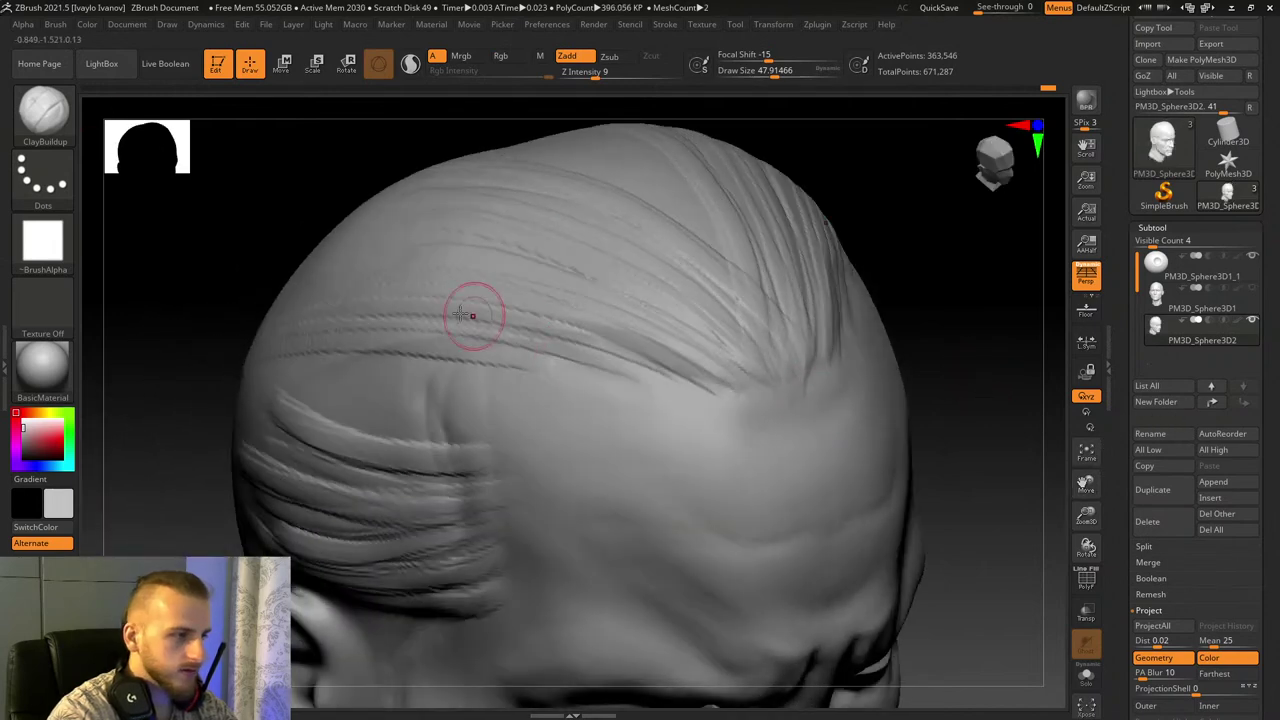
drag(462, 315, 750, 385)
drag(110, 368, 182, 369)
drag(248, 408, 472, 418)
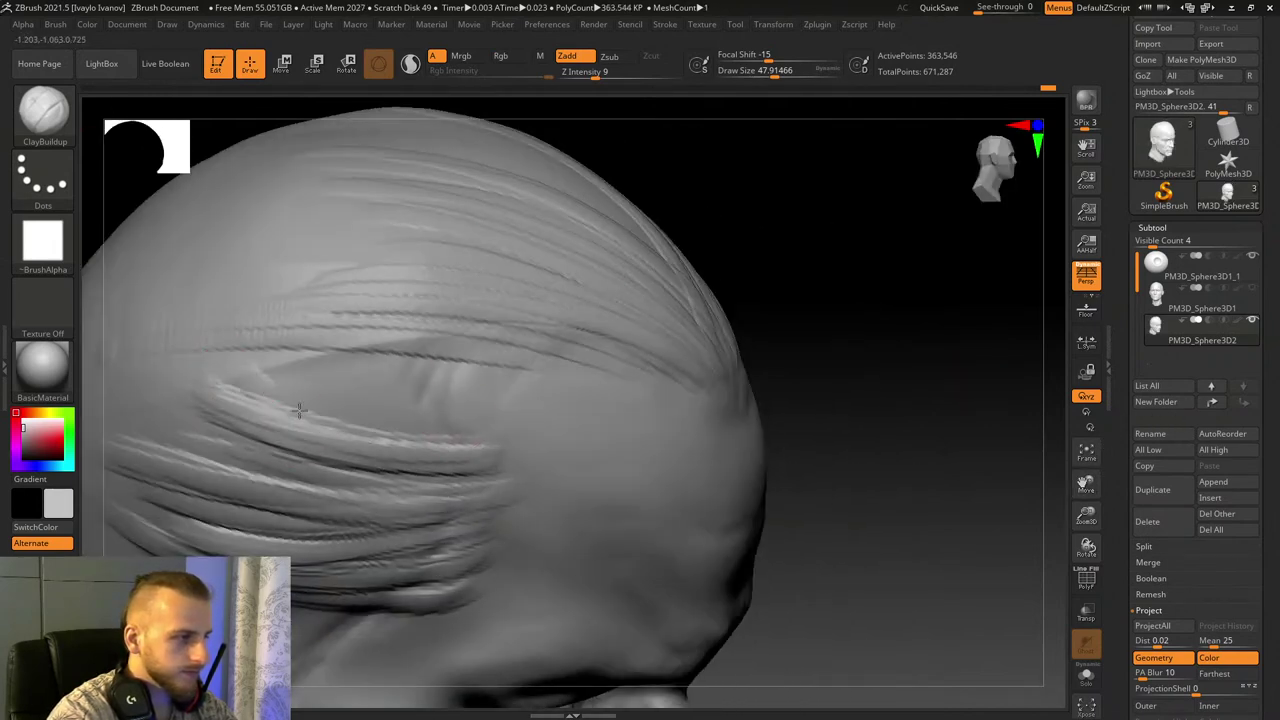
drag(298, 407, 538, 422)
drag(277, 388, 532, 400)
mouse_move(291, 353)
mouse_down()
mouse_move(540, 376)
mouse_move(482, 370)
mouse_up()
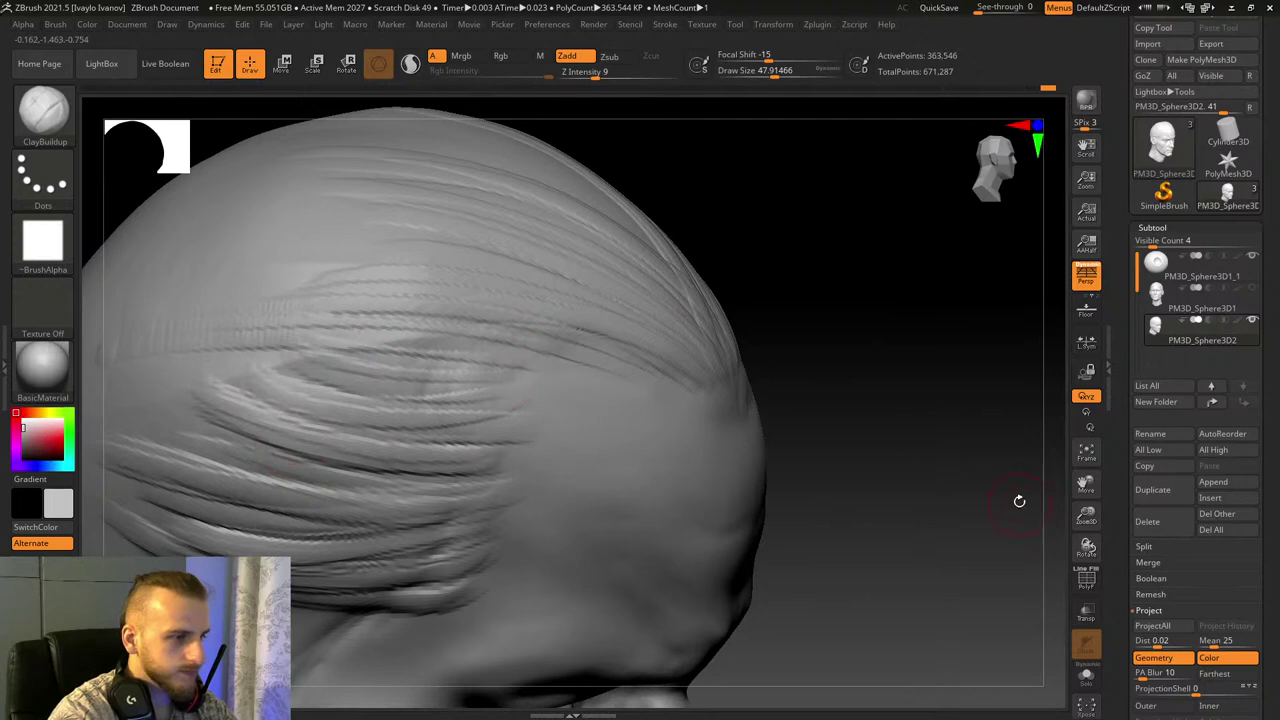
Step: Sculpt a sideburn in front of the ear with short downward ClayBuildup strands
drag(1082, 517, 1068, 438)
mouse_move(990, 465)
mouse_down()
mouse_move(839, 510)
mouse_move(924, 495)
mouse_up()
drag(1089, 513, 1093, 560)
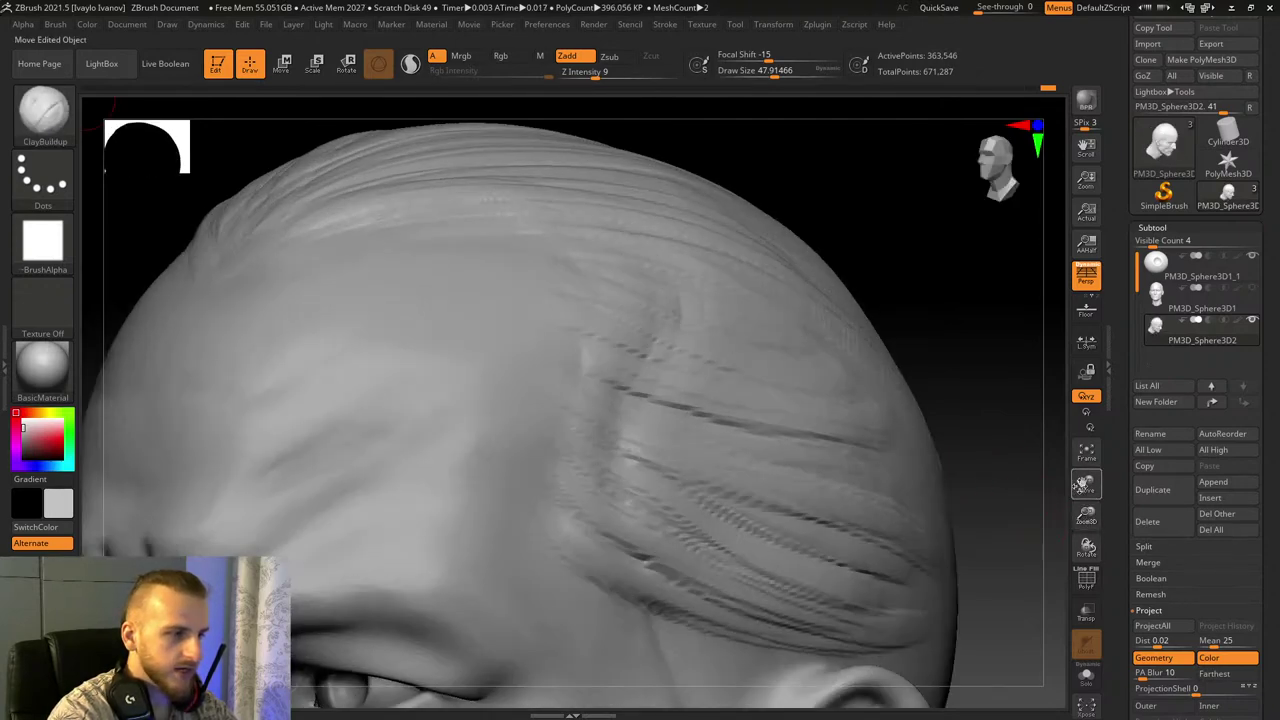
drag(1083, 484, 940, 478)
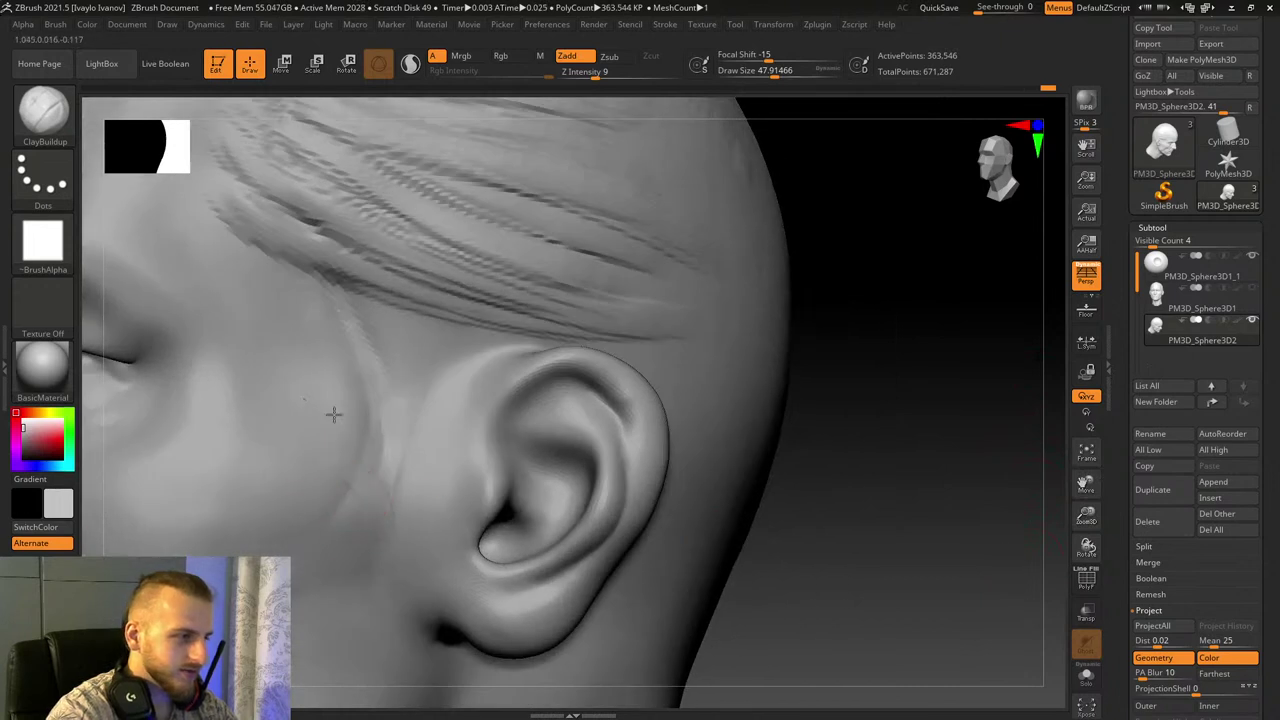
drag(361, 411, 400, 505)
drag(300, 345, 390, 468)
drag(310, 372, 378, 452)
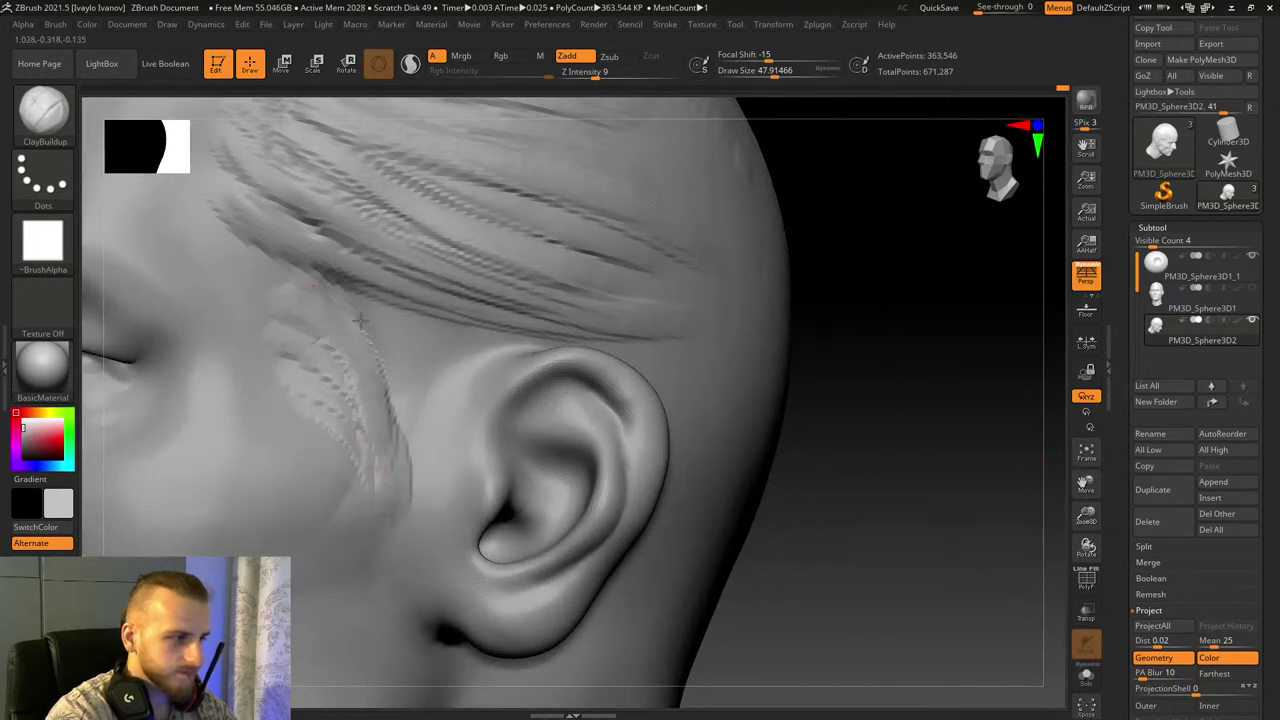
drag(315, 272, 412, 448)
drag(386, 325, 412, 440)
mouse_move(405, 305)
mouse_down()
mouse_move(443, 385)
mouse_move(424, 450)
mouse_up()
drag(280, 268, 374, 448)
drag(361, 325, 392, 487)
drag(314, 284, 388, 456)
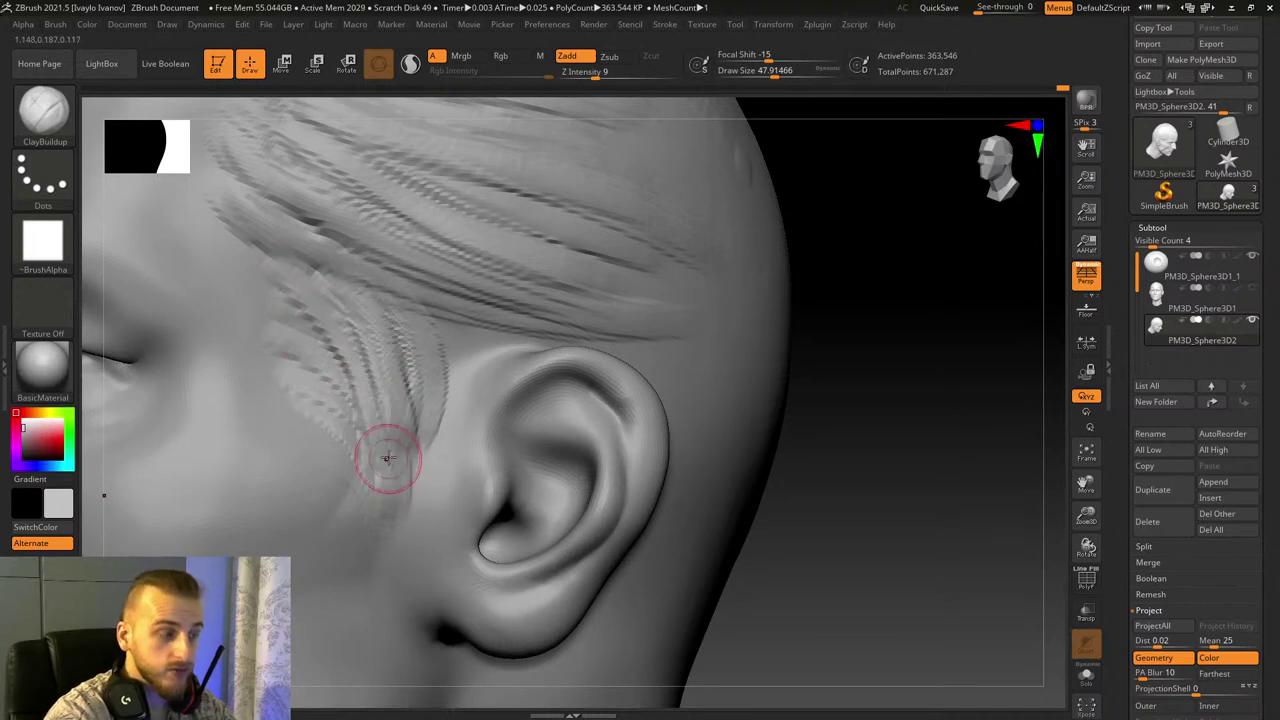
Step: Thicken the temple hair above the sideburn with additional backward-sweeping ClayBuildup strands
drag(1080, 519, 1084, 492)
drag(1086, 487, 1131, 526)
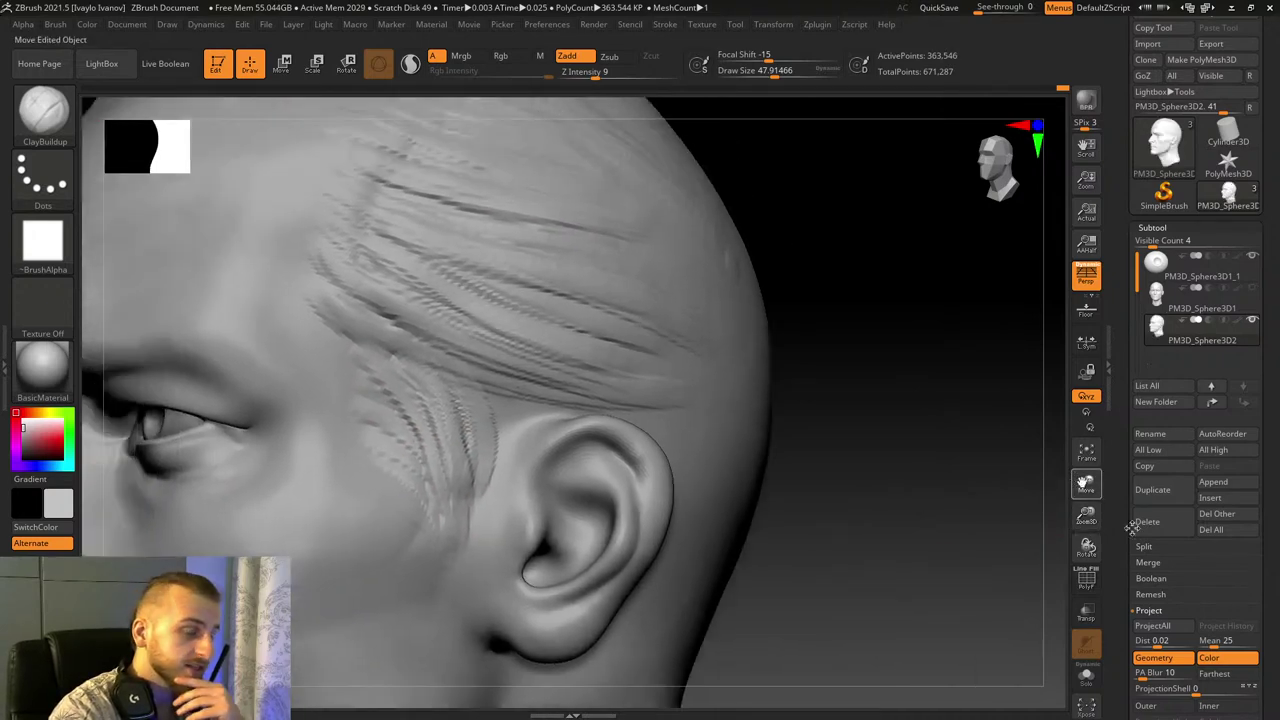
mouse_move(890, 480)
mouse_down()
mouse_move(974, 483)
mouse_move(895, 480)
mouse_up()
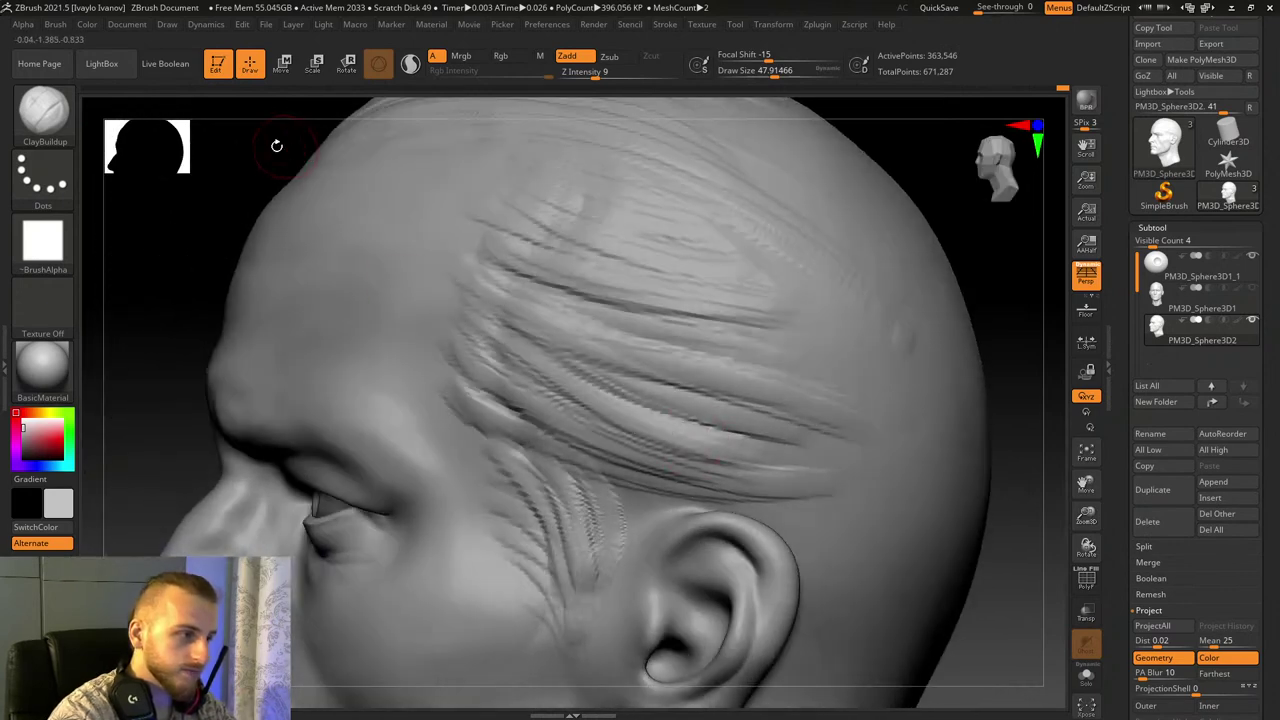
drag(277, 146, 285, 194)
mouse_move(476, 312)
mouse_down()
mouse_move(617, 389)
mouse_move(648, 427)
mouse_up()
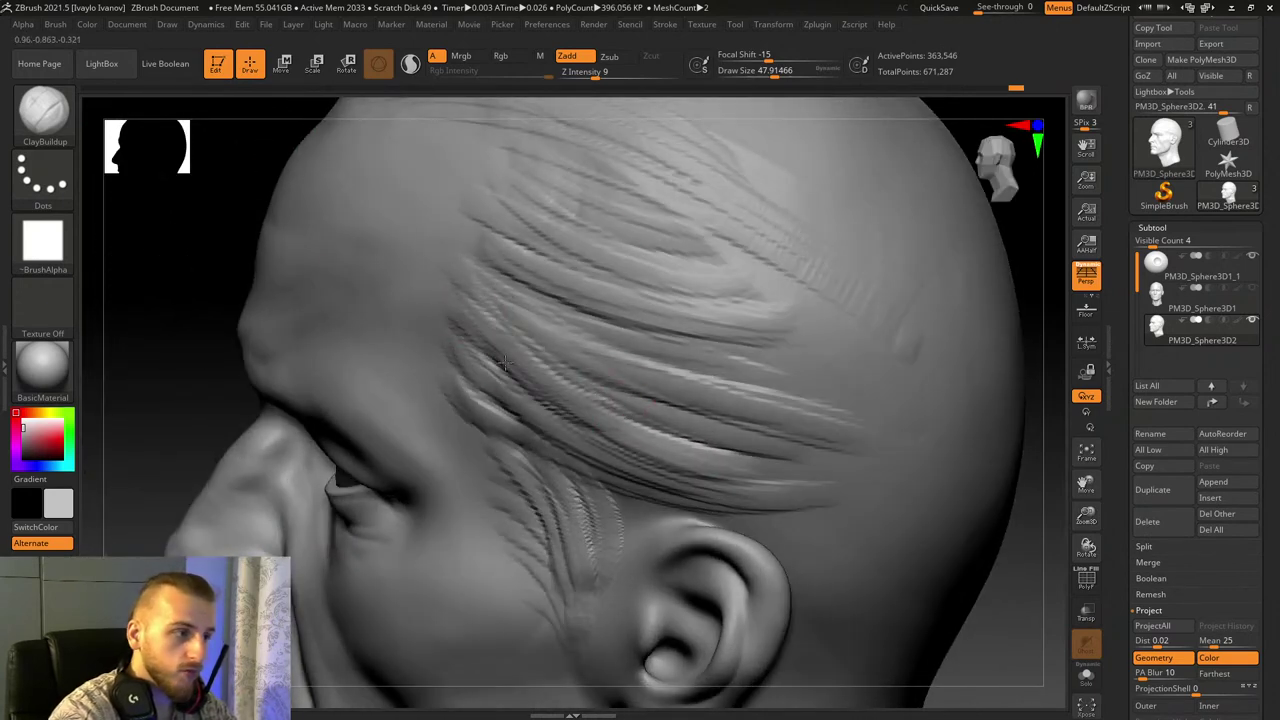
drag(505, 362, 688, 441)
drag(474, 294, 712, 424)
drag(510, 322, 806, 446)
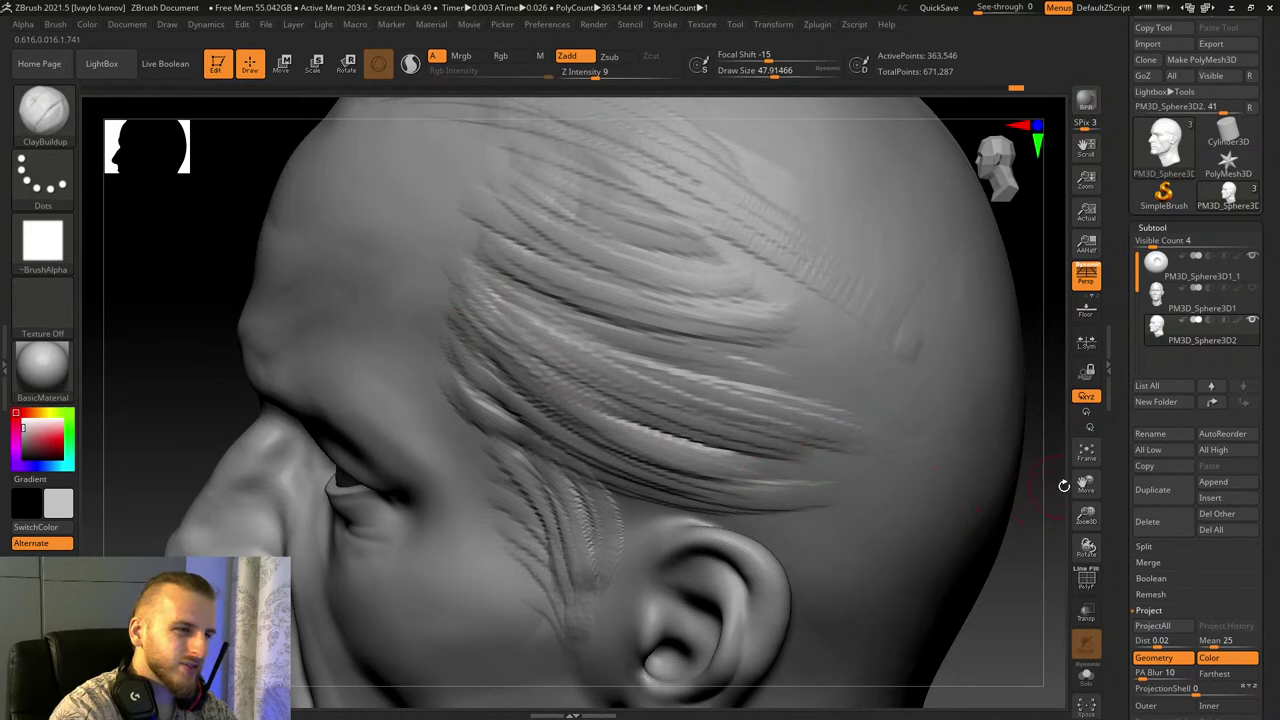
Step: Add long ClayBuildup strands sweeping back across the upper side and top of the scalp
mouse_move(1063, 485)
mouse_down()
mouse_move(766, 206)
mouse_move(734, 271)
mouse_move(480, 366)
mouse_move(770, 474)
mouse_up()
drag(954, 586, 930, 545)
drag(578, 374, 742, 437)
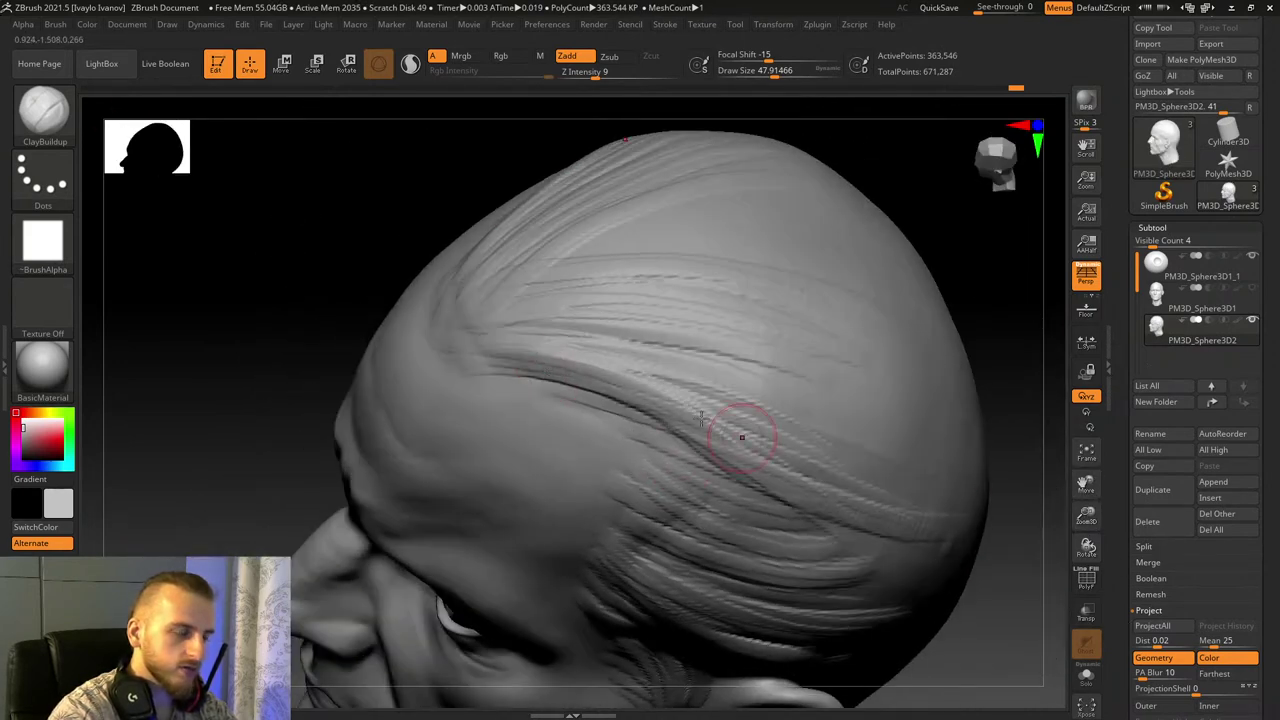
mouse_move(451, 208)
mouse_down()
mouse_move(363, 189)
mouse_move(463, 206)
mouse_move(553, 260)
mouse_up()
drag(472, 396, 848, 356)
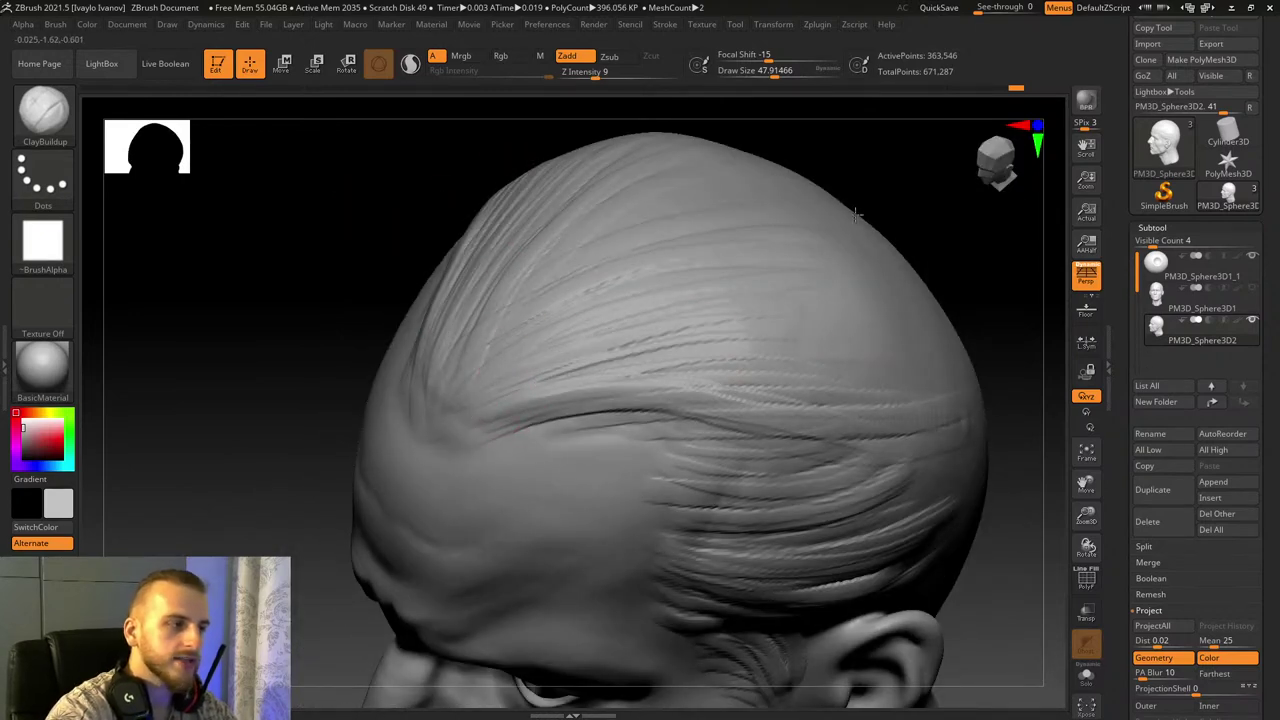
drag(560, 296, 835, 276)
mouse_move(490, 358)
mouse_down()
mouse_move(915, 292)
mouse_move(898, 325)
mouse_up()
drag(528, 386, 878, 356)
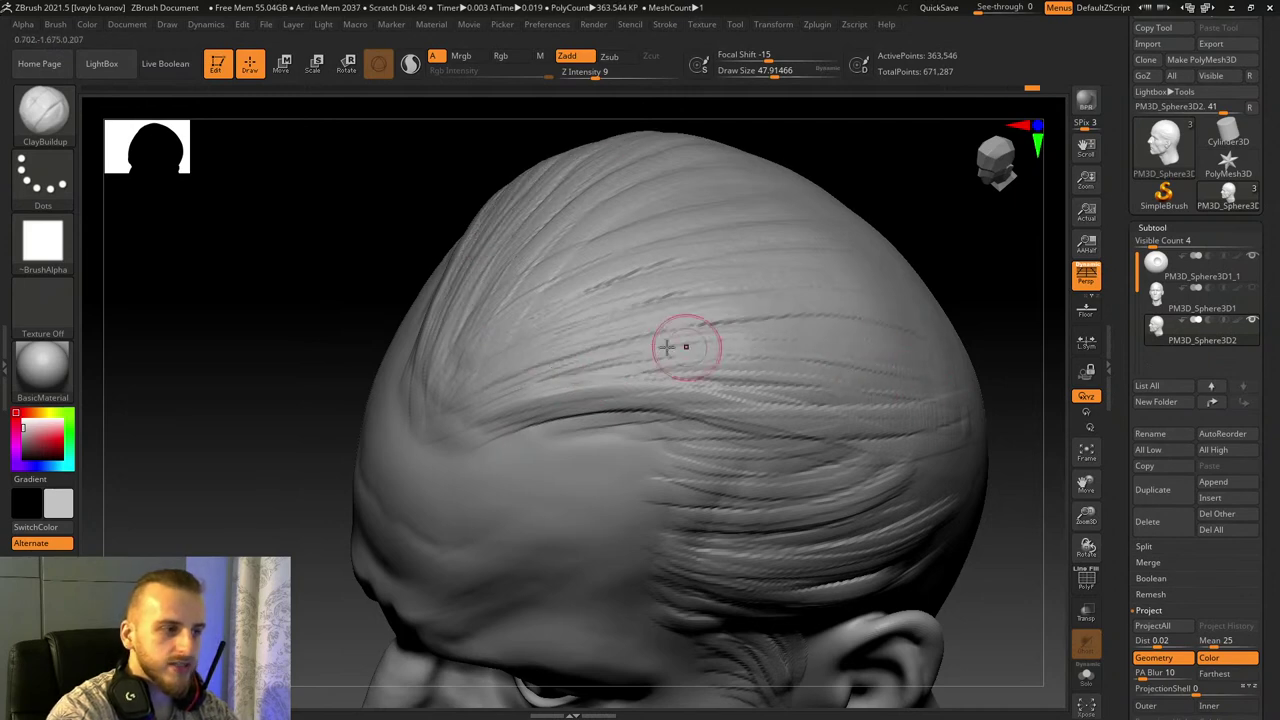
Step: Reshape the upper side and back contours of the hair with the Move Topological brush, enlarging its draw size to about 332
drag(986, 571, 992, 553)
drag(1053, 508, 988, 508)
click(62, 117)
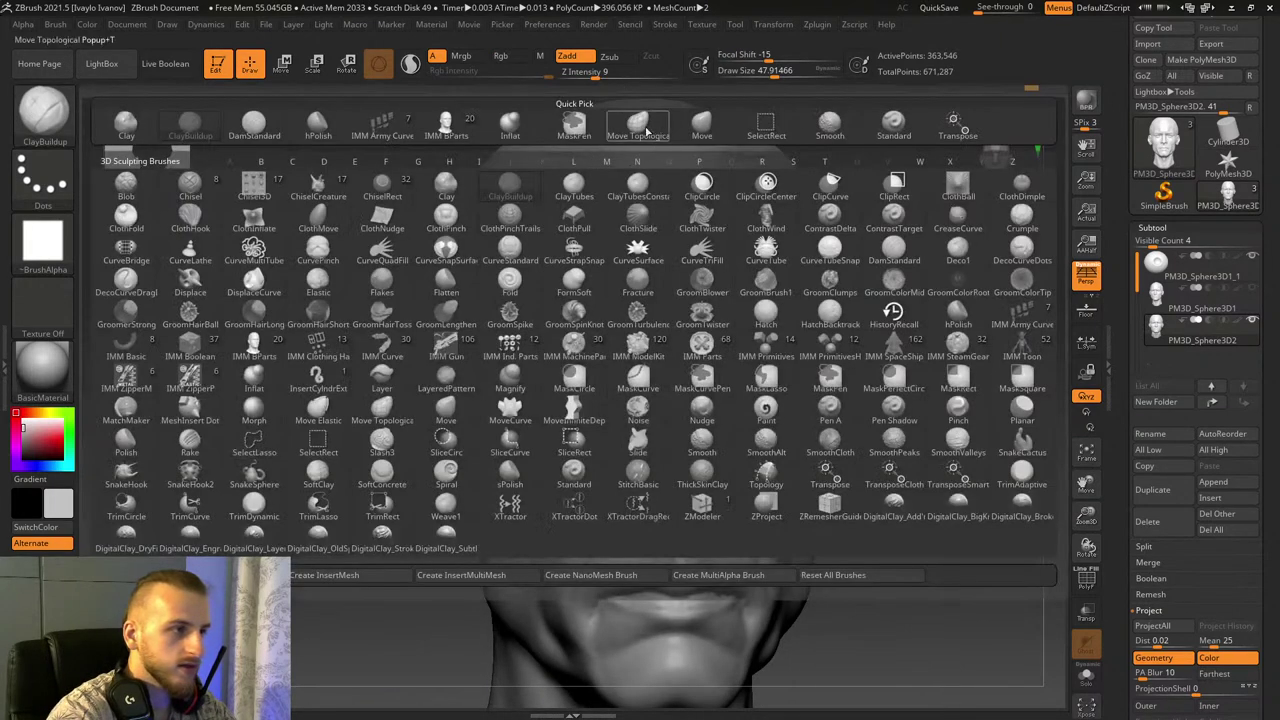
click(639, 125)
drag(800, 74, 773, 91)
drag(412, 258, 376, 262)
drag(1086, 484, 1262, 655)
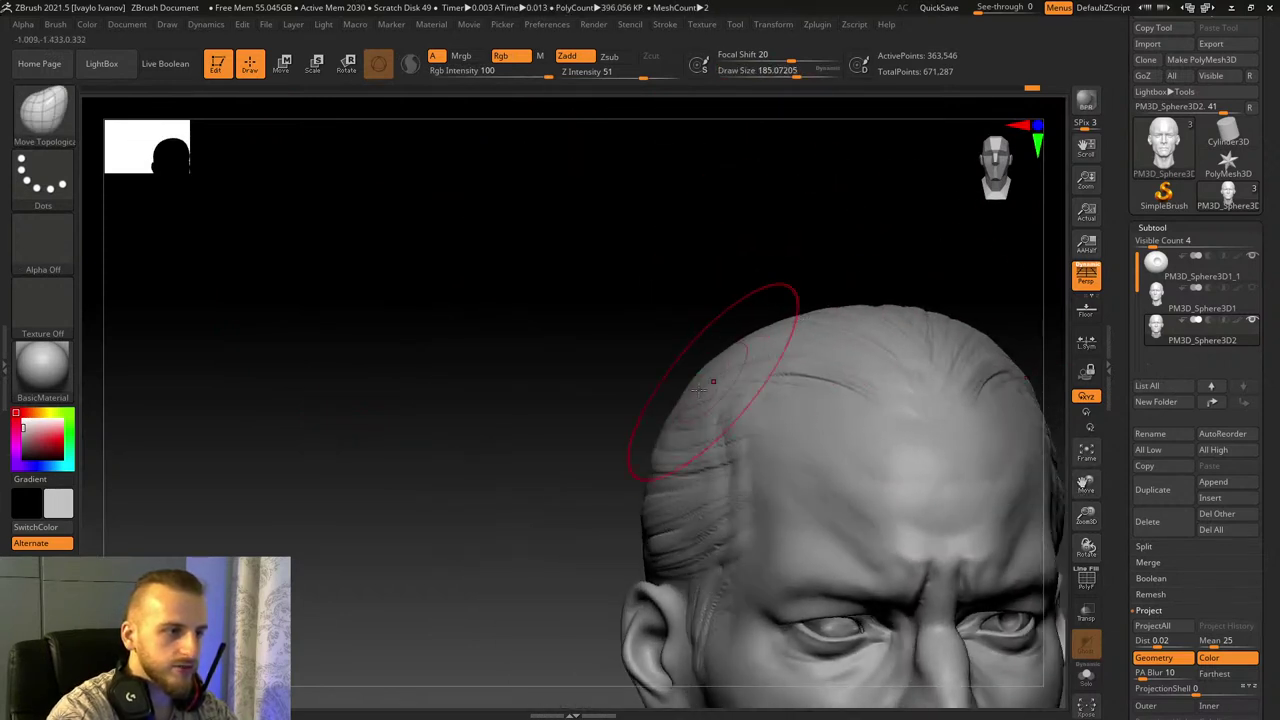
drag(567, 477, 636, 535)
drag(651, 463, 806, 90)
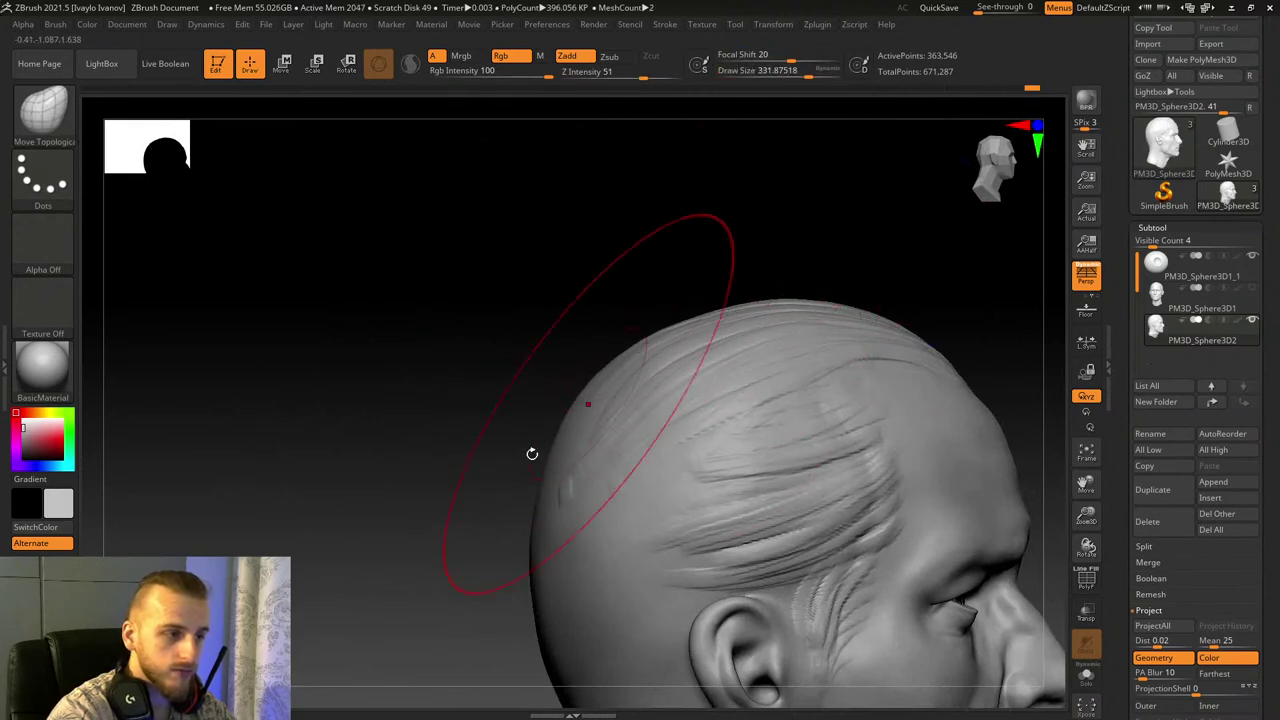
mouse_move(534, 451)
mouse_down()
mouse_move(529, 466)
mouse_move(409, 397)
mouse_move(470, 383)
mouse_up()
Step: Sculpt long ClayBuildup strands from behind the ear and the crown down to the nape, with draw size about 58
click(42, 110)
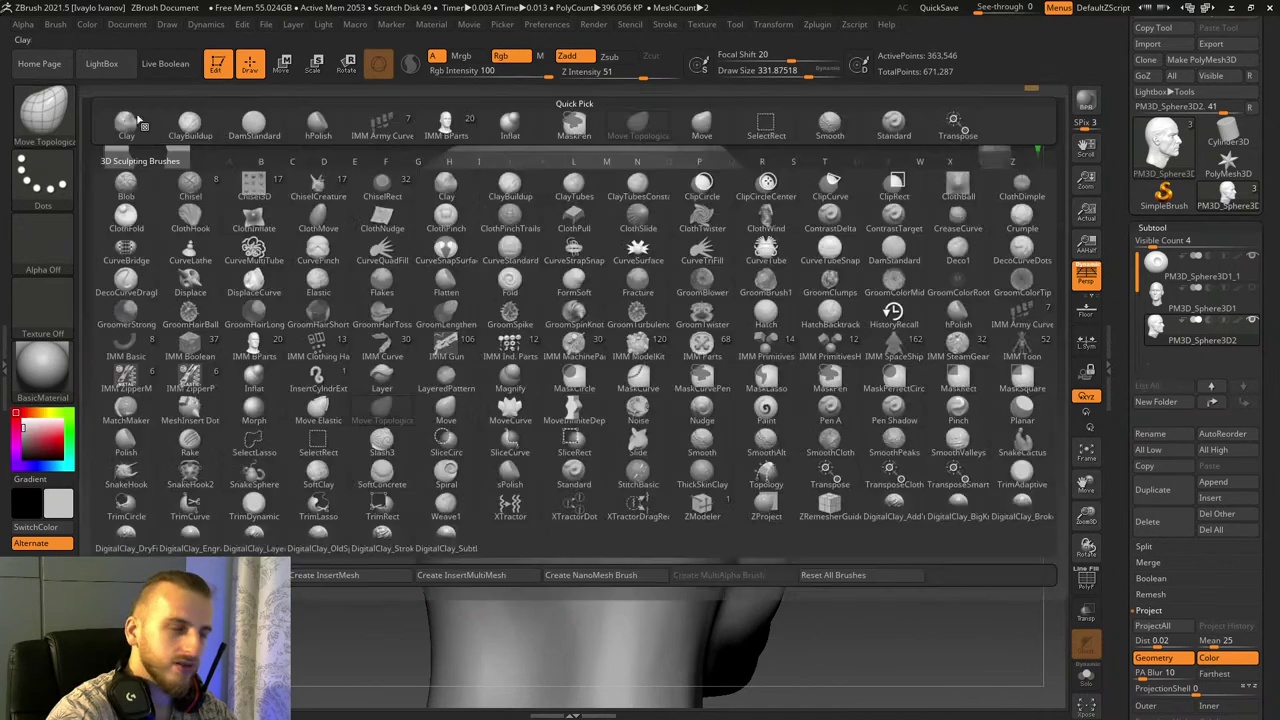
click(200, 122)
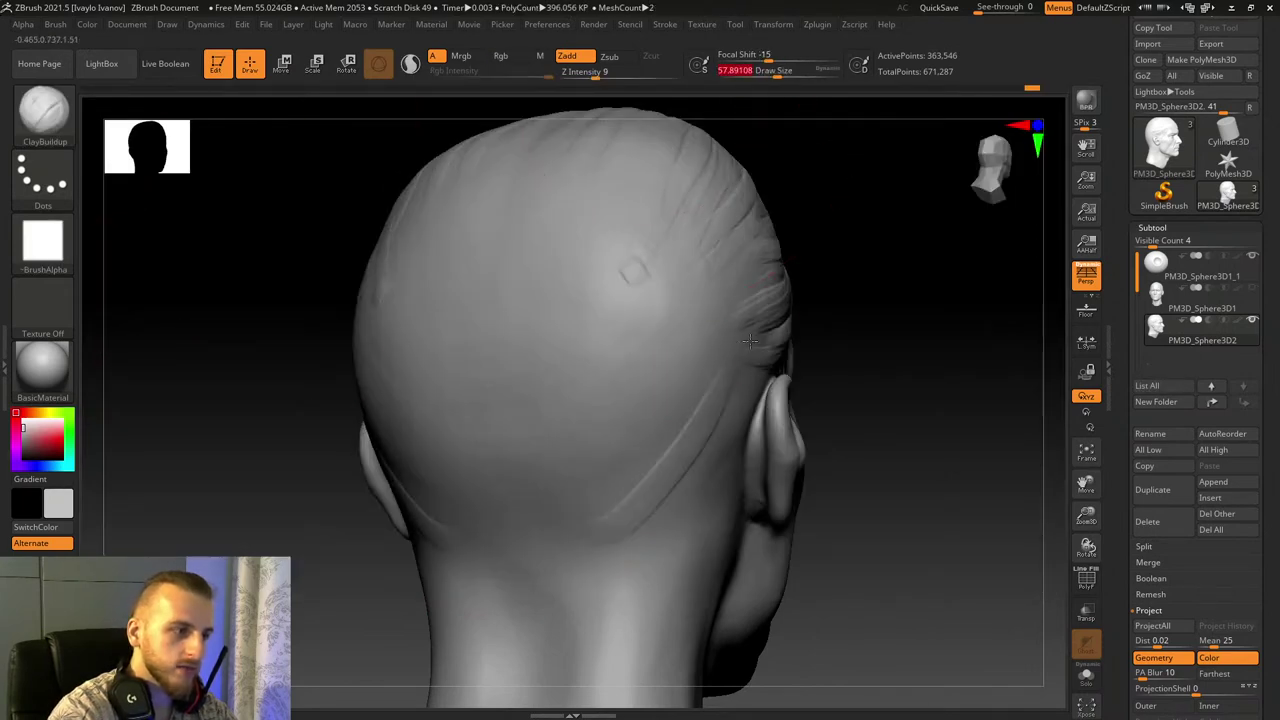
drag(643, 538, 610, 578)
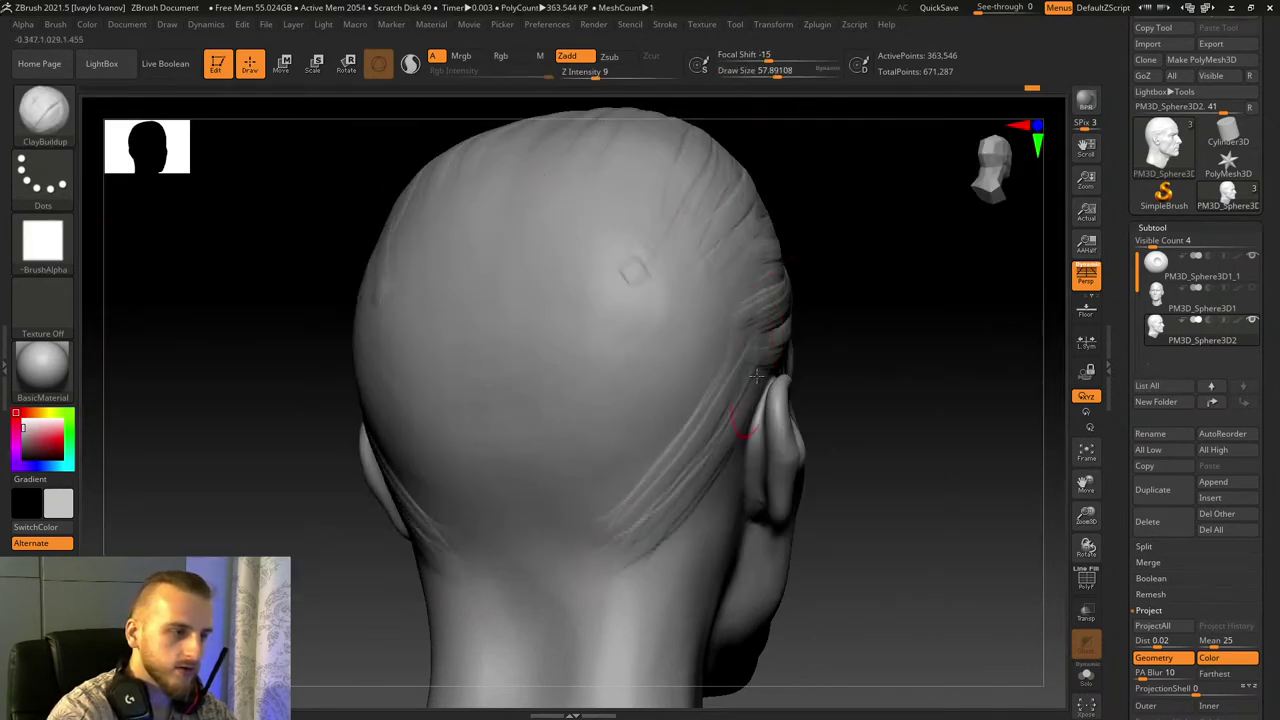
drag(756, 285, 562, 530)
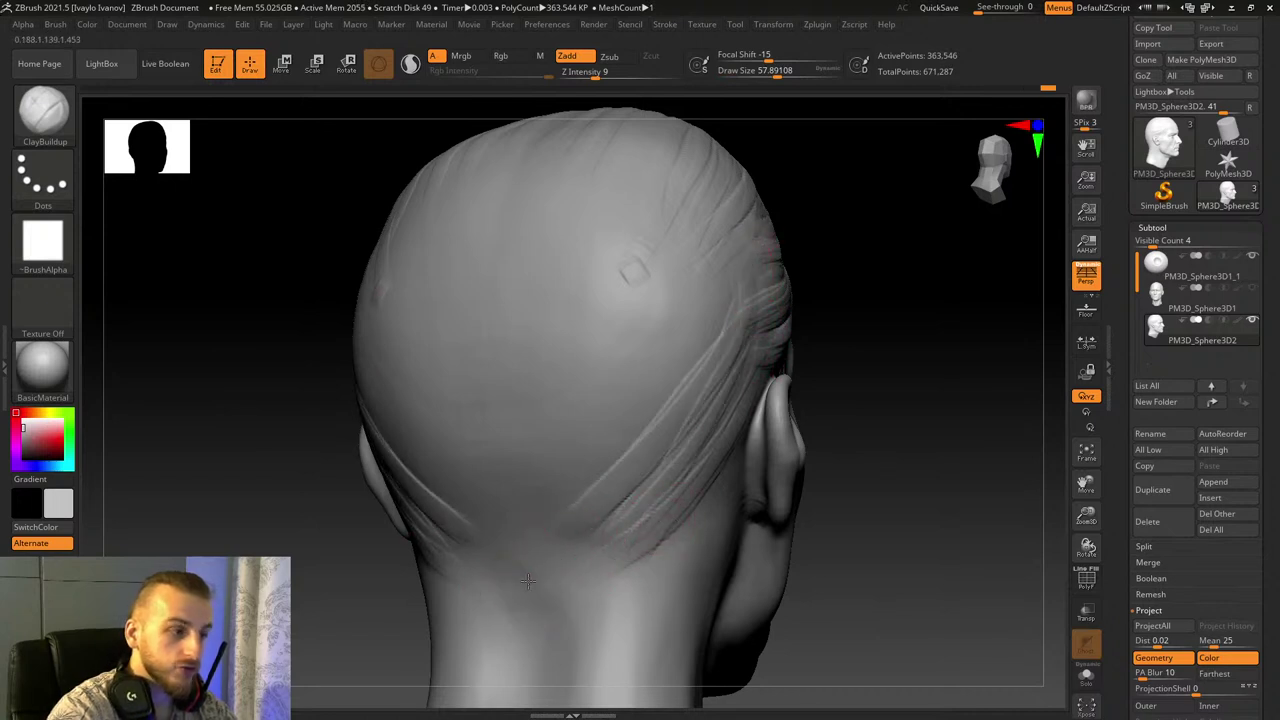
drag(528, 581, 522, 592)
drag(683, 260, 570, 482)
drag(641, 190, 545, 438)
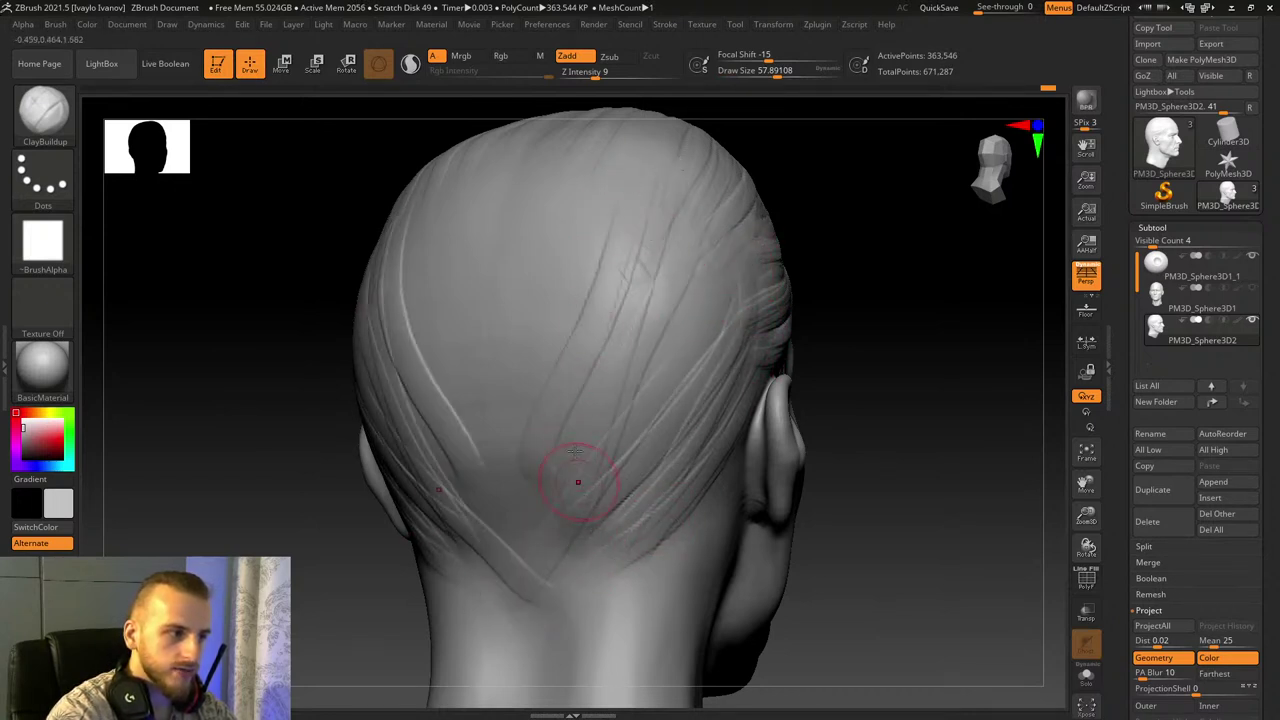
key(ctrl+z)
Step: Thicken the hair above and behind the ear with further ClayBuildup strands connecting the temple hair to the back
mouse_move(645, 285)
mouse_down()
mouse_move(580, 520)
mouse_move(700, 268)
mouse_move(587, 478)
mouse_move(740, 305)
mouse_up()
mouse_move(615, 475)
mouse_down()
mouse_move(735, 295)
mouse_move(655, 455)
mouse_move(760, 328)
mouse_up()
drag(950, 305, 796, 344)
drag(700, 425, 832, 315)
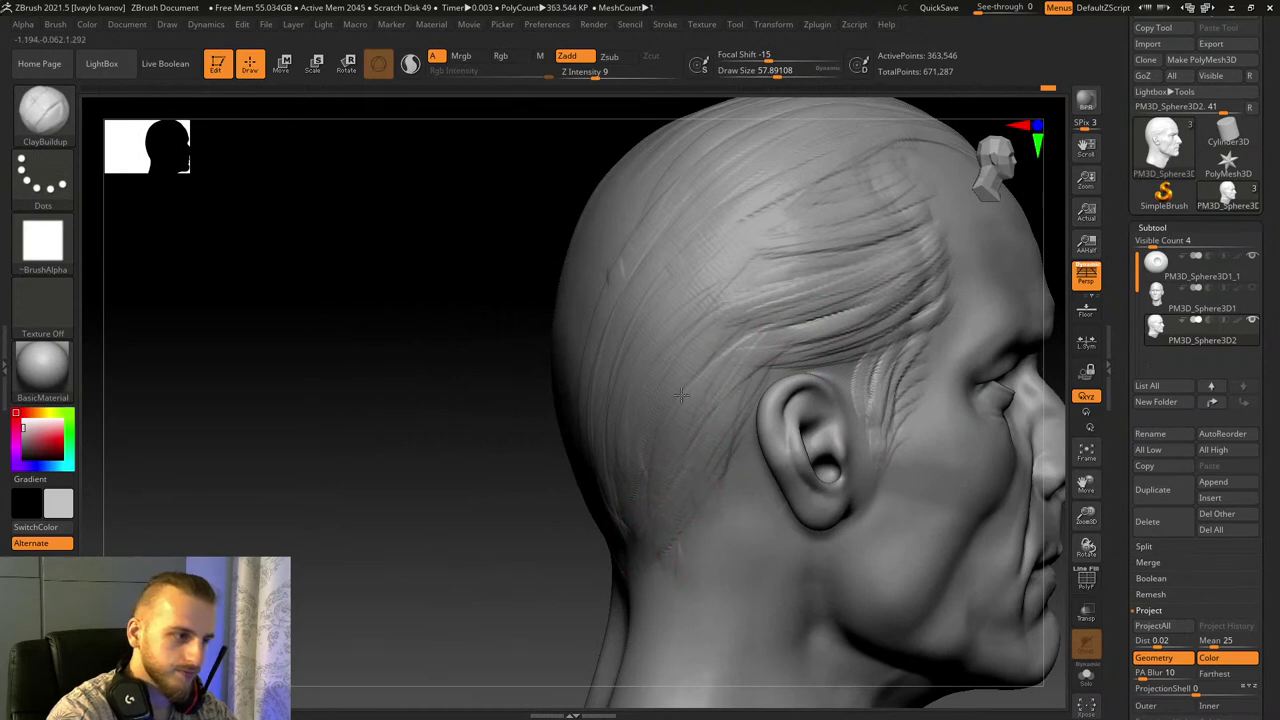
Step: Fill the nape hairline and the lower back of the head with short and curved downward ClayBuildup strands
mouse_move(456, 540)
shift+mouse_down()
mouse_move(540, 517)
mouse_move(604, 590)
shift+mouse_up()
drag(556, 415, 572, 592)
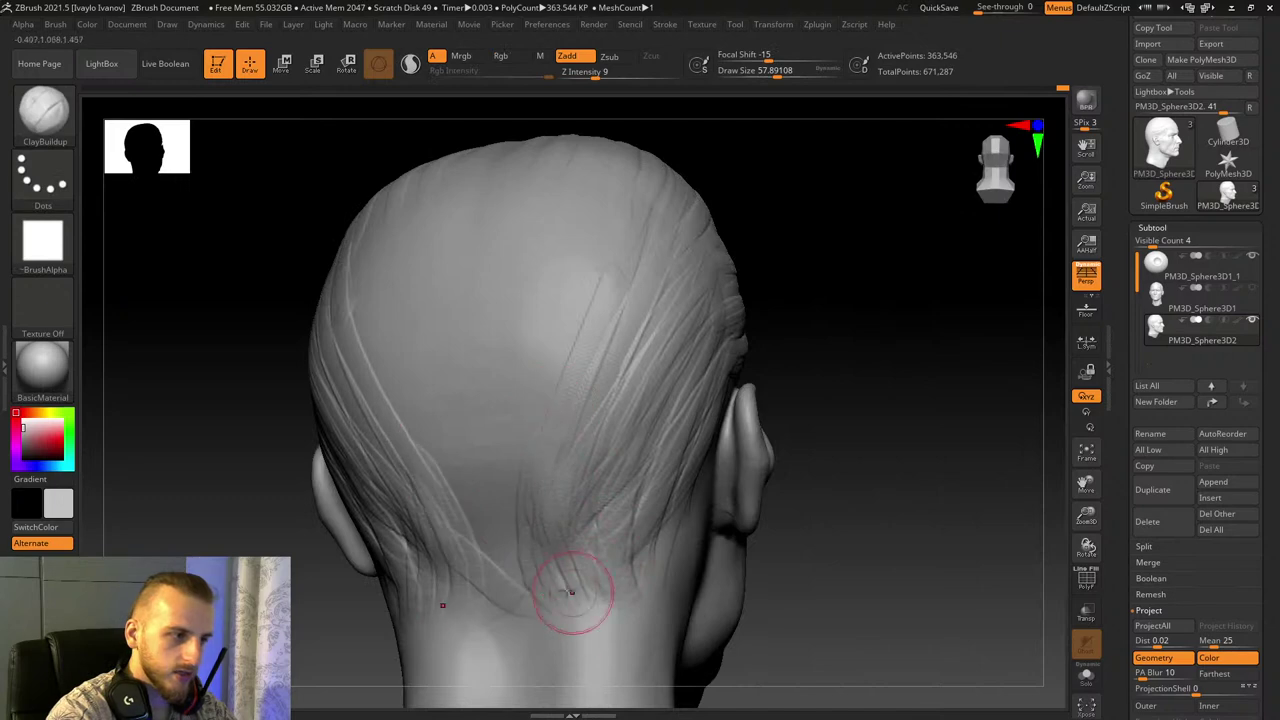
drag(640, 309, 526, 503)
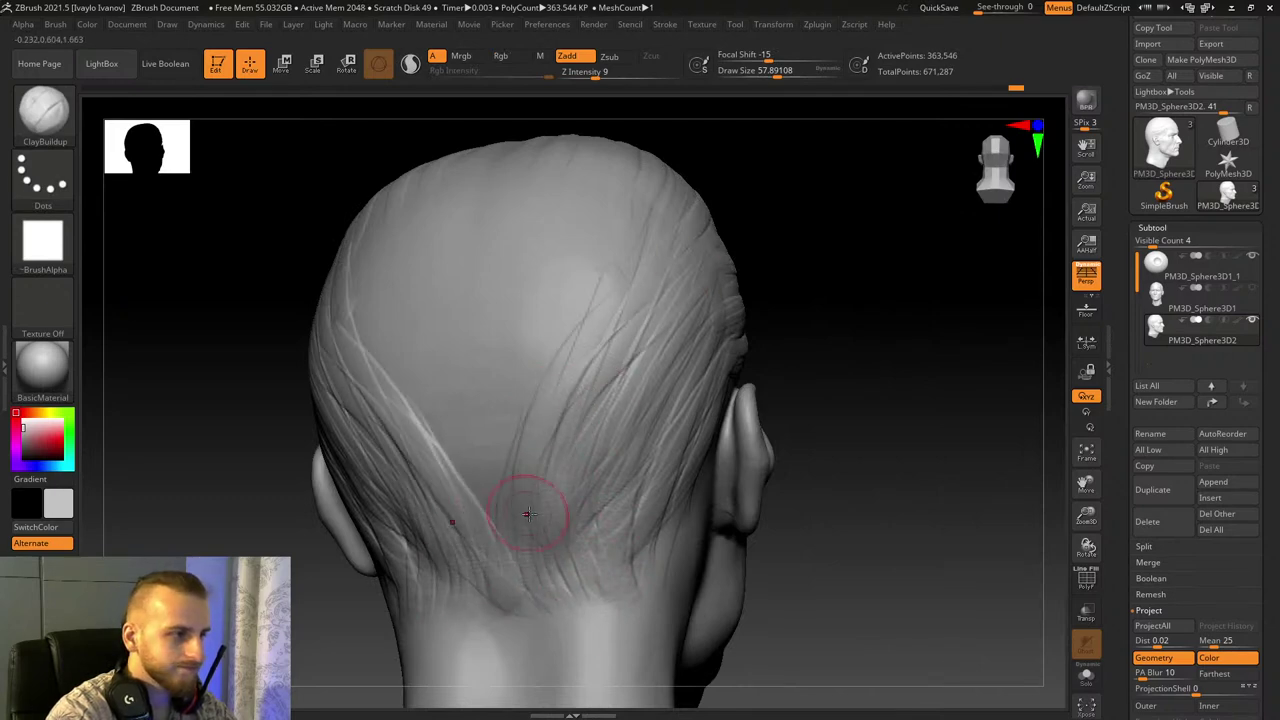
drag(814, 190, 408, 262)
mouse_move(307, 296)
mouse_down()
mouse_move(291, 309)
mouse_move(309, 317)
mouse_move(343, 297)
mouse_move(488, 335)
mouse_up()
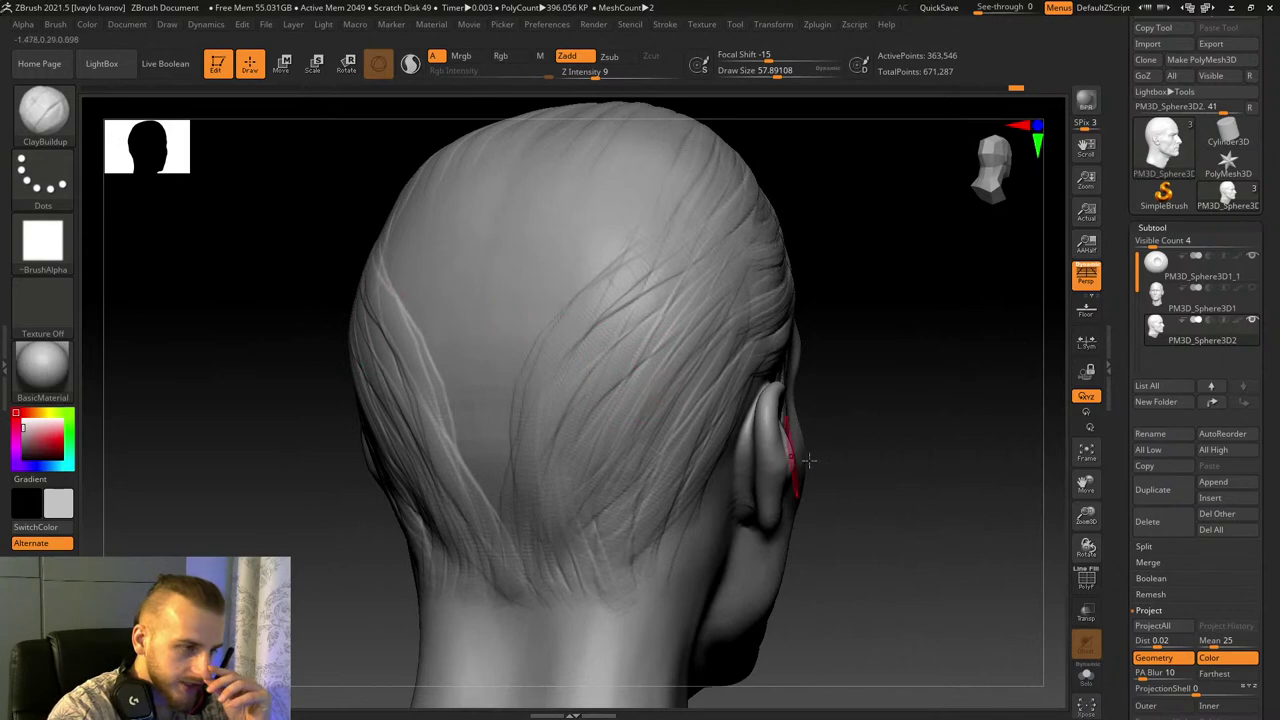
Step: Extend the ClayBuildup hair strands from the side across the crown and over the top of the head
mouse_move(1055, 497)
mouse_down()
mouse_move(831, 289)
mouse_move(610, 253)
mouse_move(640, 375)
mouse_up()
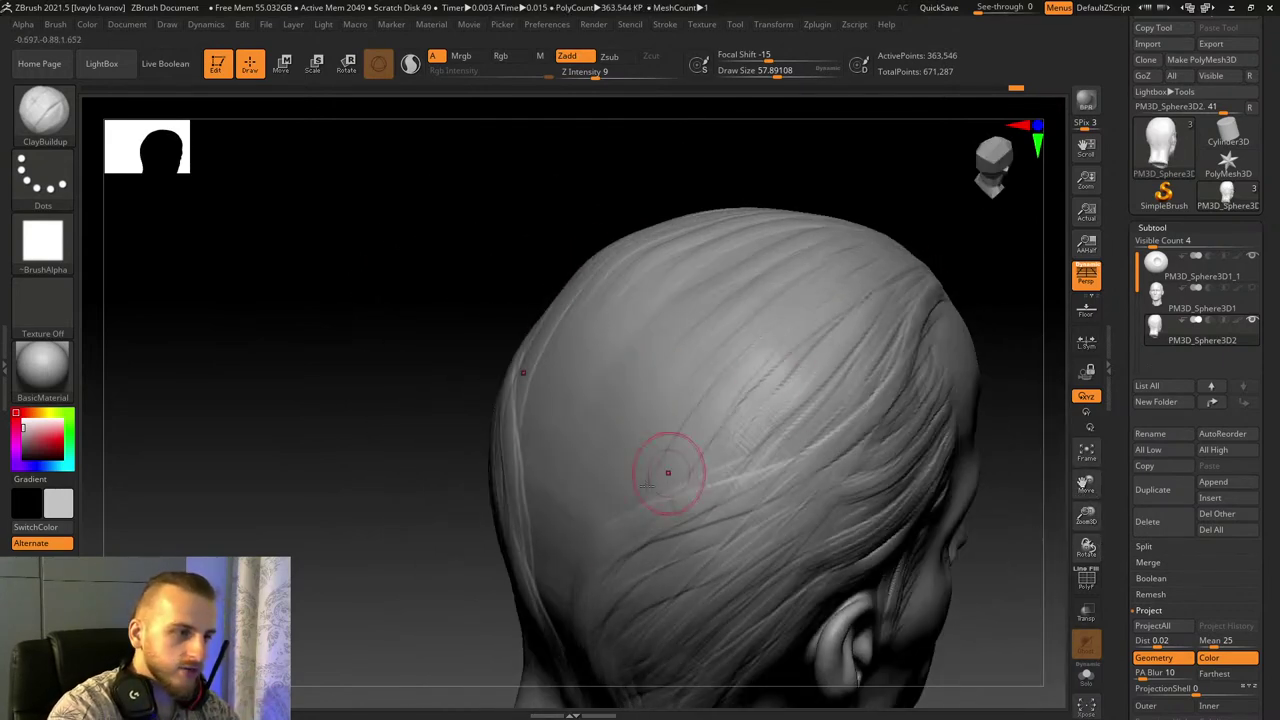
drag(946, 217, 886, 287)
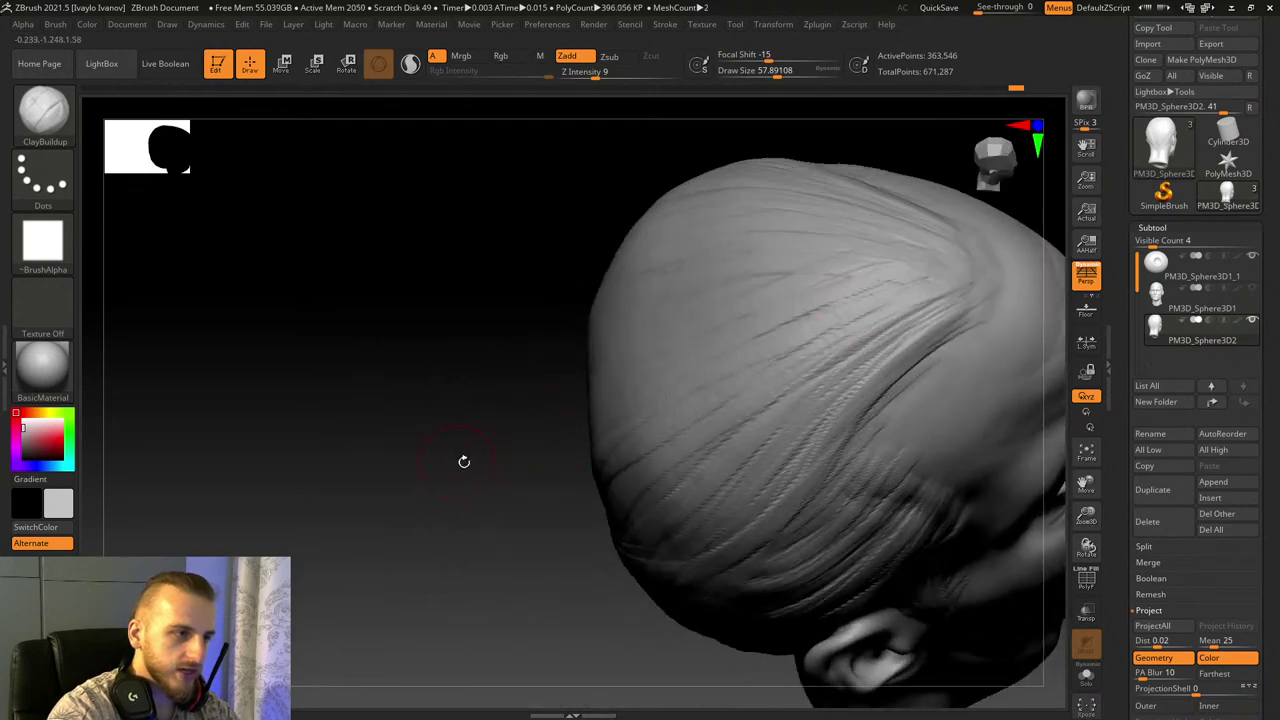
drag(464, 461, 714, 420)
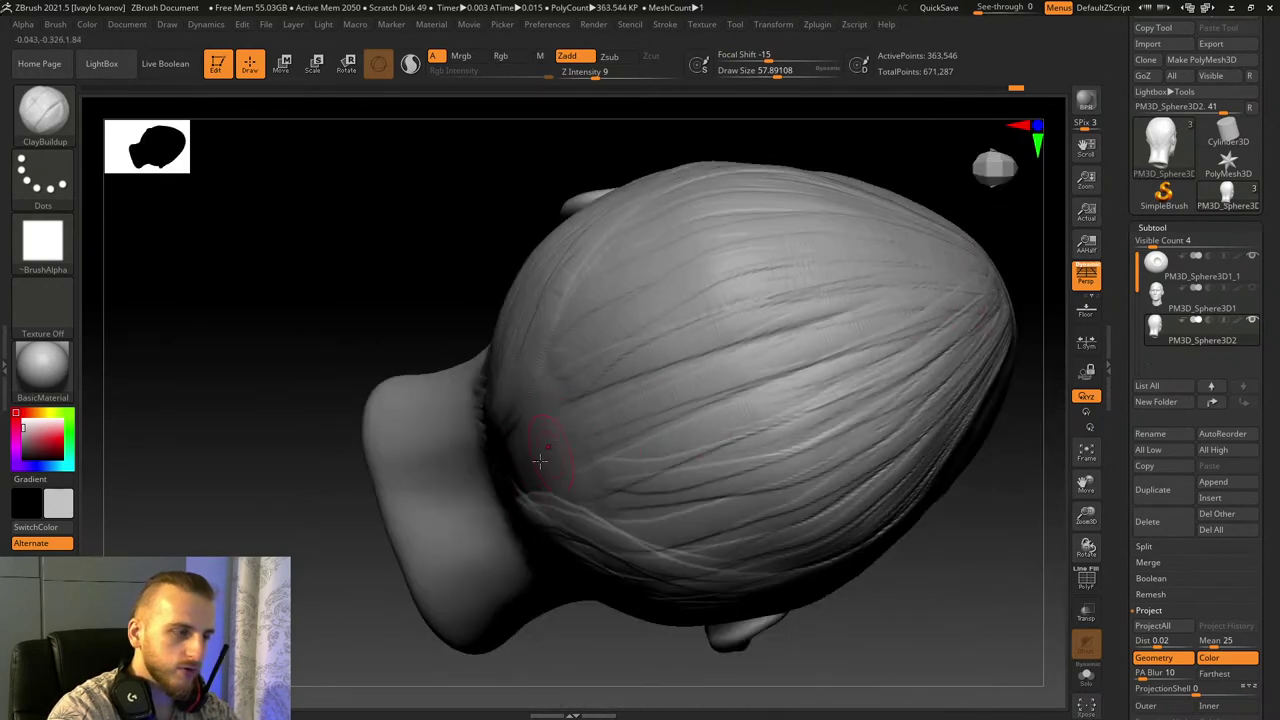
Step: Cover the bare centre of the back of the head with overlapping diagonal ClayBuildup strands
right_drag(539, 460, 361, 456)
mouse_move(392, 428)
mouse_down()
mouse_move(612, 558)
mouse_move(642, 522)
mouse_up()
drag(575, 440, 699, 511)
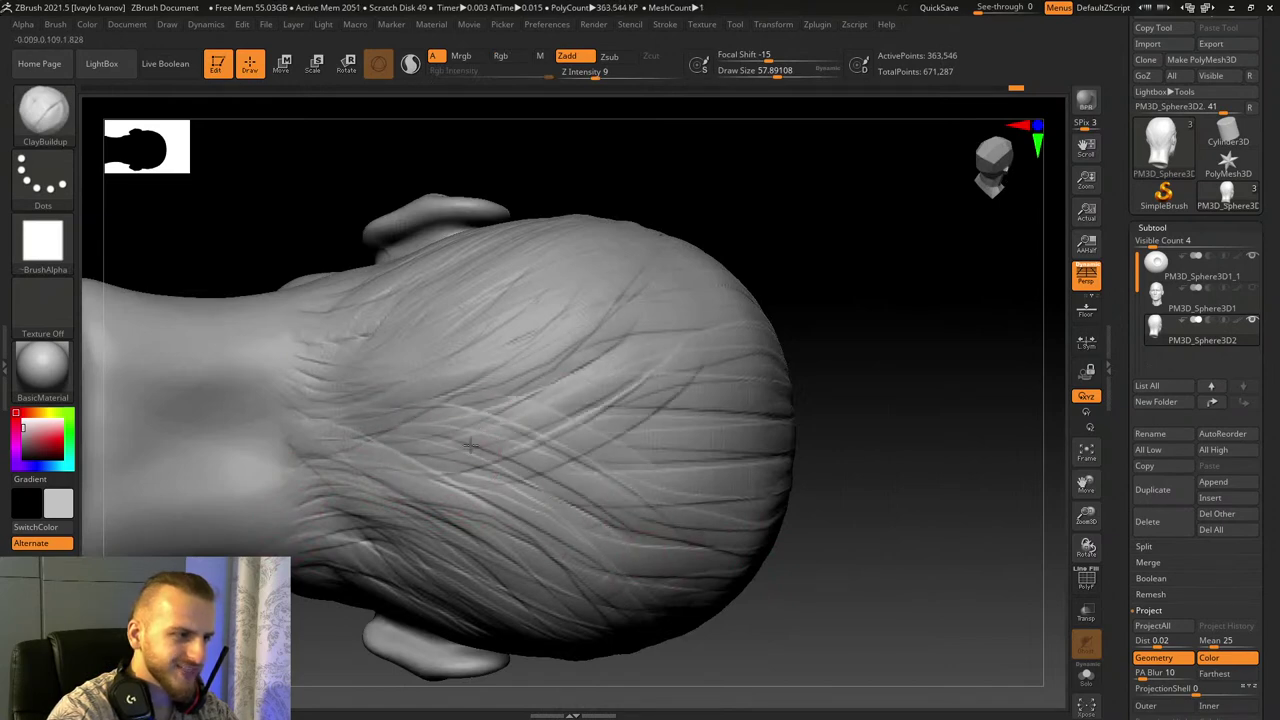
drag(471, 445, 655, 584)
drag(514, 468, 604, 542)
drag(431, 444, 568, 568)
Step: Sculpt the inner corner of the eye with ClayBuildup strokes at draw size about 46
mouse_move(956, 608)
right_down()
mouse_move(871, 457)
mouse_move(937, 471)
mouse_move(991, 337)
mouse_move(922, 371)
mouse_move(897, 463)
mouse_move(1036, 493)
mouse_move(1063, 411)
mouse_move(1066, 443)
mouse_move(998, 547)
right_up()
right_drag(998, 547, 897, 558)
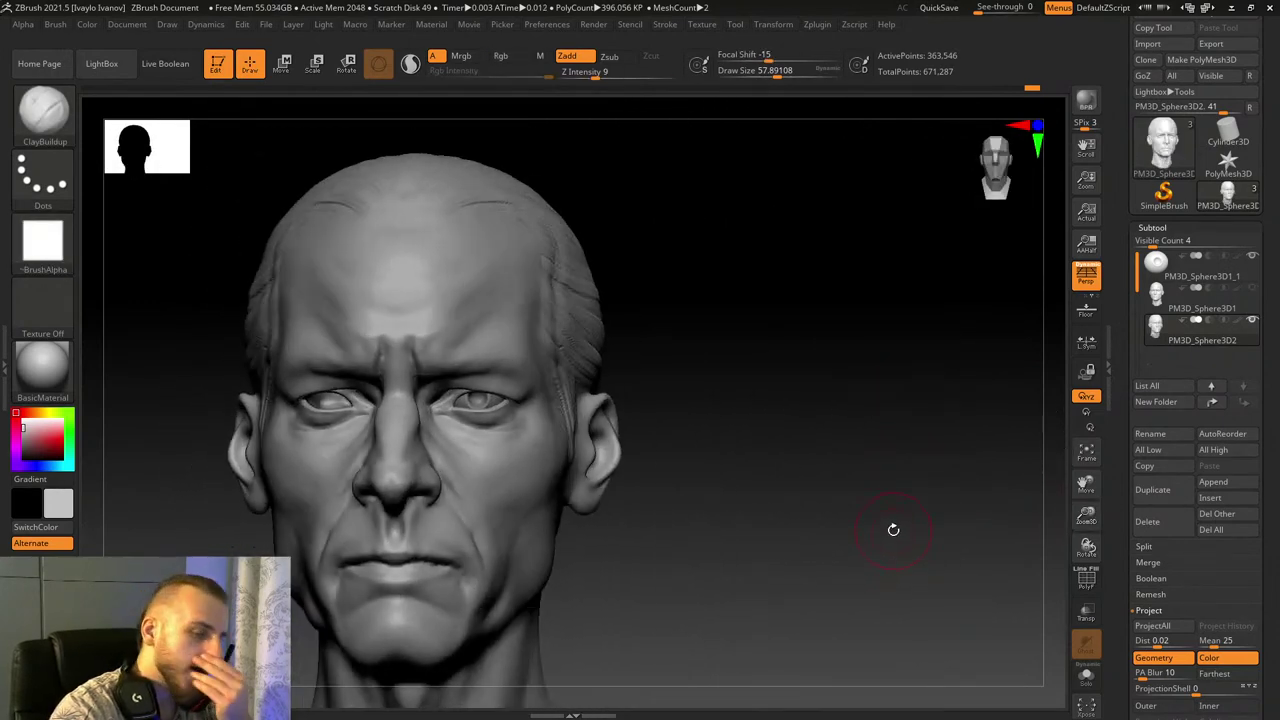
drag(1087, 515, 1094, 556)
drag(1085, 484, 1060, 536)
drag(530, 388, 775, 412)
key(ctrl+z)
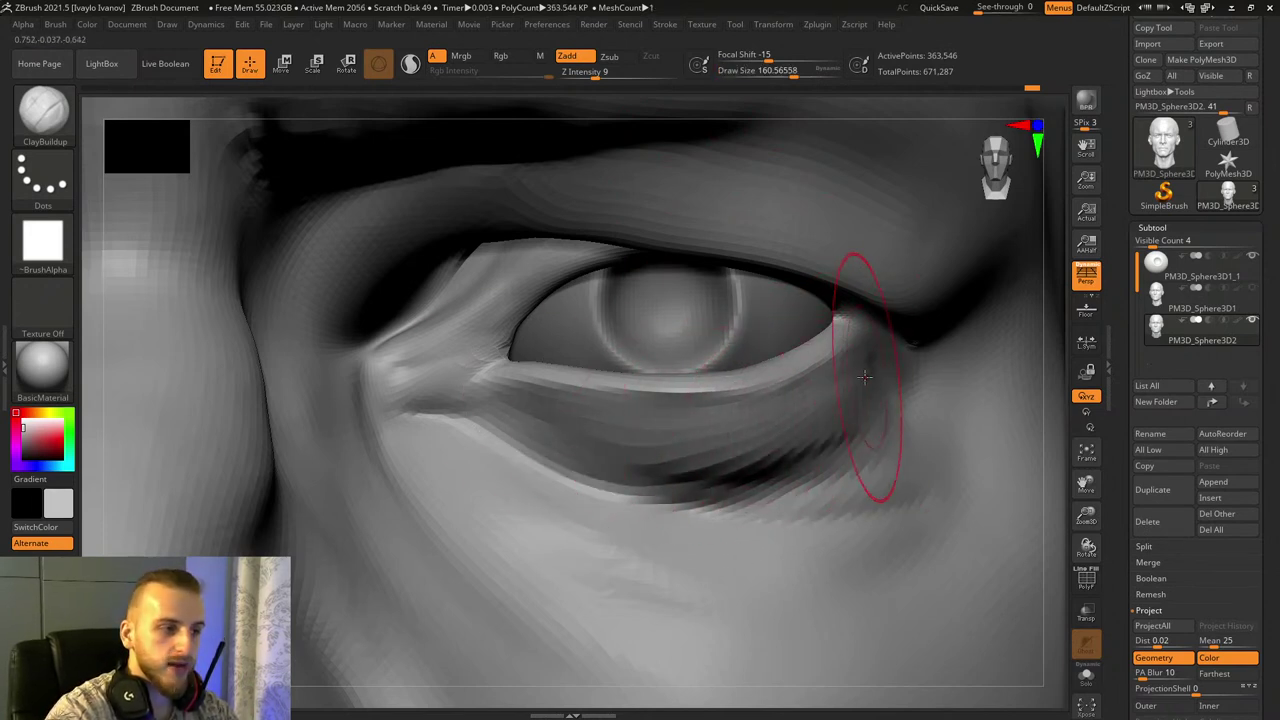
drag(1086, 516, 1064, 602)
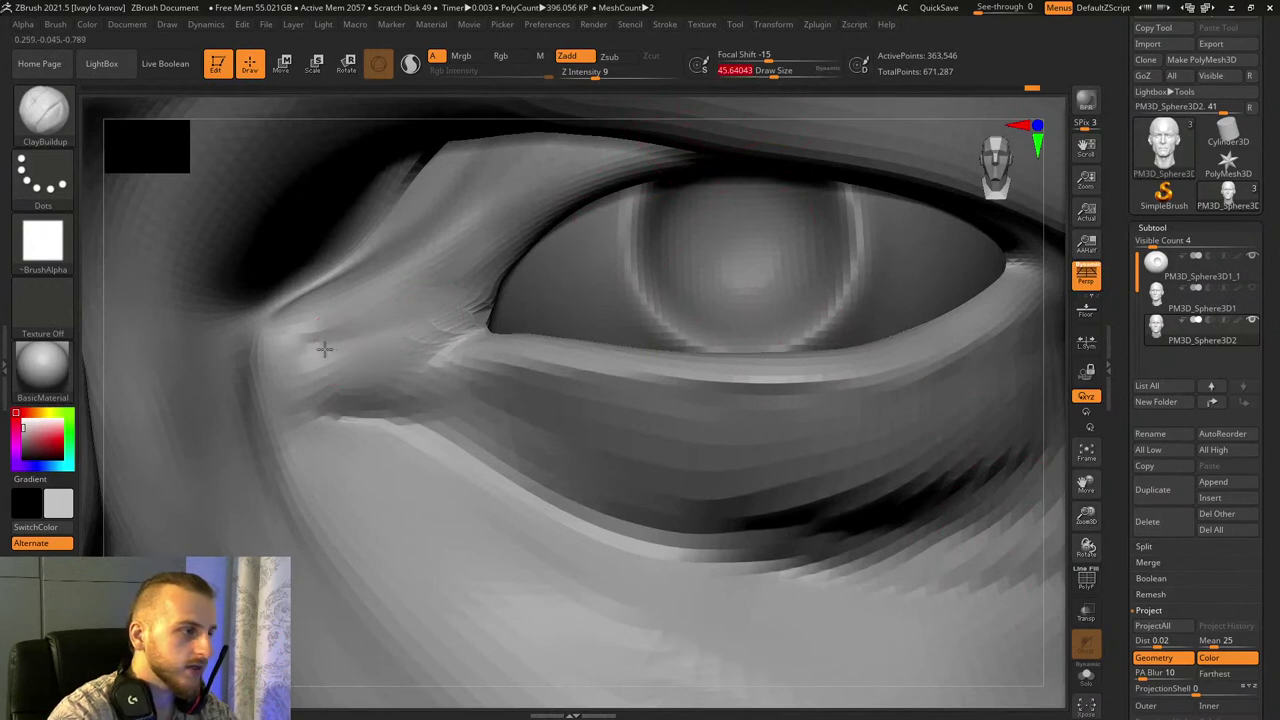
mouse_move(324, 348)
mouse_down()
mouse_move(490, 300)
mouse_move(370, 344)
mouse_up()
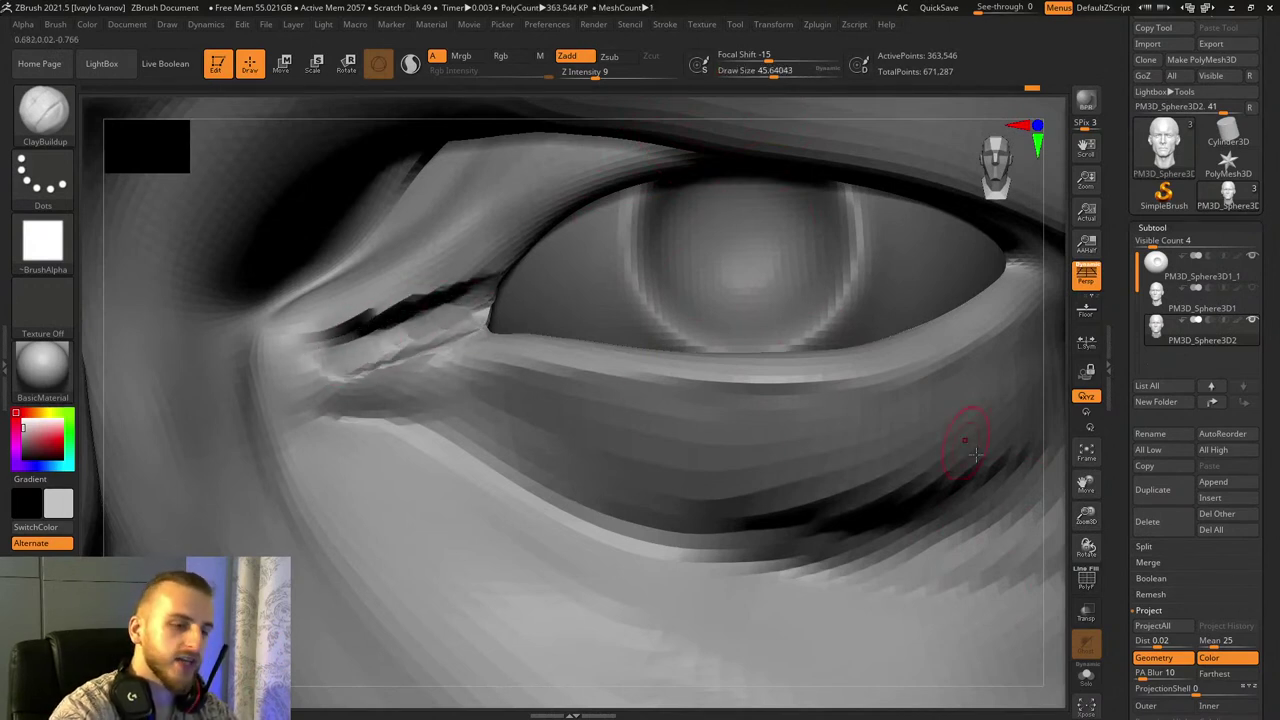
Step: Carve the groove at the inner eye corner deeper between the upper eyelid and the tear duct
drag(1089, 519, 1089, 560)
drag(1087, 485, 1237, 496)
mouse_move(468, 346)
alt+mouse_down()
mouse_move(615, 312)
mouse_move(630, 320)
alt+mouse_up()
drag(1086, 546, 1070, 556)
Step: Swell the tear duct tissue with the Inflat brush at draw size about 97 and smooth it
key(b)
key(i)
key(n)
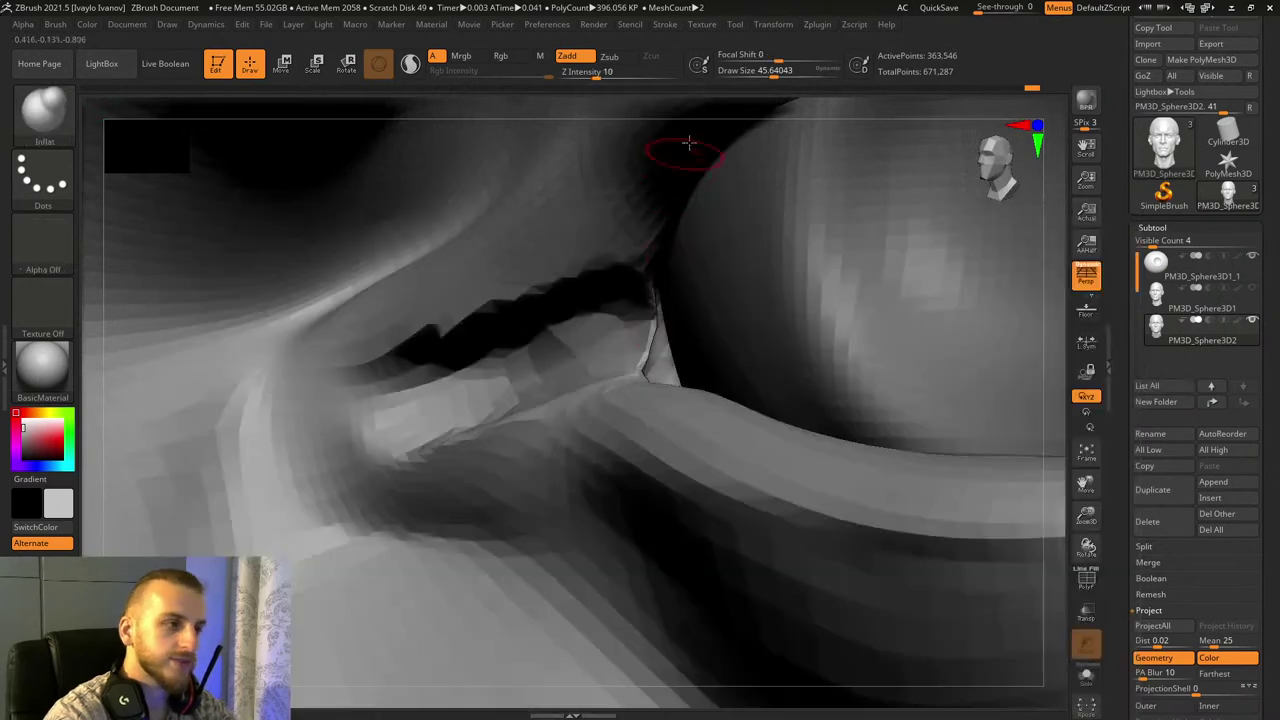
drag(760, 72, 786, 73)
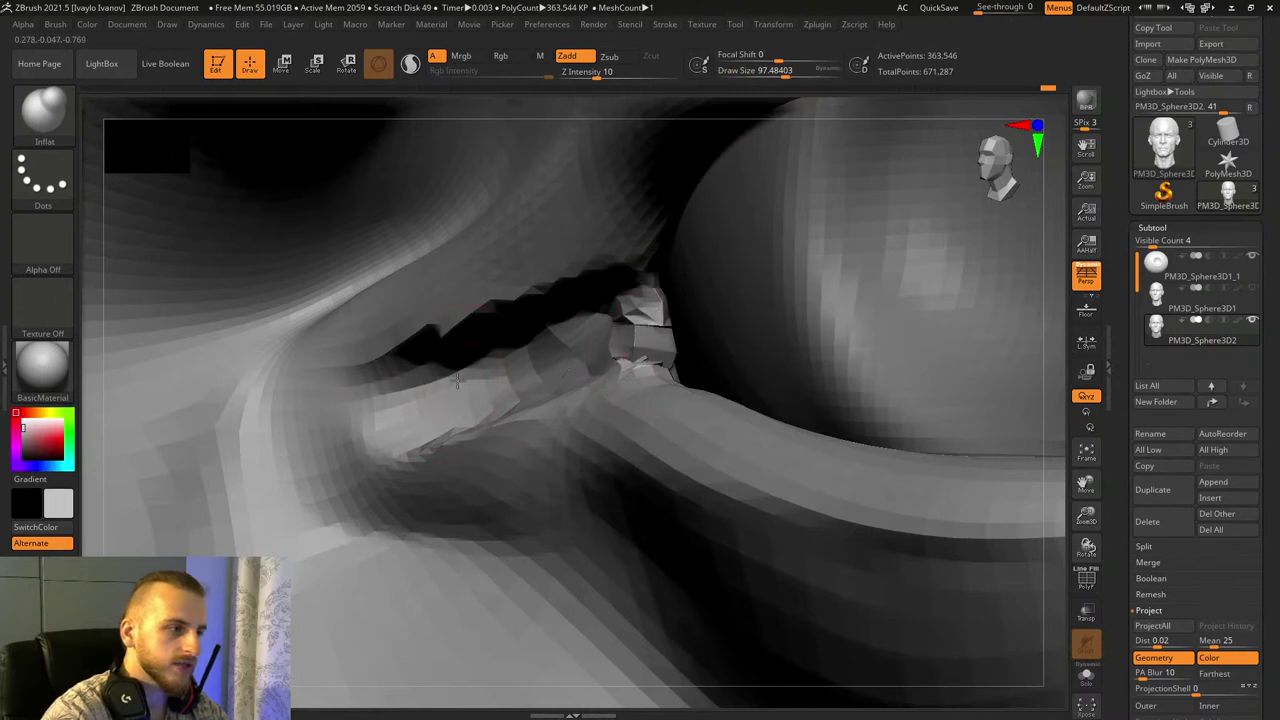
drag(457, 380, 614, 366)
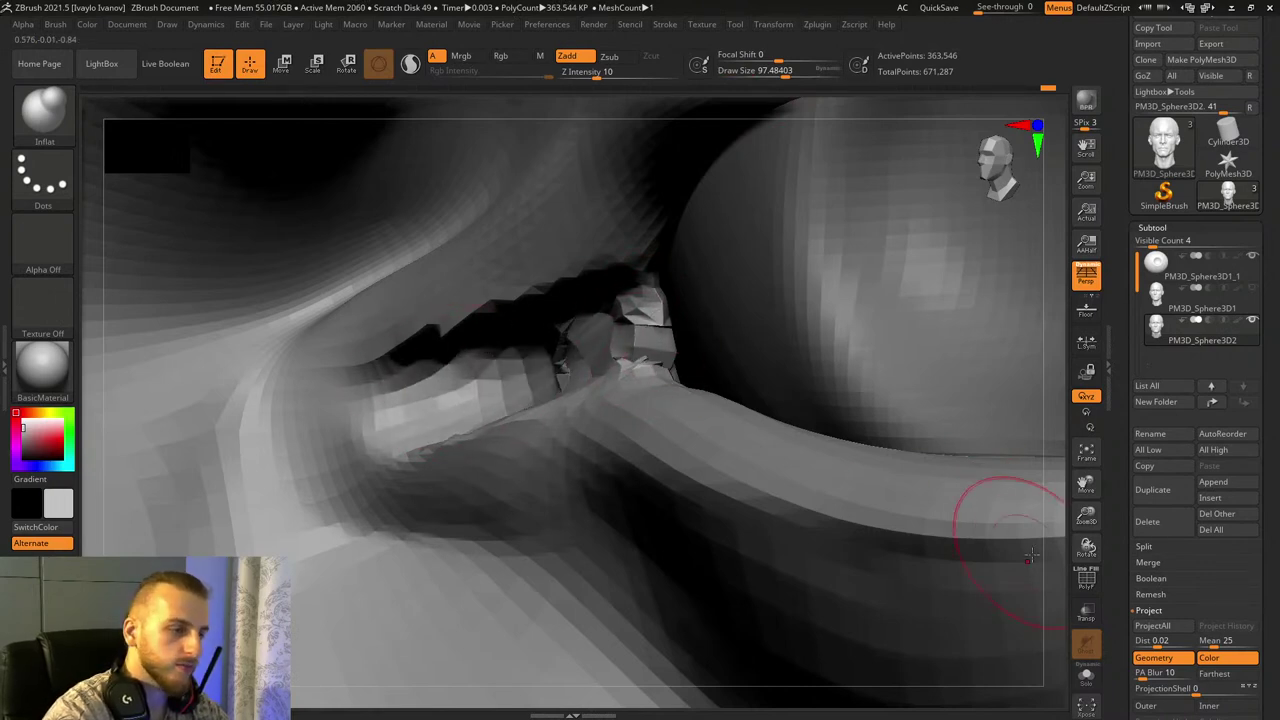
right_drag(490, 355, 543, 377)
mouse_move(556, 377)
shift+mouse_down()
mouse_move(623, 349)
mouse_move(791, 349)
shift+mouse_up()
Step: Deepen the groove above the tear duct with subtractive ClayBuildup strokes and smooth its jagged edges
drag(1069, 546, 1027, 493)
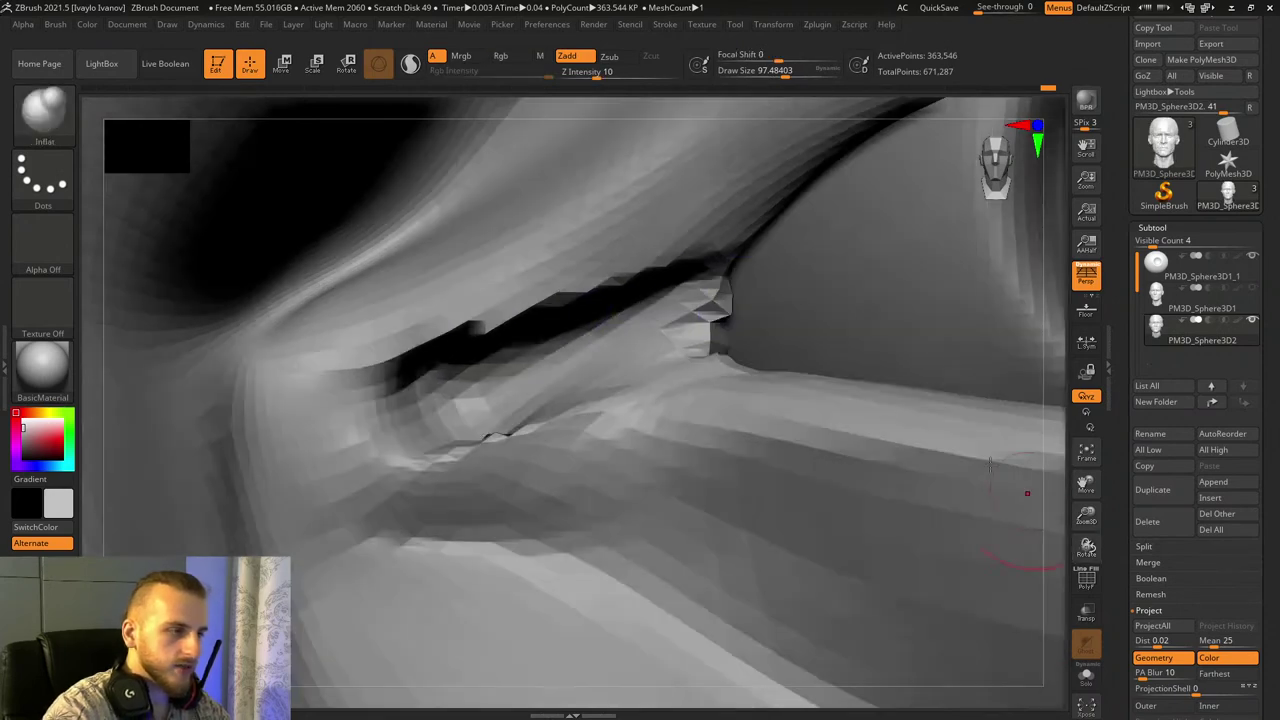
click(32, 135)
click(190, 128)
alt+drag(450, 388, 655, 285)
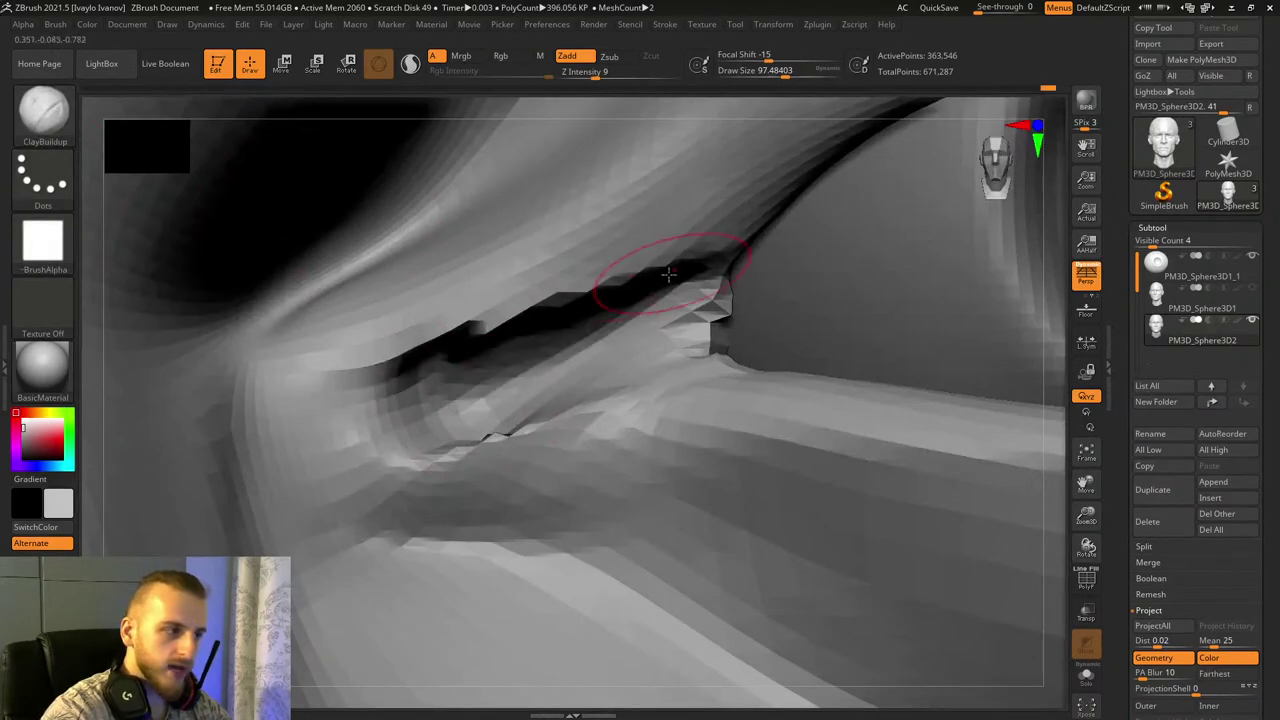
alt+drag(545, 322, 400, 371)
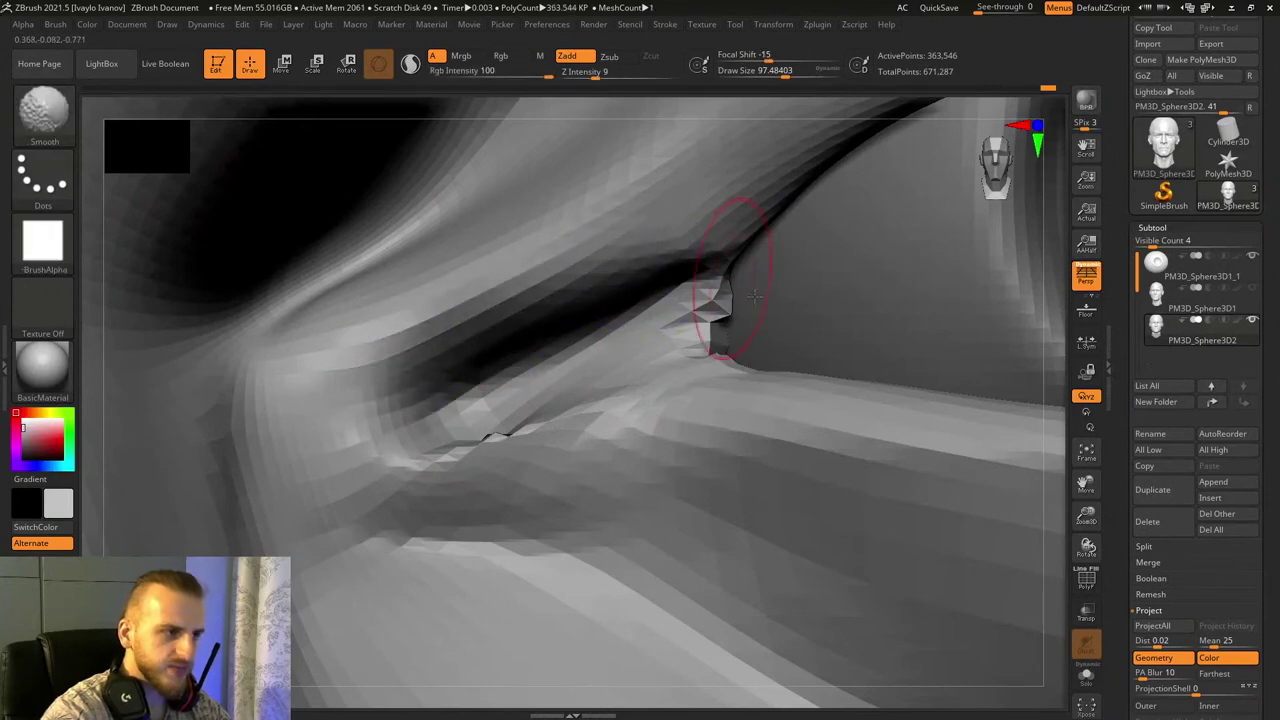
Step: Shape the inner part of the upper eyelid with ClayBuildup strokes running up from the eye corner
drag(1071, 538, 902, 496)
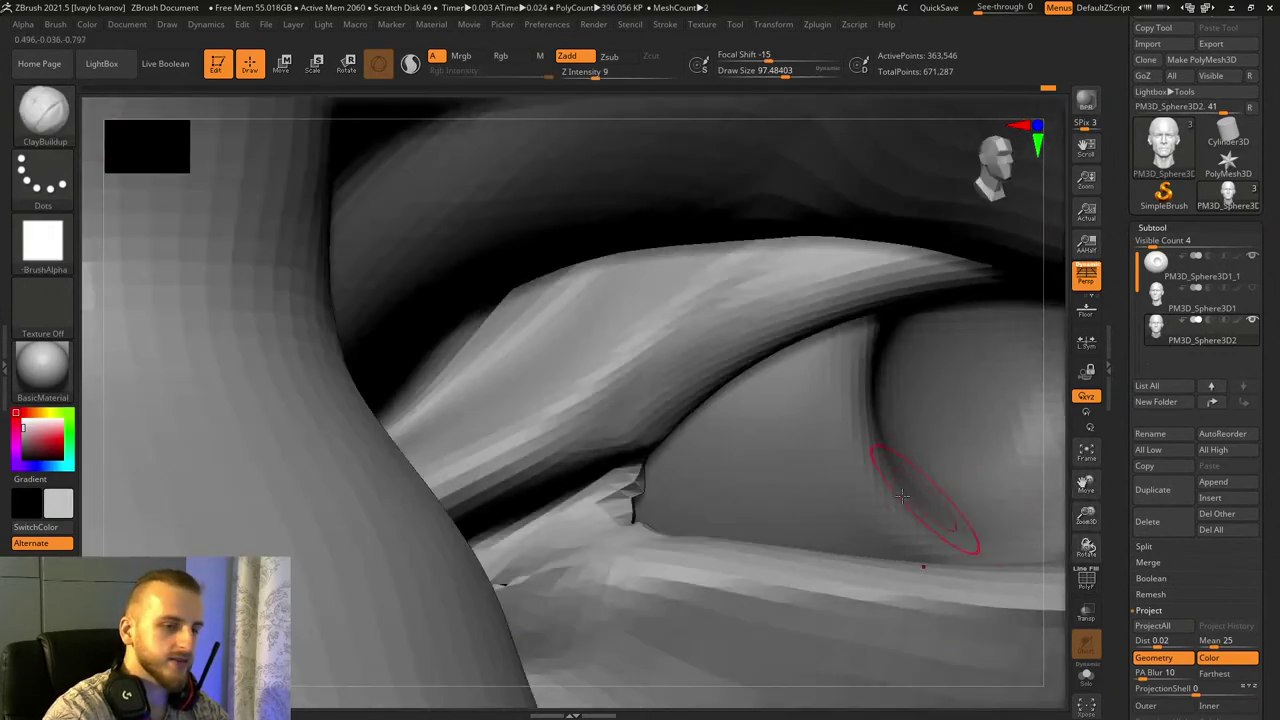
drag(1050, 548, 774, 505)
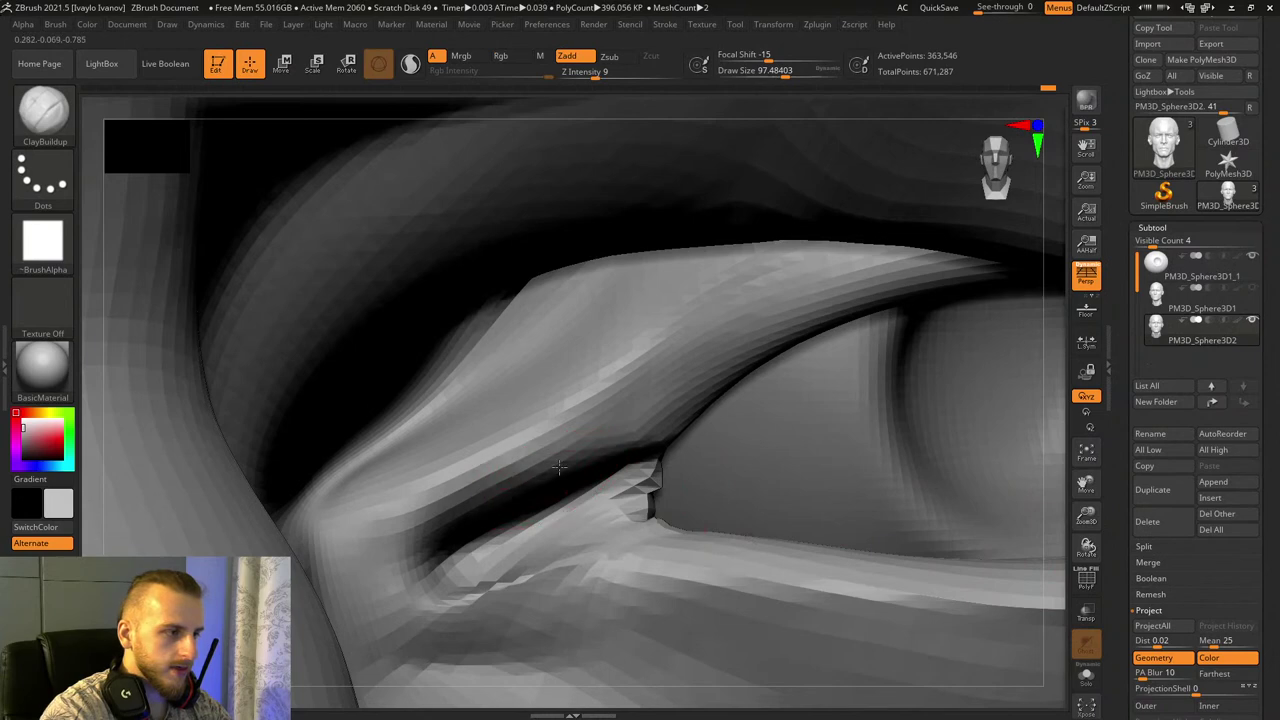
mouse_move(559, 467)
mouse_down()
mouse_move(700, 340)
mouse_move(590, 415)
mouse_move(716, 289)
mouse_up()
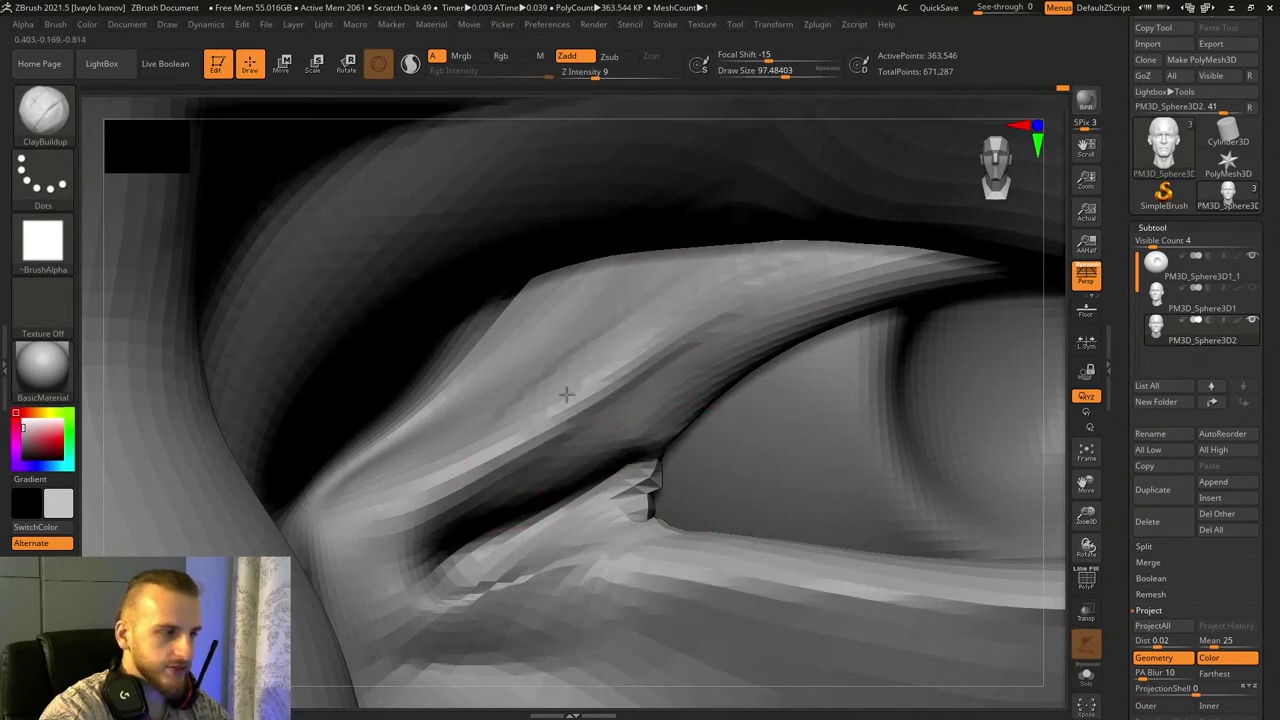
drag(566, 394, 735, 310)
Step: Cut fine creases along the inner upper eyelid with the DamStandard brush
key(b)
key(d)
key(s)
drag(552, 462, 737, 295)
drag(590, 440, 775, 274)
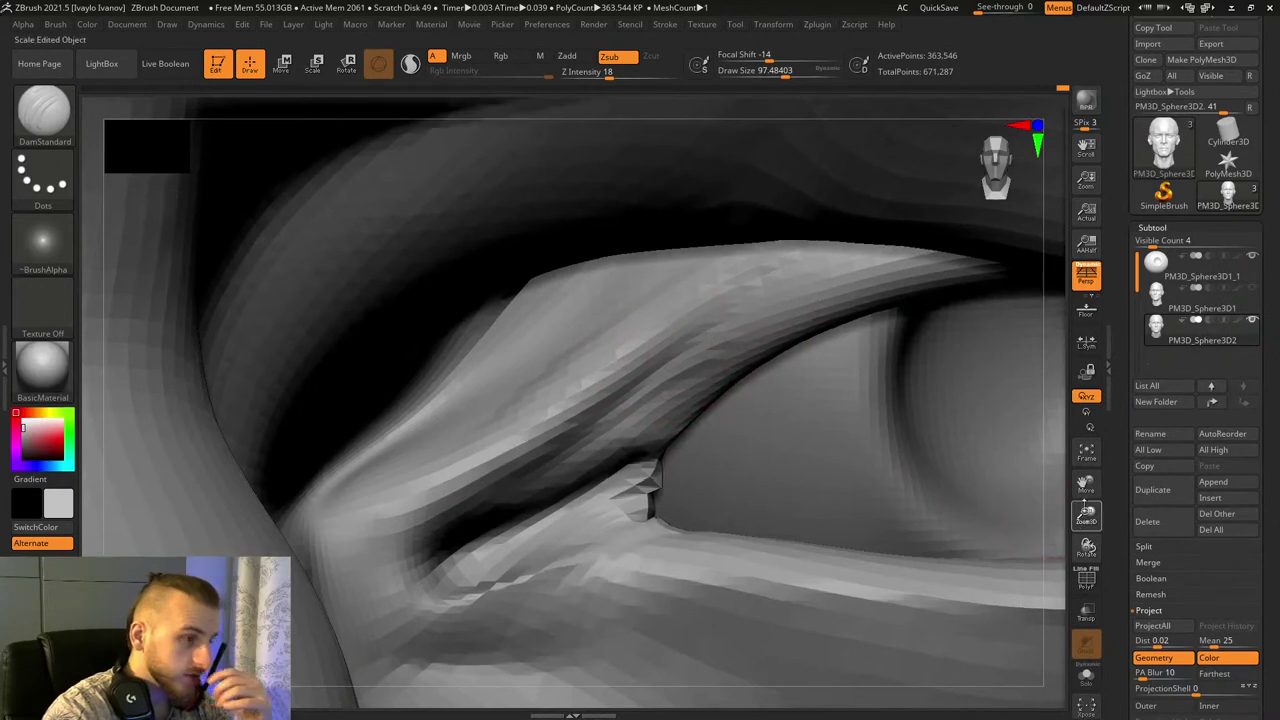
Step: Sharpen the crease under the lower eyelid with DamStandard, and build up and smooth the lid above it with ClayBuildup
mouse_move(1085, 510)
mouse_down()
mouse_move(914, 357)
mouse_move(917, 406)
mouse_move(977, 526)
mouse_move(1035, 540)
mouse_move(1030, 505)
mouse_move(1000, 471)
mouse_up()
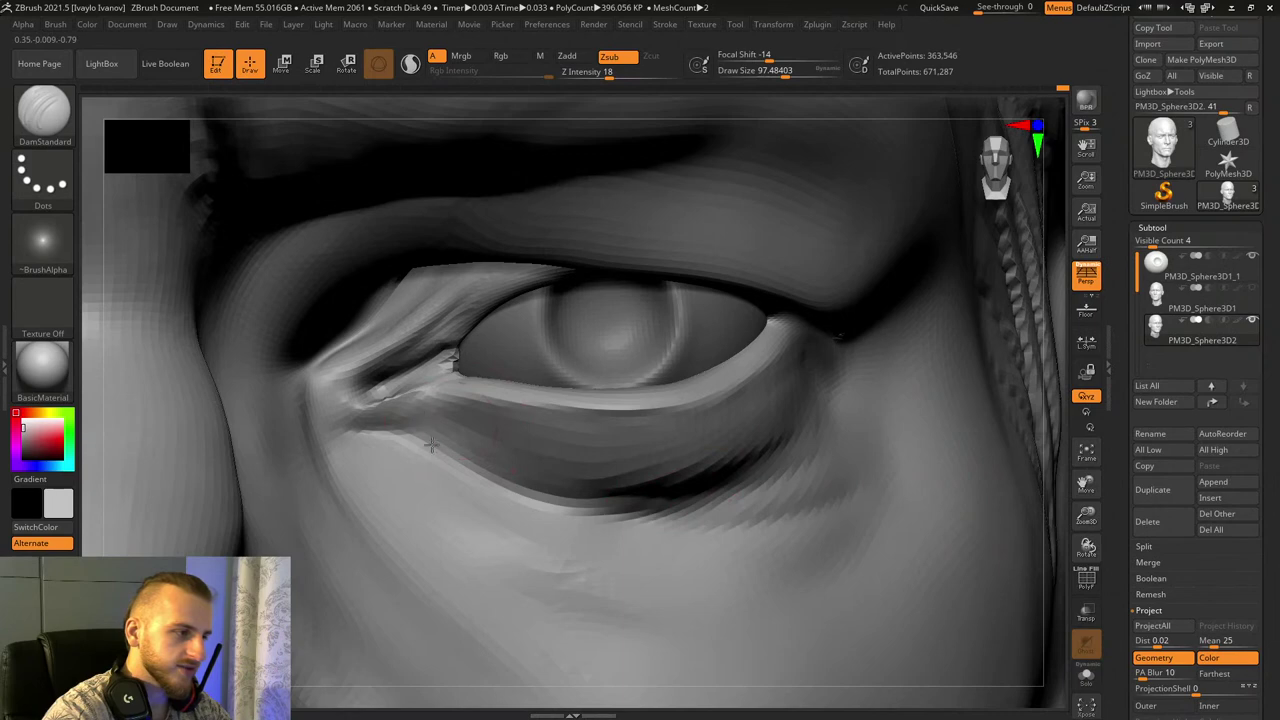
drag(432, 444, 690, 505)
click(50, 126)
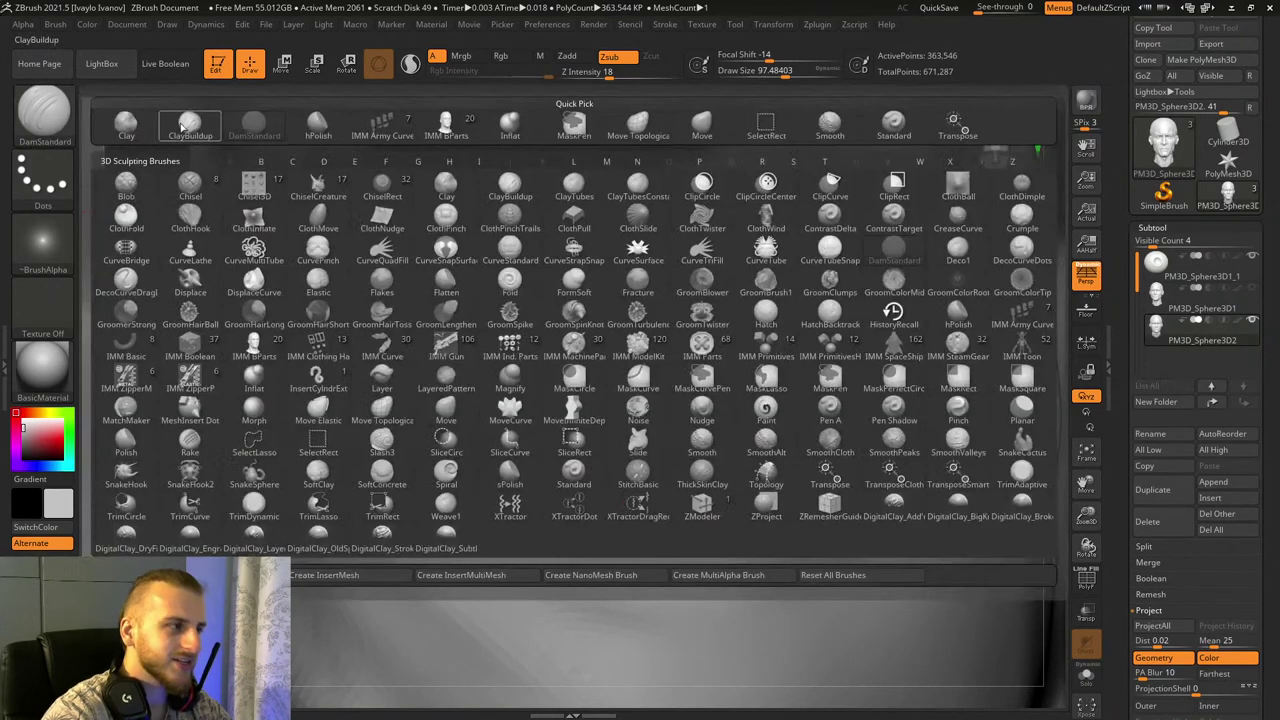
click(185, 127)
drag(575, 456, 775, 468)
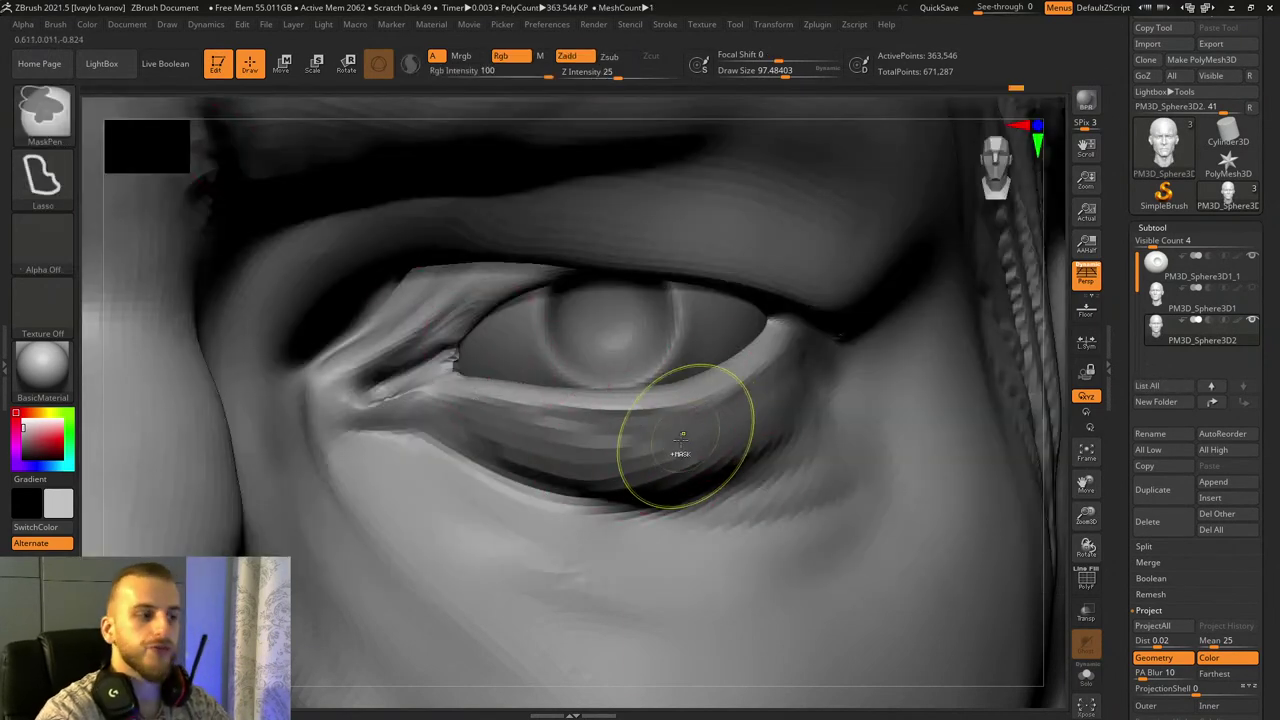
mouse_move(686, 443)
shift+mouse_down()
mouse_move(514, 420)
mouse_move(774, 399)
shift+mouse_up()
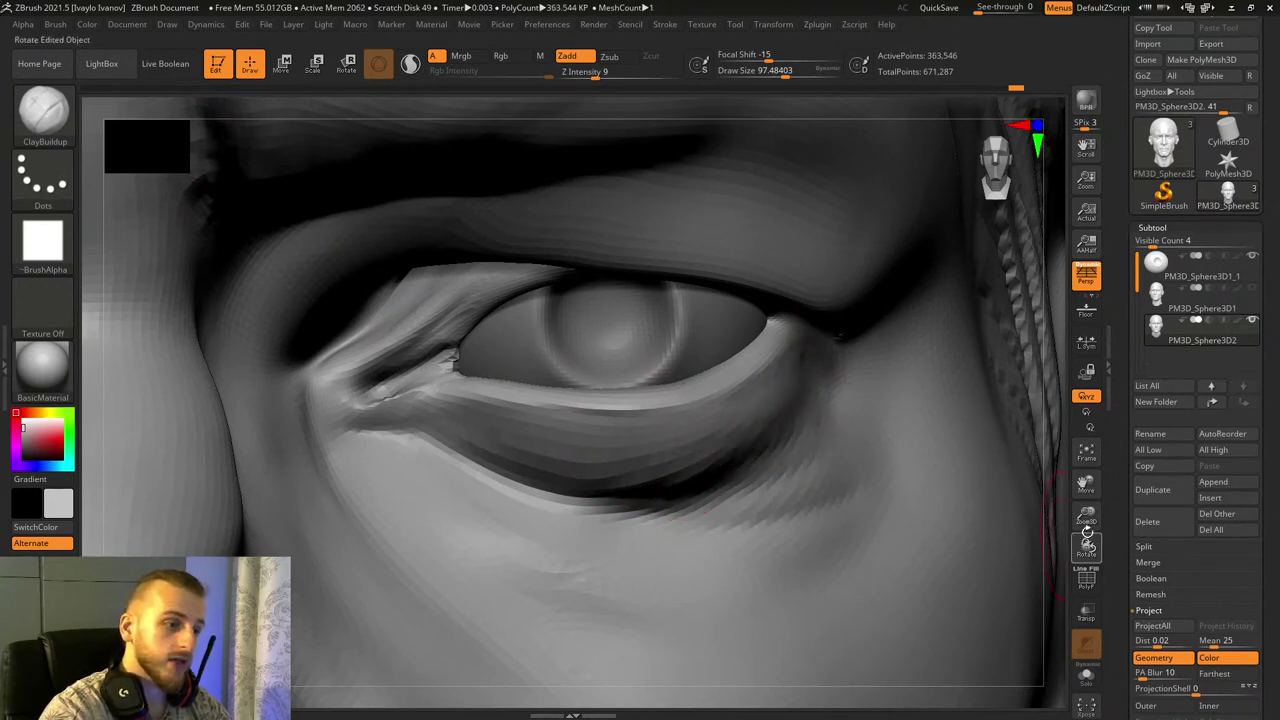
key(f)
drag(954, 434, 934, 502)
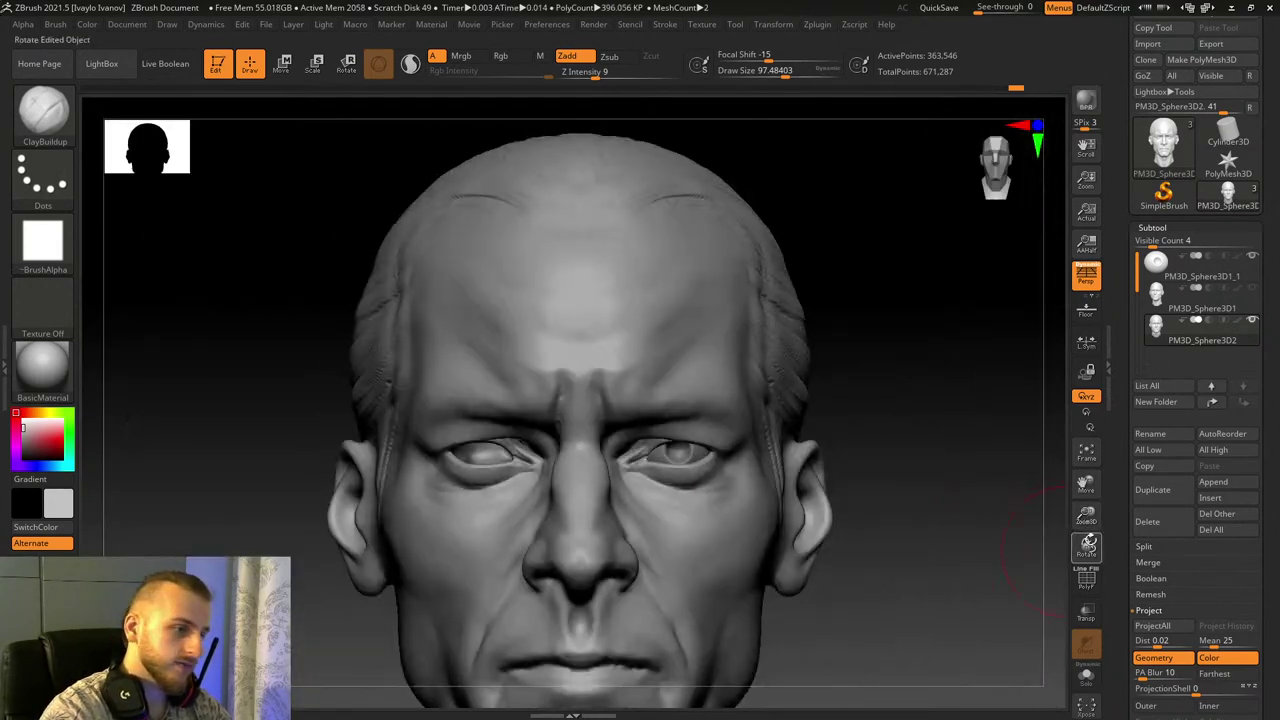
Step: Build up diagonal folds from the inner eye corner across the under-eye area with ClayBuildup at draw size about 144
drag(1088, 543, 1052, 549)
drag(788, 75, 792, 75)
drag(568, 291, 950, 262)
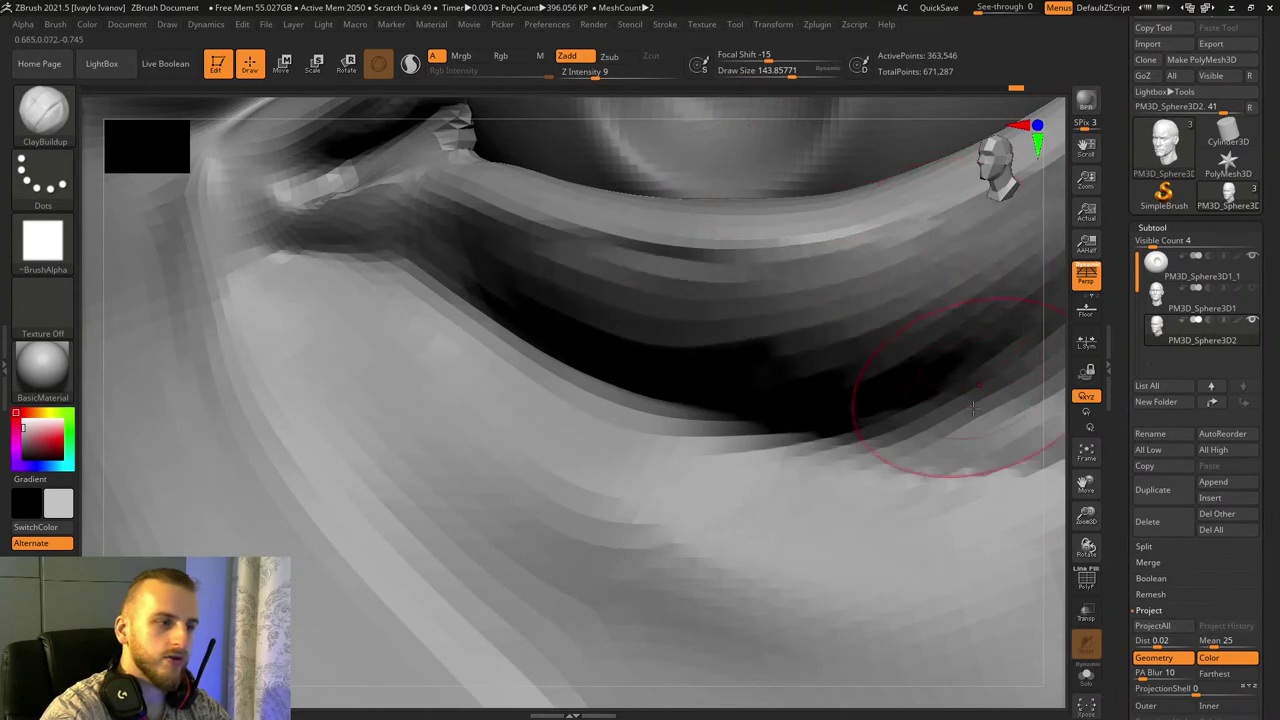
key(ctrl+z)
drag(1086, 539, 629, 286)
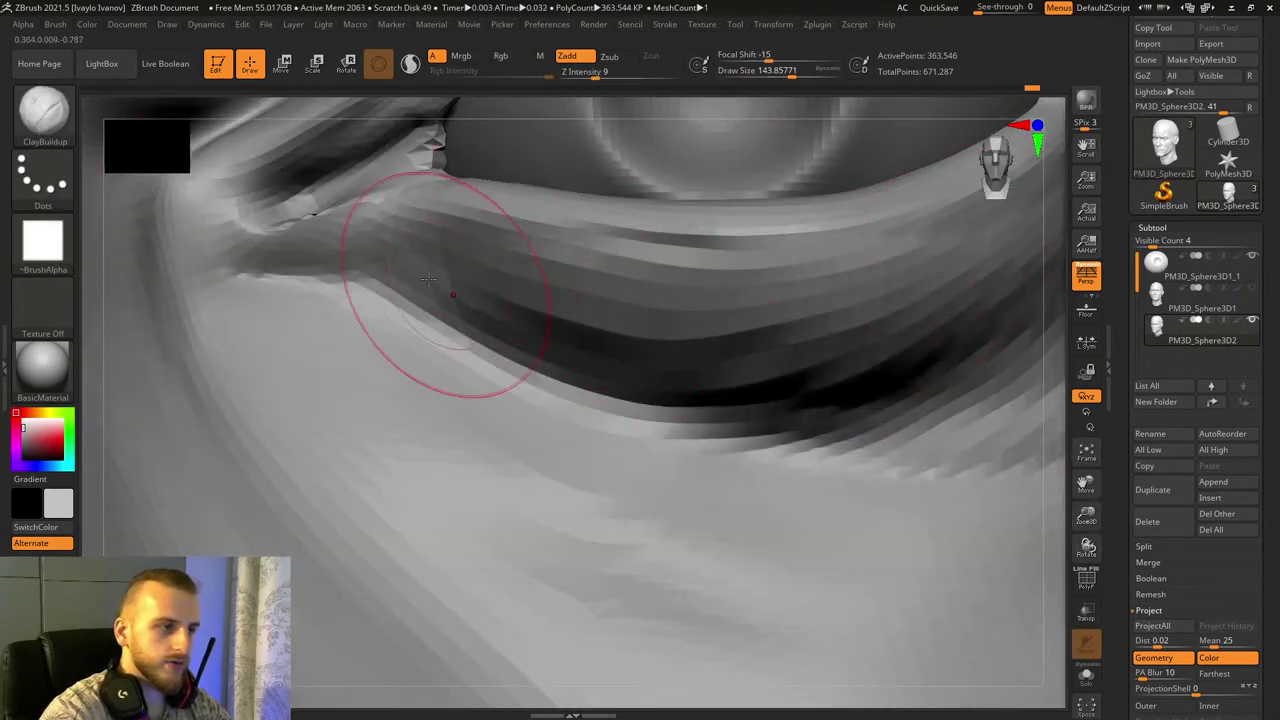
mouse_move(1086, 515)
mouse_down()
mouse_move(1086, 546)
mouse_move(1020, 539)
mouse_up()
drag(381, 287, 663, 563)
mouse_move(374, 289)
mouse_down()
mouse_move(626, 451)
mouse_move(660, 497)
mouse_up()
drag(386, 283, 692, 465)
drag(437, 310, 706, 470)
drag(443, 260, 743, 431)
drag(558, 352, 825, 440)
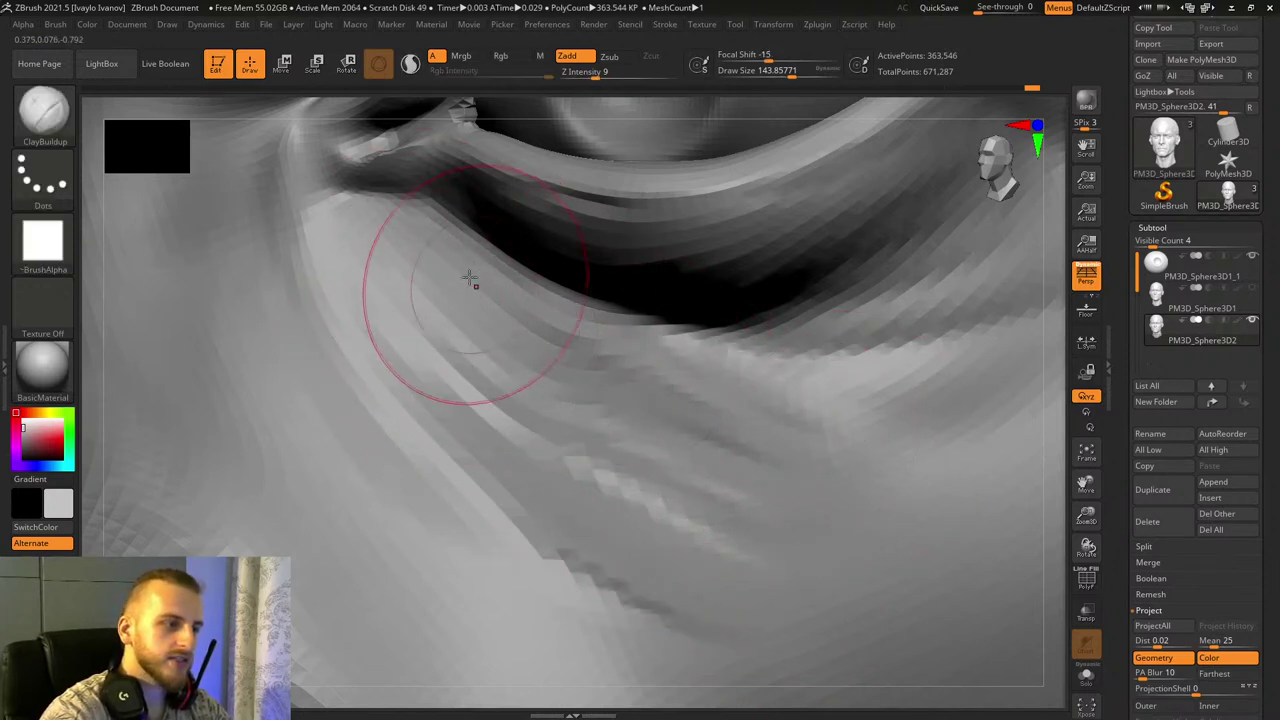
Step: Extend the under-eye folds toward the cheek with ClayBuildup strokes and try smoothing the ridges between them
mouse_move(430, 292)
mouse_down()
mouse_move(583, 406)
mouse_move(690, 455)
mouse_up()
drag(440, 293, 855, 474)
drag(728, 457, 850, 510)
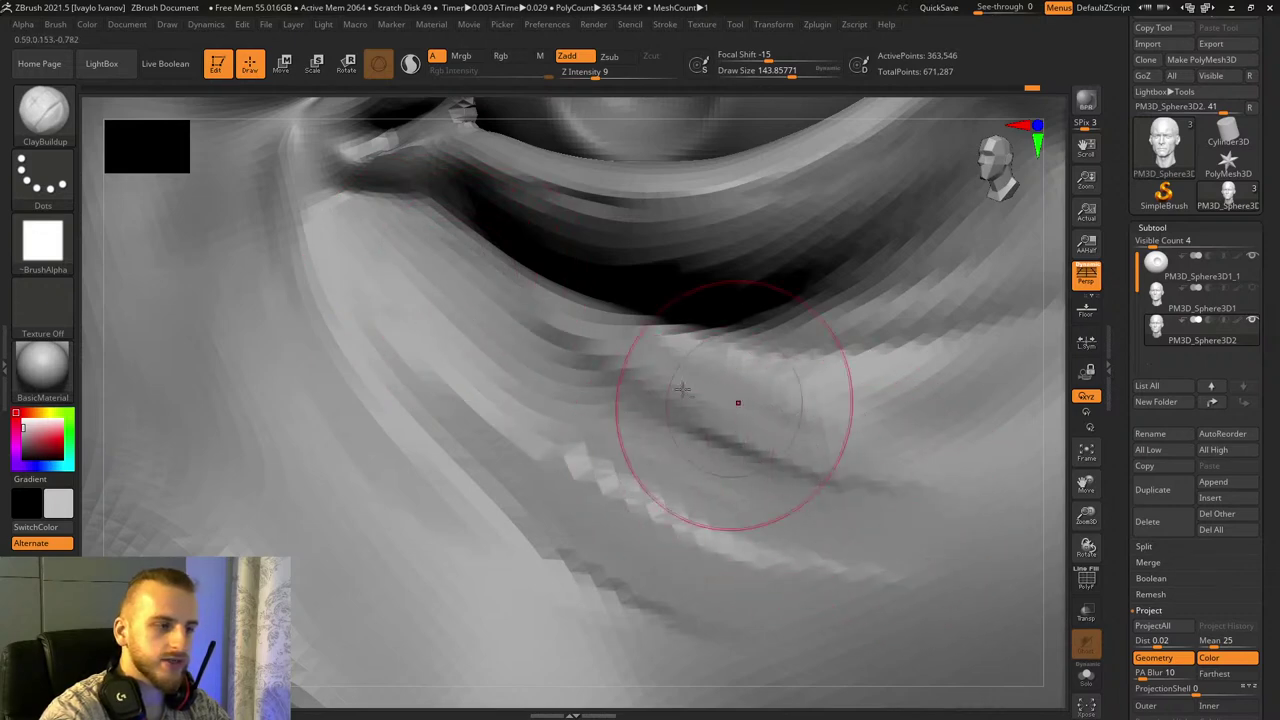
drag(737, 403, 931, 497)
shift+drag(690, 430, 513, 305)
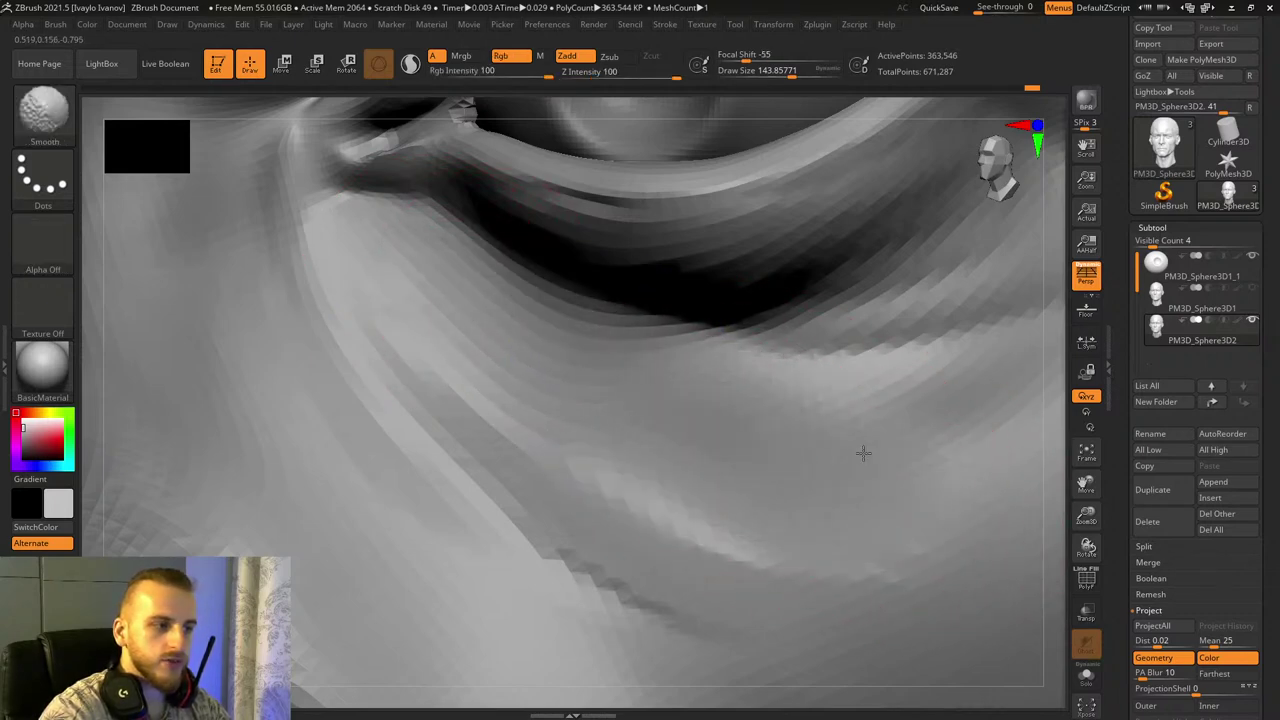
drag(1086, 515, 953, 390)
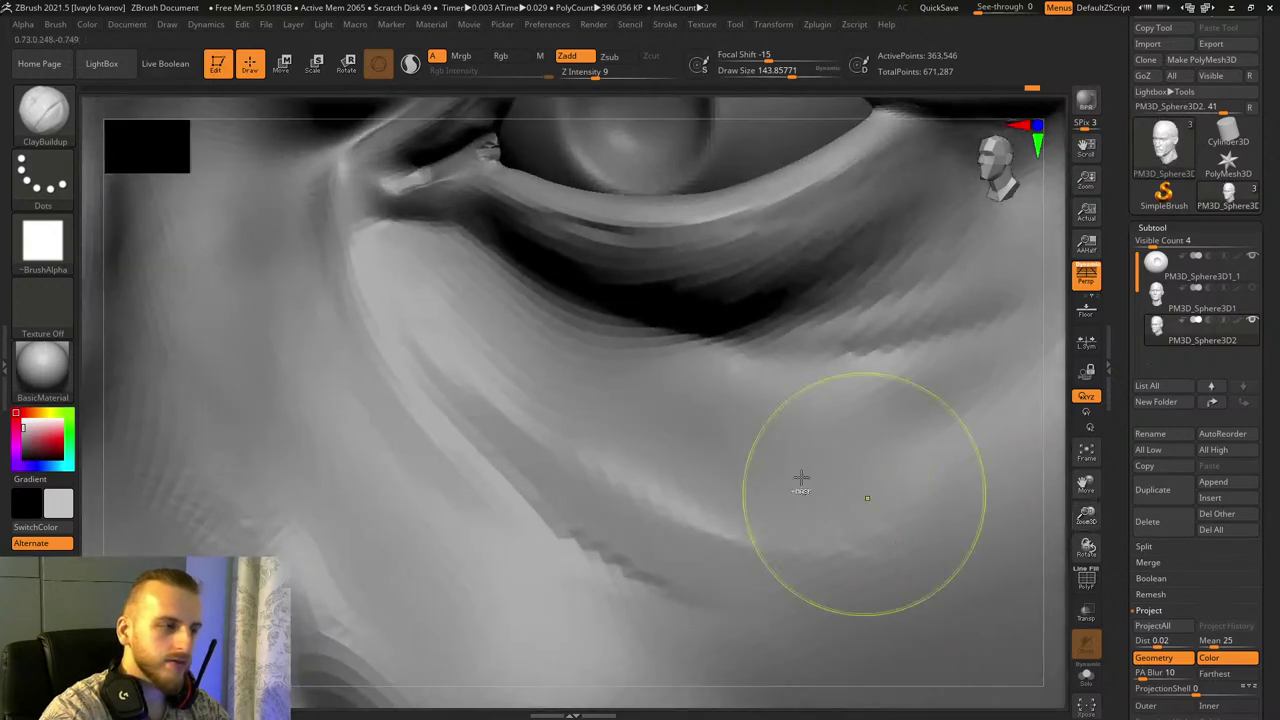
mouse_move(803, 480)
mouse_down()
mouse_move(446, 323)
mouse_move(811, 517)
mouse_up()
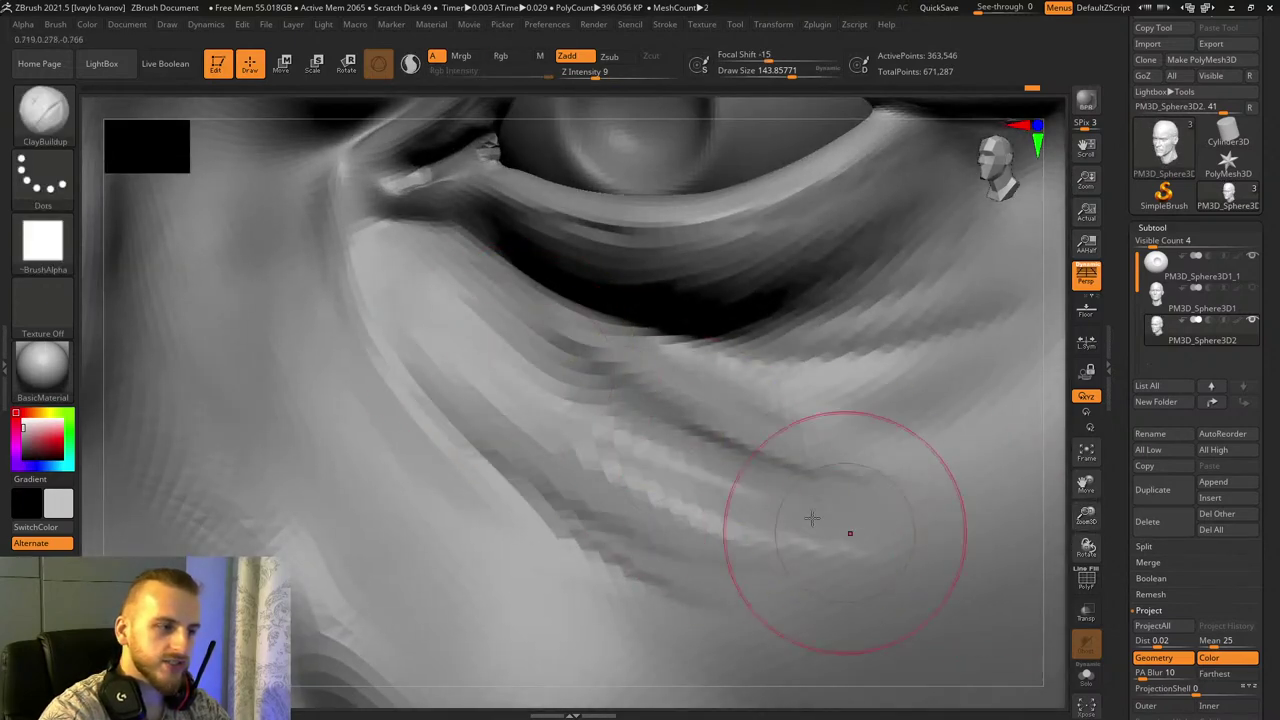
Step: Add finer ClayBuildup folds along the tear trough, running from the inner eye corner down to the upper cheek
drag(495, 392, 751, 531)
drag(506, 499, 800, 600)
mouse_move(580, 500)
mouse_down()
mouse_move(868, 590)
mouse_move(743, 557)
mouse_move(829, 557)
mouse_move(700, 500)
mouse_move(646, 427)
mouse_move(560, 390)
mouse_up()
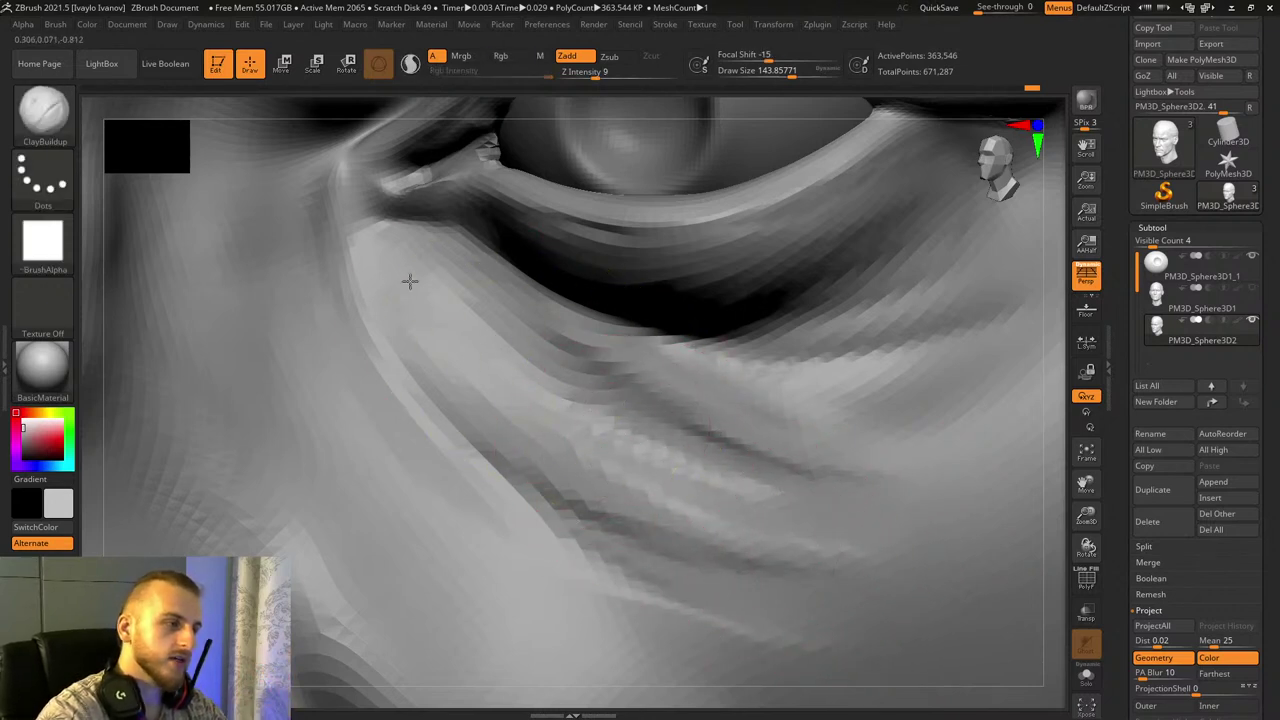
drag(409, 280, 700, 457)
drag(417, 334, 863, 517)
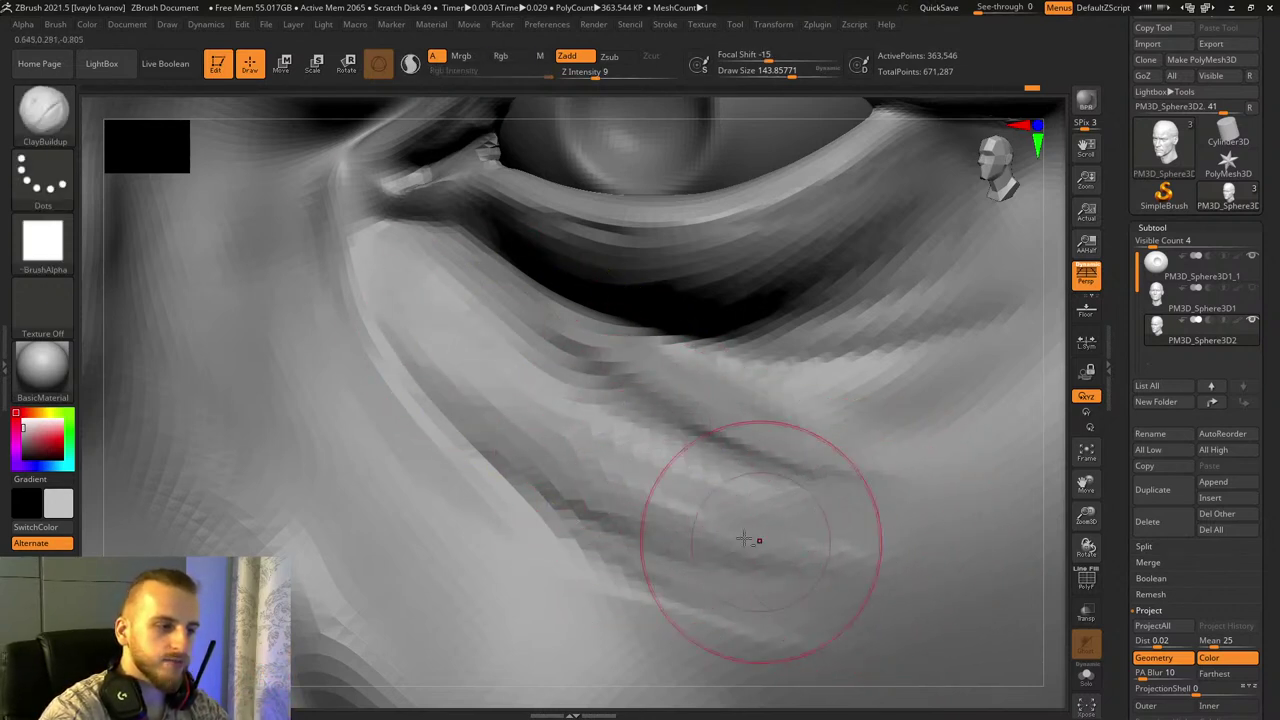
drag(1079, 520, 909, 566)
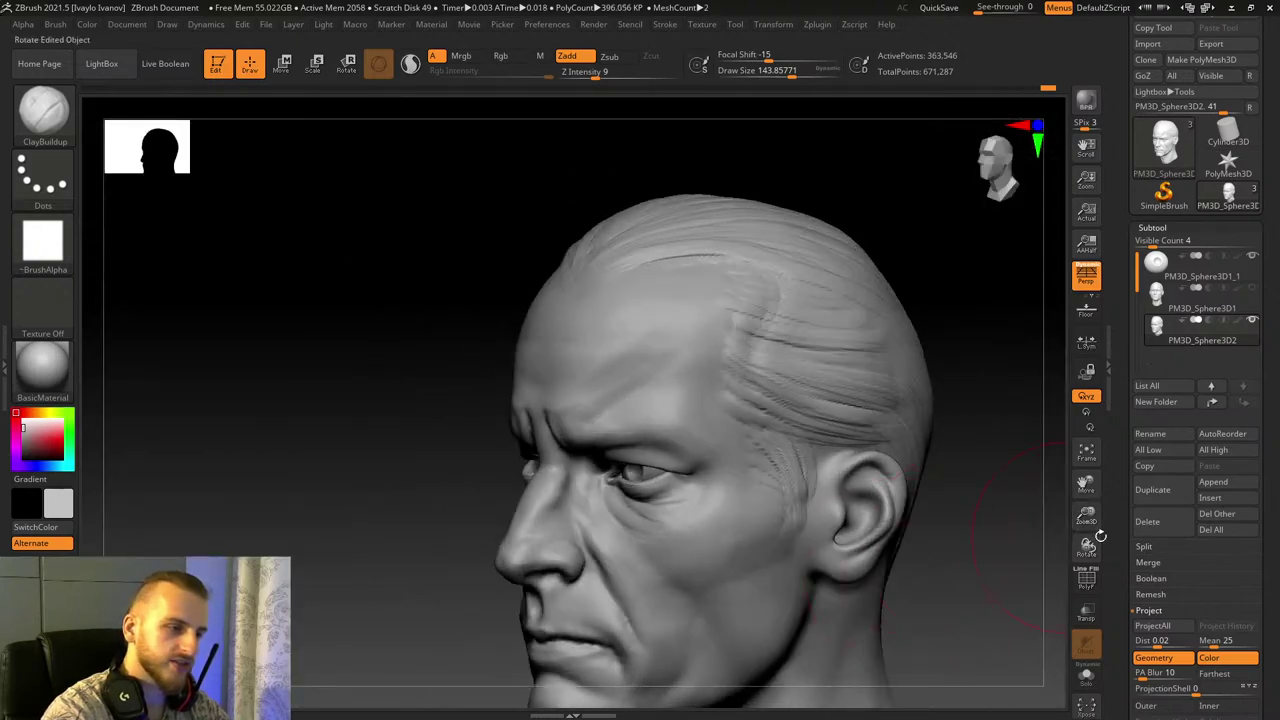
Step: Fill out the skin between the lower eyelid crease and the under-eye wrinkles with ClayBuildup strokes toward the outer eye
drag(1089, 519, 943, 597)
drag(1094, 527, 1103, 575)
drag(1088, 485, 1274, 512)
mouse_move(370, 250)
mouse_down()
mouse_move(475, 348)
mouse_move(519, 341)
mouse_up()
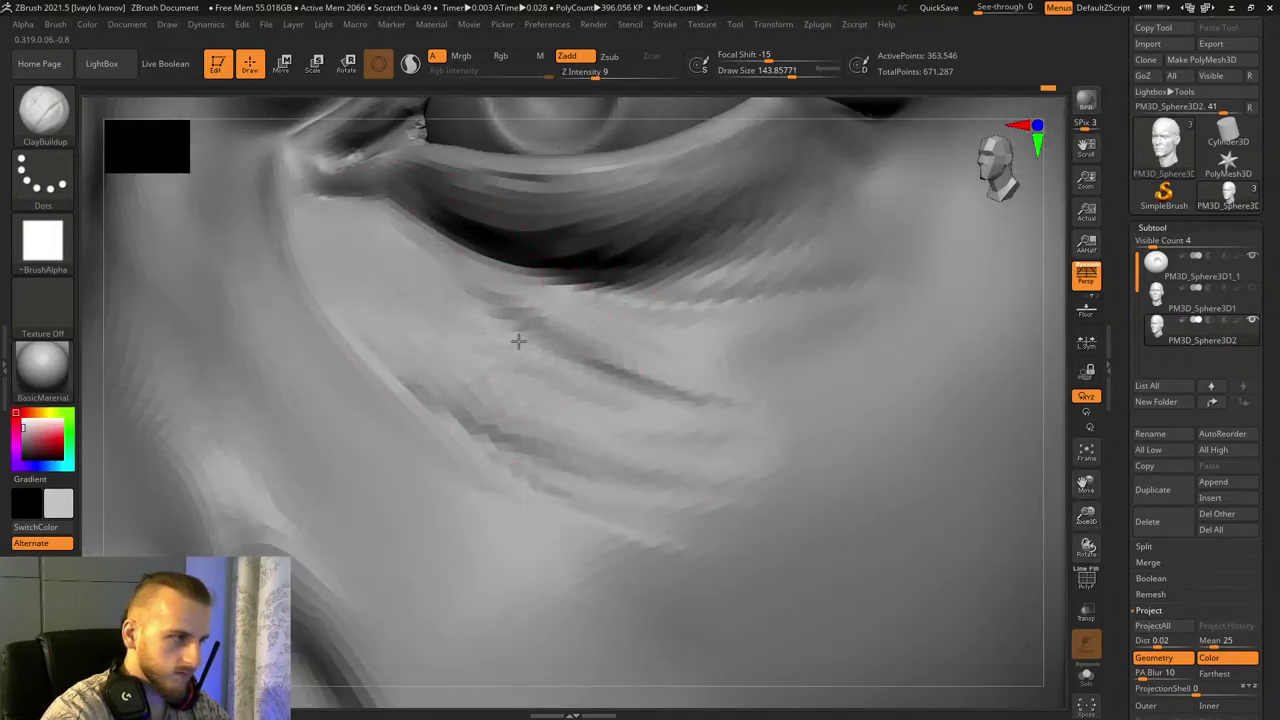
drag(668, 347, 700, 352)
drag(515, 327, 712, 360)
drag(522, 343, 815, 312)
mouse_move(520, 311)
mouse_down()
mouse_move(860, 272)
mouse_move(600, 304)
mouse_up()
drag(620, 346, 868, 302)
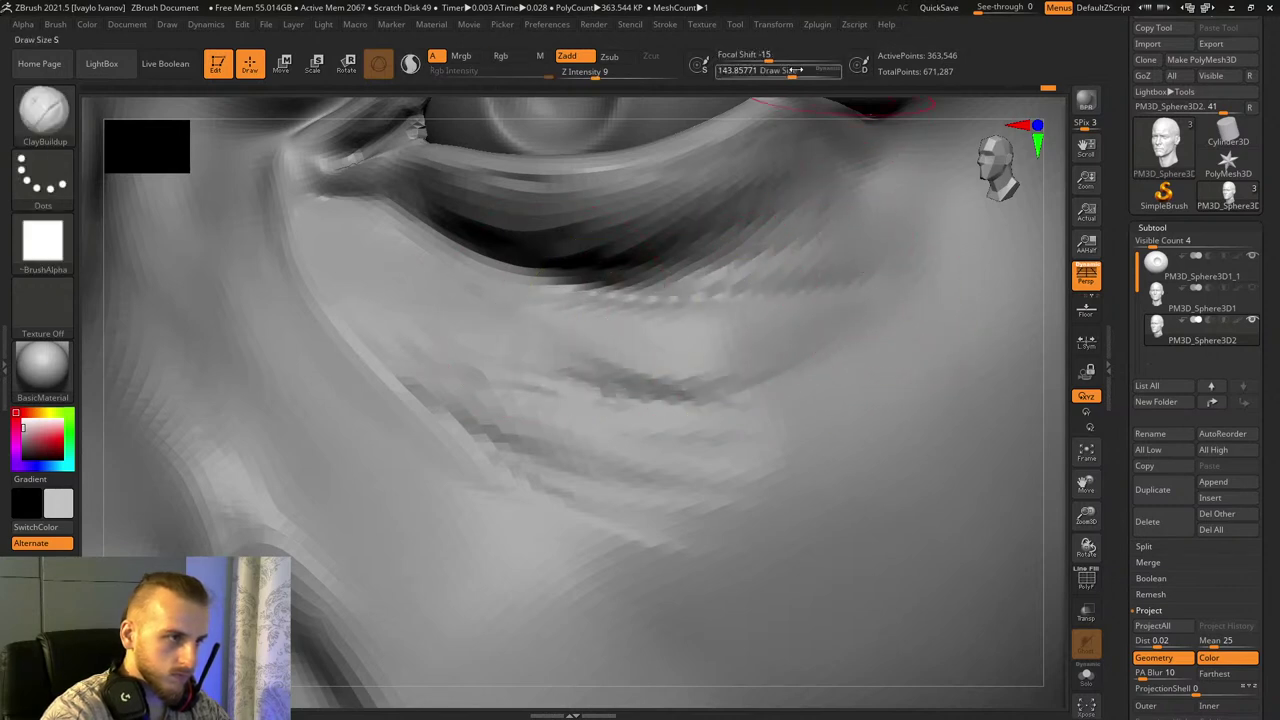
Step: Carve a groove along the tear trough with ClayBuildup at draw size about 106 and soften the wrinkles beside it
drag(795, 70, 789, 70)
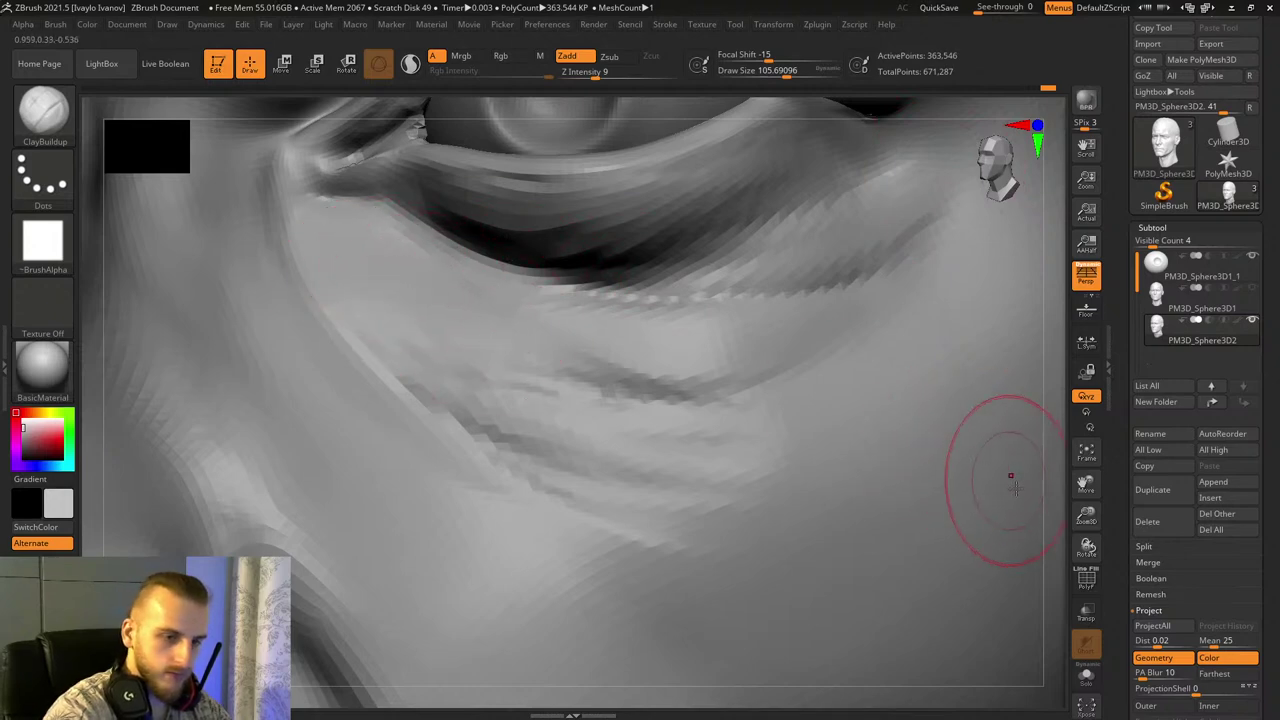
drag(1086, 485, 1060, 538)
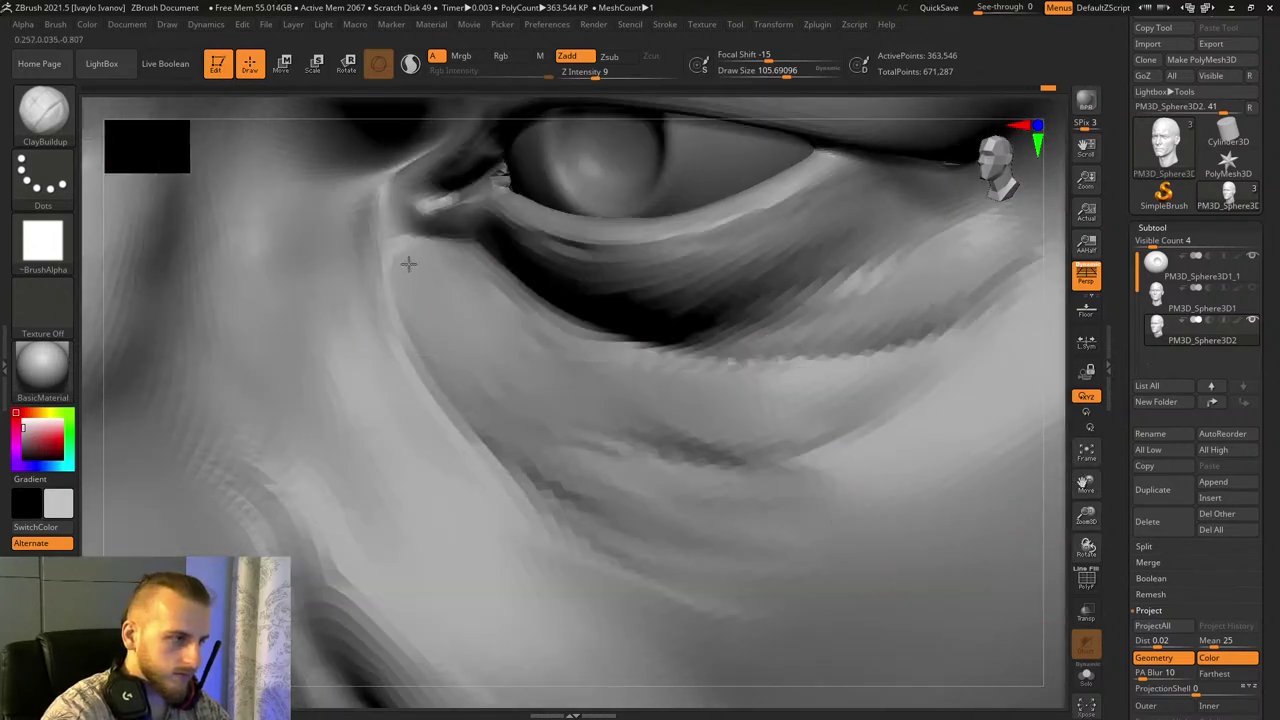
alt+drag(404, 262, 484, 384)
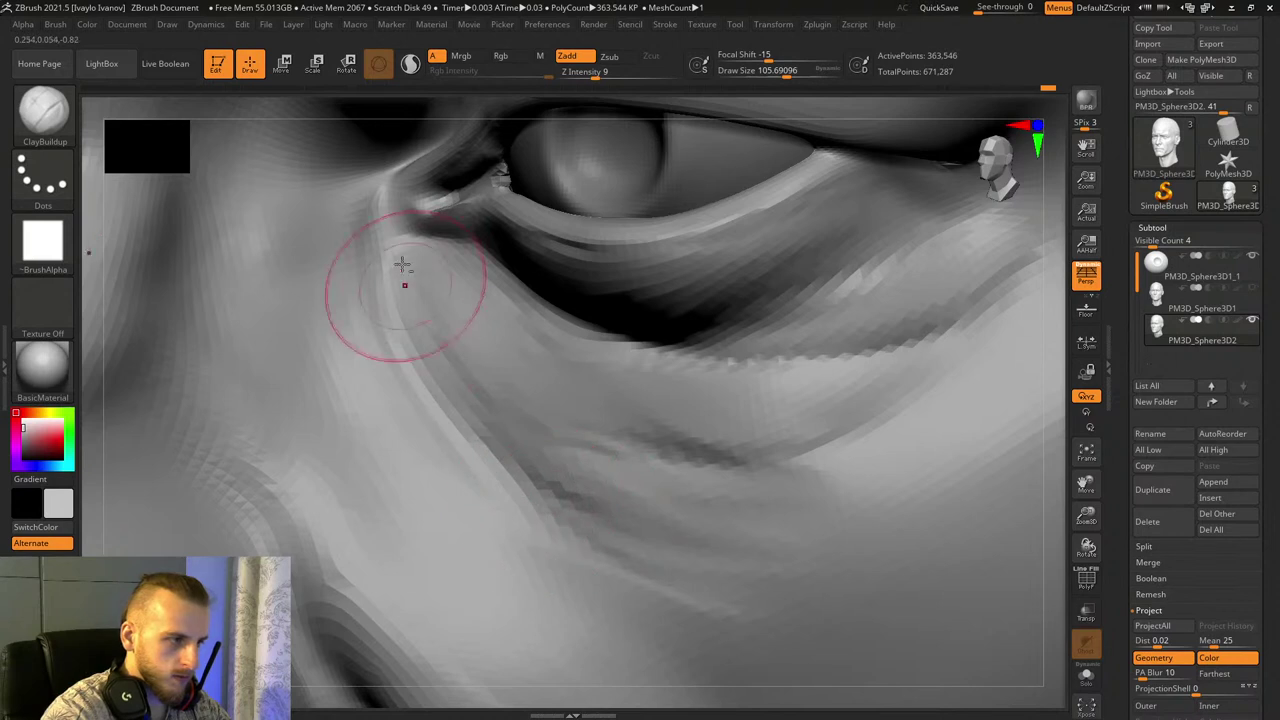
mouse_move(402, 265)
alt+mouse_down()
mouse_move(535, 440)
mouse_move(723, 503)
alt+mouse_up()
mouse_move(568, 458)
shift+mouse_down()
mouse_move(497, 349)
mouse_move(757, 474)
shift+mouse_up()
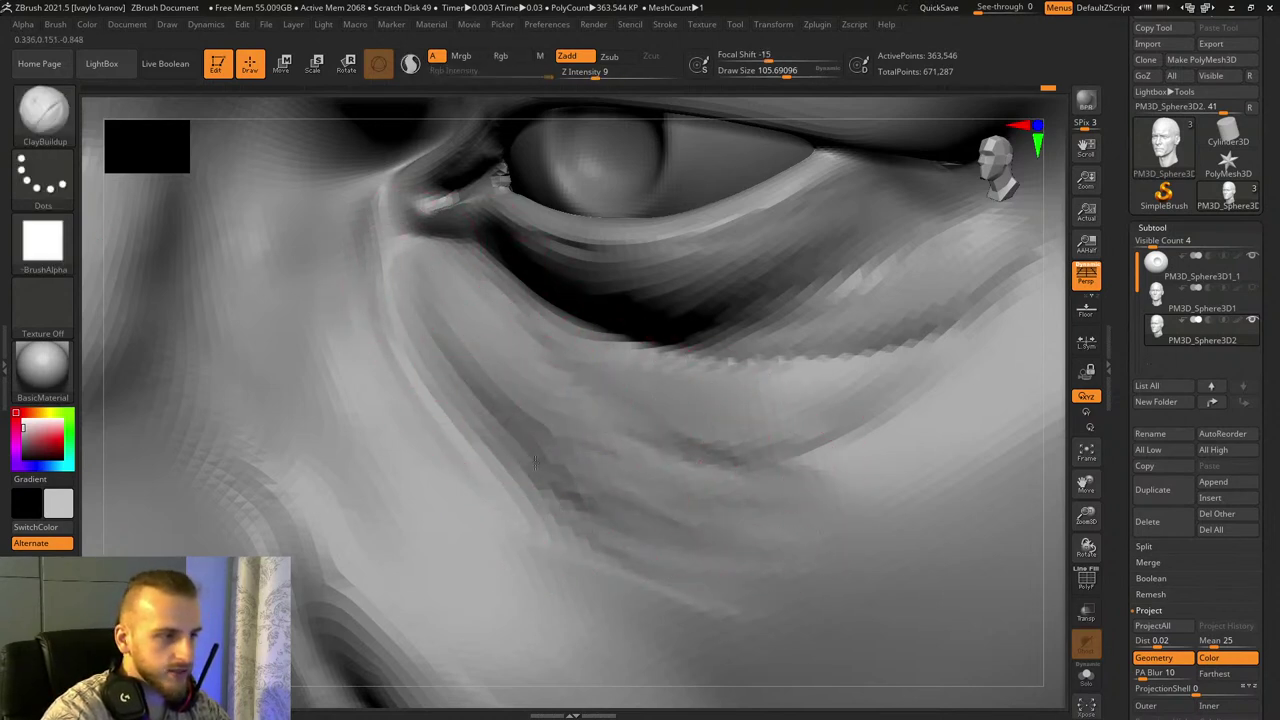
drag(764, 528, 880, 527)
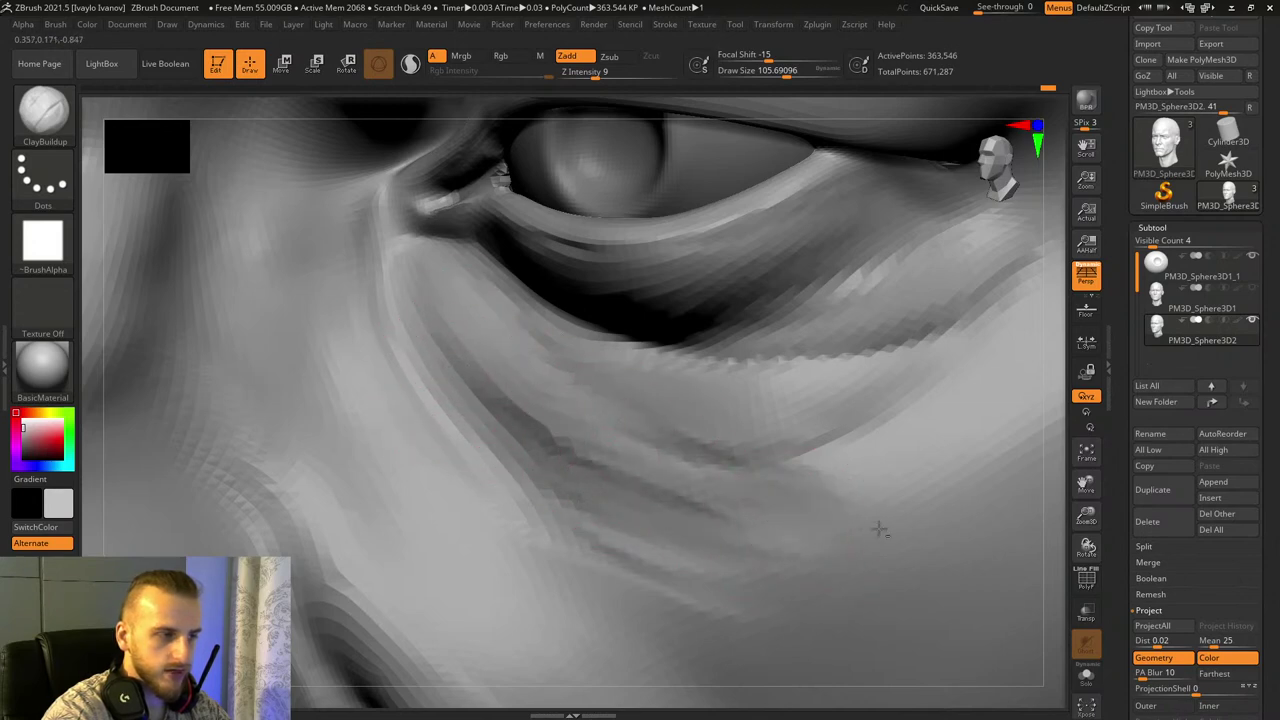
drag(815, 502, 853, 478)
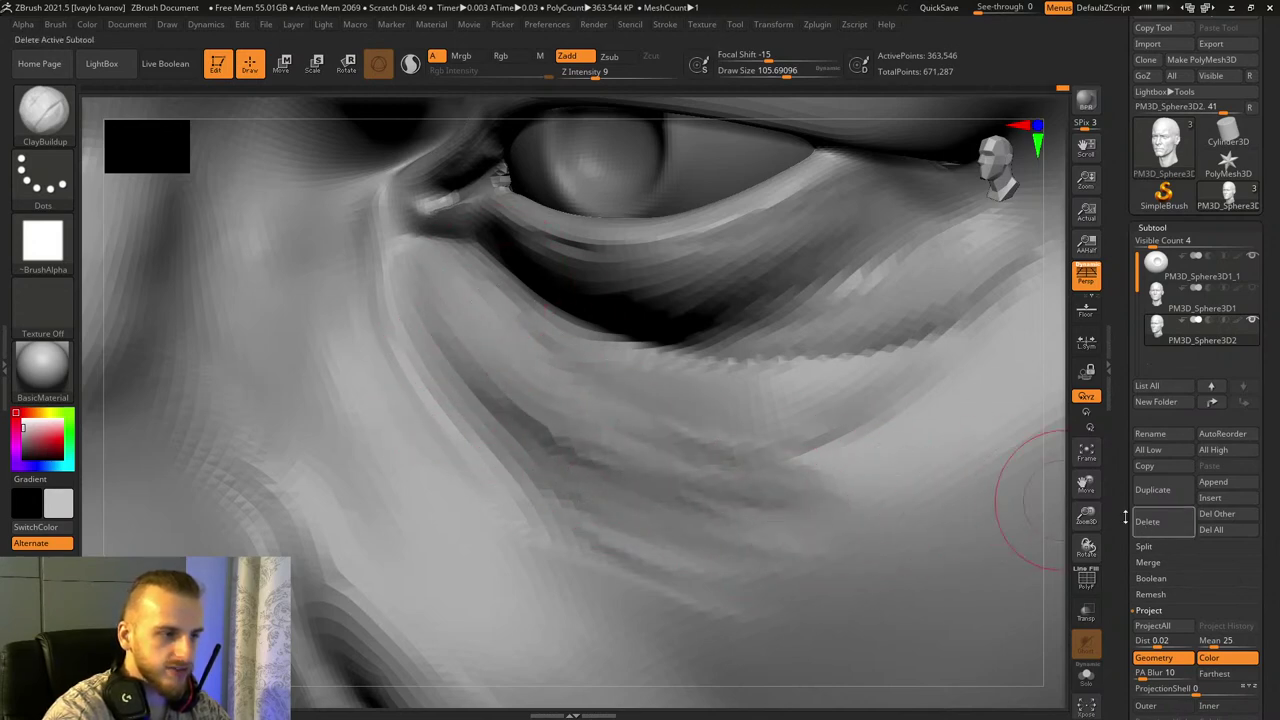
Step: Sculpt swept-back hair strands along the front hairline above the forehead with ClayBuildup strokes
drag(1086, 515, 1050, 410)
mouse_move(887, 414)
mouse_down()
mouse_move(920, 435)
mouse_move(922, 457)
mouse_move(889, 477)
mouse_move(917, 506)
mouse_move(933, 503)
mouse_up()
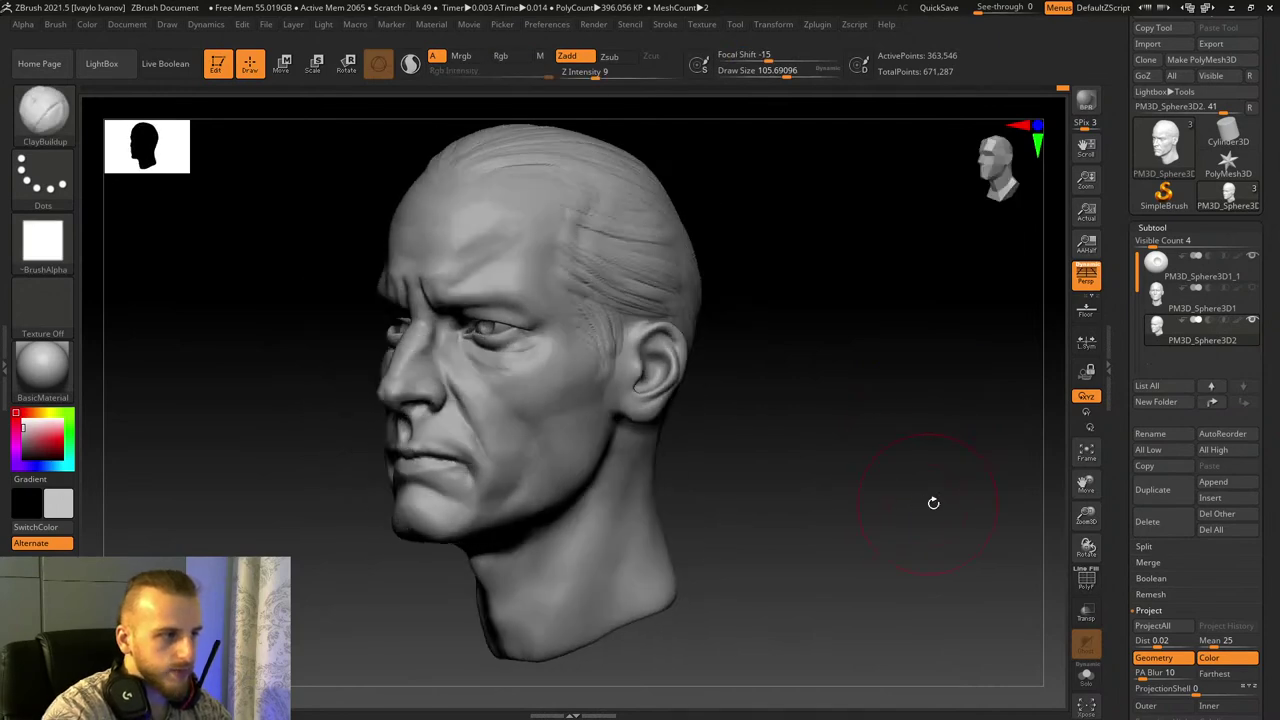
drag(1090, 520, 1092, 596)
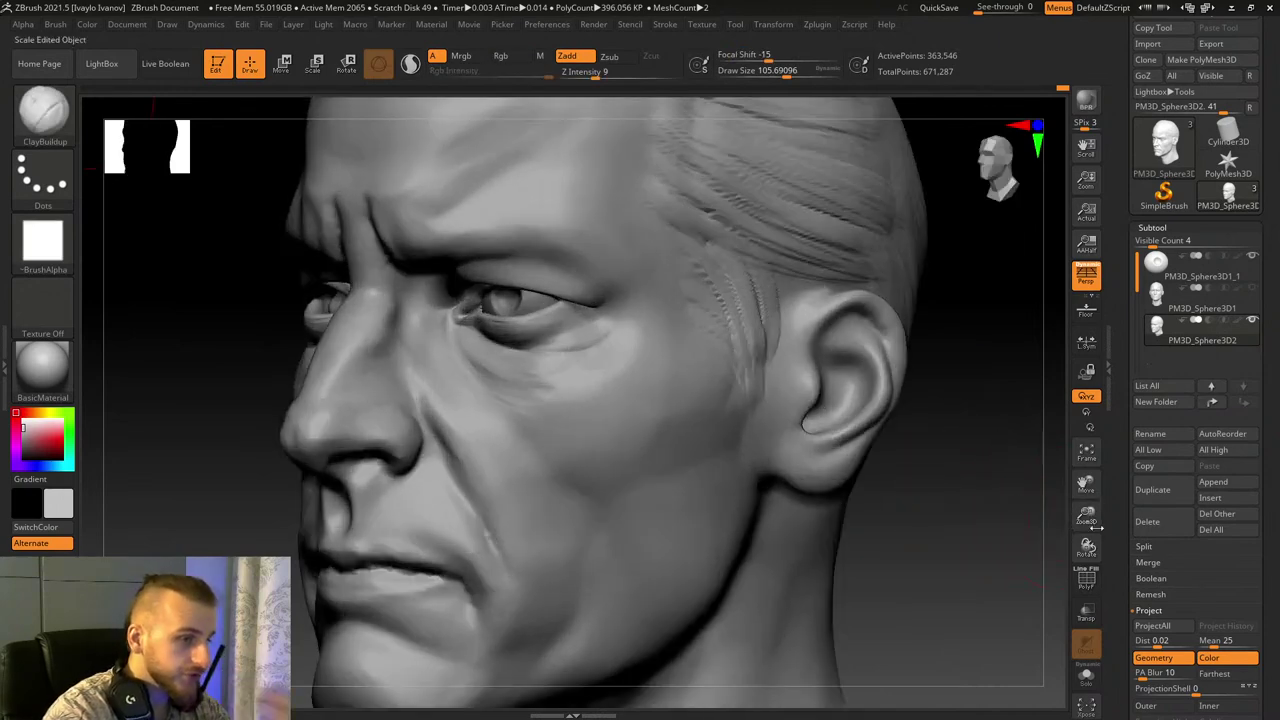
drag(1086, 486, 1078, 650)
mouse_move(911, 297)
mouse_down()
mouse_move(925, 299)
mouse_move(918, 322)
mouse_up()
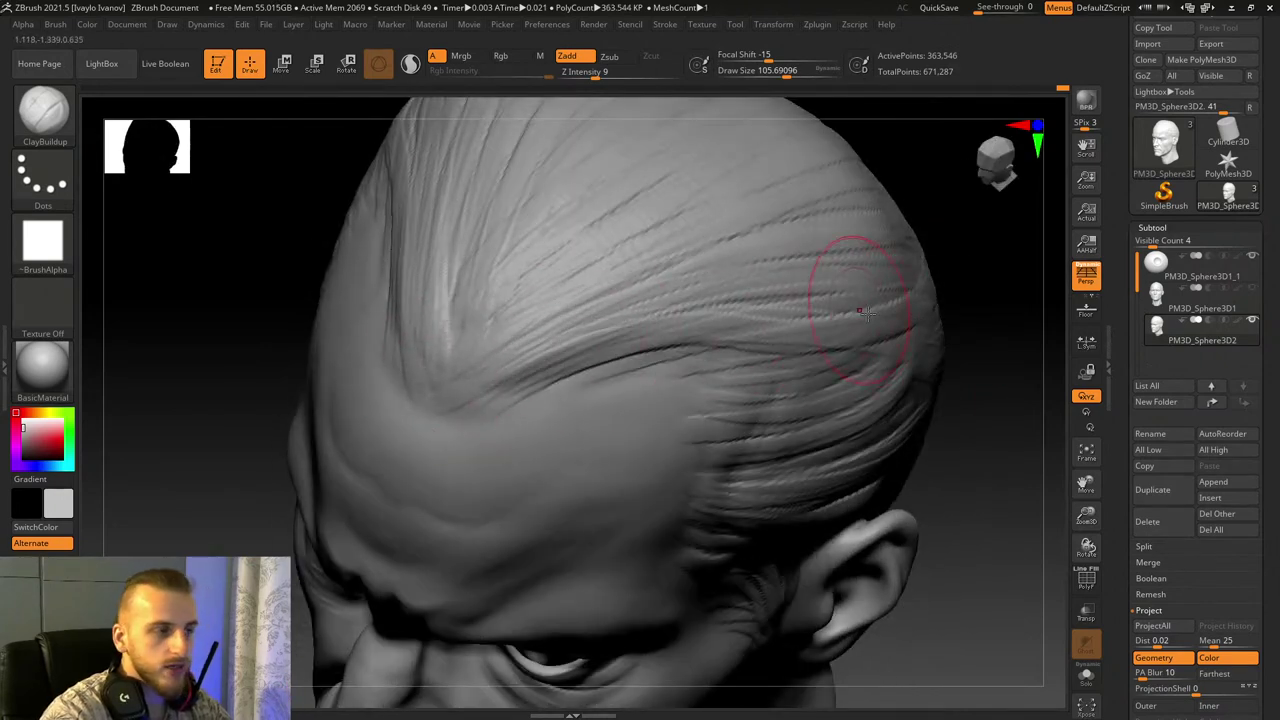
drag(481, 384, 694, 345)
drag(1034, 426, 942, 408)
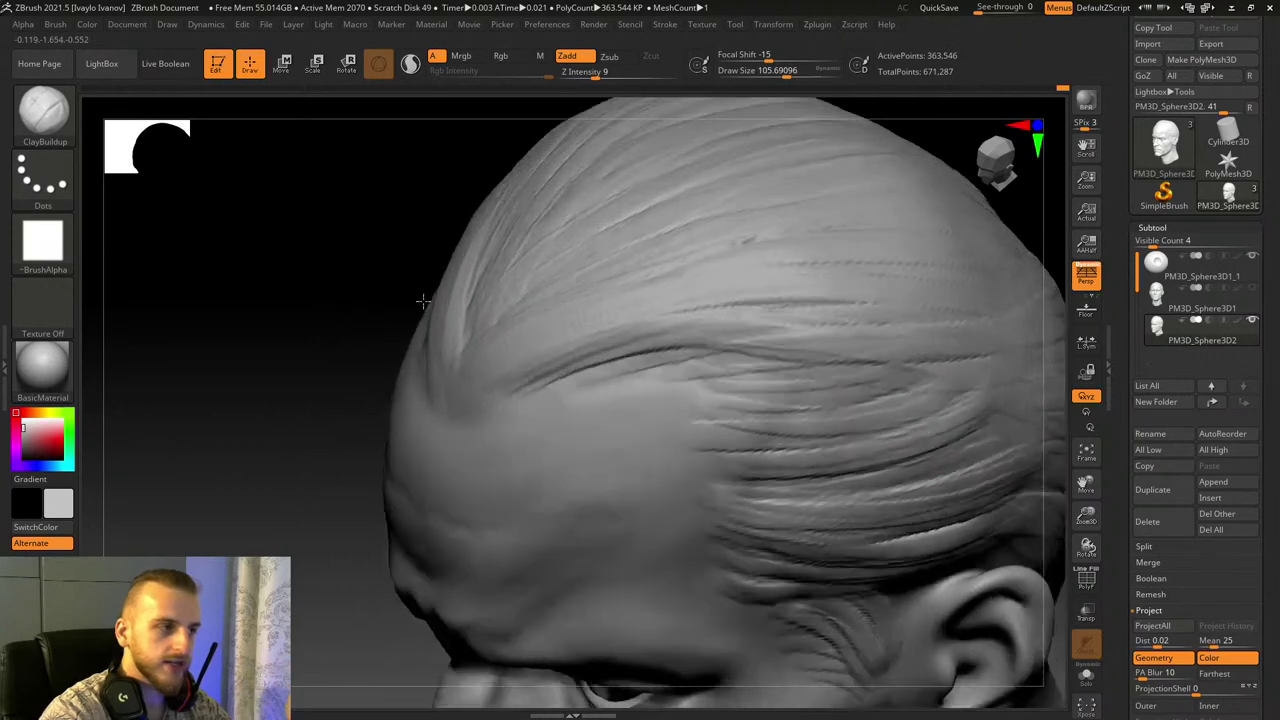
drag(423, 301, 543, 305)
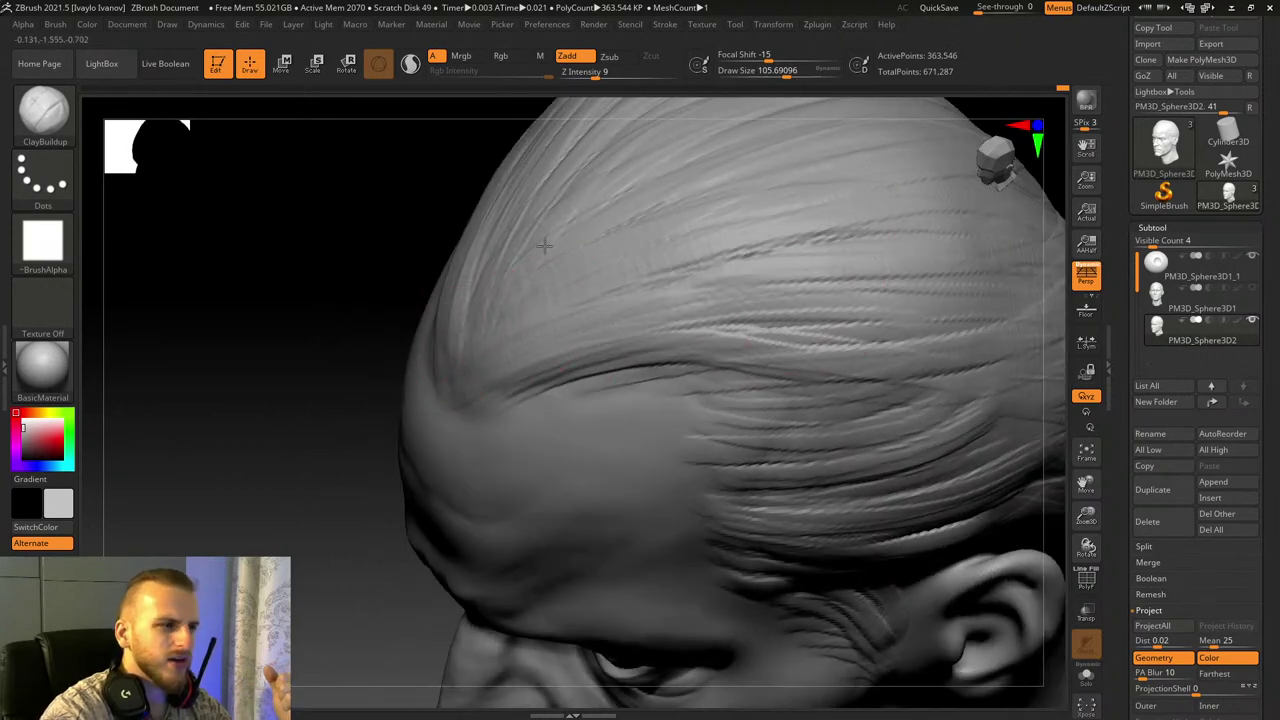
drag(323, 287, 375, 306)
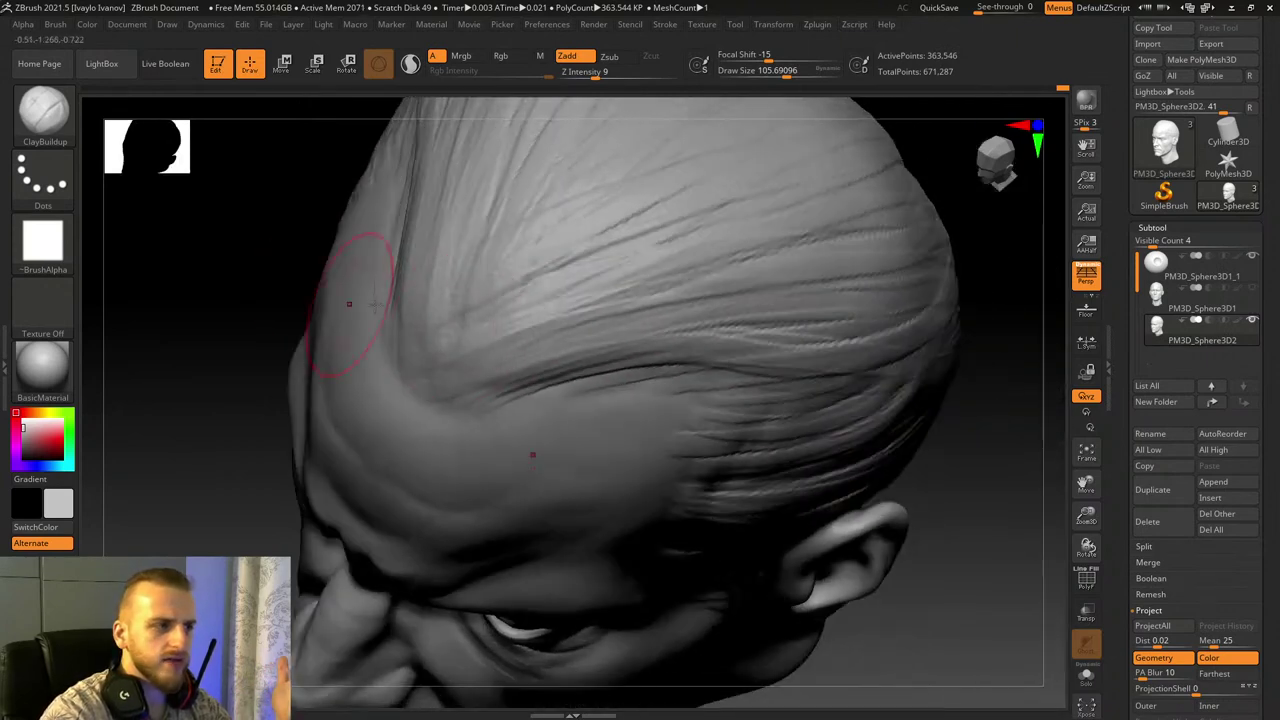
Step: Lay long ClayBuildup hair strands from the front hairline back over the top of the head
drag(1076, 510, 1130, 560)
drag(652, 358, 957, 240)
drag(600, 350, 800, 230)
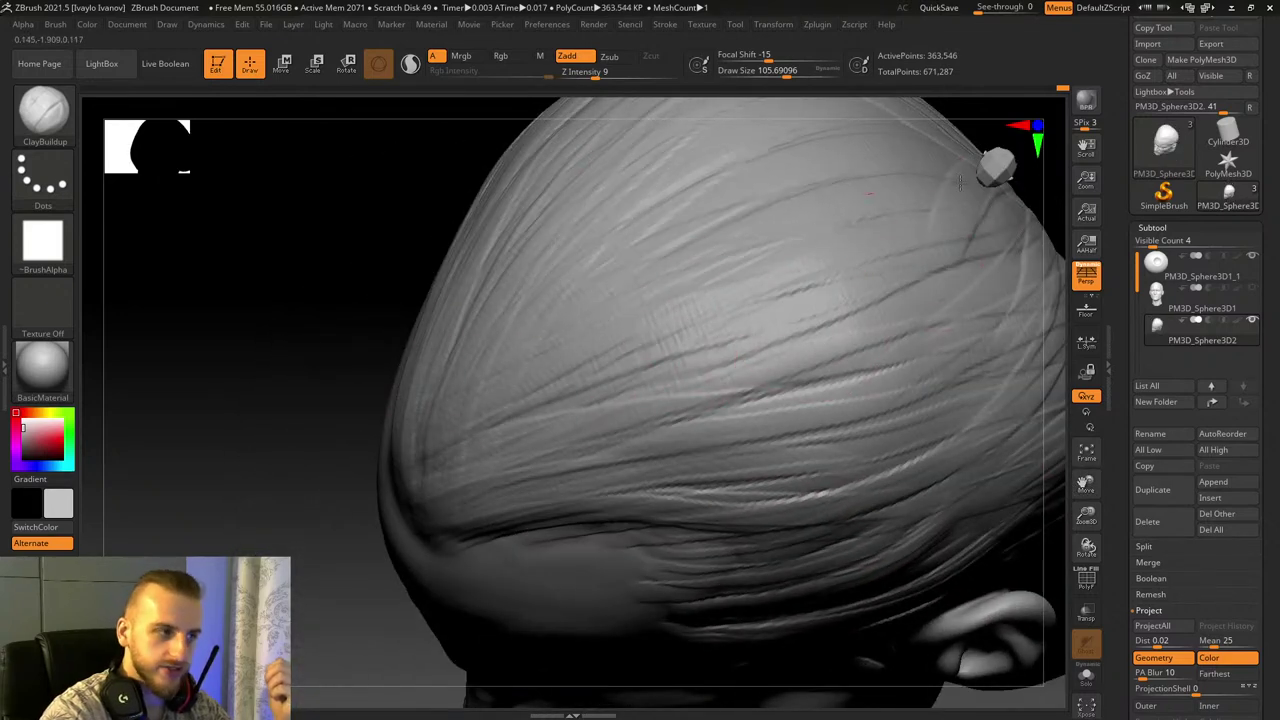
mouse_move(168, 535)
mouse_down()
mouse_move(224, 432)
mouse_move(984, 497)
mouse_up()
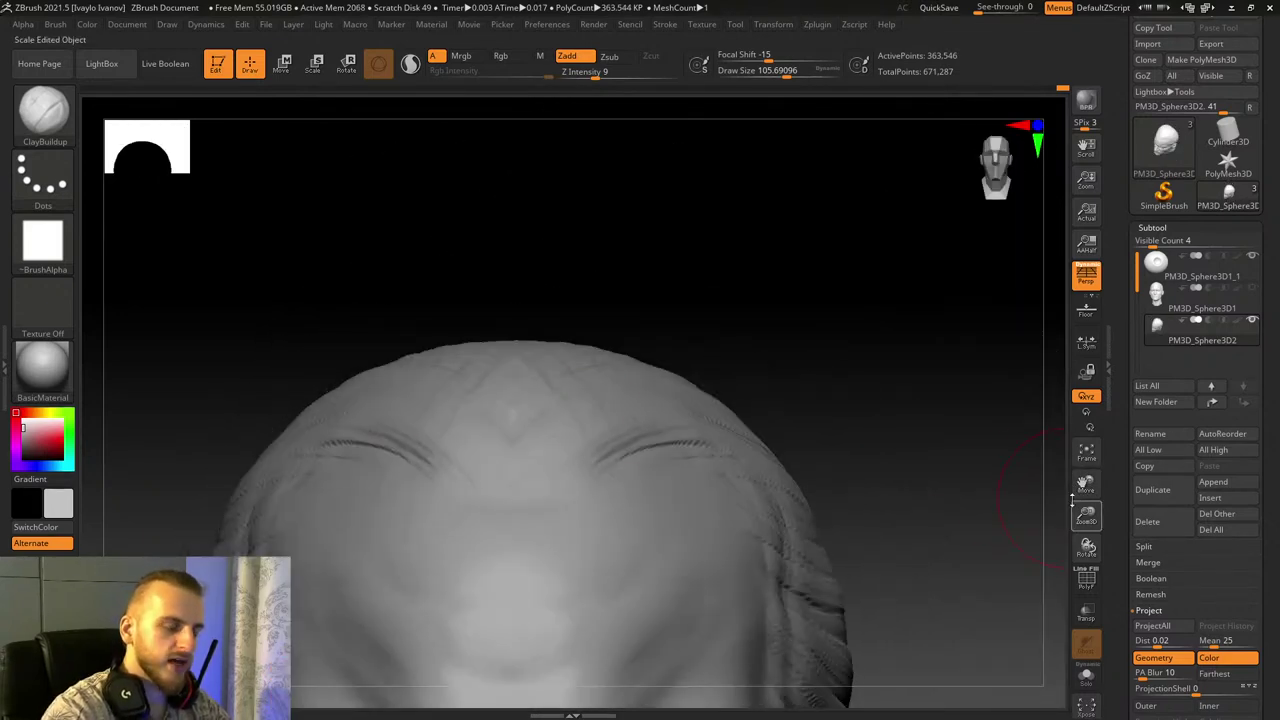
Step: Build up swept-back hair strands at the temple and the receding hairline to blend them into the side hair
mouse_move(1076, 487)
mouse_down()
mouse_move(909, 423)
mouse_move(843, 440)
mouse_move(1080, 487)
mouse_move(1198, 427)
mouse_up()
drag(985, 460, 890, 460)
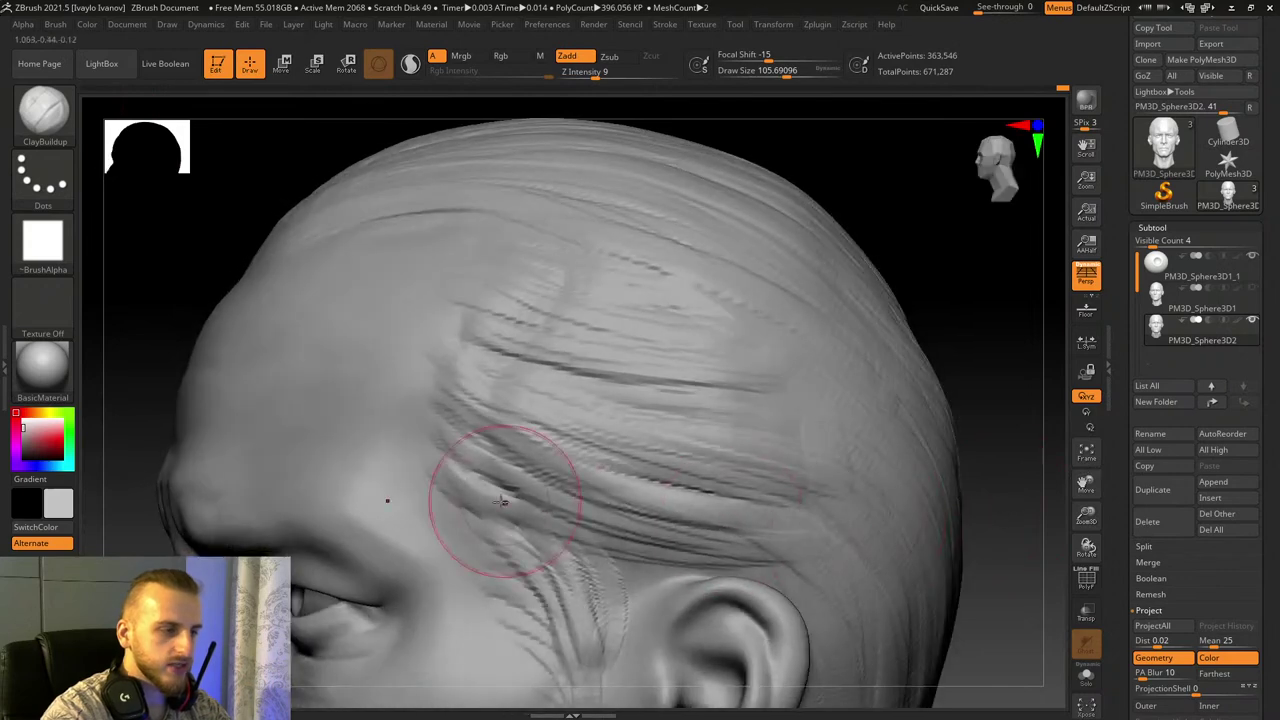
drag(459, 464, 496, 499)
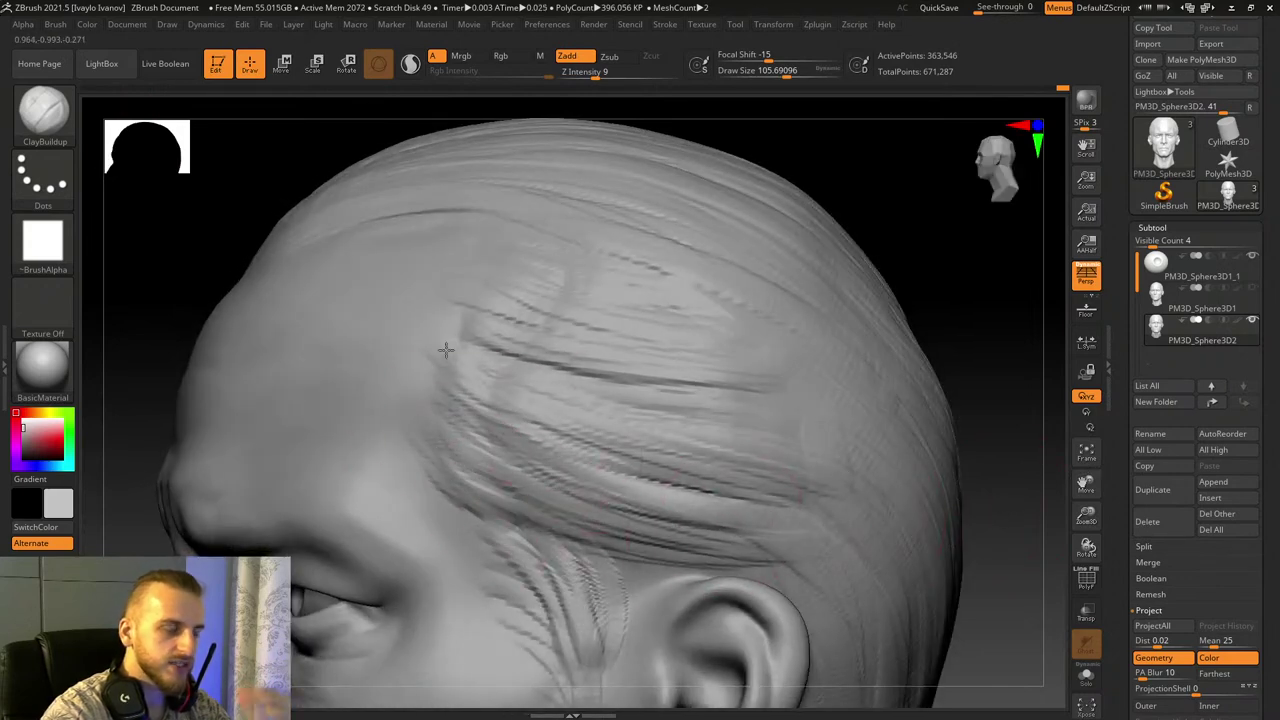
mouse_move(945, 150)
mouse_down()
mouse_move(1009, 426)
mouse_move(1003, 357)
mouse_move(949, 394)
mouse_move(971, 376)
mouse_move(1030, 495)
mouse_move(1051, 420)
mouse_move(994, 549)
mouse_up()
drag(540, 378, 675, 418)
drag(546, 352, 675, 392)
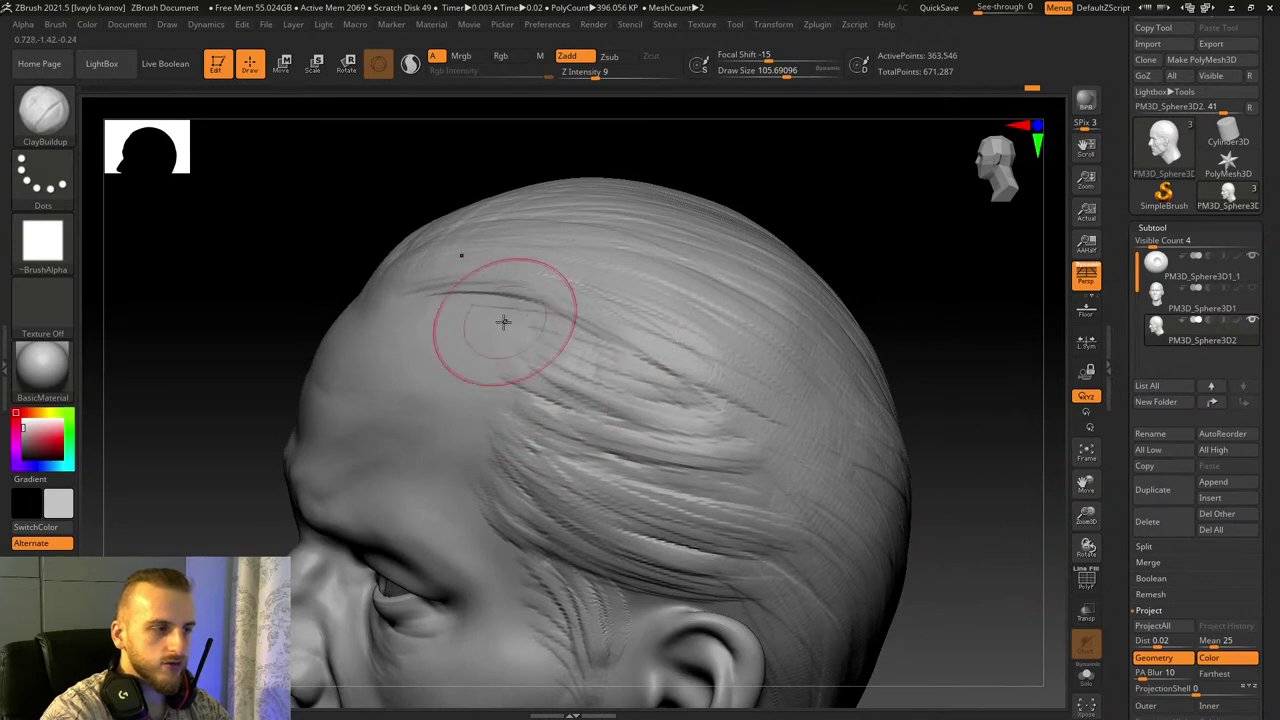
mouse_move(503, 320)
mouse_down()
mouse_move(698, 384)
mouse_move(718, 410)
mouse_up()
shift+drag(165, 395, 229, 360)
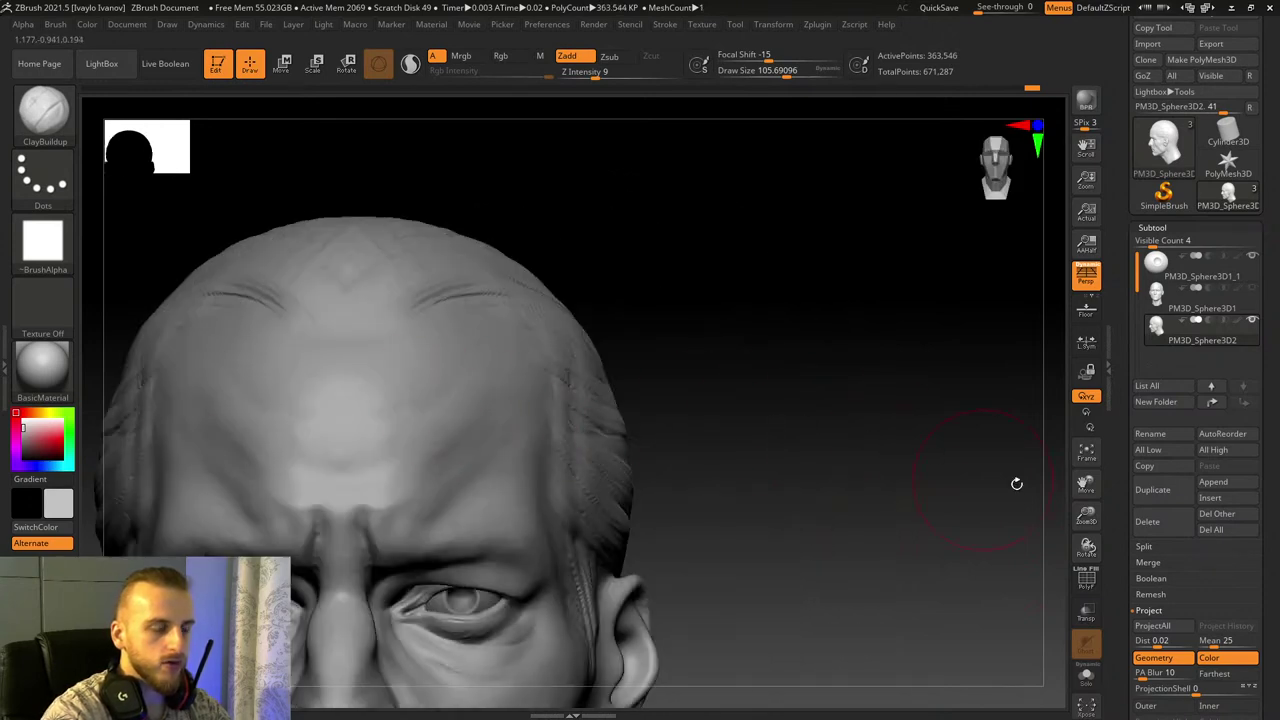
Step: Set the draw size to about 227 and fill out the cheek in front of the ear with ClayBuildup
drag(1086, 483, 1190, 432)
drag(272, 330, 778, 386)
drag(1085, 520, 1086, 585)
drag(1086, 484, 1200, 258)
click(800, 71)
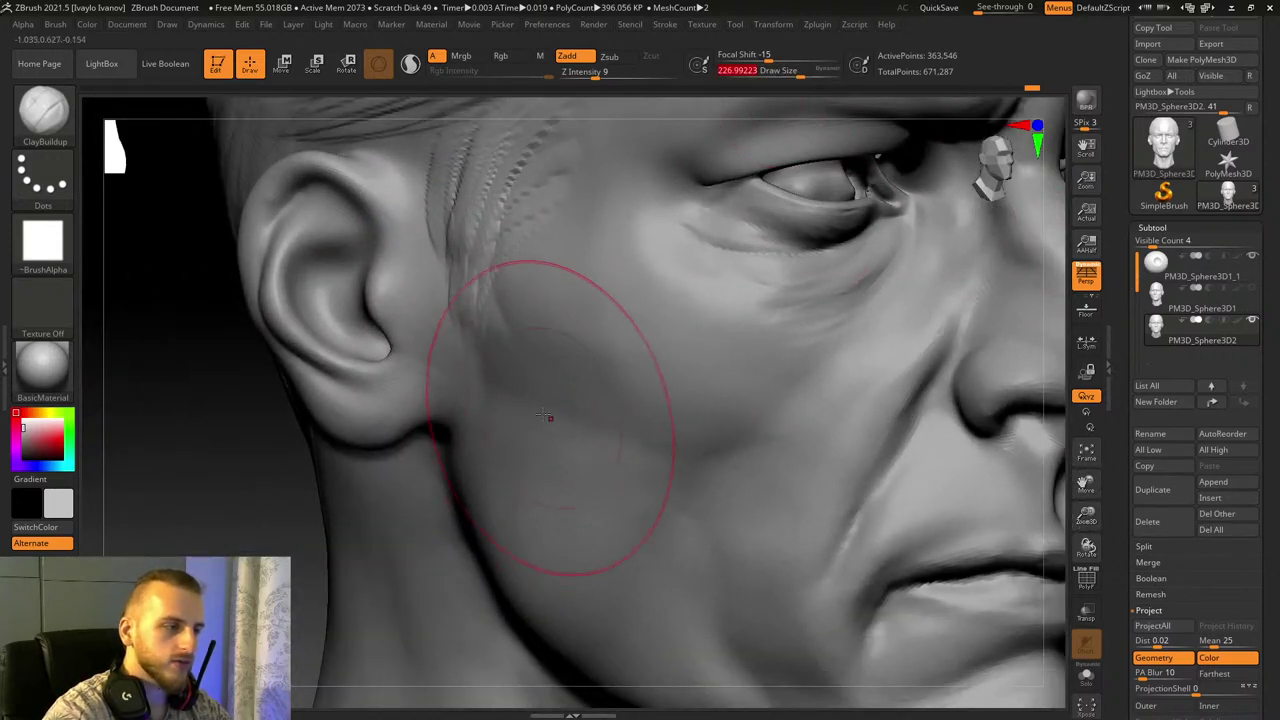
drag(514, 360, 588, 414)
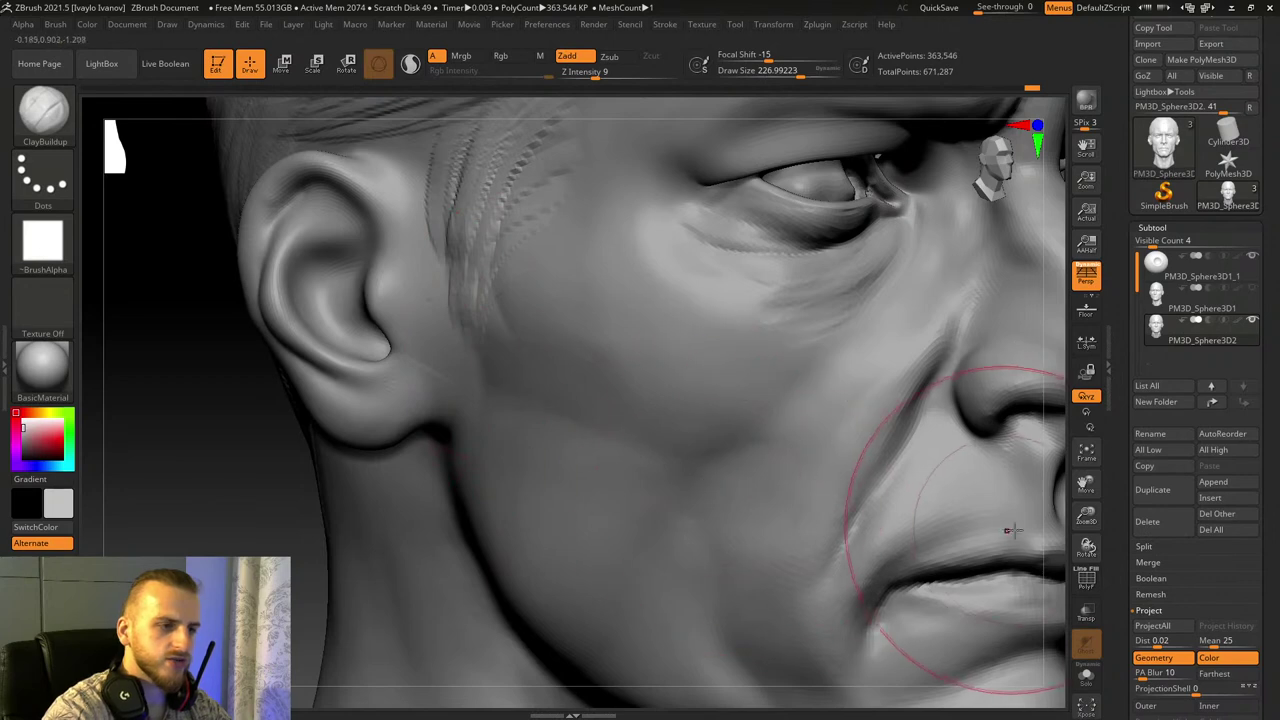
Step: Add broad ClayBuildup strokes over the side and crown hair to give the strands more volume
drag(1086, 516, 1083, 456)
drag(1086, 484, 628, 373)
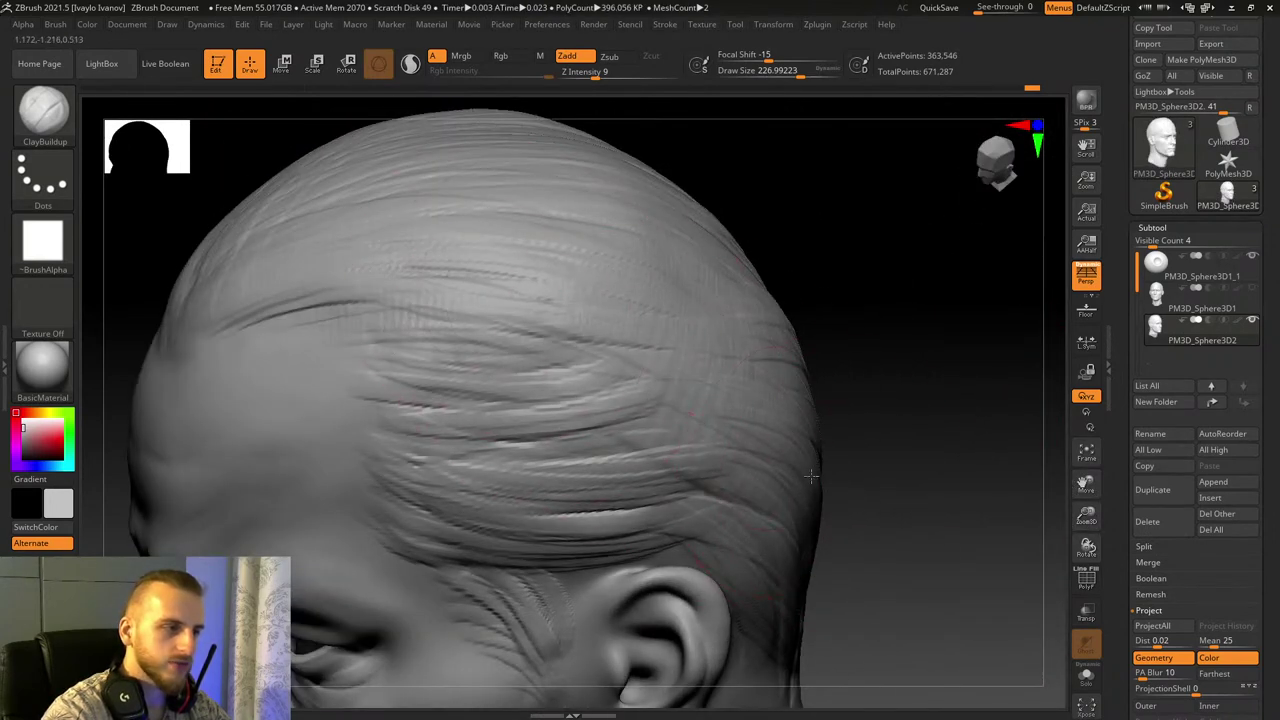
drag(948, 571, 720, 560)
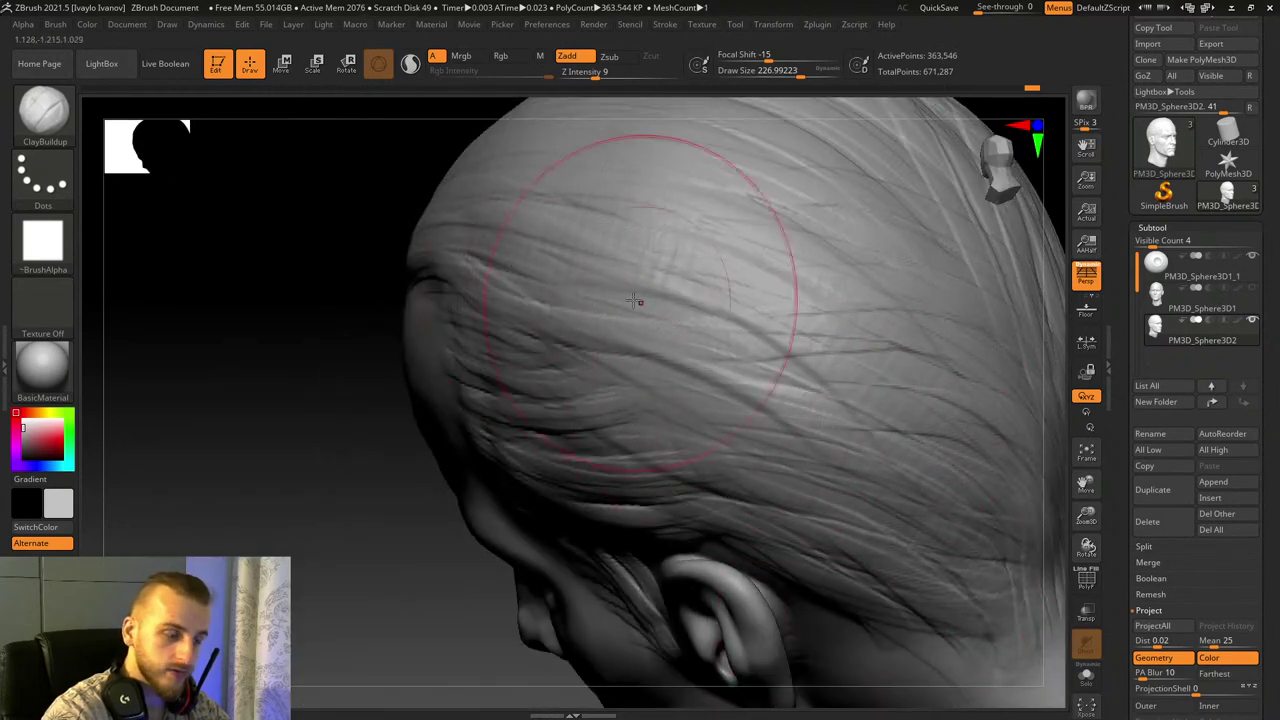
drag(1086, 490, 1092, 690)
drag(530, 270, 487, 343)
right_drag(486, 343, 514, 428)
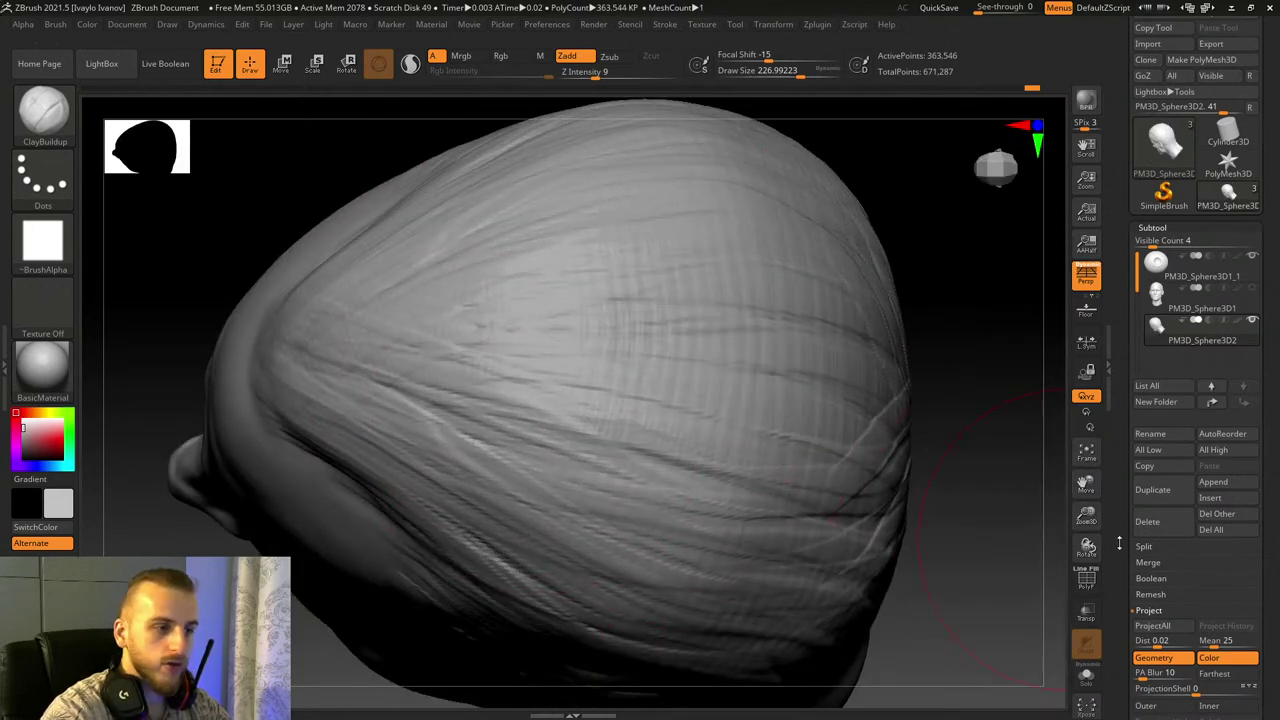
Step: Pull out the back of the head in side view using the Move Topological brush with a draw size of about 432
drag(1086, 512, 982, 318)
right_drag(982, 318, 998, 513)
drag(1086, 517, 1104, 372)
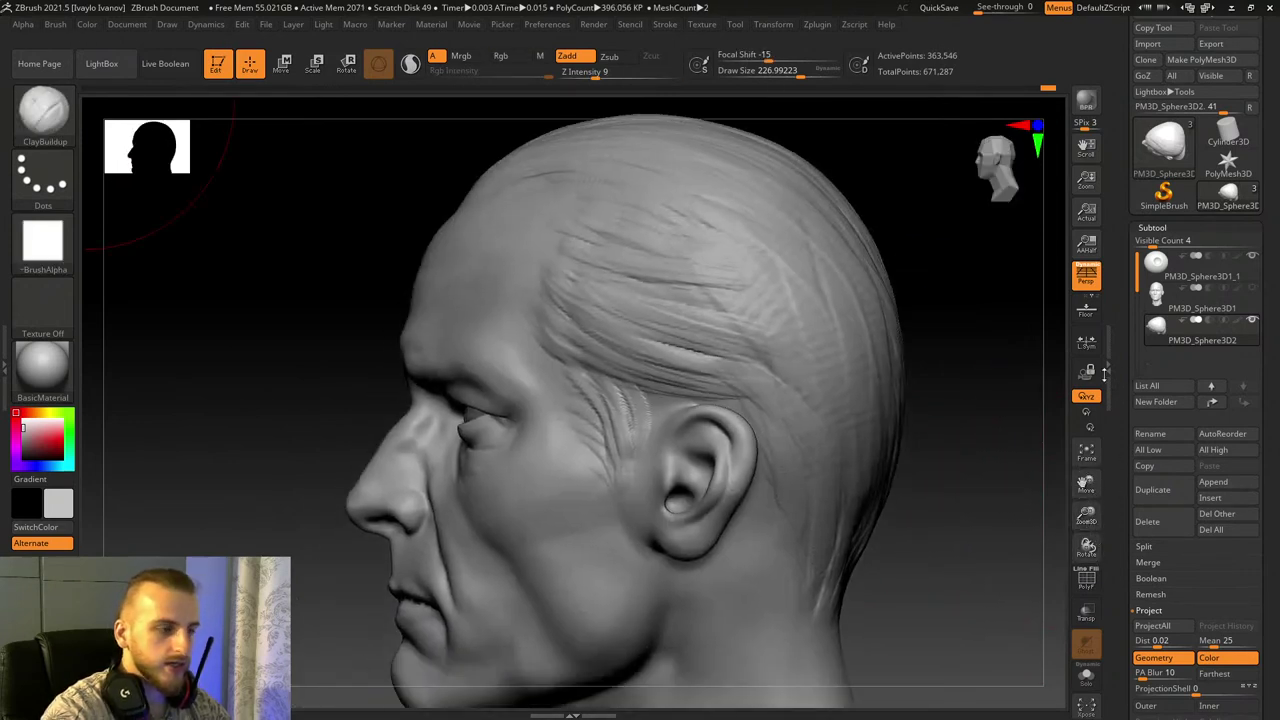
click(48, 122)
click(648, 130)
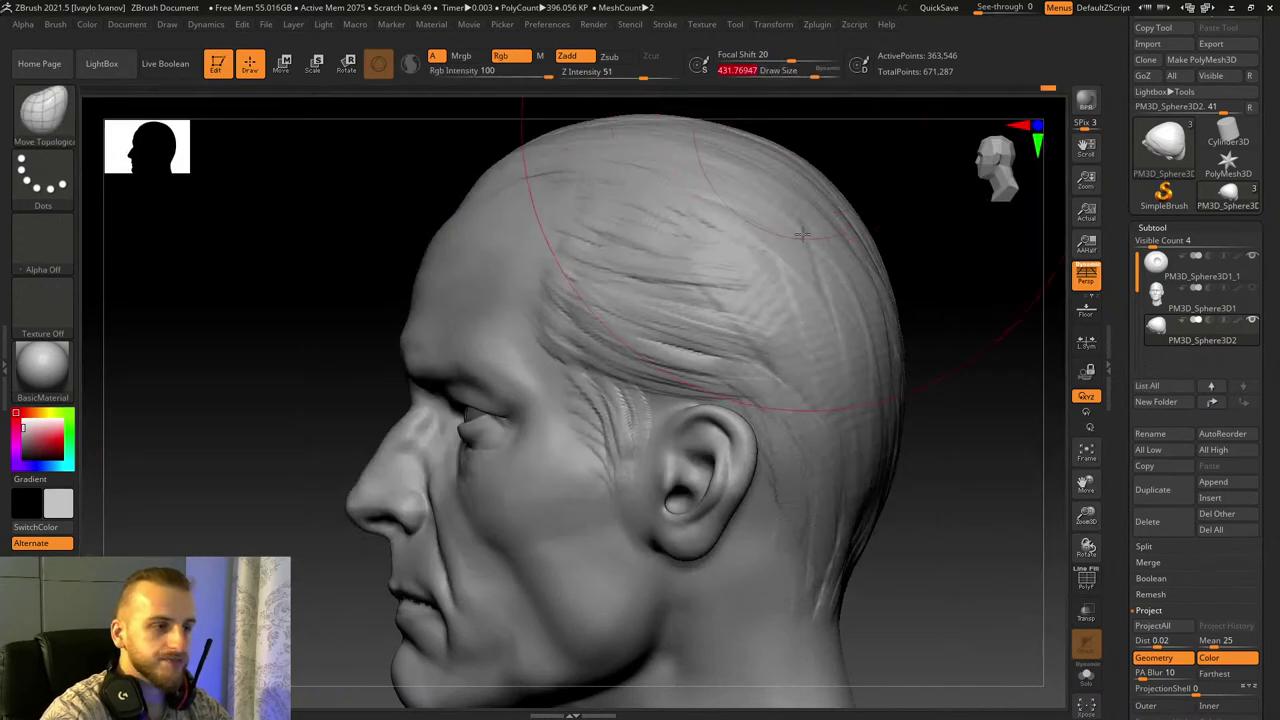
key(bracketright)
key(bracketright)
key(bracketright)
drag(894, 347, 908, 347)
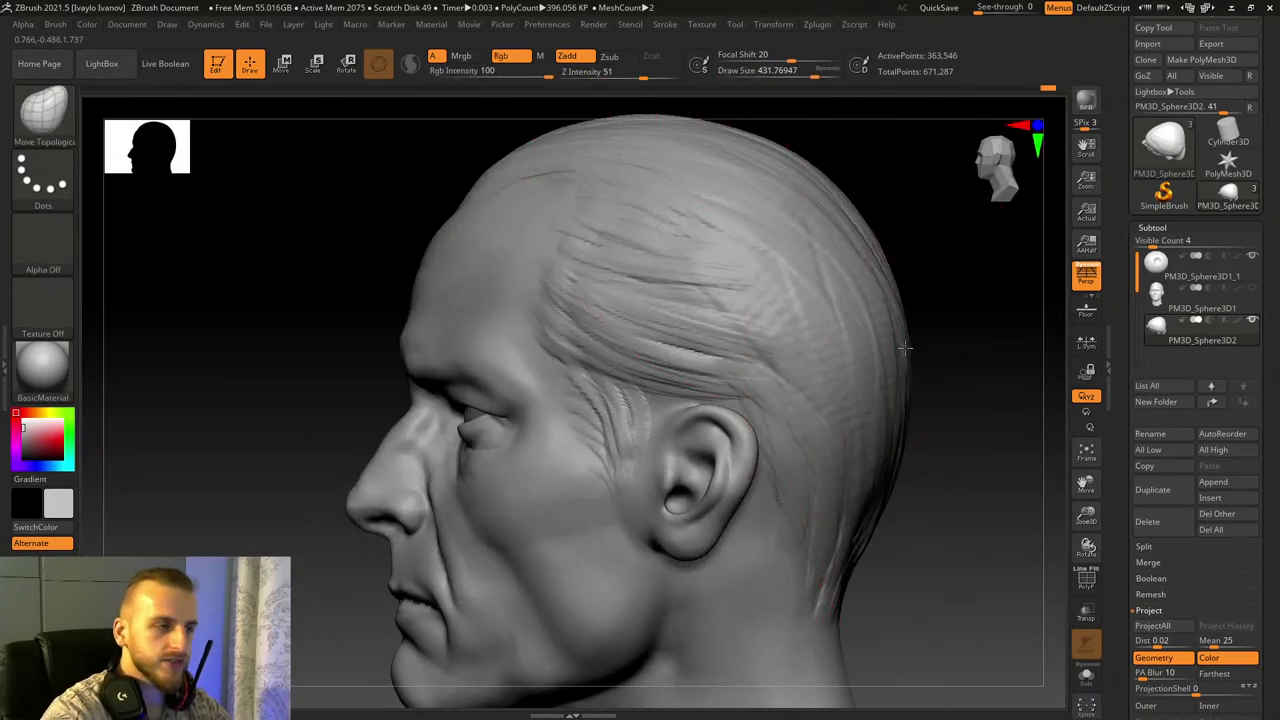
drag(856, 270, 866, 262)
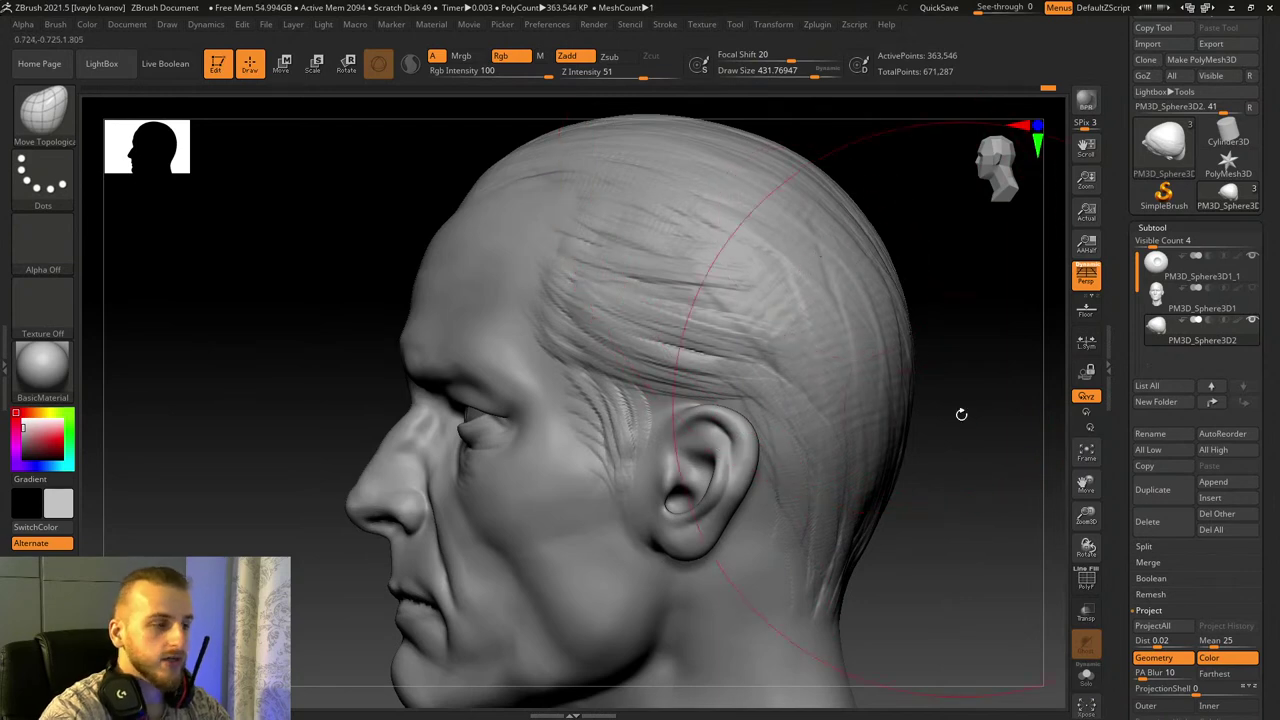
shift+drag(954, 430, 951, 429)
Step: Switch to the DamStandard brush with a draw size of about 114 and examine the ear and the front of the face up close
drag(1083, 518, 1084, 530)
drag(1080, 480, 1081, 420)
drag(975, 488, 1006, 480)
key(b)
key(d)
key(s)
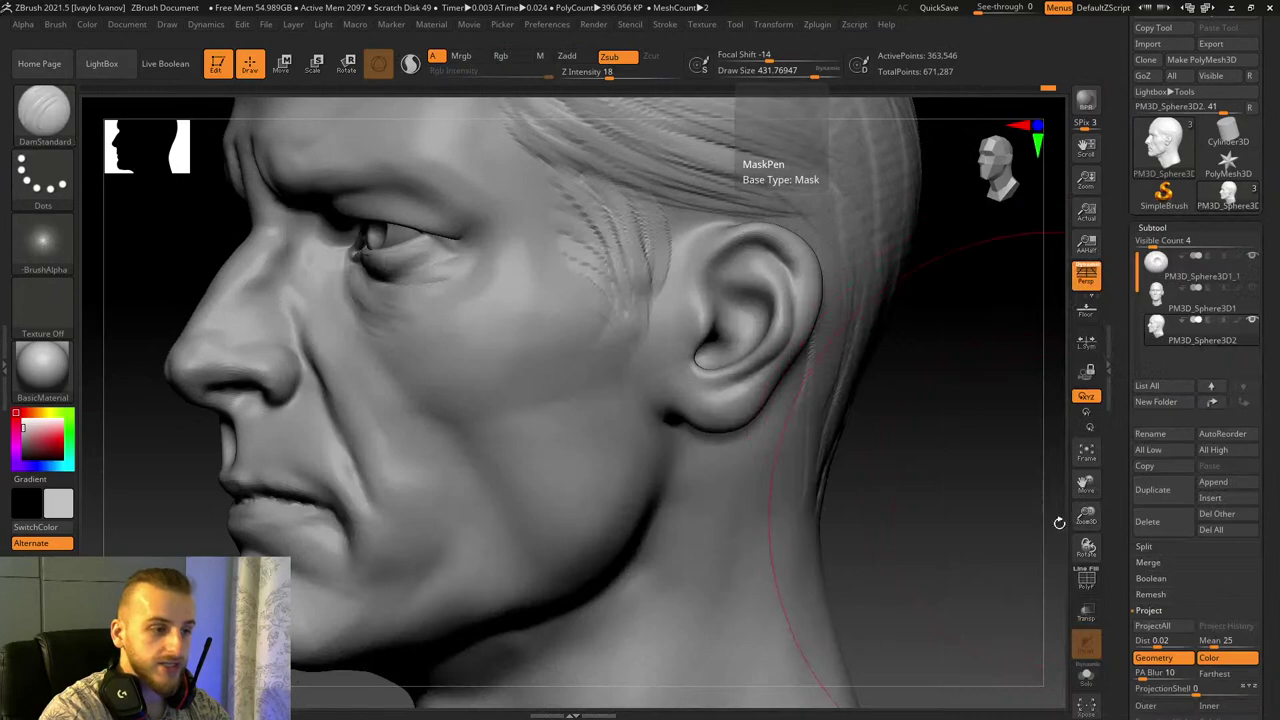
drag(1085, 516, 1089, 556)
mouse_move(1083, 485)
mouse_down()
mouse_move(1056, 480)
mouse_move(1044, 442)
mouse_up()
drag(801, 71, 787, 71)
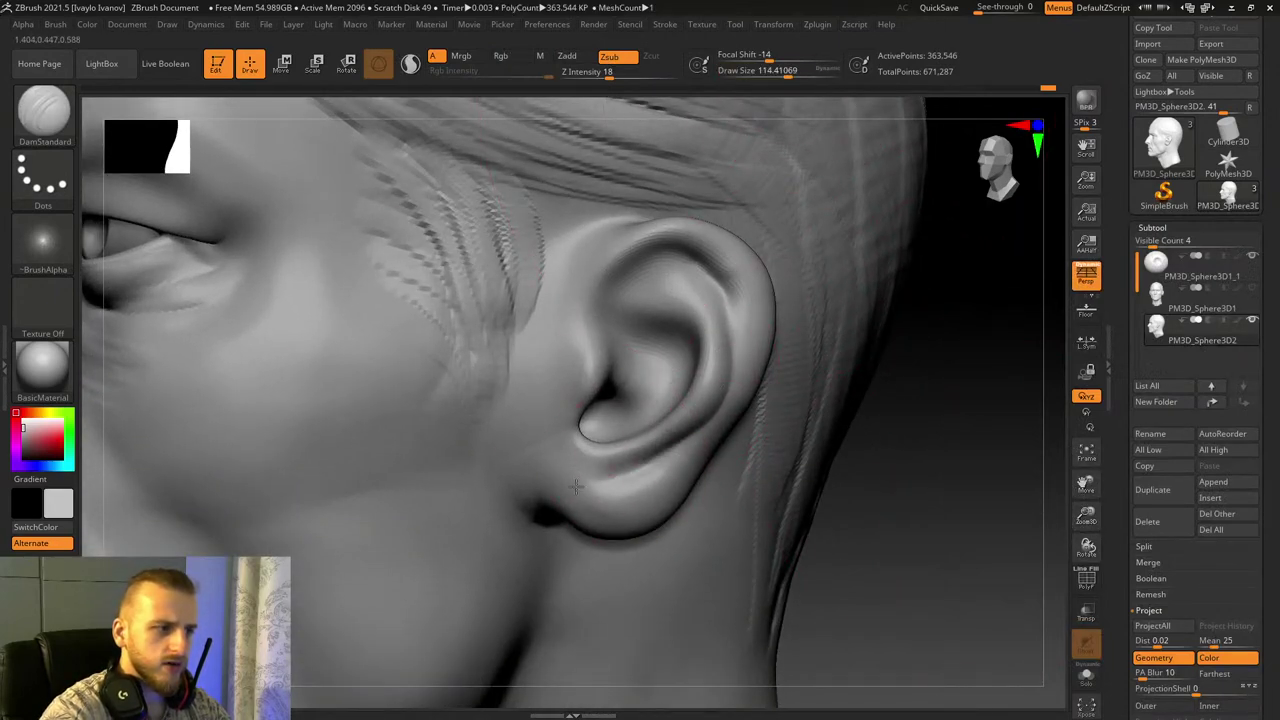
drag(1086, 514, 1087, 530)
drag(1086, 484, 1151, 447)
drag(1087, 517, 1085, 485)
drag(200, 440, 320, 461)
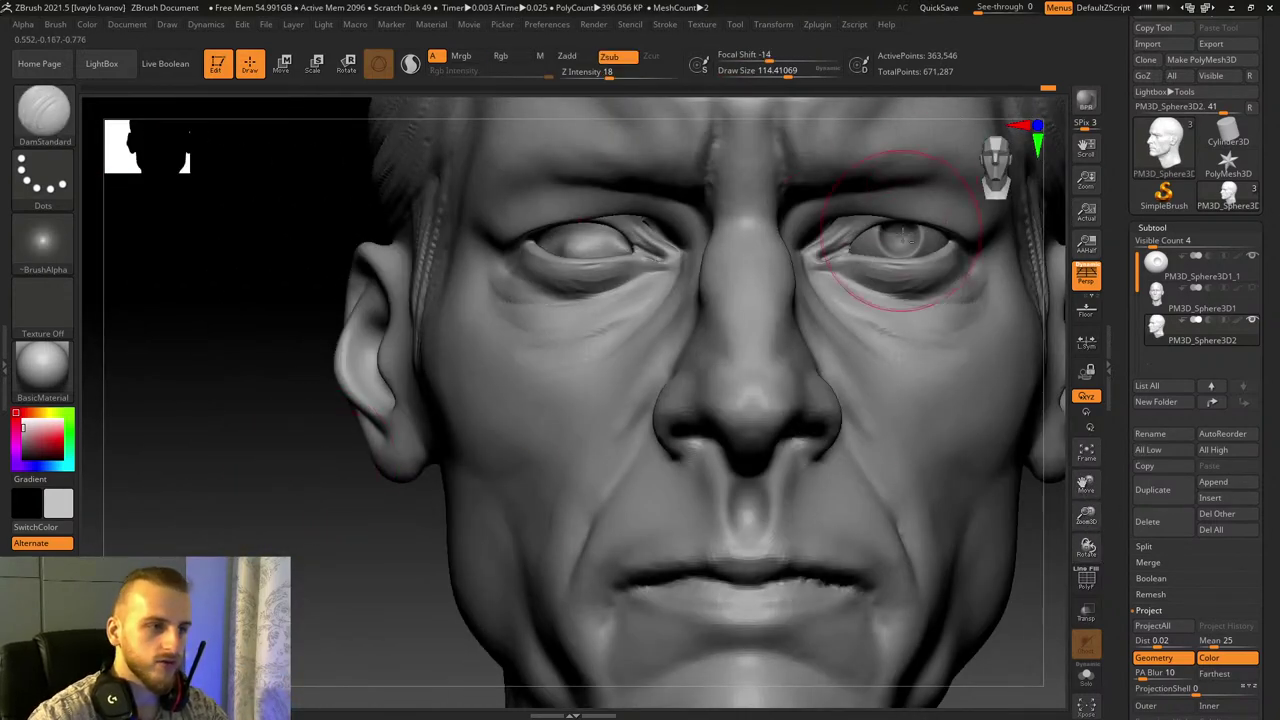
Step: Duplicate the eyeball subtool and merge the original down into its copy
alt+click(925, 246)
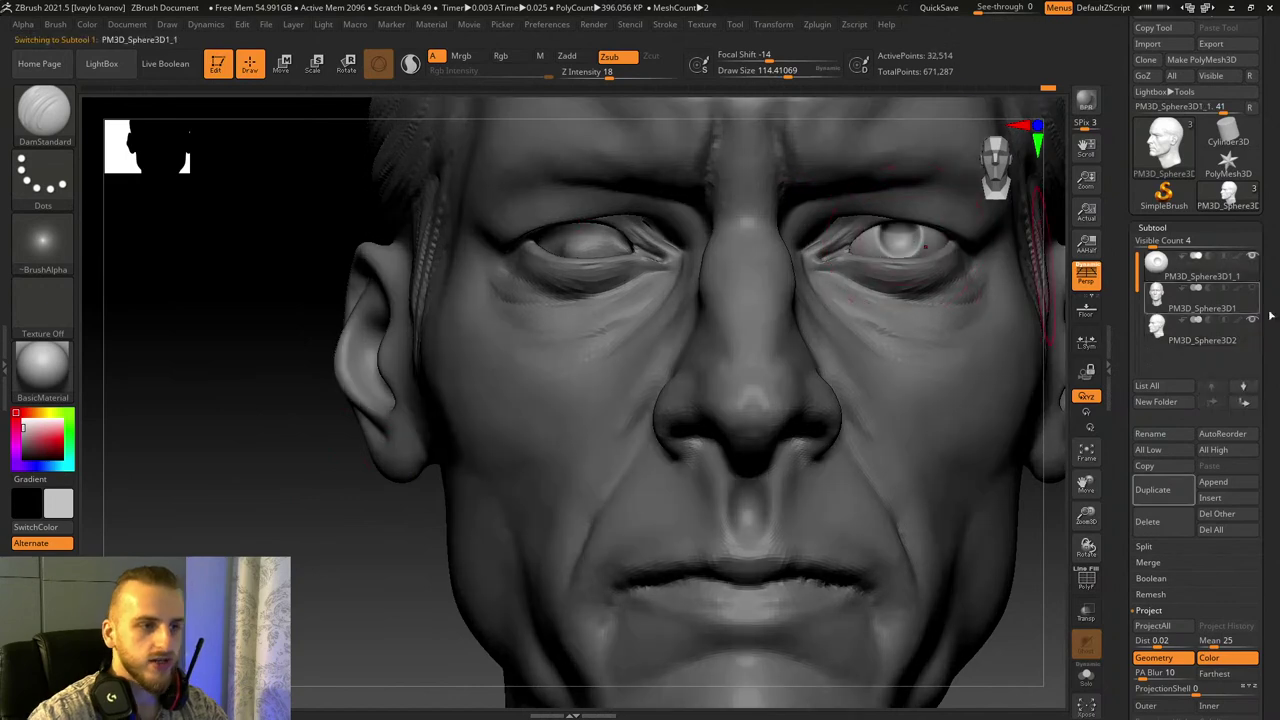
click(1162, 227)
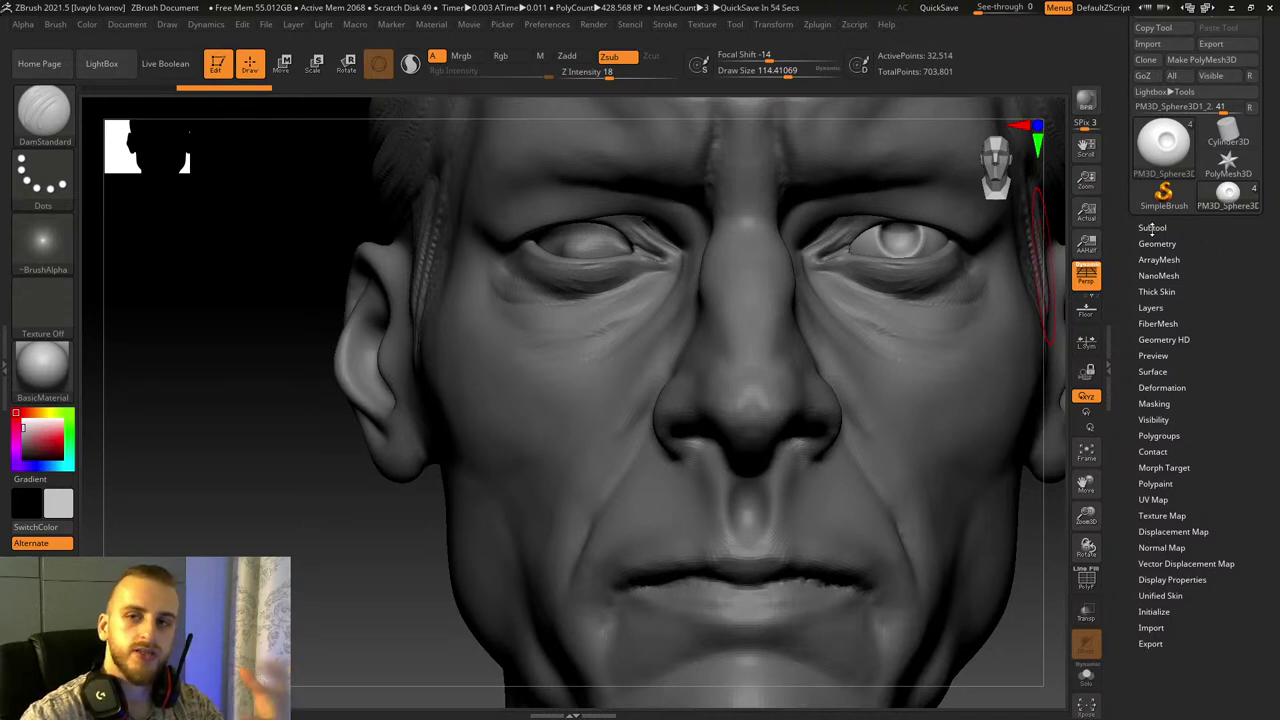
click(1152, 228)
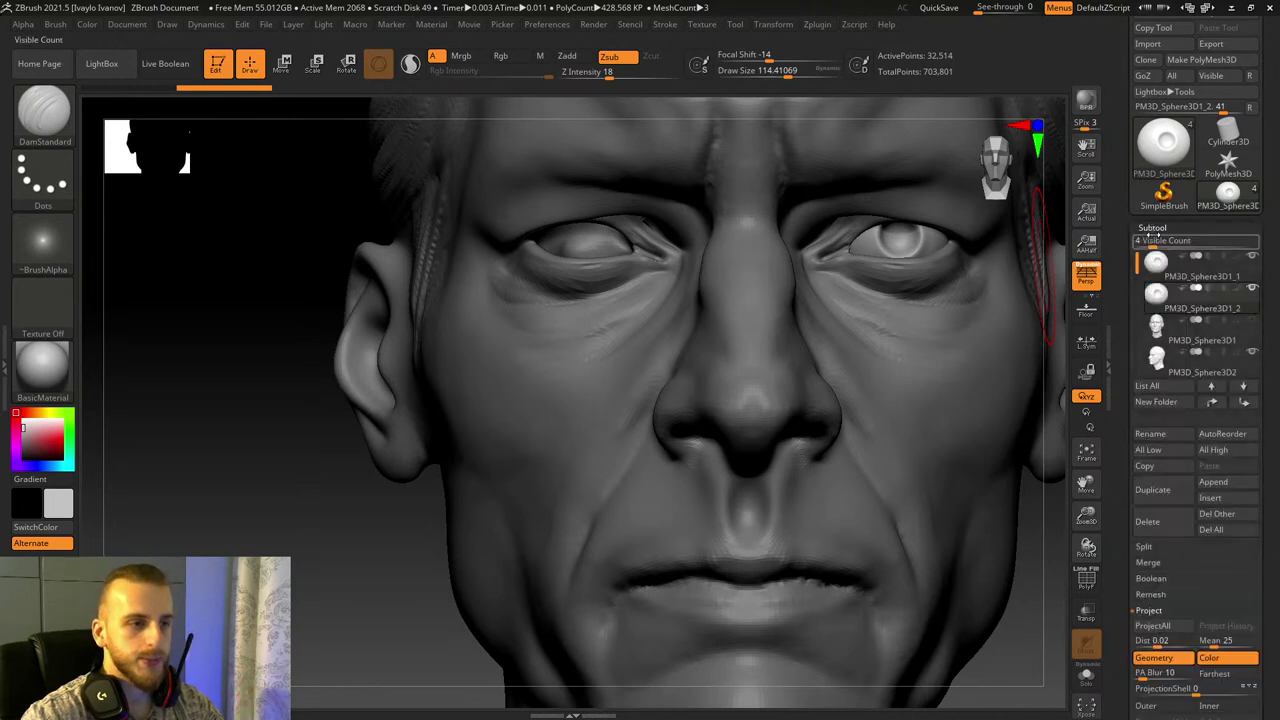
click(1157, 272)
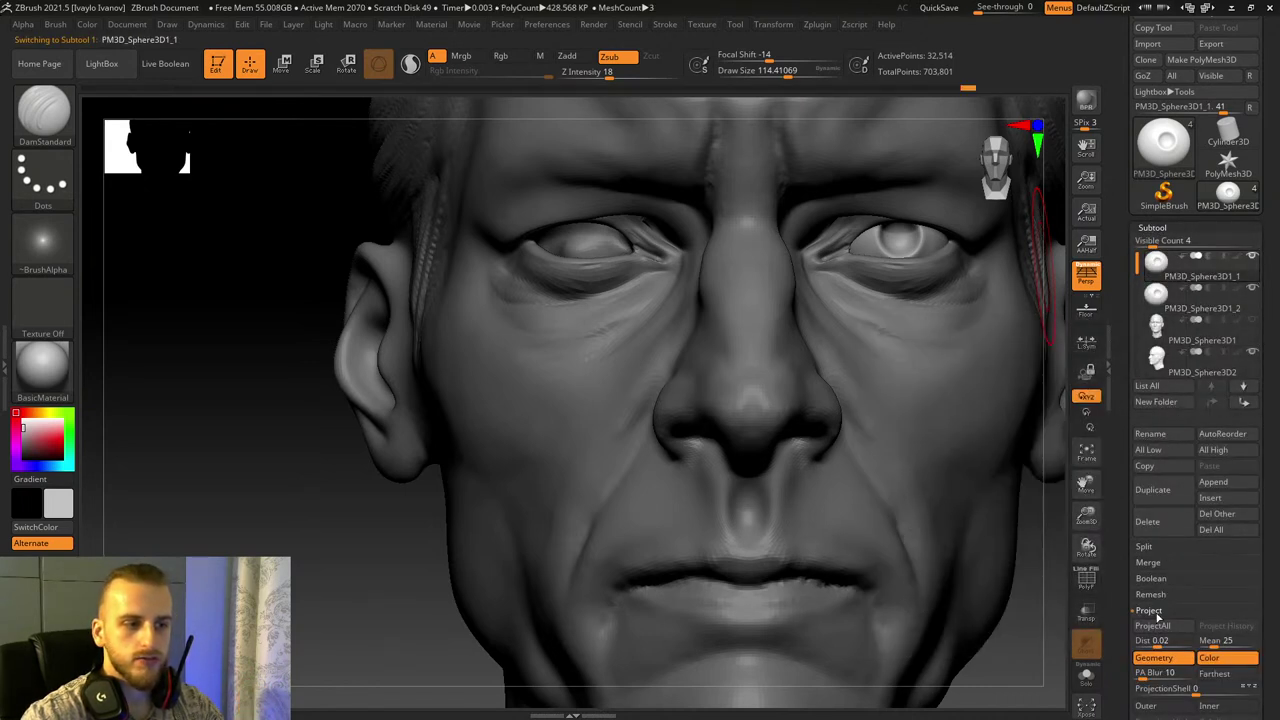
click(1148, 562)
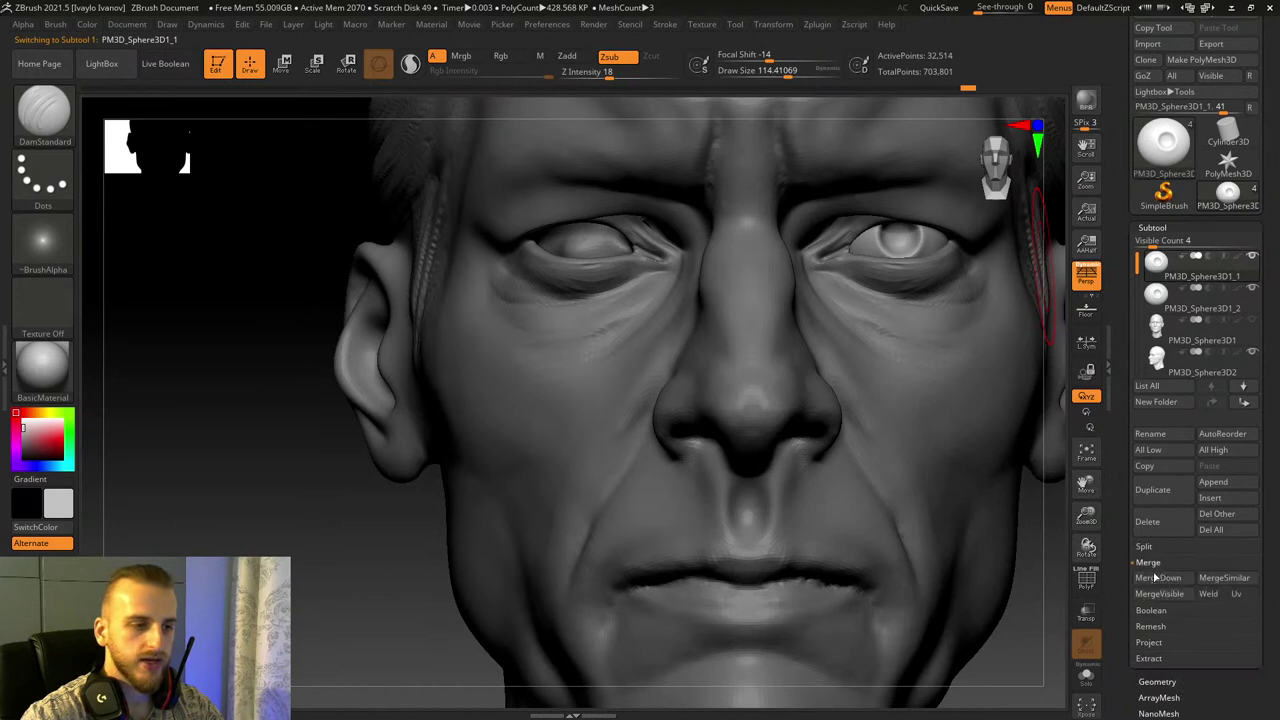
click(1157, 578)
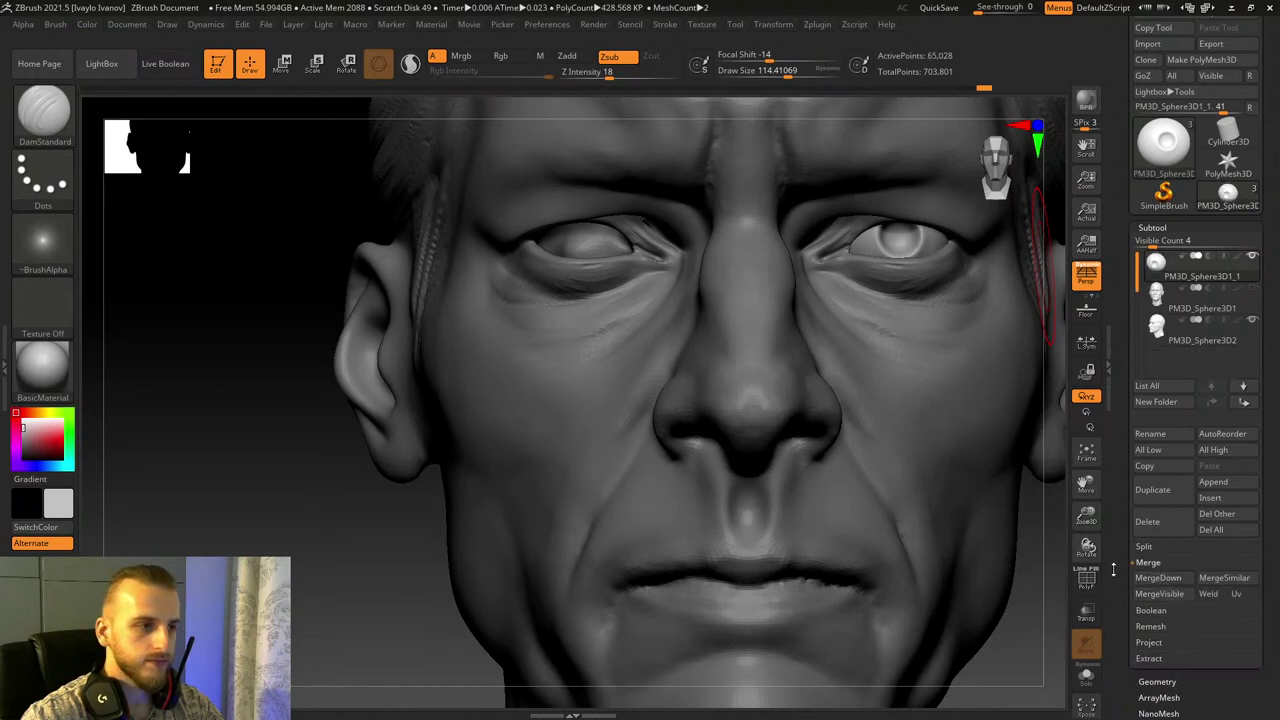
Step: Duplicate the merged eyeball subtool and mirror the copy across the X axis to the opposite eye socket
click(1152, 489)
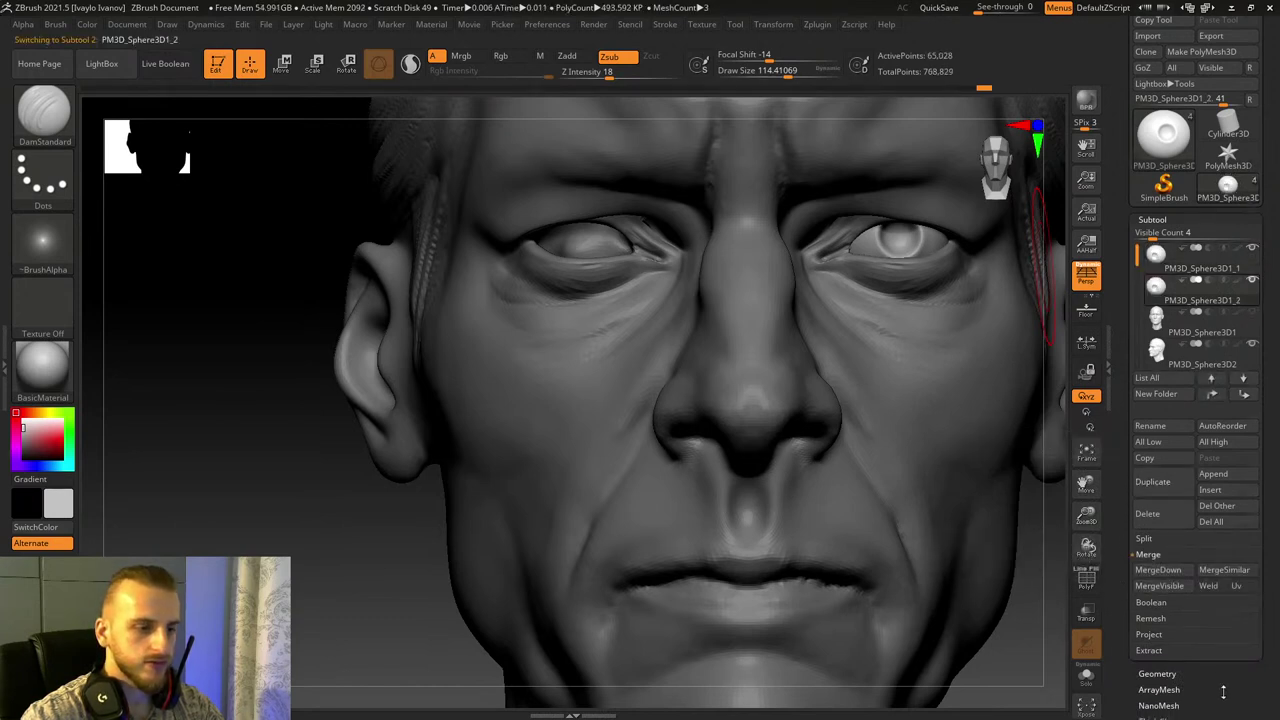
drag(1223, 692, 1221, 624)
click(1177, 598)
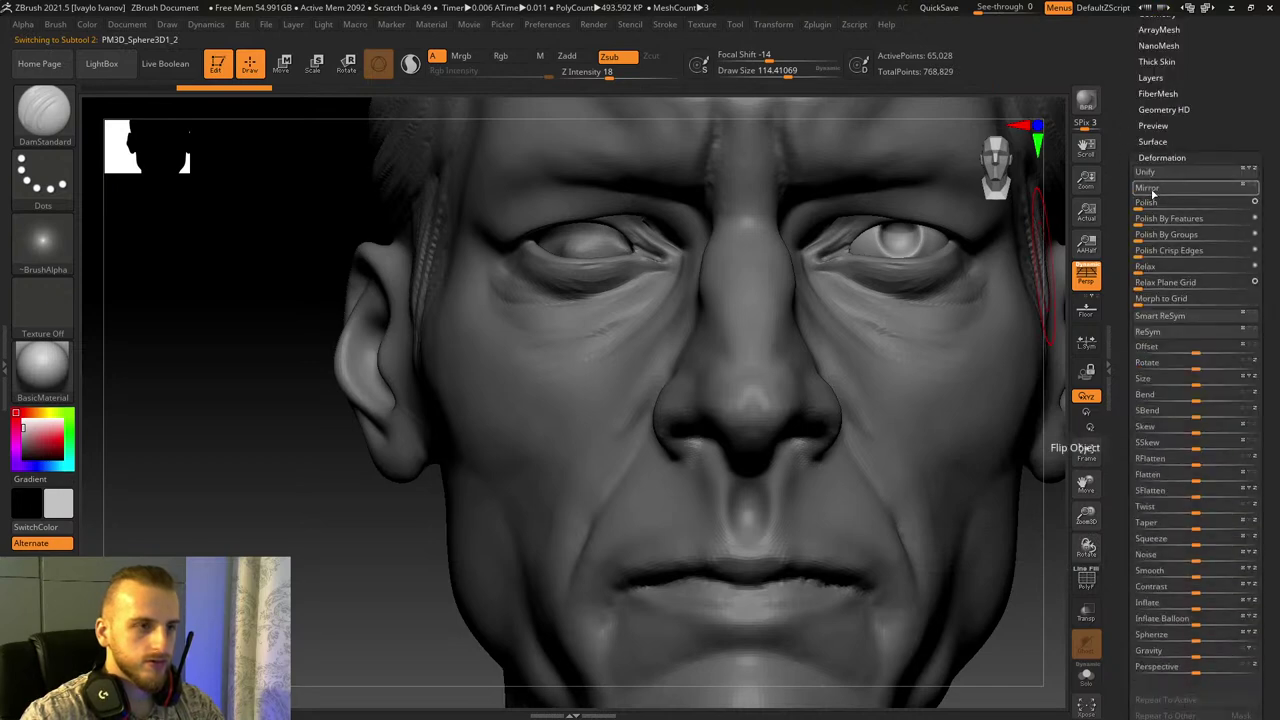
click(1152, 192)
Step: Merge the original eyeball subtool down with its mirrored copy
drag(1209, 103, 1204, 167)
click(1177, 80)
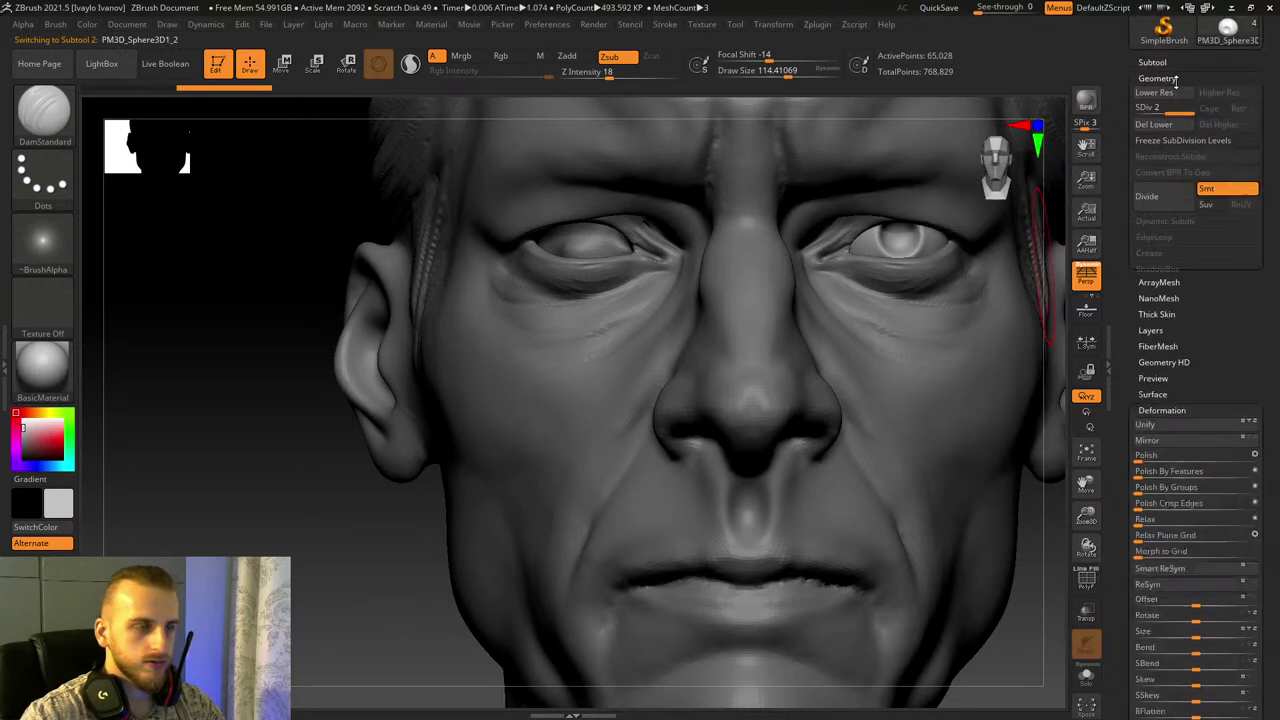
click(1172, 79)
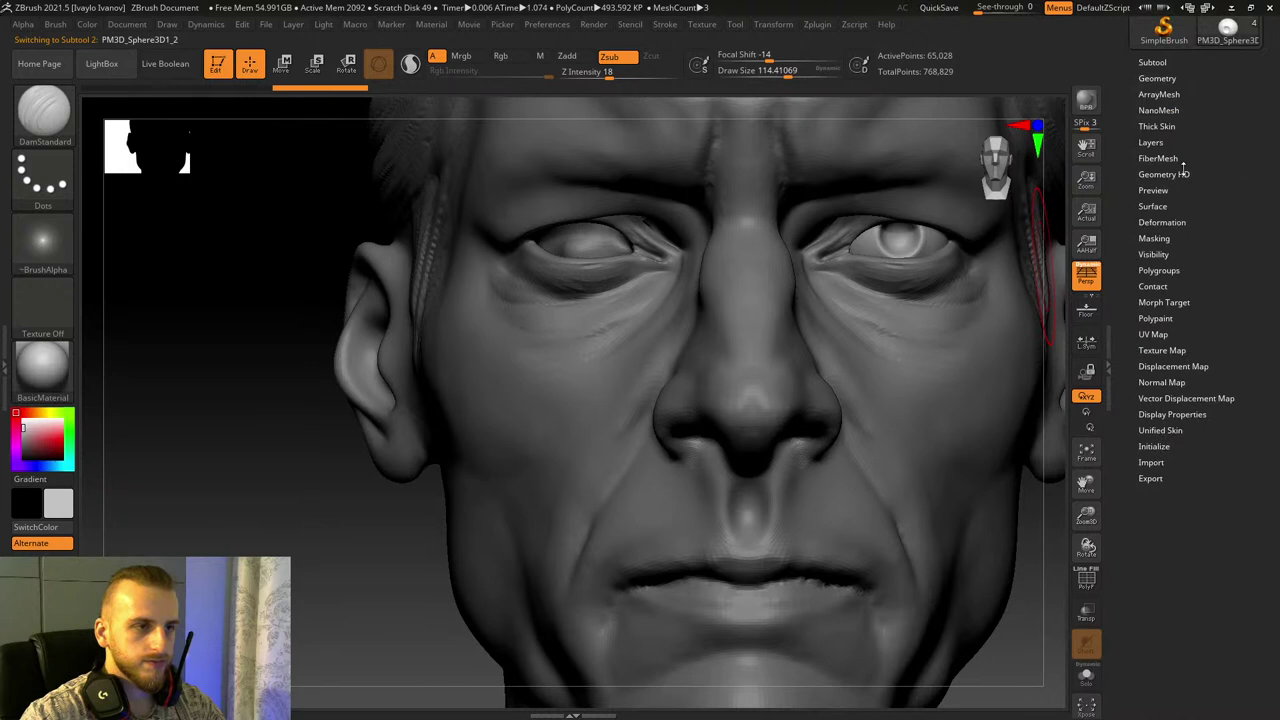
click(1162, 222)
click(1152, 62)
mouse_move(1155, 97)
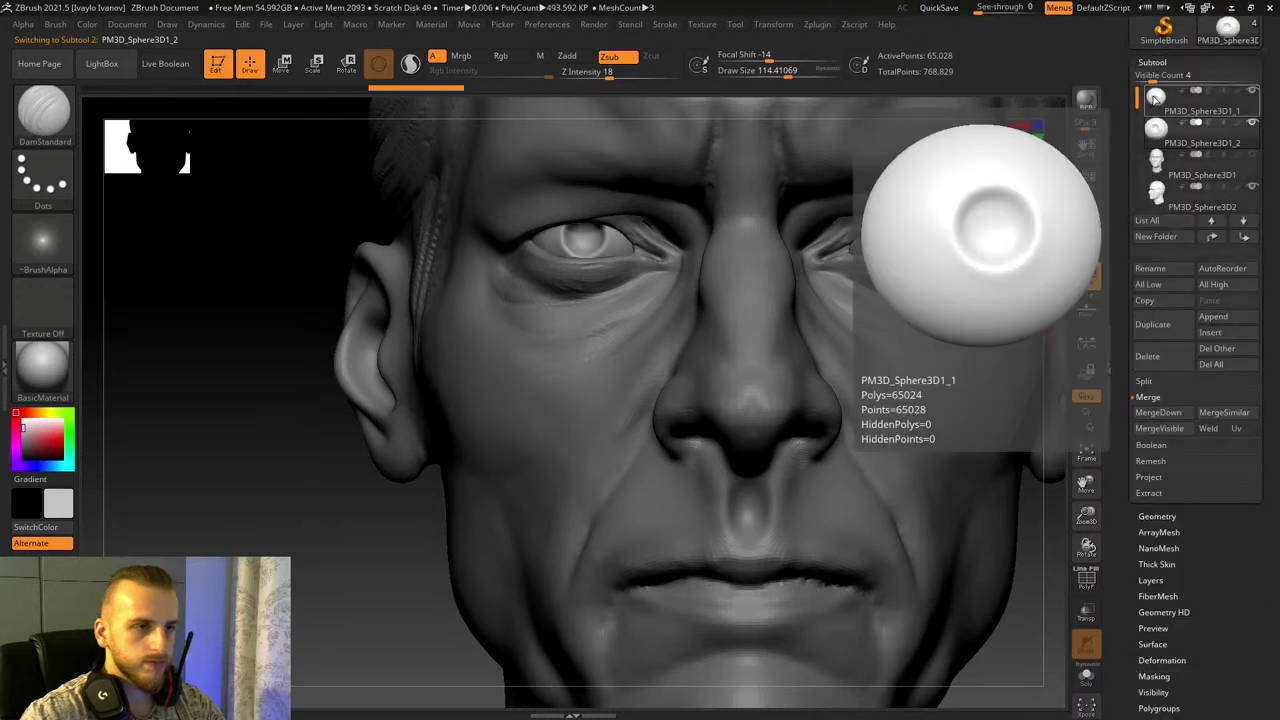
click(1158, 412)
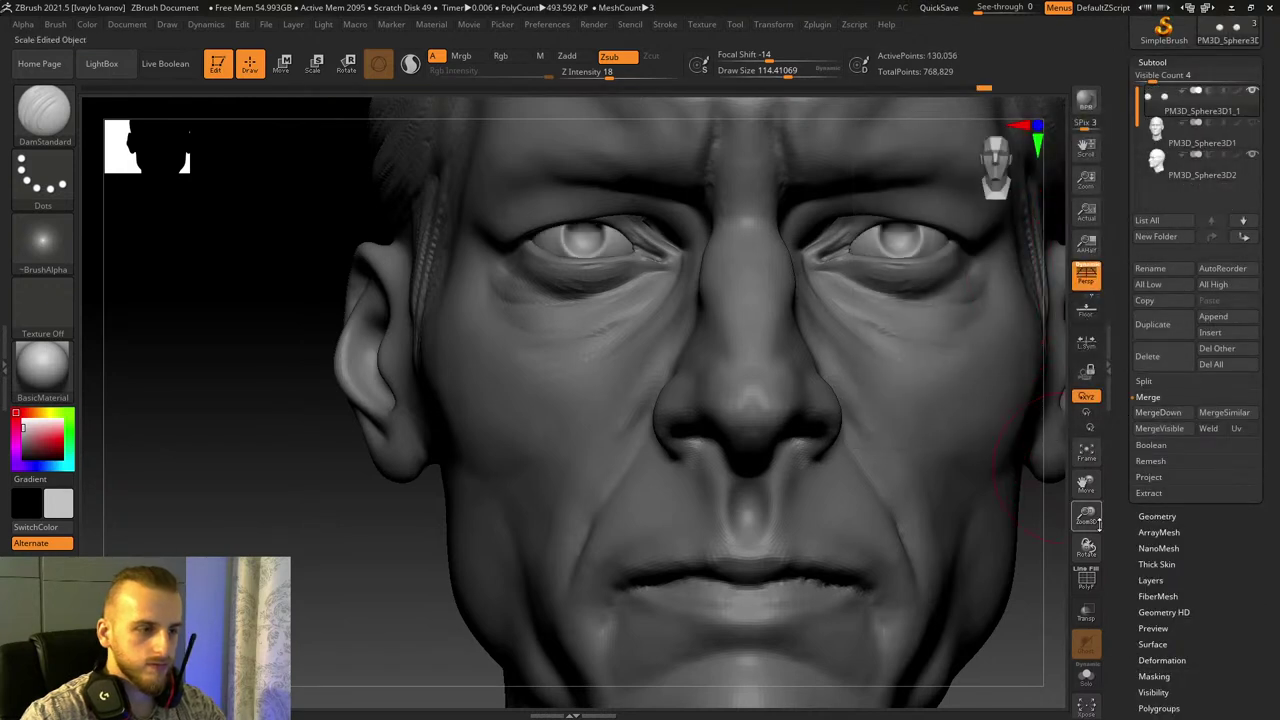
Step: Choose the Move Topological brush with a draw size of about 61 for working on the eyeballs
drag(1099, 524, 1099, 550)
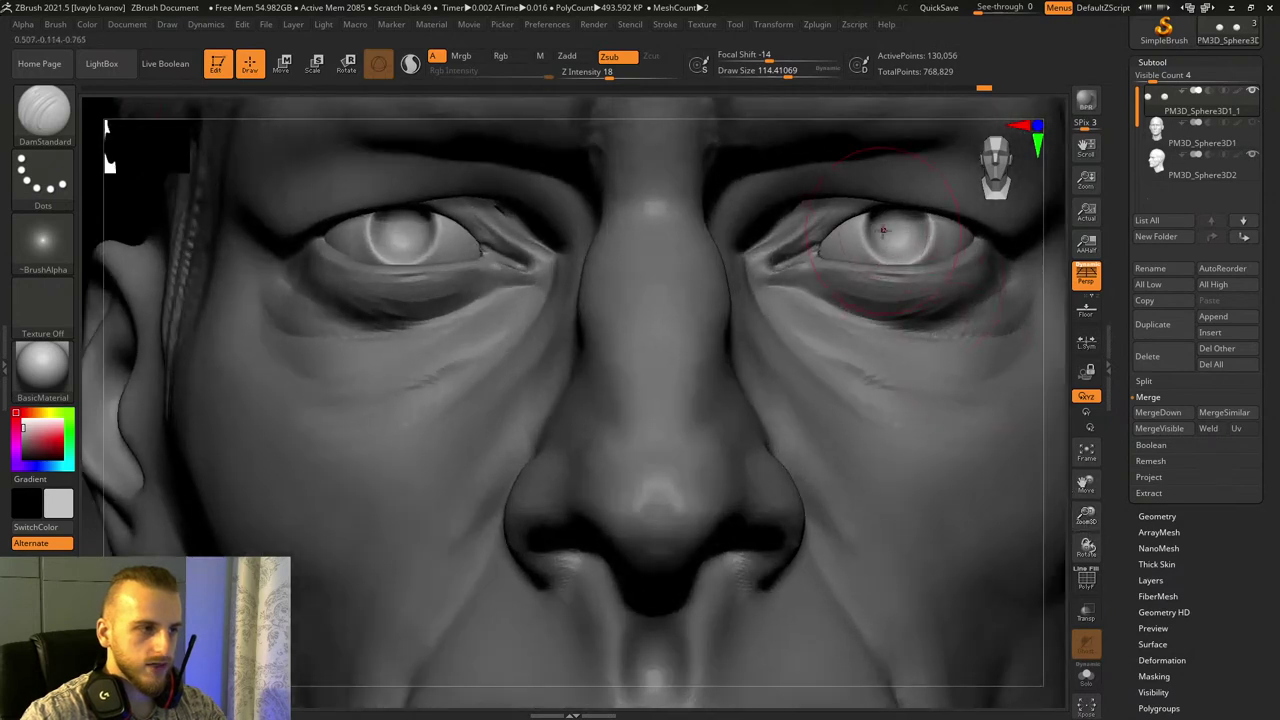
click(47, 118)
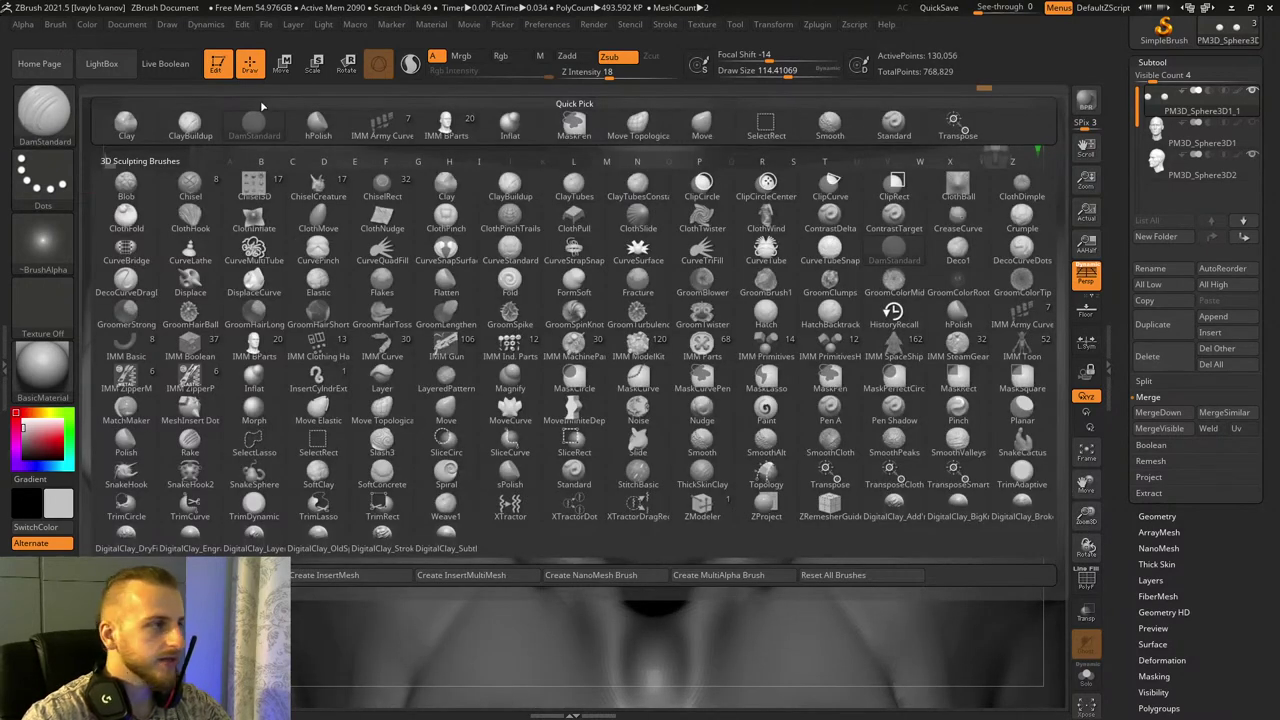
click(638, 124)
drag(780, 72, 778, 73)
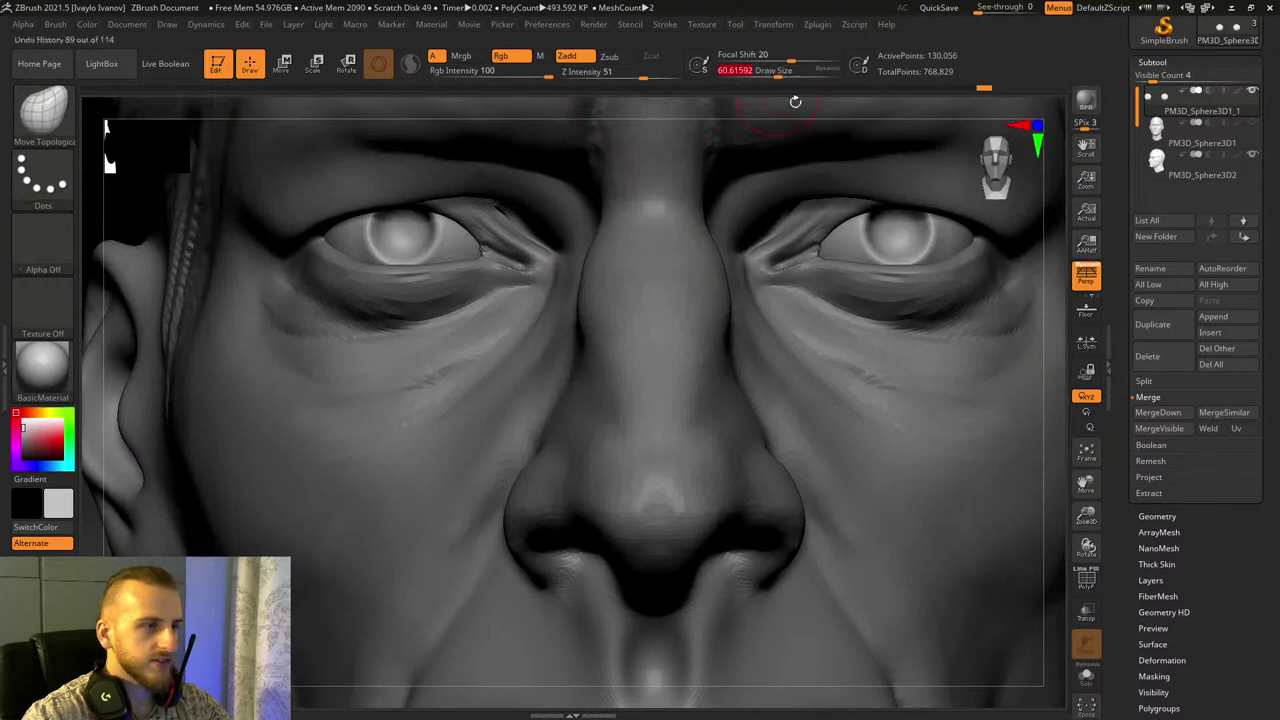
ctrl+click(874, 245)
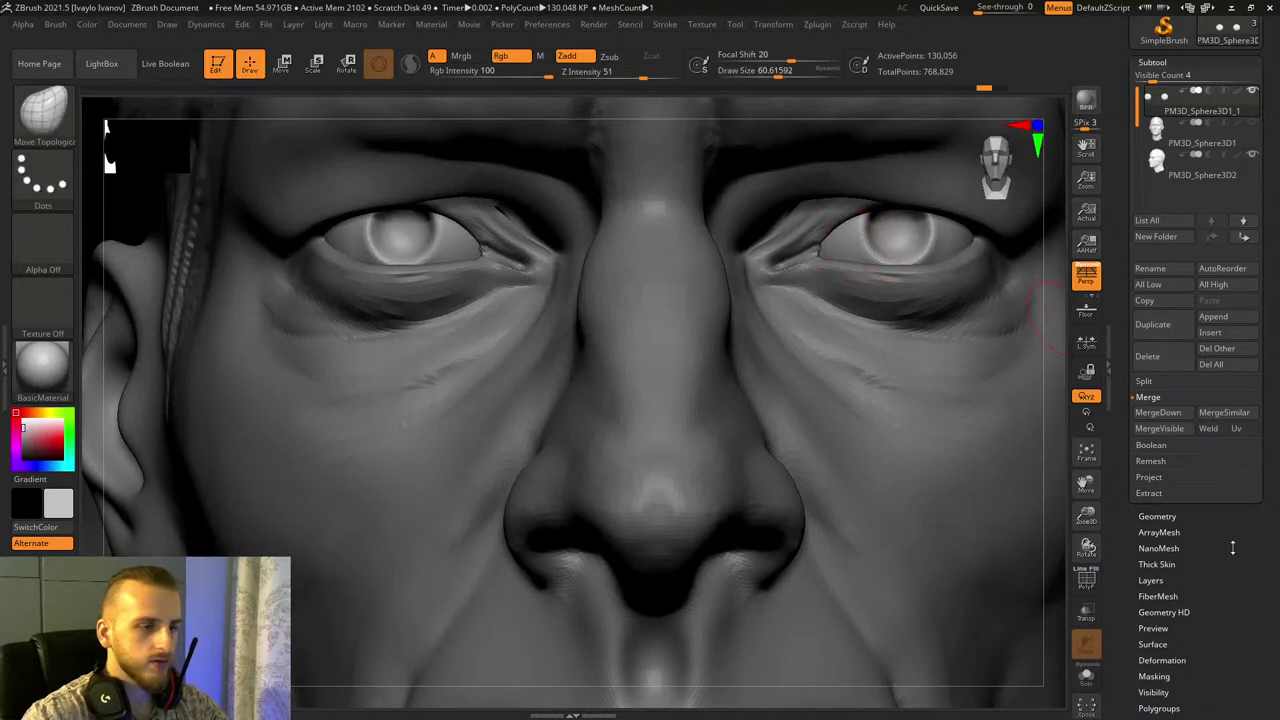
Step: Split the merged eyeballs into polygroups with Auto Groups and hide the plain spheres that cover the carved irises
drag(1231, 603, 1212, 482)
click(1180, 588)
drag(1182, 234, 1175, 324)
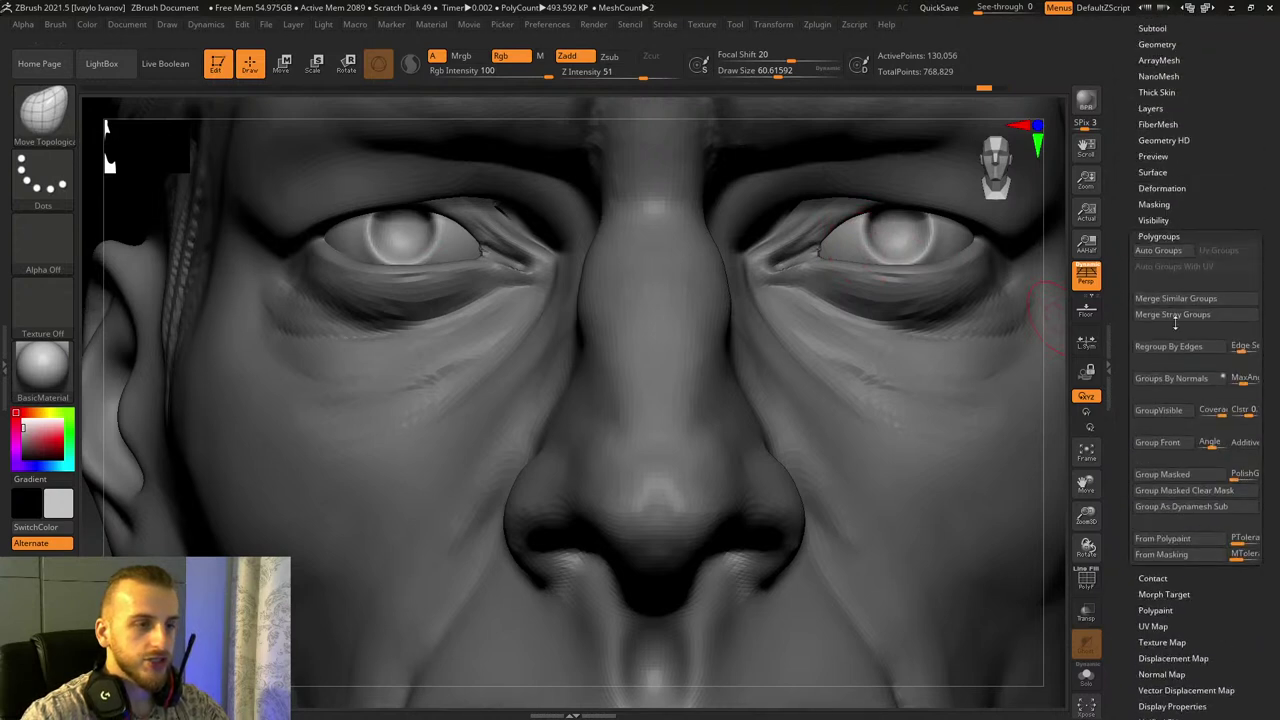
click(1158, 250)
ctrl+shift+click(860, 238)
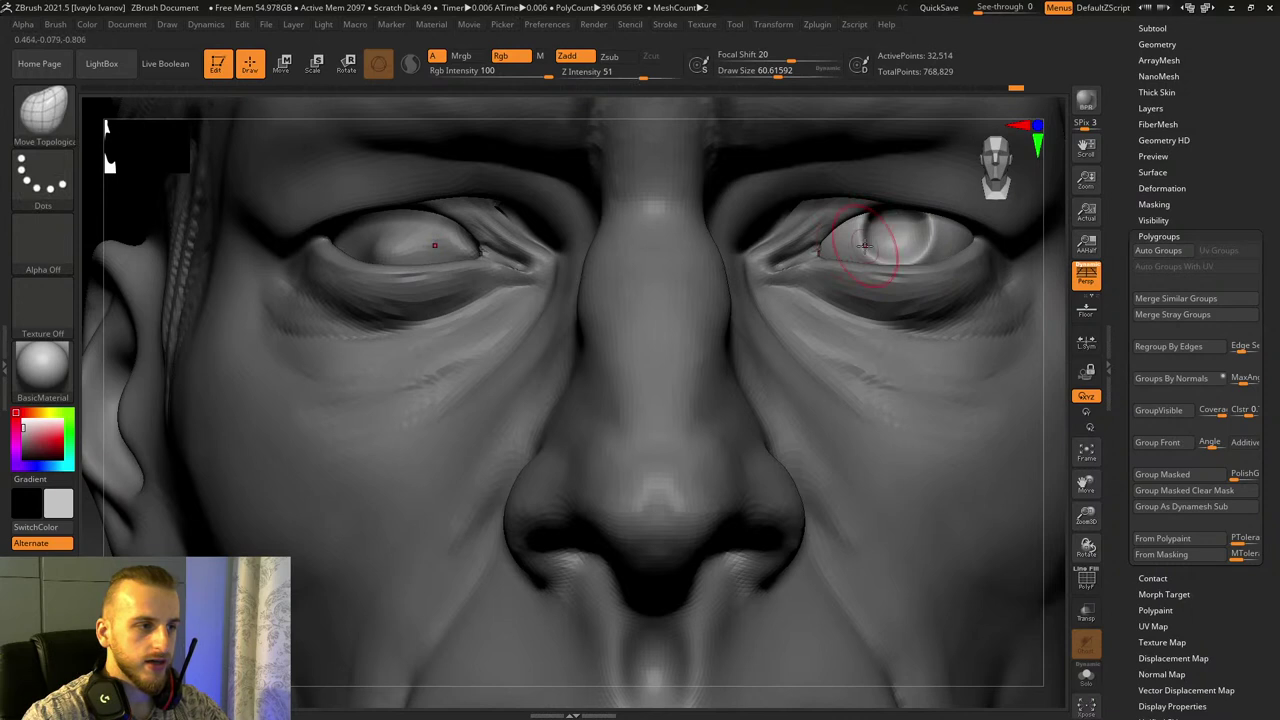
ctrl+shift+click(437, 268)
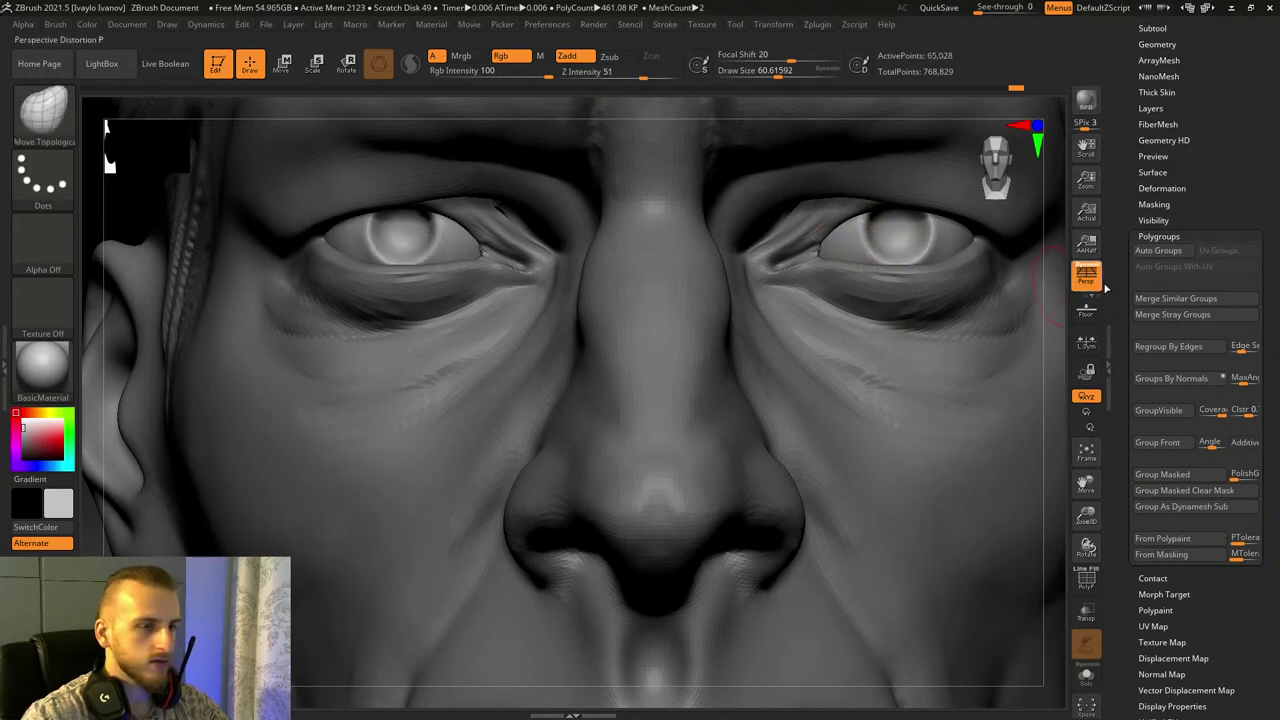
Step: Remove the hidden plain eyeballs from the eye subtool with Del Hidden
scroll(1232, 197, up, 3)
click(1158, 239)
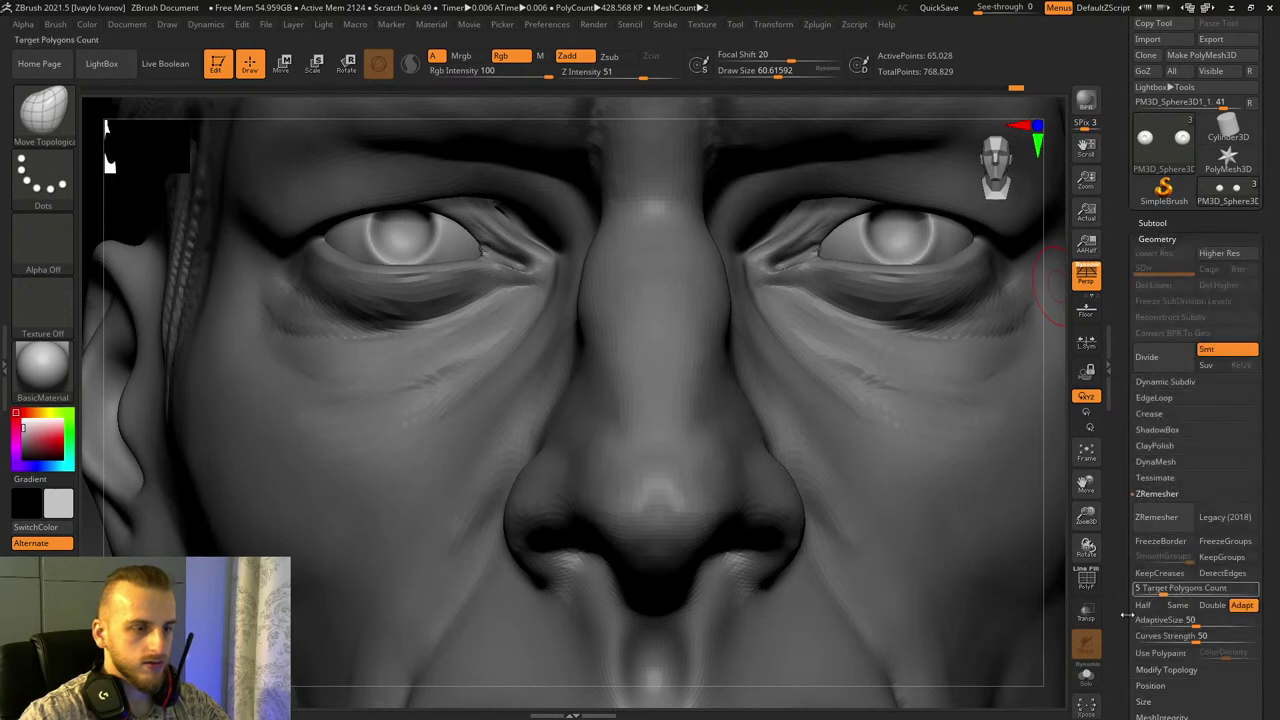
click(1152, 670)
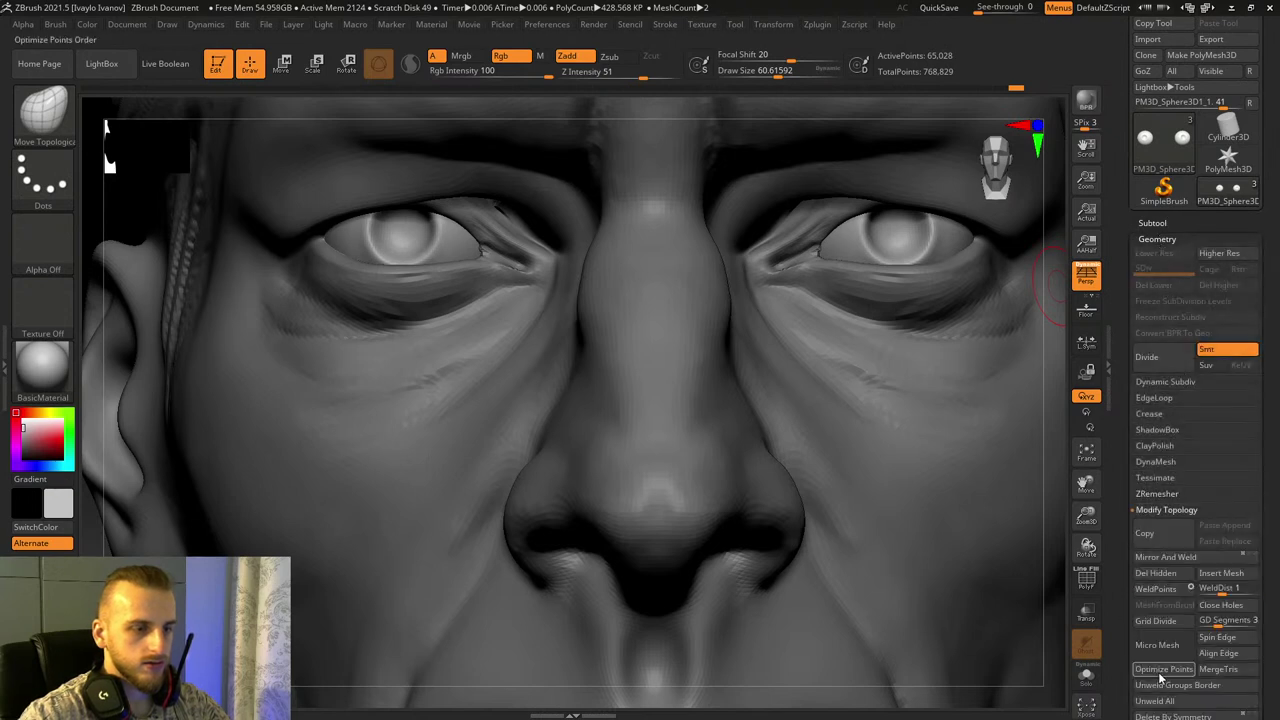
click(1155, 574)
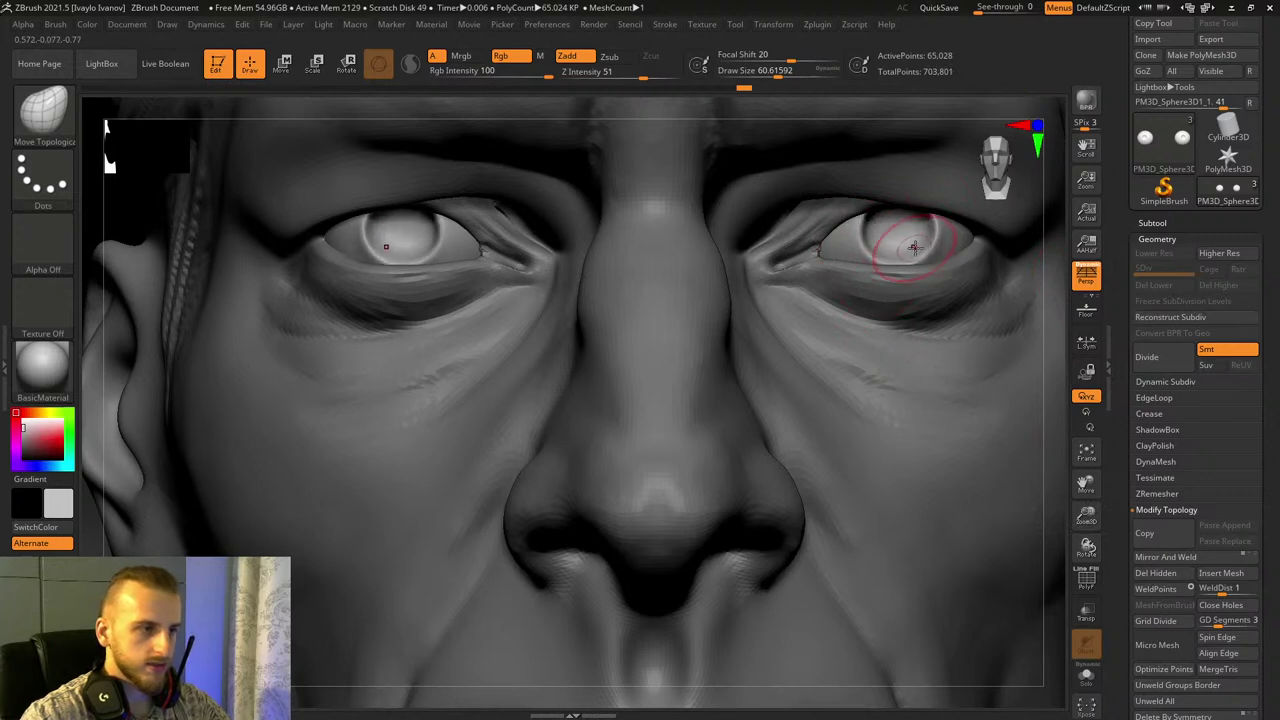
Step: Make the head the active subtool and examine the face and hairline from three-quarter and front views
key(shift)
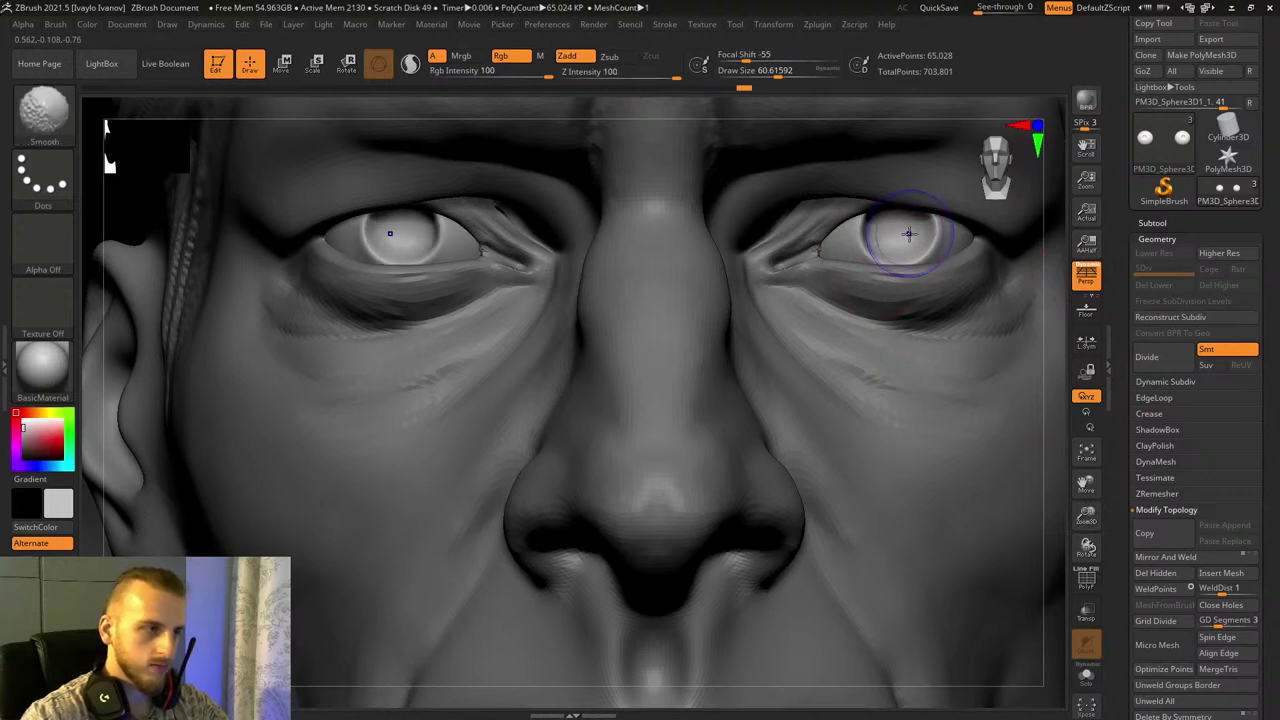
mouse_move(1082, 514)
mouse_down()
mouse_move(1017, 349)
mouse_move(968, 408)
mouse_move(1000, 420)
mouse_move(938, 393)
mouse_up()
alt+click(913, 350)
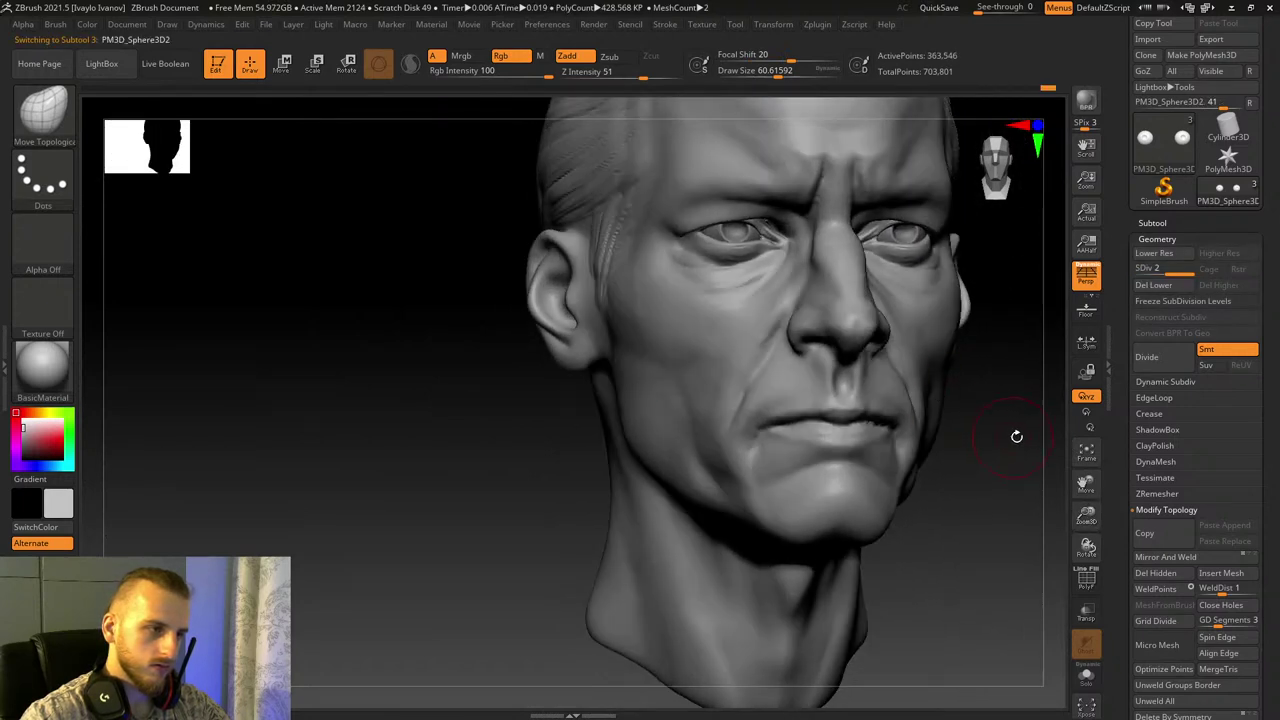
drag(1016, 436, 1063, 463)
mouse_move(1085, 516)
mouse_down()
mouse_move(1083, 498)
mouse_move(1081, 527)
mouse_up()
drag(992, 460, 1050, 525)
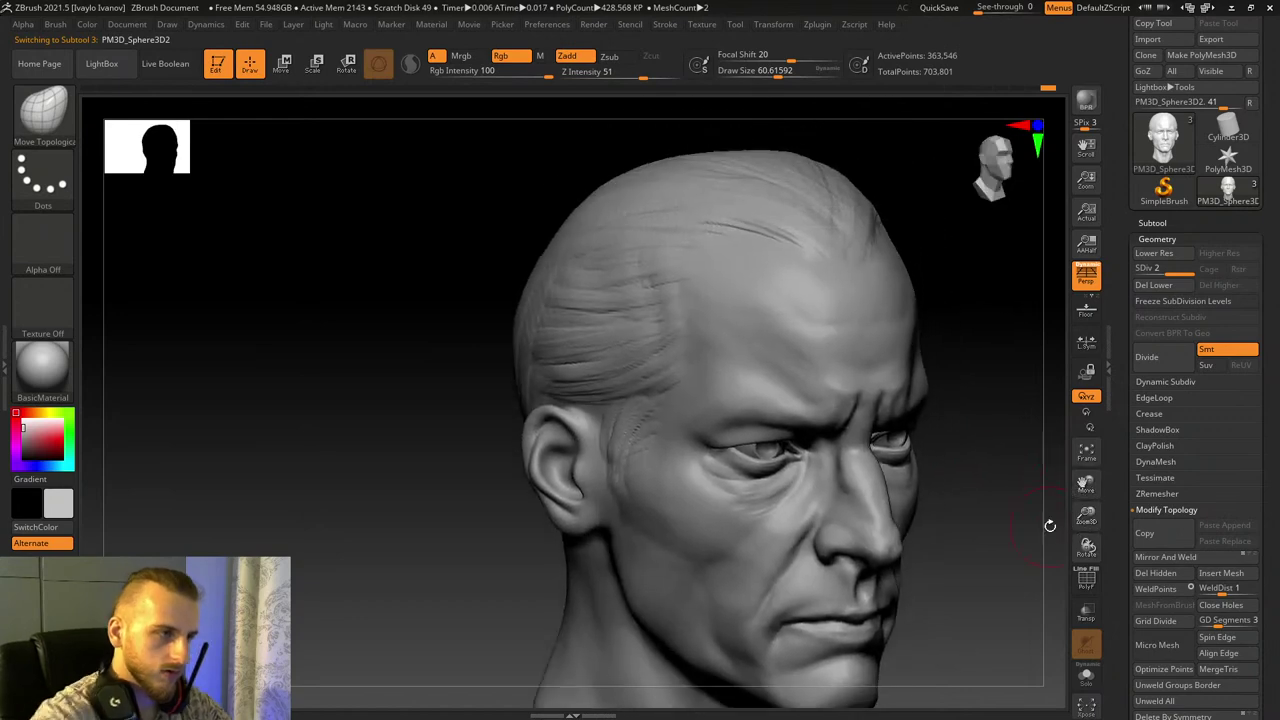
shift+drag(590, 150, 551, 151)
drag(543, 208, 544, 211)
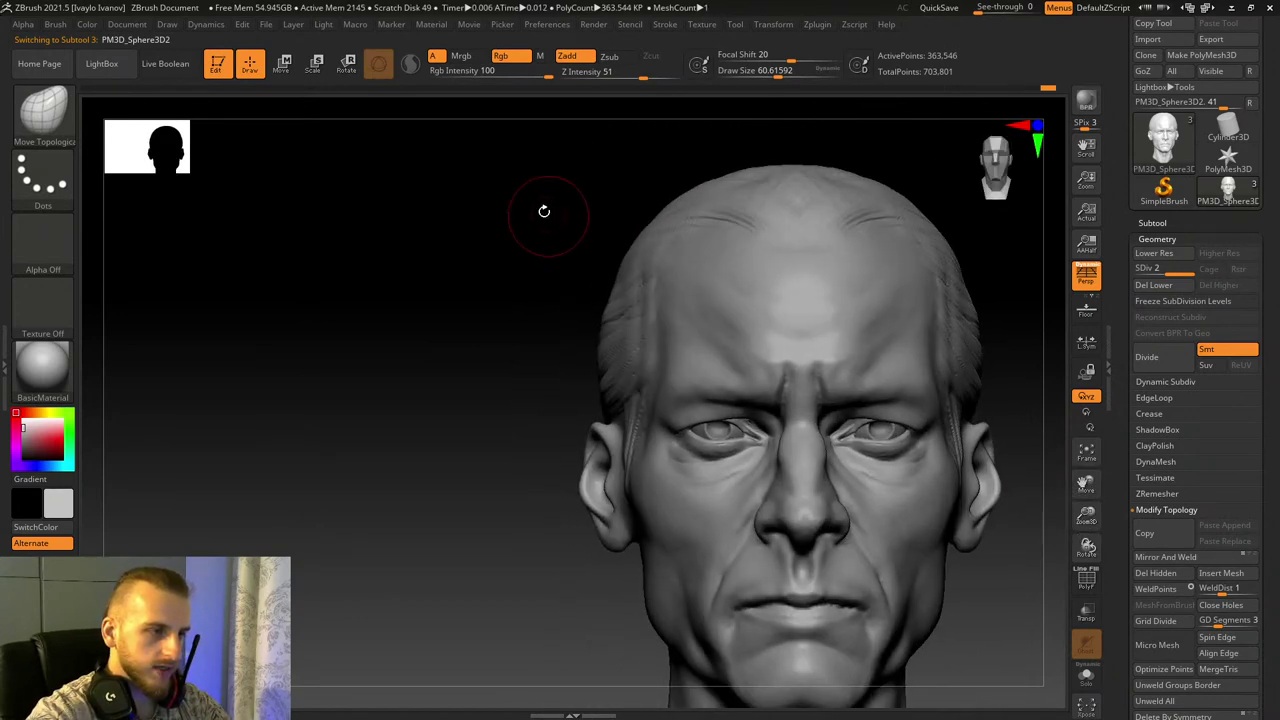
Step: Set the Move Topological draw size to about 259 and adjust the skull silhouette and side hair from side, back and front
drag(785, 71, 803, 71)
mouse_move(743, 129)
mouse_down()
mouse_move(554, 223)
mouse_move(600, 226)
mouse_up()
click(66, 100)
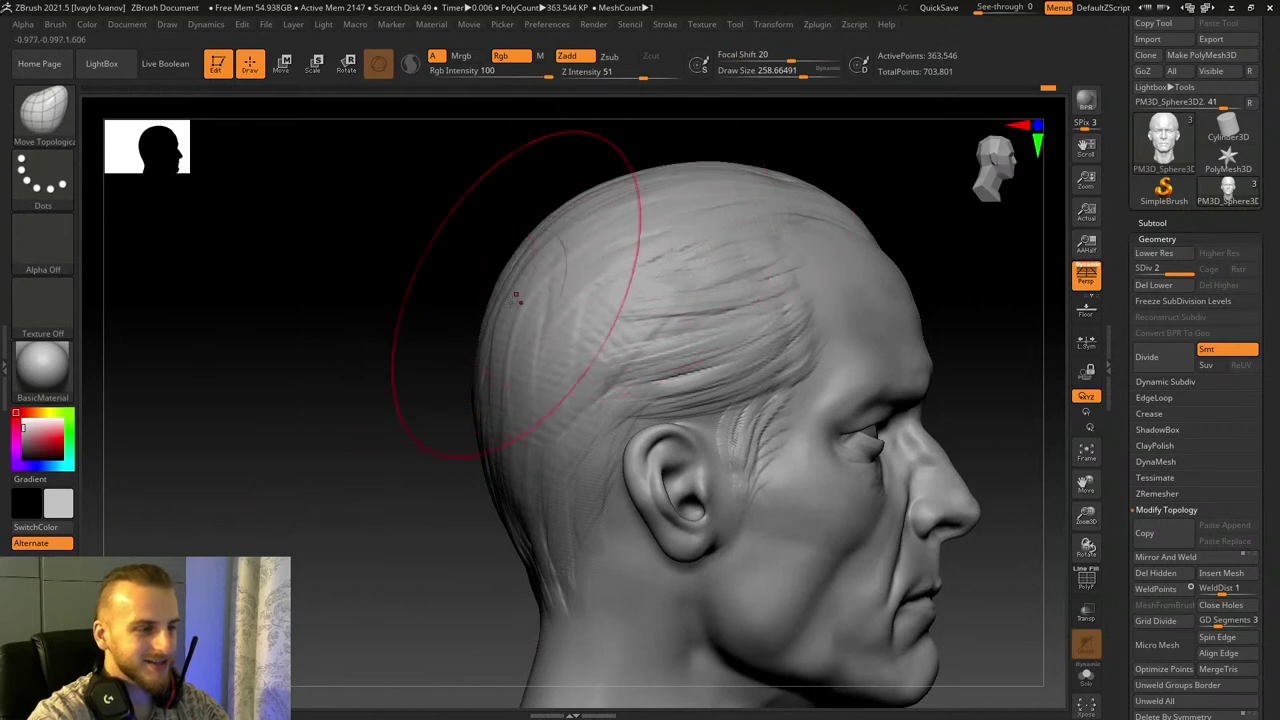
drag(405, 312, 543, 312)
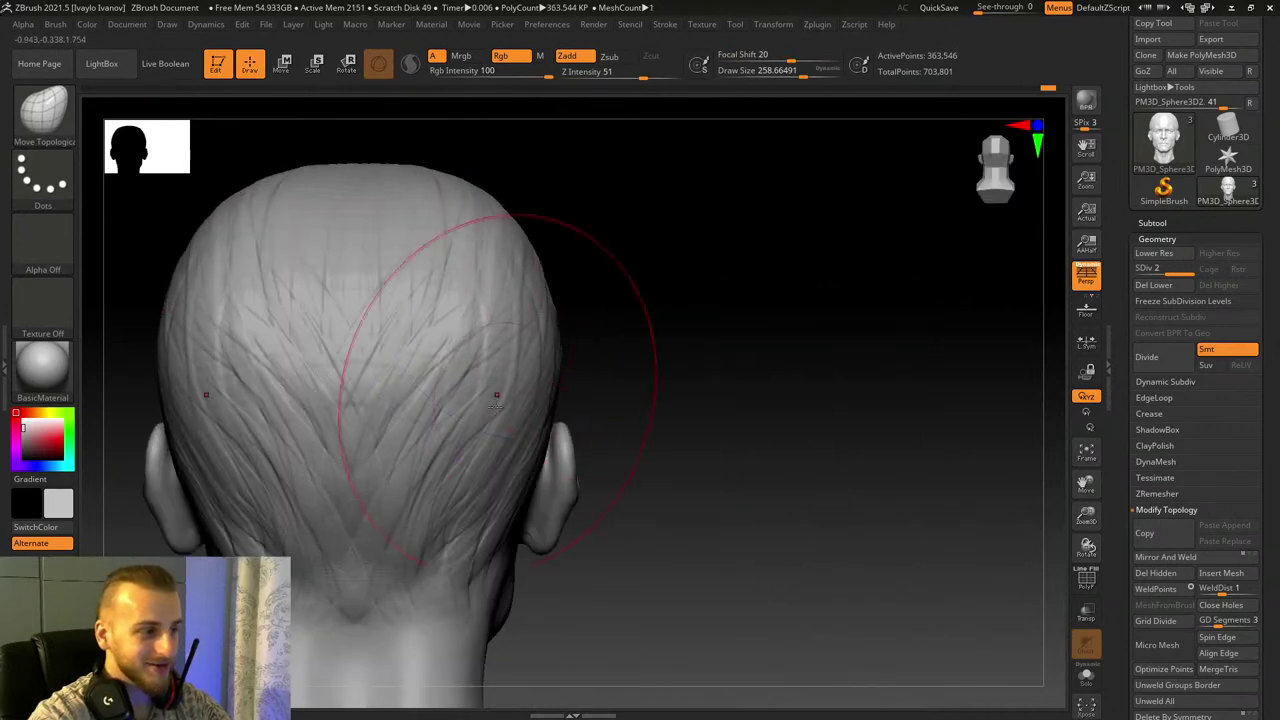
right_drag(509, 636, 814, 271)
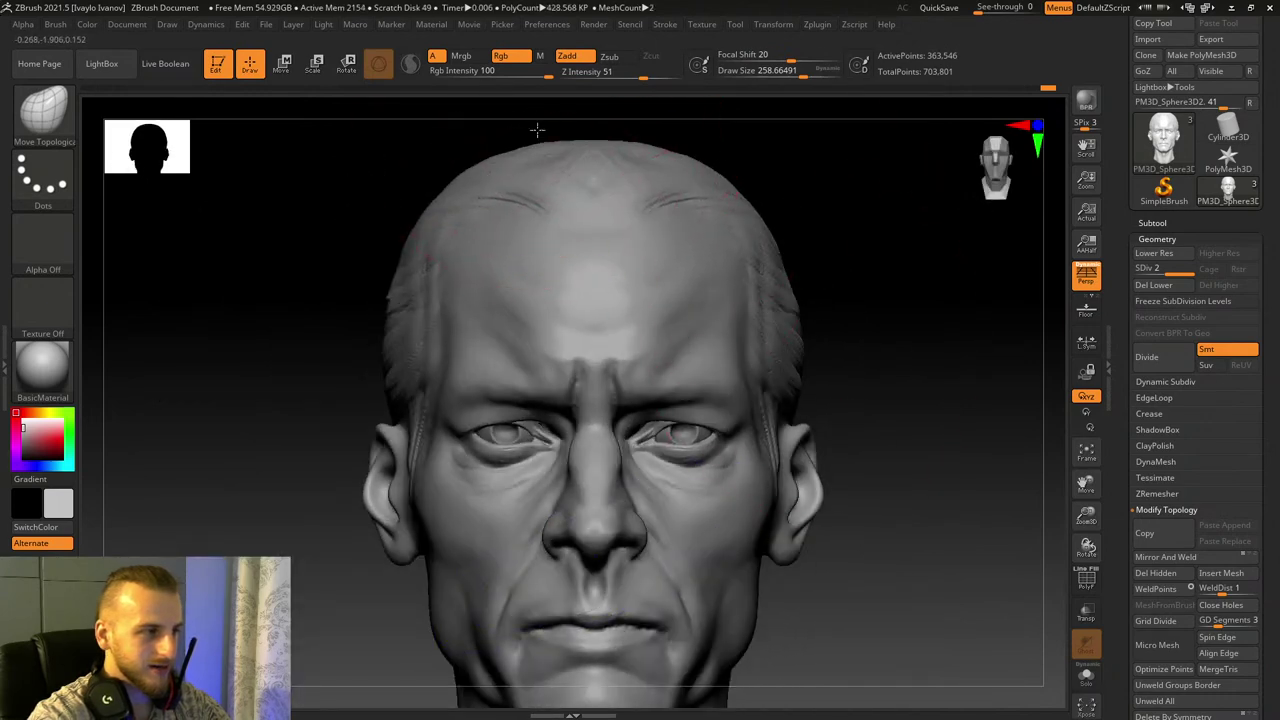
right_drag(537, 126, 380, 135)
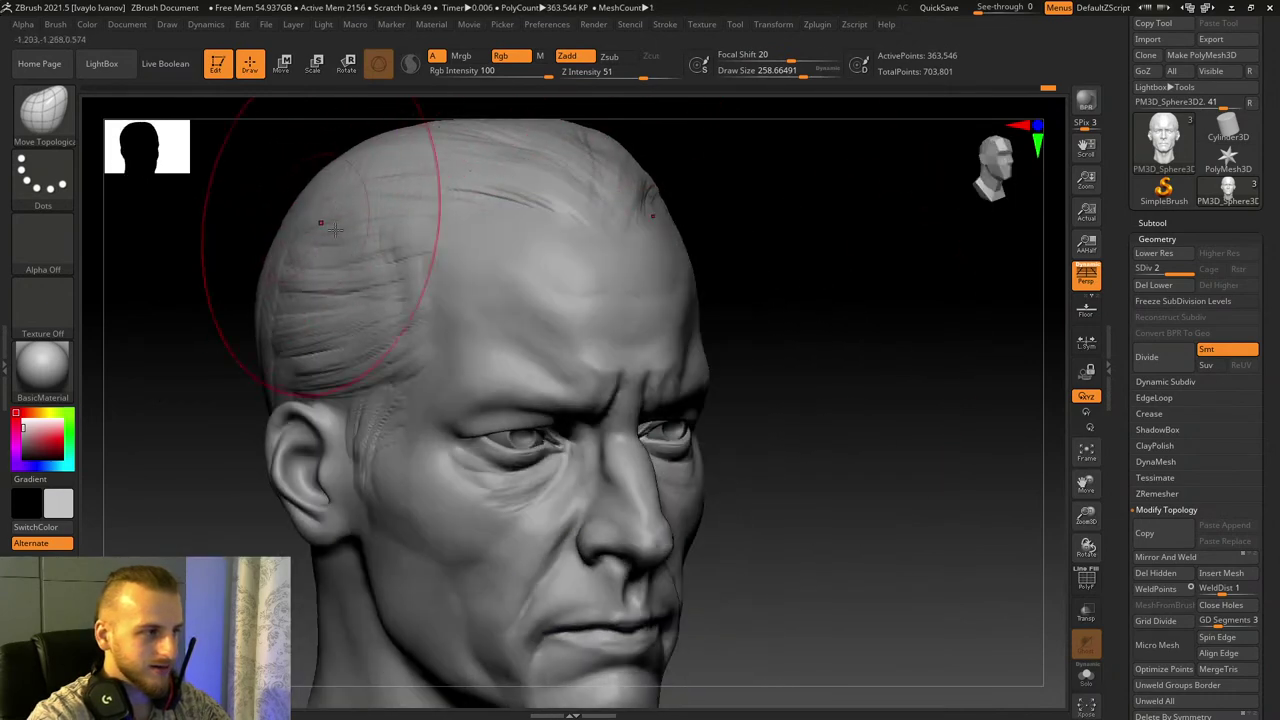
mouse_move(700, 277)
right_down()
mouse_move(780, 326)
mouse_move(699, 296)
right_up()
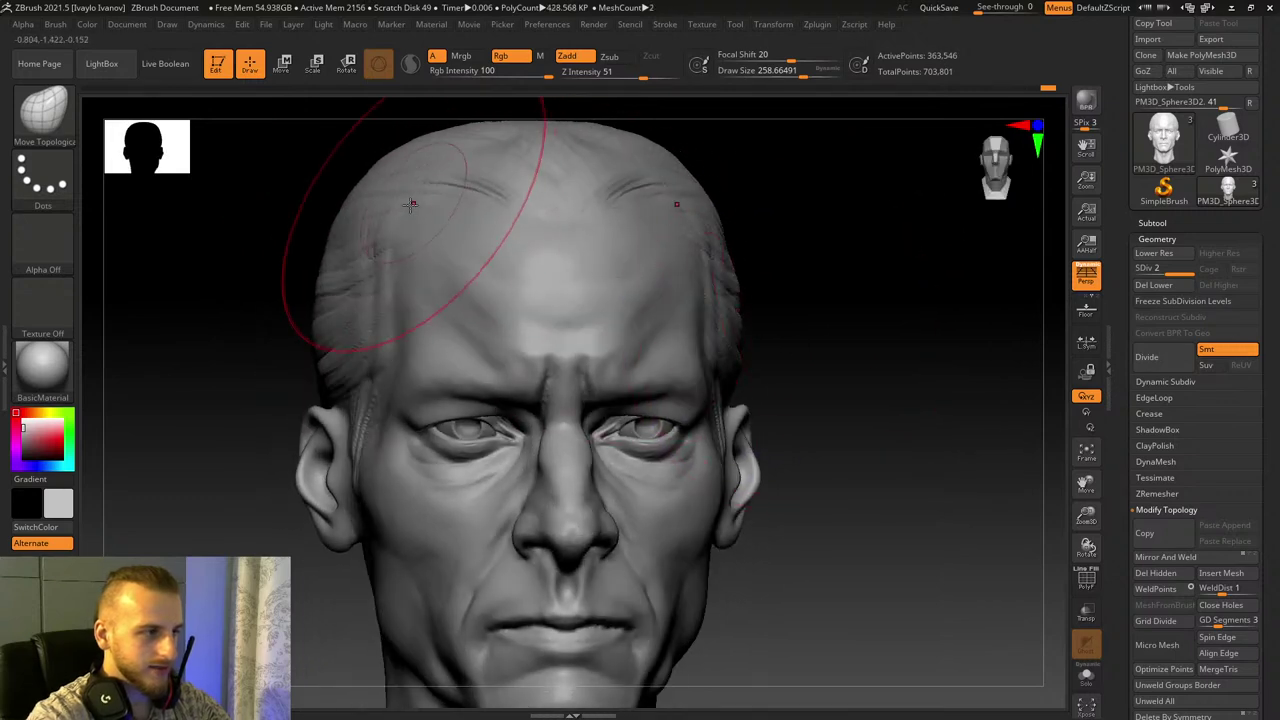
Step: Shape the volume of the crown and swept-back top hair with Move Topological, checking the form from above
drag(1085, 488, 1188, 590)
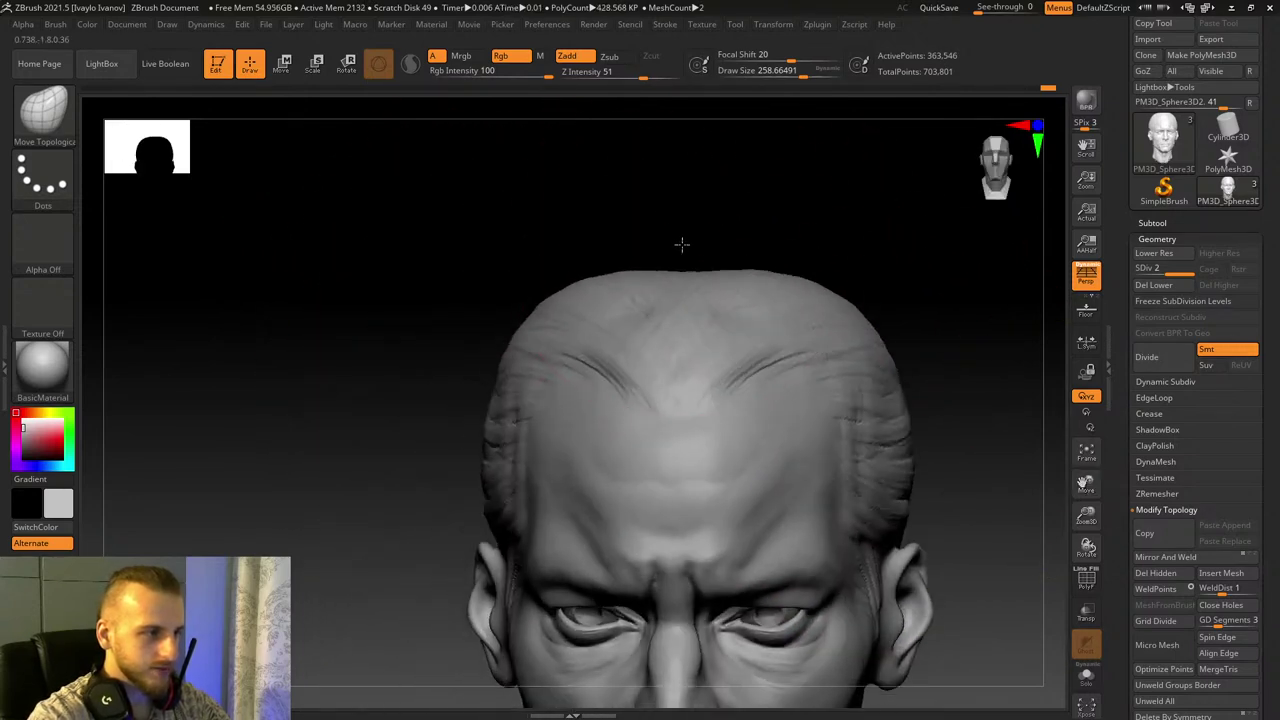
right_drag(704, 238, 734, 220)
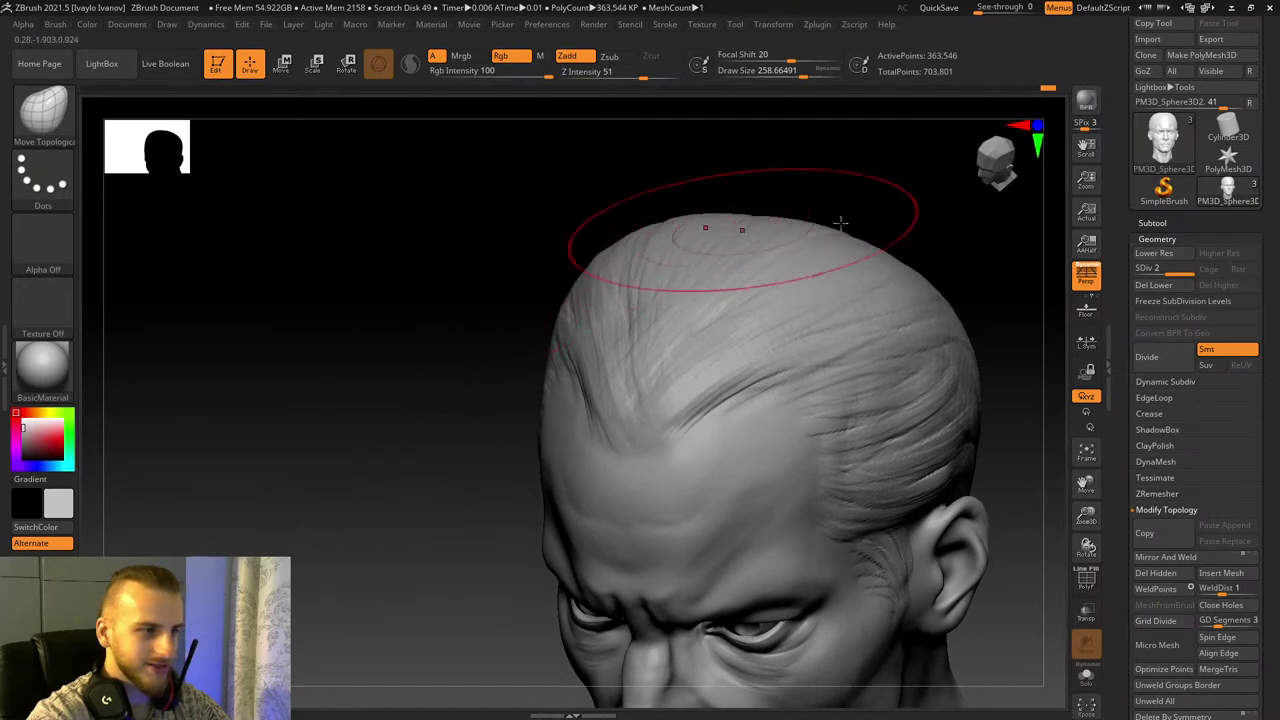
drag(985, 275, 978, 312)
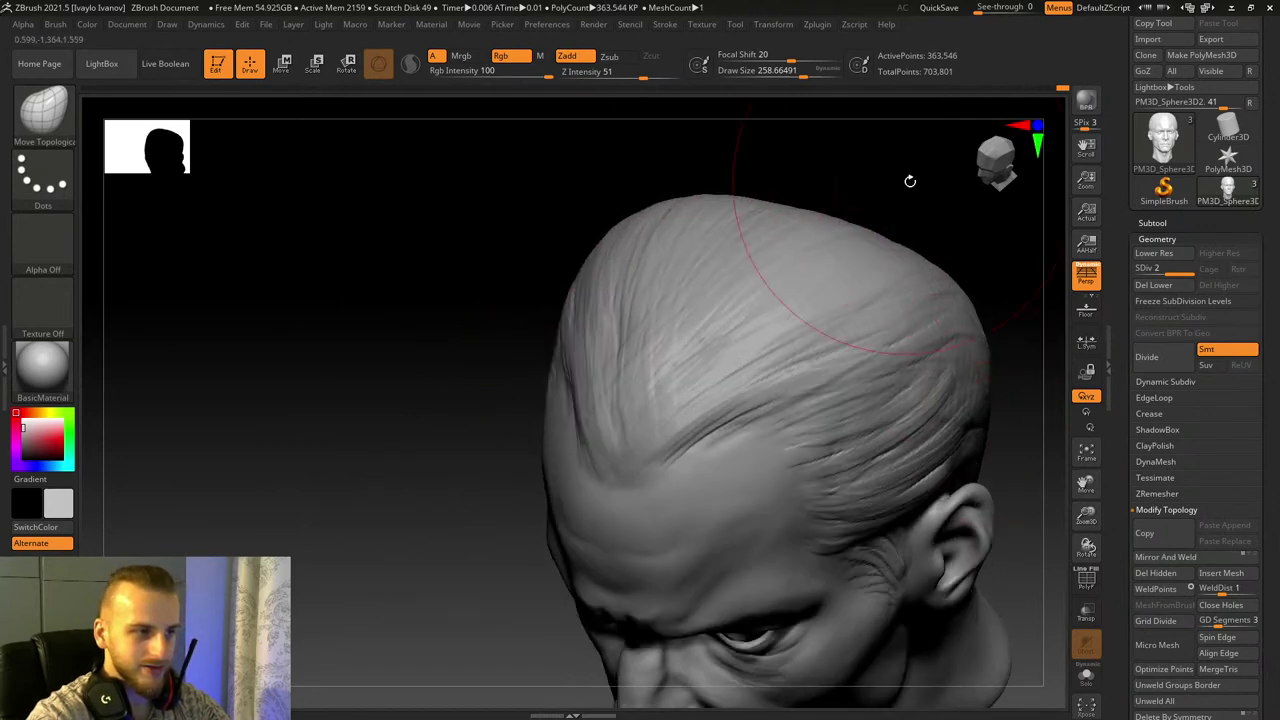
drag(909, 180, 905, 252)
mouse_move(1068, 524)
mouse_down()
mouse_move(1000, 349)
mouse_move(829, 317)
mouse_up()
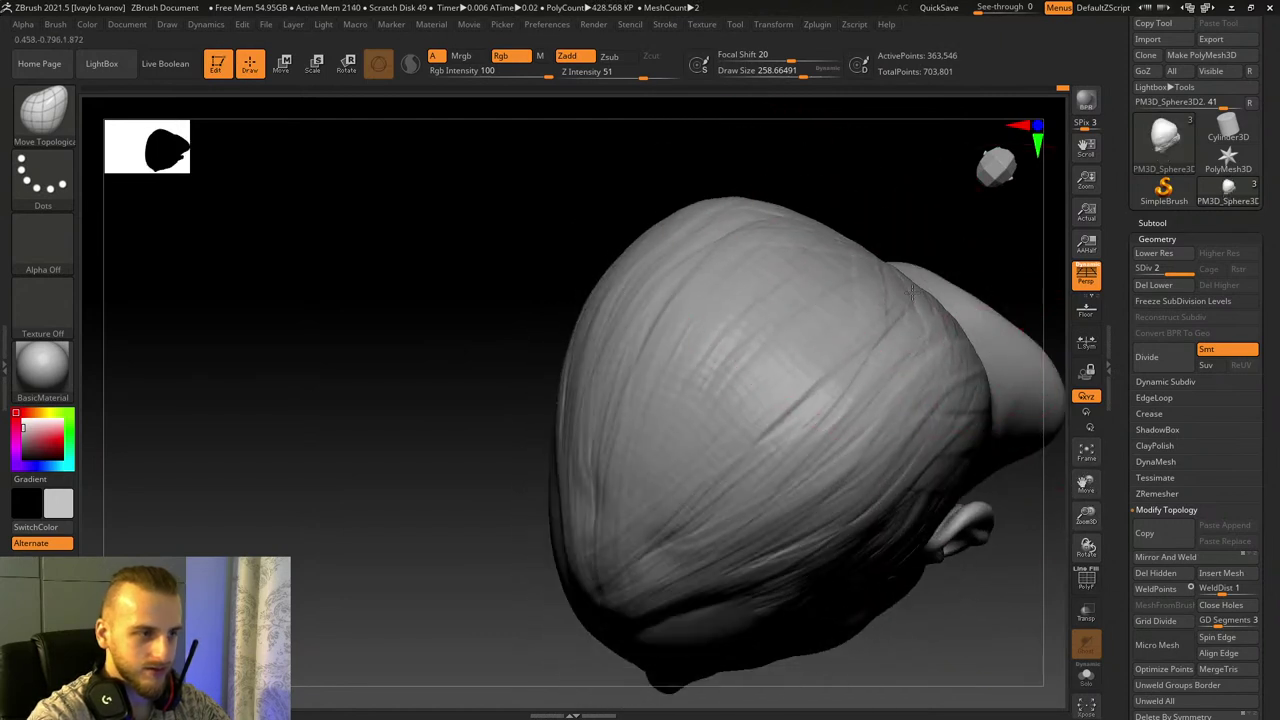
Step: Lower the head to subdivision level 1 and even out the back of the skull with a draw size of about 250
drag(900, 432, 850, 500)
drag(955, 671, 986, 535)
key(shift+d)
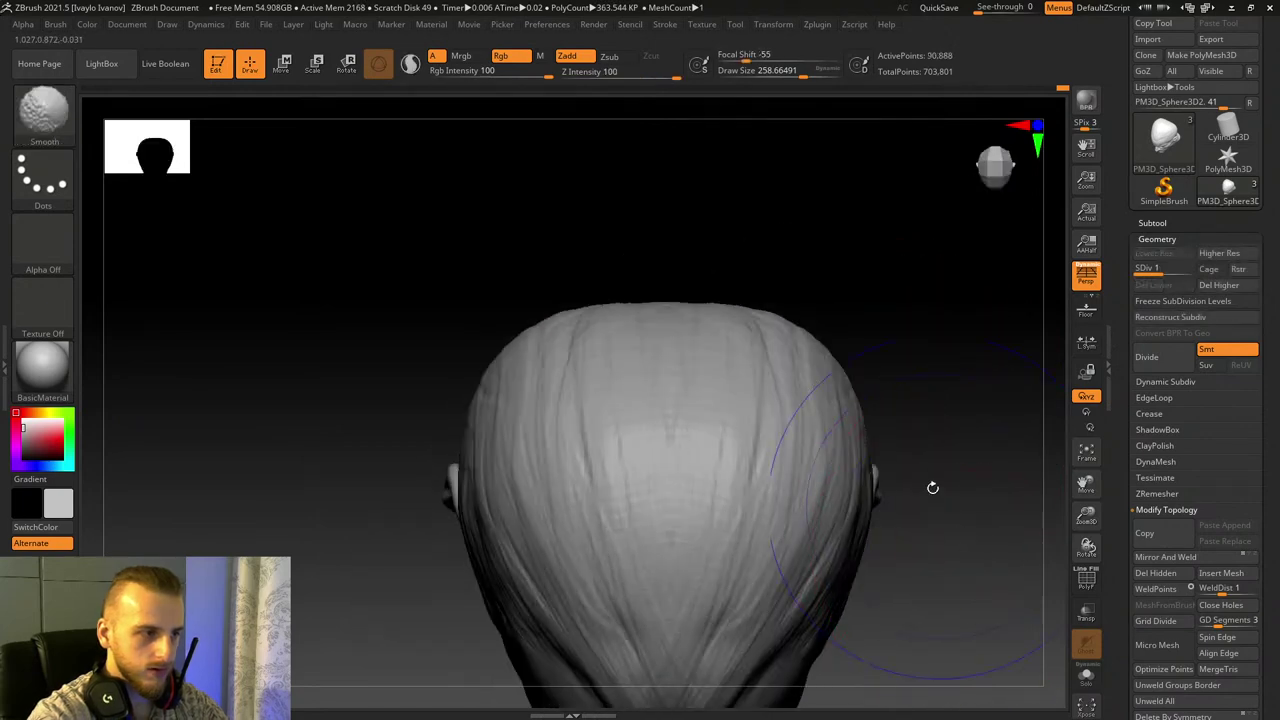
mouse_move(931, 486)
mouse_down()
mouse_move(935, 376)
mouse_move(928, 489)
mouse_move(934, 446)
mouse_up()
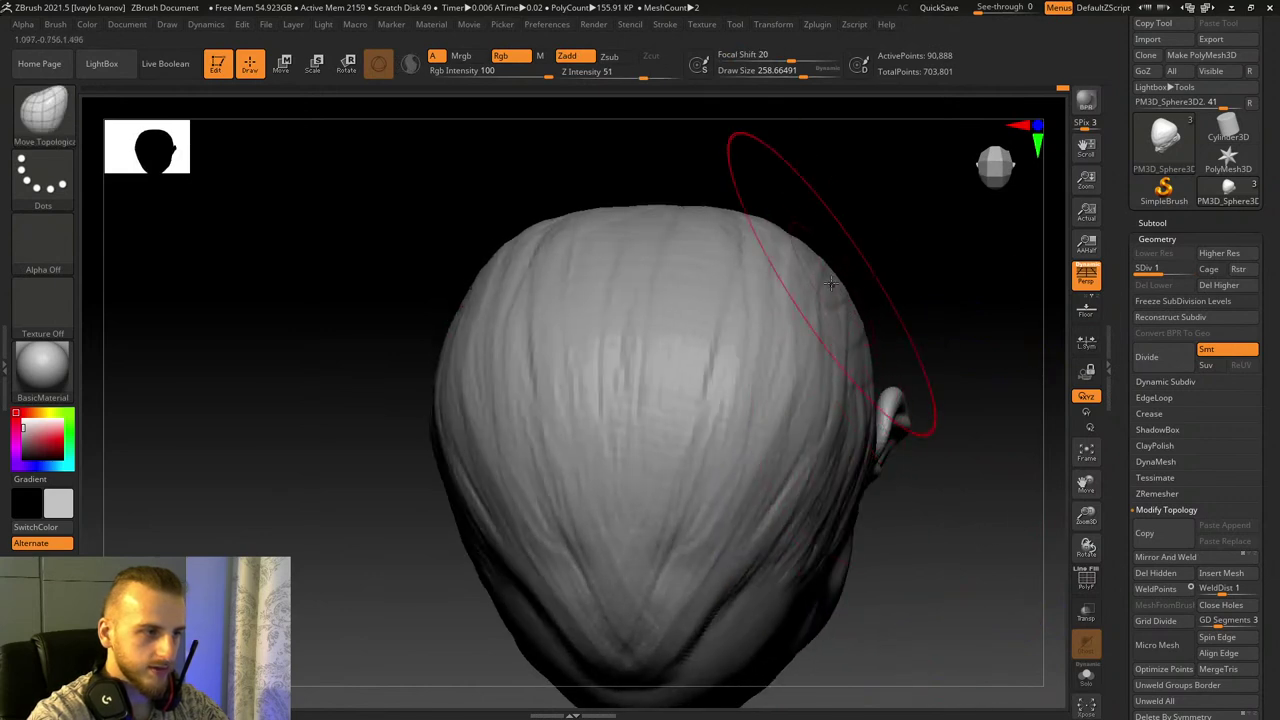
right_drag(808, 271, 481, 267)
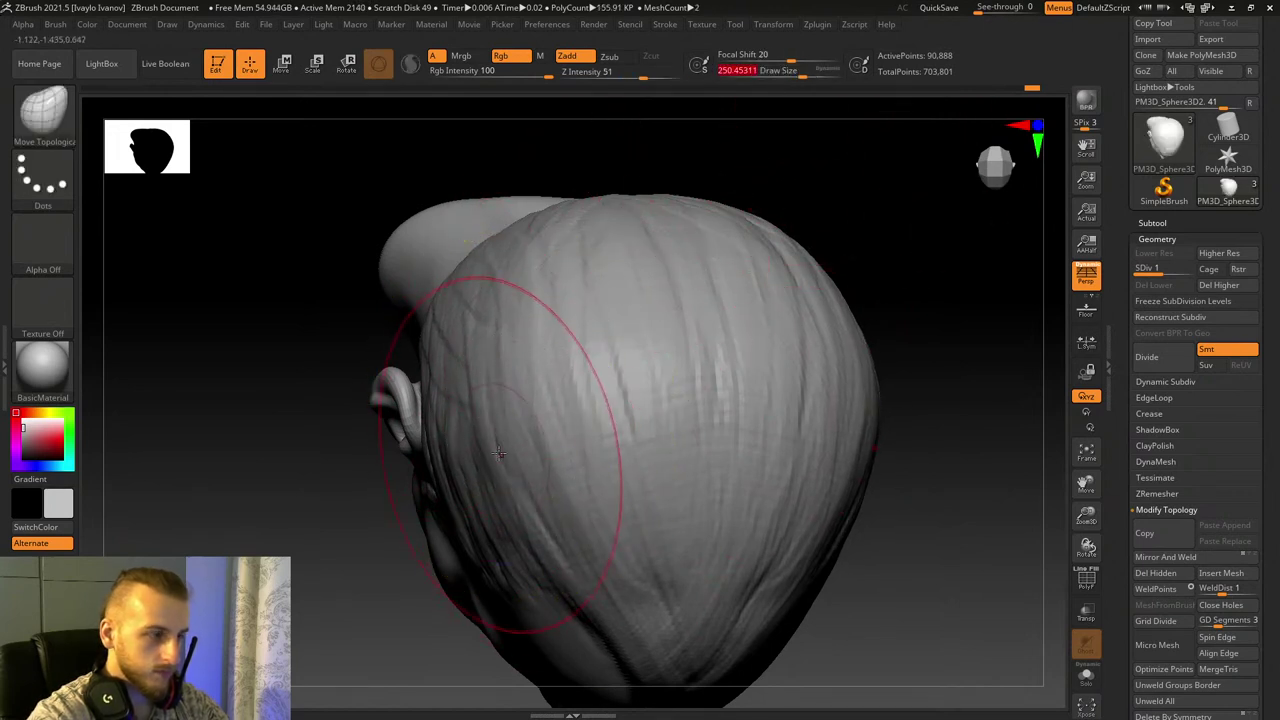
shift+drag(938, 559, 923, 531)
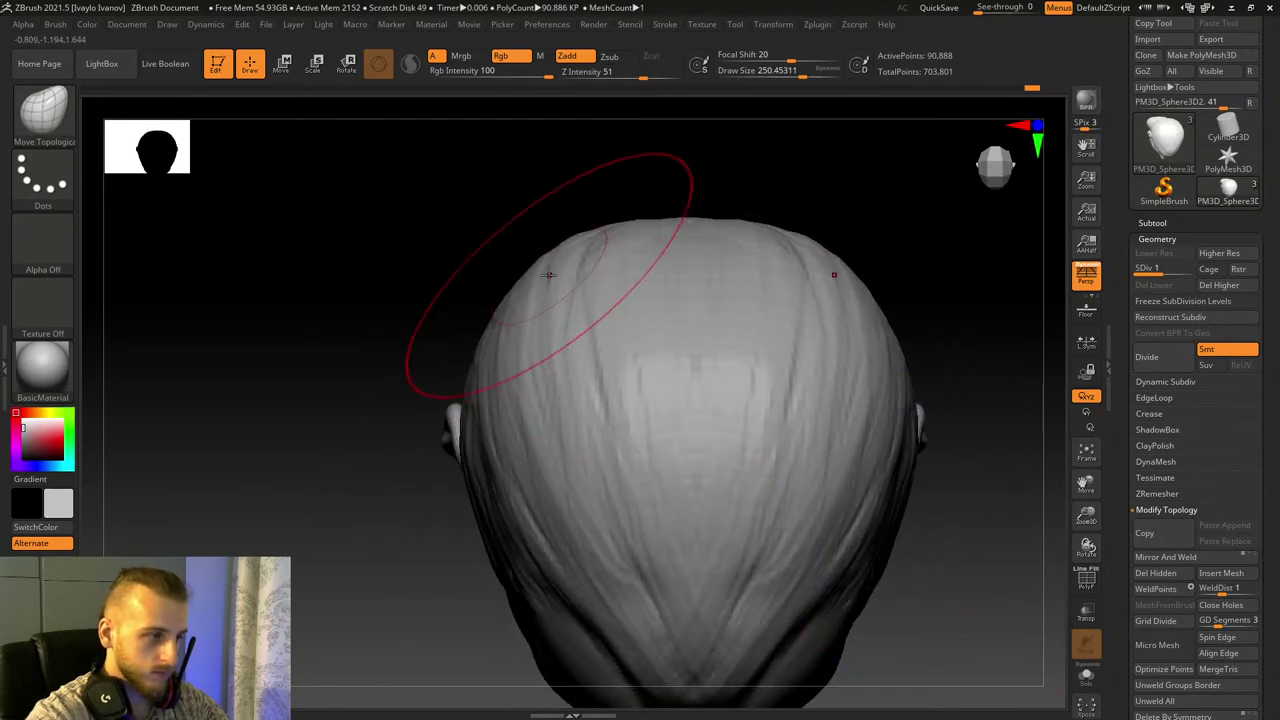
alt+drag(1035, 524, 931, 494)
drag(933, 437, 980, 487)
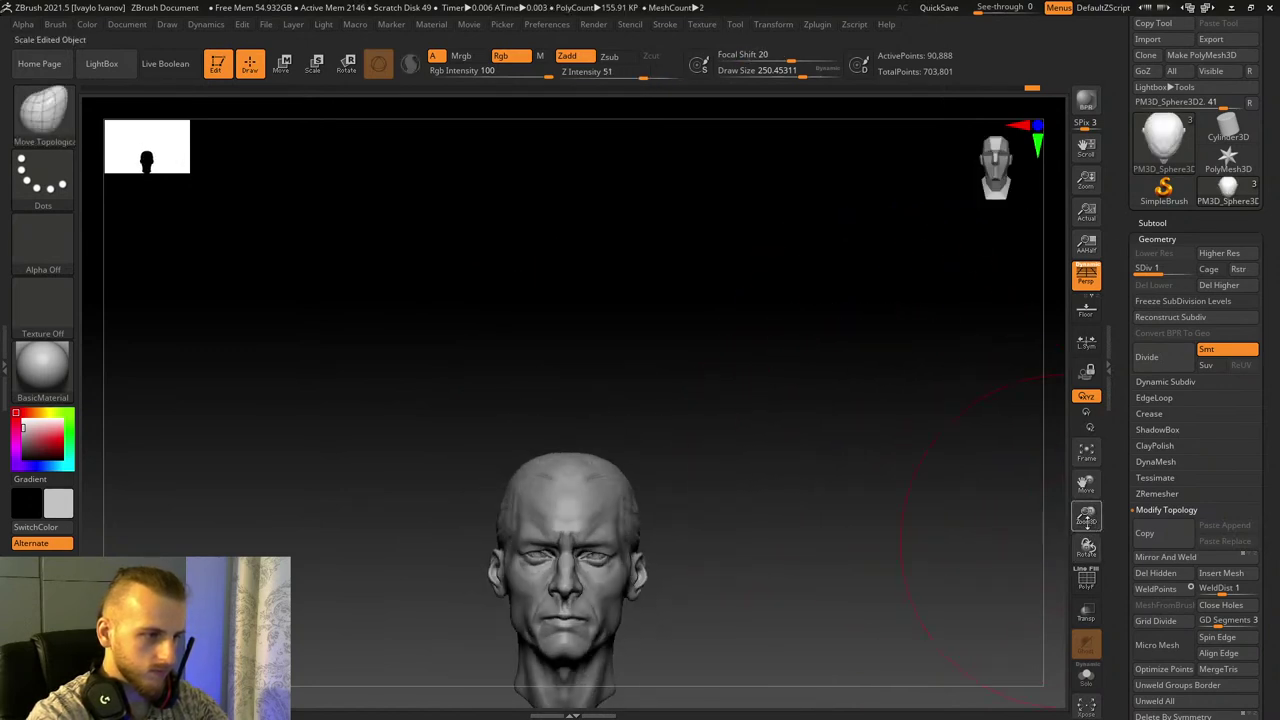
Step: Push the crown and back of the skull outward in profile, and undo the last pull at the nape
drag(1087, 520, 1088, 530)
drag(1084, 485, 1112, 240)
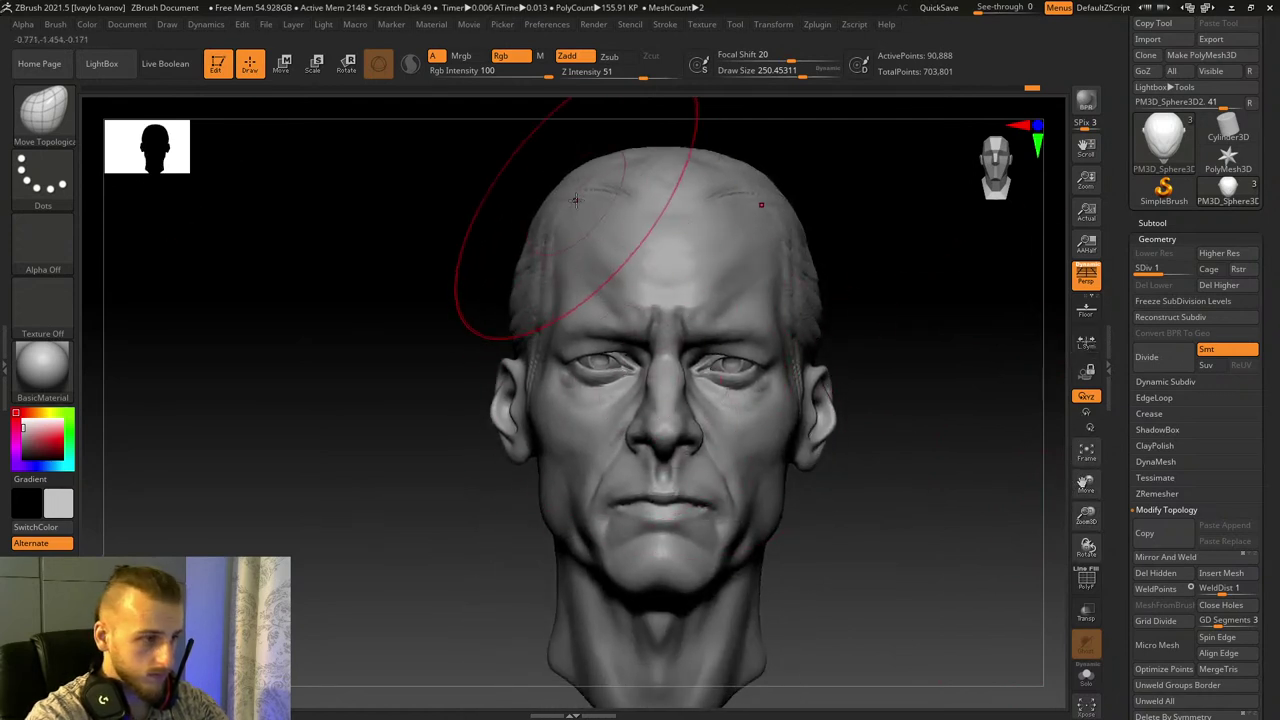
drag(491, 234, 590, 225)
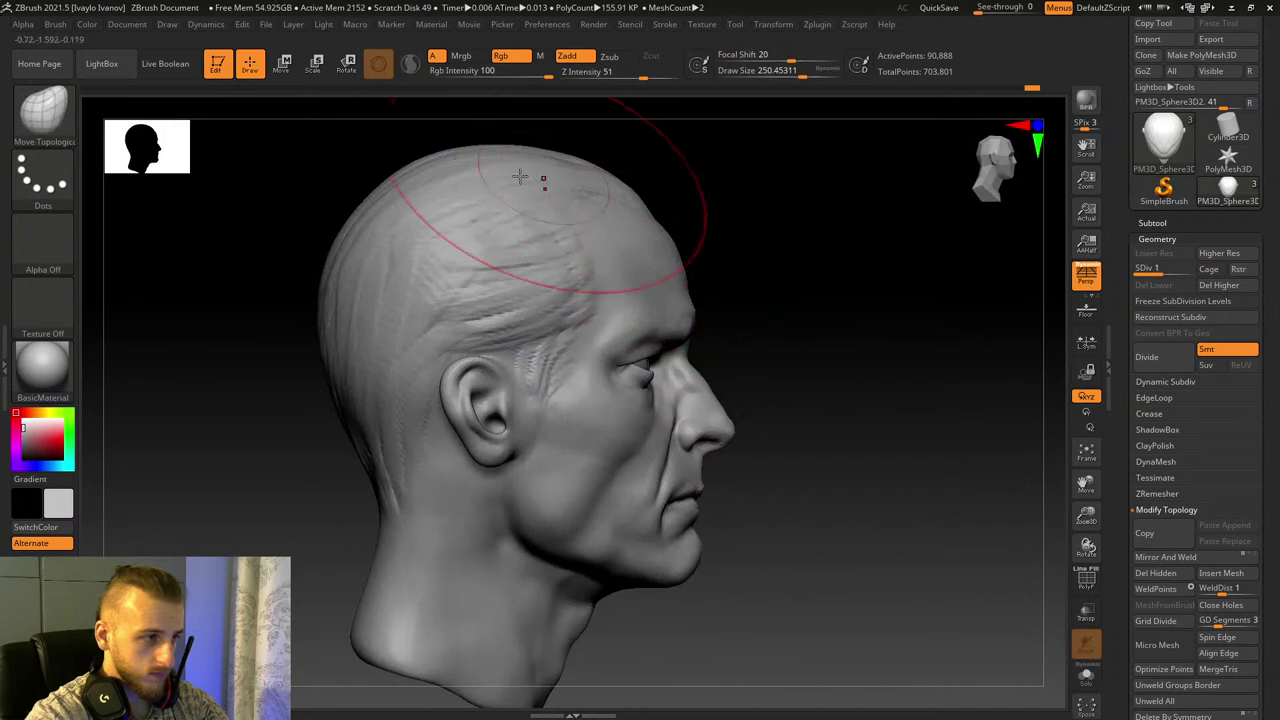
drag(370, 212, 358, 200)
drag(340, 395, 336, 384)
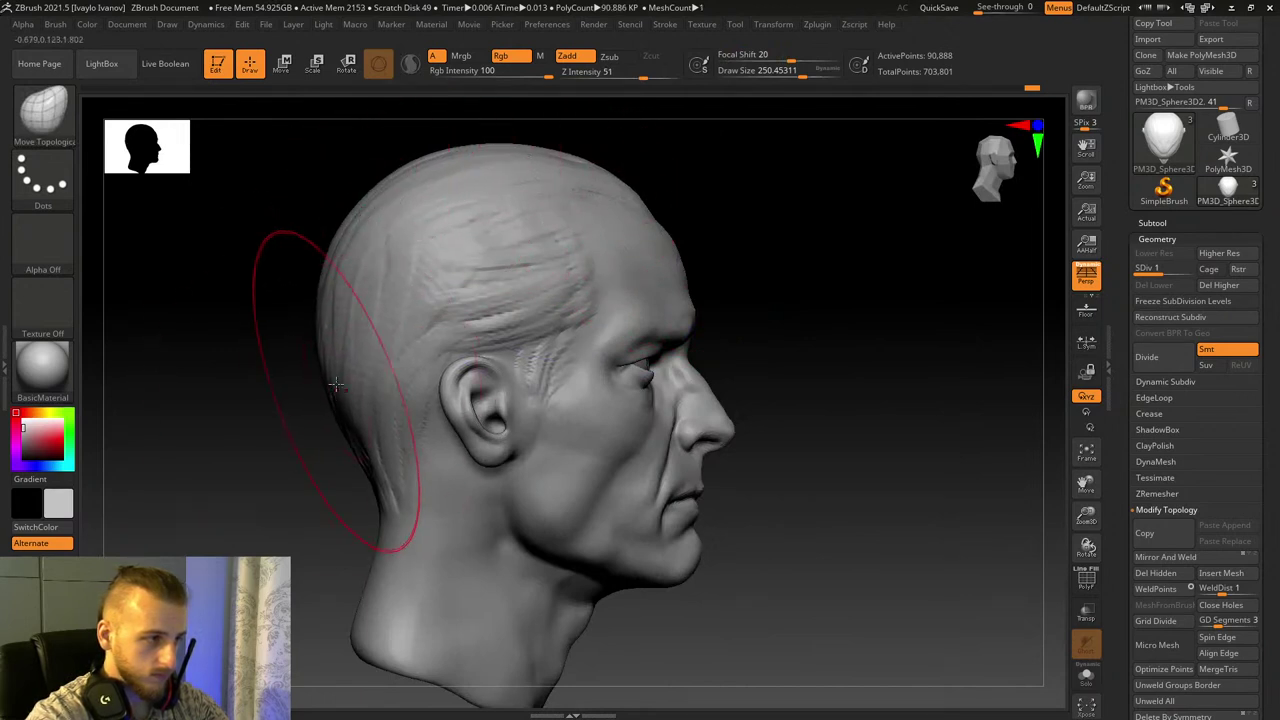
drag(392, 524, 372, 534)
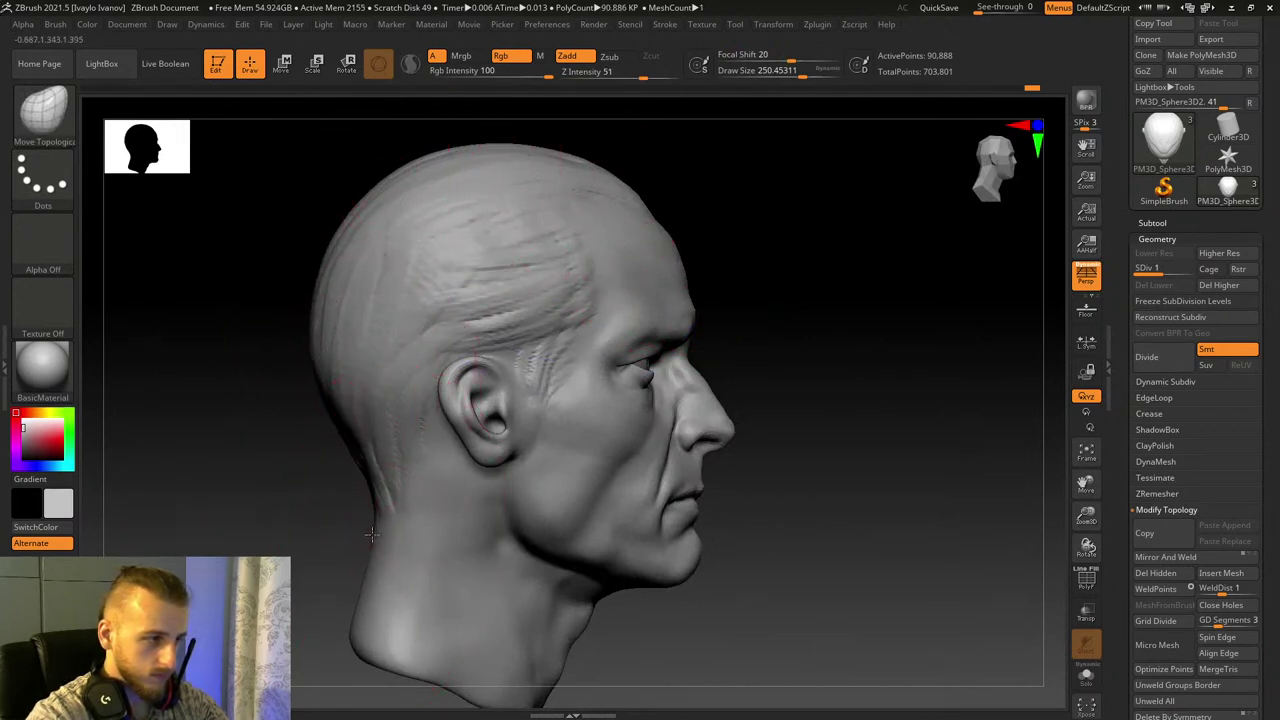
key(ctrl+z)
Step: Enlarge the draw size to about 396 and pull the back and base of the neck outward
drag(804, 75, 812, 75)
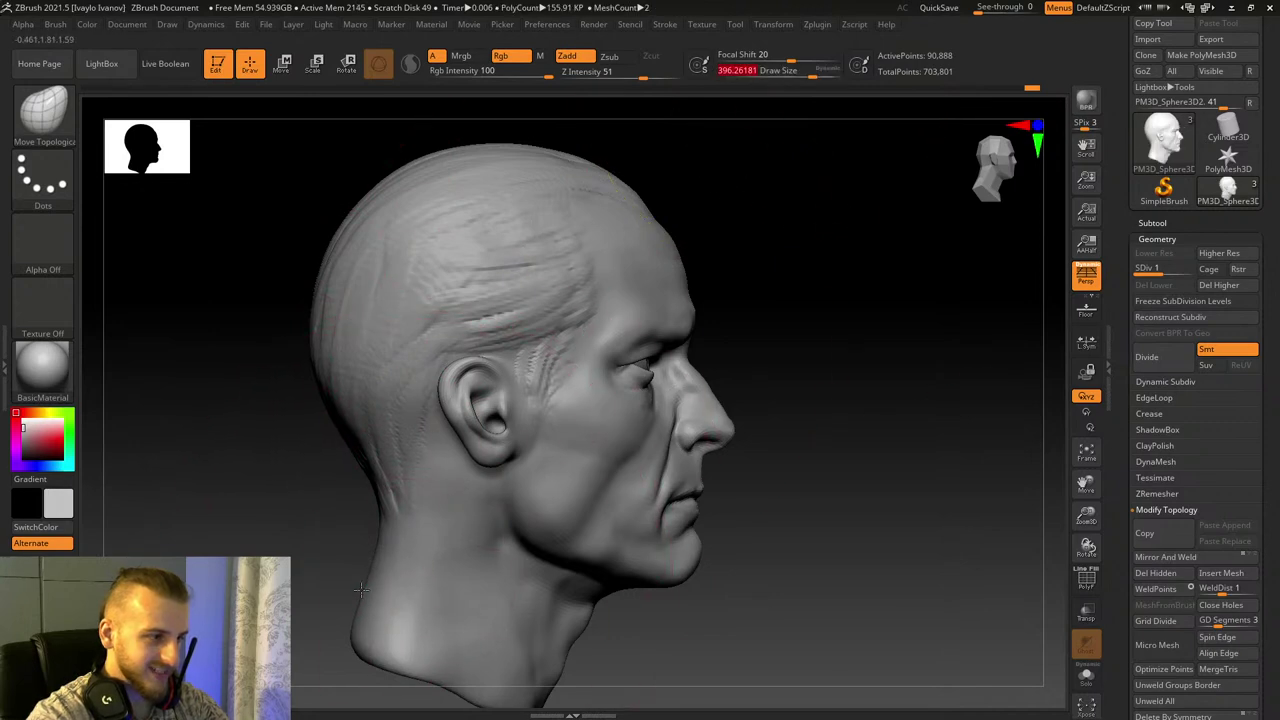
drag(374, 582, 346, 586)
key(ctrl+z)
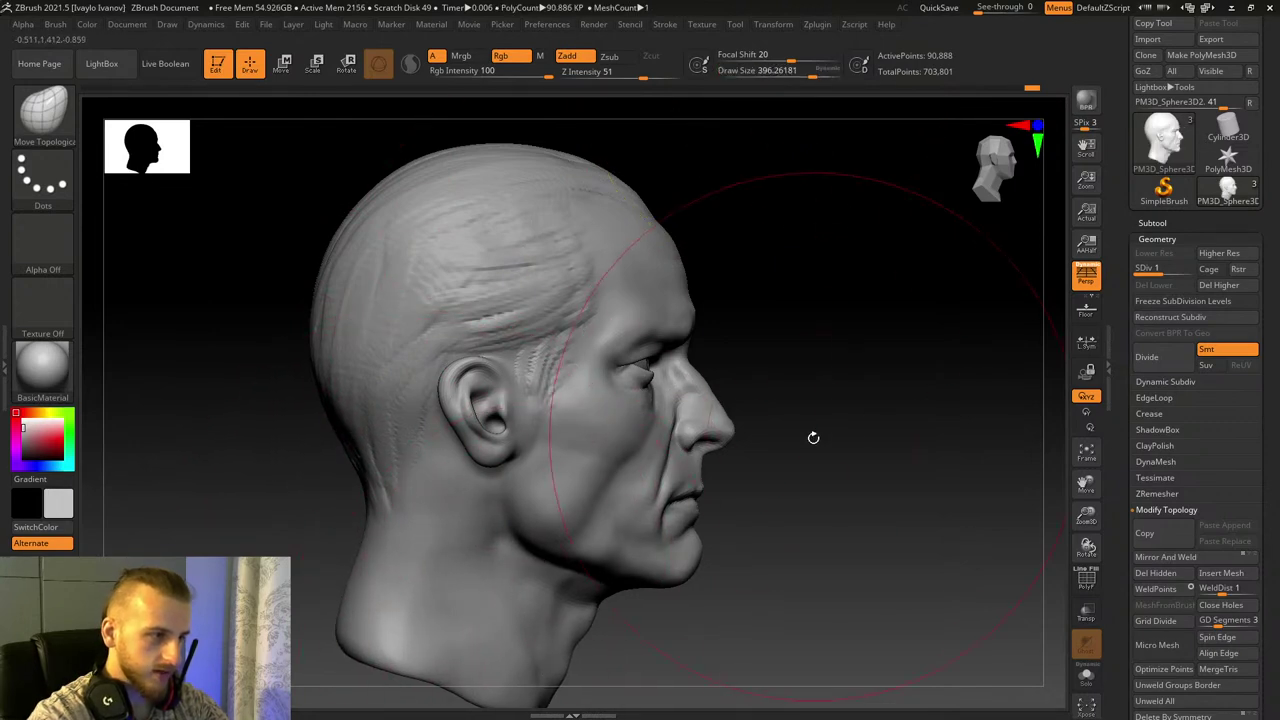
drag(813, 437, 576, 587)
drag(480, 618, 469, 620)
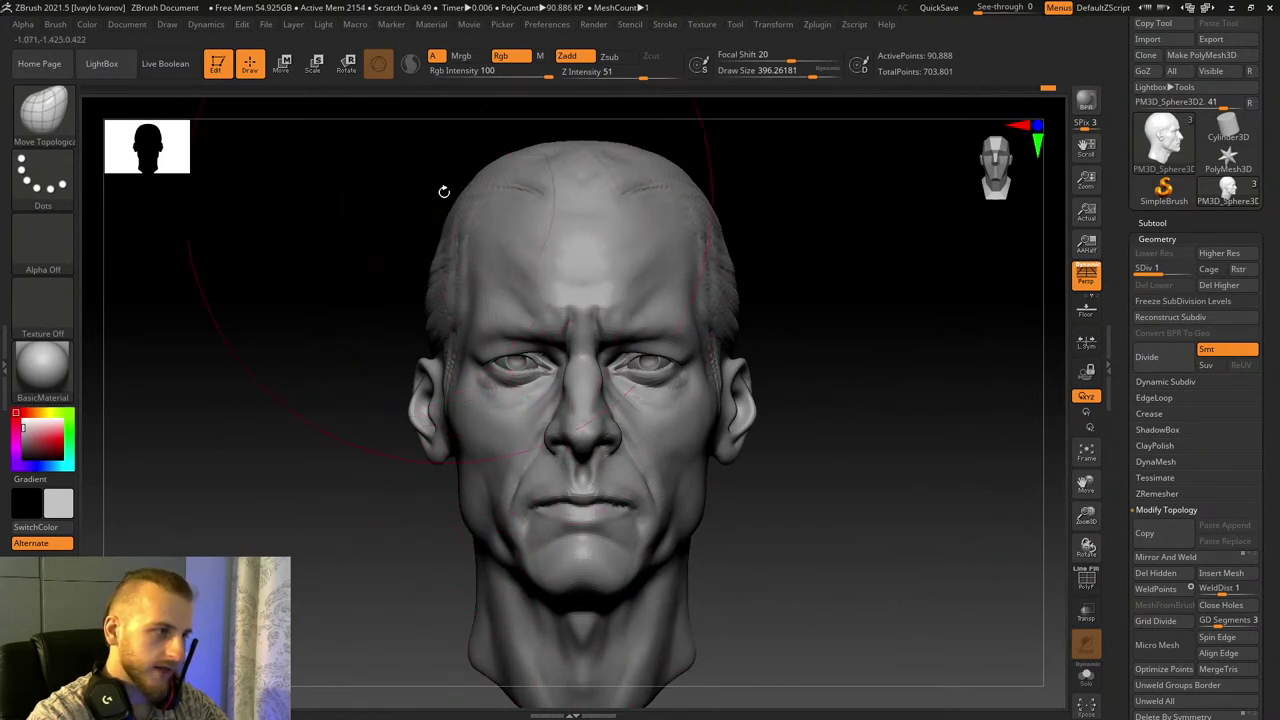
Step: Reduce the draw size to about 192 and fill out the upper sides of the skull, checking front, side and three-quarter views
mouse_move(401, 237)
mouse_down()
mouse_move(394, 249)
mouse_move(417, 231)
mouse_up()
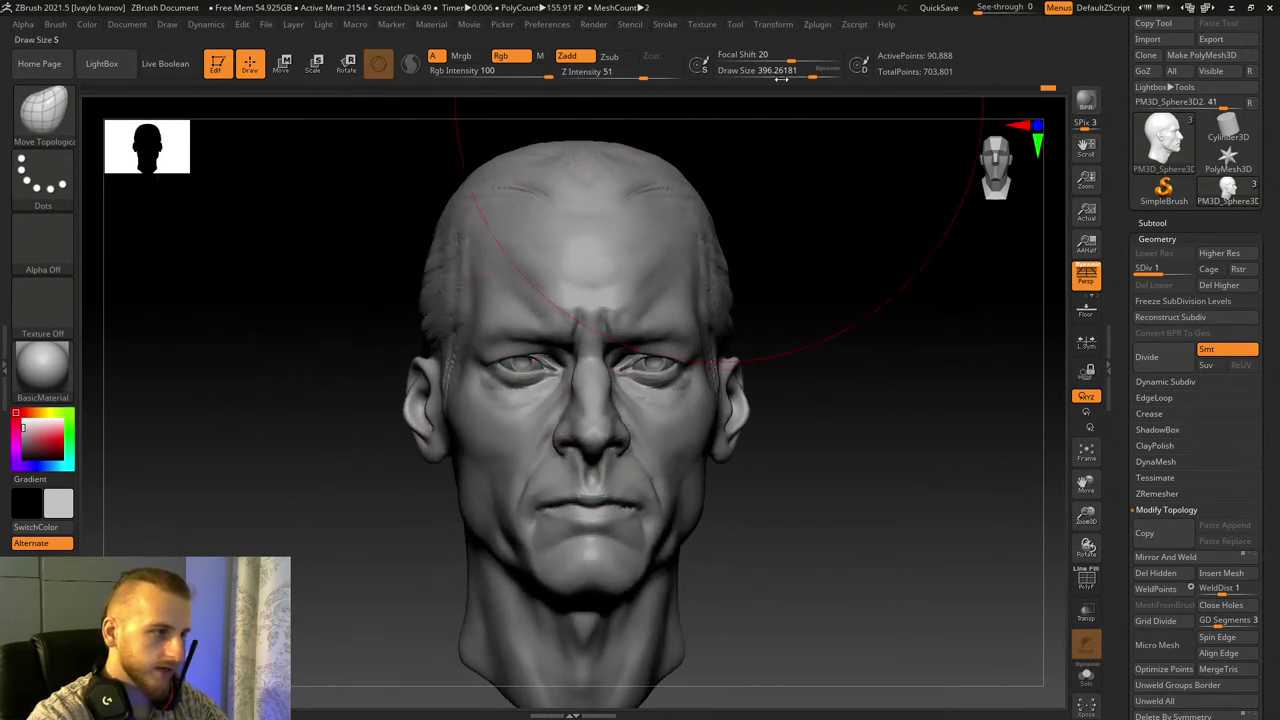
drag(798, 75, 783, 80)
drag(430, 268, 431, 256)
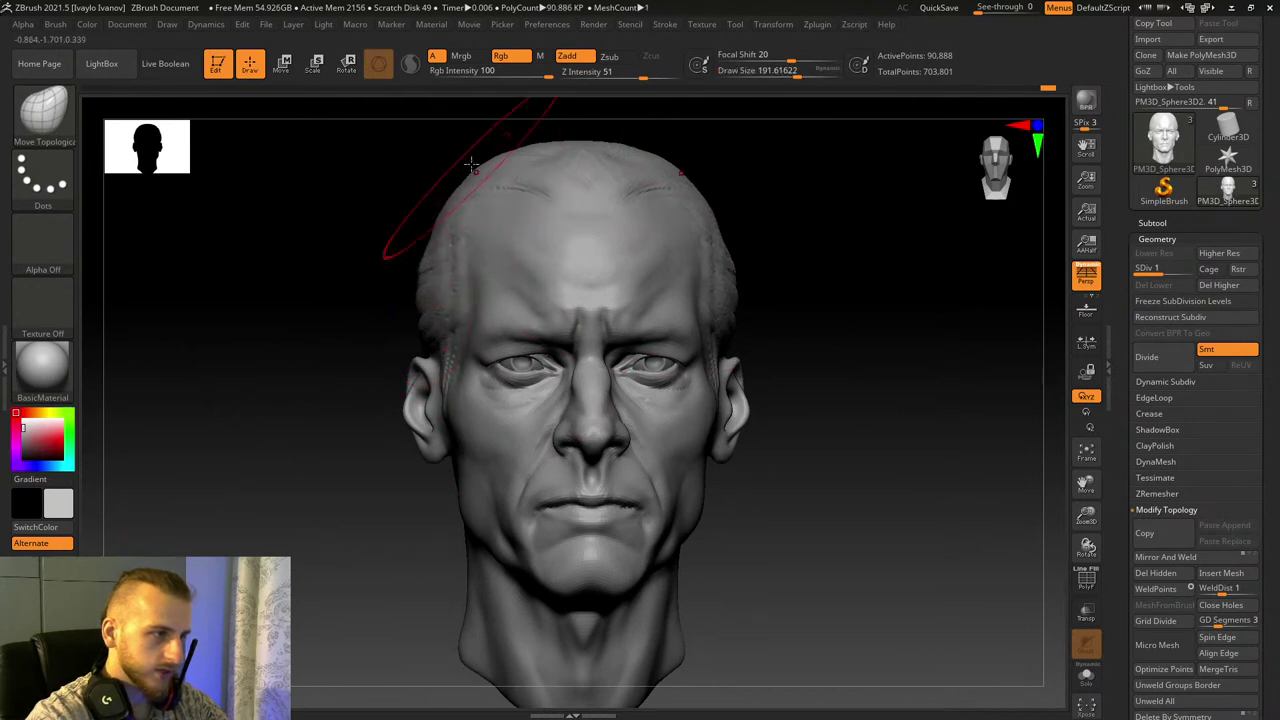
drag(452, 176, 441, 178)
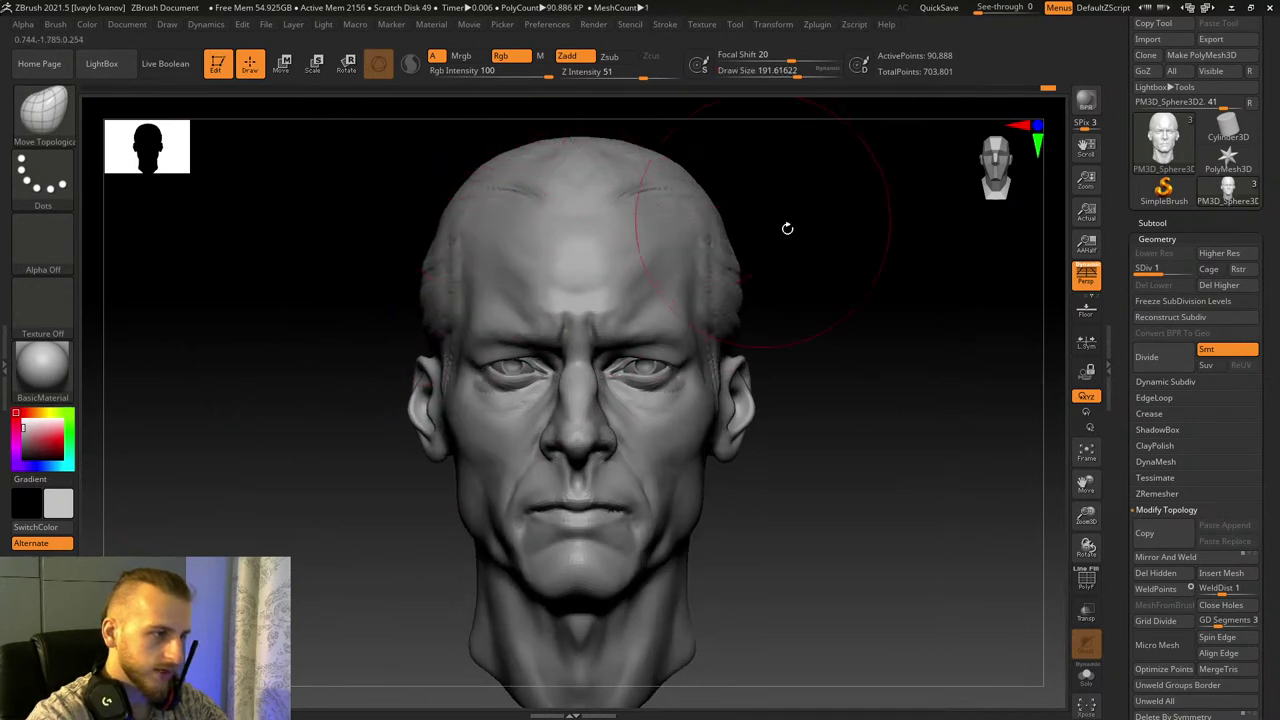
mouse_move(789, 229)
mouse_down()
mouse_move(809, 257)
mouse_move(780, 288)
mouse_move(871, 295)
mouse_move(863, 318)
mouse_up()
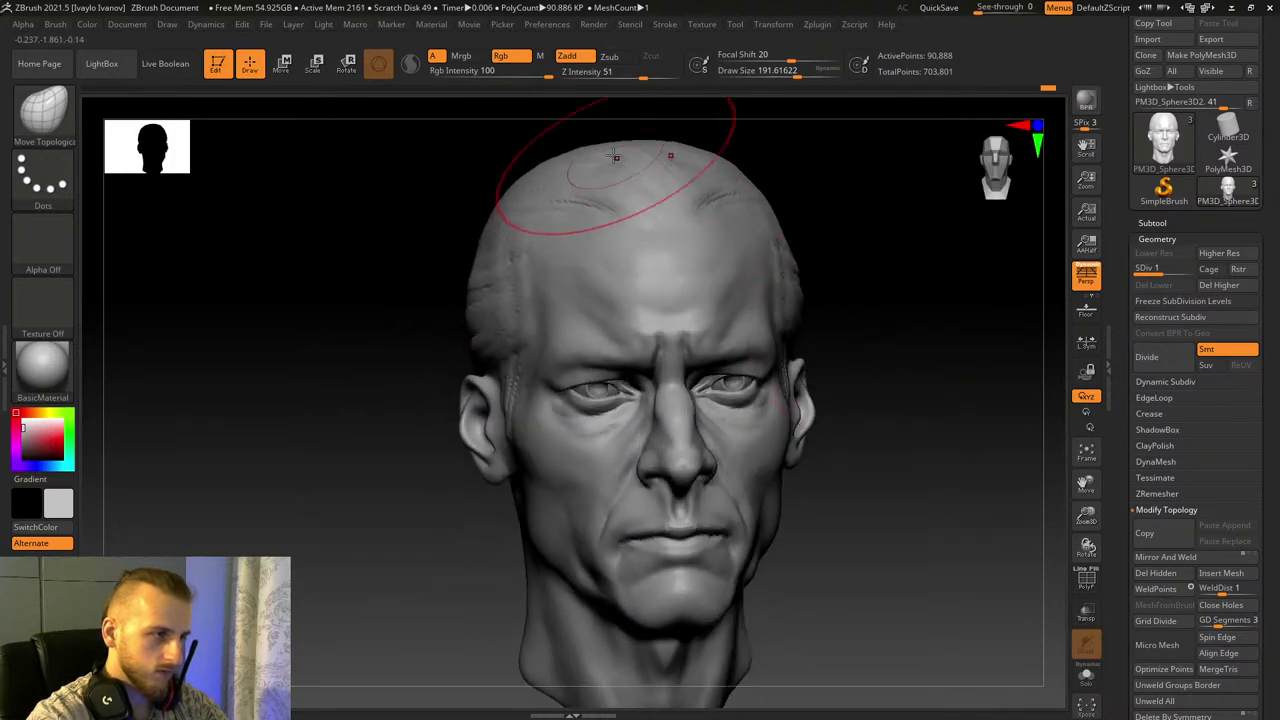
drag(484, 168, 650, 188)
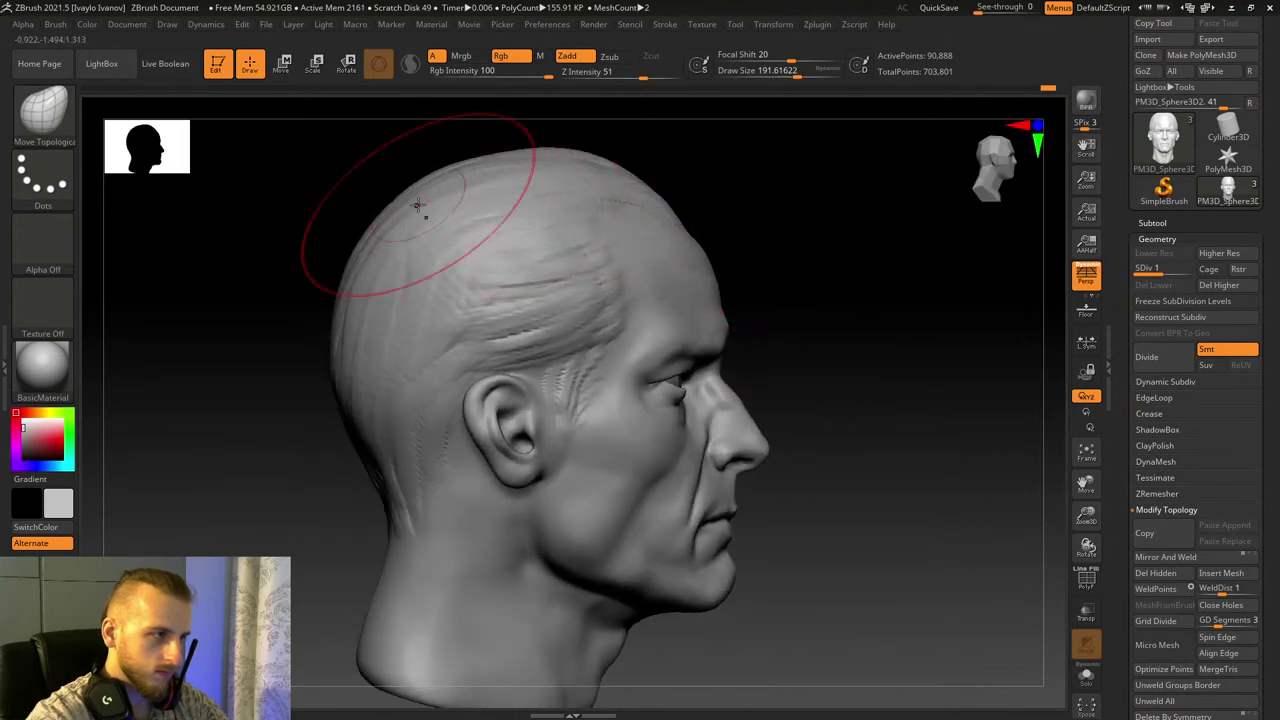
drag(280, 496, 135, 470)
drag(695, 430, 753, 446)
drag(695, 270, 777, 283)
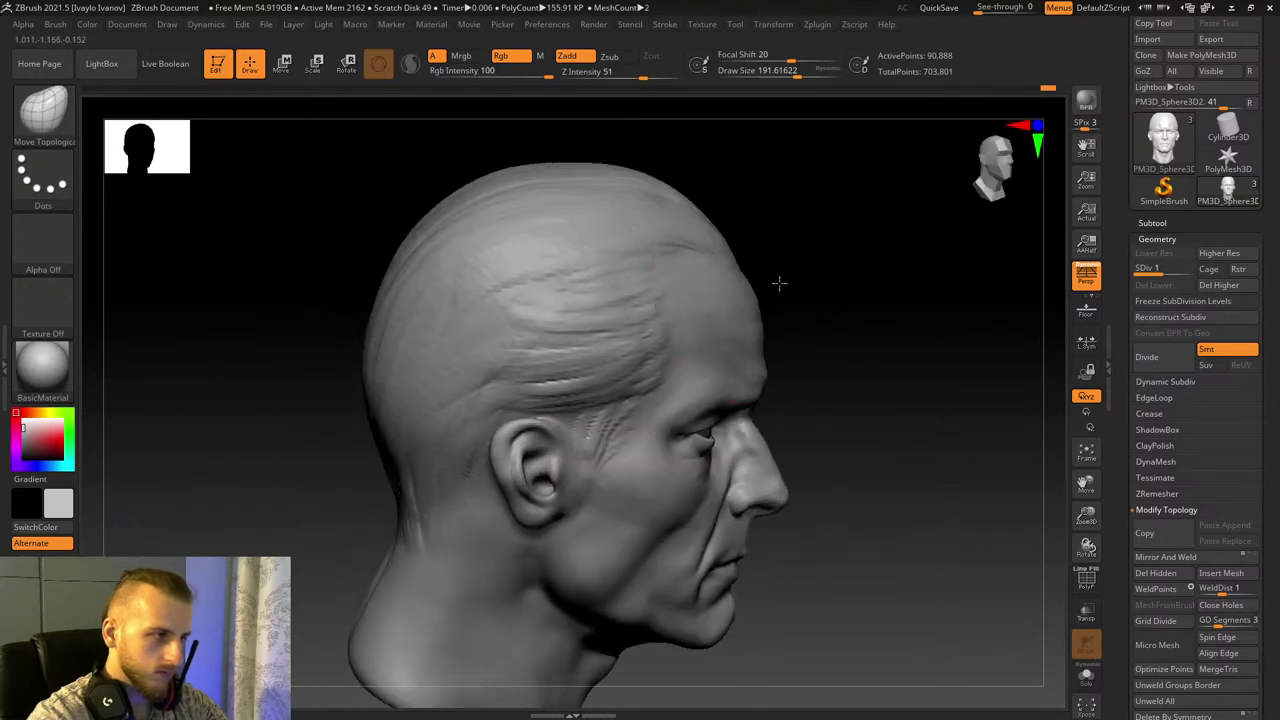
drag(889, 256, 785, 284)
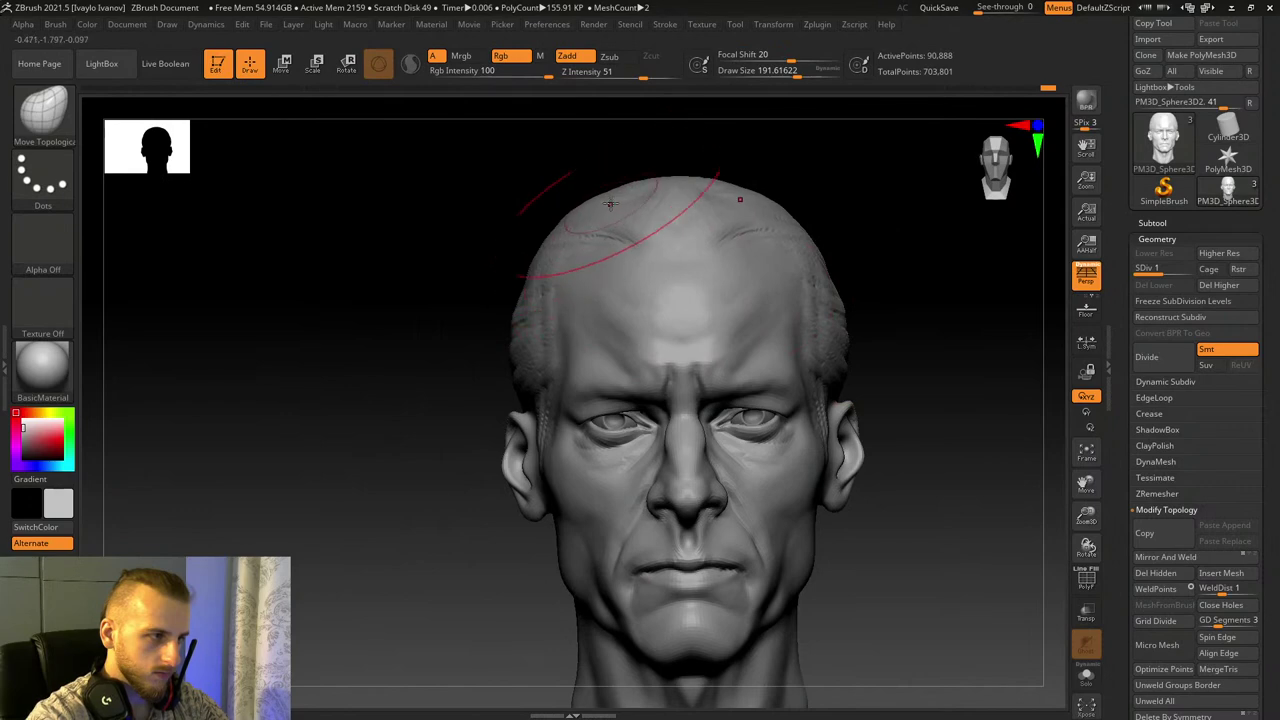
Step: Choose the DamStandard brush with a draw size of about 73 and return the head to subdivision level 2
right_drag(660, 192, 690, 290)
ctrl+right_drag(1072, 512, 1030, 590)
key(b)
key(d)
key(s)
drag(797, 74, 785, 93)
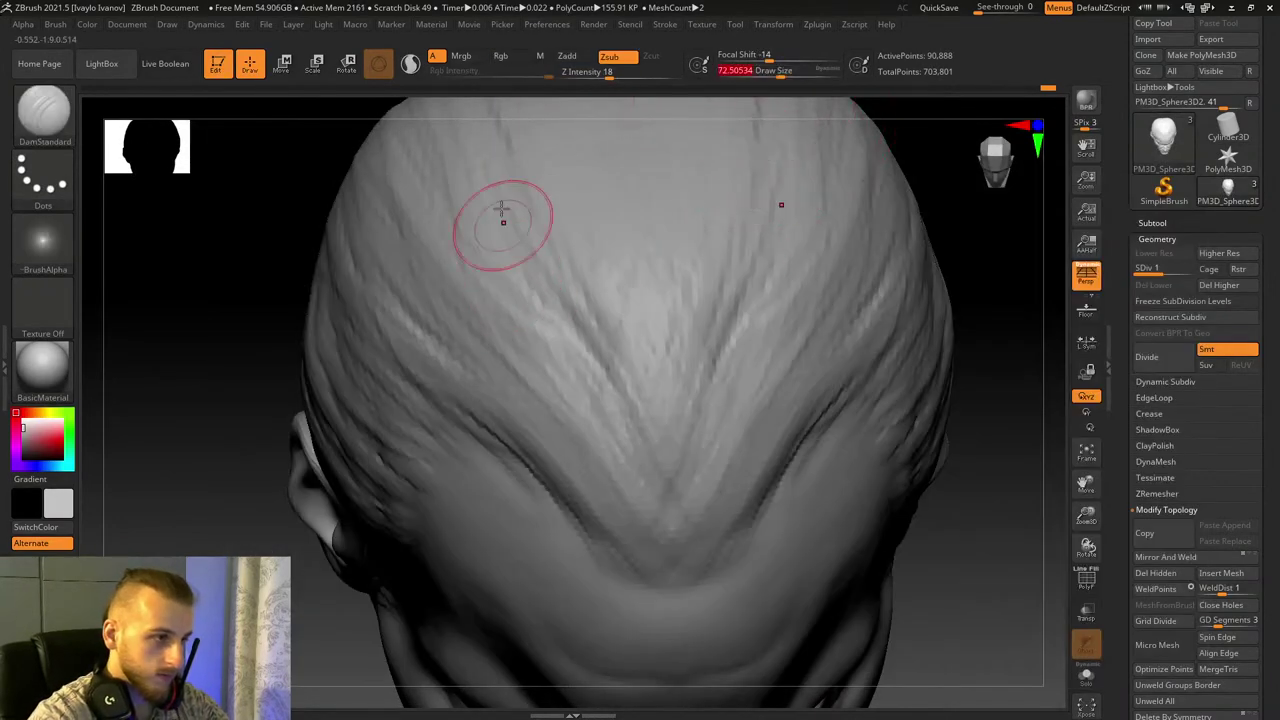
key(d)
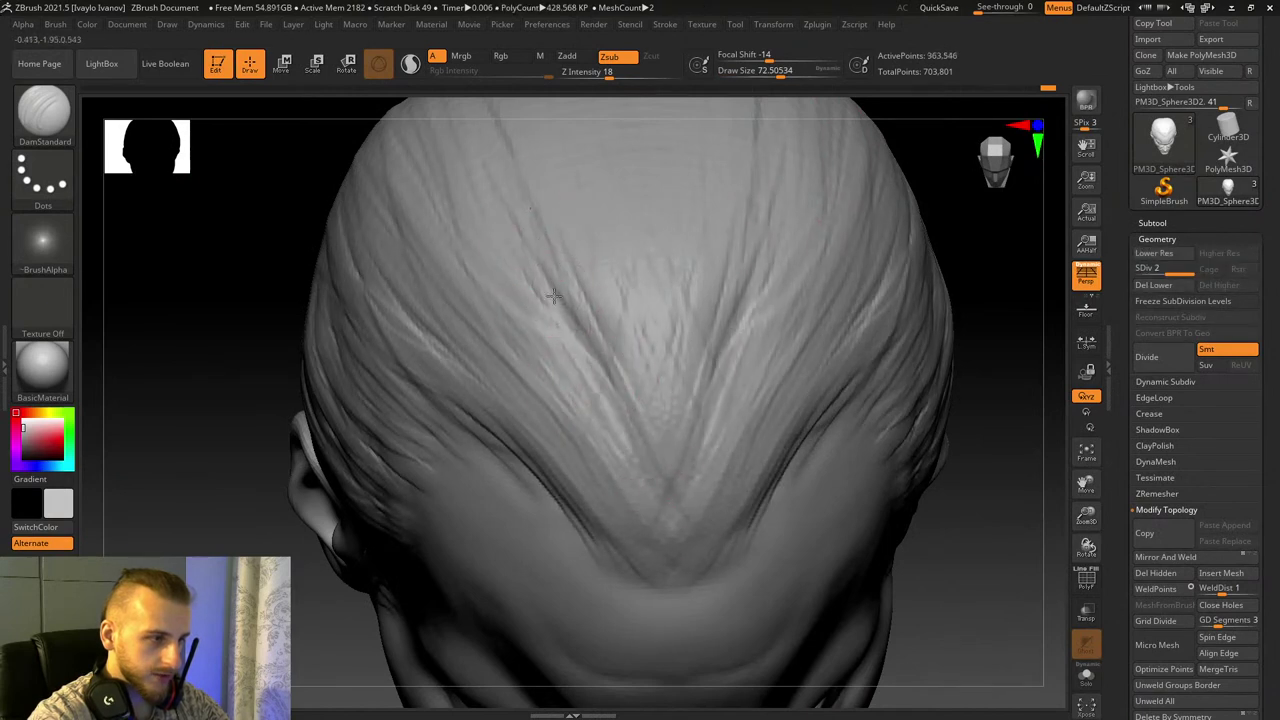
Step: Carve long hair strands converging on the widow's peak with DamStandard at draw size about 43 and Z intensity 47
key(ctrl)
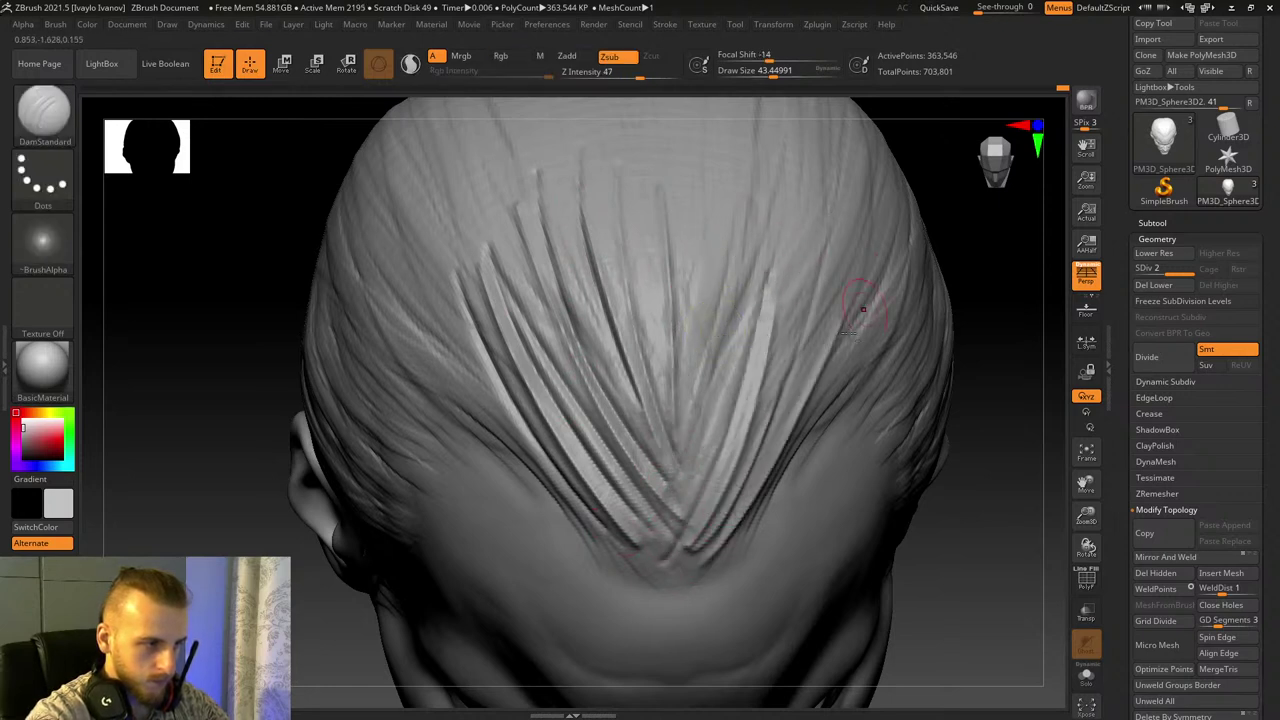
drag(838, 260, 748, 427)
drag(774, 238, 686, 464)
drag(988, 503, 988, 431)
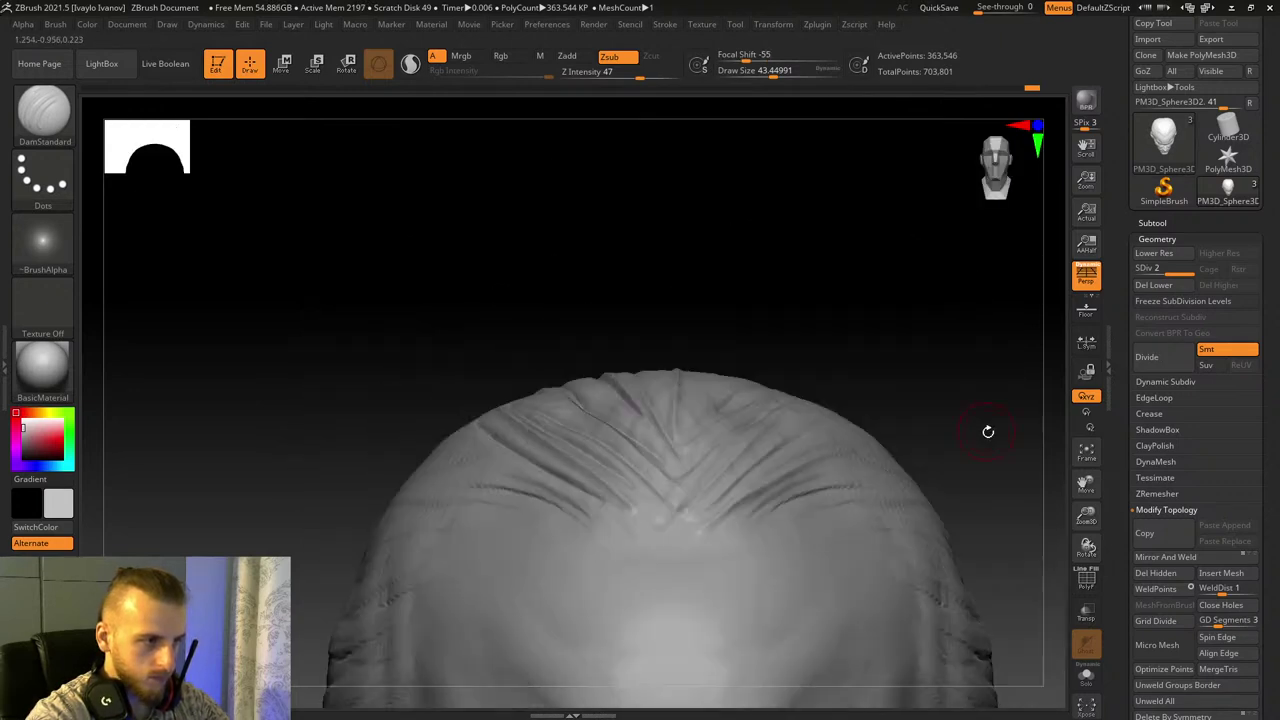
Step: Carve long swept-back grooves along the upper temple hairline with DamStandard at draw size about 43, undoing and retrying unsatisfactory strokes
drag(1084, 522, 1042, 384)
drag(980, 440, 1016, 481)
drag(1085, 518, 1100, 548)
drag(1079, 486, 1188, 498)
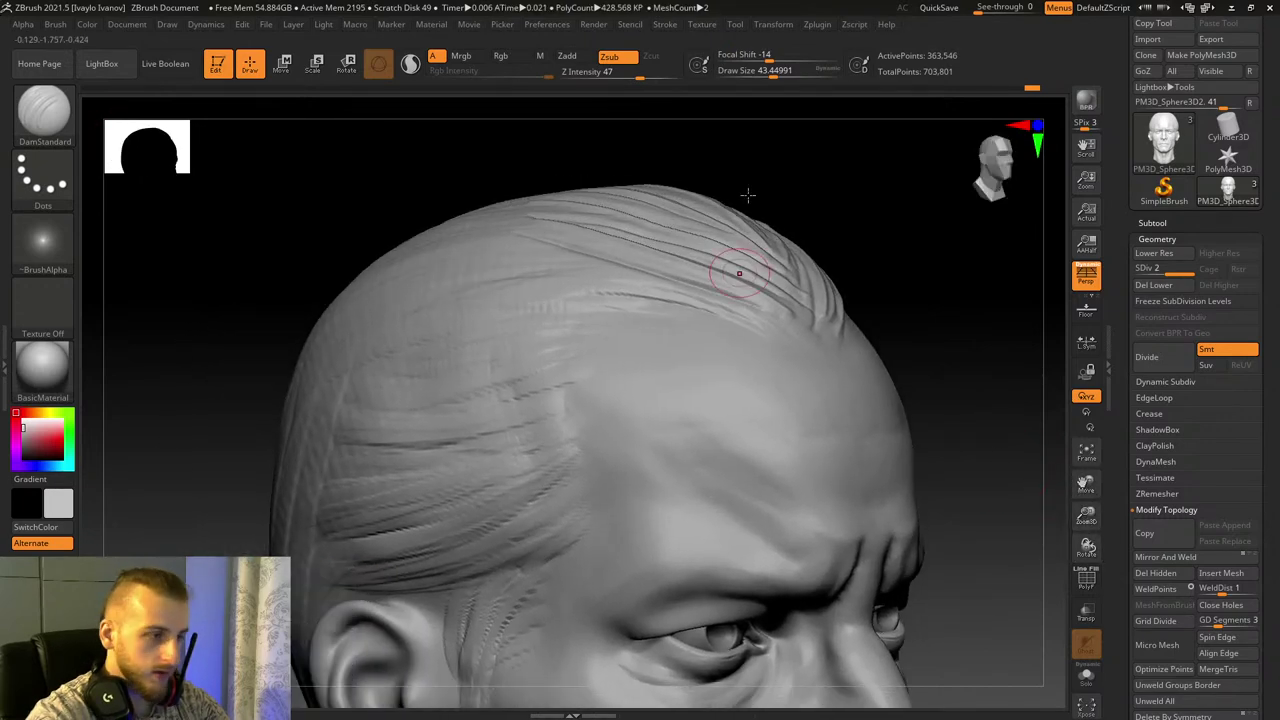
drag(748, 194, 702, 318)
drag(416, 328, 688, 321)
key(ctrl+z)
key(ctrl+z)
drag(422, 325, 745, 345)
key(ctrl+z)
drag(402, 326, 706, 350)
key(ctrl+z)
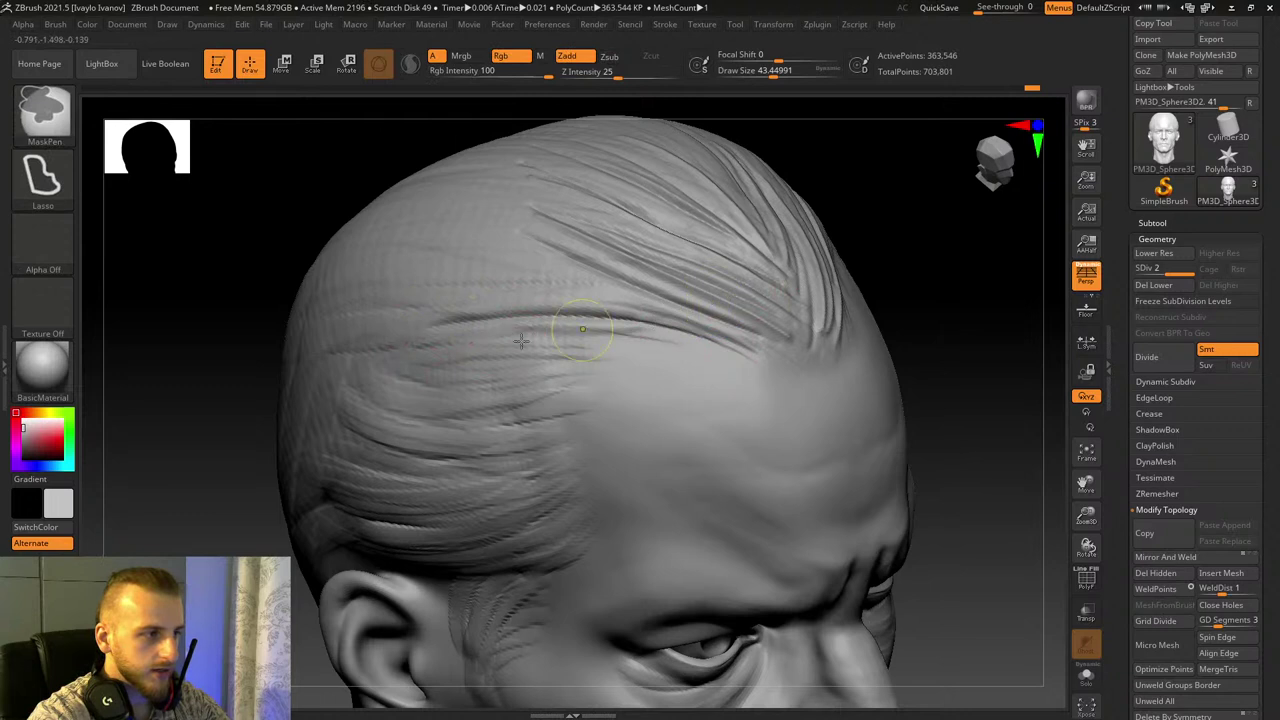
drag(388, 345, 683, 346)
key(ctrl+z)
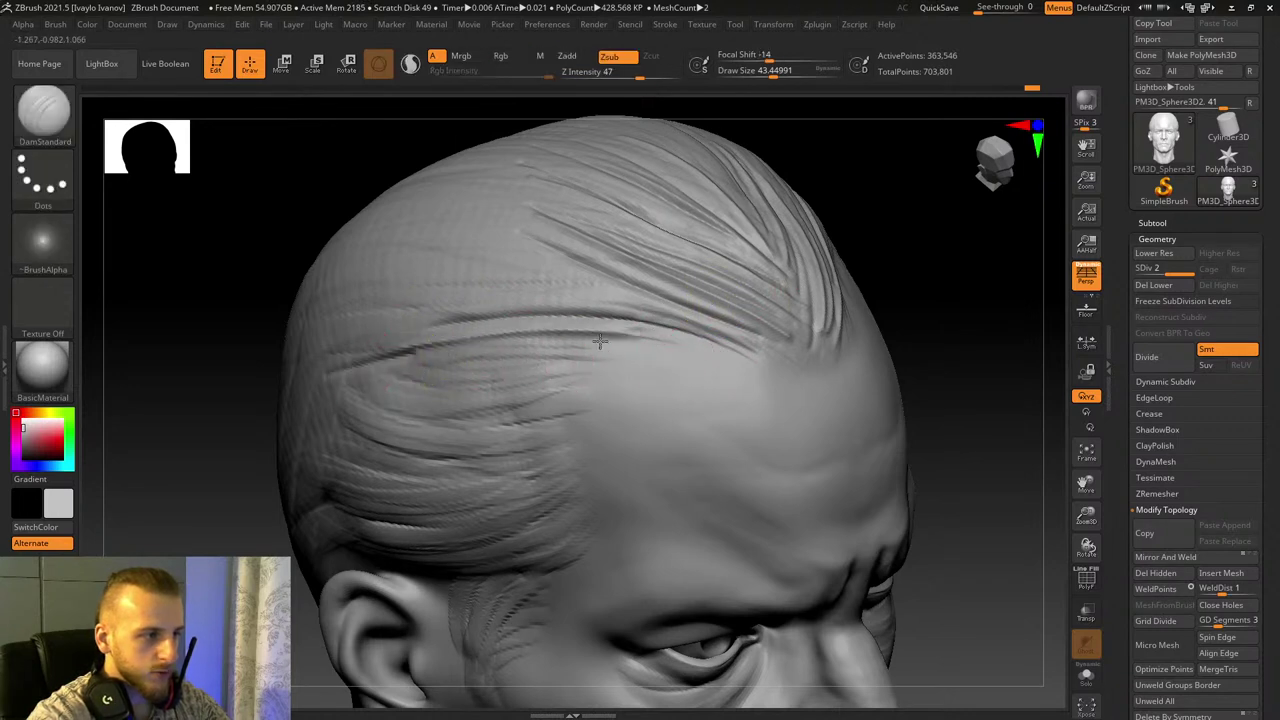
Step: Carve several curved hair strands from the temple hairline back across the side of the head, undoing one misplaced stroke
mouse_move(600, 341)
mouse_down()
mouse_move(343, 371)
mouse_move(630, 377)
mouse_up()
drag(327, 406, 566, 403)
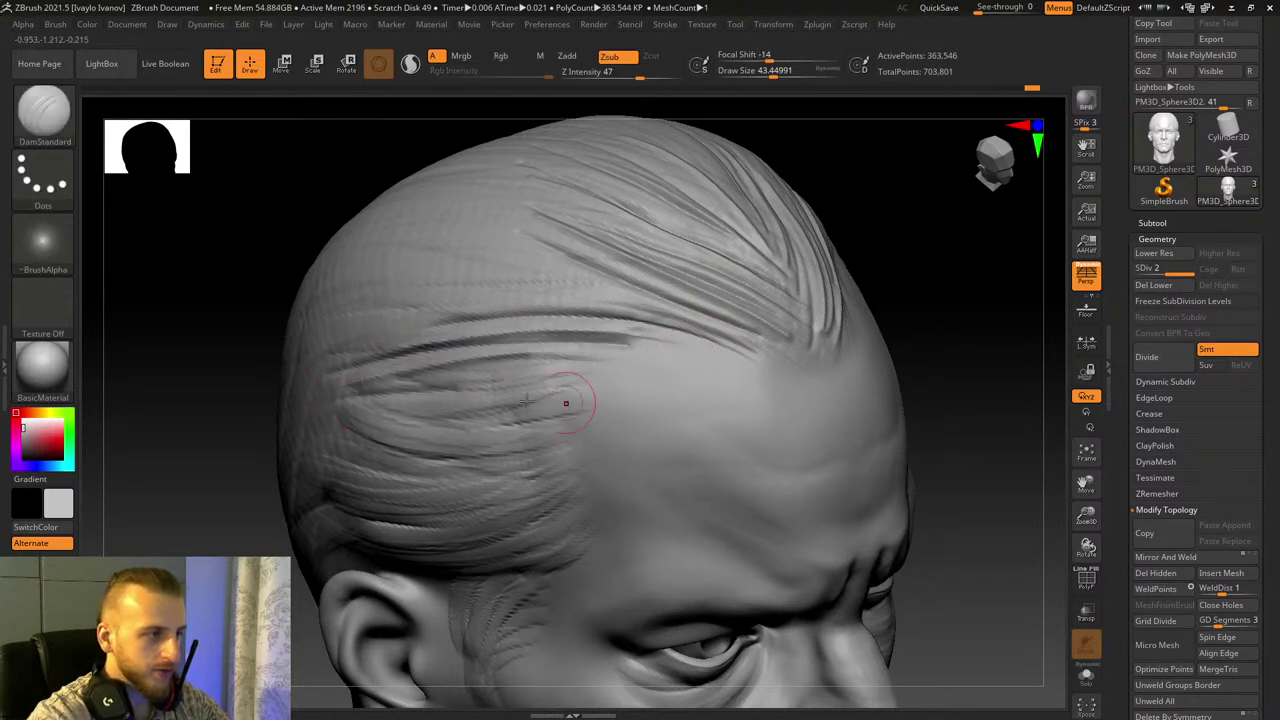
drag(333, 415, 606, 434)
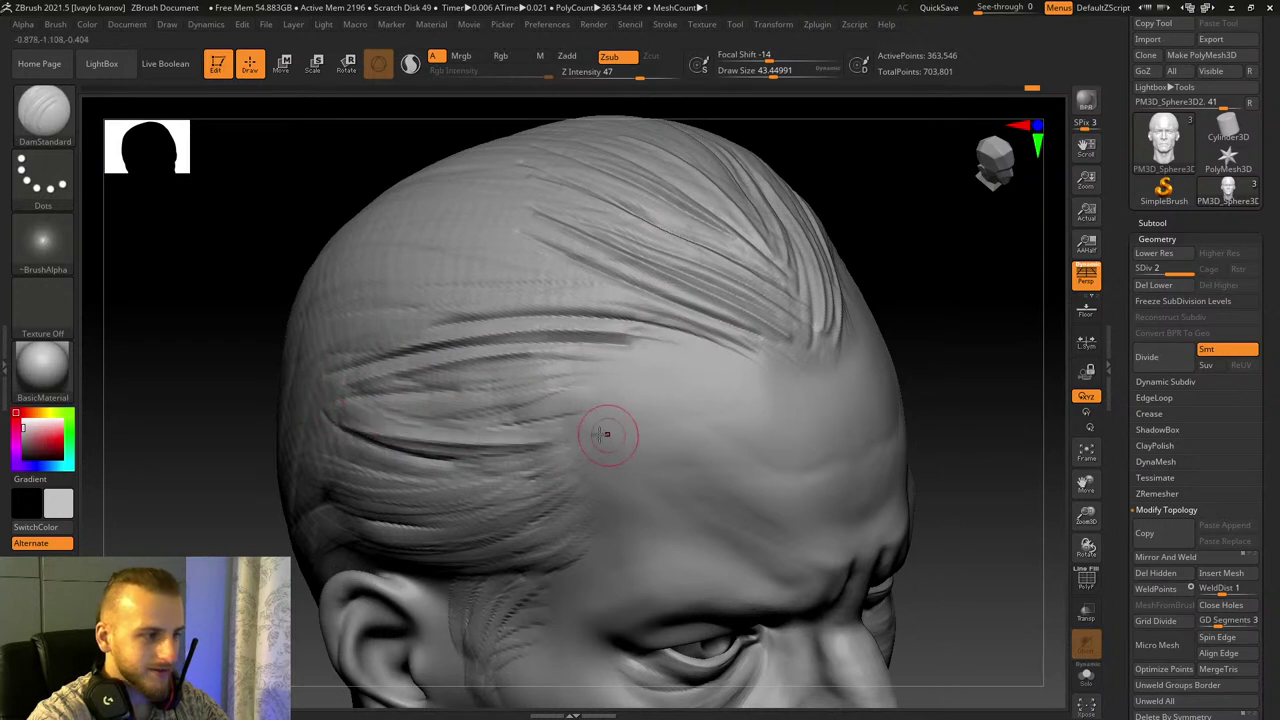
key(ctrl+z)
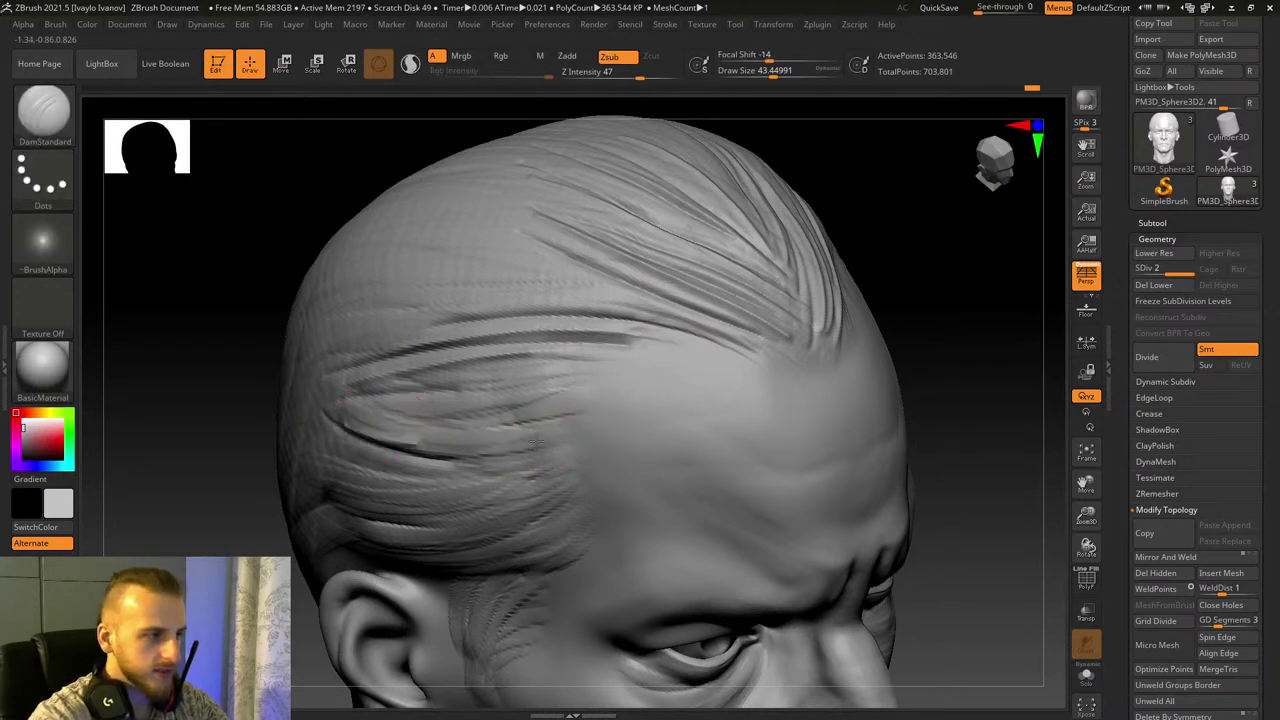
mouse_move(353, 428)
mouse_down()
mouse_move(594, 430)
mouse_move(520, 432)
mouse_move(576, 408)
mouse_up()
drag(388, 408, 570, 410)
drag(395, 386, 598, 380)
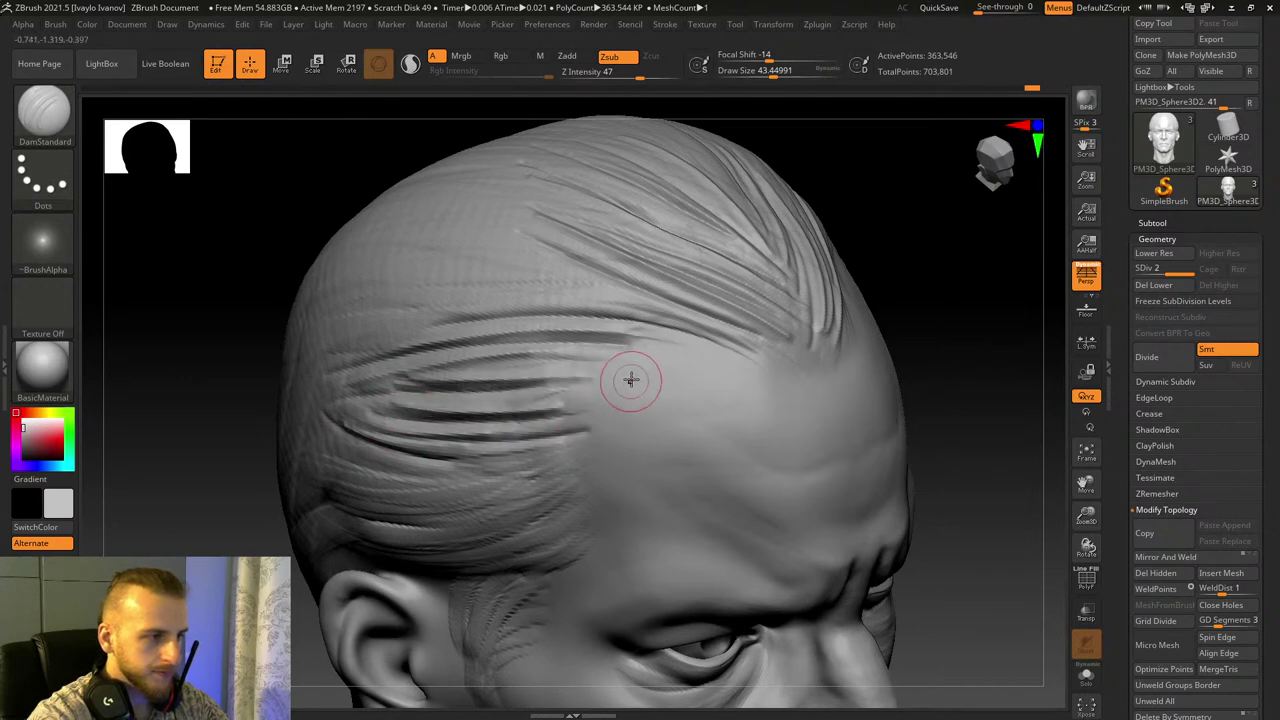
Step: Carve the lower side strands sweeping from above the ear forward to the temple hairline
drag(262, 450, 318, 455)
drag(290, 516, 572, 472)
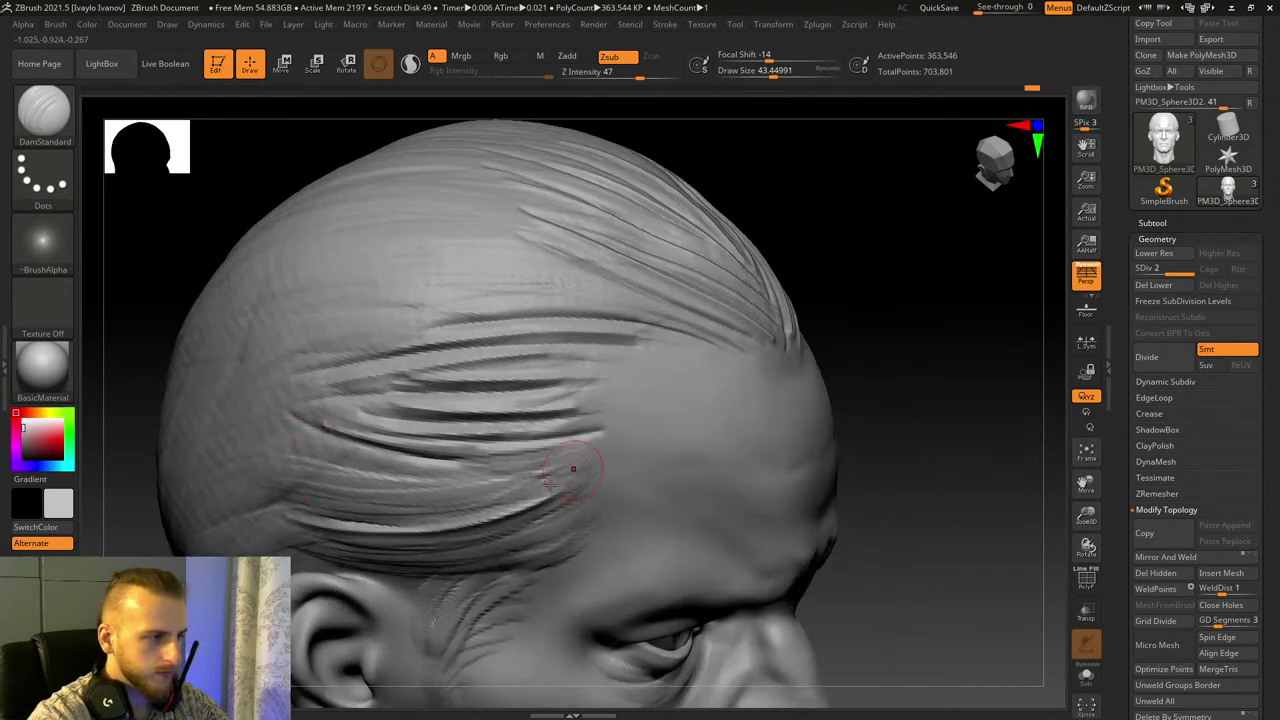
drag(345, 505, 597, 455)
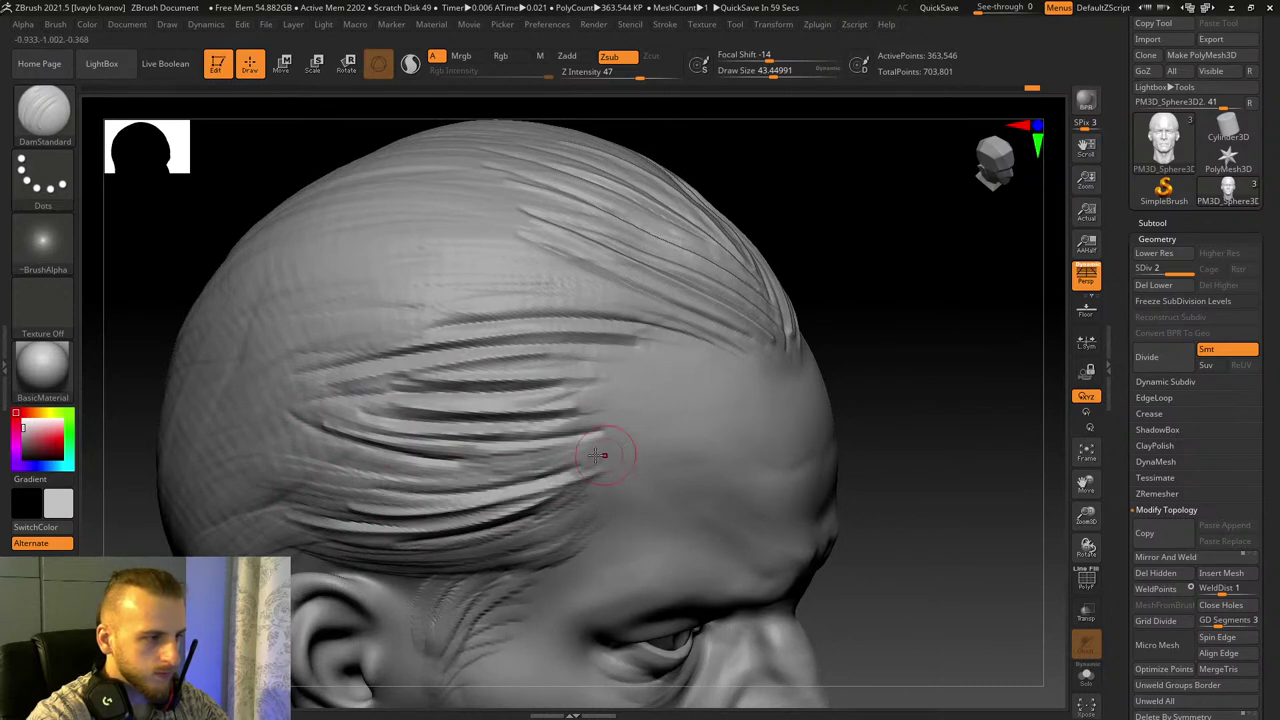
drag(456, 488, 597, 457)
drag(354, 464, 570, 468)
Step: On the opposite side of the head, carve stacked strands running from the temple hairline back above the ear
mouse_move(891, 511)
mouse_down()
mouse_move(950, 479)
mouse_move(866, 488)
mouse_move(1035, 525)
mouse_move(1023, 457)
mouse_move(708, 482)
mouse_up()
mouse_move(386, 428)
mouse_down()
mouse_move(645, 508)
mouse_move(697, 503)
mouse_up()
mouse_move(416, 408)
mouse_down()
mouse_move(626, 490)
mouse_move(692, 476)
mouse_up()
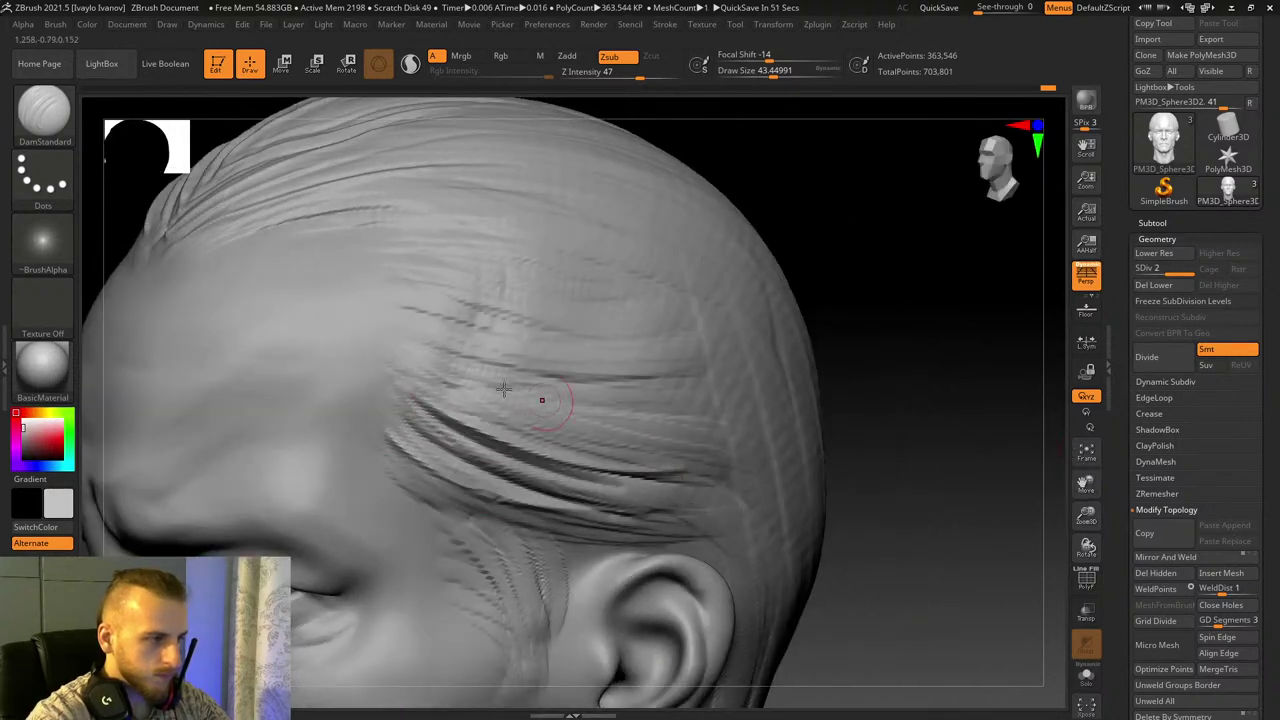
drag(443, 390, 708, 434)
drag(437, 356, 652, 398)
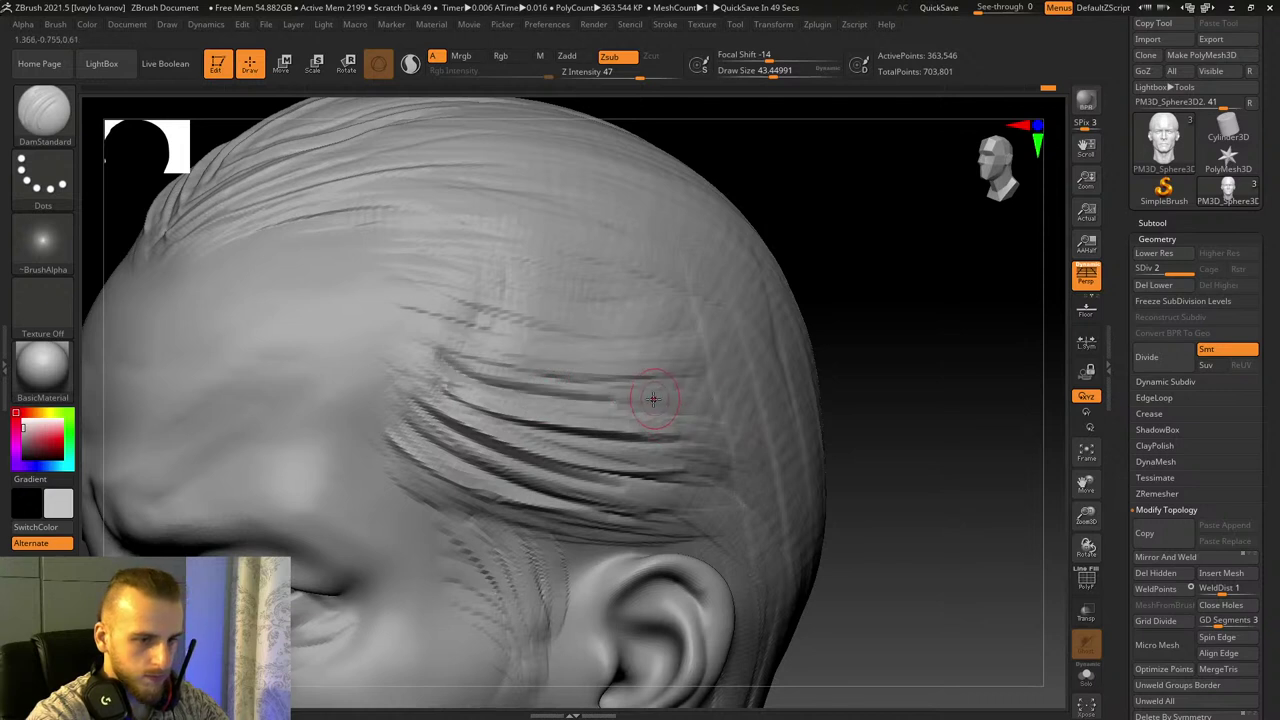
drag(424, 331, 655, 382)
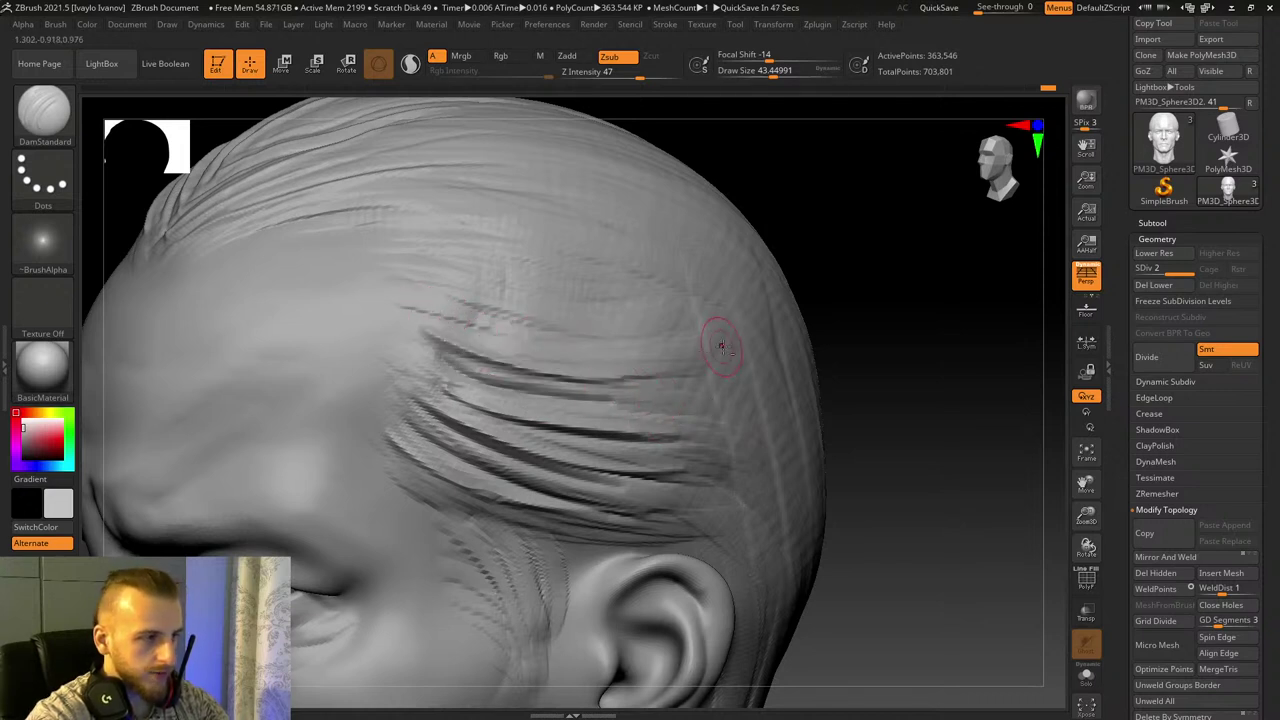
drag(427, 316, 675, 337)
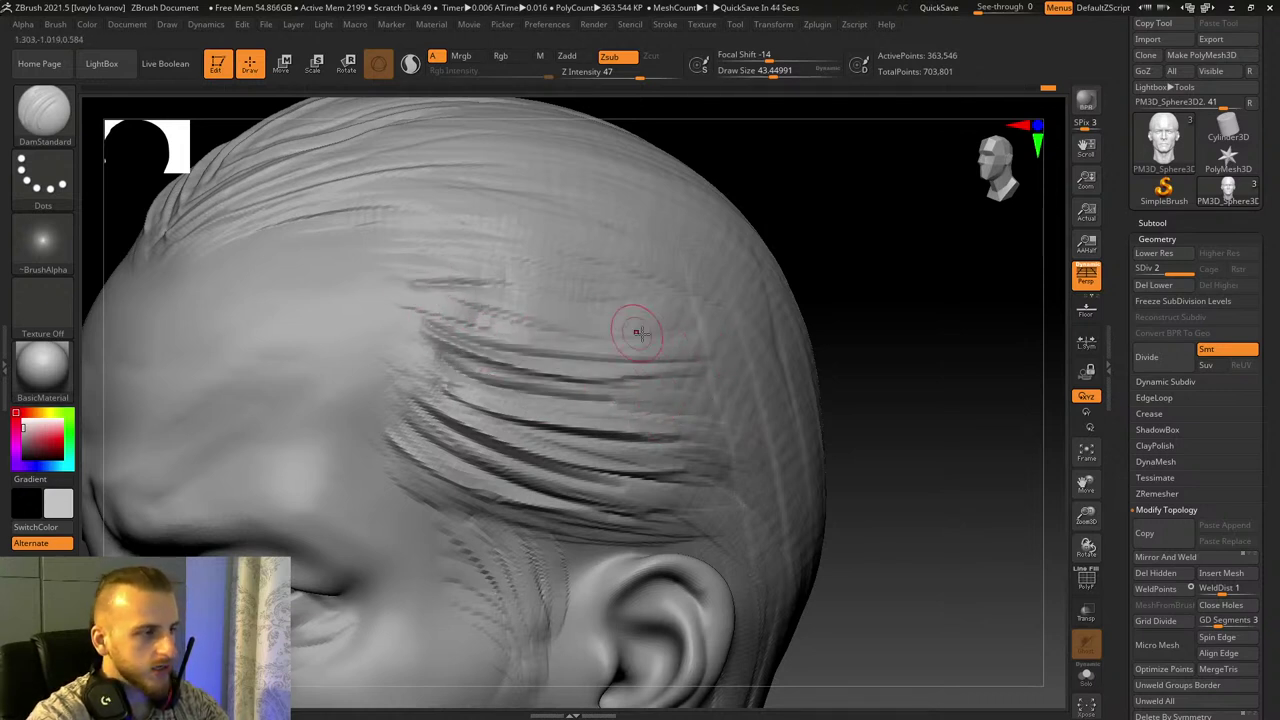
Step: Carve strands from the upper temple corner toward the back of the skull, undoing and redrawing the uppermost one
drag(906, 443, 499, 327)
drag(396, 265, 682, 305)
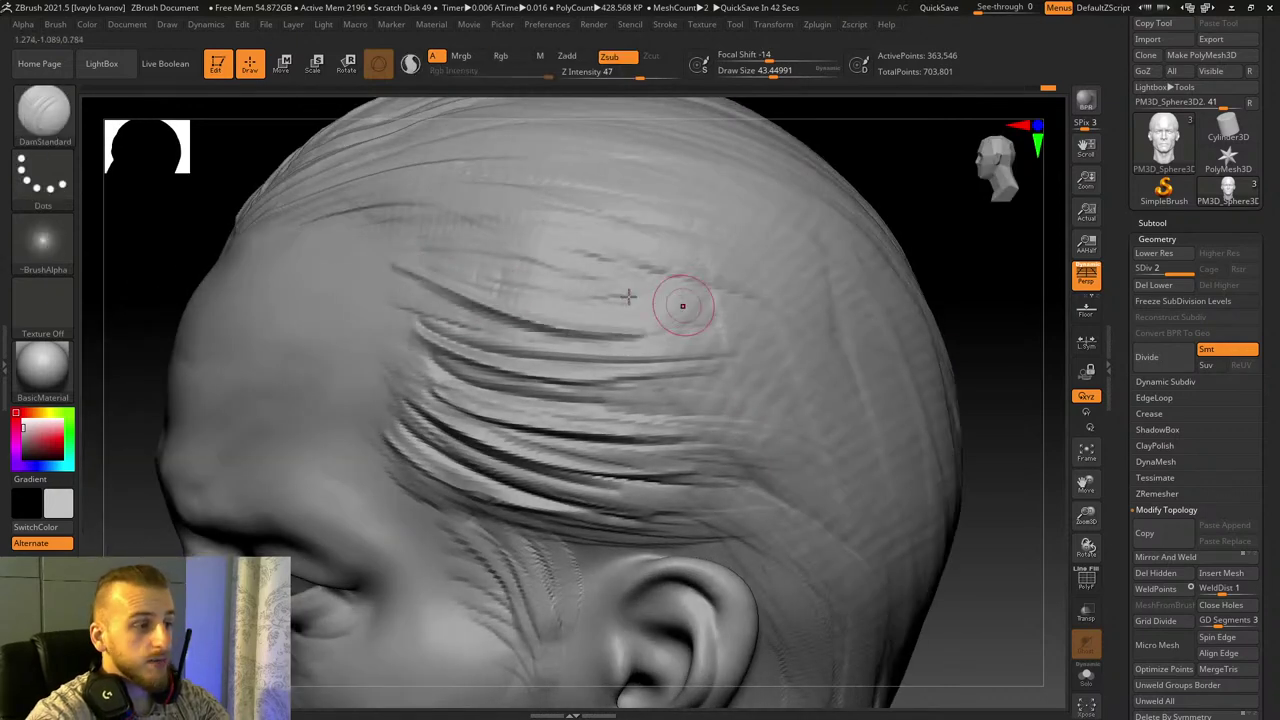
drag(404, 272, 675, 320)
drag(416, 250, 751, 335)
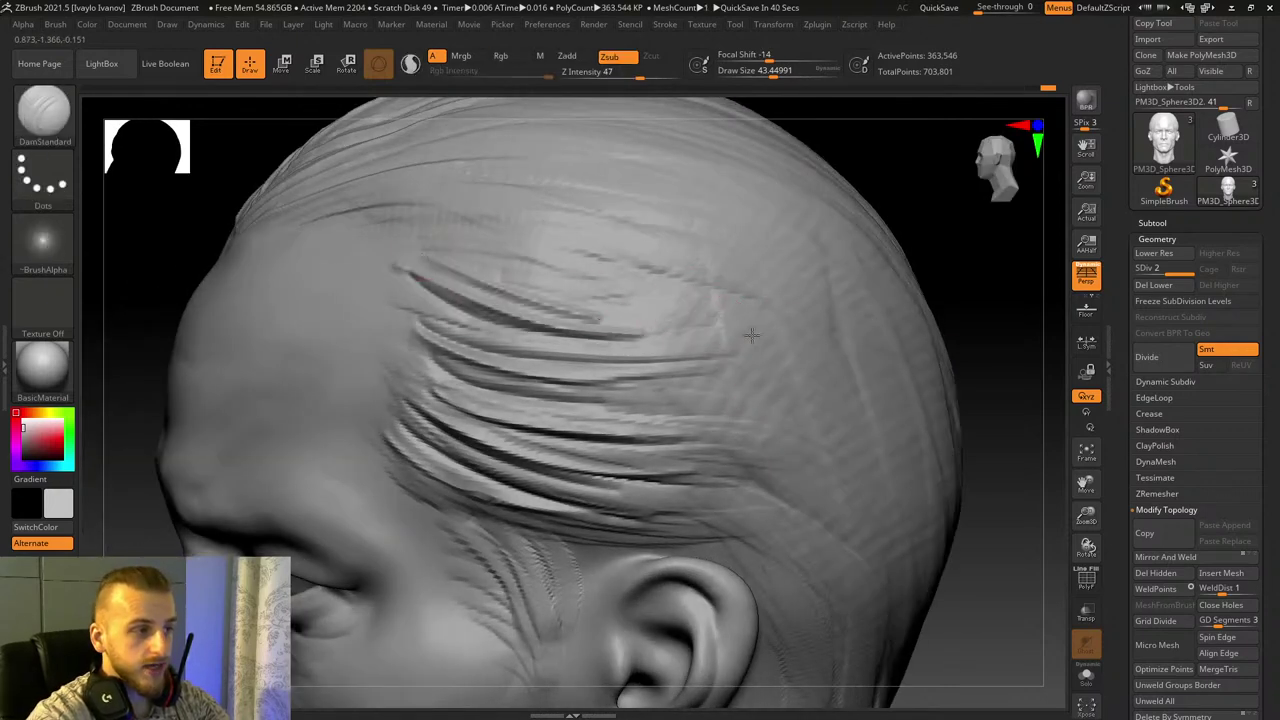
key(ctrl+z)
drag(409, 249, 693, 302)
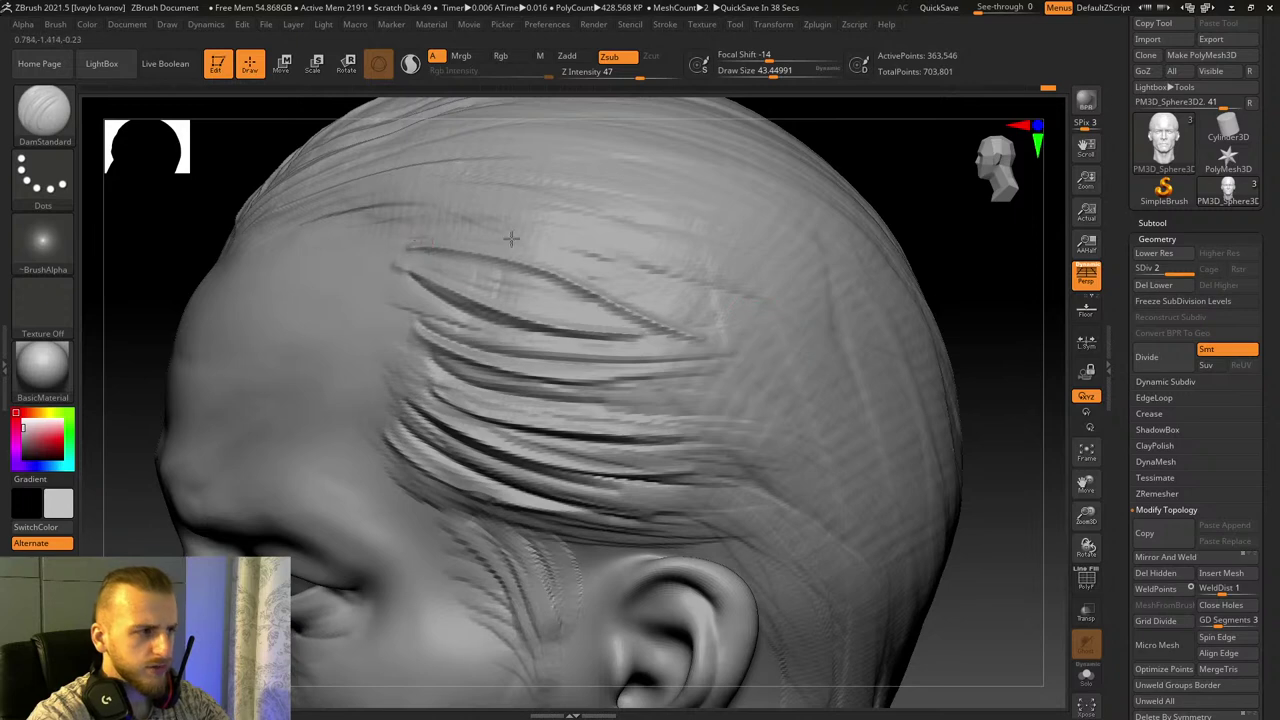
Step: Fill the gap at the upper temple corner with long diagonal strands running down toward the back of the head
mouse_move(1058, 491)
mouse_down()
mouse_move(837, 200)
mouse_move(584, 386)
mouse_up()
drag(402, 385, 765, 474)
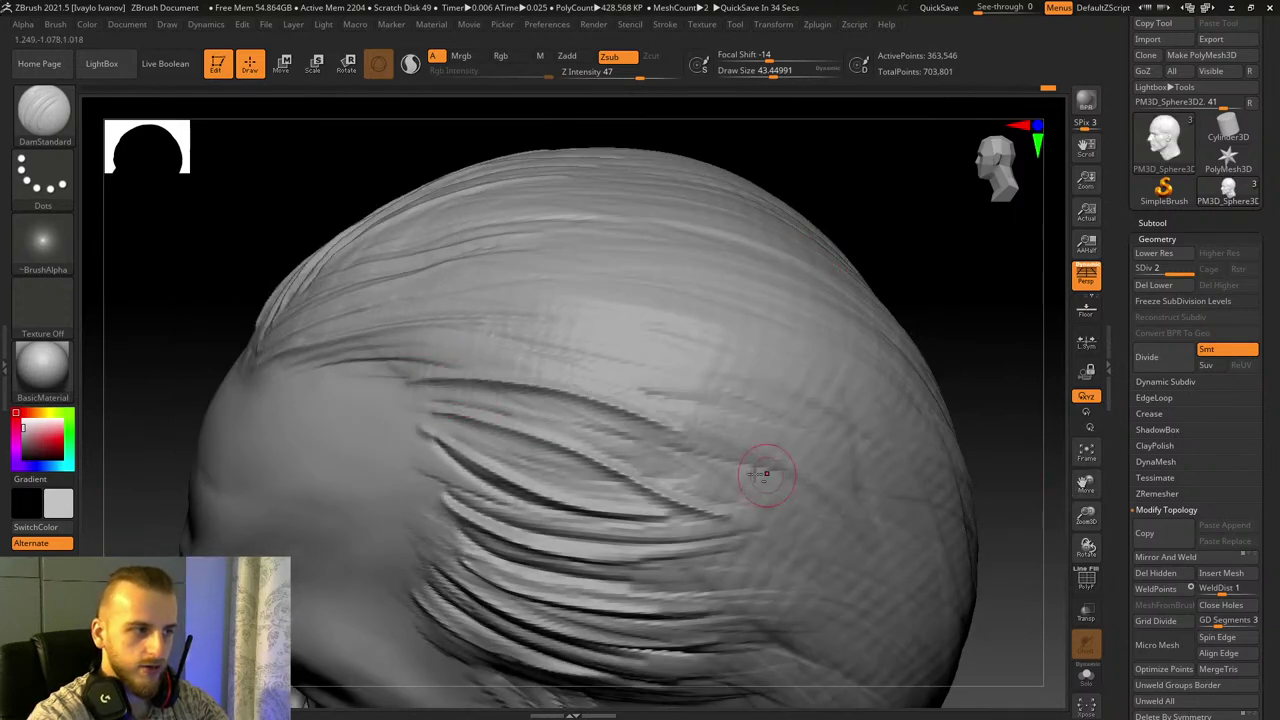
drag(427, 390, 792, 494)
drag(494, 408, 755, 523)
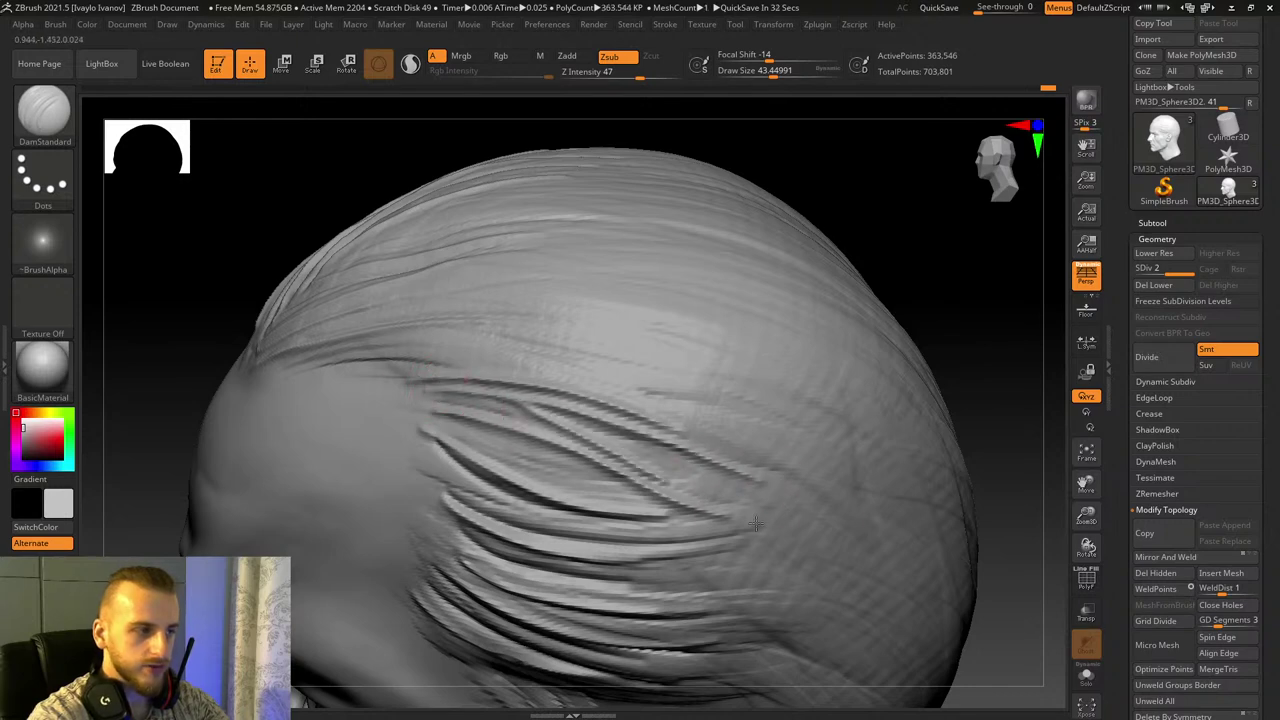
drag(488, 447, 795, 513)
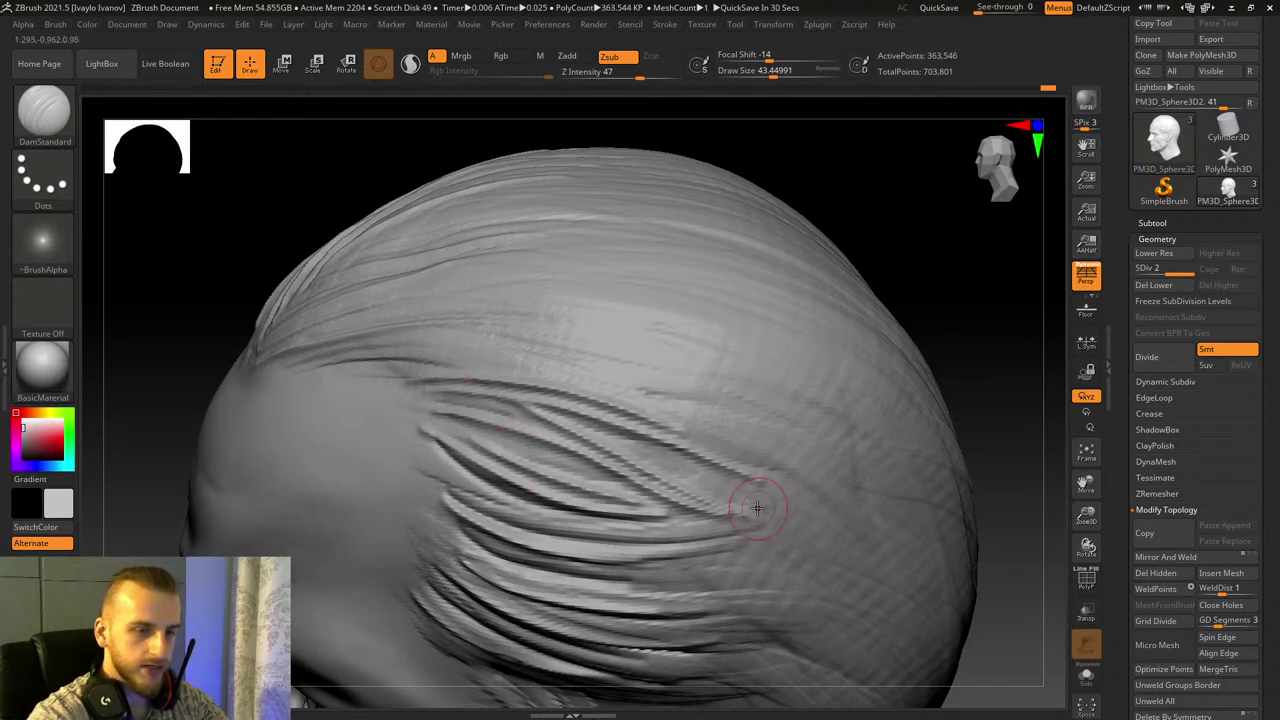
Step: Carve long strands along the front hairline from the widow's peak back over the upper side of the head
drag(274, 155, 486, 347)
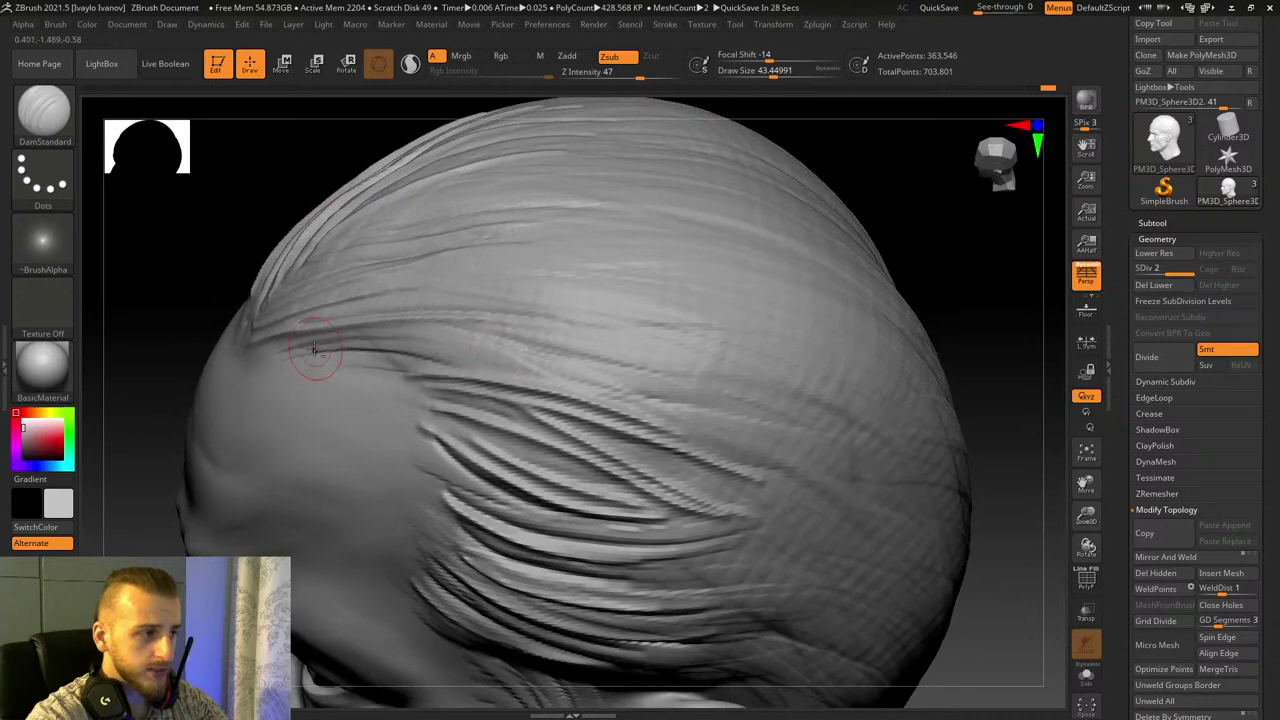
drag(315, 350, 625, 432)
drag(138, 229, 240, 297)
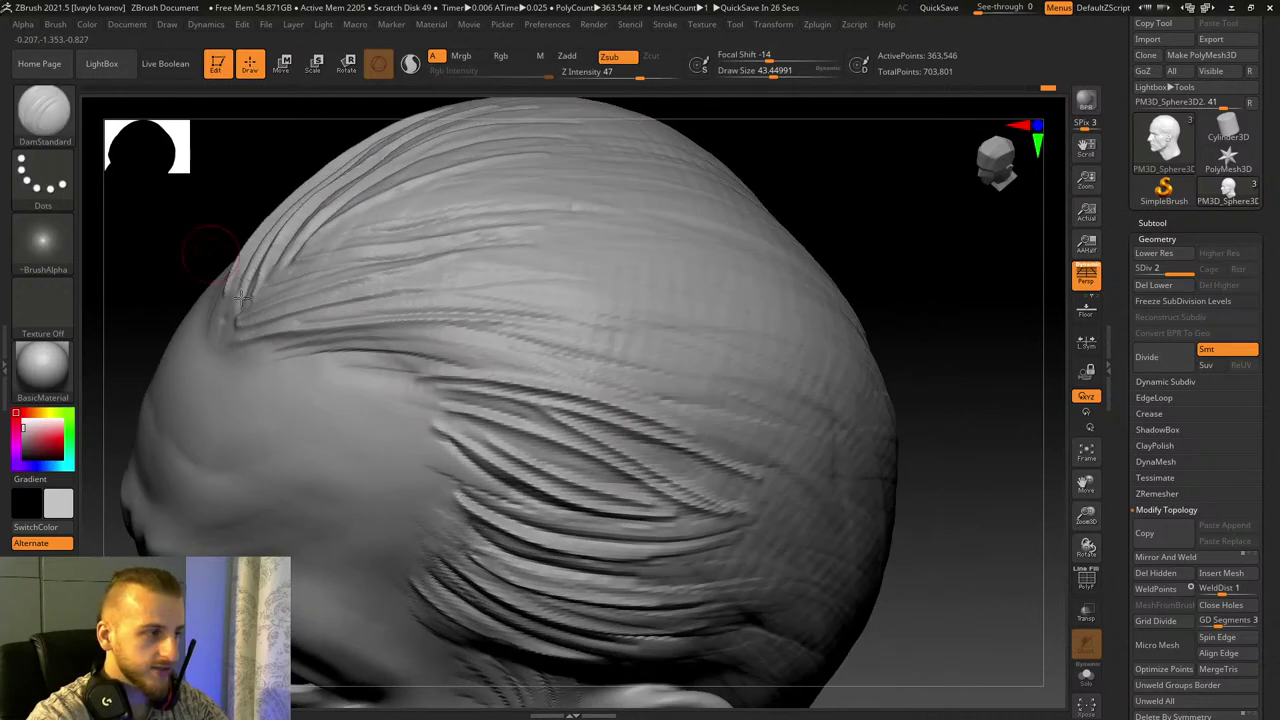
drag(244, 352, 620, 430)
drag(326, 347, 690, 382)
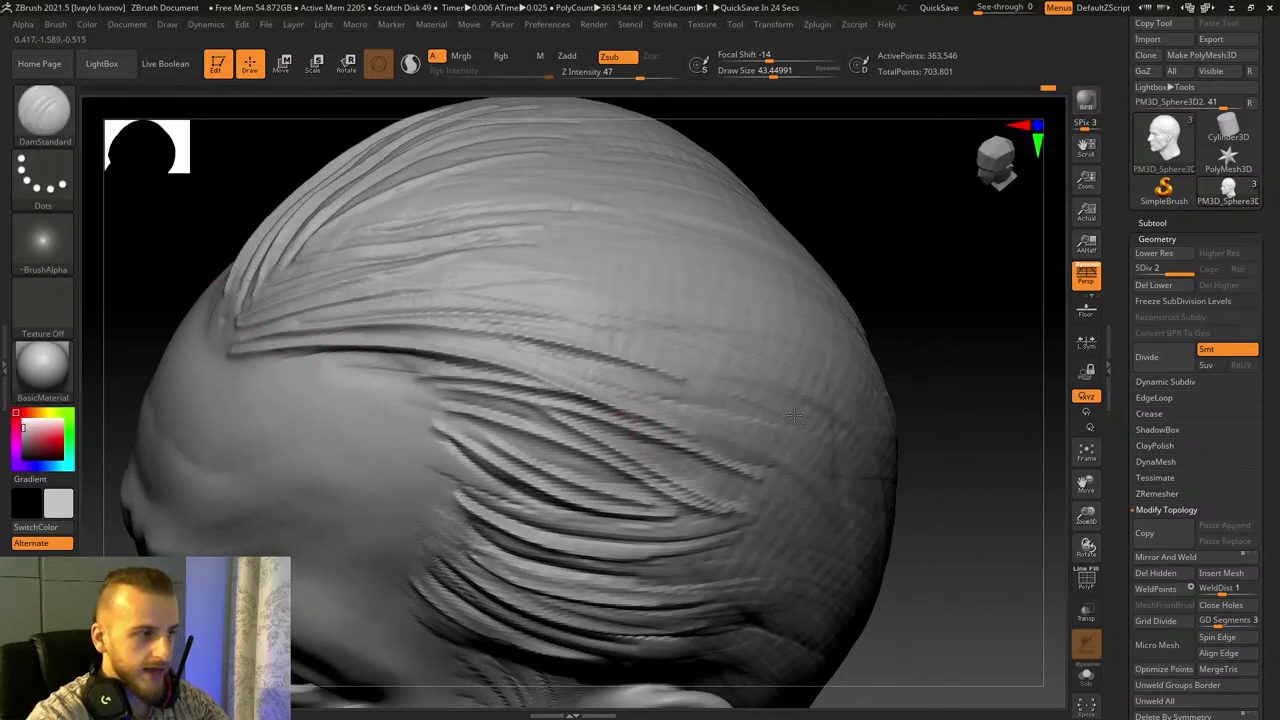
drag(423, 337, 722, 436)
Step: Carve long strands fanning from the widow's peak over the top of the skull, working from both sides of the head
mouse_move(946, 599)
mouse_down()
mouse_move(908, 451)
mouse_move(894, 263)
mouse_move(862, 421)
mouse_up()
mouse_move(1078, 528)
mouse_down()
mouse_move(1086, 488)
mouse_move(1180, 590)
mouse_up()
drag(763, 283, 705, 370)
drag(357, 262, 645, 440)
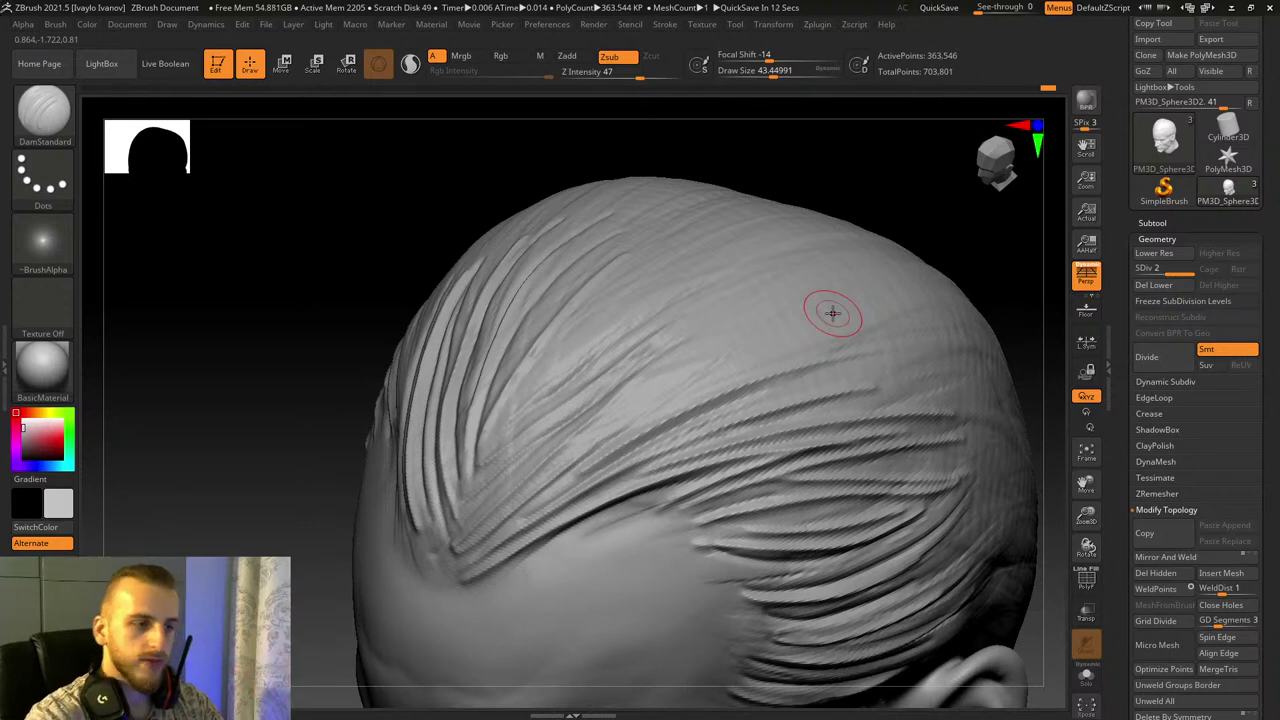
drag(788, 184, 590, 425)
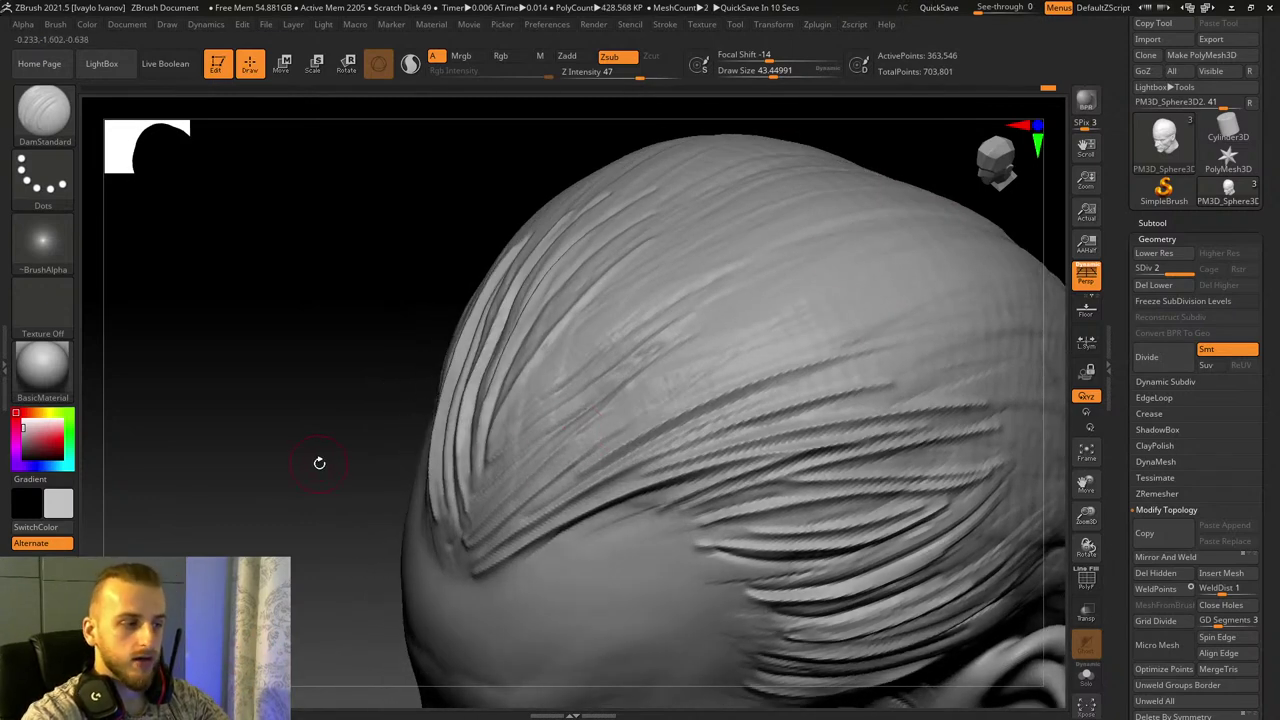
drag(319, 462, 609, 416)
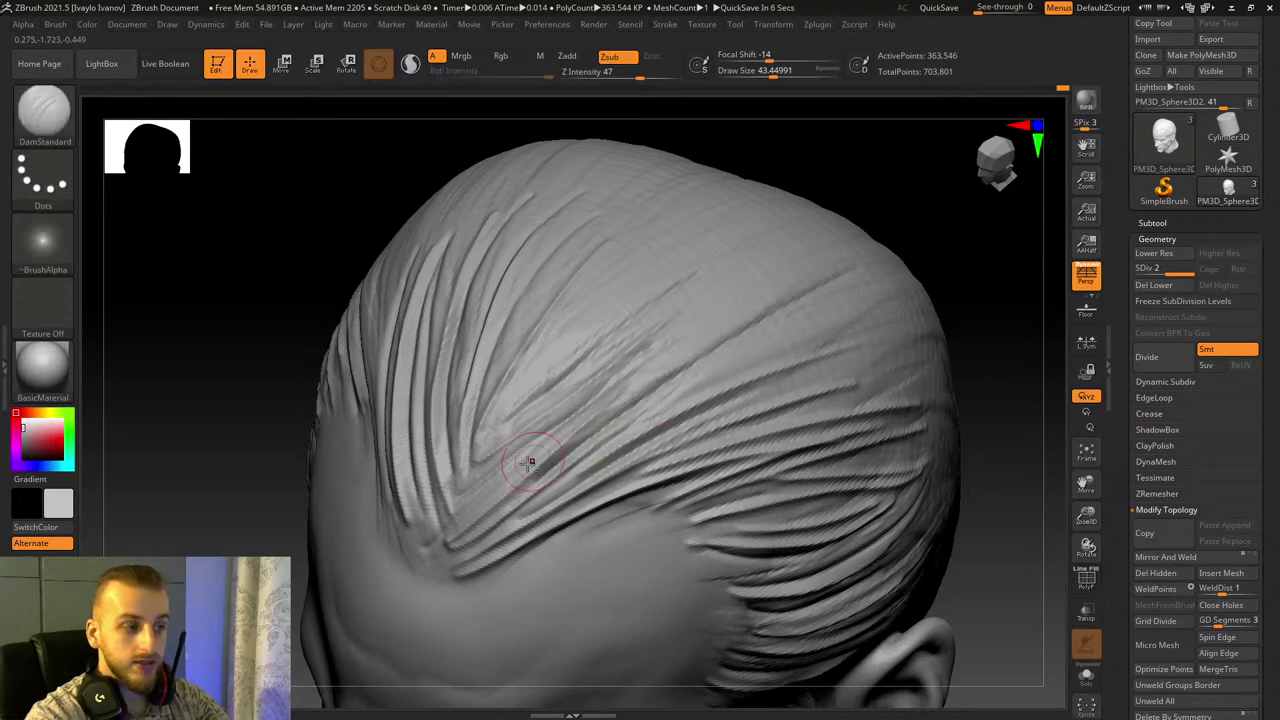
drag(528, 462, 872, 308)
mouse_move(959, 353)
mouse_down()
mouse_move(897, 351)
mouse_move(946, 471)
mouse_move(1080, 486)
mouse_move(432, 323)
mouse_move(482, 388)
mouse_up()
mouse_move(354, 419)
mouse_down()
mouse_move(540, 440)
mouse_move(745, 562)
mouse_up()
drag(869, 343, 836, 381)
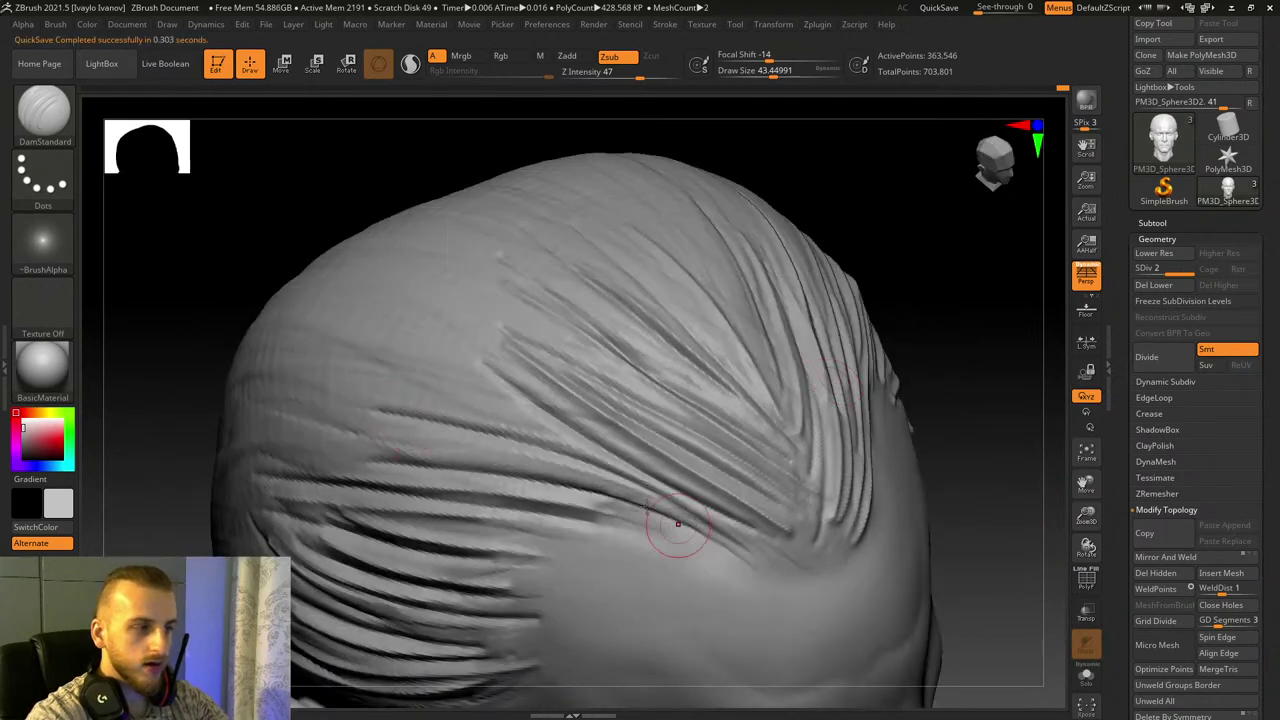
Step: Carve DamStandard hair strand grooves across the right side of the scalp toward the front hairline
drag(293, 416, 733, 555)
mouse_move(376, 373)
mouse_down()
mouse_move(490, 416)
mouse_move(652, 524)
mouse_up()
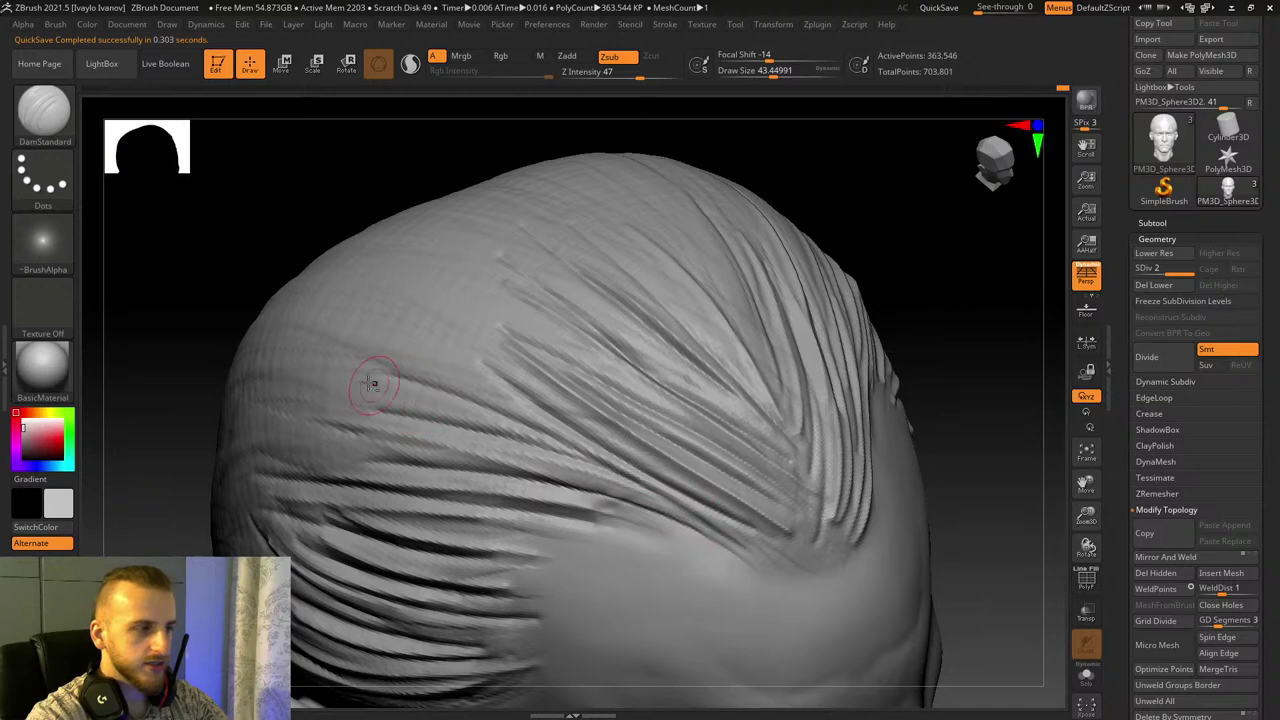
drag(329, 373, 698, 532)
drag(355, 335, 700, 527)
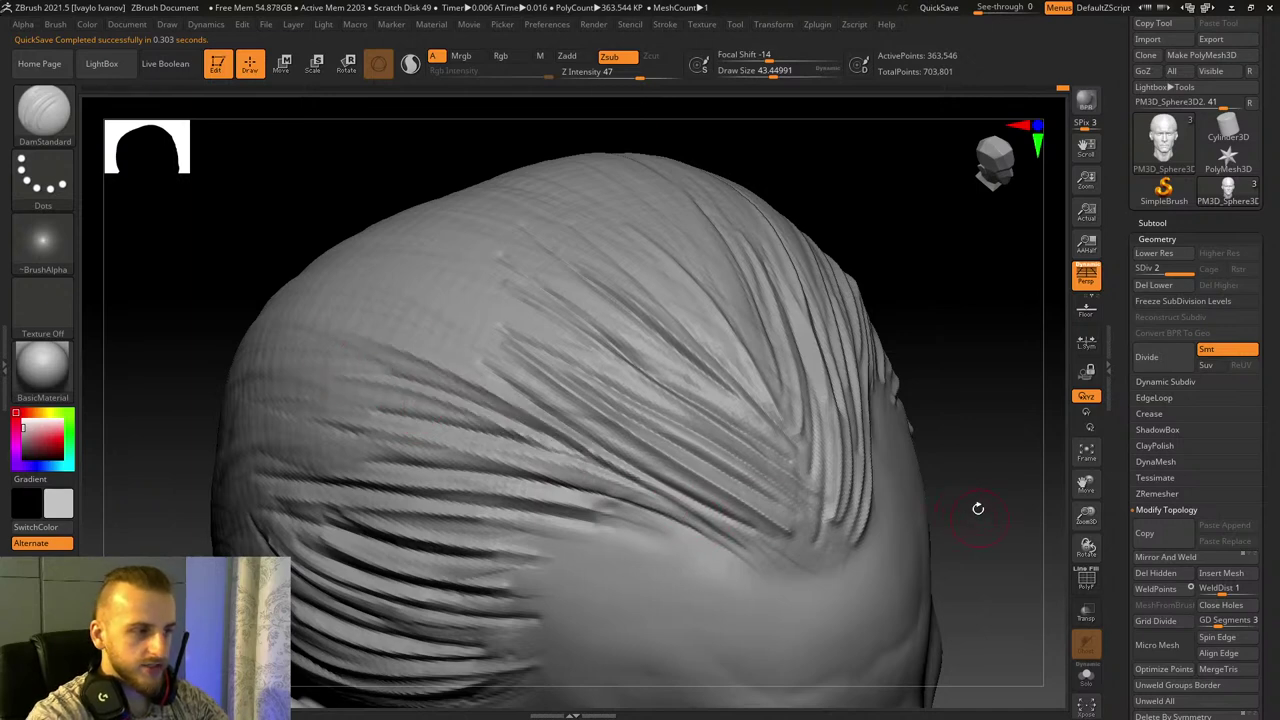
Step: Carve long, curved hair grooves from behind the right ear up toward the temple
drag(978, 508, 1014, 505)
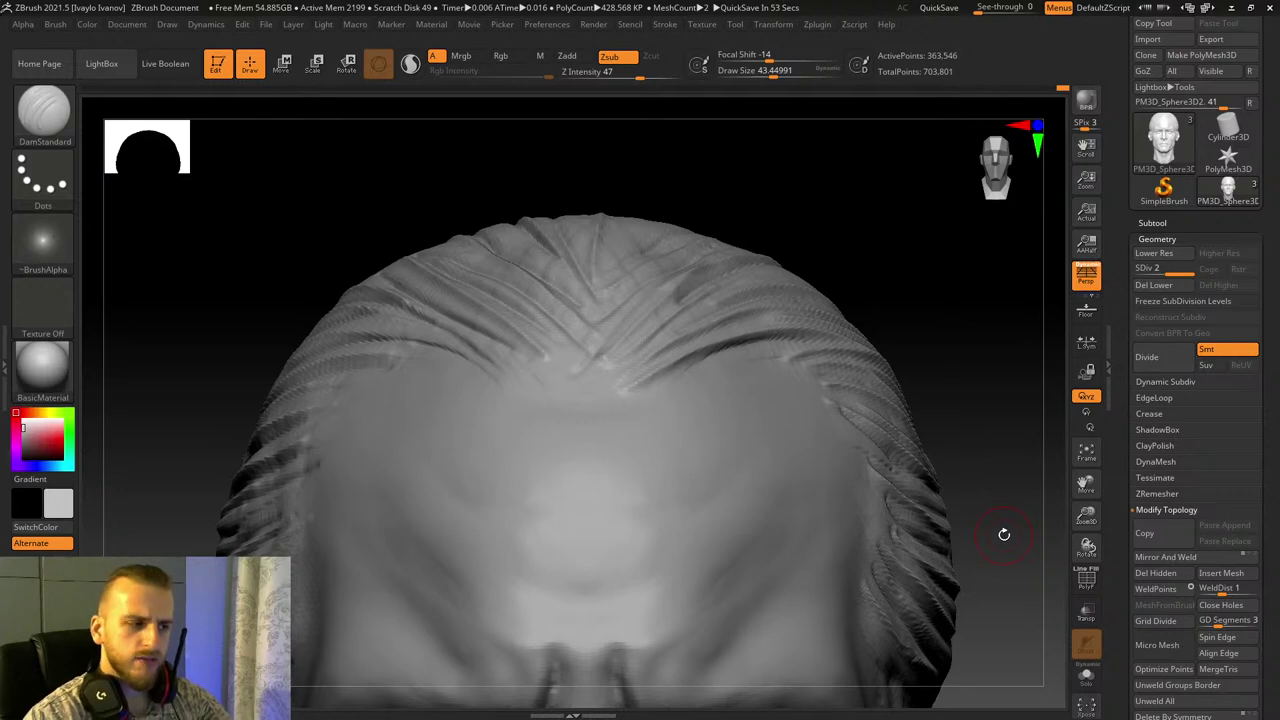
mouse_move(303, 232)
mouse_down()
mouse_move(229, 234)
mouse_move(310, 251)
mouse_up()
drag(1087, 482, 1160, 342)
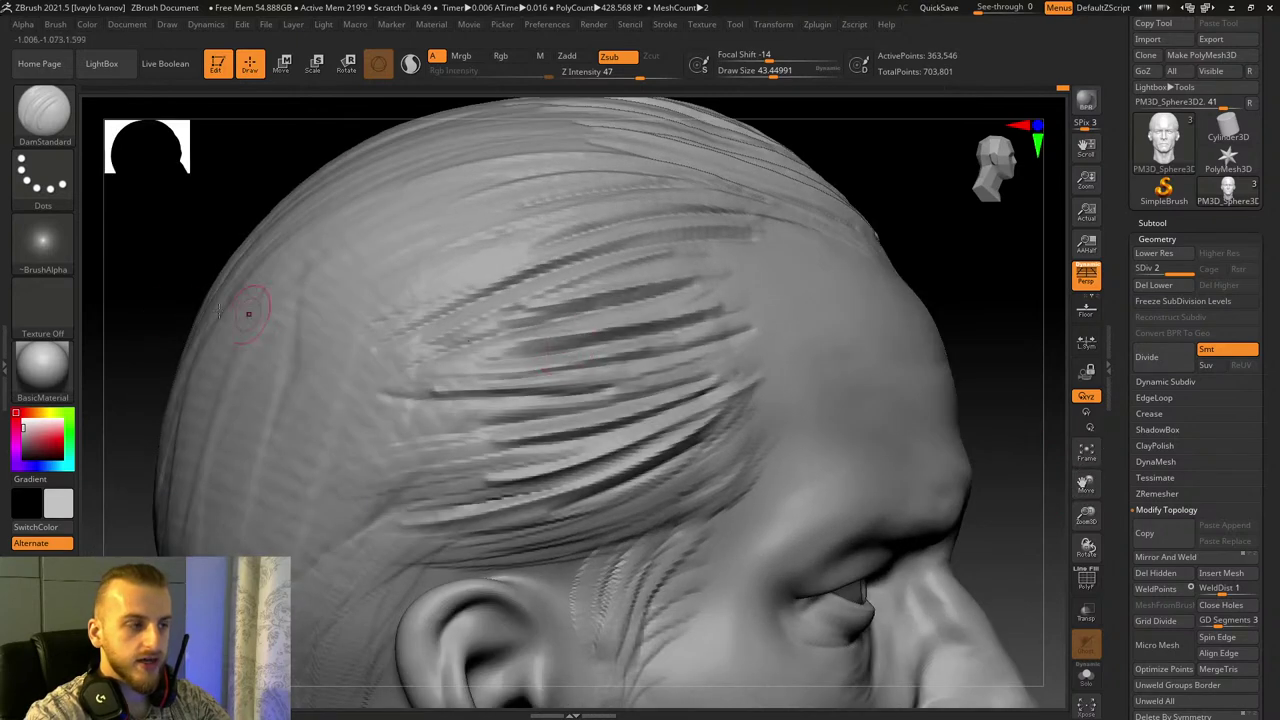
drag(138, 339, 153, 336)
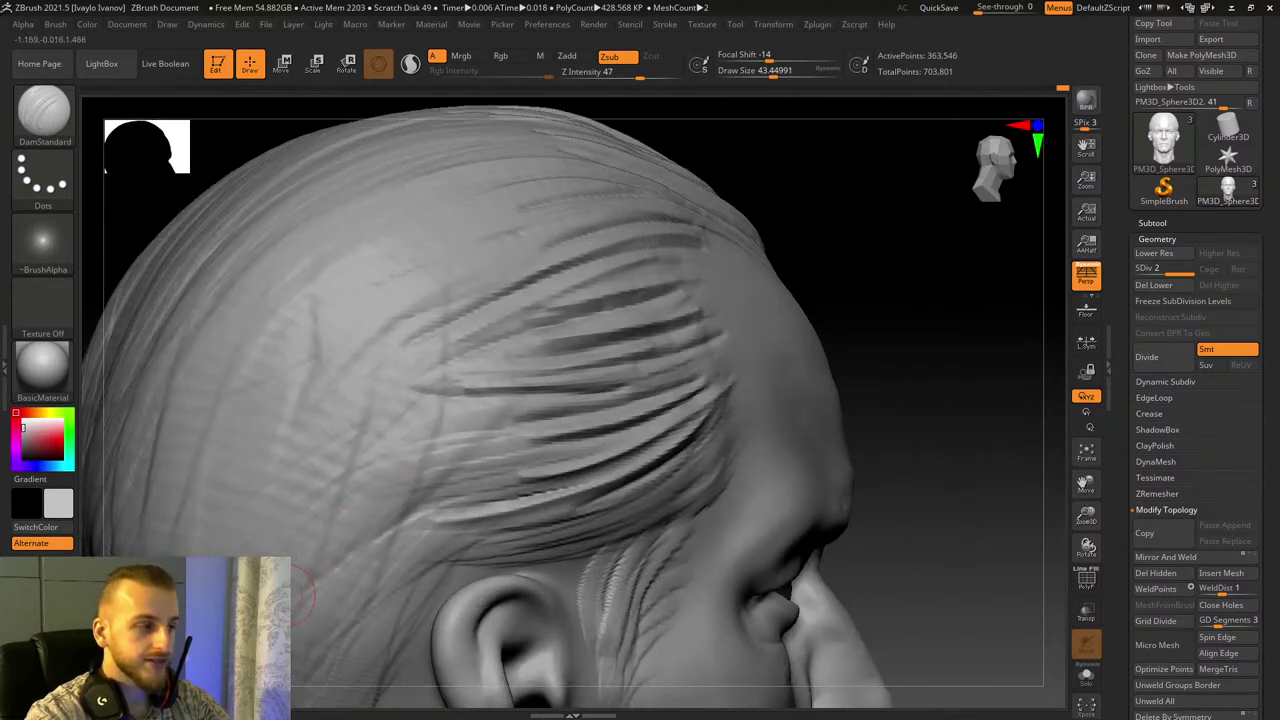
key(ctrl)
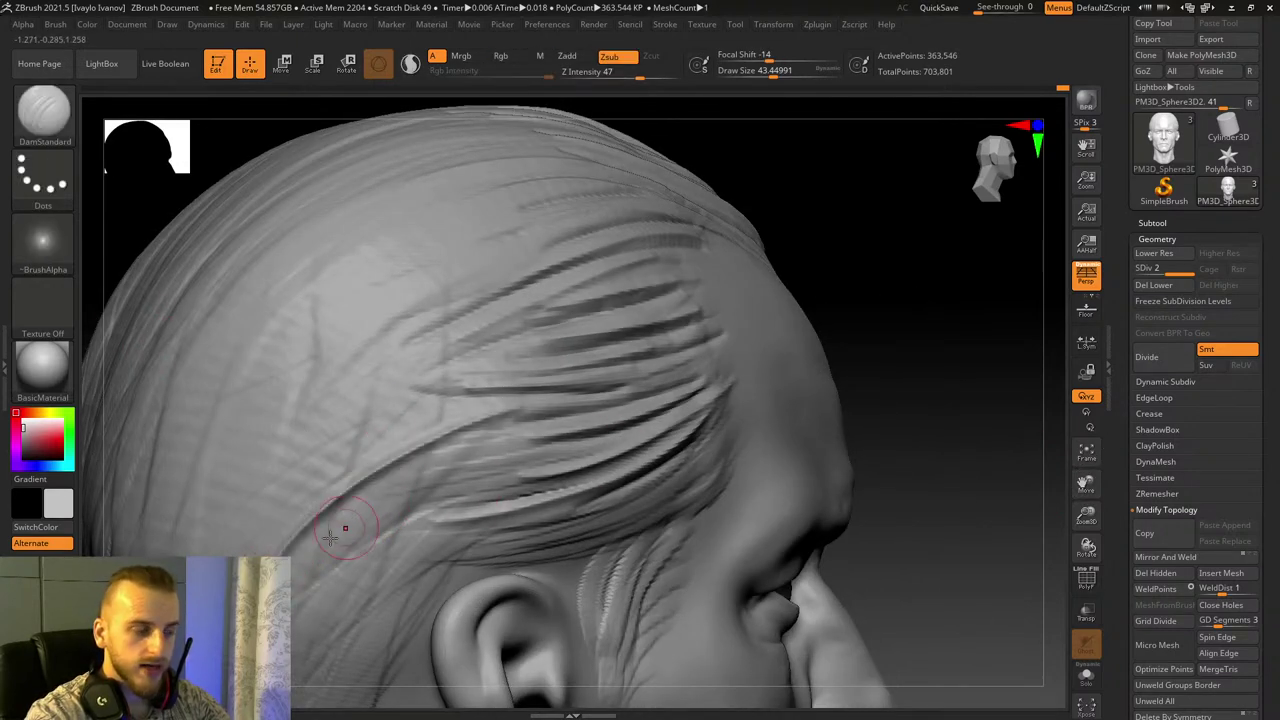
drag(335, 525, 676, 462)
key(ctrl+z)
drag(292, 531, 621, 437)
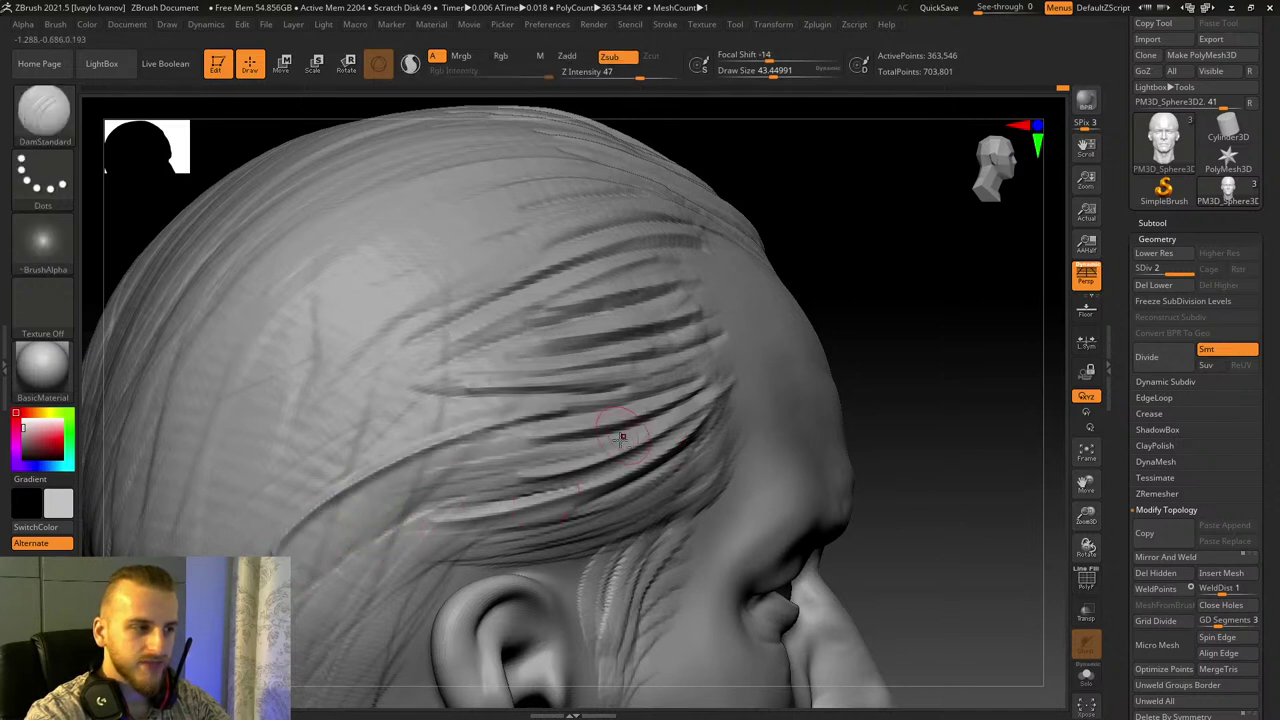
drag(320, 545, 677, 437)
drag(303, 554, 617, 448)
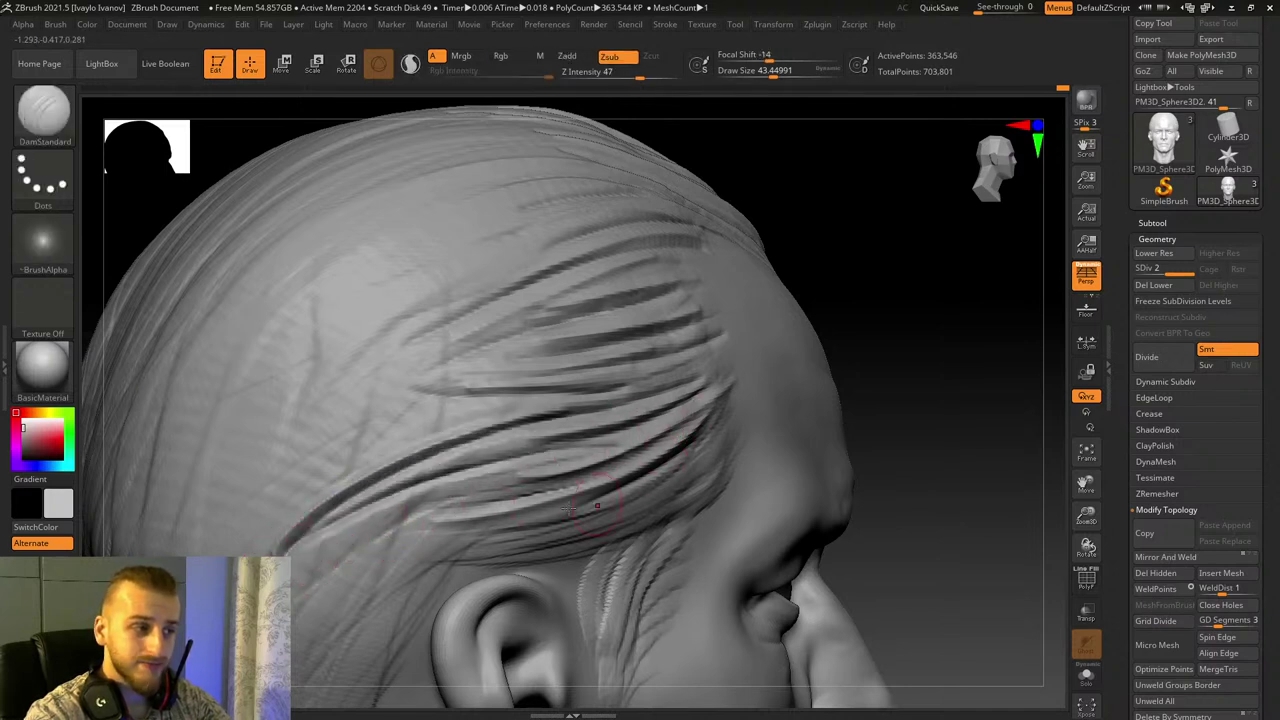
Step: Rework the lowest grooves above the right ear so they sweep back from the temple hair
key(ctrl+z)
drag(297, 610, 597, 443)
key(ctrl+z)
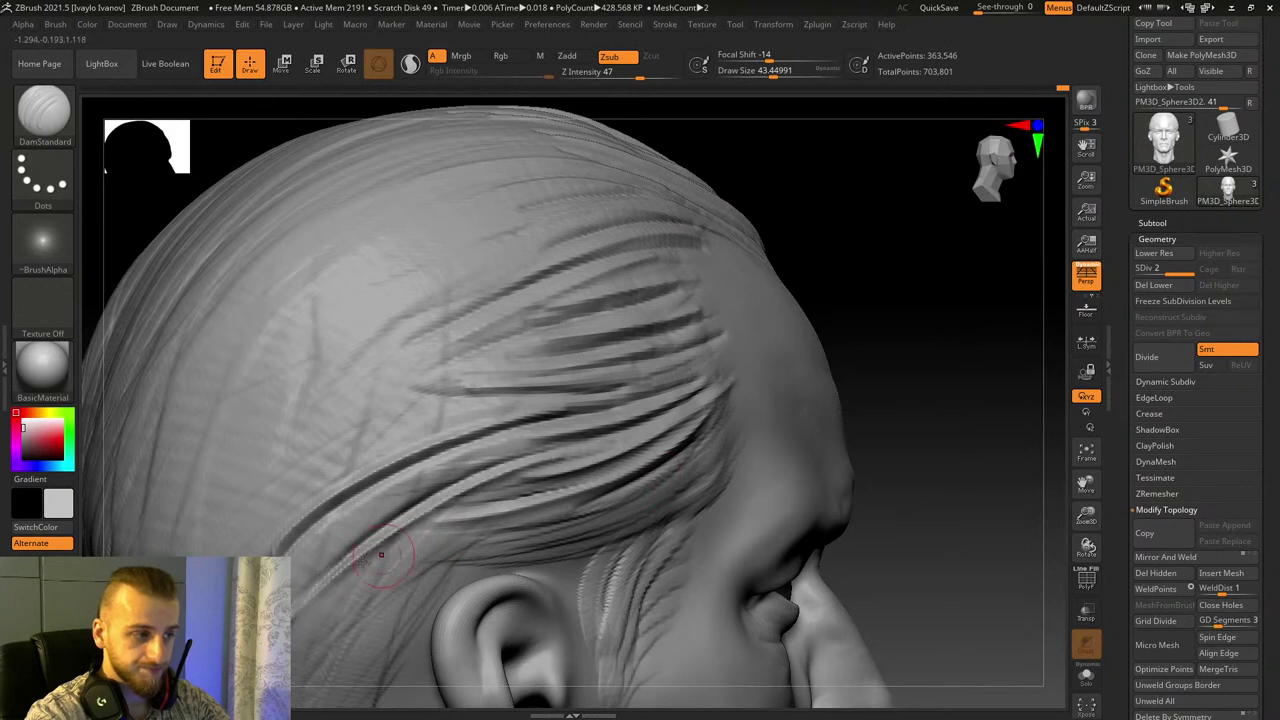
drag(297, 578, 572, 449)
key(ctrl+z)
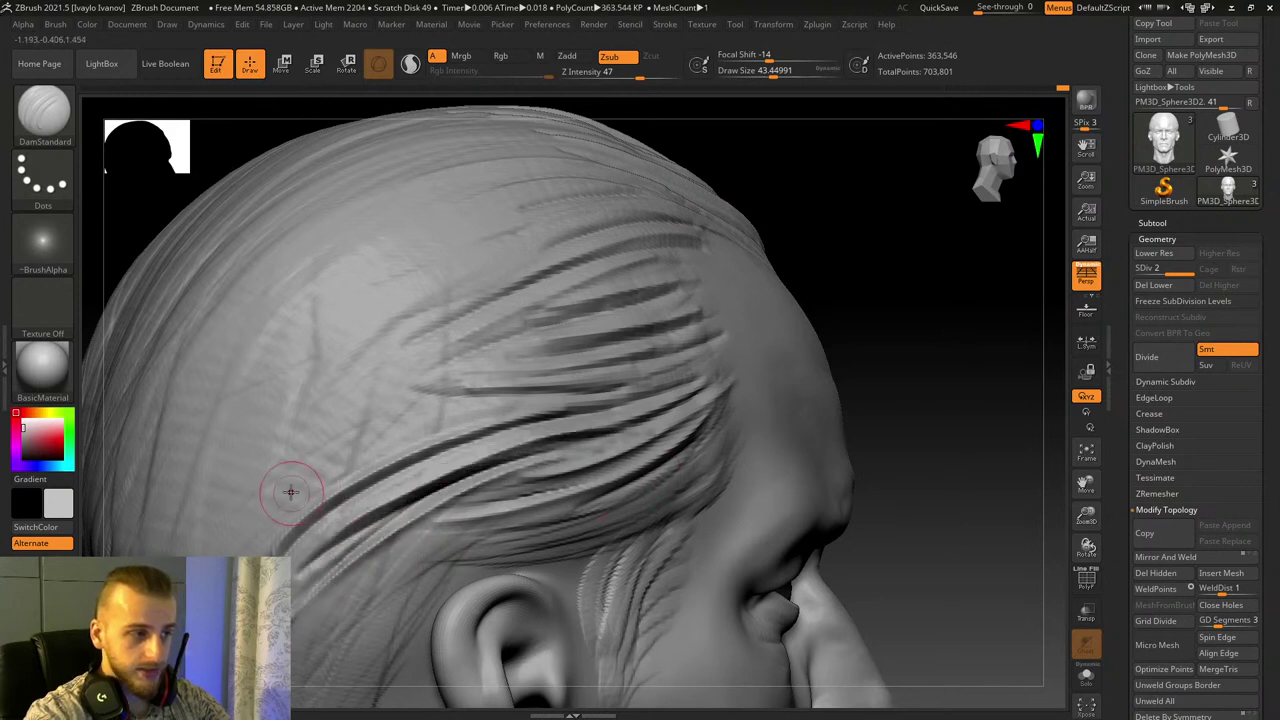
Step: Extend the temple hair strands toward the back of the head with long grooves above the previous ones
drag(287, 490, 558, 432)
key(ctrl+z)
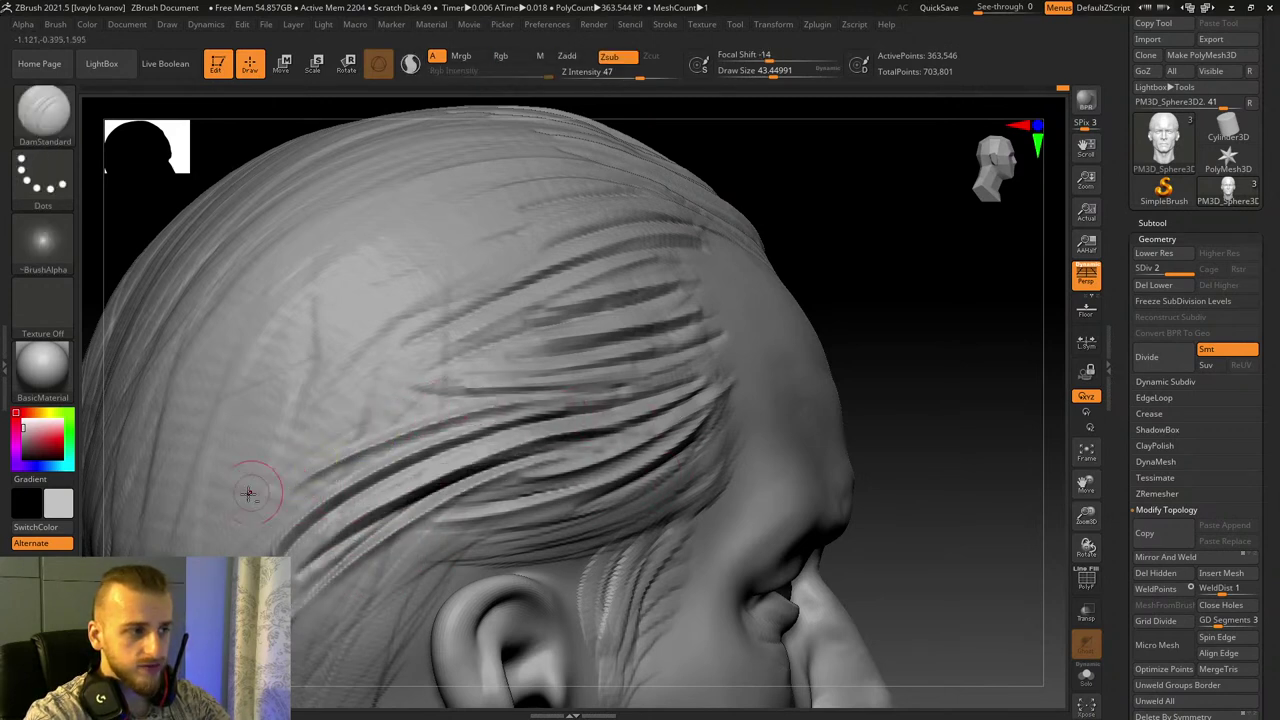
drag(245, 494, 613, 399)
mouse_move(244, 473)
mouse_down()
mouse_move(357, 395)
mouse_move(608, 354)
mouse_up()
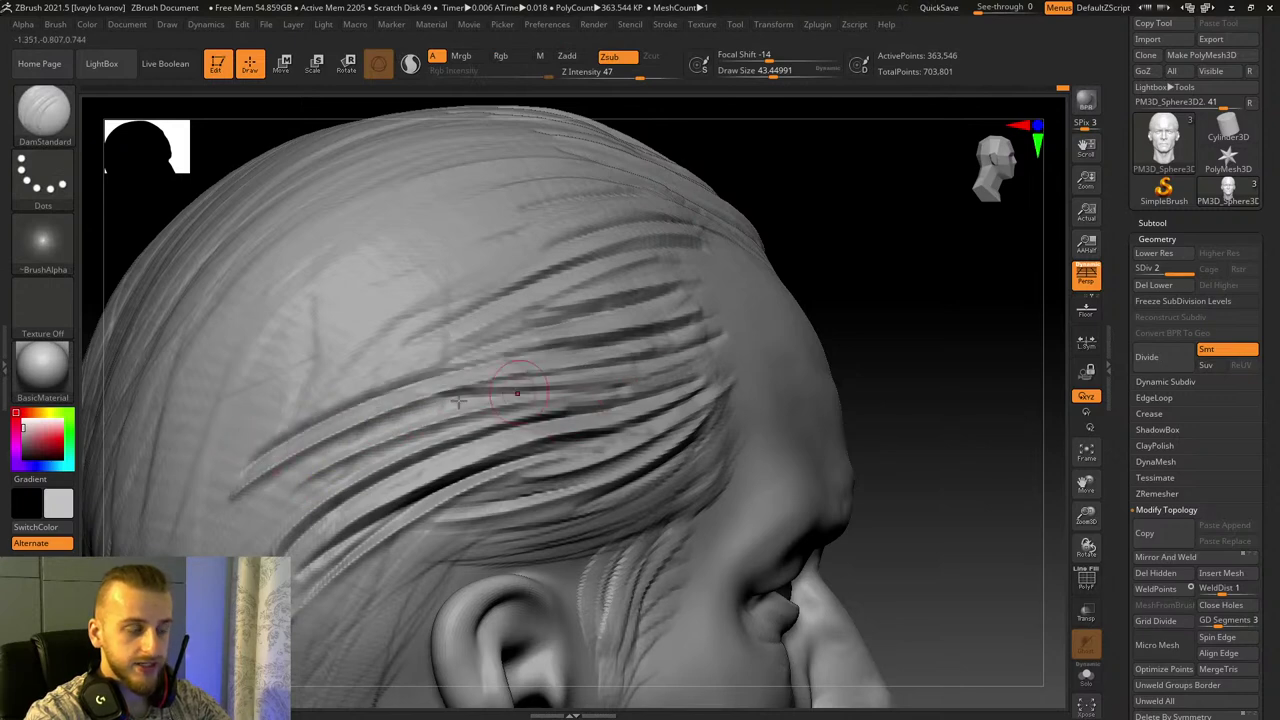
drag(240, 449, 610, 391)
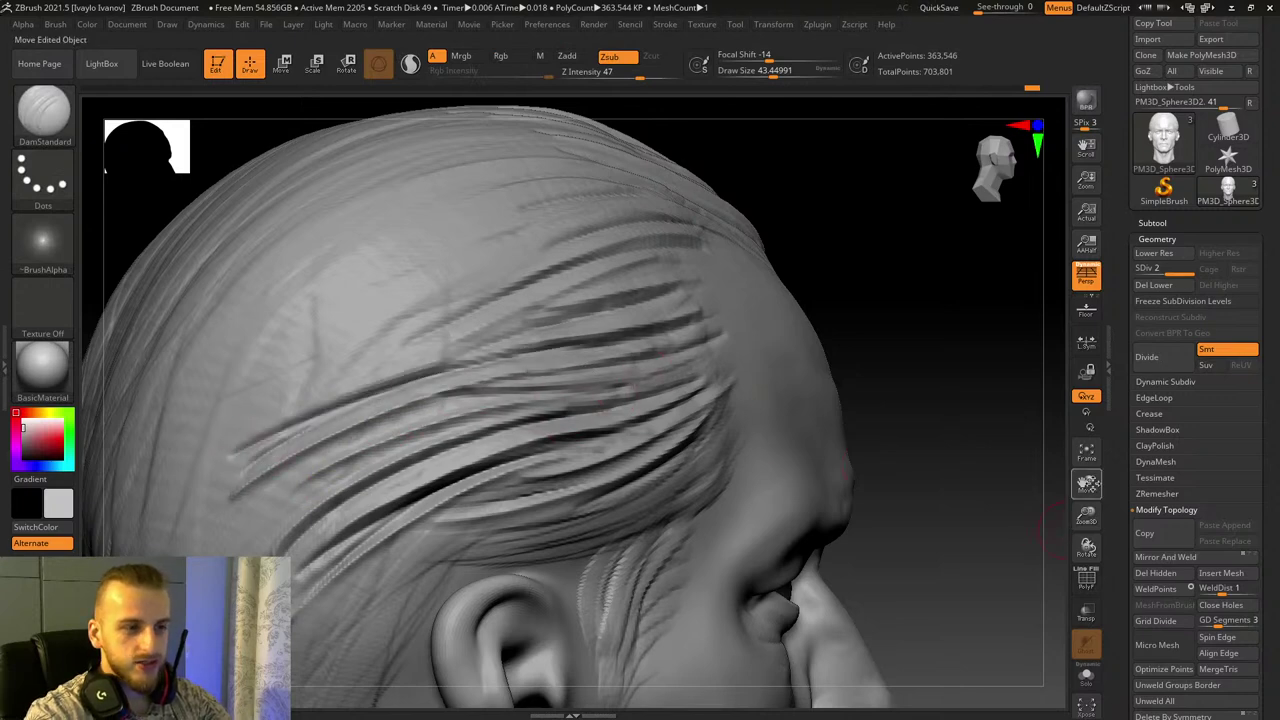
Step: Carve grooves over the smooth upper right side of the head, running from the back to the front hairline
mouse_move(1092, 484)
mouse_down()
mouse_move(849, 329)
mouse_move(908, 248)
mouse_move(890, 220)
mouse_up()
drag(247, 522, 731, 304)
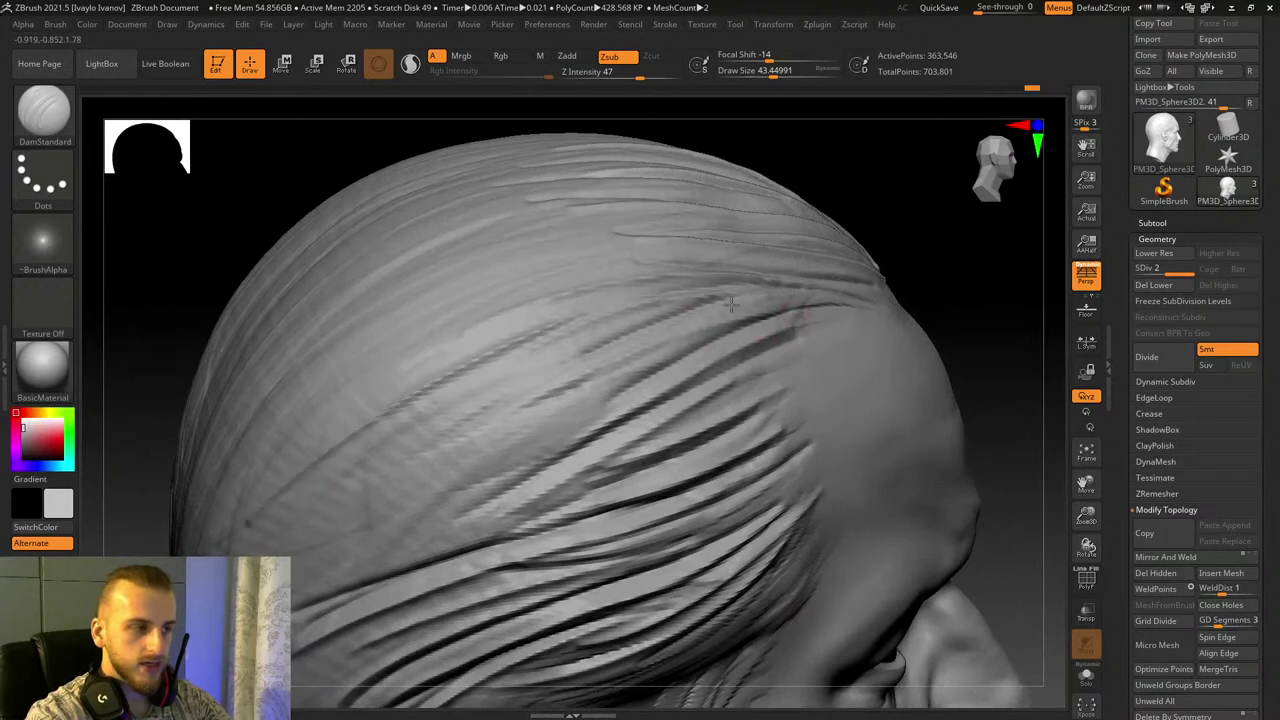
key(ctrl+z)
drag(300, 492, 697, 304)
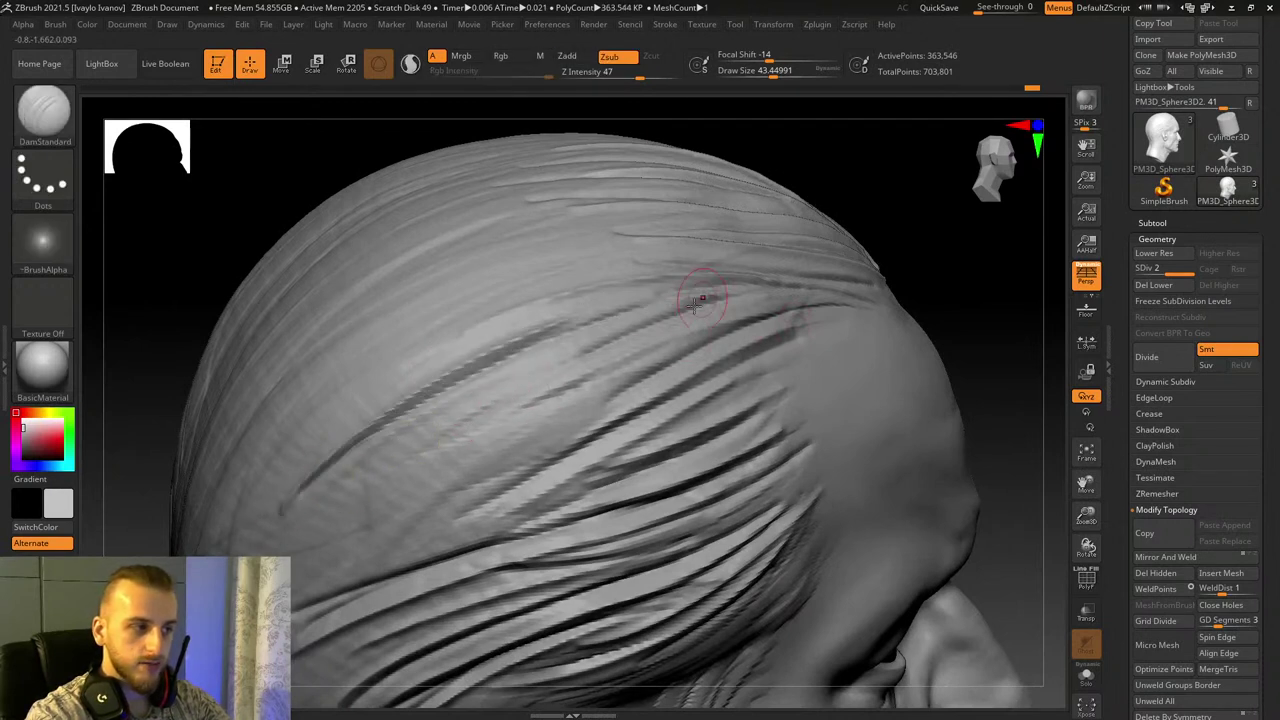
drag(345, 466, 694, 343)
drag(284, 514, 643, 361)
mouse_move(277, 545)
mouse_down()
mouse_move(482, 432)
mouse_move(714, 350)
mouse_up()
drag(328, 539, 750, 342)
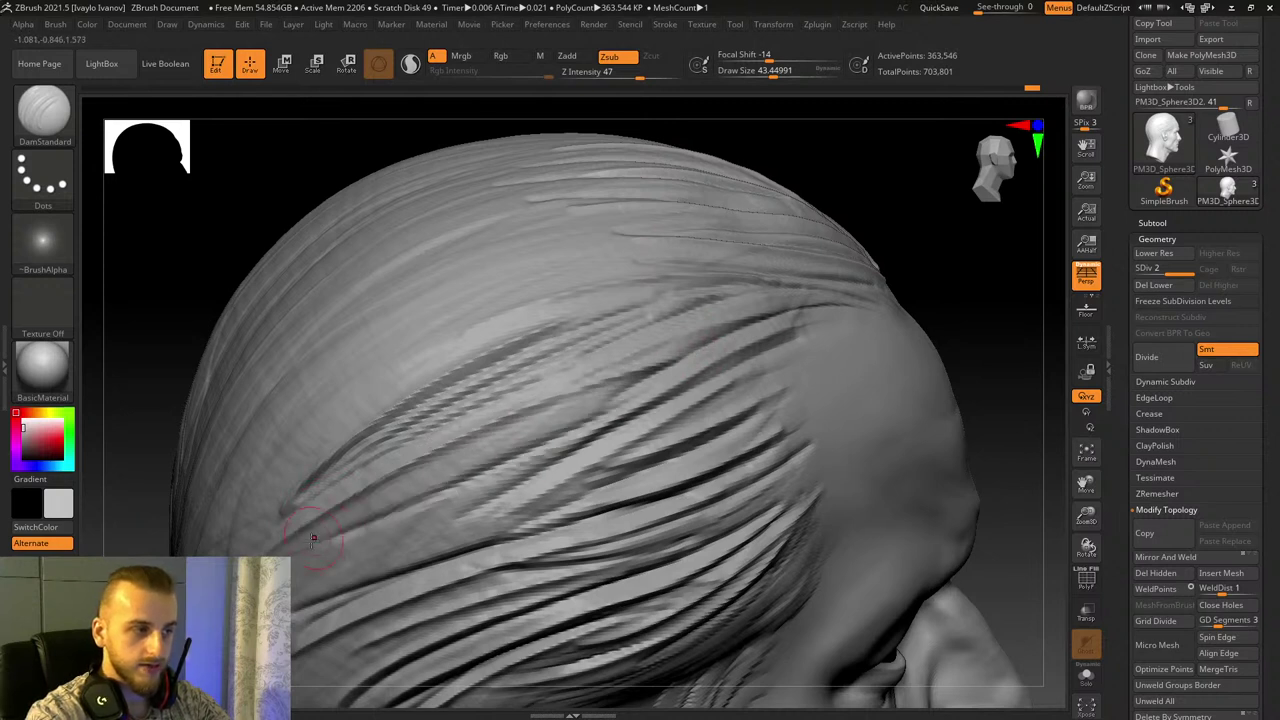
Step: Deepen and fill in the strands between the upper side grooves and the temple hair
drag(313, 538, 568, 430)
drag(294, 574, 517, 470)
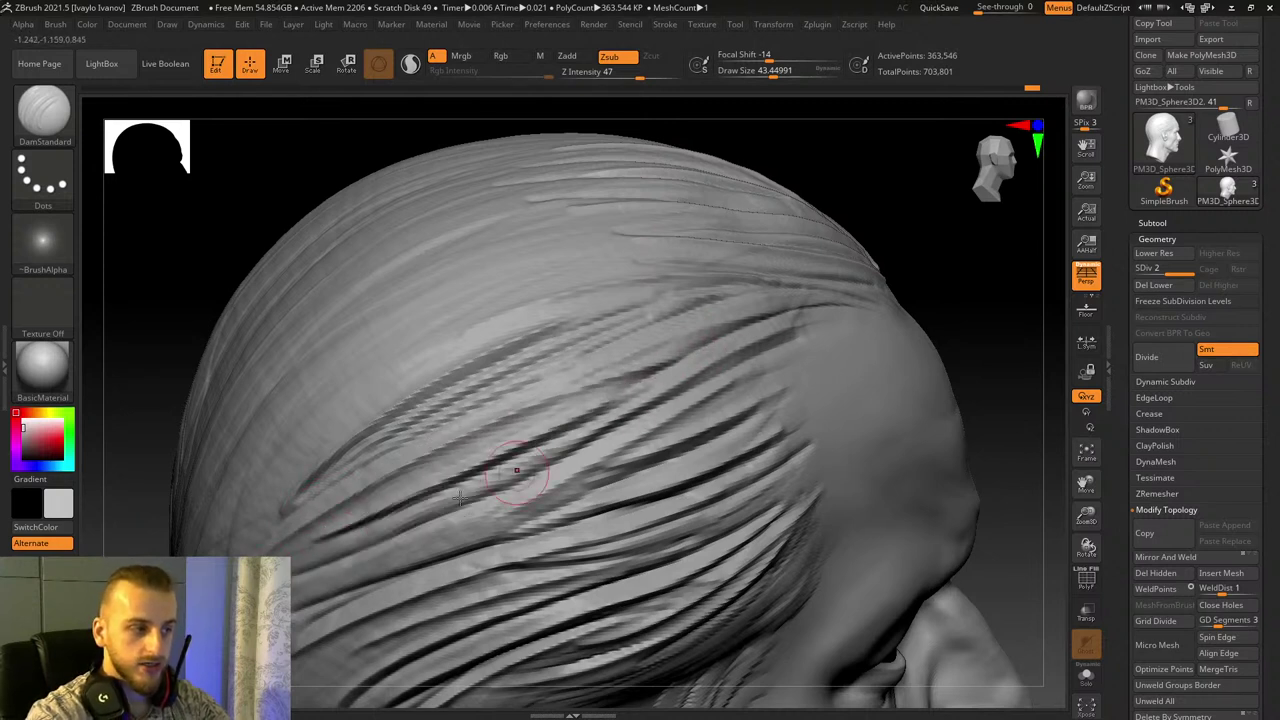
drag(366, 540, 532, 461)
drag(292, 578, 735, 422)
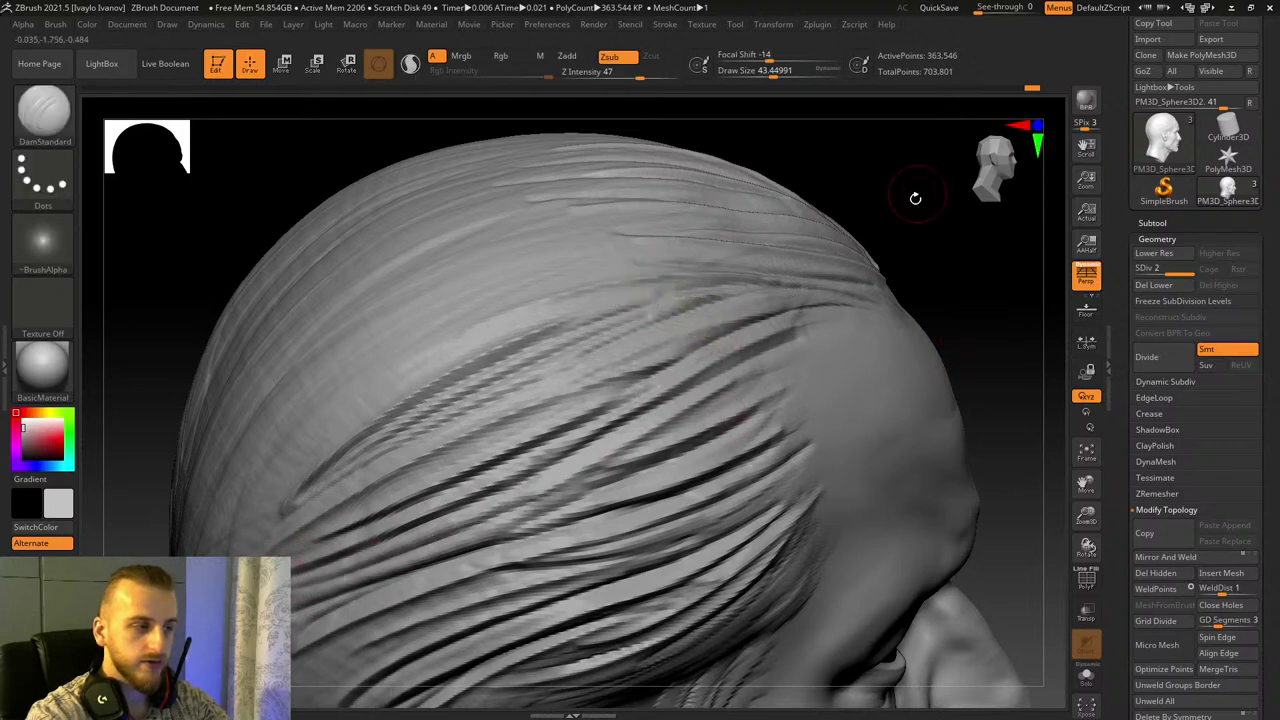
Step: Carve hair grooves along the upper right scalp from the crown toward the hairline peak
drag(914, 200, 920, 300)
mouse_move(345, 594)
mouse_down()
mouse_move(611, 443)
mouse_move(690, 420)
mouse_move(660, 444)
mouse_up()
mouse_move(356, 590)
mouse_down()
mouse_move(712, 442)
mouse_move(708, 462)
mouse_up()
drag(413, 512, 790, 360)
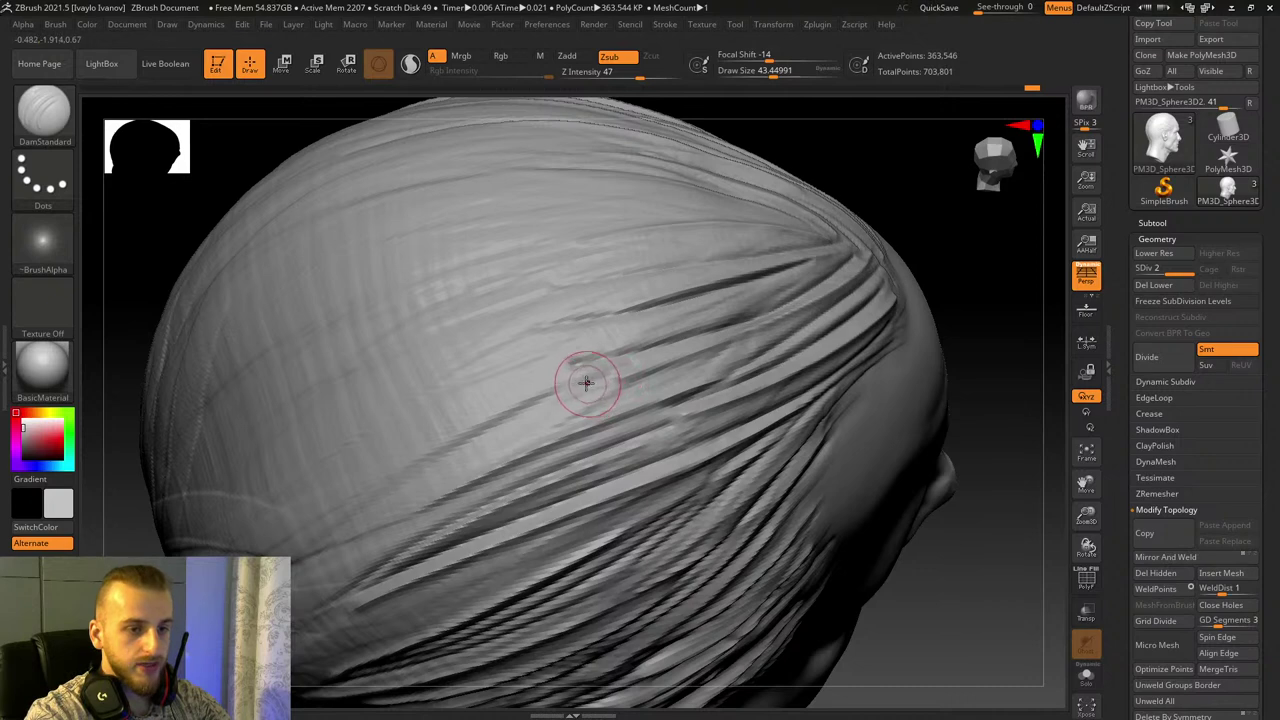
drag(422, 480, 877, 300)
key(ctrl+z)
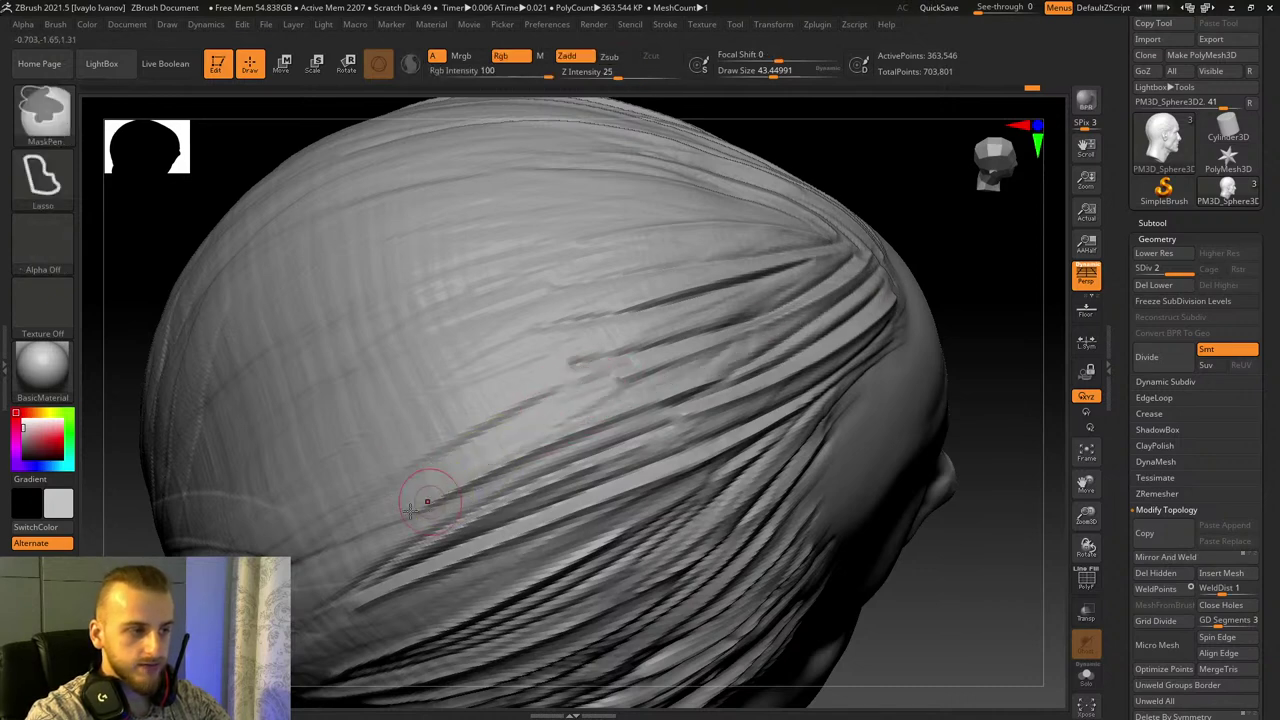
drag(372, 536, 867, 329)
drag(487, 468, 905, 335)
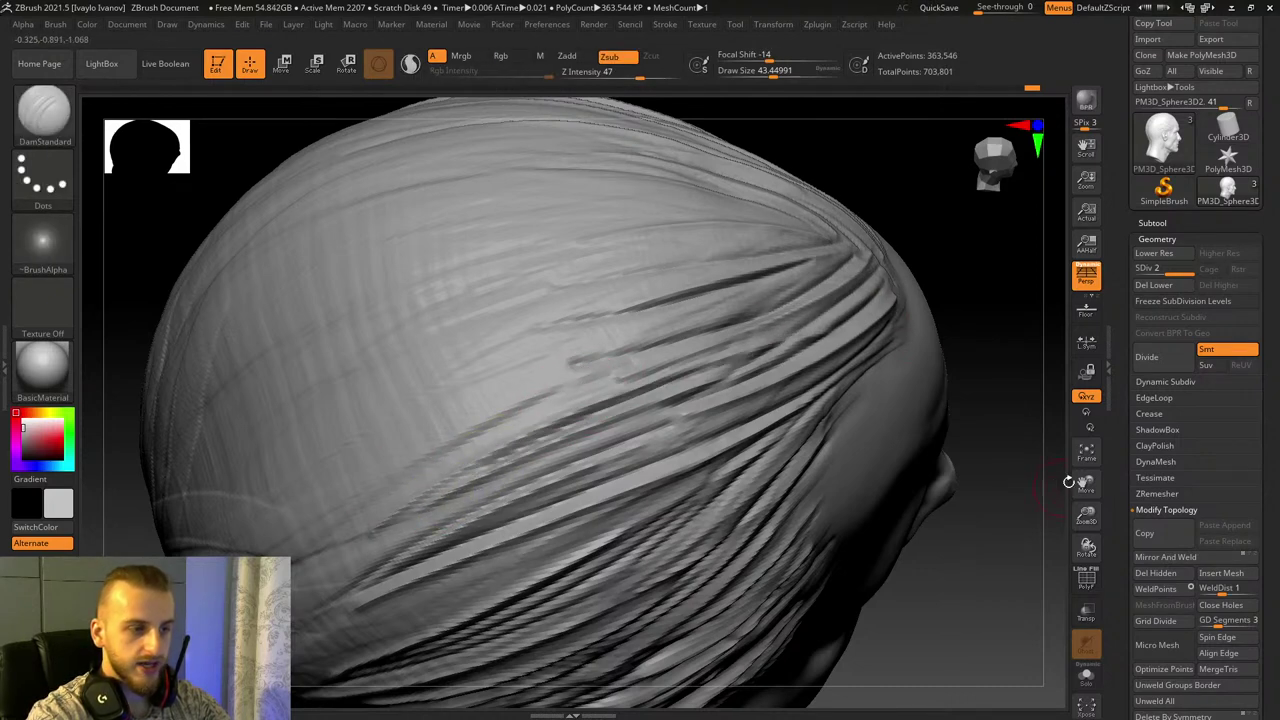
Step: Carve long grooves over the top of the head, converging at the hairline peak
mouse_move(1069, 482)
mouse_down()
mouse_move(923, 297)
mouse_move(800, 280)
mouse_move(761, 321)
mouse_move(910, 340)
mouse_up()
drag(316, 440, 952, 330)
mouse_move(363, 435)
mouse_down()
mouse_move(796, 345)
mouse_move(666, 320)
mouse_move(880, 297)
mouse_up()
drag(388, 371, 796, 291)
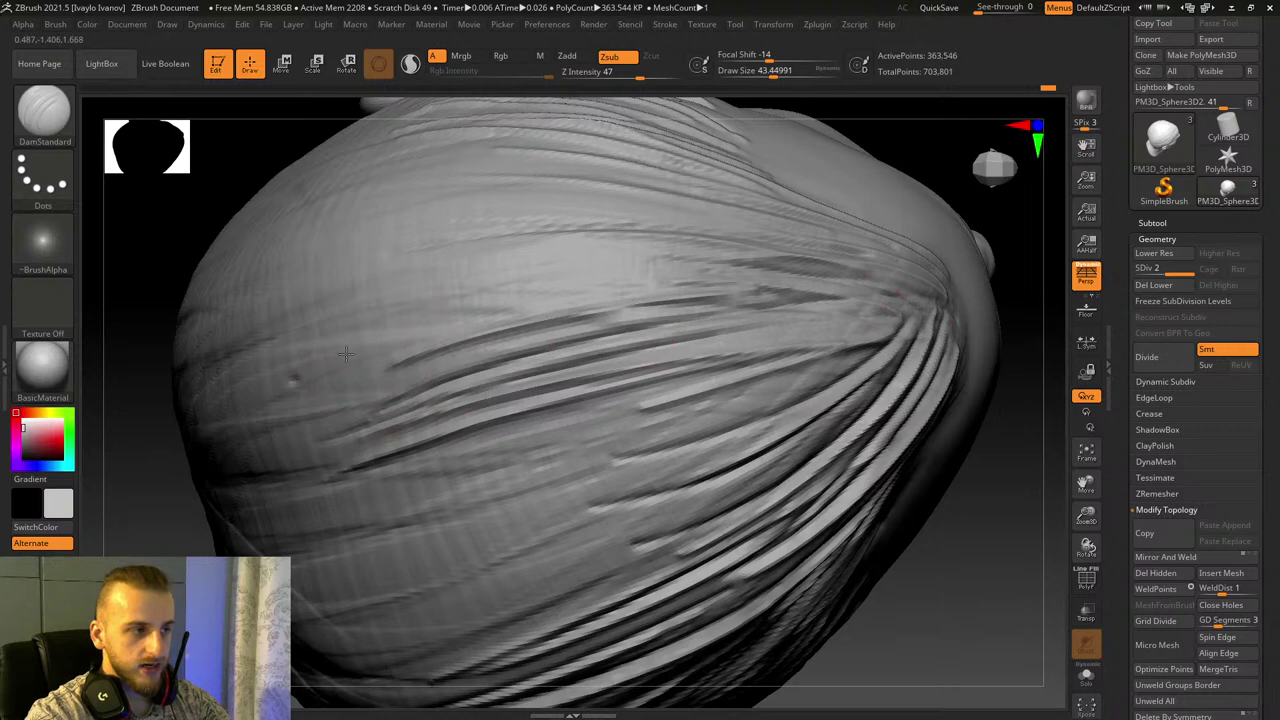
drag(346, 354, 702, 281)
Step: Carve a long strand groove on the left side of the head's top toward the front hairline
mouse_move(1058, 508)
mouse_down()
mouse_move(1080, 483)
mouse_move(860, 263)
mouse_move(863, 285)
mouse_up()
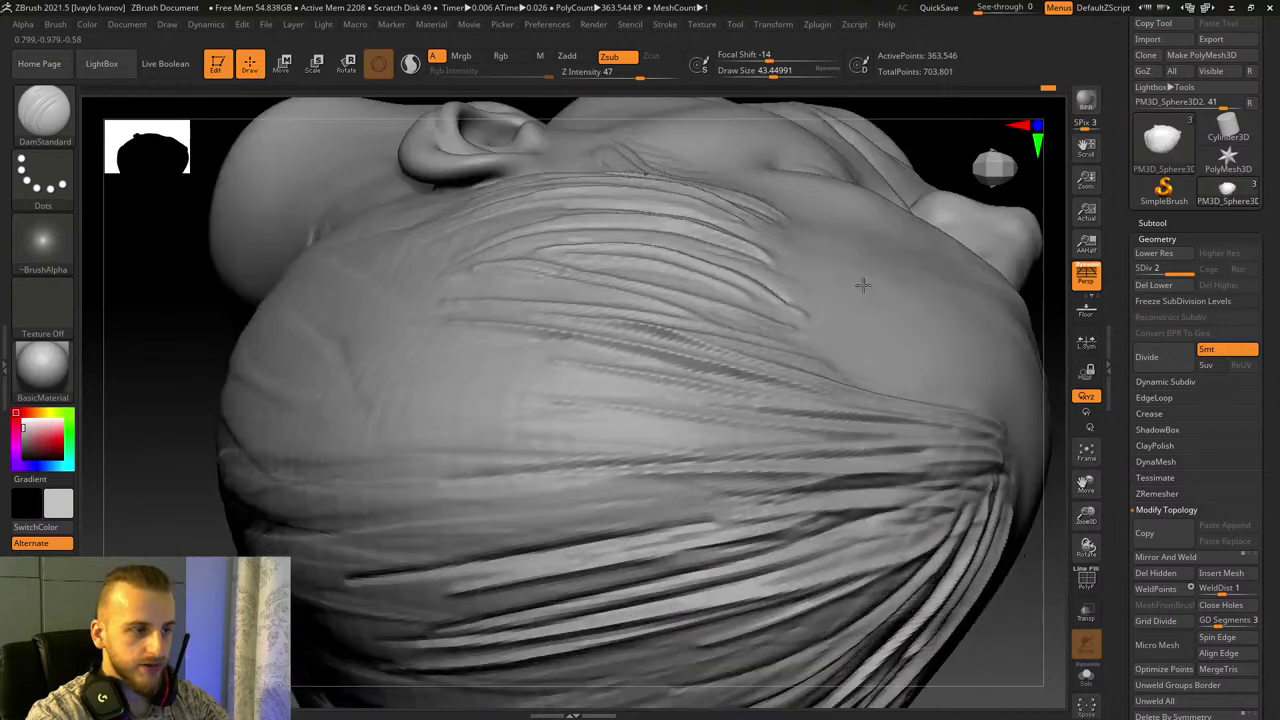
drag(380, 515, 888, 491)
key(ctrl+z)
drag(340, 512, 736, 501)
Step: Carve long hair grooves along the left side of the head, from the front strands toward the back
drag(1086, 517, 999, 507)
drag(800, 487, 749, 519)
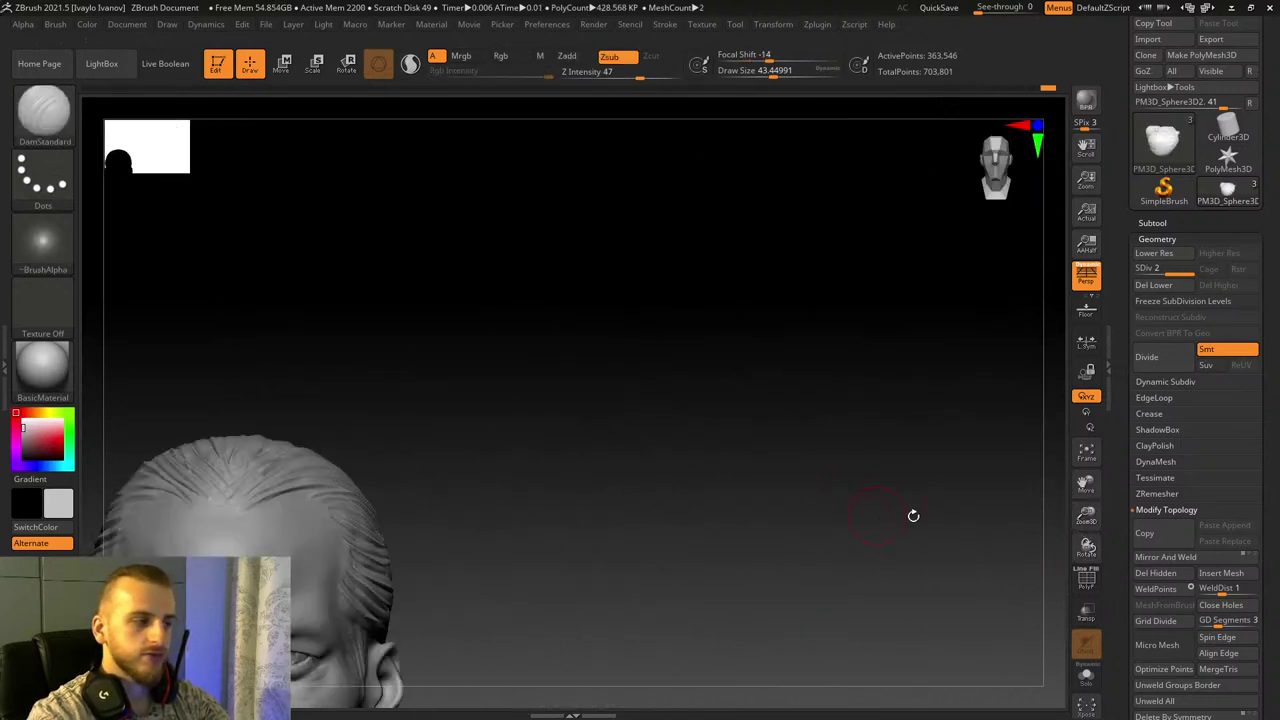
drag(1086, 516, 1160, 524)
drag(891, 480, 858, 533)
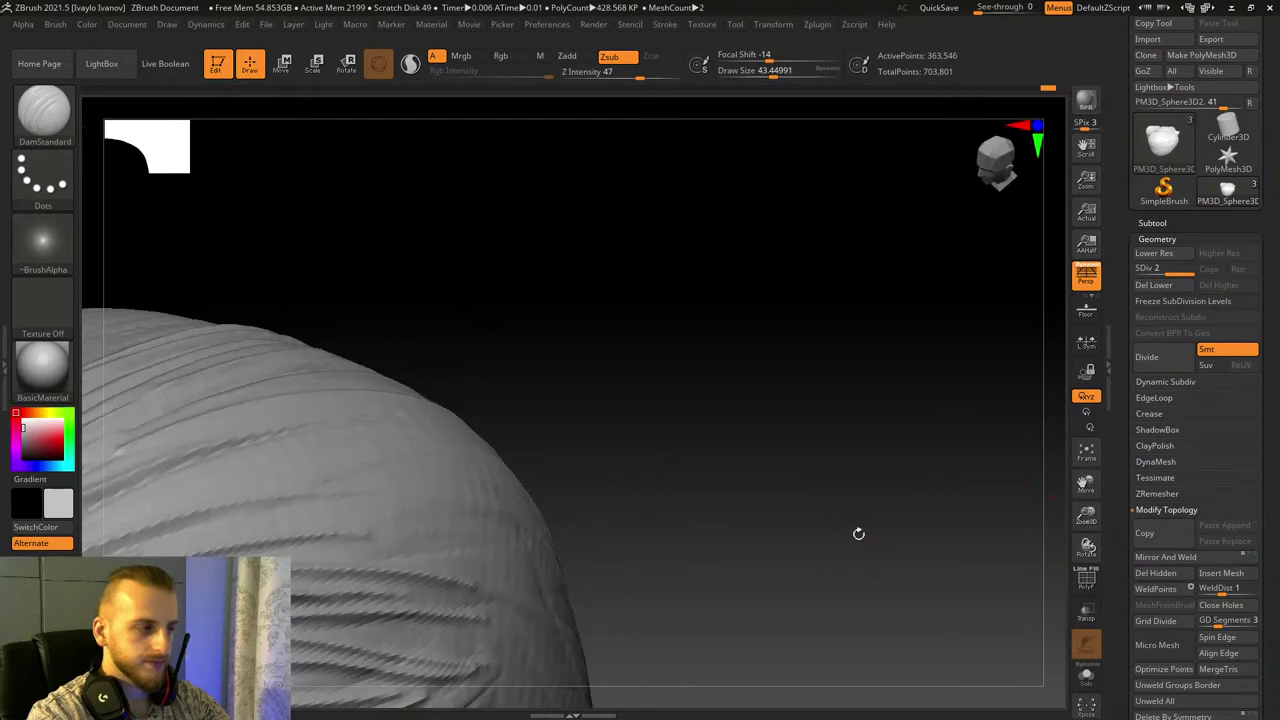
drag(1087, 485, 944, 467)
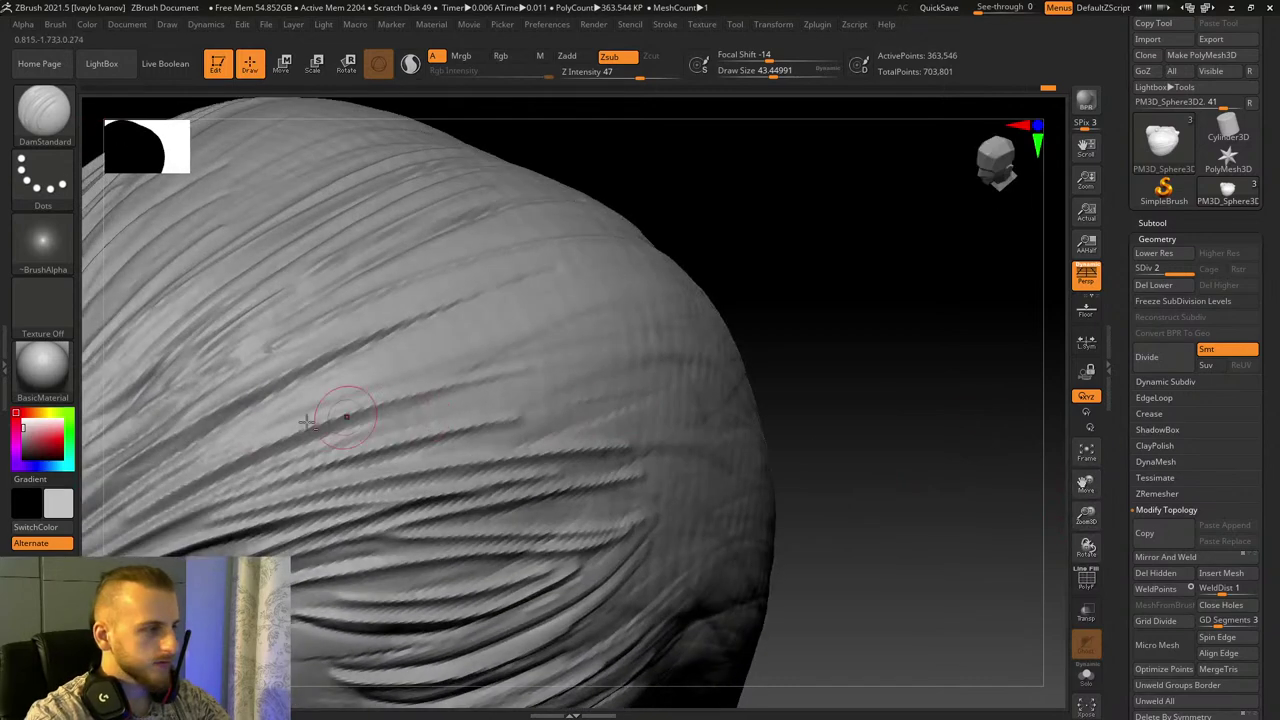
drag(249, 435, 791, 305)
key(ctrl+z)
mouse_move(218, 456)
mouse_down()
mouse_move(334, 374)
mouse_move(690, 300)
mouse_move(697, 335)
mouse_up()
drag(279, 441, 757, 394)
drag(300, 474, 800, 458)
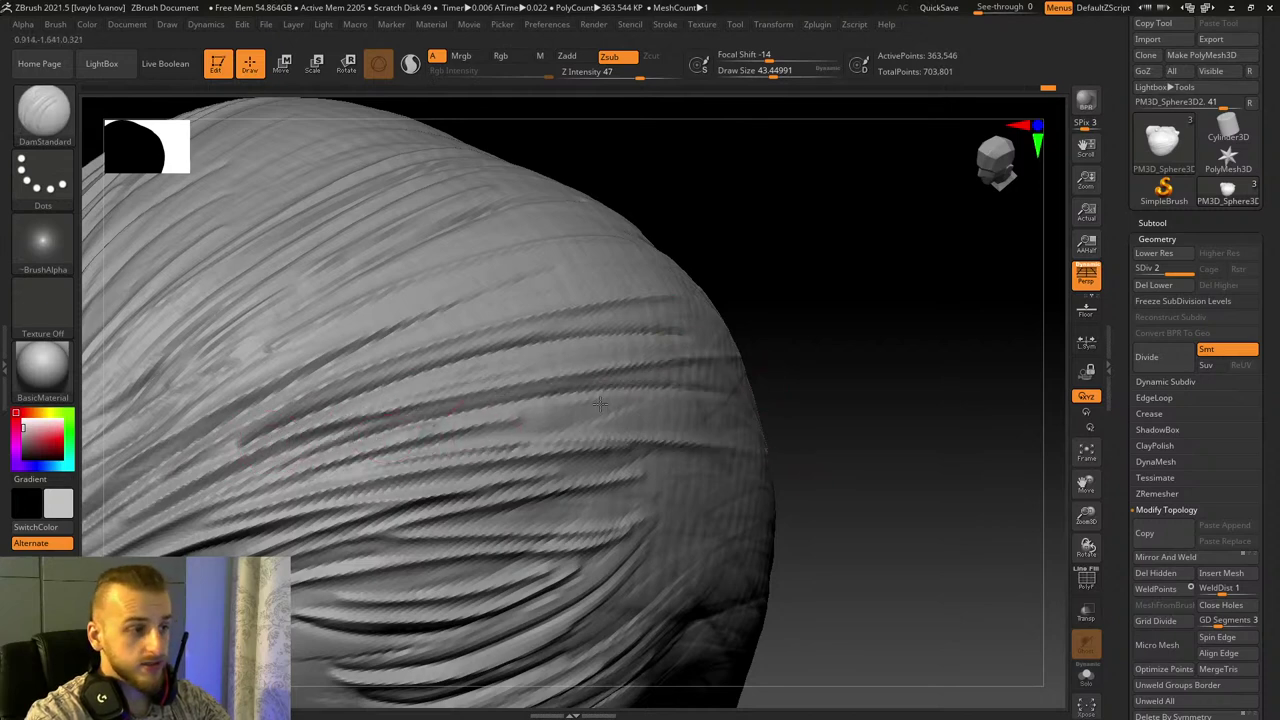
Step: Fill the remaining smooth areas on the upper left scalp and top with grooves running back from the hairline
drag(914, 379, 896, 404)
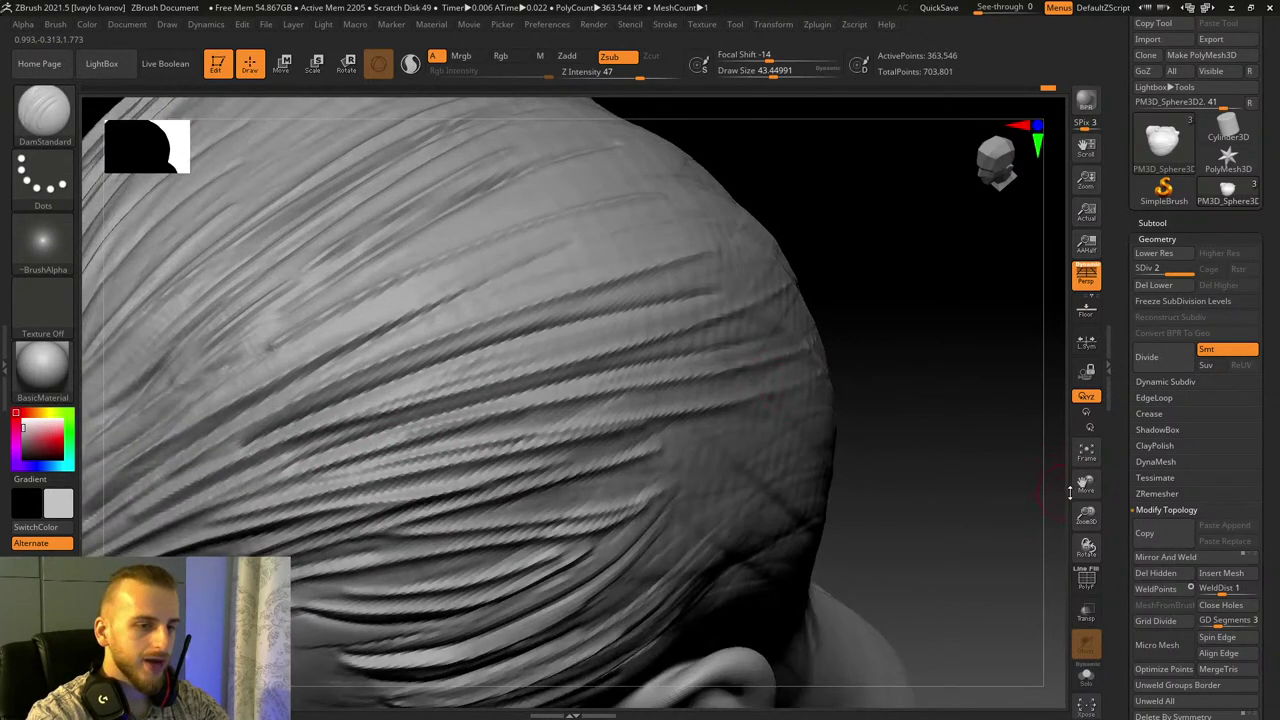
drag(1086, 491, 1109, 537)
drag(970, 382, 945, 349)
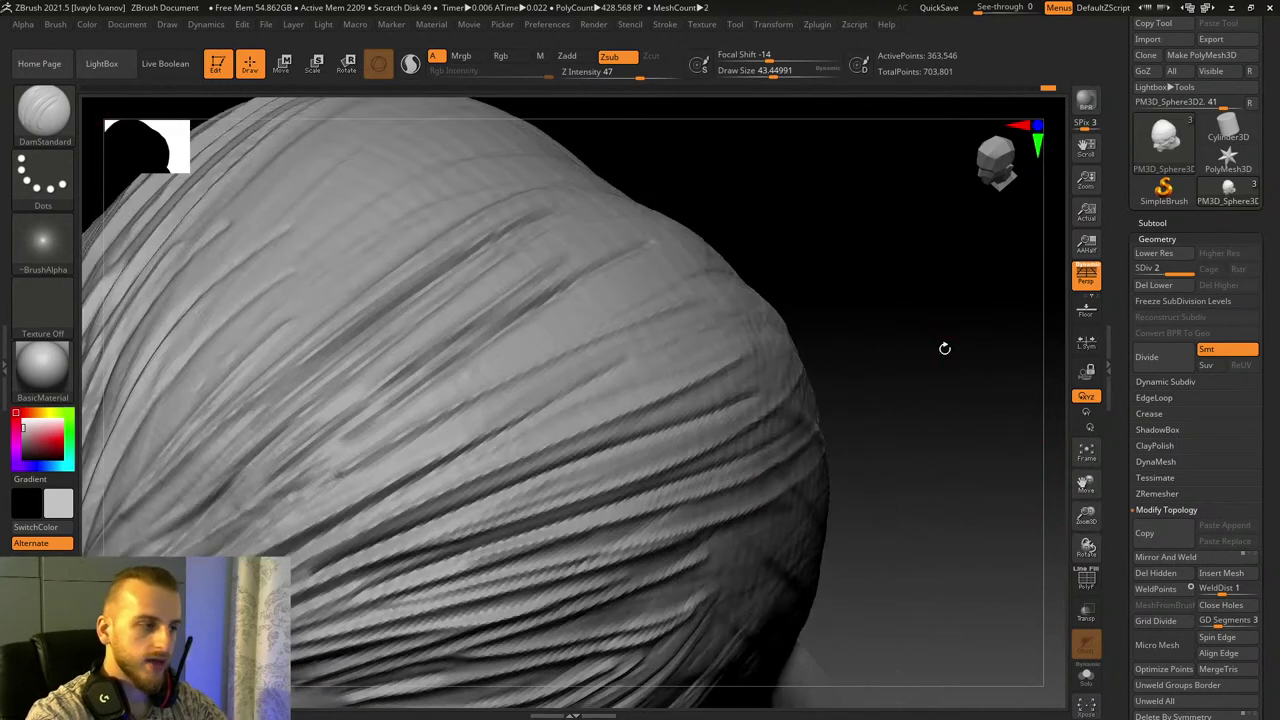
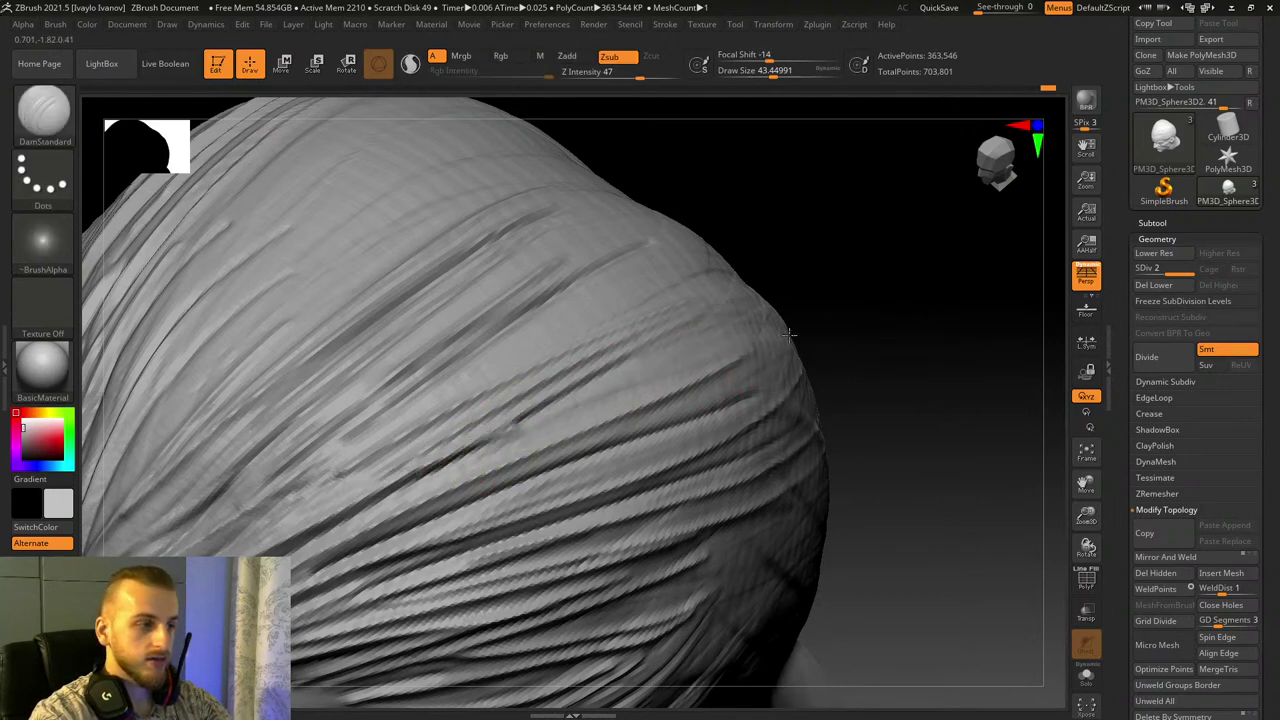
mouse_move(871, 380)
mouse_down()
mouse_move(858, 358)
mouse_move(780, 449)
mouse_move(700, 480)
mouse_up()
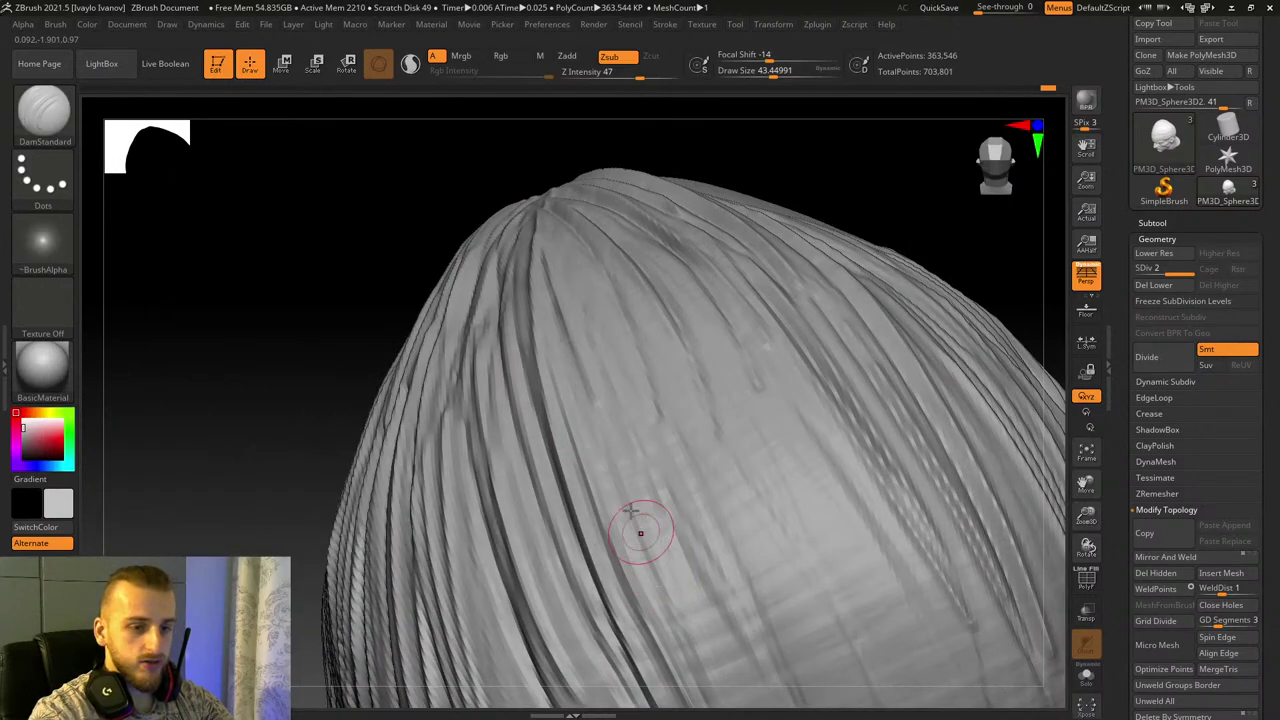
mouse_move(558, 312)
mouse_down()
mouse_move(607, 486)
mouse_move(682, 658)
mouse_up()
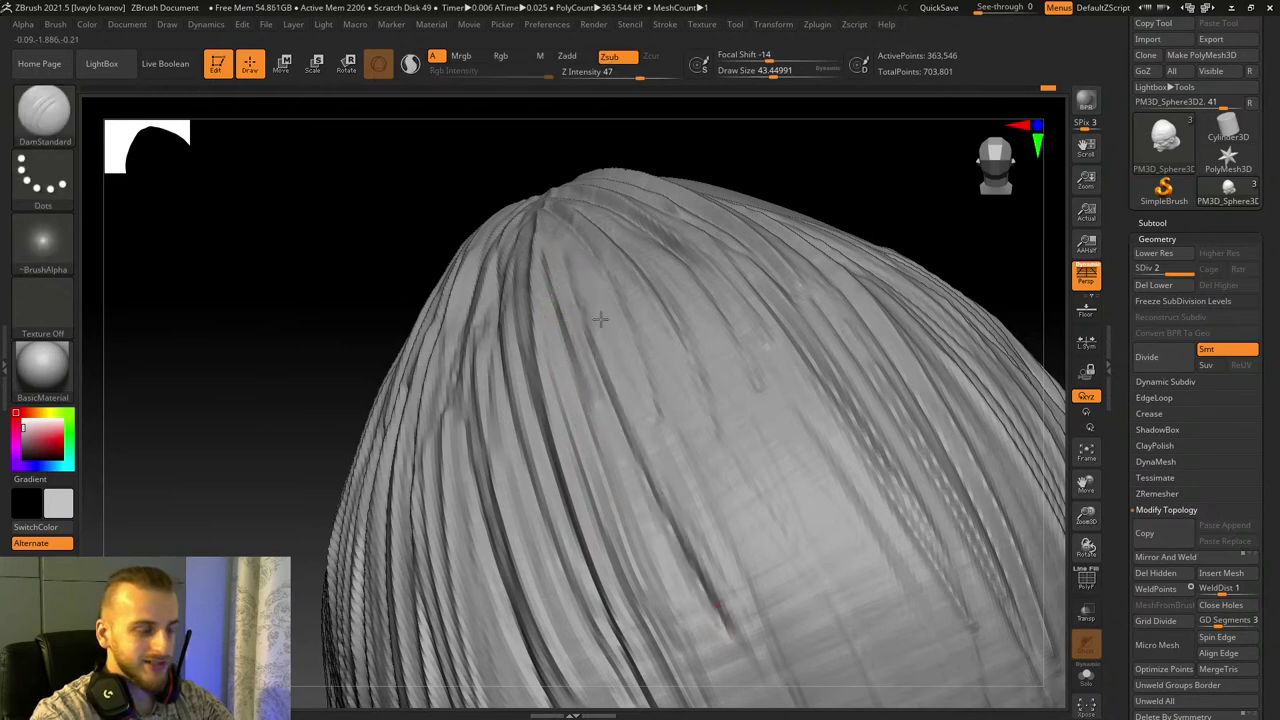
right_drag(589, 443, 915, 465)
drag(1087, 516, 1055, 533)
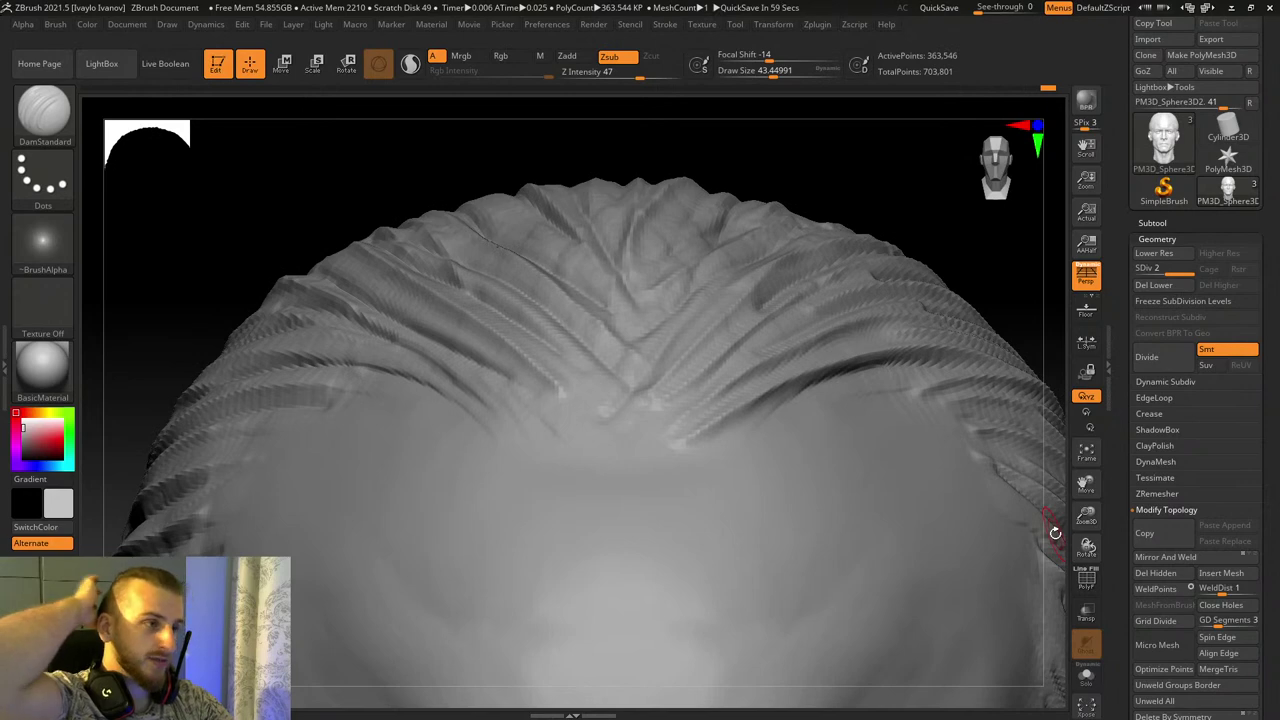
drag(1086, 489, 1097, 580)
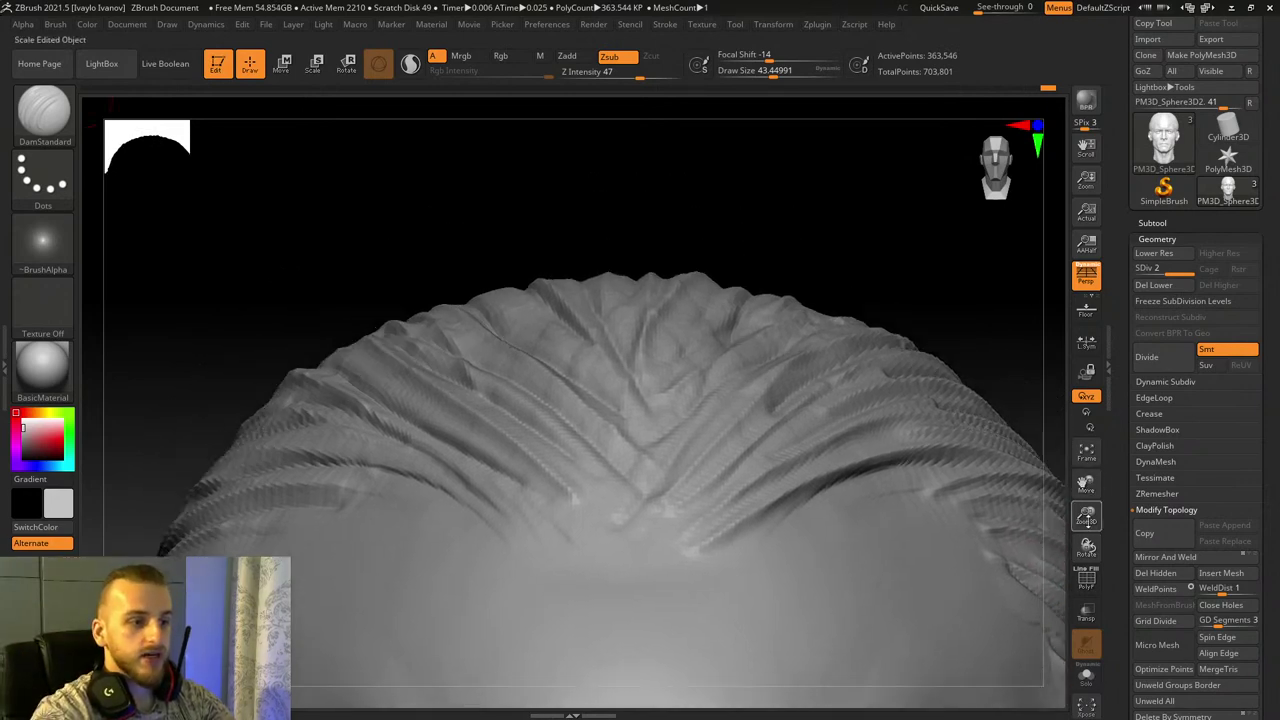
mouse_move(1088, 520)
mouse_down()
mouse_move(1020, 363)
mouse_move(1080, 520)
mouse_up()
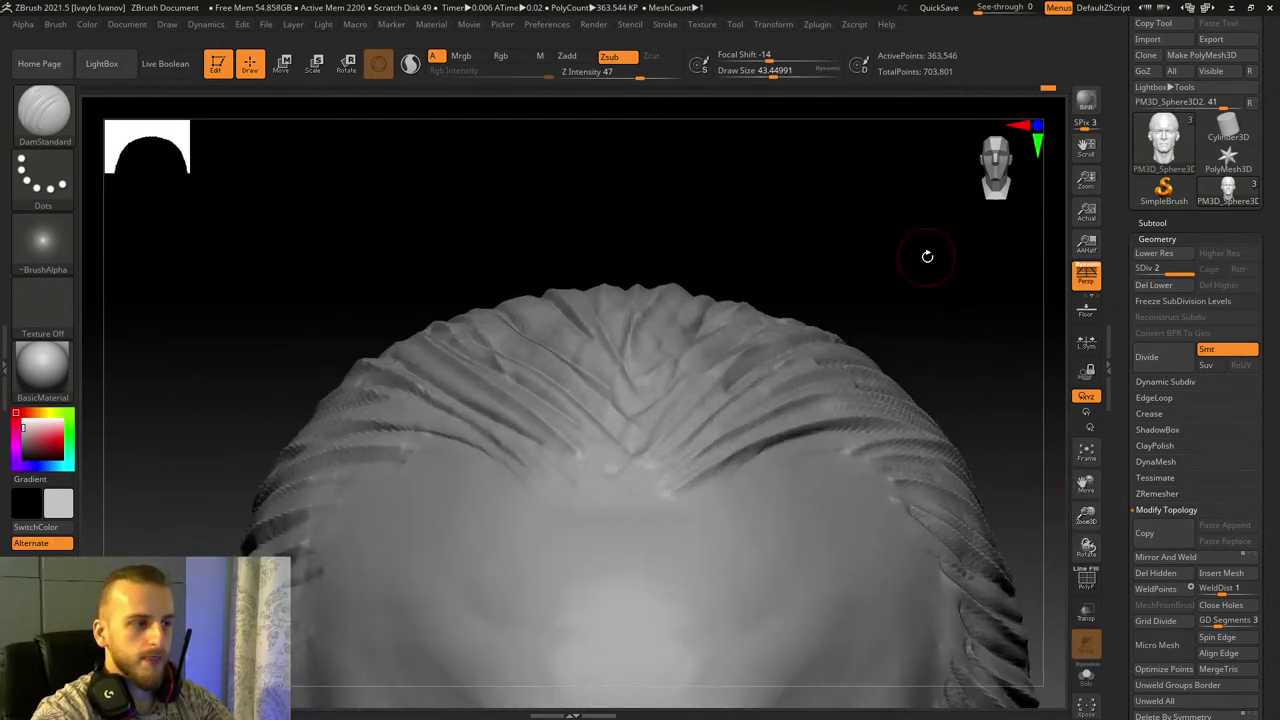
Step: Examine the carved grooves on top of the head from the hairline peak back to the crown
drag(927, 256, 1025, 485)
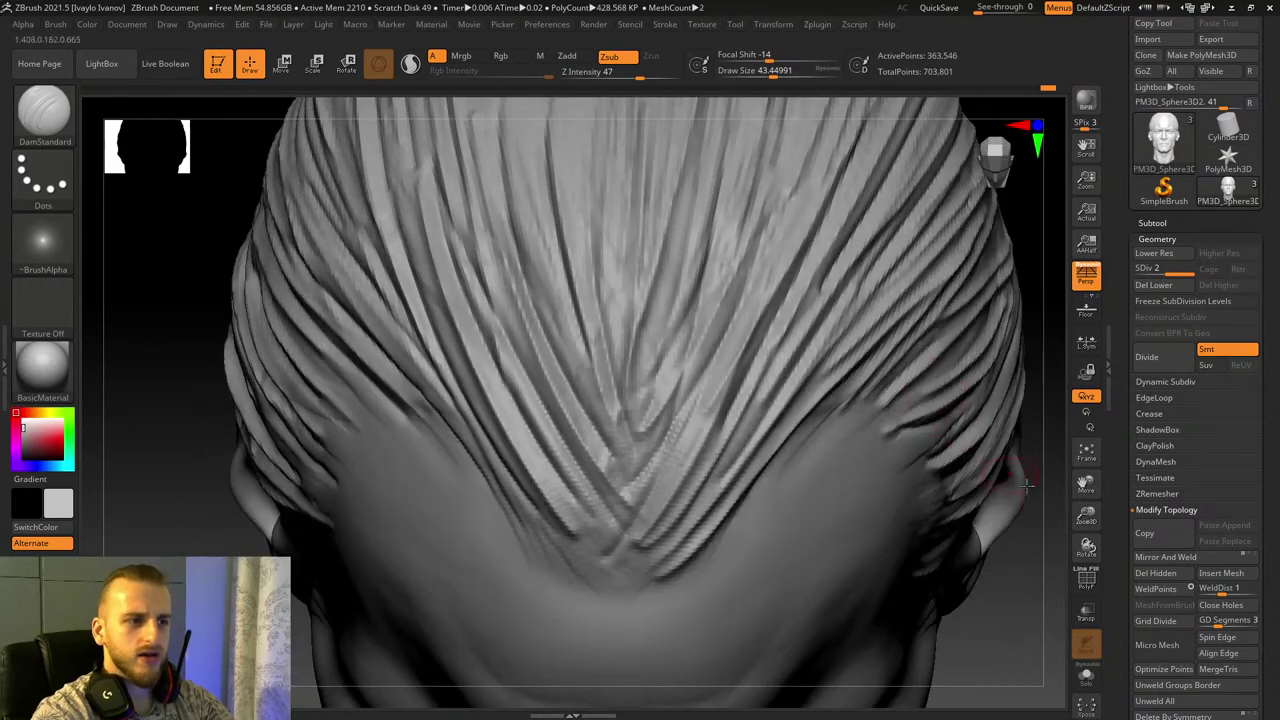
drag(1084, 515, 1070, 440)
drag(1085, 486, 1056, 592)
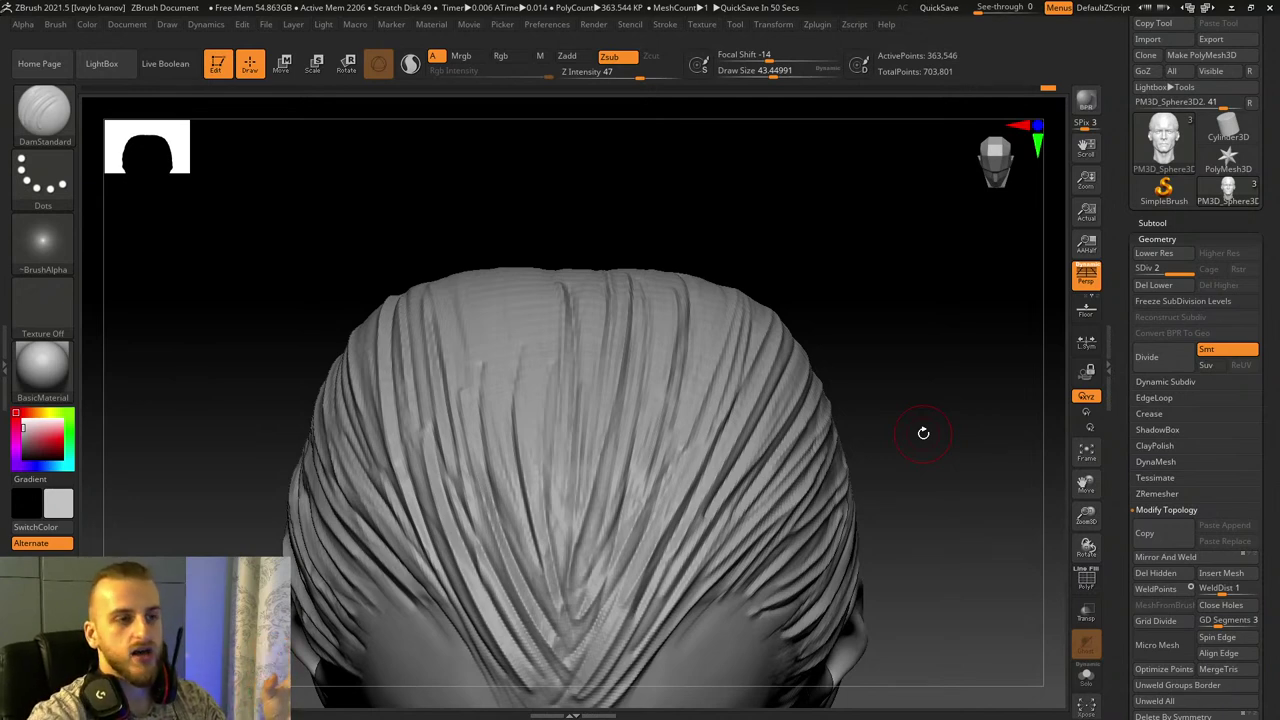
mouse_move(934, 317)
mouse_down()
mouse_move(931, 334)
mouse_move(963, 369)
mouse_up()
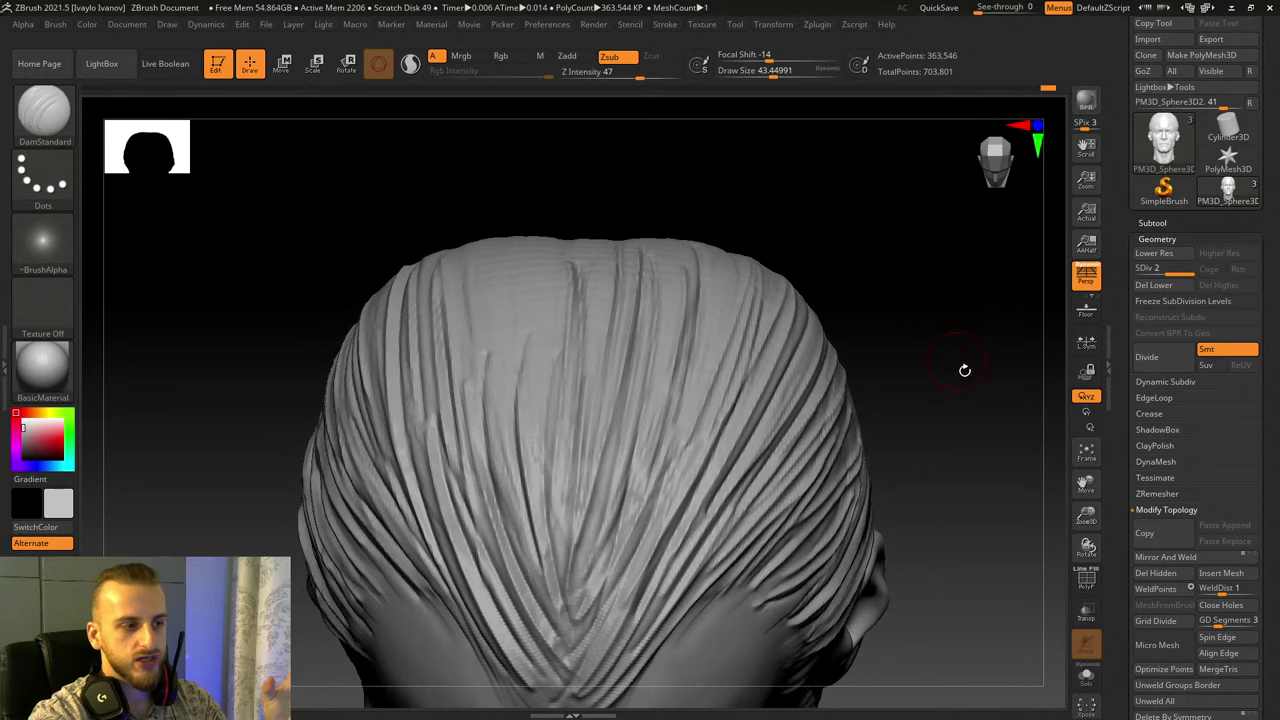
mouse_move(1082, 518)
mouse_down()
mouse_move(1085, 497)
mouse_move(1086, 540)
mouse_up()
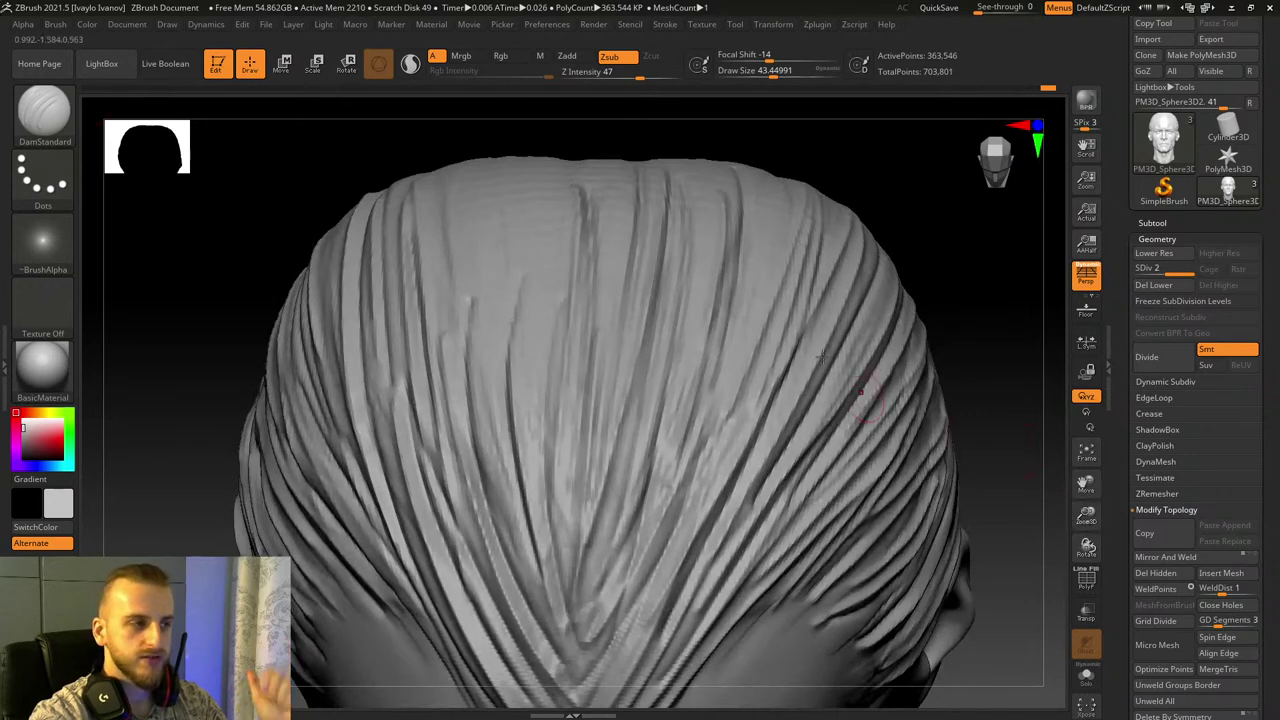
drag(994, 241, 1104, 432)
drag(1086, 484, 1160, 512)
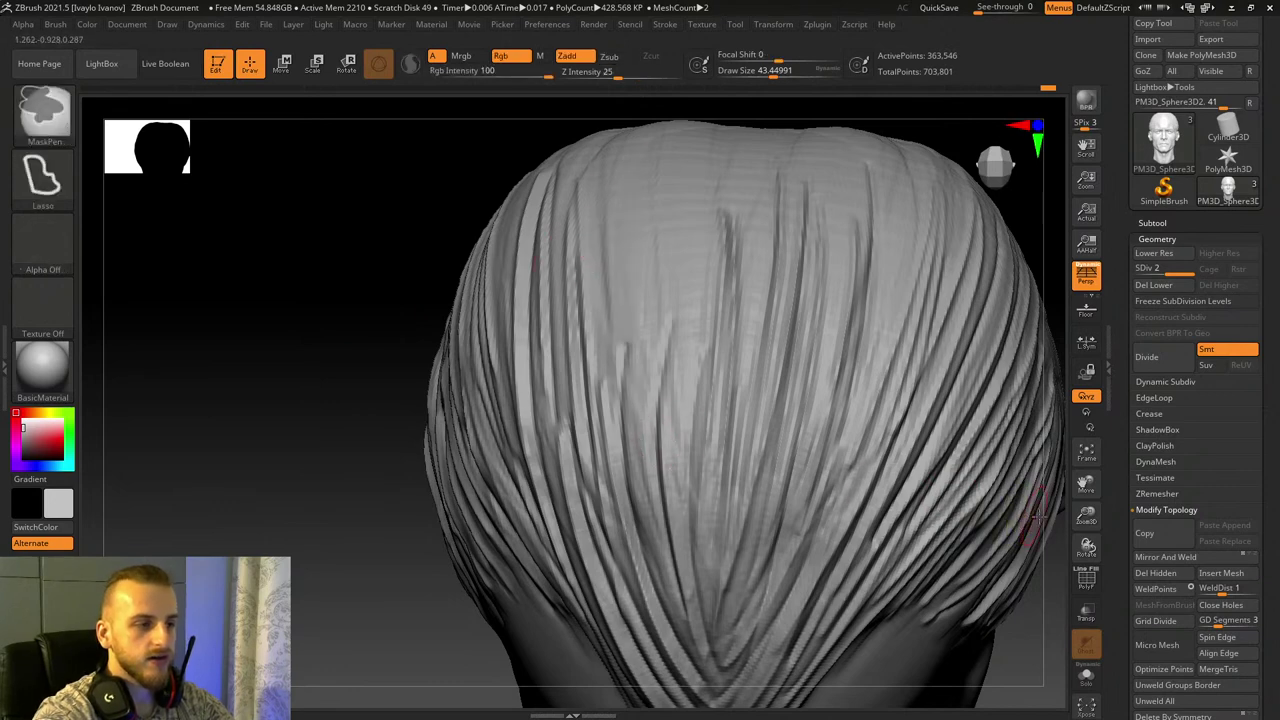
mouse_move(1088, 484)
mouse_down()
mouse_move(1118, 571)
mouse_move(1048, 640)
mouse_up()
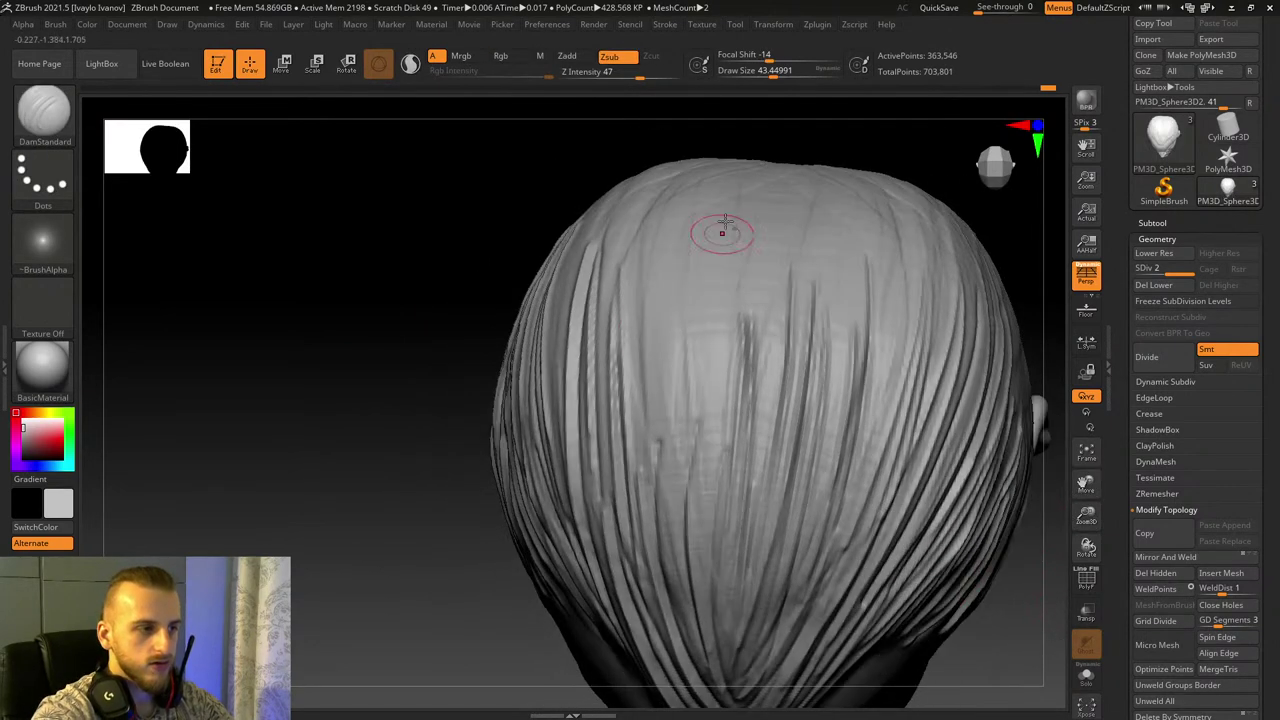
drag(711, 212, 661, 577)
key(ctrl+z)
mouse_move(685, 209)
mouse_down()
mouse_move(662, 275)
mouse_move(651, 562)
mouse_up()
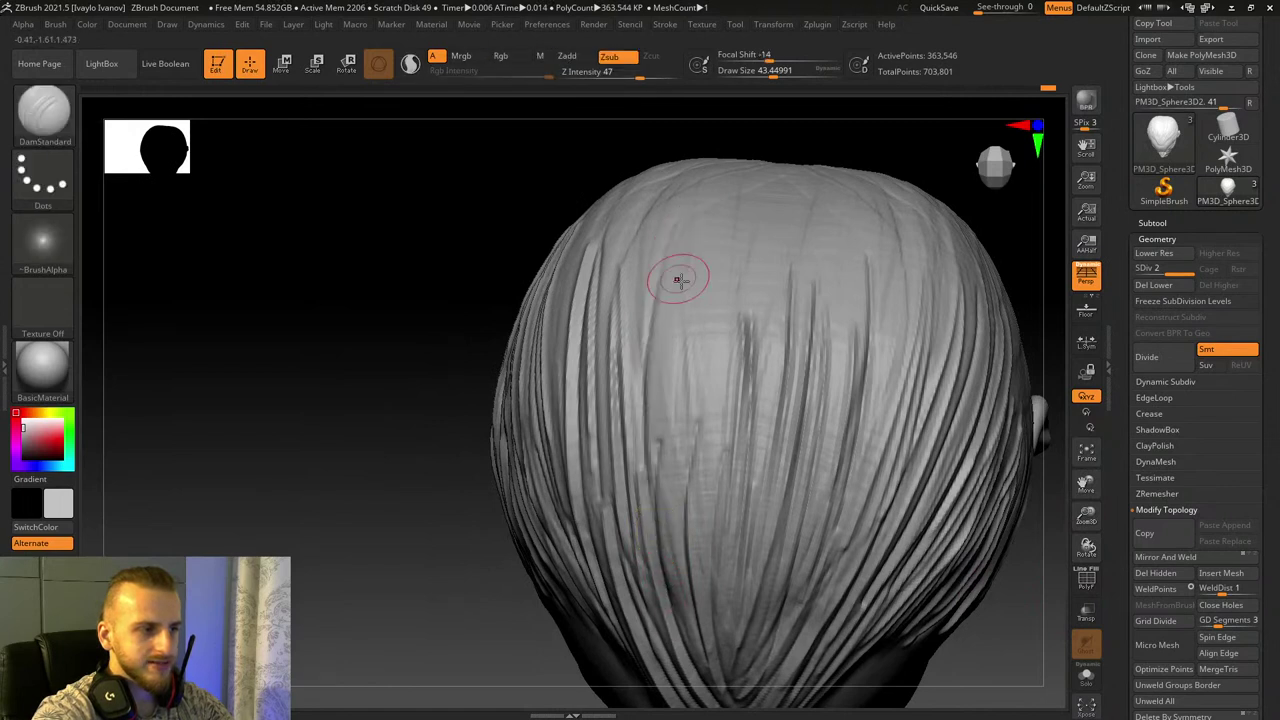
drag(699, 246, 691, 622)
key(ctrl+z)
key(ctrl+z)
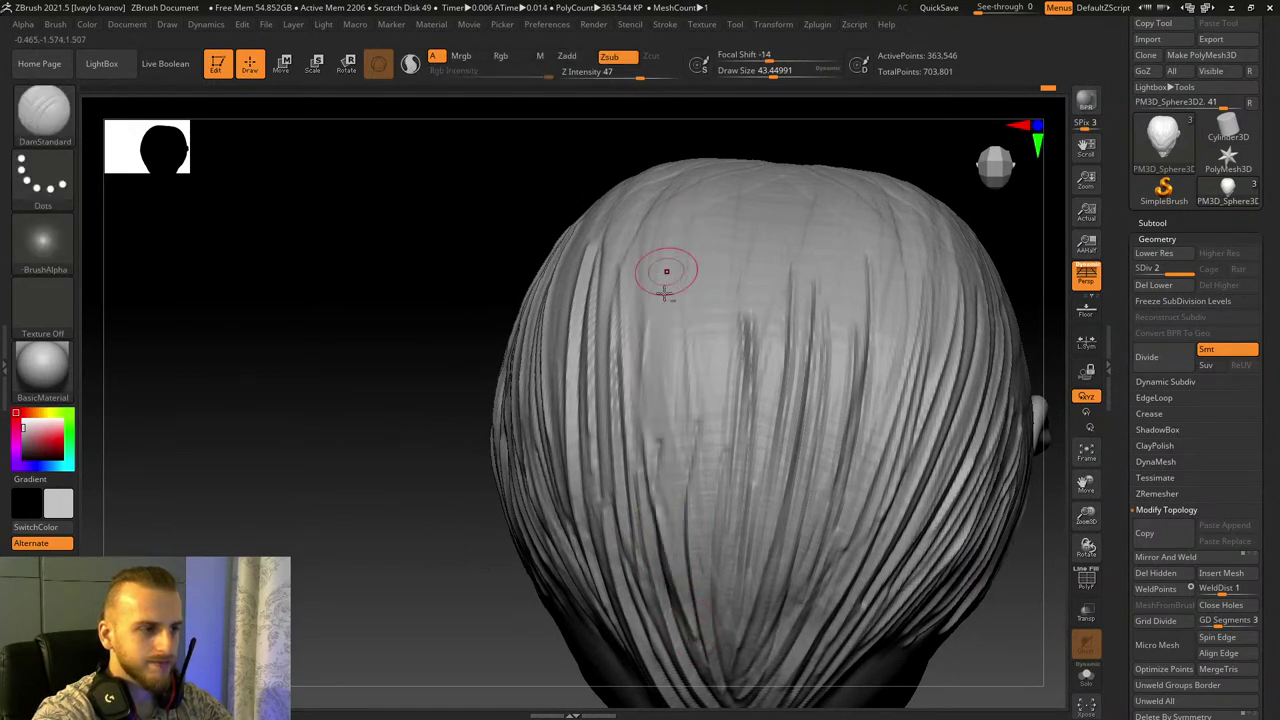
drag(666, 284, 677, 598)
key(ctrl+z)
Step: Carve long grooves beside the centre line on top of the head, linking the crown with the front strands
mouse_move(680, 250)
mouse_down()
mouse_move(662, 430)
mouse_move(680, 608)
mouse_up()
drag(665, 543, 720, 208)
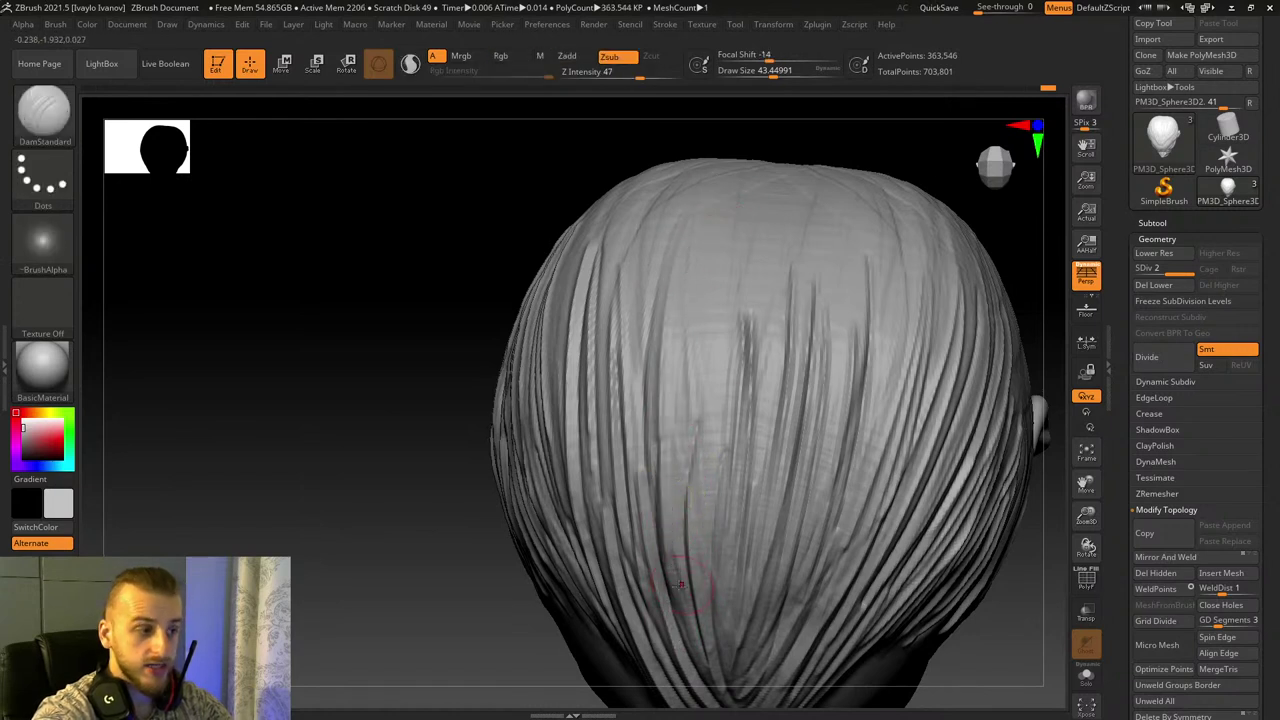
drag(680, 585, 741, 259)
drag(762, 318, 764, 264)
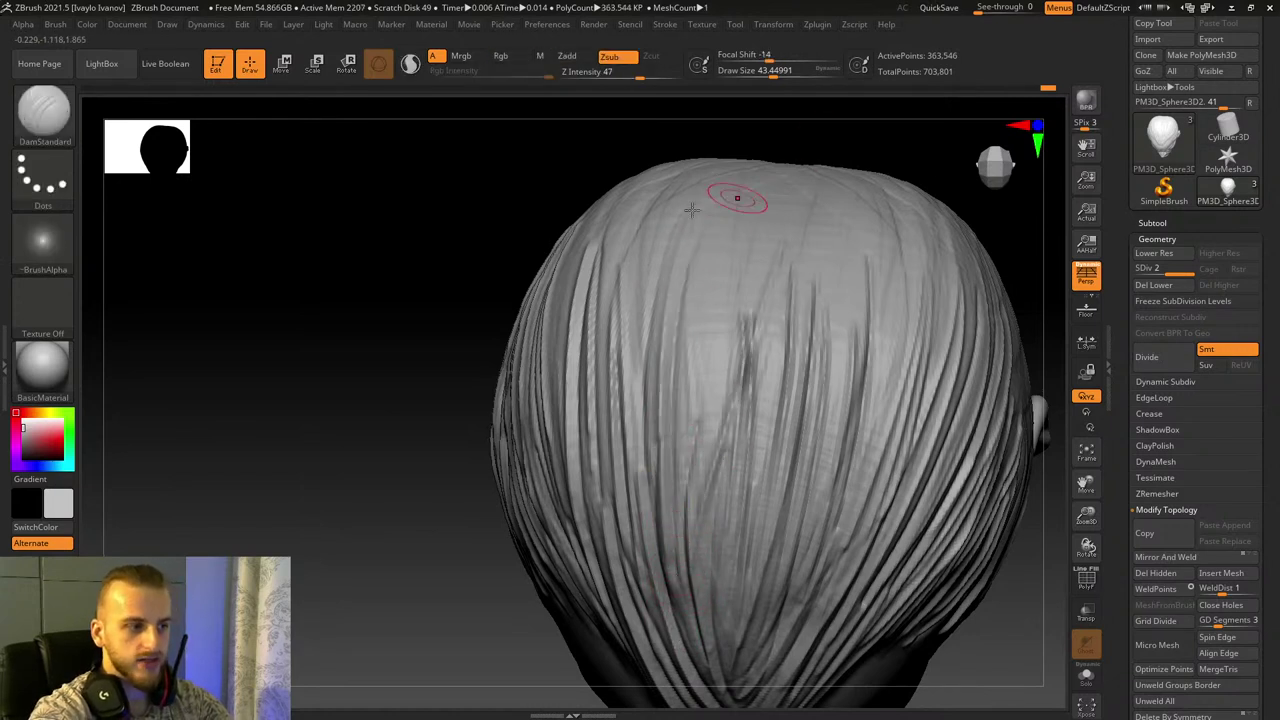
key(ctrl+z)
Step: Carve long grooves above the left ear, extending the temple strands toward the back of the head
drag(421, 295, 437, 211)
drag(348, 384, 815, 457)
drag(1086, 486, 1180, 212)
drag(472, 341, 556, 356)
drag(1086, 488, 920, 214)
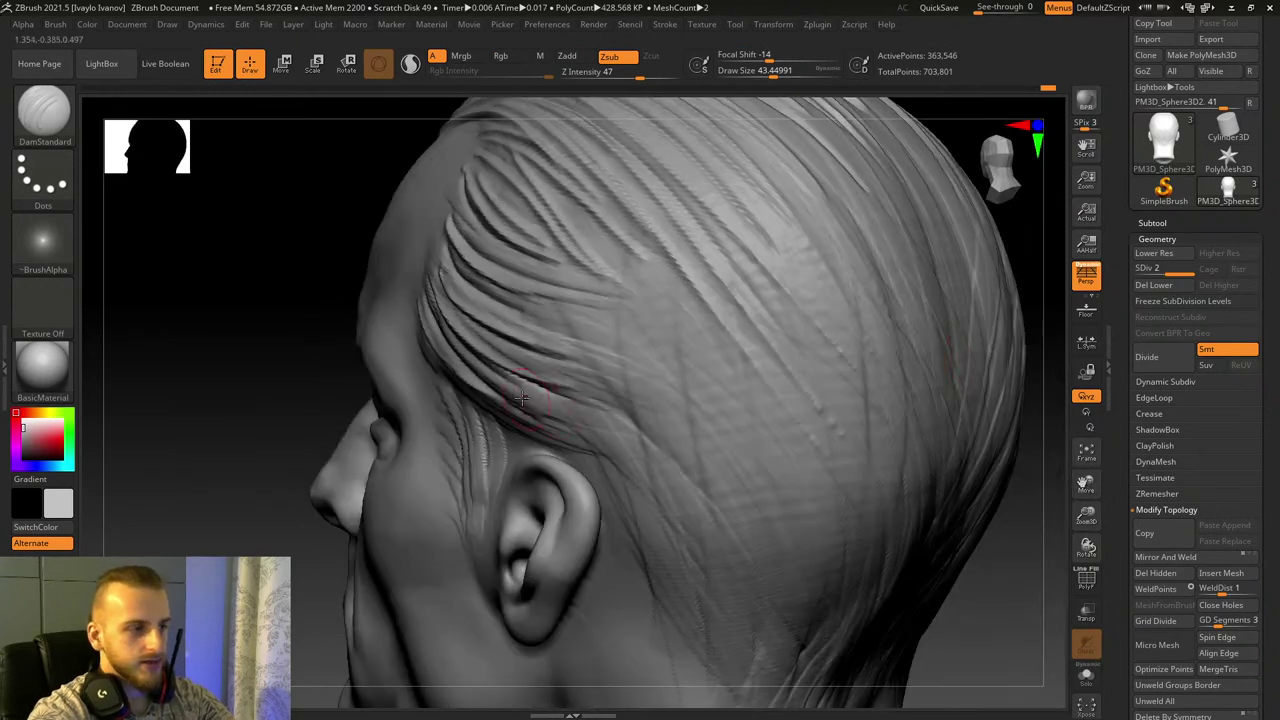
drag(667, 467, 722, 464)
mouse_move(503, 392)
mouse_down()
mouse_move(743, 465)
mouse_move(779, 437)
mouse_up()
drag(476, 352, 722, 436)
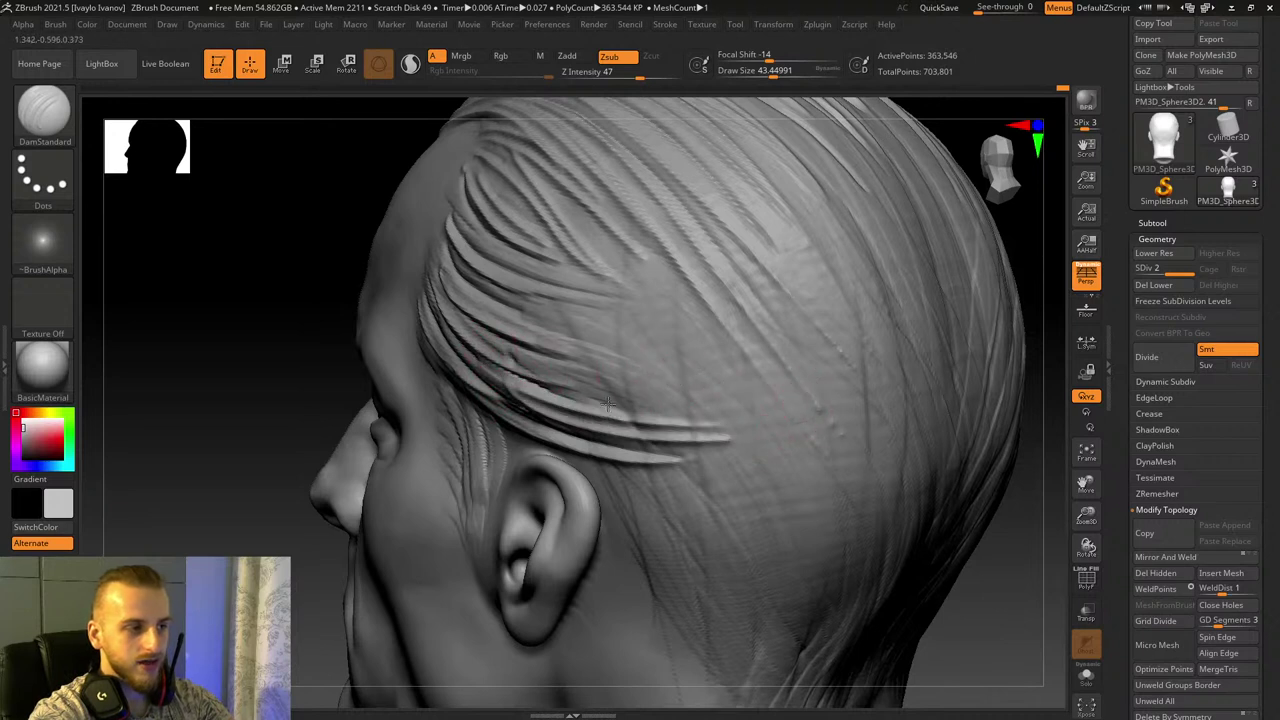
drag(484, 303, 728, 386)
drag(493, 280, 722, 382)
Step: Carve curved grooves behind the left ear, running down toward the lower hairline
mouse_move(598, 464)
mouse_down()
mouse_move(694, 633)
mouse_move(662, 624)
mouse_up()
drag(633, 467, 716, 640)
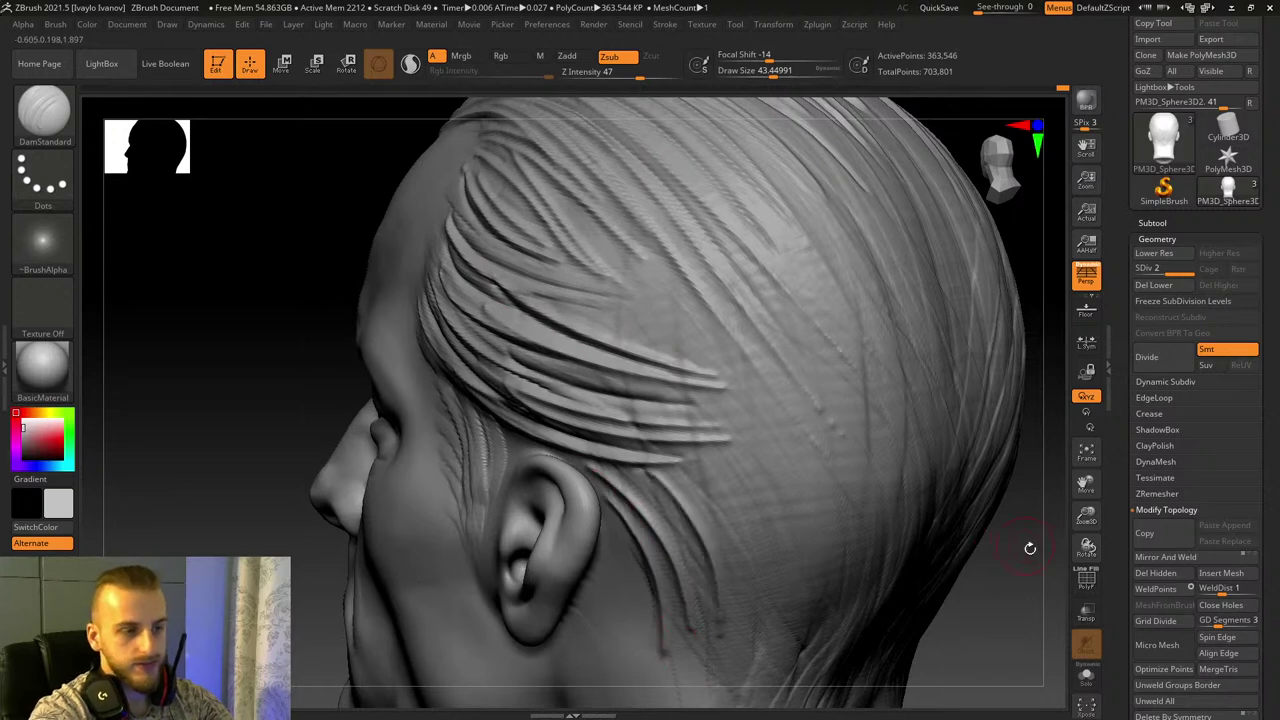
alt+drag(1090, 500, 880, 550)
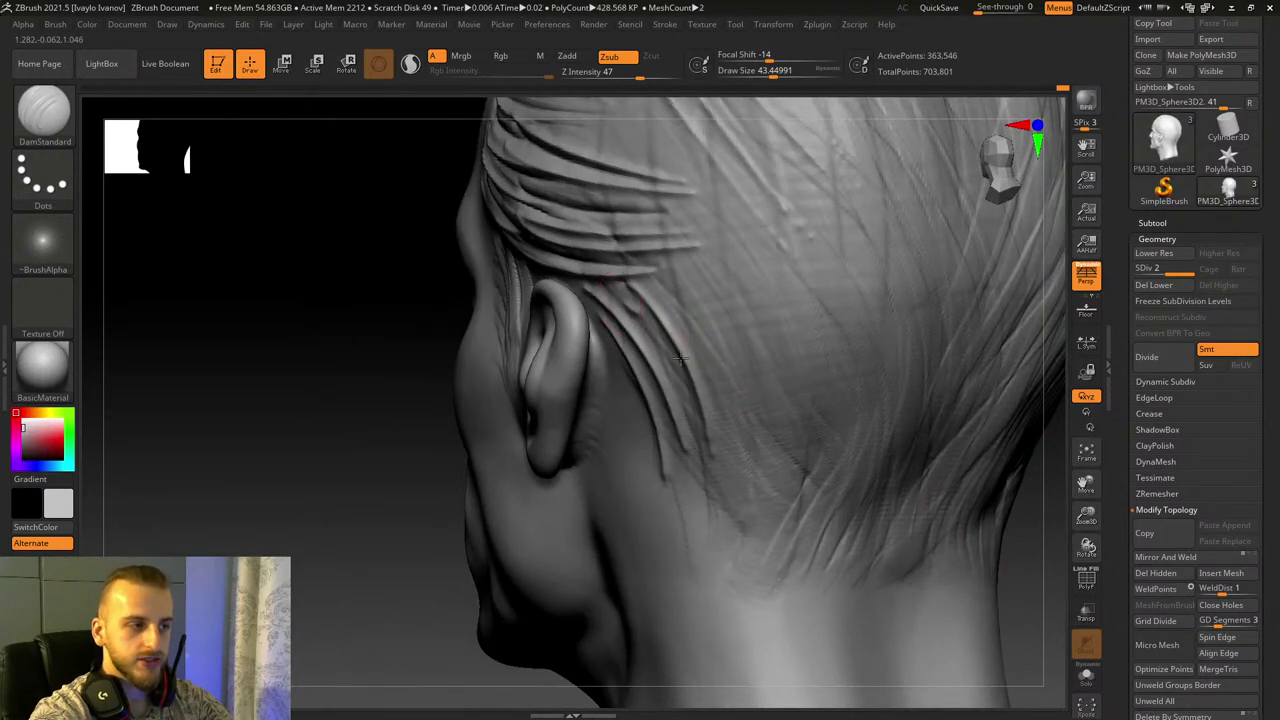
mouse_move(640, 308)
mouse_down()
mouse_move(728, 534)
mouse_move(730, 496)
mouse_up()
drag(682, 253, 747, 540)
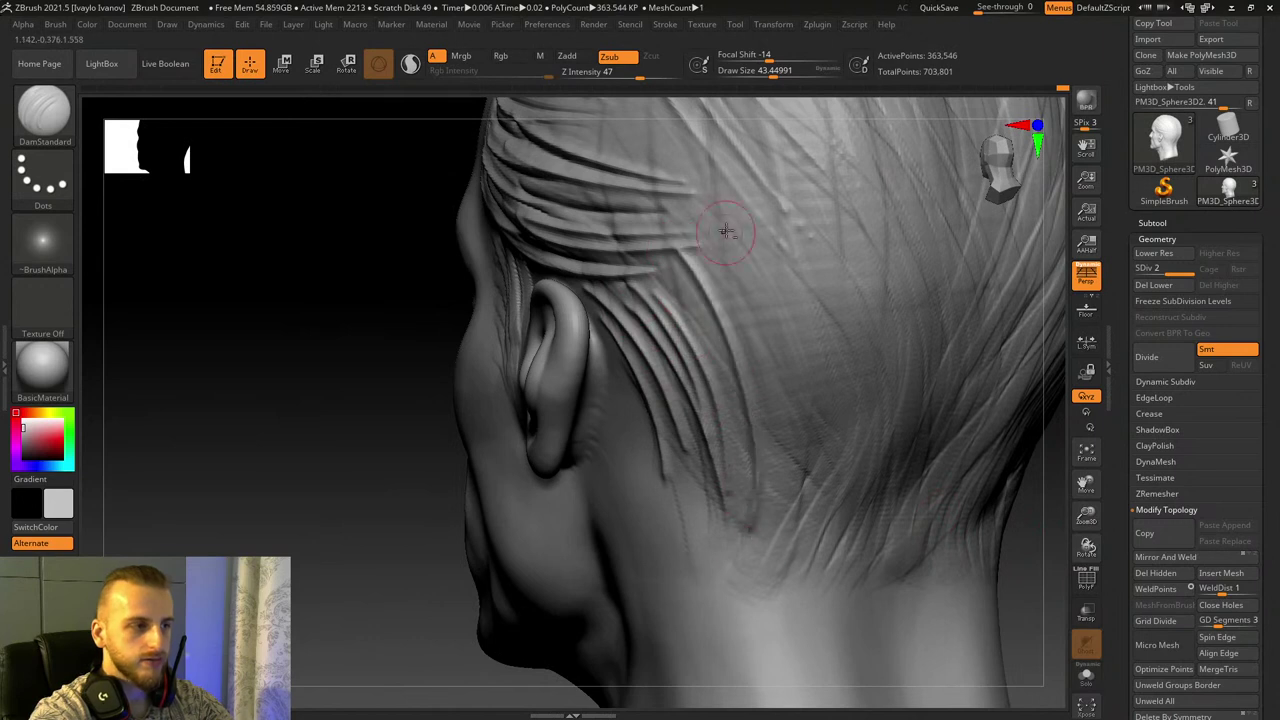
drag(736, 232, 756, 526)
drag(684, 284, 715, 503)
Step: Carve short grooves along the lower hairline behind the left ear, angled toward the nape
drag(646, 361, 756, 574)
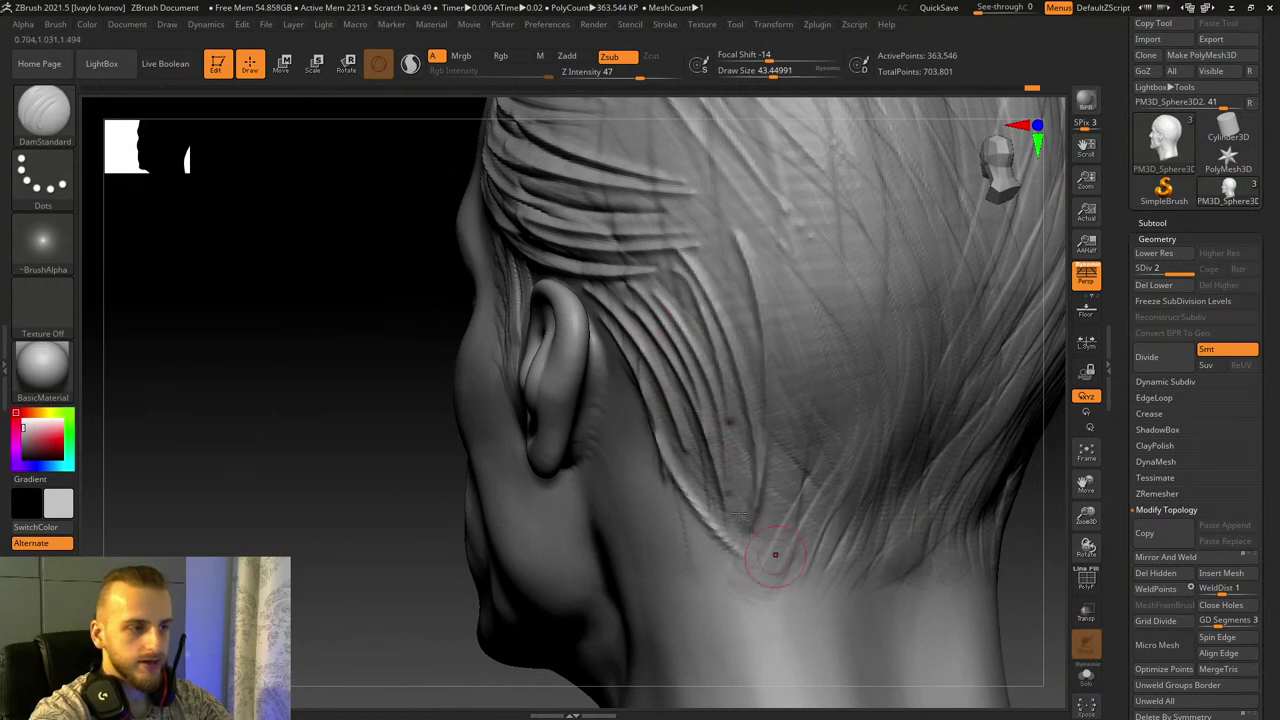
key(ctrl+z)
drag(650, 368, 718, 510)
drag(688, 430, 751, 546)
drag(732, 436, 789, 556)
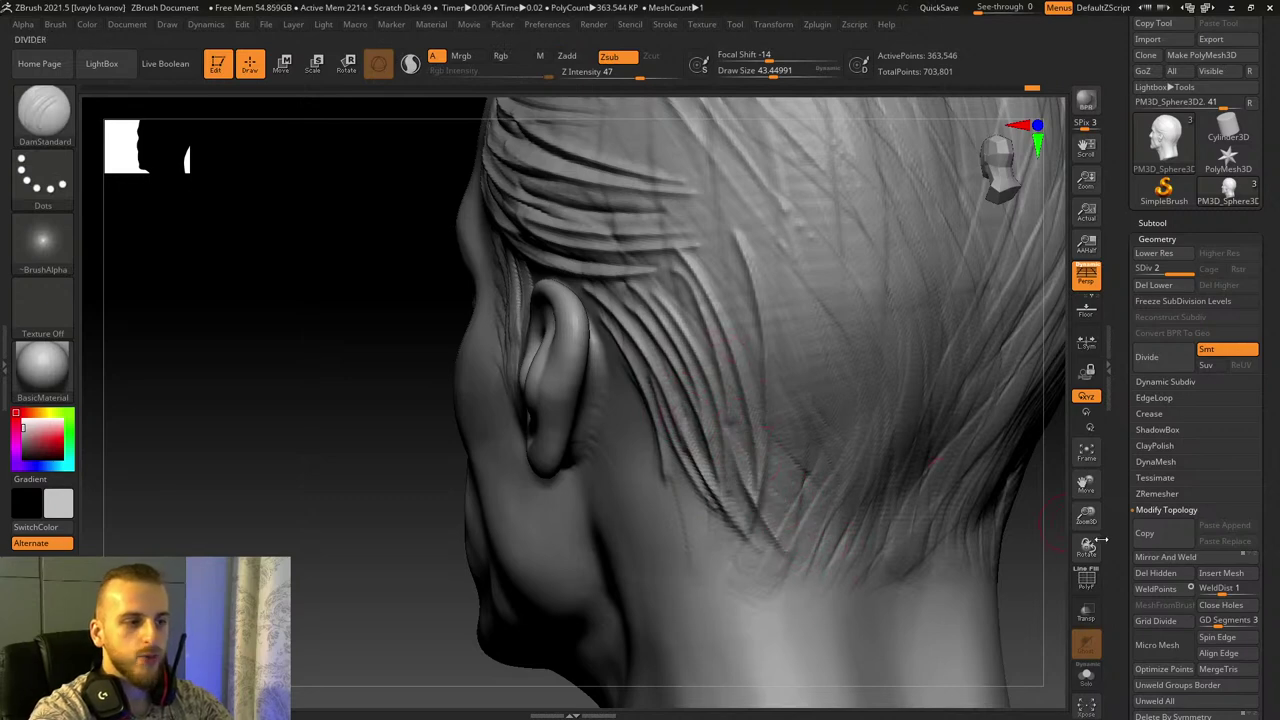
Step: Connect the left temple strands to the strands behind the ear with grooves curving down the side
drag(1100, 540, 988, 560)
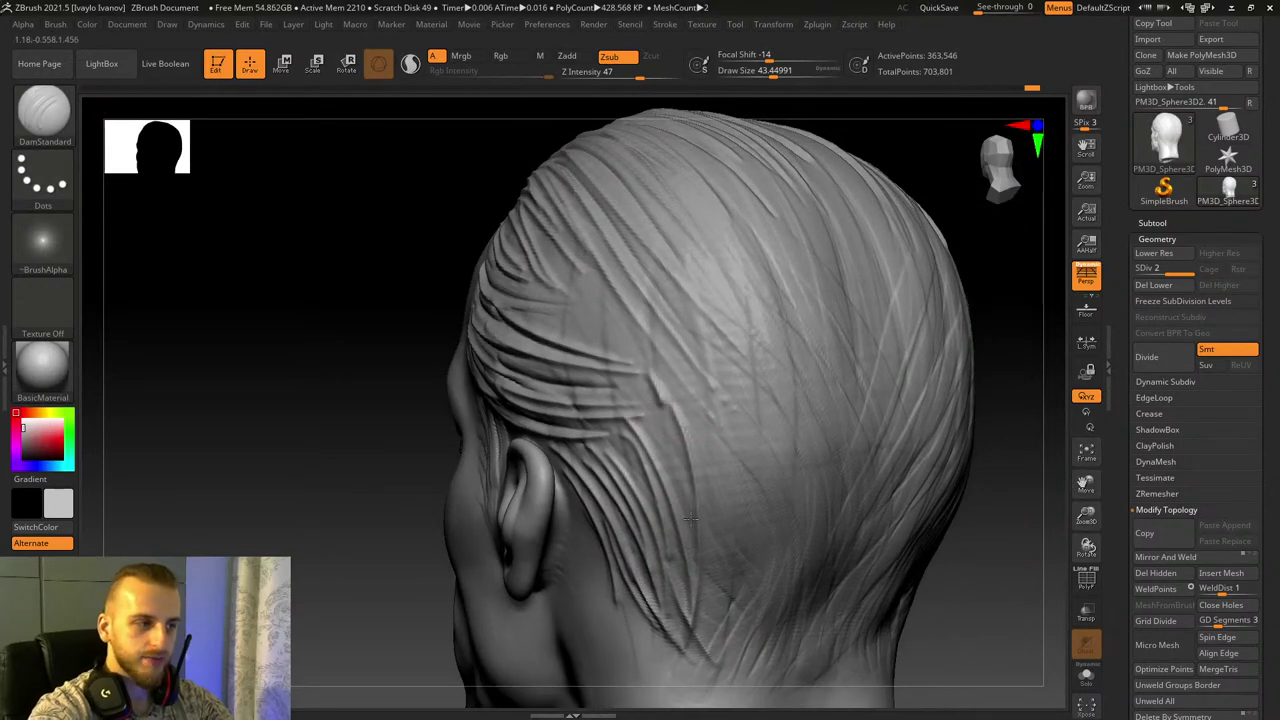
drag(690, 518, 692, 546)
drag(614, 325, 664, 492)
drag(591, 309, 653, 424)
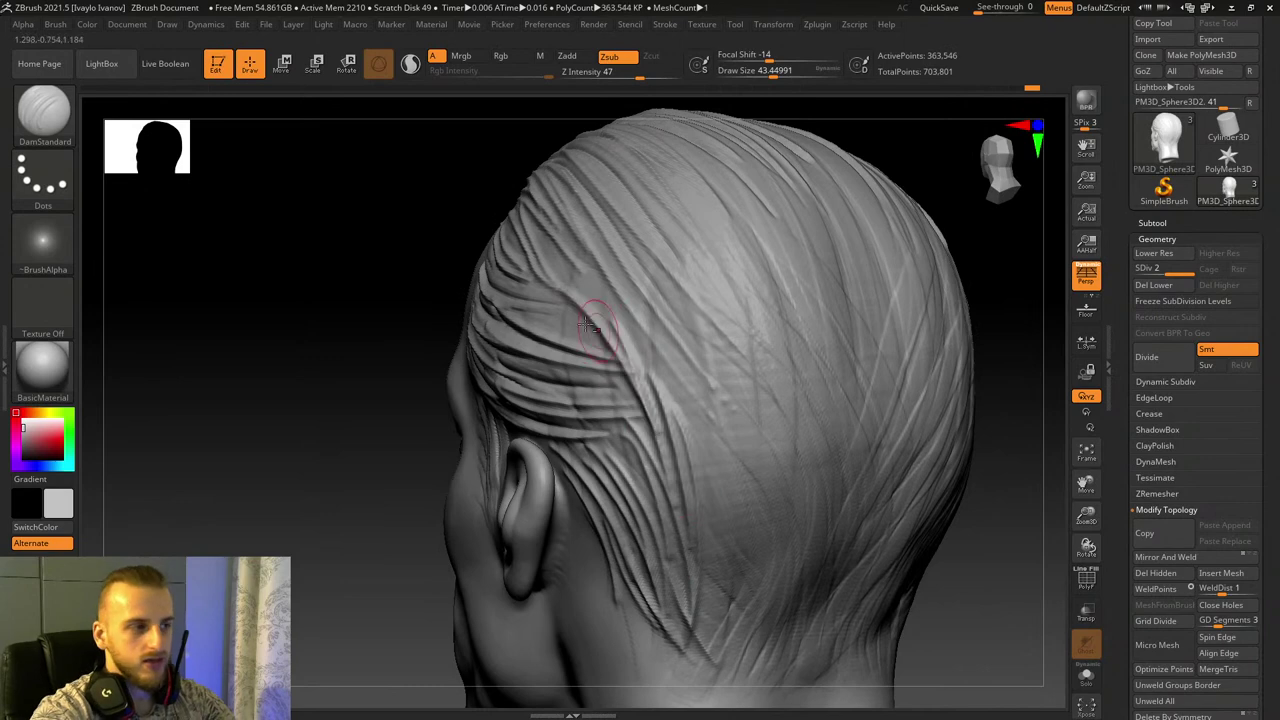
Step: Carve long grooves from the upper left side of the head down toward the area behind the ear
drag(383, 240, 486, 294)
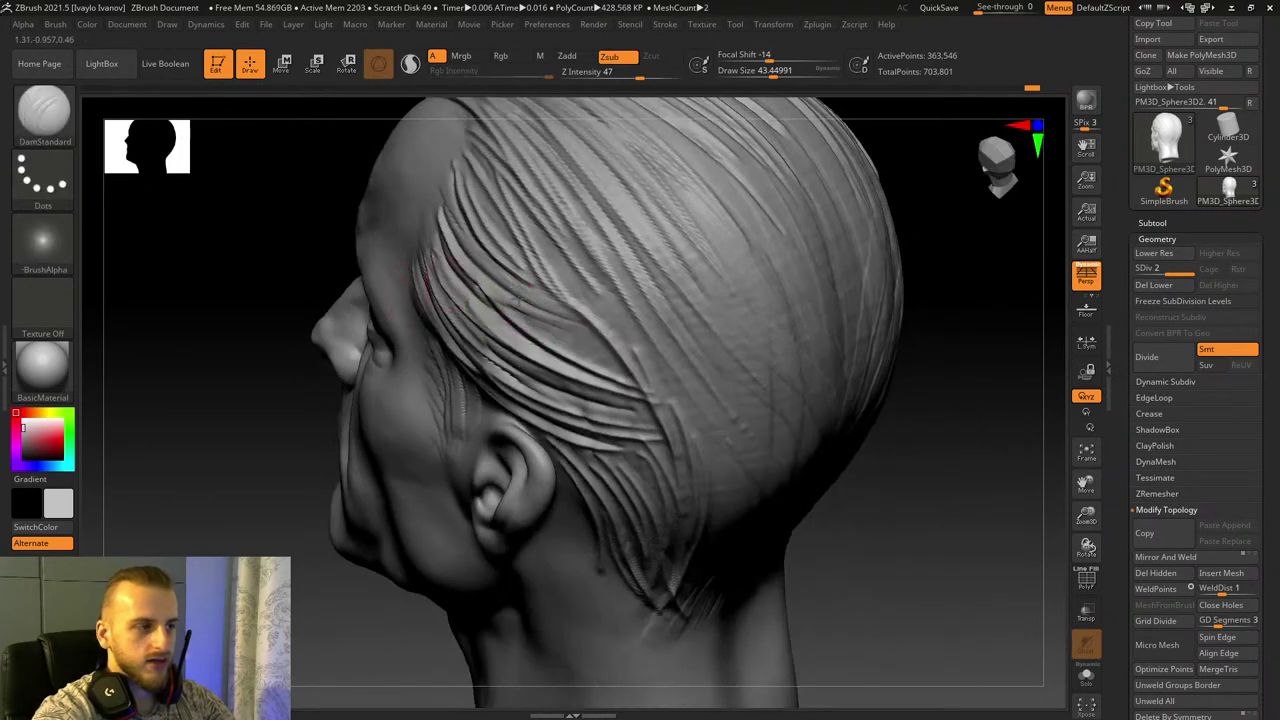
drag(546, 250, 723, 517)
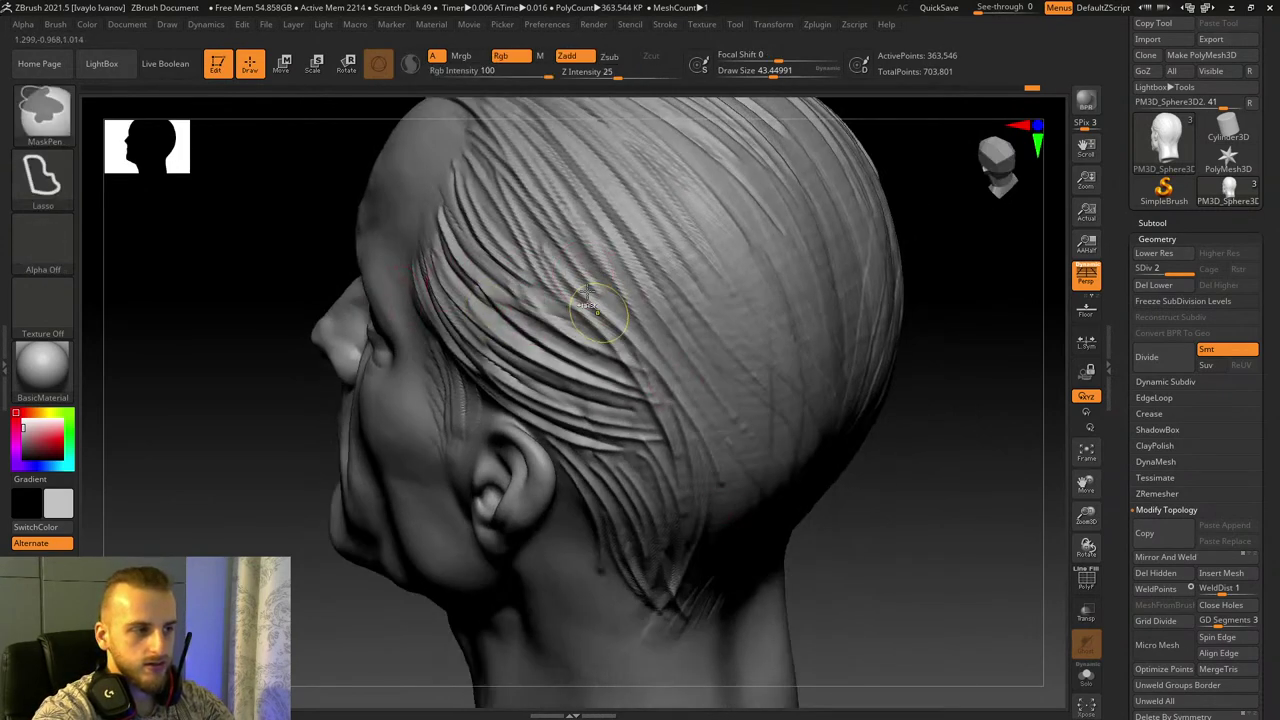
key(ctrl+z)
mouse_move(566, 238)
mouse_down()
mouse_move(689, 503)
mouse_move(700, 484)
mouse_up()
key(ctrl+z)
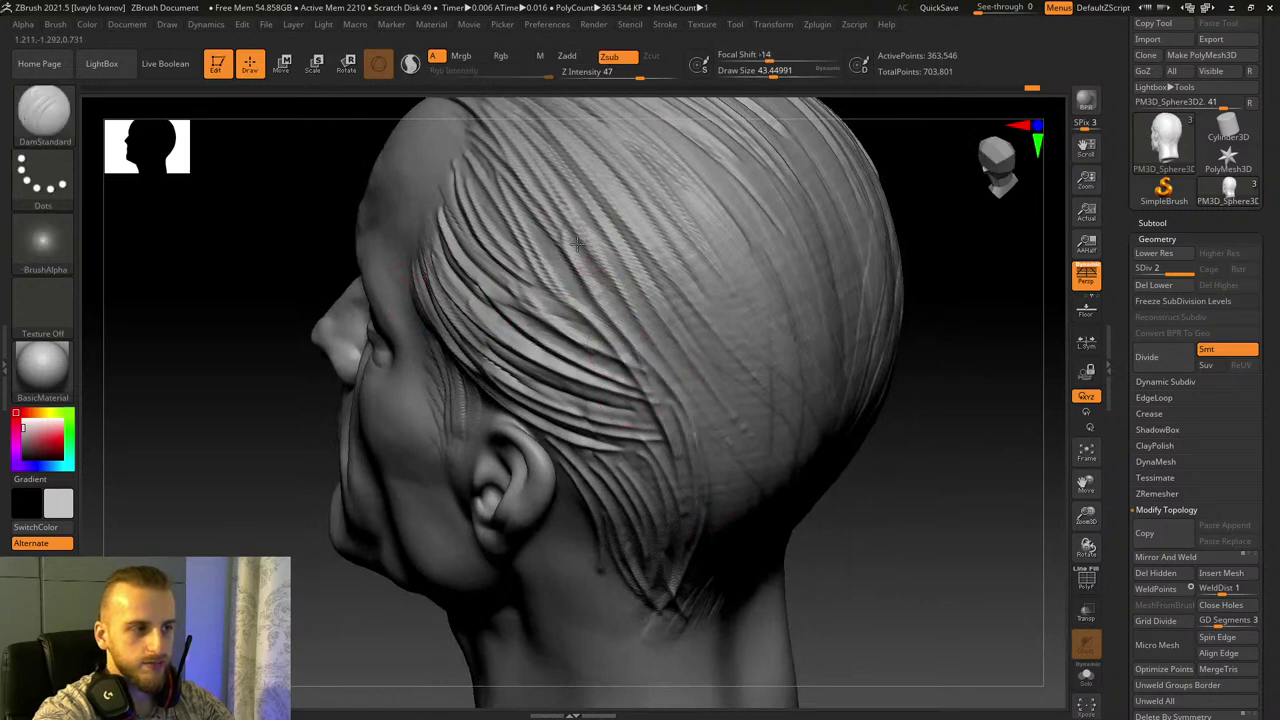
shift+drag(577, 241, 700, 505)
shift+drag(640, 240, 707, 537)
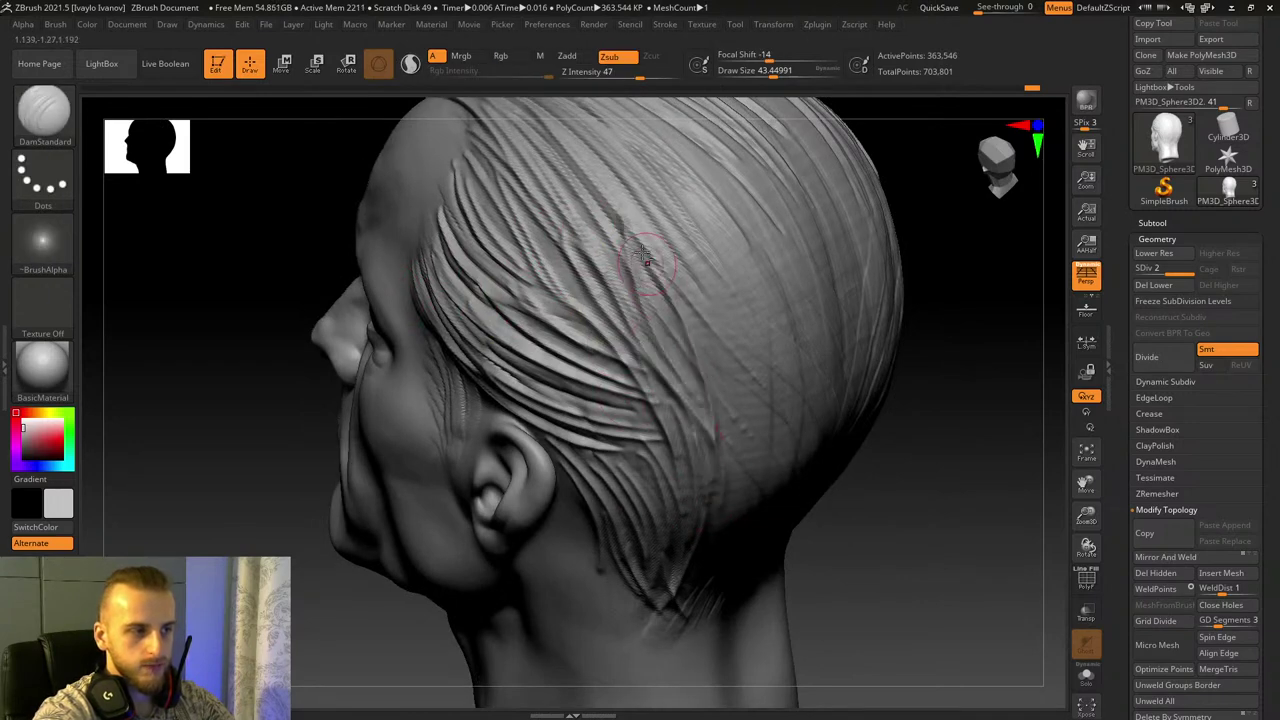
Step: Extend the strand grooves down the back of the head, from the left side to the middle
mouse_move(887, 583)
mouse_down()
mouse_move(936, 344)
mouse_move(963, 397)
mouse_move(986, 394)
mouse_move(1080, 486)
mouse_move(1010, 570)
mouse_up()
drag(494, 234, 560, 335)
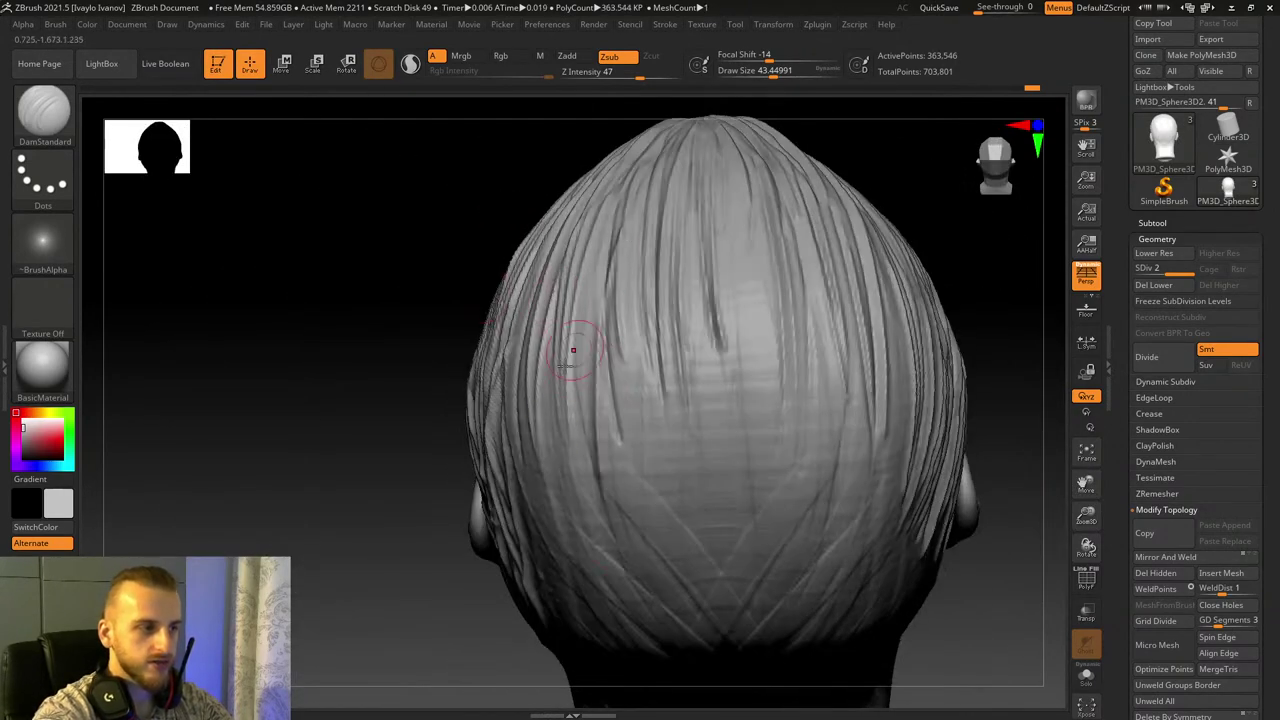
mouse_move(620, 218)
mouse_down()
mouse_move(604, 346)
mouse_move(657, 528)
mouse_up()
key(ctrl+z)
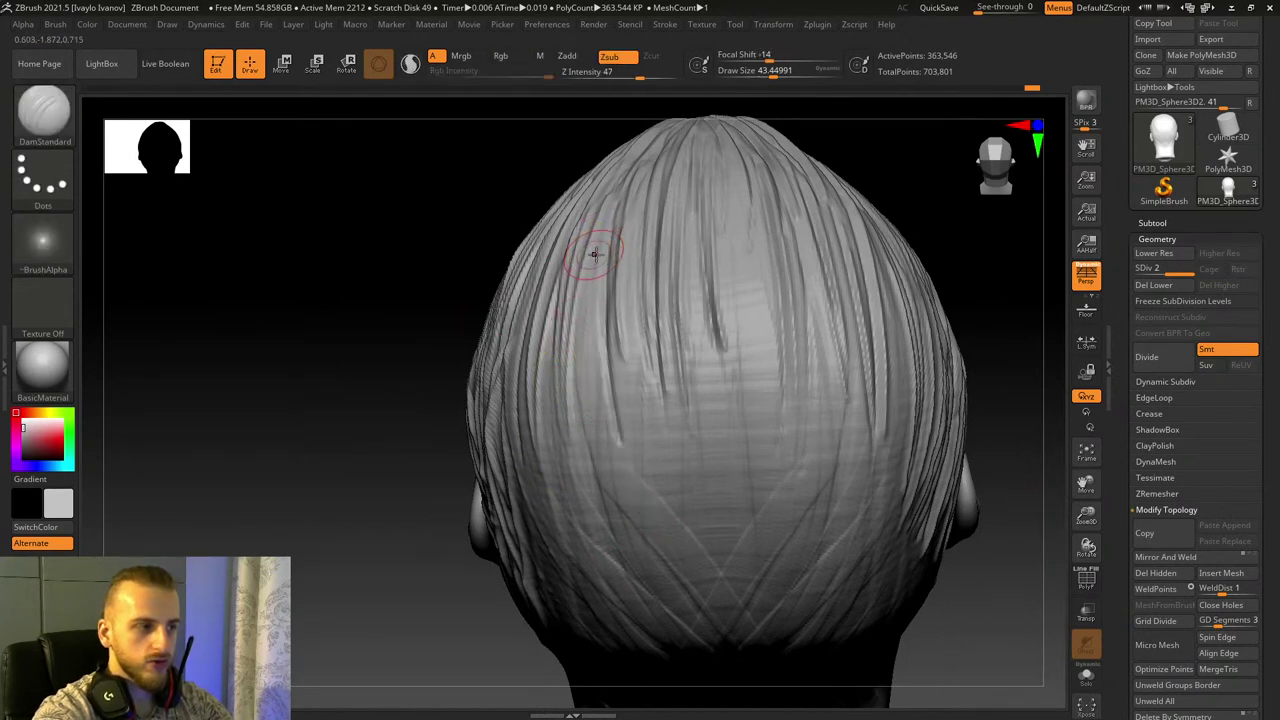
mouse_move(594, 256)
mouse_down()
mouse_move(587, 324)
mouse_move(622, 560)
mouse_move(652, 562)
mouse_up()
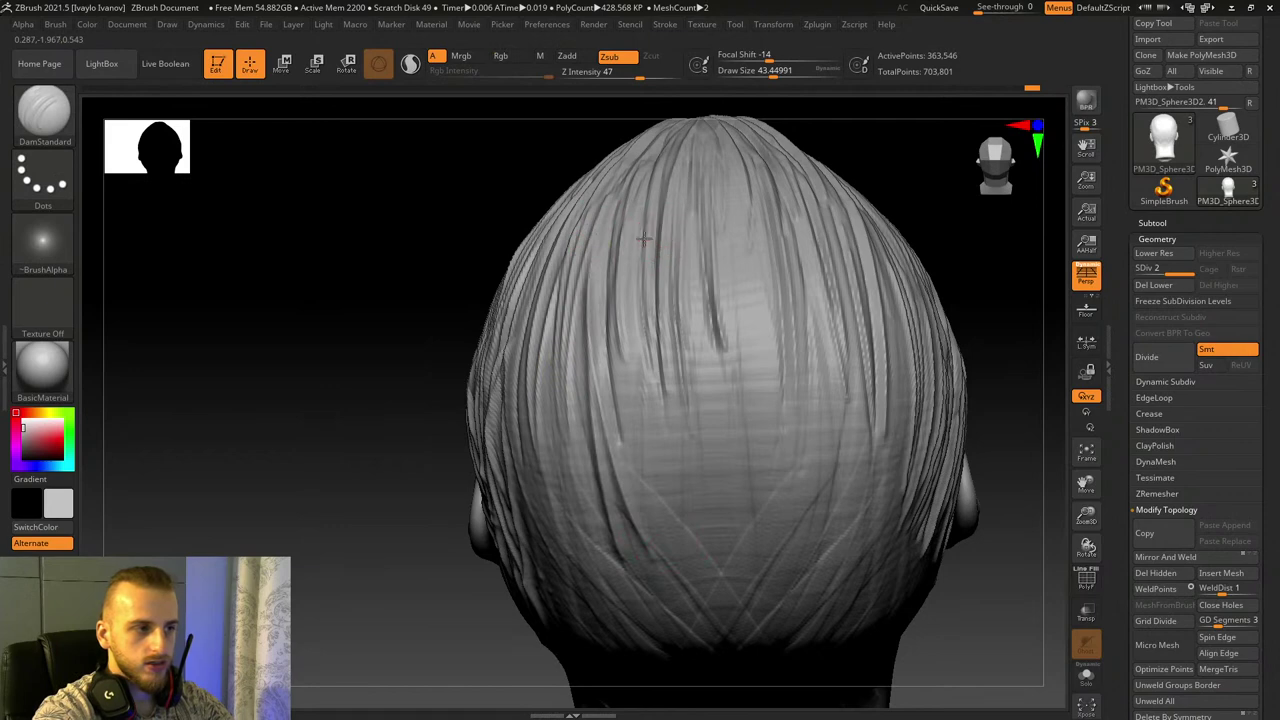
drag(644, 239, 682, 523)
mouse_move(745, 196)
mouse_down()
mouse_move(762, 394)
mouse_move(724, 531)
mouse_up()
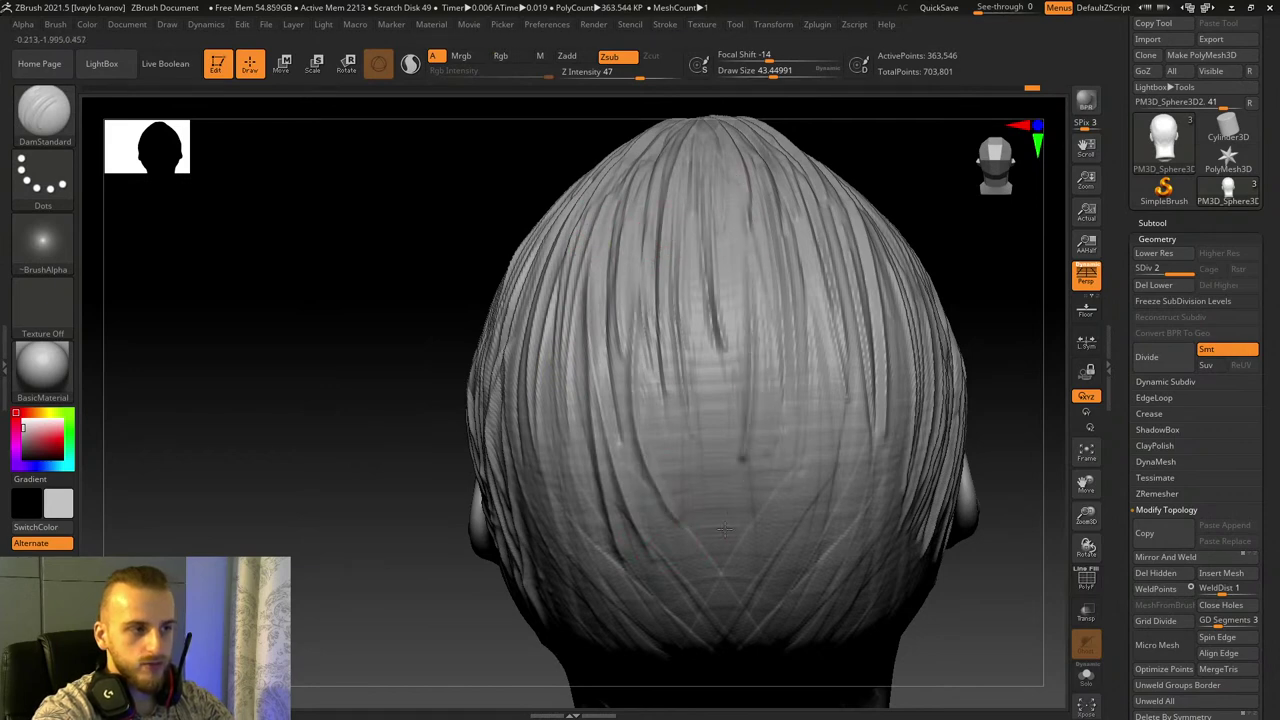
Step: Carve short curved grooves behind and above the right ear, continuing the side strands downward
drag(213, 493, 236, 440)
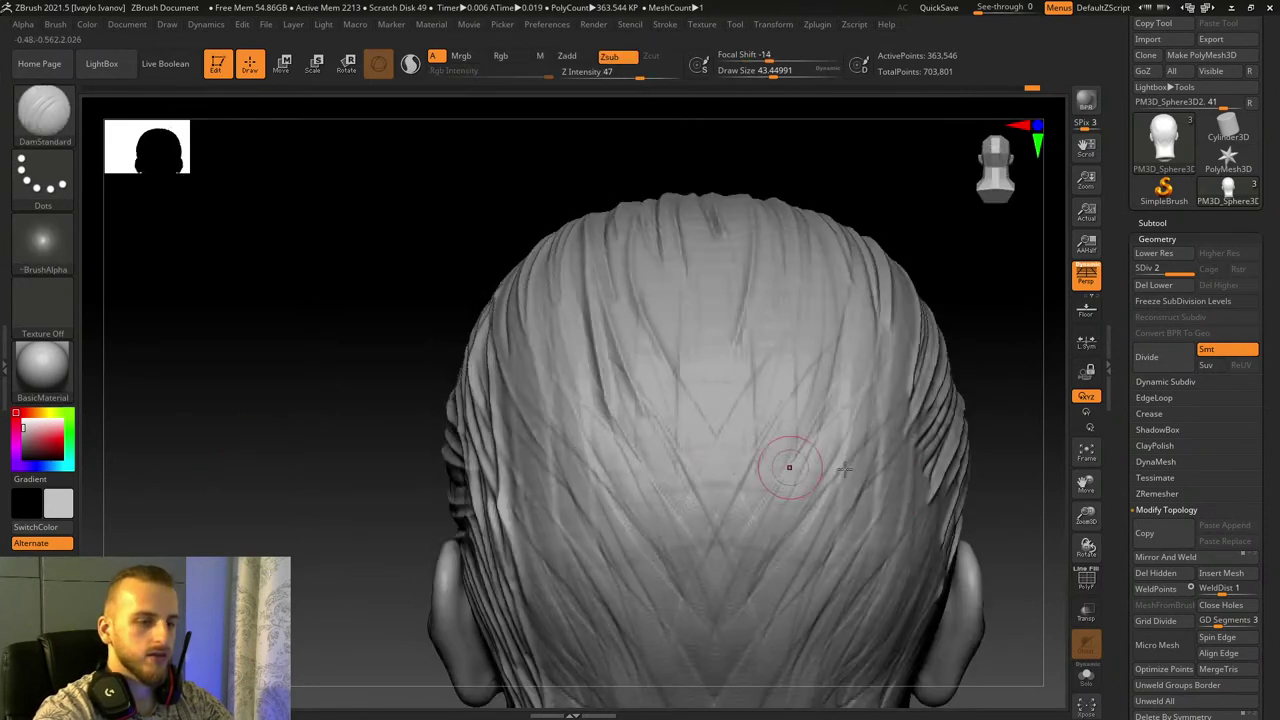
drag(1084, 488, 603, 357)
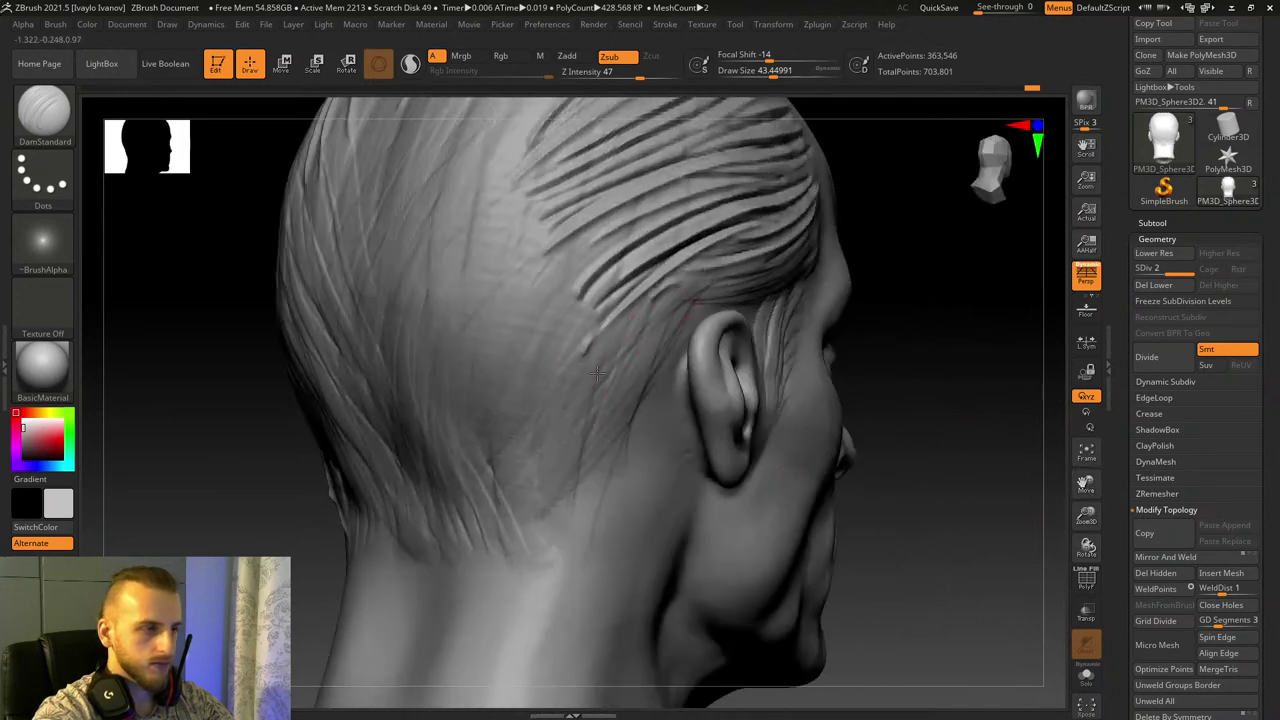
mouse_move(652, 298)
mouse_down()
mouse_move(601, 402)
mouse_move(643, 418)
mouse_up()
mouse_move(684, 314)
mouse_down()
mouse_move(644, 410)
mouse_move(580, 447)
mouse_up()
mouse_move(600, 300)
mouse_down()
mouse_move(576, 376)
mouse_move(590, 434)
mouse_up()
drag(550, 388, 569, 474)
Step: Carve diagonal grooves along the hairline below and behind the right ear, sweeping toward the nape
drag(557, 542, 520, 579)
mouse_move(650, 430)
mouse_down()
mouse_move(641, 482)
mouse_move(522, 584)
mouse_up()
drag(630, 400, 498, 550)
drag(562, 462, 448, 581)
drag(616, 422, 506, 540)
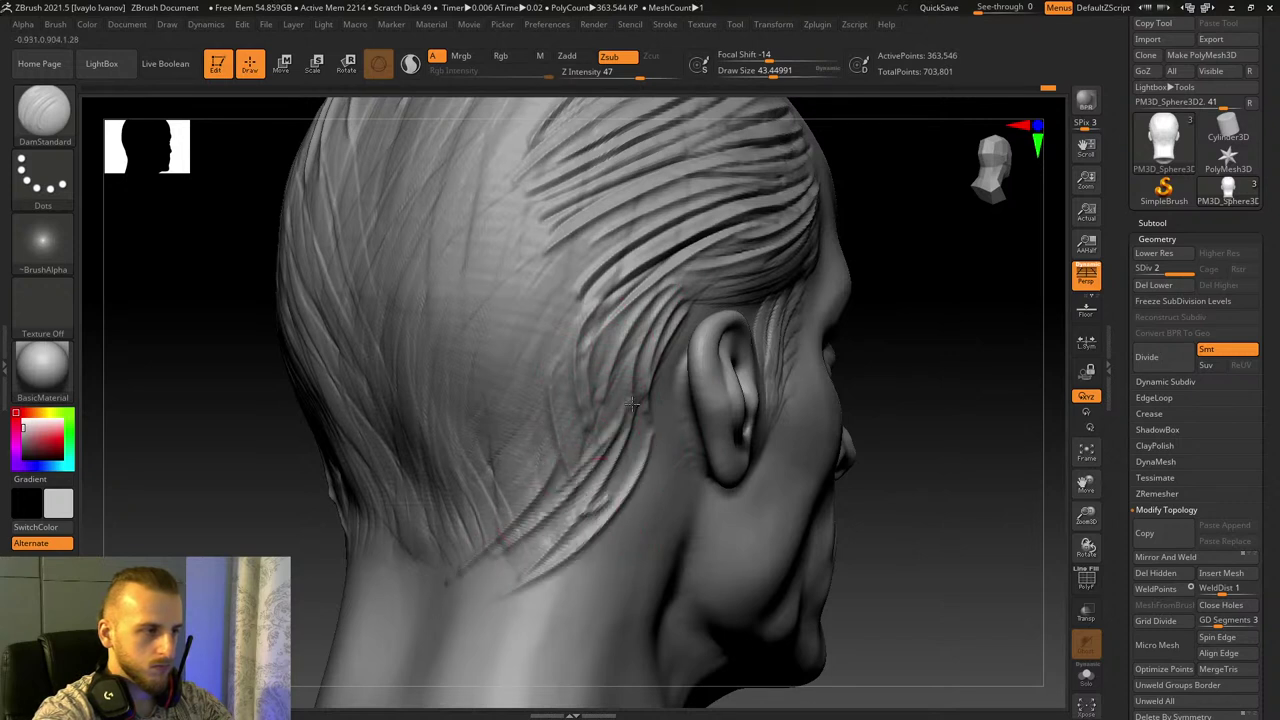
Step: Smooth the rough strands behind the right ear and recarve the diagonal grooves toward the nape
mouse_move(655, 425)
shift+mouse_down()
mouse_move(500, 560)
mouse_move(540, 565)
mouse_move(583, 526)
shift+mouse_up()
drag(630, 396, 534, 562)
mouse_move(587, 420)
mouse_down()
mouse_move(487, 590)
mouse_move(468, 552)
mouse_up()
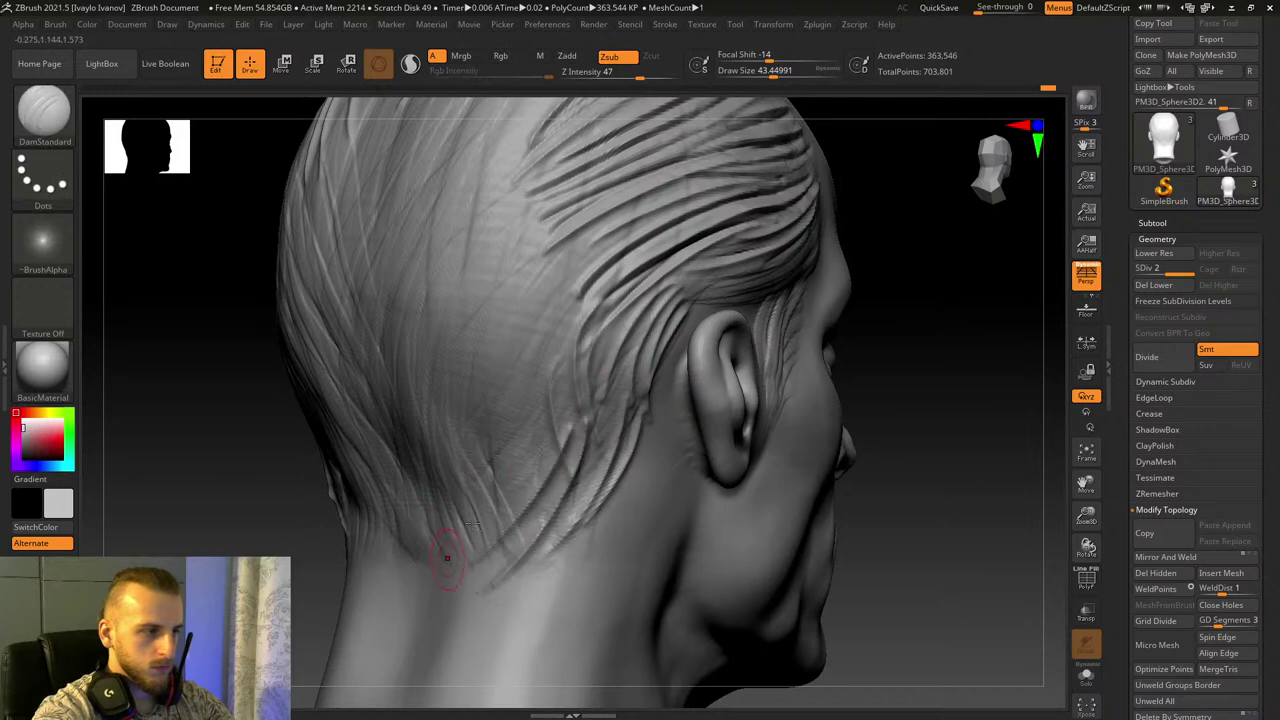
drag(553, 462, 492, 526)
Step: Carve grooves along the nape hairline on both sides, converging toward the middle of the neck
drag(200, 526, 256, 503)
drag(226, 452, 314, 568)
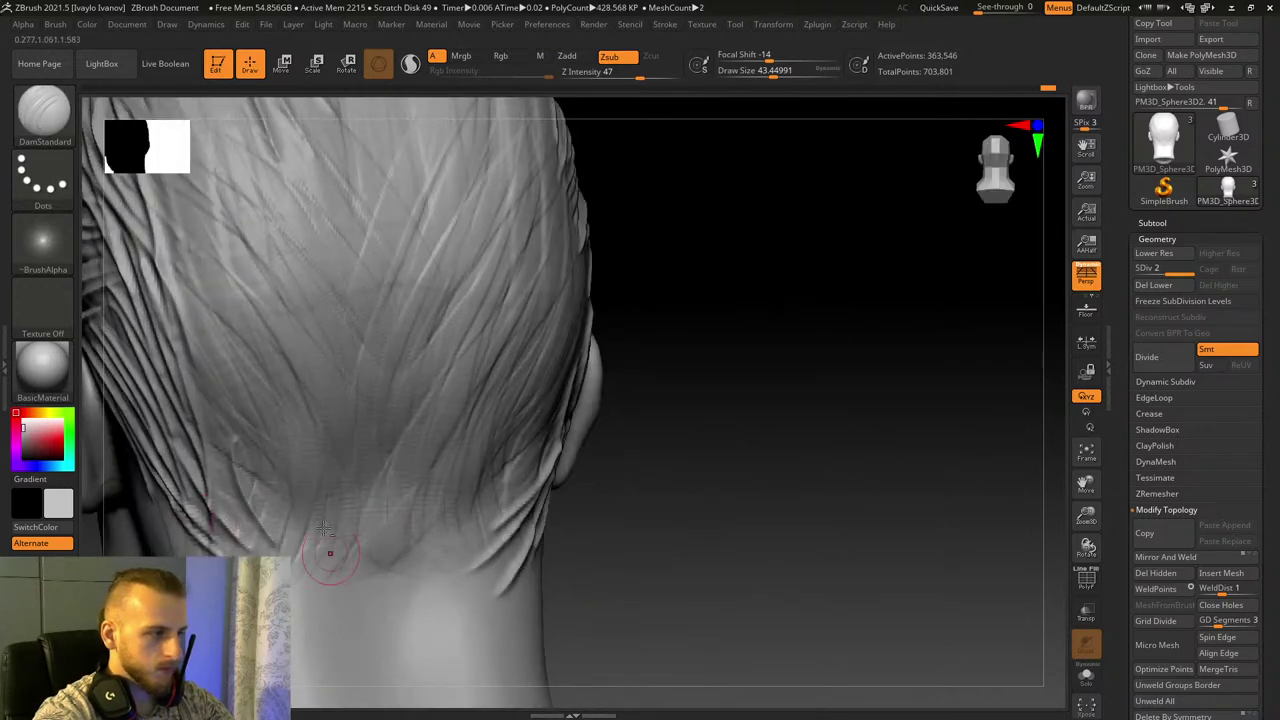
drag(228, 398, 326, 572)
mouse_move(254, 443)
mouse_down()
mouse_move(343, 587)
mouse_move(390, 592)
mouse_up()
mouse_move(328, 463)
mouse_down()
mouse_move(388, 566)
mouse_move(423, 568)
mouse_up()
drag(446, 471, 463, 560)
drag(505, 464, 456, 556)
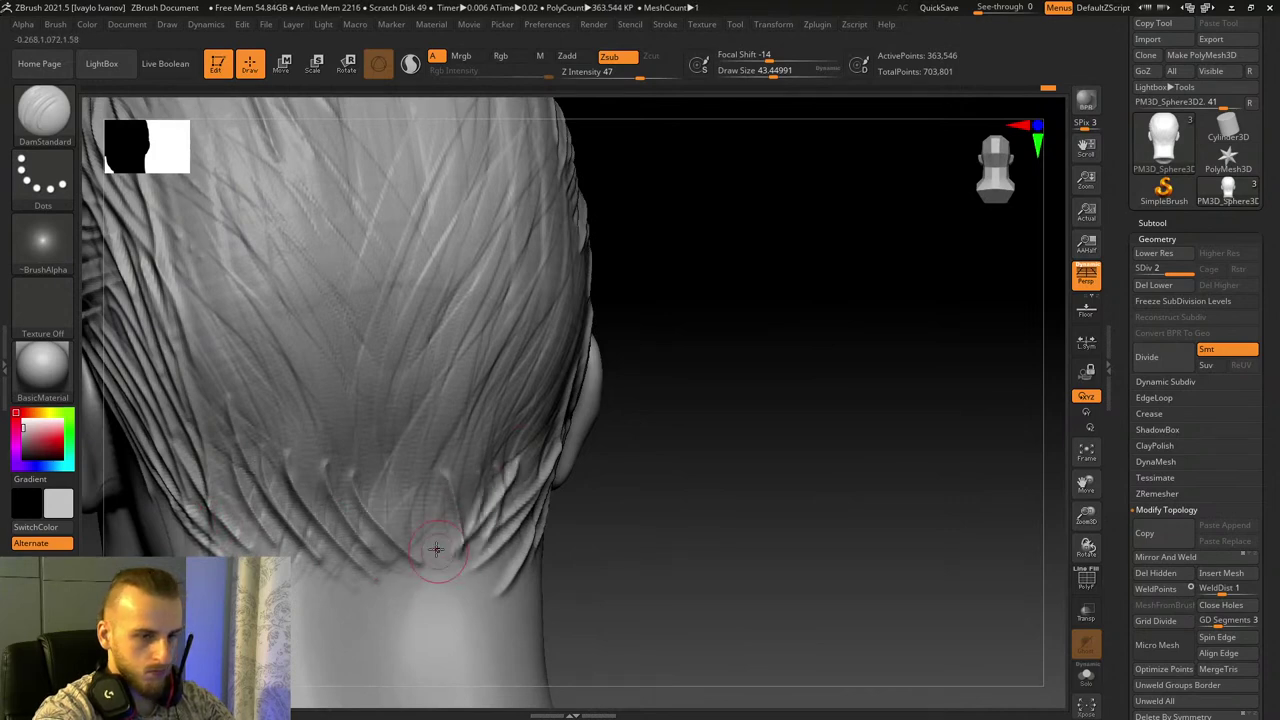
drag(694, 517, 664, 513)
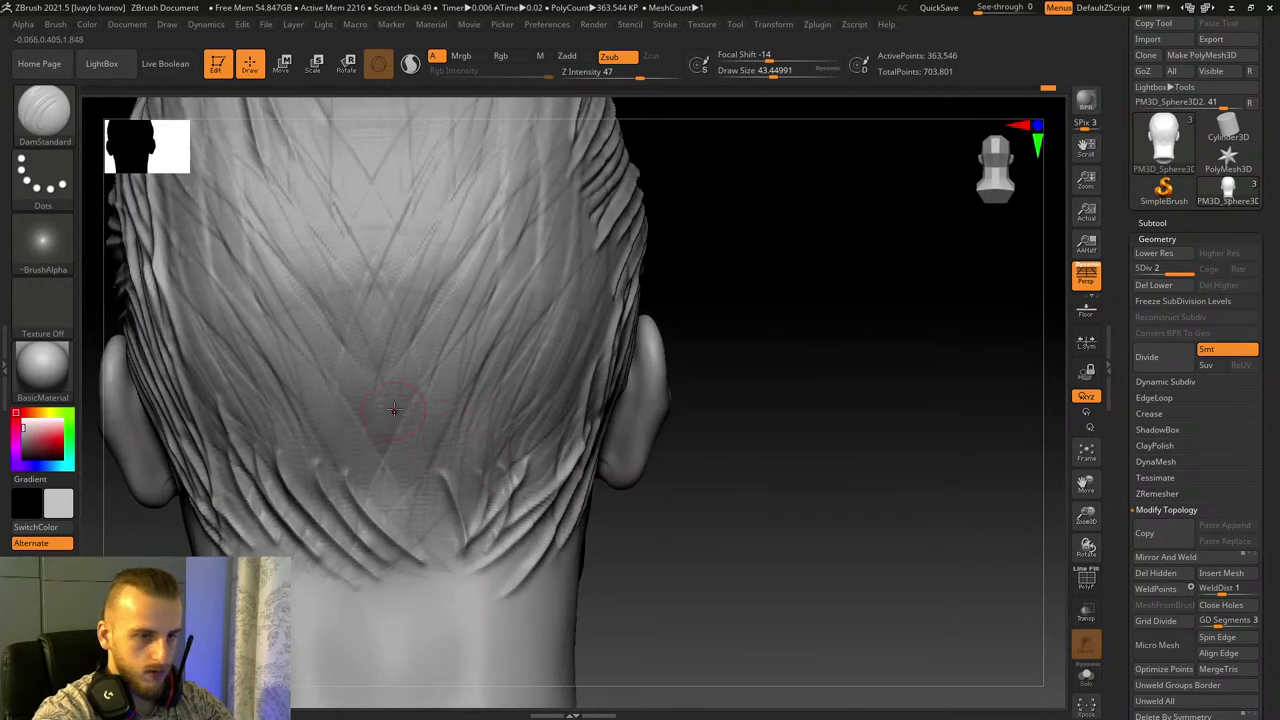
drag(507, 568, 562, 488)
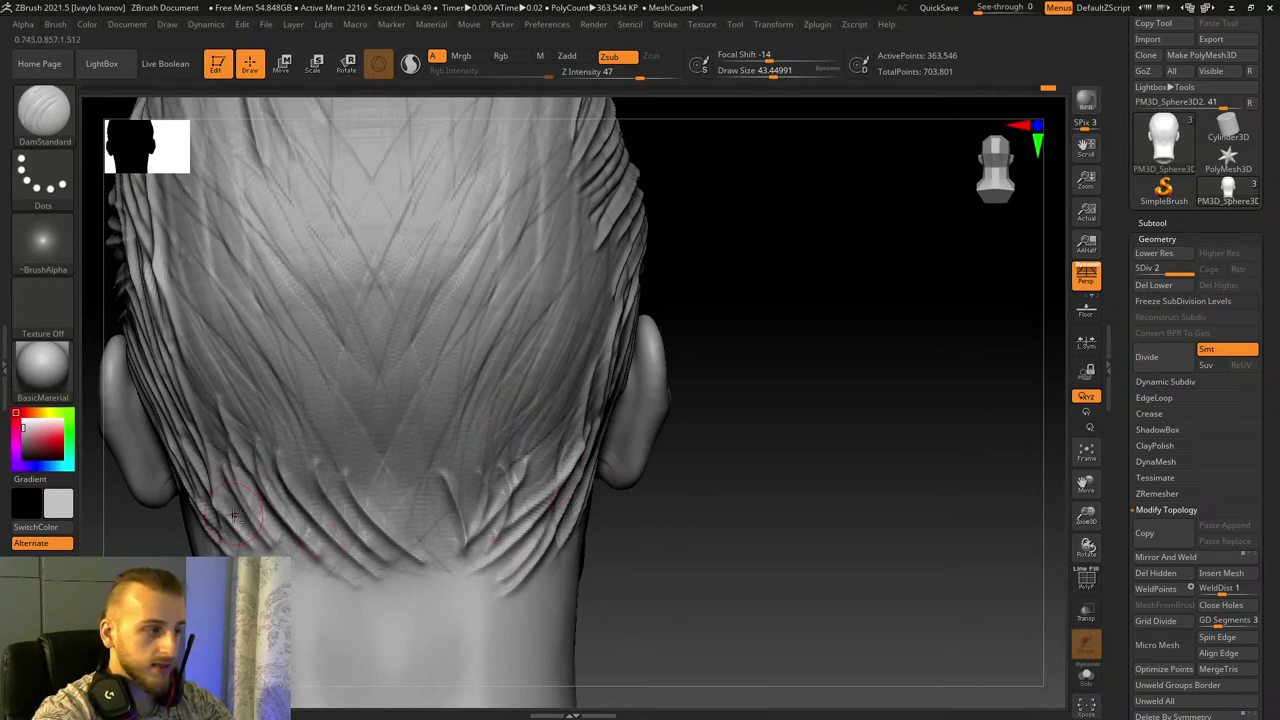
Step: Deepen the diagonal grooves along the left nape hairline toward the middle of the neck
drag(236, 470, 362, 565)
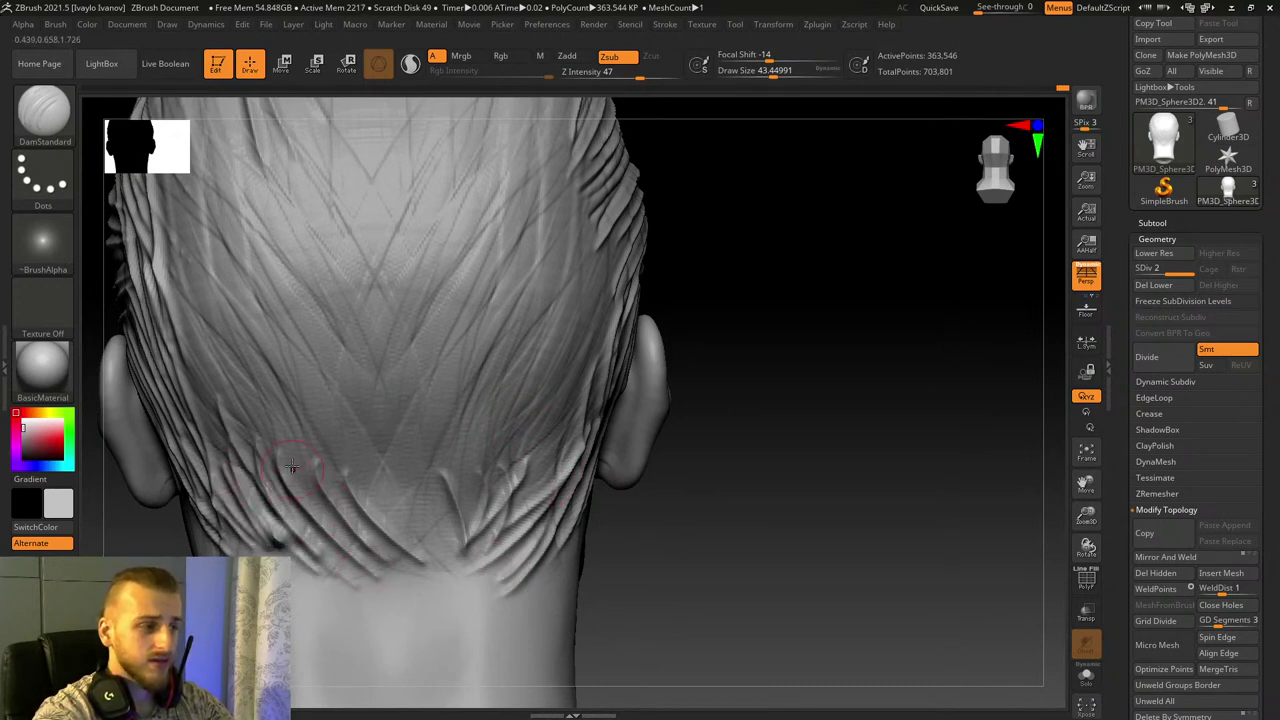
drag(291, 466, 418, 563)
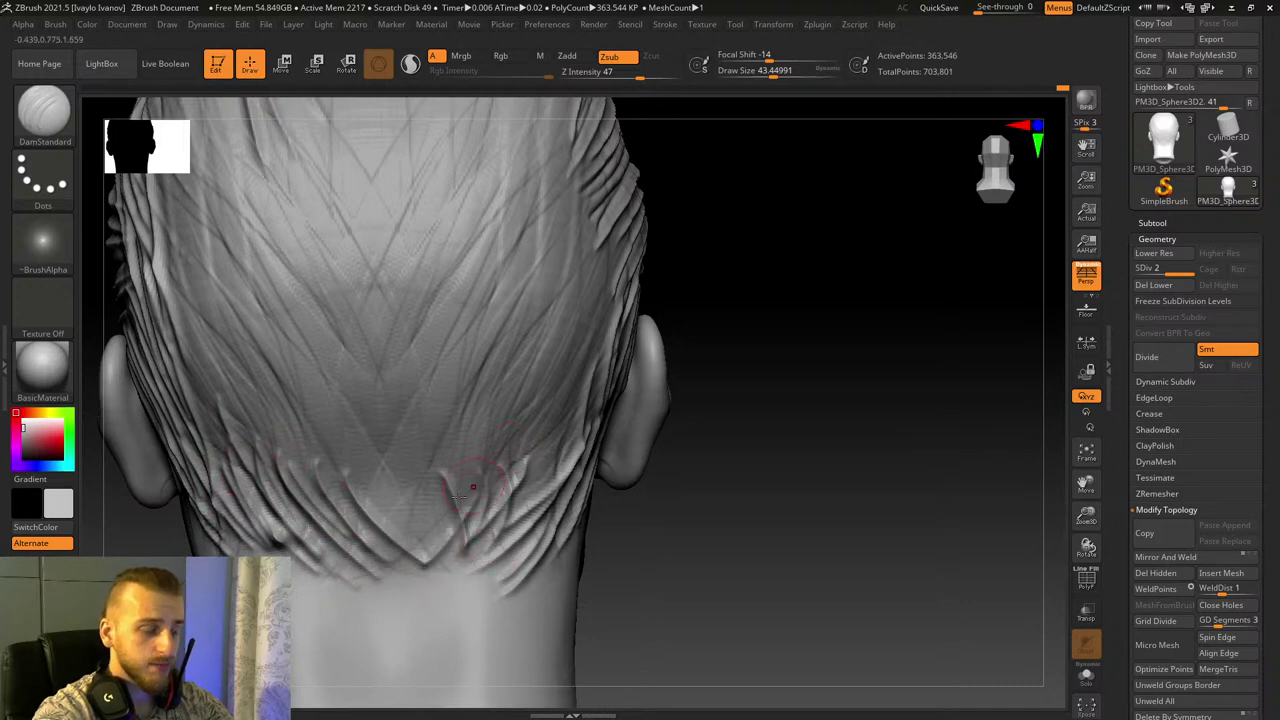
Step: Carve curved grooves above and behind the right ear, bending the side strands down toward the nape
drag(761, 549, 459, 380)
drag(509, 245, 483, 402)
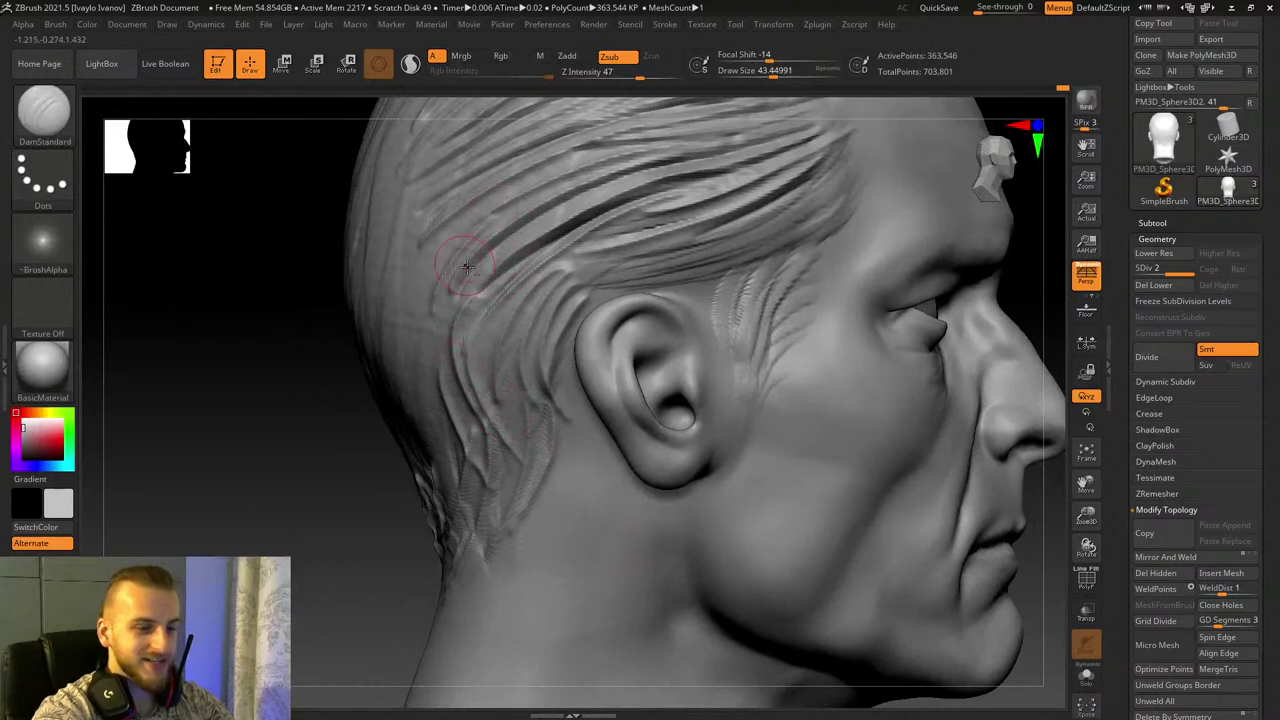
drag(185, 395, 218, 392)
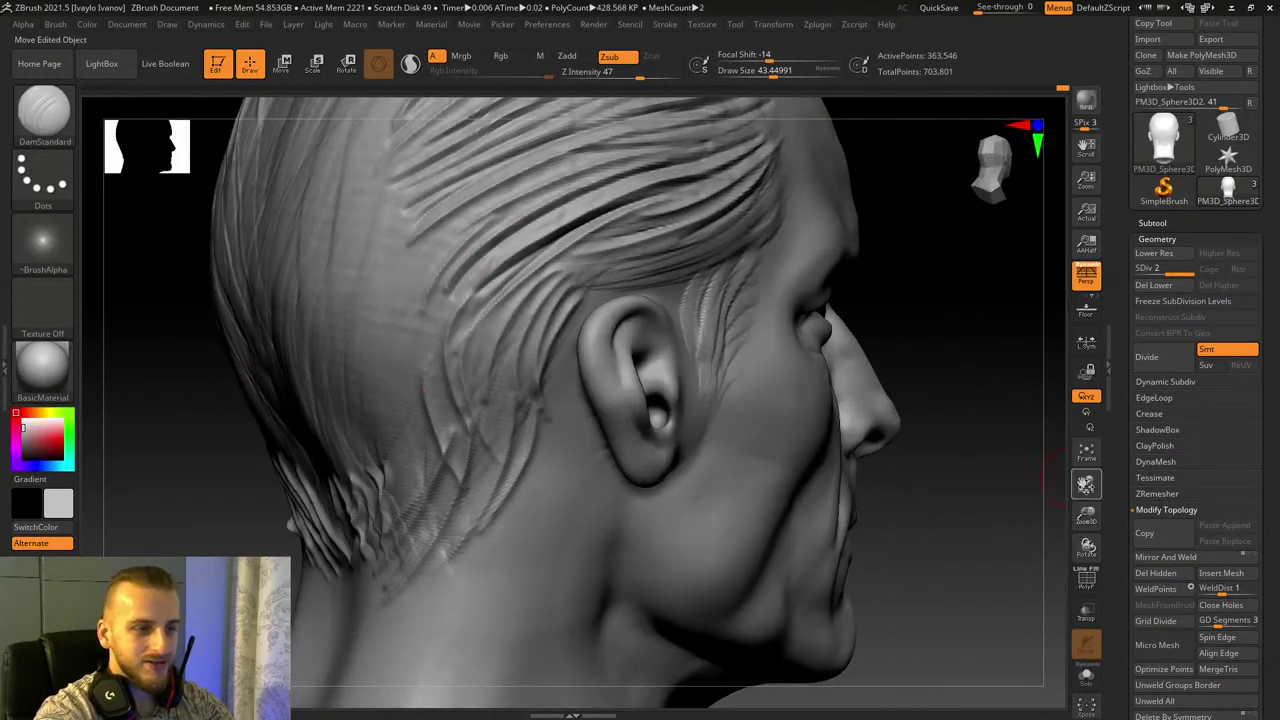
drag(1086, 484, 1234, 581)
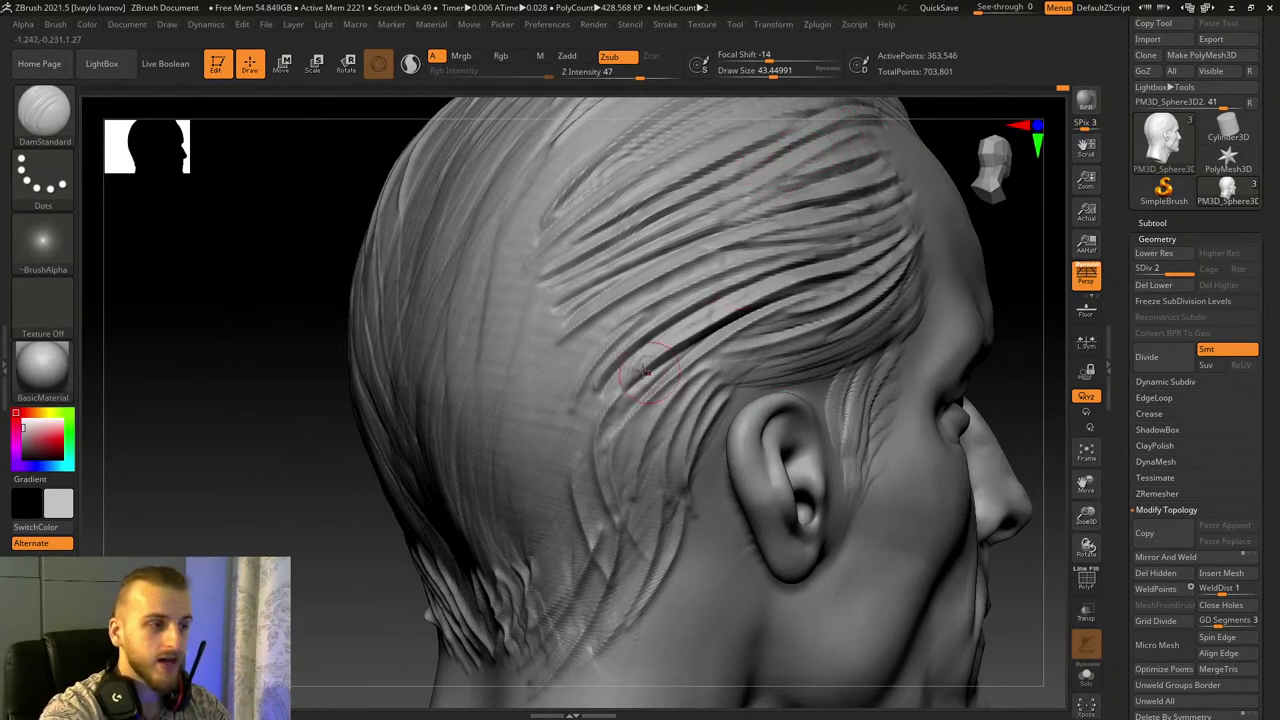
mouse_move(608, 386)
shift+mouse_down()
mouse_move(591, 337)
mouse_move(572, 456)
shift+mouse_up()
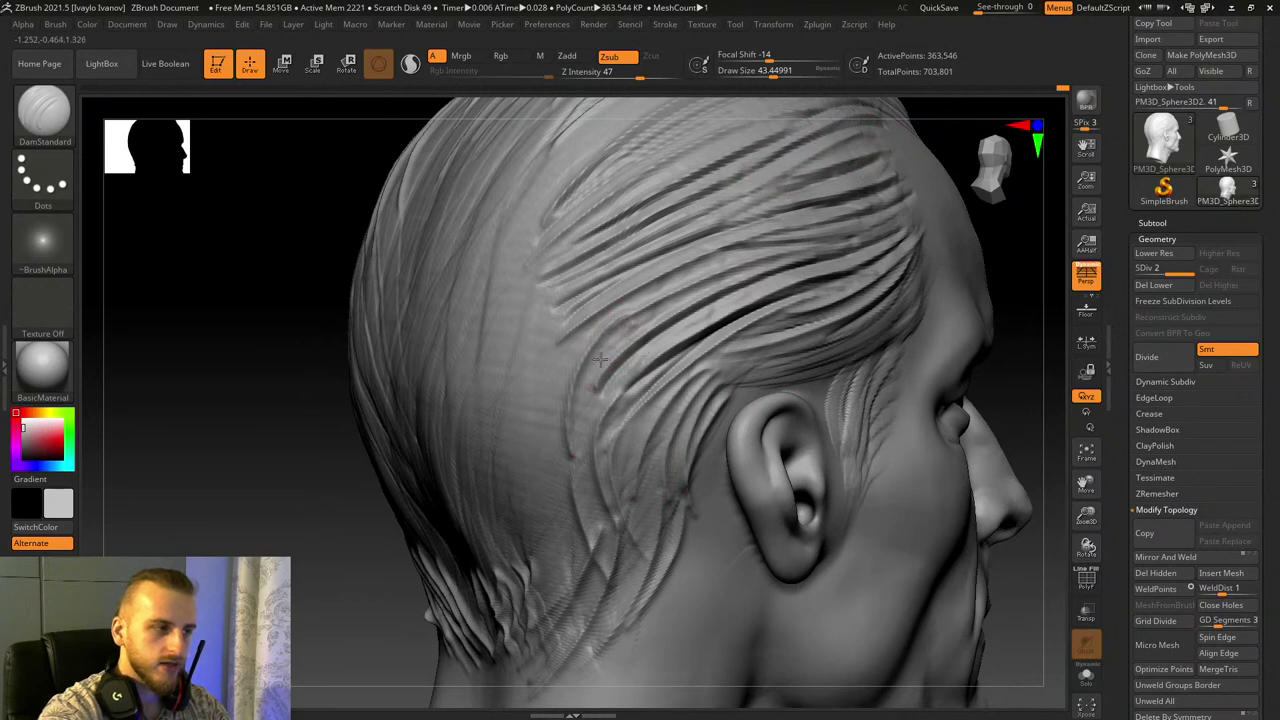
mouse_move(600, 359)
mouse_down()
mouse_move(573, 460)
mouse_move(598, 438)
mouse_move(581, 488)
mouse_up()
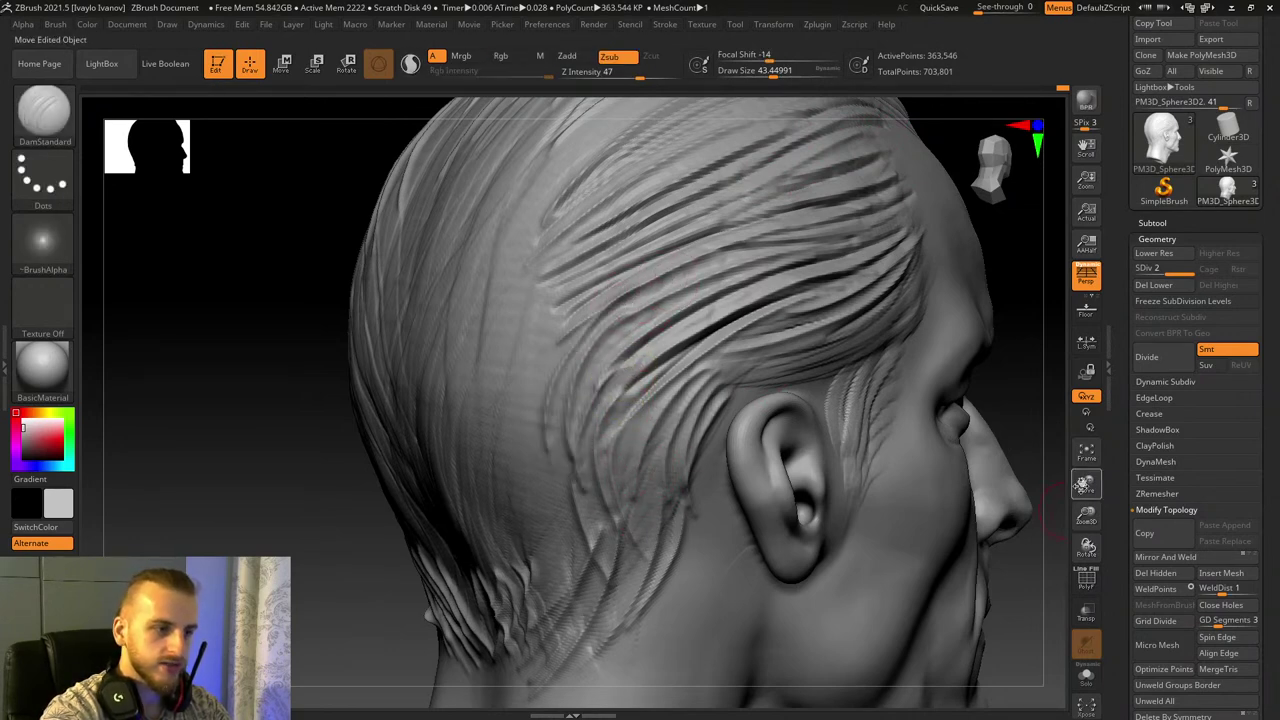
Step: Carve long downward grooves across the smooth right rear of the head, extending the strands from the crown
drag(1082, 487, 1120, 503)
drag(860, 300, 866, 250)
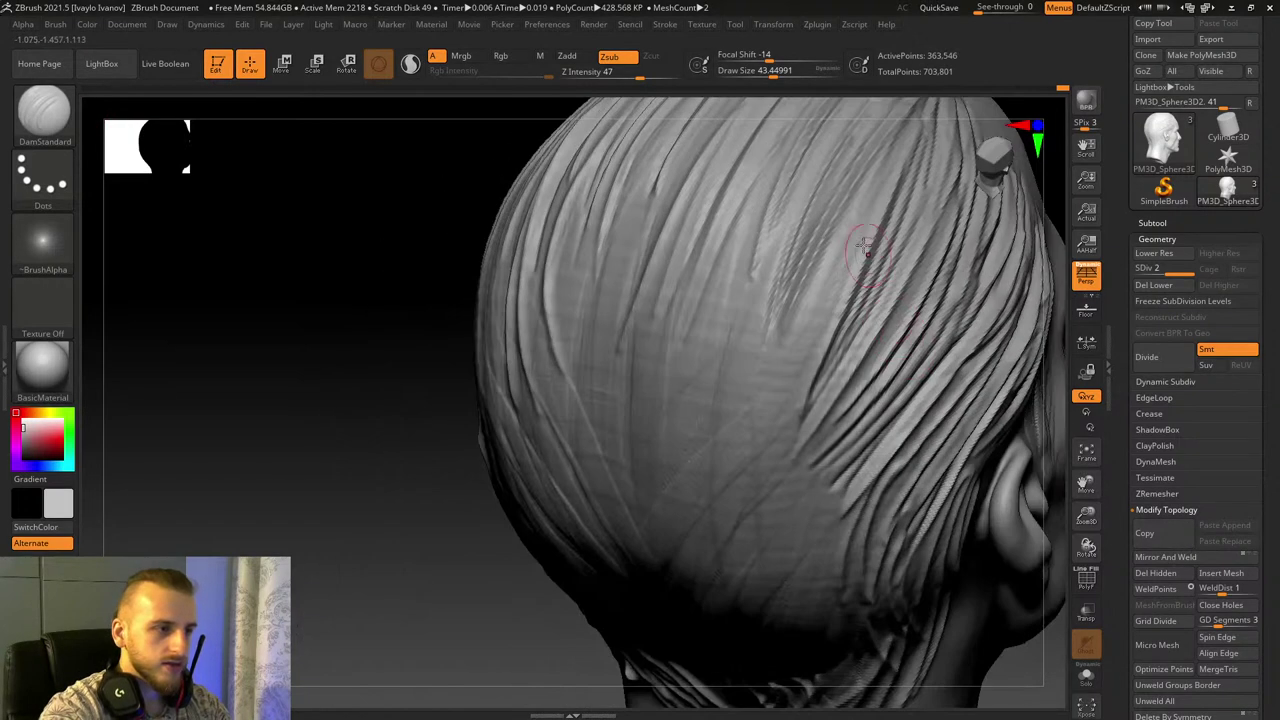
mouse_move(880, 202)
mouse_down()
mouse_move(780, 446)
mouse_move(727, 505)
mouse_up()
key(ctrl+z)
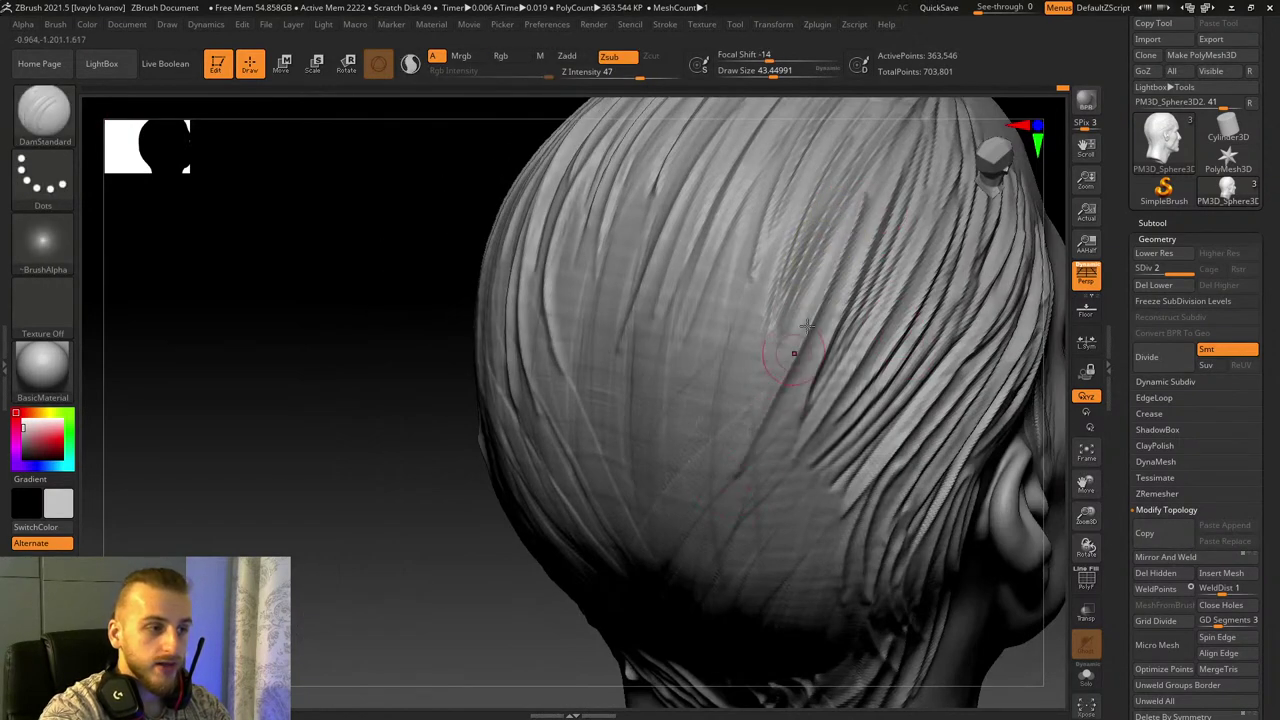
drag(809, 298, 736, 464)
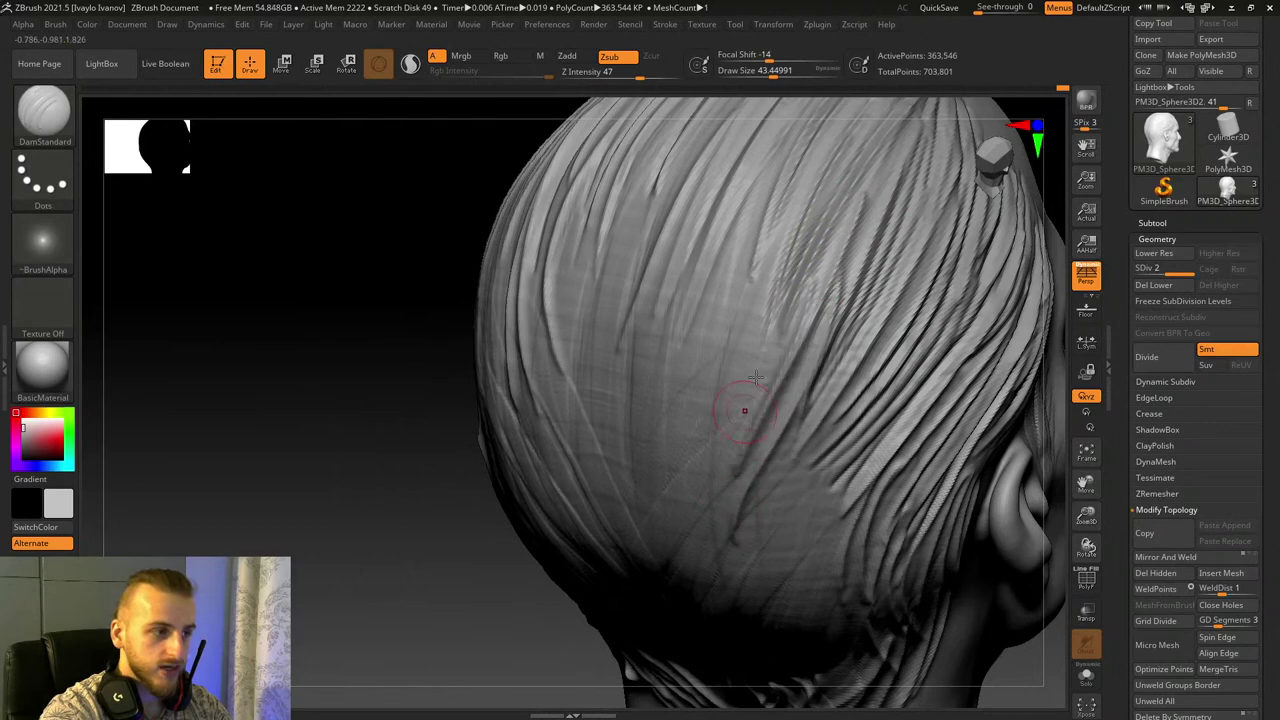
drag(750, 258, 731, 430)
drag(773, 256, 736, 438)
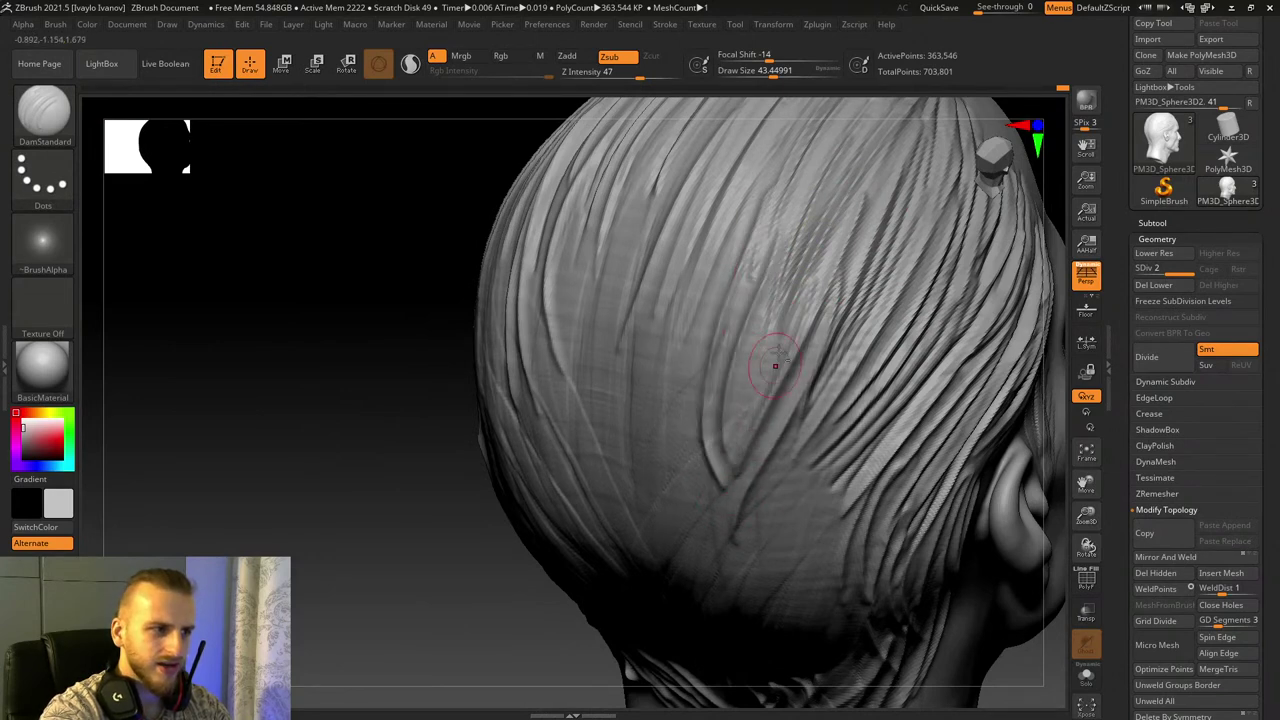
drag(785, 314, 745, 426)
Step: Carve two long grooves from the crown down the left rear of the head
mouse_move(295, 567)
mouse_down()
mouse_move(445, 380)
mouse_move(473, 306)
mouse_move(500, 485)
mouse_up()
drag(472, 238, 520, 450)
drag(507, 165, 545, 490)
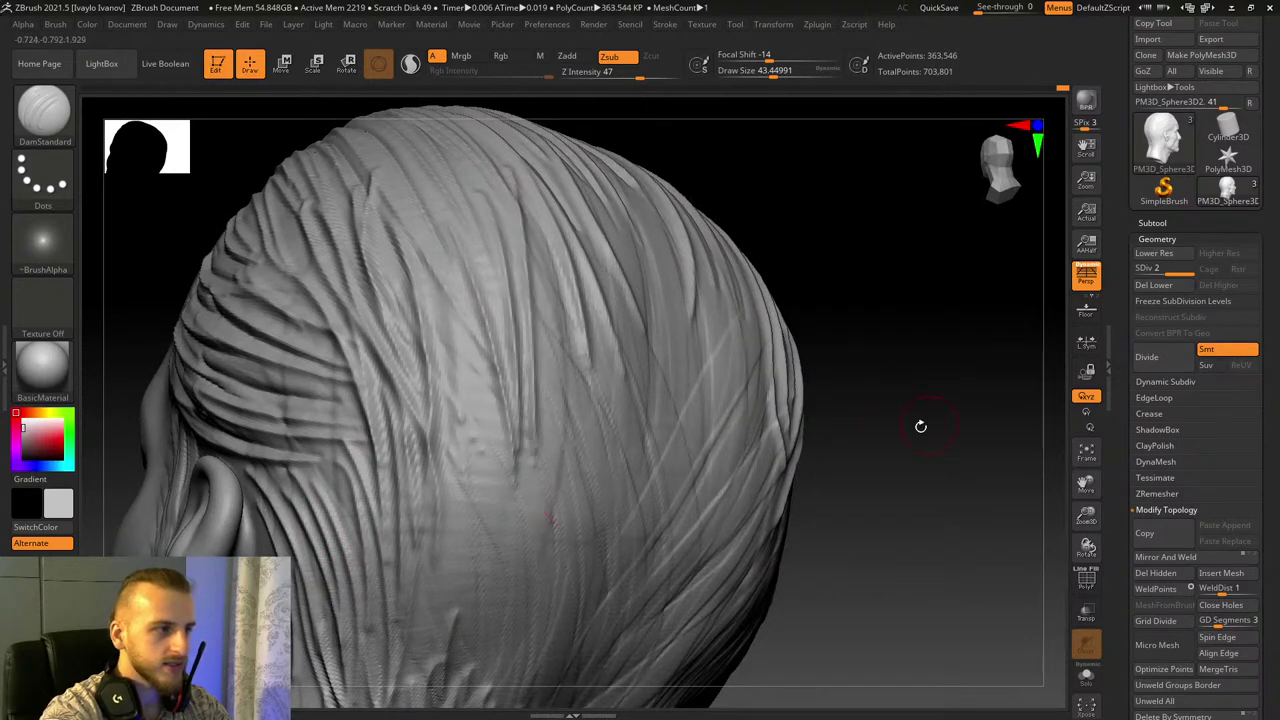
Step: Carve long vertical grooves down the upper back of the head, just right of the center
drag(920, 427, 790, 425)
drag(692, 172, 634, 490)
mouse_move(768, 228)
mouse_down()
mouse_move(724, 480)
mouse_move(790, 307)
mouse_move(732, 464)
mouse_up()
drag(742, 262, 705, 570)
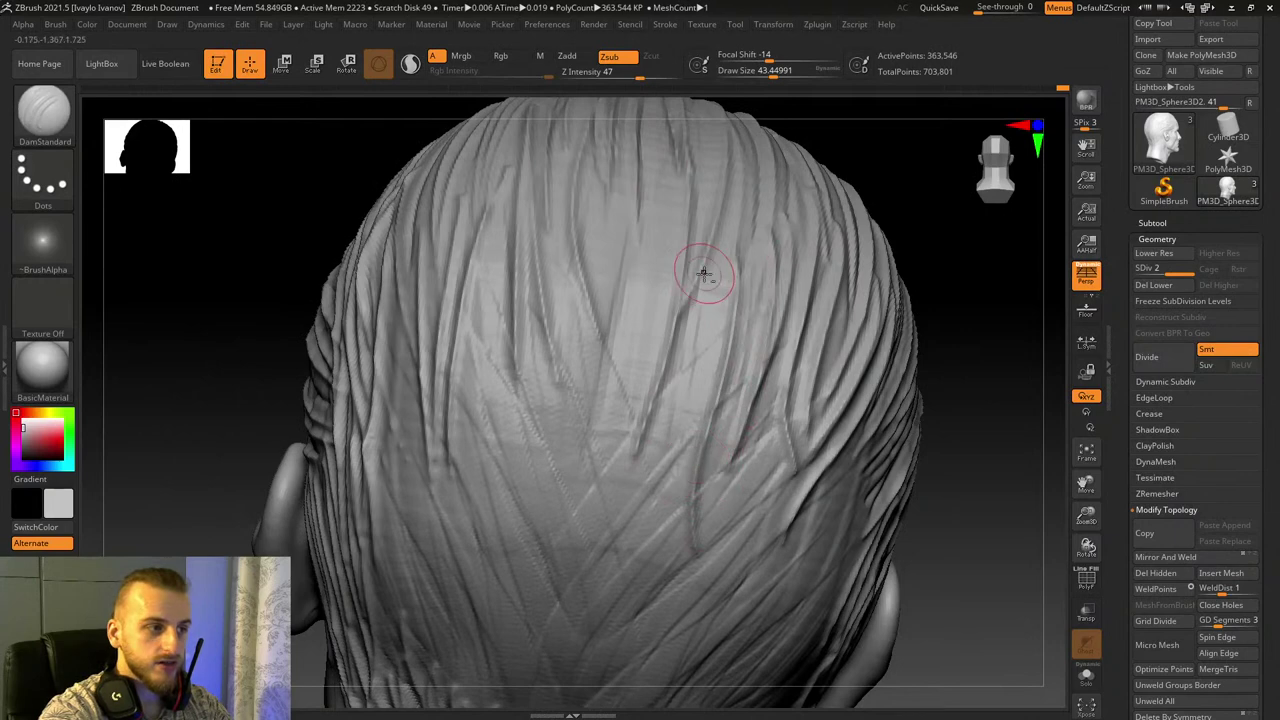
drag(703, 271, 685, 552)
Step: Carve long grooves down the left rear of the head, continuing the strands behind the left ear toward the nape
right_drag(197, 435, 302, 390)
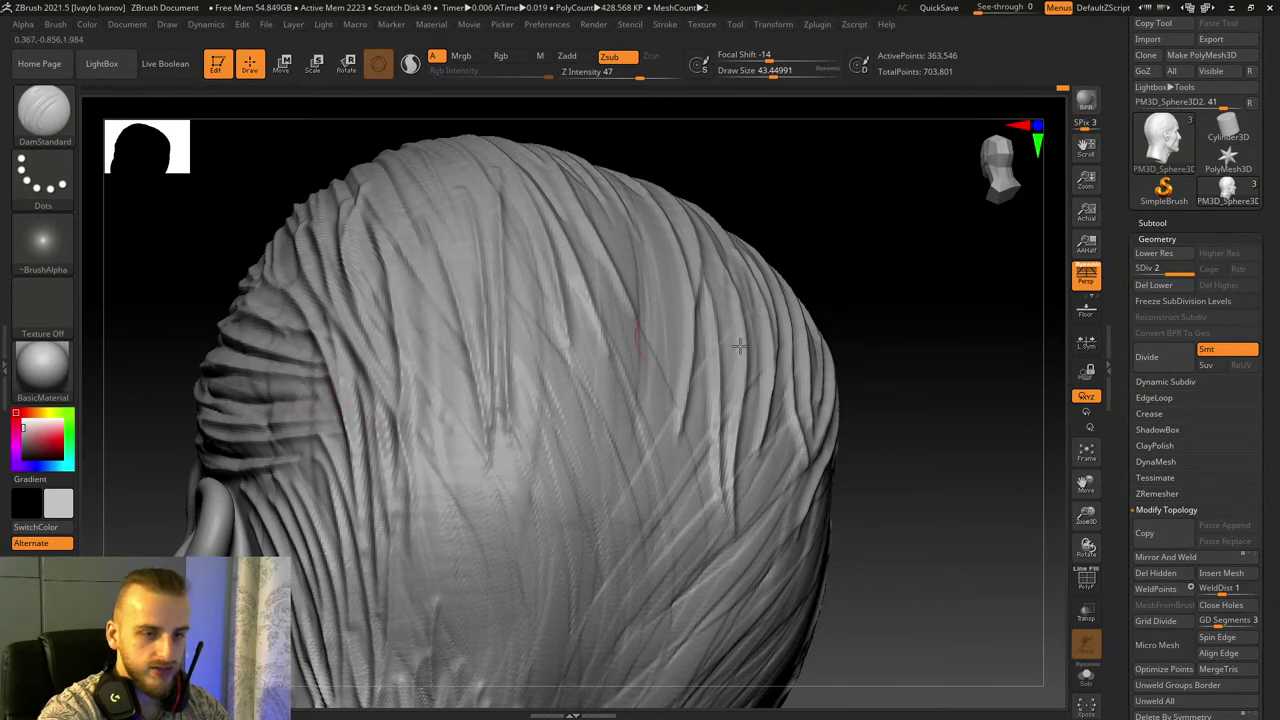
right_drag(890, 369, 946, 438)
drag(433, 354, 500, 618)
drag(462, 402, 479, 676)
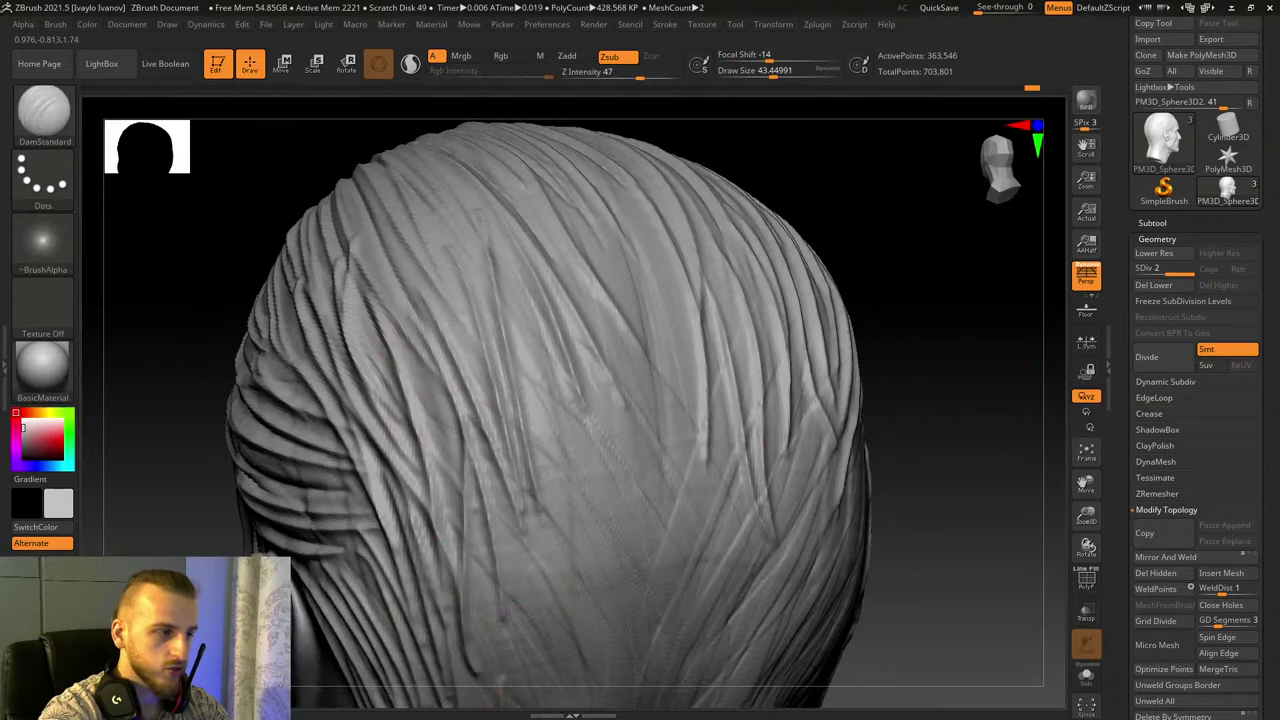
drag(481, 562, 514, 652)
drag(480, 448, 506, 606)
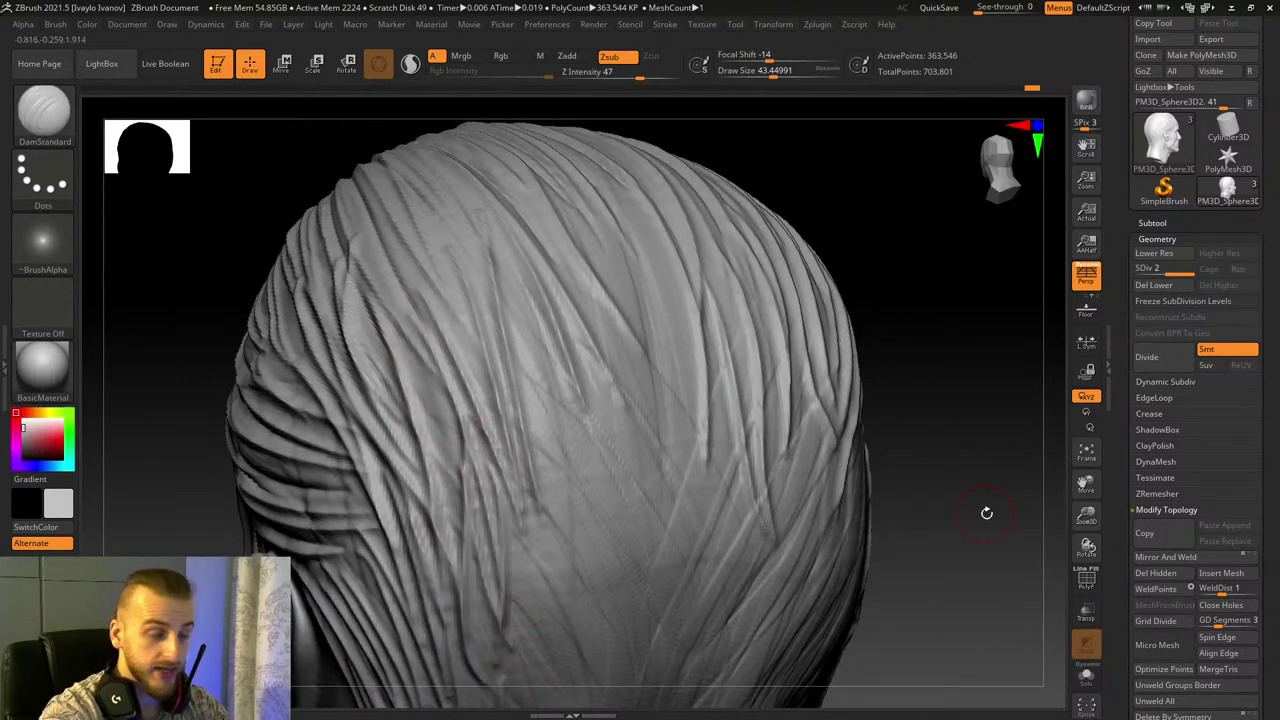
drag(1087, 486, 1210, 266)
drag(577, 394, 651, 576)
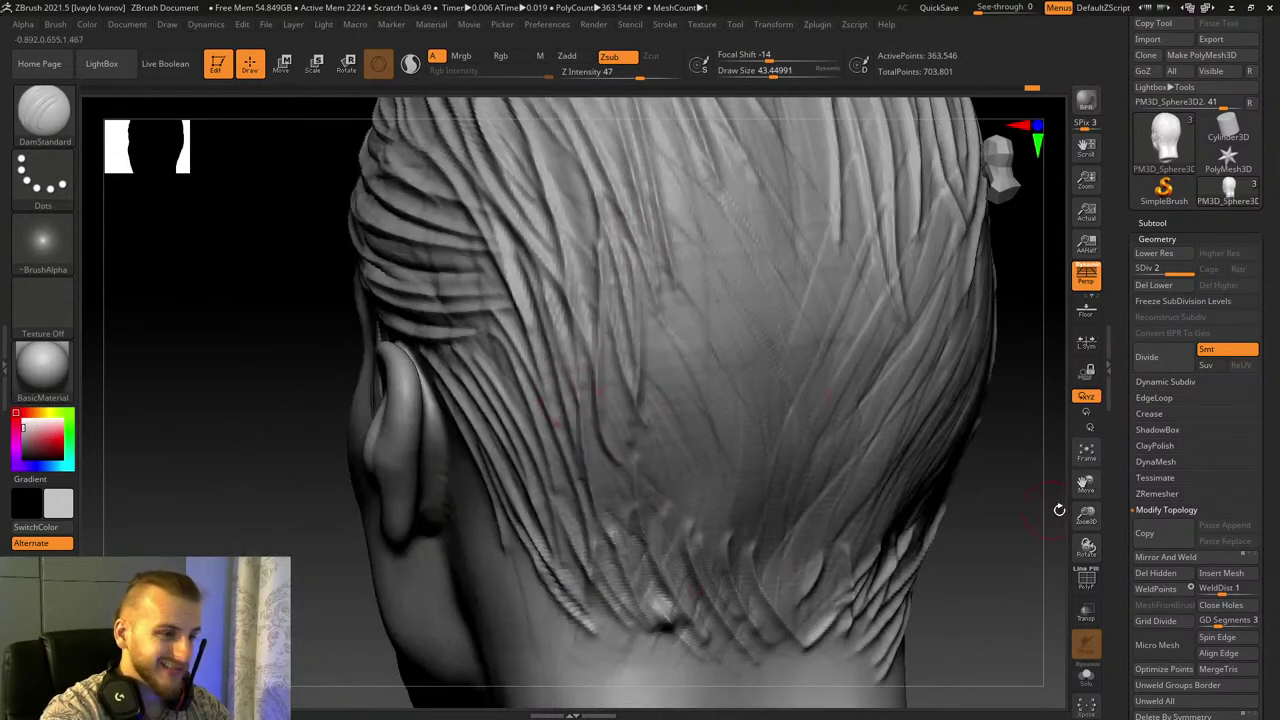
Step: Carve diagonal grooves from the left side of the crown down toward the middle of the back of the head
drag(1087, 486, 1115, 690)
drag(1056, 520, 1040, 620)
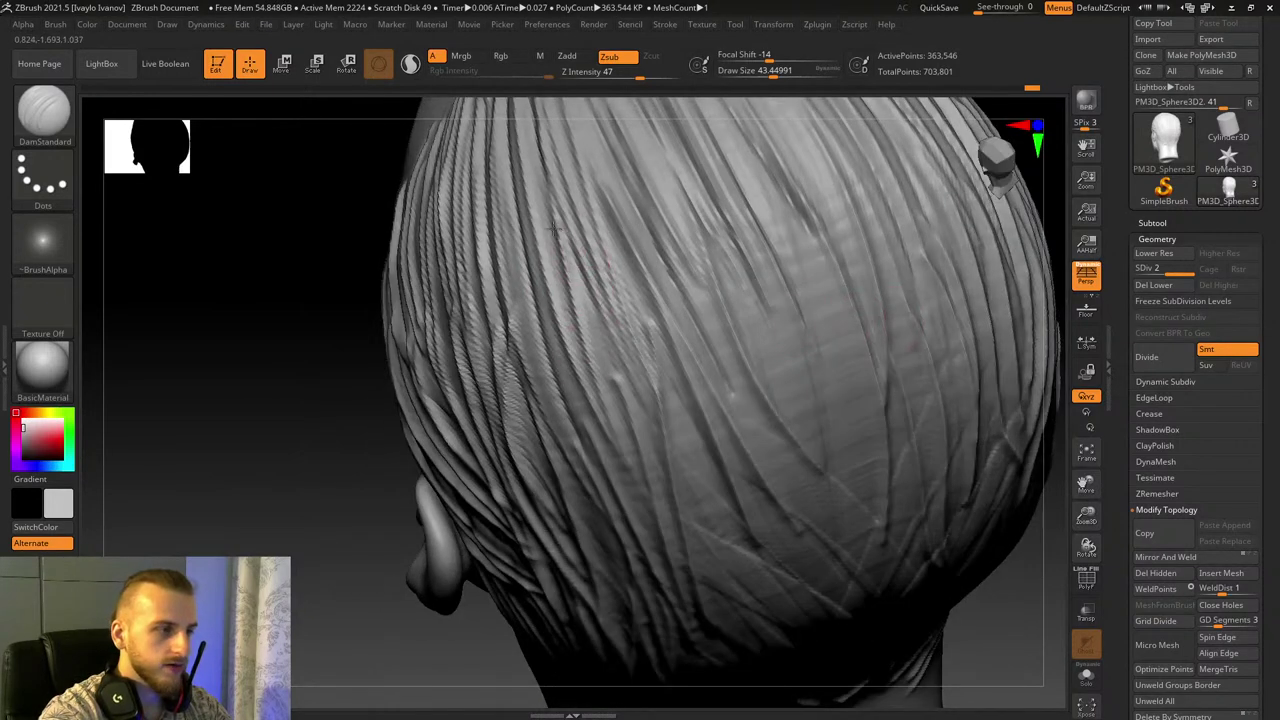
drag(554, 230, 636, 510)
drag(597, 205, 684, 520)
drag(727, 244, 895, 480)
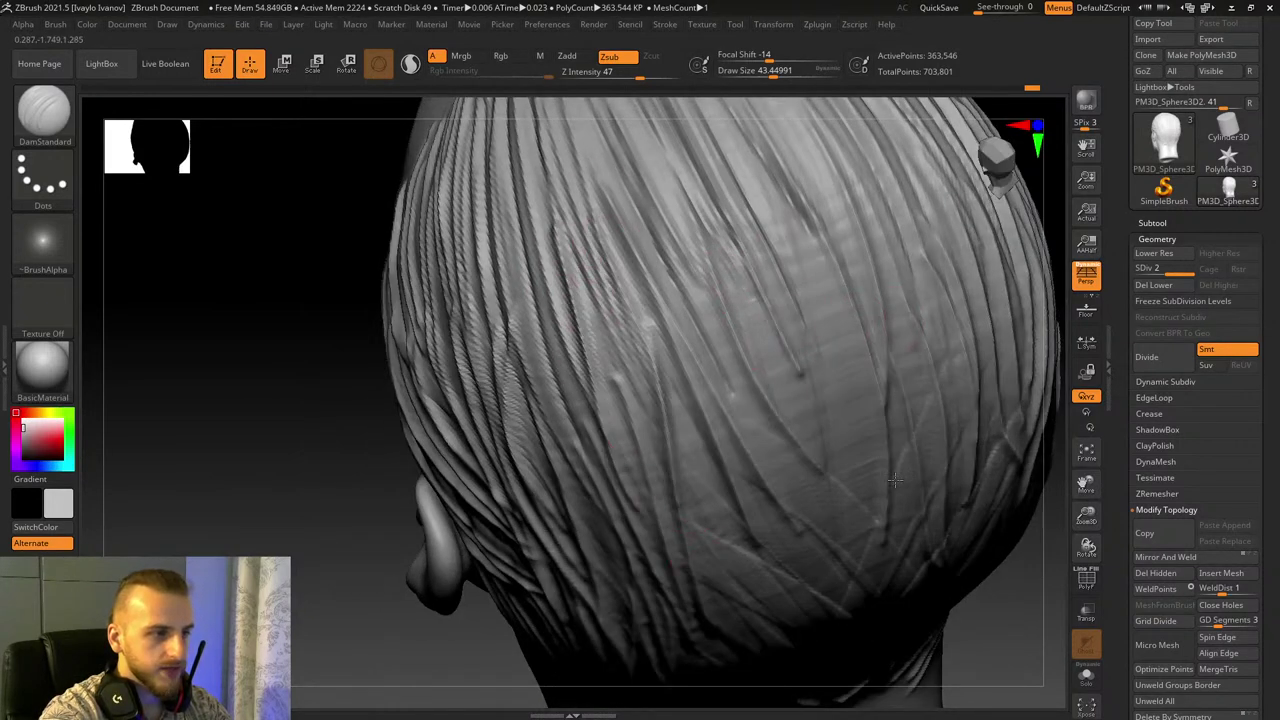
mouse_move(788, 234)
mouse_down()
mouse_move(836, 546)
mouse_move(859, 341)
mouse_move(886, 500)
mouse_up()
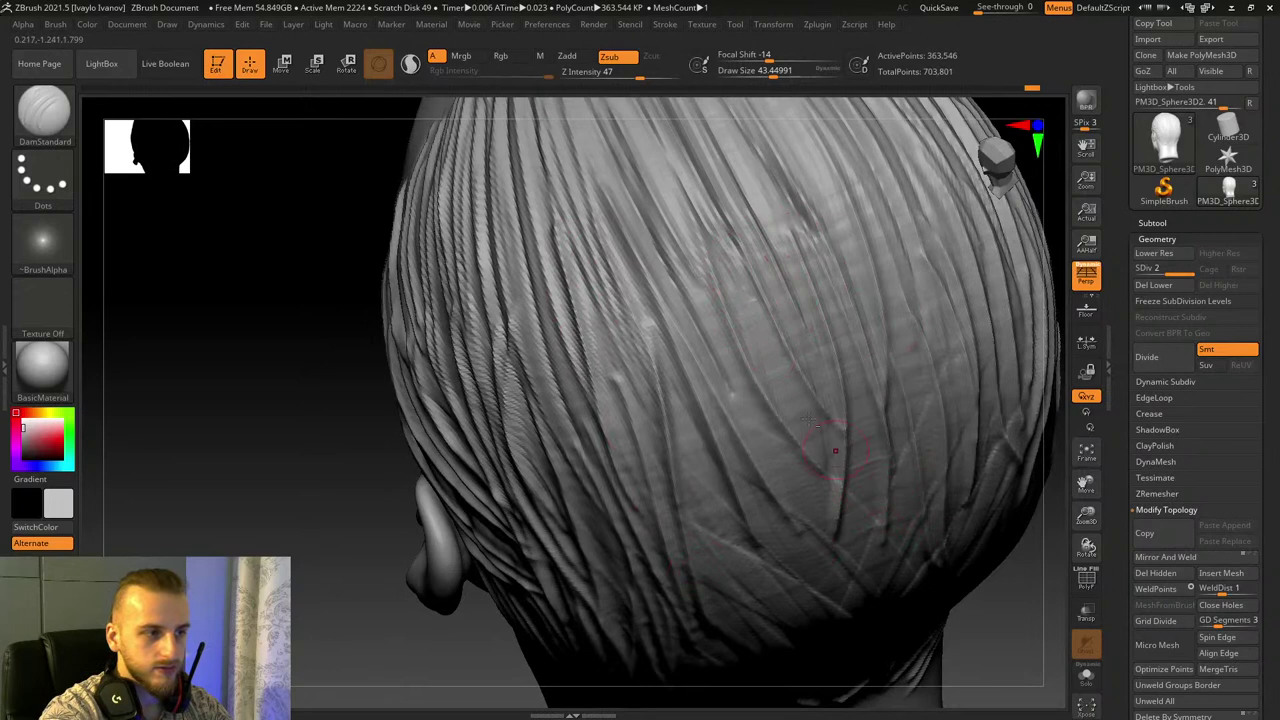
drag(742, 297, 752, 408)
drag(703, 296, 775, 448)
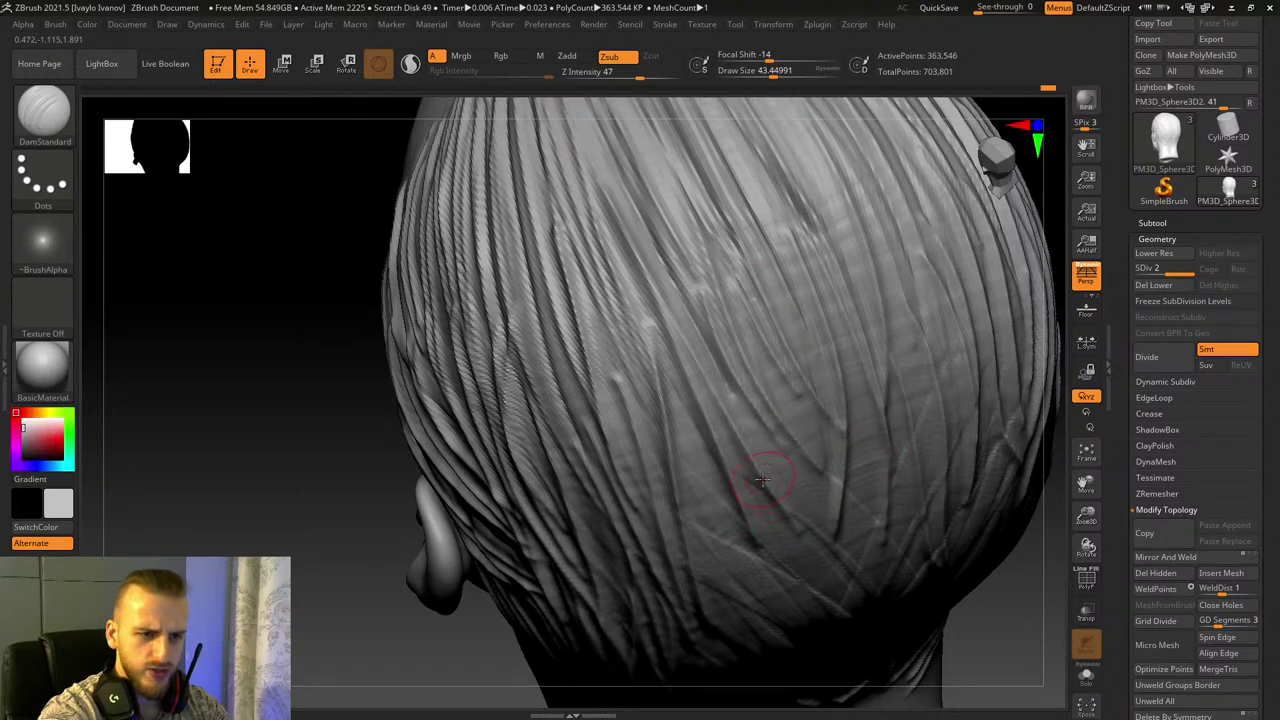
Step: Carve curved strand grooves on the upper left back of the head, sweeping down toward the center
drag(1078, 515, 1031, 500)
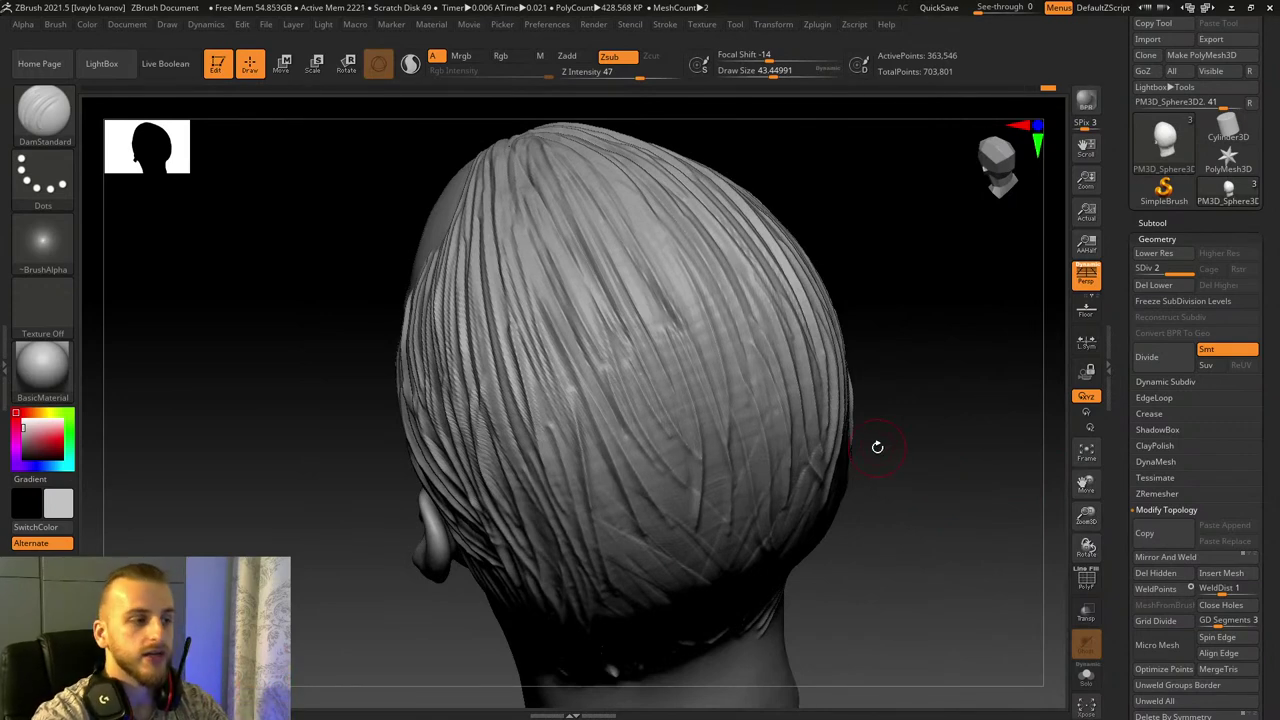
shift+drag(936, 561, 943, 523)
drag(1086, 515, 1098, 562)
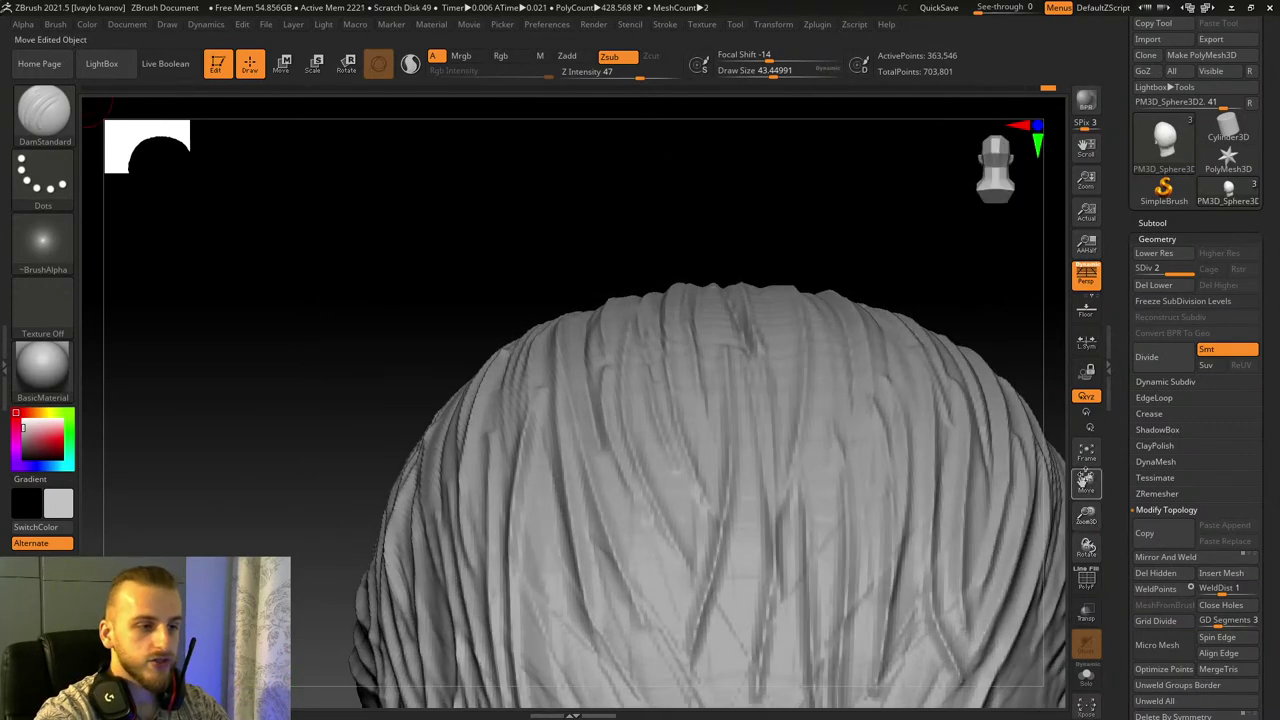
drag(1086, 484, 1130, 320)
drag(646, 227, 737, 498)
mouse_move(641, 280)
mouse_down()
mouse_move(645, 348)
mouse_move(714, 494)
mouse_up()
drag(638, 397, 715, 572)
key(ctrl+z)
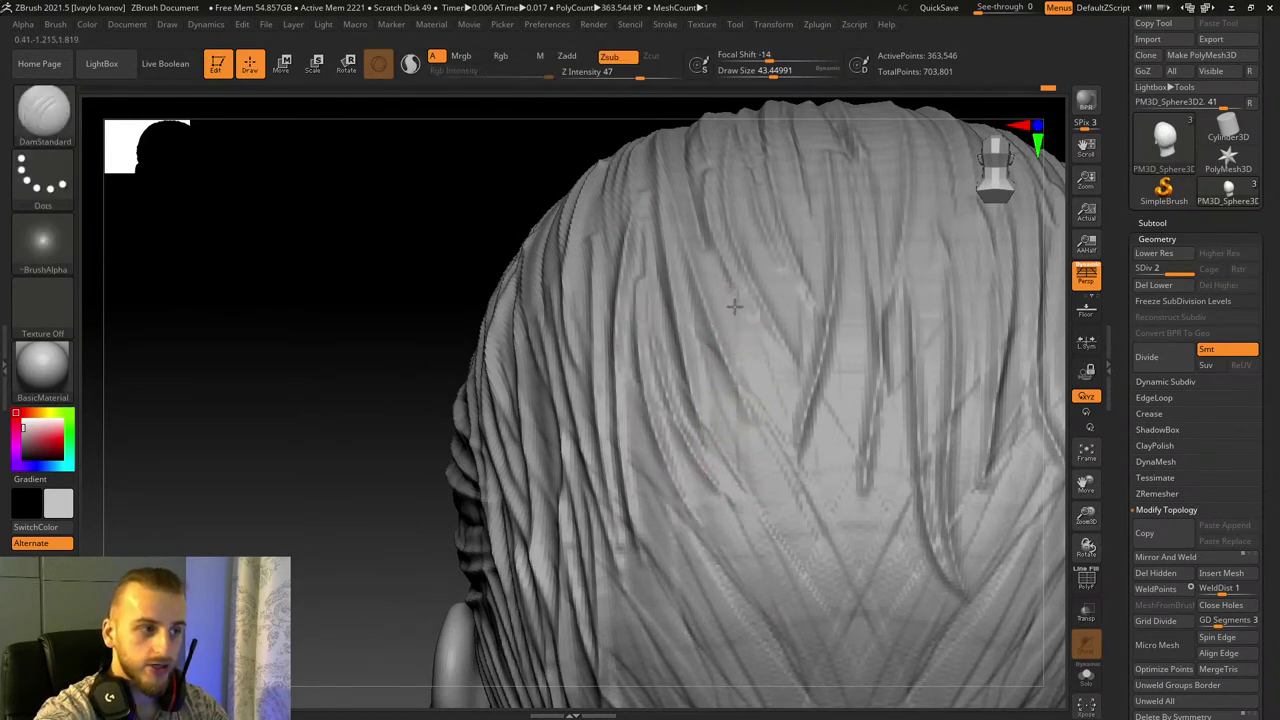
drag(733, 300, 800, 464)
drag(664, 556, 706, 599)
drag(651, 400, 788, 674)
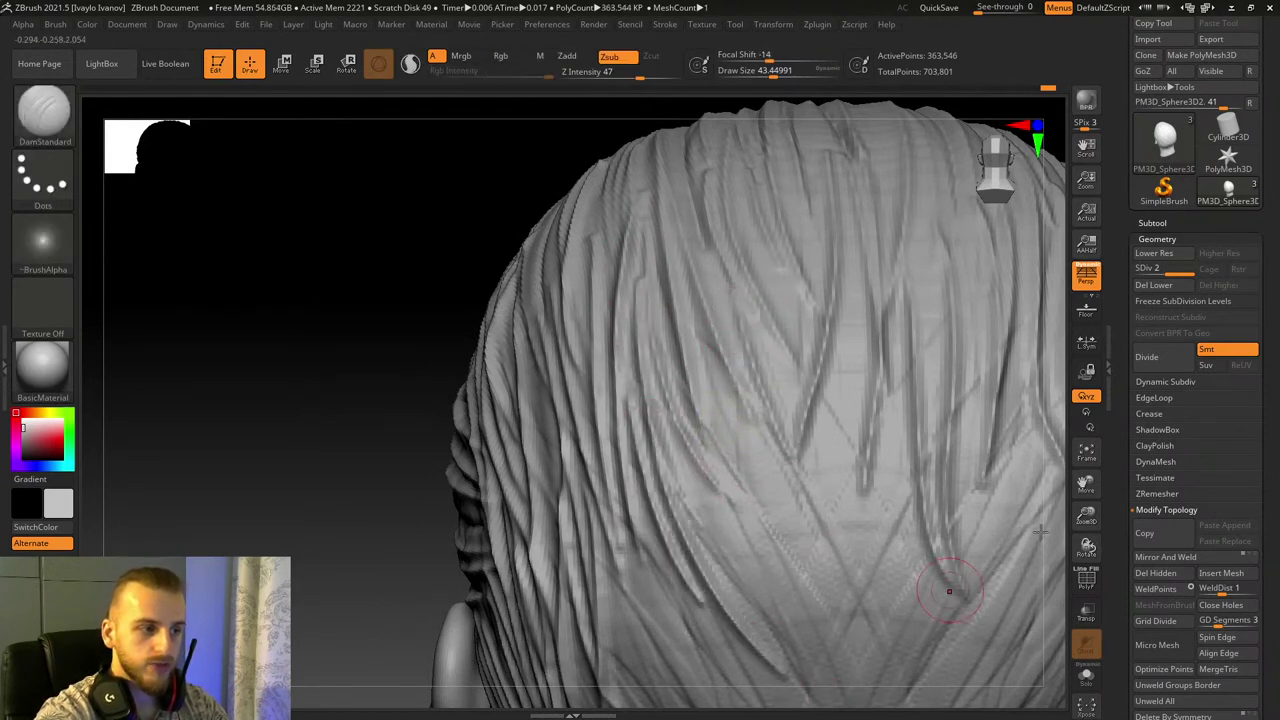
Step: Carve overlapping downward grooves on the lower left back of the head, filling the area above the nape
drag(1090, 516, 1087, 478)
drag(1080, 494, 1102, 334)
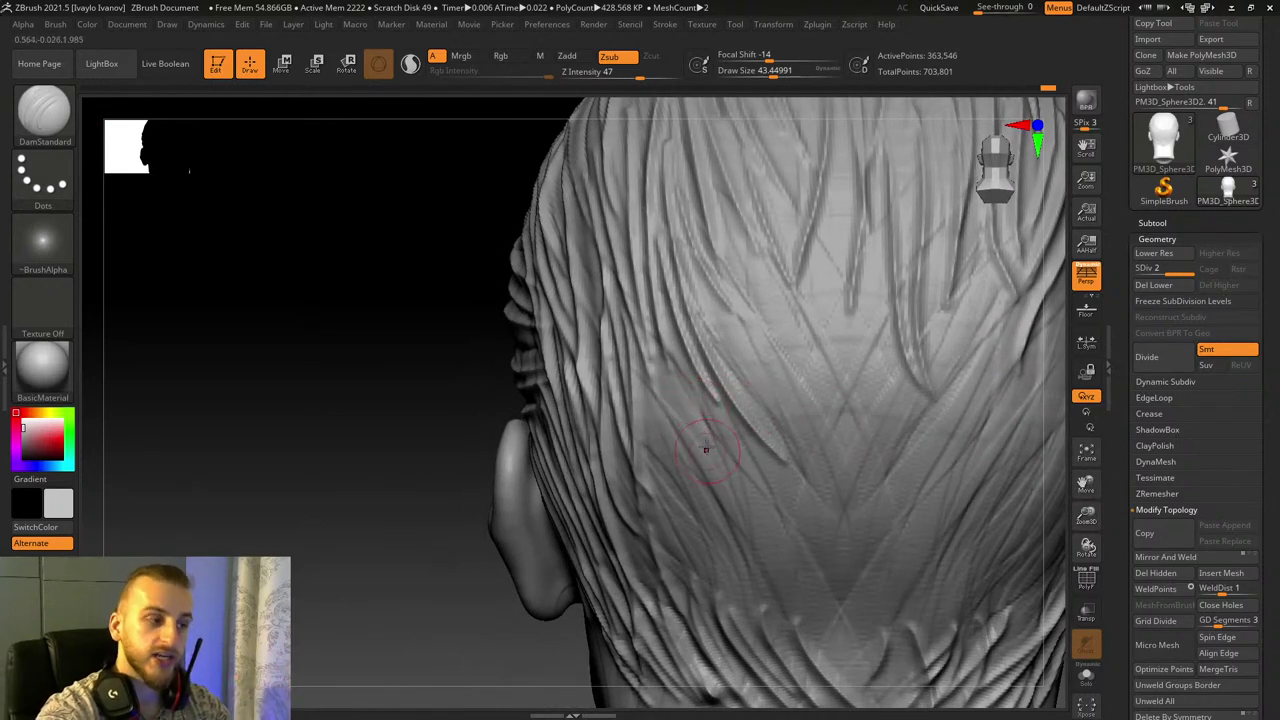
drag(648, 408, 689, 590)
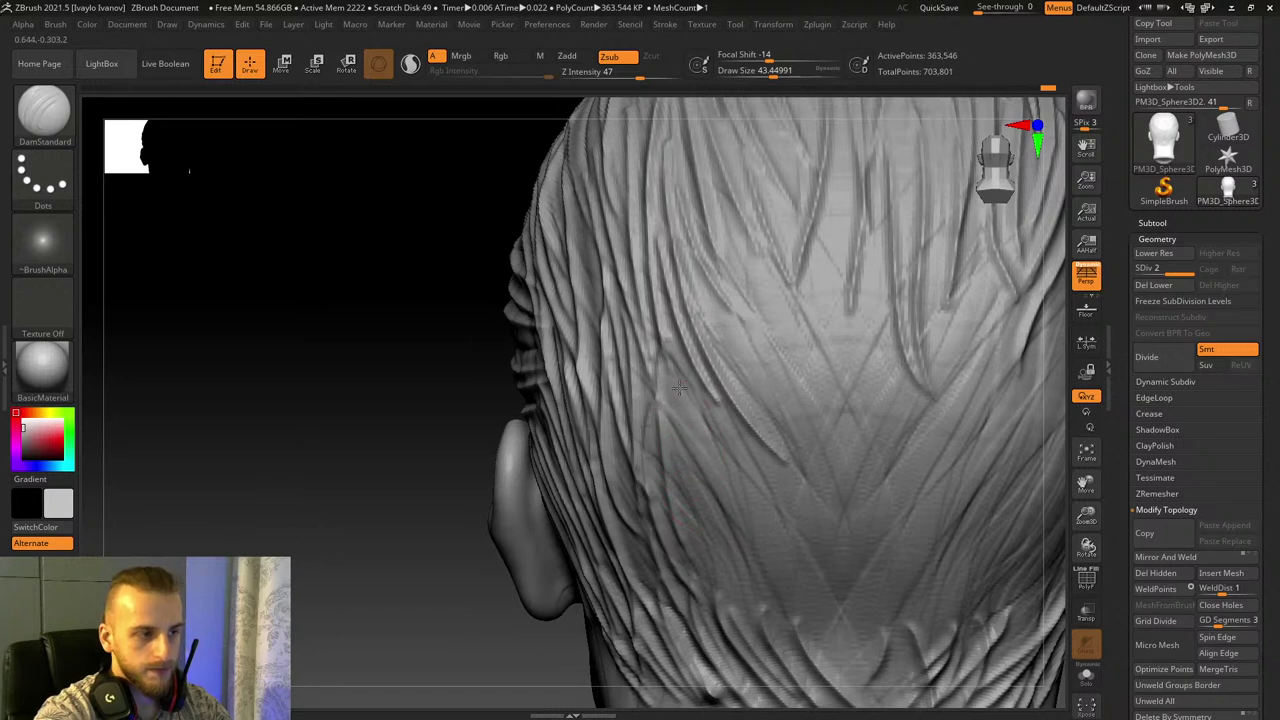
mouse_move(680, 387)
mouse_down()
mouse_move(714, 566)
mouse_move(726, 566)
mouse_up()
drag(708, 307, 787, 558)
drag(716, 376, 769, 525)
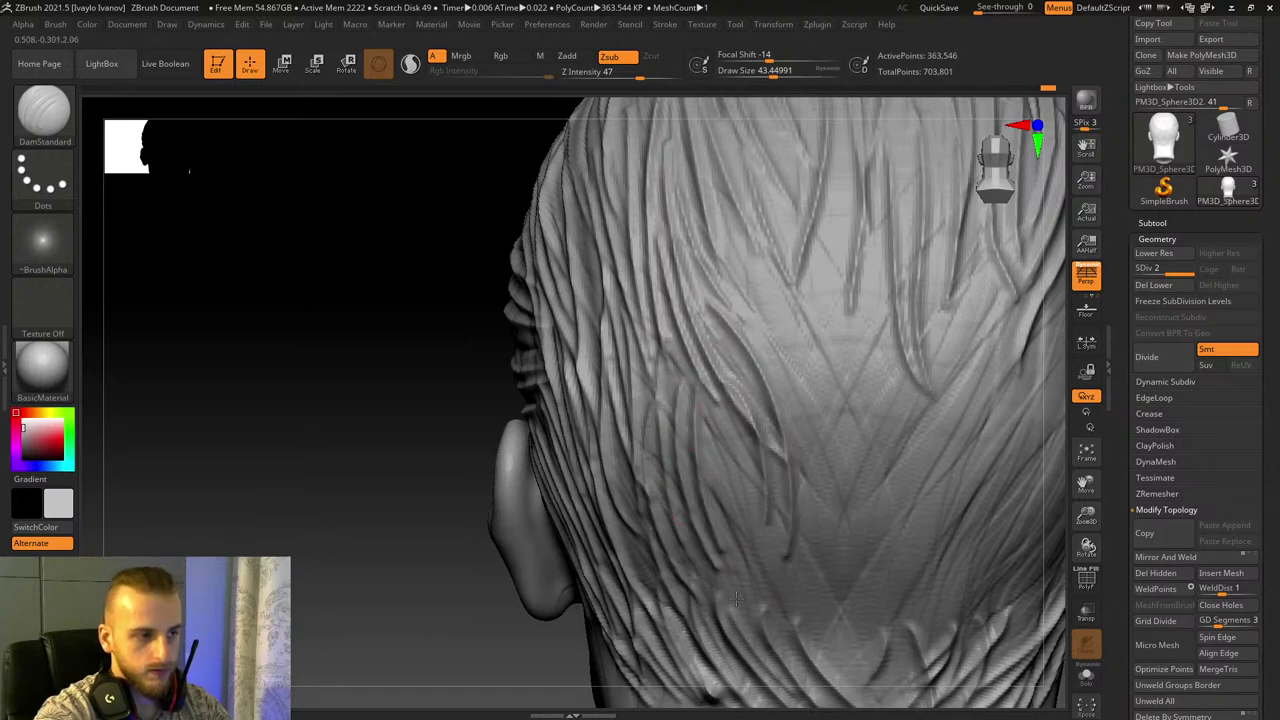
mouse_move(716, 472)
mouse_down()
mouse_move(738, 615)
mouse_move(782, 625)
mouse_up()
drag(789, 395, 810, 564)
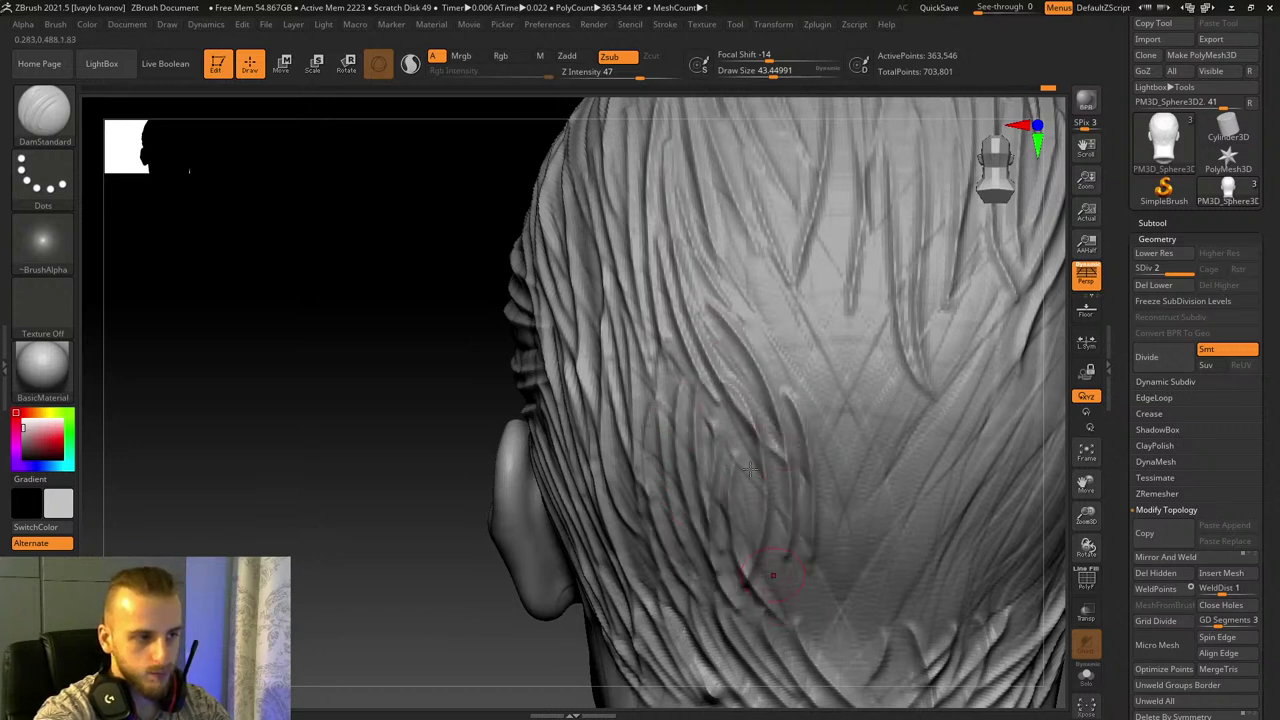
Step: Layer dense crossing grooves just left of the center on the back of the head, below the crown
mouse_move(748, 262)
mouse_down()
mouse_move(751, 345)
mouse_move(790, 488)
mouse_move(816, 498)
mouse_up()
drag(782, 231, 790, 388)
drag(753, 184, 738, 370)
drag(770, 162, 806, 404)
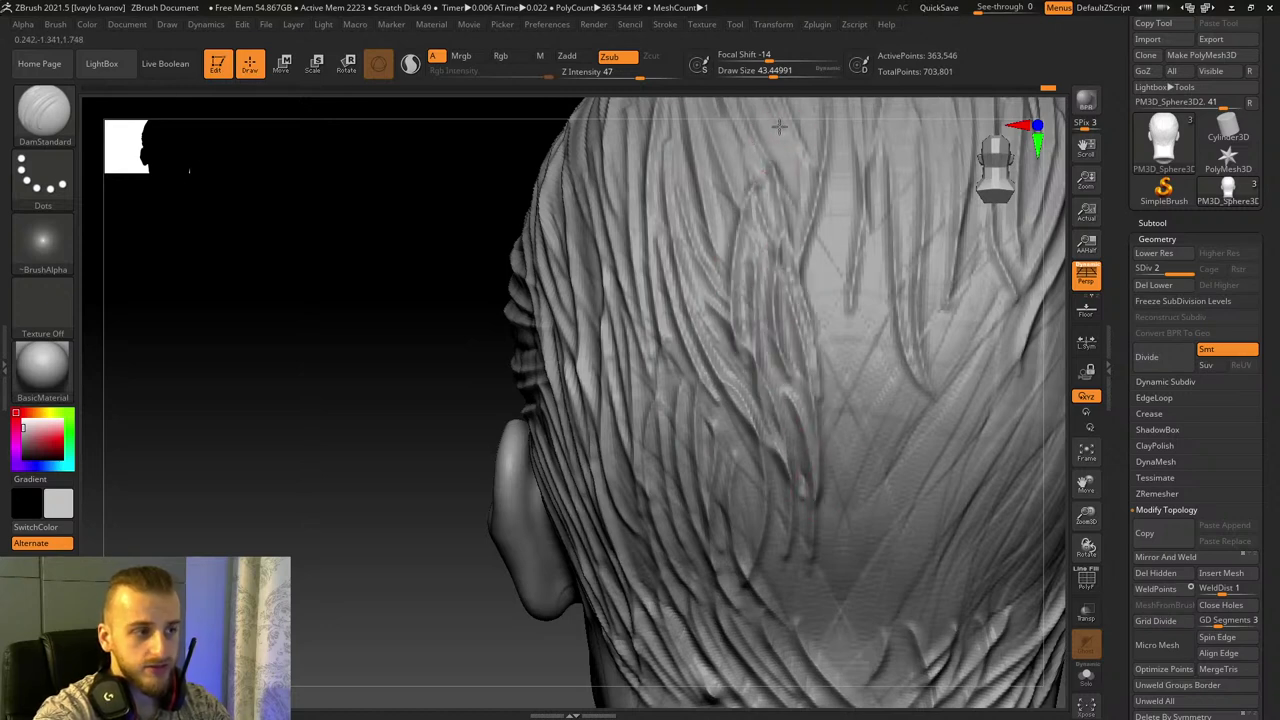
drag(779, 126, 722, 252)
Step: Carve vertical grooves down the center and right of center on the back of the head, filling the smooth gap
drag(1089, 484, 998, 601)
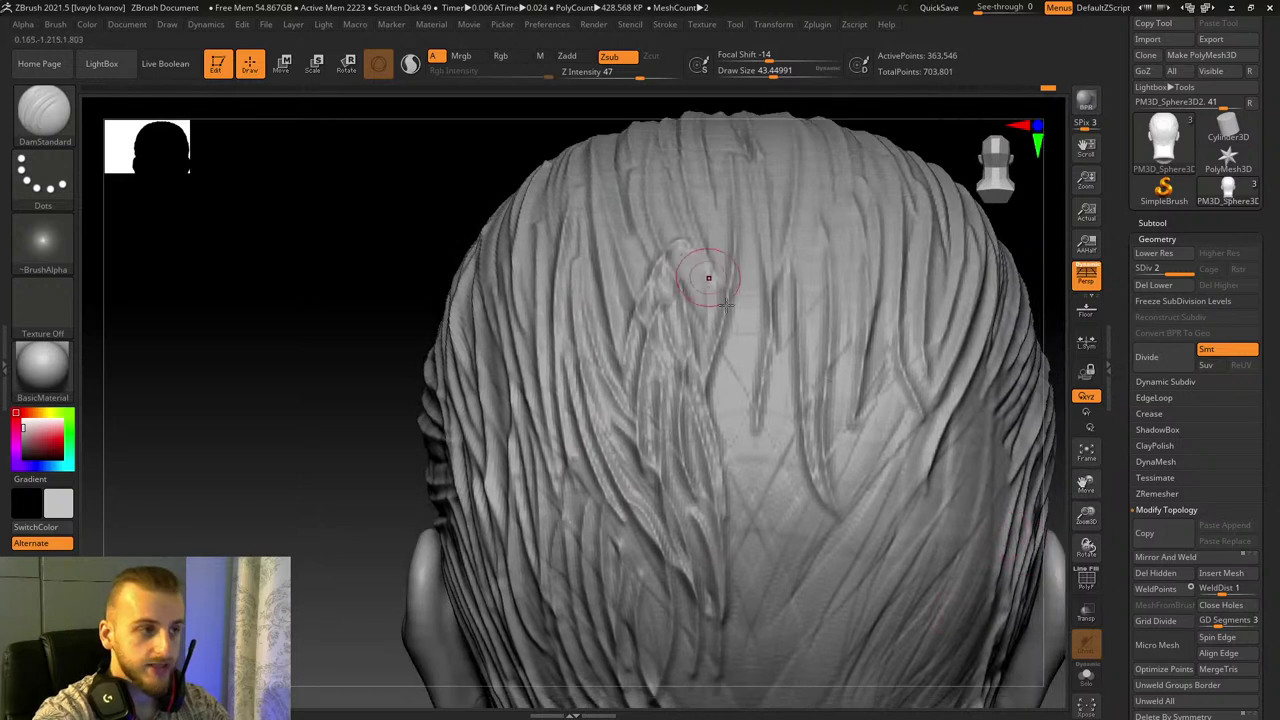
drag(744, 252, 758, 443)
drag(774, 342, 771, 556)
mouse_move(722, 356)
mouse_down()
mouse_move(741, 522)
mouse_move(769, 619)
mouse_up()
drag(838, 318, 838, 566)
drag(898, 404, 848, 612)
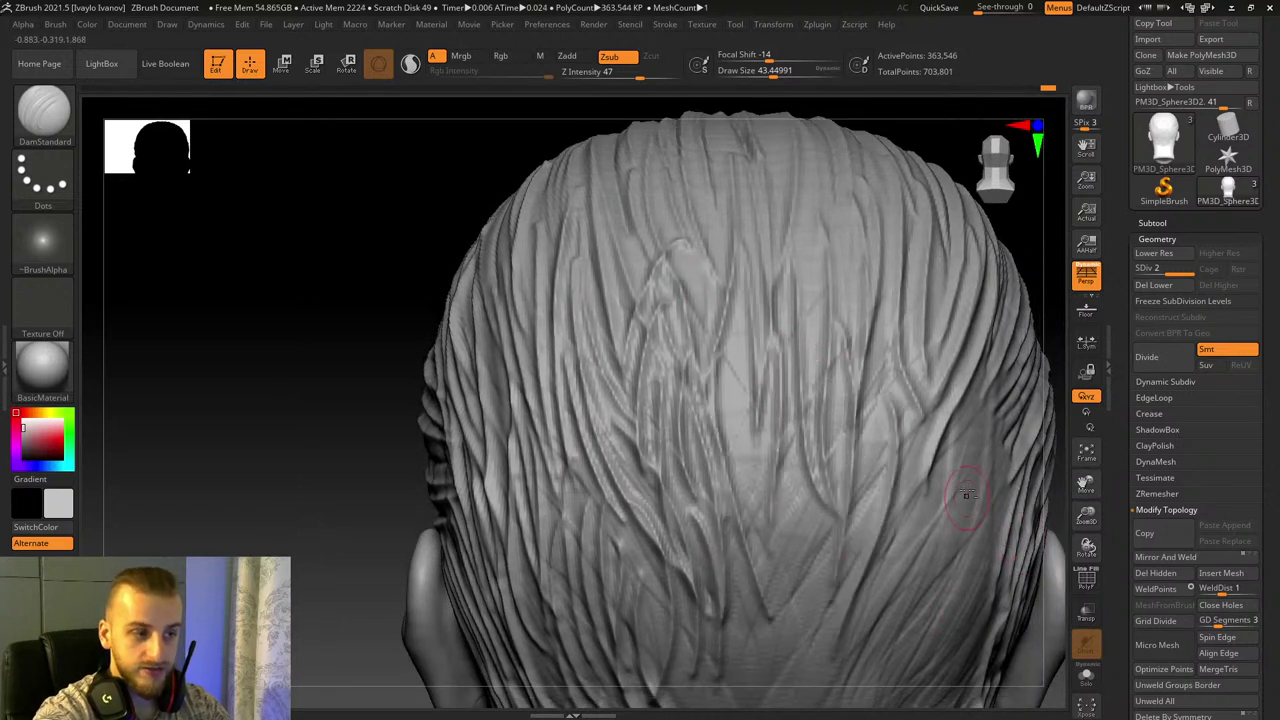
Step: Carve long curved grooves down the lower right back of the head behind the right ear
drag(960, 531, 874, 690)
drag(952, 464, 850, 692)
drag(990, 482, 915, 680)
drag(969, 418, 995, 600)
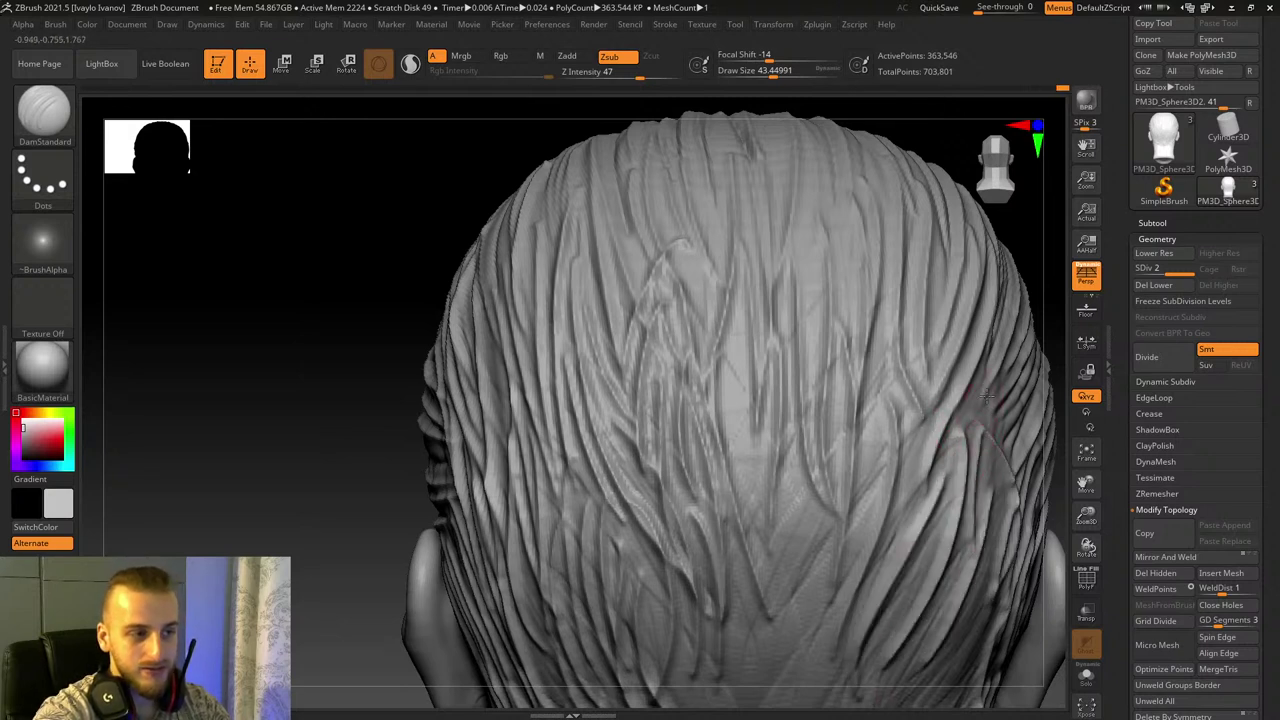
drag(986, 396, 990, 598)
drag(943, 474, 934, 608)
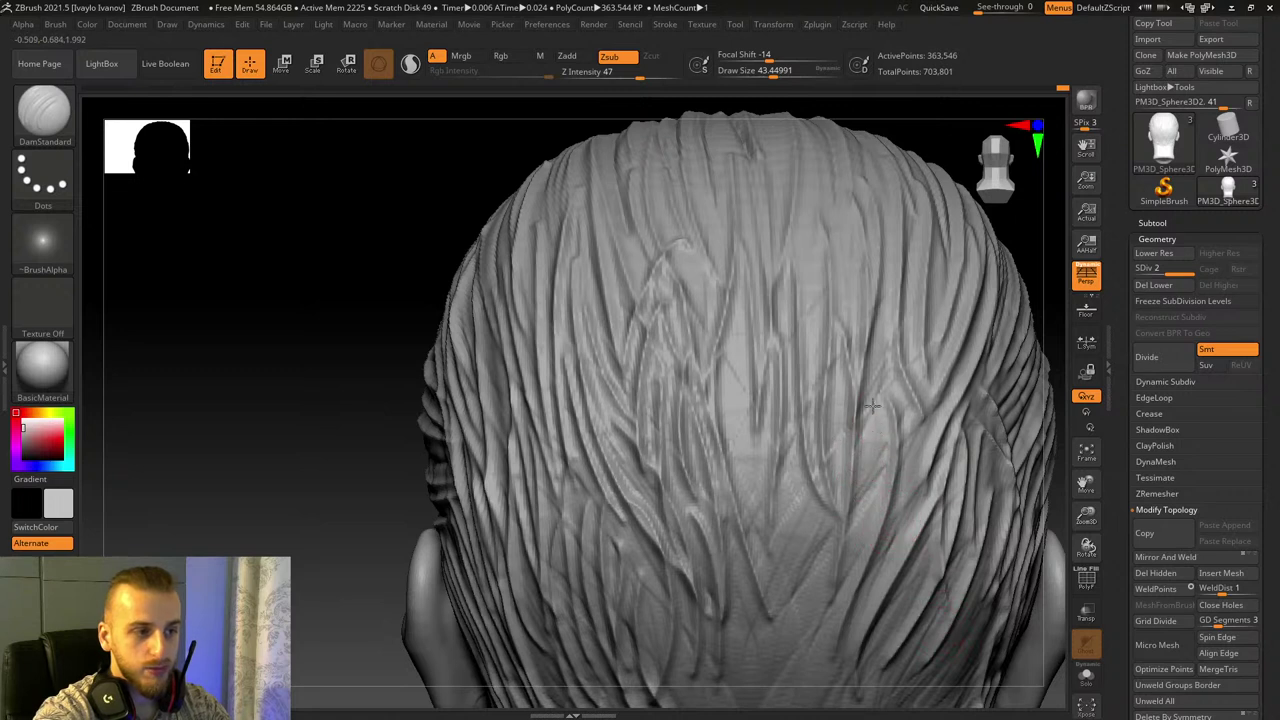
Step: Add grooves between the existing strands at the middle of the back of the head
drag(885, 405, 838, 625)
drag(748, 399, 790, 580)
drag(738, 318, 722, 466)
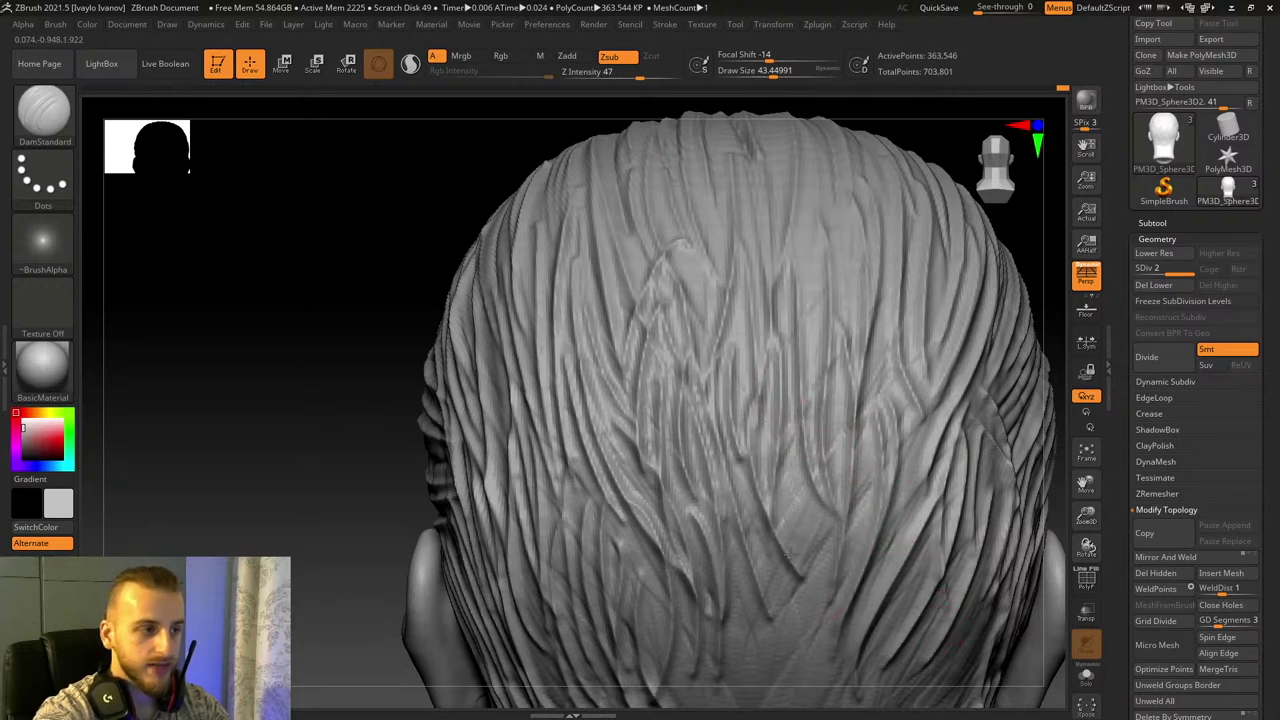
Step: Carve strand grooves down the center of the back of the head and into the smooth gap above the nape
drag(766, 398, 752, 522)
drag(768, 346, 812, 632)
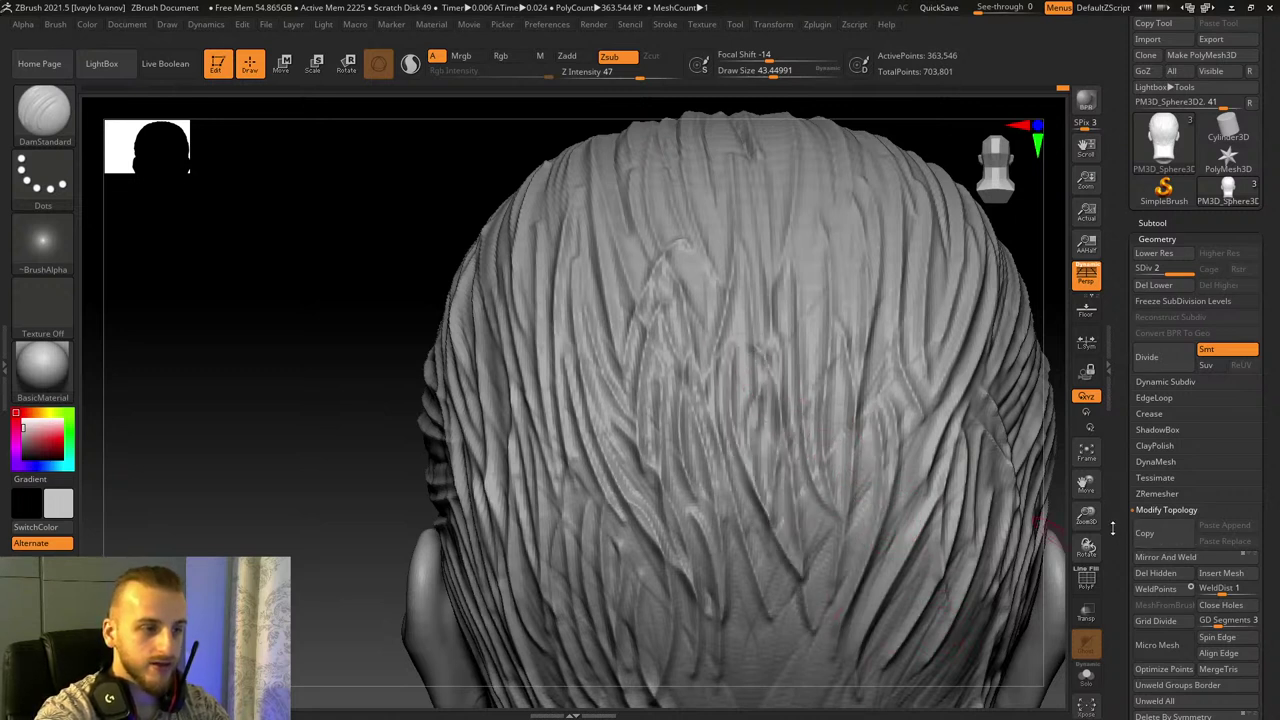
drag(1087, 515, 1066, 285)
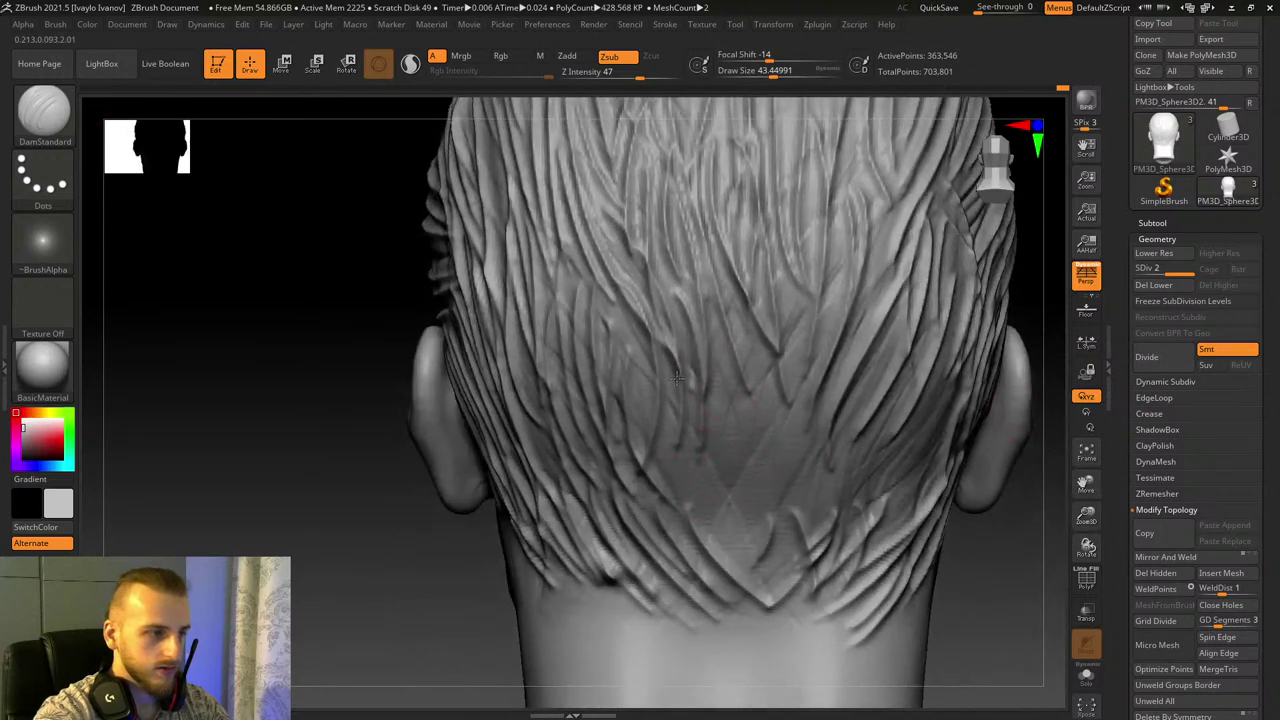
drag(677, 378, 696, 508)
drag(714, 392, 731, 530)
mouse_move(758, 390)
mouse_down()
mouse_move(753, 464)
mouse_move(773, 526)
mouse_up()
Step: Carve slanted grooves from behind the right ear toward the center of the nape hairline
mouse_move(819, 414)
mouse_down()
mouse_move(814, 560)
mouse_move(800, 588)
mouse_up()
mouse_move(862, 408)
mouse_down()
mouse_move(842, 493)
mouse_move(808, 546)
mouse_up()
drag(912, 434, 831, 544)
mouse_move(944, 414)
mouse_down()
mouse_move(867, 538)
mouse_move(884, 506)
mouse_up()
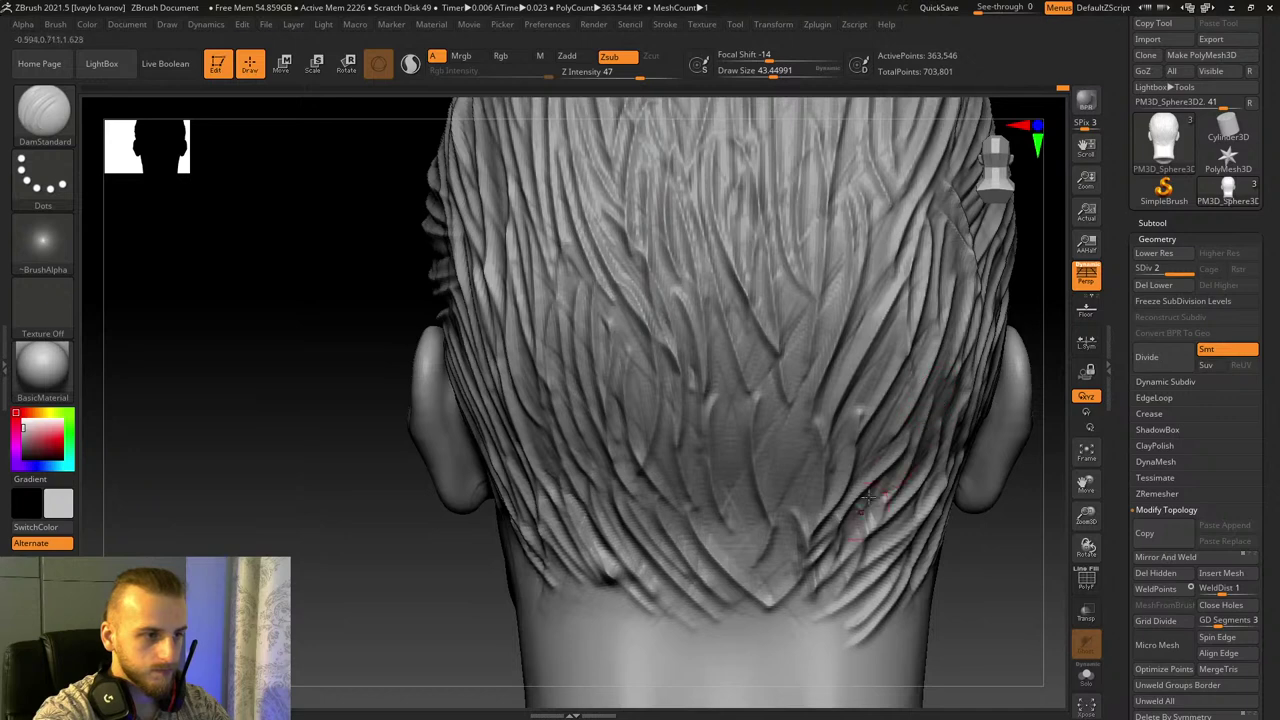
drag(940, 388, 879, 507)
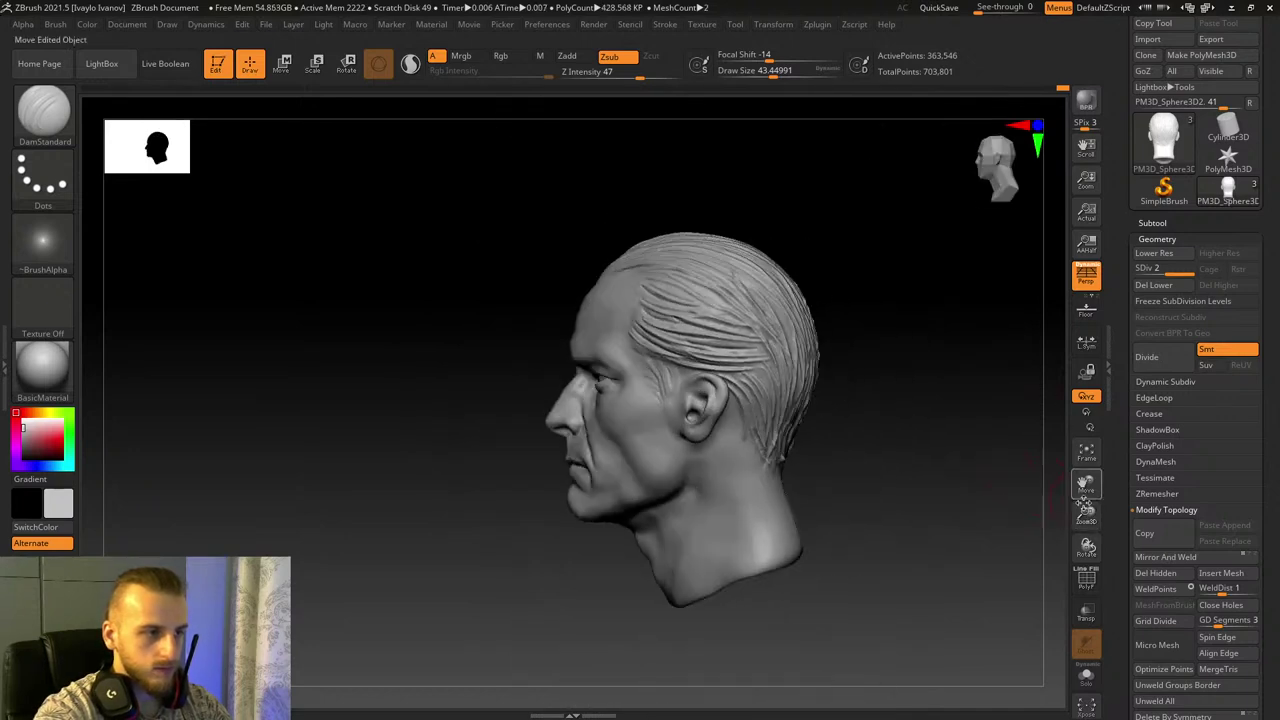
Step: Sharpen the parting line between the lips from corner to corner with the DamStandard brush
drag(1001, 527, 904, 386)
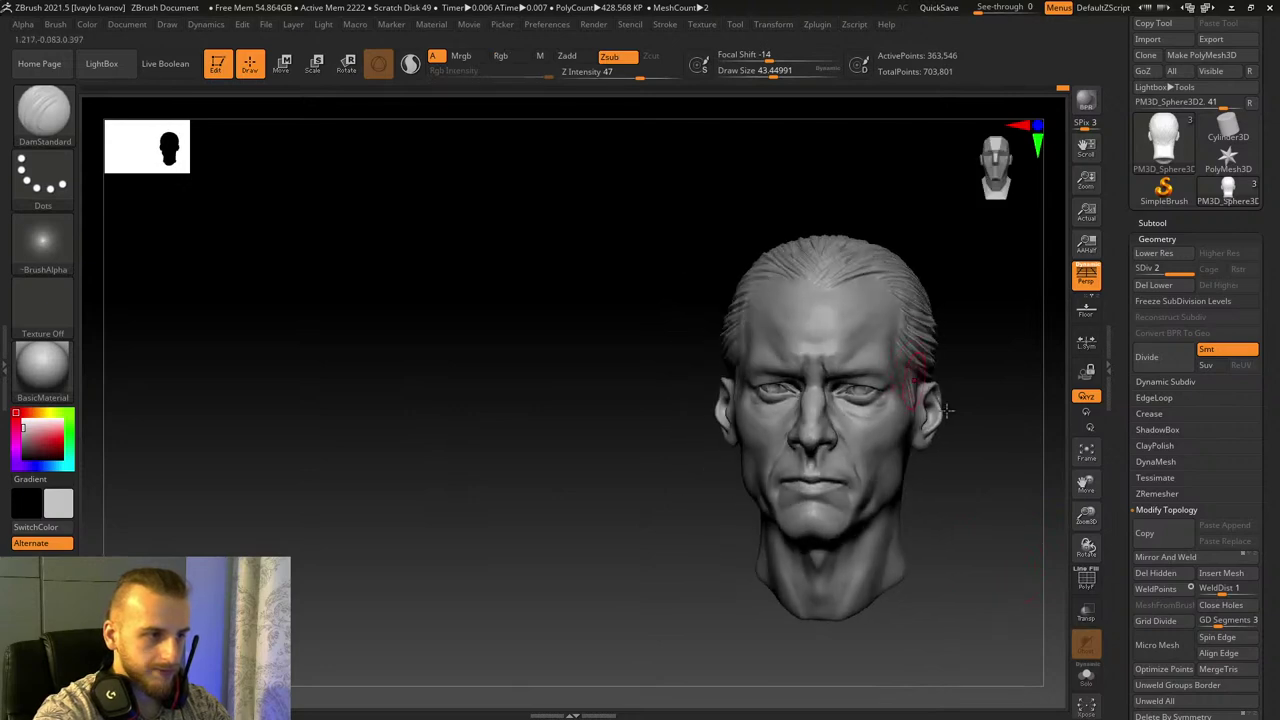
alt+drag(1070, 538, 1146, 314)
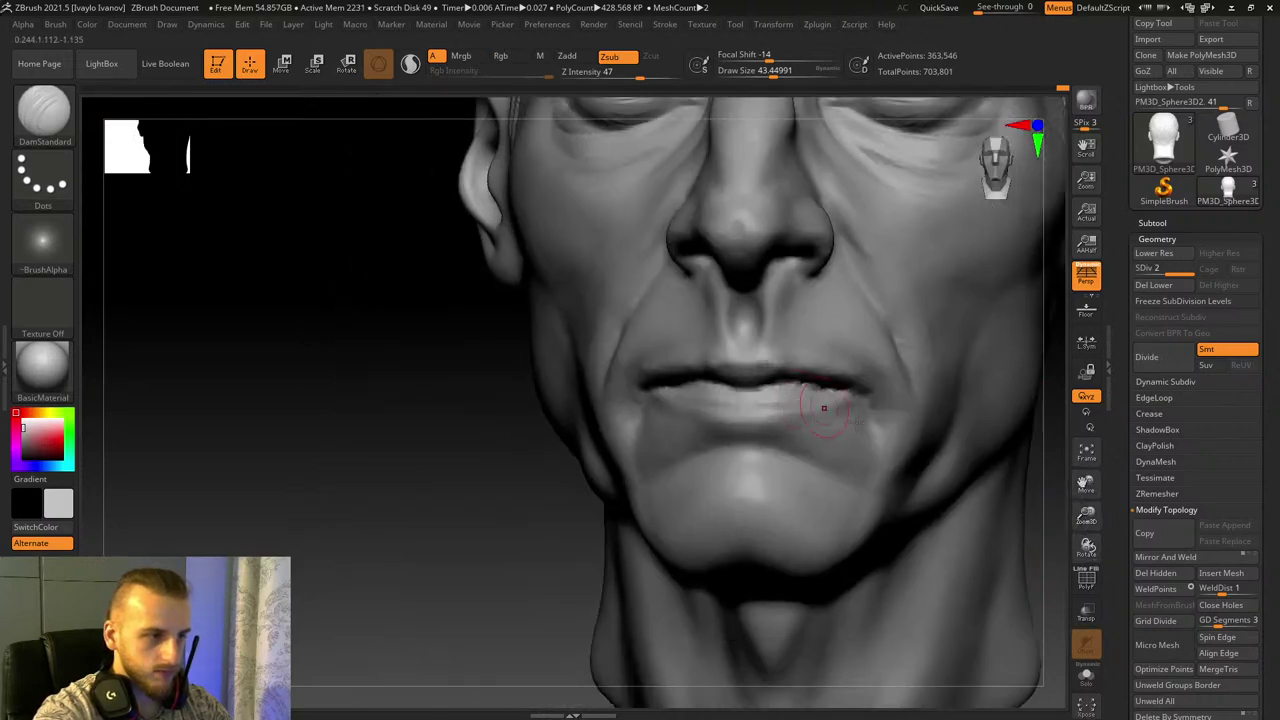
drag(1087, 514, 1088, 545)
drag(598, 368, 902, 375)
drag(699, 362, 916, 384)
mouse_move(786, 364)
mouse_down()
mouse_move(938, 386)
mouse_move(1002, 377)
mouse_up()
Step: Carve the curved crease between the lower lip and the chin and soften it
mouse_move(580, 538)
mouse_down()
mouse_move(720, 530)
mouse_move(850, 575)
mouse_up()
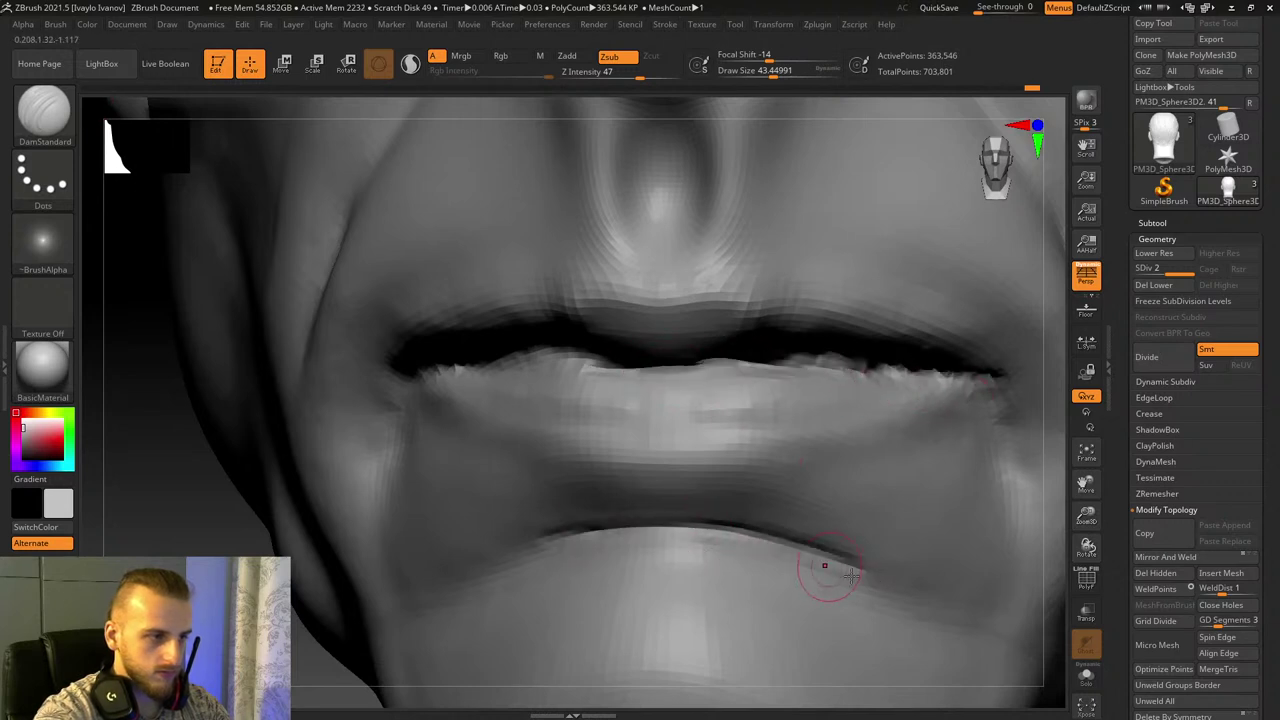
mouse_move(410, 594)
mouse_down()
mouse_move(651, 563)
mouse_move(869, 581)
mouse_up()
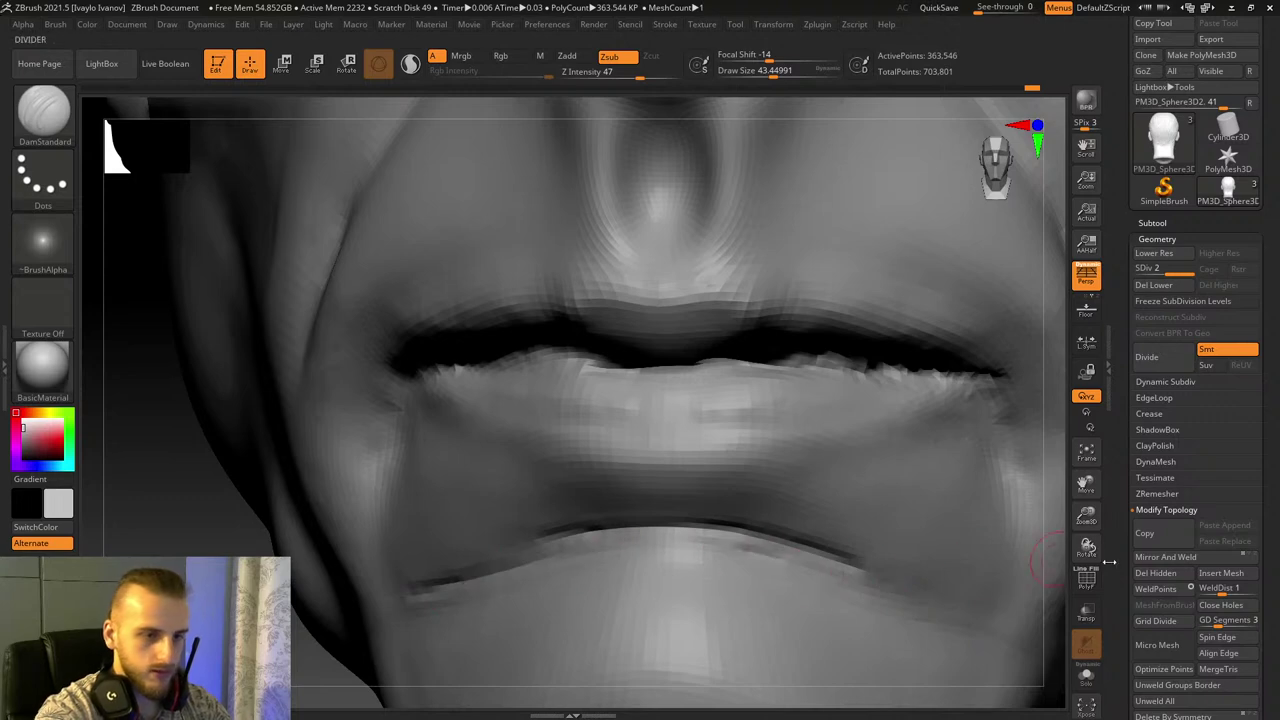
drag(1092, 522, 1041, 510)
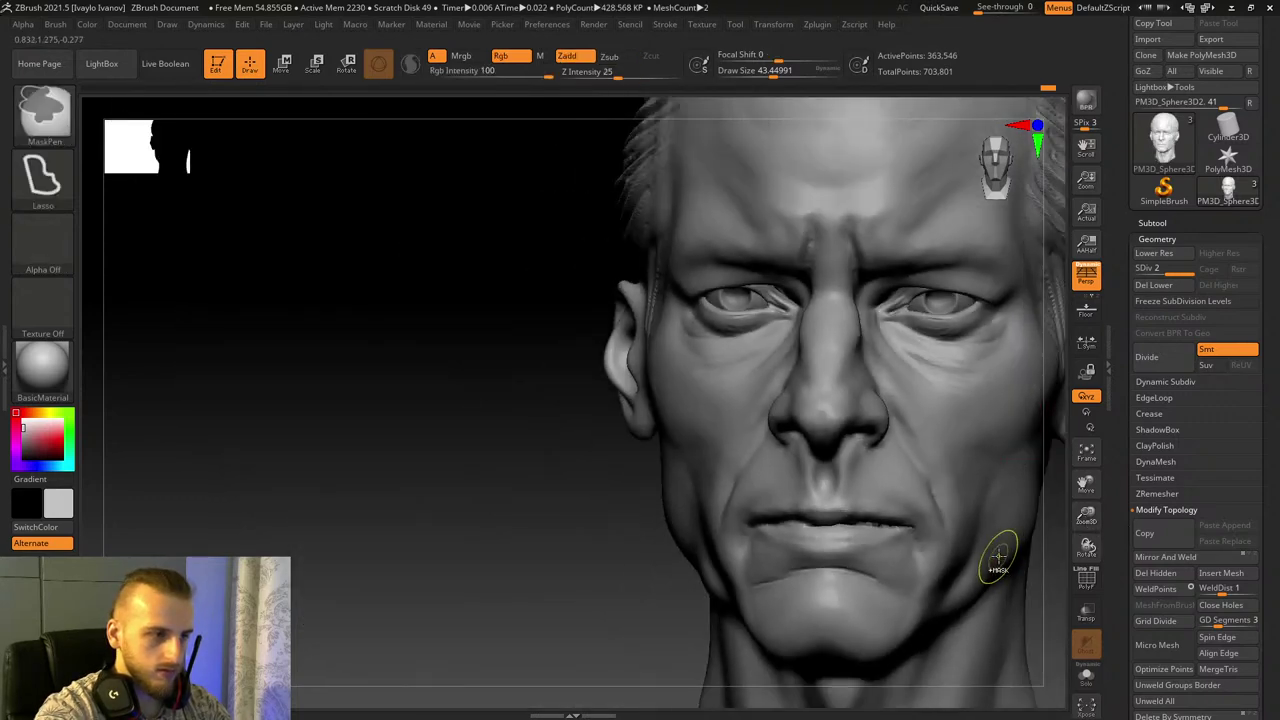
drag(1087, 515, 727, 540)
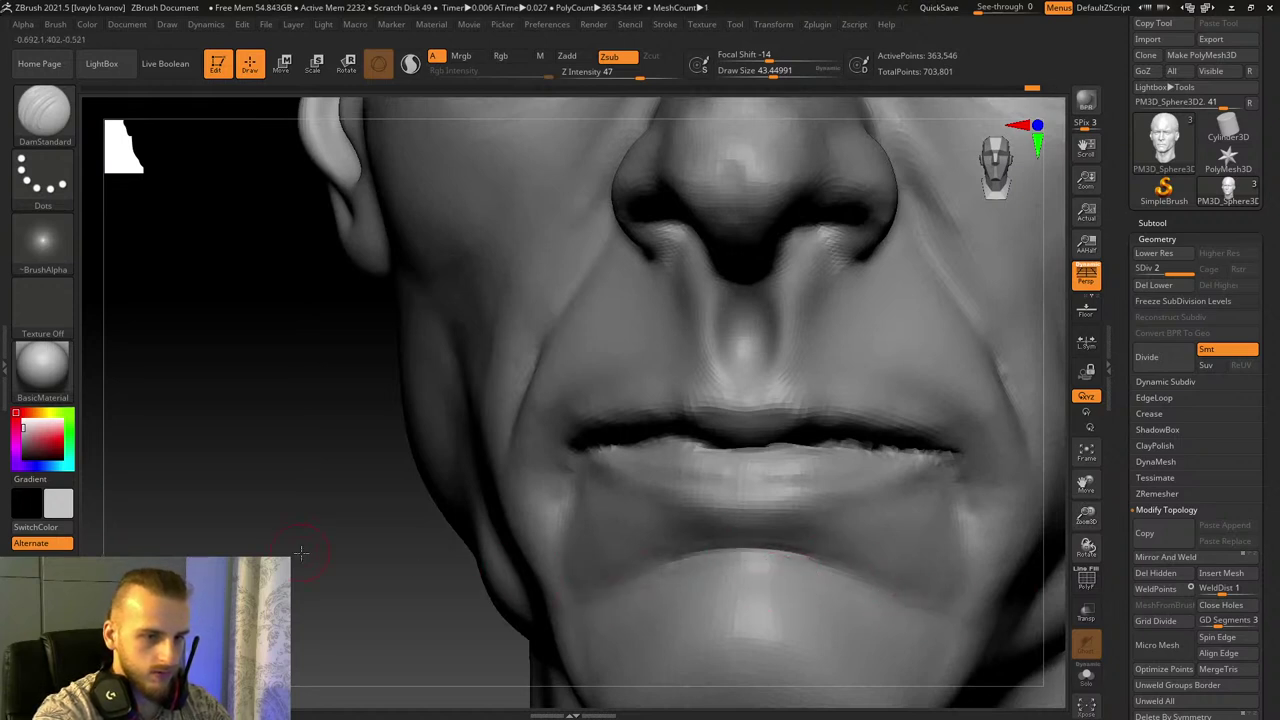
drag(302, 553, 400, 556)
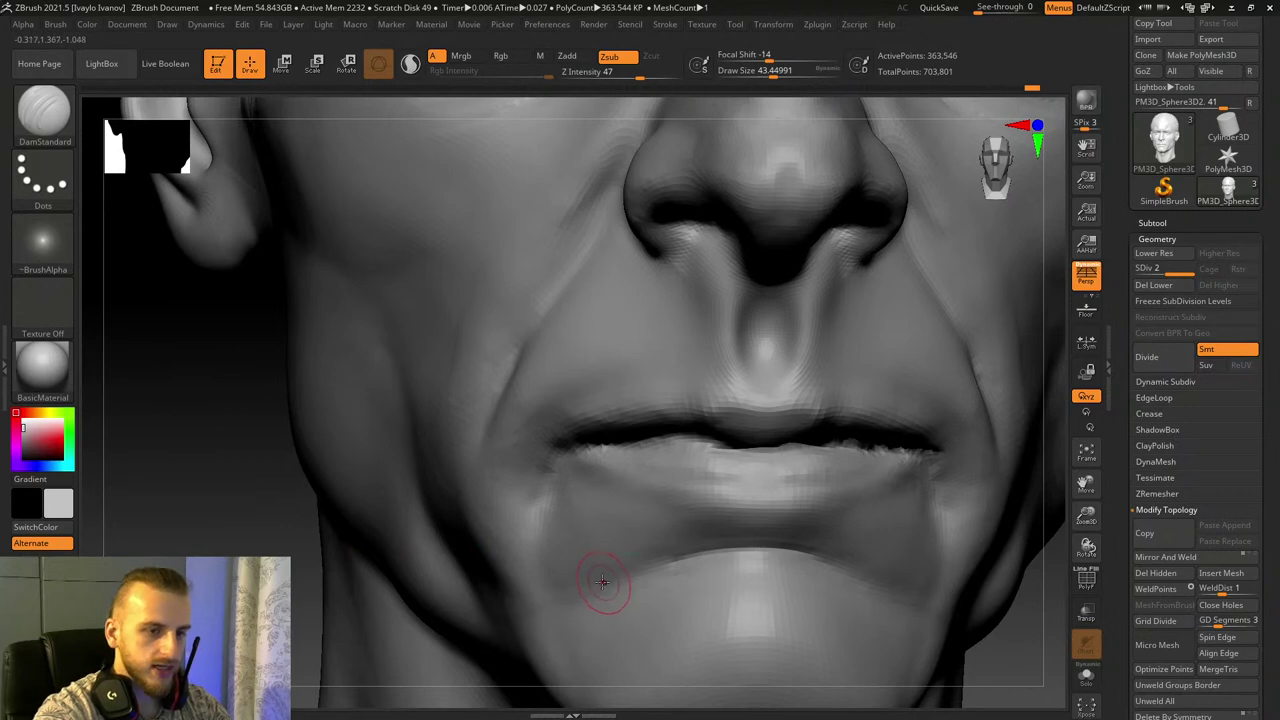
key(shift)
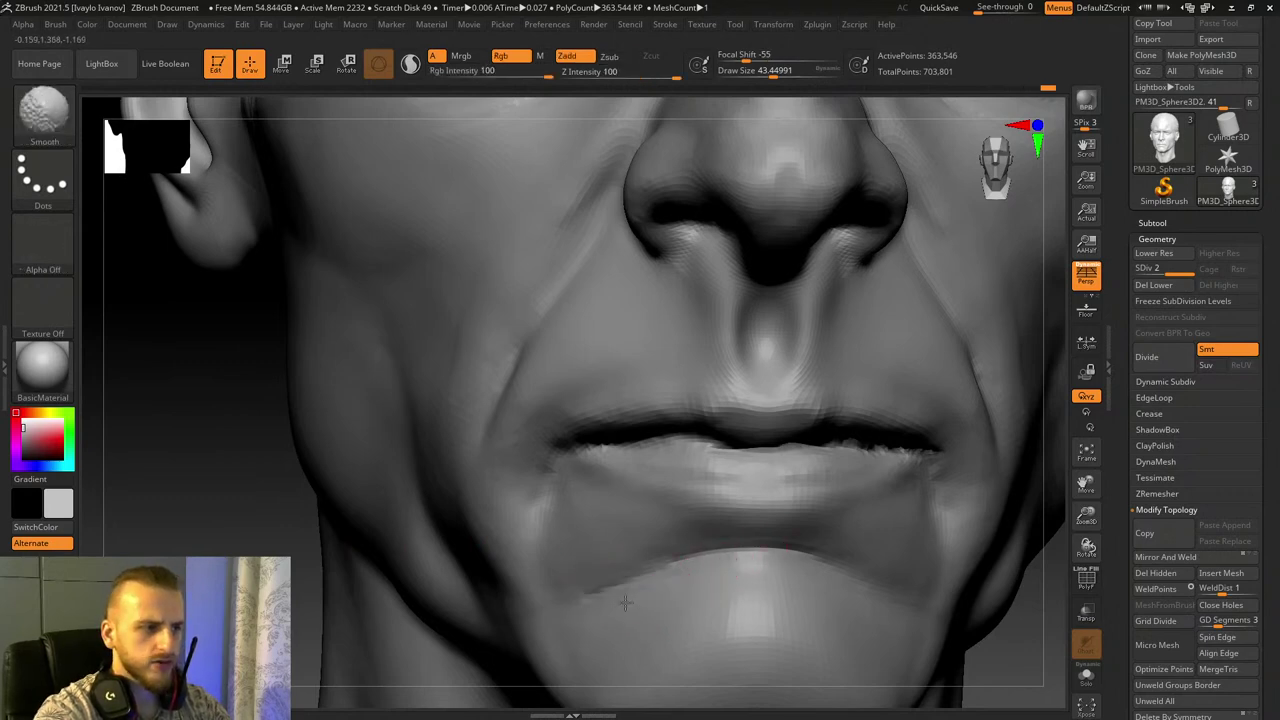
Step: Carve the lower end of the nasolabial fold beside the corner of the mouth
mouse_move(1092, 519)
mouse_down()
mouse_move(1049, 500)
mouse_move(1047, 530)
mouse_up()
drag(1038, 595, 935, 611)
right_drag(934, 611, 931, 600)
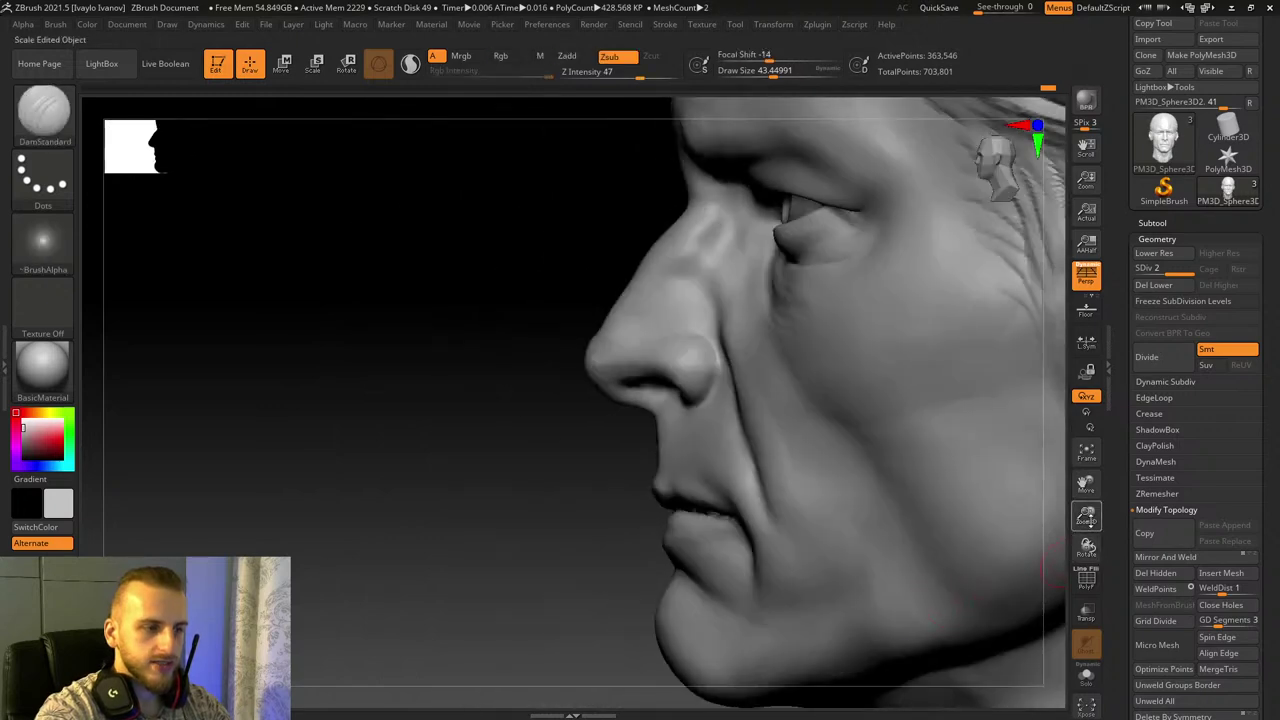
drag(1090, 519, 1084, 585)
drag(875, 215, 940, 405)
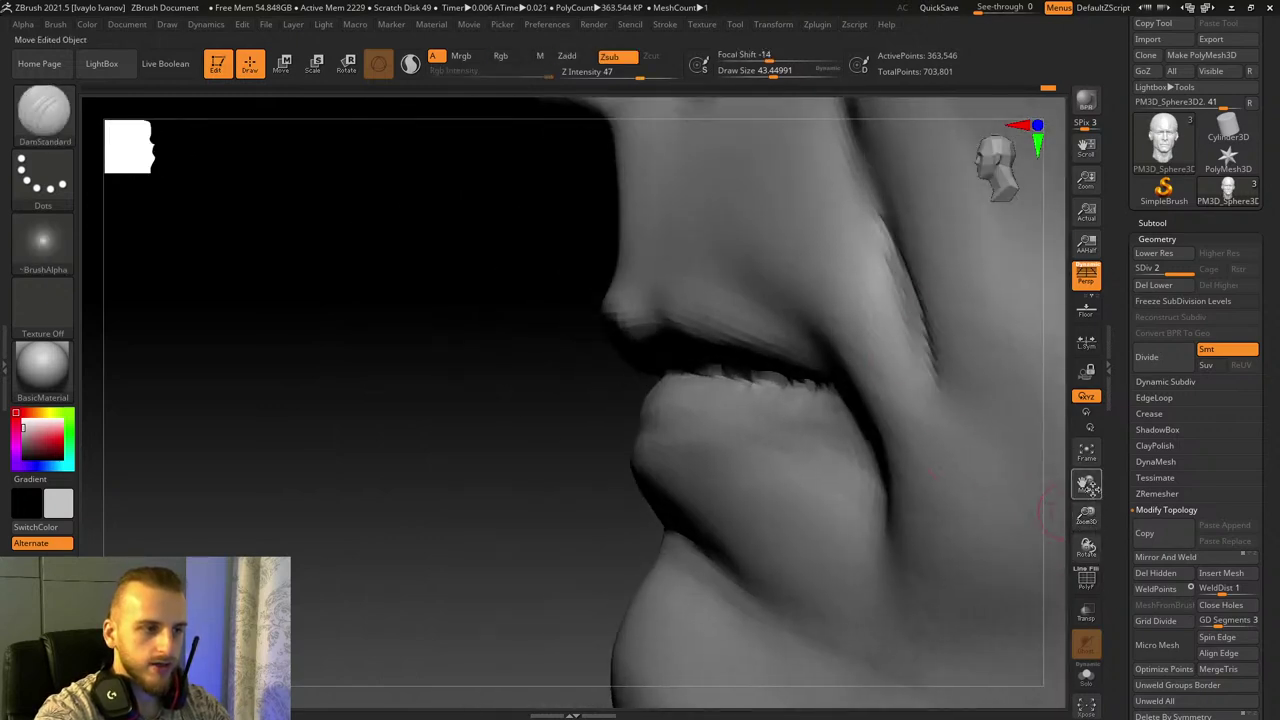
Step: Deepen the nasolabial fold from beside the nostril down toward the corner of the mouth
mouse_move(1087, 485)
mouse_down()
mouse_move(1084, 572)
mouse_move(1097, 551)
mouse_up()
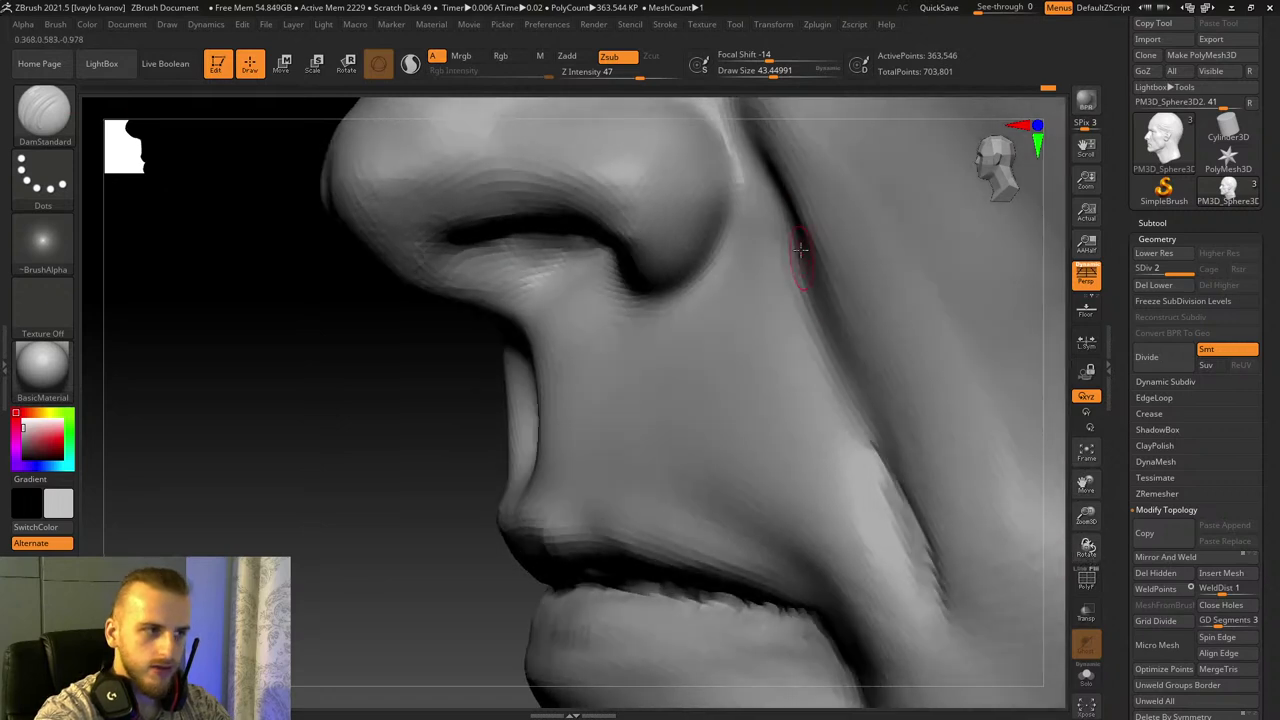
drag(786, 186, 835, 392)
mouse_move(826, 325)
mouse_down()
mouse_move(900, 484)
mouse_move(820, 300)
mouse_move(925, 484)
mouse_move(818, 285)
mouse_up()
drag(800, 240, 908, 516)
drag(332, 395, 388, 384)
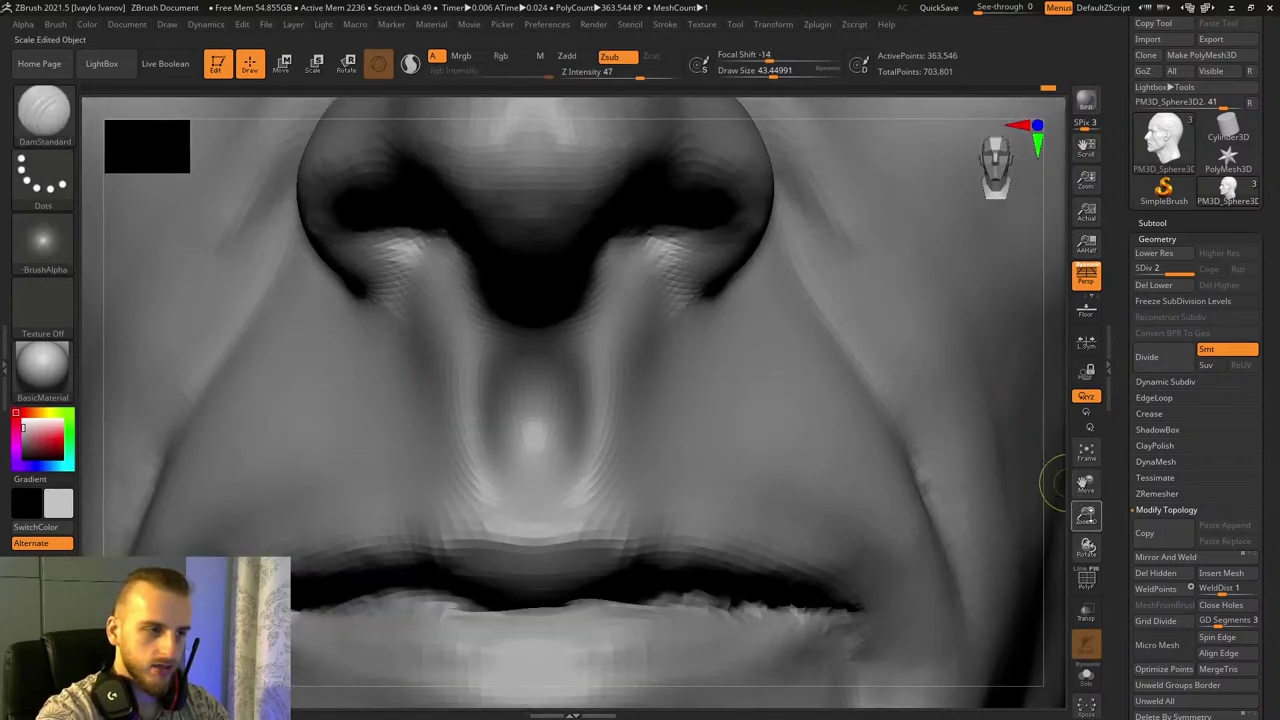
Step: Carve a thin sharp crease along the nasolabial fold and smooth its lower end
drag(1090, 519, 970, 530)
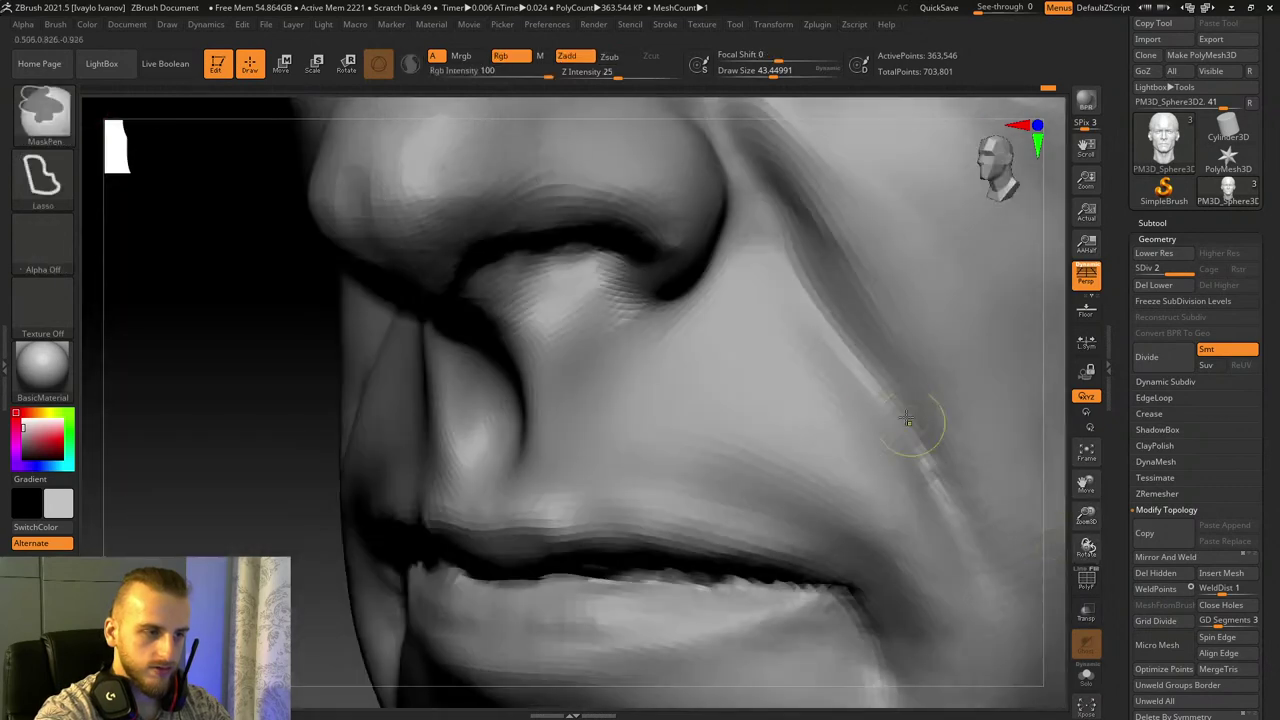
mouse_move(823, 333)
mouse_down()
mouse_move(774, 200)
mouse_move(964, 530)
mouse_up()
drag(902, 416, 983, 628)
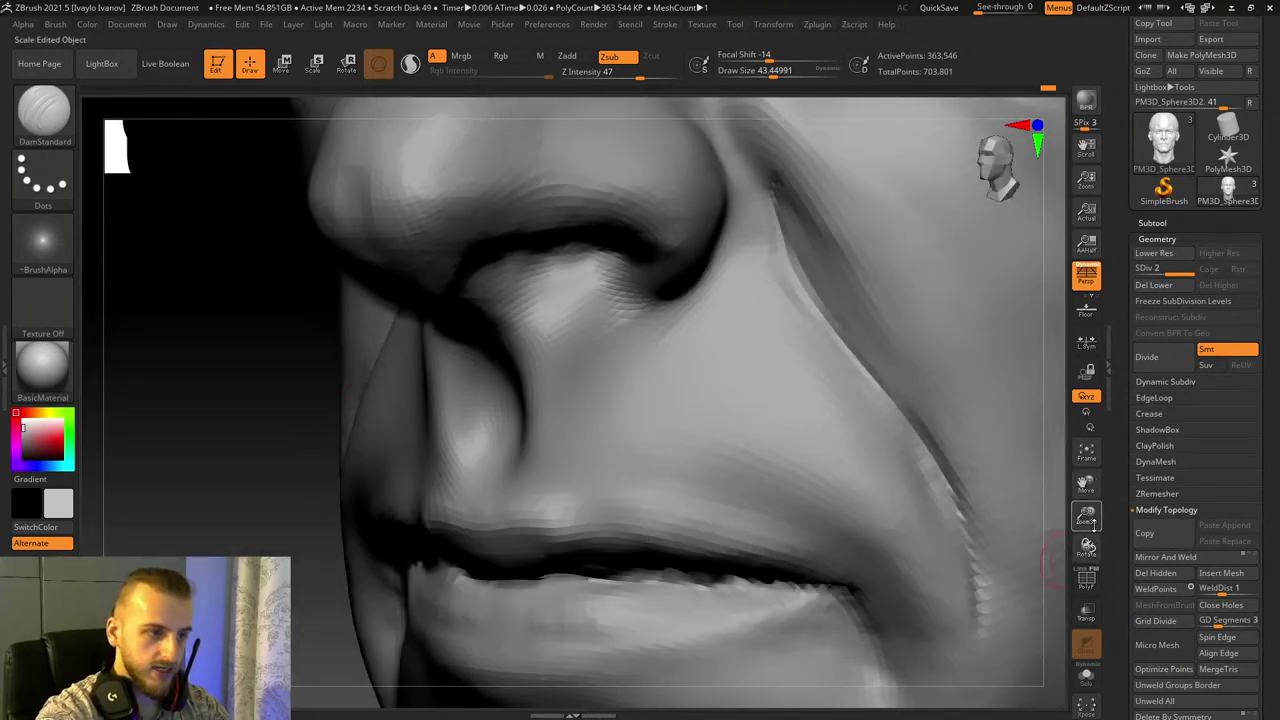
drag(1094, 525, 1084, 503)
shift+drag(936, 564, 952, 544)
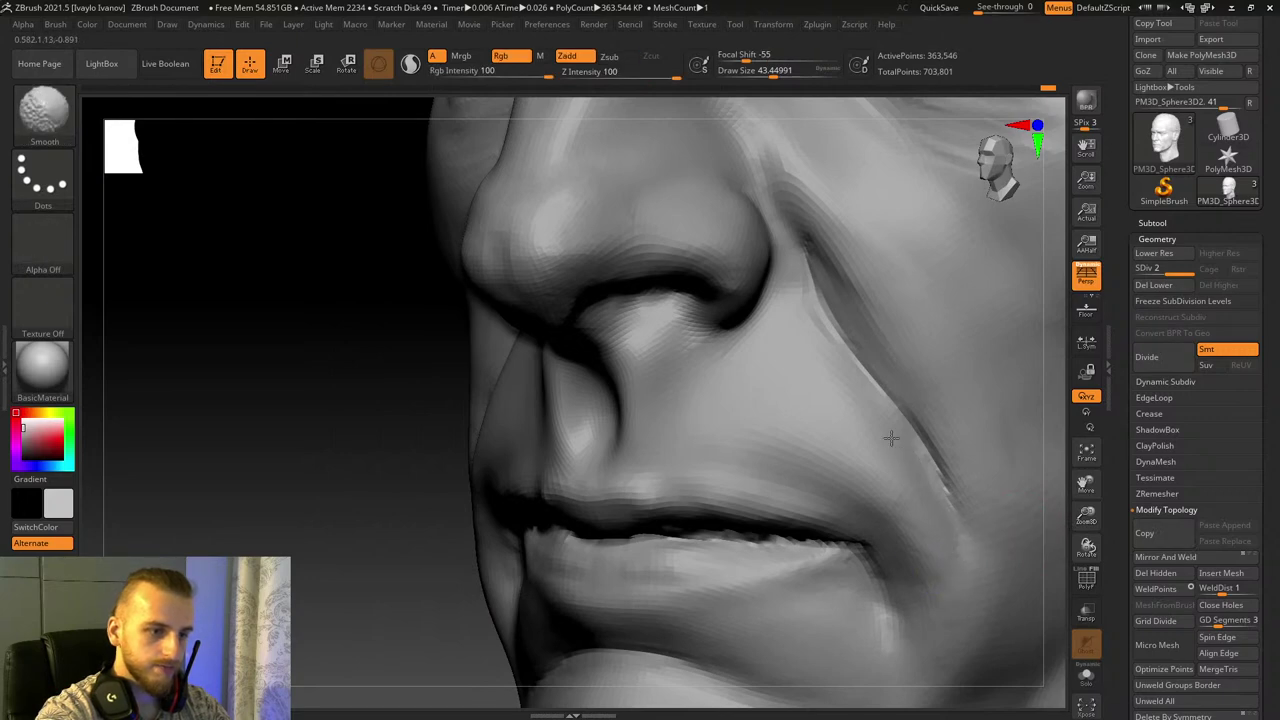
Step: Undo the last two strokes and soften the nasolabial fold on the opposite cheek
drag(389, 531, 510, 533)
alt+drag(1090, 517, 1055, 571)
drag(1091, 518, 1080, 580)
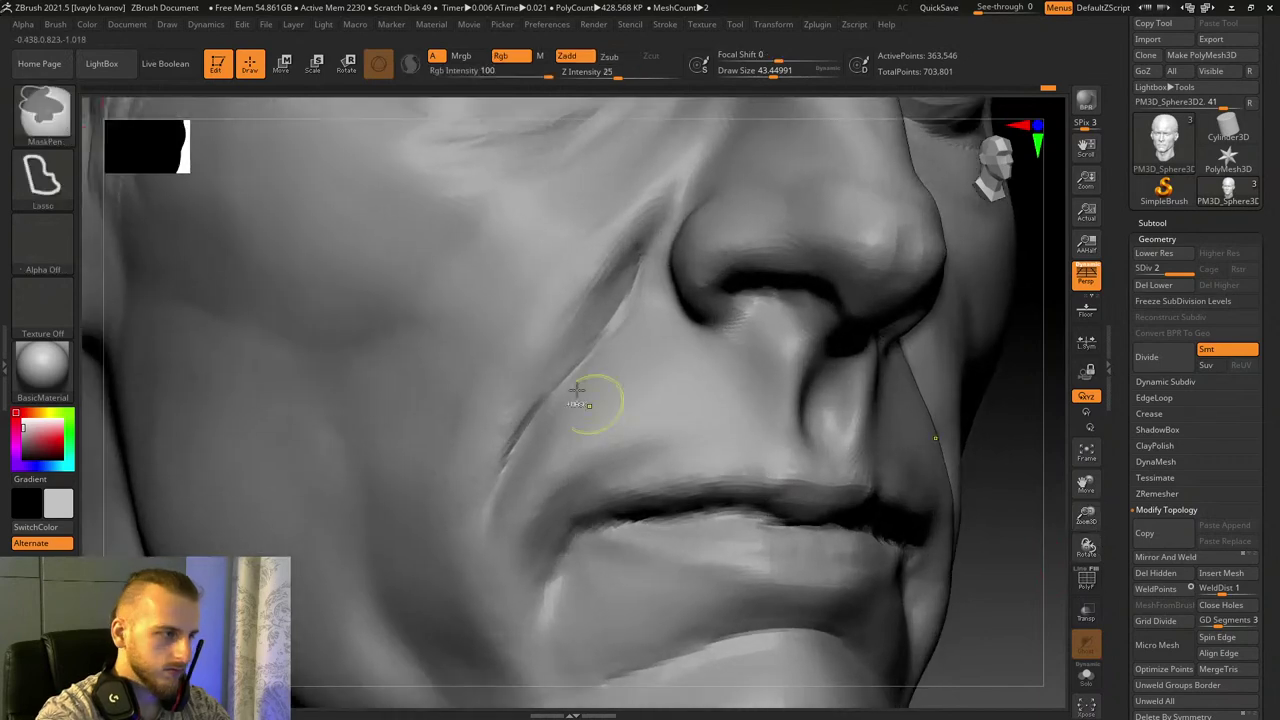
key(ctrl+z)
key(ctrl+z)
mouse_move(642, 240)
mouse_down()
mouse_move(565, 380)
mouse_move(560, 440)
mouse_up()
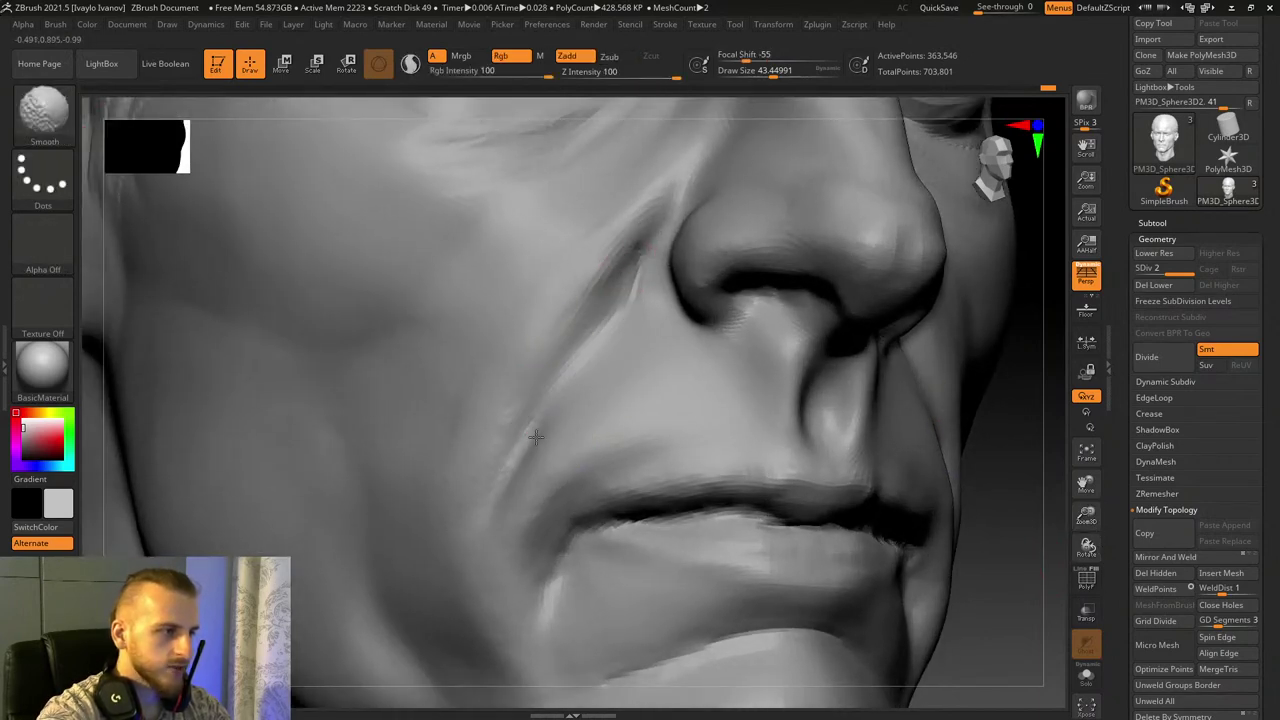
Step: Build up the lower nasolabial fold and upper lip area using ClayBuildup at draw size about 114, and soften it
click(48, 132)
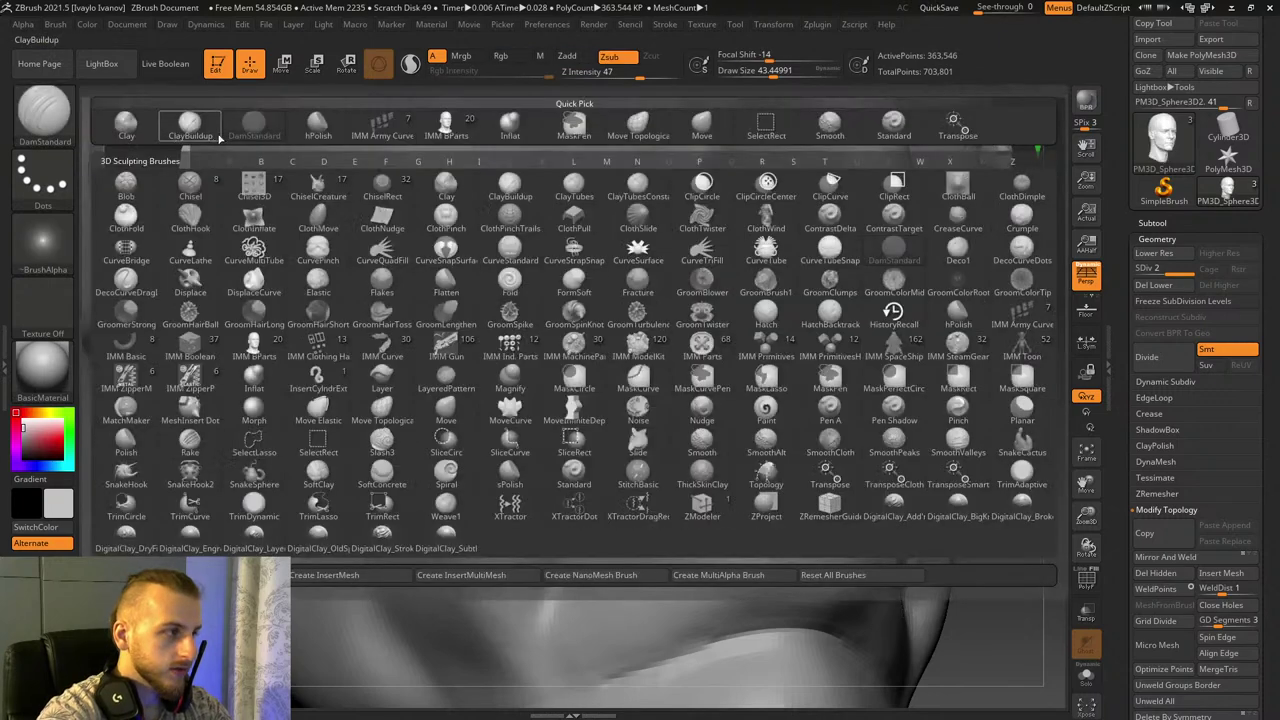
click(216, 135)
click(779, 72)
drag(785, 71, 788, 71)
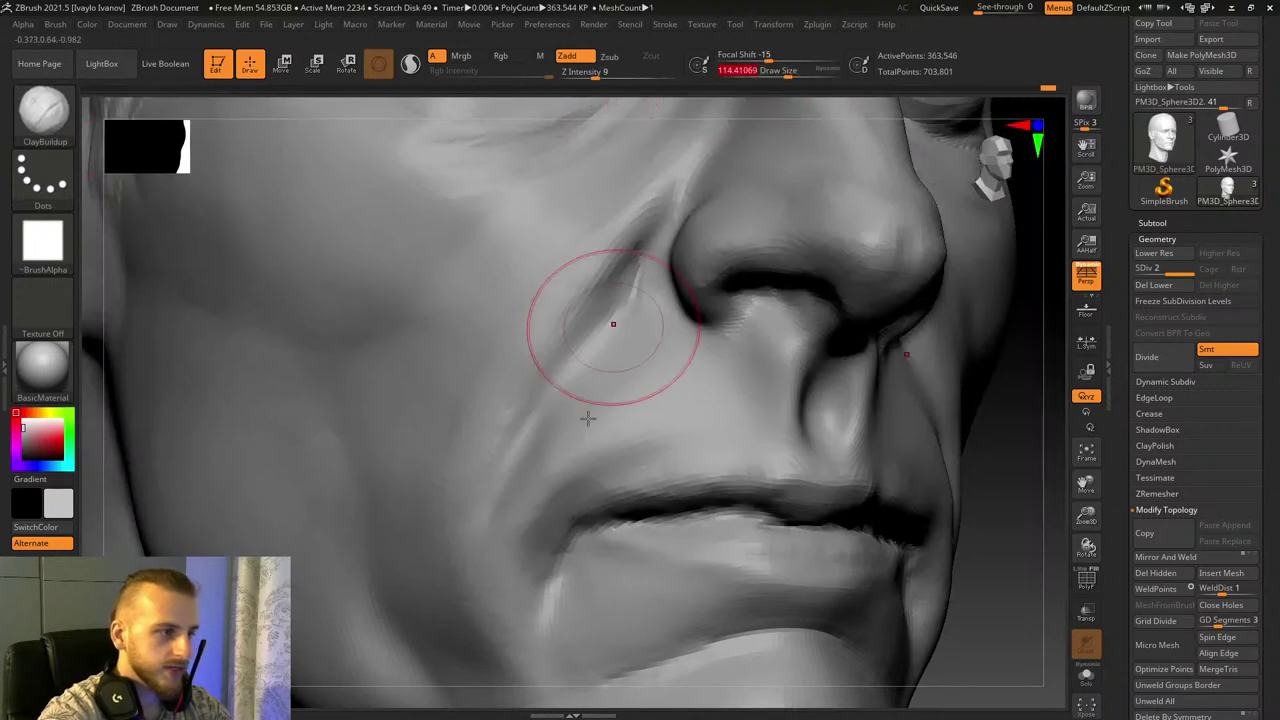
drag(517, 494, 651, 330)
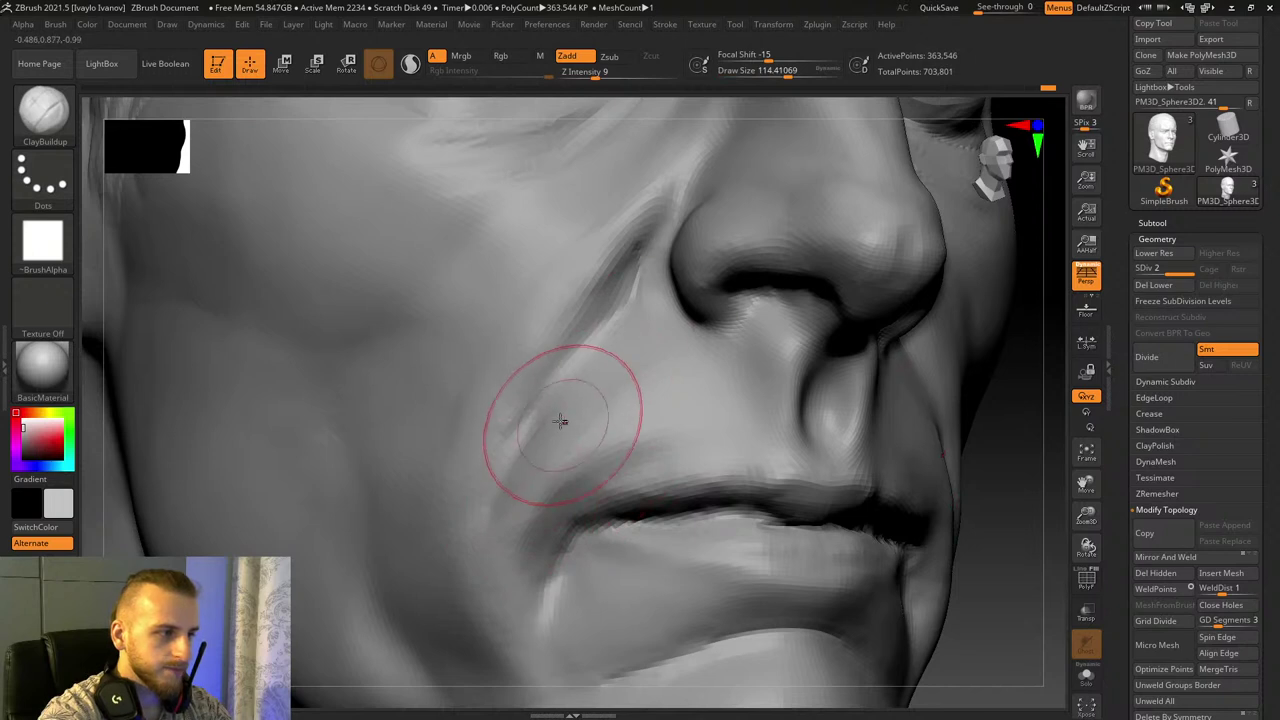
key(shift)
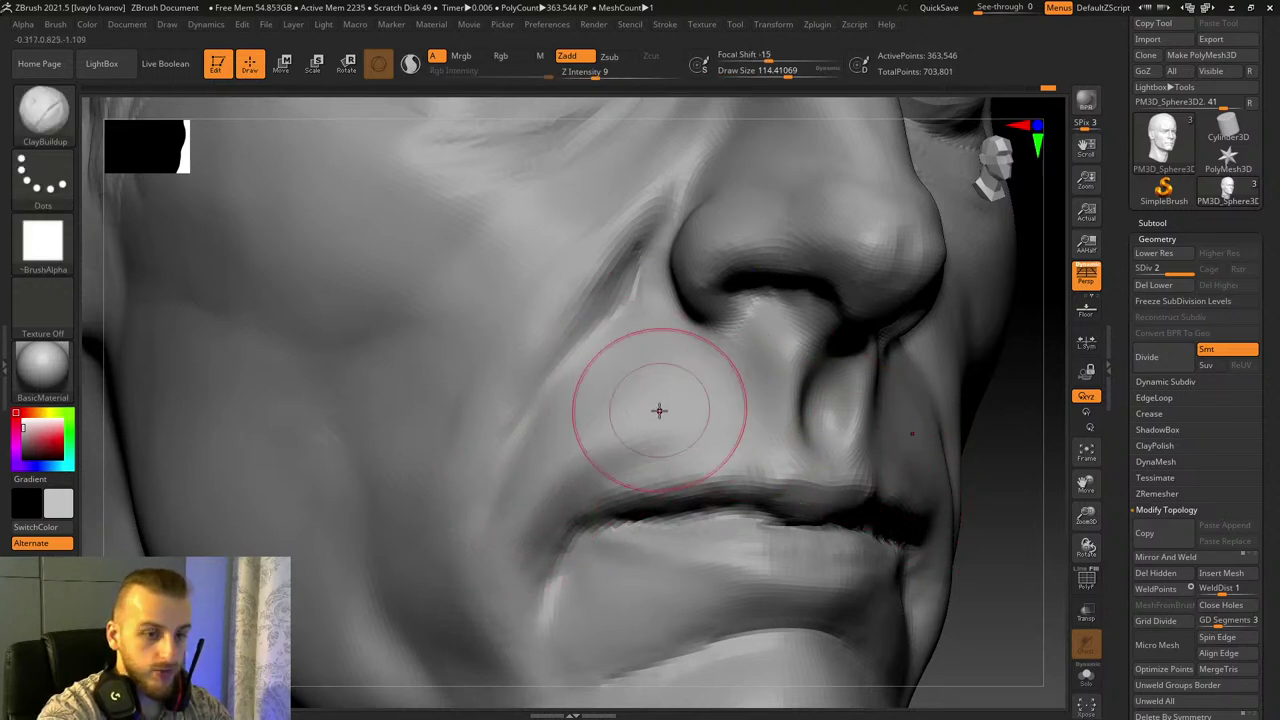
Step: Try to recarve the upper nasolabial fold beside the nostril using DamStandard at draw size about 69, with some smoothing
drag(1020, 557, 660, 535)
key(b)
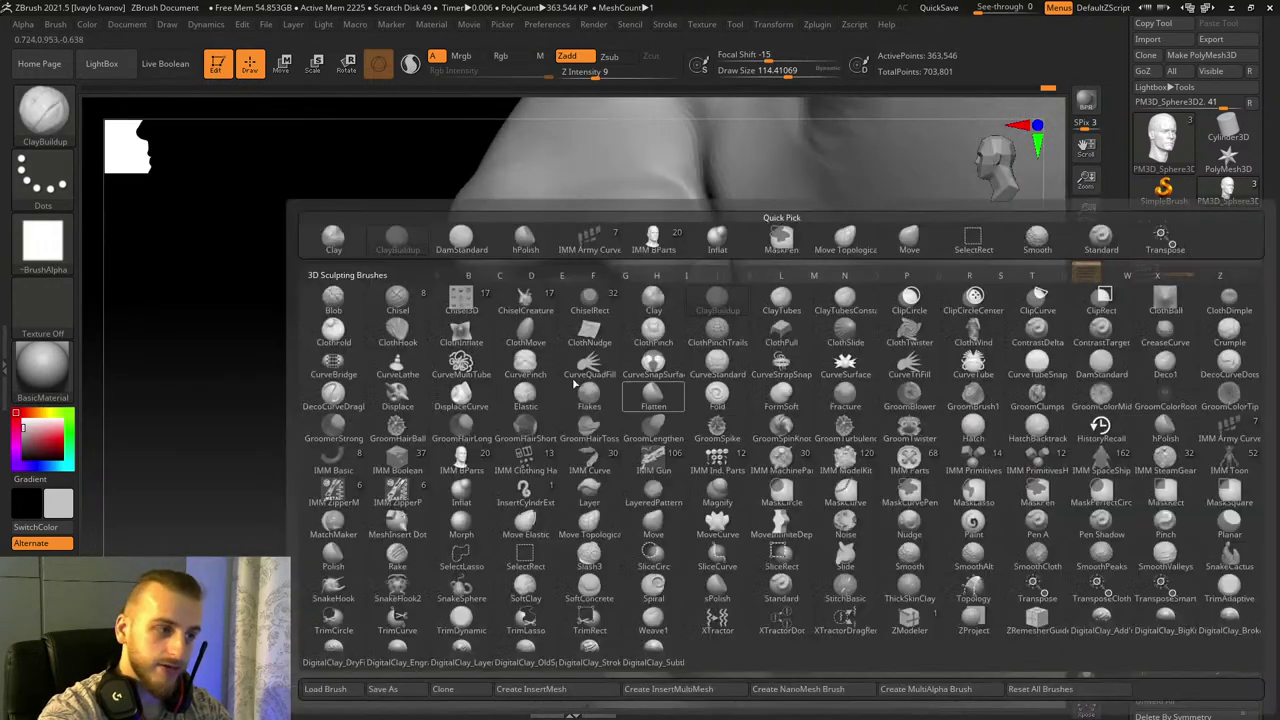
key(d)
key(s)
drag(790, 73, 775, 73)
drag(530, 425, 672, 432)
drag(1088, 483, 1010, 518)
mouse_move(803, 371)
shift+mouse_down()
mouse_move(778, 361)
mouse_move(792, 294)
mouse_move(834, 374)
mouse_move(750, 270)
mouse_move(820, 378)
mouse_move(750, 268)
mouse_move(831, 368)
shift+mouse_up()
key(shift)
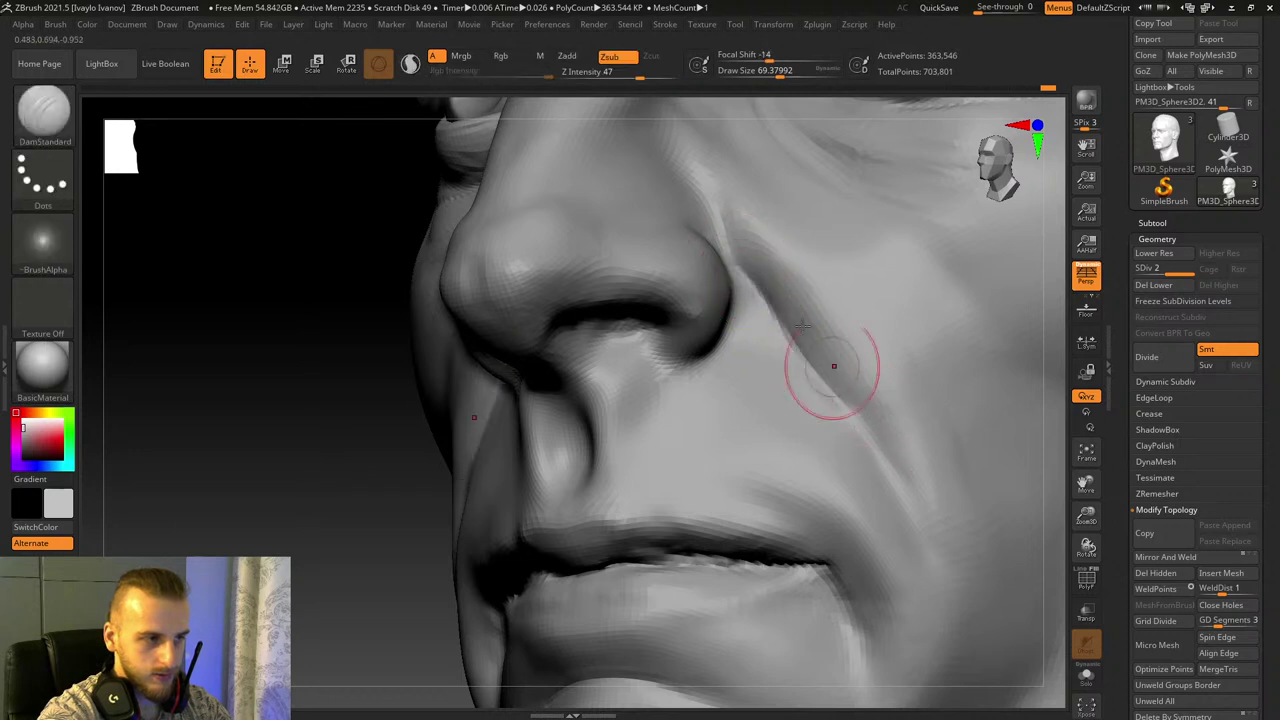
Step: Undo the last stroke on the fold, recarve it from the nostril downward at Z Intensity 28, and soften it
key(ctrl+z)
click(624, 72)
drag(624, 72, 622, 72)
drag(766, 288, 849, 378)
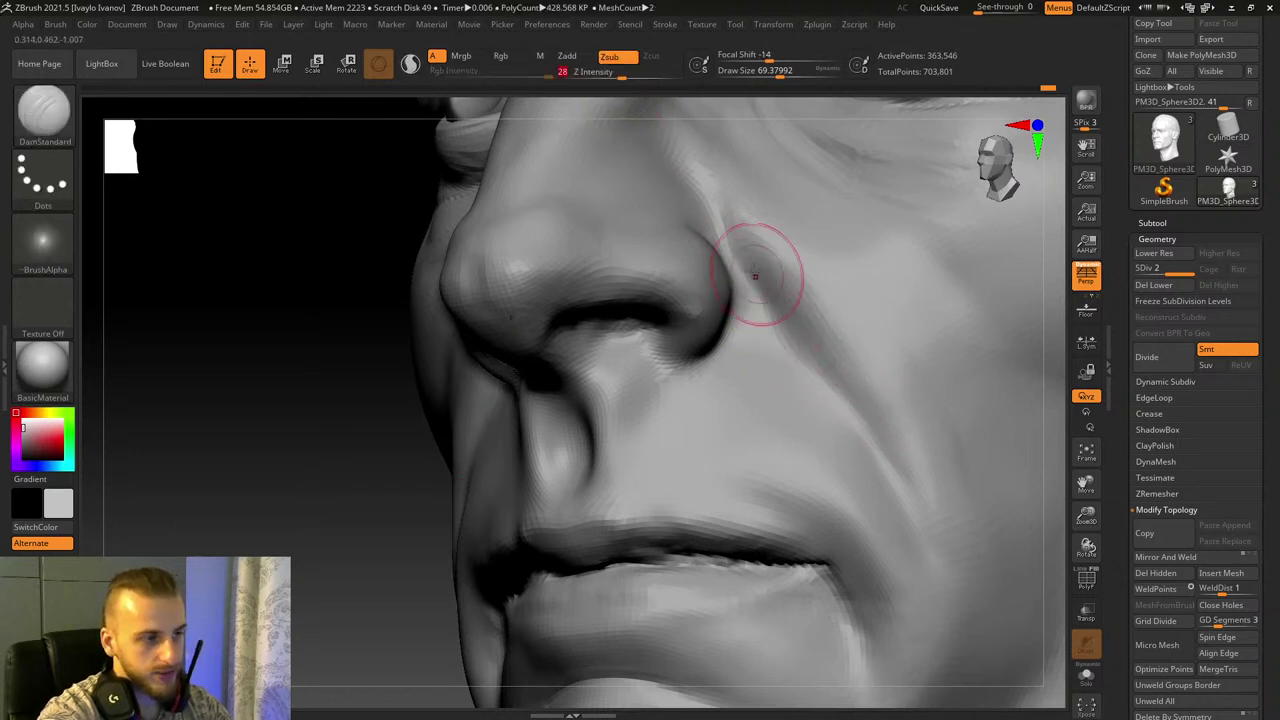
drag(752, 268, 860, 418)
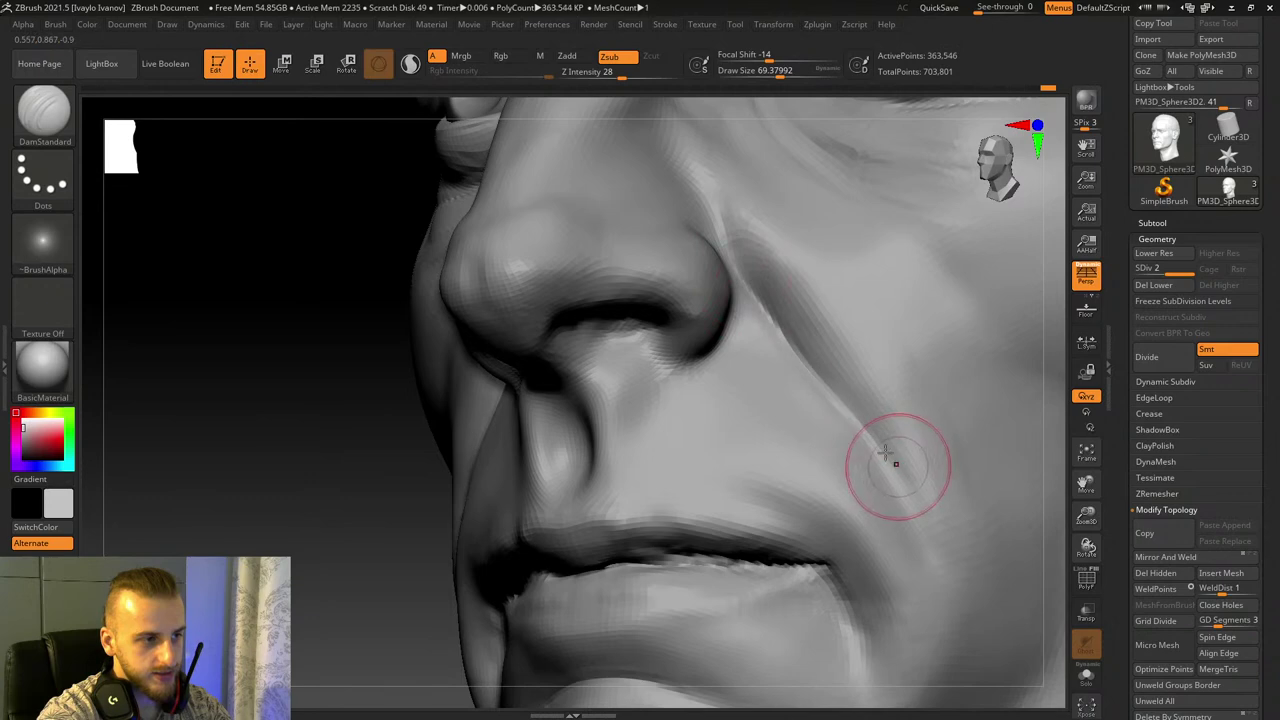
drag(376, 393, 546, 366)
key(shift)
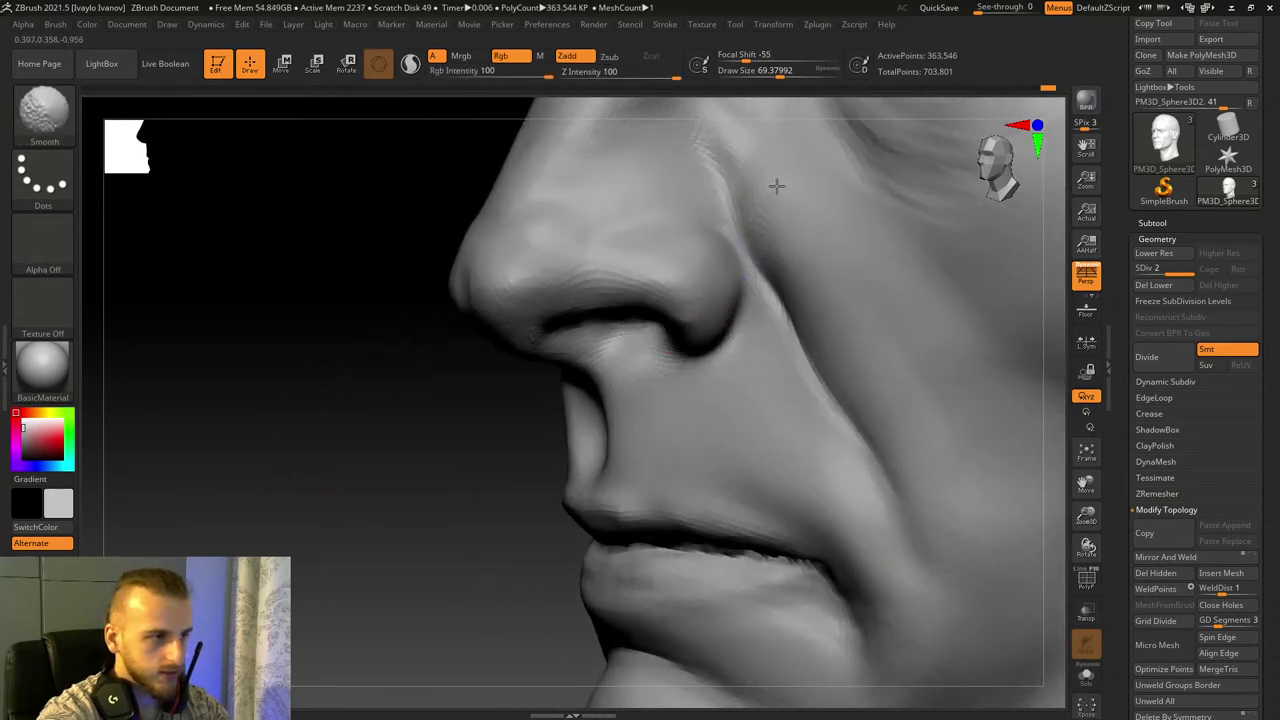
Step: Build up the cheek between the nose wing and inner eye using ClayBuildup at draw size about 106, and smooth it
click(59, 130)
click(192, 128)
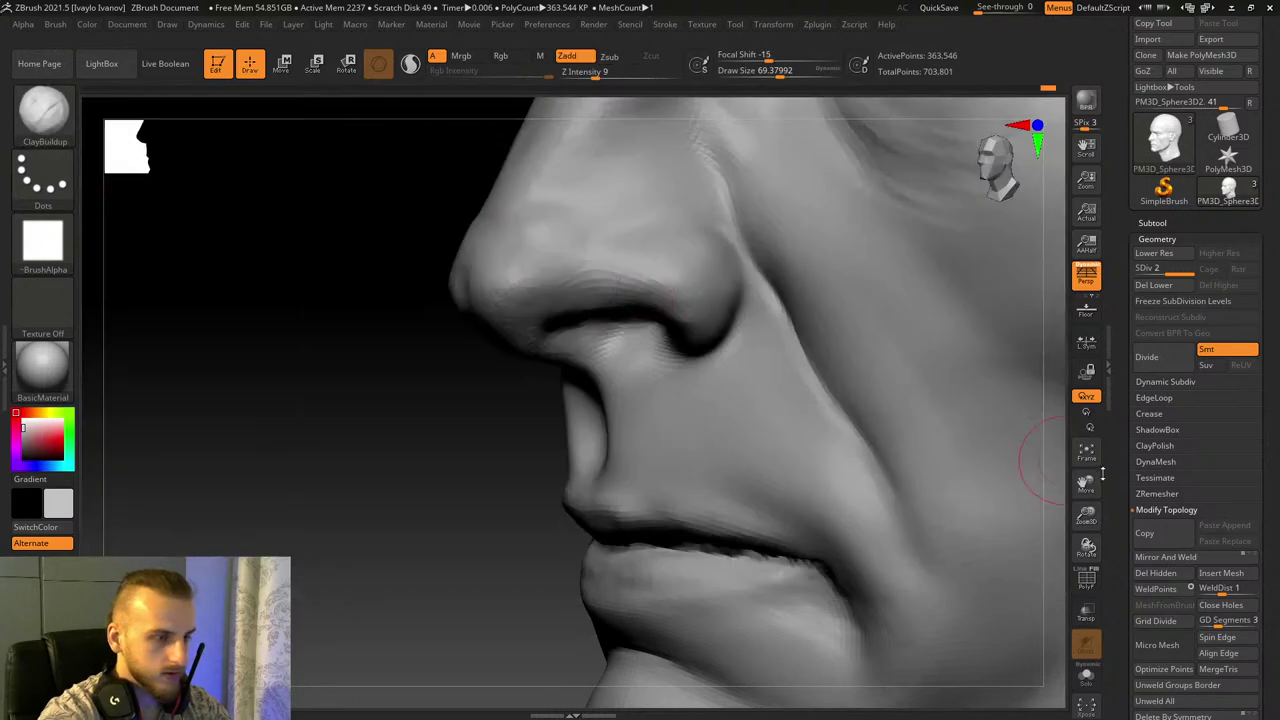
drag(1089, 481, 1086, 547)
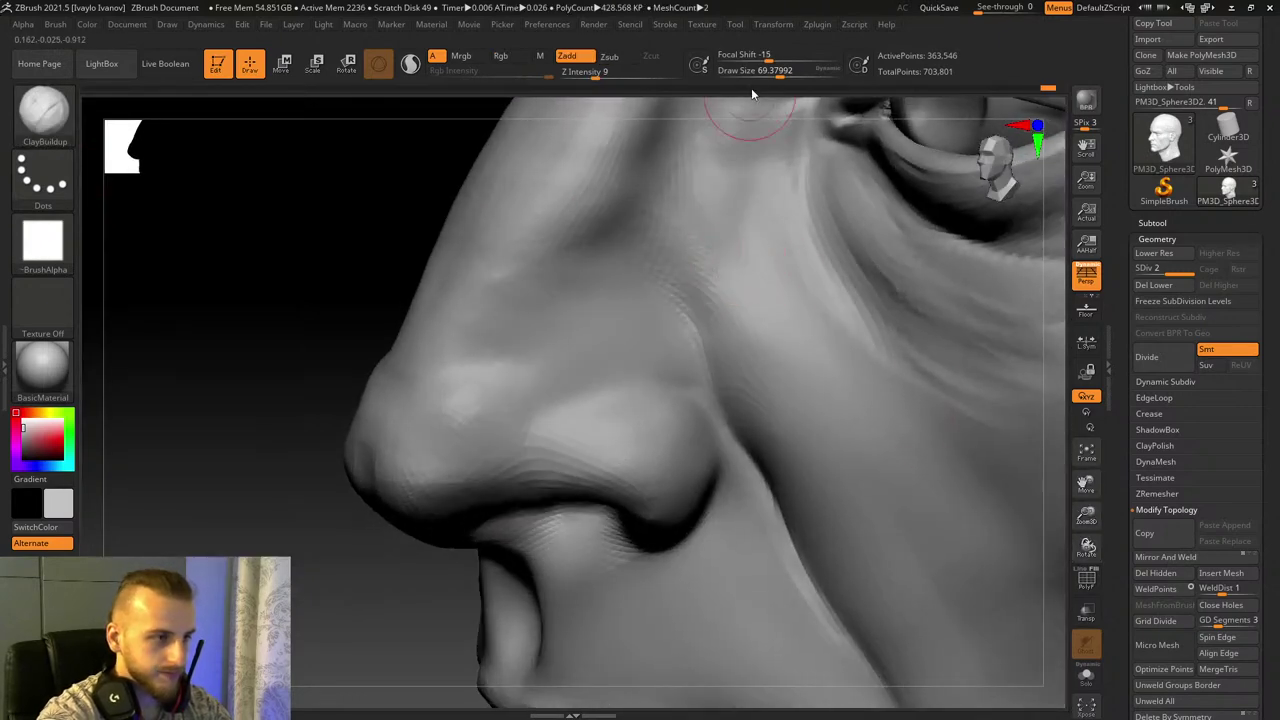
drag(773, 72, 787, 71)
mouse_move(803, 343)
mouse_down()
mouse_move(851, 463)
mouse_move(760, 260)
mouse_up()
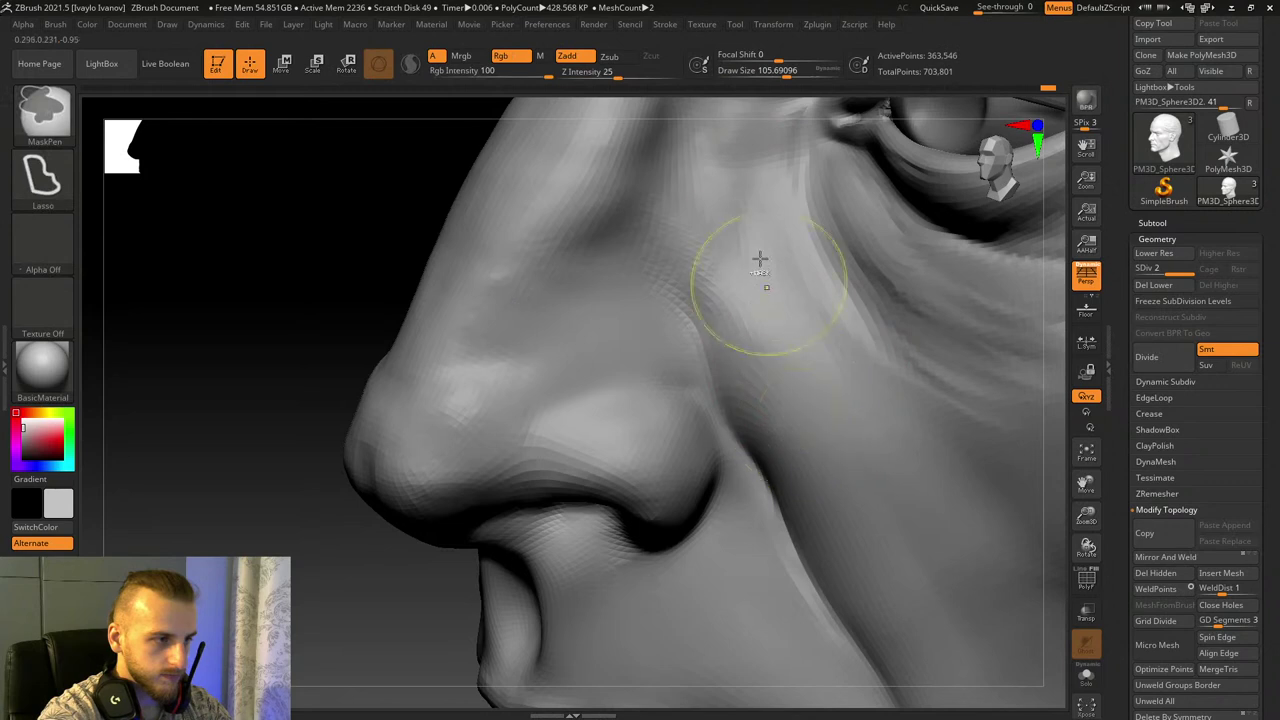
mouse_move(738, 218)
mouse_down()
mouse_move(800, 450)
mouse_move(838, 462)
mouse_up()
drag(765, 255, 840, 431)
drag(791, 290, 917, 427)
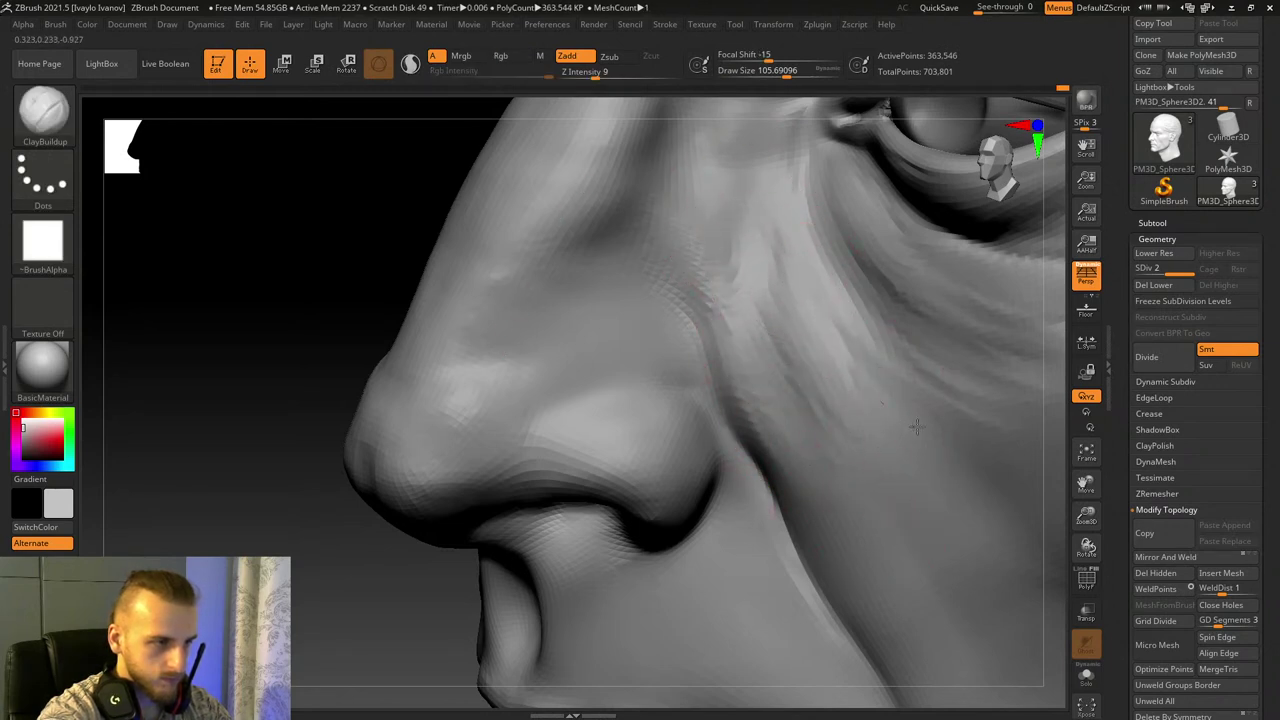
mouse_move(828, 328)
shift+mouse_down()
mouse_move(822, 340)
mouse_move(938, 440)
shift+mouse_up()
shift+drag(904, 485, 862, 445)
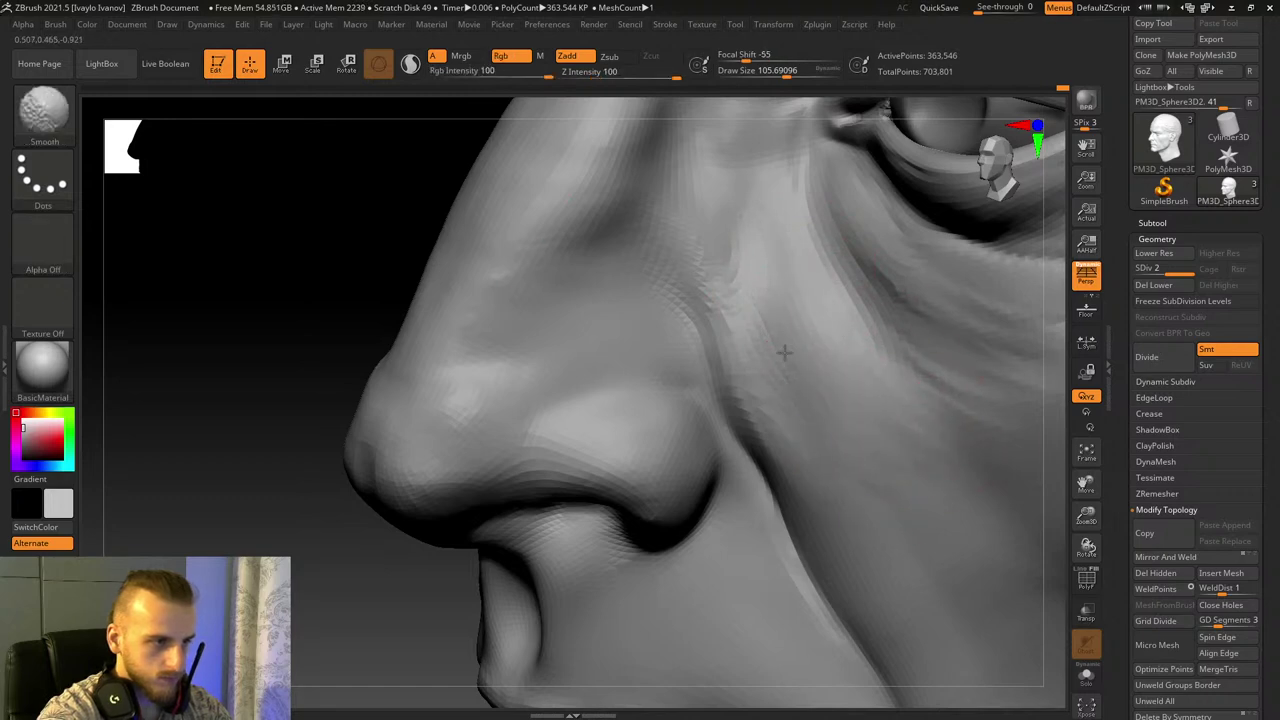
Step: Build up the side of the nose bridge above the nostril using ClayBuildup at draw size about 97
drag(1081, 524, 1055, 345)
mouse_move(608, 489)
shift+mouse_down()
mouse_move(1074, 607)
mouse_move(1000, 611)
mouse_move(1021, 611)
mouse_move(1049, 560)
mouse_move(992, 527)
shift+mouse_up()
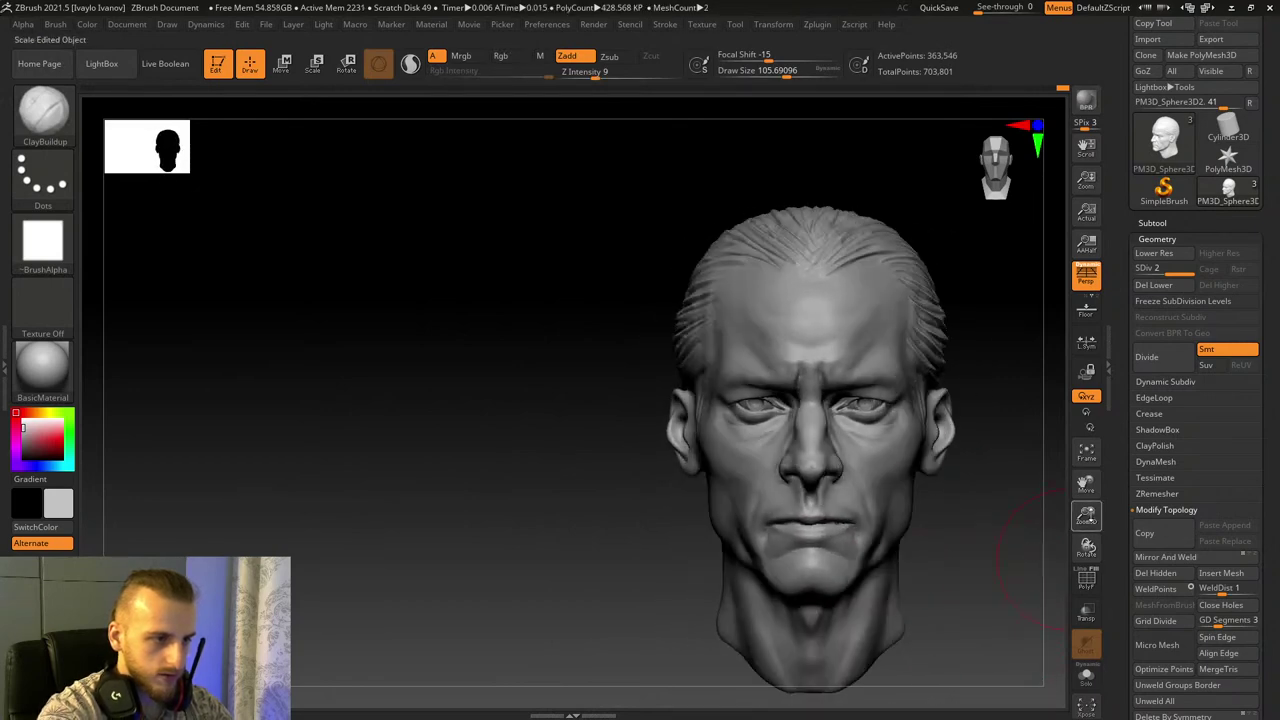
drag(1089, 517, 1087, 545)
drag(1087, 487, 1074, 402)
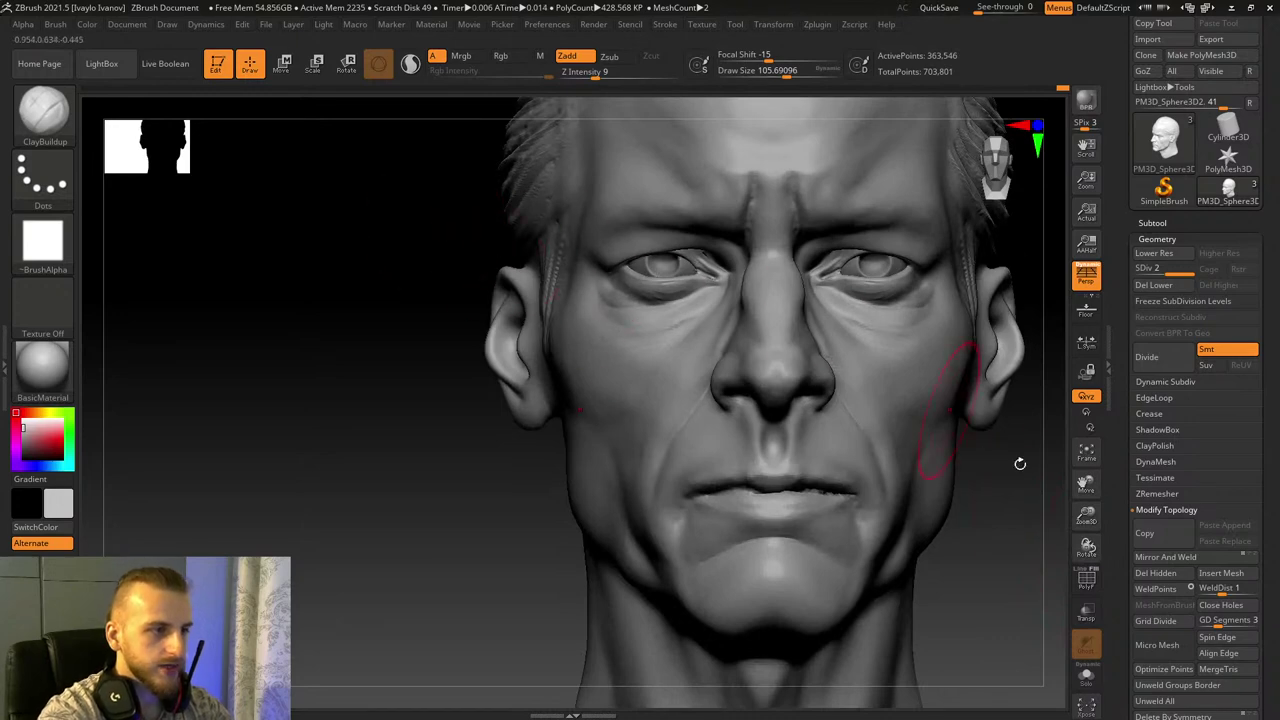
drag(1087, 487, 1108, 560)
drag(1088, 515, 1092, 575)
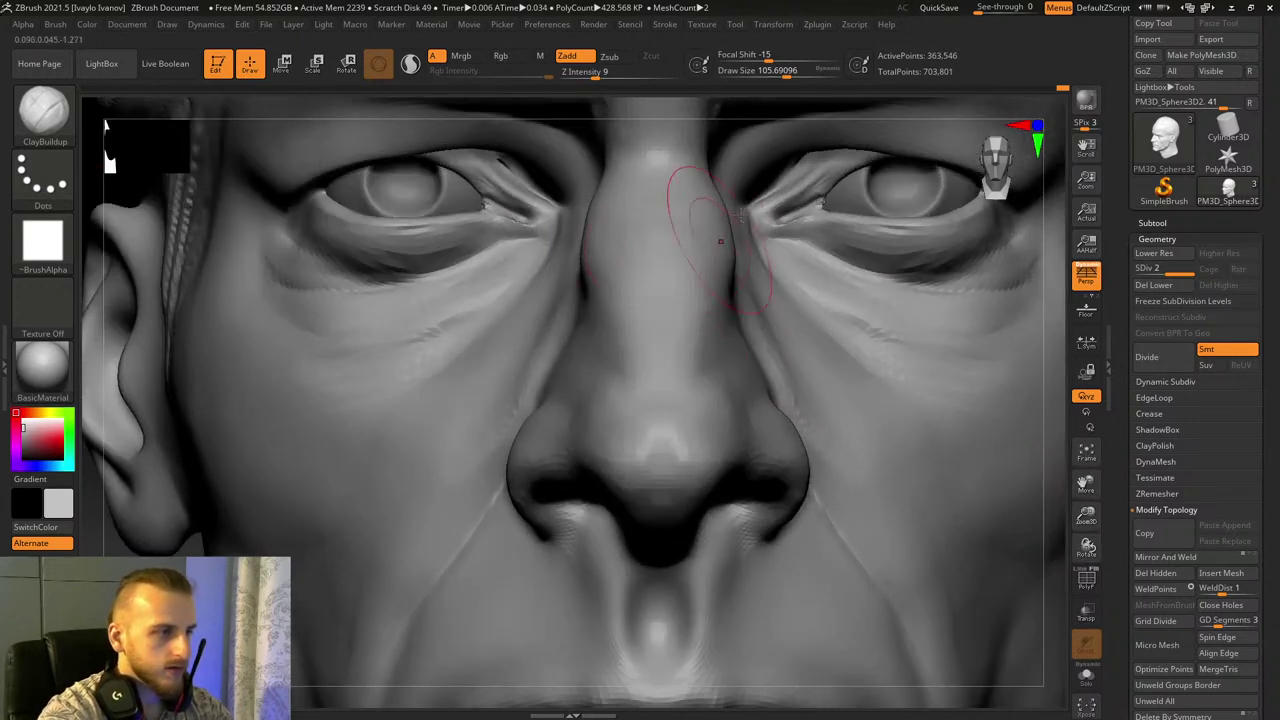
click(784, 75)
mouse_move(1087, 514)
mouse_down()
mouse_move(1085, 538)
mouse_move(1040, 530)
mouse_up()
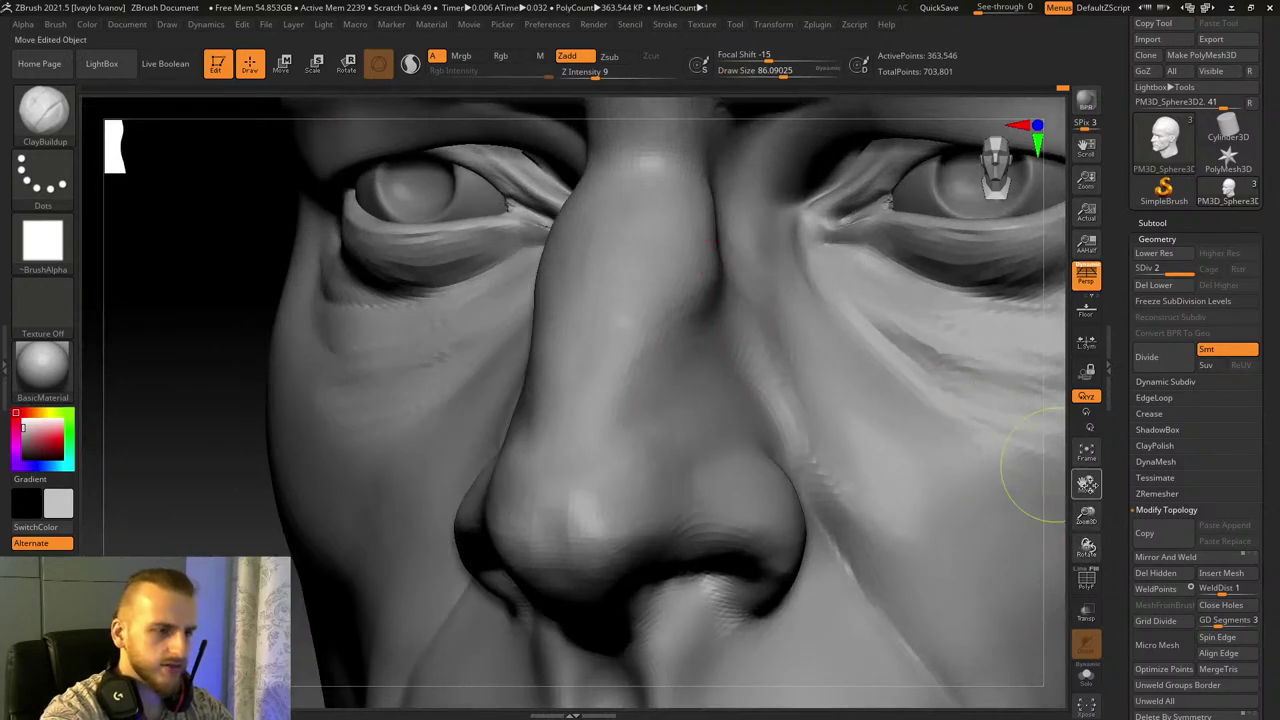
drag(1086, 486, 1035, 540)
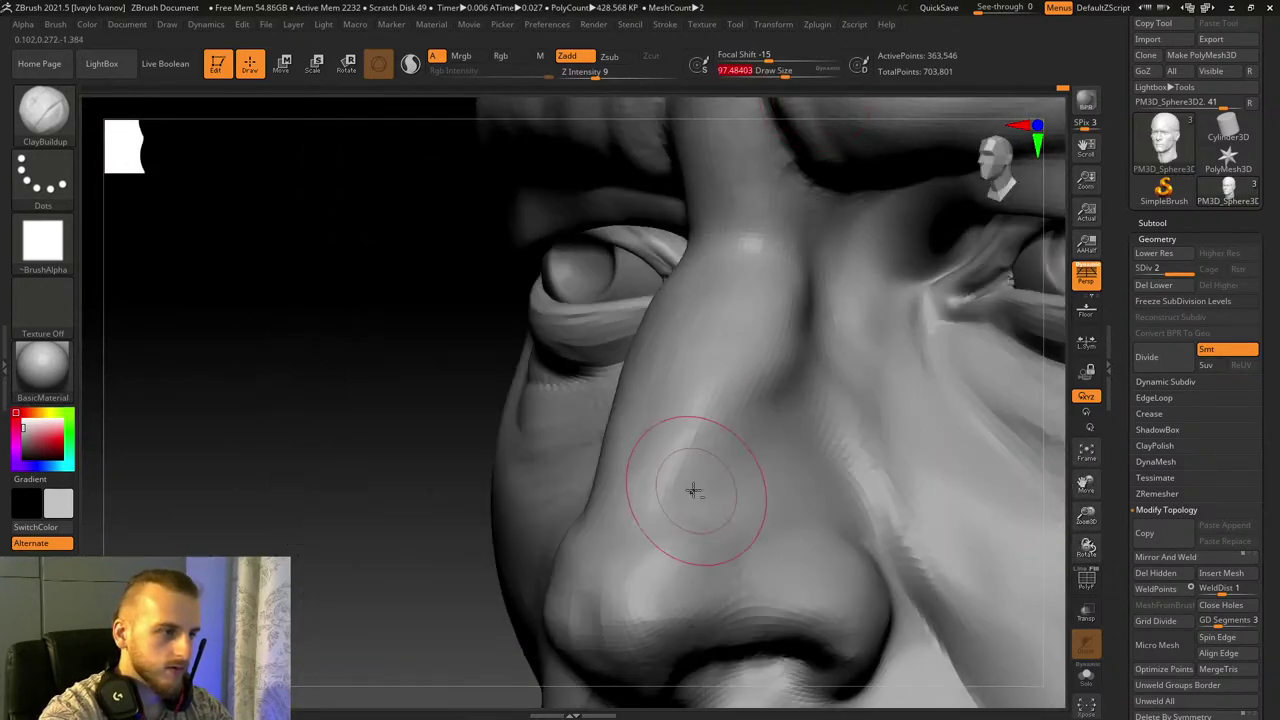
mouse_move(722, 434)
mouse_down()
mouse_move(677, 446)
mouse_move(640, 517)
mouse_up()
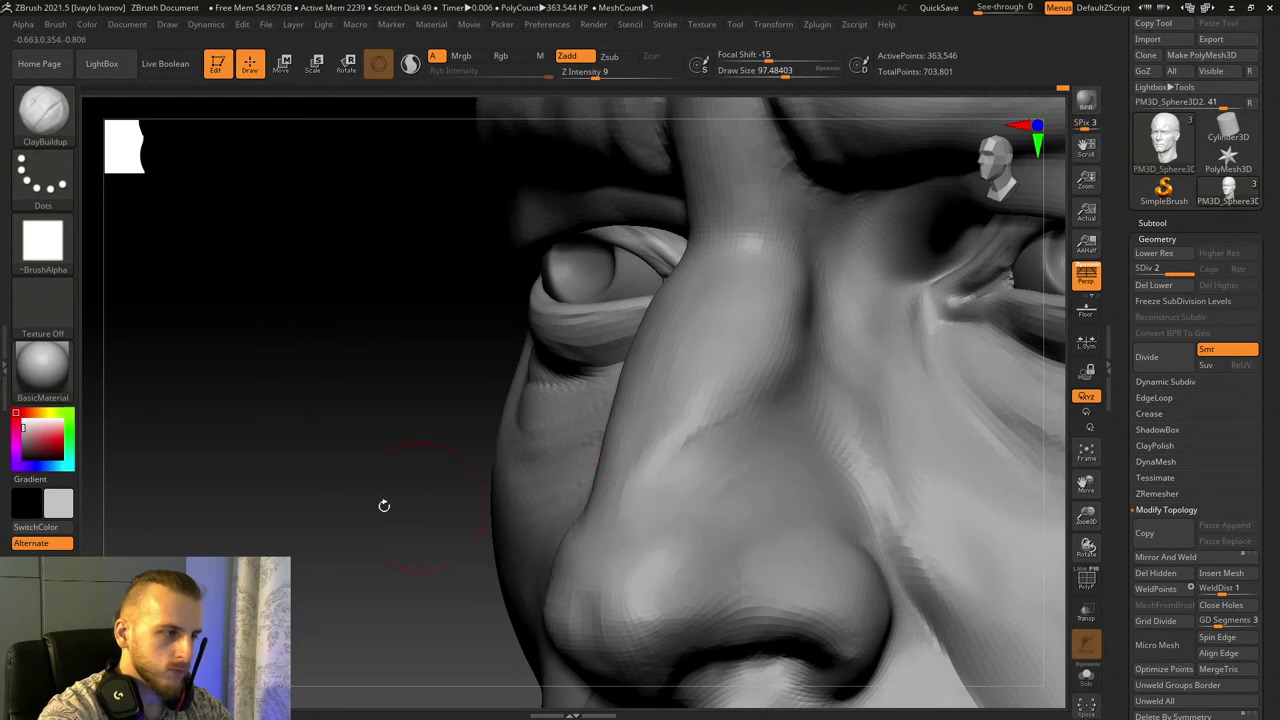
drag(384, 505, 609, 452)
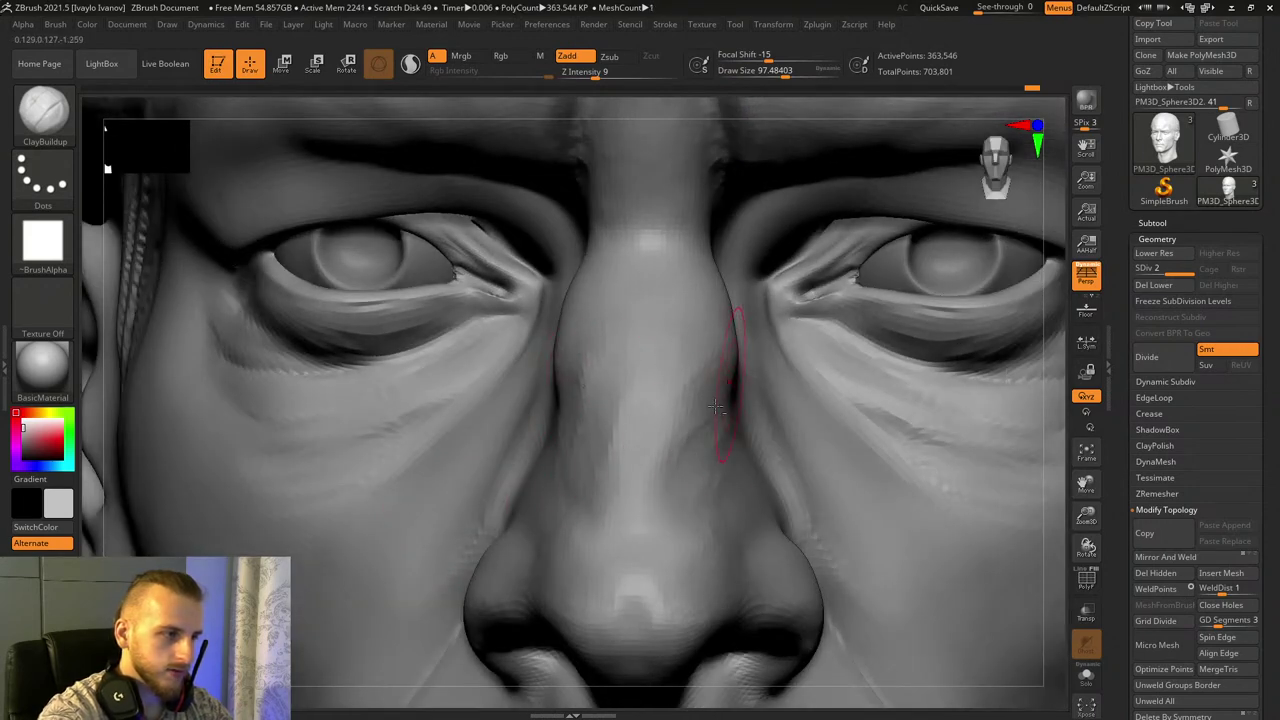
Step: Refine the contour of the nose bridge using Move Topological at draw size about 185
click(62, 124)
click(637, 124)
click(797, 72)
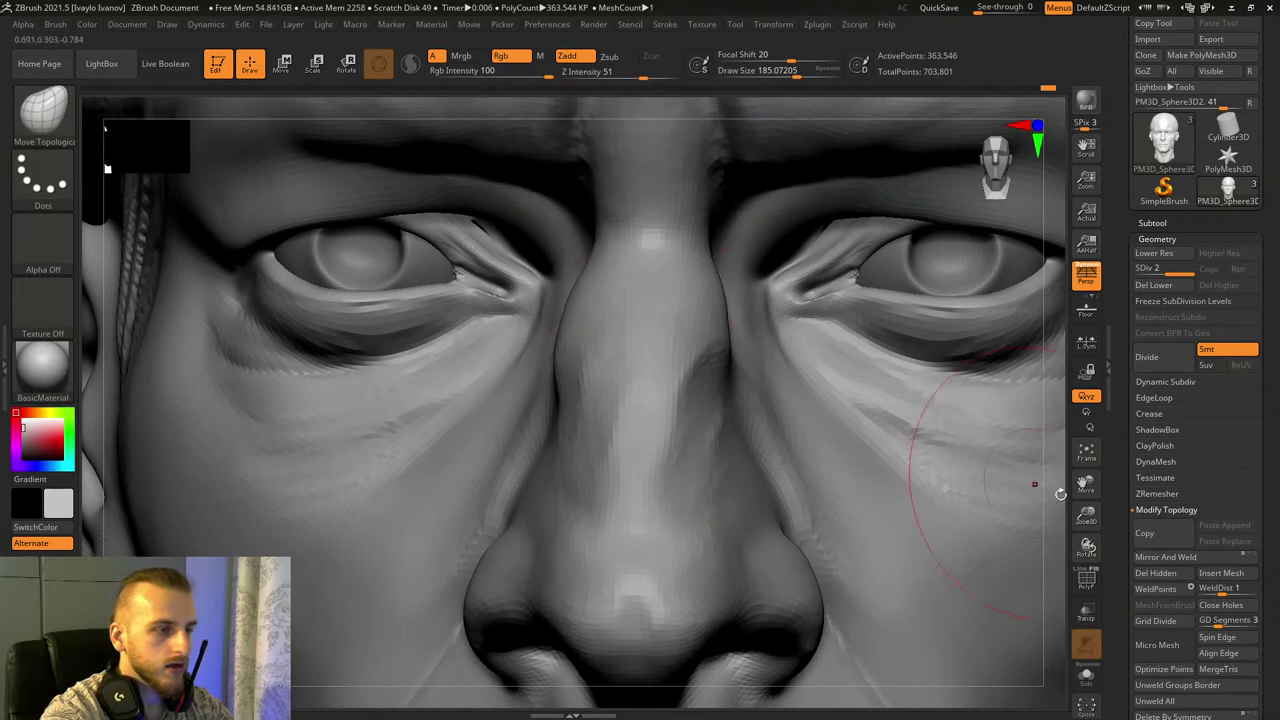
drag(1086, 485, 1070, 532)
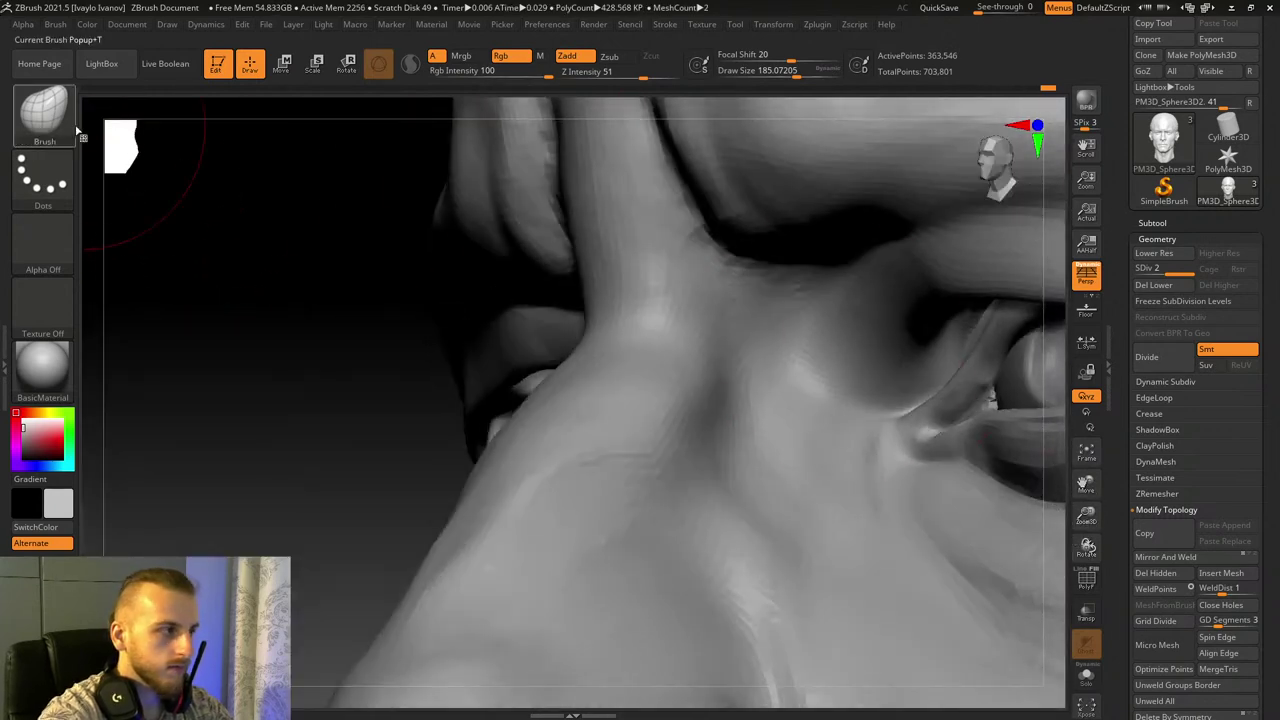
Step: Build up the inner brow and eye socket beside the nose root using ClayBuildup at draw size about 185
key(b)
key(c)
key(b)
drag(764, 338, 822, 300)
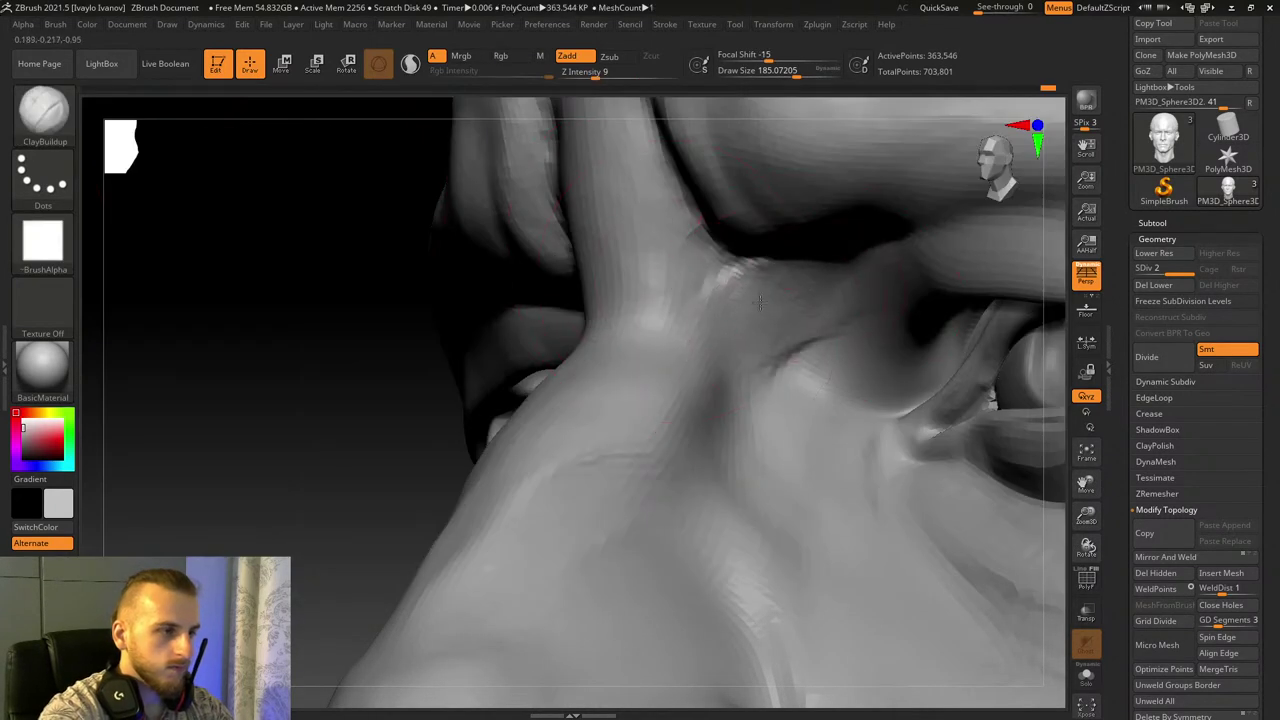
mouse_move(742, 318)
mouse_down()
mouse_move(842, 292)
mouse_move(790, 283)
mouse_move(874, 229)
mouse_move(768, 285)
mouse_move(866, 243)
mouse_move(802, 318)
mouse_up()
drag(190, 413, 330, 405)
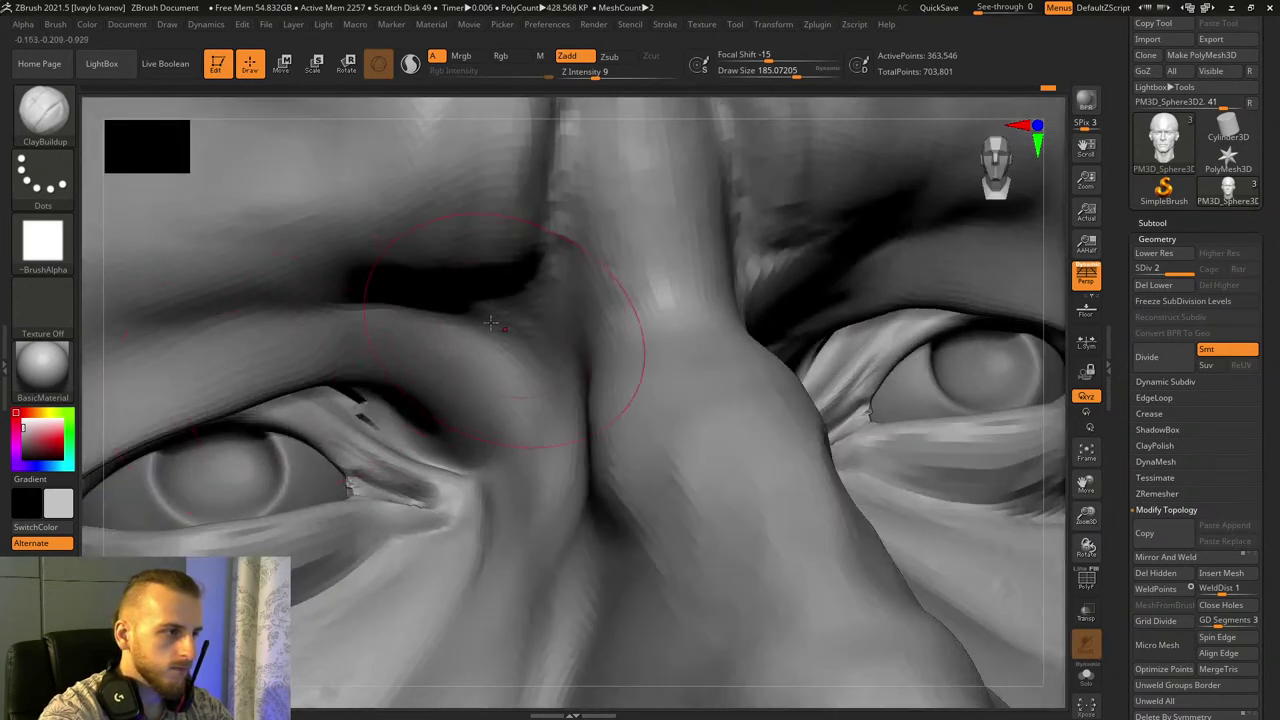
mouse_move(520, 342)
mouse_down()
mouse_move(464, 302)
mouse_move(570, 340)
mouse_move(375, 296)
mouse_move(540, 275)
mouse_move(640, 300)
mouse_up()
Step: Try another ClayBuildup stroke beside the nose root, undo it, and switch to DamStandard at draw size about 119
drag(1092, 500, 1090, 430)
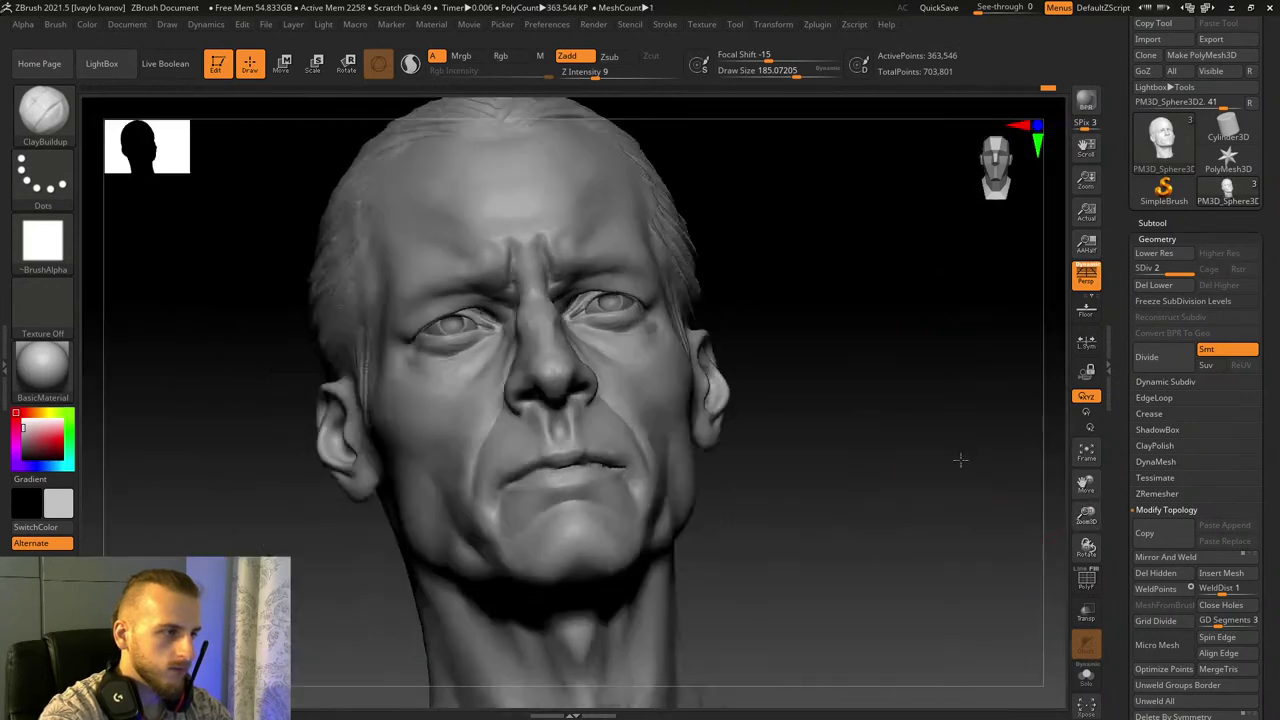
shift+drag(960, 460, 945, 474)
drag(1087, 515, 1095, 608)
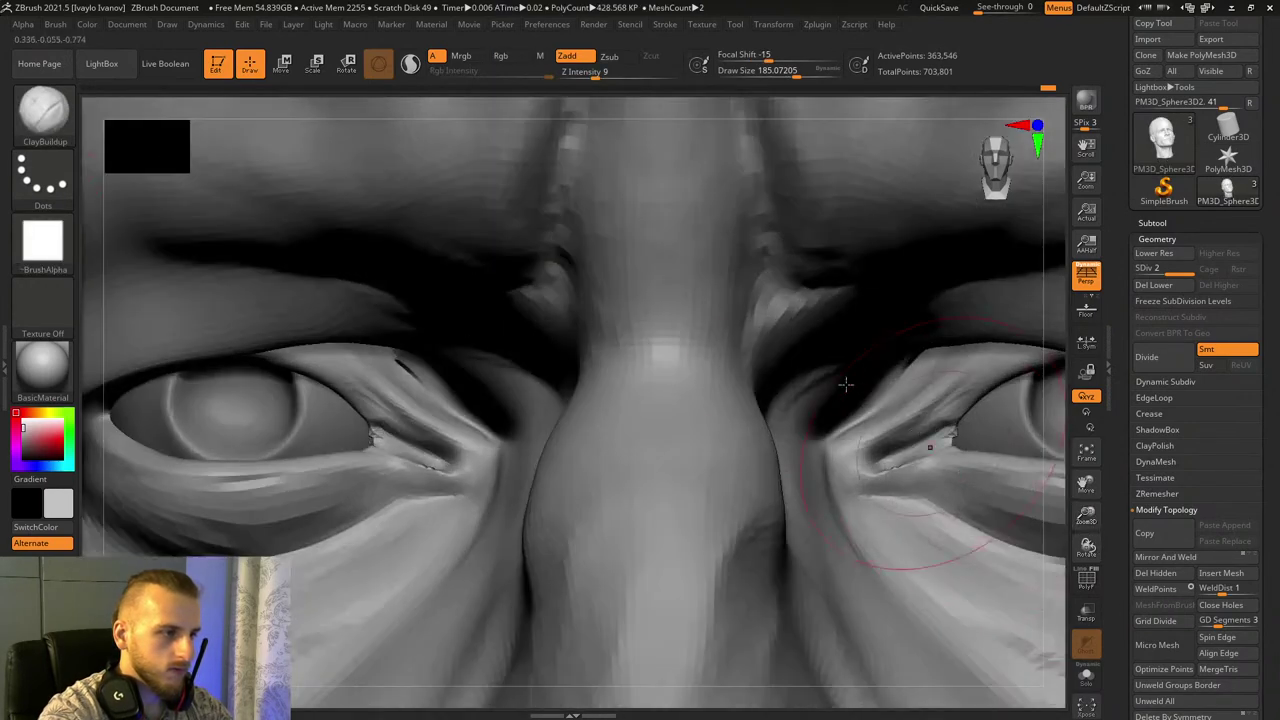
drag(781, 305, 786, 303)
key(ctrl+z)
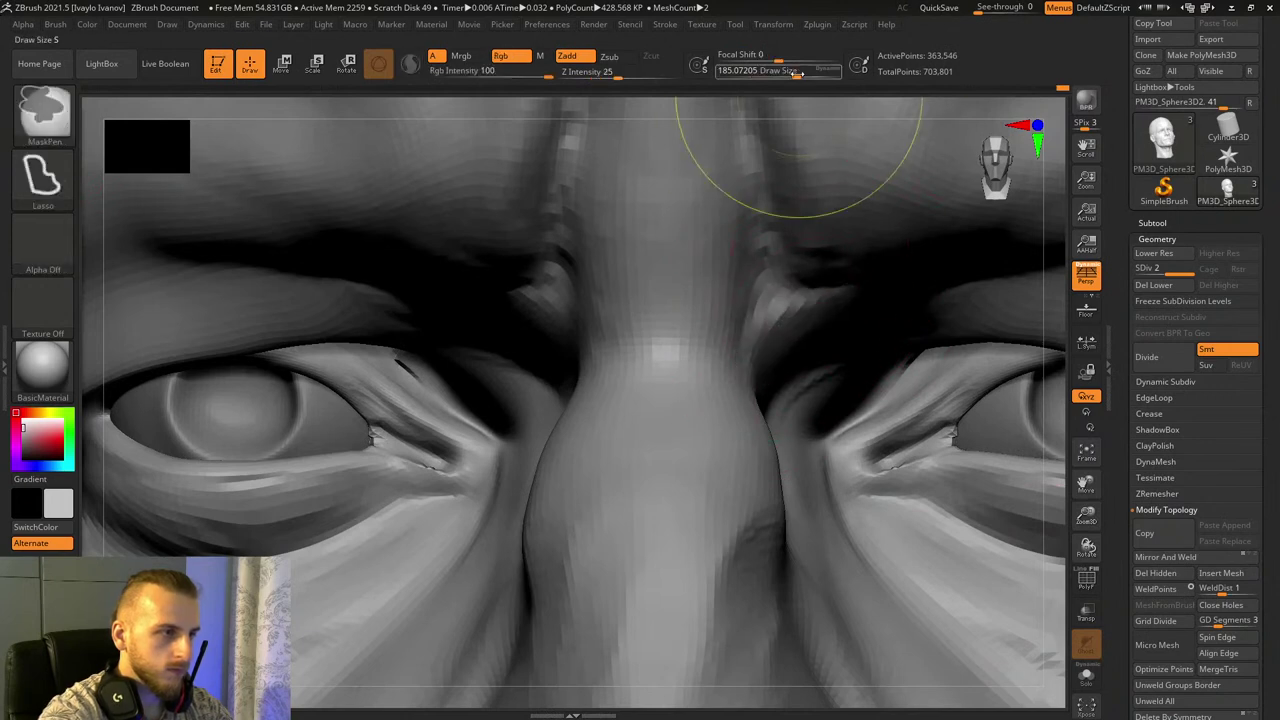
drag(797, 73, 789, 73)
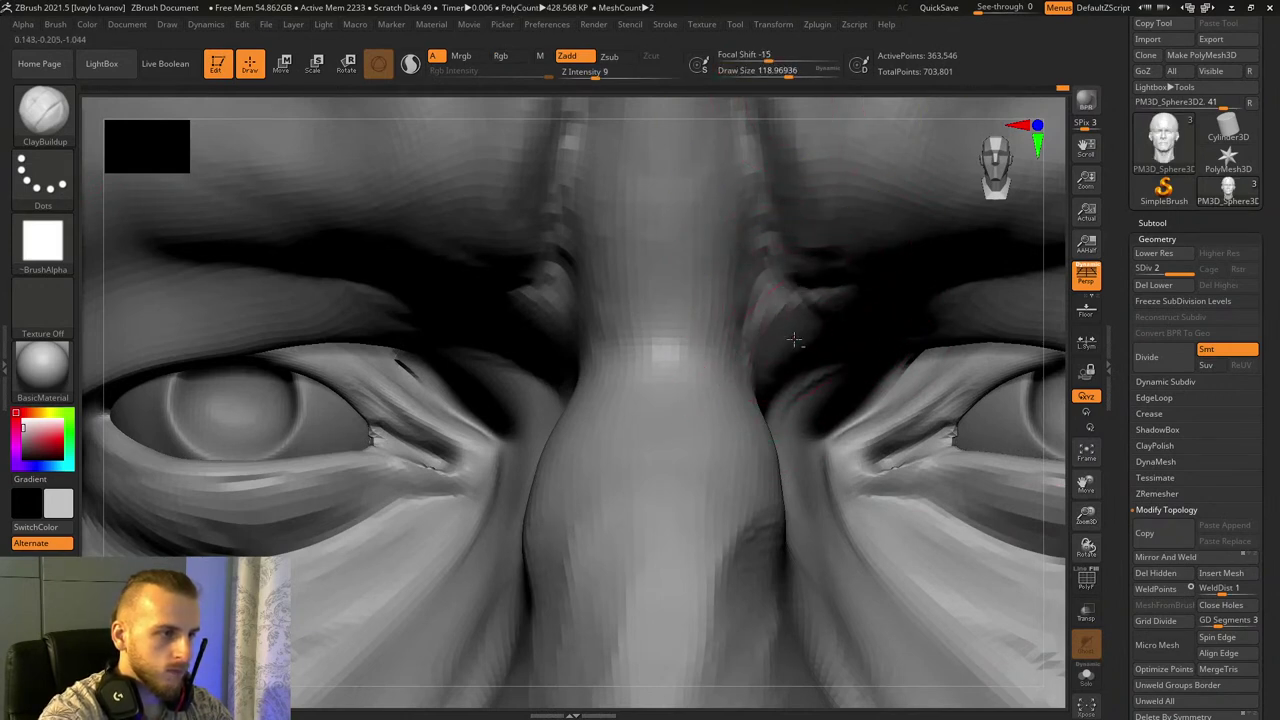
key(b)
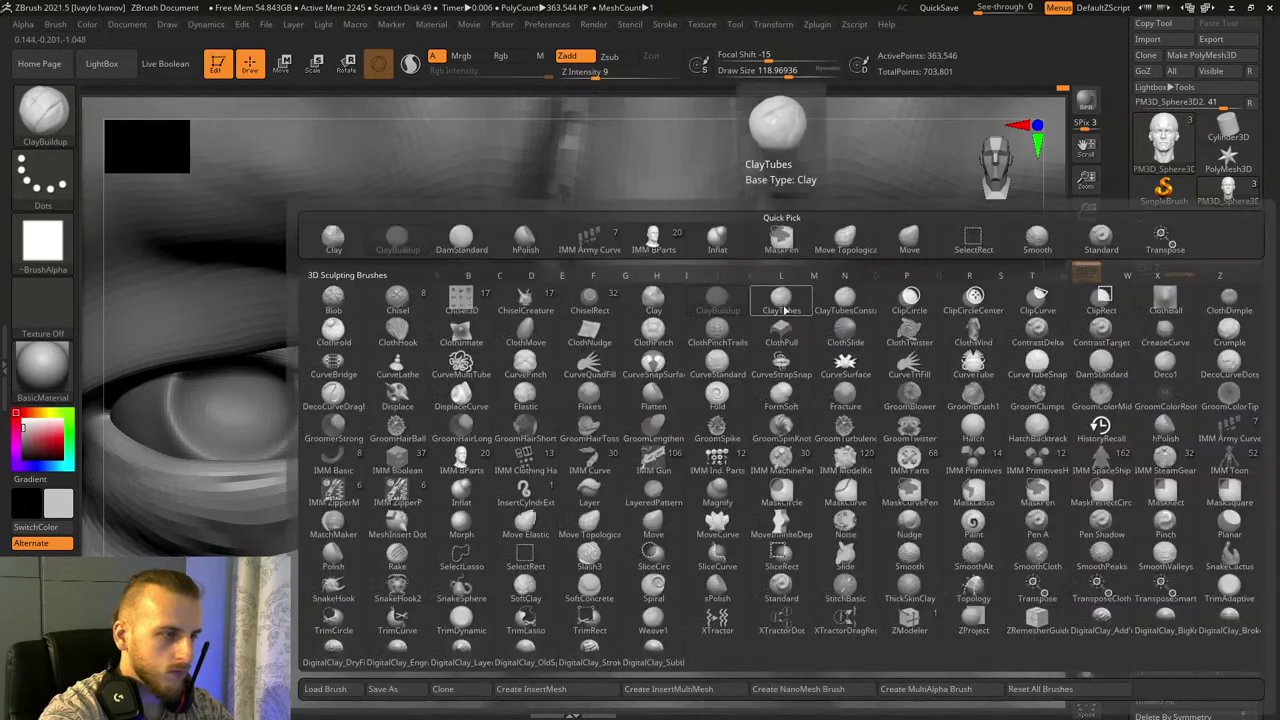
key(d)
key(s)
Step: Fill the hollow between the nose root and inner brow using ClayBuildup at draw size about 363, and smooth it
drag(1086, 545, 1065, 519)
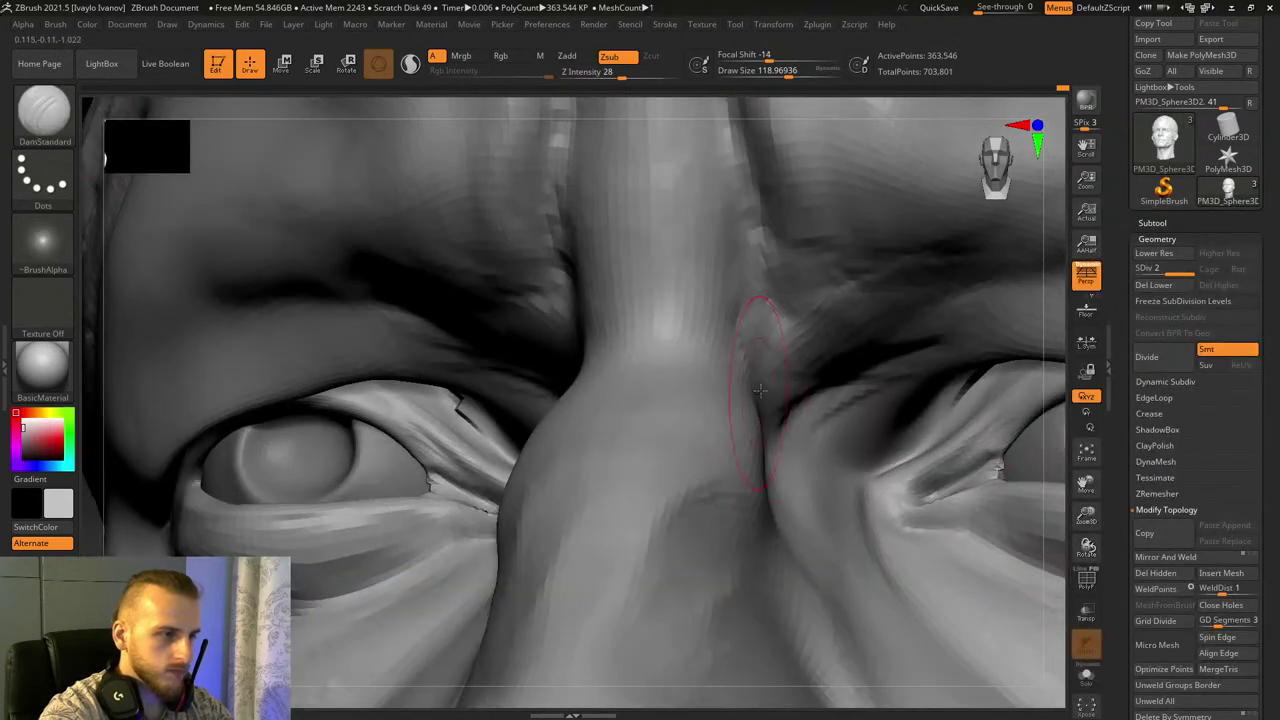
click(54, 113)
click(186, 126)
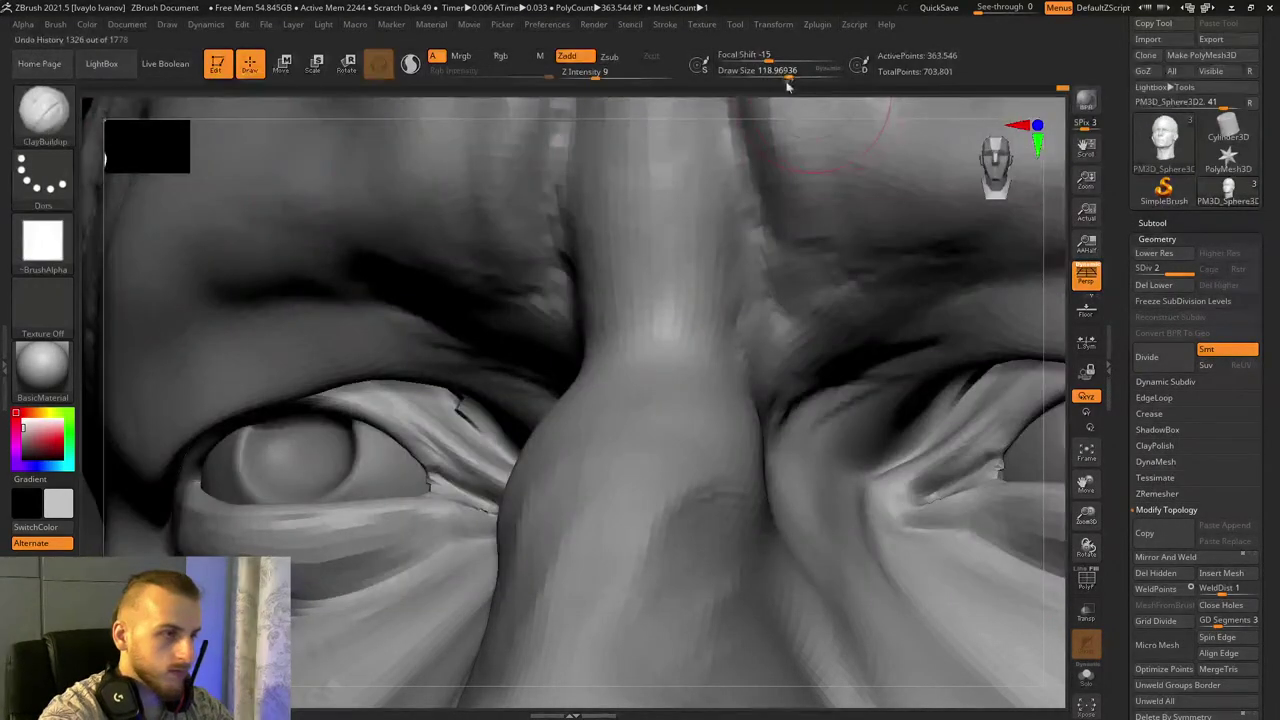
drag(789, 78, 811, 77)
drag(800, 375, 762, 312)
drag(812, 402, 765, 318)
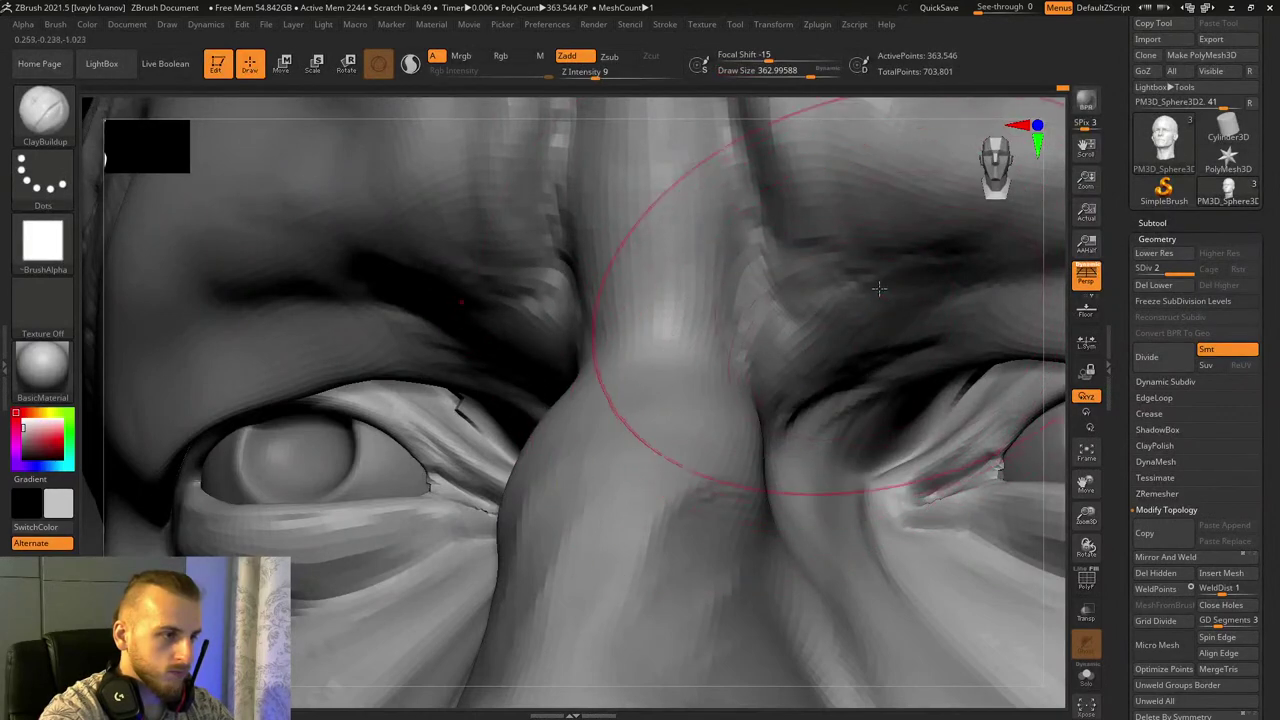
mouse_move(842, 385)
mouse_down()
mouse_move(755, 342)
mouse_move(746, 252)
mouse_move(806, 414)
mouse_up()
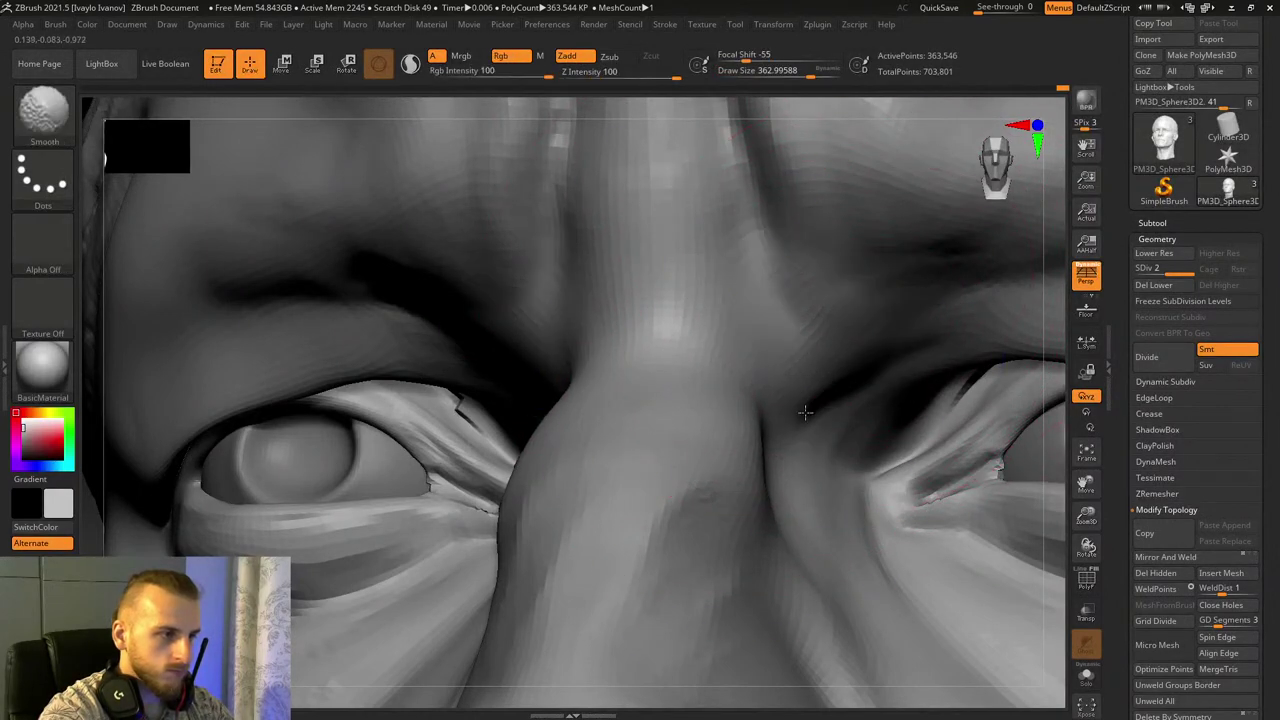
mouse_move(1086, 514)
mouse_down()
mouse_move(1013, 284)
mouse_move(480, 403)
mouse_move(977, 463)
mouse_move(1039, 495)
mouse_move(1110, 640)
mouse_up()
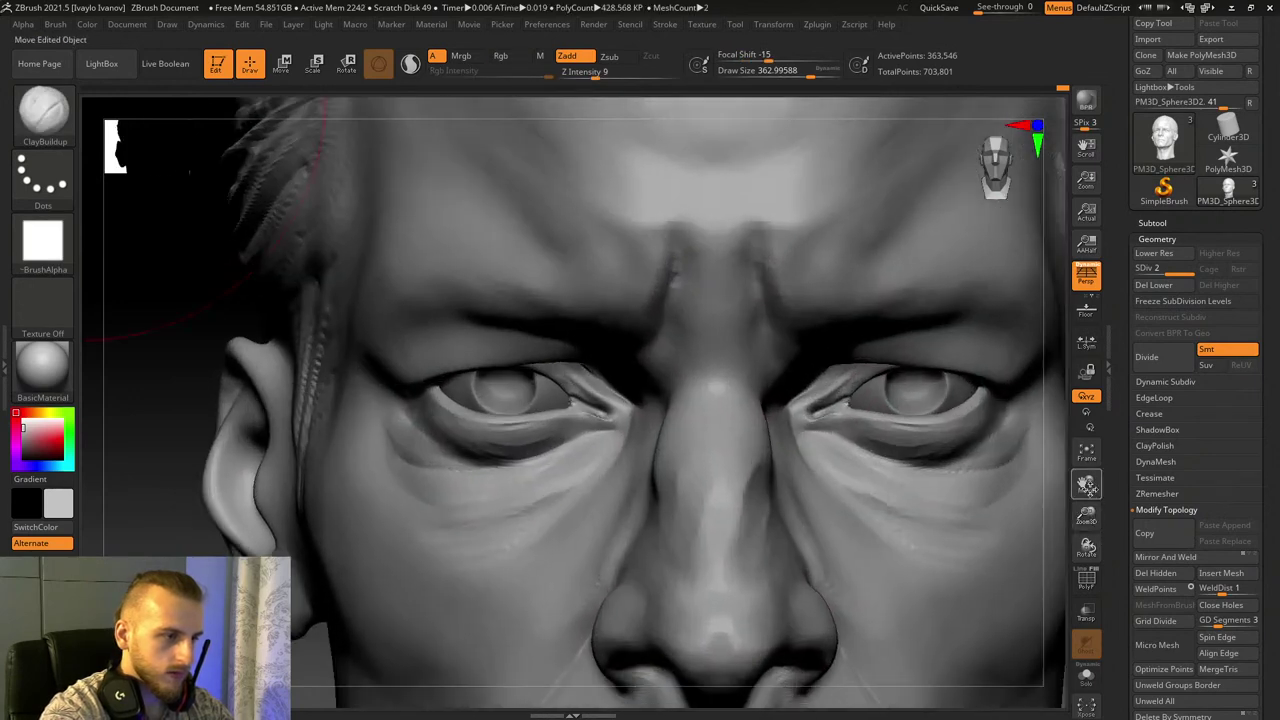
Step: Adjust the upper and lower eyelids and the inner eye corner using Move Topological at draw size about 185
drag(1086, 485, 1155, 232)
drag(811, 73, 797, 73)
click(44, 112)
key(m)
key(t)
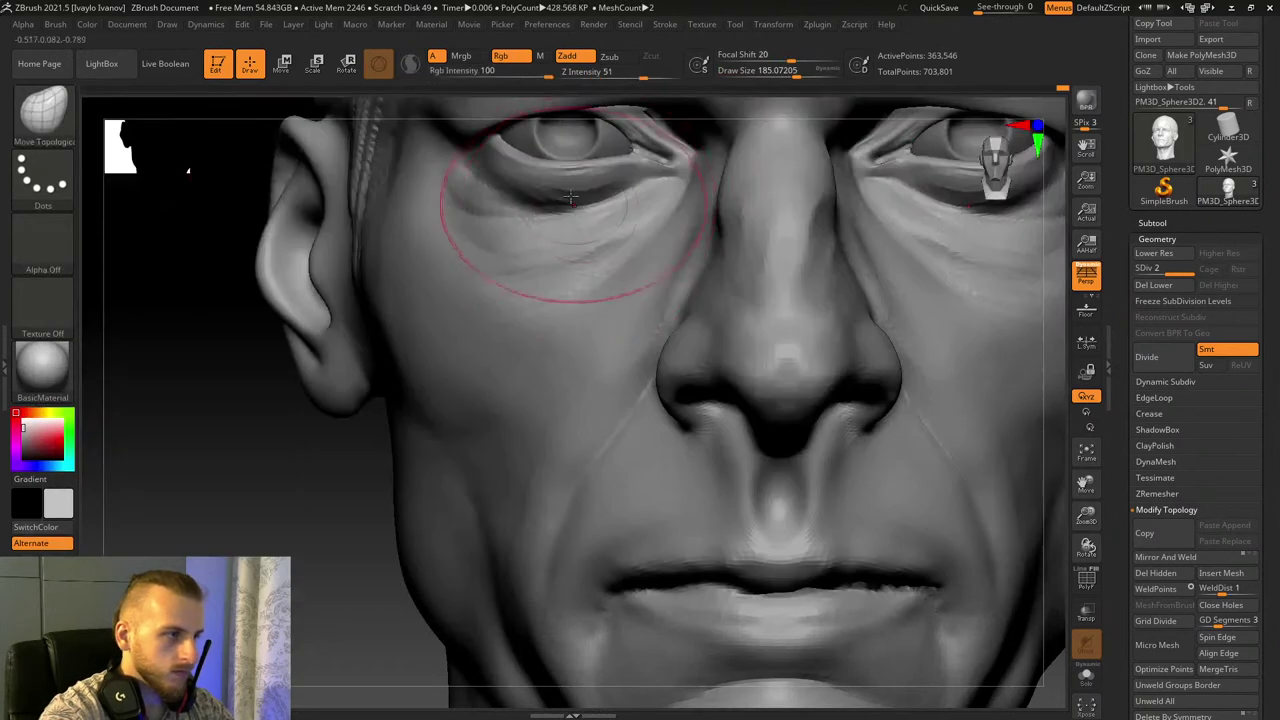
drag(1086, 485, 952, 563)
drag(1086, 516, 1105, 590)
drag(847, 315, 830, 325)
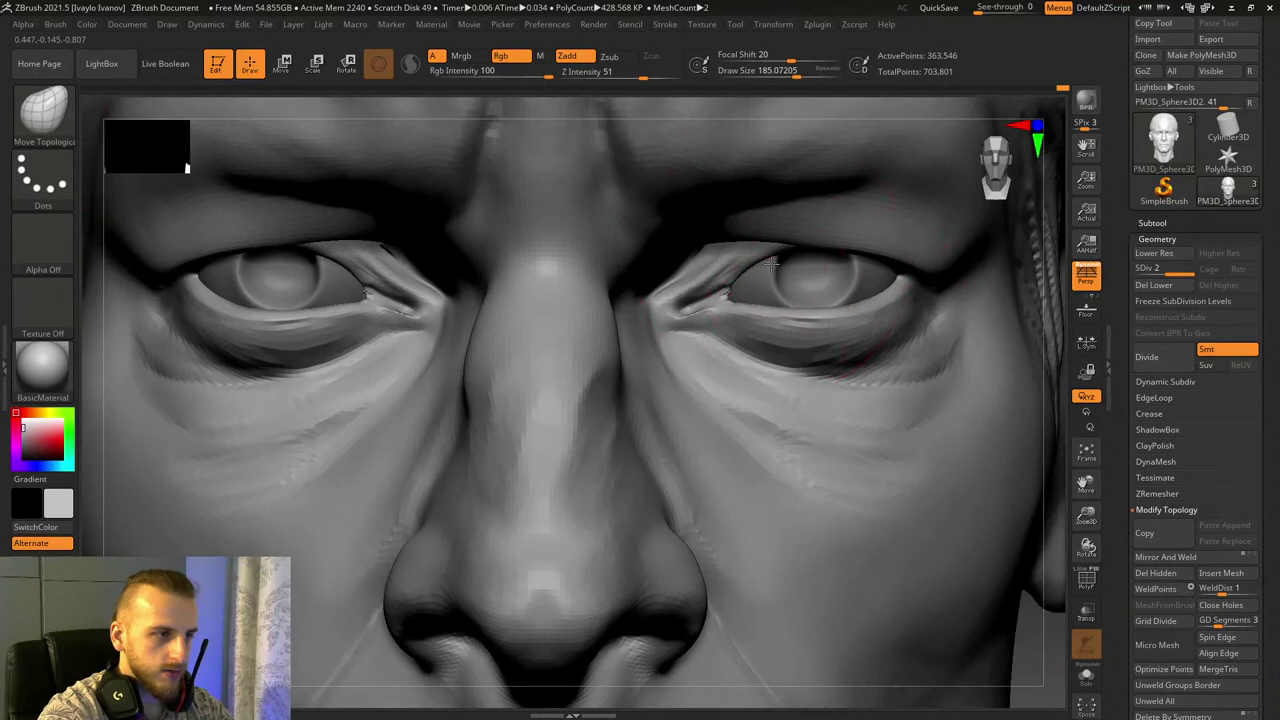
drag(660, 316, 674, 322)
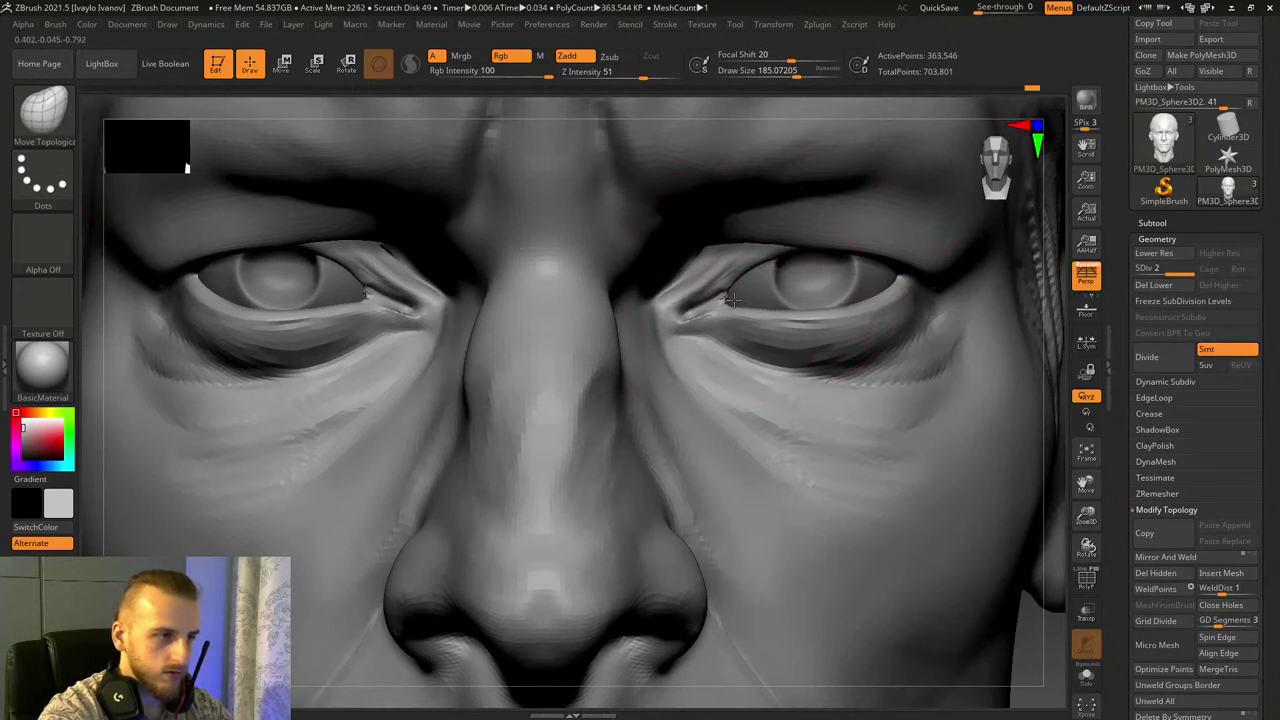
drag(870, 317, 868, 319)
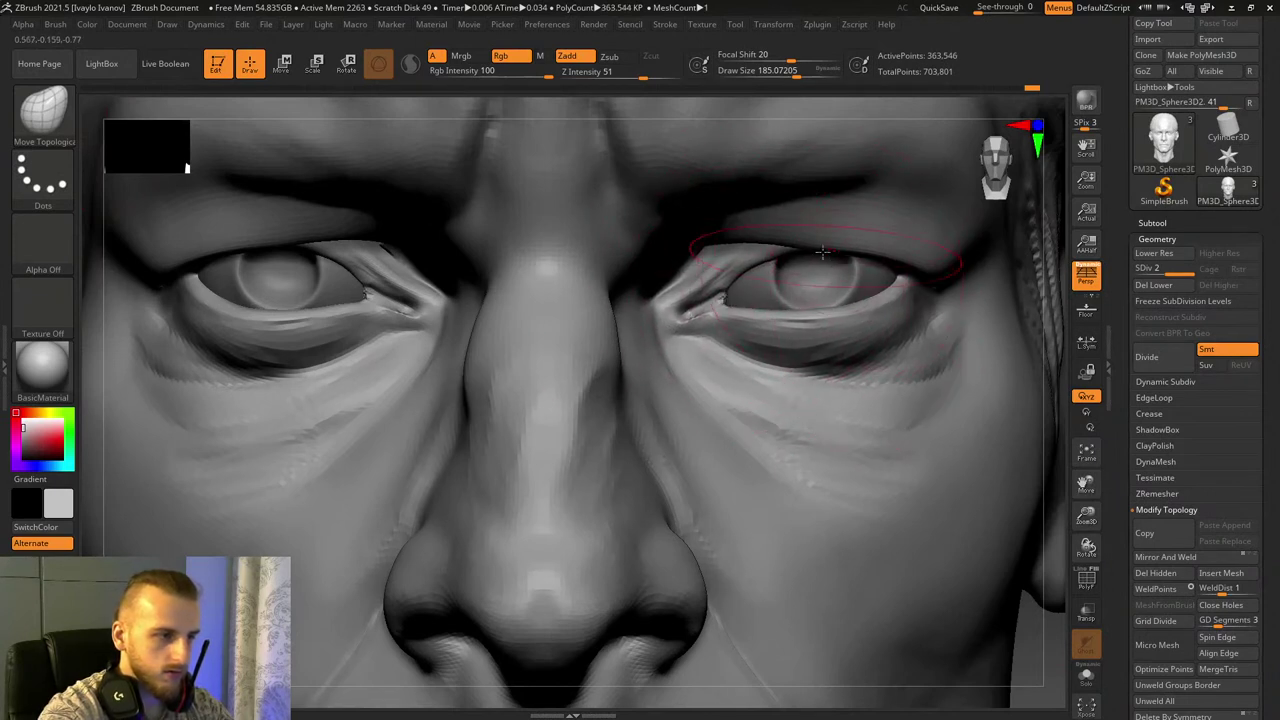
drag(799, 246, 792, 237)
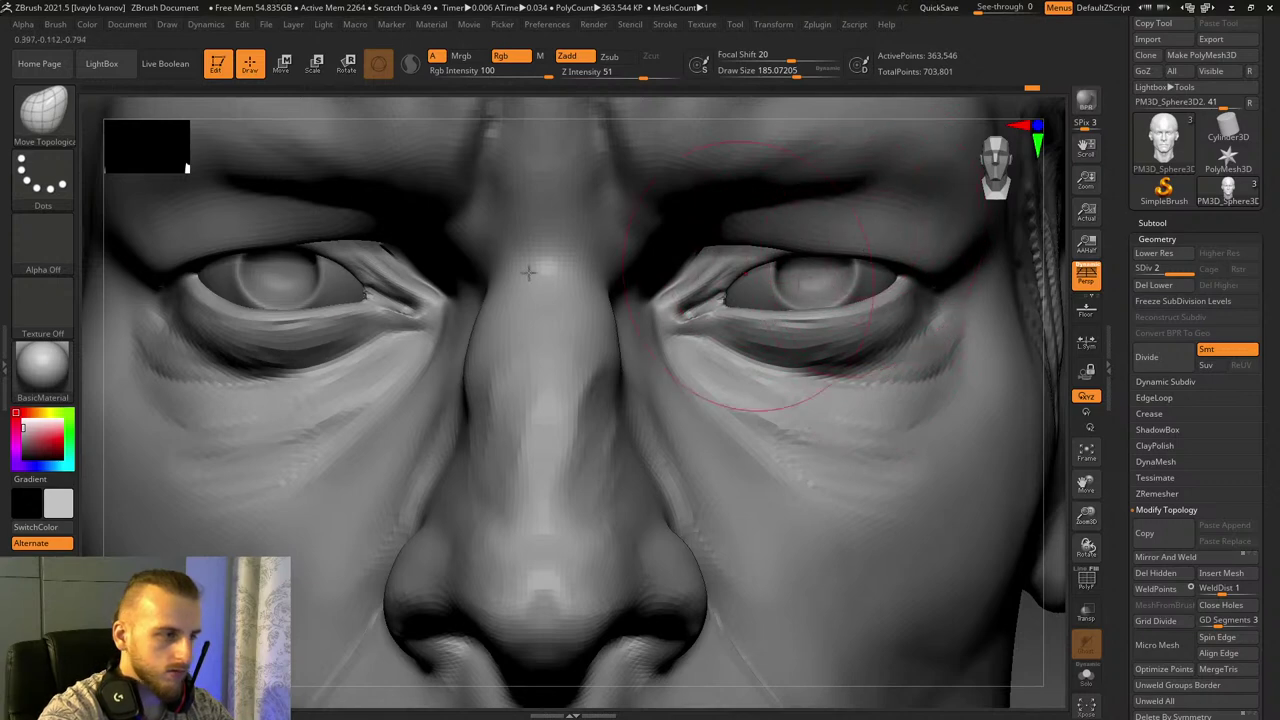
Step: Reshape the area around the mouth corner using Move Topological at draw size about 363, and undo the last stroke
mouse_move(1086, 528)
mouse_down()
mouse_move(1063, 437)
mouse_move(1020, 488)
mouse_up()
drag(789, 71, 810, 71)
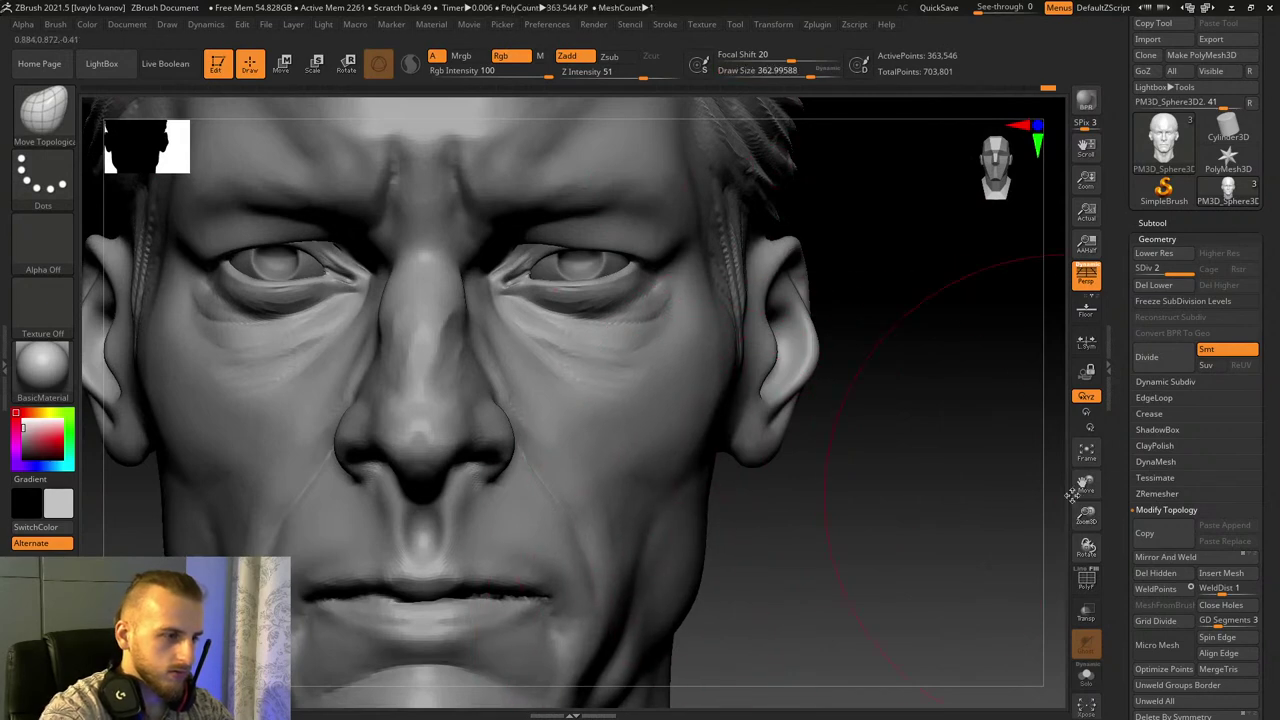
drag(1085, 486, 1130, 424)
drag(528, 522, 519, 531)
drag(577, 492, 567, 494)
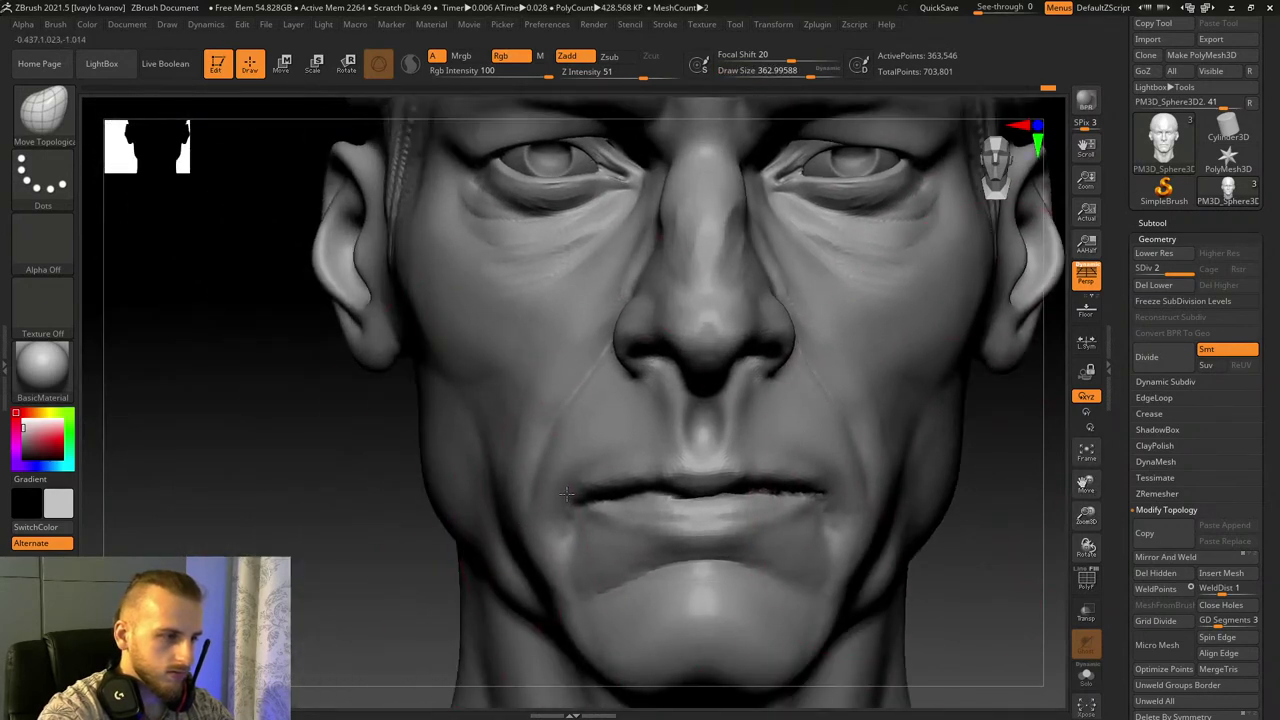
key(ctrl+z)
Step: Lightly build up the cheek beside the nasolabial fold using ClayBuildup at draw size about 97 and Z Intensity 4, and smooth it
drag(810, 71, 775, 92)
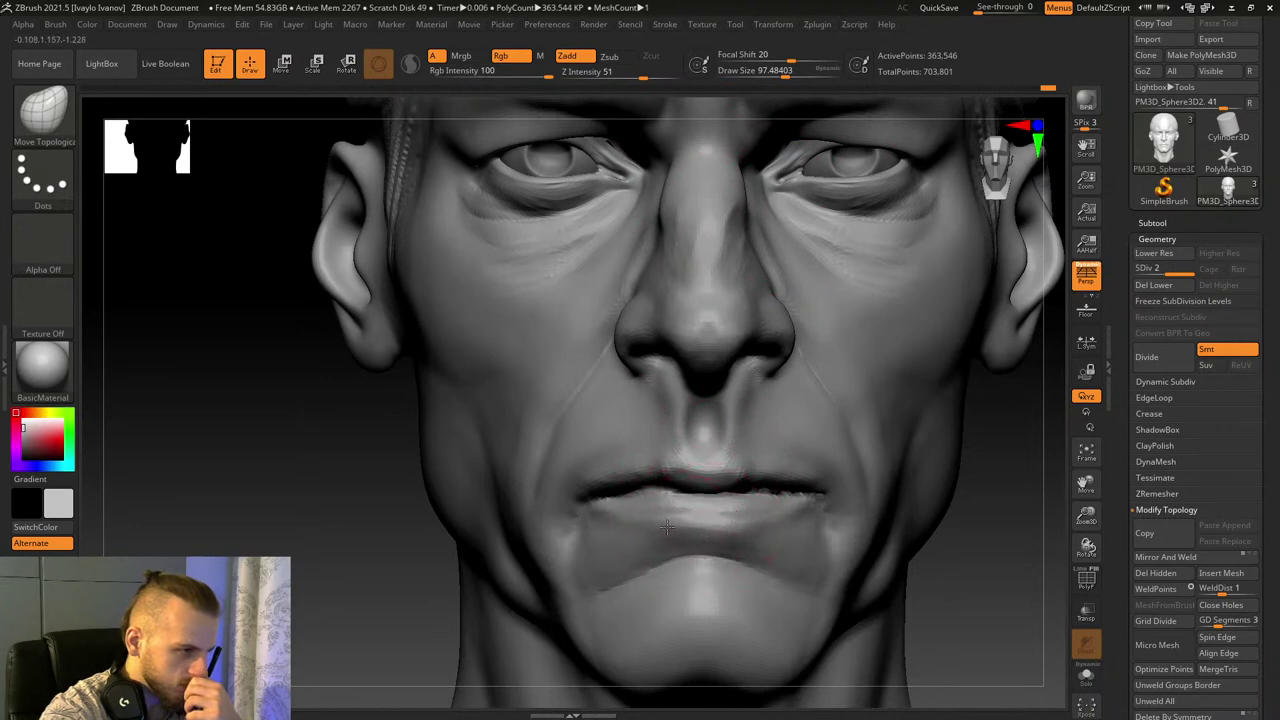
click(42, 110)
click(508, 334)
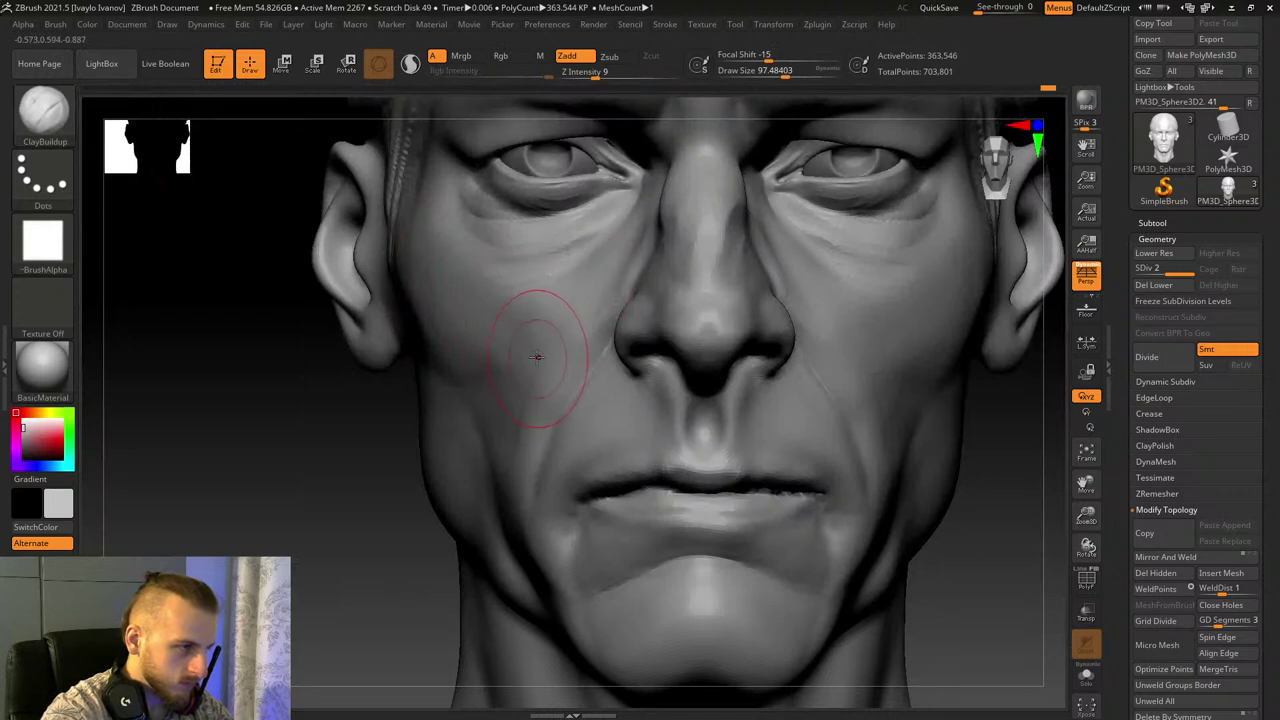
click(583, 76)
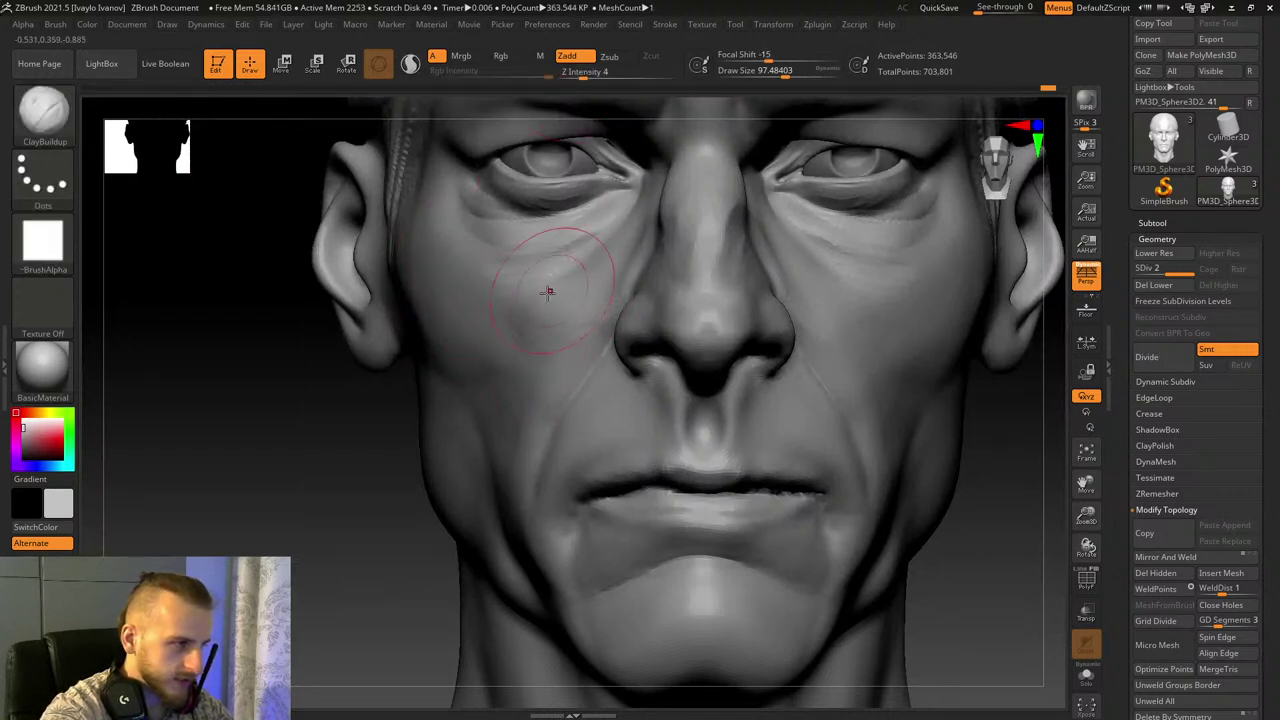
right_drag(553, 360, 682, 370)
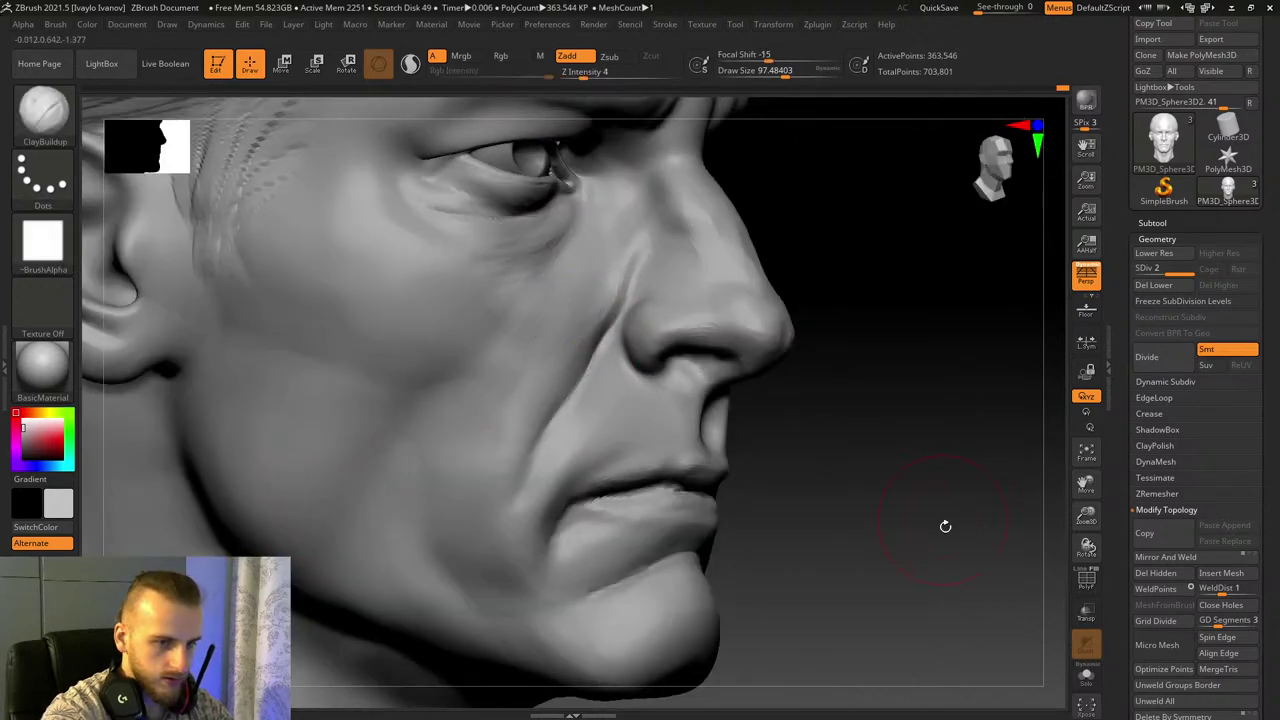
mouse_move(946, 526)
right_down()
mouse_move(929, 539)
mouse_move(921, 526)
right_up()
right_drag(333, 476, 345, 505)
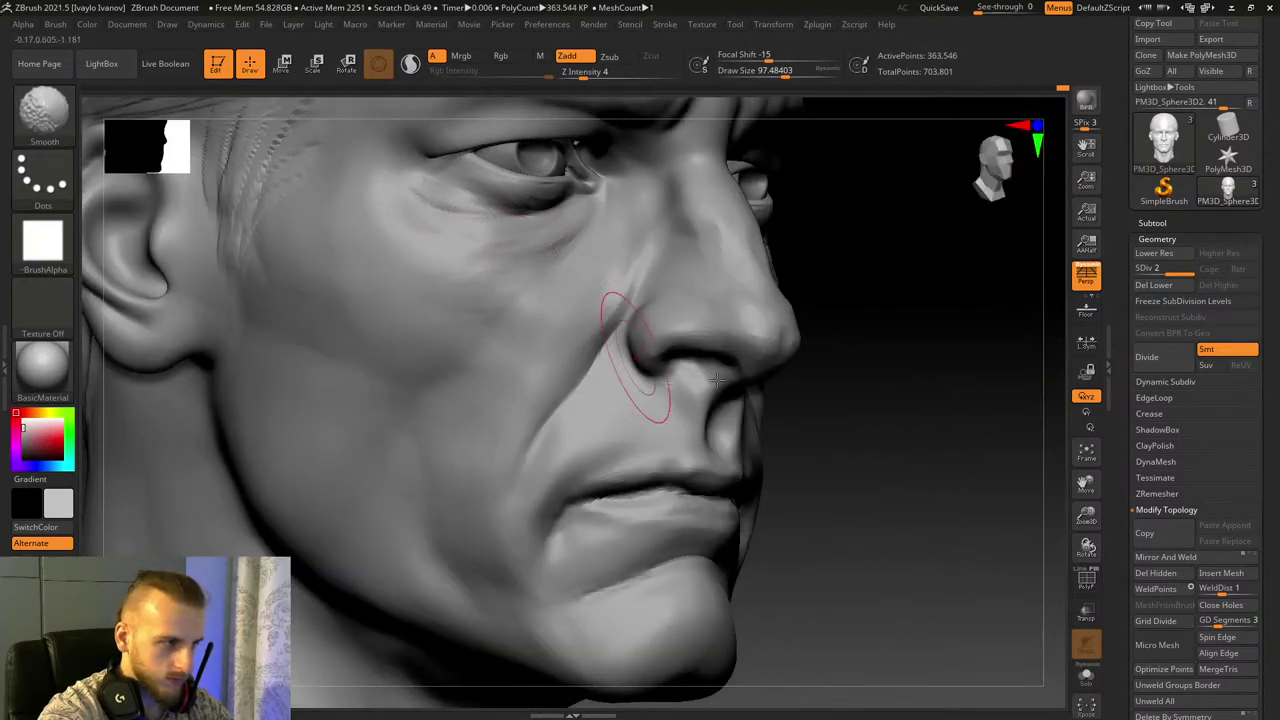
Step: Lightly build up and smooth the lower cheek beside the mouth corner using ClayBuildup at draw size about 83 and Z Intensity 4
shift+drag(985, 534, 968, 537)
mouse_move(1087, 519)
mouse_down()
mouse_move(1056, 380)
mouse_move(1066, 510)
mouse_up()
drag(371, 503, 540, 480)
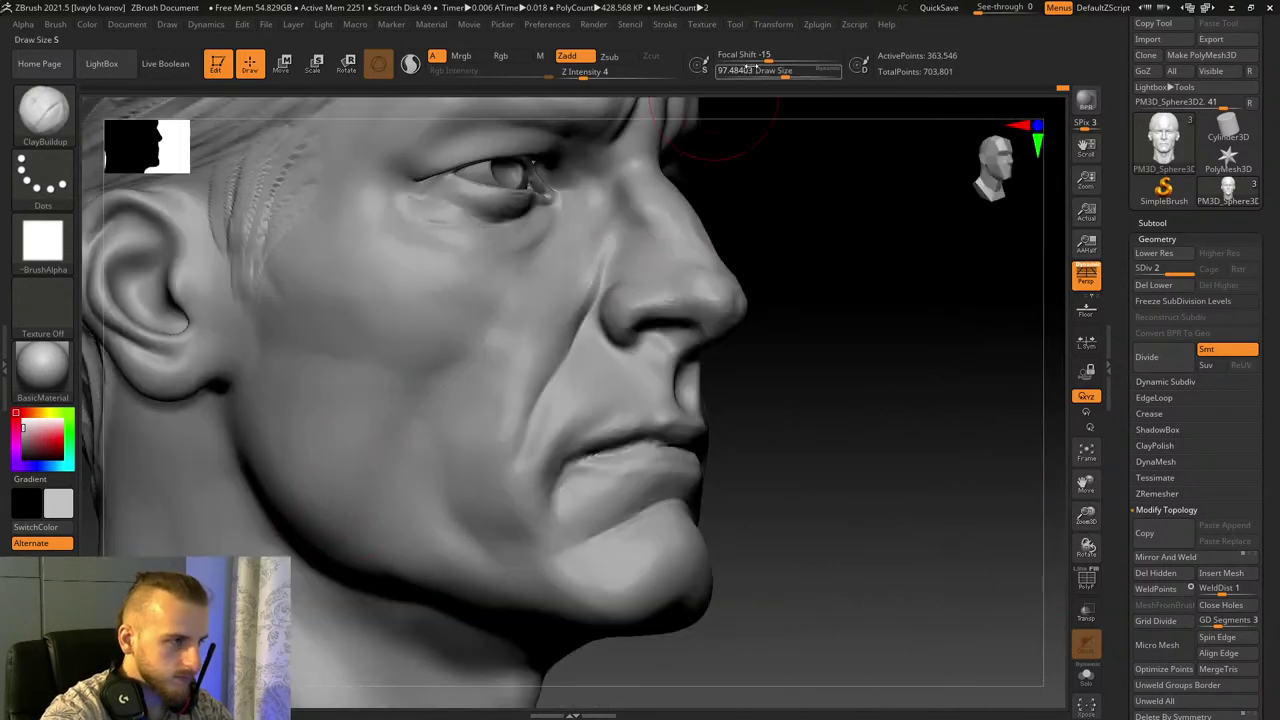
drag(785, 71, 800, 71)
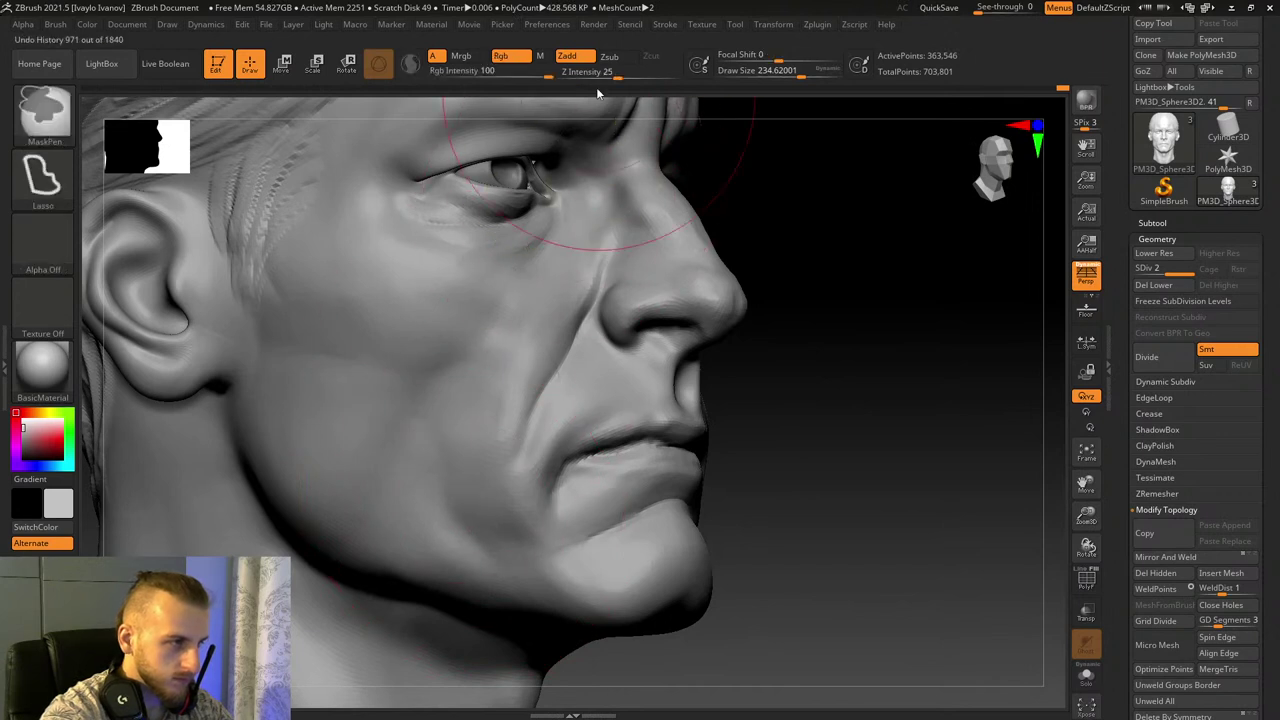
drag(776, 71, 762, 71)
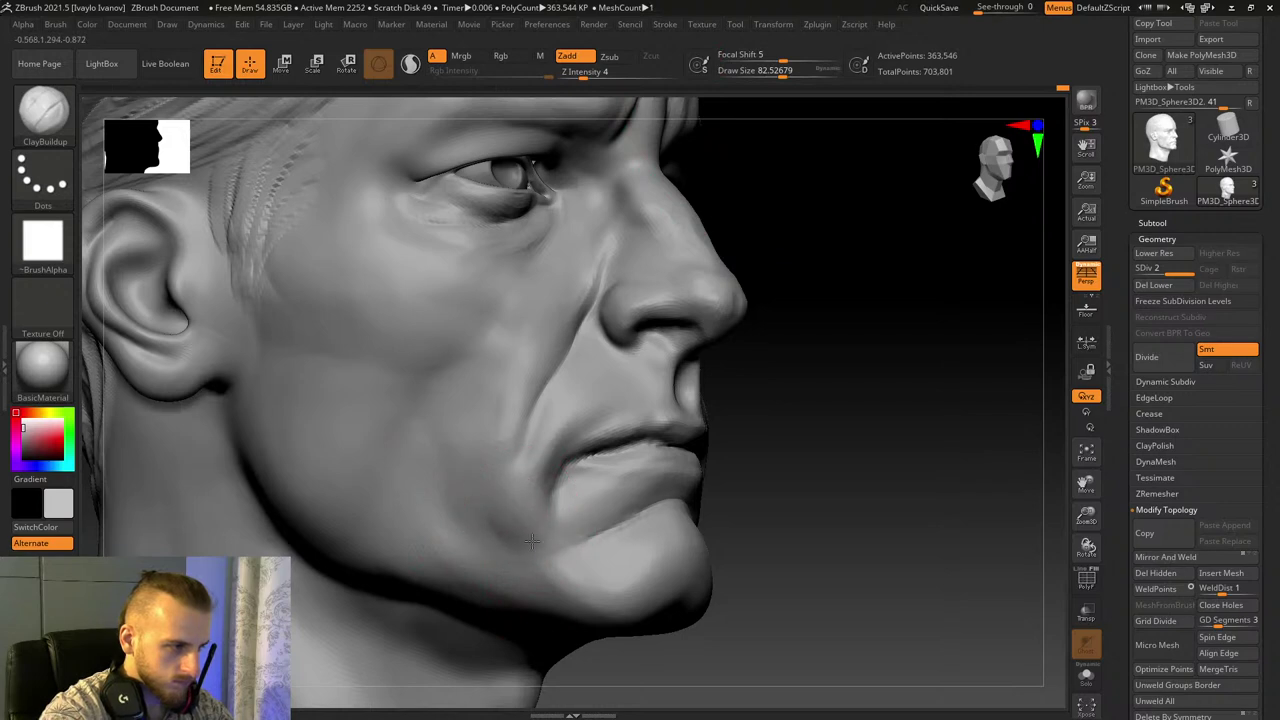
mouse_move(519, 513)
right_down()
mouse_move(923, 606)
mouse_move(843, 492)
right_up()
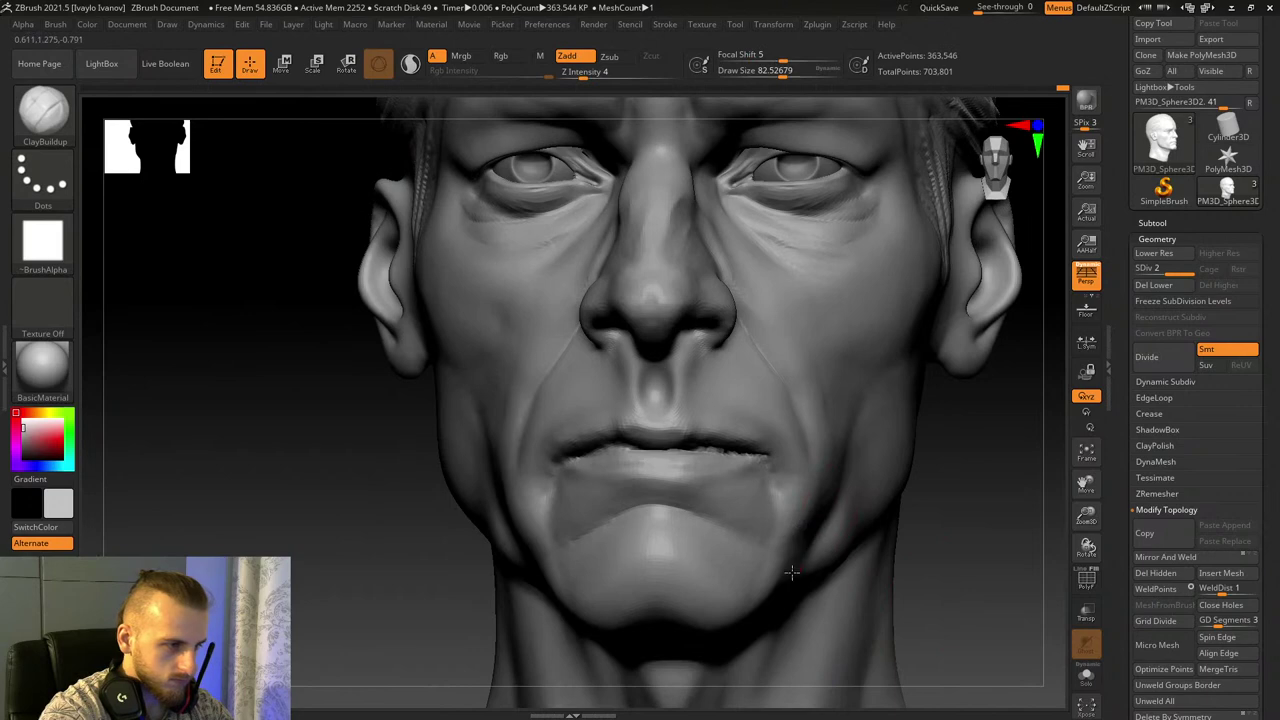
right_drag(686, 585, 557, 540)
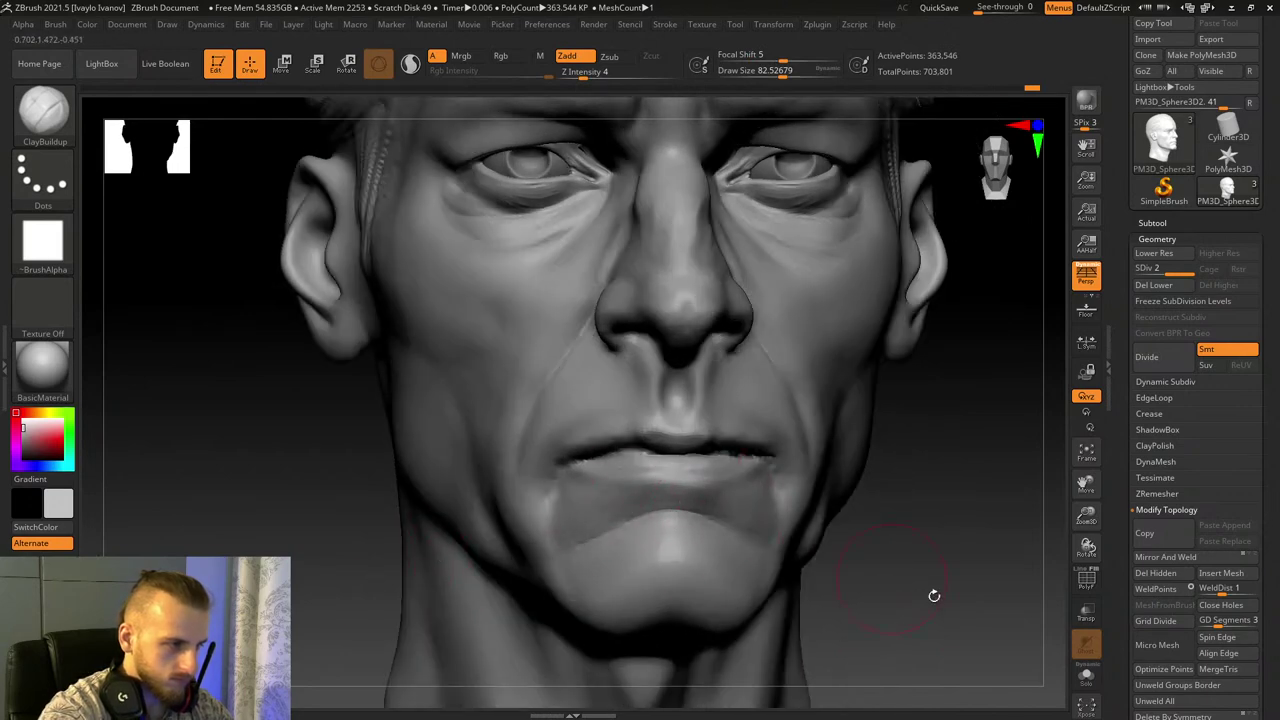
right_drag(934, 596, 770, 484)
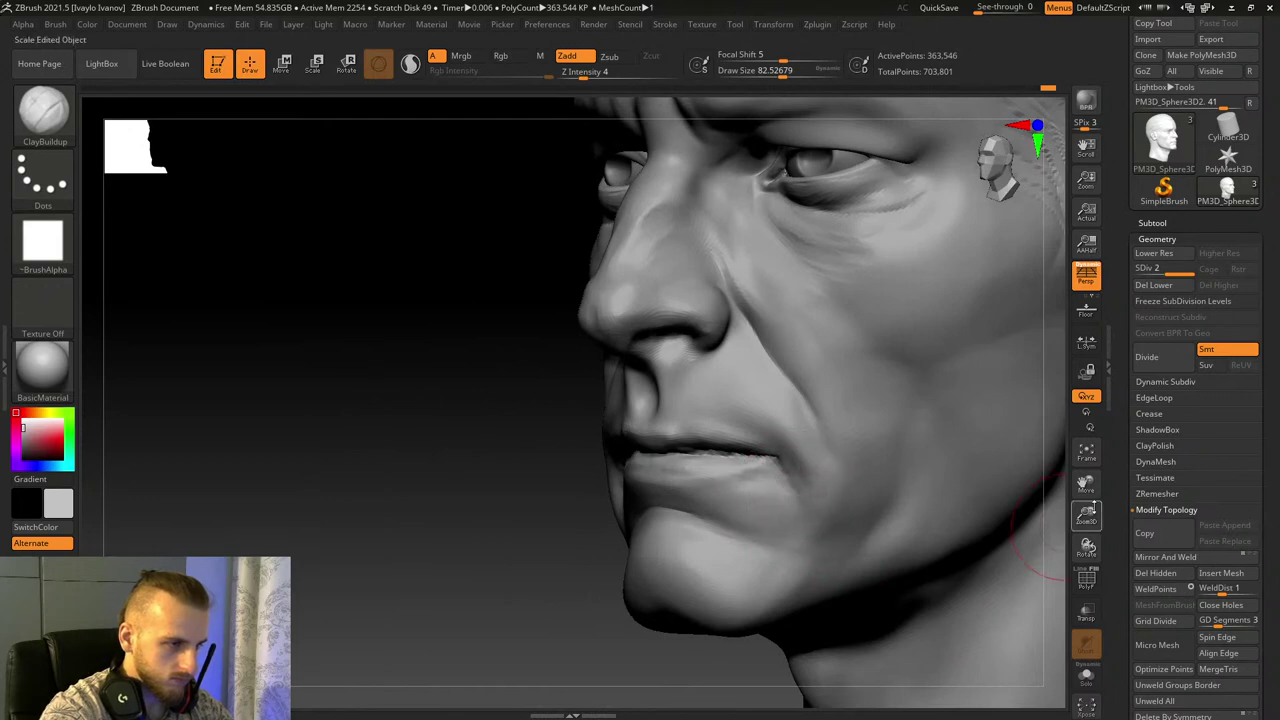
drag(1094, 508, 1093, 455)
mouse_move(1028, 508)
mouse_down()
mouse_move(1098, 548)
mouse_move(1101, 594)
mouse_up()
Step: Adjust the chin and lower jaw contour using Move Topological at draw size about 83, and smooth the surface
click(46, 116)
click(638, 126)
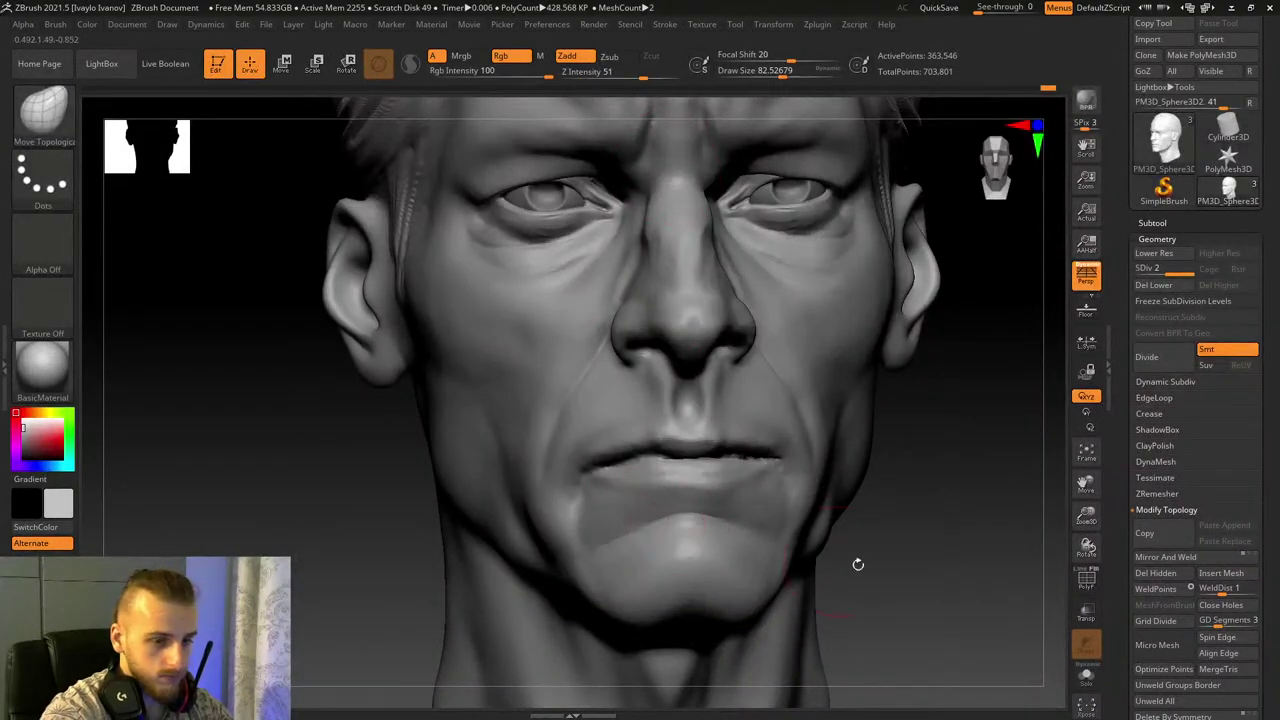
drag(858, 564, 680, 545)
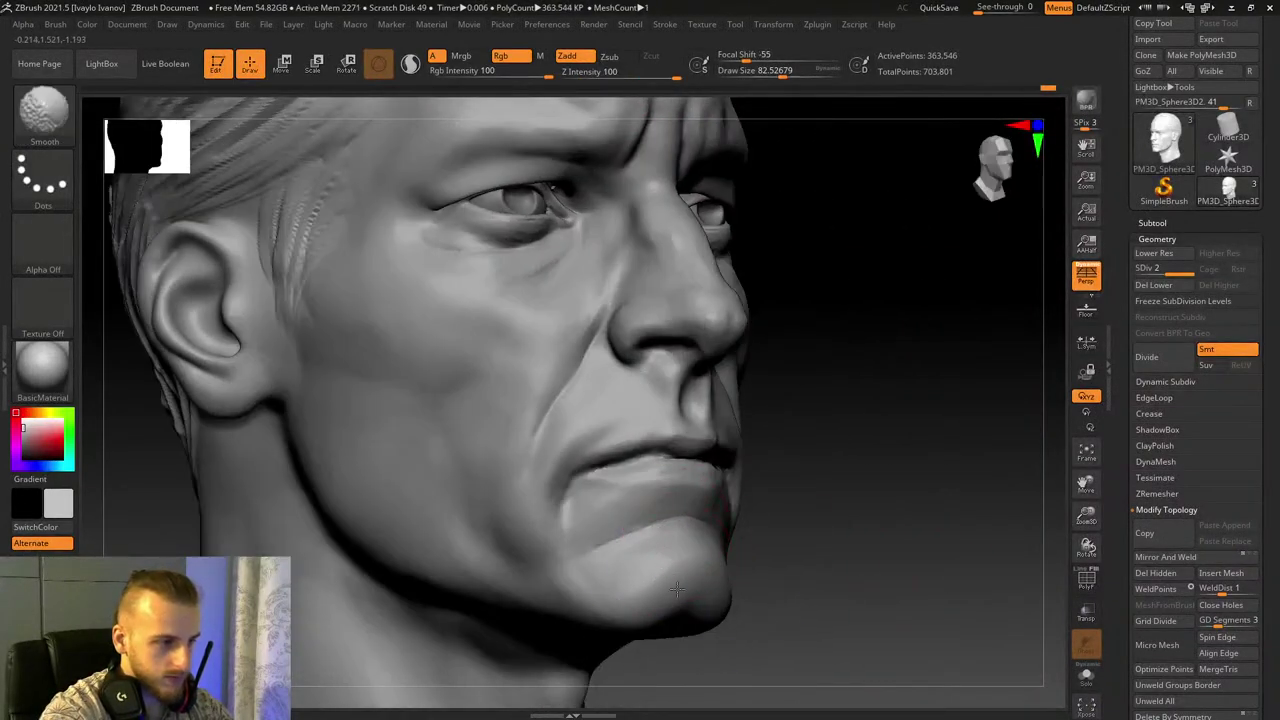
drag(852, 590, 706, 626)
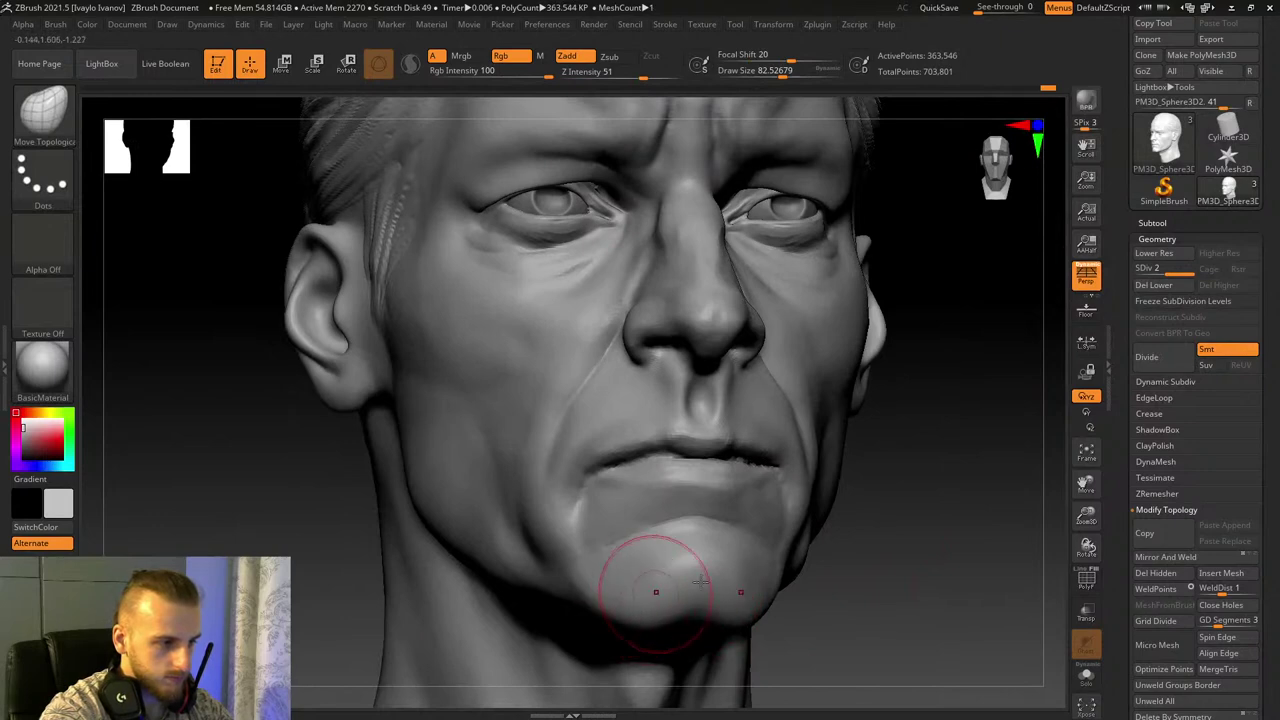
drag(700, 581, 878, 601)
mouse_move(622, 618)
mouse_down()
mouse_move(137, 472)
mouse_move(541, 590)
mouse_up()
Step: Build up the underside of the jaw and the jawline using ClayBuildup at draw size about 83 and Z Intensity 4
key(b)
key(c)
key(b)
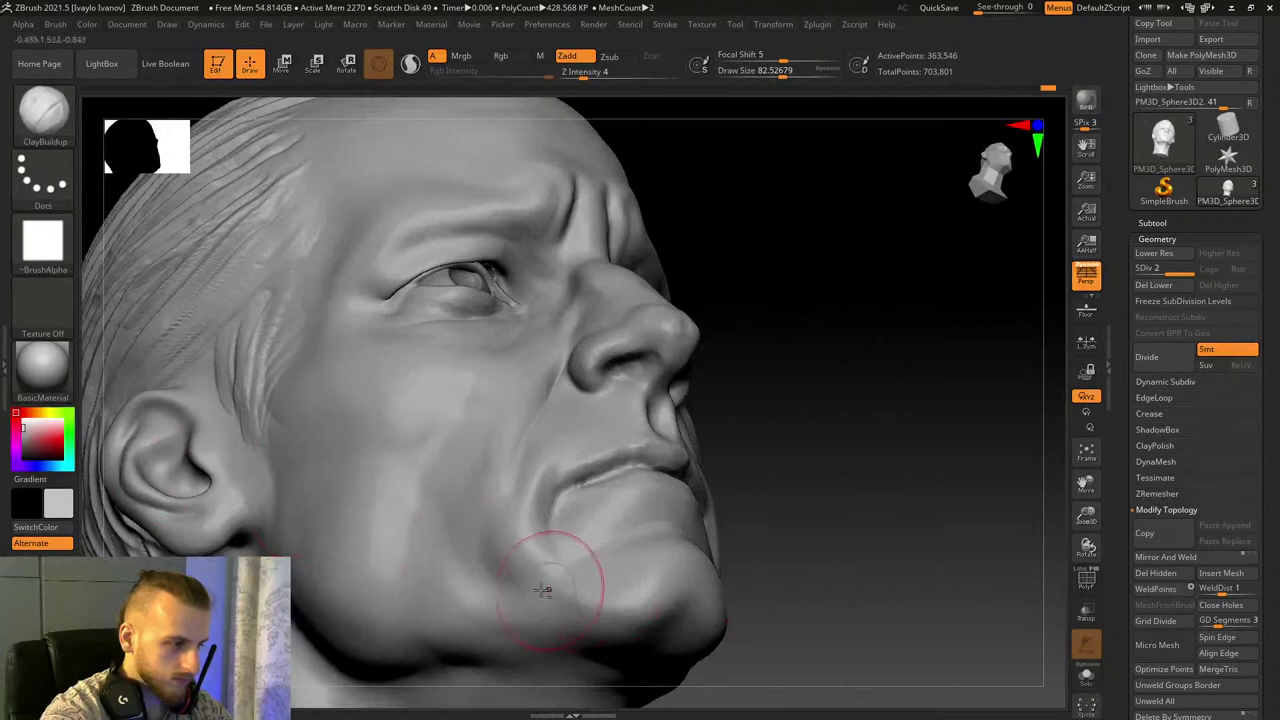
drag(655, 600, 675, 655)
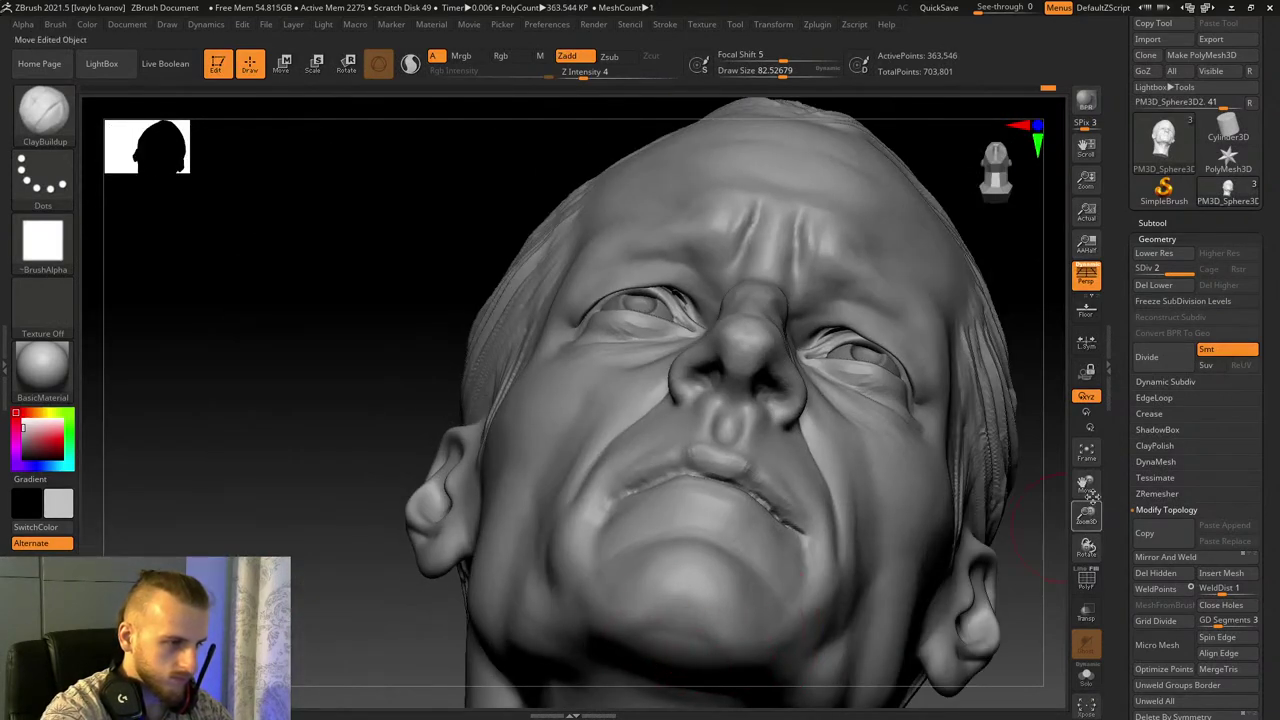
drag(1091, 493, 1104, 420)
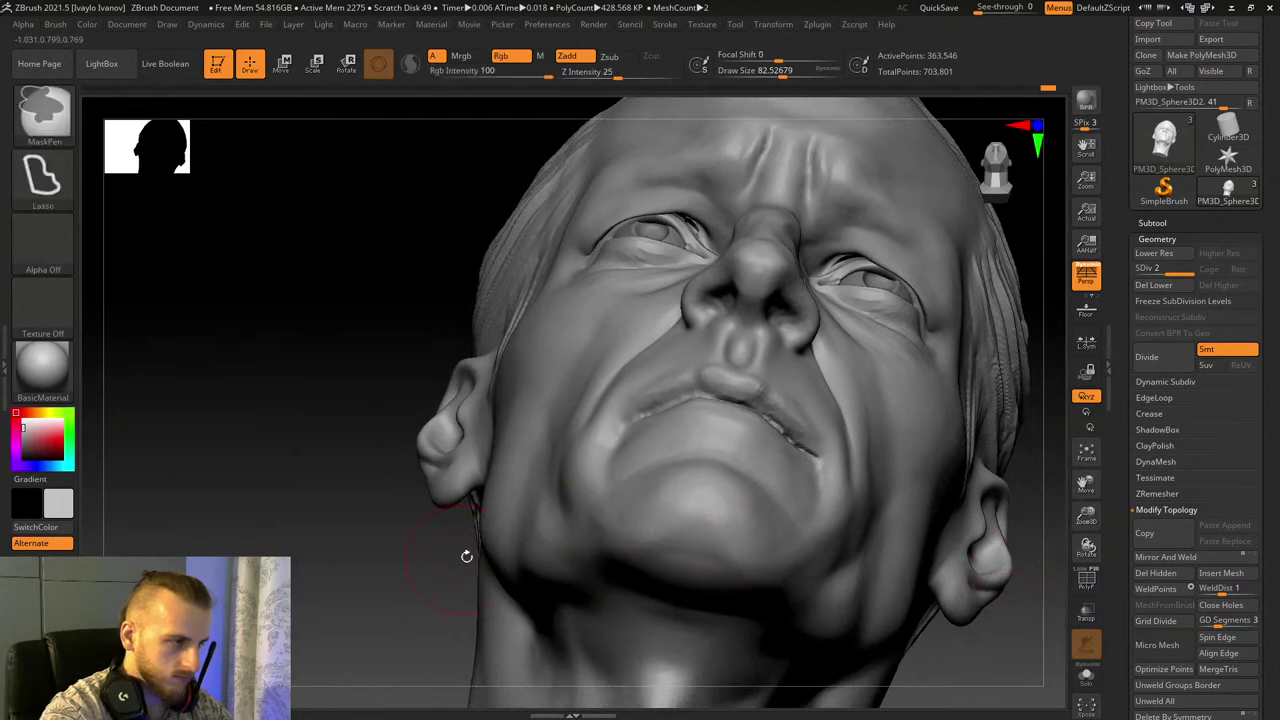
shift+drag(383, 546, 388, 478)
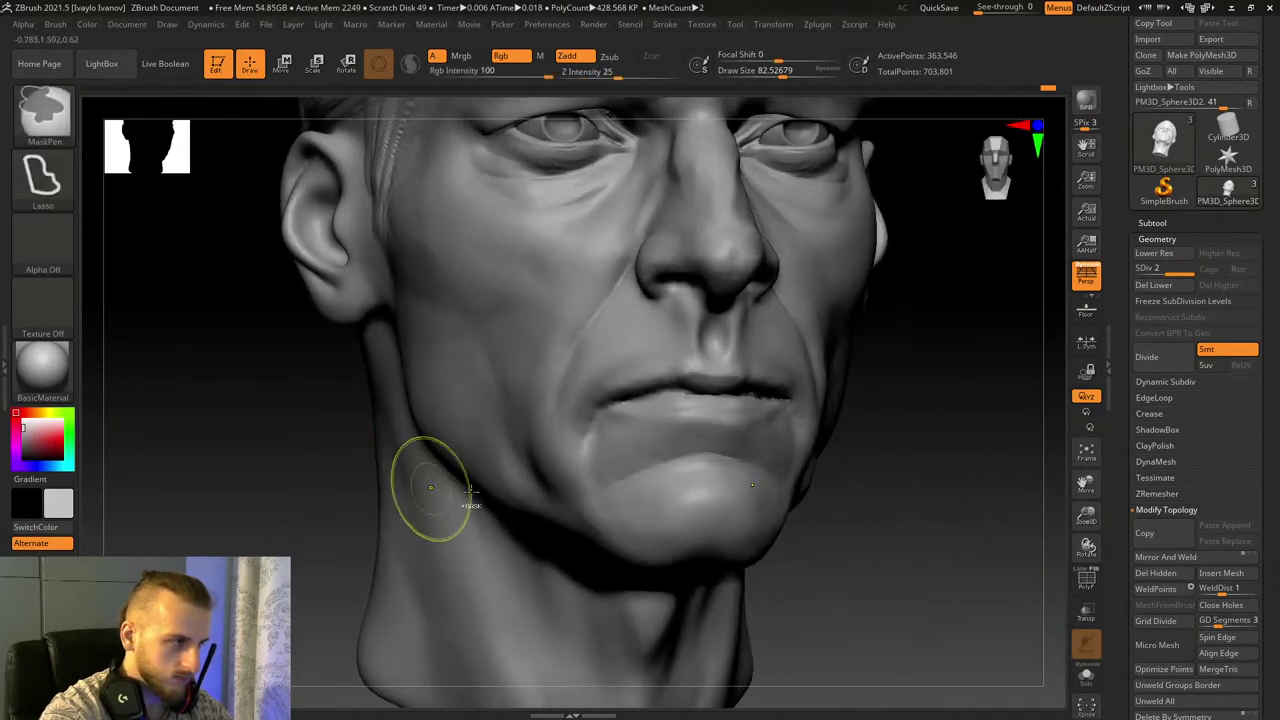
drag(769, 654, 664, 603)
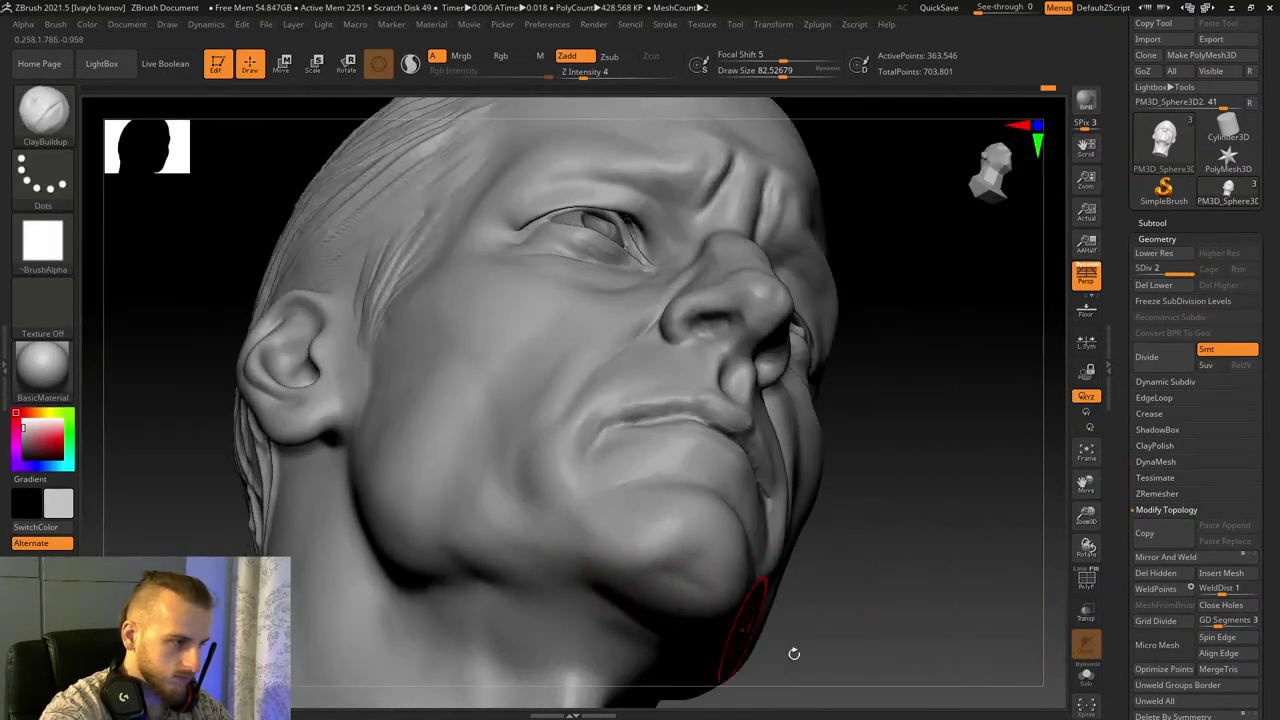
drag(794, 654, 545, 585)
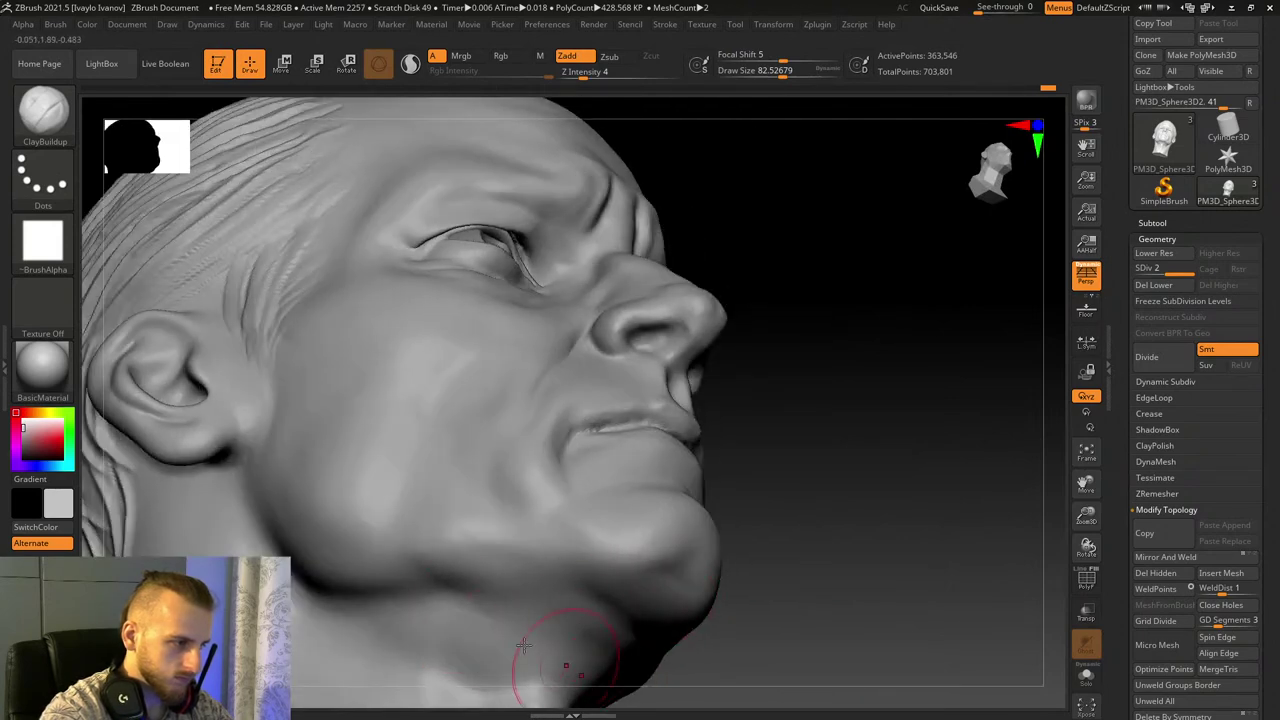
drag(424, 587, 547, 631)
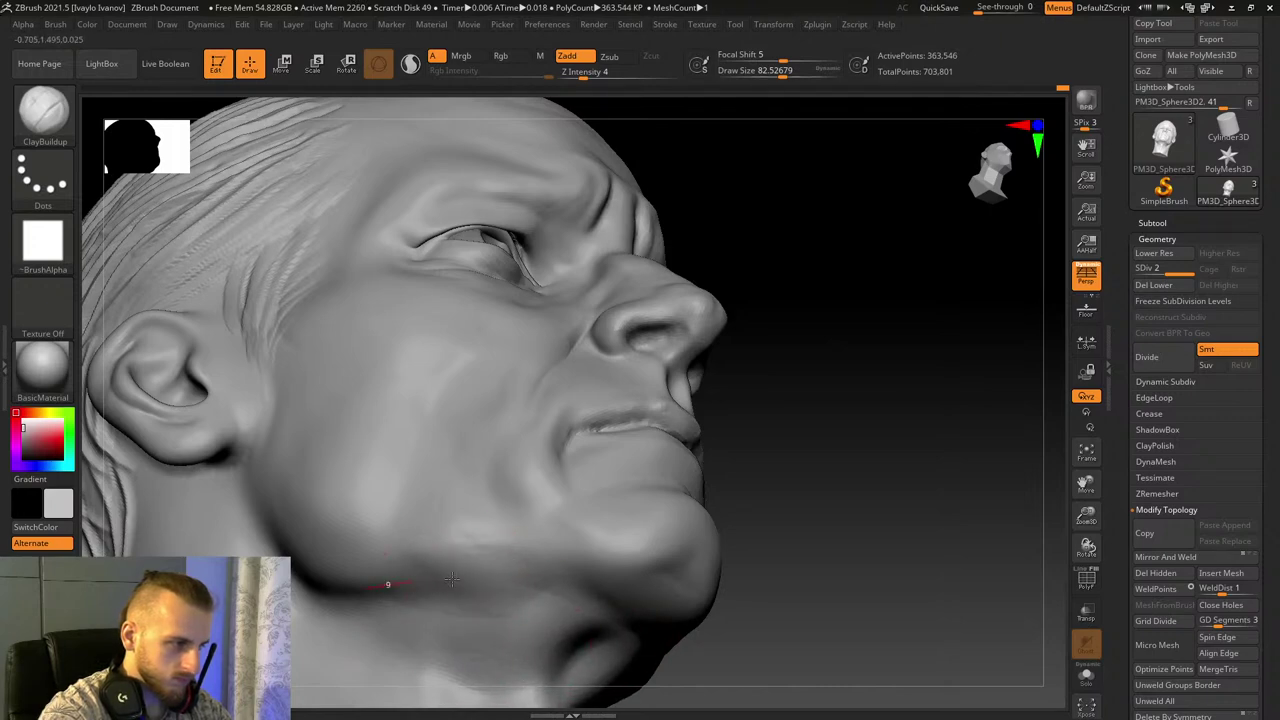
Step: Refine the side of the cheek using ClayBuildup at draw size about 139, and the area above the mouth corner at about 63
shift+drag(831, 583, 732, 428)
click(791, 75)
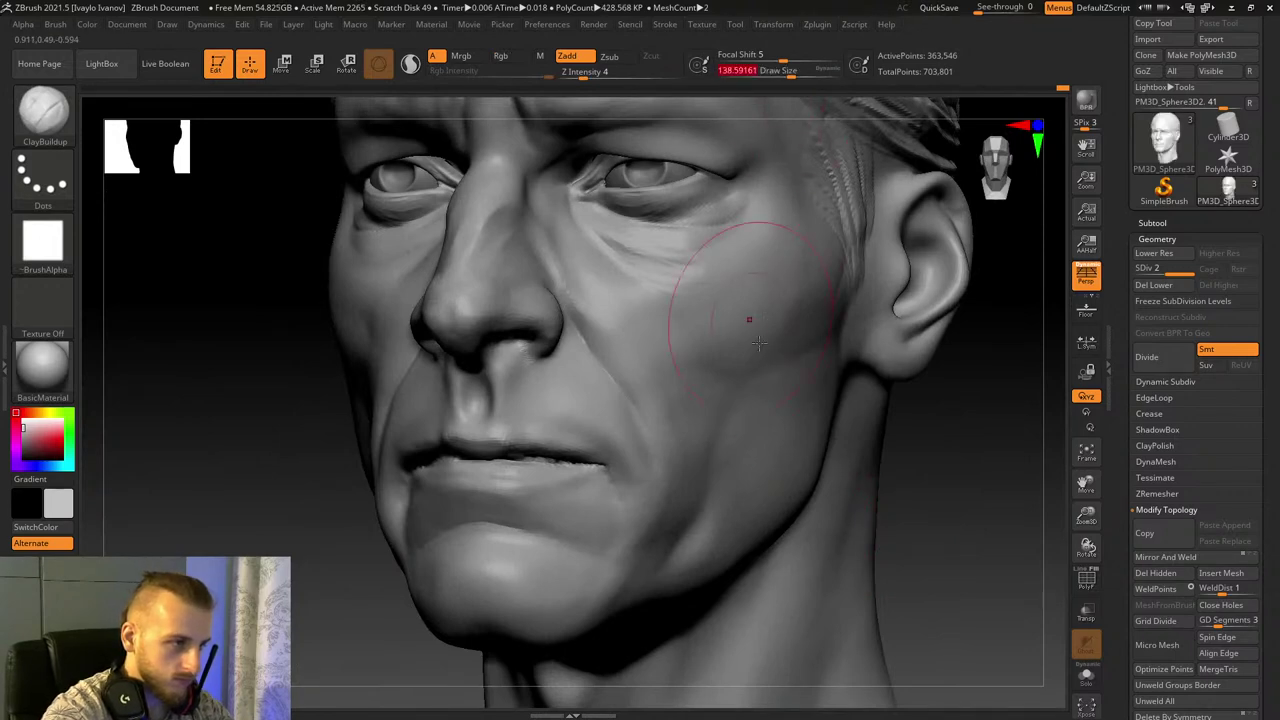
shift+drag(974, 488, 727, 400)
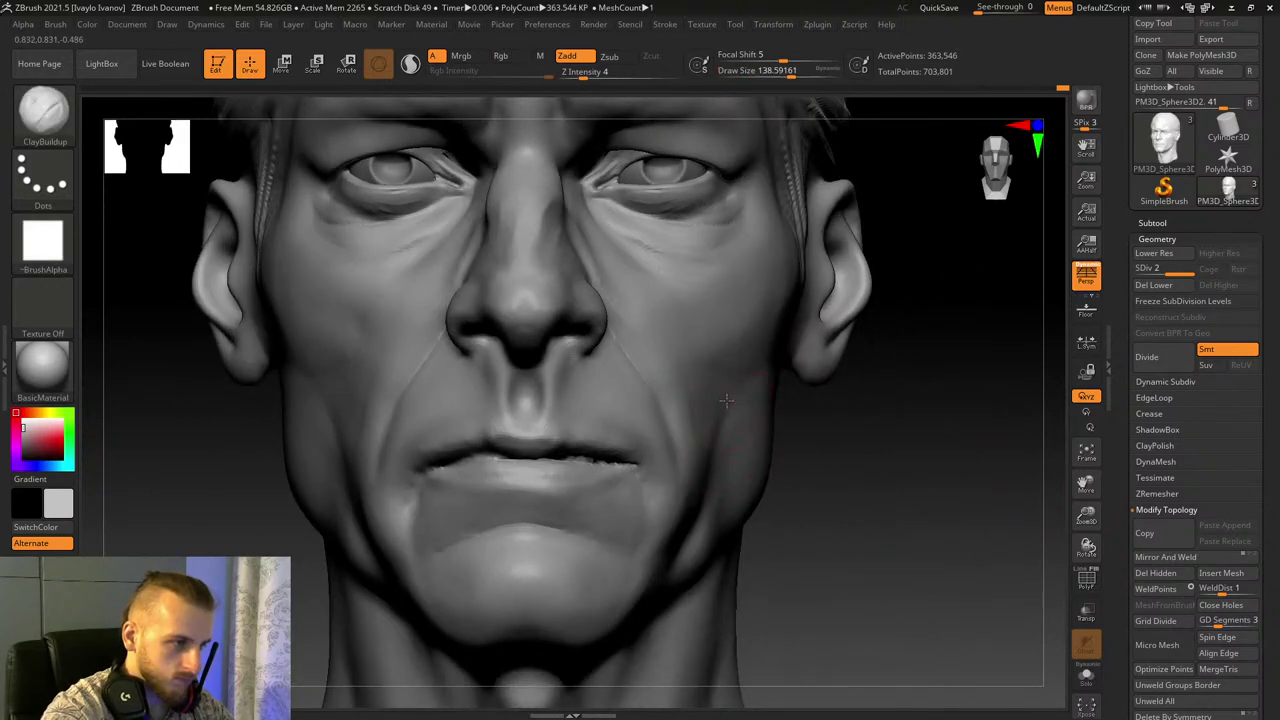
drag(843, 539, 830, 512)
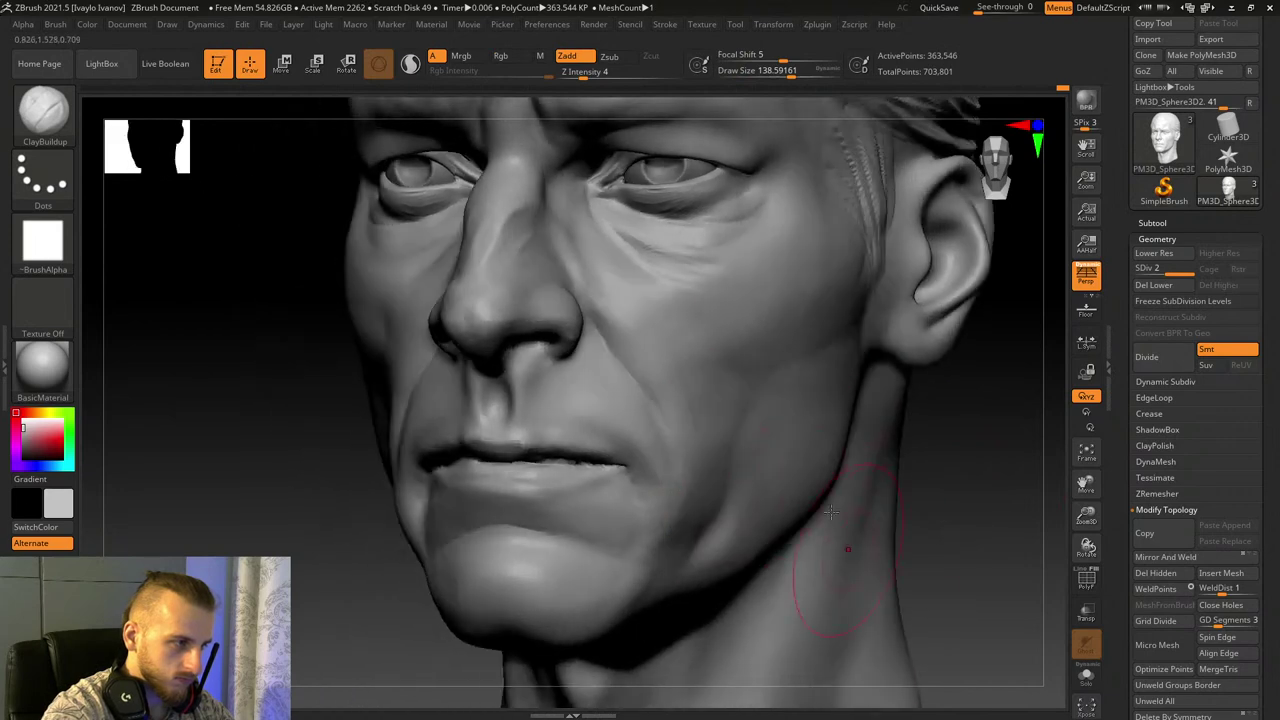
drag(781, 72, 587, 400)
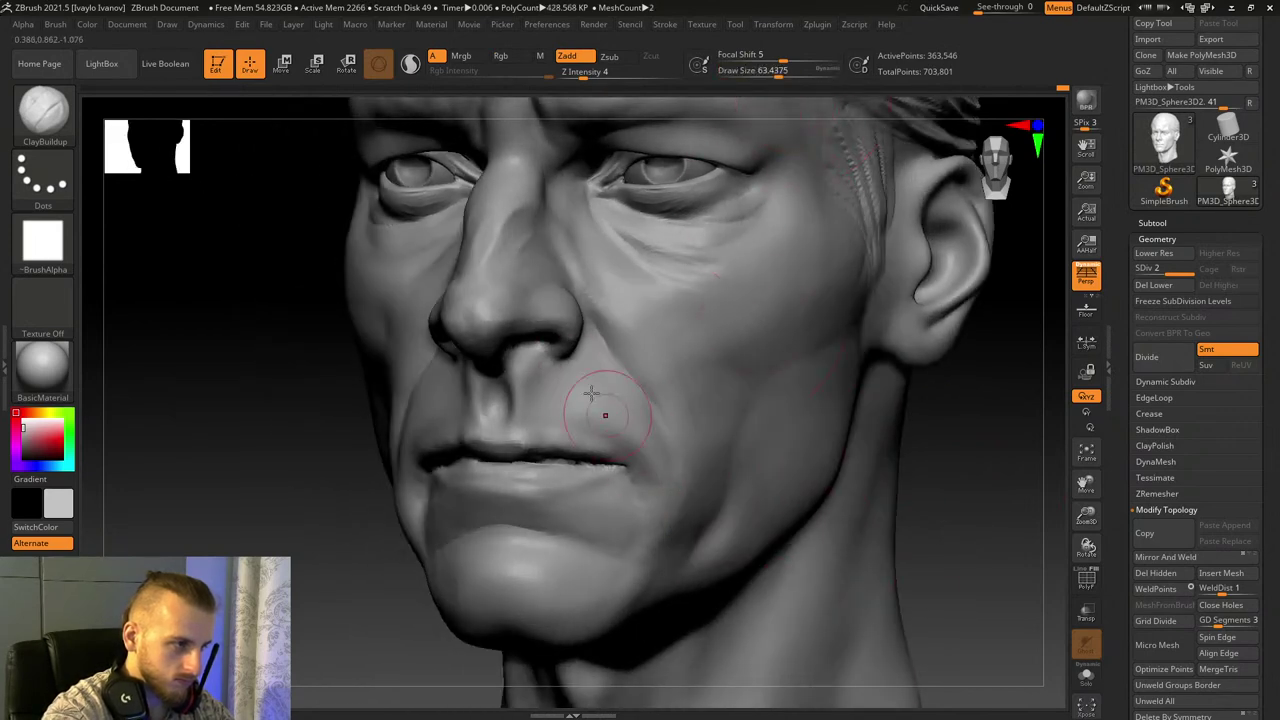
shift+drag(210, 468, 958, 527)
Step: Build up the forehead and temple below the hairline using ClayBuildup at draw size about 155 and Z Intensity 4
drag(1074, 512, 1156, 604)
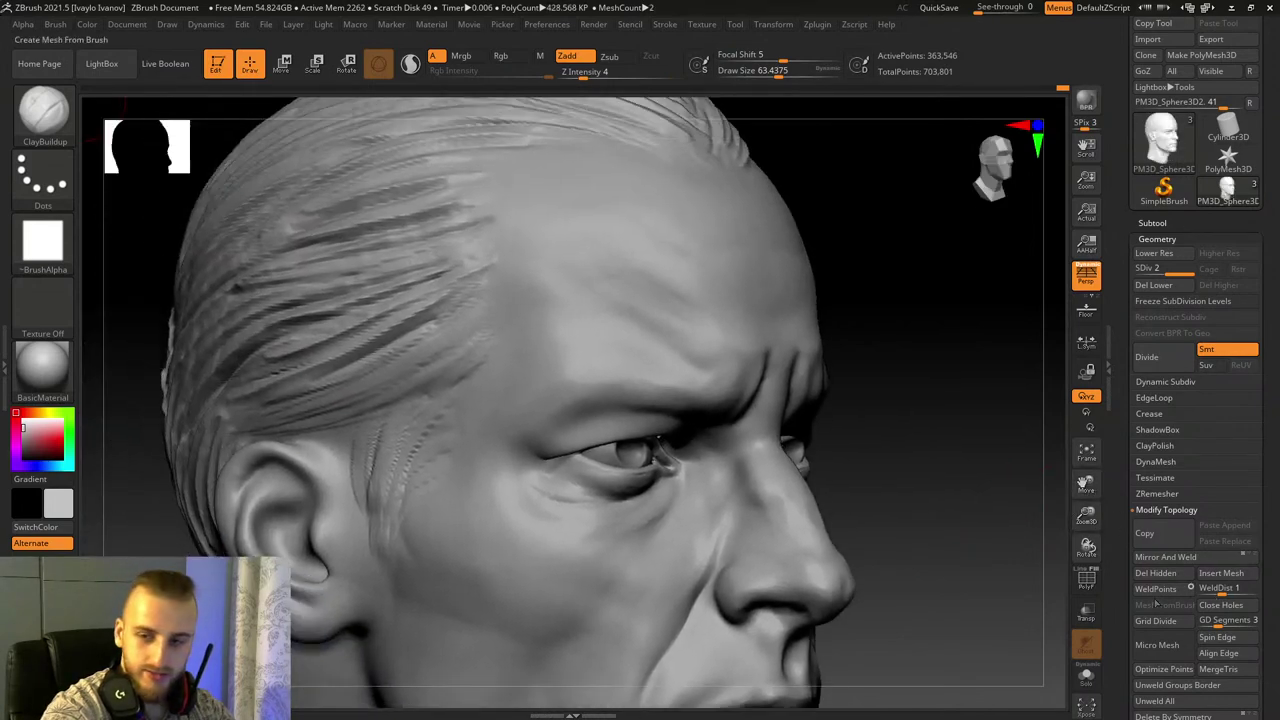
drag(778, 69, 786, 70)
drag(990, 268, 866, 292)
click(793, 71)
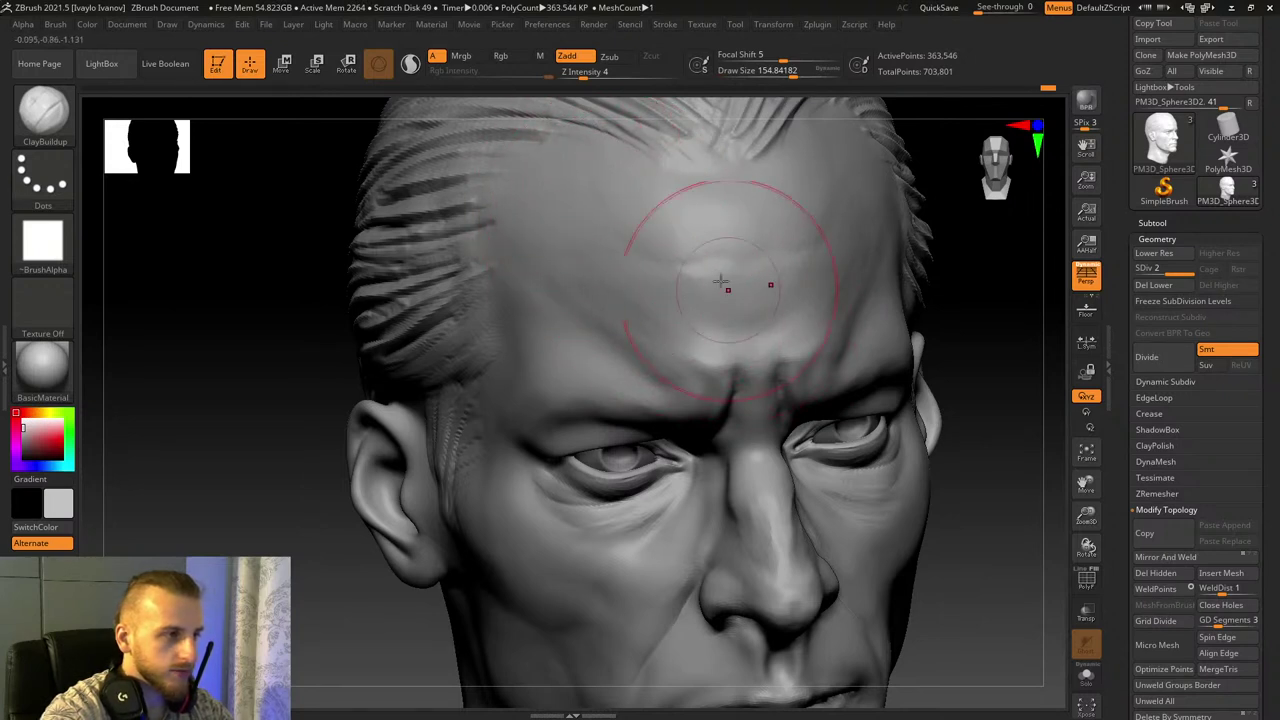
drag(660, 210, 655, 200)
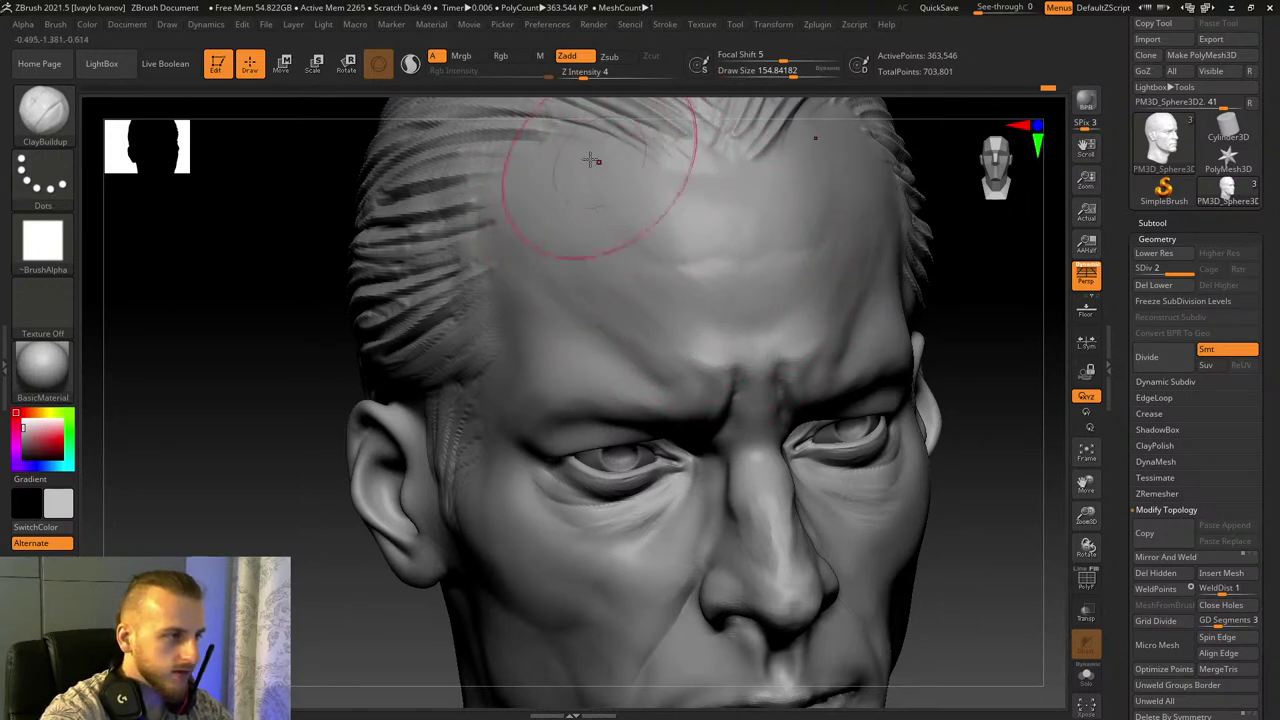
drag(592, 160, 689, 275)
drag(551, 317, 534, 339)
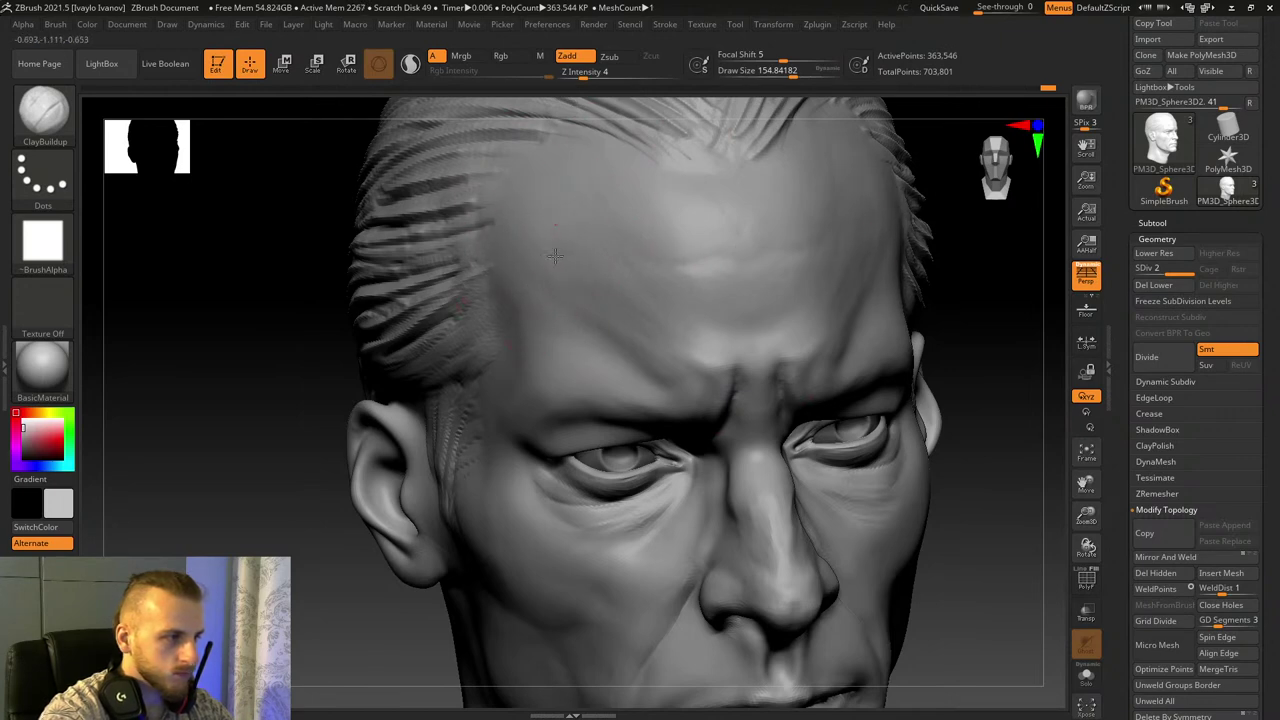
Step: Reshape the back edge of the earlobe using the Move brush at draw size about 133, and undo the last stroke
drag(1081, 520, 1055, 425)
drag(937, 457, 951, 504)
drag(1095, 524, 1086, 558)
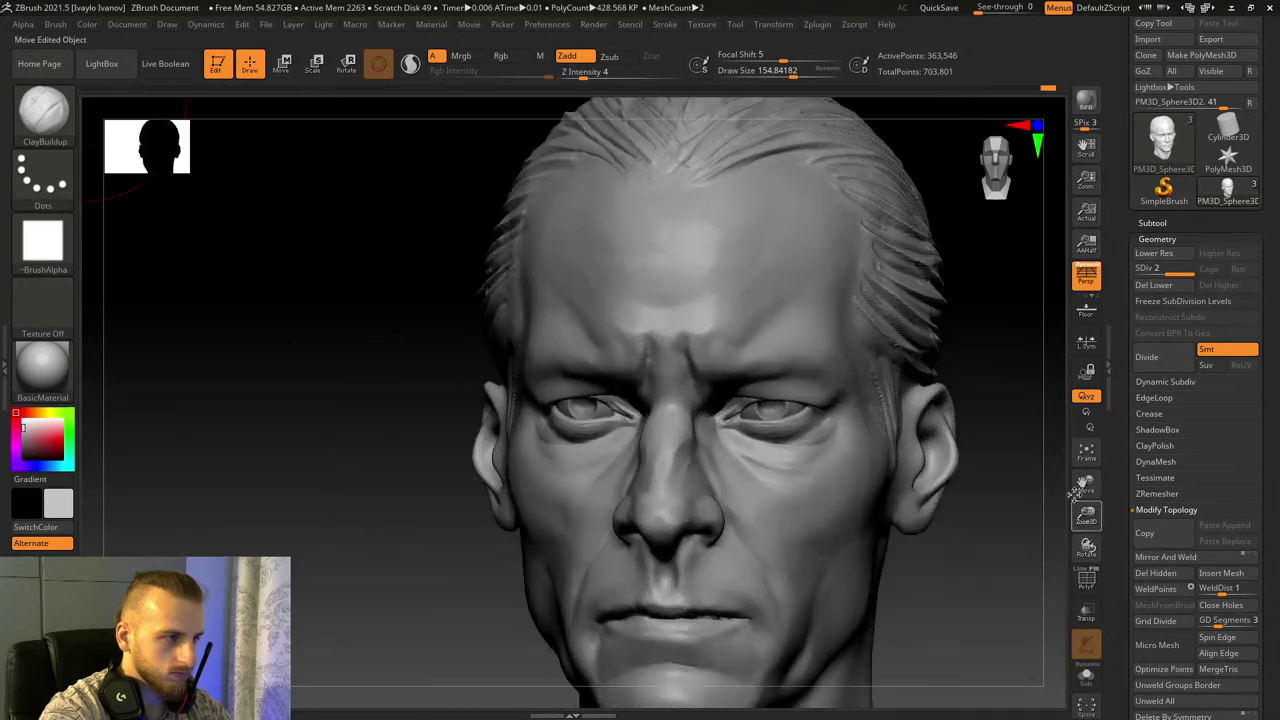
drag(1076, 492, 1066, 335)
drag(172, 138, 202, 145)
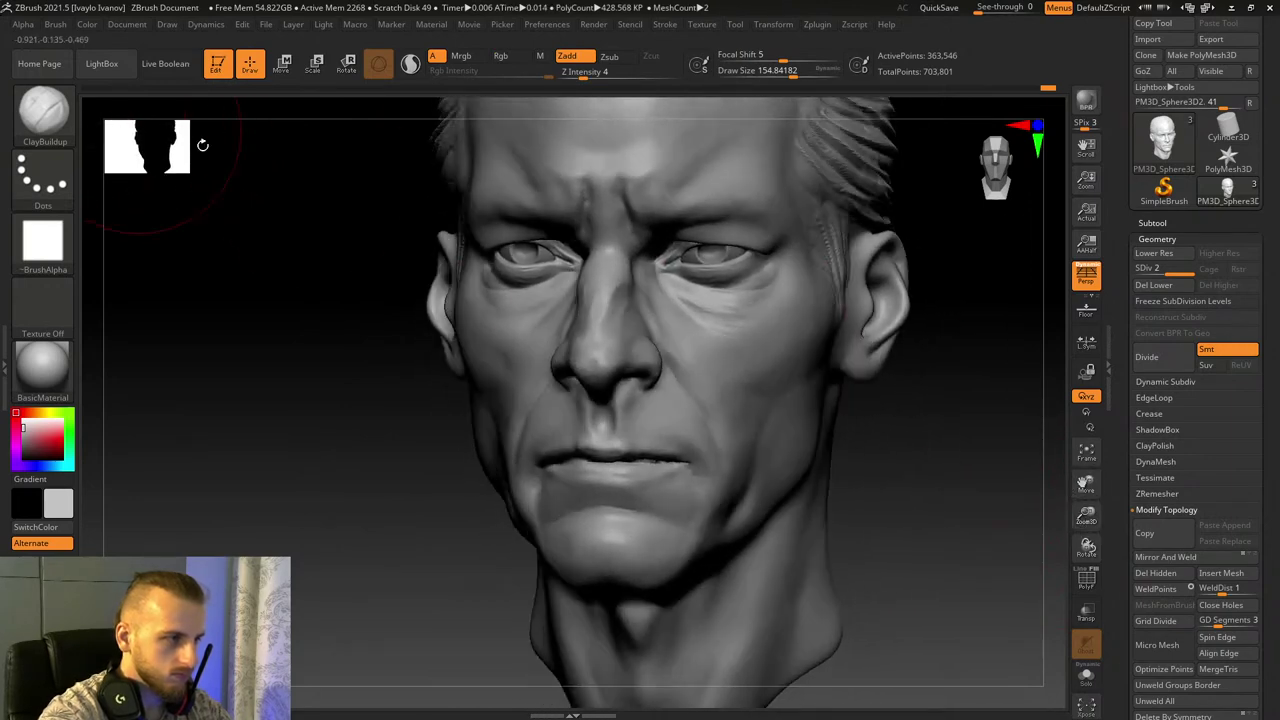
click(44, 112)
click(687, 133)
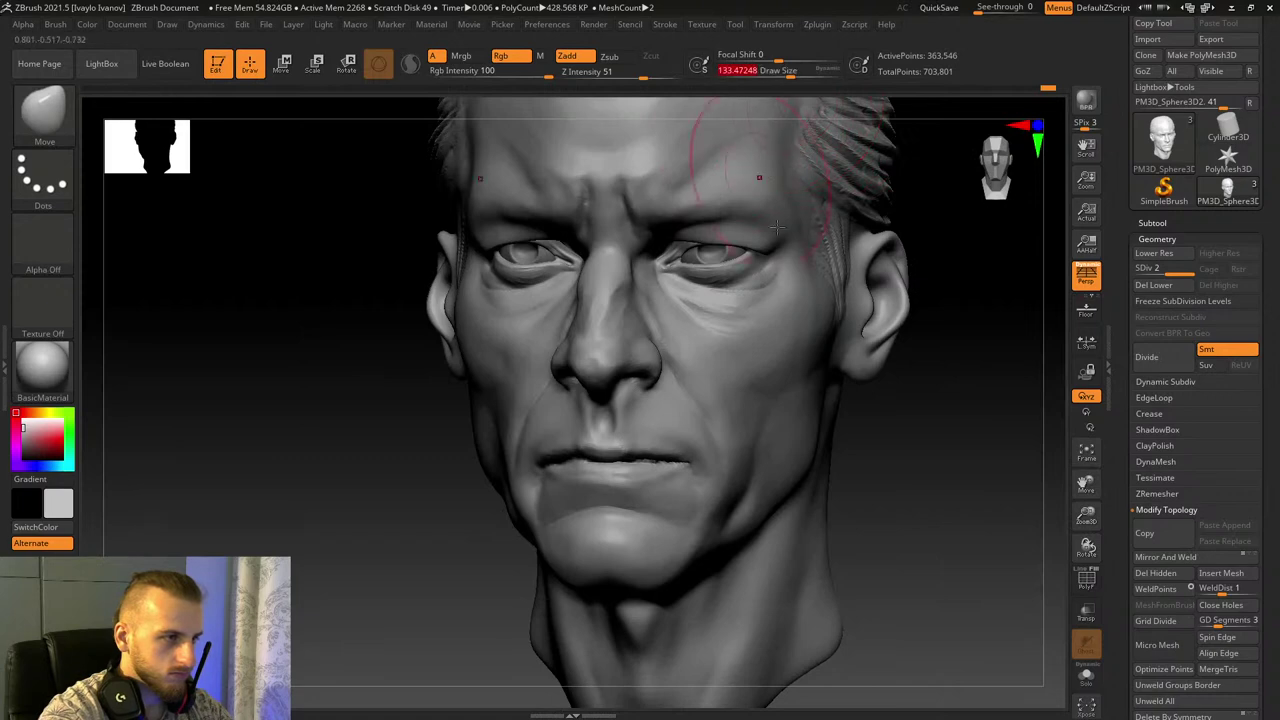
mouse_move(902, 345)
mouse_down()
mouse_move(946, 403)
mouse_move(943, 391)
mouse_up()
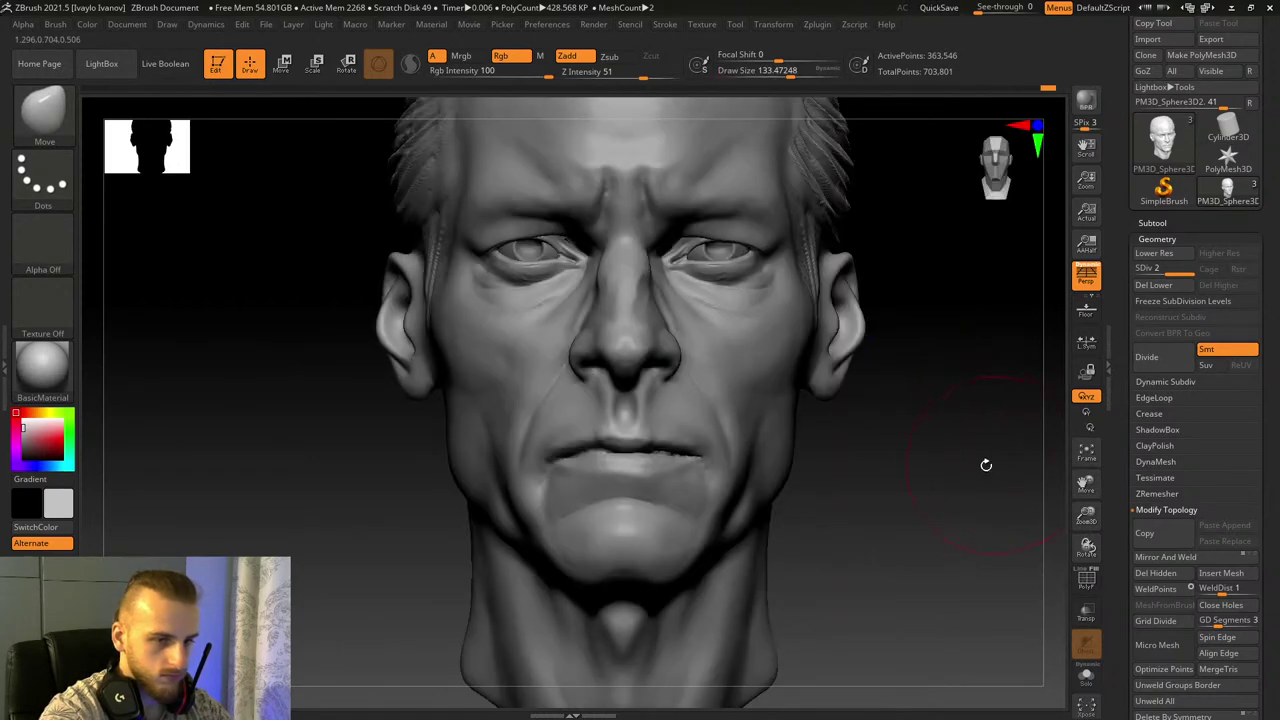
shift+drag(985, 465, 961, 470)
drag(1085, 517, 1087, 536)
drag(1086, 485, 862, 290)
drag(719, 427, 722, 416)
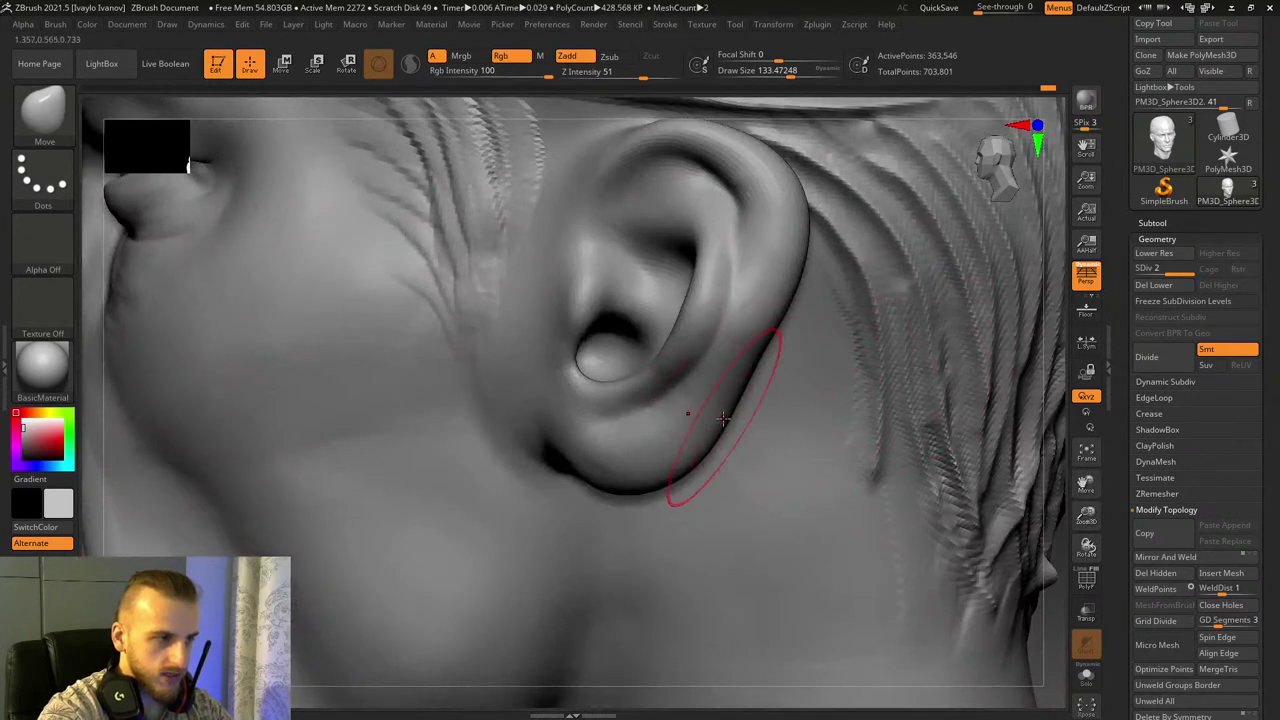
key(ctrl+z)
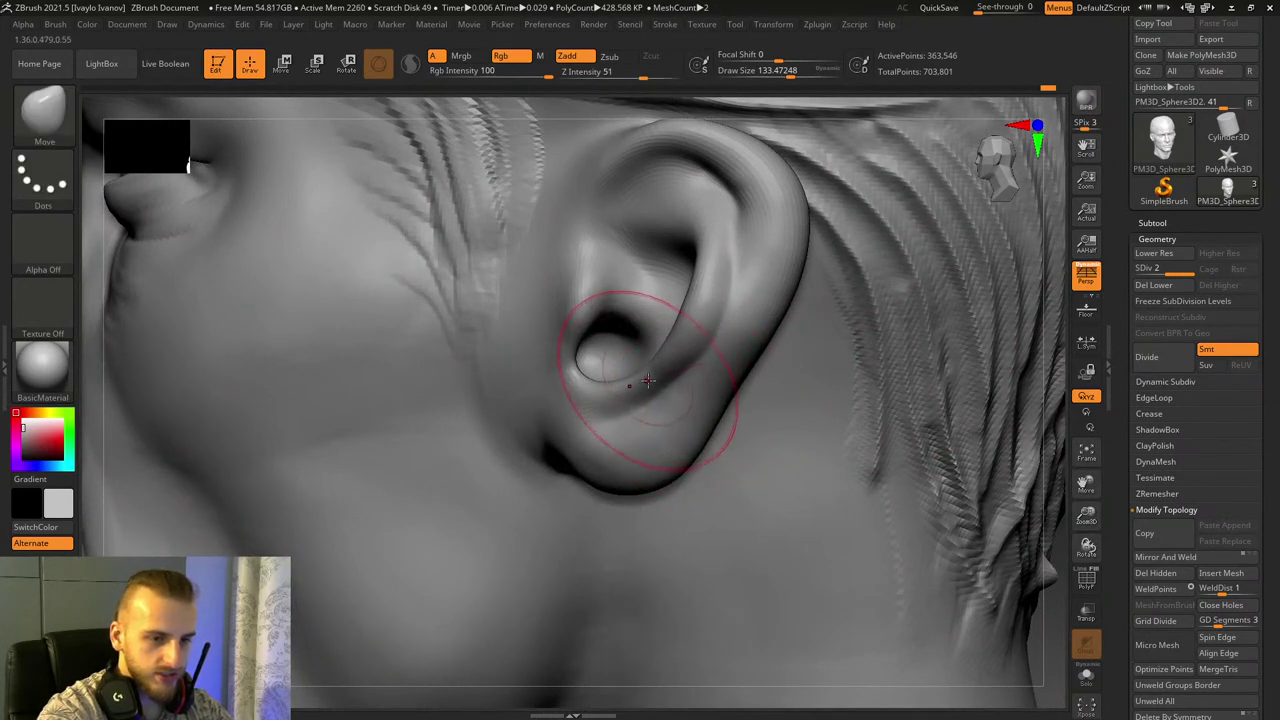
Step: Reshape the lower concha rim and the antihelix of the ear using the Move brush at draw size about 133
drag(634, 351, 642, 361)
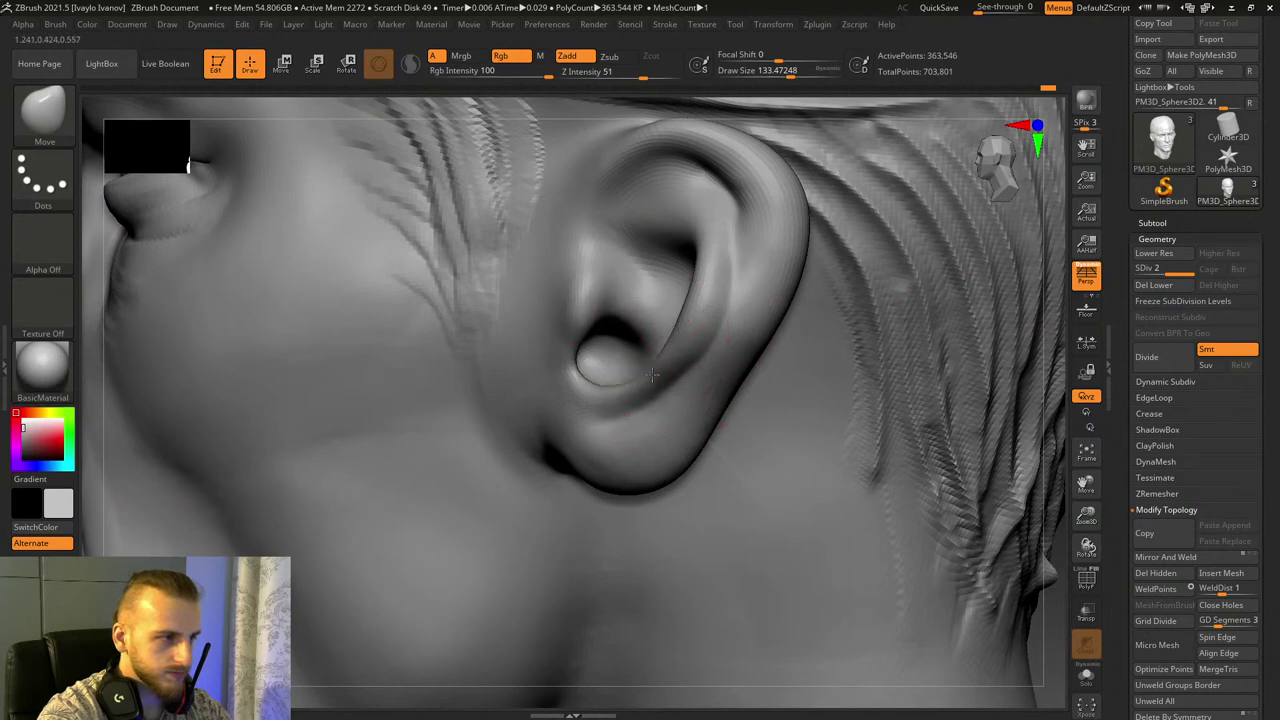
drag(724, 254, 717, 250)
drag(716, 218, 698, 226)
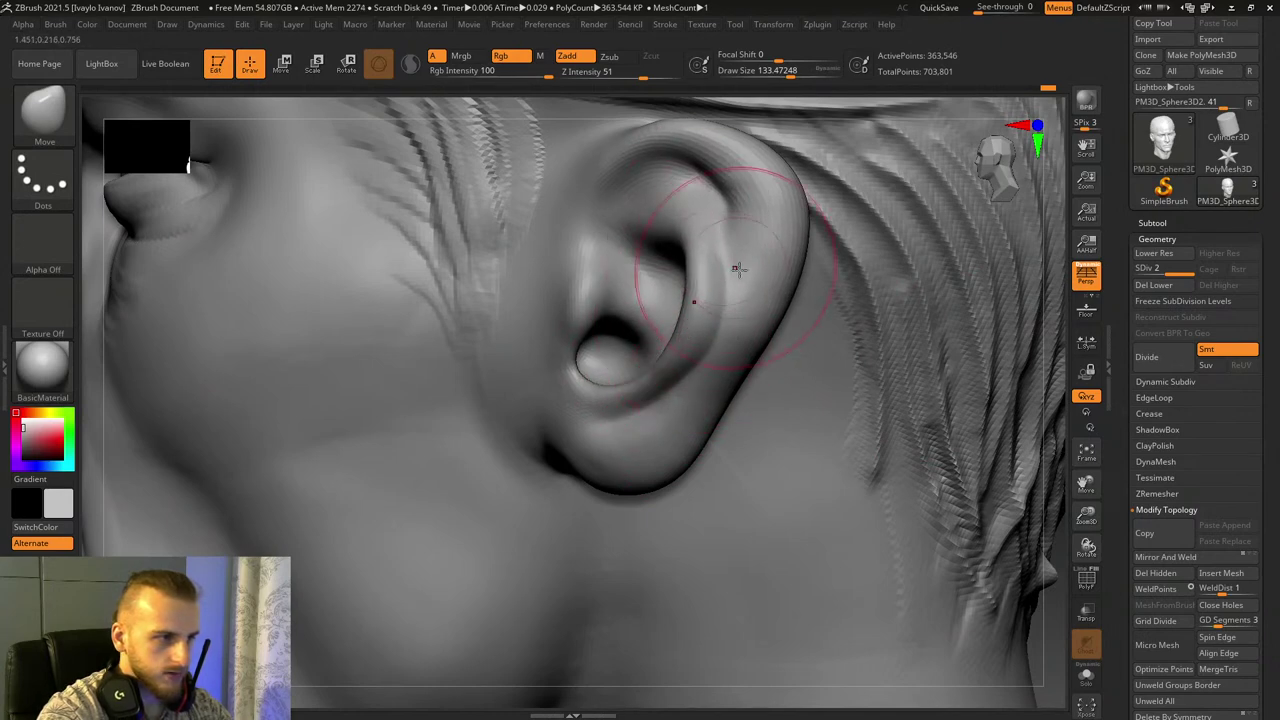
drag(737, 268, 746, 253)
Step: Try to reshape the area below the lower lip using the Move brush at draw size about 155
drag(800, 72, 806, 72)
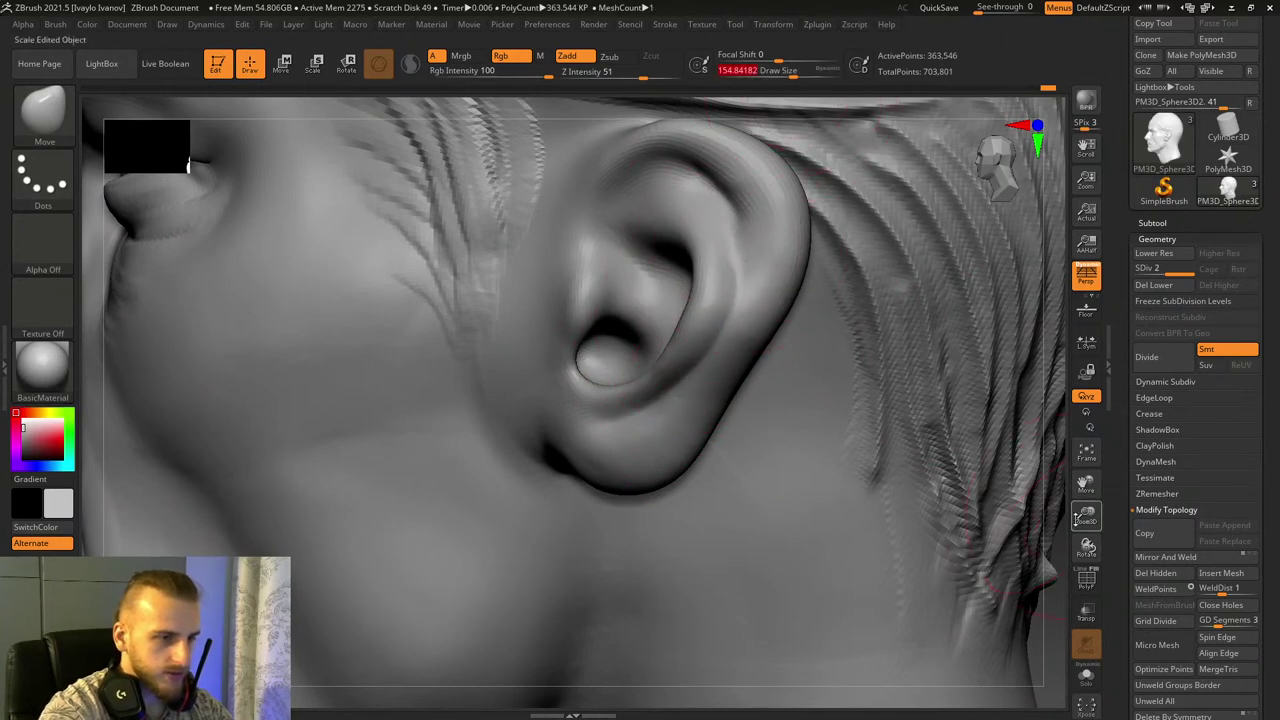
drag(1078, 518, 616, 569)
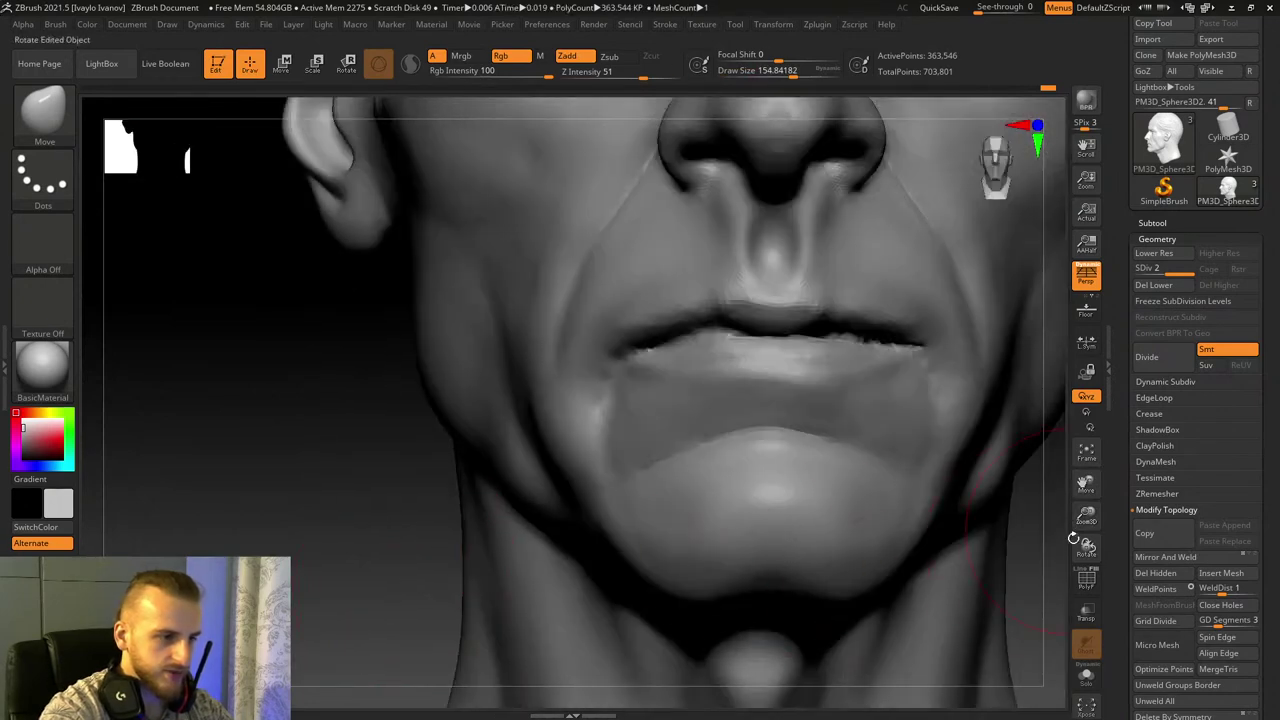
drag(1073, 538, 1034, 471)
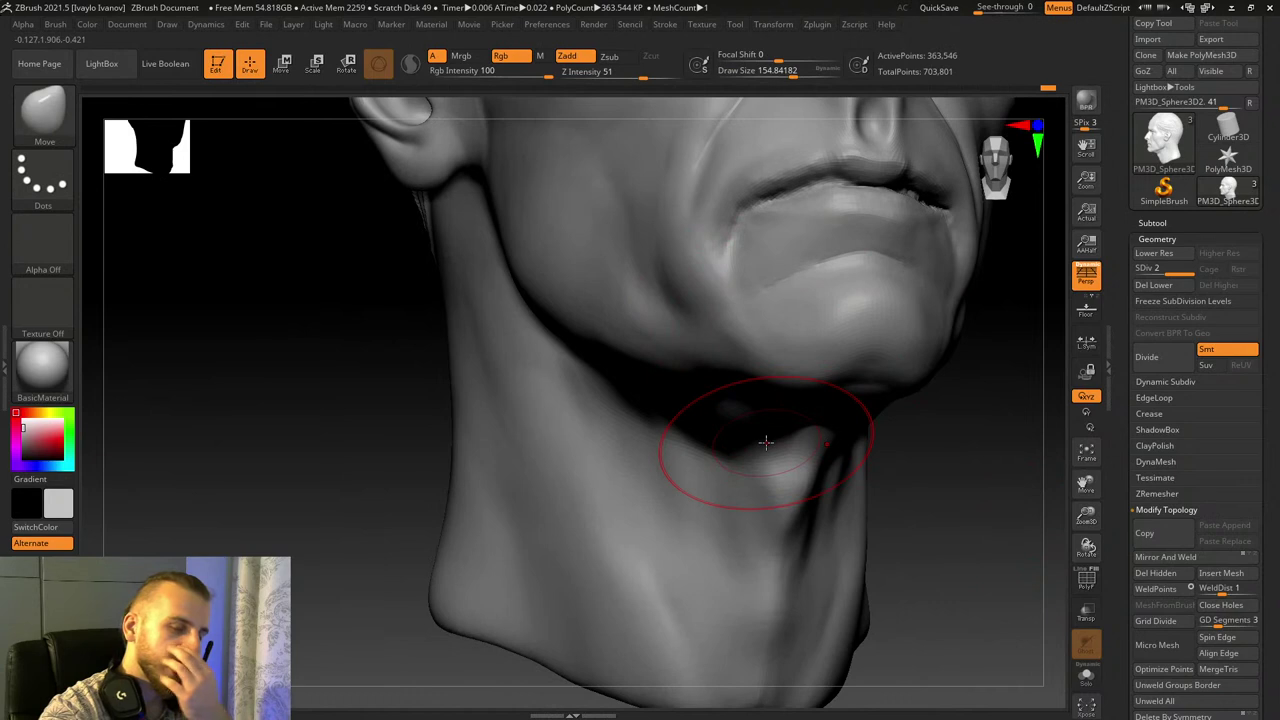
drag(1090, 484, 1118, 673)
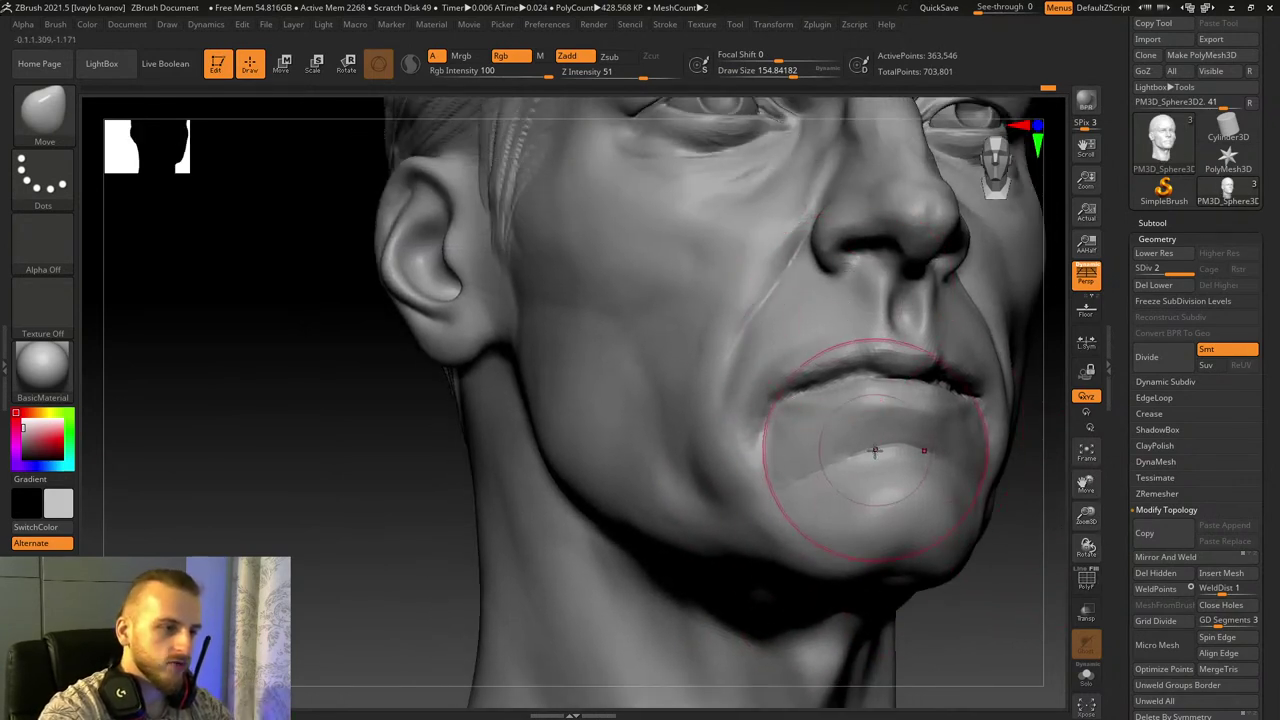
mouse_move(871, 460)
mouse_down()
mouse_move(866, 482)
mouse_move(821, 448)
mouse_up()
key(ctrl+z)
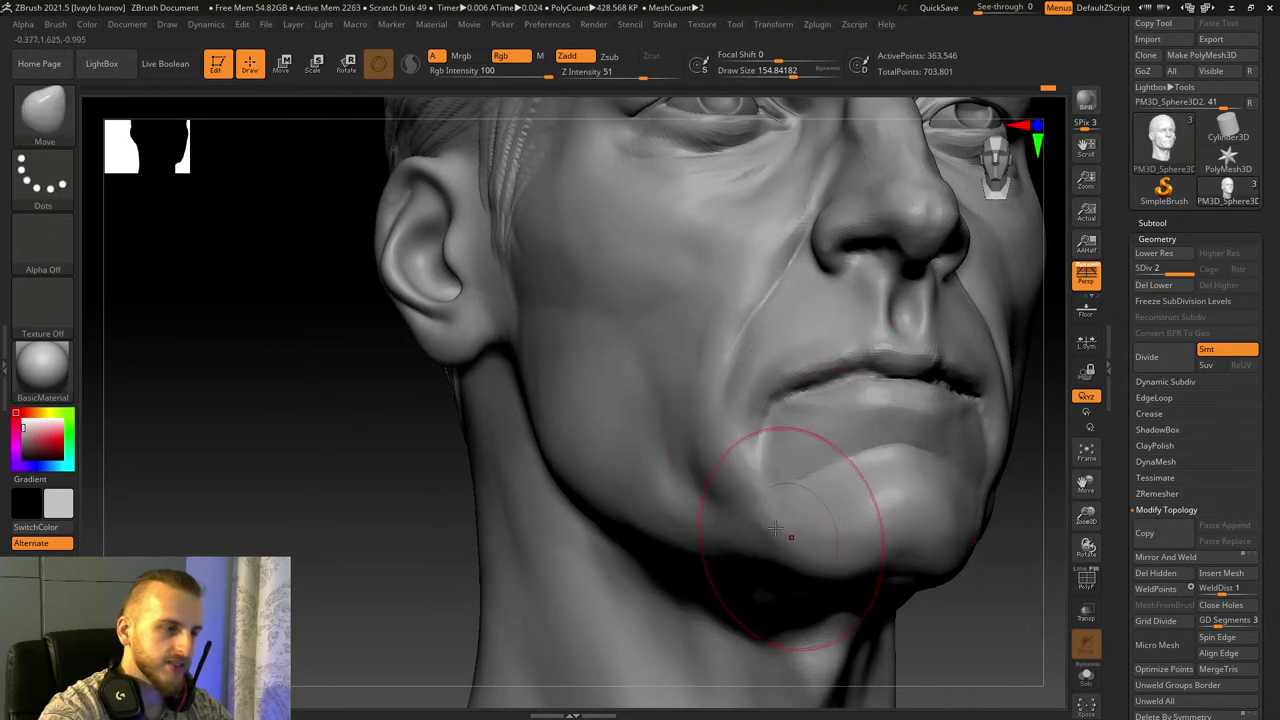
drag(971, 654, 990, 560)
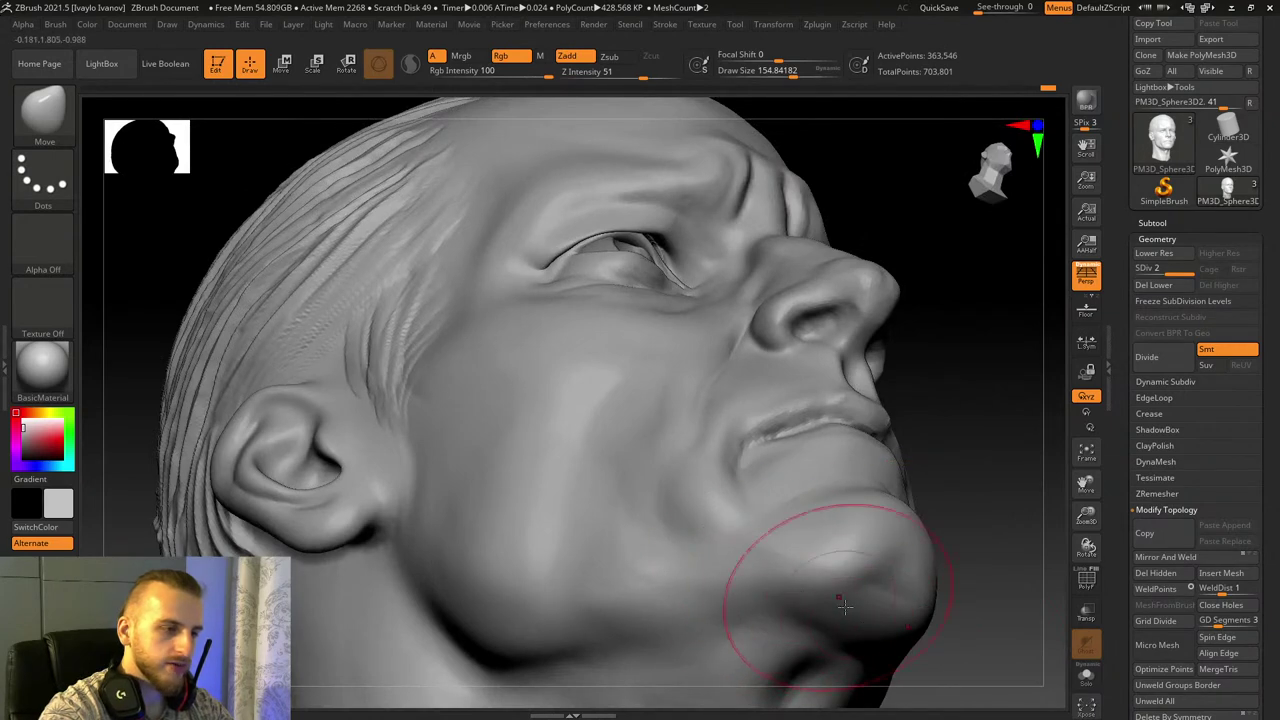
right_drag(845, 600, 848, 565)
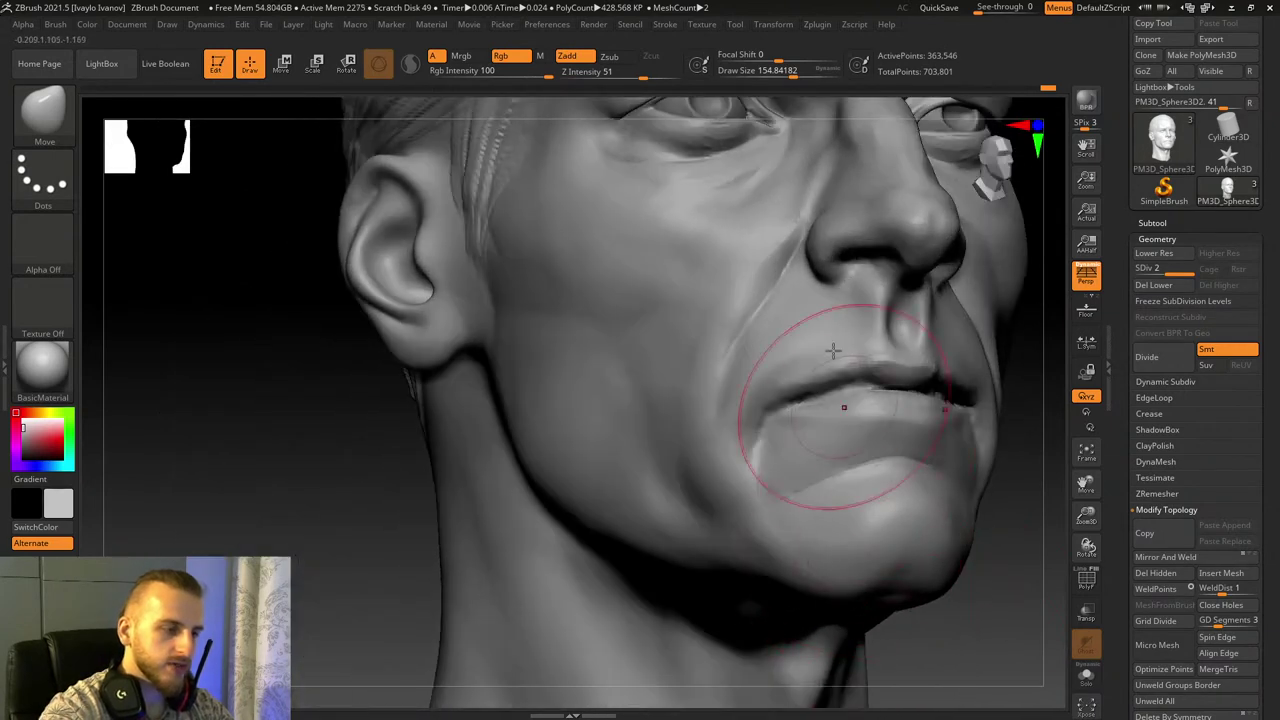
Step: Try to refine the crease between the lower lip and chin using DamStandard at draw size about 76
key(b)
key(d)
key(s)
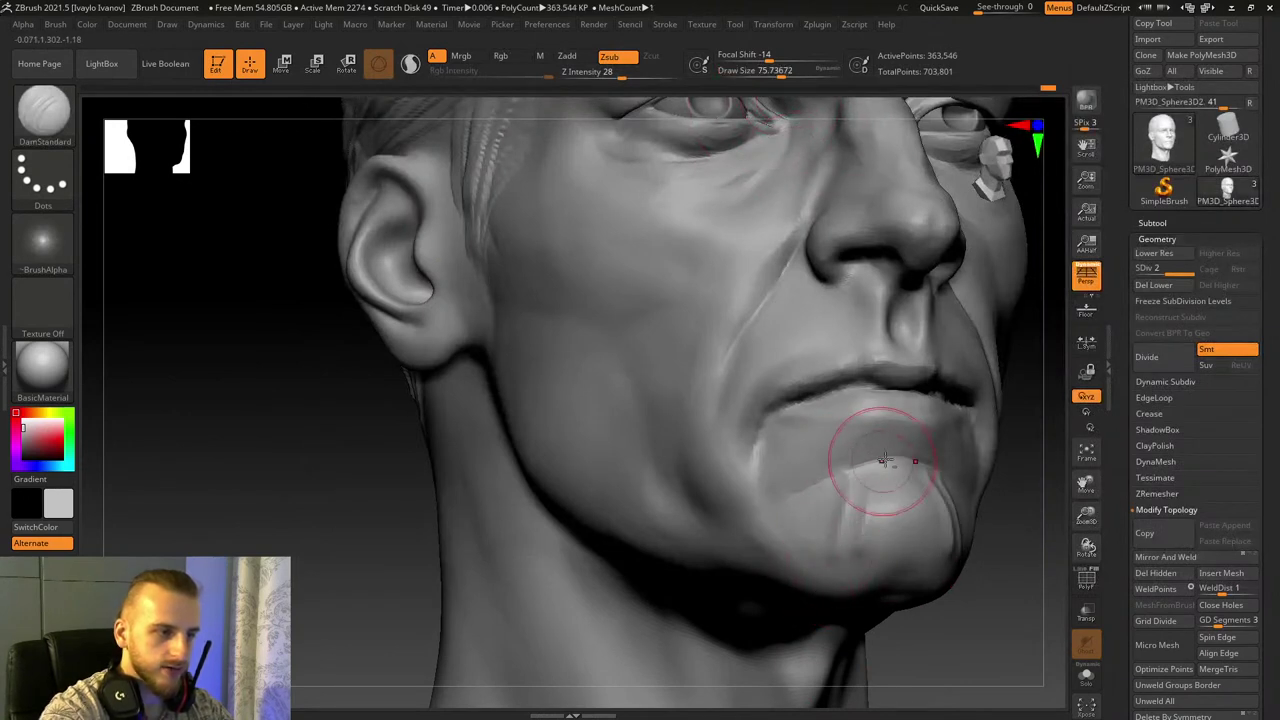
key(ctrl+z)
key(ctrl+z)
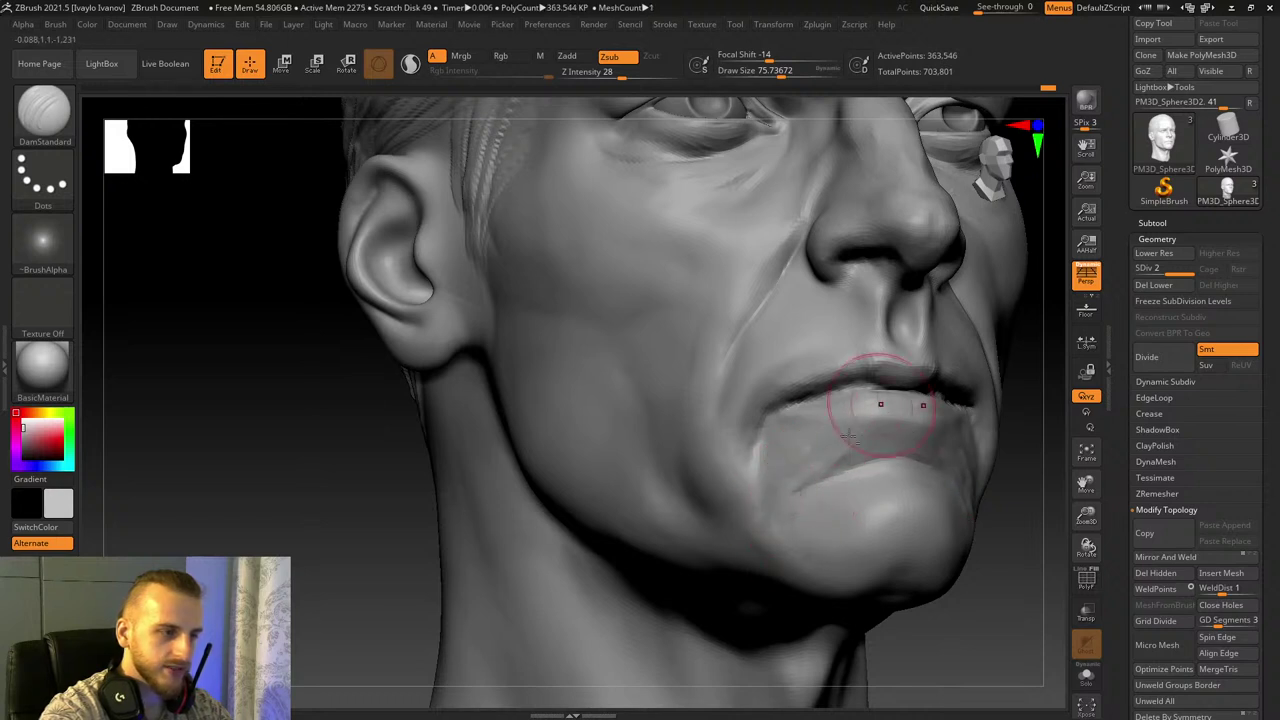
mouse_move(797, 470)
shift+mouse_down()
mouse_move(814, 471)
mouse_move(790, 465)
mouse_move(772, 488)
shift+mouse_up()
key(ctrl+z)
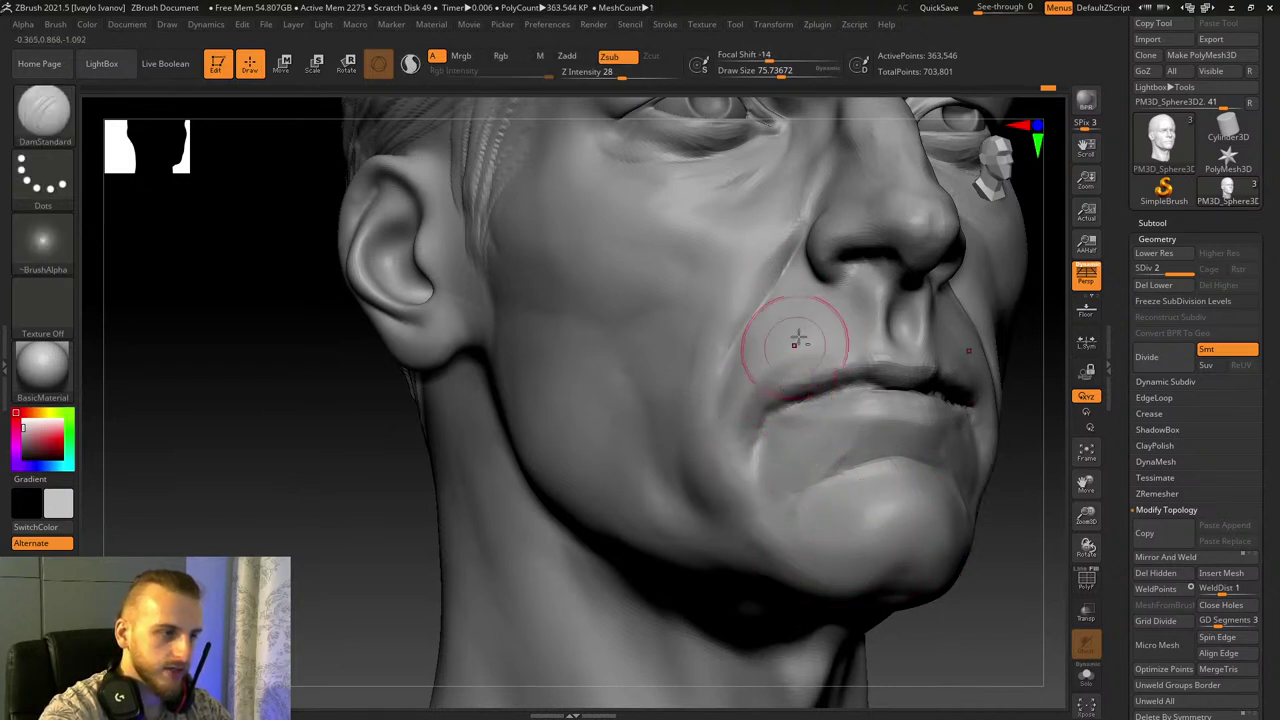
Step: Try to deepen the folds beside the mouth corner using DamStandard, and undo the latest strokes
drag(973, 668, 769, 530)
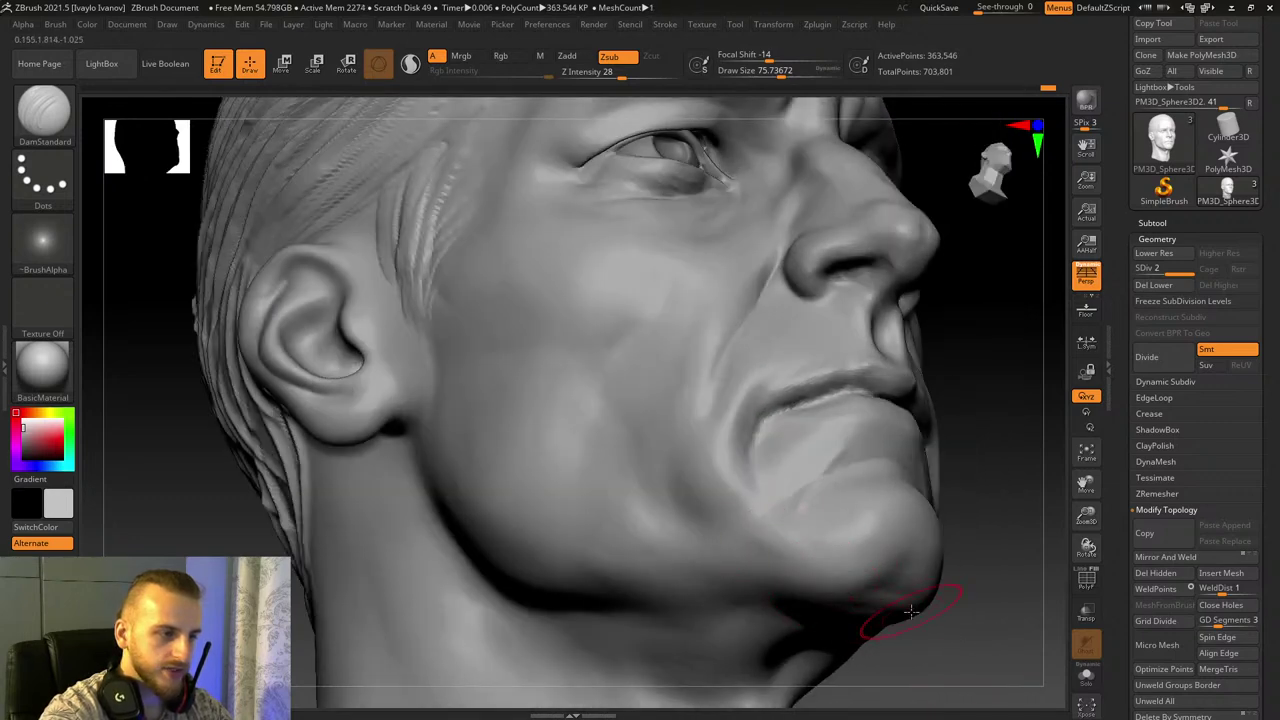
drag(708, 442, 716, 398)
key(ctrl+z)
mouse_move(880, 594)
mouse_down()
mouse_move(723, 471)
mouse_move(742, 404)
mouse_up()
key(ctrl+z)
mouse_move(782, 354)
mouse_down()
mouse_move(758, 490)
mouse_move(840, 580)
mouse_up()
shift+drag(1037, 583, 977, 634)
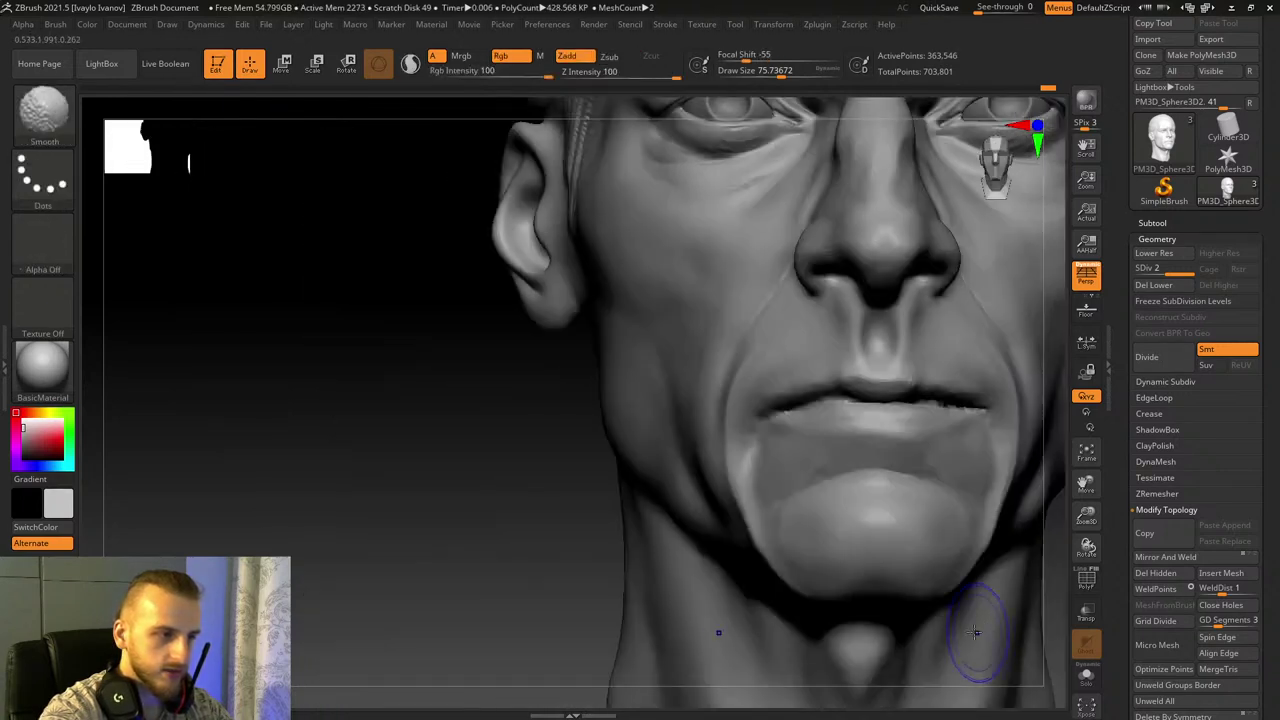
key(ctrl+z)
key(ctrl+z)
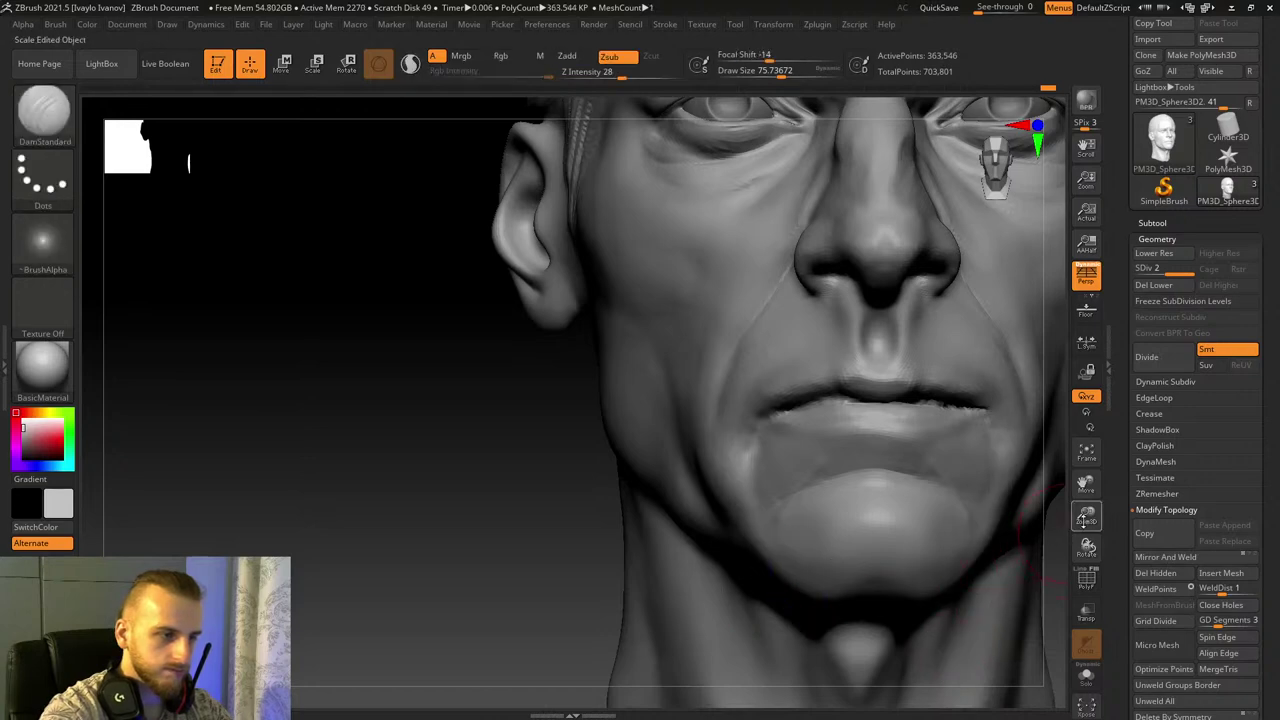
Step: Carve a crease across the upper eyelid using DamStandard at draw size about 76, and smooth it into the lid
drag(1086, 519, 1084, 499)
drag(1084, 487, 966, 466)
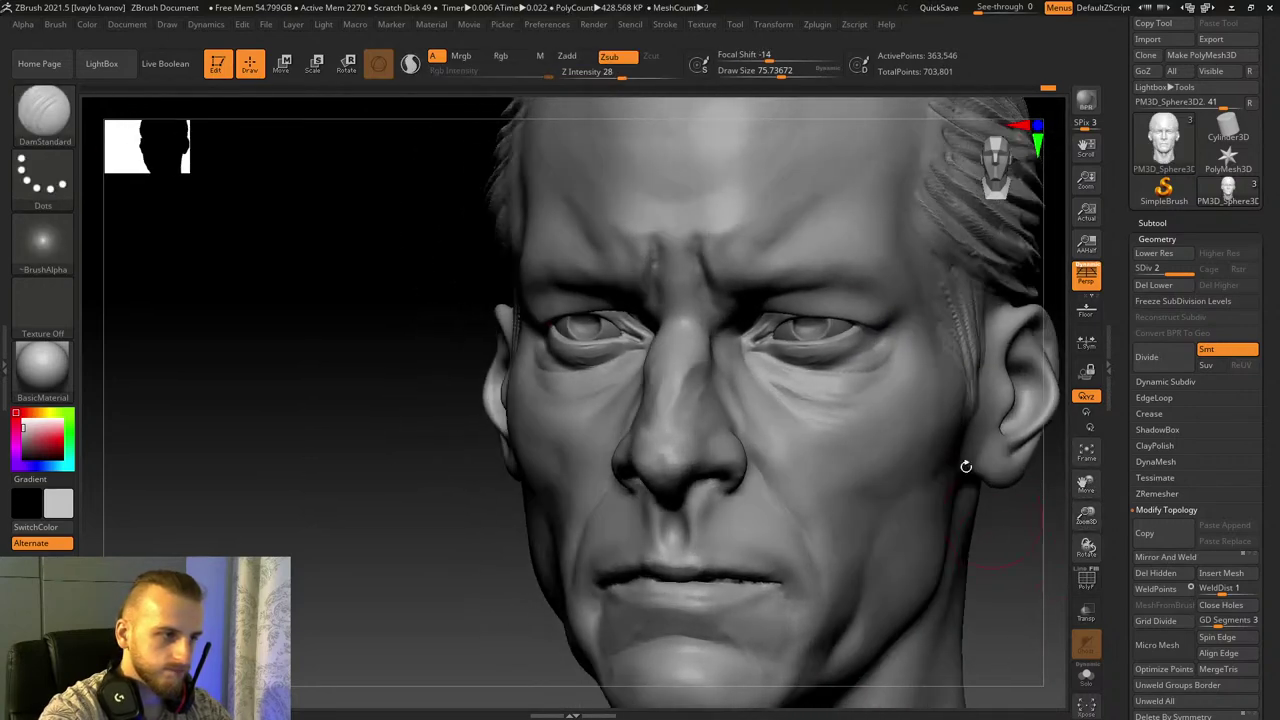
drag(1088, 517, 1090, 588)
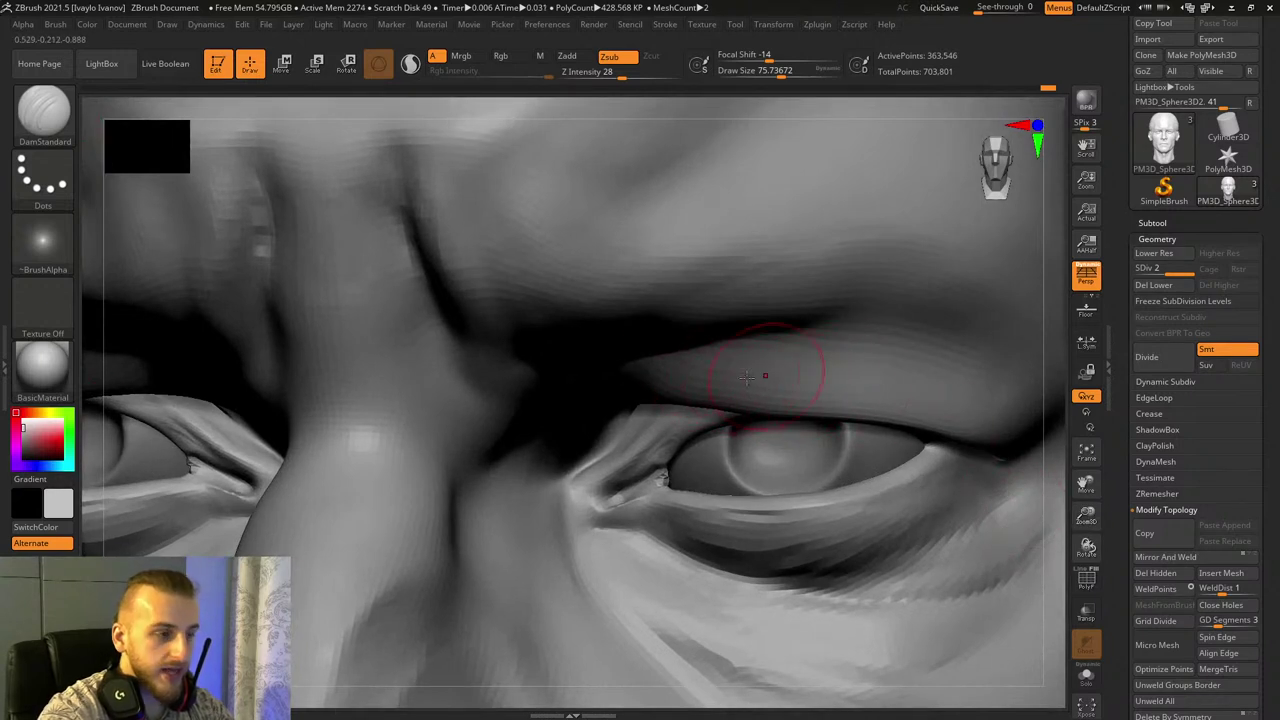
drag(643, 372, 958, 416)
key(ctrl+z)
drag(642, 366, 980, 414)
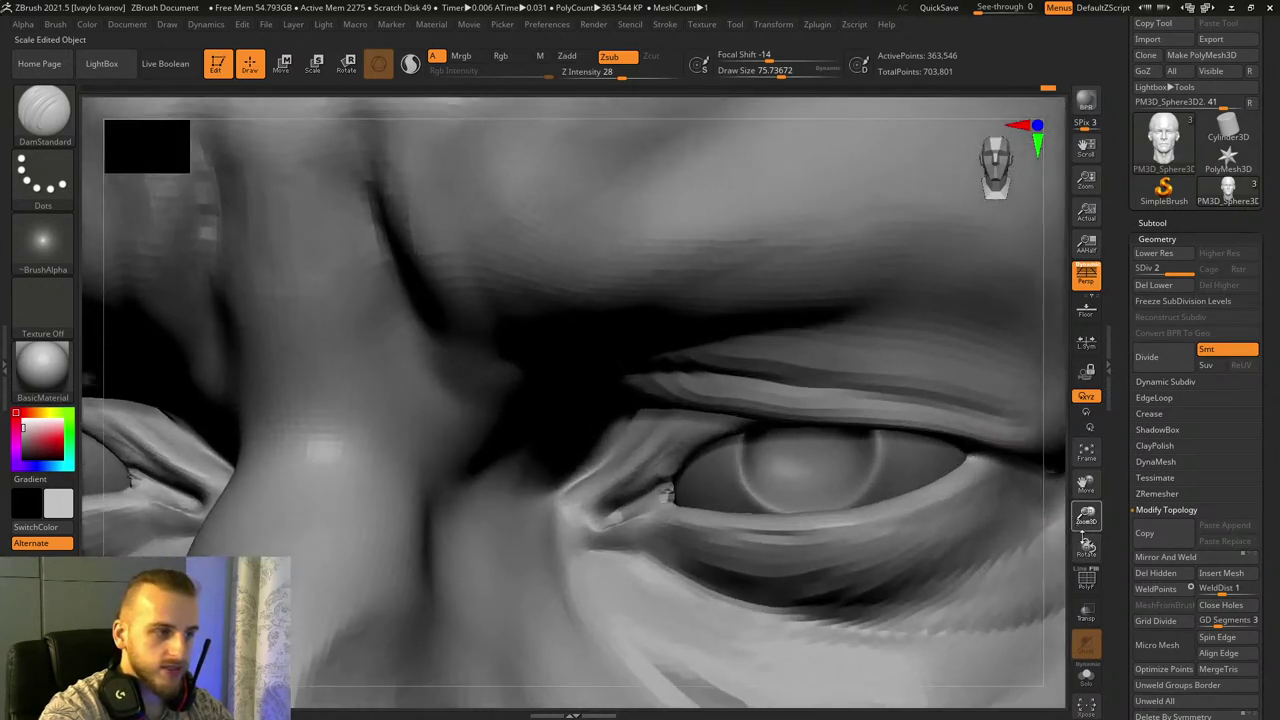
drag(1083, 538, 1083, 533)
mouse_move(800, 372)
shift+mouse_down()
mouse_move(671, 357)
mouse_move(989, 388)
shift+mouse_up()
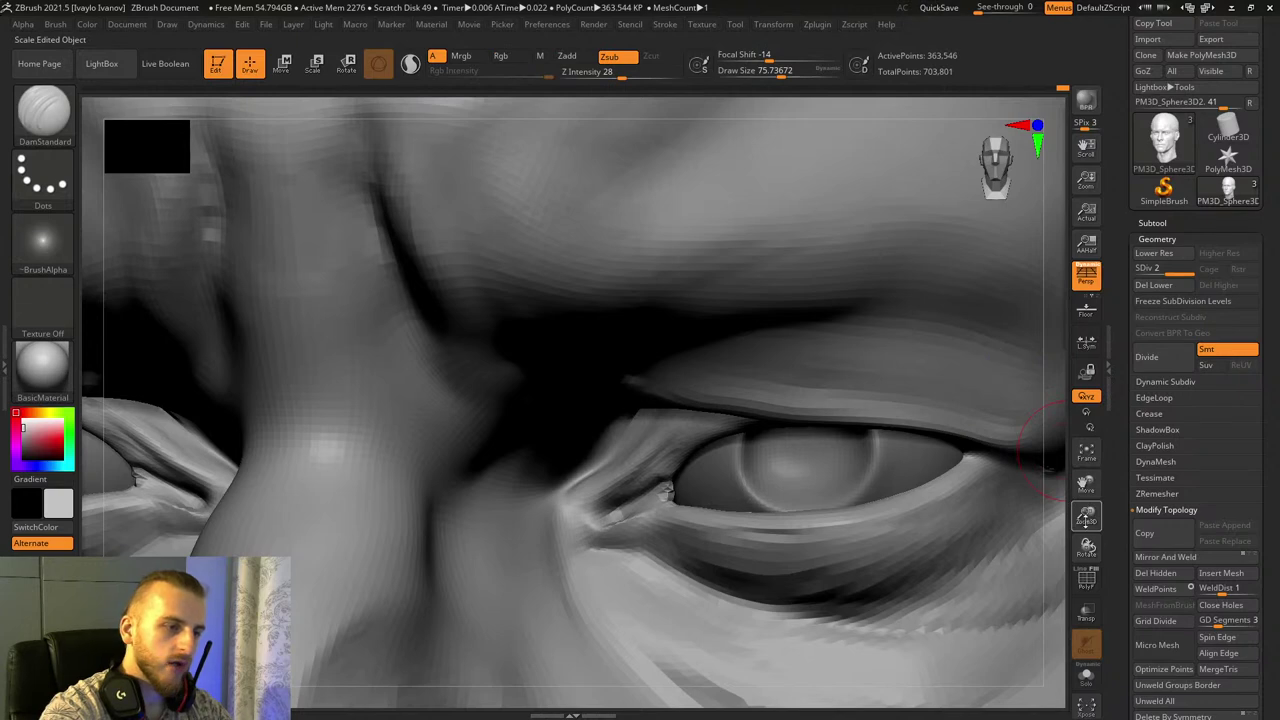
Step: Define the upper eyelid's rim with a DamStandard crease just above the lid edge, and smooth the skin above it
drag(1086, 519, 1086, 544)
drag(1086, 486, 945, 519)
drag(1086, 547, 1037, 537)
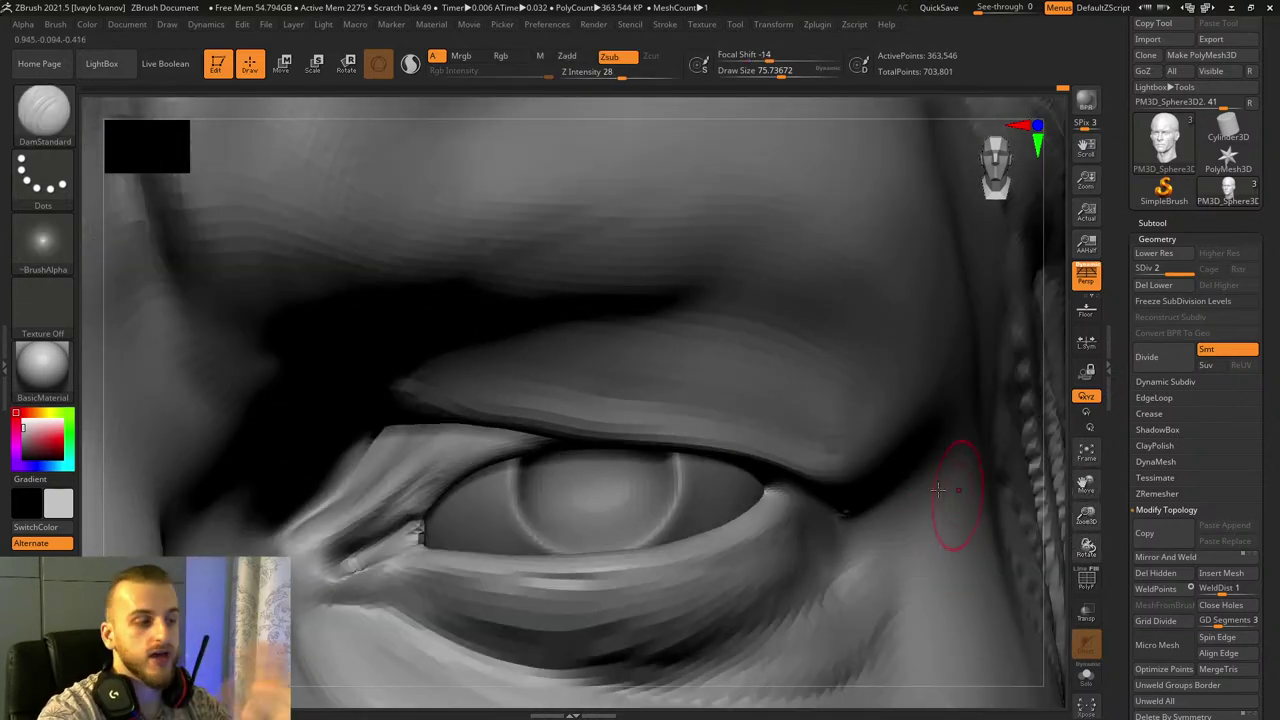
drag(1096, 520, 1030, 535)
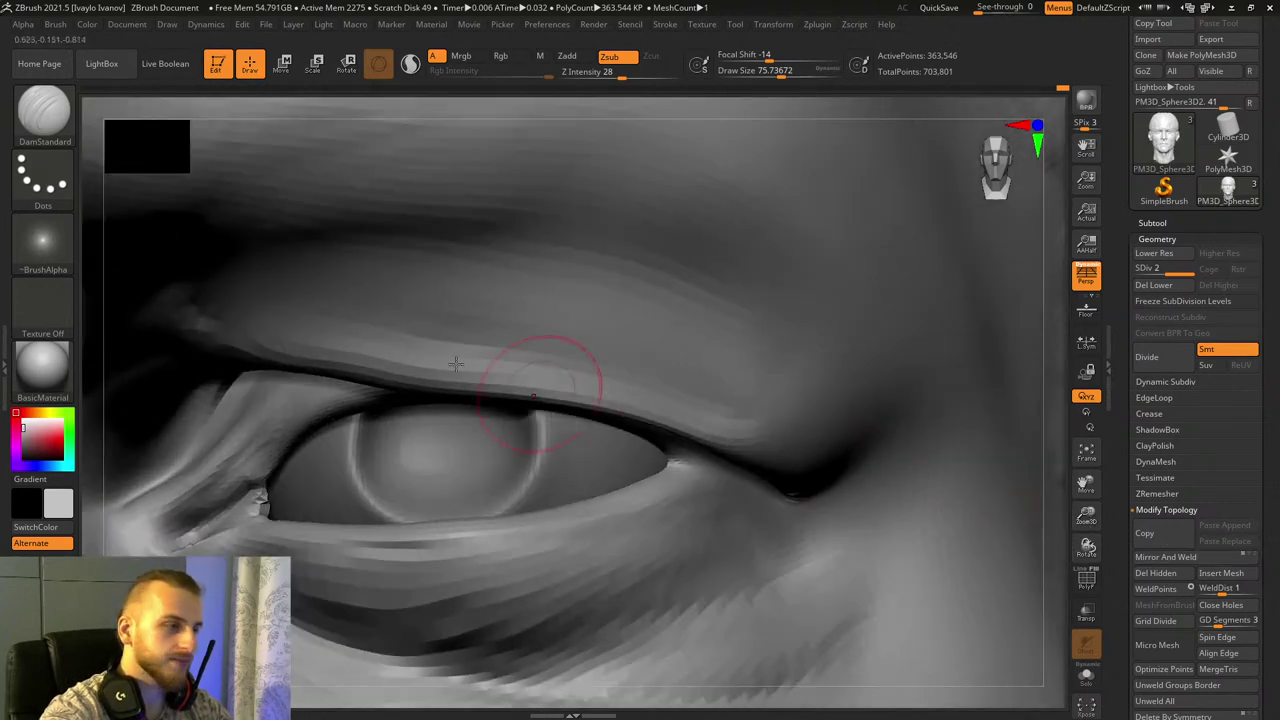
drag(387, 341, 580, 364)
key(ctrl+z)
drag(290, 316, 632, 378)
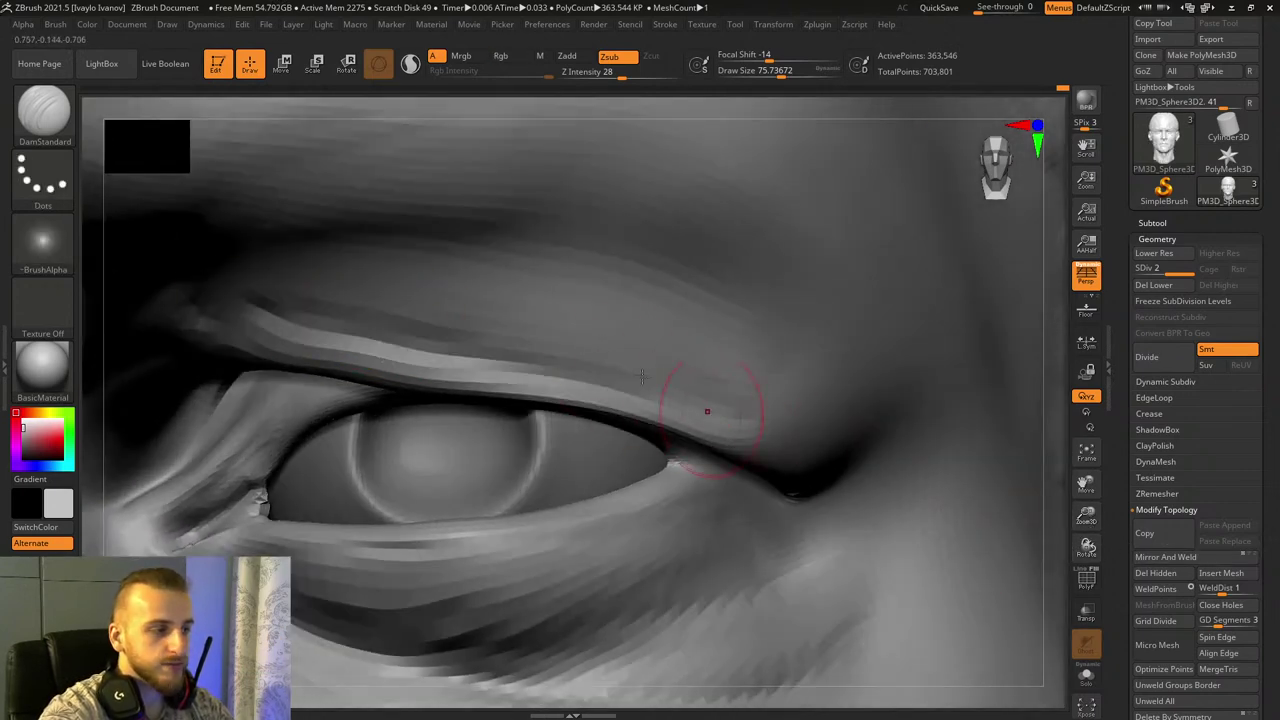
mouse_move(345, 308)
shift+mouse_down()
mouse_move(264, 299)
mouse_move(228, 322)
mouse_move(520, 366)
mouse_move(548, 350)
shift+mouse_up()
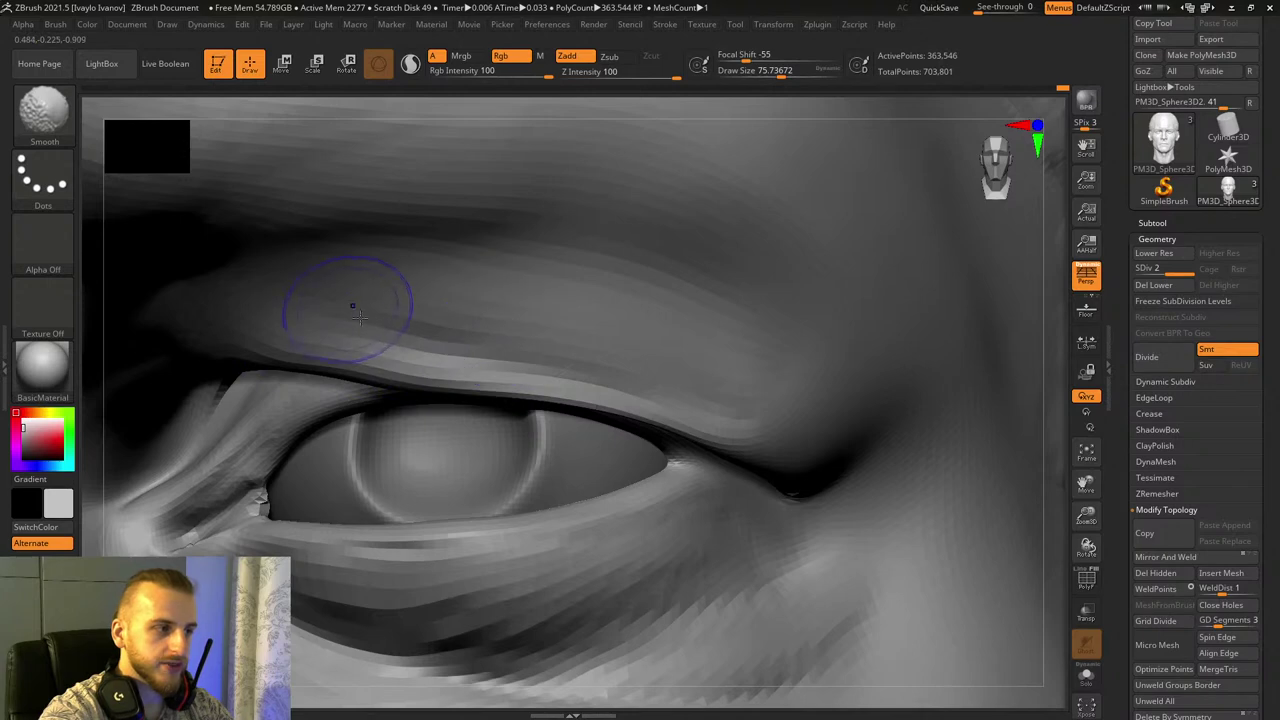
key(b)
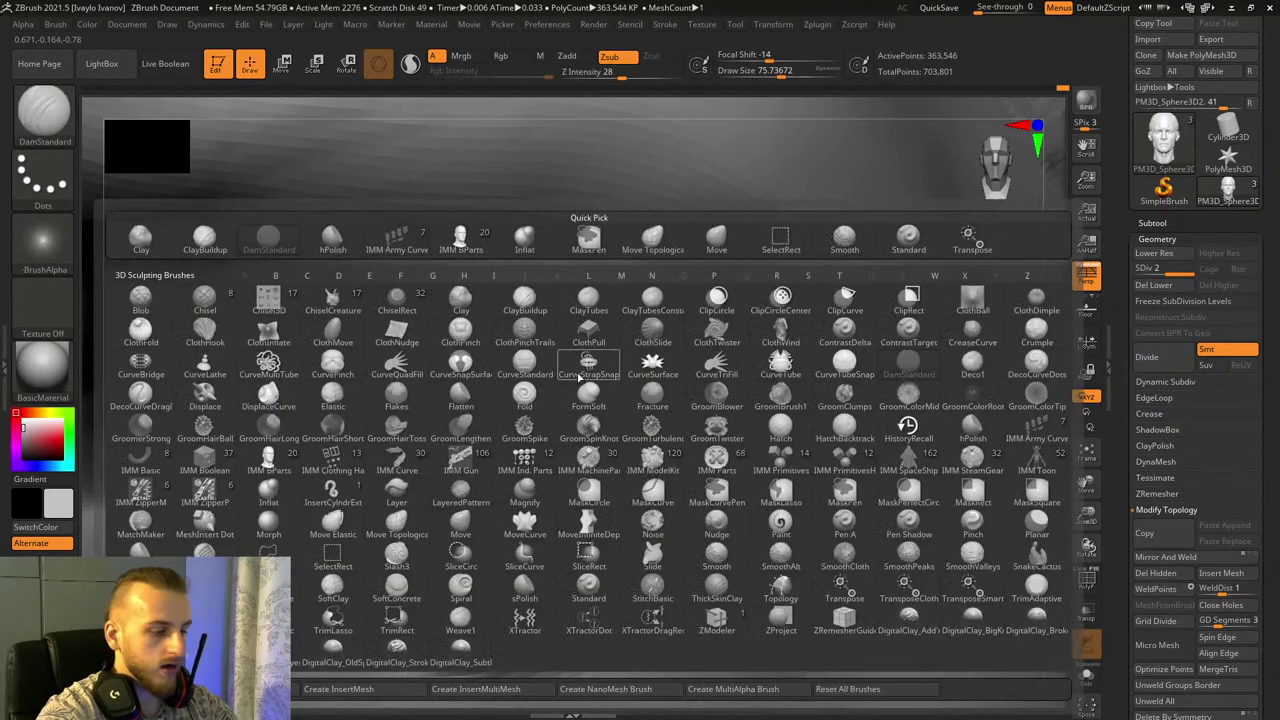
key(i)
key(n)
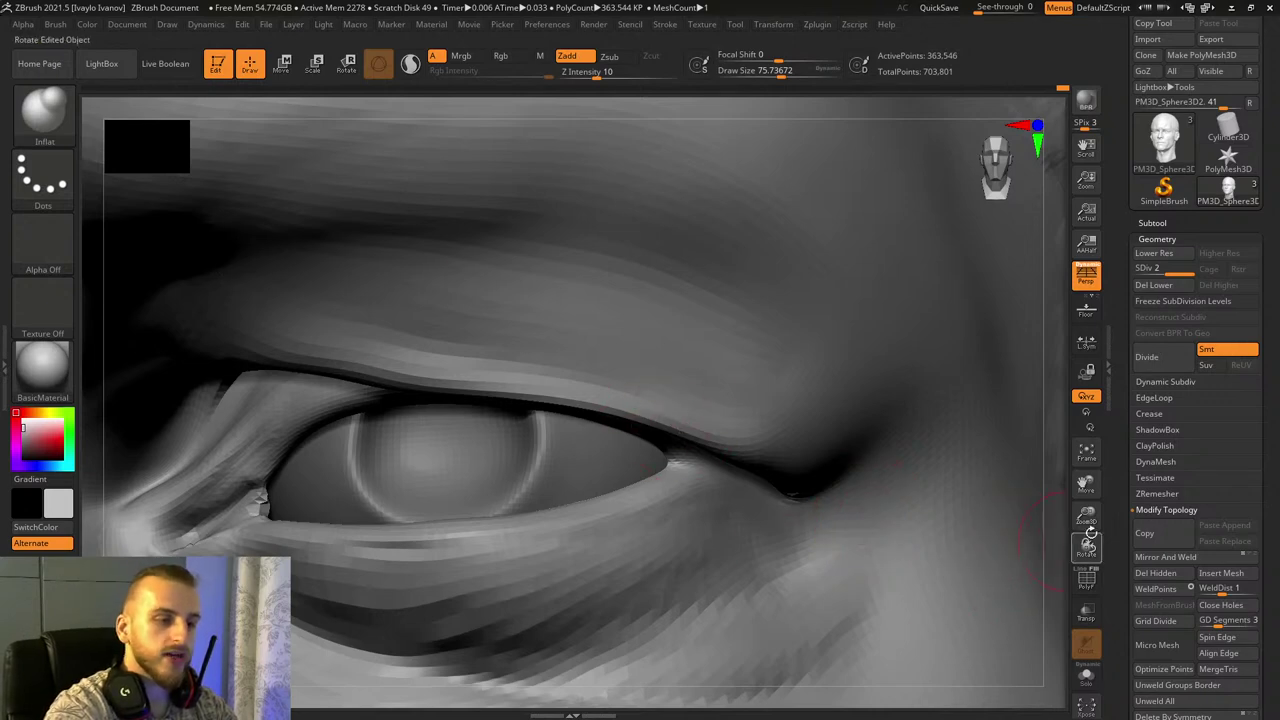
drag(1084, 475, 1131, 495)
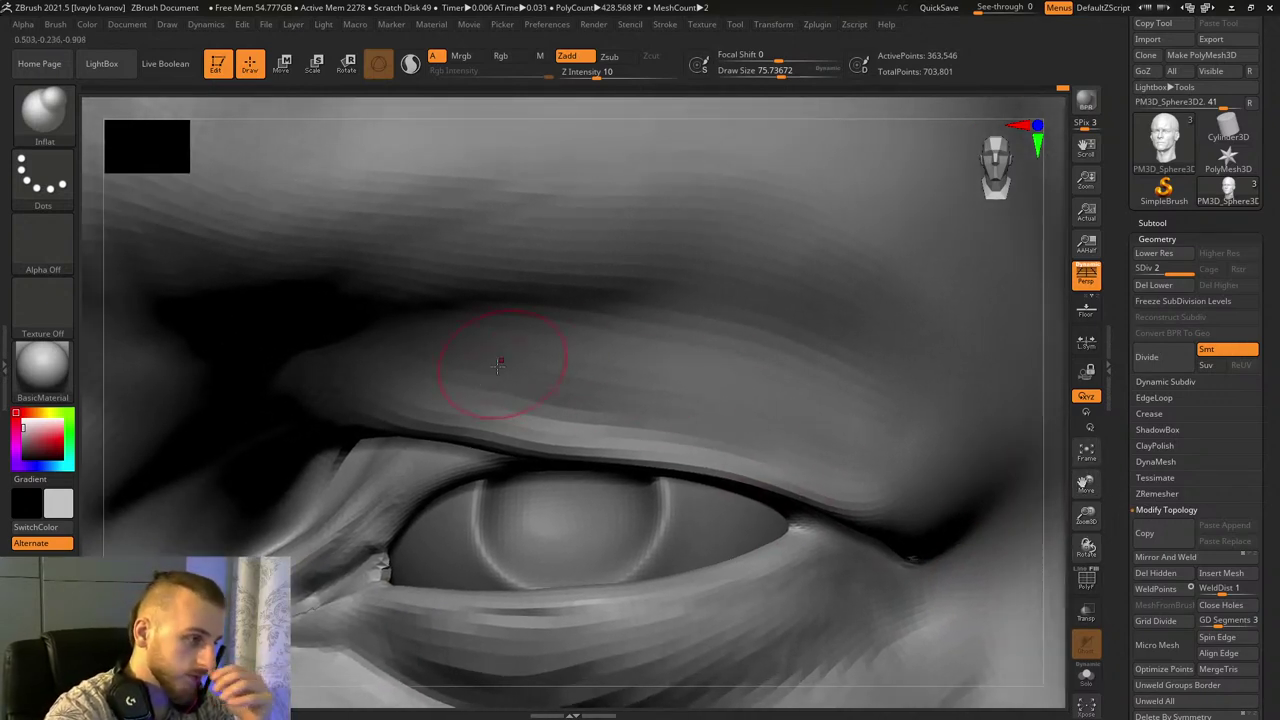
drag(790, 77, 806, 76)
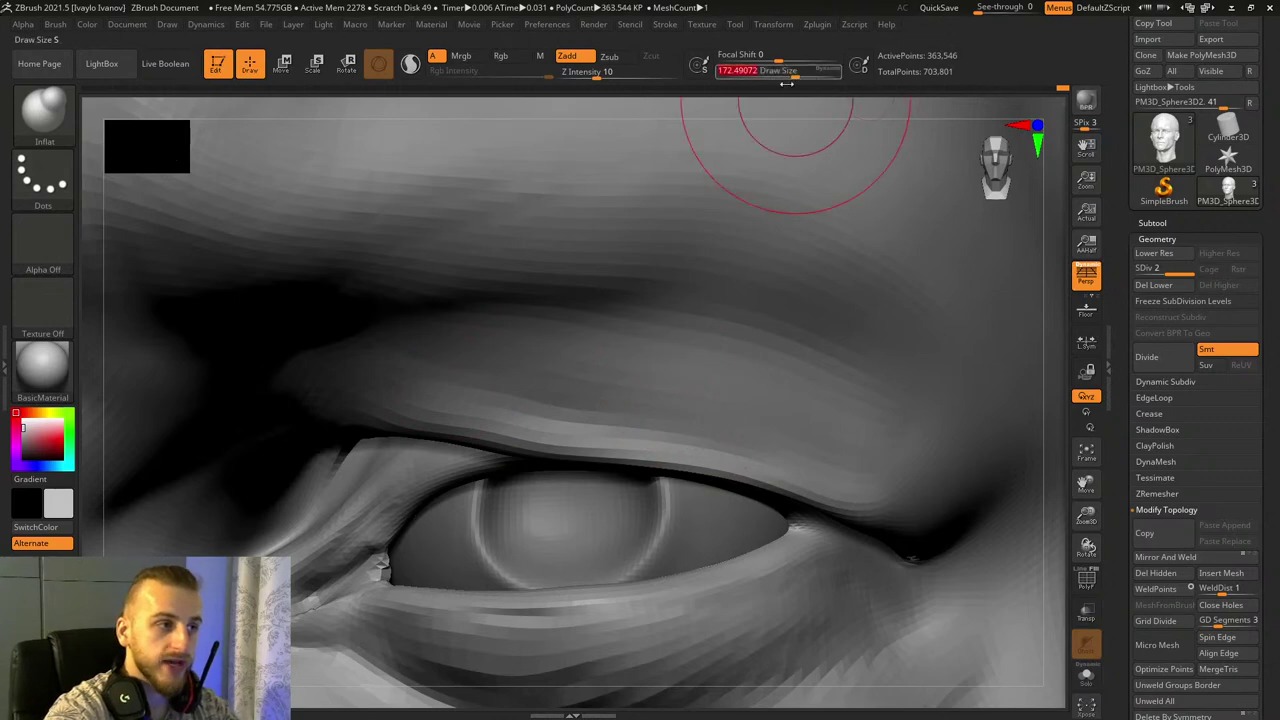
Step: Reshape the upper eyelid's edge using Move Topological at draw sizes of about 294 and 144, and smooth the rim
click(62, 119)
click(640, 129)
drag(797, 74, 812, 72)
drag(524, 419, 534, 431)
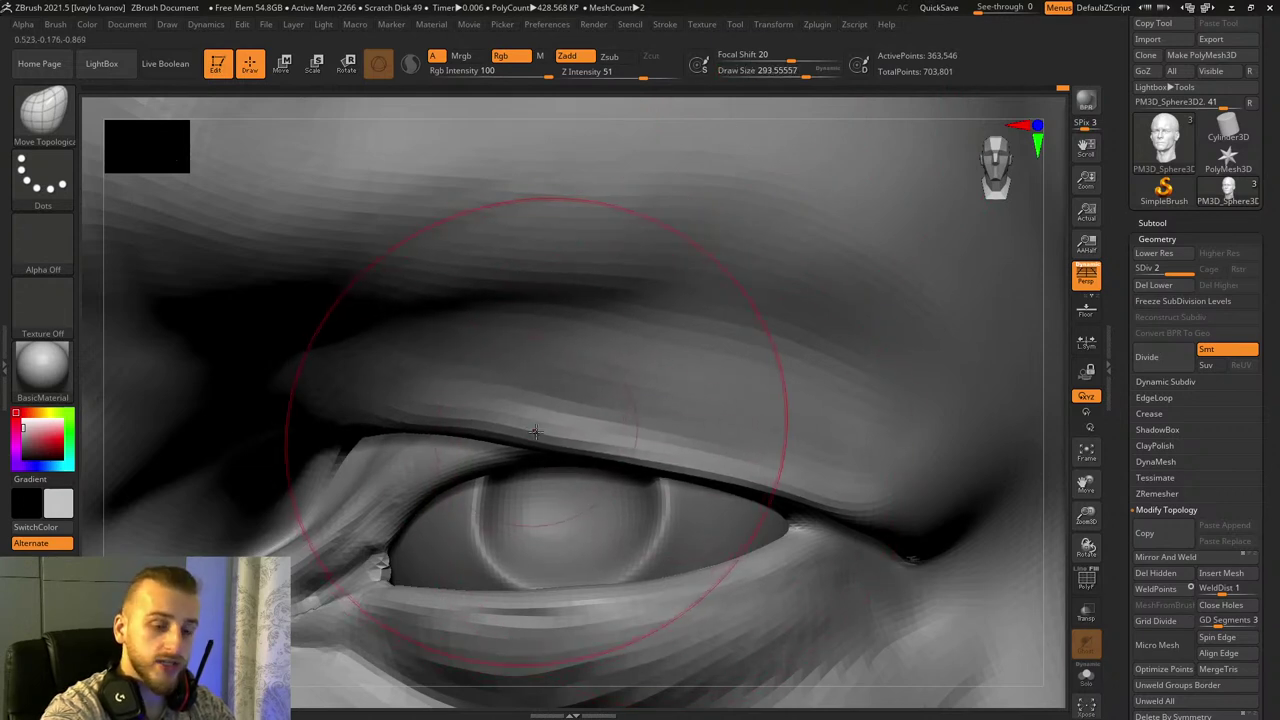
drag(805, 73, 792, 72)
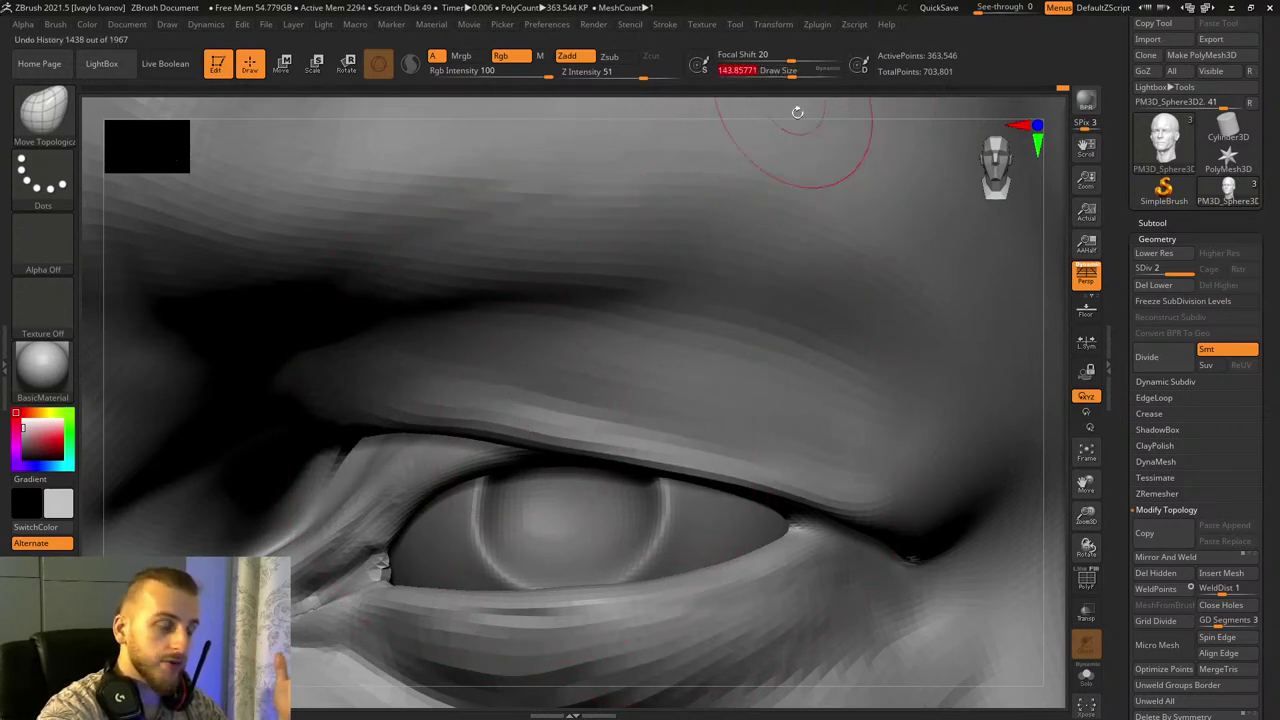
drag(371, 412, 391, 417)
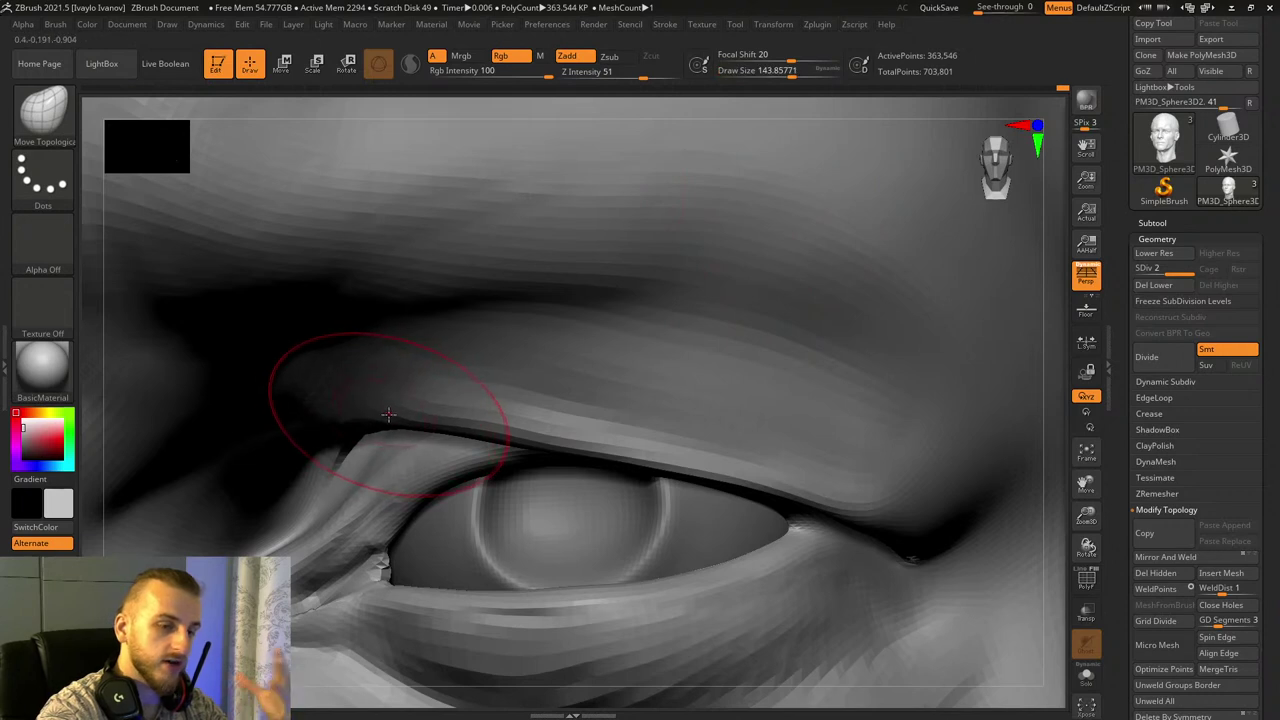
drag(499, 423, 501, 430)
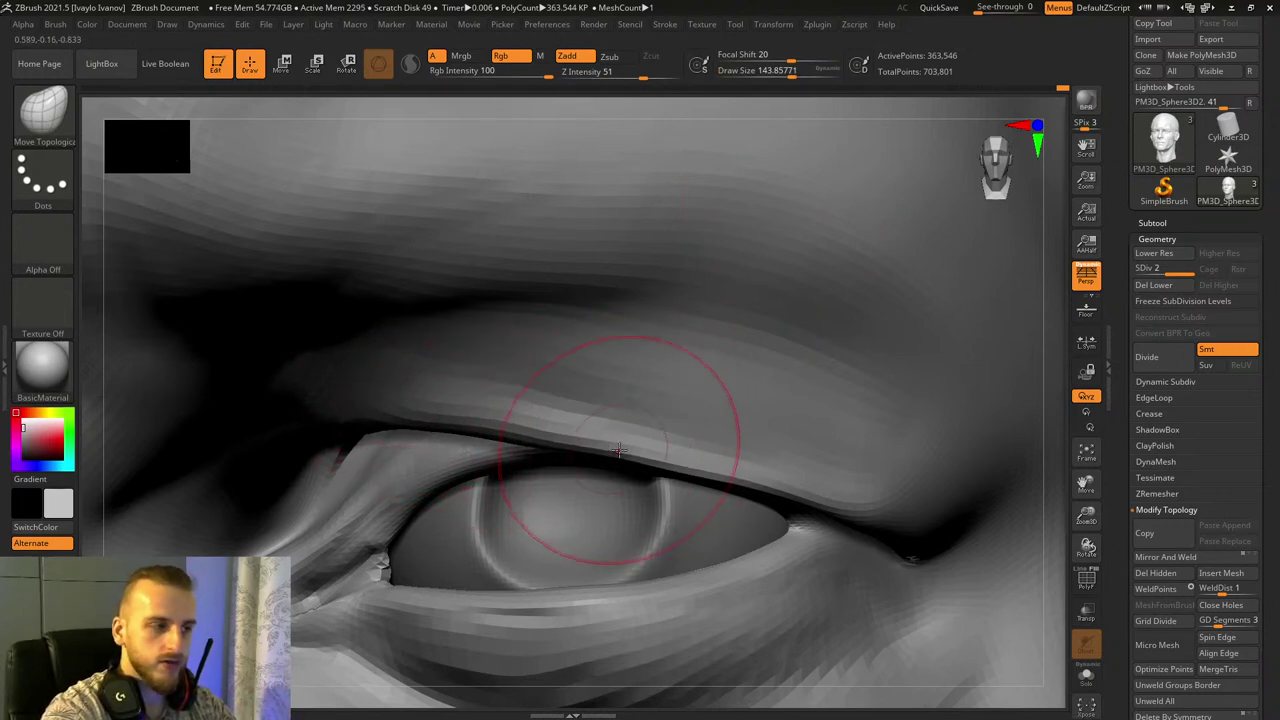
mouse_move(586, 427)
shift+mouse_down()
mouse_move(609, 457)
mouse_move(640, 447)
mouse_move(790, 488)
shift+mouse_up()
Step: Carve a wrinkle running outward from the outer eye corner using DamStandard at draw size about 124
mouse_move(1080, 522)
mouse_down()
mouse_move(1078, 492)
mouse_move(1083, 543)
mouse_move(1090, 496)
mouse_up()
drag(1086, 485, 884, 291)
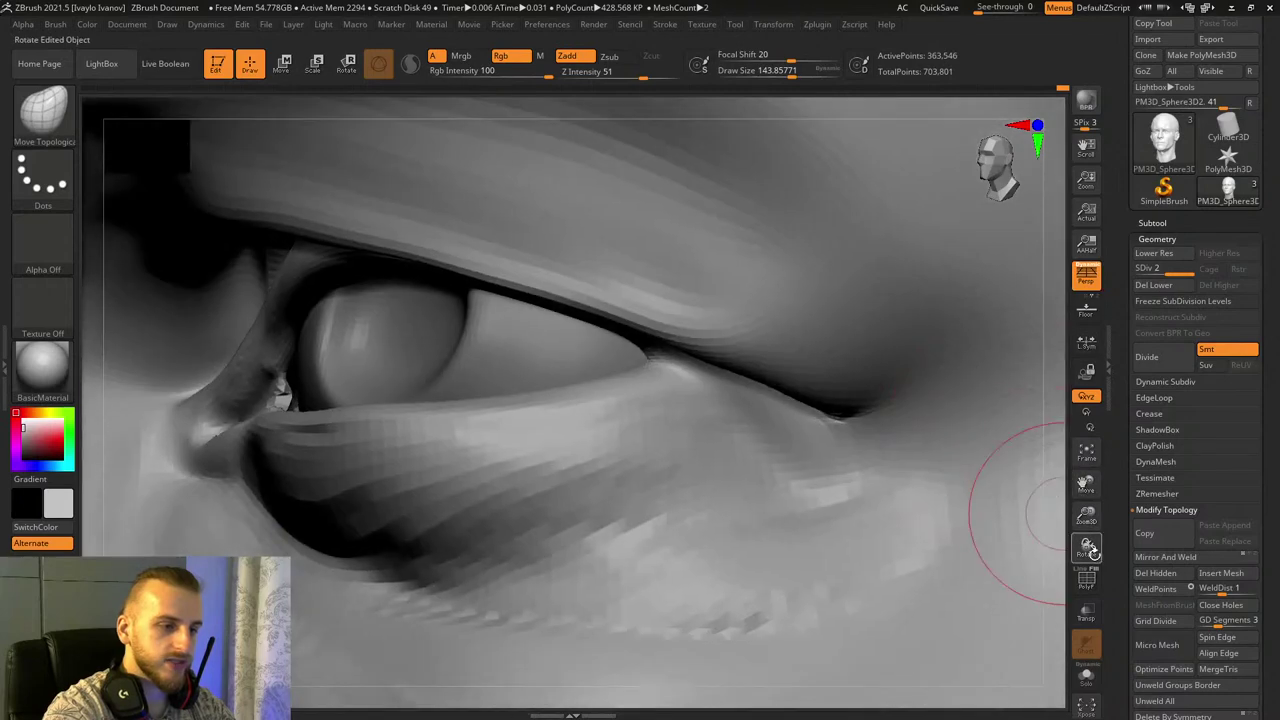
drag(1088, 548, 966, 486)
key(b)
key(d)
key(s)
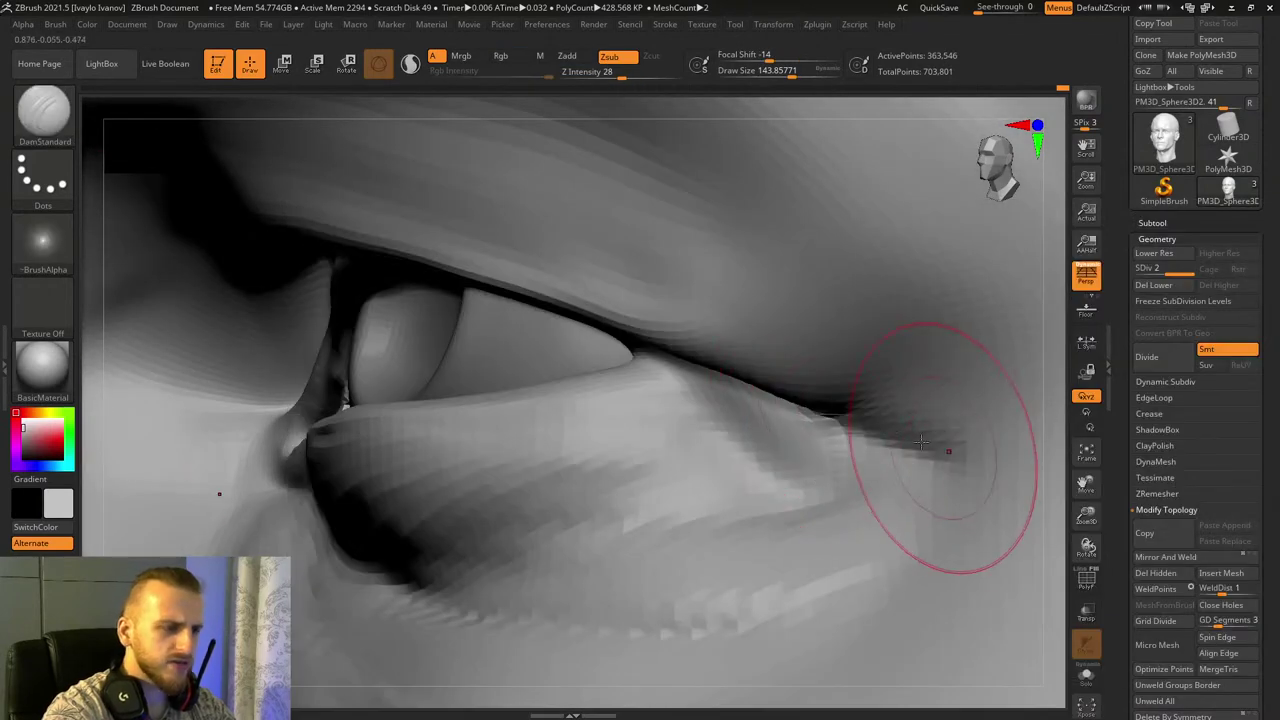
key(ctrl+z)
click(790, 76)
mouse_move(812, 418)
mouse_down()
mouse_move(888, 413)
mouse_move(850, 417)
mouse_move(960, 445)
mouse_up()
key(ctrl+z)
drag(804, 402, 965, 445)
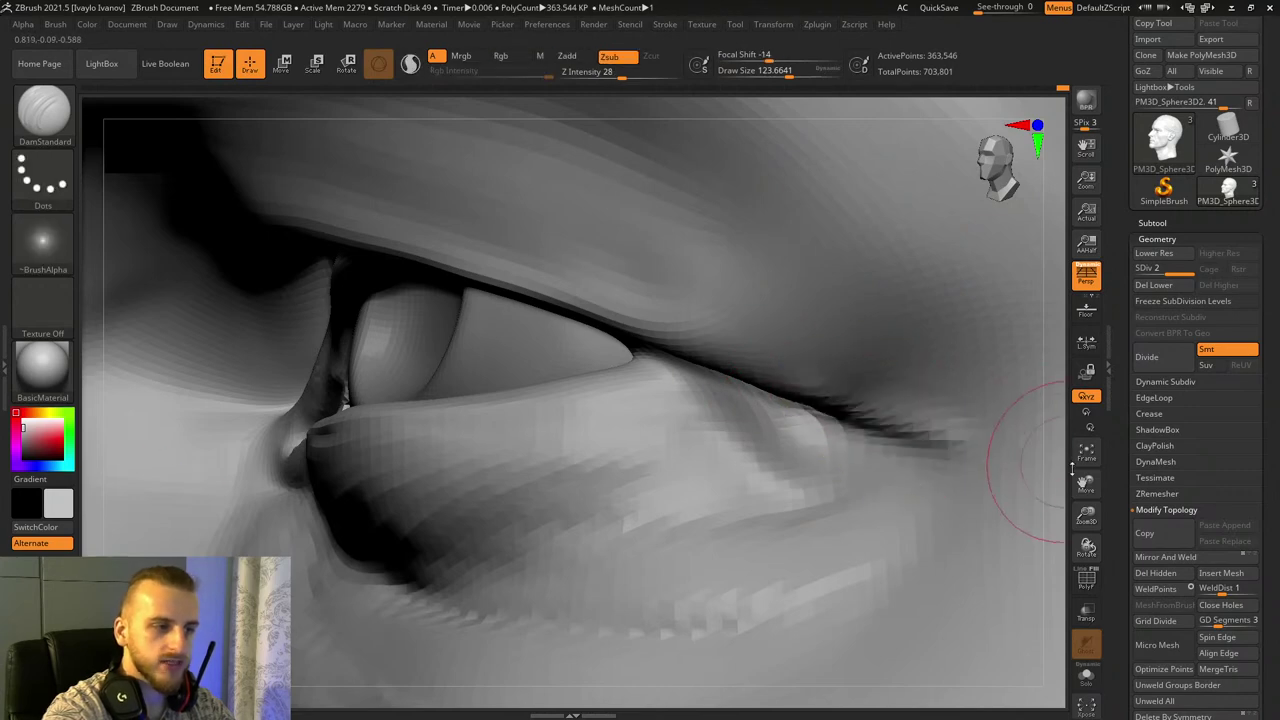
Step: Carve the crease curving from the outer eye corner down beneath the lower eyelid using DamStandard at draw size about 124
mouse_move(1090, 525)
mouse_down()
mouse_move(1066, 385)
mouse_move(1080, 532)
mouse_move(1098, 560)
mouse_move(1124, 556)
mouse_move(1040, 457)
mouse_move(1053, 525)
mouse_move(1030, 505)
mouse_up()
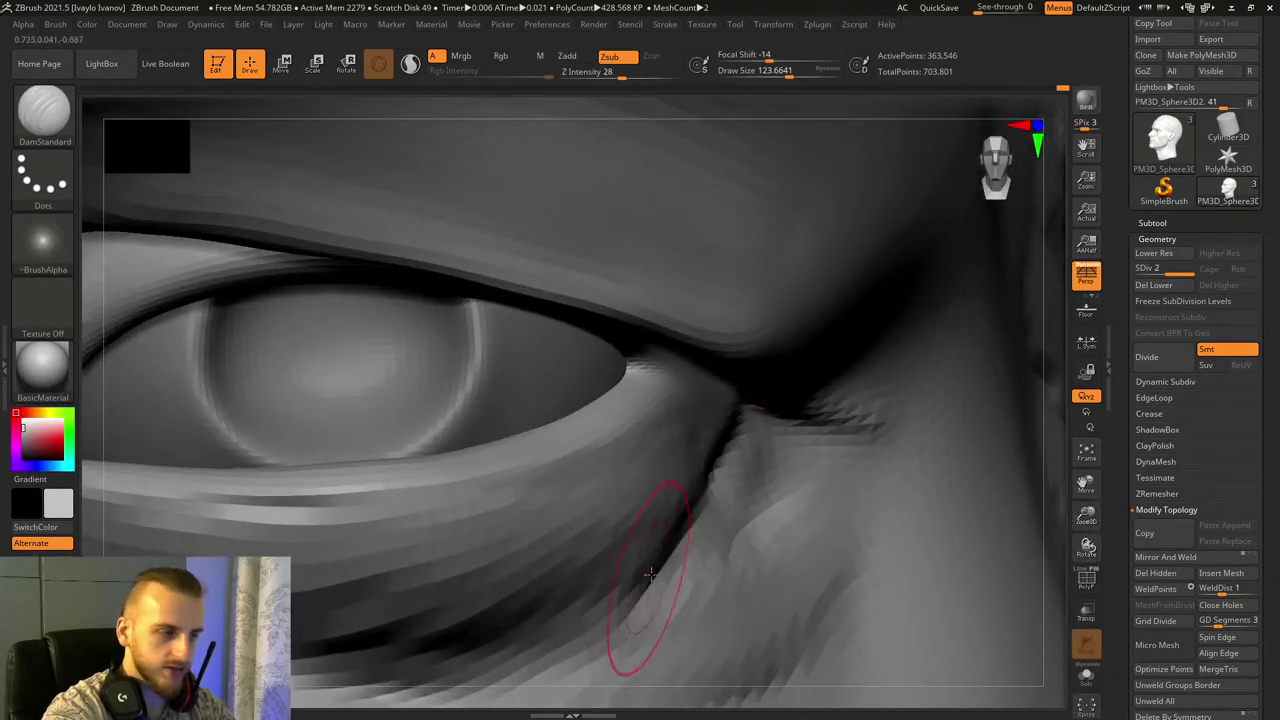
mouse_move(693, 533)
mouse_down()
mouse_move(744, 420)
mouse_move(592, 563)
mouse_move(540, 585)
mouse_up()
mouse_move(1086, 515)
mouse_down()
mouse_move(886, 380)
mouse_move(600, 309)
mouse_move(541, 281)
mouse_move(880, 424)
mouse_up()
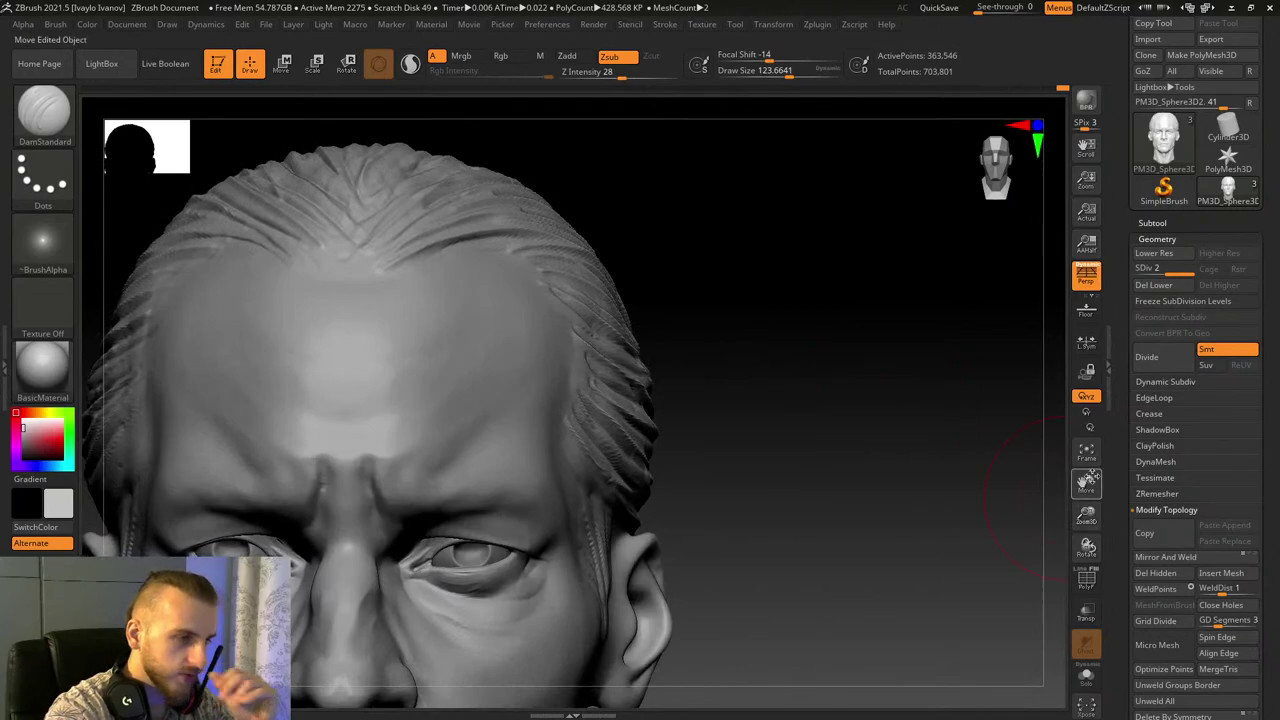
drag(1087, 481, 1063, 457)
mouse_move(1086, 513)
mouse_down()
mouse_move(1074, 486)
mouse_move(1106, 489)
mouse_move(715, 401)
mouse_up()
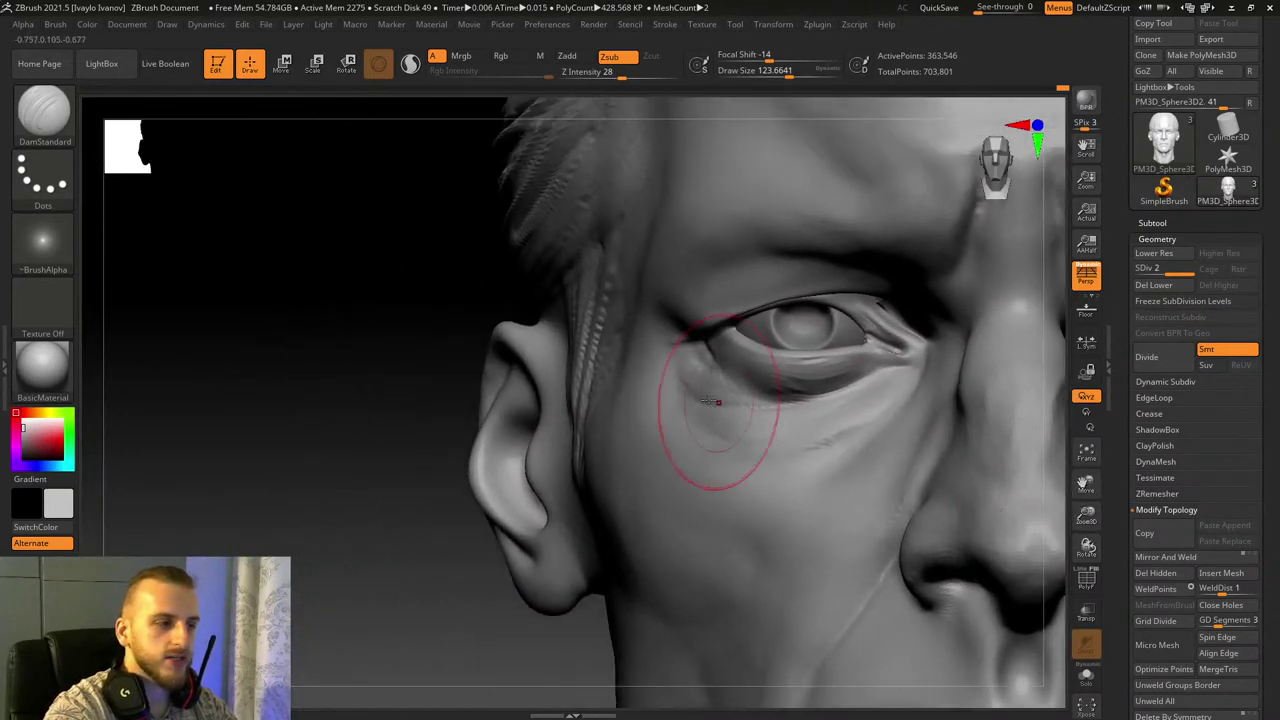
Step: Build up the skin just below the outer eye corner using ClayBuildup at draw size about 124 and intensity 4
drag(1087, 513, 1205, 463)
click(55, 120)
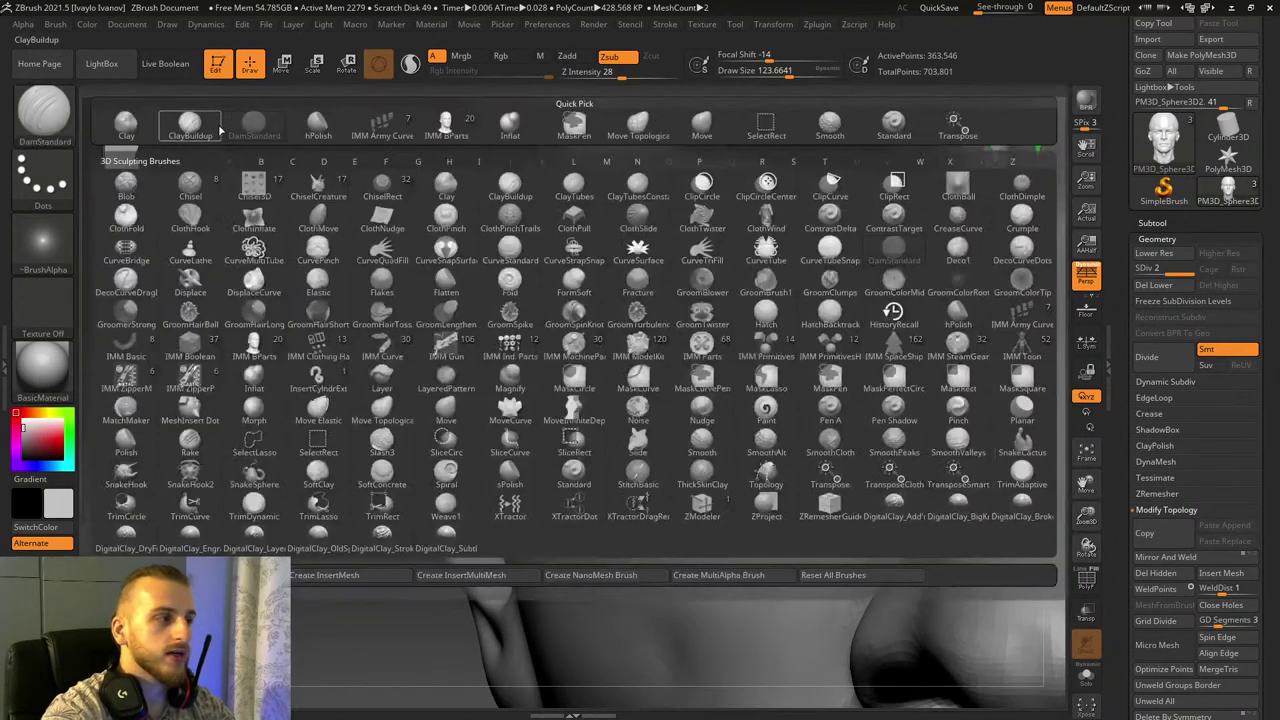
click(218, 129)
drag(198, 421, 300, 420)
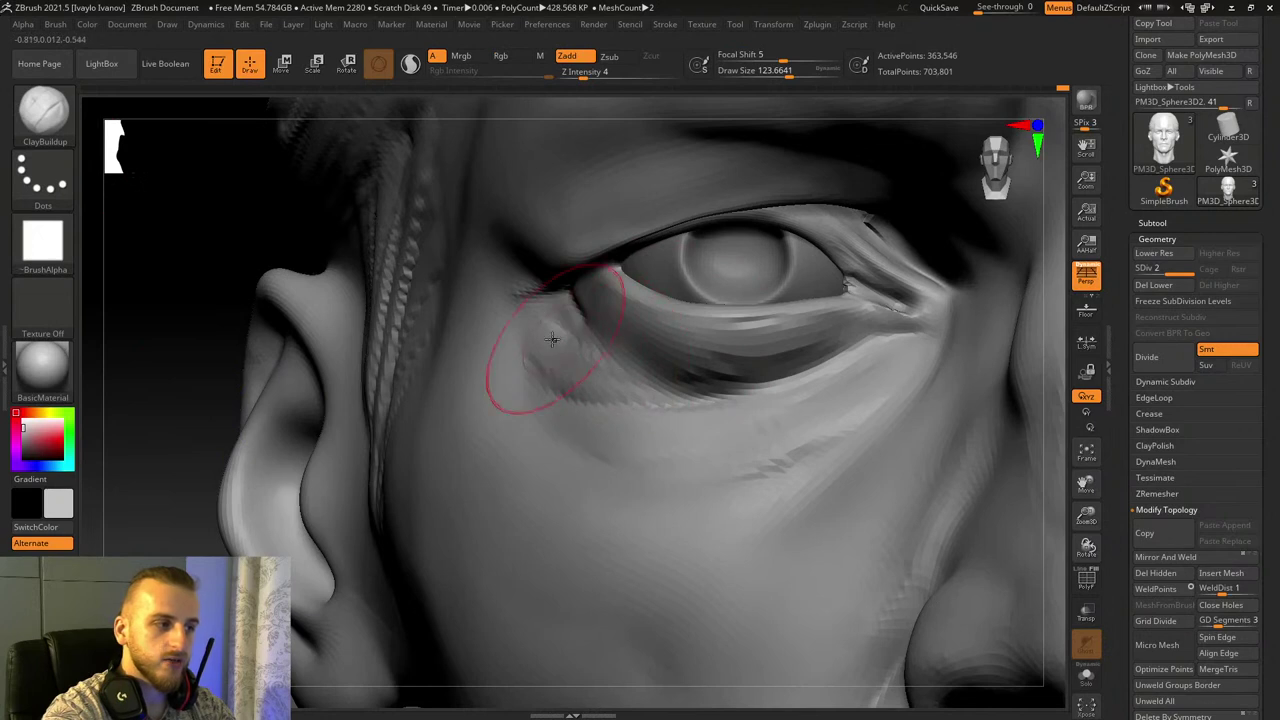
drag(656, 420, 555, 372)
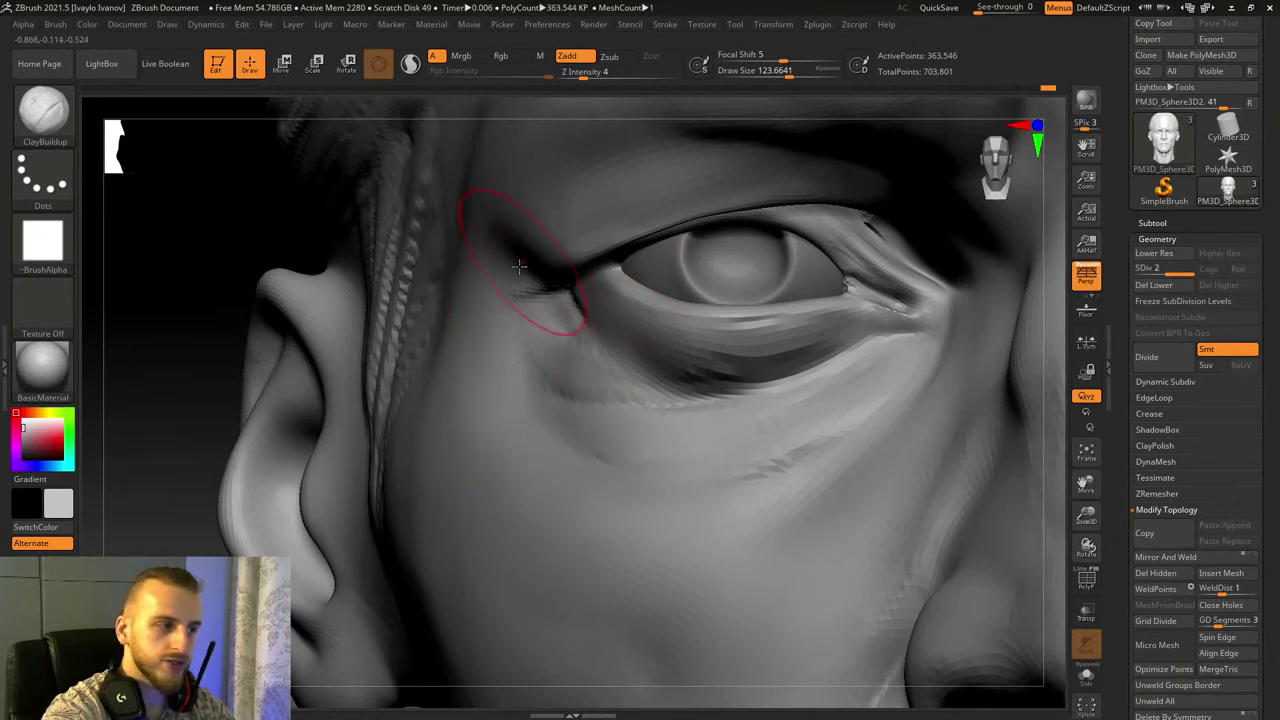
drag(232, 304, 405, 300)
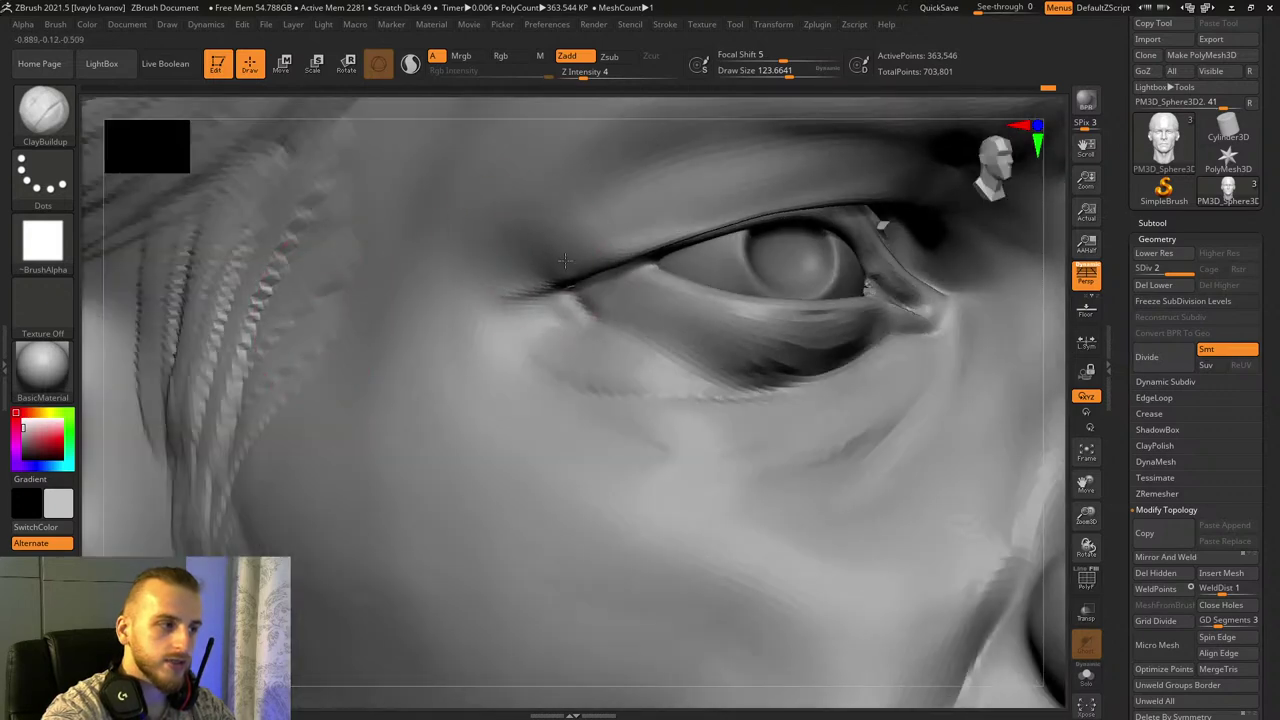
Step: Soften the folds around the outer eye corner using ClayBuildup at draw size about 110
drag(800, 78, 788, 77)
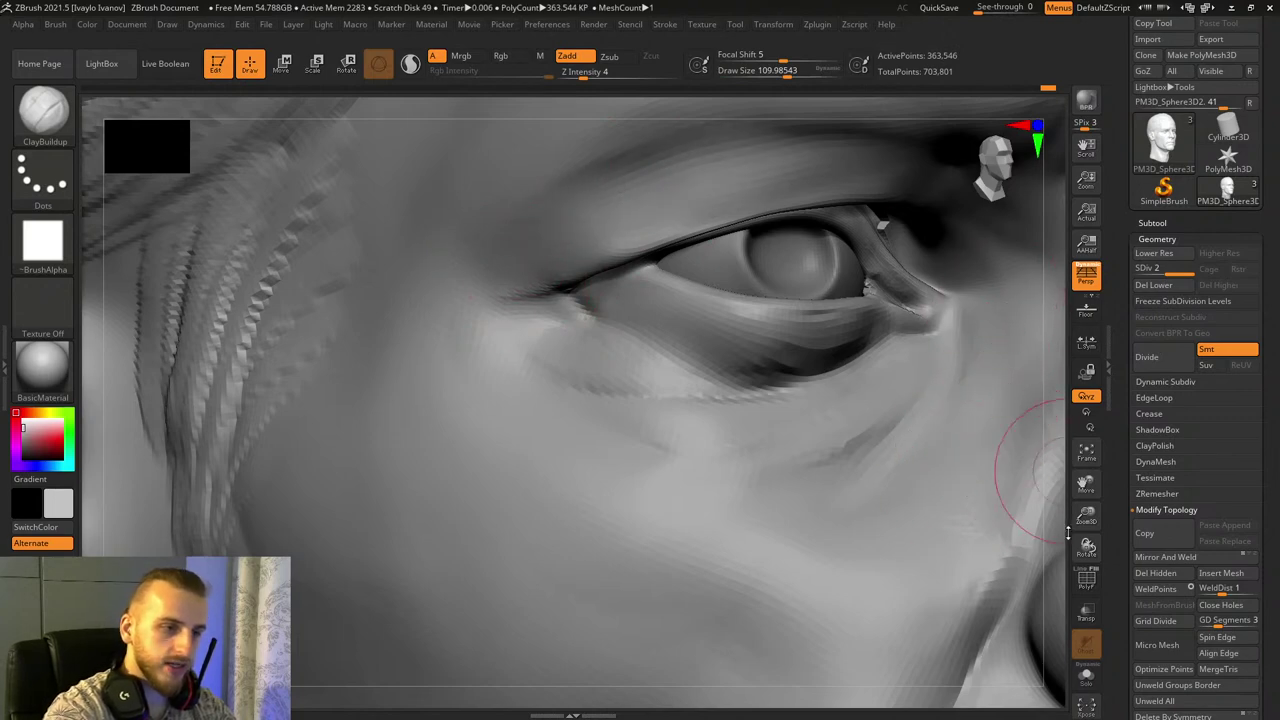
drag(1085, 486, 1118, 549)
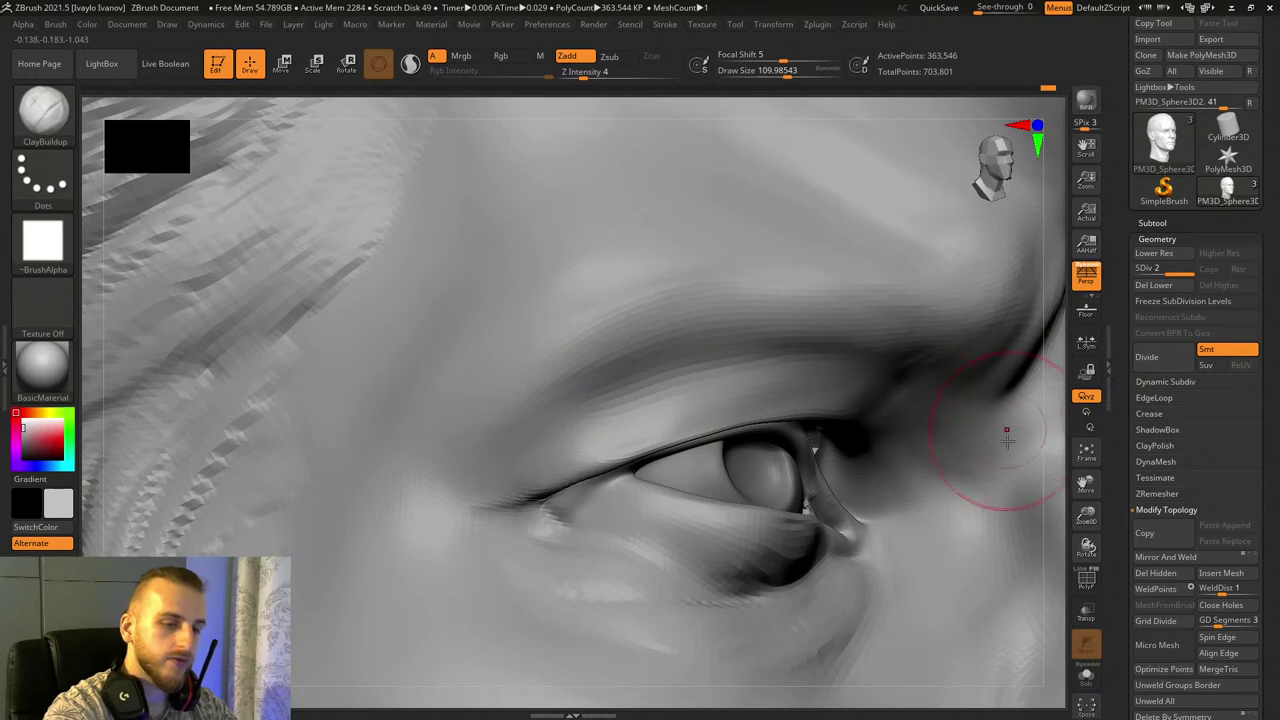
drag(1086, 515, 1070, 410)
drag(903, 409, 860, 505)
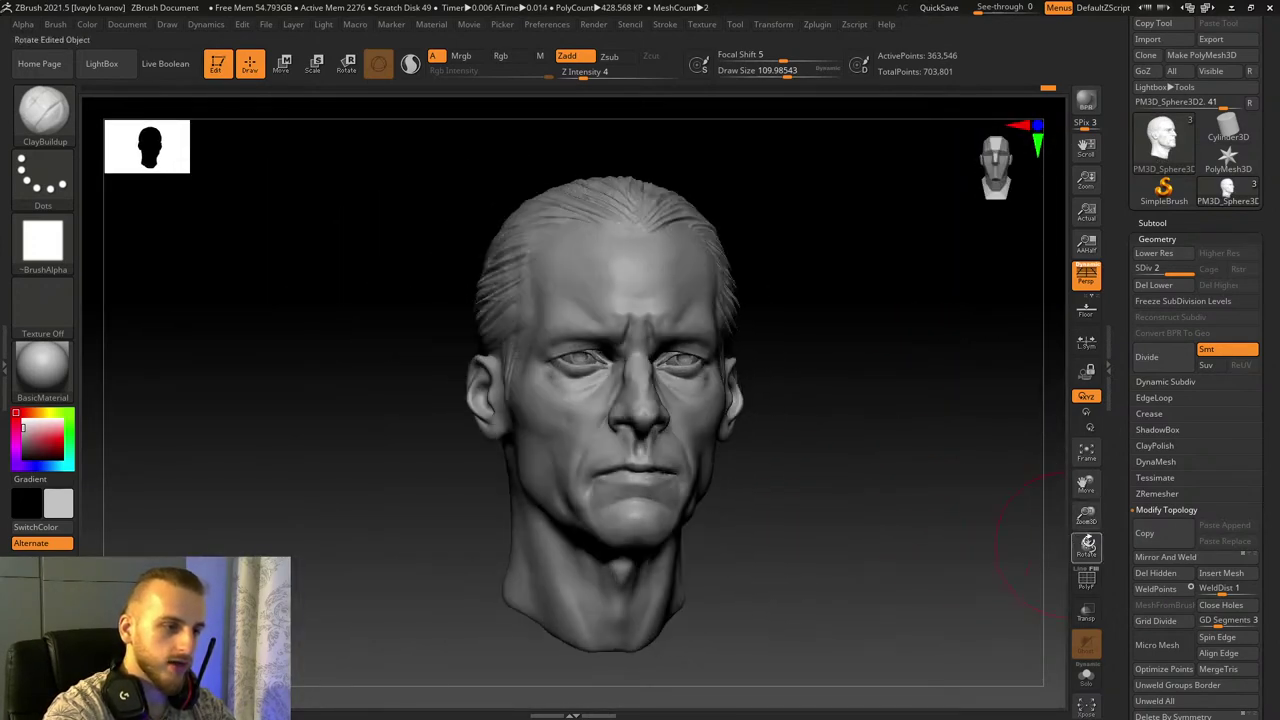
drag(1086, 515, 1094, 590)
drag(1086, 484, 1078, 340)
drag(1014, 508, 1056, 510)
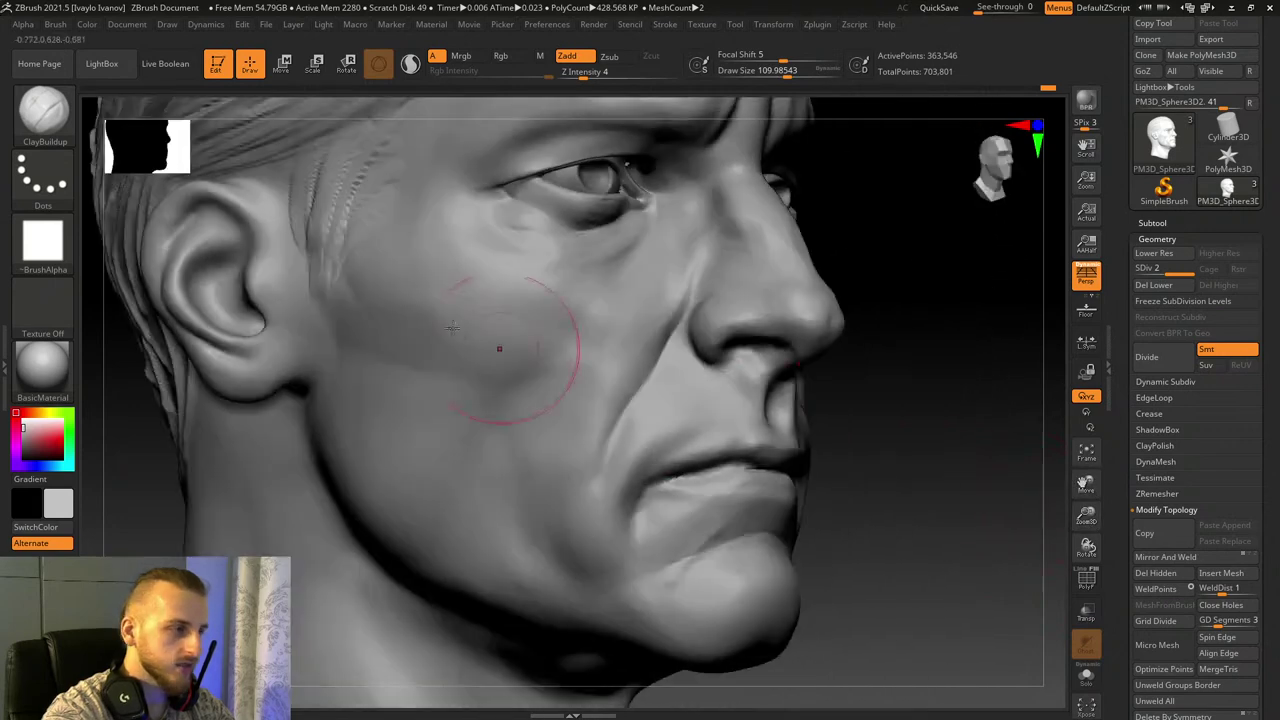
Step: Refine the cheek and jaw surfaces below the ear using ClayBuildup at draw size about 166
click(44, 112)
drag(787, 73, 795, 74)
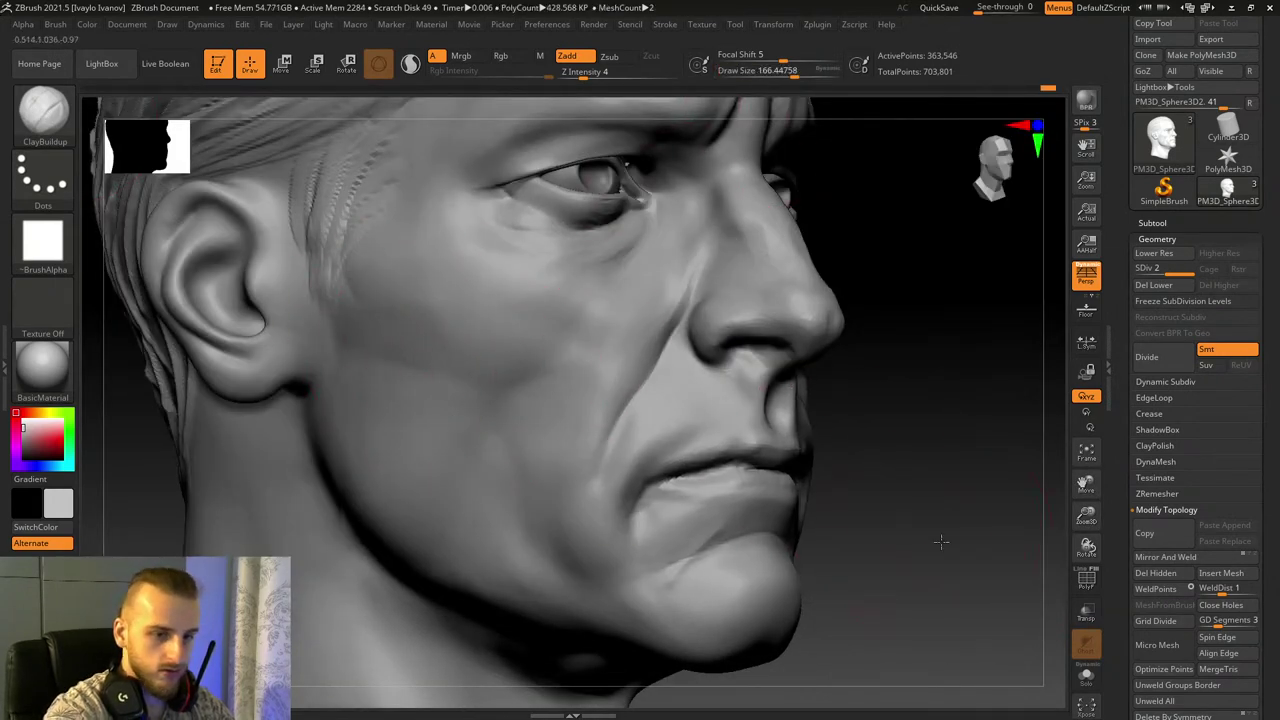
shift+drag(940, 540, 830, 544)
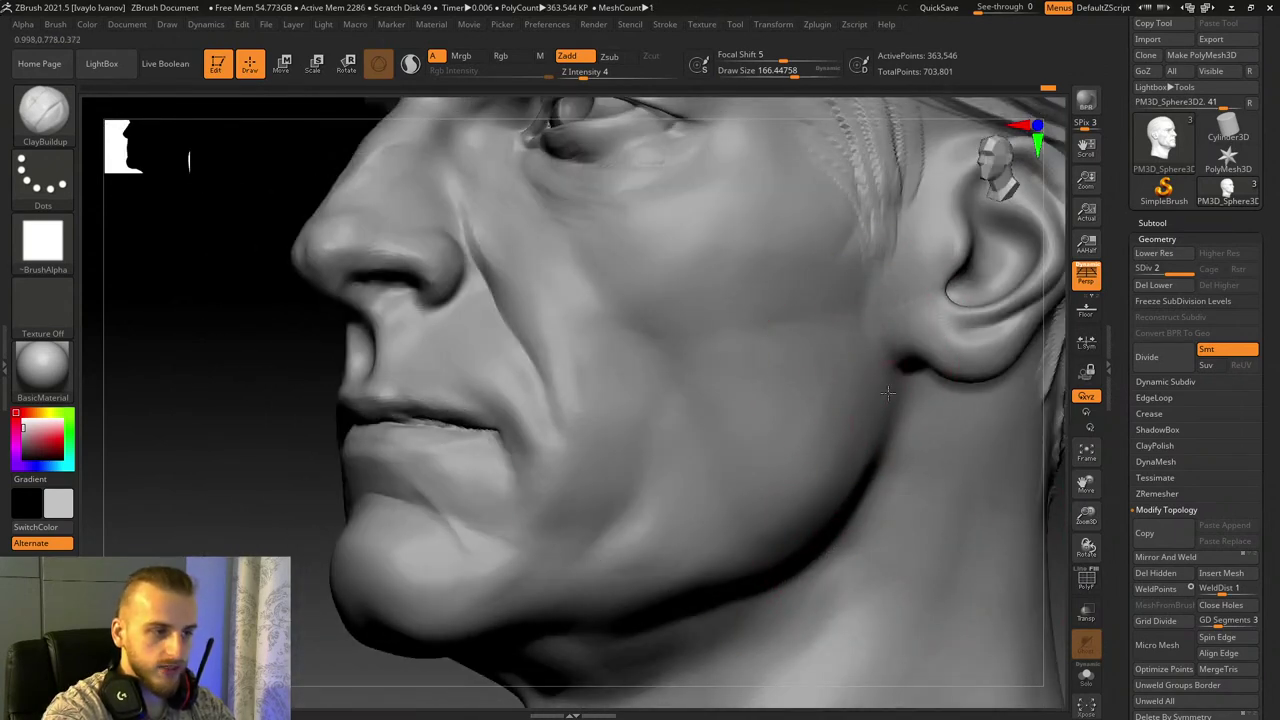
drag(877, 444, 876, 448)
drag(750, 696, 702, 690)
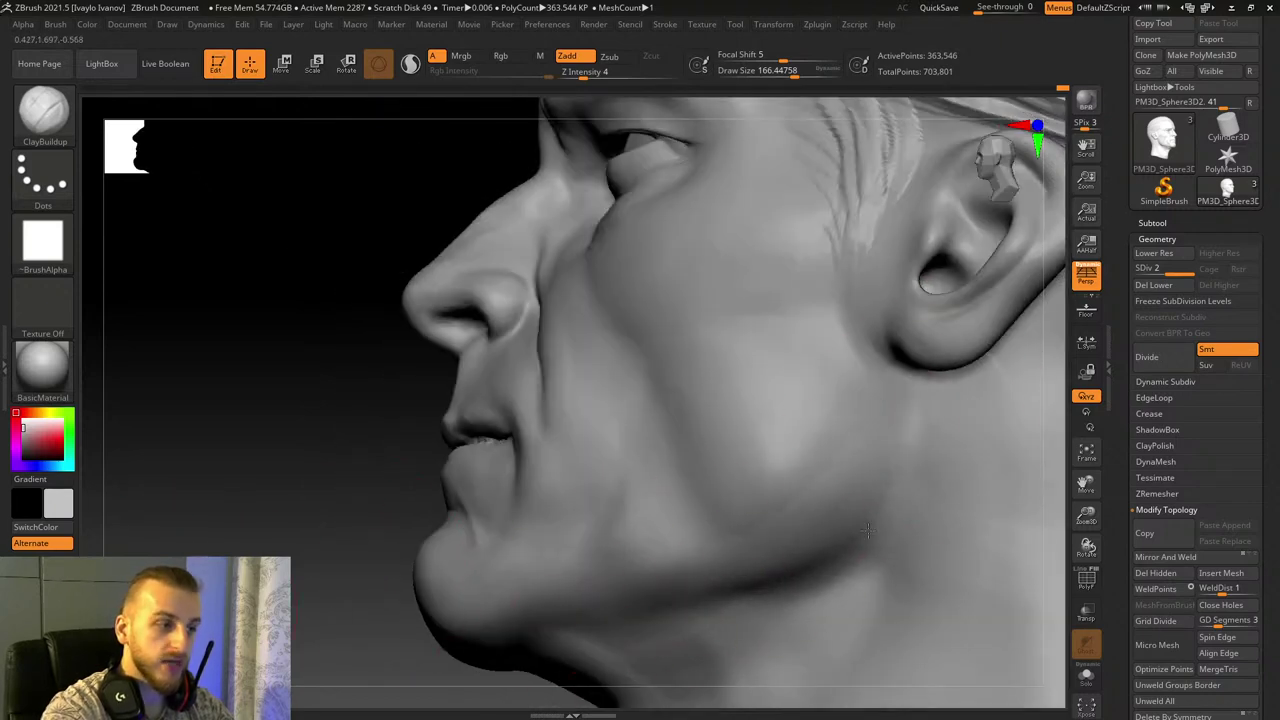
right_drag(868, 530, 985, 553)
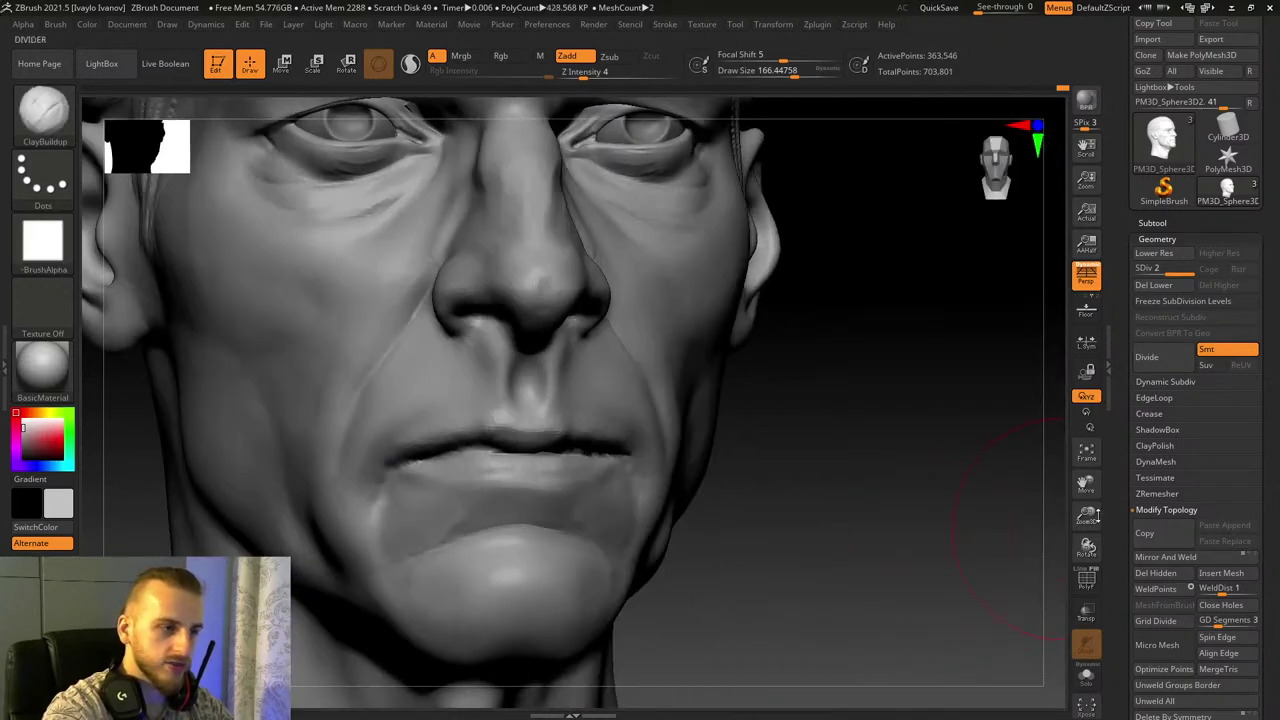
Step: Examine the whole head's proportions from the front and in profile
drag(1093, 516, 1064, 480)
drag(938, 508, 992, 505)
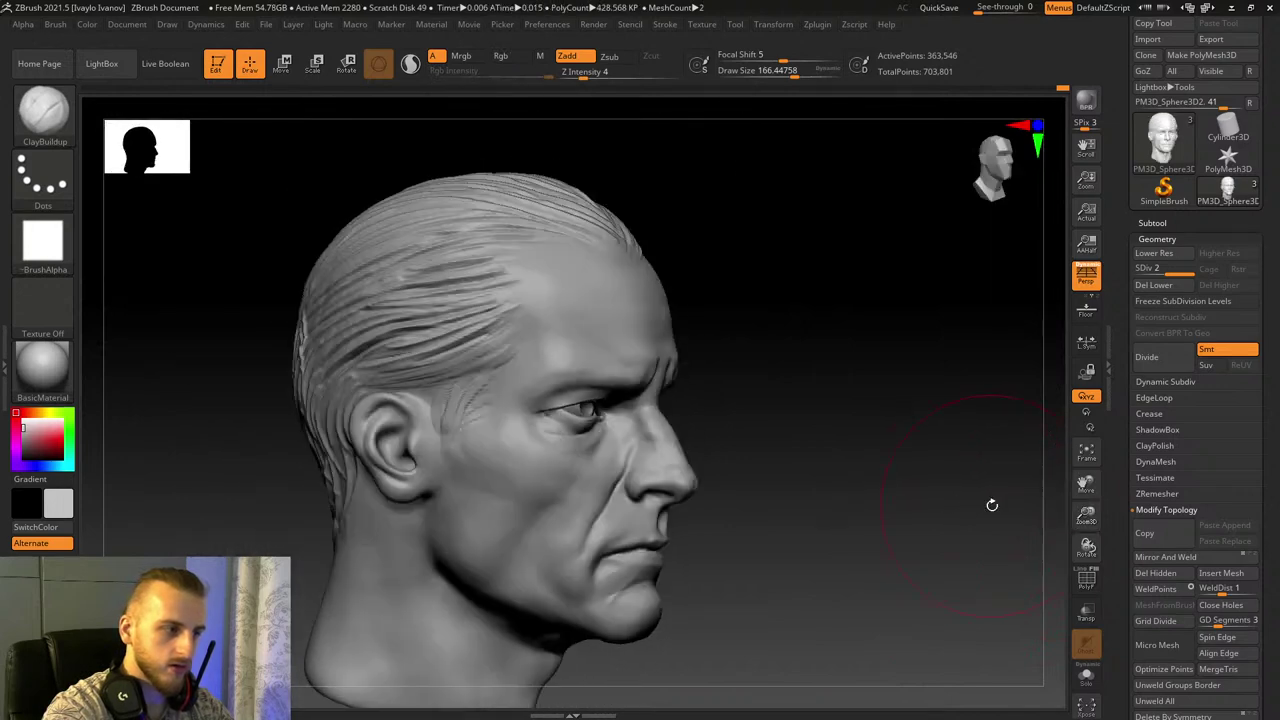
right_drag(992, 505, 942, 505)
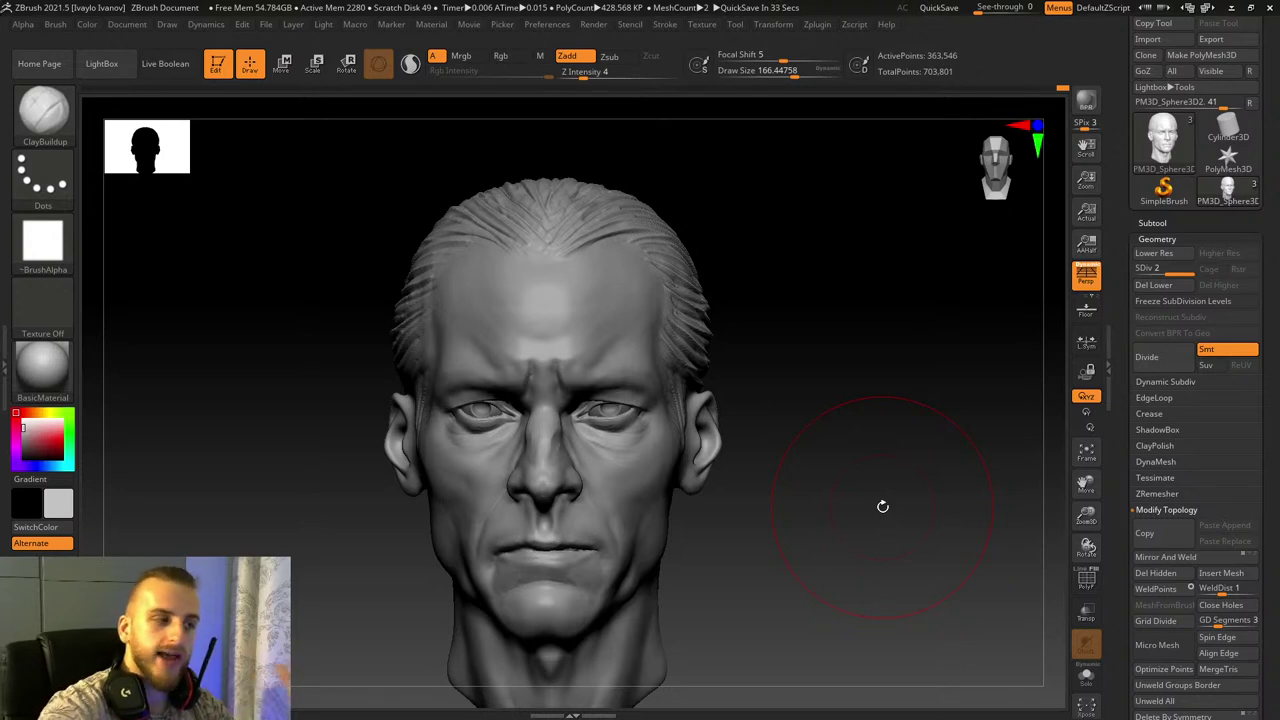
drag(883, 506, 700, 500)
drag(780, 508, 941, 534)
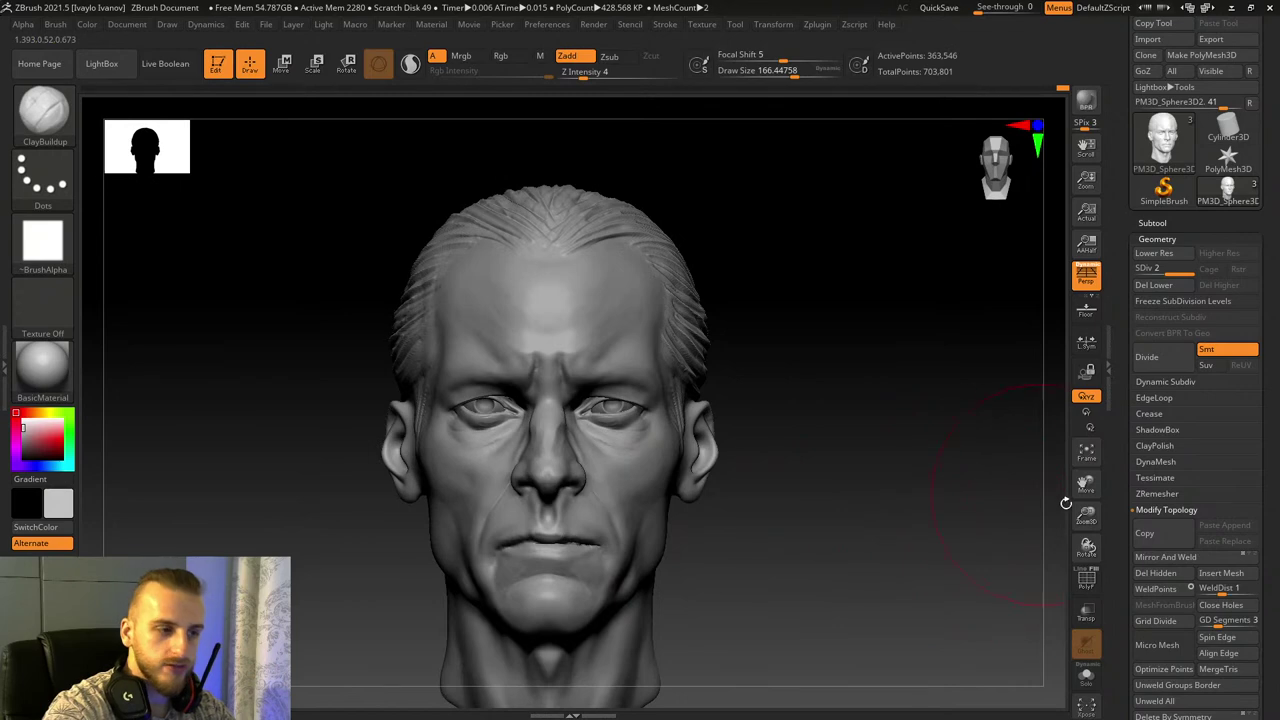
drag(1086, 513, 1094, 528)
drag(1086, 484, 1094, 550)
mouse_move(960, 500)
mouse_down()
mouse_move(1040, 490)
mouse_move(1000, 563)
mouse_move(1049, 537)
mouse_move(943, 349)
mouse_up()
Step: Carve fine hair strands at the temple and along the hairline using DamStandard at draw size about 69
key(b)
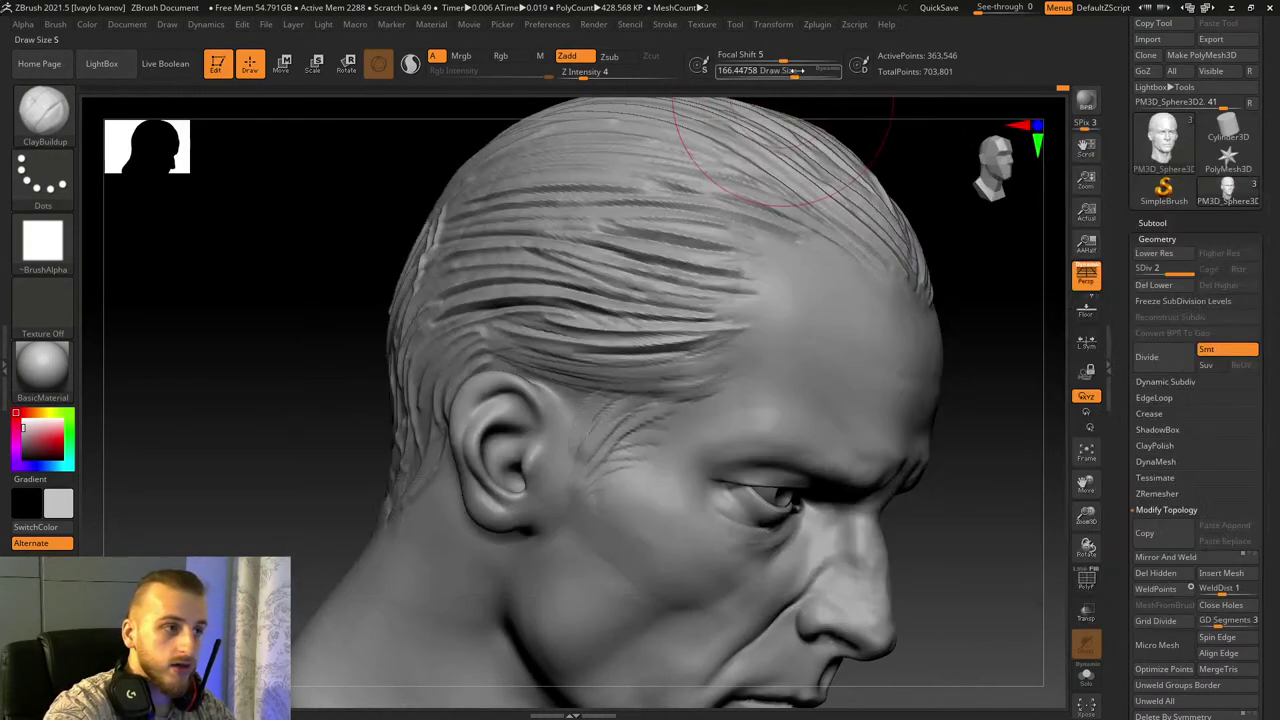
drag(797, 71, 780, 72)
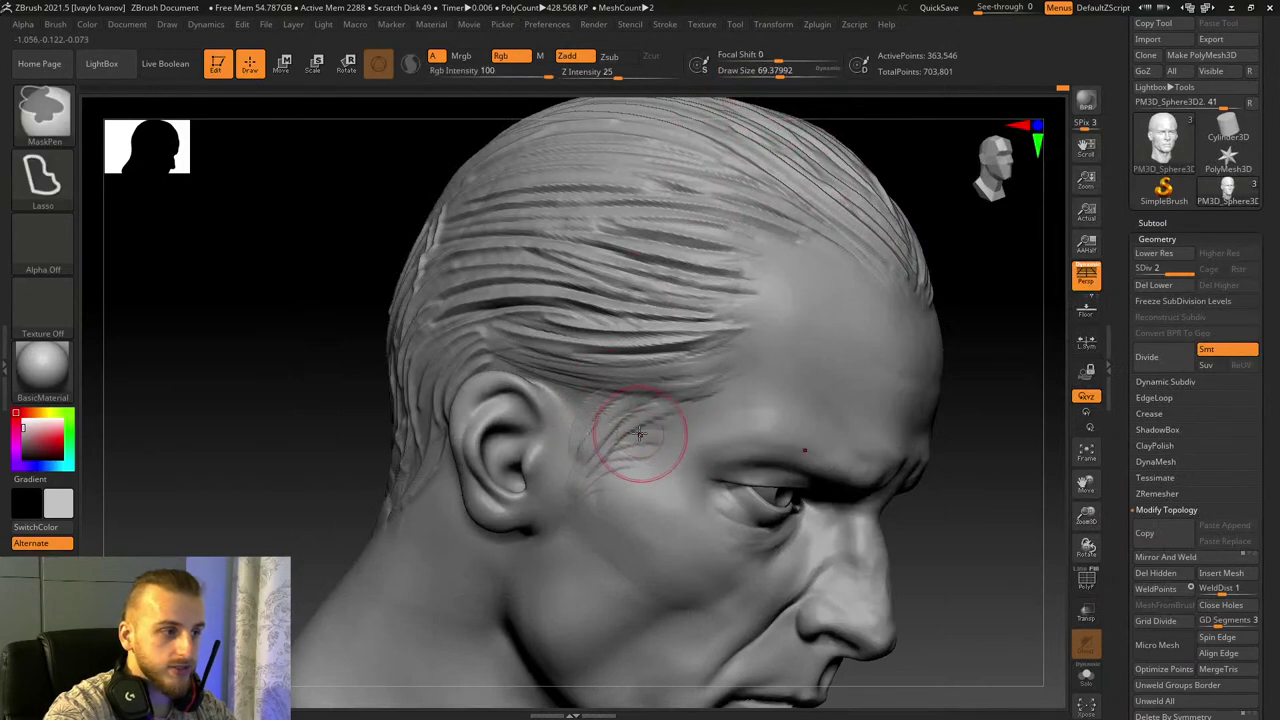
key(b)
key(d)
key(s)
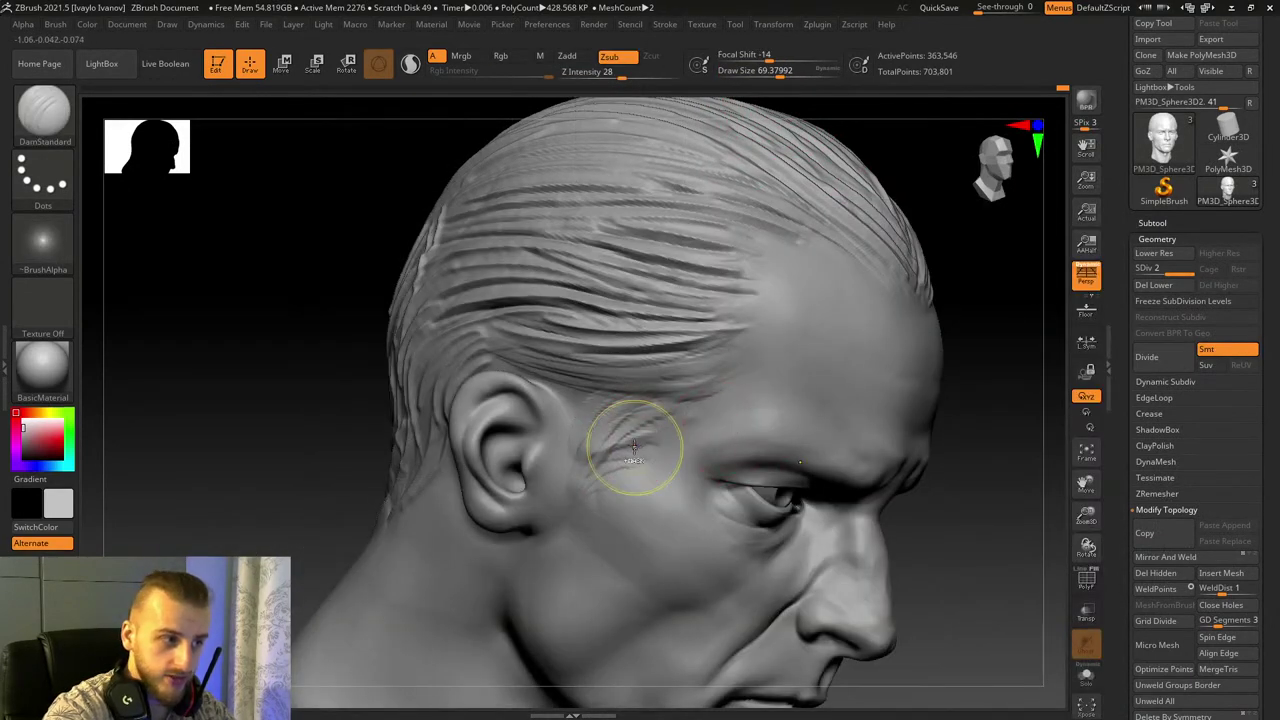
key(ctrl+z)
drag(601, 472, 733, 411)
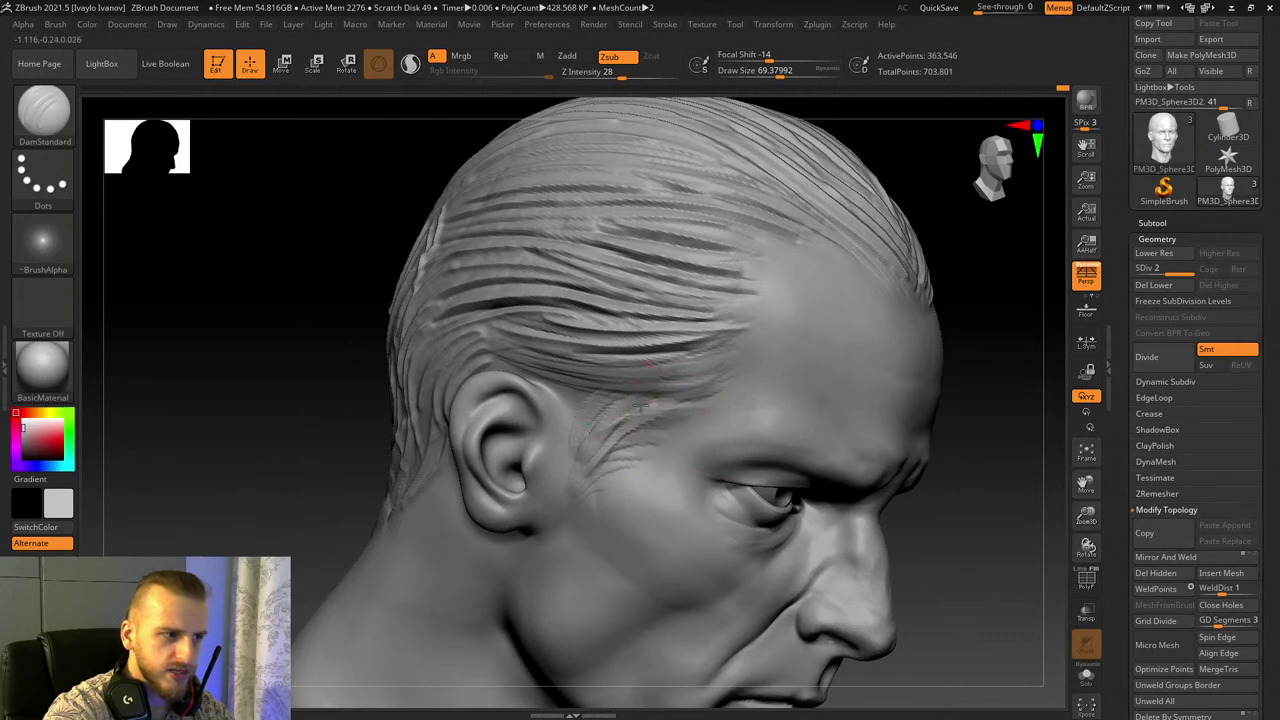
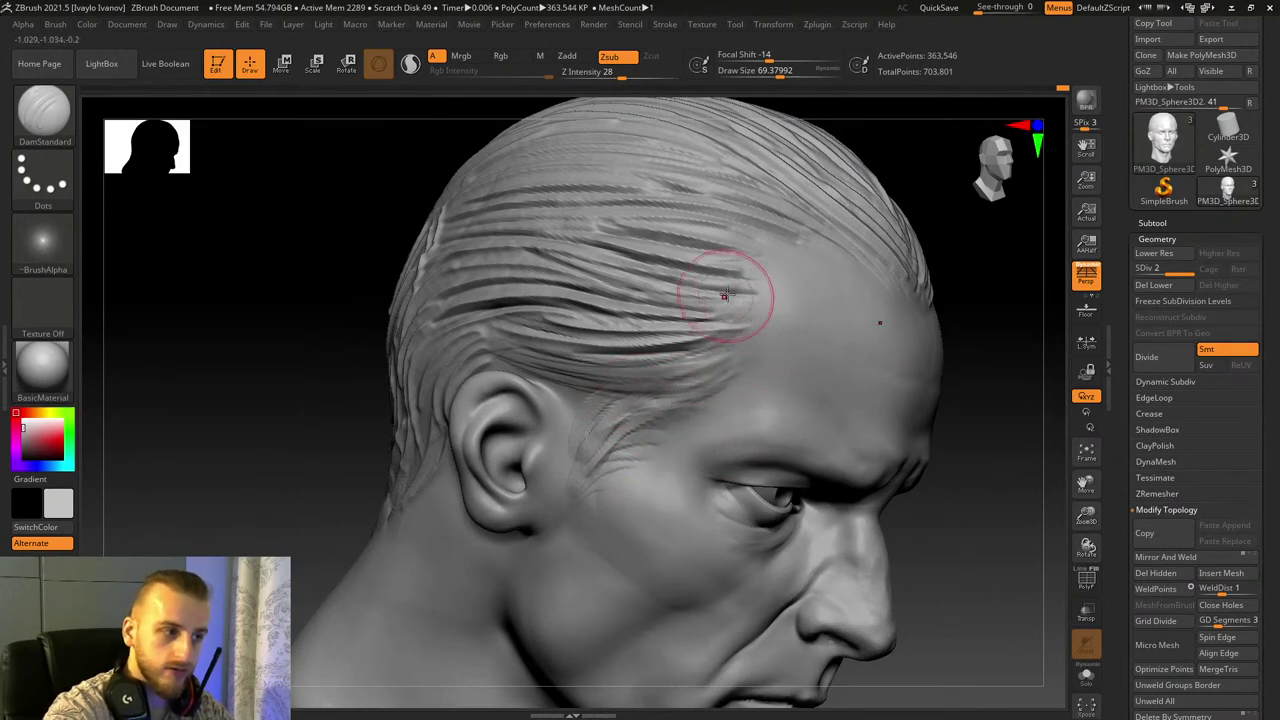
shift+drag(991, 383, 883, 306)
mouse_move(565, 180)
mouse_down()
mouse_move(654, 217)
mouse_move(808, 380)
mouse_up()
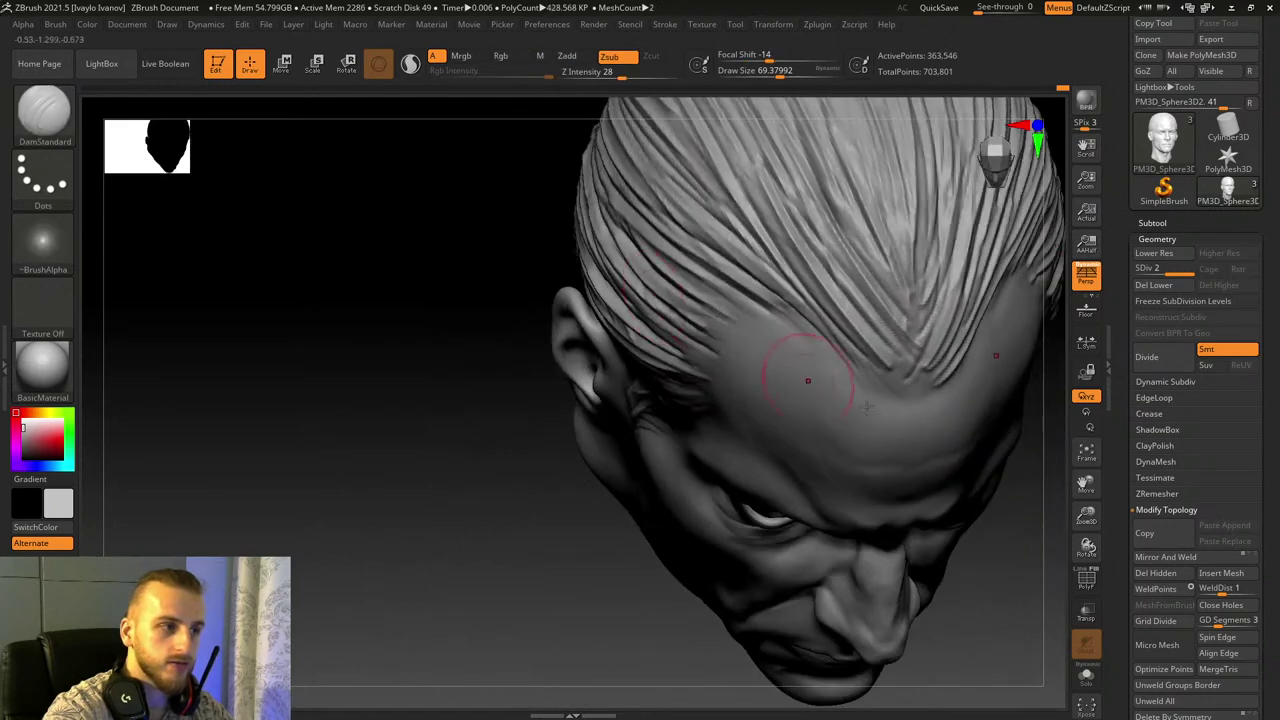
Step: Build up hair strands across the top and side of the head using ClayBuildup at draw size about 69 and intensity 4
drag(1086, 484, 1038, 604)
click(55, 100)
click(206, 136)
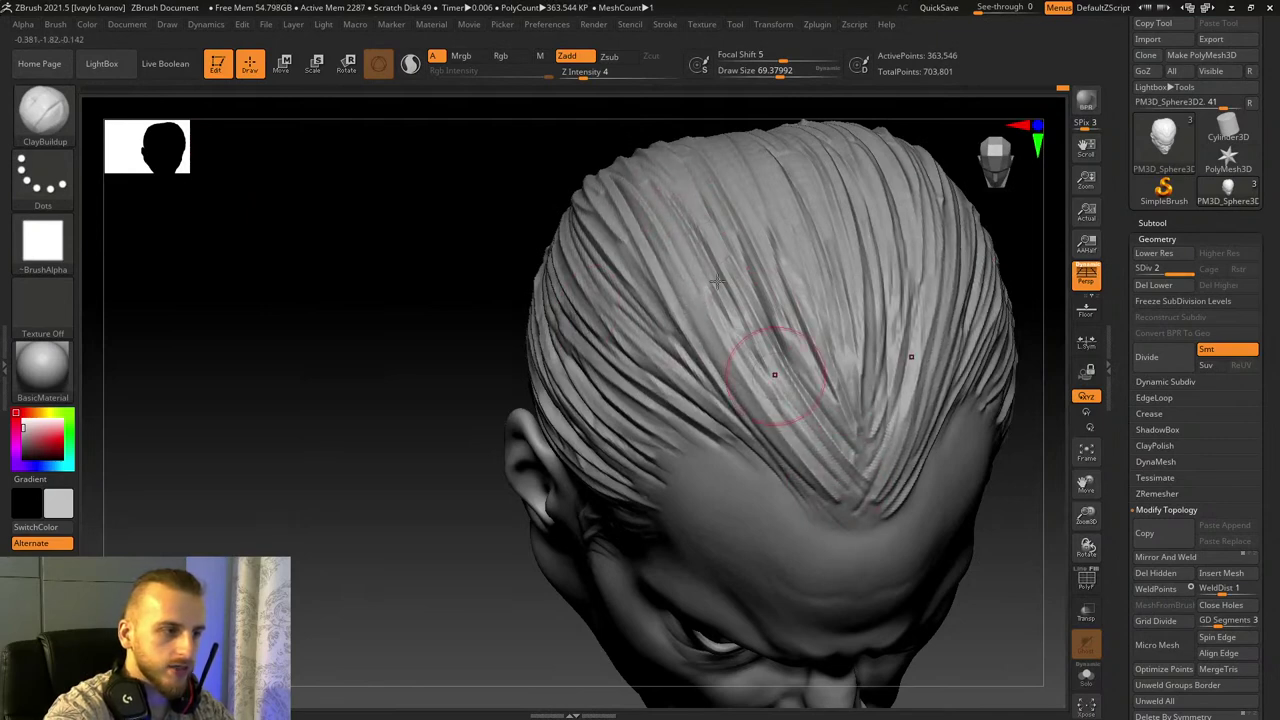
drag(345, 300, 429, 280)
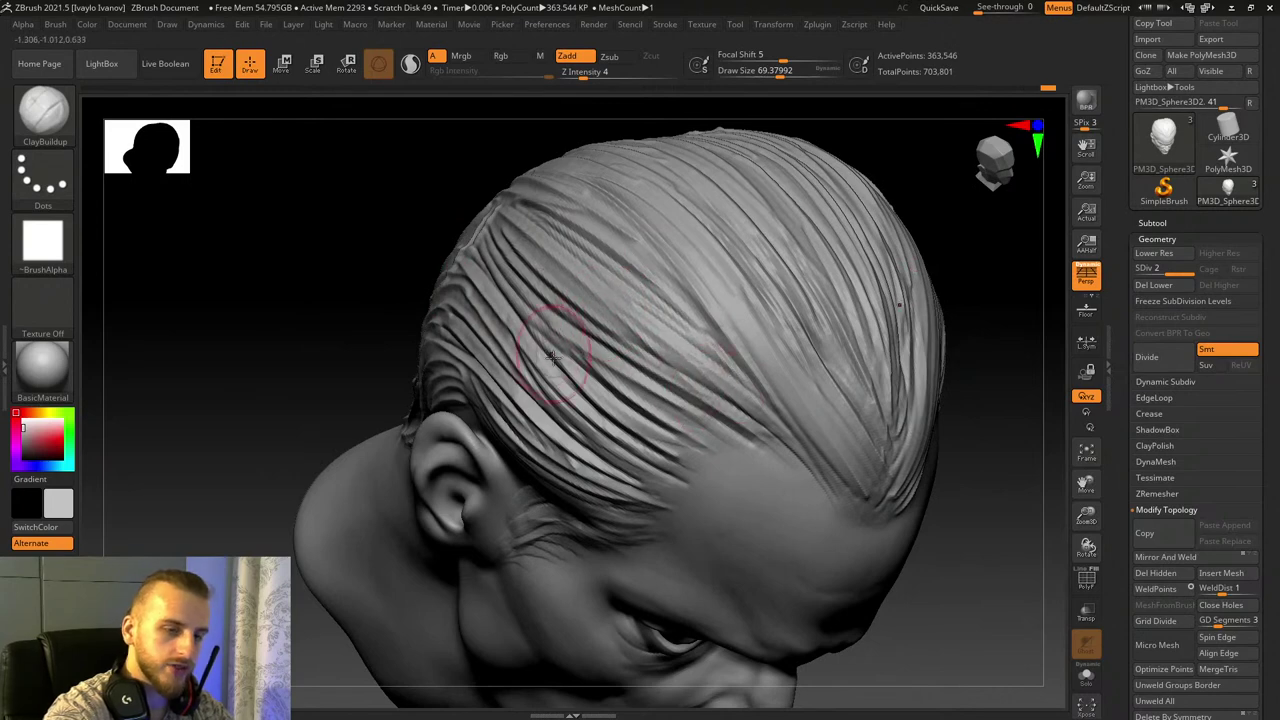
drag(178, 321, 496, 366)
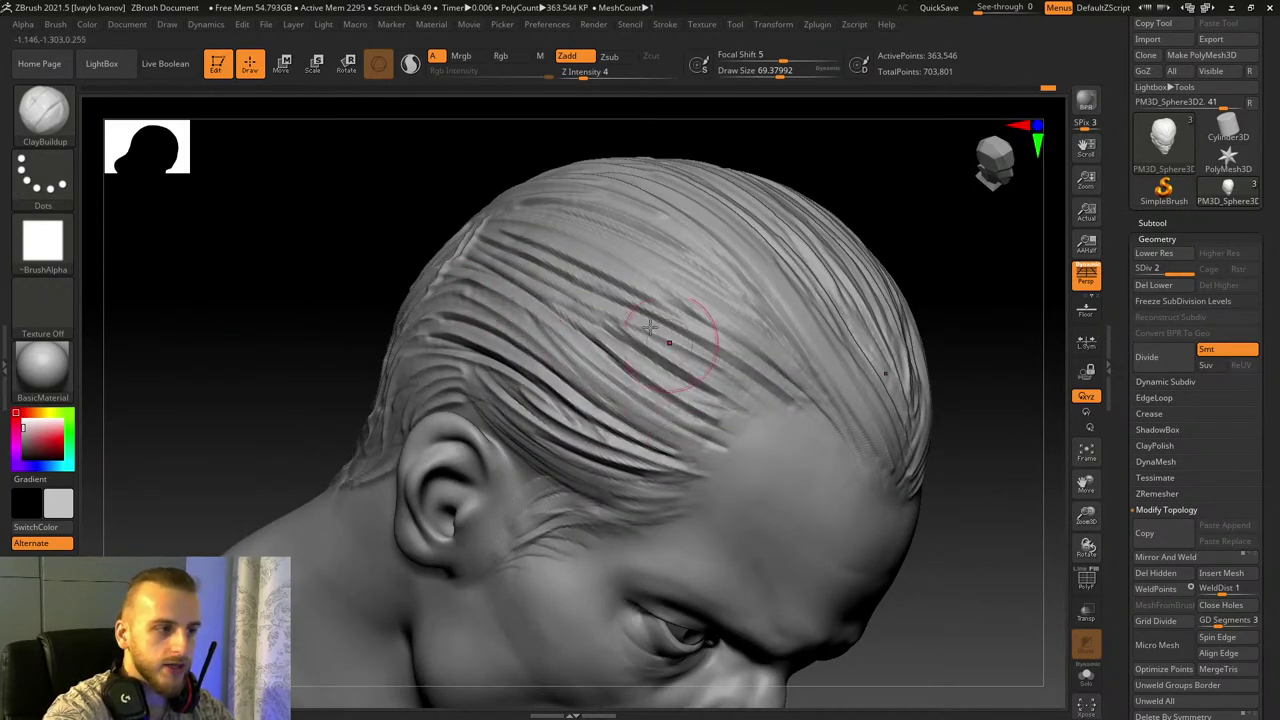
drag(950, 490, 737, 280)
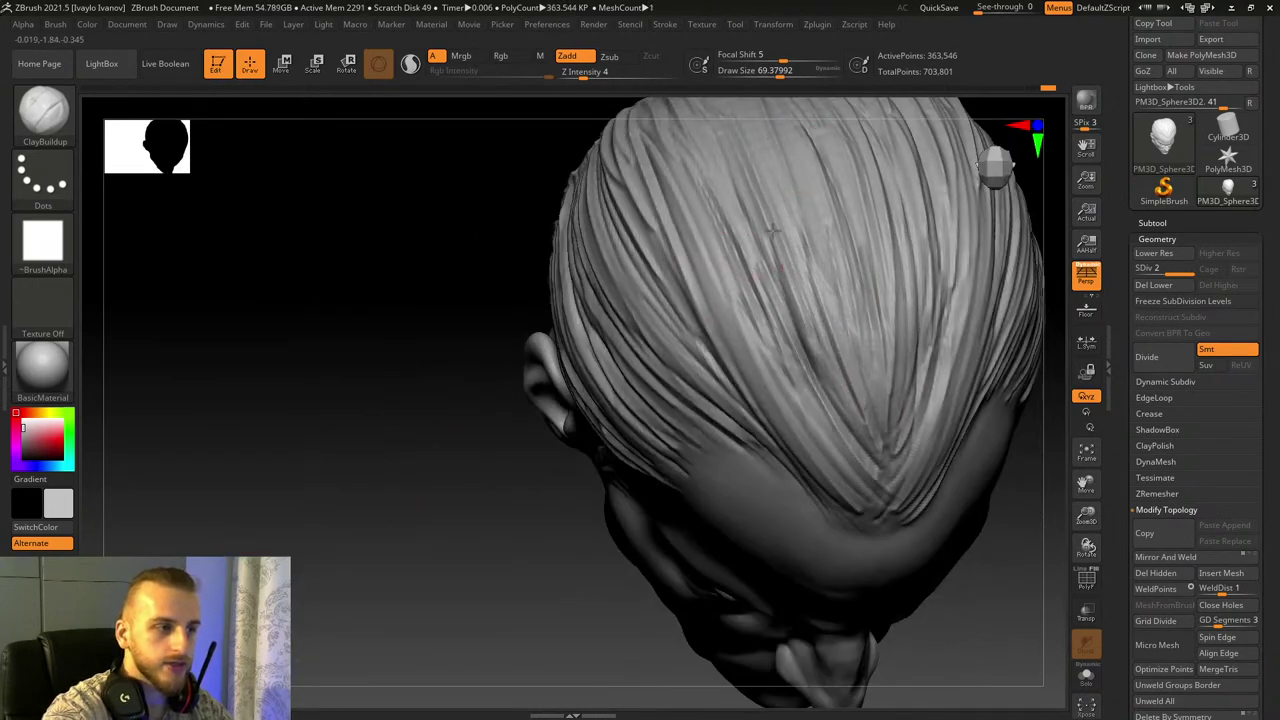
drag(362, 396, 504, 436)
drag(1086, 486, 1060, 346)
drag(320, 440, 387, 445)
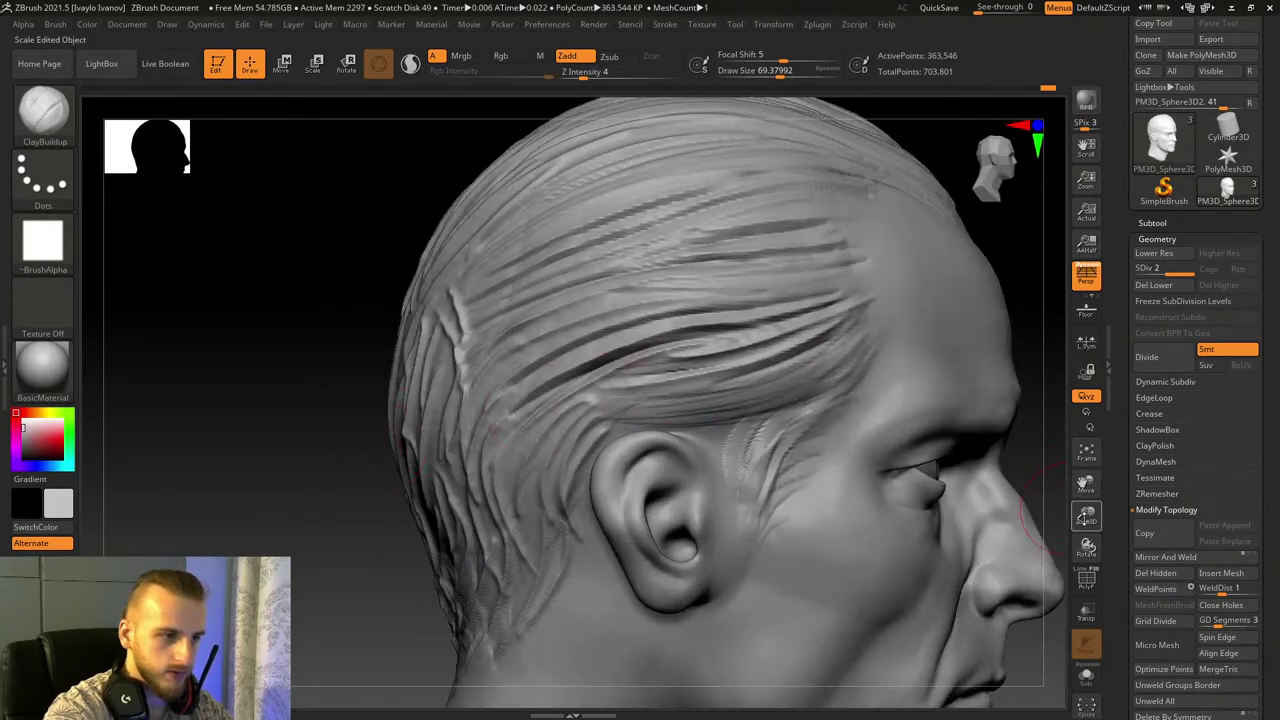
Step: Reshape the ear's lobe and outer rim using Move Topological at draw size about 69
drag(1085, 518, 971, 526)
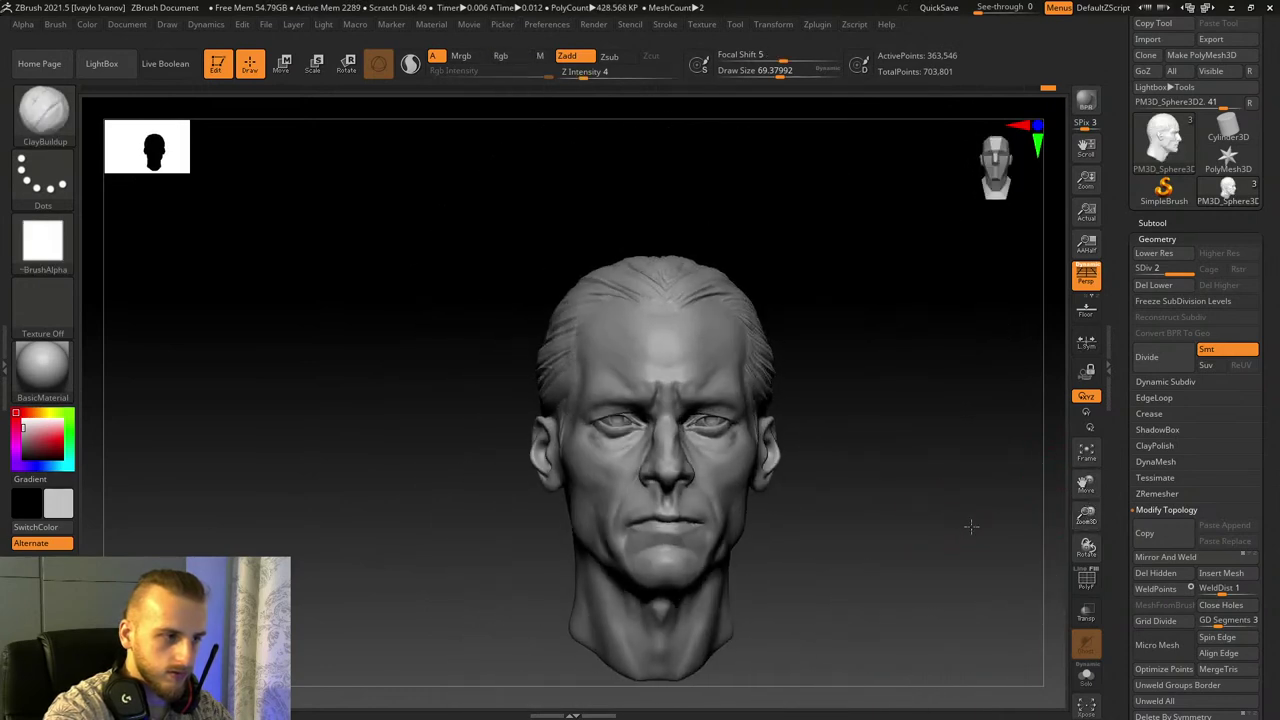
drag(1087, 517, 1065, 455)
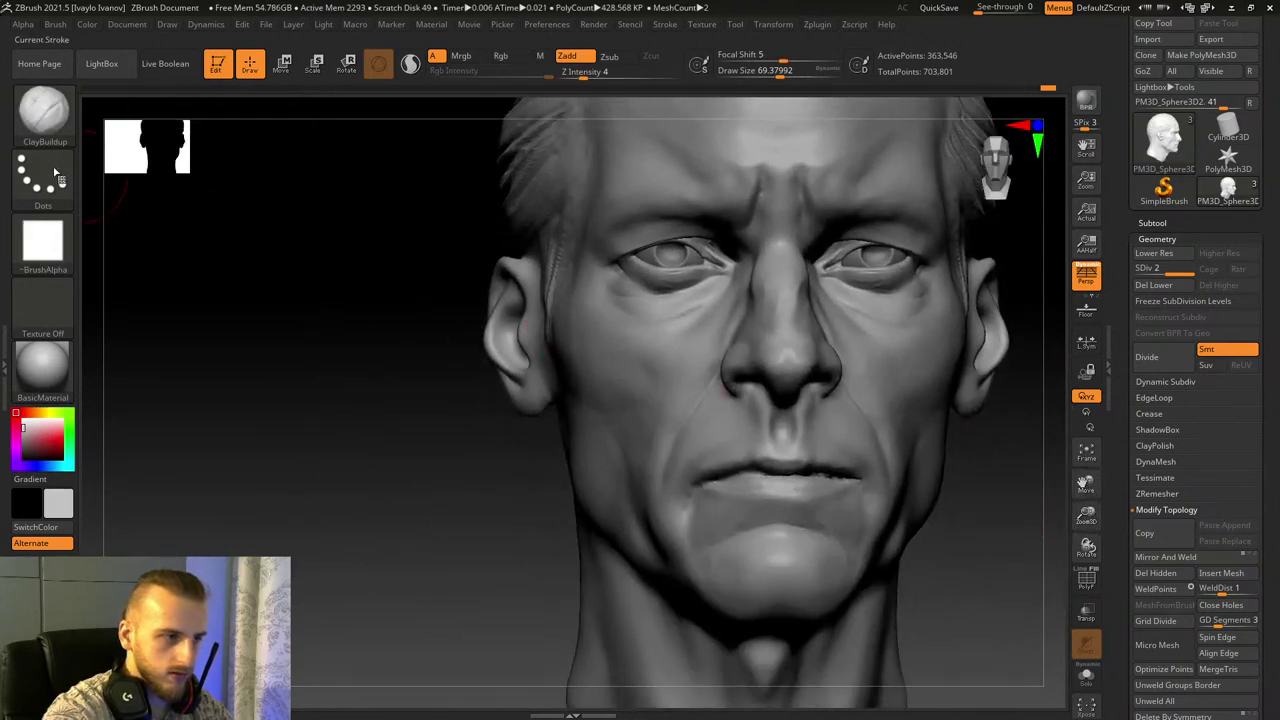
click(42, 112)
click(508, 390)
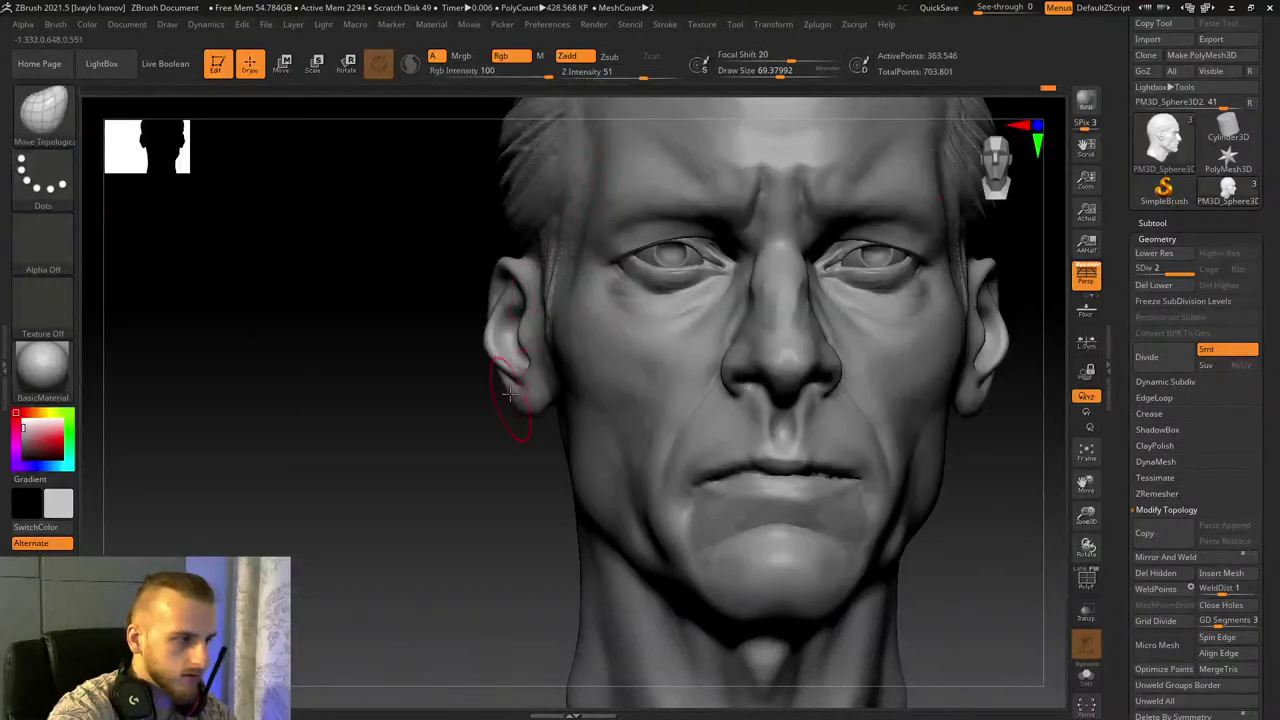
drag(503, 400, 534, 412)
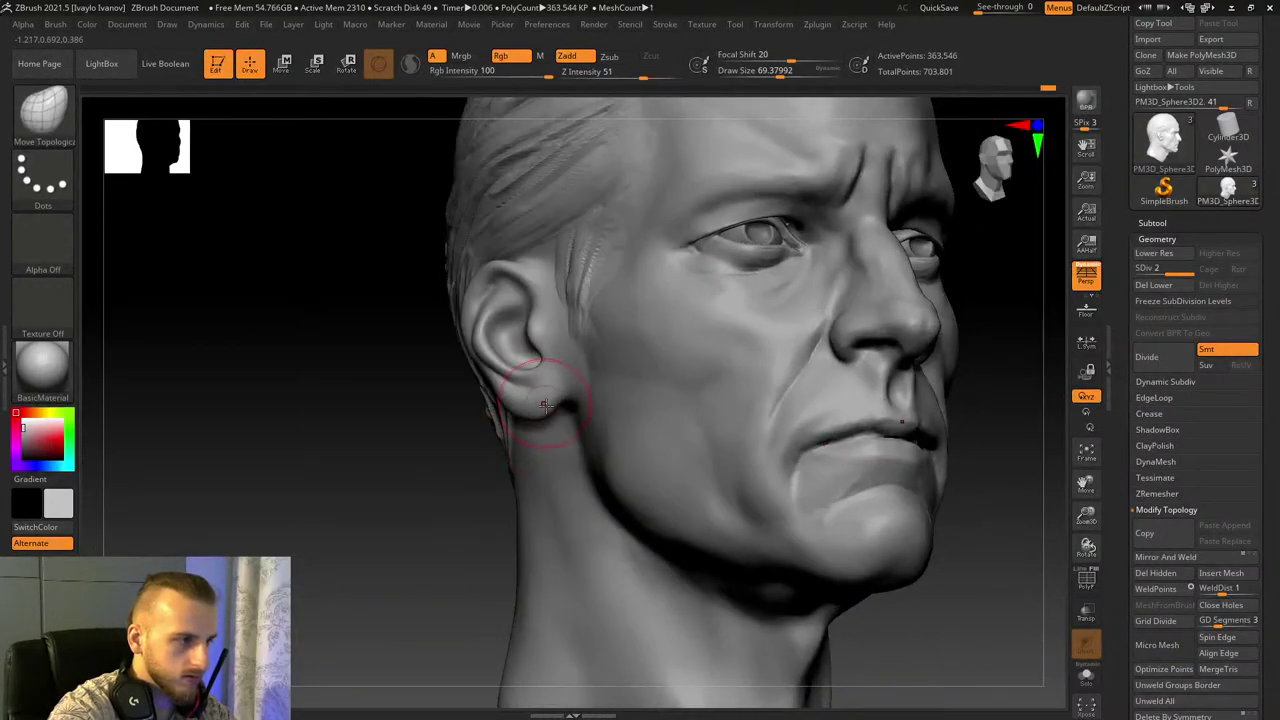
drag(498, 345, 488, 343)
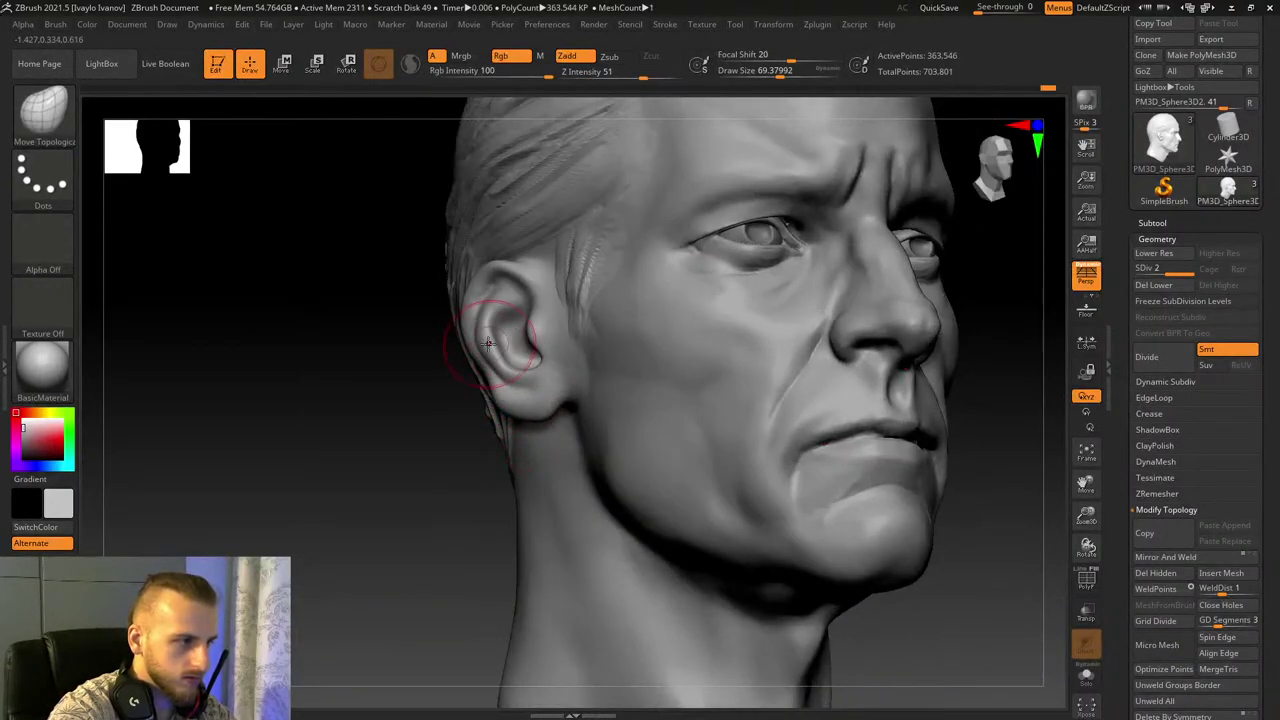
Step: Thicken the ear's outer rim using the Inflat brush at draw size about 69 and intensity 10
key(b)
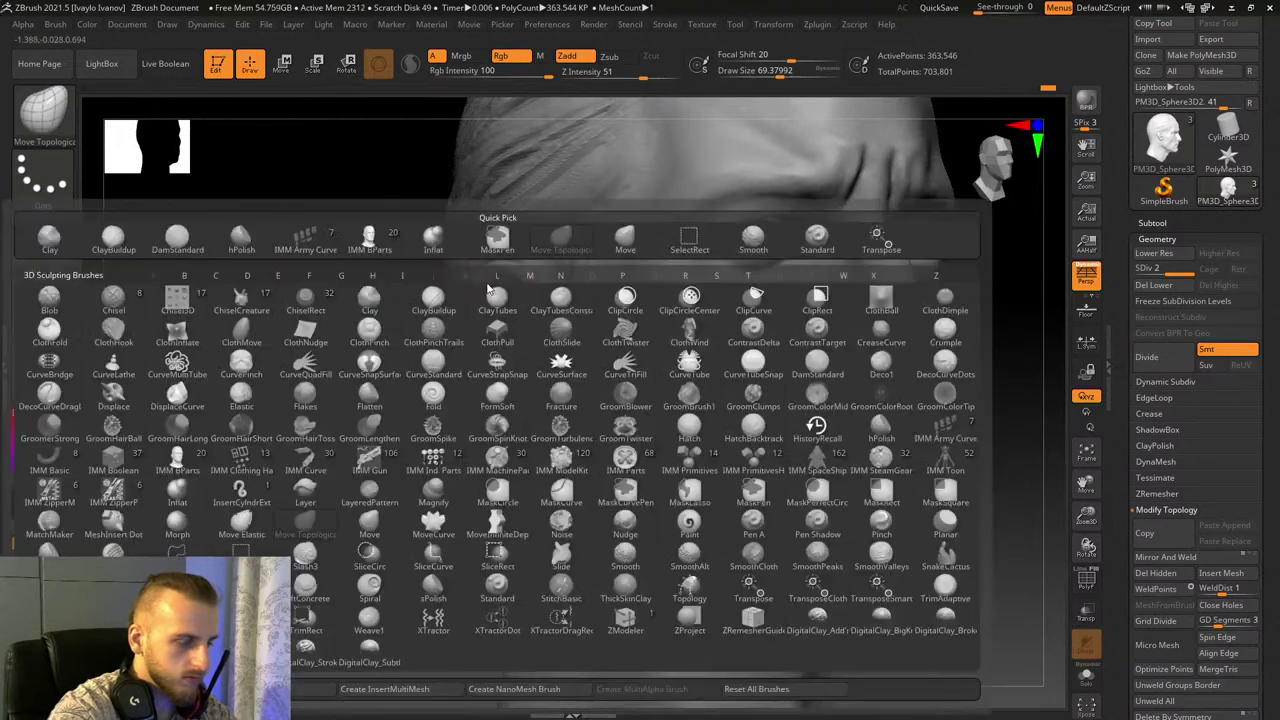
key(i)
key(n)
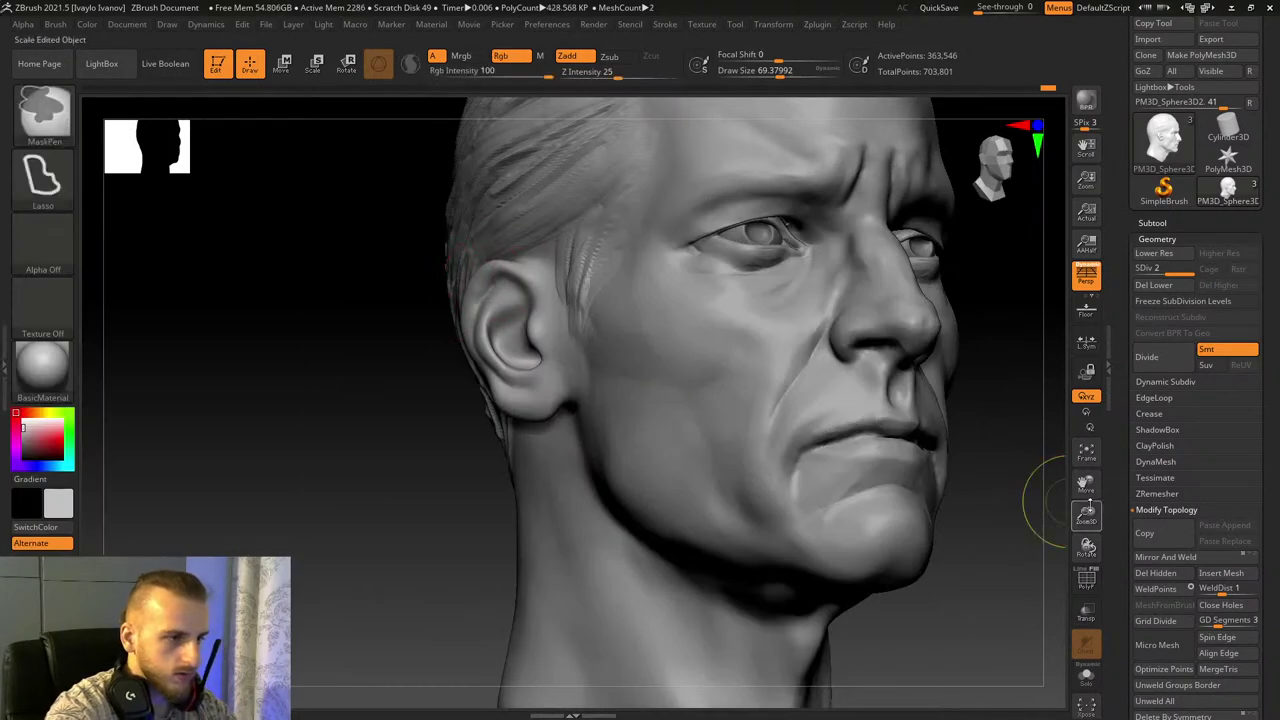
ctrl+right_drag(1062, 514, 1110, 540)
ctrl+drag(374, 447, 520, 282)
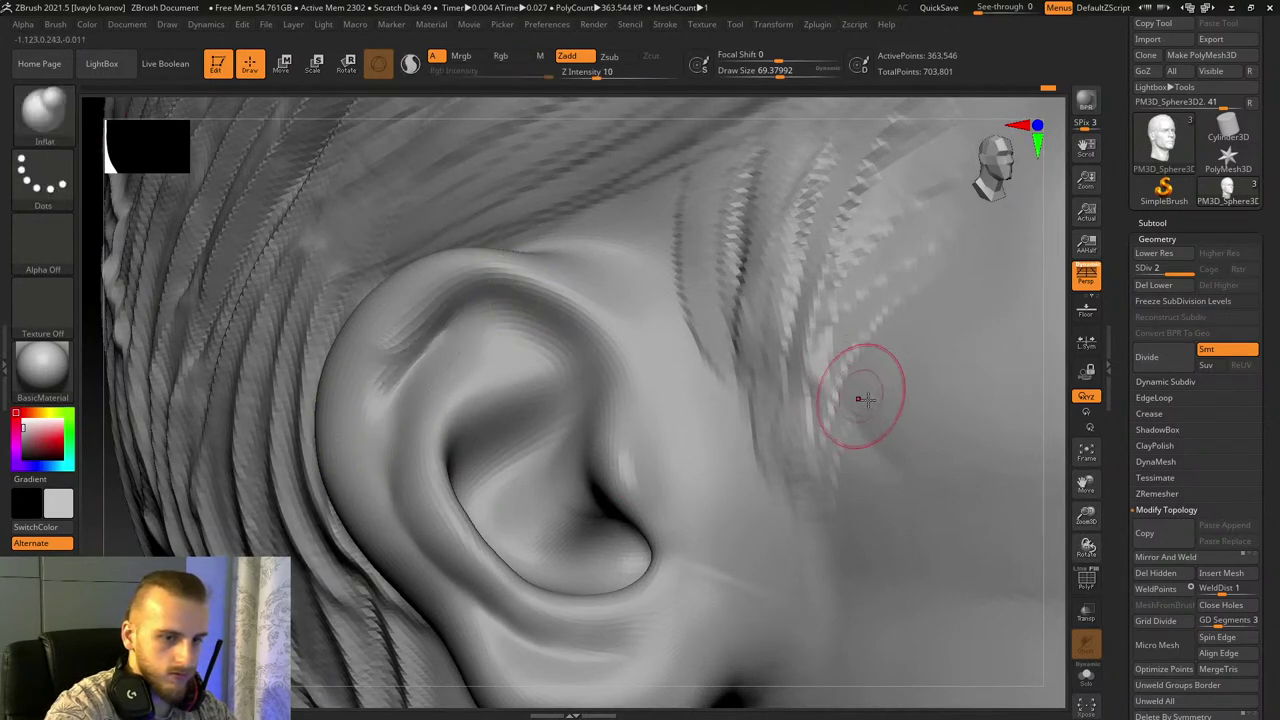
drag(1105, 545, 982, 491)
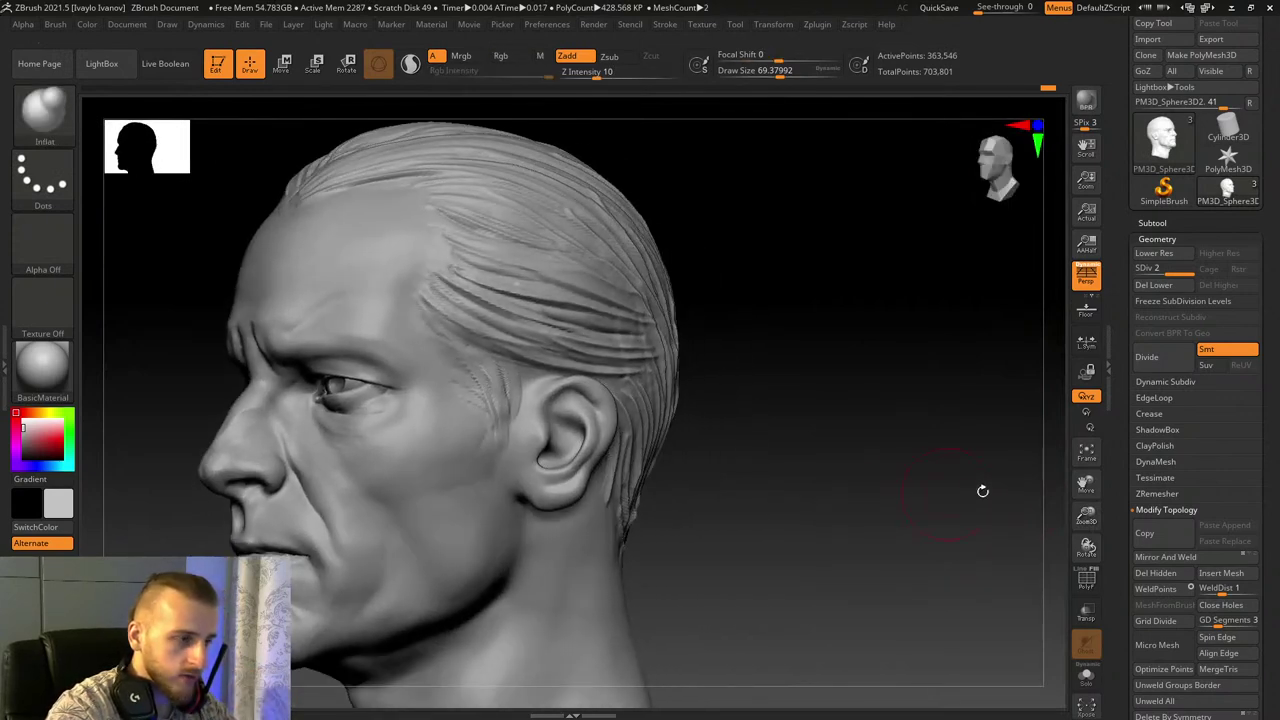
Step: Slim the ear's lobe and lower outer rim using Move Topological at draw size about 166
drag(1104, 519, 1012, 537)
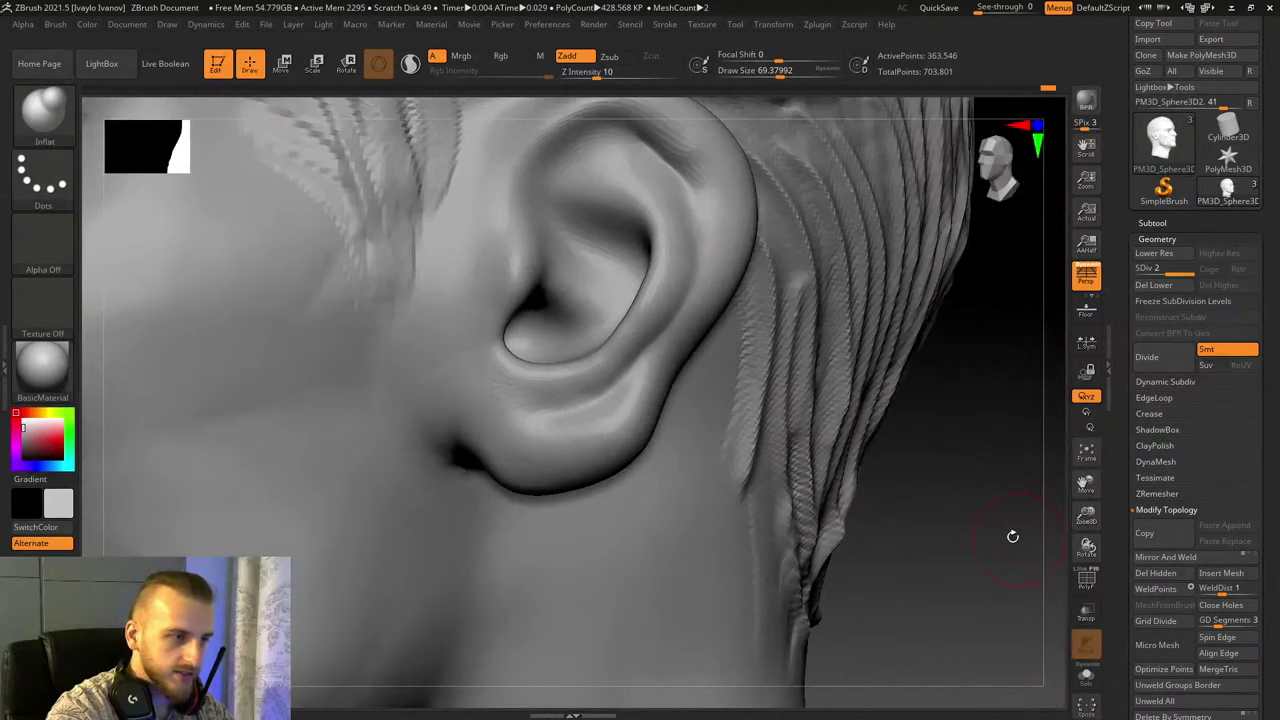
click(43, 114)
click(574, 126)
click(794, 73)
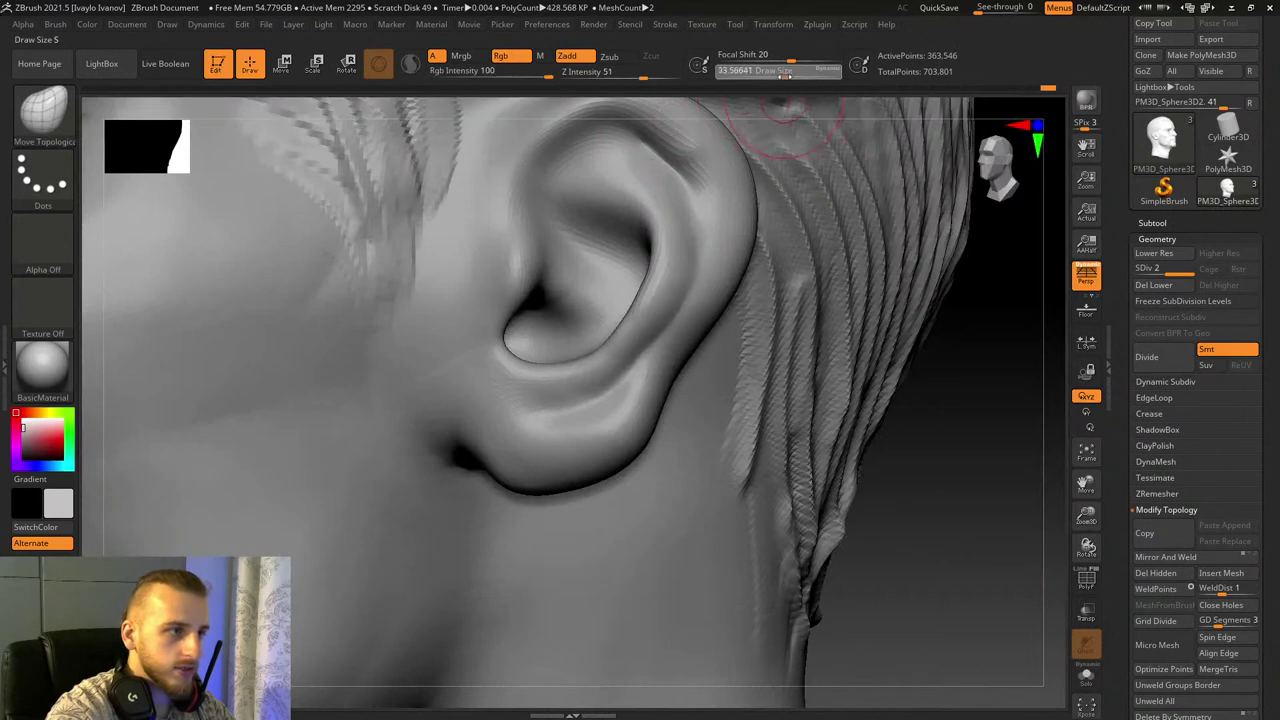
mouse_move(626, 446)
mouse_down()
mouse_move(603, 431)
mouse_move(588, 446)
mouse_move(592, 435)
mouse_up()
key(ctrl+z)
drag(685, 371, 677, 365)
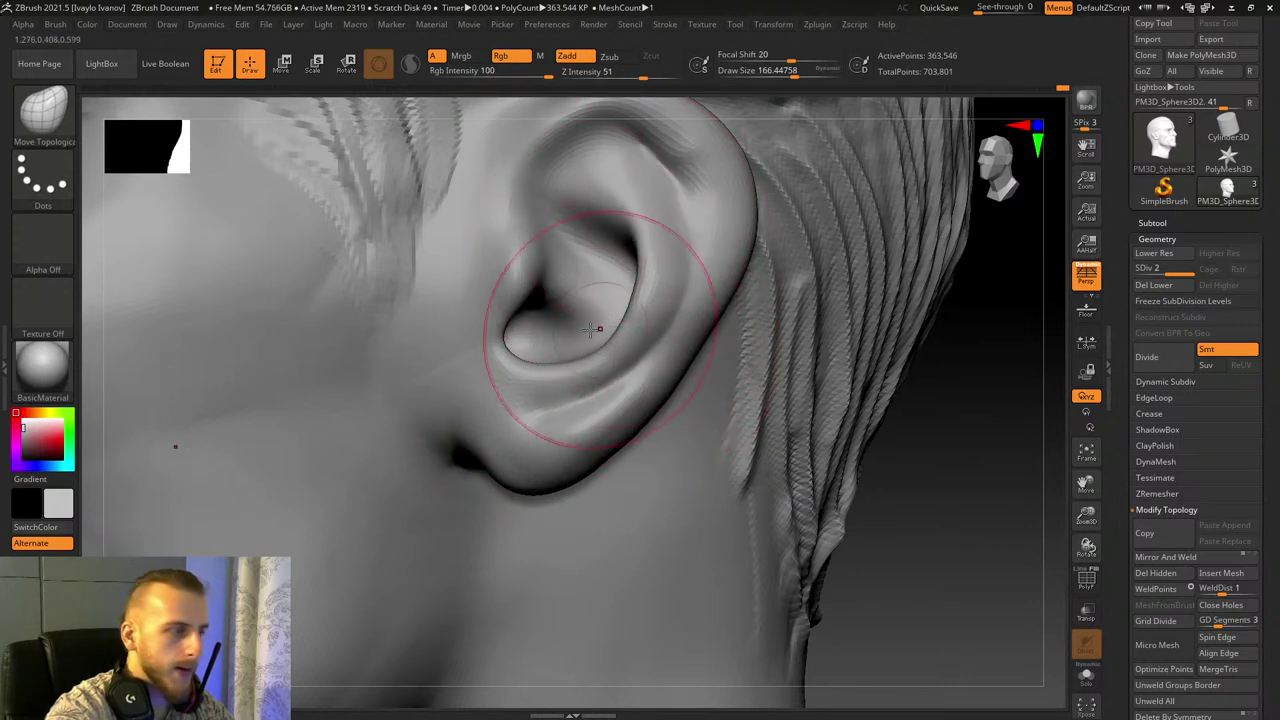
key(shift)
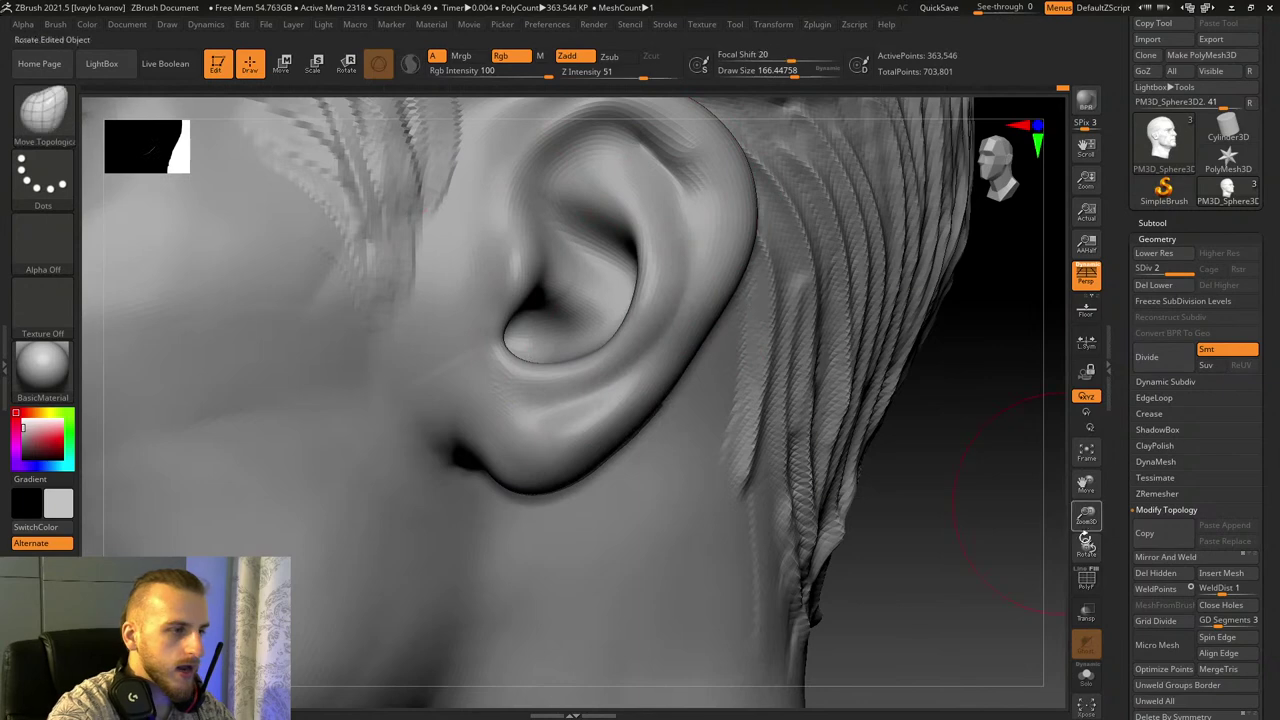
Step: Reshape the tragus and the front of the ear's inner bowl using Move Topological at draw size about 166
drag(1088, 482, 1090, 506)
drag(1087, 515, 1057, 523)
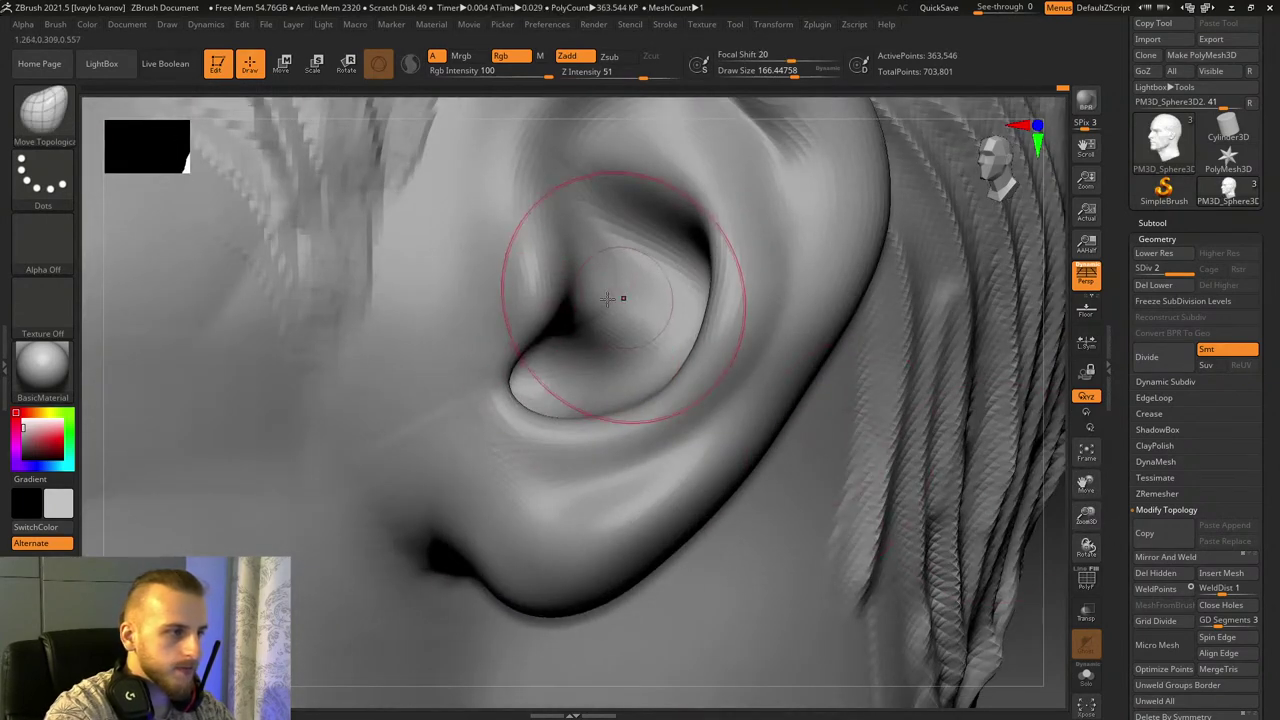
mouse_move(567, 284)
mouse_down()
mouse_move(590, 284)
mouse_move(594, 306)
mouse_move(575, 283)
mouse_move(611, 297)
mouse_up()
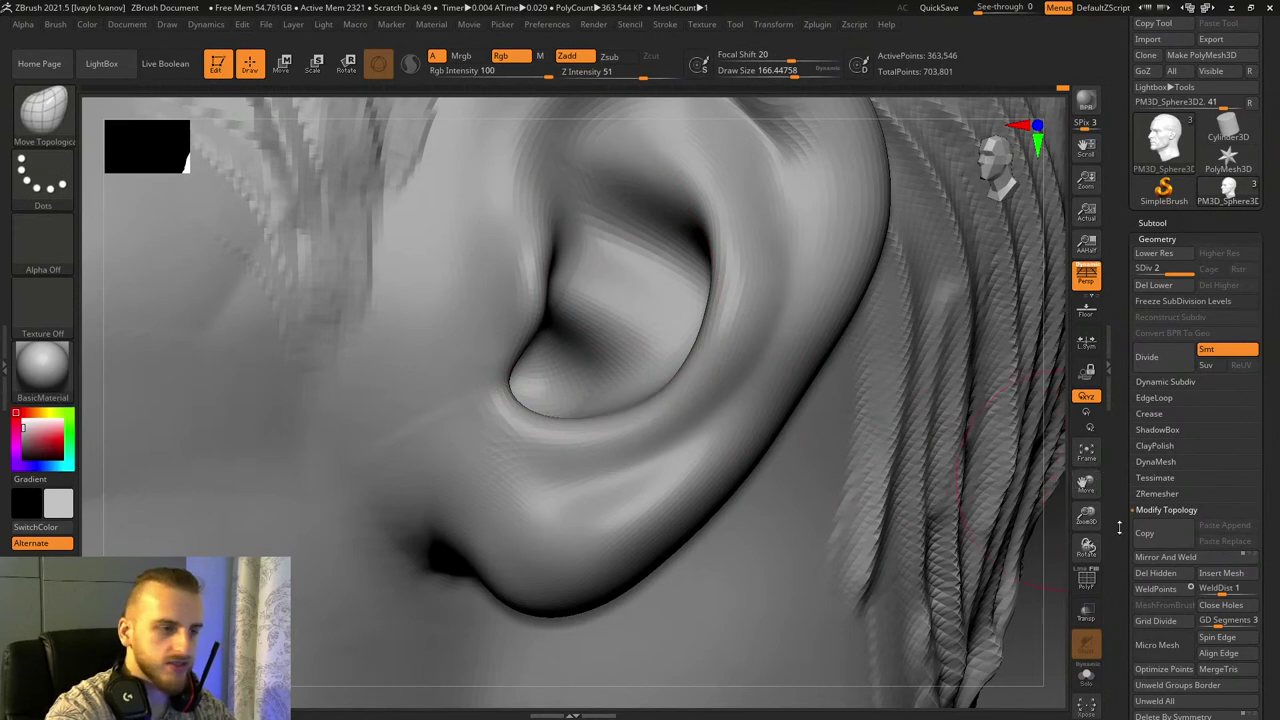
Step: Carve the crease between the upper outer rim and the inner fold using DamStandard at draw size about 166 and intensity 28
mouse_move(1086, 482)
mouse_down()
mouse_move(1090, 540)
mouse_move(1094, 470)
mouse_move(1065, 652)
mouse_up()
key(b)
key(d)
key(s)
mouse_move(592, 455)
mouse_down()
mouse_move(735, 325)
mouse_move(636, 336)
mouse_move(836, 405)
mouse_up()
drag(708, 312, 836, 386)
mouse_move(748, 324)
mouse_down()
mouse_move(828, 372)
mouse_move(834, 543)
mouse_move(836, 470)
mouse_move(689, 303)
mouse_up()
mouse_move(610, 335)
mouse_down()
mouse_move(758, 281)
mouse_move(848, 370)
mouse_up()
key(ctrl+z)
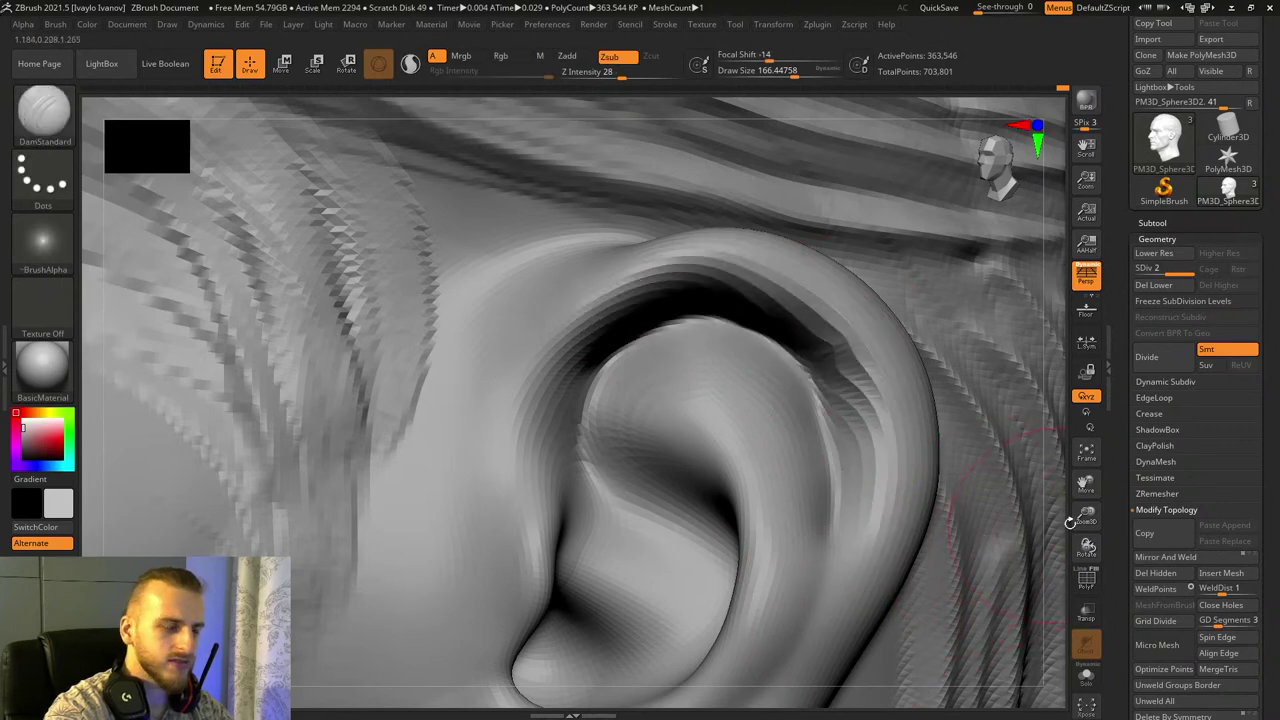
Step: Carve the groove between the inner fold and the lower rim of the ear using DamStandard at intensity 28
drag(1084, 518, 1080, 498)
drag(1084, 485, 1058, 399)
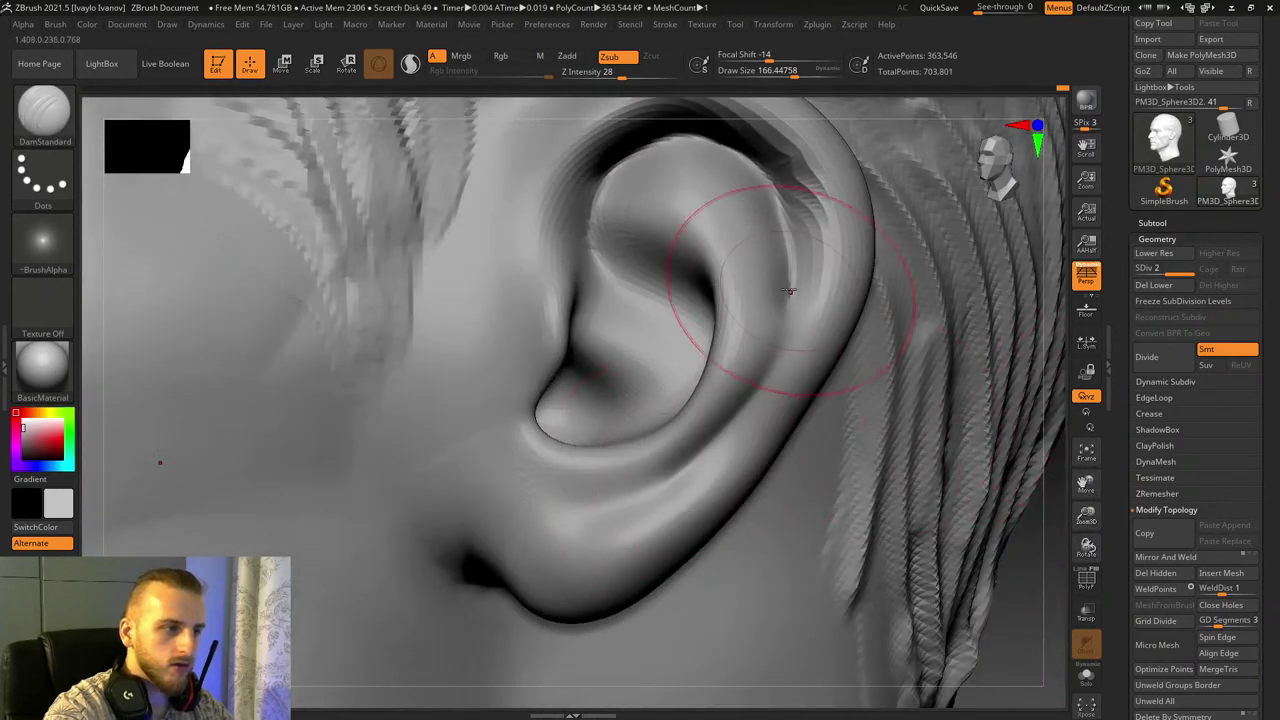
drag(790, 291, 590, 506)
key(ctrl+z)
mouse_move(670, 474)
mouse_down()
mouse_move(800, 320)
mouse_move(790, 326)
mouse_up()
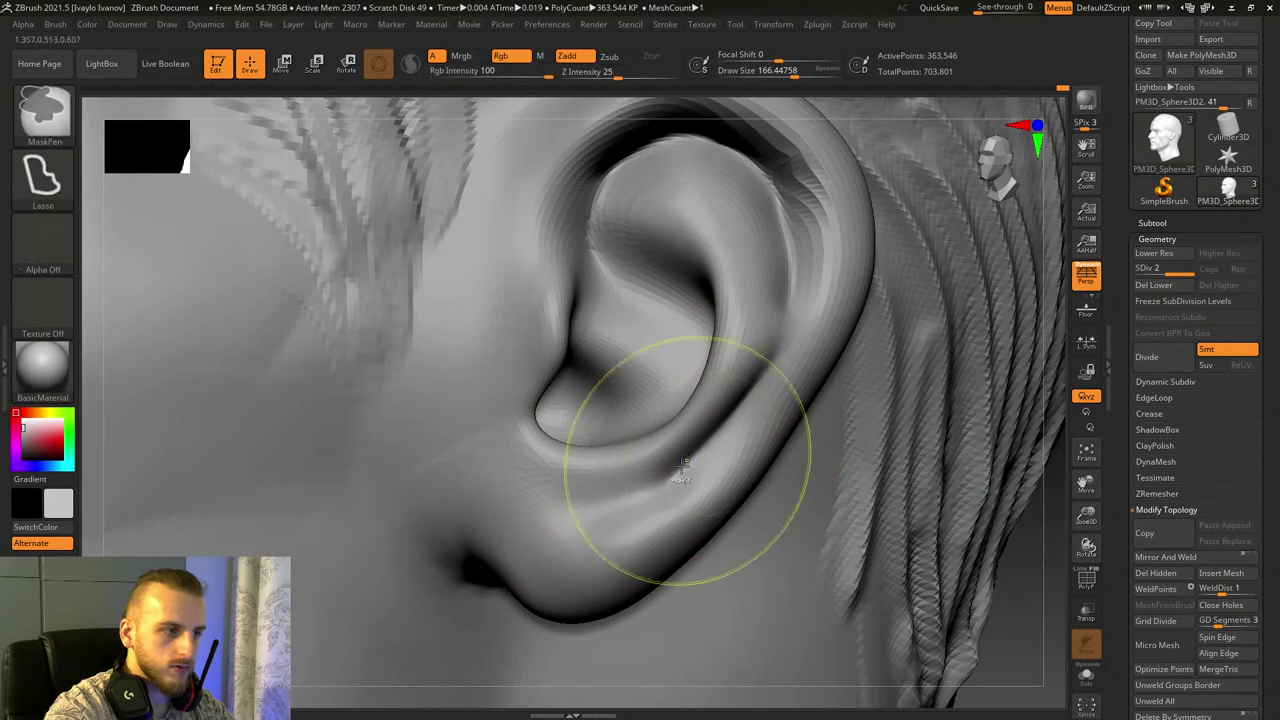
Step: Mask the ear's inner fold and the rear of the inner bowl with MaskPen lasso selections
mouse_move(622, 503)
ctrl+mouse_down()
mouse_move(720, 460)
mouse_move(795, 300)
mouse_move(735, 200)
mouse_move(572, 275)
mouse_move(622, 342)
ctrl+mouse_up()
mouse_move(593, 227)
ctrl+mouse_down()
mouse_move(698, 140)
mouse_move(782, 226)
mouse_move(720, 148)
mouse_move(612, 212)
mouse_move(643, 132)
mouse_move(774, 275)
mouse_move(780, 302)
ctrl+mouse_up()
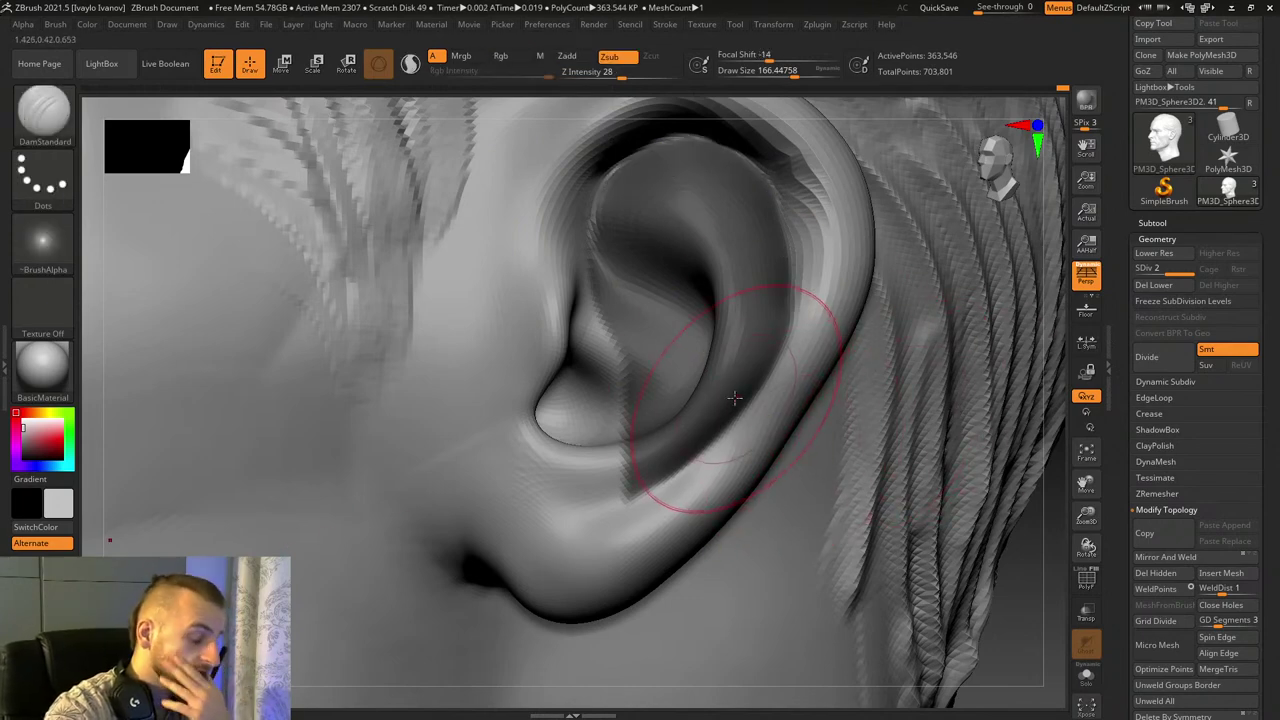
click(43, 110)
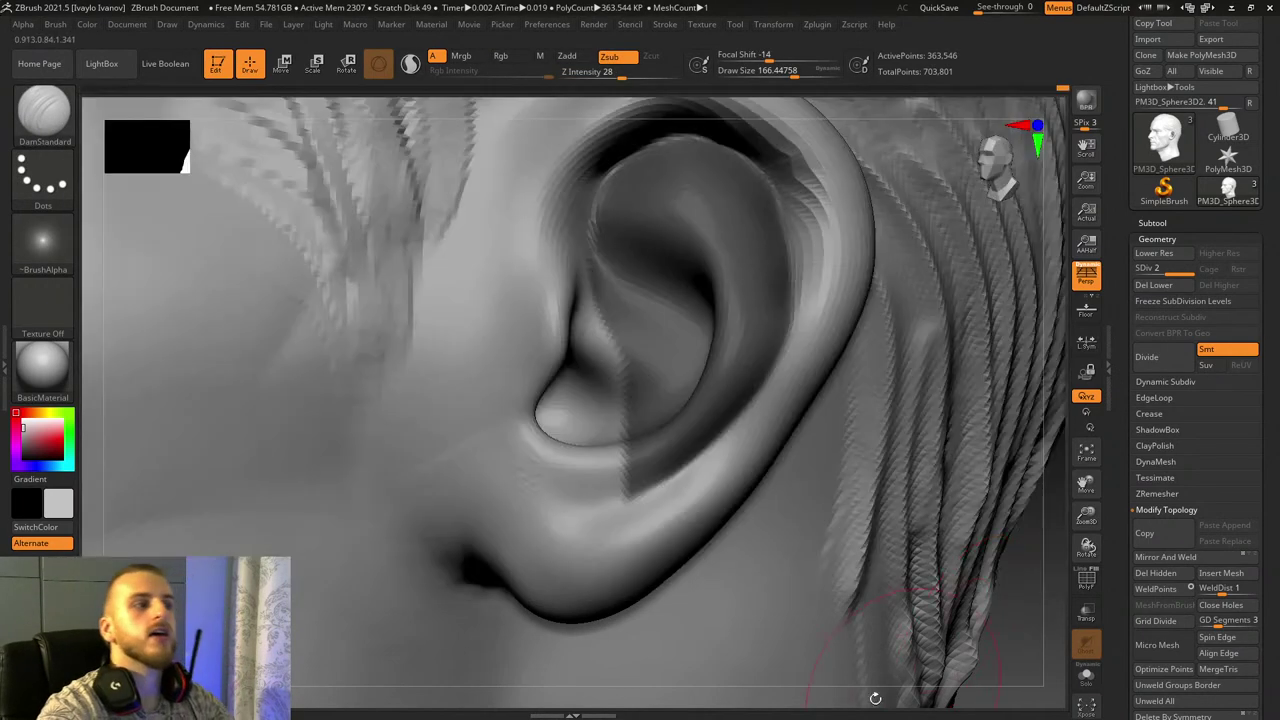
Step: Deepen the groove between the outer rim and the masked inner fold using the Standard brush at draw size about 110 and intensity 19
key(b)
key(s)
key(t)
drag(1085, 476, 1086, 549)
drag(803, 72, 785, 72)
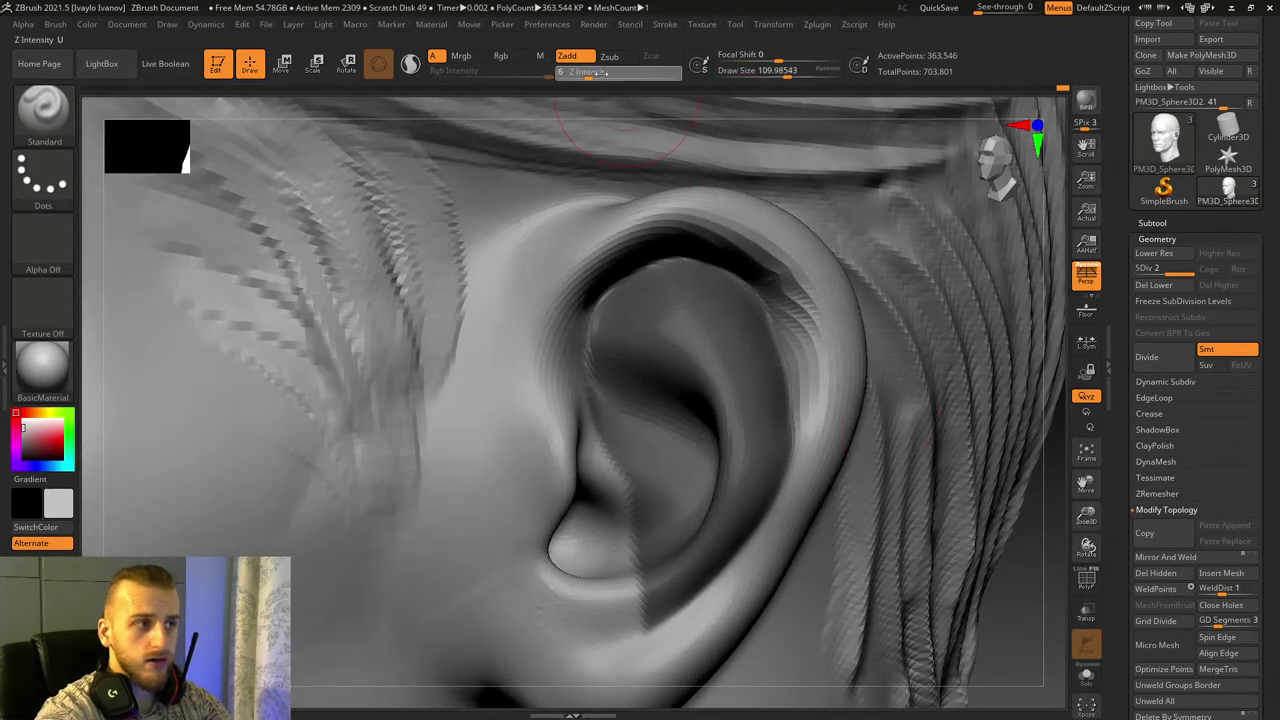
drag(601, 73, 611, 73)
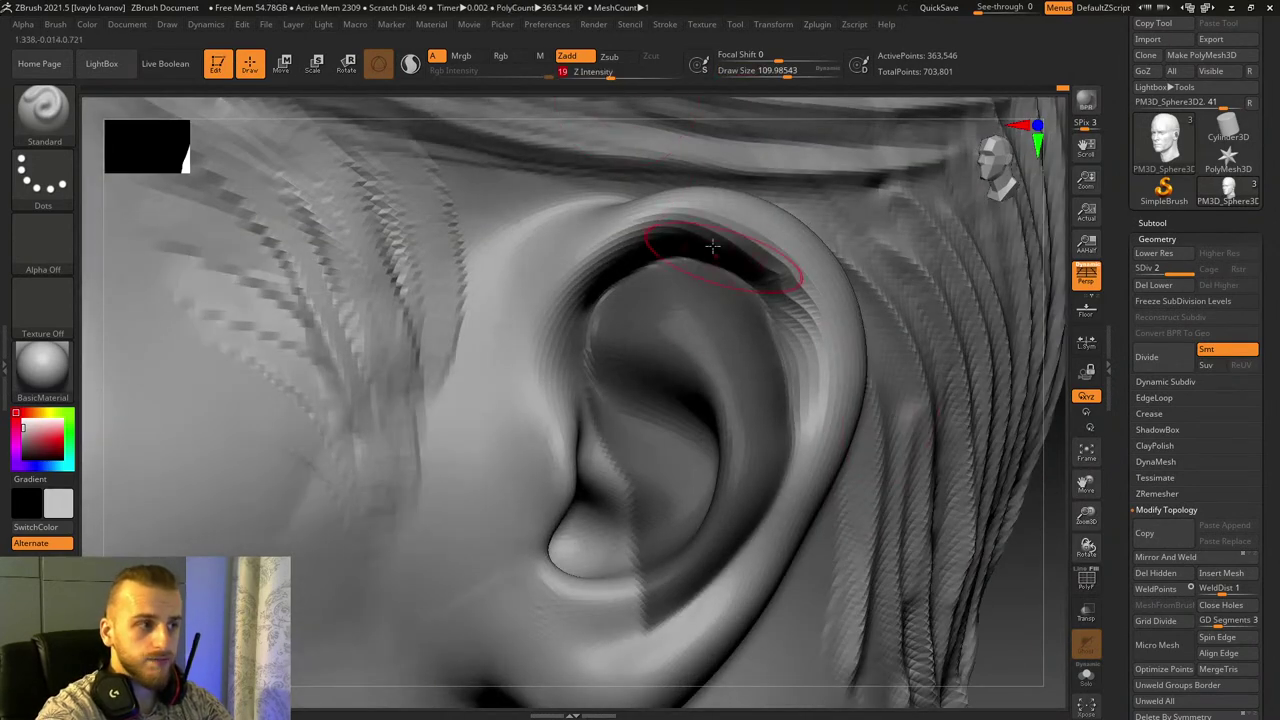
drag(768, 276, 829, 406)
mouse_move(748, 273)
mouse_down()
mouse_move(771, 280)
mouse_move(808, 440)
mouse_move(802, 430)
mouse_up()
drag(1096, 547, 1074, 541)
drag(760, 588, 848, 363)
key(ctrl+z)
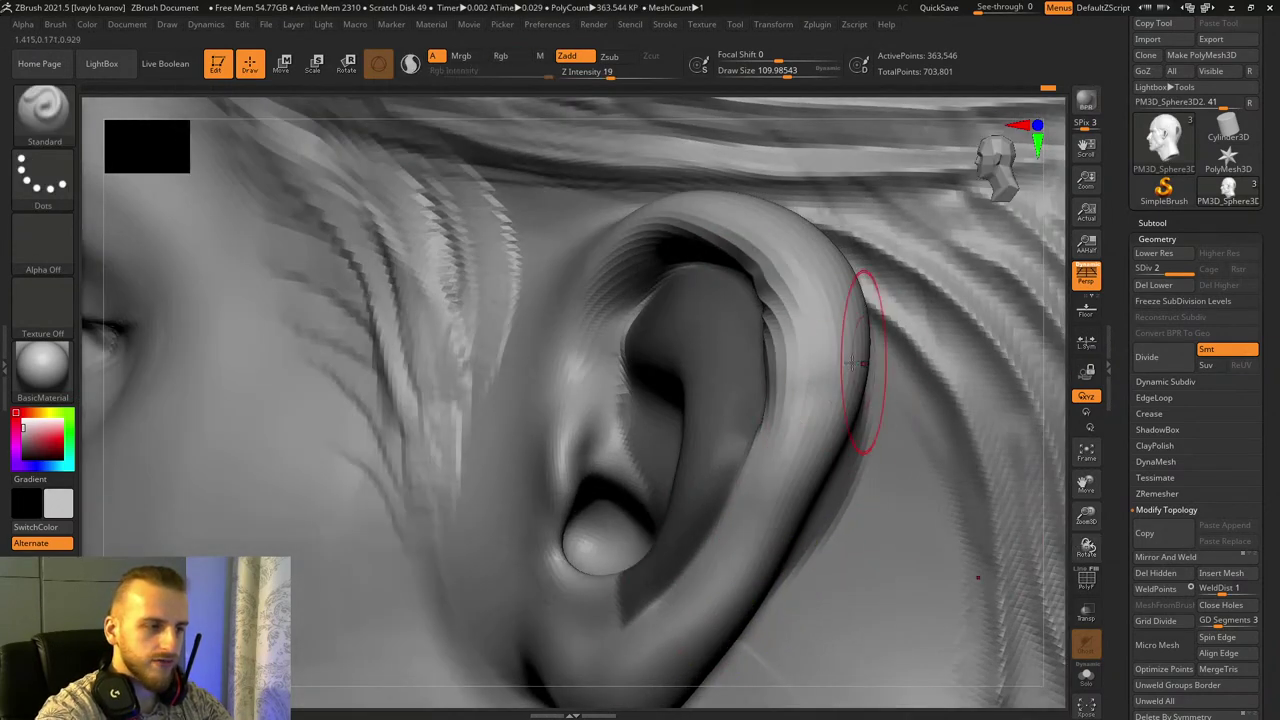
Step: Refine the underside of the upper rim with the Standard brush at intensity 19 and smooth its front edge
drag(1086, 516, 1002, 372)
drag(945, 515, 1010, 566)
drag(1081, 535, 957, 540)
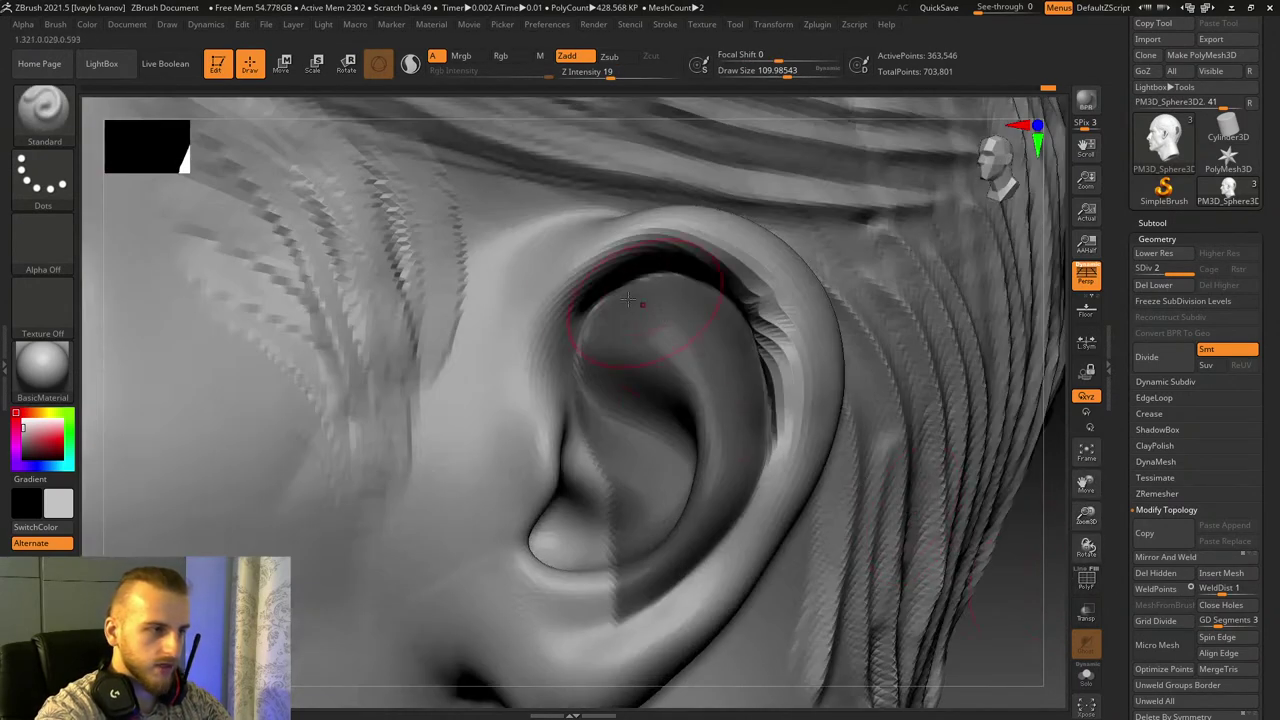
drag(793, 326, 798, 376)
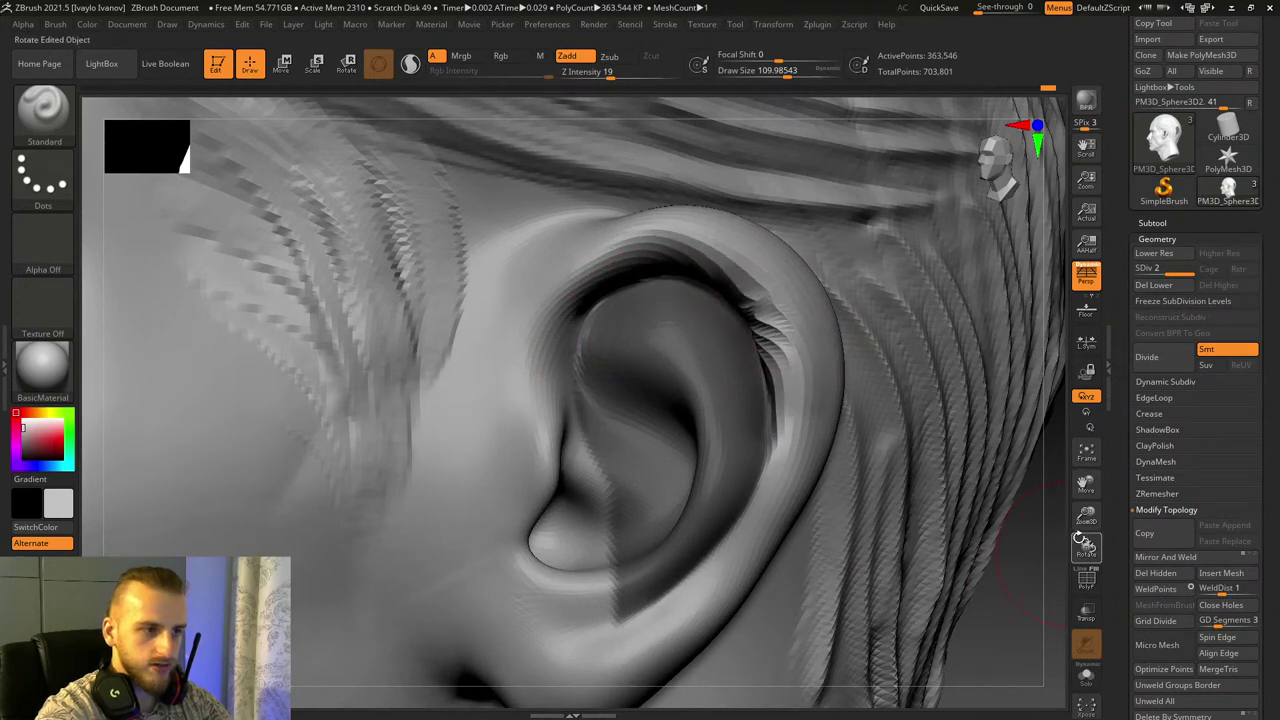
mouse_move(1087, 517)
mouse_down()
mouse_move(1070, 525)
mouse_move(1075, 575)
mouse_move(1017, 564)
mouse_up()
mouse_move(522, 370)
mouse_down()
mouse_move(703, 332)
mouse_move(525, 420)
mouse_move(505, 505)
mouse_up()
key(shift)
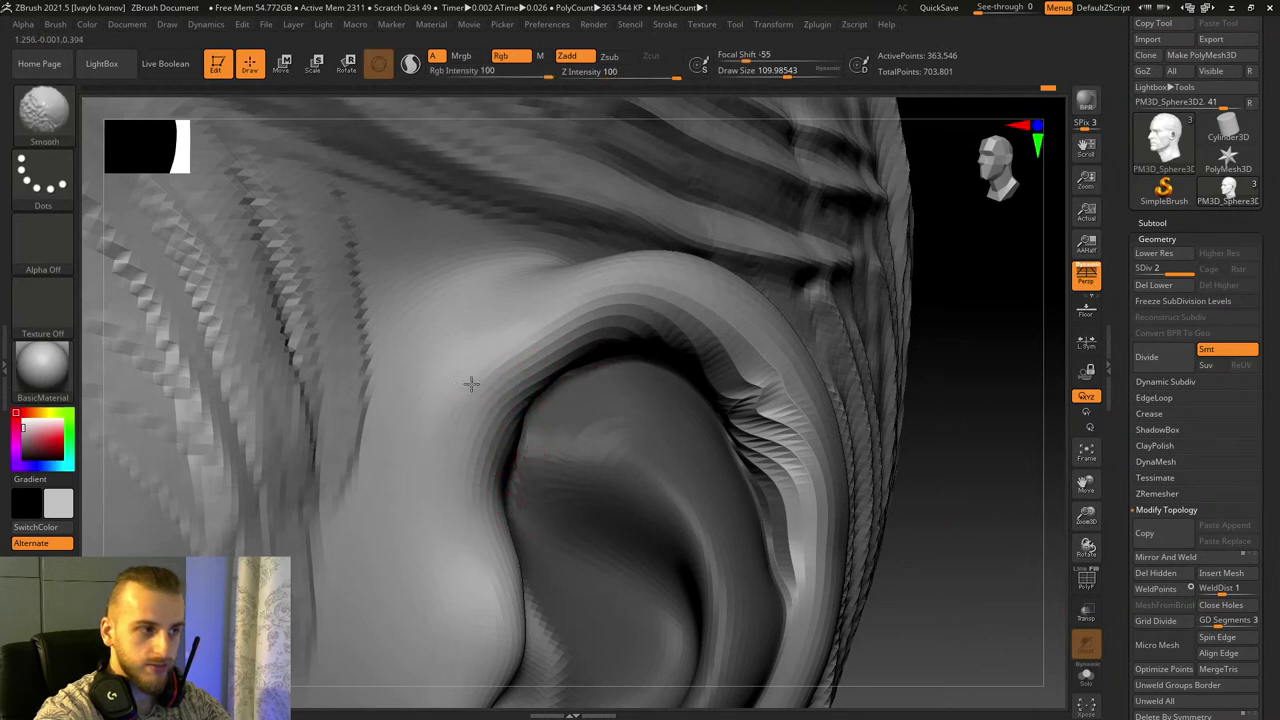
Step: Build up the front upper part of the ear's rim using ClayBuildup at draw size about 172 and intensity 4
key(b)
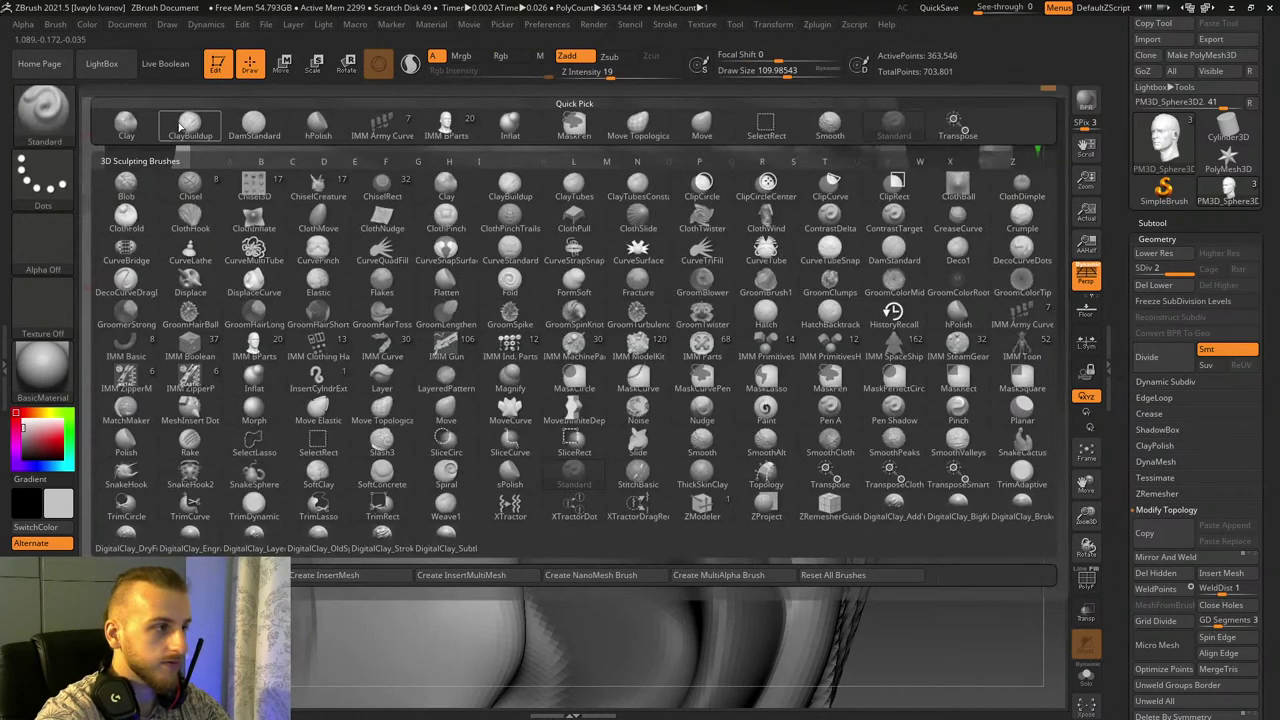
key(c)
key(b)
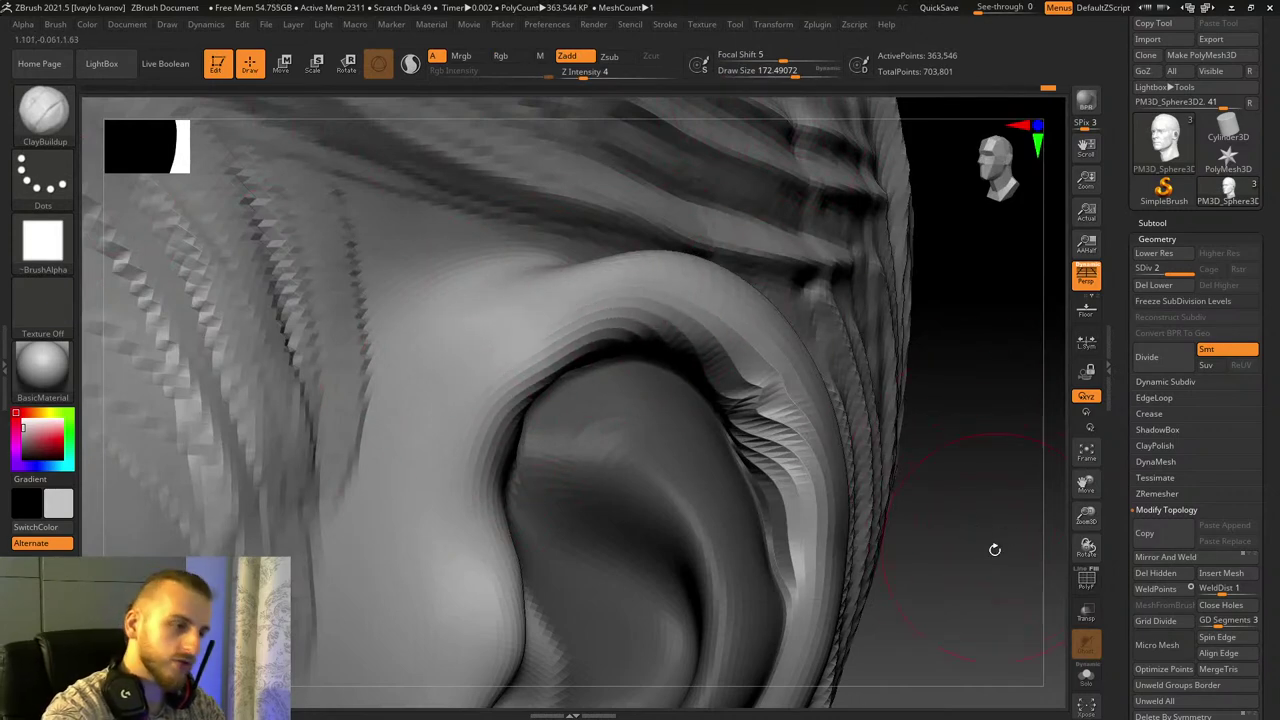
drag(995, 550, 886, 414)
drag(984, 497, 640, 400)
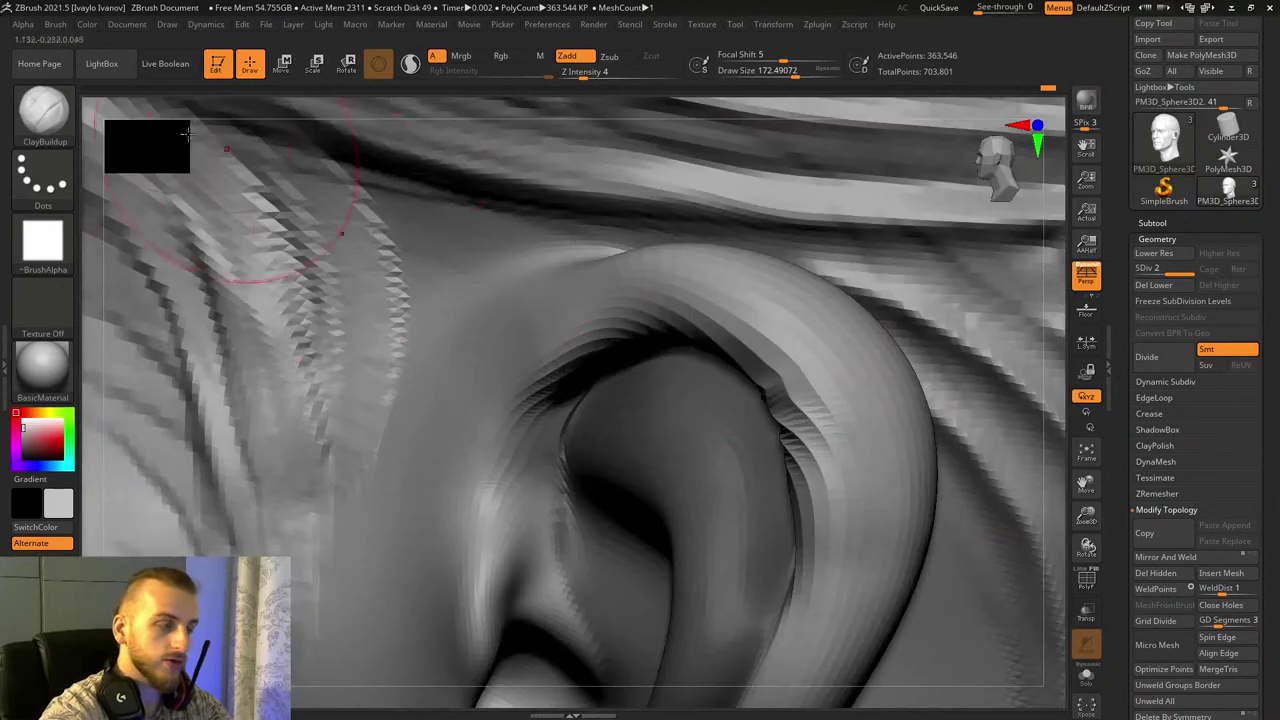
Step: Reshape the top and front of the ear's outer rim using Move Topological at draw size about 172 and smooth it
click(50, 117)
click(637, 138)
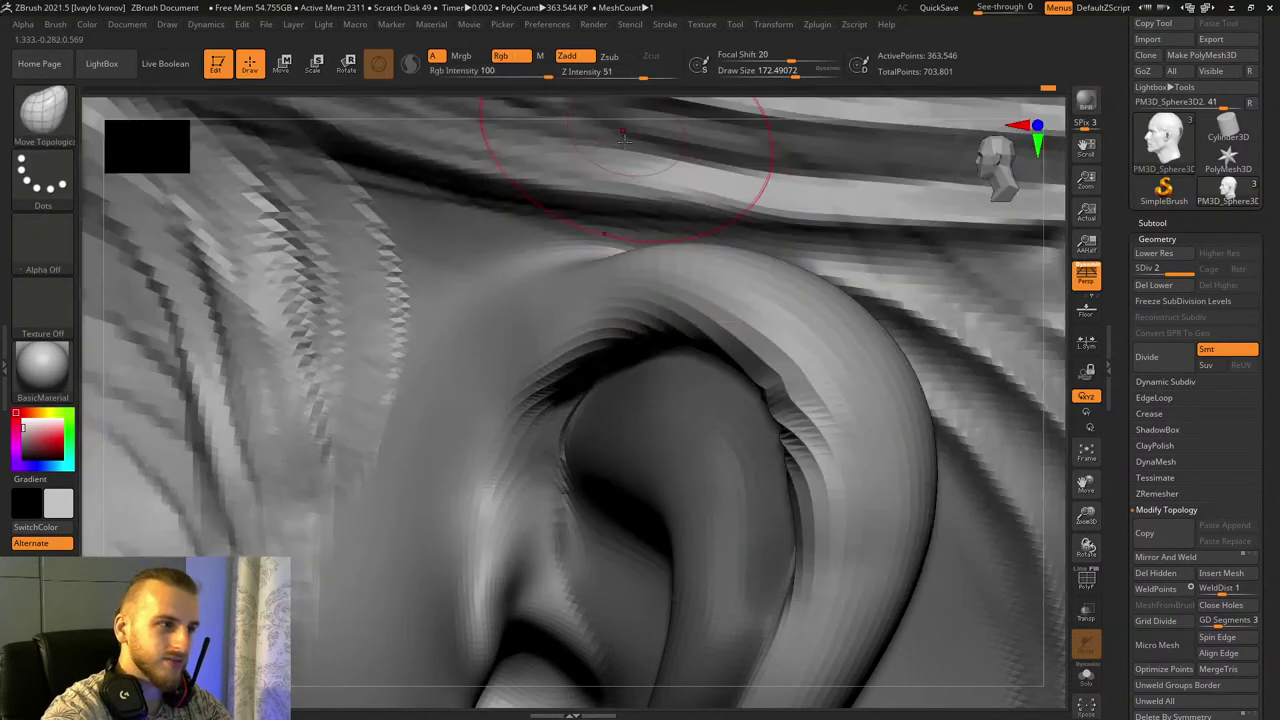
drag(618, 254, 622, 236)
key(ctrl+z)
mouse_move(536, 284)
mouse_down()
mouse_move(520, 249)
mouse_move(635, 244)
mouse_up()
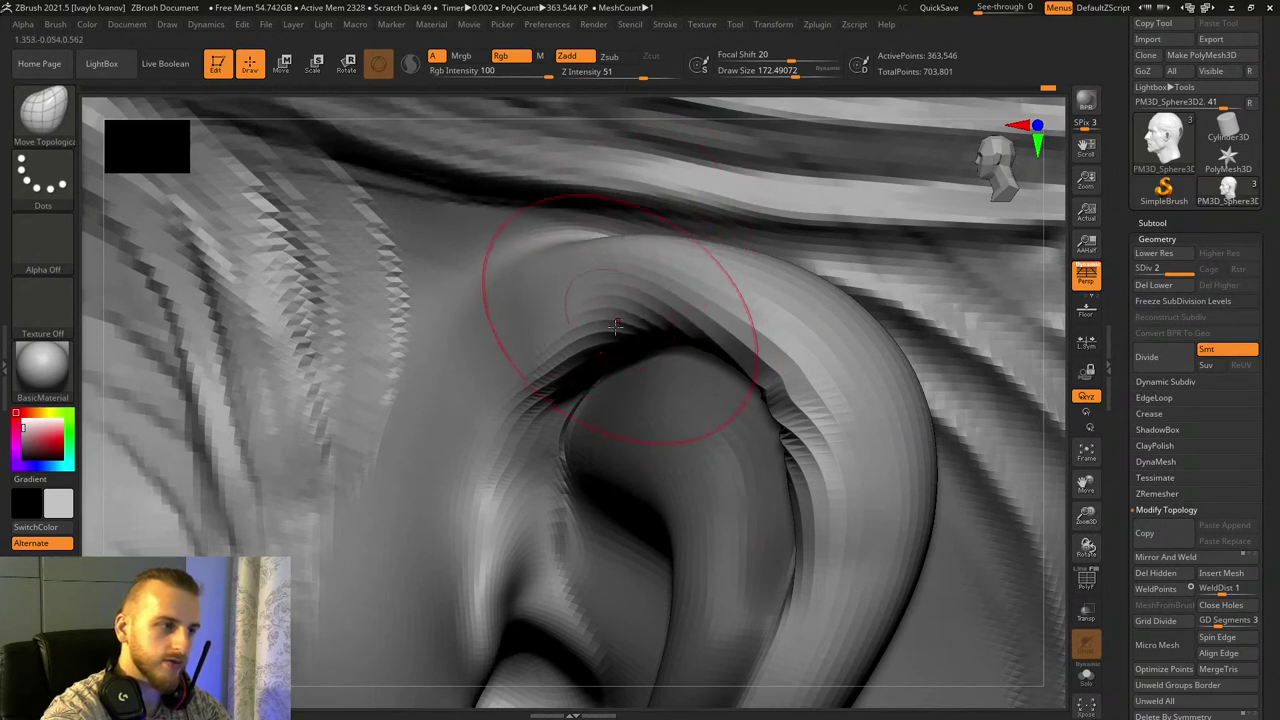
drag(622, 334, 616, 348)
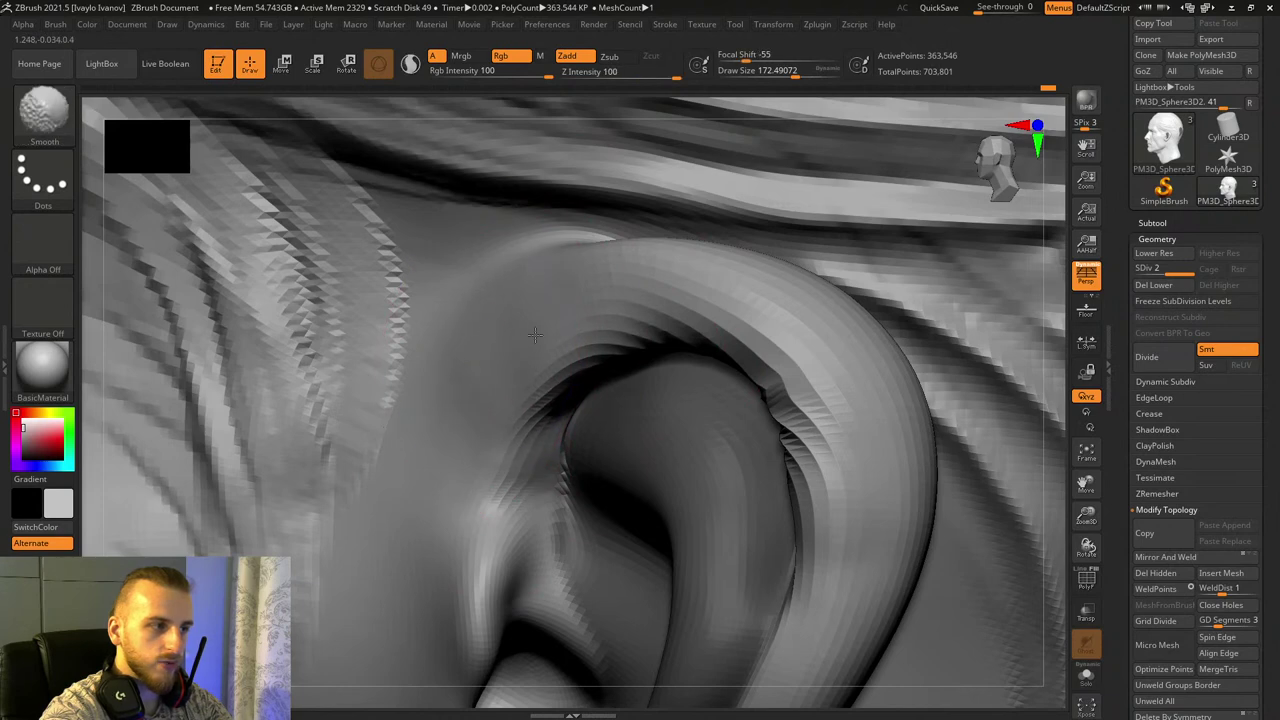
key(shift)
drag(721, 267, 731, 249)
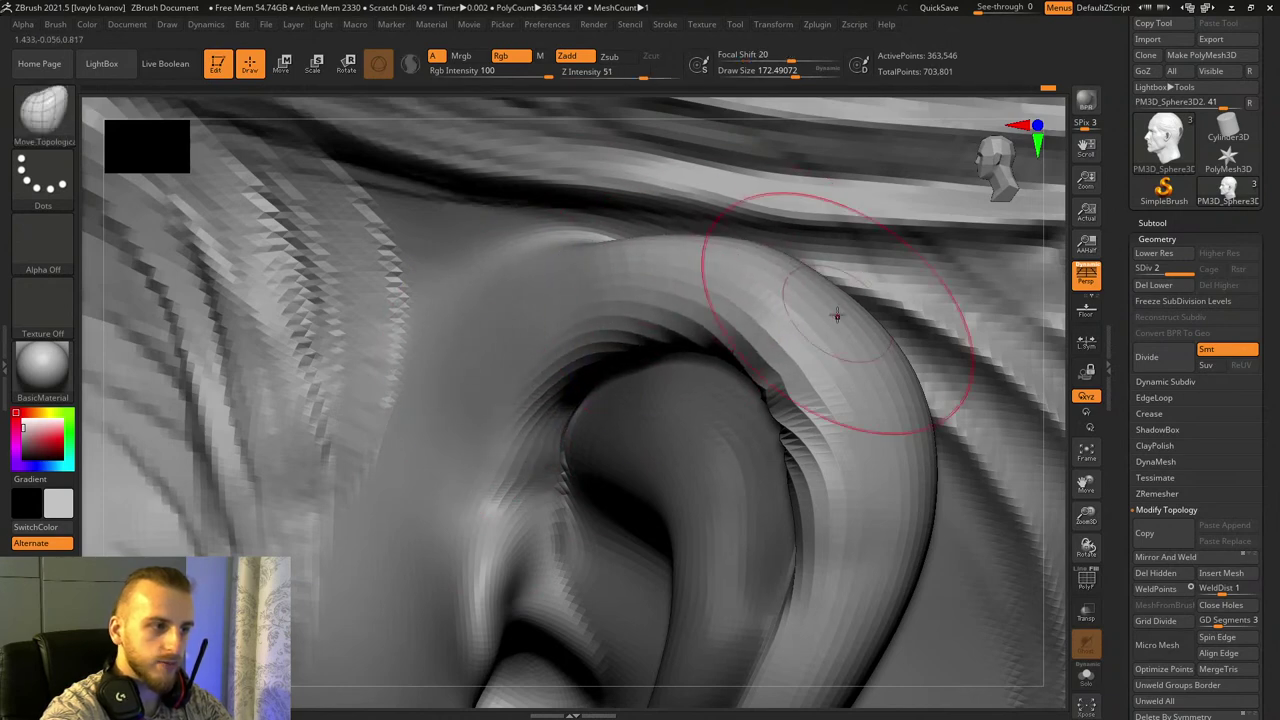
Step: Clear the mask and widen the inner fold and inner bowl of the ear using Move Topological at draw size about 172
mouse_move(1086, 515)
mouse_down()
mouse_move(1081, 492)
mouse_move(985, 408)
mouse_move(1042, 480)
mouse_move(1034, 454)
mouse_up()
ctrl+drag(1056, 530, 1092, 590)
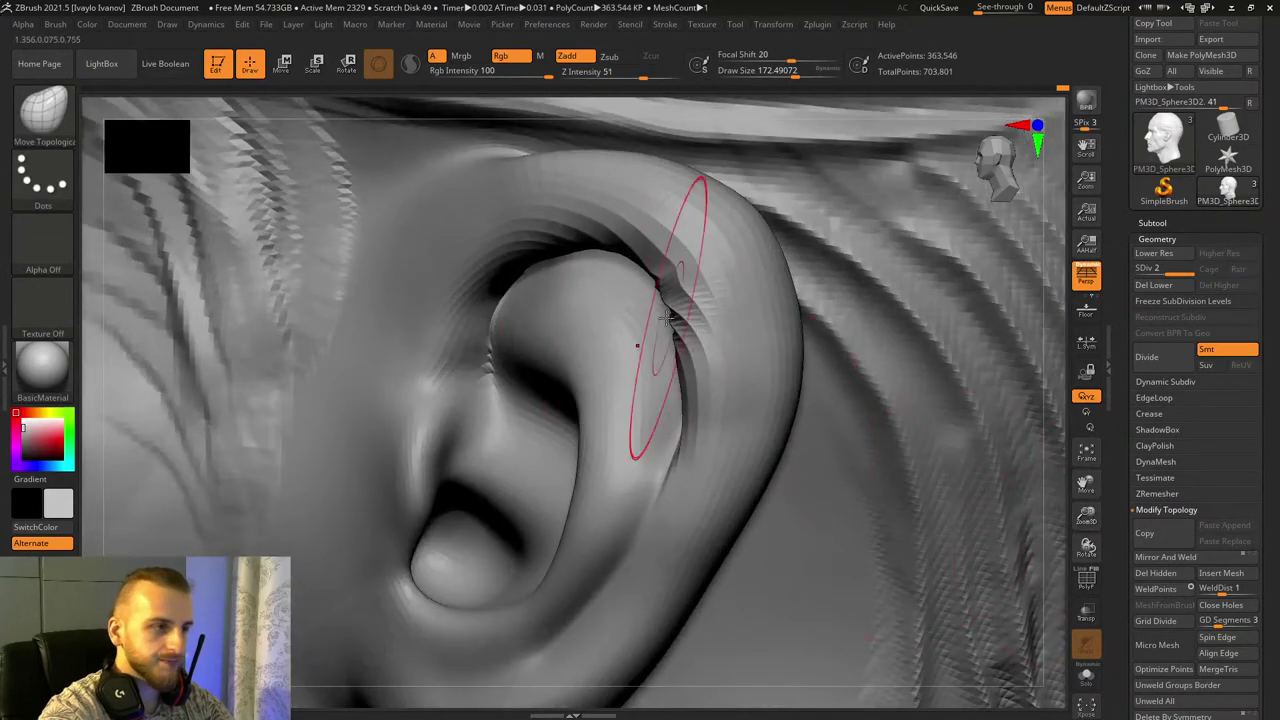
drag(681, 312, 665, 249)
drag(622, 298, 592, 272)
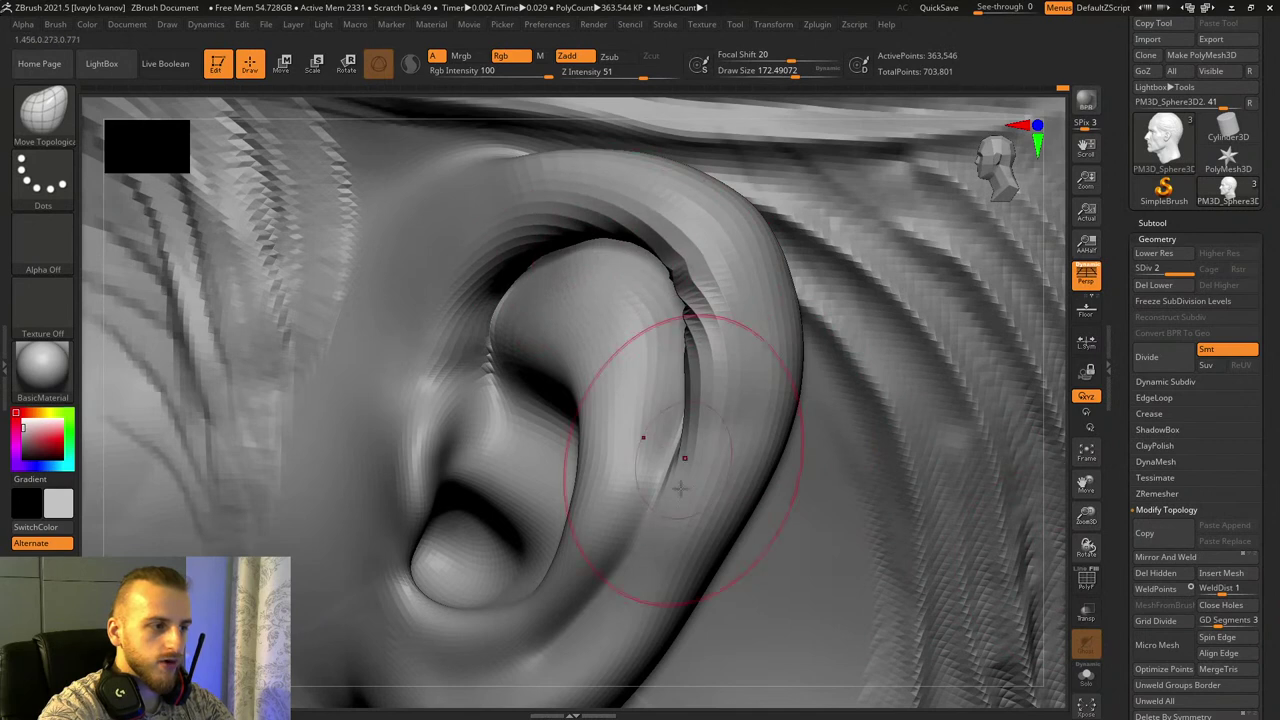
mouse_move(645, 442)
mouse_down()
mouse_move(650, 498)
mouse_move(600, 425)
mouse_move(575, 545)
mouse_move(591, 549)
mouse_up()
drag(503, 522, 514, 507)
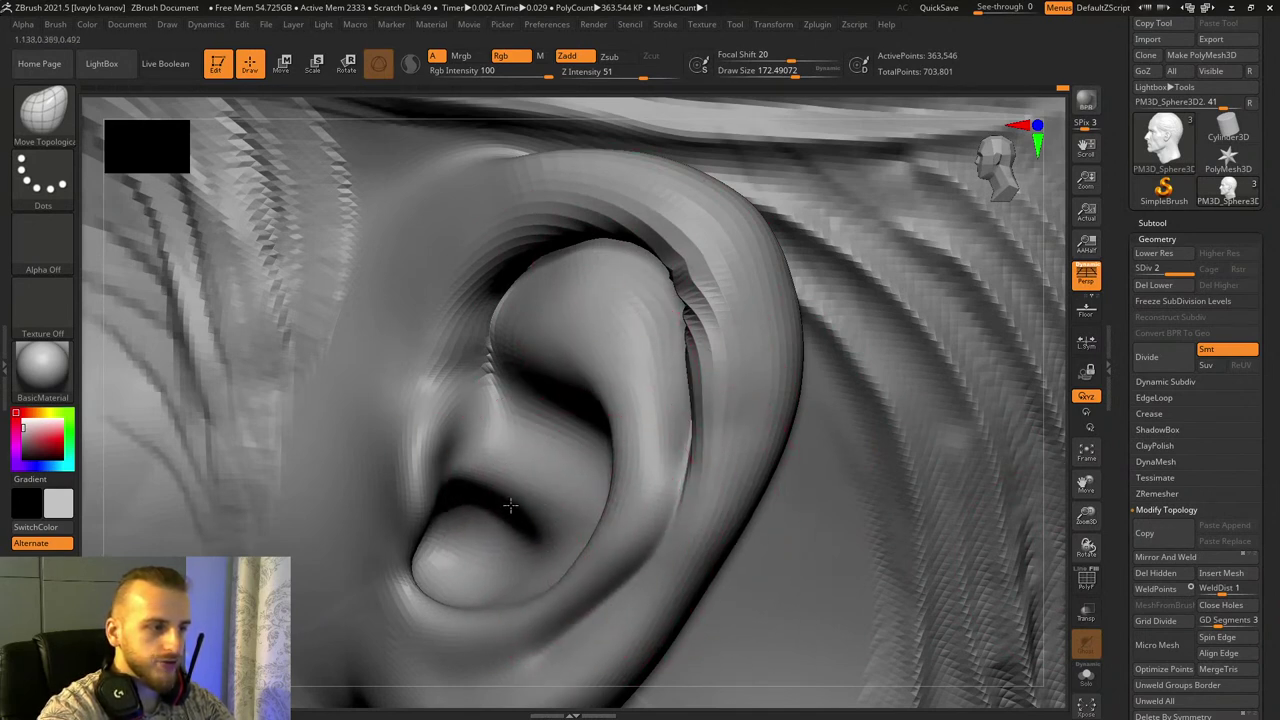
drag(466, 470, 481, 475)
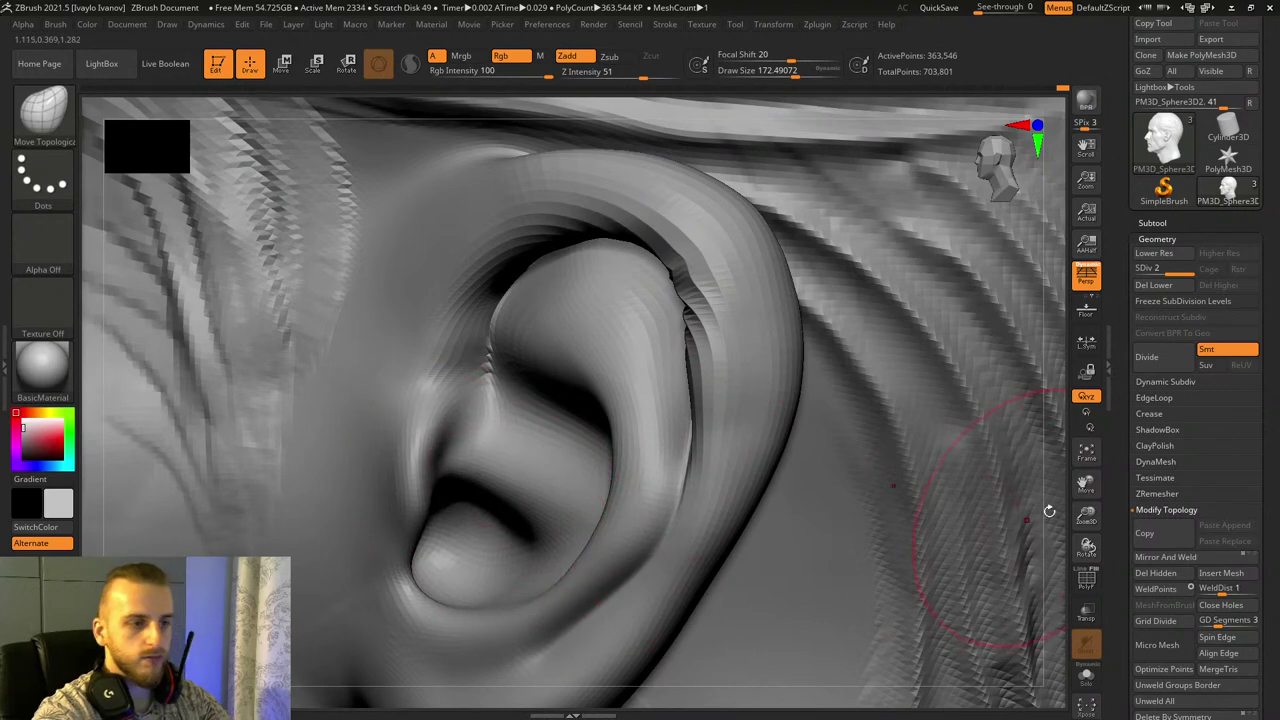
Step: Thicken the tragus using the Inflat brush at draw size about 172 and intensity 10
drag(1086, 515, 1087, 552)
drag(1086, 486, 1262, 452)
key(b)
key(i)
key(n)
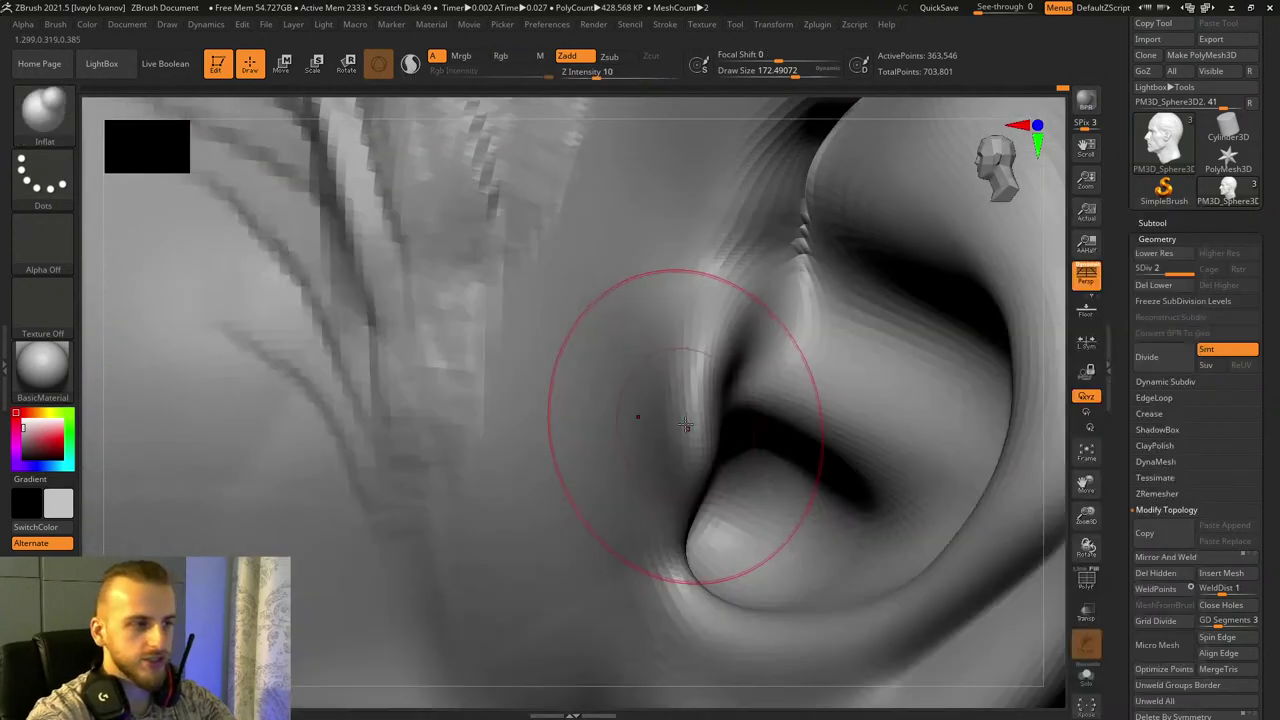
mouse_move(685, 425)
mouse_down()
mouse_move(686, 486)
mouse_move(700, 329)
mouse_move(636, 403)
mouse_up()
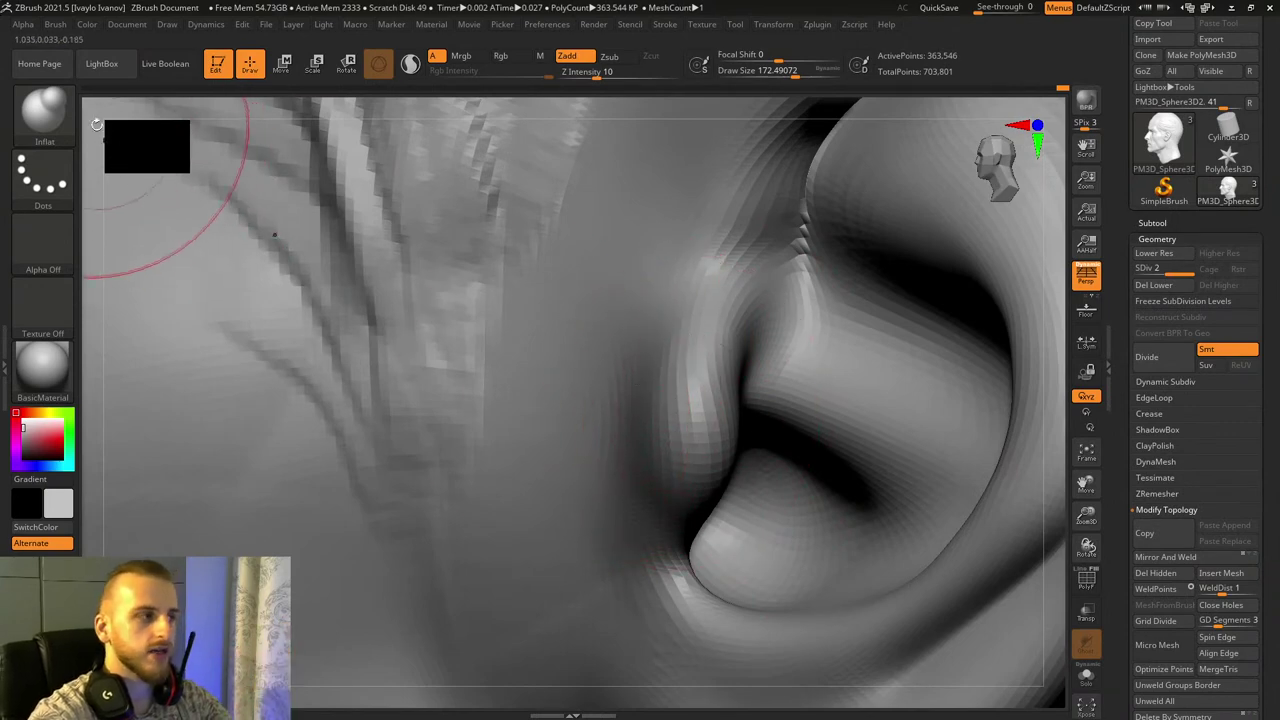
Step: Refine the tragus and the skin in front of it using ClayBuildup at draw size about 172 and intensity 4
key(b)
key(c)
key(b)
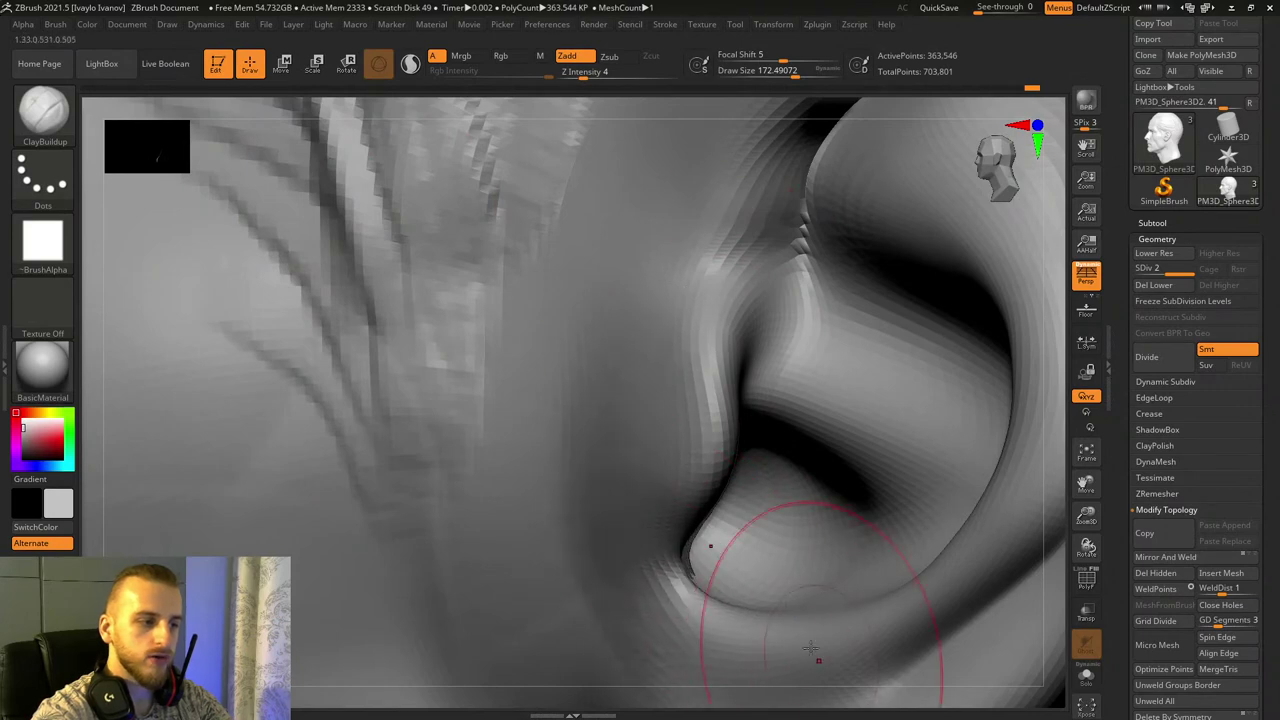
drag(1087, 520, 1087, 490)
drag(1087, 485, 985, 399)
Step: Deepen the groove below the ear's inner bowl using the Standard brush at draw size about 124 and intensity 19
key(b)
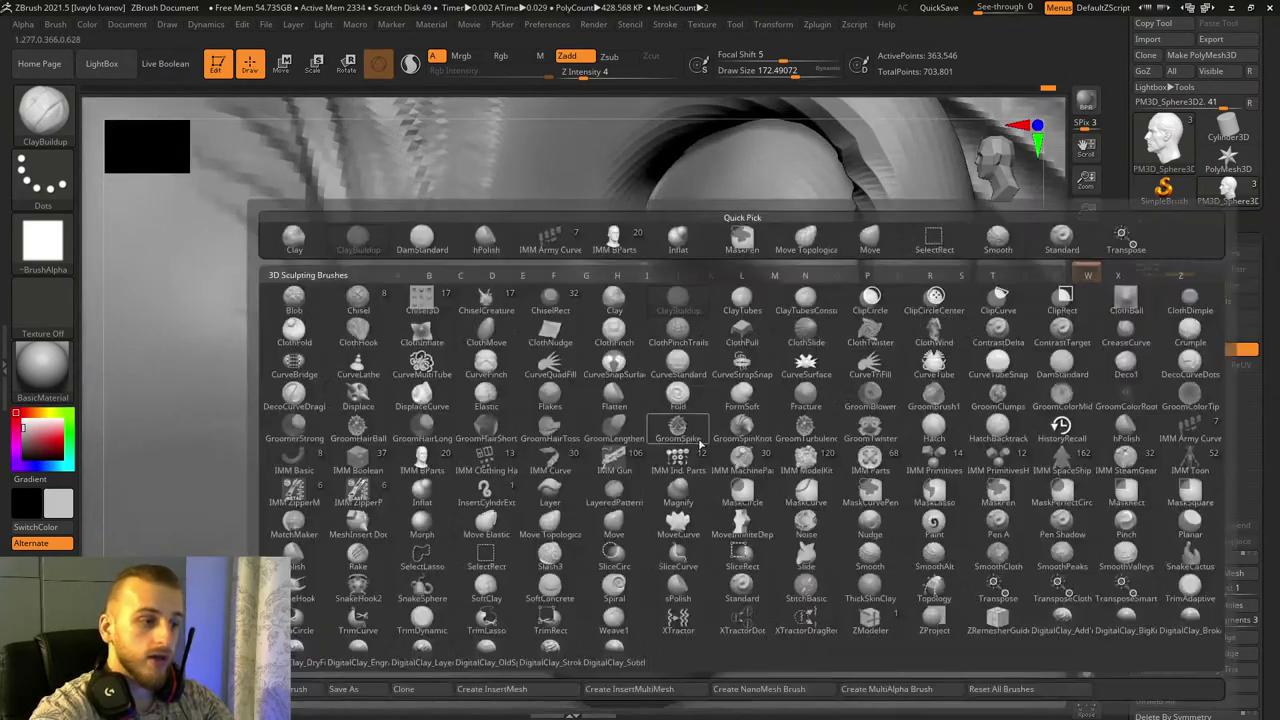
key(s)
key(t)
click(789, 73)
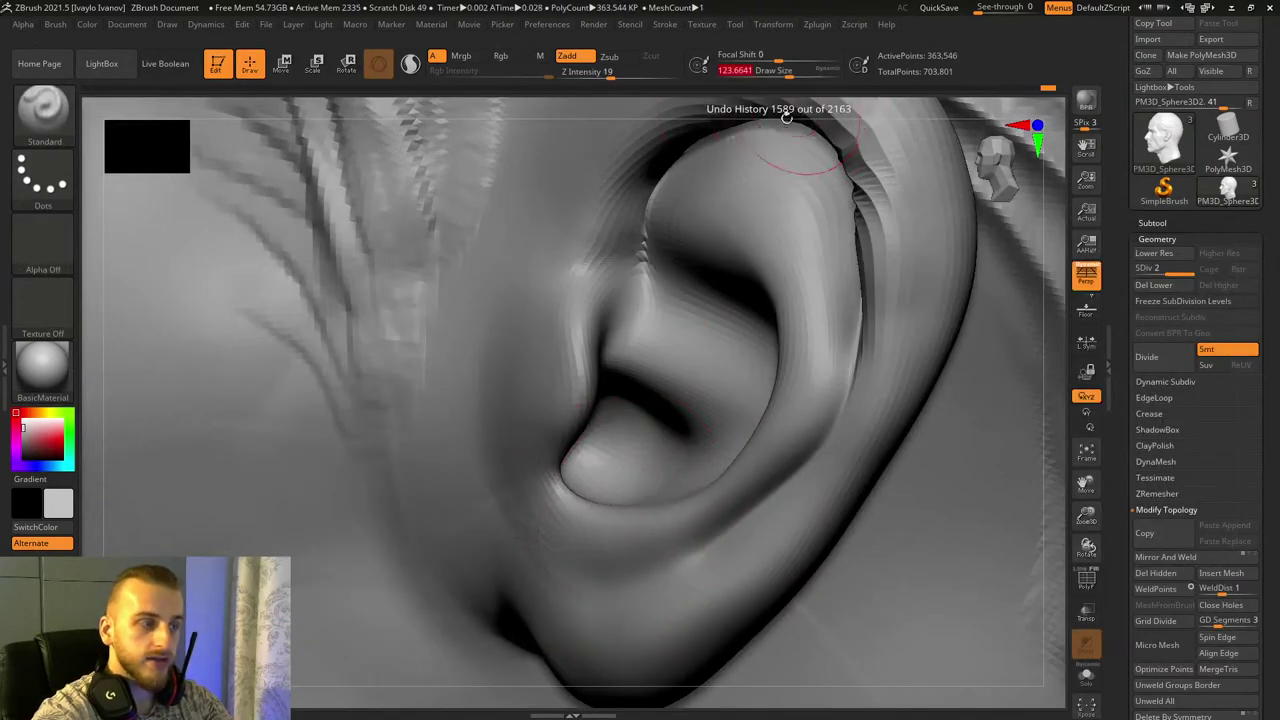
drag(571, 511, 776, 482)
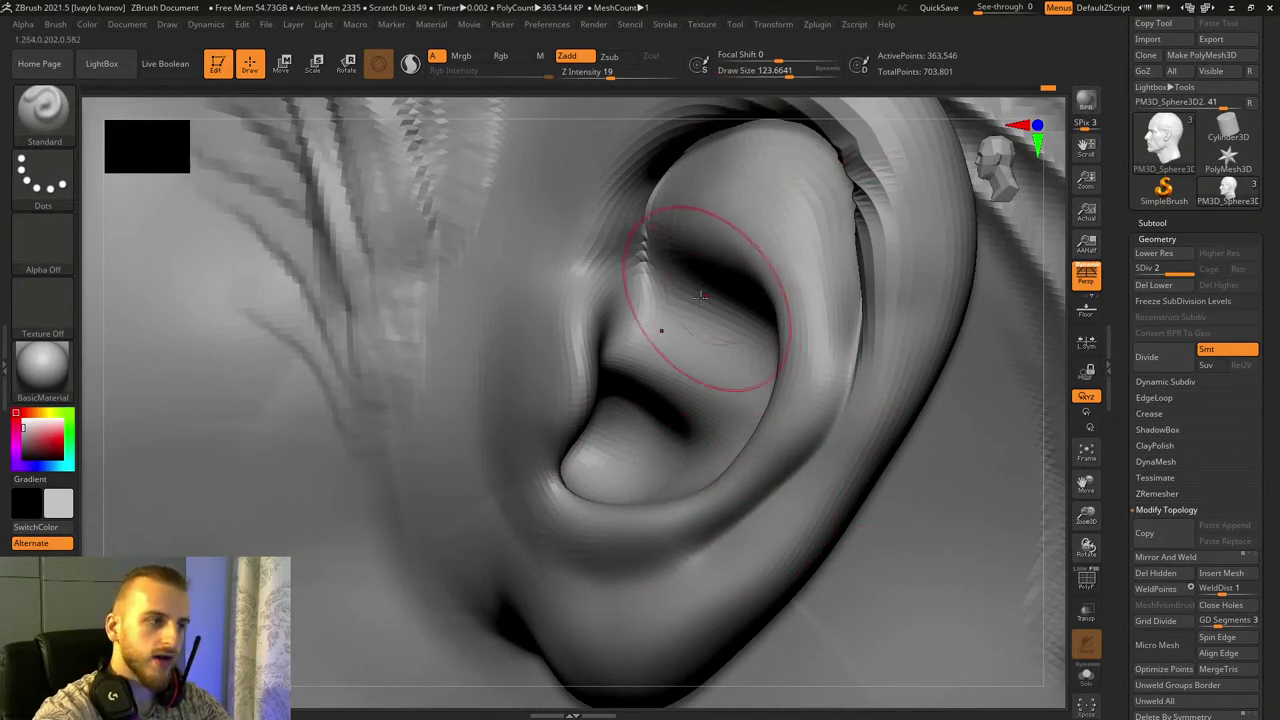
Step: Build up the upper inner fold of the ear using ClayBuildup at draw size about 124 and intensity 4
click(44, 108)
click(188, 123)
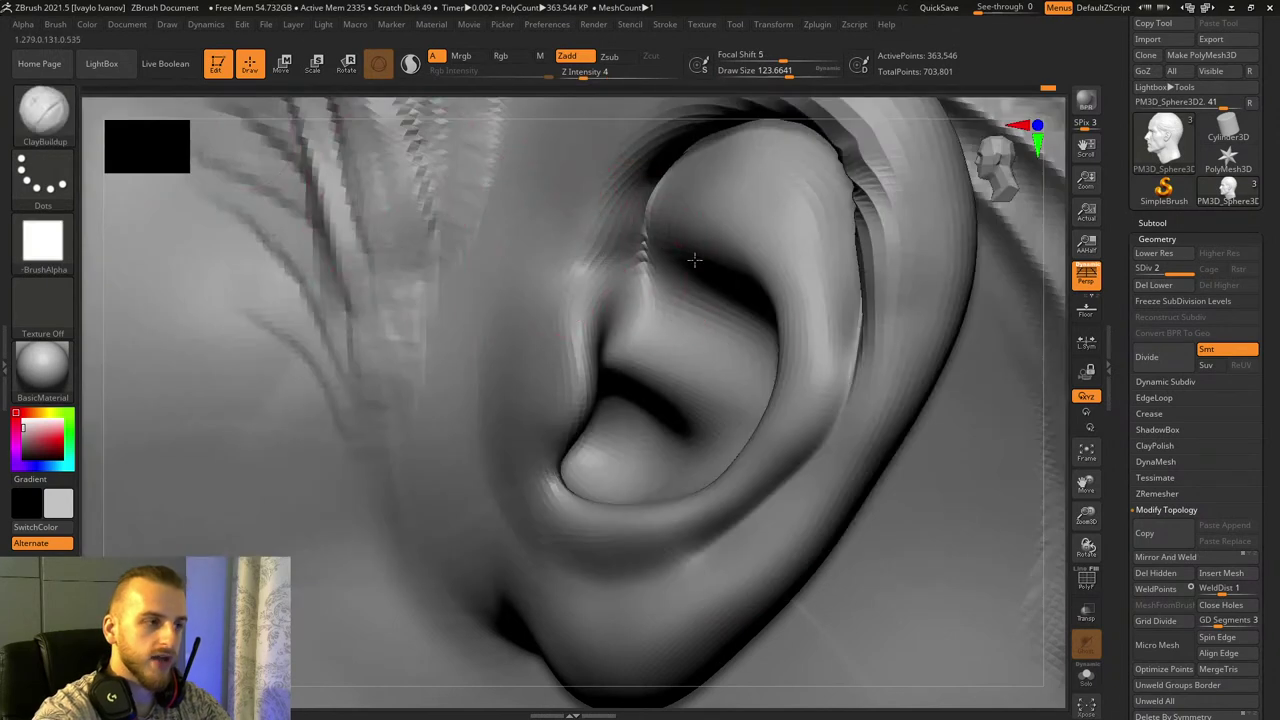
drag(694, 260, 744, 297)
drag(1085, 545, 1094, 526)
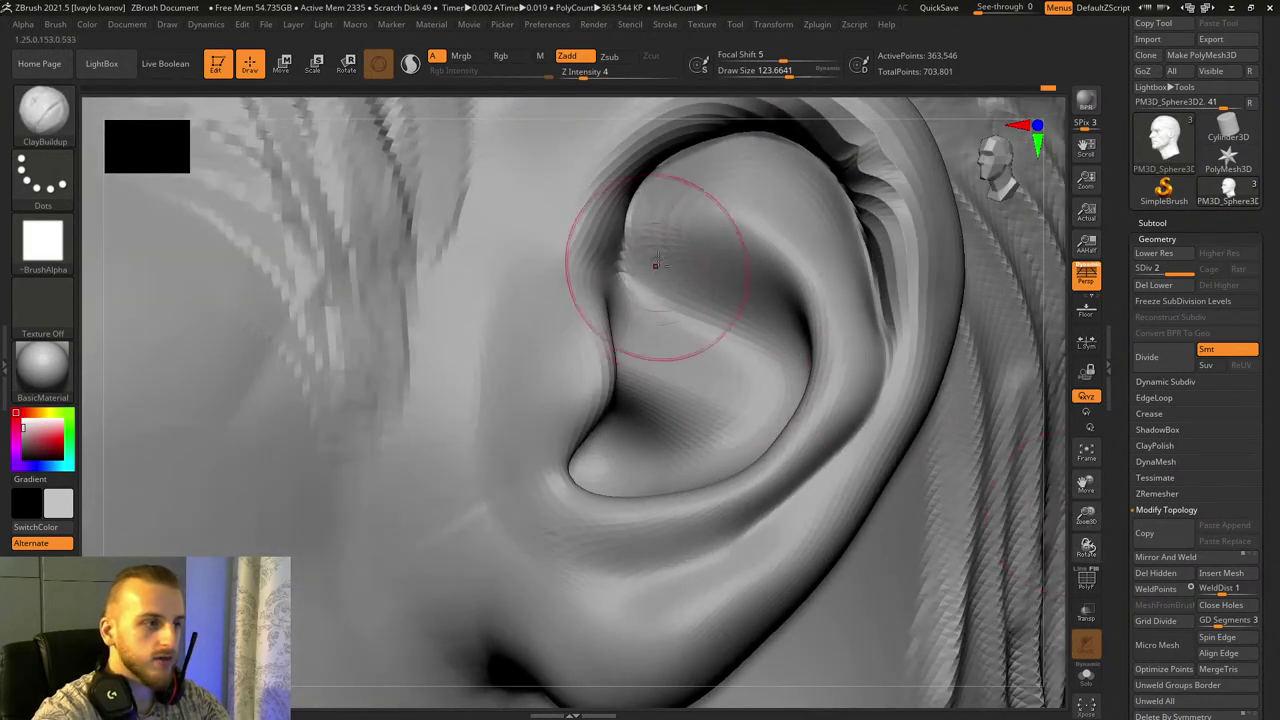
drag(684, 194, 782, 234)
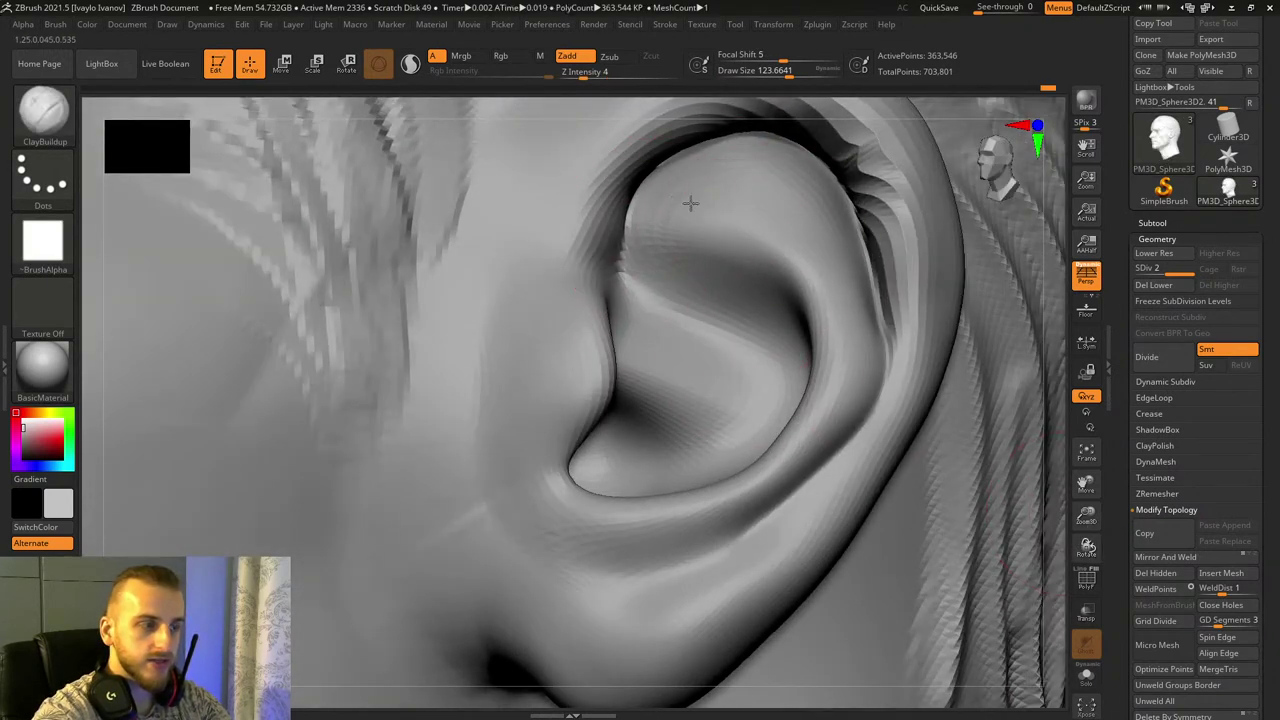
drag(694, 192, 805, 283)
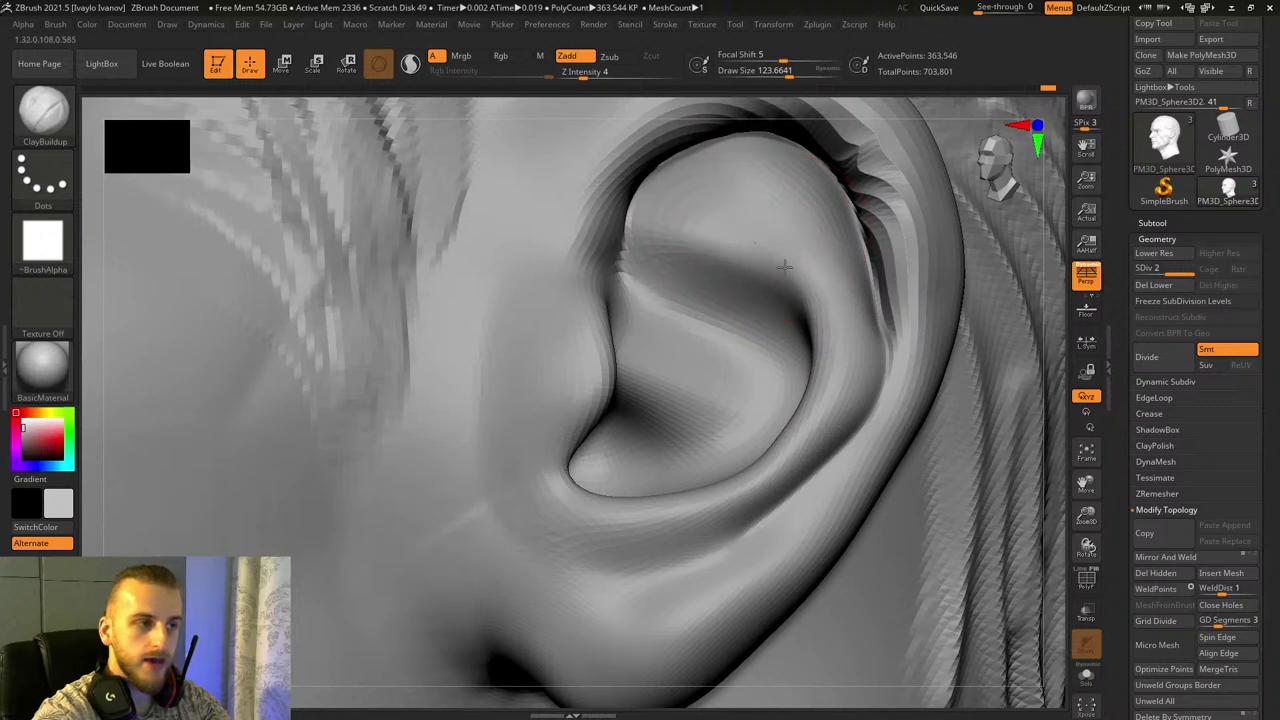
Step: Reshape the earlobe's outline using Move Topological at draw size about 133
mouse_move(1087, 515)
mouse_down()
mouse_move(909, 259)
mouse_move(1014, 477)
mouse_move(1095, 560)
mouse_up()
drag(1087, 547, 780, 440)
click(46, 114)
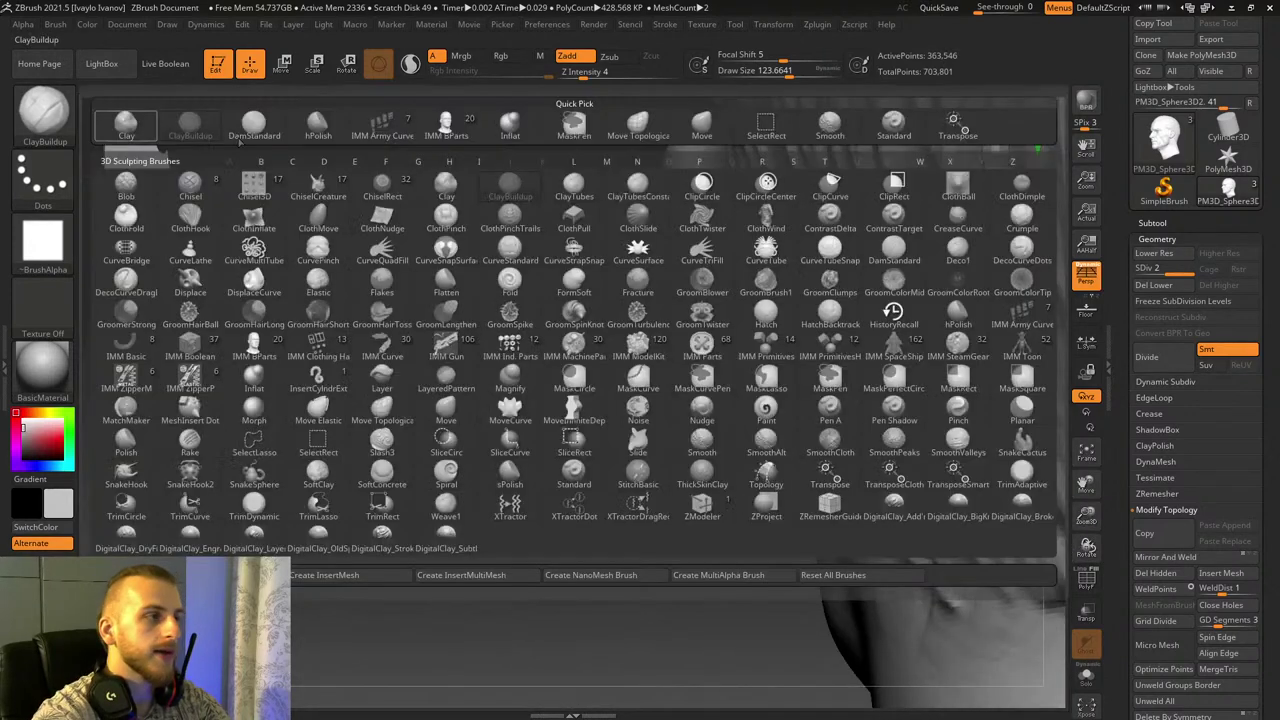
click(638, 125)
drag(770, 72, 797, 73)
drag(630, 556, 734, 535)
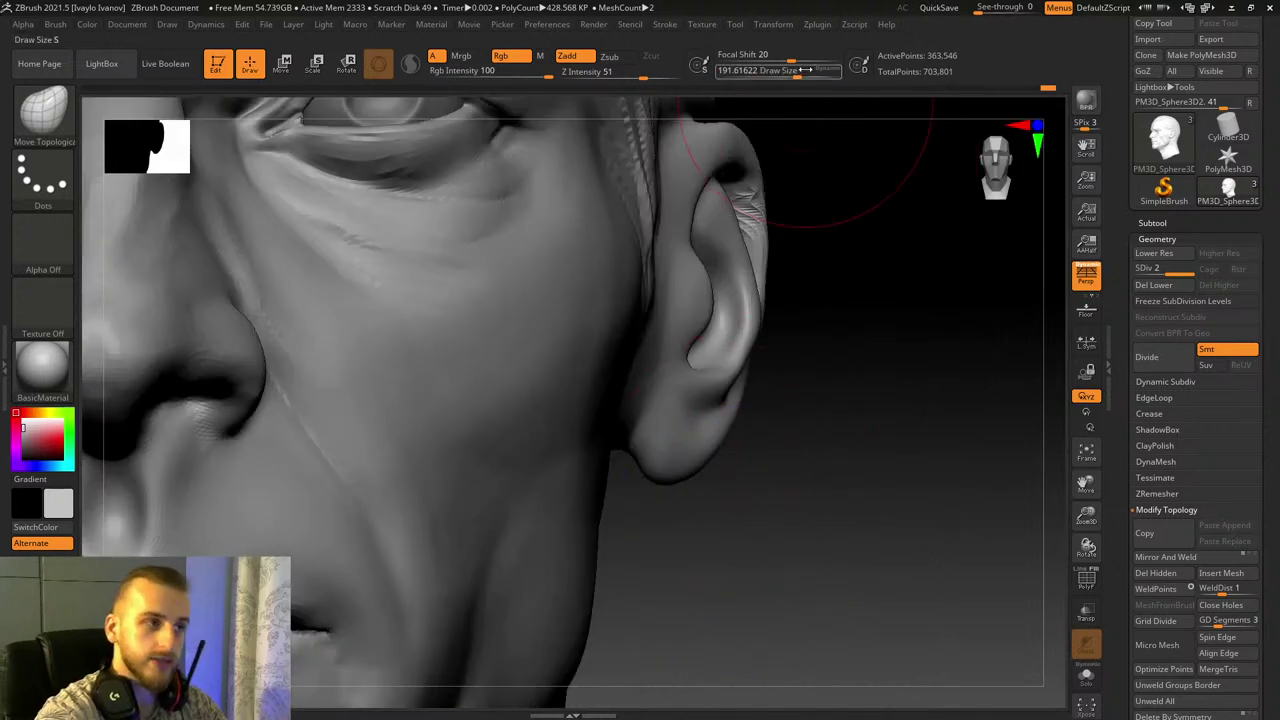
drag(805, 70, 792, 72)
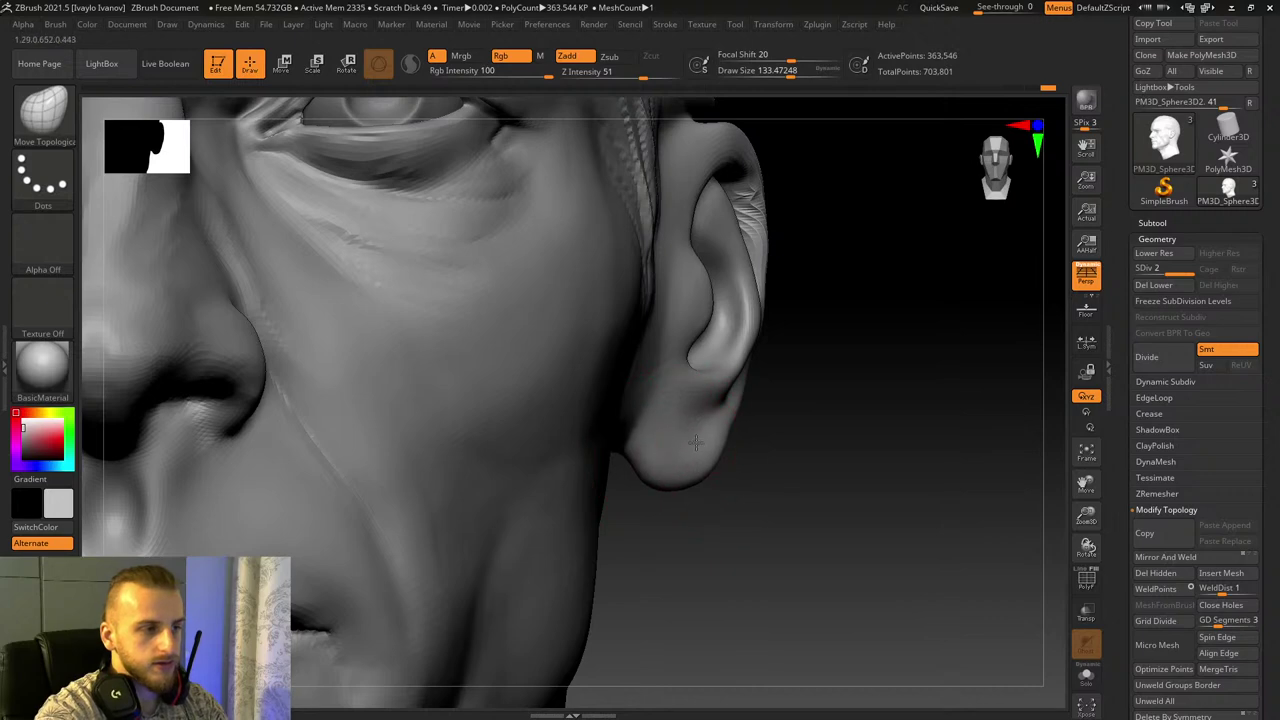
mouse_move(826, 467)
mouse_down()
mouse_move(731, 444)
mouse_move(773, 447)
mouse_up()
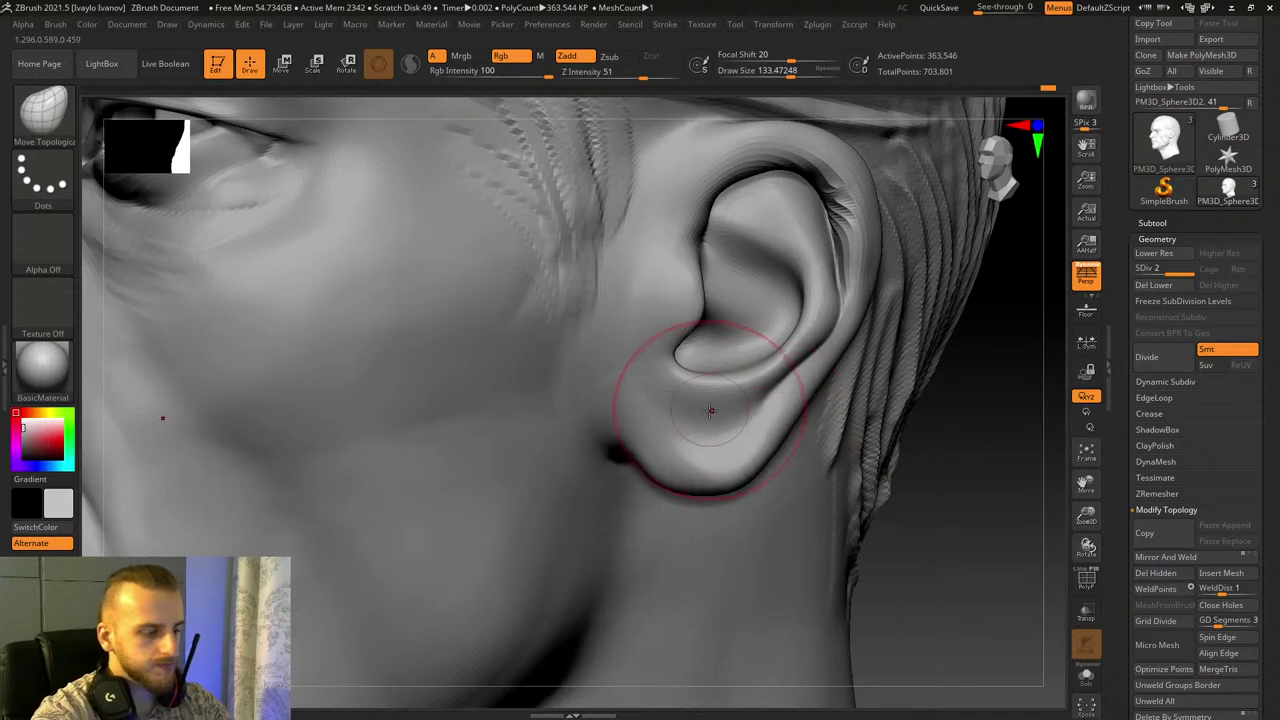
Step: Thicken the ridge below the ear's inner bowl using the Inflat brush at draw size about 133 and intensity 10
key(b)
key(i)
key(n)
mouse_move(695, 387)
mouse_down()
mouse_move(780, 365)
mouse_move(814, 328)
mouse_up()
Step: Widen the ear's inner bowl toward the back and adjust the tragus using Move Topological at draw size about 133
drag(1087, 530, 1086, 578)
mouse_move(1082, 484)
mouse_down()
mouse_move(975, 545)
mouse_move(820, 545)
mouse_up()
click(46, 112)
click(647, 136)
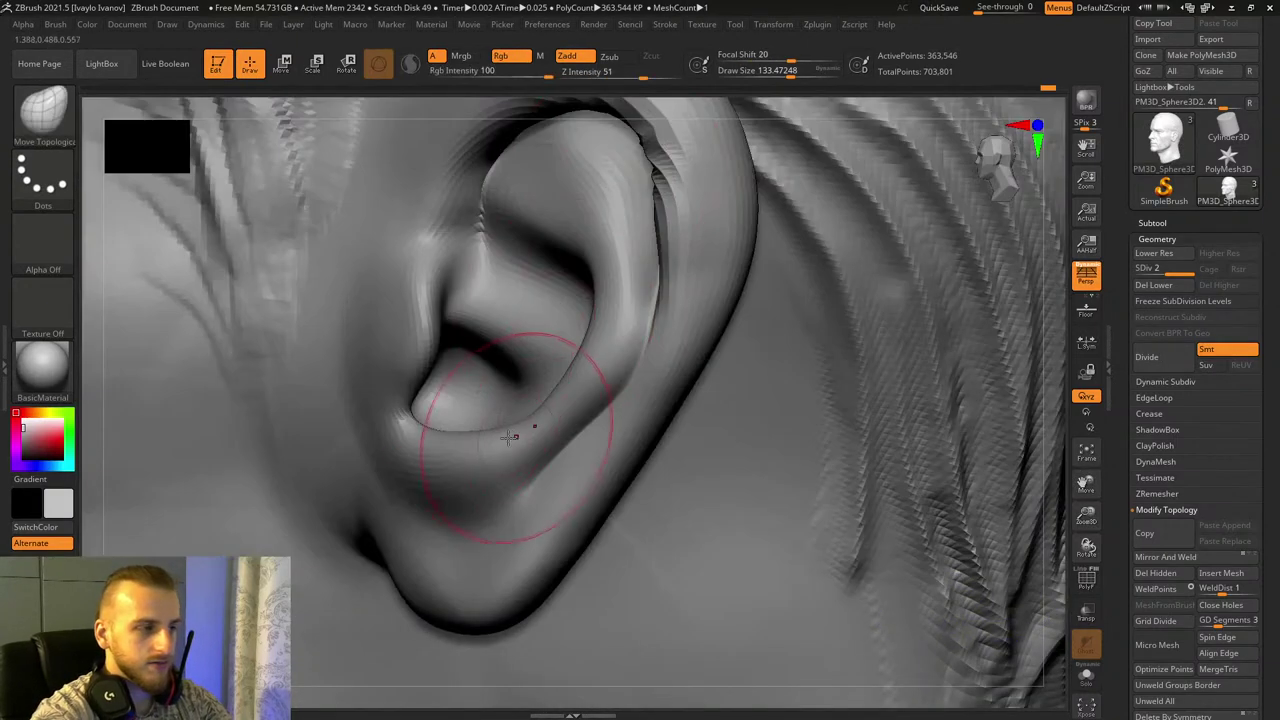
drag(500, 460, 612, 302)
drag(568, 392, 578, 404)
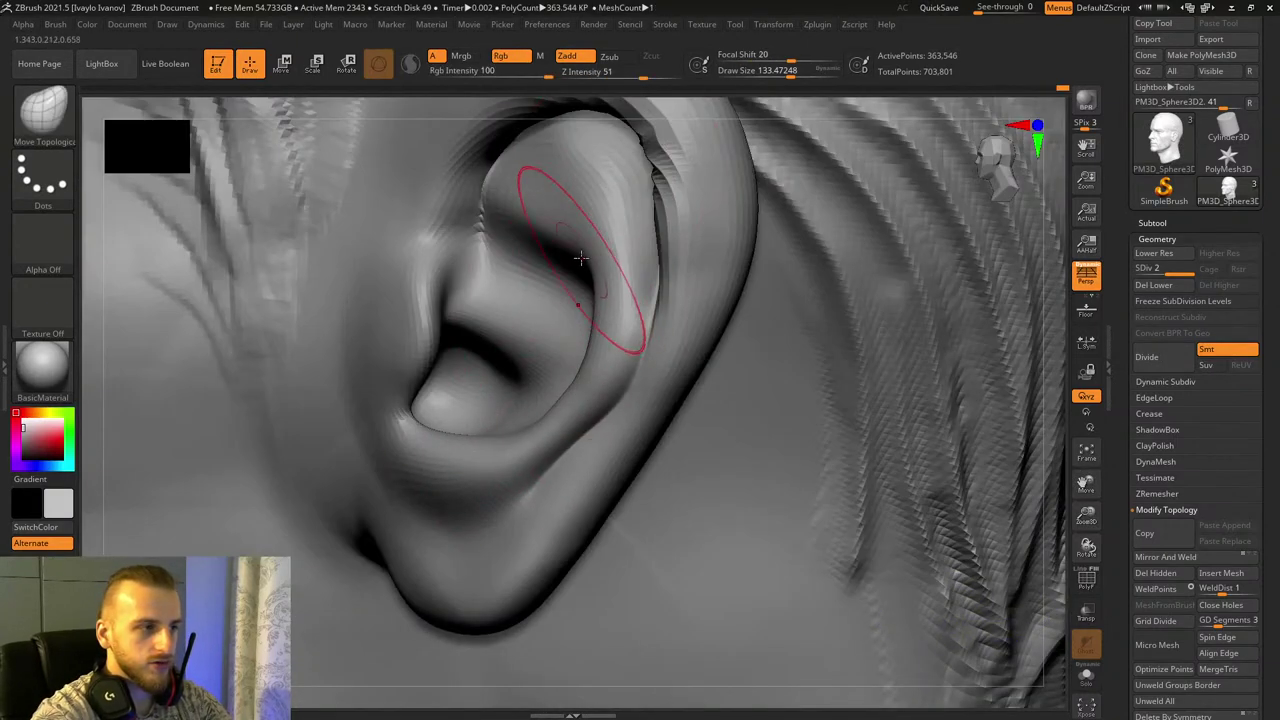
drag(600, 272, 626, 294)
drag(537, 262, 558, 234)
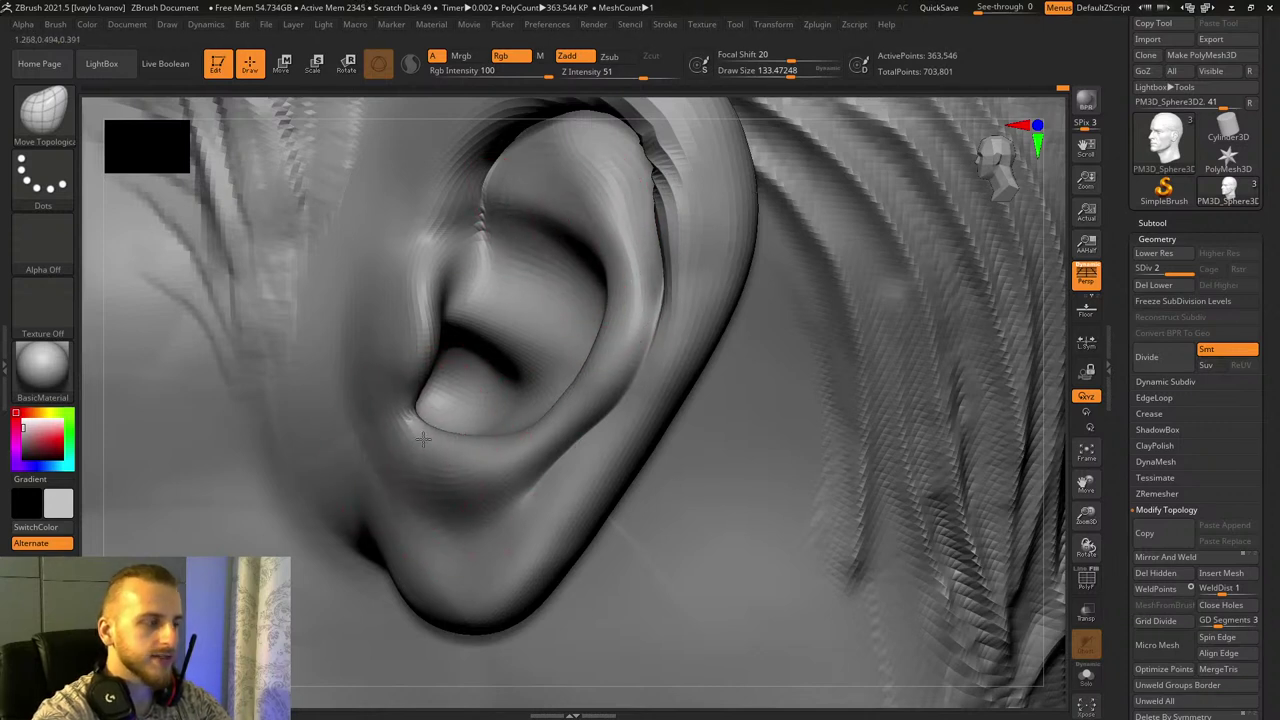
mouse_move(412, 345)
mouse_down()
mouse_move(424, 340)
mouse_move(402, 350)
mouse_move(416, 314)
mouse_up()
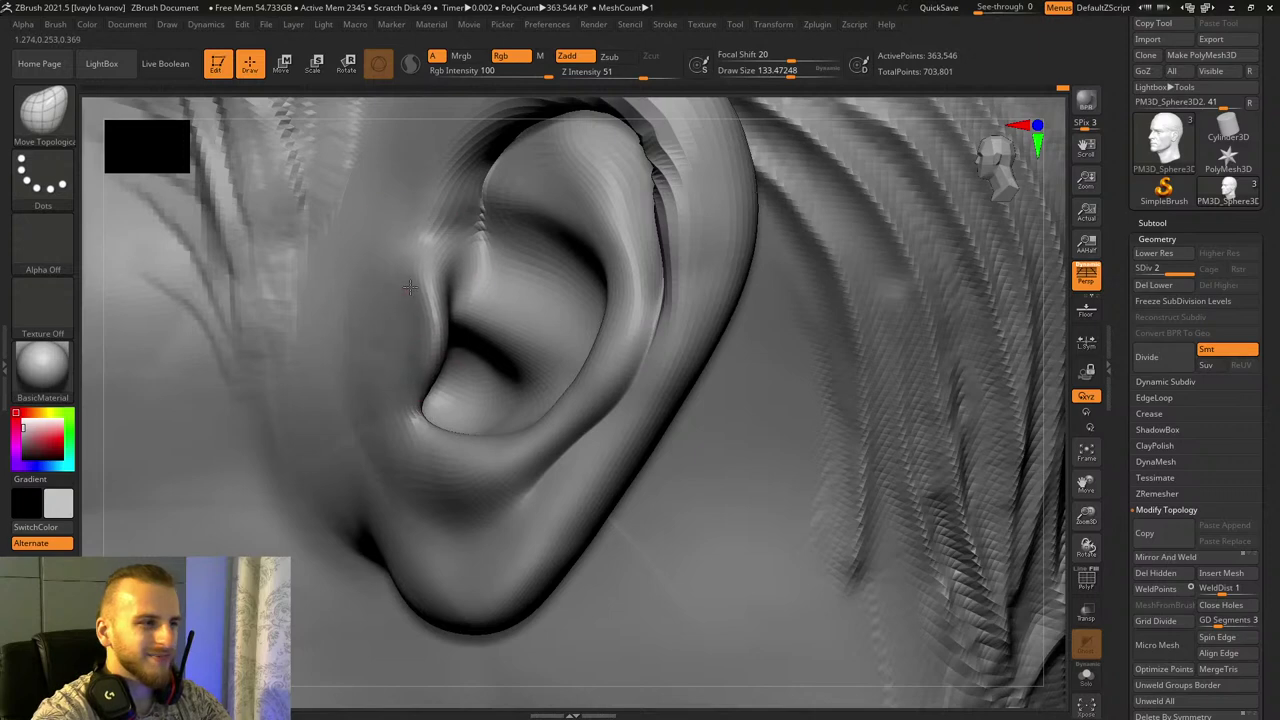
Step: Inflate the tragus edge with the Inflat brush at intensity 10 and smooth the skin in front of it
key(b)
key(i)
key(n)
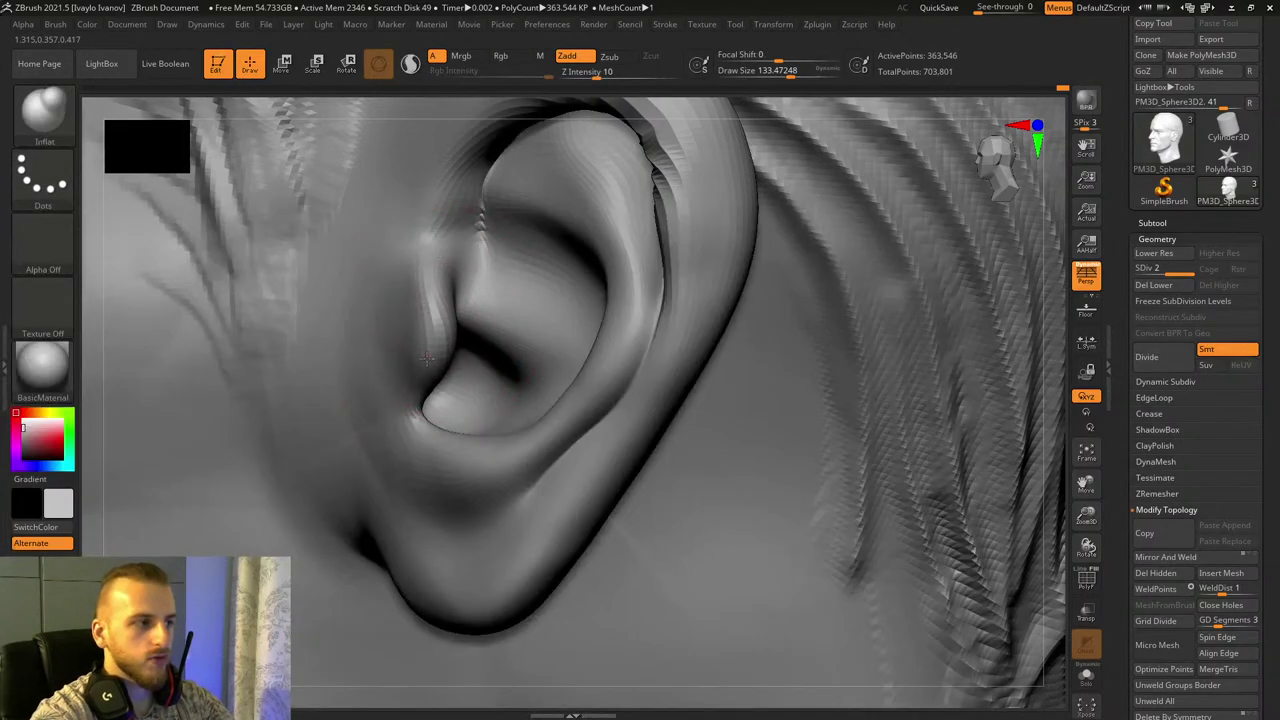
drag(424, 272, 417, 388)
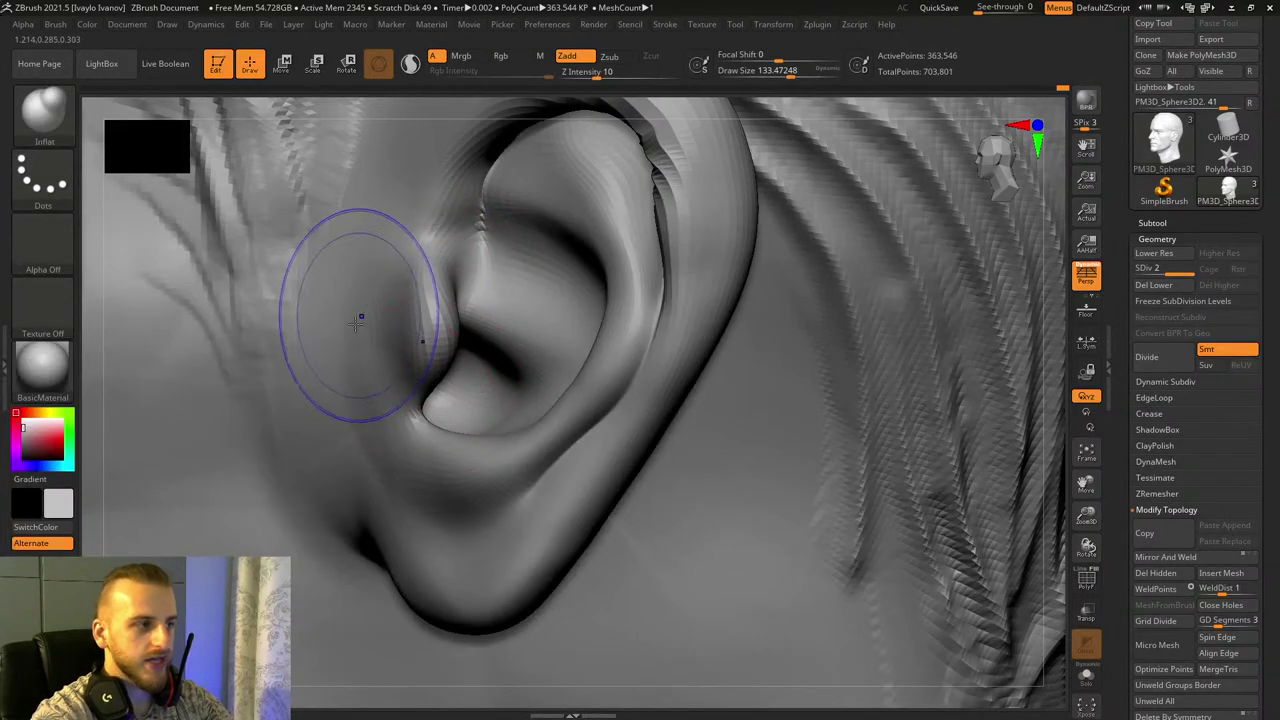
shift+drag(360, 322, 372, 496)
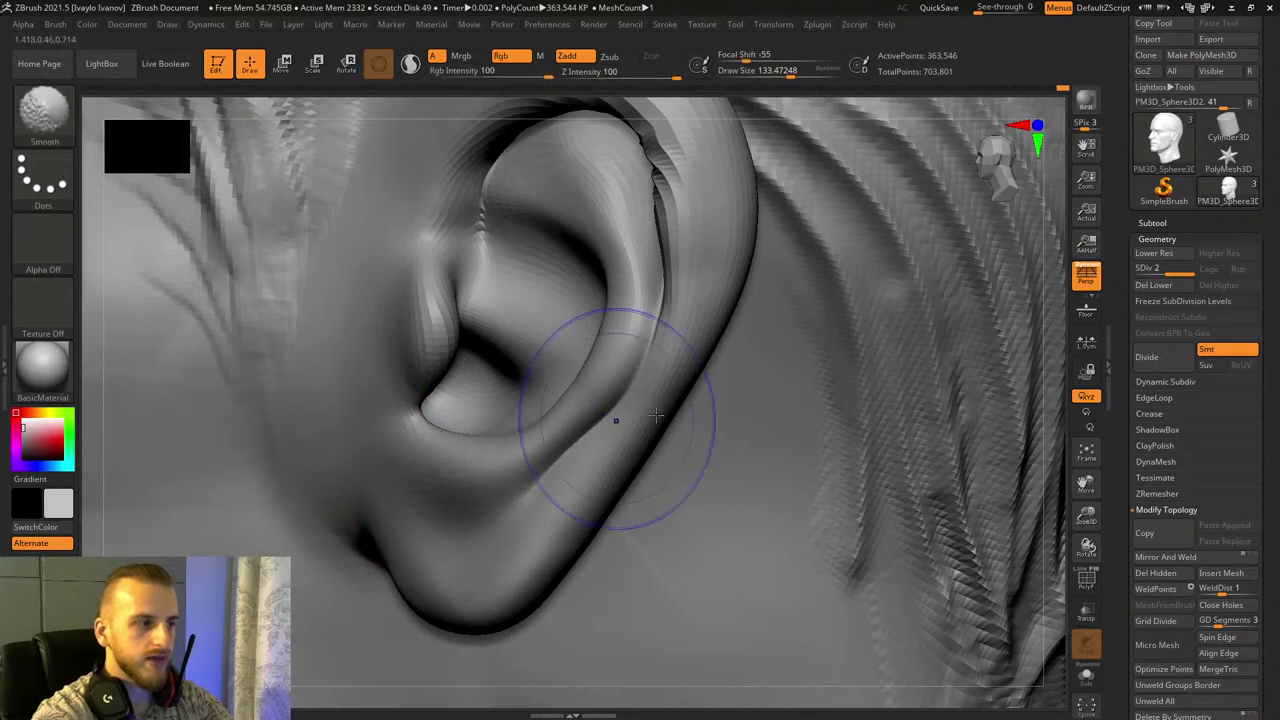
Step: Push the upper inner fold back toward the ear's outer rim using Move Topological at draw size about 133
drag(1086, 484, 1093, 568)
click(44, 112)
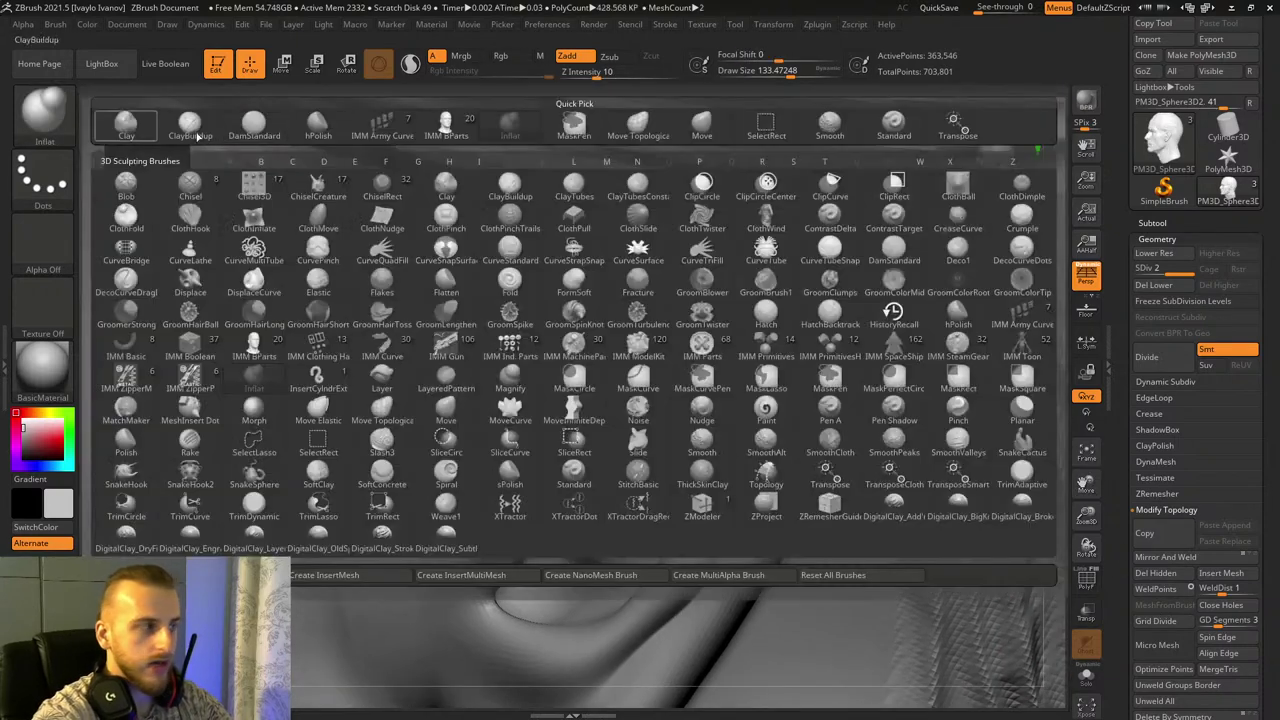
click(640, 122)
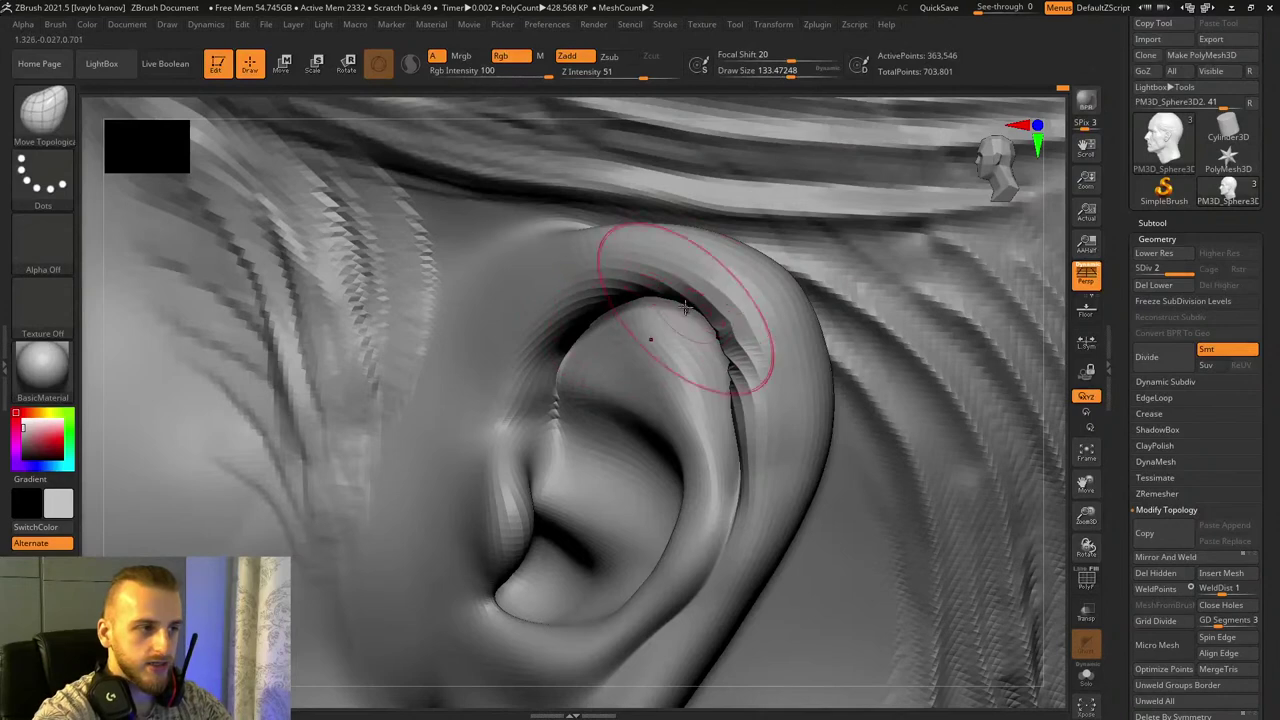
drag(742, 405, 757, 400)
drag(731, 335, 749, 333)
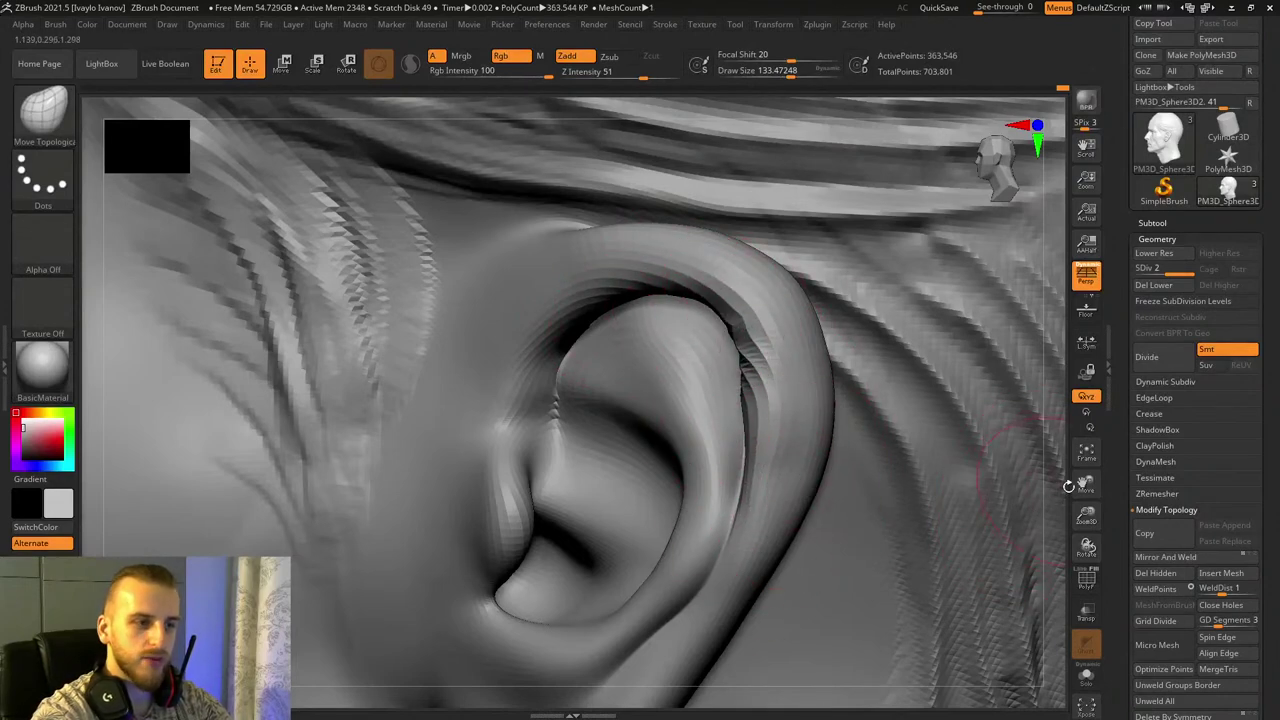
Step: Define the ear's outer rim down to the lobe using the Standard brush at draw size about 133 and intensity 19
drag(1068, 486, 990, 510)
key(b)
key(s)
key(t)
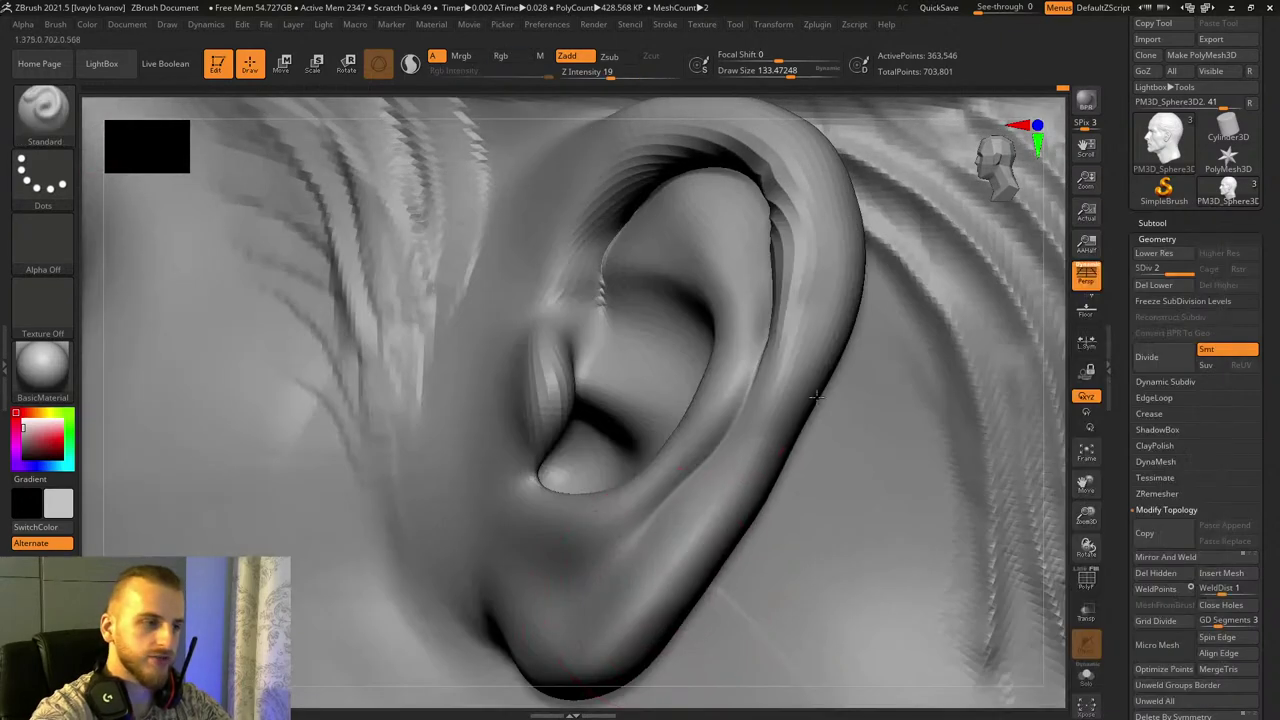
drag(836, 252, 668, 582)
drag(837, 244, 700, 555)
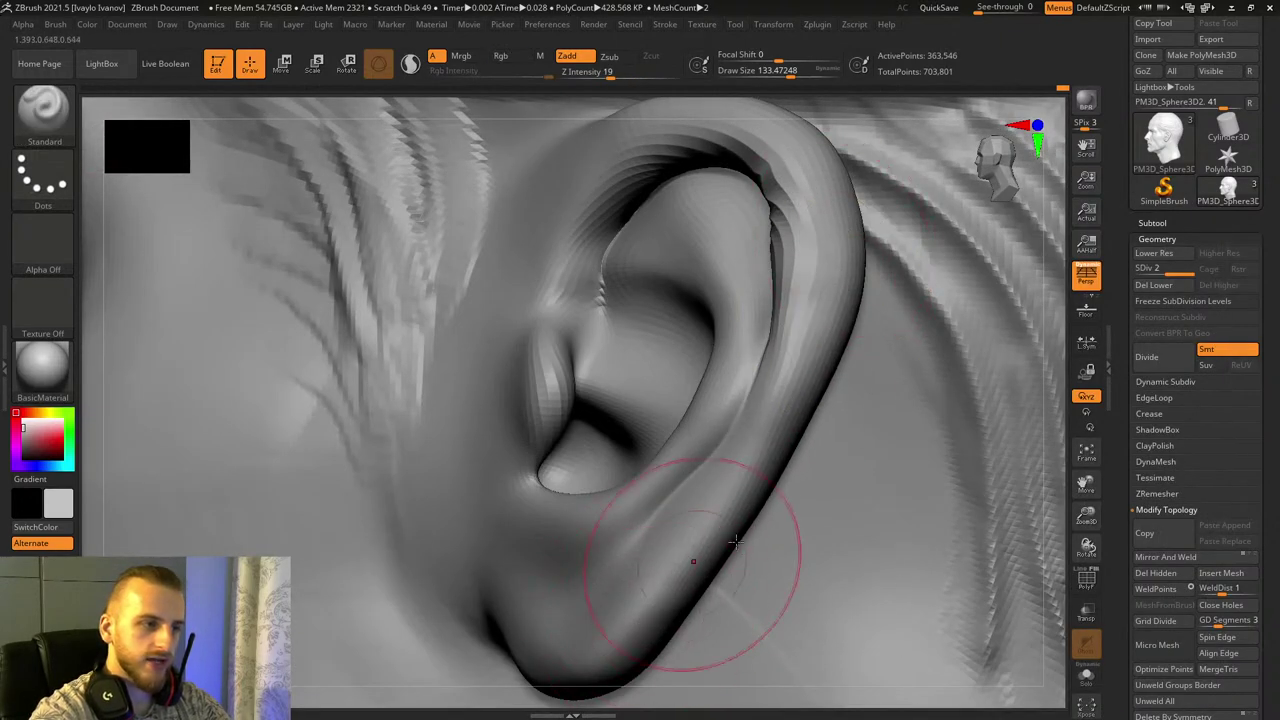
drag(1074, 520, 821, 547)
drag(663, 630, 866, 298)
drag(1087, 548, 1180, 540)
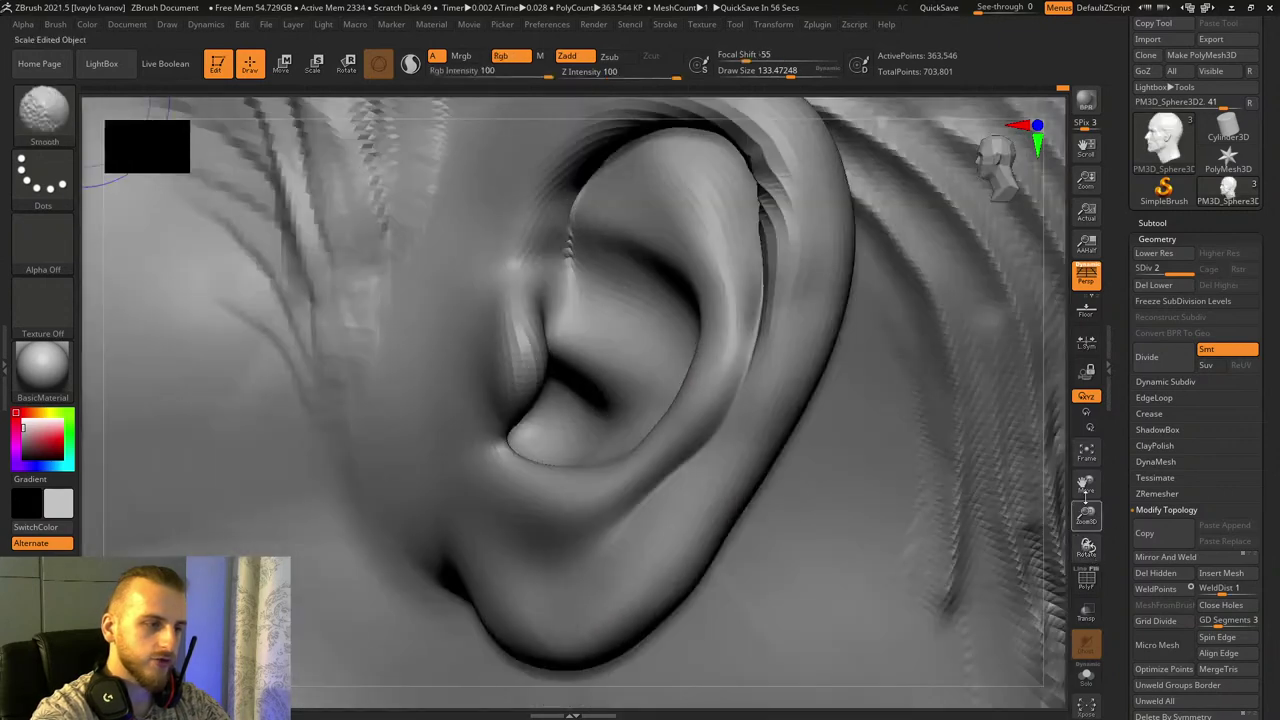
Step: Adjust the earlobe's back and lower edge using Move Topological at draw size about 133
drag(1086, 486, 923, 343)
alt+right_drag(923, 343, 985, 450)
mouse_move(1087, 548)
mouse_down()
mouse_move(1098, 552)
mouse_move(1092, 672)
mouse_up()
drag(1086, 486, 1122, 330)
click(41, 138)
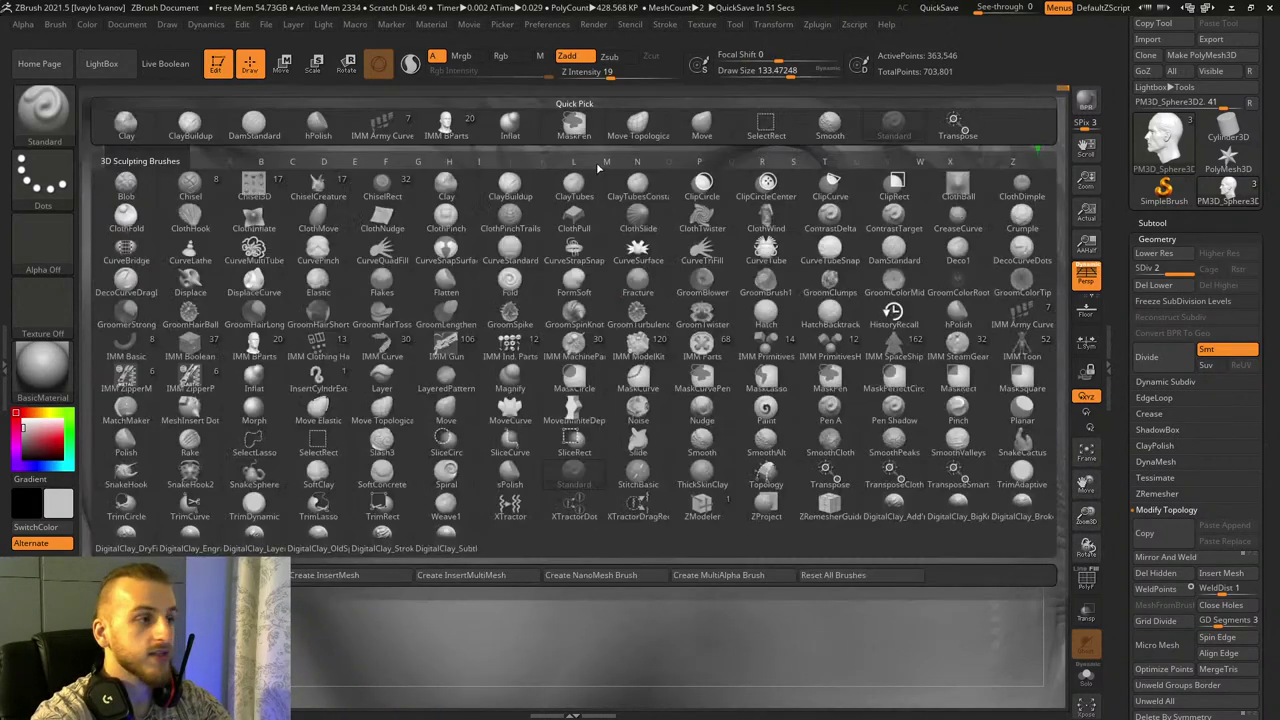
click(636, 126)
drag(788, 475, 765, 477)
mouse_move(747, 519)
mouse_down()
mouse_move(739, 507)
mouse_move(657, 512)
mouse_move(620, 480)
mouse_up()
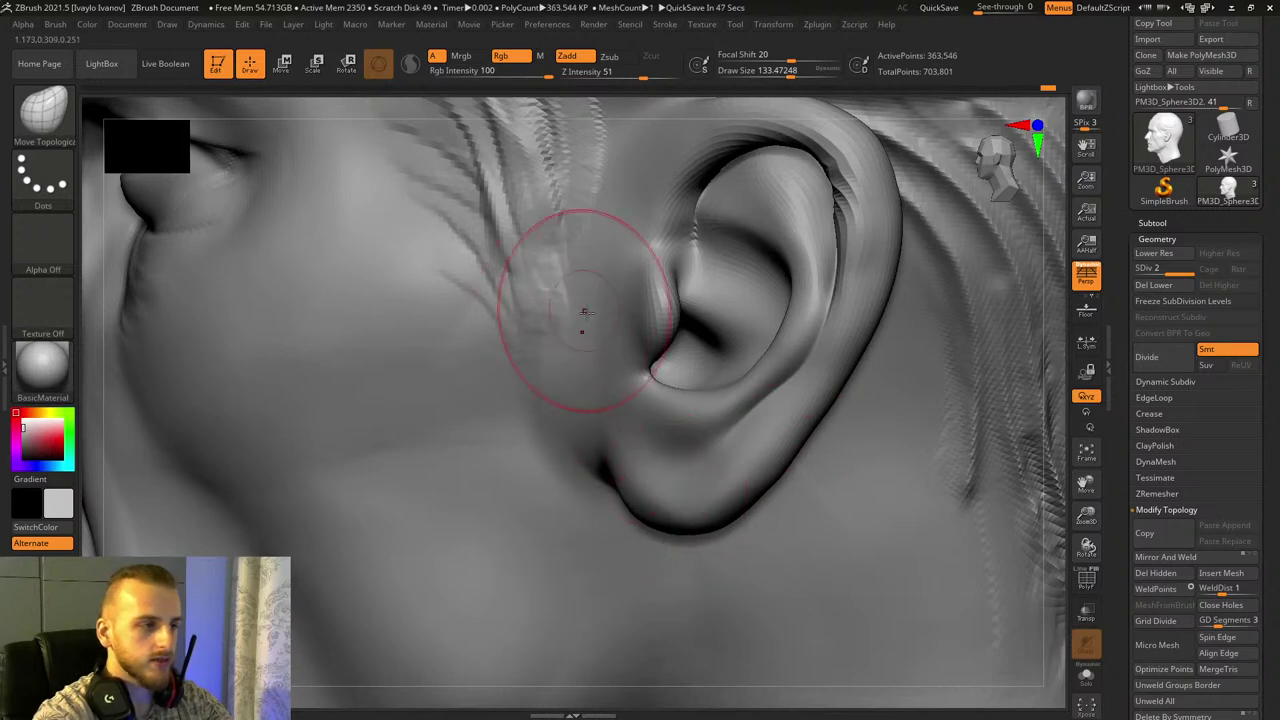
Step: Refine the surface of the earlobe using ClayBuildup at draw size about 73 and intensity 4
click(41, 110)
click(189, 125)
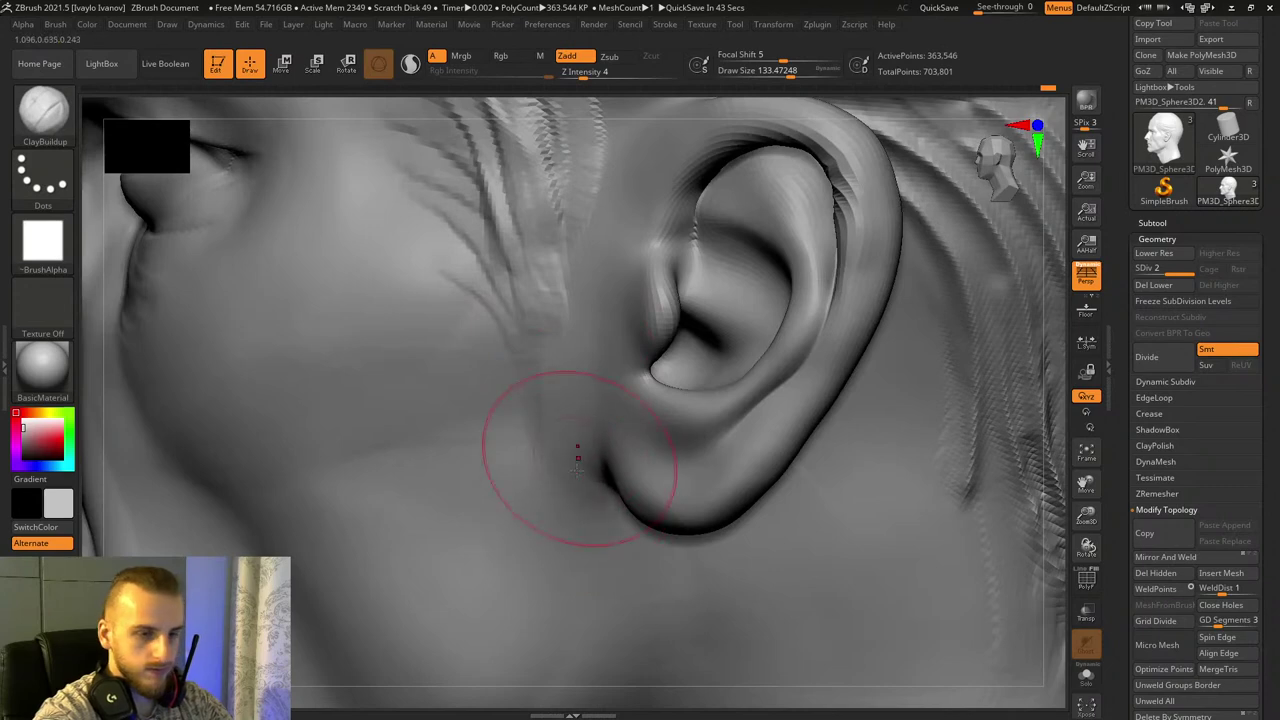
drag(1087, 550, 1110, 545)
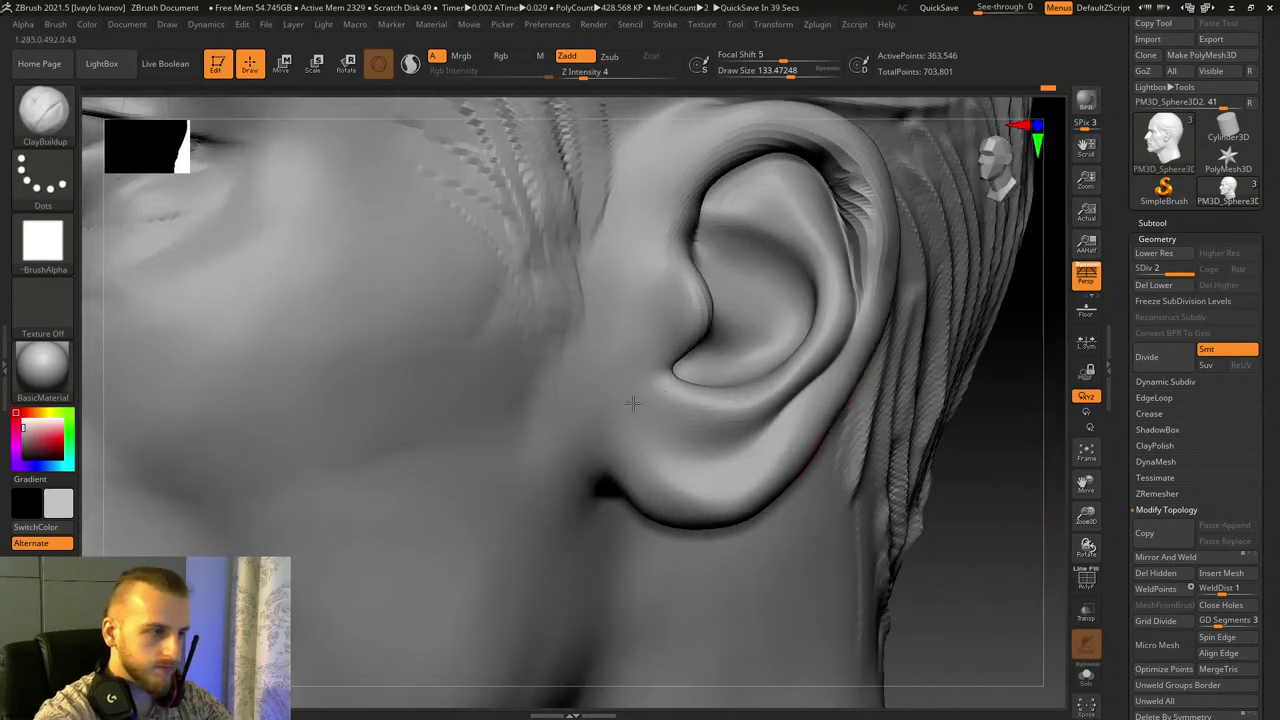
click(780, 72)
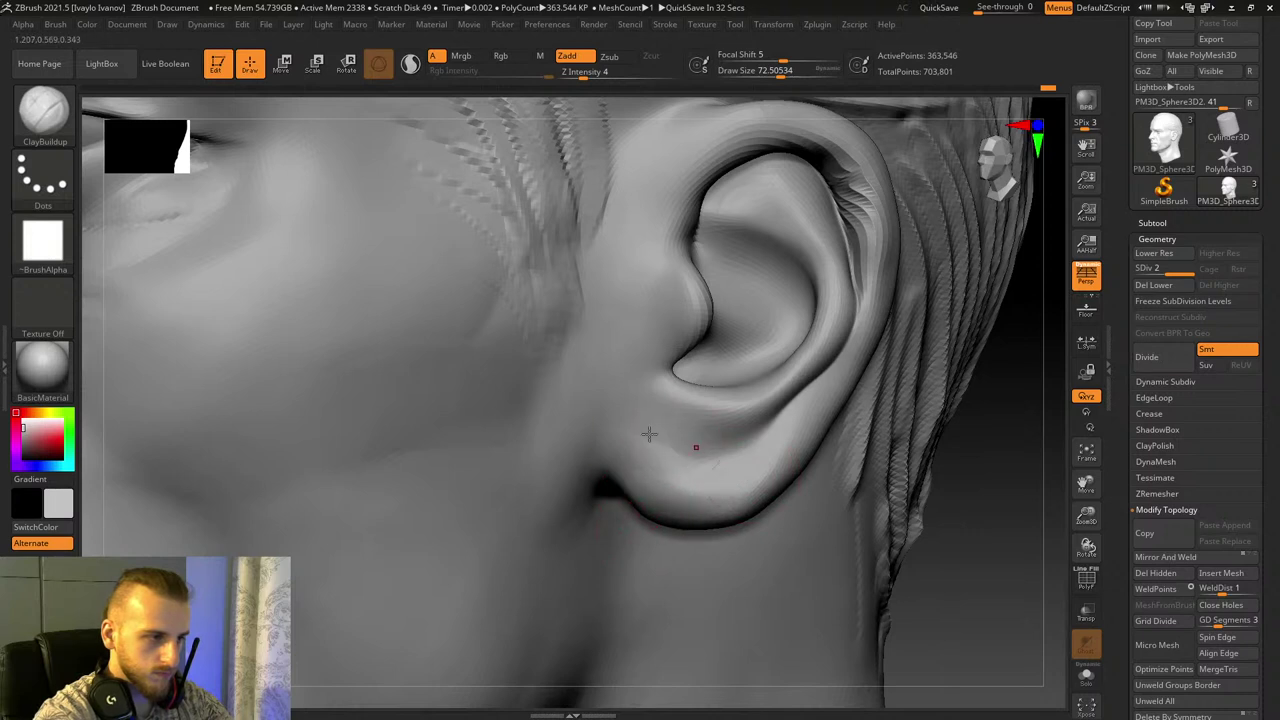
drag(727, 462, 705, 450)
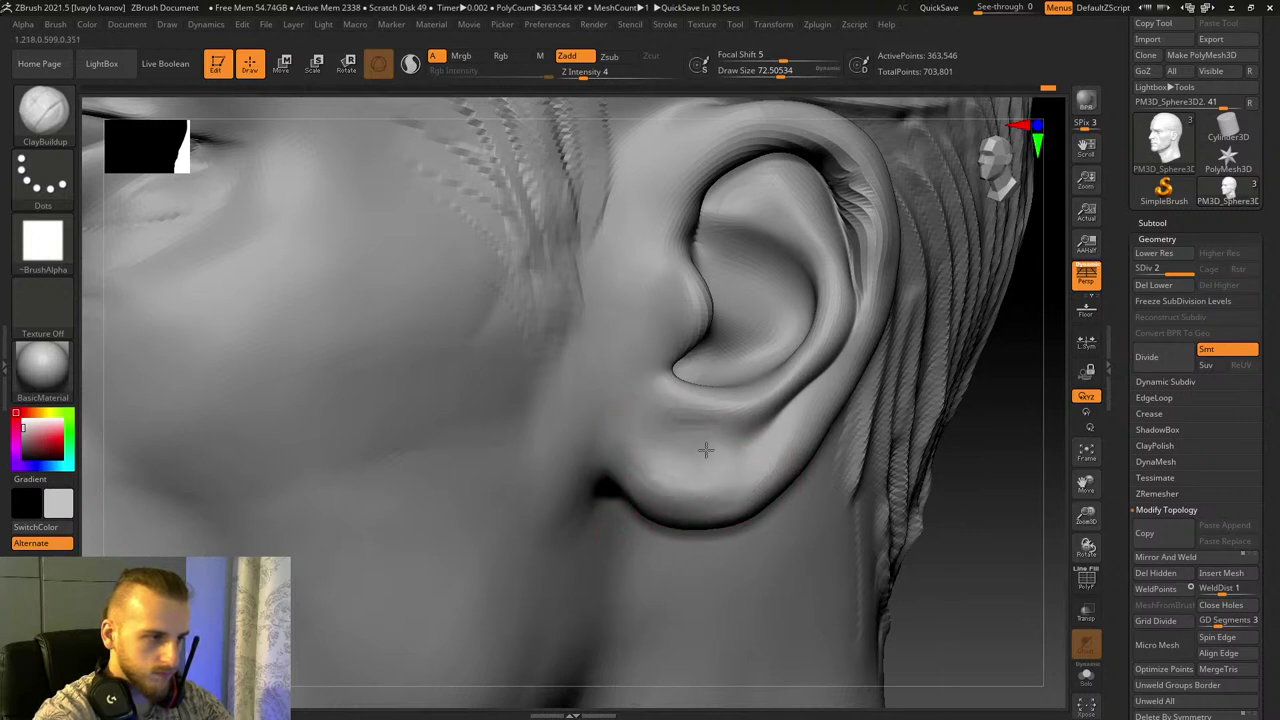
Step: Build up the tragus and carve the groove between it and the upper rim using ClayBuildup at draw size about 73
drag(703, 372, 674, 281)
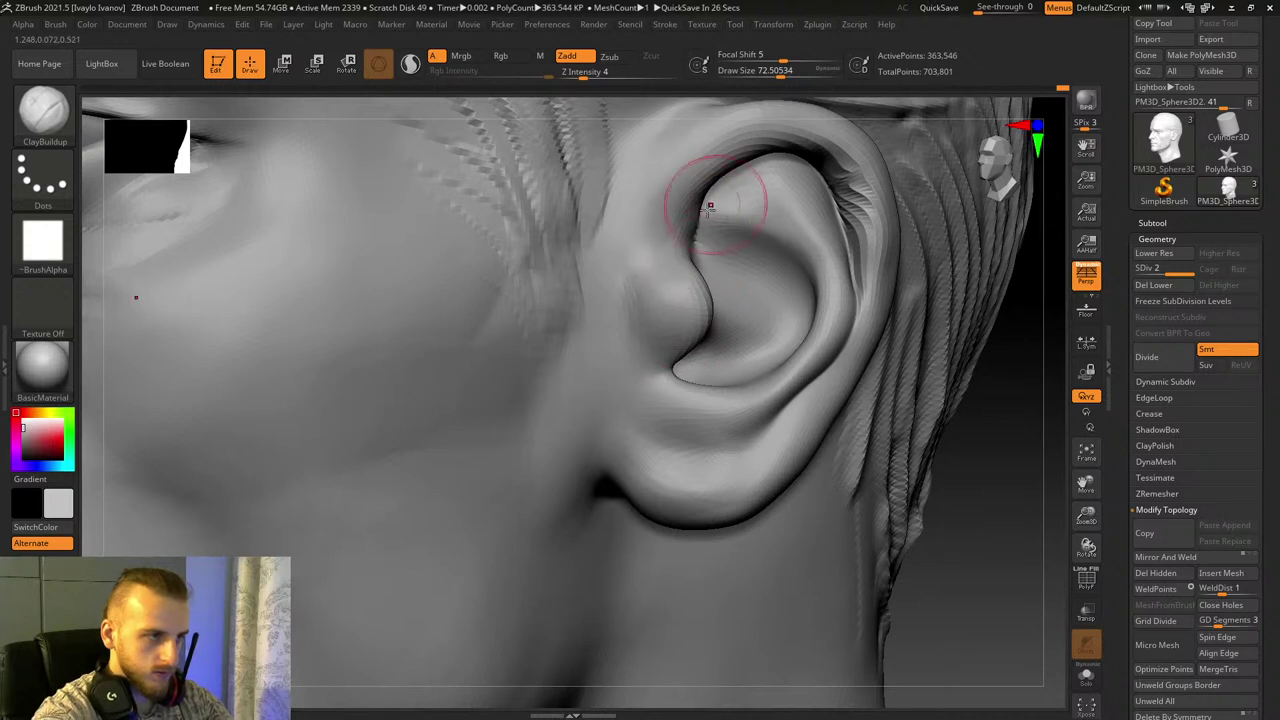
mouse_move(677, 247)
alt+mouse_down()
mouse_move(708, 200)
mouse_move(774, 166)
alt+mouse_up()
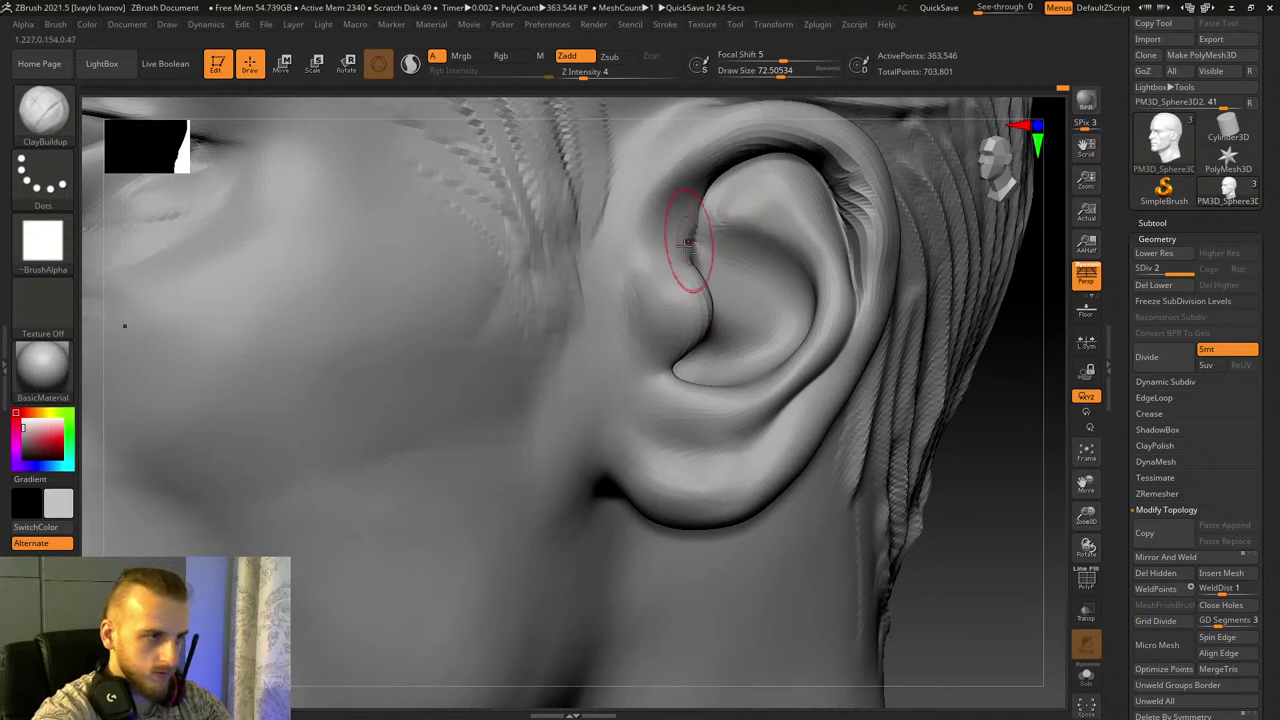
drag(696, 285, 702, 340)
Step: Set the draw size to about 128 and examine the whole head from the side, front and three-quarter views
drag(1087, 516, 1040, 410)
drag(979, 342, 1037, 424)
drag(1086, 516, 1088, 552)
drag(1086, 486, 1082, 402)
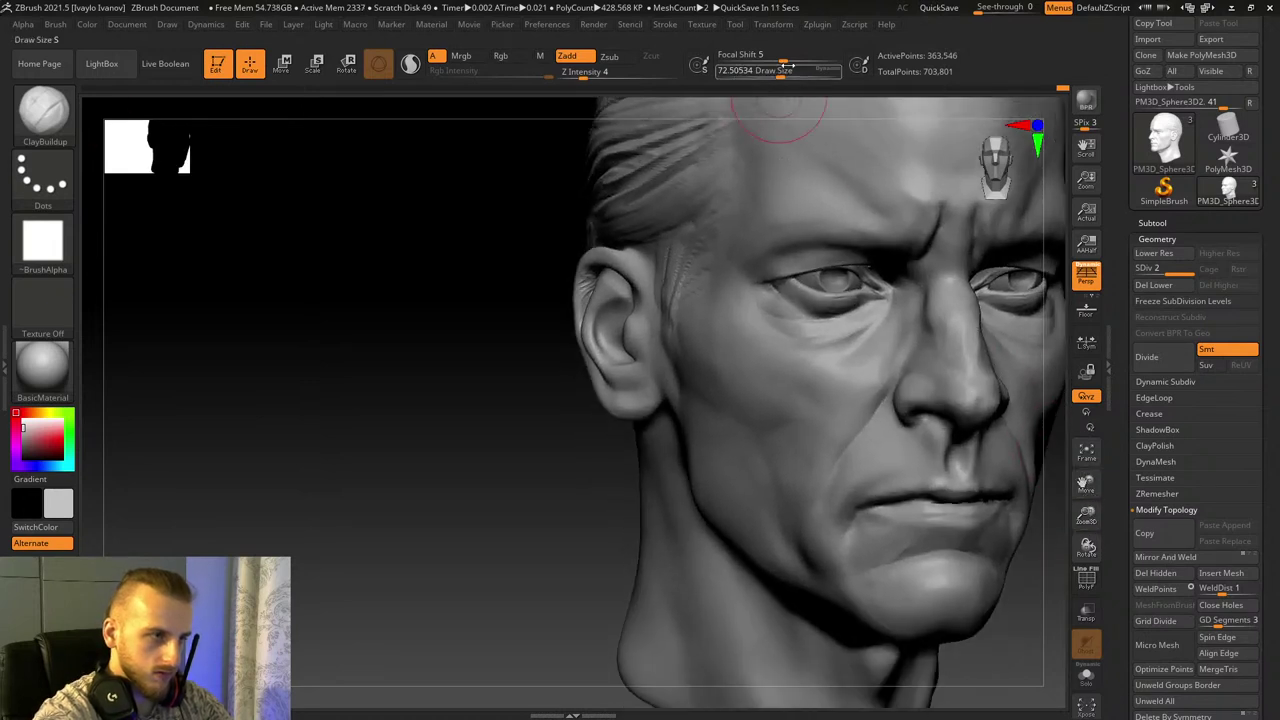
mouse_move(789, 66)
mouse_down()
mouse_move(812, 66)
mouse_move(793, 71)
mouse_up()
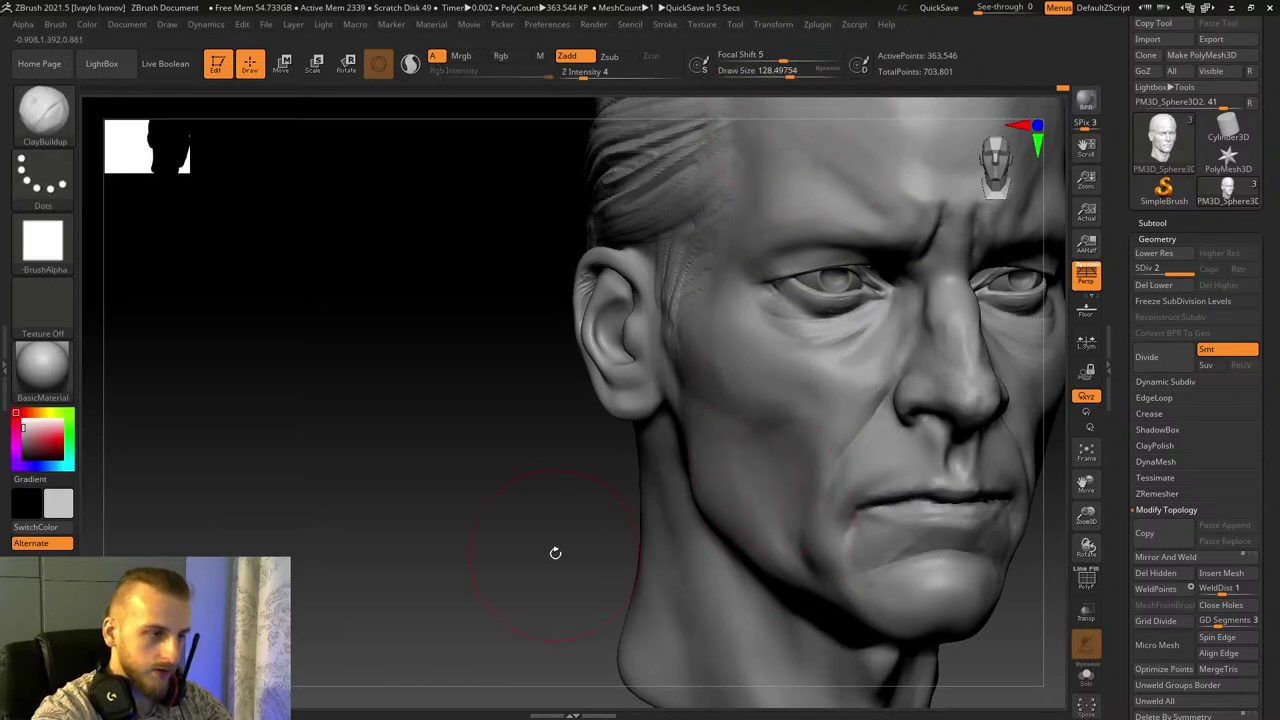
drag(555, 553, 770, 484)
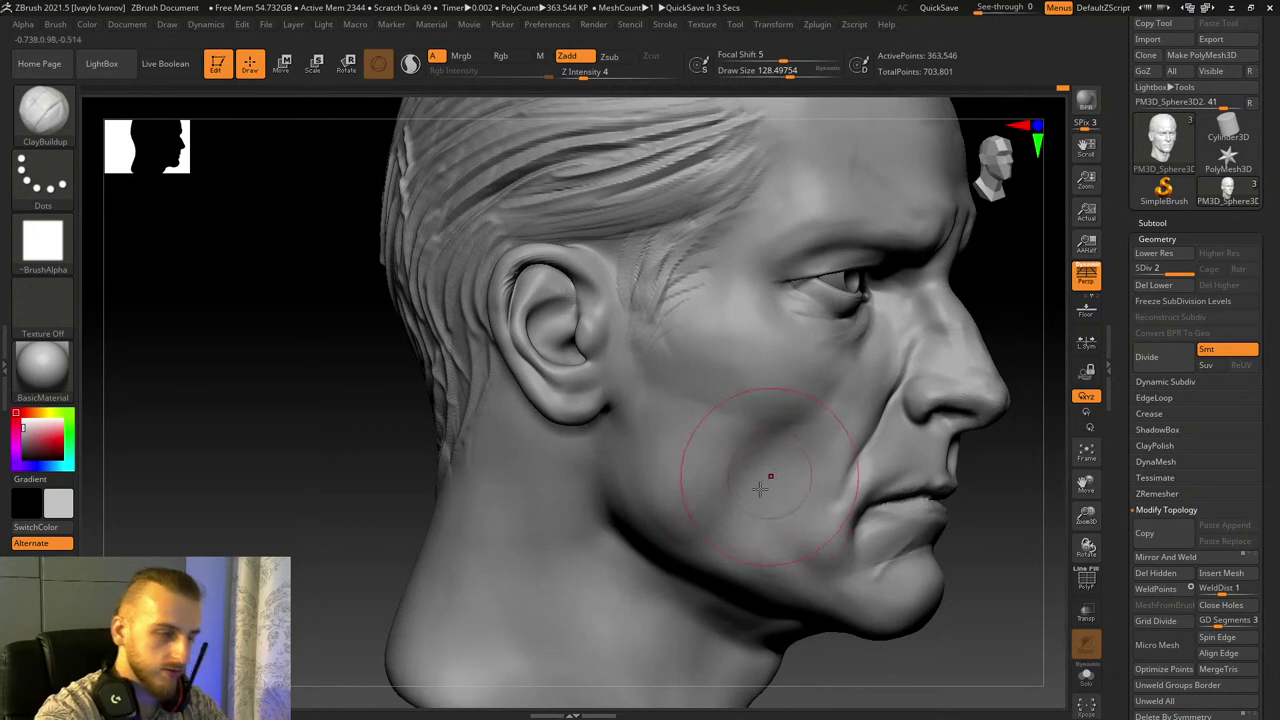
drag(1003, 535, 827, 571)
mouse_move(1096, 522)
mouse_down()
mouse_move(1092, 490)
mouse_move(811, 492)
mouse_move(1082, 506)
mouse_up()
shift+drag(335, 545, 896, 526)
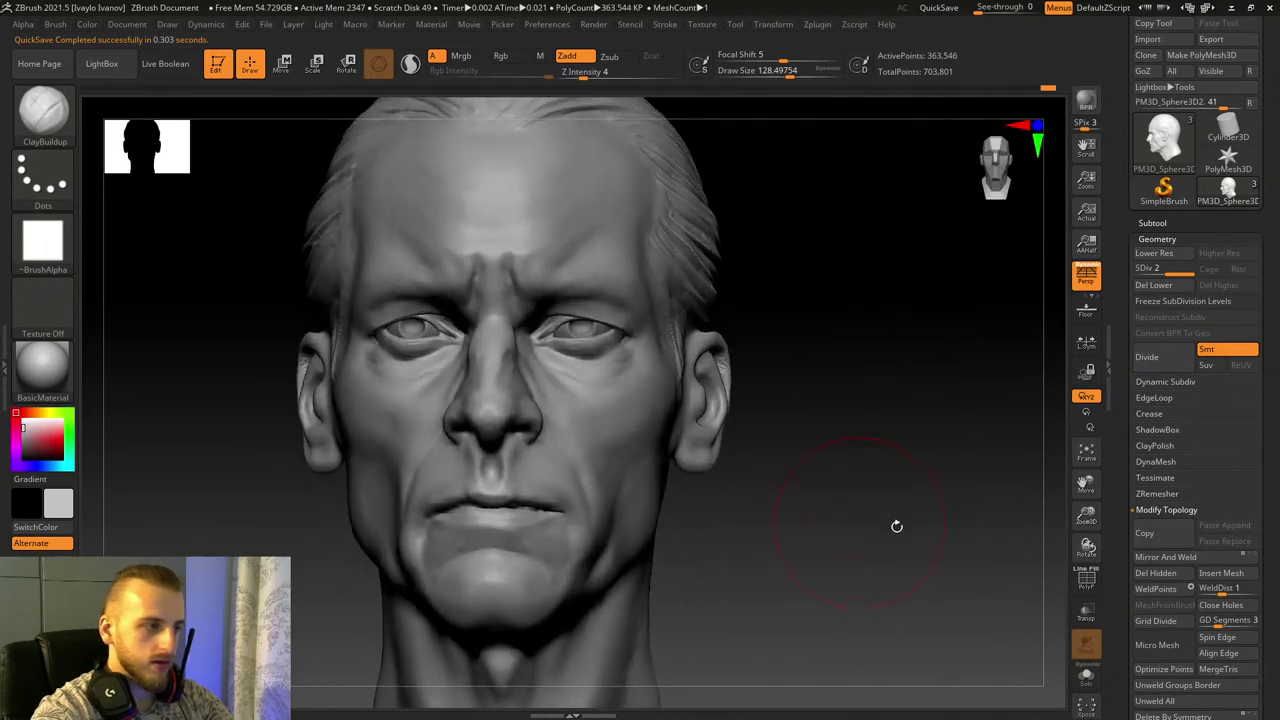
drag(1092, 512, 1090, 498)
drag(1088, 487, 1145, 575)
drag(1088, 515, 1087, 490)
shift+drag(940, 531, 958, 531)
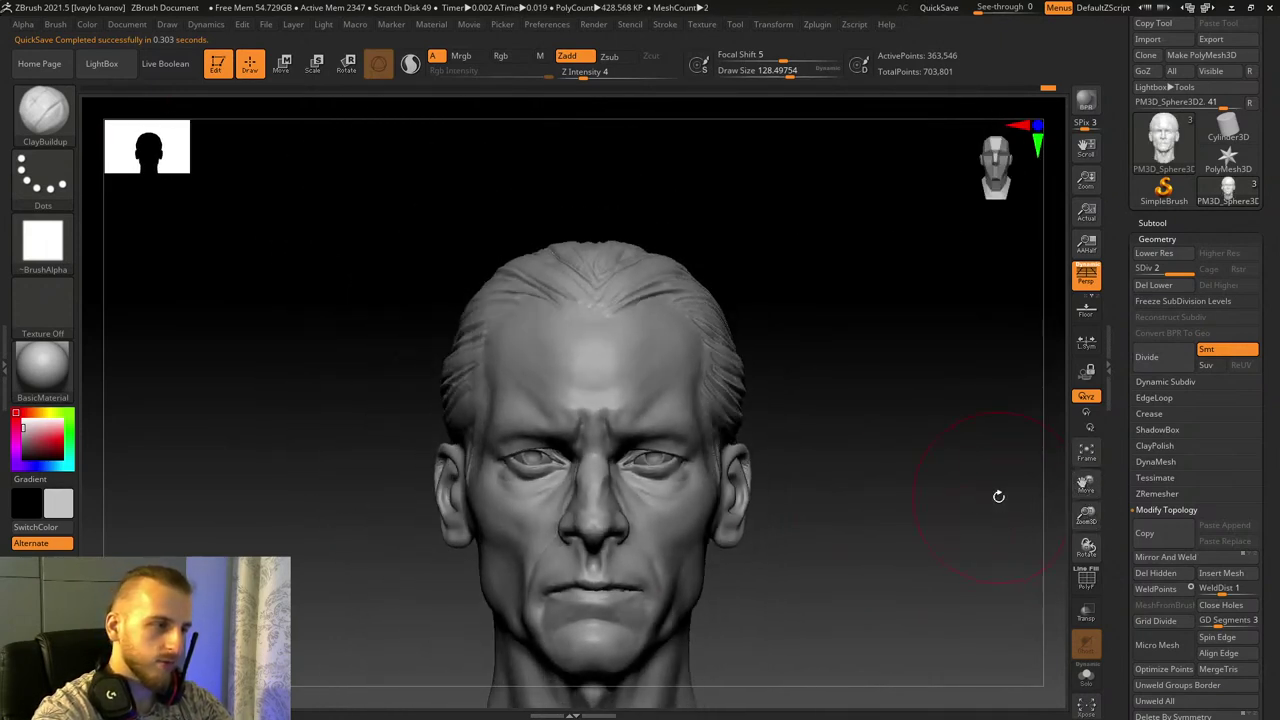
drag(928, 434, 1055, 413)
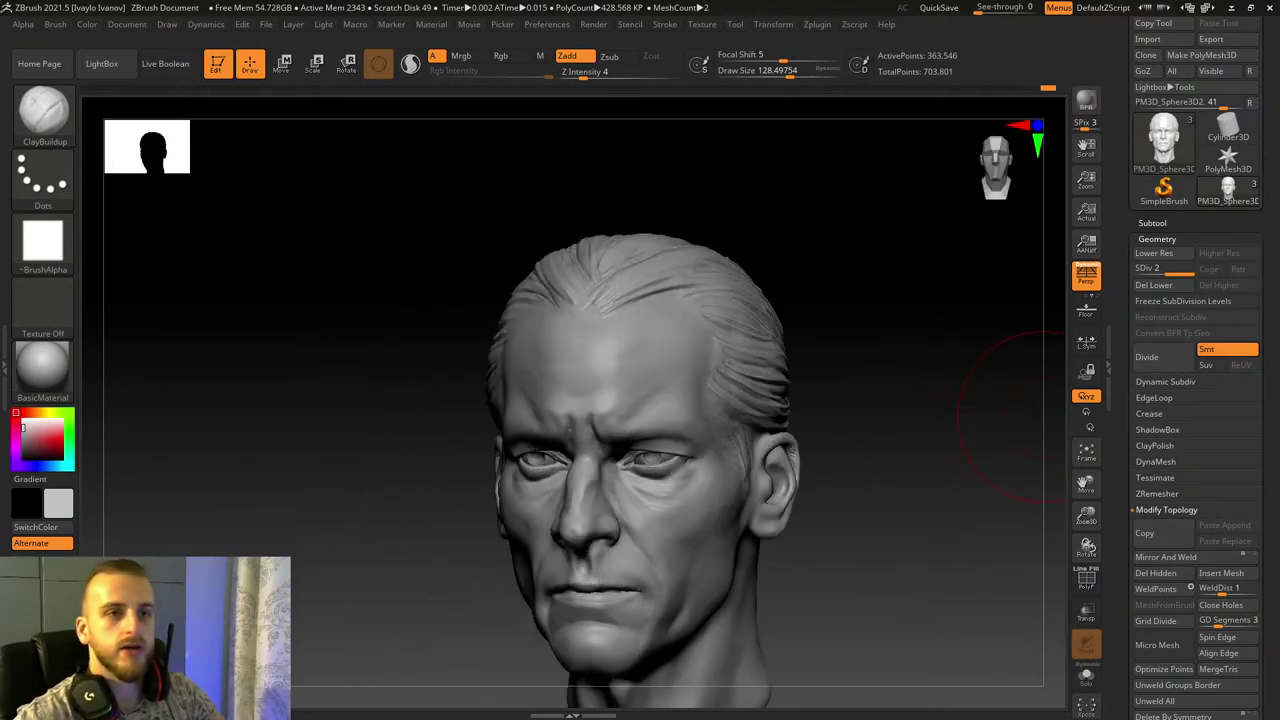
drag(1090, 505, 1140, 385)
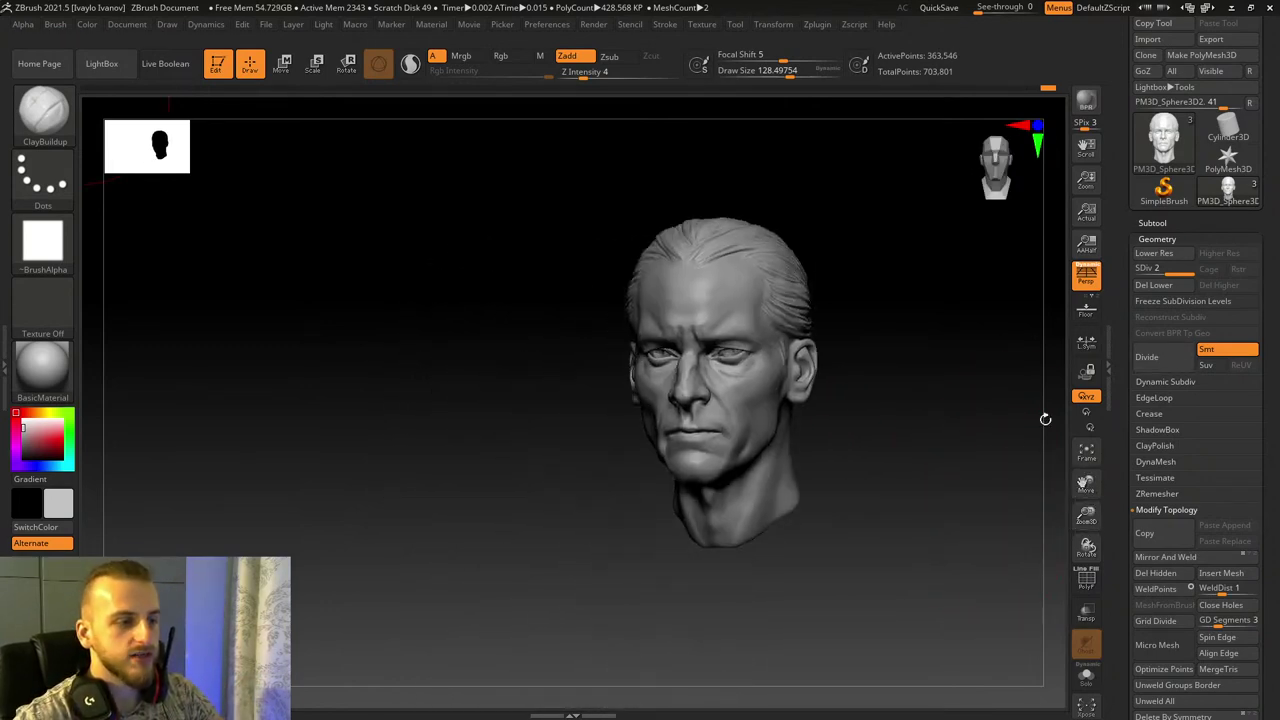
mouse_move(990, 442)
mouse_down()
mouse_move(1158, 437)
mouse_move(1003, 431)
mouse_up()
drag(1087, 516, 1097, 563)
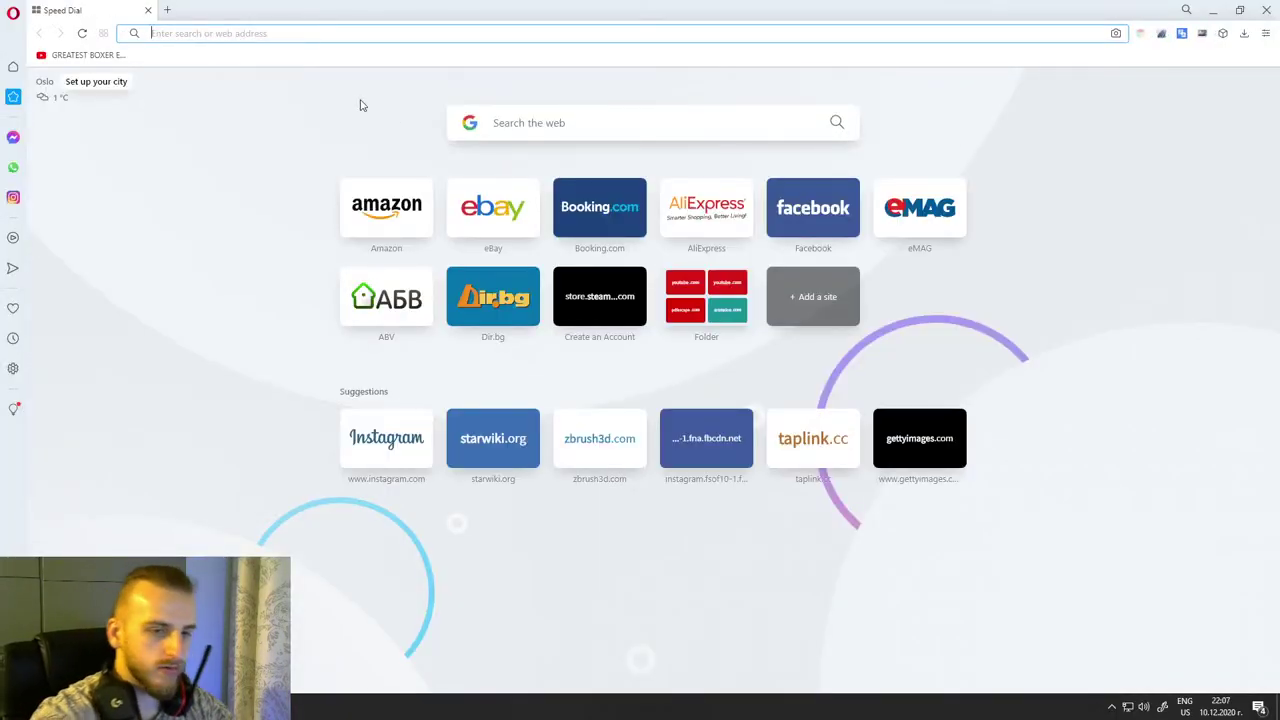
Step: Switch to the Opera browser and open the WeTransfer website, wetransfer.com
text(wetr)
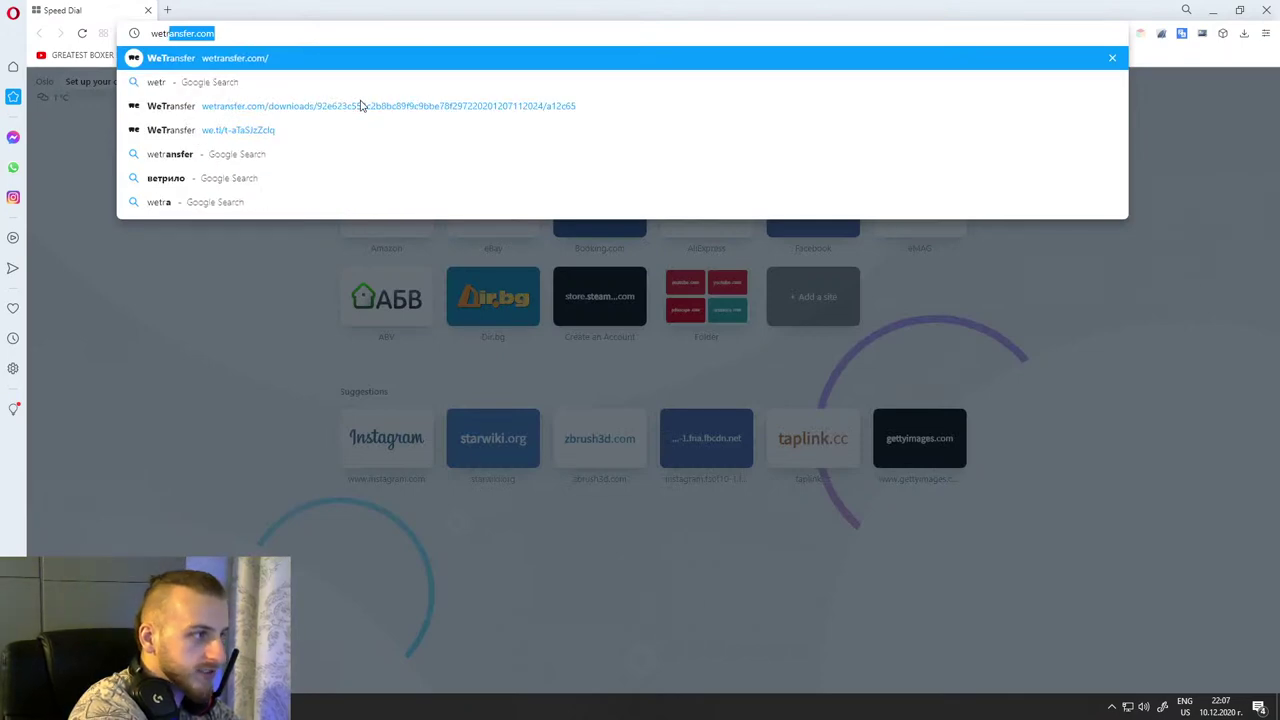
key(Return)
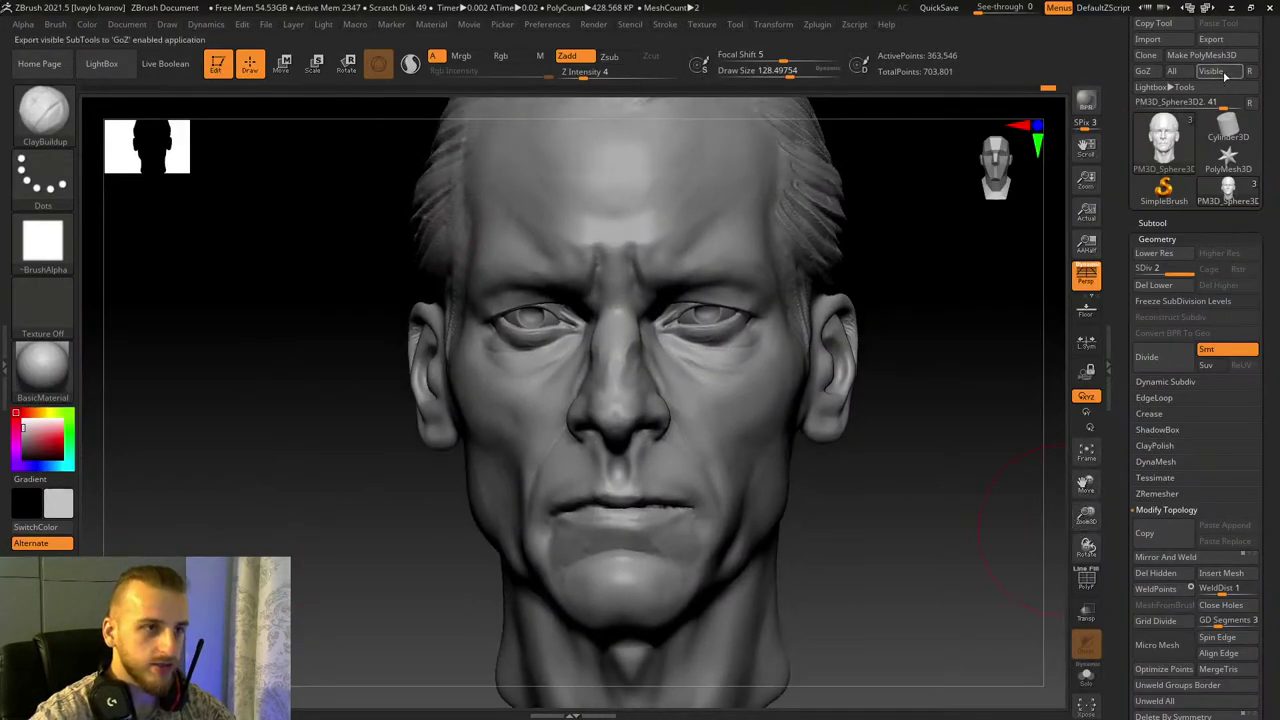
scroll(1225, 75, up, 2)
click(1210, 45)
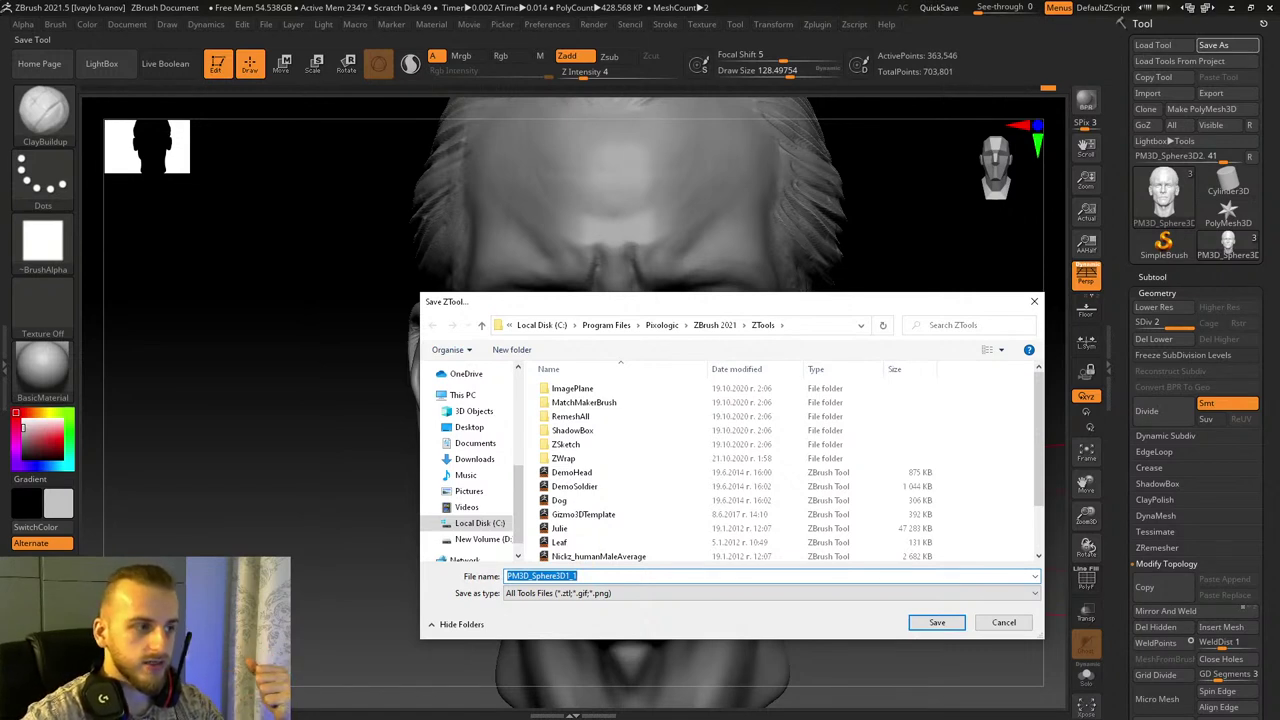
click(1014, 625)
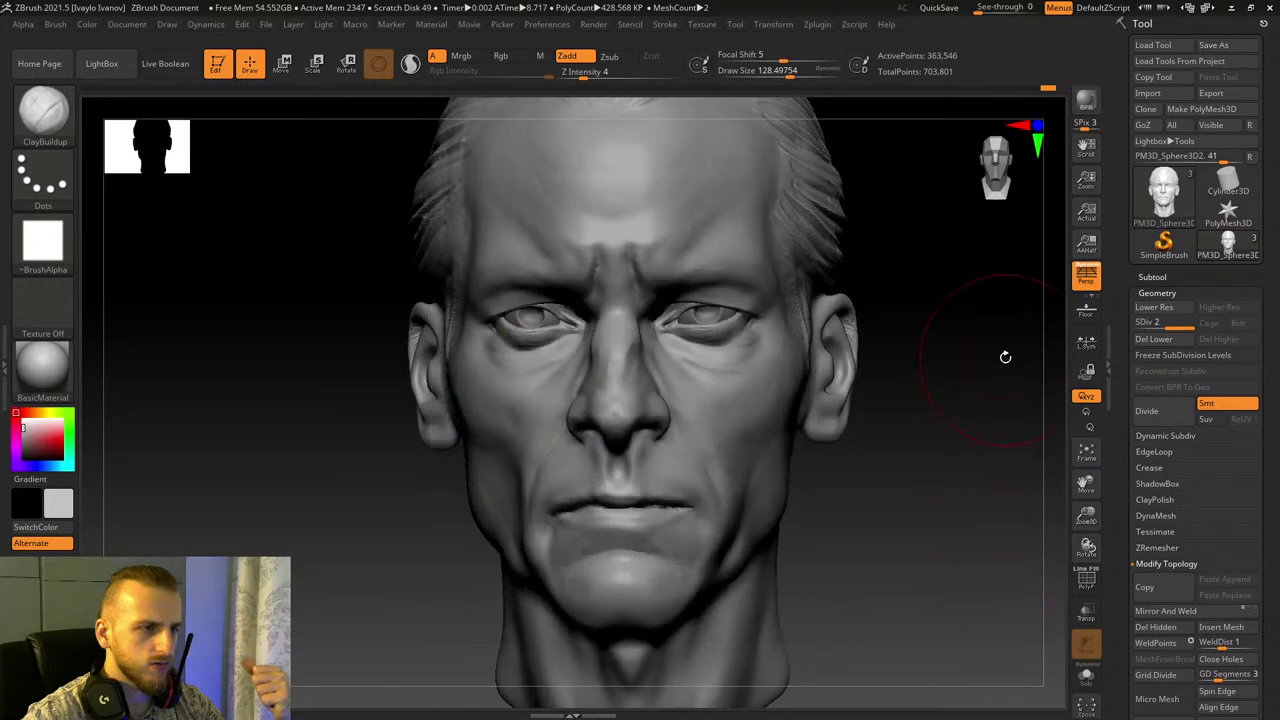
Step: Export the head mesh from ZBrush in OBJ format to the New Volume (D:) drive as OldguylookslikeJorahMormonabit
click(1220, 96)
scroll(565, 487, down, 4)
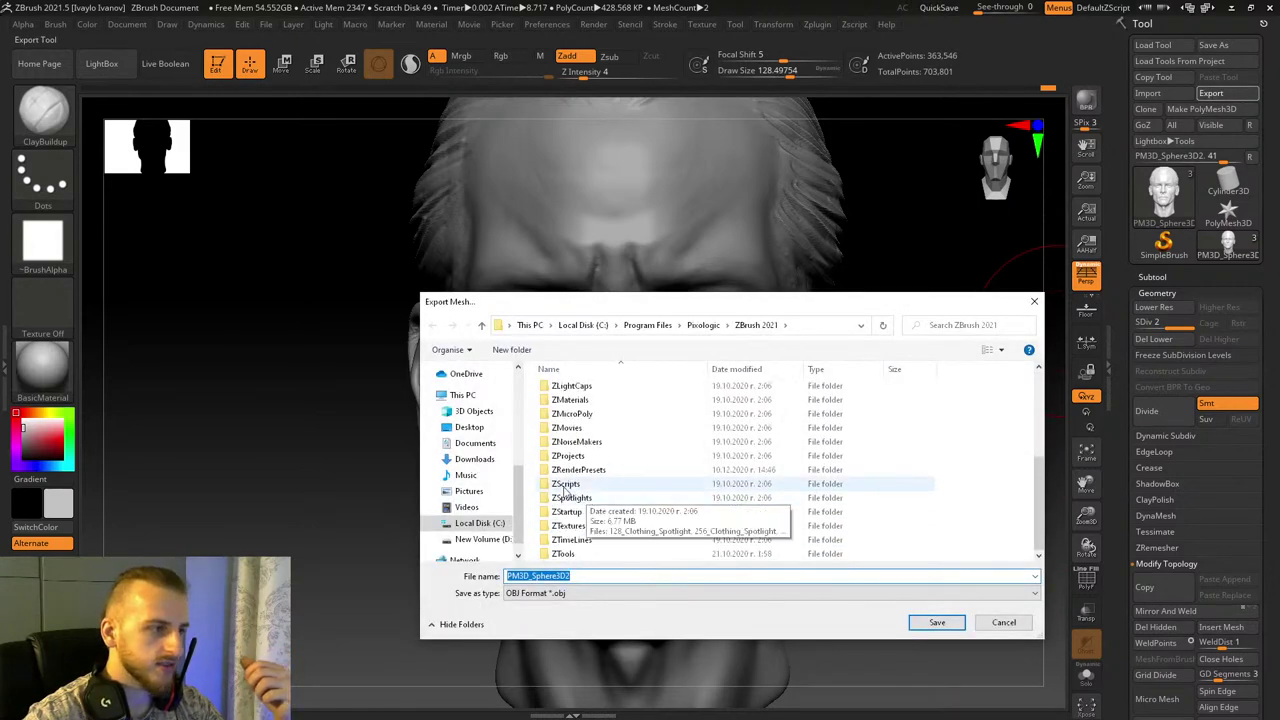
scroll(478, 445, up, 5)
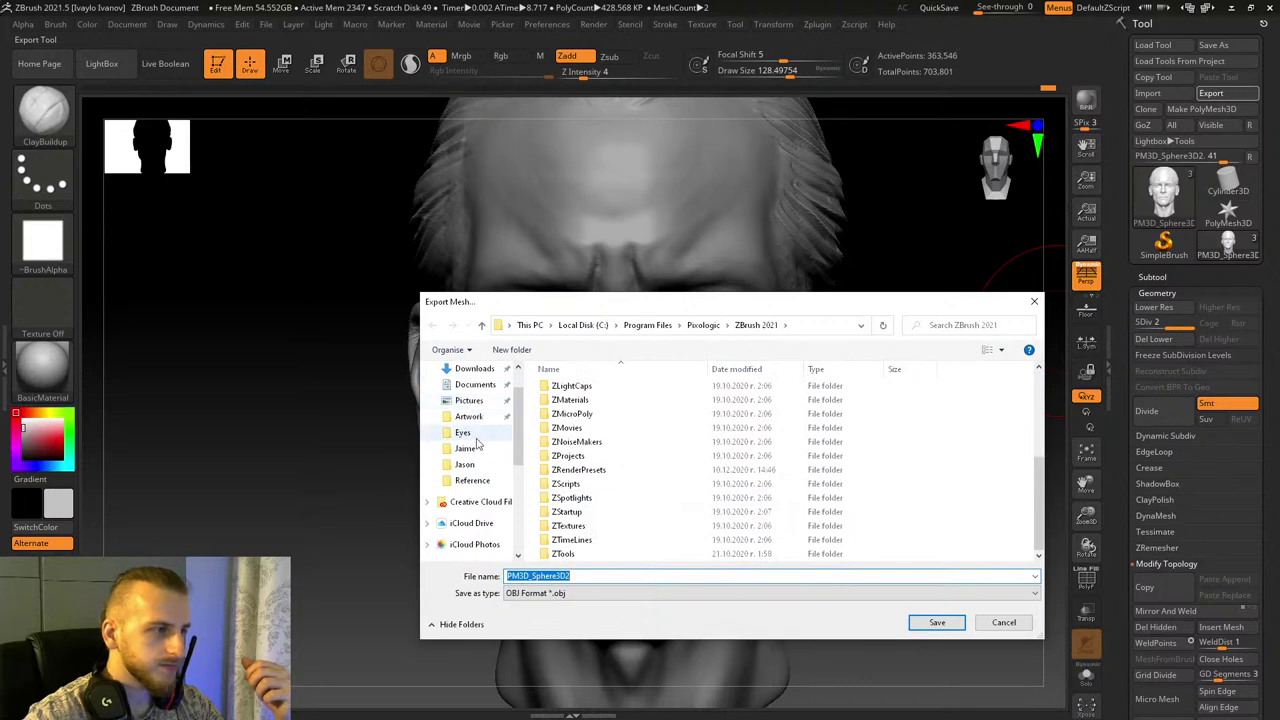
scroll(493, 472, down, 1)
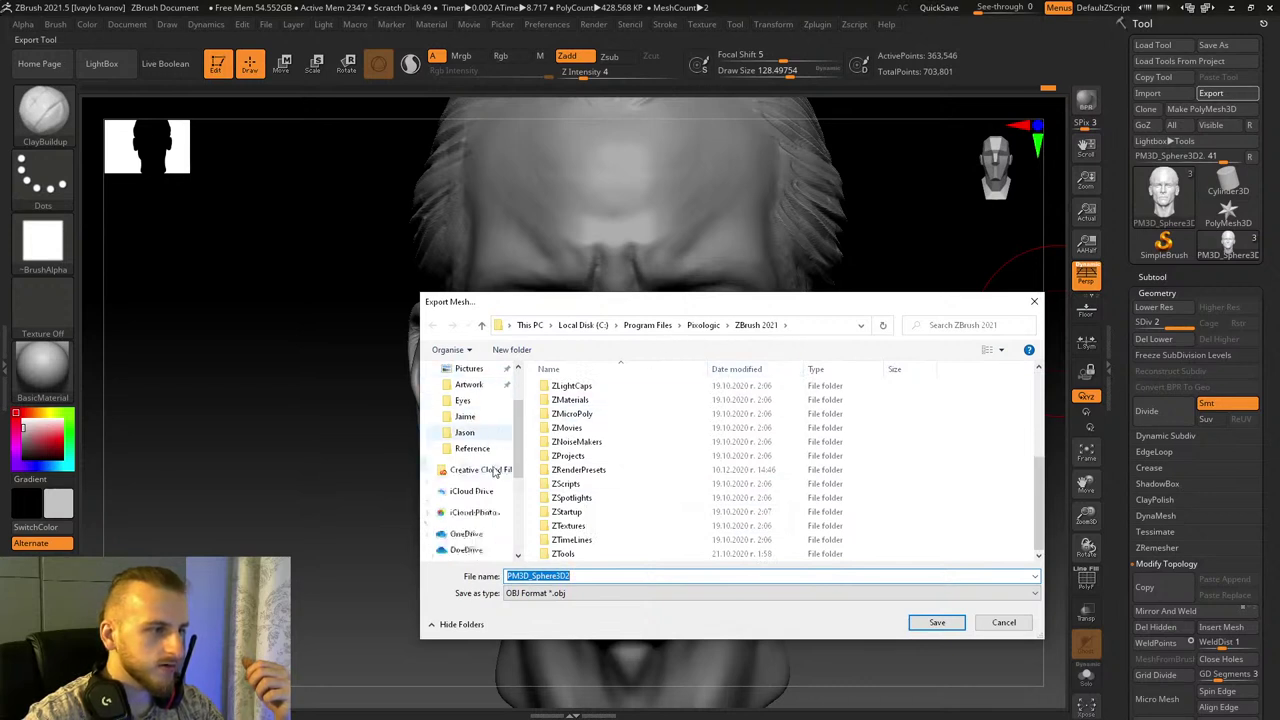
scroll(493, 472, down, 1)
click(482, 524)
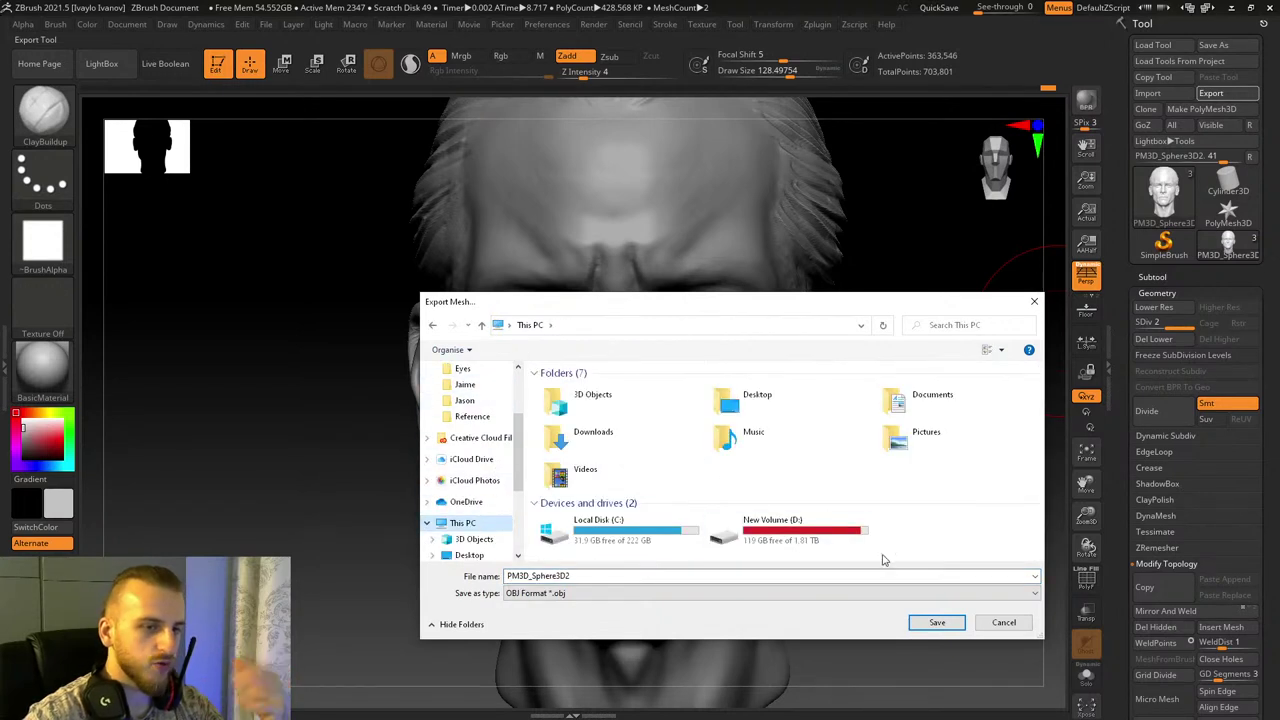
double_click(818, 536)
scroll(812, 536, down, 1)
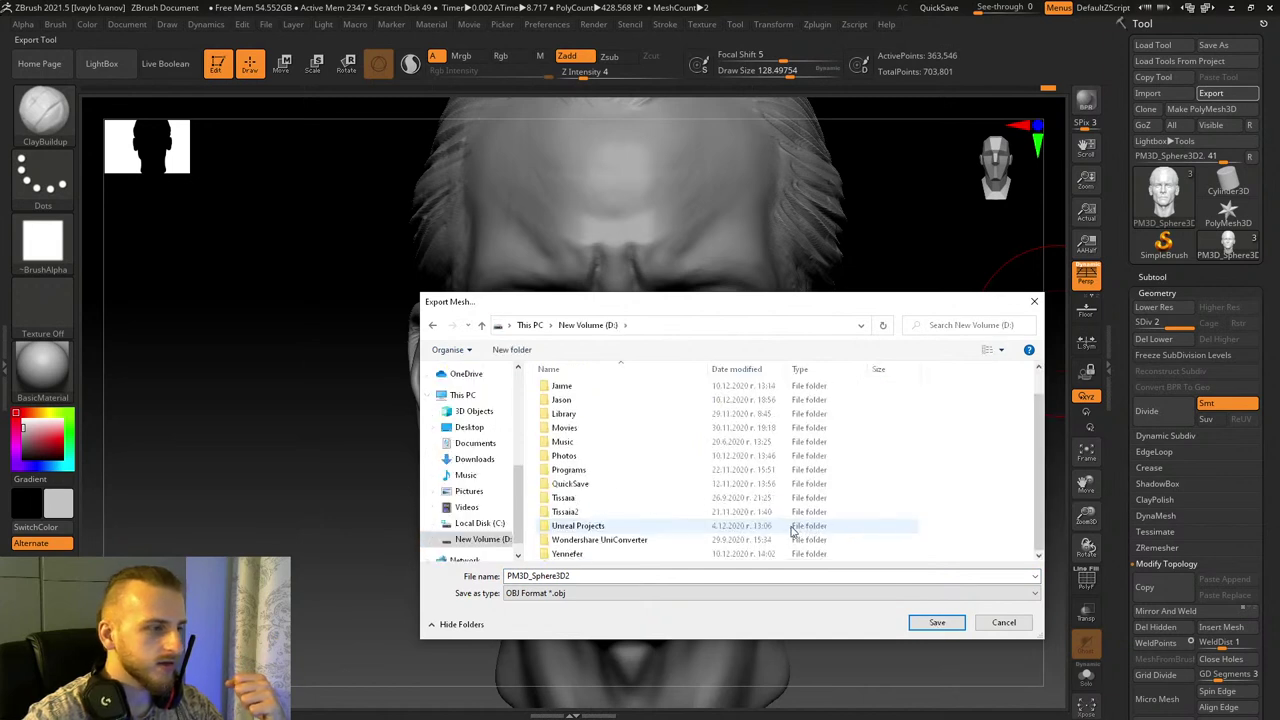
click(643, 575)
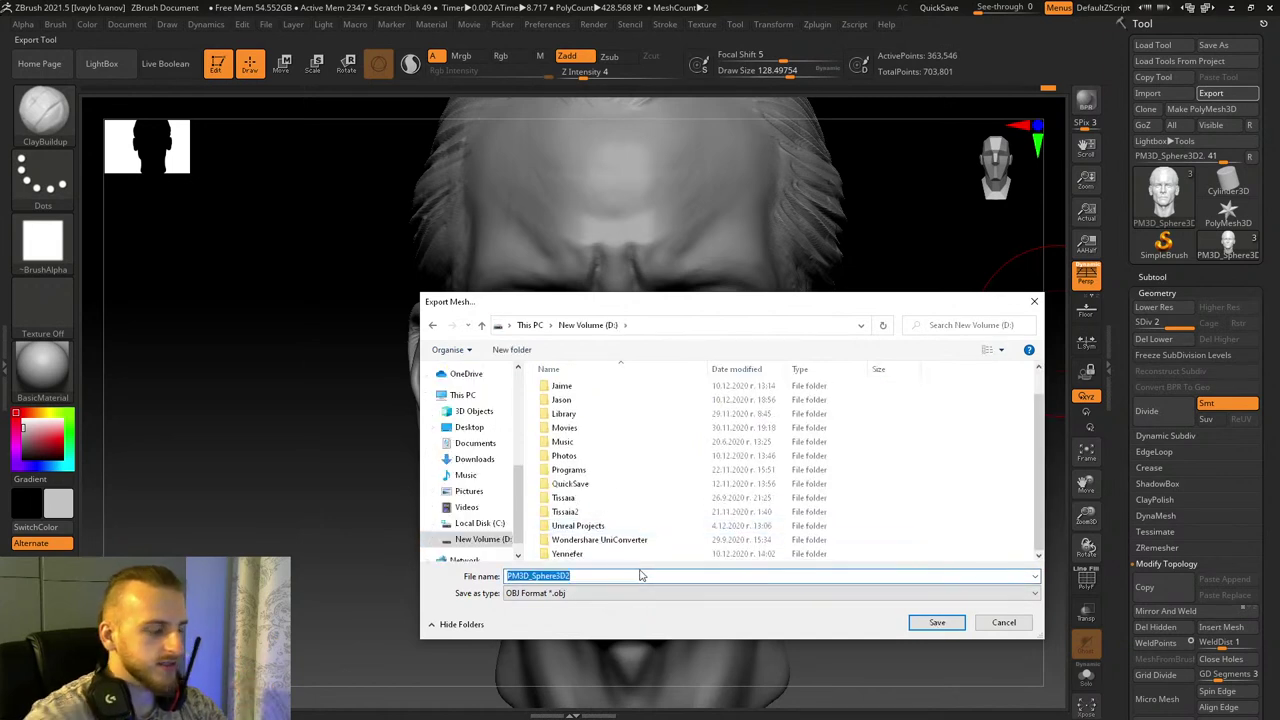
text(OldguylookslikeJorahMormona)
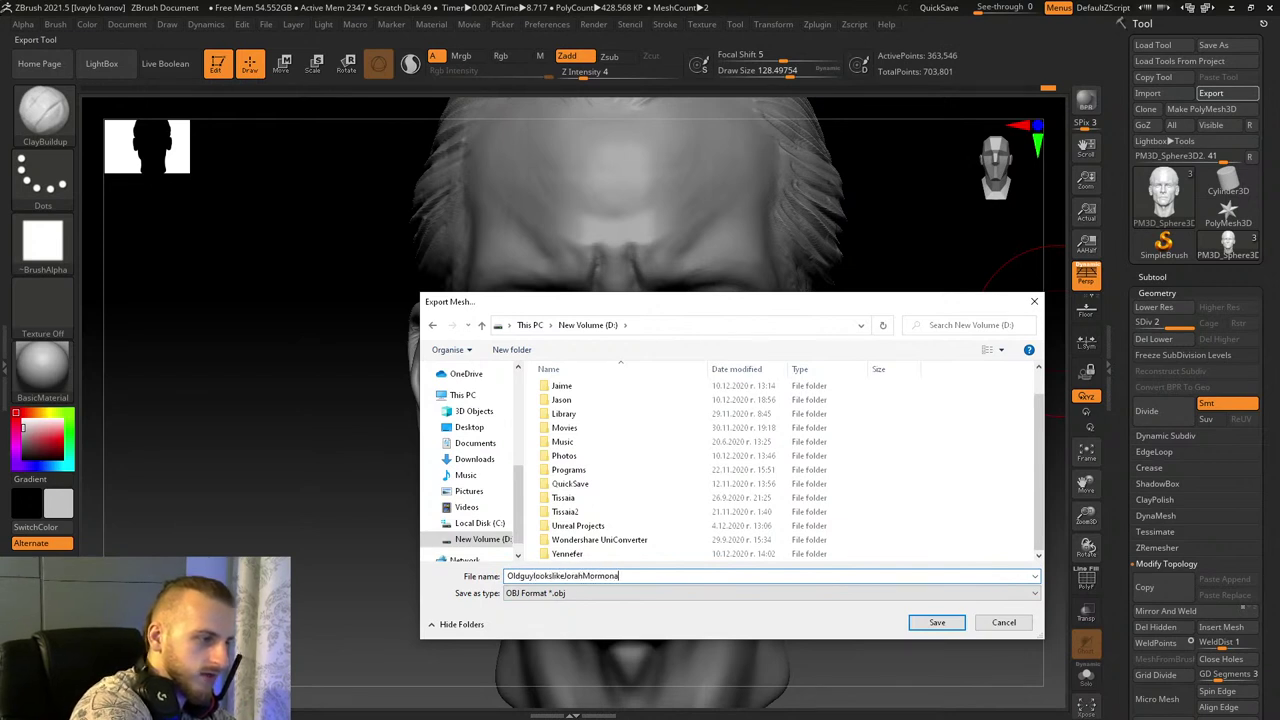
key(Return)
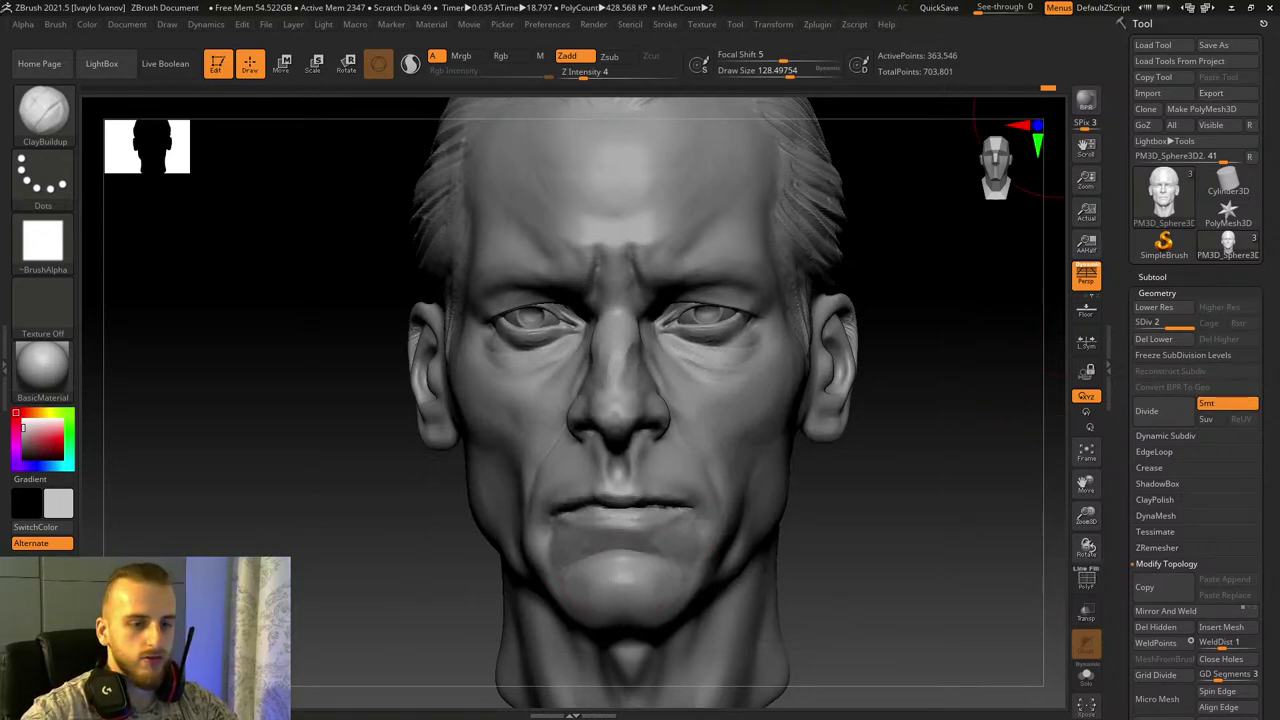
Step: Switch to the WeTransfer page in Opera and add OldguylookslikeJorahMormonabit.obj from the New Volume (D:) drive to the transfer
click(1231, 8)
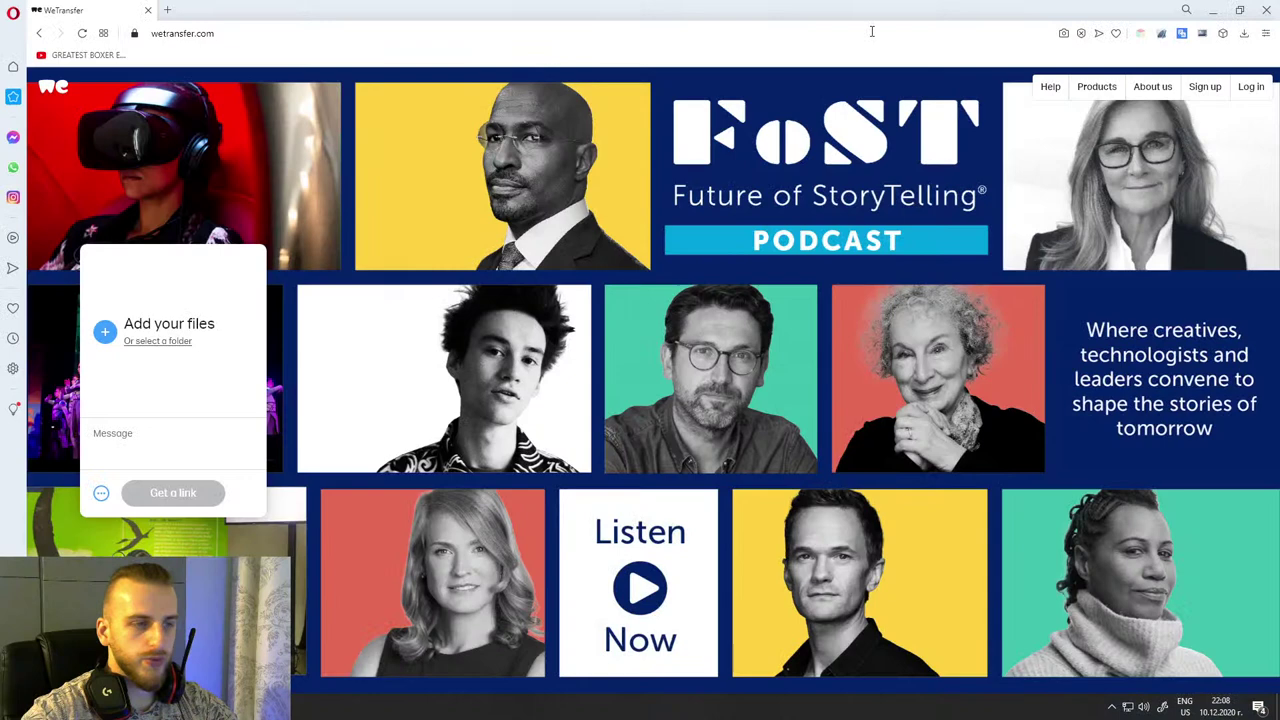
click(337, 43)
click(105, 331)
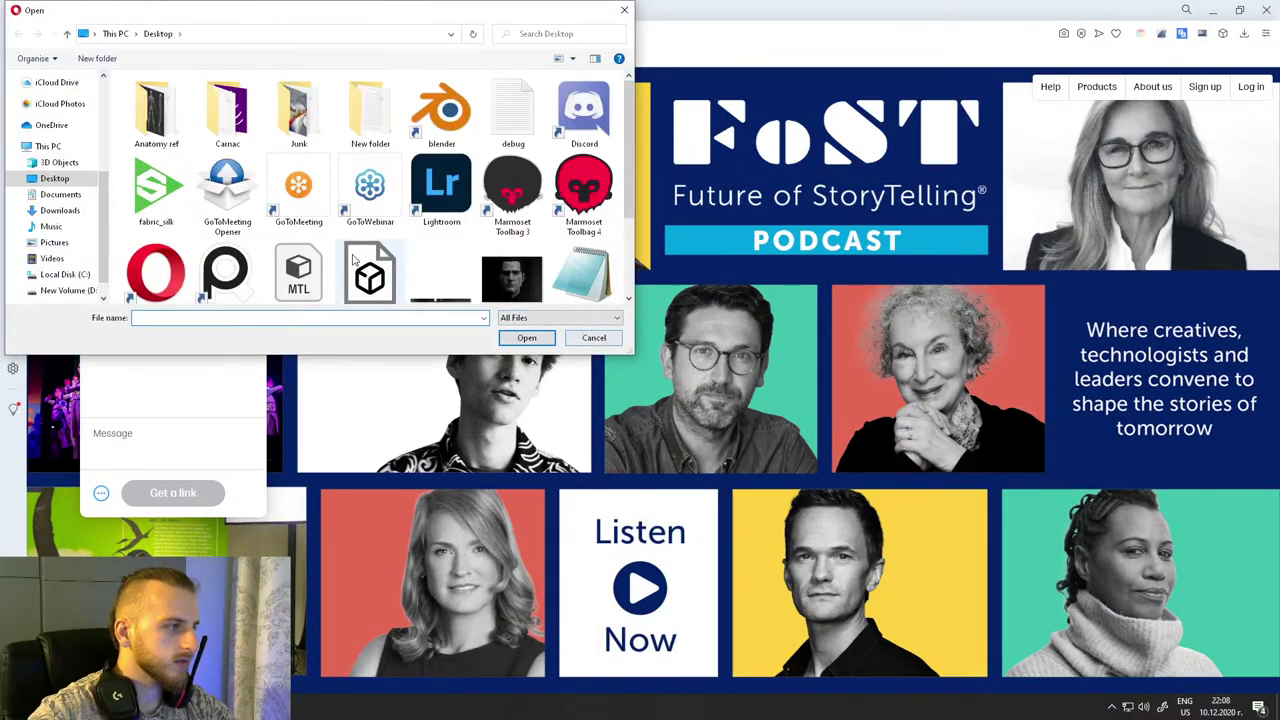
click(70, 148)
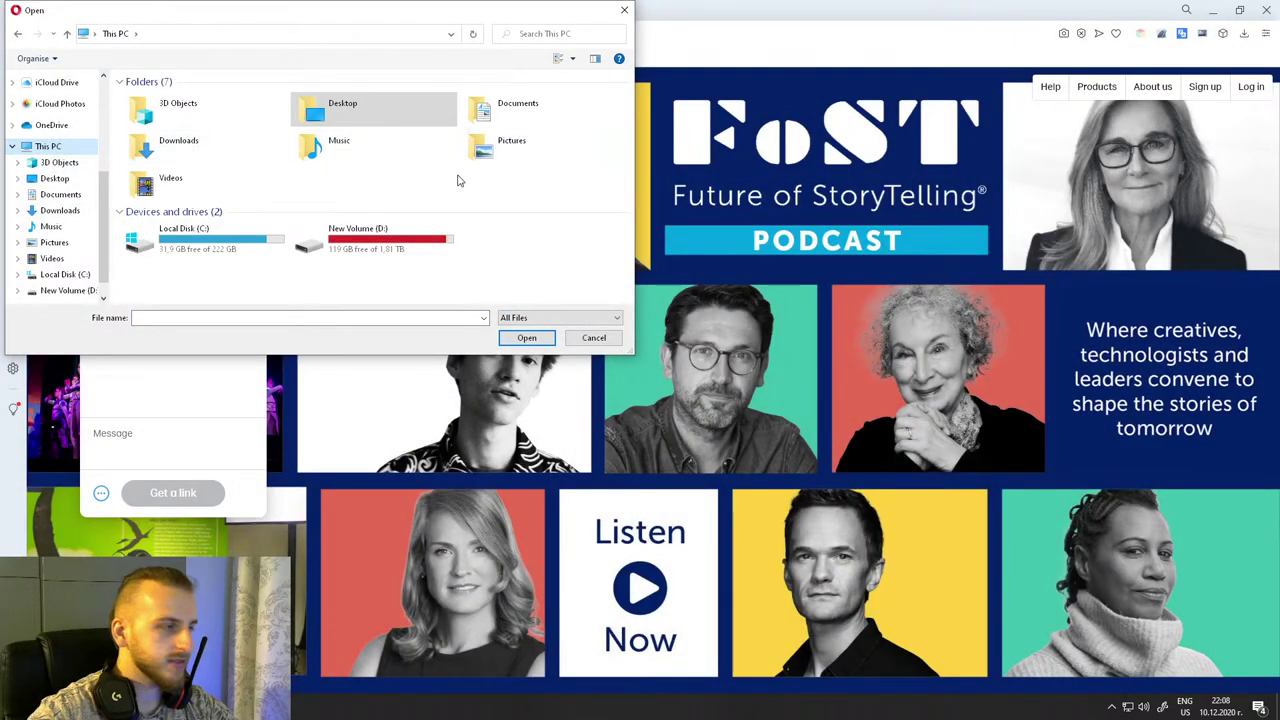
double_click(379, 232)
scroll(330, 215, down, 1)
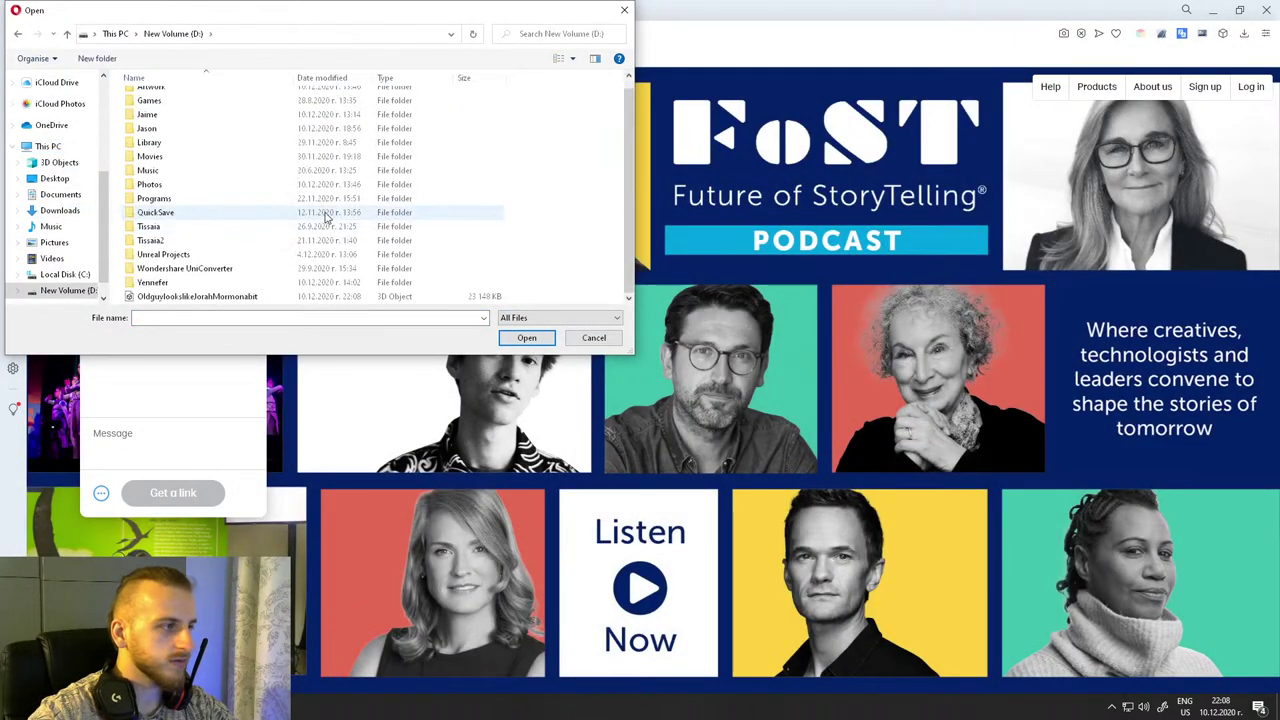
click(207, 297)
double_click(207, 297)
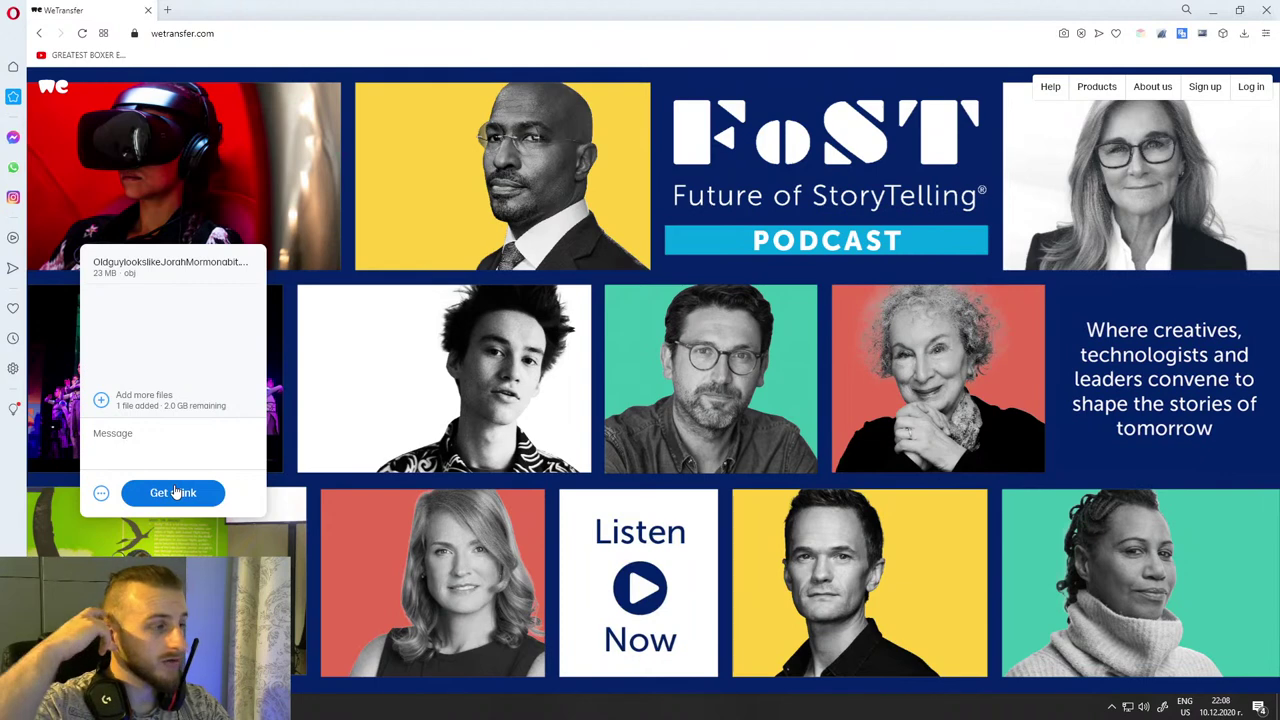
Step: Upload the transfer to generate a download link and copy that link
click(174, 491)
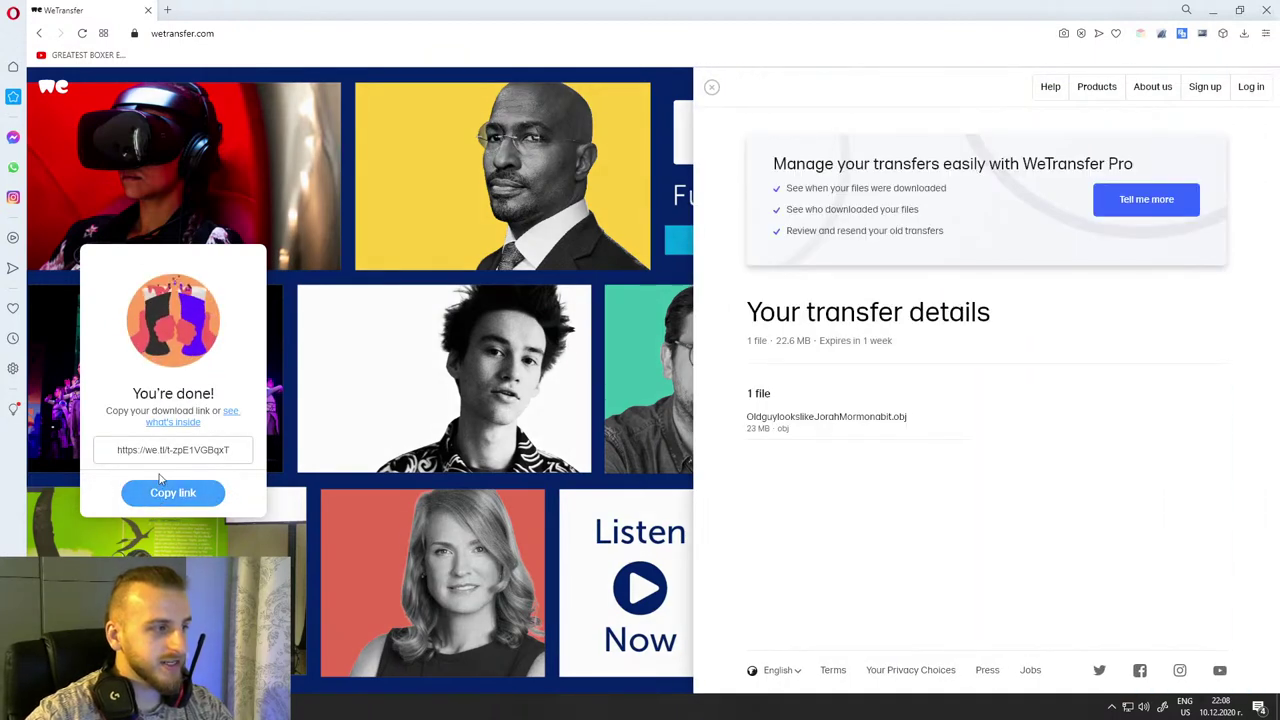
click(173, 492)
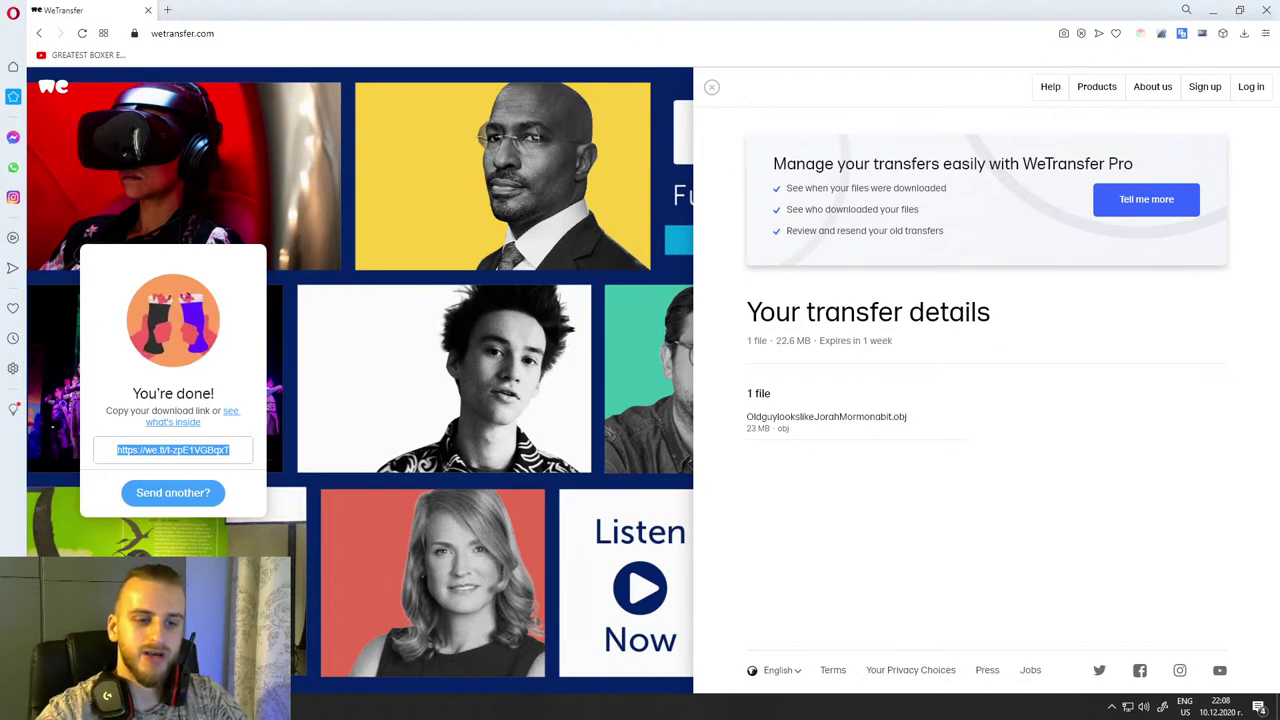
click(1111, 707)
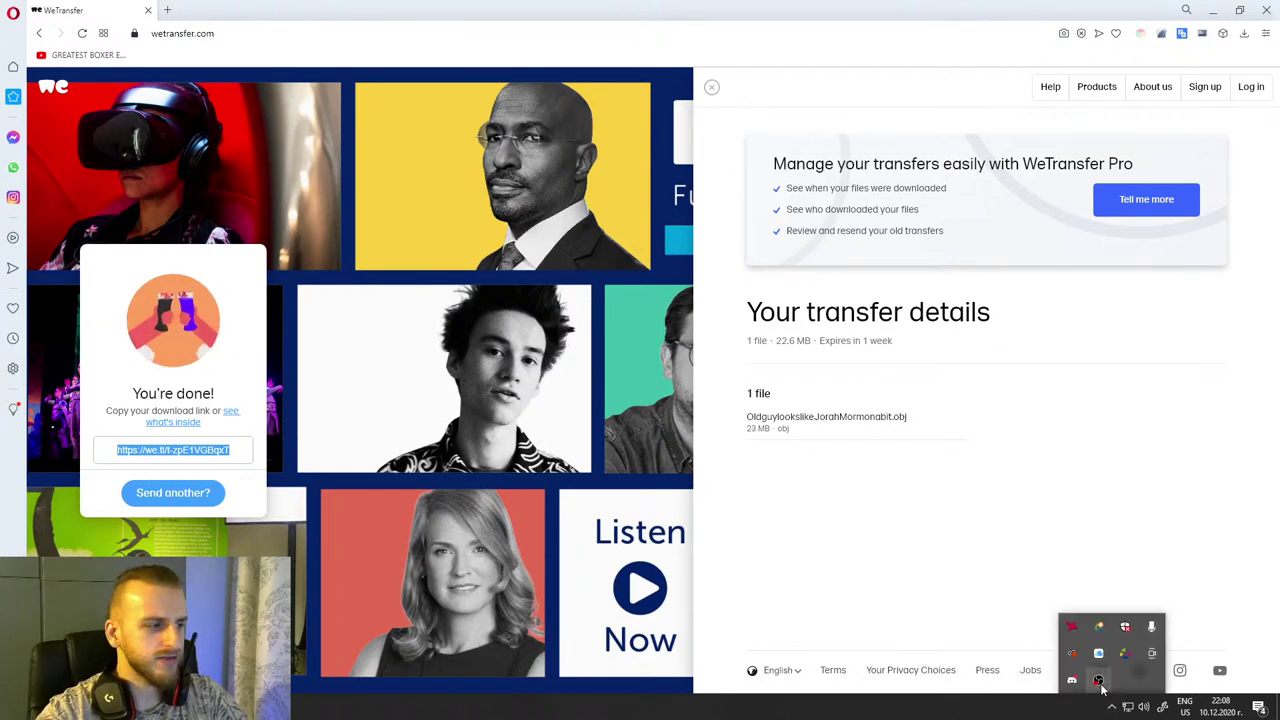